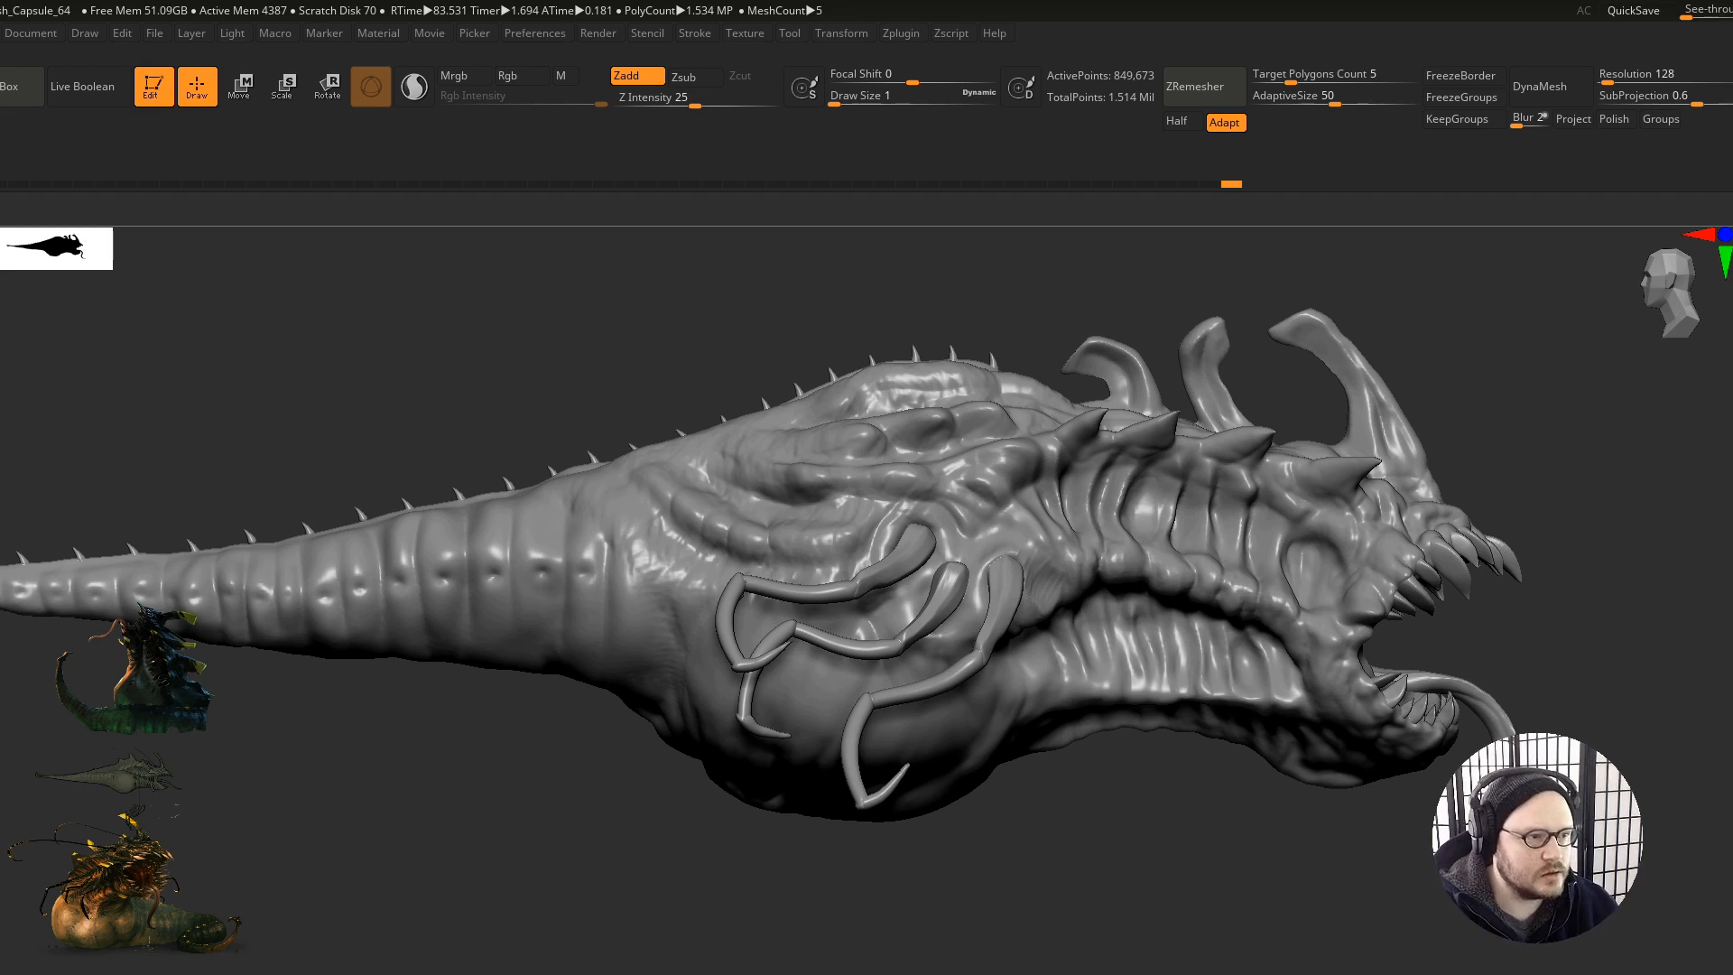
drag(402, 826, 434, 825)
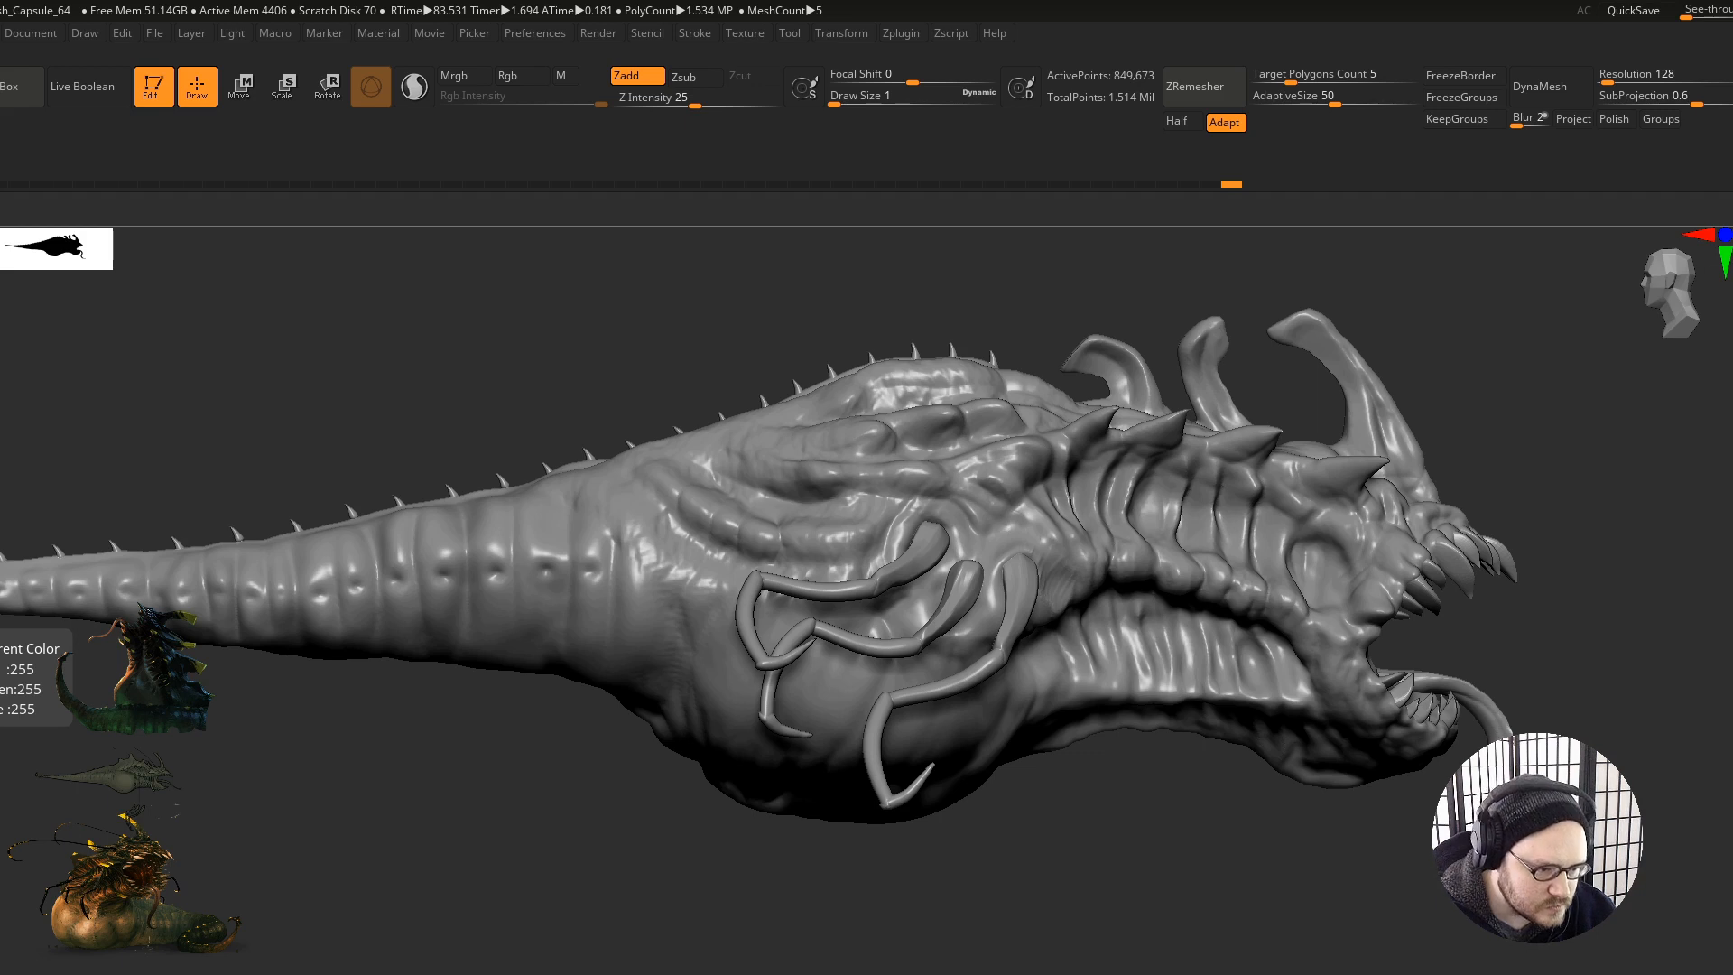
drag(461, 880, 1172, 835)
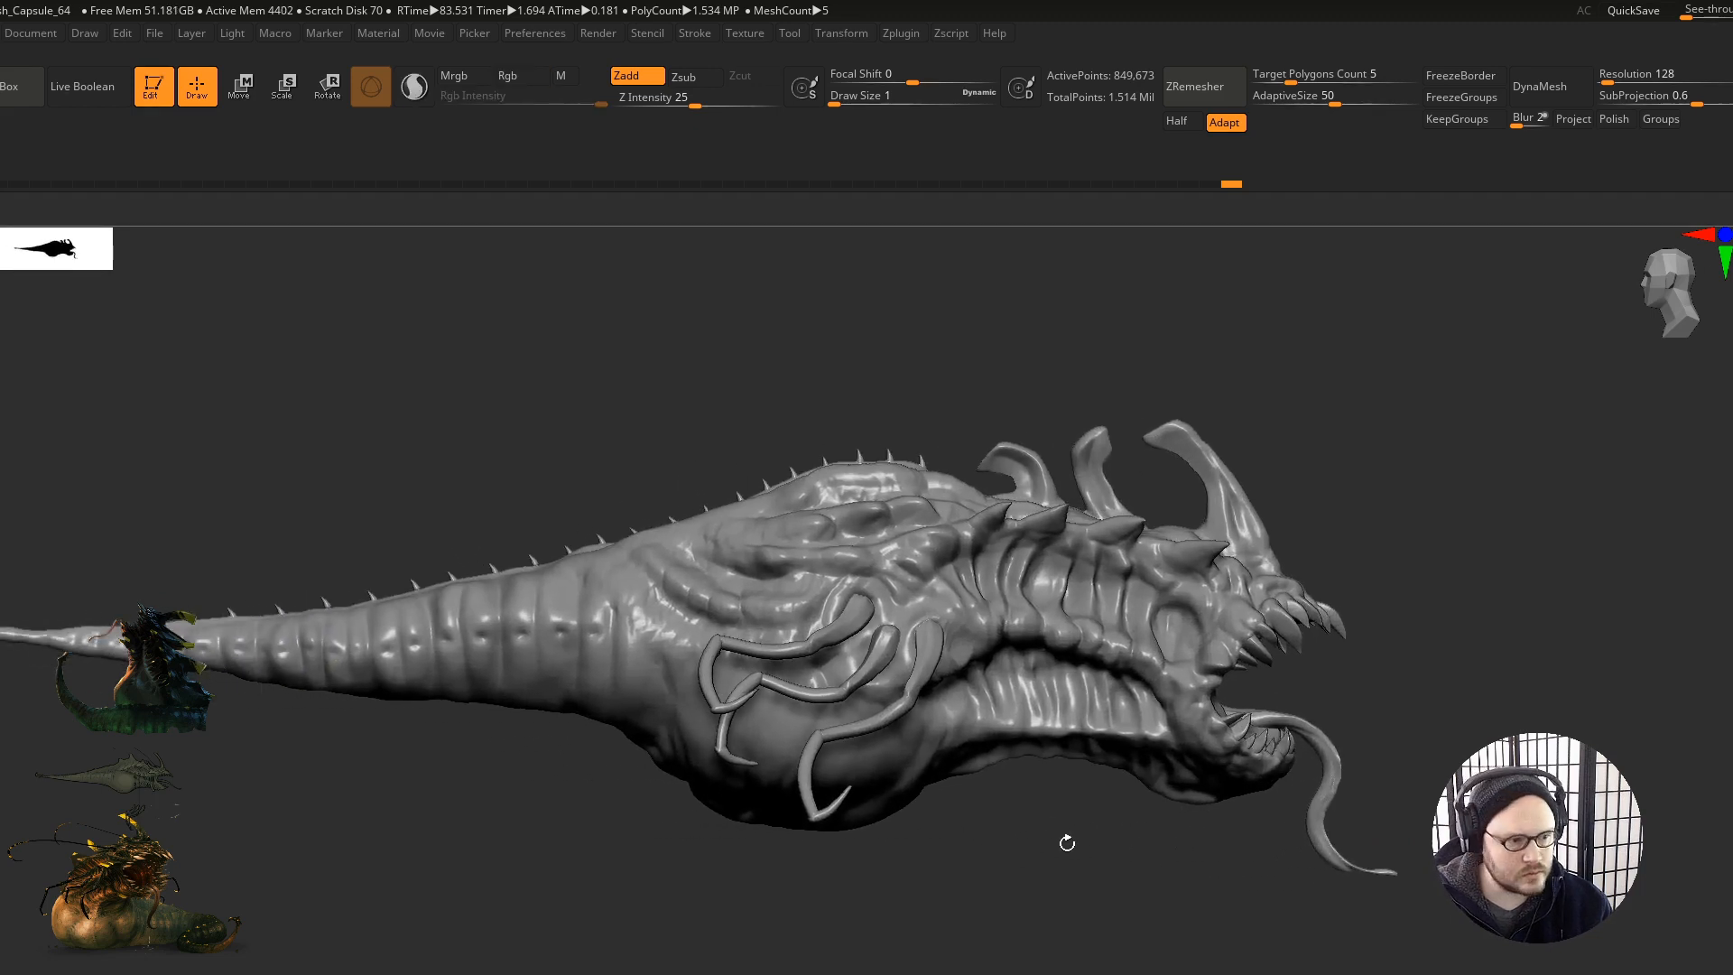
drag(1067, 843, 447, 966)
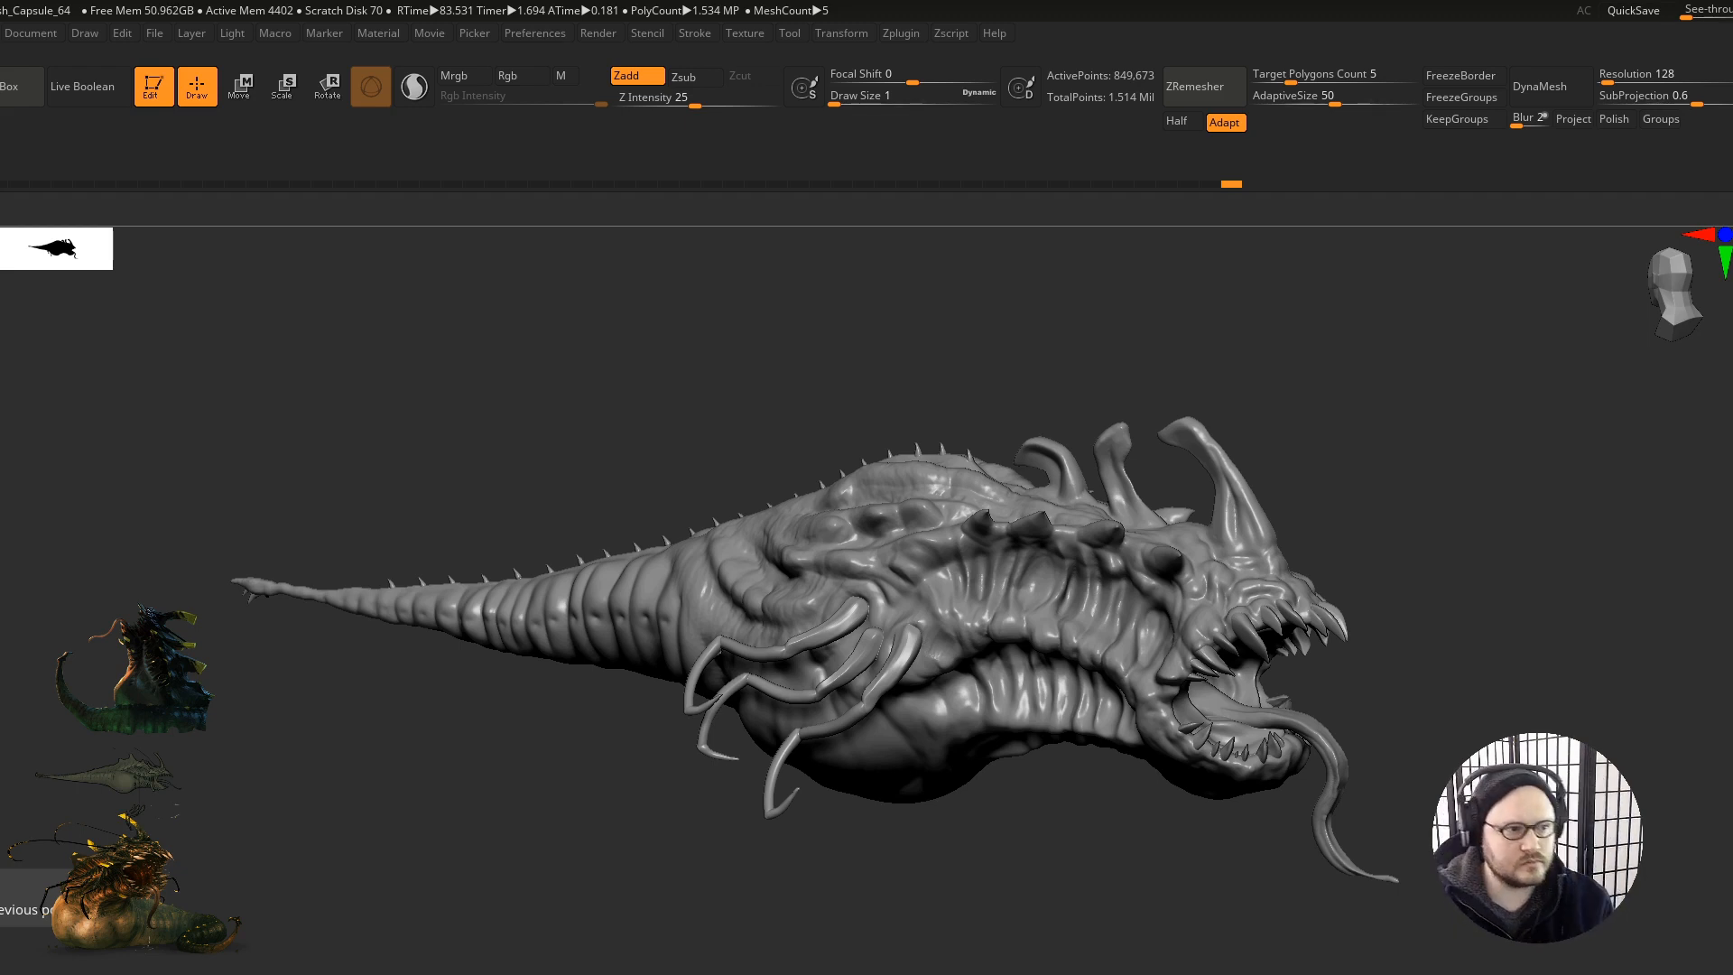
drag(695, 817, 962, 827)
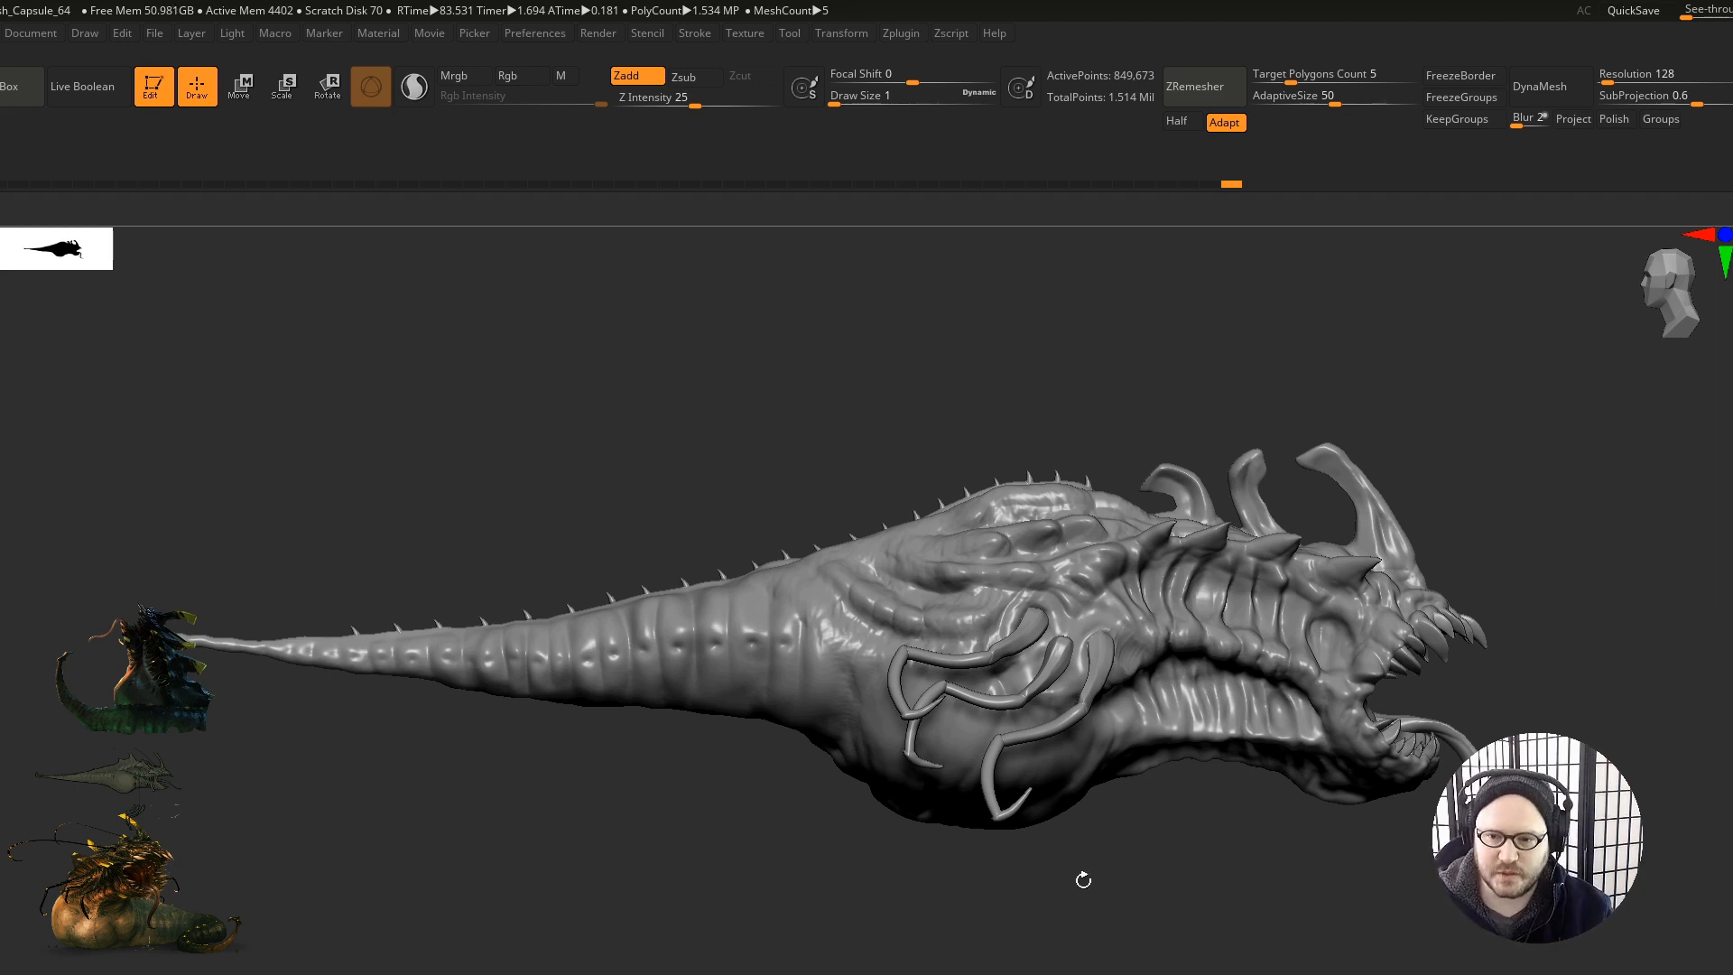
mouse_move(1084, 893)
mouse_down()
mouse_move(1018, 878)
mouse_move(1068, 894)
mouse_up()
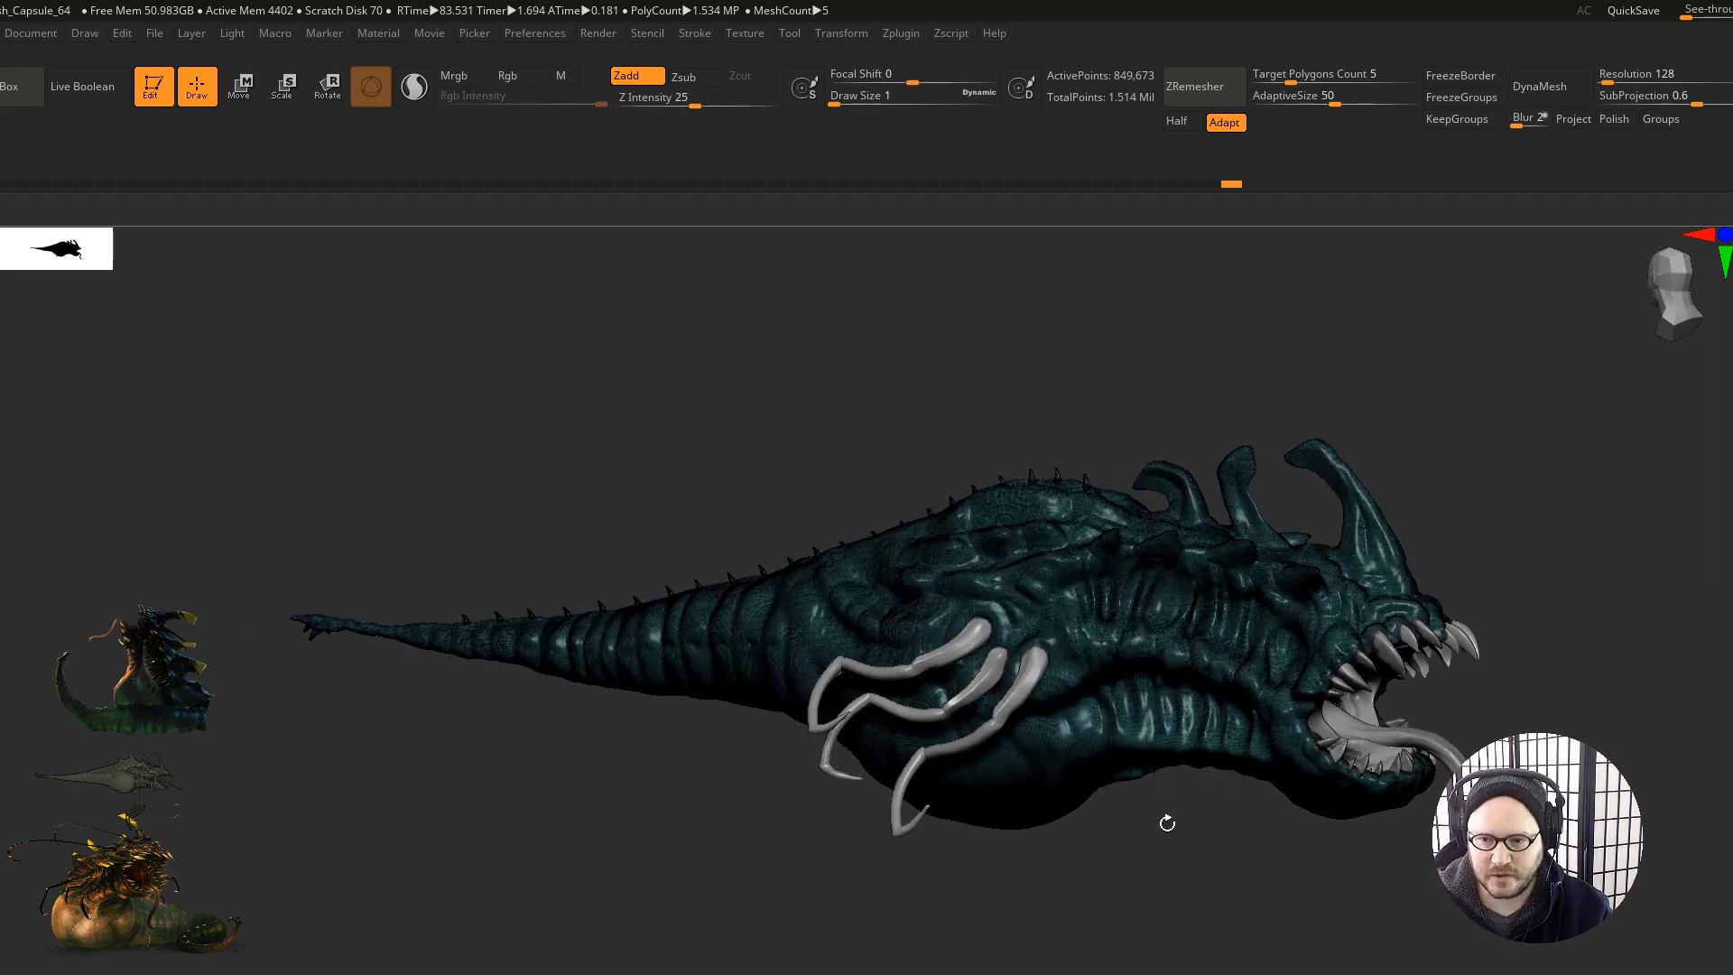
Step: Select the creature's teeth subtool in the open mouth and keep its polyframe displayed
drag(1167, 823, 1164, 699)
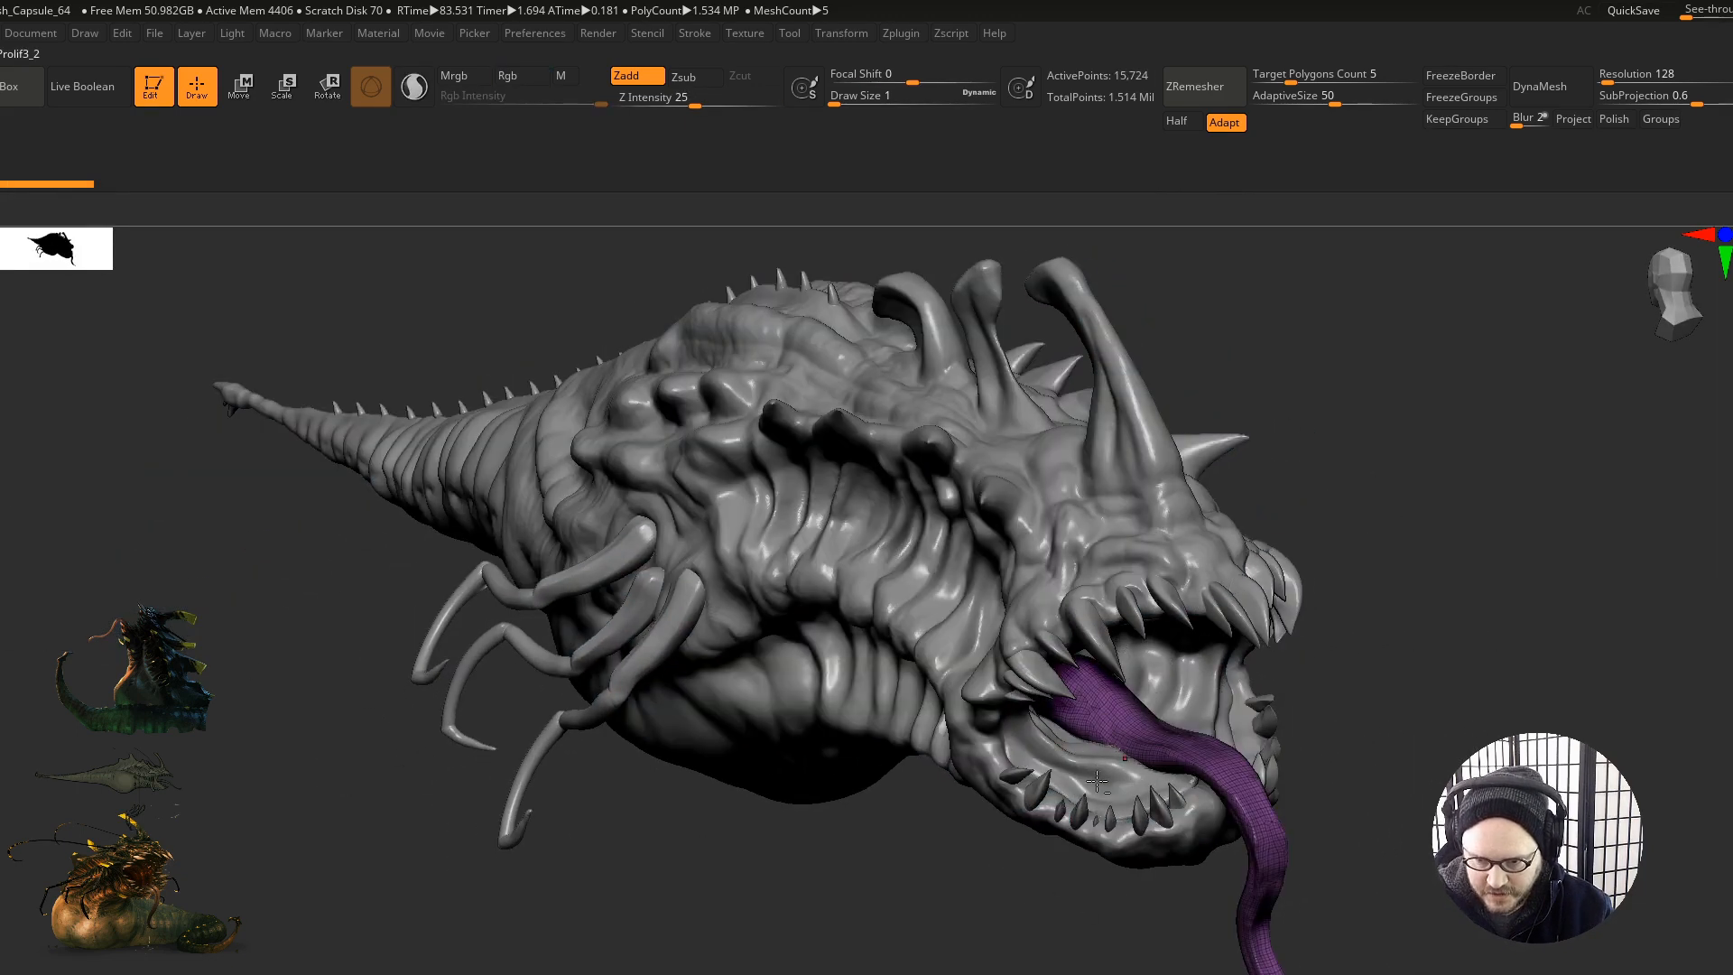
alt+click(1097, 778)
mouse_move(1161, 774)
right_down()
mouse_move(1188, 699)
mouse_move(1125, 656)
mouse_move(1210, 614)
mouse_move(1300, 668)
mouse_move(1192, 749)
mouse_move(1208, 779)
mouse_move(1264, 775)
mouse_move(1277, 754)
mouse_move(1163, 686)
mouse_move(1293, 736)
right_up()
alt+click(1126, 657)
alt+drag(1477, 767, 957, 777)
key(shift+f)
key(shift+f)
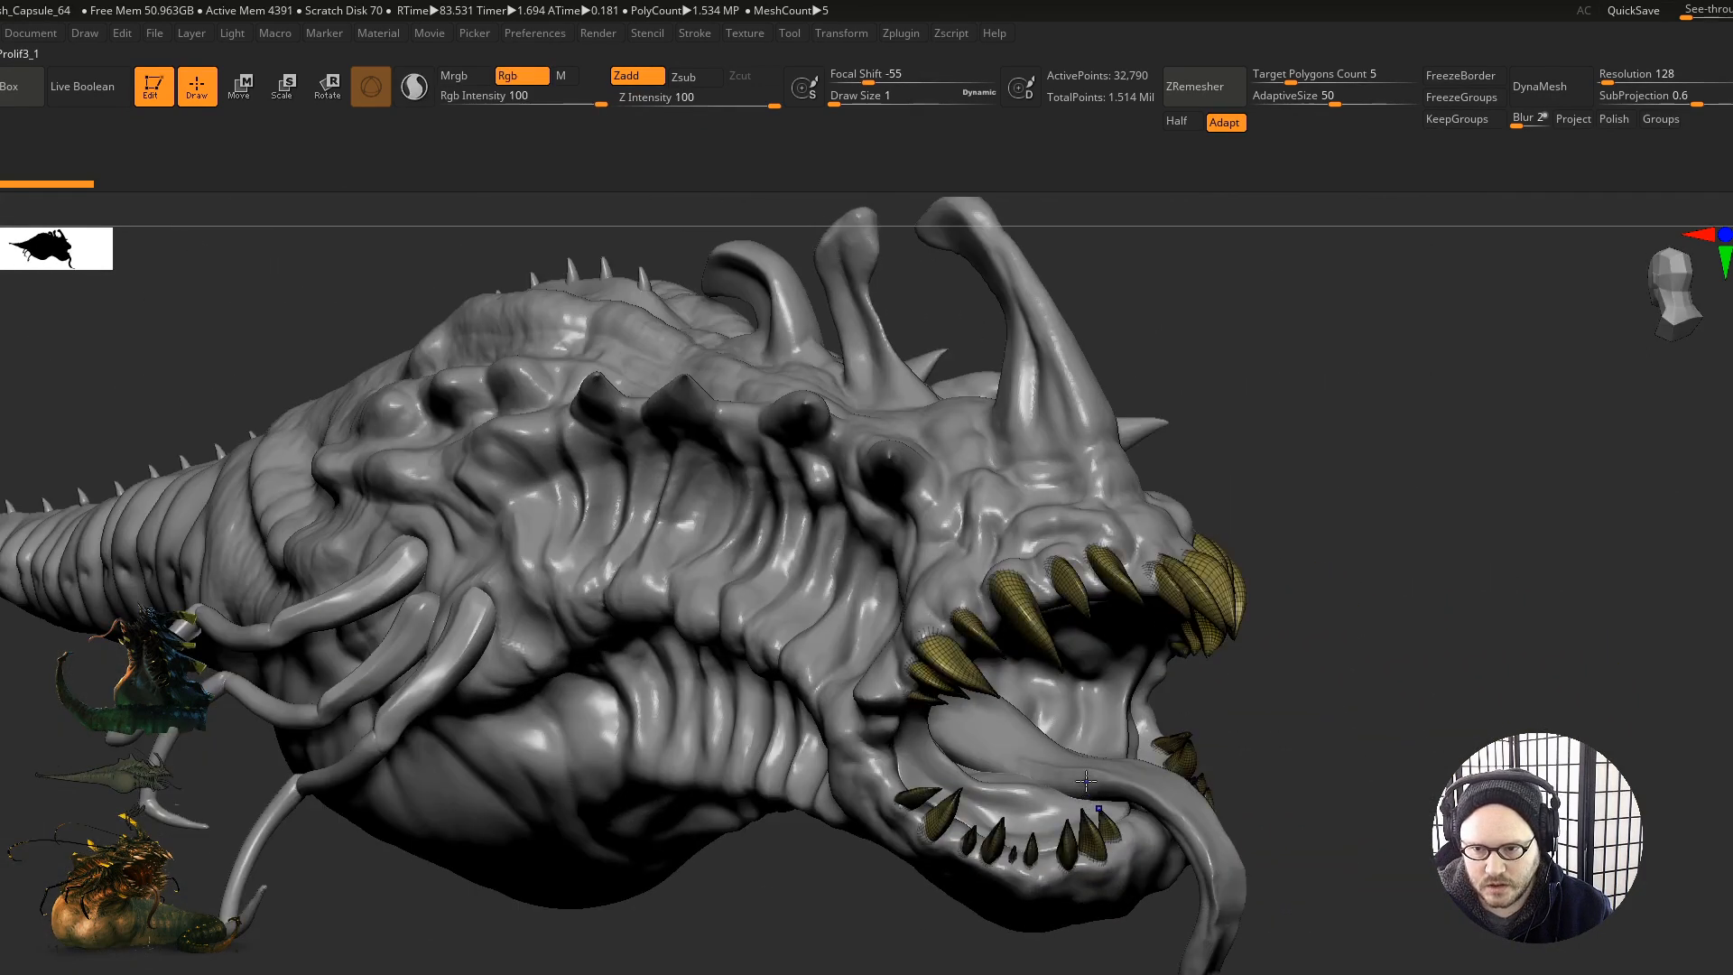
Step: Divide the teeth subtool into separate polygroups so that each tooth has its own group
shift+right_drag(1121, 737, 980, 623)
ctrl+right_drag(979, 623, 542, 747)
right_drag(1065, 623, 1060, 570)
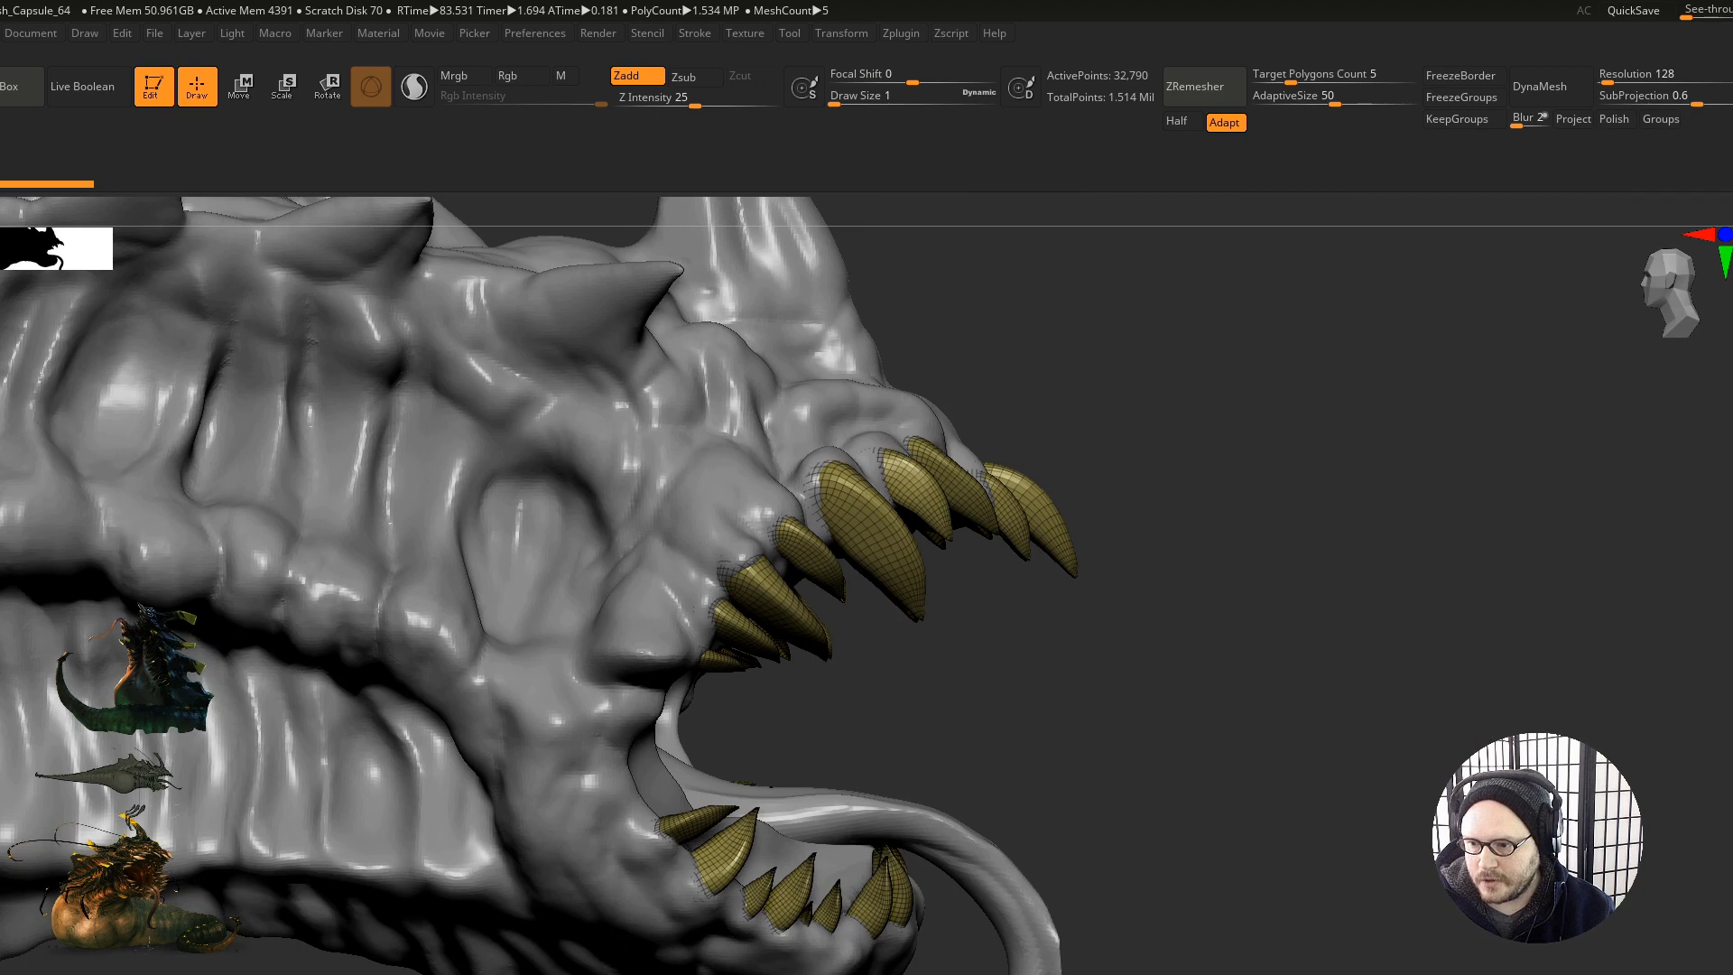
click(1732, 650)
right_drag(1233, 687, 847, 764)
alt+right_drag(785, 660, 819, 698)
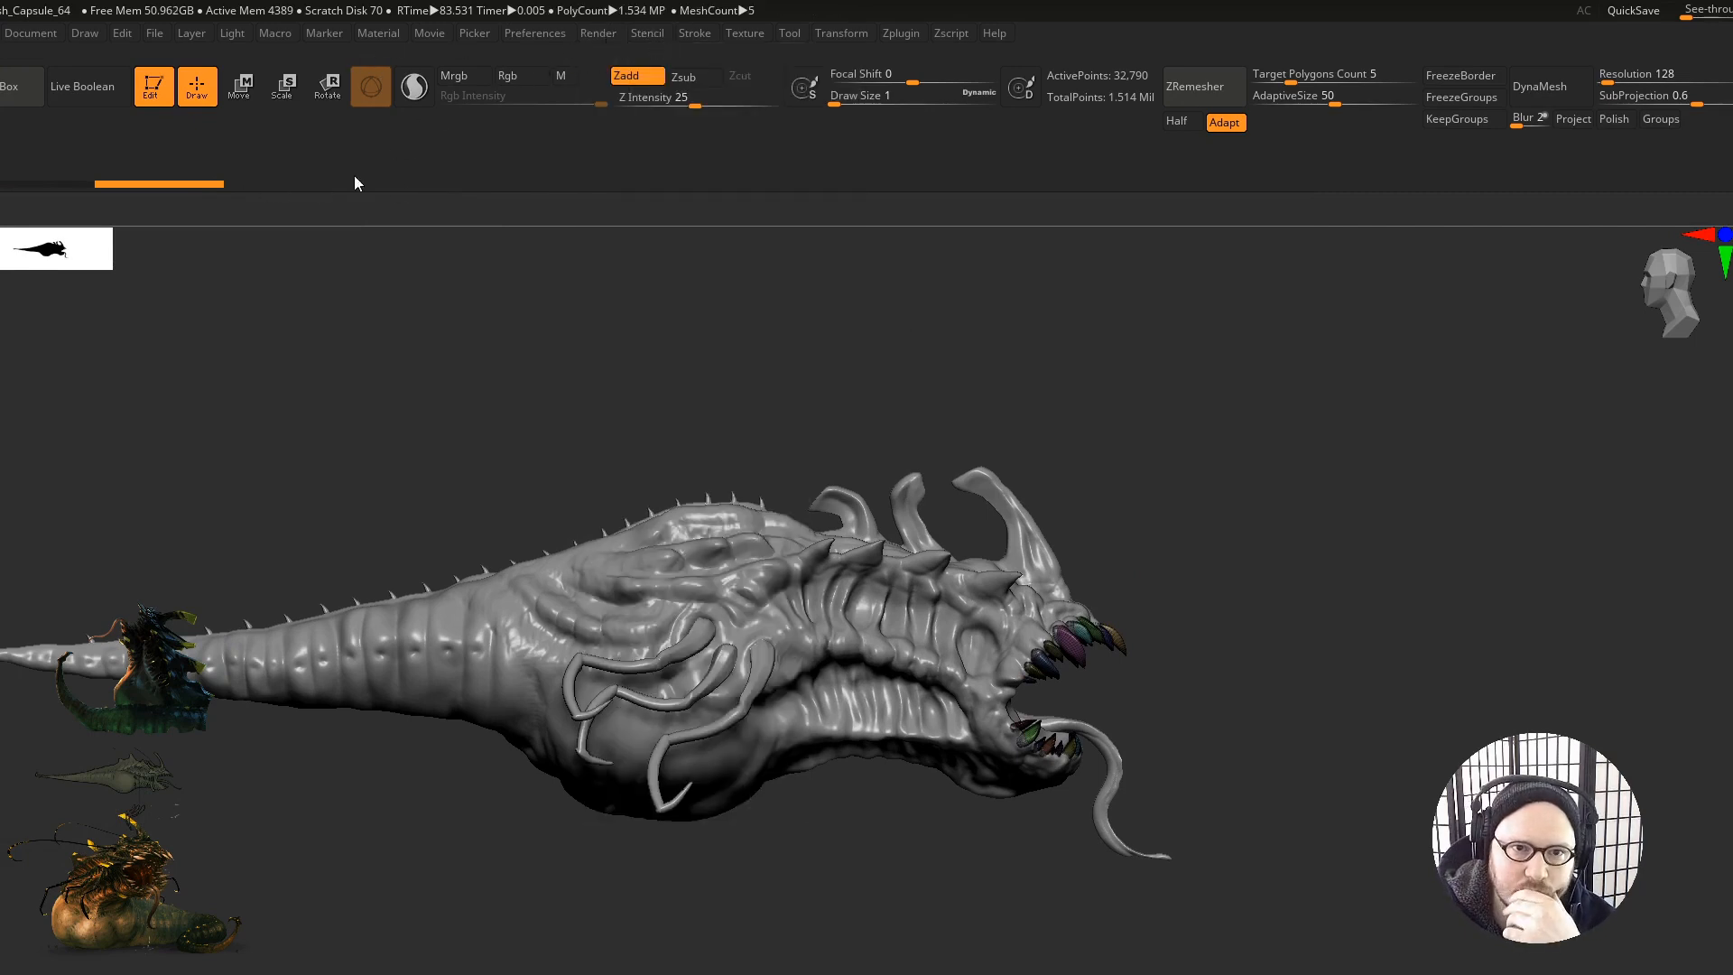
Step: Enable the Polygroups option in UV Master and create a working clone of the teeth
mouse_move(928, 38)
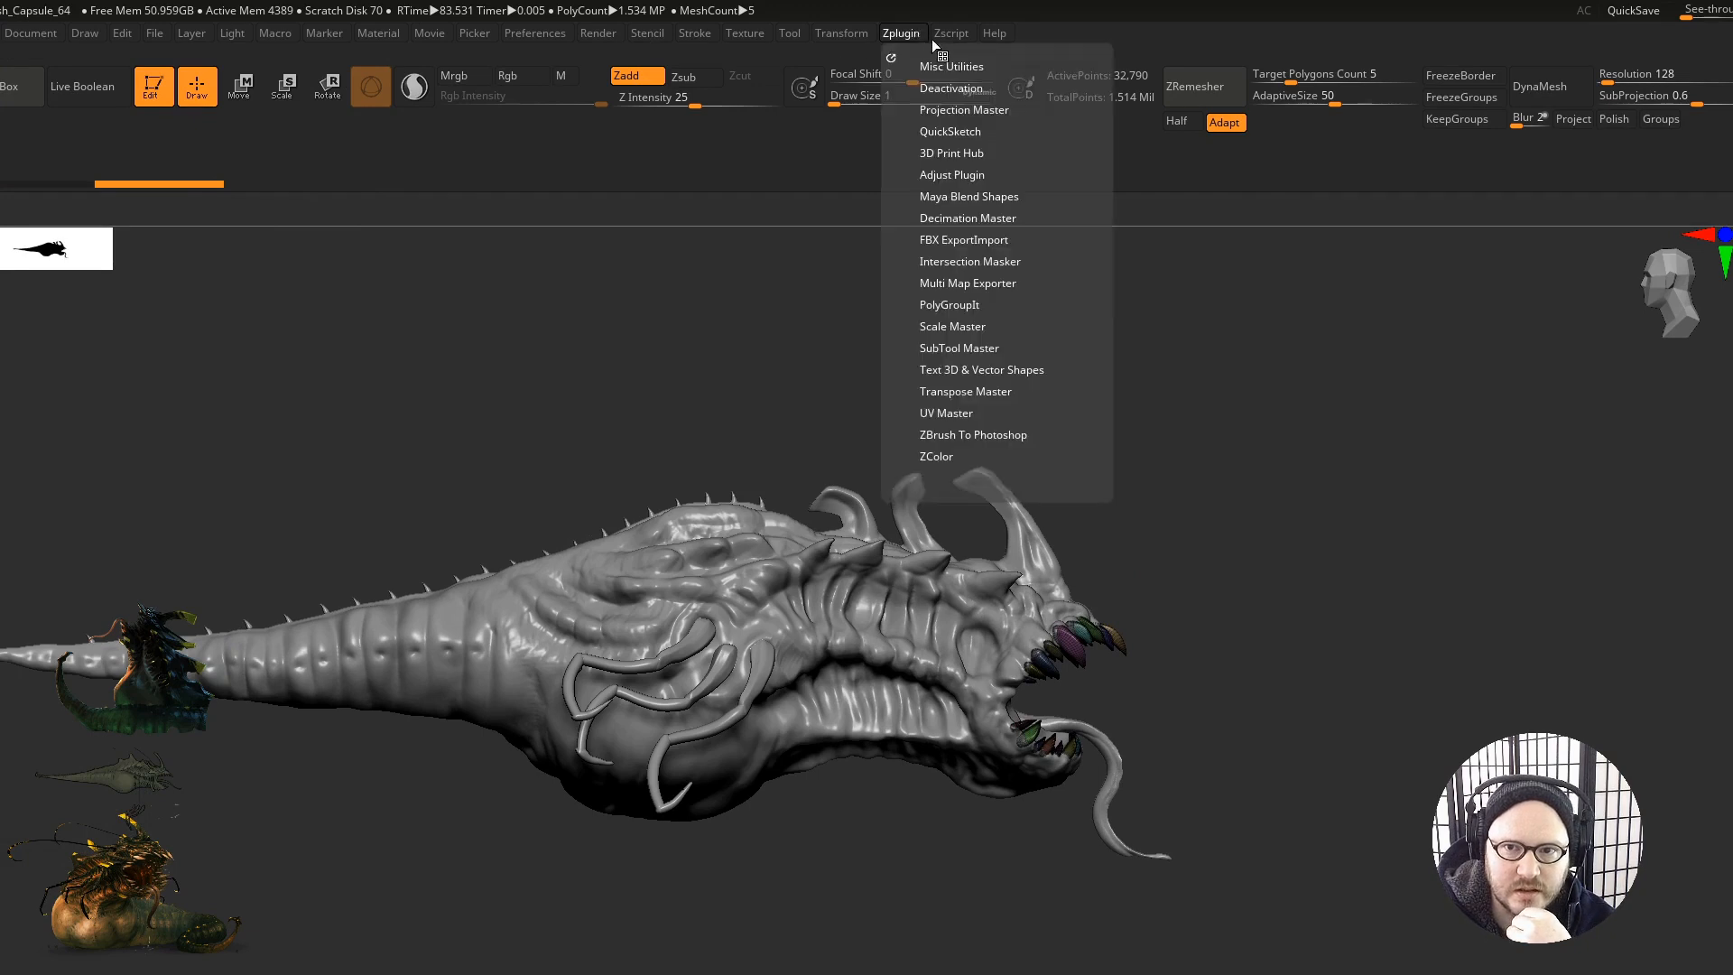
click(946, 412)
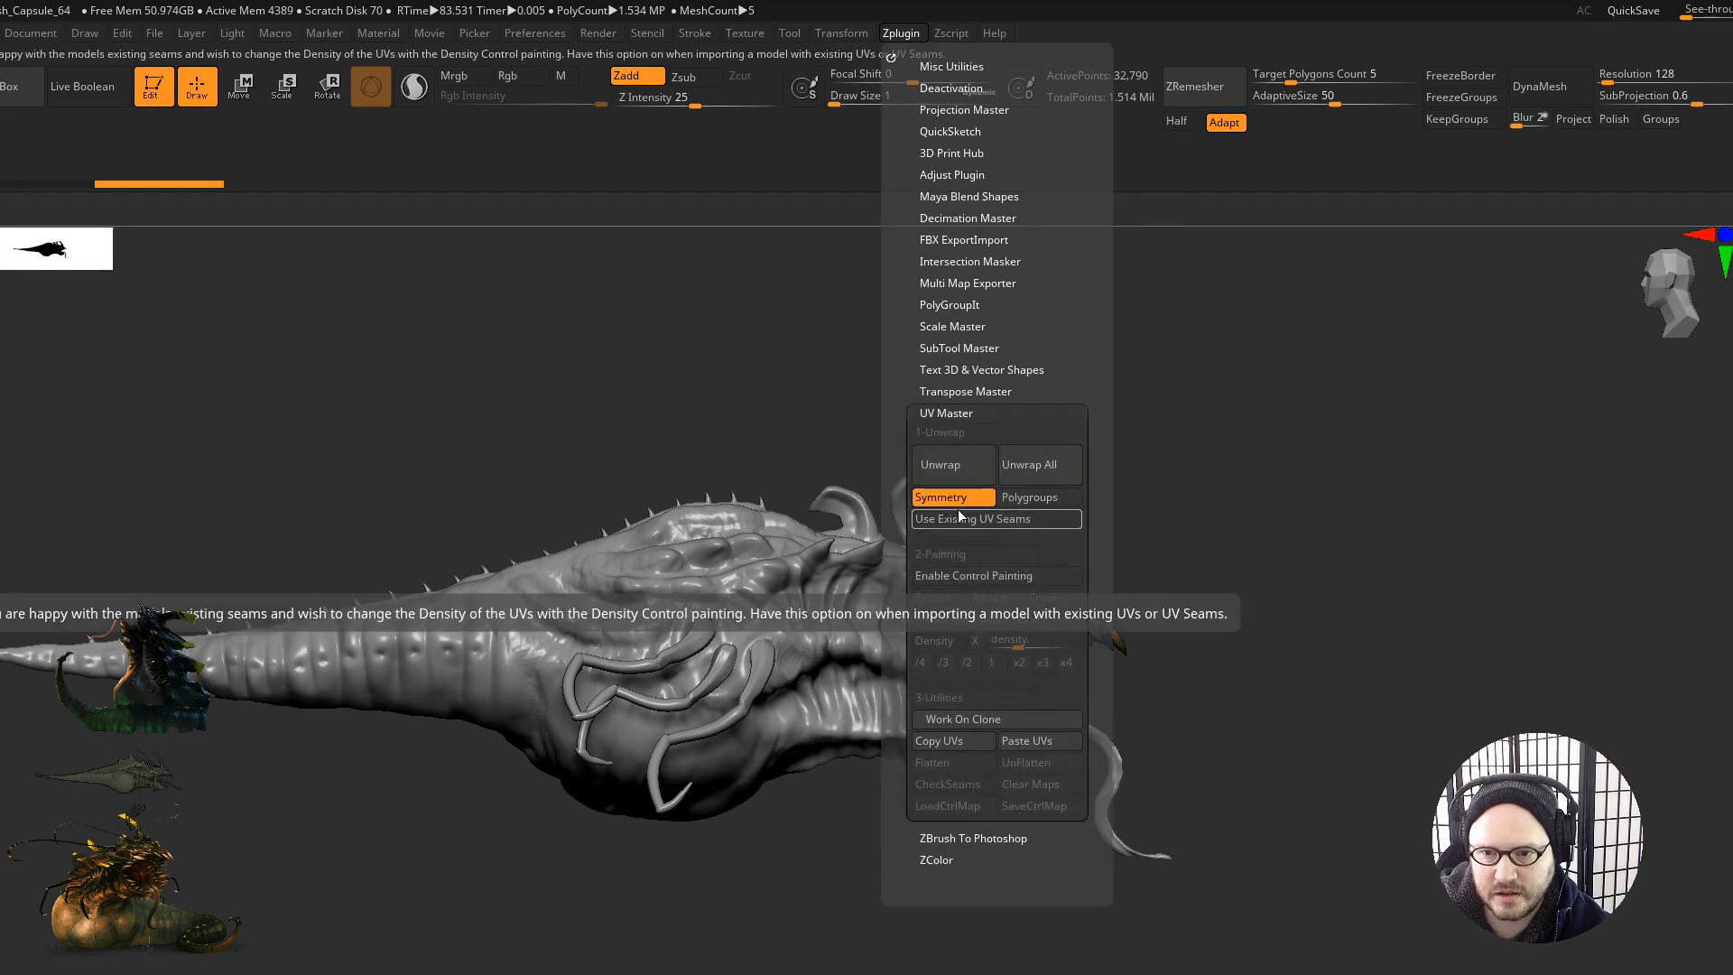
click(1038, 497)
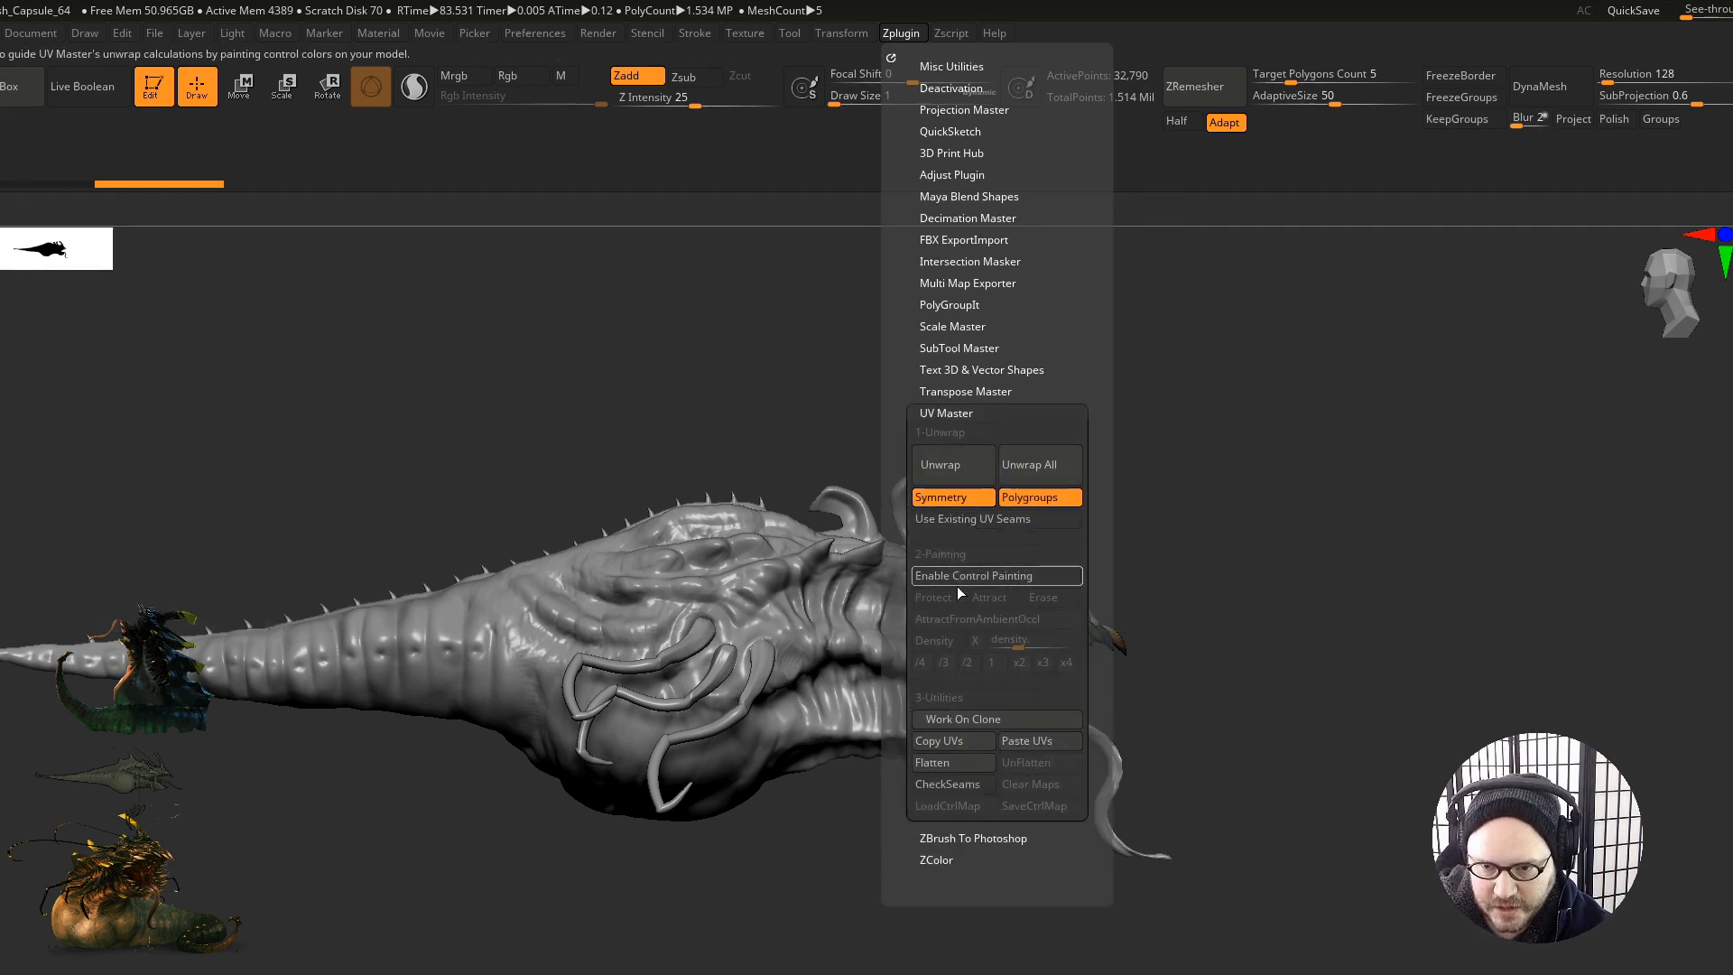
click(947, 718)
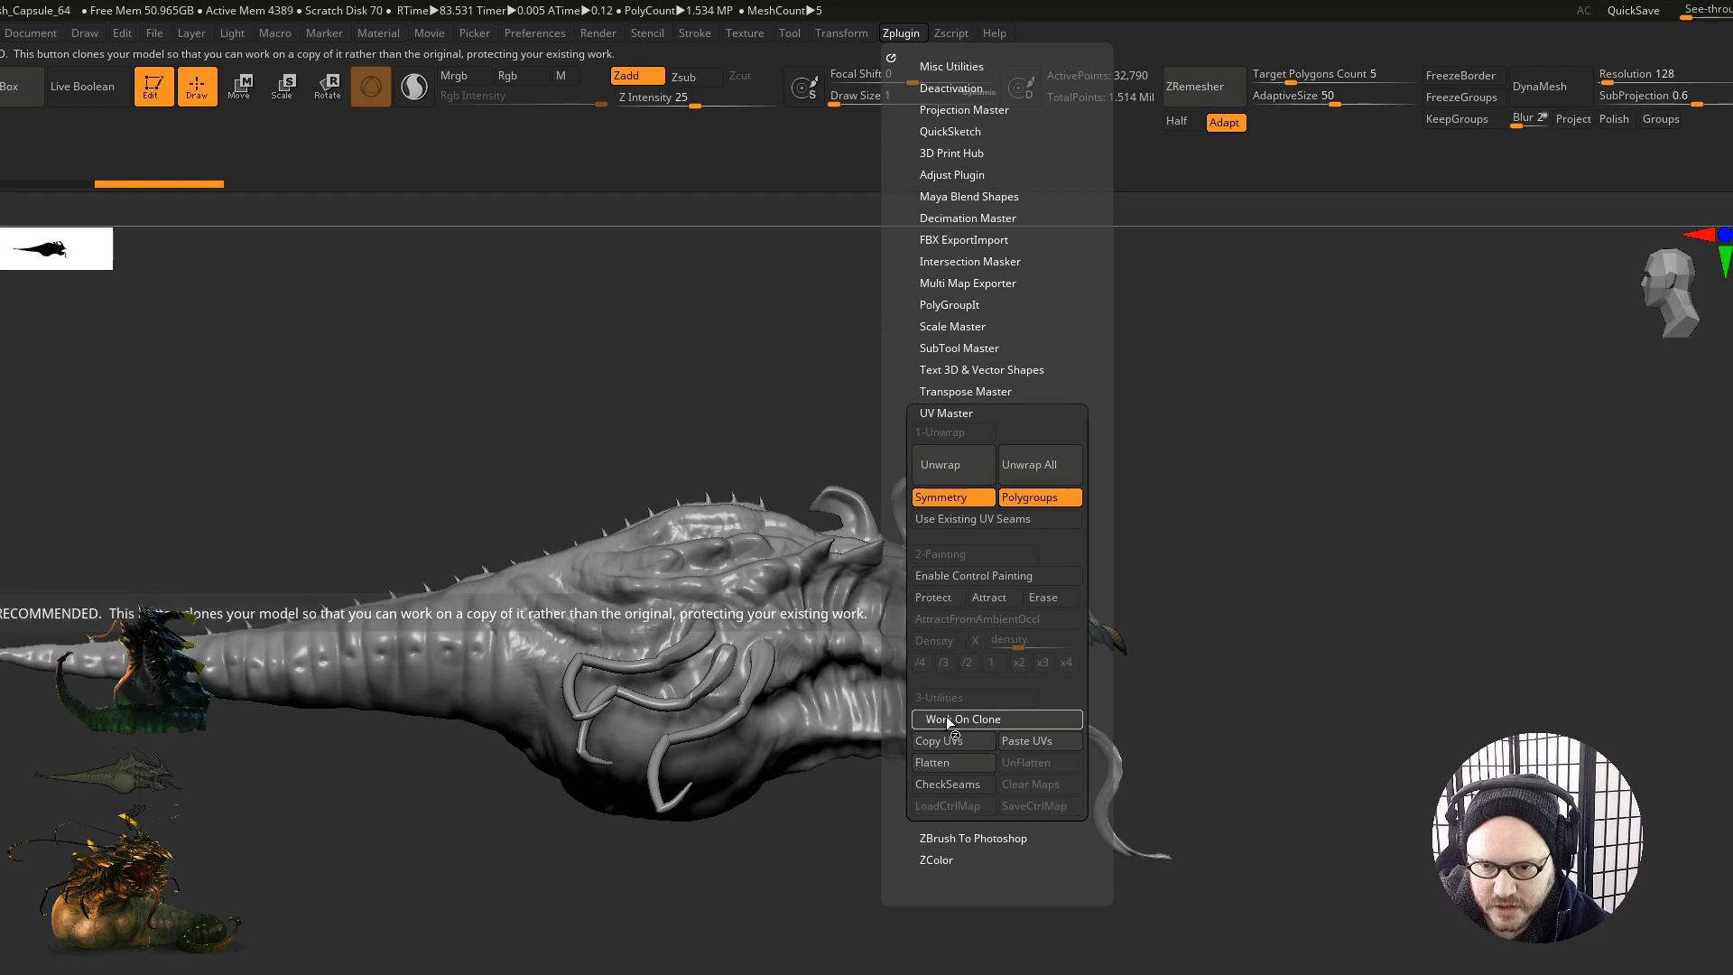
drag(1212, 705, 820, 701)
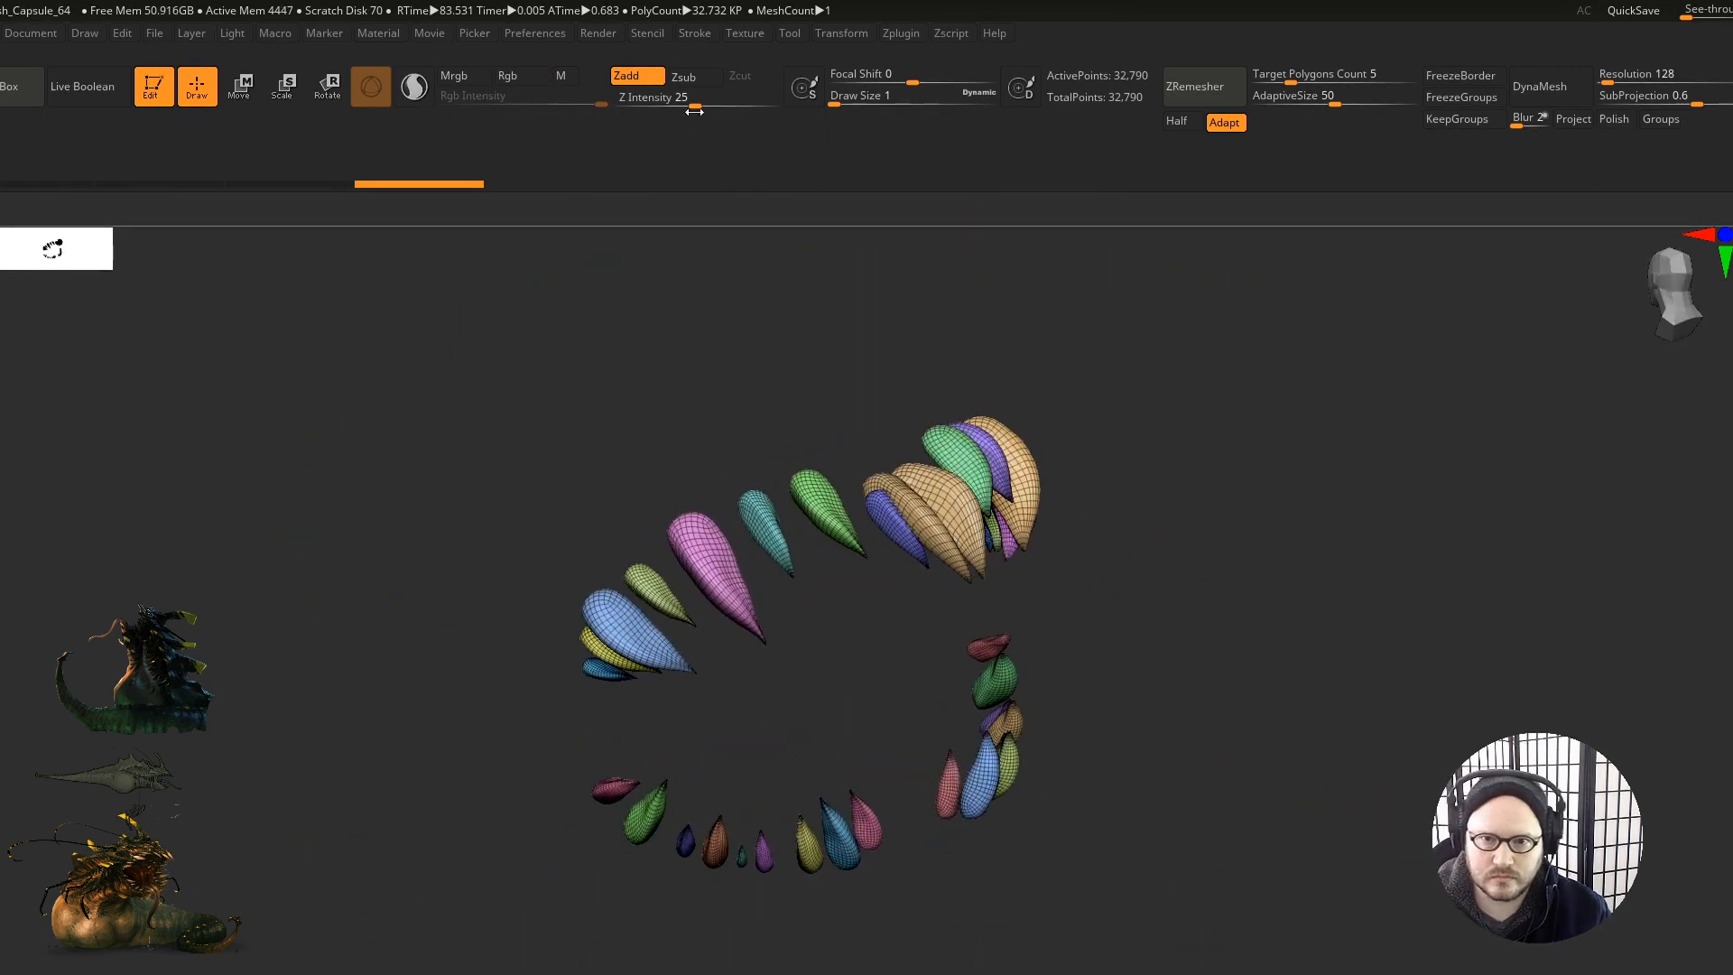
Step: Unwrap the cloned teeth in UV Master using Symmetry and Polygroups
click(947, 32)
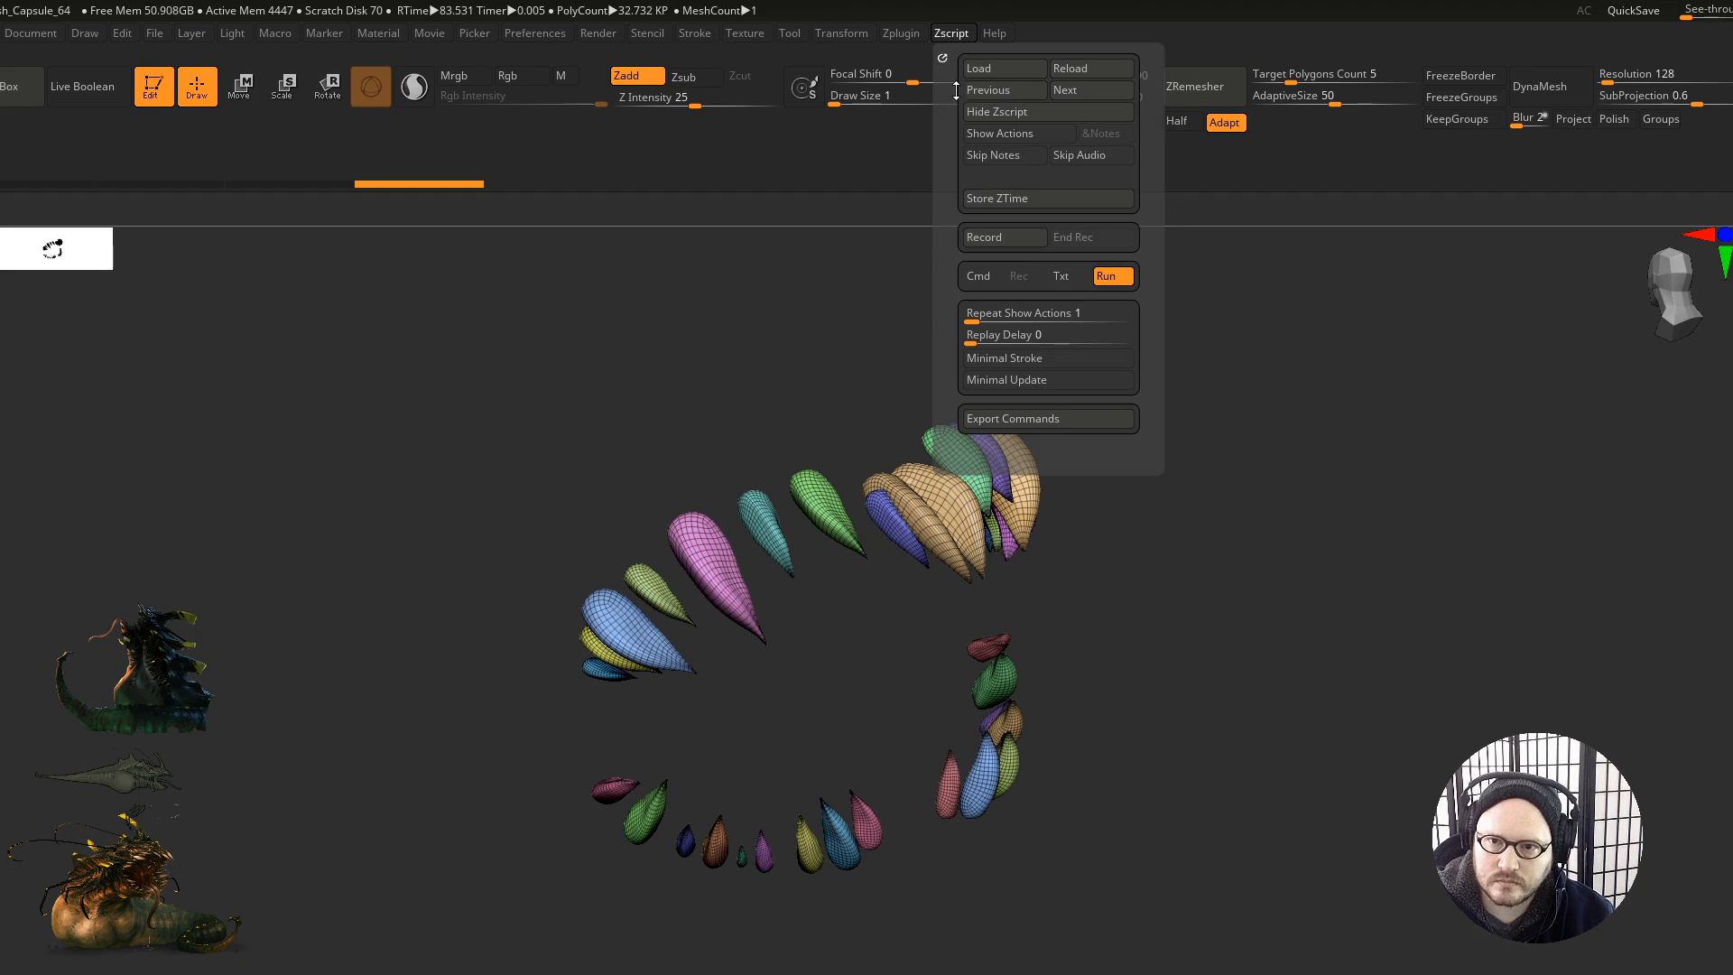
click(894, 33)
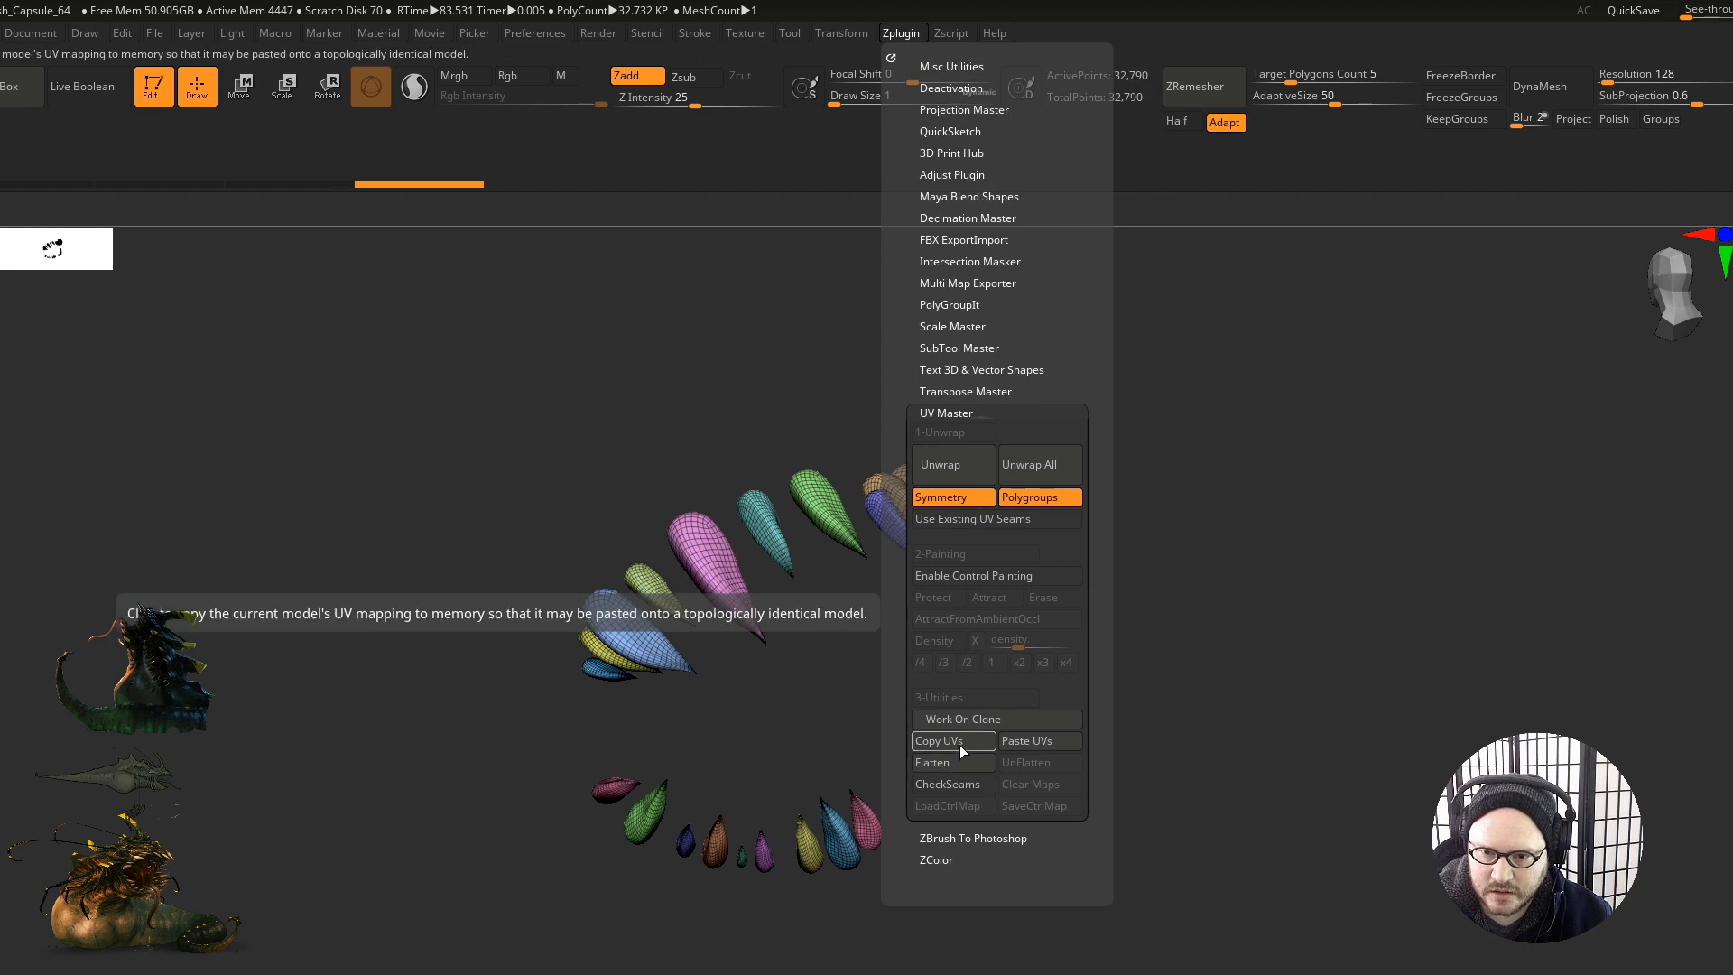
click(960, 465)
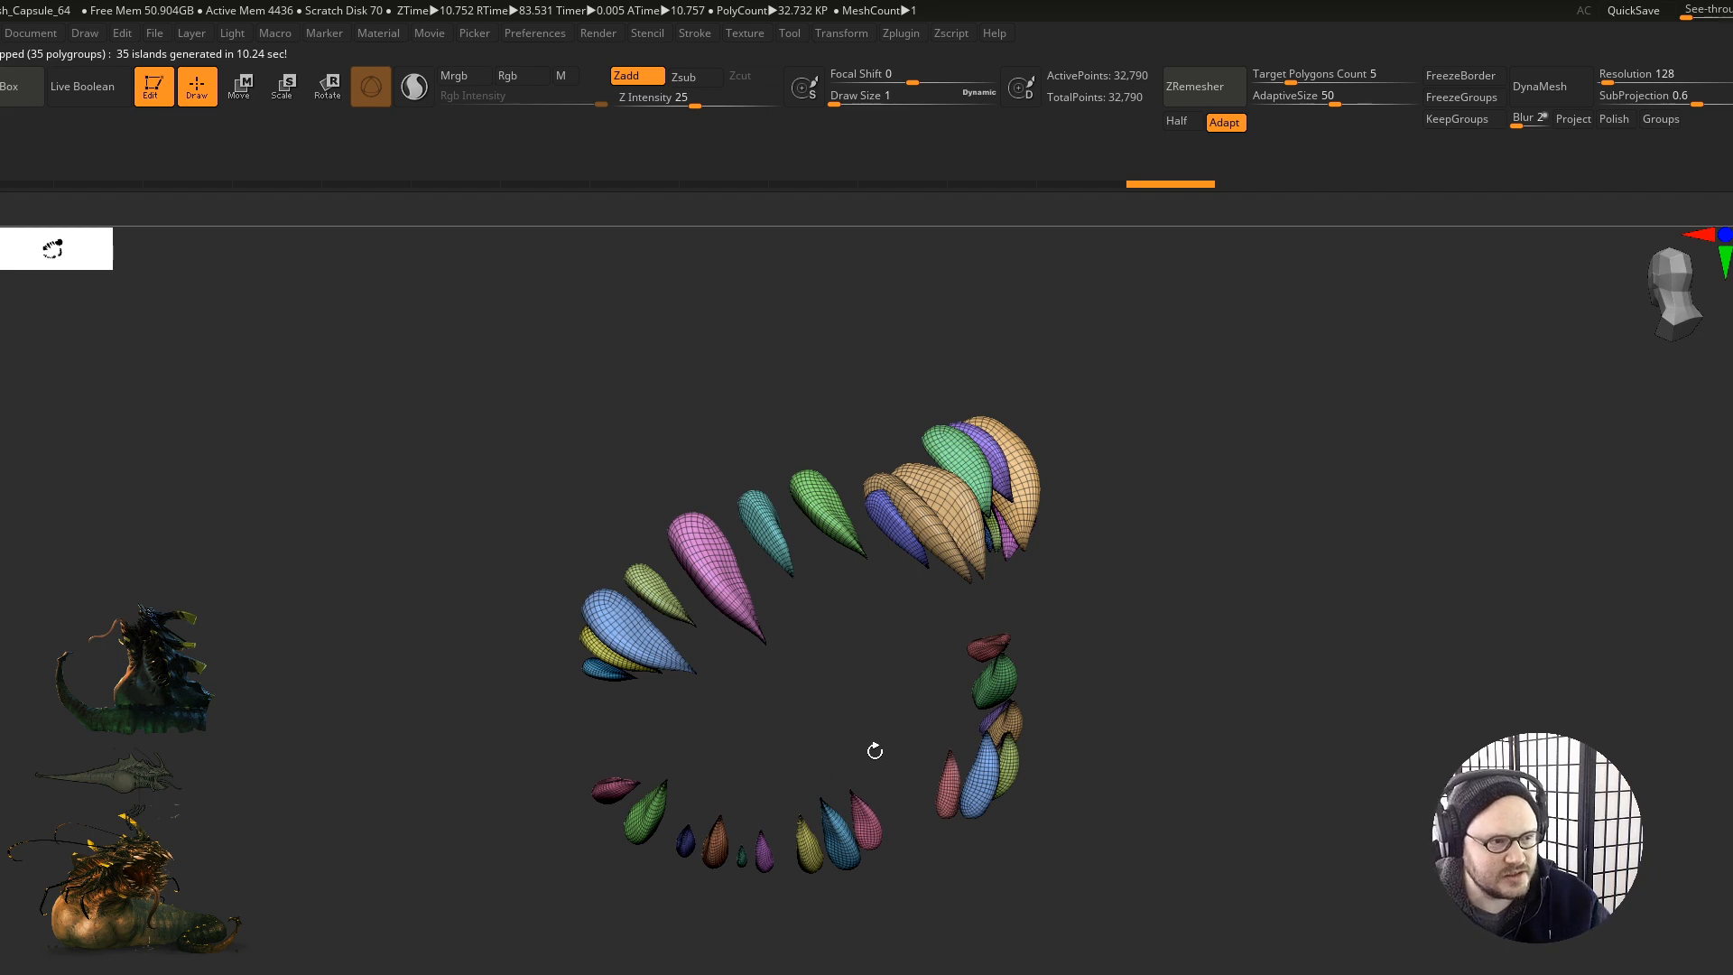
drag(962, 718, 1075, 752)
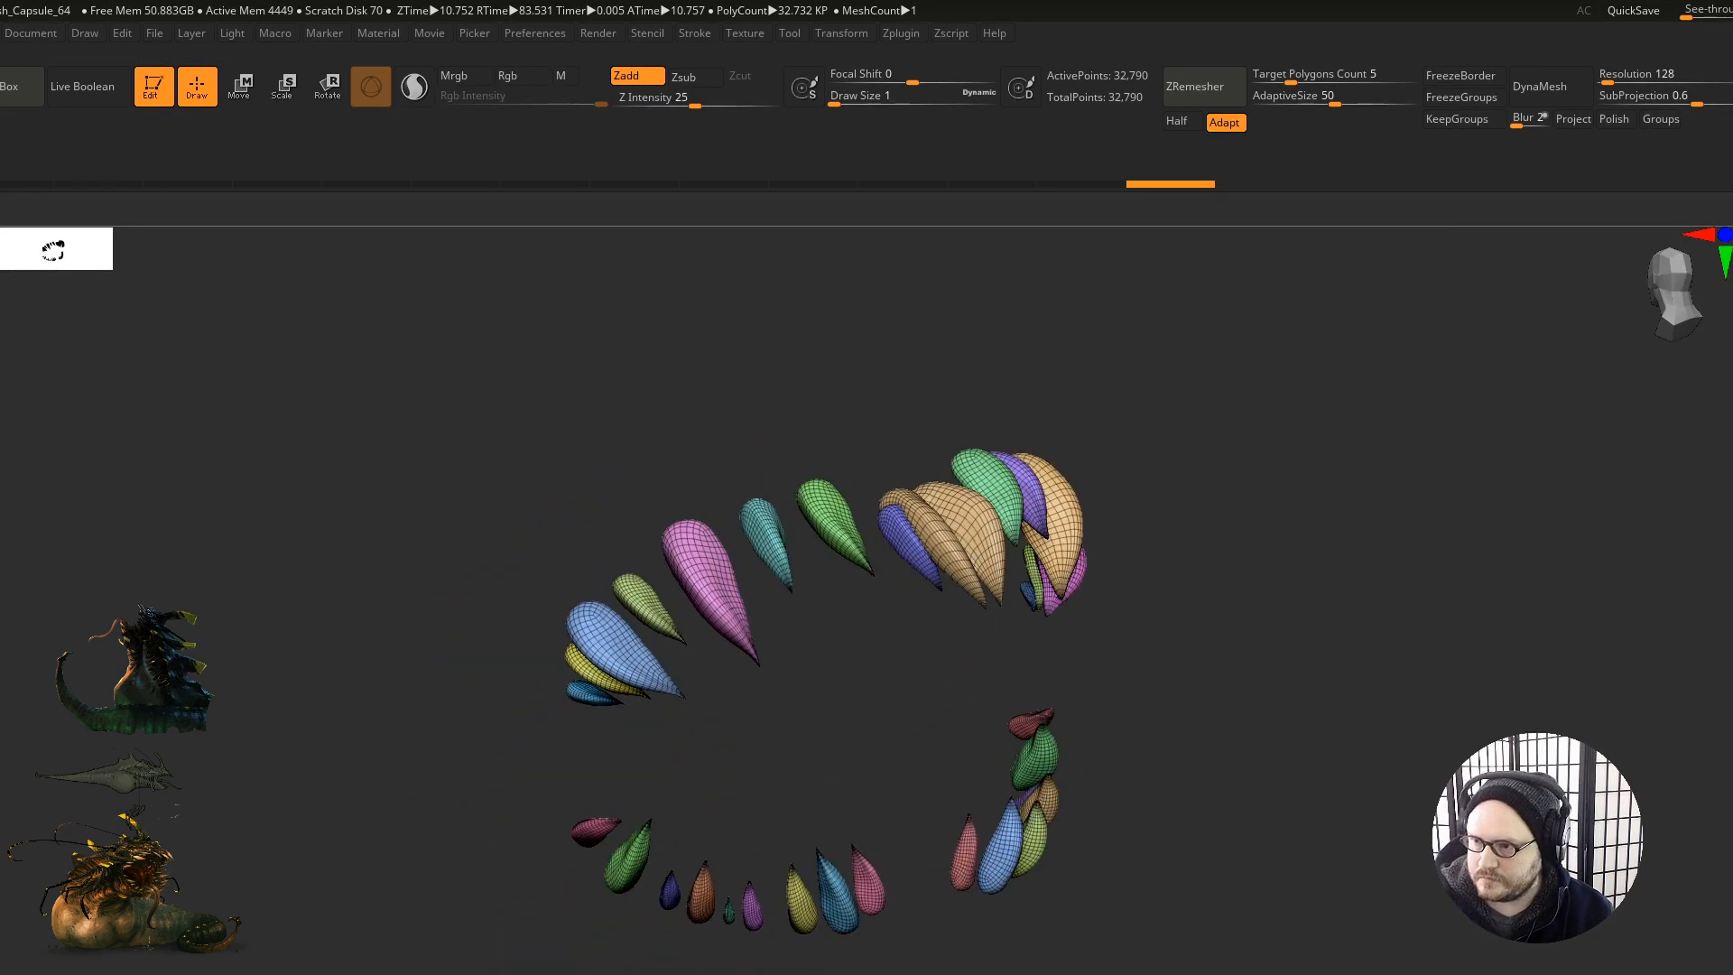
Step: Flatten the cloned teeth to examine the layout of their UV islands
click(841, 33)
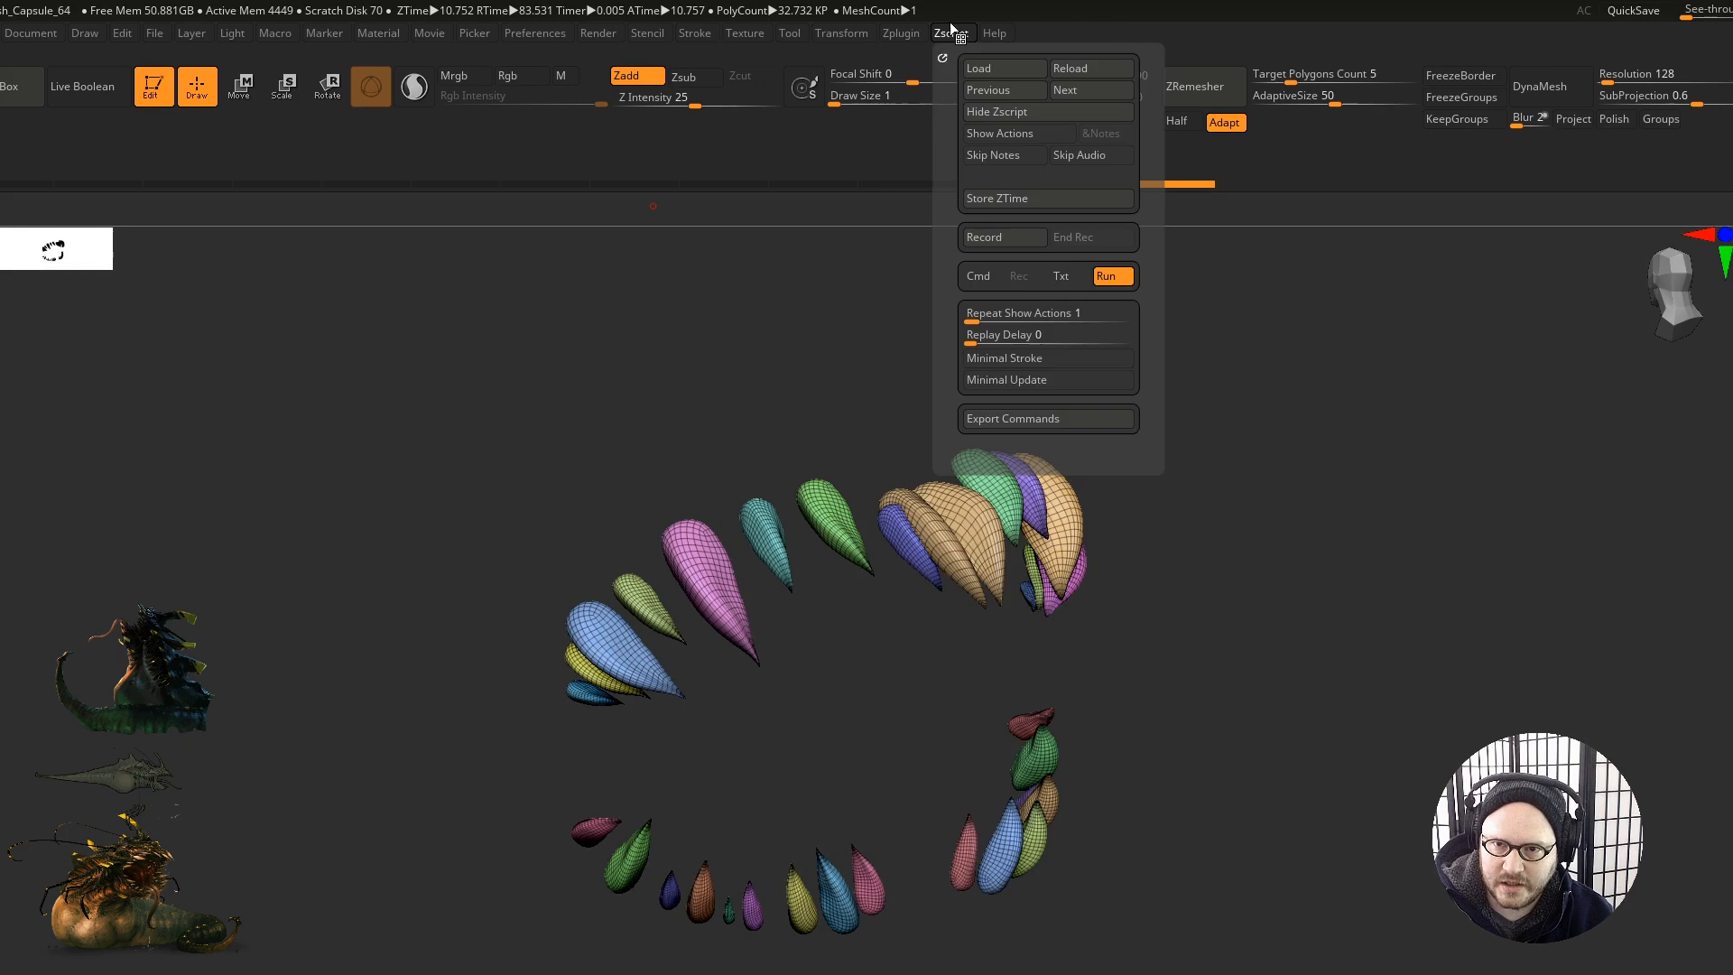
mouse_move(903, 33)
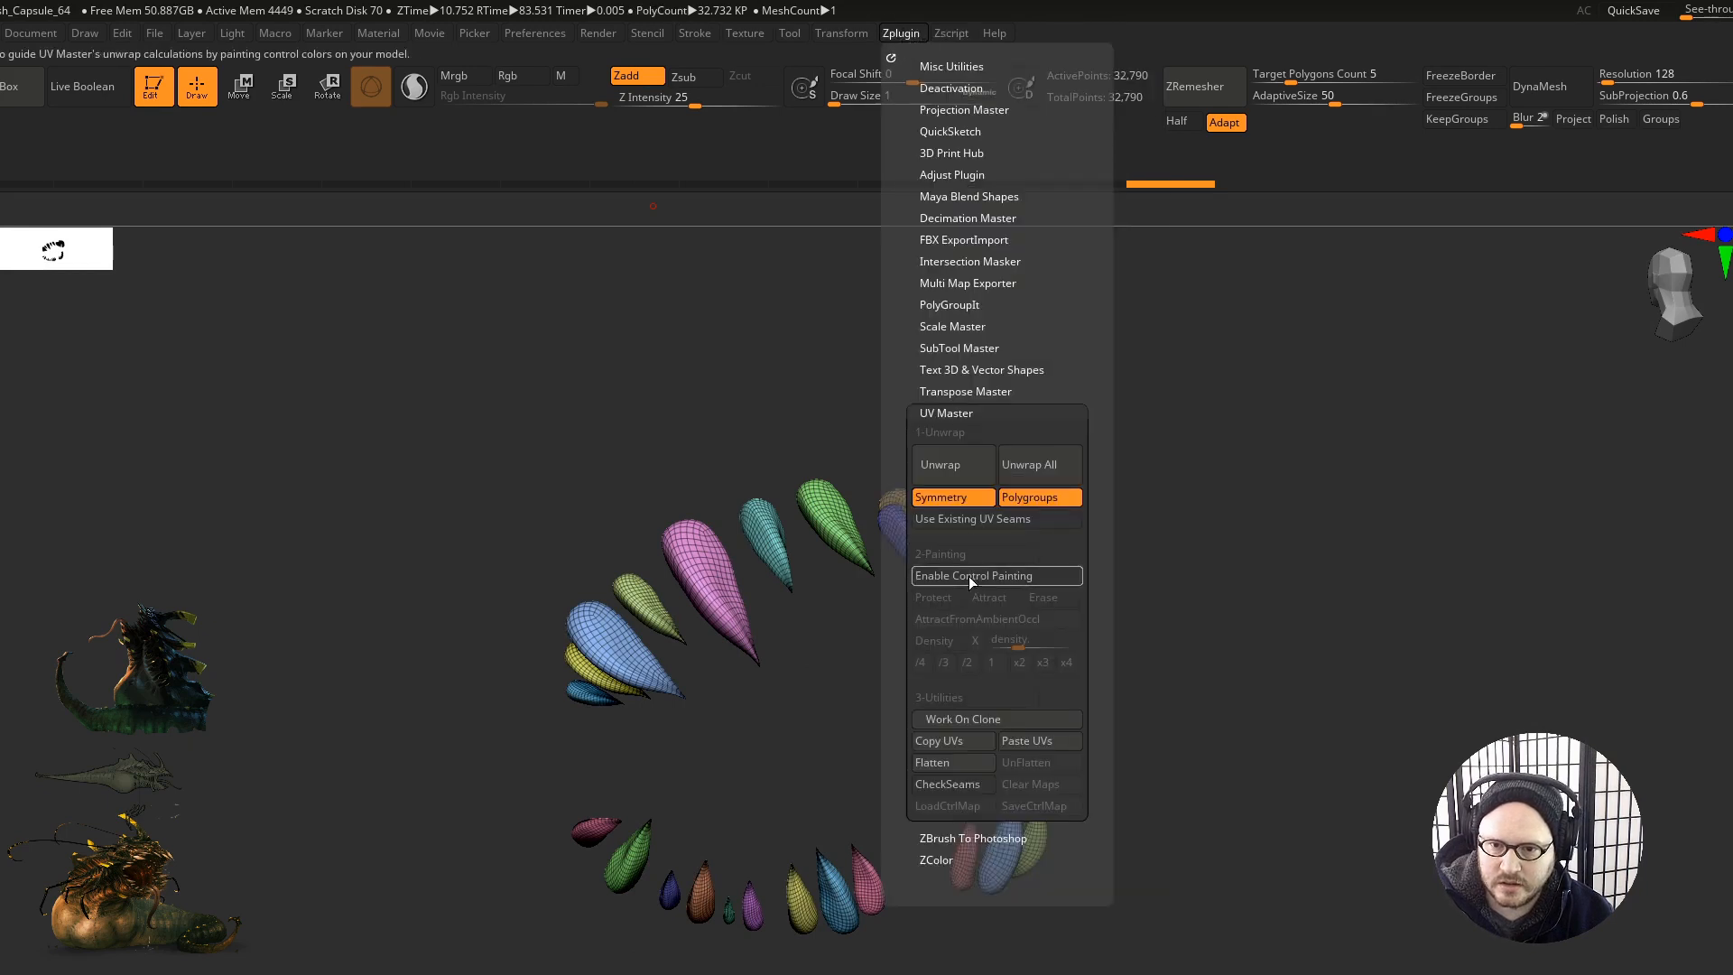
click(940, 766)
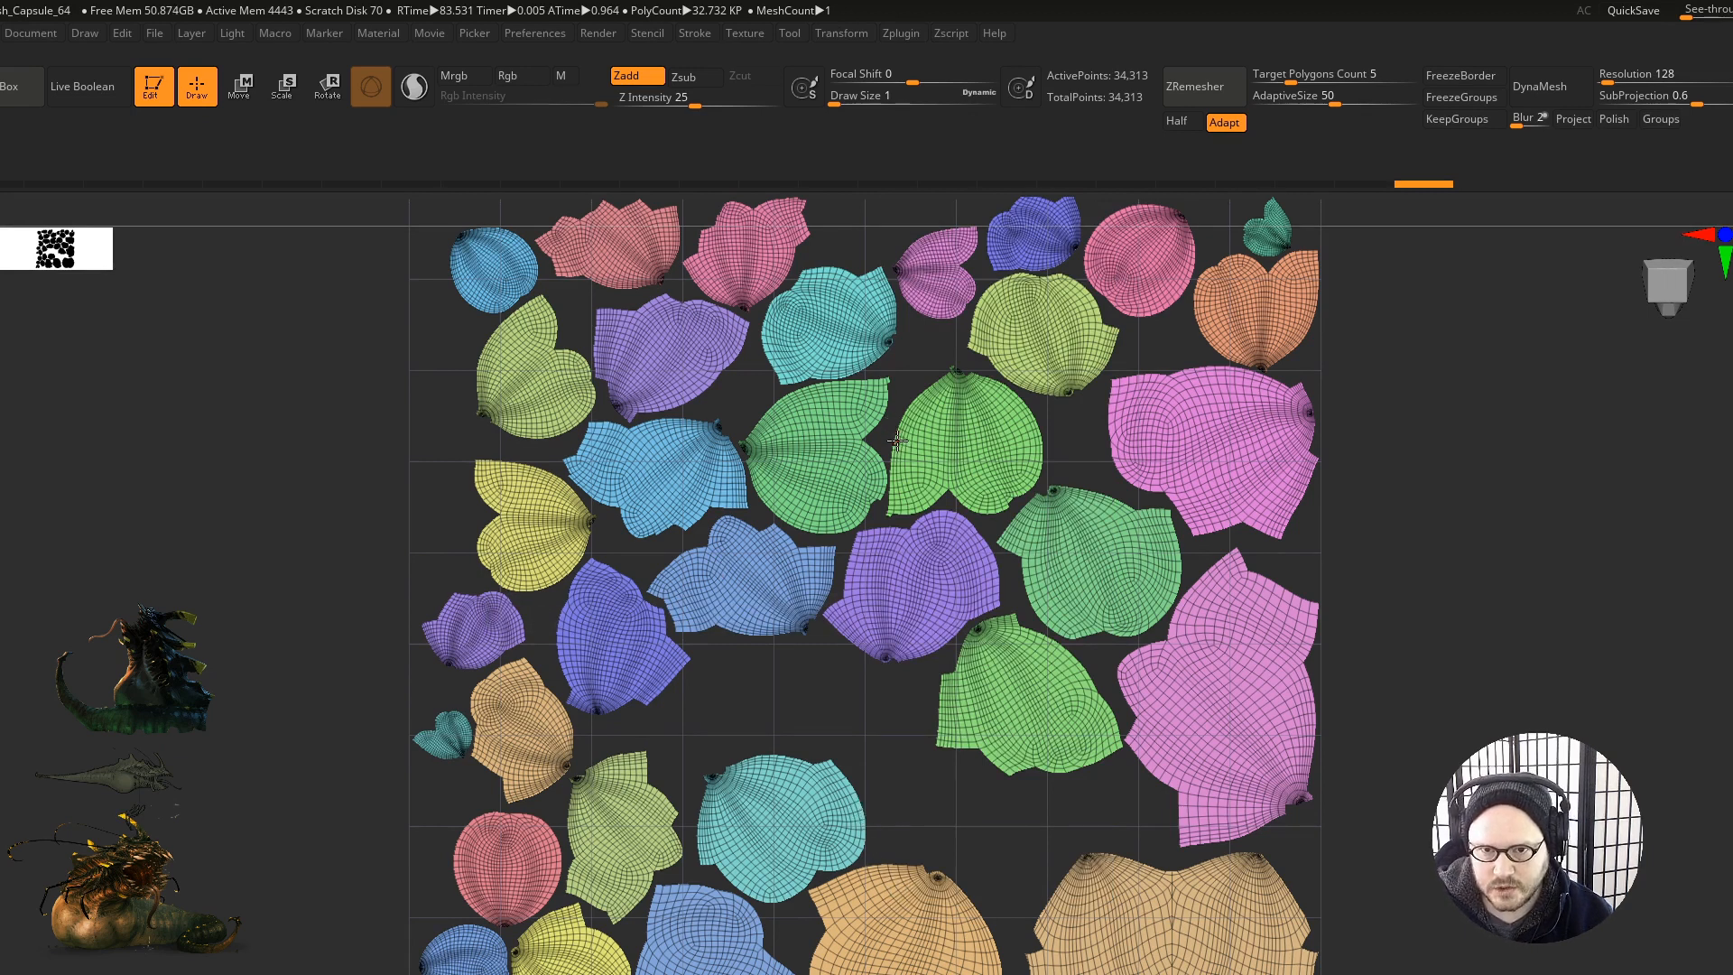
ctrl+right_drag(801, 696, 755, 708)
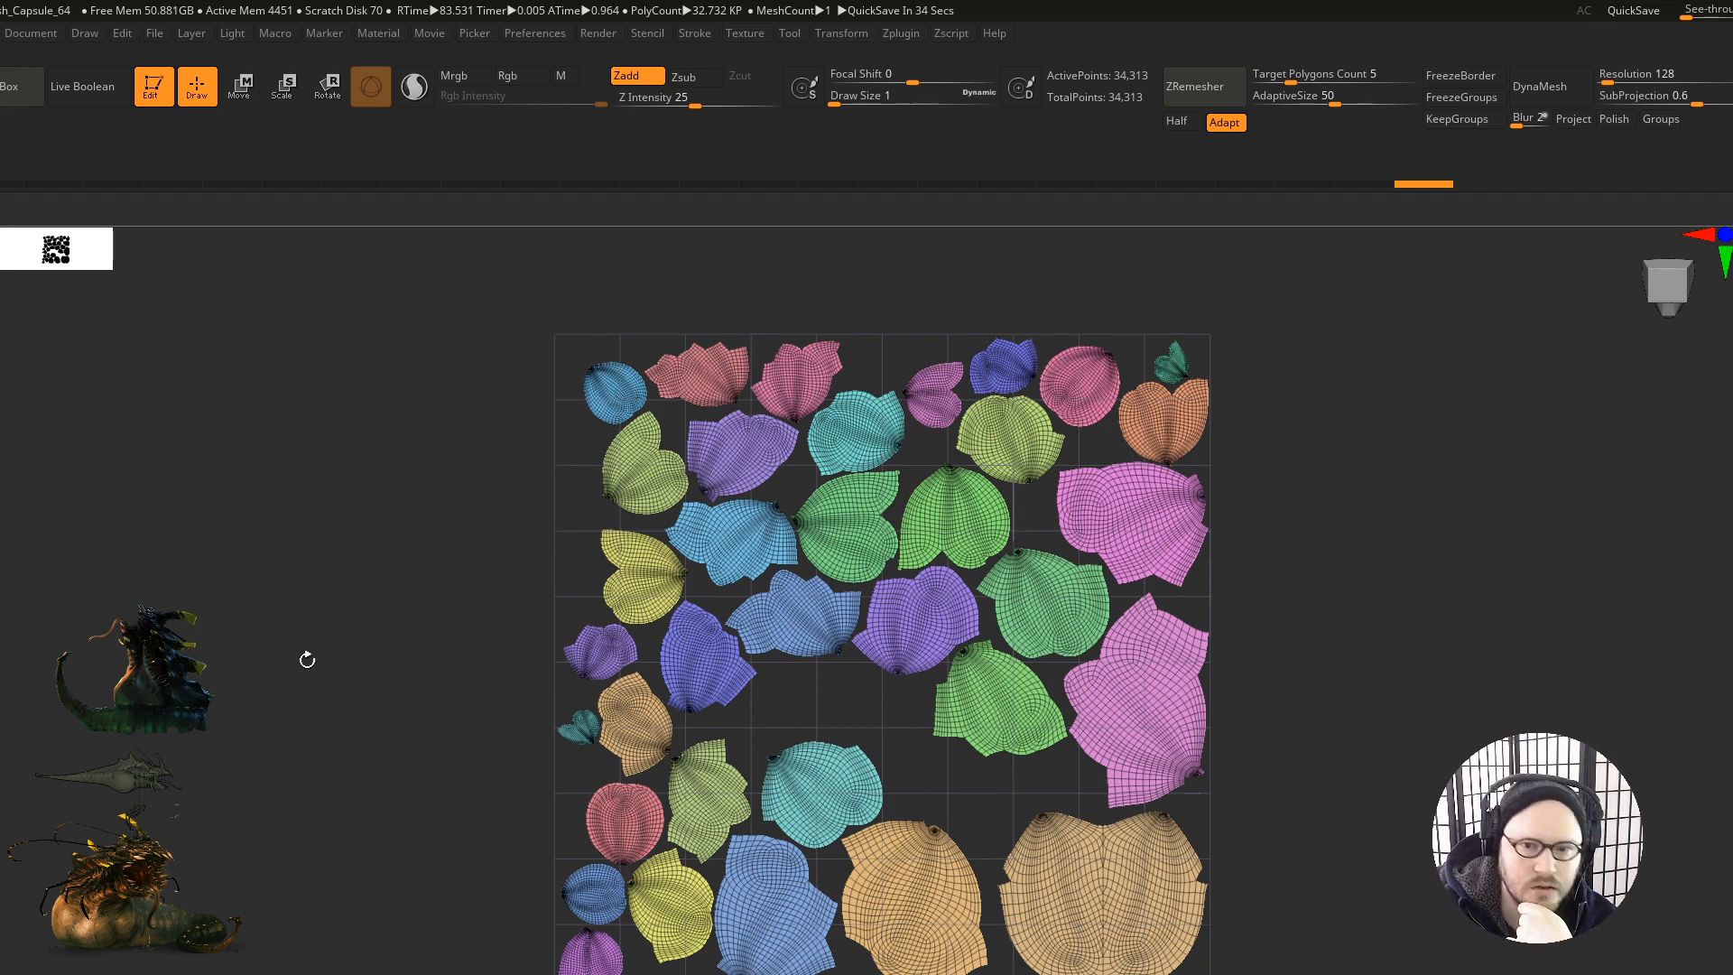
Step: Unflatten the cloned teeth and copy their UVs
click(901, 33)
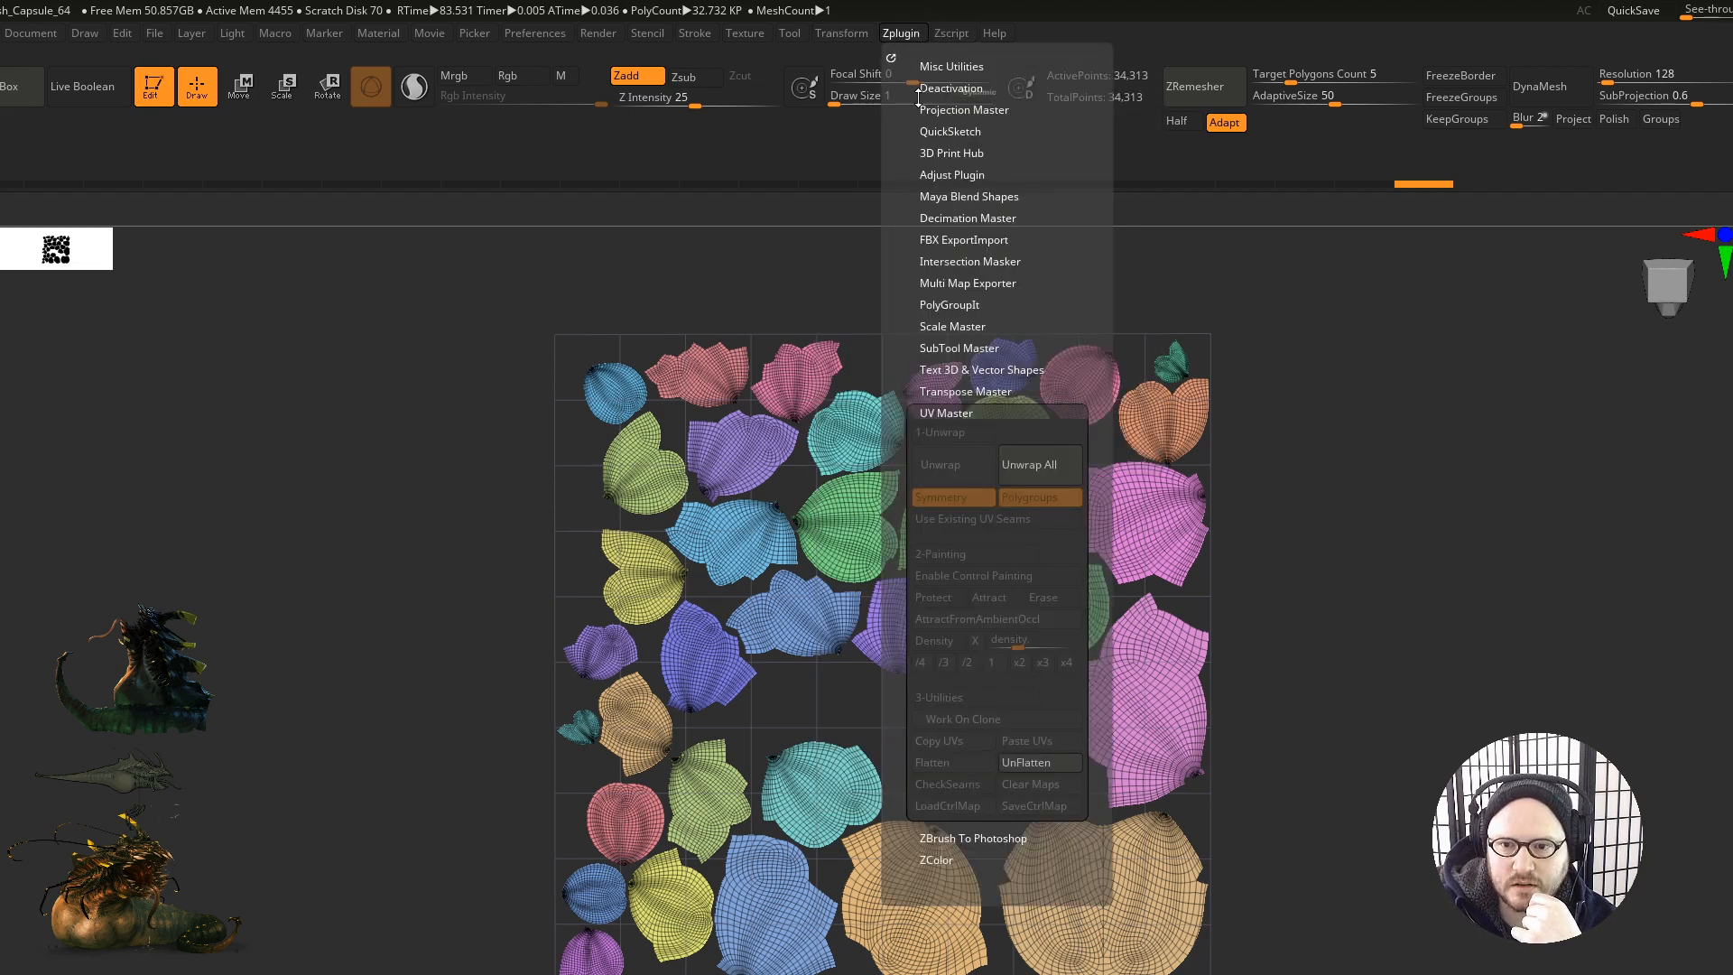
click(1027, 761)
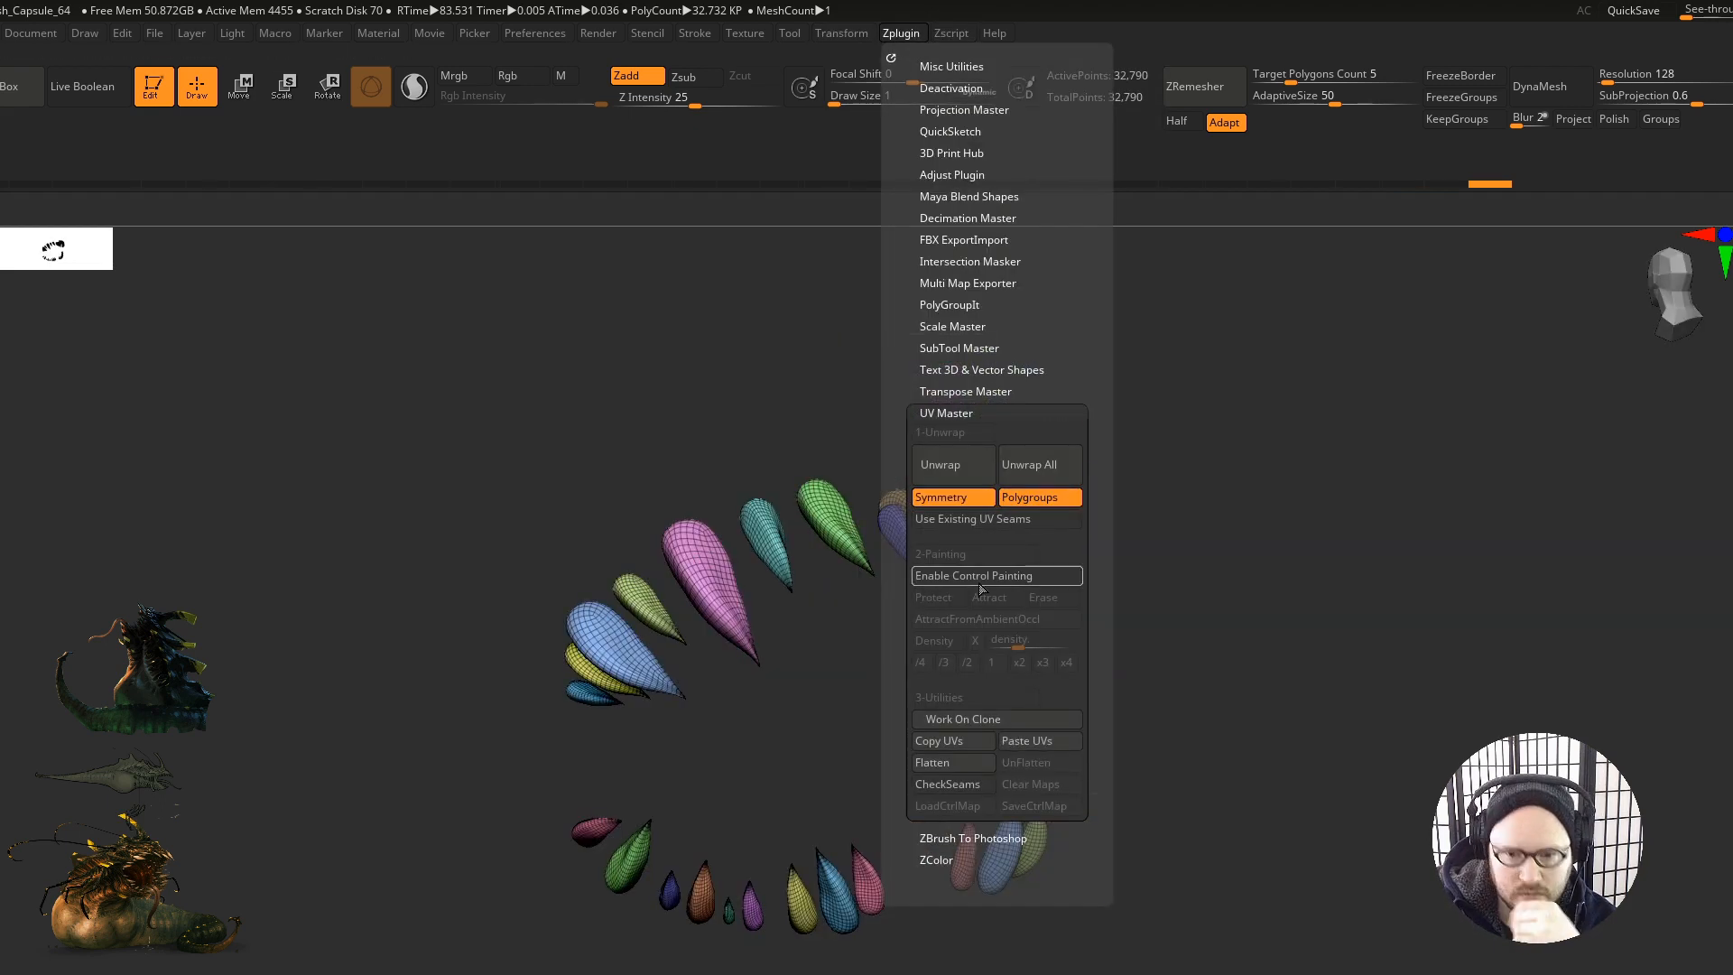
click(940, 742)
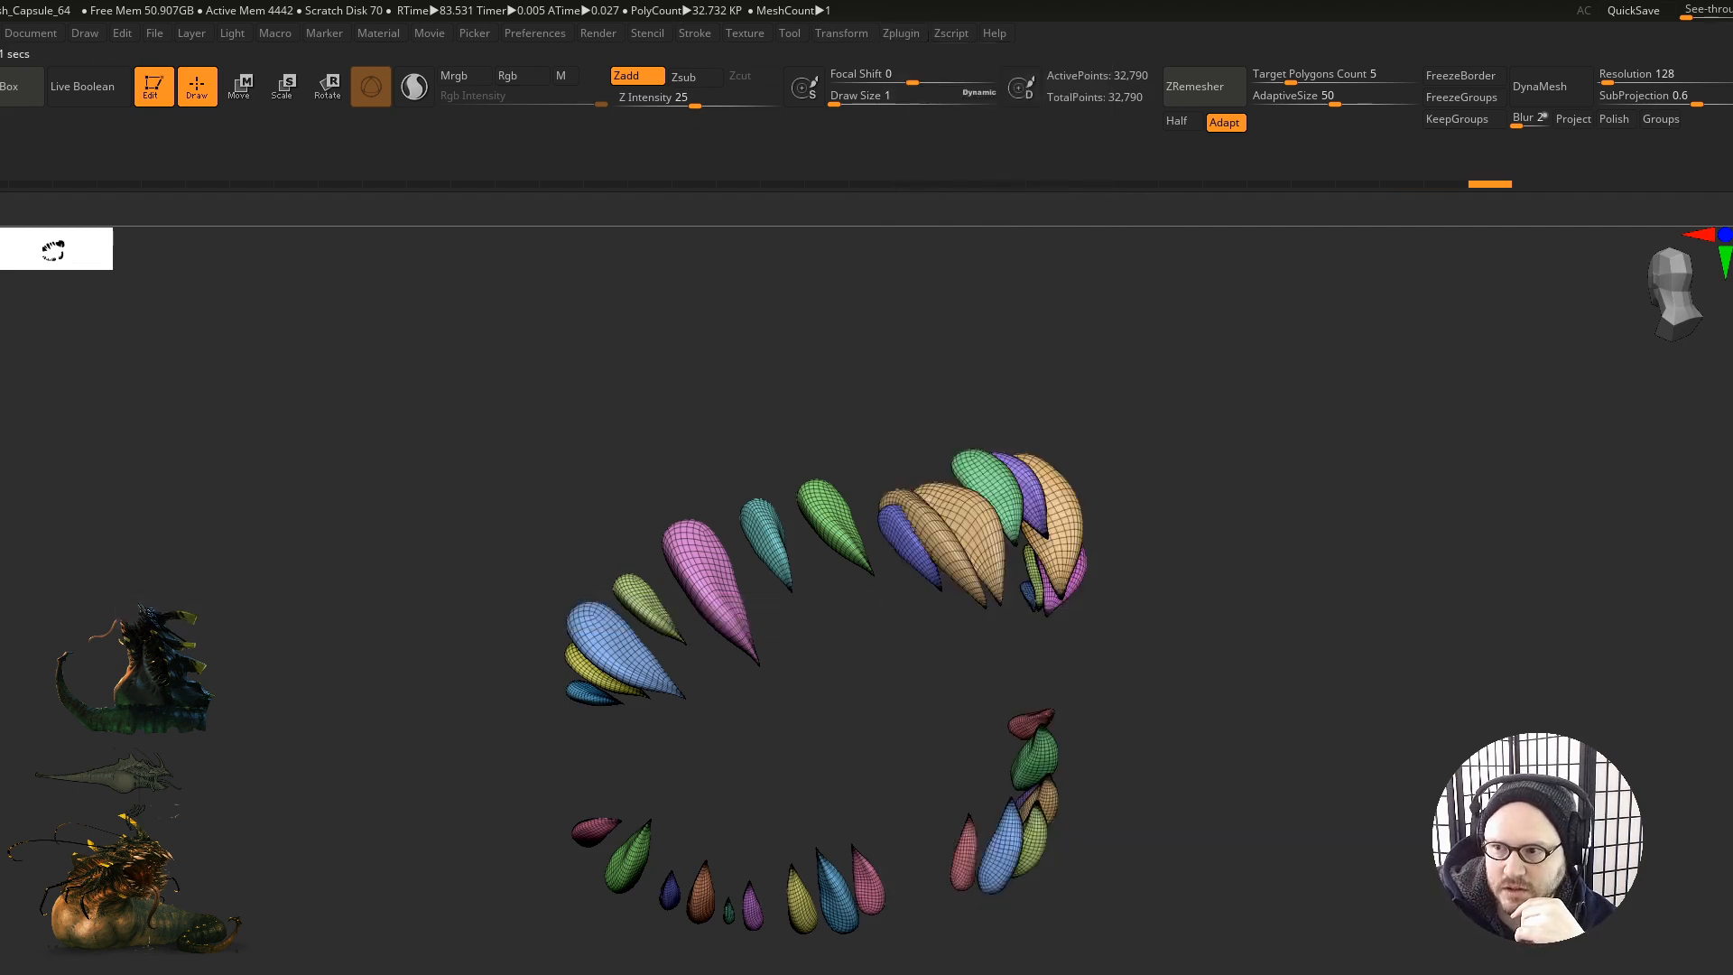
Step: Return to the full creature model and paste the copied UVs onto its original teeth
click(1730, 505)
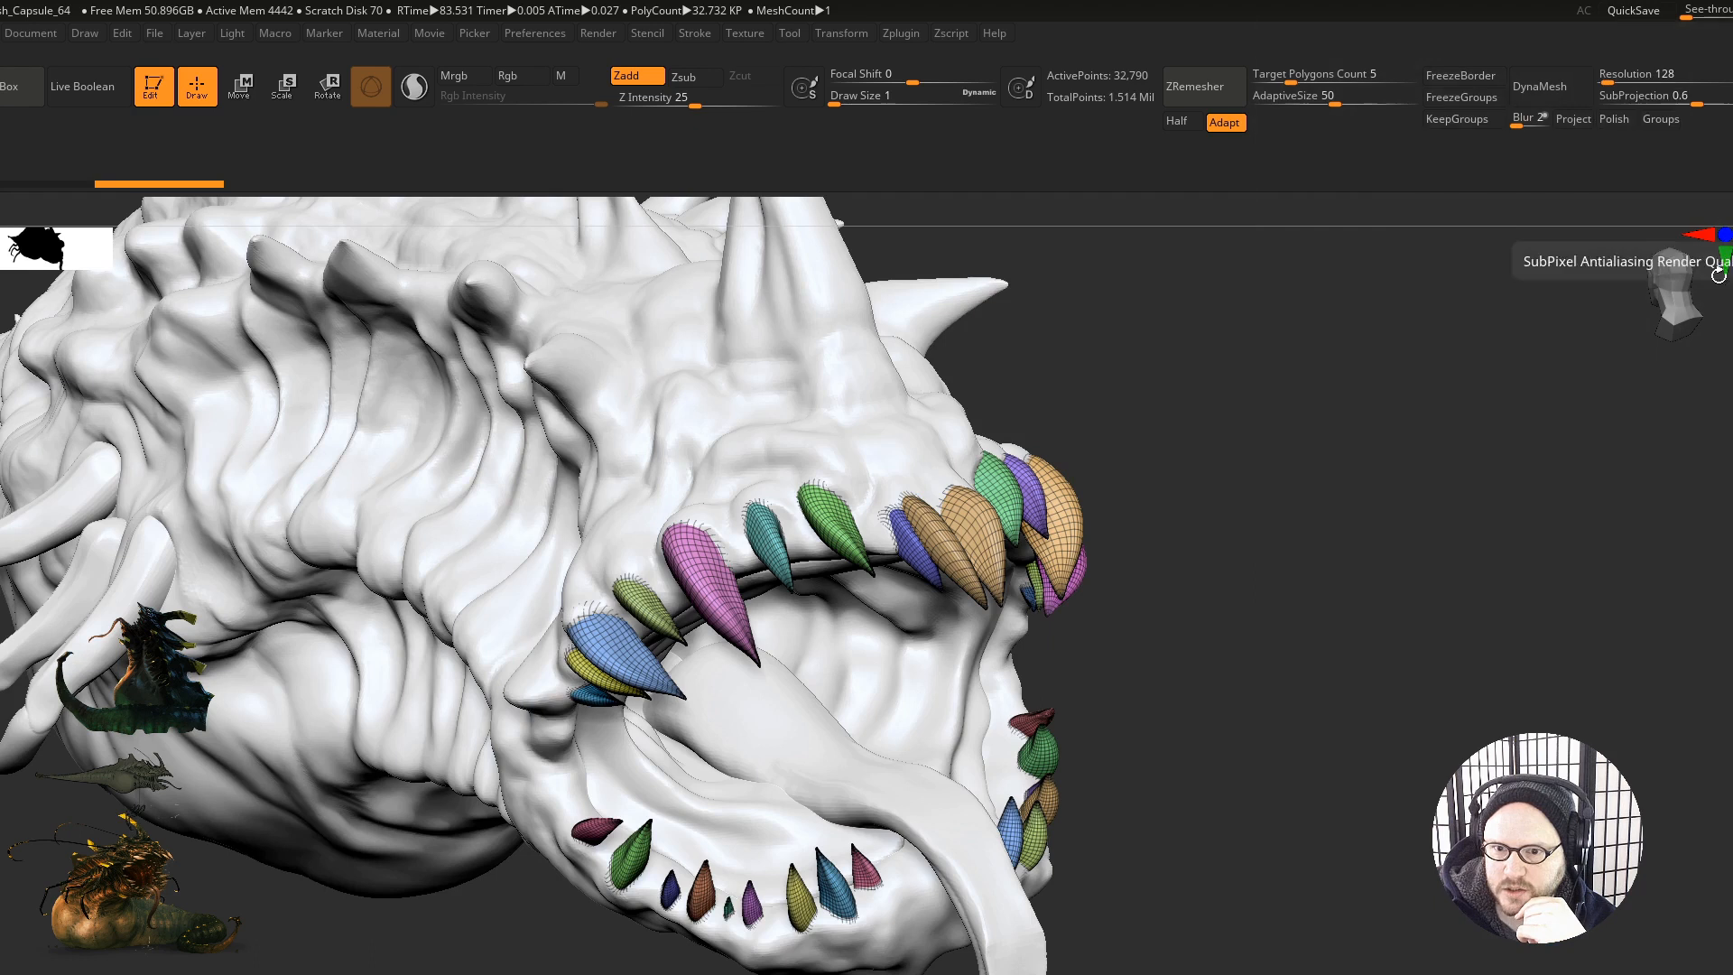
drag(1014, 697, 1012, 659)
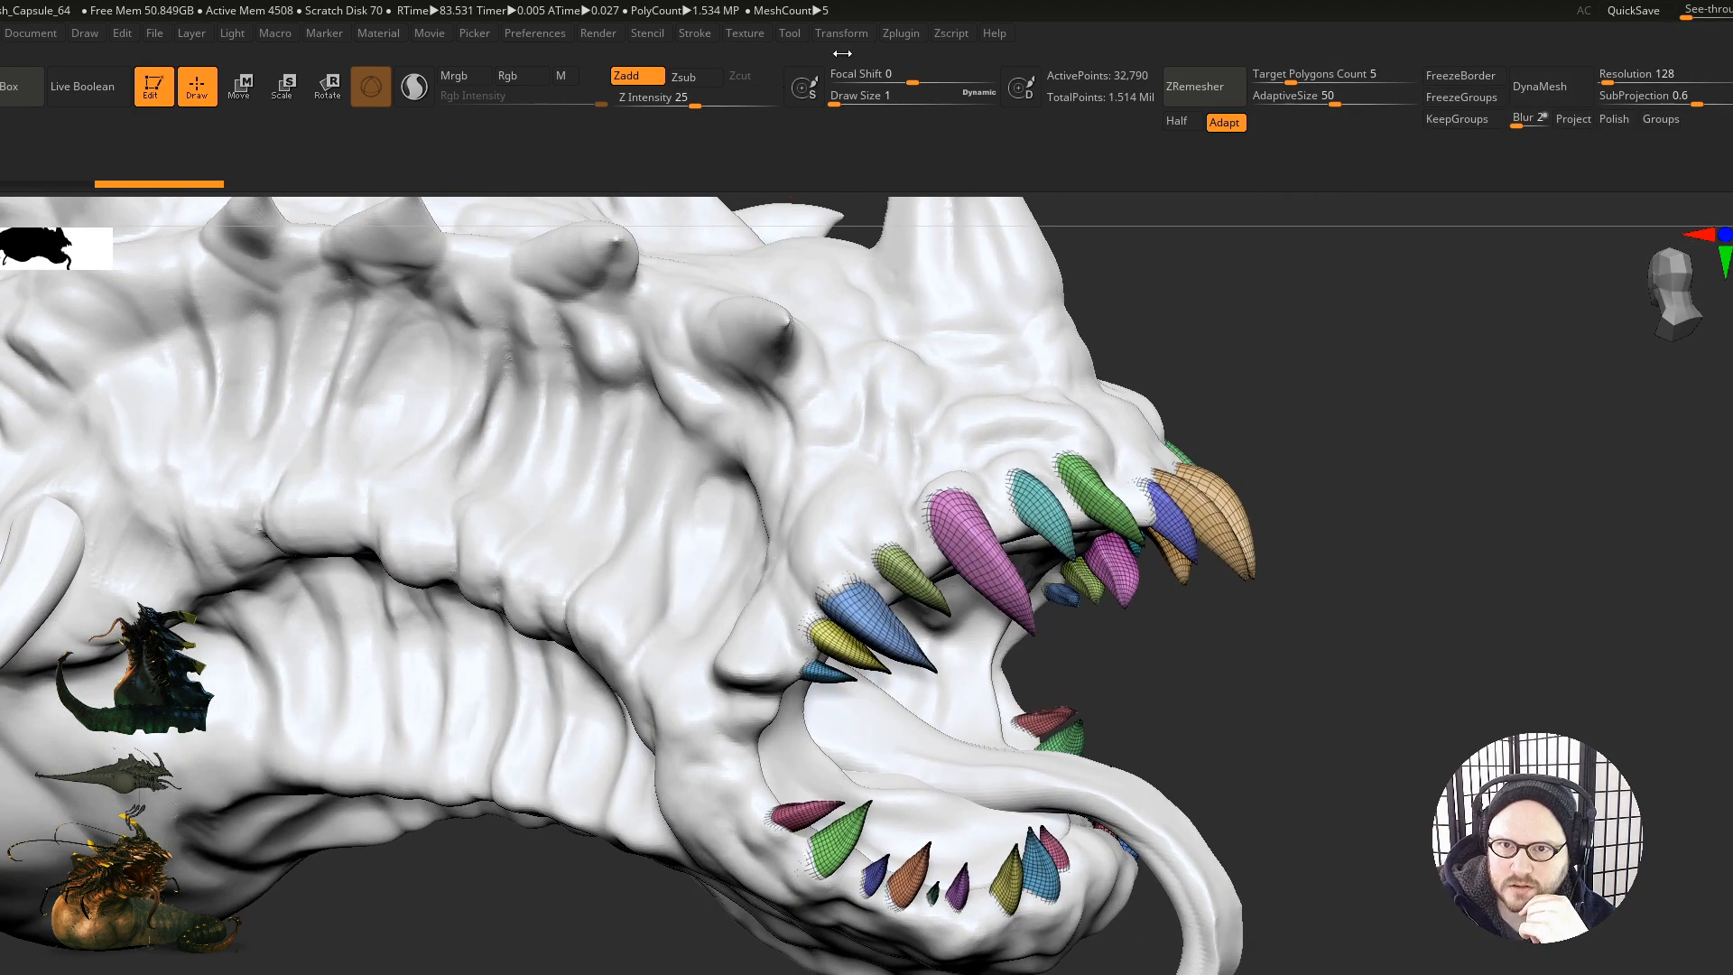
click(901, 33)
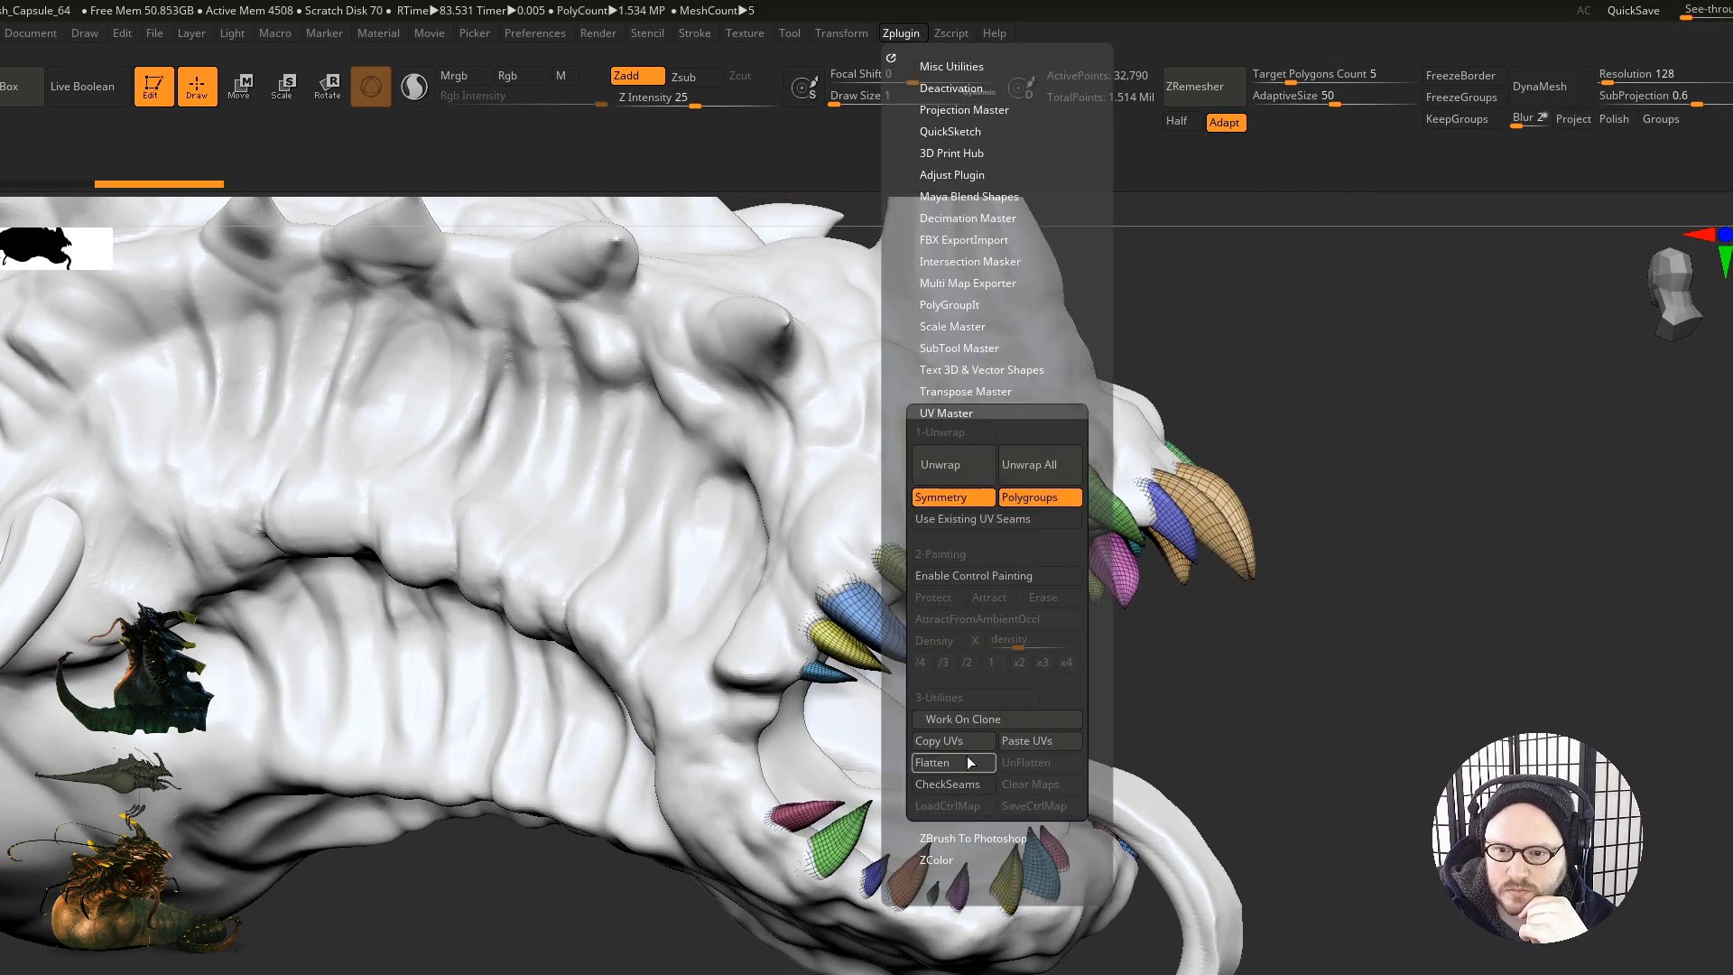
click(1013, 742)
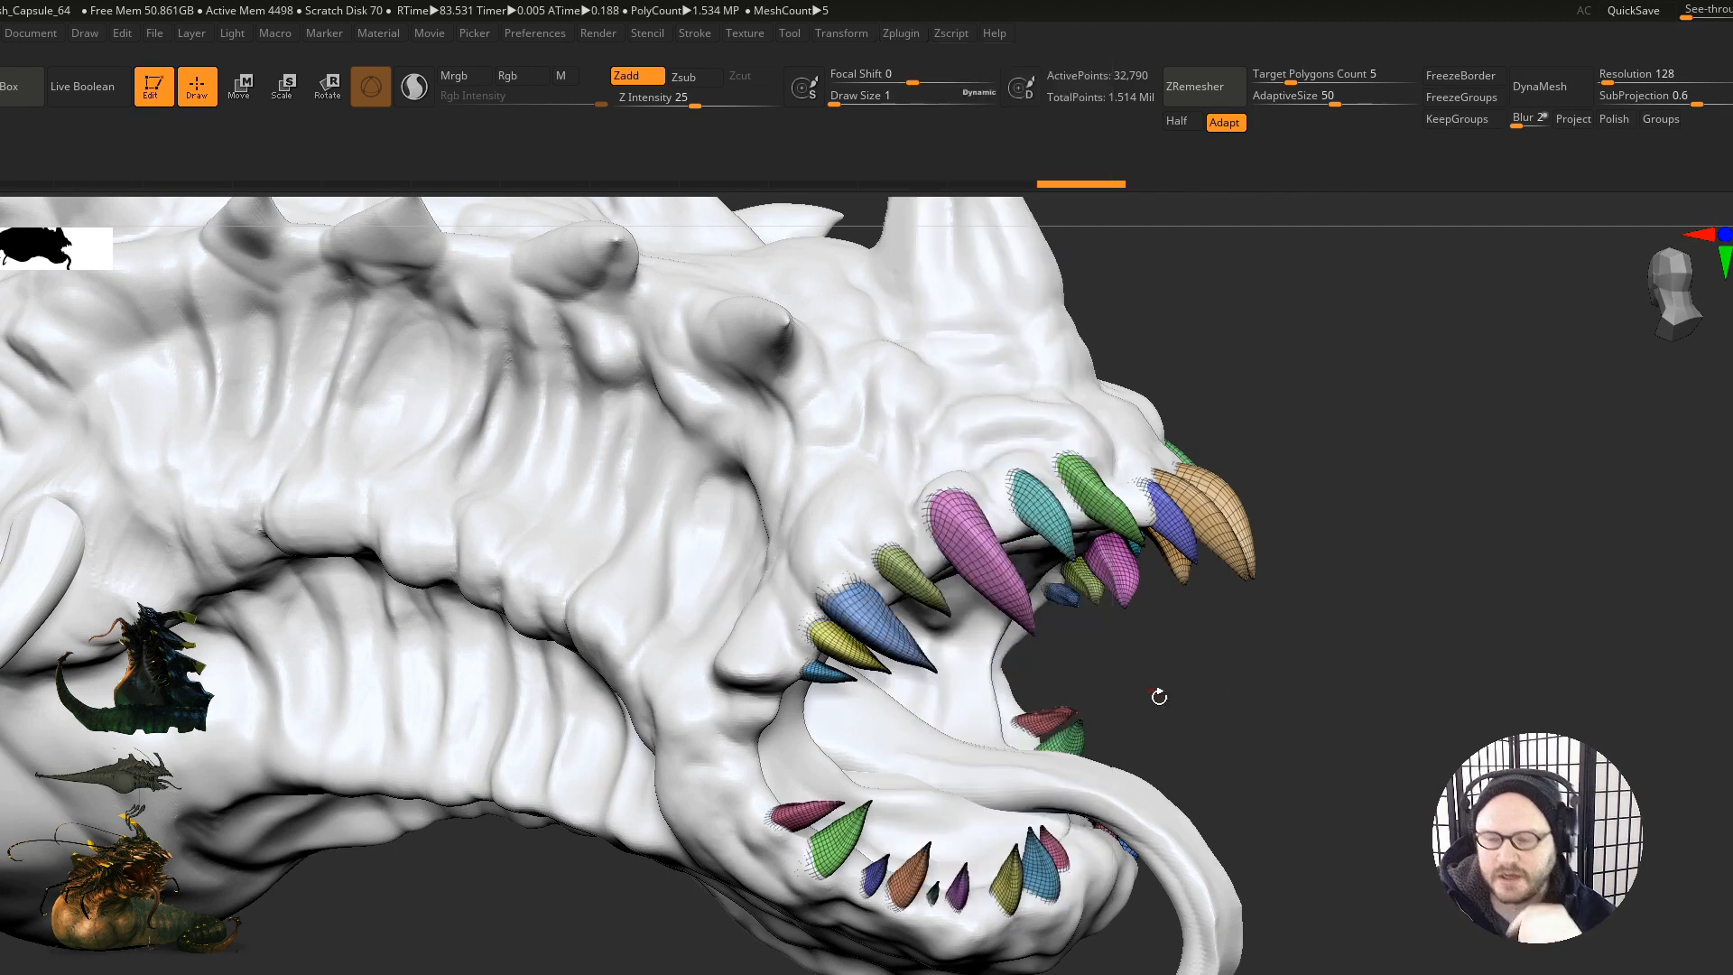
drag(1161, 686, 1154, 686)
Step: Select the tongue subtool and remesh it with ZRemesher, using Half with Adapt turned off
drag(1170, 626, 929, 756)
alt+click(1201, 855)
right_drag(928, 756, 1005, 795)
click(1177, 121)
click(1225, 122)
click(1327, 102)
ctrl+right_drag(1011, 632, 1065, 650)
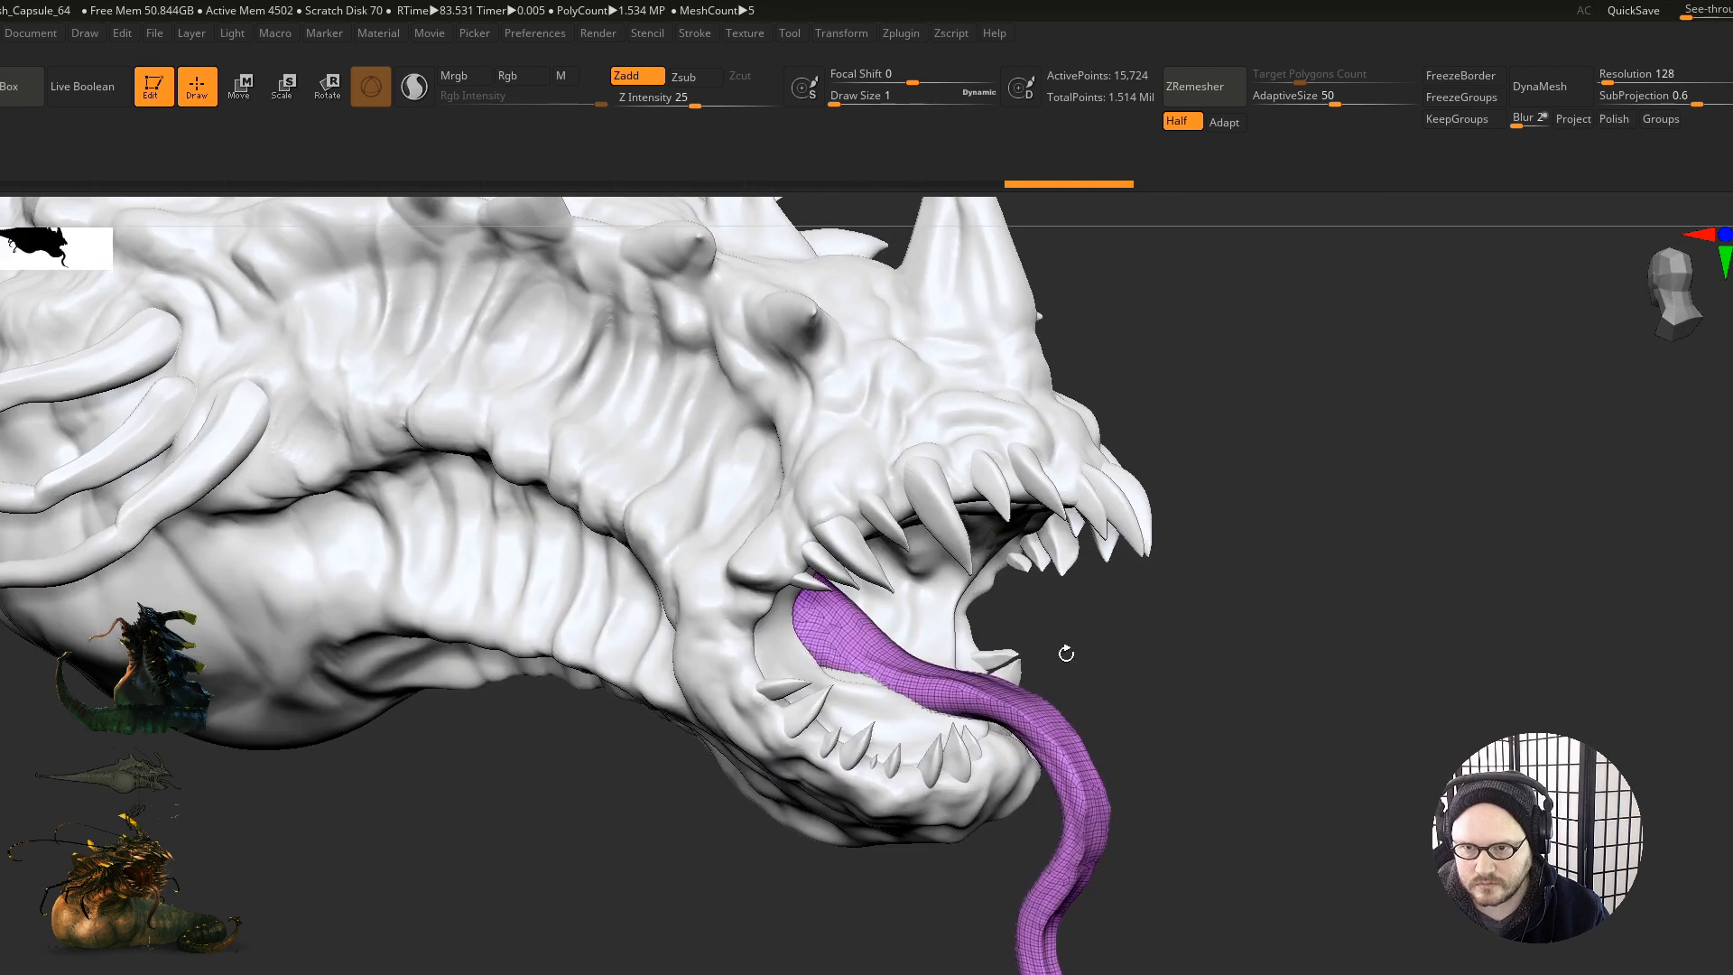
mouse_move(1020, 736)
alt+right_down()
mouse_move(981, 560)
mouse_move(921, 677)
mouse_move(948, 700)
alt+right_up()
click(1228, 87)
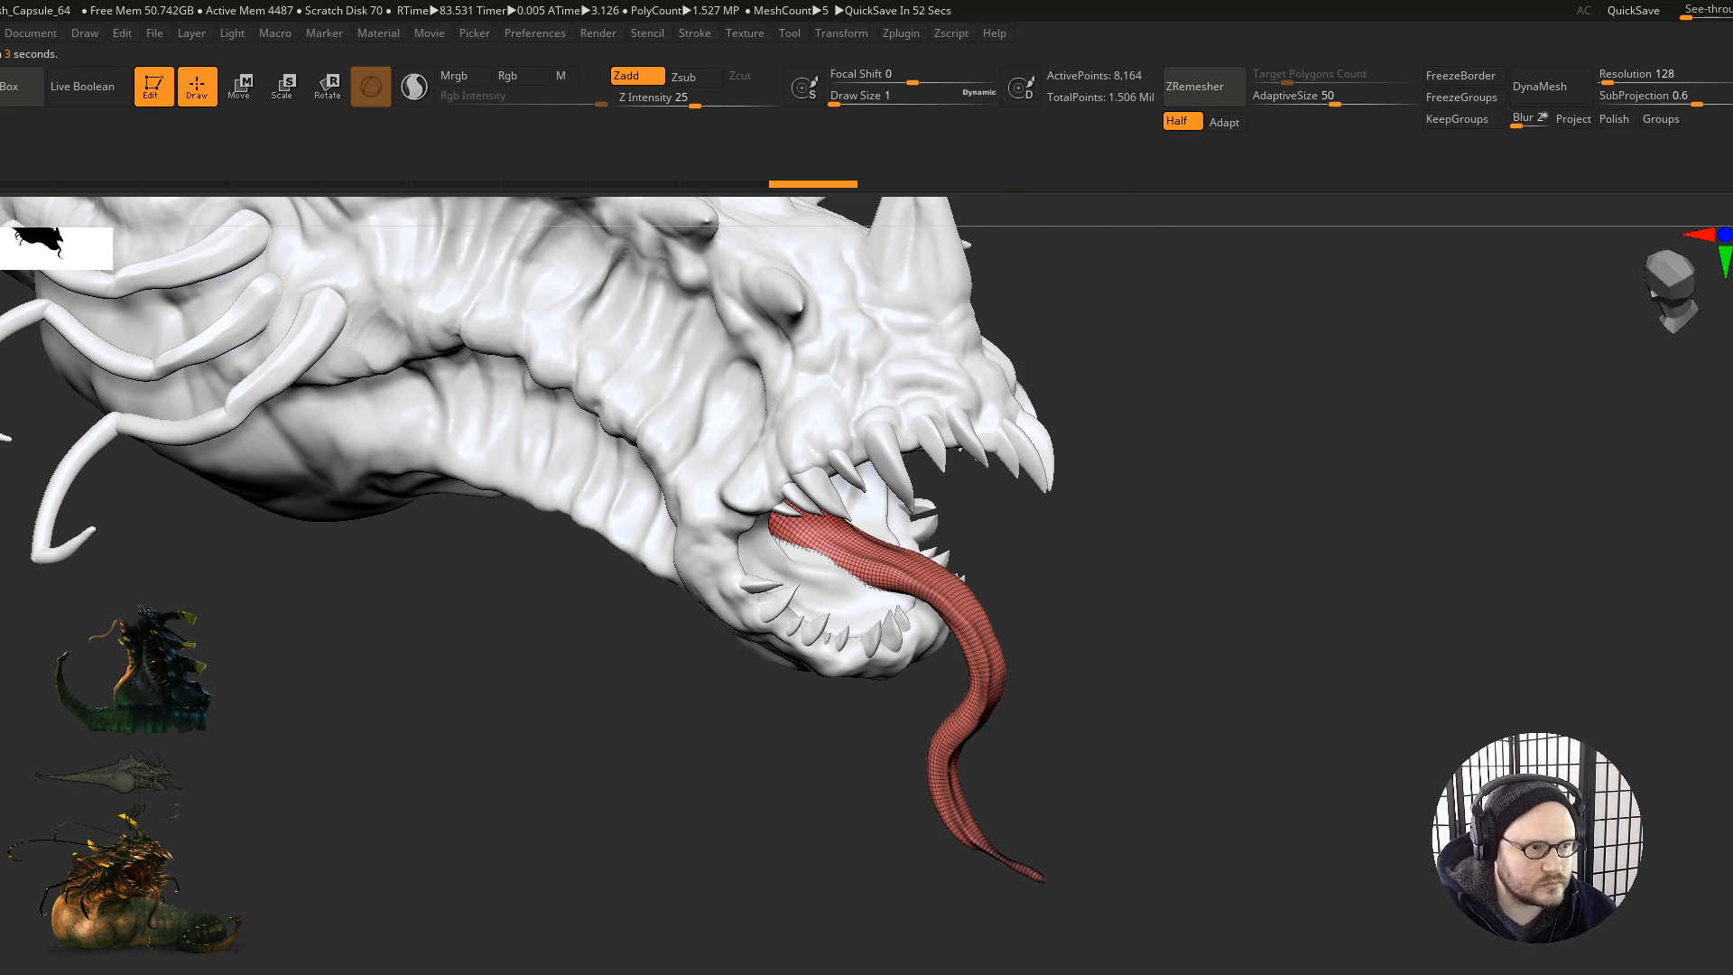
Step: Examine the remeshed tongue's shape and topology from the side and the front
drag(1064, 604, 436, 827)
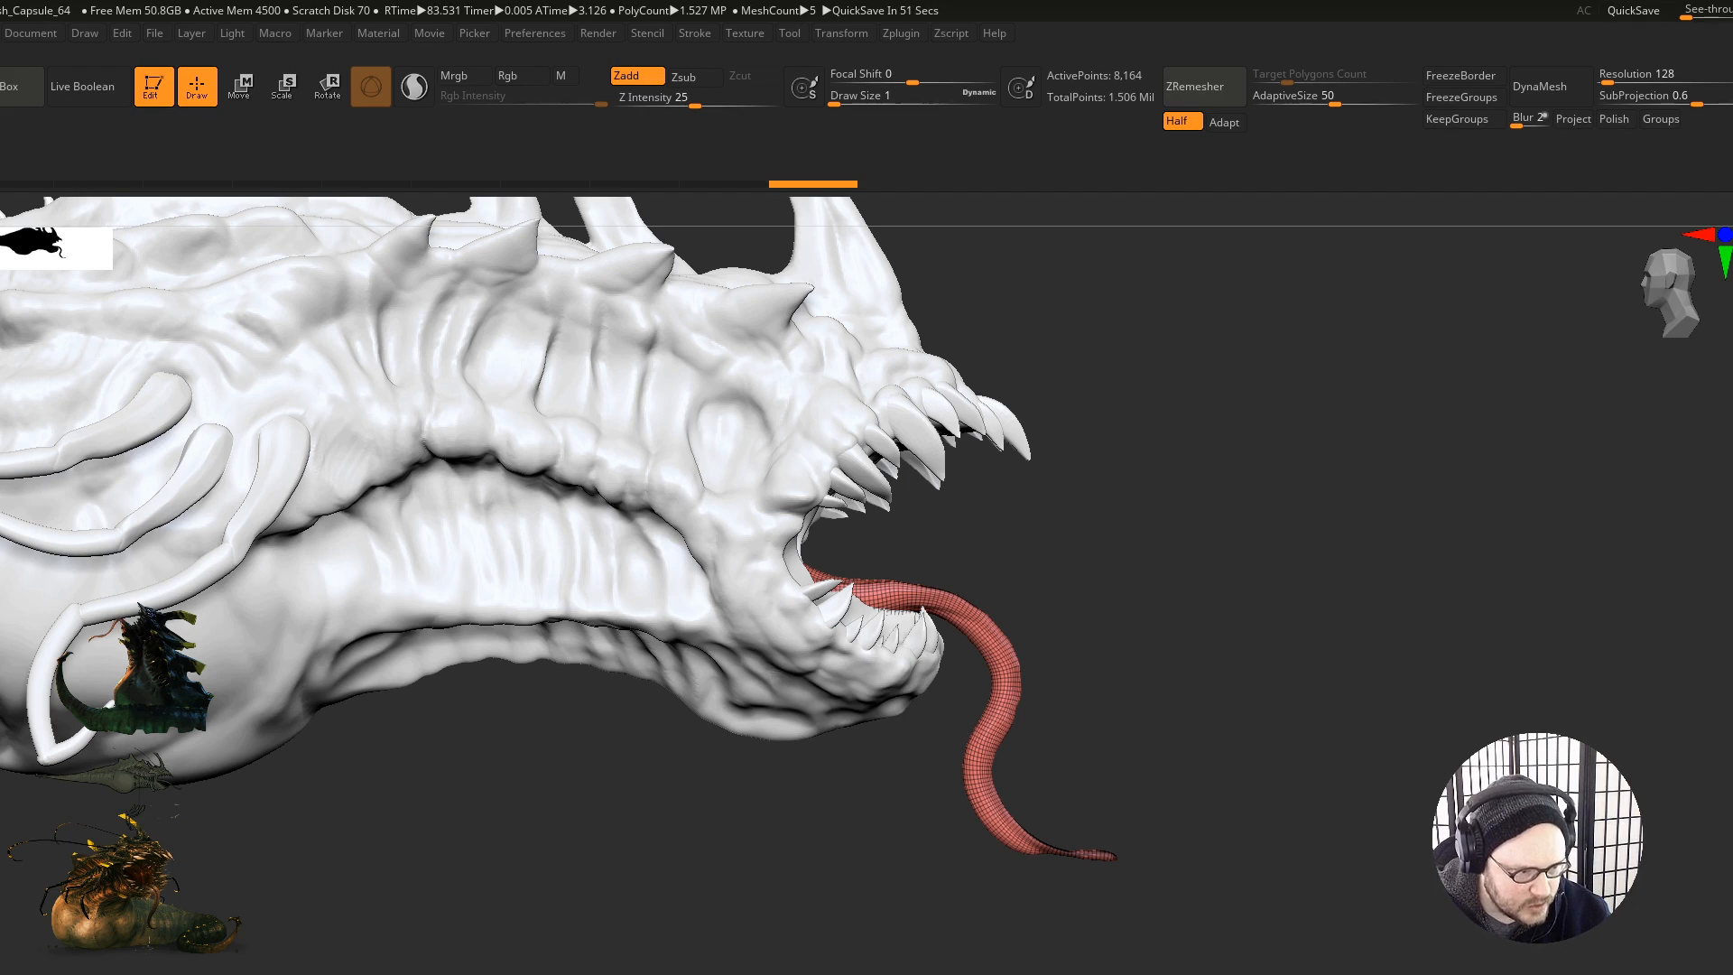
mouse_move(507, 913)
mouse_down()
mouse_move(666, 805)
mouse_move(706, 754)
mouse_up()
key(shift+f)
ctrl+right_drag(767, 666, 777, 735)
key(shift+f)
right_drag(975, 742, 708, 615)
drag(745, 601, 757, 600)
right_drag(756, 601, 744, 564)
alt+right_drag(716, 642, 818, 667)
right_drag(818, 666, 860, 663)
right_click(872, 677)
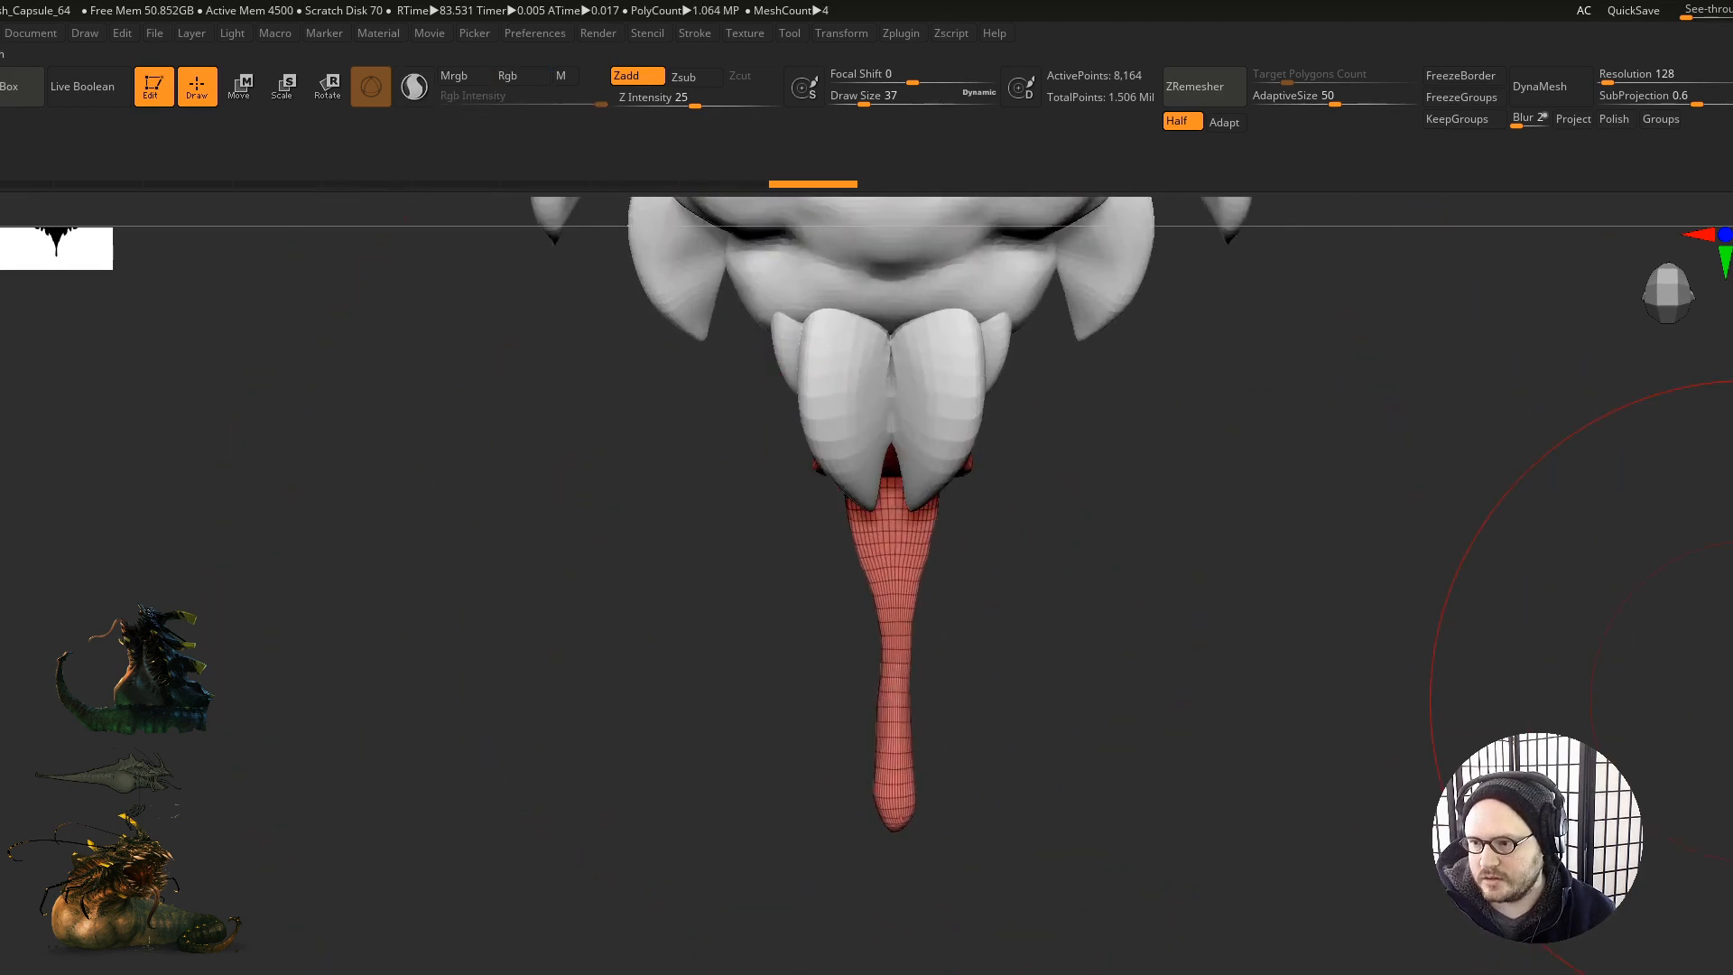
Step: Widen the narrow middle of the tongue from the front with the Move brush at draw size 9
right_drag(932, 610, 921, 503)
key(s)
drag(925, 590, 907, 590)
shift+right_drag(852, 571, 831, 715)
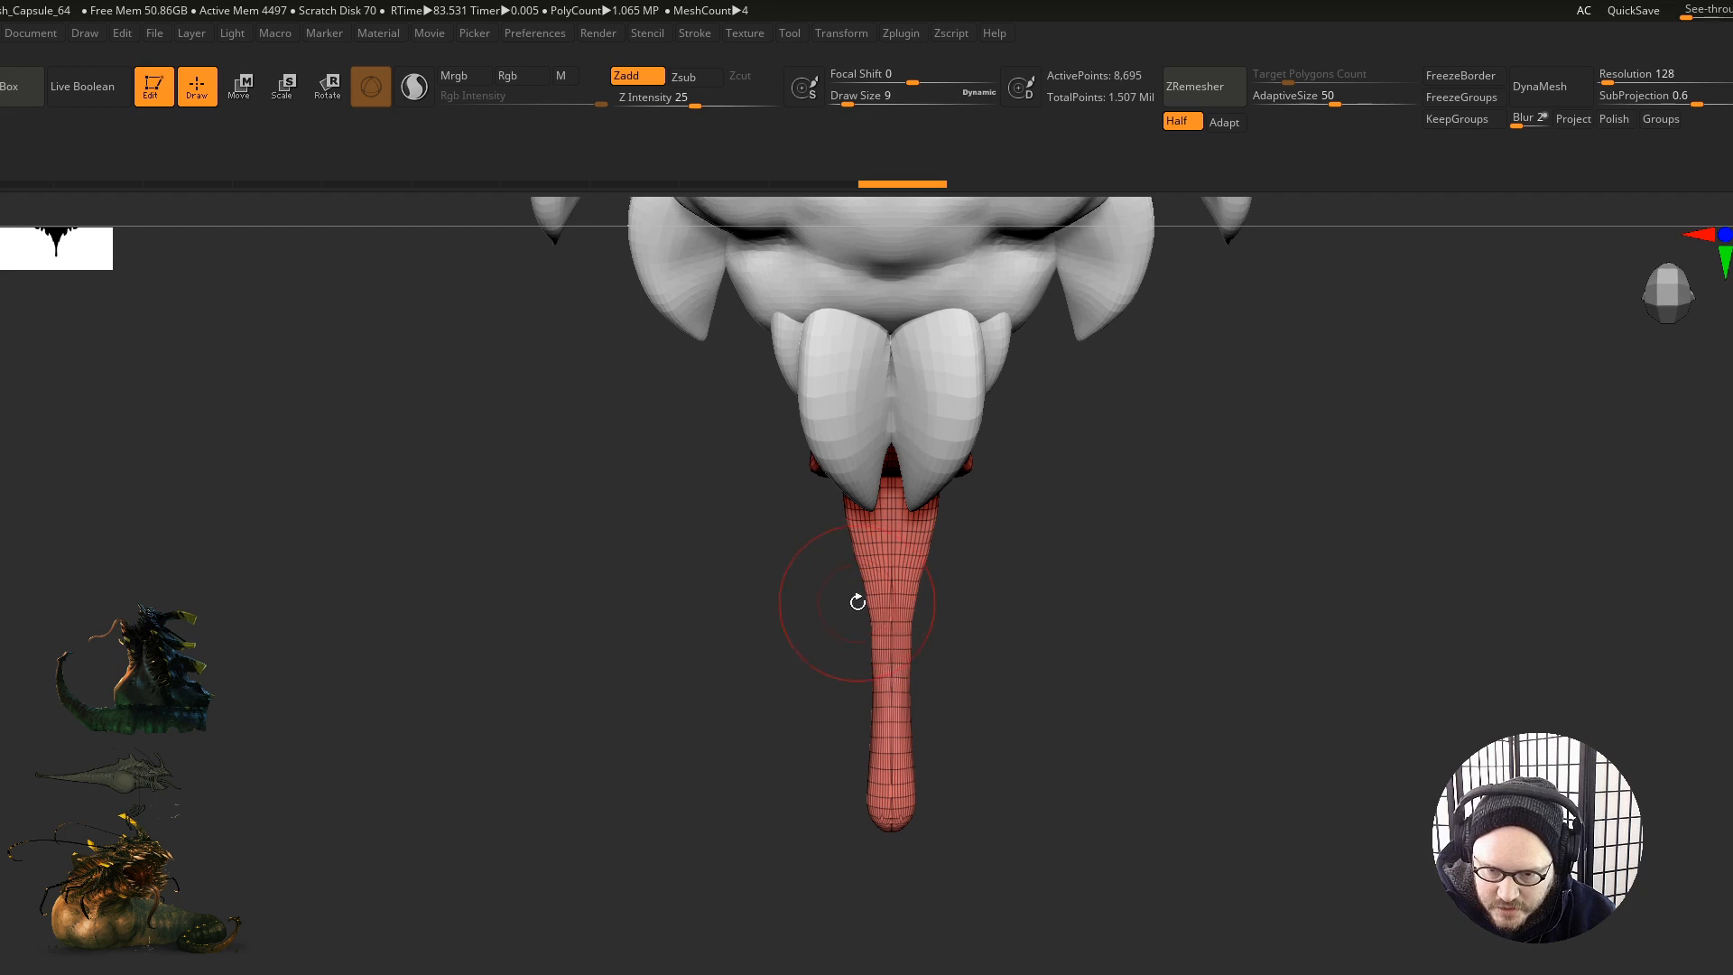
key(b)
key(m)
key(v)
drag(858, 613, 865, 627)
drag(867, 709, 858, 709)
drag(863, 634, 853, 587)
right_drag(850, 652, 851, 715)
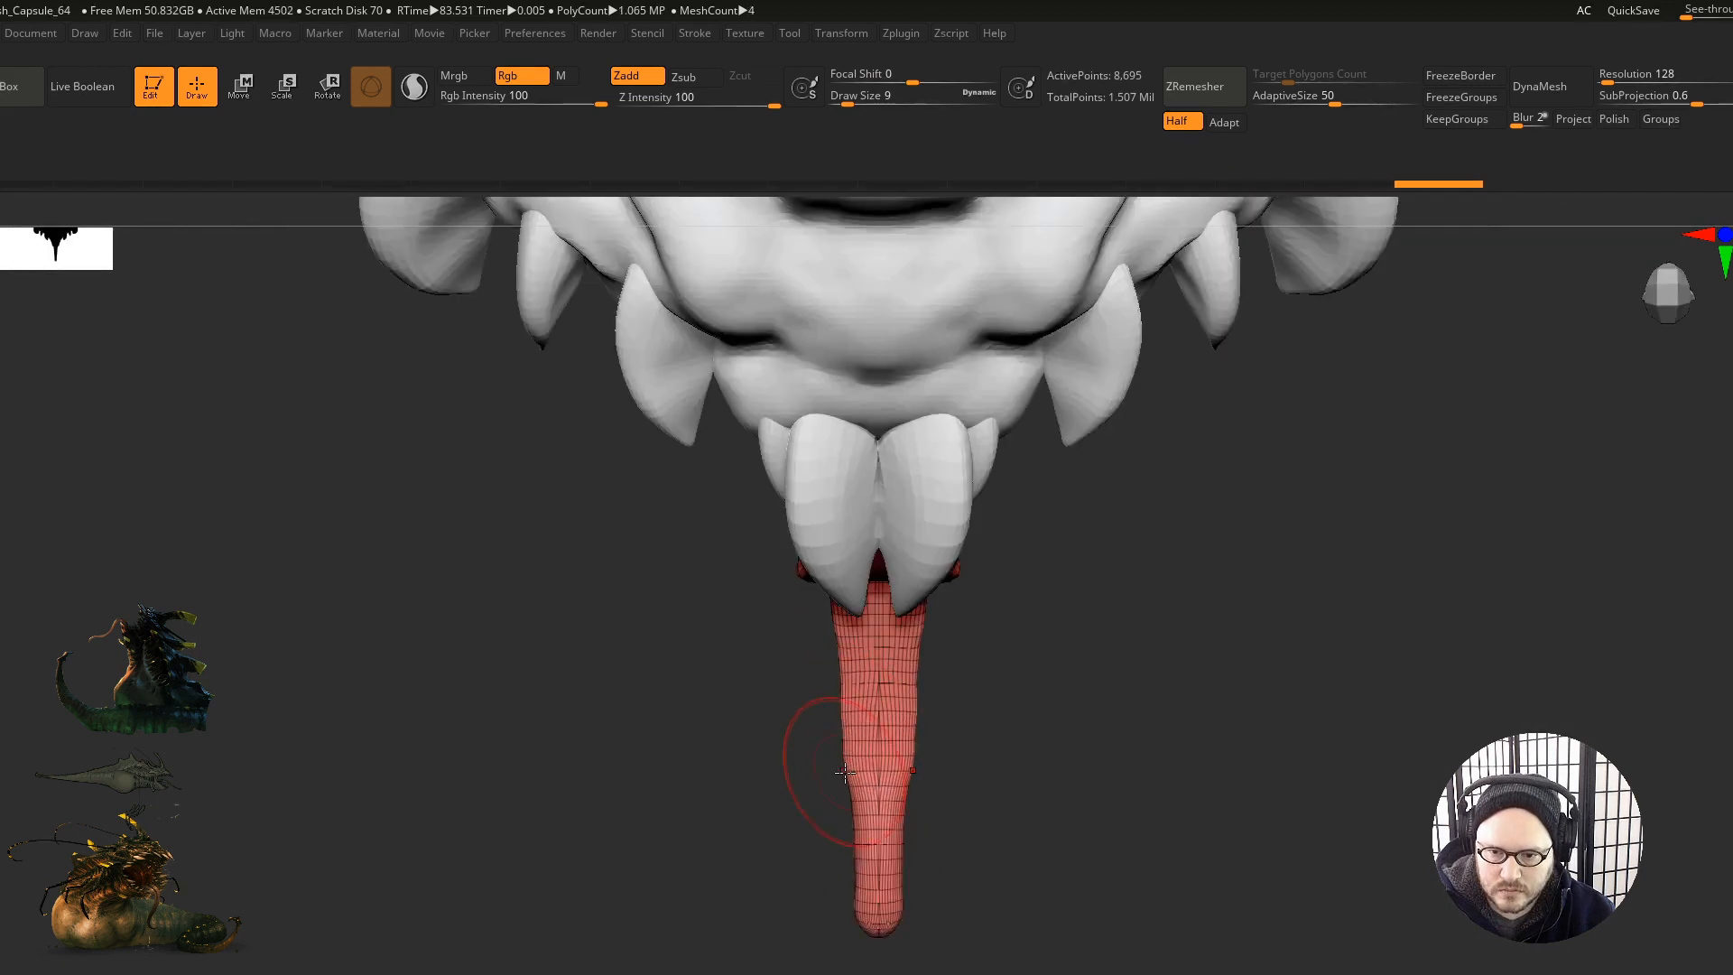
Step: Even out the hanging tongue's side edges and the pinched area near its tip with the Move brush at draw size 9
mouse_move(845, 809)
mouse_down()
mouse_move(849, 829)
mouse_move(821, 689)
mouse_move(817, 948)
mouse_move(810, 740)
mouse_up()
mouse_move(810, 740)
right_down()
mouse_move(859, 592)
mouse_move(827, 531)
mouse_move(803, 551)
mouse_move(823, 531)
right_up()
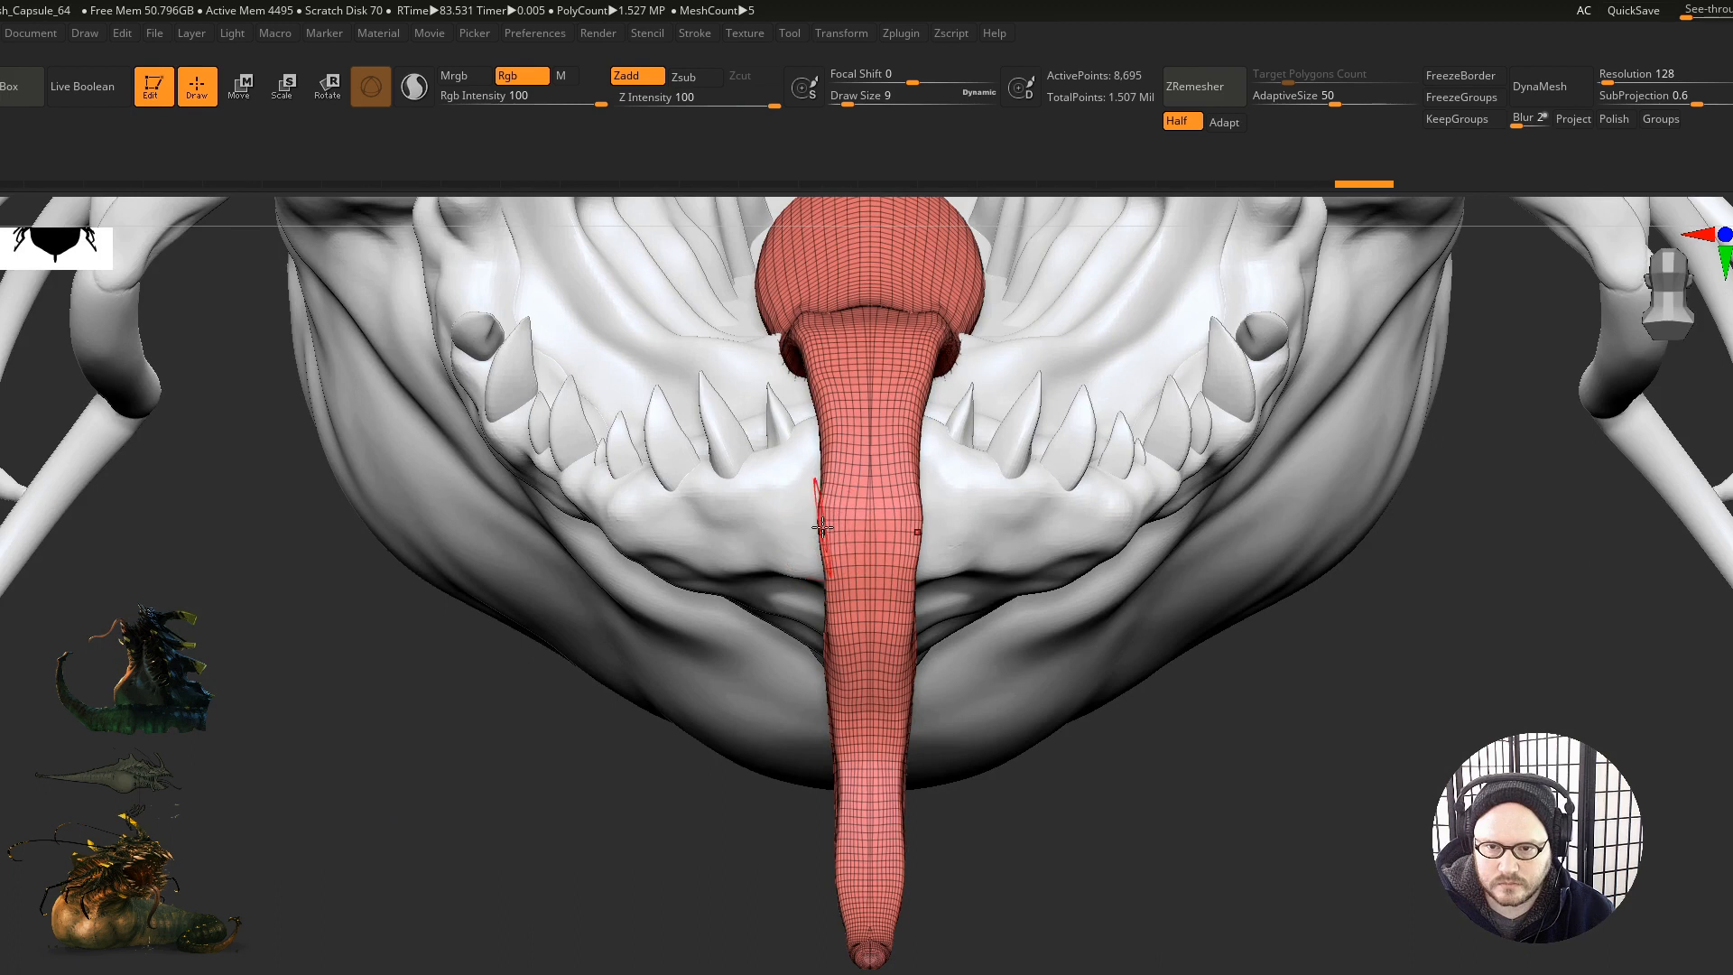
drag(825, 527, 830, 529)
mouse_move(831, 529)
right_down()
mouse_move(828, 596)
mouse_move(743, 572)
right_up()
alt+right_drag(1495, 506, 885, 747)
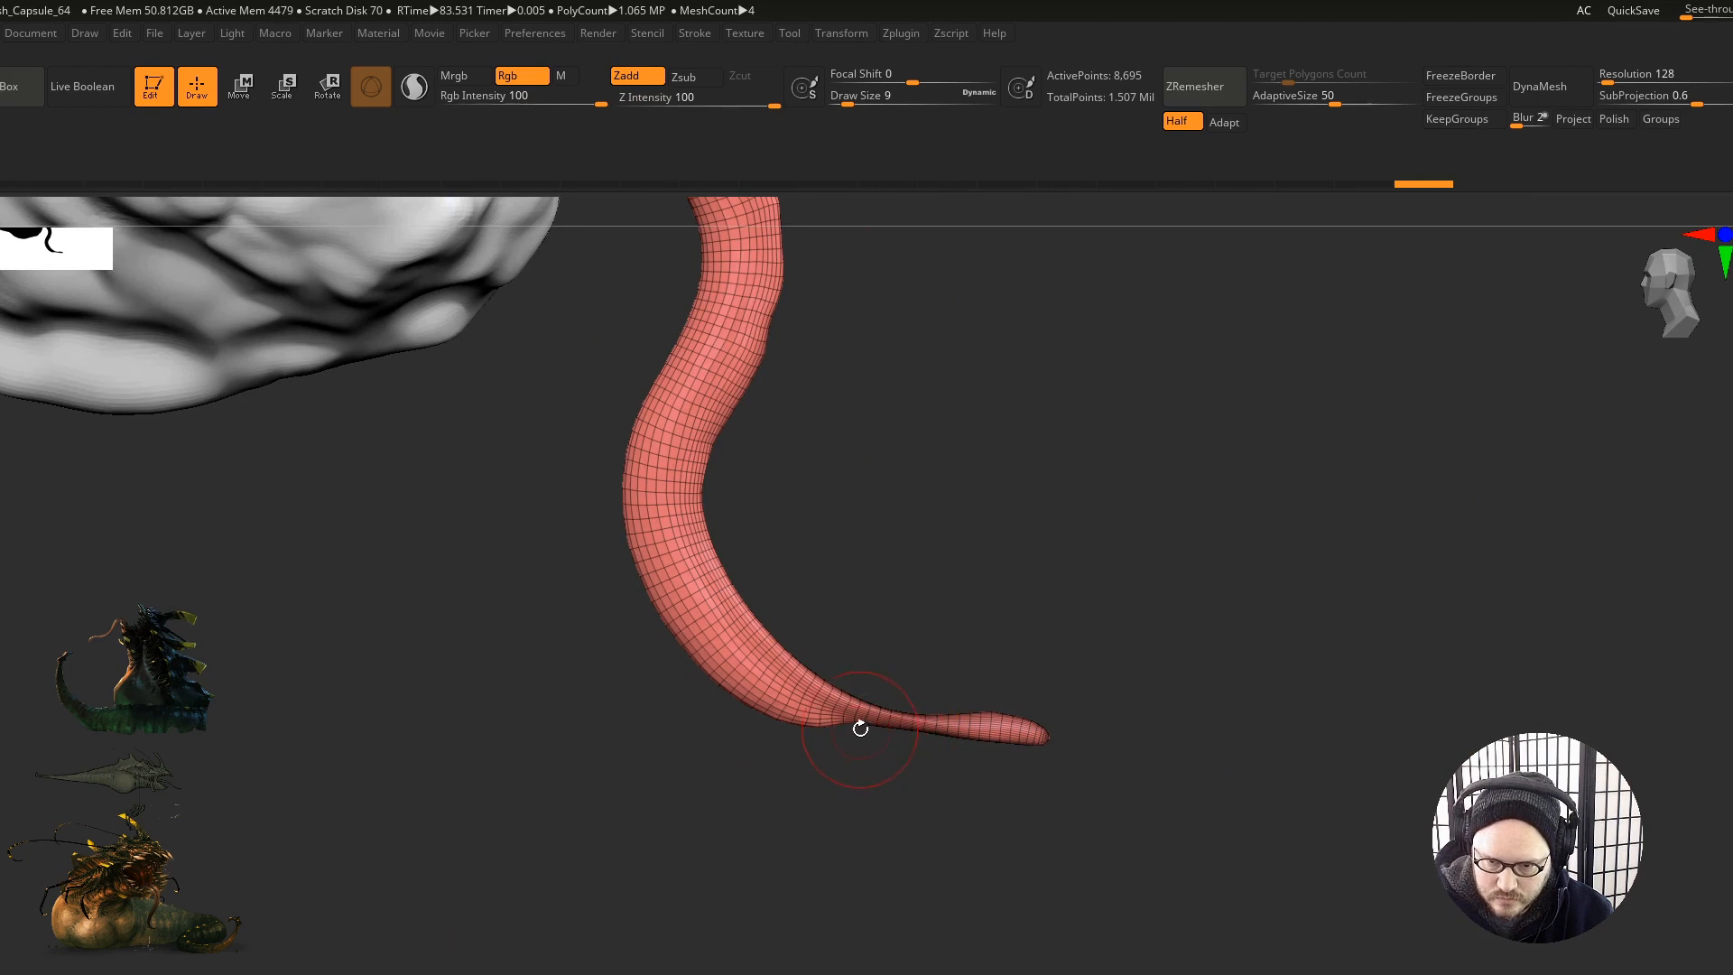
drag(856, 731, 882, 737)
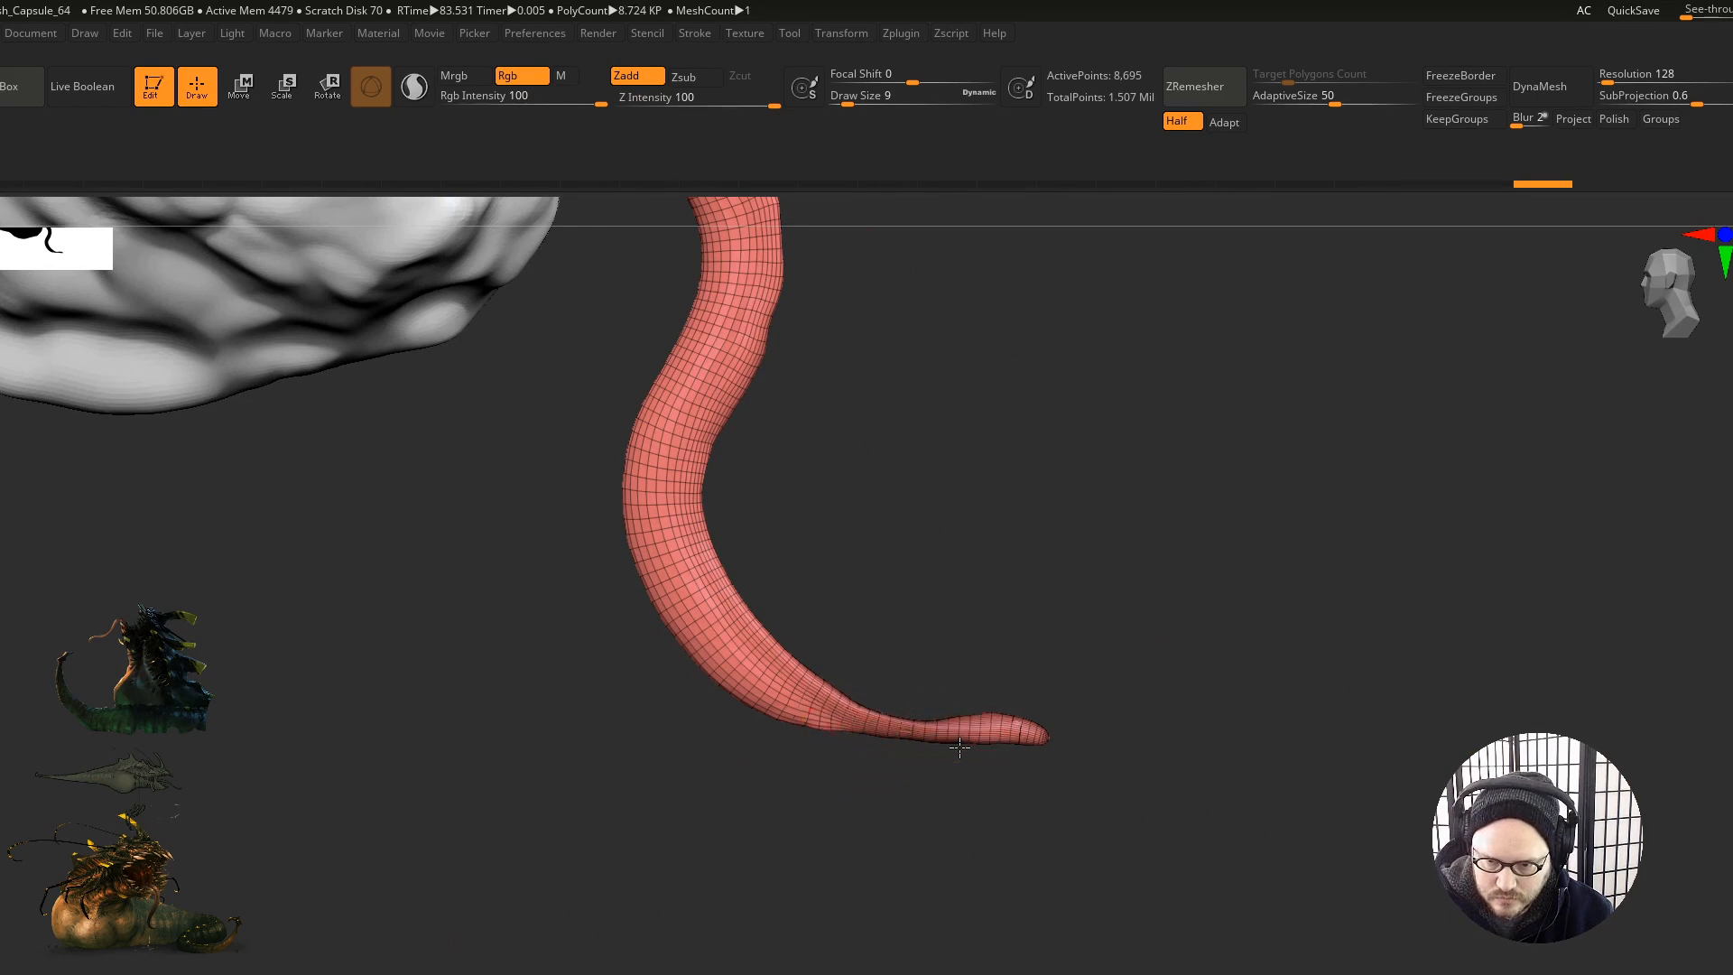
mouse_move(922, 738)
right_down()
mouse_move(906, 820)
mouse_move(905, 735)
mouse_move(908, 757)
mouse_move(879, 747)
mouse_move(856, 697)
right_up()
Step: Thicken the thin section near the tongue's tip with the Inflat brush at draw size 9
key(b)
key(i)
key(n)
drag(900, 696, 975, 713)
drag(840, 688, 939, 711)
shift+right_drag(983, 728, 924, 608)
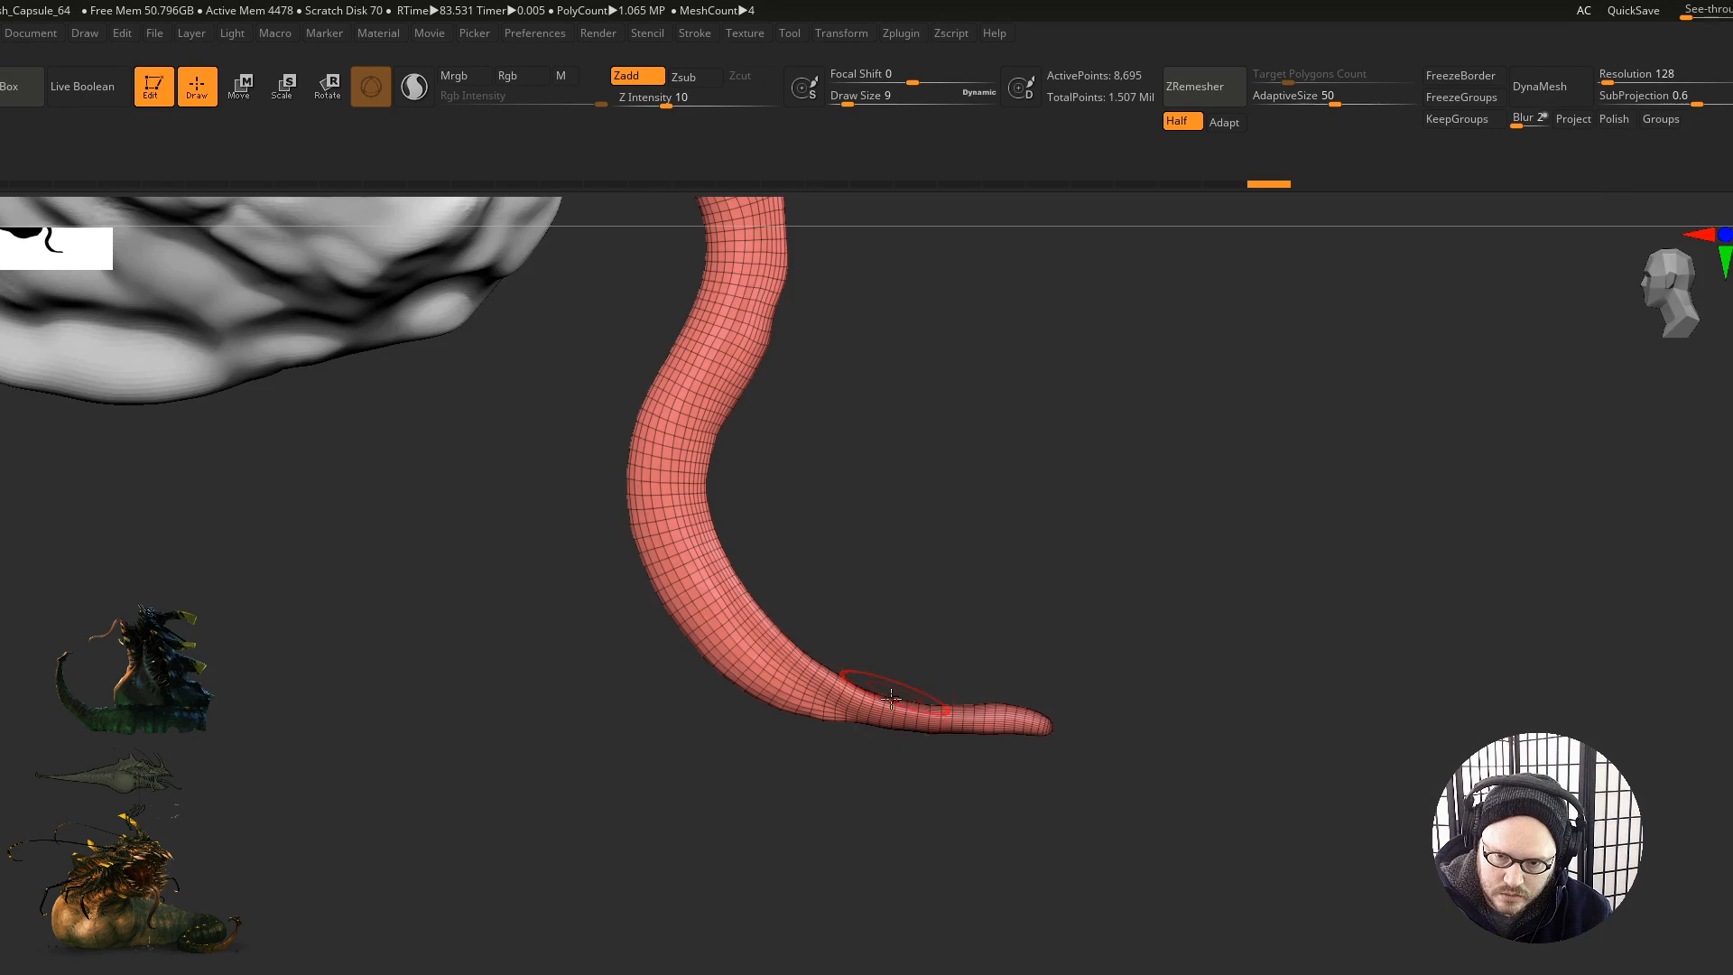
right_drag(891, 698, 872, 708)
drag(873, 708, 967, 734)
right_drag(967, 734, 980, 704)
mouse_move(833, 714)
right_down()
mouse_move(846, 704)
mouse_move(890, 867)
mouse_move(909, 723)
mouse_move(832, 720)
mouse_move(834, 893)
mouse_move(826, 758)
mouse_move(786, 677)
mouse_move(824, 735)
mouse_move(857, 710)
mouse_move(1083, 701)
mouse_move(975, 812)
mouse_move(988, 763)
mouse_move(1053, 716)
mouse_move(1014, 761)
right_up()
Step: Compare BasicMaterial with BasicMaterial2 on the whole creature and turn off the polyframe display
key(F6)
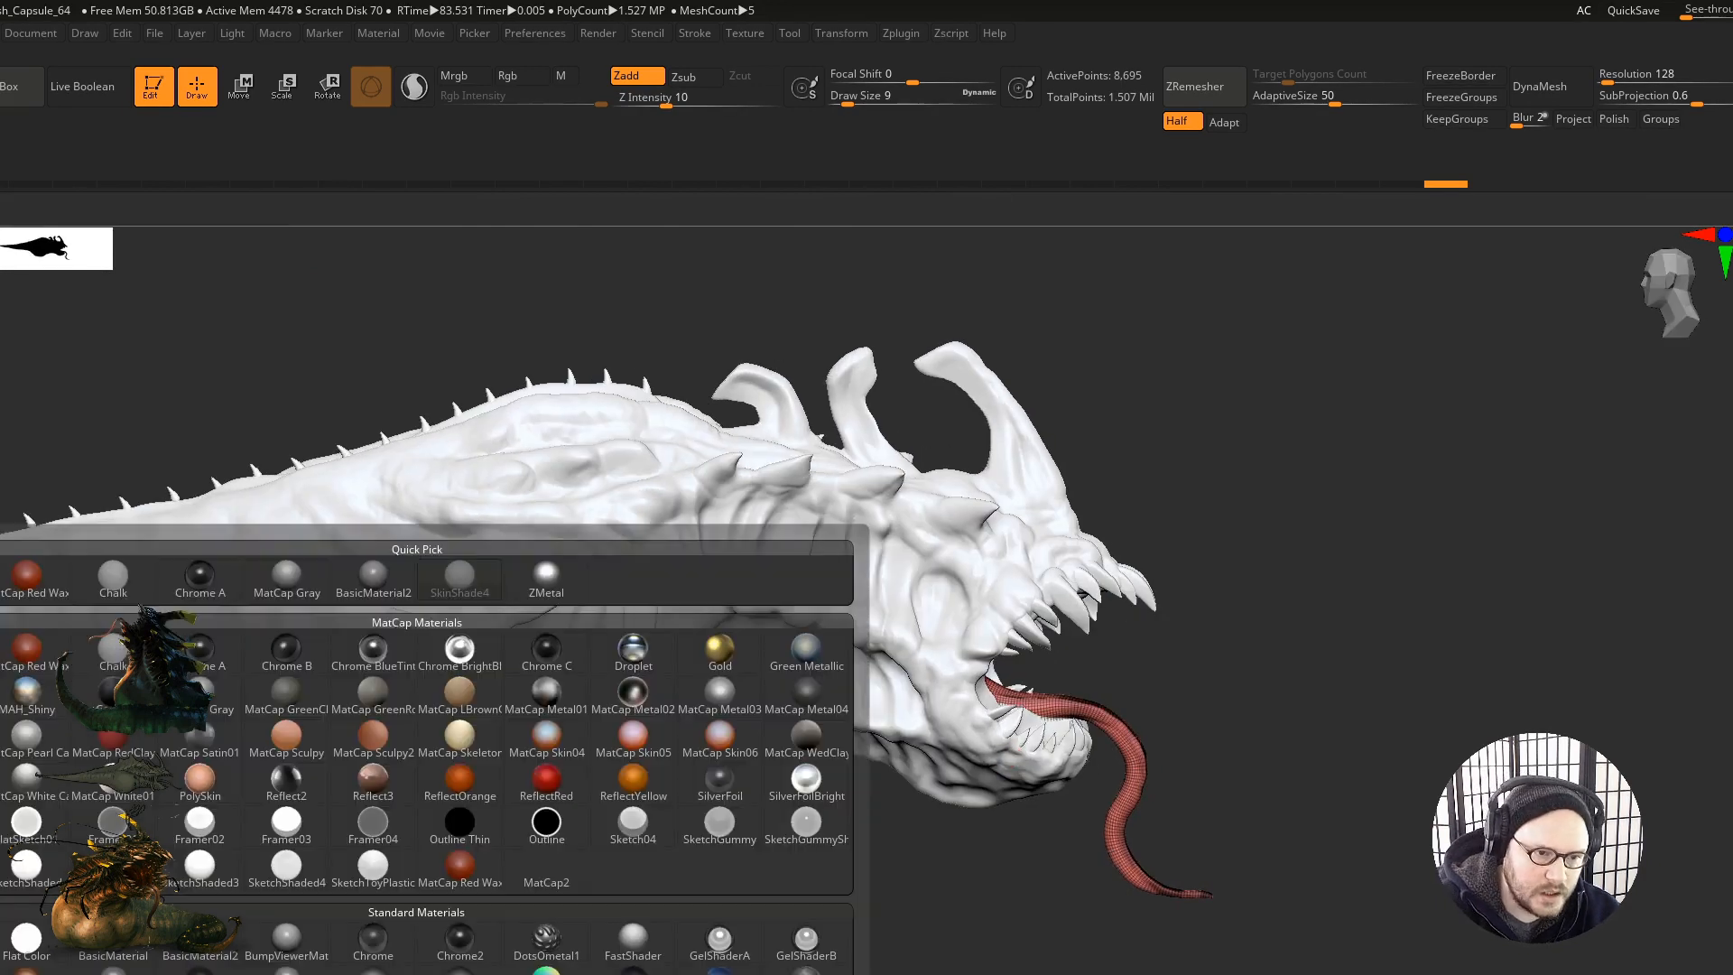
click(113, 943)
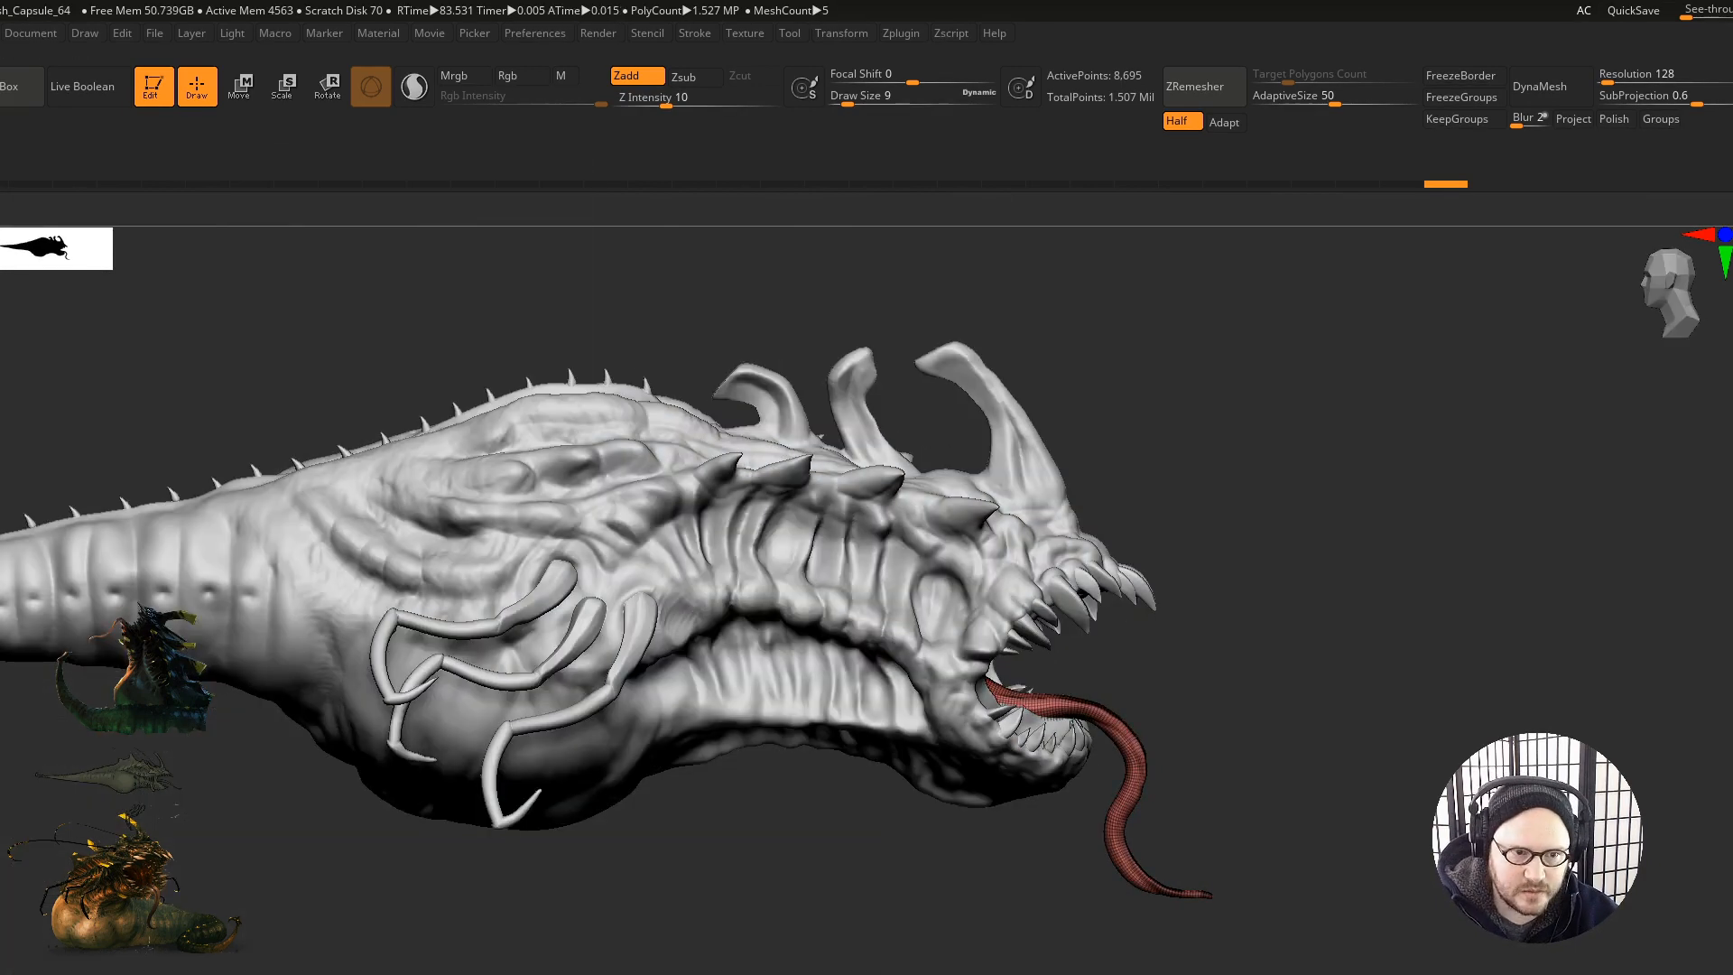
key(F6)
click(200, 944)
alt+right_drag(782, 681, 873, 722)
mouse_move(1030, 739)
right_down()
mouse_move(889, 762)
mouse_move(956, 609)
mouse_move(1110, 612)
mouse_move(905, 630)
right_up()
key(shift+f)
alt+right_drag(905, 630, 912, 675)
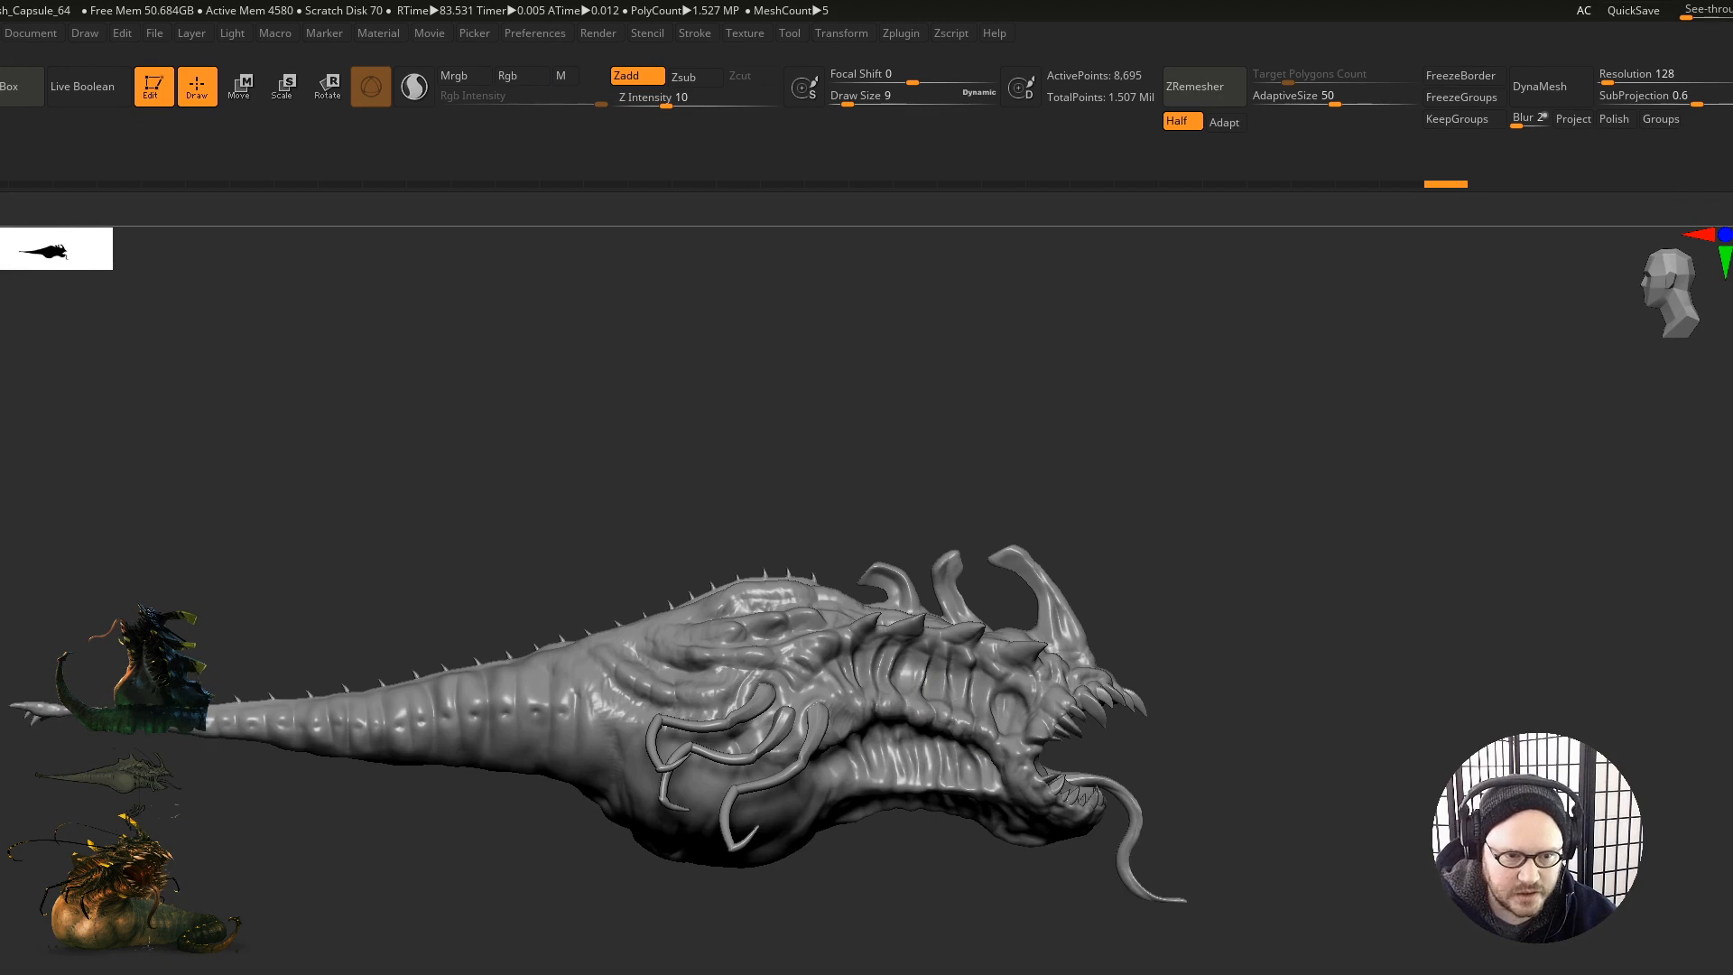
Step: Preview the creature in BasicMaterial, adjust the light direction, and switch back to the glossy BasicMaterial2
key(m)
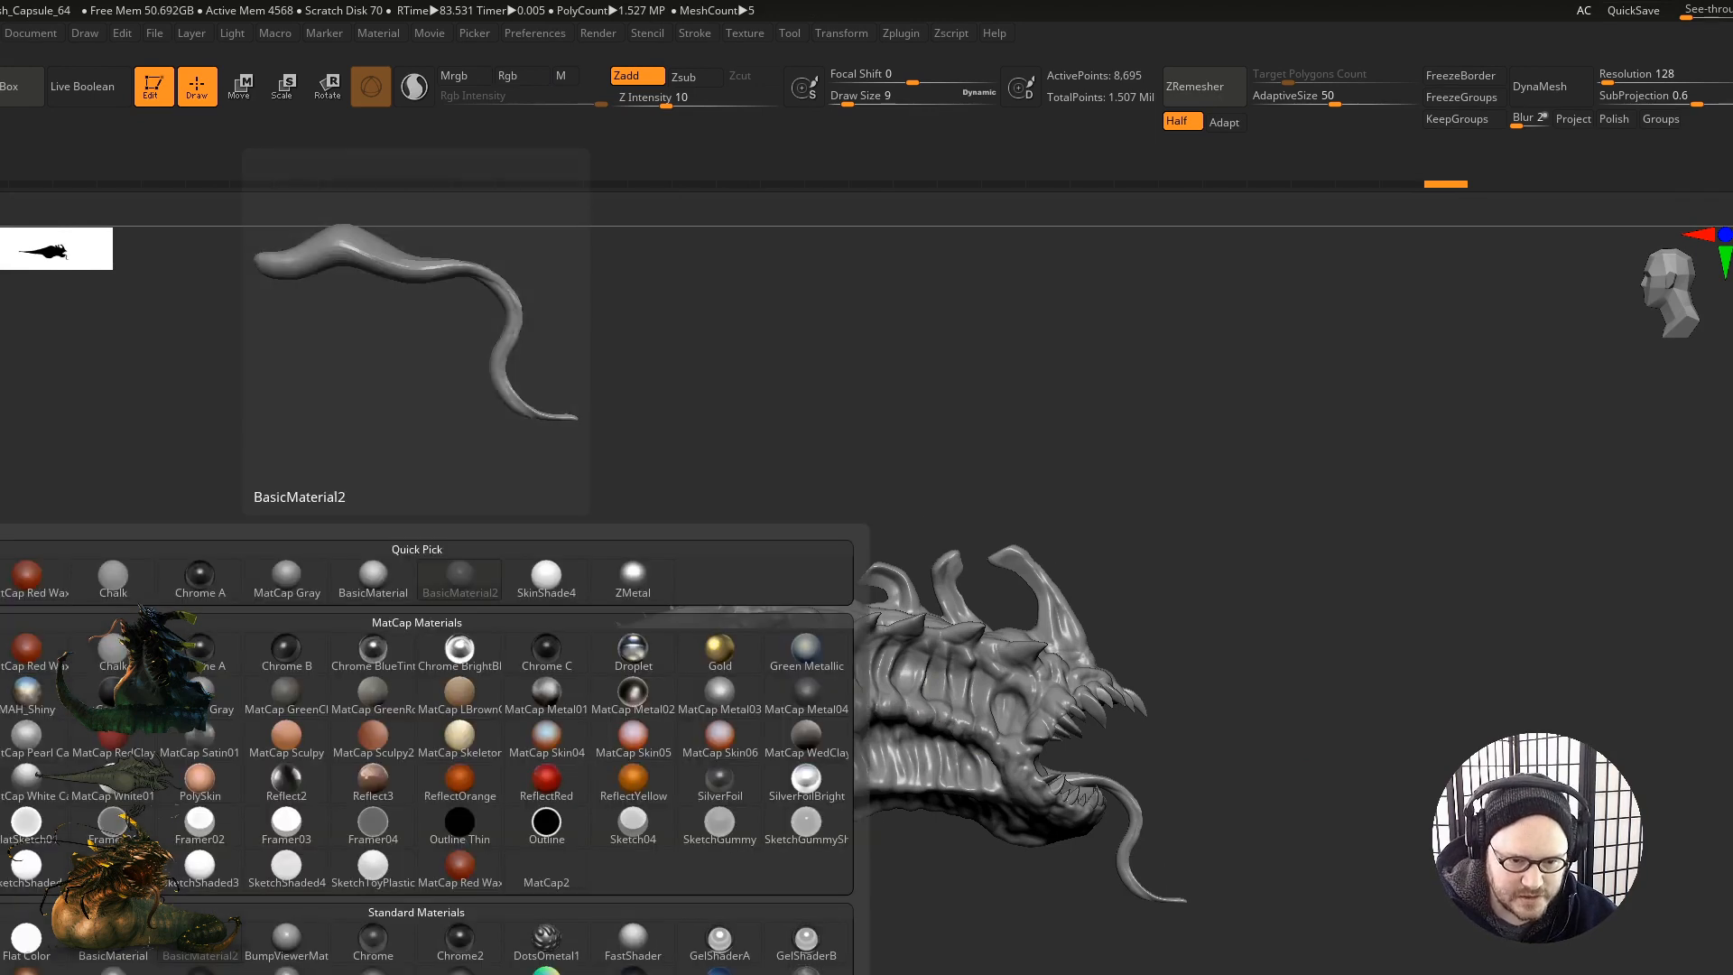
click(127, 948)
drag(224, 971, 72, 589)
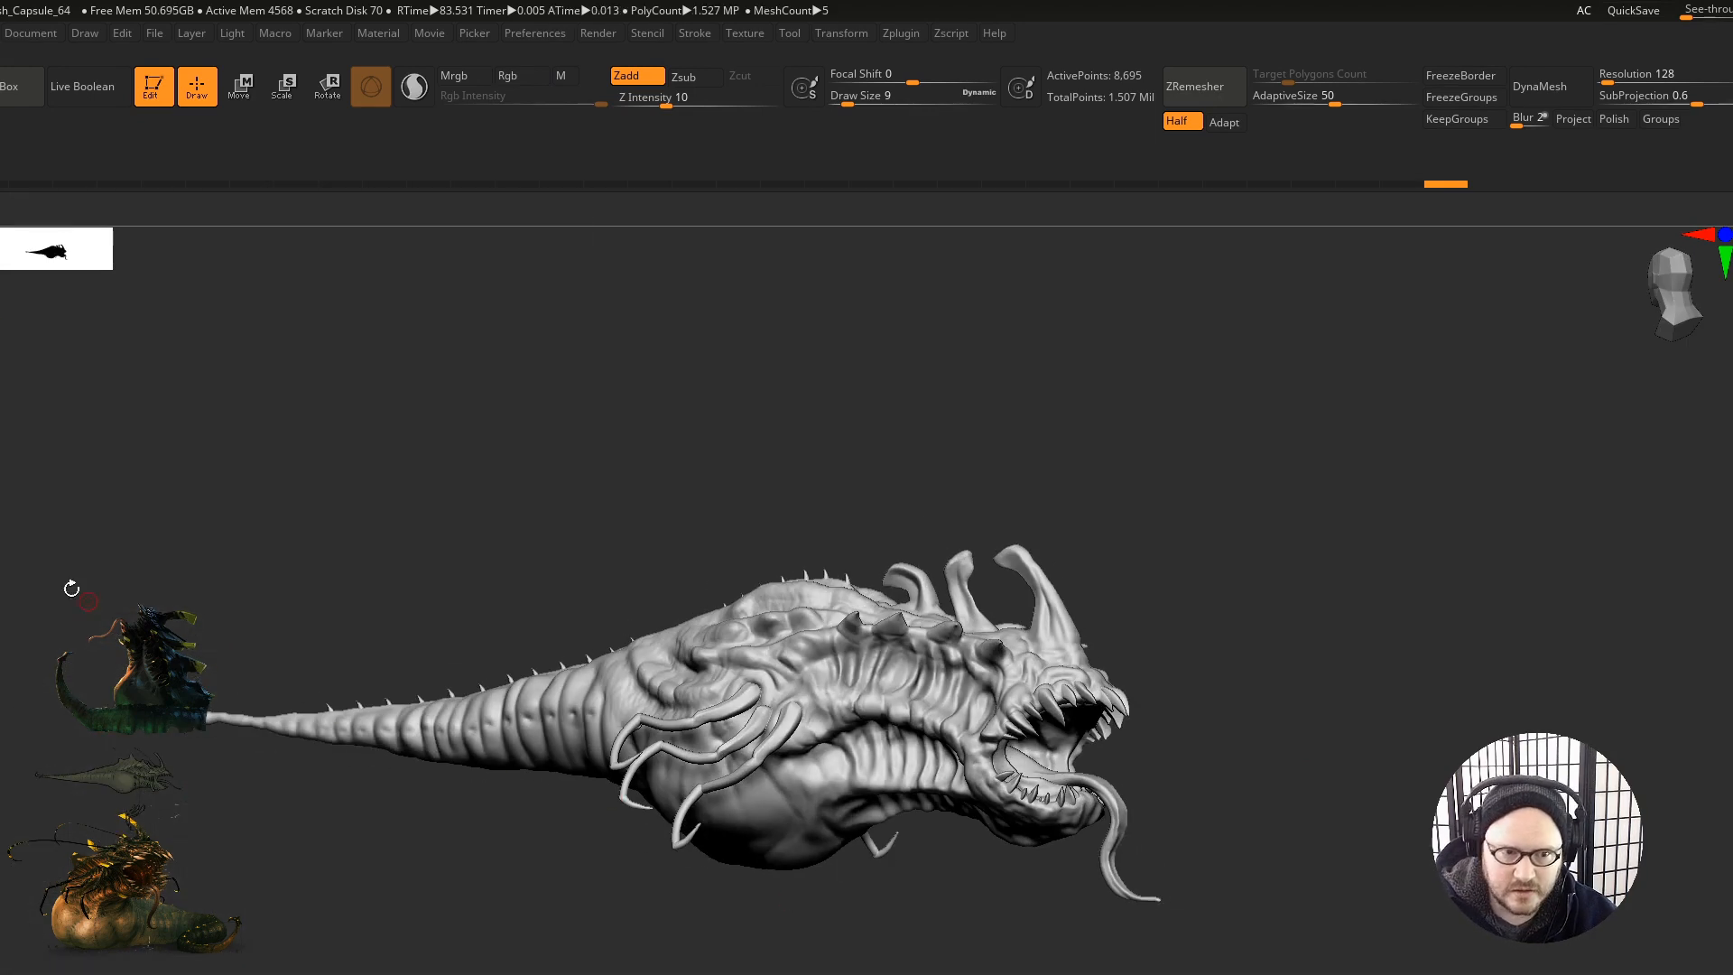
click(240, 34)
drag(287, 113, 300, 100)
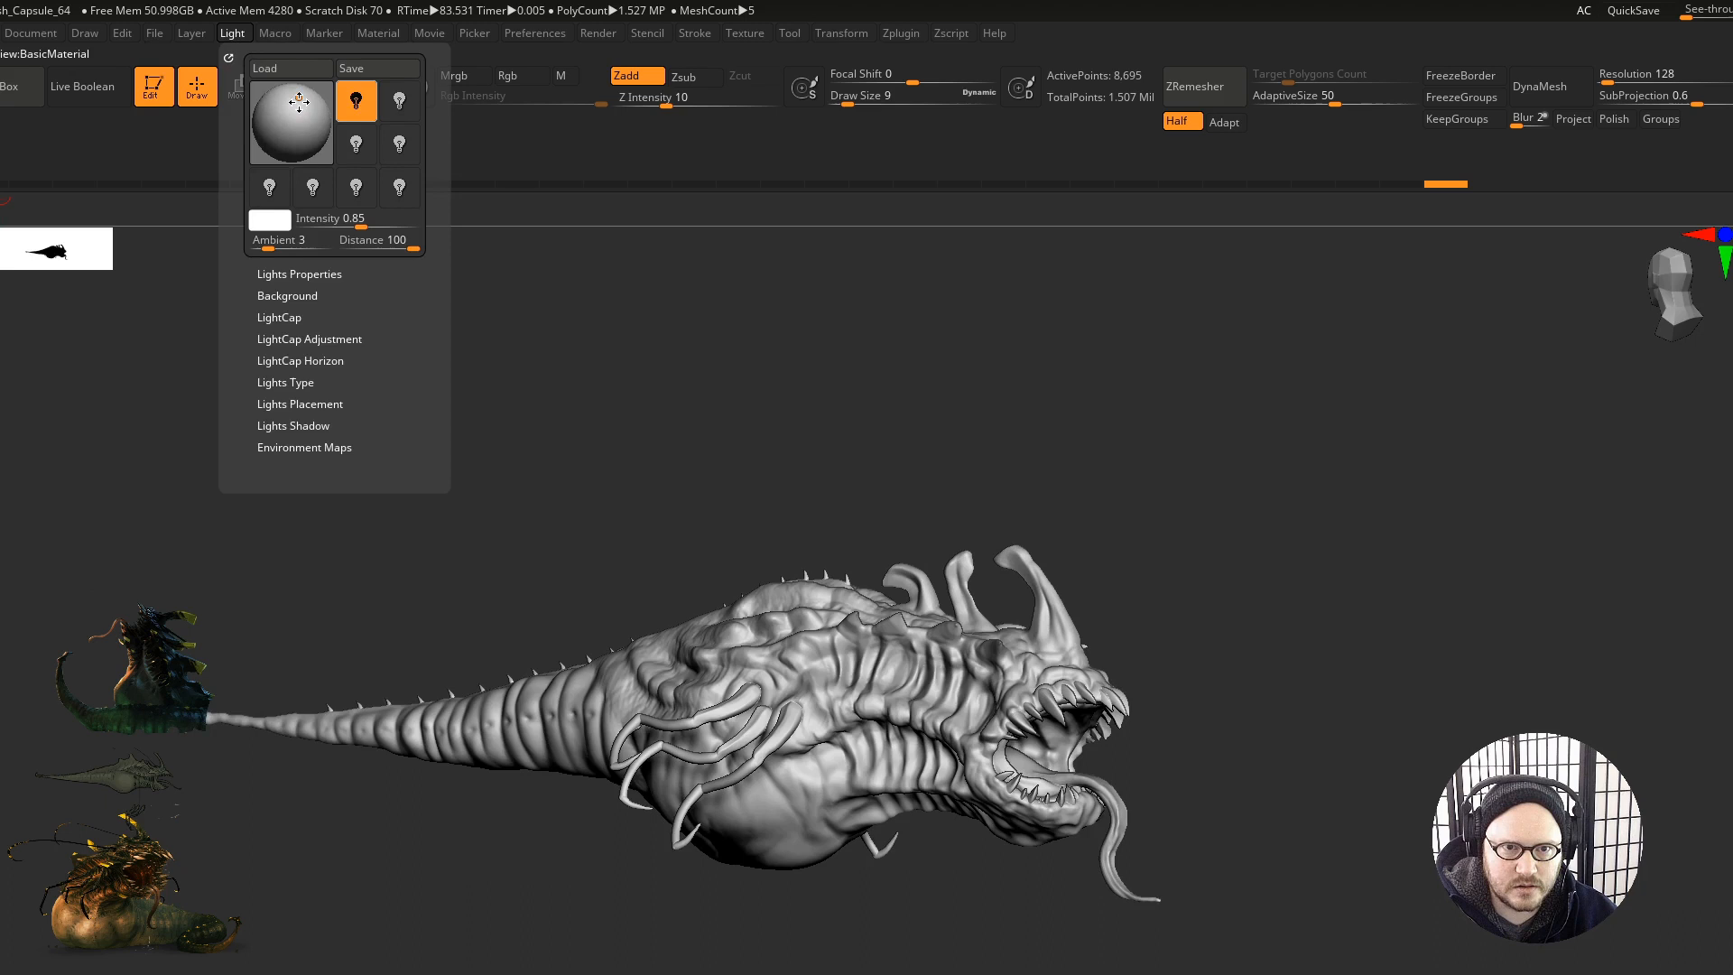
drag(902, 864, 1305, 777)
right_drag(1278, 770, 1178, 797)
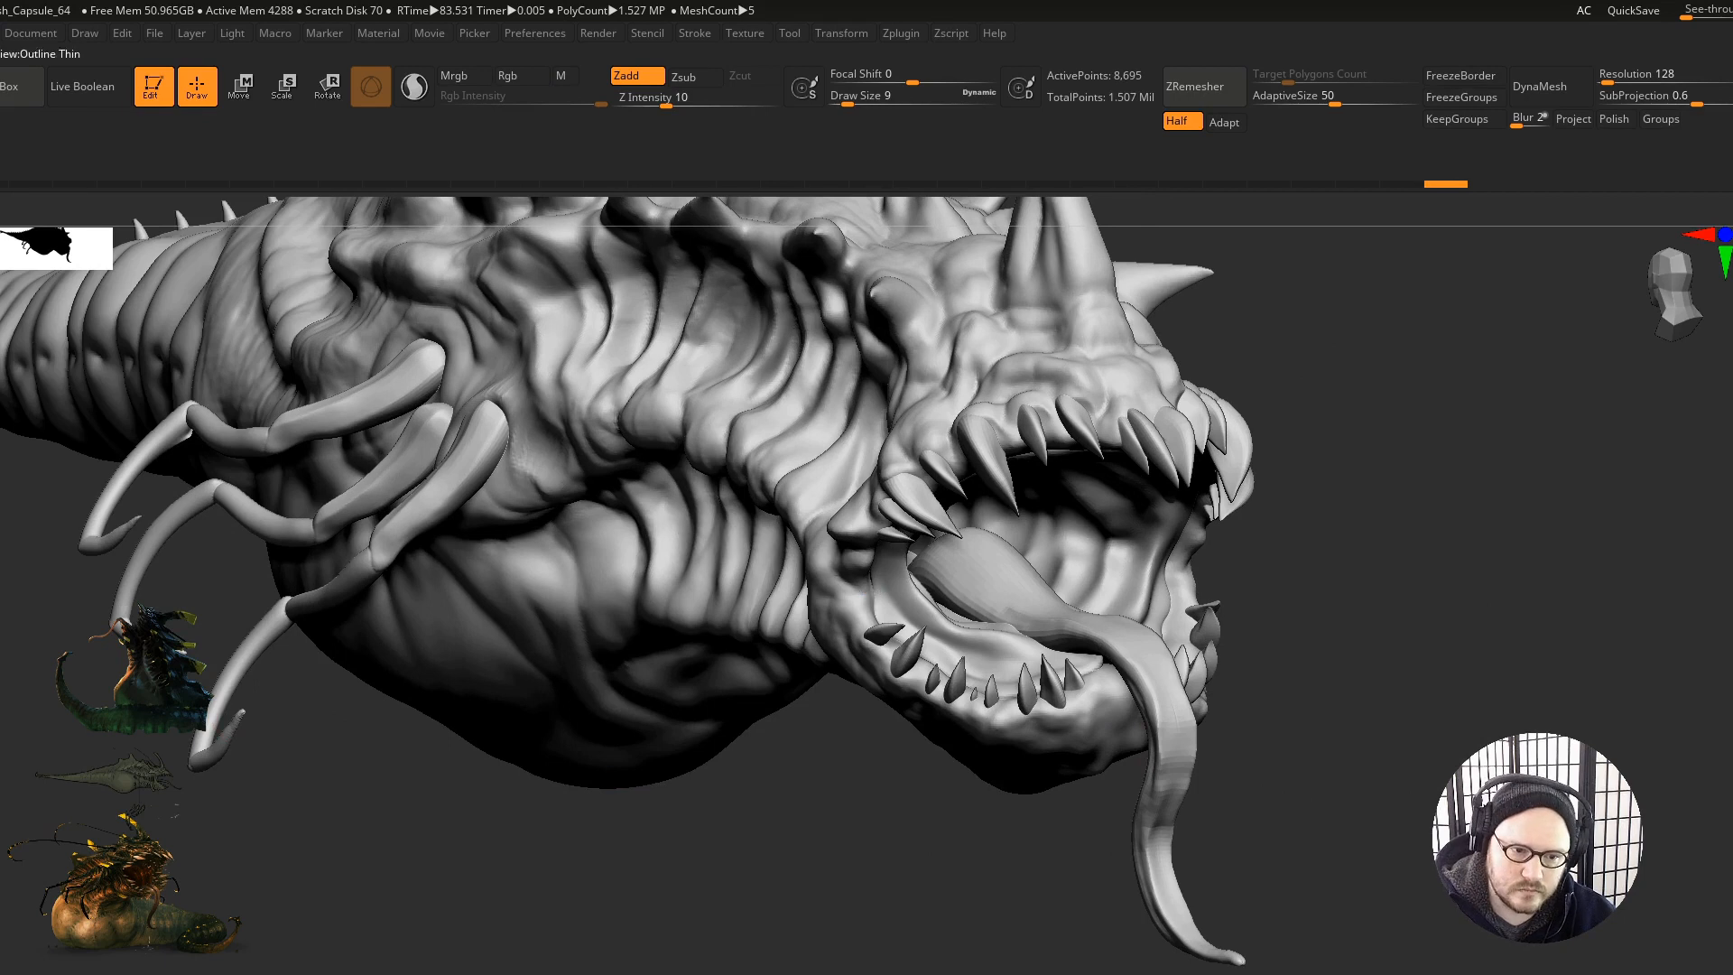
key(m)
click(692, 834)
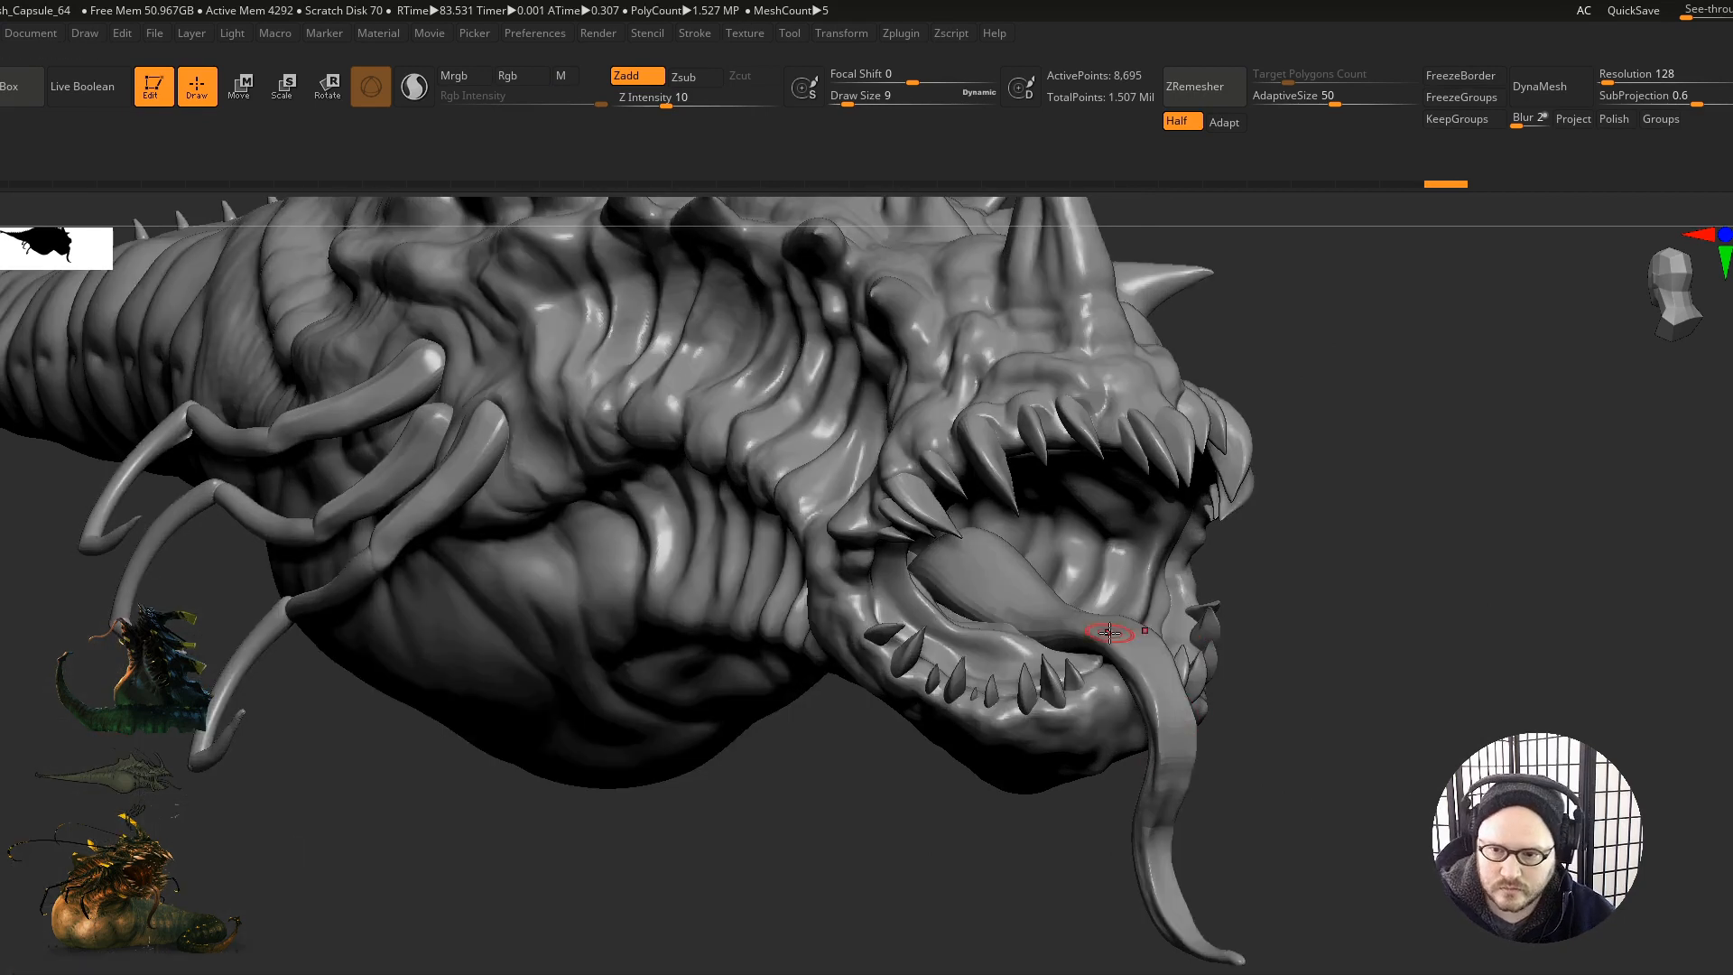
Step: Subdivide the tongue once and carve a centre groove down its hanging part with the Dam Standard brush at draw size 7
right_drag(1110, 632, 978, 665)
mouse_move(1026, 731)
right_down()
mouse_move(1069, 848)
mouse_move(921, 728)
mouse_move(890, 650)
right_up()
key(ctrl)
key(s)
key(s)
drag(869, 623, 856, 627)
key(b)
key(d)
key(s)
mouse_move(827, 533)
right_down()
mouse_move(801, 477)
mouse_move(816, 515)
right_up()
mouse_move(825, 789)
shift+right_down()
mouse_move(829, 806)
mouse_move(823, 699)
shift+right_up()
key(s)
drag(784, 620, 776, 621)
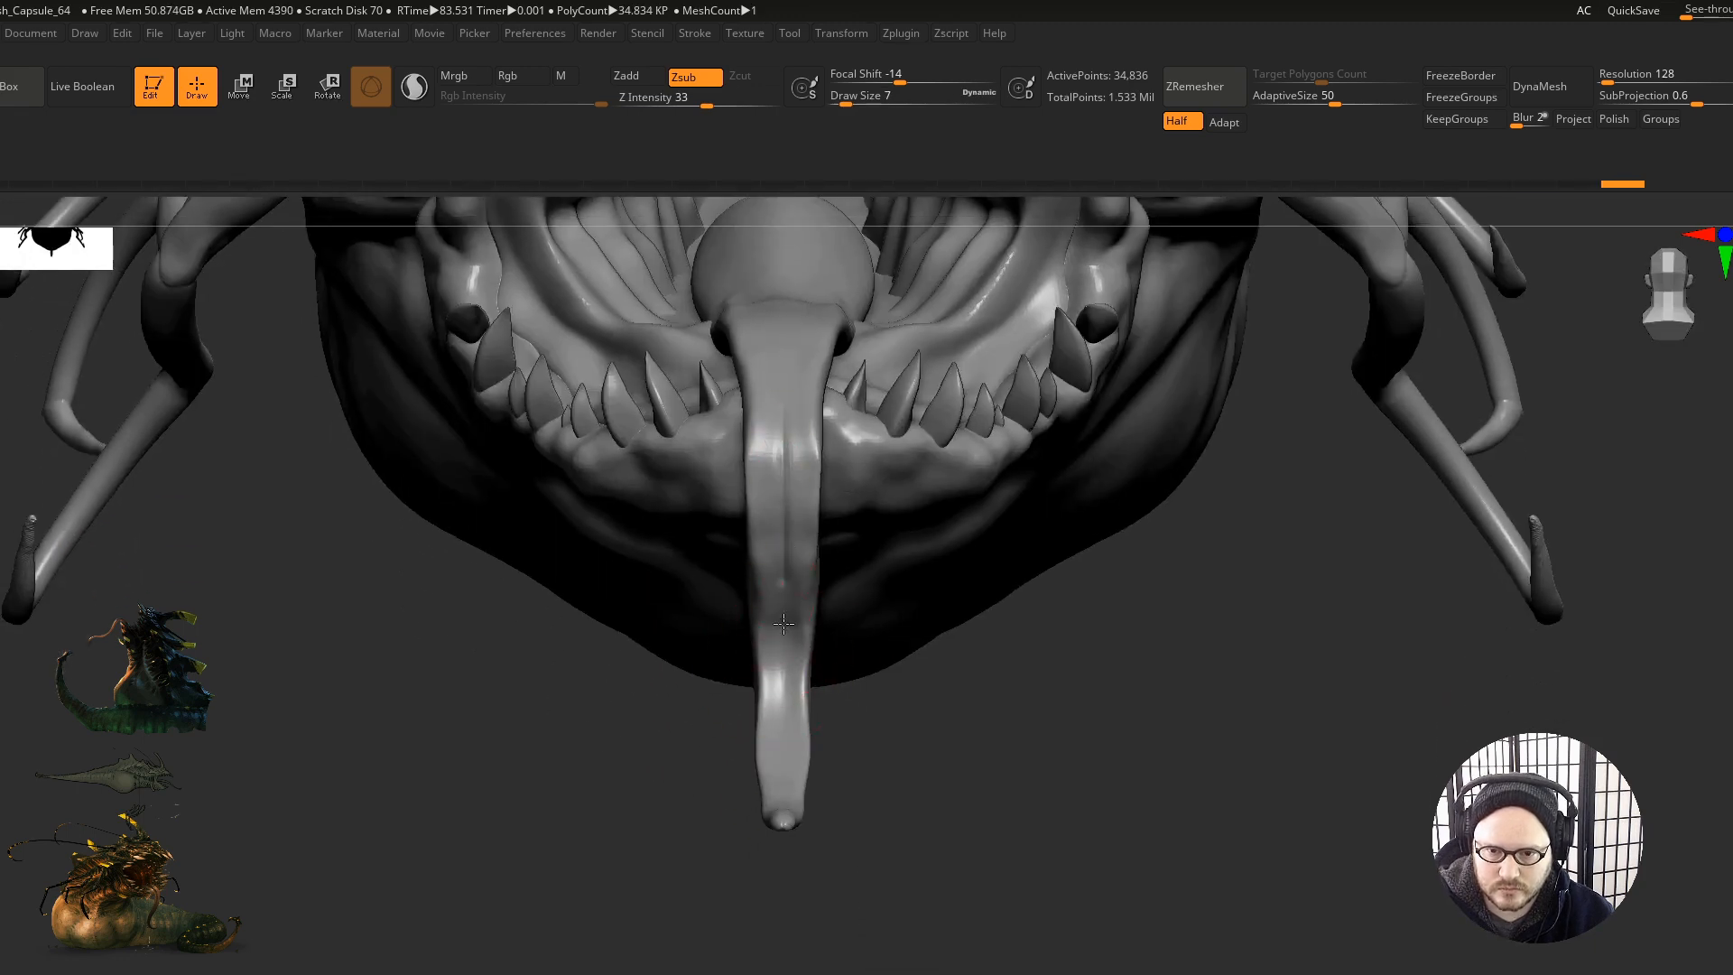
Step: Extend the centre groove down to the tongue's tip and smooth the lower part of the groove
drag(778, 783, 779, 789)
right_drag(779, 789, 781, 833)
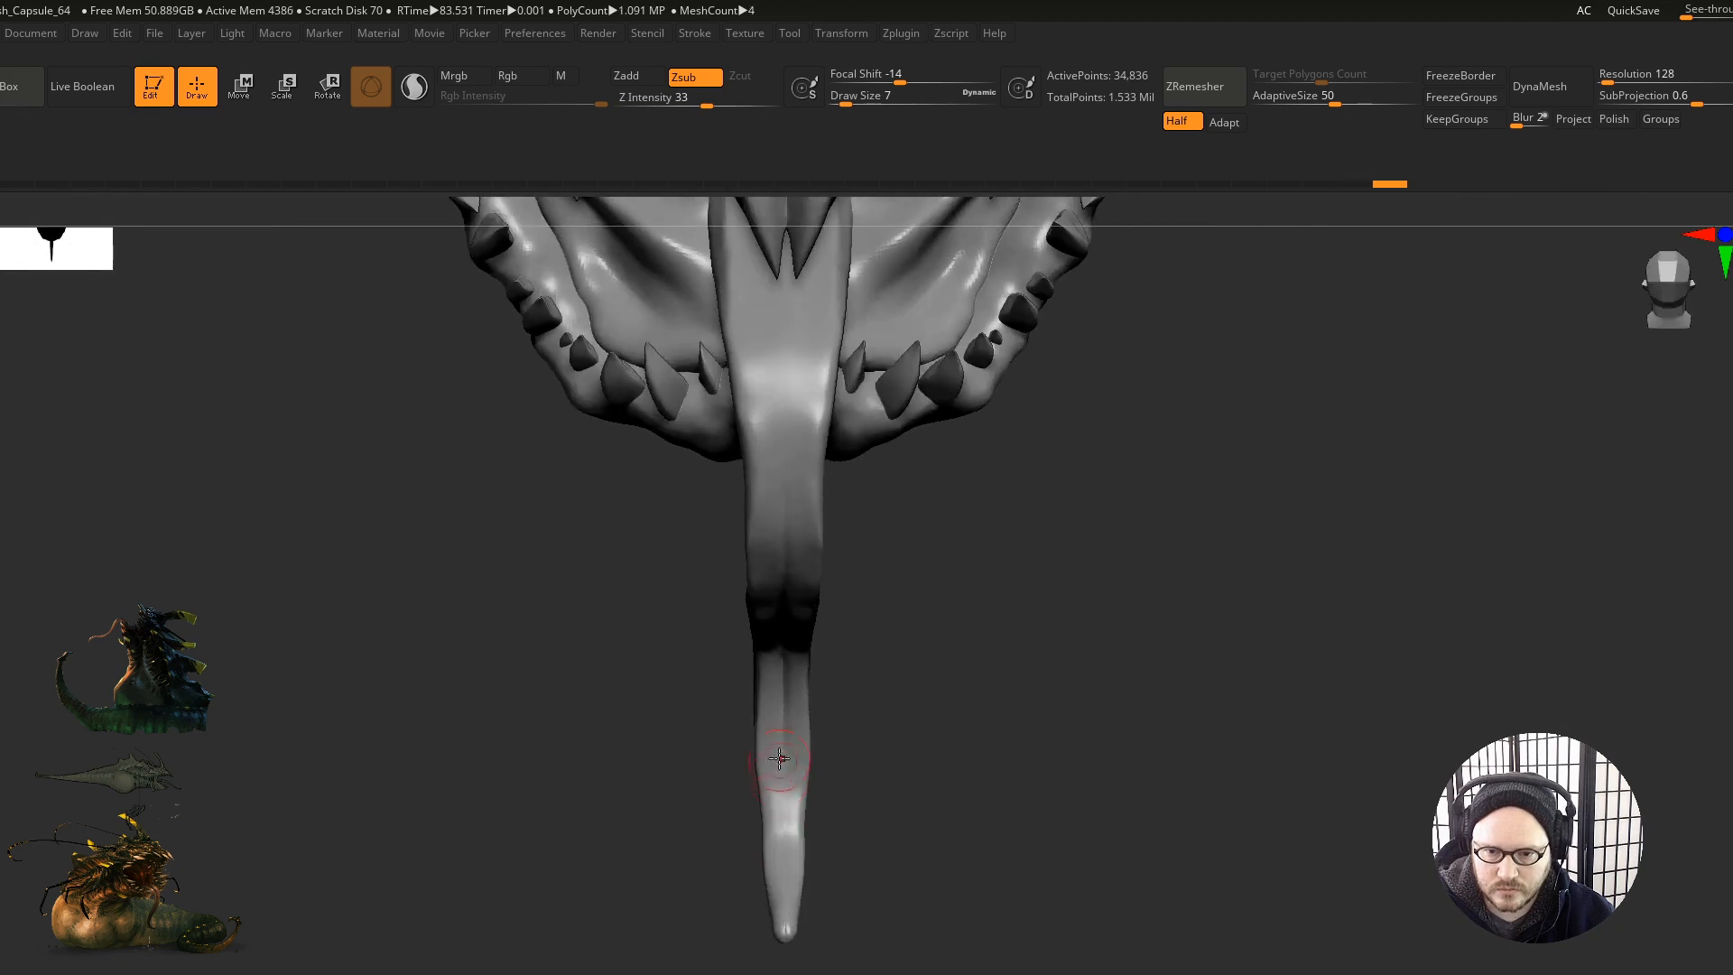
shift+drag(783, 747, 780, 765)
mouse_move(778, 765)
right_down()
mouse_move(783, 808)
mouse_move(778, 535)
right_up()
right_drag(780, 614, 787, 533)
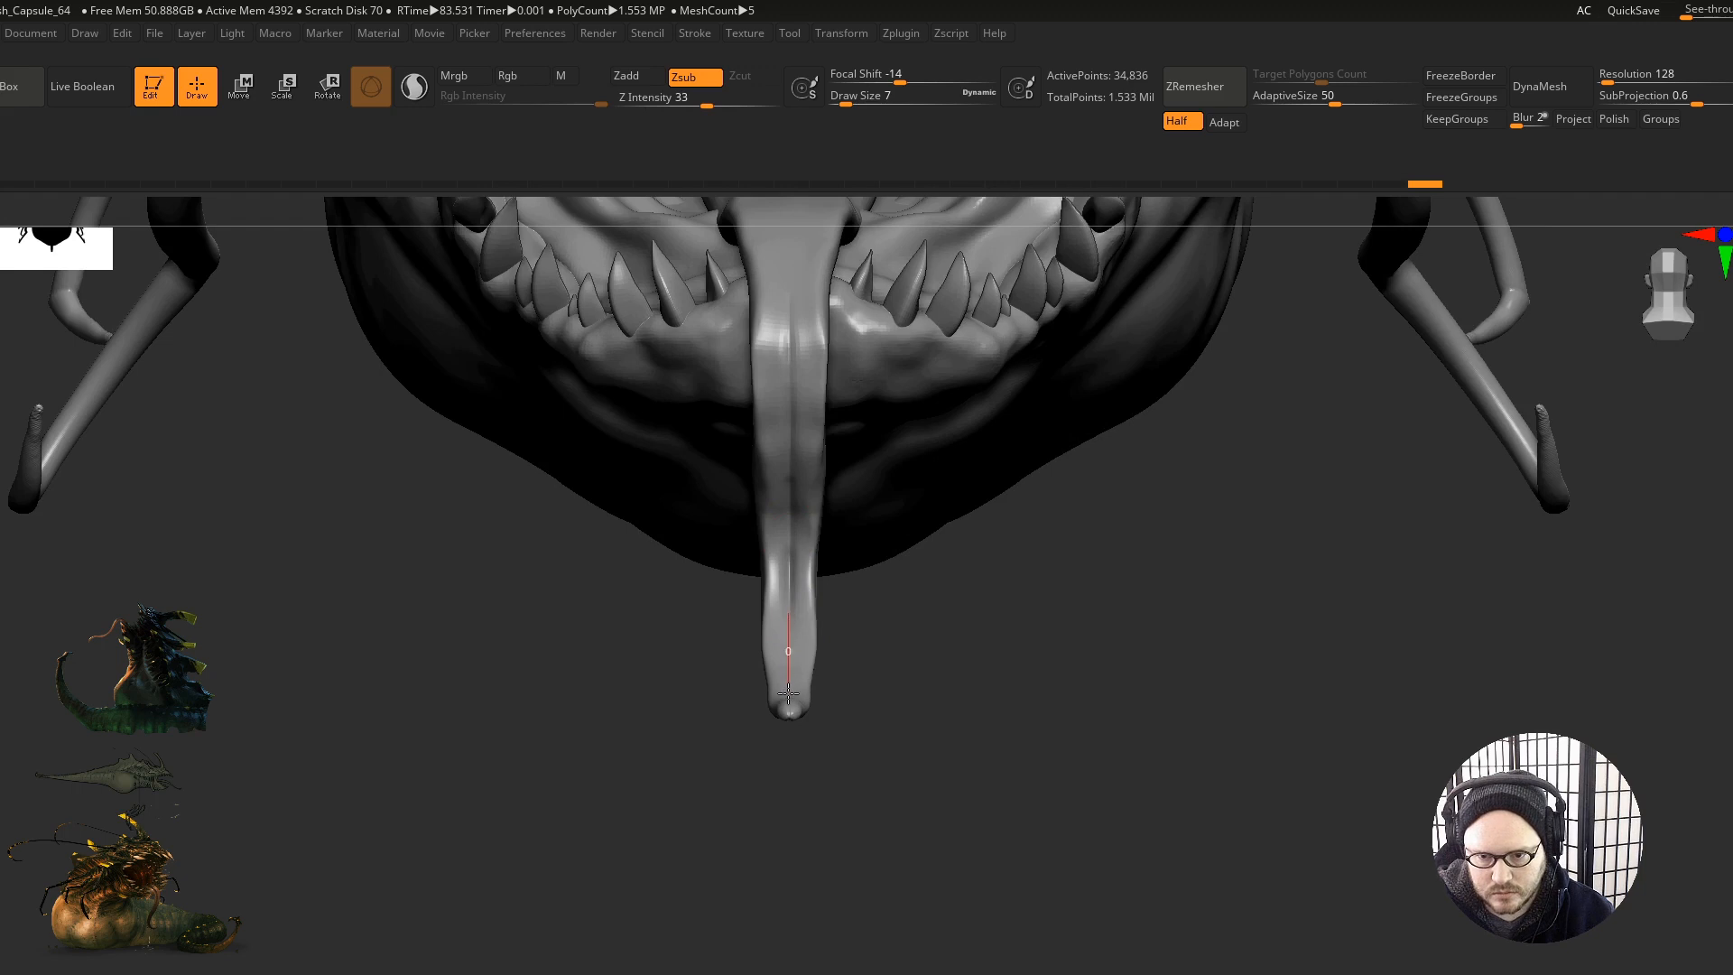
drag(788, 695, 788, 713)
right_drag(788, 713, 789, 791)
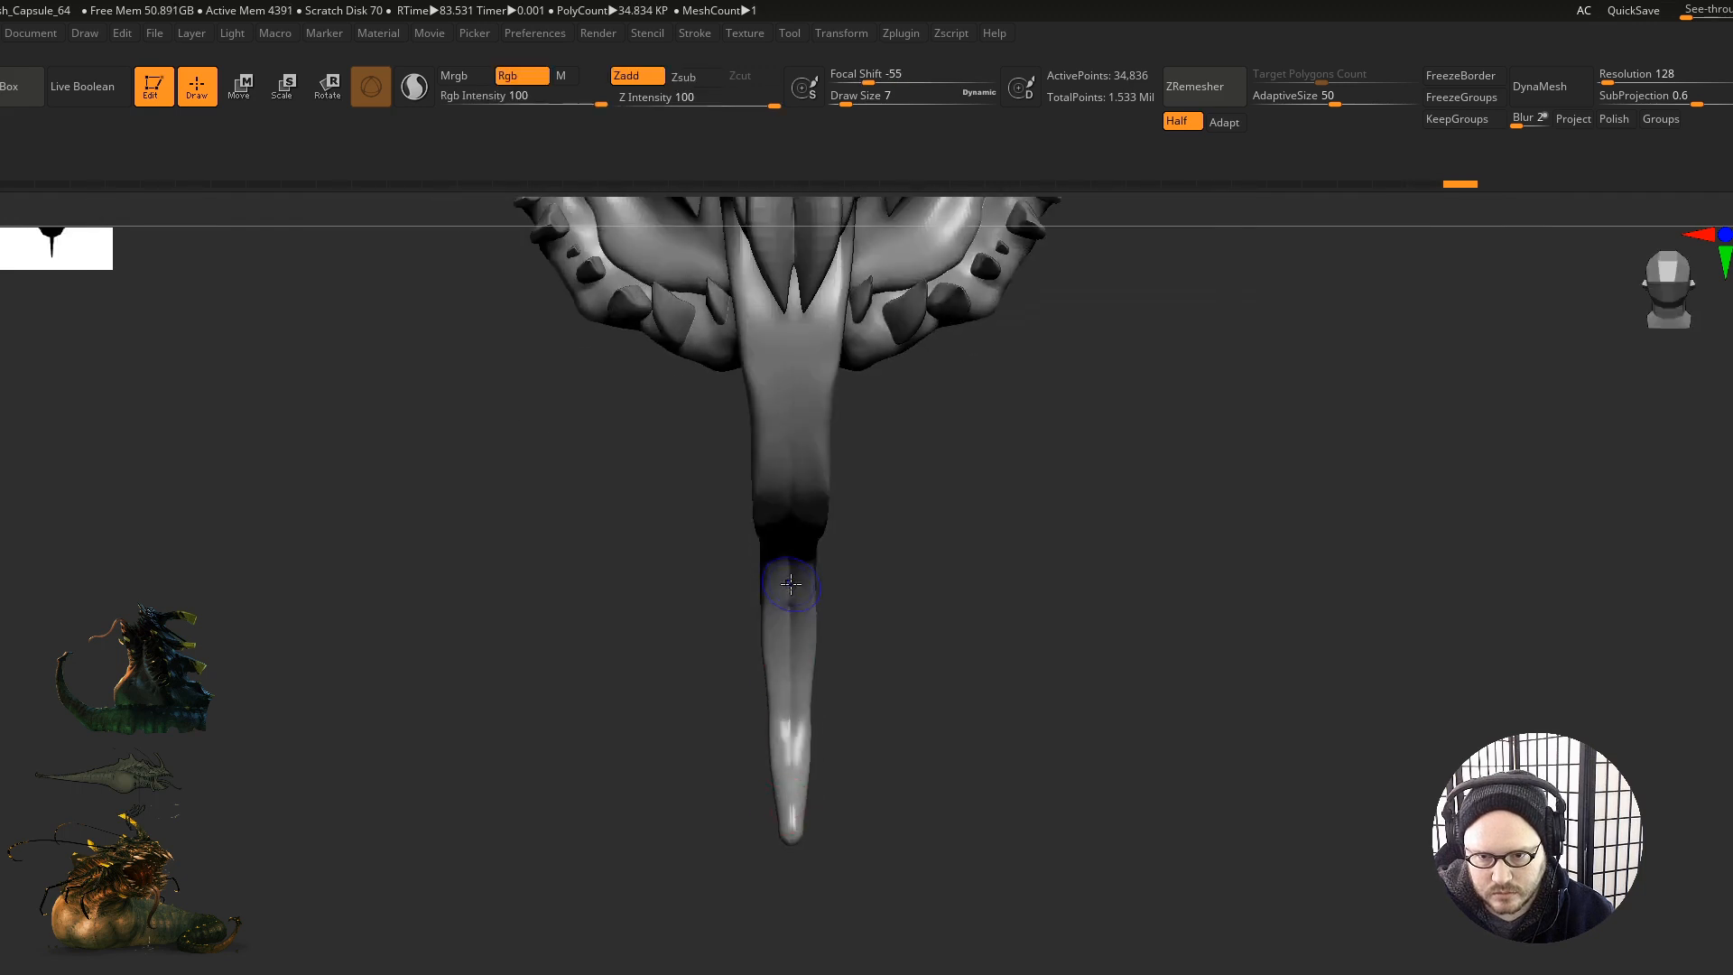
shift+drag(791, 620, 791, 785)
shift+drag(789, 651, 790, 746)
Step: Continue the centre groove over the tongue's upper bend and base inside the mouth, smoothing the carved strokes
right_drag(789, 746, 777, 498)
mouse_move(779, 335)
right_down()
mouse_move(774, 349)
mouse_move(775, 331)
right_up()
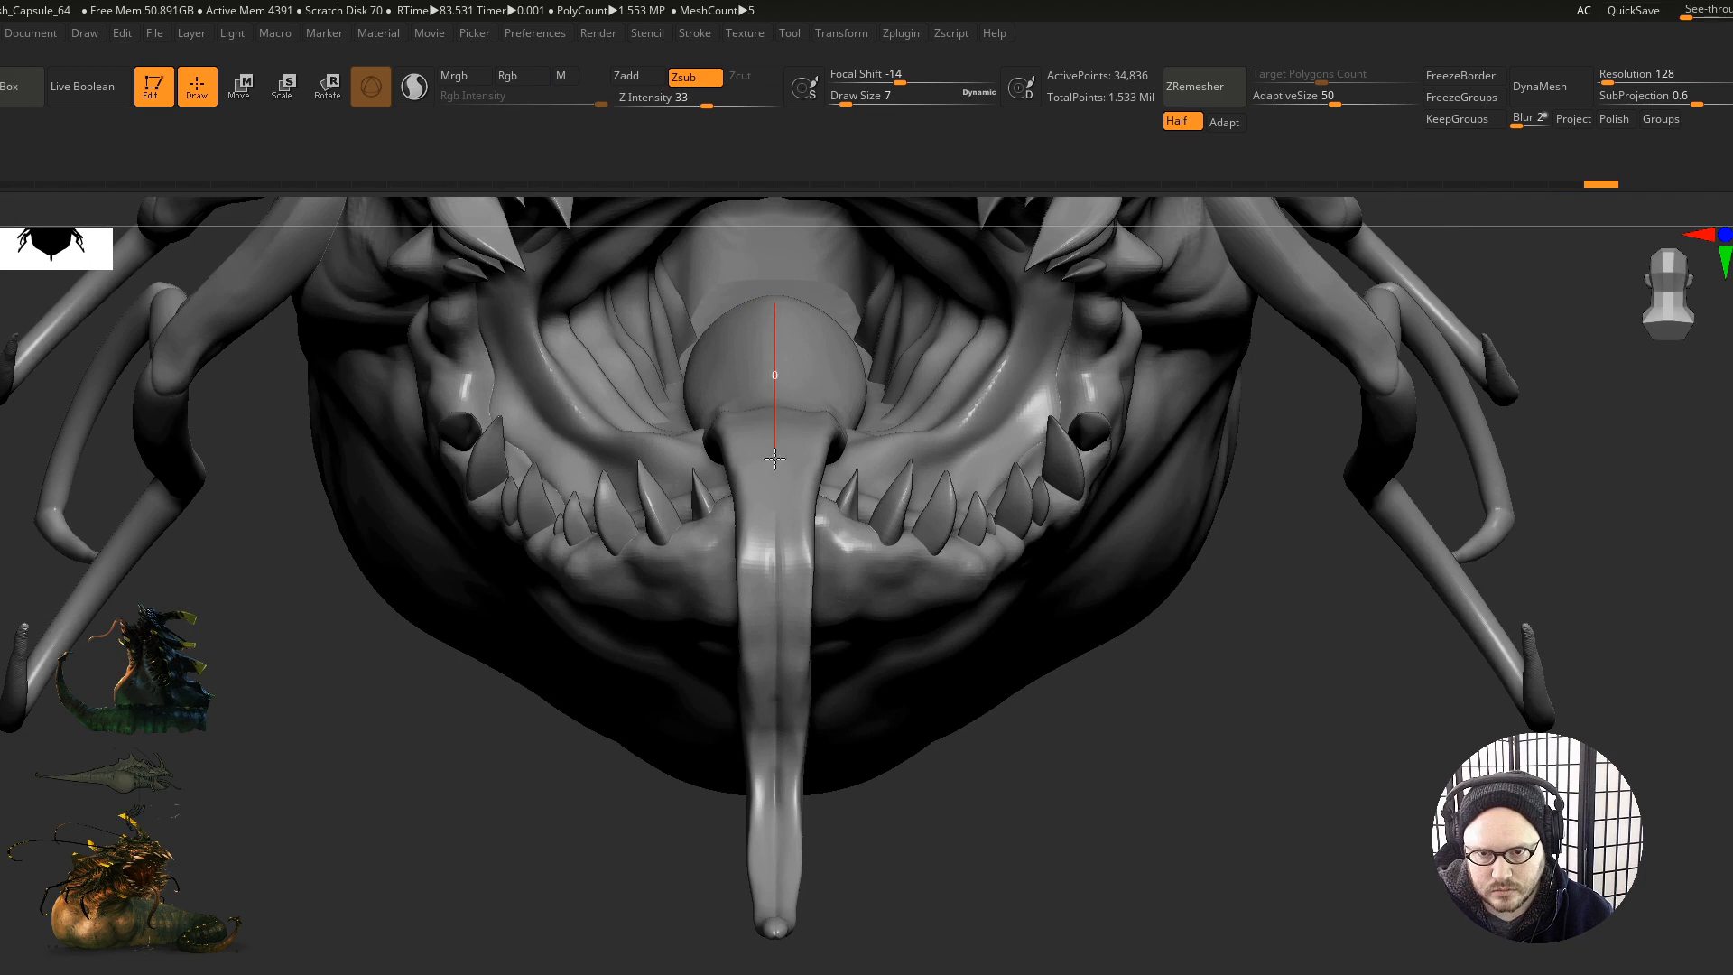
drag(774, 520, 774, 506)
right_drag(774, 470, 779, 509)
mouse_move(779, 410)
shift+mouse_down()
mouse_move(777, 506)
mouse_move(773, 470)
shift+mouse_up()
right_drag(774, 470, 775, 542)
drag(774, 548, 774, 504)
right_drag(788, 508, 768, 490)
shift+drag(753, 434, 793, 562)
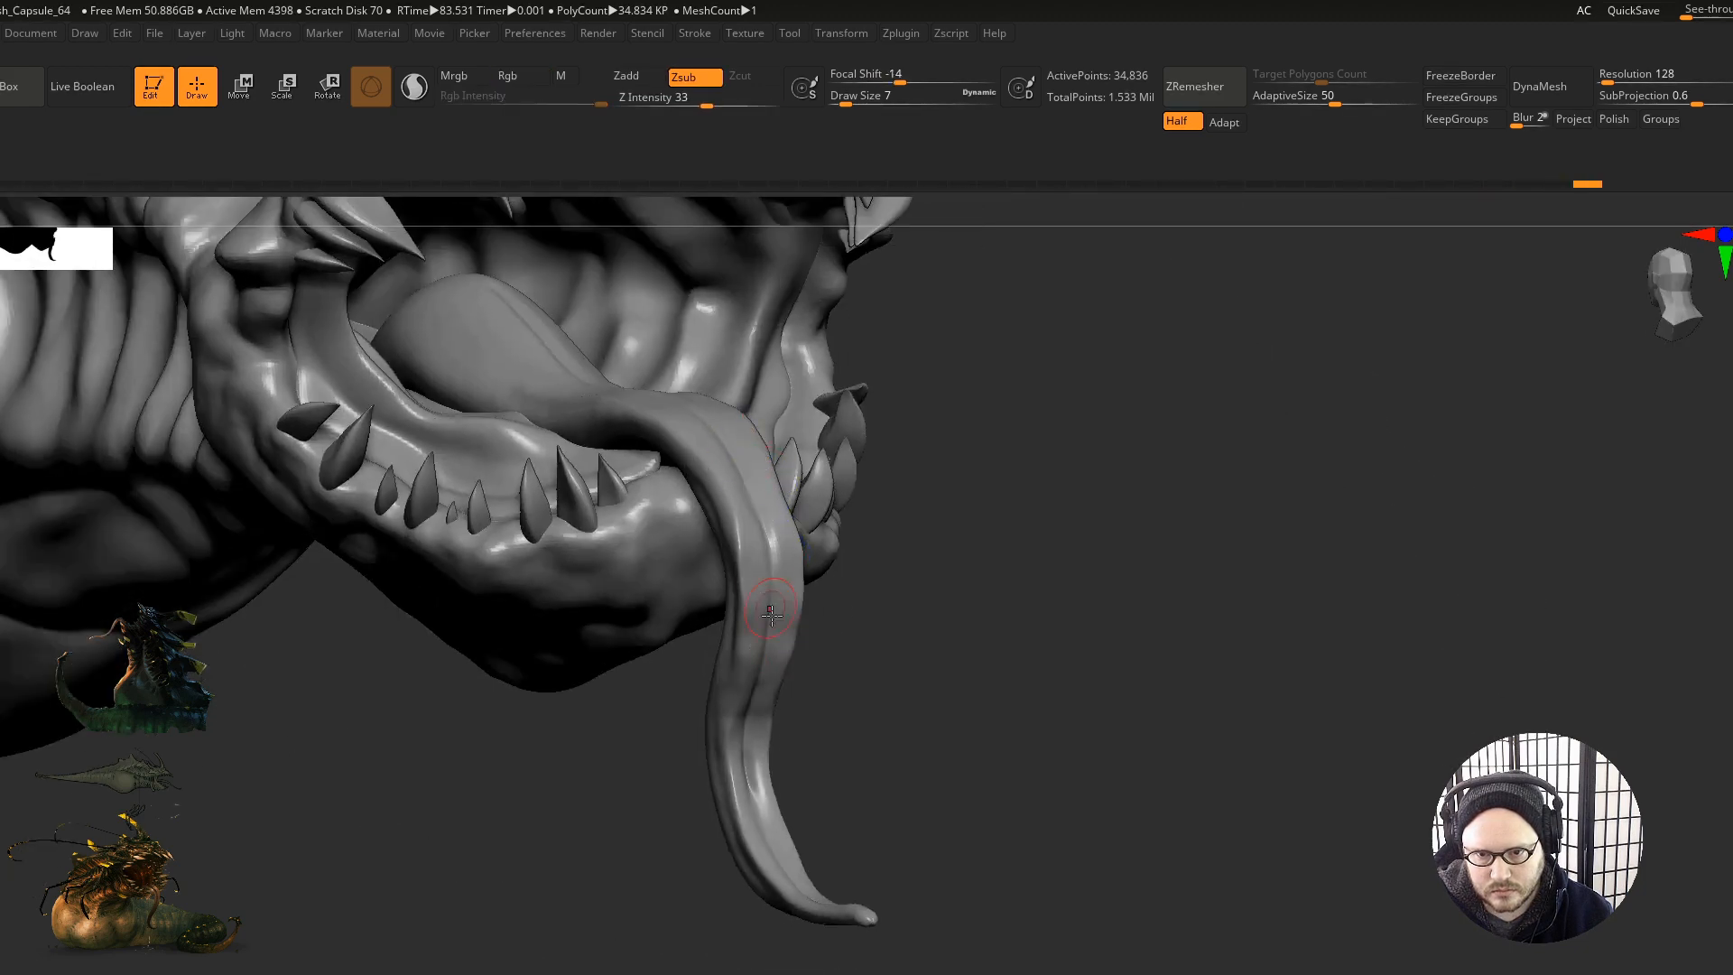
right_drag(775, 587, 772, 476)
drag(726, 322, 722, 311)
Step: Inflate the side of the tongue's base inside the mouth with the Inflat brush
mouse_move(721, 316)
right_down()
mouse_move(682, 467)
mouse_move(659, 427)
right_up()
key(b)
key(i)
key(n)
key(s)
click(634, 426)
mouse_move(584, 365)
mouse_down()
mouse_move(664, 453)
mouse_move(656, 472)
mouse_up()
right_drag(704, 492, 762, 488)
Step: Inflate the tongue where it passes over the lower teeth, using draw size 11
key(s)
click(642, 472)
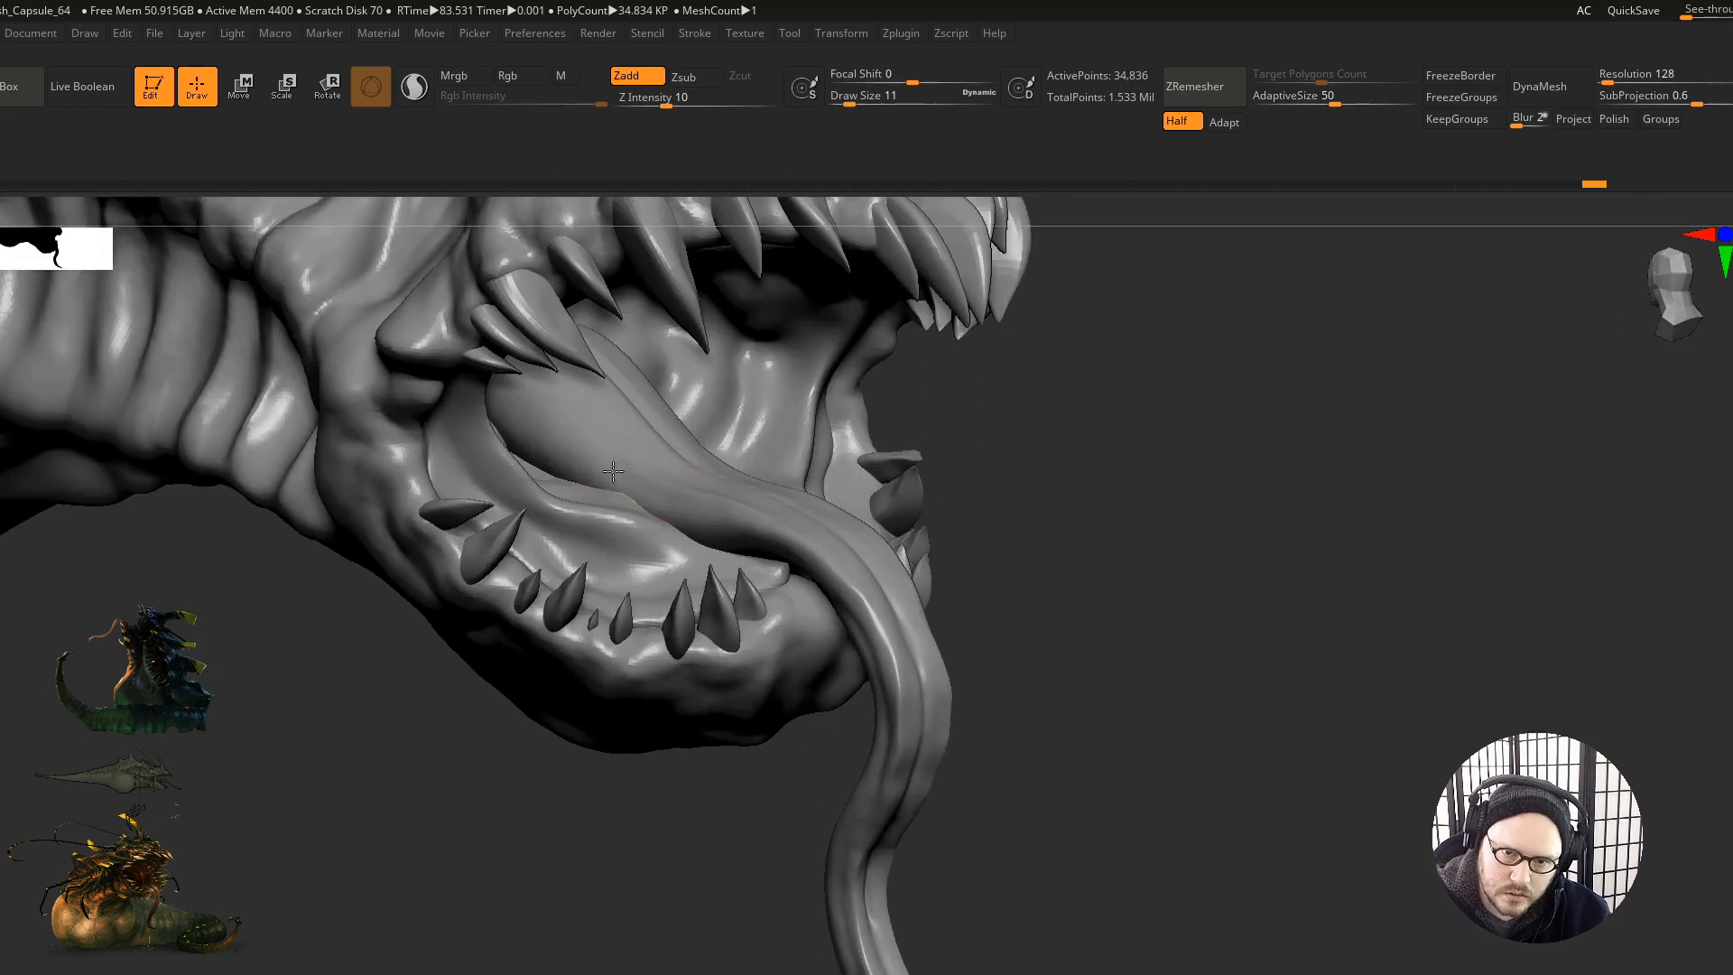
right_drag(621, 496, 680, 565)
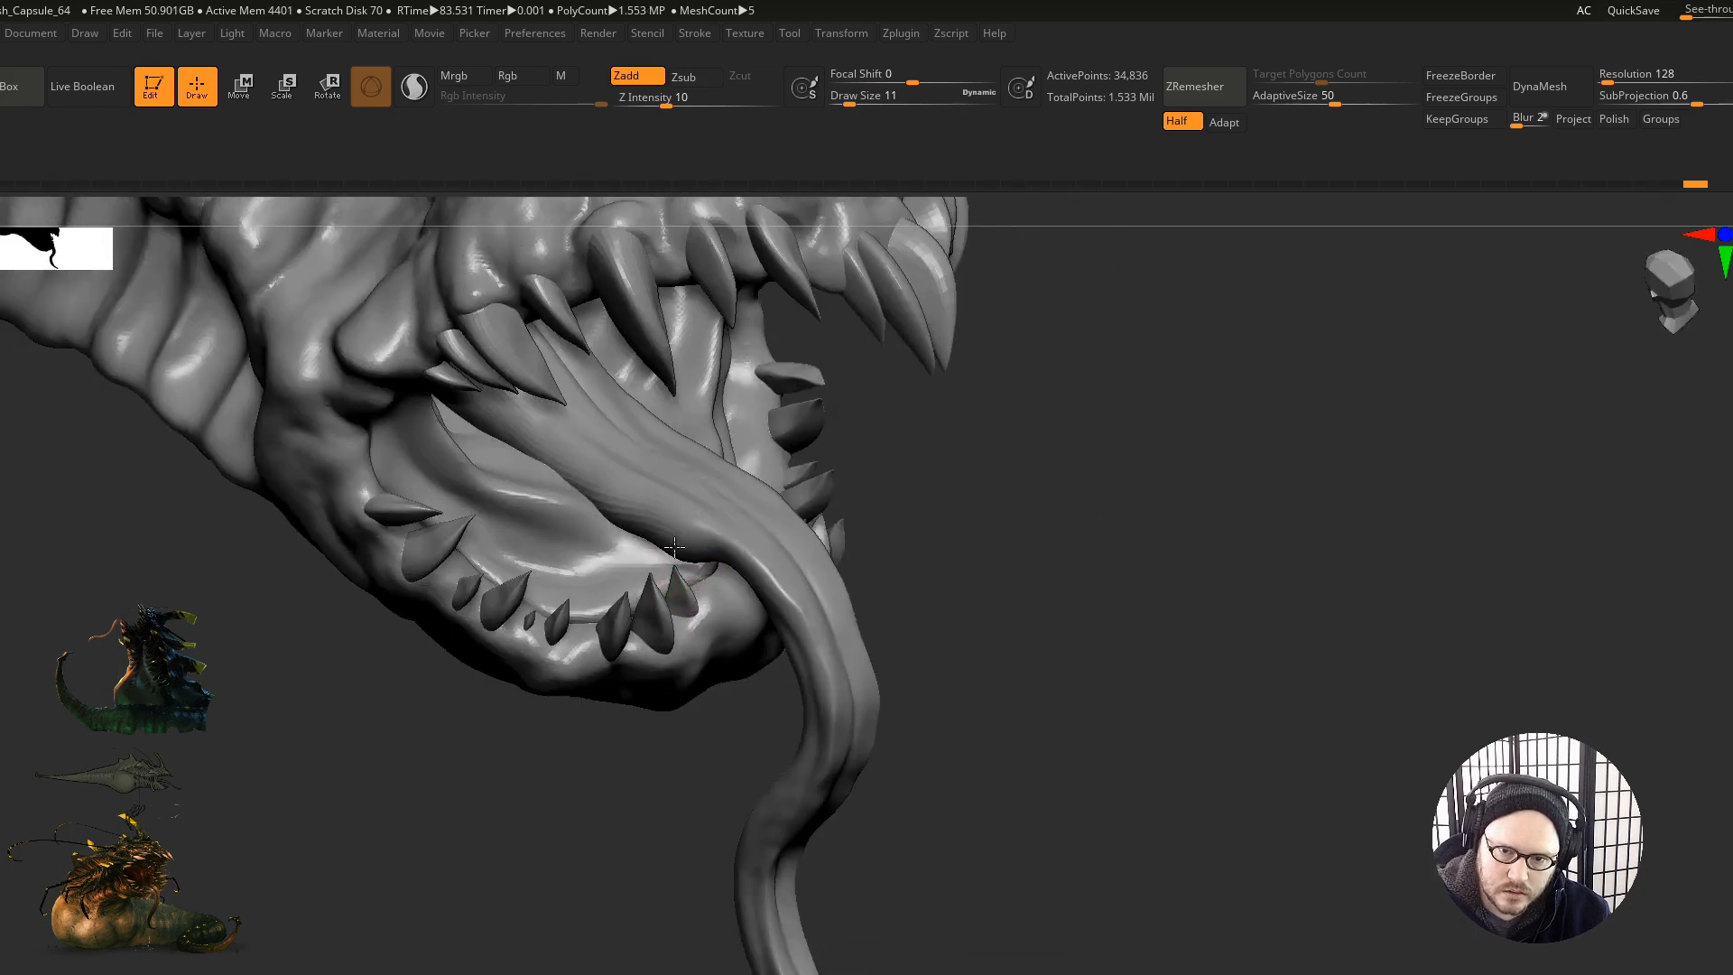
mouse_move(557, 461)
right_down()
mouse_move(709, 499)
mouse_move(623, 548)
right_up()
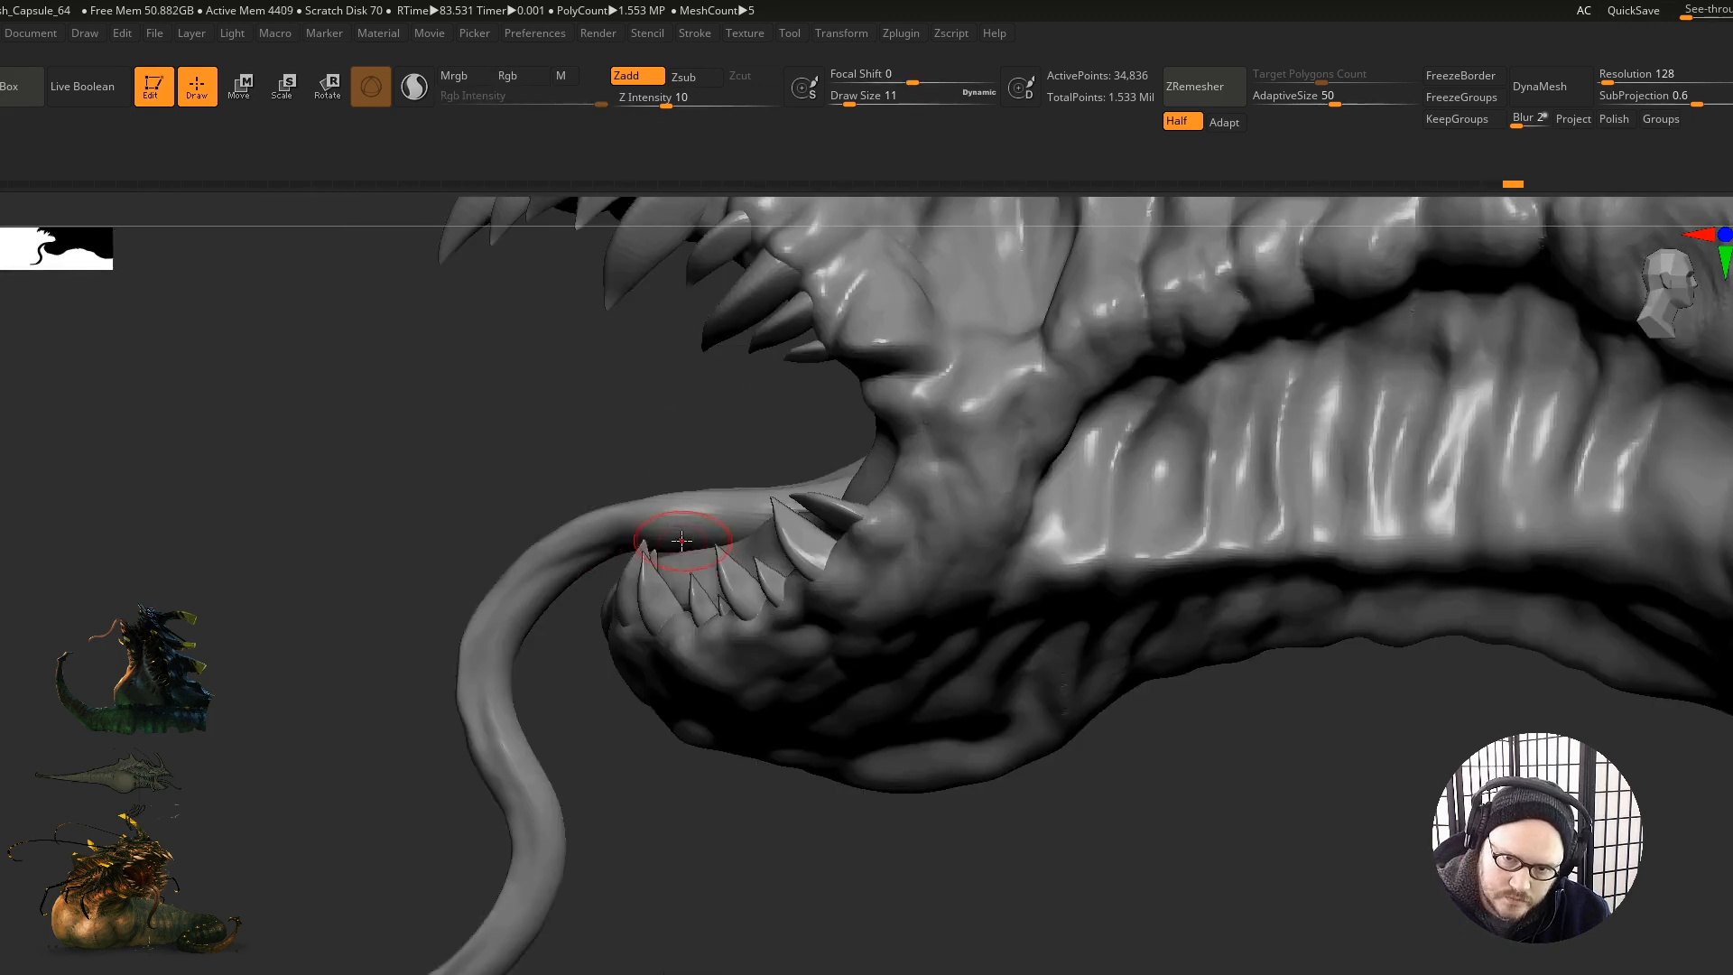
drag(704, 538, 672, 536)
mouse_move(672, 537)
right_down()
mouse_move(994, 523)
mouse_move(778, 515)
mouse_move(790, 549)
mouse_move(856, 540)
mouse_move(795, 505)
mouse_move(784, 629)
mouse_move(832, 534)
mouse_move(567, 693)
mouse_move(783, 702)
right_up()
Step: Select the body subtool and turn on the polyframe to examine the tail and the row of back spikes
alt+click(794, 504)
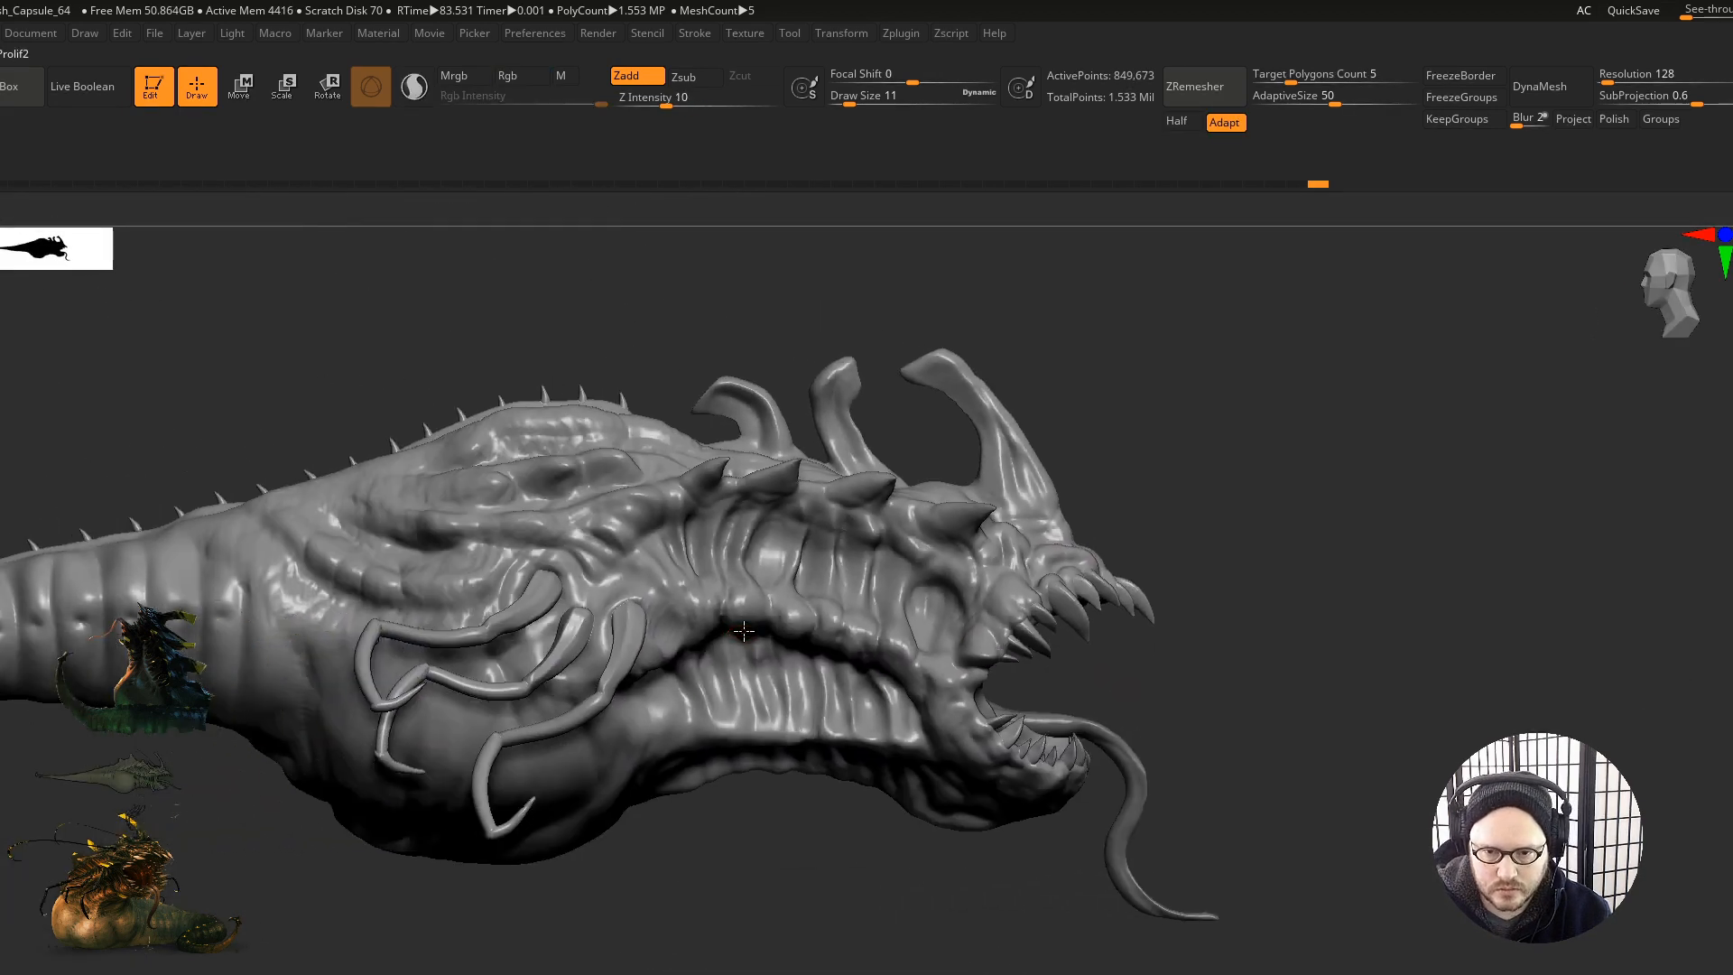
key(shift+f)
alt+right_drag(766, 647, 873, 649)
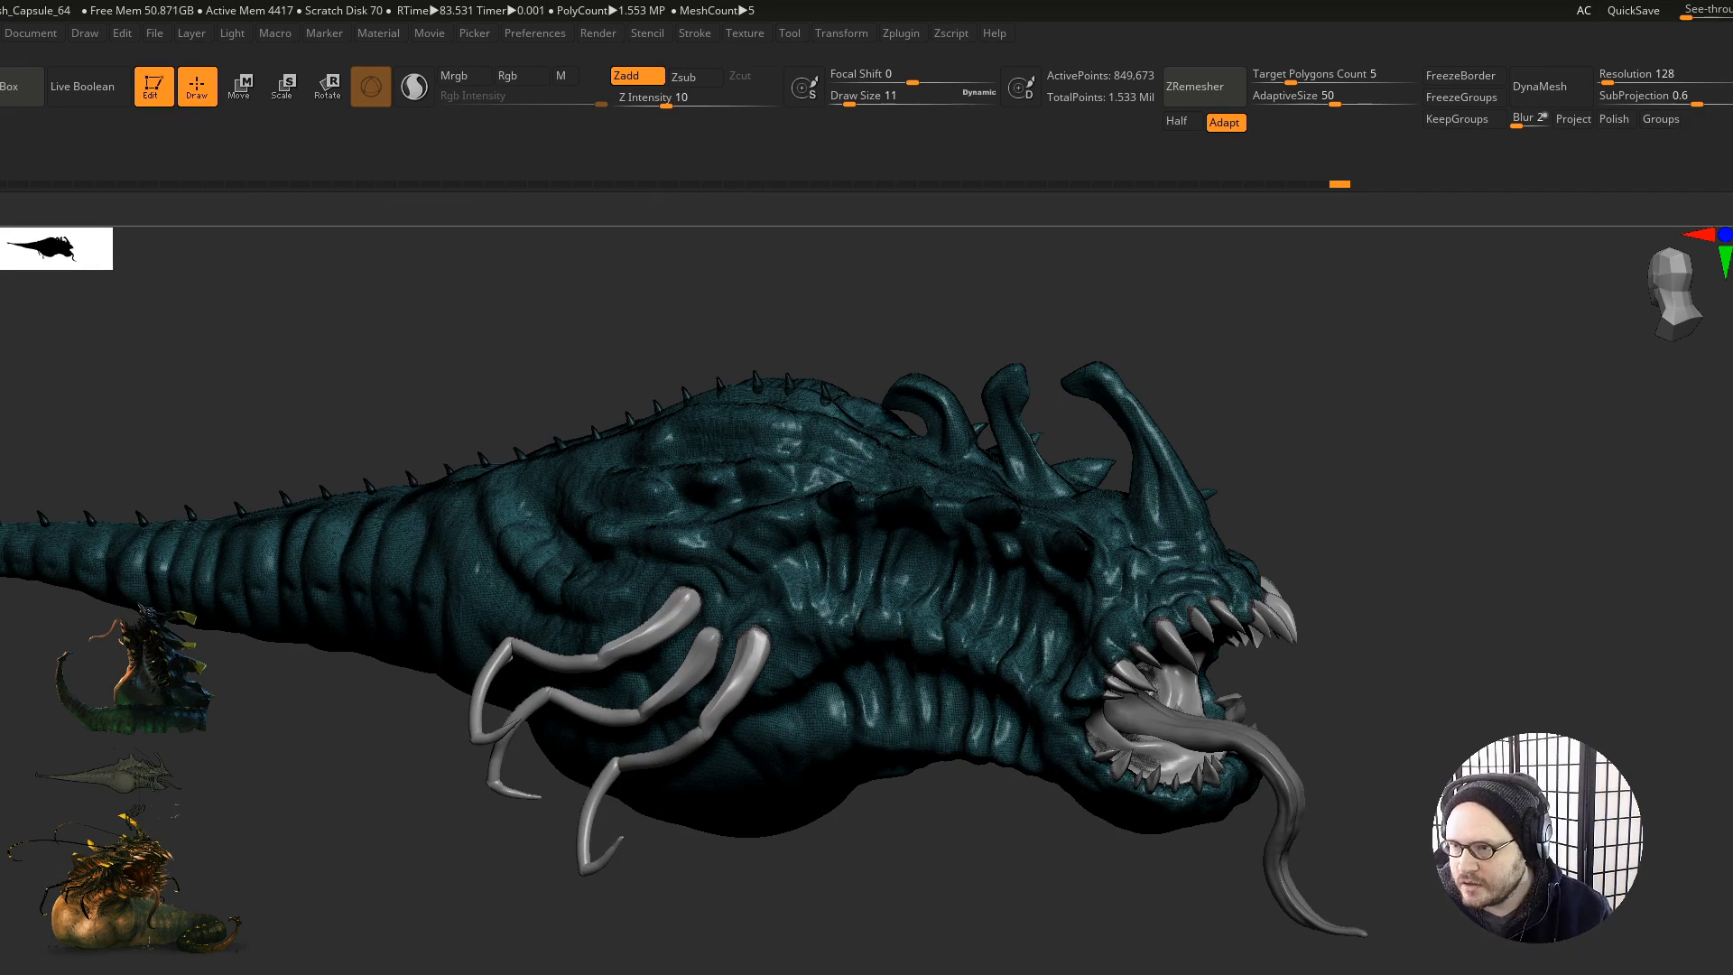
right_drag(874, 734, 1221, 782)
alt+right_drag(530, 636, 1625, 974)
alt+right_drag(708, 805, 903, 578)
ctrl+right_drag(831, 708, 903, 754)
right_drag(843, 685, 848, 713)
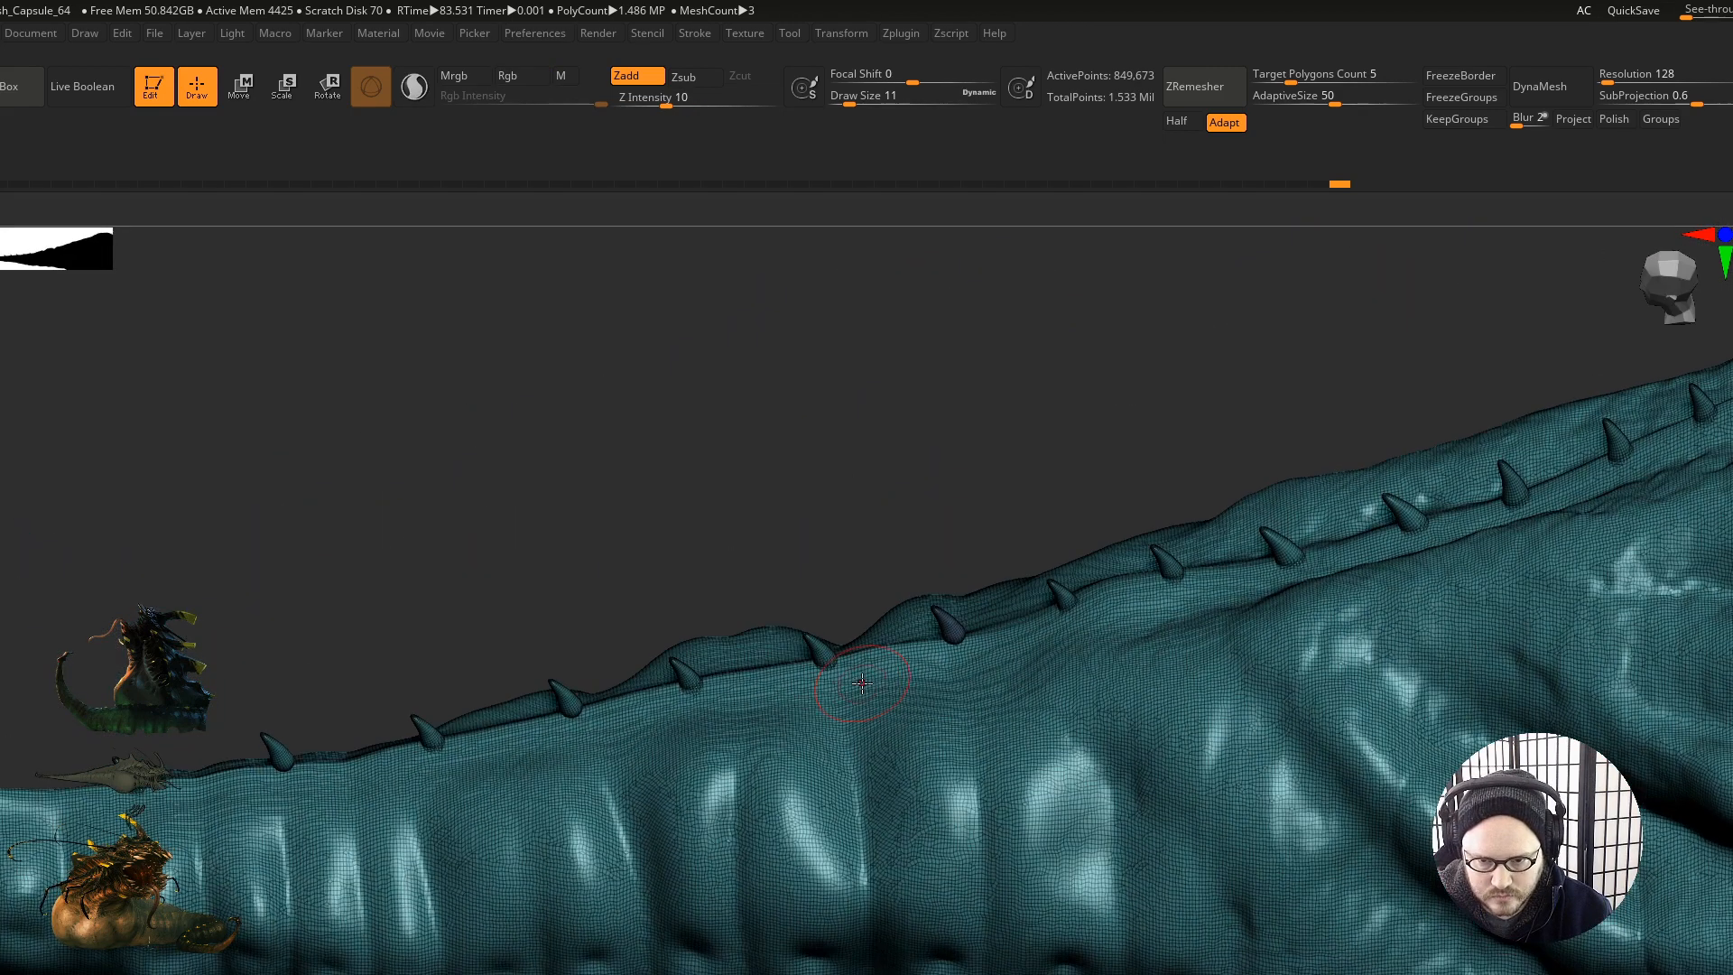
Step: Regroup the body subtool so that each back spike has its own polygroup
key(s)
click(850, 691)
mouse_move(671, 780)
right_down()
mouse_move(926, 740)
mouse_move(1145, 734)
mouse_move(1246, 703)
mouse_move(1196, 880)
mouse_move(1015, 727)
mouse_move(1000, 748)
right_up()
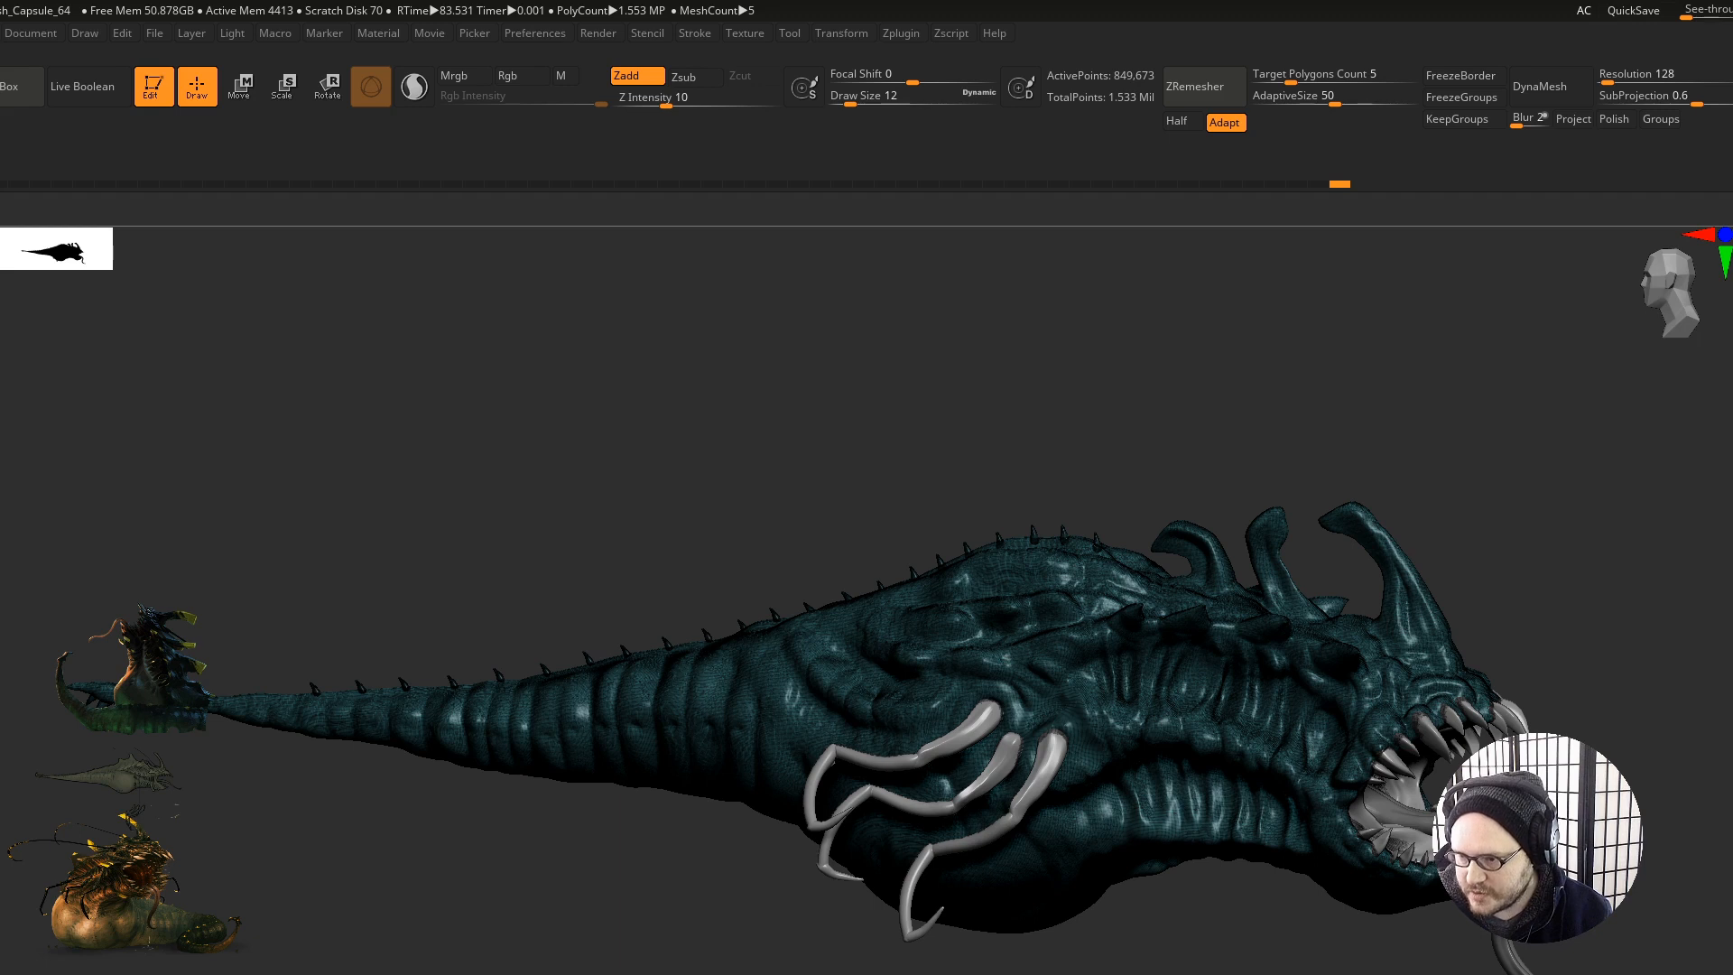
right_drag(917, 659, 912, 541)
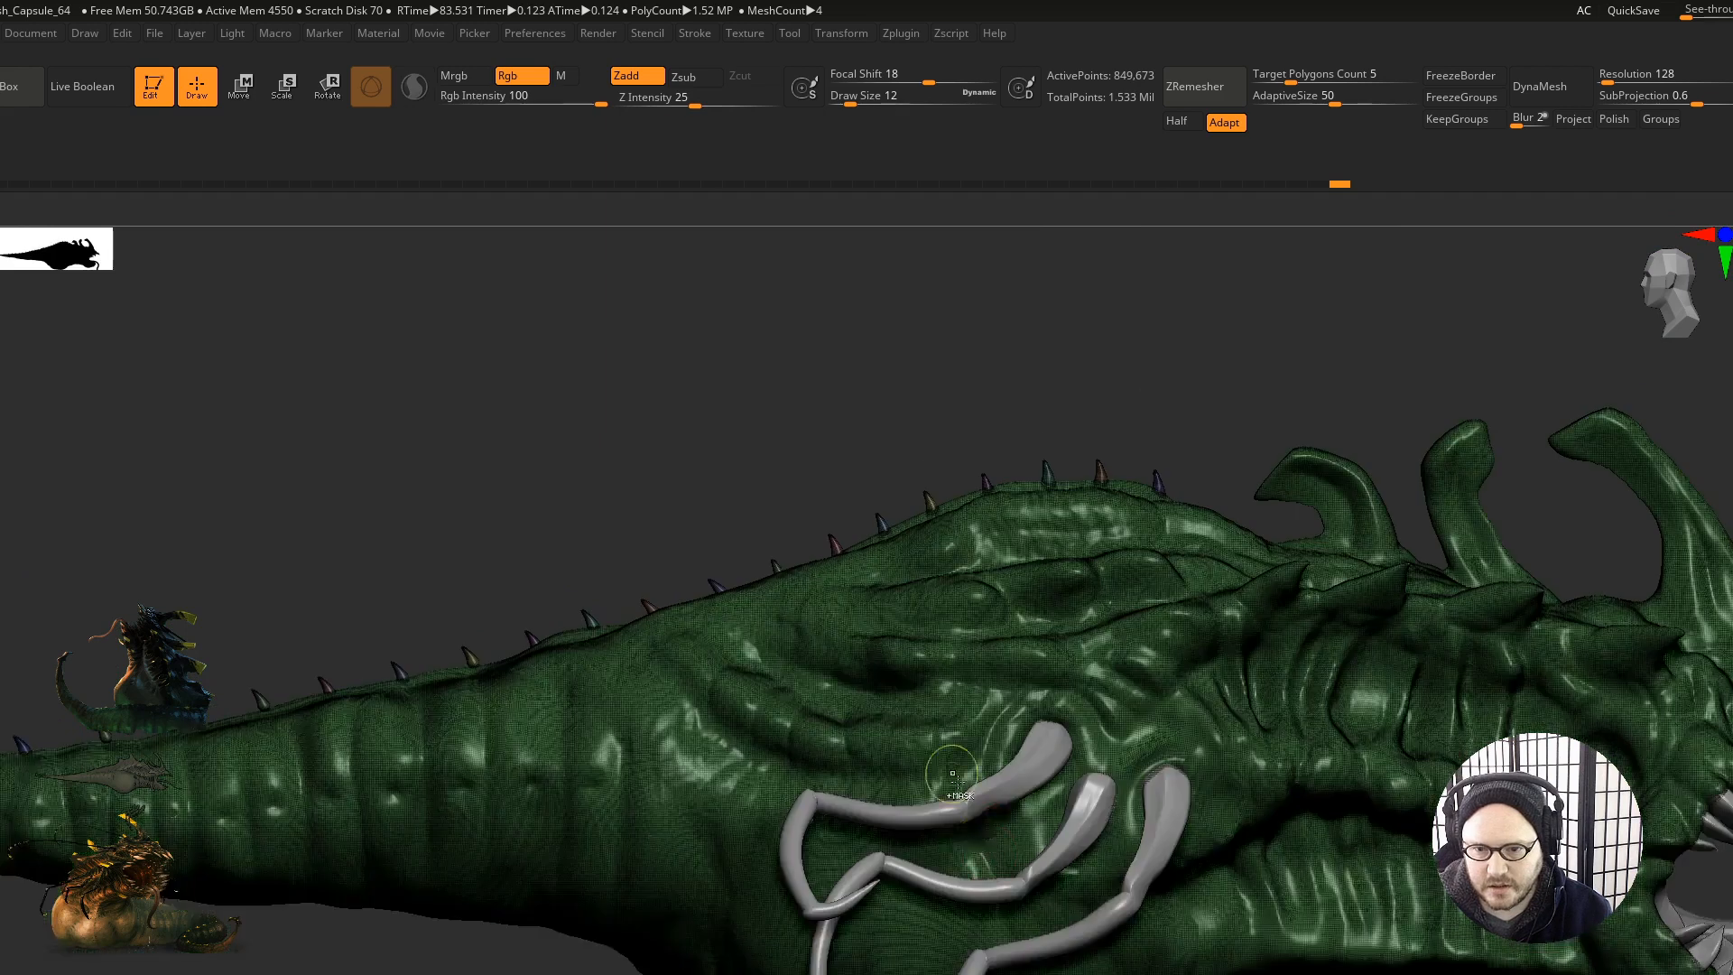
alt+right_drag(866, 668, 887, 702)
mouse_move(887, 701)
alt+right_down()
mouse_move(876, 753)
mouse_move(754, 749)
mouse_move(930, 742)
mouse_move(1112, 775)
mouse_move(840, 653)
mouse_move(781, 702)
mouse_move(805, 716)
mouse_move(876, 526)
mouse_move(875, 465)
alt+right_up()
alt+right_drag(919, 781, 933, 902)
Step: Set the draw size to 18 and mask the shaft and tip of the head's front horn
key(s)
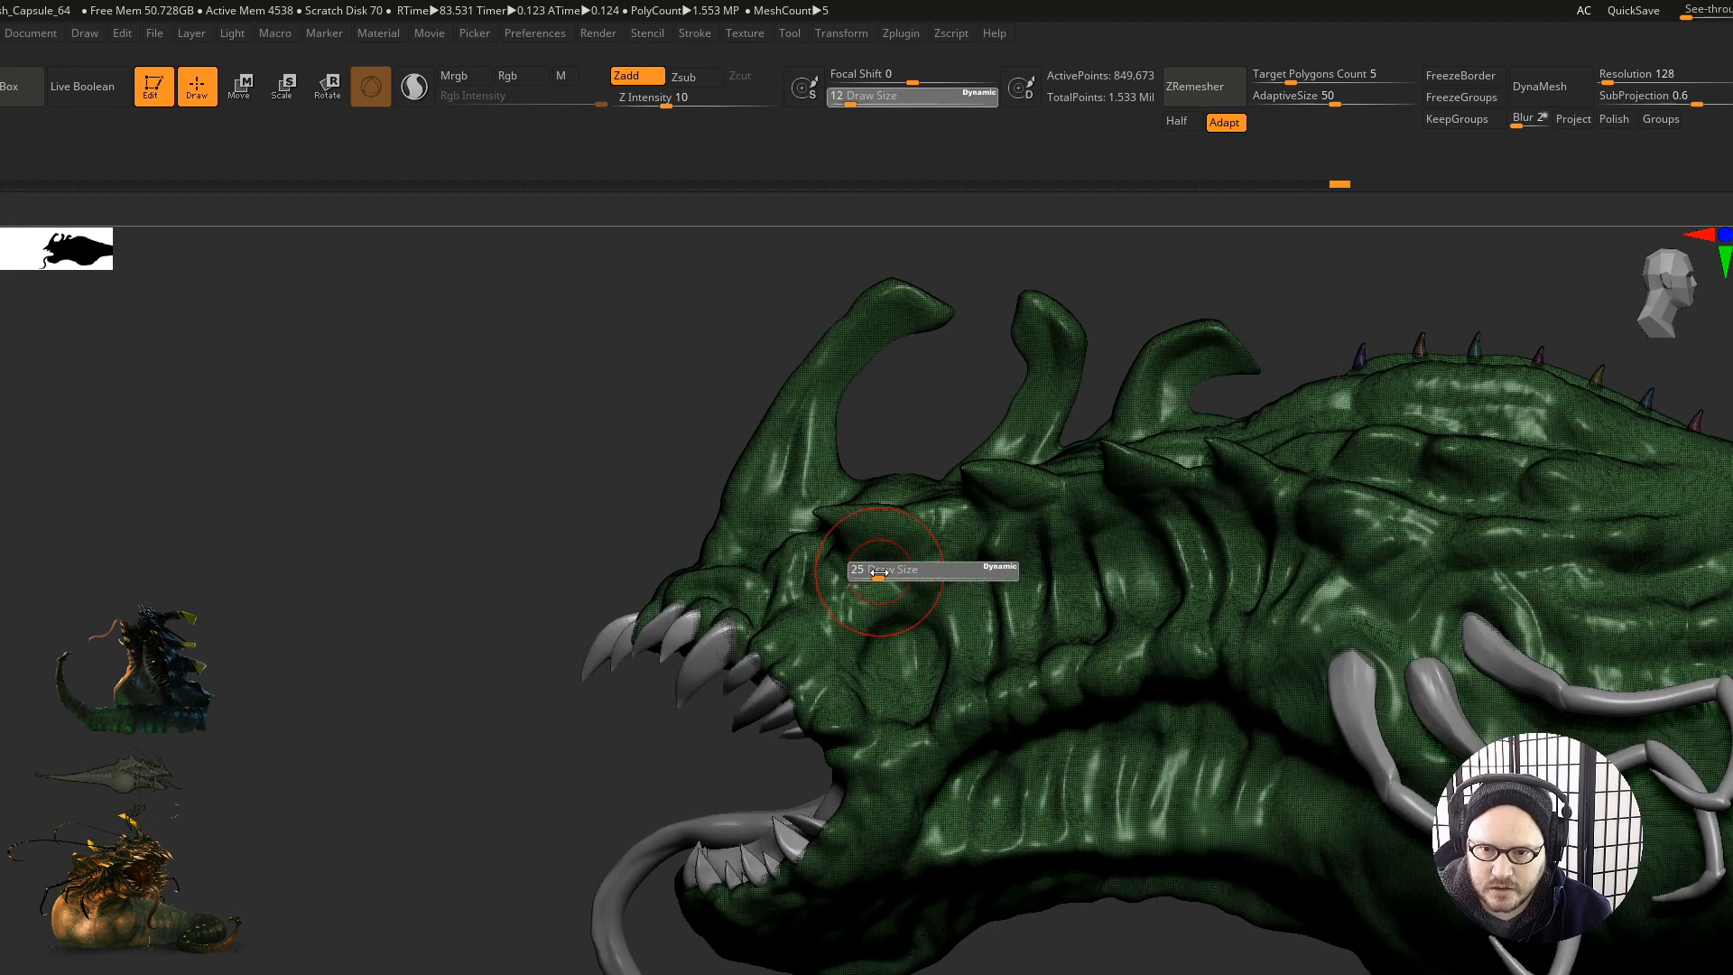
drag(877, 573, 874, 572)
ctrl+right_drag(957, 679, 843, 713)
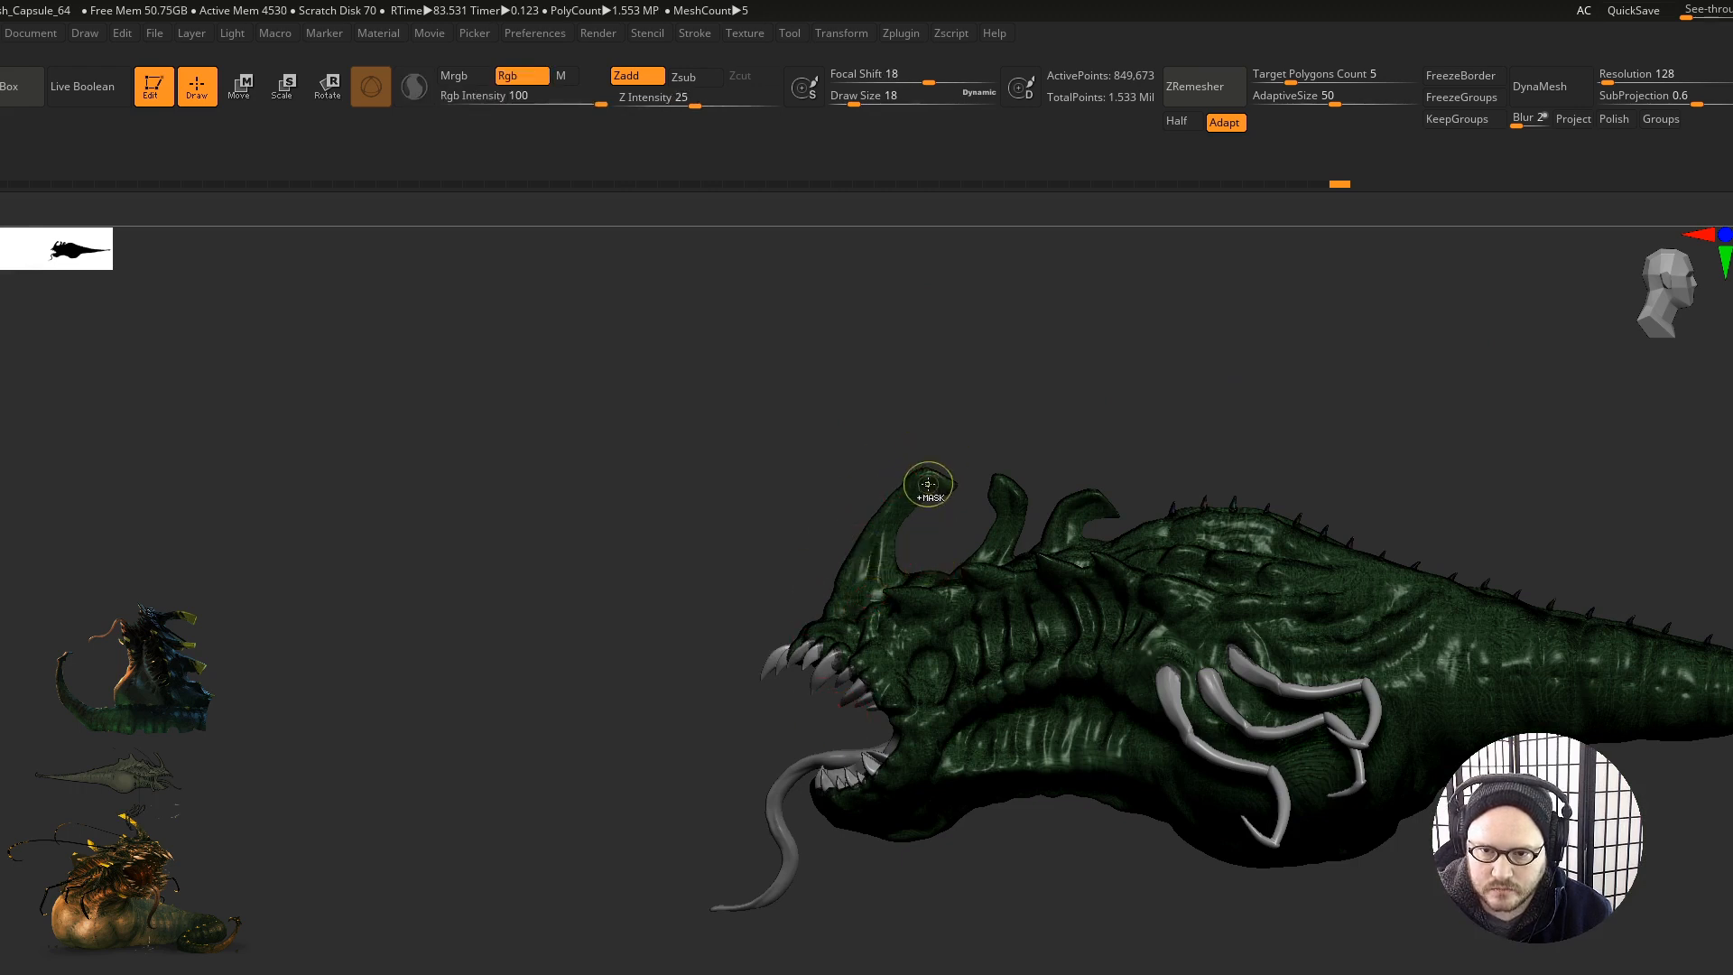
mouse_move(918, 655)
ctrl+right_down()
mouse_move(852, 608)
mouse_move(880, 623)
ctrl+right_up()
mouse_move(756, 528)
mouse_down()
mouse_move(813, 516)
mouse_move(824, 413)
mouse_up()
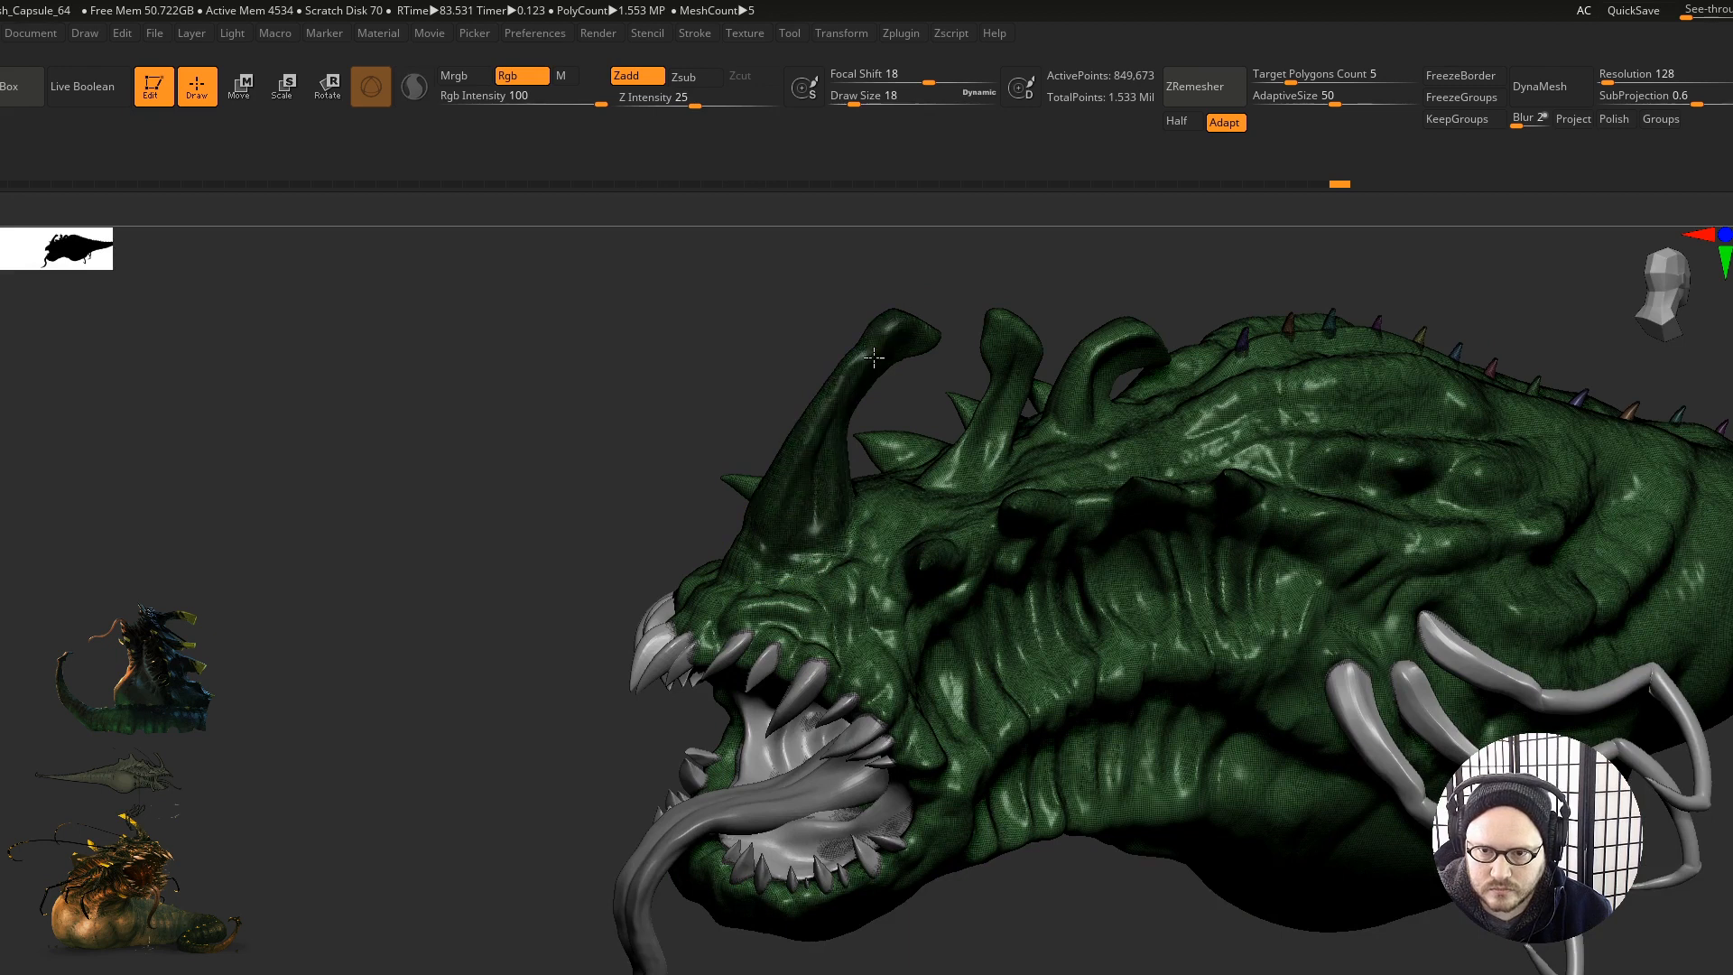
mouse_move(924, 340)
right_down()
mouse_move(1017, 442)
mouse_move(933, 472)
mouse_move(820, 418)
right_up()
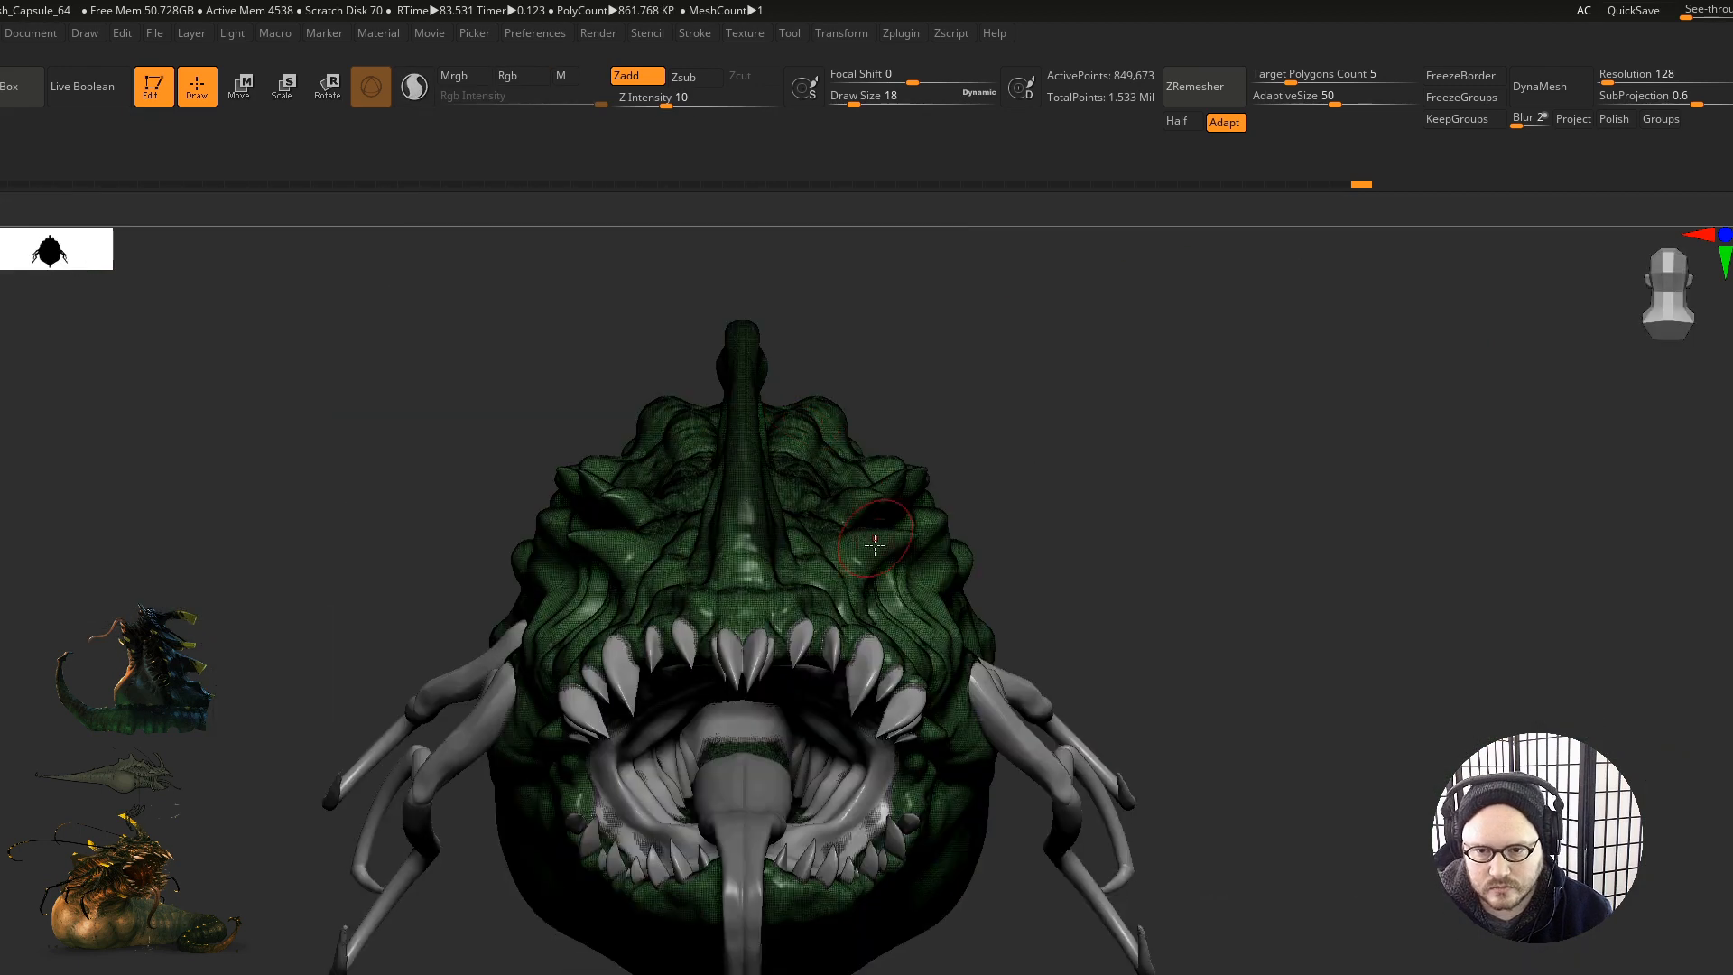
Step: Undo the last stroke and extend the mask over the opposite side of the front horn
right_drag(728, 545, 826, 587)
key(ctrl+z)
mouse_move(699, 488)
alt+right_down()
mouse_move(718, 623)
mouse_move(671, 630)
alt+right_up()
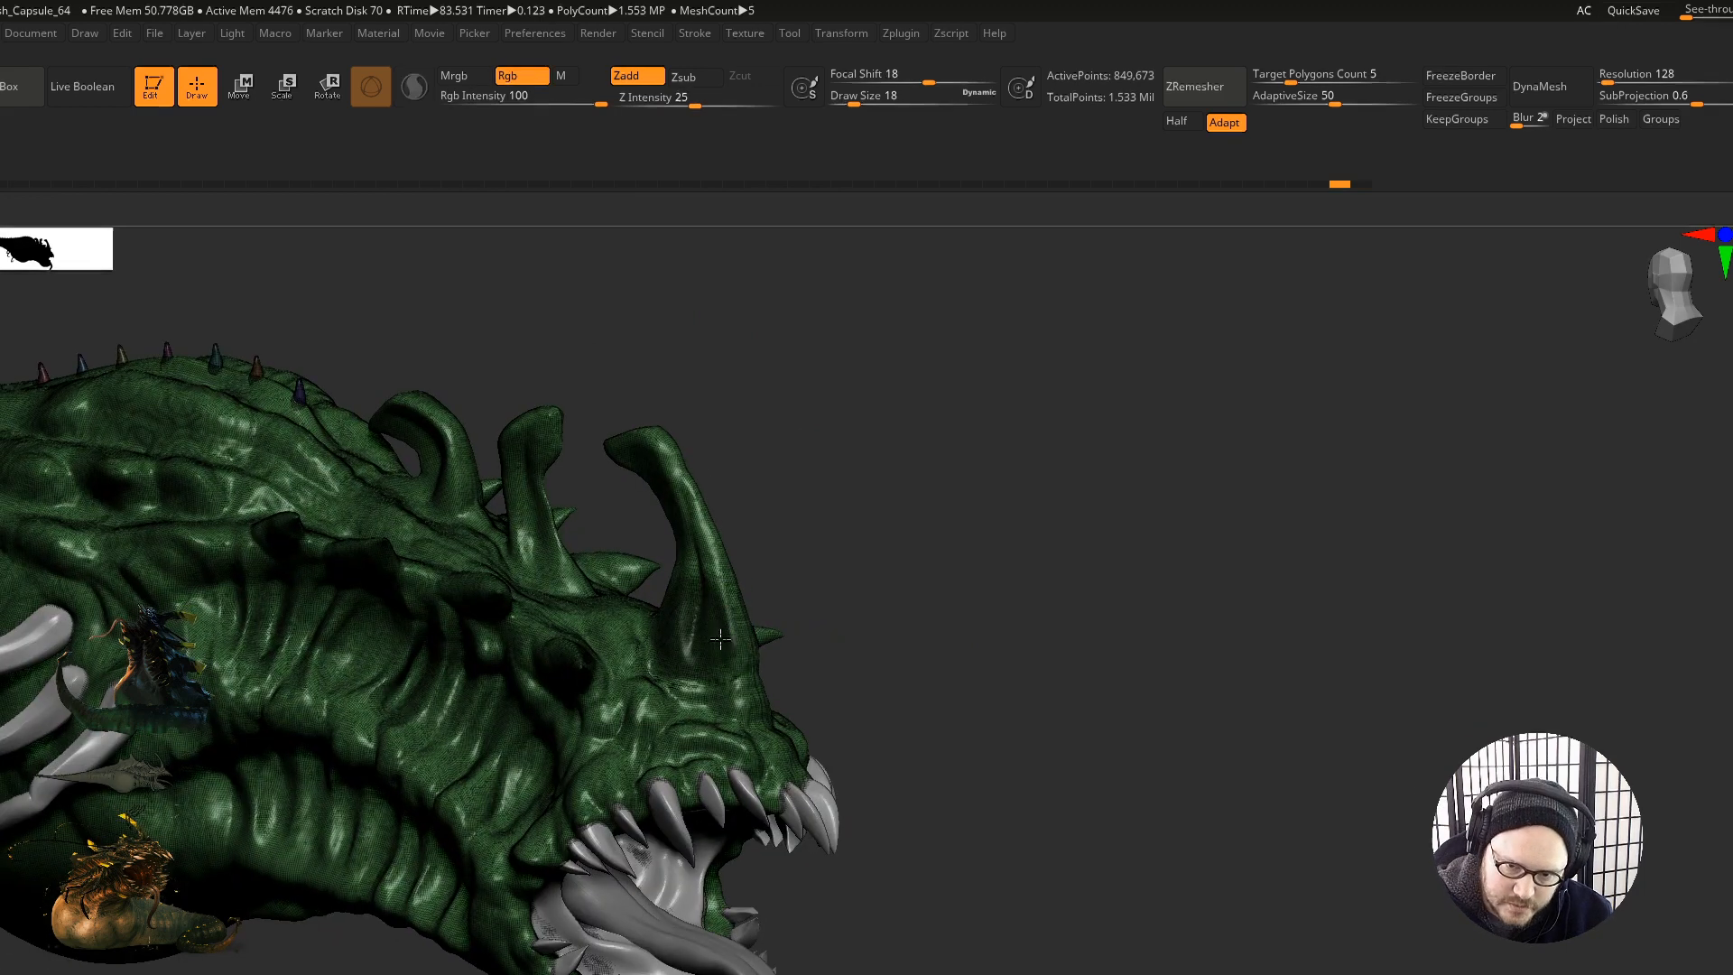
drag(720, 639, 697, 489)
right_drag(639, 447, 578, 564)
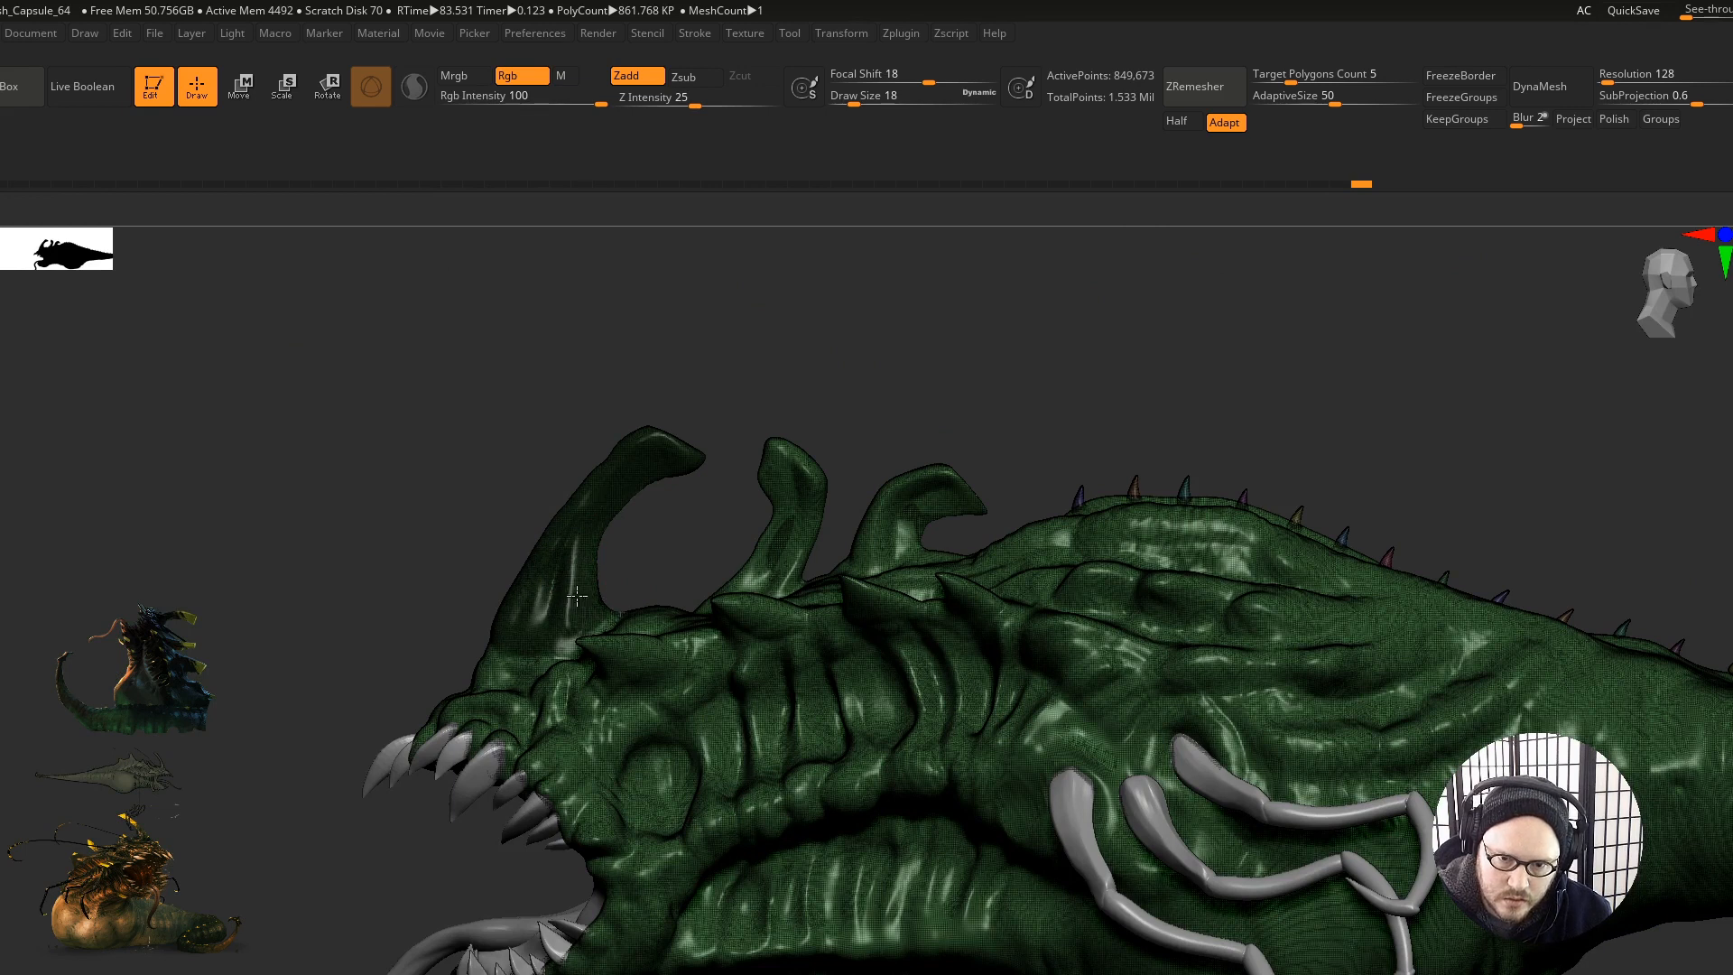
mouse_move(503, 621)
shift+right_down()
mouse_move(587, 638)
mouse_move(542, 691)
mouse_move(561, 723)
shift+right_up()
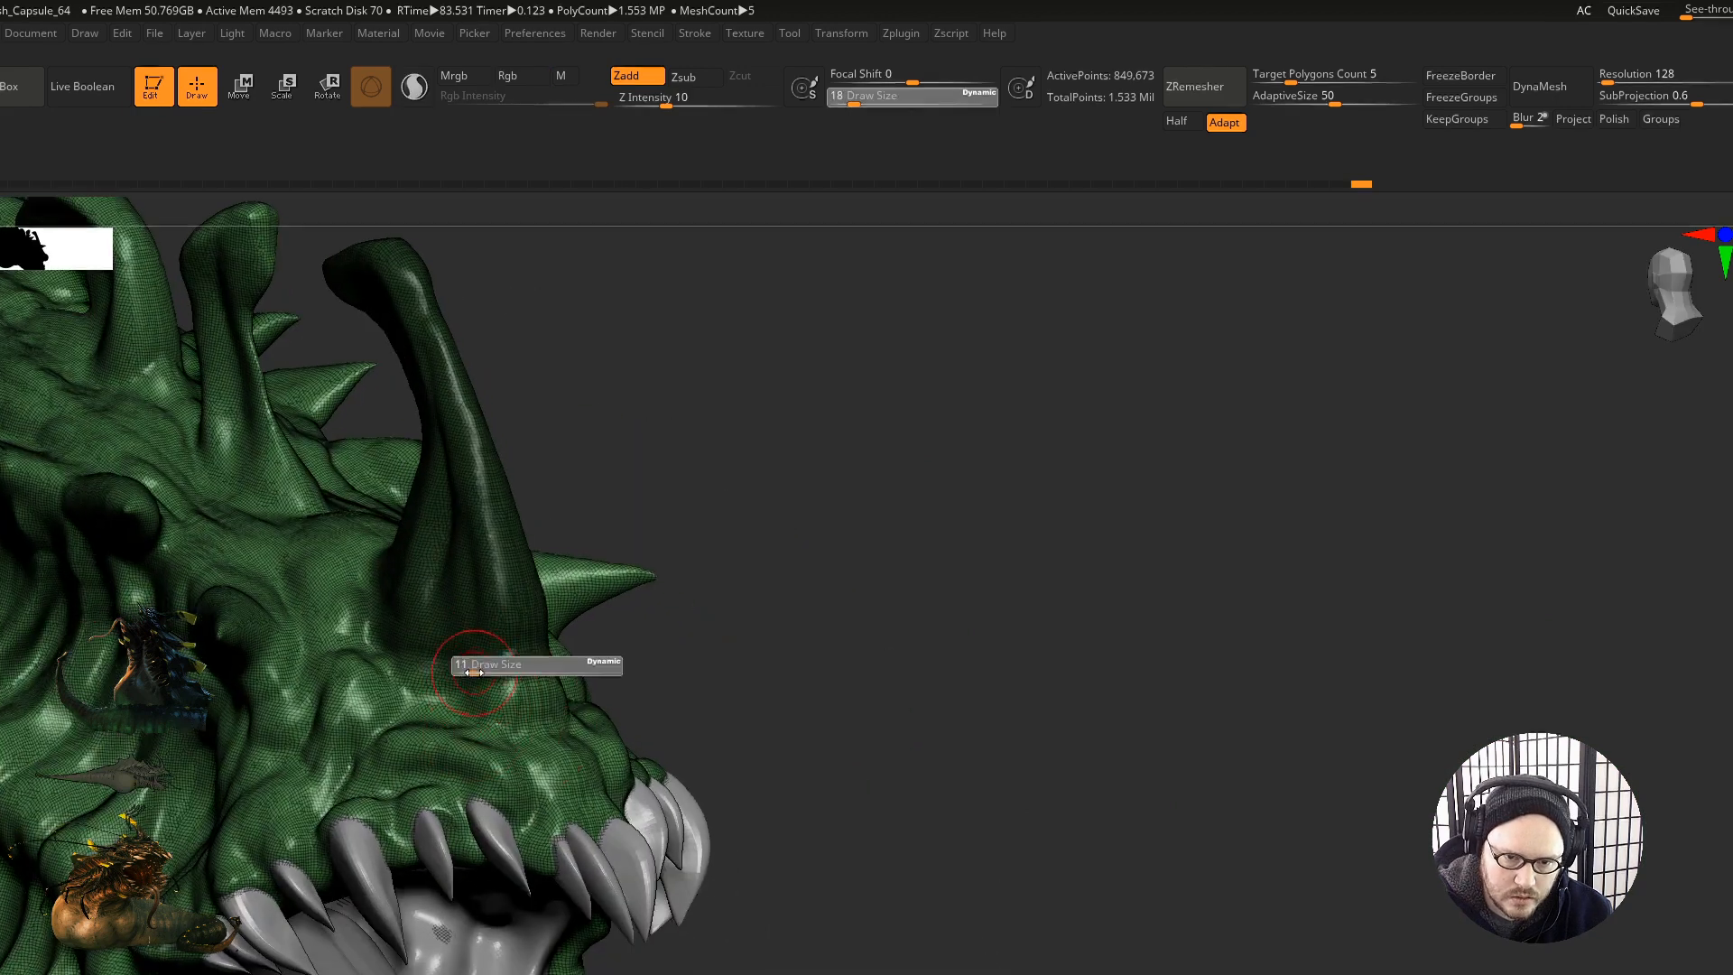
Step: Mask around the front horn's base at draw size 11 and turn the masked horn into its own polygroup
key(ctrl)
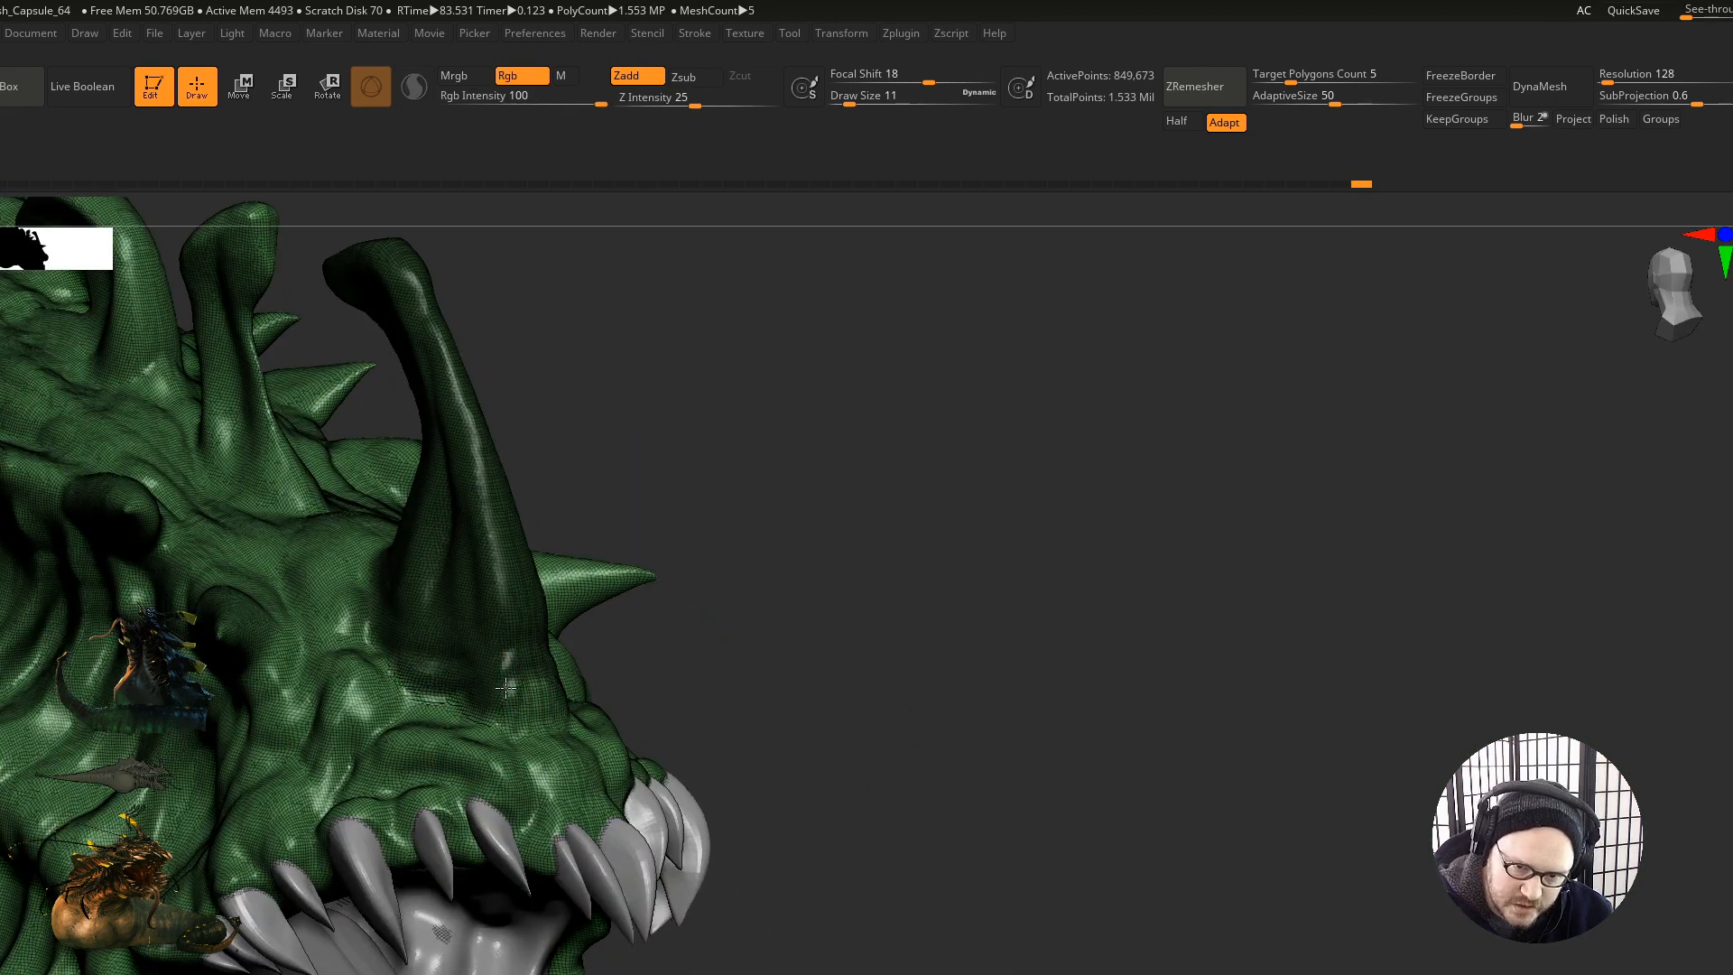
mouse_move(464, 585)
right_down()
mouse_move(506, 824)
mouse_move(573, 812)
mouse_move(581, 773)
mouse_move(475, 797)
mouse_move(548, 670)
mouse_move(606, 690)
right_up()
key(ctrl)
key(ctrl+w)
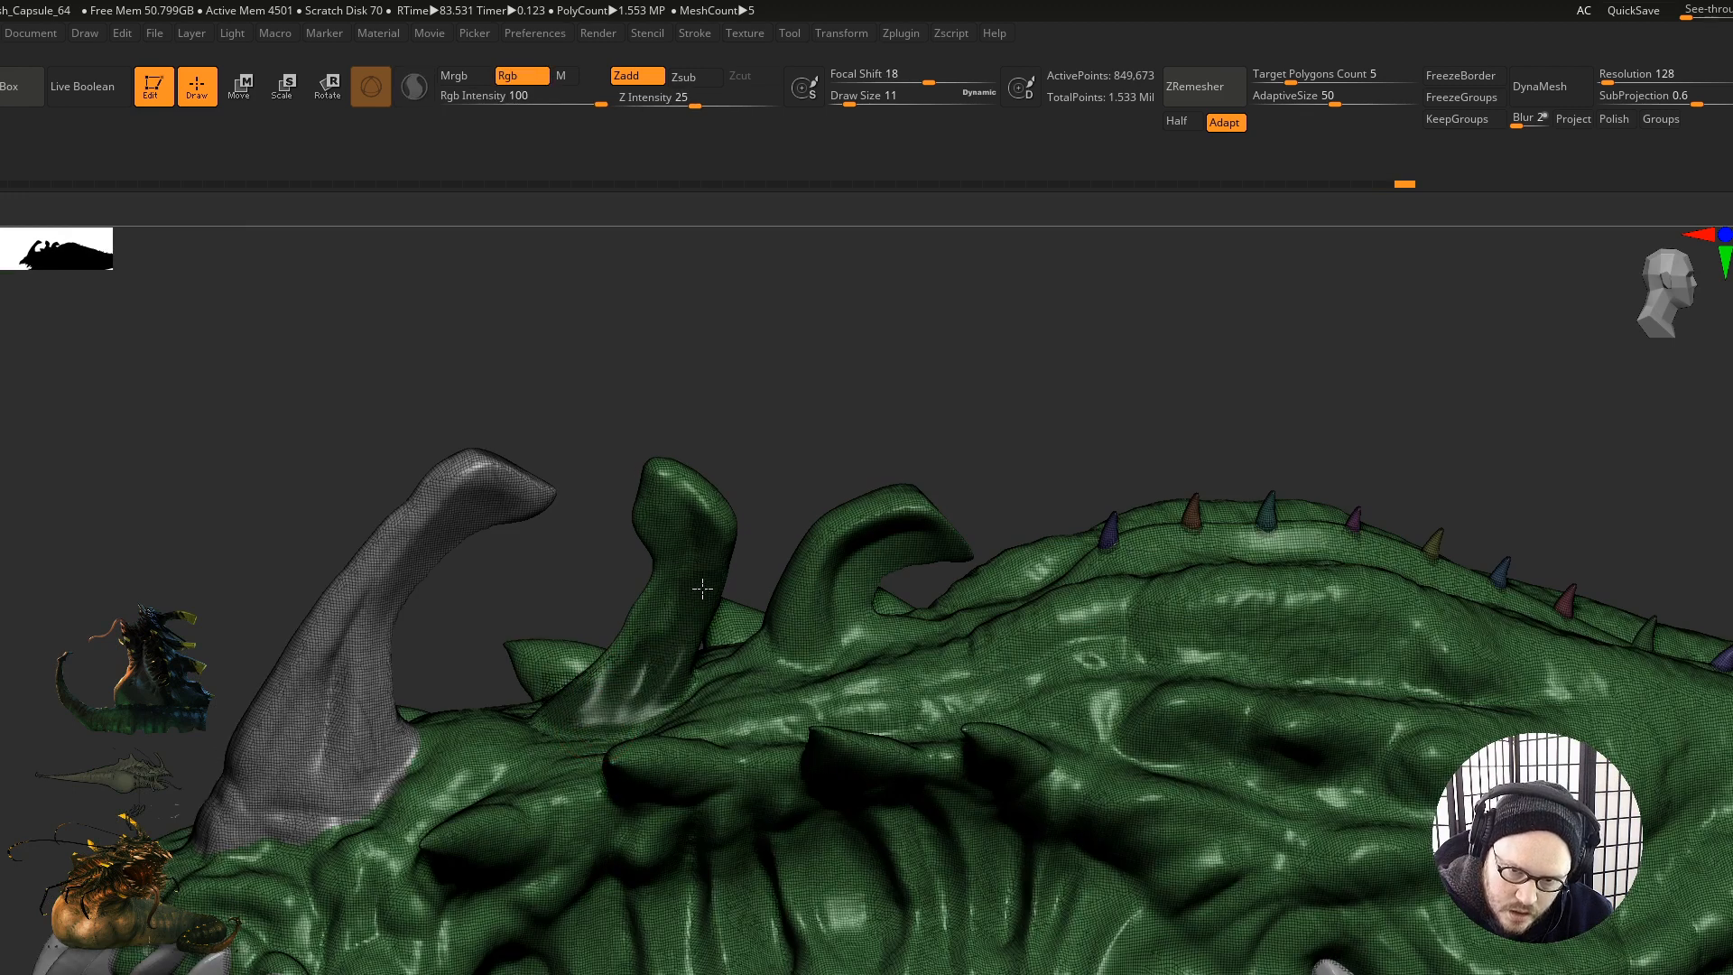
Step: Mask the head's middle horn and rear horn down to their bases and turn each one into its own polygroup
mouse_move(590, 688)
right_down()
mouse_move(640, 709)
mouse_move(520, 697)
mouse_move(506, 649)
mouse_move(540, 625)
mouse_move(524, 632)
mouse_move(588, 654)
mouse_move(583, 613)
right_up()
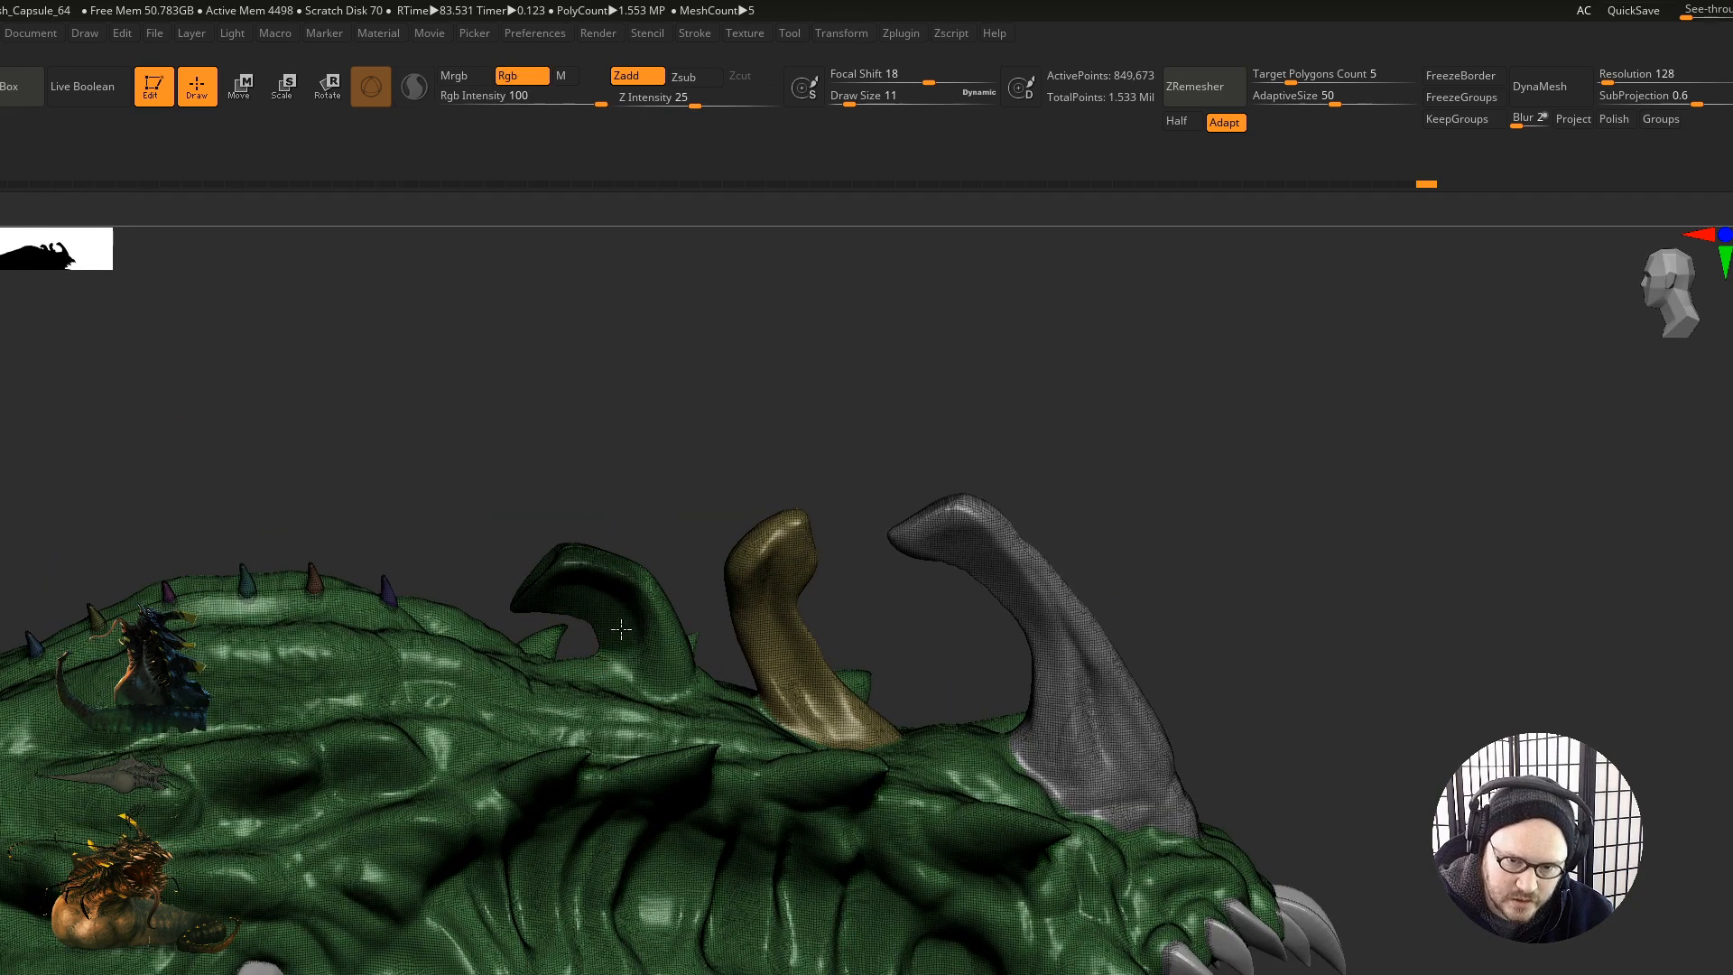
right_drag(618, 553, 599, 720)
mouse_move(669, 533)
right_down()
mouse_move(694, 606)
mouse_move(676, 619)
mouse_move(971, 742)
right_up()
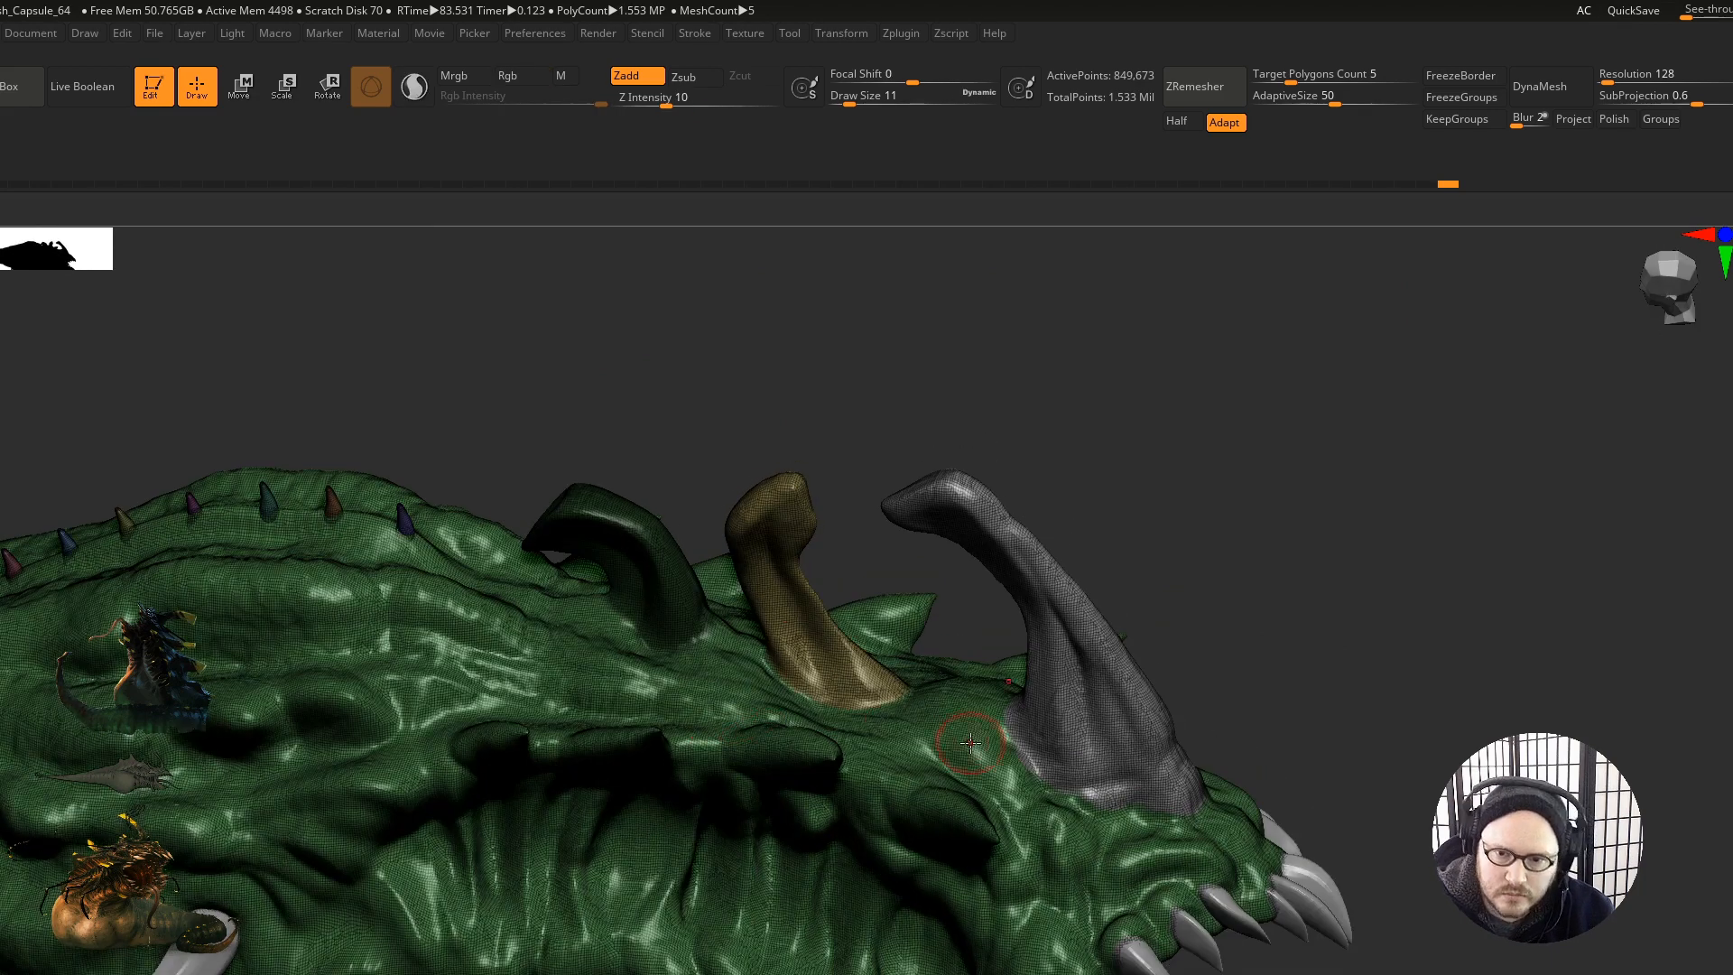
mouse_move(877, 512)
right_down()
mouse_move(787, 544)
mouse_move(944, 567)
mouse_move(859, 803)
mouse_move(892, 566)
mouse_move(762, 596)
mouse_move(812, 657)
mouse_move(863, 656)
right_up()
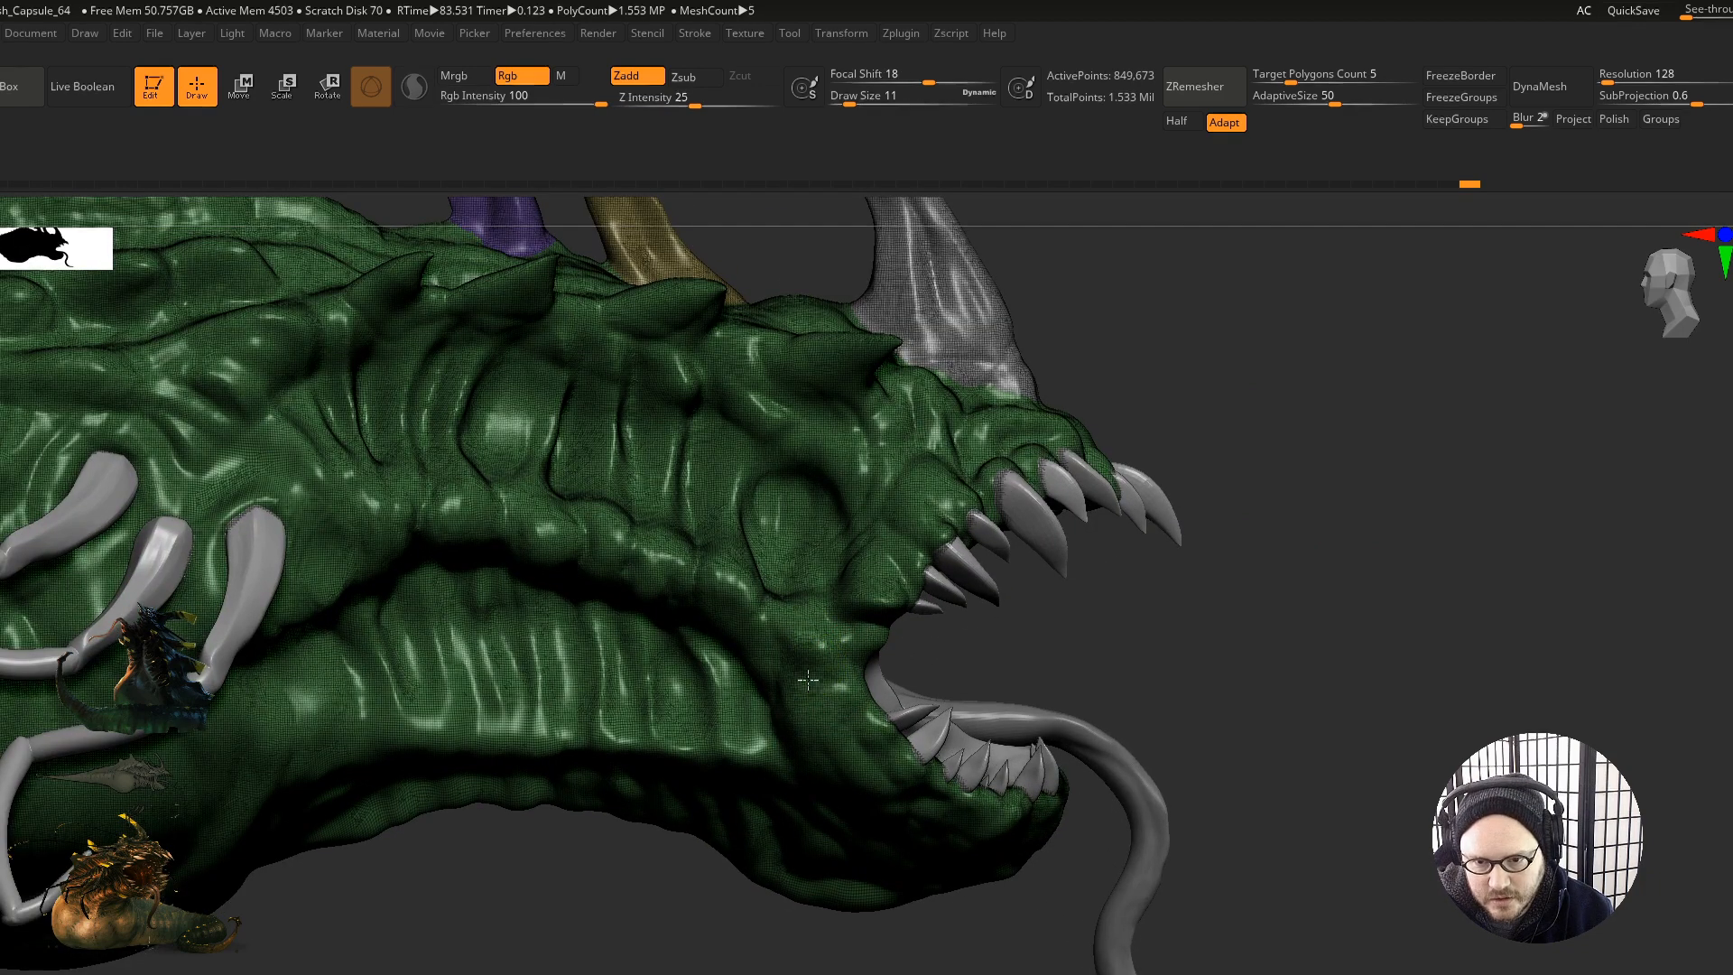
Step: Try to mask the lower jaw up to the mouth corner by brush, using draw sizes 41 and 20
key(s)
drag(904, 806, 921, 809)
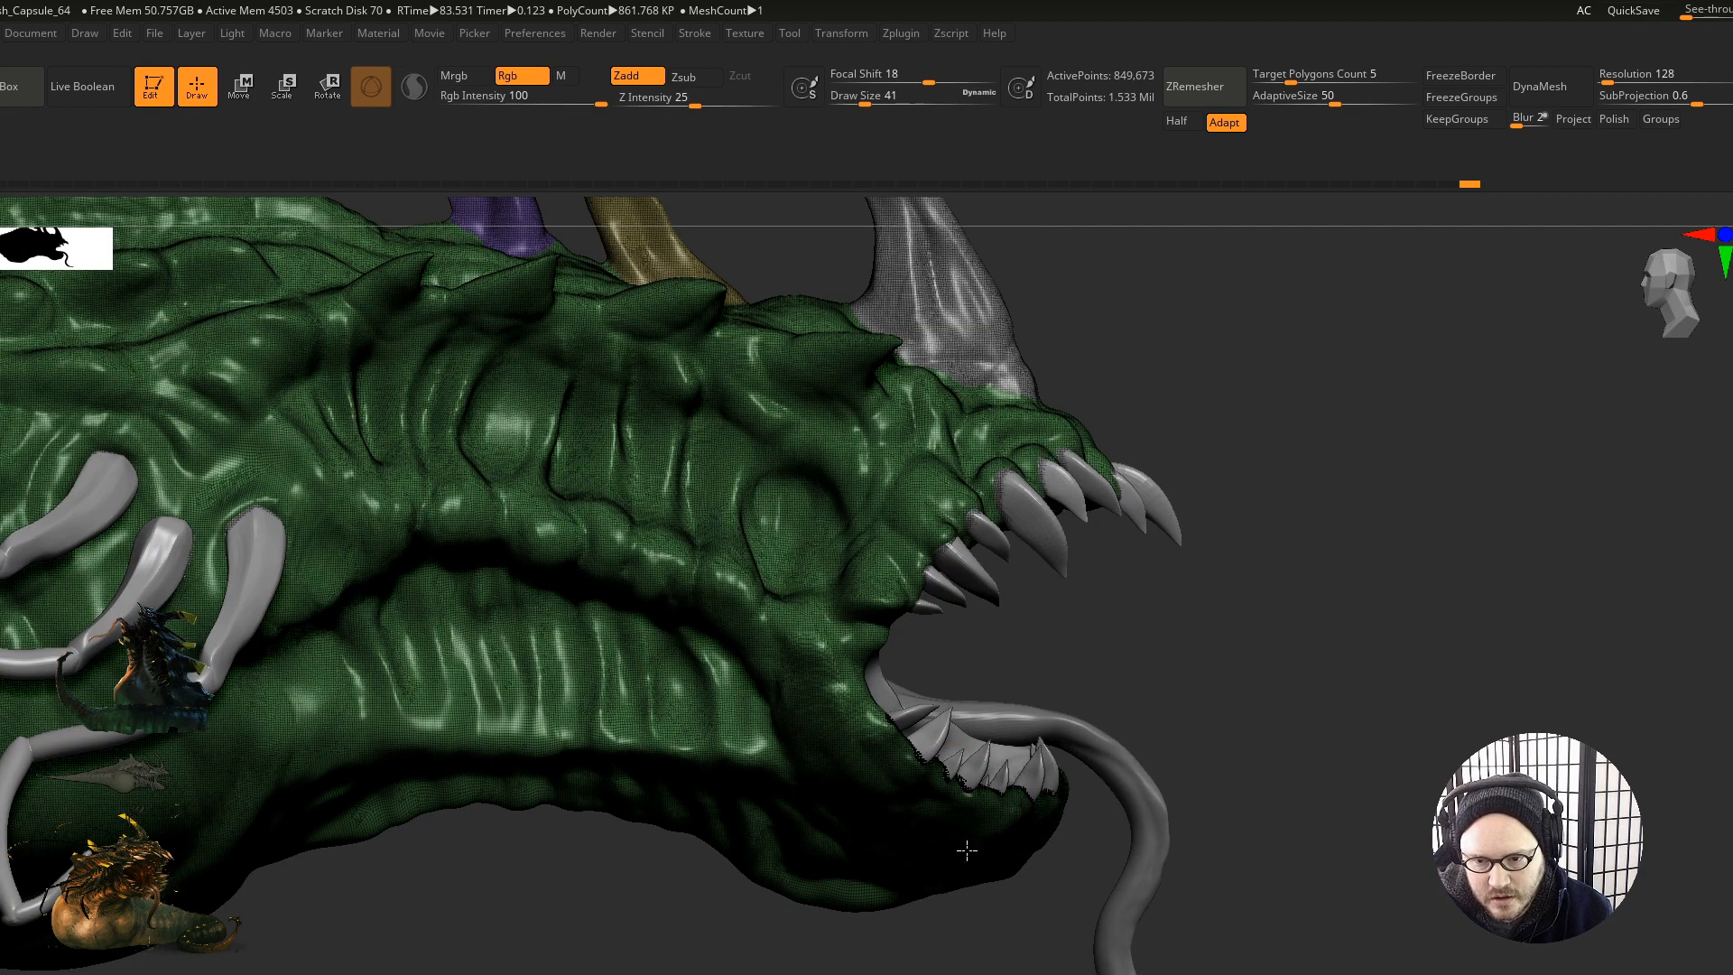
drag(830, 917, 821, 907)
right_drag(804, 740, 809, 604)
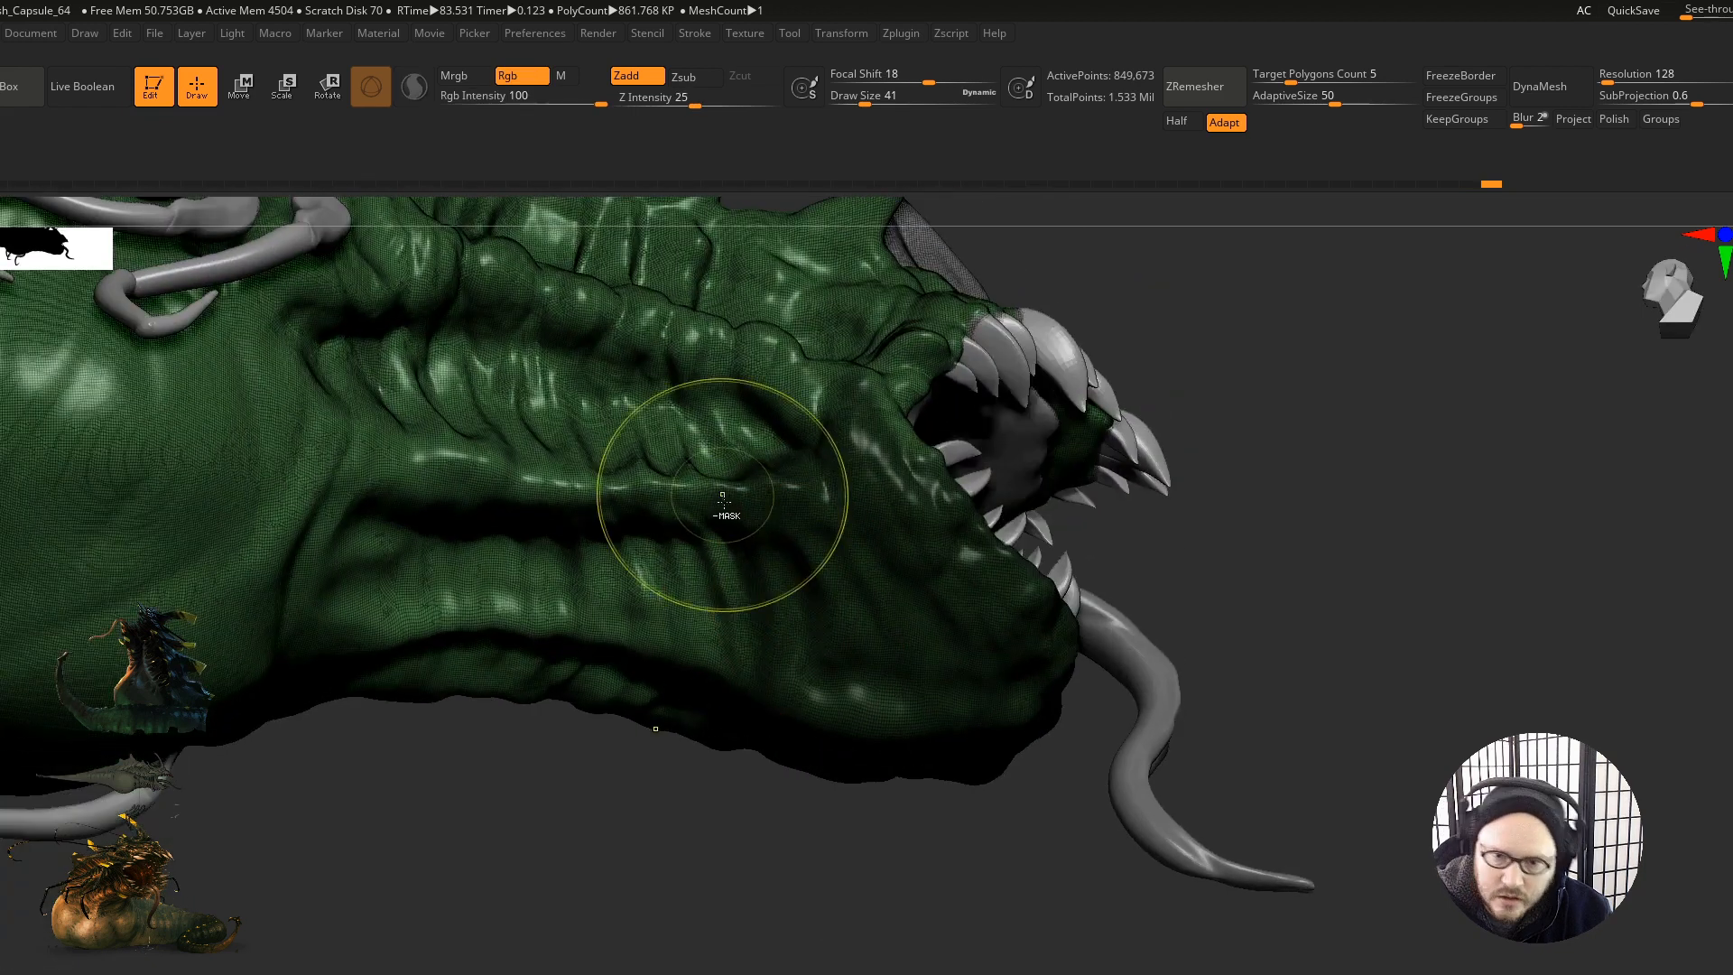
drag(723, 507, 746, 683)
drag(794, 533, 807, 744)
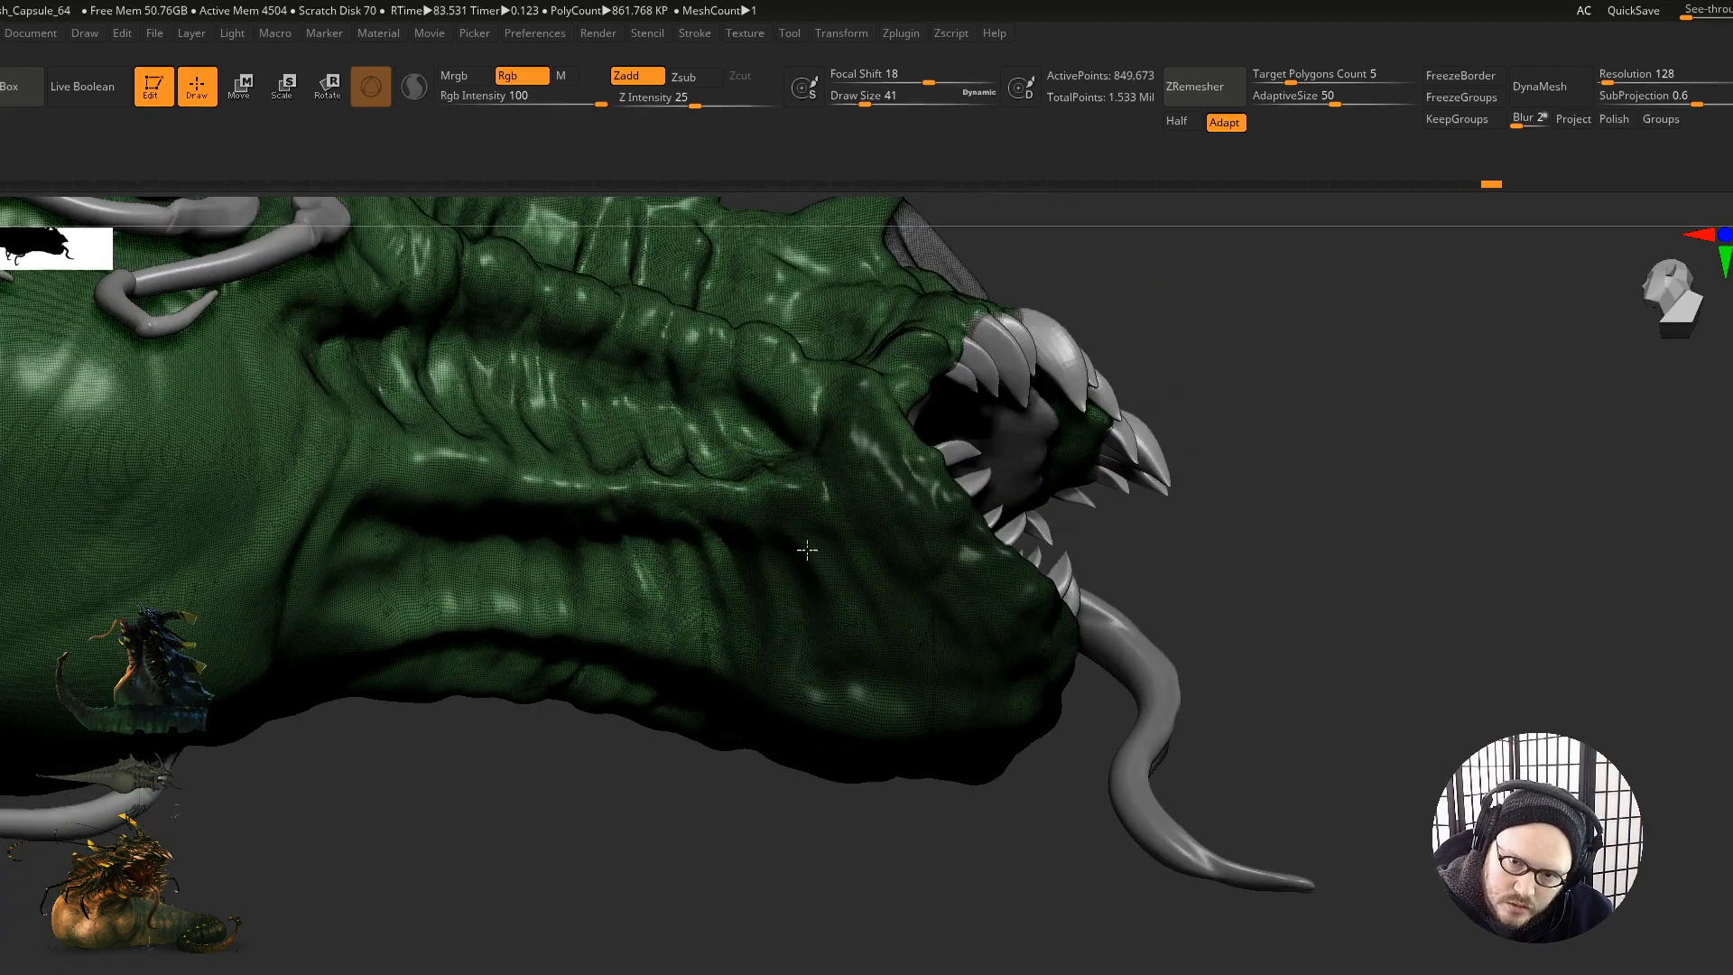
drag(802, 488, 724, 548)
shift+drag(904, 736, 890, 739)
mouse_move(789, 766)
ctrl+right_down()
mouse_move(793, 708)
mouse_move(812, 753)
ctrl+right_up()
mouse_move(781, 695)
ctrl+right_down()
mouse_move(738, 737)
mouse_move(682, 927)
ctrl+right_up()
key(s)
click(829, 640)
shift+drag(842, 697, 859, 725)
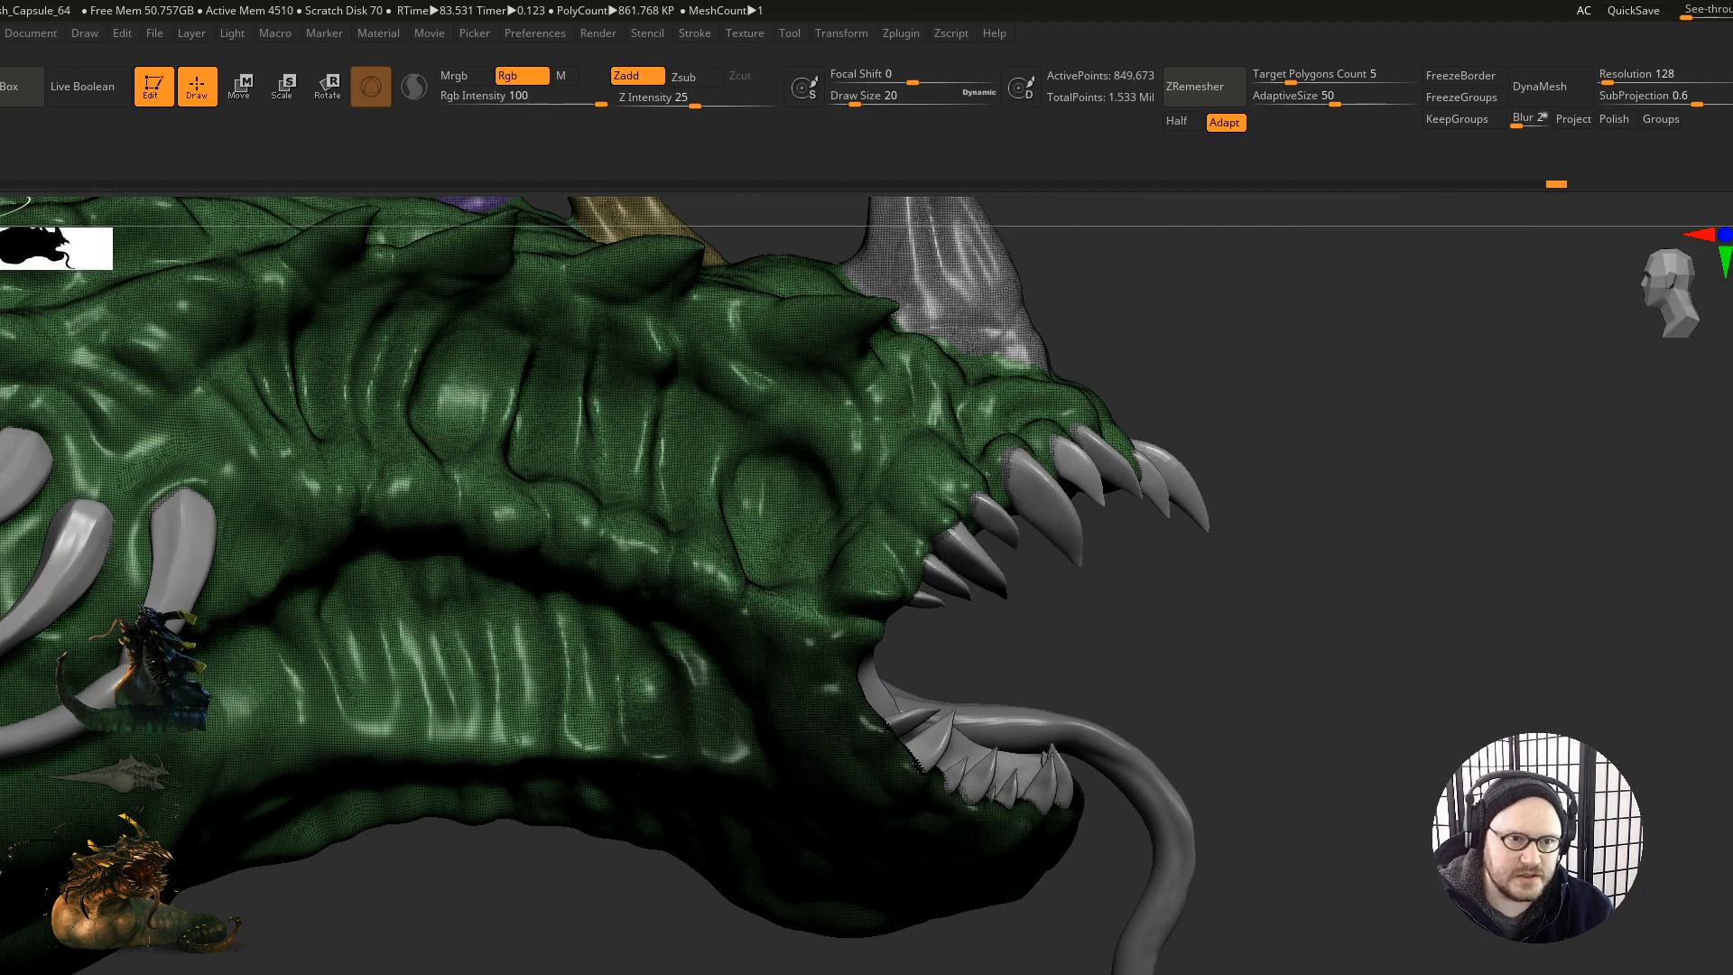
Step: Choose the SelectLasso brush and isolate the lower jaw from the mouth corner to the chin
key(b)
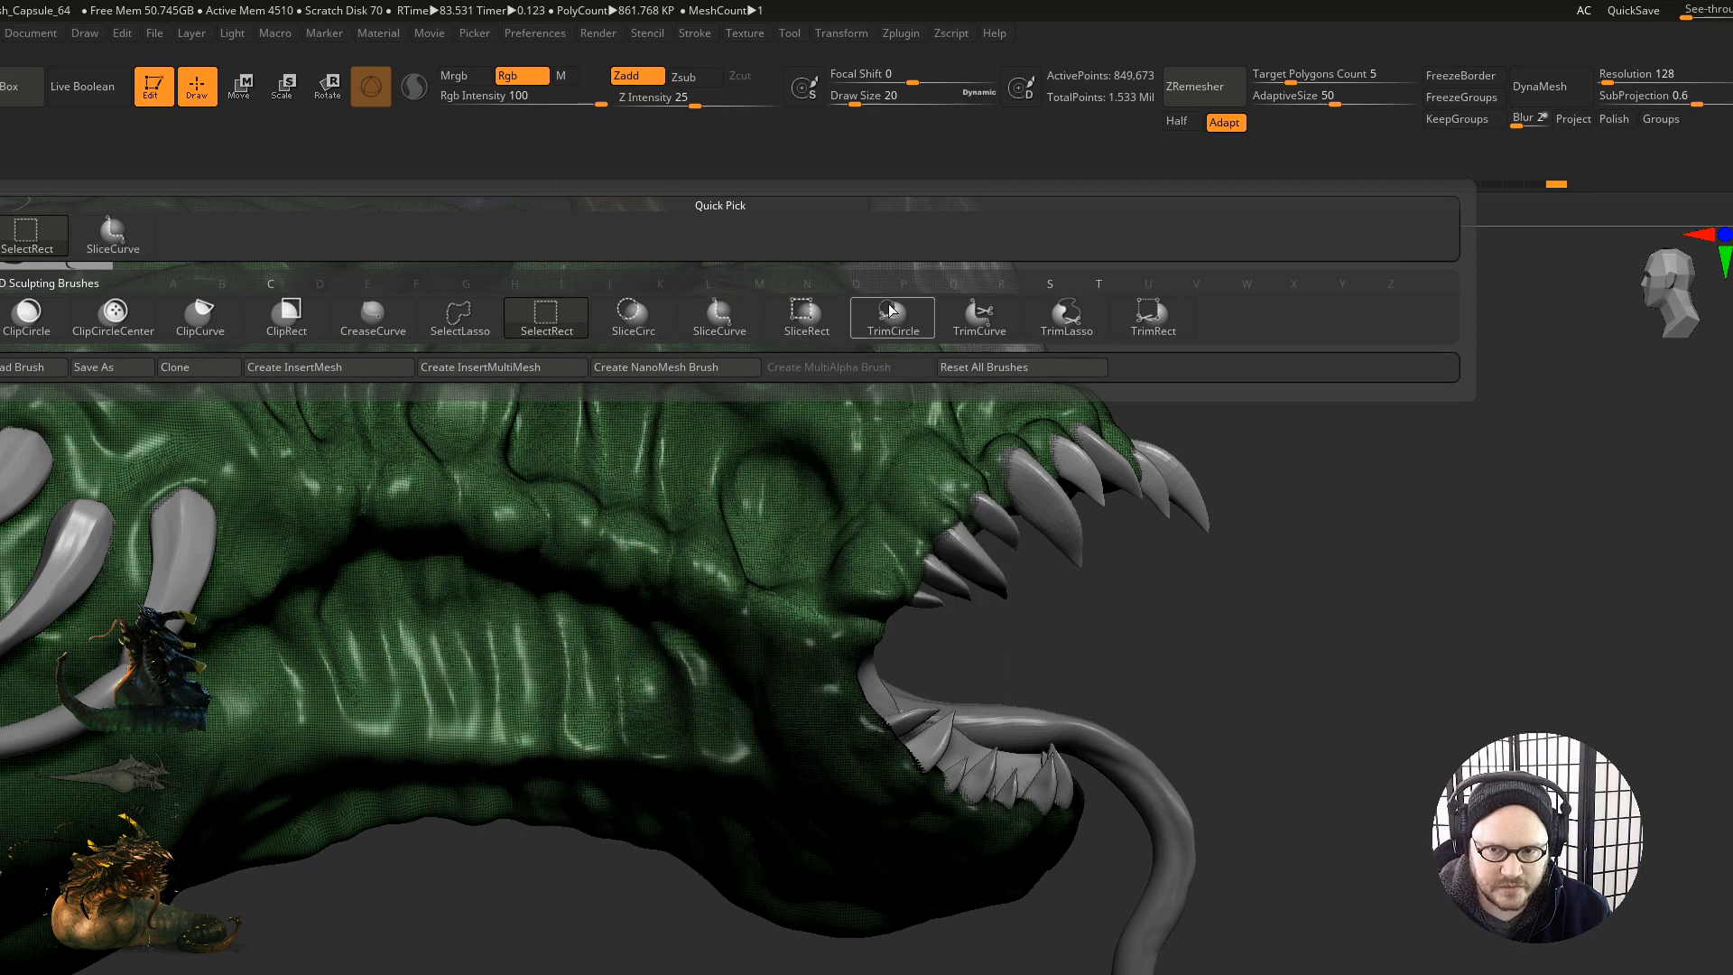
mouse_move(618, 325)
mouse_move(370, 320)
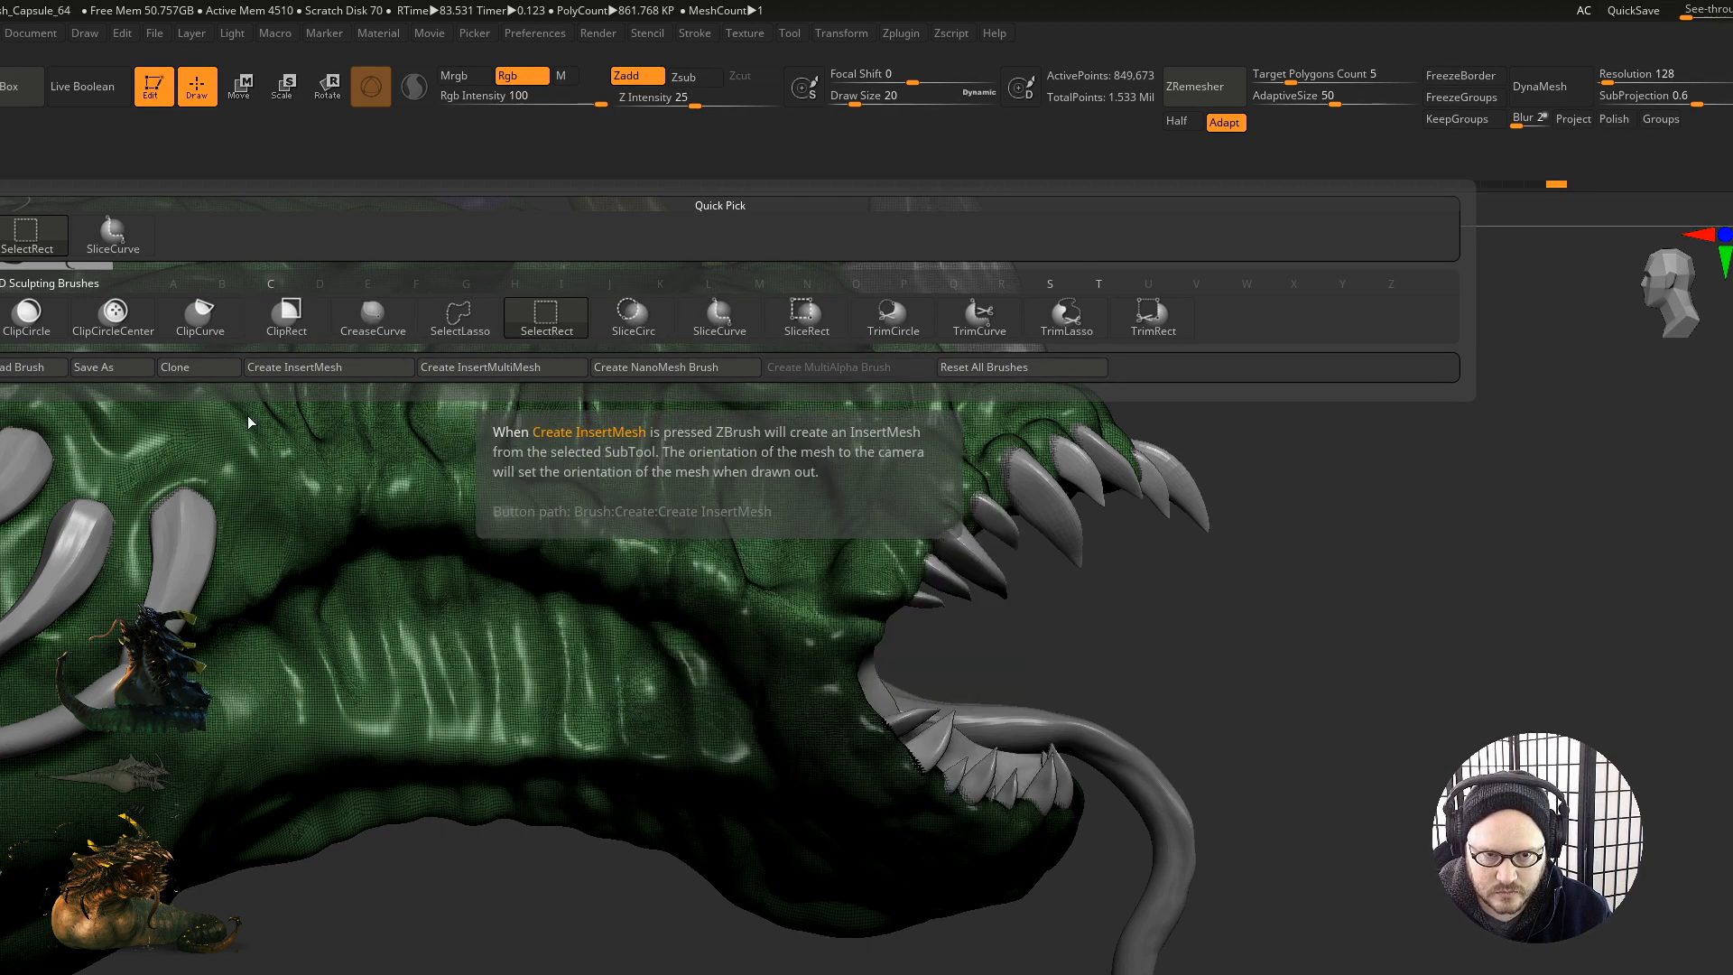
ctrl+shift+click(0, 234)
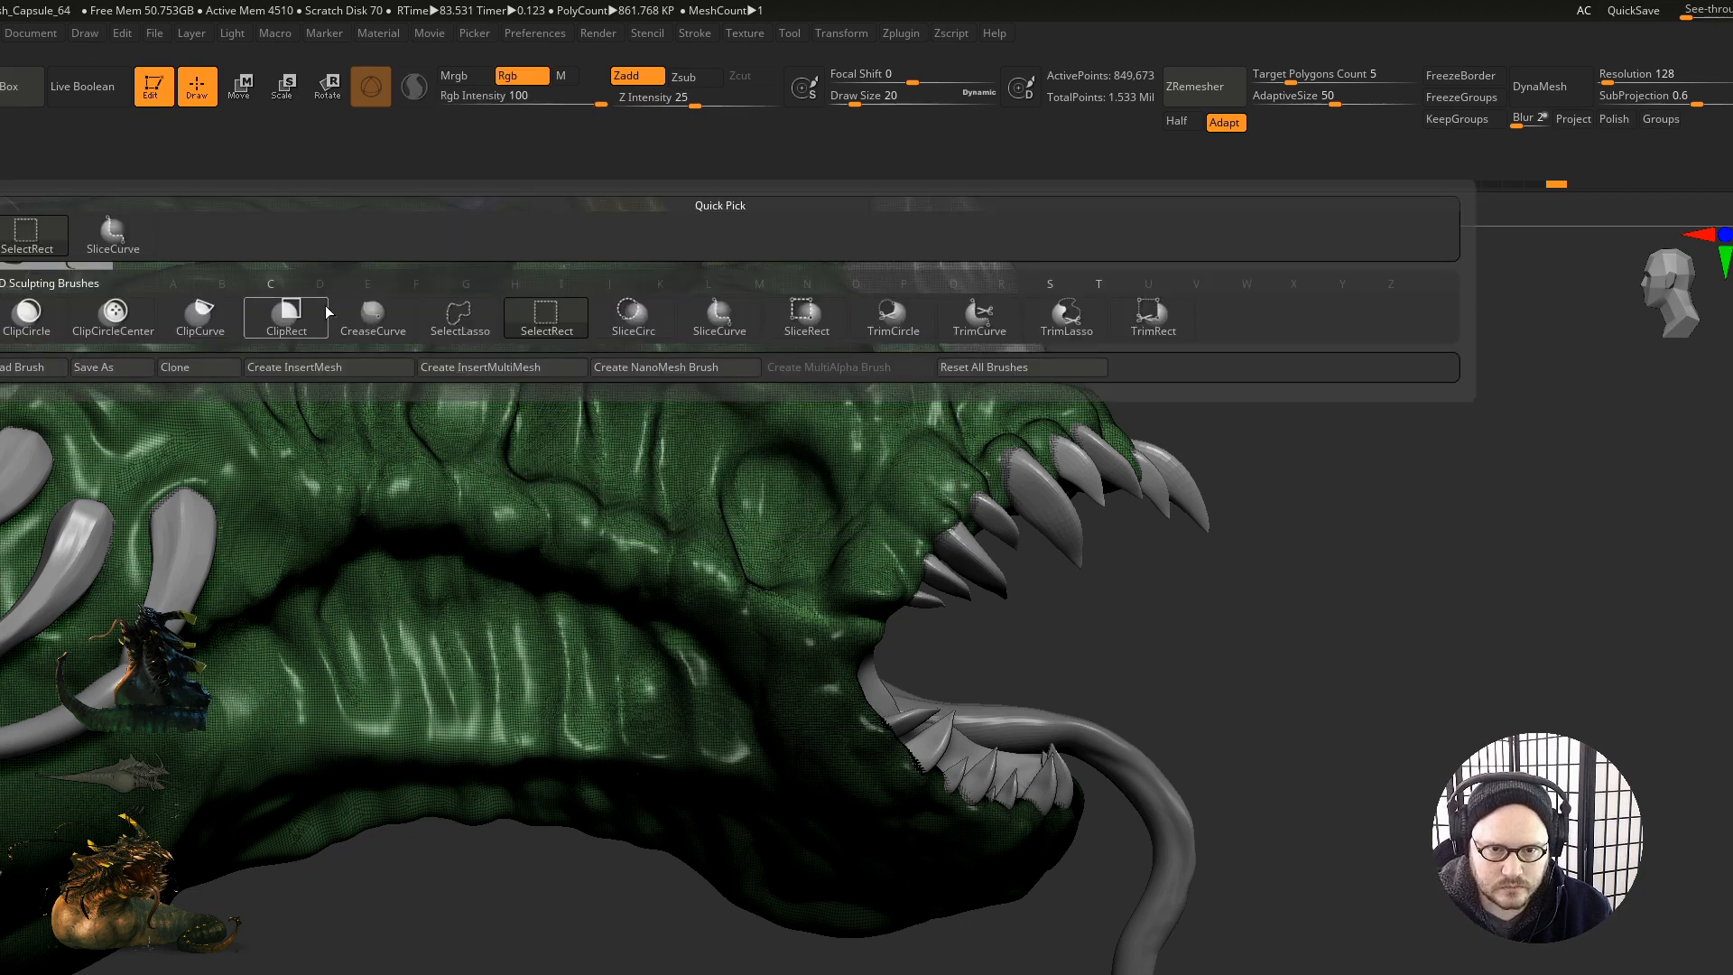
ctrl+shift+click(461, 323)
alt+drag(671, 889, 597, 802)
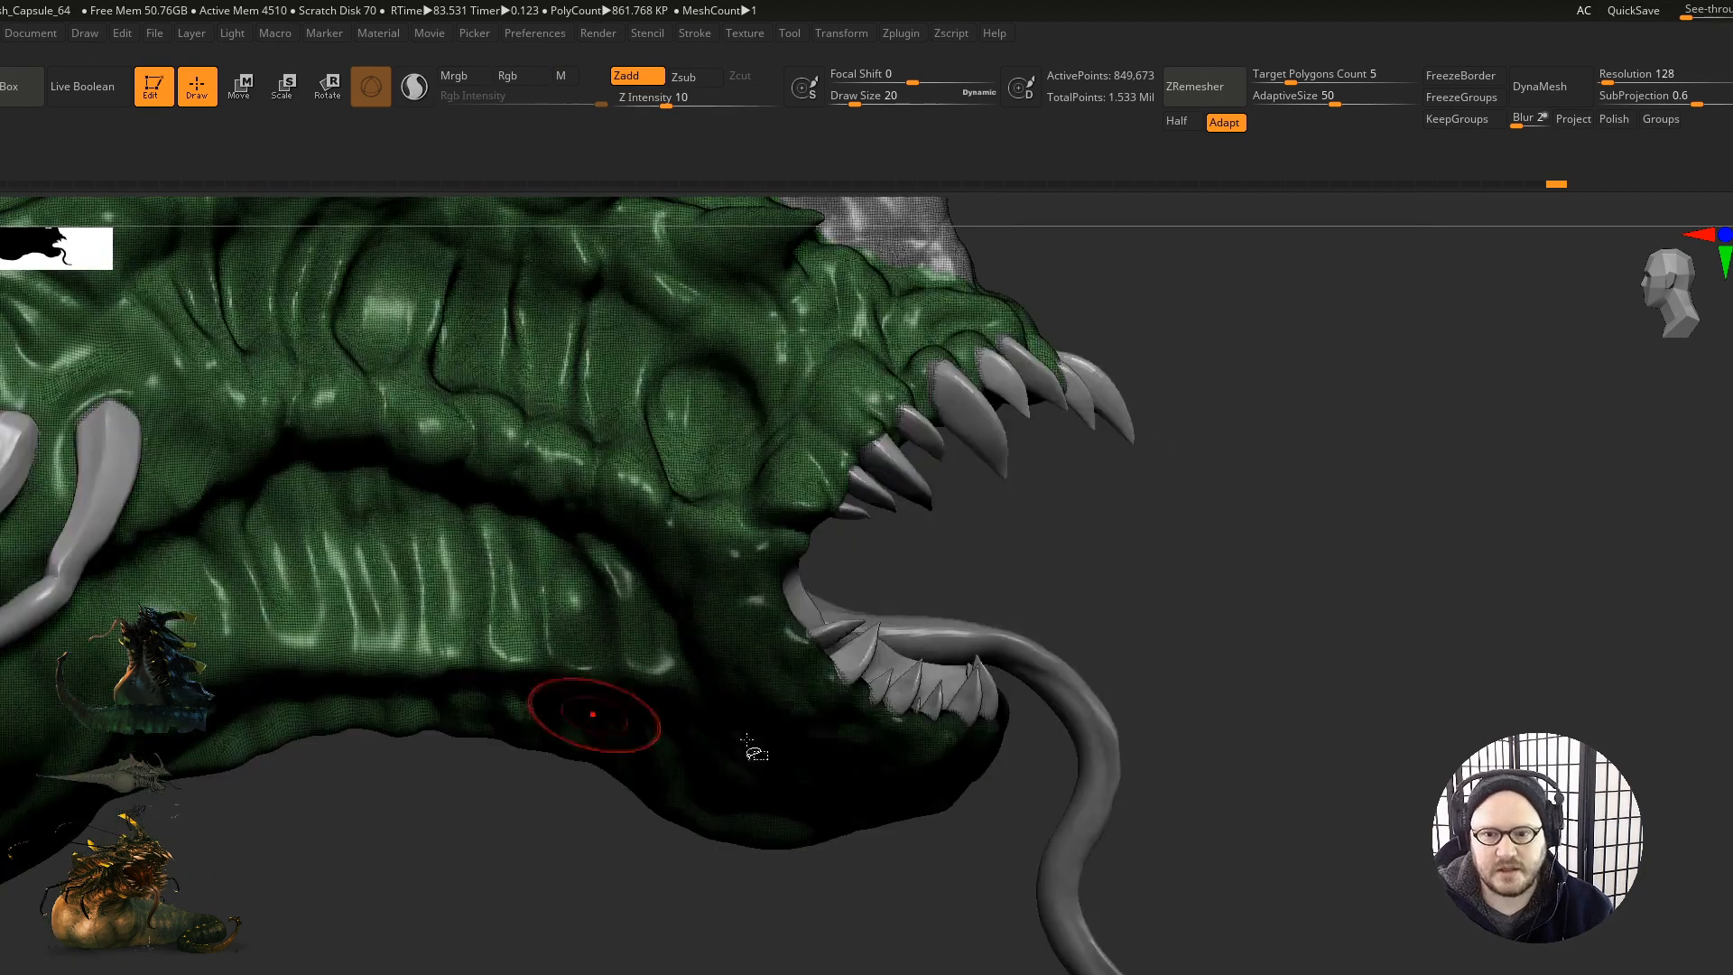
mouse_move(677, 488)
ctrl+shift+mouse_down()
mouse_move(929, 557)
mouse_move(1181, 918)
mouse_move(1210, 722)
ctrl+shift+mouse_up()
right_drag(813, 754, 878, 748)
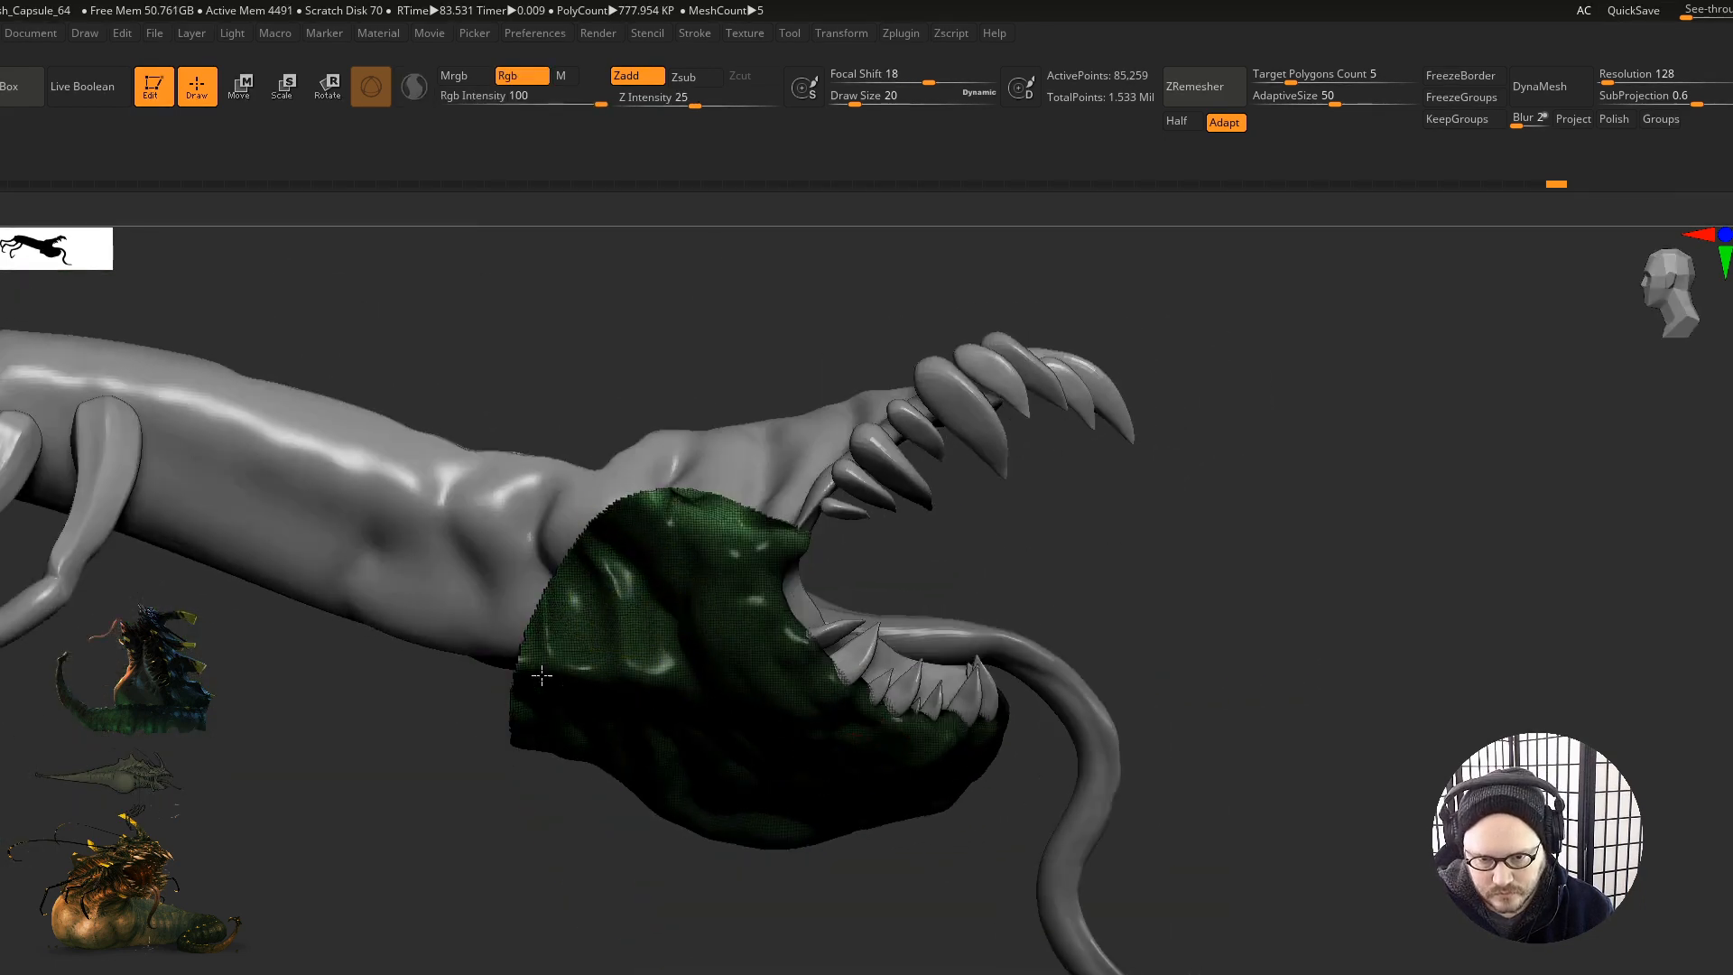
Step: Turn the isolated lower jaw into its own polygroup and show the whole body again
ctrl+drag(1217, 523, 1200, 676)
right_drag(912, 722, 782, 803)
key(ctrl+w)
right_drag(673, 890, 704, 928)
ctrl+shift+click(703, 926)
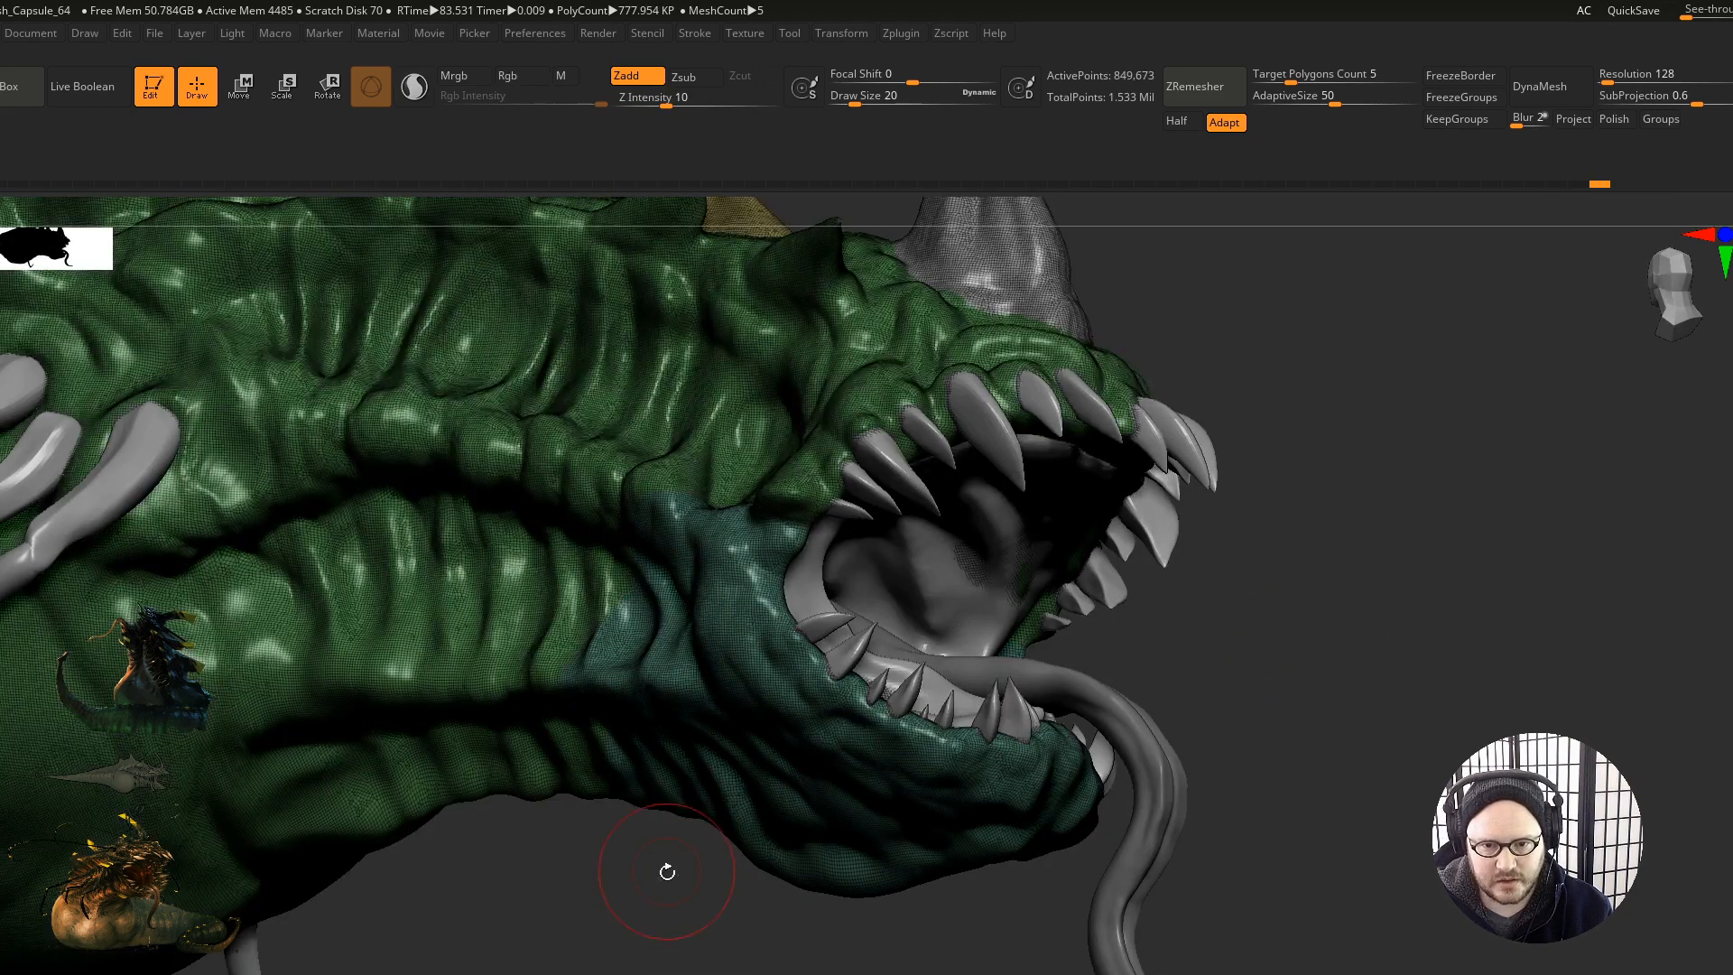
Step: Hide the lower jaw's polygroup while keeping the rest of the body visible
right_drag(665, 870, 728, 926)
ctrl+right_drag(735, 762, 578, 919)
mouse_move(677, 686)
ctrl+right_down()
mouse_move(778, 639)
mouse_move(756, 717)
ctrl+right_up()
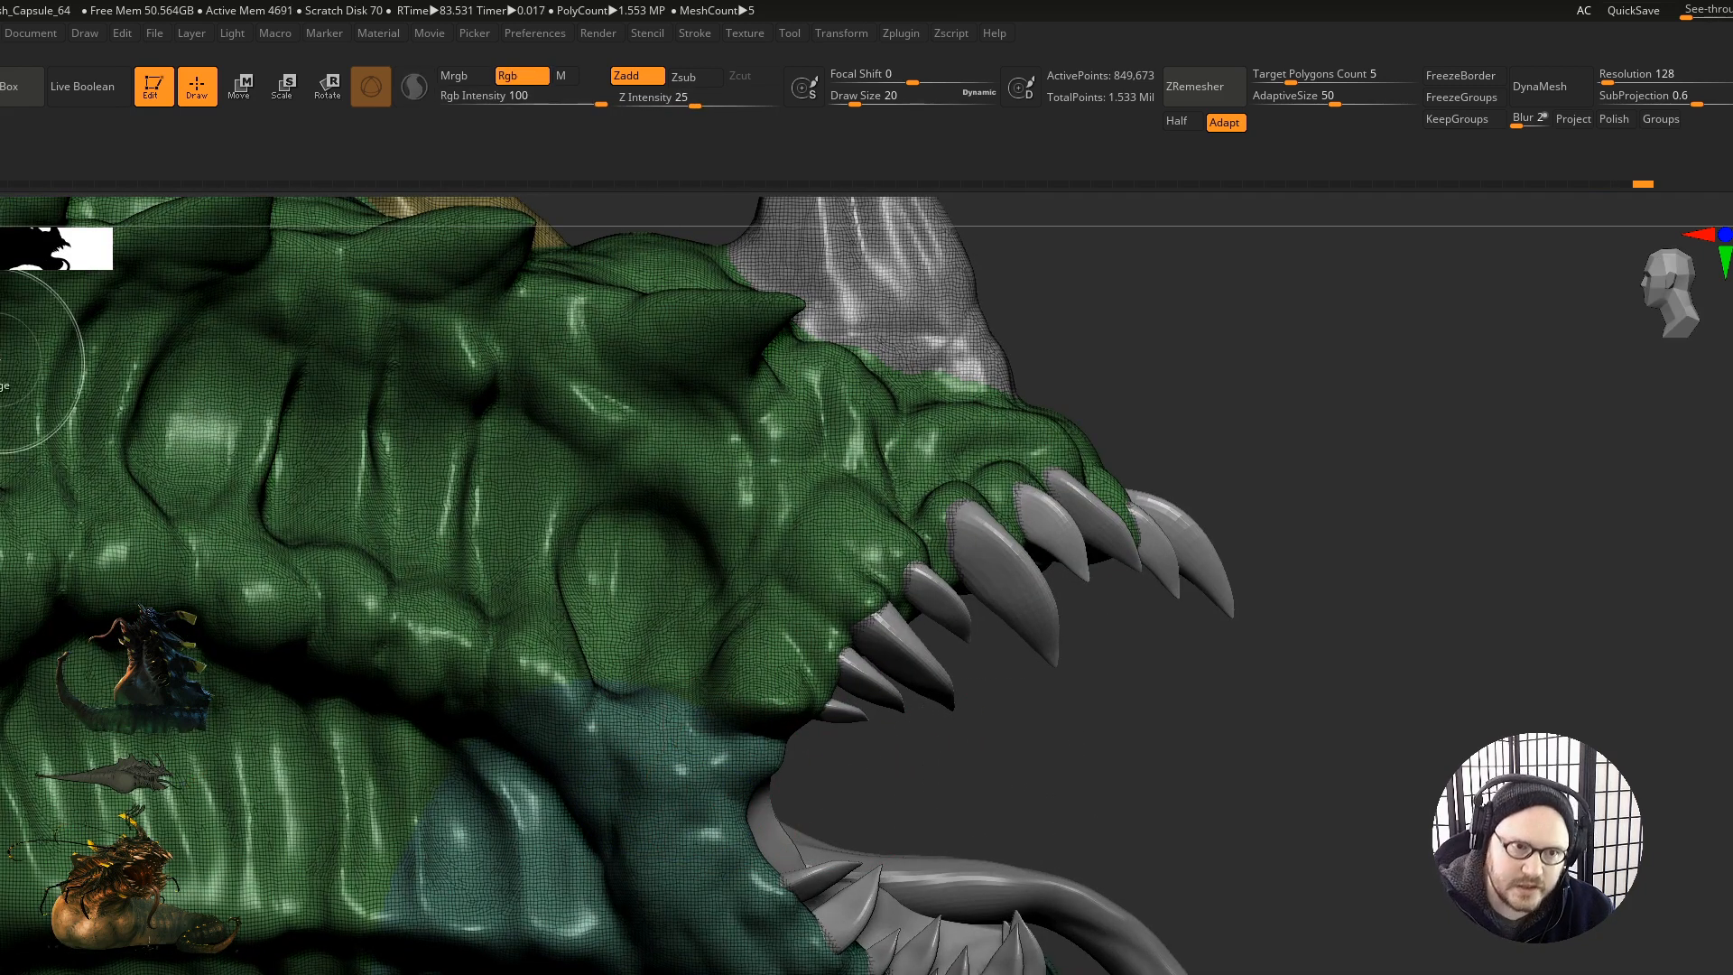
key(b)
click(140, 240)
ctrl+shift+click(701, 910)
ctrl+shift+click(679, 832)
alt+right_drag(639, 751, 528, 776)
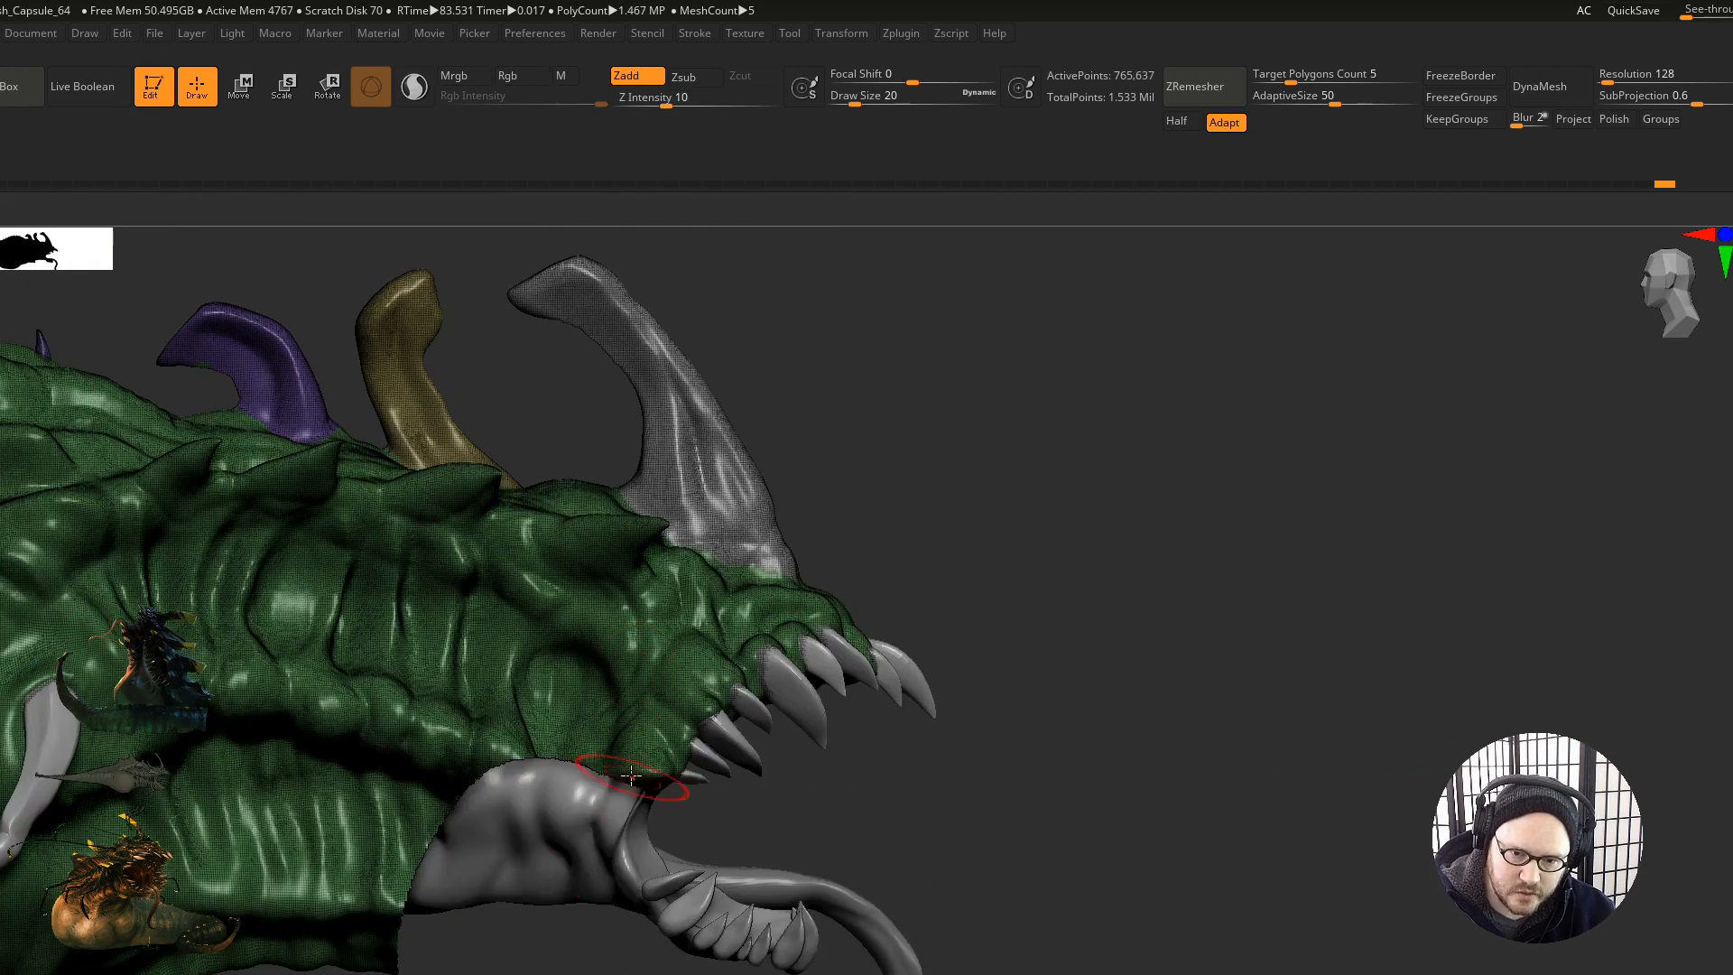
Step: Mask the snout around the front horn's base and hide the front horn's polygroup
right_drag(555, 766, 511, 683)
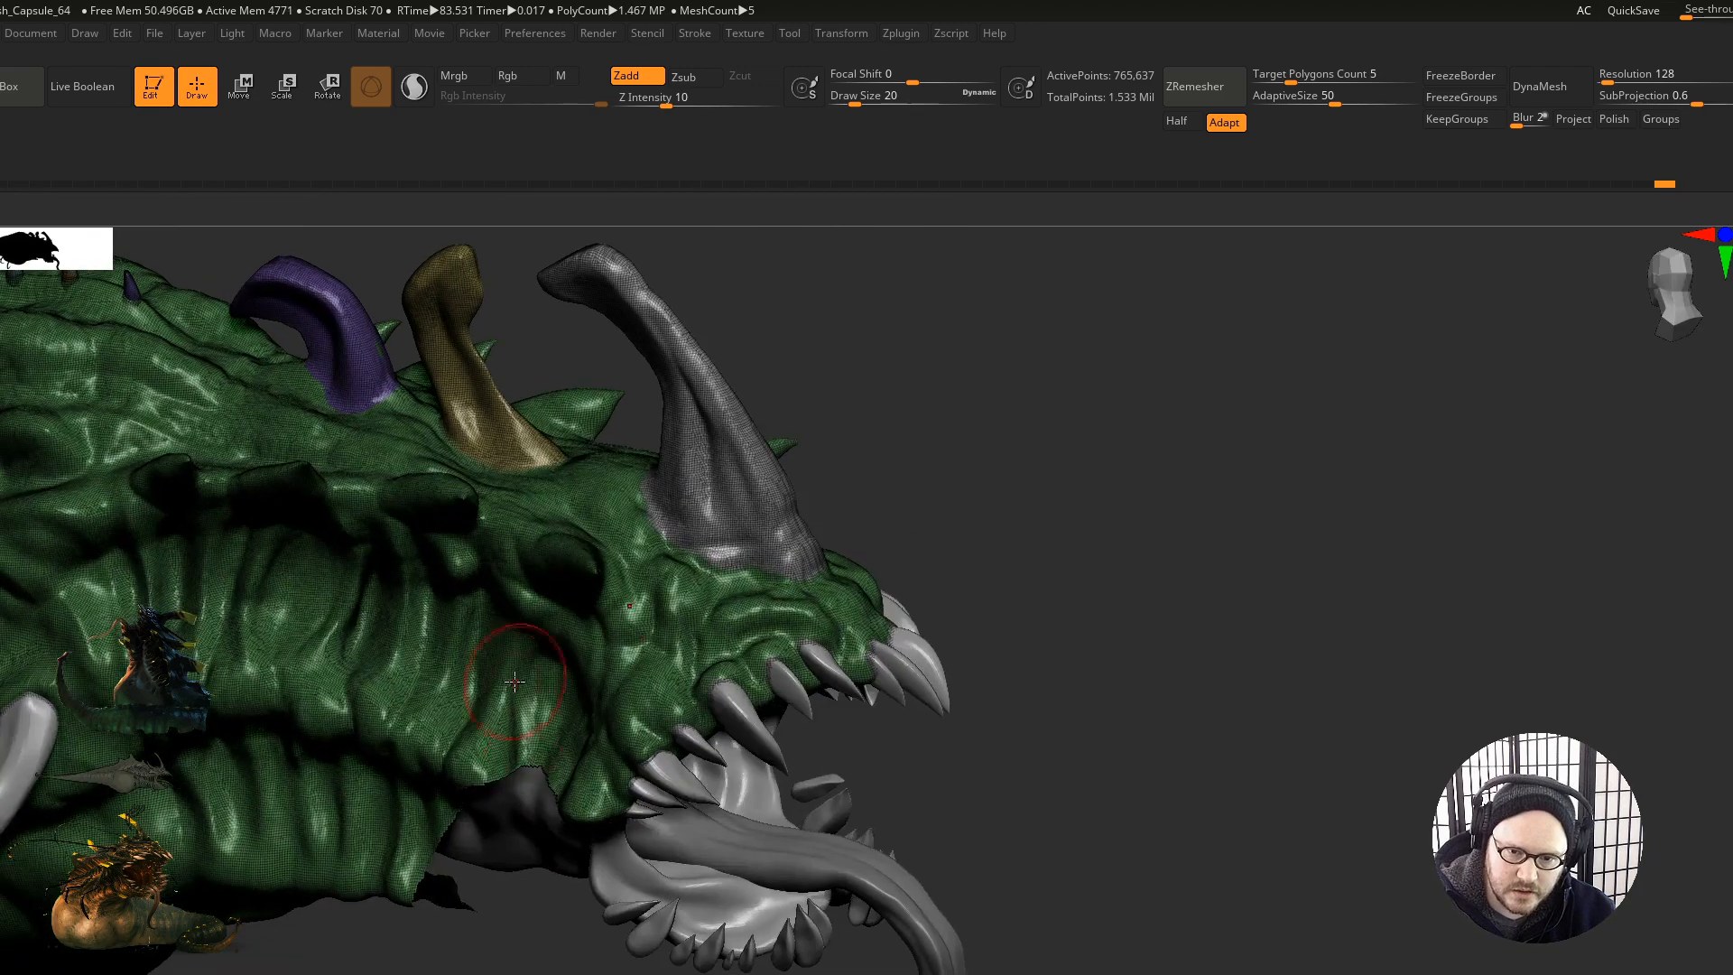
mouse_move(643, 520)
right_down()
mouse_move(570, 553)
mouse_move(556, 803)
mouse_move(485, 807)
mouse_move(560, 802)
right_up()
mouse_move(517, 797)
mouse_down()
mouse_move(505, 758)
mouse_move(560, 722)
mouse_move(756, 705)
mouse_move(803, 644)
mouse_up()
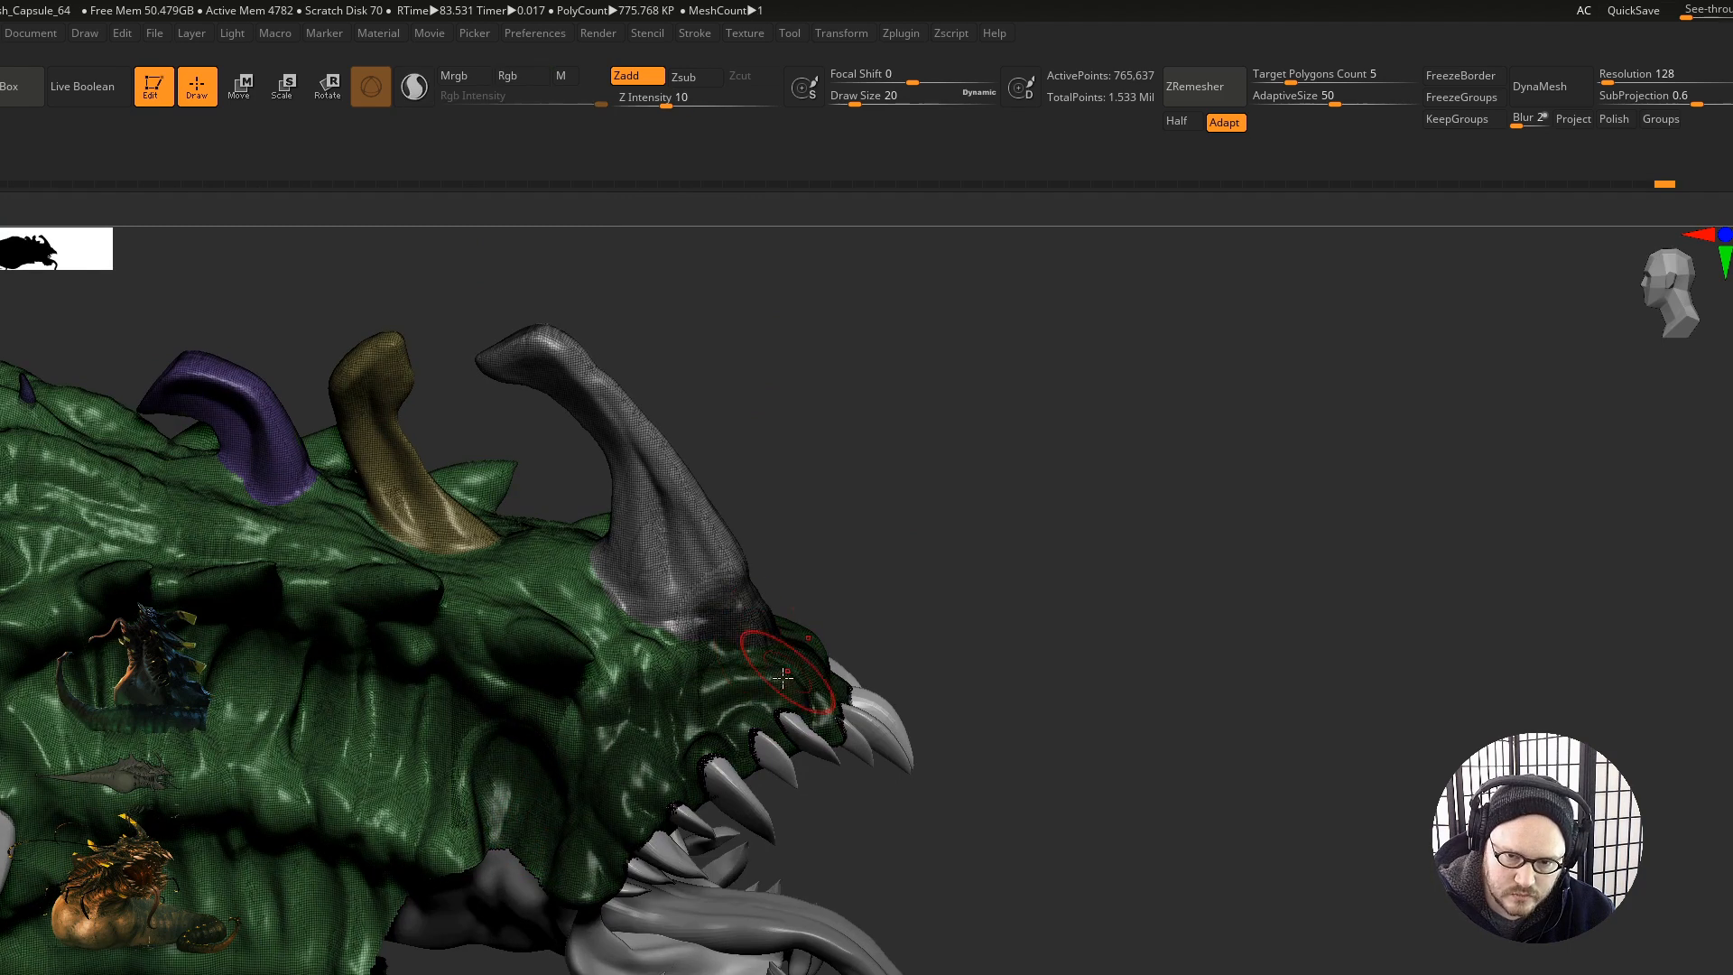
ctrl+drag(823, 515, 803, 503)
ctrl+shift+click(682, 542)
mouse_move(682, 547)
mouse_down()
mouse_move(745, 702)
mouse_move(820, 751)
mouse_move(631, 780)
mouse_up()
Step: Extend the mask across the upper jaw, brow spikes and eye area of the head
ctrl+drag(575, 865, 569, 843)
right_drag(569, 843, 563, 768)
ctrl+drag(489, 837, 571, 721)
right_drag(540, 802, 533, 817)
mouse_move(531, 784)
ctrl+mouse_down()
mouse_move(494, 663)
mouse_move(564, 631)
mouse_move(551, 585)
mouse_move(526, 616)
ctrl+mouse_up()
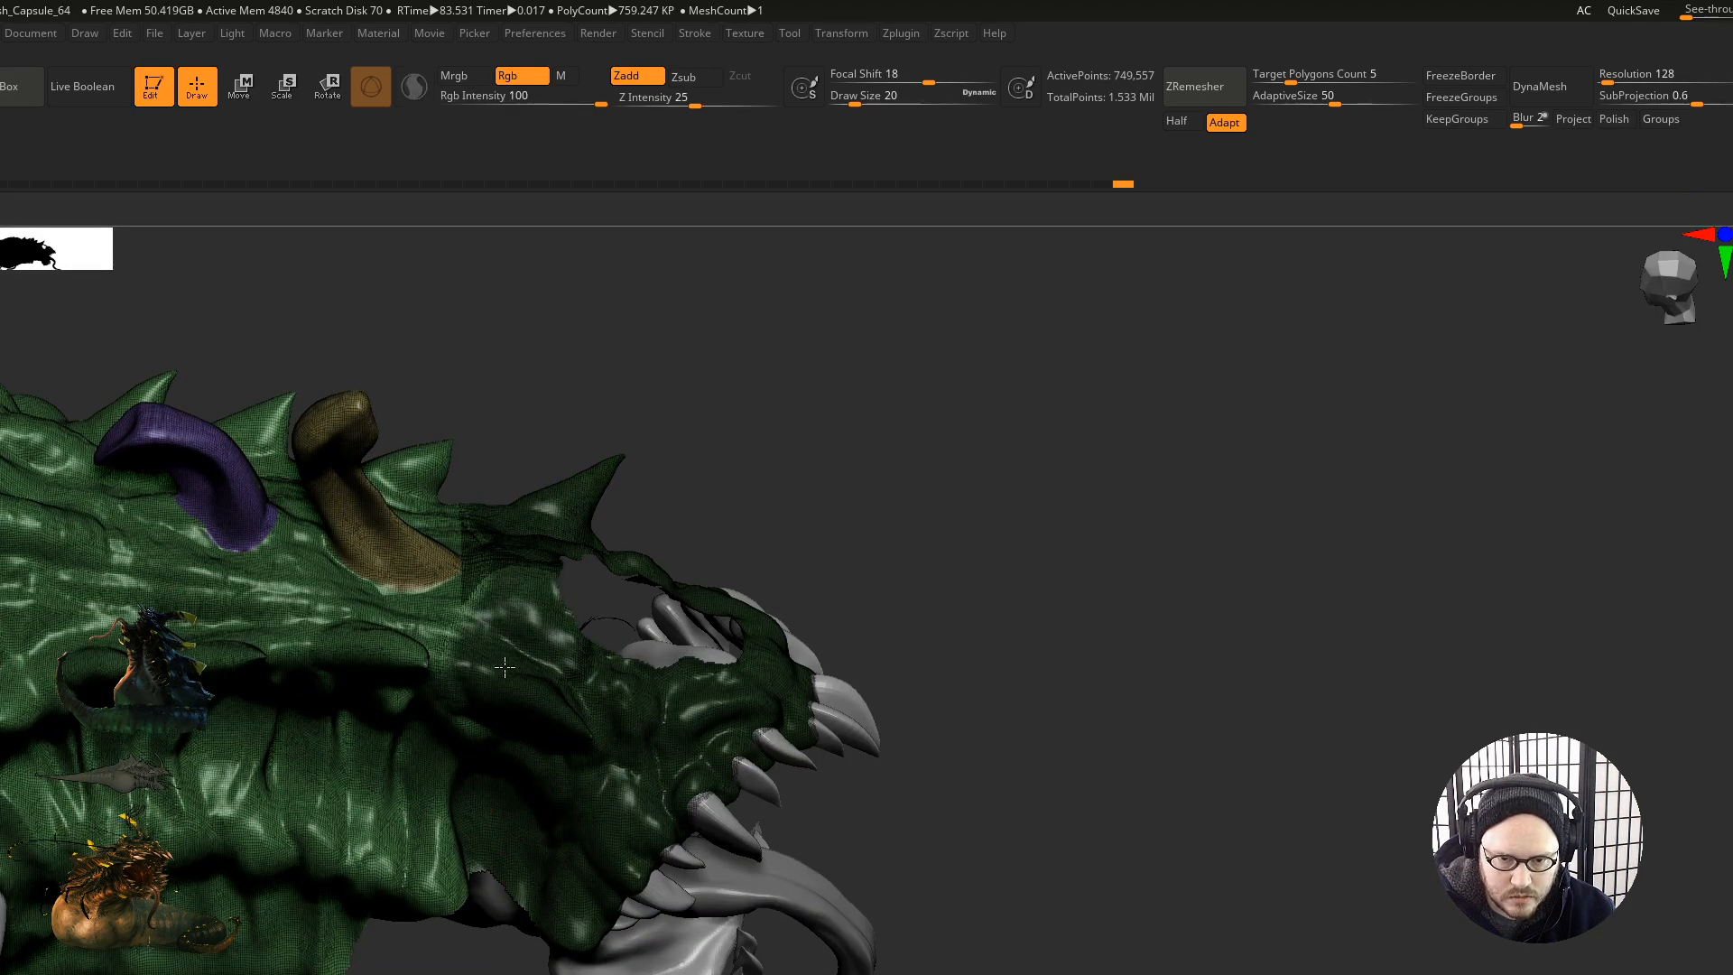
right_drag(495, 623, 496, 716)
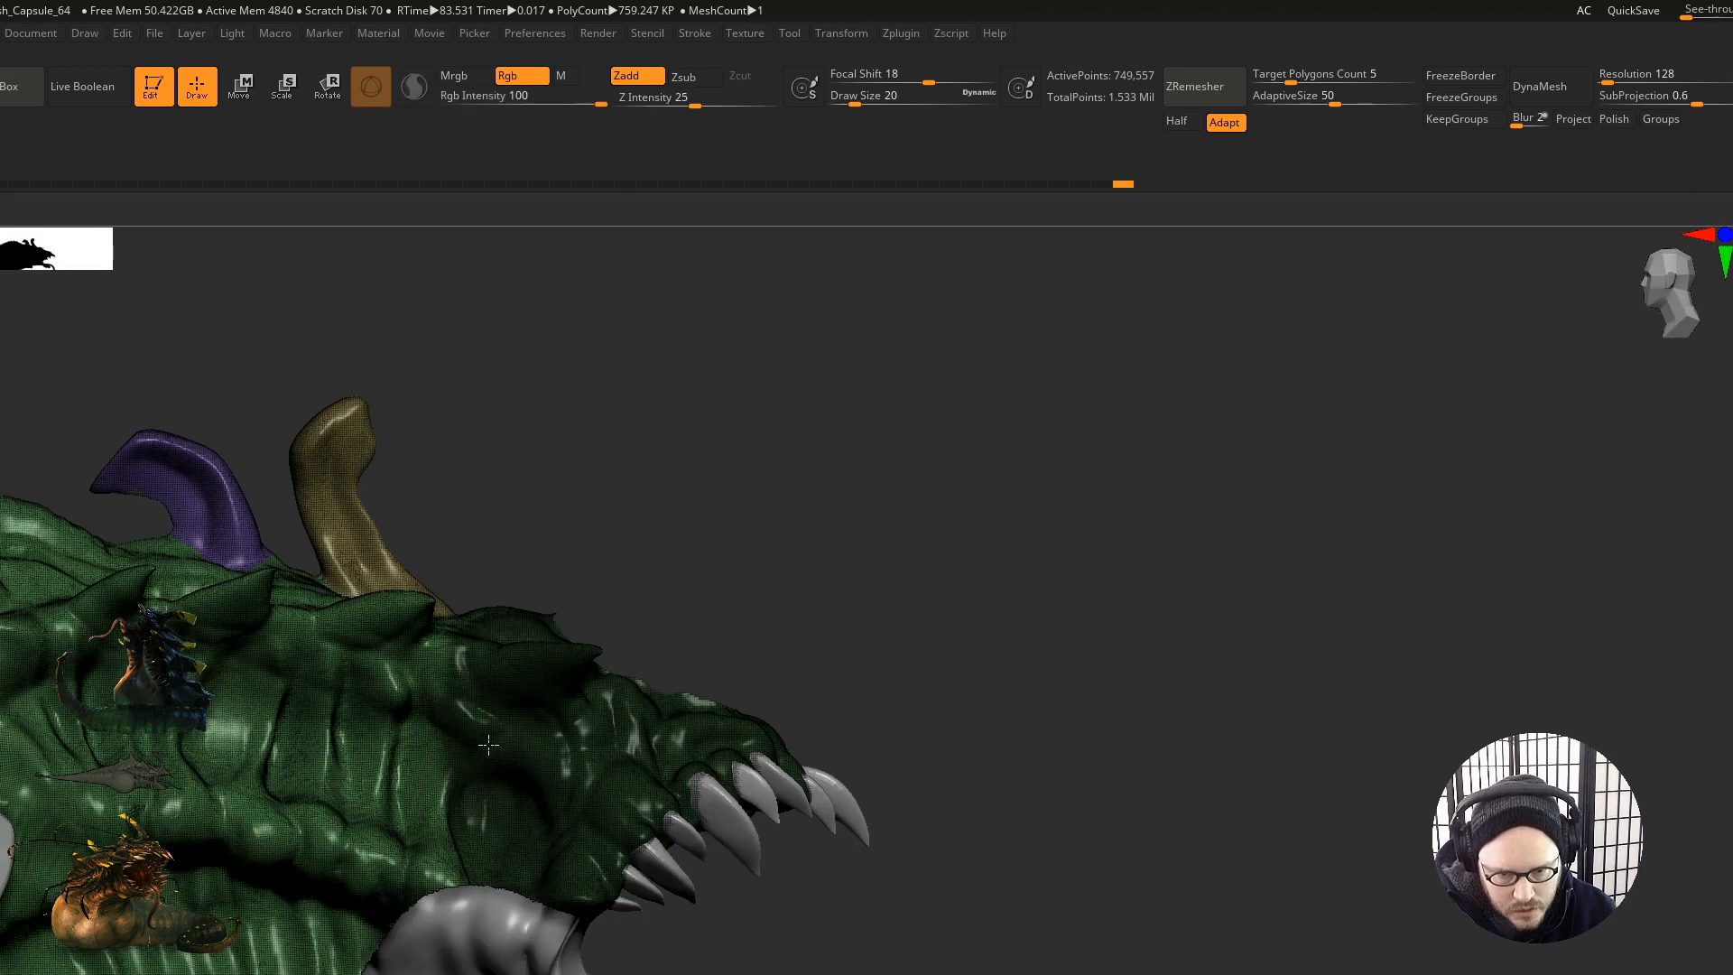
right_drag(470, 800, 522, 617)
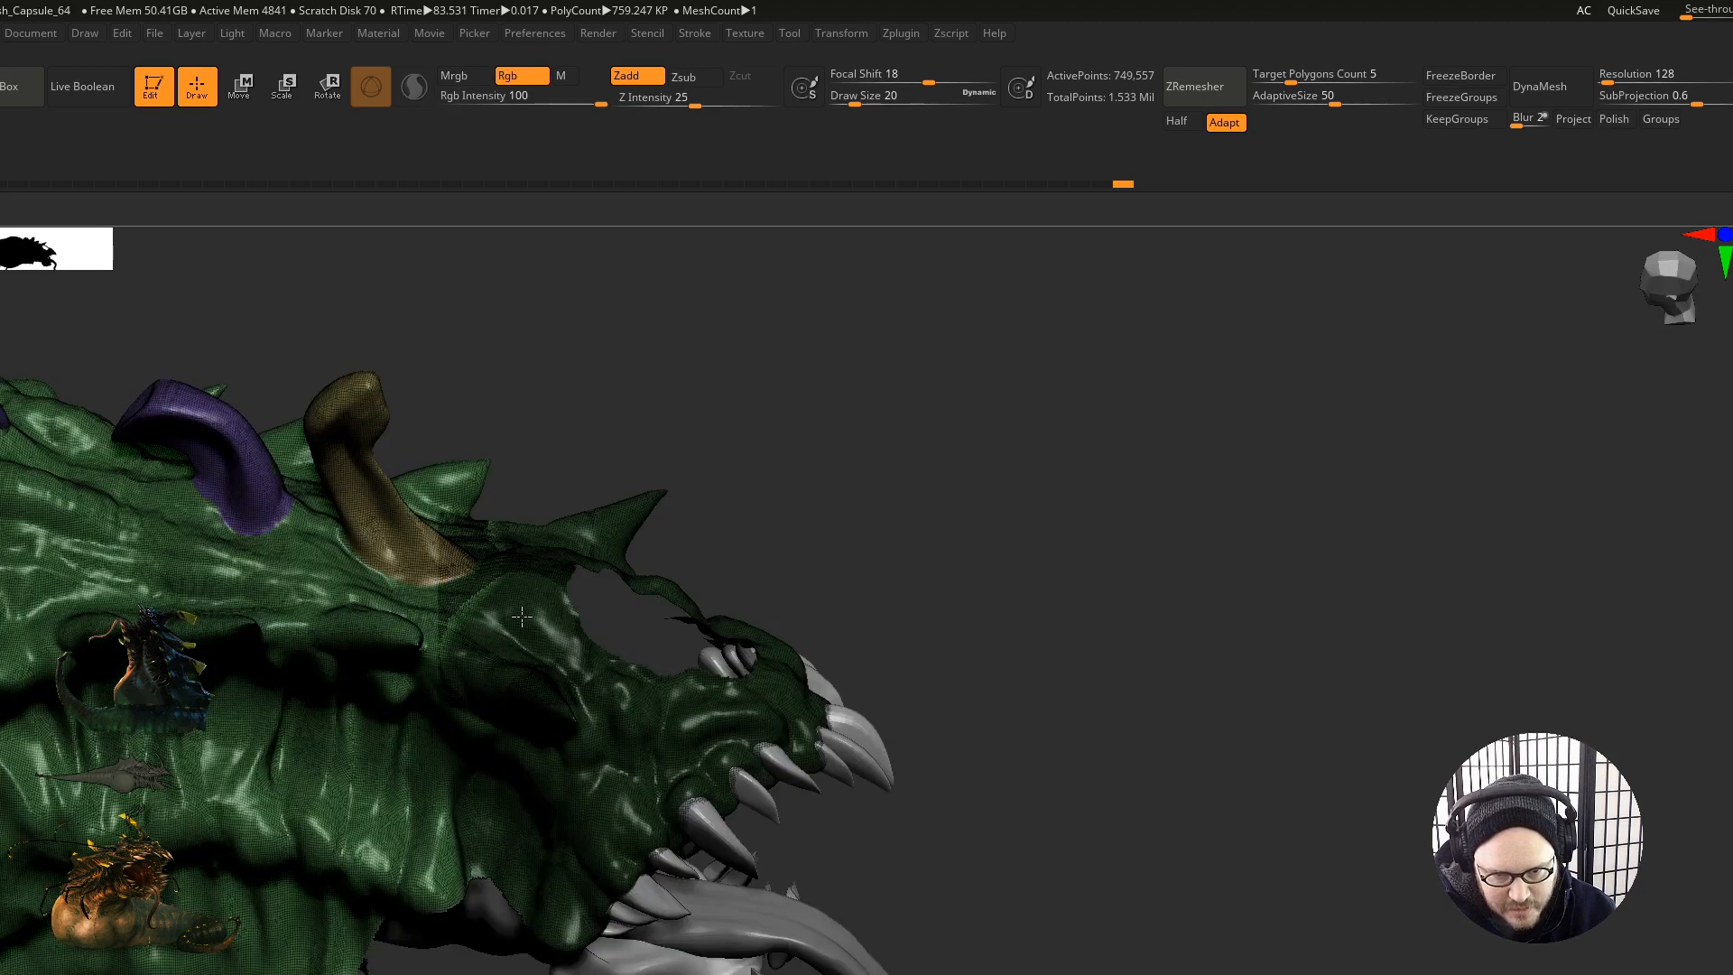
Step: Complete the mask on the upper head down to the mouth corner and turn it into its own polygroup
mouse_move(519, 679)
right_down()
mouse_move(611, 665)
mouse_move(603, 817)
mouse_move(505, 701)
mouse_move(447, 726)
right_up()
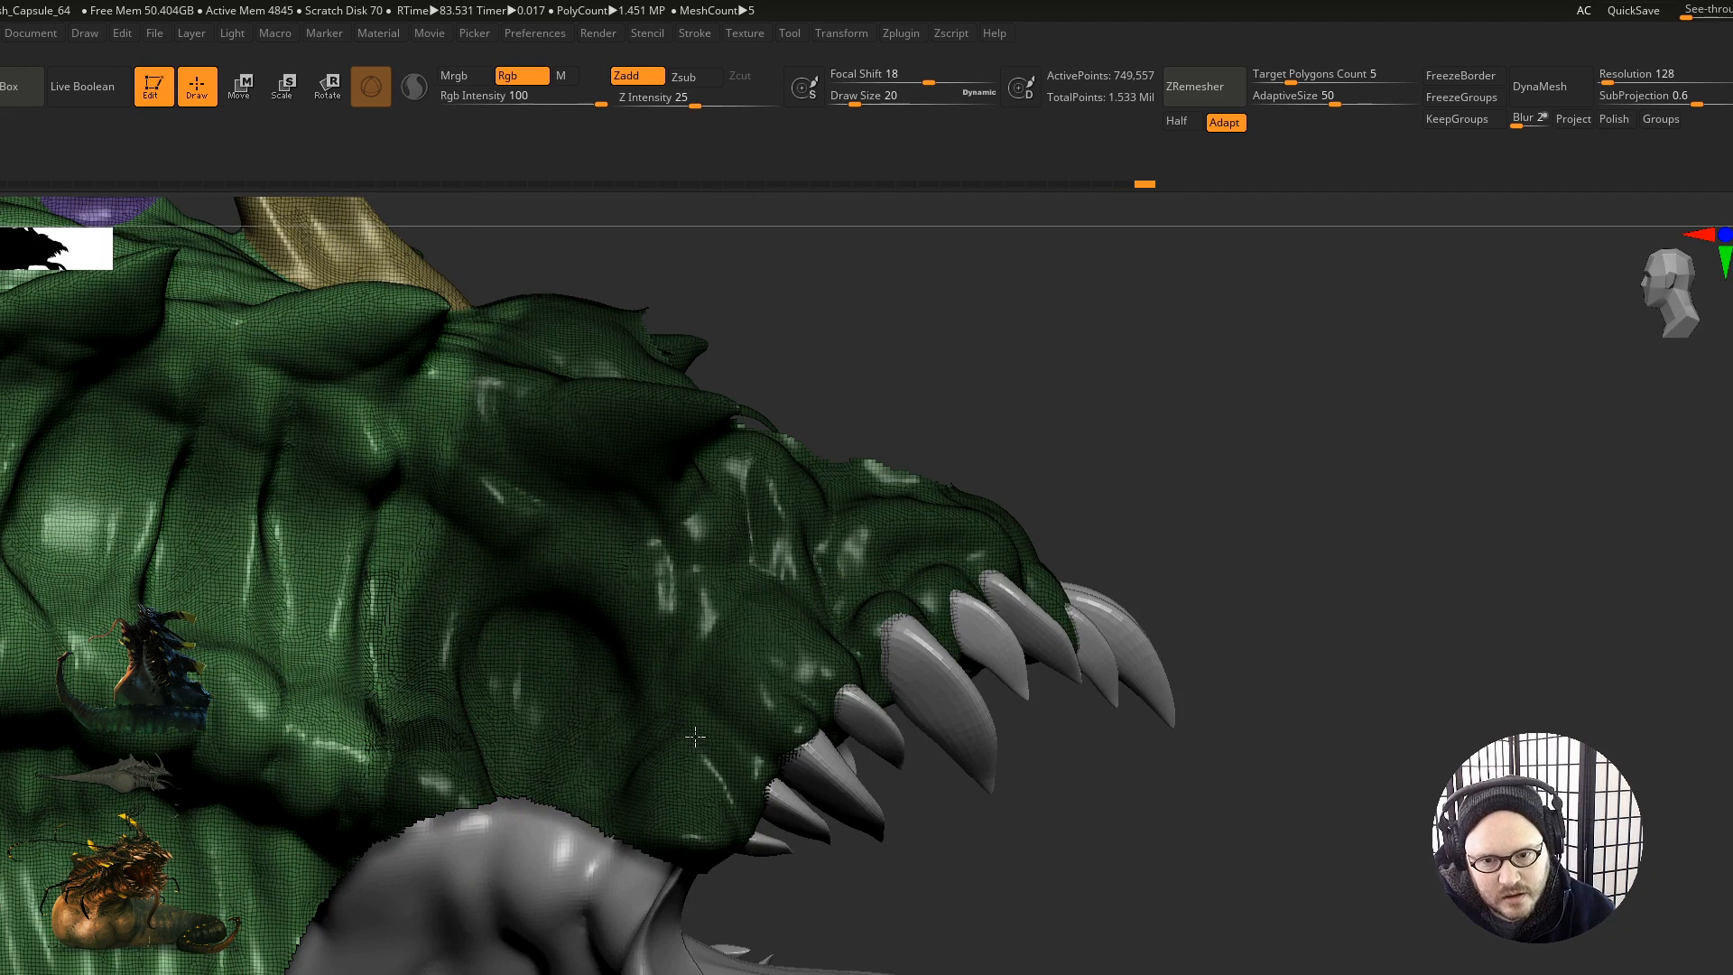
right_drag(695, 737, 794, 716)
right_drag(888, 772, 1009, 715)
mouse_move(718, 887)
right_down()
mouse_move(696, 596)
mouse_move(718, 559)
right_up()
ctrl+drag(867, 833, 805, 974)
right_drag(919, 874, 970, 820)
mouse_move(852, 819)
ctrl+right_down()
mouse_move(696, 835)
mouse_move(681, 815)
mouse_move(688, 713)
mouse_move(771, 659)
ctrl+right_up()
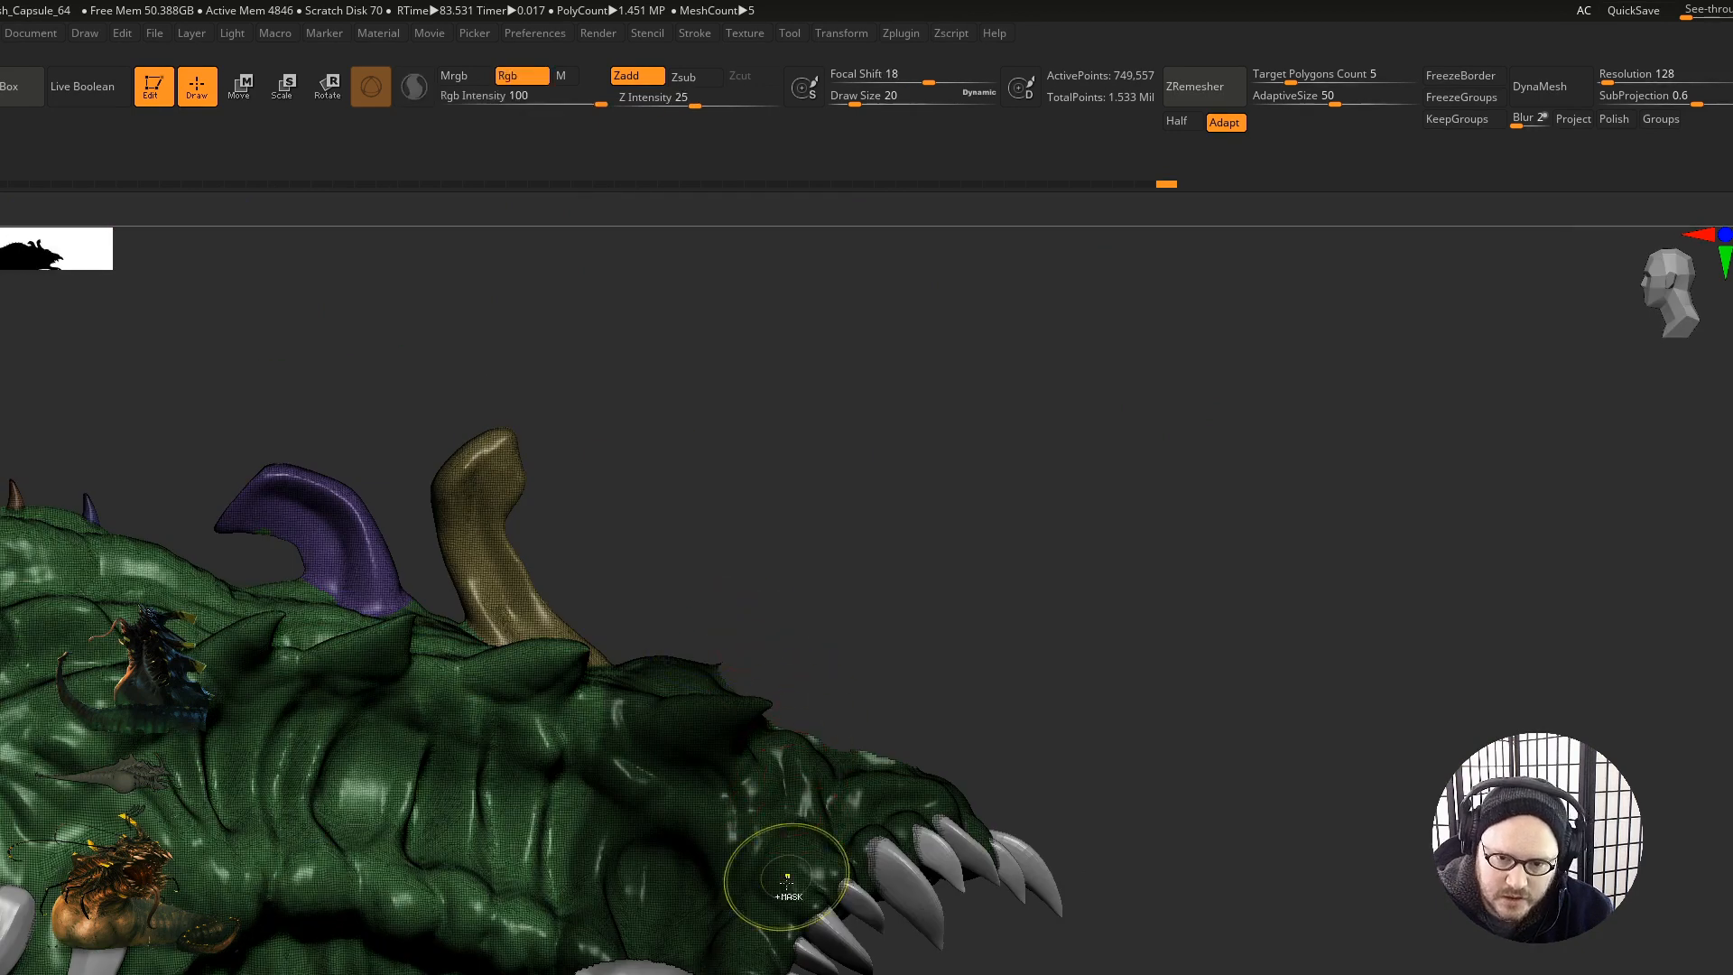
key(ctrl+w)
right_drag(753, 689, 705, 746)
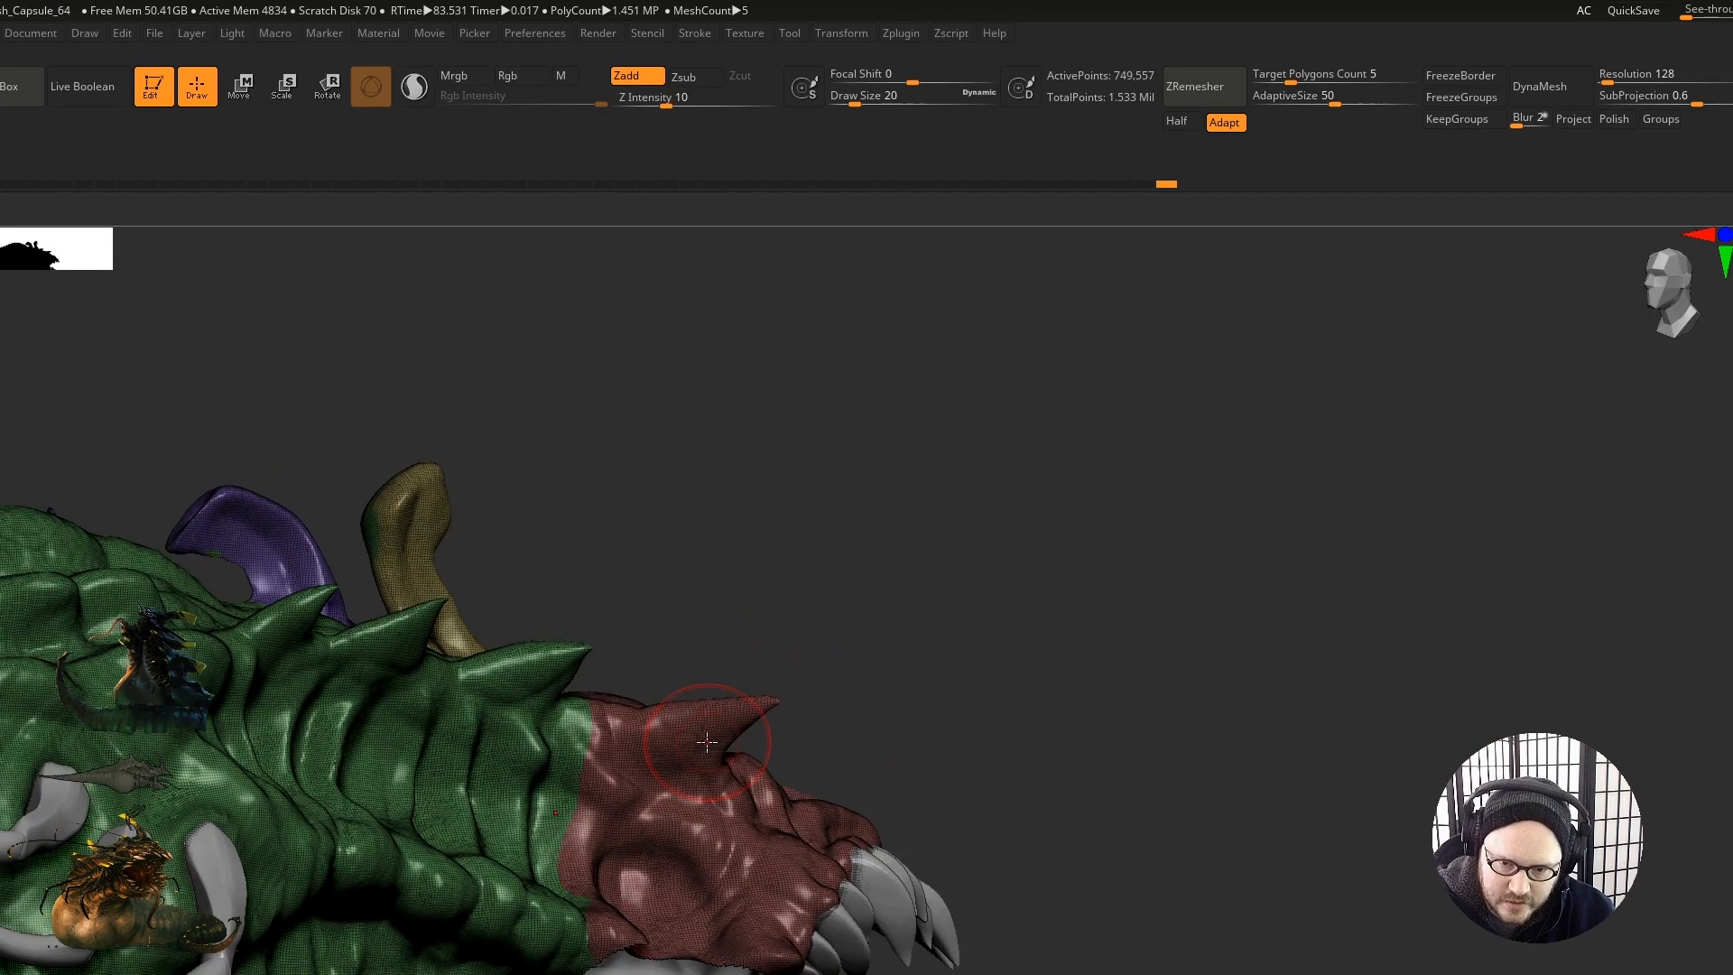
Step: Mask the spikes above both eyes at draw size 8 and turn them into their own polygroup
shift+drag(681, 739, 687, 744)
right_drag(703, 744, 736, 792)
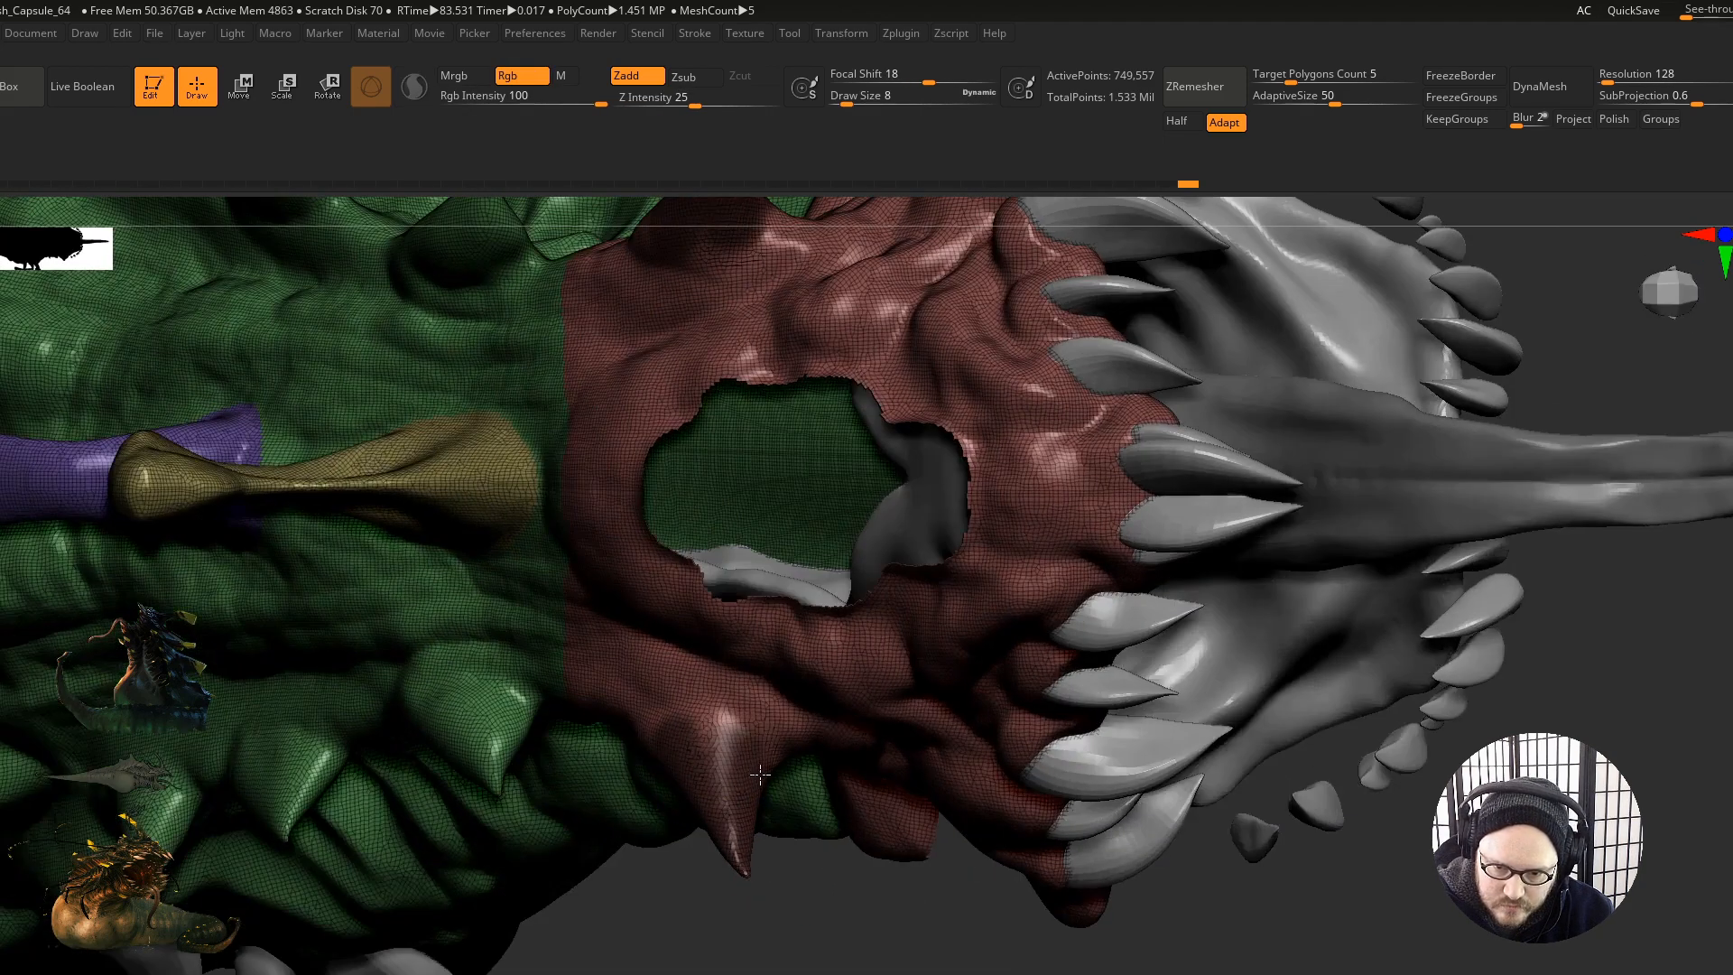
right_drag(690, 732, 742, 799)
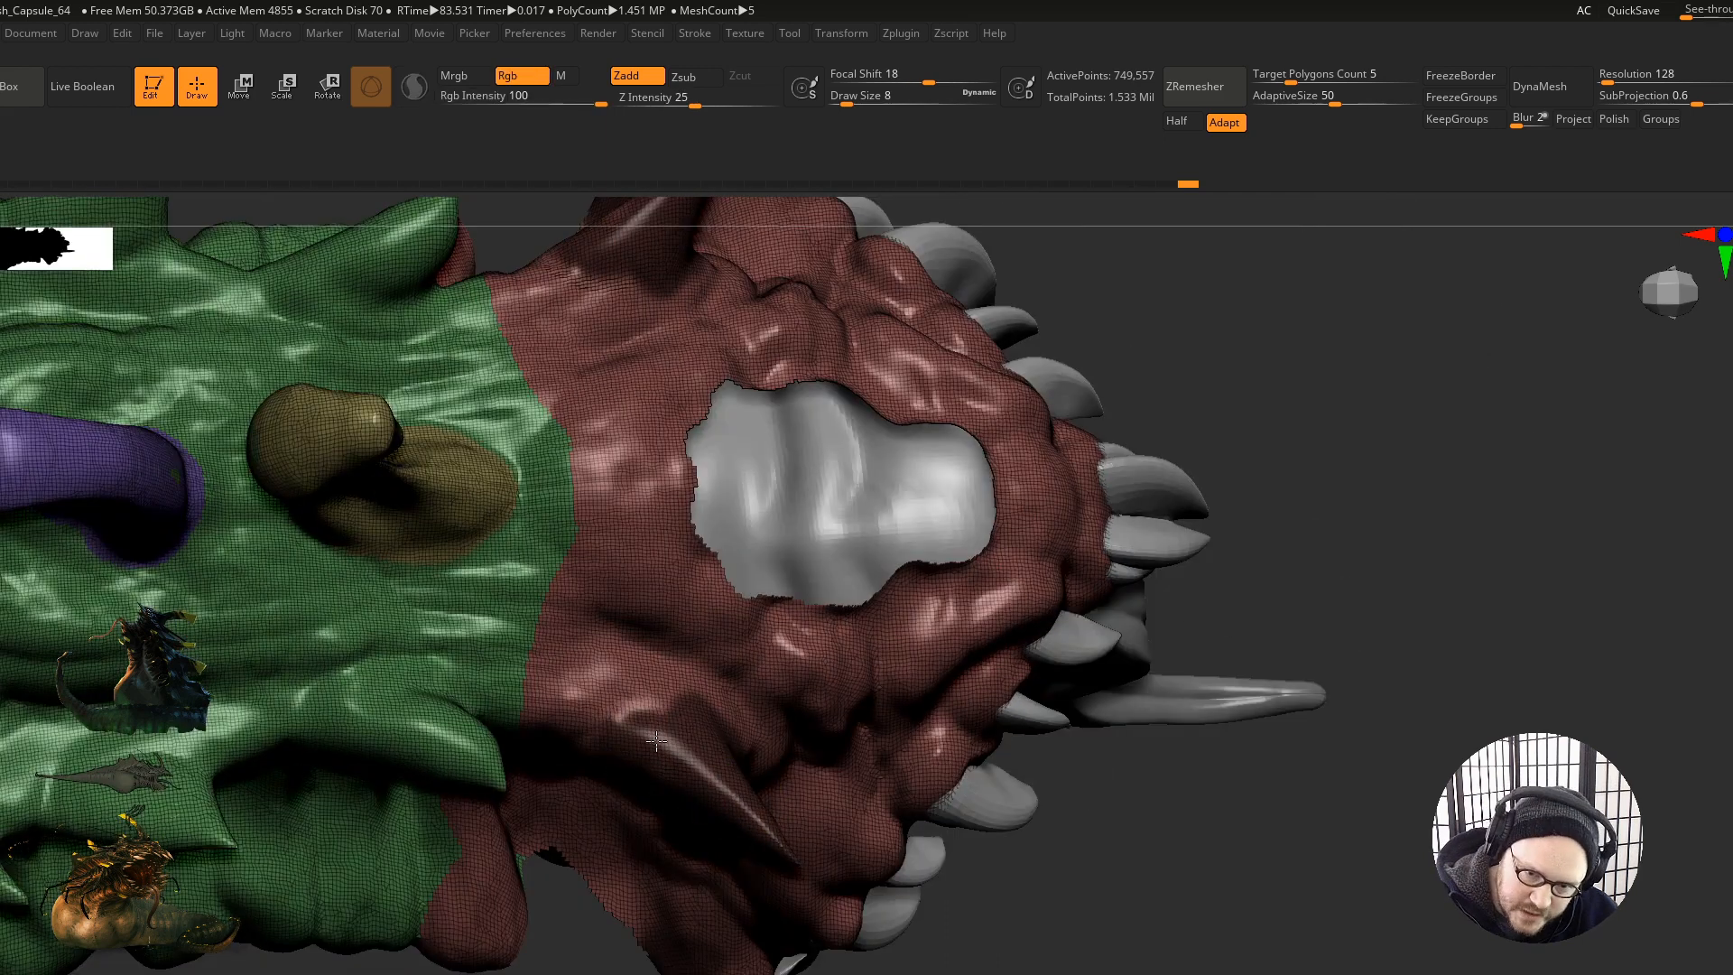
mouse_move(656, 716)
right_down()
mouse_move(610, 790)
mouse_move(616, 765)
mouse_move(679, 860)
mouse_move(731, 822)
mouse_move(668, 720)
right_up()
ctrl+right_drag(658, 778, 685, 824)
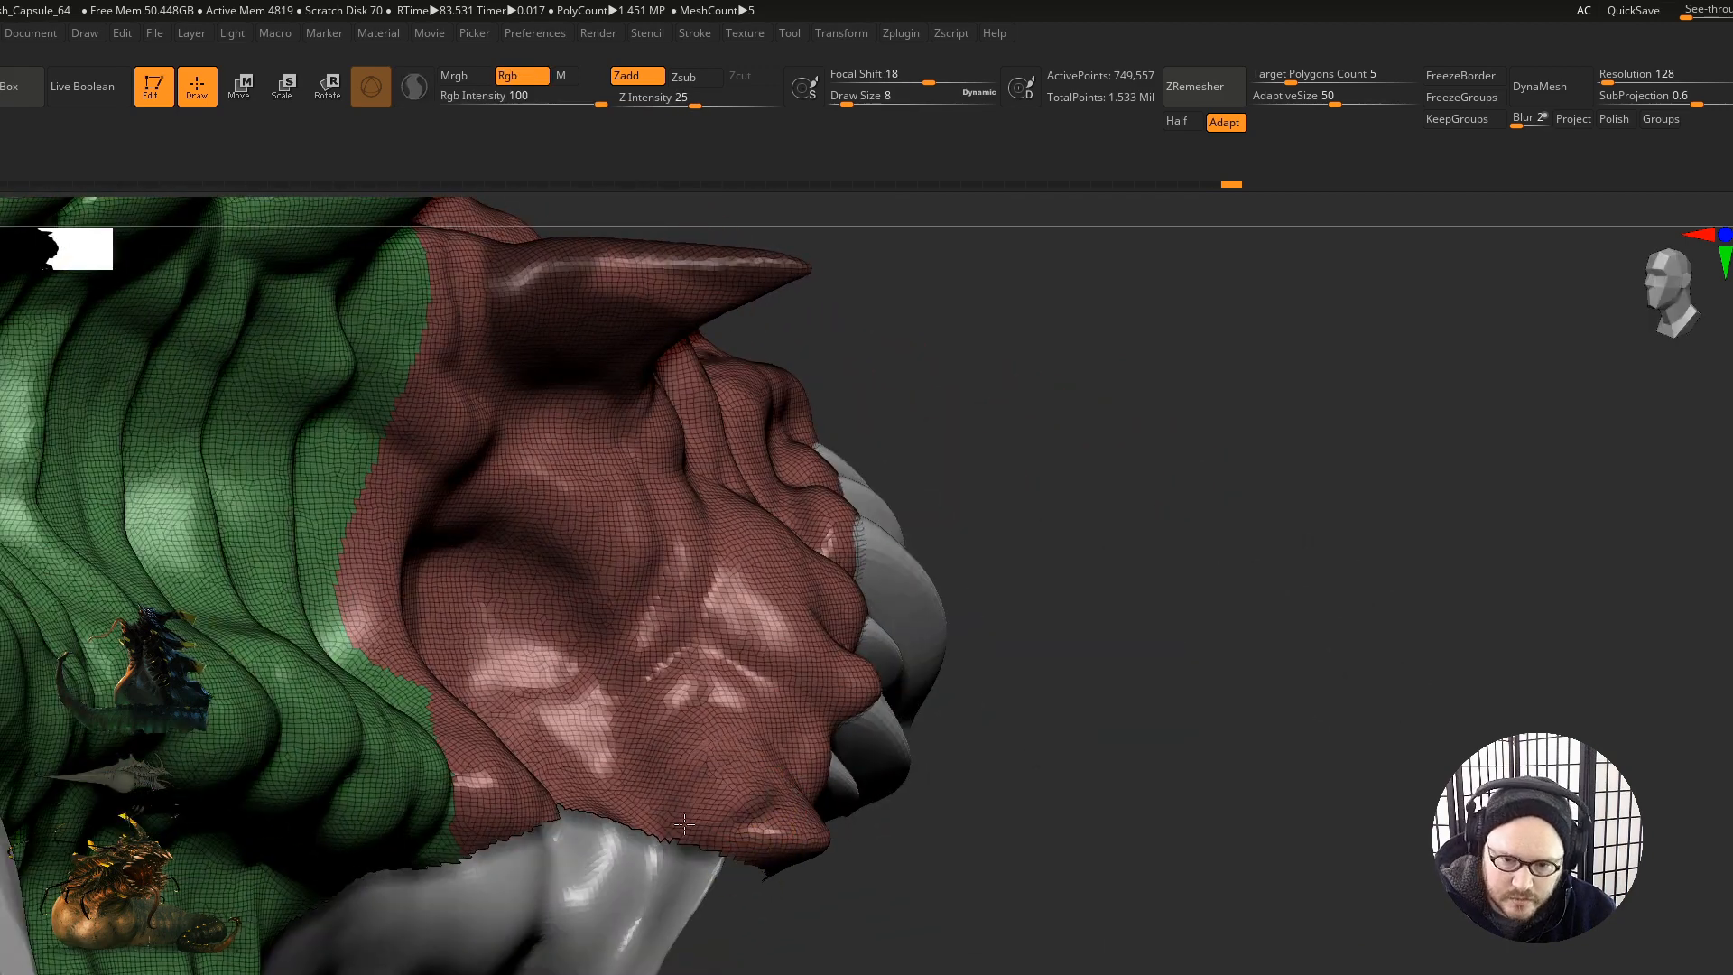
right_drag(683, 712, 701, 623)
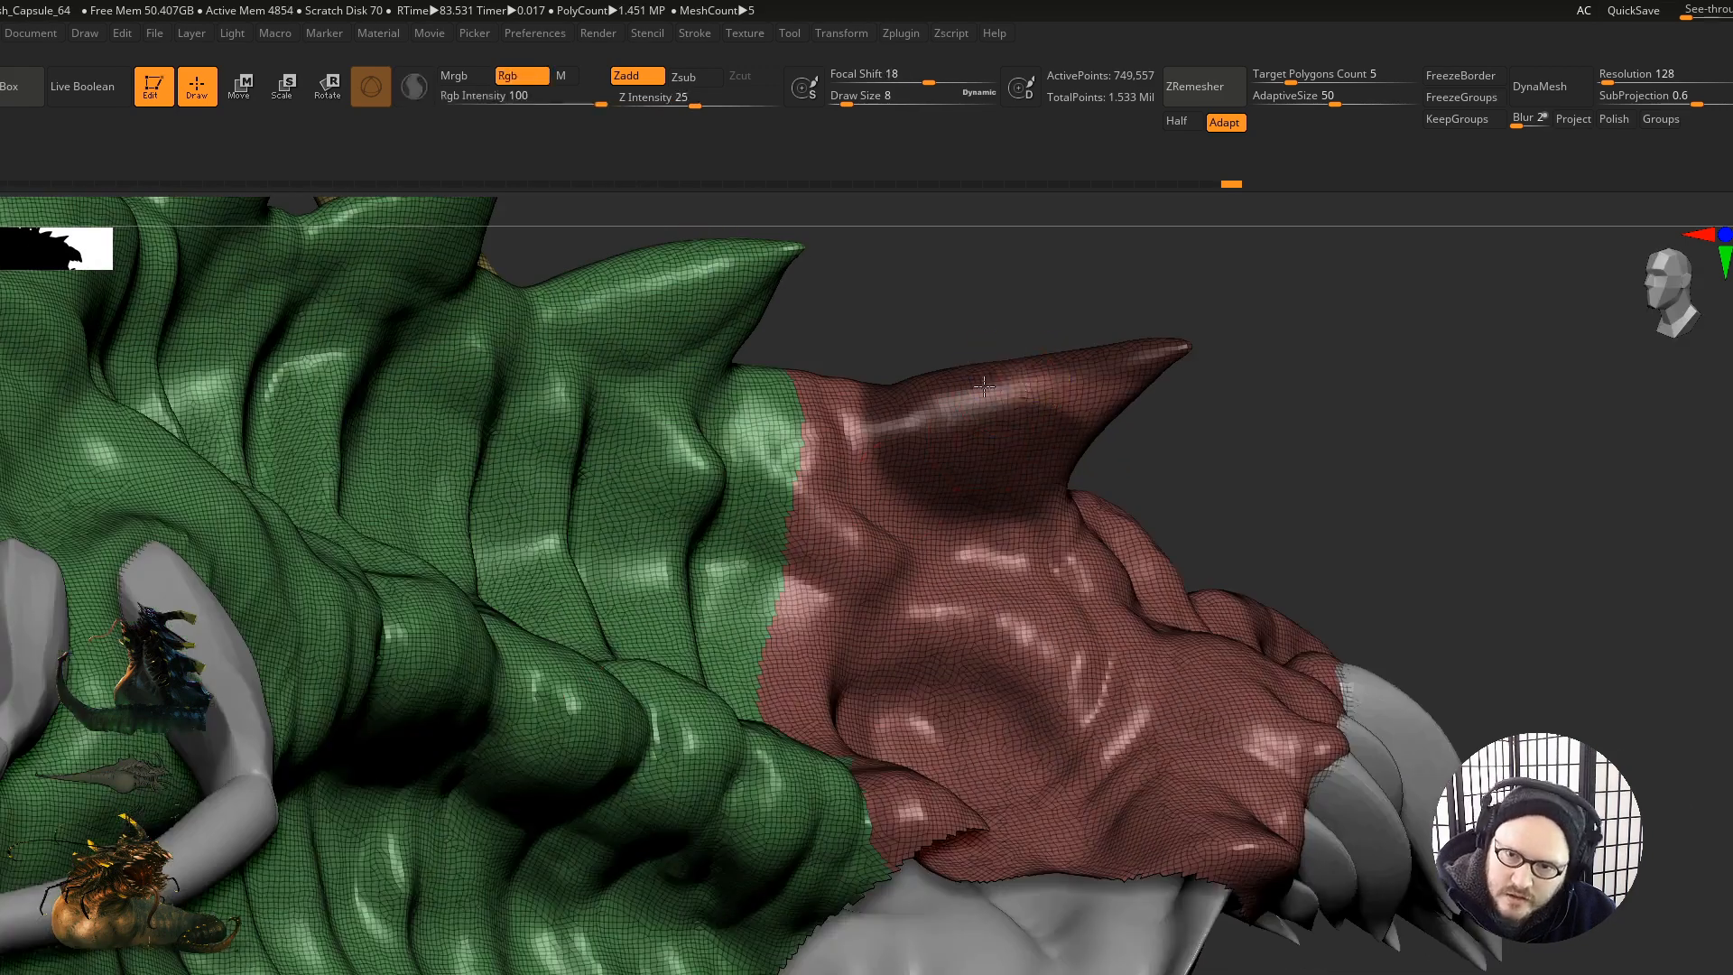
right_drag(1001, 565, 946, 575)
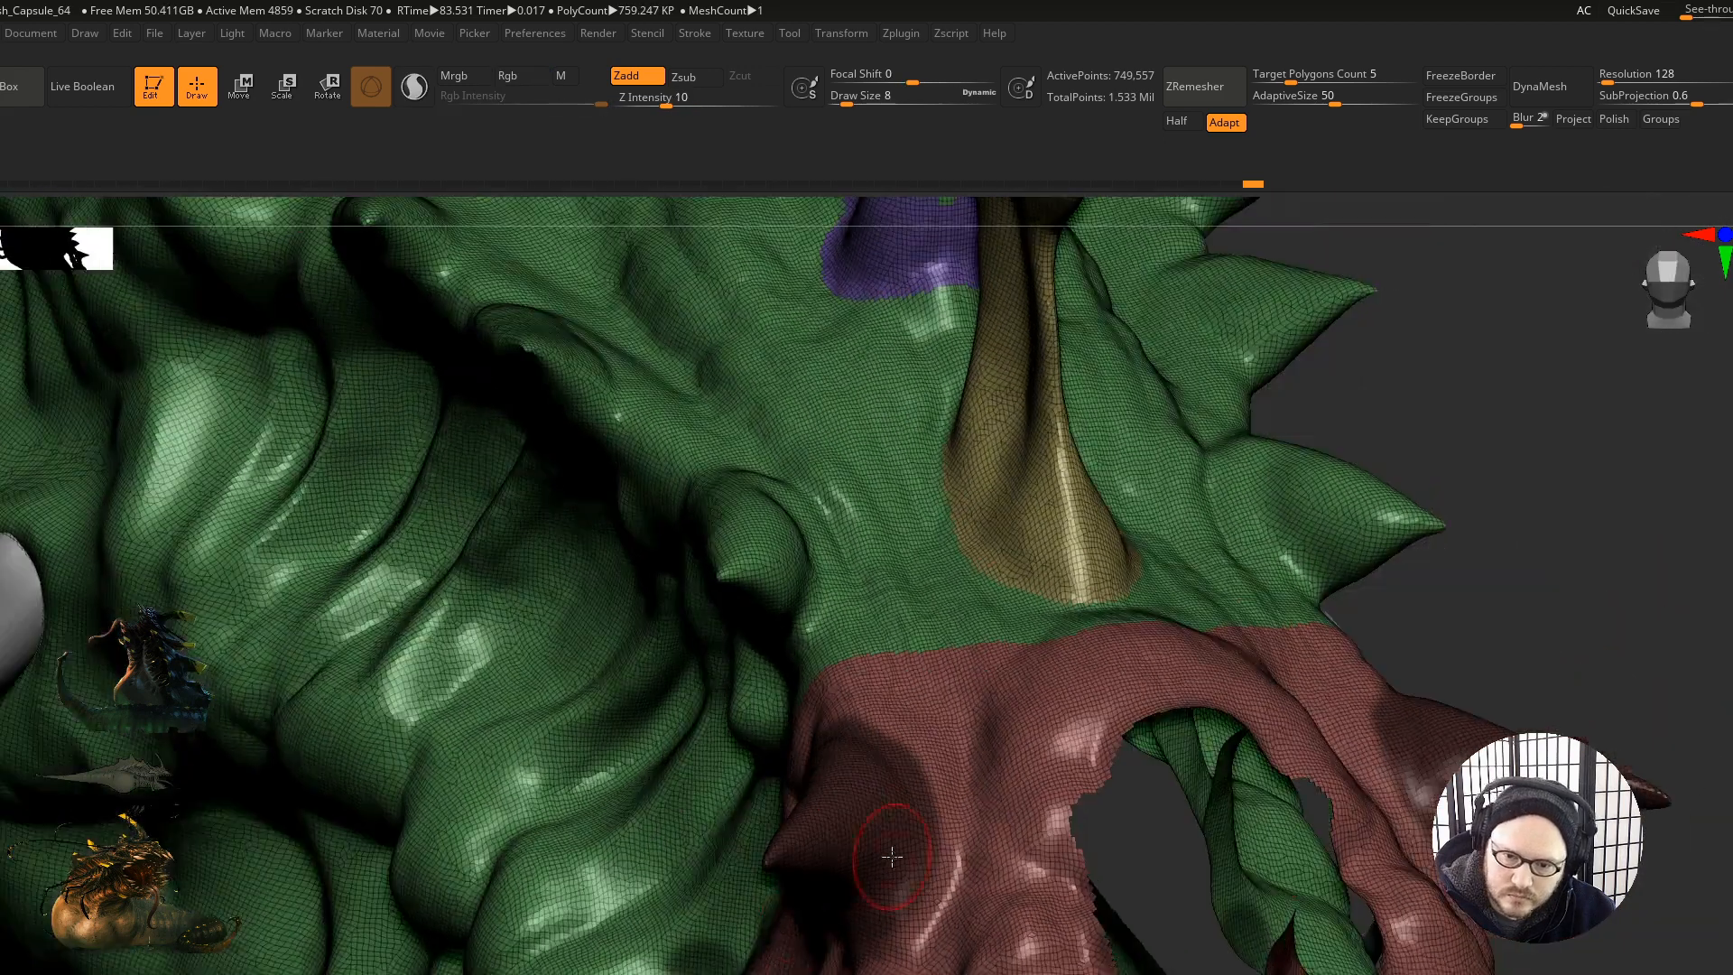
right_drag(879, 858, 703, 826)
ctrl+right_drag(569, 800, 749, 712)
key(ctrl+w)
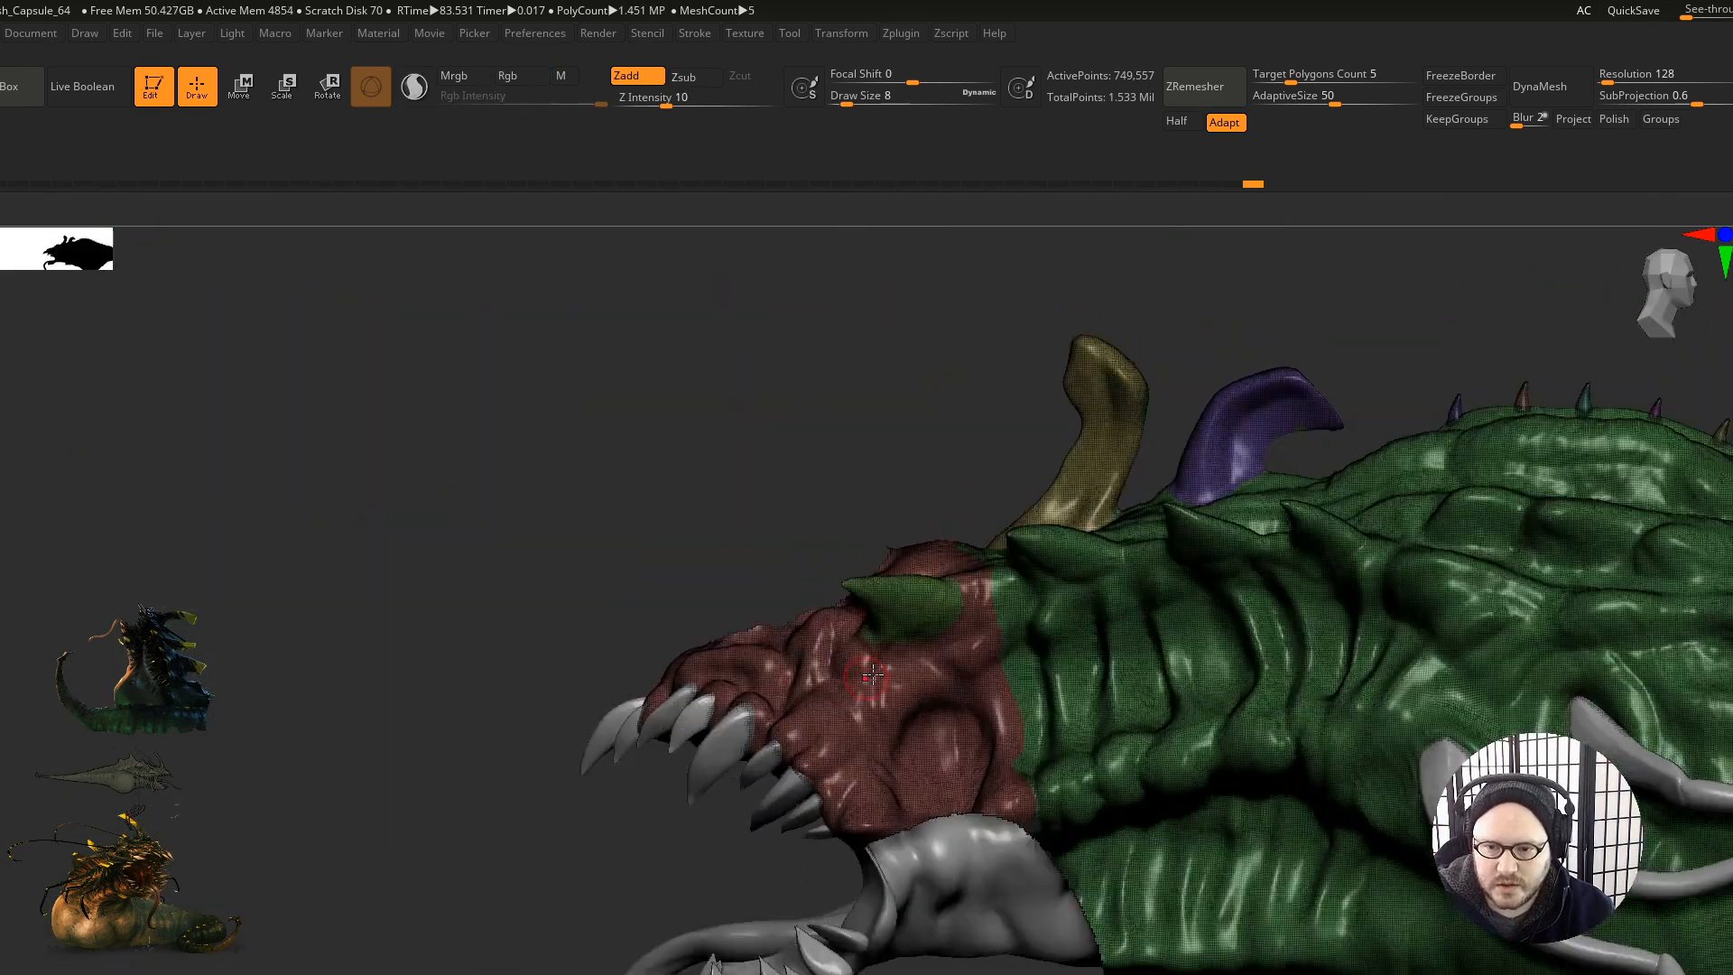
Step: Hide the upper head, brow spikes, horns and back spikes so only the main body polygroup is visible
mouse_move(1024, 609)
right_down()
mouse_move(943, 651)
mouse_move(917, 697)
right_up()
ctrl+shift+click(917, 697)
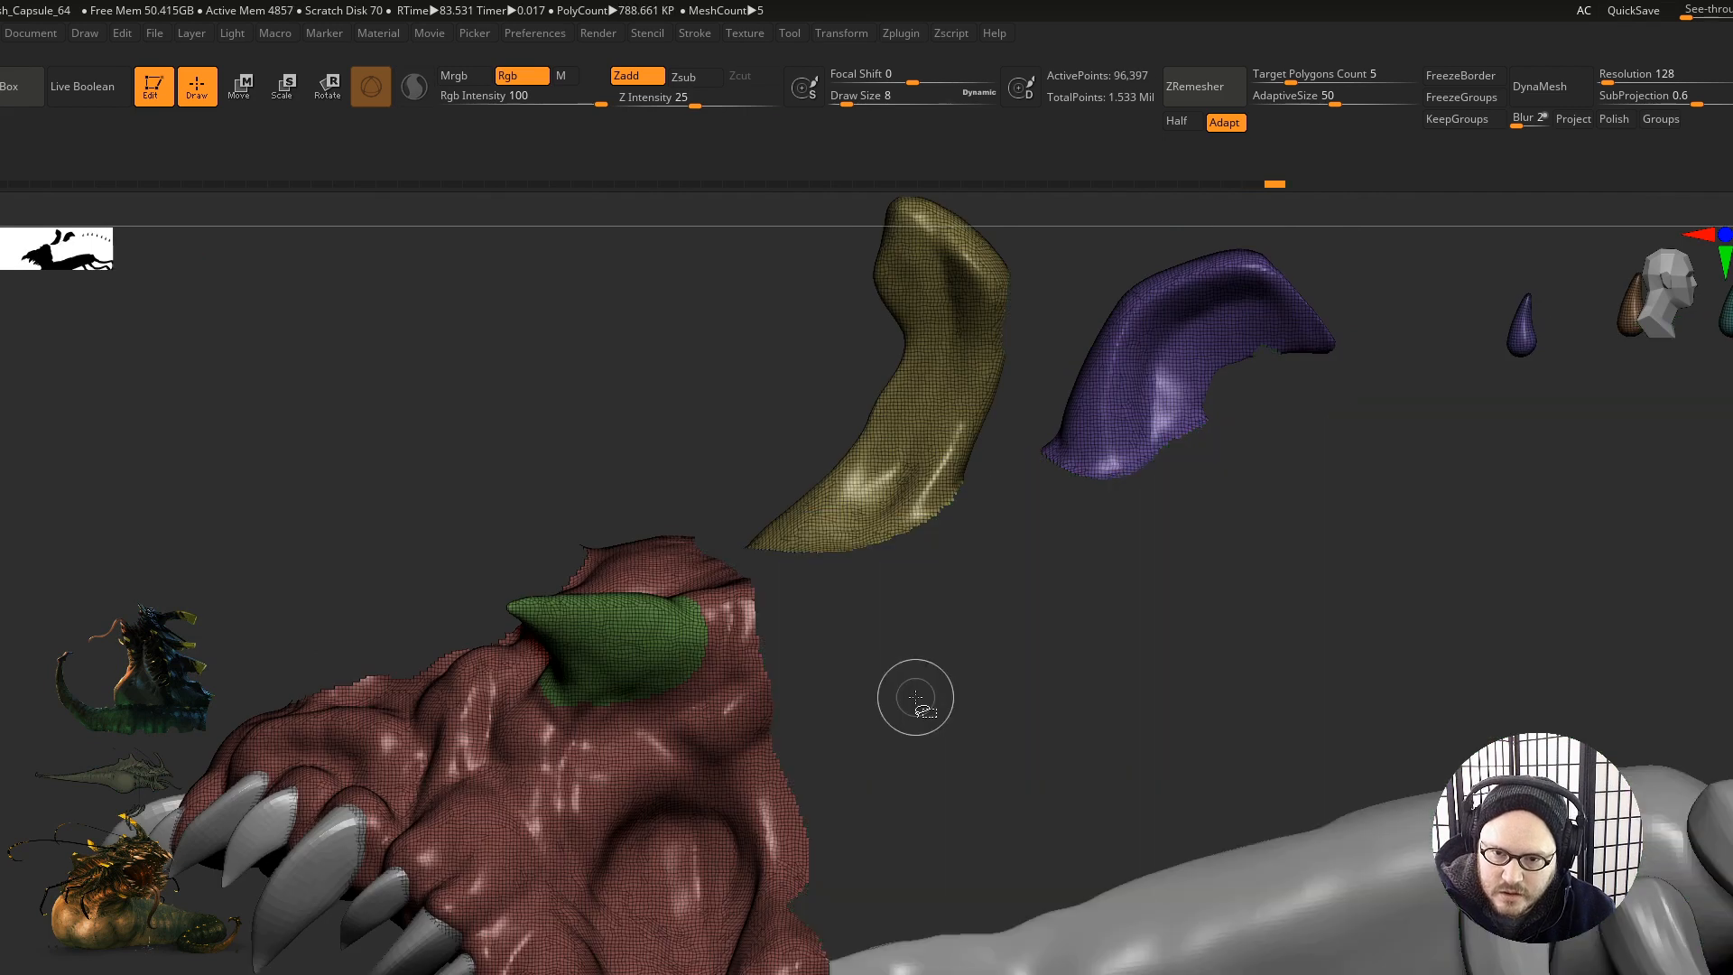
ctrl+shift+click(579, 485)
right_drag(892, 641, 931, 674)
ctrl+shift+click(930, 674)
right_drag(921, 662, 869, 539)
Step: Mask the foremost spike along the side of the neck, covering it from several angles
ctrl+drag(884, 510, 844, 588)
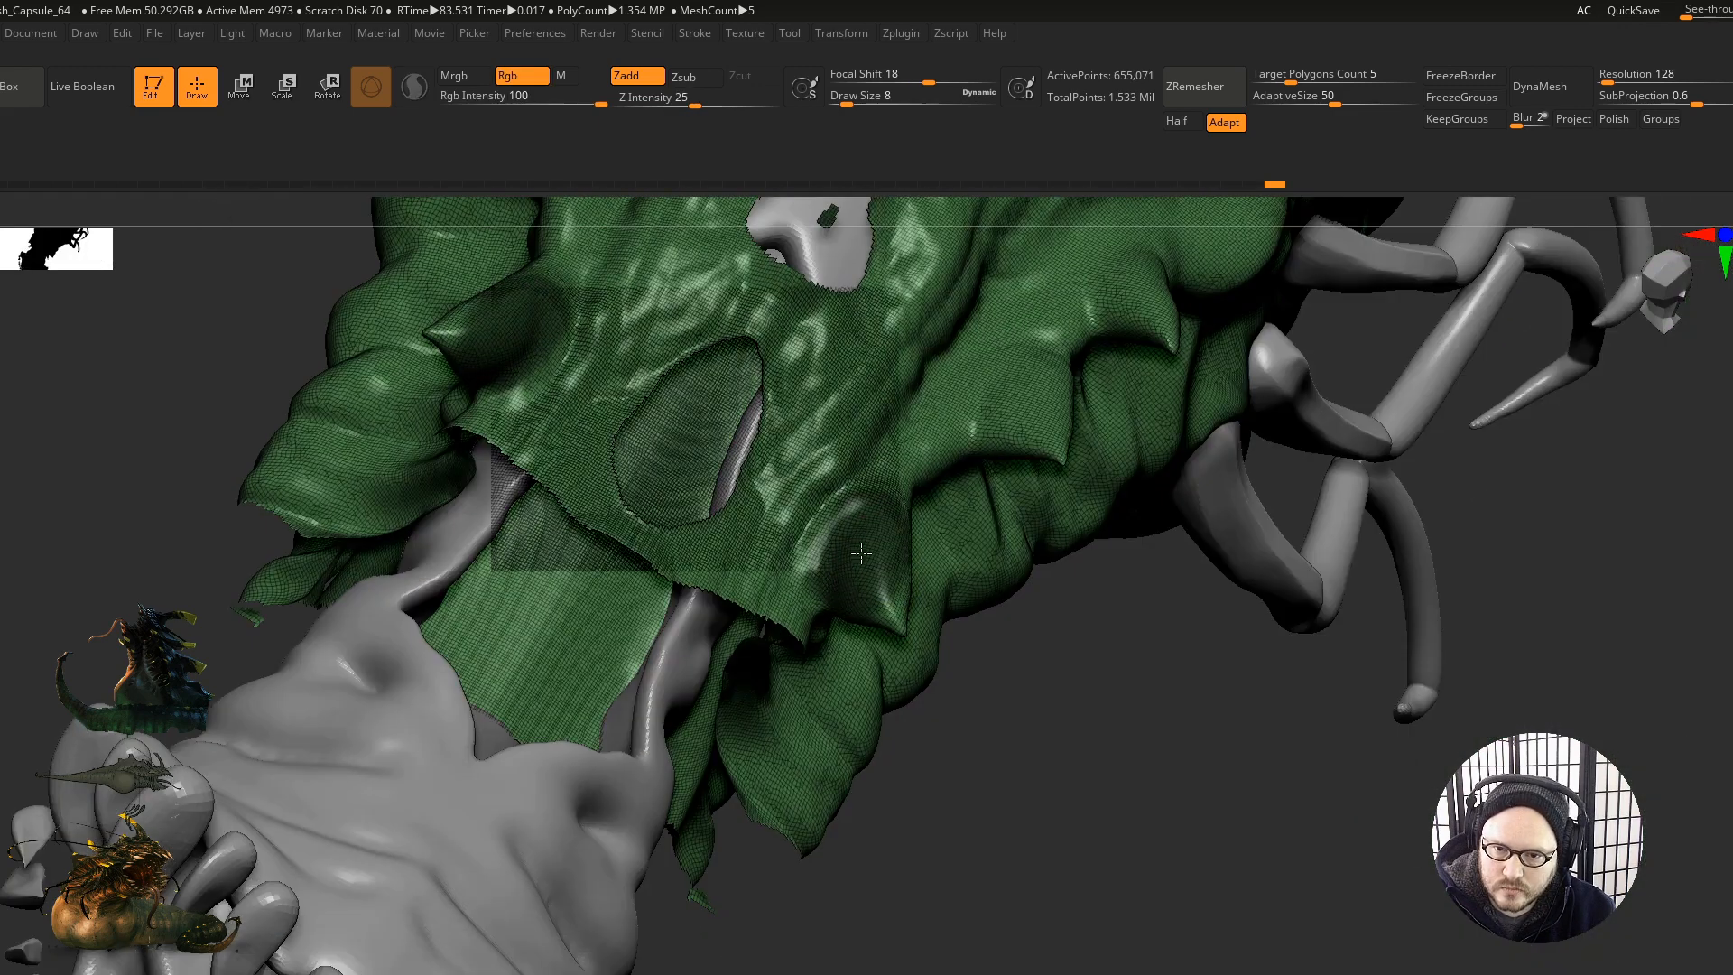
right_drag(882, 516, 758, 488)
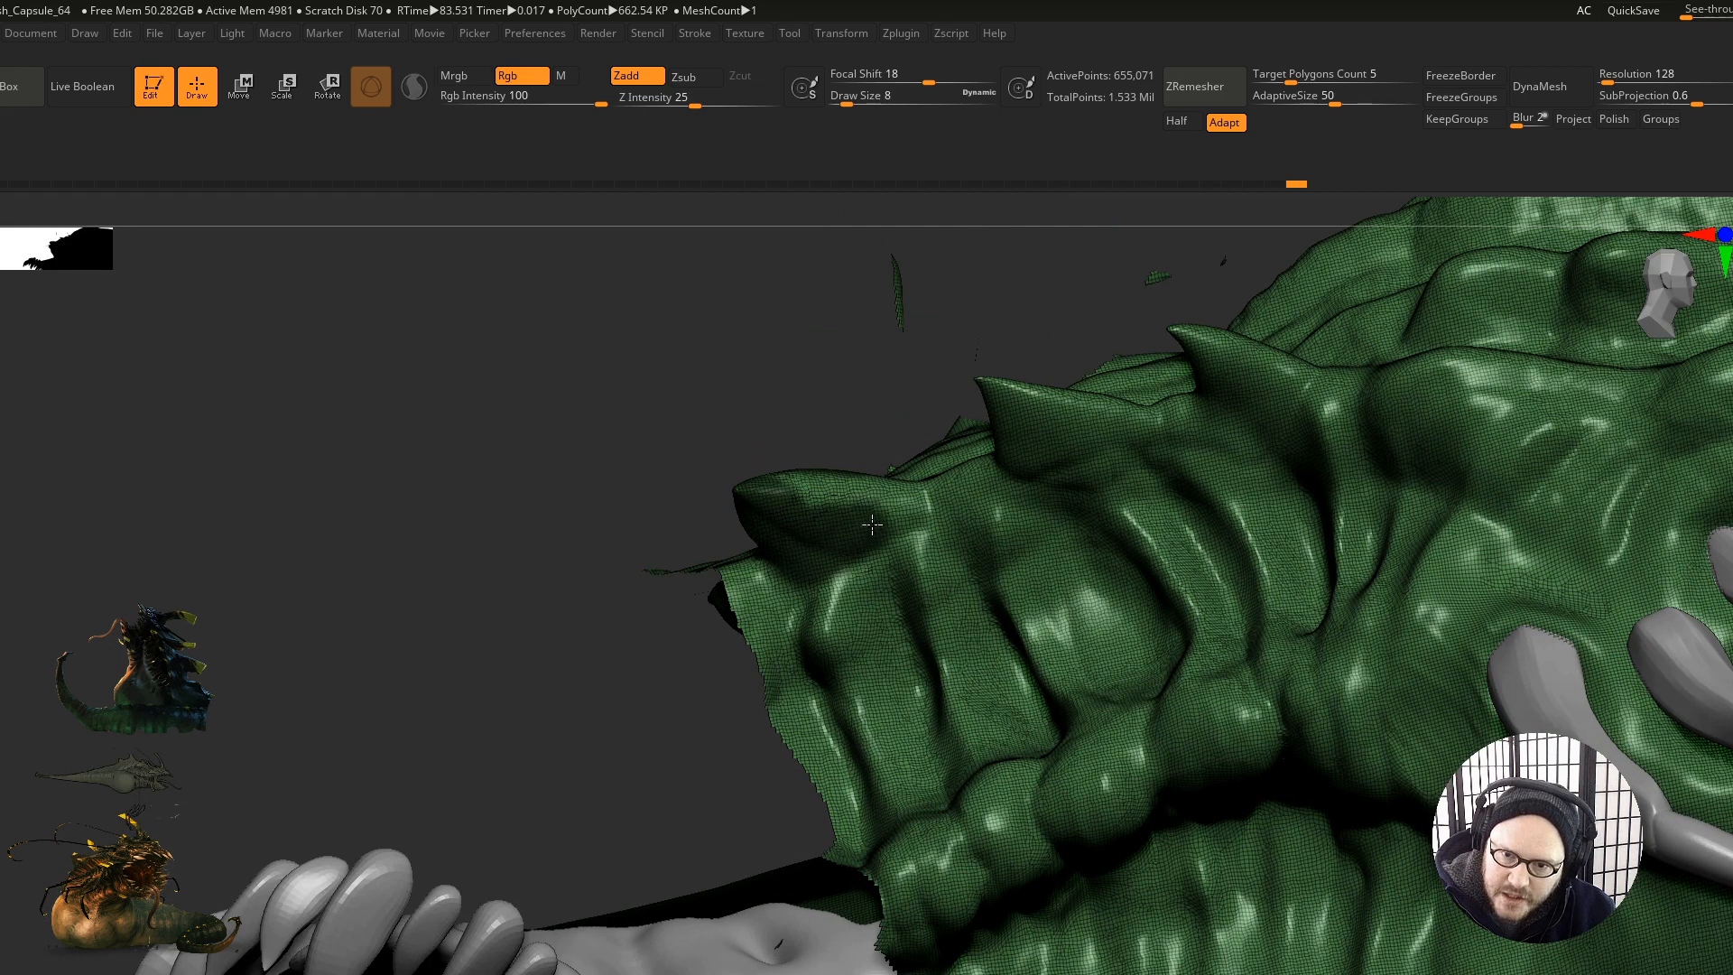
right_drag(891, 503, 864, 520)
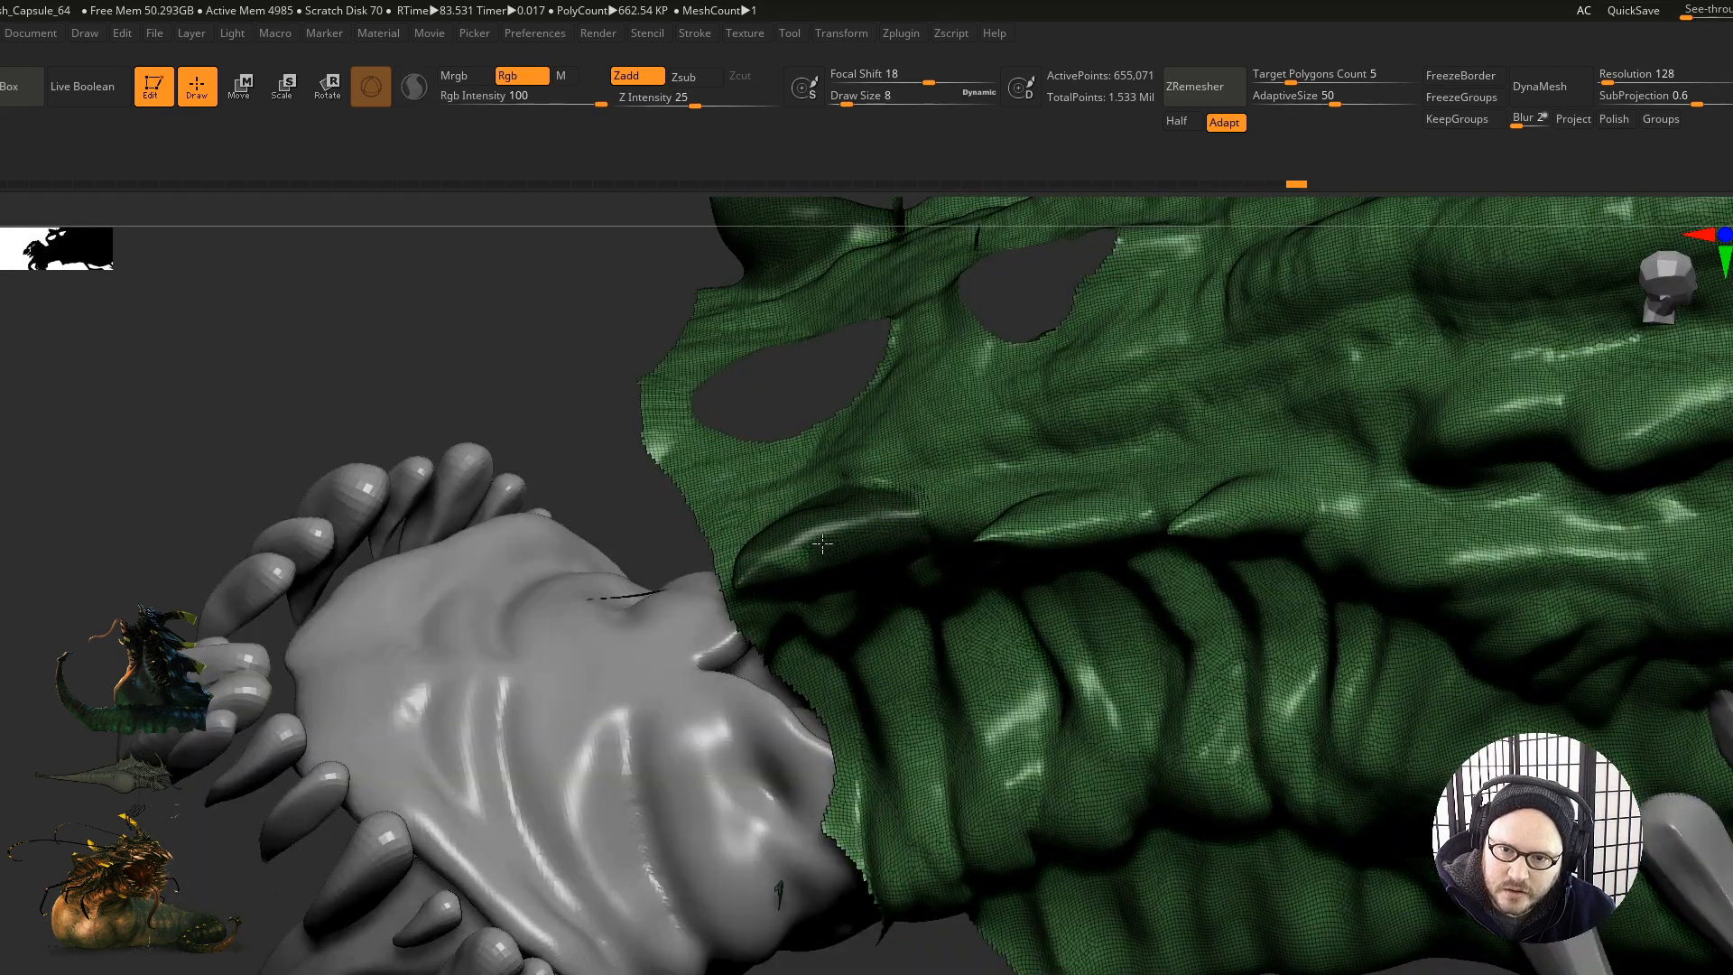
ctrl+drag(813, 544, 877, 514)
alt+right_drag(830, 537, 762, 425)
mouse_move(836, 546)
right_down()
mouse_move(850, 414)
mouse_move(815, 524)
right_up()
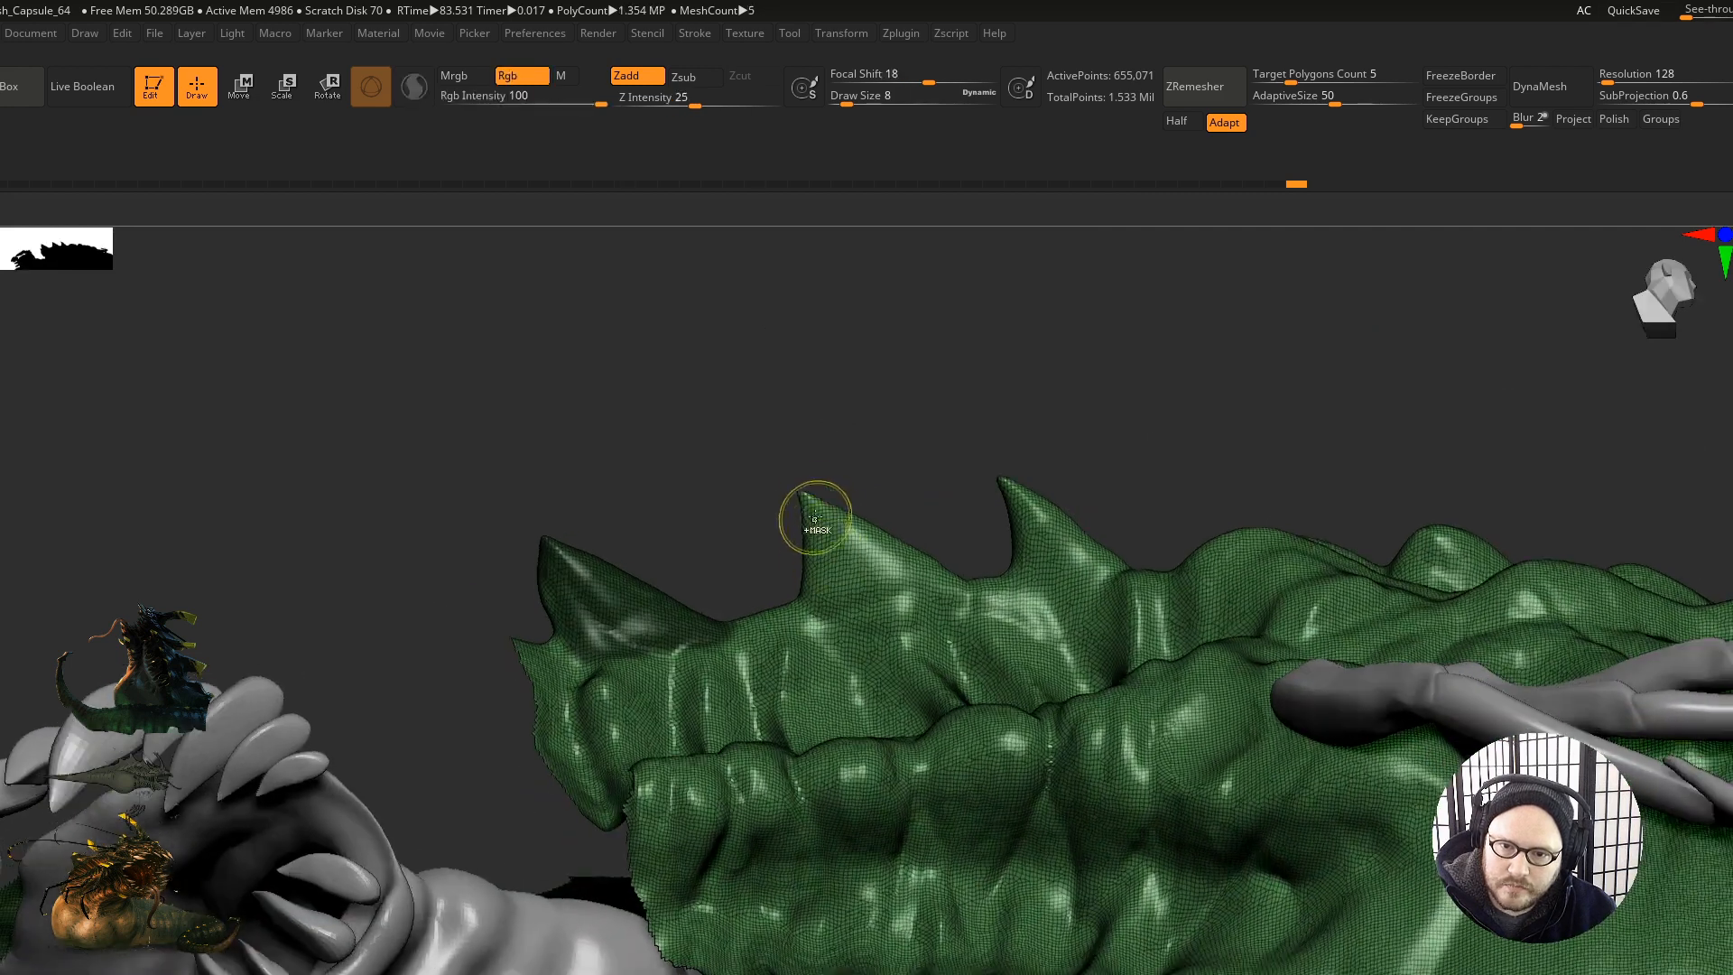
Step: Mask the second and third spikes along the side of the neck
mouse_move(879, 571)
ctrl+mouse_down()
mouse_move(925, 571)
mouse_move(862, 596)
ctrl+mouse_up()
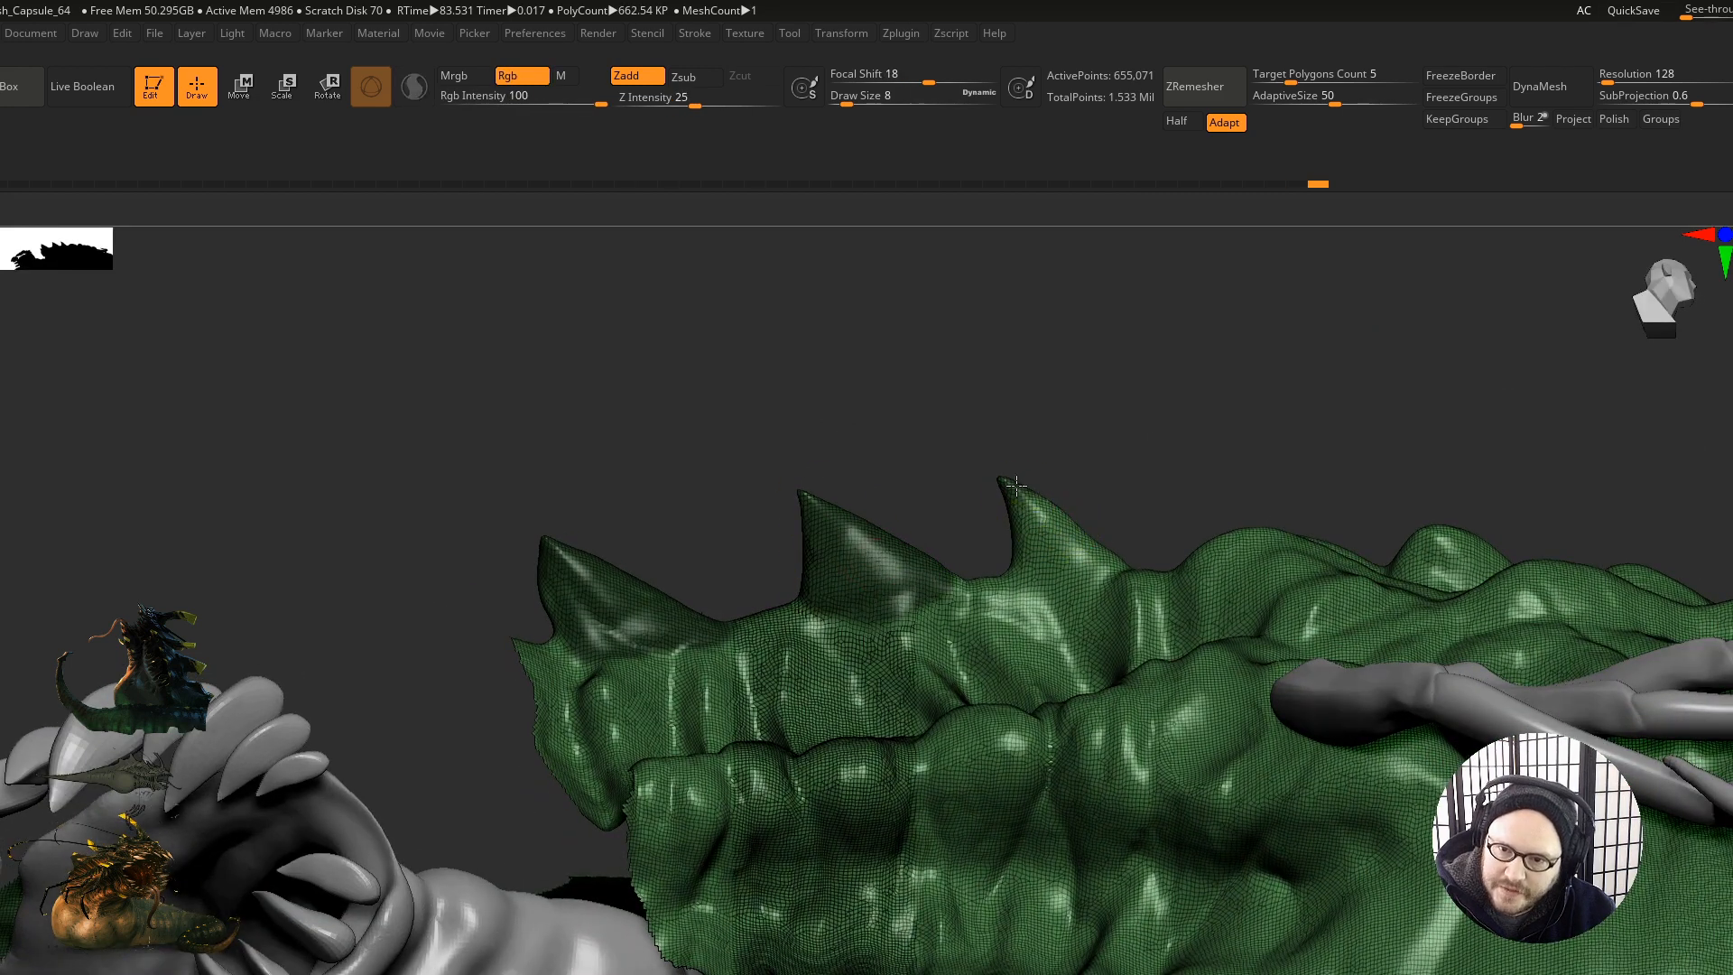
ctrl+drag(1016, 486, 1030, 538)
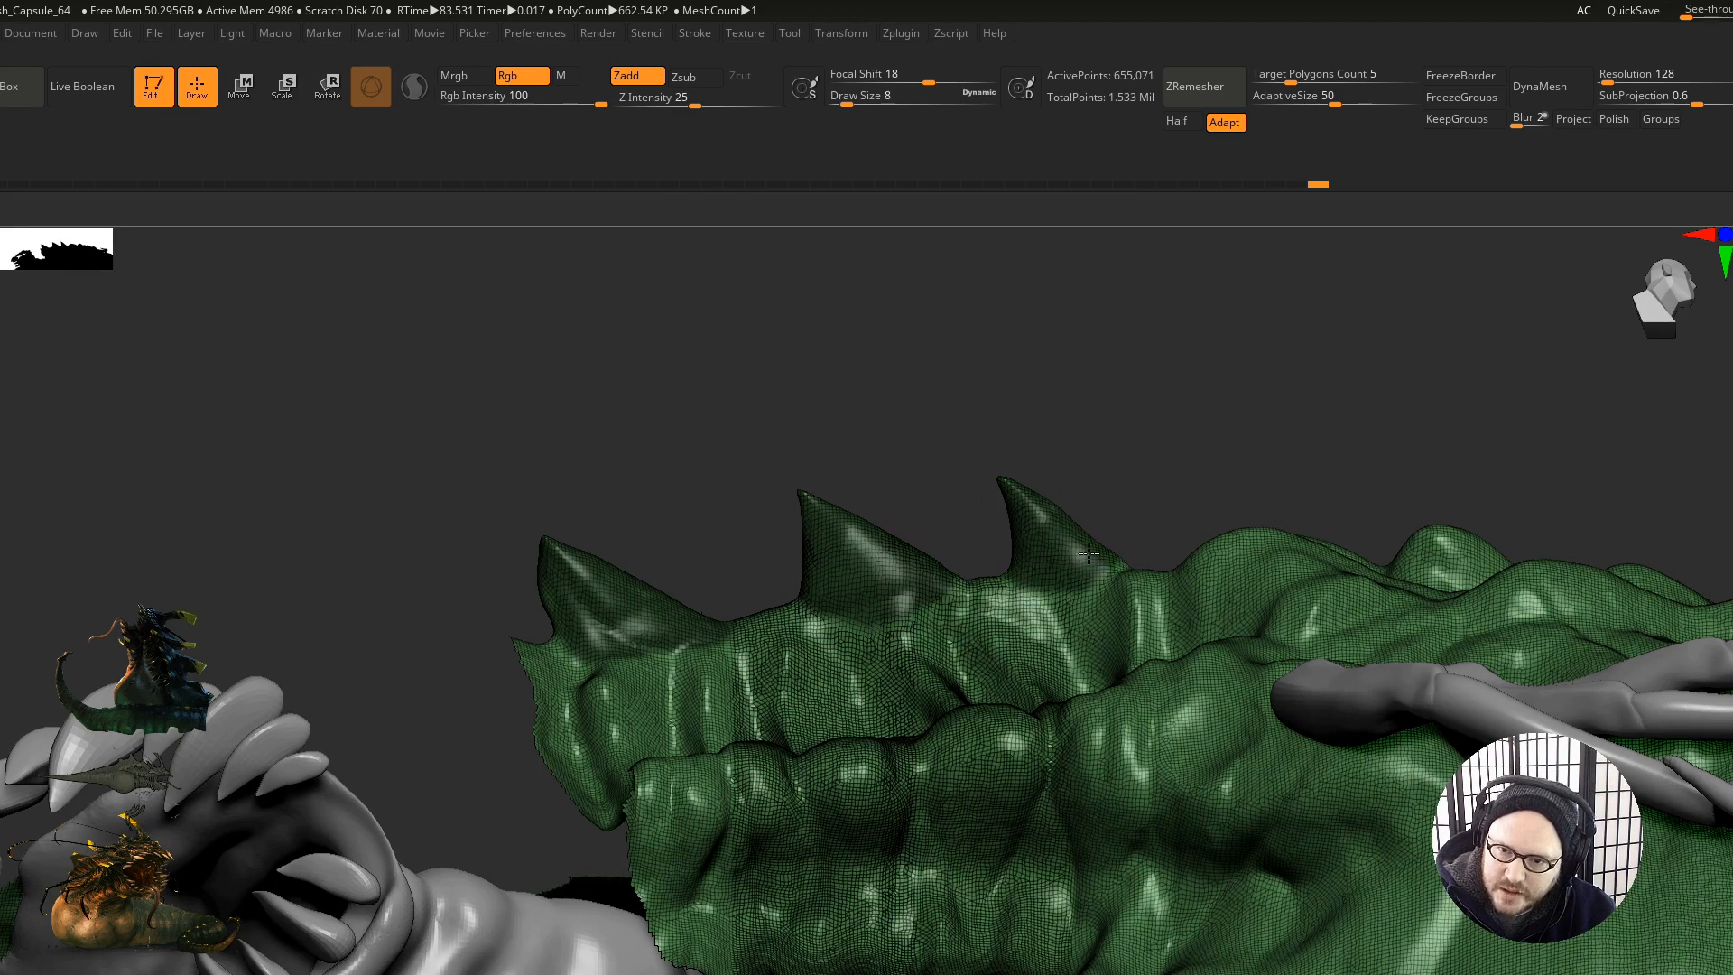
right_drag(1058, 621, 1142, 655)
right_drag(1103, 564, 961, 636)
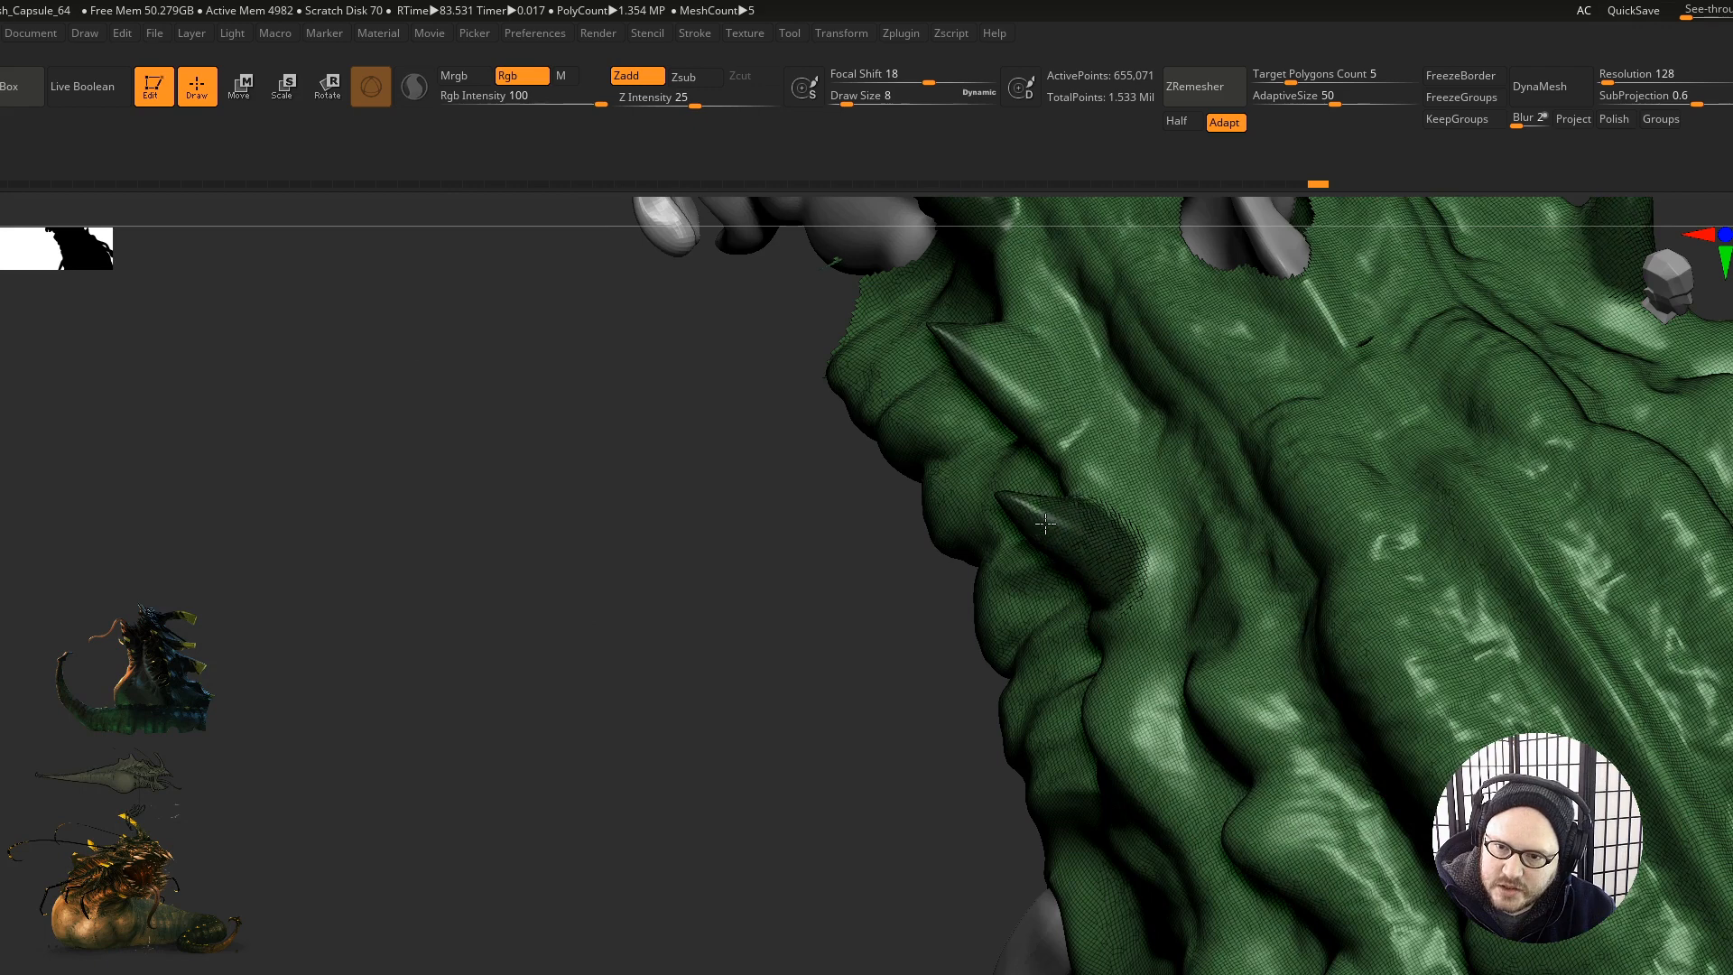
Step: Fill the gaps in the neck spikes' mask on their upper faces and around their bases
mouse_move(1061, 535)
right_down()
mouse_move(1165, 361)
mouse_move(1092, 515)
mouse_move(1029, 769)
mouse_move(1086, 534)
mouse_move(1003, 704)
mouse_move(903, 550)
right_up()
key(ctrl)
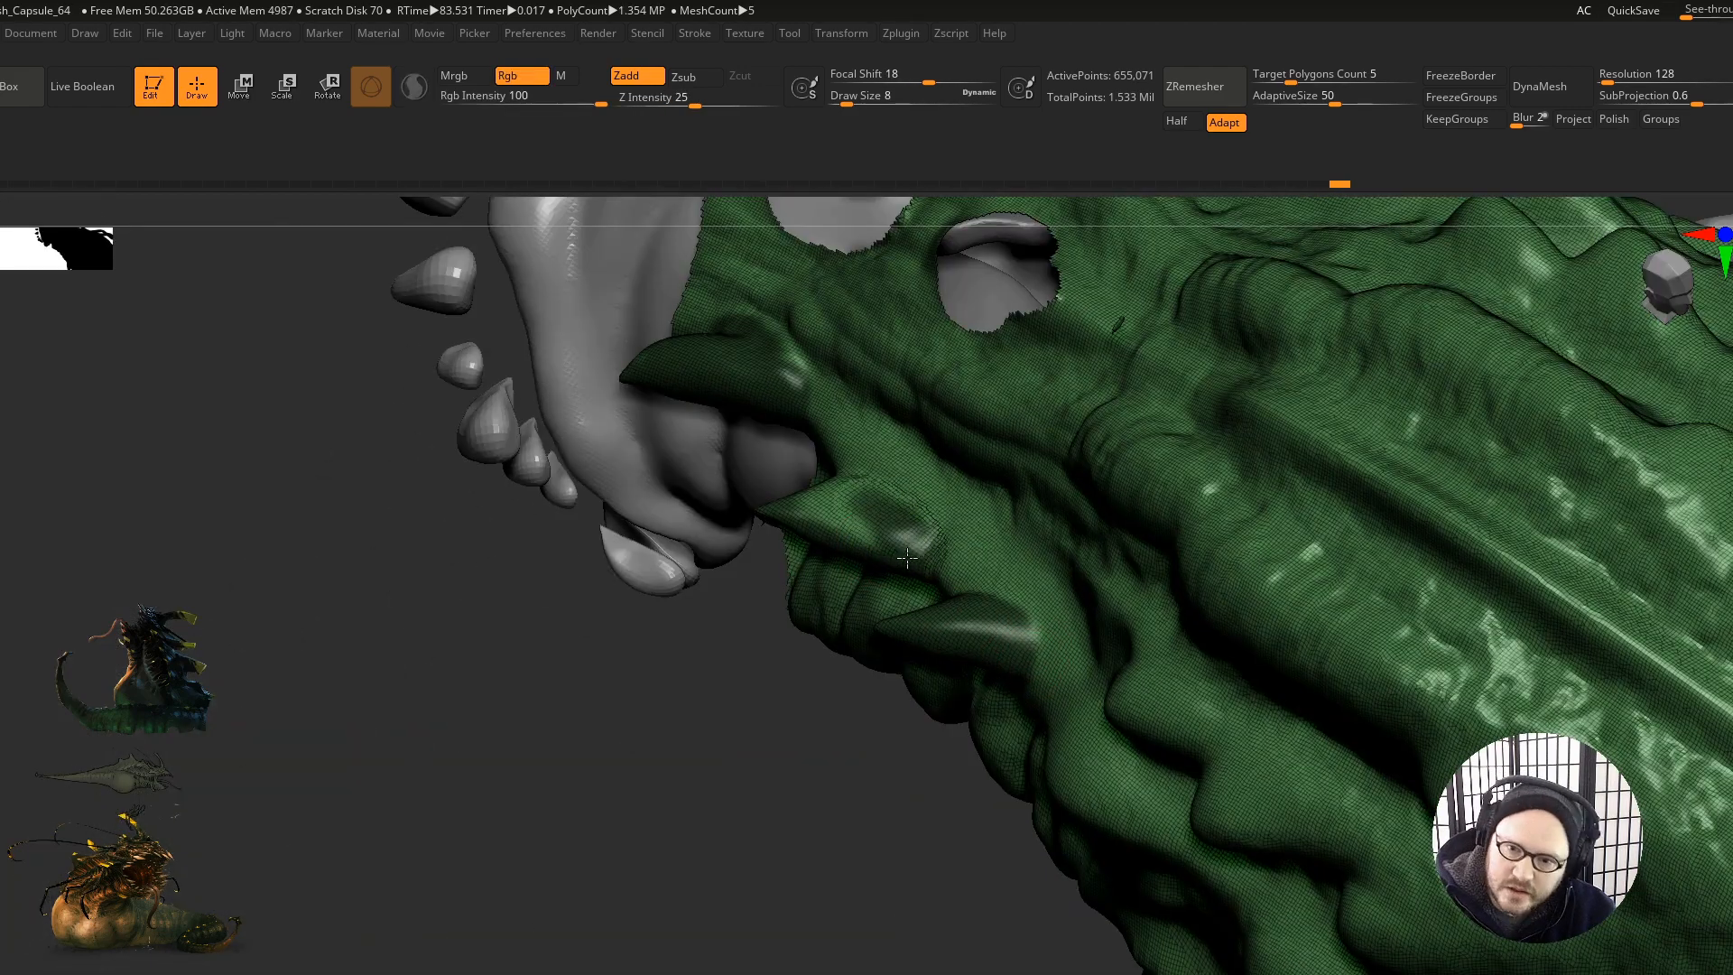
ctrl+drag(854, 533, 816, 507)
mouse_move(915, 669)
right_down()
mouse_move(879, 596)
mouse_move(877, 615)
right_up()
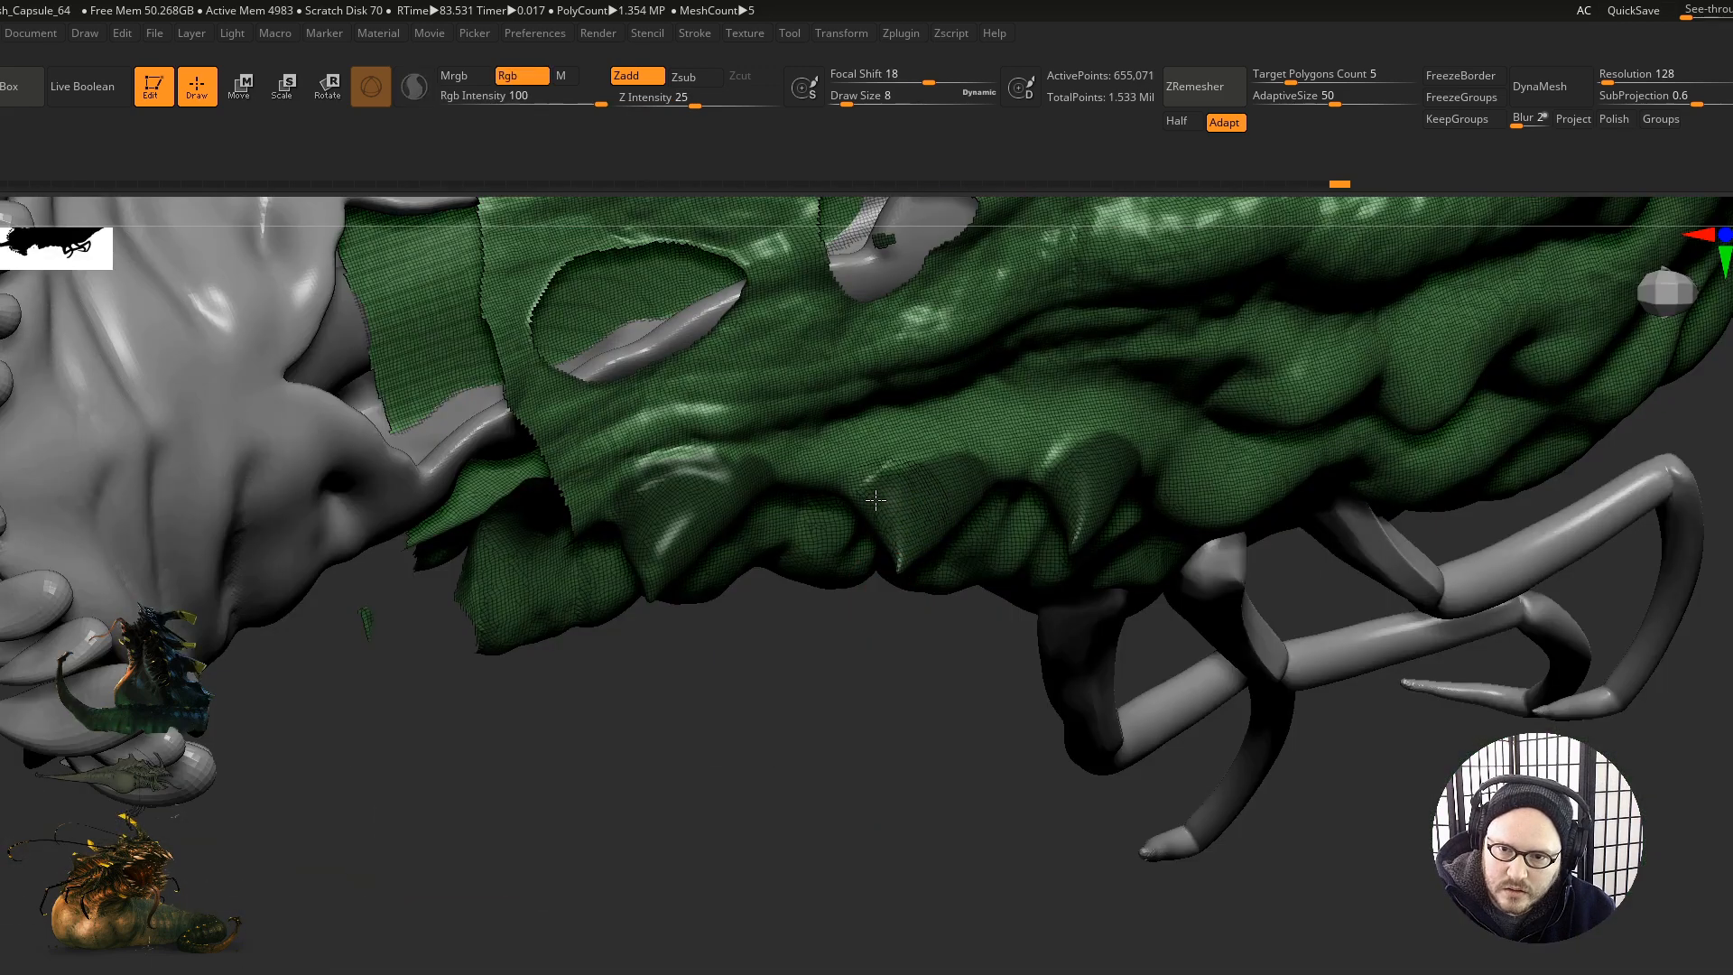
ctrl+drag(915, 488, 943, 477)
mouse_move(901, 530)
right_down()
mouse_move(952, 599)
mouse_move(708, 646)
mouse_move(733, 681)
mouse_move(749, 673)
mouse_move(697, 538)
mouse_move(777, 629)
right_up()
key(ctrl+w)
right_drag(599, 409, 640, 401)
key(ctrl+z)
right_drag(424, 434, 494, 524)
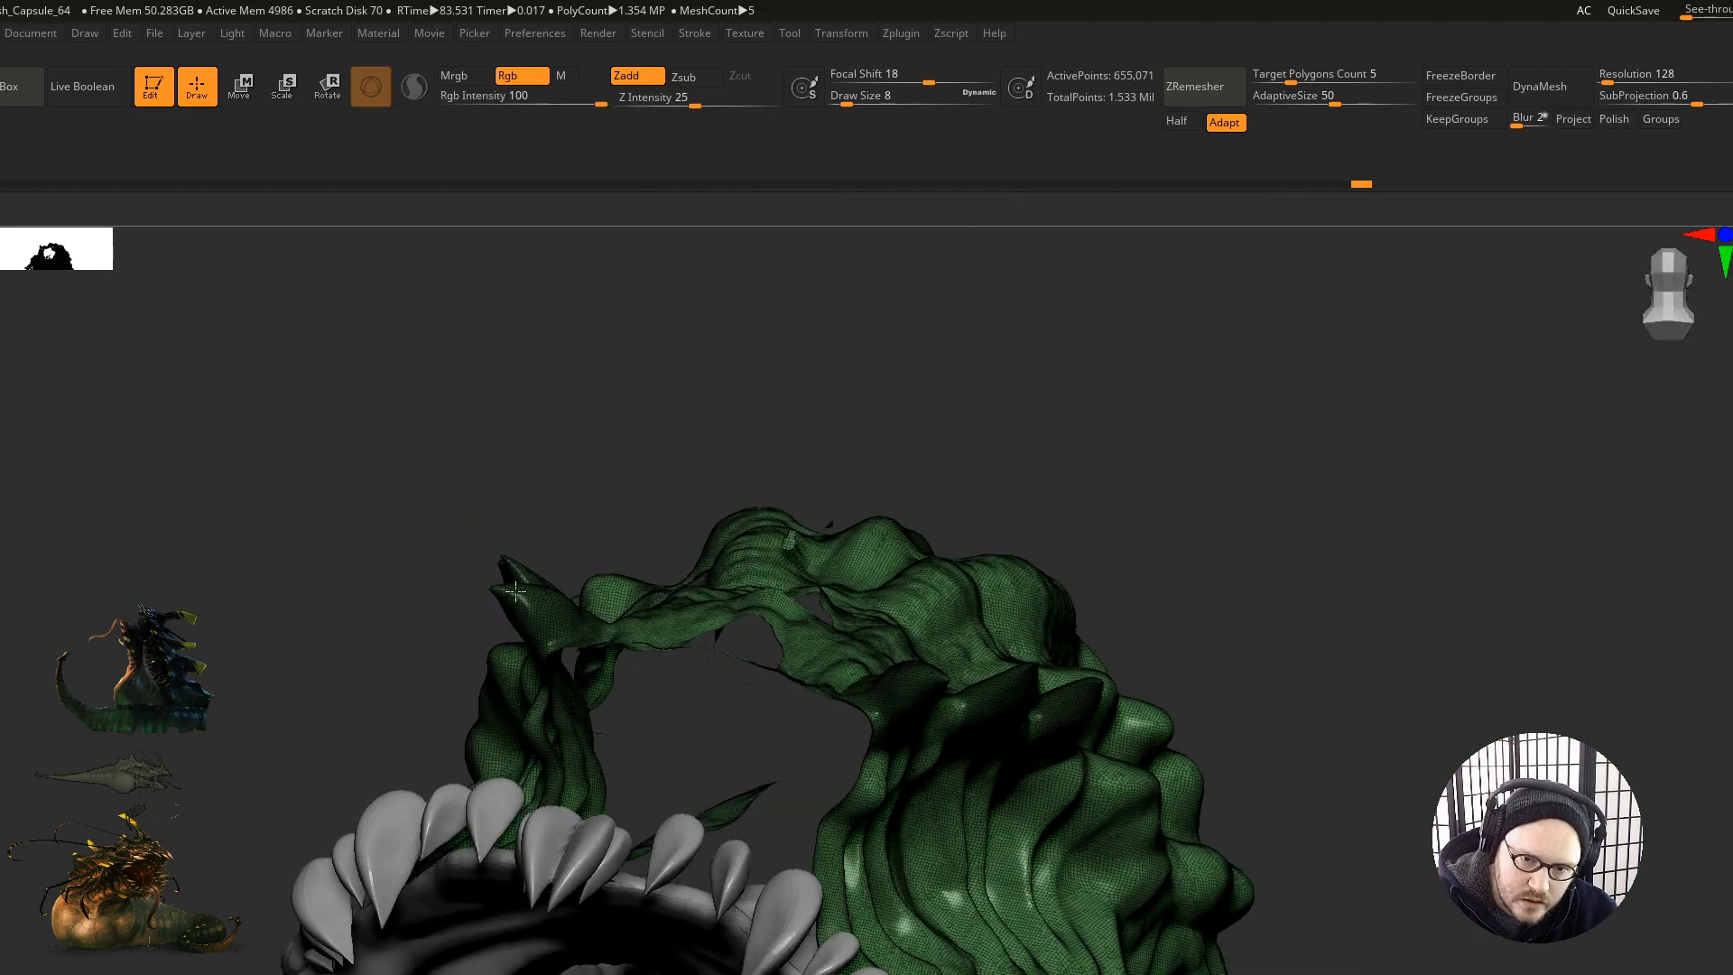
key(ctrl+w)
key(ctrl+z)
Step: Turn the masked neck spikes into their own polygroup
right_drag(526, 592, 646, 546)
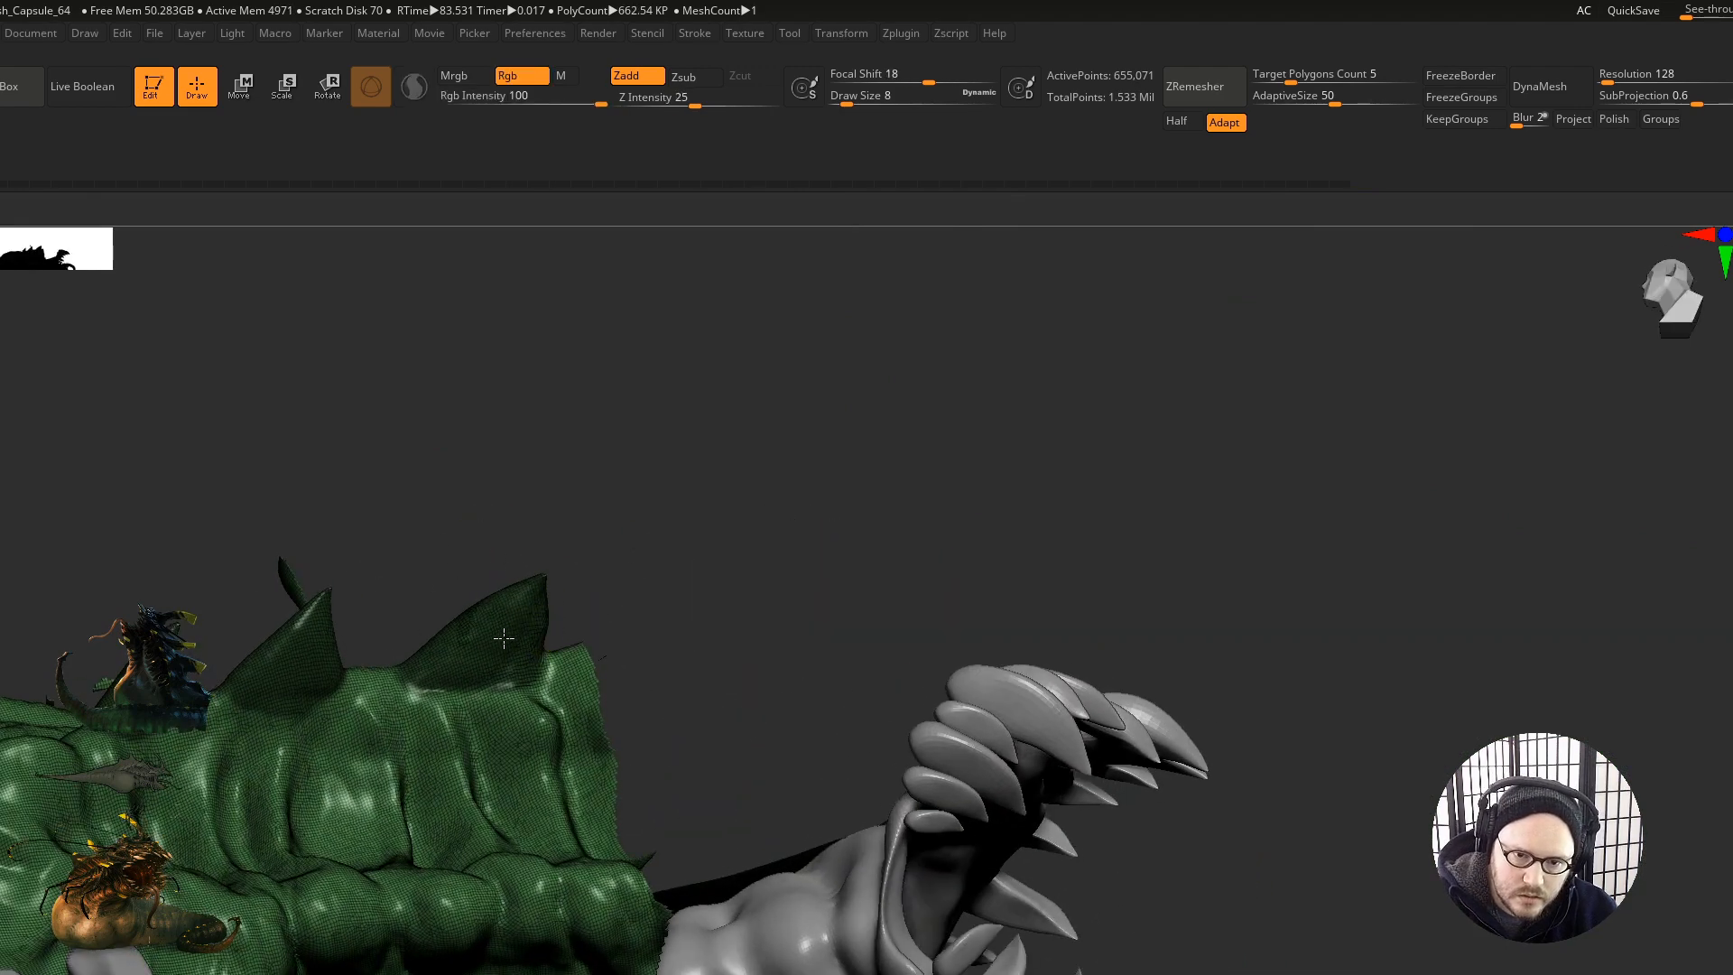
right_drag(503, 650, 388, 664)
key(ctrl+w)
right_drag(623, 645, 722, 693)
ctrl+right_drag(926, 687, 877, 642)
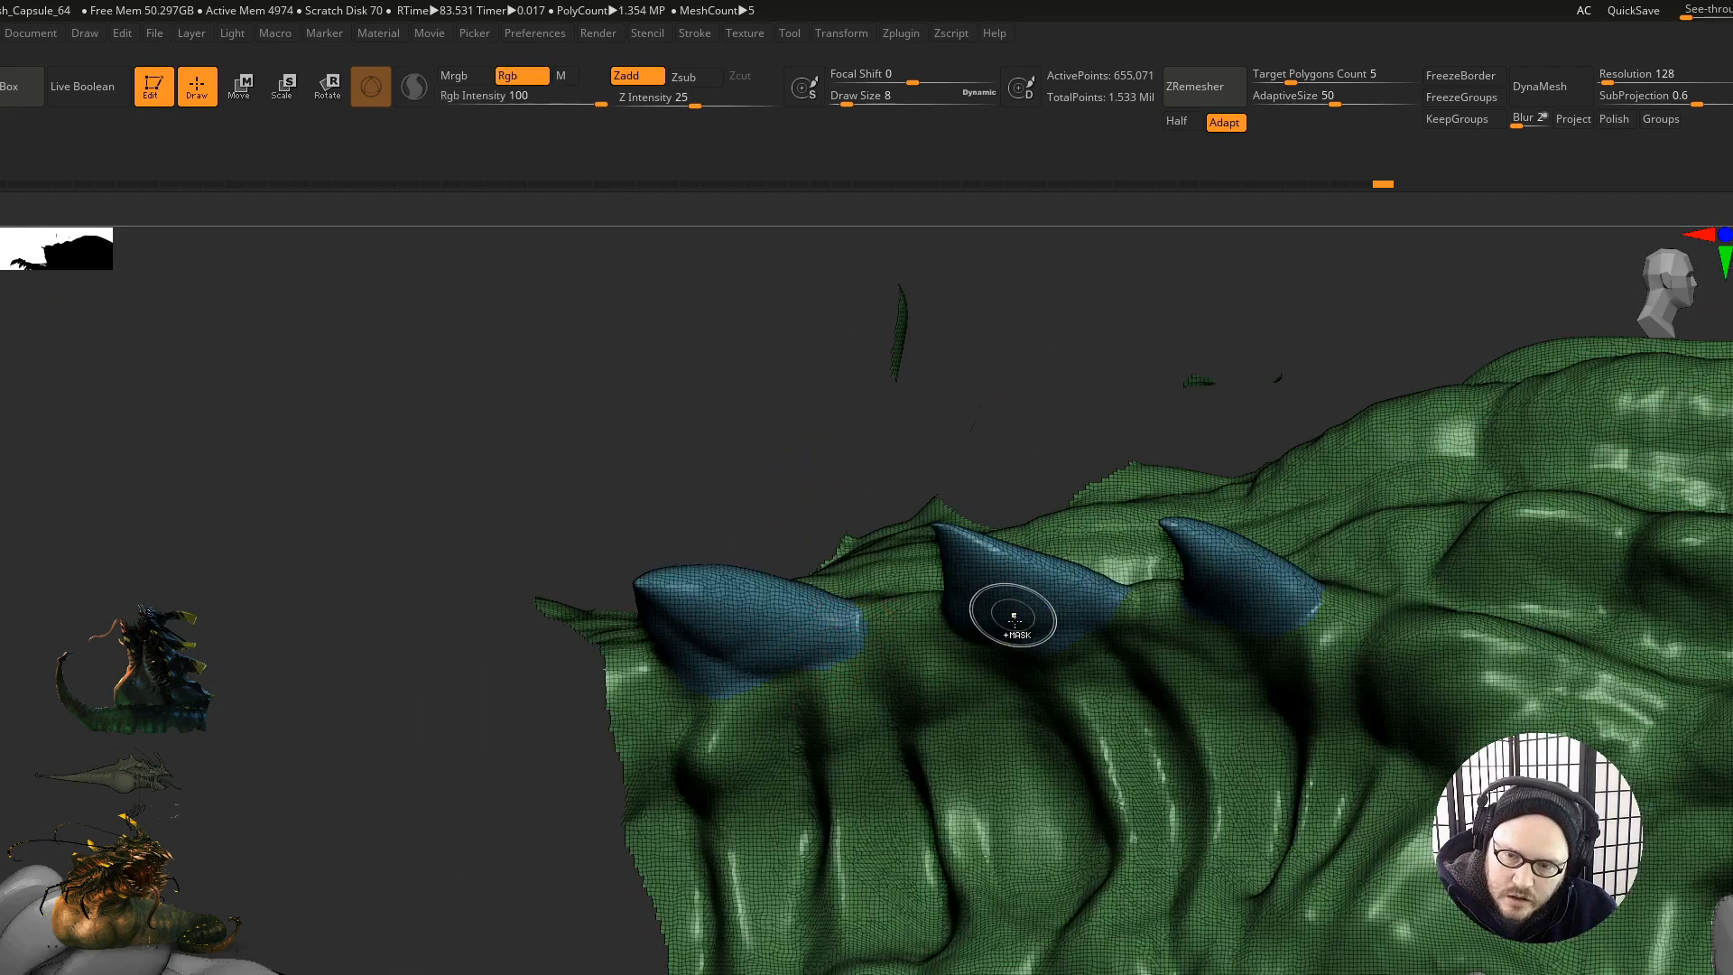
Step: Isolate the neck spikes, split them into individual polygroups with Auto Groups, and show the whole body again
mouse_move(609, 559)
alt+right_down()
mouse_move(505, 514)
mouse_move(739, 701)
mouse_move(809, 578)
mouse_move(839, 568)
mouse_move(821, 665)
mouse_move(880, 747)
alt+right_up()
ctrl+shift+click(765, 686)
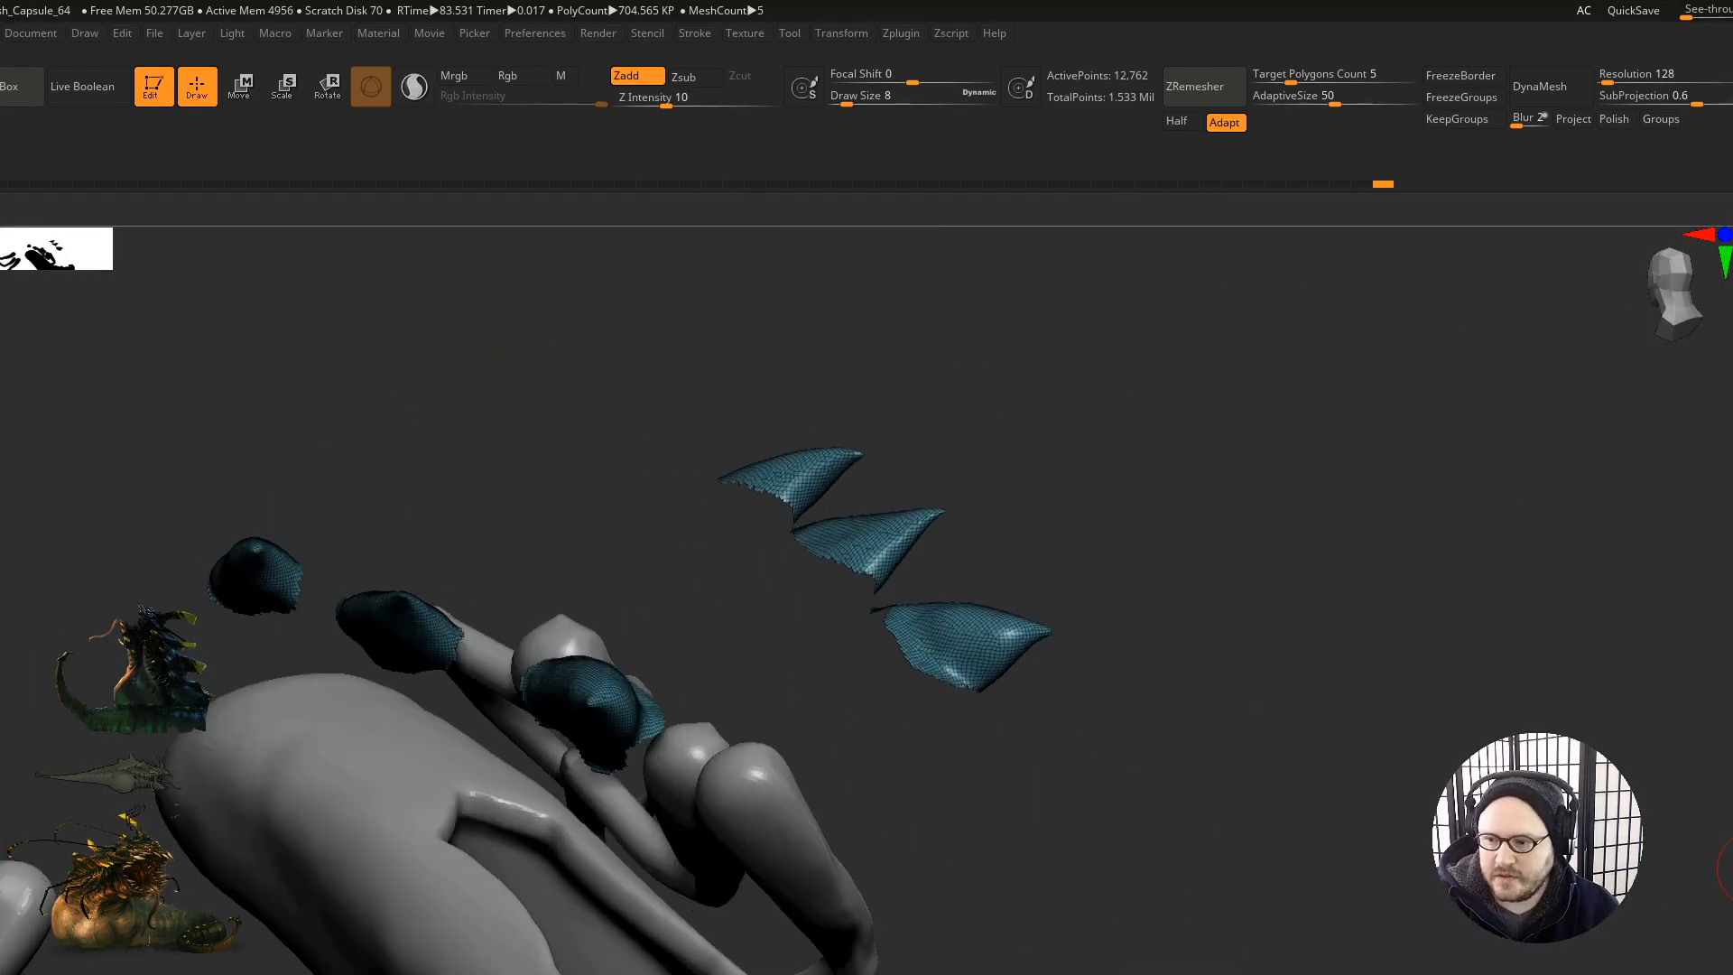
click(1732, 538)
right_drag(909, 603, 1146, 472)
ctrl+shift+click(1199, 425)
right_drag(1094, 562, 647, 716)
ctrl+shift+click(555, 777)
ctrl+shift+click(804, 588)
Step: Isolate the main body polygroup and separate its disconnected stray patches into their own polygroups with Auto Groups
alt+right_drag(589, 792, 781, 722)
alt+right_drag(262, 691, 800, 718)
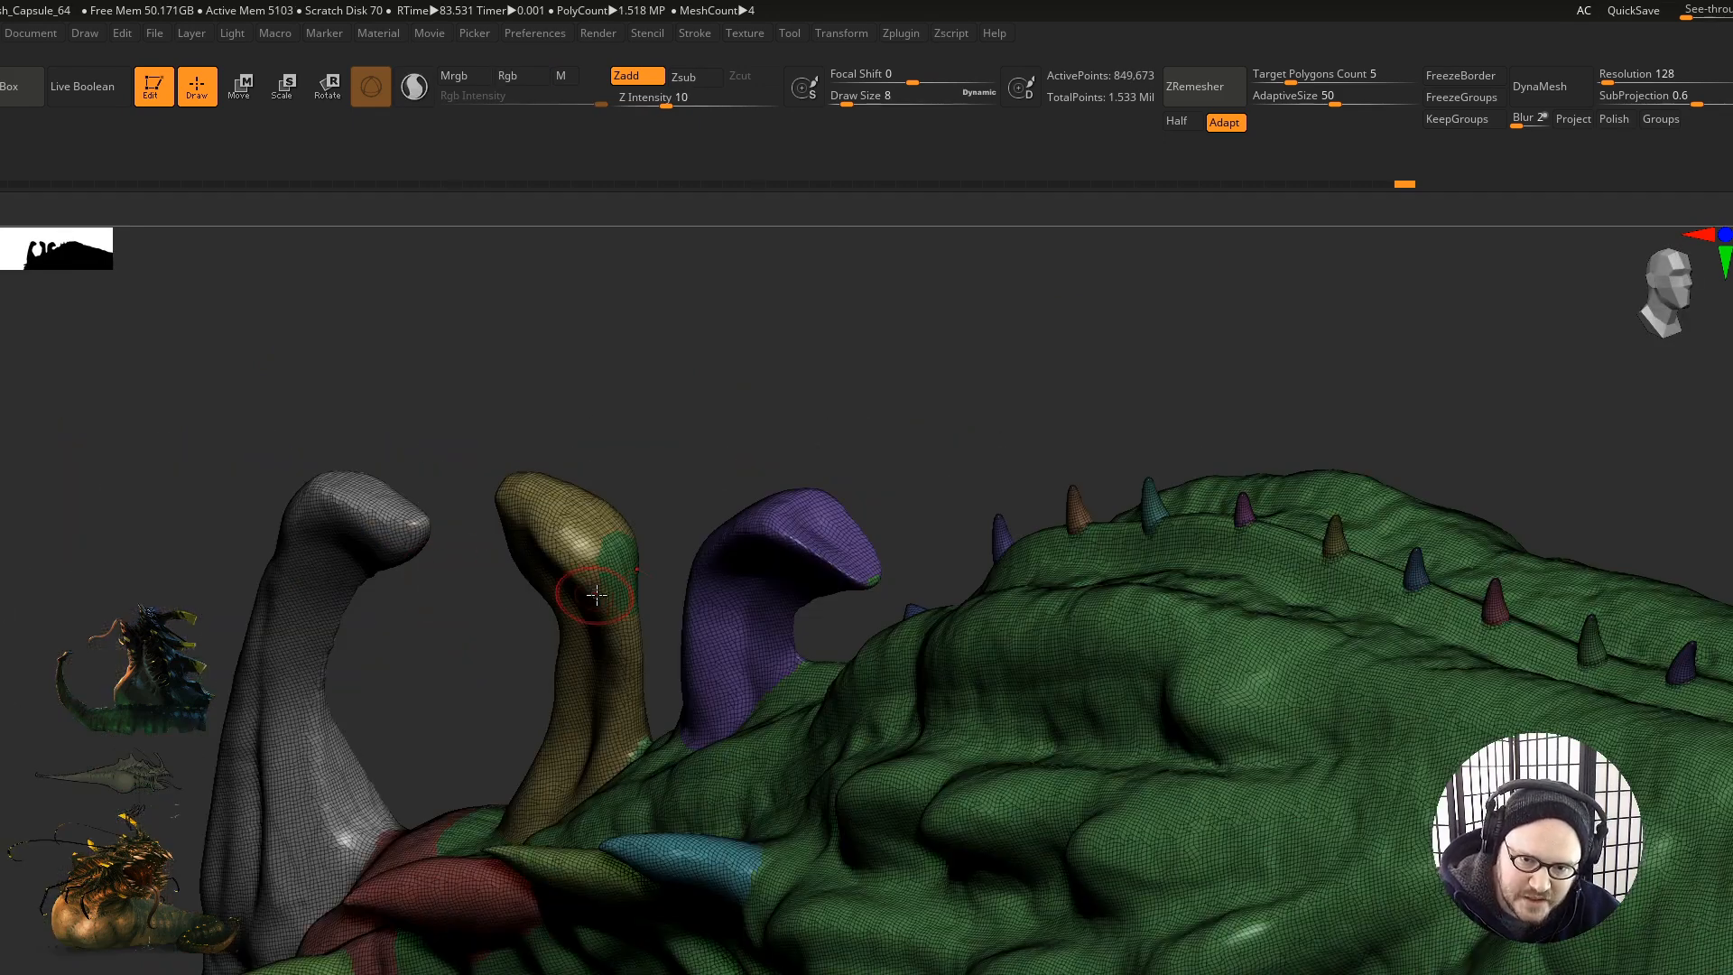
right_drag(637, 651, 1295, 693)
ctrl+shift+click(821, 709)
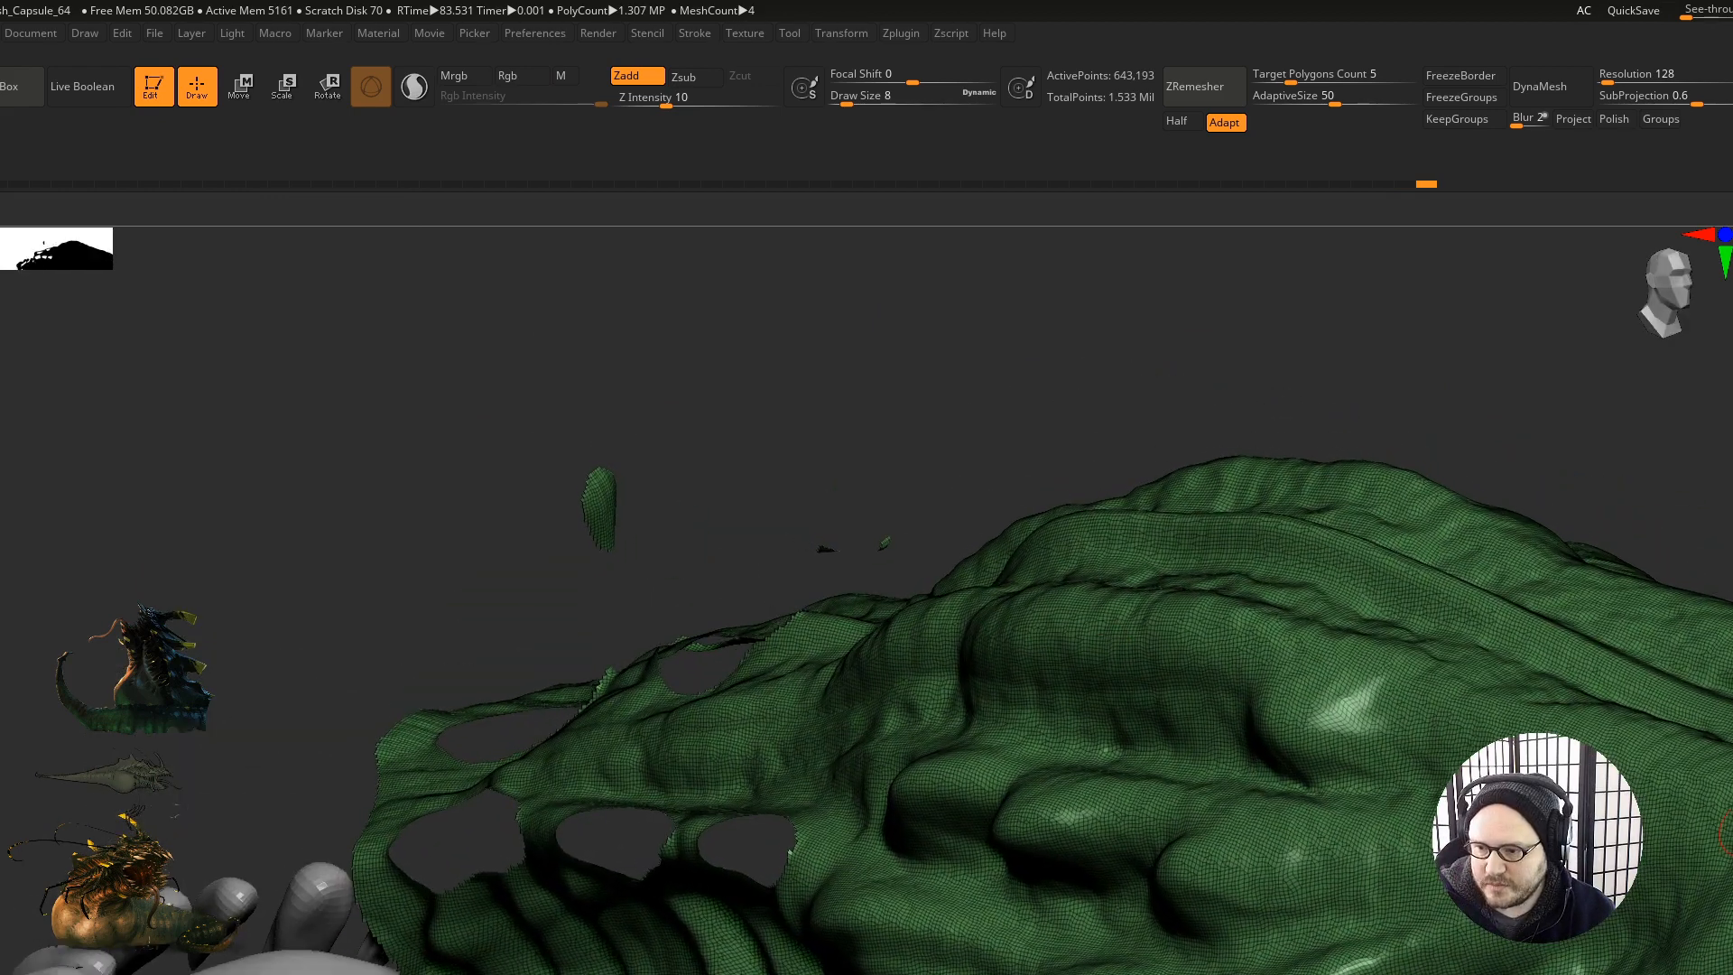
click(1732, 596)
mouse_move(699, 685)
right_down()
mouse_move(803, 688)
mouse_move(623, 695)
mouse_move(739, 685)
right_up()
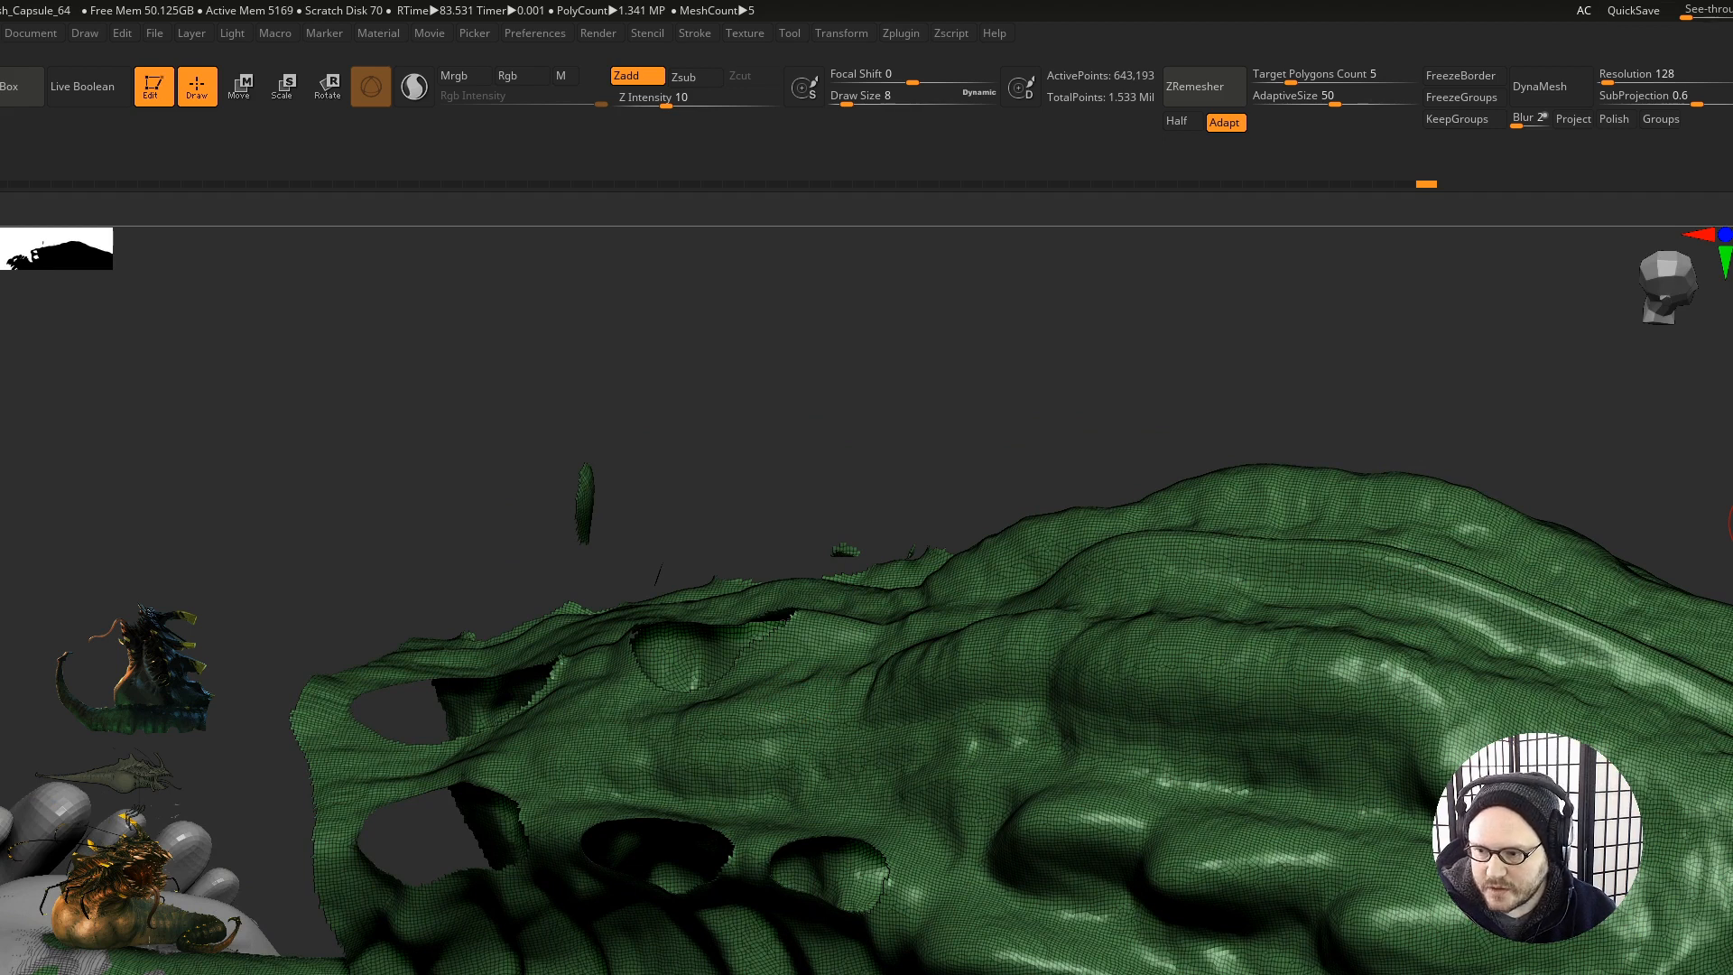
click(1732, 524)
mouse_move(574, 517)
right_down()
mouse_move(543, 481)
mouse_move(549, 501)
mouse_move(591, 507)
right_up()
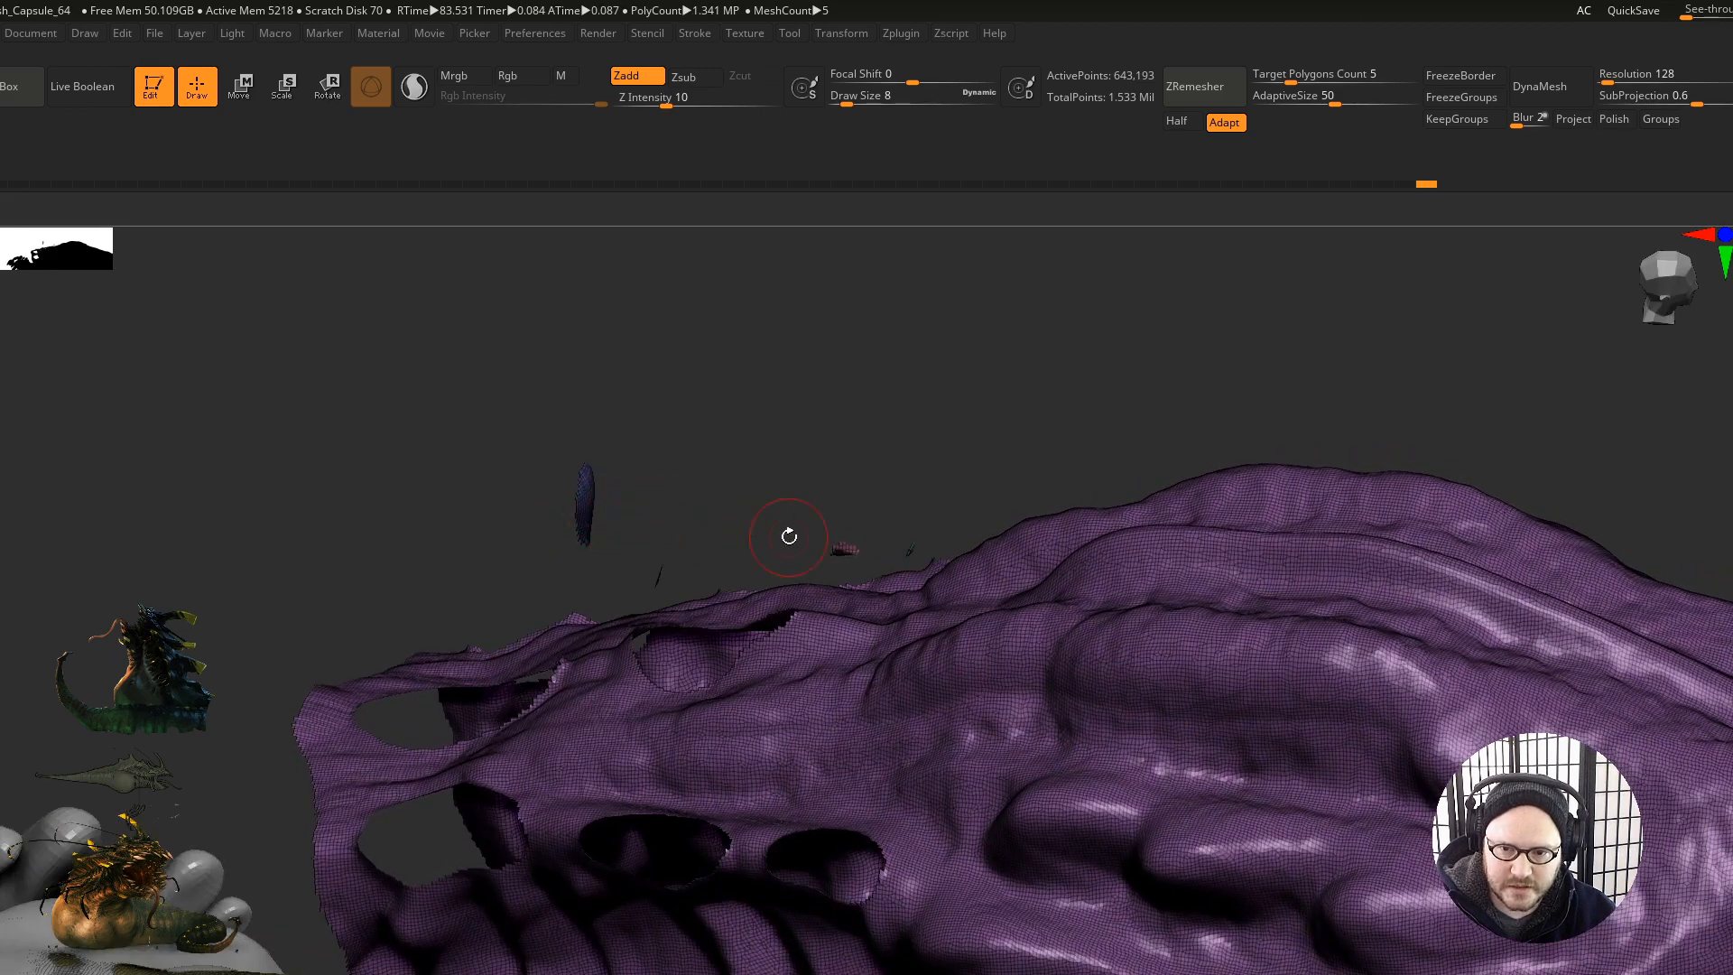
right_drag(789, 536, 801, 515)
right_drag(582, 535, 547, 527)
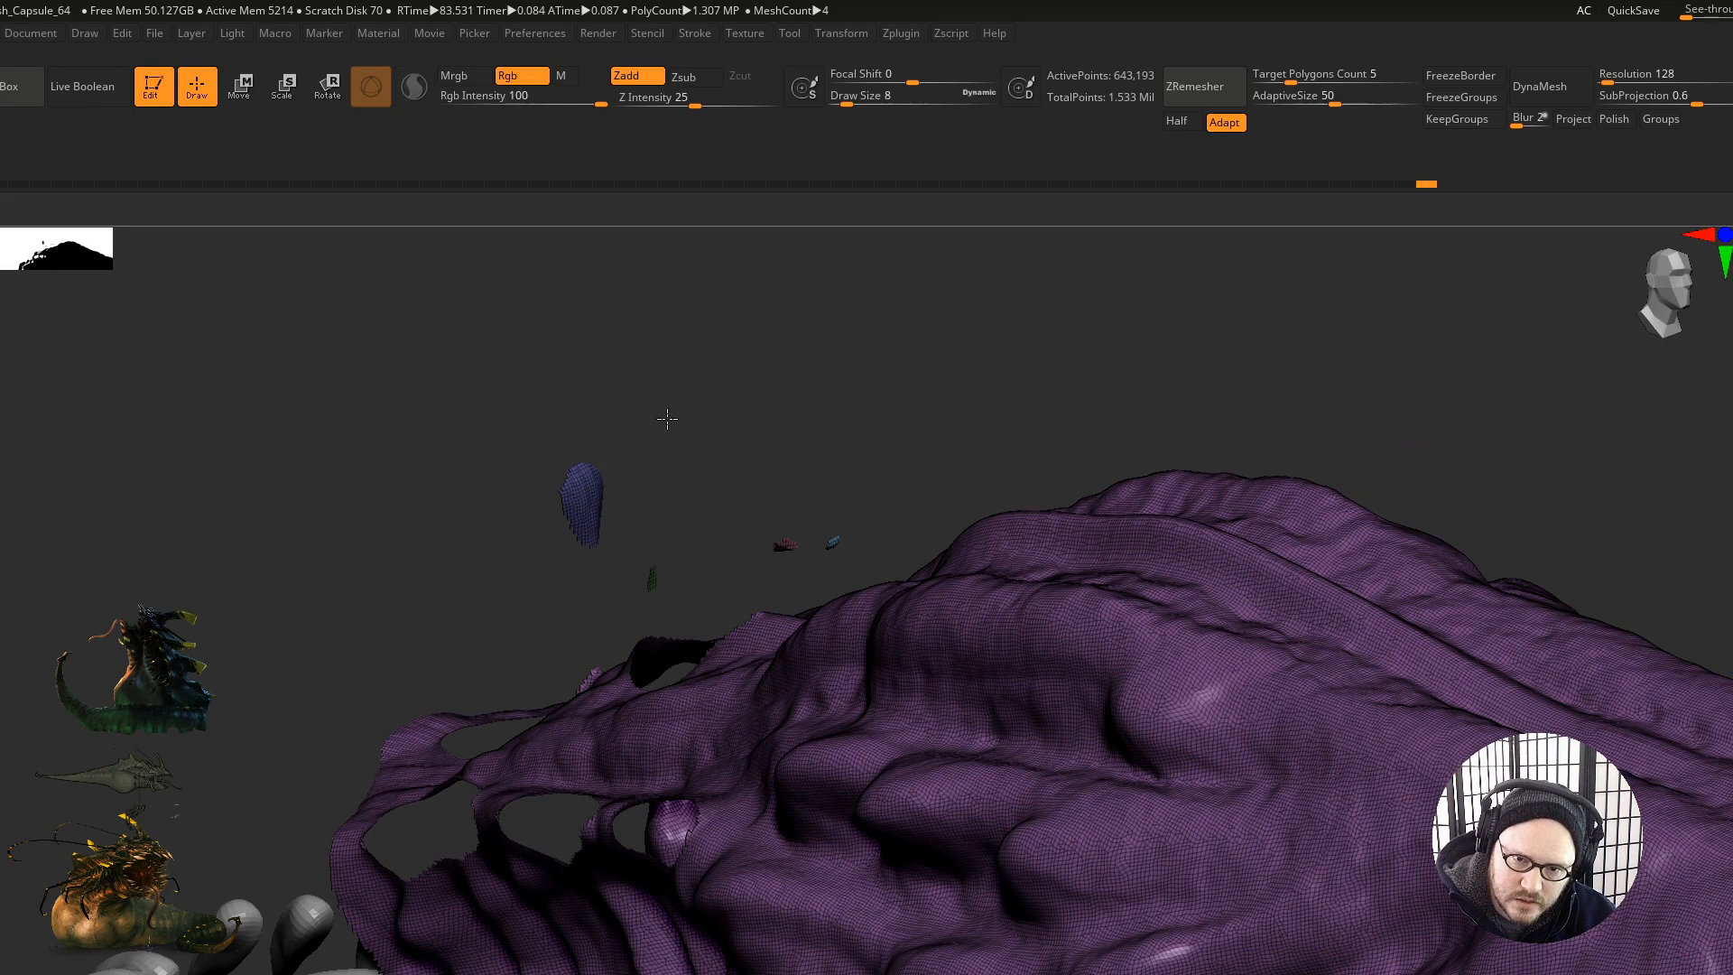
Step: Combine the middle horn and its stray patch into a single polygroup
ctrl+shift+click(615, 510)
ctrl+shift+click(548, 623)
ctrl+shift+click(548, 623)
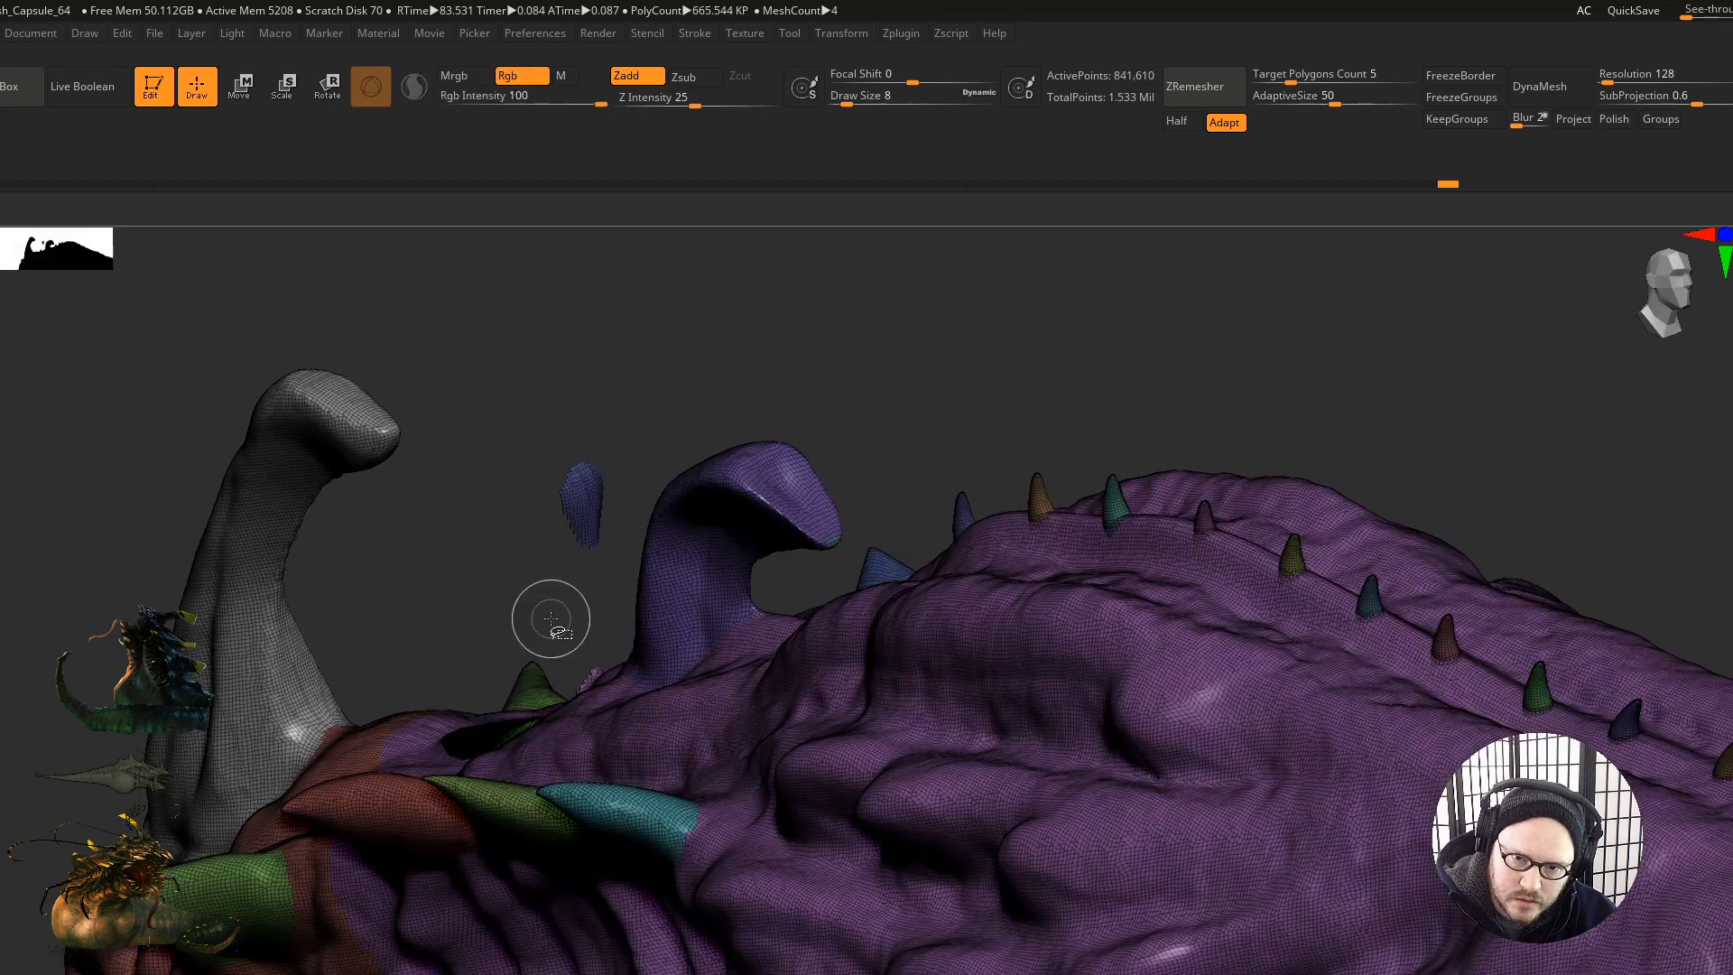
drag(588, 506, 619, 549)
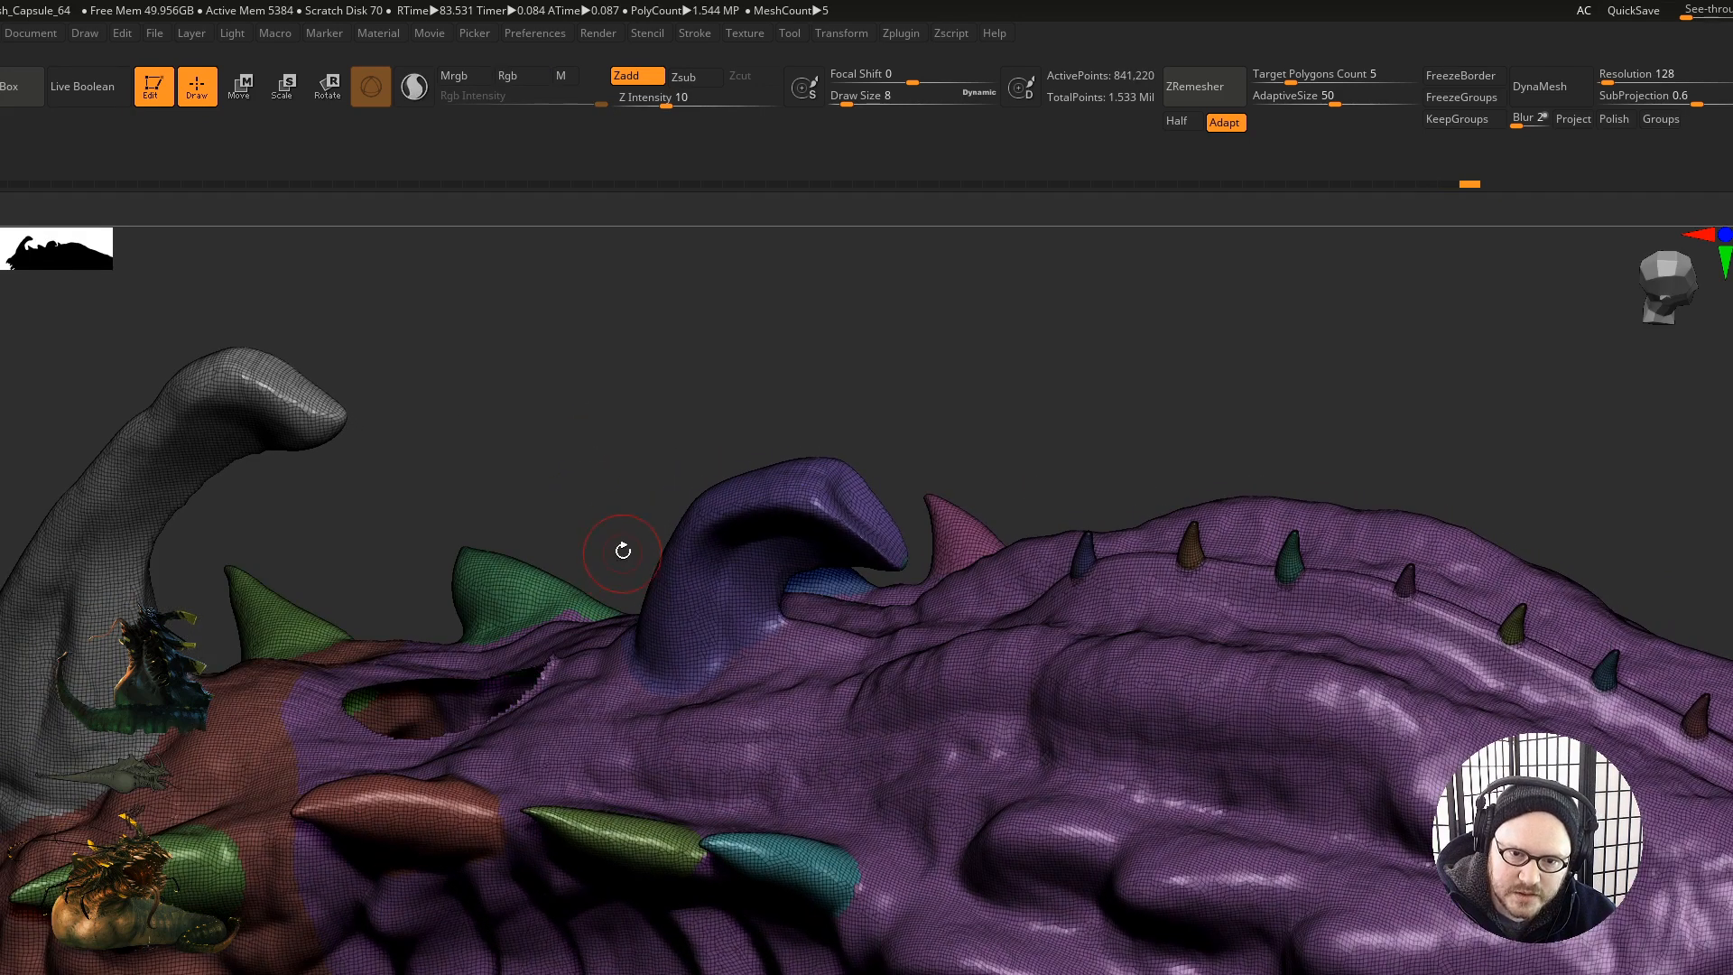
ctrl+shift+click(618, 361)
drag(629, 456, 723, 436)
Step: Combine the rear horn and its stray patches into a single polygroup and show the whole body
ctrl+shift+click(752, 424)
ctrl+shift+click(758, 528)
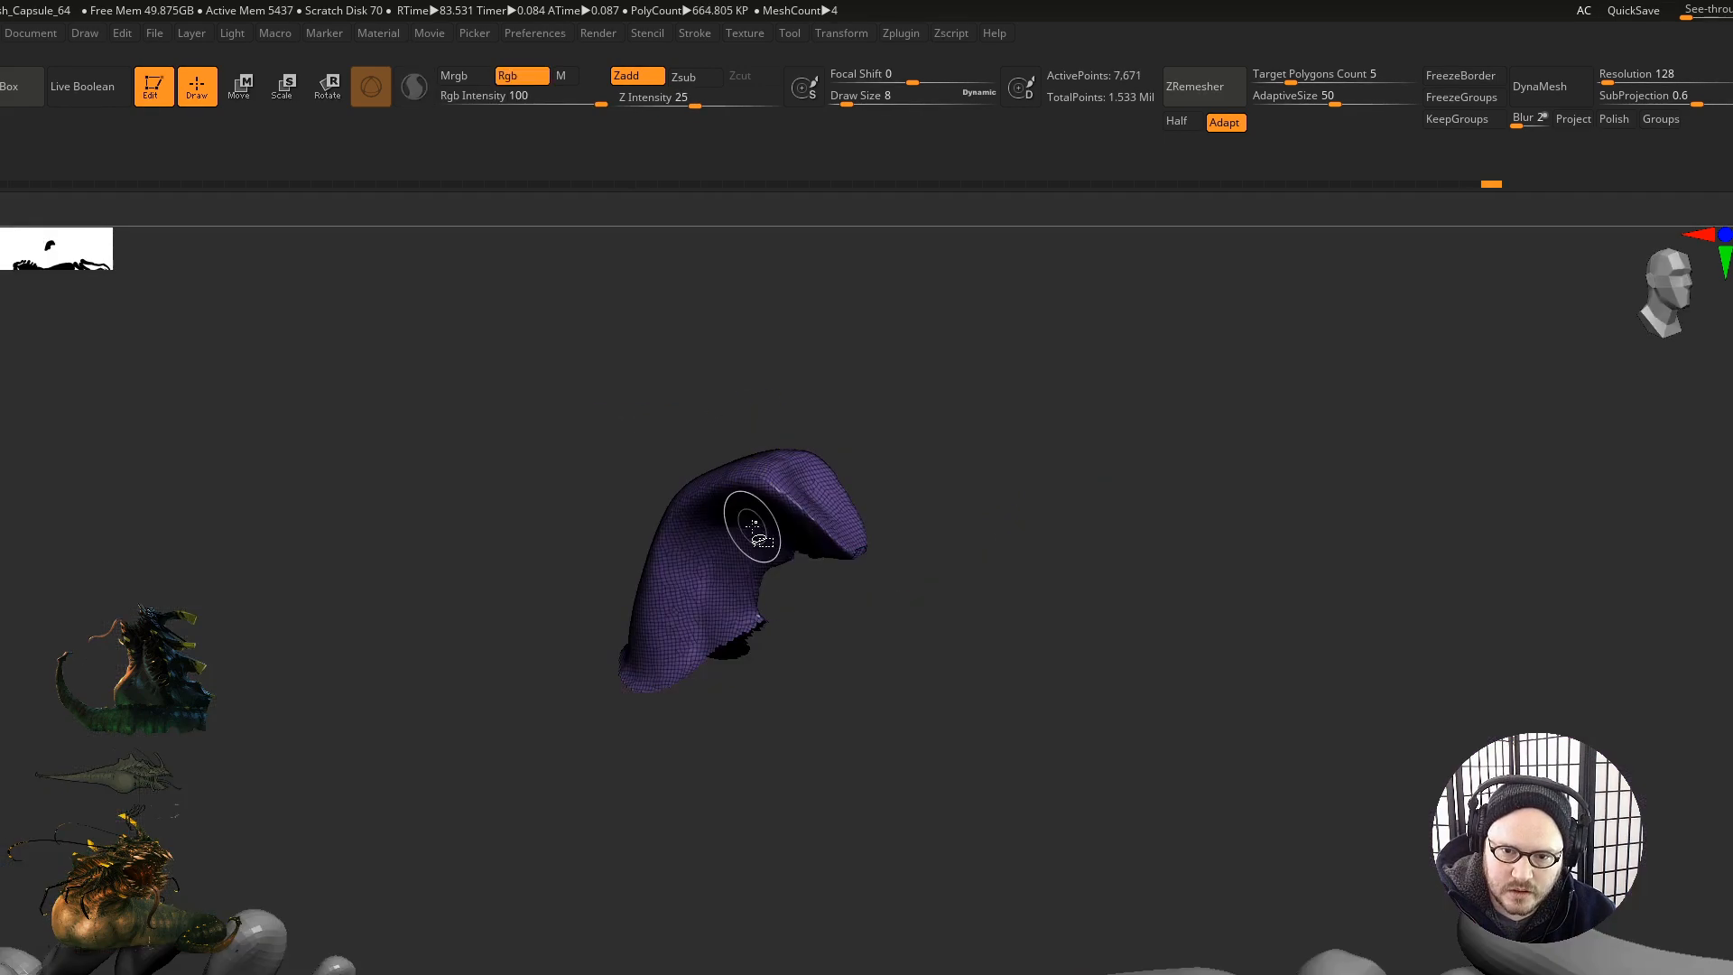
ctrl+shift+click(740, 534)
drag(739, 533, 708, 588)
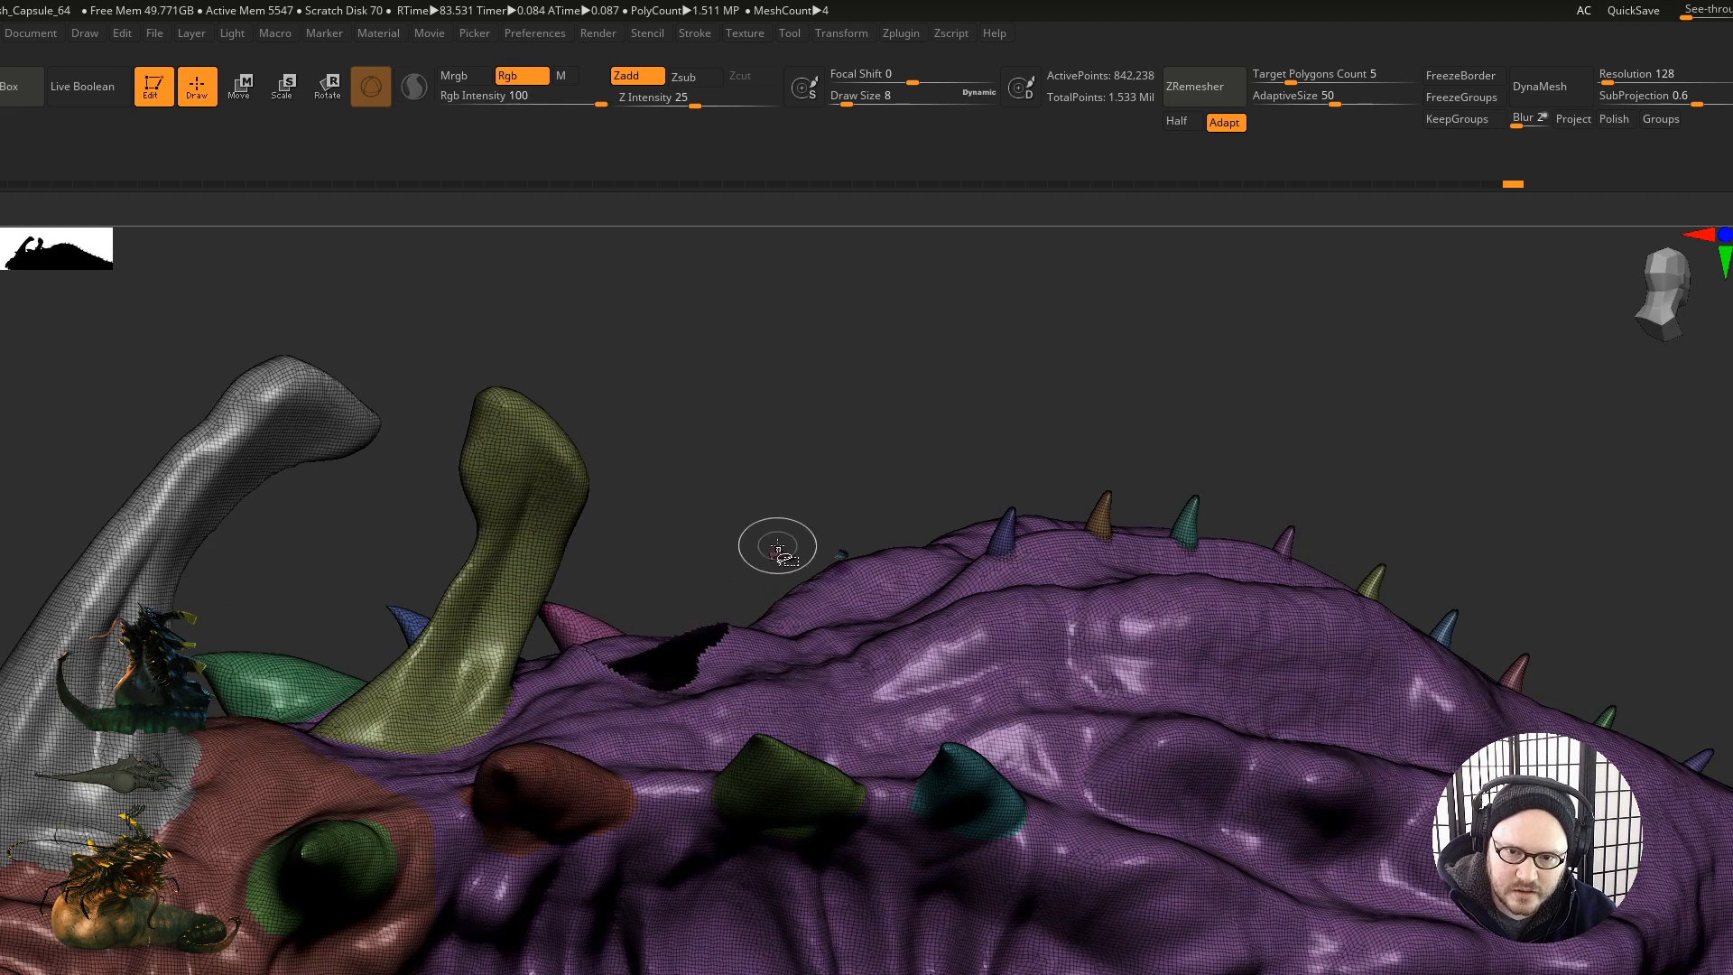
drag(779, 542, 836, 557)
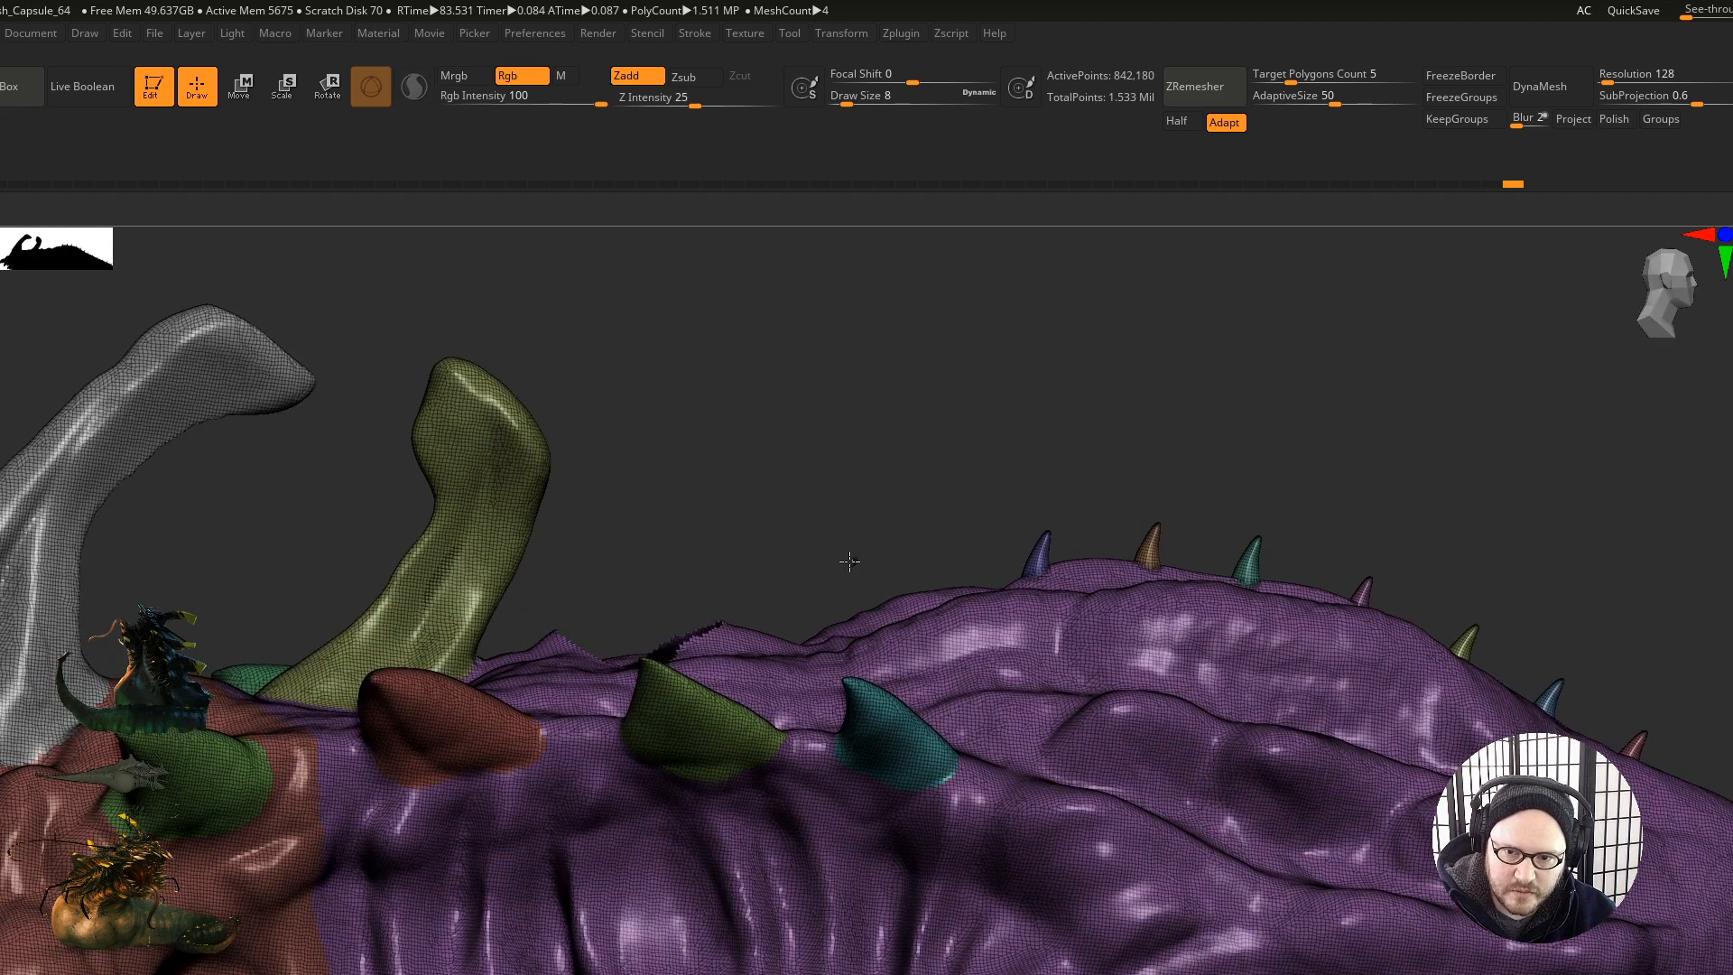
drag(814, 497, 768, 469)
ctrl+shift+drag(762, 363, 859, 384)
key(ctrl+w)
drag(810, 451, 666, 502)
ctrl+shift+click(693, 625)
drag(750, 593, 708, 668)
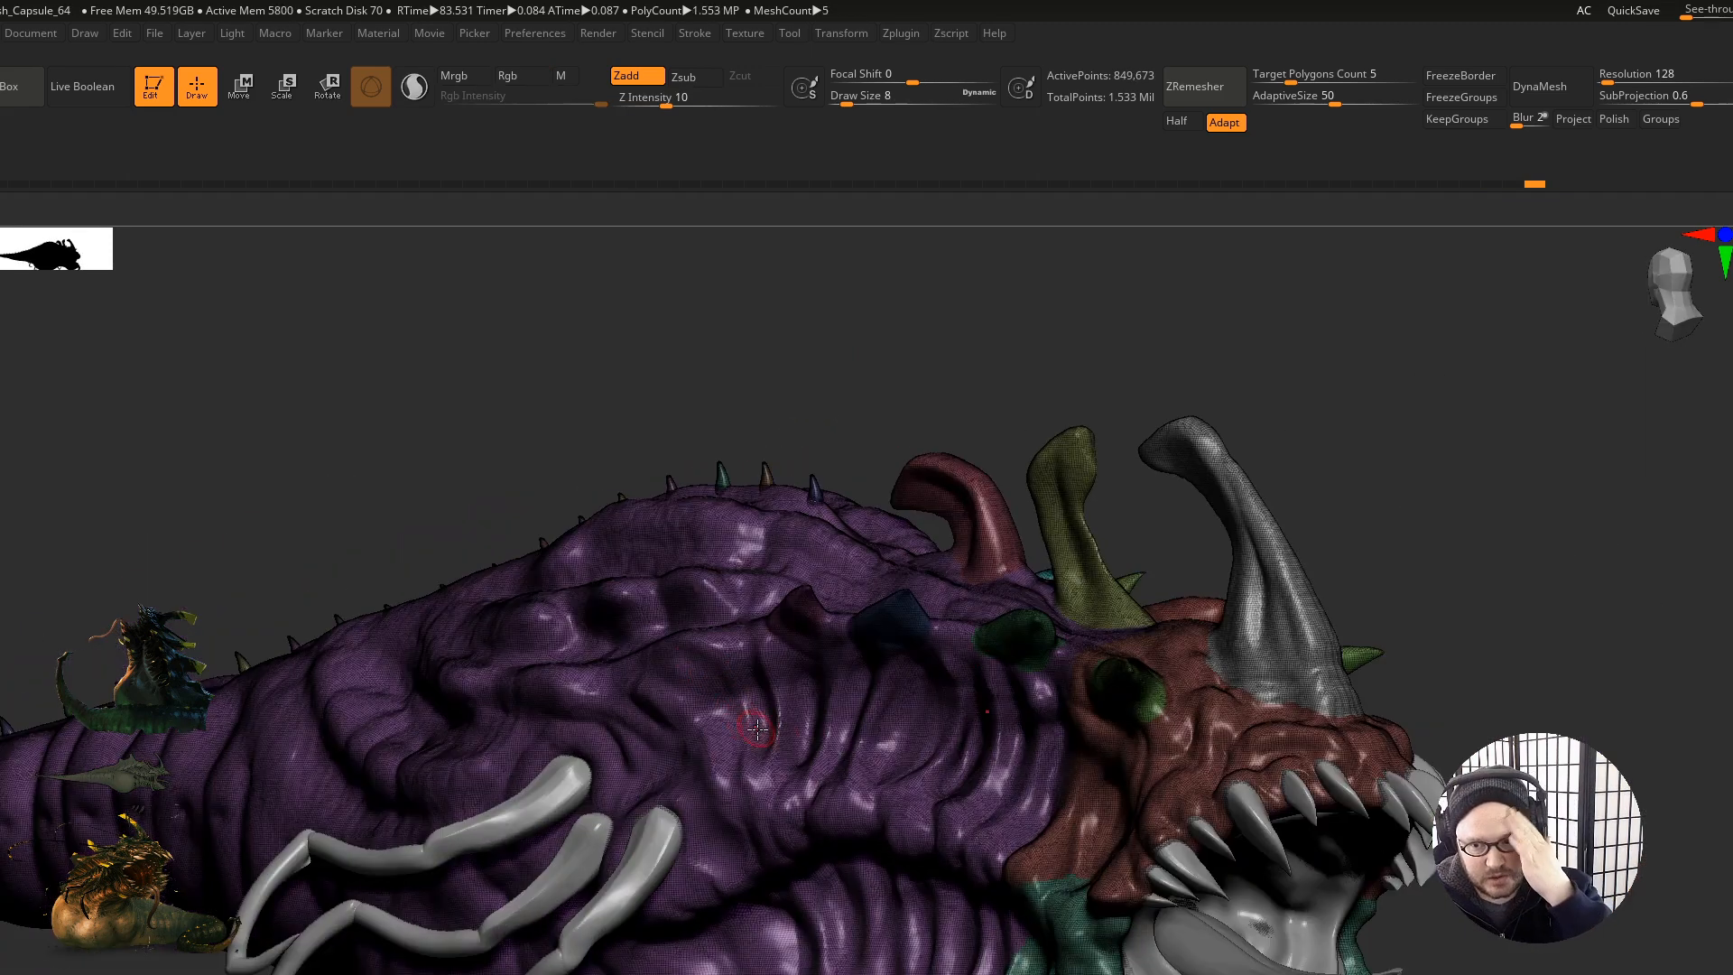
Step: Examine the polygroups across the head, horns, neck and body from both sides
right_drag(1072, 791, 469, 704)
ctrl+right_drag(826, 818, 751, 799)
right_drag(659, 605, 724, 648)
ctrl+right_drag(731, 724, 606, 639)
right_drag(632, 778, 673, 694)
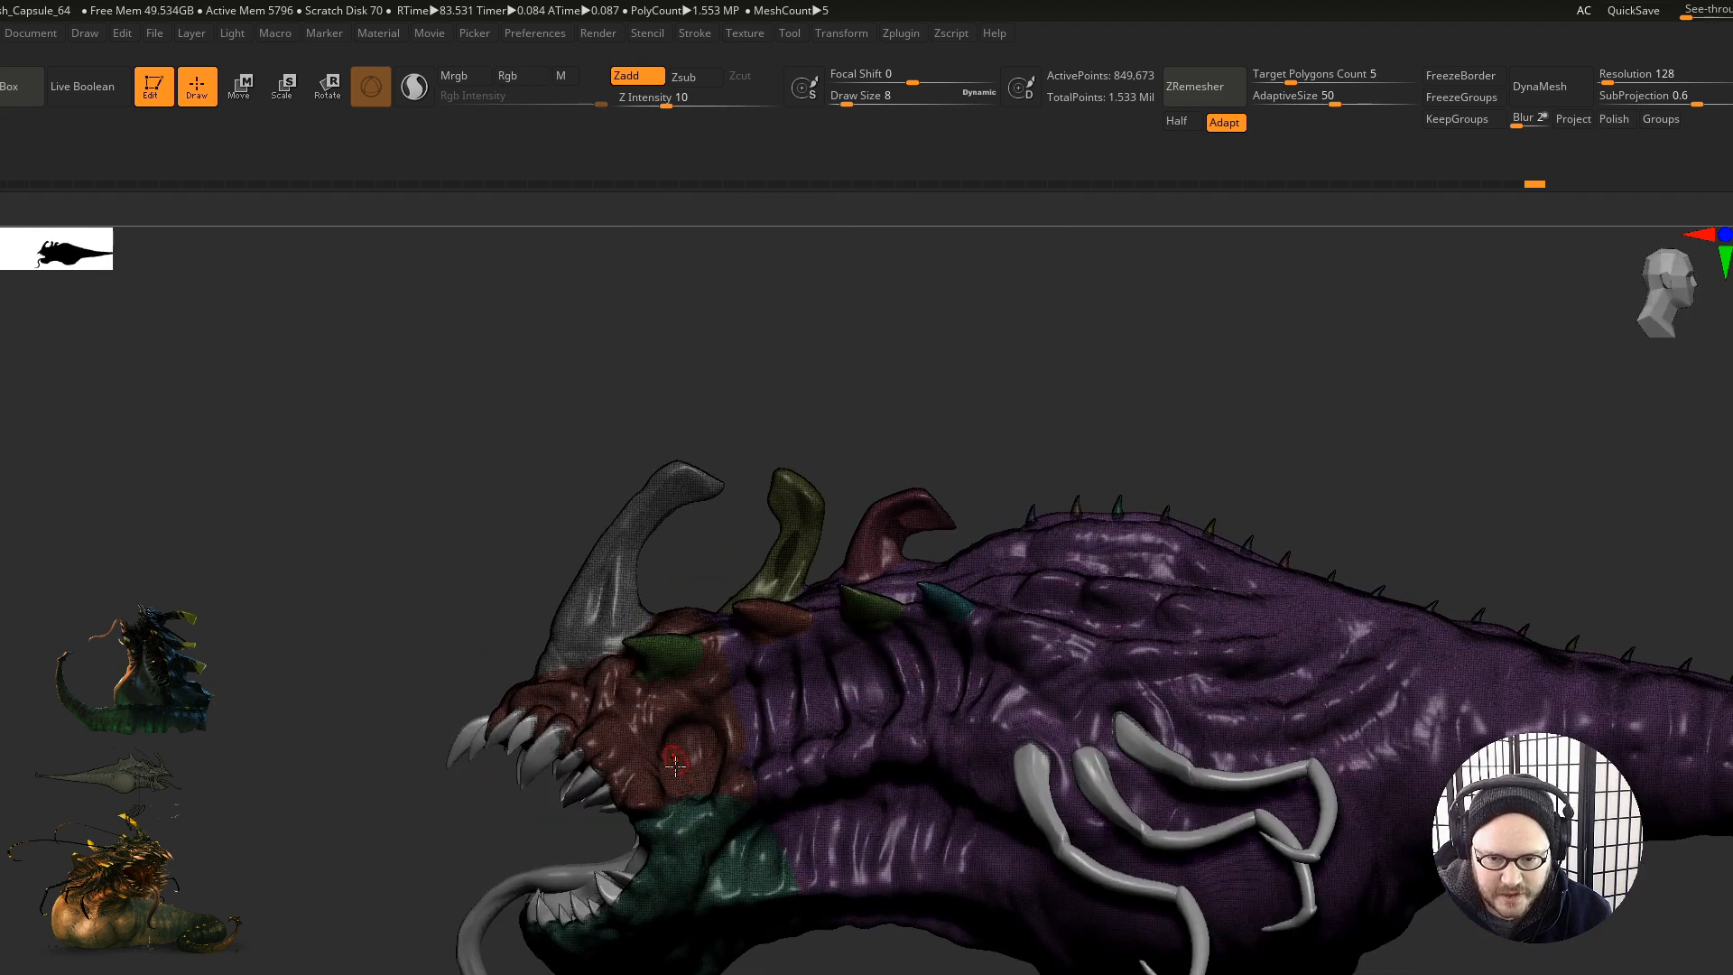
right_drag(699, 908, 744, 866)
right_drag(758, 779, 1006, 601)
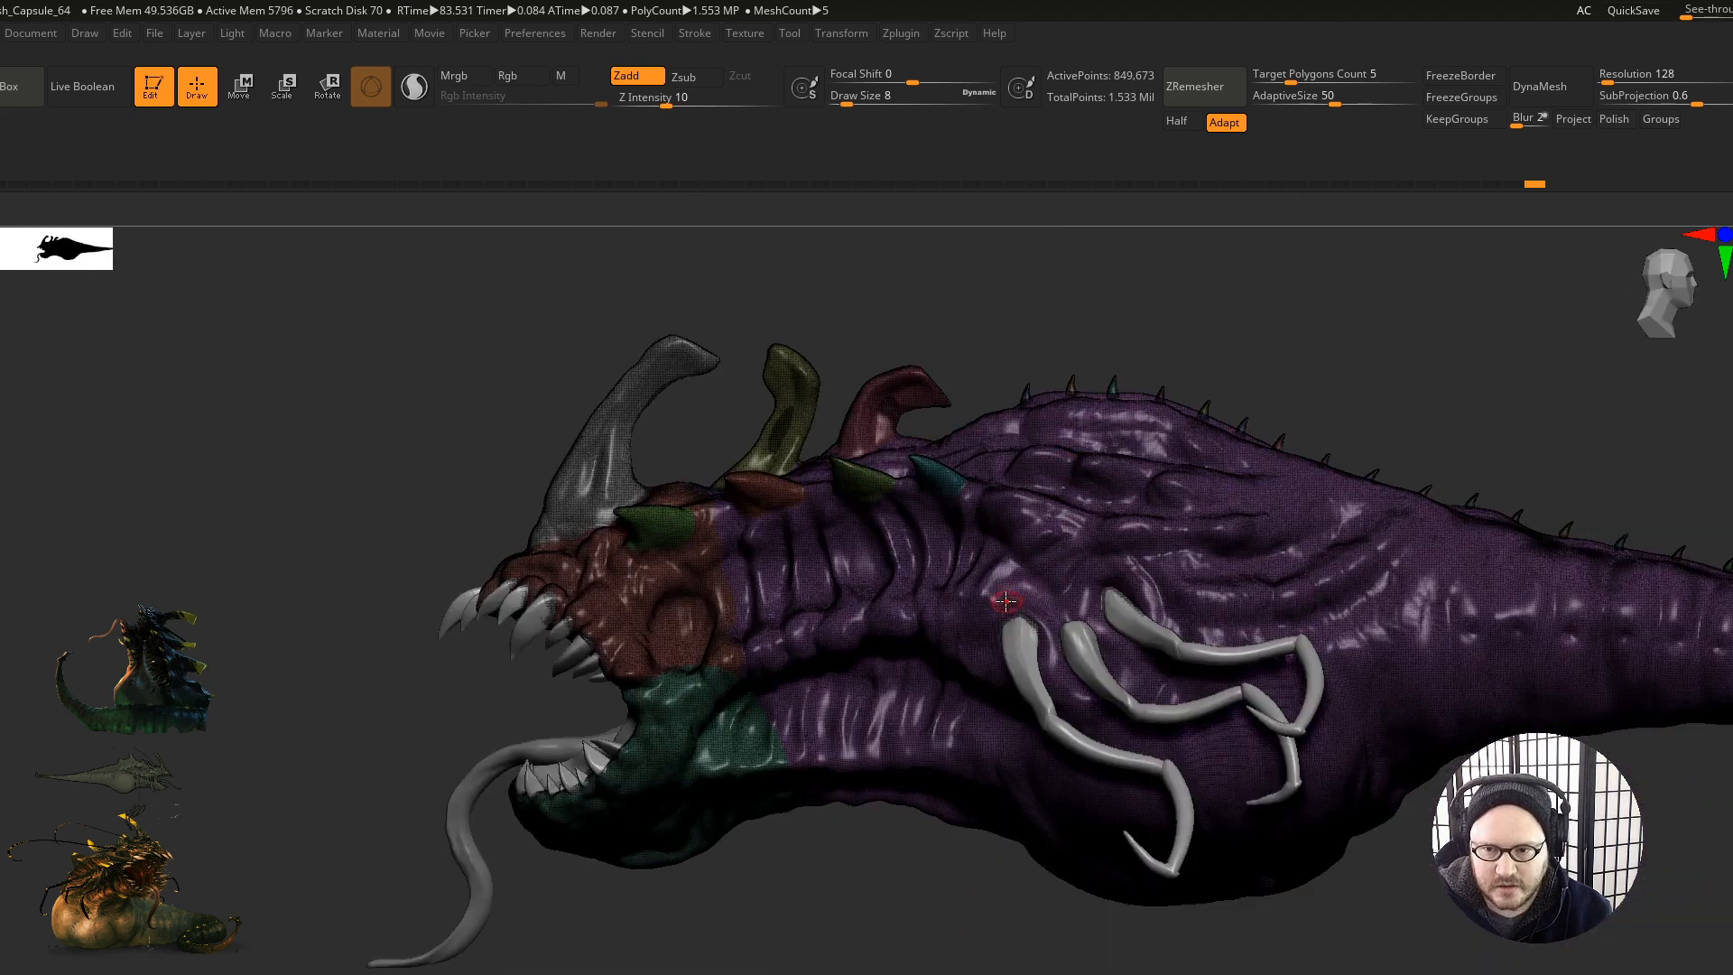
Step: Isolate the main body and turn the neck section in front of the legs into its own polygroup
ctrl+shift+click(989, 757)
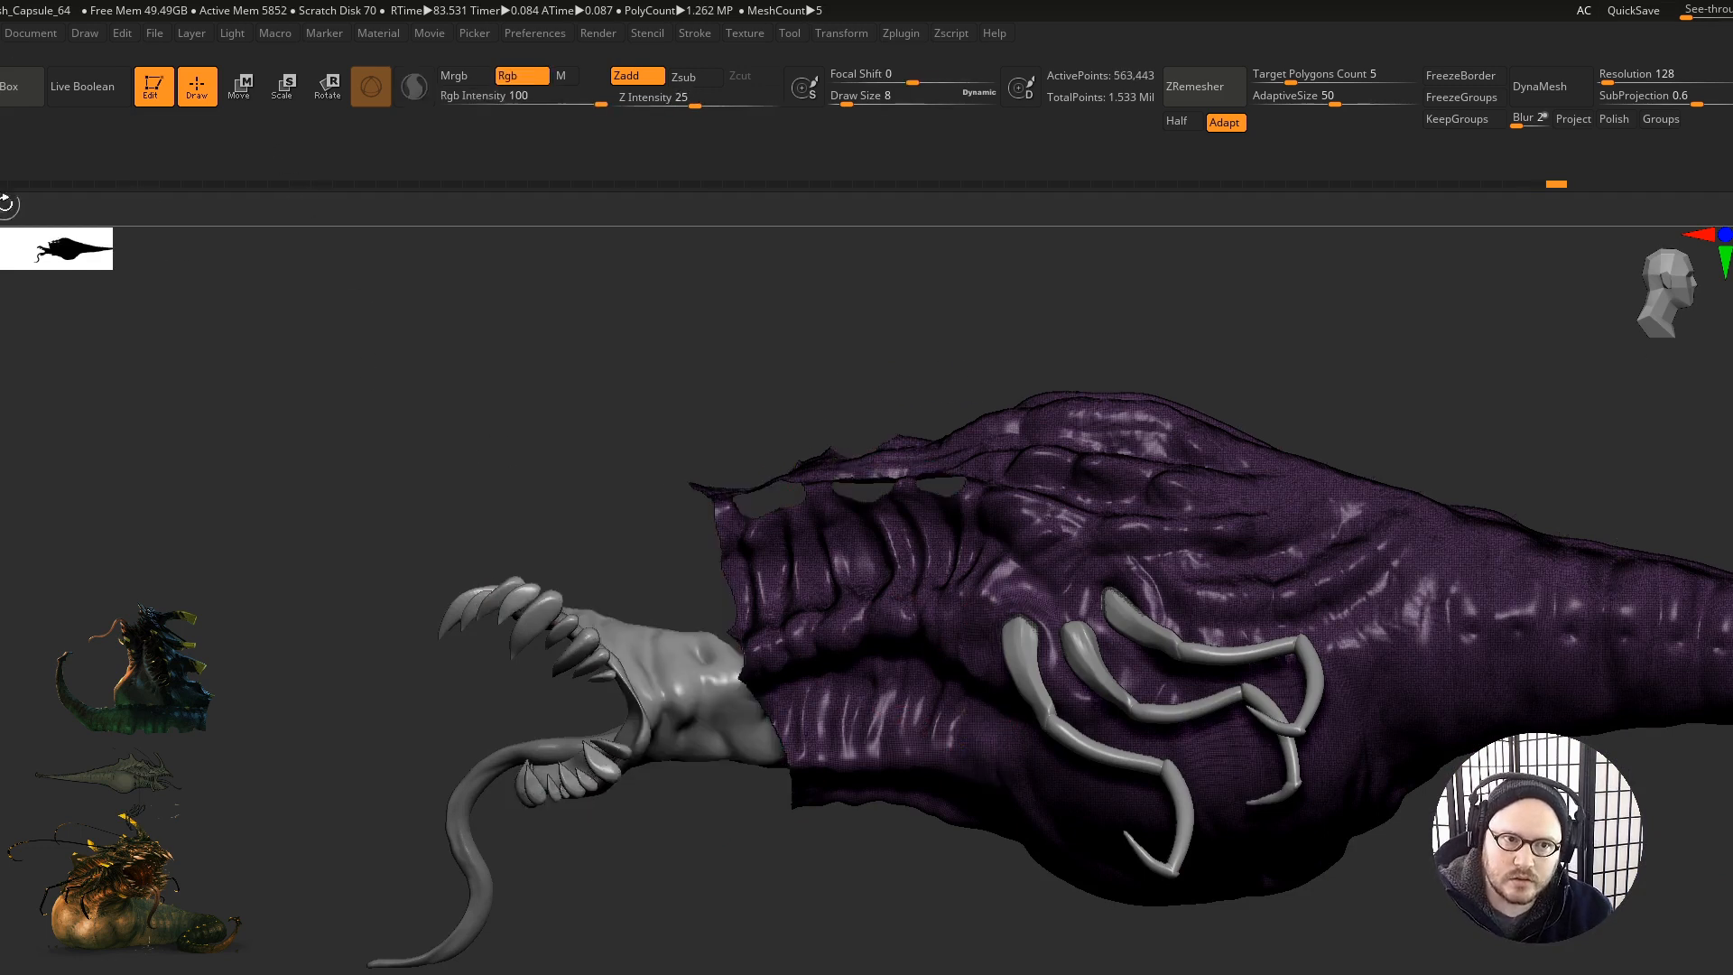
ctrl+shift+click(2, 244)
ctrl+shift+click(26, 242)
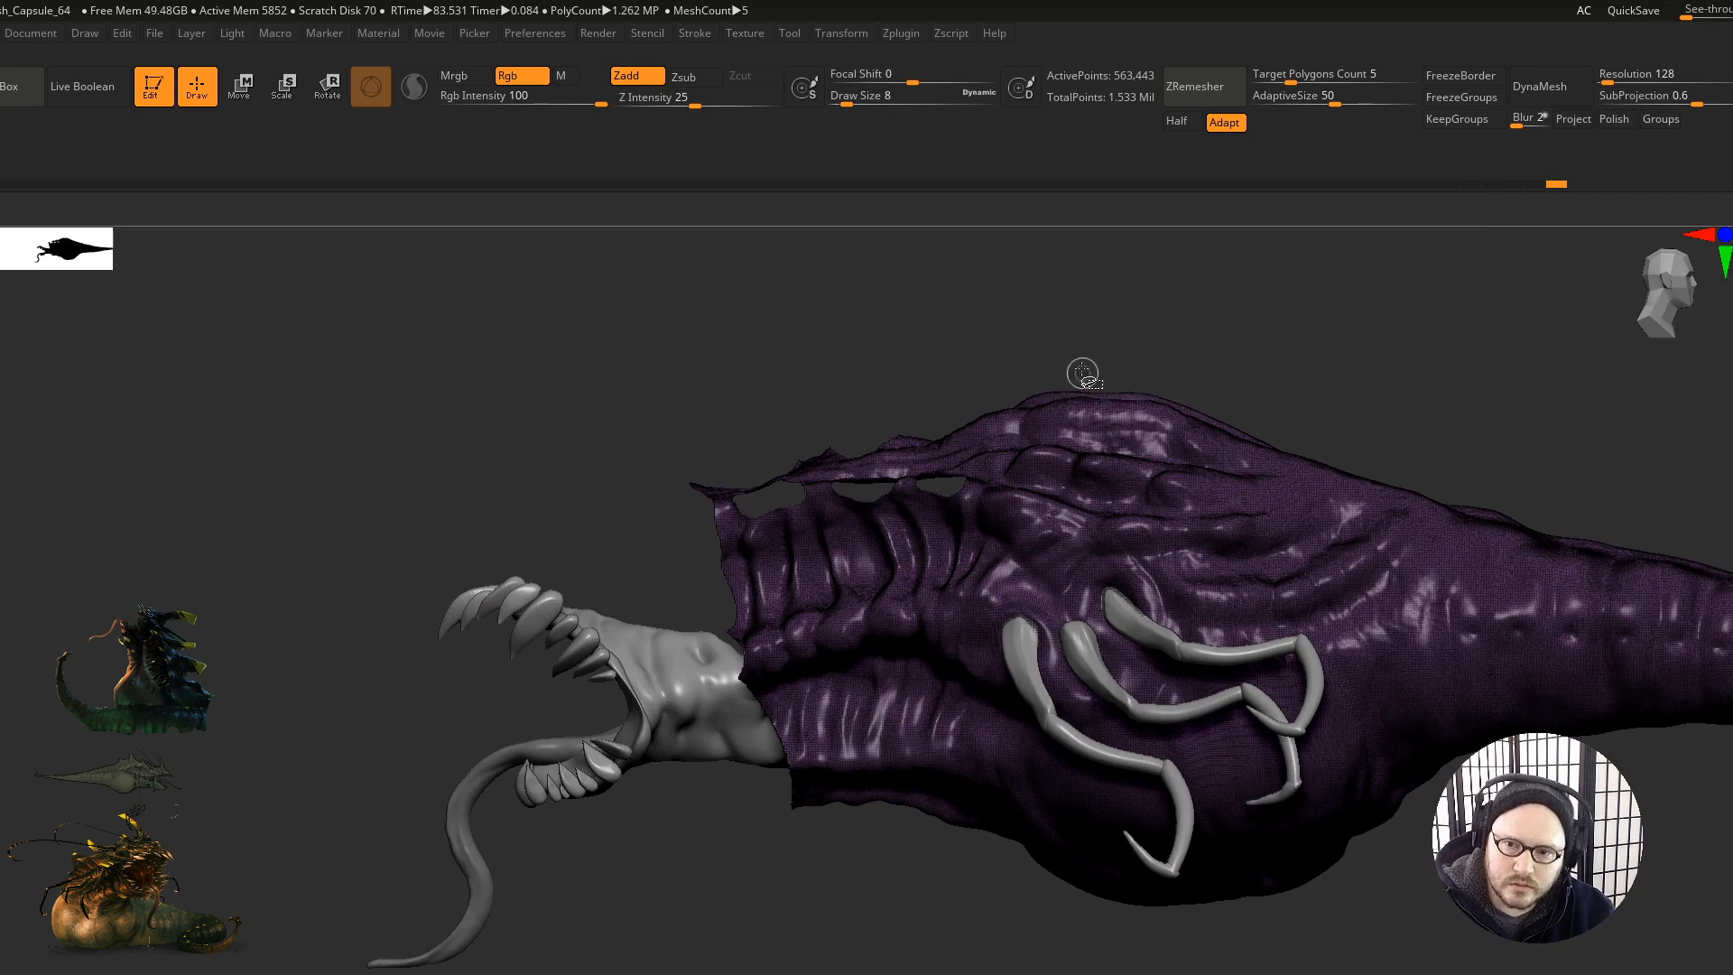
mouse_move(1054, 358)
ctrl+shift+mouse_down()
mouse_move(974, 539)
mouse_move(964, 727)
mouse_move(1002, 928)
mouse_move(609, 425)
ctrl+shift+mouse_up()
shift+right_drag(872, 683, 1024, 815)
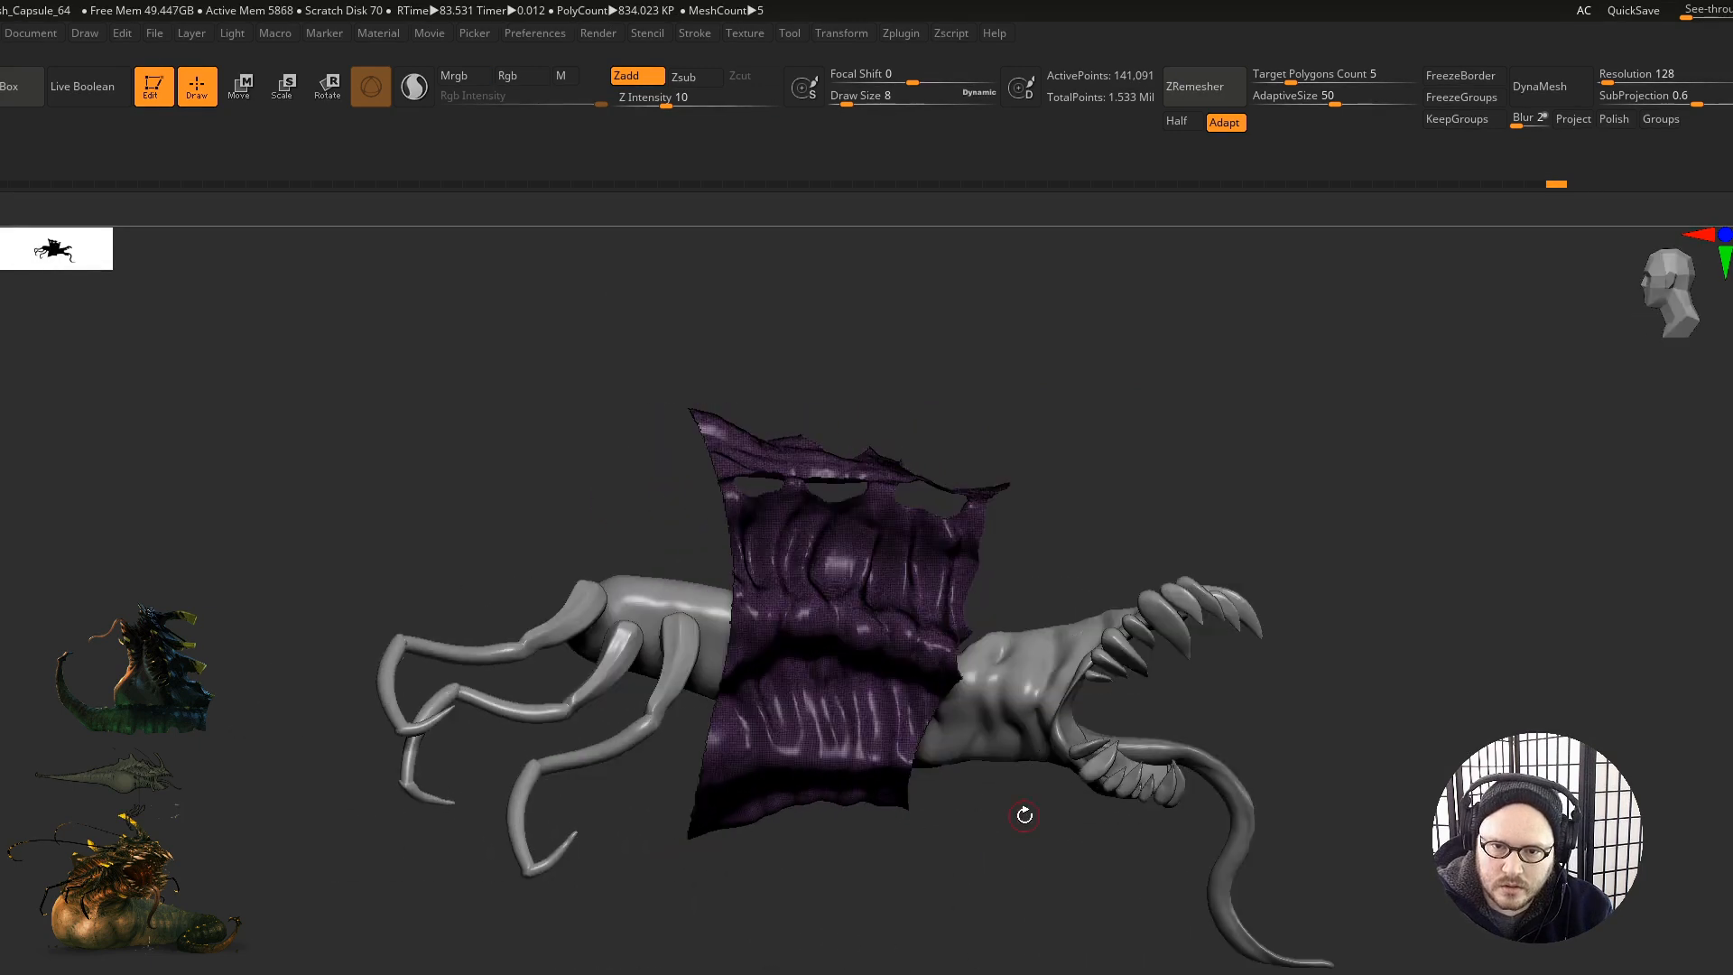
ctrl+shift+click(967, 940)
right_drag(885, 919, 958, 423)
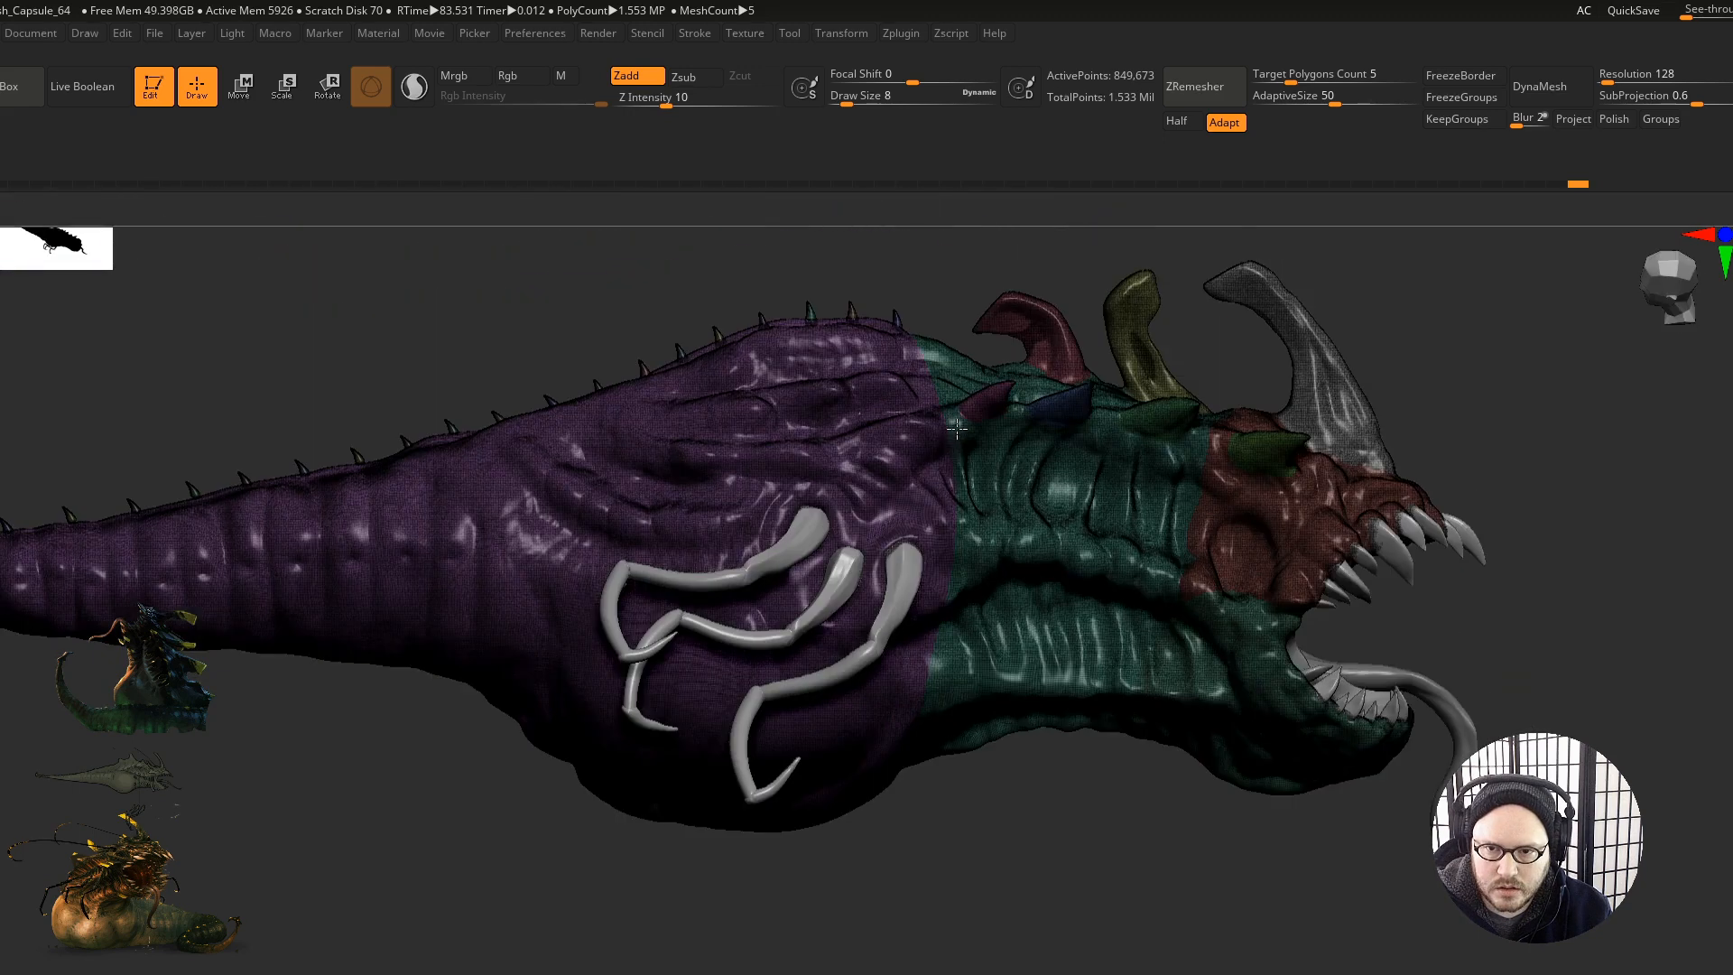
Step: Turn the tail behind the swollen body section into its own polygroup
alt+right_drag(934, 552, 1035, 569)
mouse_move(566, 616)
alt+right_down()
mouse_move(879, 616)
mouse_move(760, 638)
alt+right_up()
ctrl+right_drag(679, 595, 844, 636)
mouse_move(740, 650)
alt+right_down()
mouse_move(785, 584)
mouse_move(731, 630)
alt+right_up()
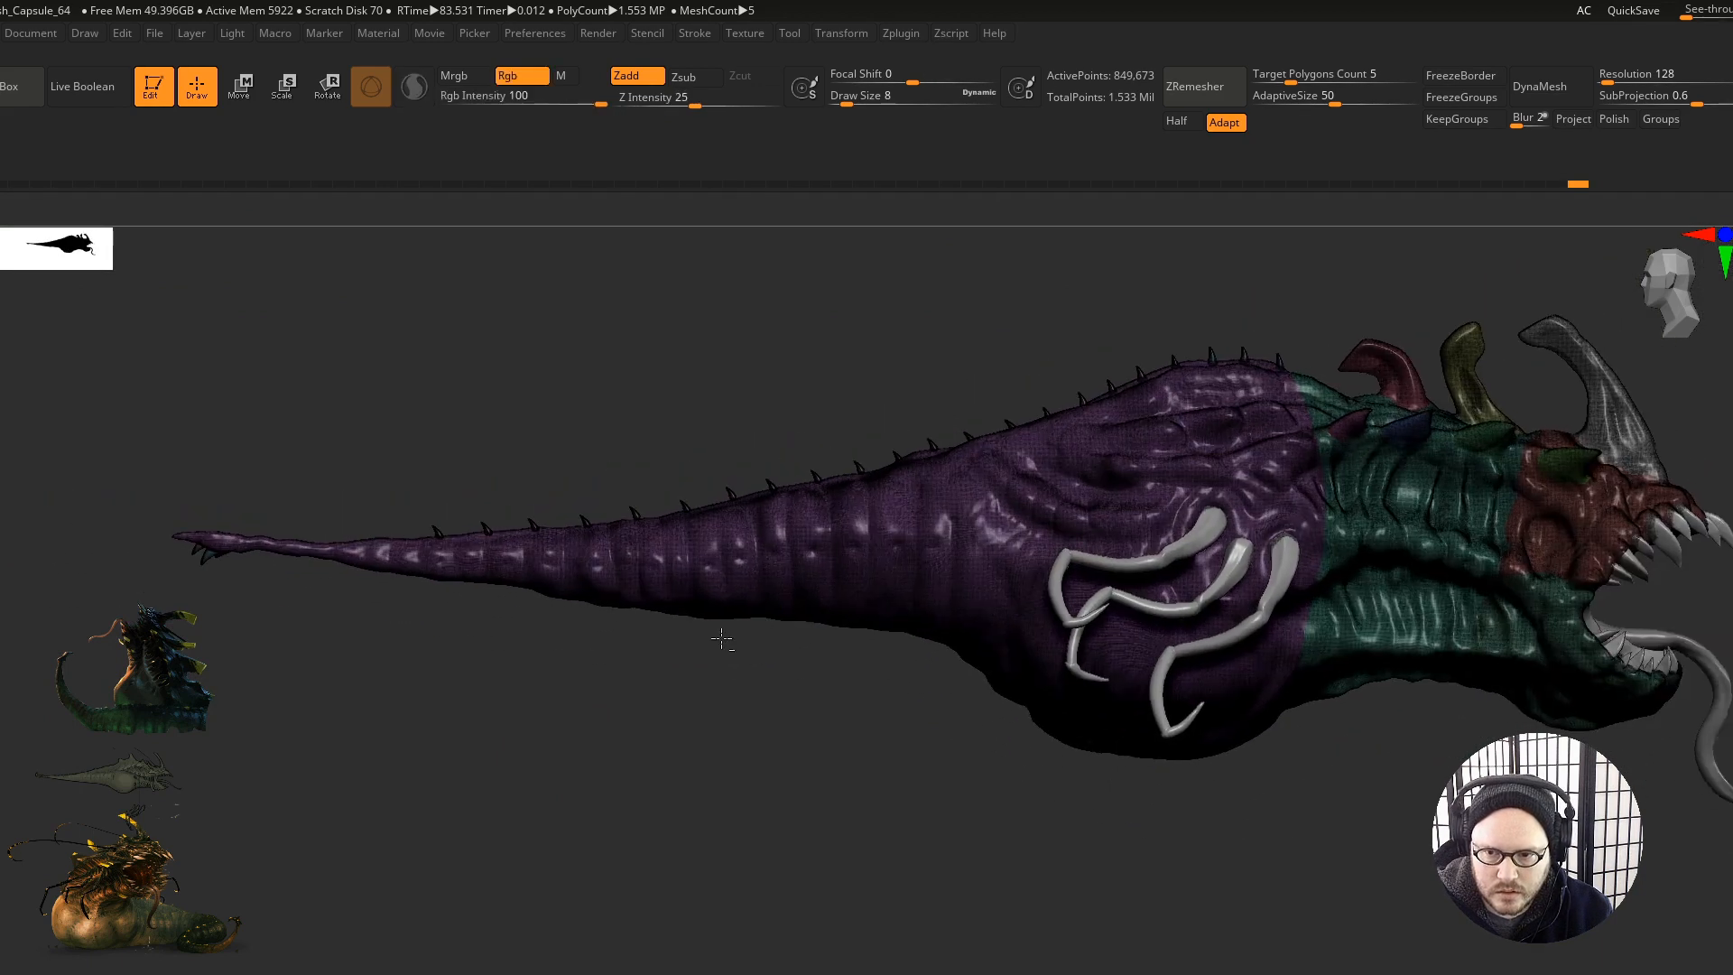
mouse_move(339, 406)
ctrl+shift+mouse_down()
mouse_move(140, 641)
mouse_move(817, 774)
mouse_move(916, 734)
mouse_move(952, 569)
mouse_move(135, 365)
ctrl+shift+mouse_up()
ctrl+right_drag(793, 612, 780, 778)
ctrl+shift+click(753, 824)
alt+right_drag(816, 640, 818, 709)
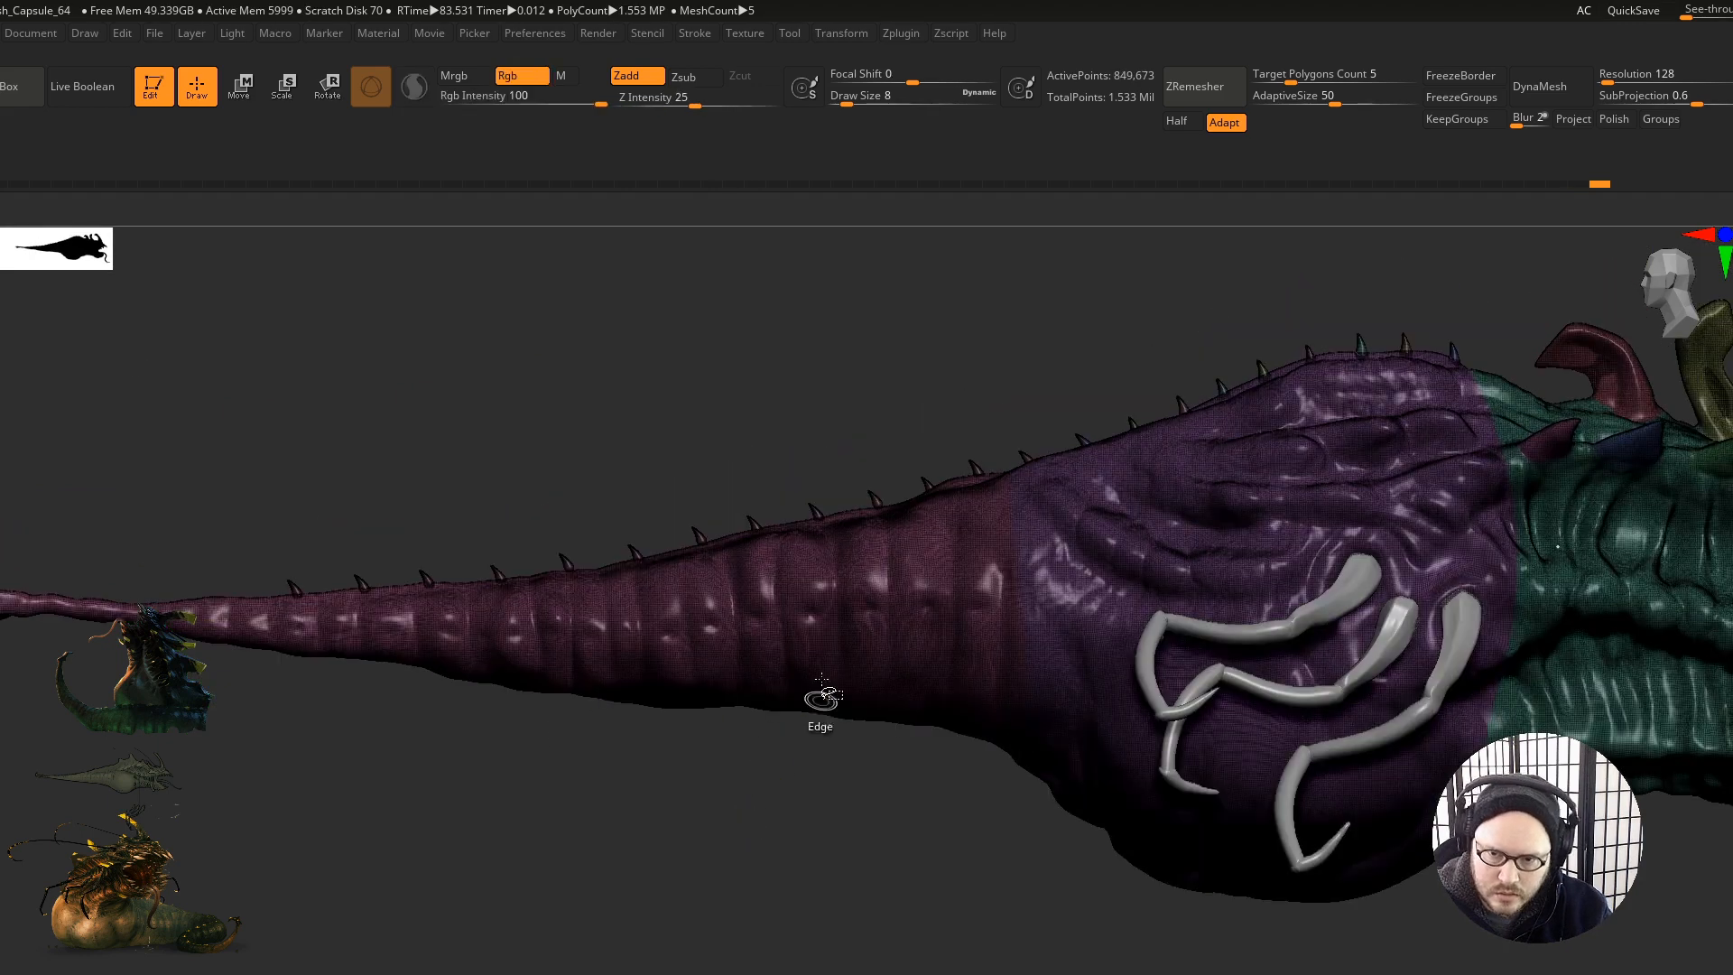
Step: Turn the thick front section of the tail into its own polygroup and hide the rest of the tail
ctrl+shift+click(825, 653)
mouse_move(1059, 803)
ctrl+shift+mouse_down()
mouse_move(835, 758)
mouse_move(826, 542)
mouse_move(1148, 632)
ctrl+shift+mouse_up()
ctrl+shift+click(841, 867)
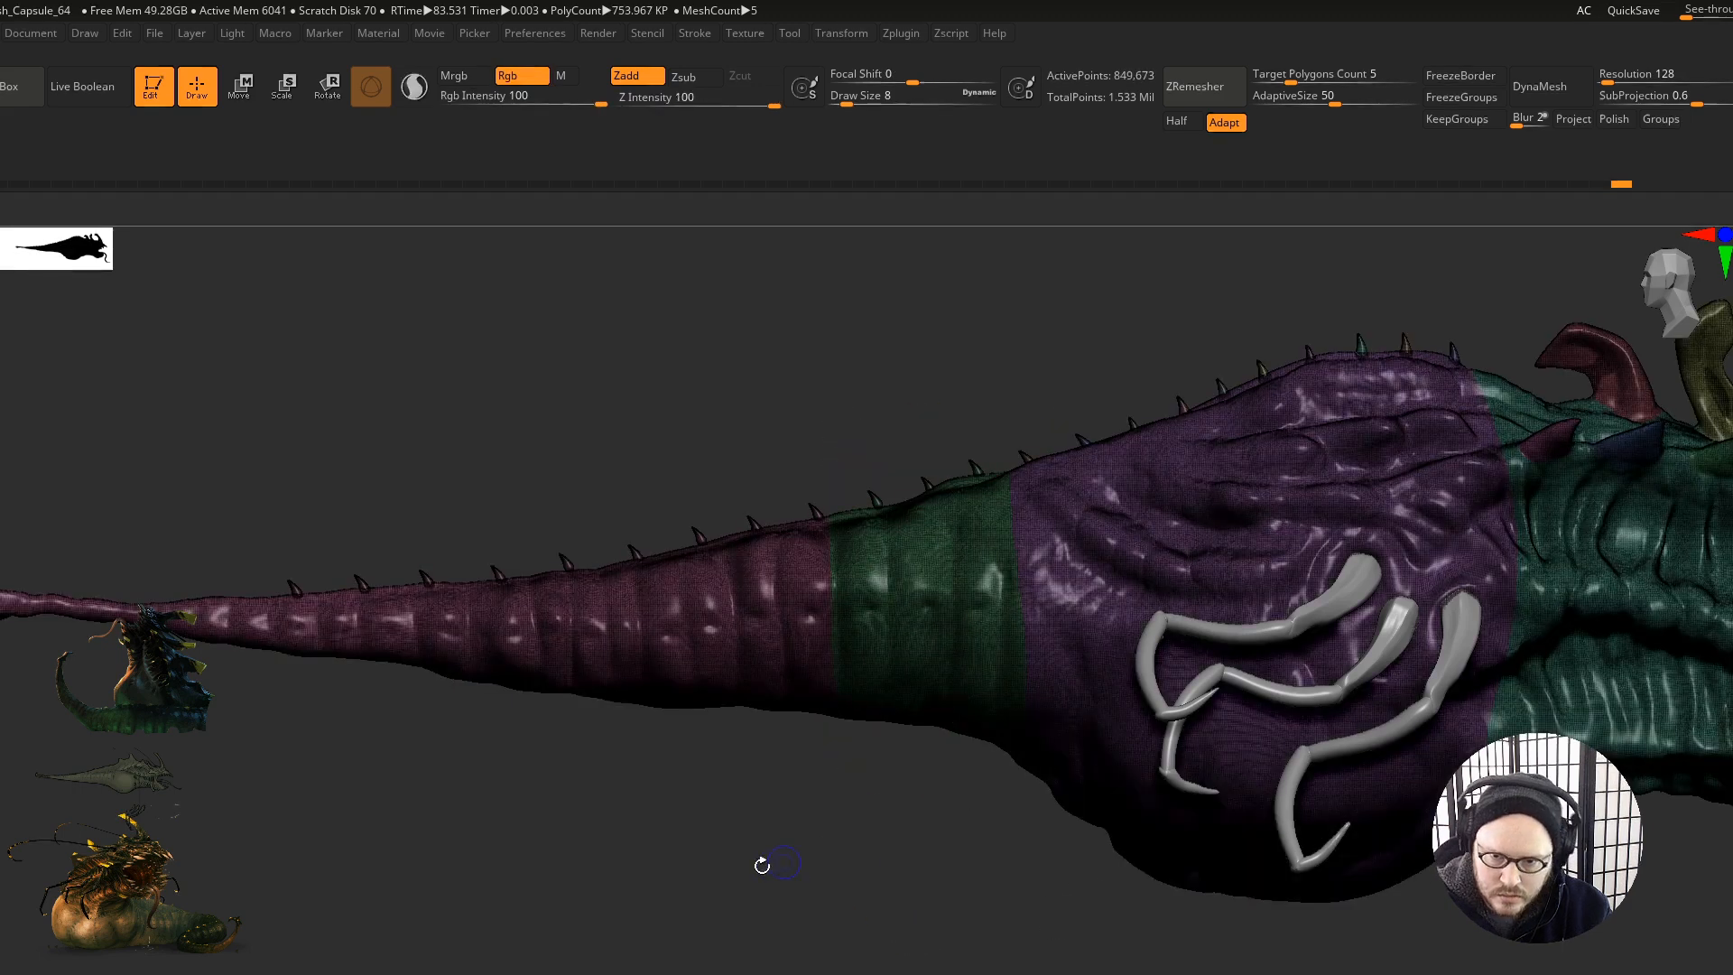
ctrl+right_drag(762, 862, 738, 701)
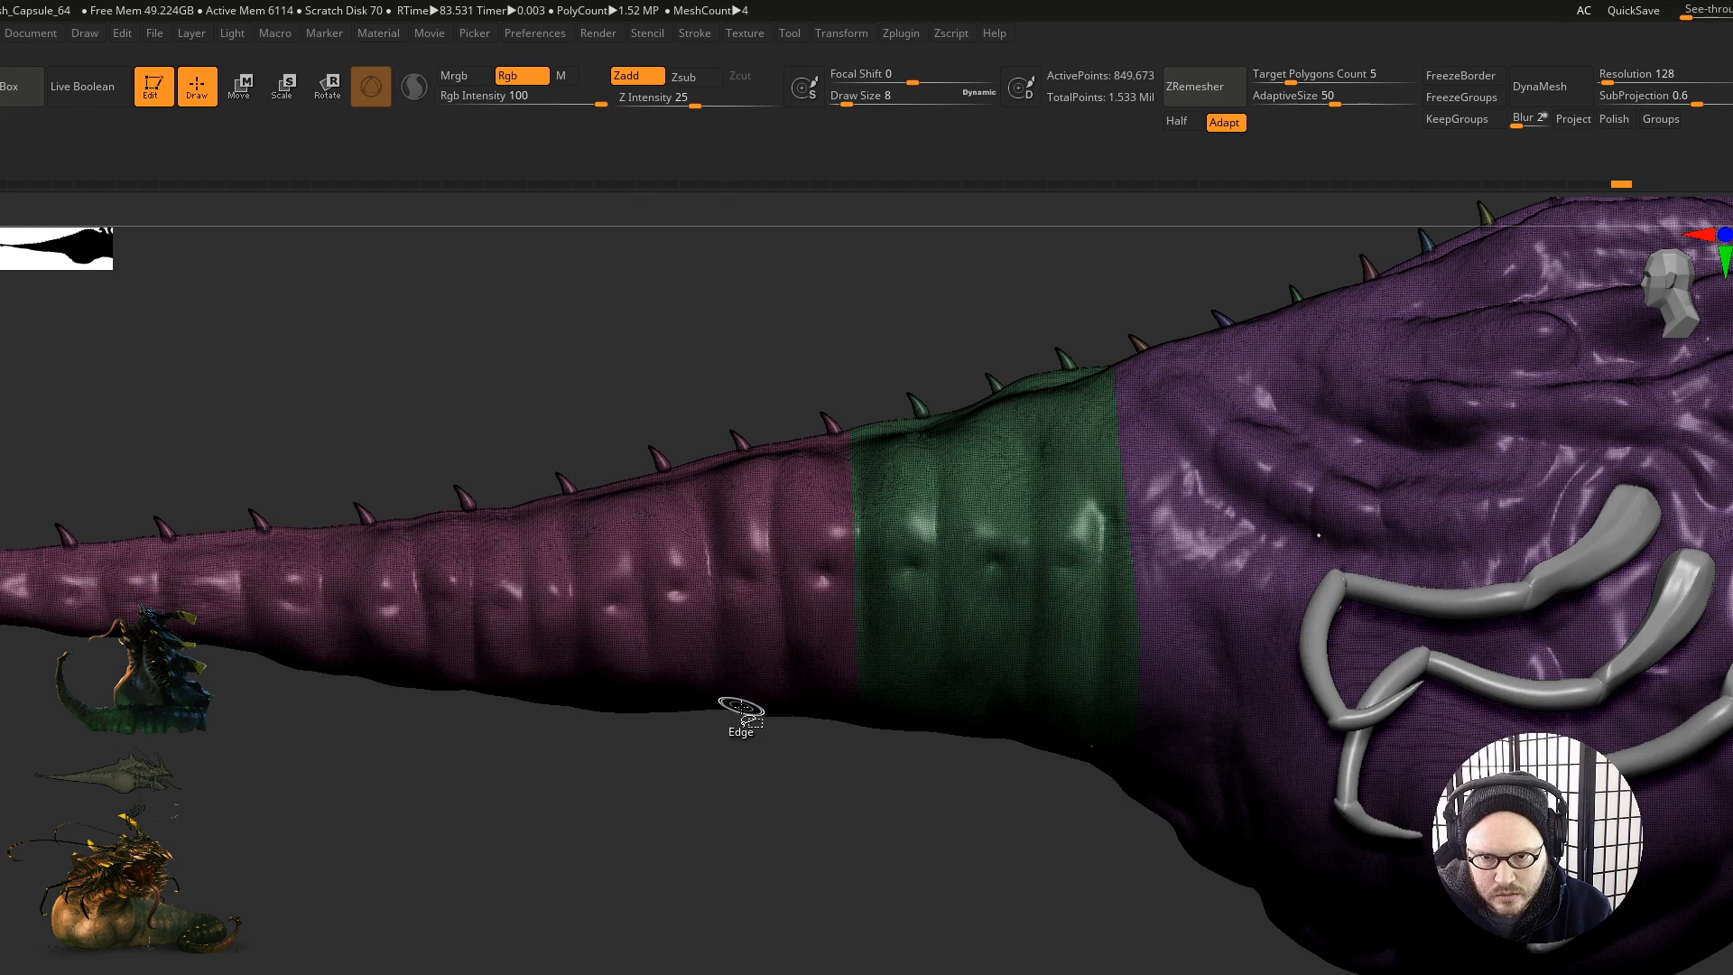
ctrl+alt+shift+click(734, 679)
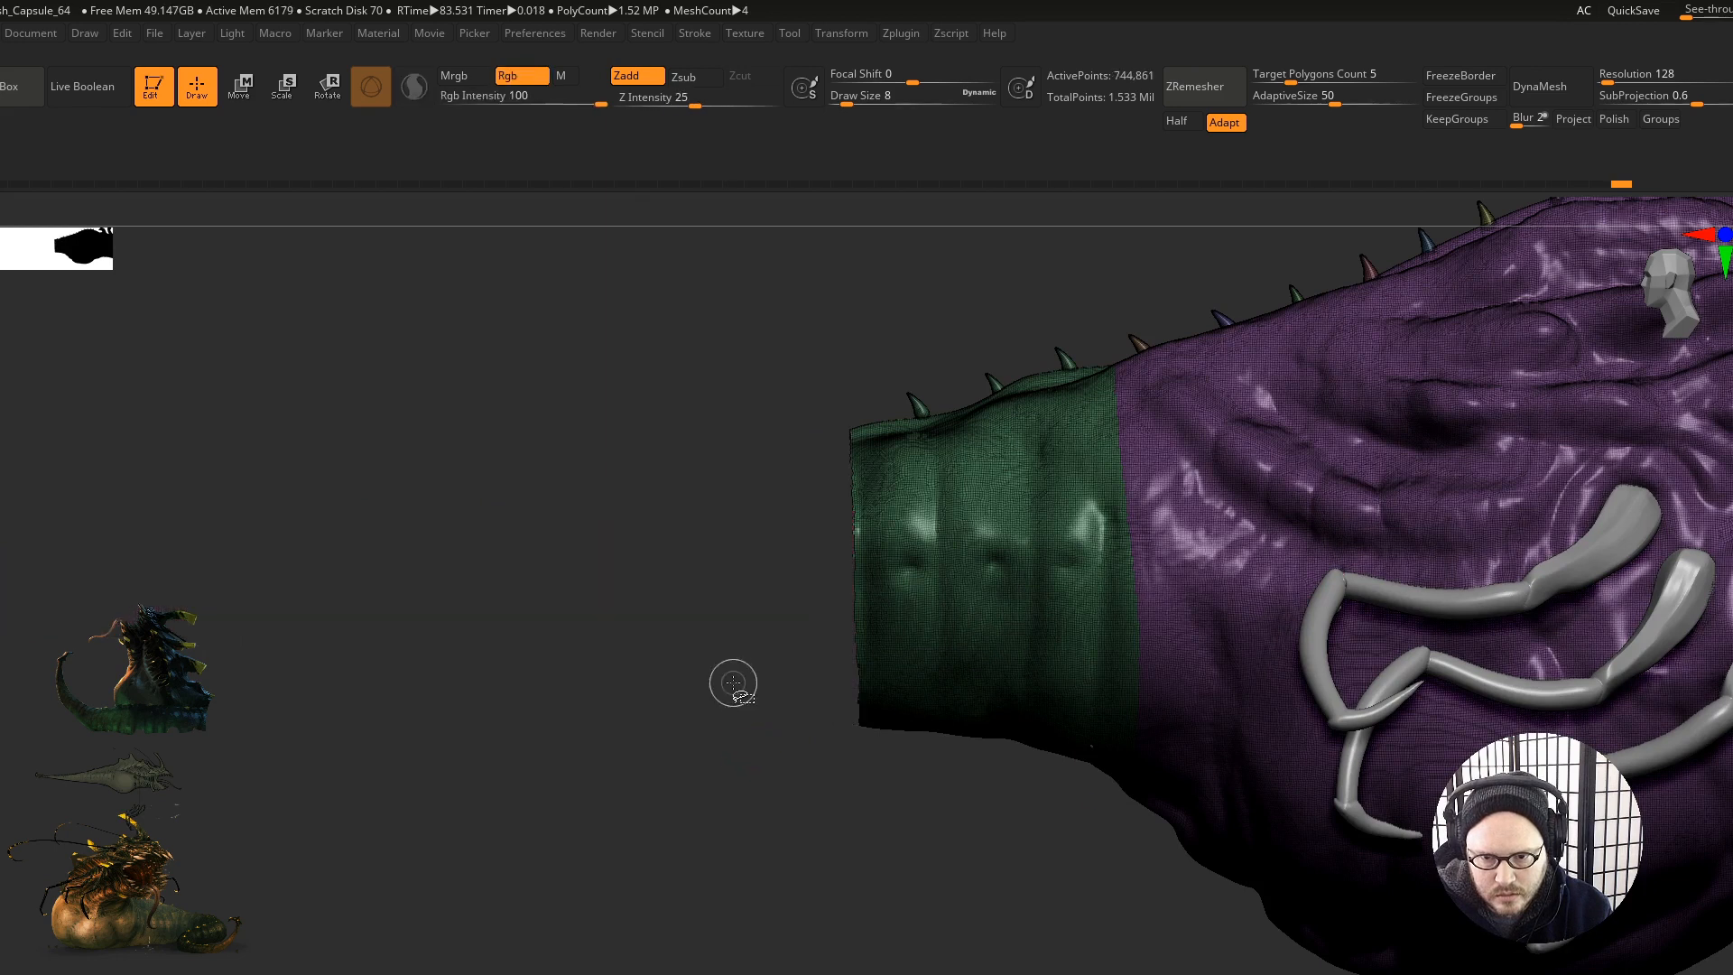
Step: Isolate the ungrouped rest of the tail and turn its thick front part into a second tail polygroup
ctrl+shift+click(718, 743)
key(b)
click(103, 245)
ctrl+shift+click(748, 657)
mouse_move(798, 697)
alt+right_down()
mouse_move(863, 677)
mouse_move(759, 681)
alt+right_up()
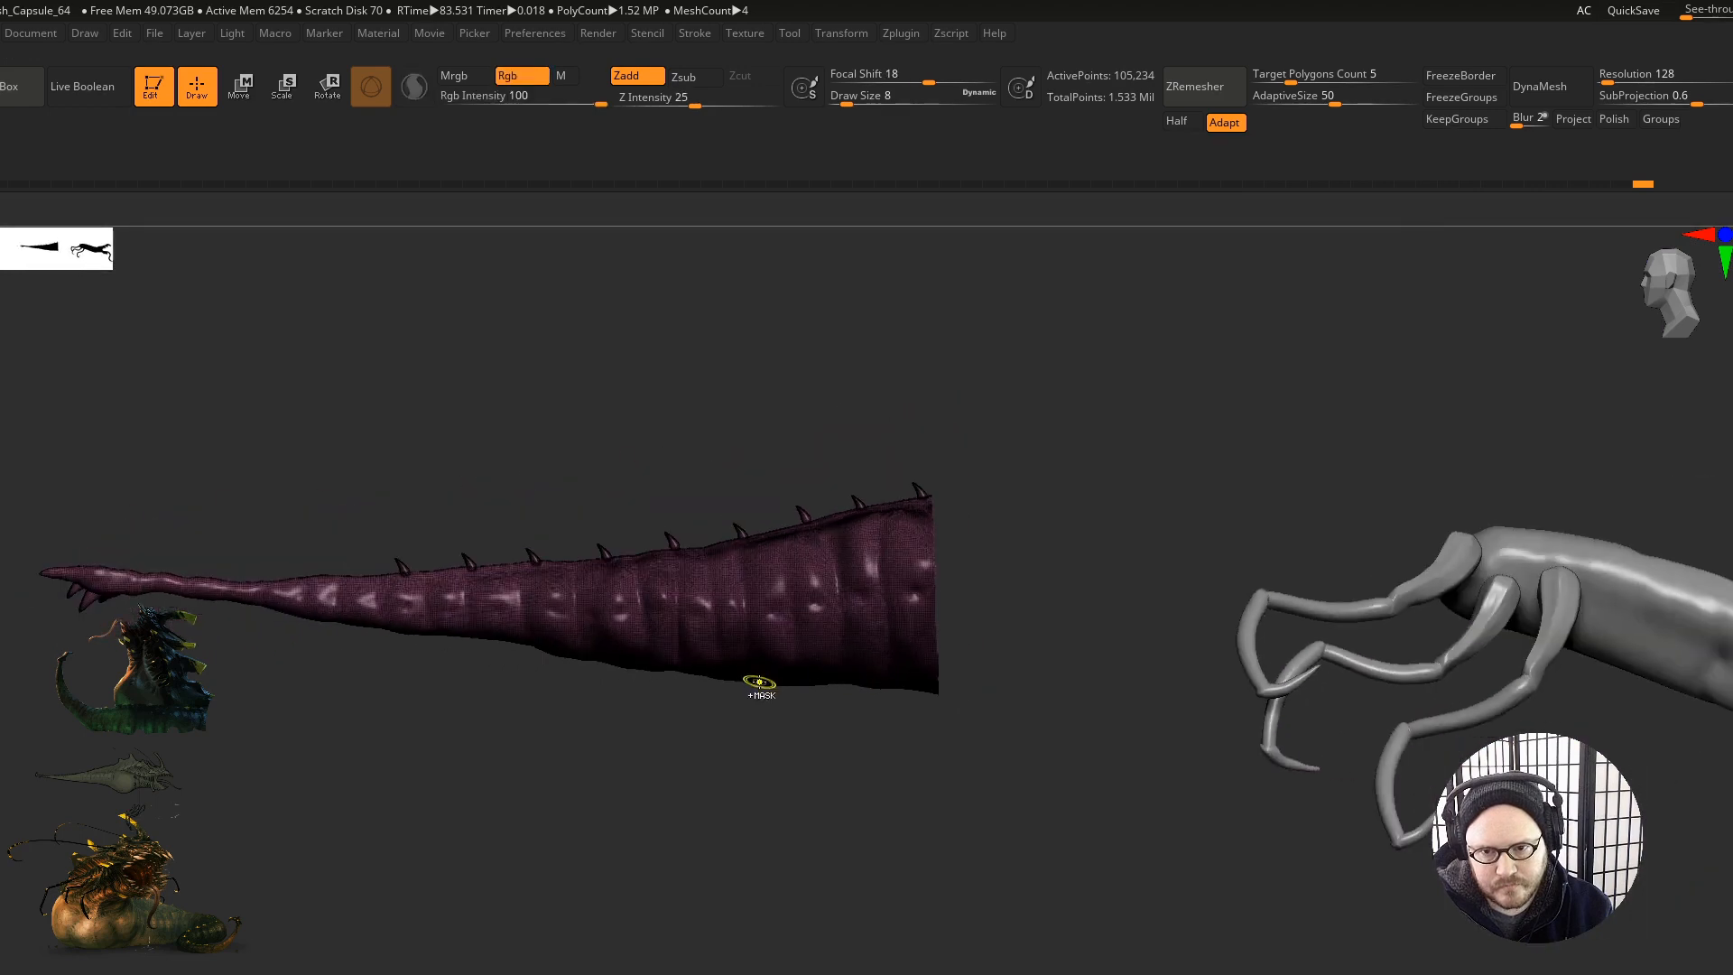
ctrl+shift+click(5, 263)
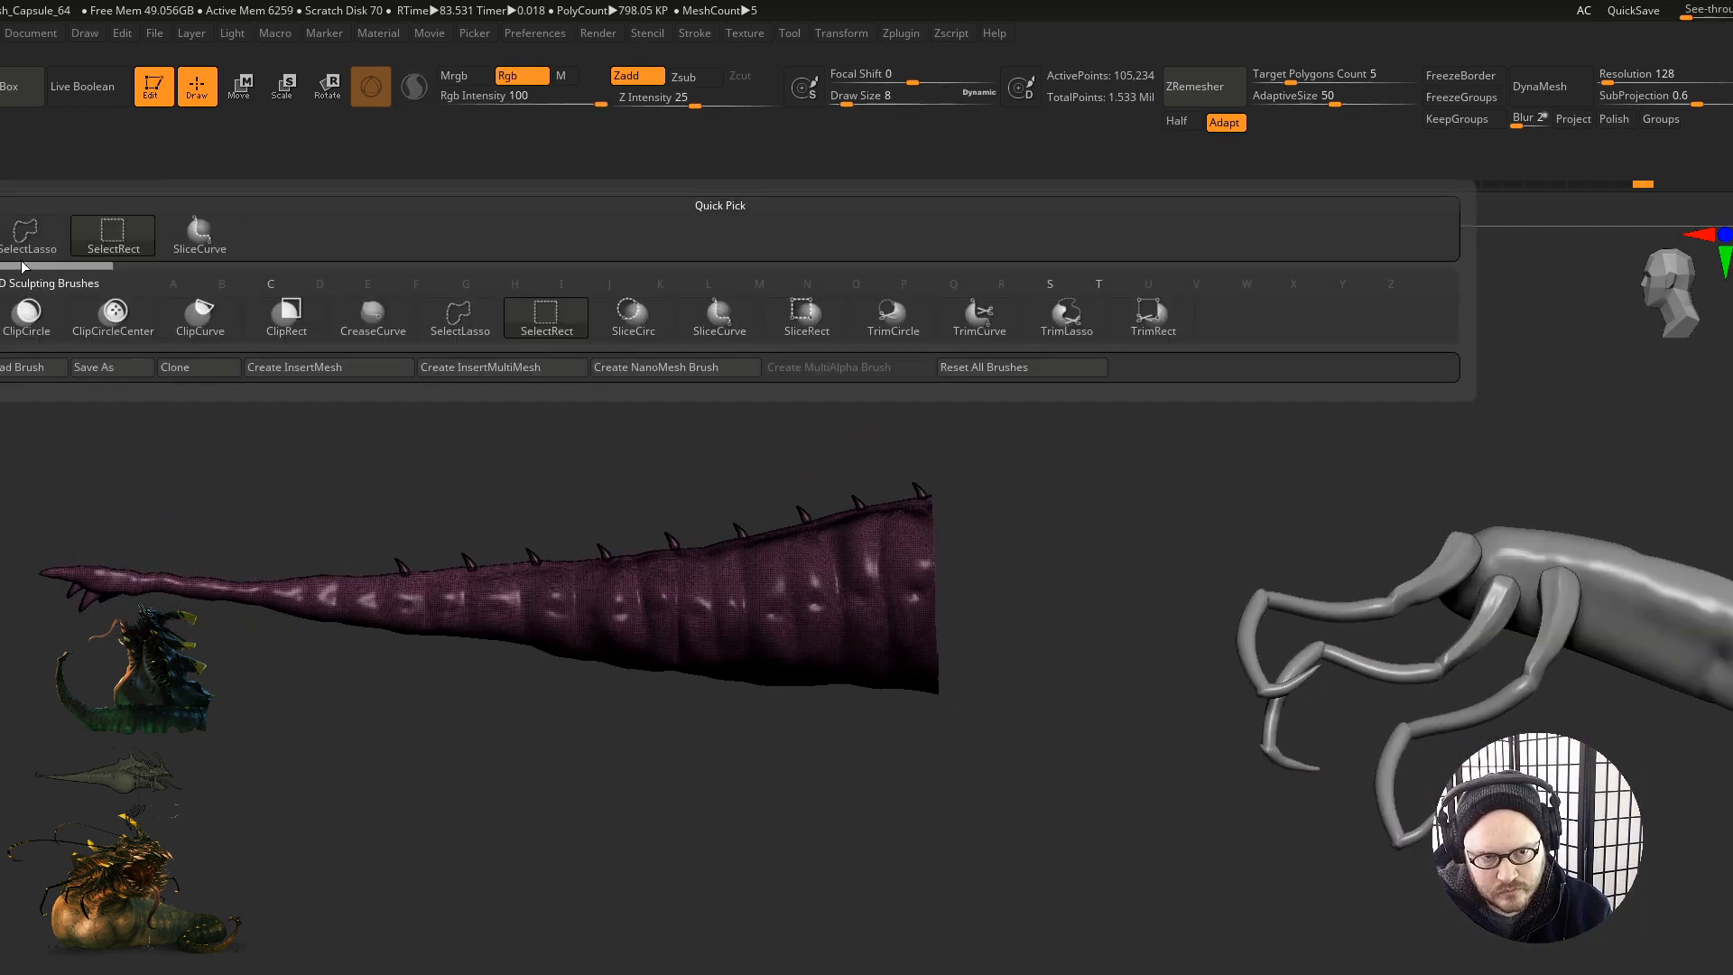
click(26, 236)
ctrl+right_drag(890, 658, 968, 524)
mouse_move(1037, 391)
ctrl+shift+mouse_down()
mouse_move(697, 422)
mouse_move(679, 483)
ctrl+shift+mouse_up()
ctrl+shift+click(759, 394)
mouse_move(1056, 380)
ctrl+shift+mouse_down()
mouse_move(826, 330)
mouse_move(629, 397)
mouse_move(669, 589)
mouse_move(666, 673)
mouse_move(867, 860)
mouse_move(1260, 361)
mouse_move(1065, 379)
ctrl+shift+mouse_up()
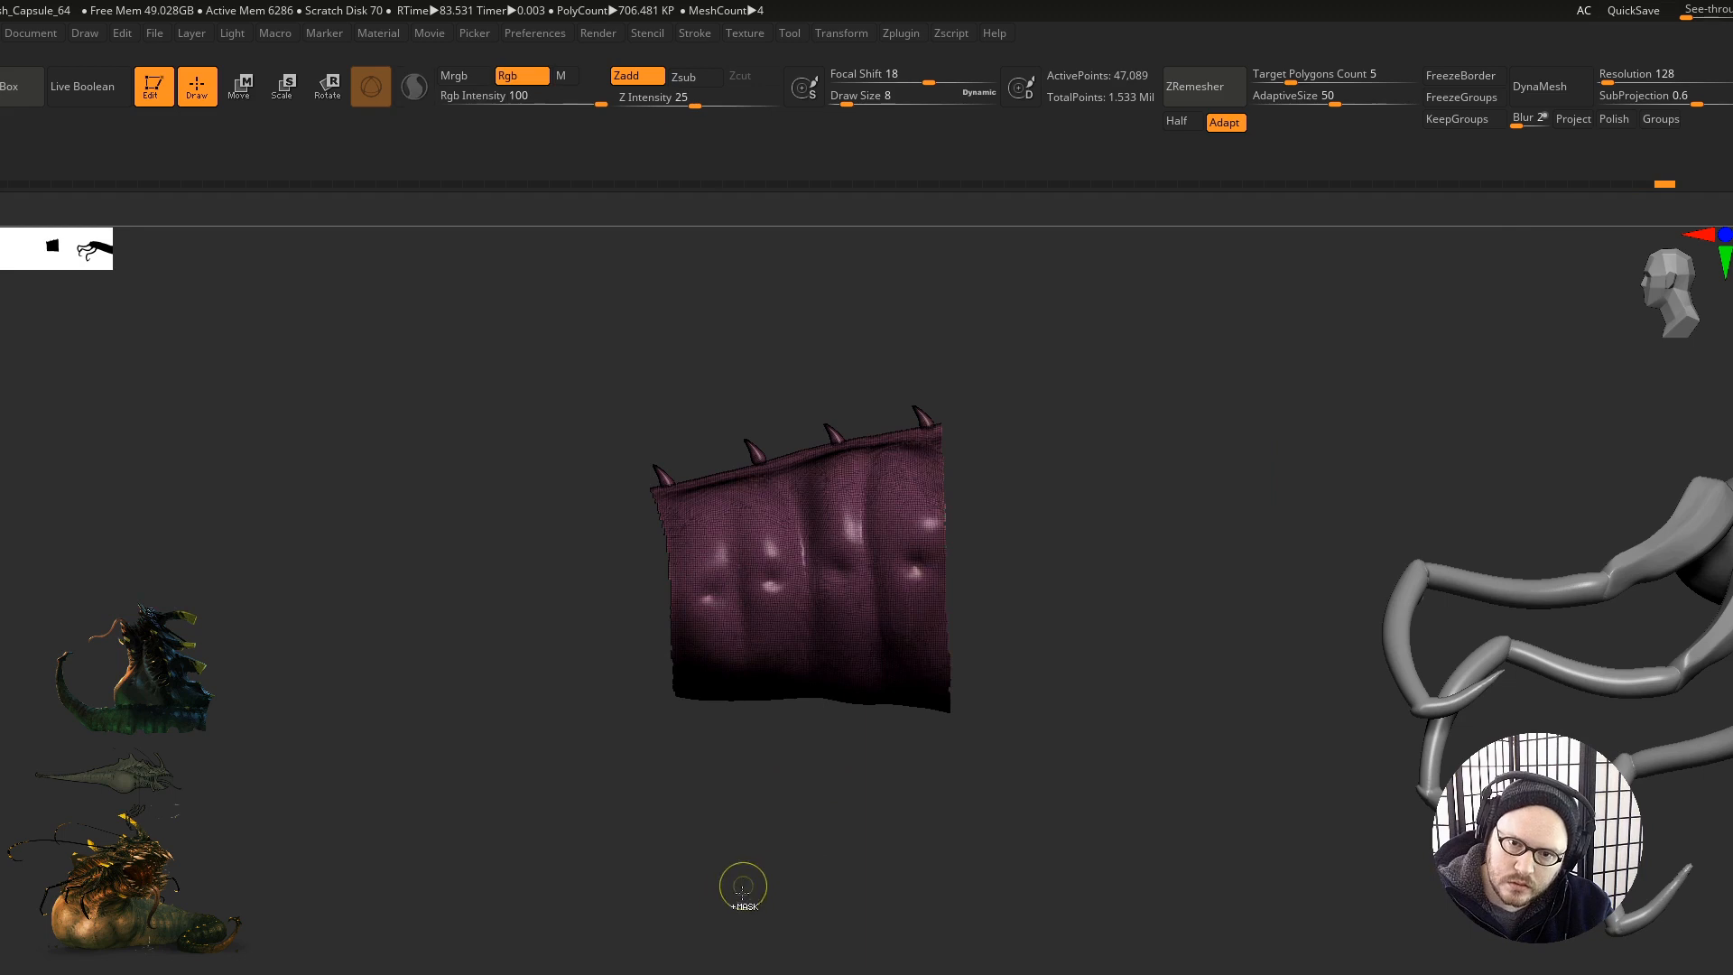
ctrl+shift+click(651, 875)
Step: Isolate the remaining tail, turn its front part into a third tail polygroup and show the whole mesh again
ctrl+shift+click(622, 652)
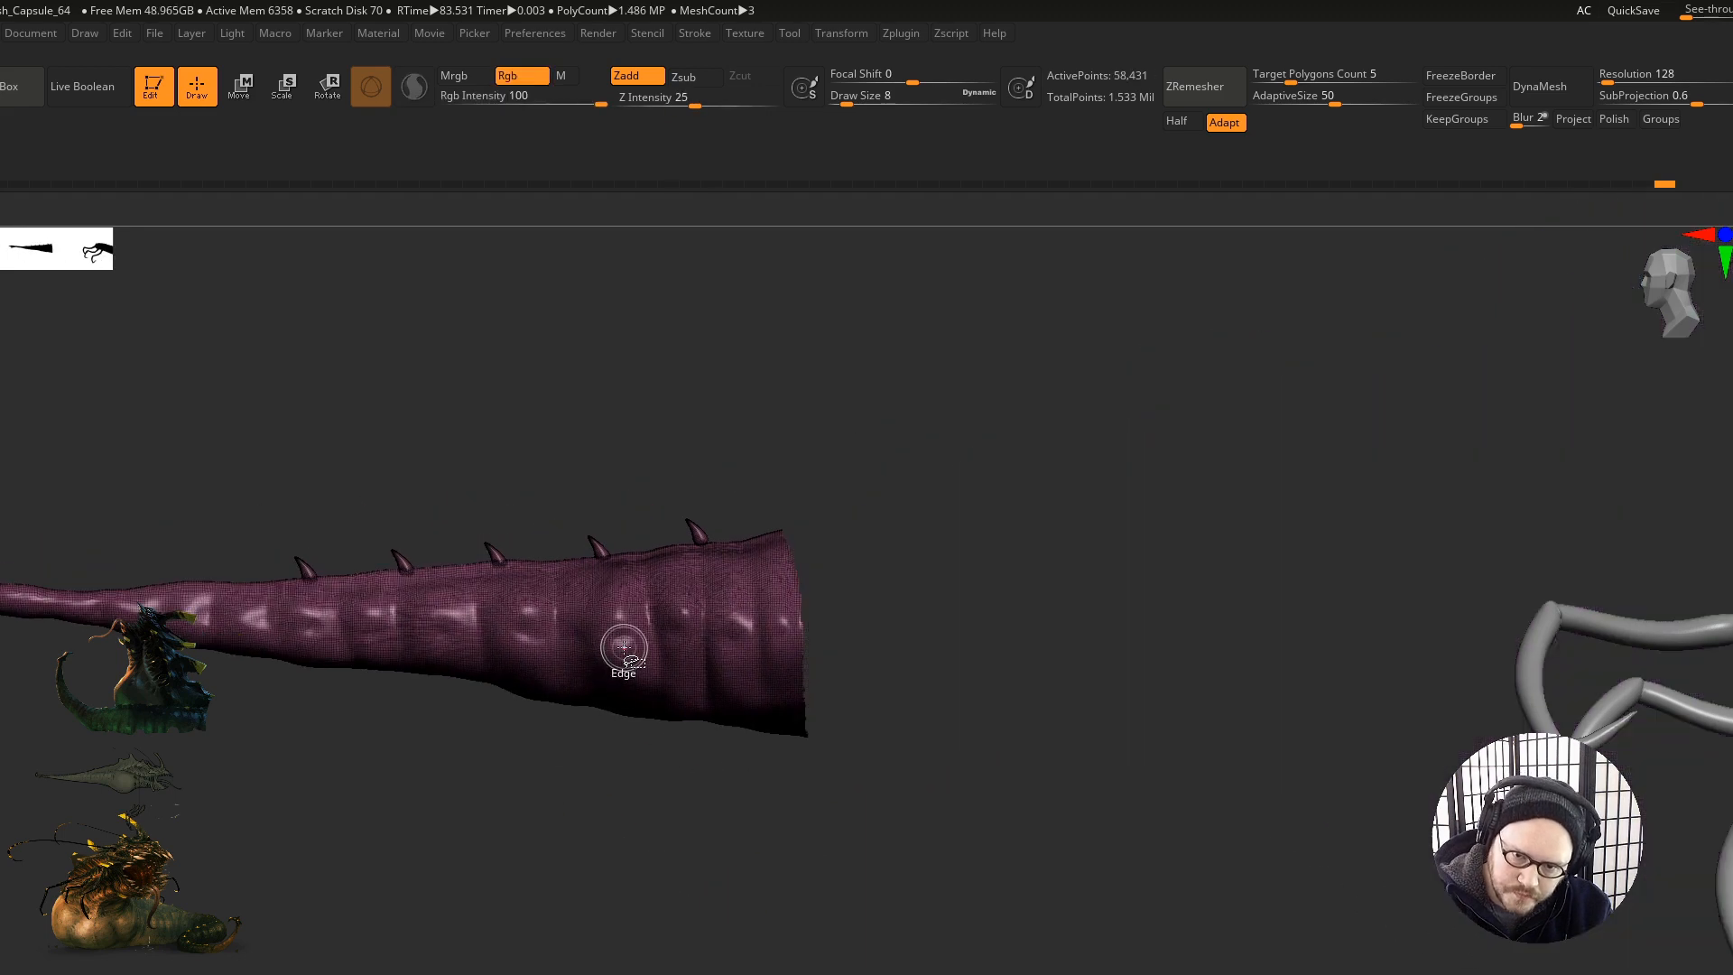
alt+right_drag(714, 706, 750, 732)
mouse_move(981, 607)
ctrl+shift+mouse_down()
mouse_move(769, 423)
mouse_move(574, 588)
mouse_move(611, 821)
mouse_move(1129, 603)
ctrl+shift+mouse_up()
key(ctrl+w)
ctrl+shift+click(611, 859)
Step: Isolate the thin end of the tail and lasso its thicker front half into a fourth polygroup, leaving the tip separate
alt+right_drag(811, 795, 1069, 775)
alt+right_drag(677, 716, 719, 716)
ctrl+shift+click(2, 242)
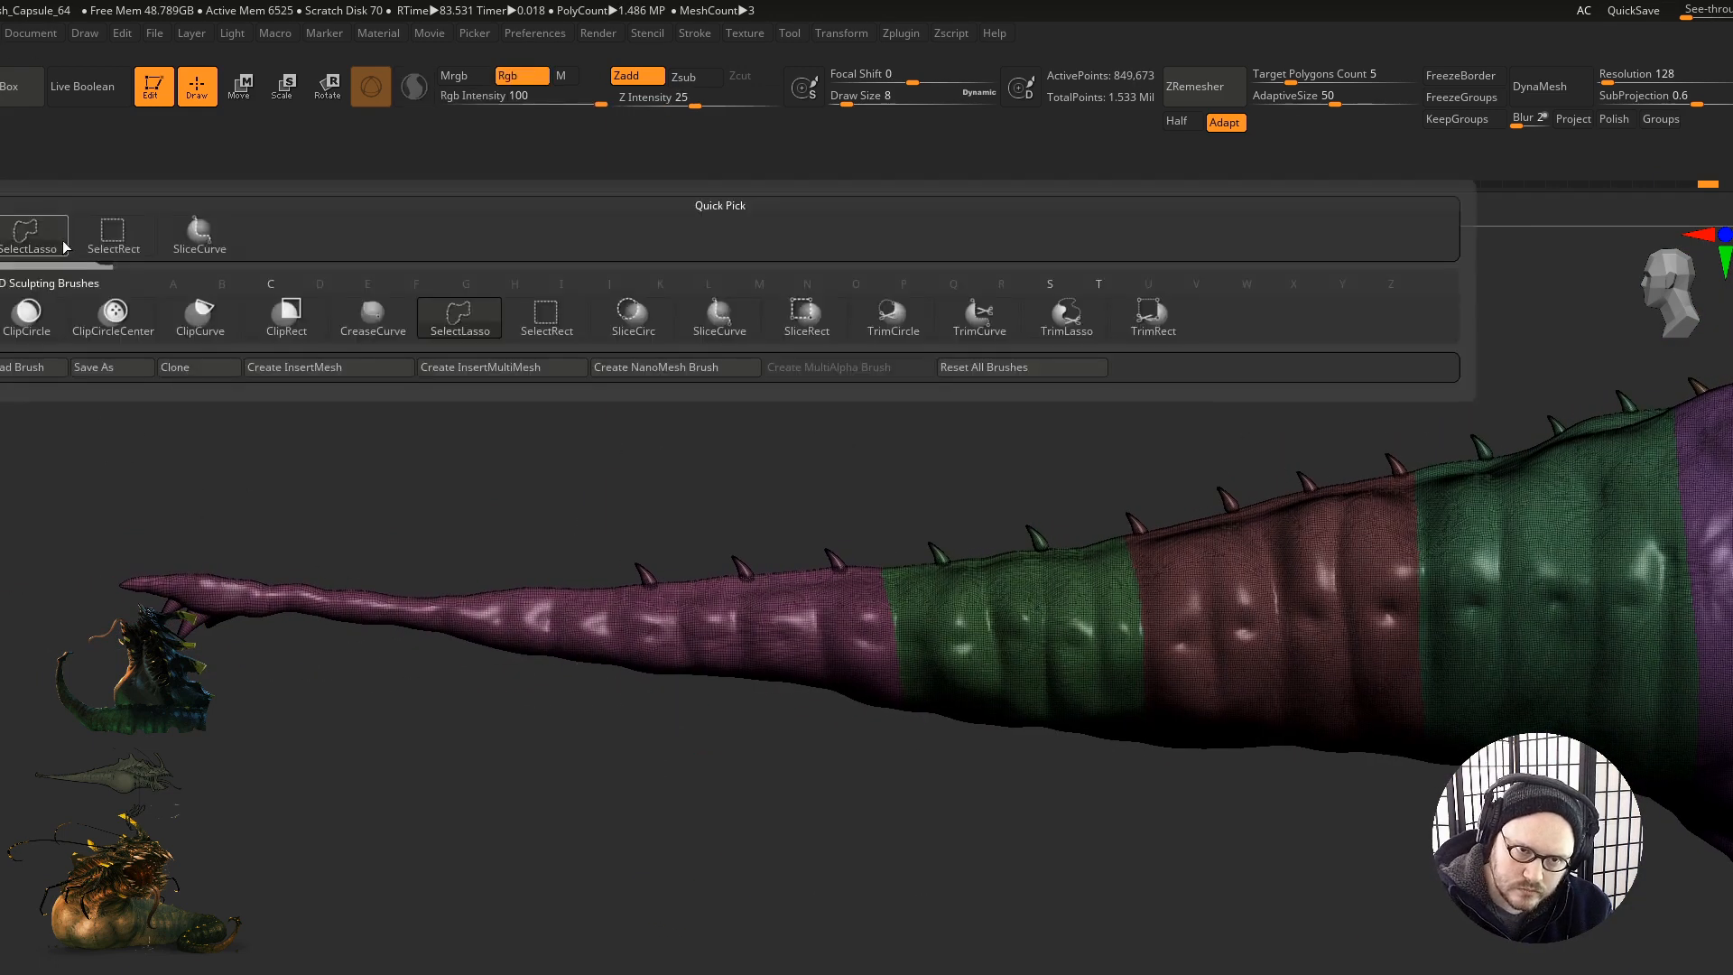
ctrl+shift+double_click(576, 648)
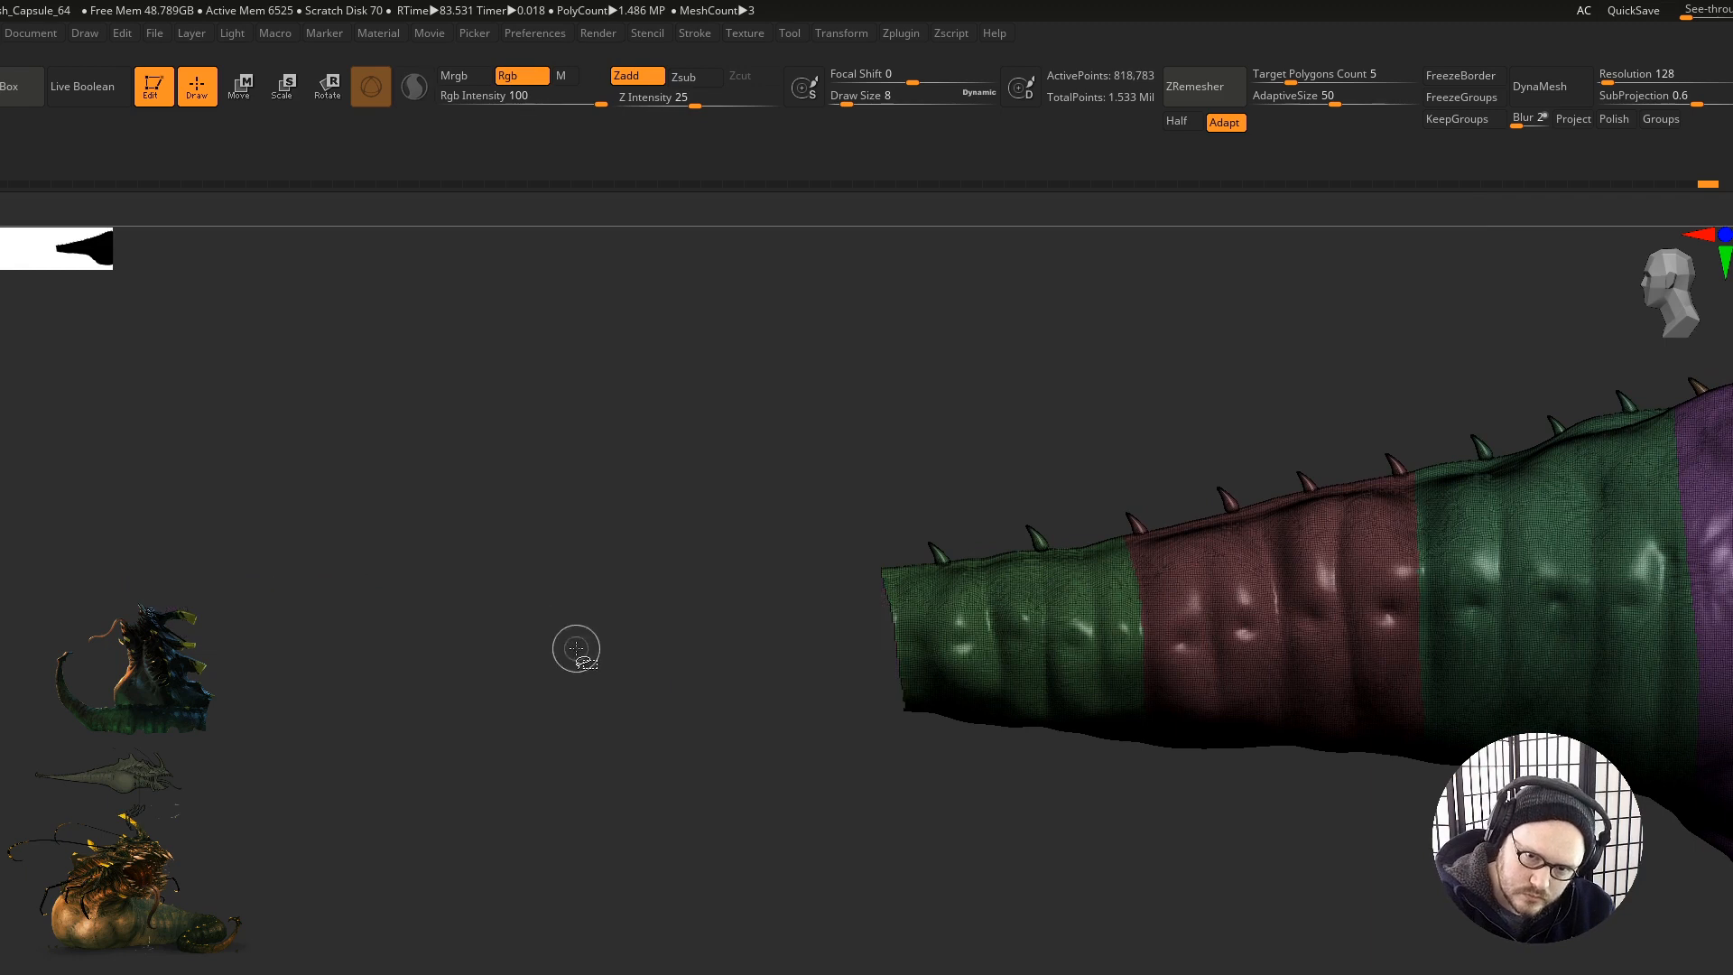
ctrl+shift+click(702, 767)
ctrl+shift+click(715, 642)
ctrl+shift+click(715, 642)
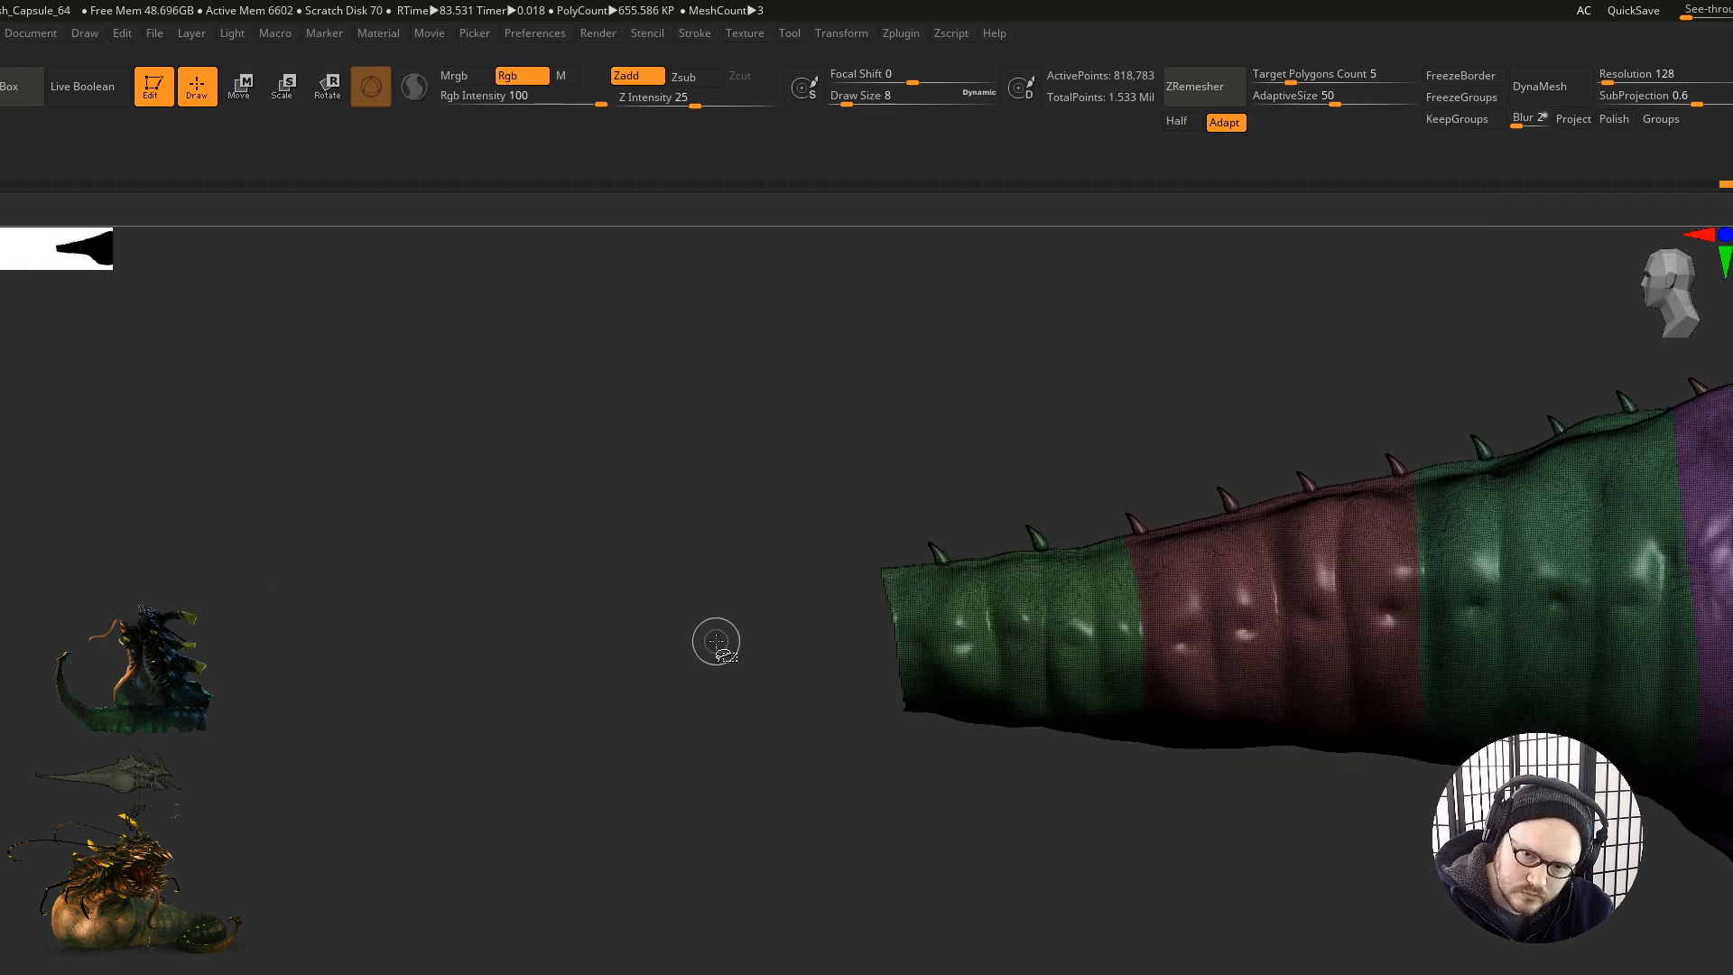
ctrl+shift+drag(692, 815, 561, 844)
key(b)
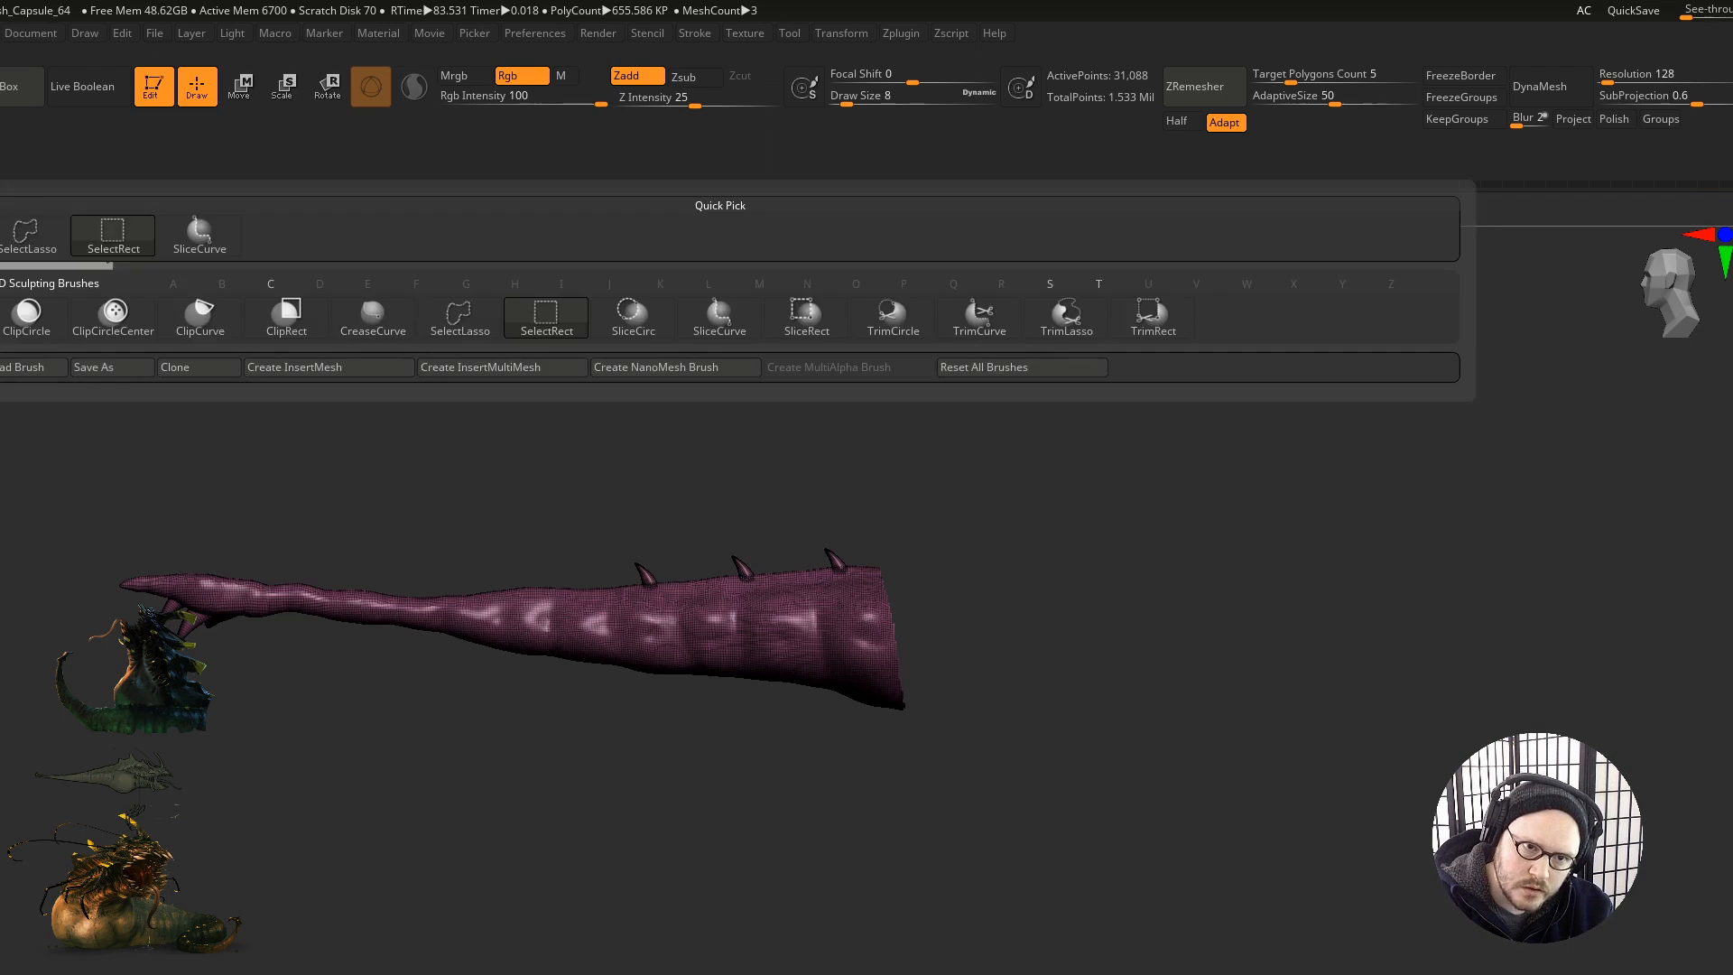
click(460, 316)
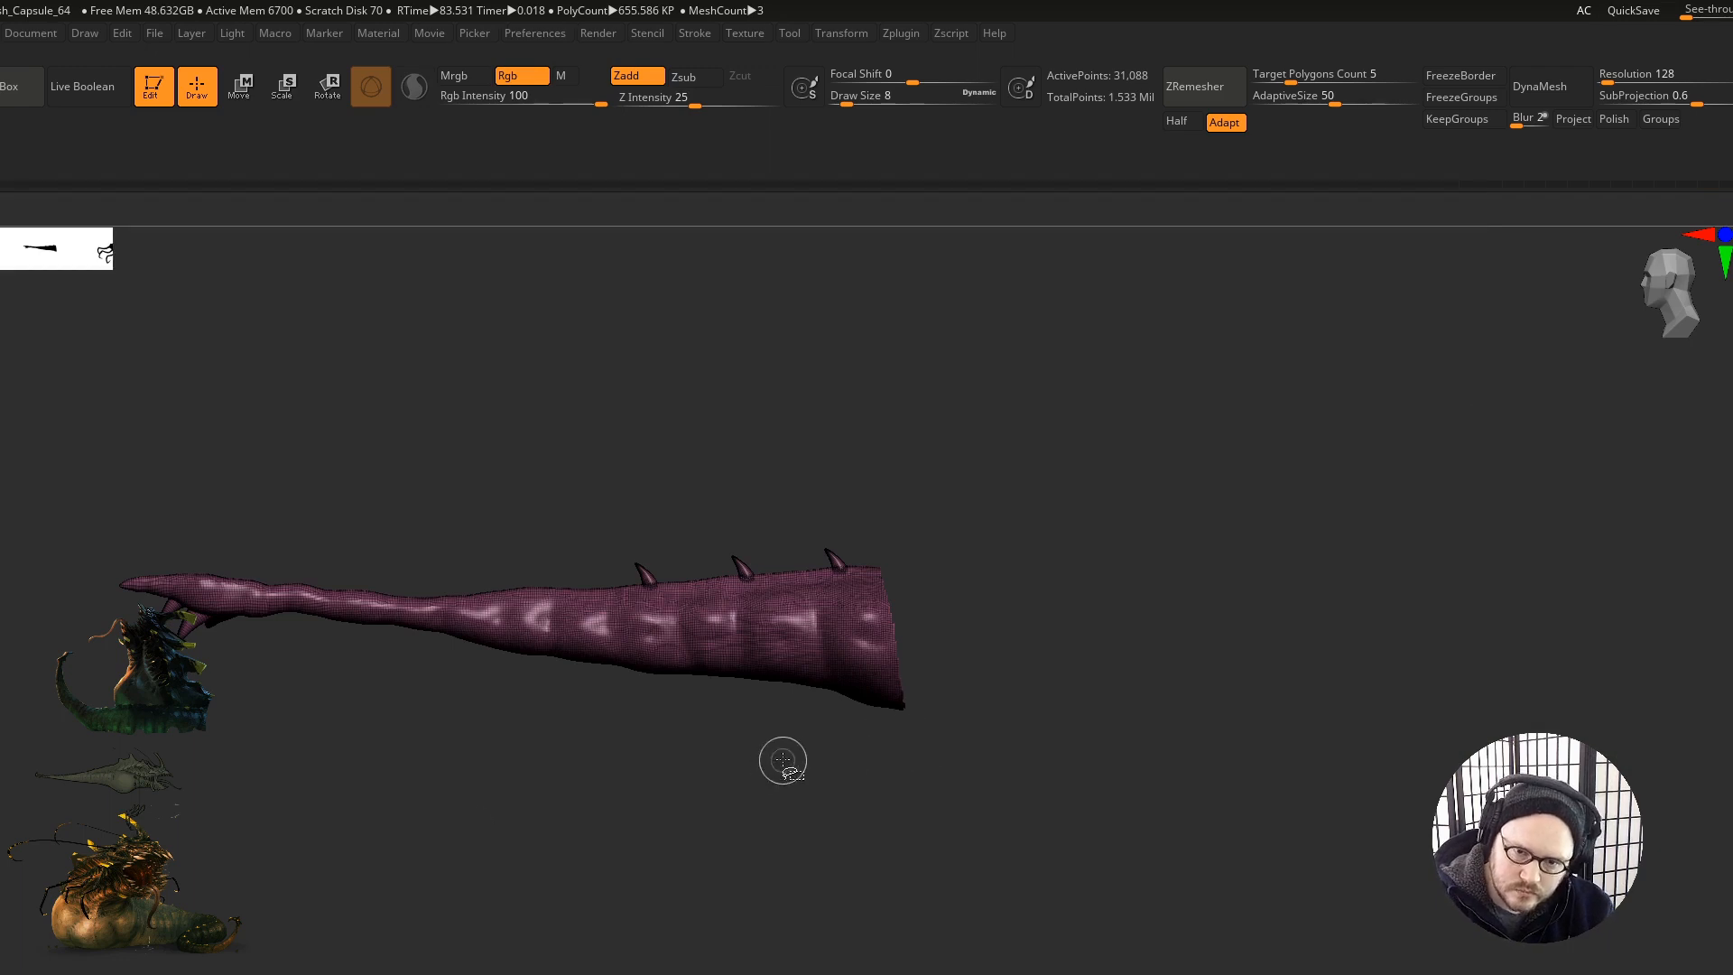
mouse_move(862, 794)
ctrl+shift+mouse_down()
mouse_move(600, 370)
mouse_move(551, 691)
mouse_move(938, 794)
mouse_move(885, 812)
ctrl+shift+mouse_up()
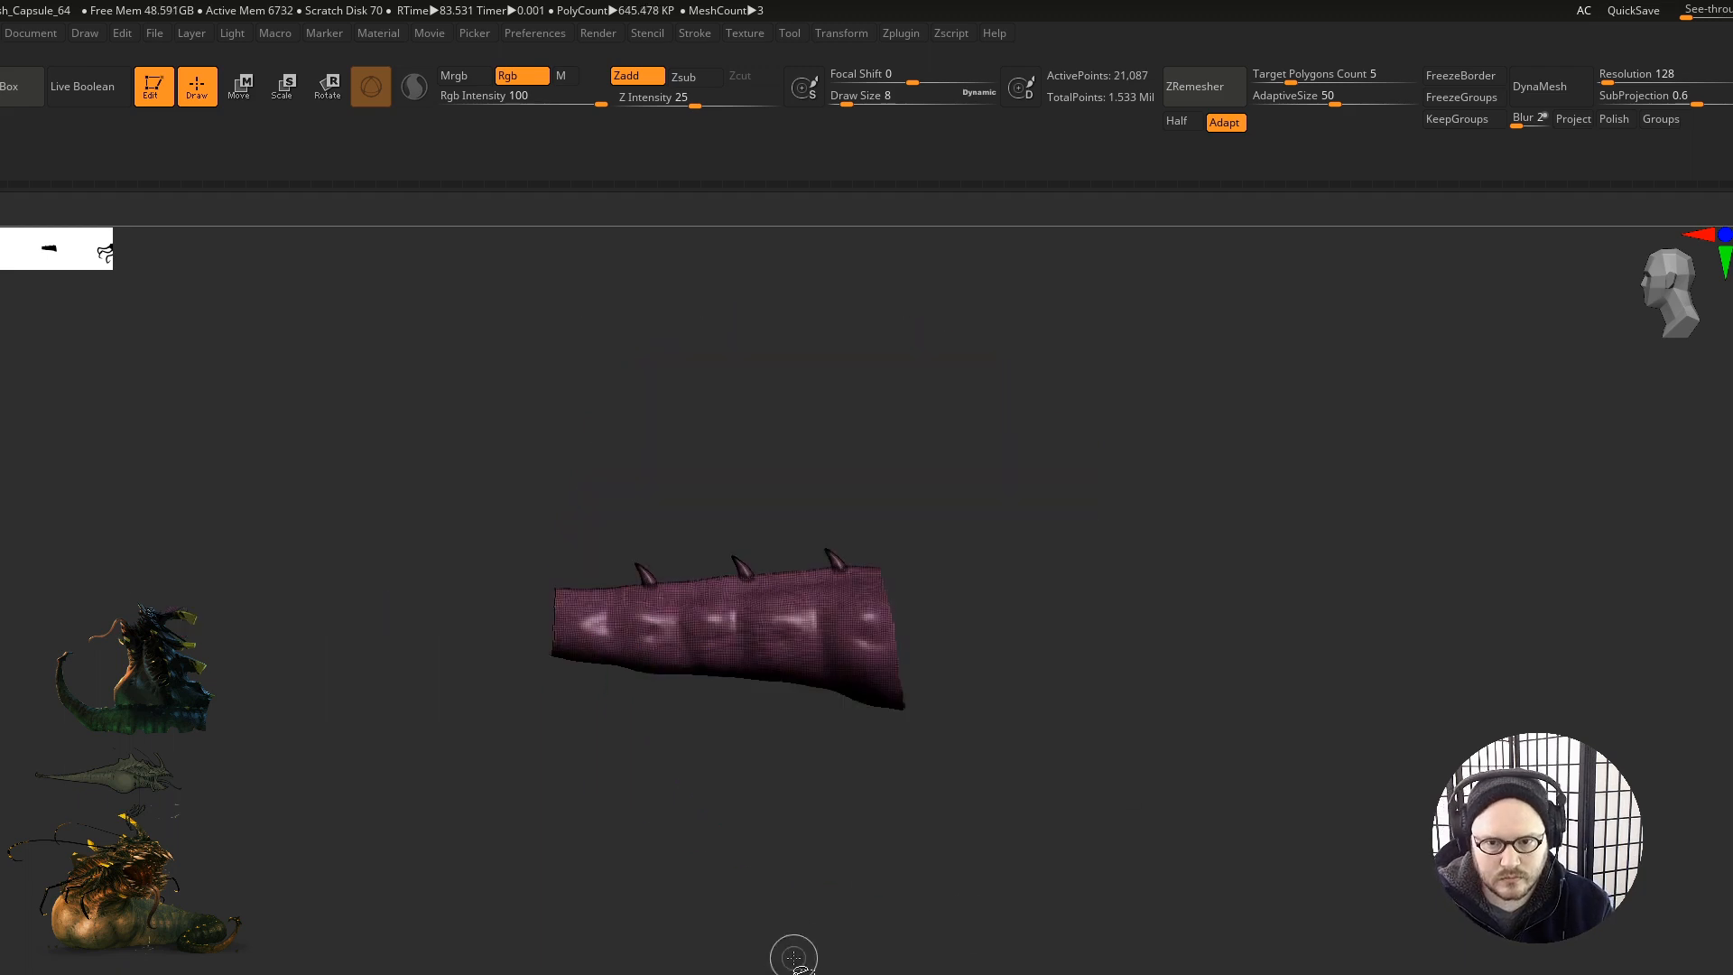
ctrl+shift+click(778, 882)
Step: Examine the polygroup divisions along the tail and inspect the isolated tail tip up close
mouse_move(596, 794)
mouse_down()
mouse_move(828, 743)
mouse_move(689, 745)
mouse_move(777, 716)
mouse_move(770, 824)
mouse_move(787, 710)
mouse_move(689, 730)
mouse_up()
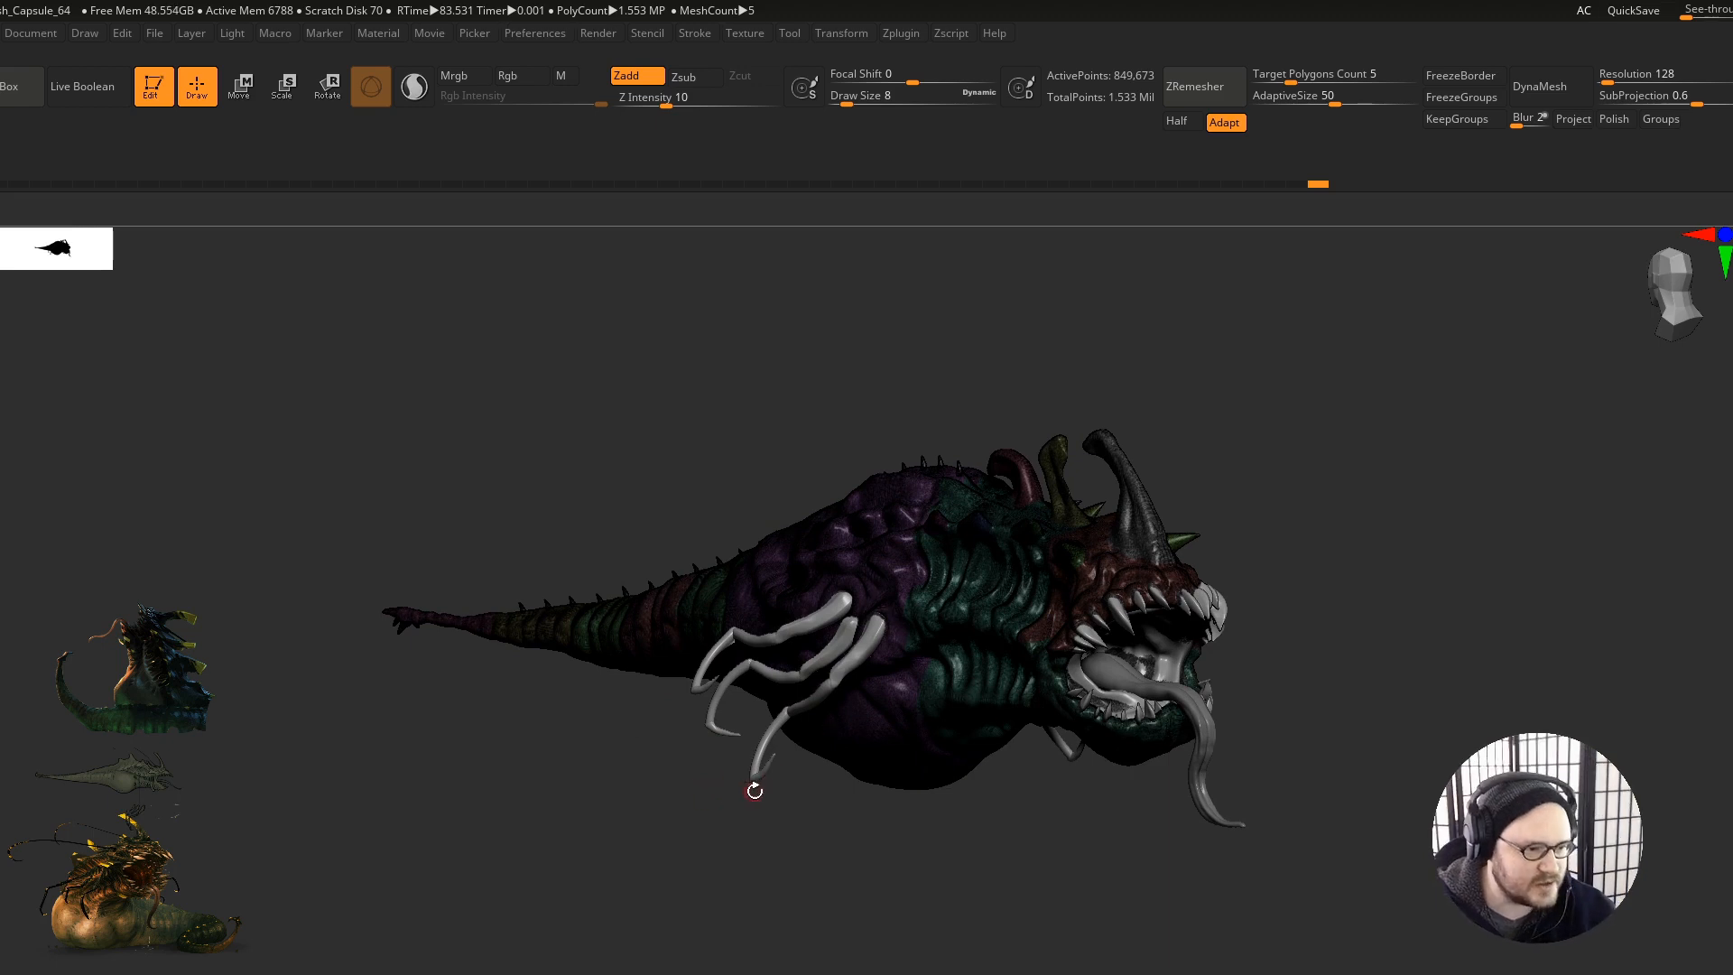
drag(838, 772, 859, 770)
alt+drag(876, 697, 716, 764)
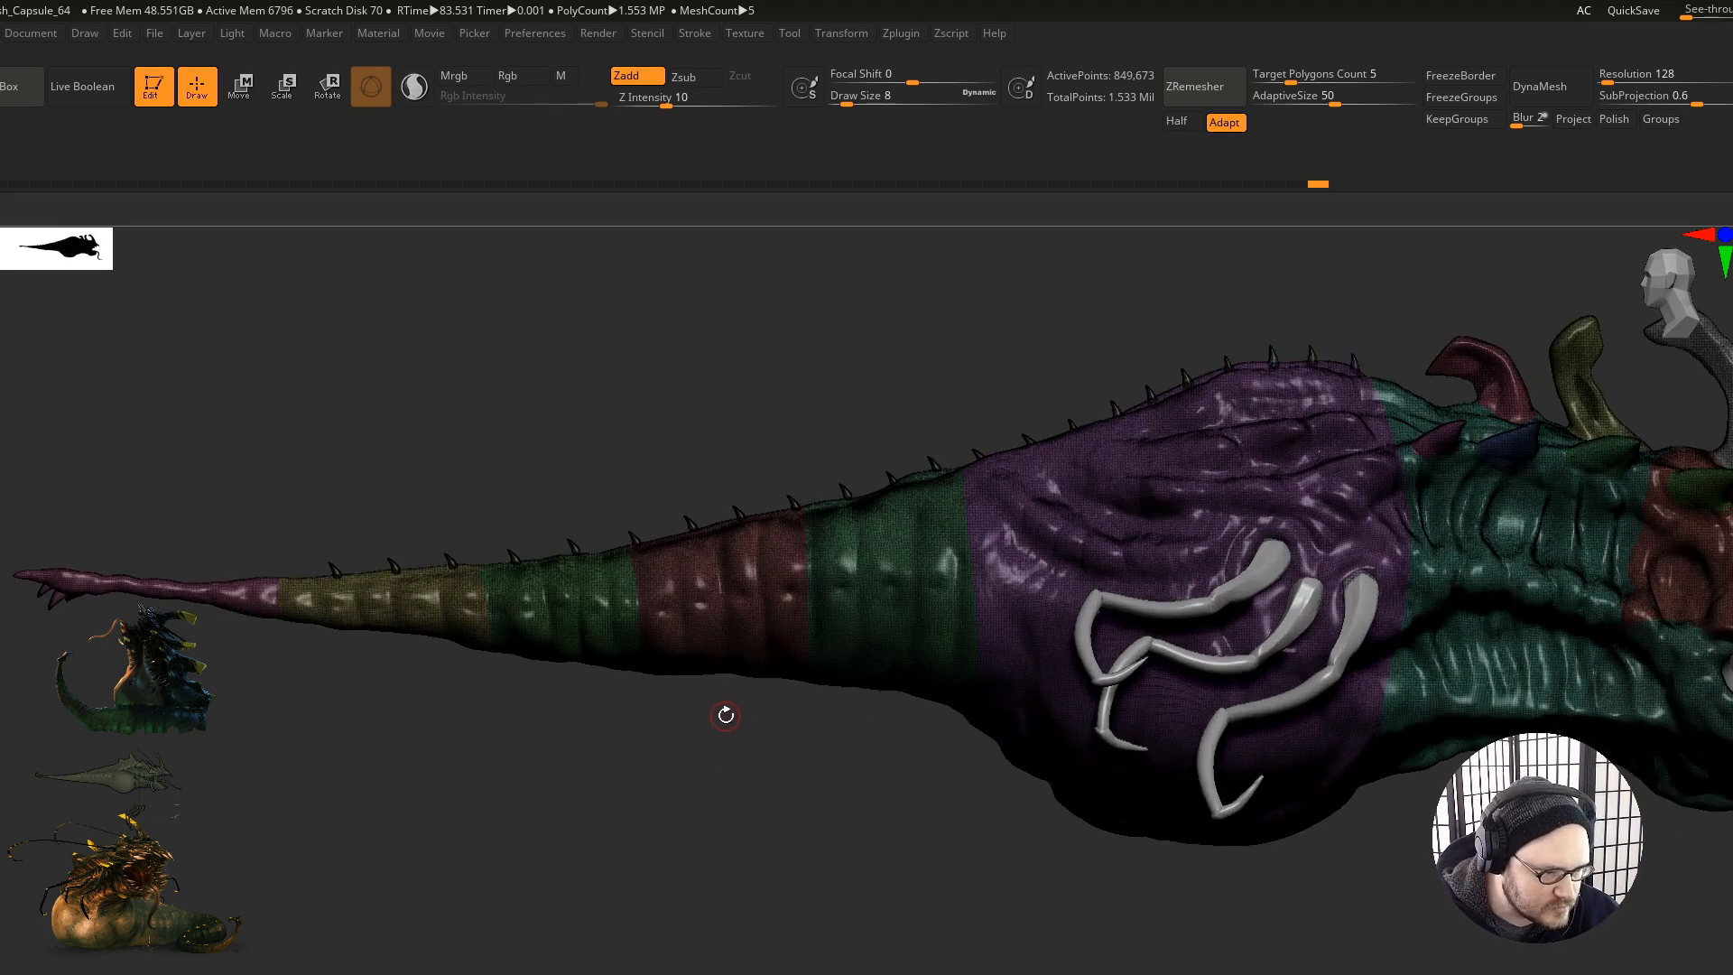
mouse_move(768, 699)
alt+mouse_down()
mouse_move(774, 735)
mouse_move(850, 782)
alt+mouse_up()
ctrl+right_drag(449, 701, 456, 731)
alt+right_drag(483, 761, 749, 775)
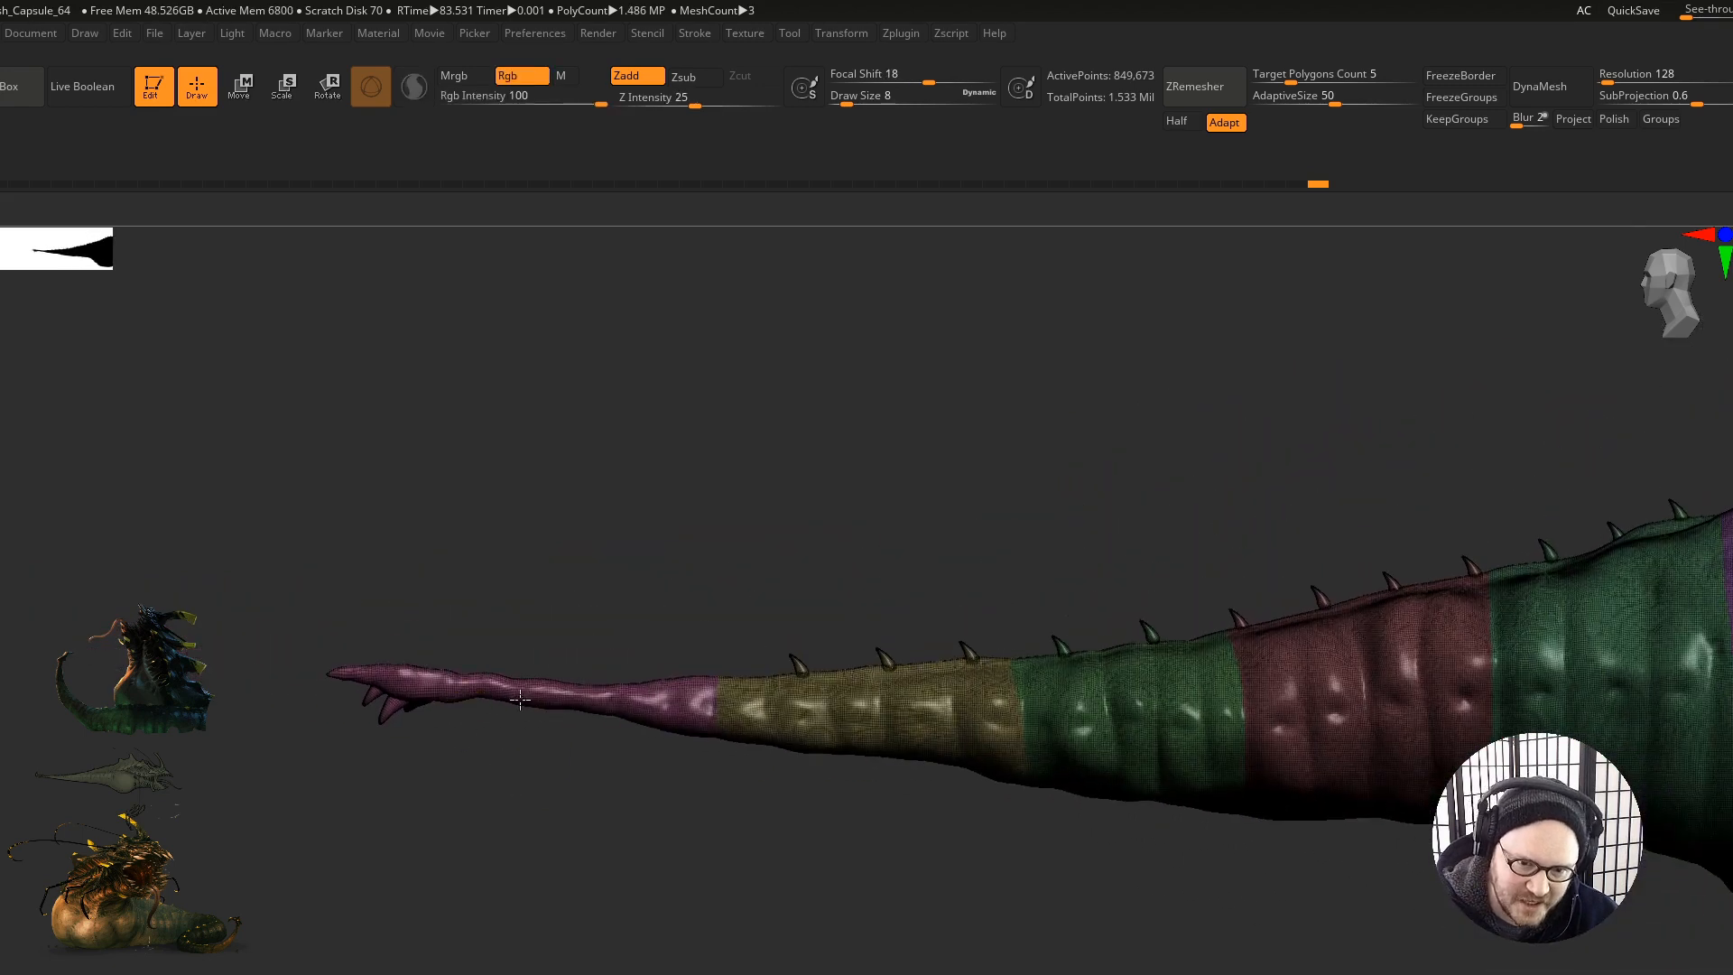
ctrl+right_drag(468, 700, 495, 716)
ctrl+shift+click(472, 668)
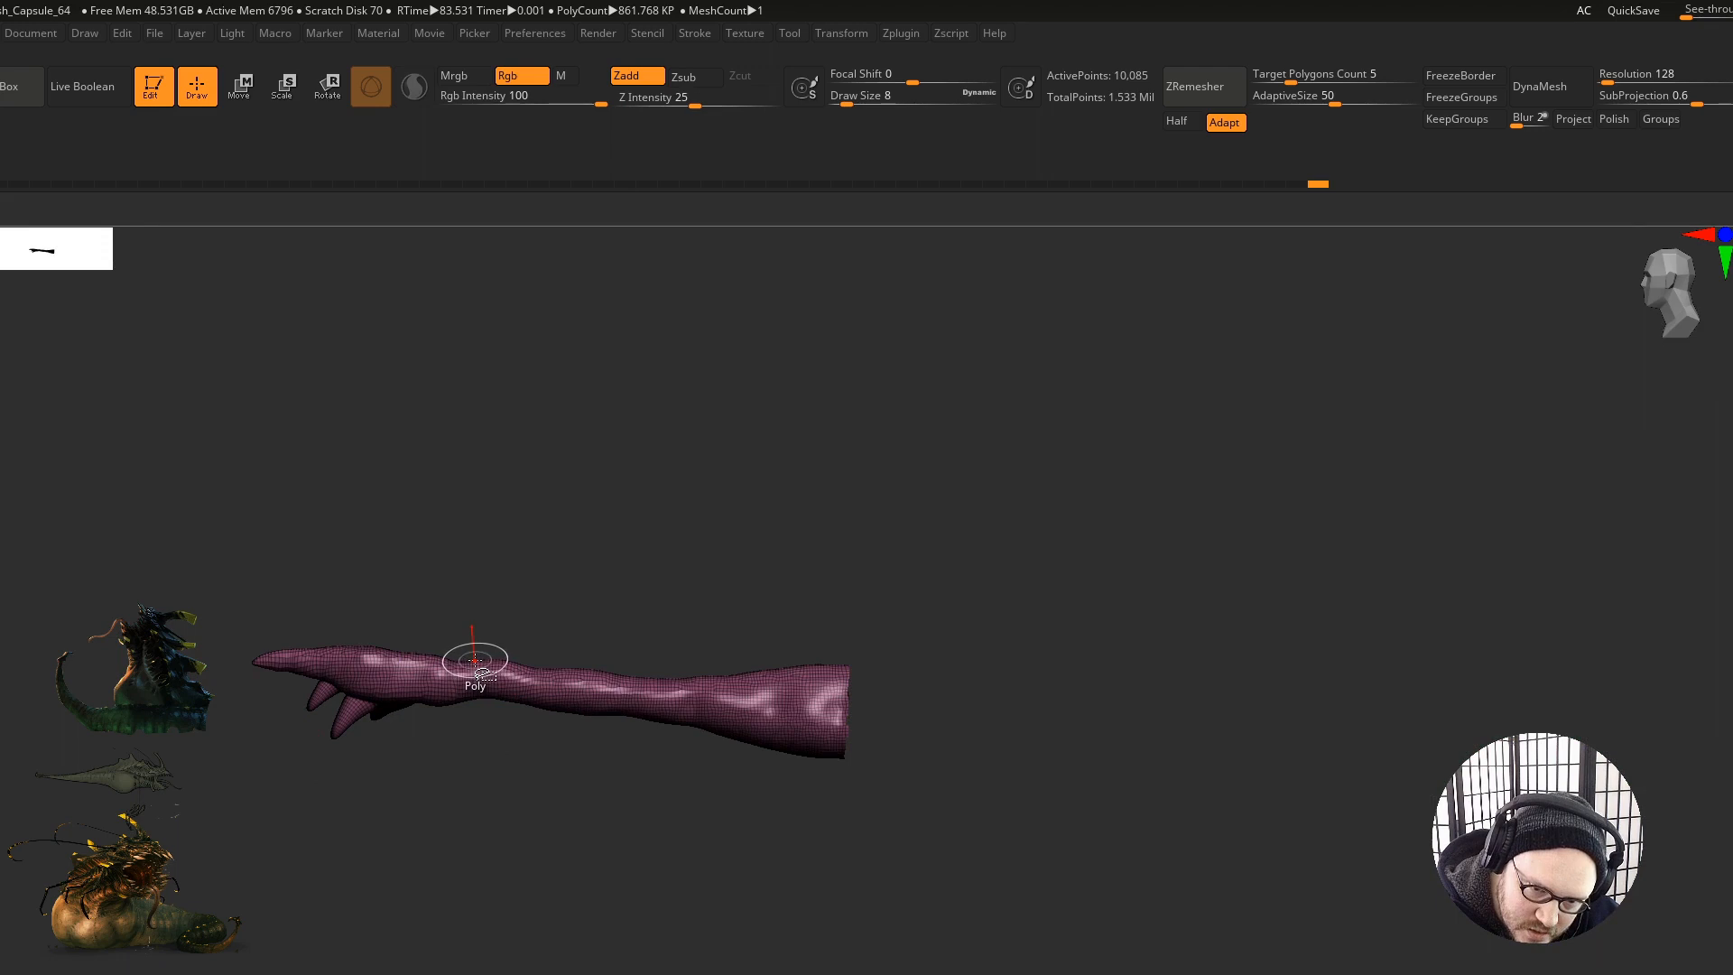
mouse_move(488, 798)
right_down()
mouse_move(472, 604)
mouse_move(511, 699)
mouse_move(632, 803)
right_up()
ctrl+right_drag(652, 835, 639, 736)
ctrl+shift+click(910, 852)
Step: Review the whole creature's polygroups from several angles, toggling the visibility of the tail end
mouse_move(939, 809)
alt+right_down()
mouse_move(723, 789)
mouse_move(679, 804)
alt+right_up()
mouse_move(684, 806)
right_down()
mouse_move(886, 804)
mouse_move(965, 860)
mouse_move(999, 857)
right_up()
alt+right_drag(1162, 871, 921, 835)
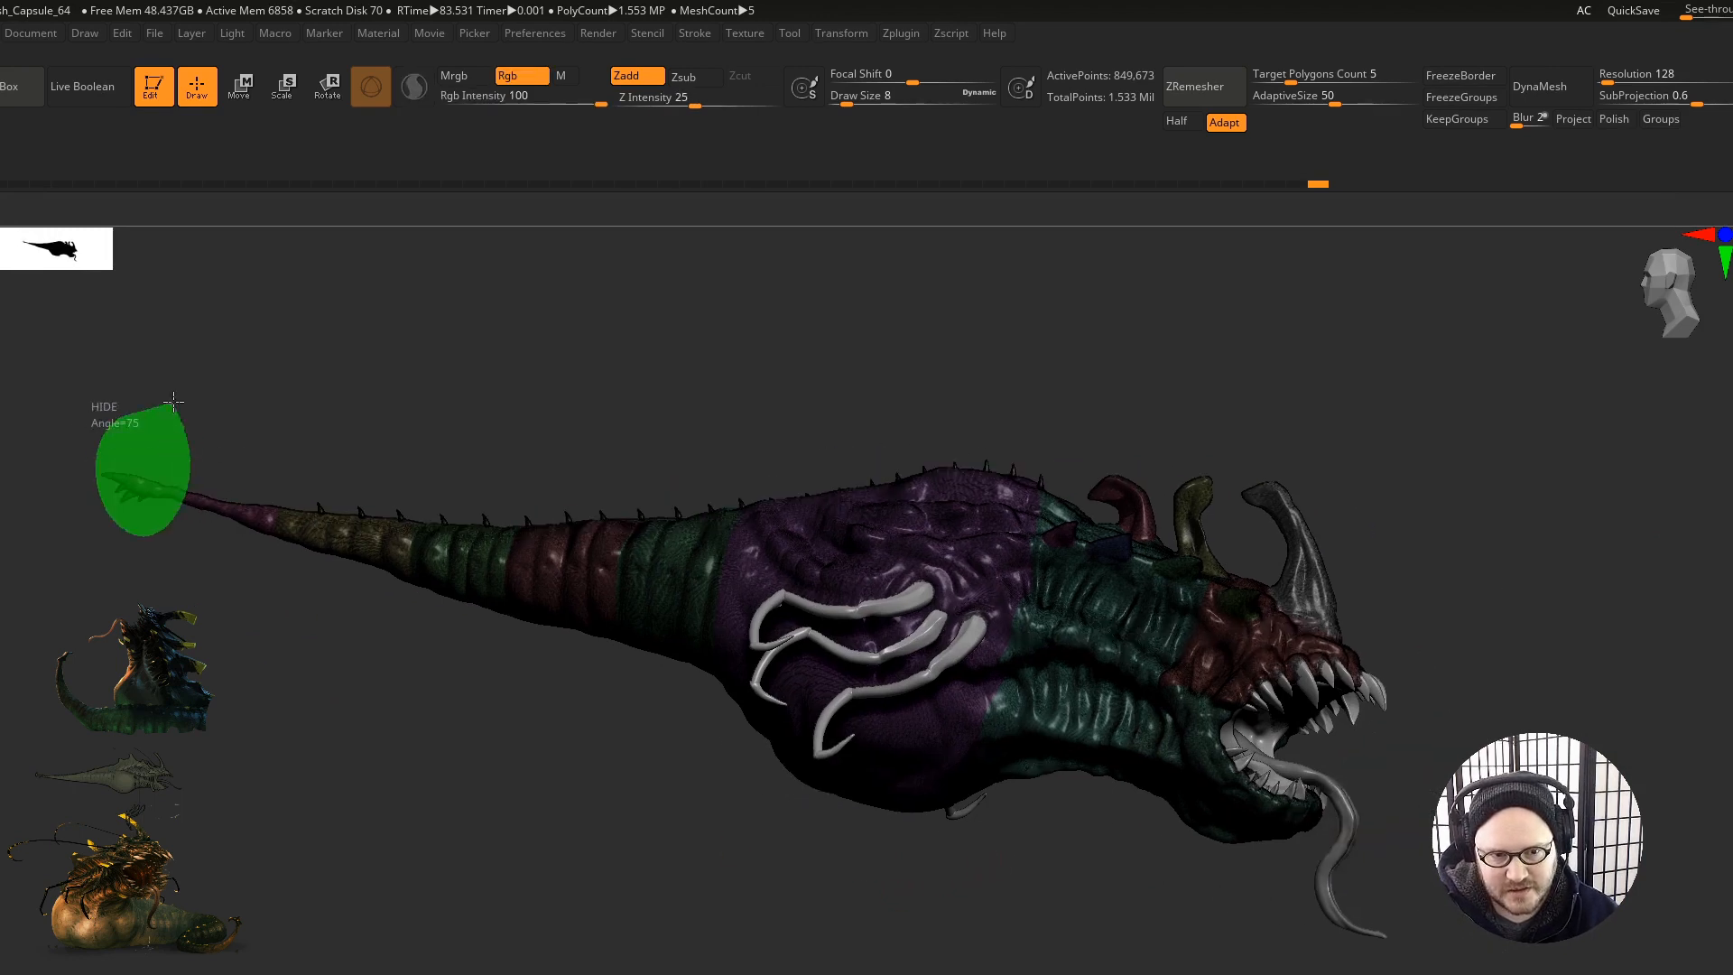
ctrl+shift+click(154, 492)
right_drag(858, 695, 1022, 817)
alt+right_drag(956, 876, 958, 553)
ctrl+shift+click(738, 860)
right_drag(739, 860, 900, 680)
right_drag(1003, 693, 1019, 665)
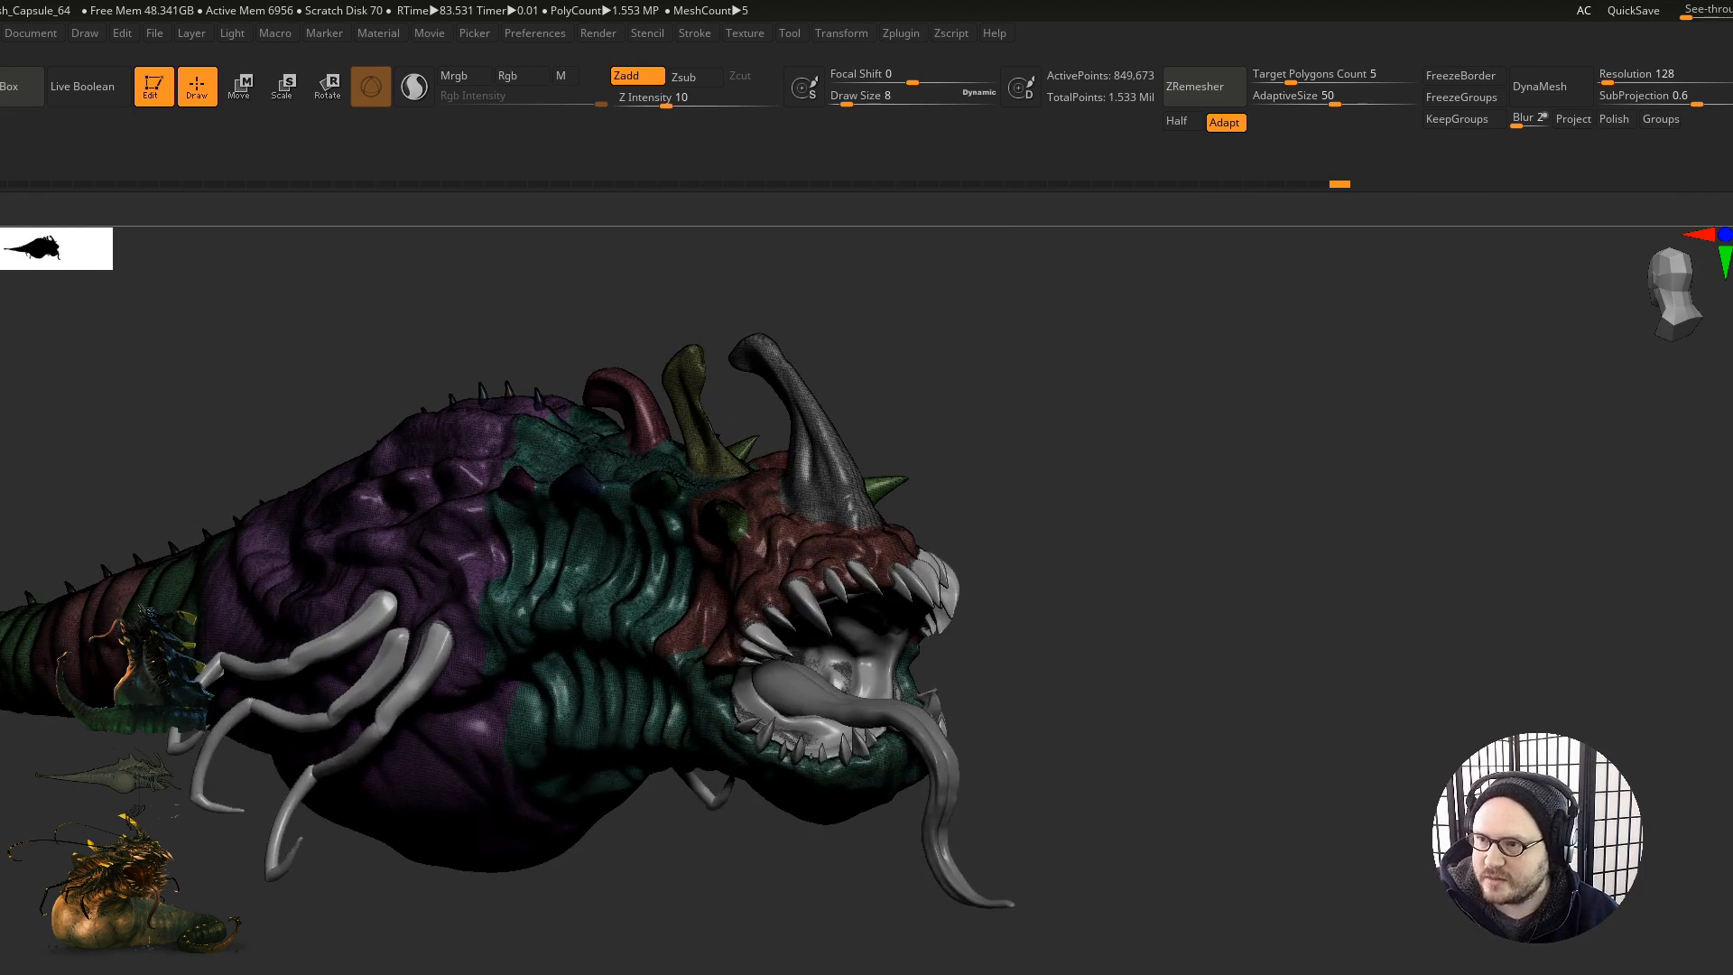
Step: Select the mouth interior subtool and inspect it on its own, then return to viewing the whole creature
click(1732, 424)
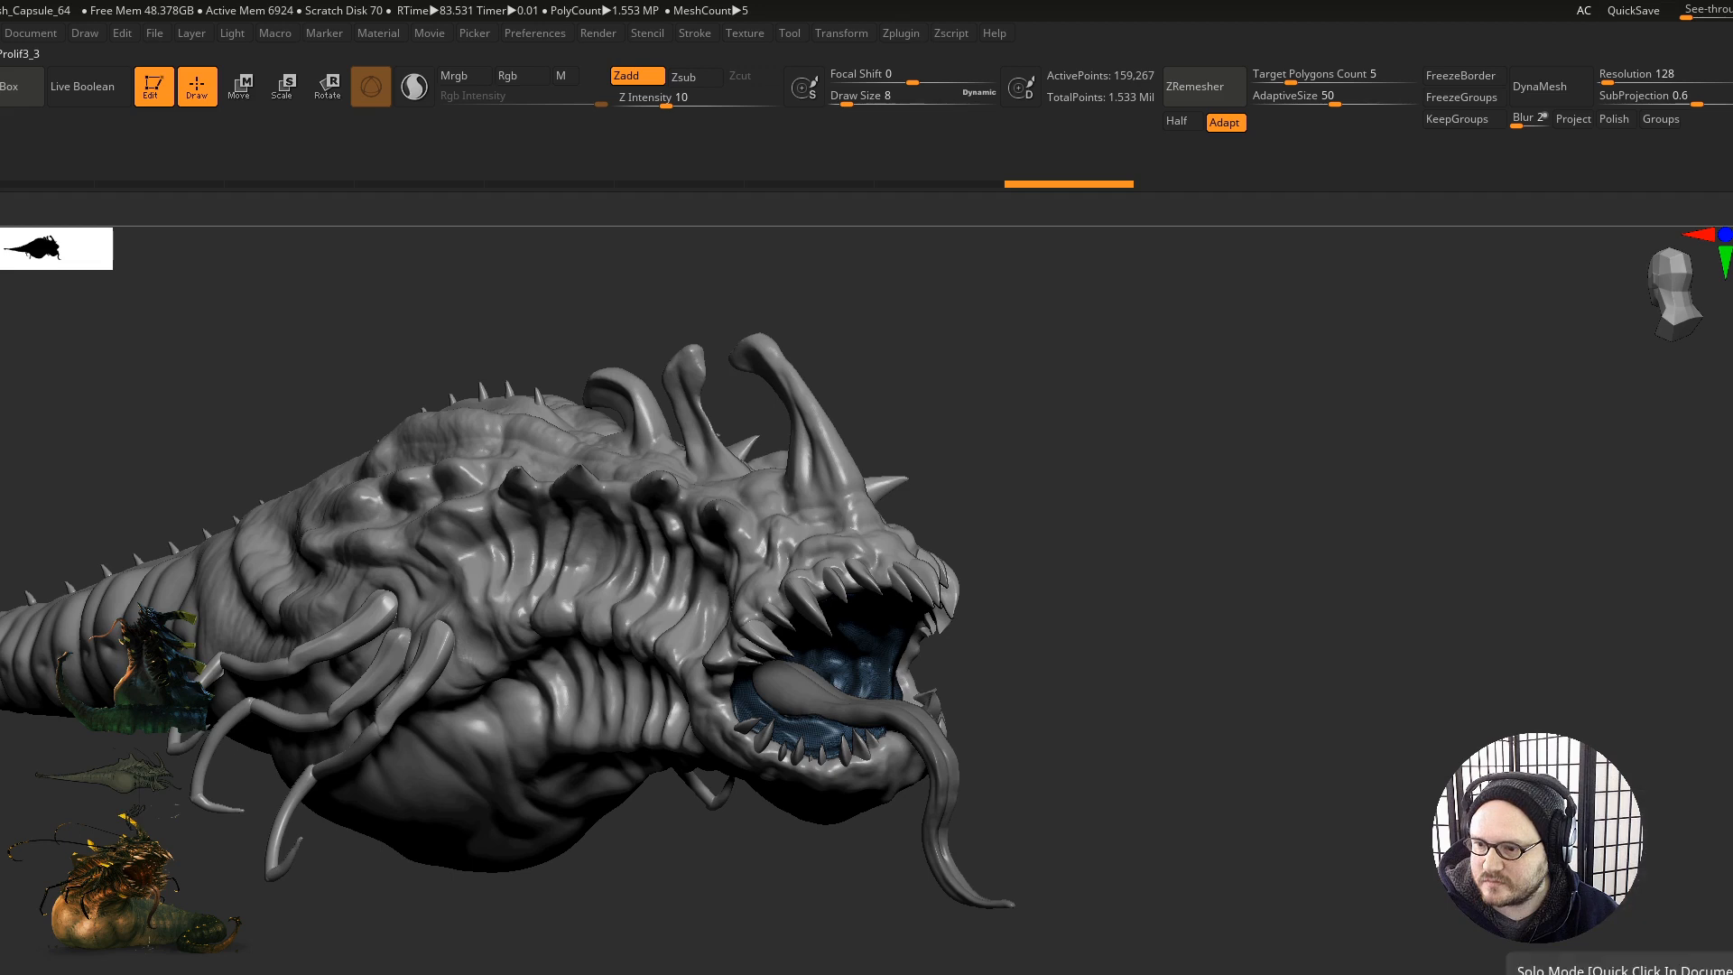
click(1569, 953)
right_drag(1020, 767, 804, 722)
right_drag(803, 722, 917, 588)
click(1569, 953)
right_drag(1025, 767, 991, 894)
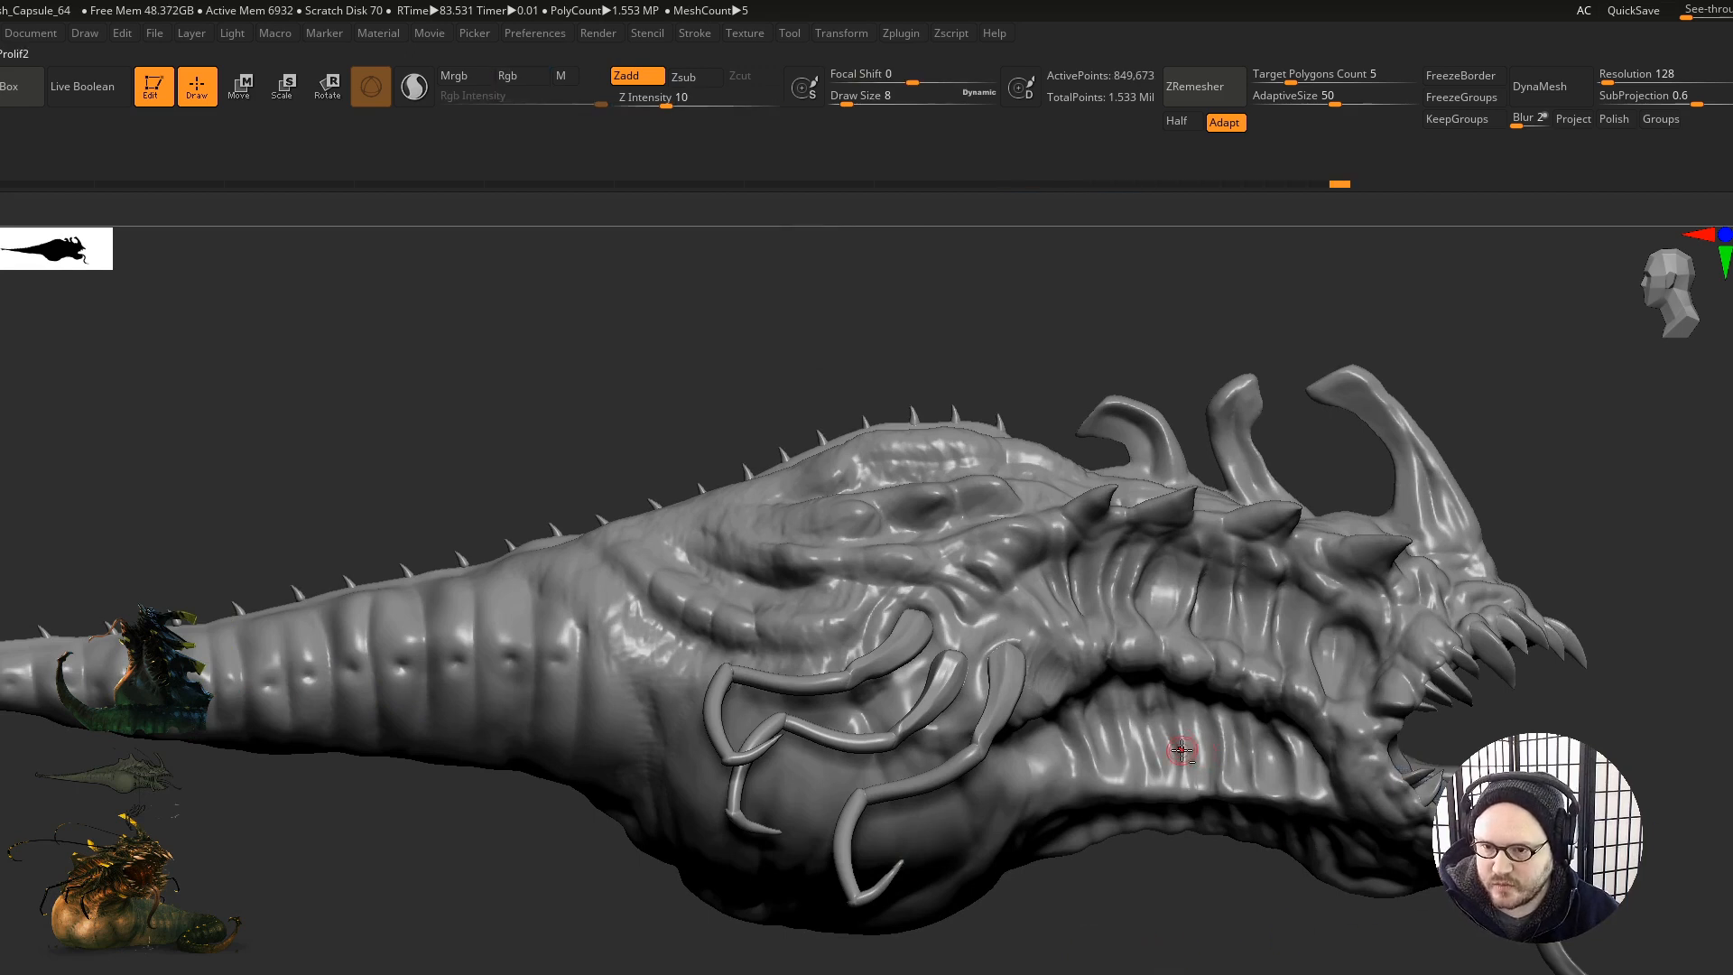
right_drag(1097, 725, 1105, 797)
Step: Select the legs subtool and check its polygroups in solo mode by hiding and isolating individual leg pairs
alt+click(1140, 758)
ctrl+shift+click(1129, 770)
ctrl+shift+click(1099, 746)
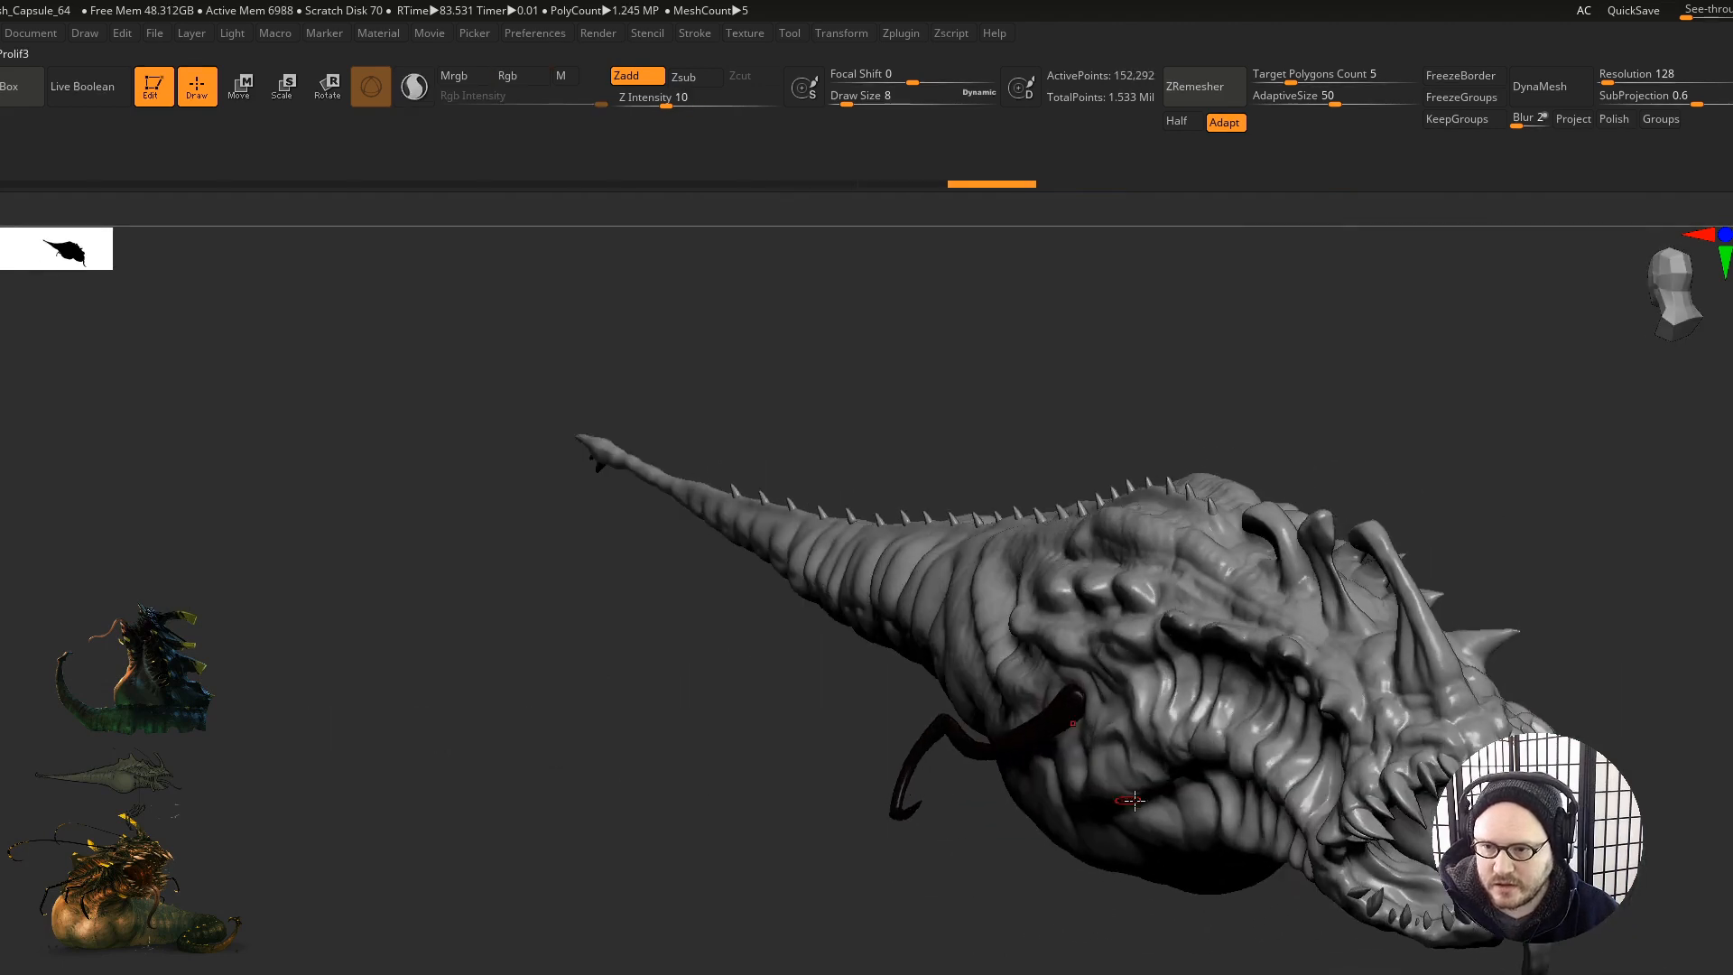
key(alt+s)
ctrl+shift+click(1079, 897)
right_drag(1096, 786, 981, 755)
ctrl+shift+click(1003, 743)
ctrl+shift+click(1013, 741)
ctrl+shift+click(1034, 764)
right_drag(1080, 771, 1075, 782)
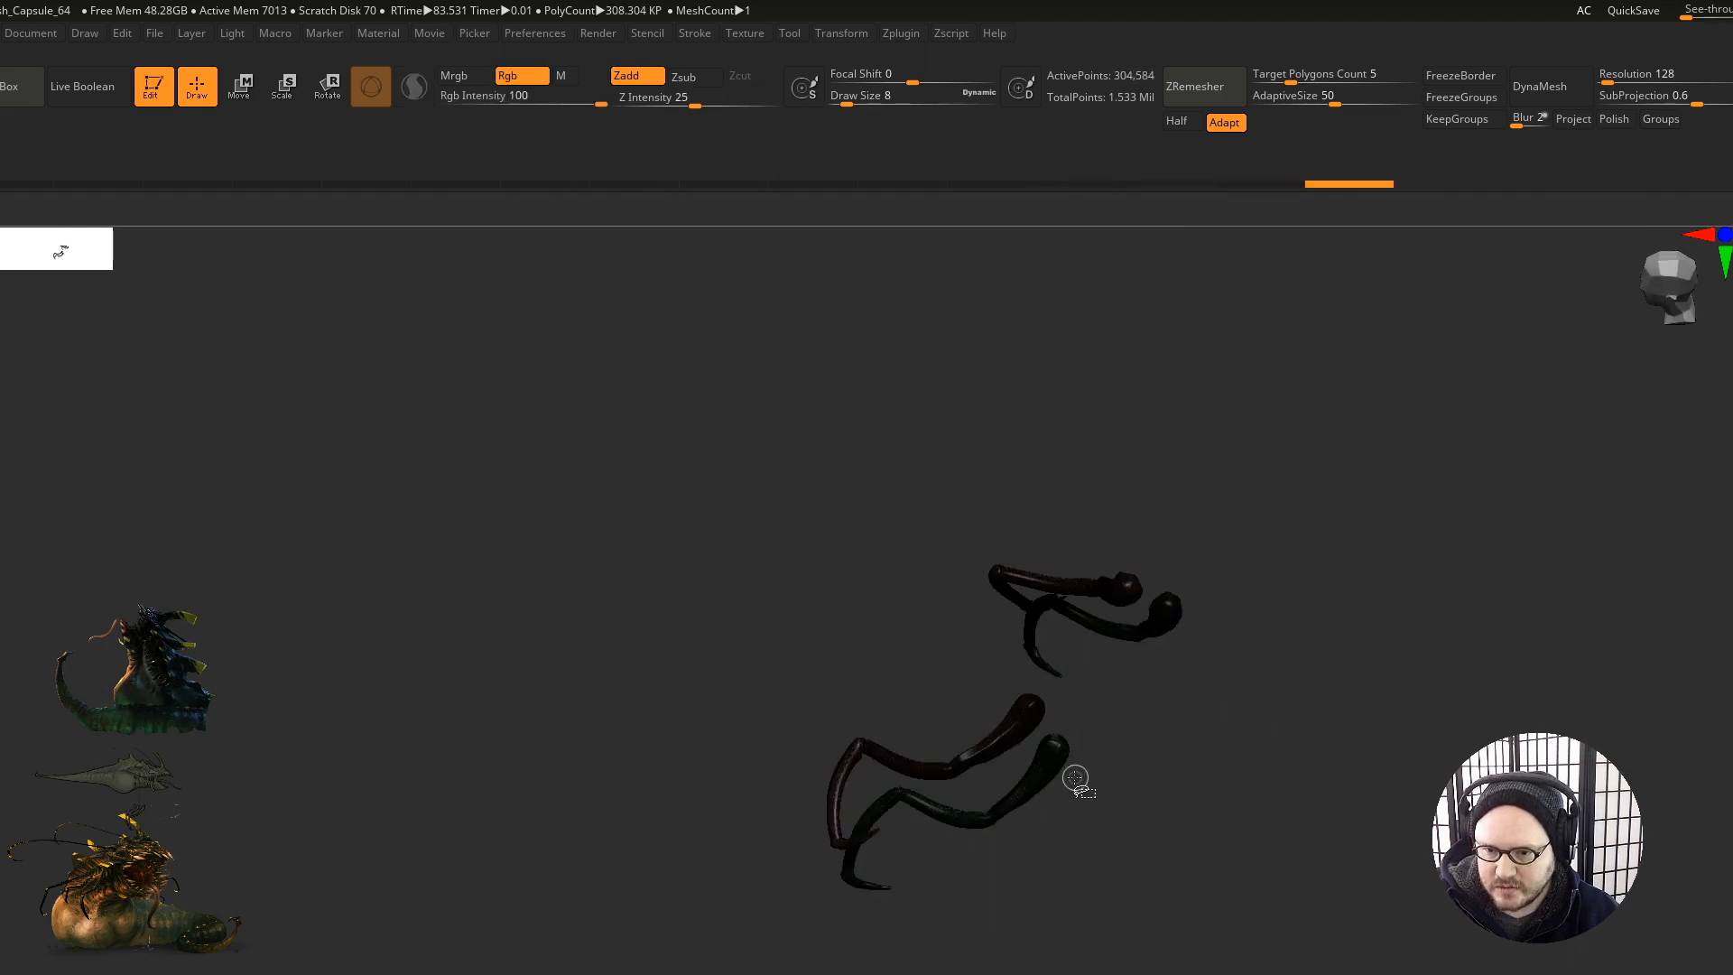
ctrl+shift+click(1126, 917)
Step: Switch off the polygroup display and examine the full creature from the side, along the head, body and tail
right_drag(1125, 917, 1048, 782)
ctrl+drag(1048, 781, 1076, 765)
key(shift+f)
shift+right_drag(1099, 794, 990, 782)
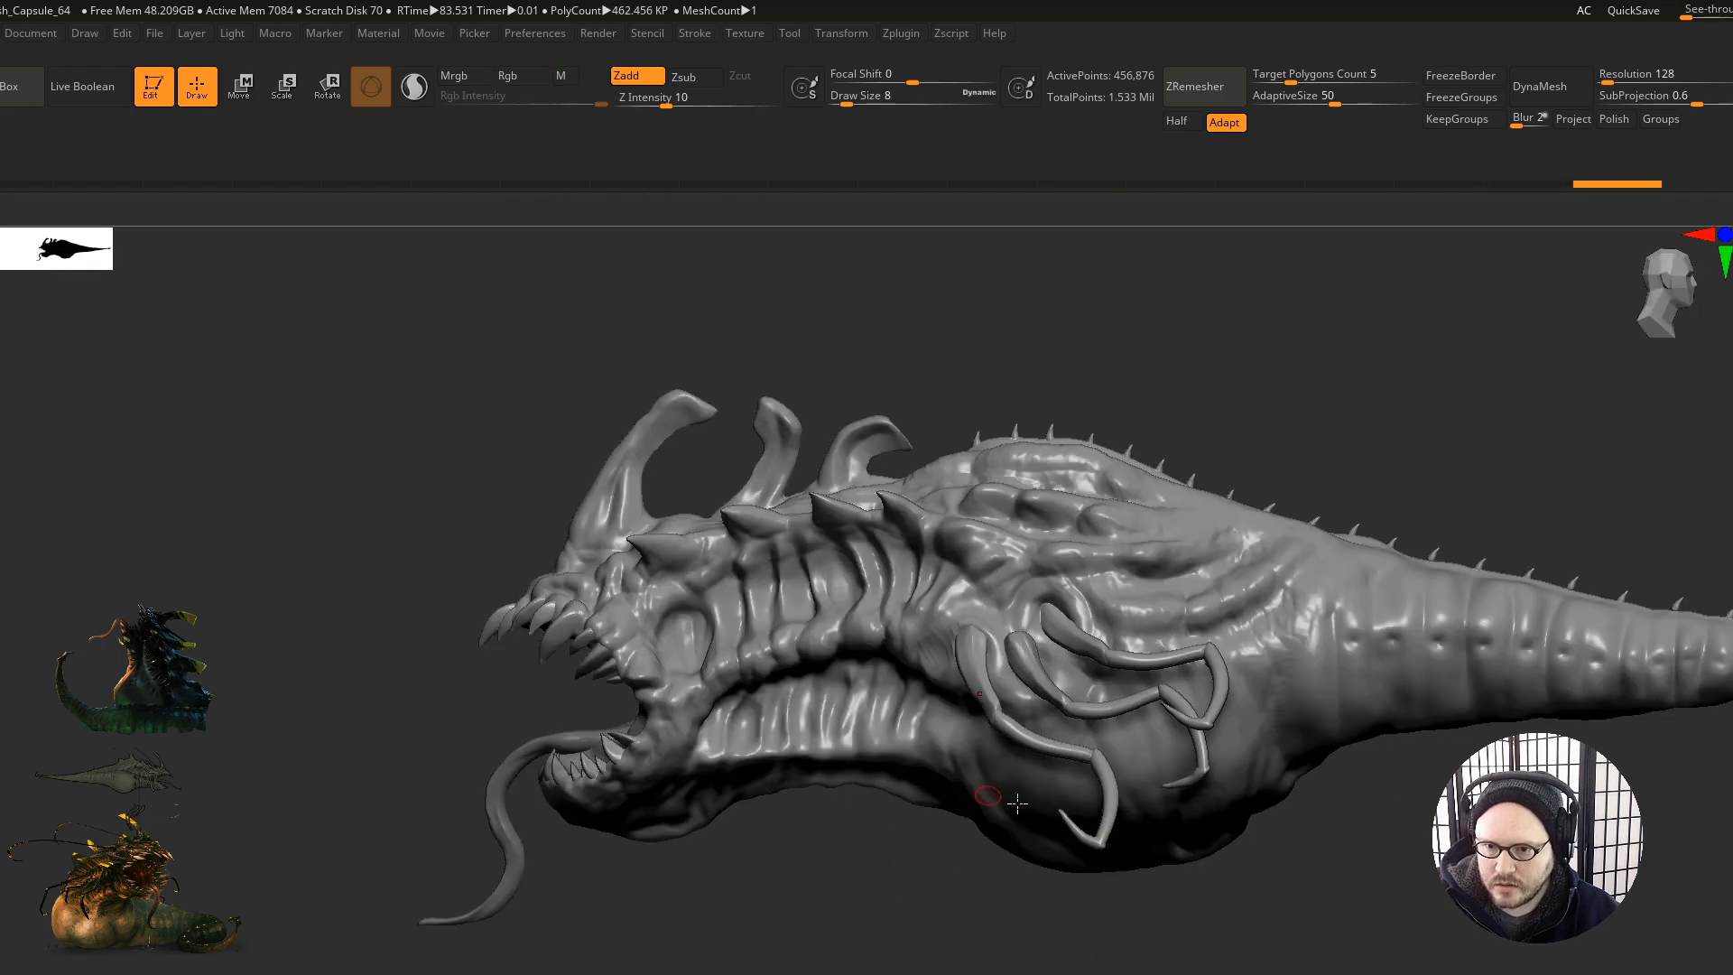
mouse_move(997, 801)
right_down()
mouse_move(1208, 805)
mouse_move(1158, 837)
mouse_move(1126, 778)
mouse_move(1095, 801)
mouse_move(1063, 762)
right_up()
mouse_move(823, 645)
alt+right_down()
mouse_move(946, 723)
mouse_move(939, 808)
alt+right_up()
mouse_move(618, 686)
alt+right_down()
mouse_move(692, 737)
mouse_move(559, 718)
alt+right_up()
mouse_move(398, 720)
right_down()
mouse_move(739, 717)
mouse_move(759, 734)
right_up()
alt+right_drag(849, 692, 1014, 639)
ctrl+right_drag(863, 642, 398, 719)
alt+right_drag(661, 693, 774, 688)
alt+right_drag(929, 710, 756, 689)
mouse_move(889, 673)
ctrl+right_down()
mouse_move(801, 681)
mouse_move(821, 711)
ctrl+right_up()
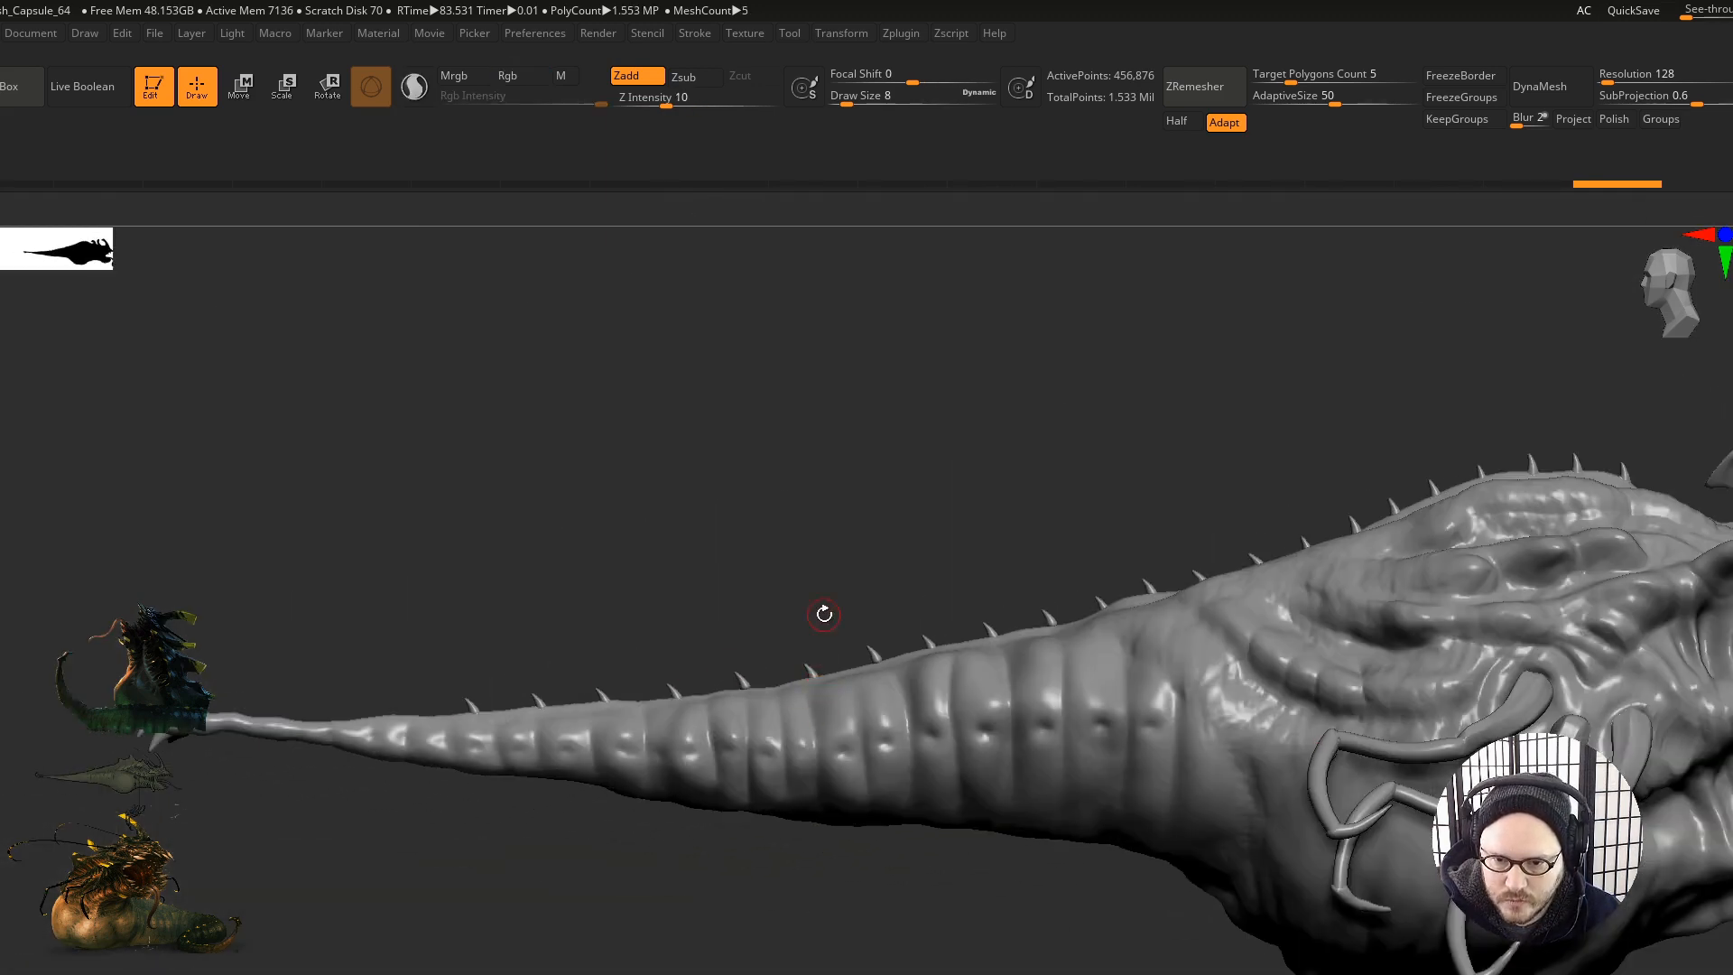
Step: Display the body's polygroups again and split the spikes from the isolated front tail section with Auto Groups
key(shift+f)
alt+click(875, 739)
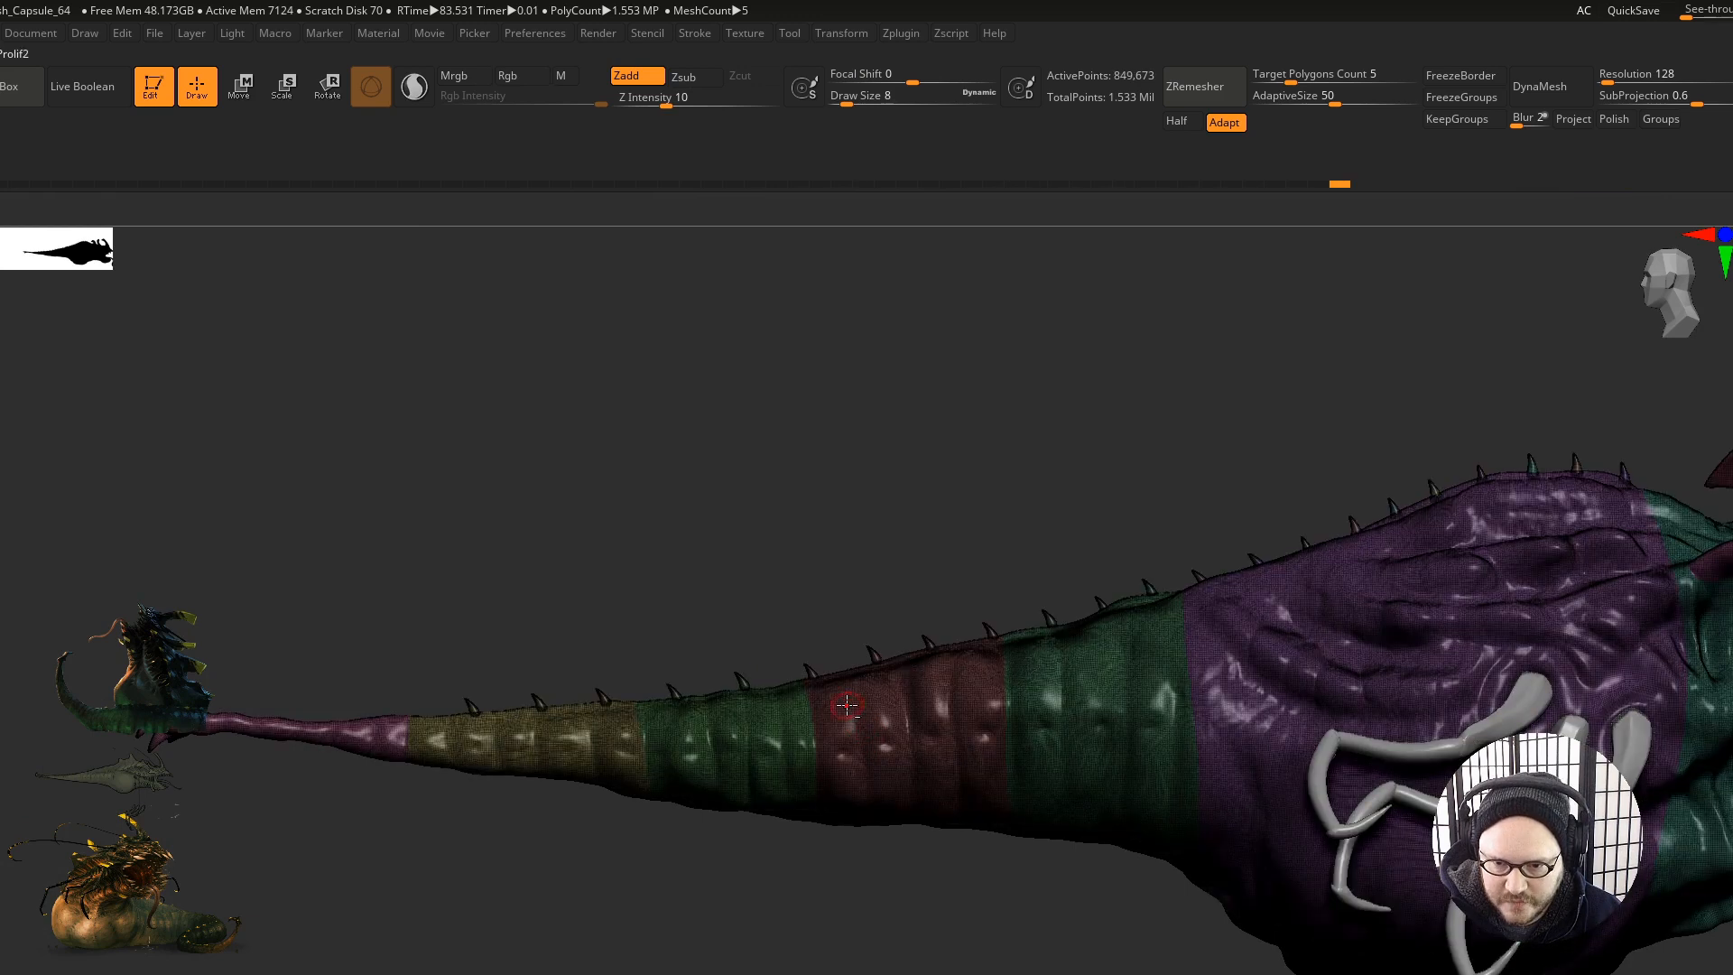
ctrl+click(784, 654)
ctrl+right_drag(795, 646, 1303, 463)
right_drag(1051, 491, 993, 492)
ctrl+right_drag(921, 650, 956, 692)
ctrl+shift+click(988, 700)
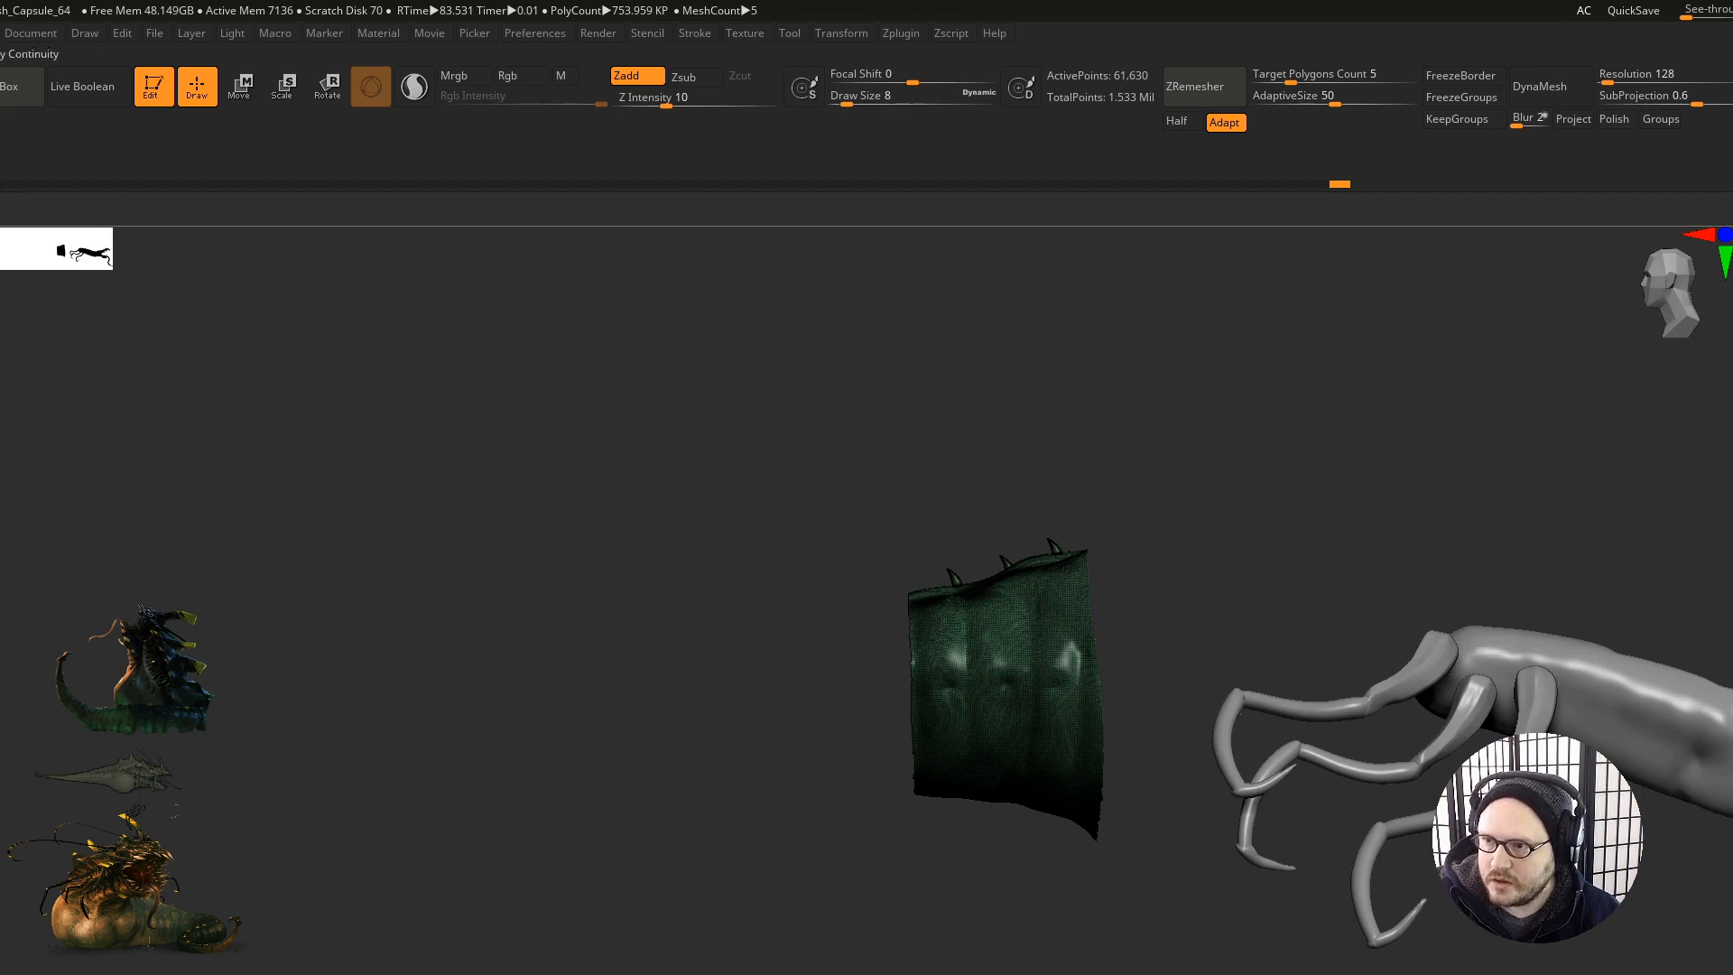
ctrl+shift+click(773, 765)
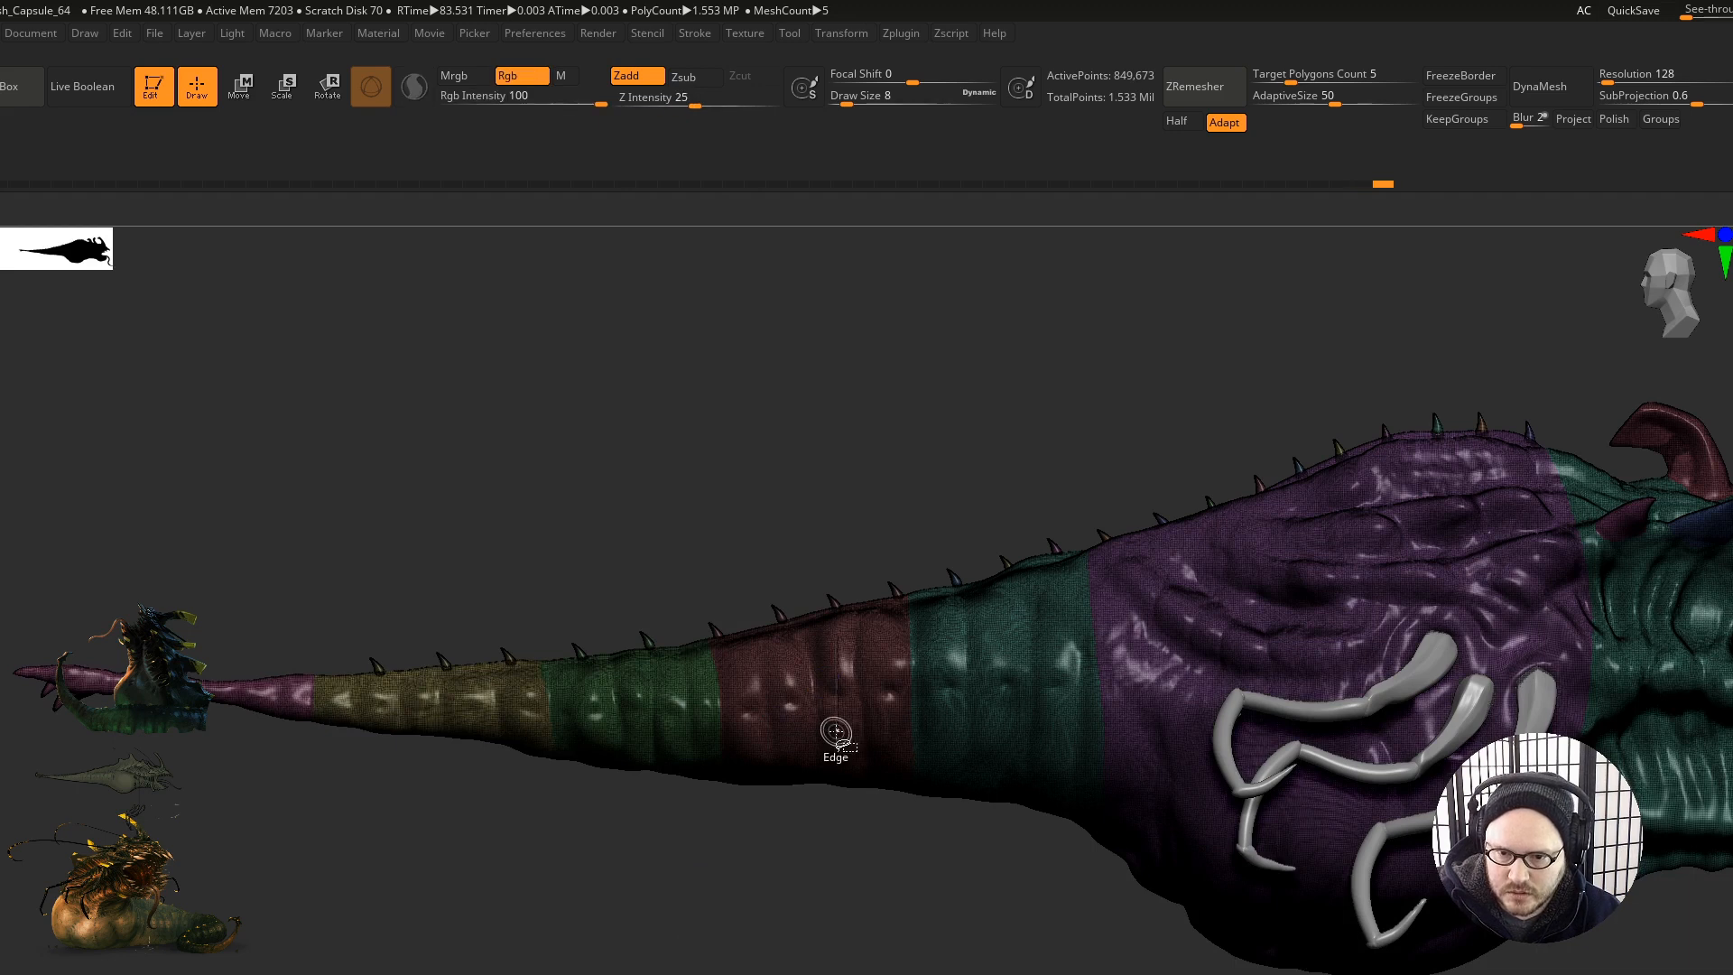
key(ctrl+z)
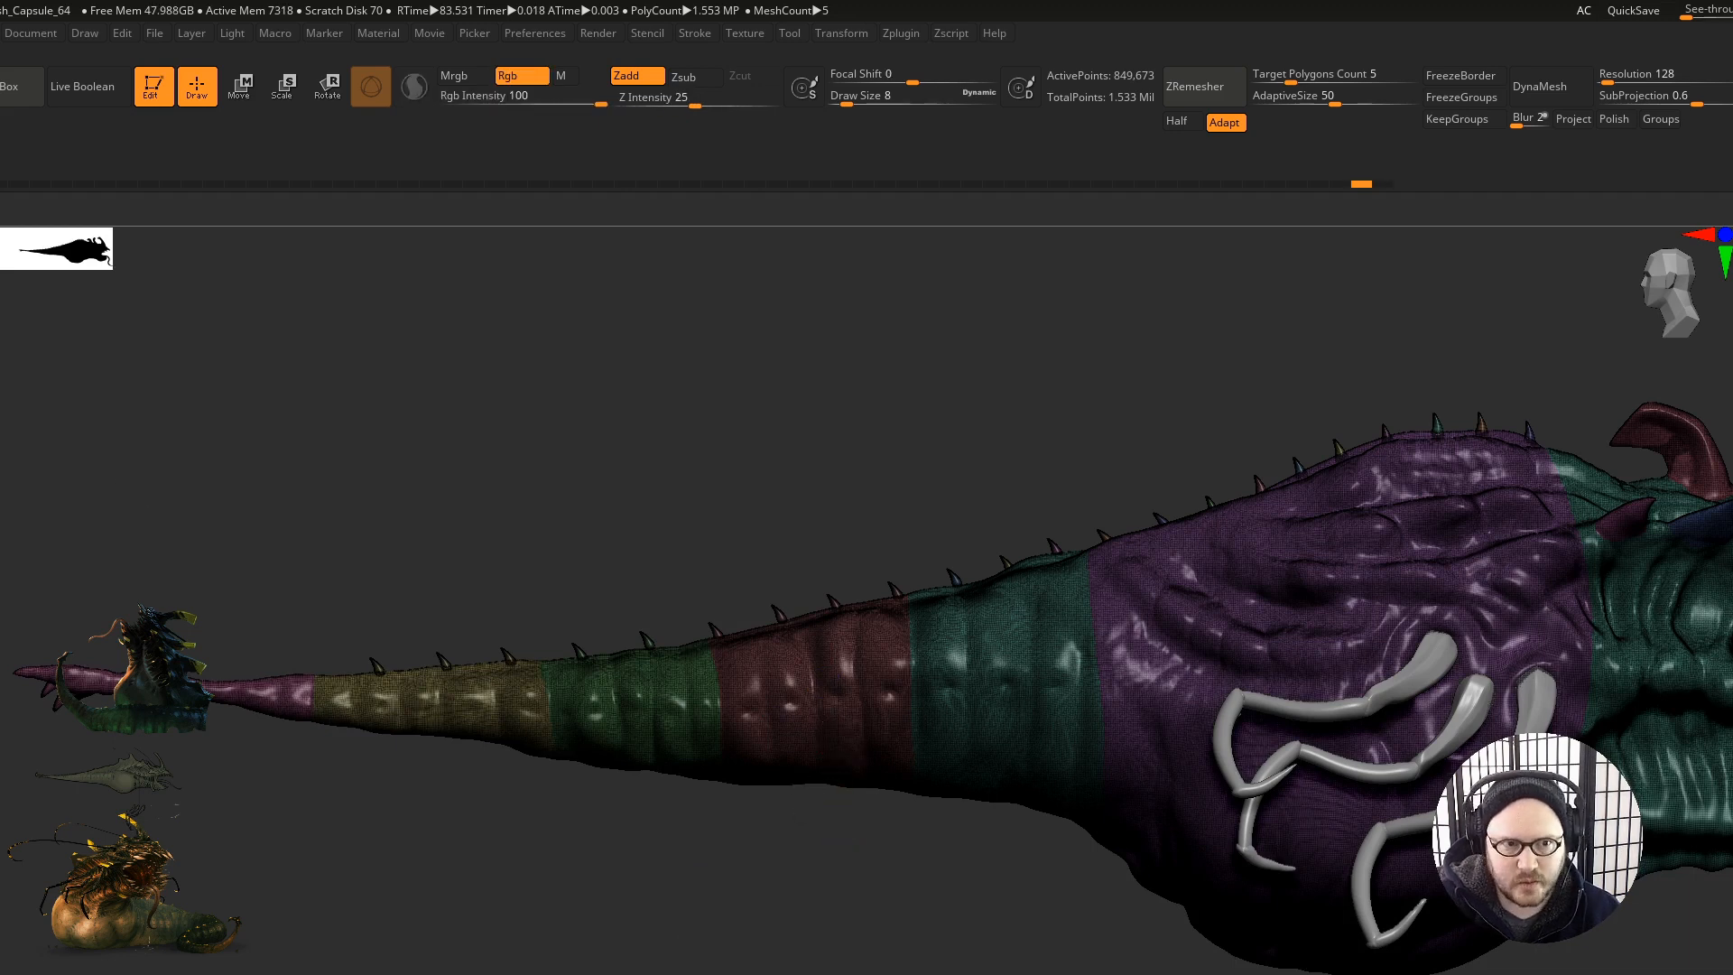
Step: Isolate the second tail section and split its spikes into separate polygroups with Auto Groups
ctrl+shift+click(2, 245)
ctrl+shift+click(115, 237)
ctrl+shift+click(817, 725)
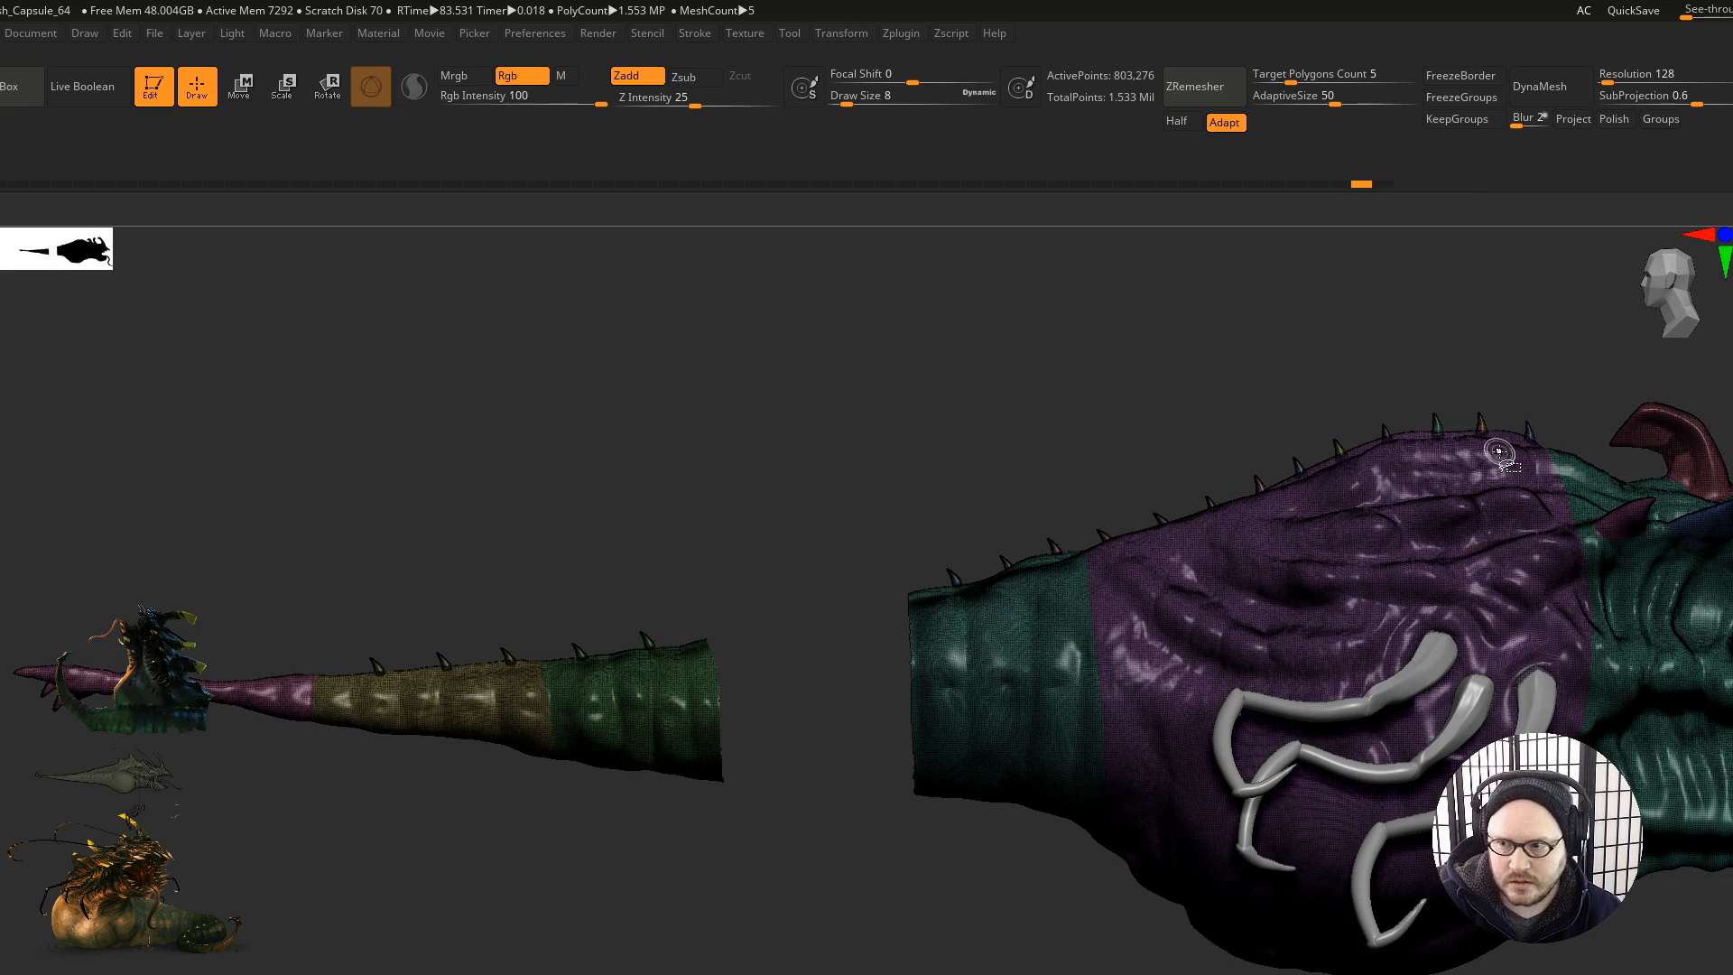
ctrl+shift+click(1537, 507)
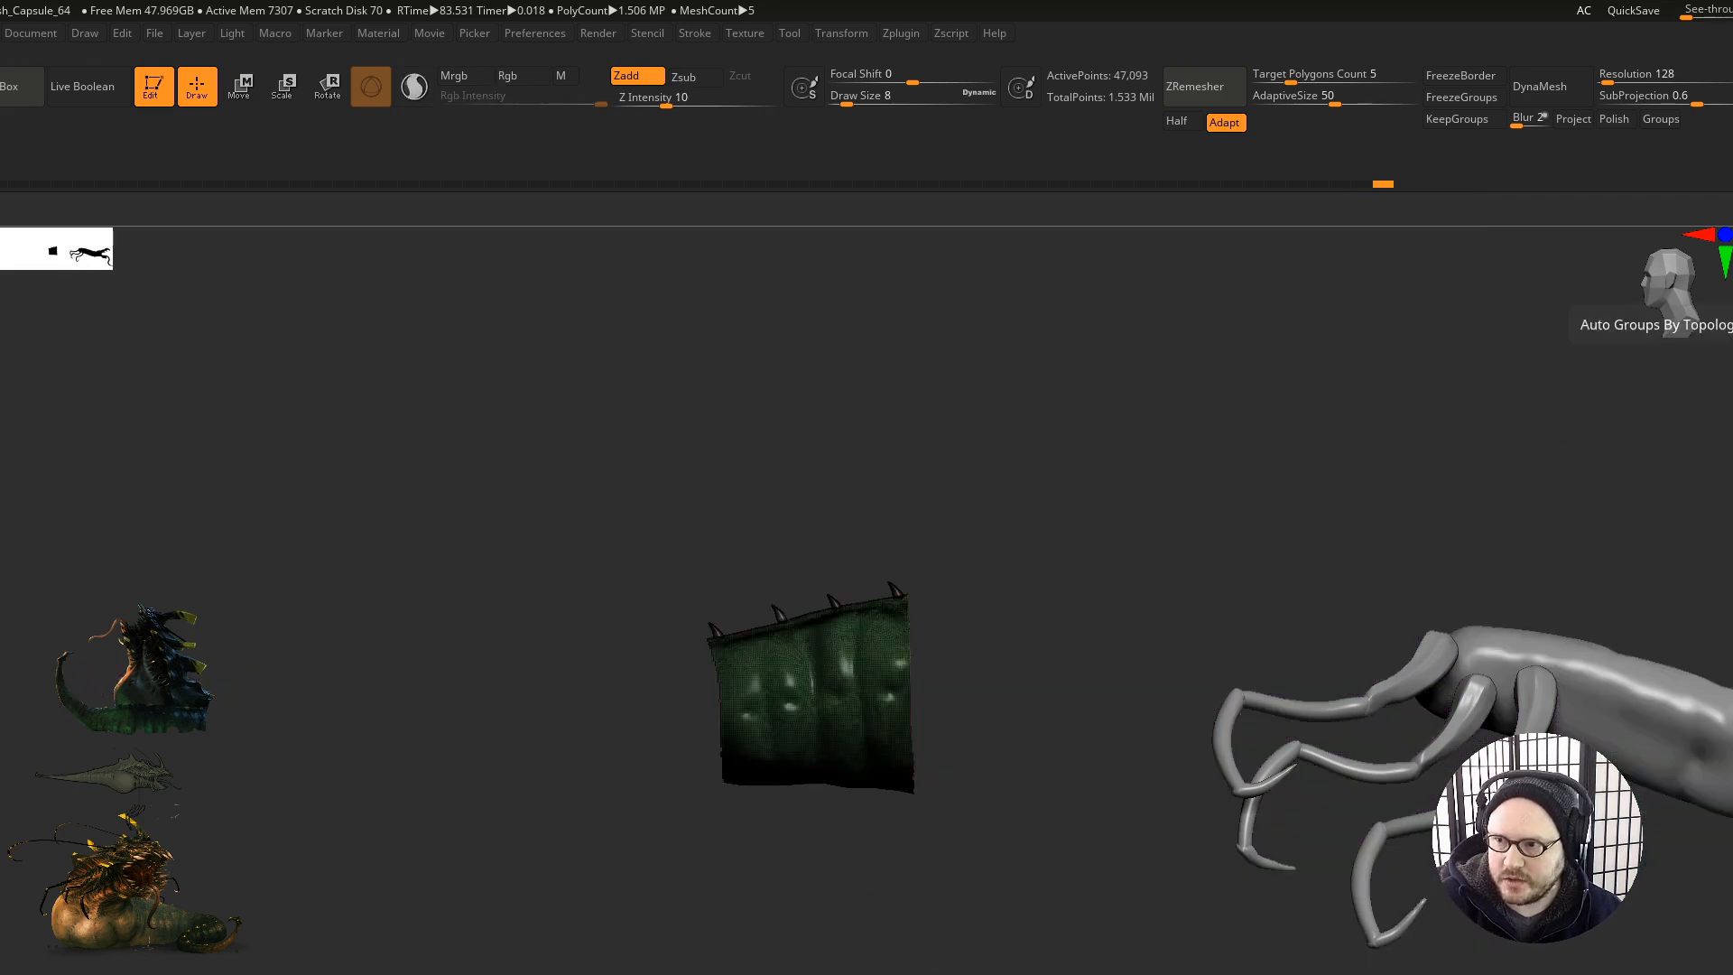
key(ctrl+w)
ctrl+shift+click(608, 909)
Step: Isolate the third tail section, split off its spikes with Auto Groups and show the whole mesh
ctrl+shift+click(608, 719)
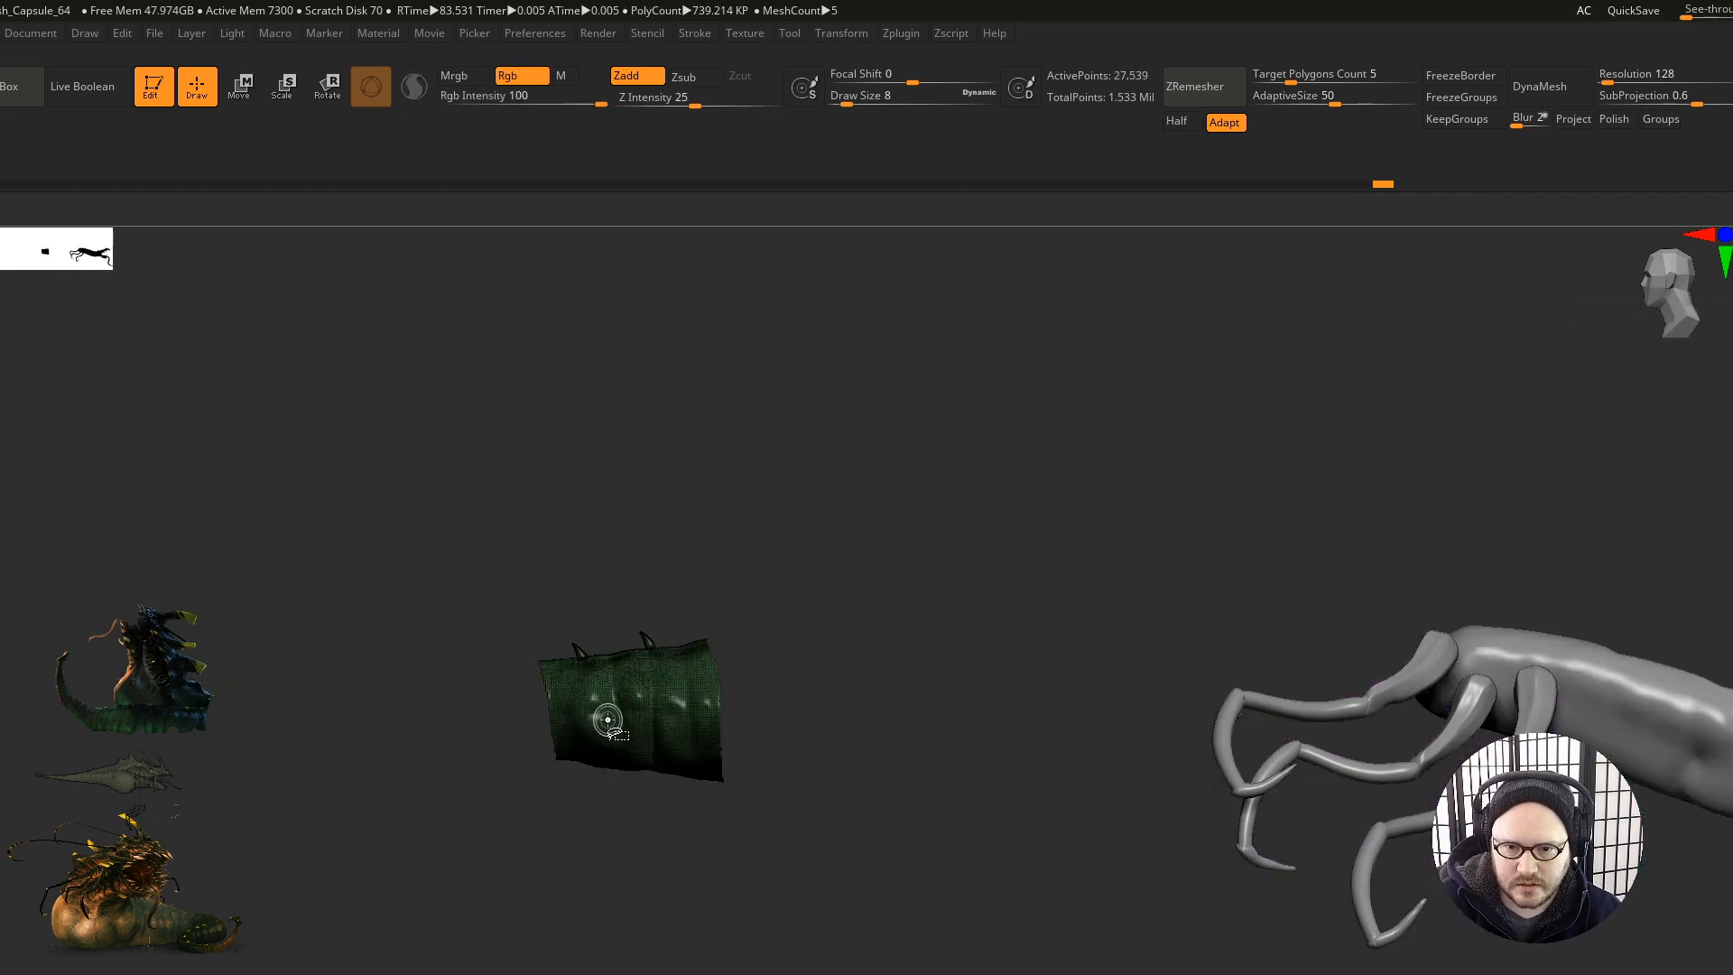
key(ctrl+w)
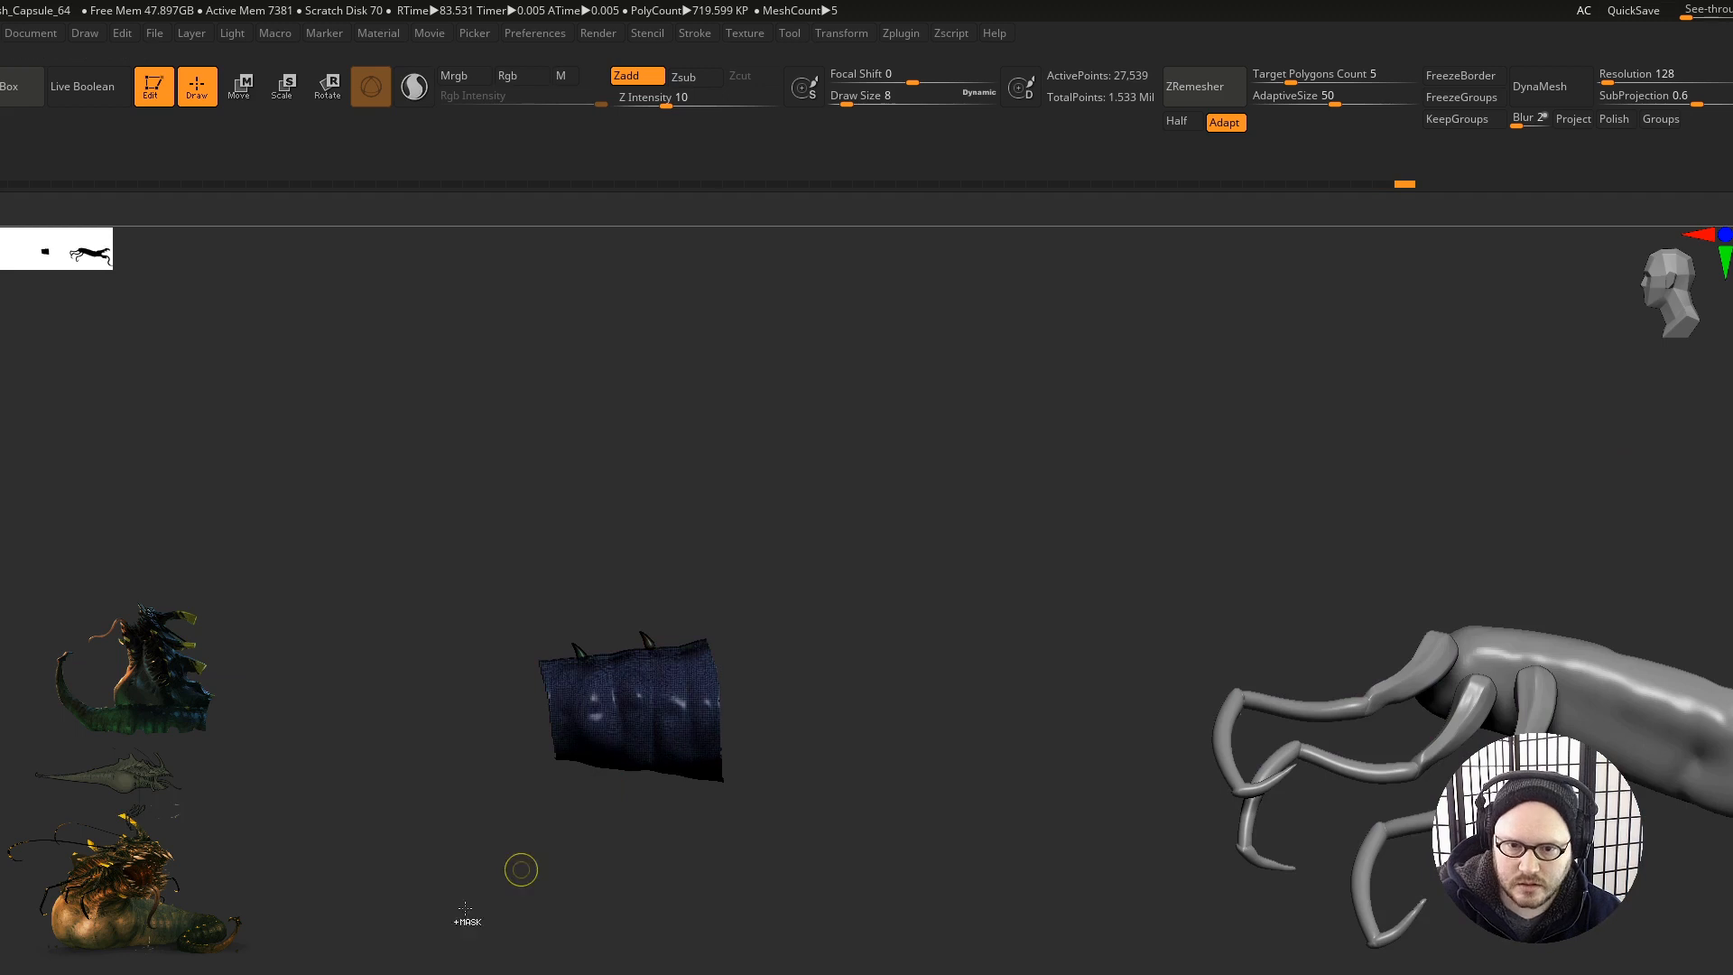
ctrl+shift+click(437, 839)
Step: Regroup the fourth tail section and the tail tip in turn with Auto Groups, separating the spikes
ctrl+shift+click(437, 726)
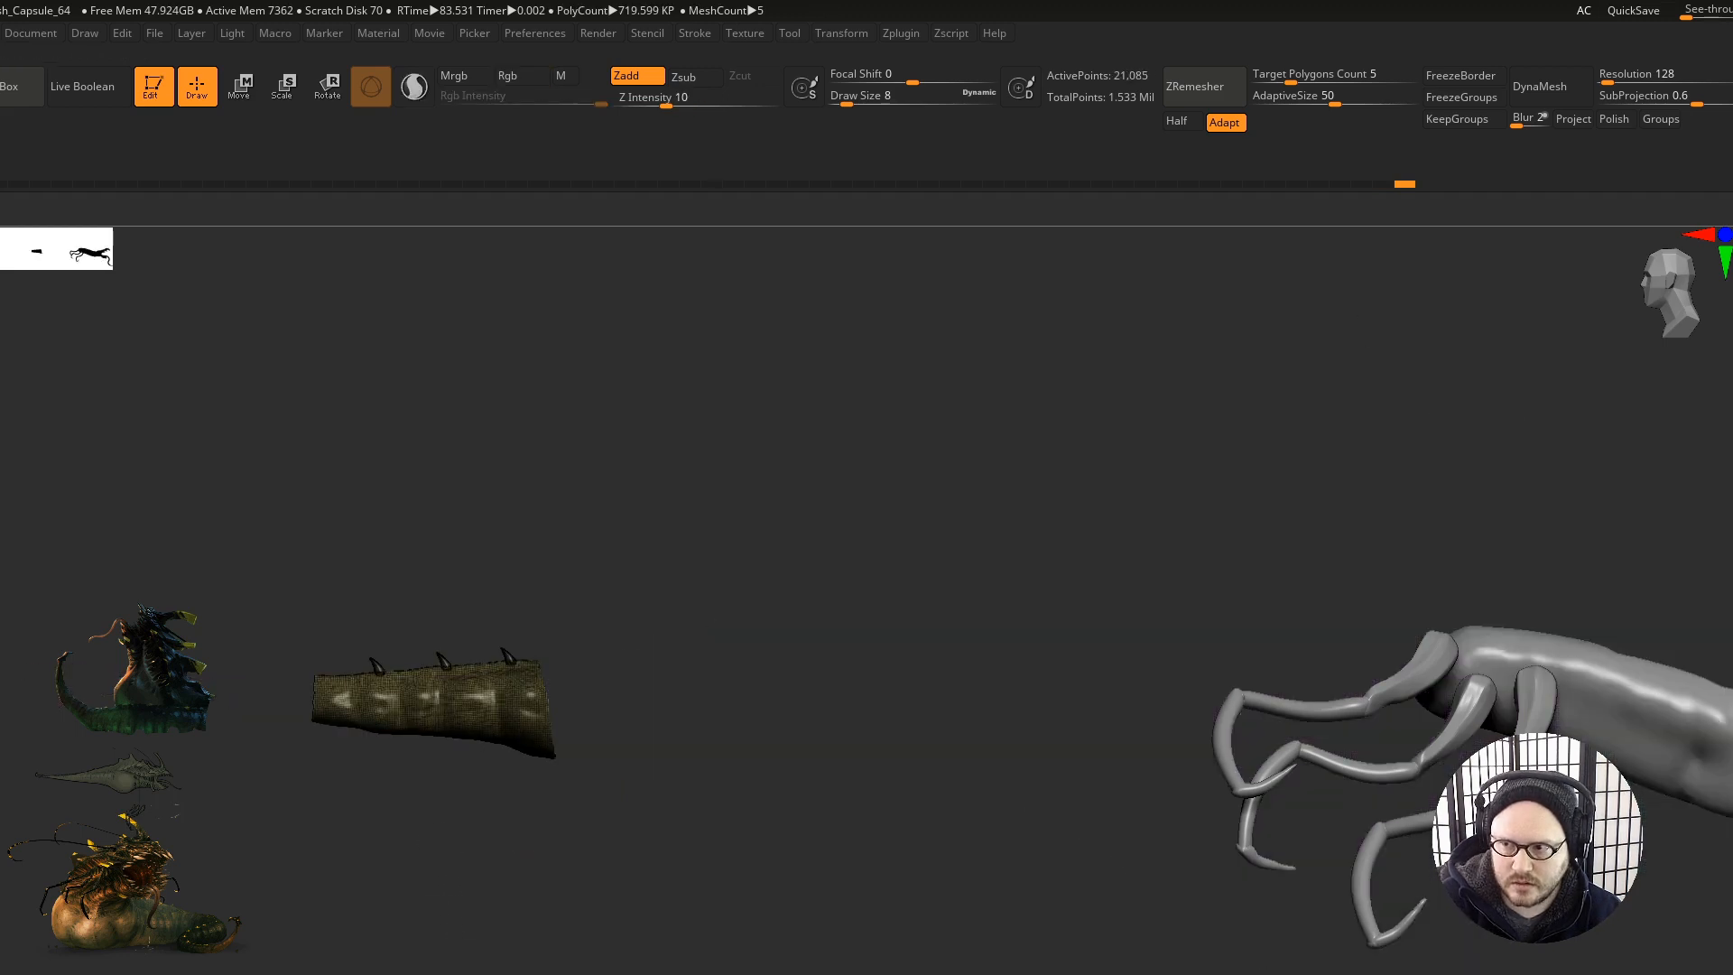
ctrl+shift+click(281, 810)
ctrl+shift+click(226, 713)
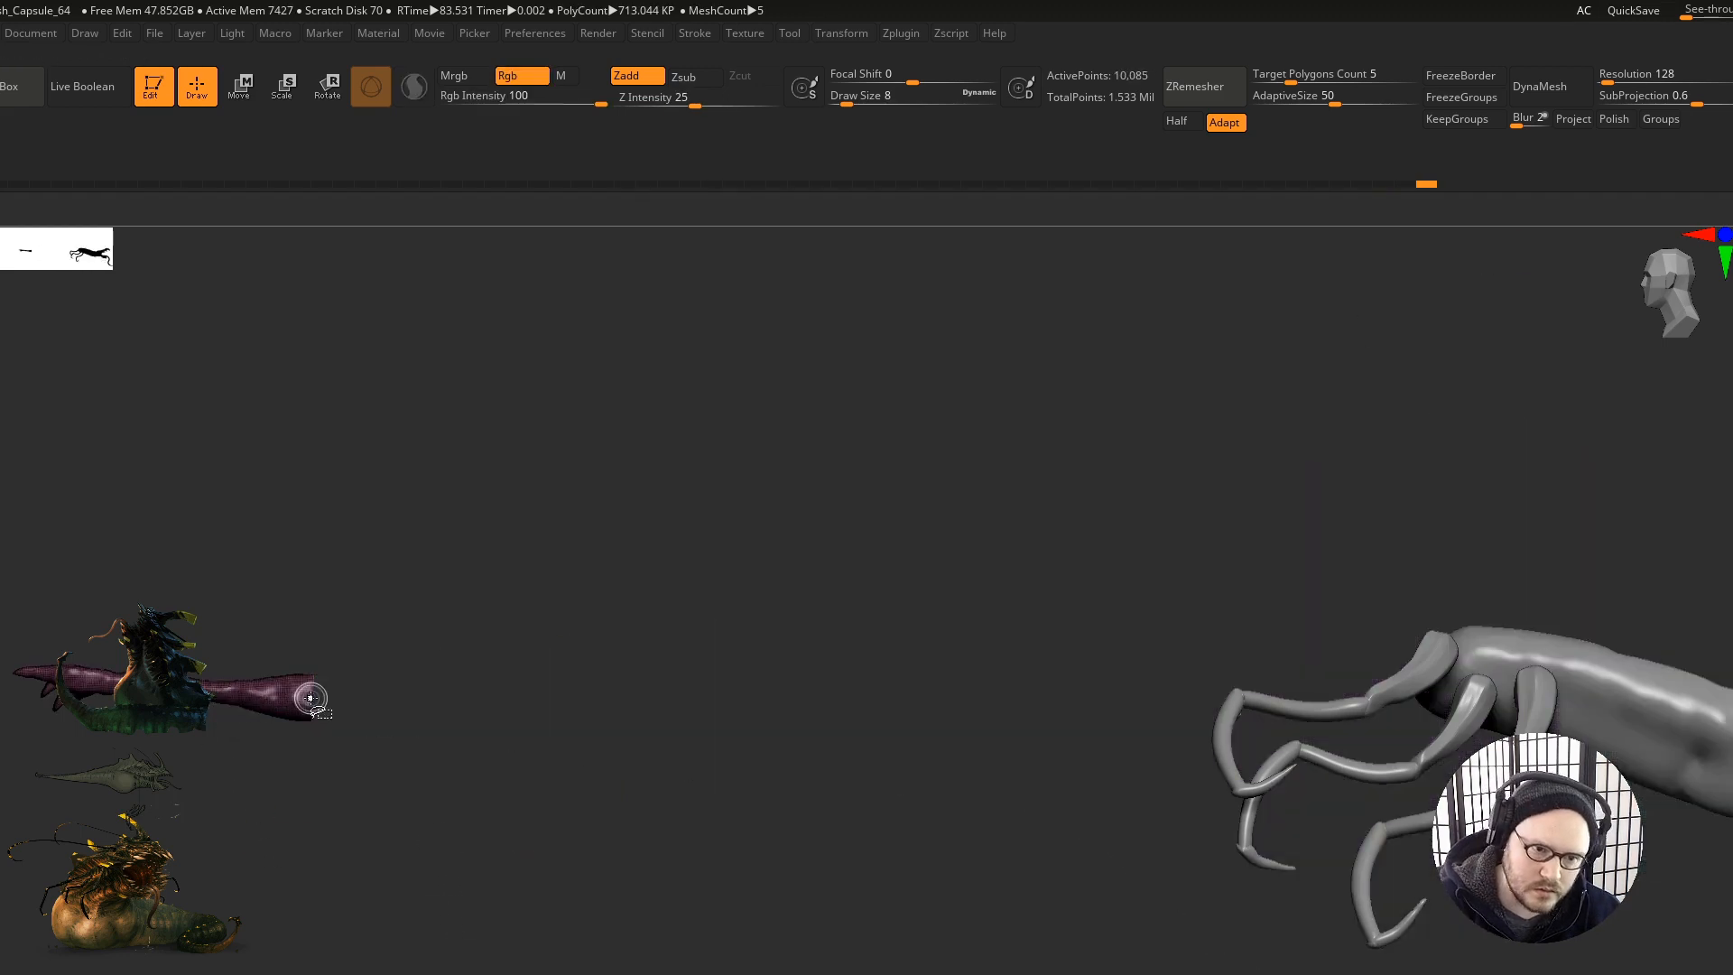
ctrl+shift+click(909, 720)
Step: Check that the main body and neck polygroups are separate from their spikes by isolating each one
alt+right_drag(1178, 589, 750, 591)
ctrl+shift+click(893, 595)
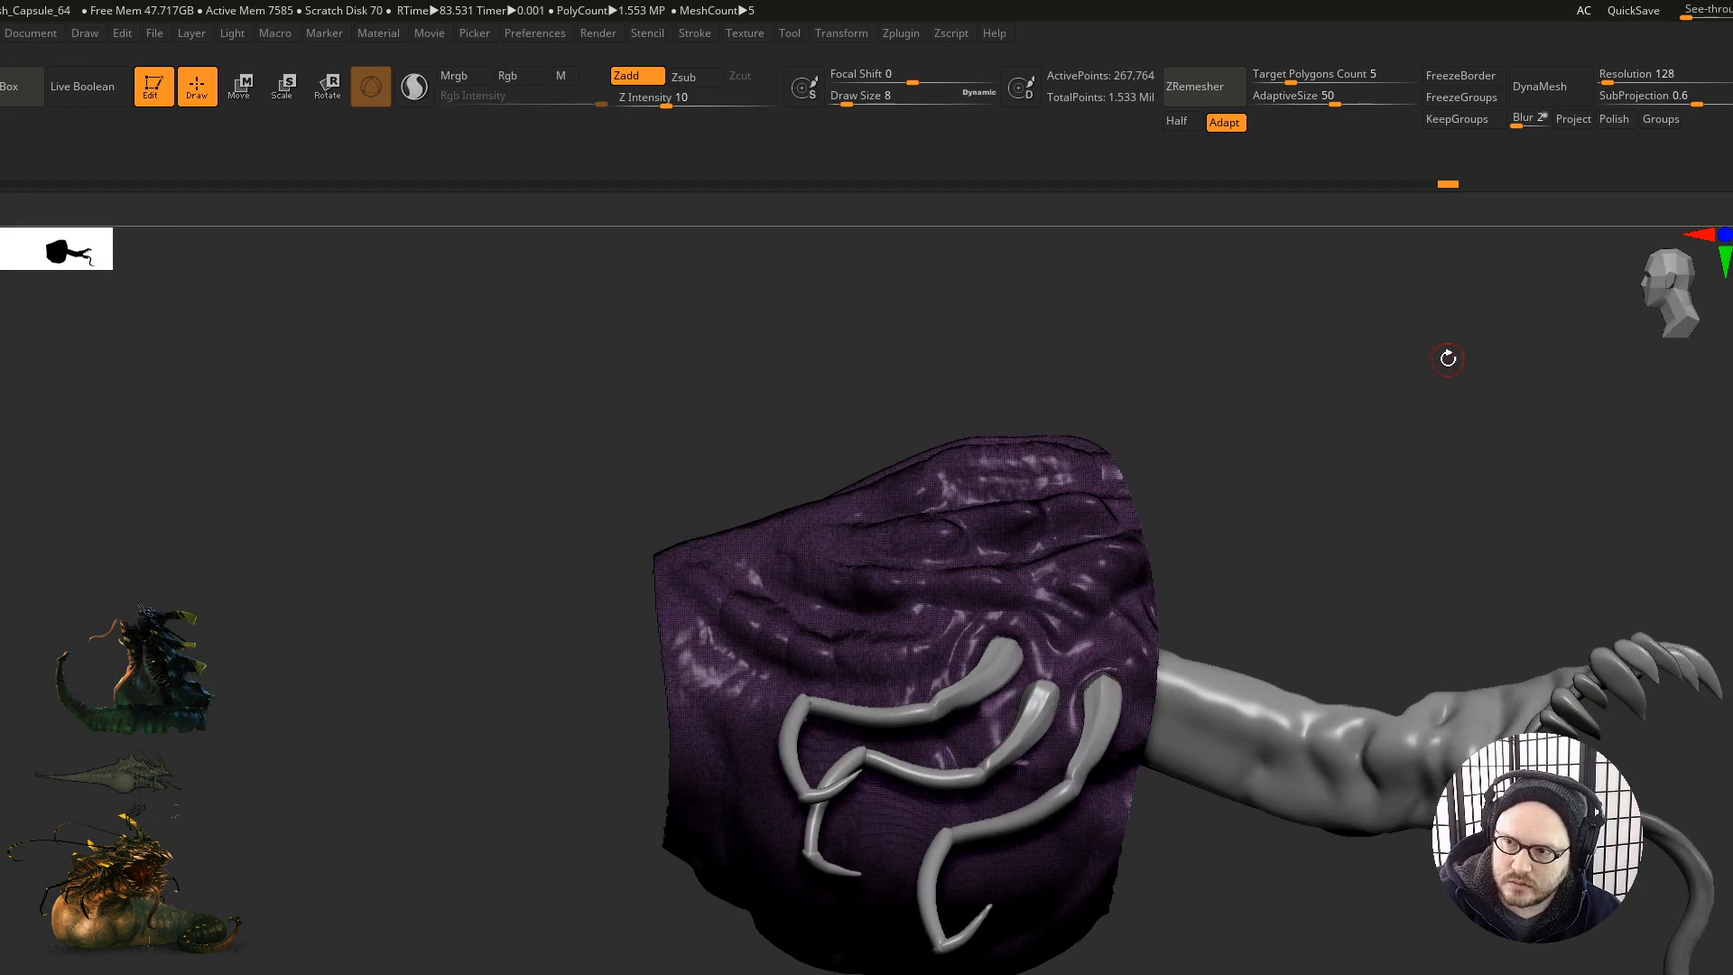
ctrl+shift+click(1149, 384)
alt+right_drag(880, 568, 510, 566)
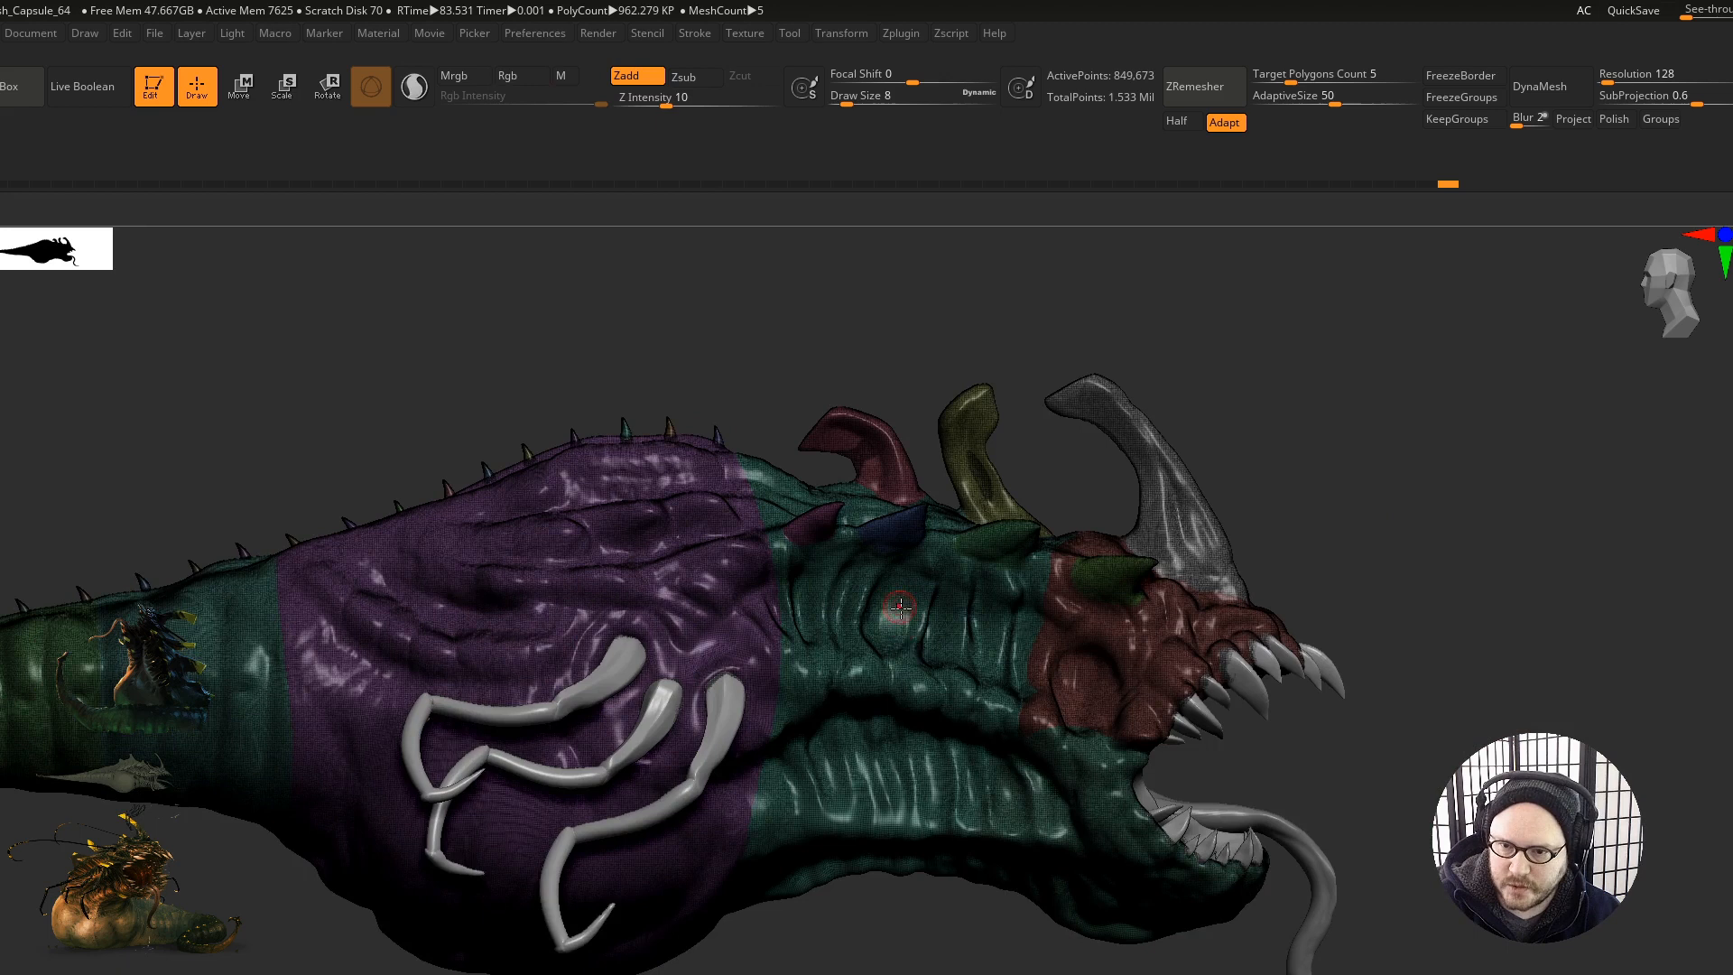
ctrl+shift+click(908, 643)
right_drag(896, 625, 799, 628)
ctrl+shift+click(1213, 426)
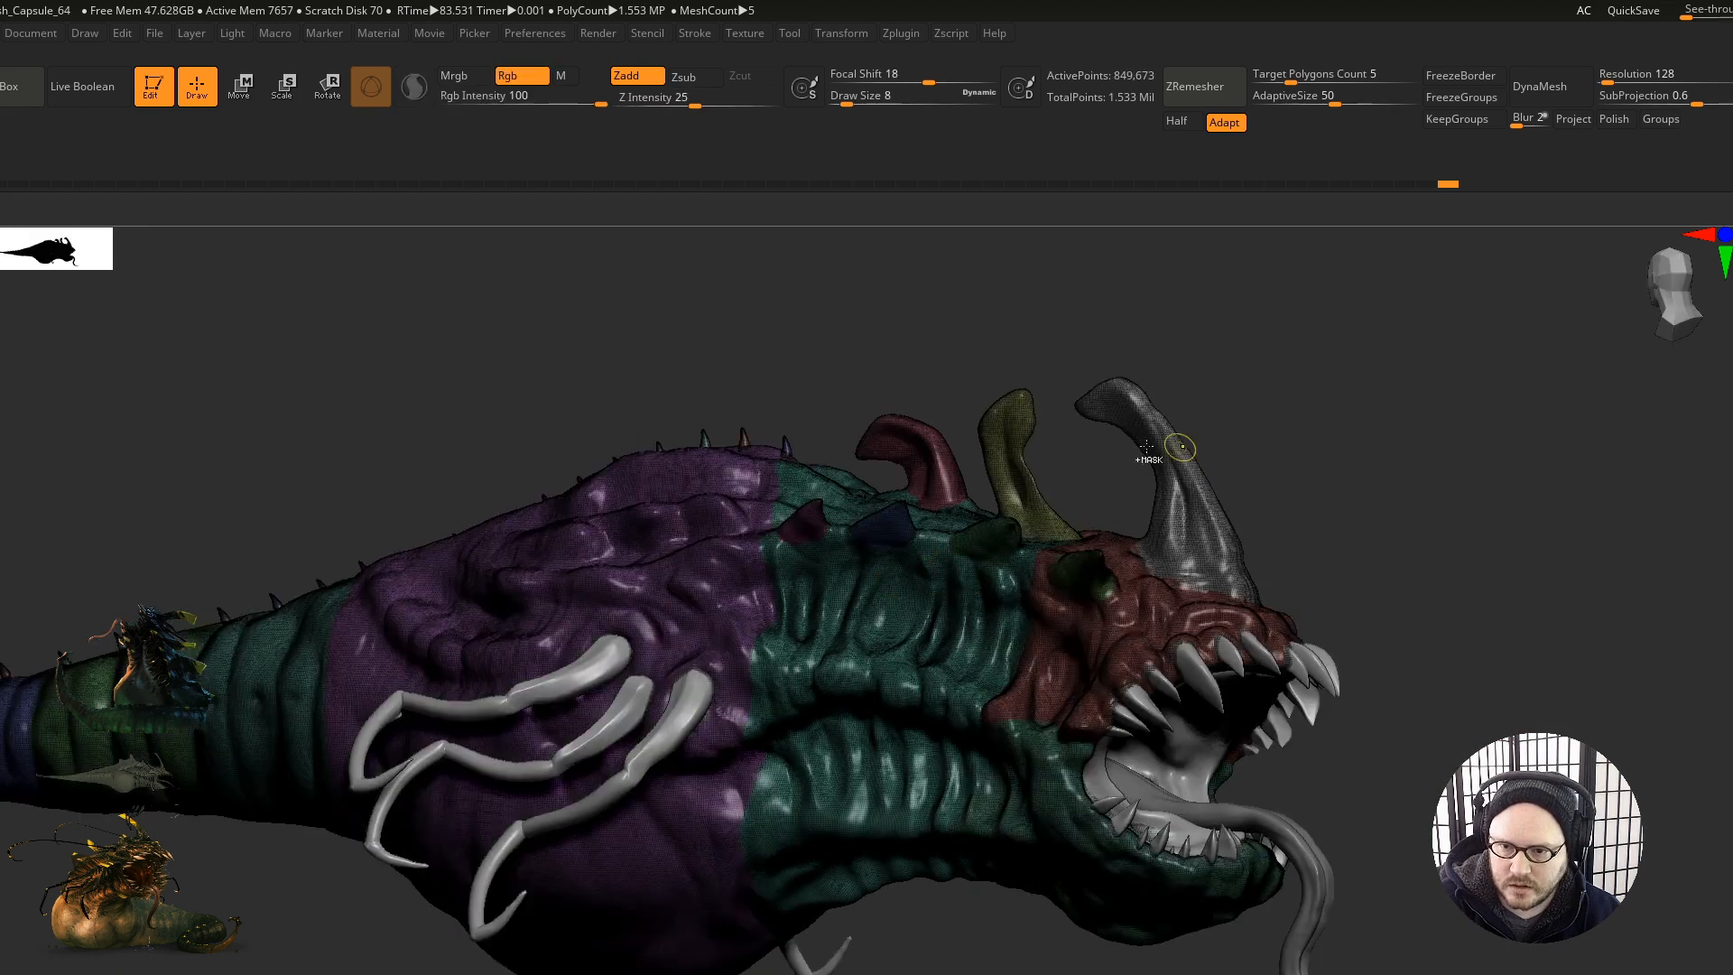
Step: Frame the whole creature in side view and turn off the polygroup colour display
key(f)
shift+right_drag(1174, 452, 1119, 479)
alt+right_drag(959, 608, 1004, 677)
key(shift+f)
ctrl+right_drag(1004, 677, 1074, 751)
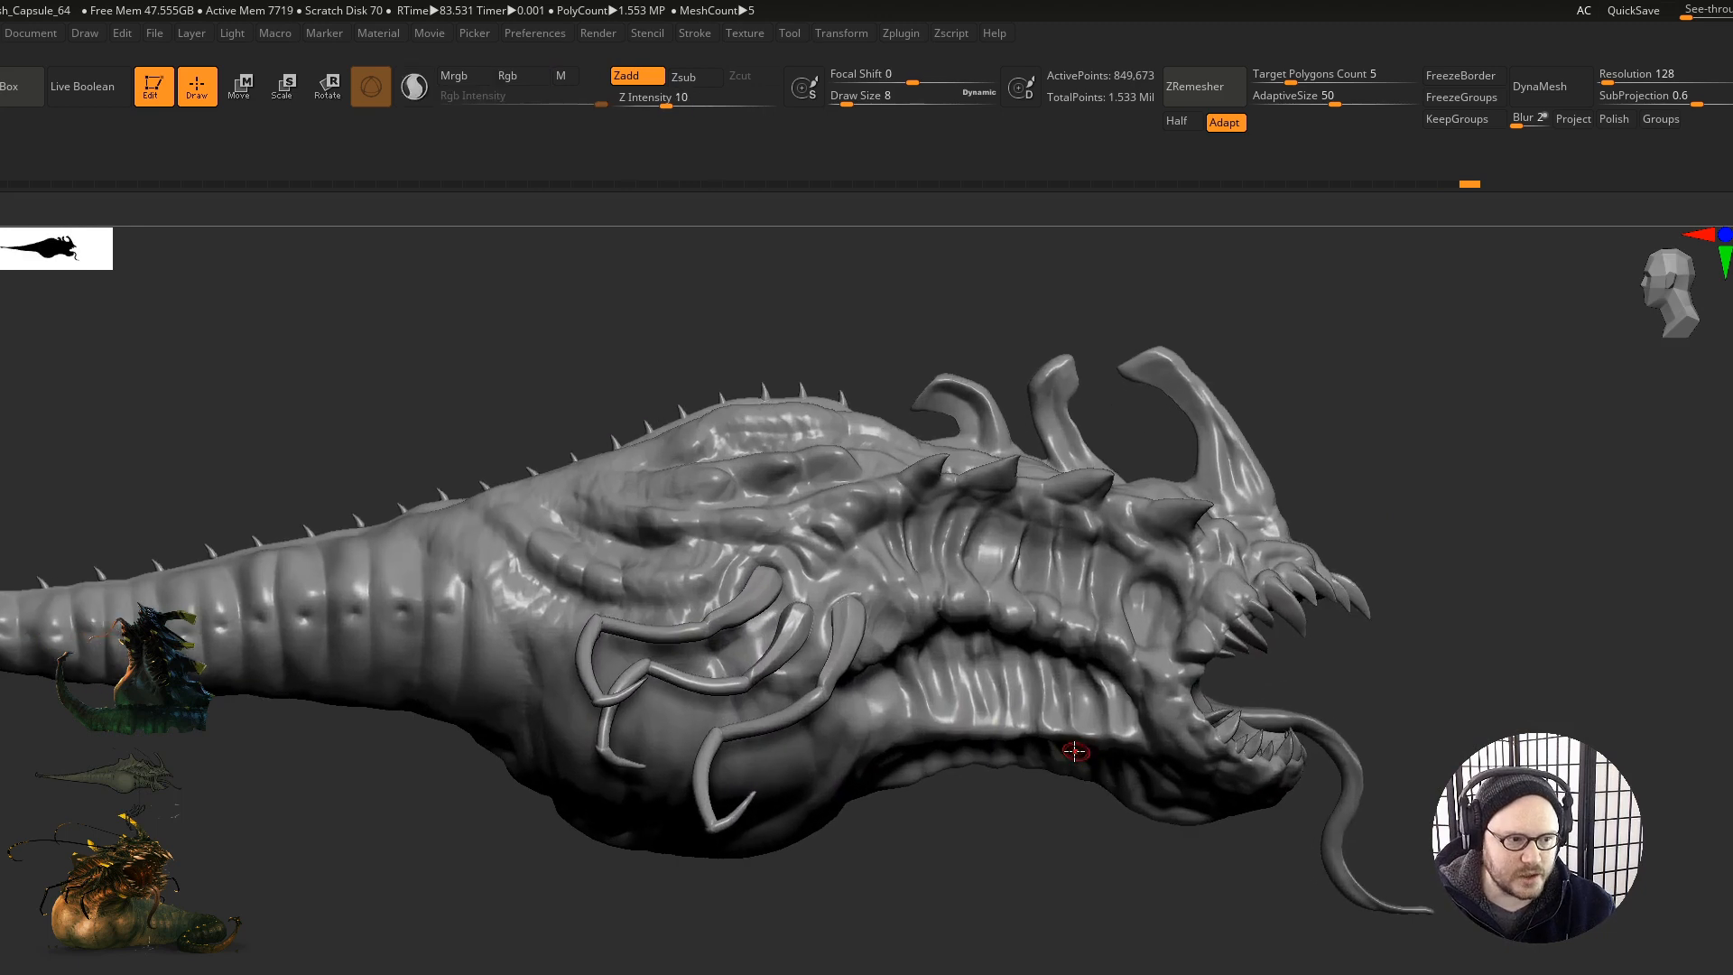
right_drag(778, 827, 841, 629)
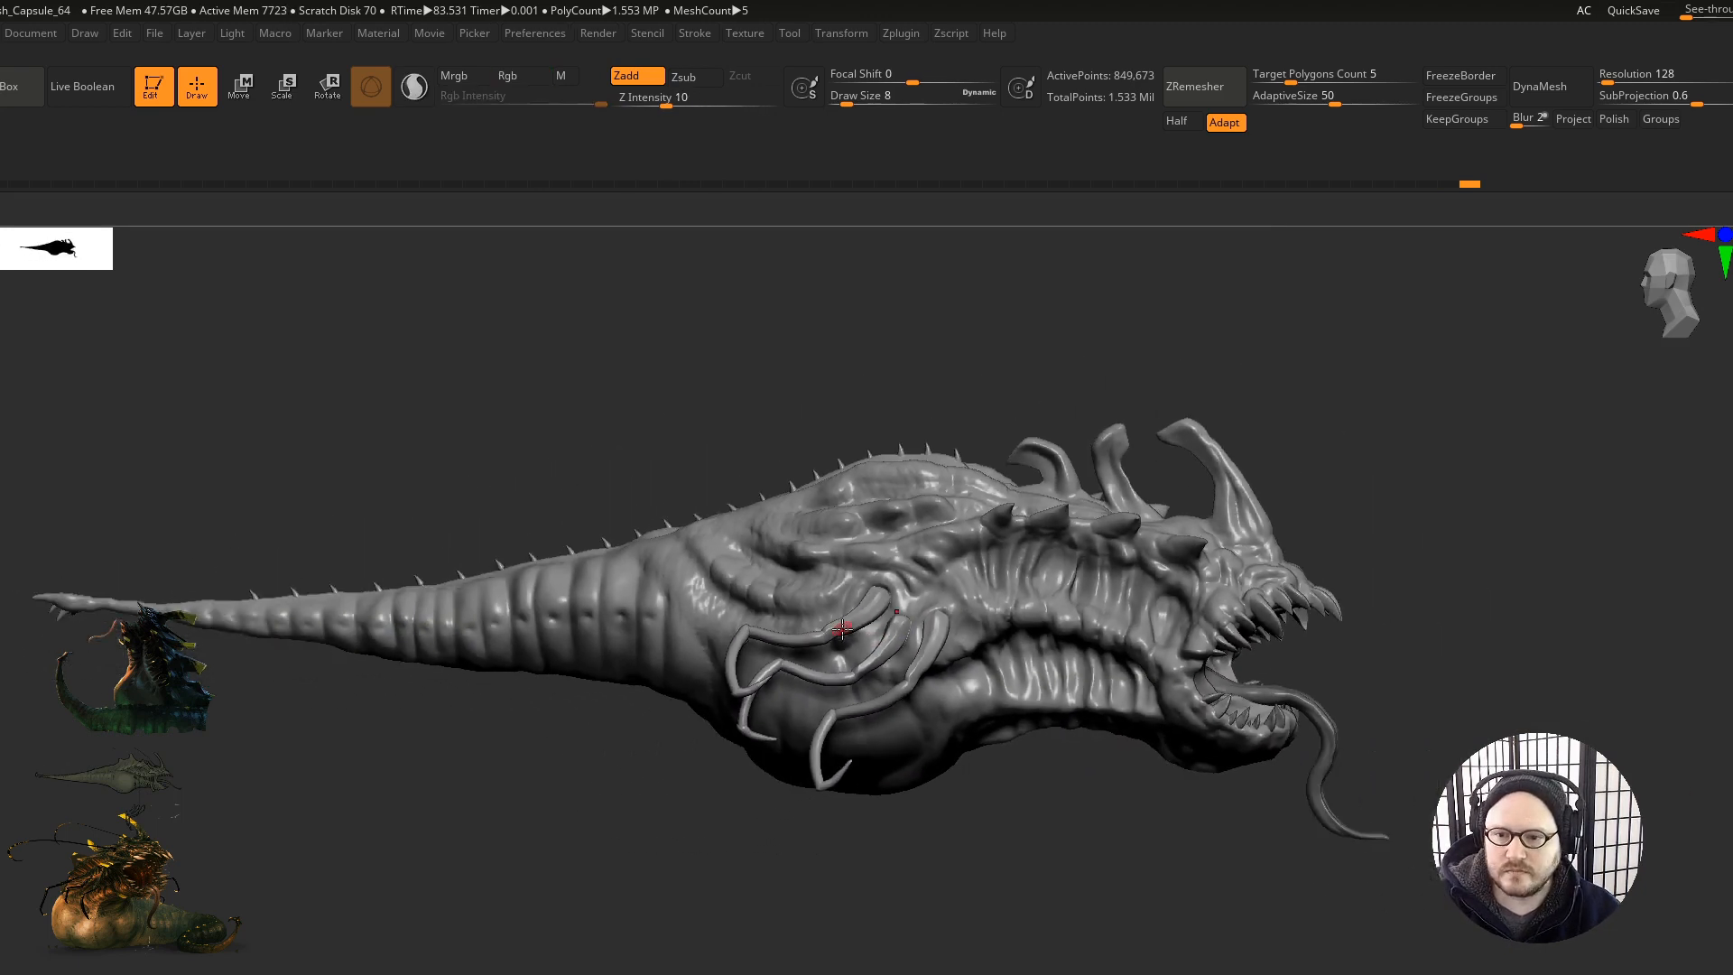
click(785, 31)
mouse_move(889, 32)
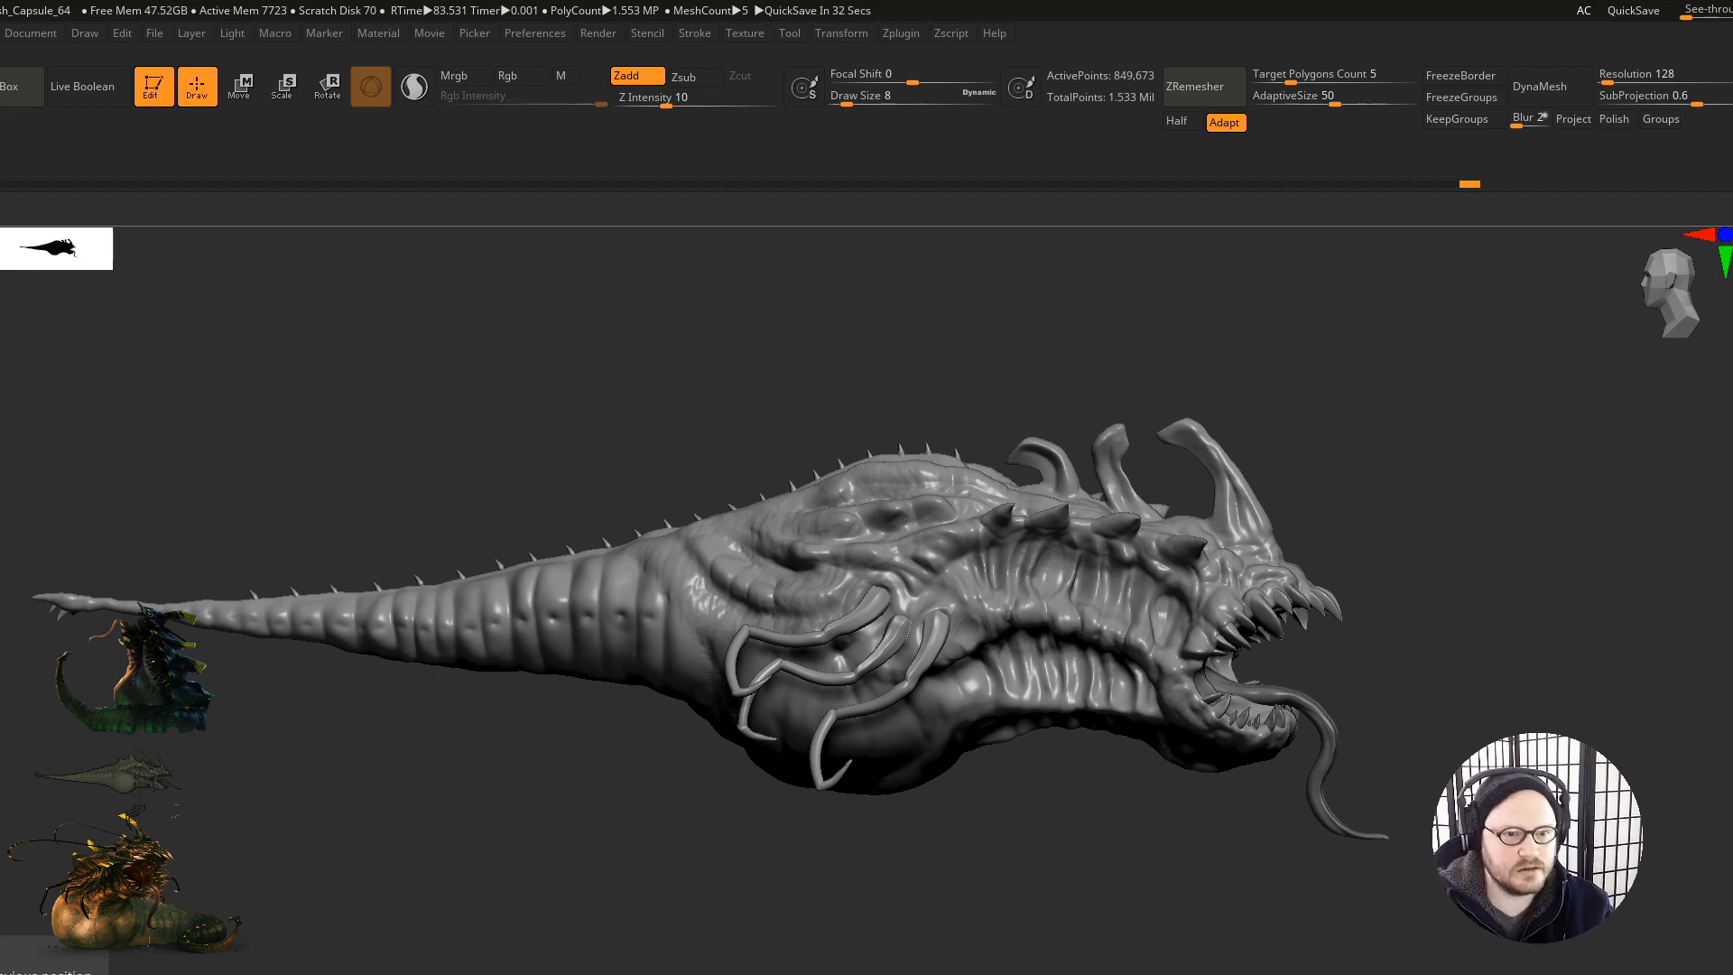
mouse_move(1123, 828)
mouse_down()
mouse_move(1087, 813)
mouse_move(1141, 763)
mouse_up()
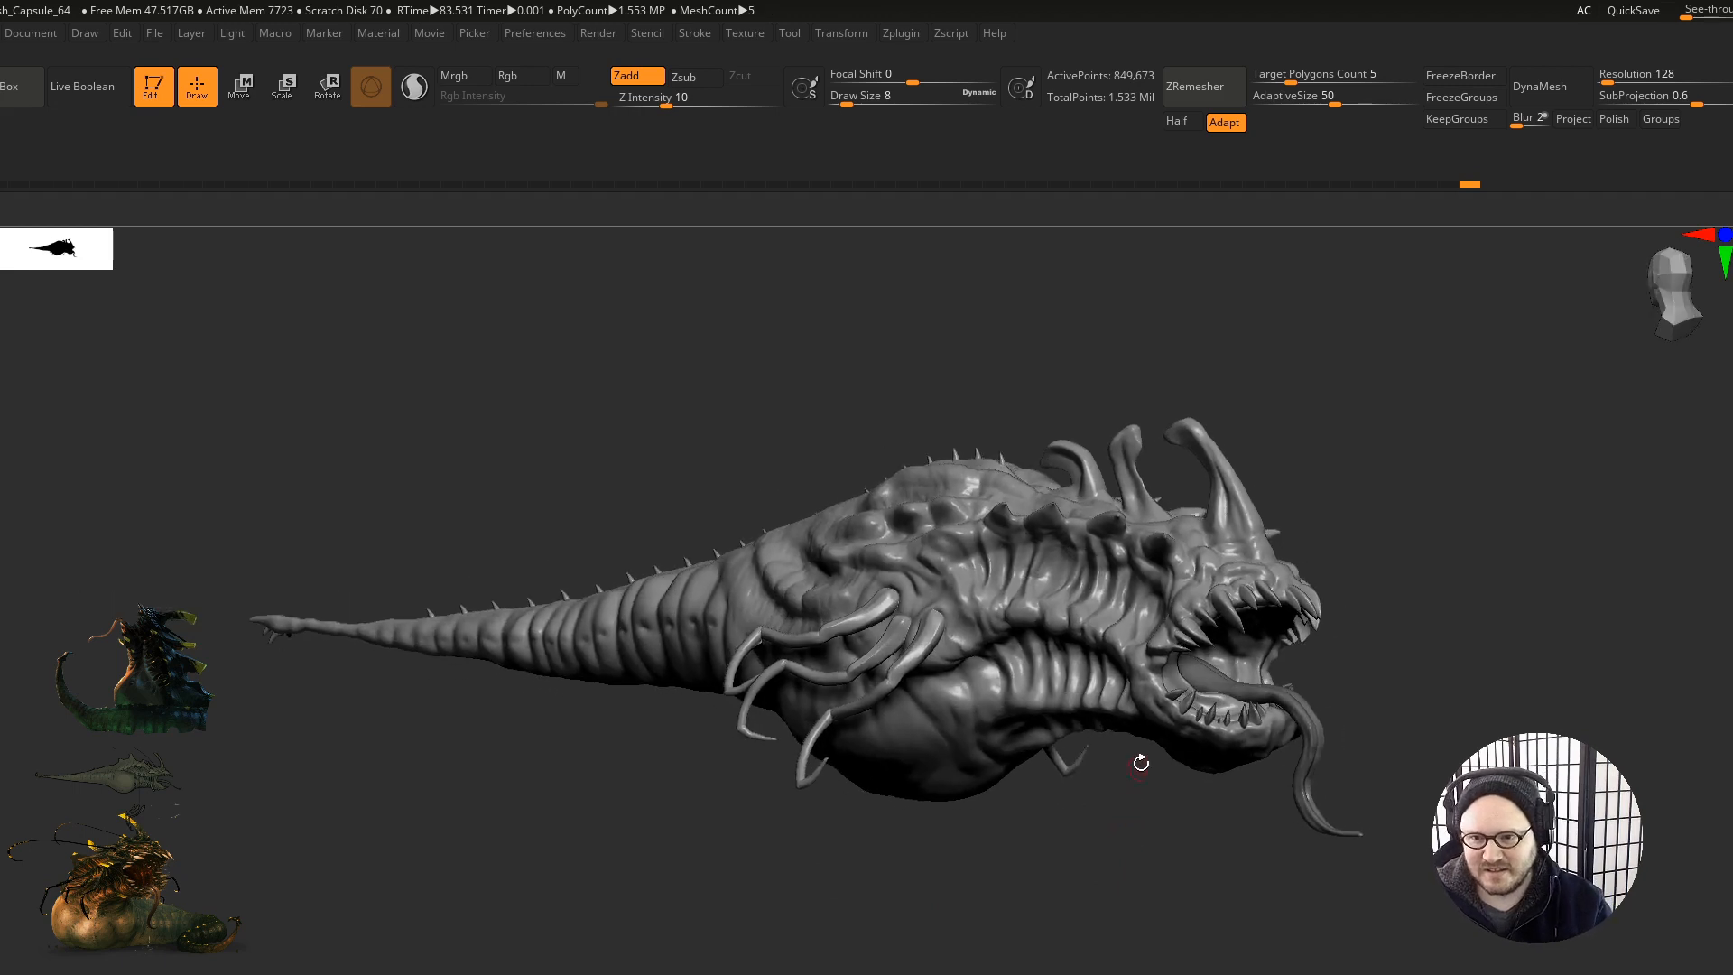
mouse_move(1130, 699)
mouse_down()
mouse_move(1172, 724)
mouse_move(1085, 717)
mouse_move(1325, 706)
mouse_up()
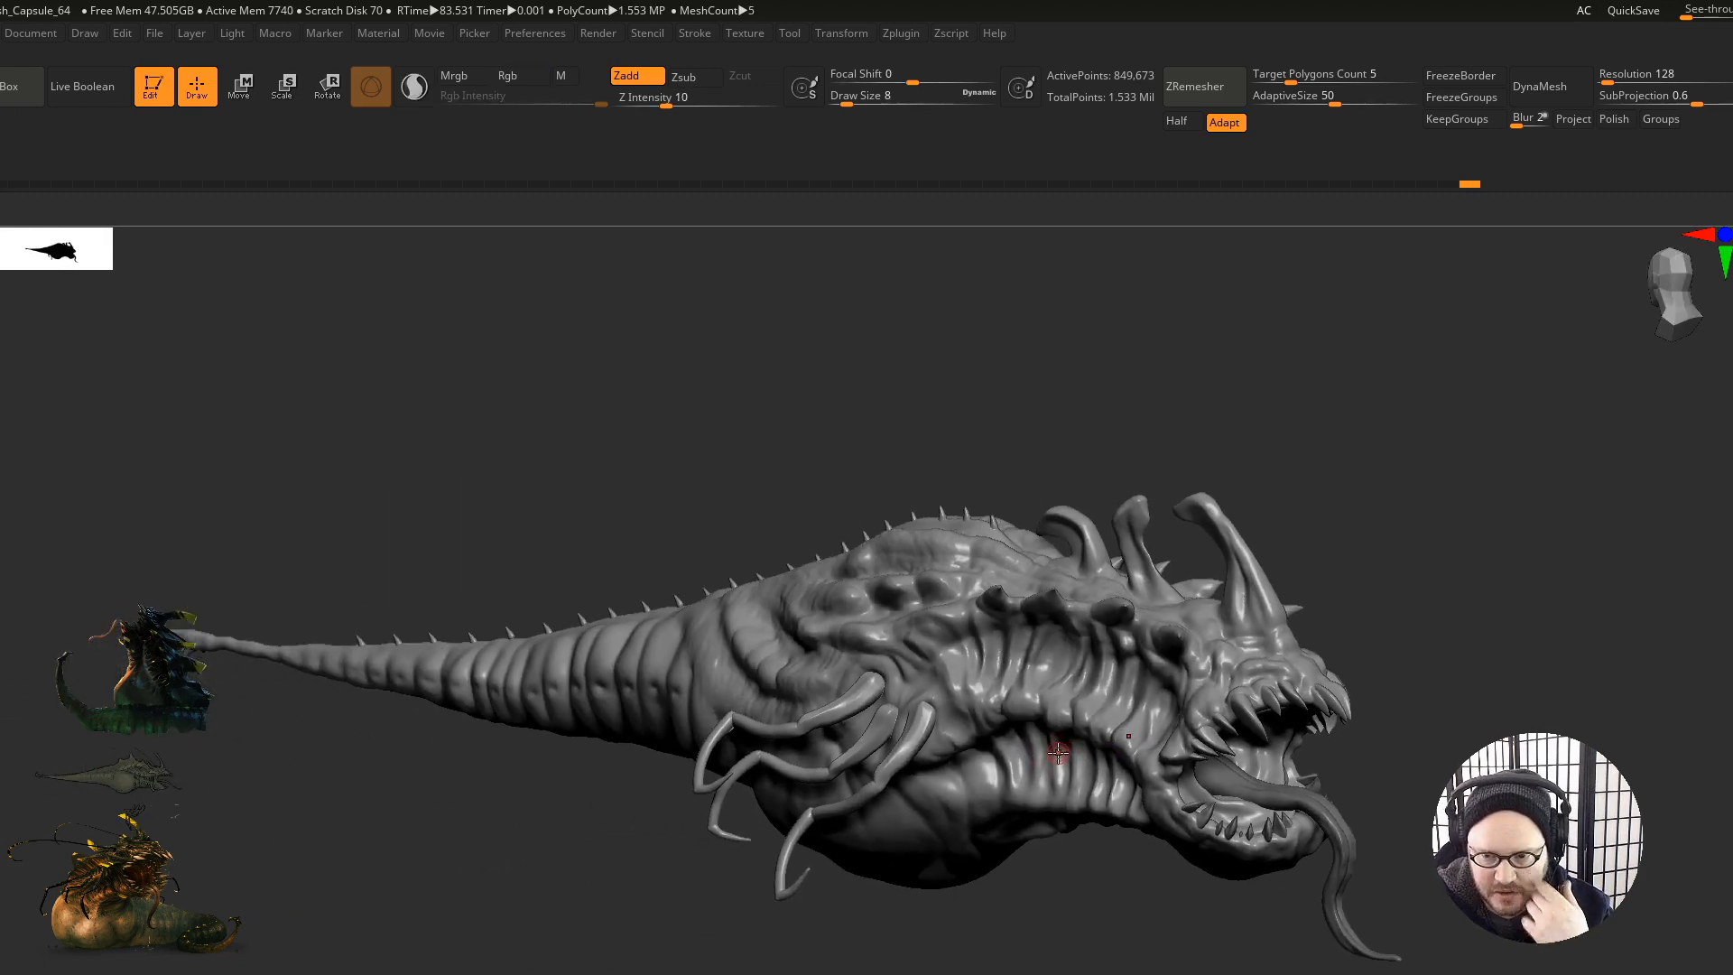
Step: Set the brush draw size to 18 and smooth the transition where the tail meets the body, including the underside
mouse_move(1052, 736)
mouse_down()
mouse_move(1044, 715)
mouse_move(1147, 715)
mouse_up()
mouse_move(1148, 714)
ctrl+right_down()
mouse_move(905, 767)
mouse_move(923, 684)
mouse_move(990, 743)
mouse_move(920, 740)
ctrl+right_up()
key(s)
drag(921, 741, 937, 740)
right_drag(924, 712, 935, 664)
key(s)
drag(930, 711, 920, 712)
mouse_move(929, 689)
right_down()
mouse_move(919, 655)
mouse_move(918, 753)
right_up()
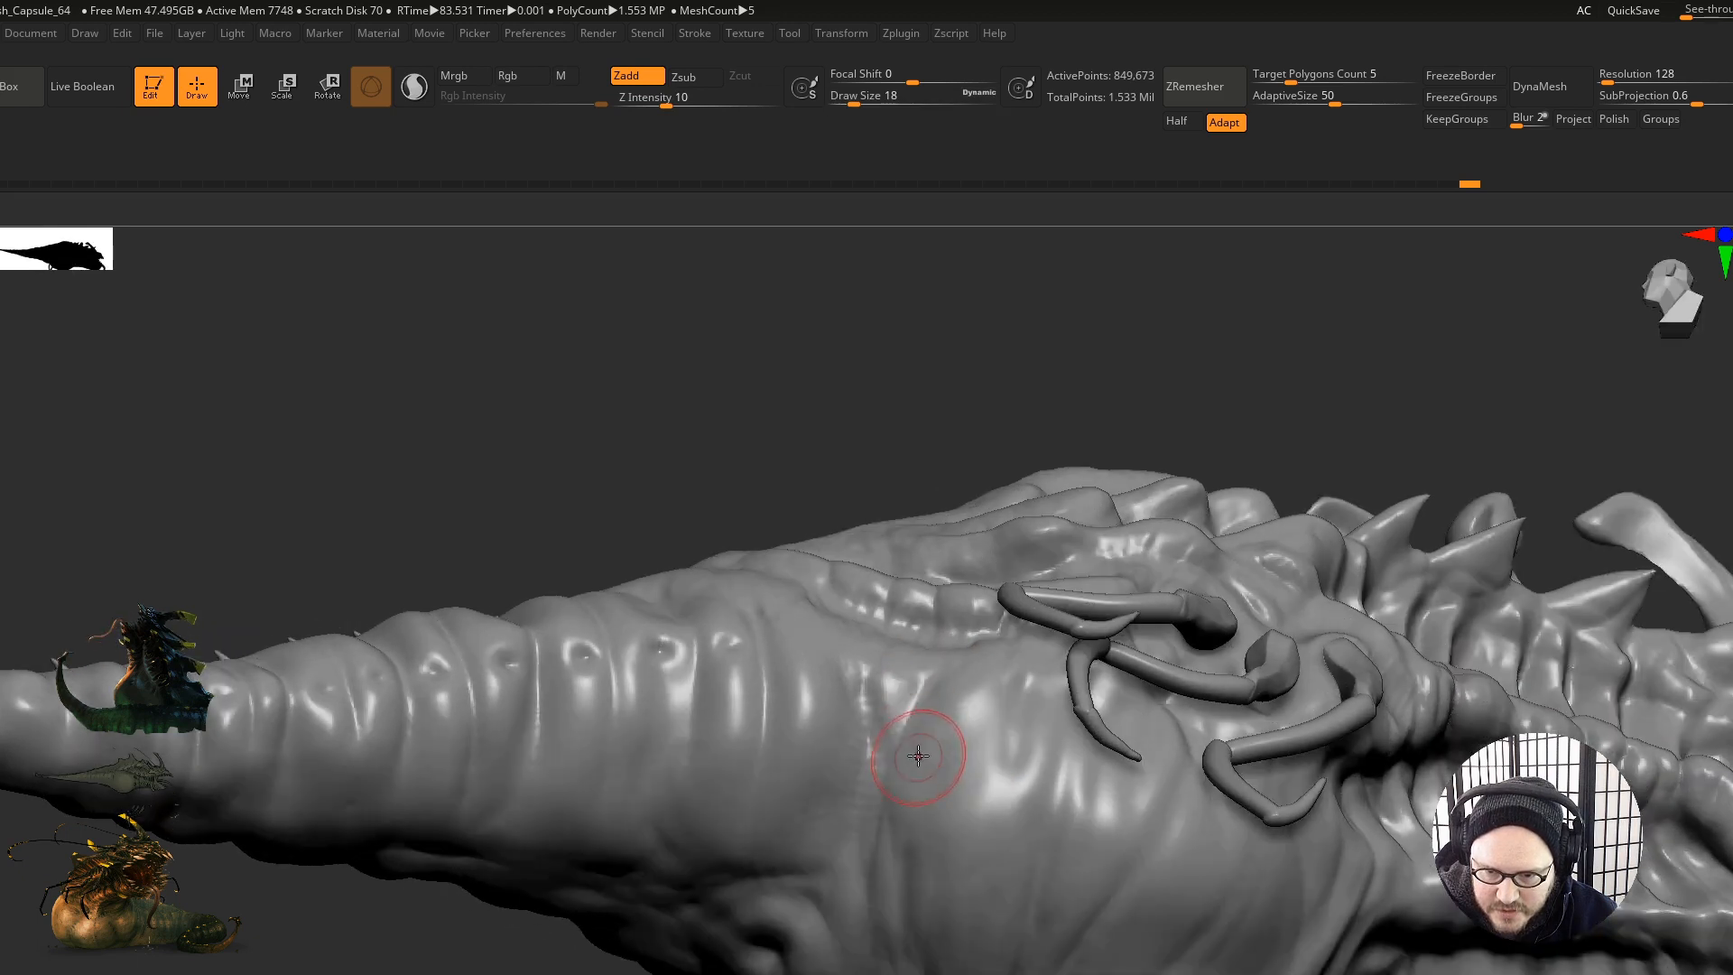
shift+drag(934, 763, 931, 700)
mouse_move(889, 768)
shift+mouse_down()
mouse_move(908, 914)
mouse_move(853, 773)
shift+mouse_up()
right_drag(862, 818, 875, 691)
shift+drag(723, 894, 685, 941)
Step: Smooth the surface of the creature's body along its flank and around the limbs
alt+right_drag(690, 948, 751, 683)
right_drag(759, 797, 793, 743)
mouse_move(791, 763)
shift+mouse_down()
mouse_move(819, 831)
mouse_move(815, 783)
shift+mouse_up()
shift+drag(939, 799, 949, 698)
right_drag(946, 700, 892, 821)
mouse_move(1027, 681)
shift+mouse_down()
mouse_move(1039, 722)
mouse_move(1047, 687)
shift+mouse_up()
mouse_move(1079, 637)
right_down()
mouse_move(1103, 611)
mouse_move(1088, 551)
right_up()
shift+drag(1037, 708, 1037, 765)
mouse_move(1024, 650)
right_down()
mouse_move(988, 725)
mouse_move(983, 804)
mouse_move(882, 735)
mouse_move(867, 695)
right_up()
right_drag(1078, 714, 948, 733)
Step: Smooth the folds on the front of the body and the side of the neck behind the jaw
ctrl+right_drag(1114, 679, 1413, 714)
alt+right_drag(1324, 644, 1057, 718)
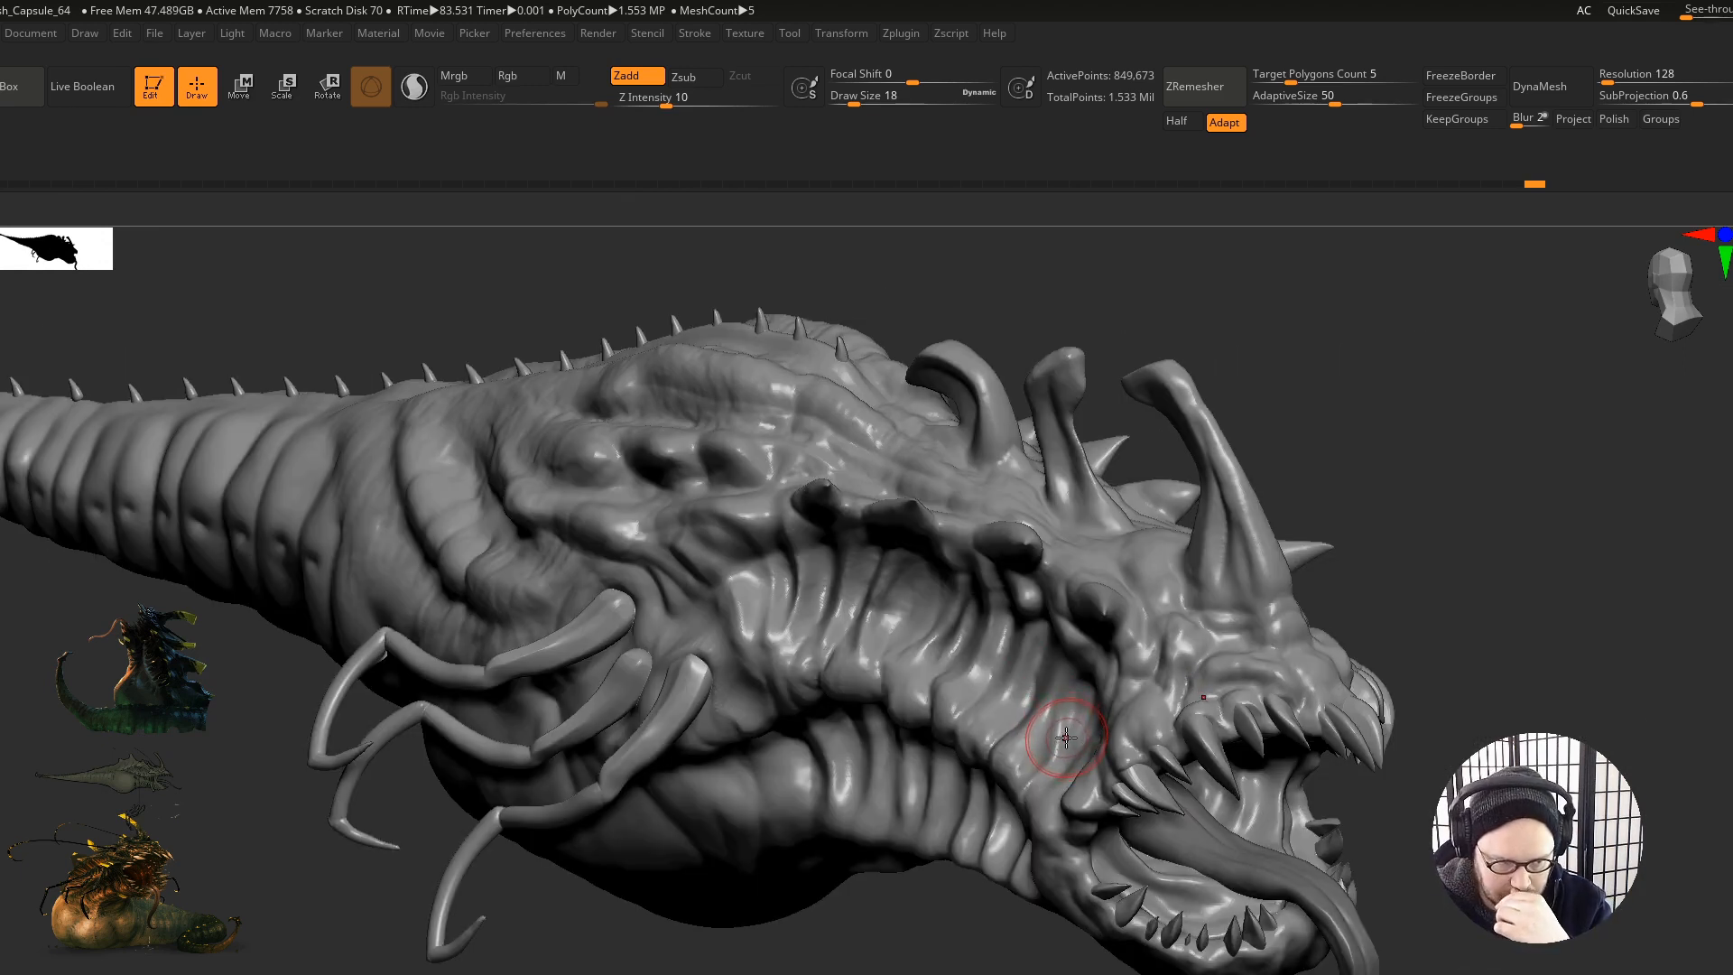
shift+drag(882, 691, 805, 725)
right_drag(806, 725, 930, 691)
alt+right_drag(786, 717, 1051, 731)
ctrl+right_drag(1052, 732, 997, 663)
shift+drag(755, 713, 677, 677)
right_drag(682, 695, 708, 736)
mouse_move(709, 645)
shift+mouse_down()
mouse_move(728, 664)
mouse_move(783, 623)
shift+mouse_up()
Step: Select the tongue, switch to the Move brush with draw size 51 and reshape the tongue's base inside the mouth
right_drag(1253, 558, 1002, 600)
mouse_move(1395, 700)
alt+right_down()
mouse_move(1059, 696)
mouse_move(994, 713)
alt+right_up()
alt+click(1004, 720)
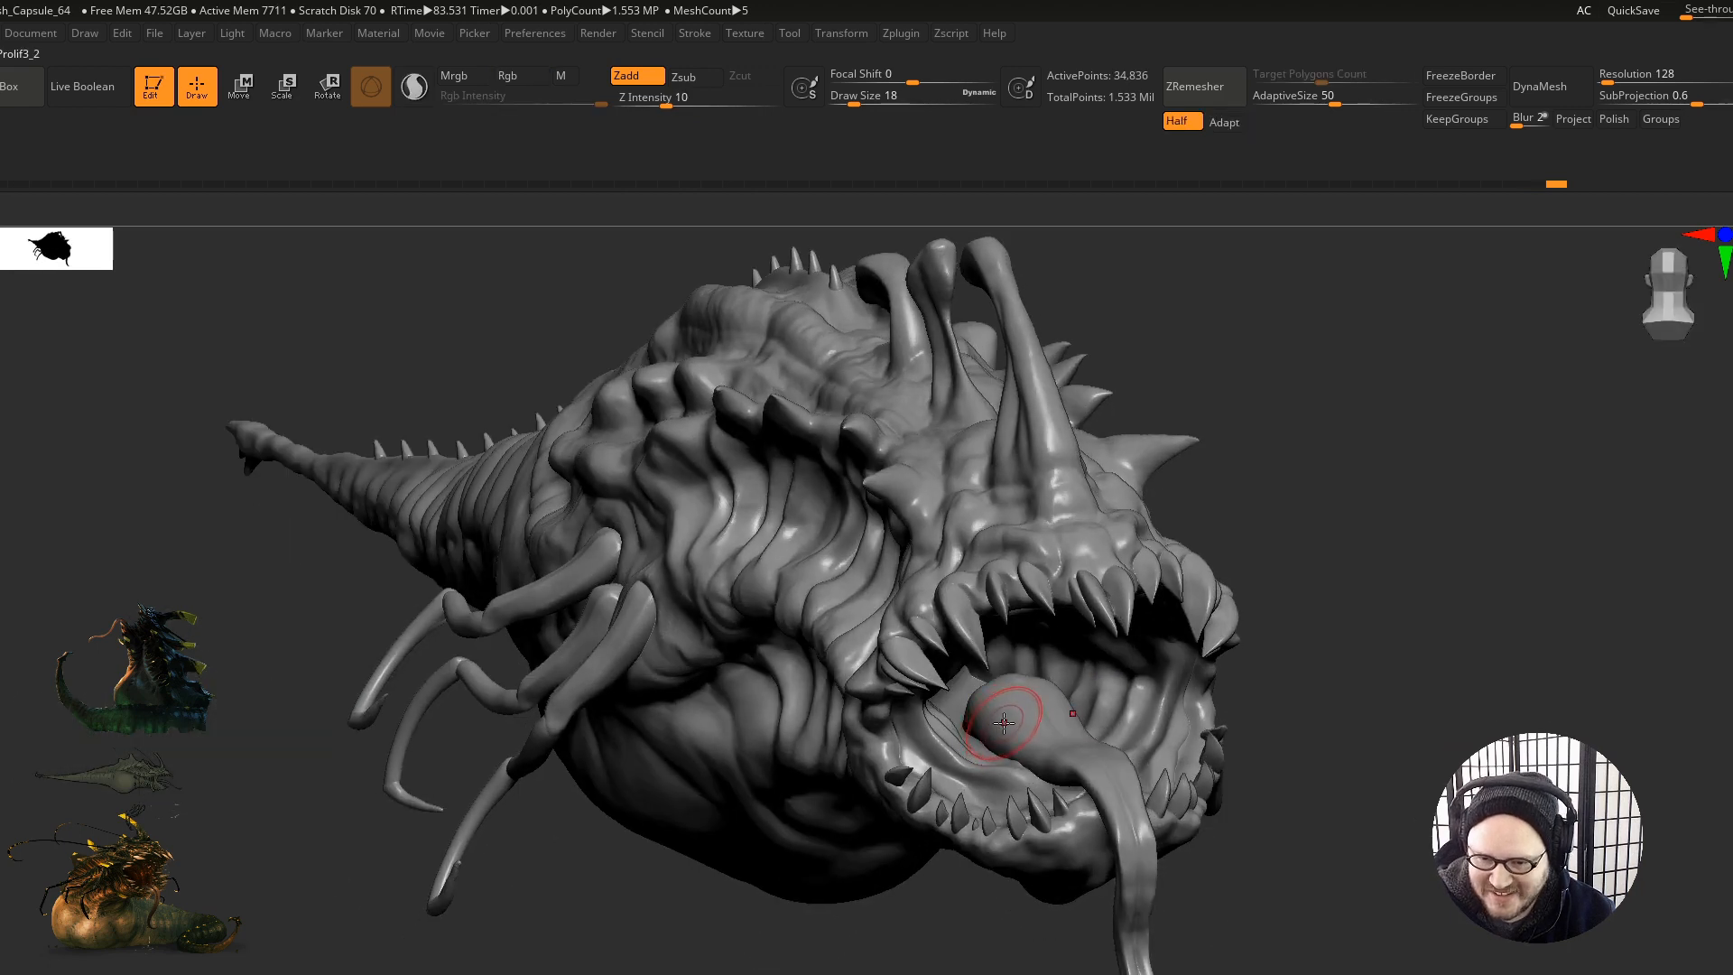
key(b)
key(m)
key(v)
right_drag(1074, 723, 980, 720)
key(s)
drag(979, 720, 993, 720)
mouse_move(912, 715)
right_down()
mouse_move(995, 709)
mouse_move(974, 712)
right_up()
drag(970, 720, 962, 718)
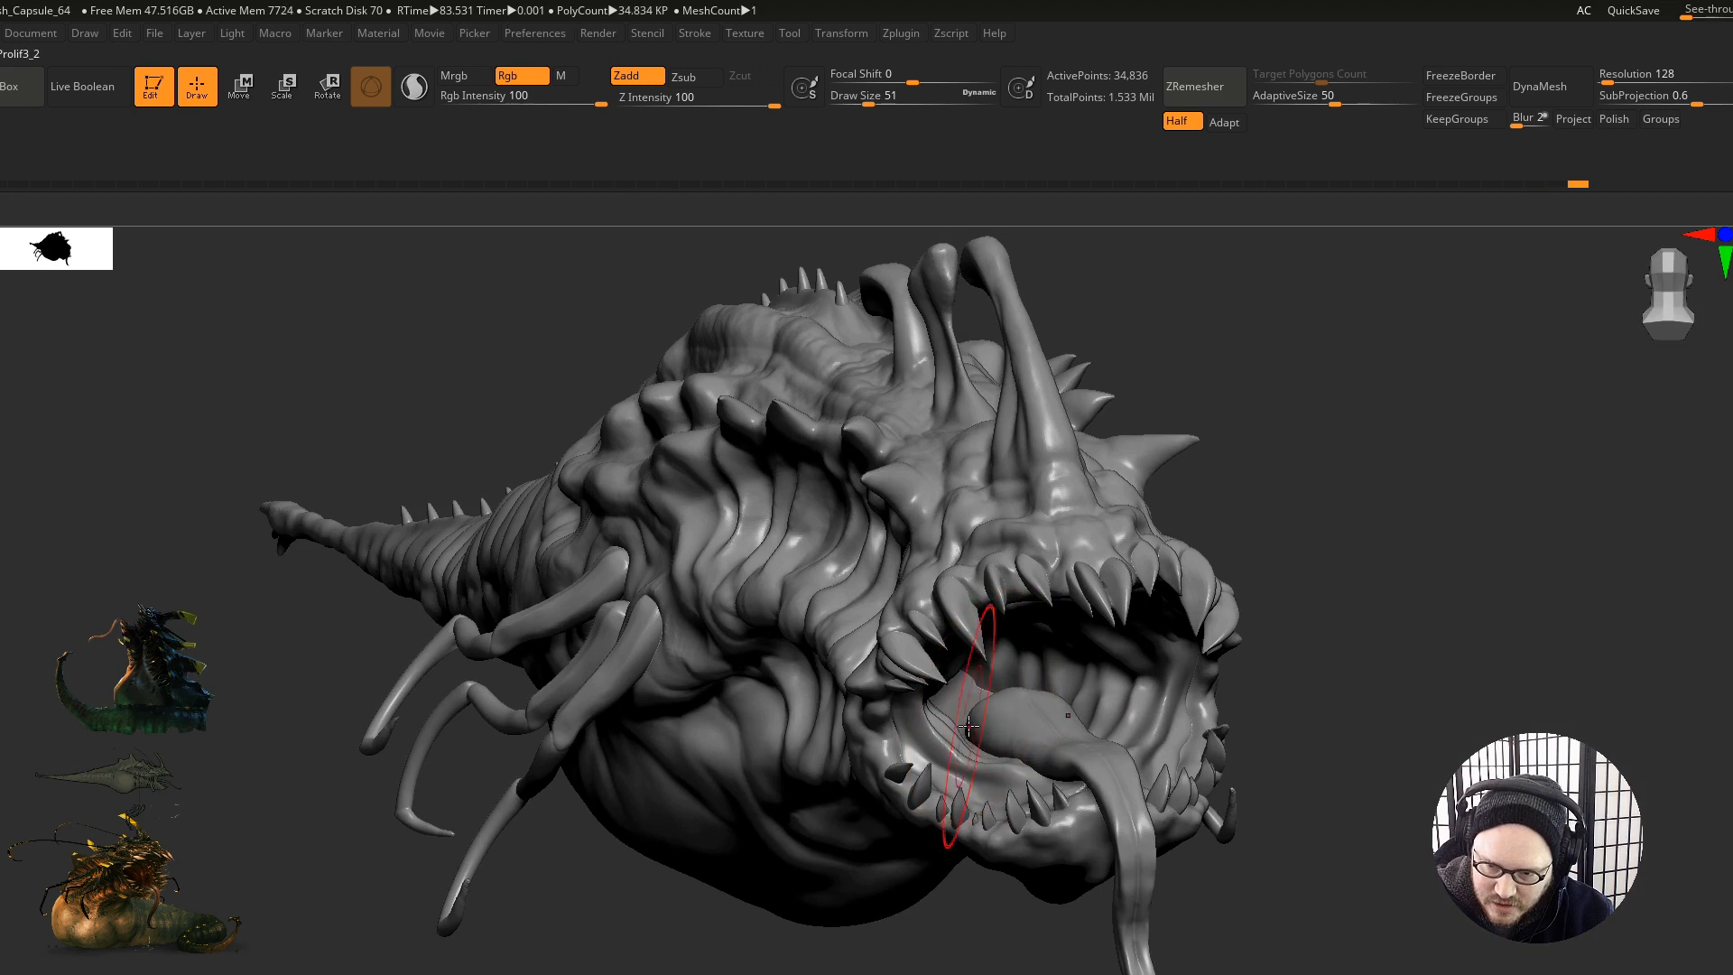
Step: Adjust the tongue from both sides with the Move brush so that it sits in the lower jaw
right_drag(946, 695, 1063, 699)
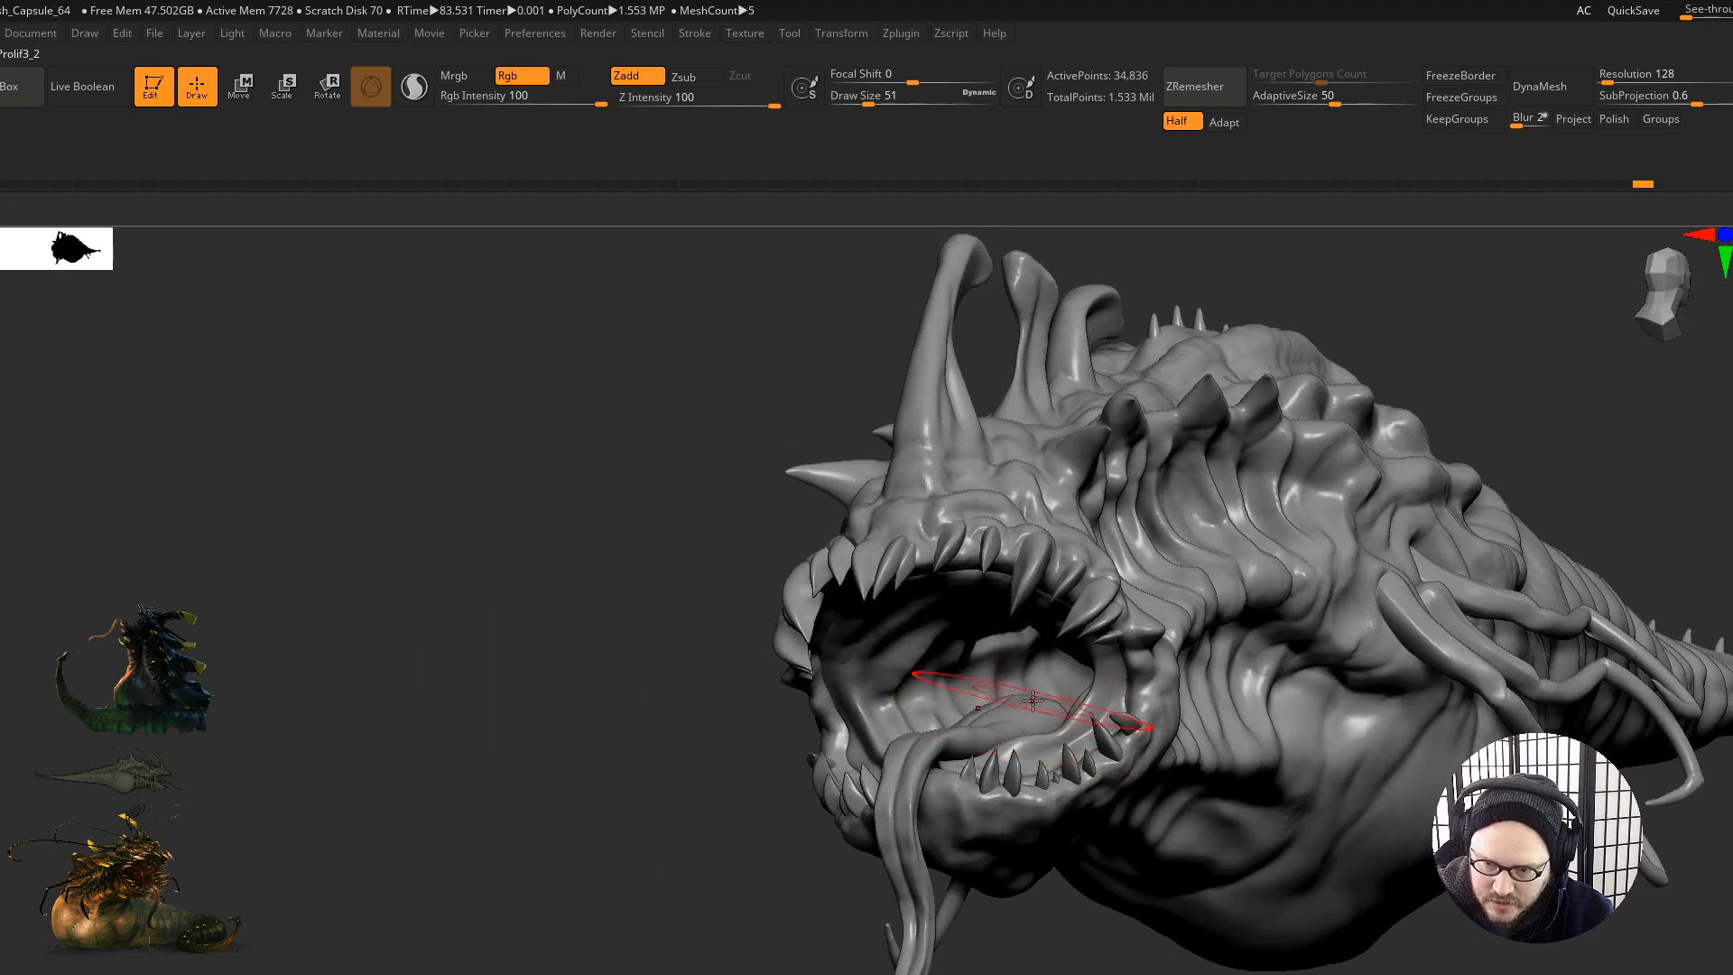
right_drag(1060, 707, 996, 707)
drag(976, 694, 1058, 721)
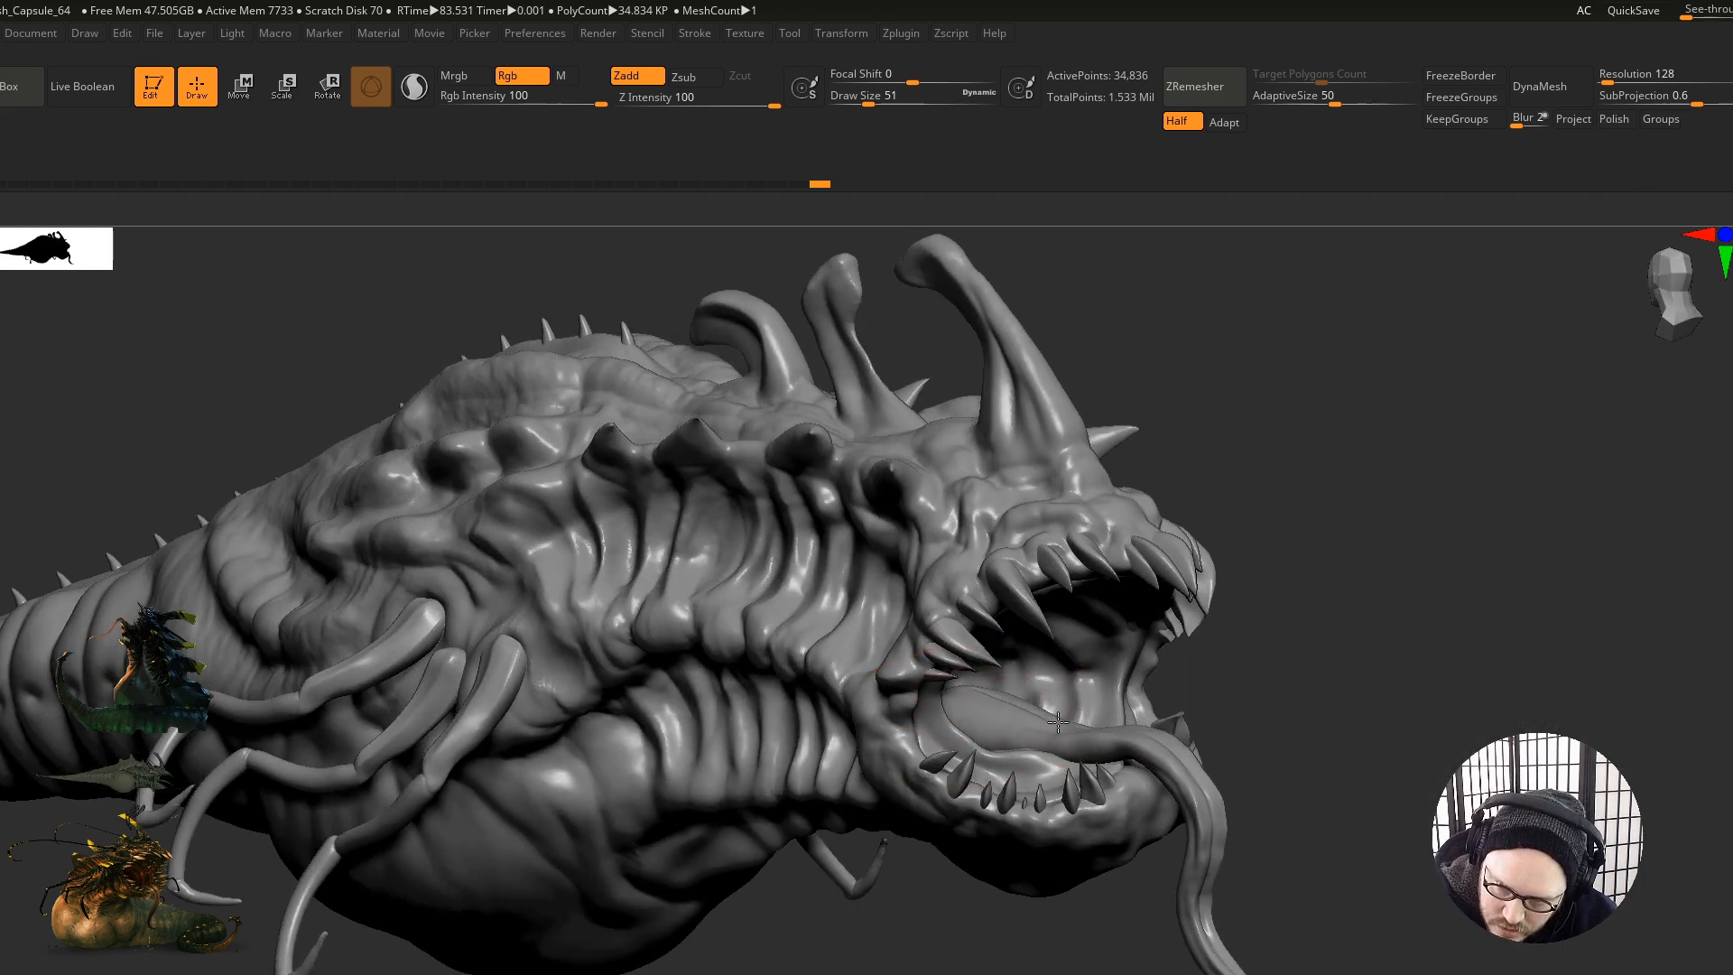
drag(1058, 726, 1062, 725)
right_drag(1058, 725, 957, 728)
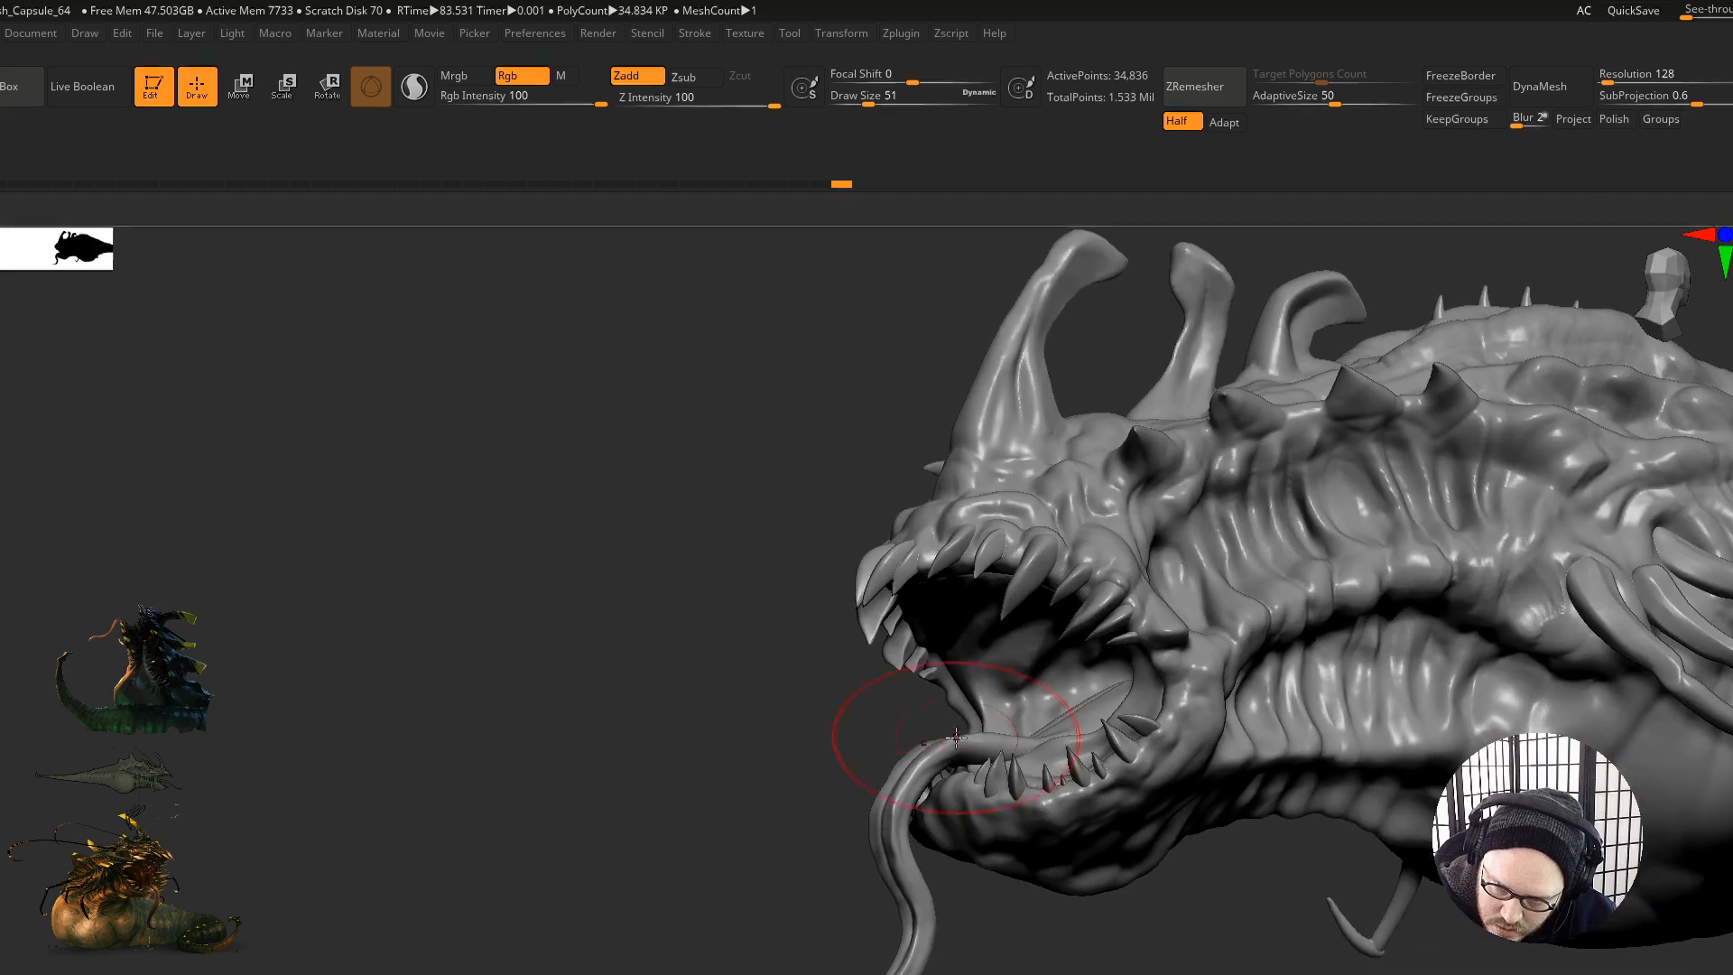
drag(960, 728, 910, 754)
right_drag(910, 754, 910, 797)
drag(923, 785, 920, 761)
mouse_move(914, 760)
right_down()
mouse_move(1126, 758)
mouse_move(994, 820)
mouse_move(943, 709)
right_up()
key(s)
drag(944, 709, 938, 708)
Step: Go to the row of dimples on the tail's side and set the subtractive brush's draw size to 9
mouse_move(941, 702)
alt+right_down()
mouse_move(1209, 643)
mouse_move(1214, 586)
alt+right_up()
alt+right_drag(827, 561, 1138, 629)
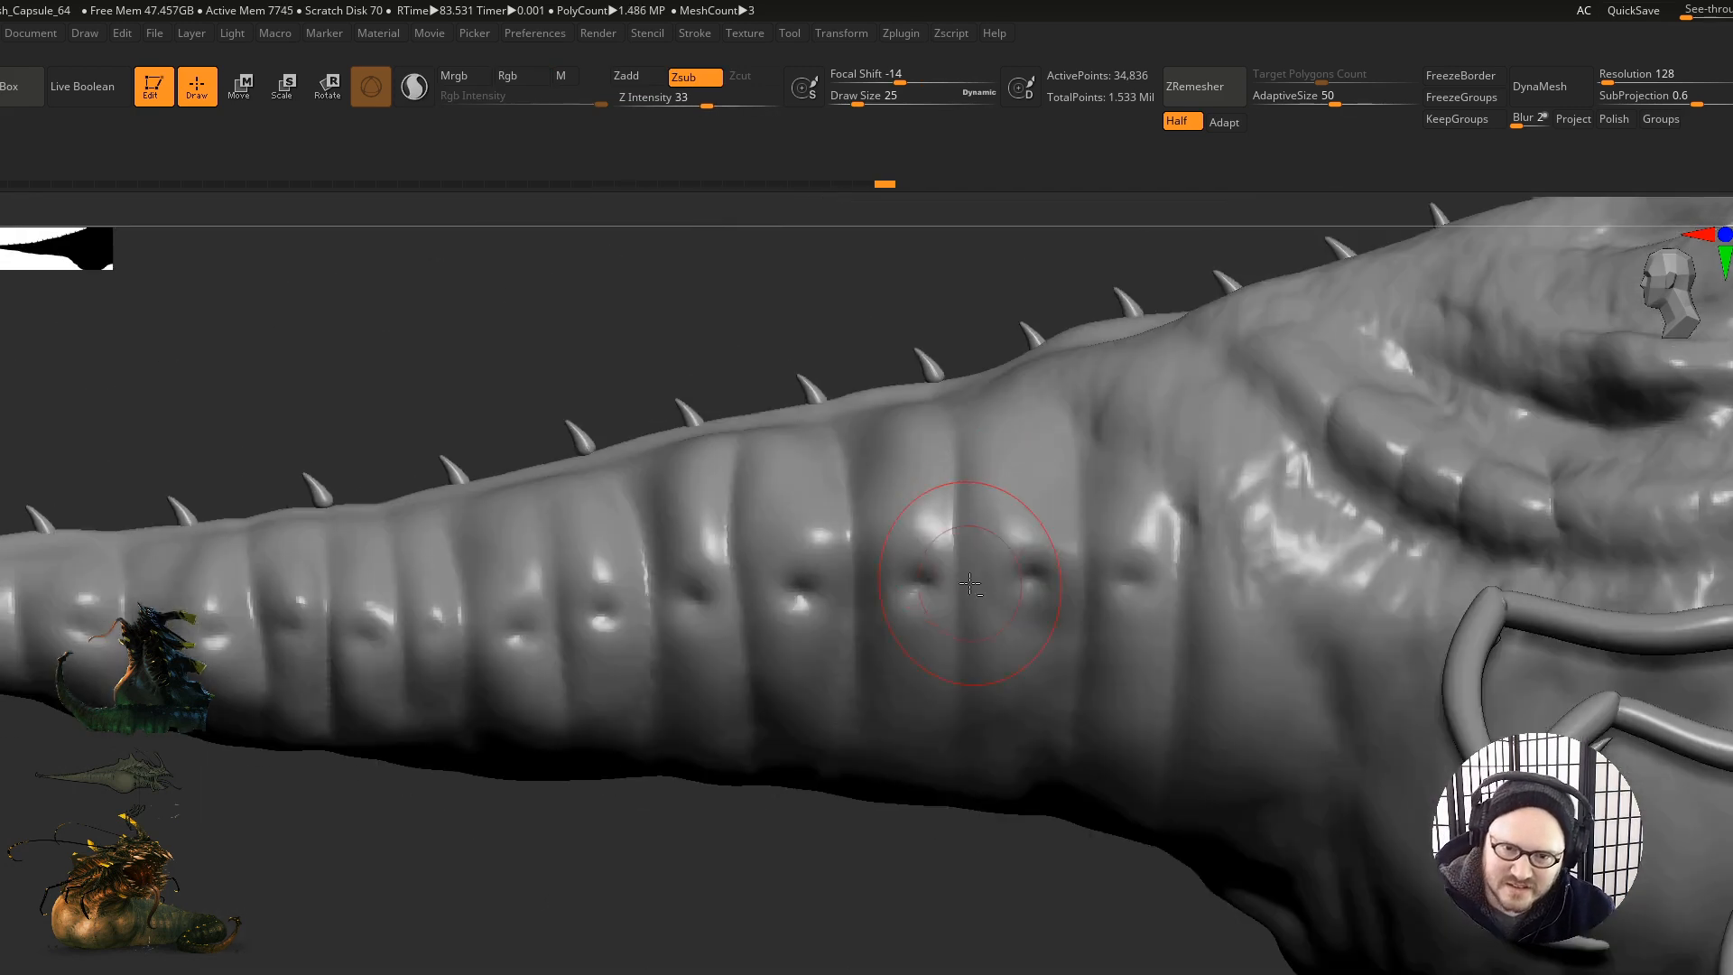
key(s)
mouse_move(1086, 585)
mouse_down()
mouse_move(1066, 587)
mouse_move(1114, 606)
mouse_up()
key(s)
click(1130, 578)
Step: Make the creature's body the active subtool and mark its current undo-history state as the projection source
alt+right_drag(1128, 607, 1012, 695)
alt+click(1090, 687)
key(shift+f)
key(shift+f)
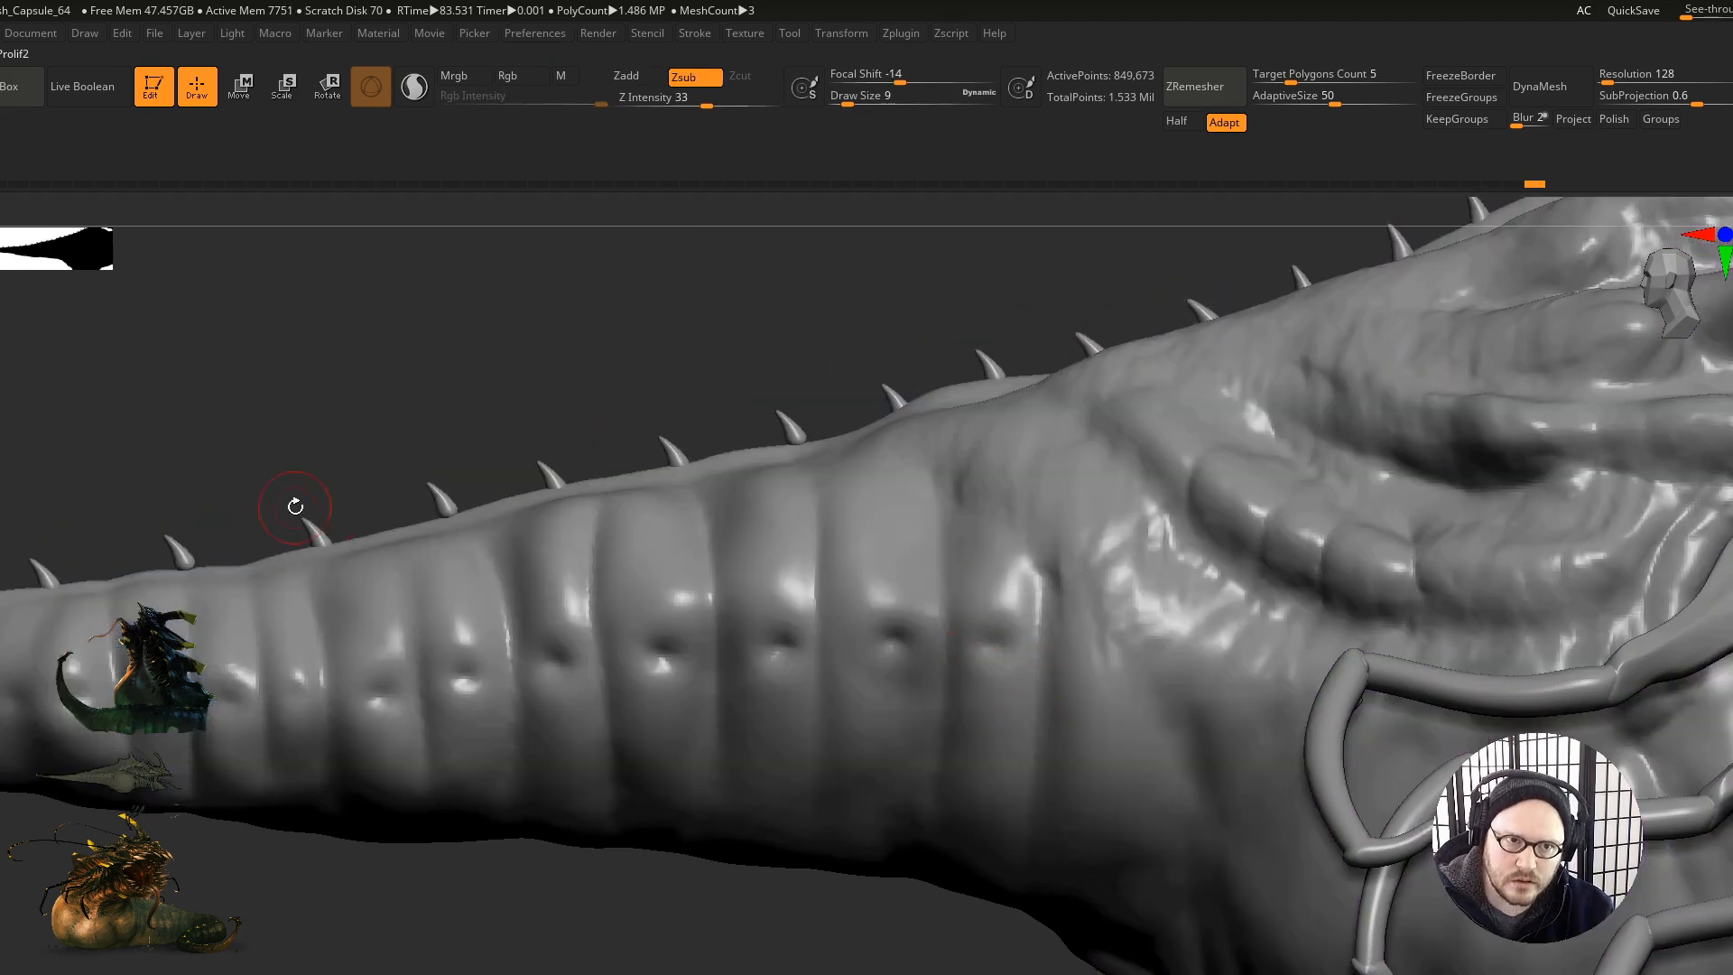
ctrl+right_drag(1076, 696, 889, 699)
mouse_move(993, 686)
ctrl+right_down()
mouse_move(1025, 706)
mouse_move(991, 732)
ctrl+right_up()
ctrl+click(1535, 184)
alt+right_drag(1264, 380, 1210, 357)
ctrl+right_drag(1209, 357, 1219, 333)
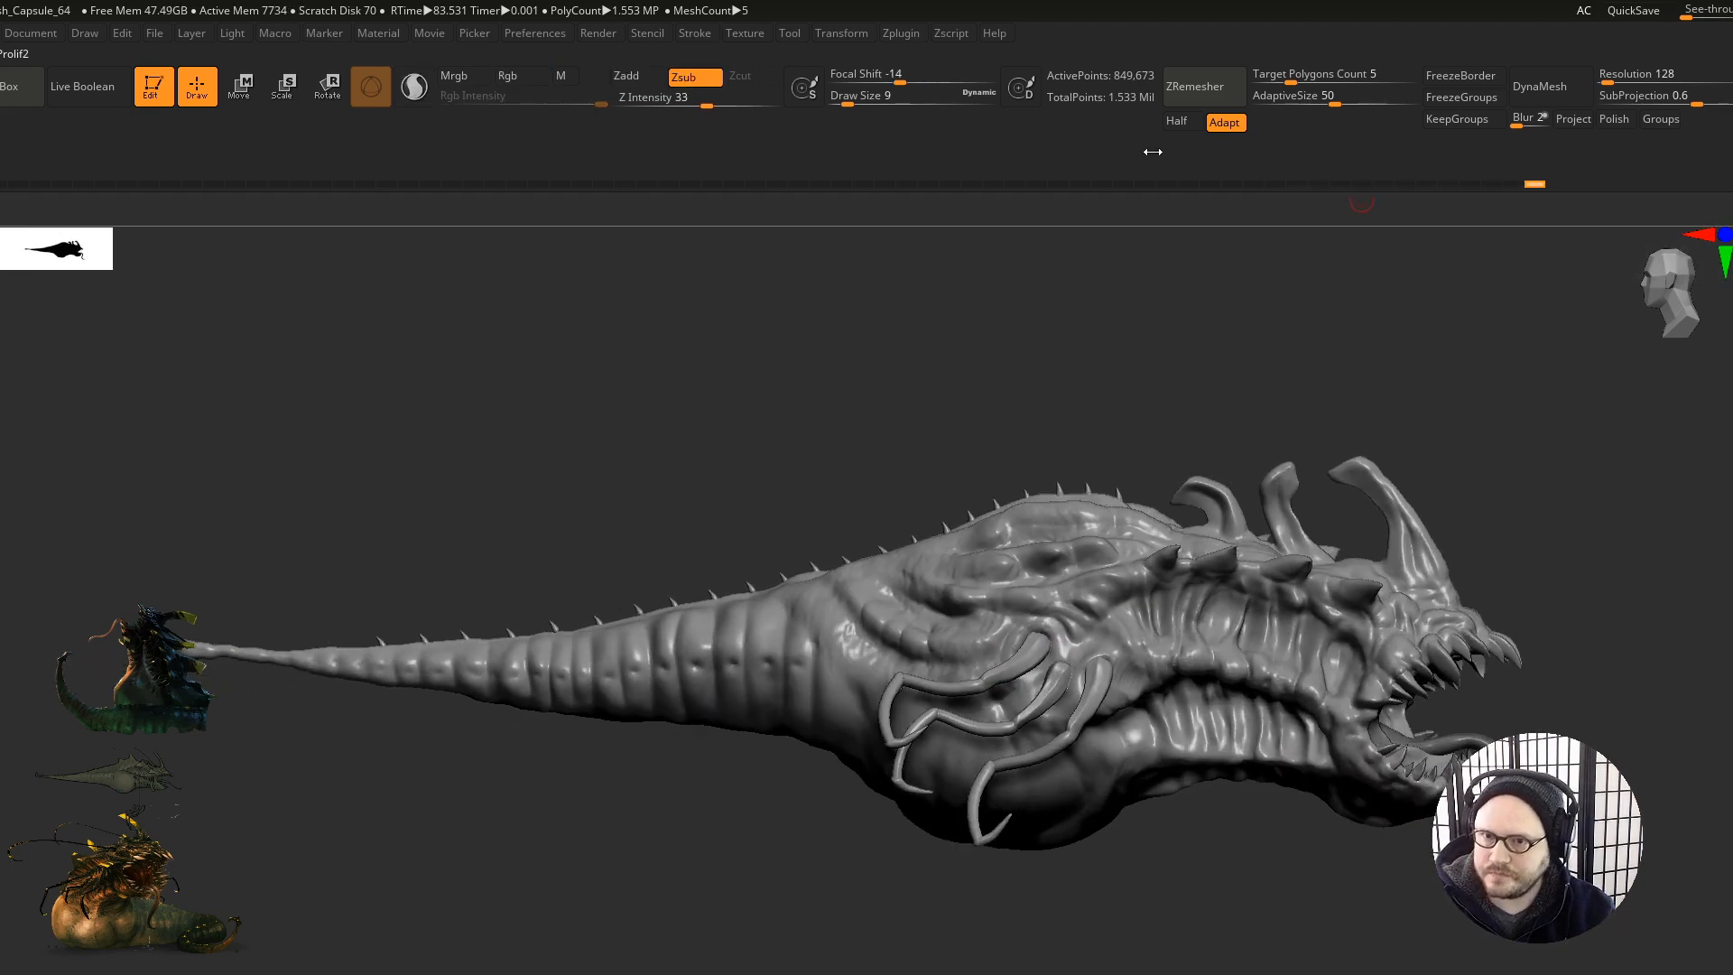
click(898, 32)
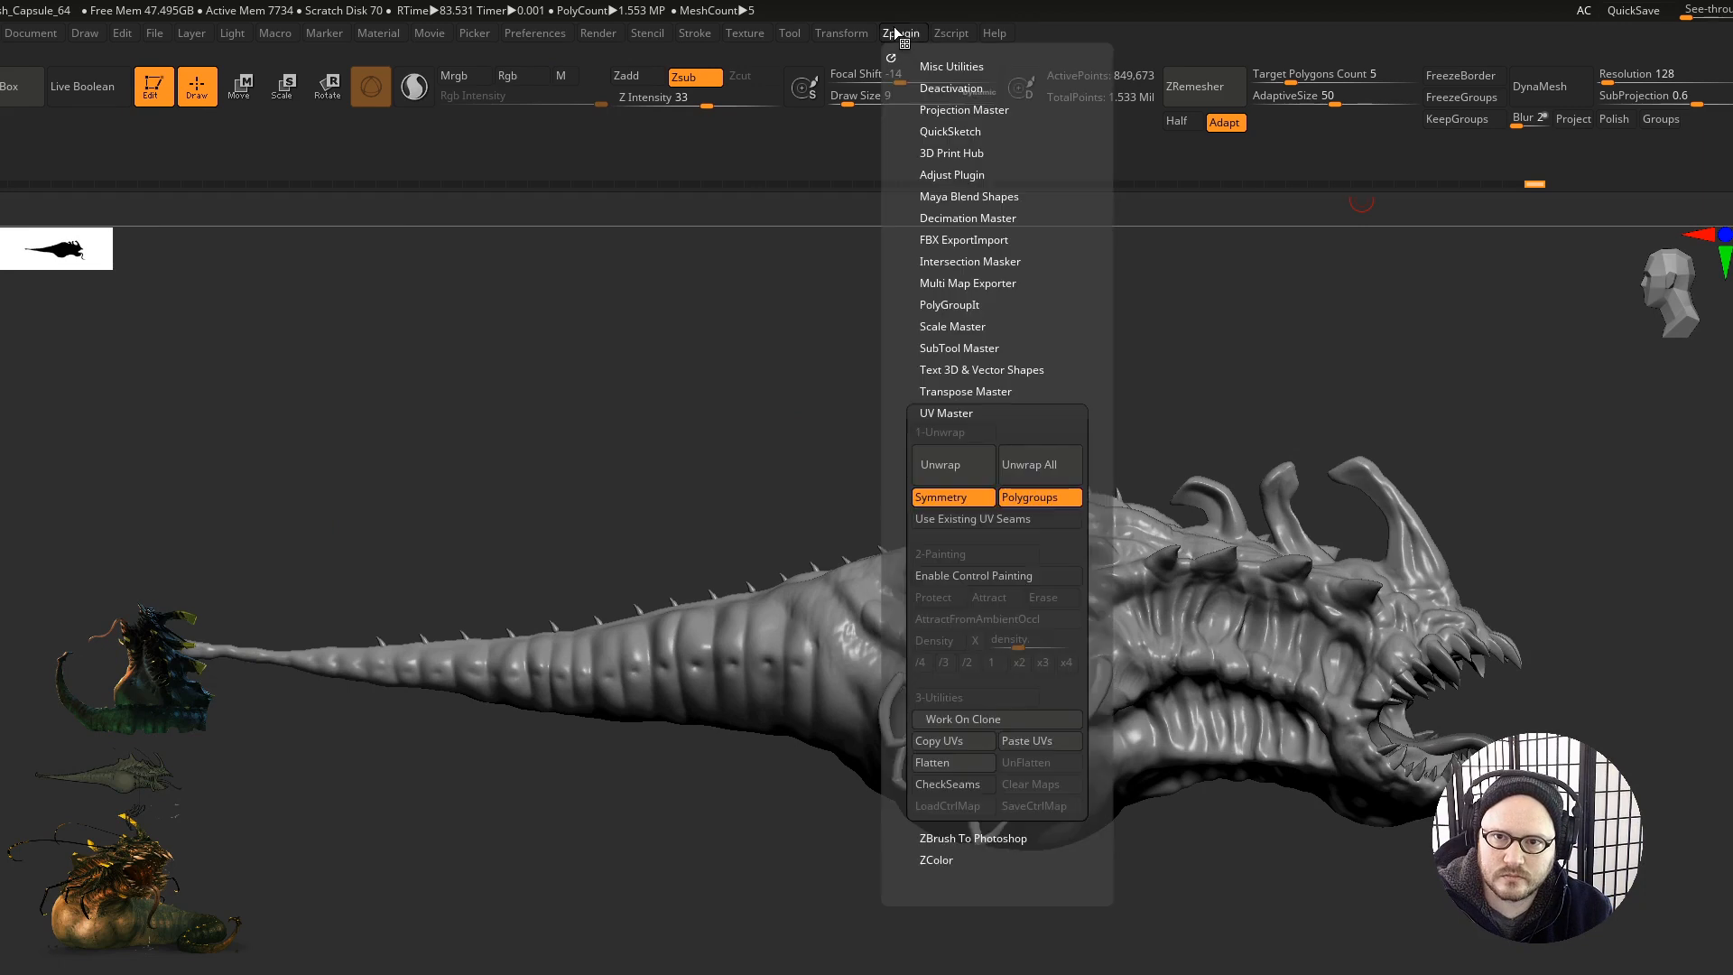
click(944, 412)
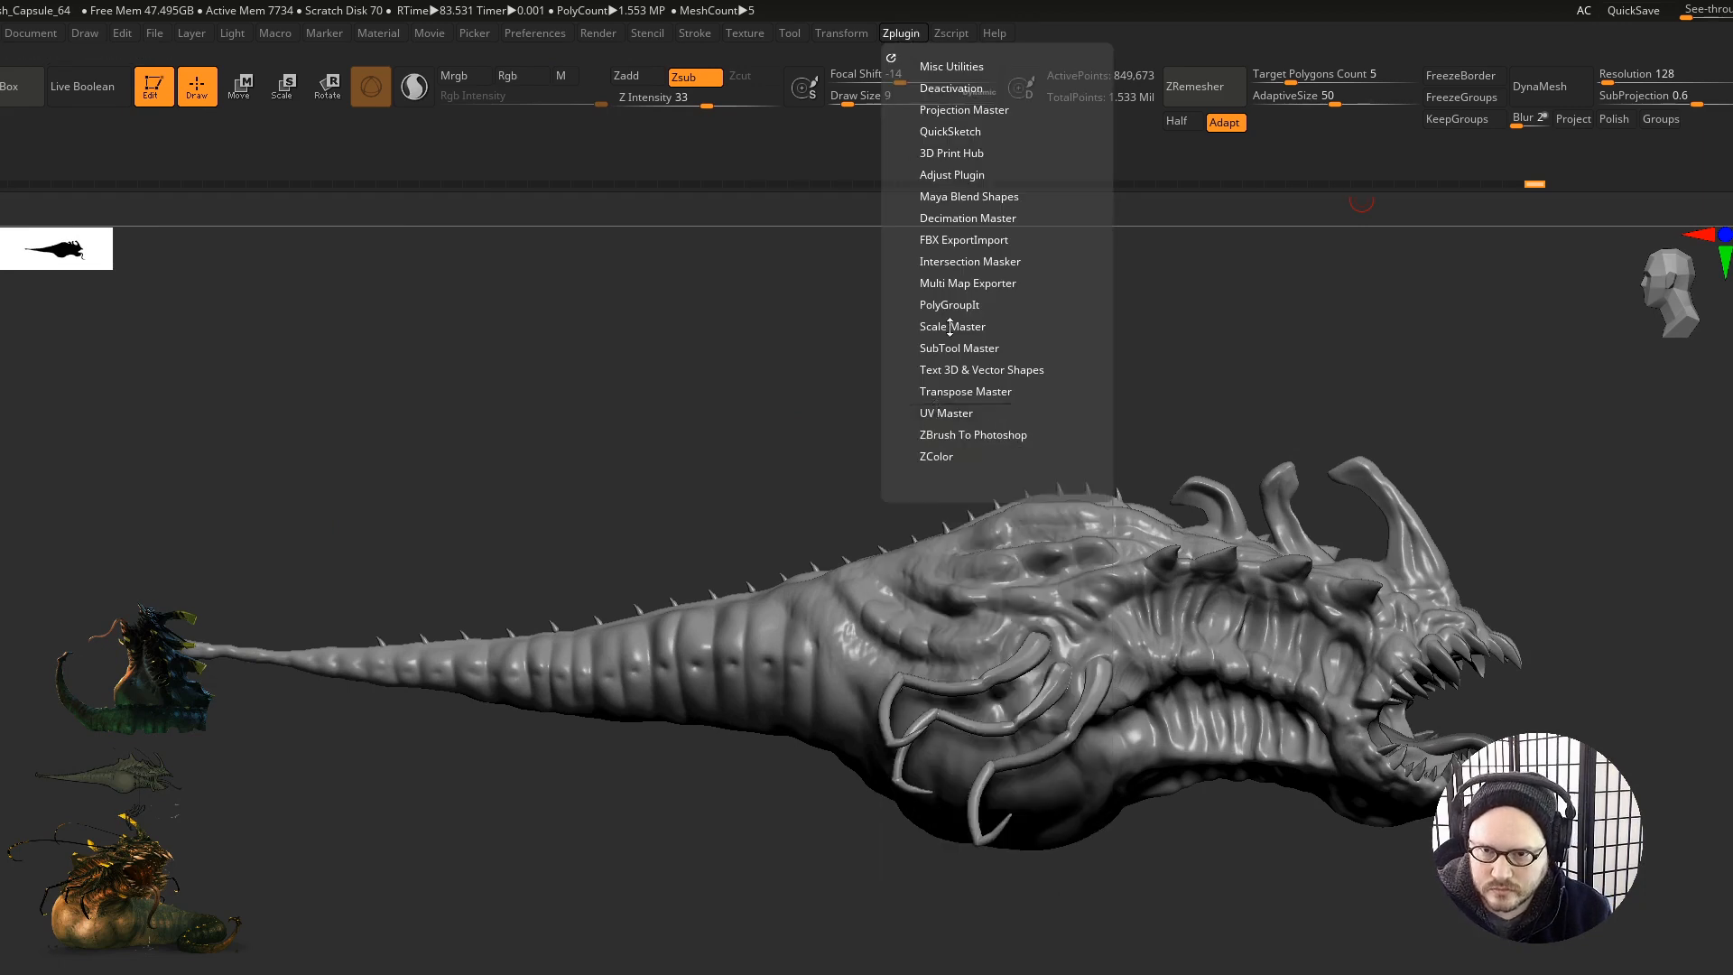
click(948, 433)
click(949, 434)
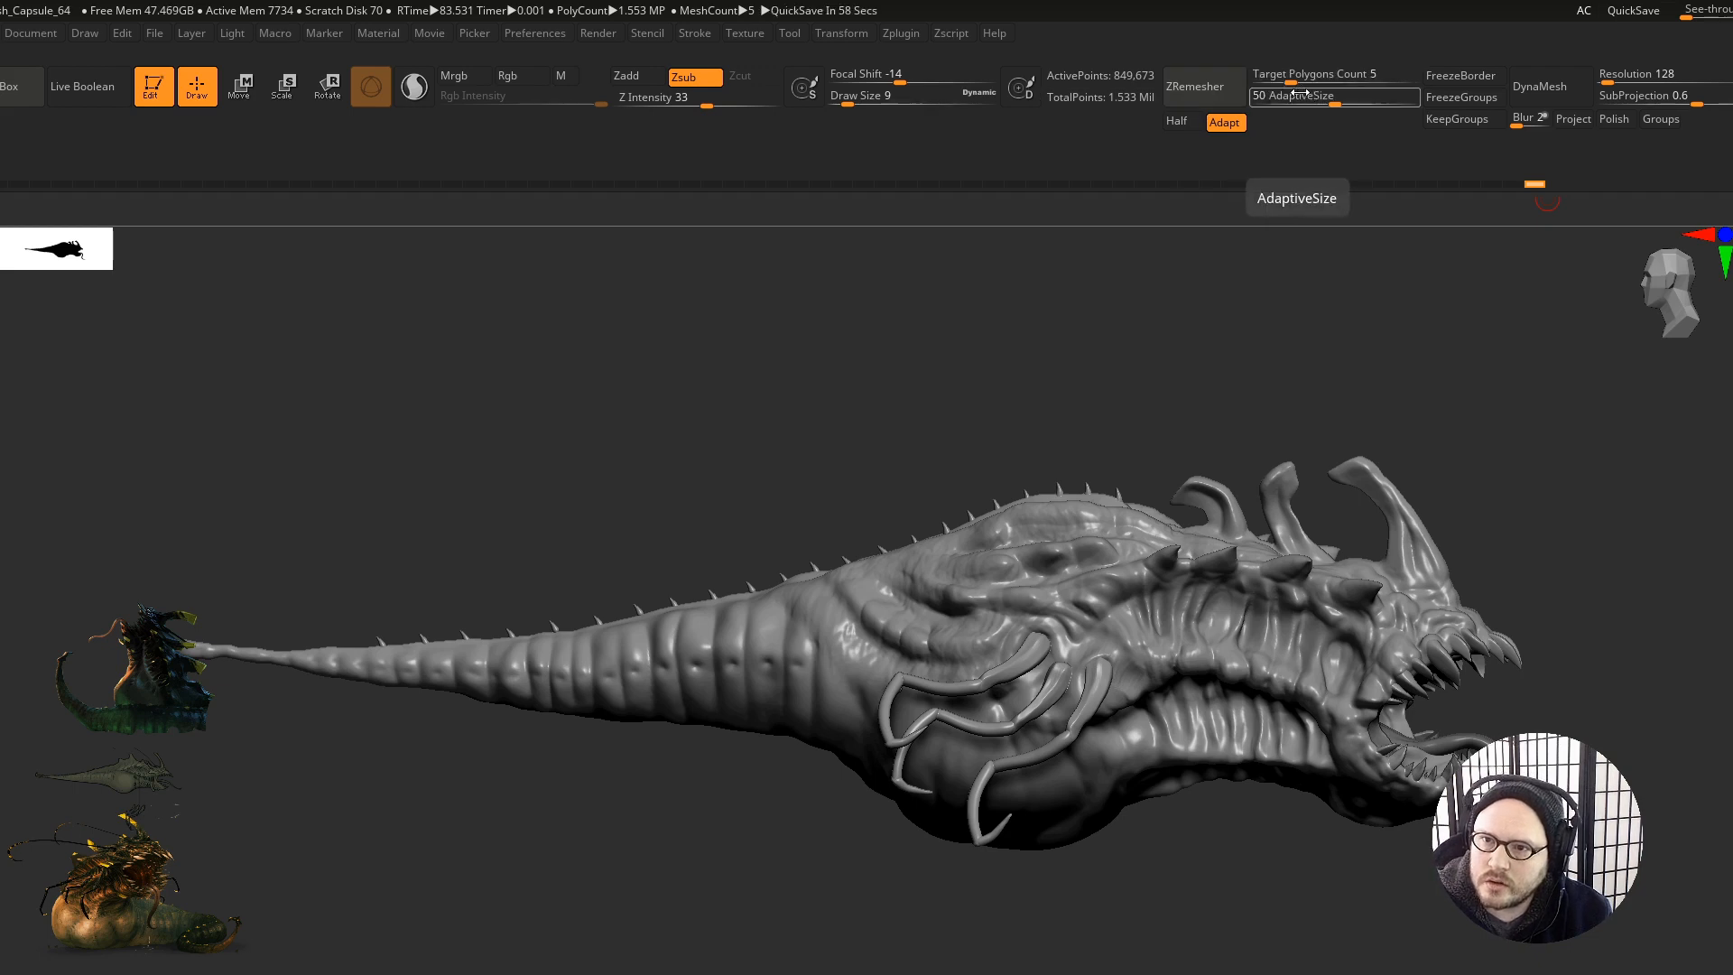
Step: Remesh the body with ZRemesher using the Half option
click(1190, 121)
click(1232, 122)
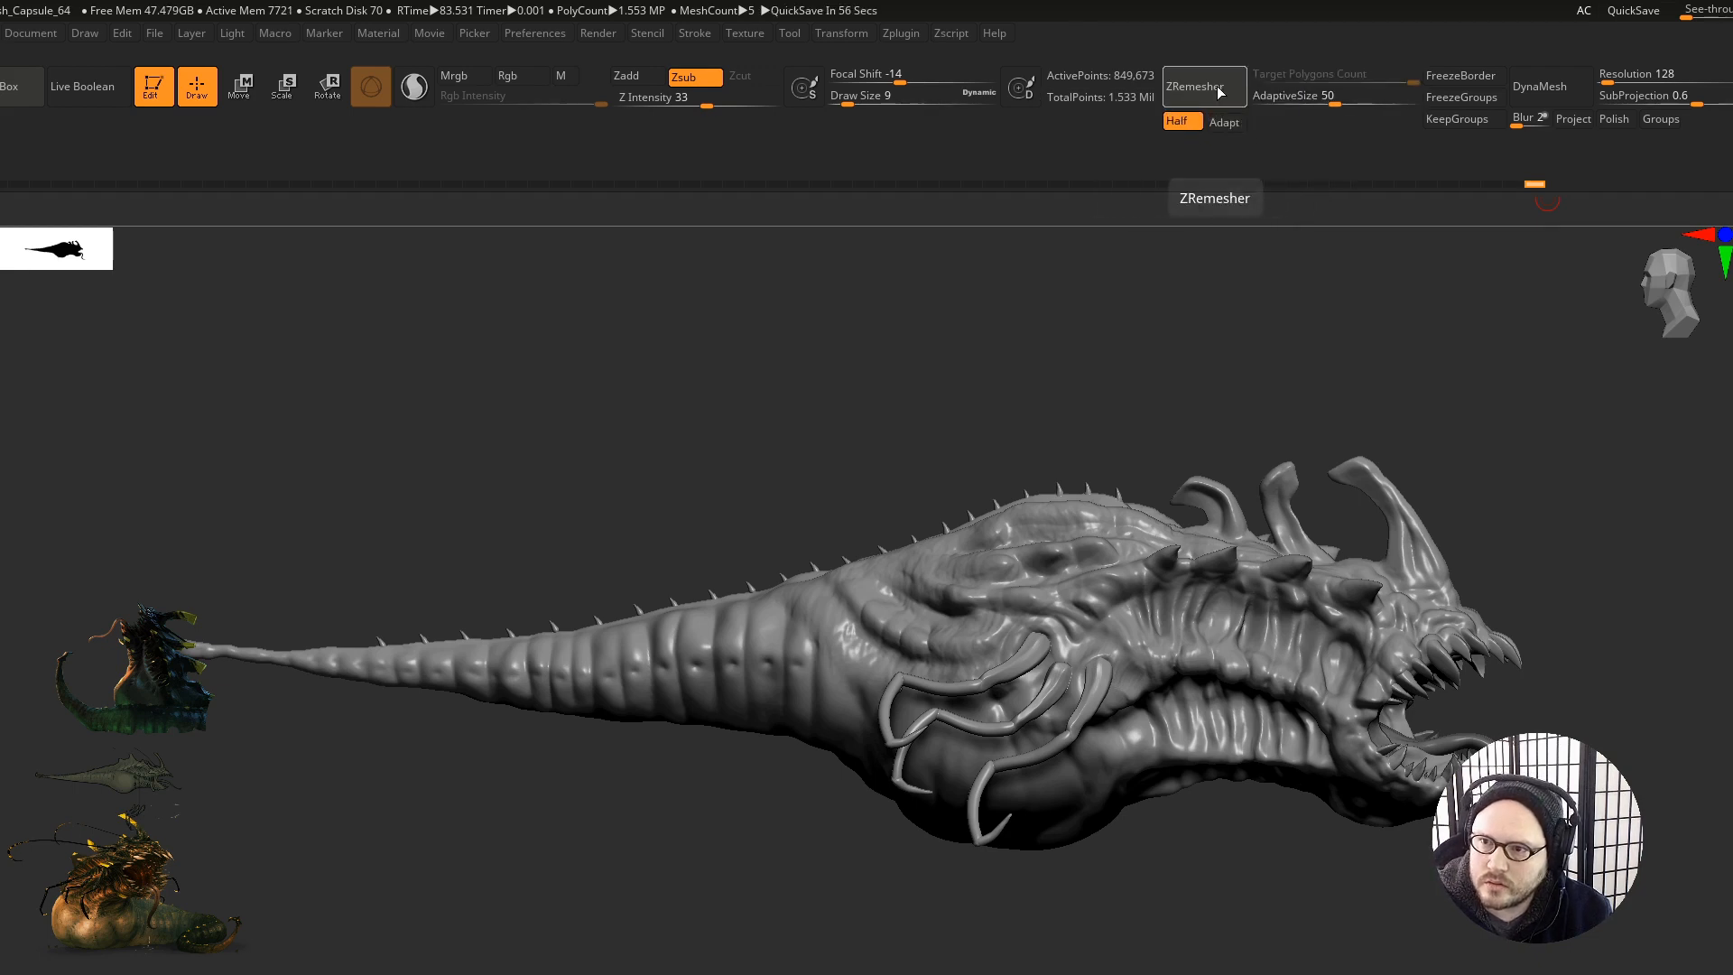
click(1218, 89)
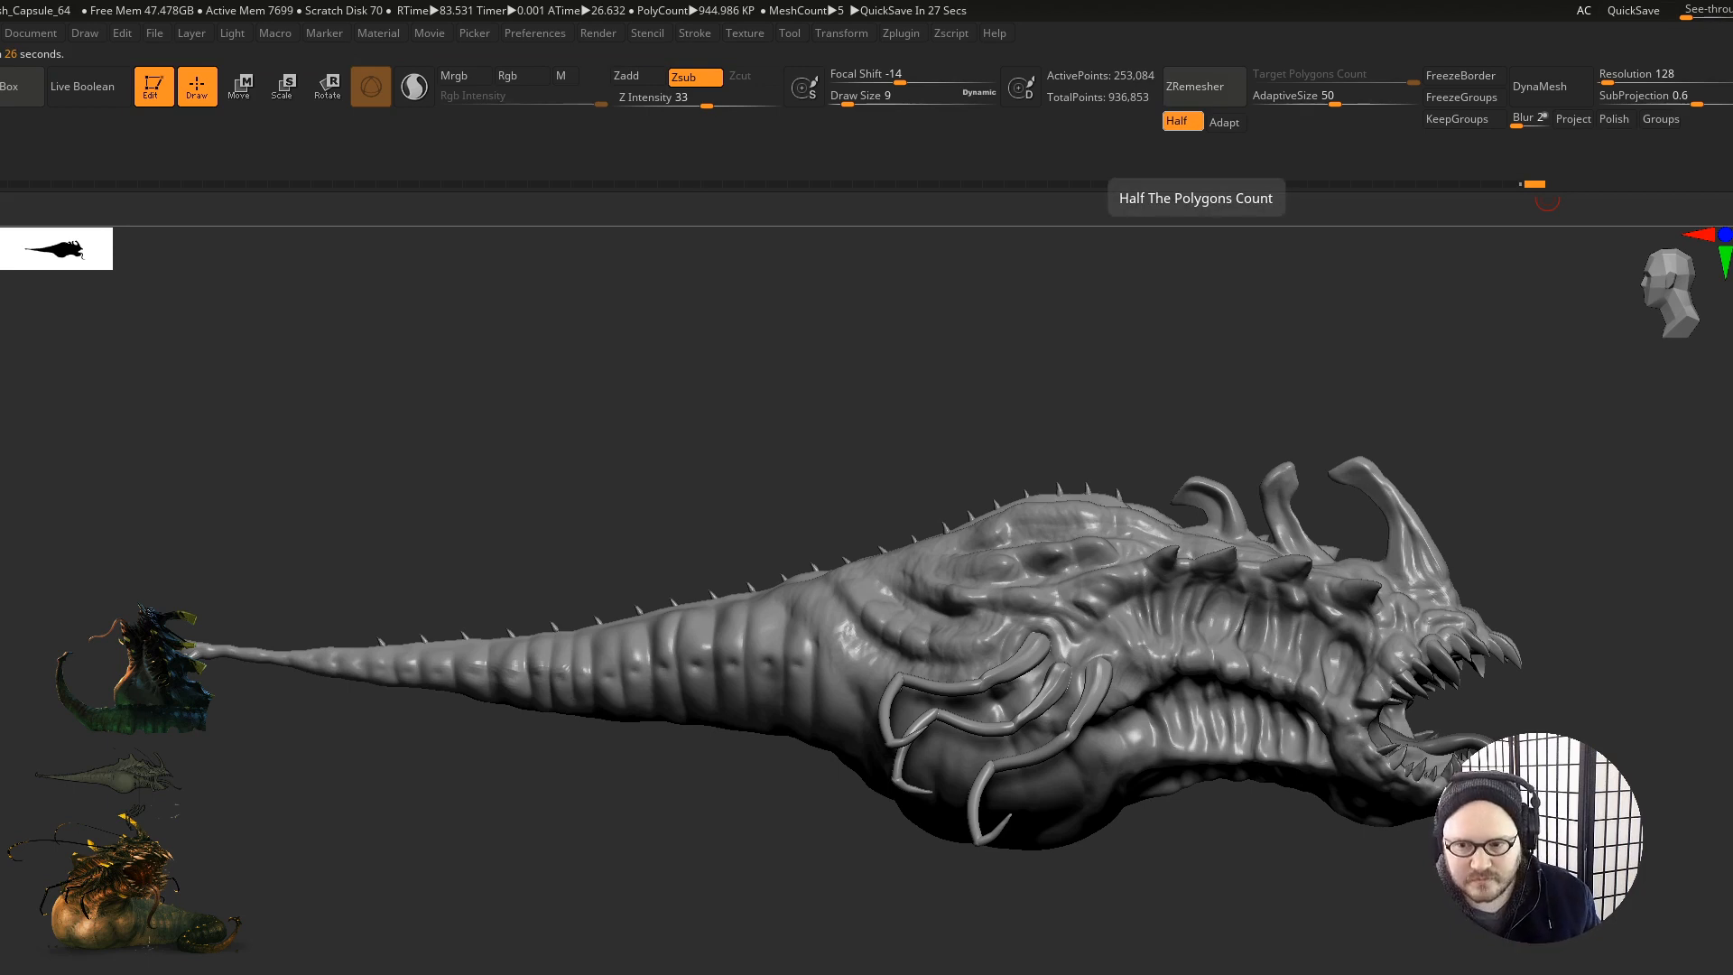
Step: Check the remeshed body's polygroups and project the detail from the marked undo-history state onto it
right_drag(1043, 605, 1037, 659)
key(shift+f)
right_drag(1051, 756, 1164, 763)
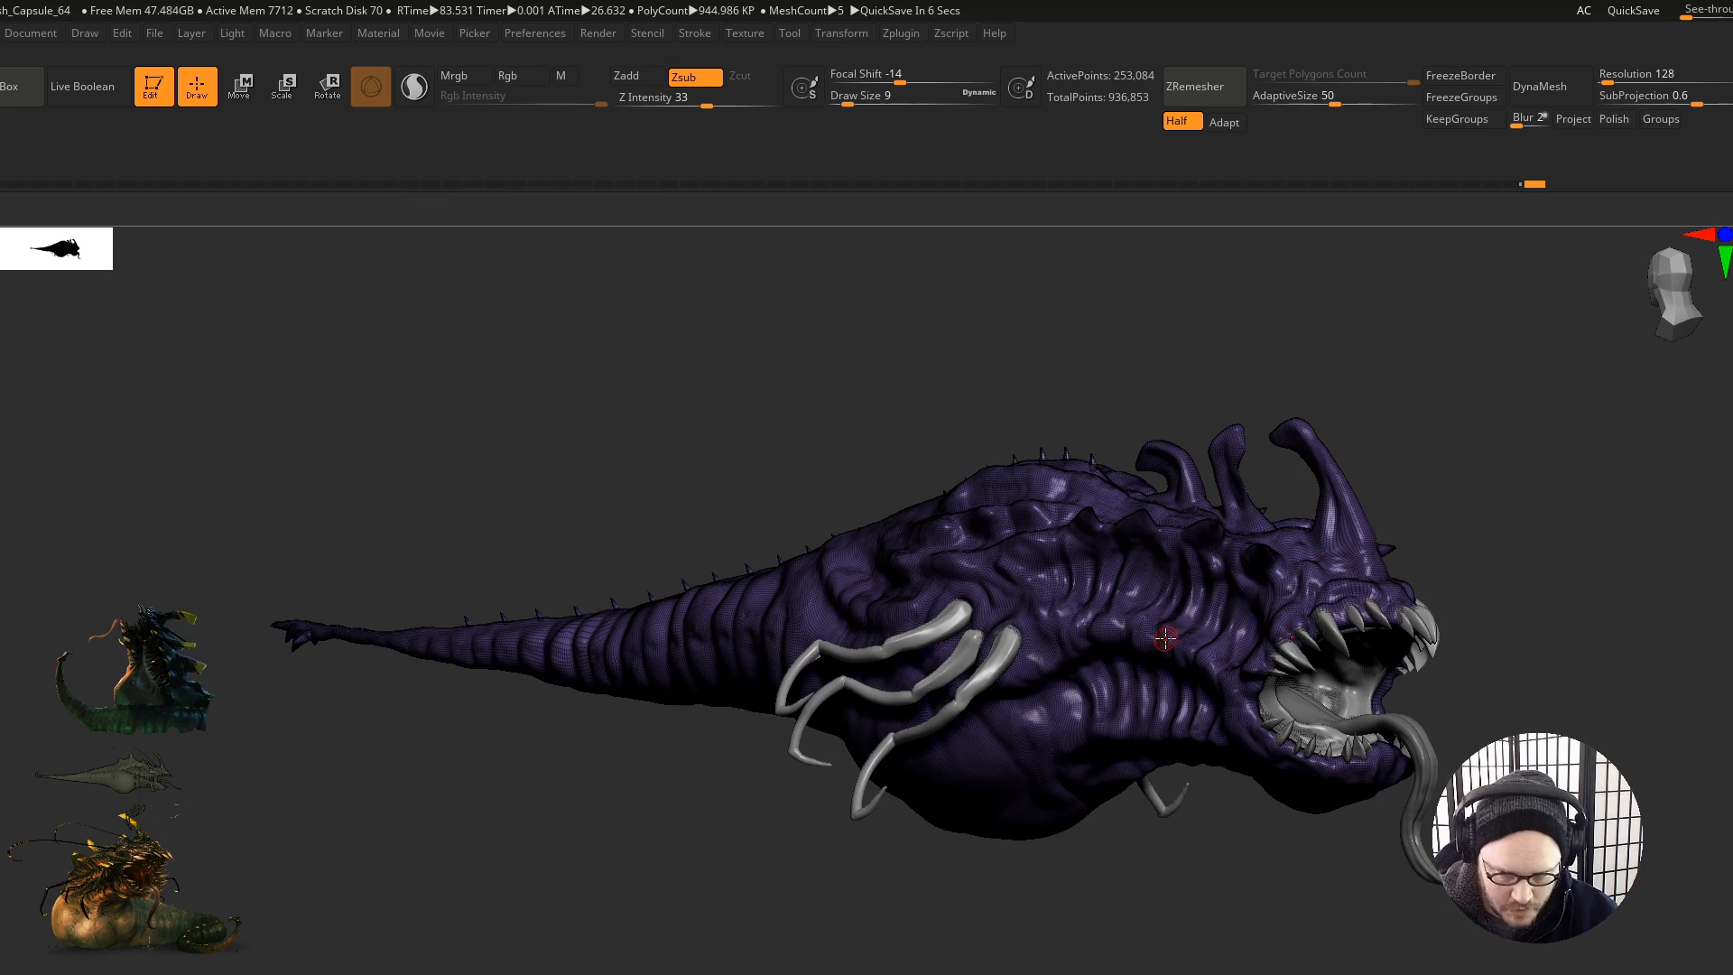
right_drag(1180, 778, 1259, 796)
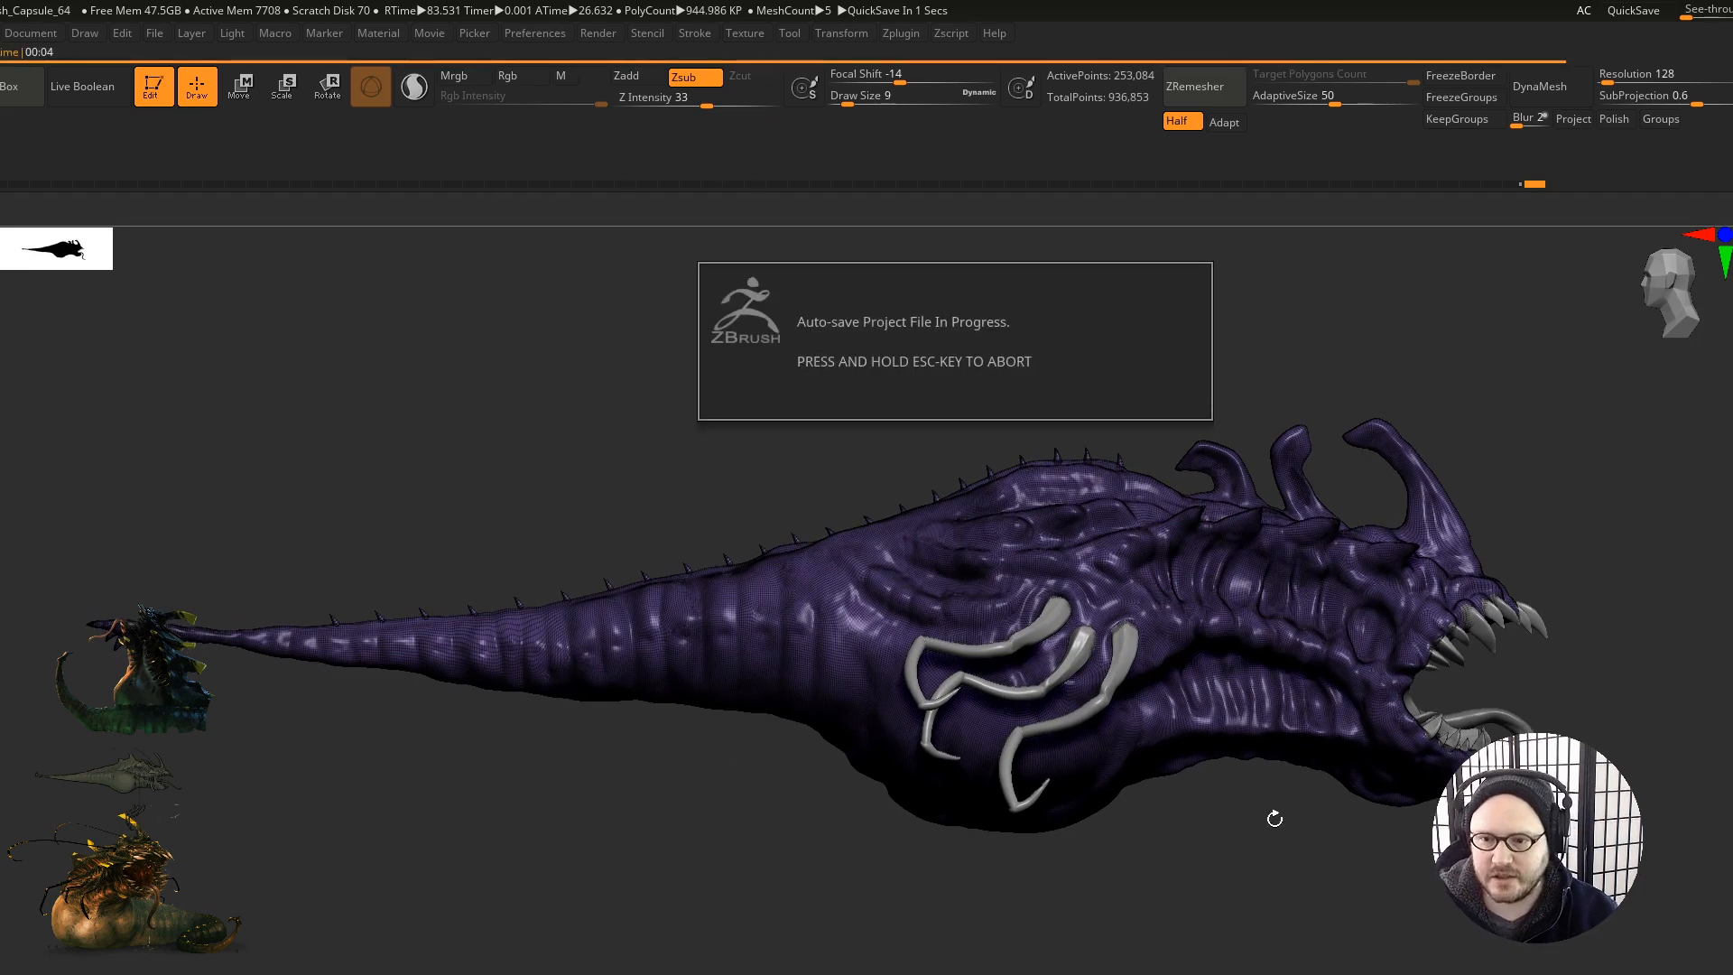
right_drag(1204, 794, 1242, 840)
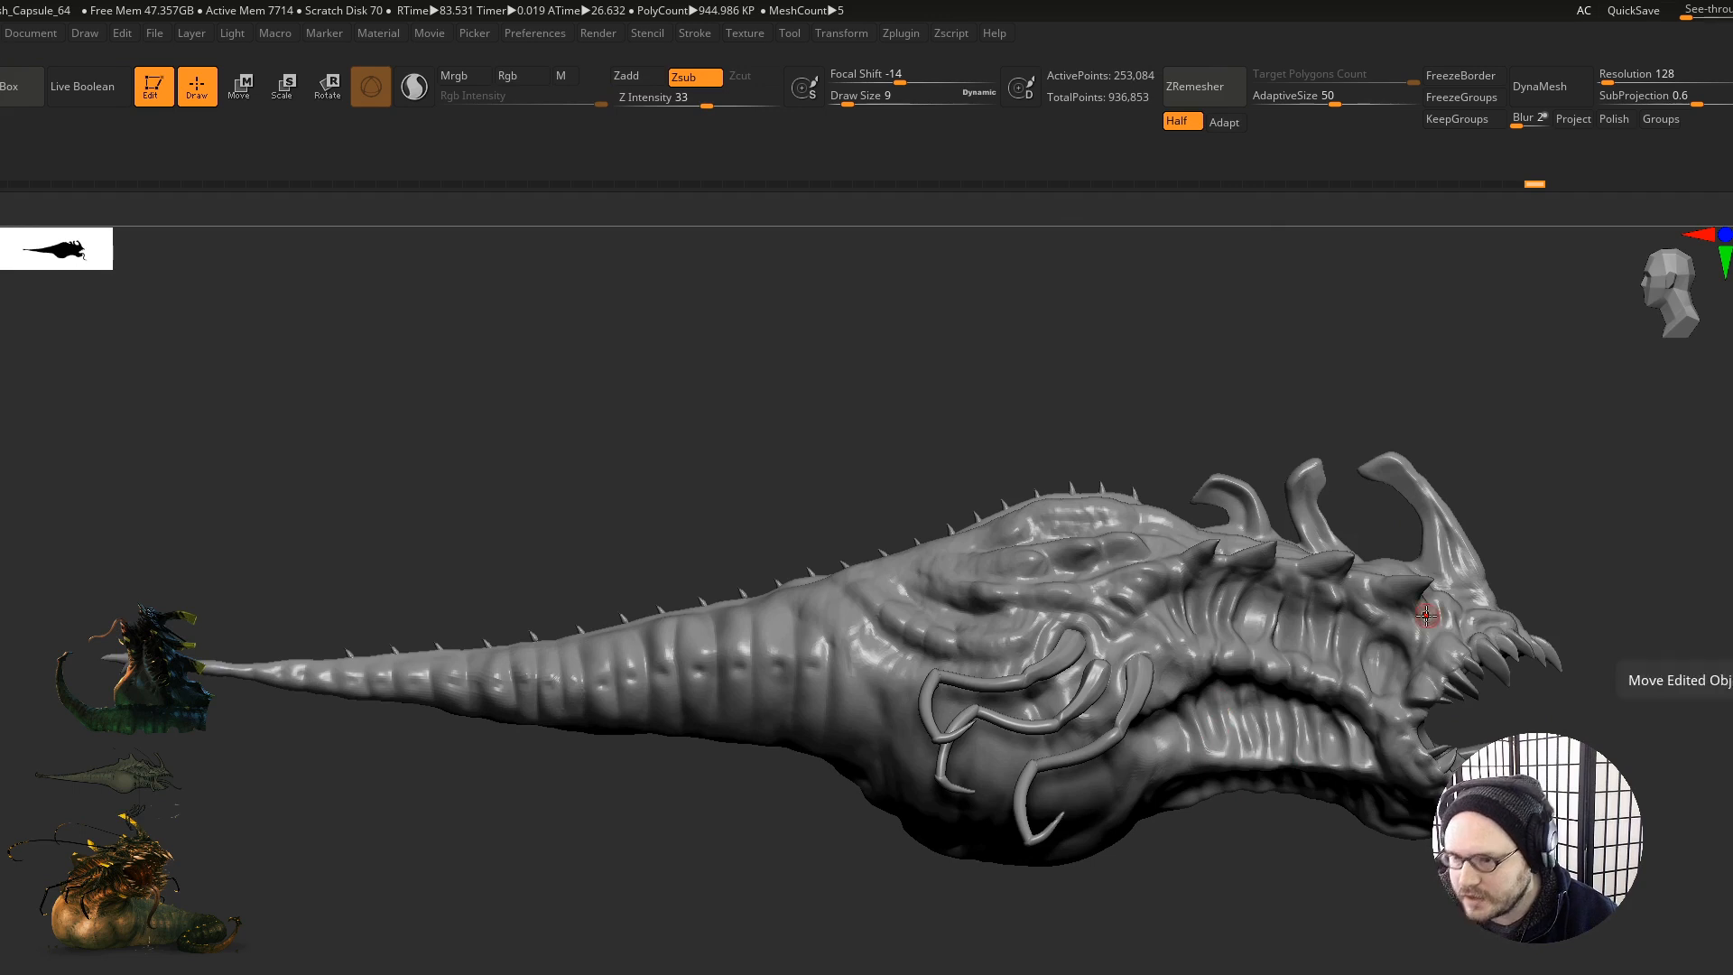
mouse_move(1063, 592)
right_down()
mouse_move(1083, 642)
mouse_move(1223, 679)
mouse_move(1146, 626)
mouse_move(1165, 598)
right_up()
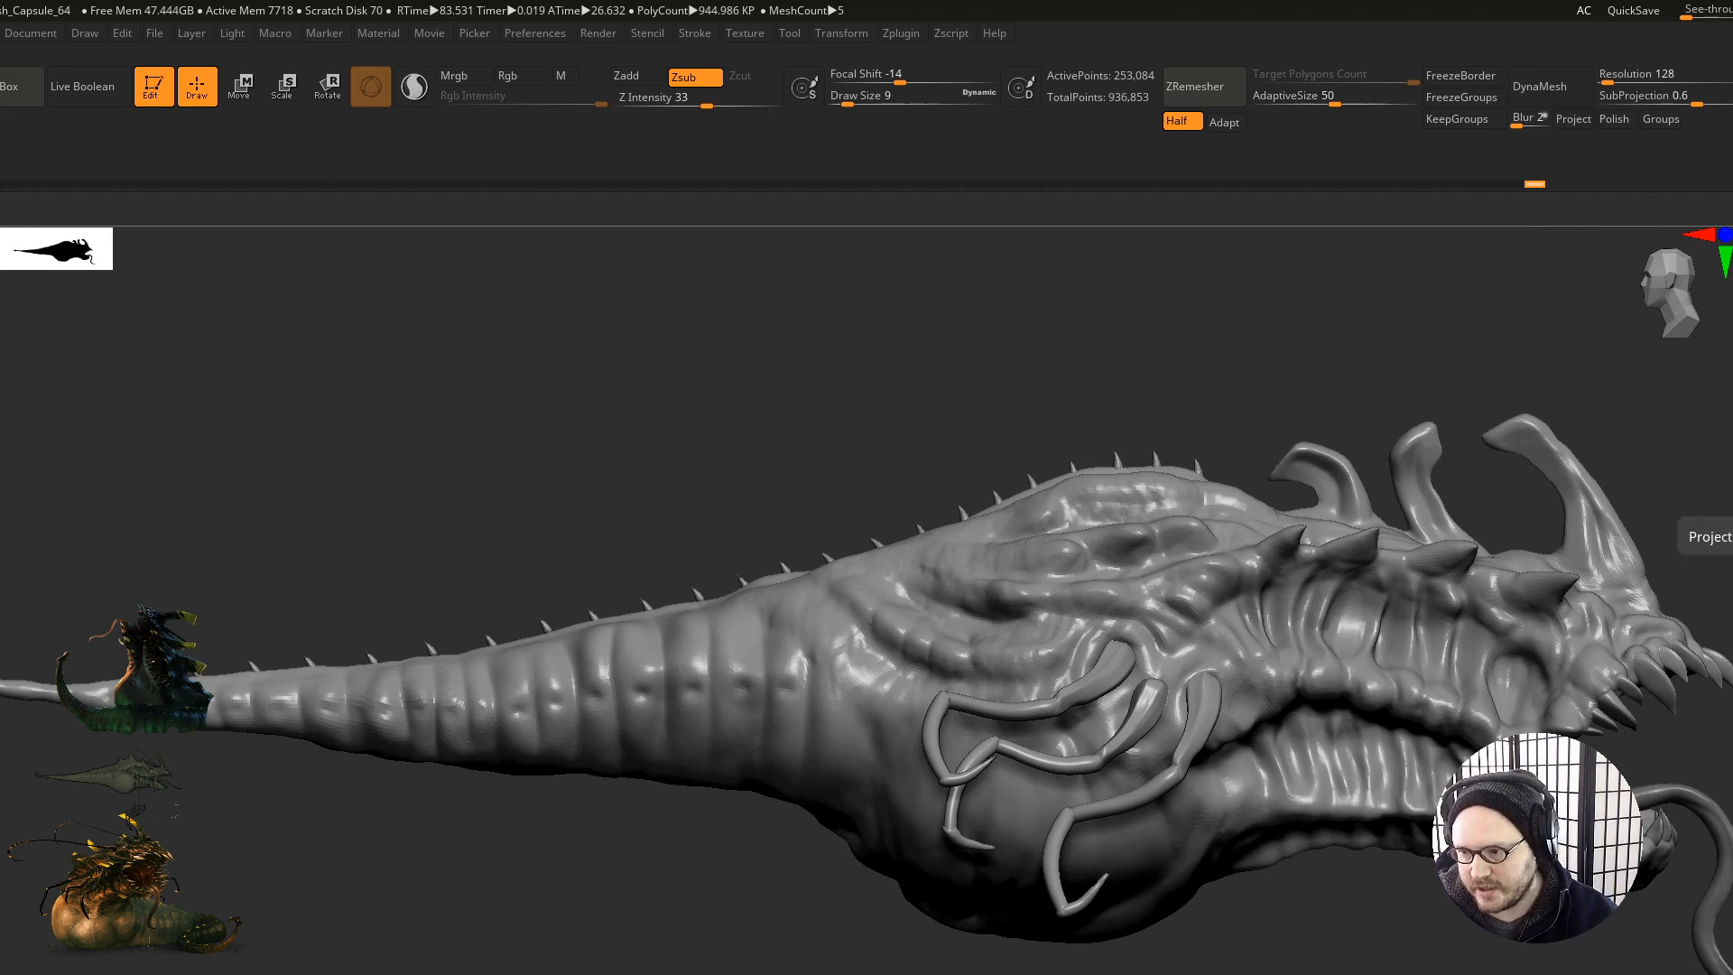
click(1724, 765)
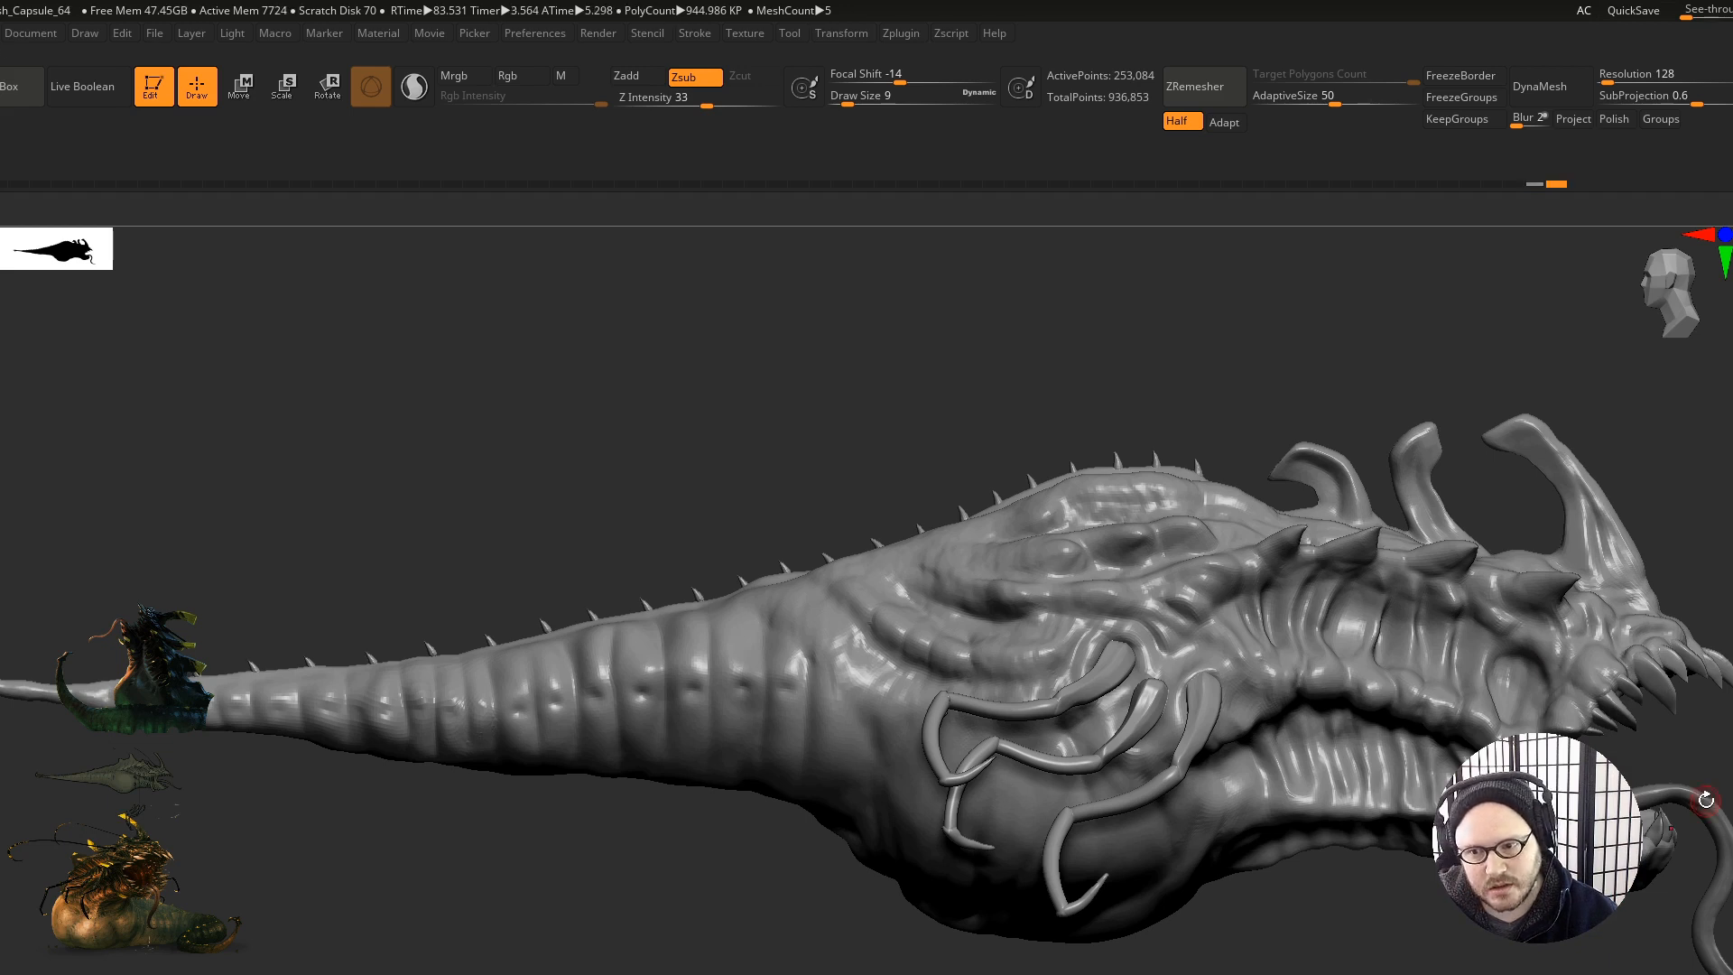
mouse_move(1727, 623)
mouse_down()
mouse_move(1656, 631)
mouse_move(1716, 636)
mouse_move(1699, 640)
mouse_up()
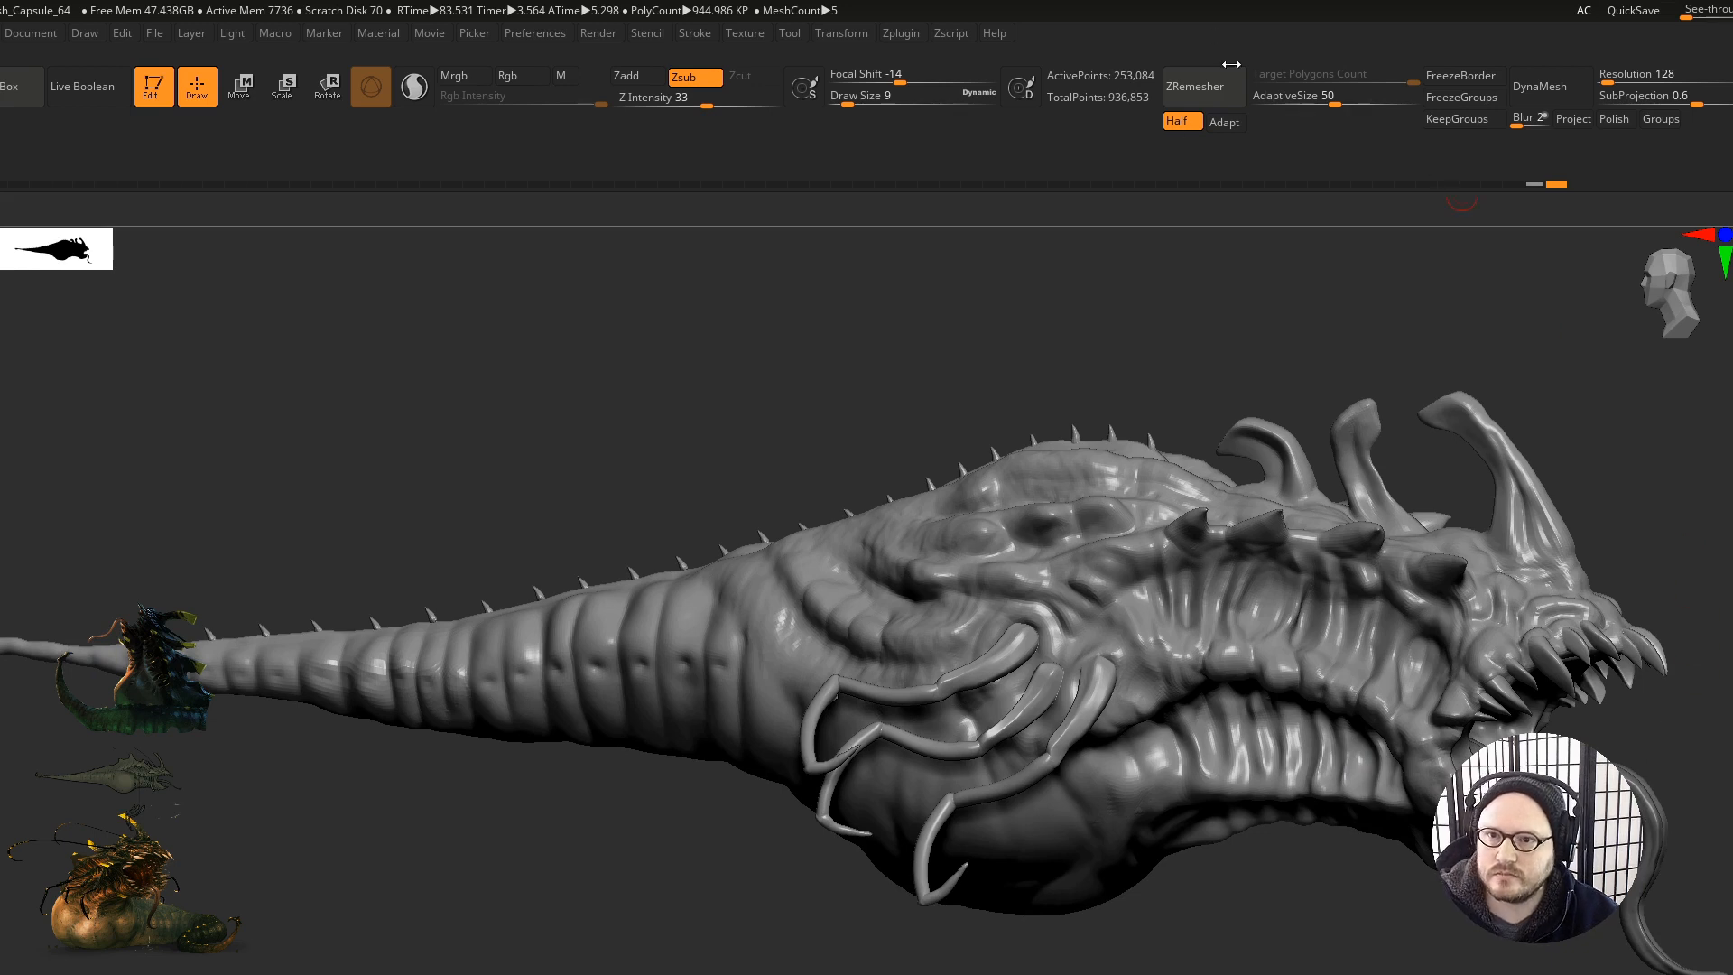
Step: Check the body's wireframe and run ZRemesher a second time with Half enabled
key(shift+f)
key(shift)
key(shift+f)
mouse_move(899, 736)
right_down()
mouse_move(928, 725)
mouse_move(1126, 289)
right_up()
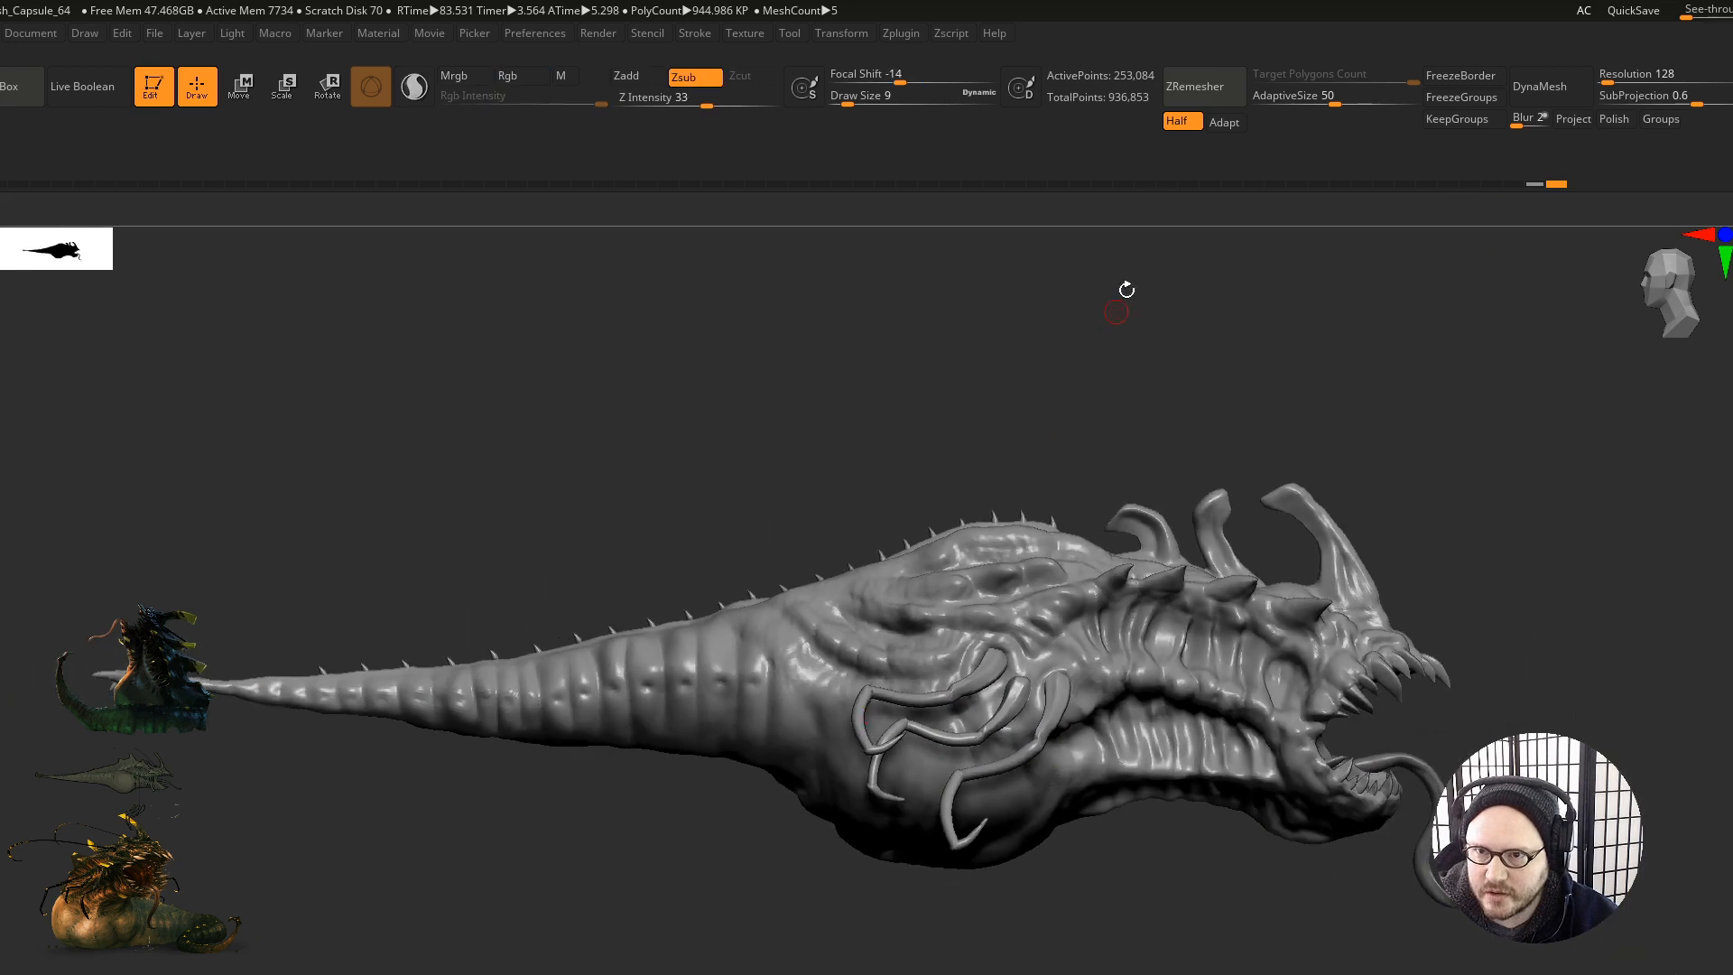
click(1197, 87)
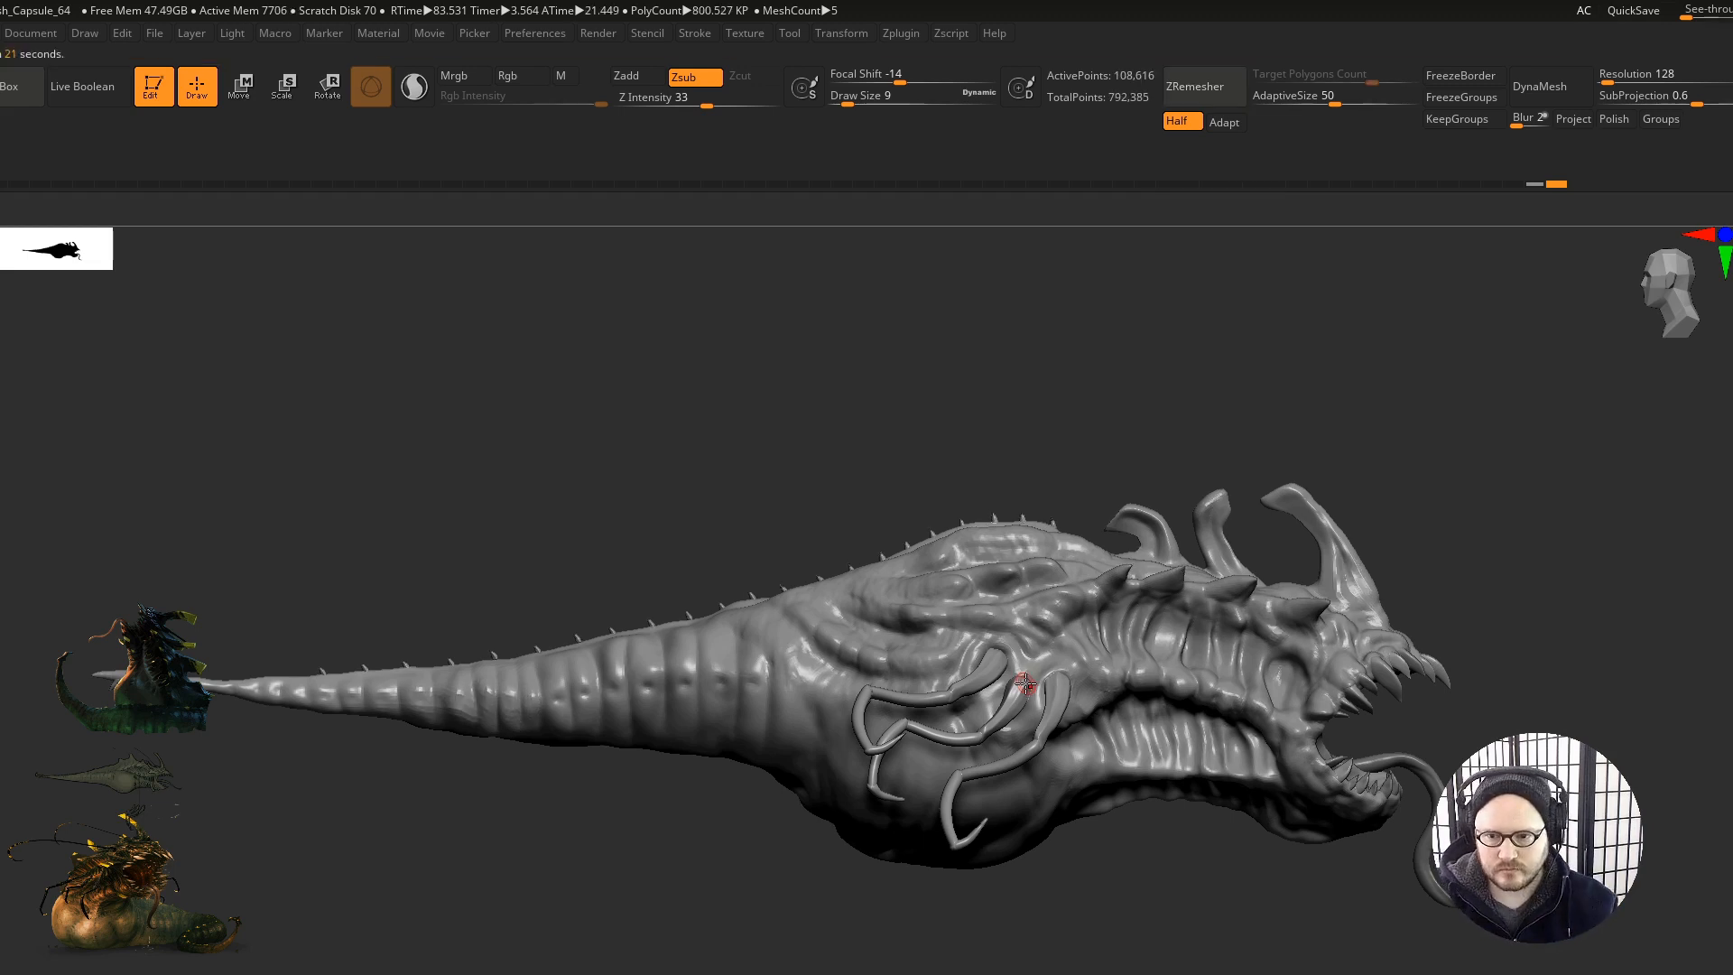
Step: Inspect the new wireframe, project the stored history detail onto the lower-resolution body and turn the polyframe off
right_drag(1195, 717, 1178, 767)
key(shift+f)
key(shift+f)
key(shift+f)
mouse_move(1178, 767)
right_down()
mouse_move(1162, 776)
mouse_move(1181, 815)
mouse_move(1182, 799)
right_up()
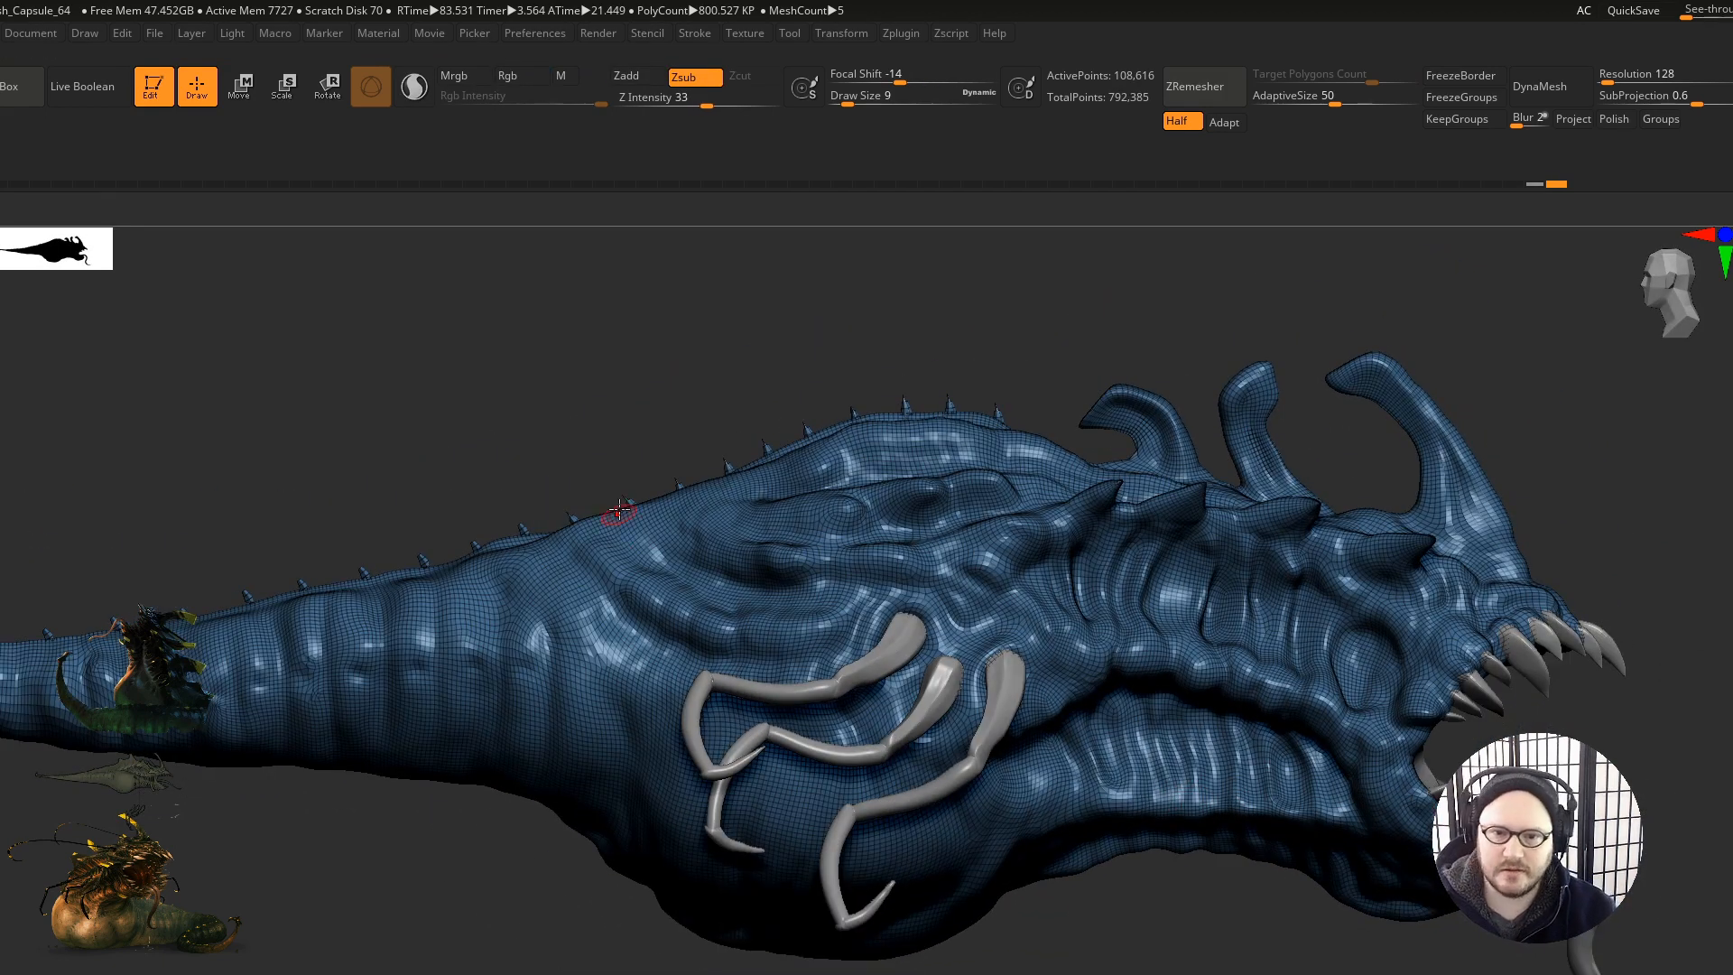
mouse_move(1061, 770)
right_down()
mouse_move(1048, 816)
mouse_move(1072, 788)
right_up()
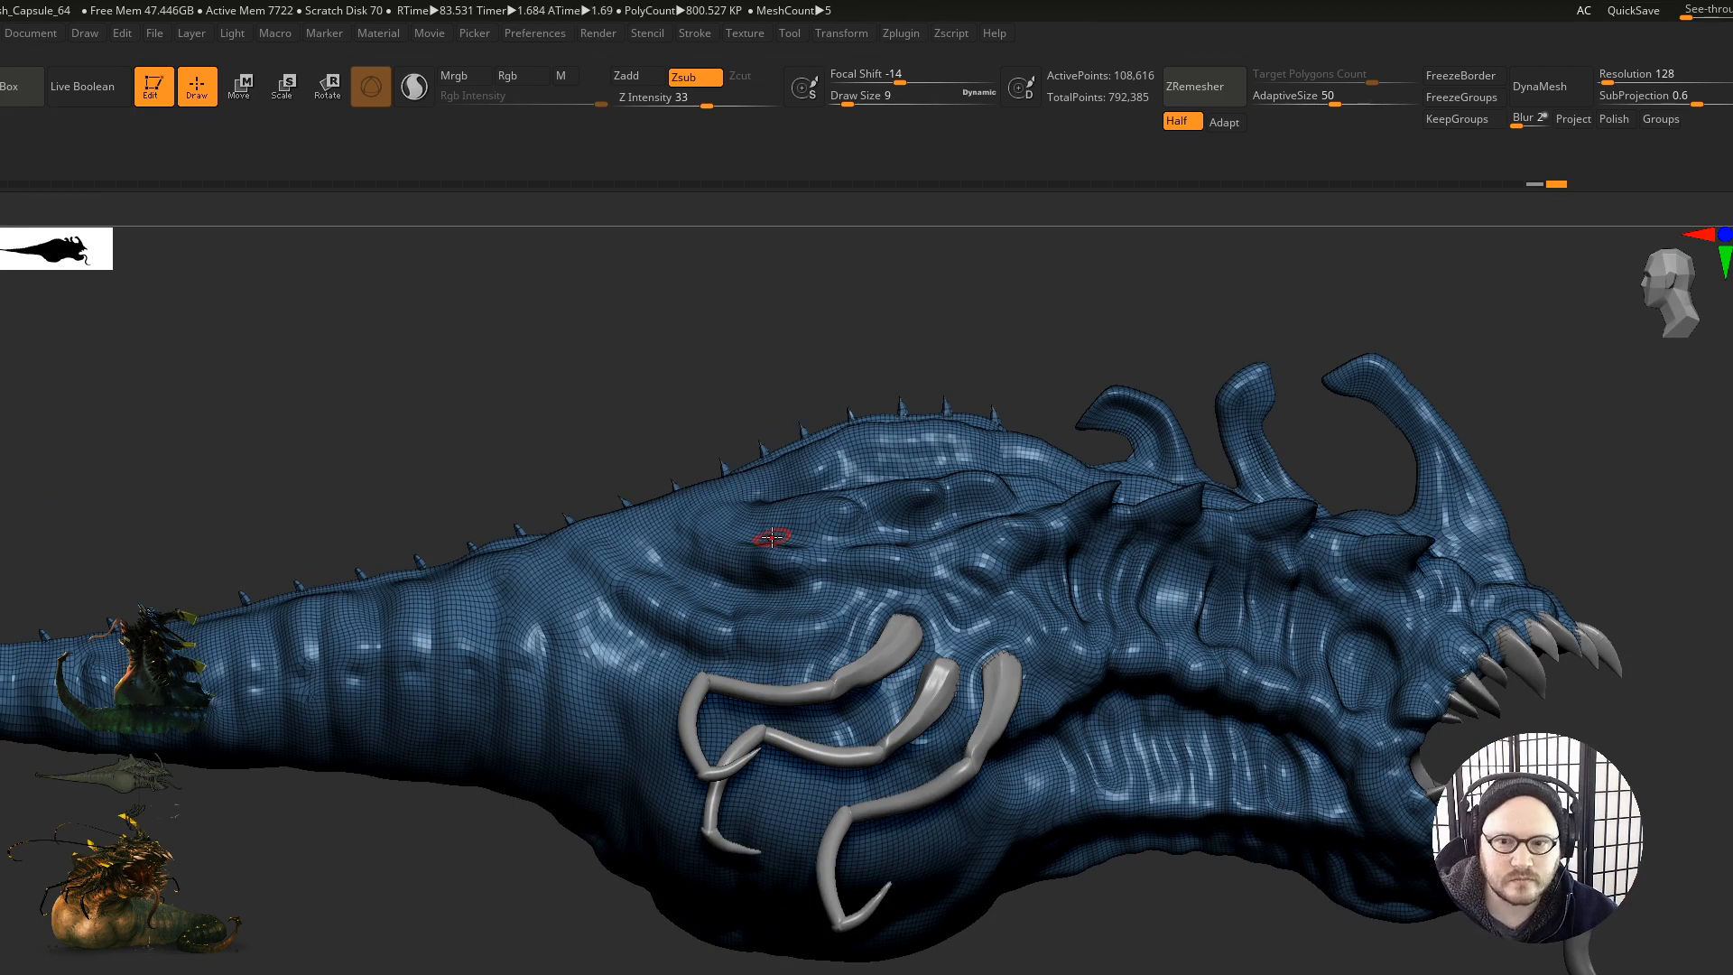
ctrl+right_drag(1257, 704, 1164, 688)
ctrl+right_drag(1165, 688, 1203, 728)
key(shift+f)
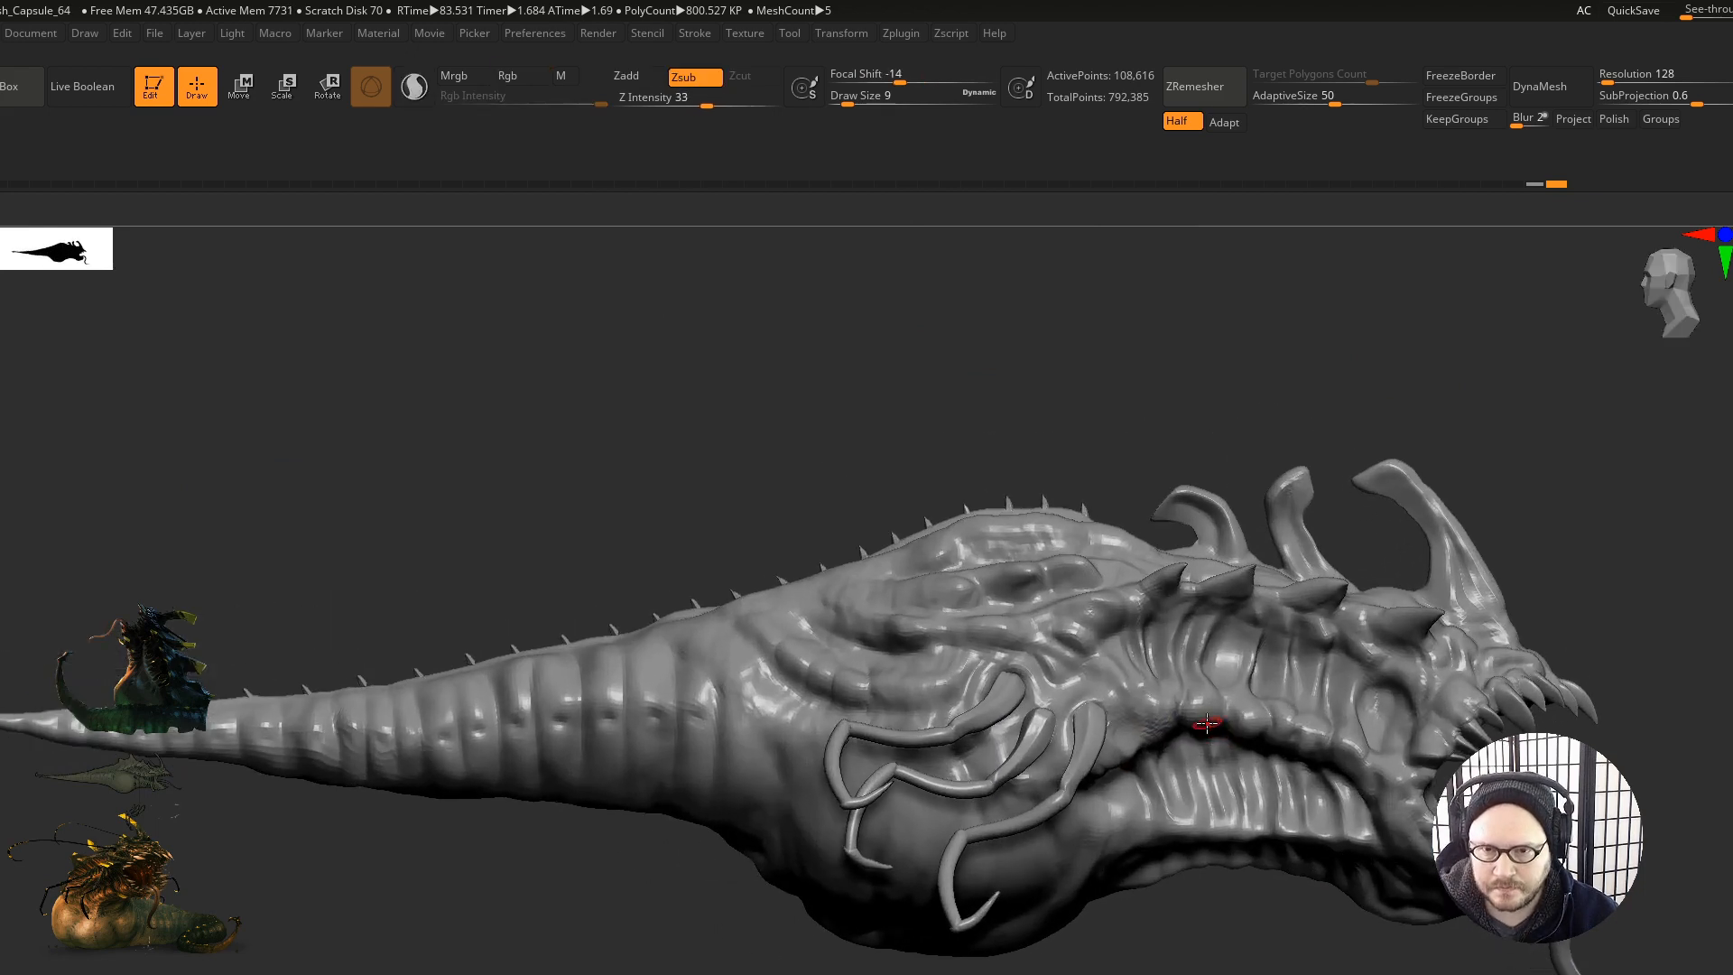
Step: Subdivide the body twice, projecting the stored history detail onto it after each subdivision
key(ctrl)
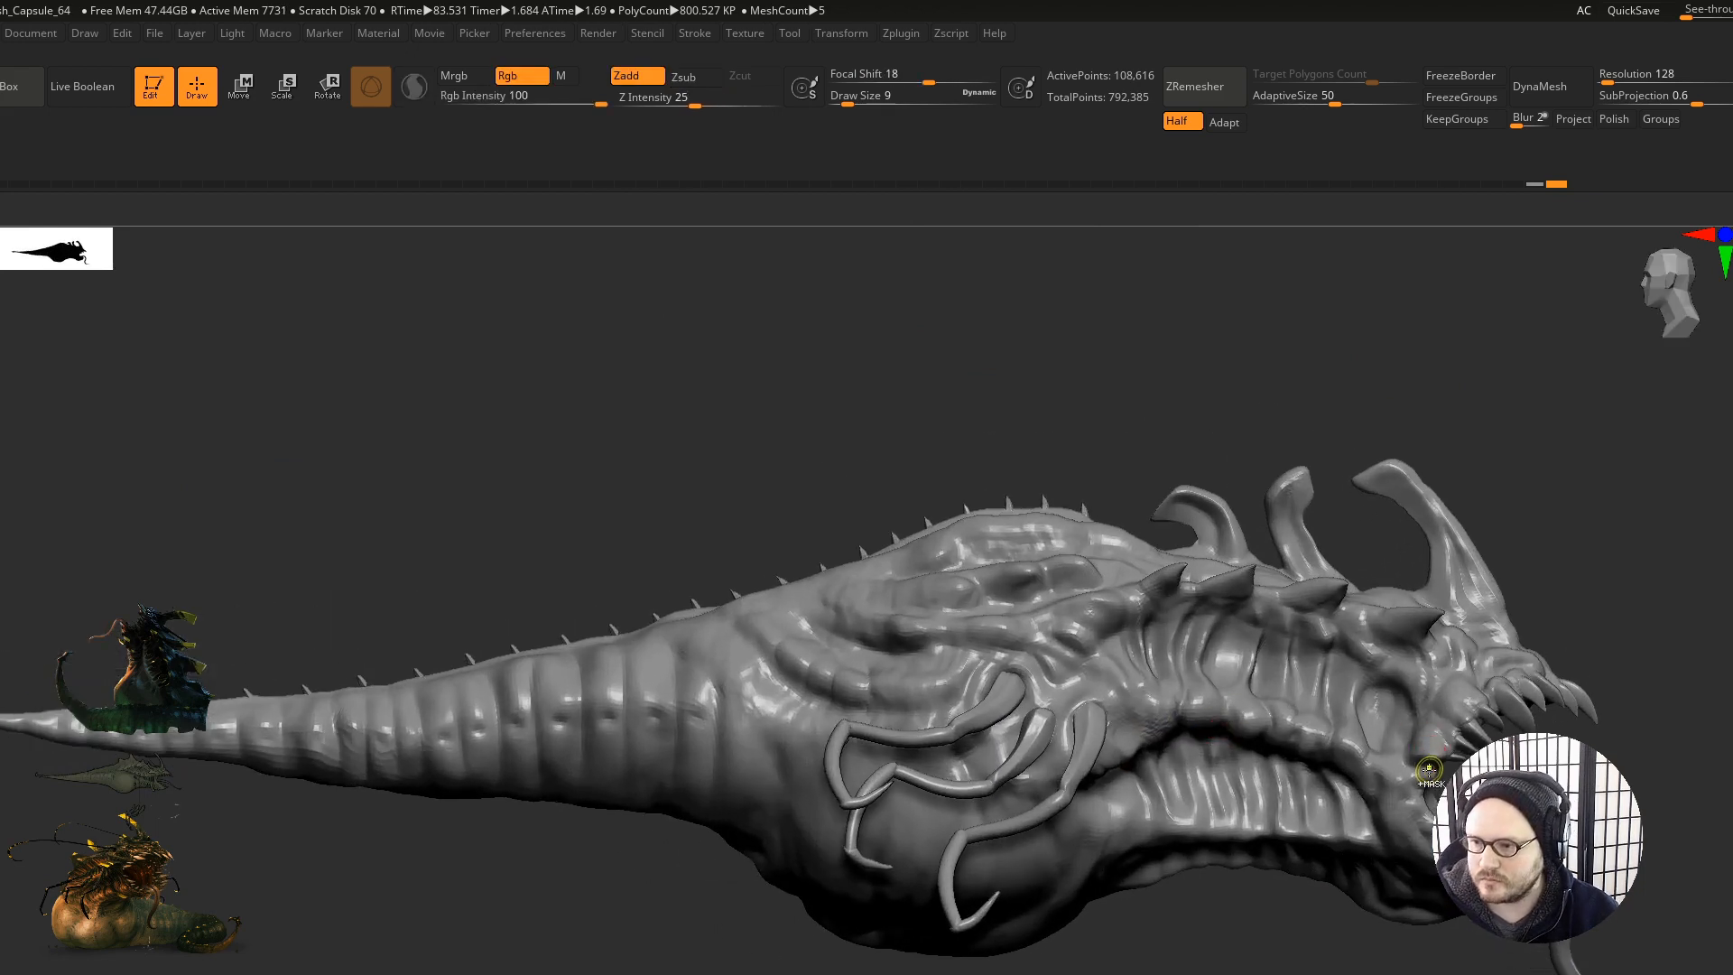
key(d)
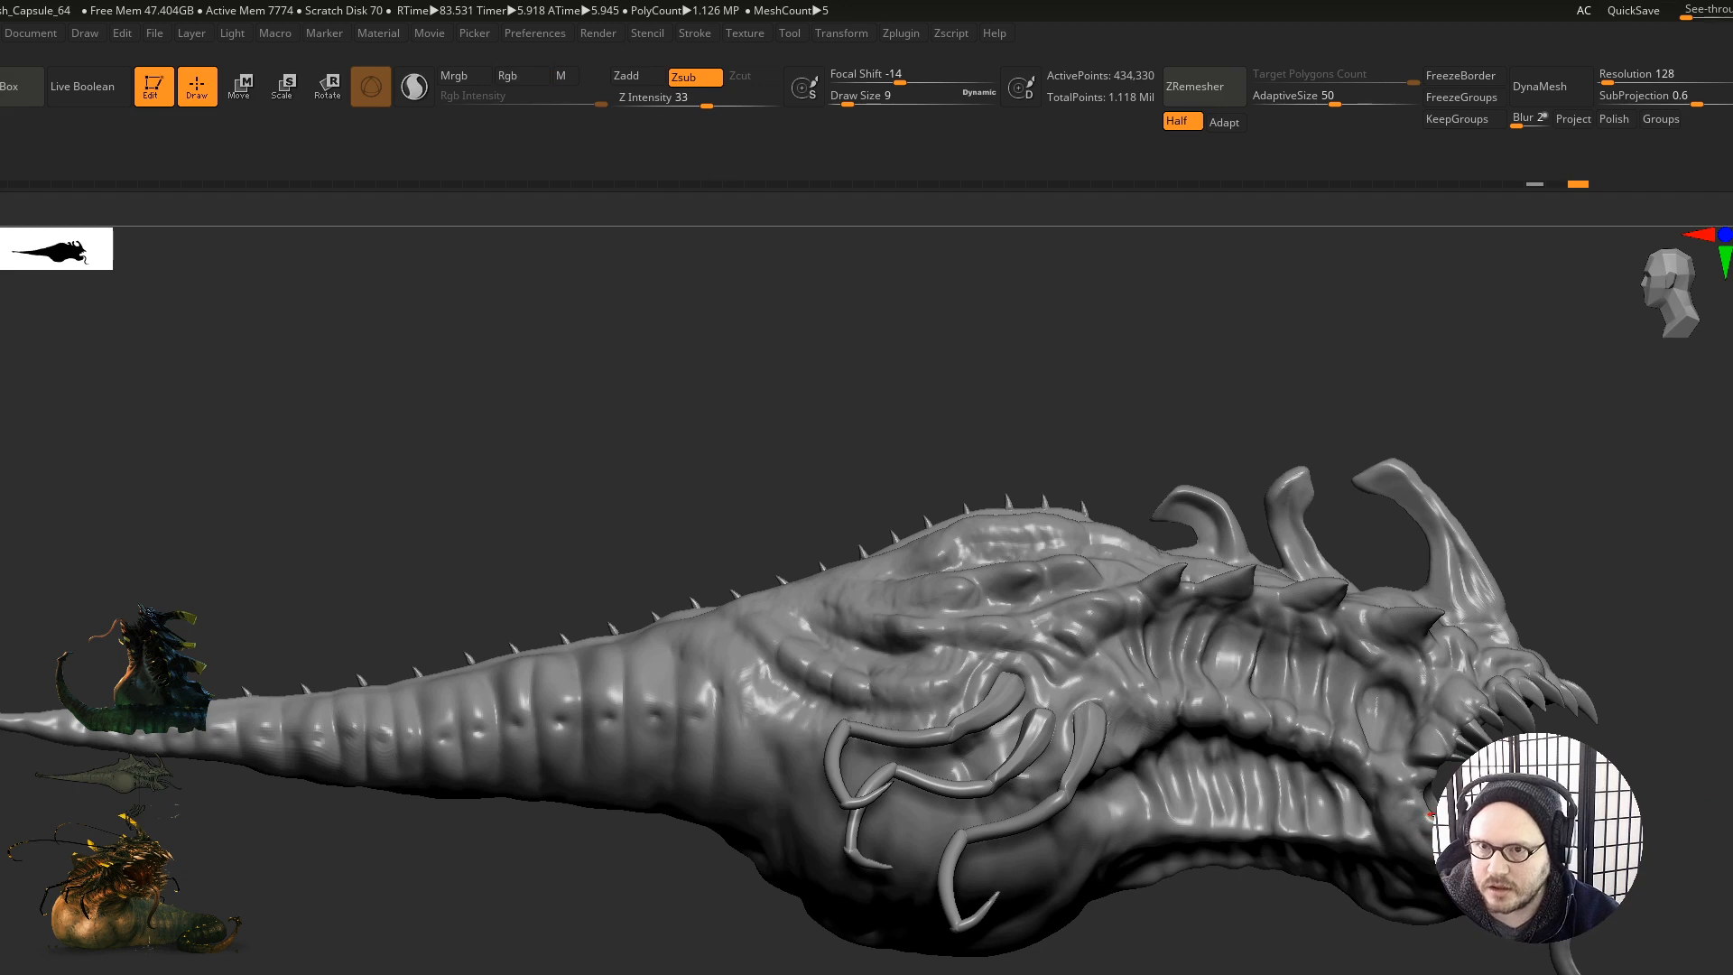
key(ctrl+d)
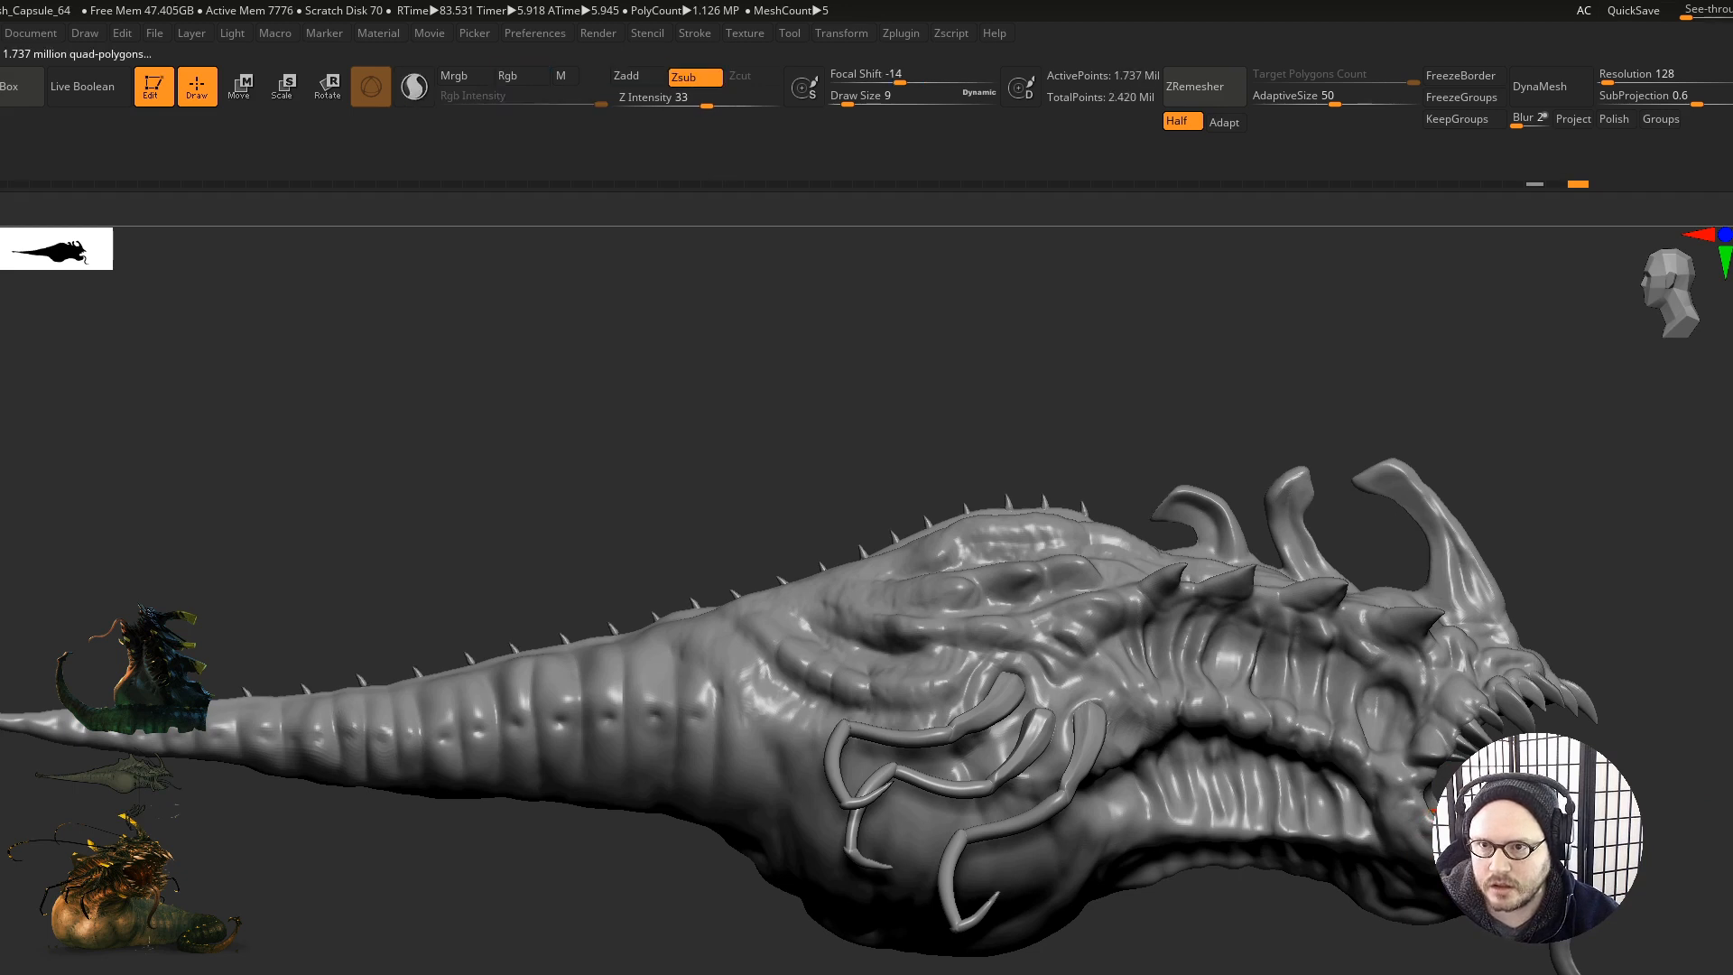
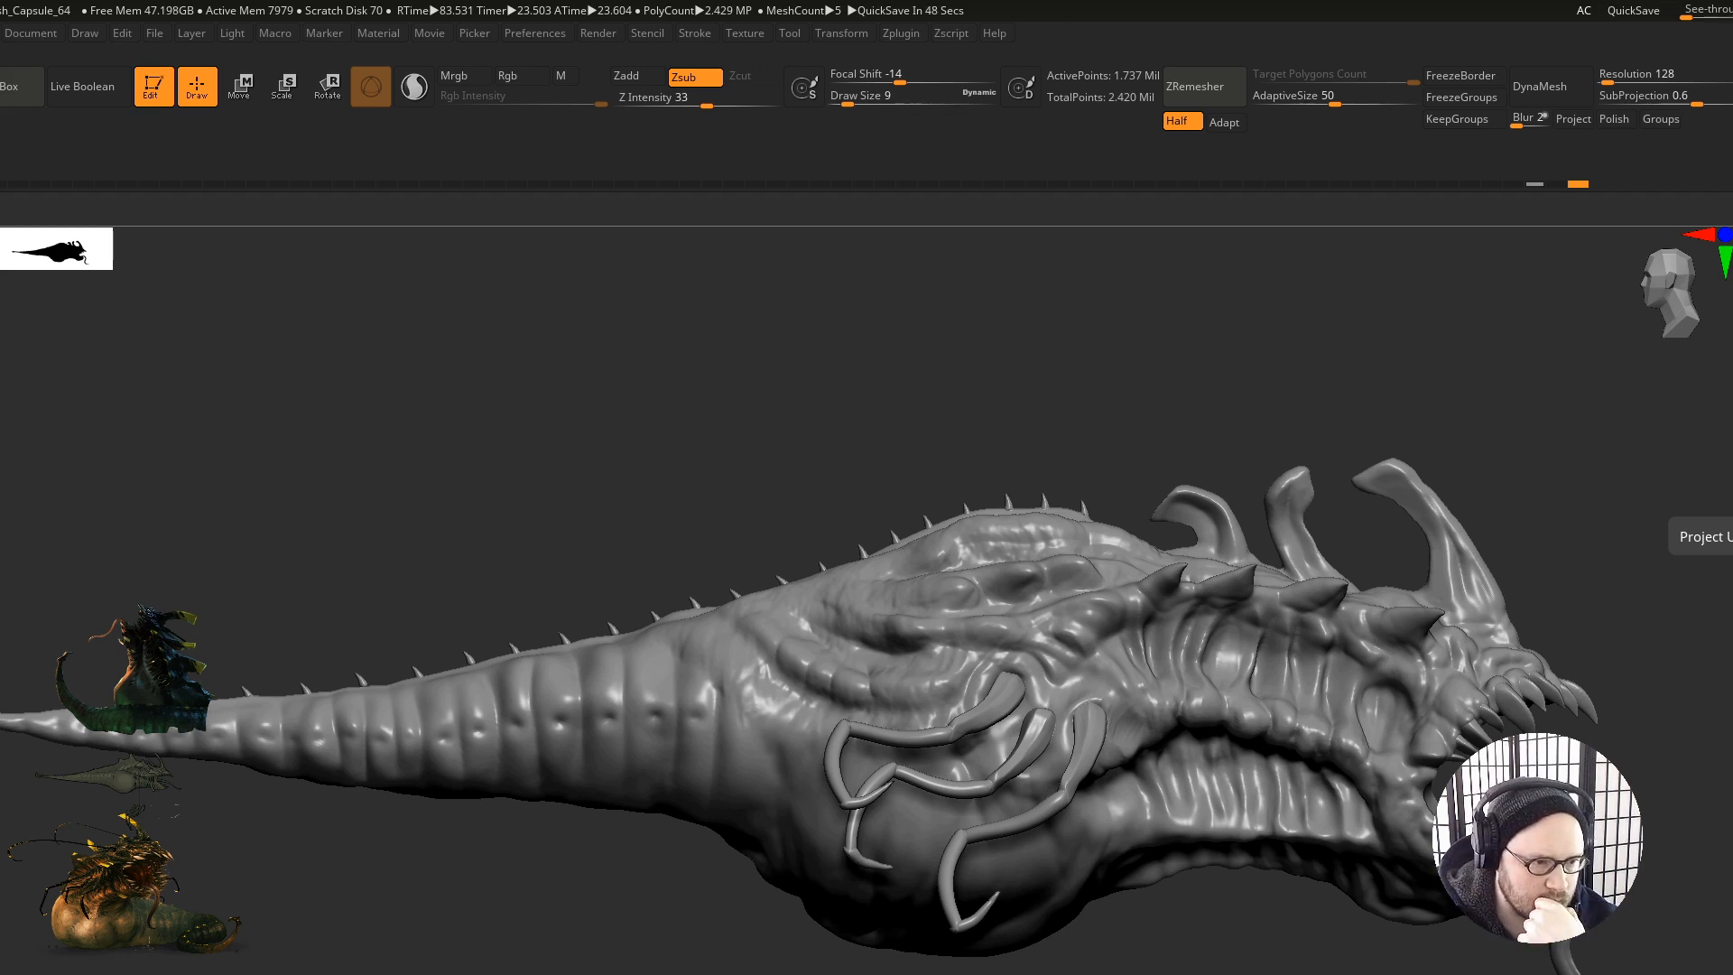
Step: Select the insect-like legs and run ZRemesher on them with Half enabled
mouse_move(1395, 614)
right_down()
mouse_move(1336, 691)
mouse_move(1370, 680)
mouse_move(1336, 691)
mouse_move(1361, 696)
mouse_move(1278, 682)
mouse_move(1336, 688)
mouse_move(1267, 690)
mouse_move(1269, 722)
mouse_move(1323, 713)
mouse_move(1410, 757)
right_up()
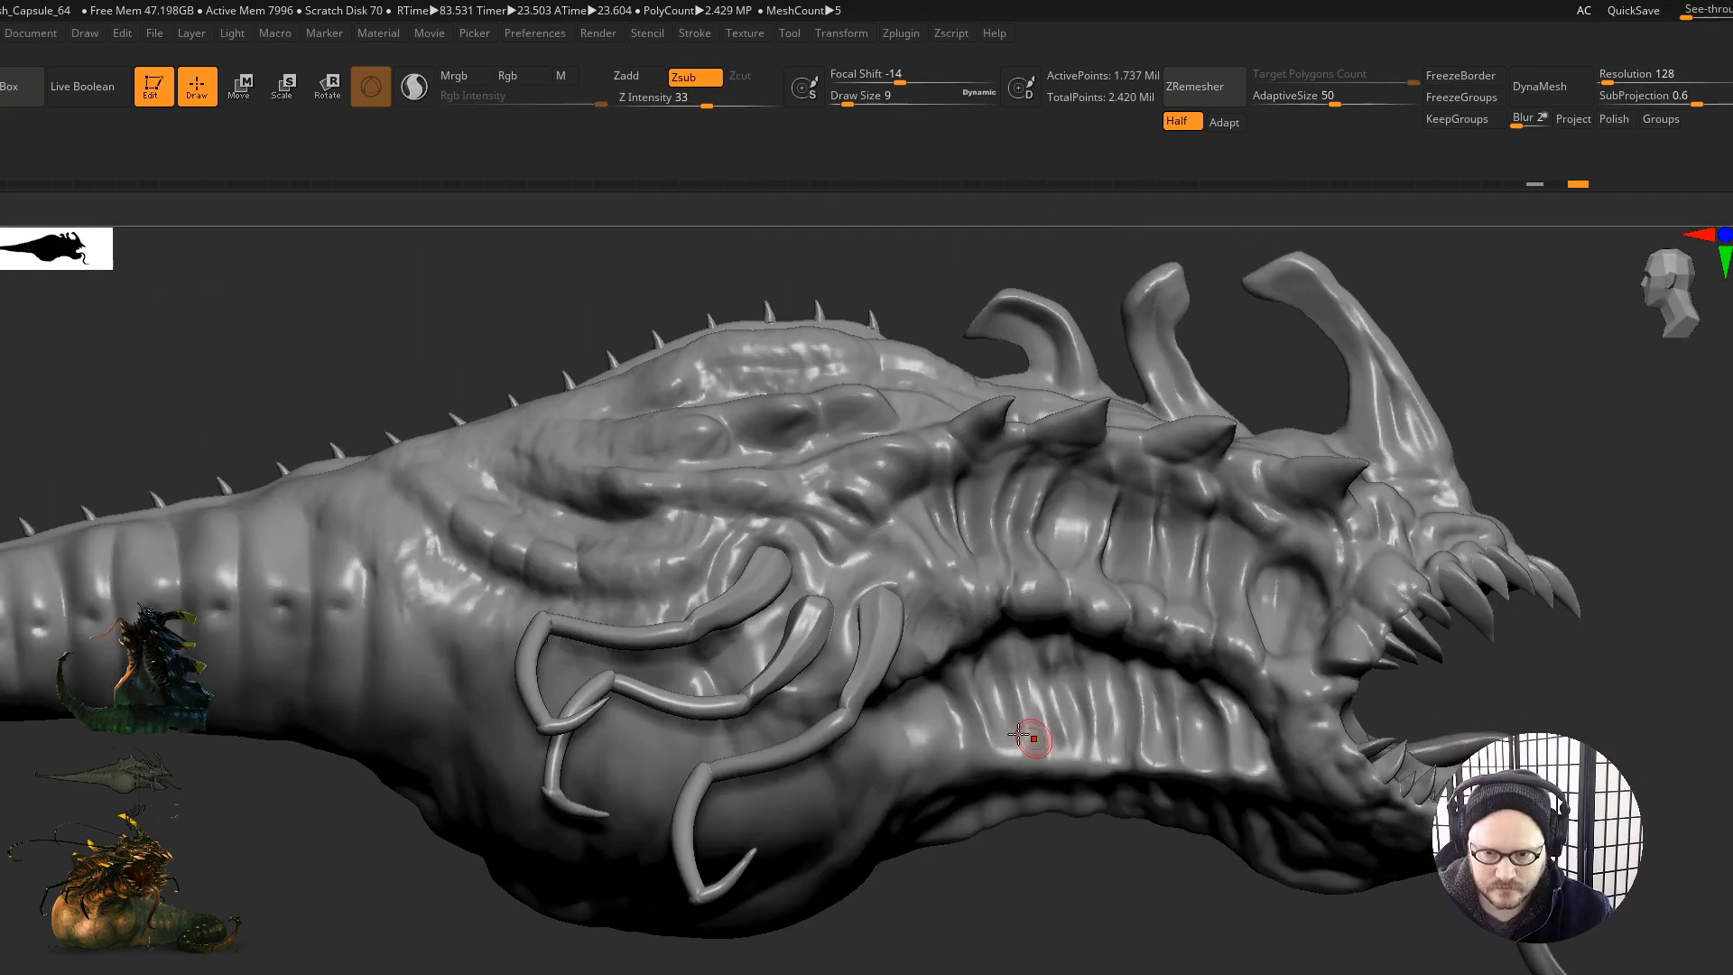
alt+click(874, 657)
mouse_move(868, 674)
alt+right_down()
mouse_move(1141, 729)
mouse_move(1093, 766)
mouse_move(1165, 758)
alt+right_up()
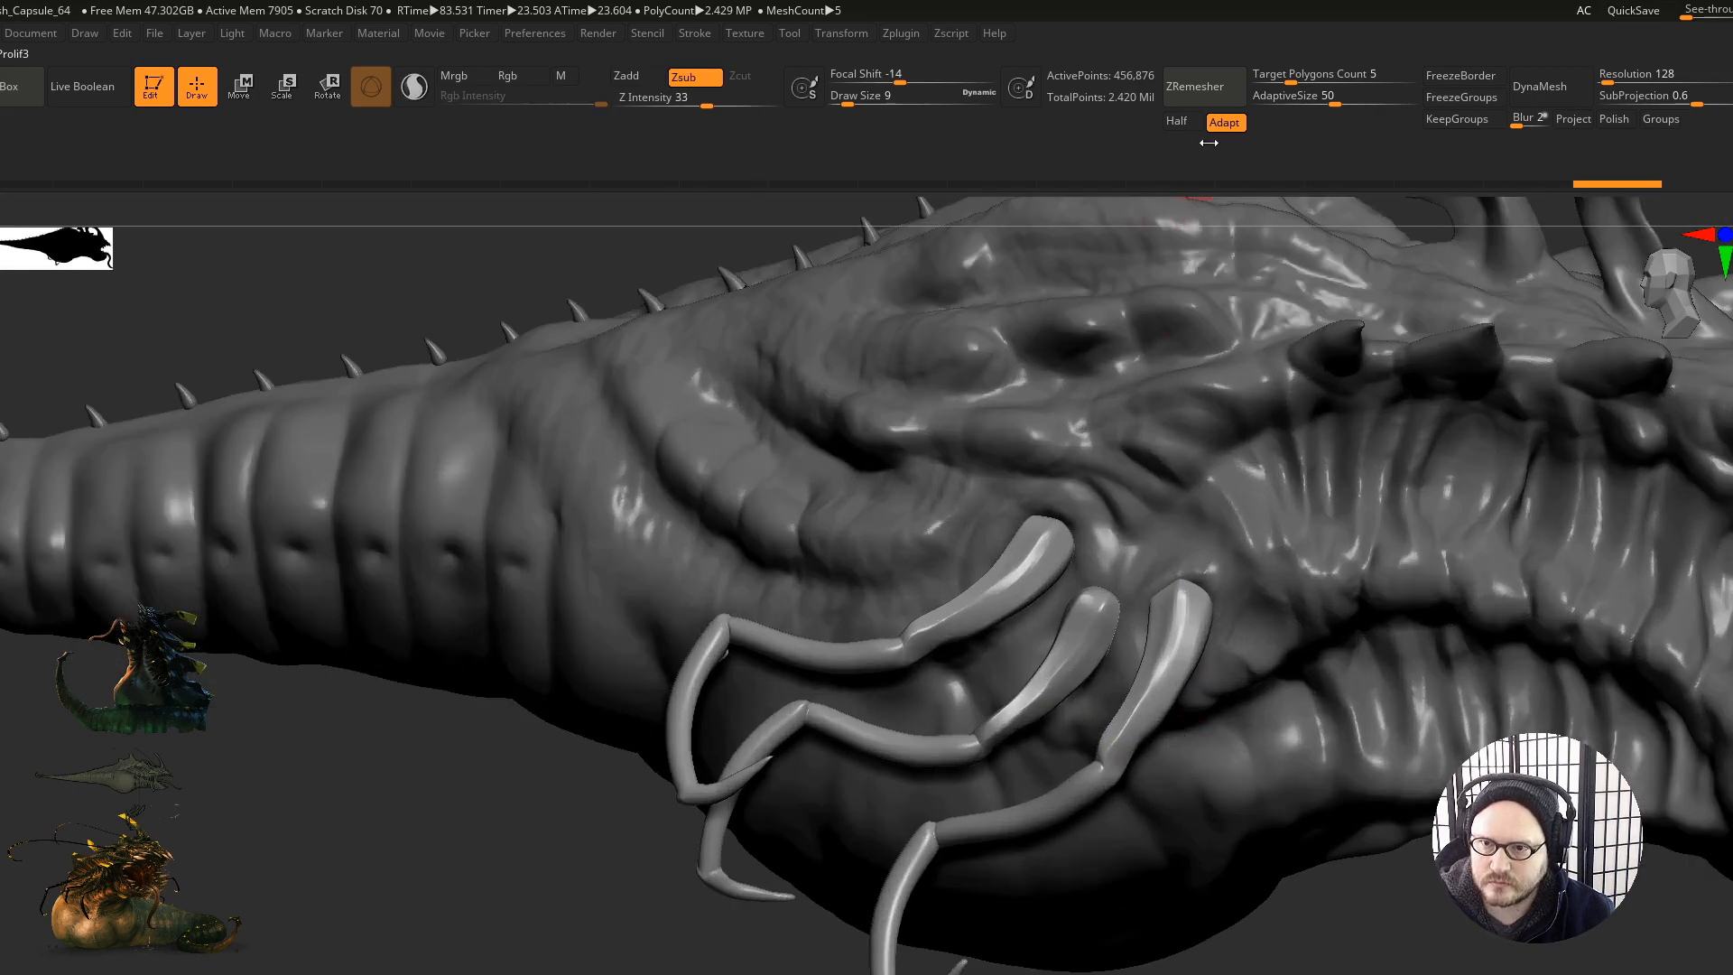
key(shift+f)
key(shift+f)
click(1177, 121)
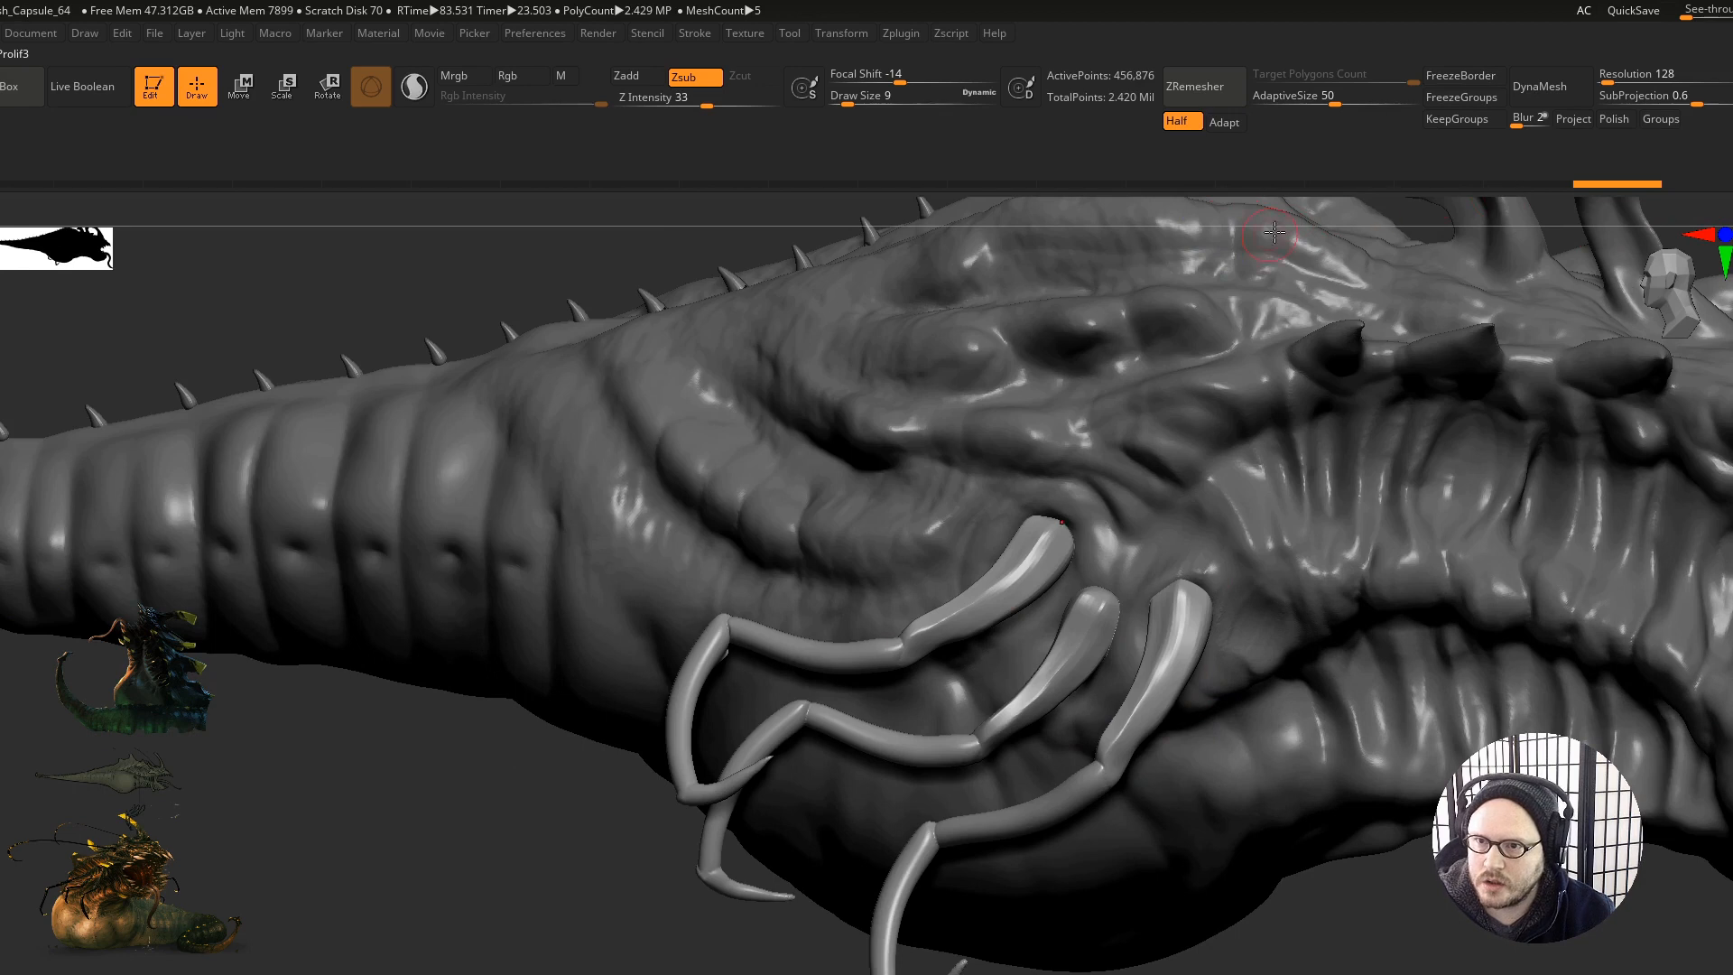
key(ctrl)
click(1224, 83)
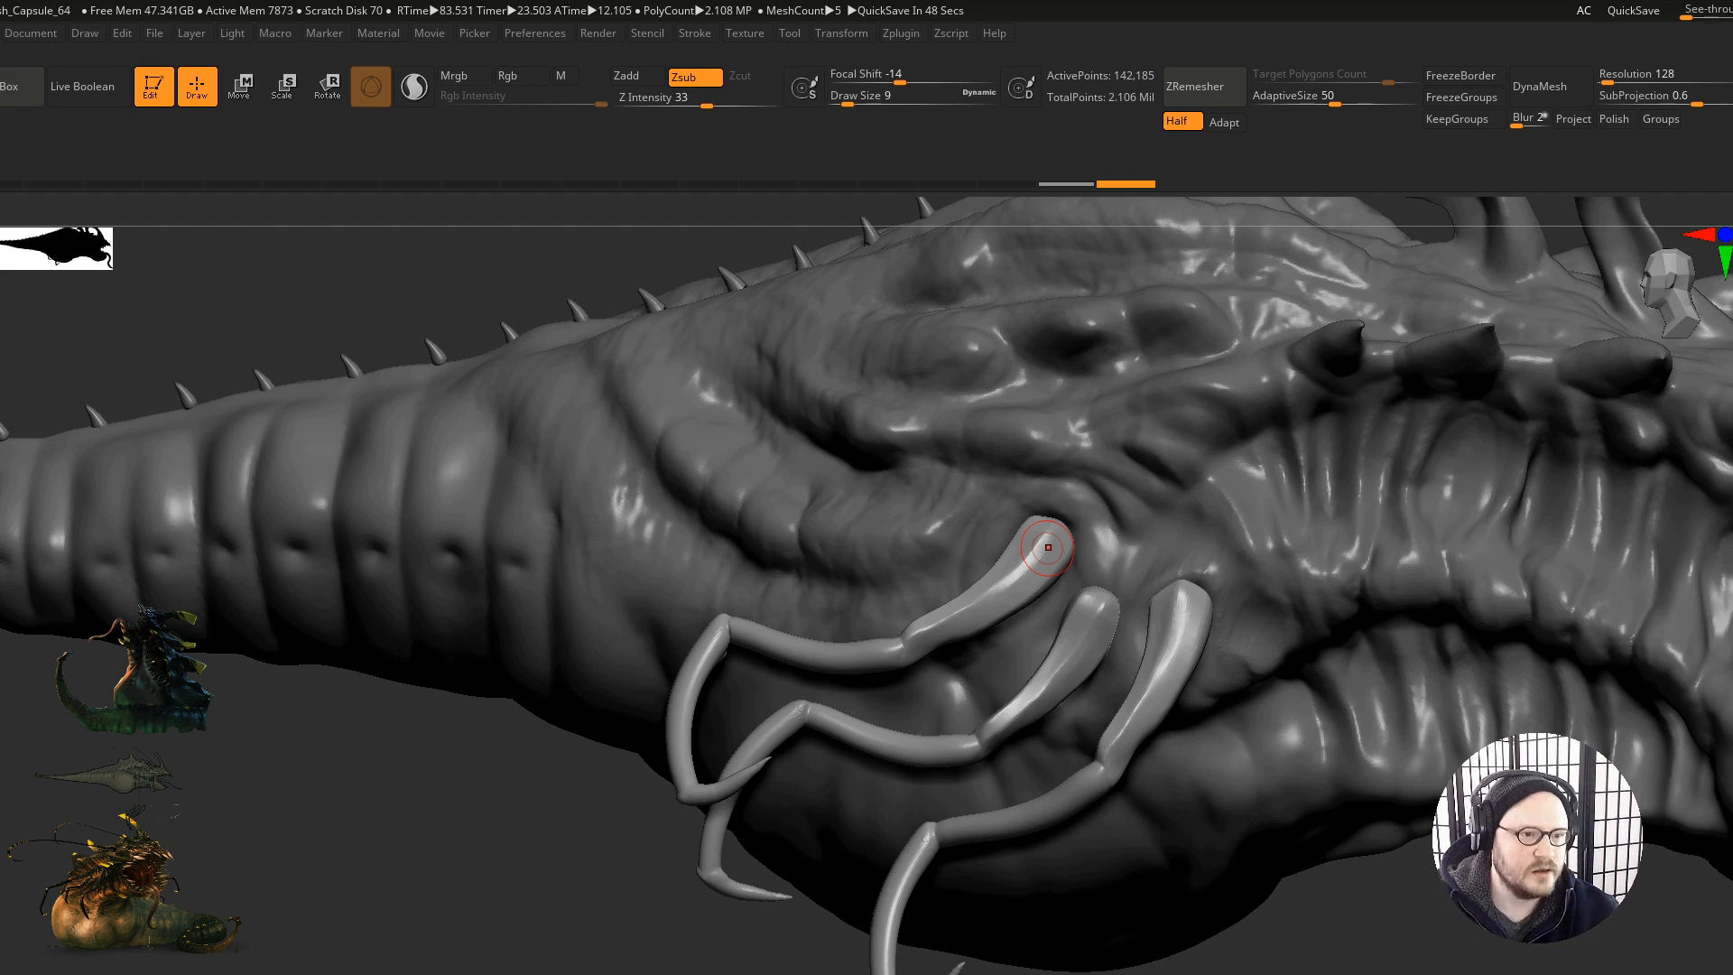
Step: Run ZRemesher on the legs two more times at half density, checking their shape between passes
right_drag(365, 817, 403, 831)
alt+right_drag(569, 798, 804, 705)
alt+right_drag(804, 705, 846, 662)
alt+right_drag(846, 661, 753, 746)
click(1224, 89)
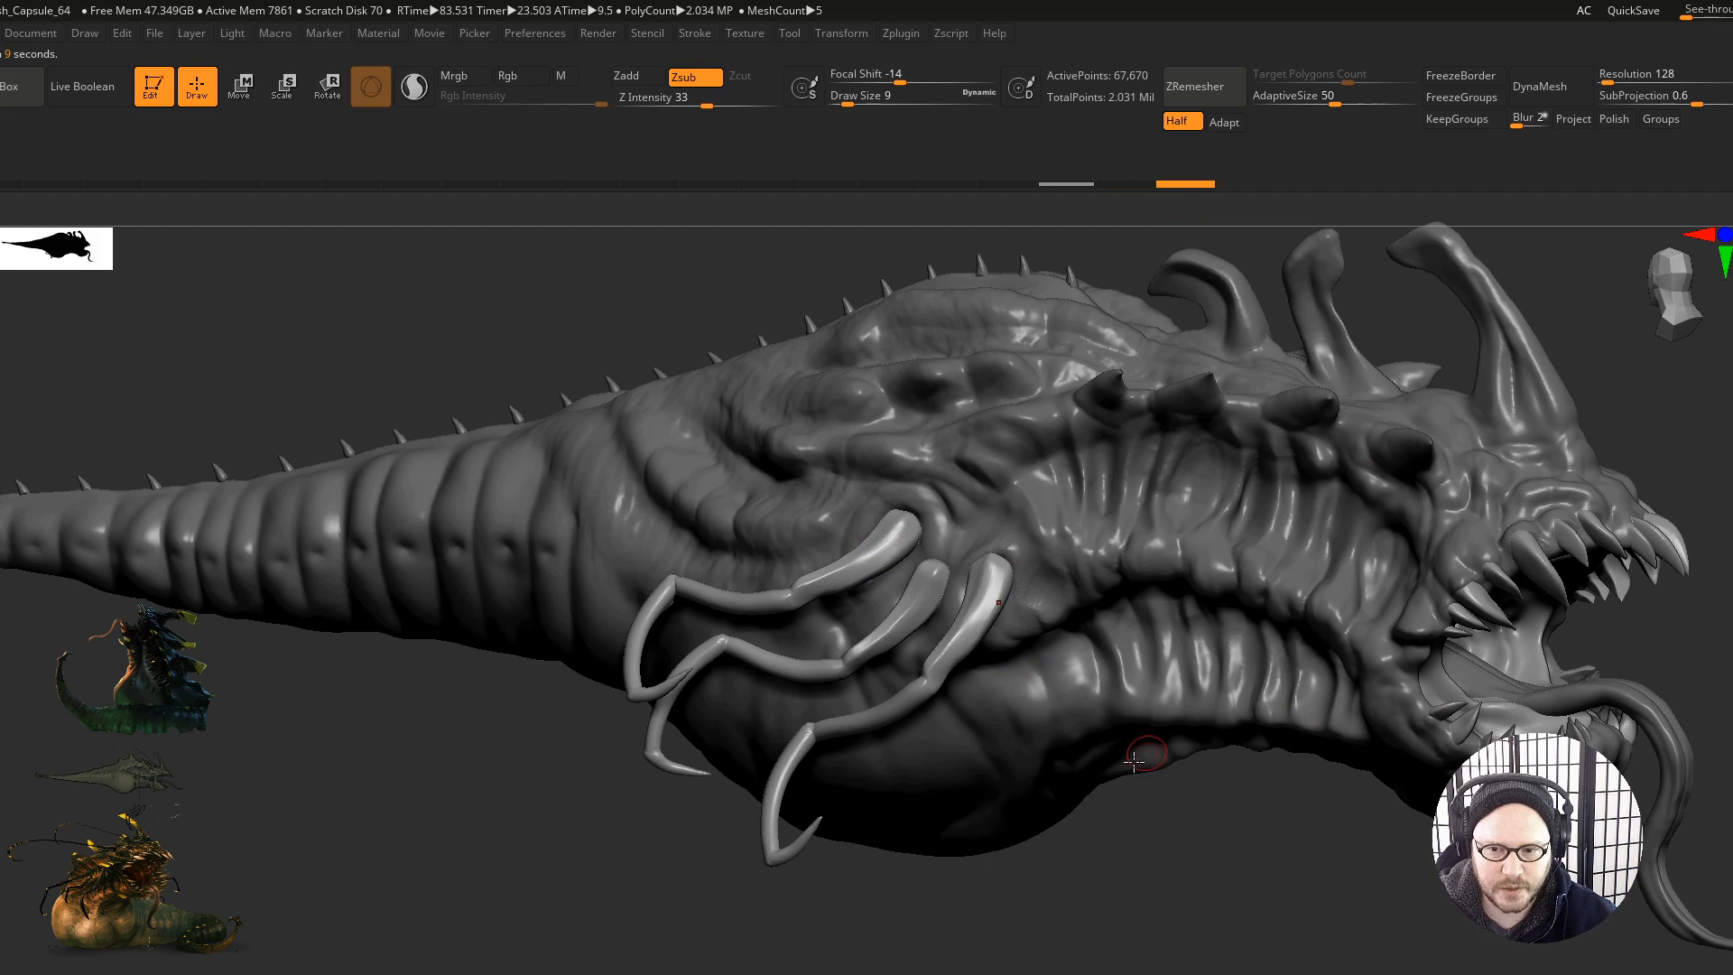
mouse_move(974, 655)
right_down()
mouse_move(1007, 657)
mouse_move(988, 643)
right_up()
ctrl+click(988, 642)
ctrl+click(984, 659)
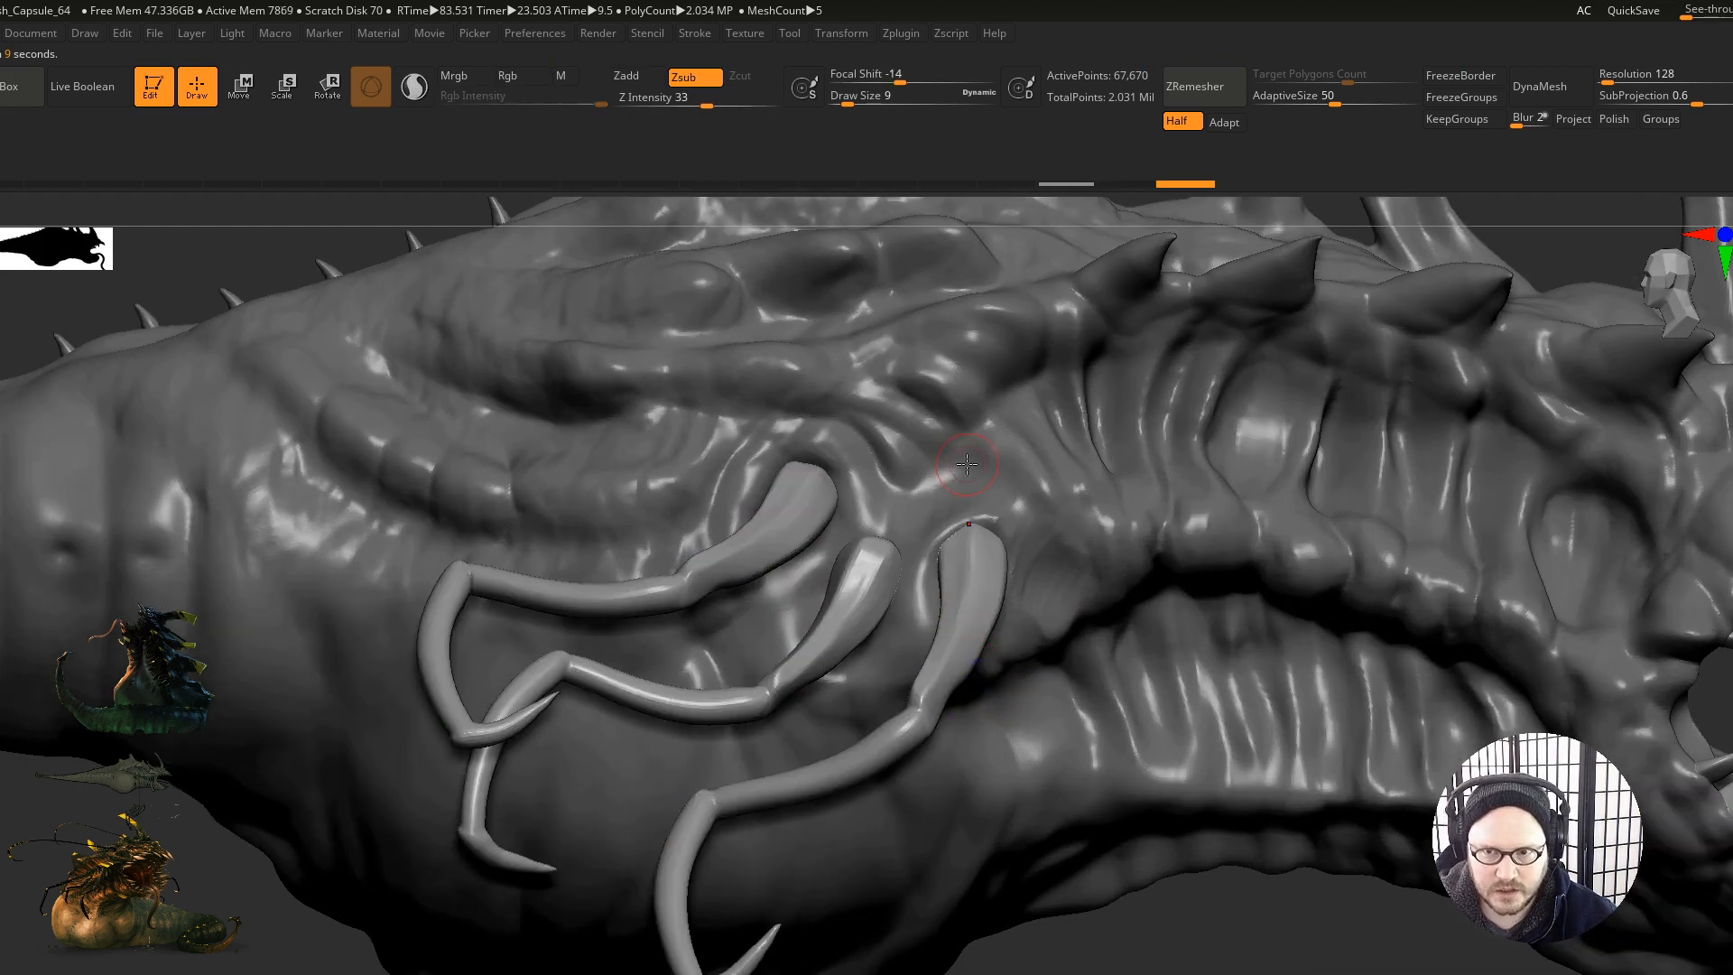
click(1223, 87)
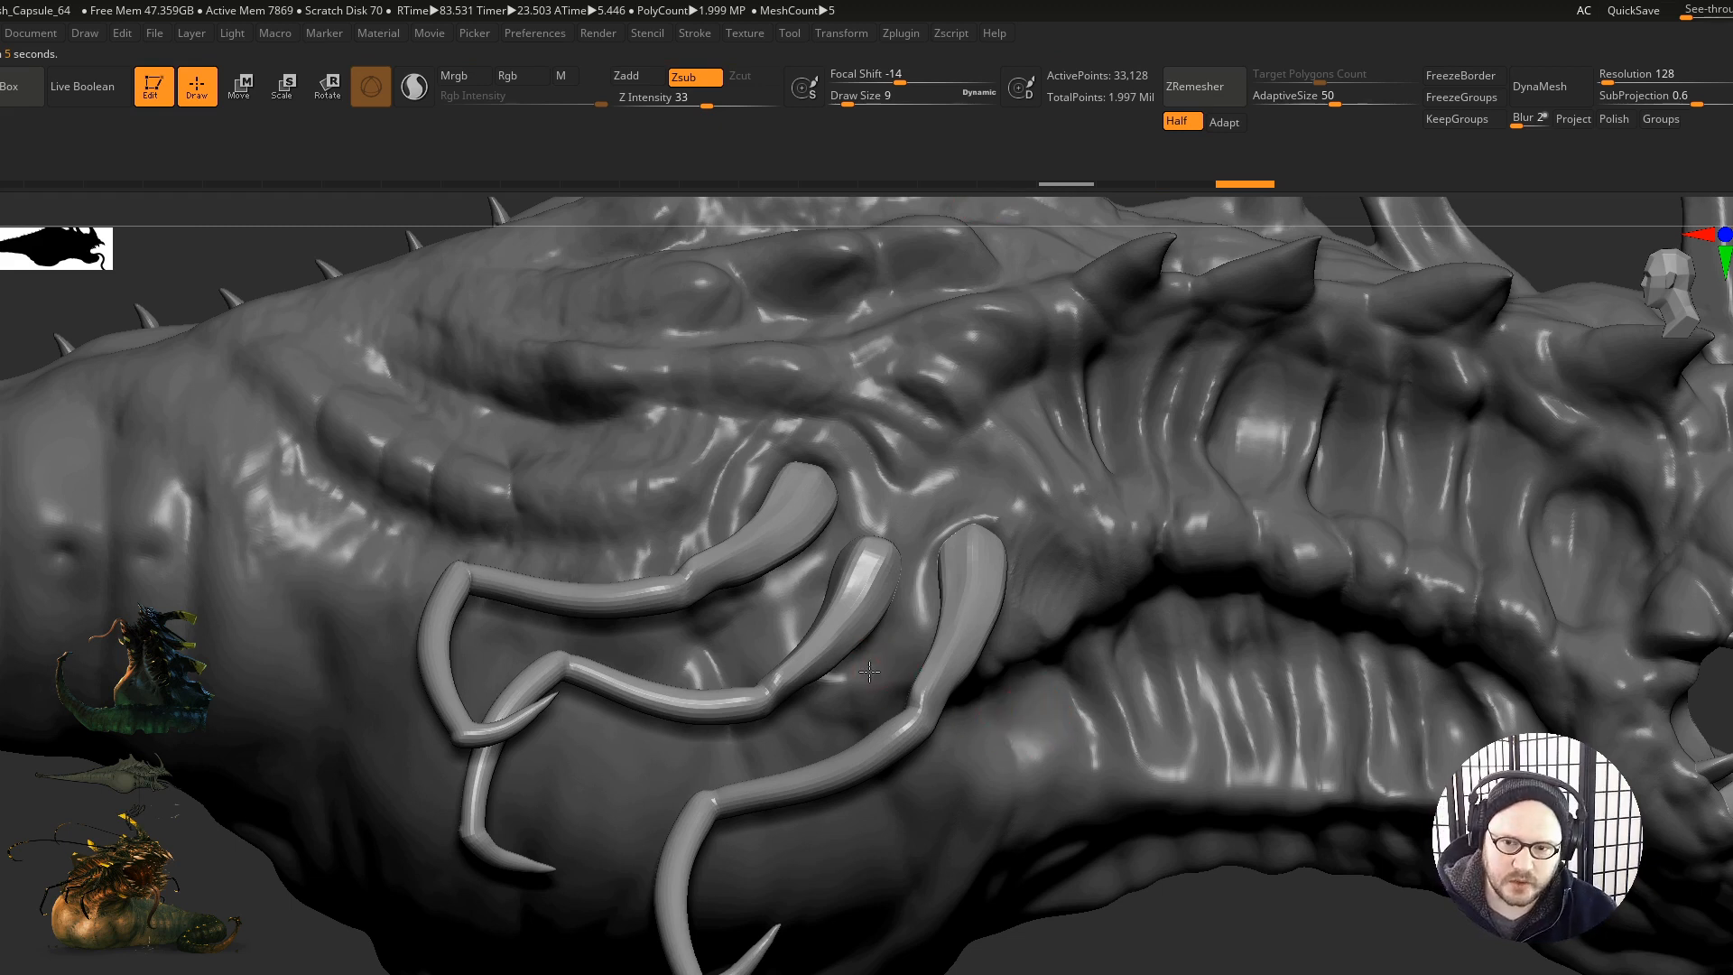
Step: Check the wireframe of the remeshed legs and set Dynamic Subdiv to always auto-activate on meshes without subdivision levels
right_drag(889, 673, 873, 694)
alt+click(890, 708)
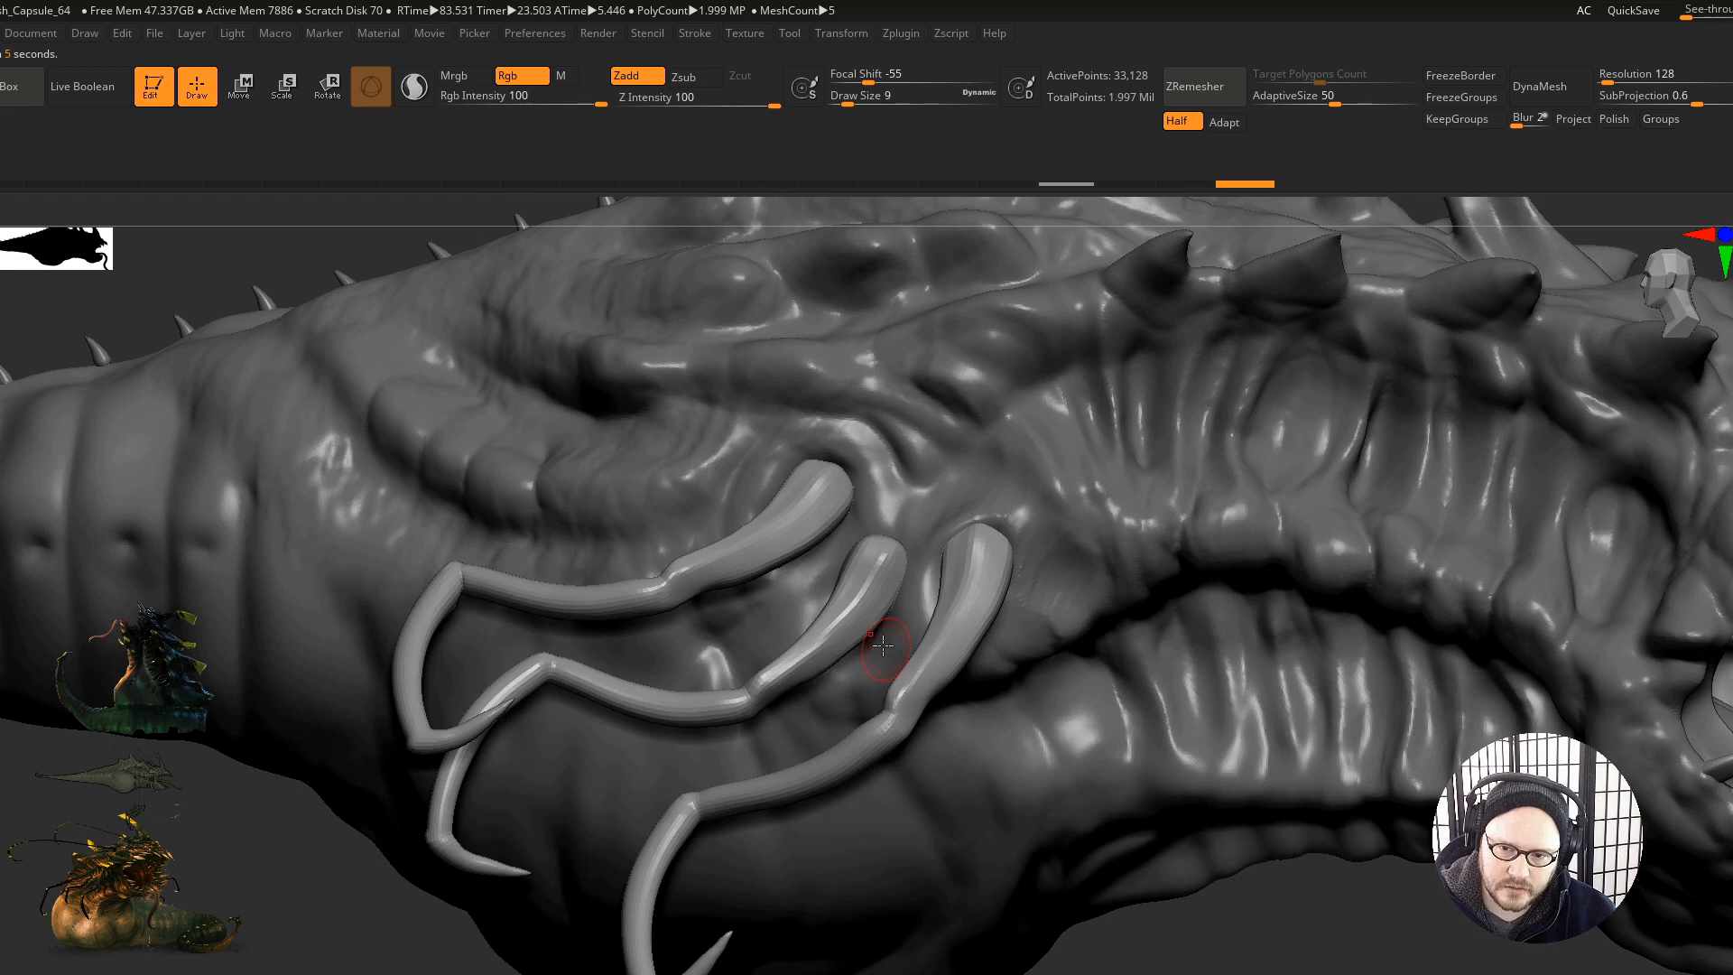
mouse_move(892, 640)
right_down()
mouse_move(868, 648)
mouse_move(921, 720)
mouse_move(909, 730)
mouse_move(824, 690)
mouse_move(795, 703)
mouse_move(907, 745)
right_up()
key(shift+f)
key(shift+f)
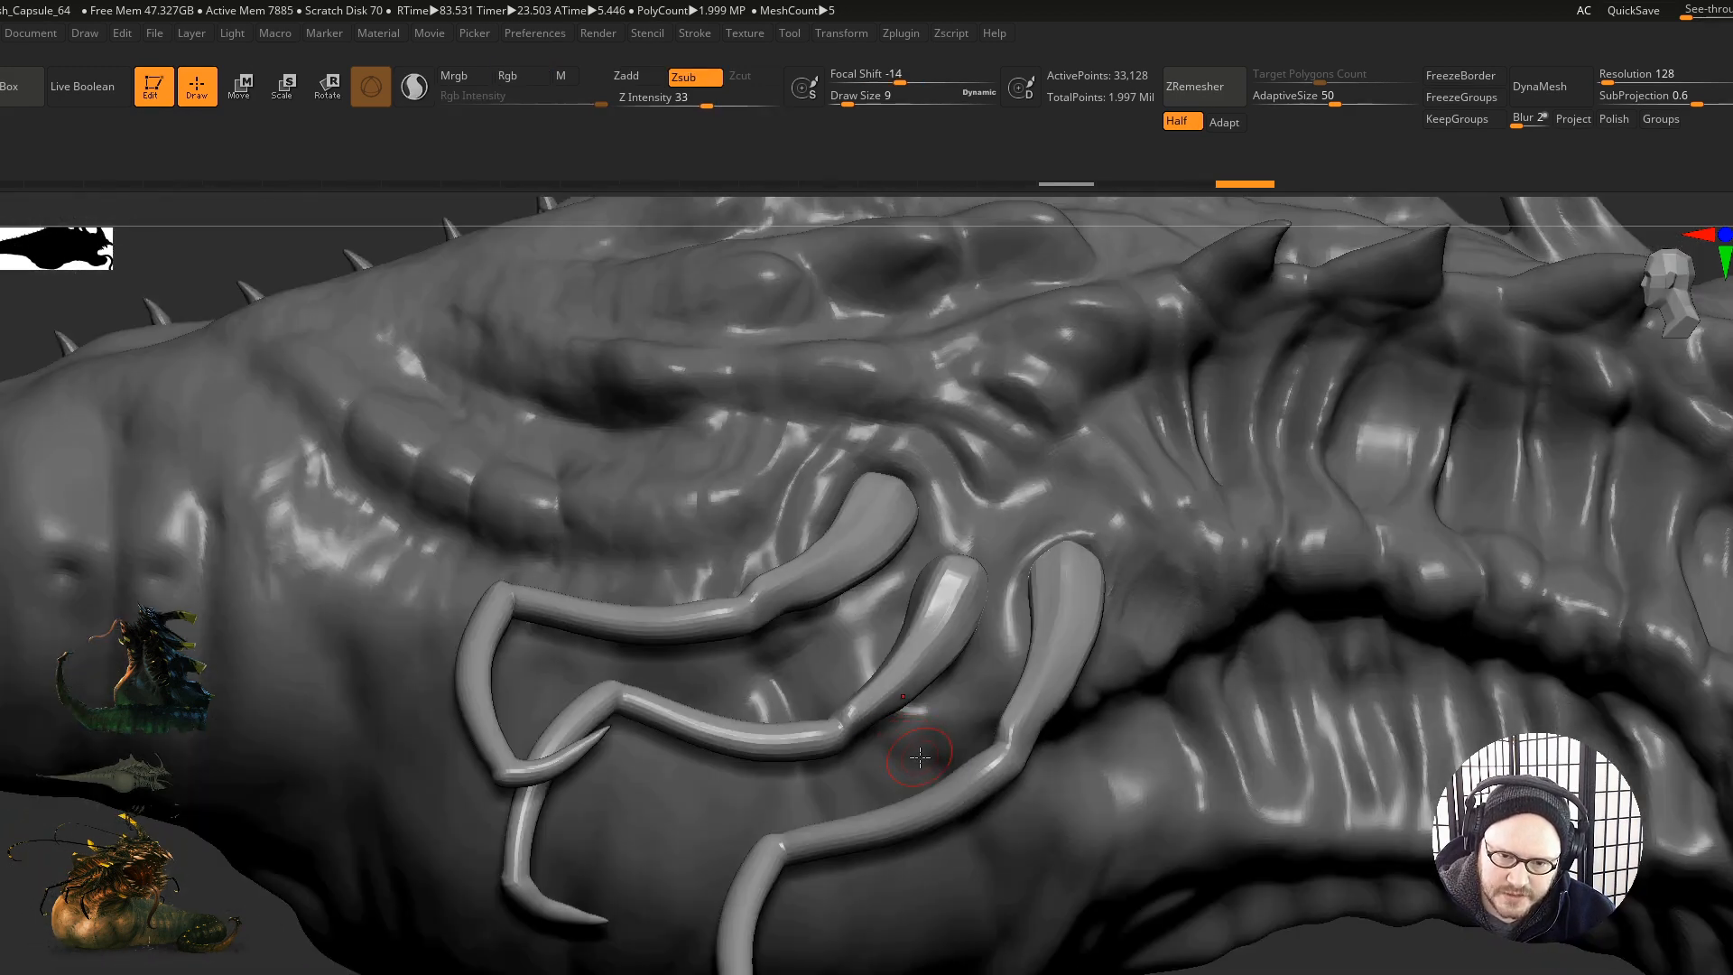
key(d)
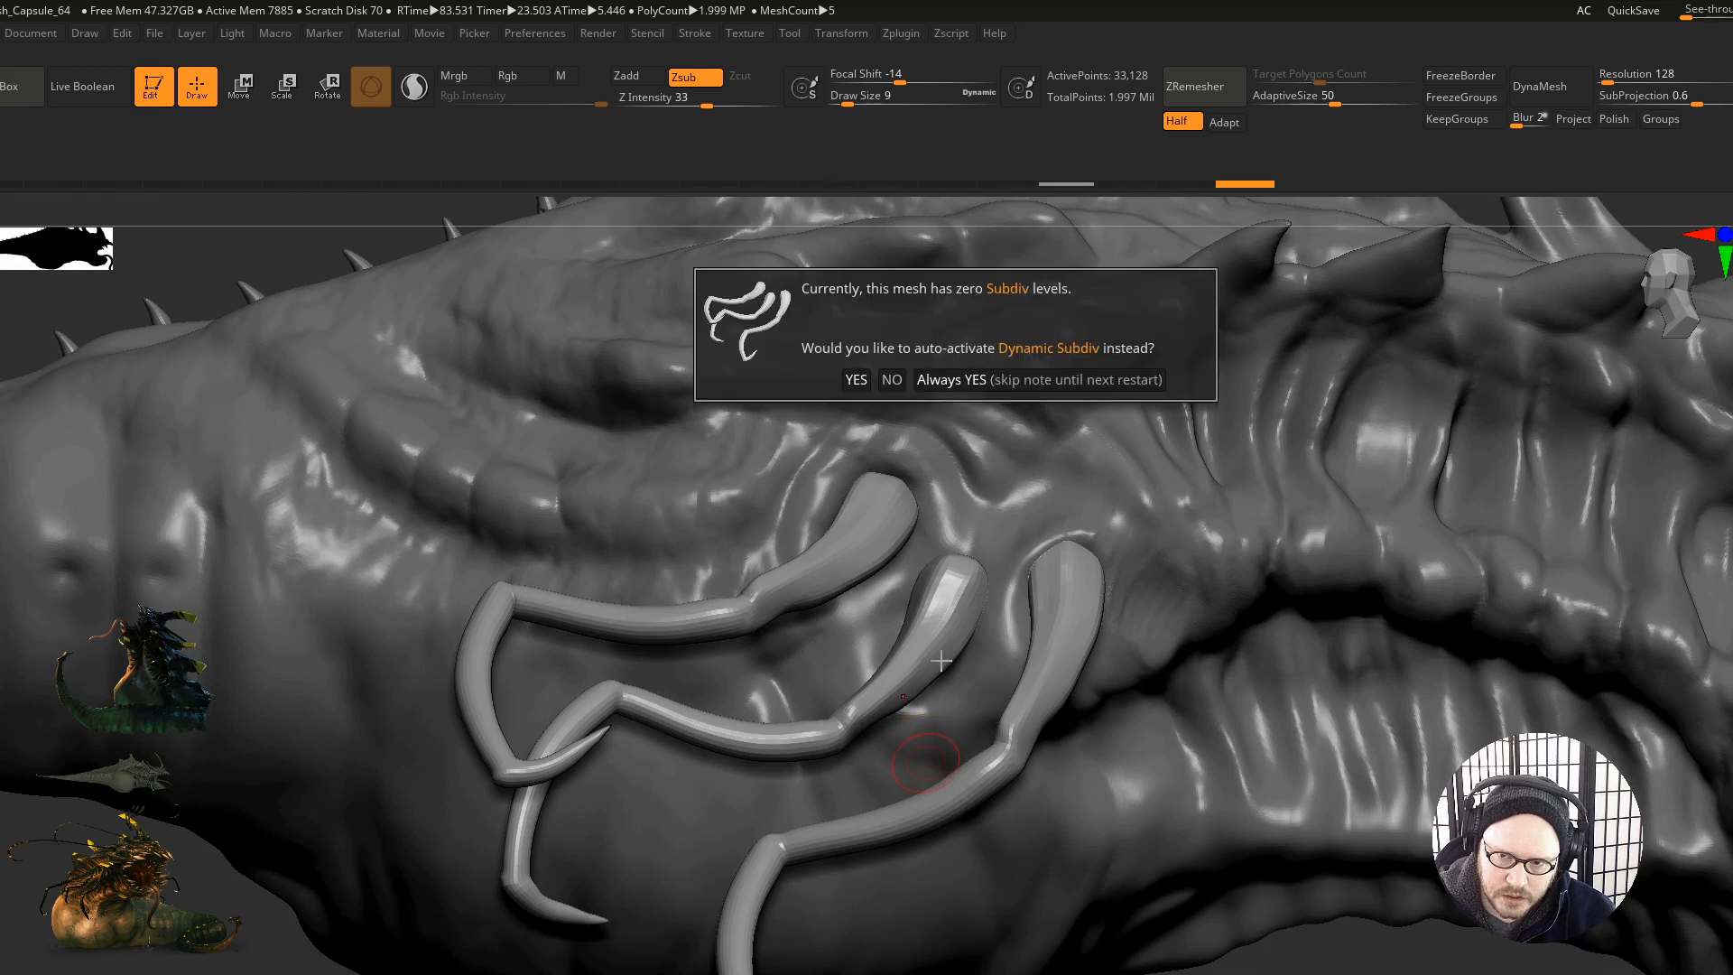
click(973, 380)
Step: Display the legs' wireframe and polygroups and examine the remeshed topology from several angles
mouse_move(853, 847)
alt+right_down()
mouse_move(867, 721)
mouse_move(809, 751)
mouse_move(736, 743)
alt+right_up()
mouse_move(851, 739)
ctrl+right_down()
mouse_move(828, 758)
mouse_move(859, 752)
mouse_move(980, 633)
ctrl+right_up()
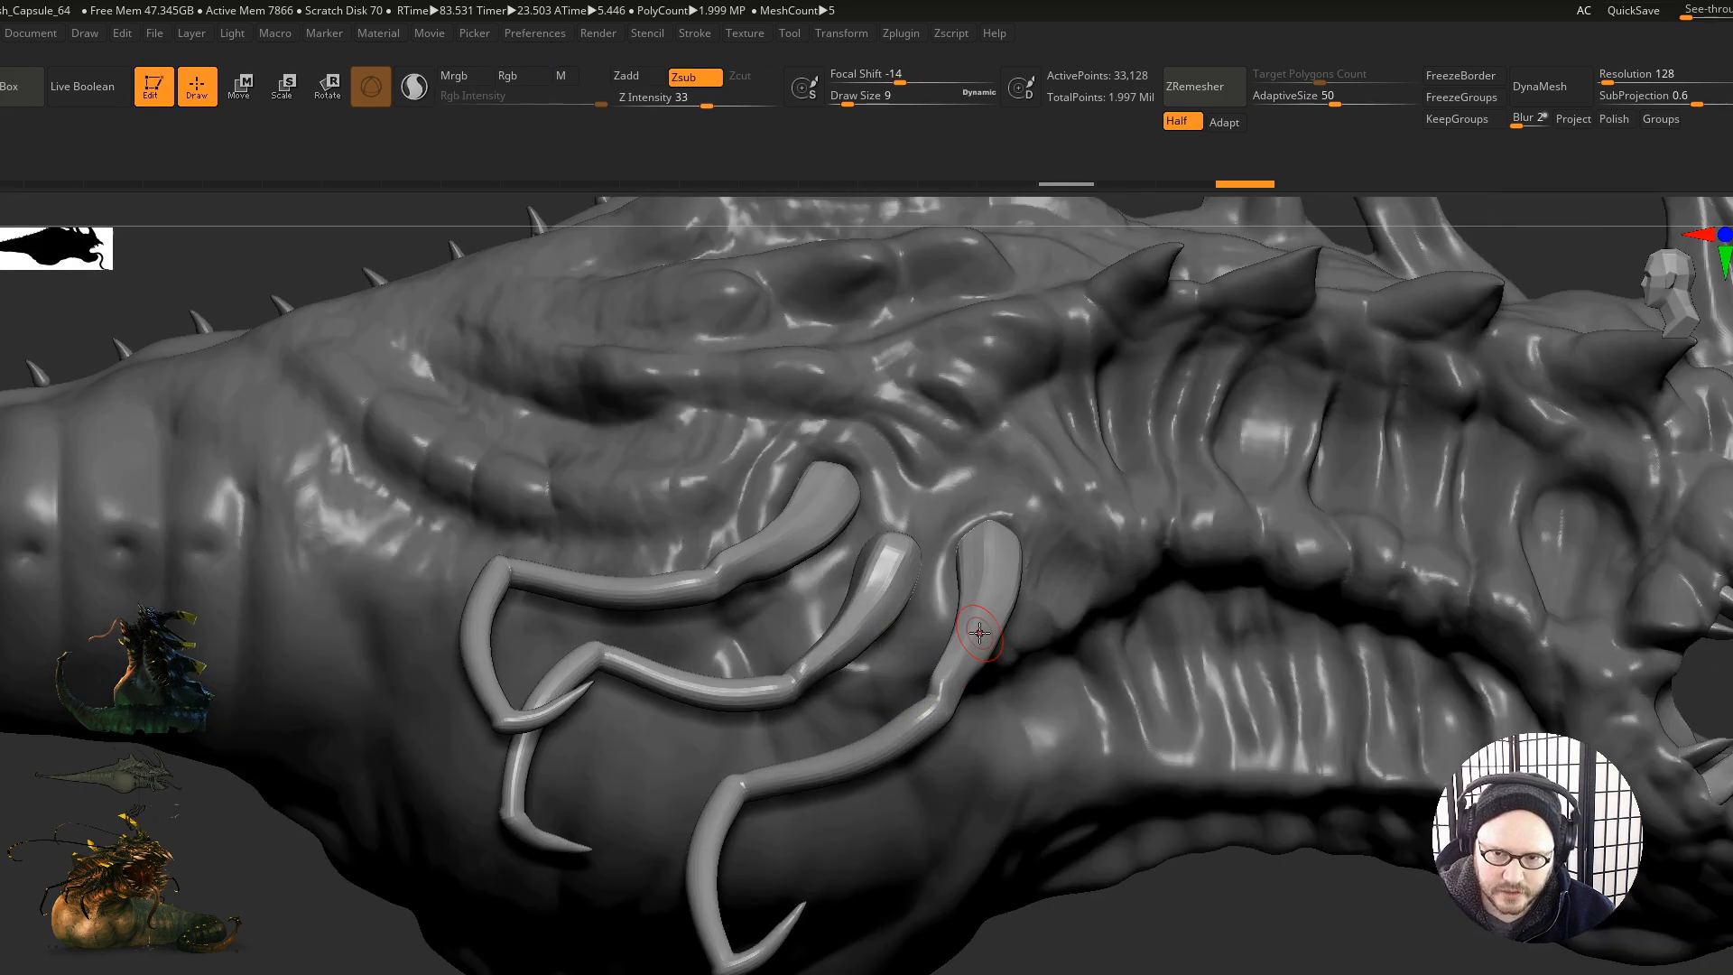
mouse_move(839, 740)
right_down()
mouse_move(832, 542)
mouse_move(814, 704)
mouse_move(768, 746)
mouse_move(848, 701)
mouse_move(881, 753)
right_up()
ctrl+click(855, 722)
key(shift+f)
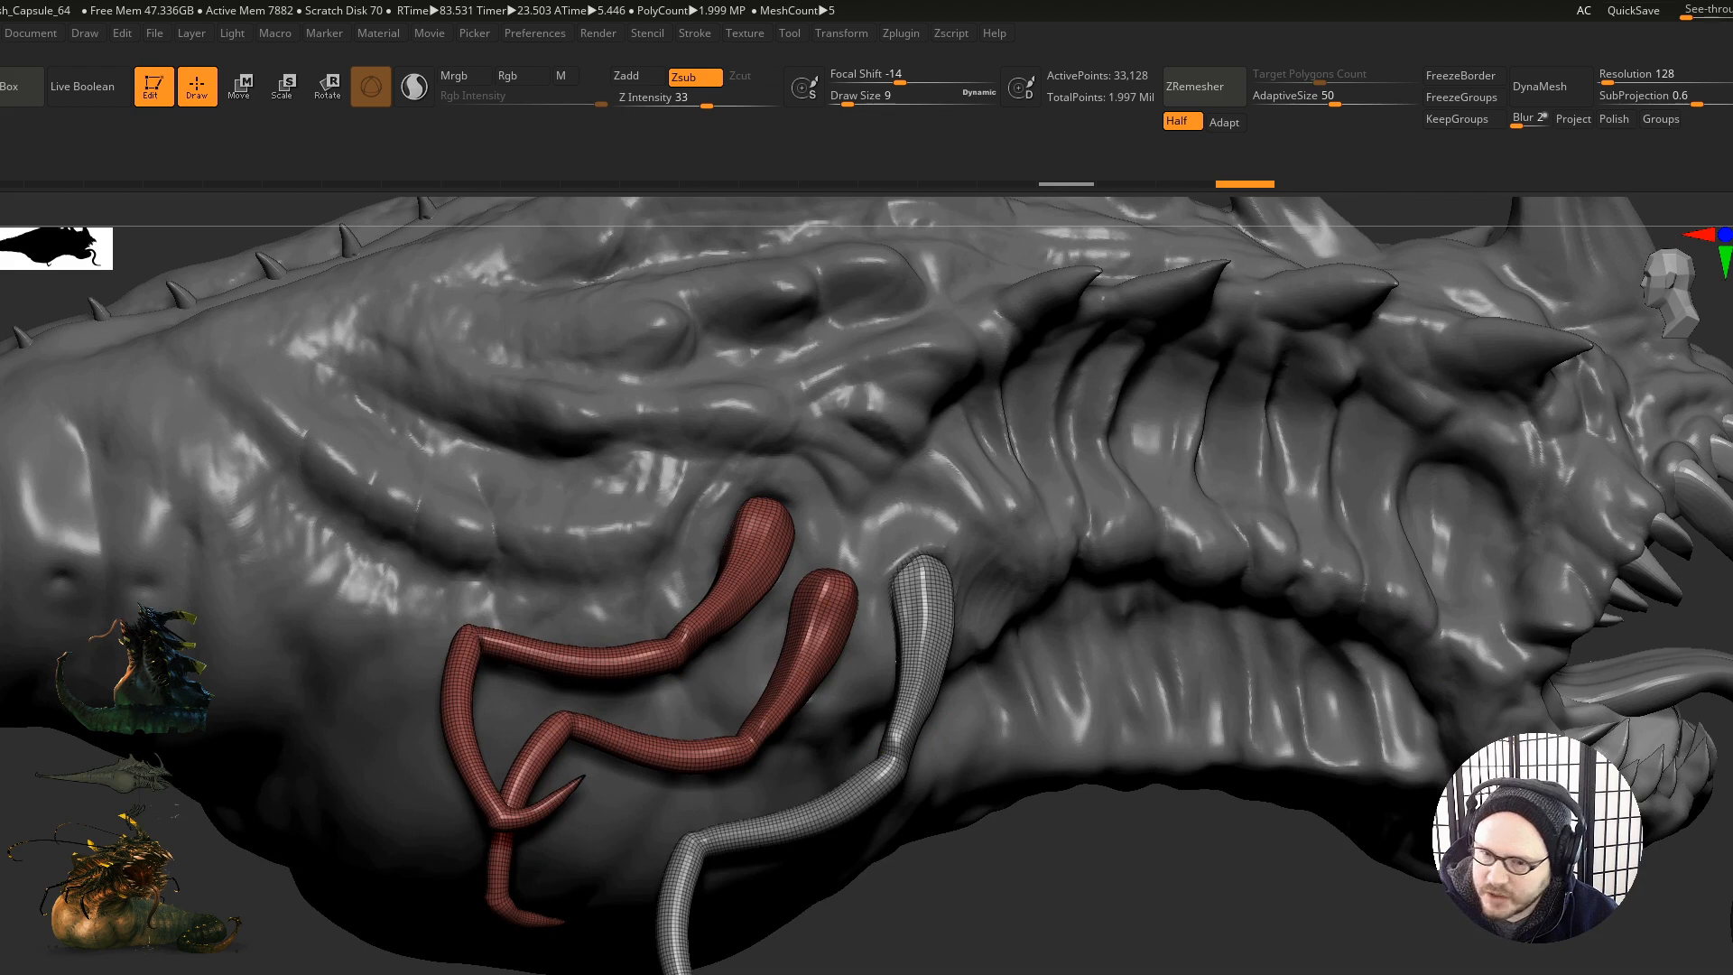
mouse_move(932, 831)
right_down()
mouse_move(943, 733)
mouse_move(945, 808)
right_up()
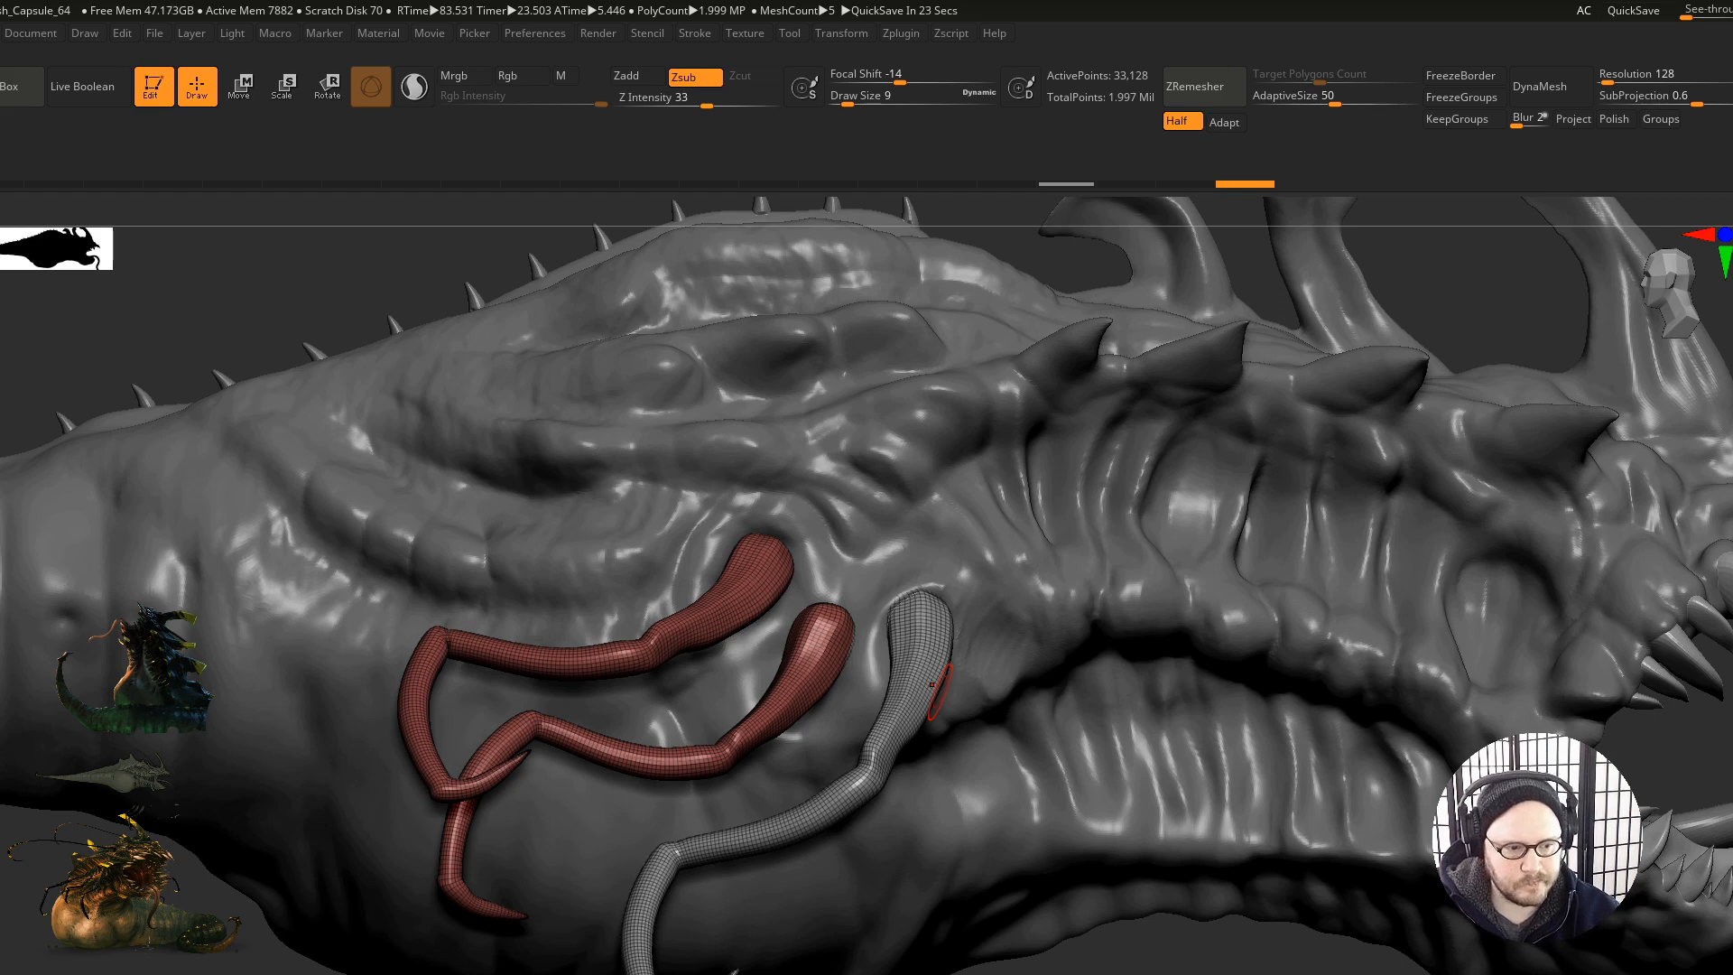
right_drag(936, 684, 1282, 632)
ctrl+right_drag(1015, 669, 977, 689)
mouse_move(1149, 627)
ctrl+right_down()
mouse_move(1240, 629)
mouse_move(984, 648)
ctrl+right_up()
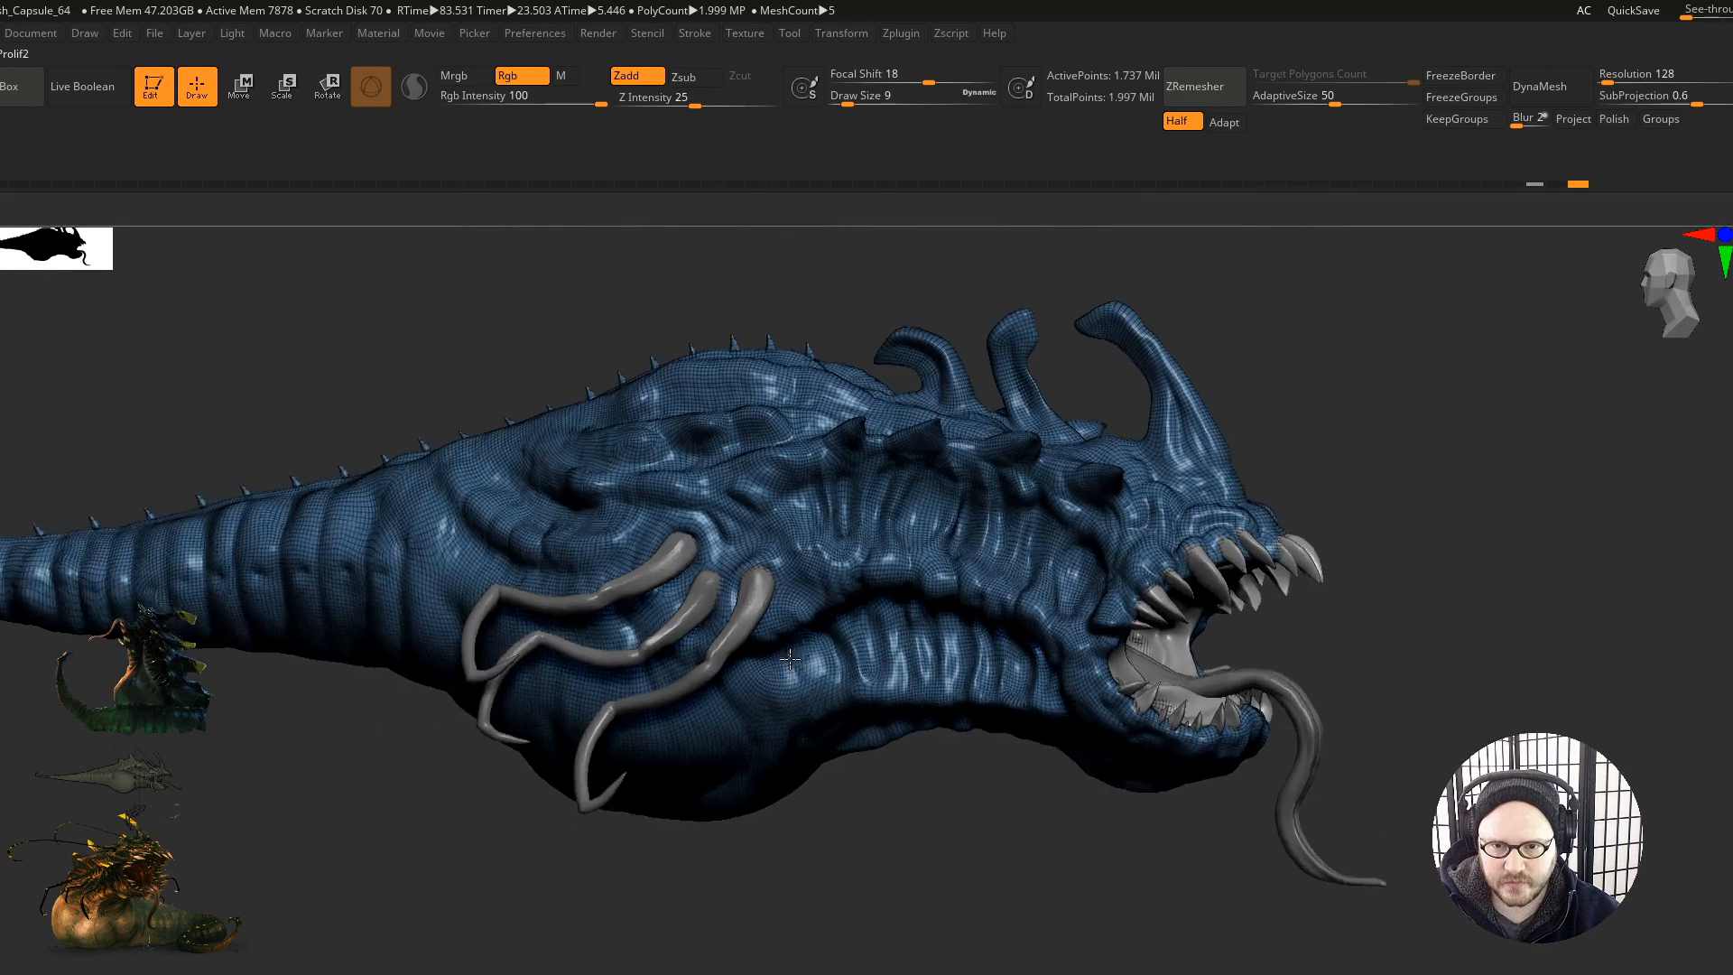
Step: Inspect the body's wireframe and step its undo history back to the dense polygrouped state just before the marked one
right_drag(790, 659, 844, 659)
mouse_move(722, 622)
alt+right_down()
mouse_move(808, 672)
mouse_move(815, 697)
alt+right_up()
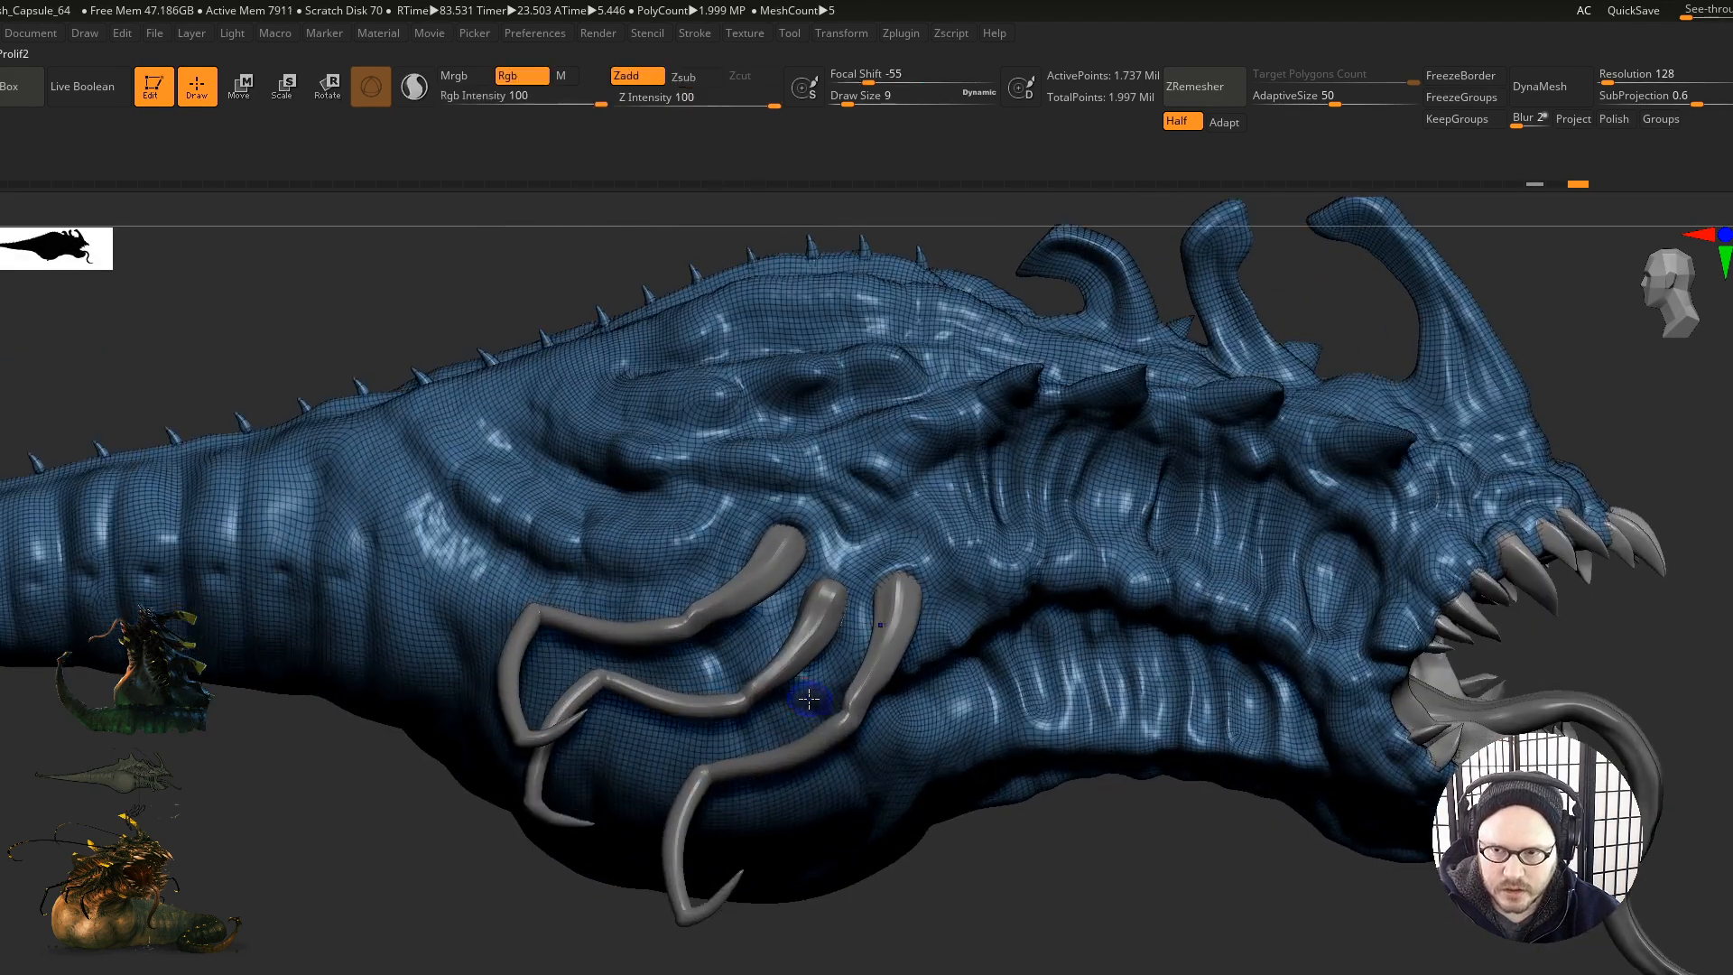
key(shift+f)
key(shift+f)
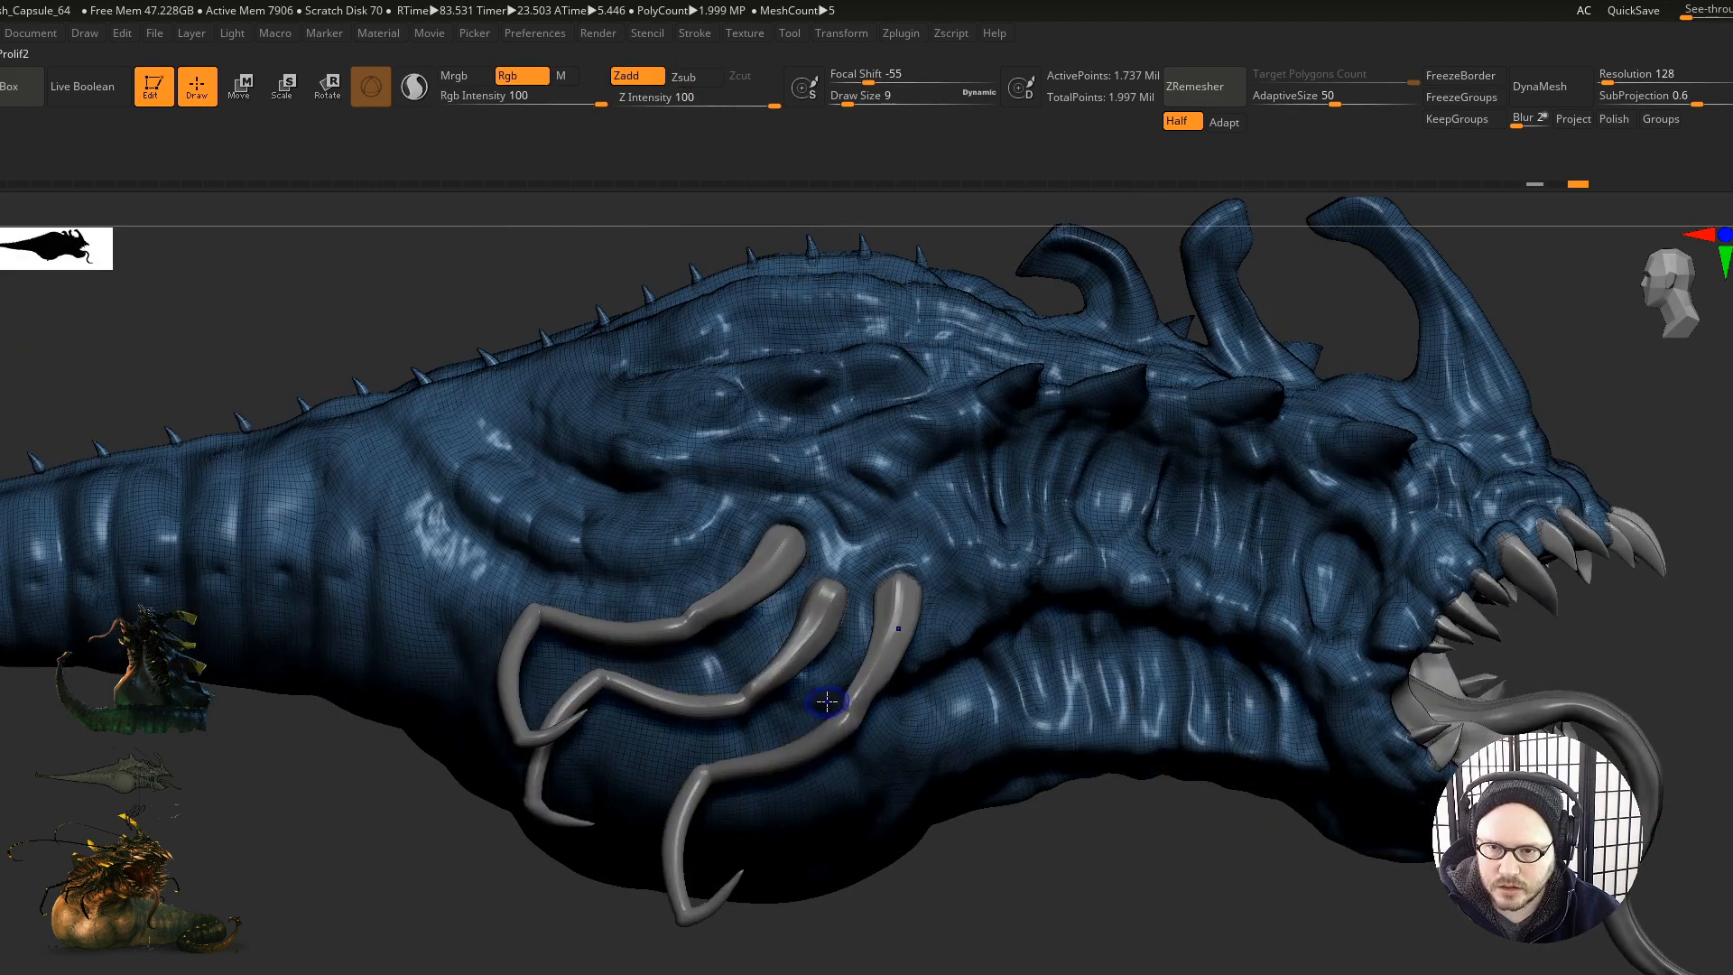
alt+right_drag(829, 699, 840, 781)
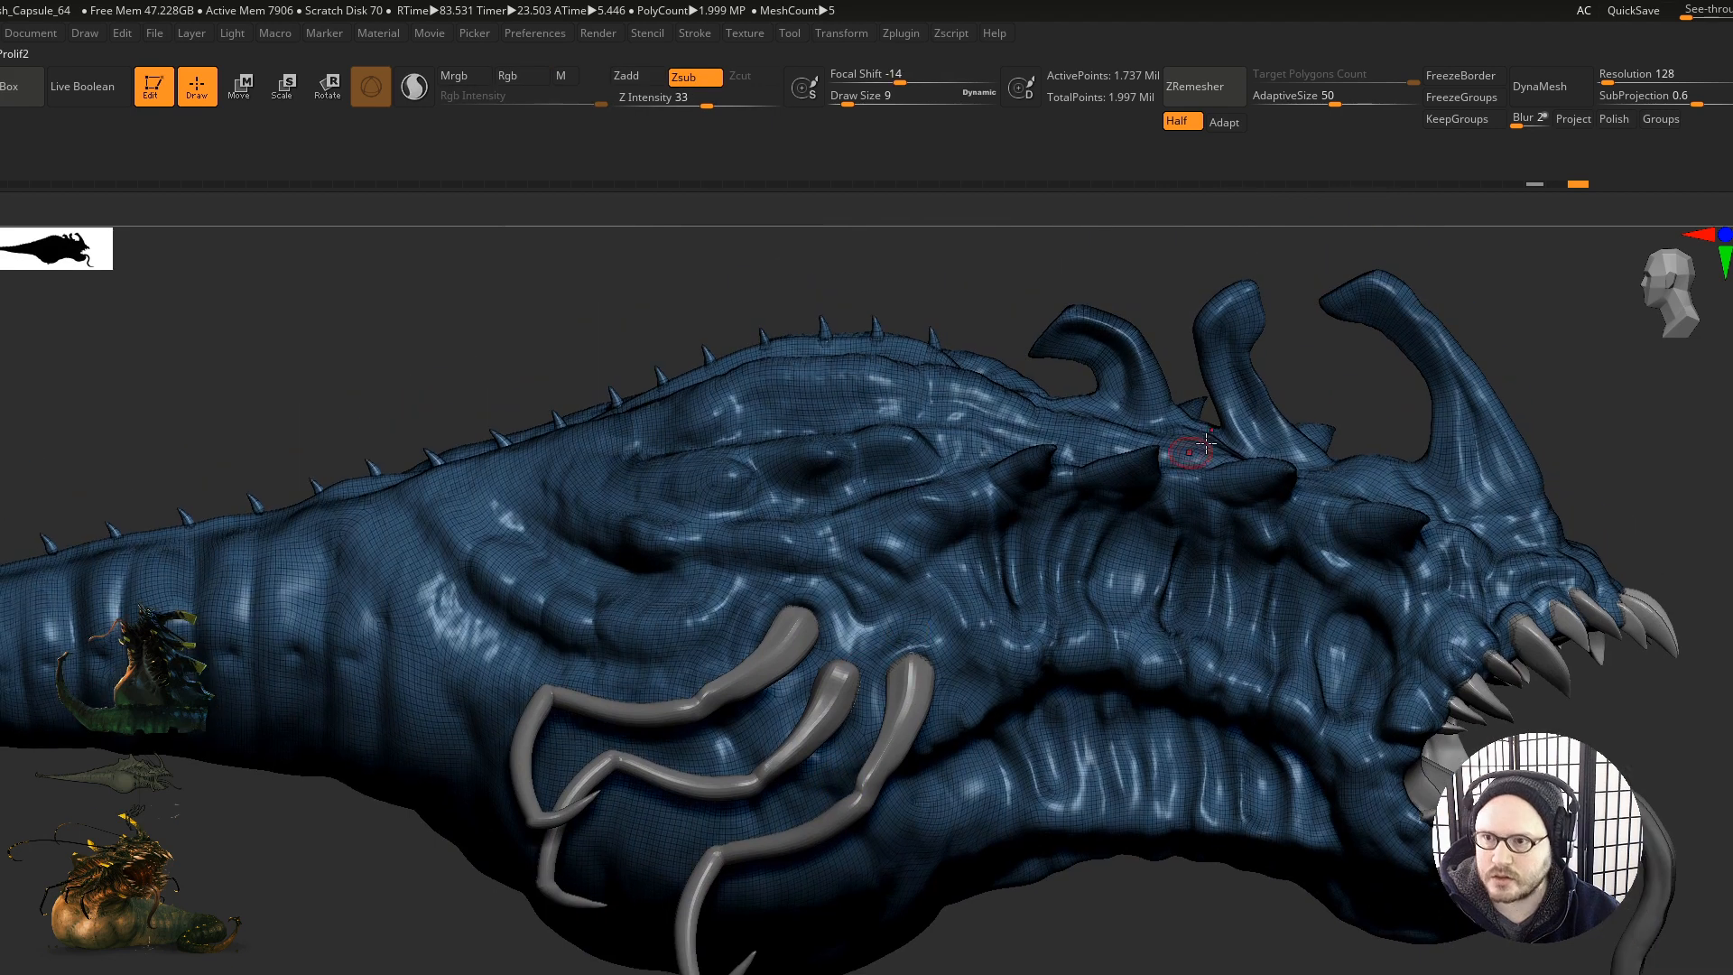
drag(1570, 186, 1522, 183)
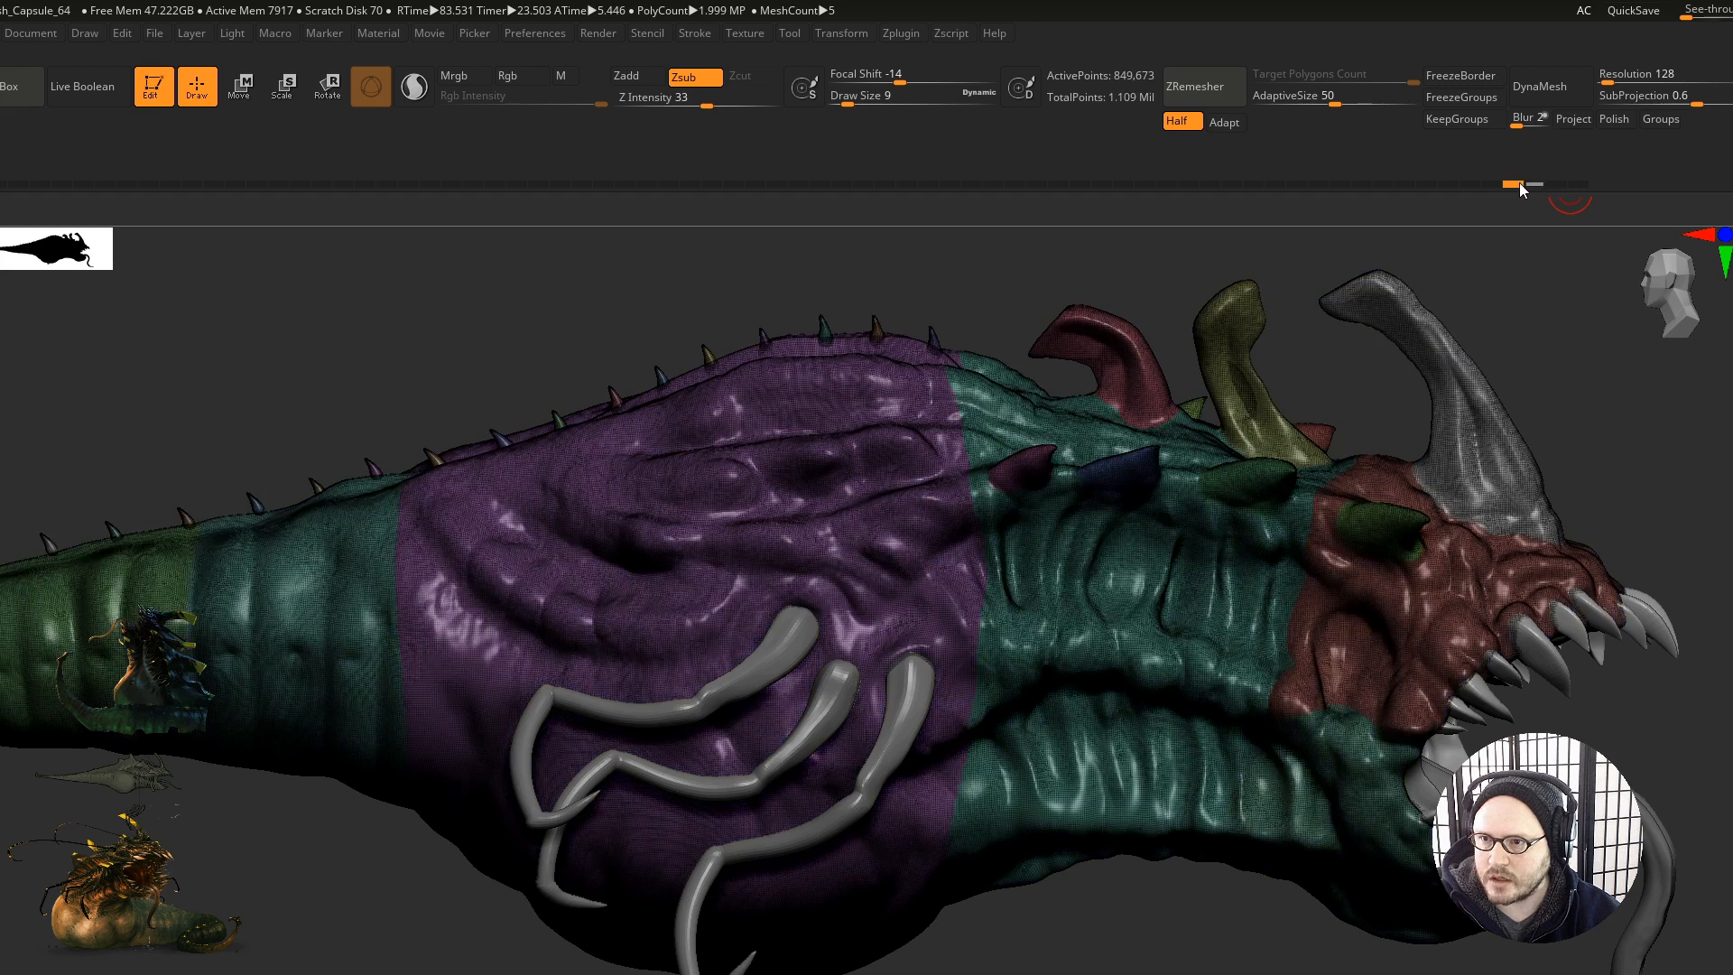
drag(1515, 186, 1535, 187)
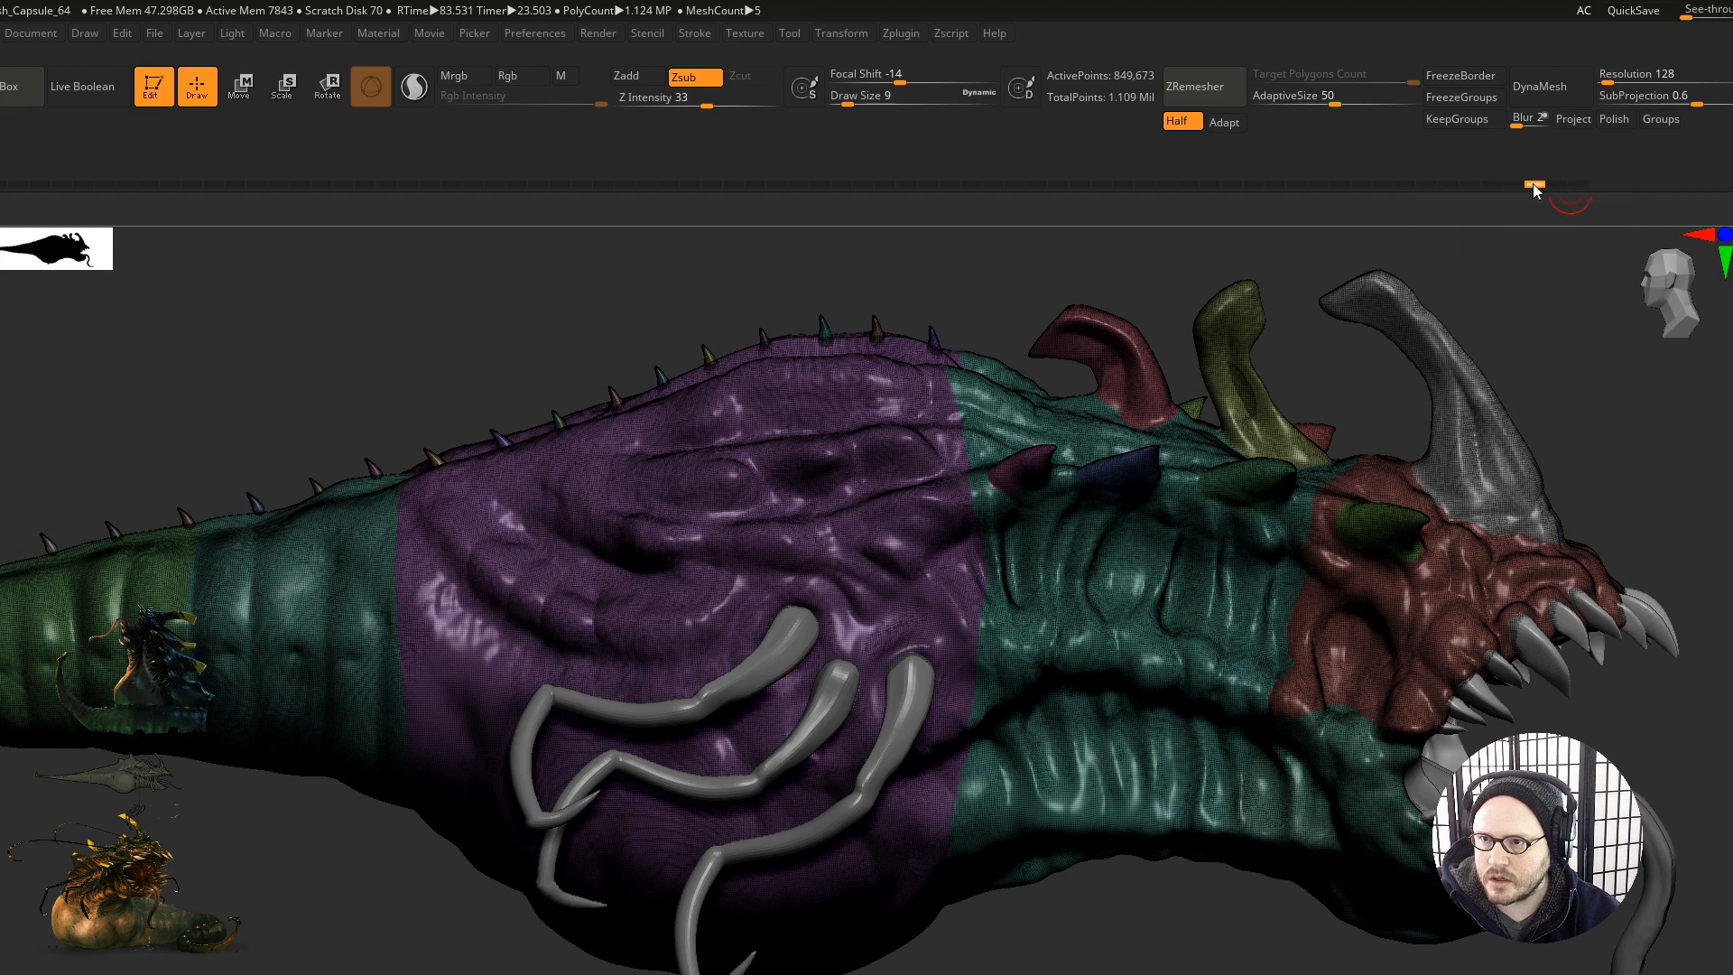
click(1518, 186)
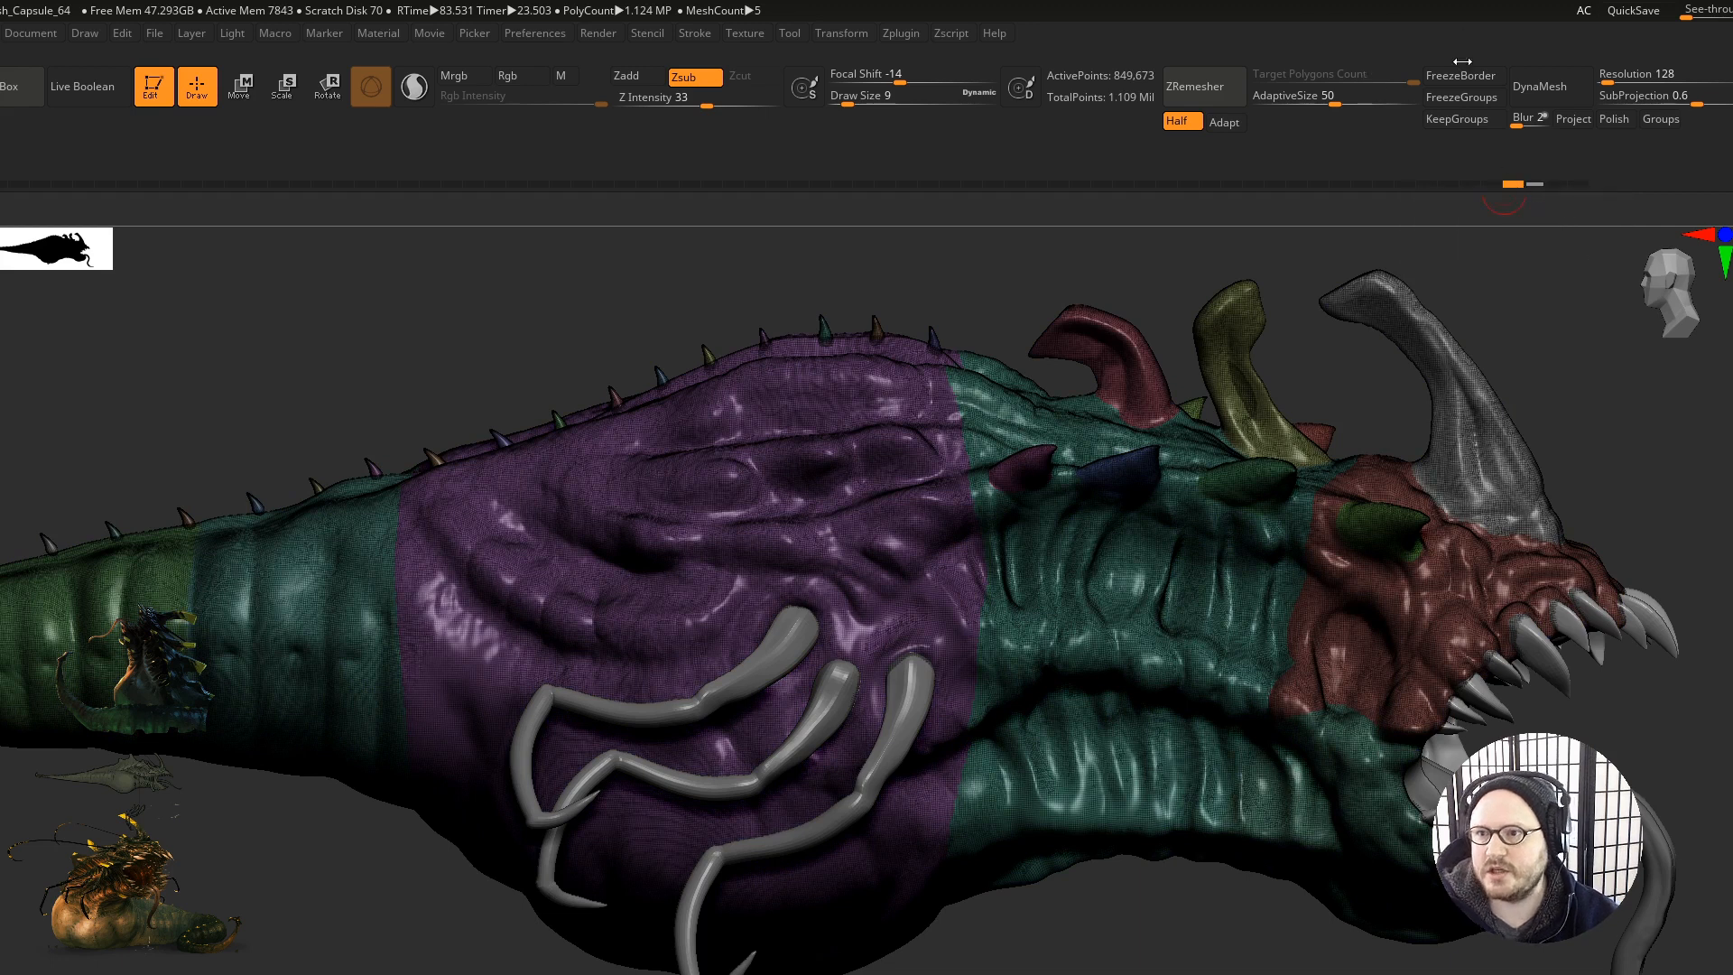
Step: Enable KeepGroups, try a half-density ZRemesher pass on the body, check the polygroup borders around the mouth, and undo the pass
click(1448, 118)
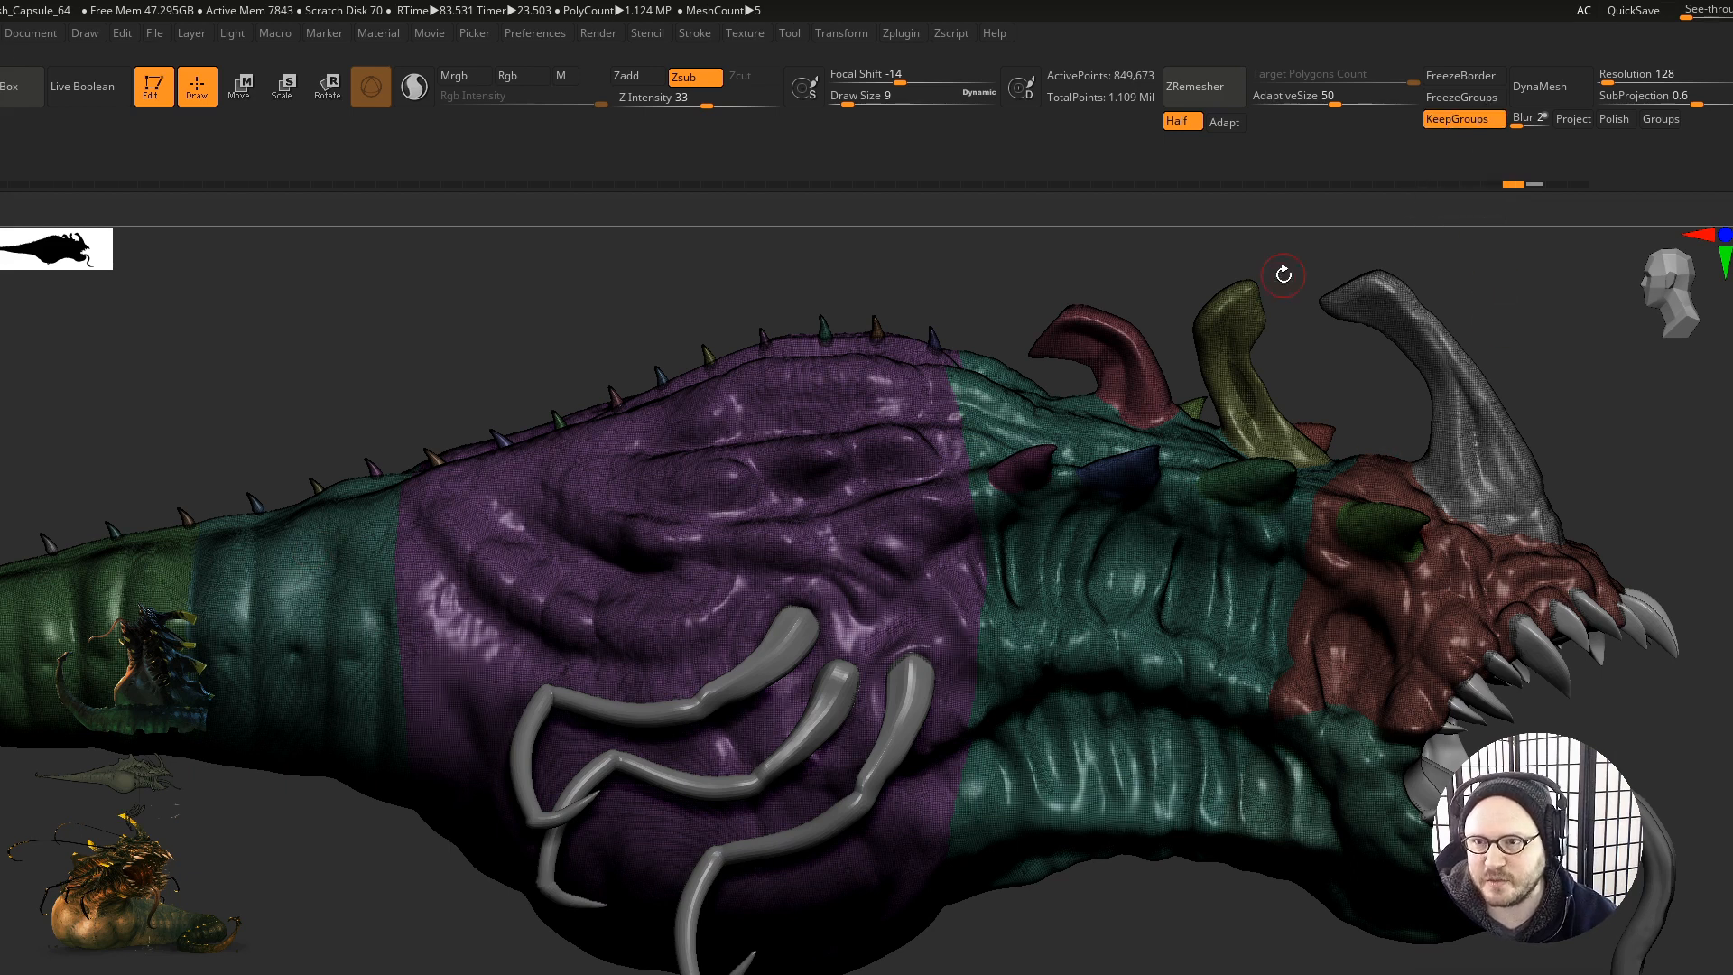
click(1217, 85)
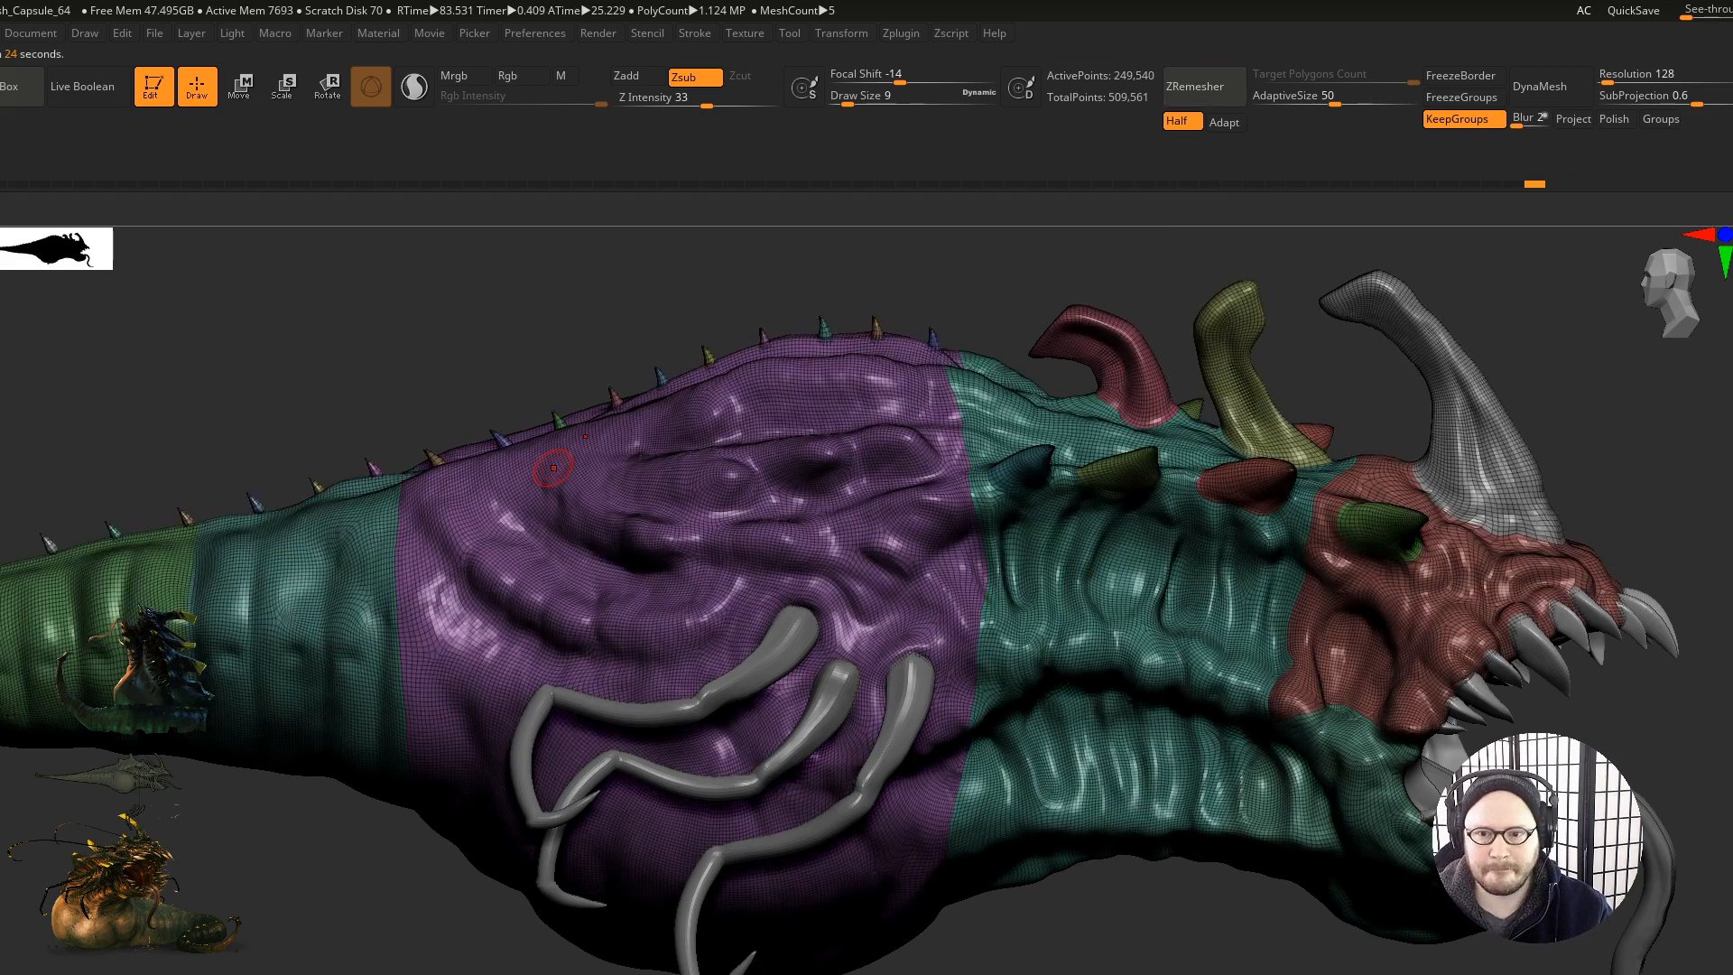
mouse_move(1129, 596)
right_down()
mouse_move(1011, 632)
mouse_move(1020, 578)
mouse_move(1149, 619)
right_up()
scroll(1149, 619, up, 6)
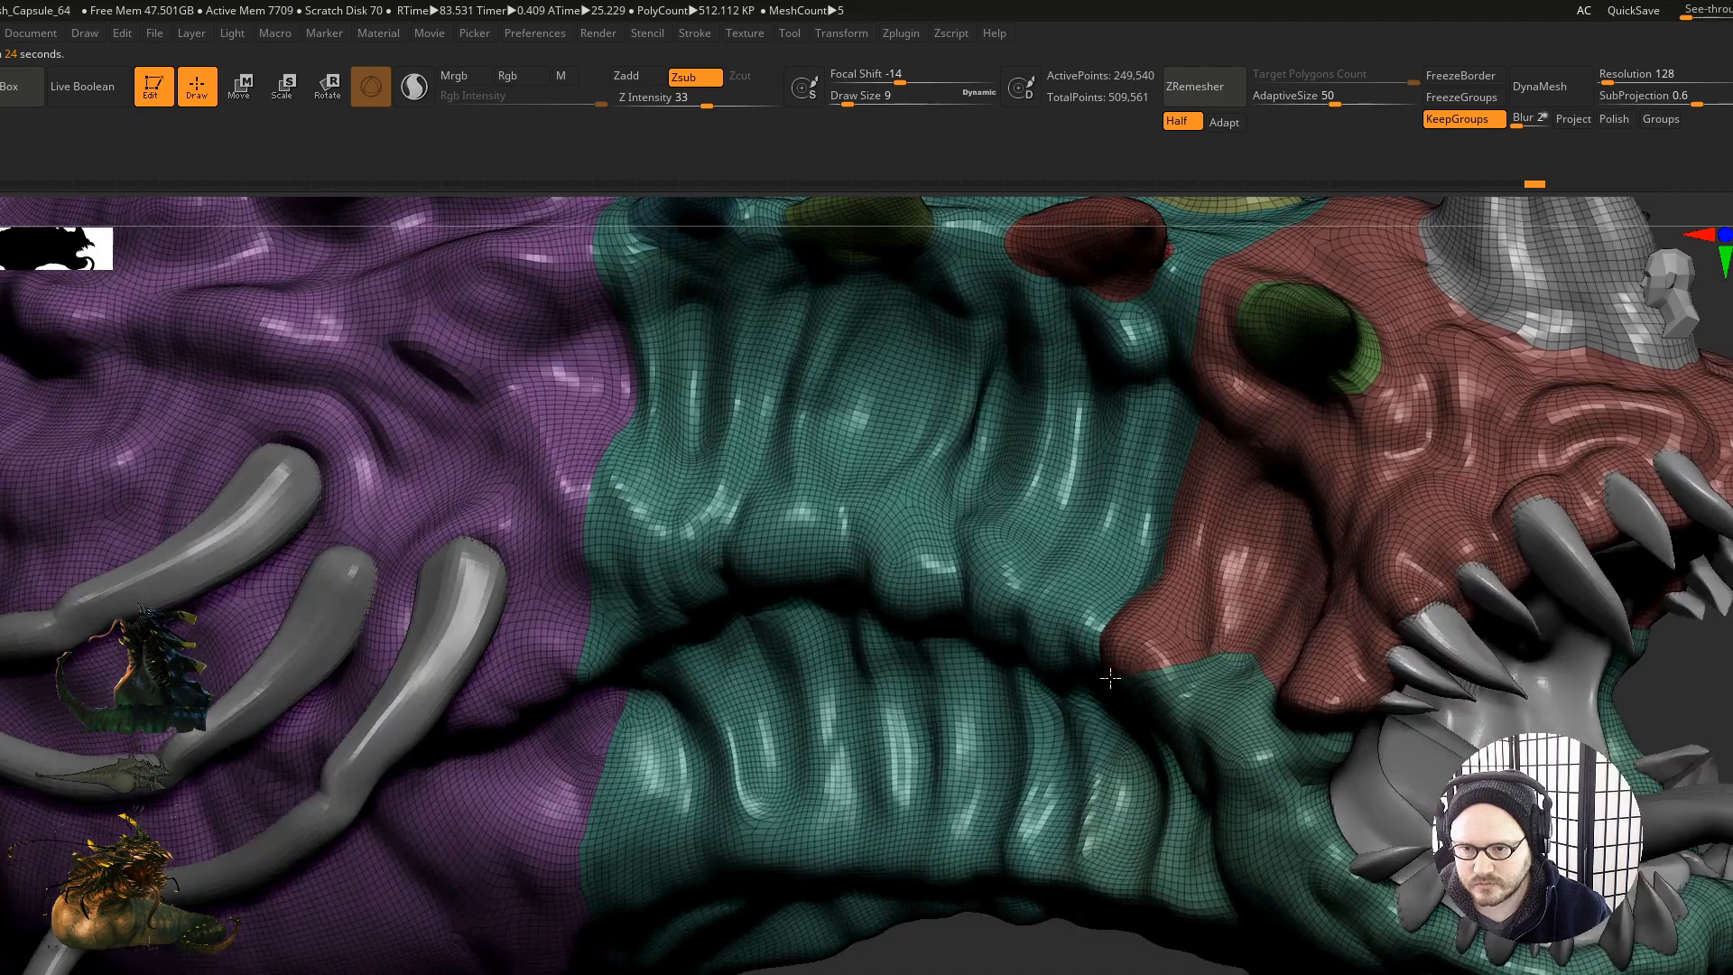
scroll(1219, 630, down, 6)
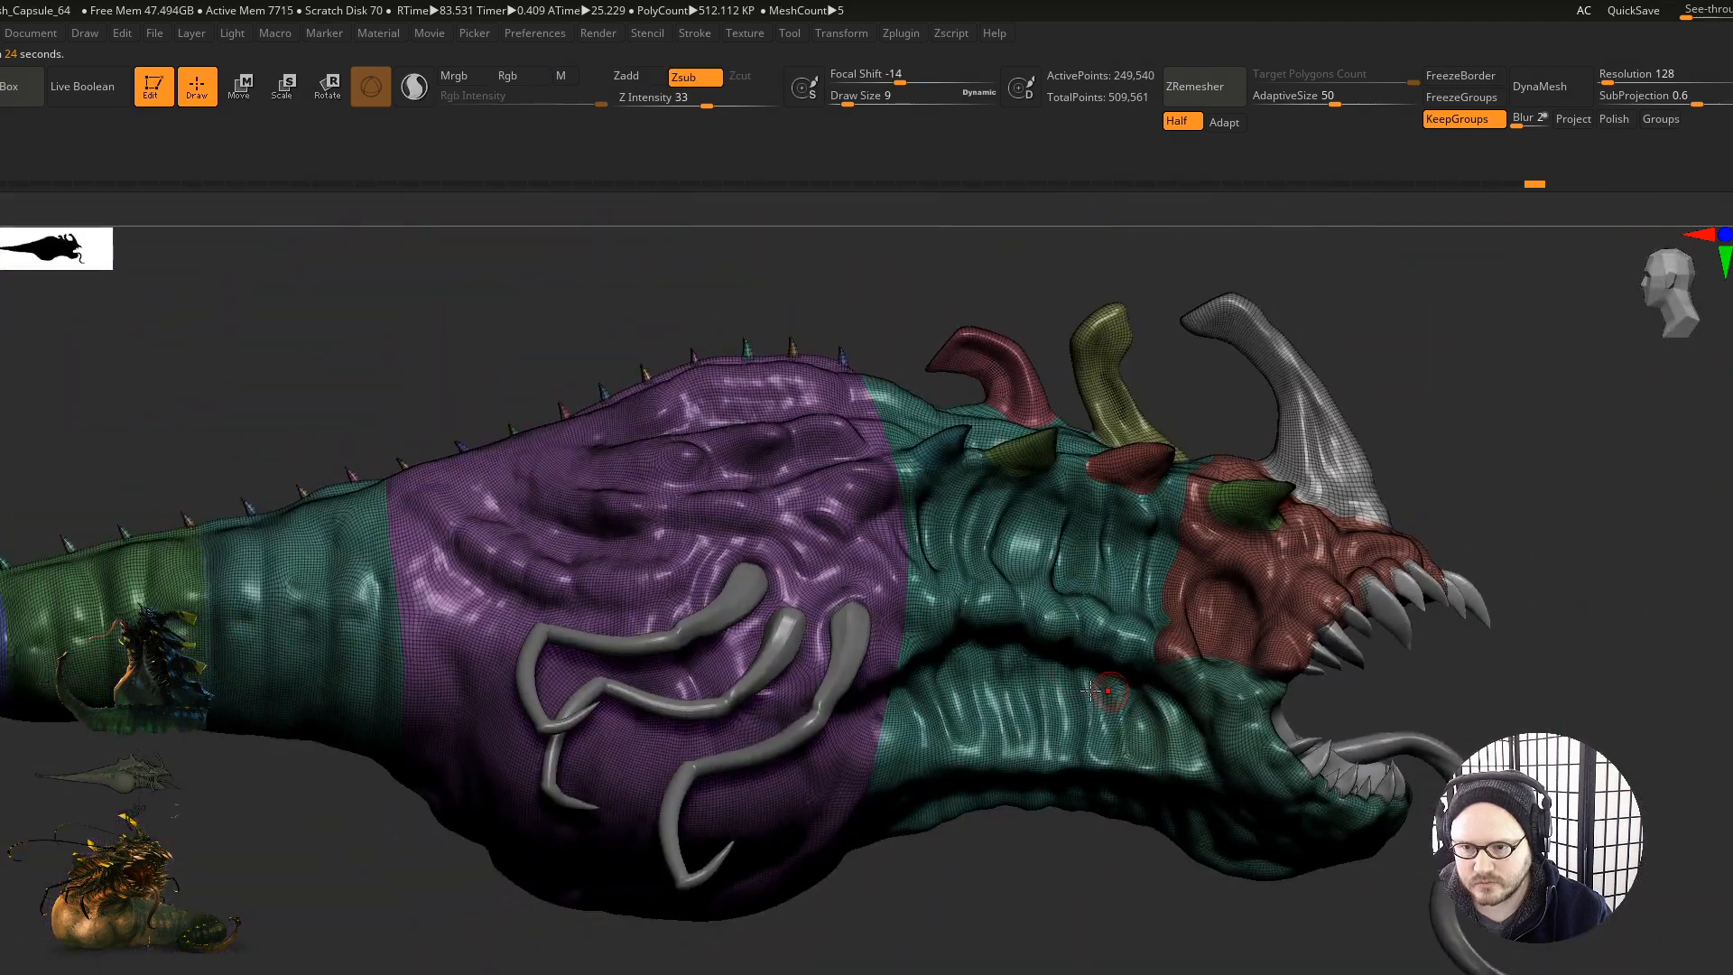
right_drag(1066, 718, 1120, 668)
ctrl+right_drag(1119, 595, 1143, 638)
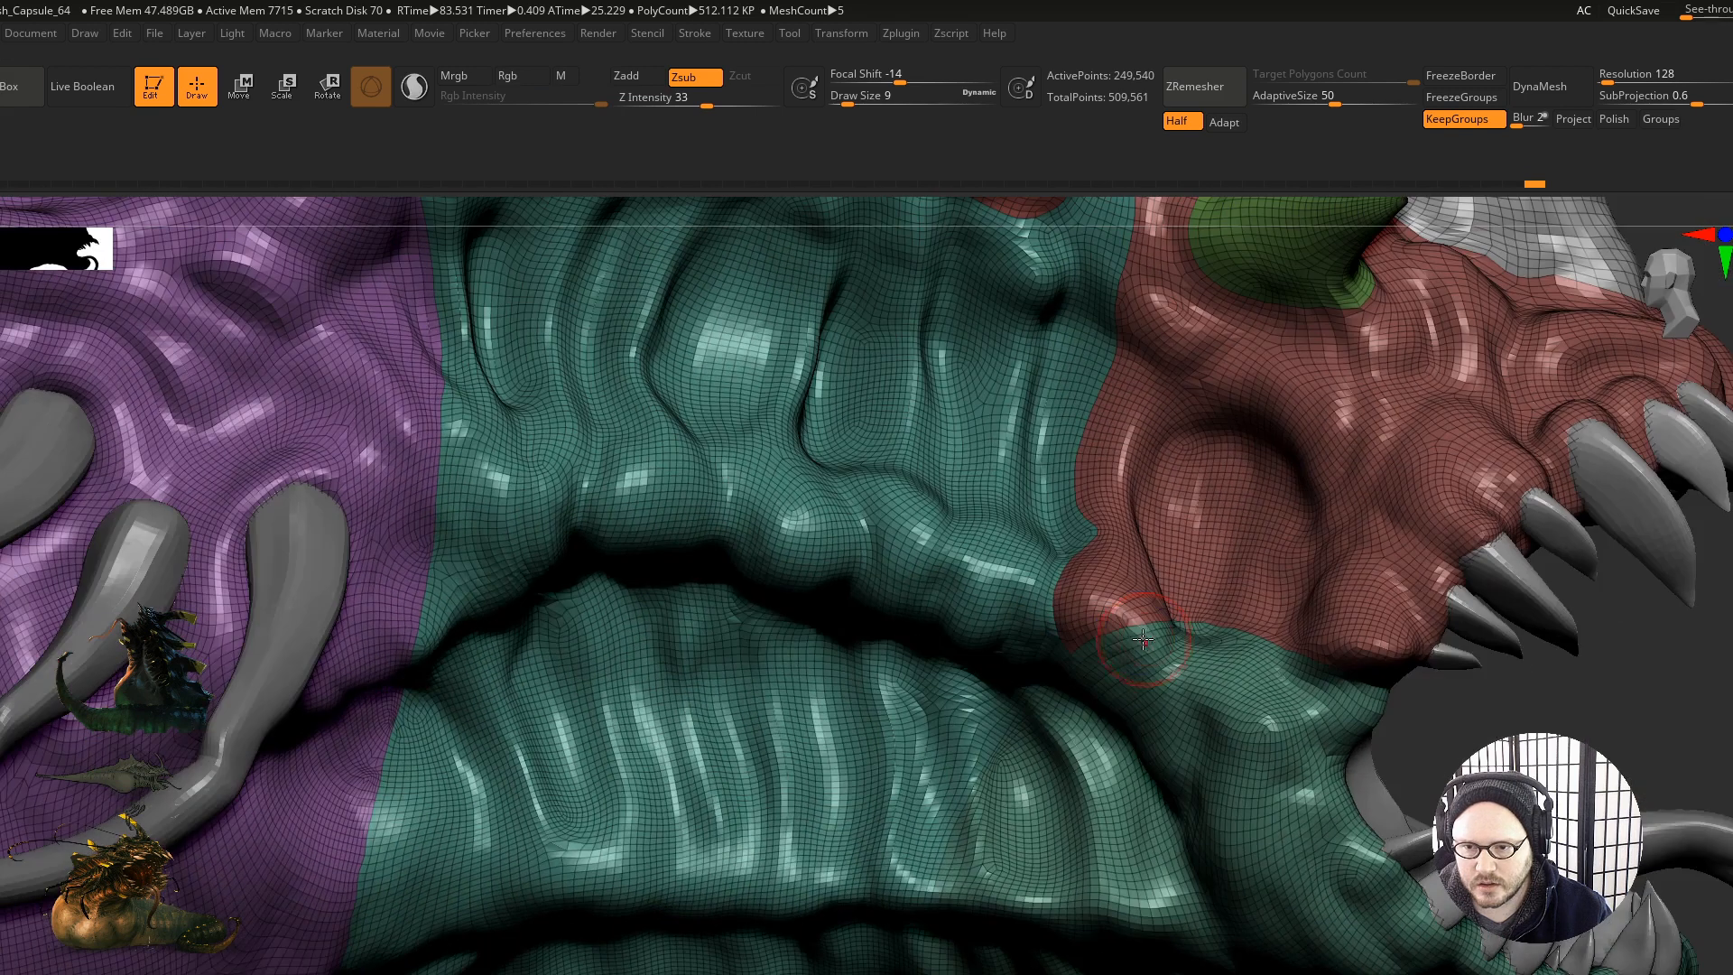
key(ctrl)
key(ctrl+d)
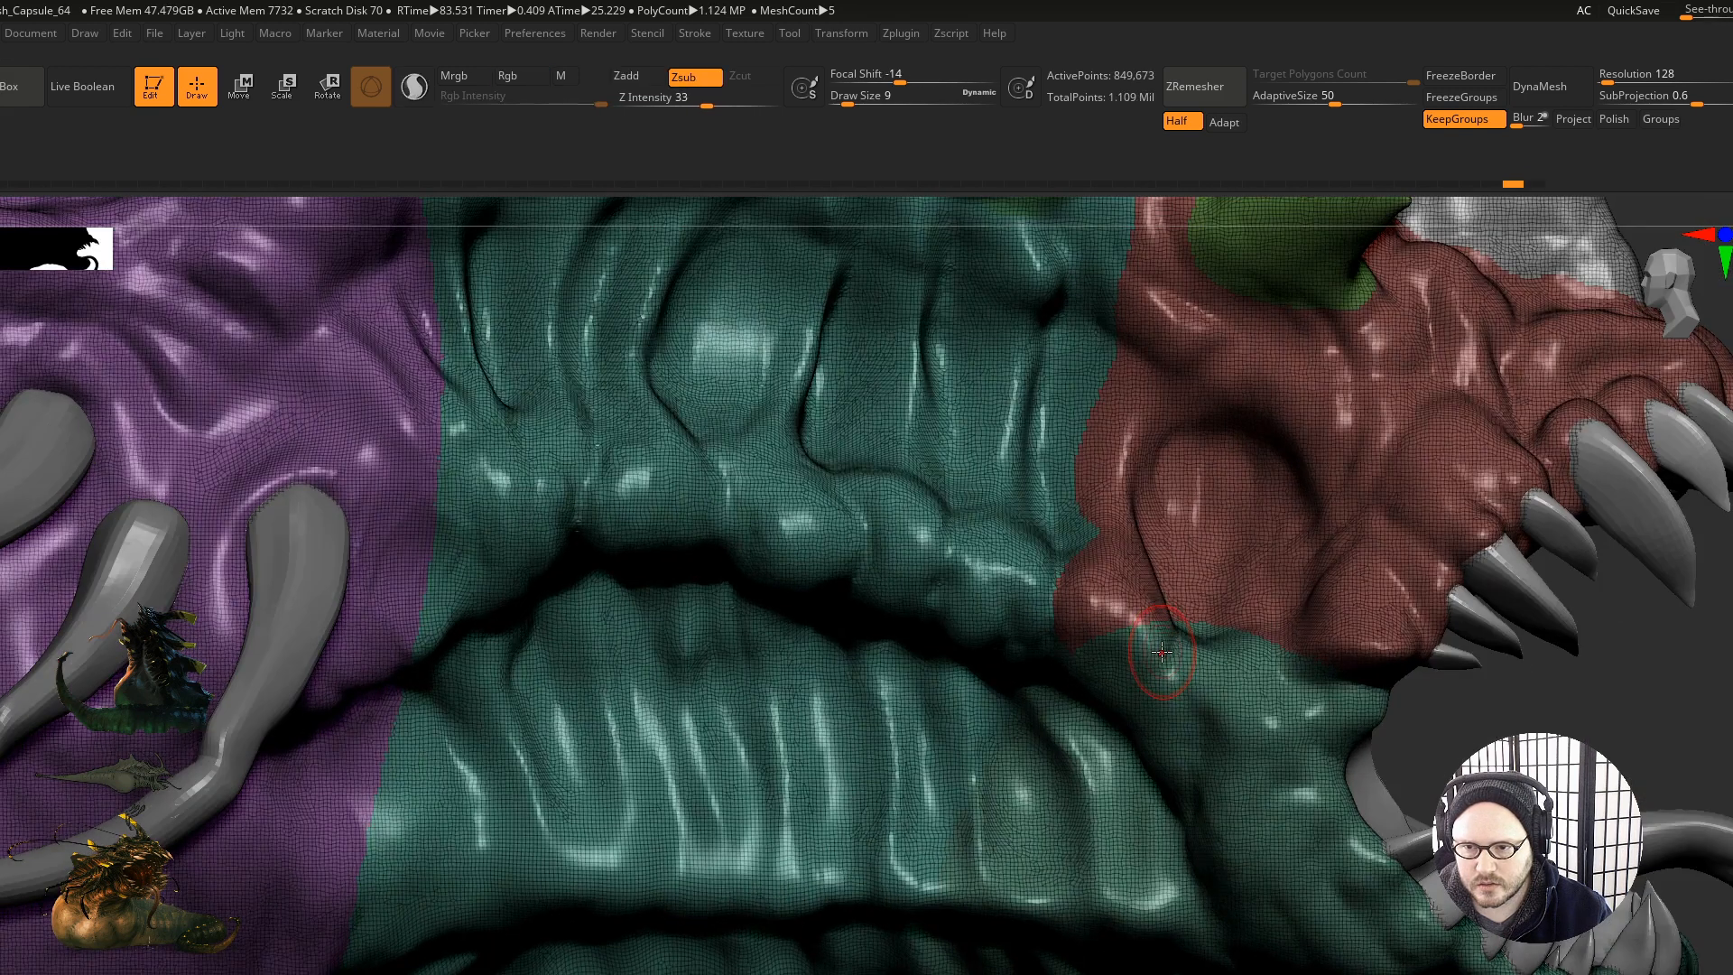
Step: Isolate the face polygroup, mask the flap at its lower mouth corner as a separate polygroup, and show the whole body again
ctrl+shift+click(1196, 556)
right_drag(1110, 642, 1128, 580)
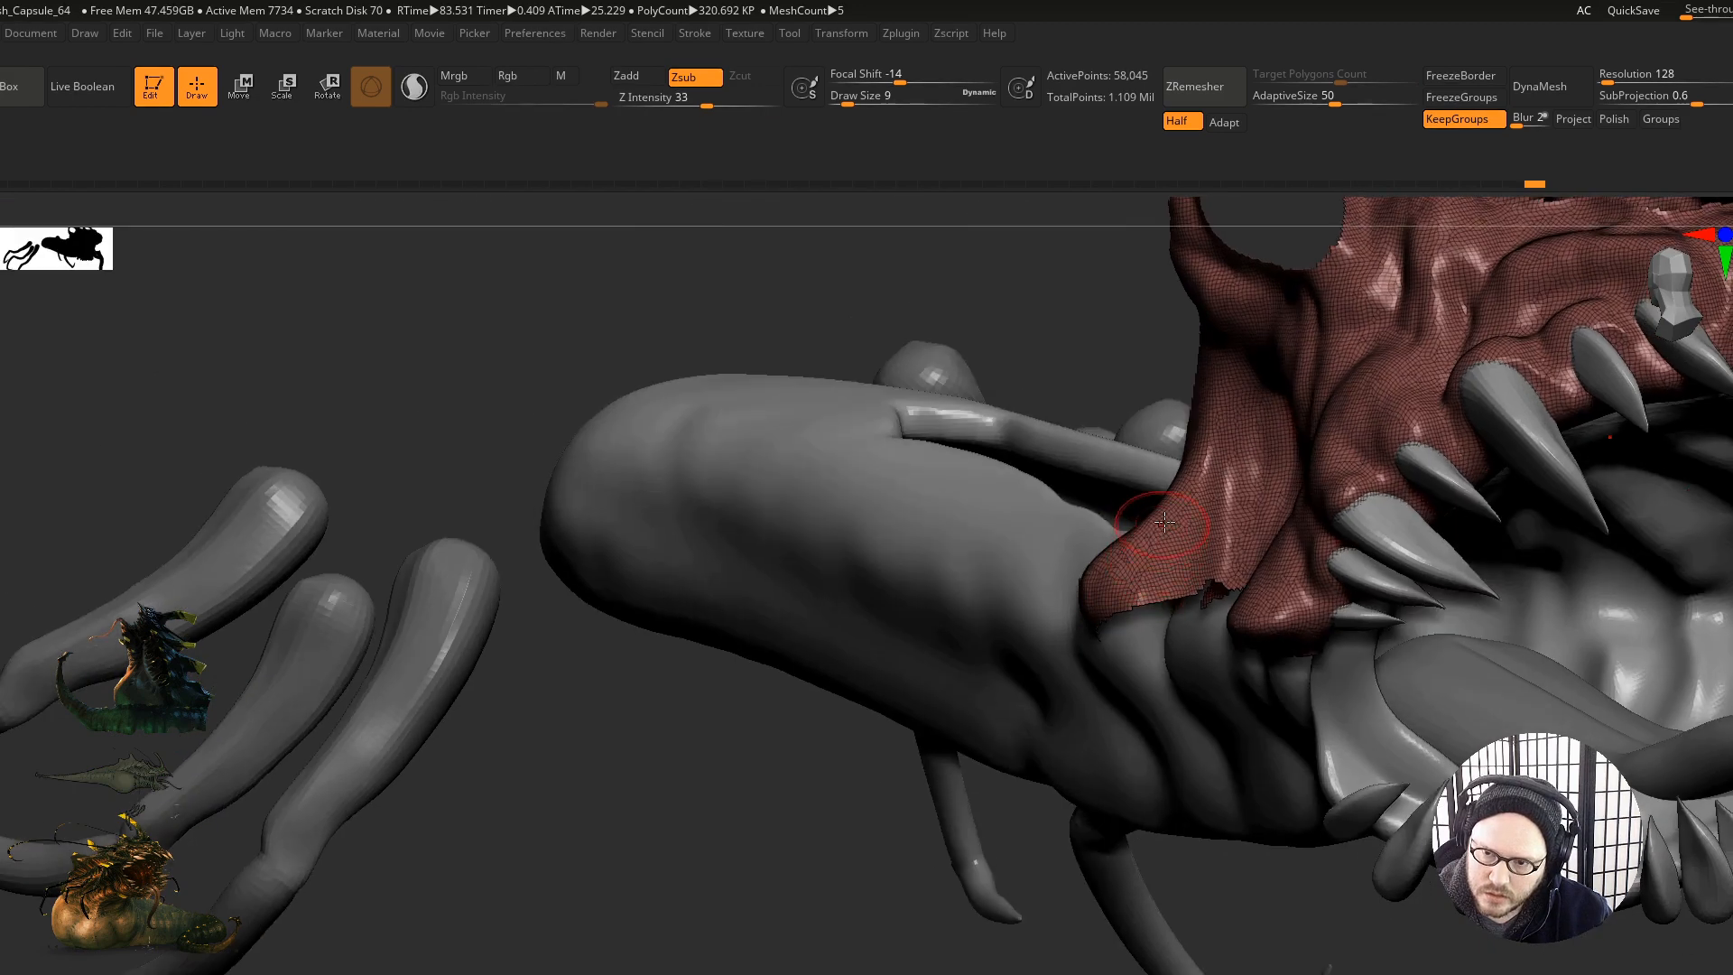
right_drag(1161, 526, 1214, 546)
ctrl+drag(1144, 582, 1192, 580)
mouse_move(1145, 556)
right_down()
mouse_move(1072, 600)
mouse_move(1020, 591)
right_up()
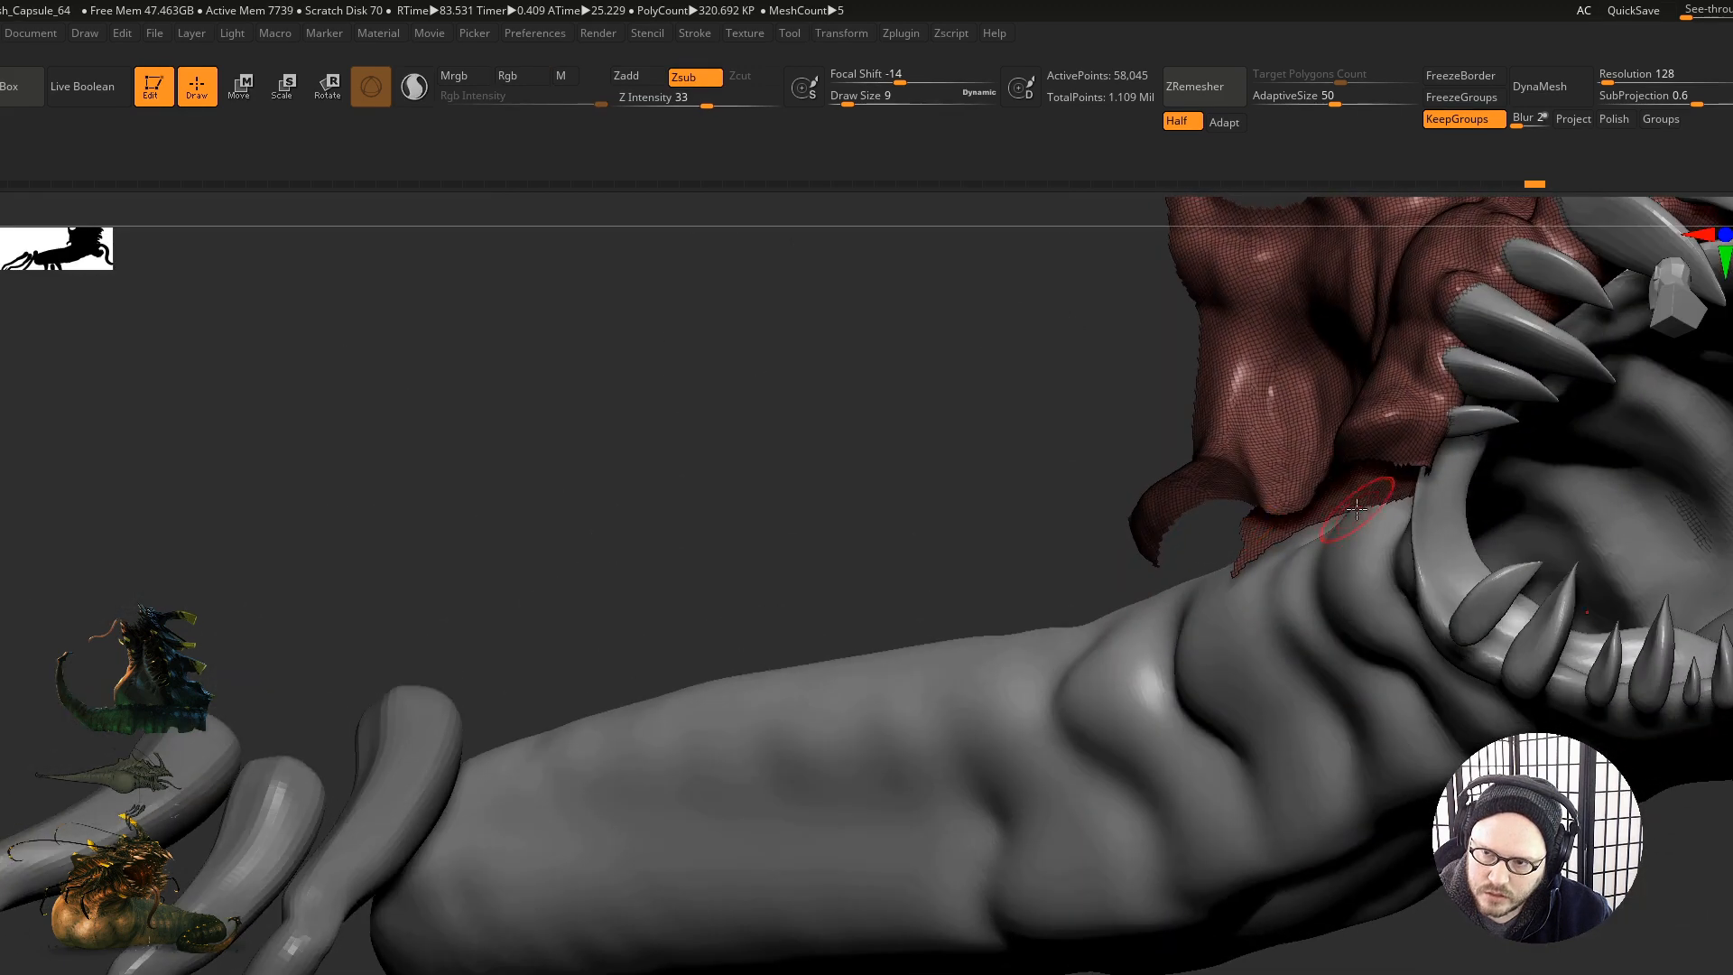
mouse_move(1370, 501)
right_down()
mouse_move(1332, 684)
mouse_move(1255, 555)
right_up()
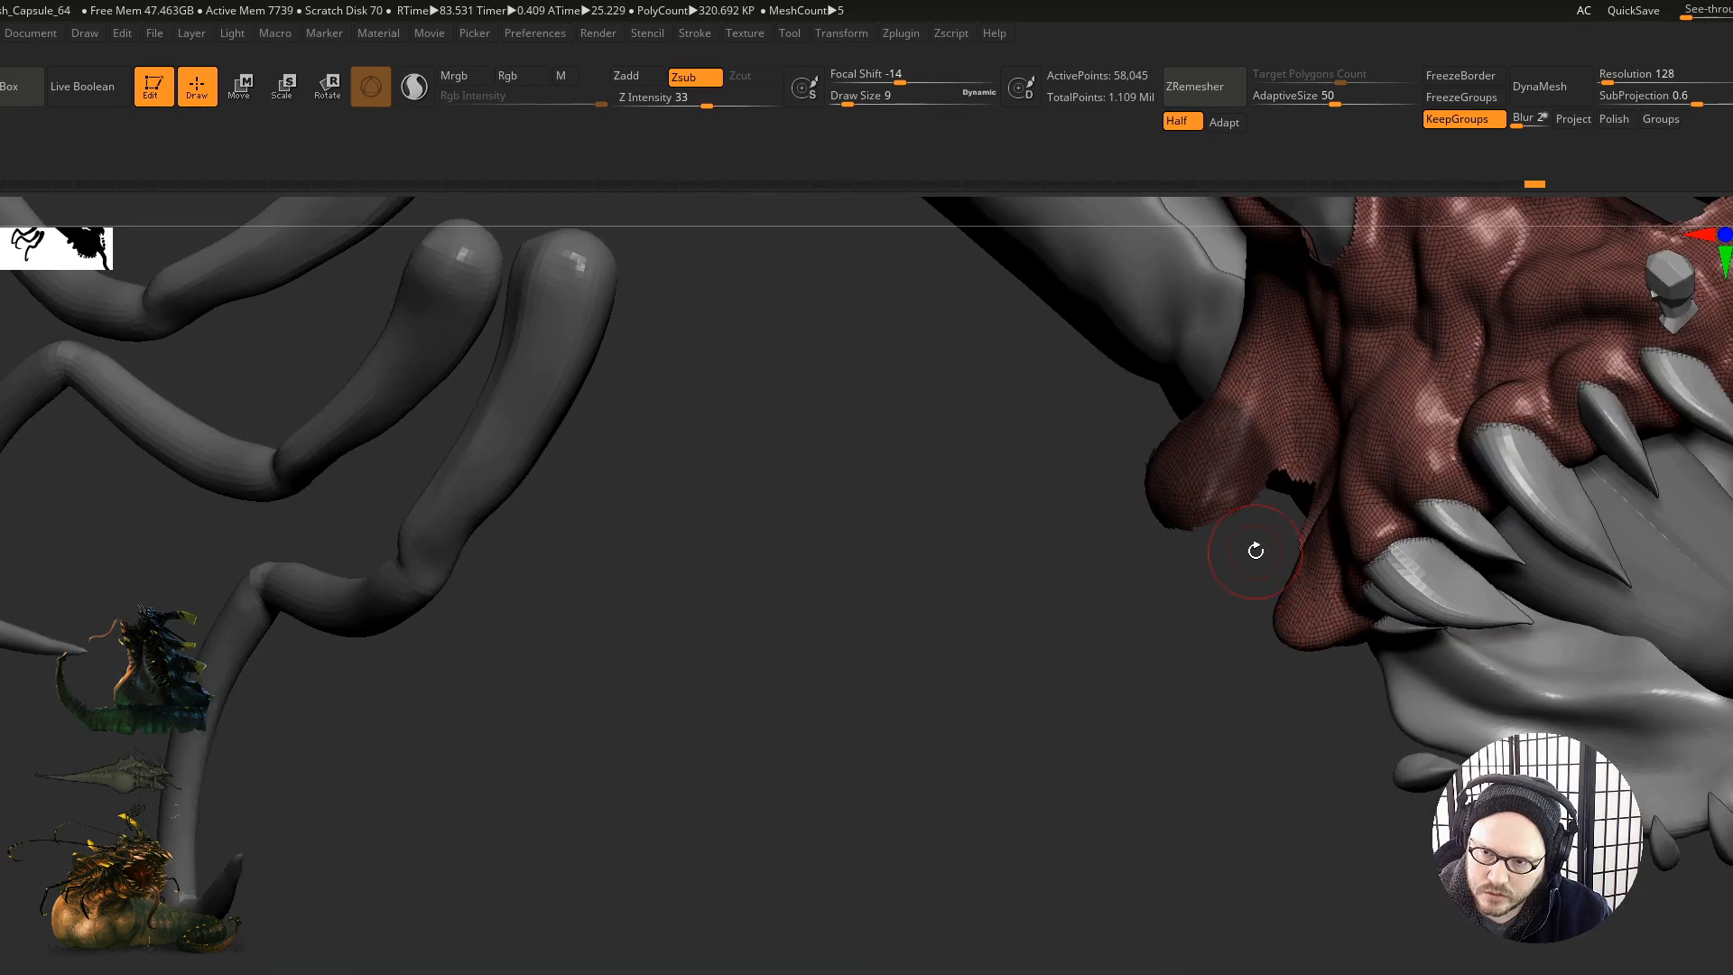
right_drag(1133, 670, 971, 835)
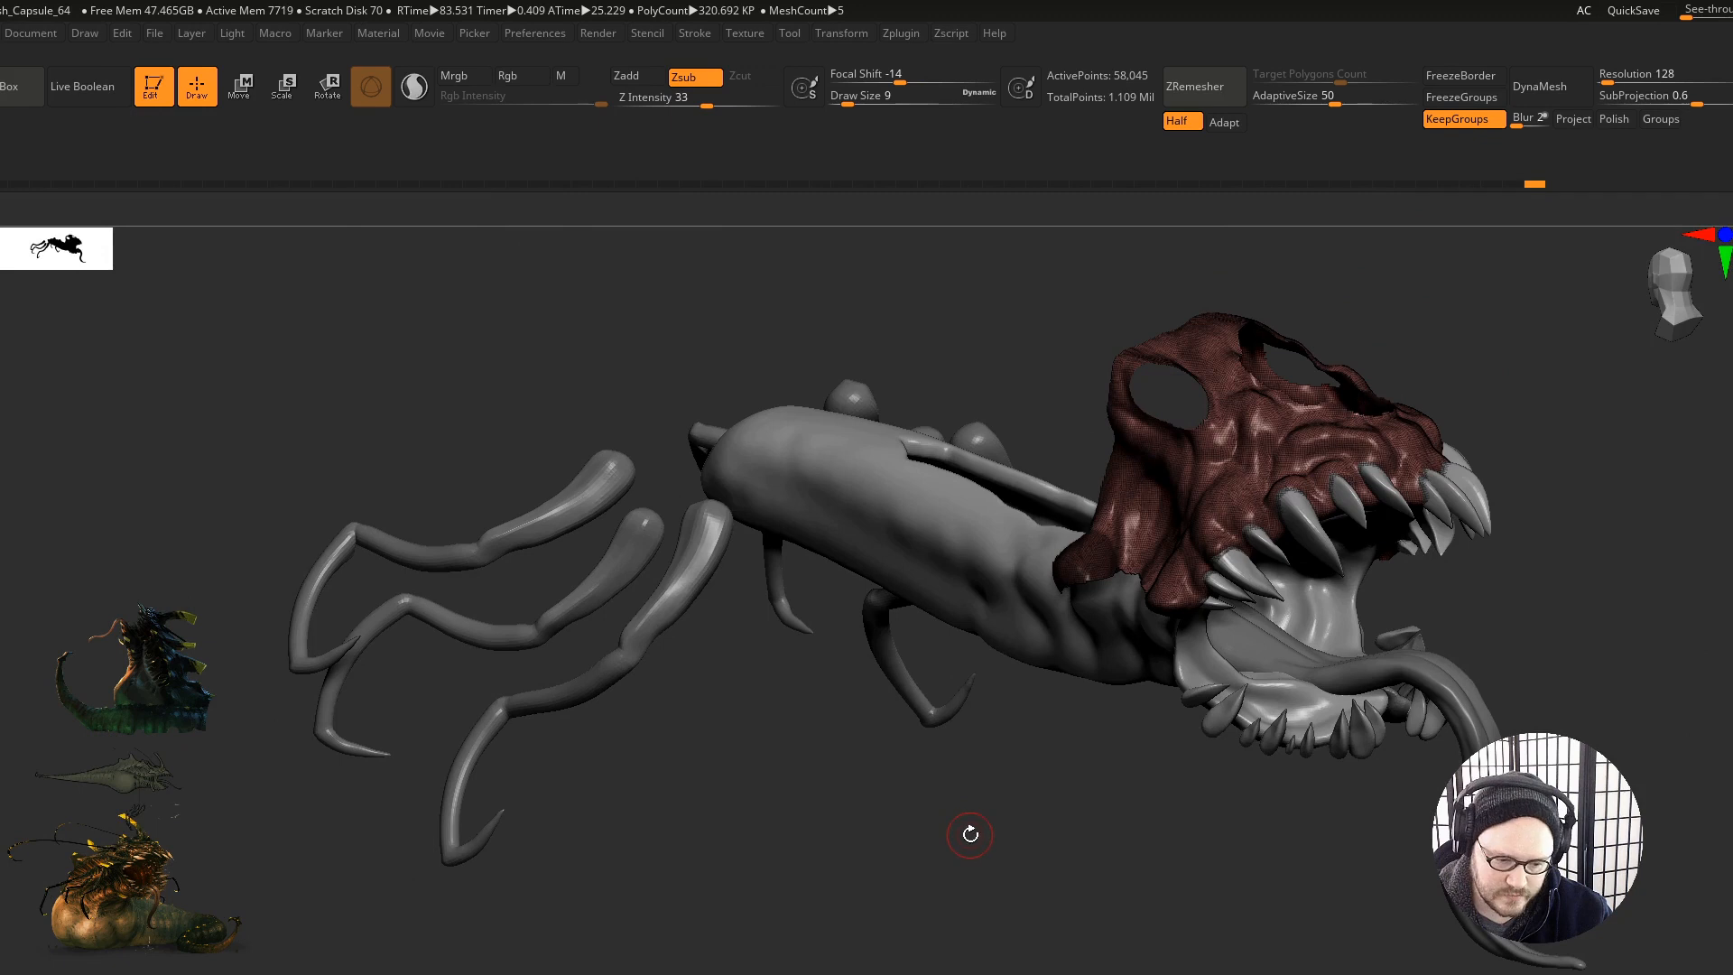
ctrl+shift+click(1089, 771)
ctrl+shift+click(1078, 754)
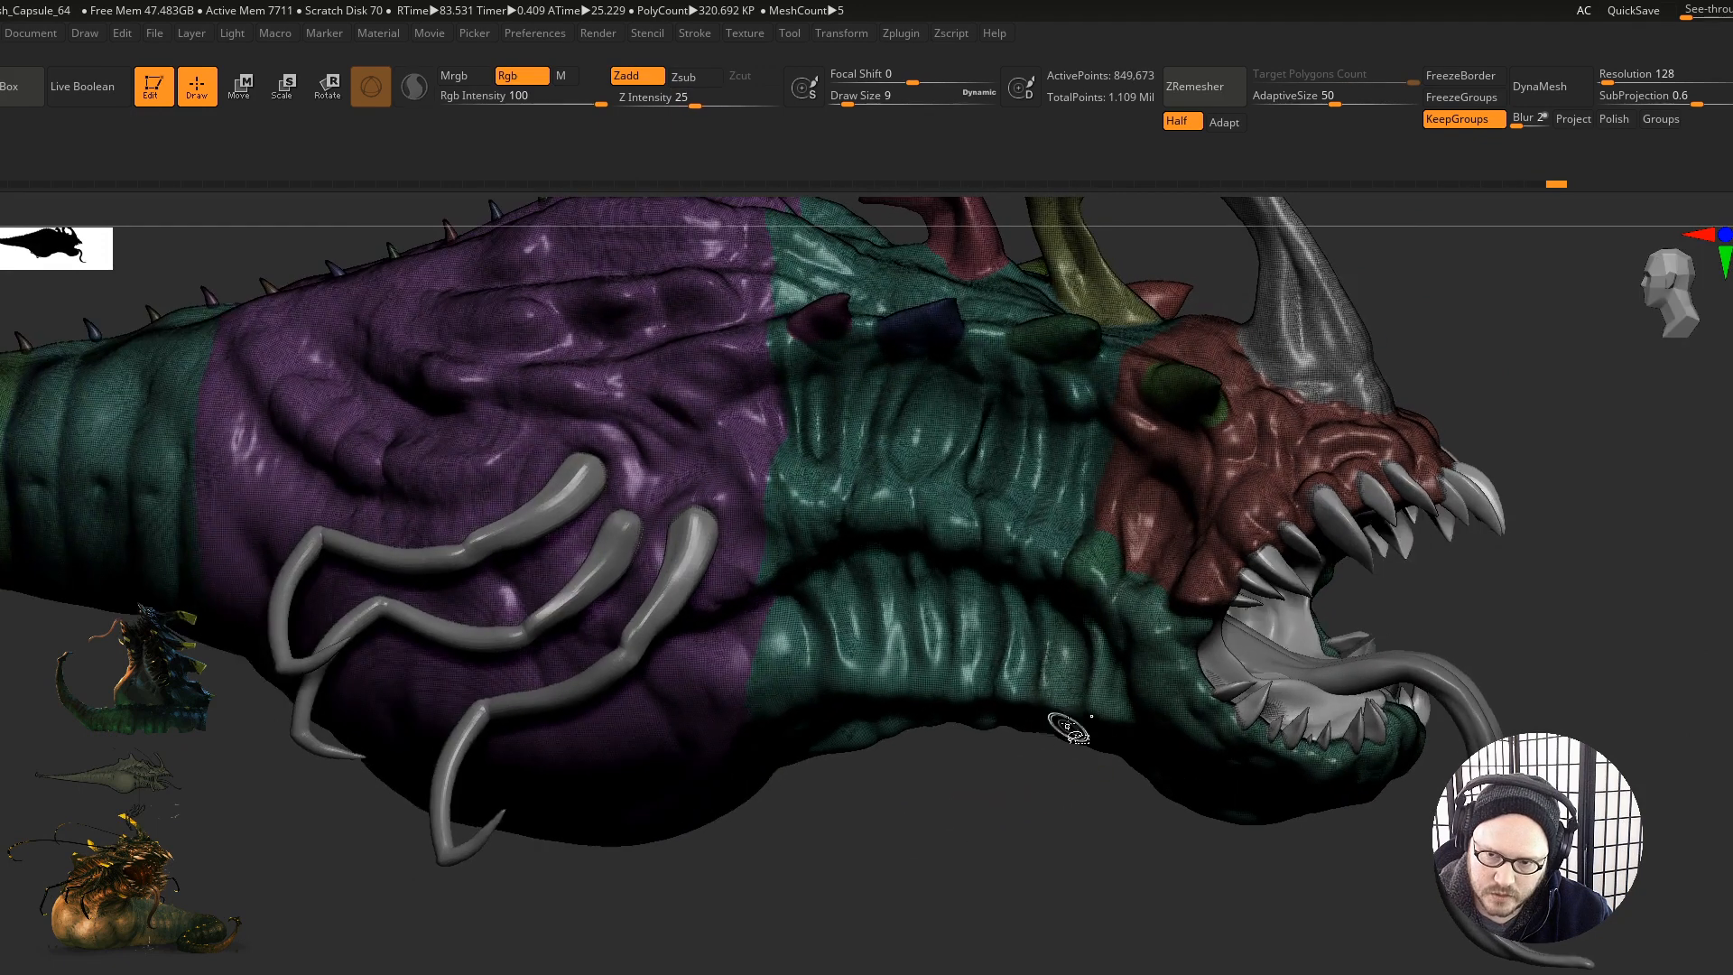
Step: Toggle the lower jaw polygroup's visibility to check its border with the flap at the mouth corner
ctrl+shift+click(1103, 564)
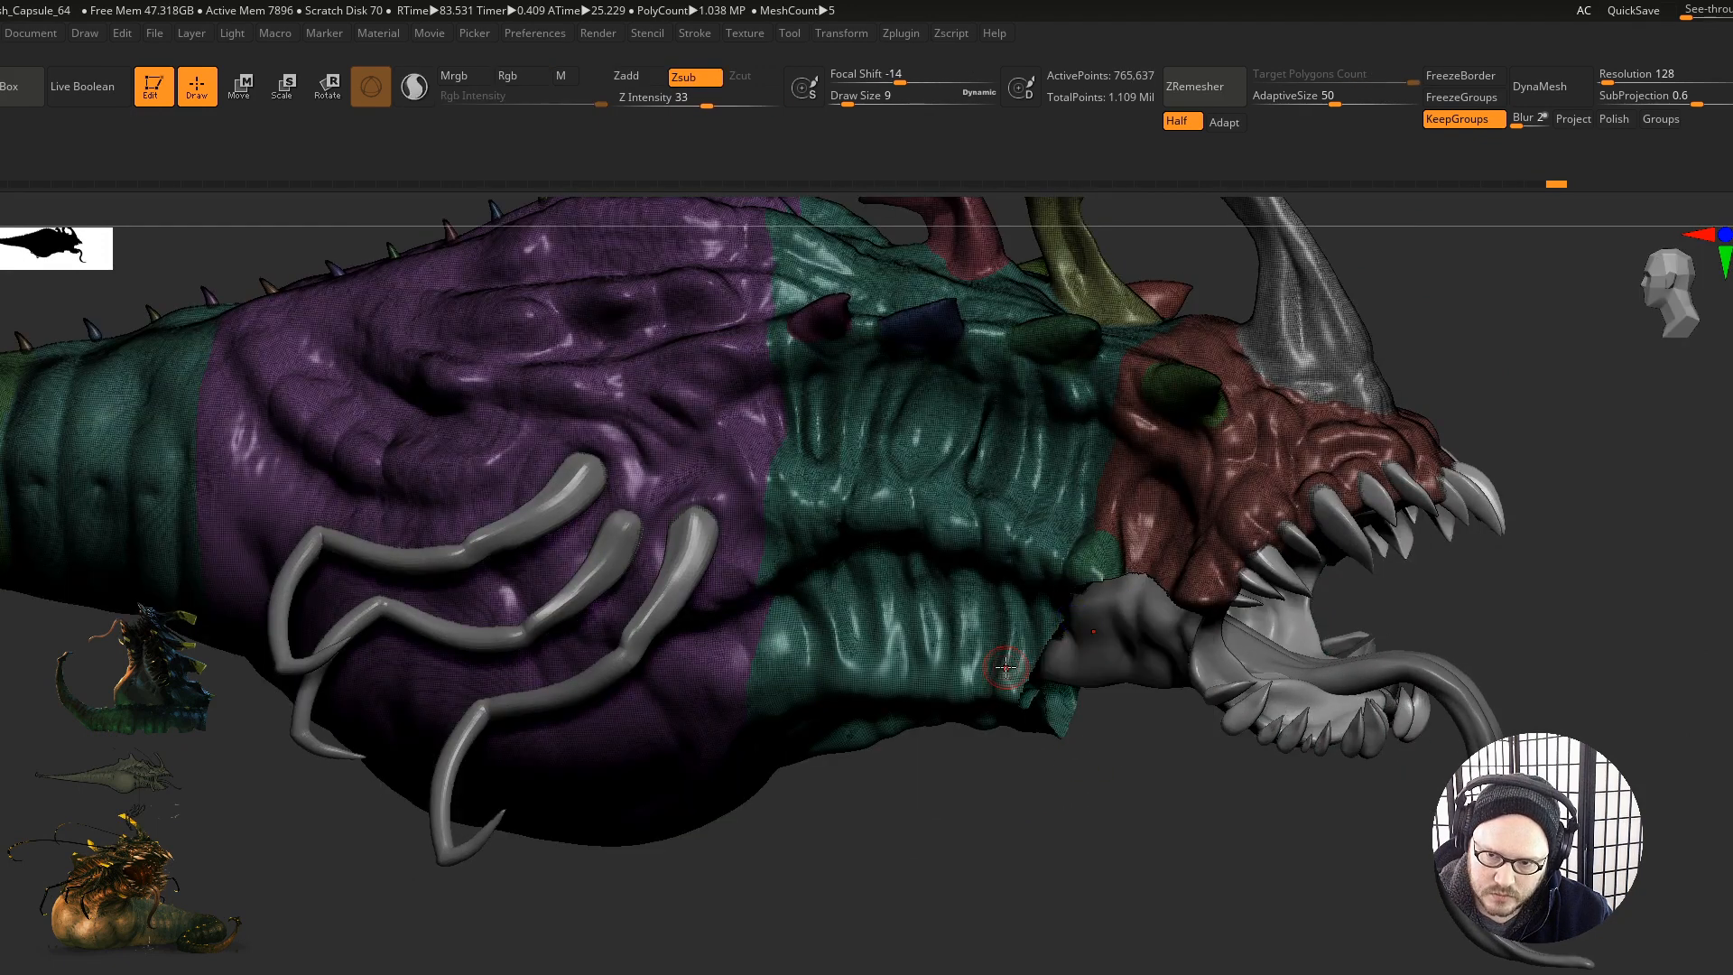
ctrl+shift+click(1060, 853)
mouse_move(1097, 659)
ctrl+right_down()
mouse_move(1130, 652)
mouse_move(1148, 672)
ctrl+right_up()
ctrl+shift+click(1152, 675)
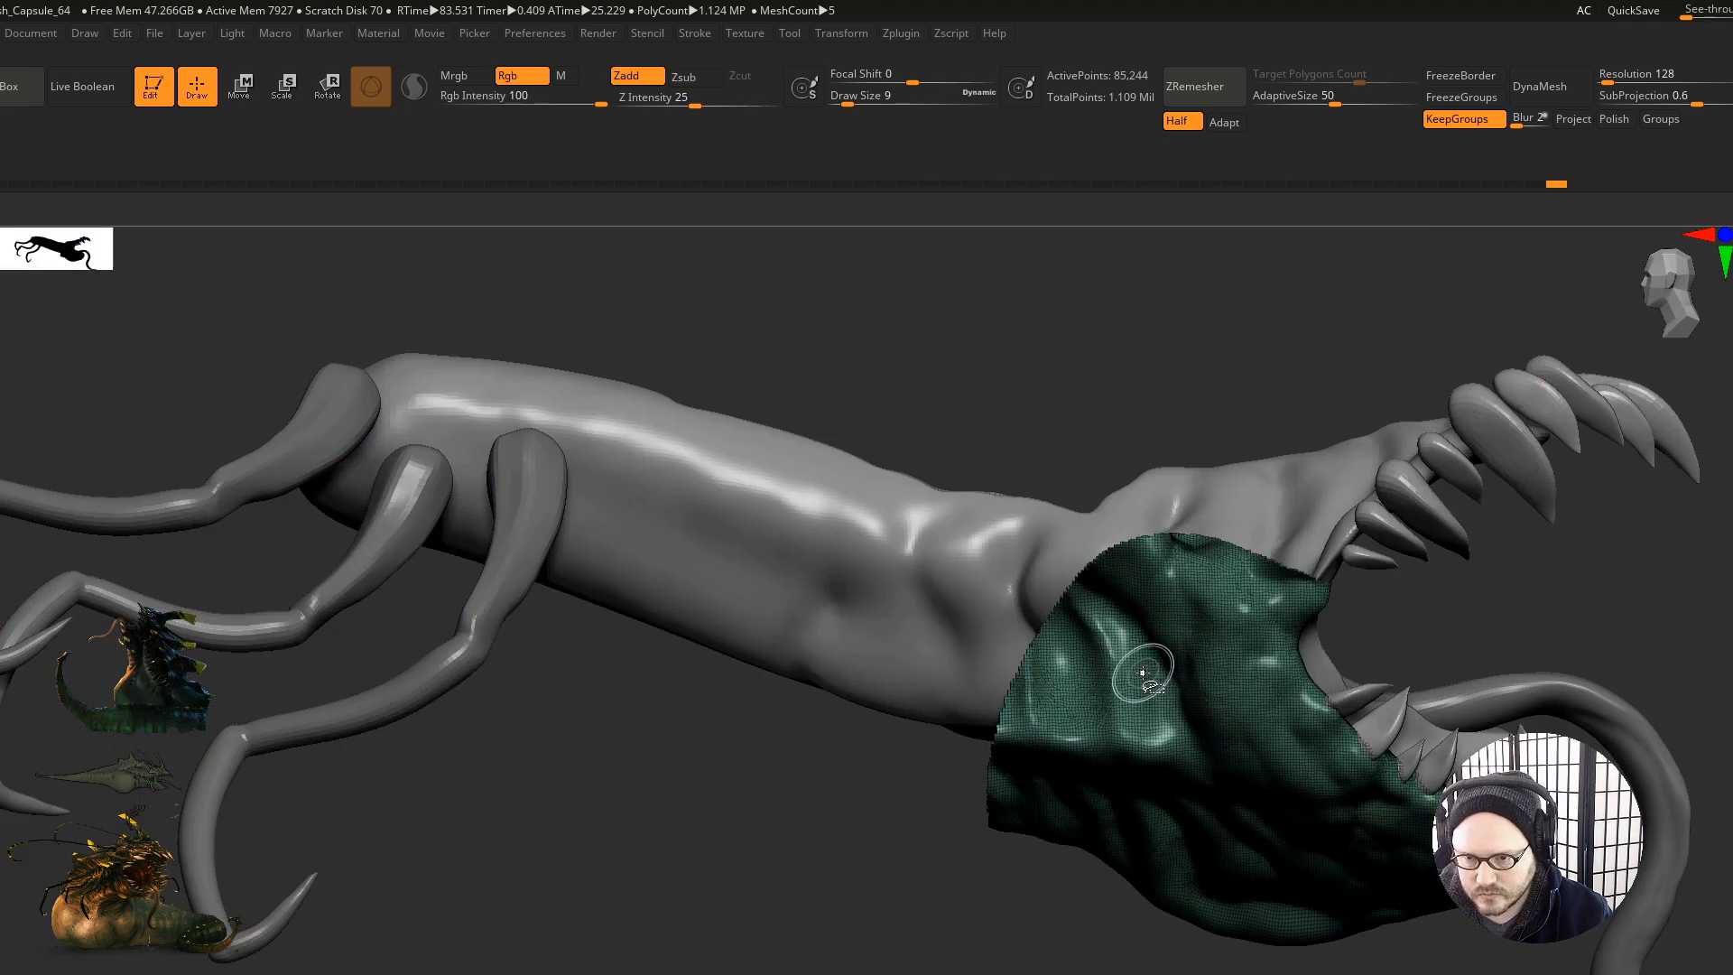
ctrl+shift+click(1140, 618)
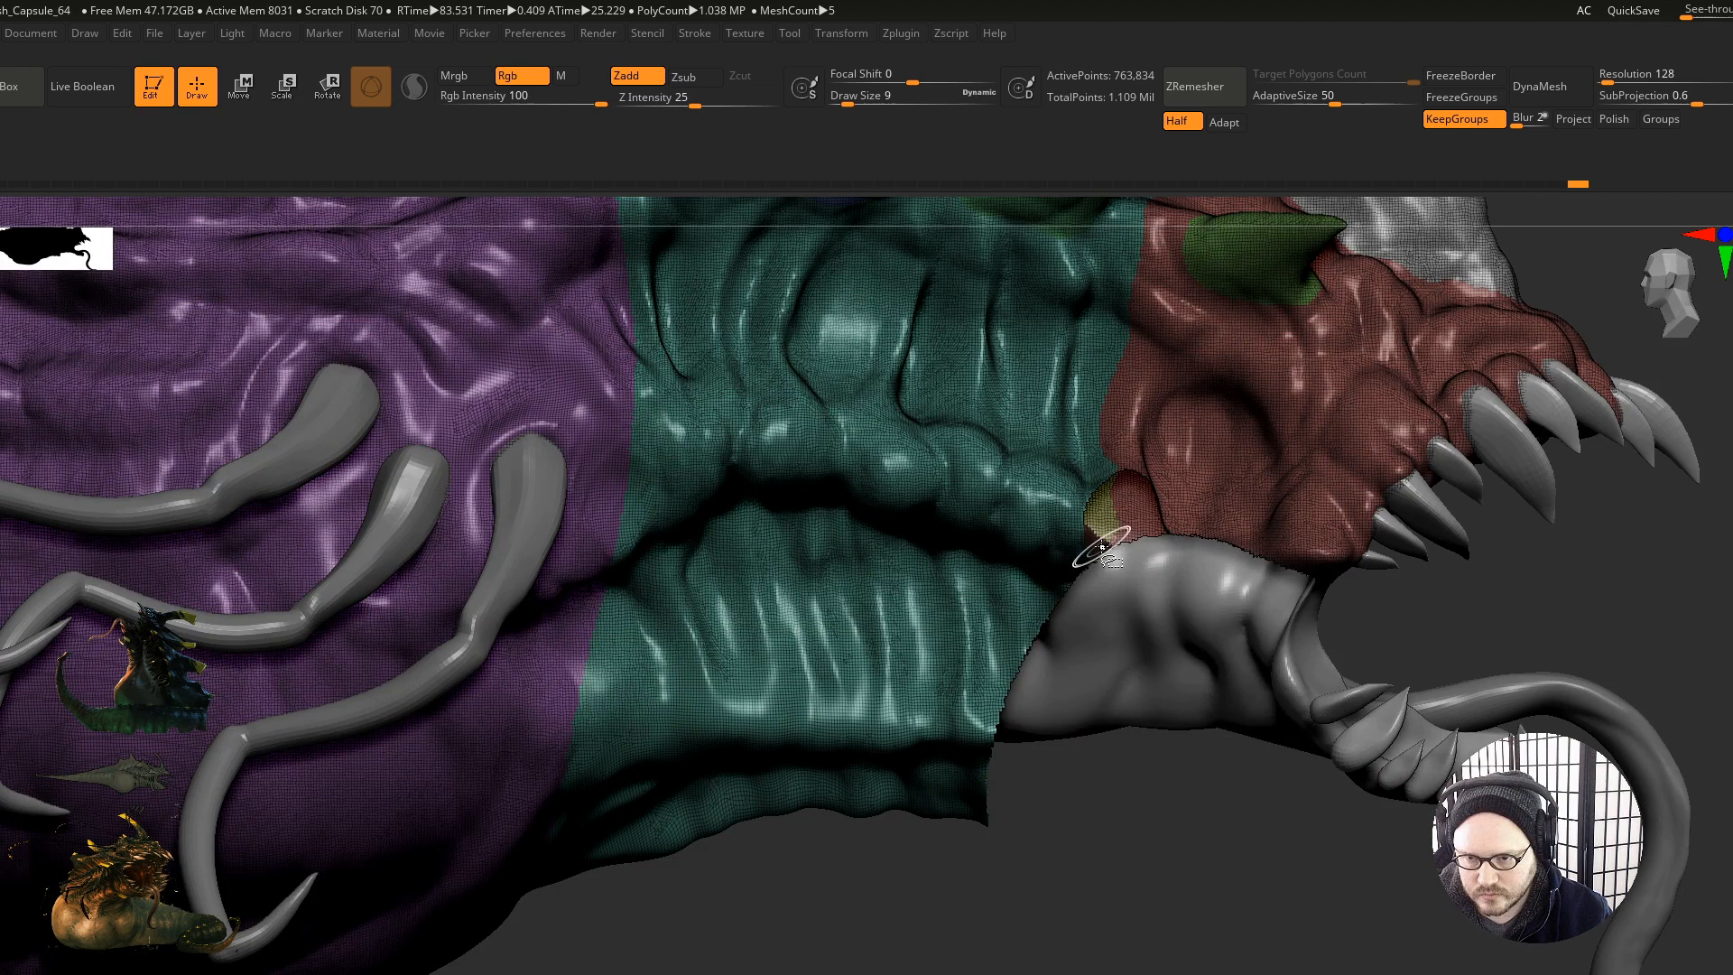
Step: Try regrouping the lower jaw with the mouth-corner flap as one polygroup, with the whole body shown again
right_drag(1115, 485, 1051, 864)
ctrl+shift+drag(1204, 937, 1252, 962)
right_drag(1143, 913, 1128, 816)
ctrl+shift+click(1157, 750)
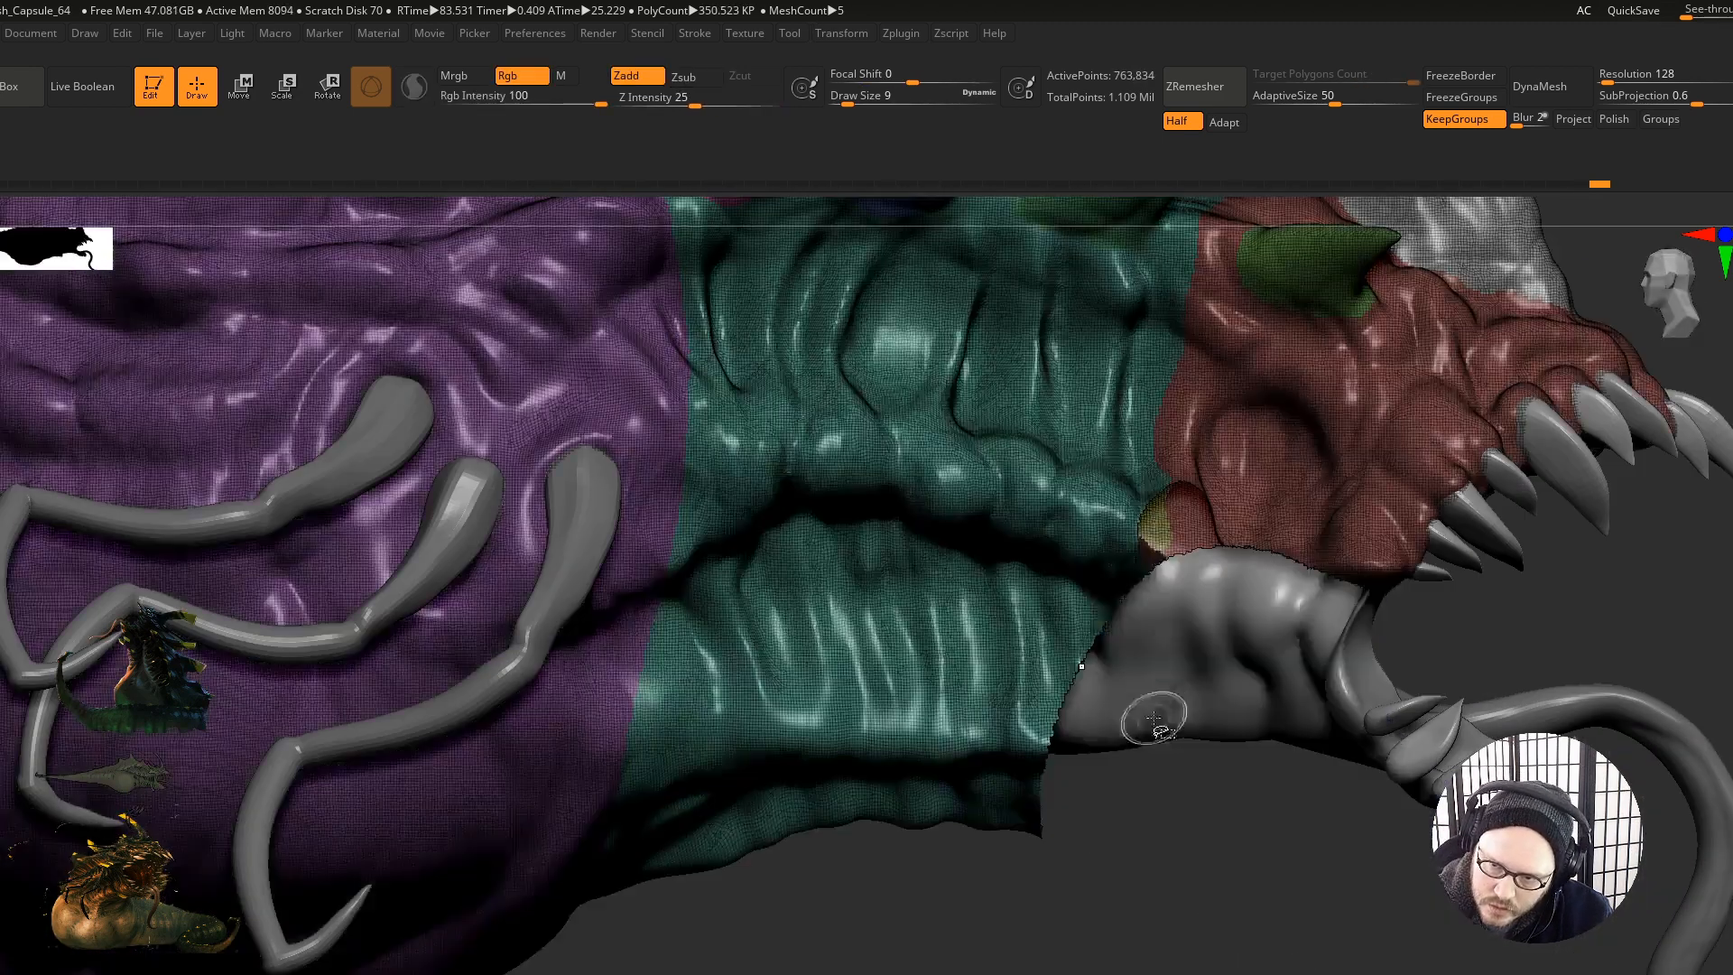
right_drag(1131, 603, 1110, 891)
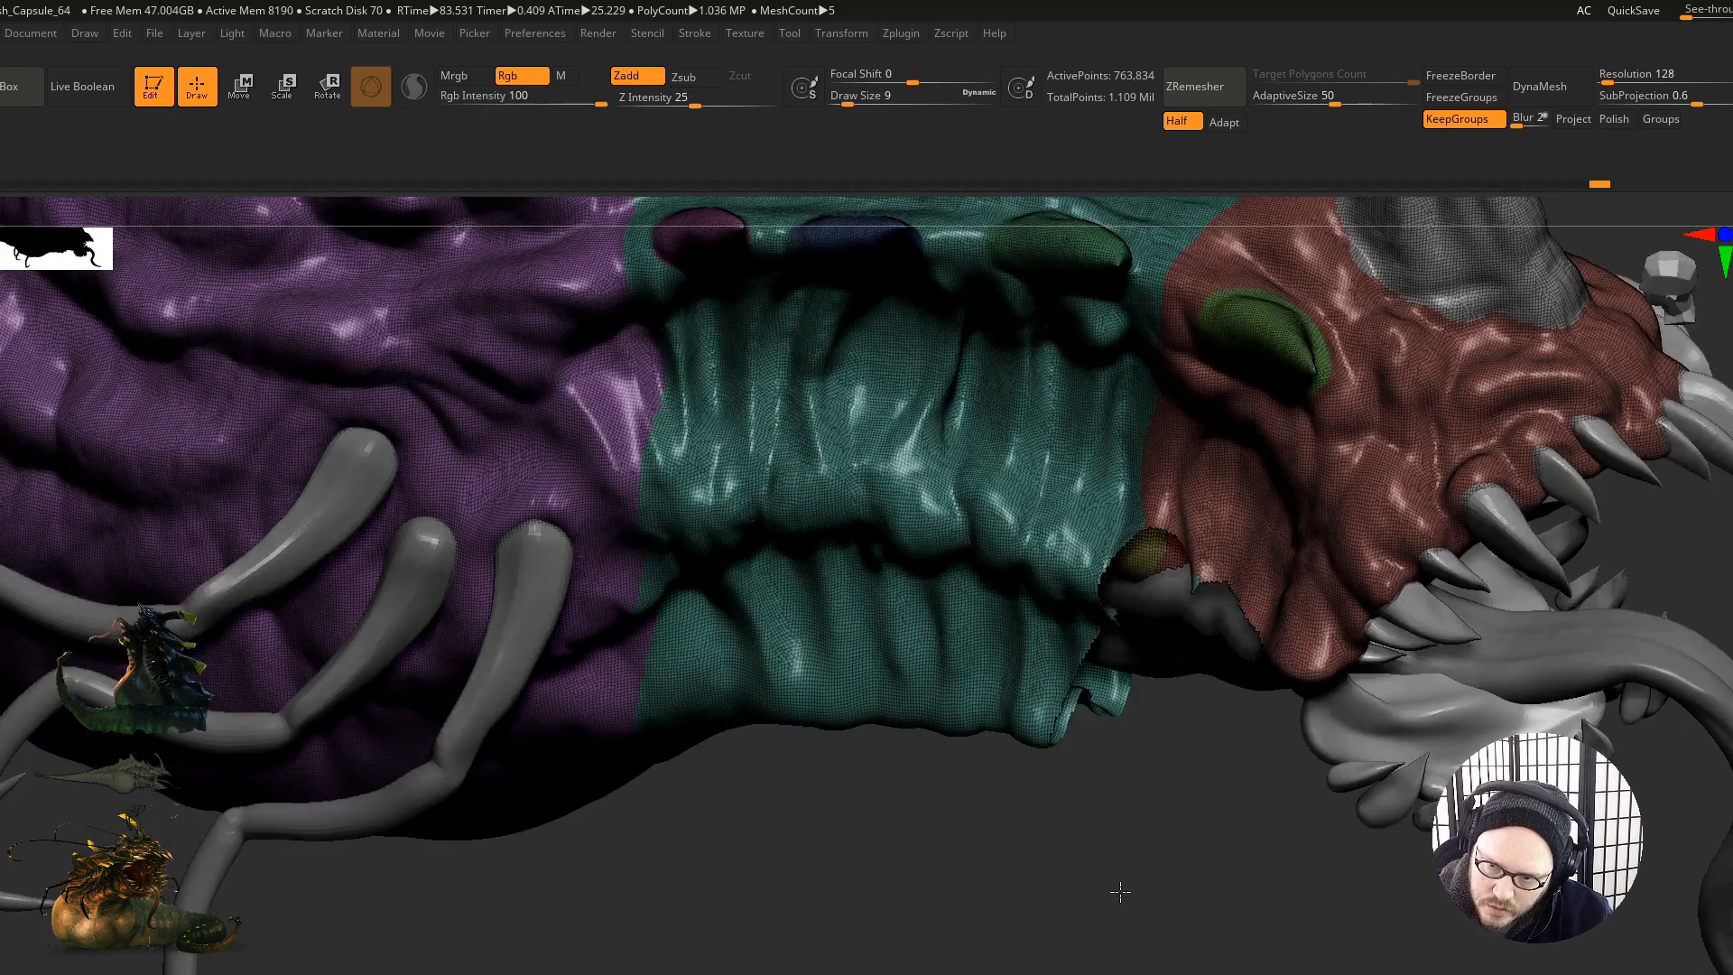
ctrl+shift+click(1115, 894)
mouse_move(1125, 652)
right_down()
mouse_move(1137, 614)
mouse_move(1168, 600)
right_up()
mouse_move(1168, 540)
ctrl+right_down()
mouse_move(1228, 582)
mouse_move(1190, 558)
mouse_move(1181, 582)
ctrl+right_up()
key(s)
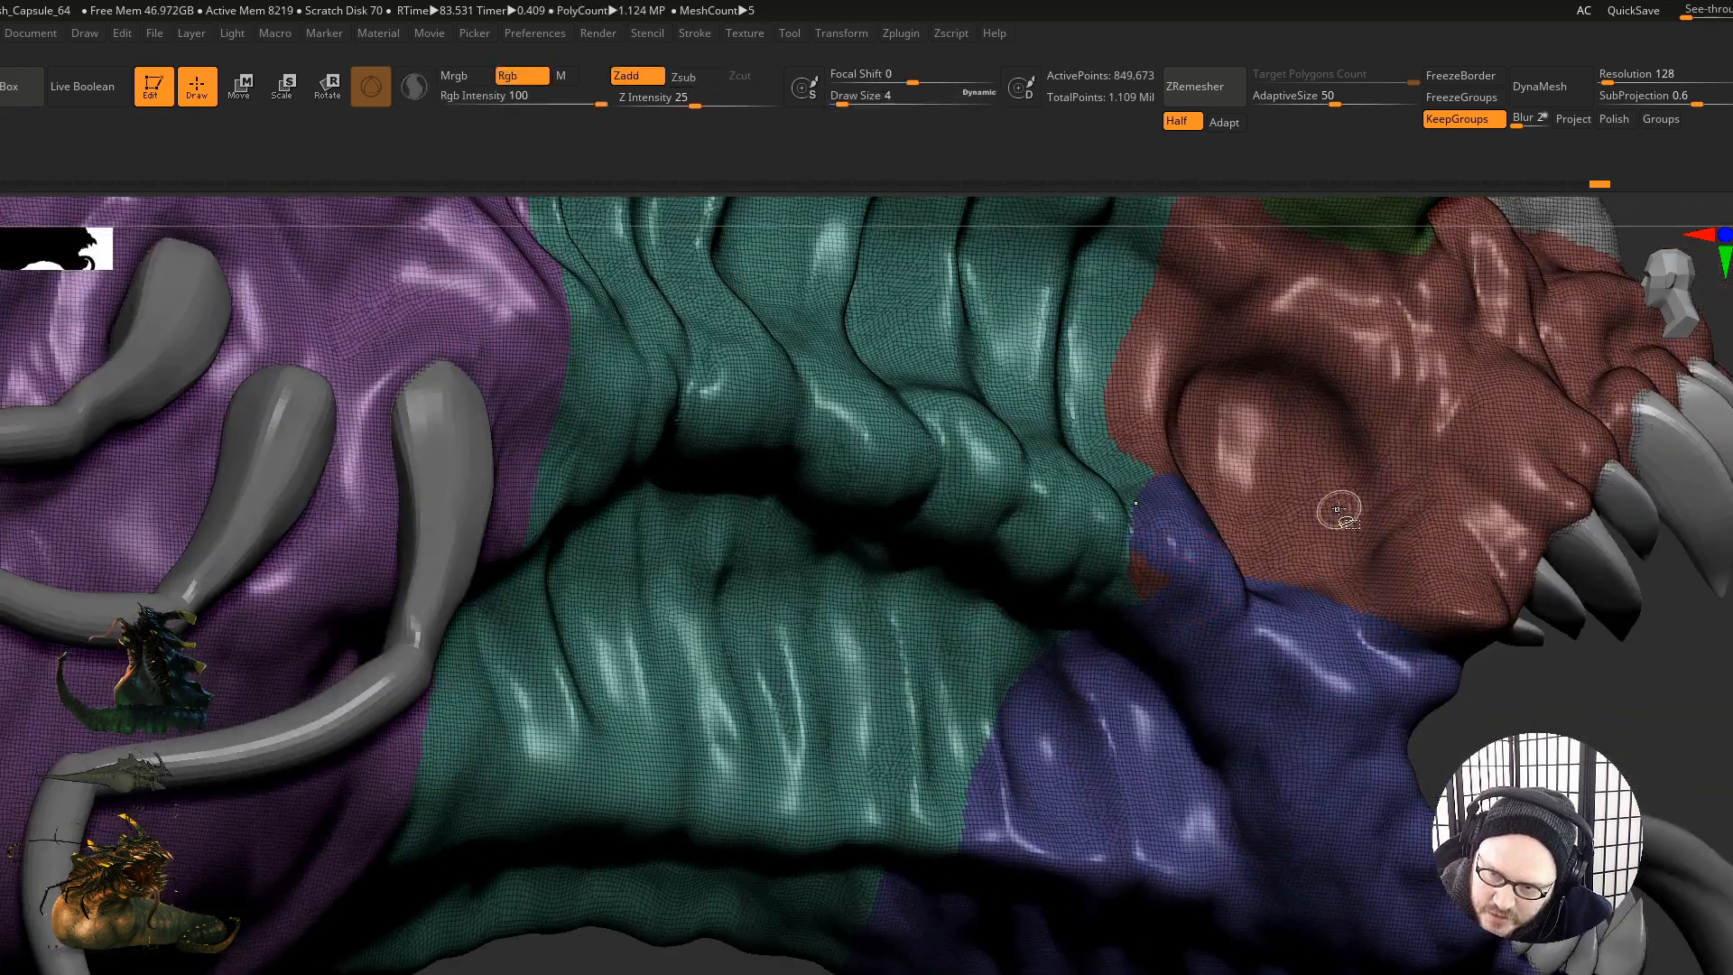
Step: Try isolating the face as a new polygroup, trimming the stray strip at its mouth corner, and restoring full visibility
ctrl+shift+click(1342, 501)
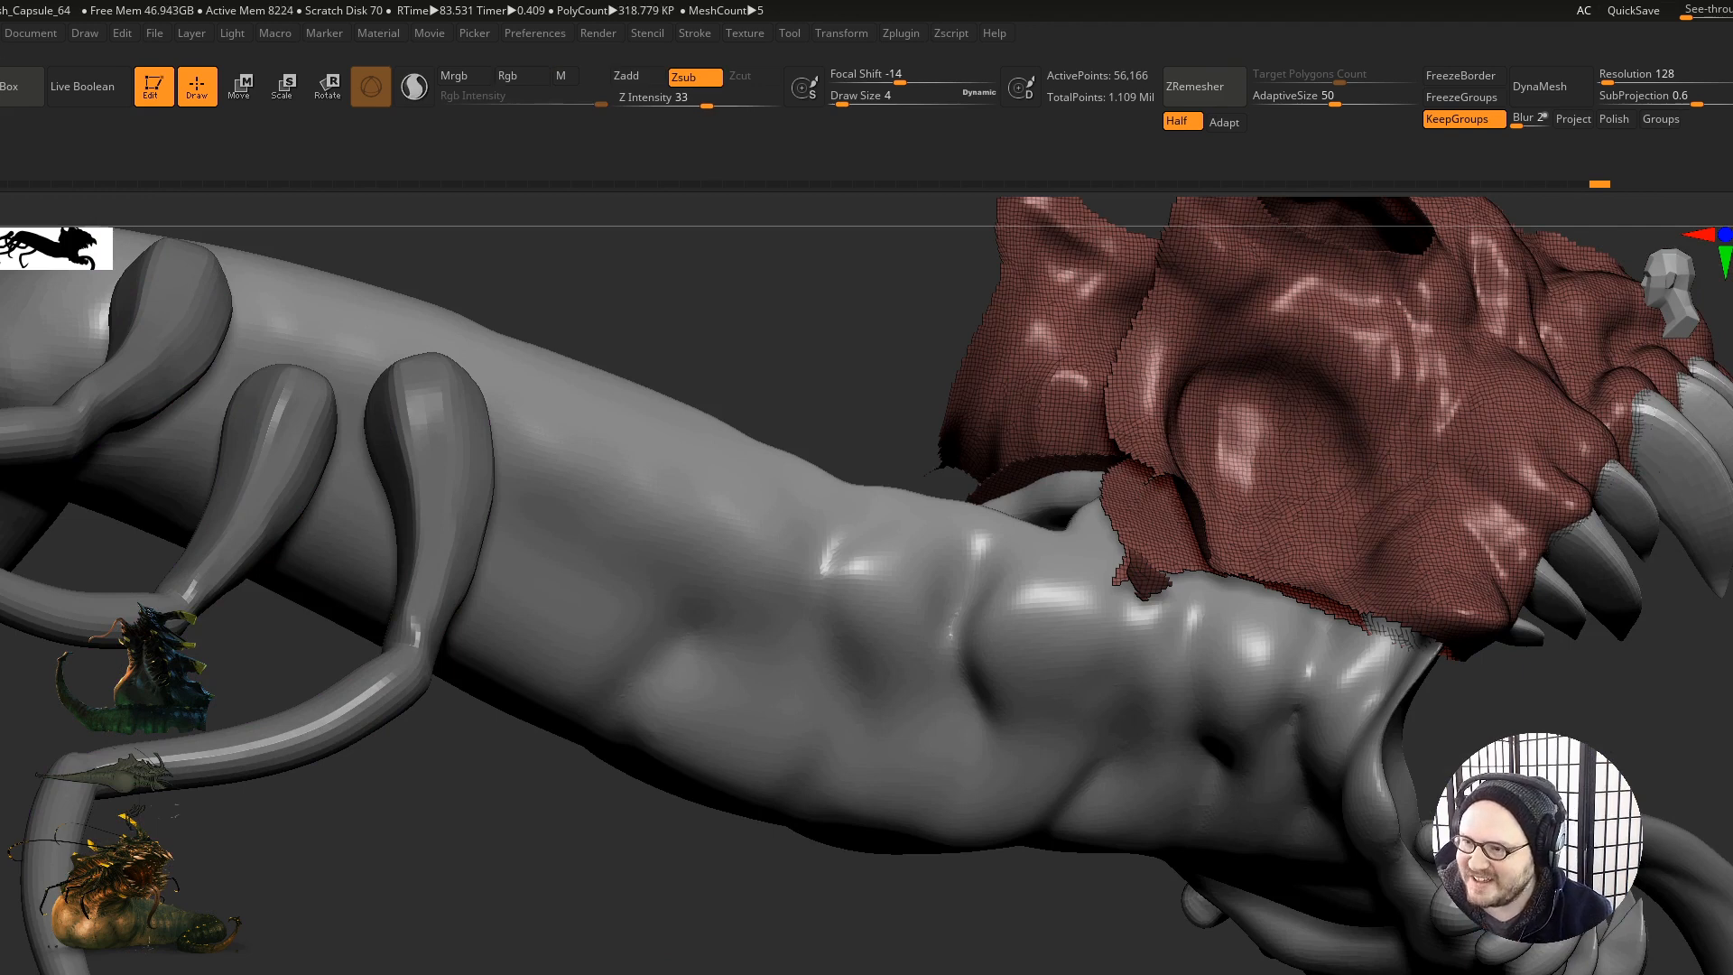
right_drag(1695, 476, 1436, 637)
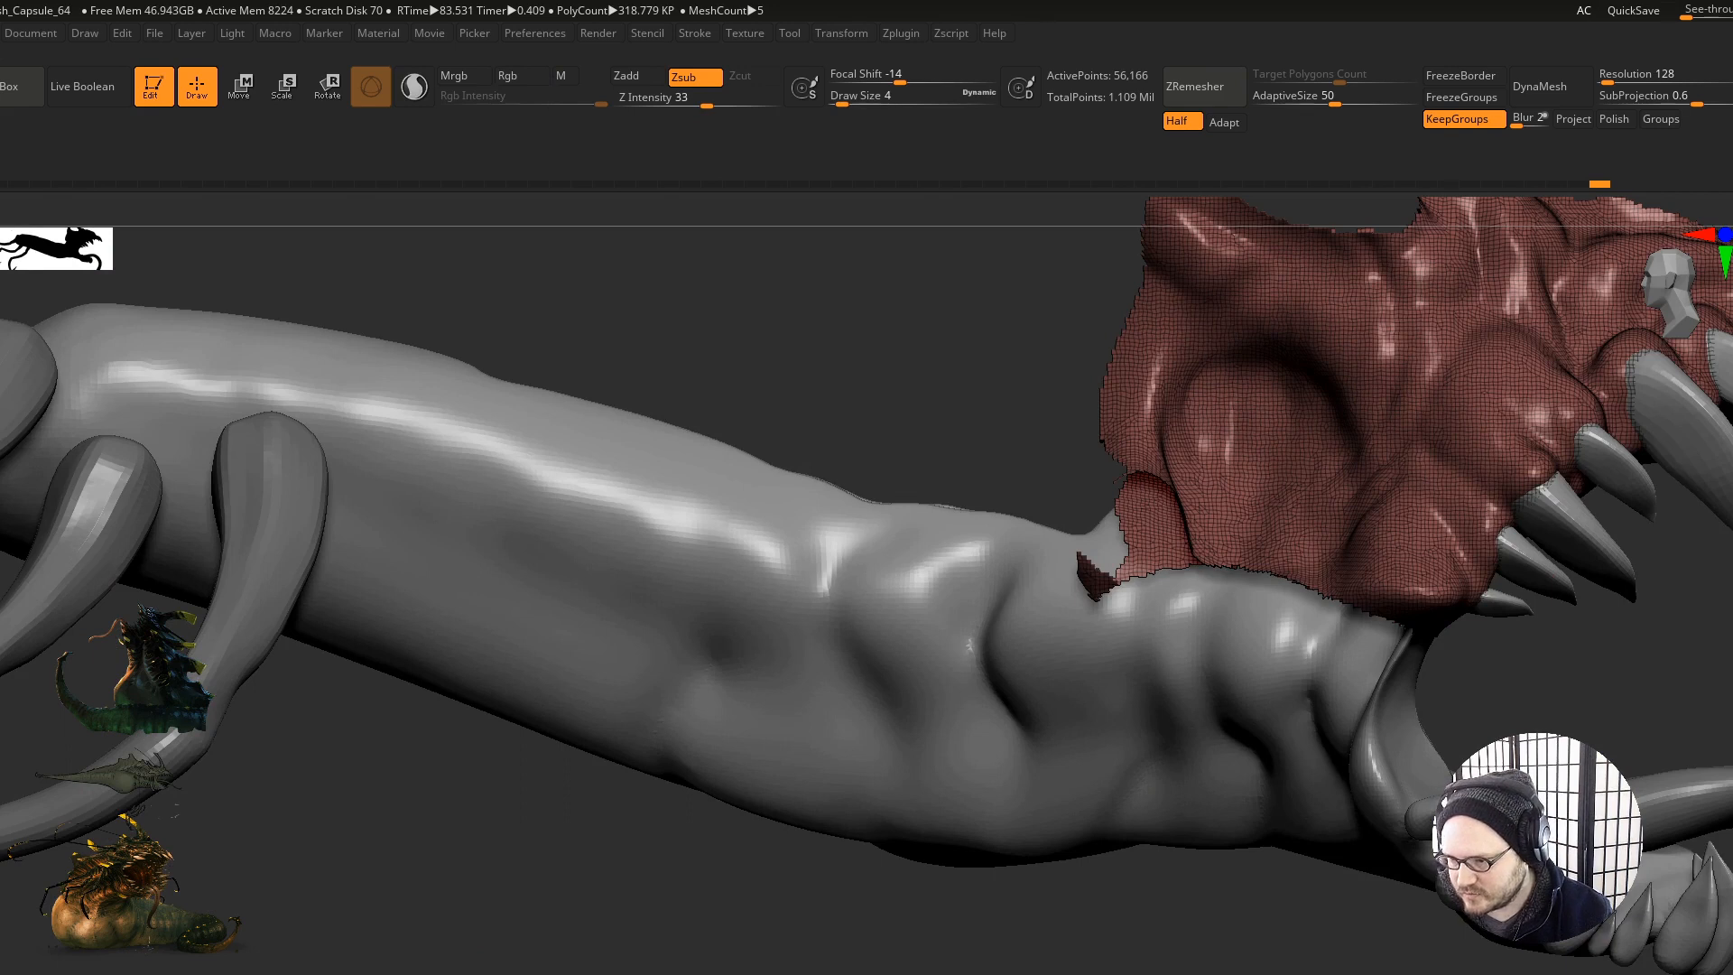
key(ctrl+w)
right_drag(1196, 579, 1201, 517)
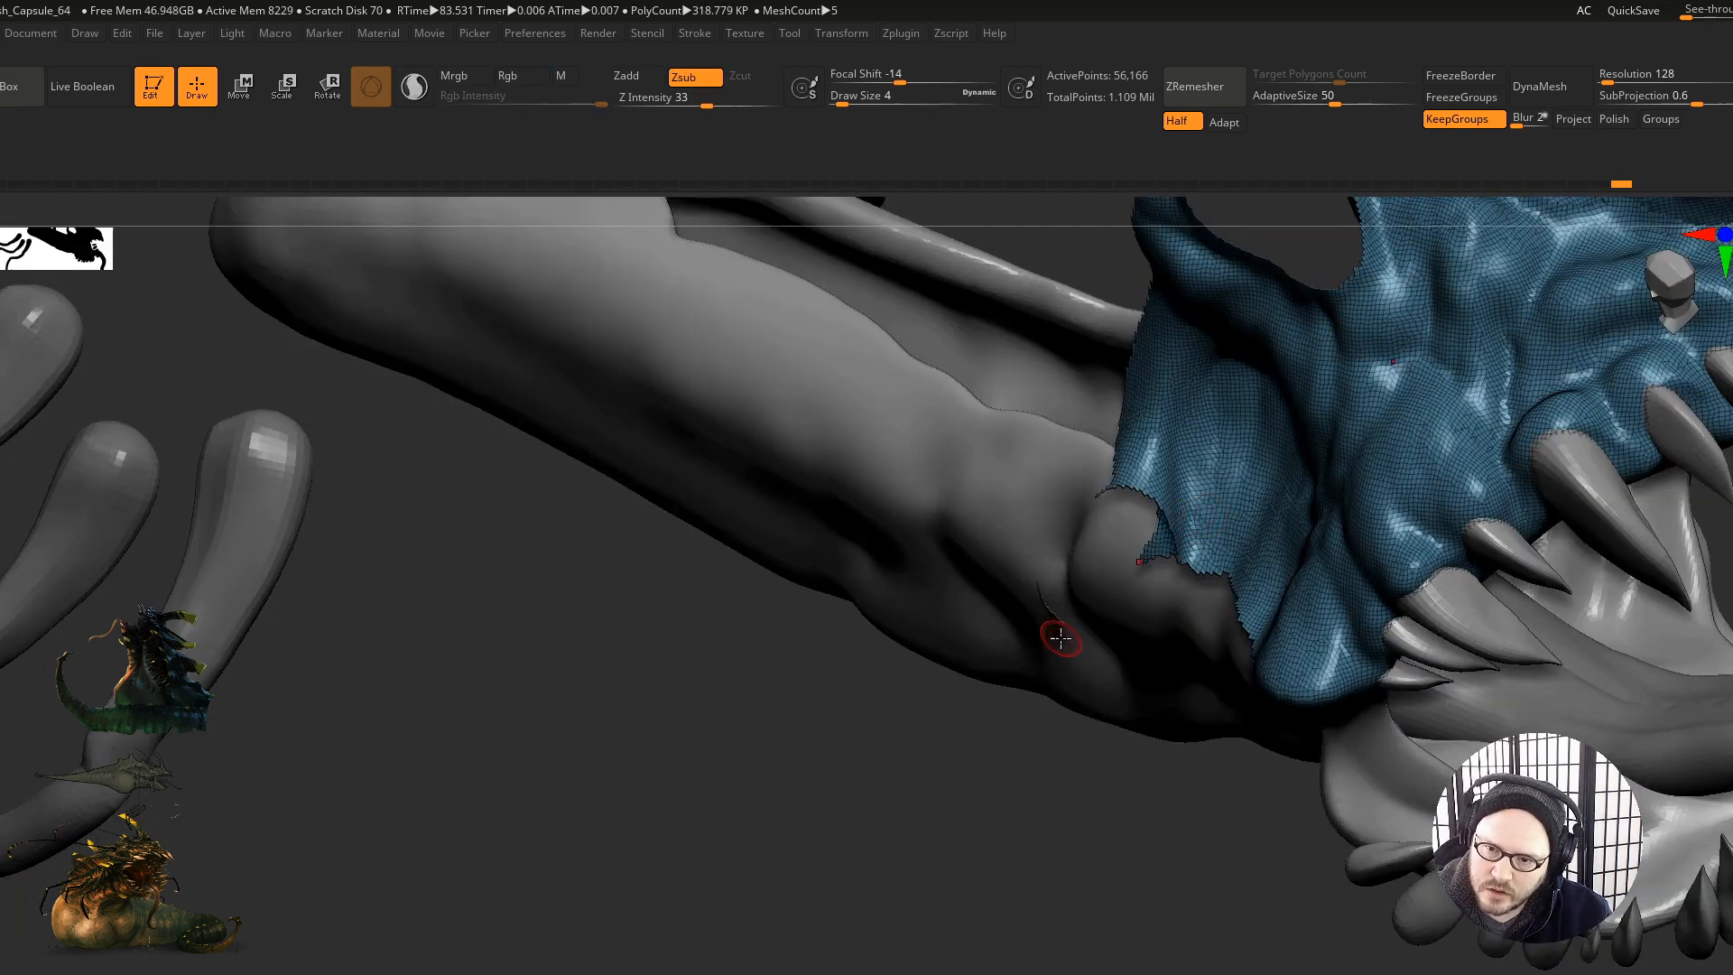
right_drag(1068, 640, 1097, 713)
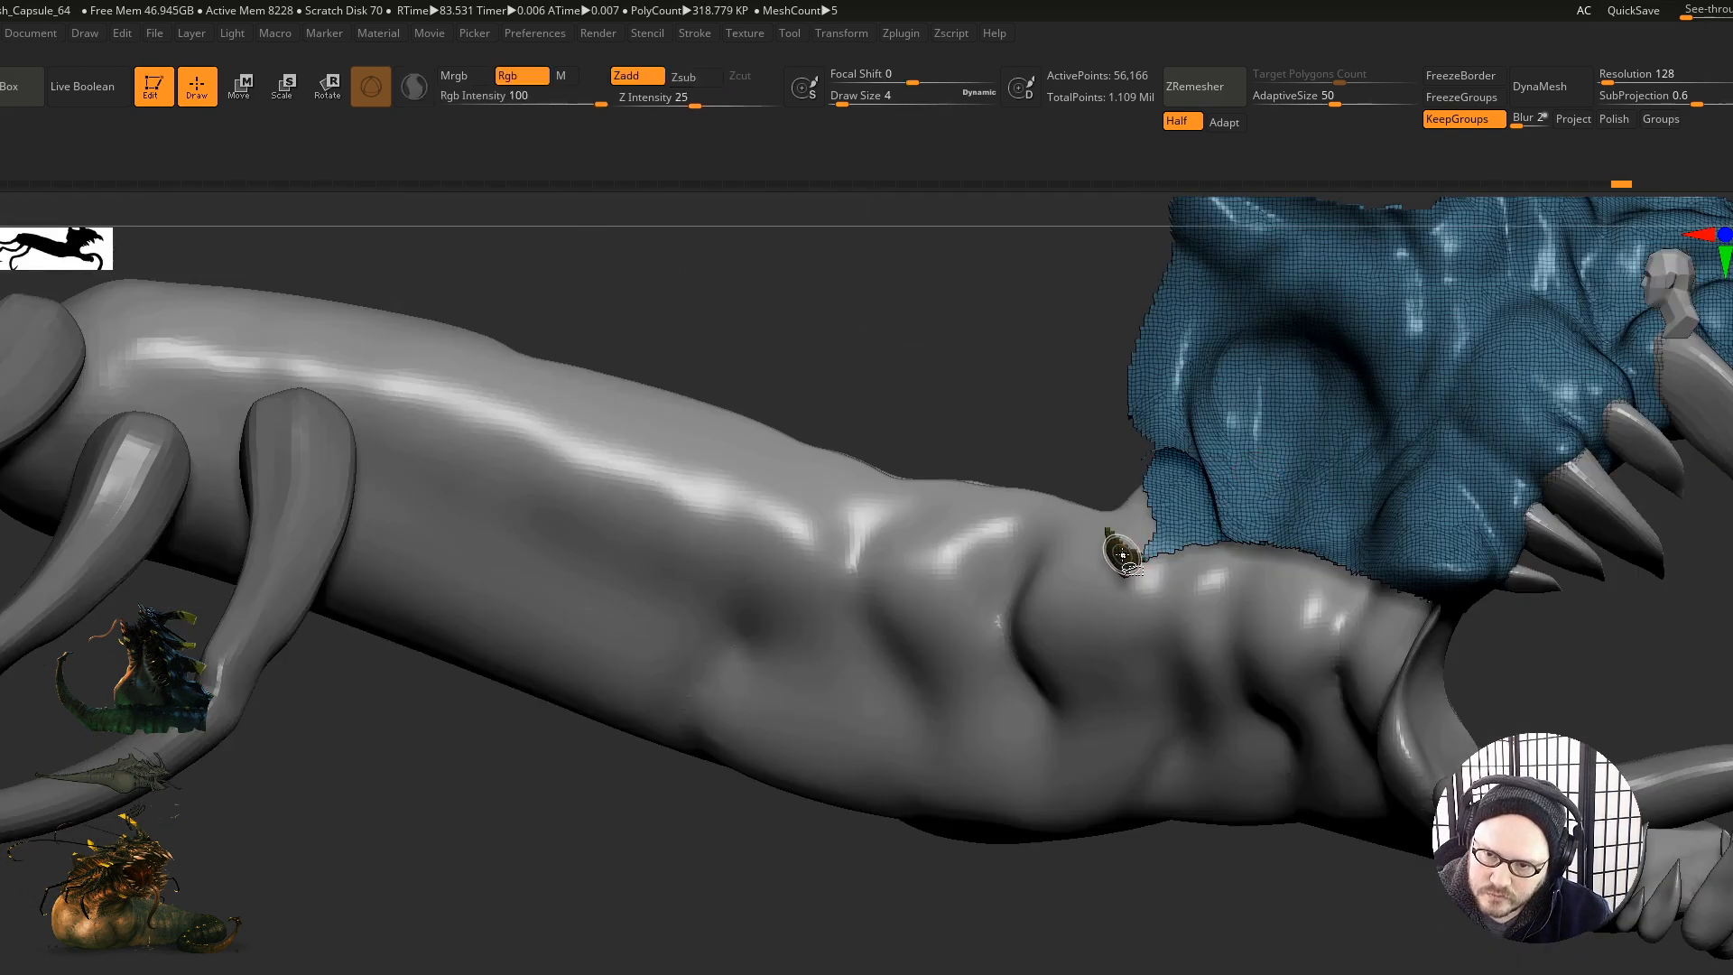
ctrl+alt+shift+drag(1120, 557, 1121, 562)
mouse_move(1203, 836)
ctrl+right_down()
mouse_move(1048, 867)
mouse_move(1095, 898)
ctrl+right_up()
ctrl+shift+click(1095, 898)
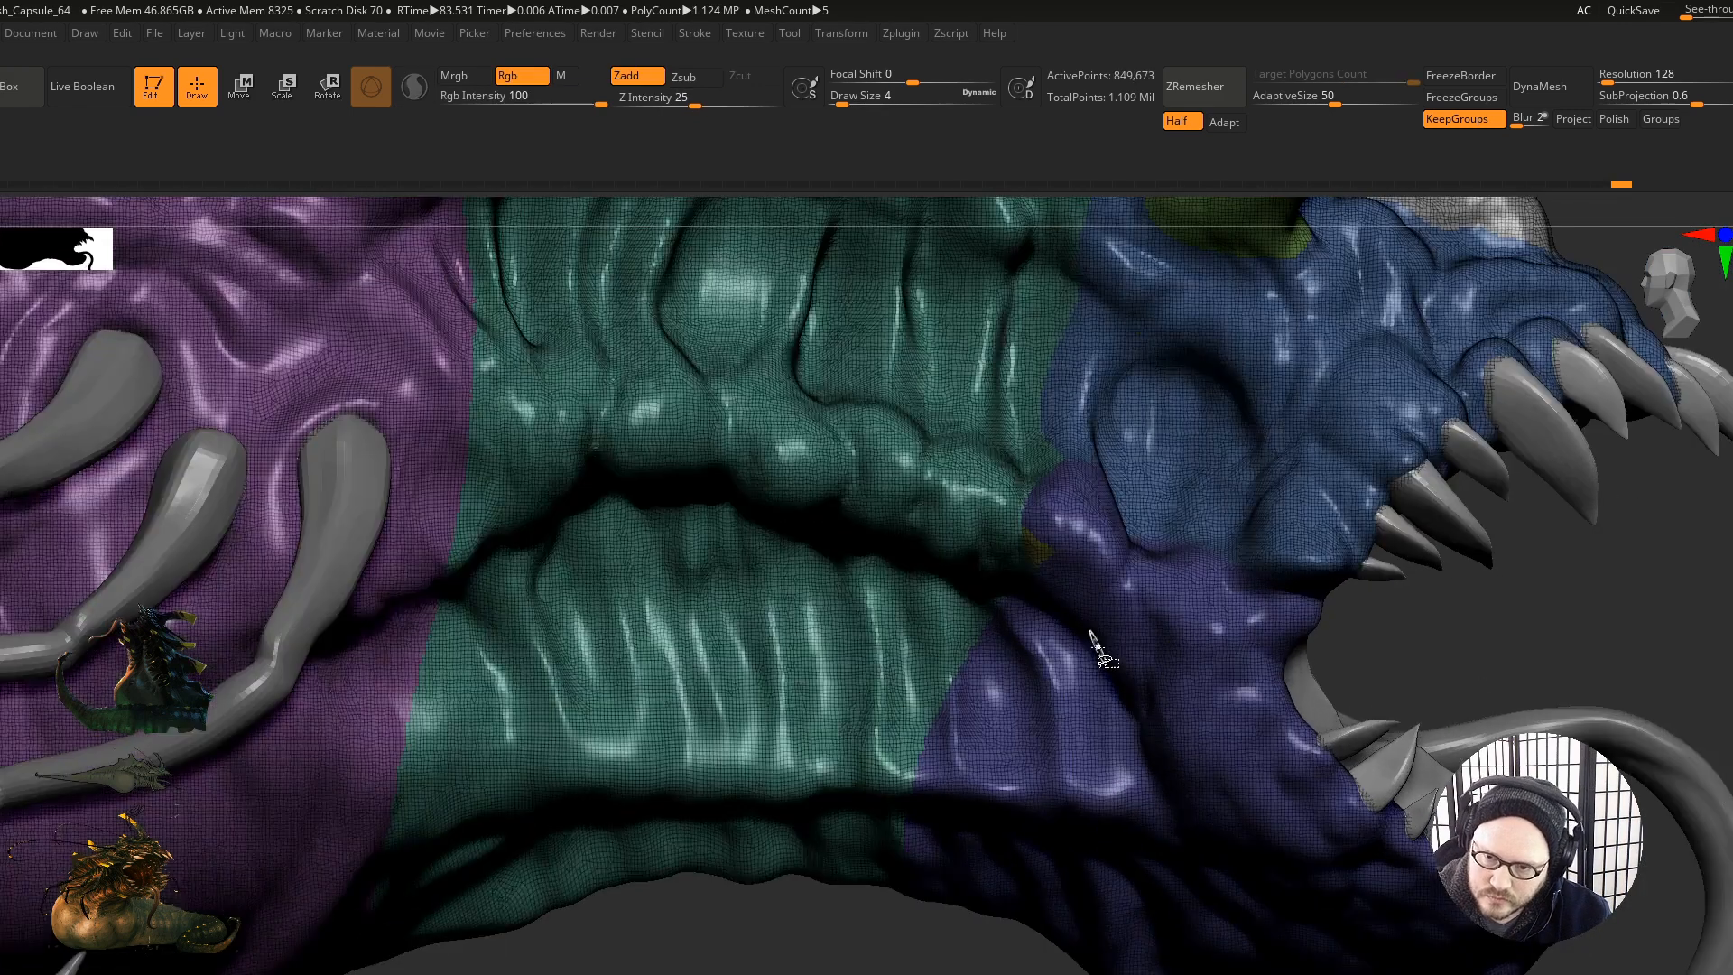
Step: Try isolating the lower jaw with the leftover patch at the mouth corner and merging them into one polygroup
ctrl+shift+click(1096, 647)
ctrl+shift+click(1096, 647)
mouse_move(1033, 571)
ctrl+alt+shift+mouse_down()
mouse_move(1037, 553)
mouse_move(1045, 585)
ctrl+alt+shift+mouse_up()
right_drag(1062, 578, 1071, 624)
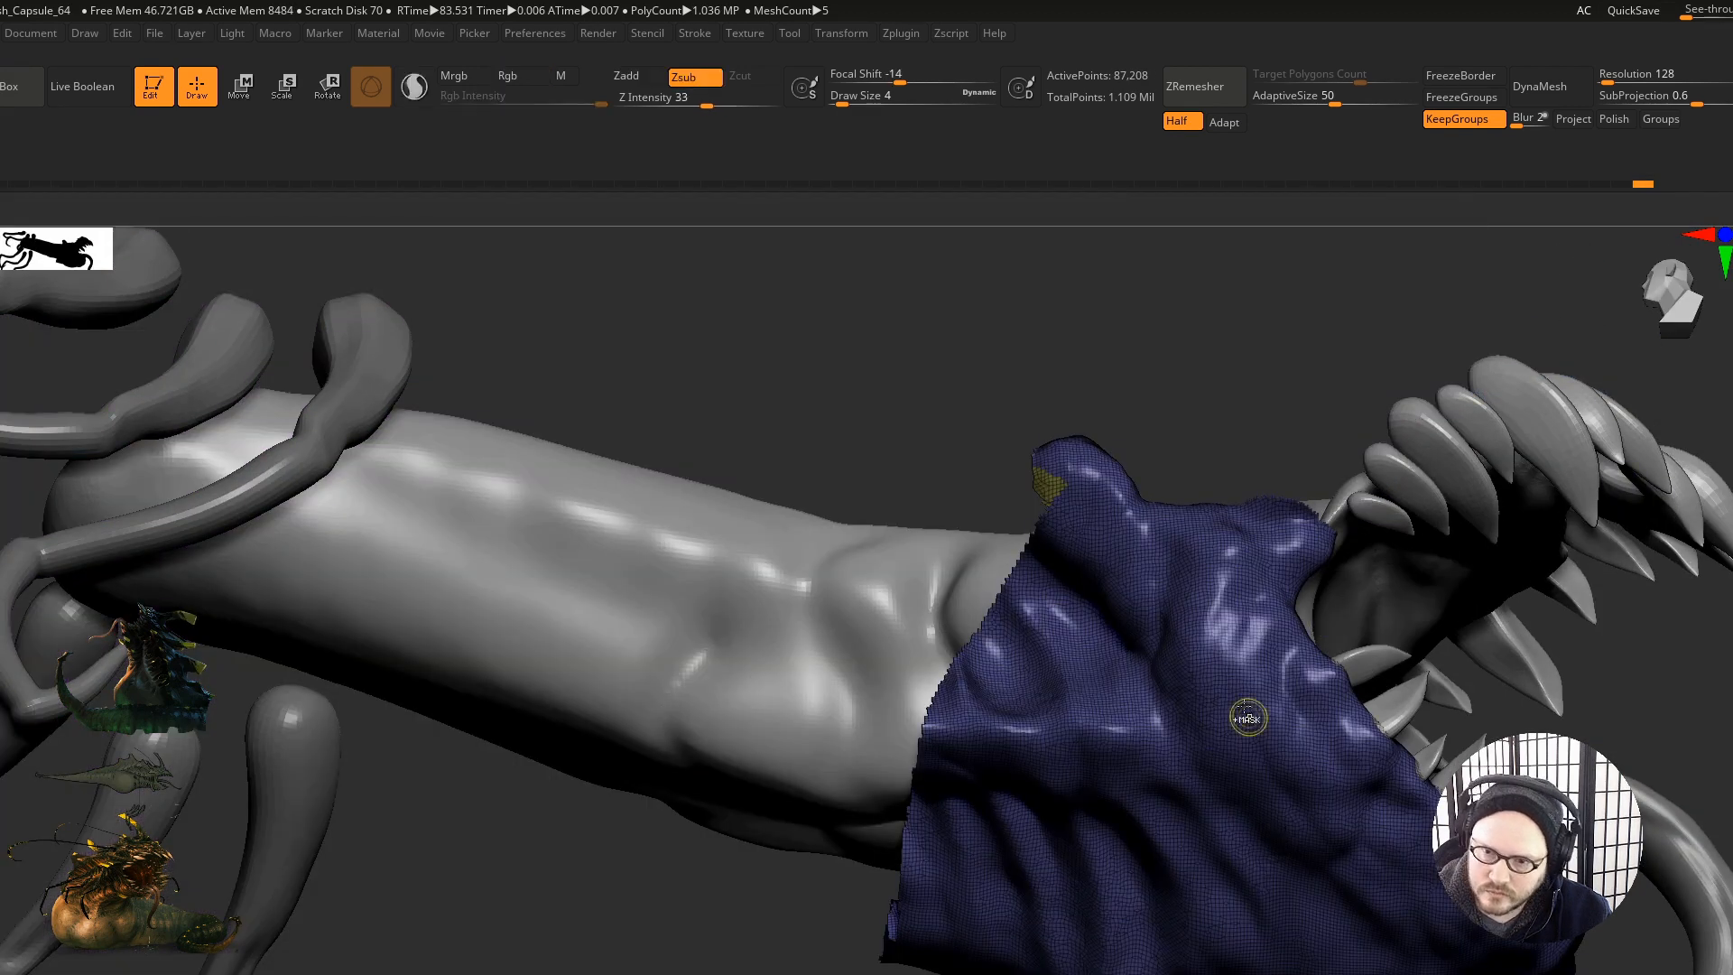
key(shift+f)
mouse_move(1309, 697)
ctrl+right_down()
mouse_move(1065, 814)
mouse_move(1244, 769)
mouse_move(1149, 763)
ctrl+right_up()
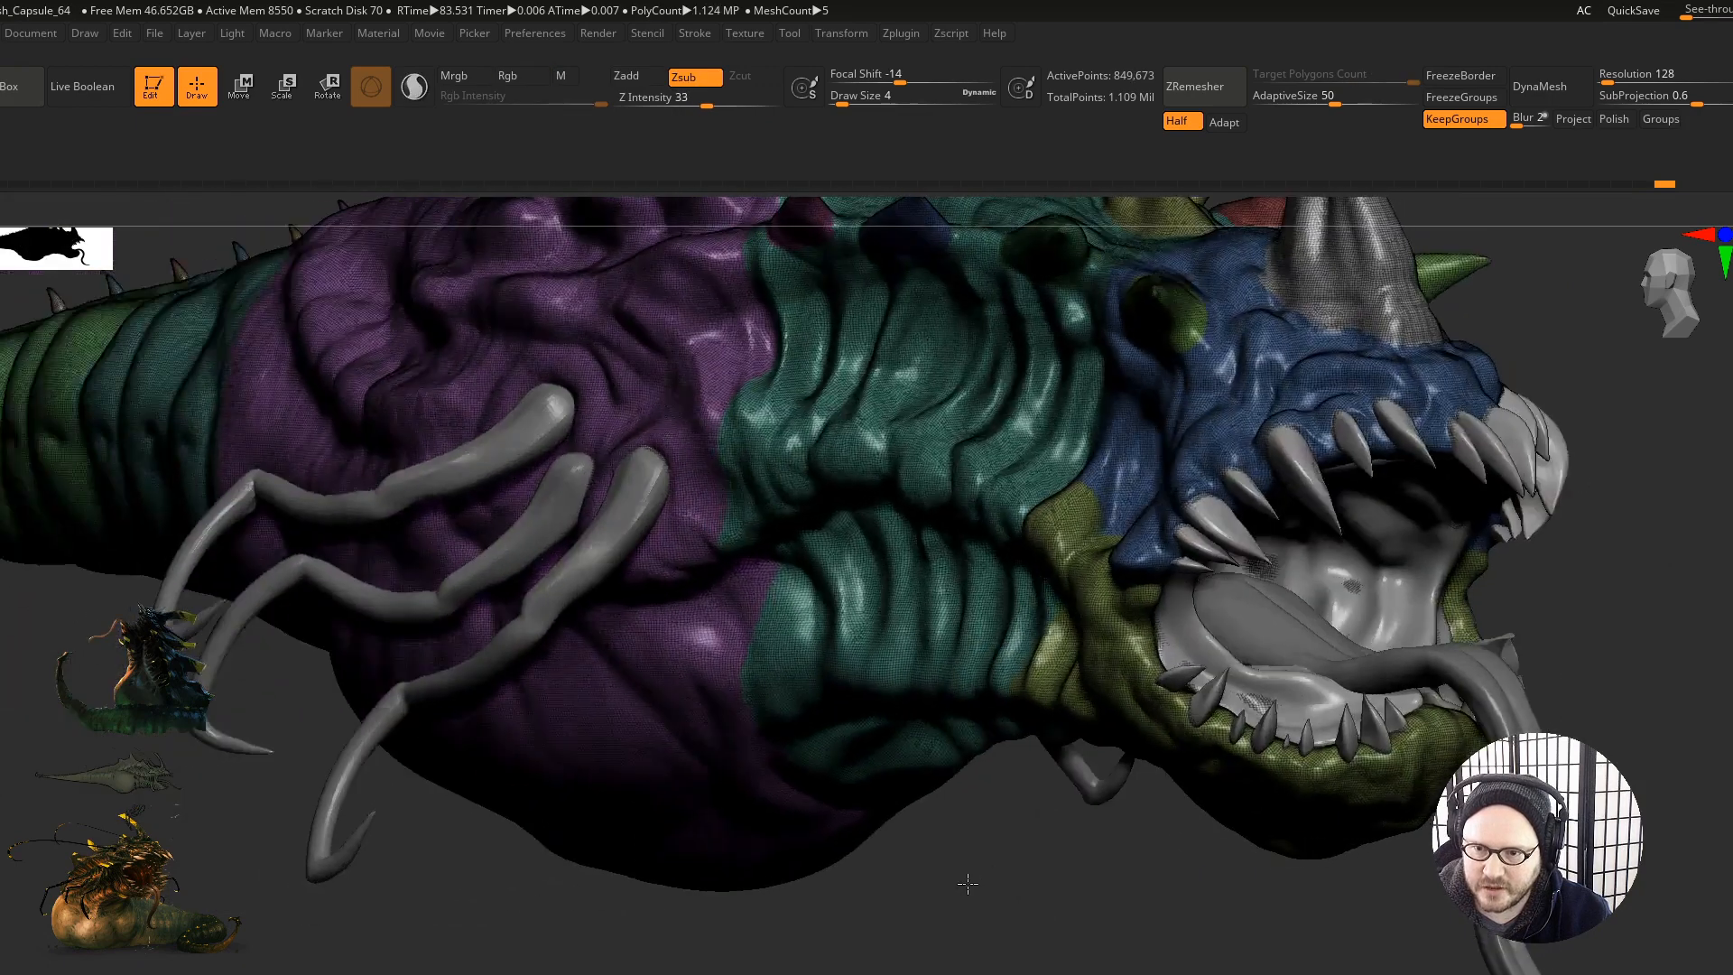
Step: Examine the polygroup borders along the body's back, neck and mouth from several angles
mouse_move(968, 884)
mouse_down()
mouse_move(1014, 886)
mouse_move(1012, 905)
mouse_up()
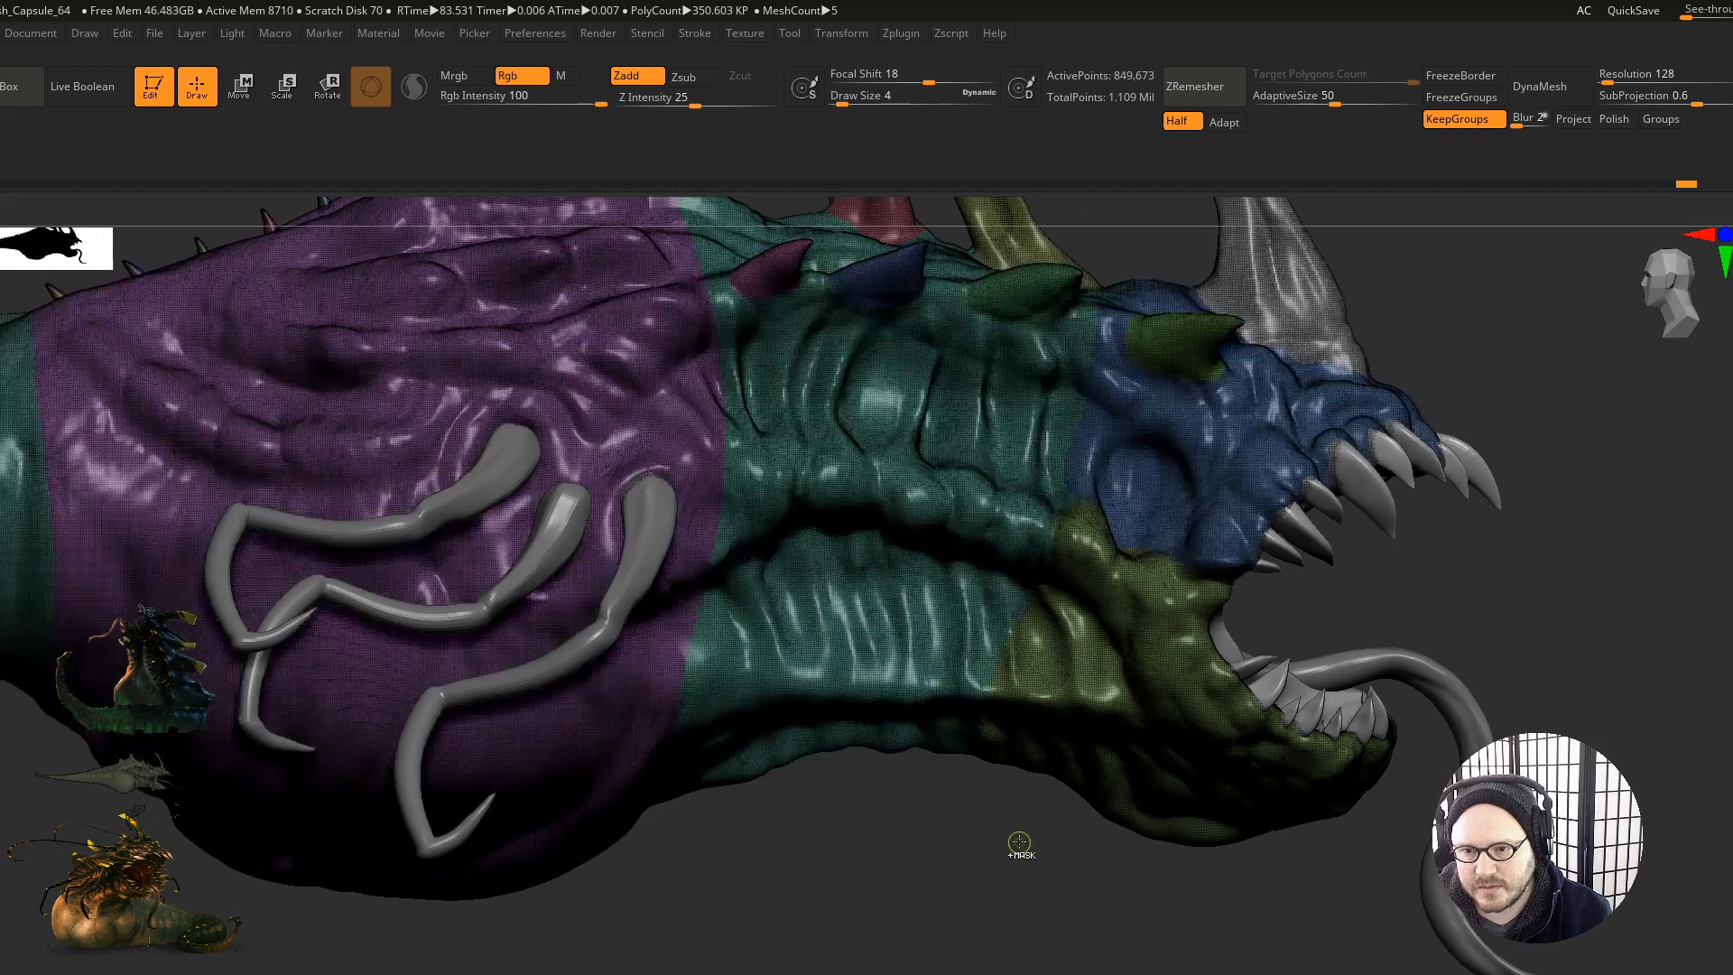
drag(1018, 841, 1084, 907)
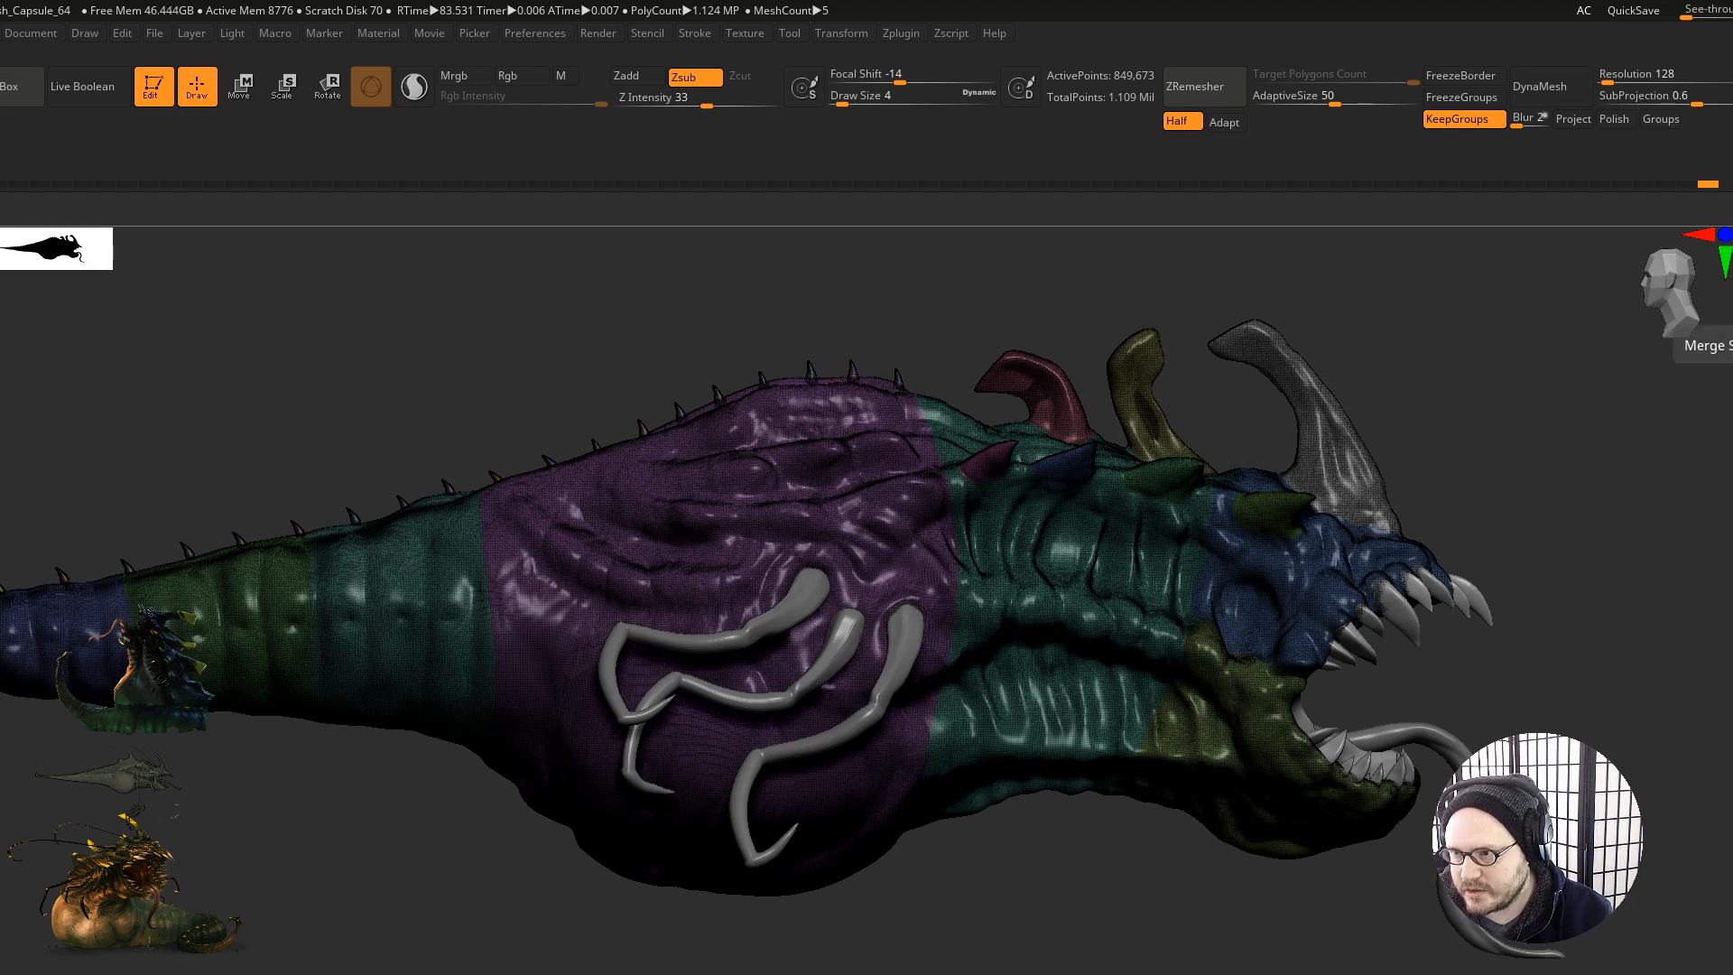
mouse_move(802, 465)
ctrl+right_down()
mouse_move(789, 425)
mouse_move(774, 430)
ctrl+right_up()
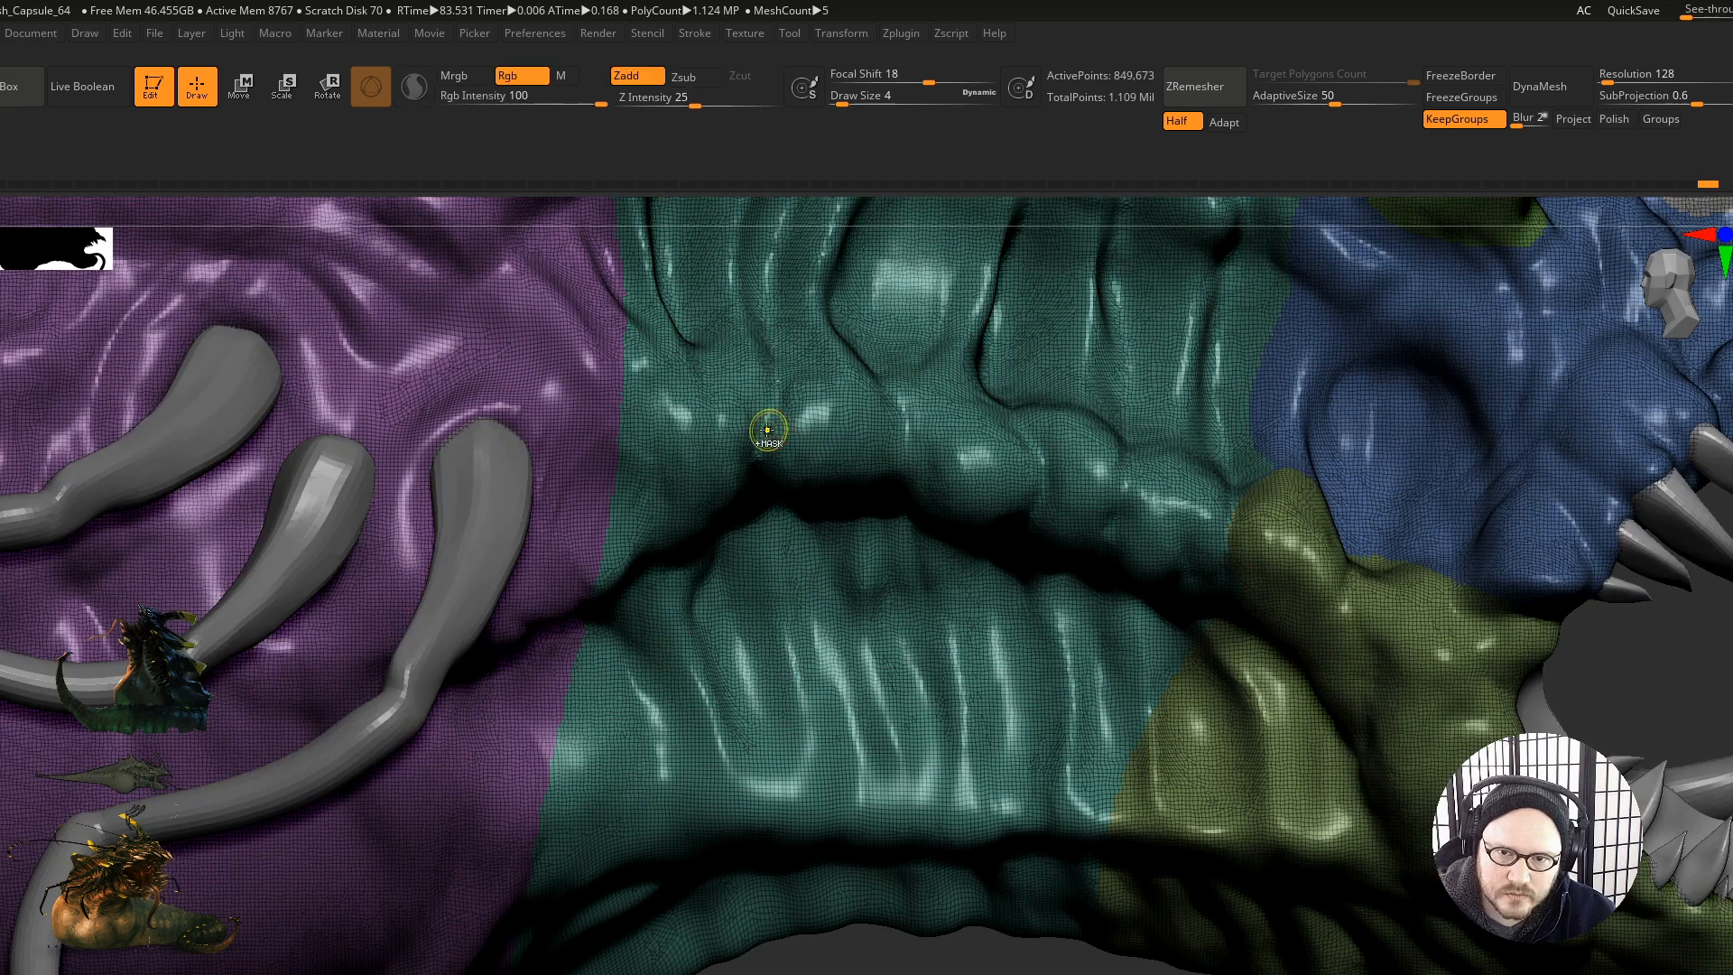
mouse_move(595, 461)
alt+right_down()
mouse_move(786, 595)
mouse_move(865, 781)
alt+right_up()
key(ctrl+z)
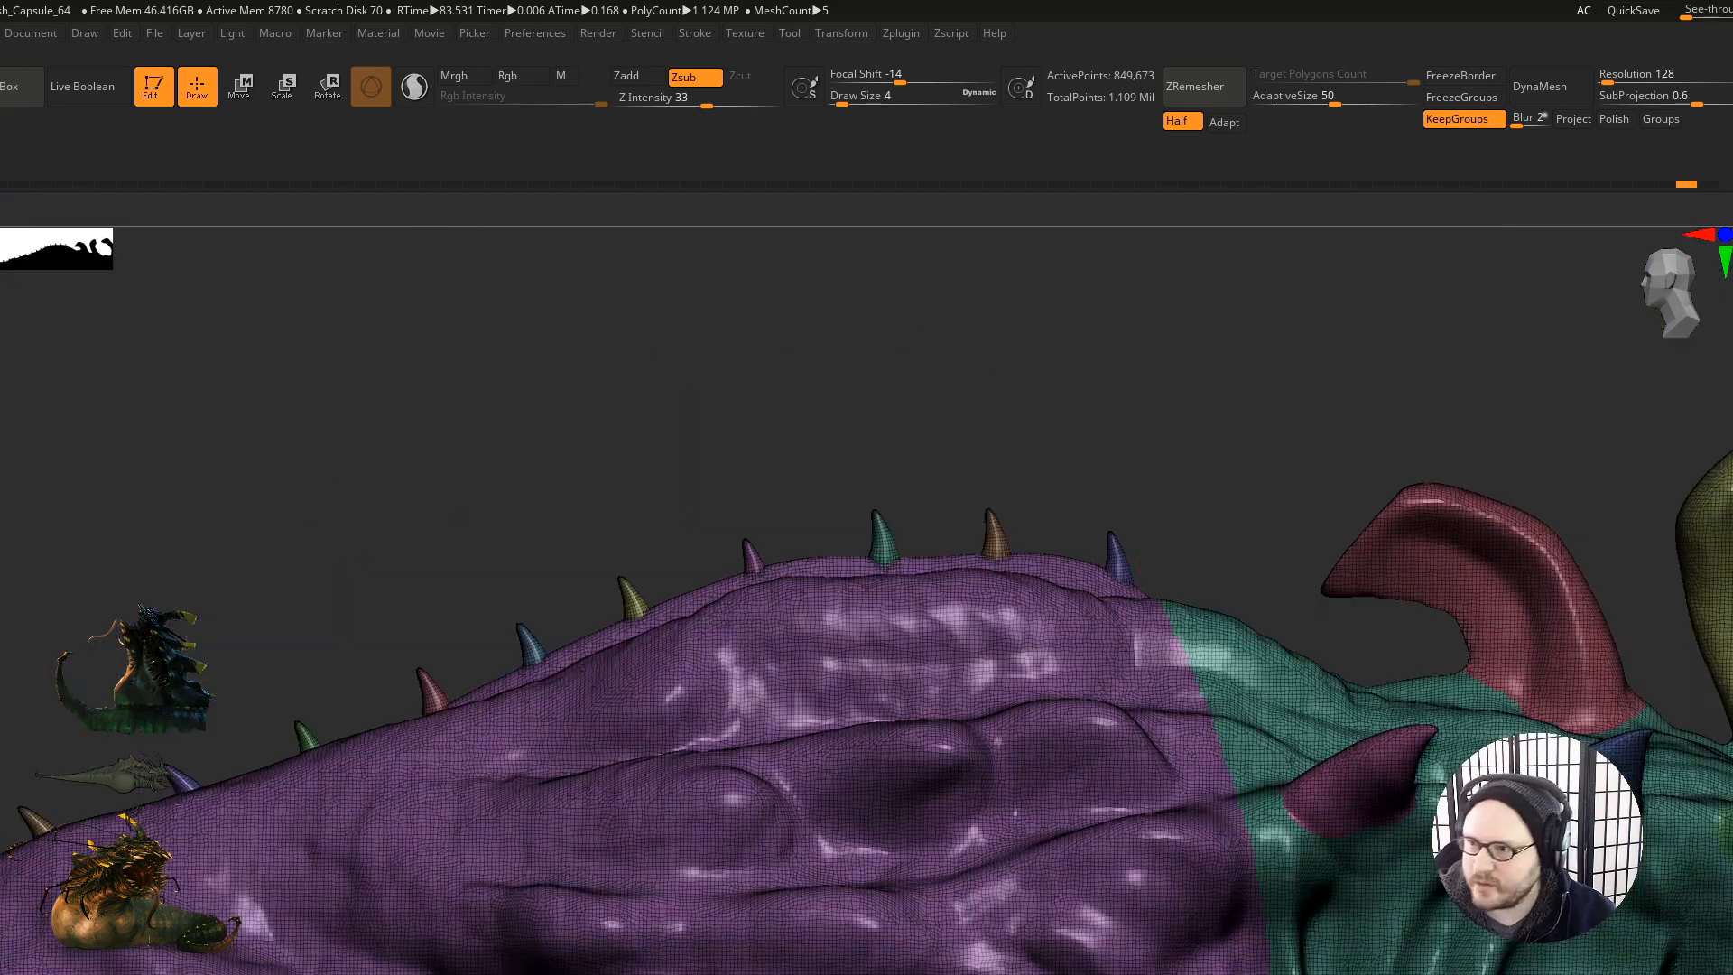
ctrl+right_drag(1226, 727, 824, 428)
ctrl+right_drag(1168, 385, 1178, 621)
alt+right_drag(1058, 673, 998, 506)
ctrl+right_drag(1074, 776, 1040, 679)
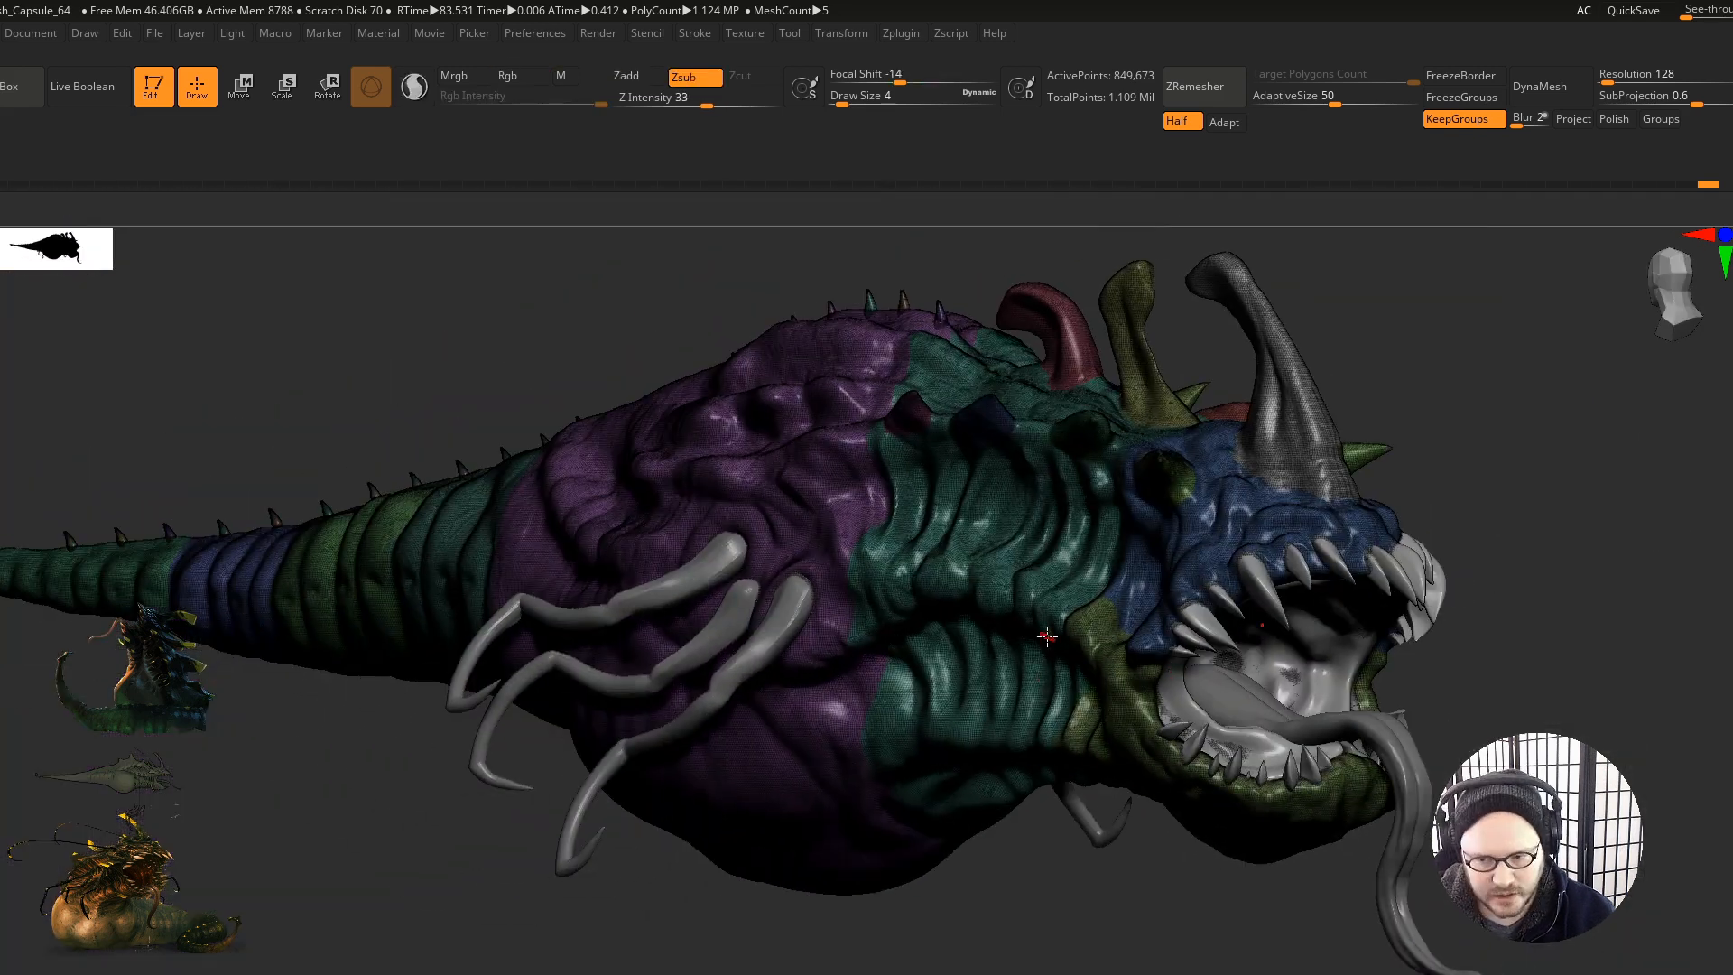
key(ctrl)
mouse_move(1145, 725)
right_down()
mouse_move(1173, 729)
mouse_move(1176, 761)
right_up()
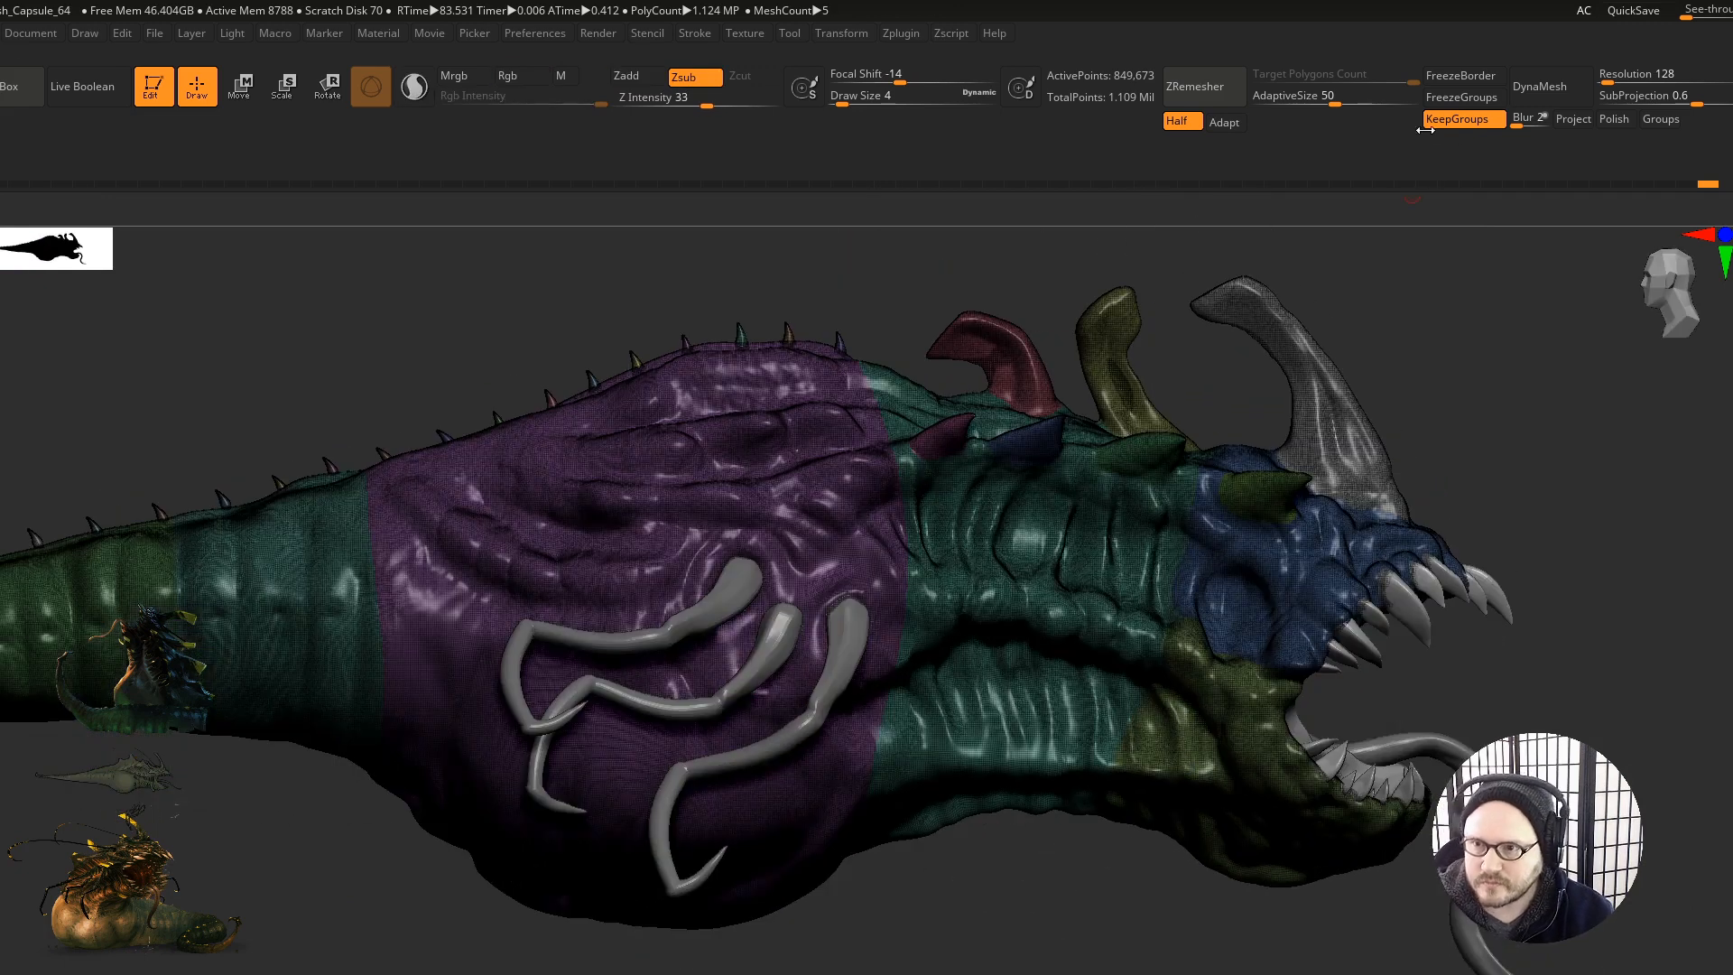
Step: Try a half-density ZRemesher pass on the body with KeepGroups enabled and check the resulting polygroups
click(1220, 101)
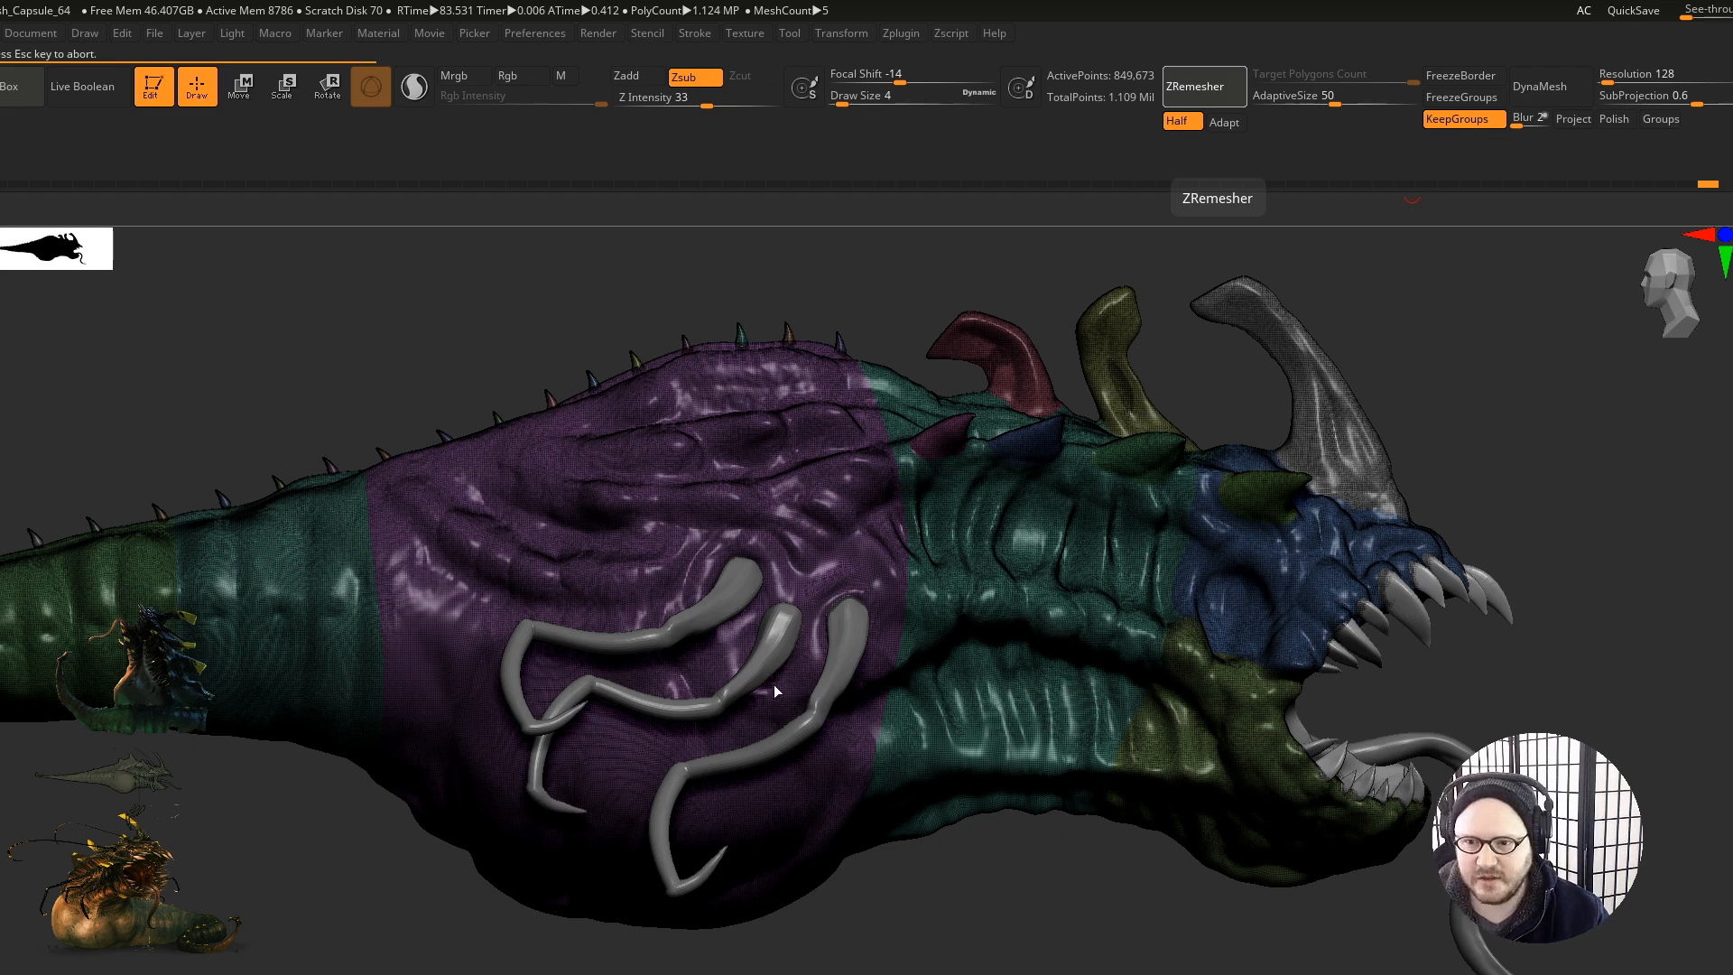
mouse_move(1165, 865)
mouse_down()
mouse_move(1095, 875)
mouse_move(1174, 847)
mouse_up()
mouse_move(1394, 684)
alt+right_down()
mouse_move(1180, 708)
mouse_move(1207, 674)
mouse_move(1174, 697)
mouse_move(1219, 689)
mouse_move(1178, 643)
alt+right_up()
mouse_move(1178, 642)
right_down()
mouse_move(1162, 679)
mouse_move(986, 708)
right_up()
mouse_move(1251, 645)
alt+right_down()
mouse_move(930, 690)
mouse_move(1033, 728)
mouse_move(975, 713)
mouse_move(1133, 728)
mouse_move(1031, 749)
mouse_move(1148, 723)
alt+right_up()
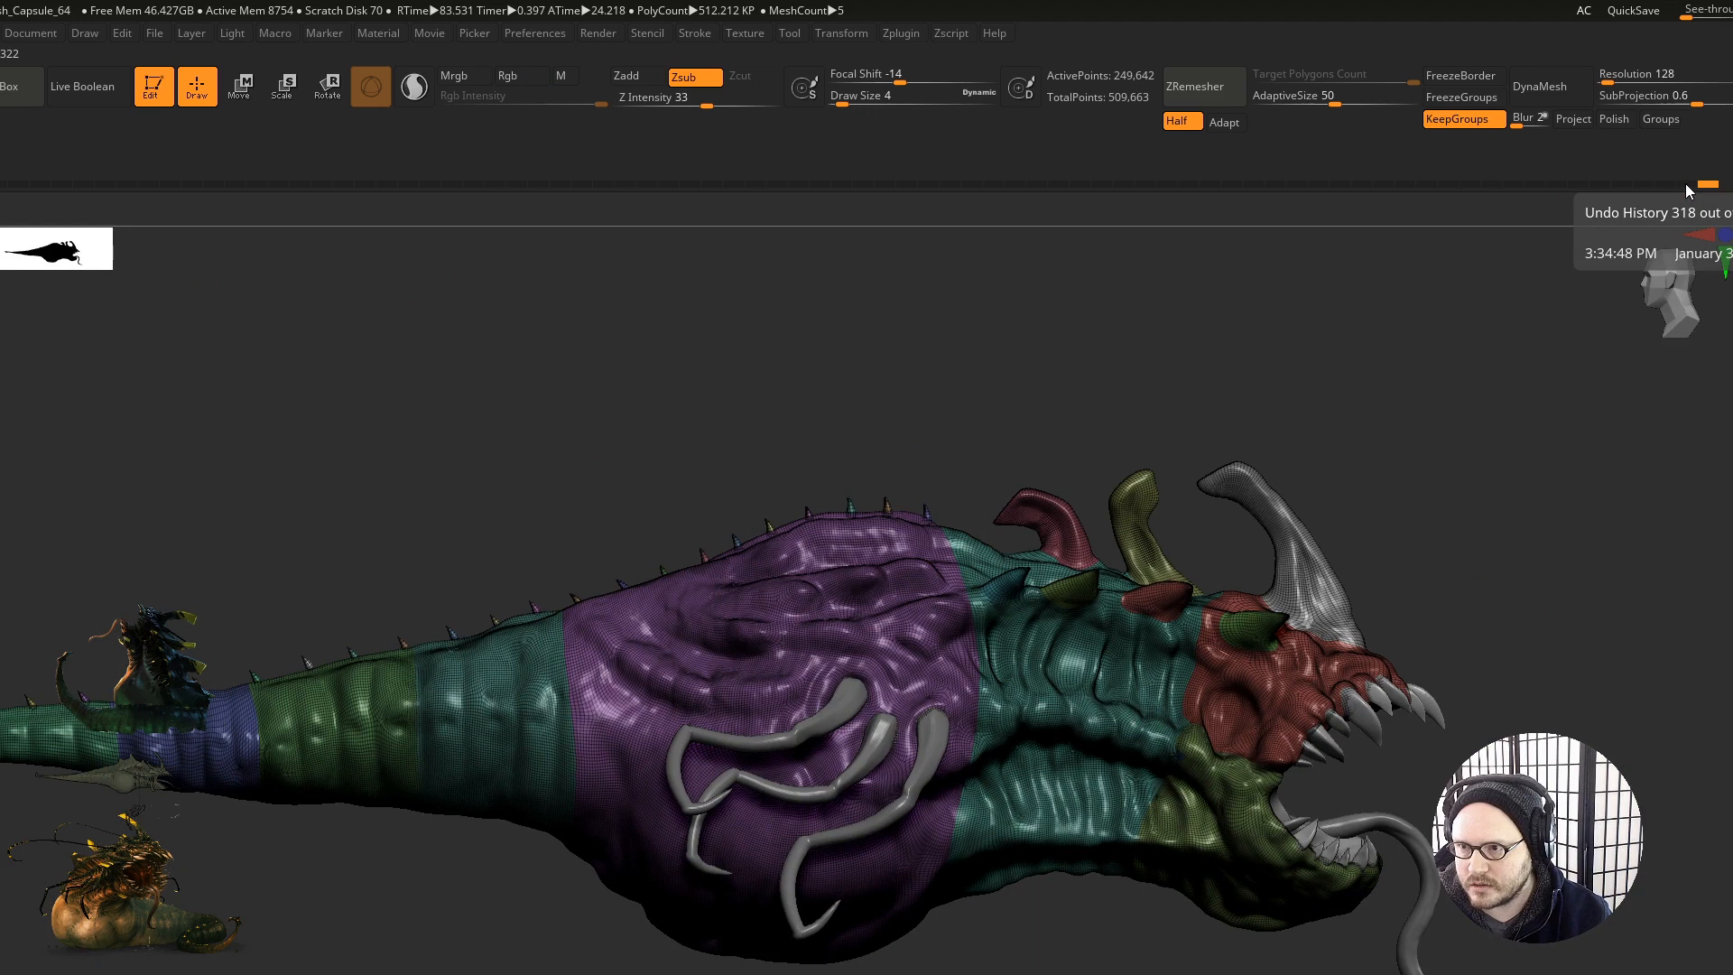
Step: Step the body's undo history back past the remesh and face regrouping to the state with only the lower jaw hidden
click(1686, 185)
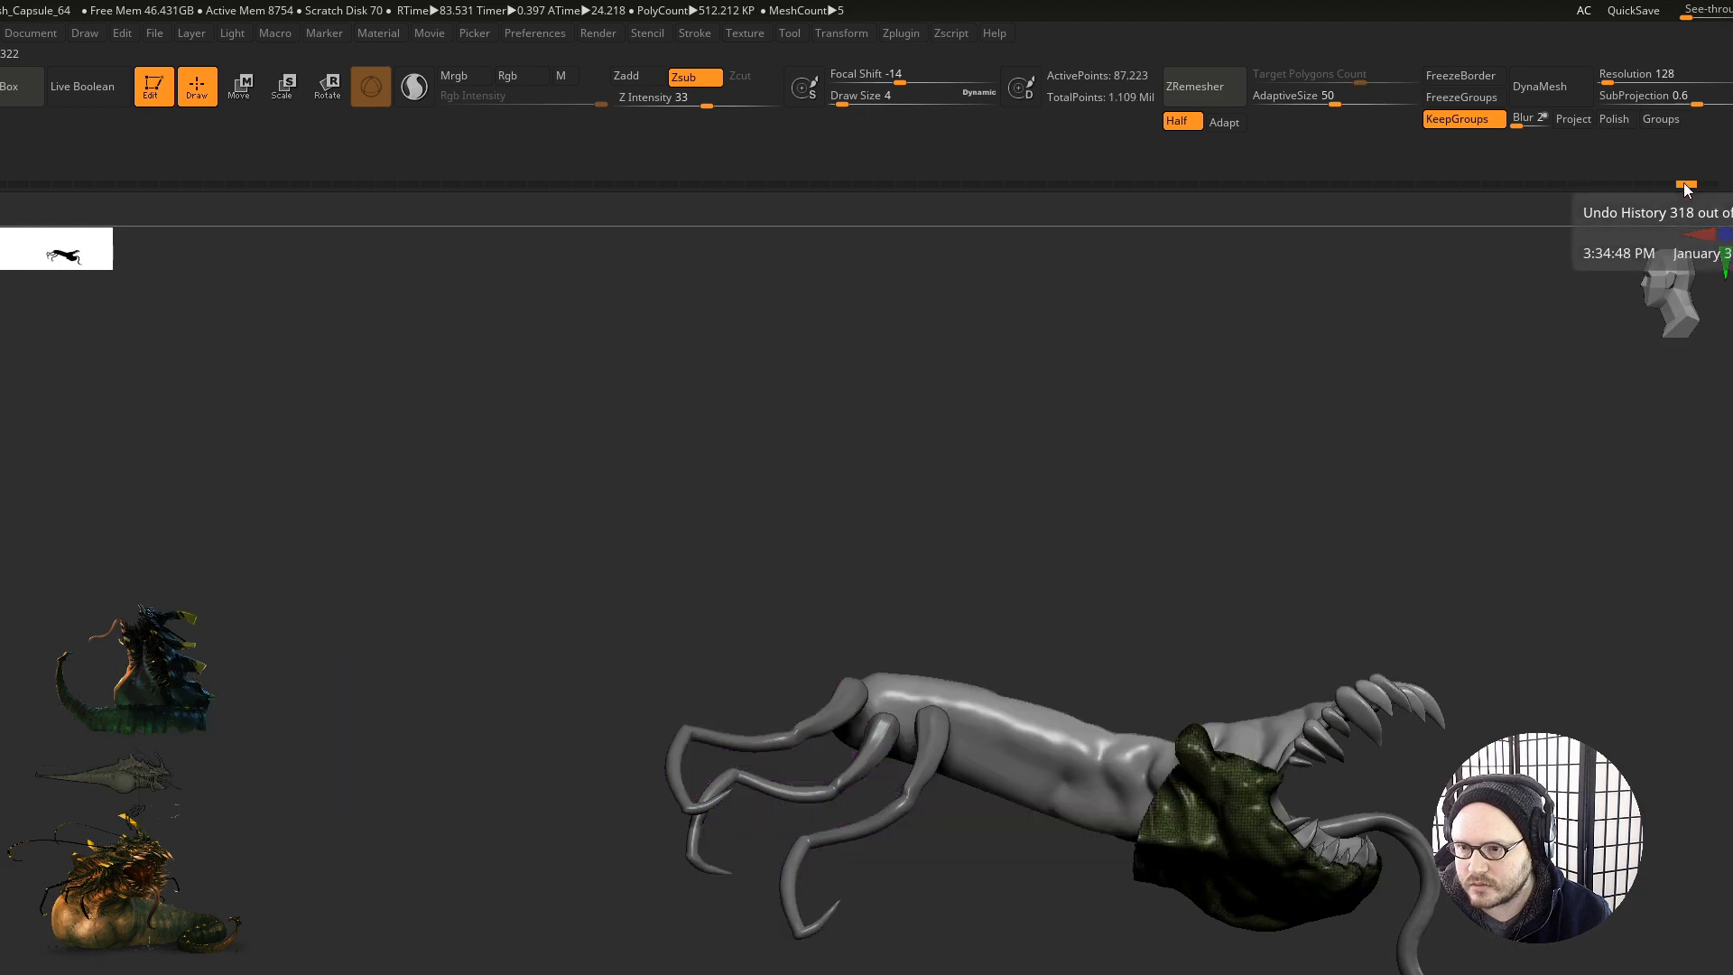
click(1641, 184)
drag(1633, 186, 1587, 186)
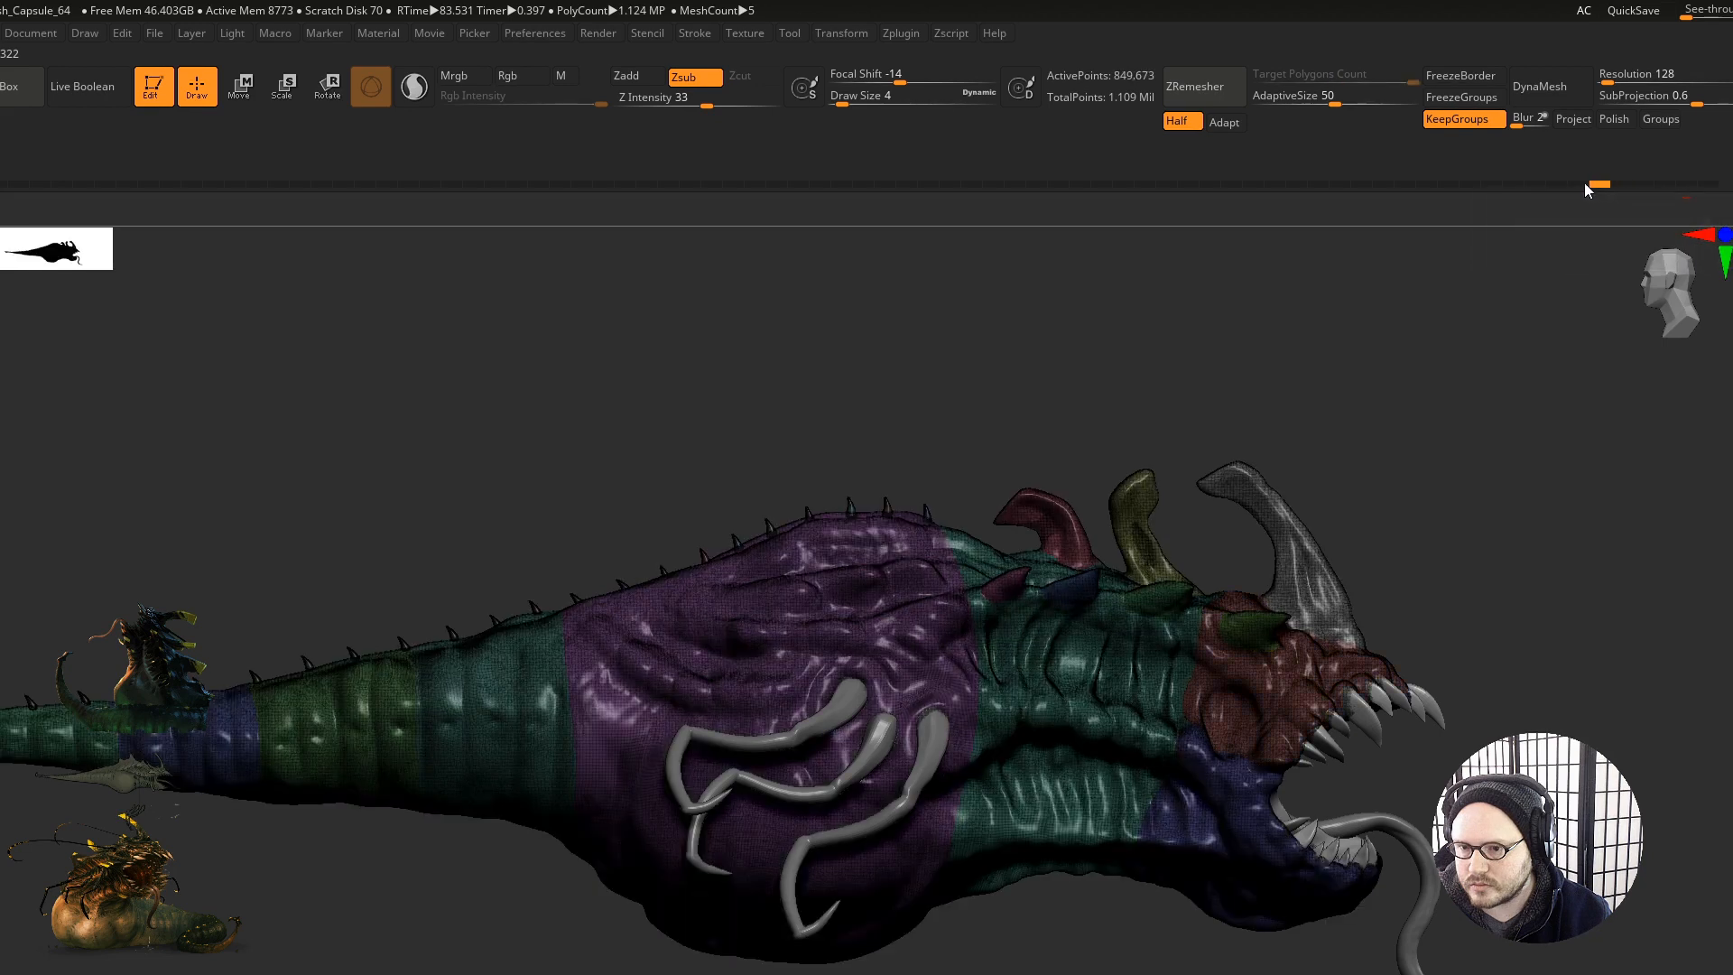
click(1683, 184)
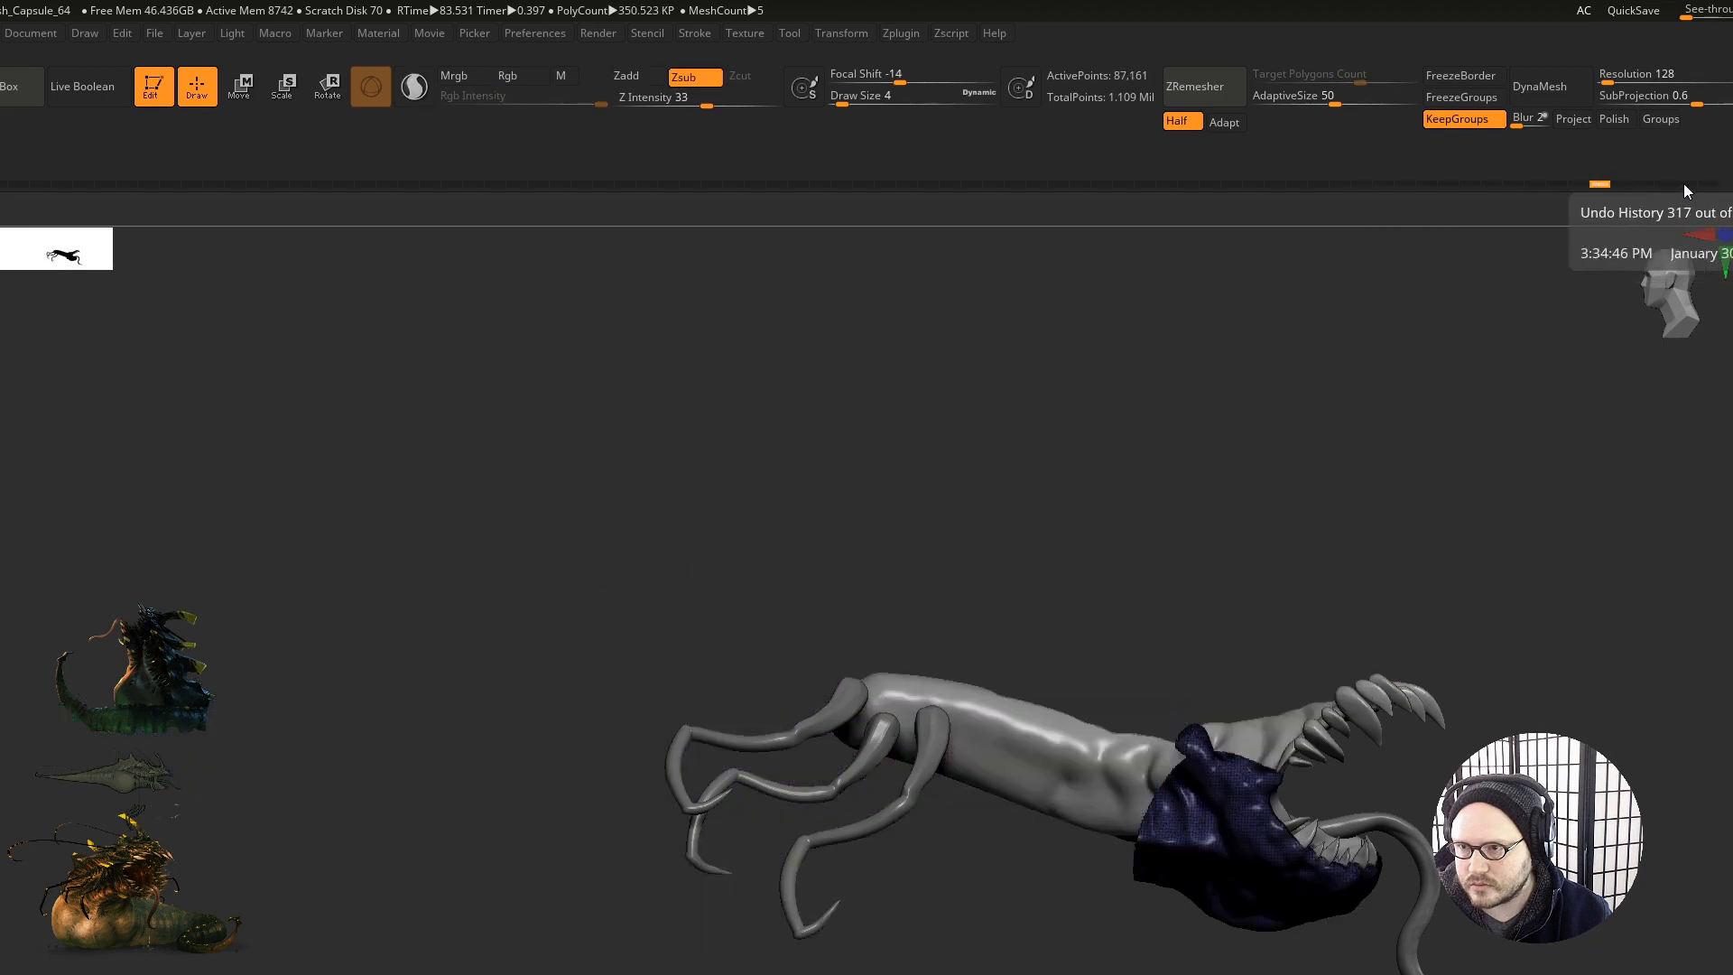
click(1706, 185)
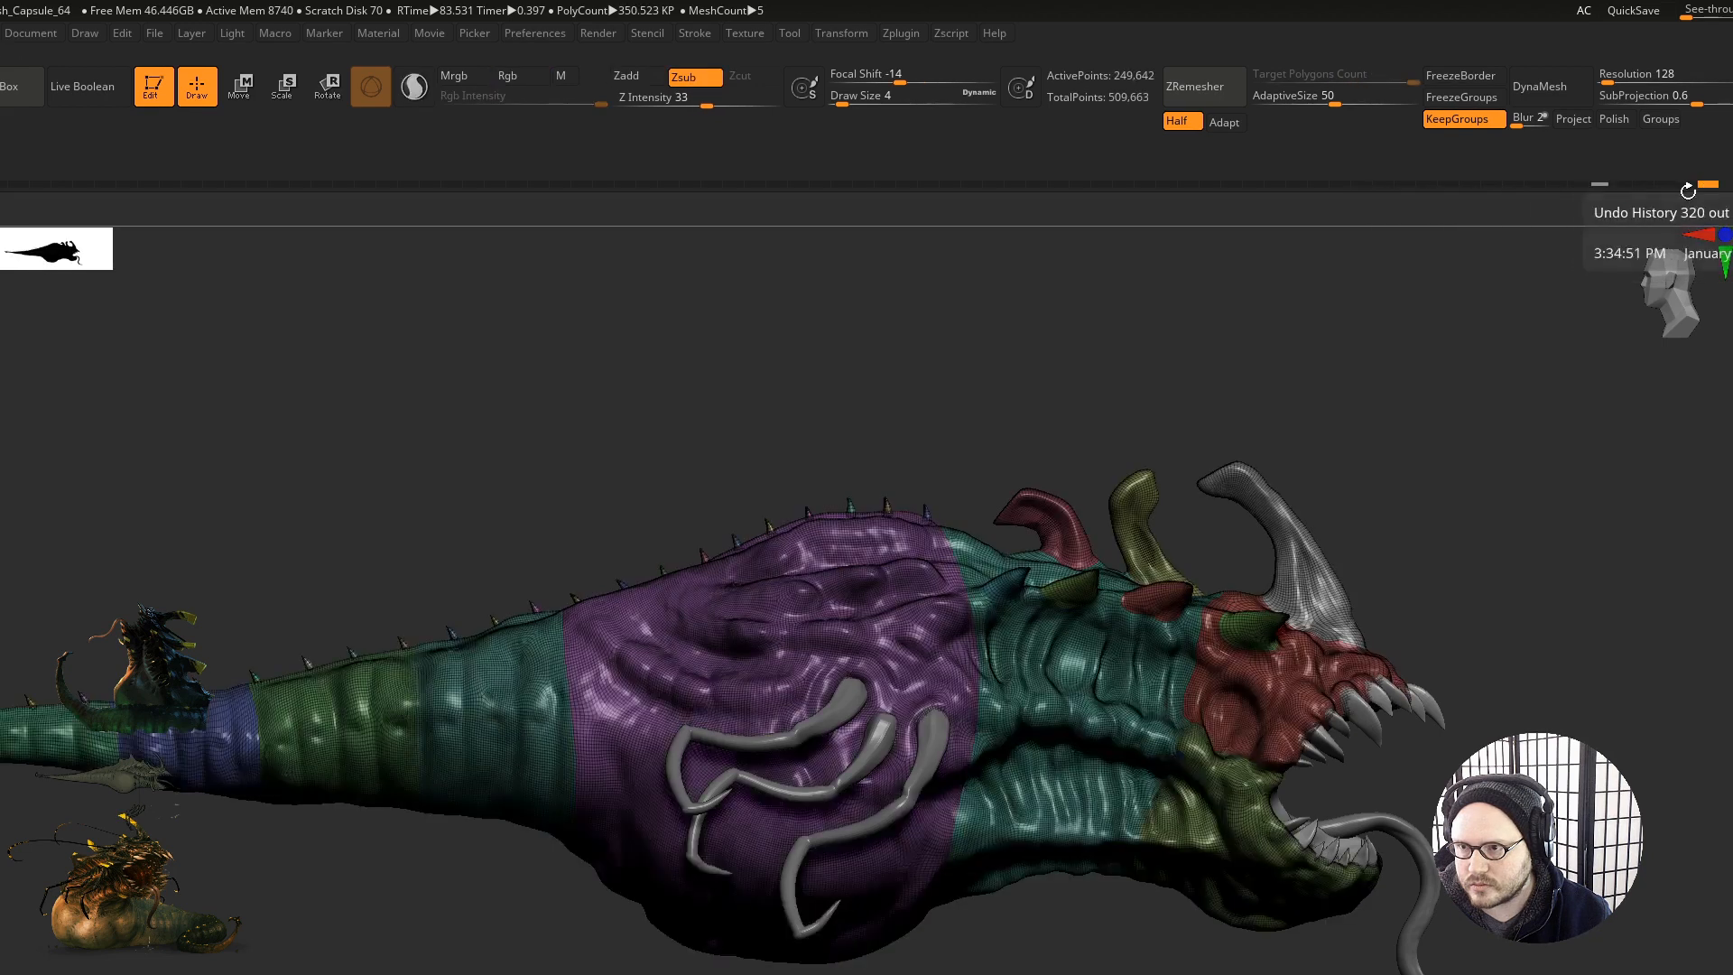
click(1598, 184)
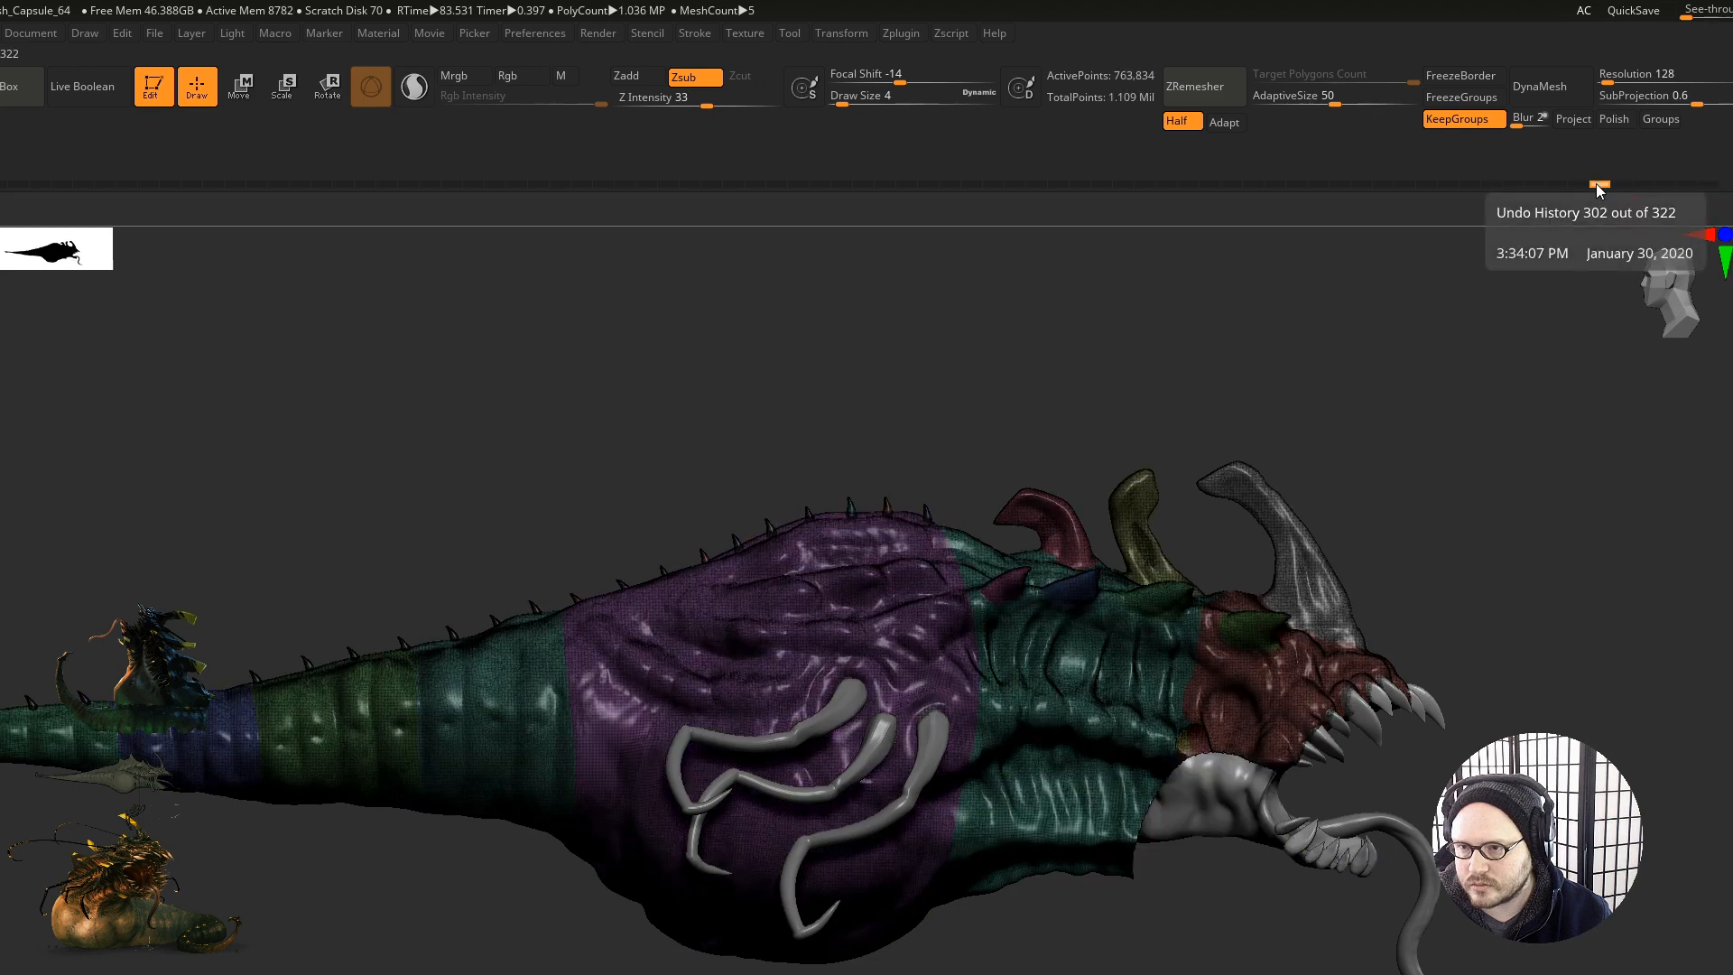
click(1580, 183)
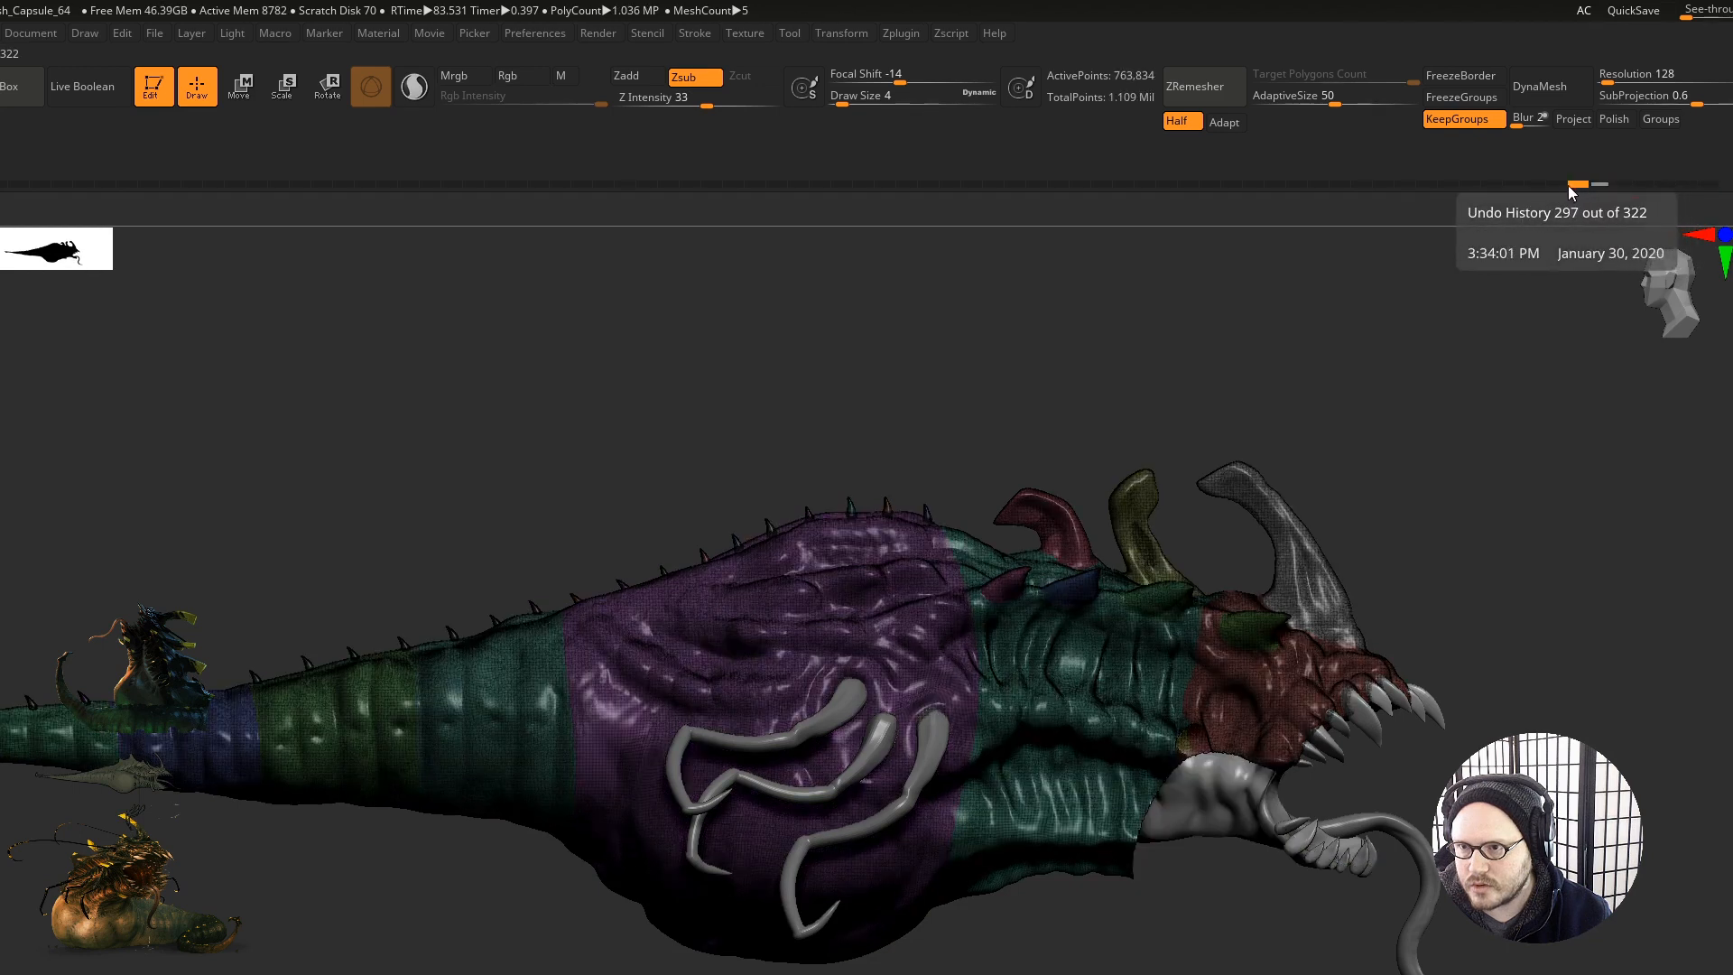
click(1557, 185)
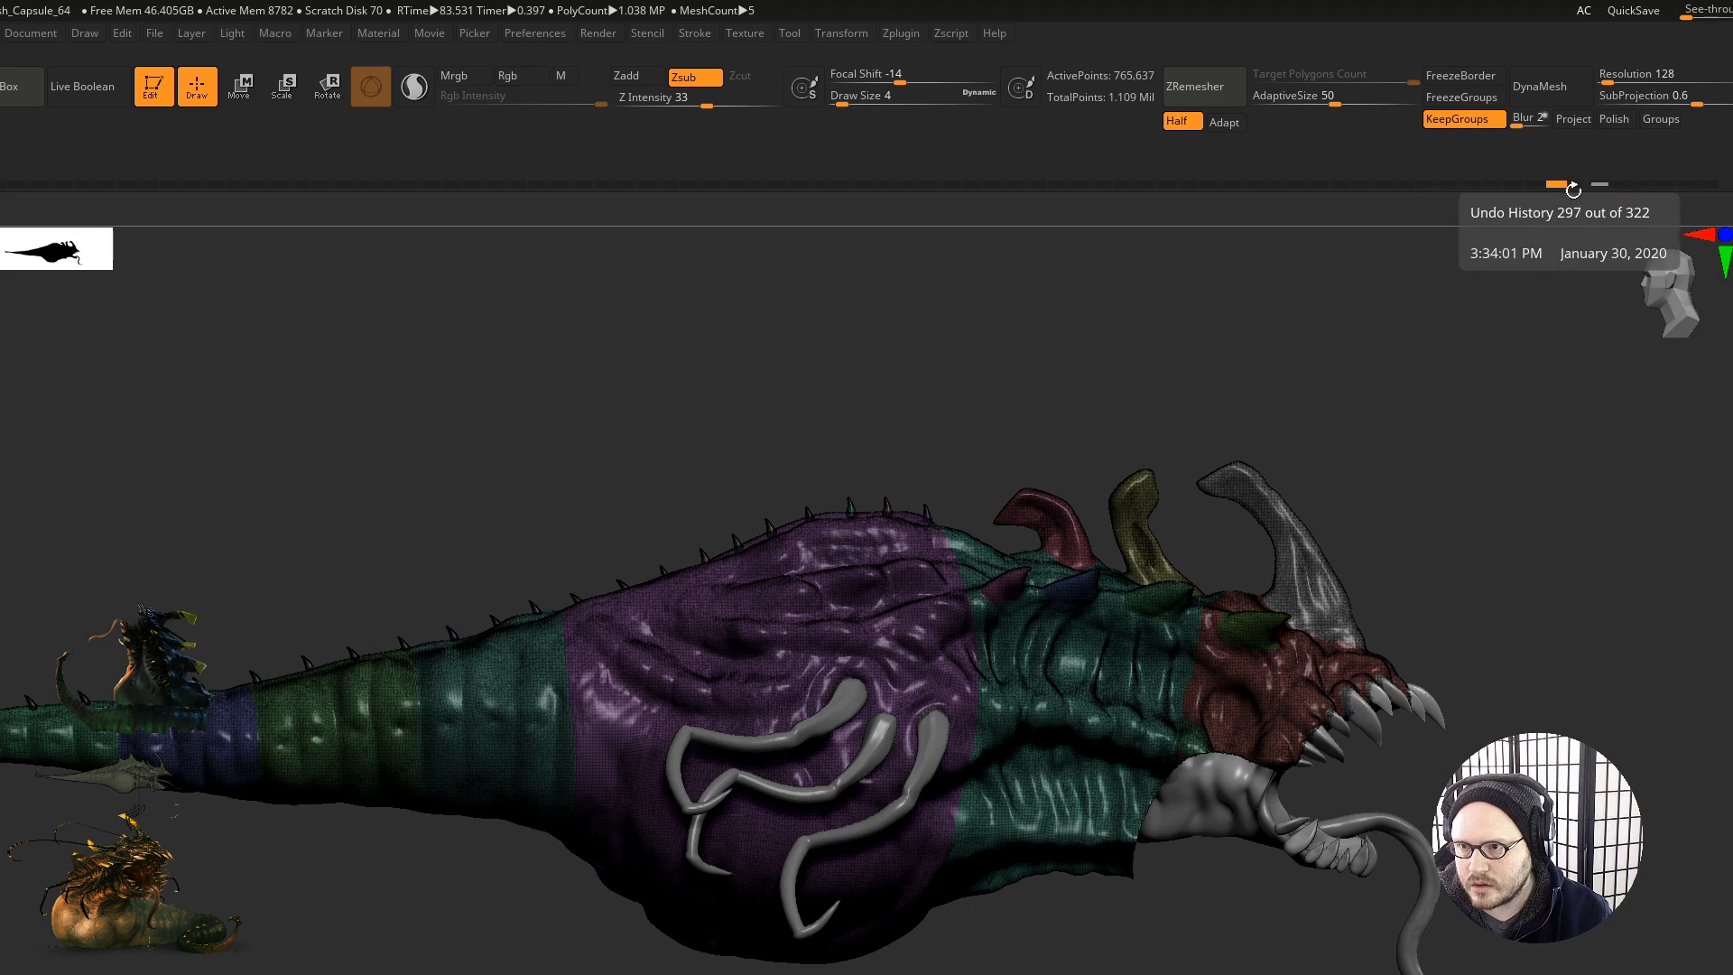
Step: Accept discarding the newer undo history entries and restore the body's full visibility from this earlier state
ctrl+drag(1552, 561, 1533, 544)
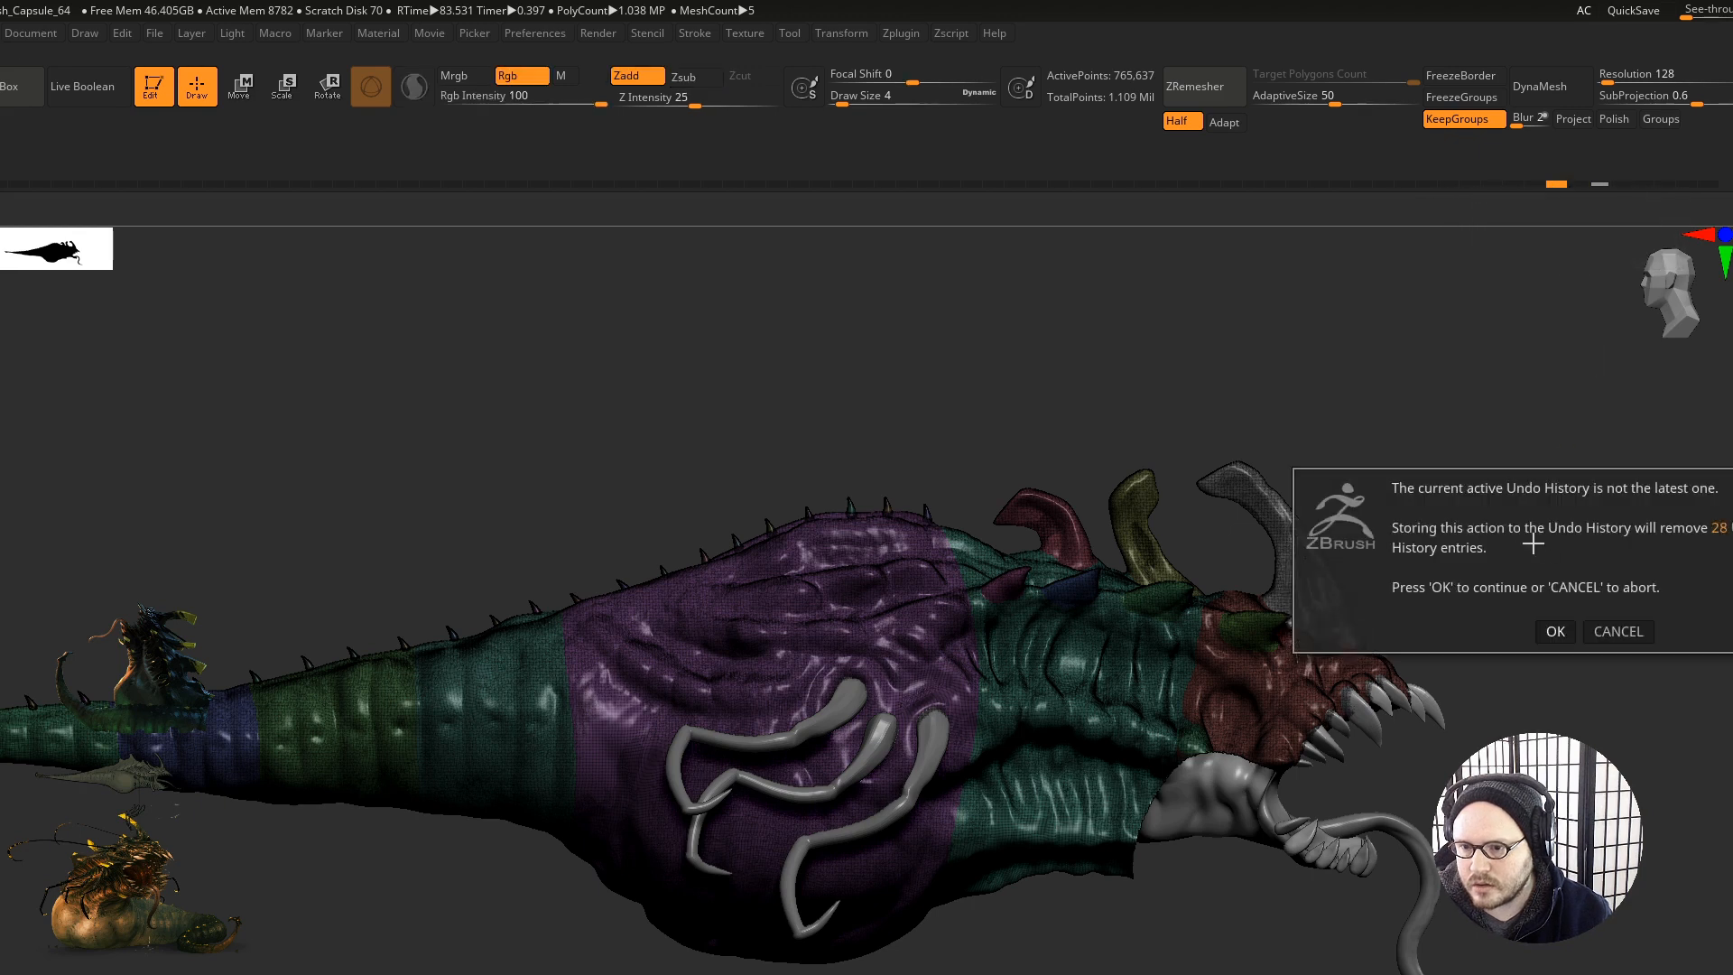
click(1554, 632)
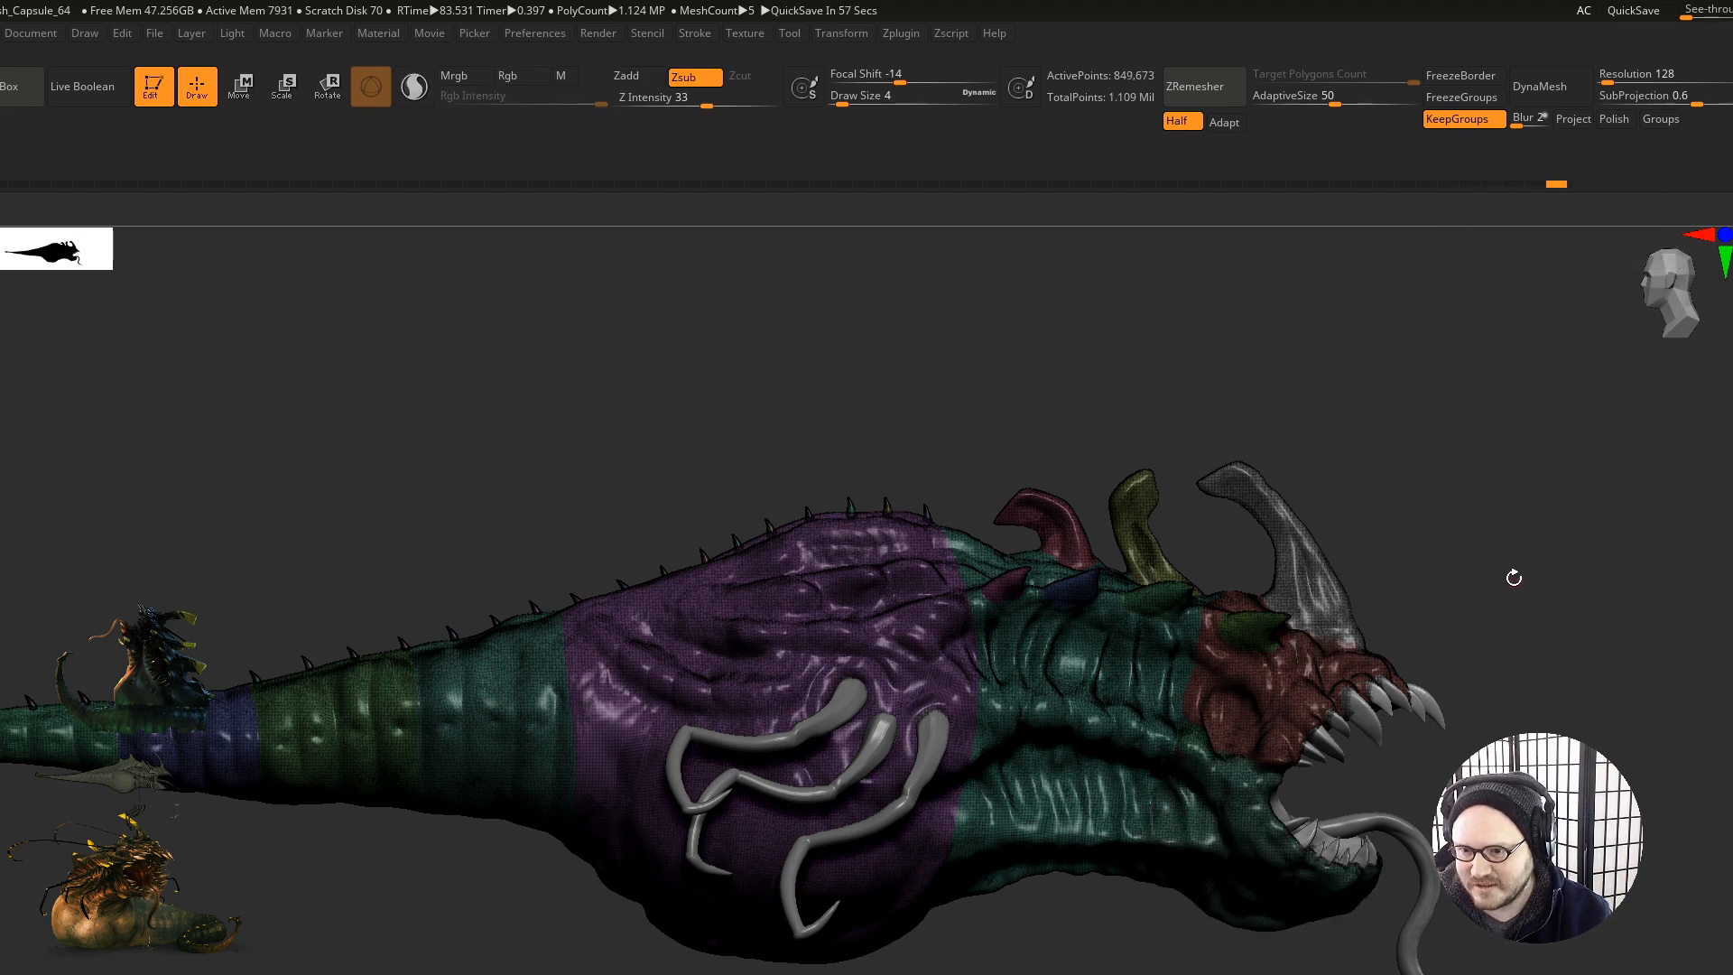
mouse_move(1526, 187)
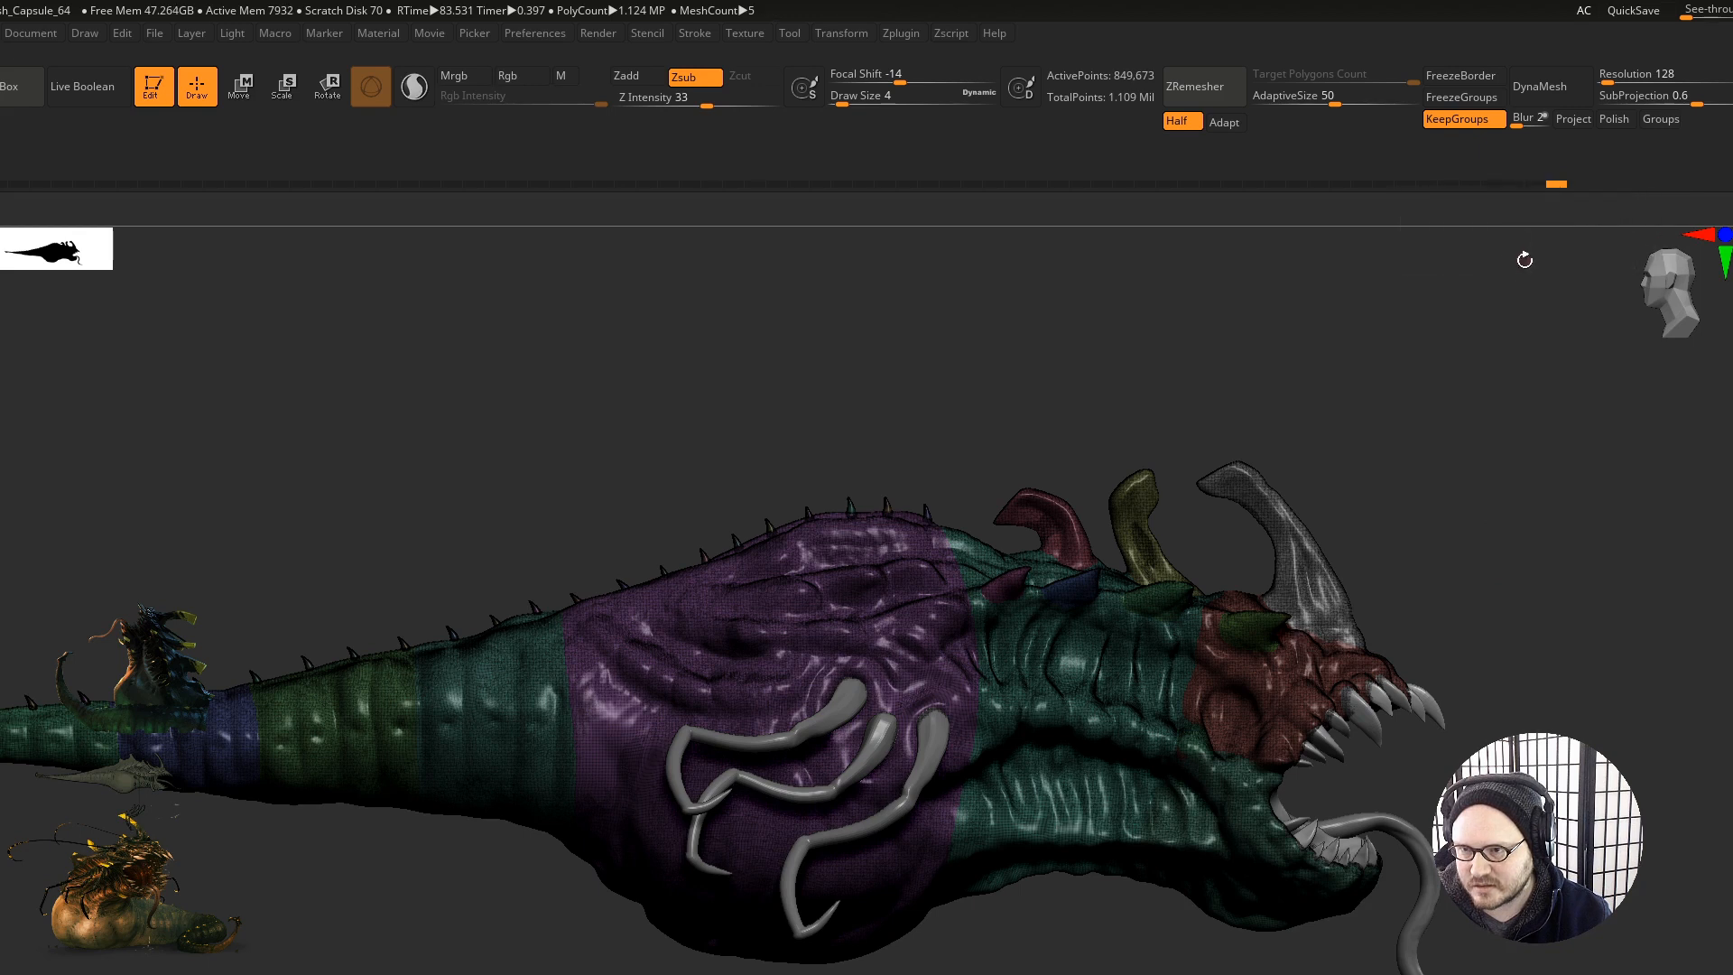
key(ctrl+z)
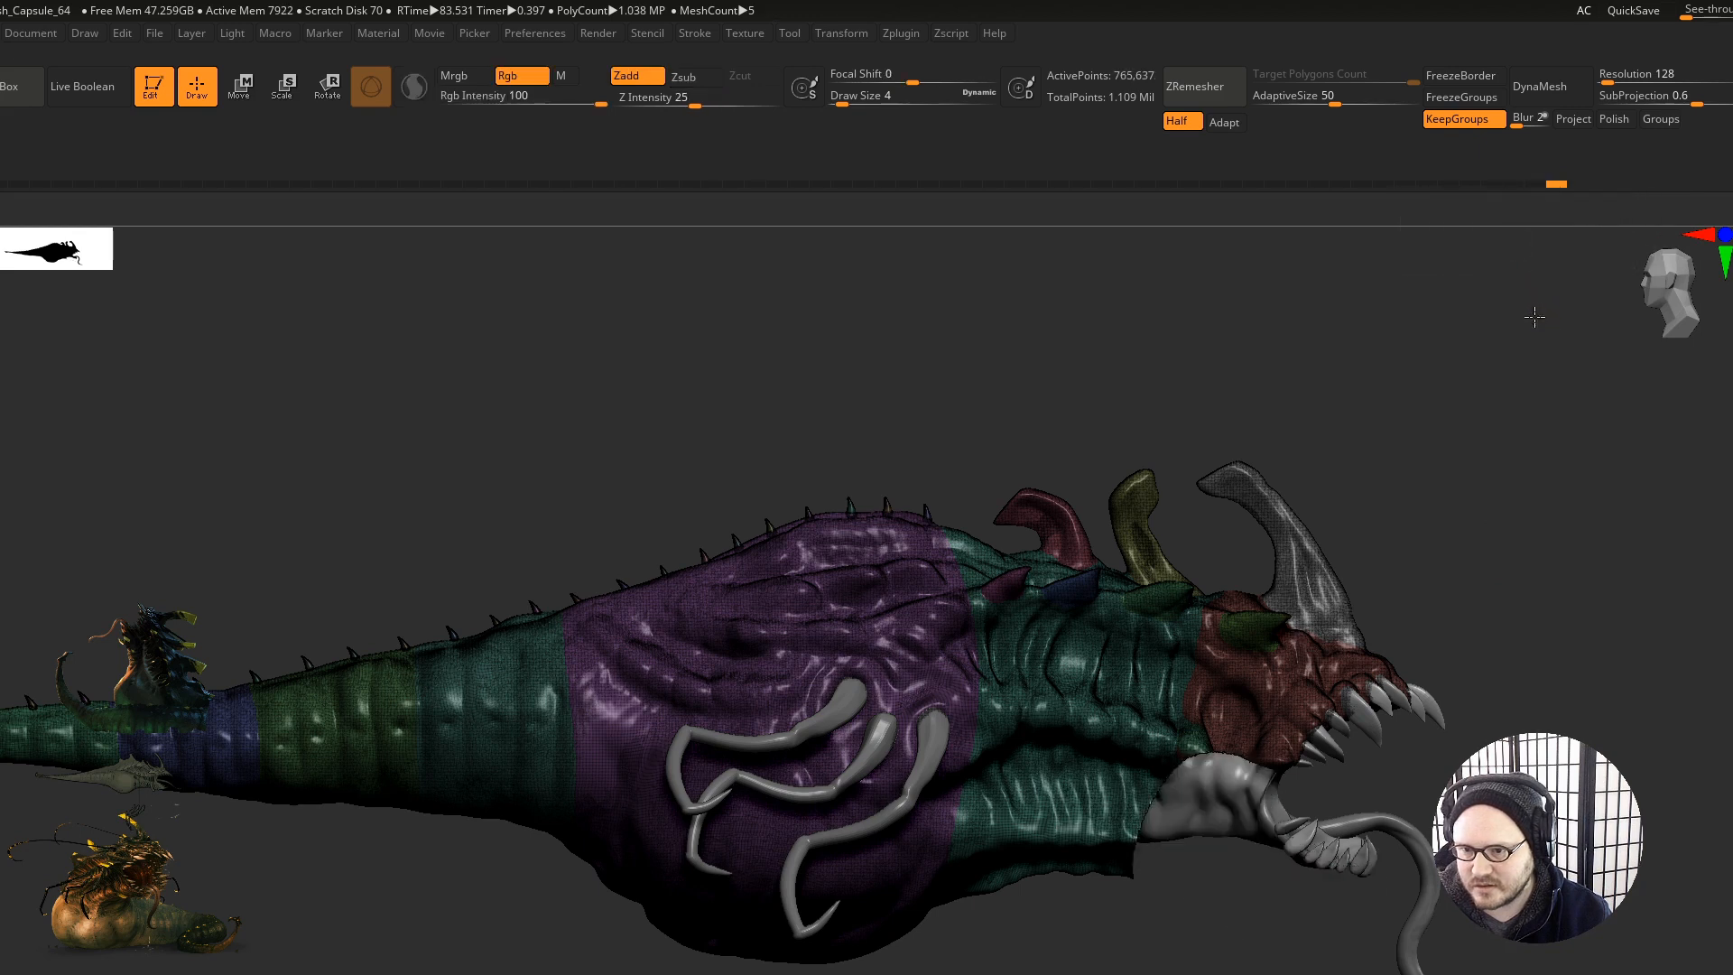
ctrl+shift+click(1535, 317)
Step: Hide the lower jaw polygroup to expose the separate flap at the mouth corner
alt+right_drag(1176, 585, 1266, 559)
right_drag(1245, 630, 1080, 751)
ctrl+shift+click(1096, 752)
ctrl+shift+click(1044, 715)
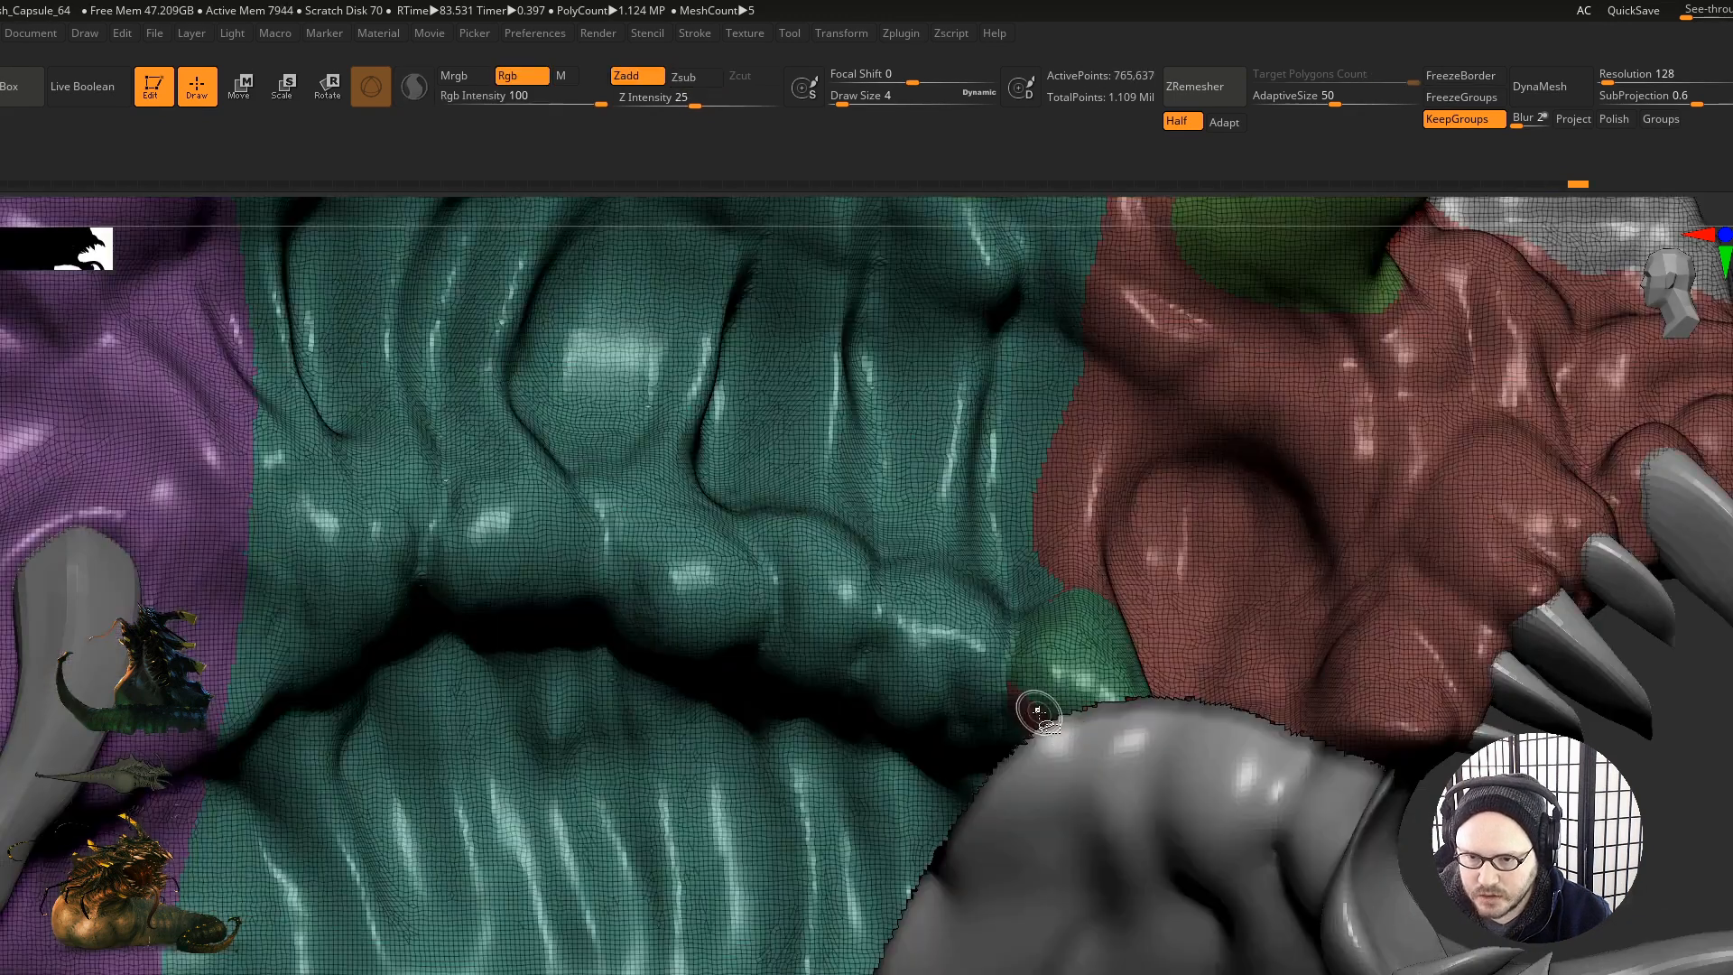
Step: Isolate the face, lower jaw and mouth-corner flap from the body, and hide the face so only jaw and flap remain
ctrl+shift+click(1048, 697)
ctrl+shift+click(1062, 690)
ctrl+right_drag(1087, 701, 1273, 618)
ctrl+shift+drag(1593, 381, 1586, 445)
right_drag(1426, 600, 1142, 652)
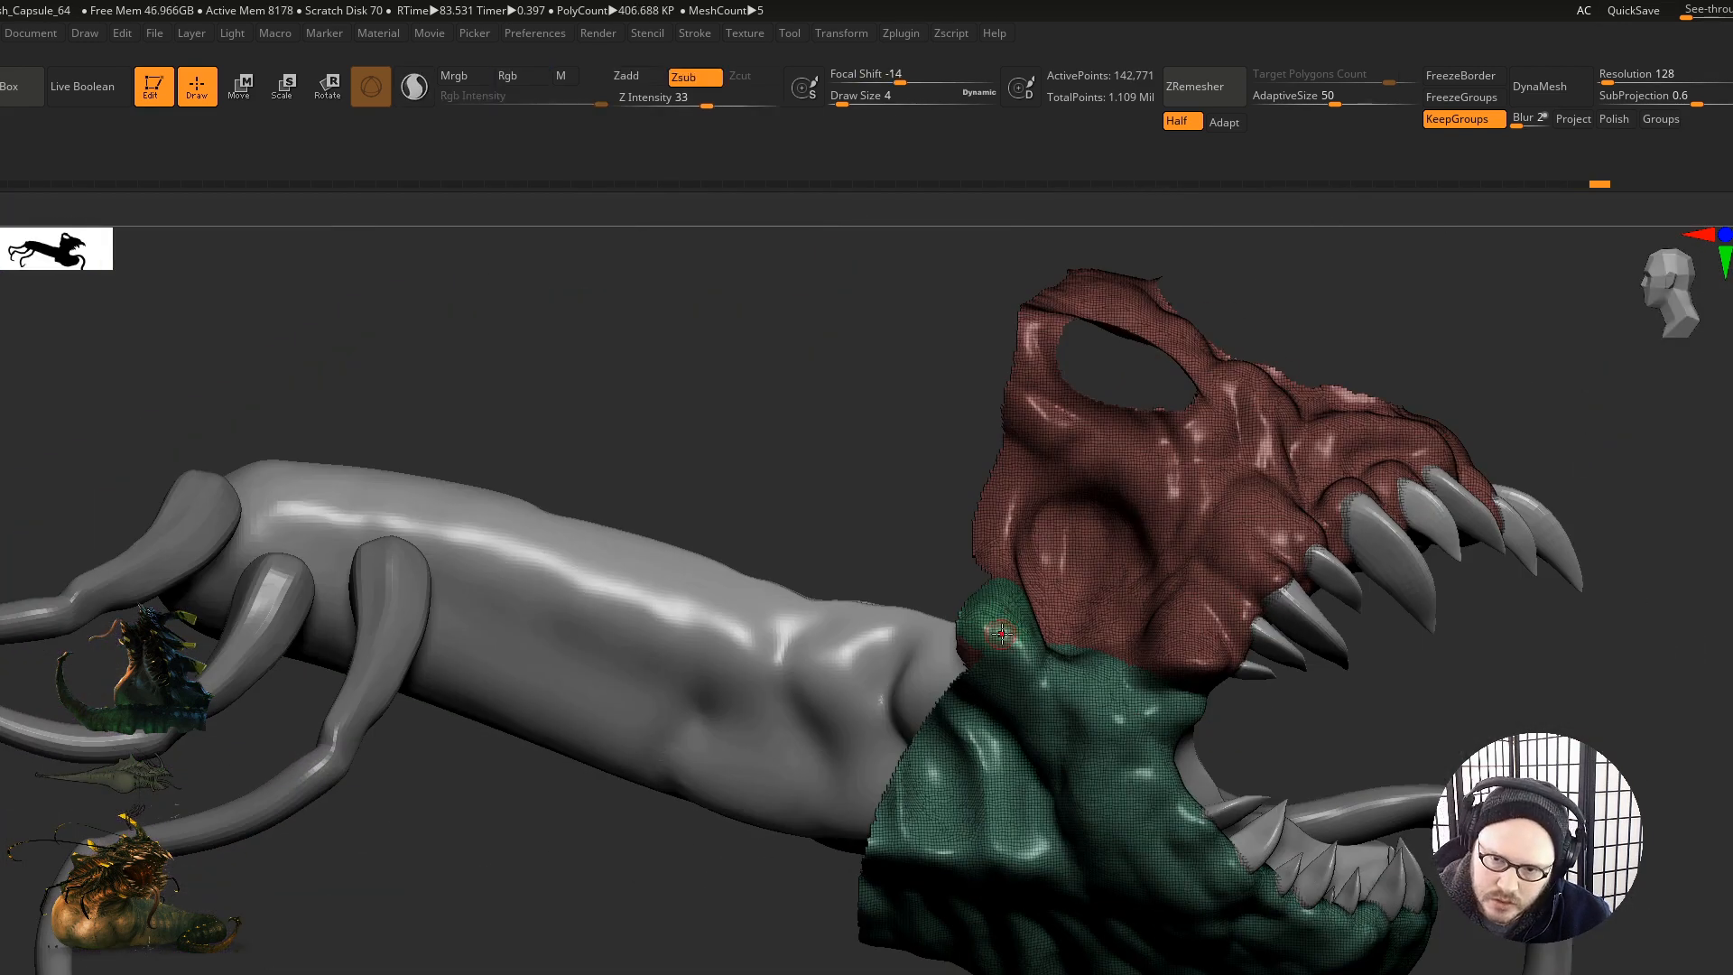
right_drag(998, 634, 1030, 631)
ctrl+alt+shift+click(1074, 596)
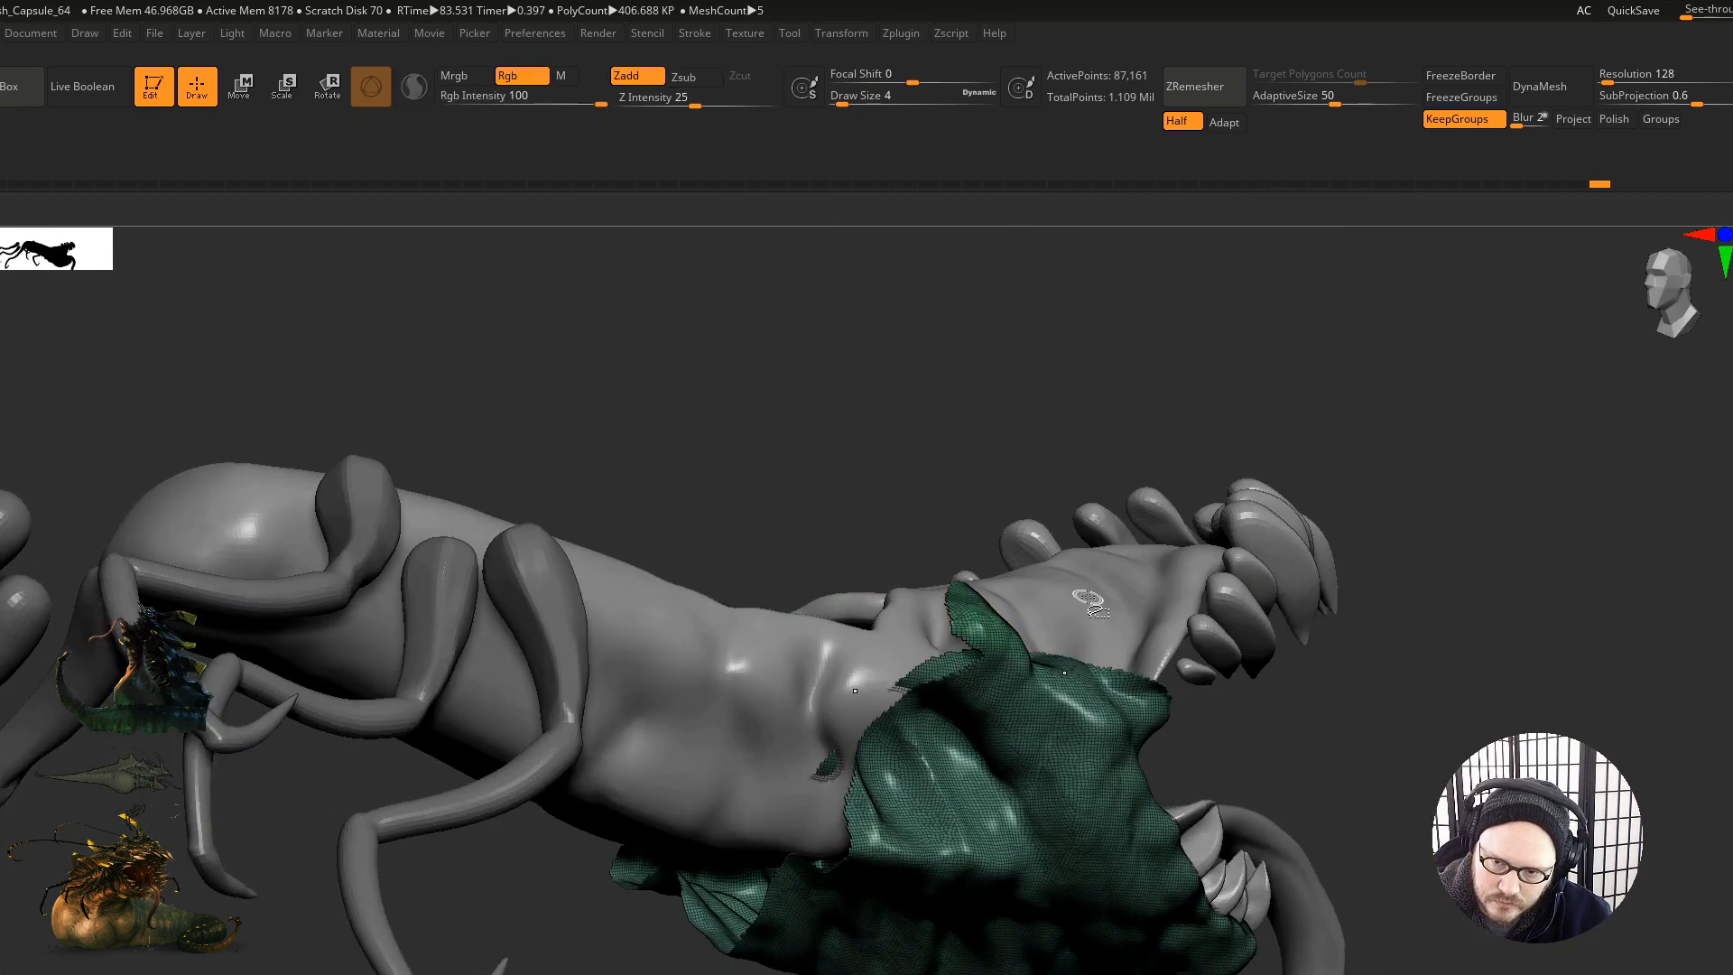
Step: Assign the visible lower jaw its own new polygroup and isolate the leftover flap at the mouth corner
right_drag(1088, 597, 1063, 654)
key(ctrl+w)
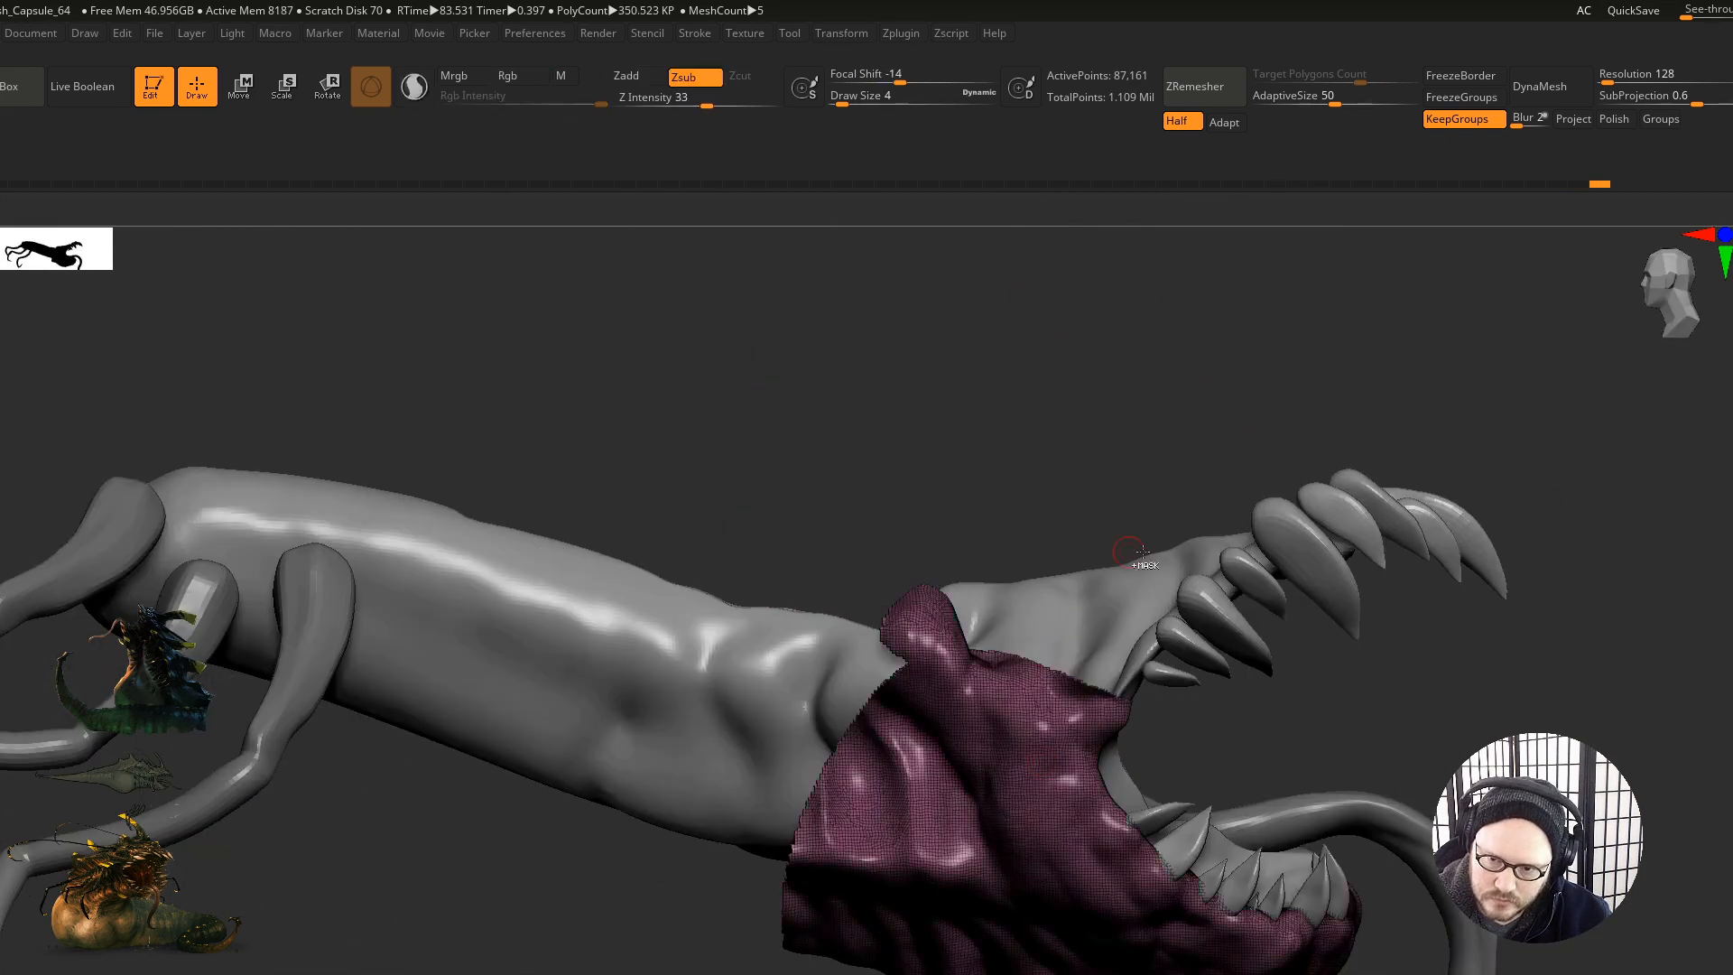
ctrl+shift+click(1416, 682)
ctrl+shift+click(1165, 507)
right_drag(1170, 512, 1200, 541)
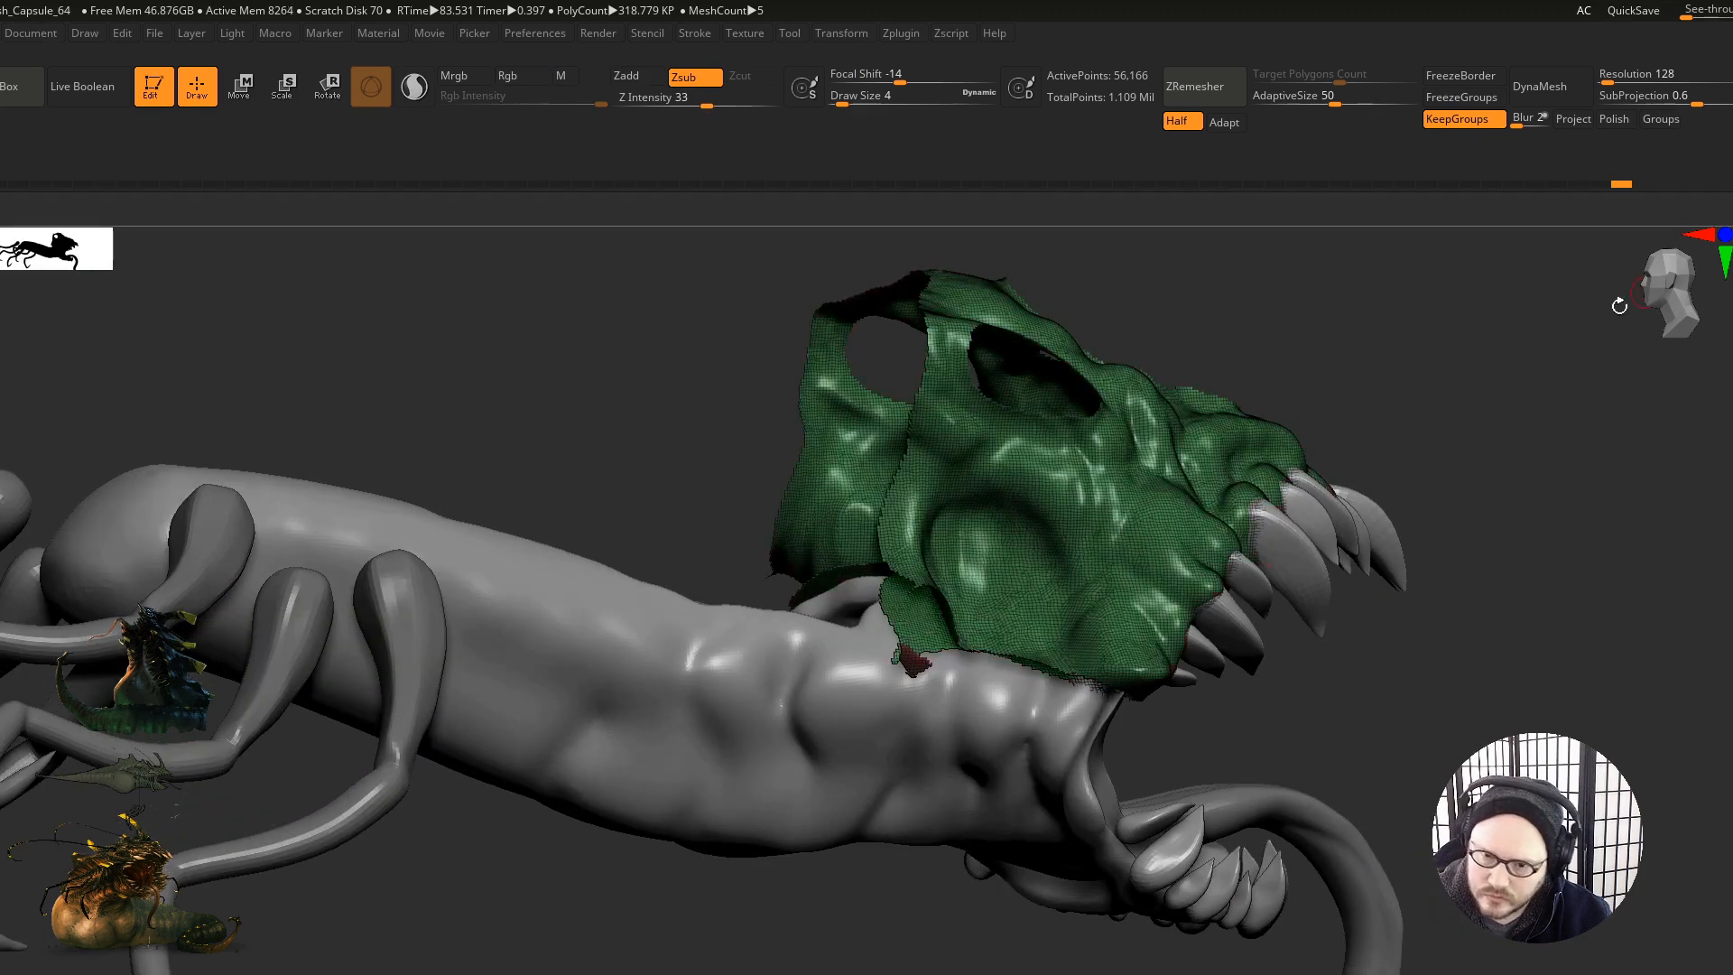
ctrl+shift+click(1076, 613)
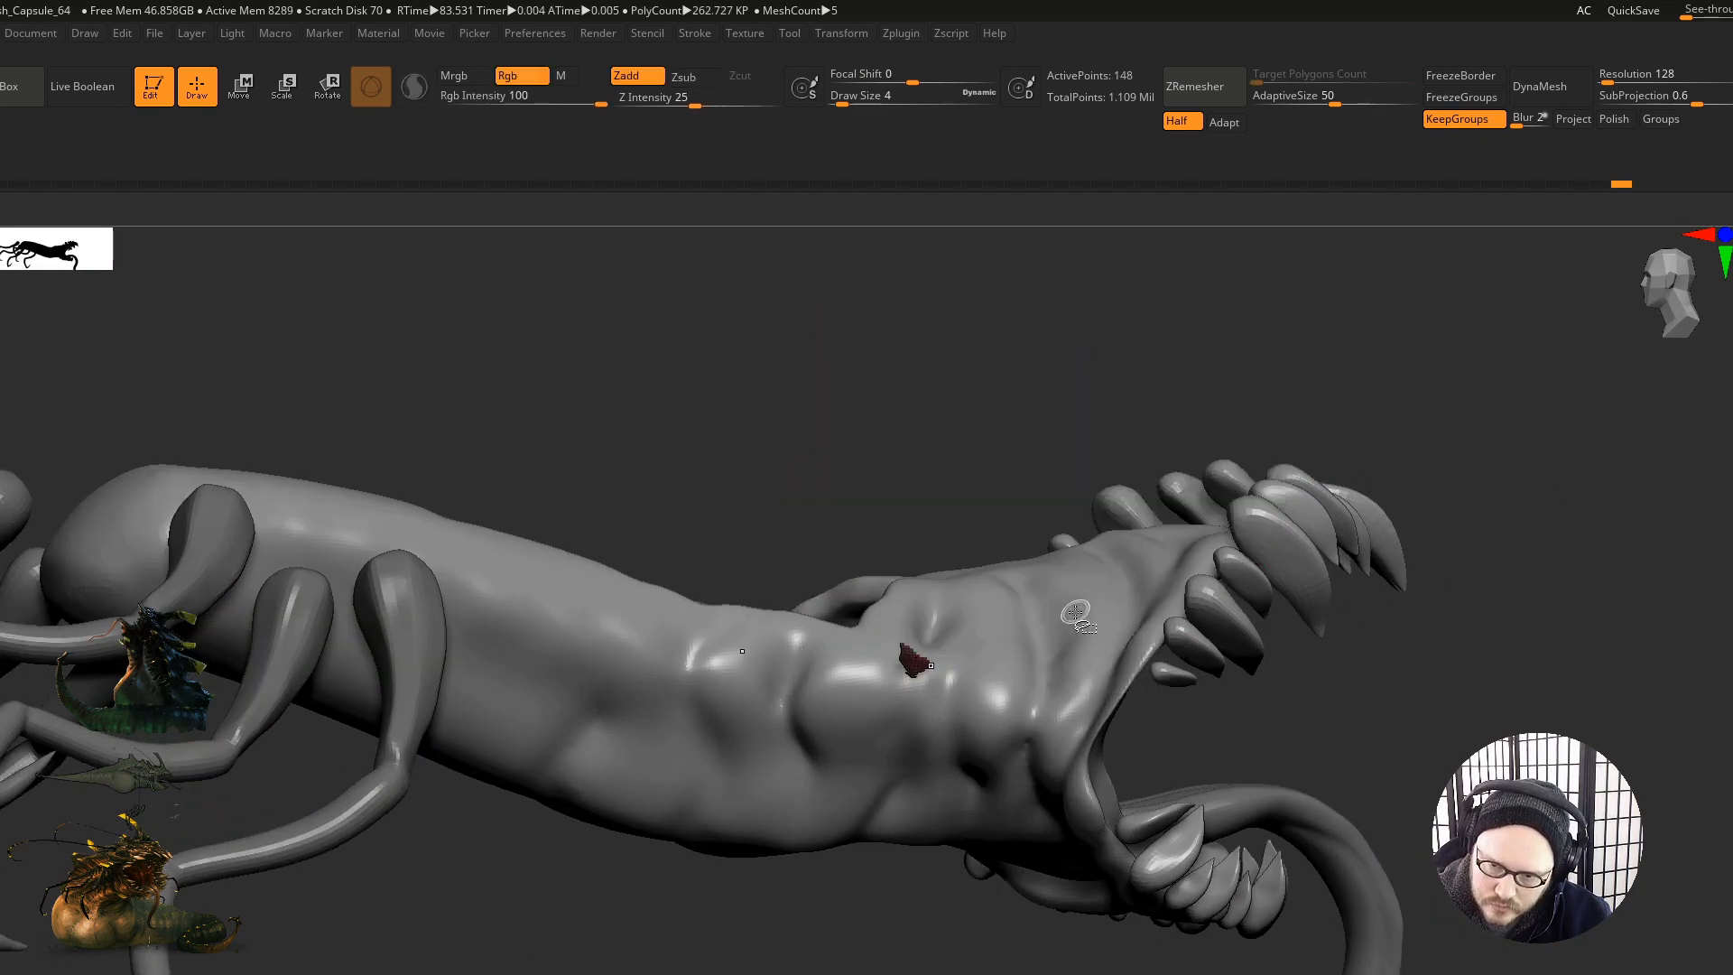
Step: Merge the mouth-corner flap into the lower jaw's polygroup and restore the body's full visibility
ctrl+shift+click(1409, 746)
ctrl+shift+click(984, 790)
ctrl+shift+click(984, 787)
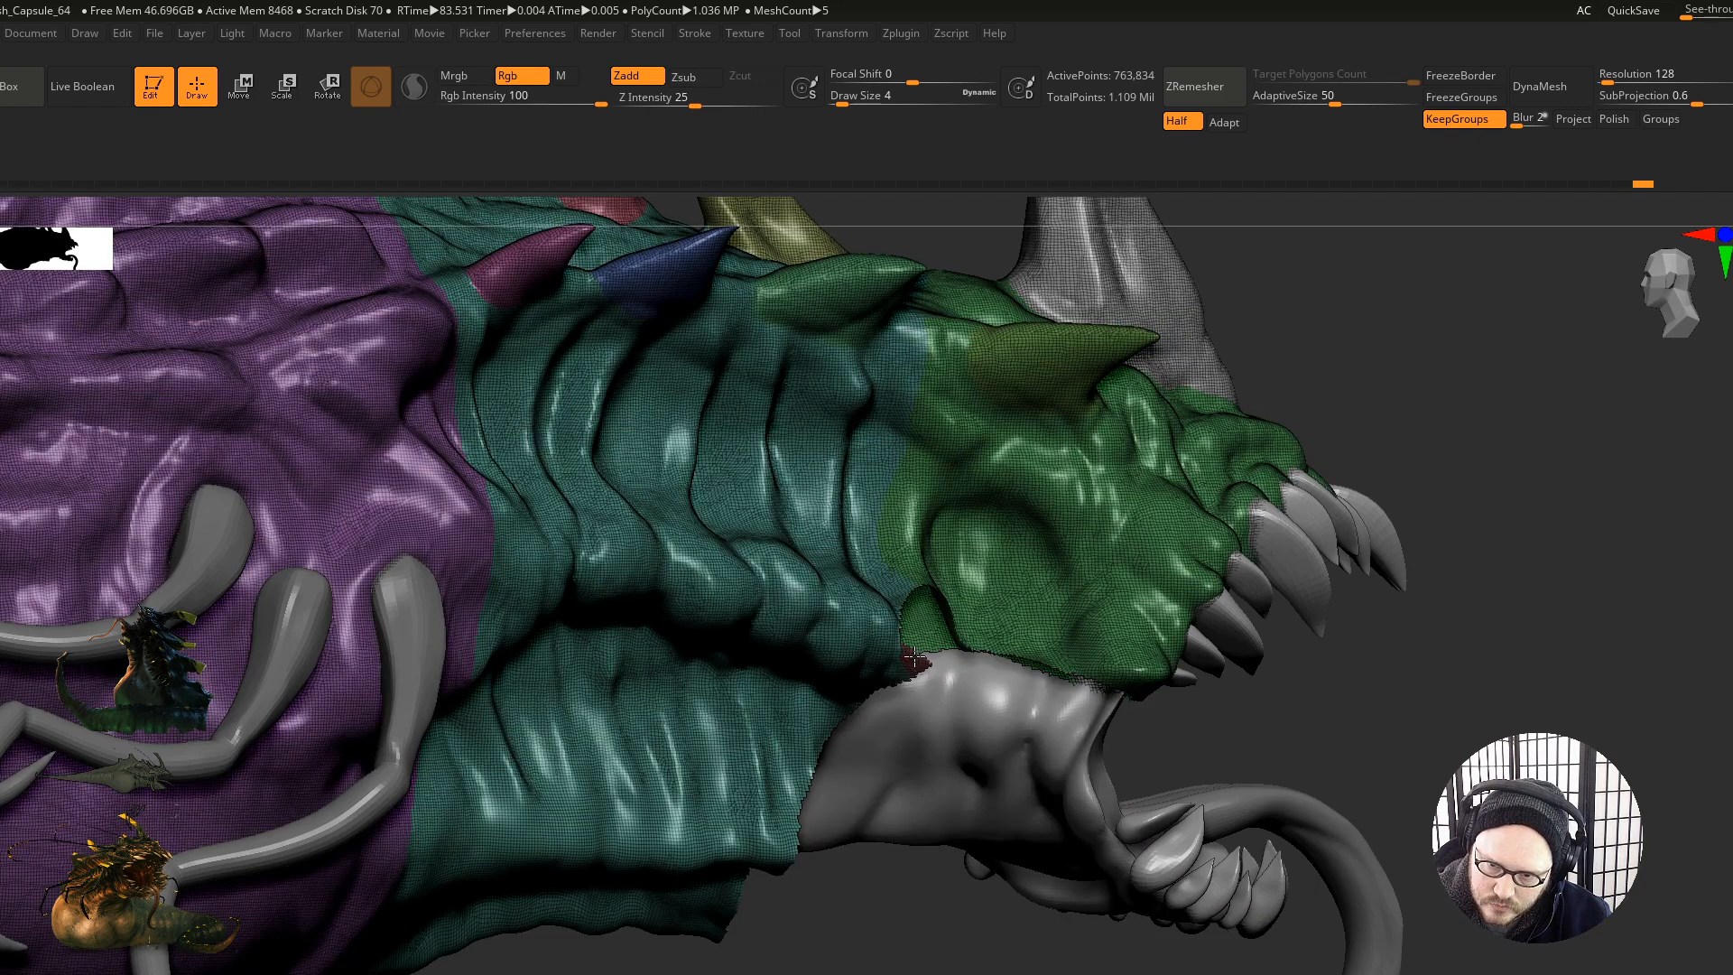
ctrl+shift+click(1472, 743)
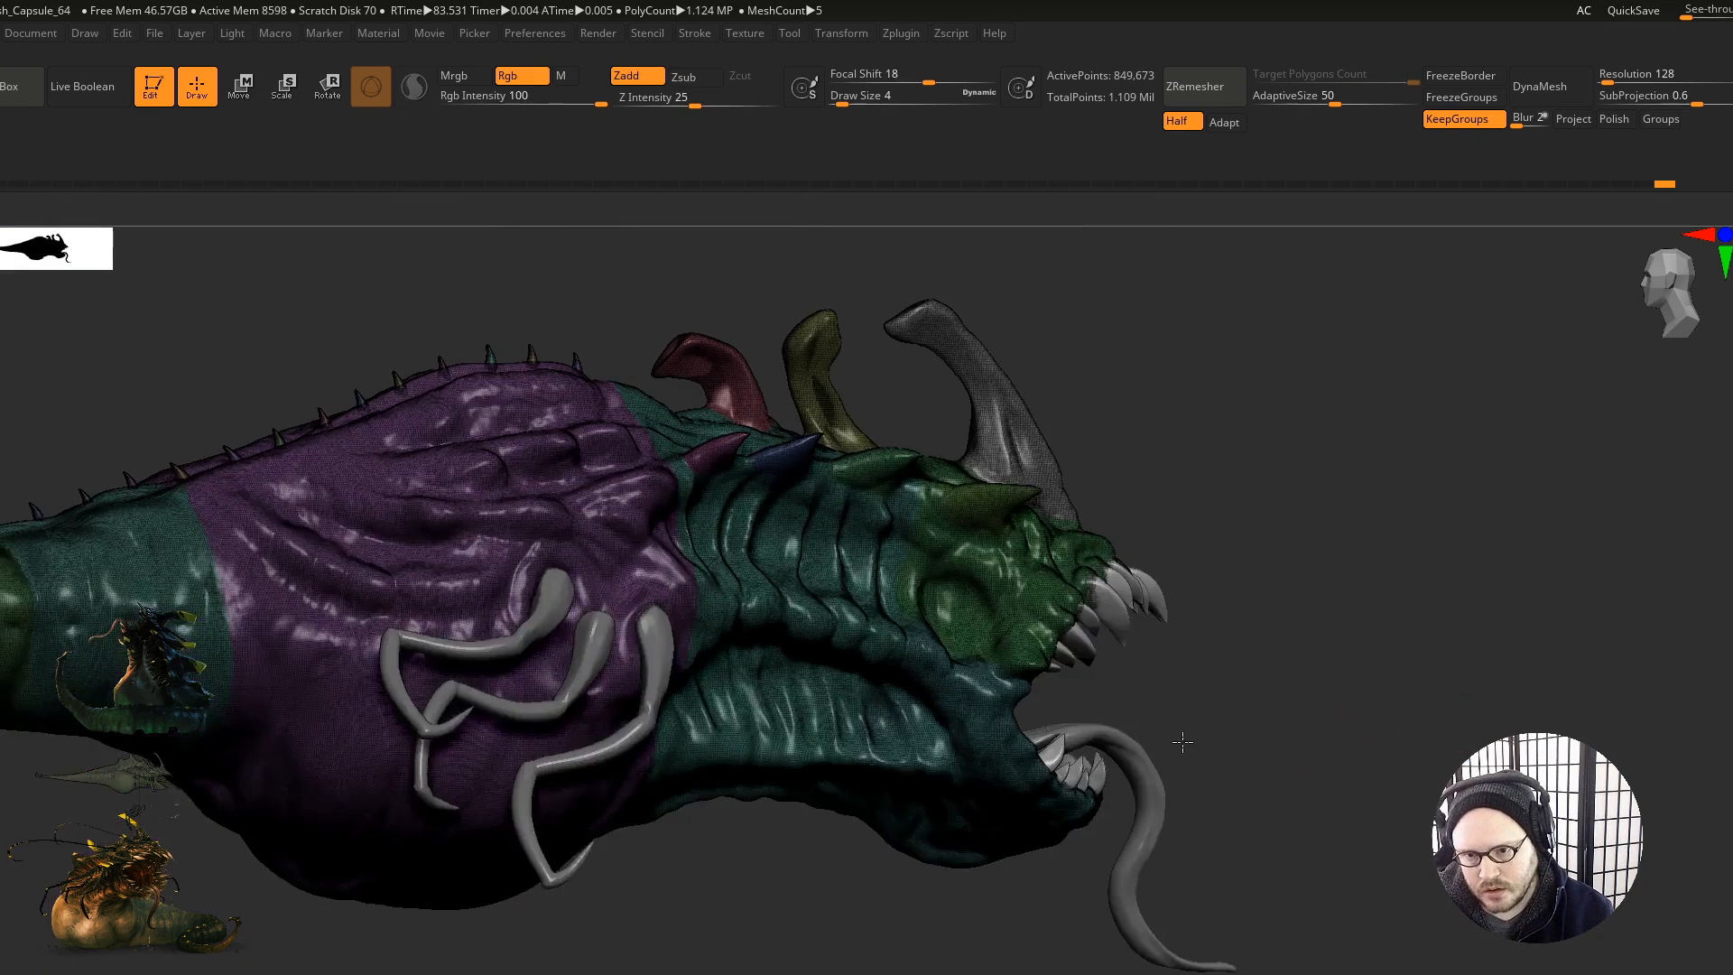
alt+right_drag(1117, 765, 1215, 779)
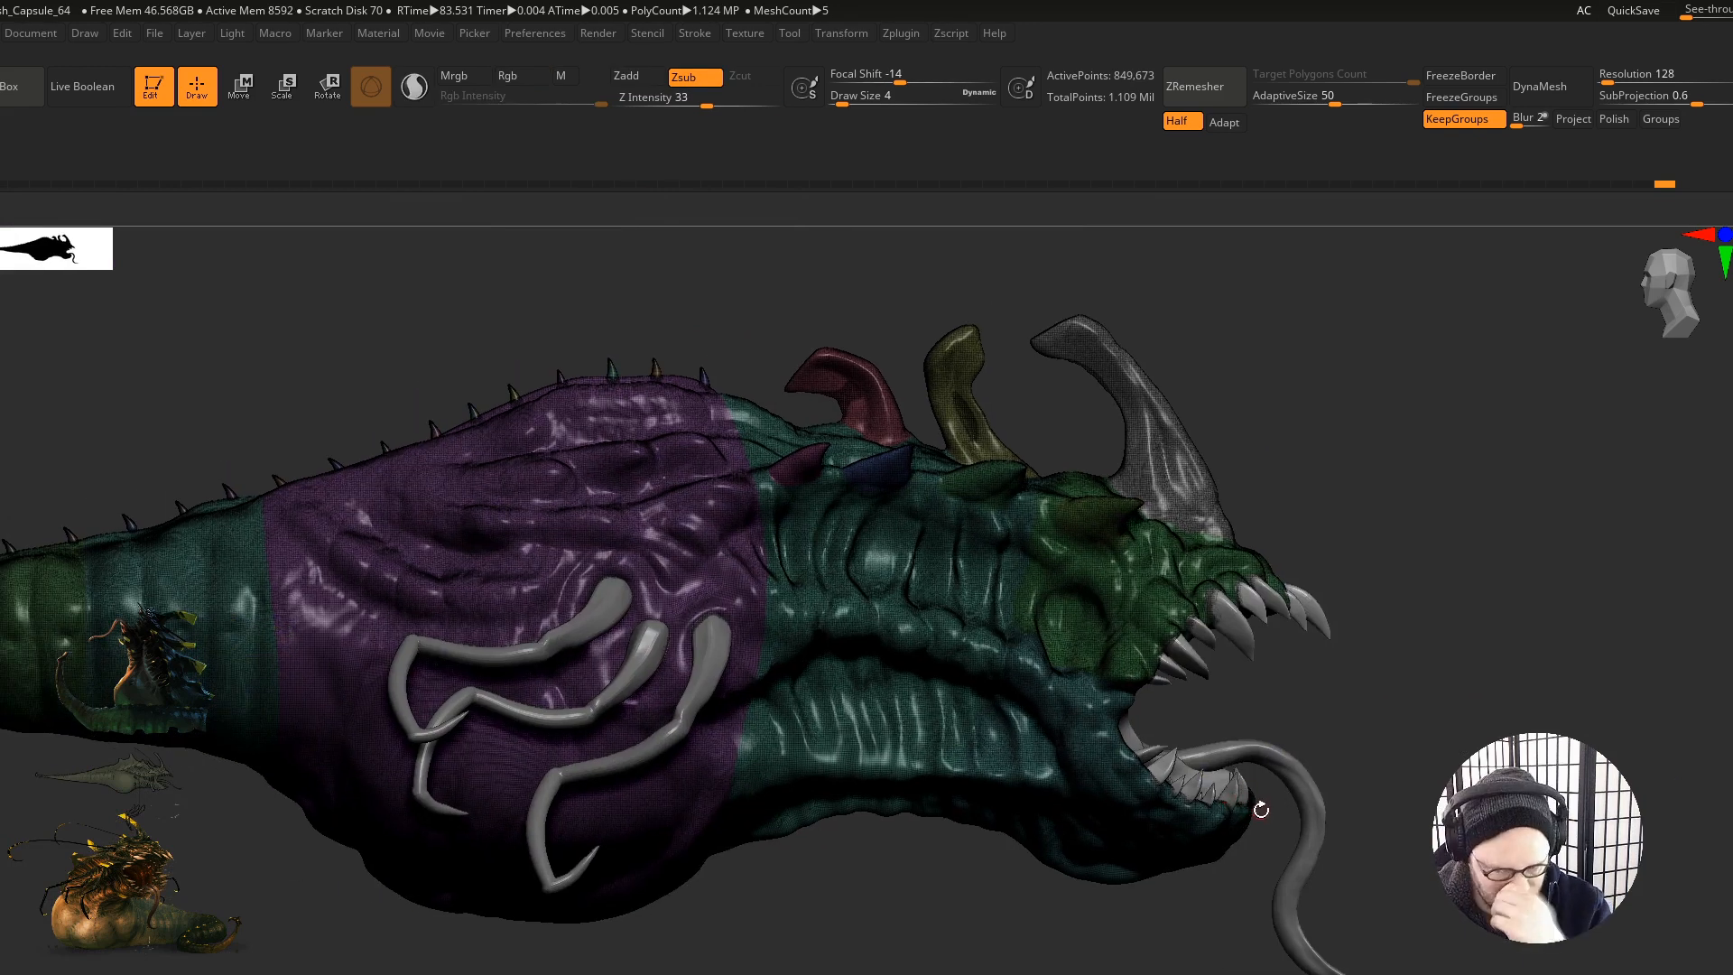
mouse_move(1189, 742)
alt+right_down()
mouse_move(1219, 706)
mouse_move(1264, 700)
mouse_move(1207, 747)
mouse_move(1160, 713)
mouse_move(1187, 763)
mouse_move(1088, 751)
mouse_move(983, 778)
mouse_move(1160, 796)
mouse_move(1112, 793)
mouse_move(1081, 827)
mouse_move(1204, 811)
mouse_move(1351, 591)
alt+right_up()
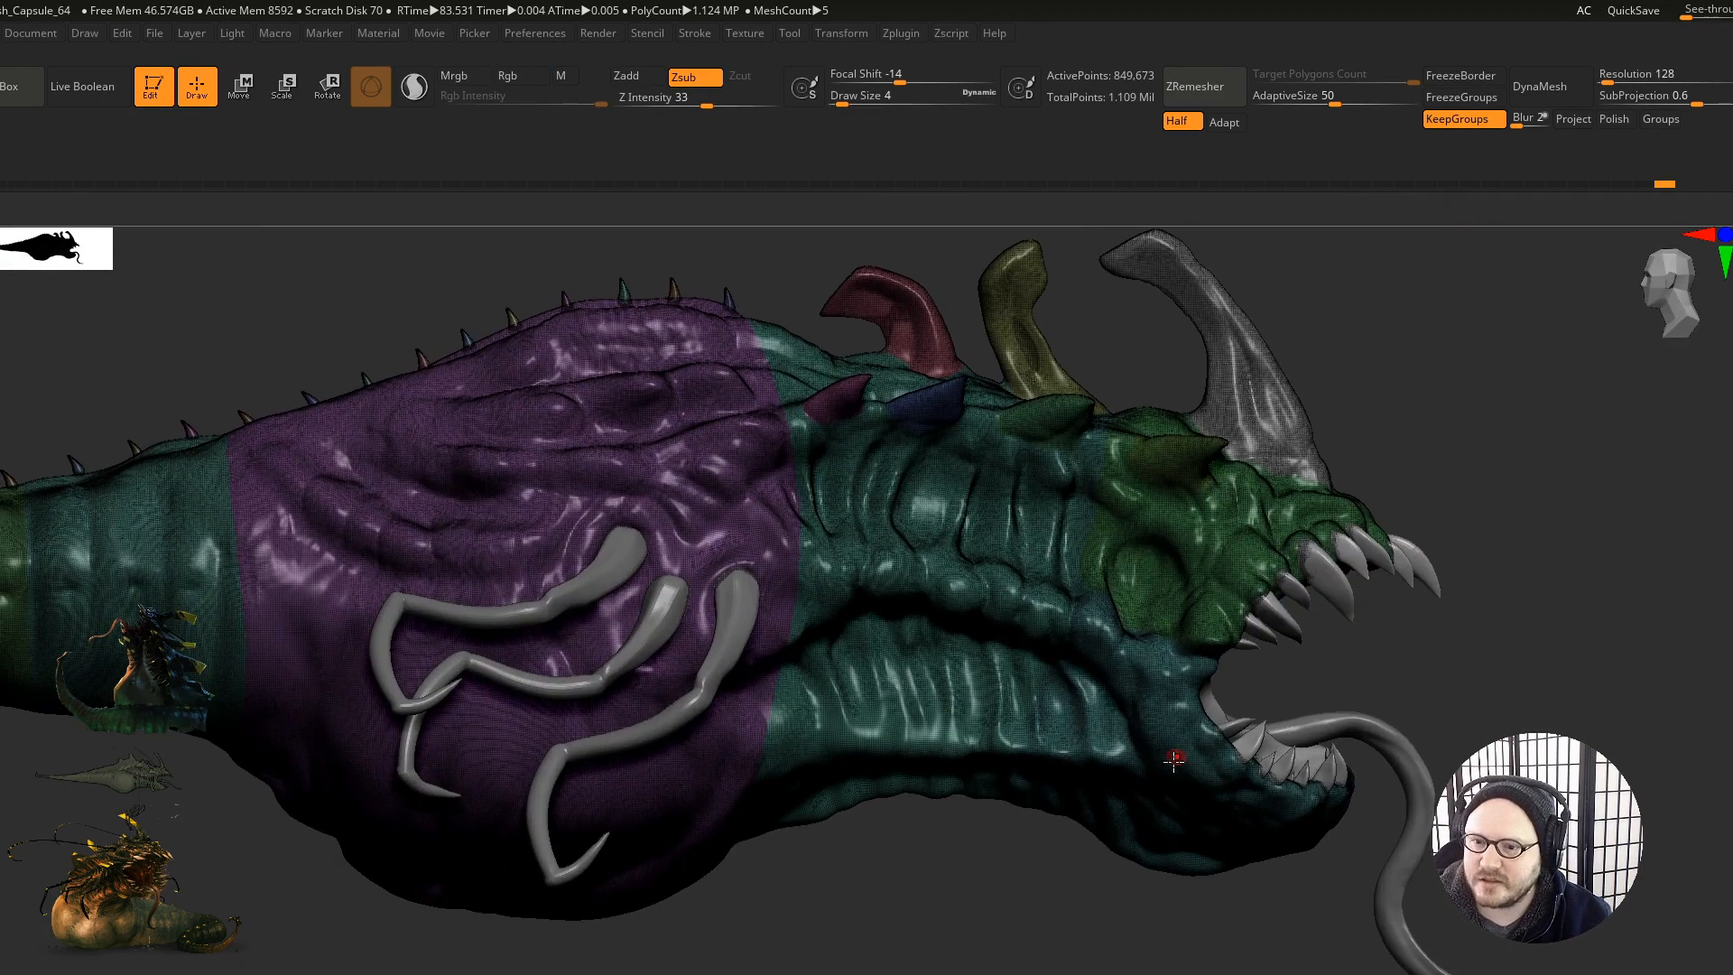
mouse_move(1163, 668)
right_down()
mouse_move(1156, 551)
mouse_move(1162, 774)
mouse_move(1118, 843)
right_up()
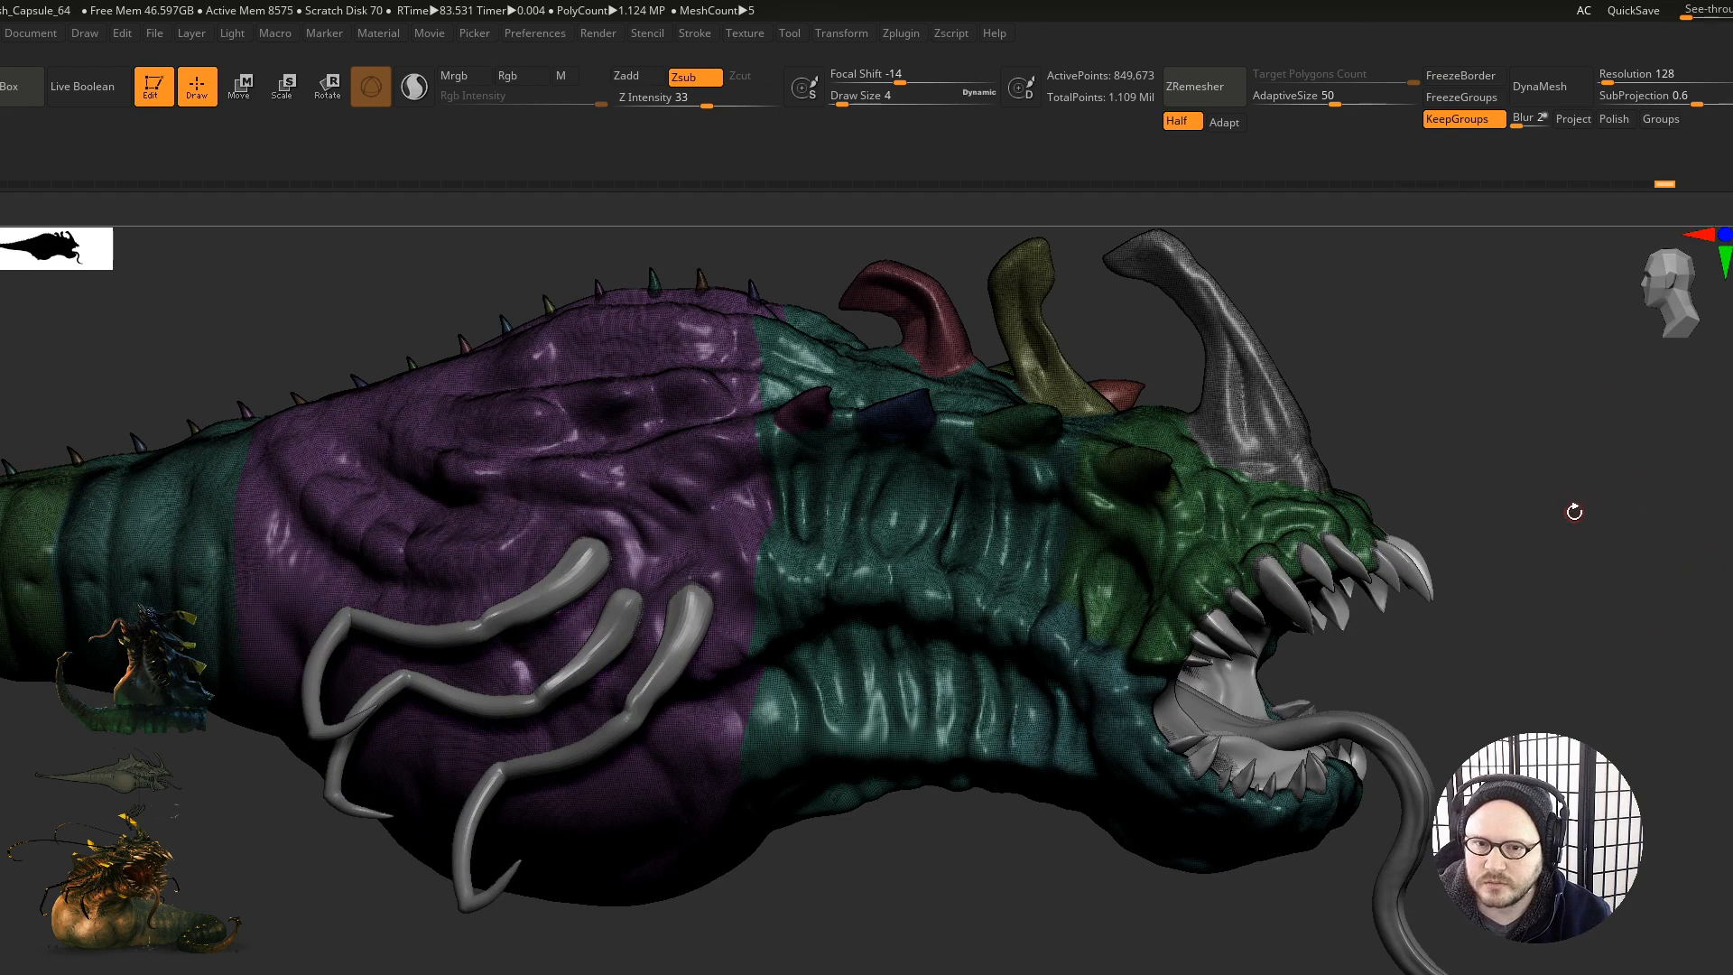
Step: Isolate the middle horn and fill the groove along its shaft with the Inflat brush, smoothing between strokes
mouse_move(1062, 379)
alt+right_down()
mouse_move(1060, 546)
mouse_move(1107, 445)
mouse_move(1069, 587)
mouse_move(912, 556)
mouse_move(1069, 570)
mouse_move(1059, 591)
alt+right_up()
key(shift+f)
key(shift+f)
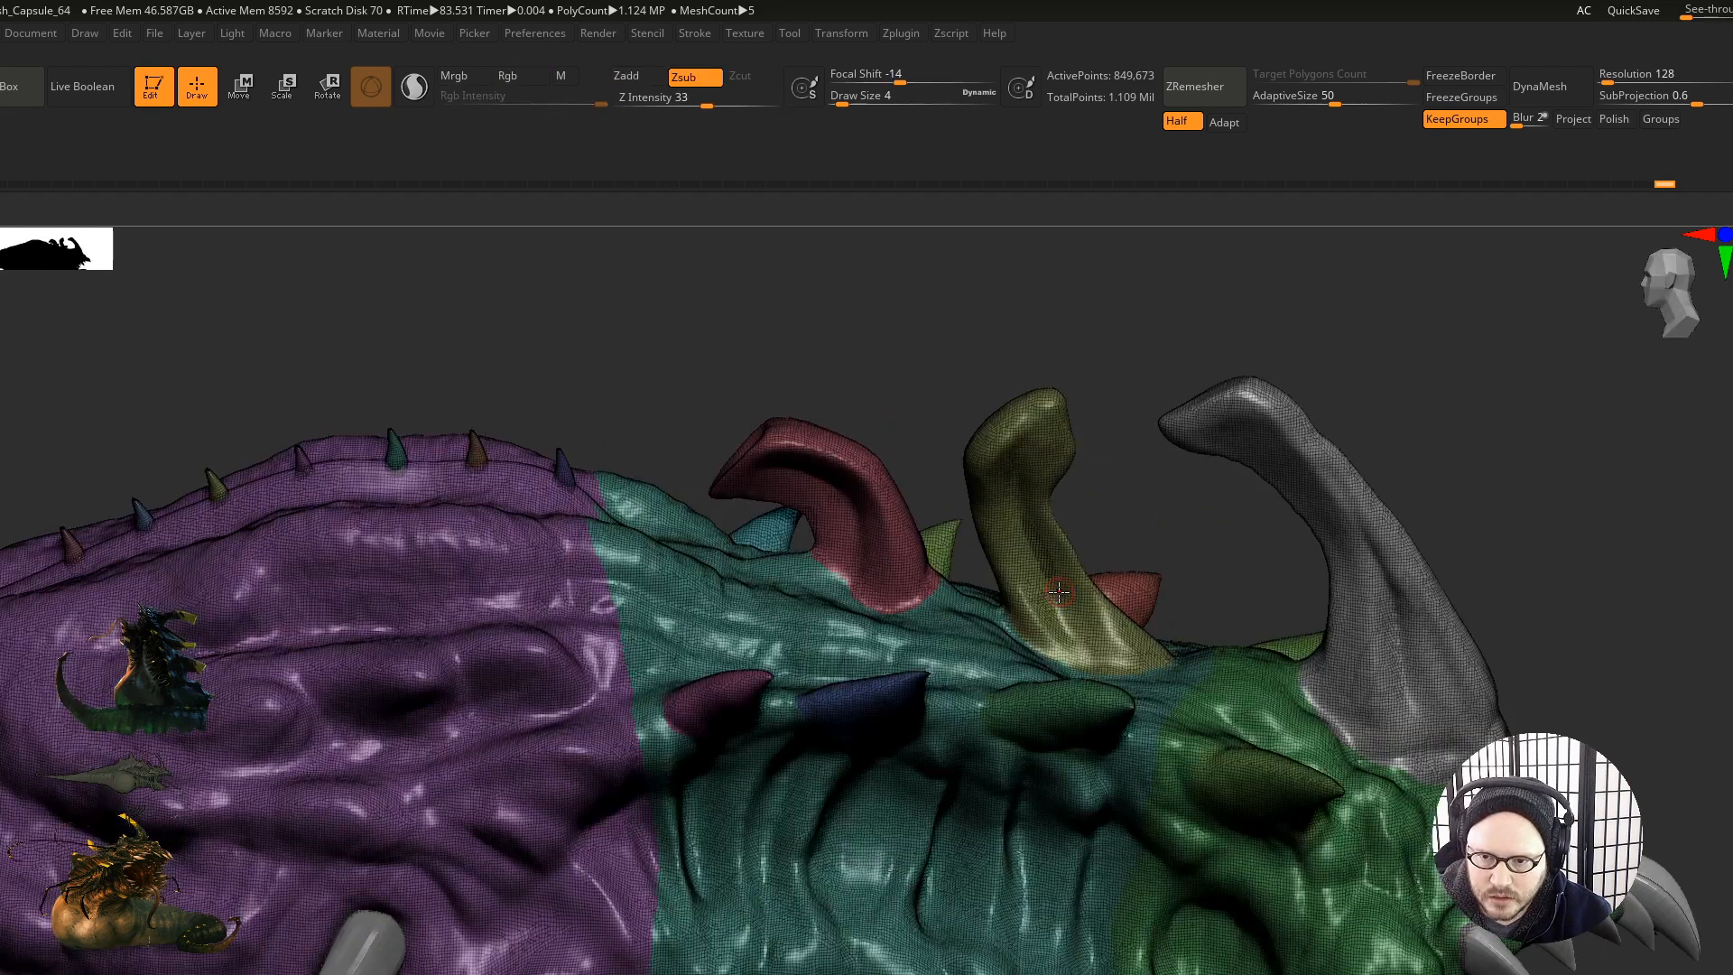
ctrl+shift+click(1059, 593)
mouse_move(1061, 603)
right_down()
mouse_move(964, 608)
mouse_move(902, 642)
mouse_move(1345, 616)
mouse_move(1126, 685)
mouse_move(1148, 665)
mouse_move(1089, 679)
right_up()
key(b)
key(i)
key(n)
key(s)
drag(1036, 676, 1050, 677)
key(s)
drag(973, 599, 959, 596)
mouse_move(912, 534)
mouse_down()
mouse_move(971, 649)
mouse_move(1003, 848)
mouse_up()
right_drag(957, 738, 999, 729)
mouse_move(957, 650)
shift+mouse_down()
mouse_move(978, 786)
mouse_move(957, 782)
mouse_move(964, 736)
shift+mouse_up()
Step: Inflate and smooth more of the isolated horn's shaft from other angles with a readjusted brush size
right_drag(970, 699, 826, 673)
drag(926, 447, 961, 681)
shift+drag(980, 541, 1020, 768)
right_drag(987, 715, 1065, 709)
mouse_move(971, 701)
shift+mouse_down()
mouse_move(978, 898)
mouse_move(939, 813)
mouse_move(891, 445)
mouse_move(959, 820)
mouse_move(951, 895)
shift+mouse_up()
key(s)
drag(950, 786, 941, 785)
key(s)
mouse_move(937, 457)
mouse_down()
mouse_move(899, 683)
mouse_move(948, 840)
mouse_up()
right_drag(940, 836, 878, 800)
drag(878, 800, 930, 609)
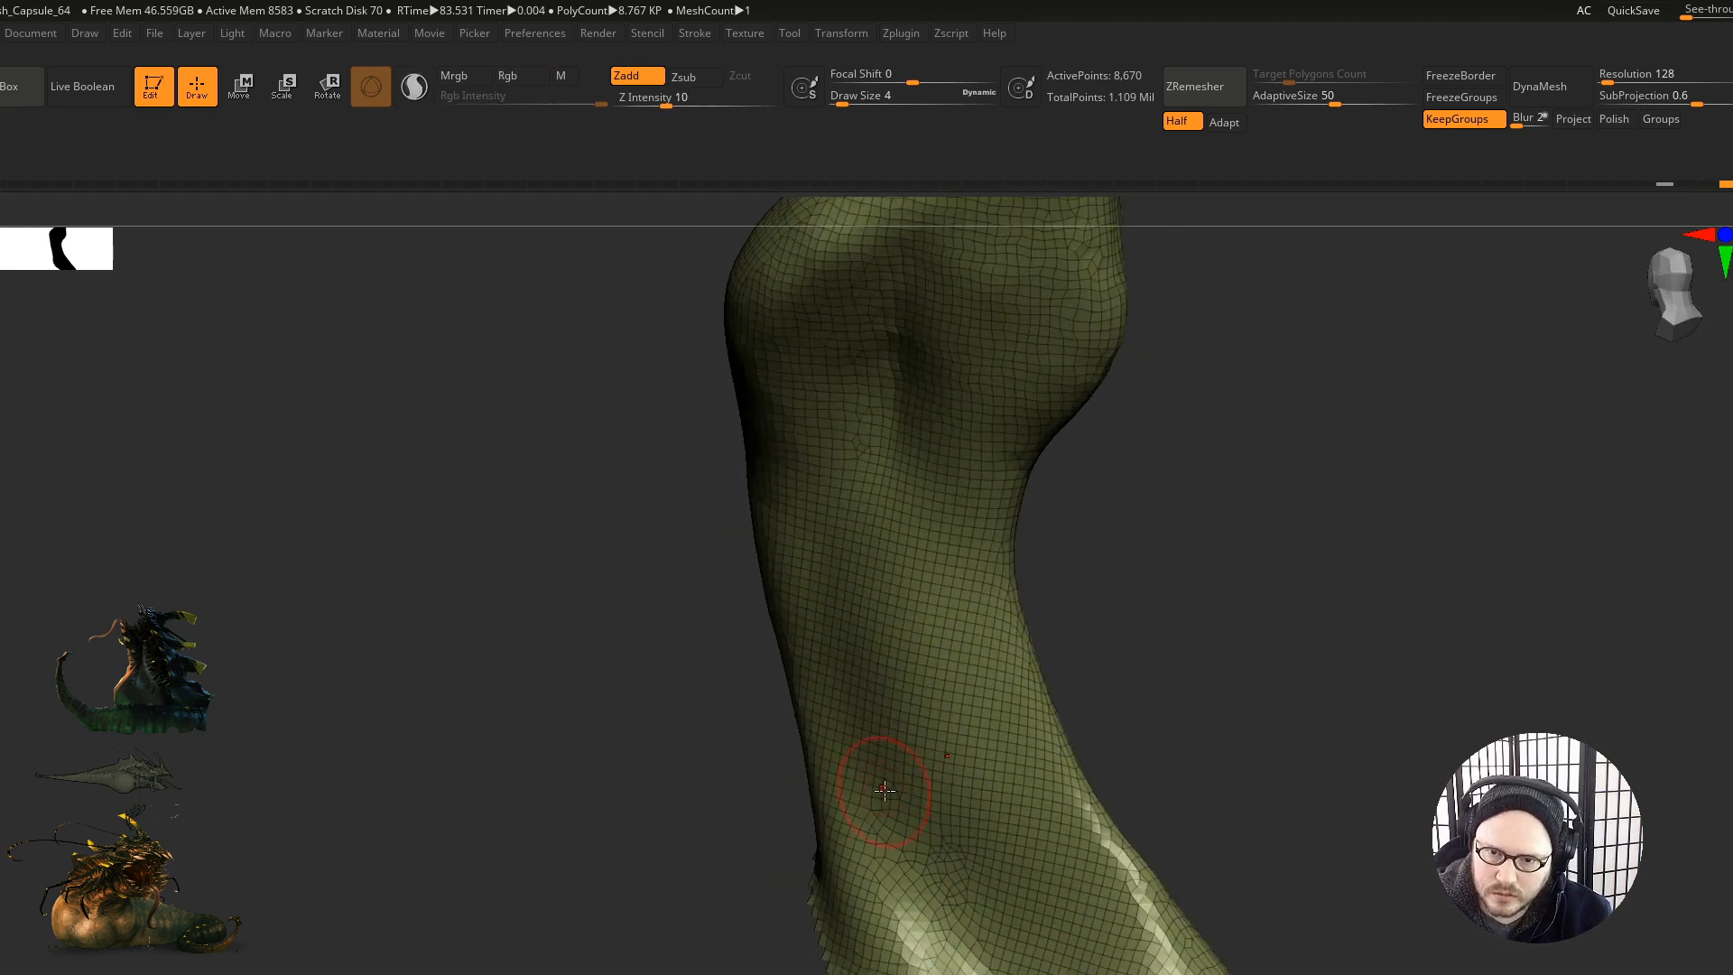
Step: Carve a subtractive stroke down the isolated horn's shaft and set the brush size to 6
right_drag(885, 790, 880, 713)
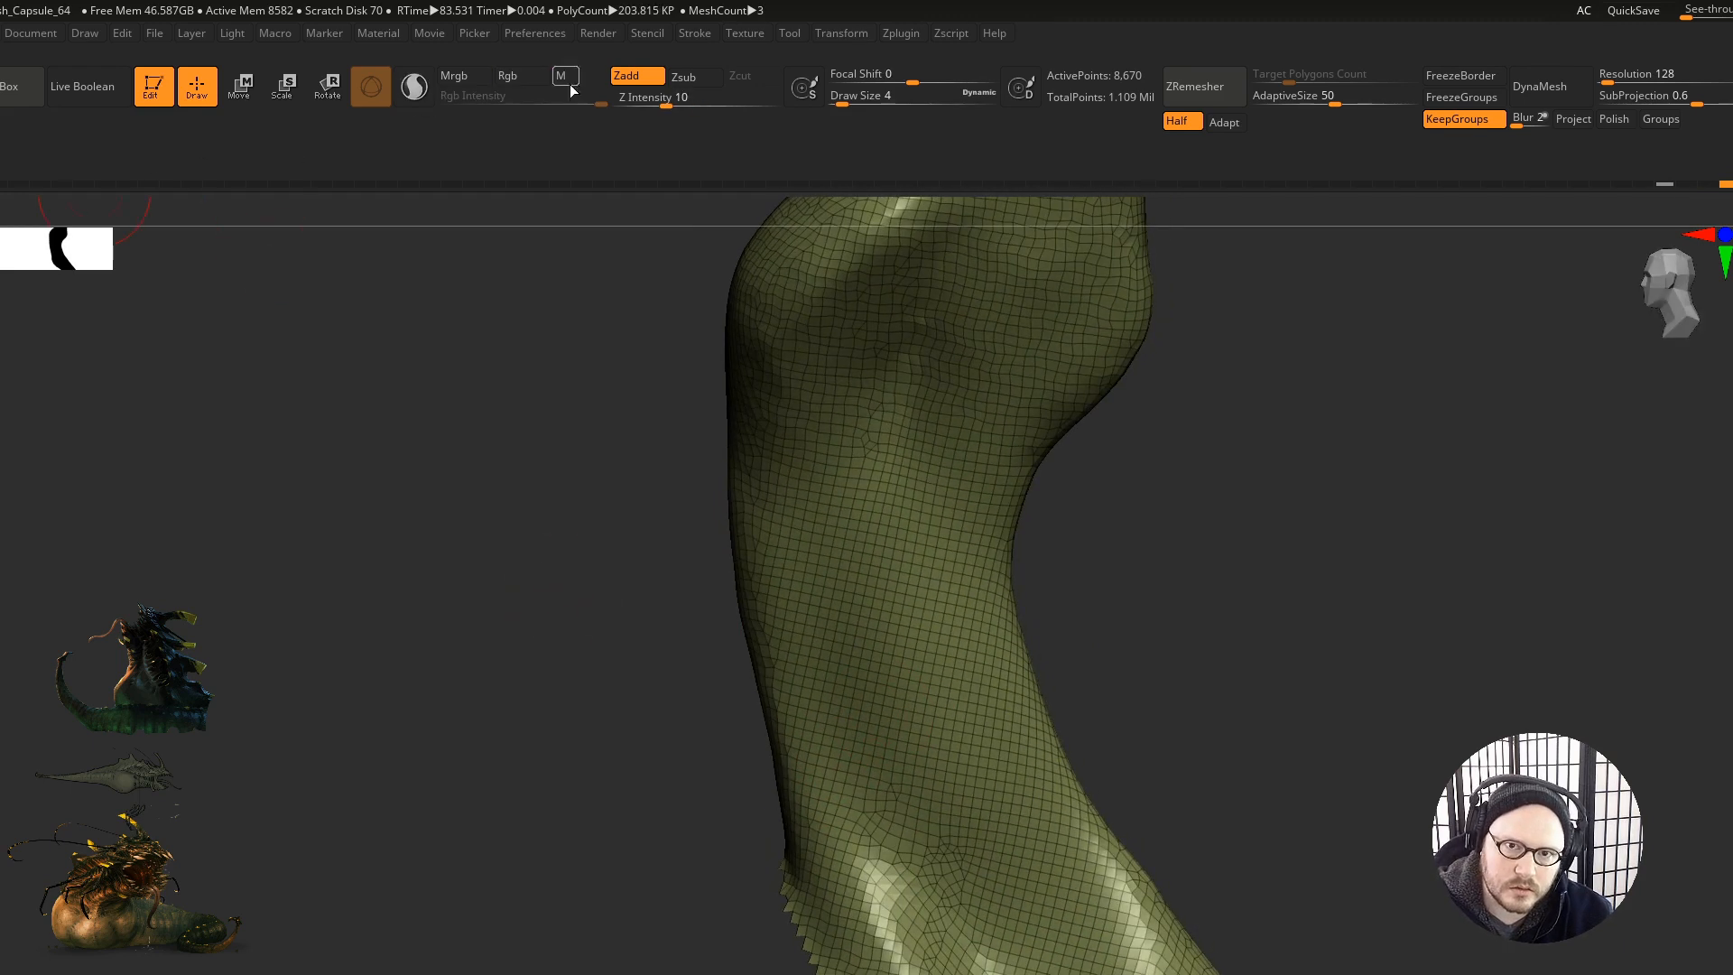
key(alt)
mouse_move(919, 411)
alt+mouse_down()
mouse_move(910, 704)
mouse_move(930, 767)
alt+mouse_up()
key(])
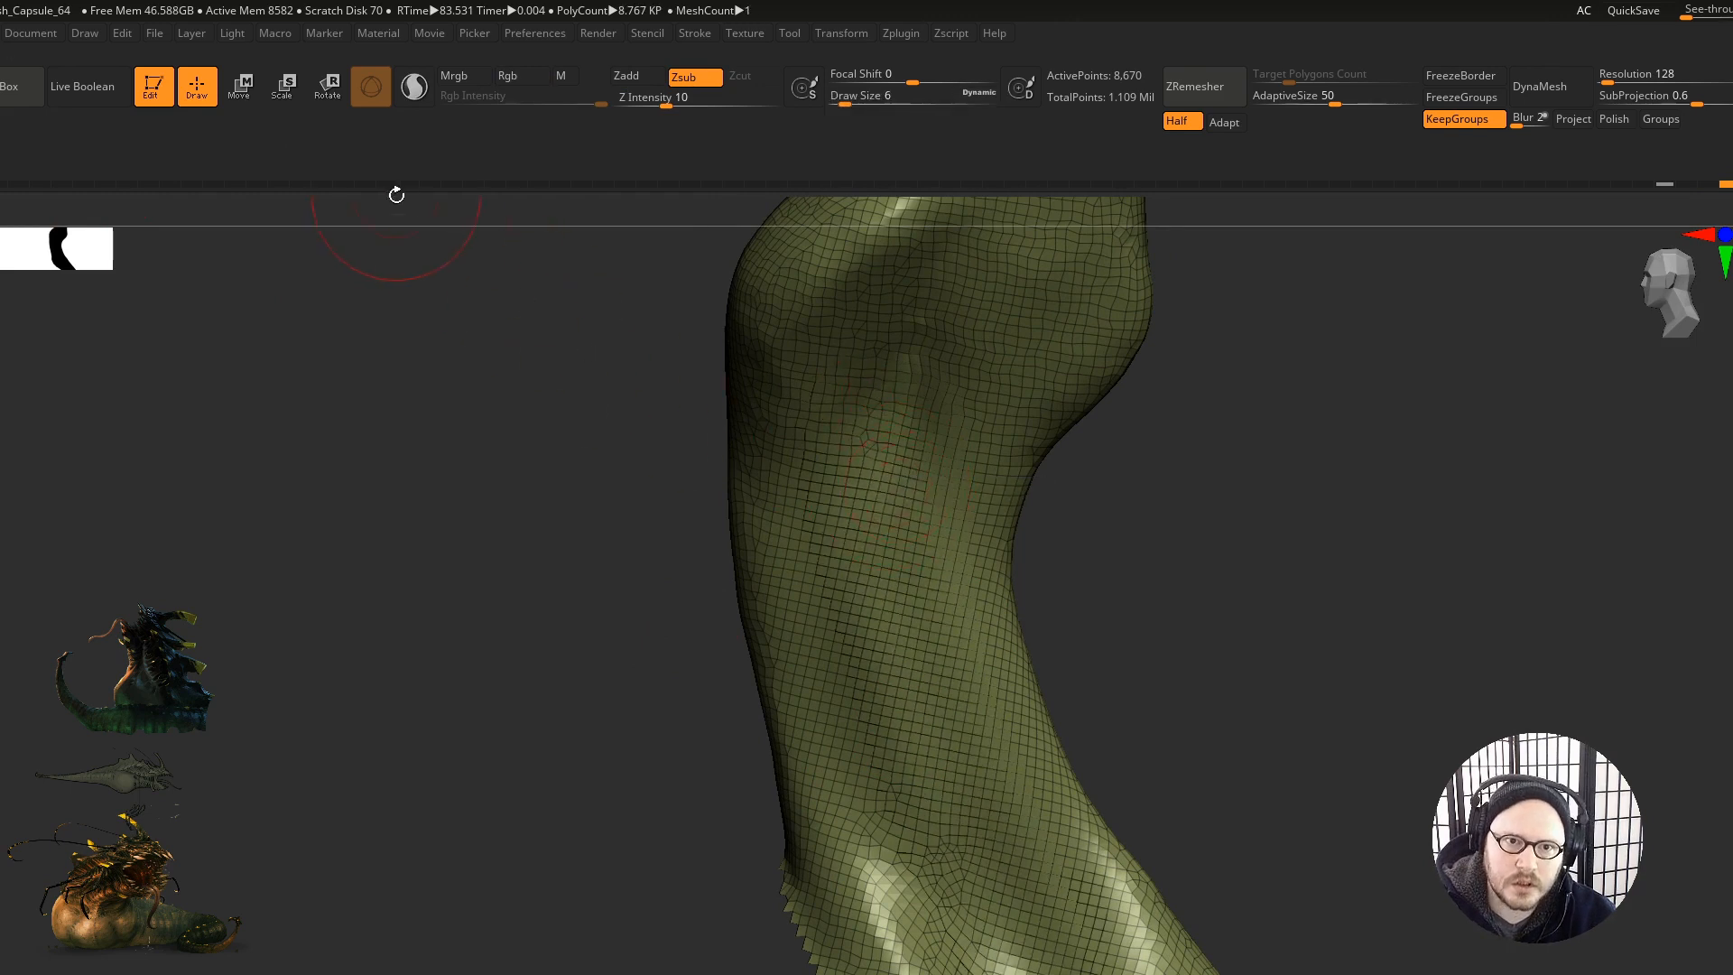
ctrl+right_drag(790, 529, 861, 620)
key(b)
key(Escape)
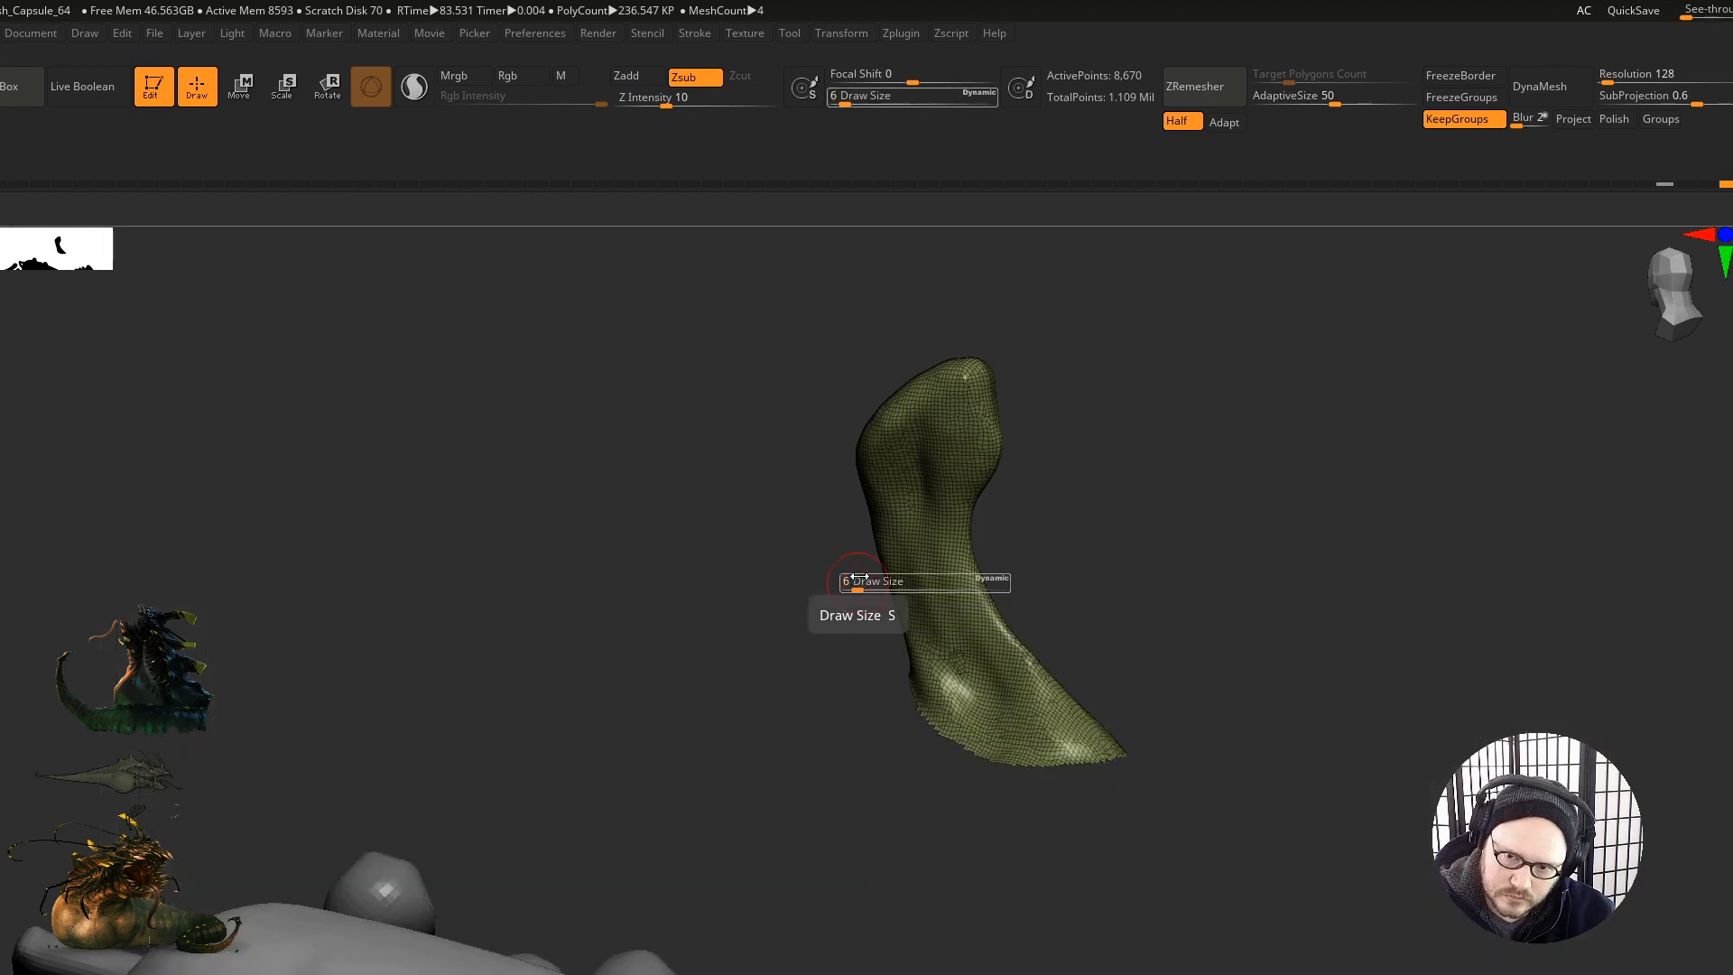
Step: Try a stroke down the horn's shaft, set the brush size to 11, and undo the last two edits
key(b)
key(s)
right_drag(872, 519, 959, 502)
mouse_move(917, 484)
mouse_down()
mouse_move(923, 560)
mouse_move(984, 700)
mouse_up()
mouse_move(878, 642)
right_down()
mouse_move(910, 634)
mouse_move(931, 578)
mouse_move(941, 670)
mouse_move(903, 697)
mouse_move(1079, 709)
right_up()
key(s)
drag(1080, 709, 1085, 709)
mouse_move(1028, 773)
right_down()
mouse_move(1098, 747)
mouse_move(1035, 738)
right_up()
key(ctrl+z)
key(ctrl+z)
Step: Work over the horn's base, switch the brush to additive mode, and restore the body's full visibility
drag(1127, 669, 1136, 677)
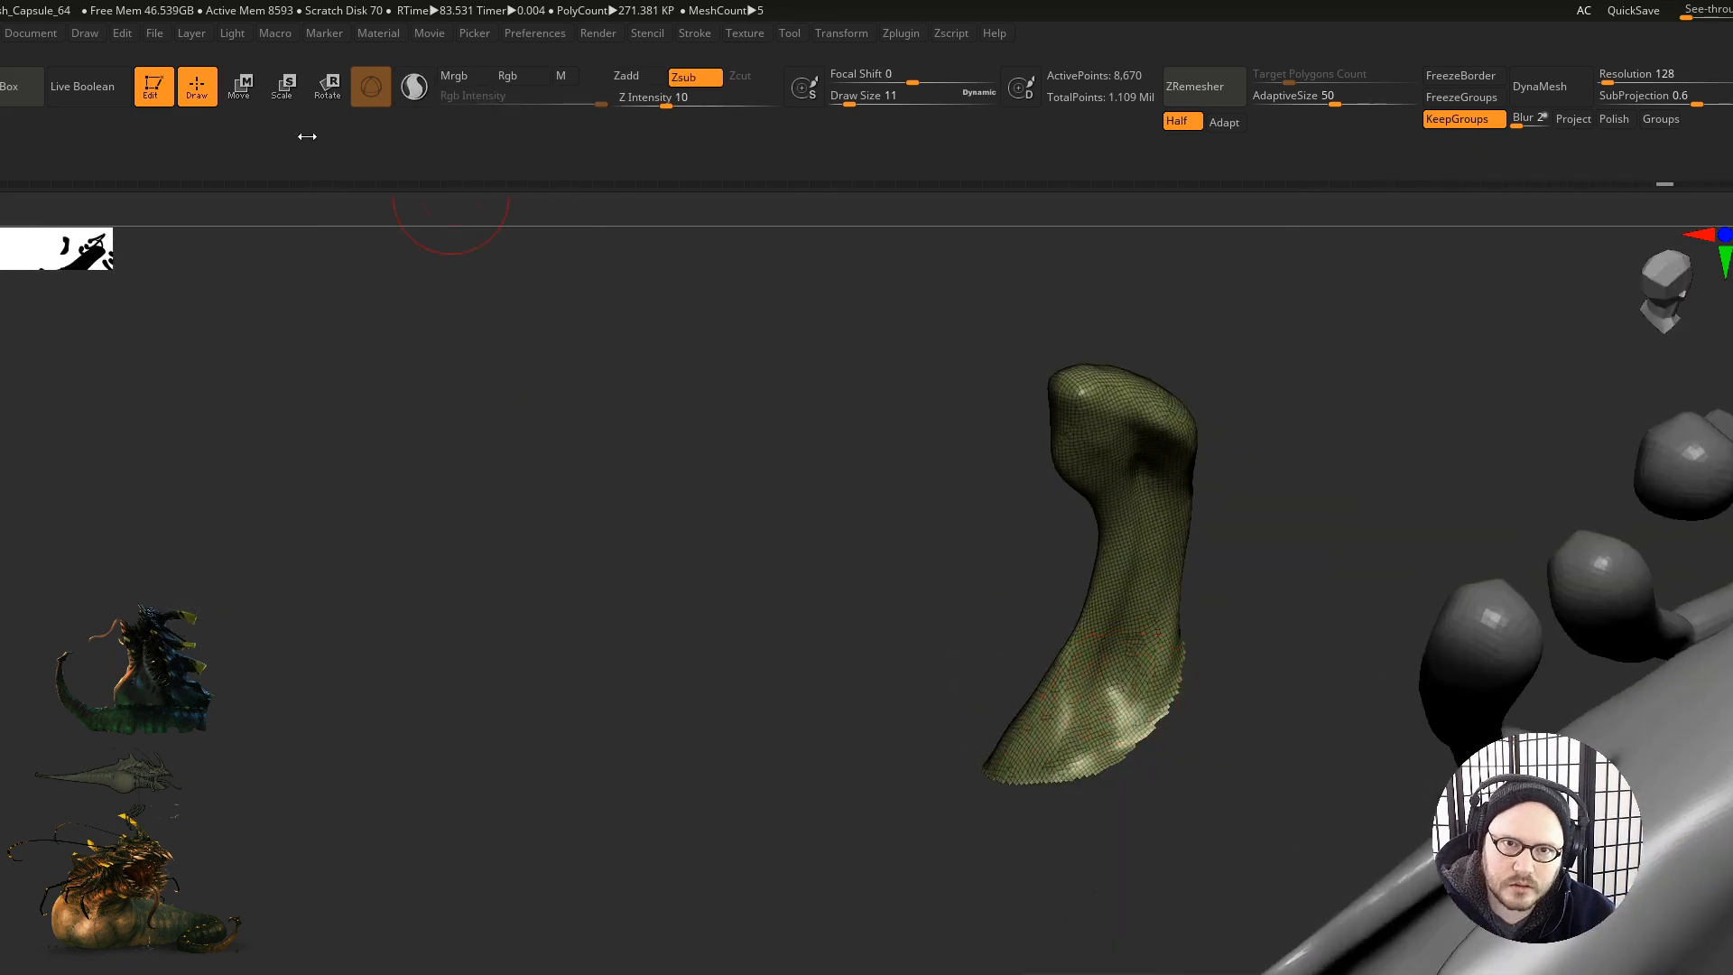
click(637, 75)
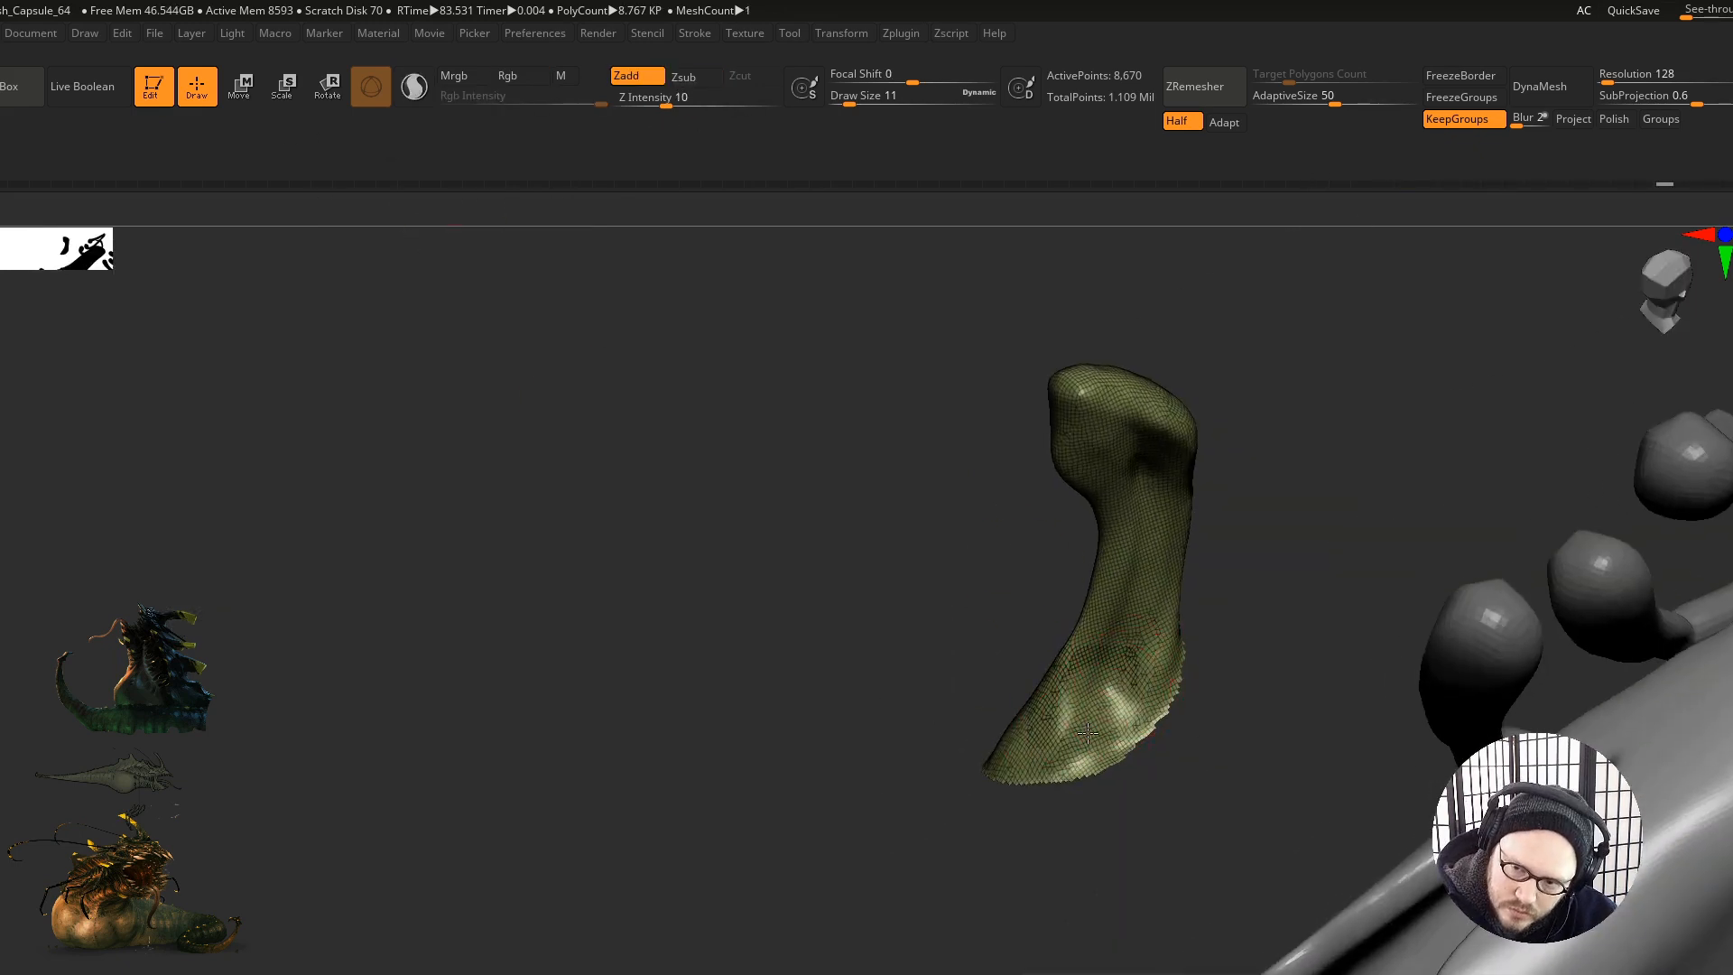
mouse_move(1136, 679)
shift+right_down()
mouse_move(1250, 724)
mouse_move(1343, 730)
mouse_move(1201, 907)
mouse_move(1060, 737)
mouse_move(1154, 768)
shift+right_up()
ctrl+shift+click(1215, 723)
mouse_move(1153, 794)
ctrl+right_down()
mouse_move(1208, 755)
mouse_move(1205, 783)
mouse_move(1038, 775)
mouse_move(1093, 752)
ctrl+right_up()
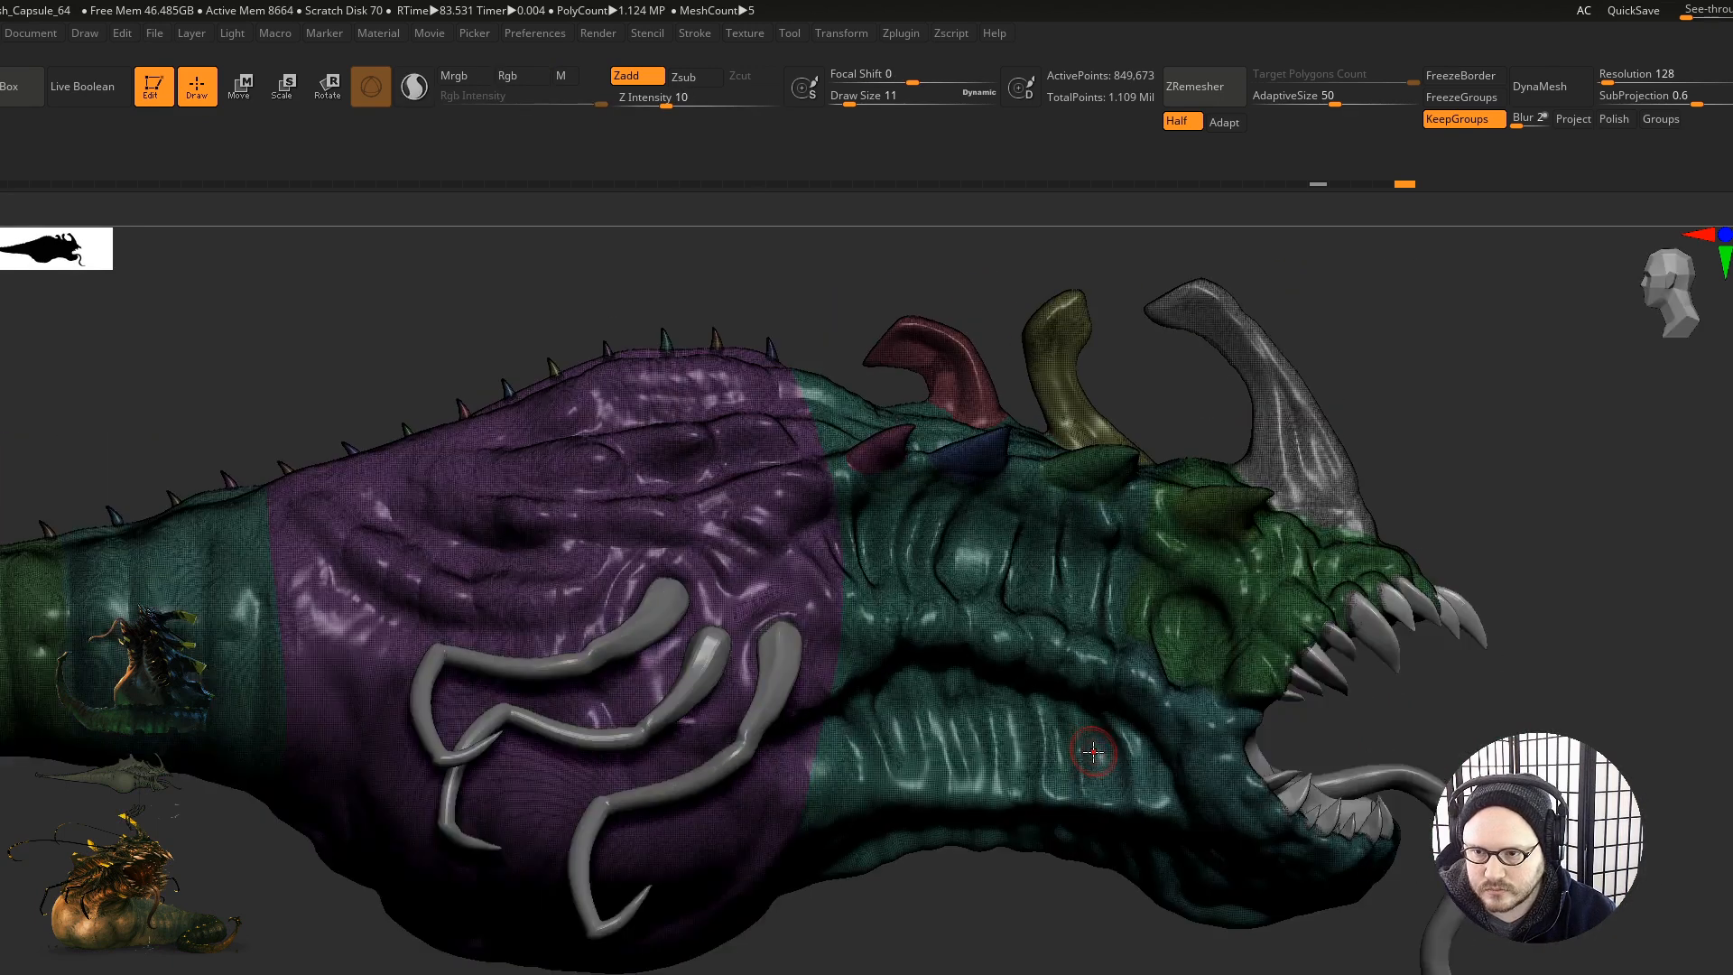
Step: Return the undo history to the full-body state at entry 314 and mark it as the projection source
right_drag(850, 883, 774, 826)
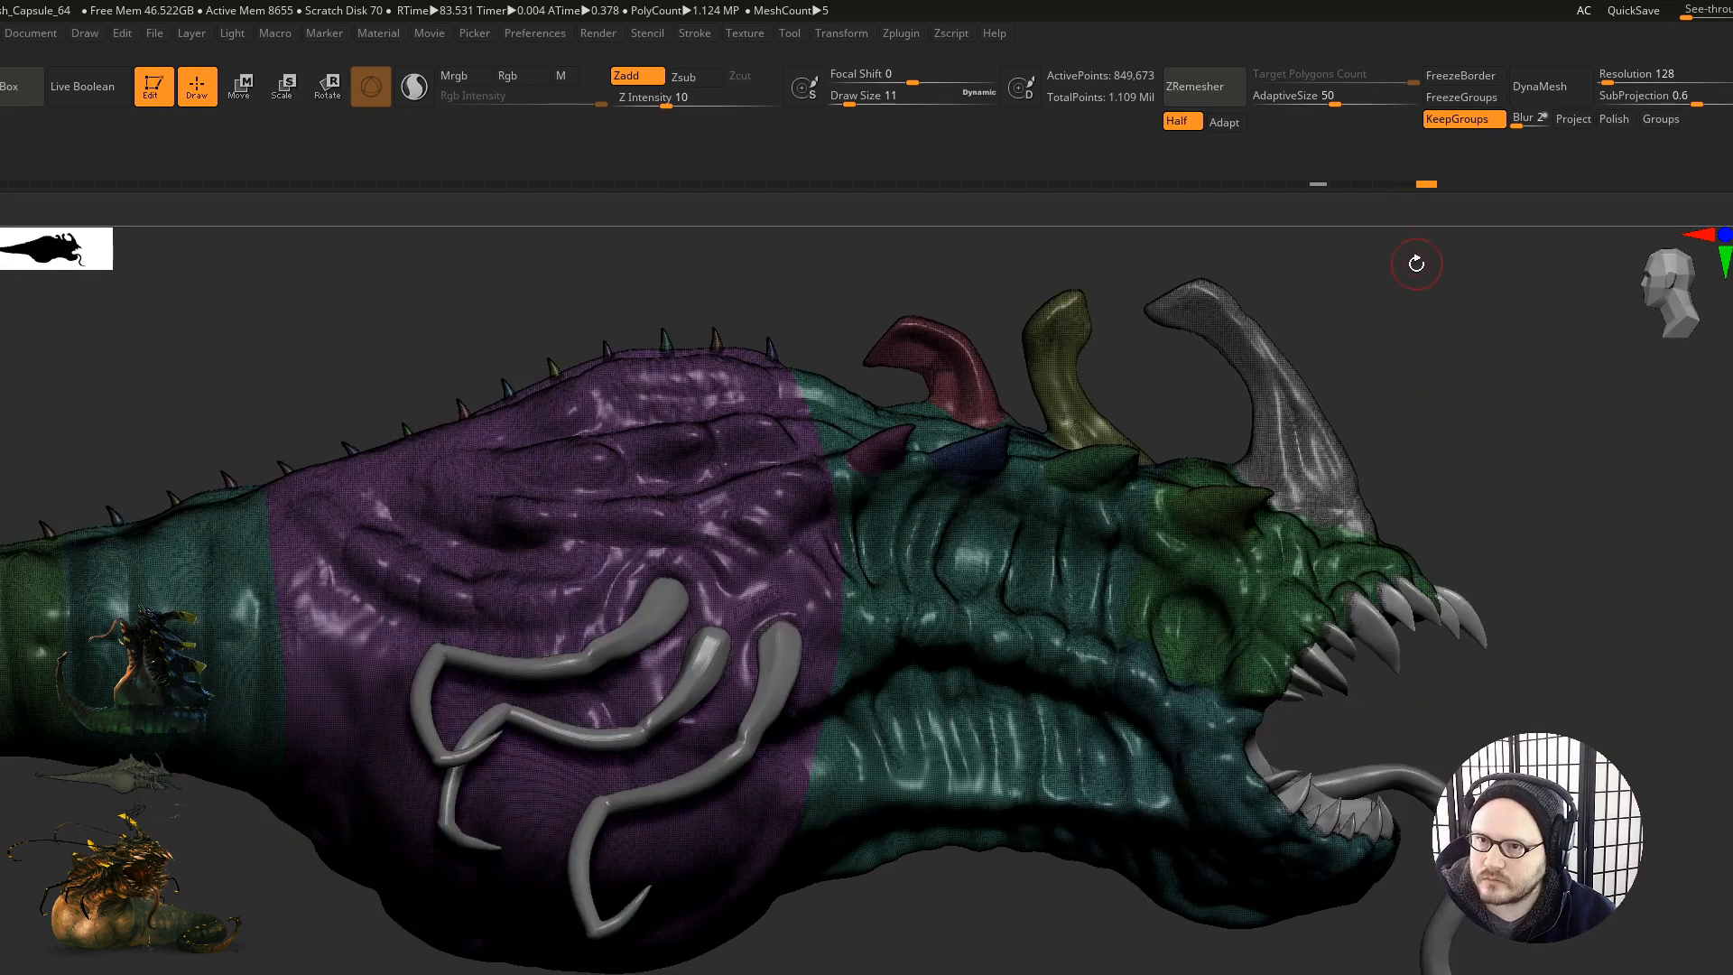
mouse_move(1320, 185)
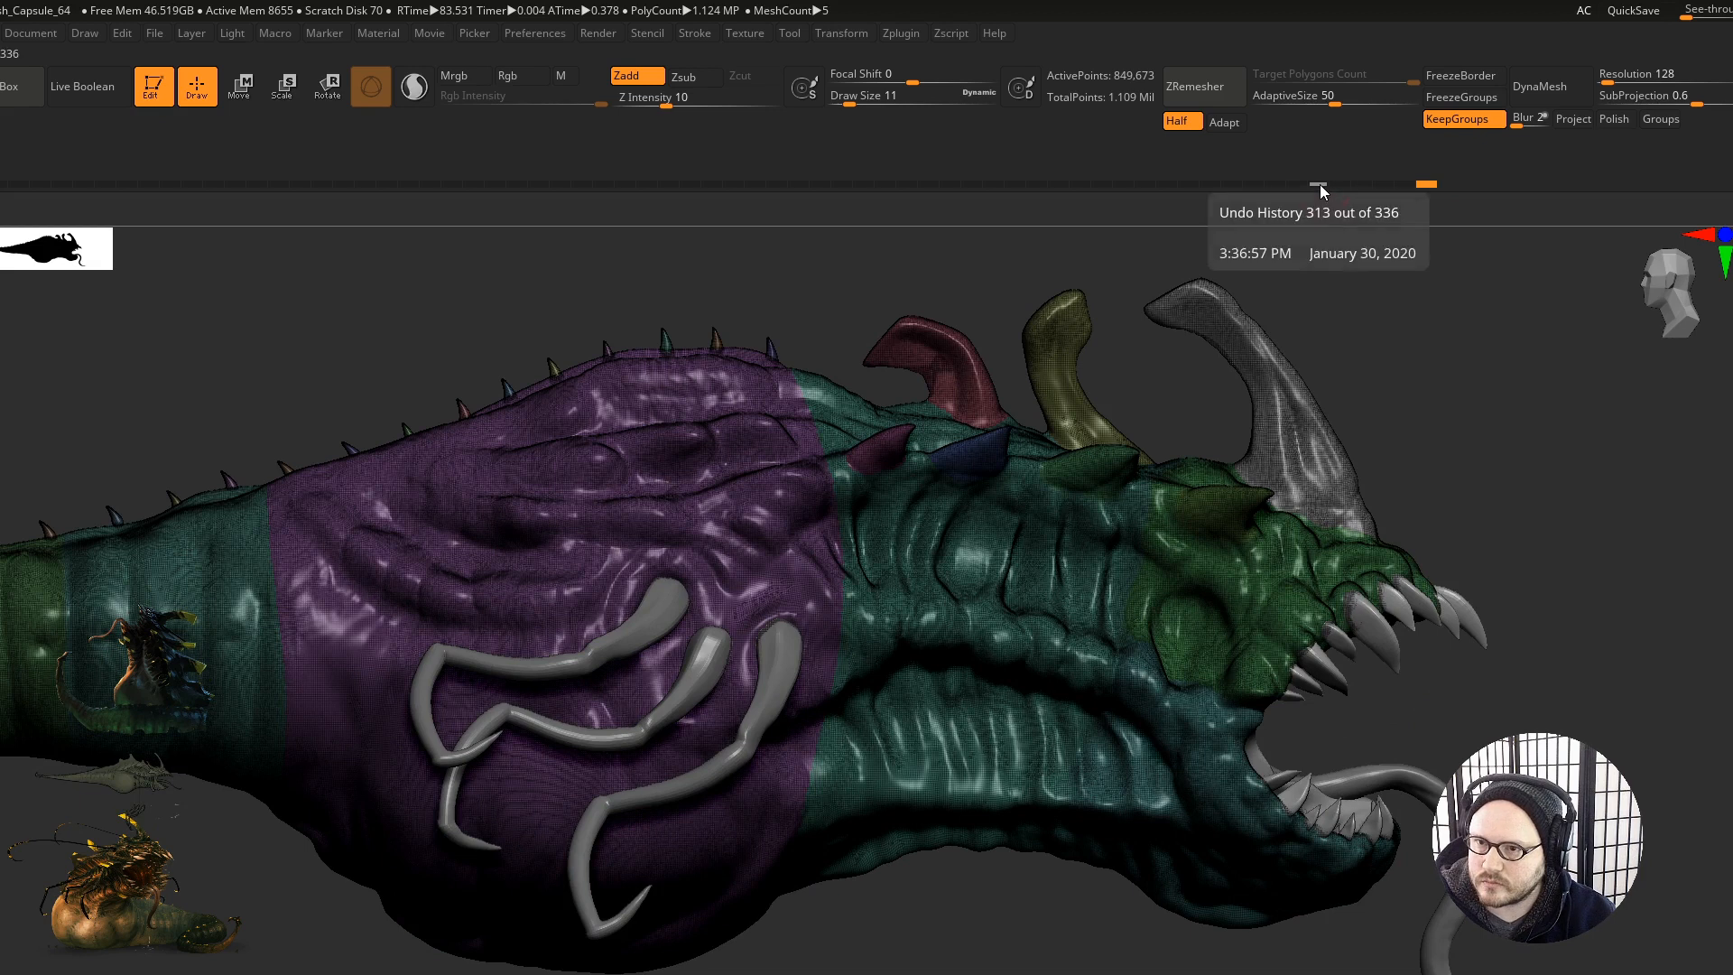
click(1318, 184)
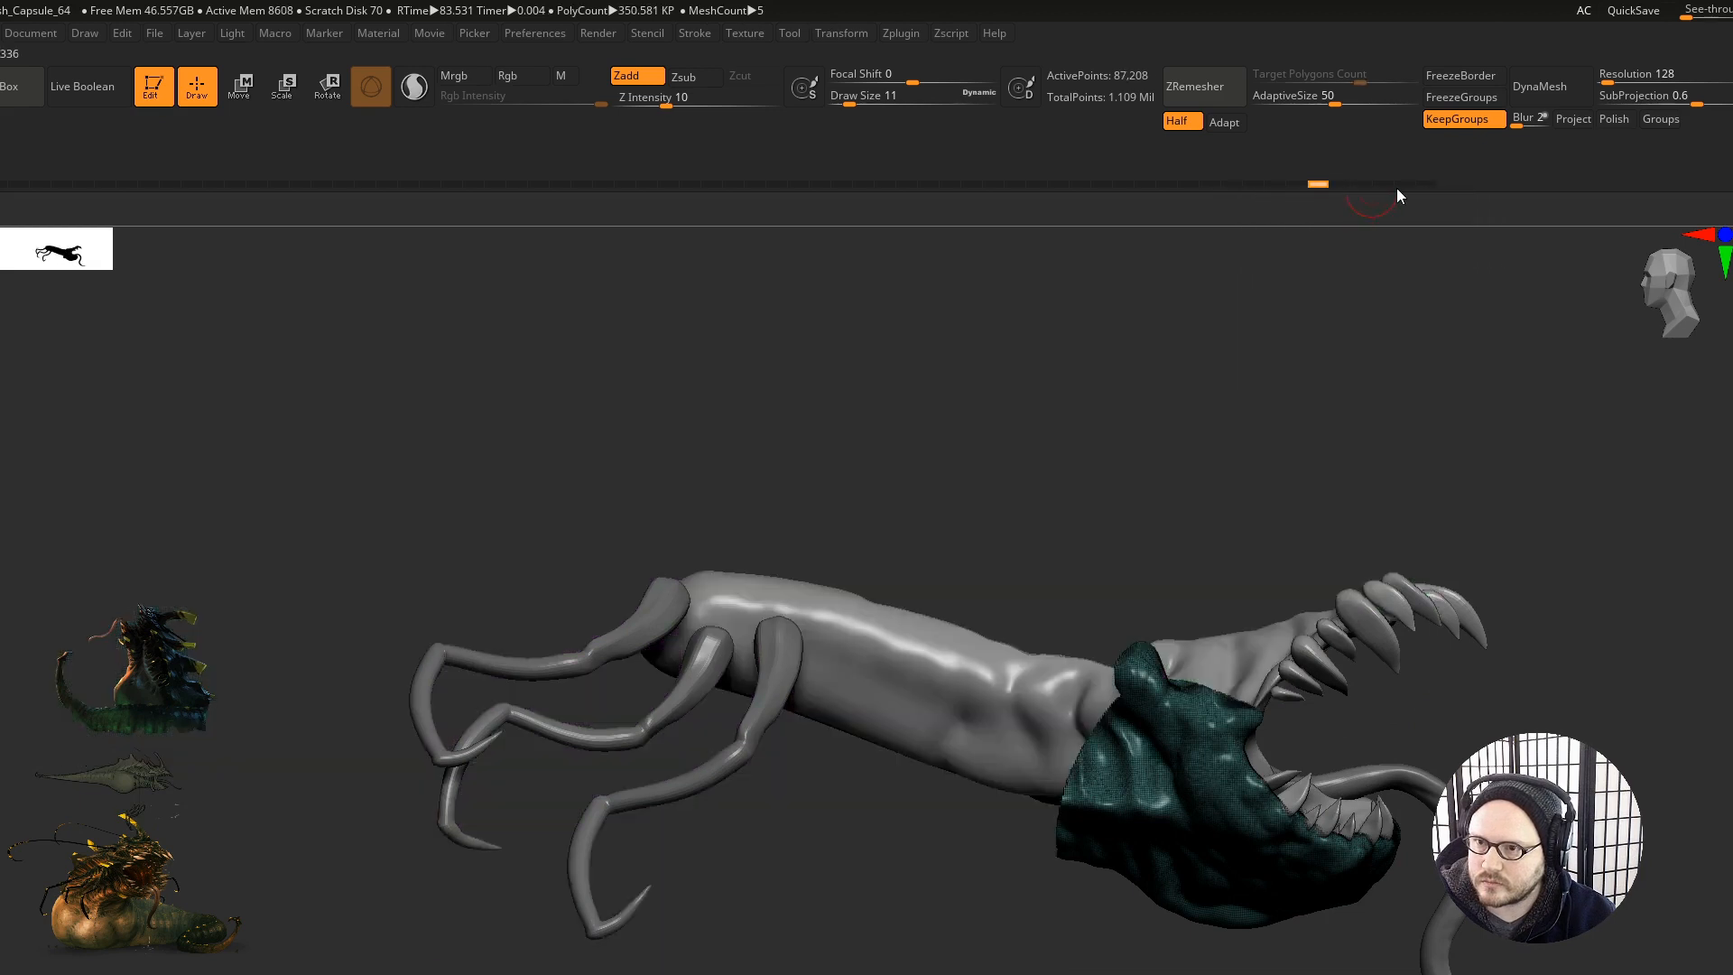
key(ctrl)
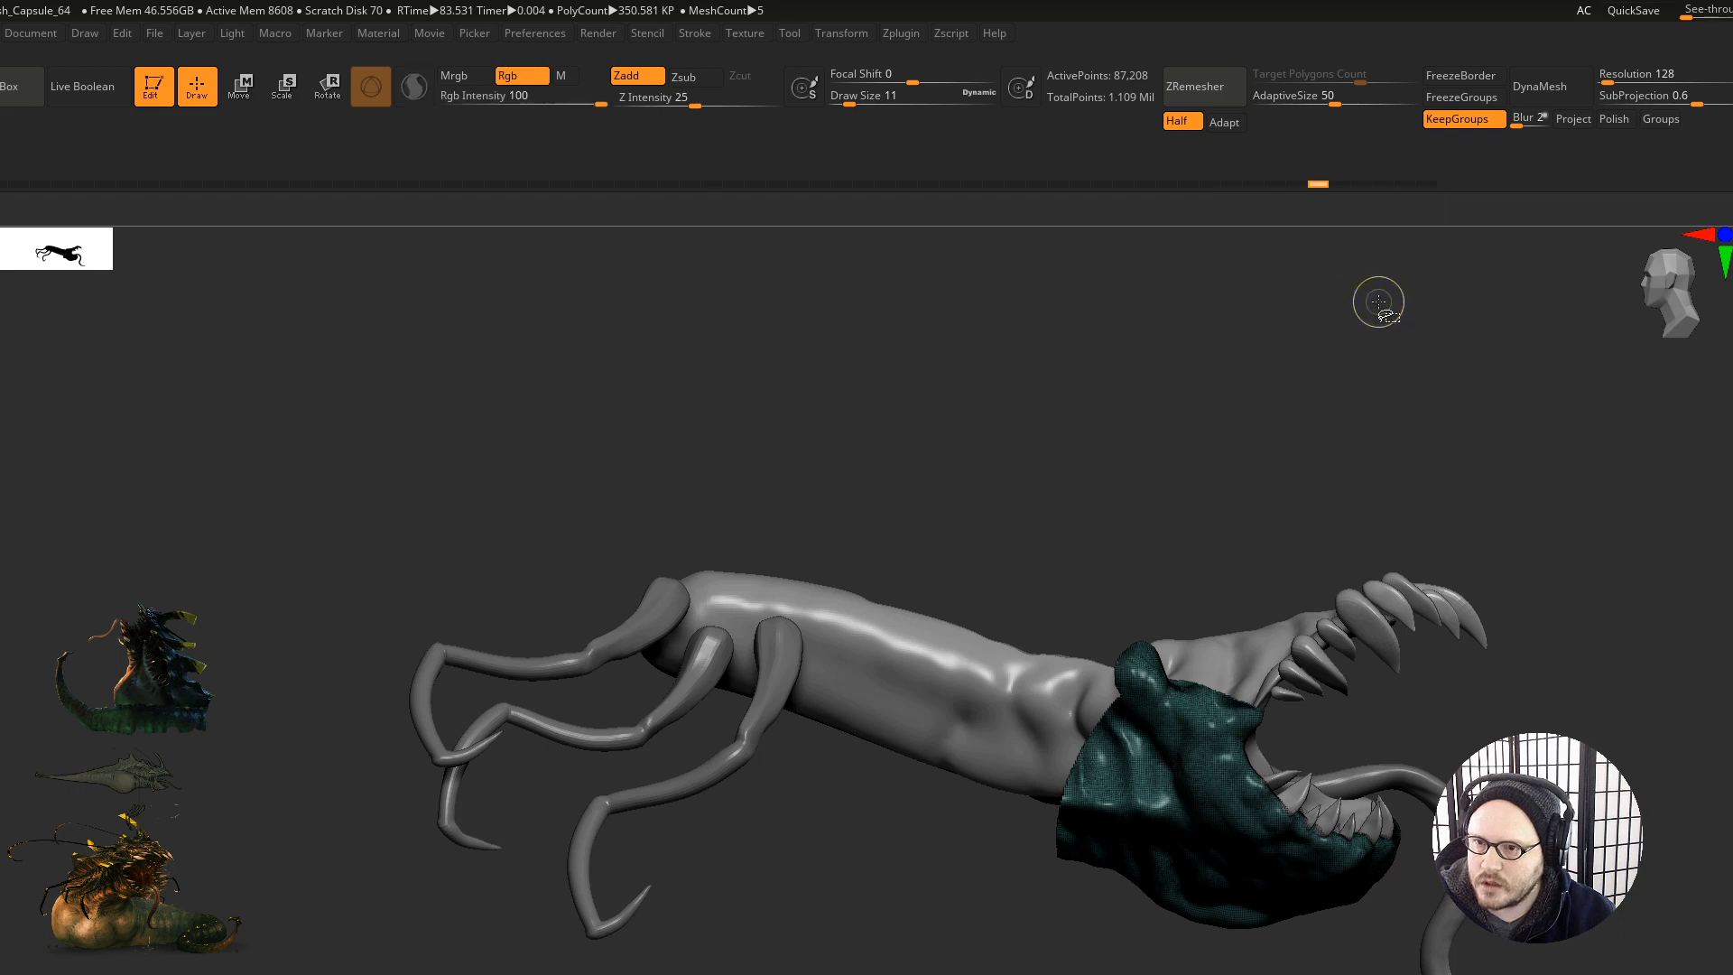
key(ctrl+shift+z)
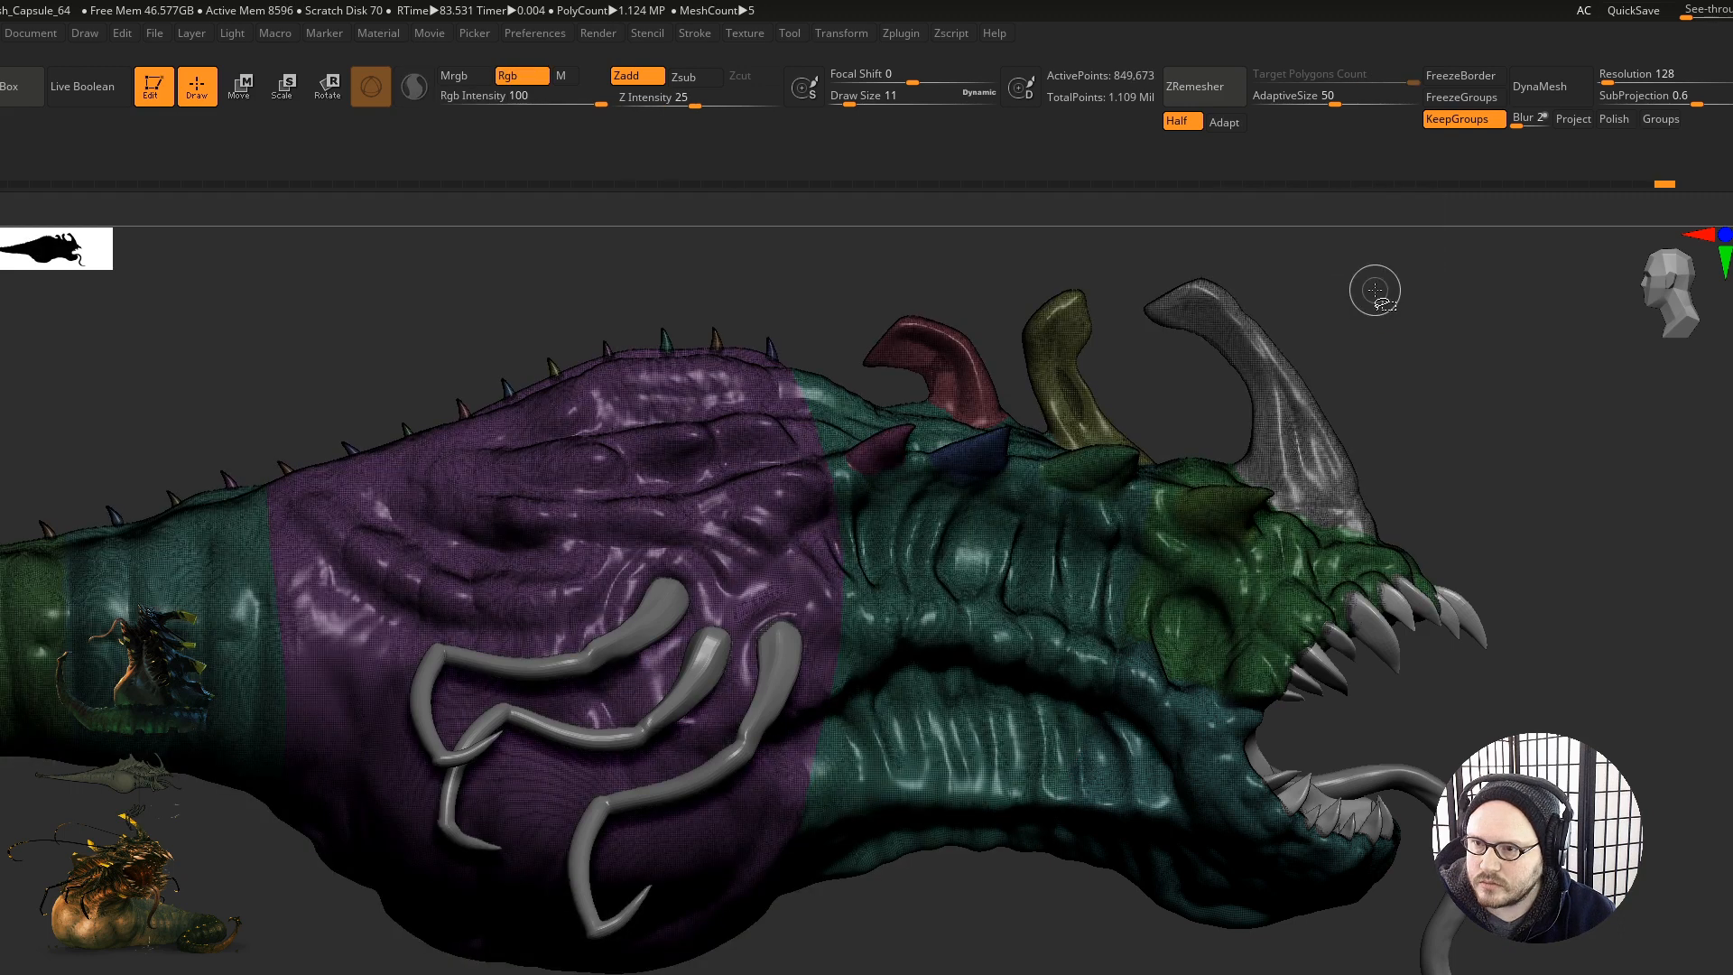
drag(1490, 505, 1453, 515)
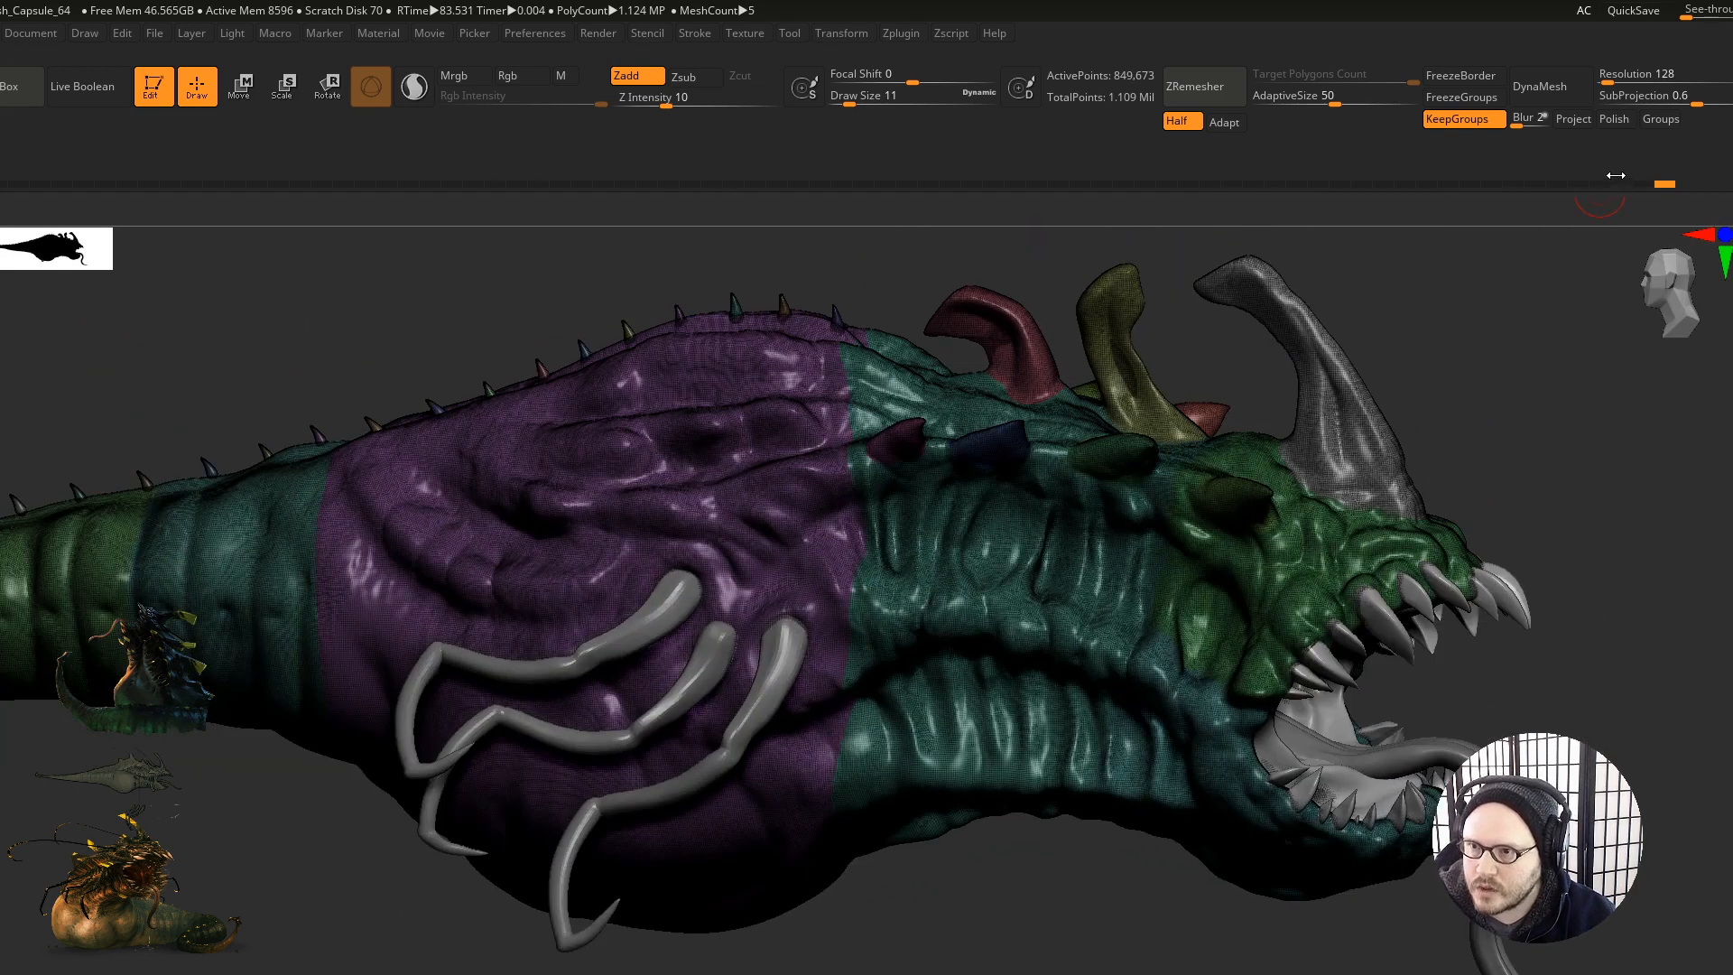
key(ctrl)
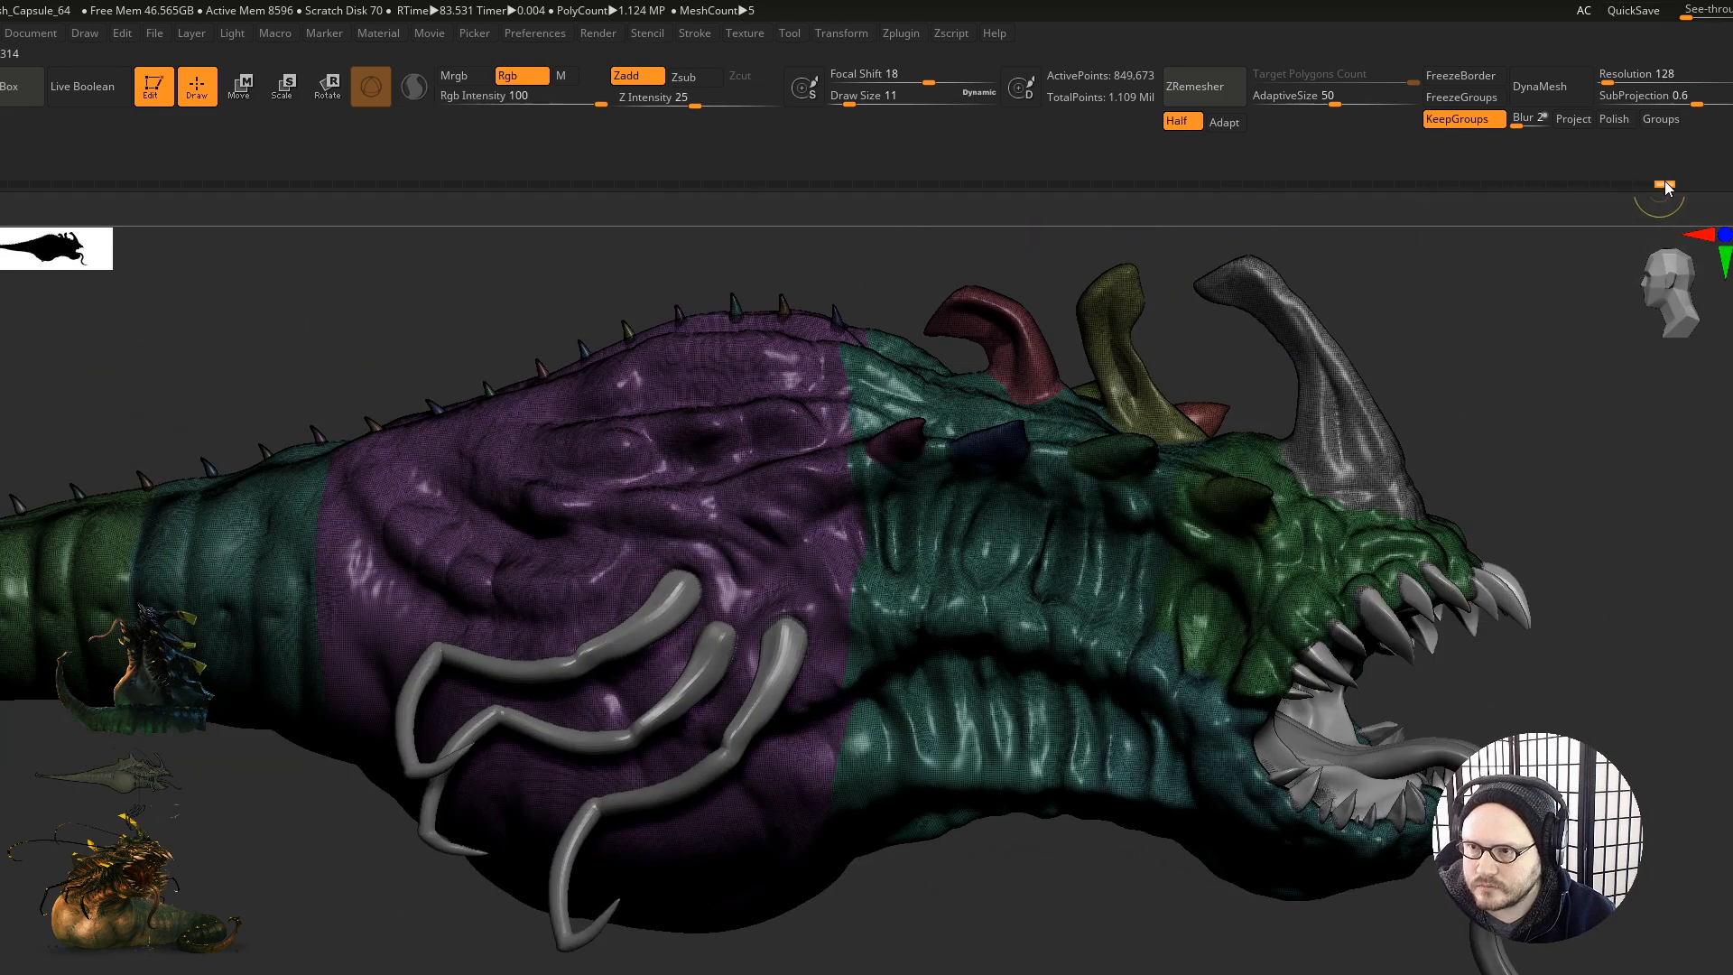
Step: Fill the groove along the middle horn's shaft on the full body and smooth the surface
mouse_move(1490, 418)
mouse_down()
mouse_move(1226, 399)
mouse_move(1244, 395)
mouse_up()
mouse_move(1244, 395)
right_down()
mouse_move(1151, 384)
mouse_move(1313, 442)
right_up()
mouse_move(1033, 348)
alt+right_down()
mouse_move(1040, 526)
mouse_move(1061, 627)
mouse_move(1069, 613)
alt+right_up()
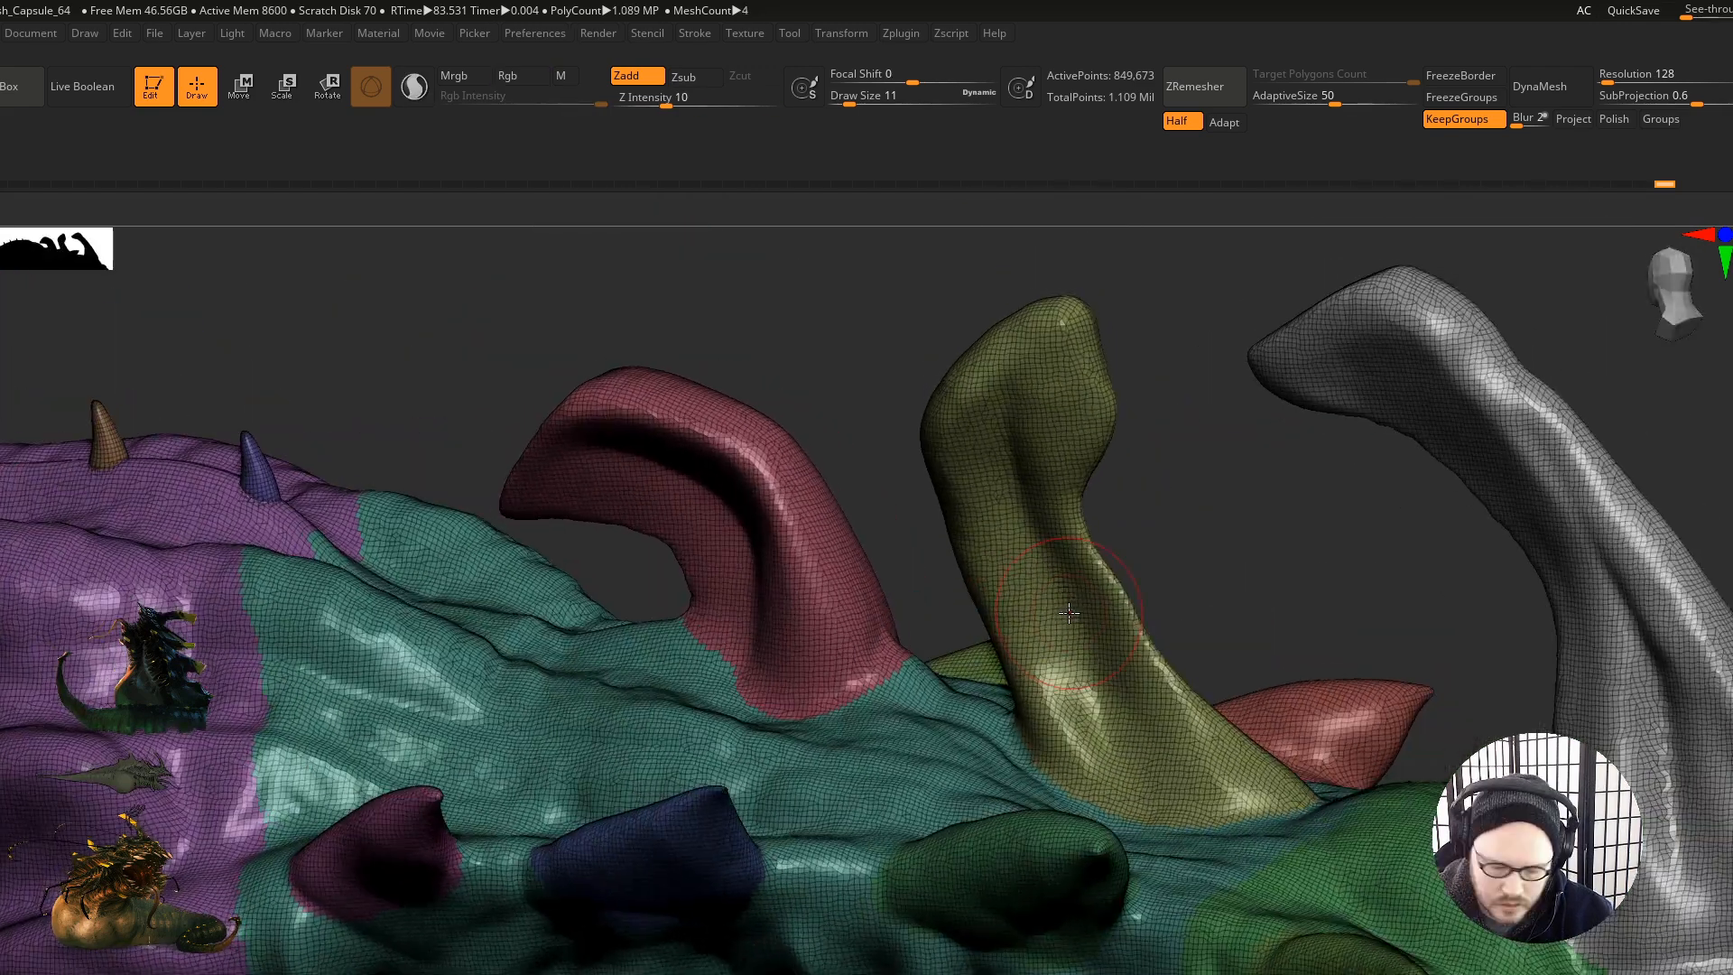
key(b)
key(c)
key(b)
drag(1026, 531, 1086, 673)
shift+drag(1035, 481, 1094, 699)
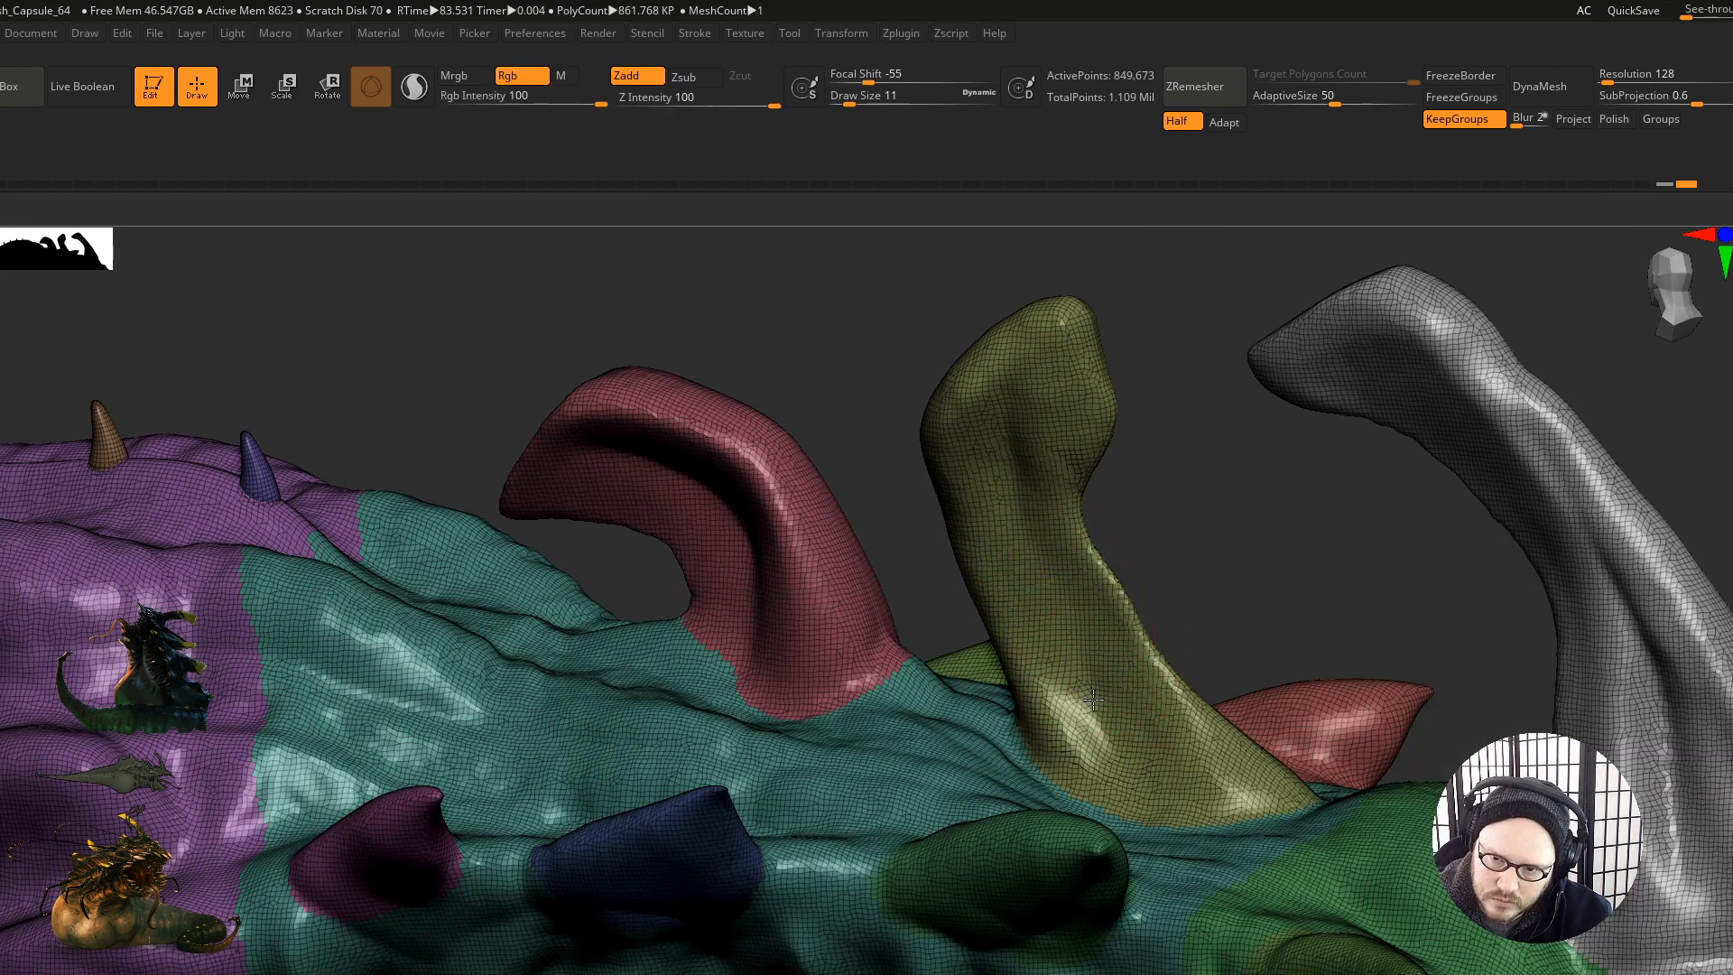
Step: Apply a second fill pass down the middle horn's shaft and smooth it into the horn's base
drag(1020, 496, 1088, 730)
drag(1036, 546, 1114, 699)
shift+drag(1026, 452, 1090, 712)
right_drag(963, 729, 1041, 502)
mouse_move(1152, 705)
right_down()
mouse_move(1231, 728)
mouse_move(1203, 555)
mouse_move(1362, 523)
mouse_move(879, 588)
mouse_move(1058, 634)
mouse_move(1178, 478)
right_up()
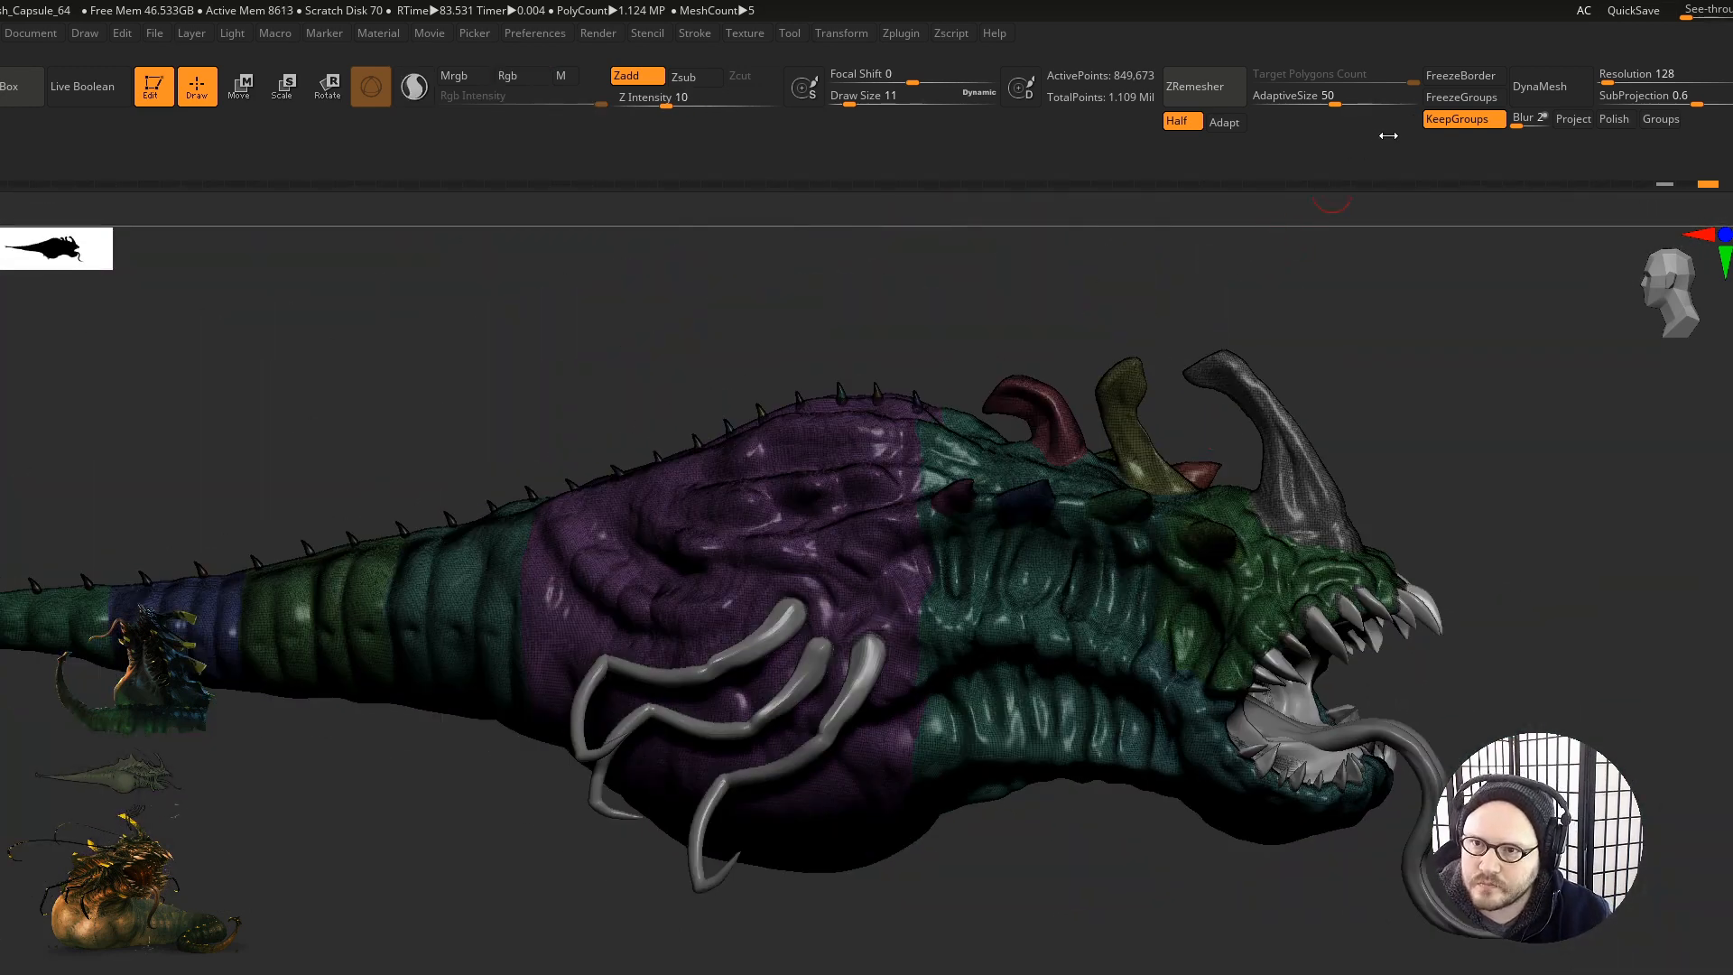
Step: Run ZRemesher on the body twice with Half and KeepGroups enabled
click(1226, 88)
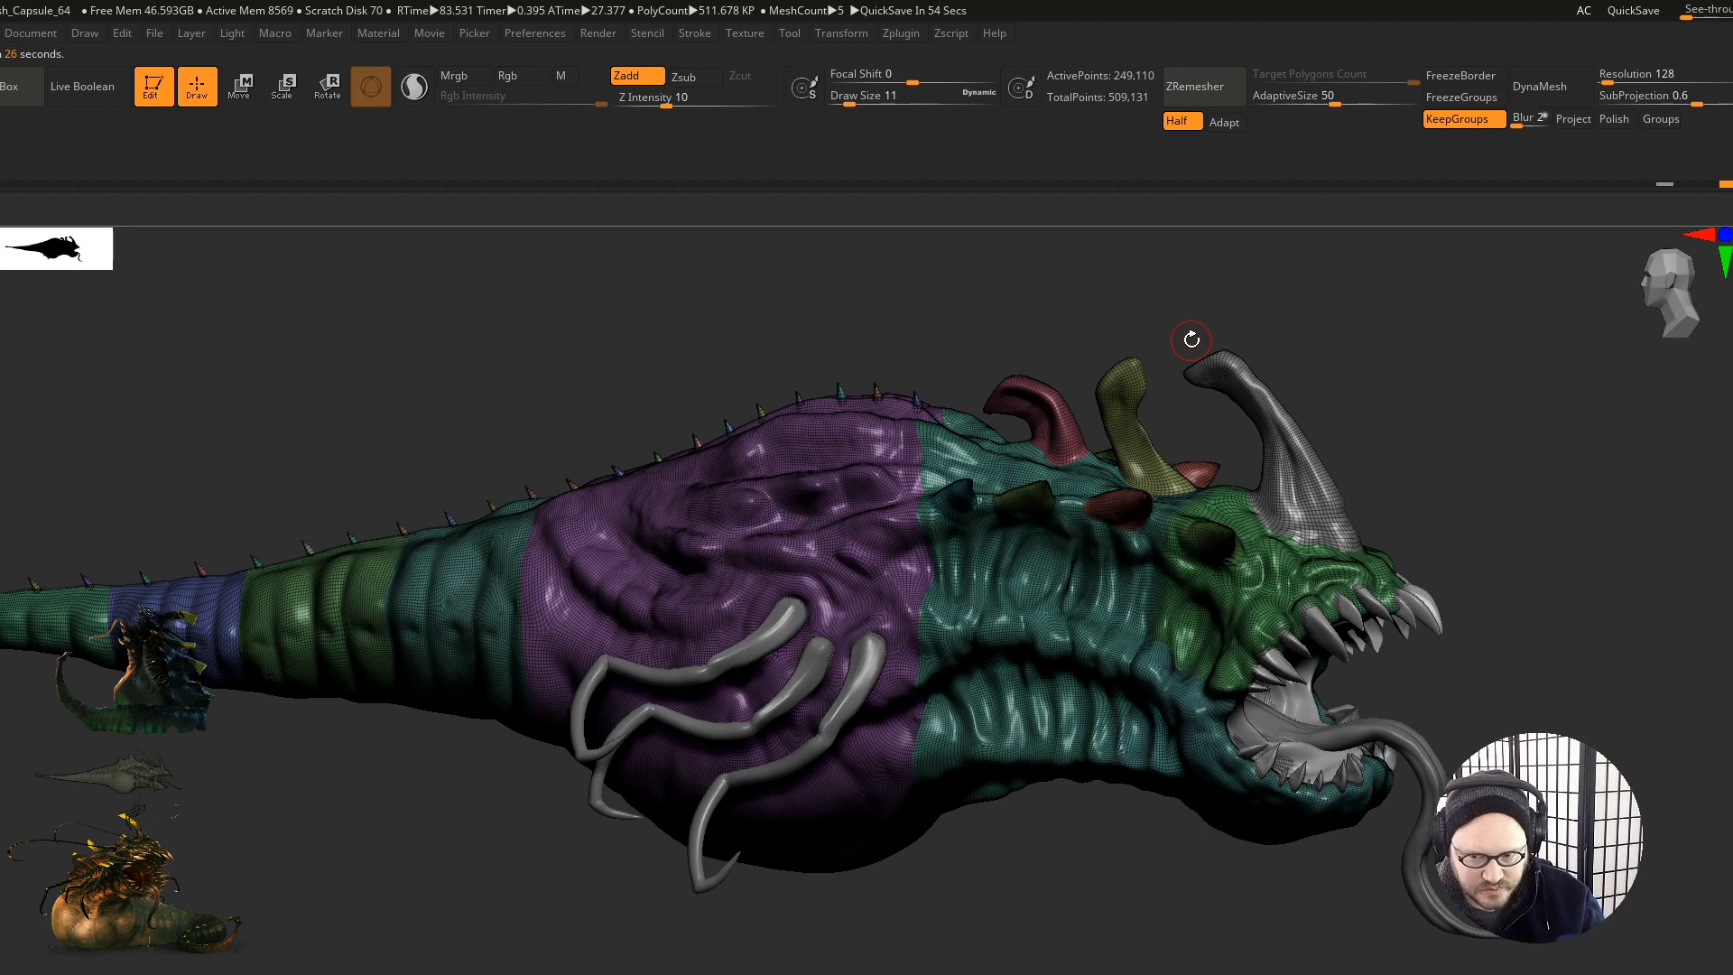
mouse_move(498, 464)
right_down()
mouse_move(576, 390)
mouse_move(757, 443)
mouse_move(699, 406)
mouse_move(1010, 789)
mouse_move(752, 557)
mouse_move(662, 396)
right_up()
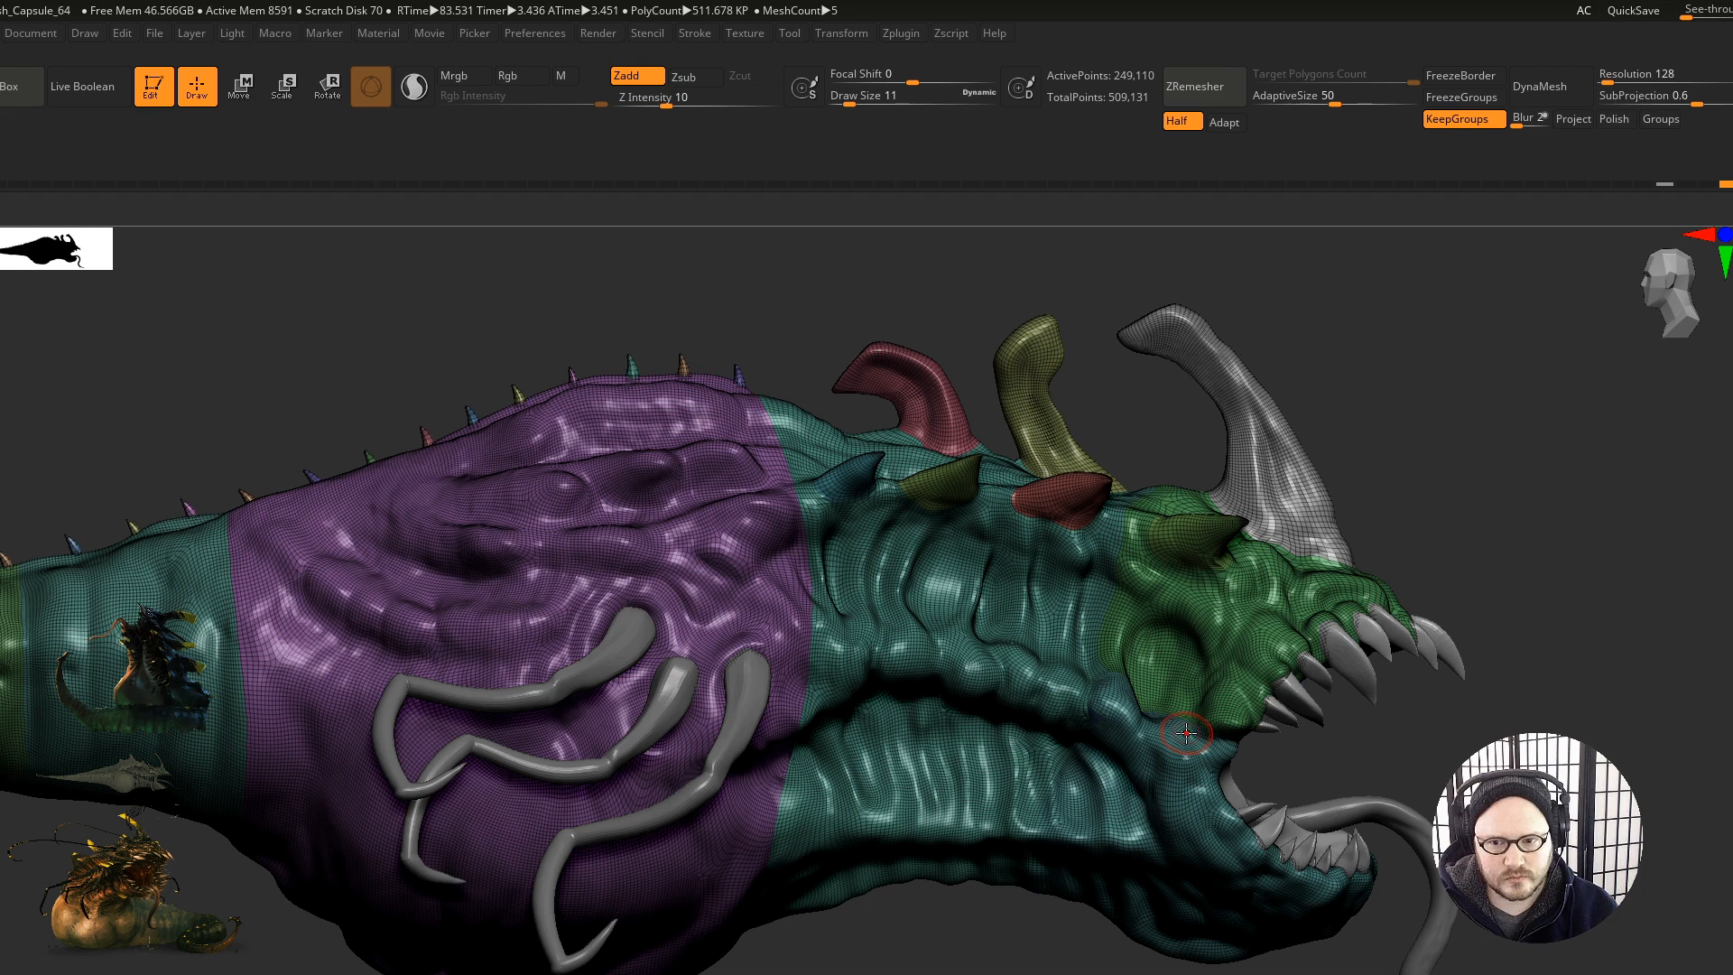
click(1196, 85)
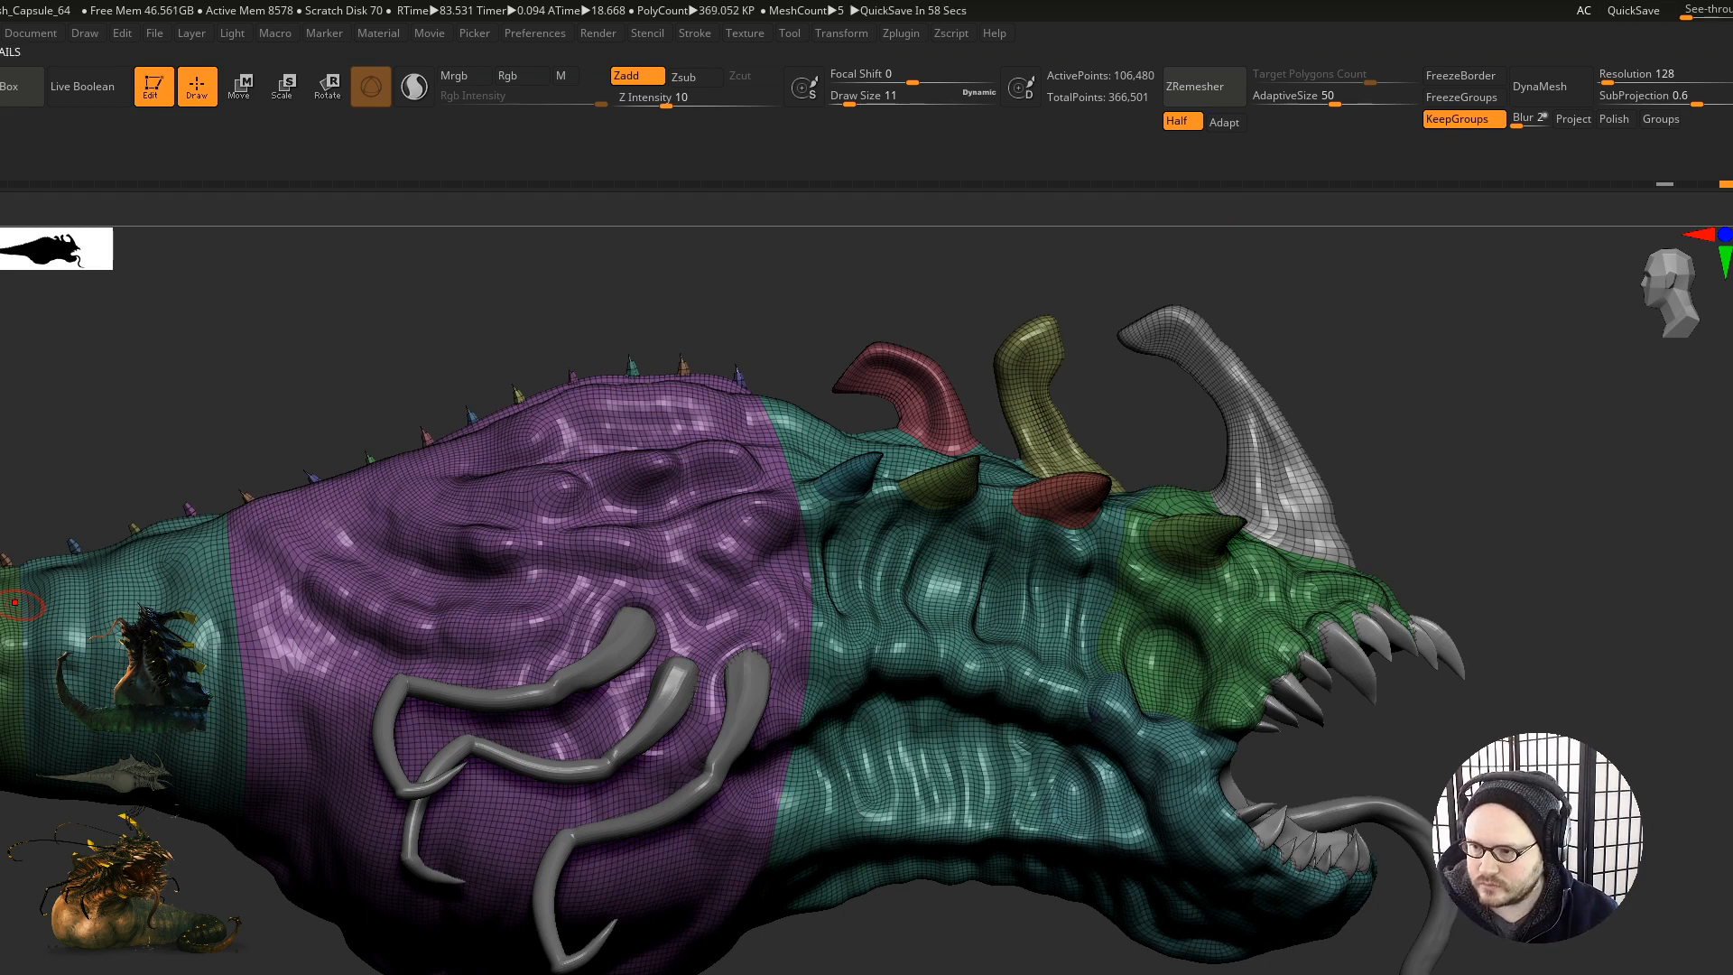
Step: Subdivide the remeshed body twice and reproject the sculpted detail from the marked undo history state
mouse_move(1250, 849)
right_down()
mouse_move(1206, 874)
mouse_move(1244, 863)
mouse_move(1238, 812)
mouse_move(1272, 874)
mouse_move(1238, 890)
mouse_move(1309, 849)
mouse_move(1267, 818)
mouse_move(1298, 823)
right_up()
ctrl+right_drag(1298, 823, 1275, 868)
key(ctrl+d)
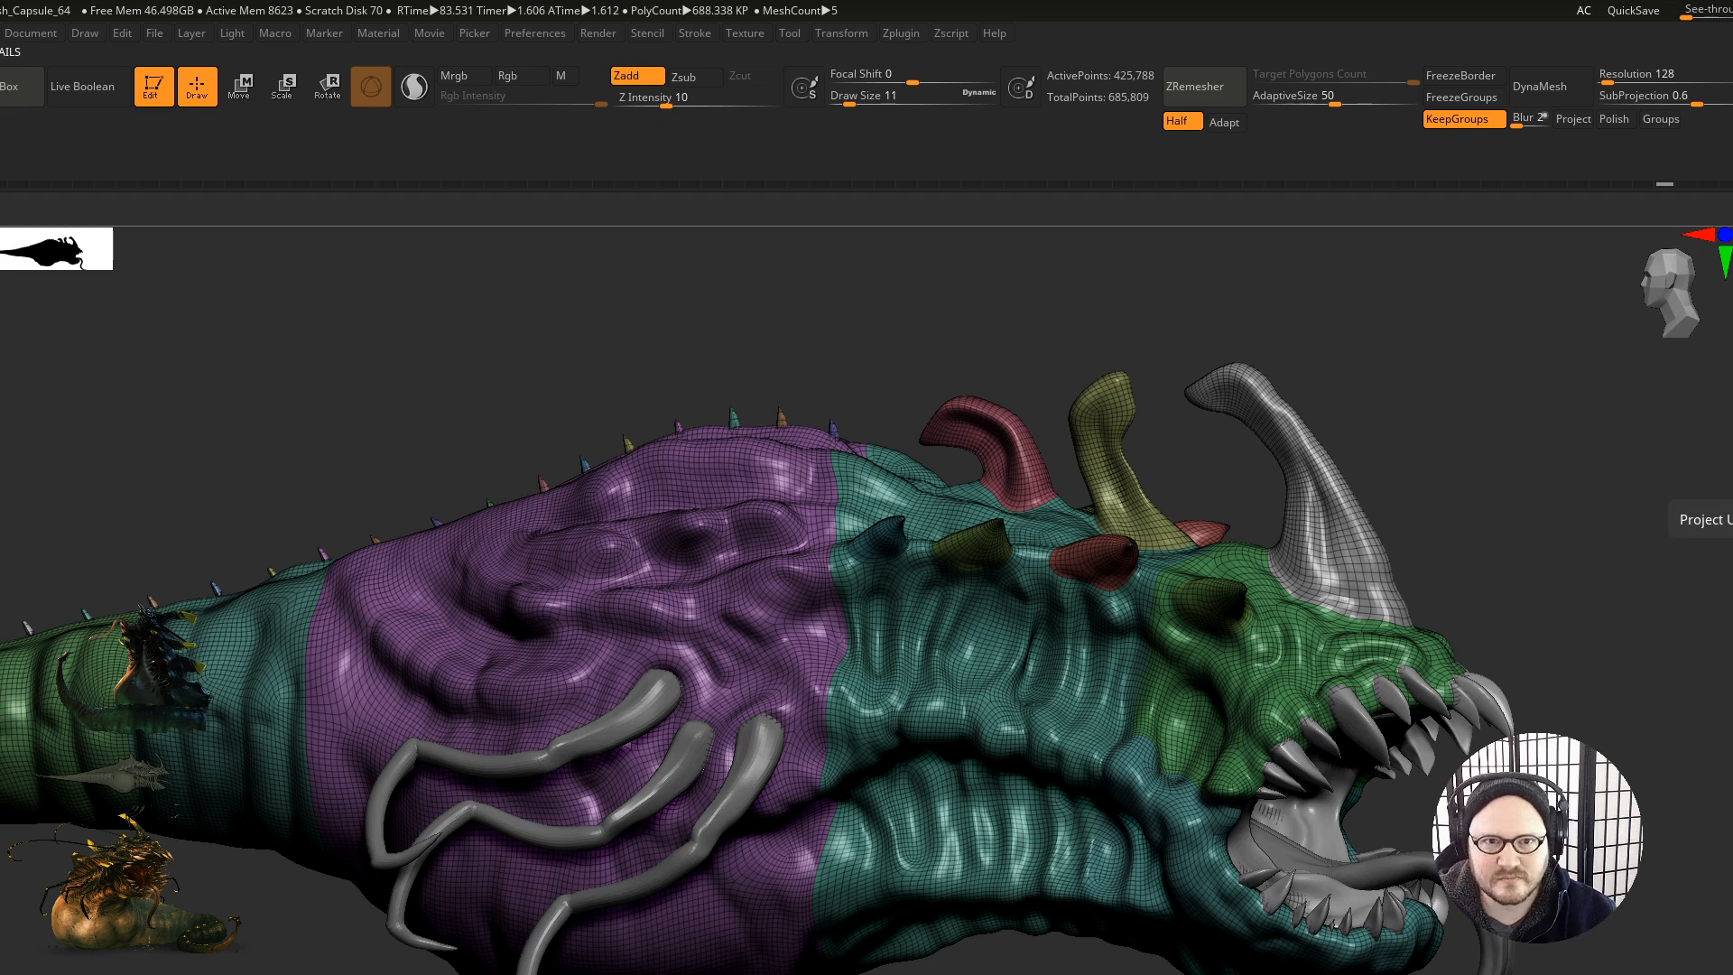
key(ctrl+d)
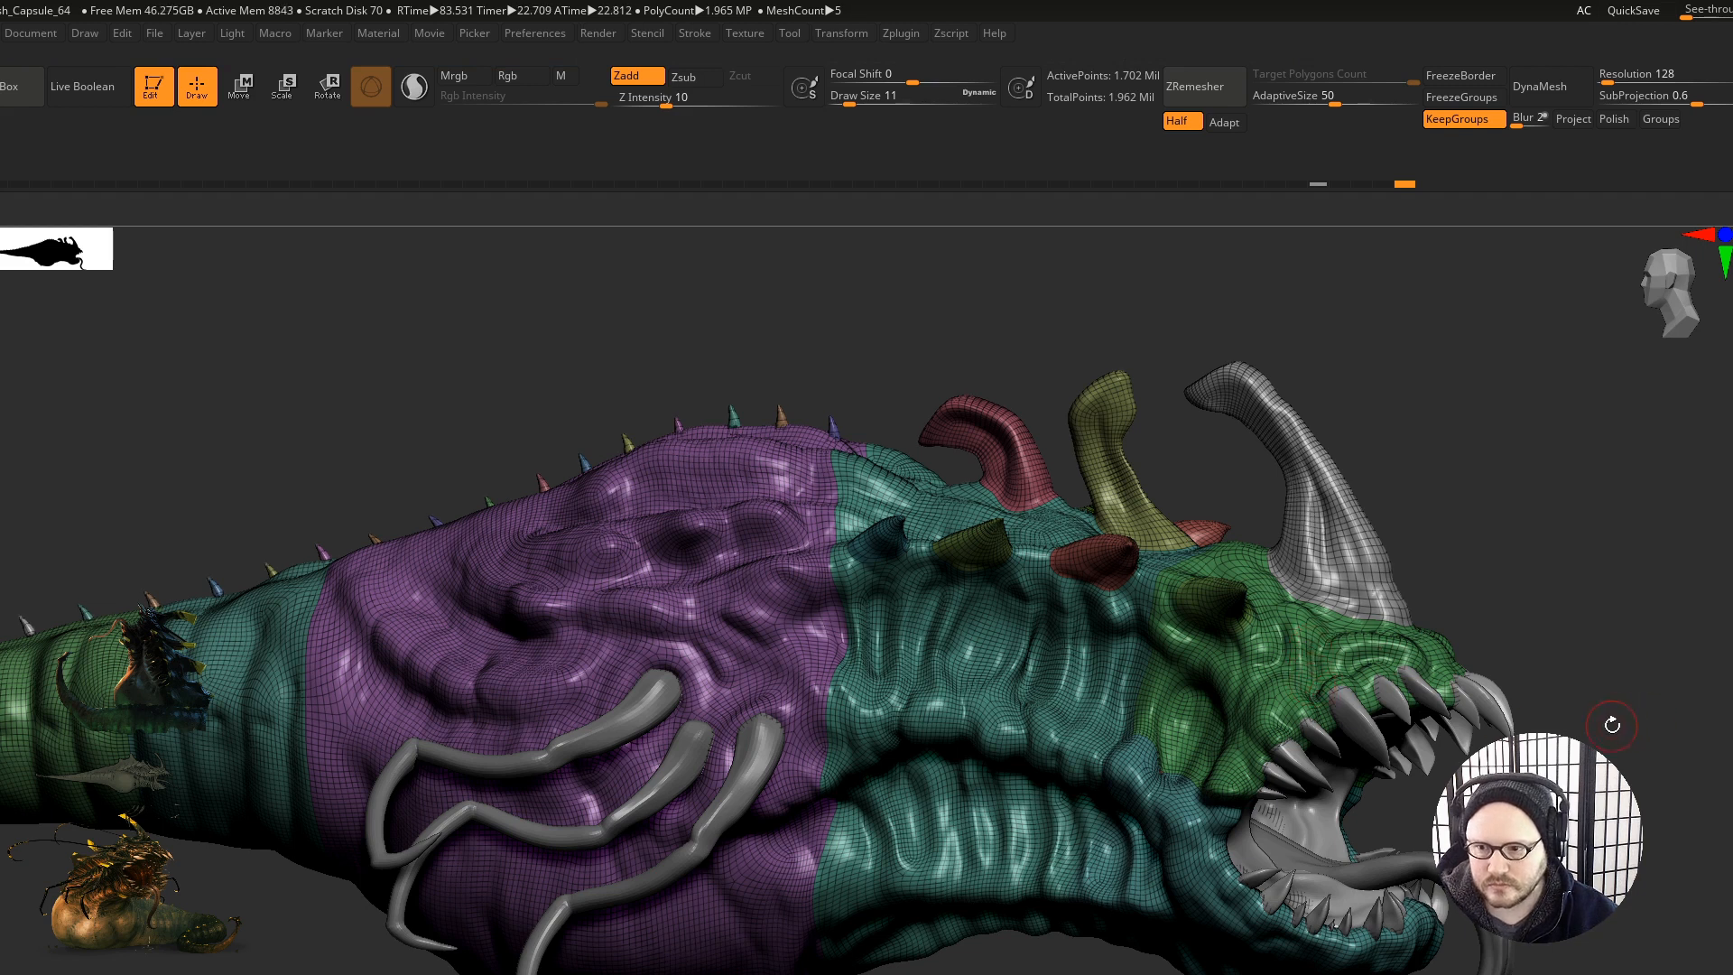
Step: Turn off the polygroup wireframe display and examine the whole creature, including the jagged mesh up close
key(shift+f)
right_drag(1151, 799, 1250, 754)
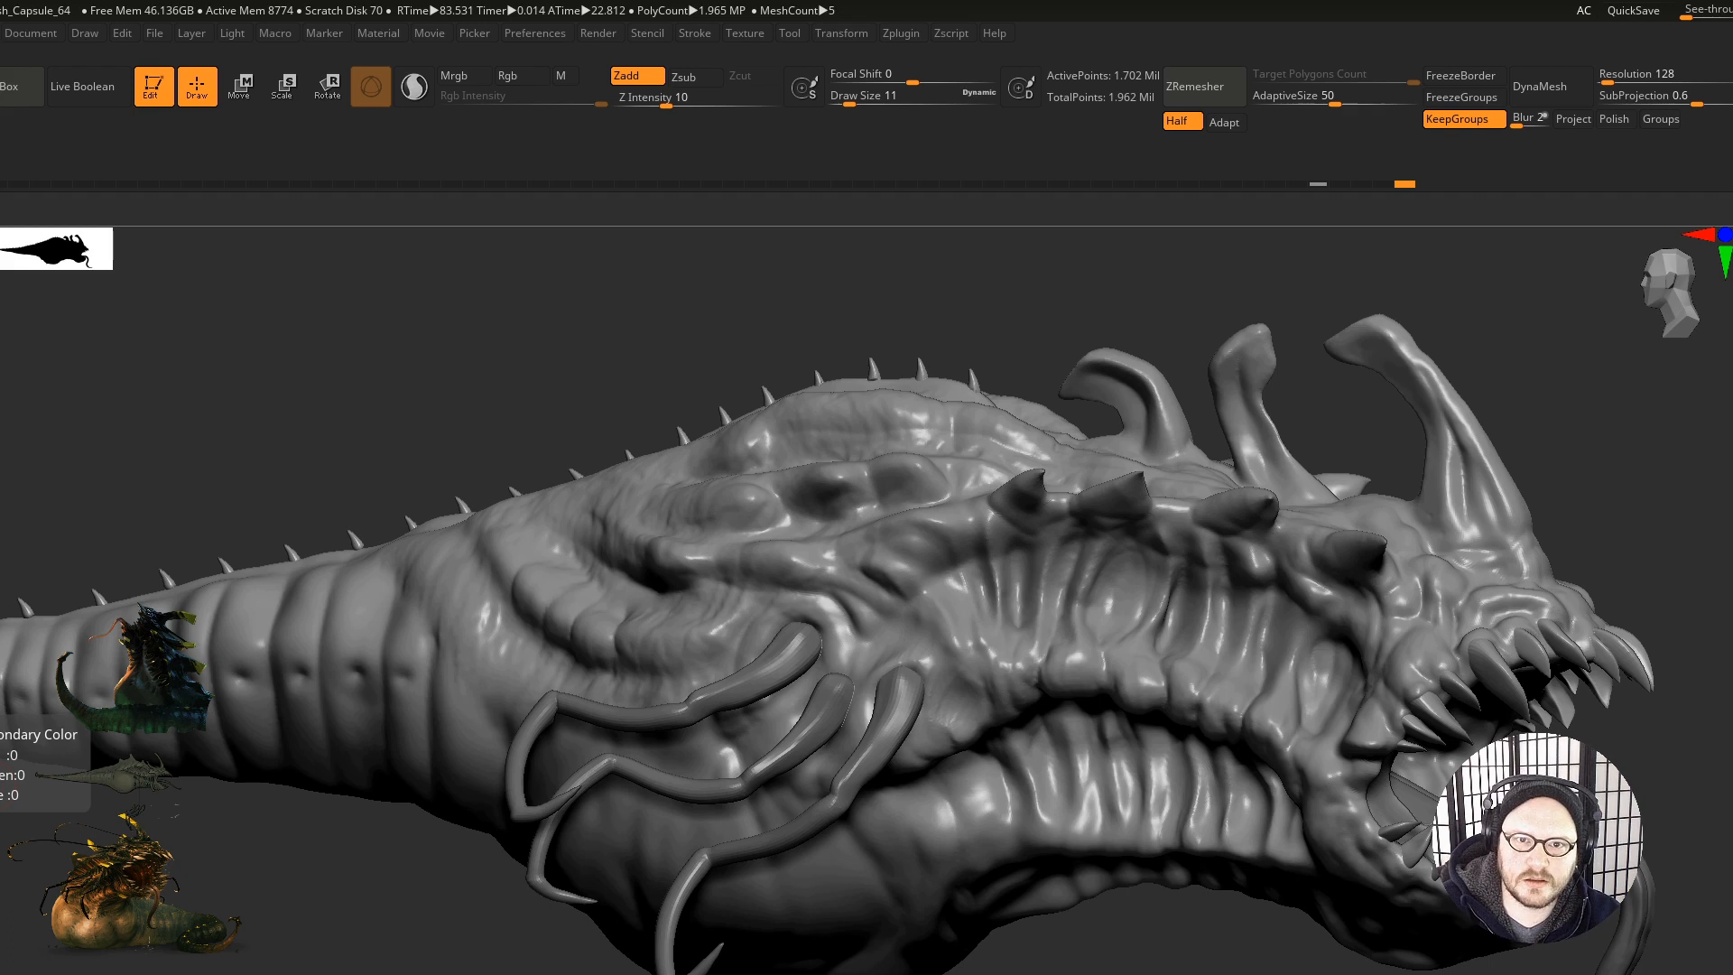
key(f)
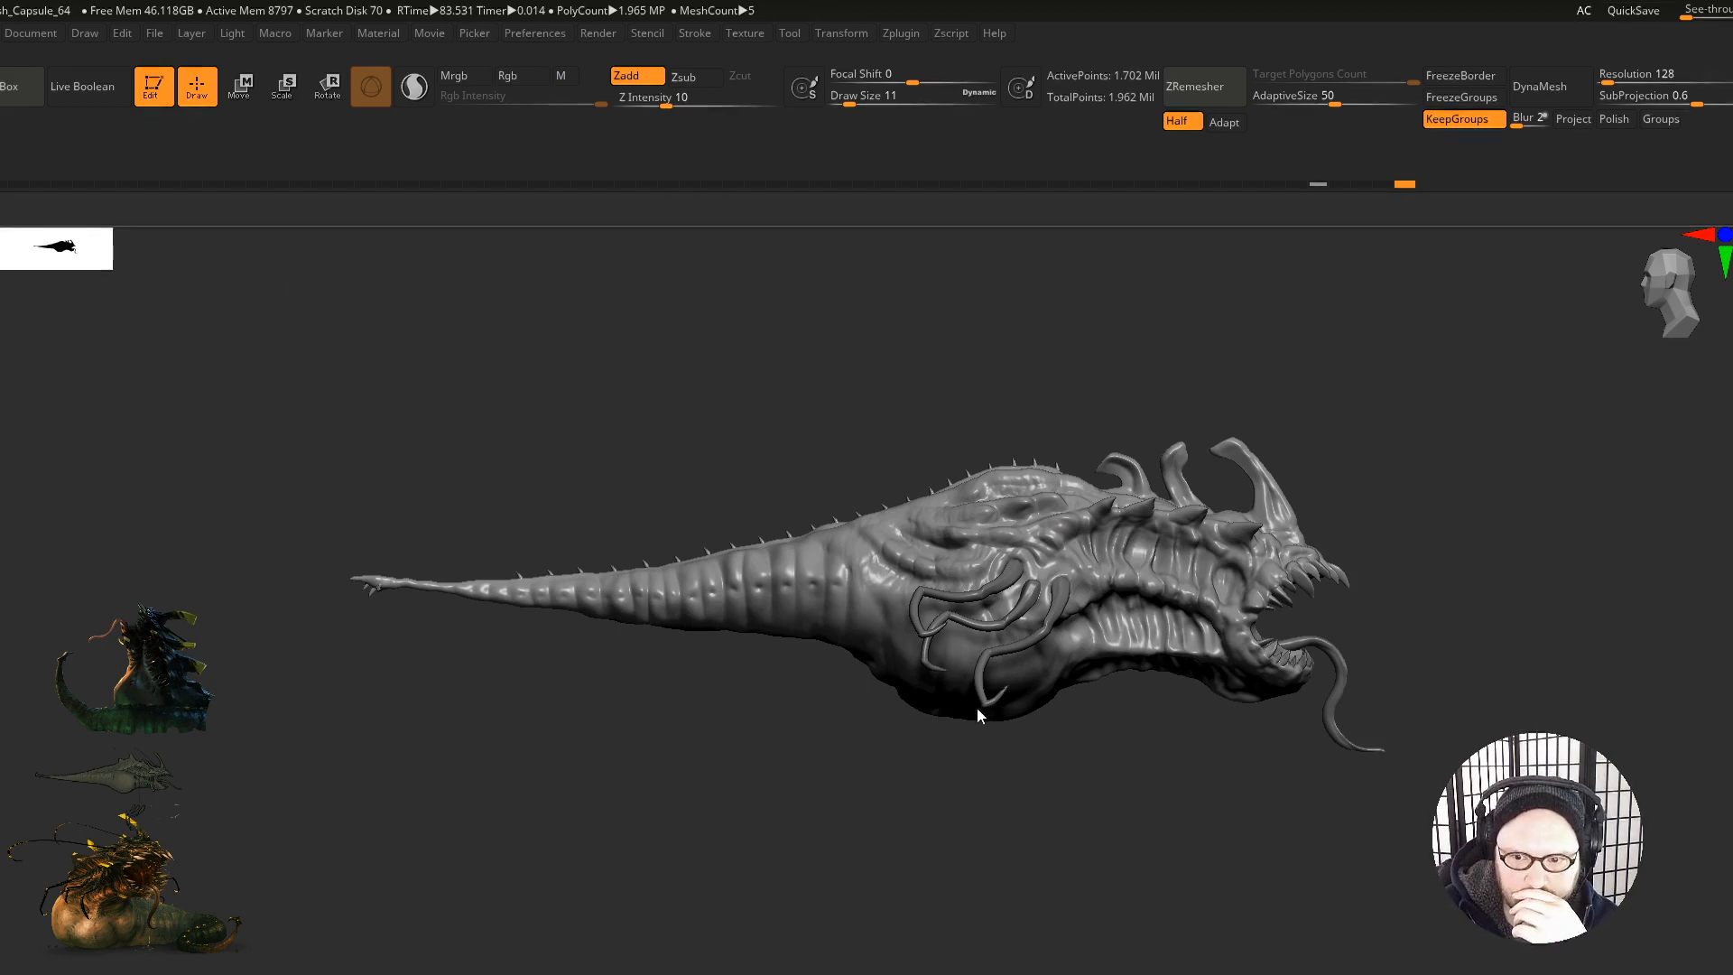
drag(794, 529, 1300, 545)
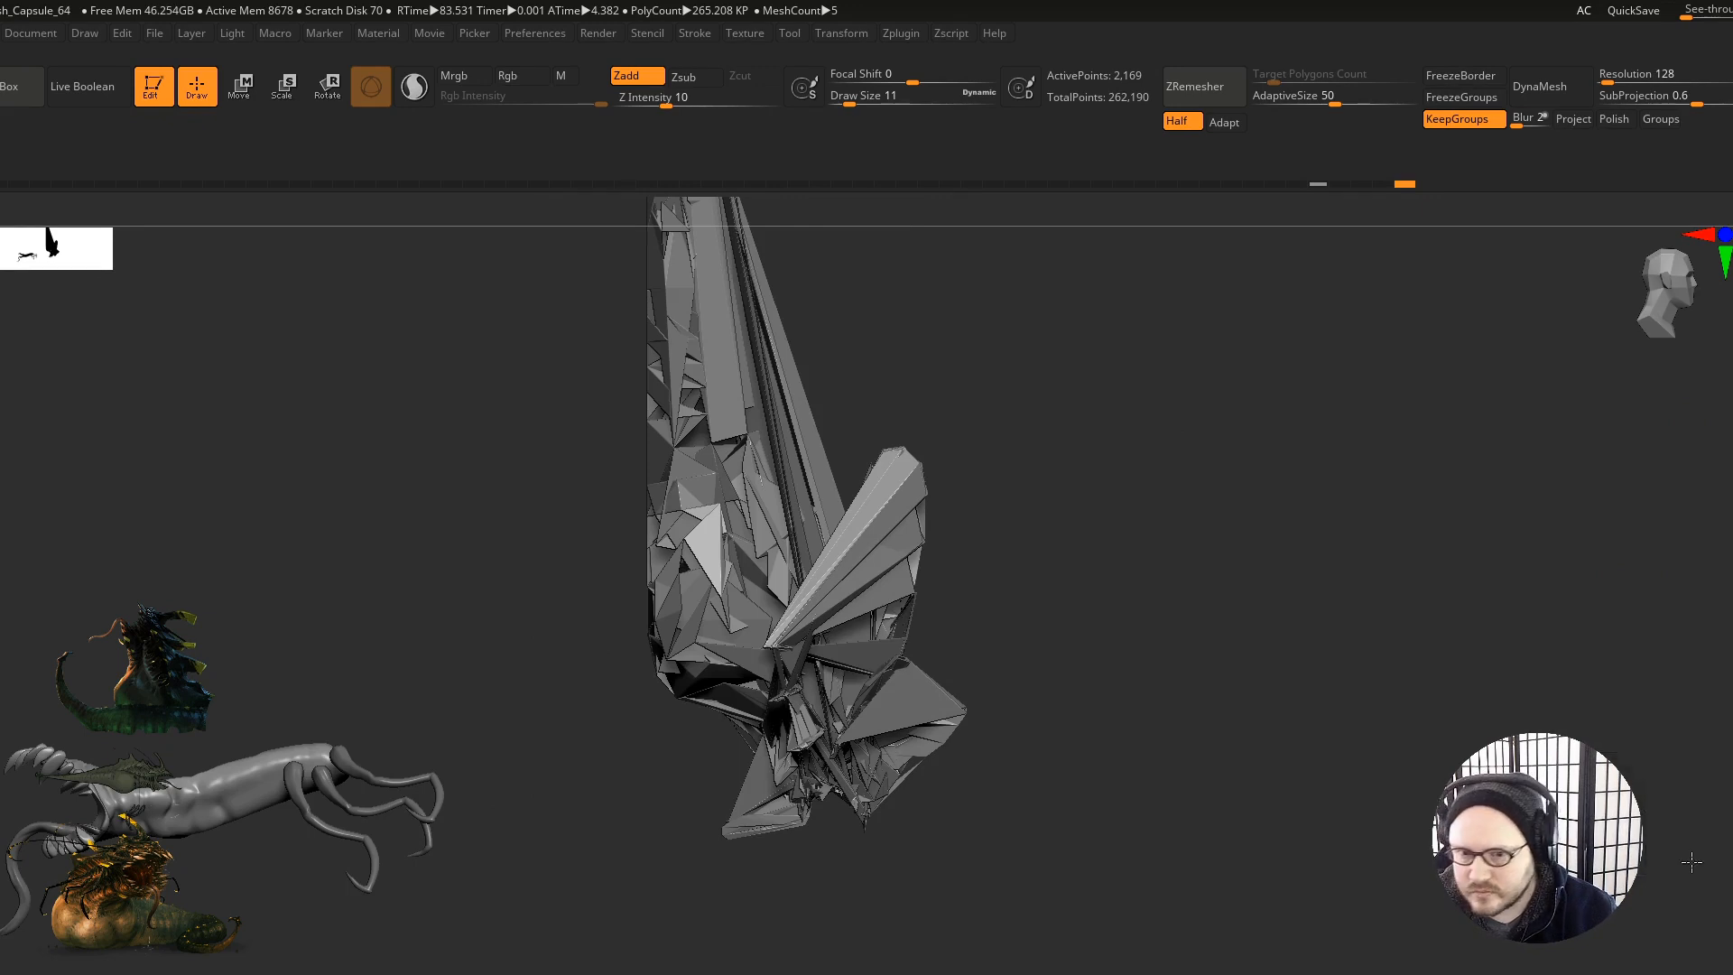
alt+drag(796, 801, 1168, 788)
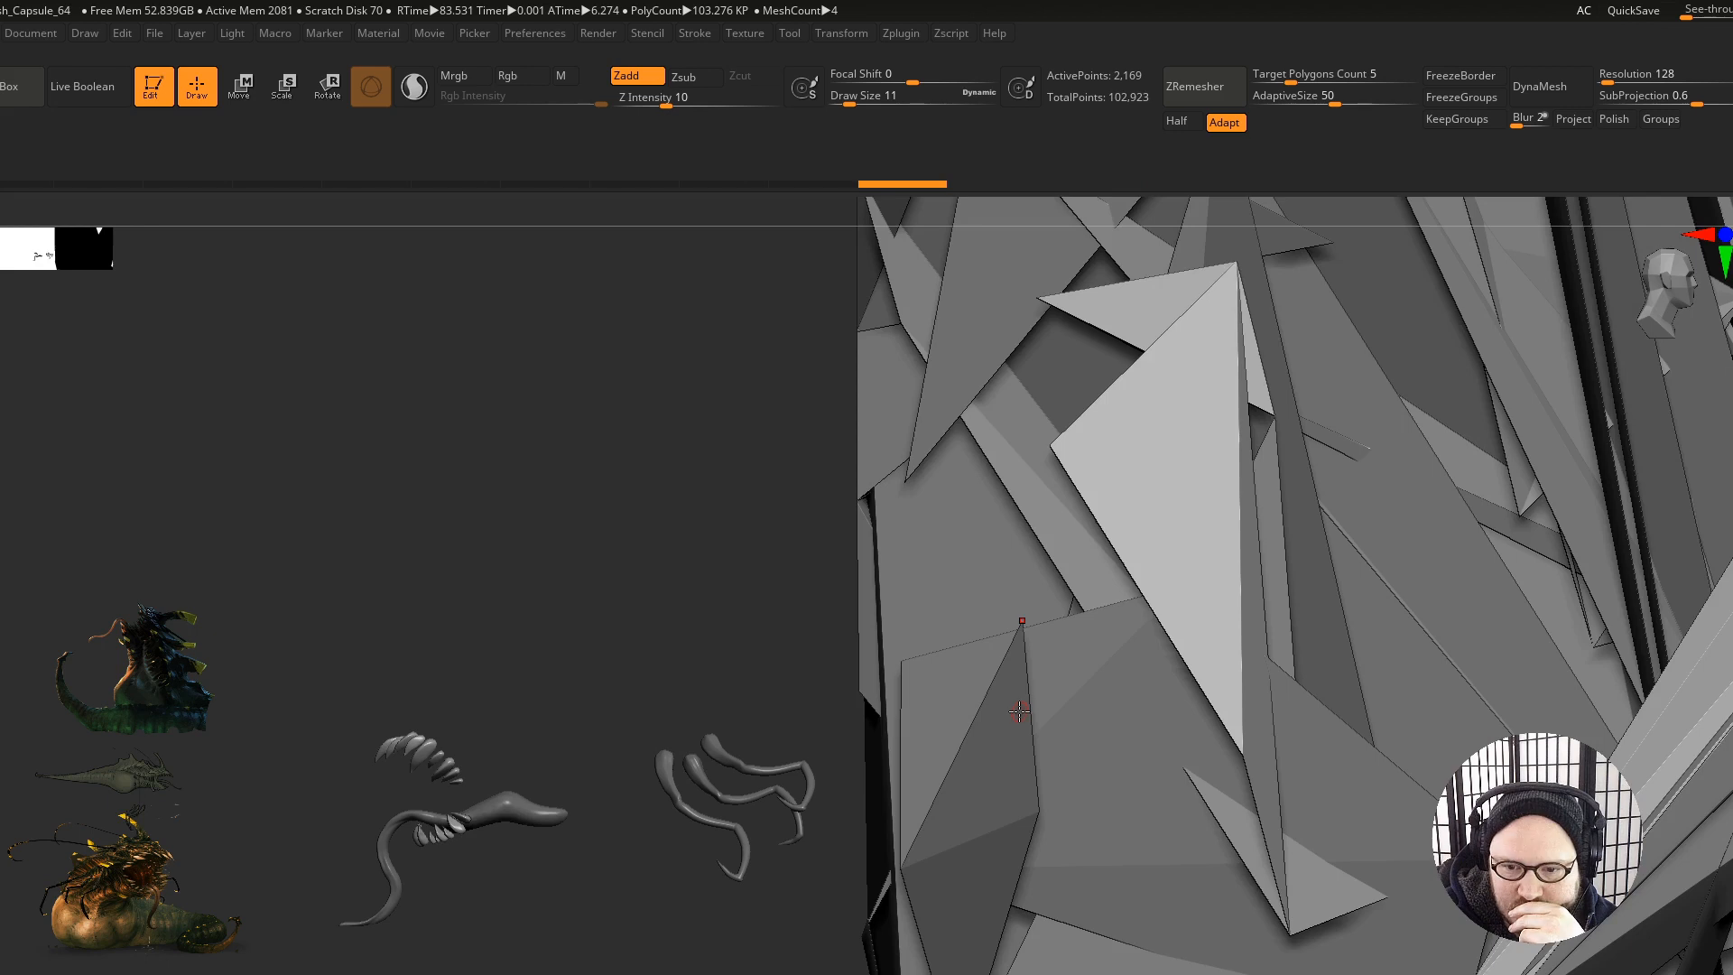
Step: Undo the last change on the jagged body mesh
ctrl+right_drag(1412, 662, 933, 739)
right_drag(1097, 766, 1262, 690)
key(ctrl+z)
ctrl+right_drag(1262, 690, 1221, 677)
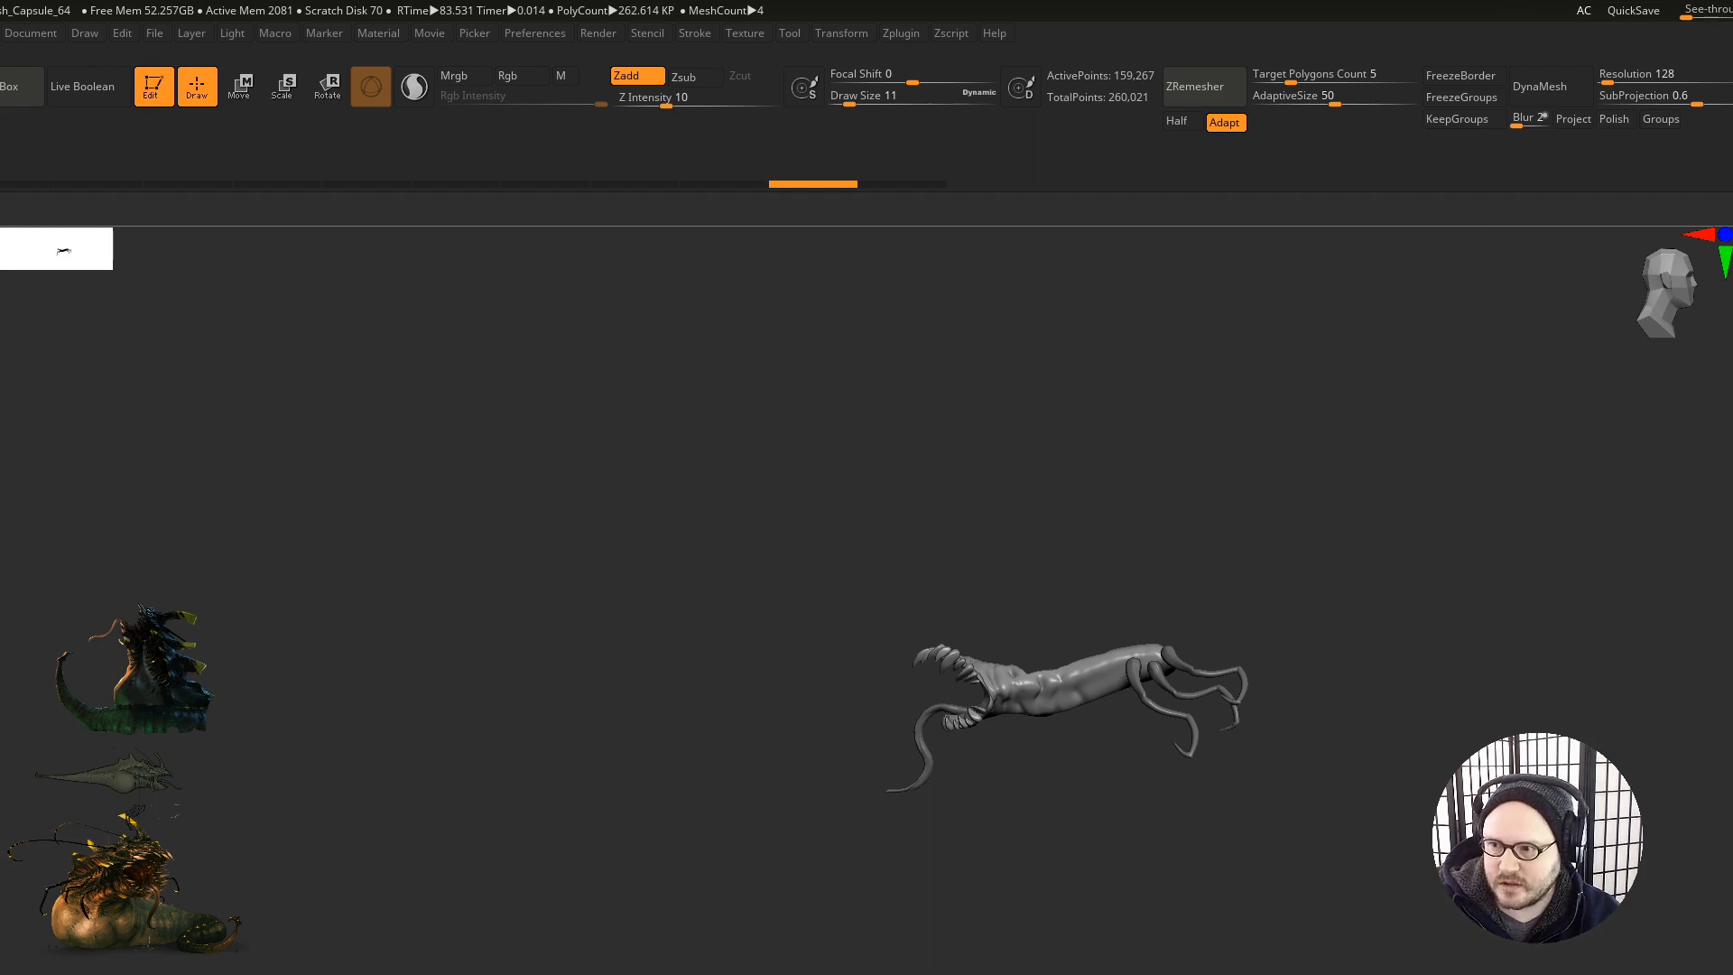
Step: Check the long inner body, teeth and legs from several sides, and undo the last five changes on the mesh
drag(1037, 552, 1045, 658)
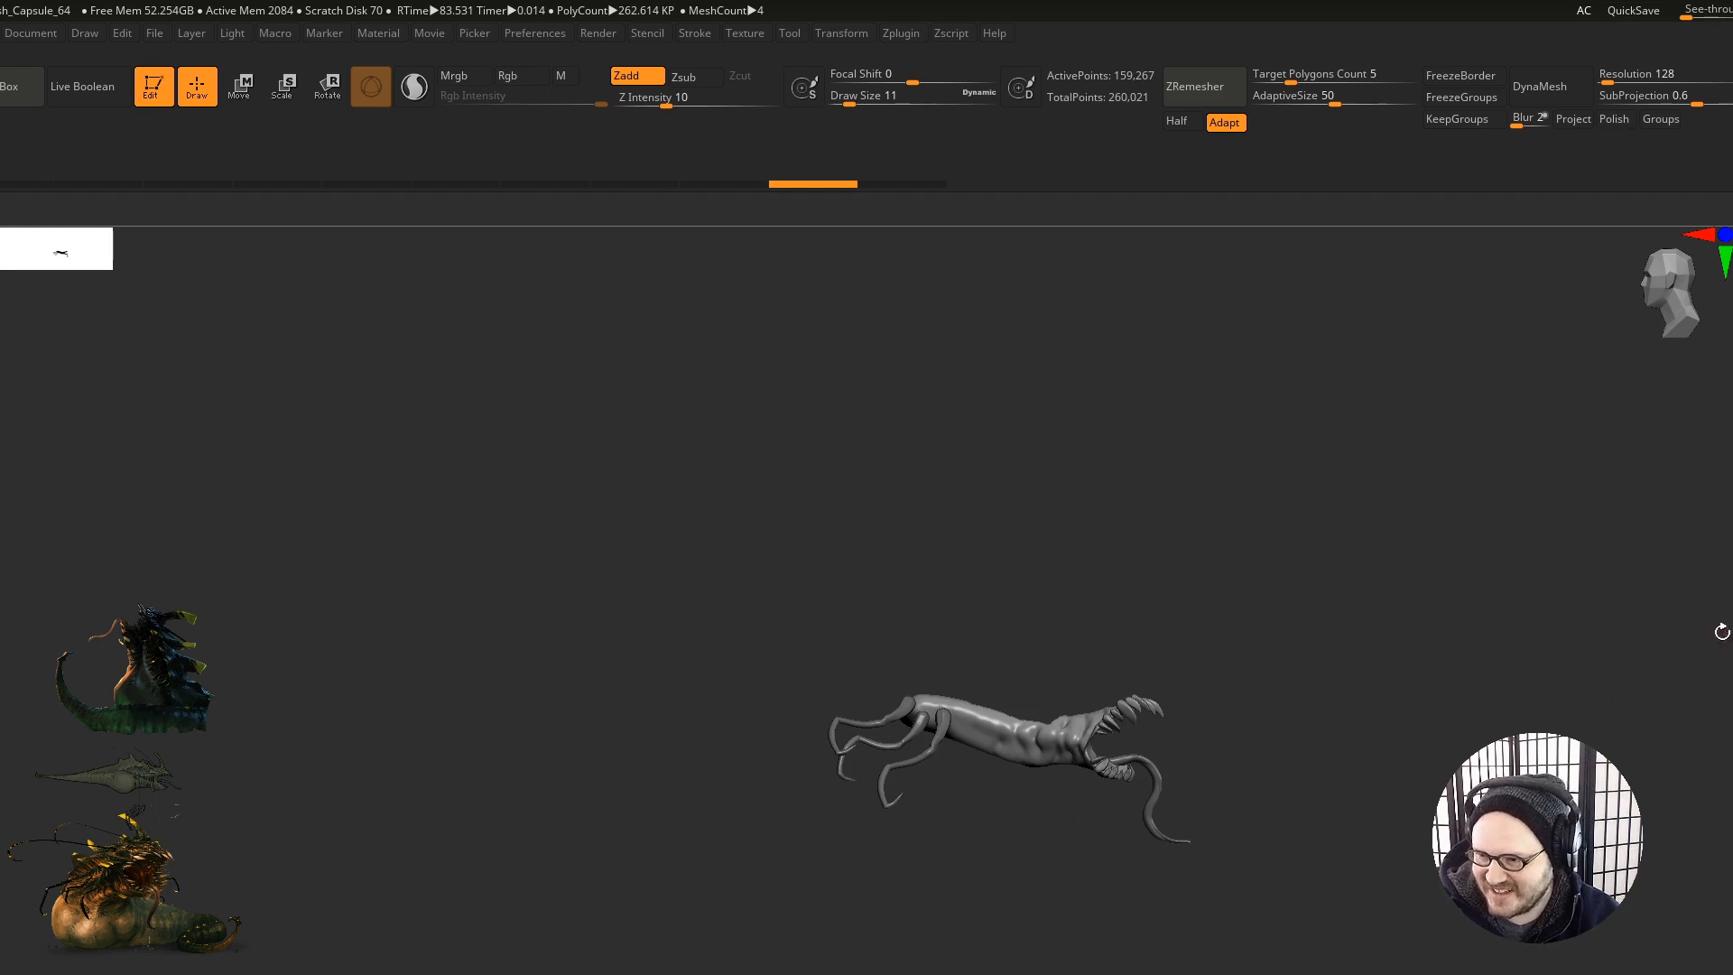
drag(1412, 695, 1376, 726)
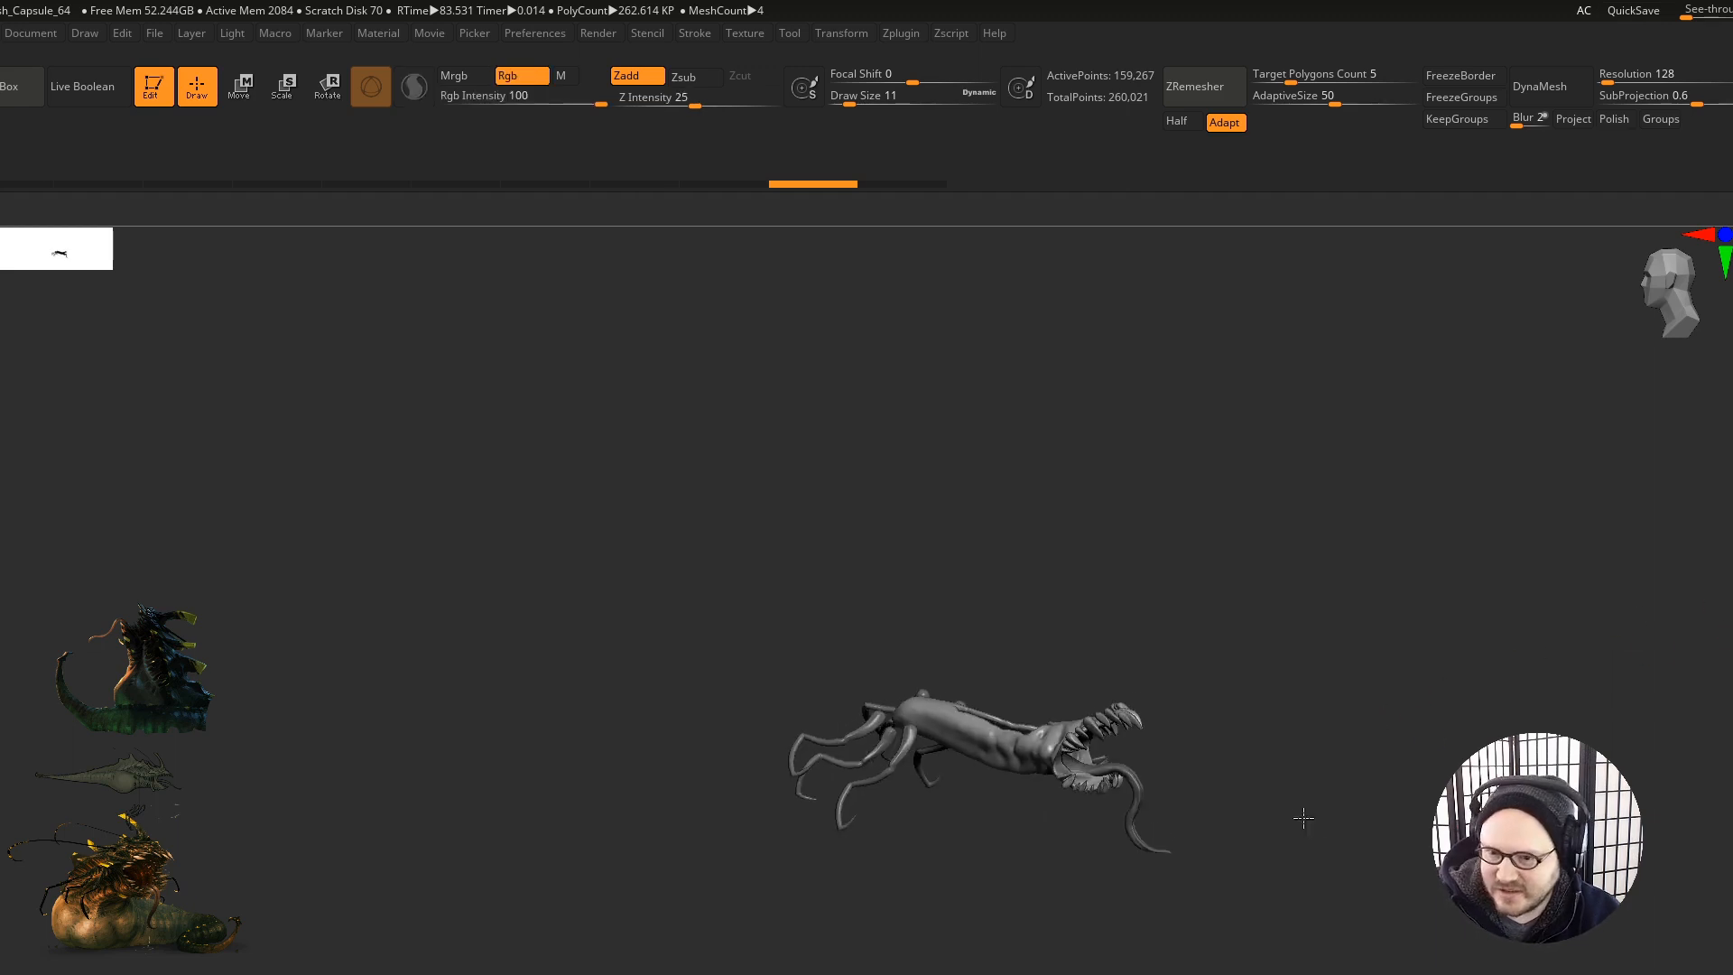
drag(1281, 809, 1318, 799)
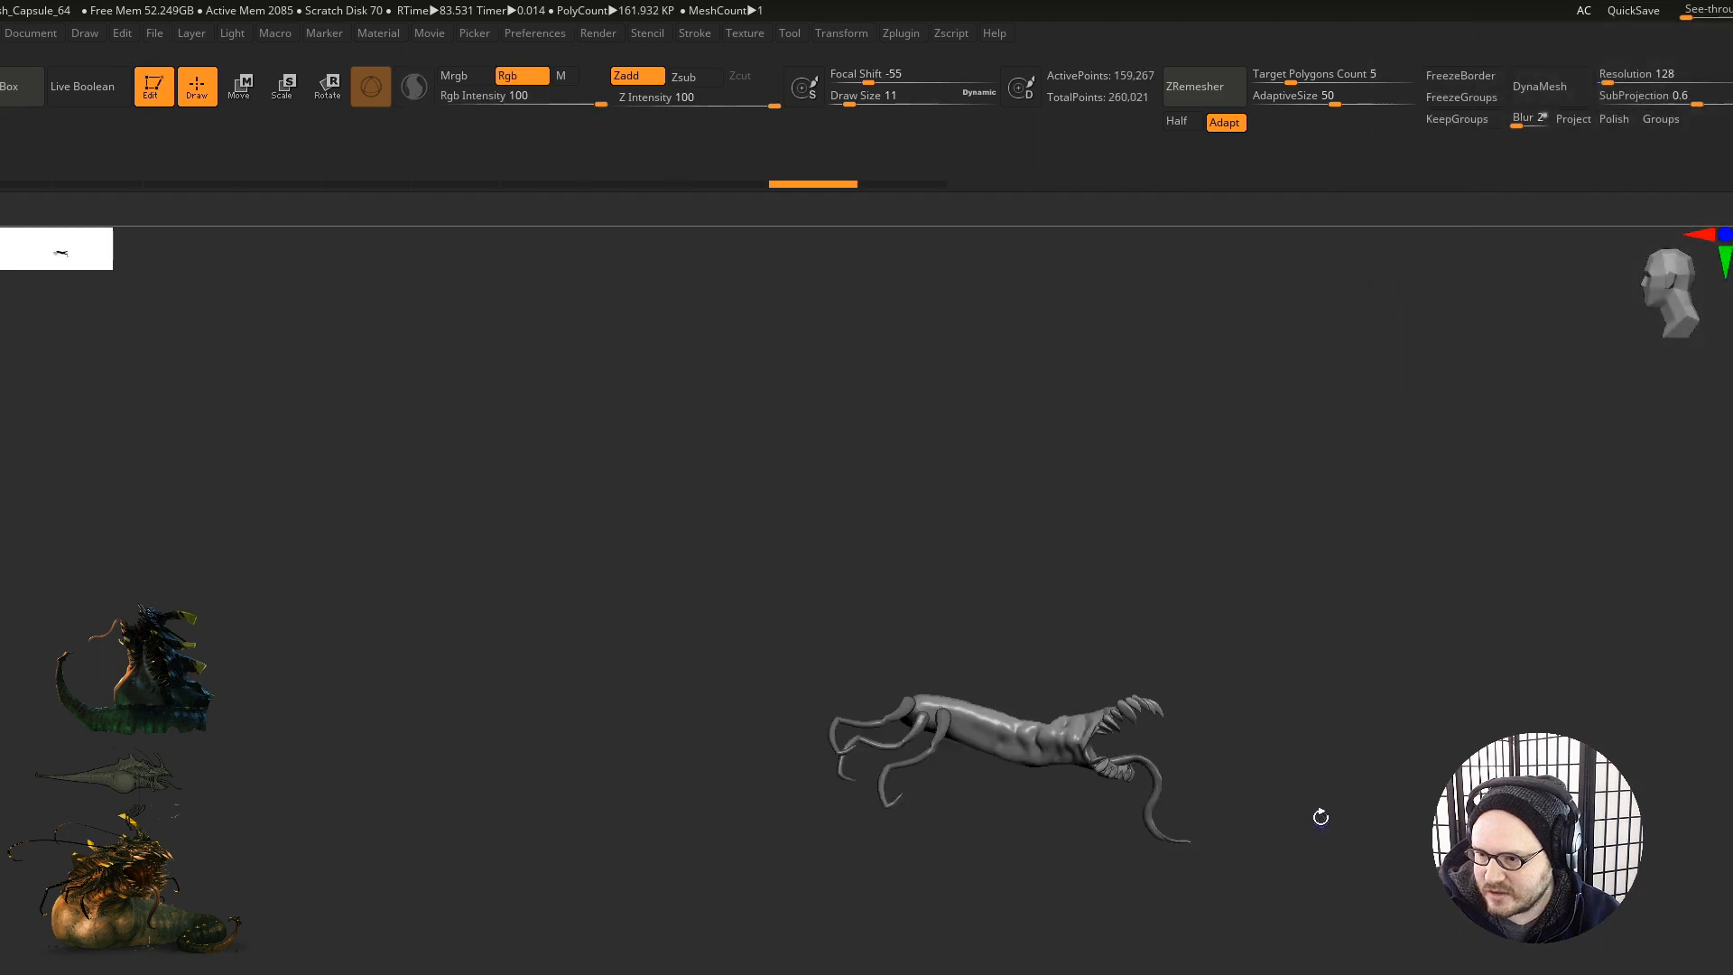
drag(1319, 817, 1283, 815)
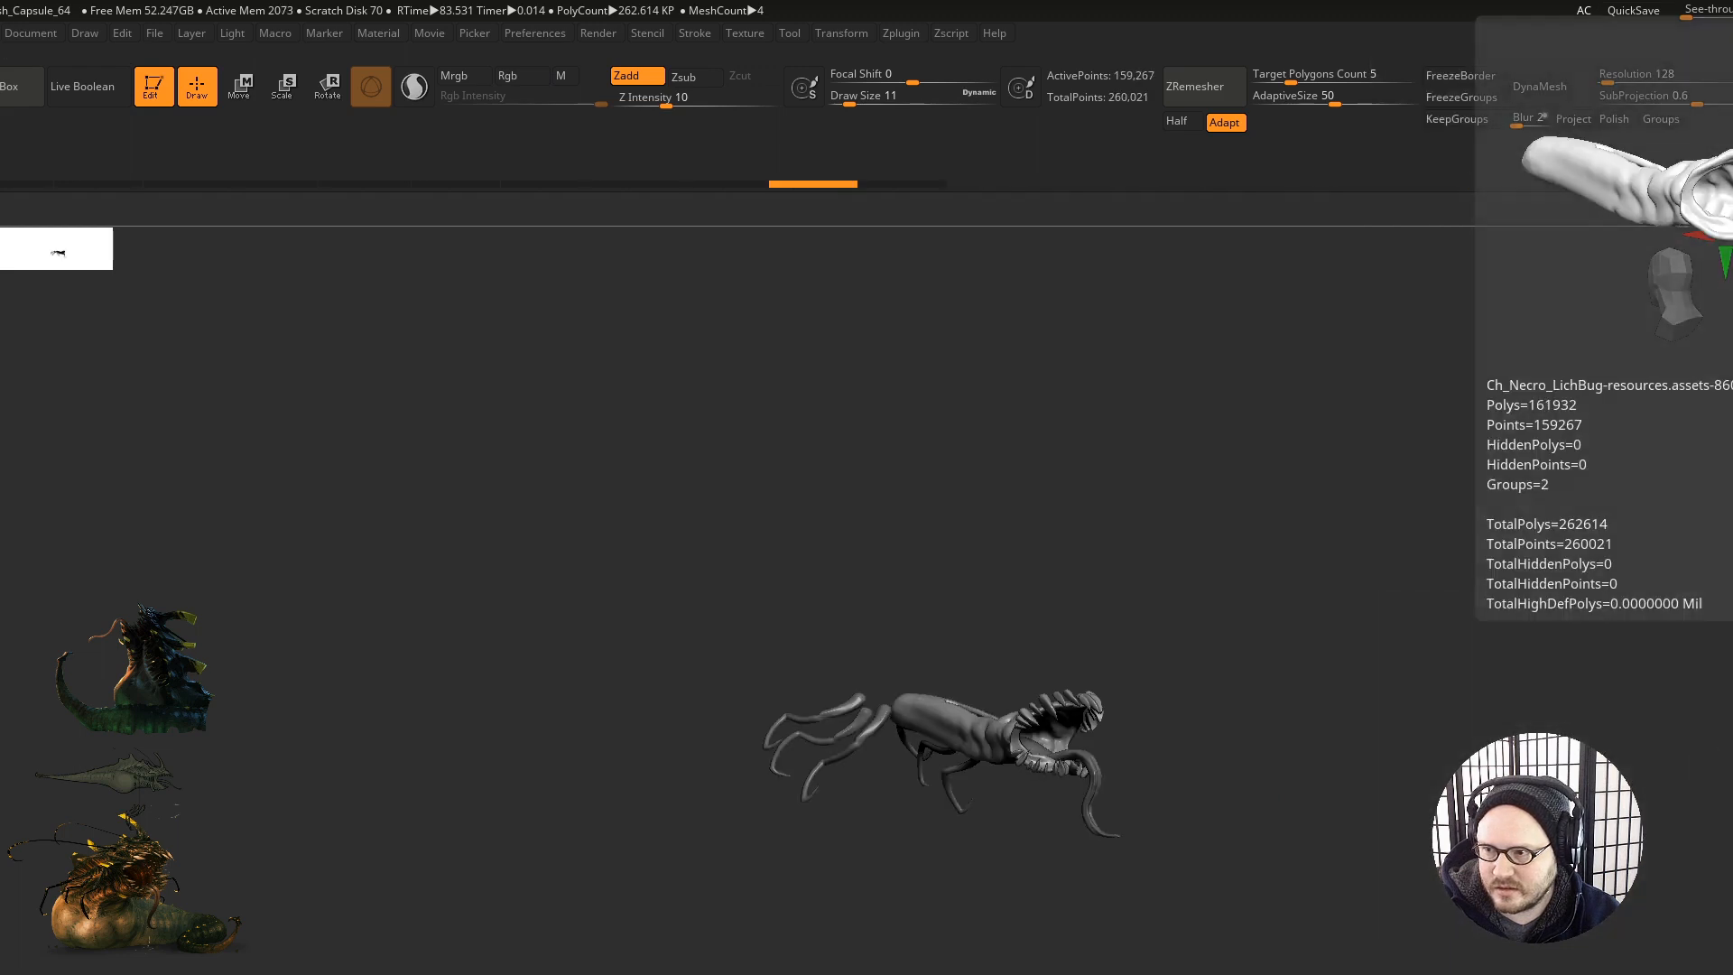
drag(1284, 760, 1315, 767)
key(ctrl+z)
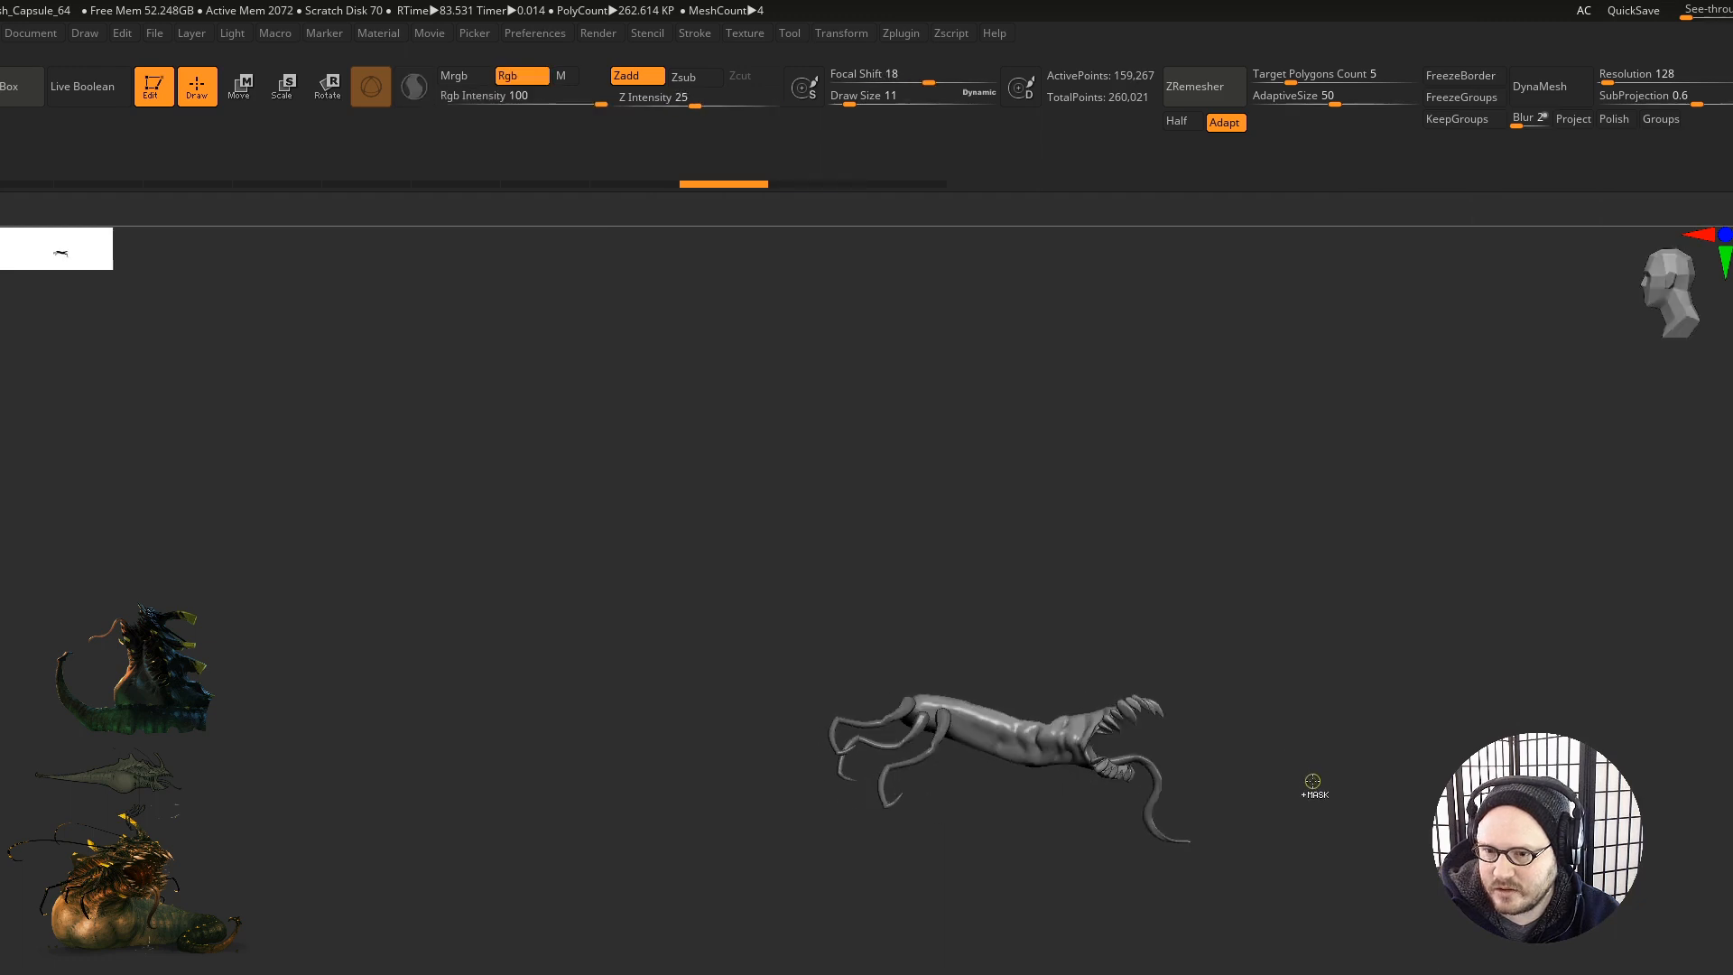
key(ctrl+z)
key(ctrl+z)
key(ctrl+z)
key(ctrl+z)
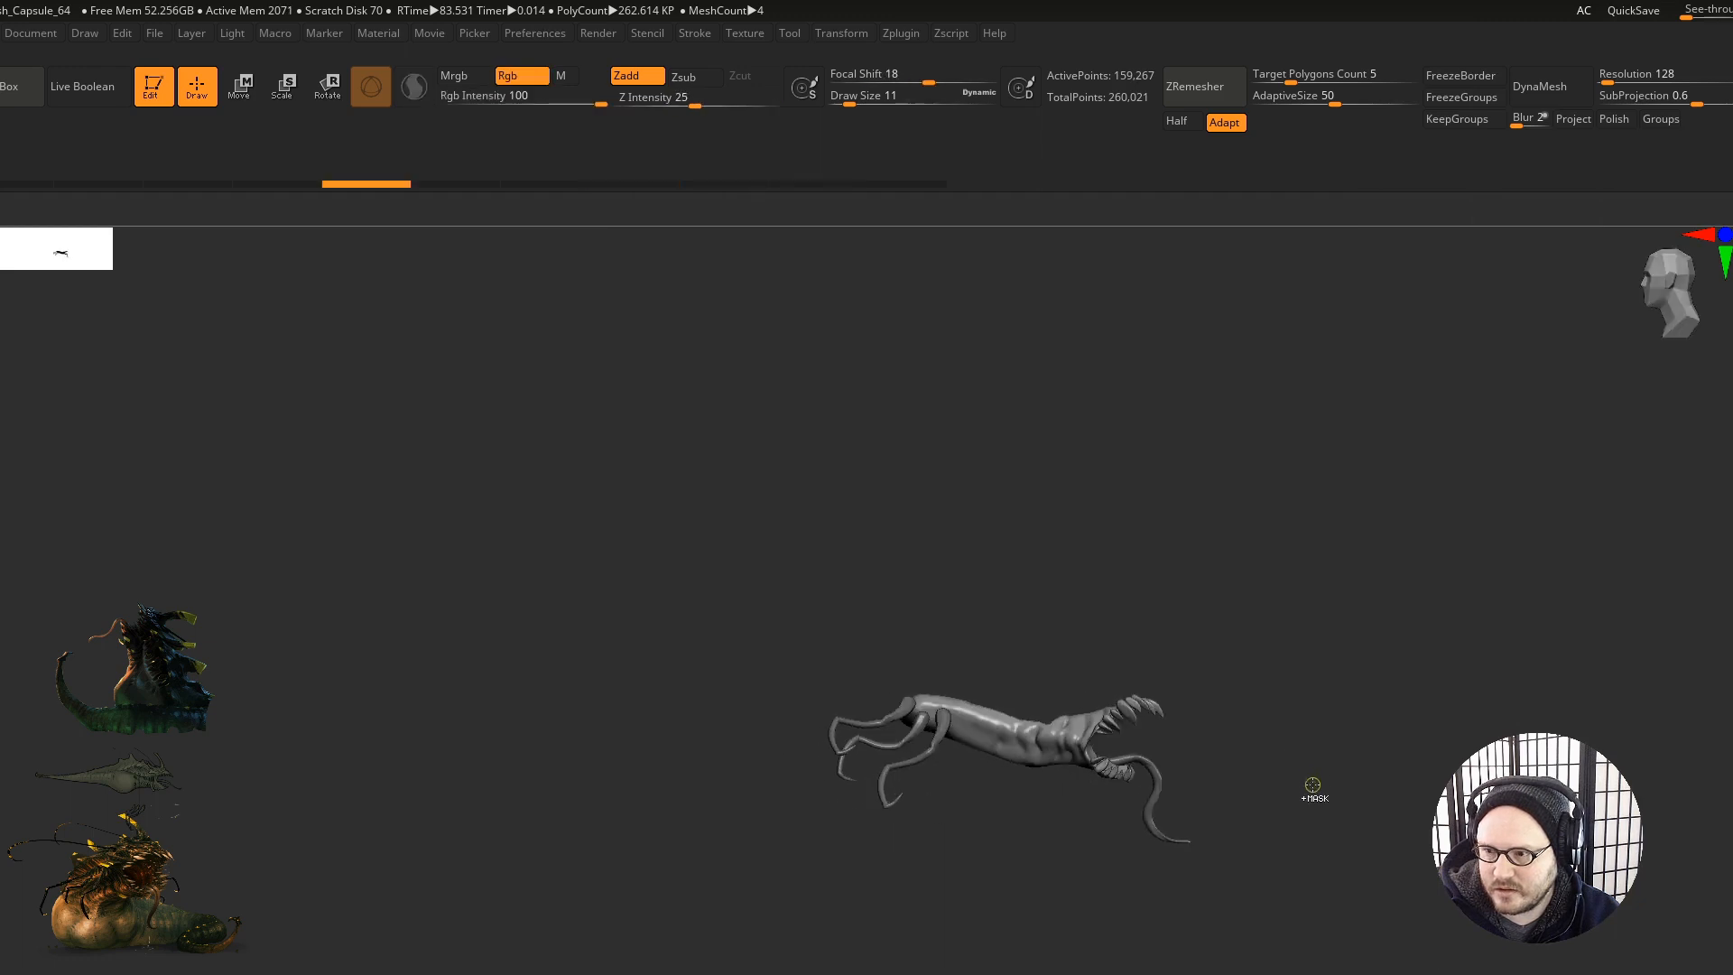
Step: Step the inner body mesh further back to the earliest state in its undo history and view it at an angle
mouse_move(1311, 785)
mouse_down()
mouse_move(1264, 798)
mouse_move(1319, 759)
mouse_up()
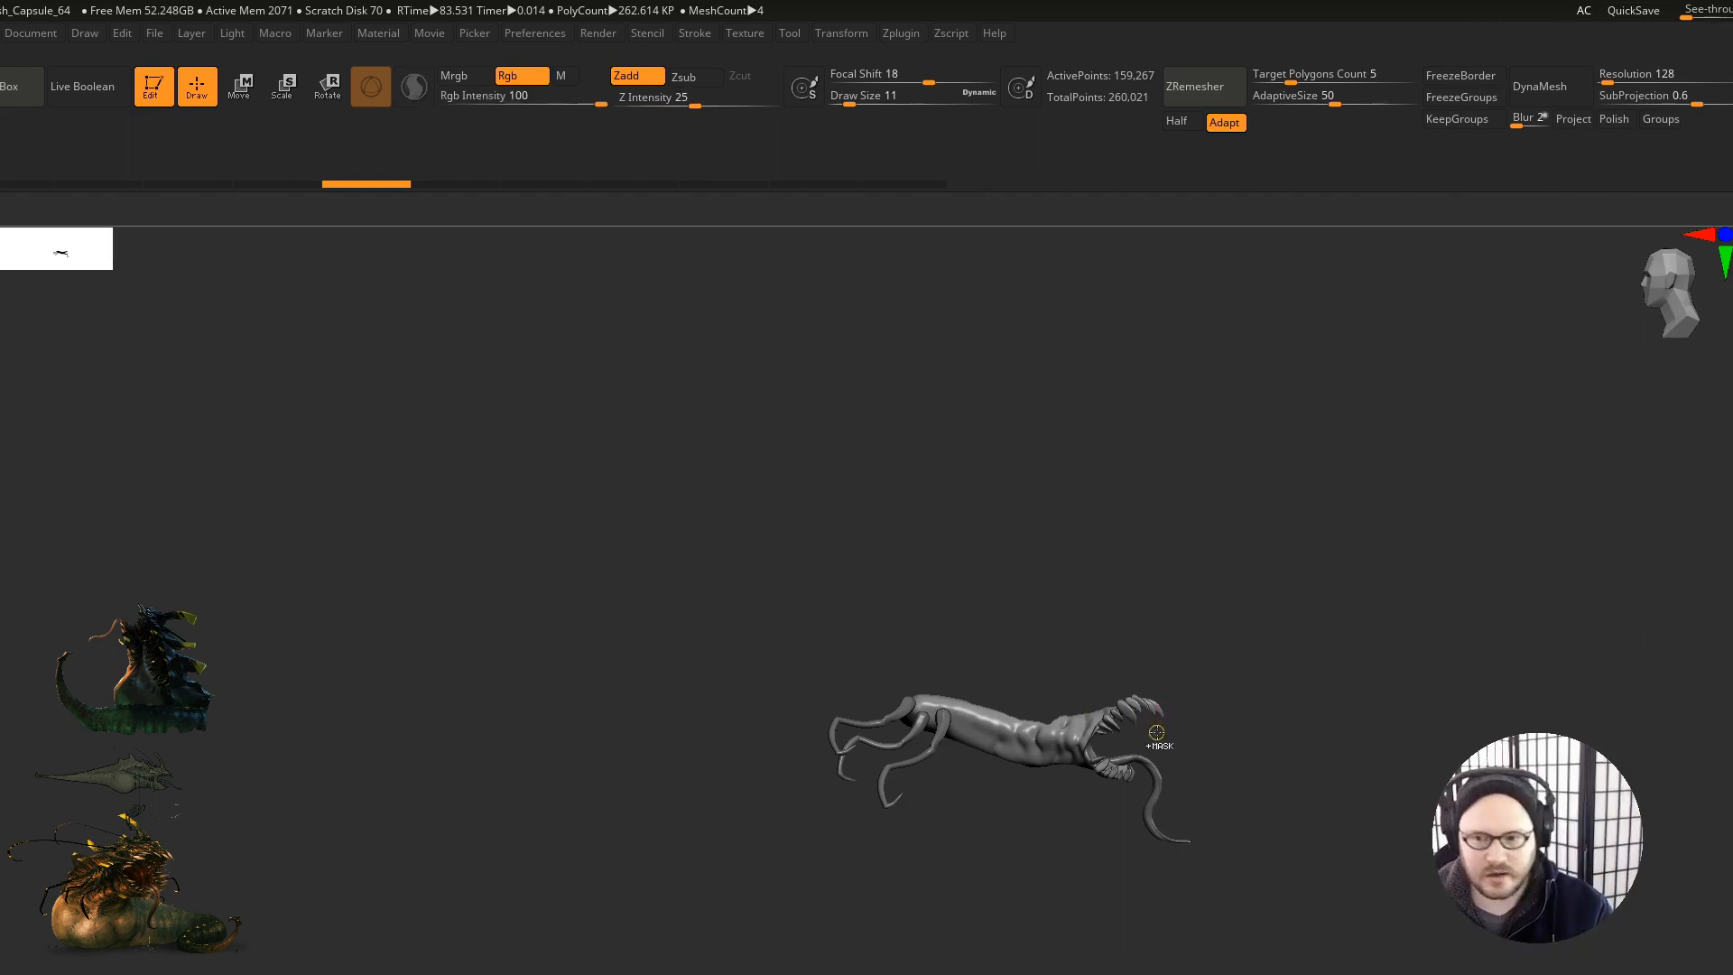
drag(1193, 755, 1442, 722)
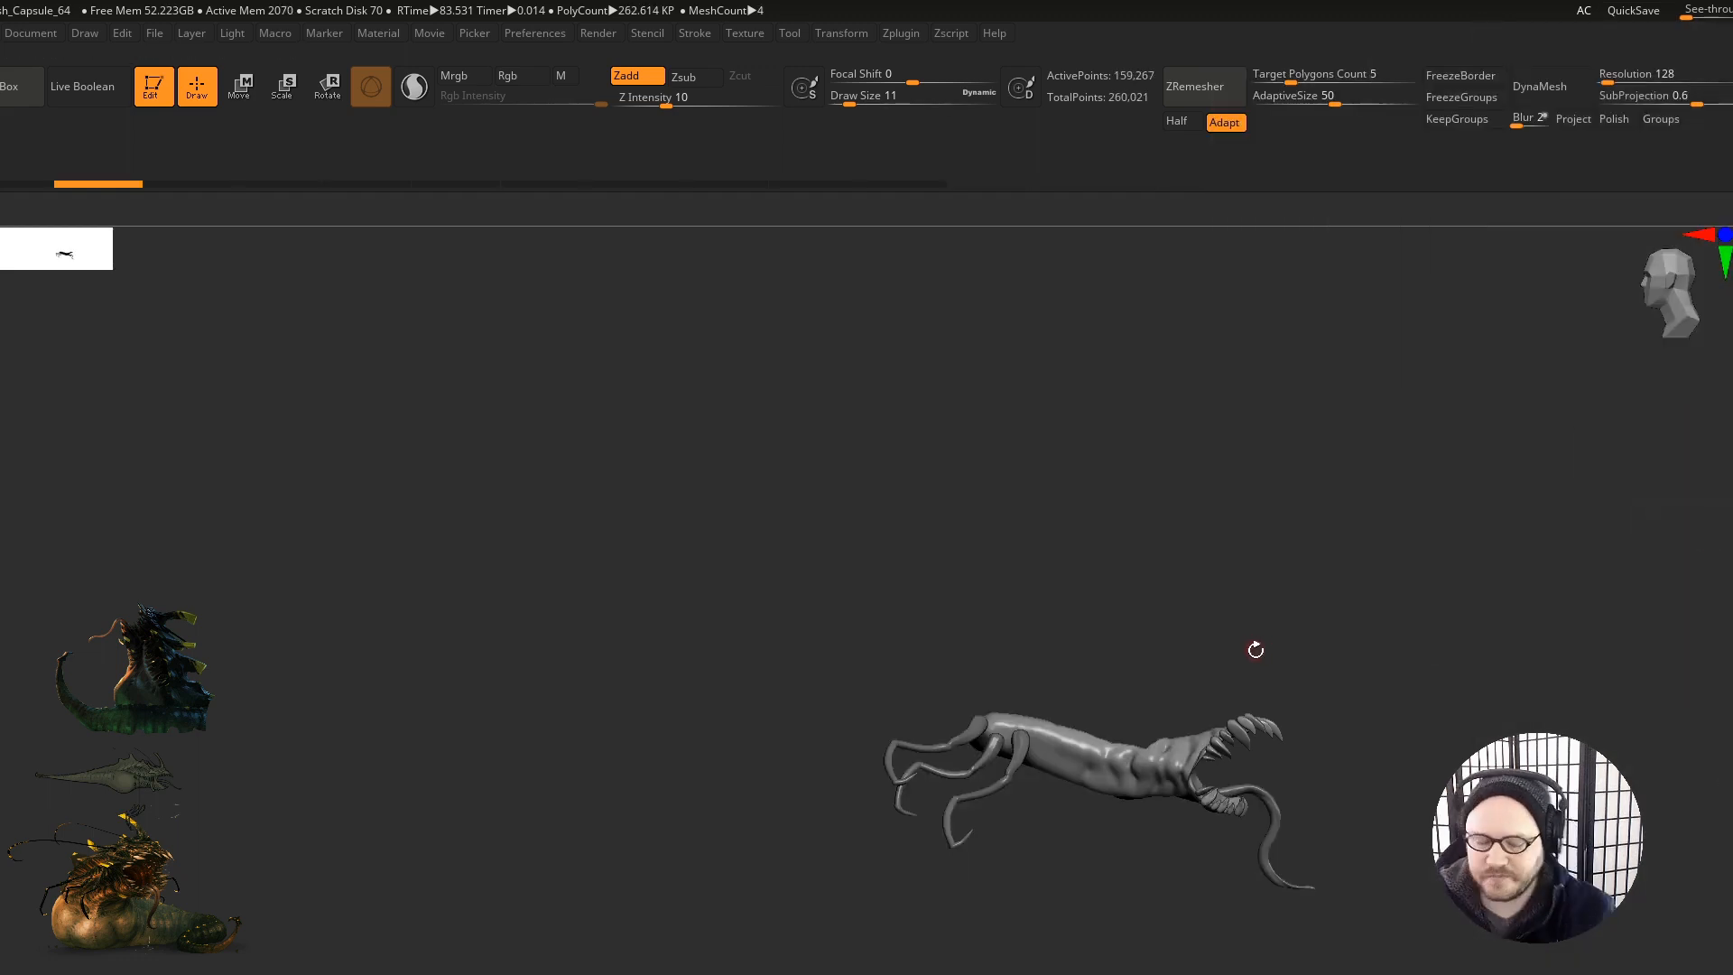
alt+right_drag(1078, 718, 1043, 651)
ctrl+right_drag(1043, 651, 1148, 730)
right_drag(1148, 730, 1116, 721)
key(ctrl+z)
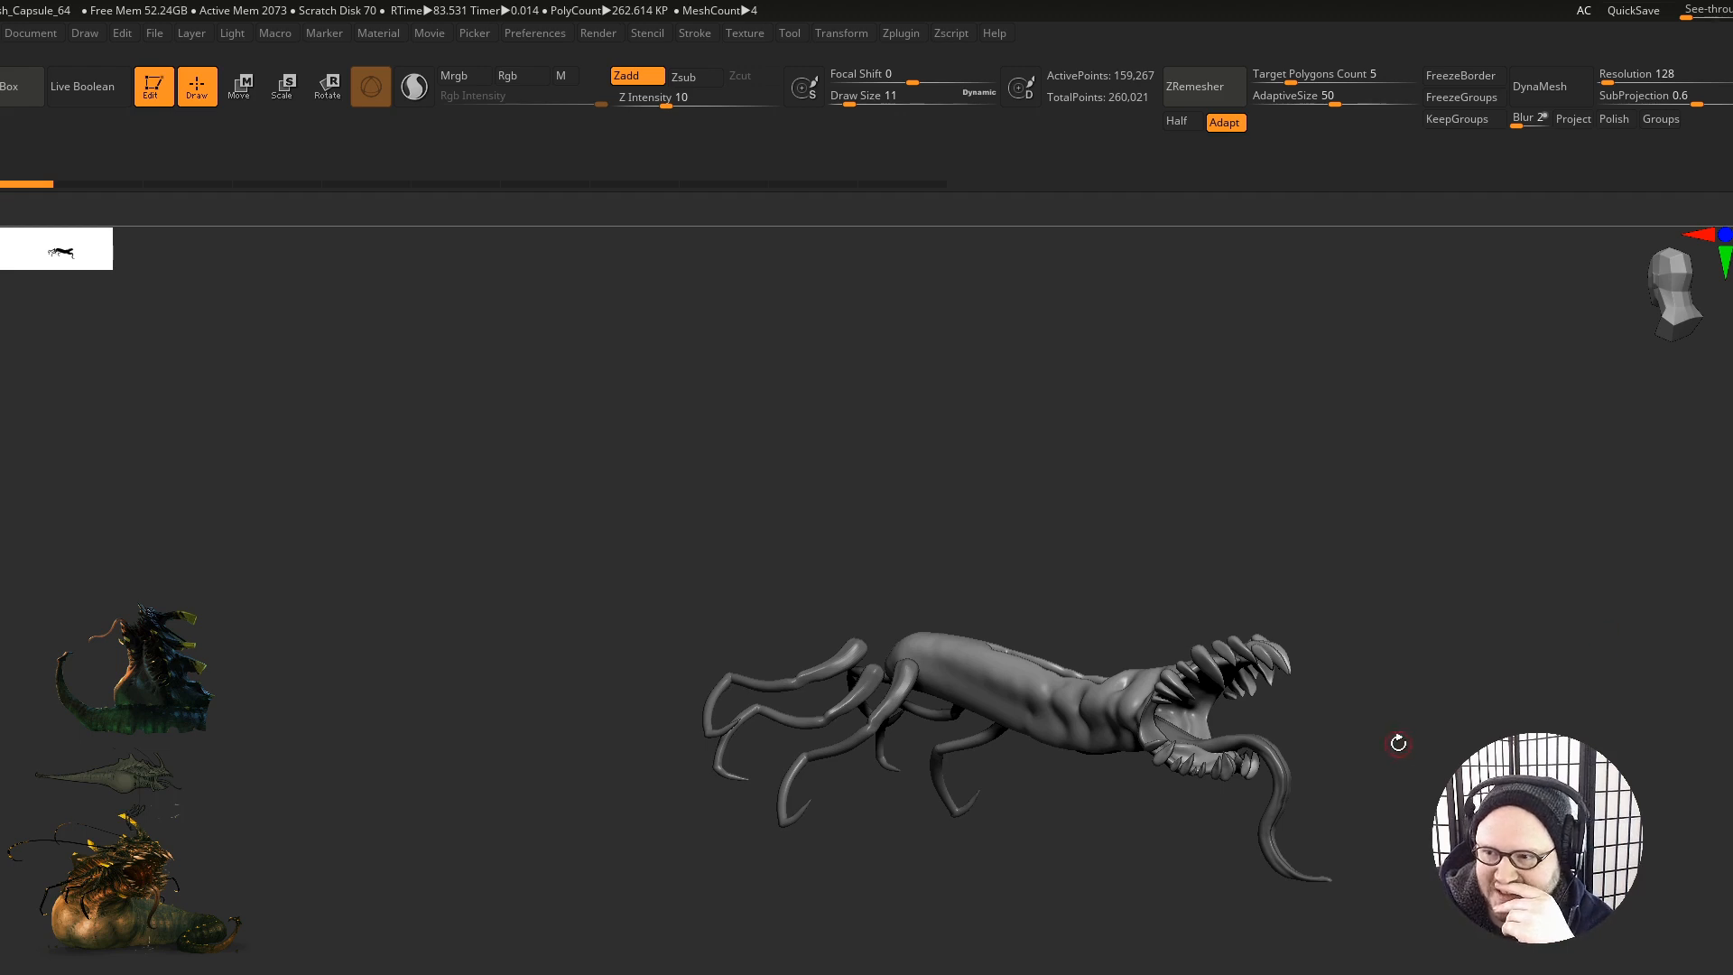
right_drag(1398, 743, 1428, 746)
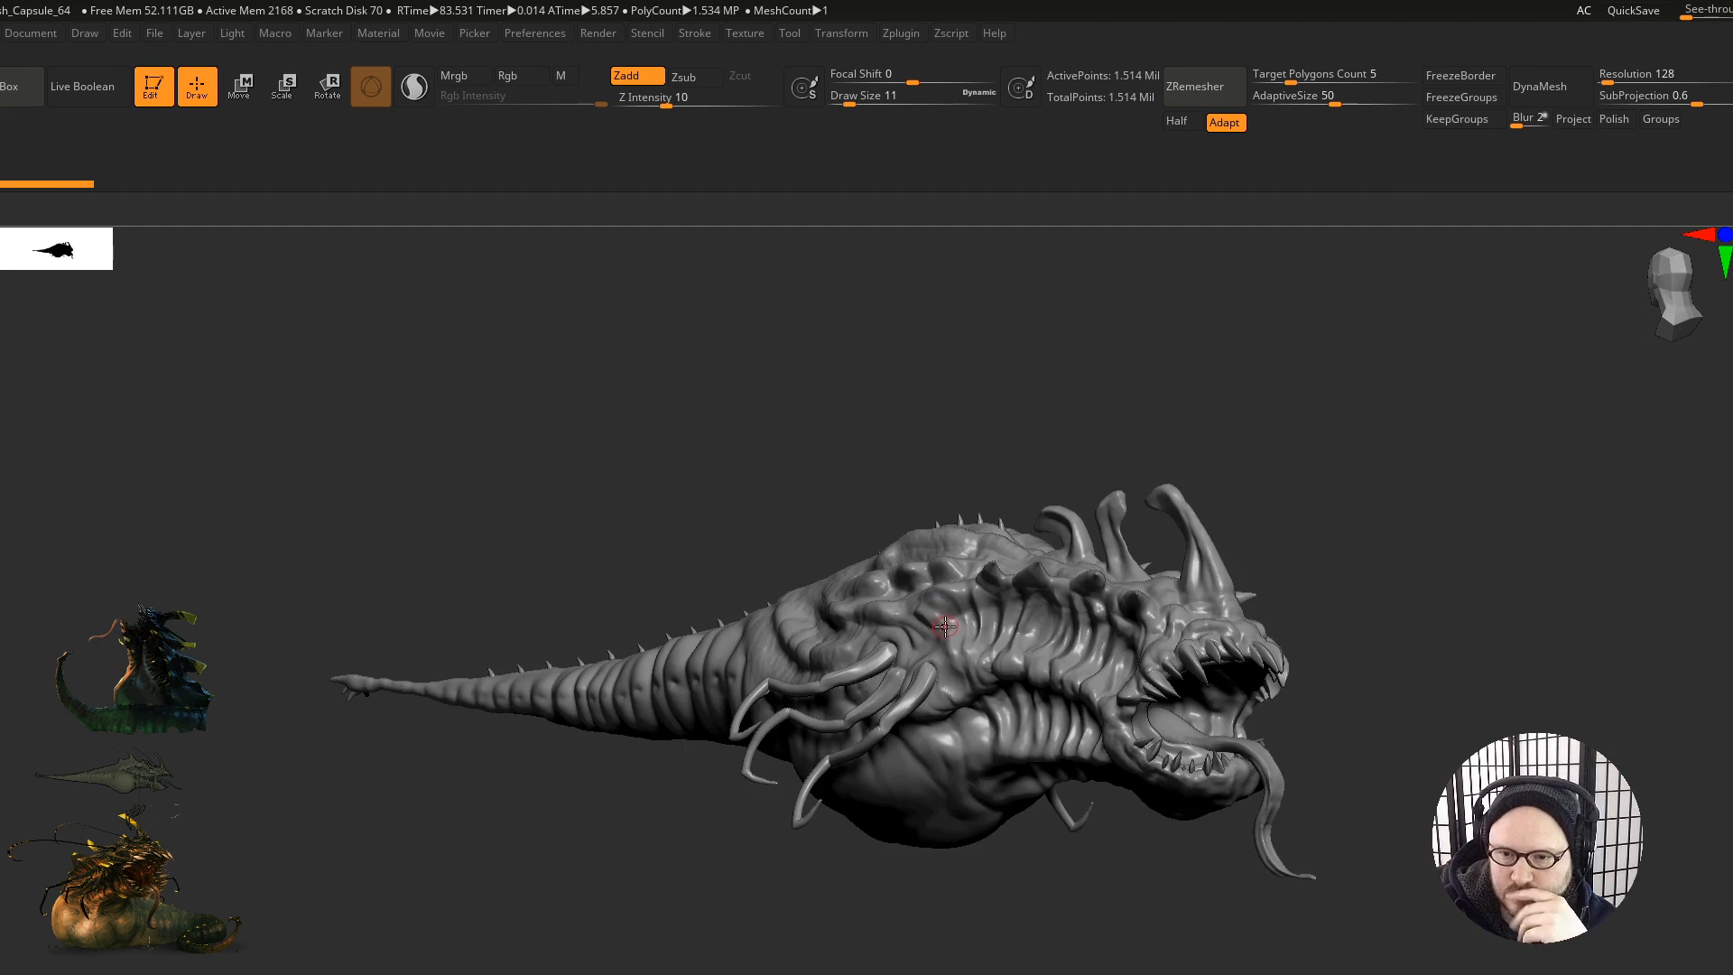
Step: Turn on the polygroup wireframe display and examine the detailed creature's flank, legs and horns
right_drag(940, 619, 1123, 810)
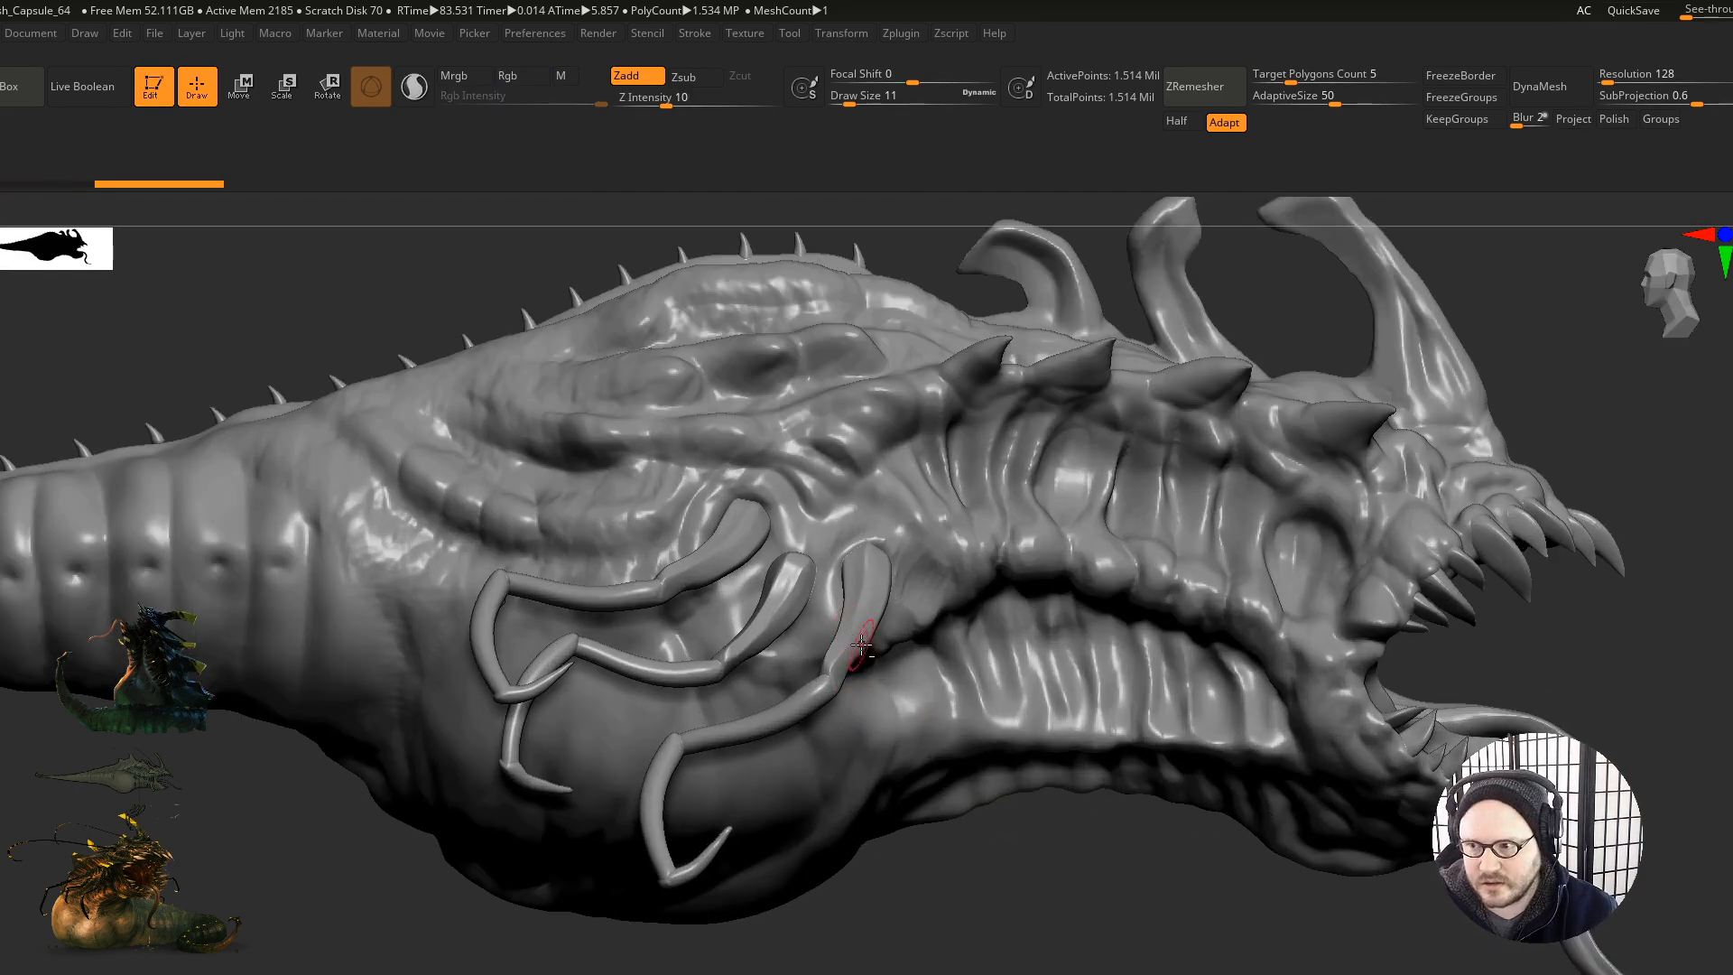
ctrl+right_drag(859, 627, 983, 689)
drag(1074, 598, 1048, 607)
mouse_move(1047, 623)
ctrl+right_down()
mouse_move(912, 623)
mouse_move(901, 711)
mouse_move(1137, 683)
ctrl+right_up()
key(shift+f)
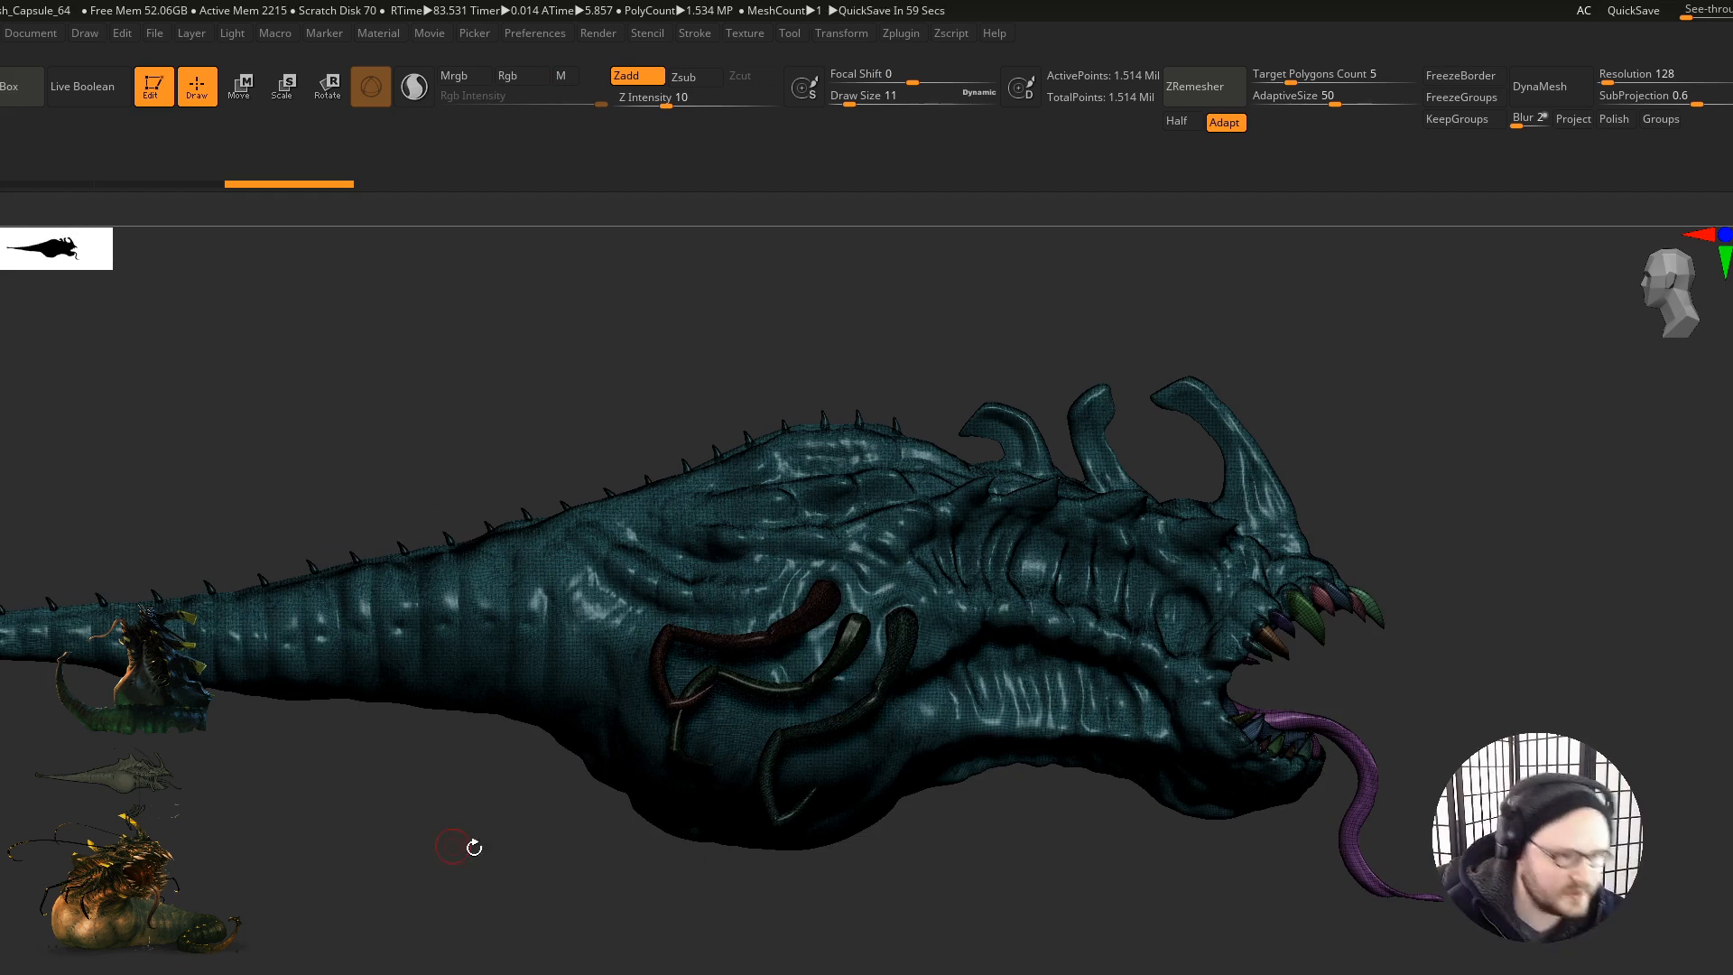
alt+right_drag(971, 746, 961, 689)
alt+right_drag(1306, 457, 1207, 538)
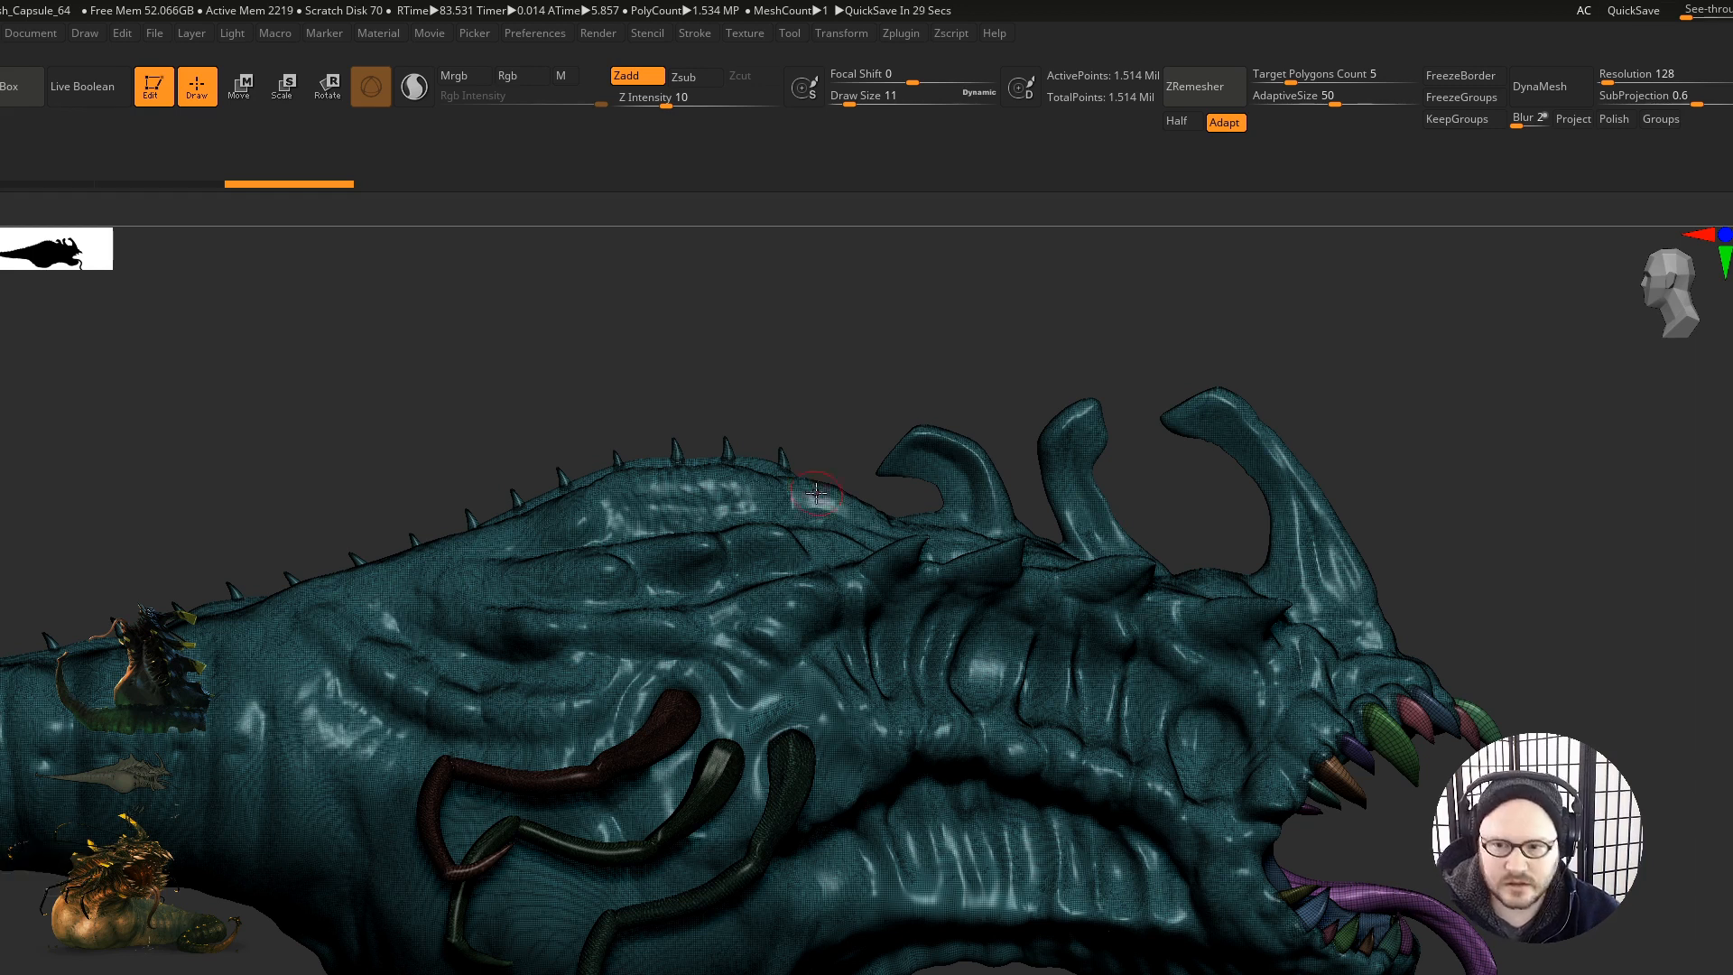
mouse_move(1253, 474)
mouse_down()
mouse_move(1231, 516)
mouse_move(1261, 534)
mouse_up()
drag(1286, 596, 1249, 566)
mouse_move(1249, 566)
ctrl+right_down()
mouse_move(1336, 469)
mouse_move(1409, 487)
mouse_move(1553, 596)
ctrl+right_up()
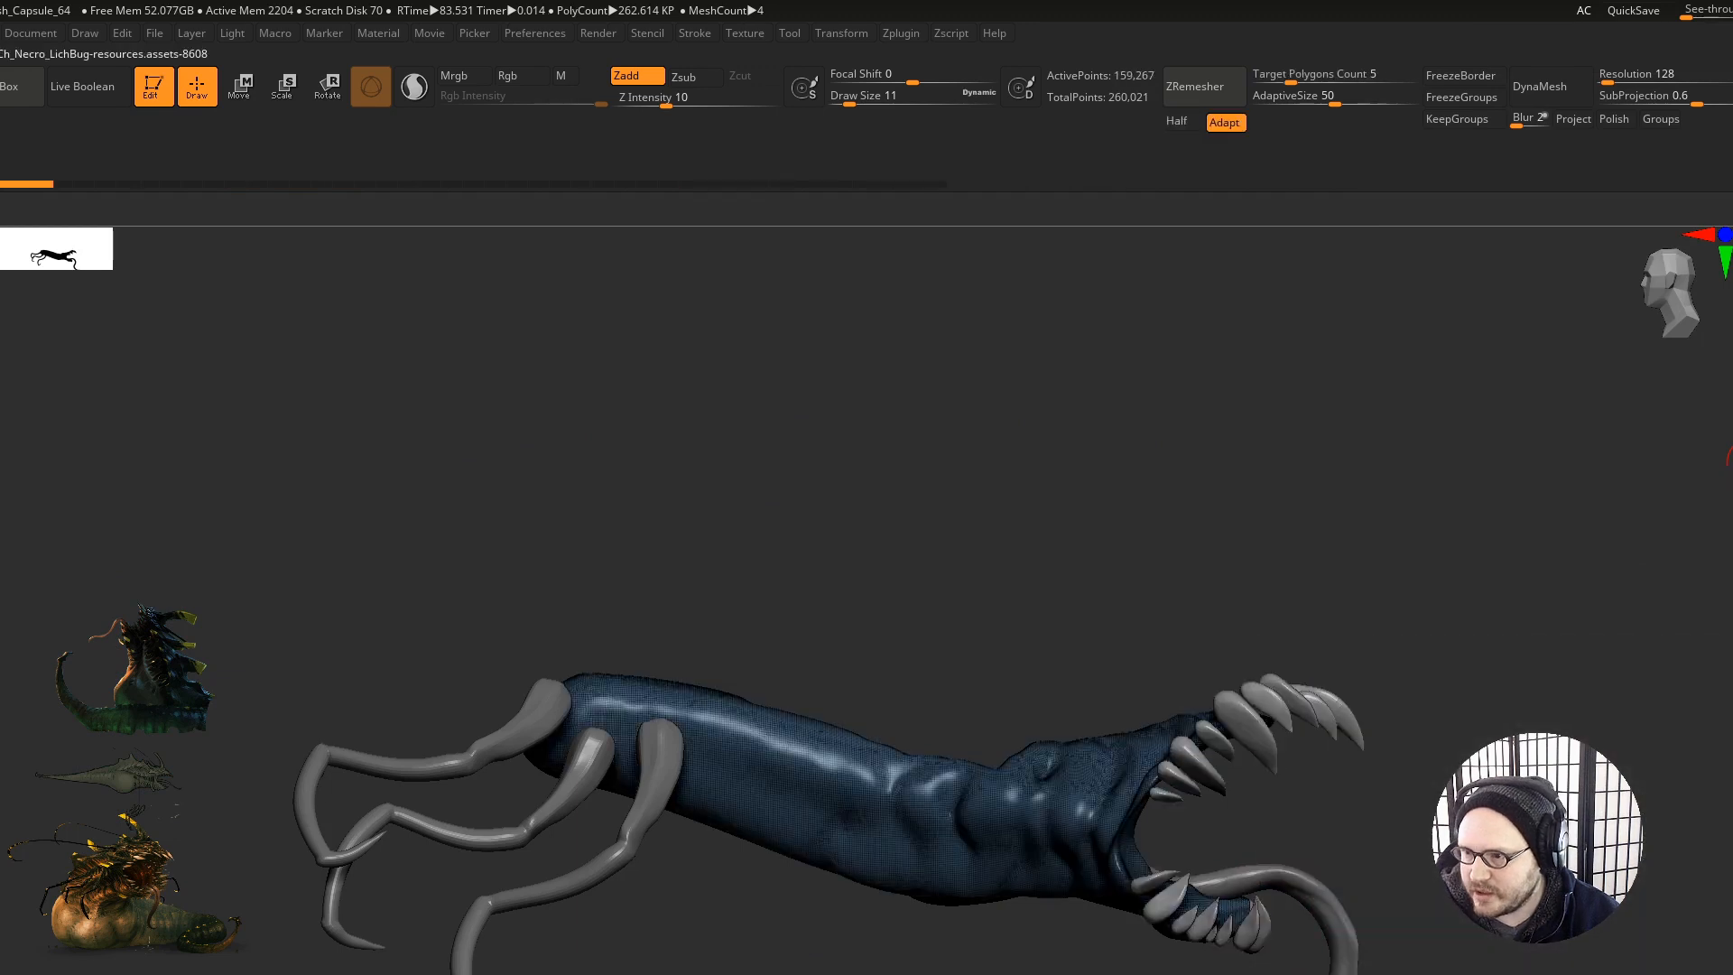
Step: Try to mask the front horn from tip to base with a draw size of 16
mouse_move(1297, 690)
right_down()
mouse_move(1293, 745)
mouse_move(1296, 691)
right_up()
alt+right_drag(1183, 500, 1048, 673)
ctrl+drag(1028, 673, 1102, 694)
mouse_move(1214, 629)
alt+right_down()
mouse_move(1373, 589)
mouse_move(1196, 515)
alt+right_up()
key(s)
mouse_move(1122, 464)
ctrl+mouse_down()
mouse_move(1264, 542)
mouse_move(966, 287)
mouse_move(1192, 520)
mouse_move(1215, 697)
mouse_move(1282, 736)
mouse_move(1372, 748)
ctrl+mouse_up()
right_drag(1291, 533, 1244, 690)
mouse_move(1199, 690)
ctrl+mouse_down()
mouse_move(1250, 735)
mouse_move(1146, 608)
mouse_move(1156, 592)
ctrl+mouse_up()
mouse_move(1272, 506)
ctrl+right_down()
mouse_move(1300, 592)
mouse_move(1222, 614)
ctrl+right_up()
ctrl+drag(1222, 614, 1253, 690)
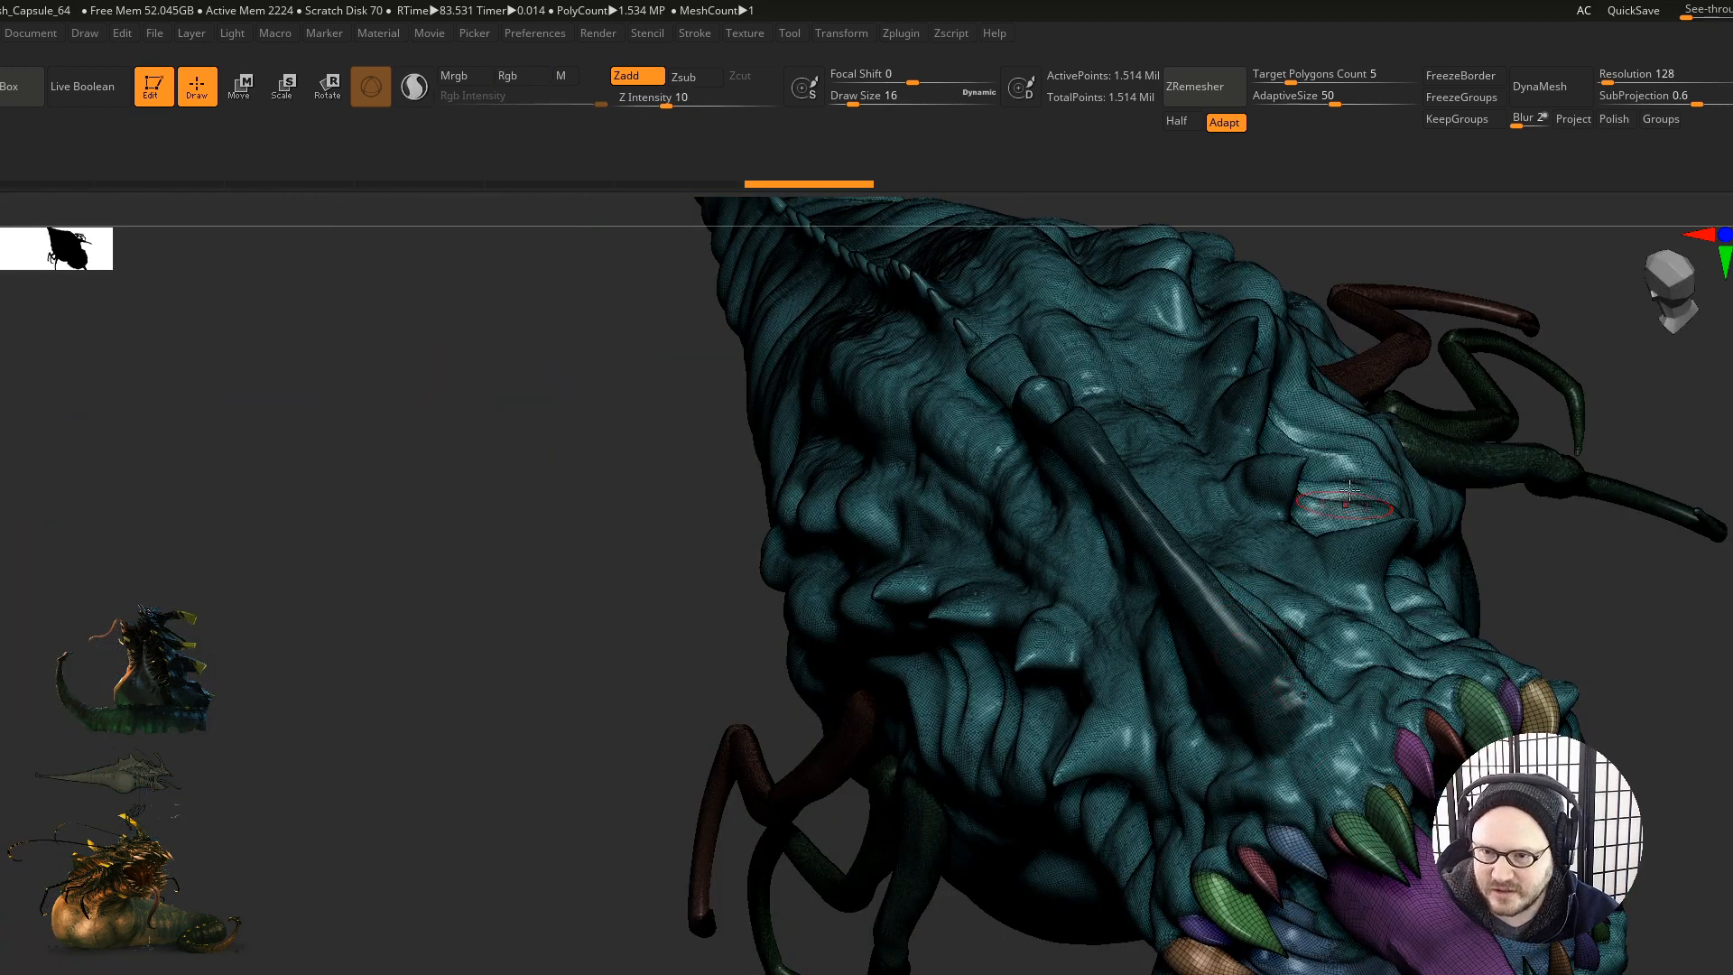
Step: Undo the mask strokes painted on the front horn
right_drag(1264, 697, 1409, 548)
key(ctrl+z)
key(ctrl+z)
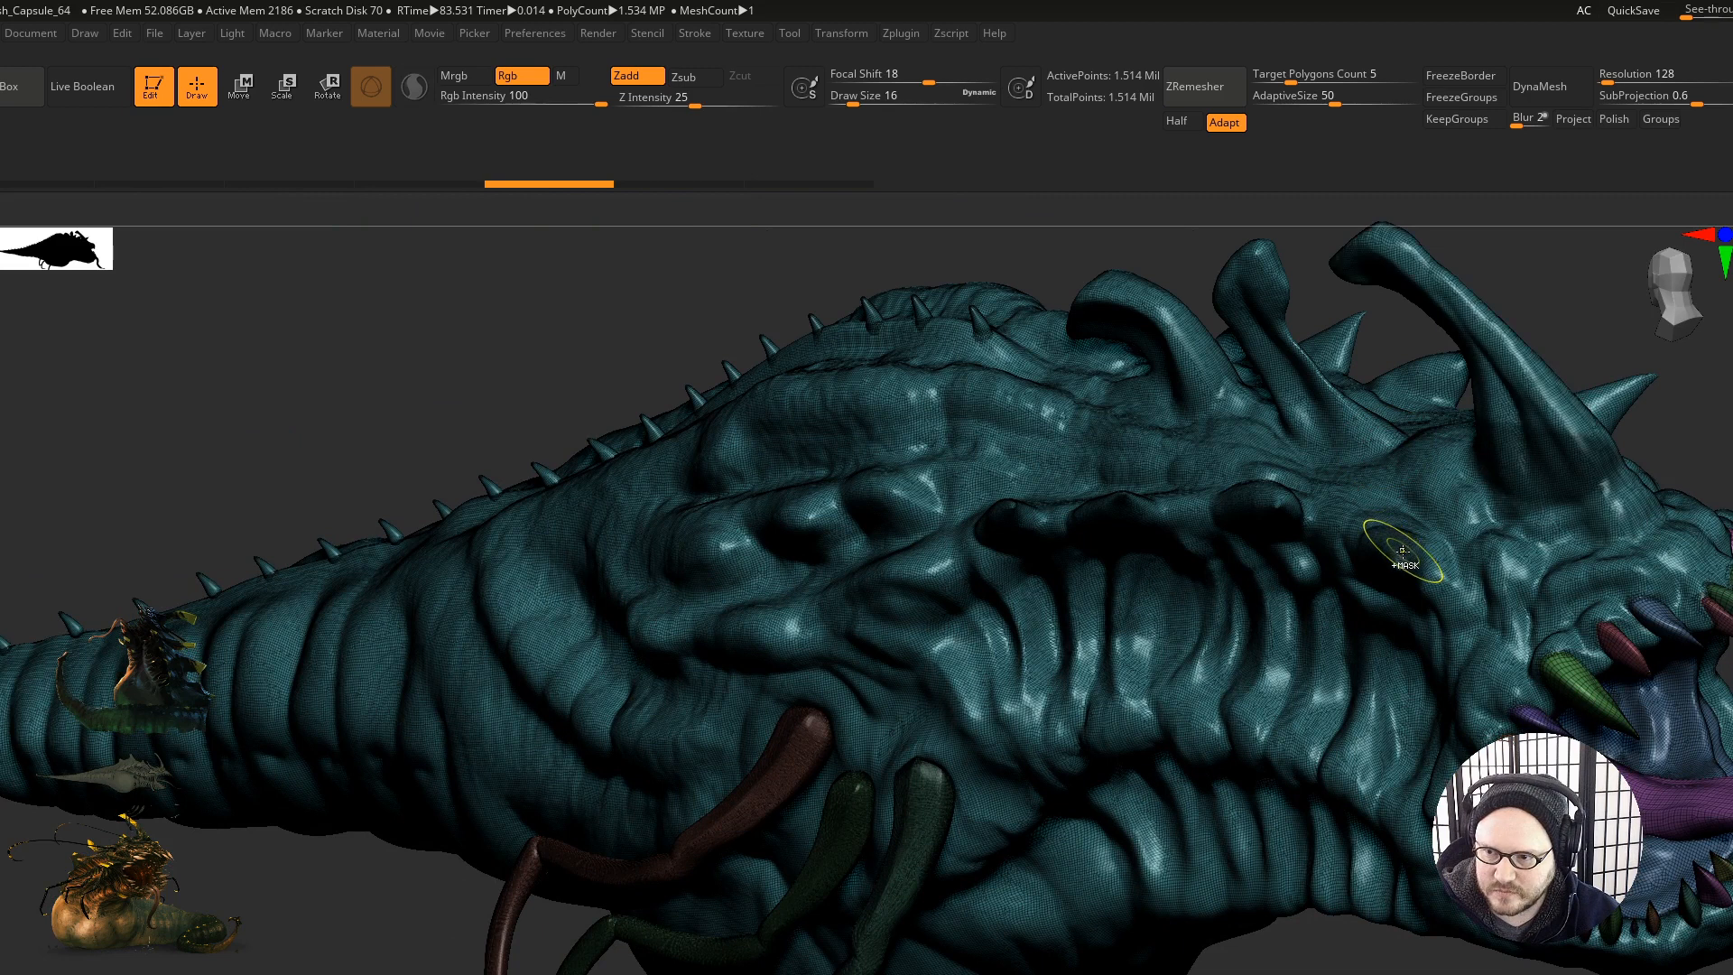
key(ctrl+z)
key(ctrl+z)
Step: Mask the front horn and the middle horn in turn, making each one its own polygroup
mouse_move(1405, 548)
right_down()
mouse_move(1298, 597)
mouse_move(1301, 667)
right_up()
ctrl+drag(1313, 607, 1368, 679)
right_drag(1325, 610, 1291, 623)
mouse_move(1208, 509)
ctrl+mouse_down()
mouse_move(1122, 457)
mouse_move(1192, 447)
mouse_move(1236, 502)
ctrl+mouse_up()
drag(1304, 557, 1306, 559)
mouse_move(1408, 560)
mouse_down()
mouse_move(1161, 689)
mouse_move(1333, 652)
mouse_up()
mouse_move(1097, 700)
mouse_down()
mouse_move(1071, 727)
mouse_move(1074, 845)
mouse_up()
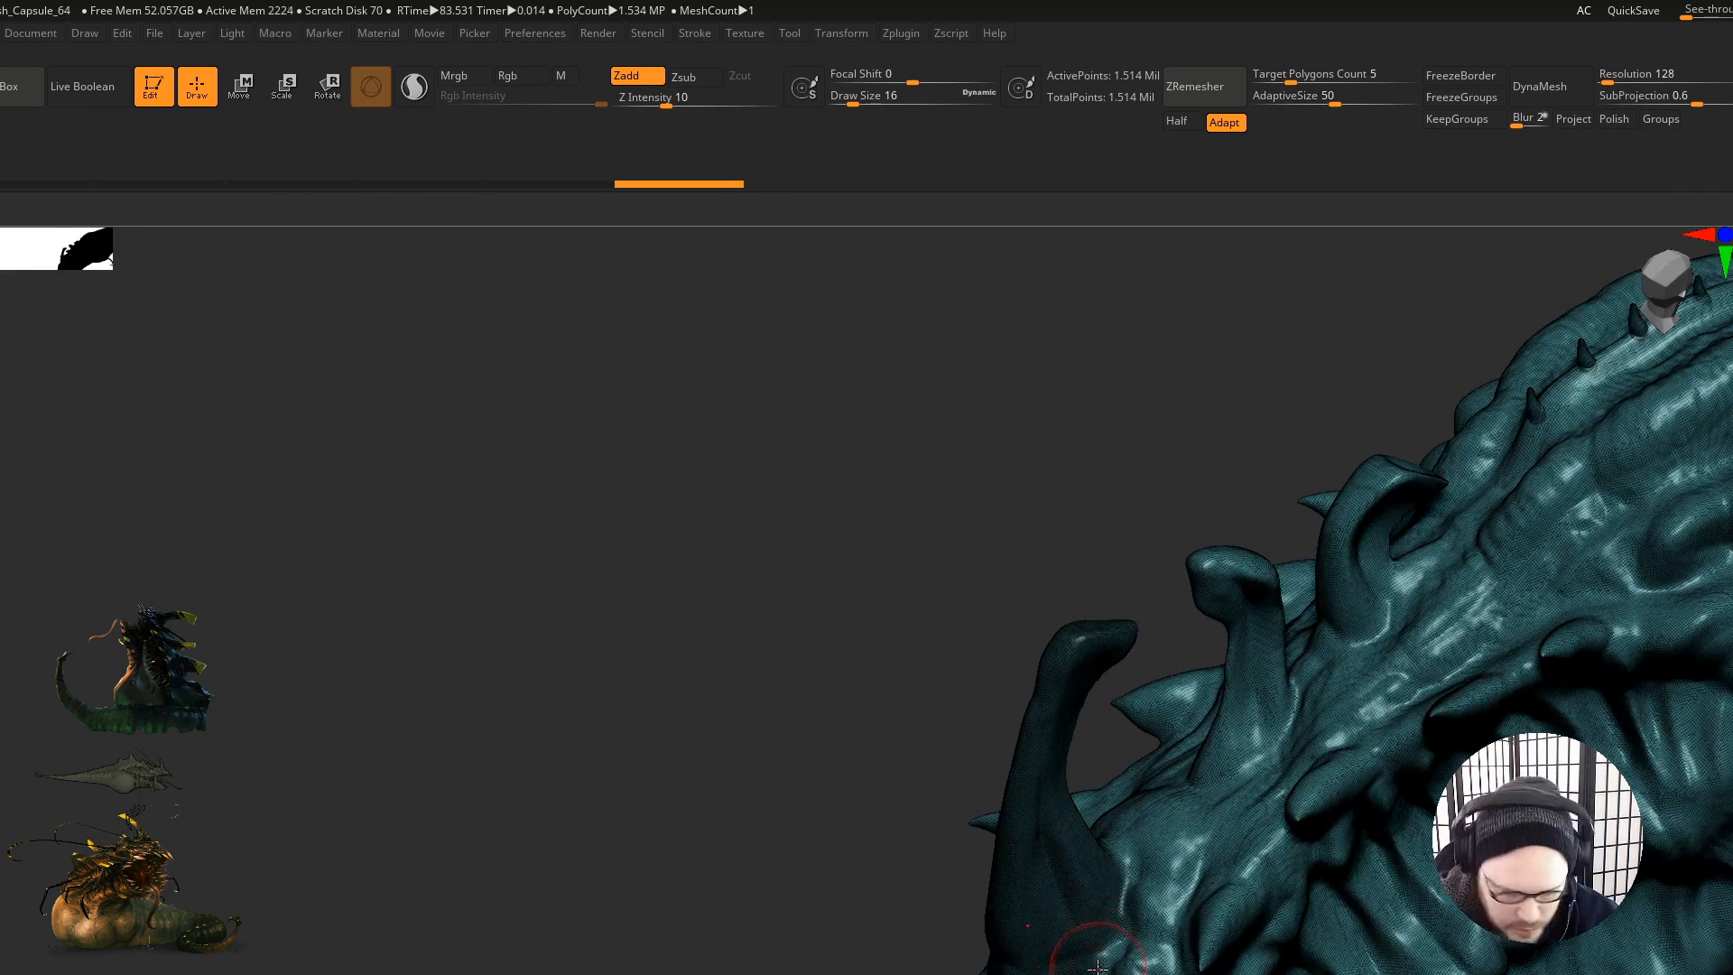
key(ctrl+w)
mouse_move(1244, 702)
ctrl+mouse_down()
mouse_move(1216, 748)
mouse_move(1261, 619)
mouse_move(1205, 577)
mouse_move(1362, 569)
mouse_move(1258, 631)
mouse_move(1216, 788)
mouse_move(1205, 777)
ctrl+mouse_up()
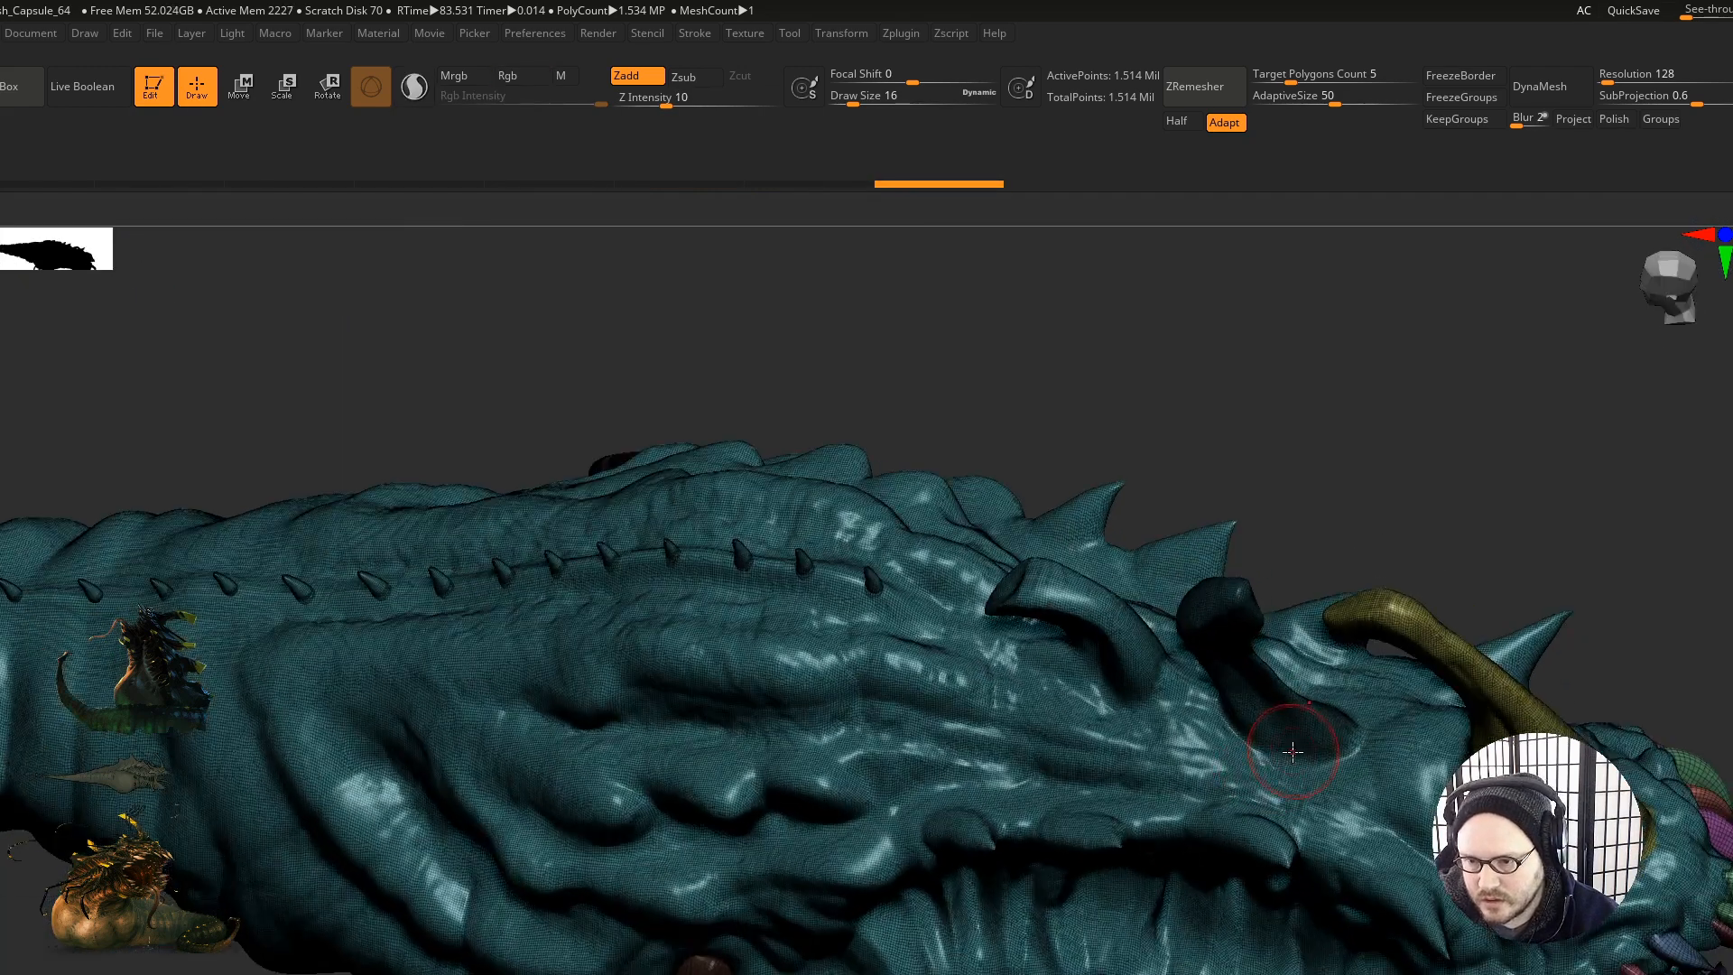
key(ctrl+w)
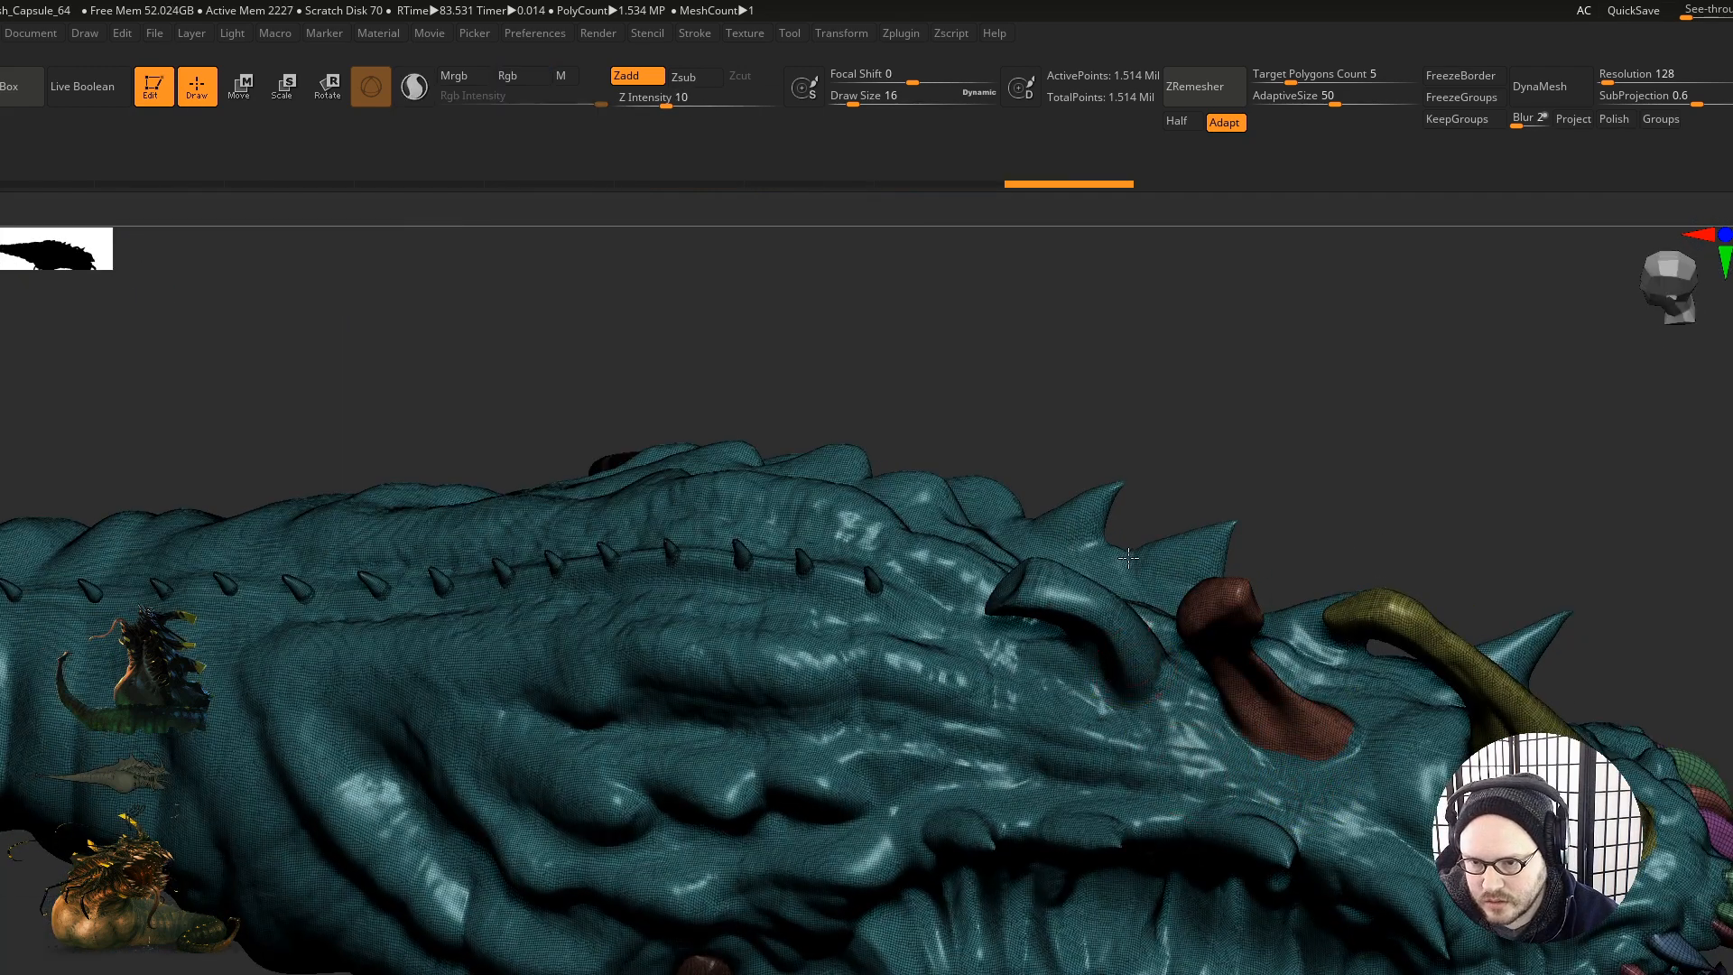
Step: Hide the front and middle horns and mask the whole rear horn down to its base, reducing the draw size to 7
right_drag(1105, 651, 1109, 773)
ctrl+shift+click(1108, 772)
mouse_move(1034, 596)
ctrl+mouse_down()
mouse_move(1018, 616)
mouse_move(1079, 634)
mouse_move(1102, 690)
ctrl+mouse_up()
right_drag(1101, 692, 1107, 686)
mouse_move(1089, 678)
ctrl+mouse_down()
mouse_move(1119, 692)
mouse_move(1109, 712)
ctrl+mouse_up()
ctrl+right_drag(1102, 693, 1149, 733)
key(bracketleft)
key(bracketleft)
ctrl+drag(1010, 683, 1141, 773)
right_drag(1141, 773, 1269, 744)
mouse_move(1270, 744)
ctrl+mouse_down()
mouse_move(1317, 670)
mouse_move(1195, 723)
mouse_move(1028, 627)
ctrl+mouse_up()
ctrl+right_drag(1330, 554, 1180, 467)
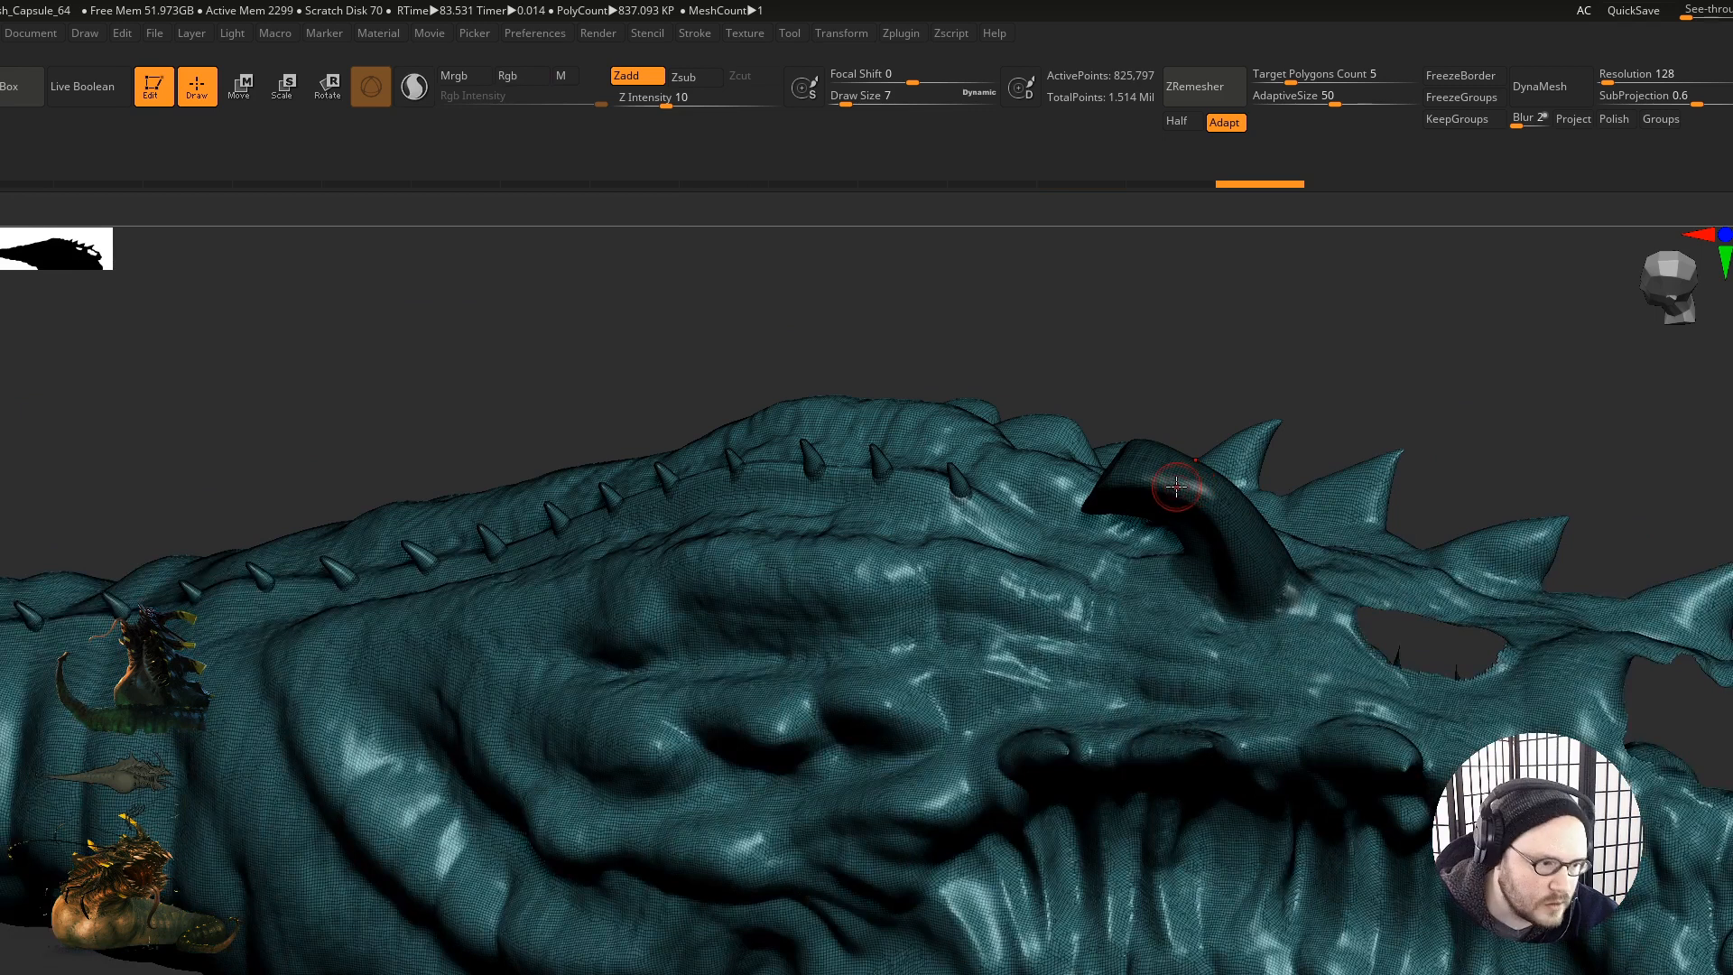
Step: Unhide the mesh except for the middle horn and regroup the visible parts with Auto Groups
mouse_move(1188, 508)
right_down()
mouse_move(1248, 542)
mouse_move(1276, 375)
mouse_move(1281, 463)
mouse_move(1325, 591)
mouse_move(1227, 604)
mouse_move(1197, 560)
right_up()
ctrl+shift+click(1291, 489)
right_drag(1205, 490, 1151, 688)
right_drag(1124, 616, 1154, 657)
ctrl+shift+click(1151, 723)
ctrl+shift+click(1158, 749)
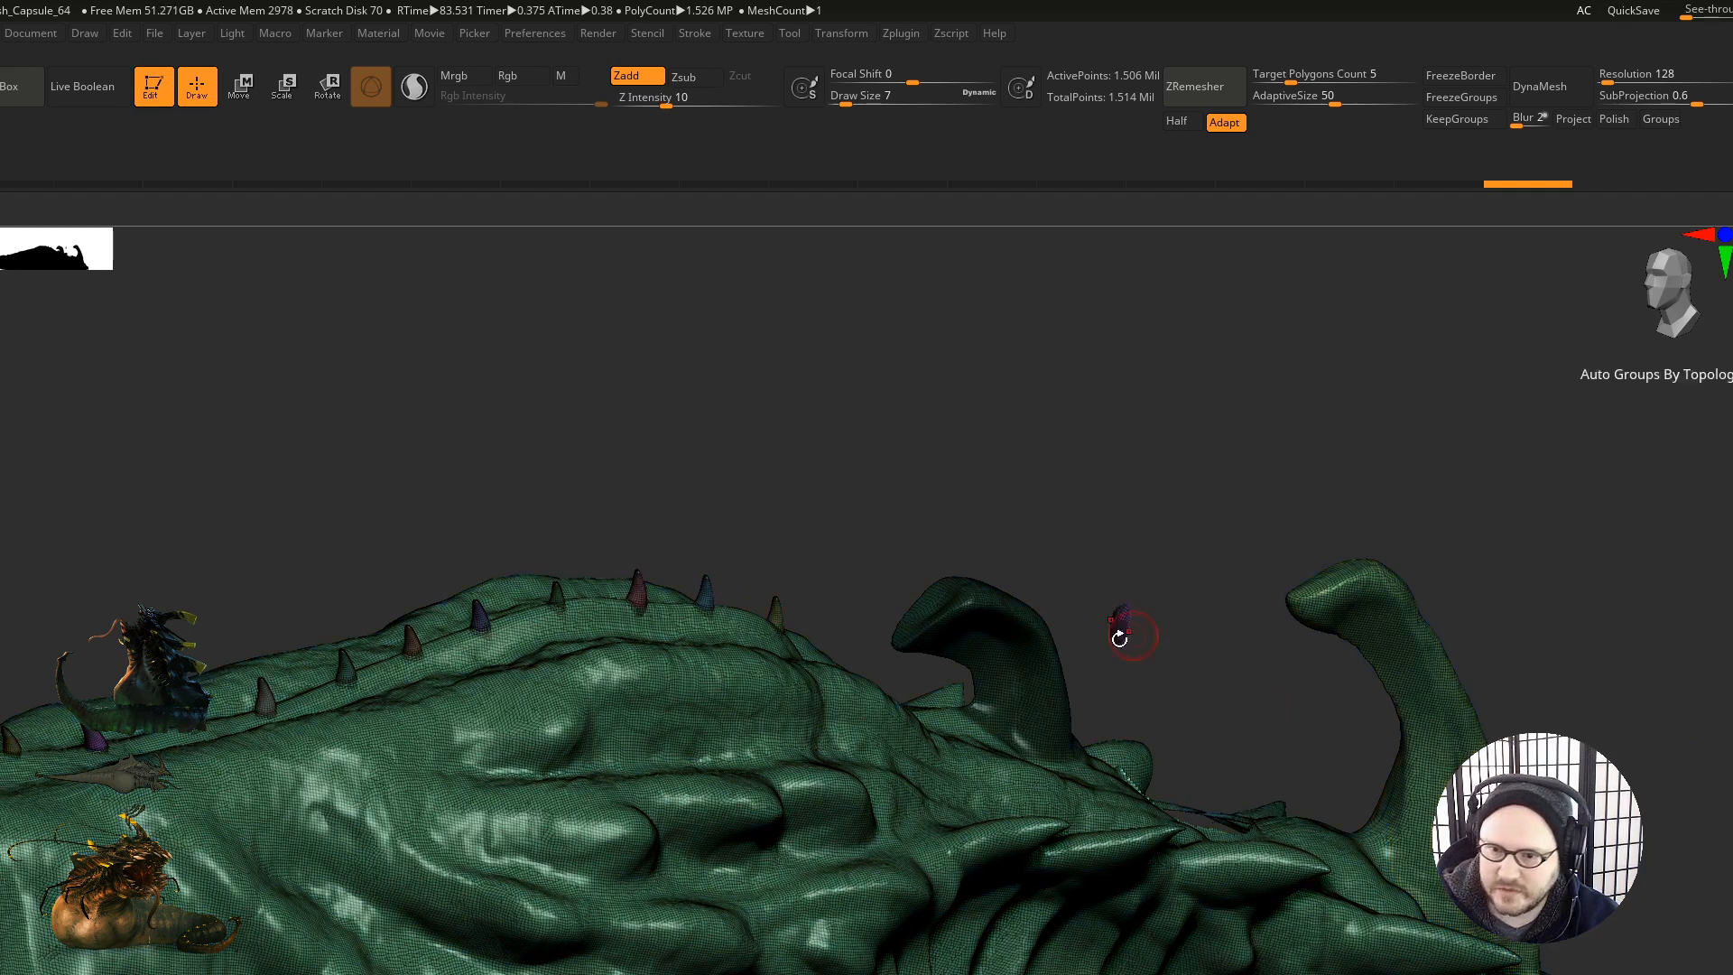
Step: Inspect the stray patch at the middle horn, isolate that horn, and show the whole creature again
right_drag(1095, 730, 1095, 736)
right_drag(1078, 666, 1114, 744)
right_drag(1089, 813, 1239, 718)
right_drag(1203, 639, 1267, 627)
alt+right_drag(1266, 627, 1179, 608)
right_drag(1132, 482, 1210, 511)
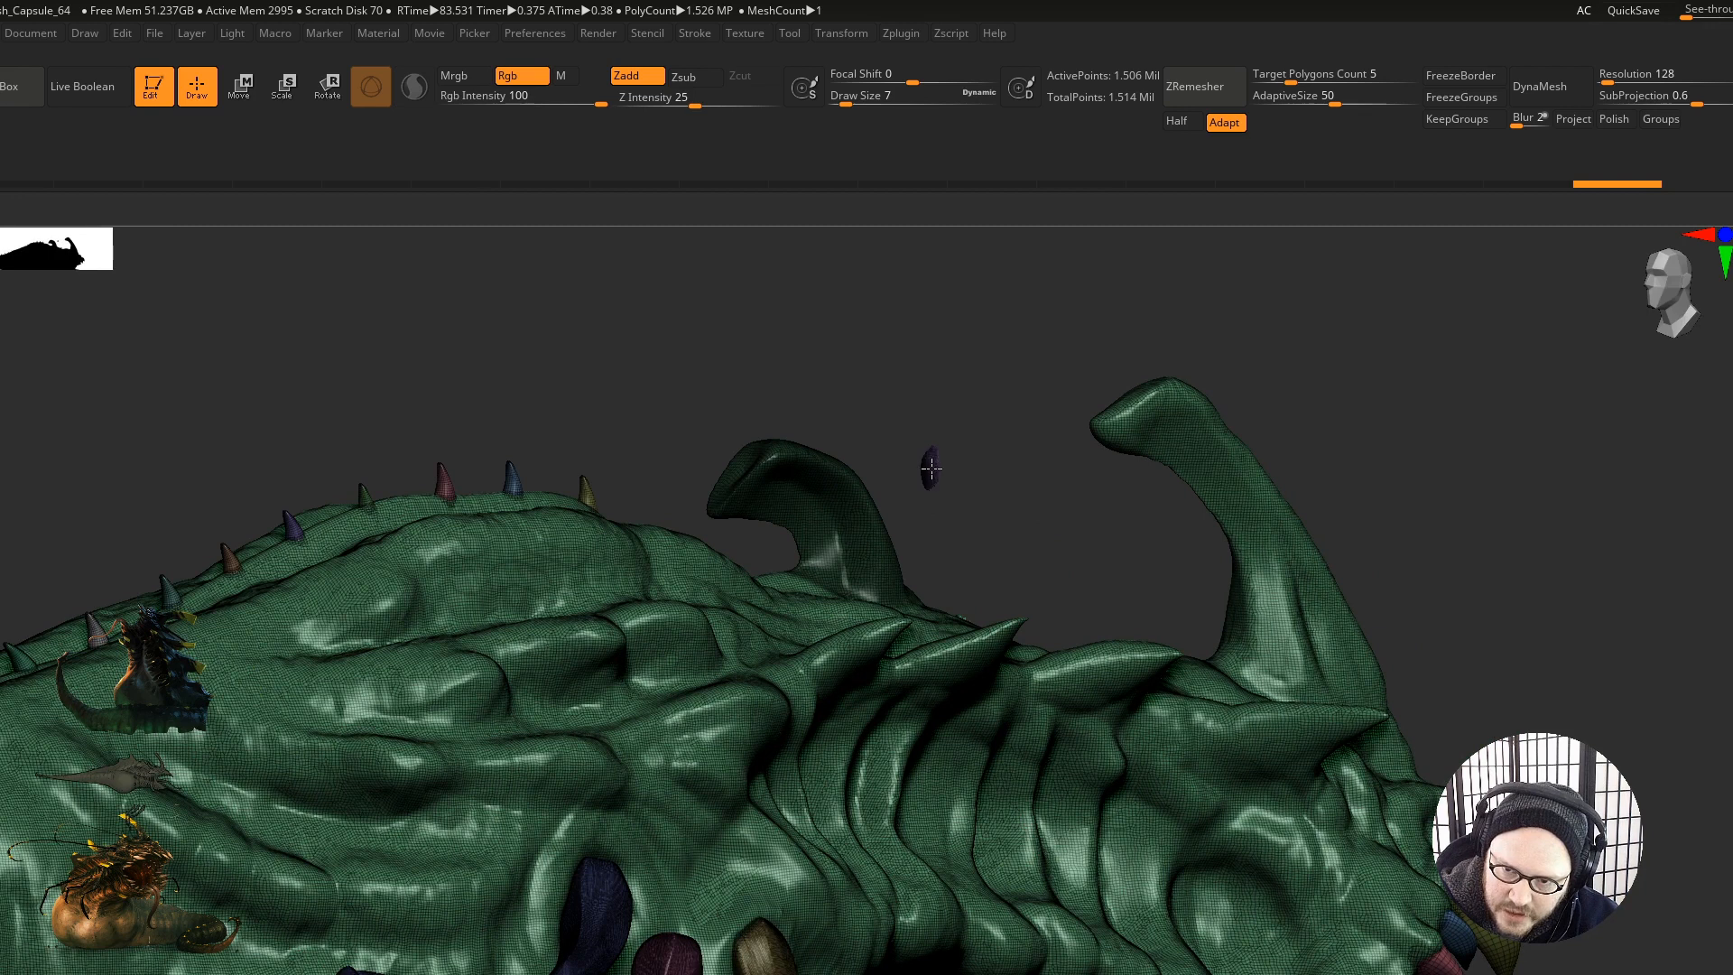
right_drag(948, 488, 970, 546)
ctrl+shift+drag(1425, 331, 1463, 383)
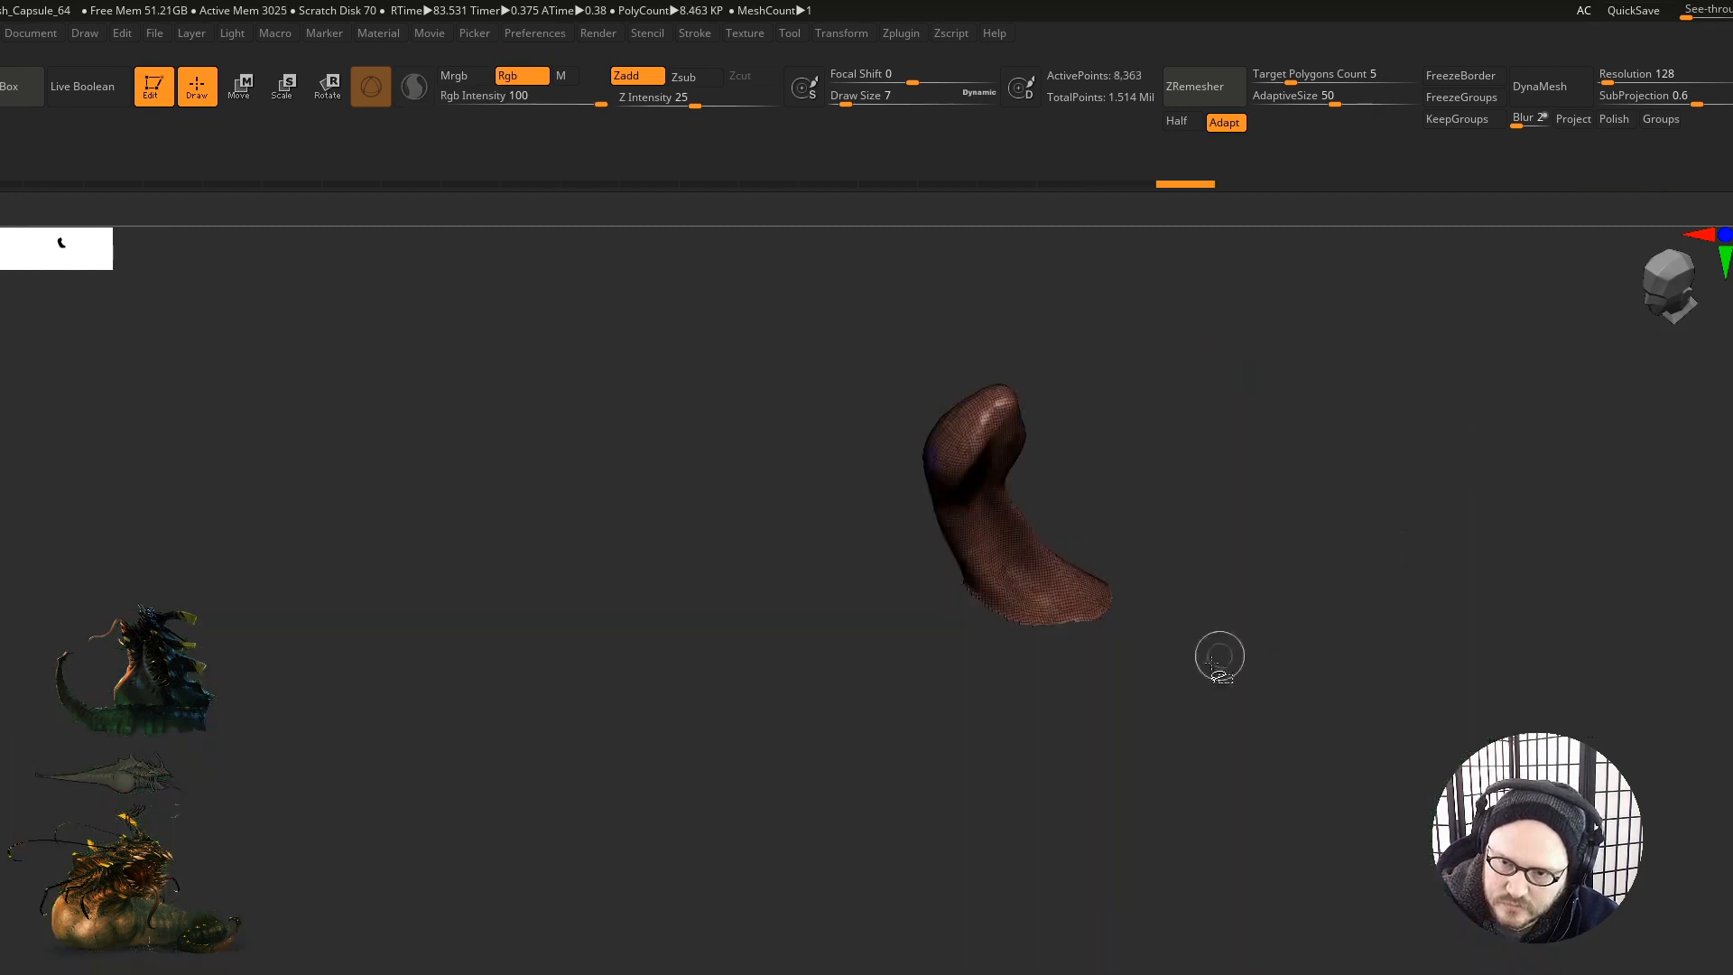
ctrl+shift+click(1198, 718)
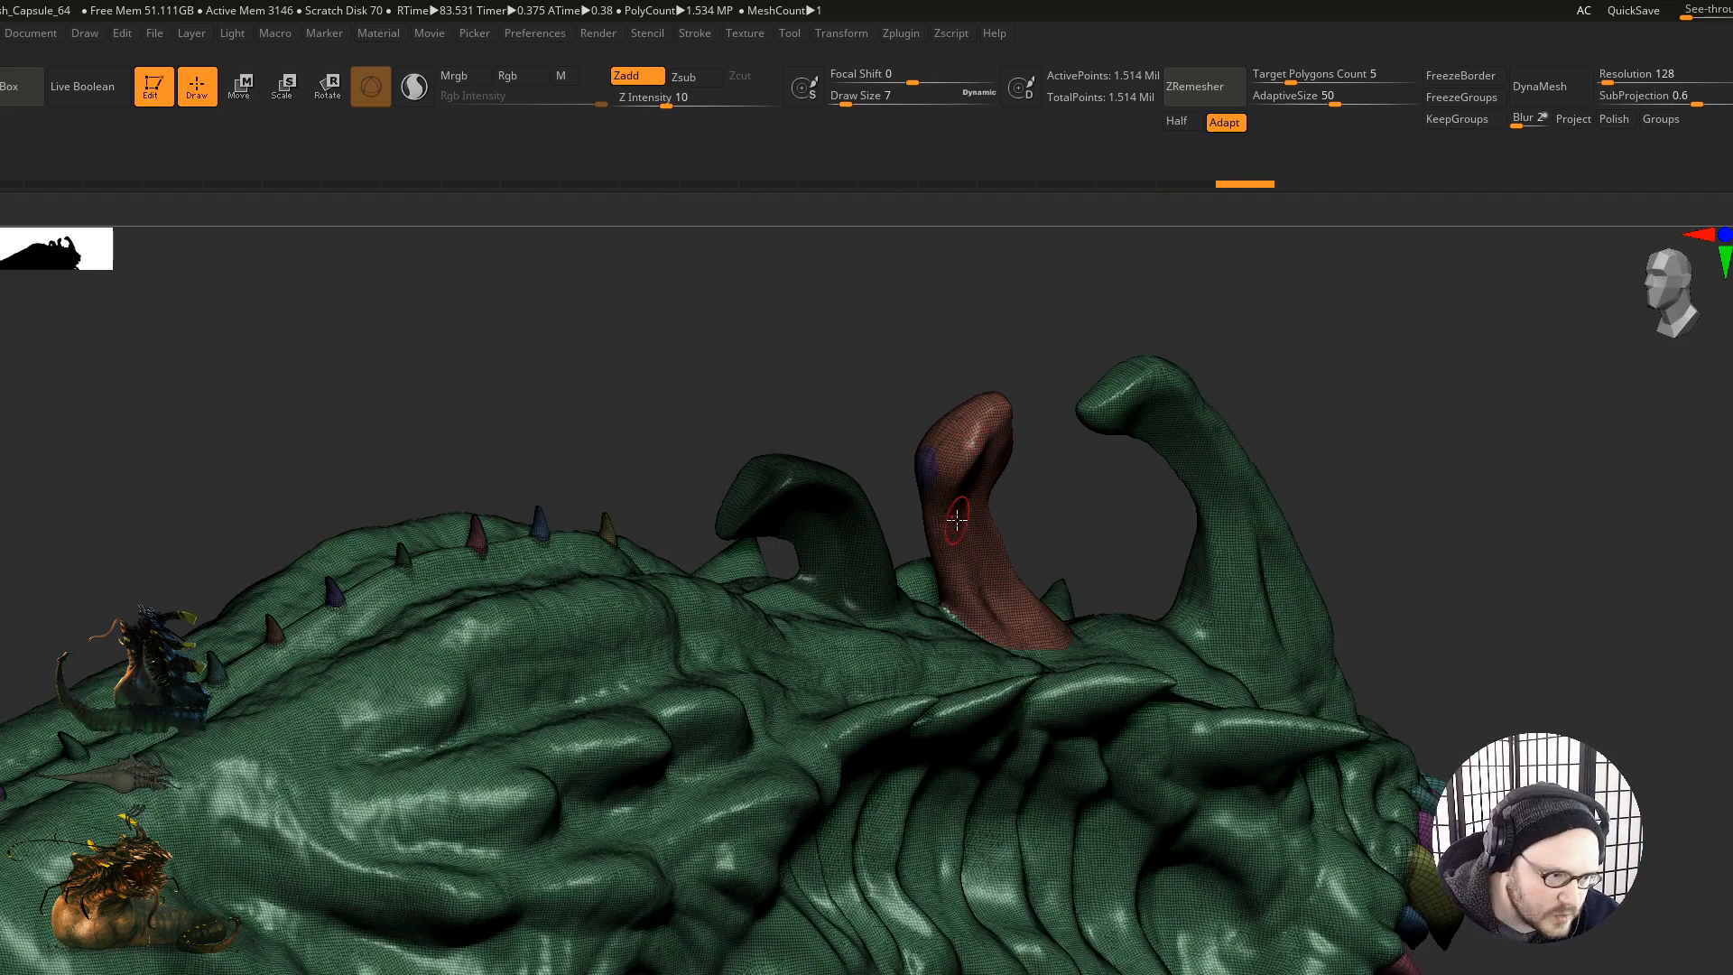
Step: Isolate the middle horn together with its stray patch, merge them into one polygroup, and unhide the rest
ctrl+shift+click(928, 463)
ctrl+shift+click(927, 464)
ctrl+shift+click(958, 488)
ctrl+right_drag(1185, 534, 1240, 512)
ctrl+right_drag(1135, 437, 1213, 462)
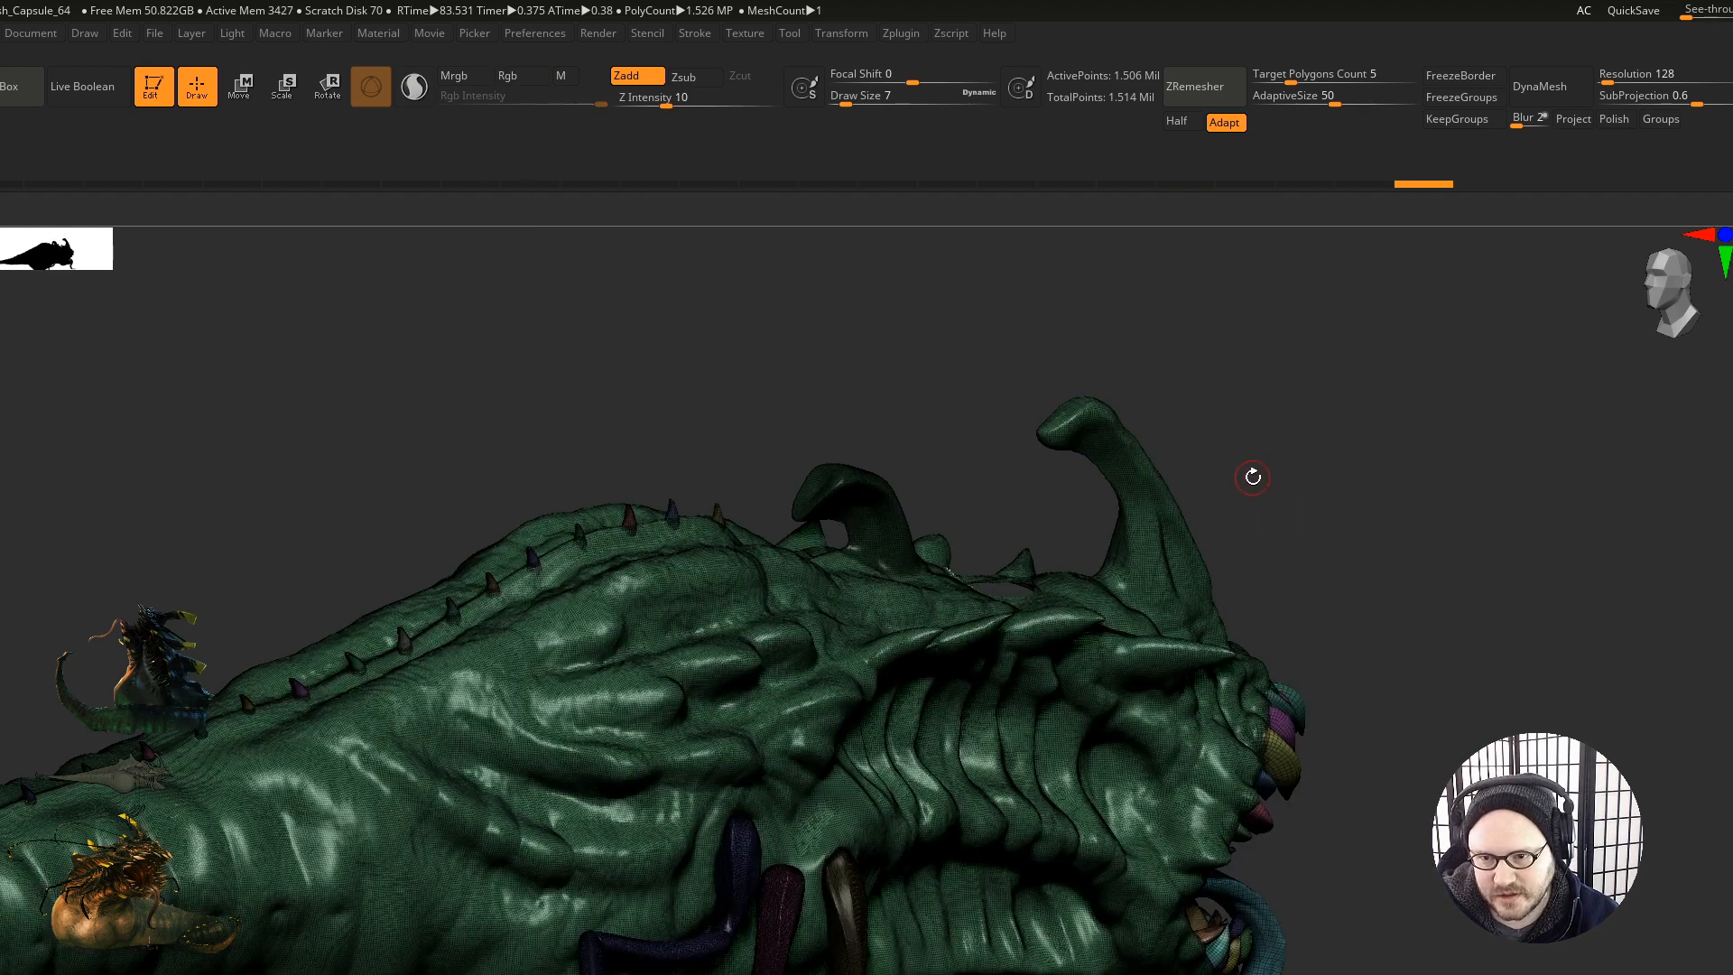
ctrl+shift+click(1303, 546)
mouse_move(1021, 539)
ctrl+right_down()
mouse_move(999, 506)
mouse_move(1025, 518)
ctrl+right_up()
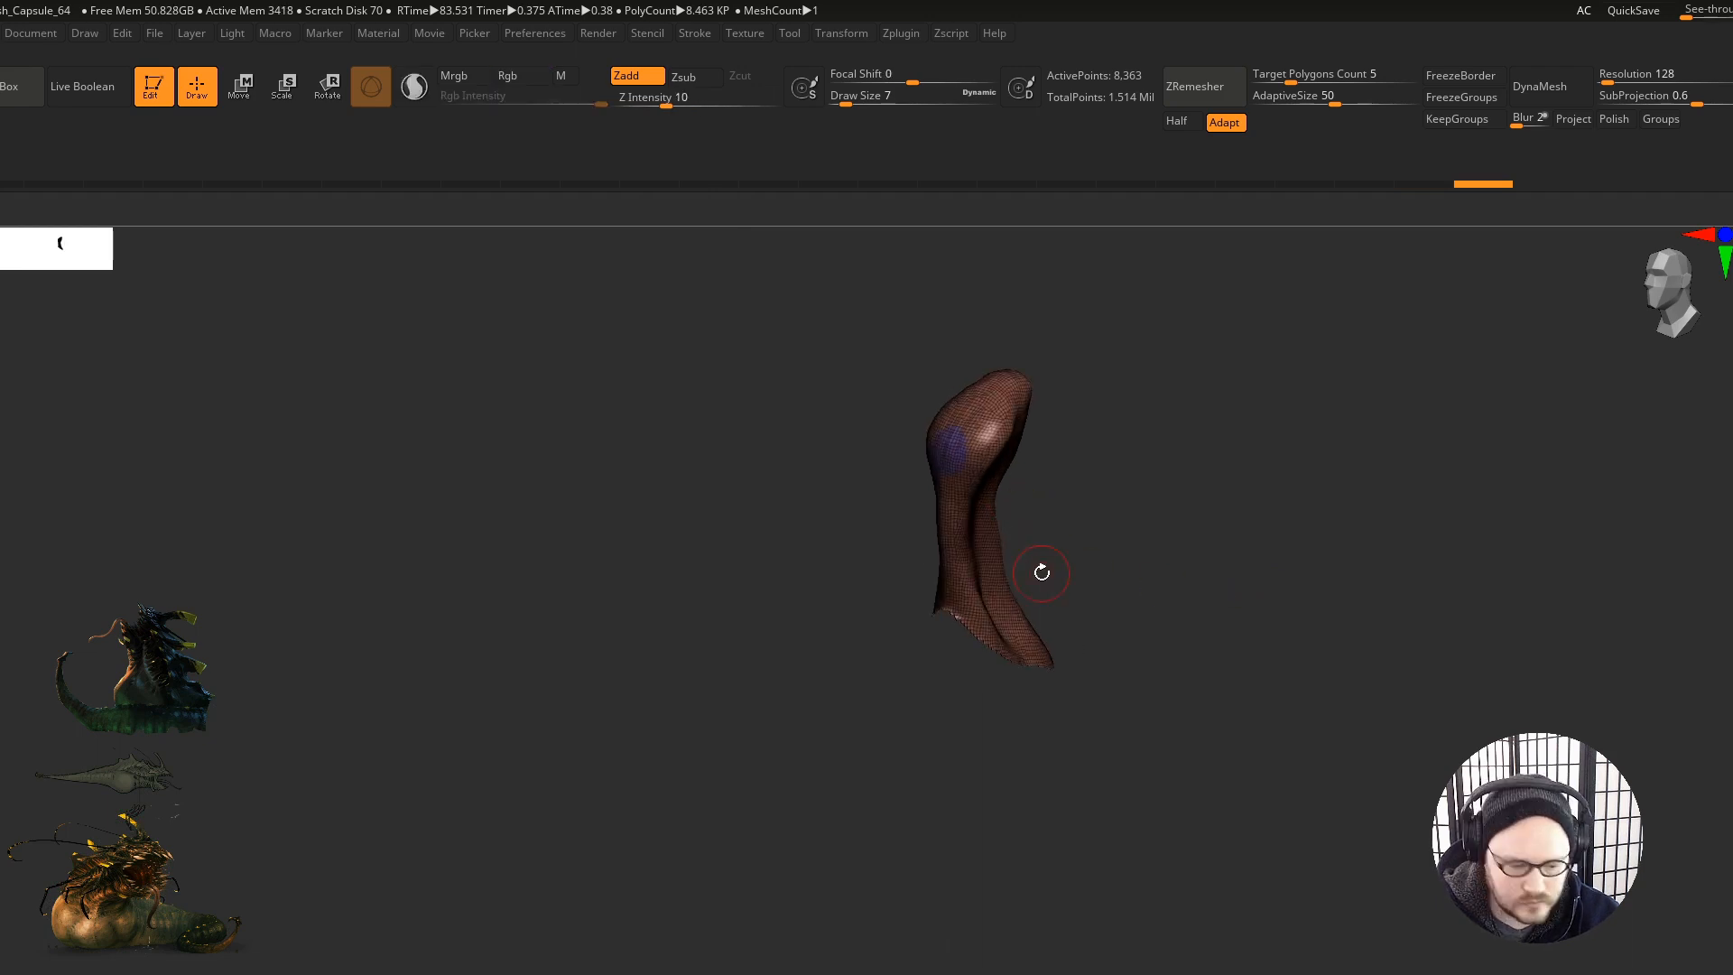
key(ctrl+w)
ctrl+shift+click(1127, 674)
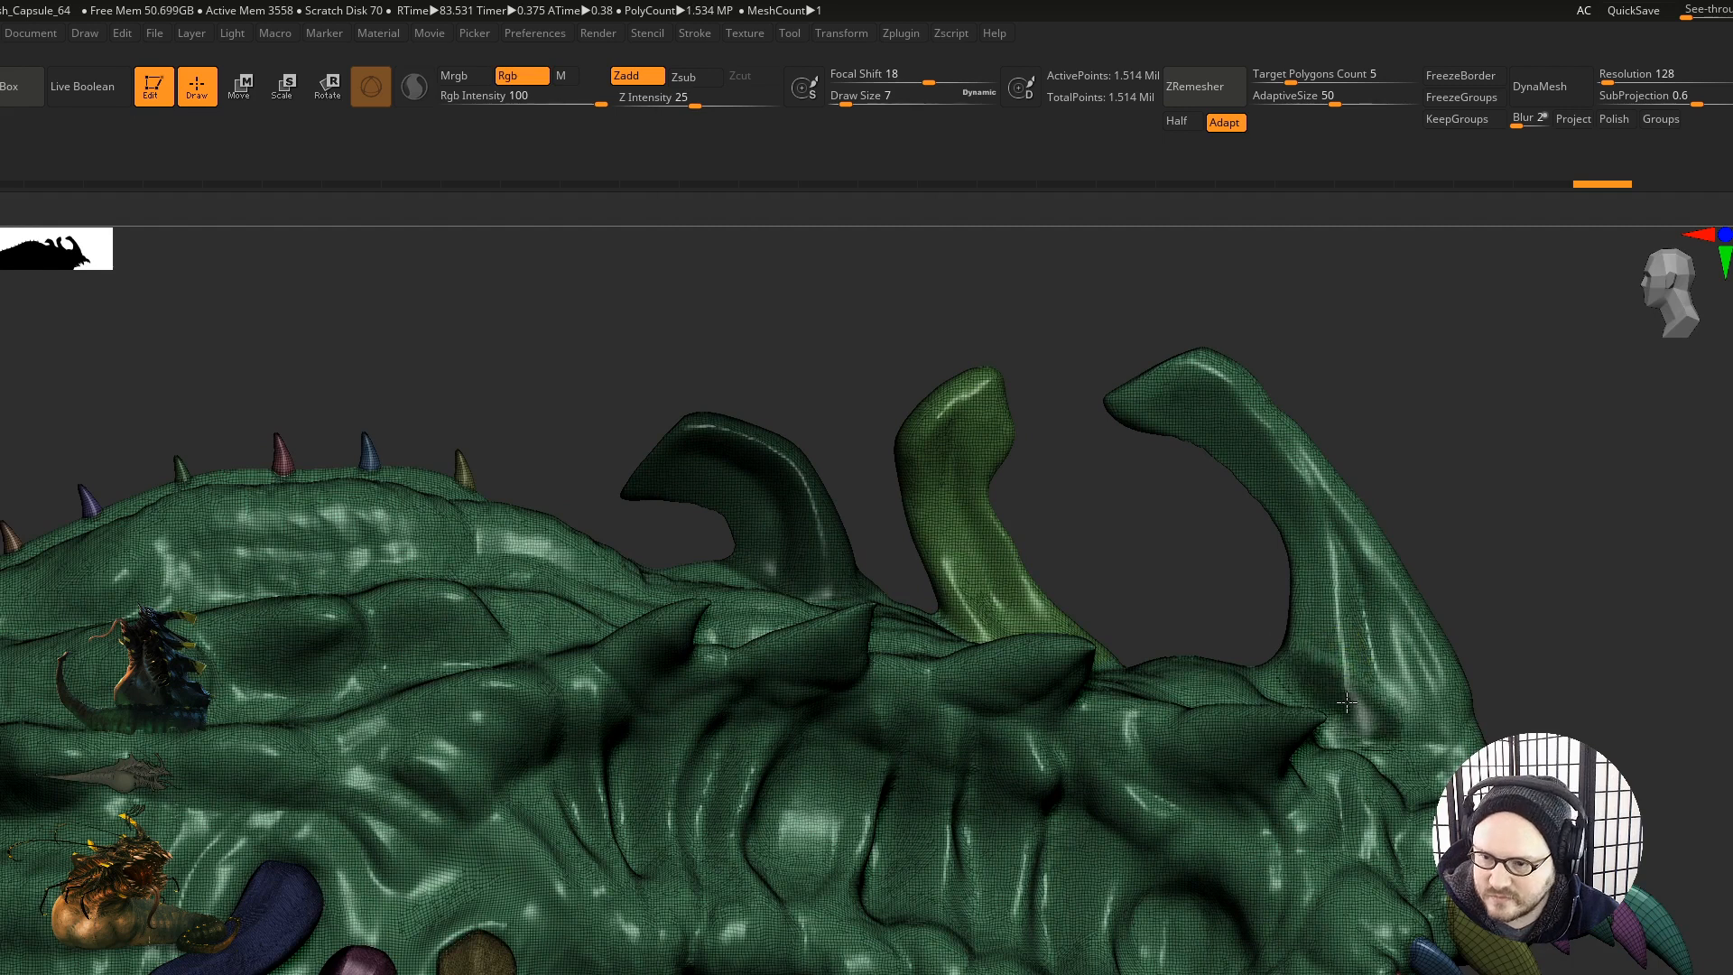
Step: Mask the front horn with a draw size of 23, refine its base, and group the masked front and rear horns
key(bracketright)
mouse_move(1434, 733)
ctrl+mouse_down()
mouse_move(1312, 488)
mouse_move(1184, 384)
ctrl+mouse_up()
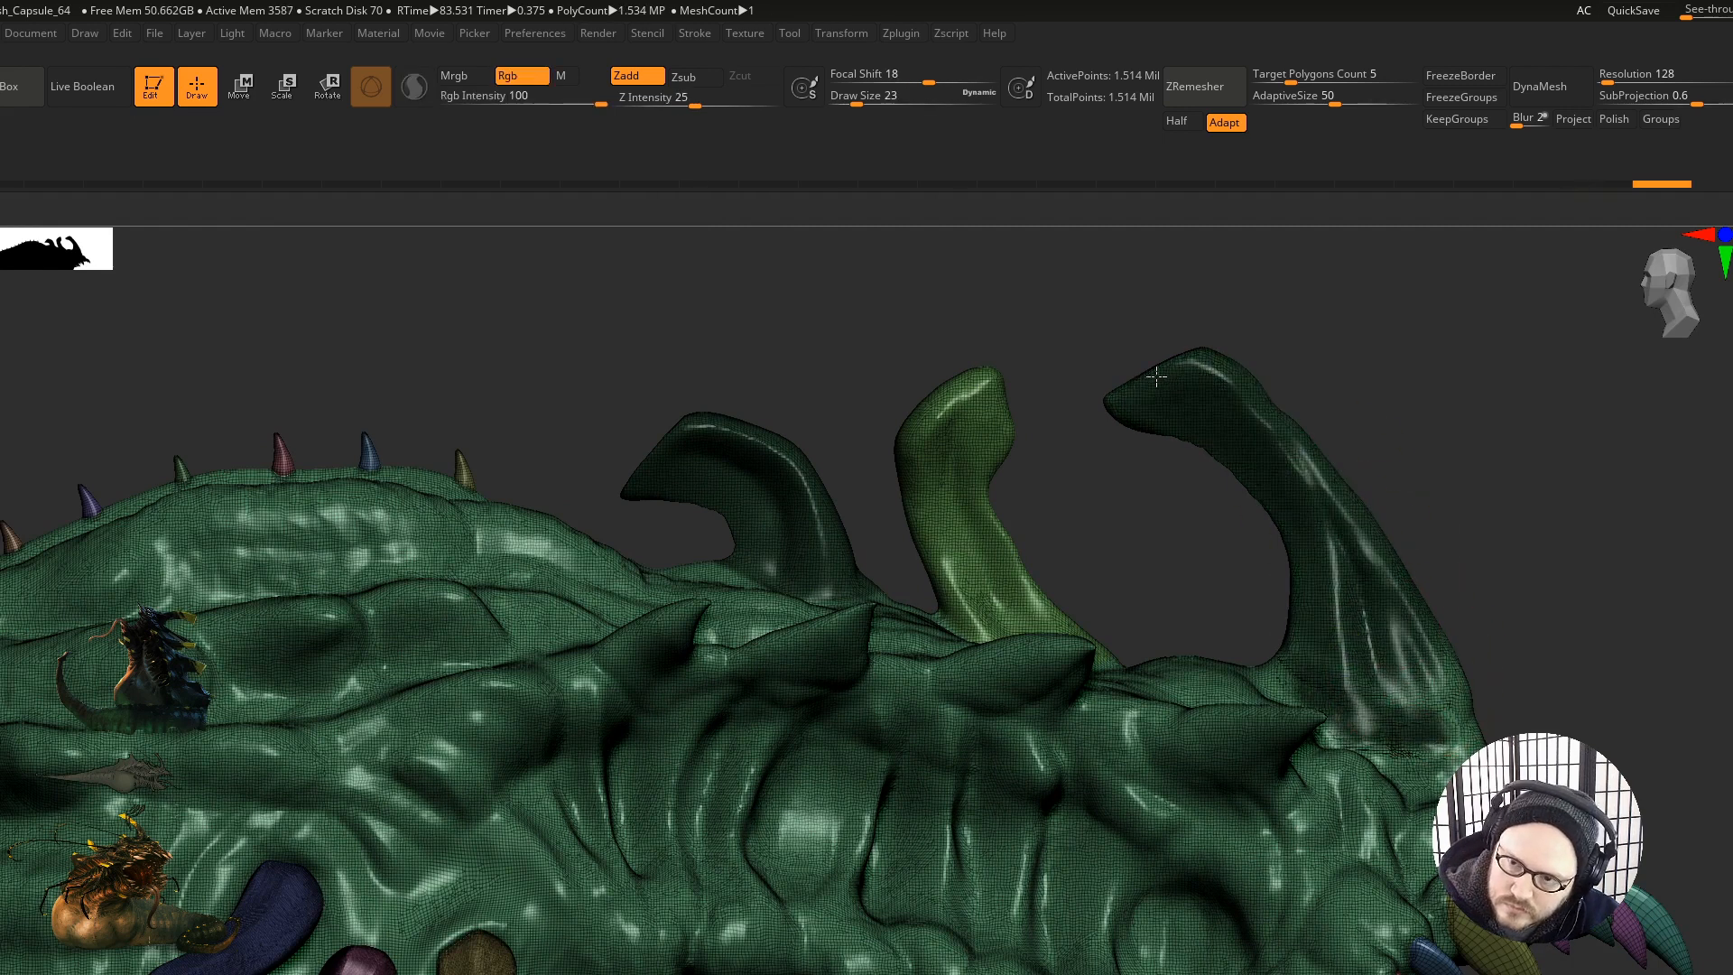
ctrl+drag(1377, 560, 1375, 753)
mouse_move(1553, 542)
mouse_down()
mouse_move(1382, 569)
mouse_move(1394, 722)
mouse_move(1271, 732)
mouse_up()
mouse_move(1153, 691)
ctrl+mouse_down()
mouse_move(1252, 705)
mouse_move(1176, 577)
ctrl+mouse_up()
mouse_move(1129, 460)
alt+mouse_down()
mouse_move(1174, 666)
mouse_move(1092, 785)
mouse_move(1113, 897)
alt+mouse_up()
drag(1052, 677, 1095, 828)
key(ctrl+w)
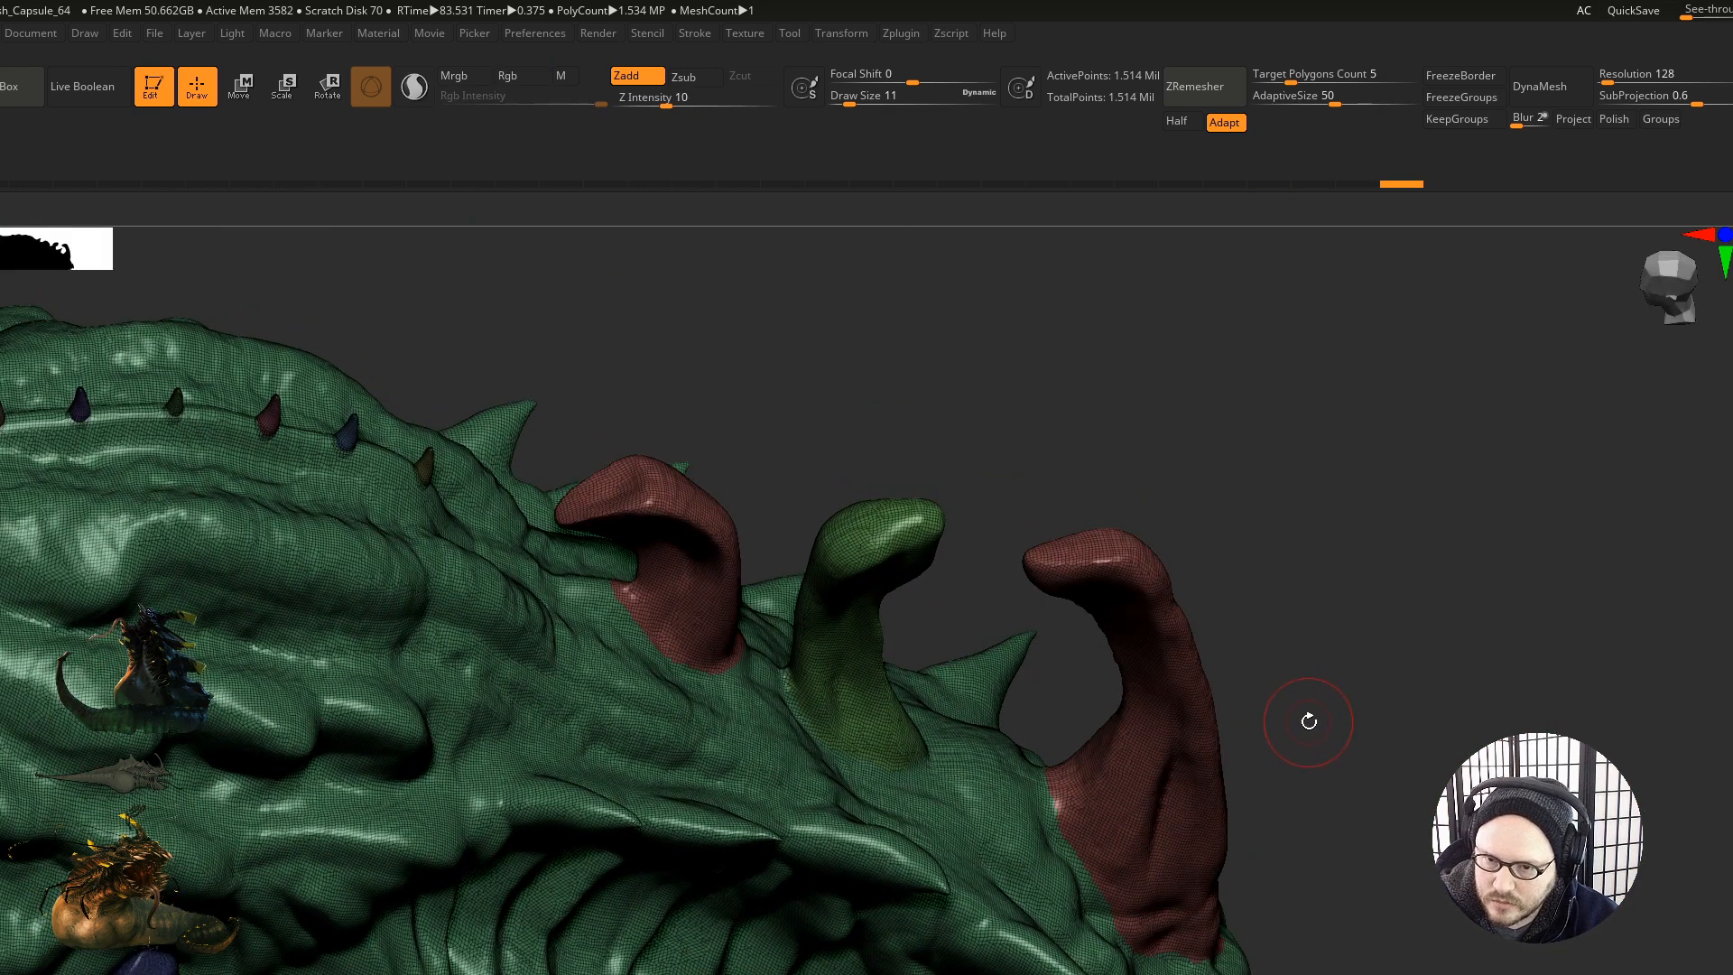
Step: Isolate the front and rear horns, split them into separate polygroups with Auto Groups, and show the whole creature
right_drag(1133, 618, 1151, 528)
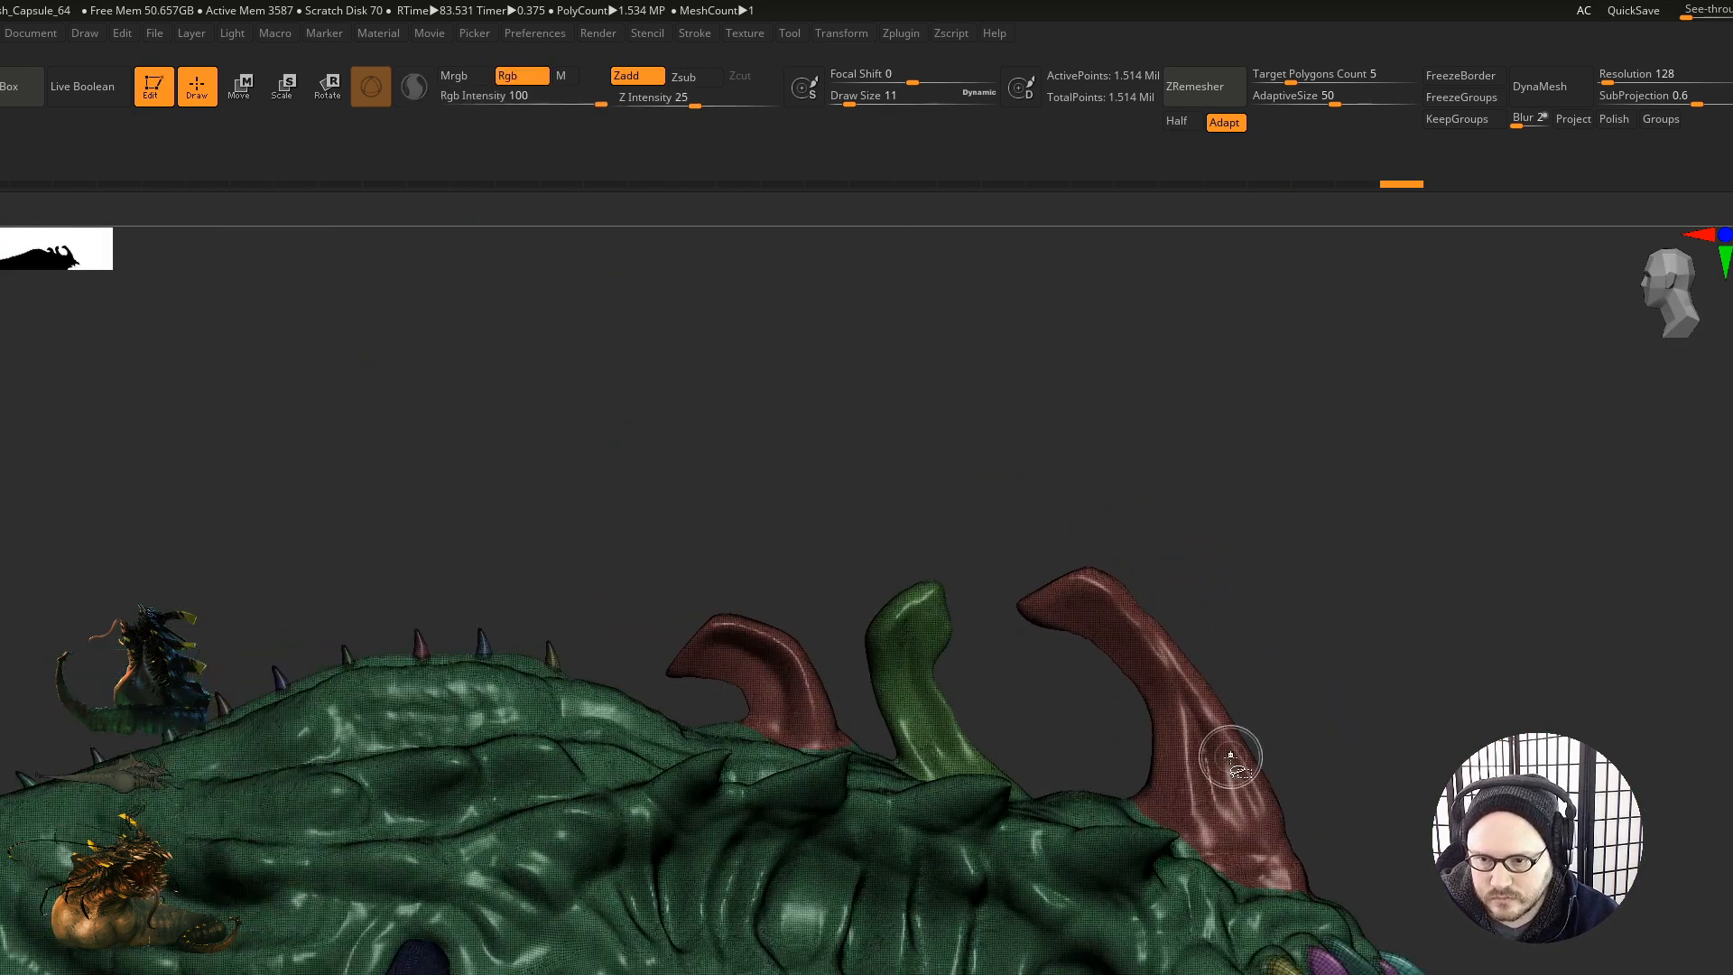
ctrl+shift+click(1234, 751)
click(1732, 574)
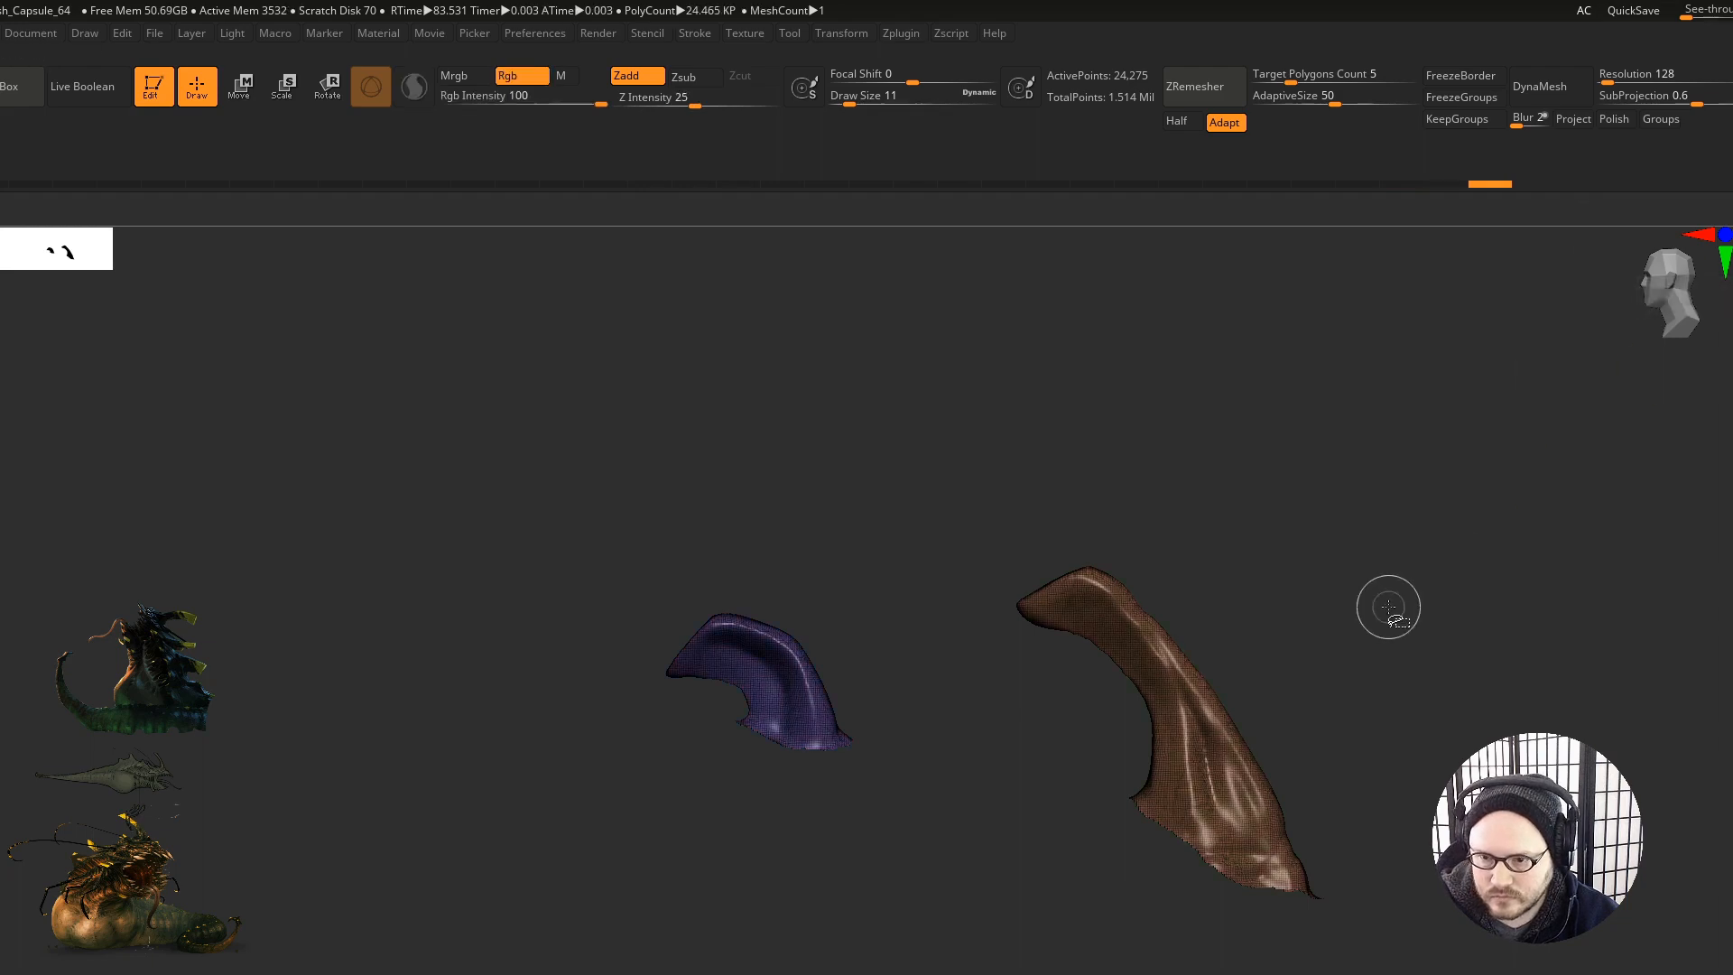
ctrl+shift+click(1392, 601)
Step: Isolate the main body polygroup and switch the selection brush to SelectLasso
right_drag(1264, 795, 1175, 811)
alt+right_drag(1029, 729, 969, 586)
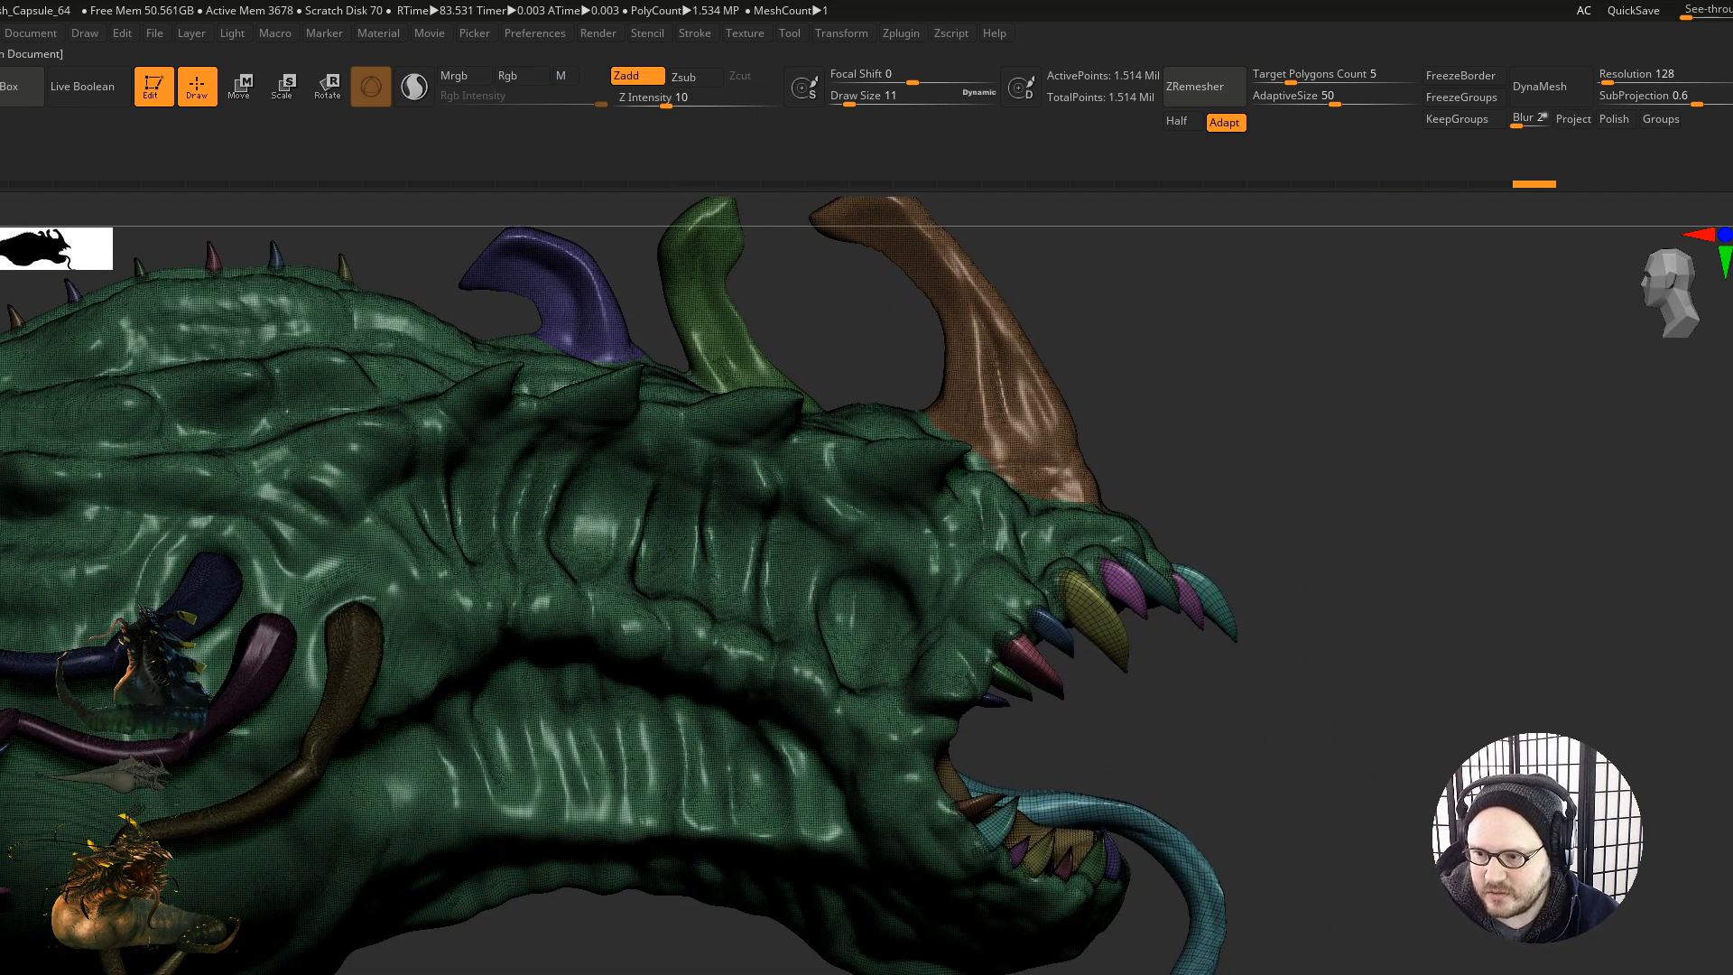
ctrl+shift+click(951, 572)
mouse_move(952, 573)
alt+right_down()
mouse_move(963, 666)
mouse_move(963, 576)
alt+right_up()
mouse_move(990, 673)
alt+right_down()
mouse_move(947, 624)
mouse_move(917, 693)
alt+right_up()
ctrl+shift+click(2, 275)
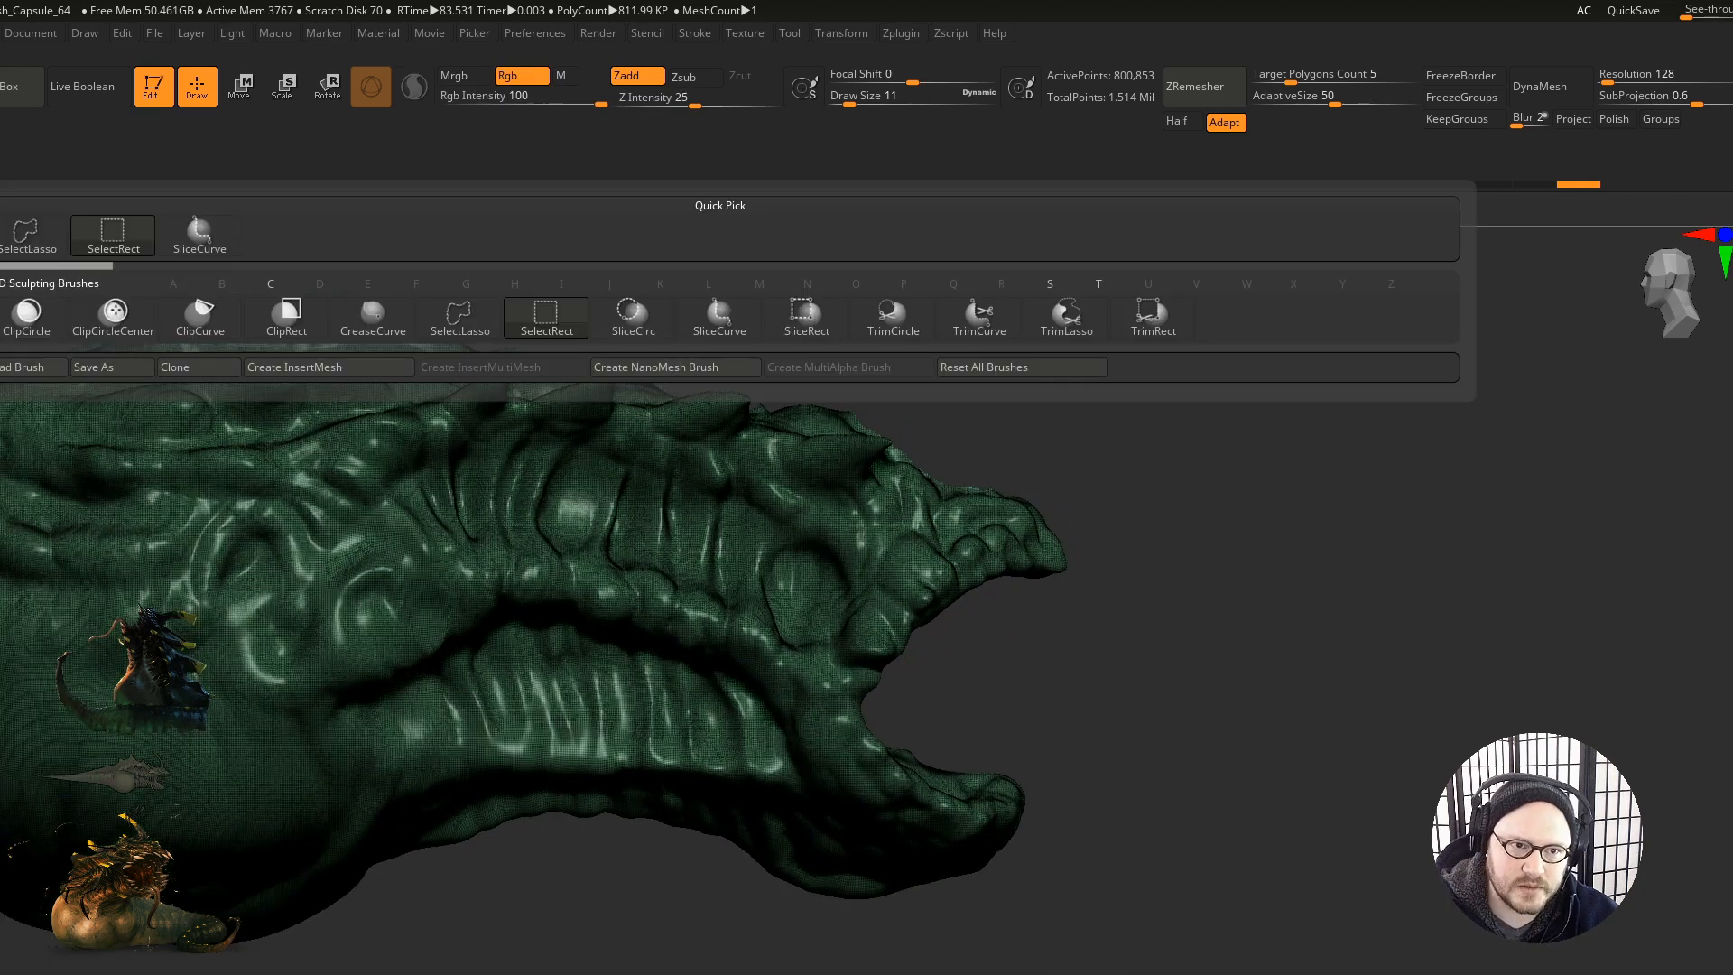
ctrl+shift+click(31, 240)
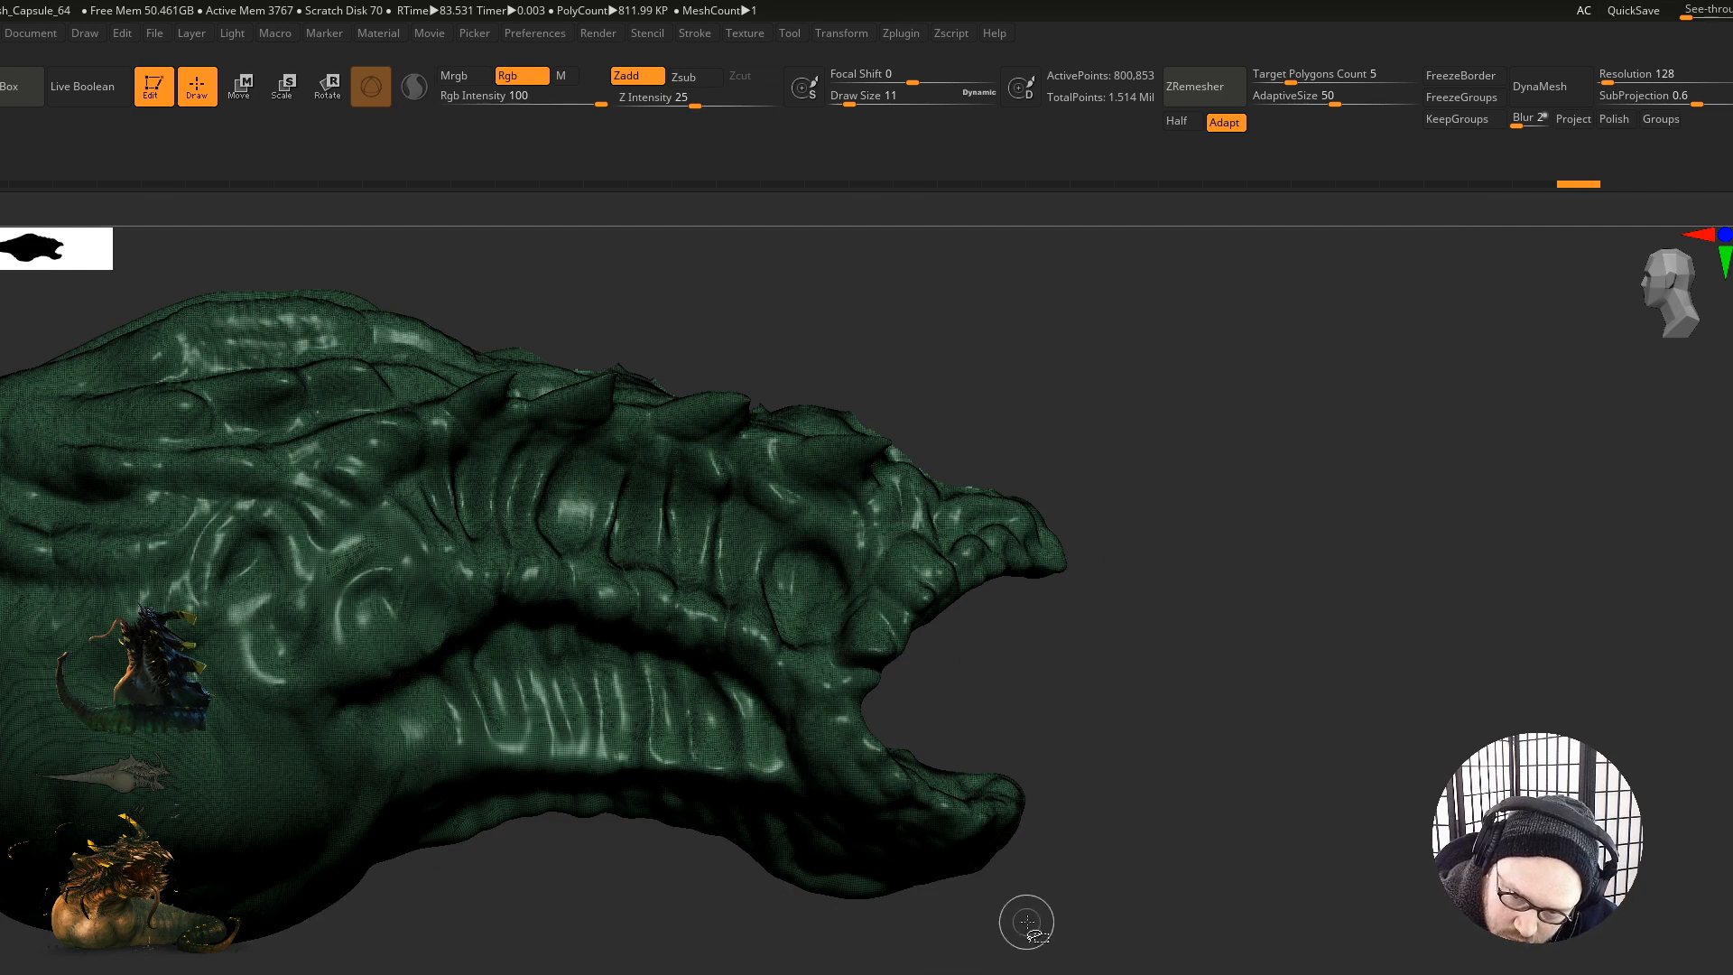
Step: Lasso-select the lower jaw on the isolated body, make it its own polygroup, and show the whole creature
mouse_move(1096, 781)
ctrl+shift+mouse_down()
mouse_move(939, 866)
mouse_move(812, 795)
mouse_move(772, 733)
mouse_move(780, 675)
mouse_move(822, 657)
mouse_move(1164, 767)
ctrl+shift+mouse_up()
mouse_move(1103, 909)
mouse_down()
mouse_move(998, 944)
mouse_move(989, 971)
mouse_up()
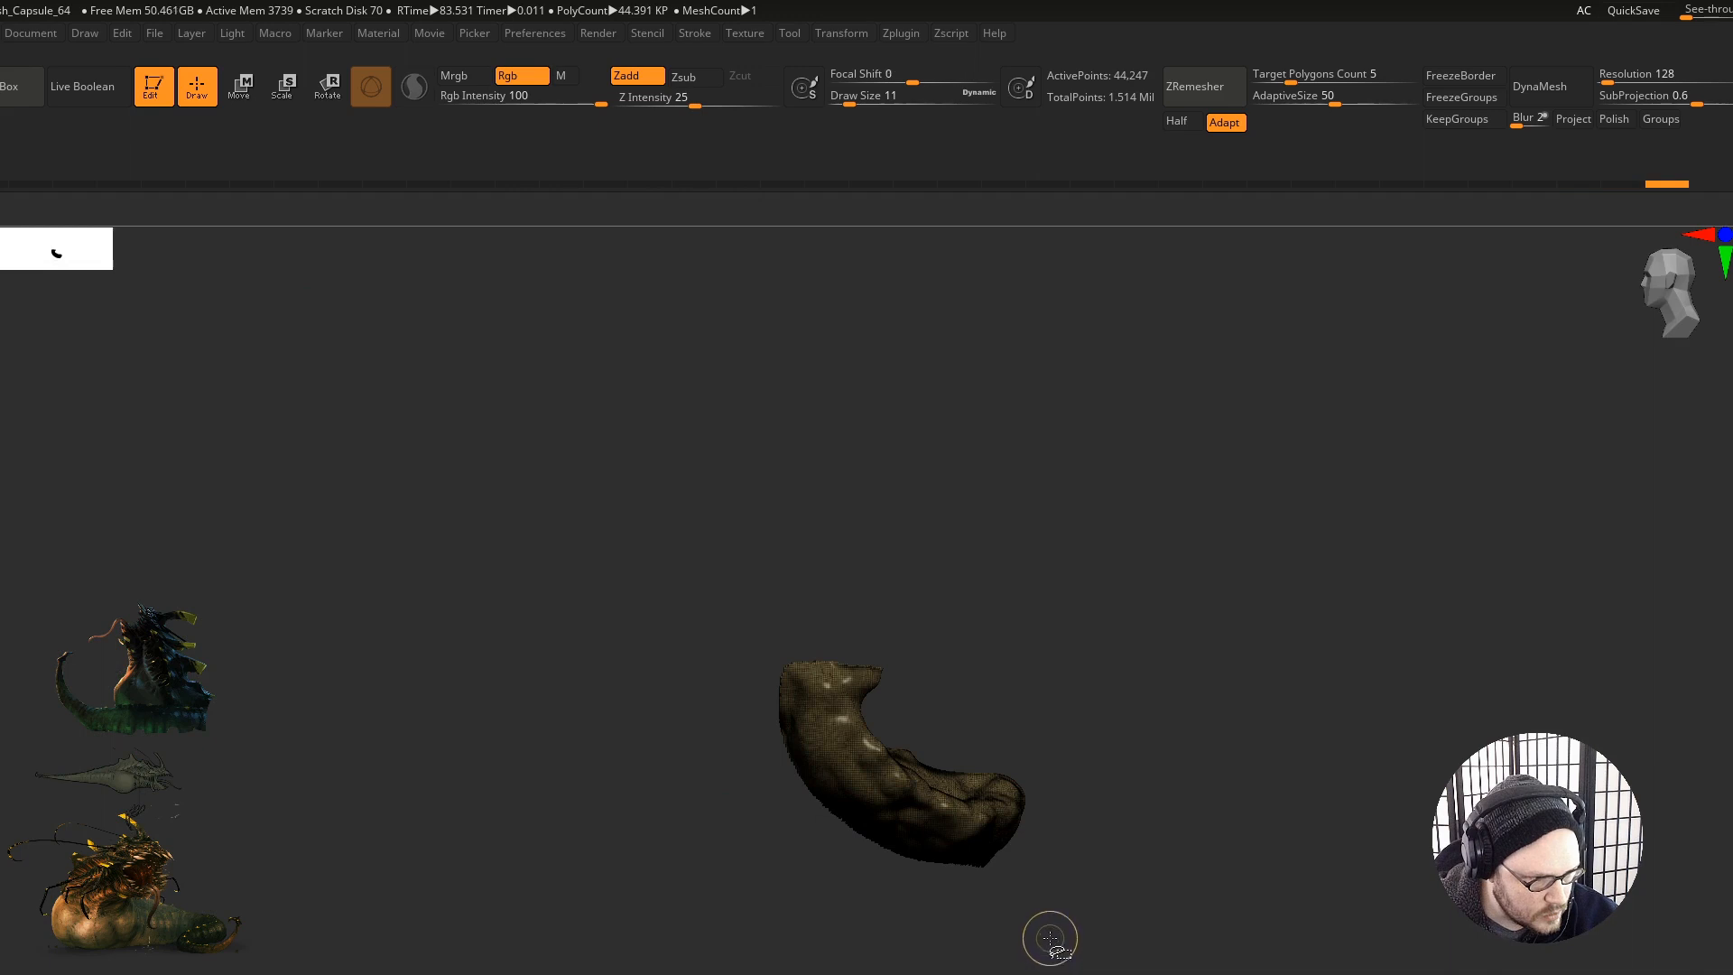
ctrl+shift+click(1043, 930)
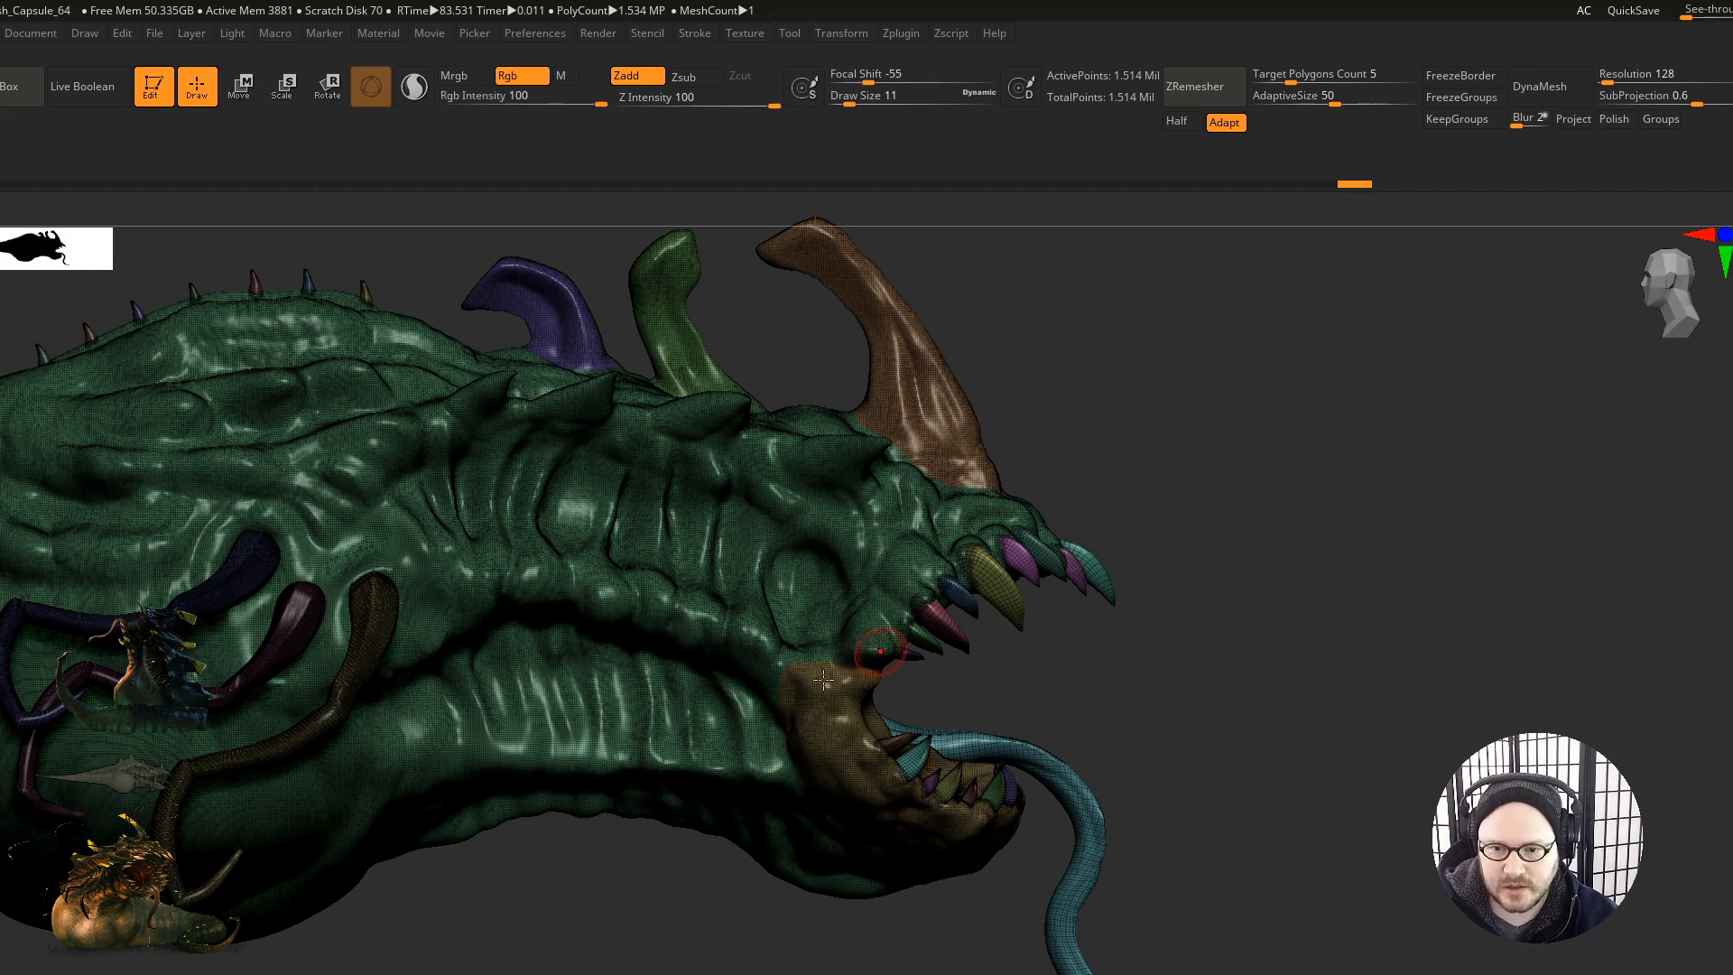
mouse_move(883, 699)
right_down()
mouse_move(854, 722)
mouse_move(844, 709)
right_up()
ctrl+click(844, 710)
ctrl+drag(1298, 592, 1251, 603)
mouse_move(1125, 599)
right_down()
mouse_move(1129, 550)
mouse_move(1169, 561)
right_up()
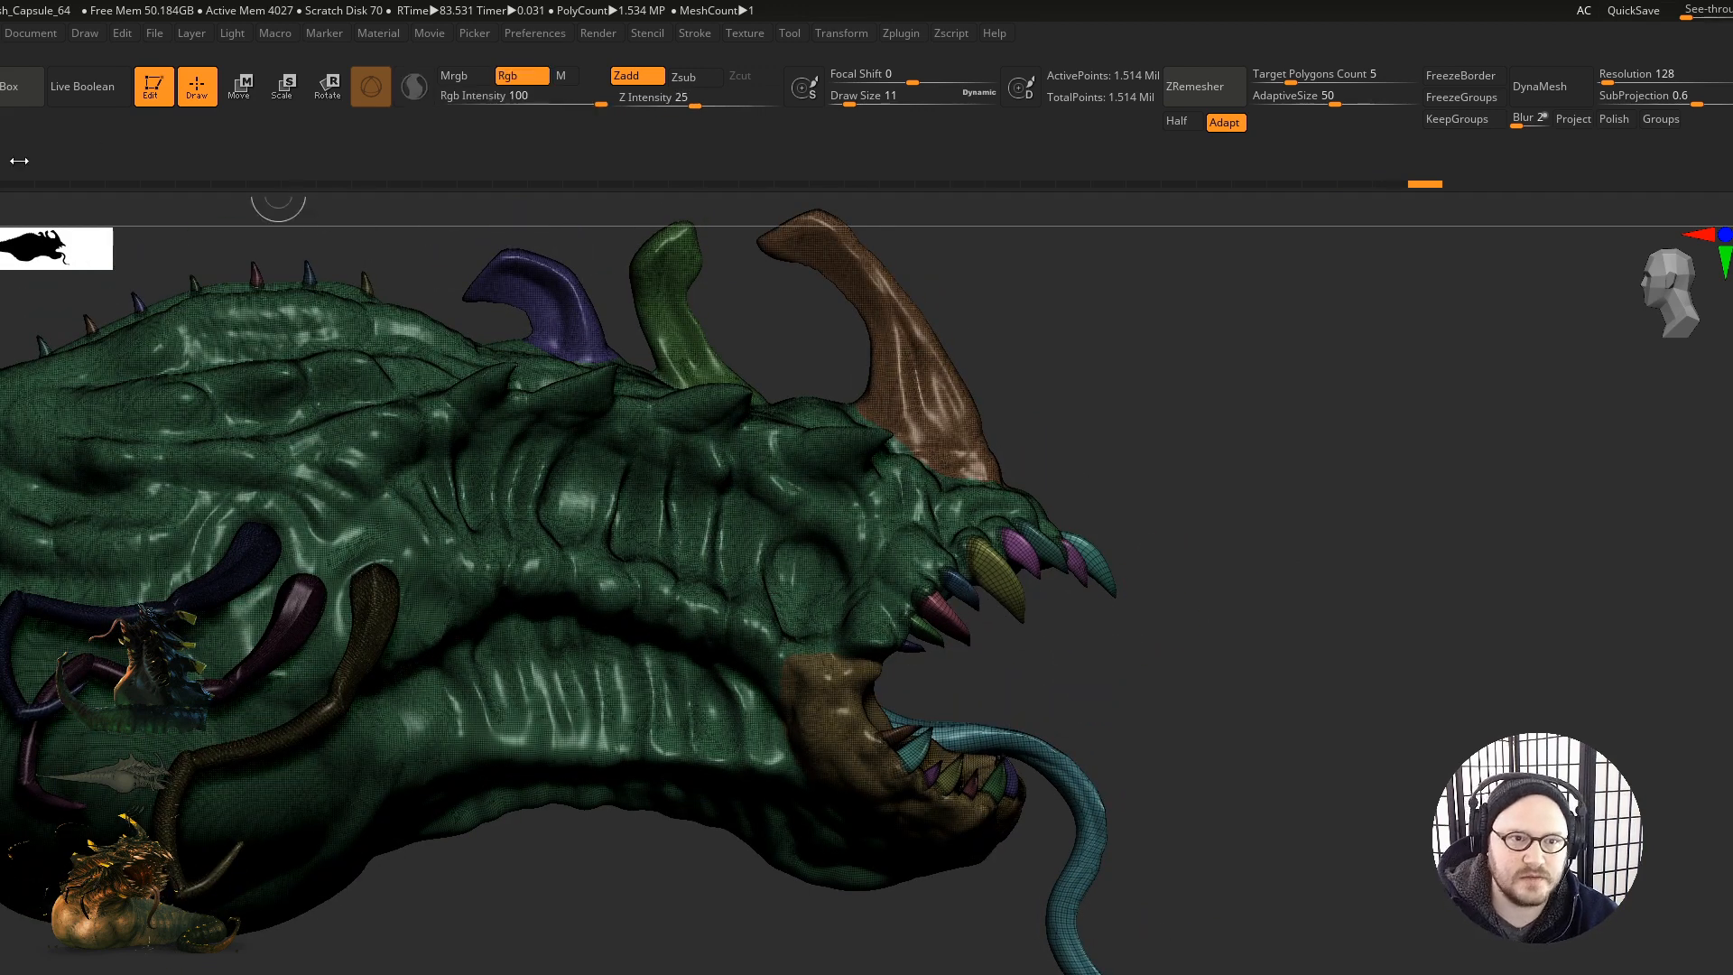
Step: Hide the lower jaw polygroup, check the remaining head from another angle, and show the whole creature
key(ctrl+shift+b)
click(40, 234)
ctrl+shift+click(862, 774)
ctrl+shift+click(869, 782)
mouse_move(980, 631)
alt+mouse_down()
mouse_move(921, 716)
mouse_move(957, 696)
alt+mouse_up()
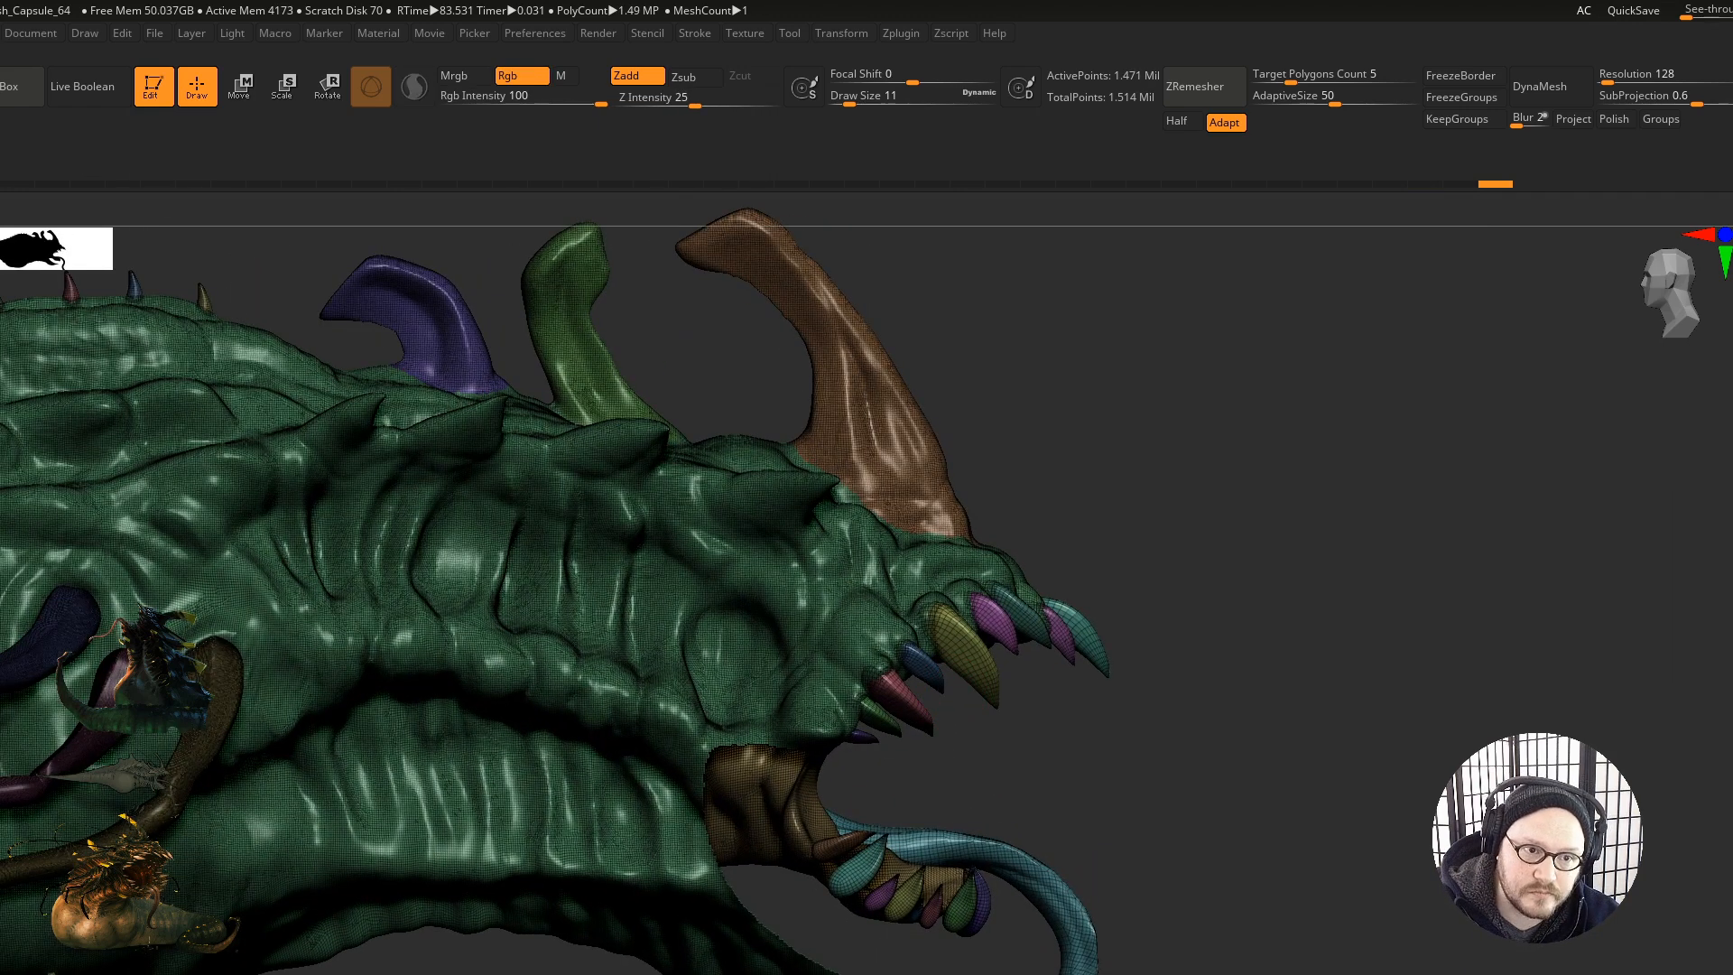
key(ctrl+shift+b)
click(29, 237)
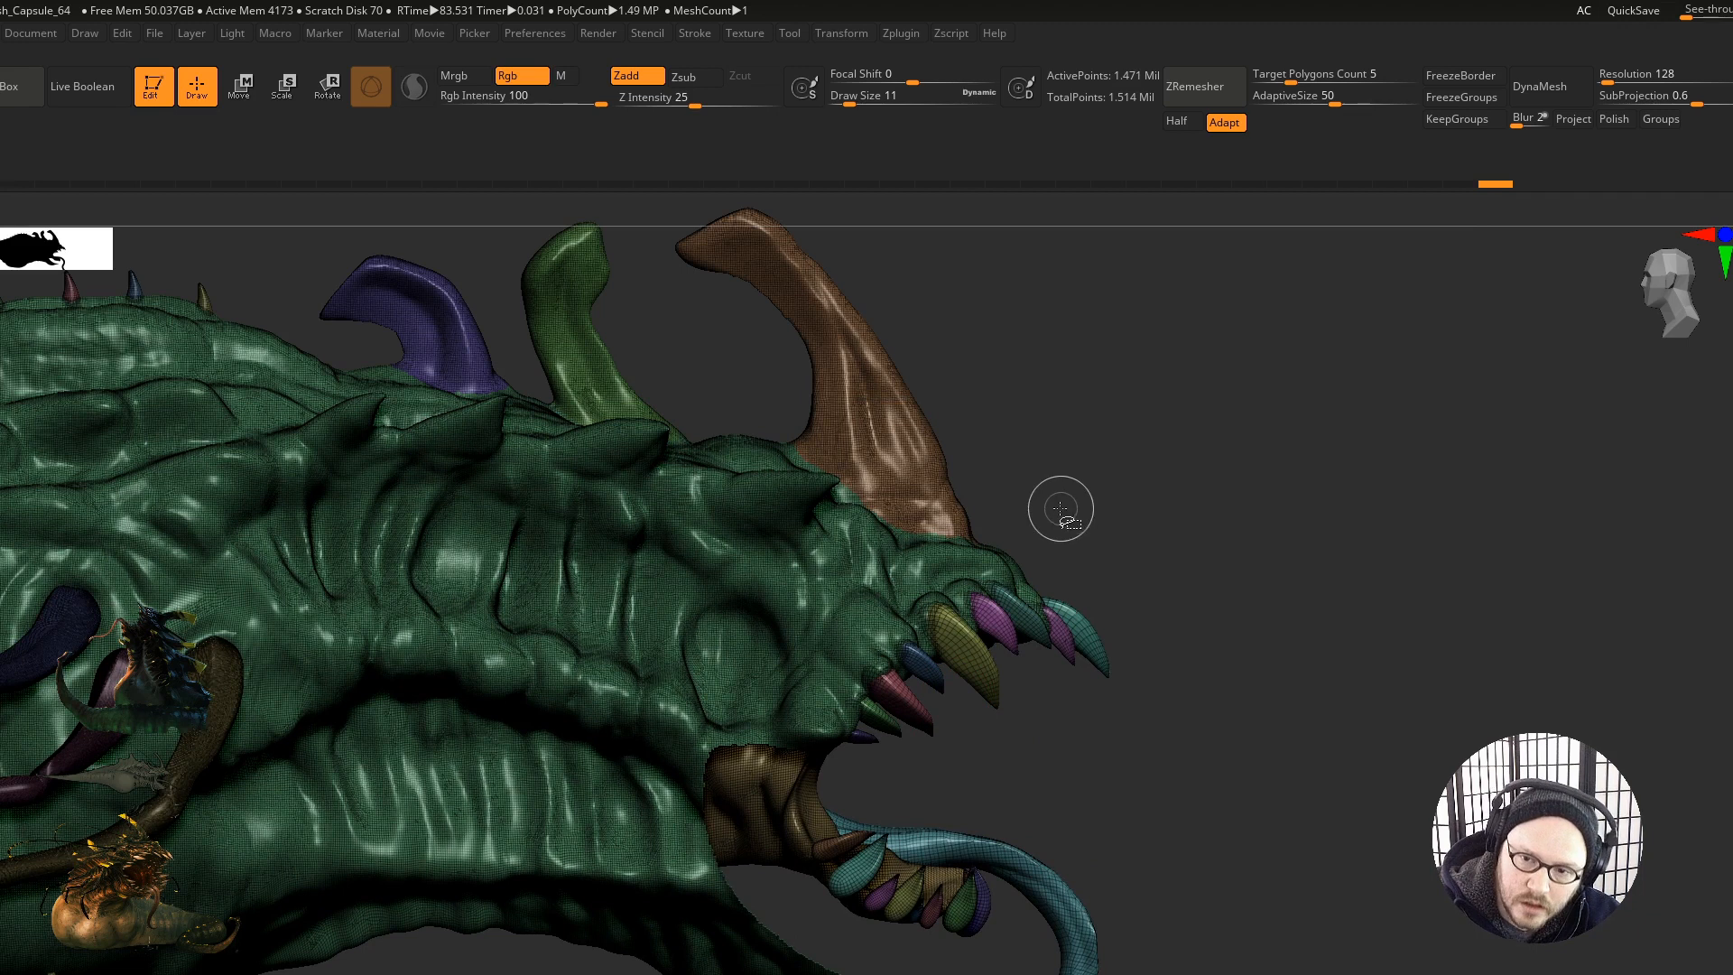
drag(968, 763, 813, 714)
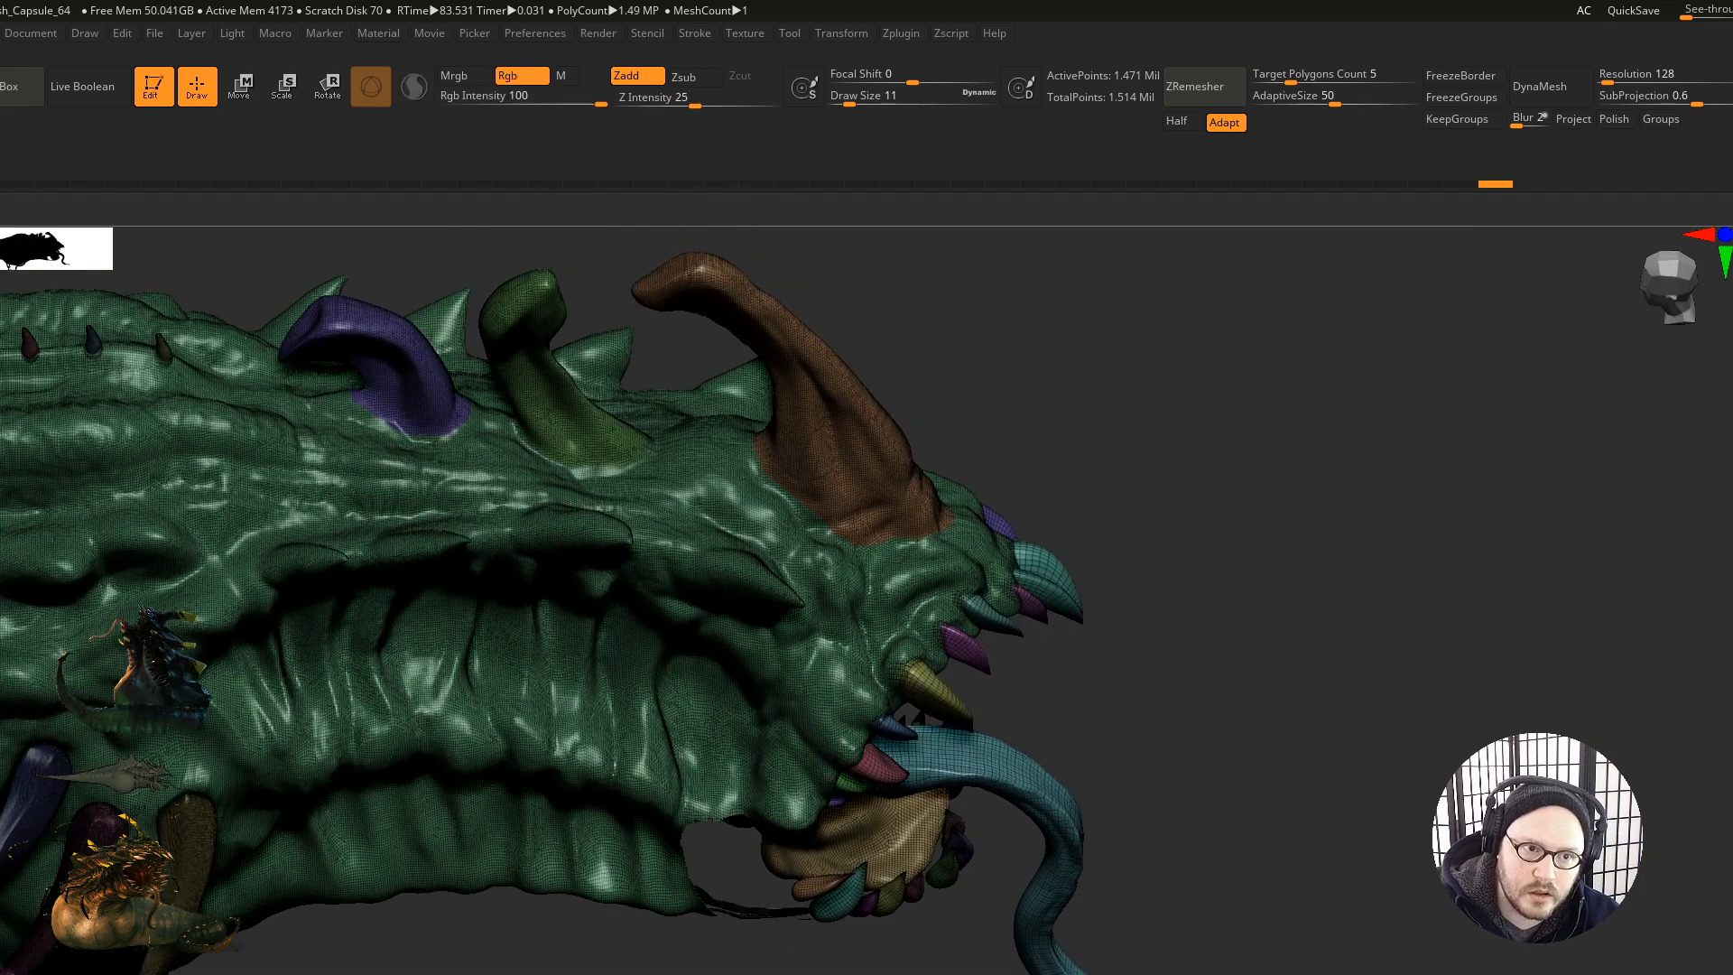
ctrl+shift+click(3, 237)
ctrl+shift+click(110, 236)
ctrl+shift+click(829, 655)
right_drag(831, 663, 881, 573)
ctrl+shift+click(1084, 550)
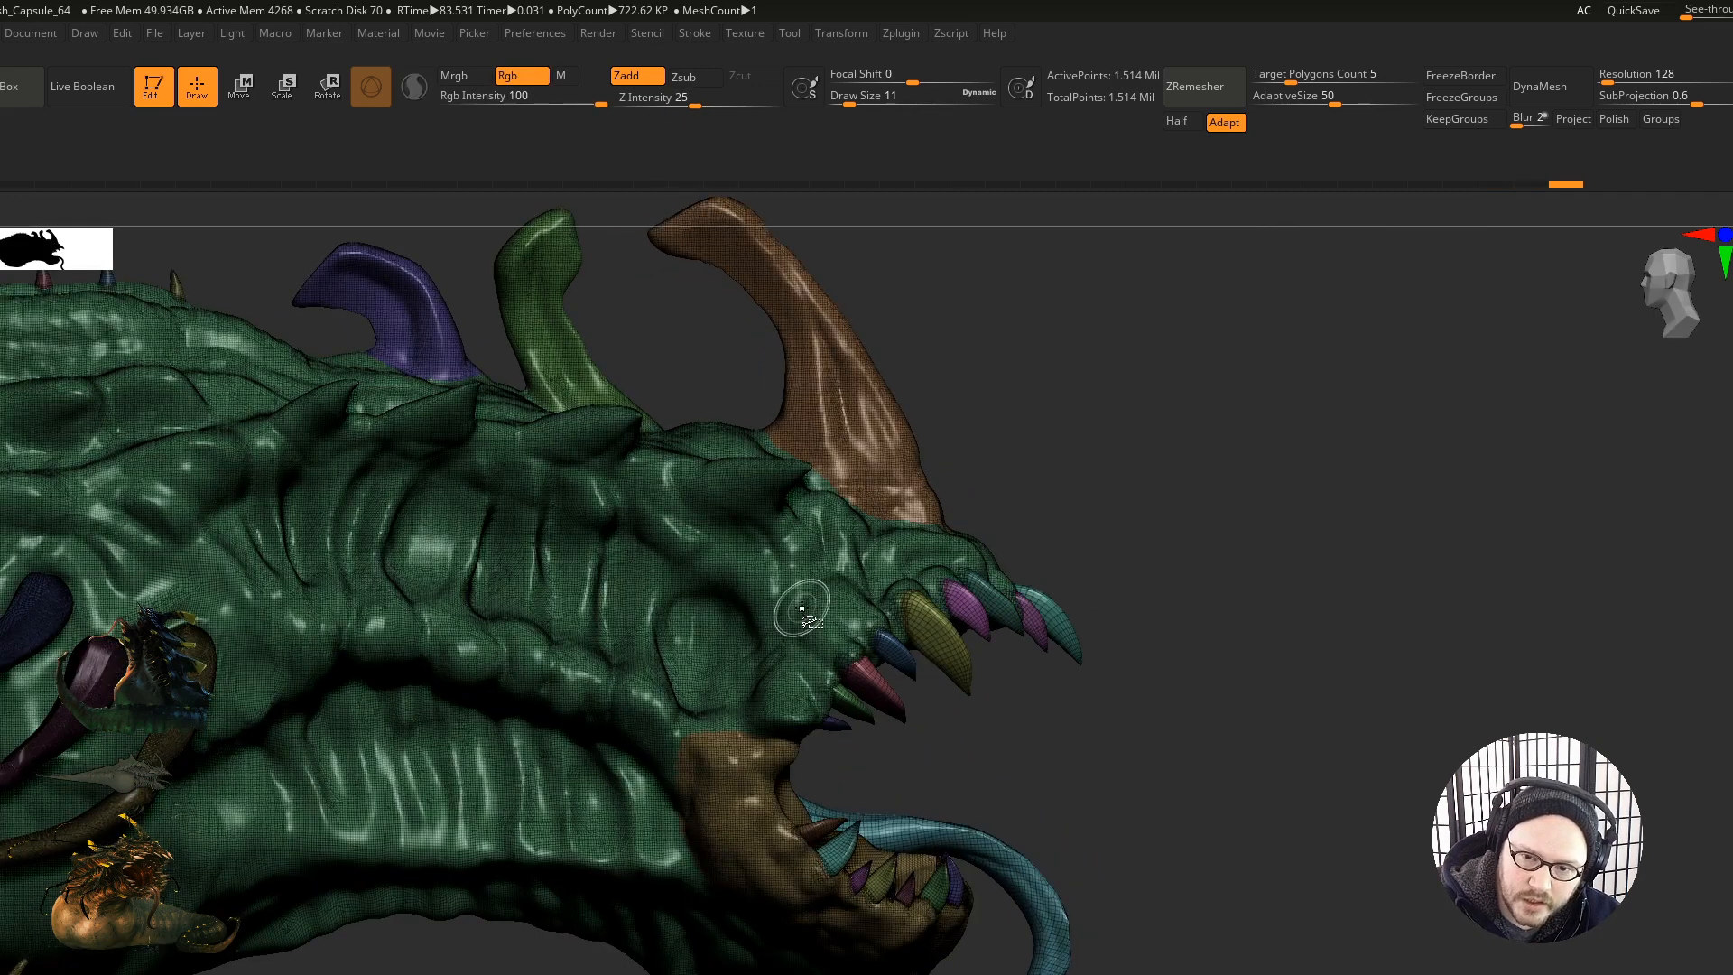
Step: Isolate the main body polygroup, try a lasso selection of the upper jaw, and show the whole creature
ctrl+shift+click(798, 608)
ctrl+shift+click(4, 236)
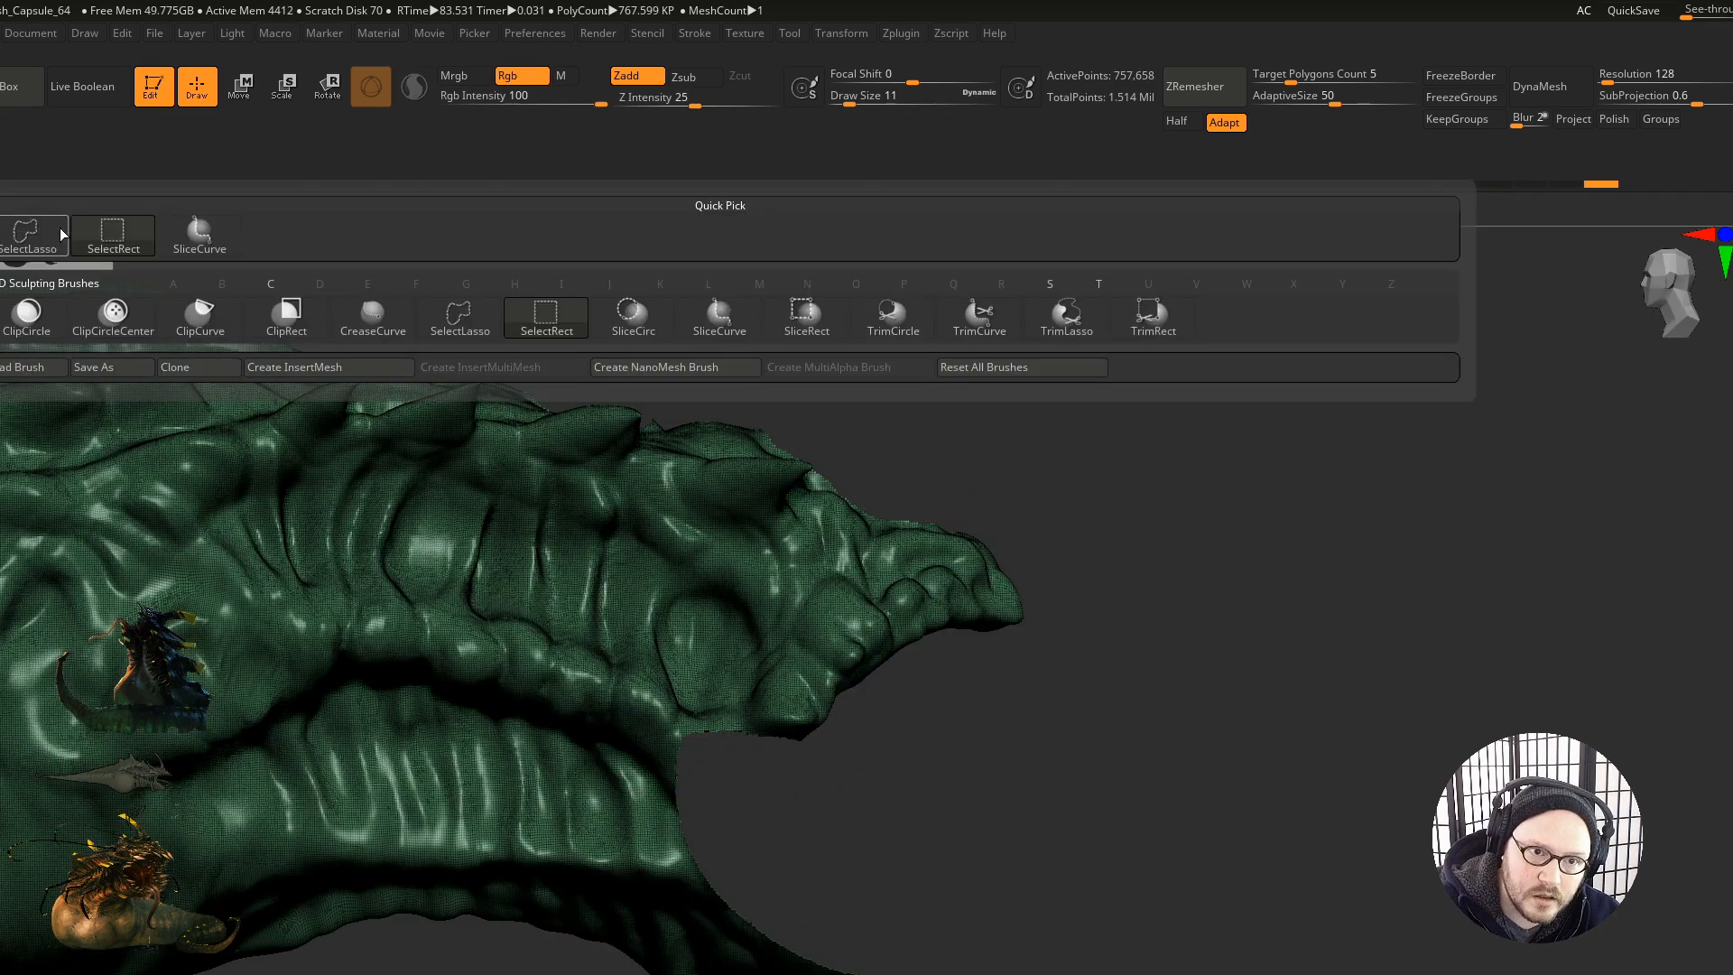
ctrl+shift+click(36, 236)
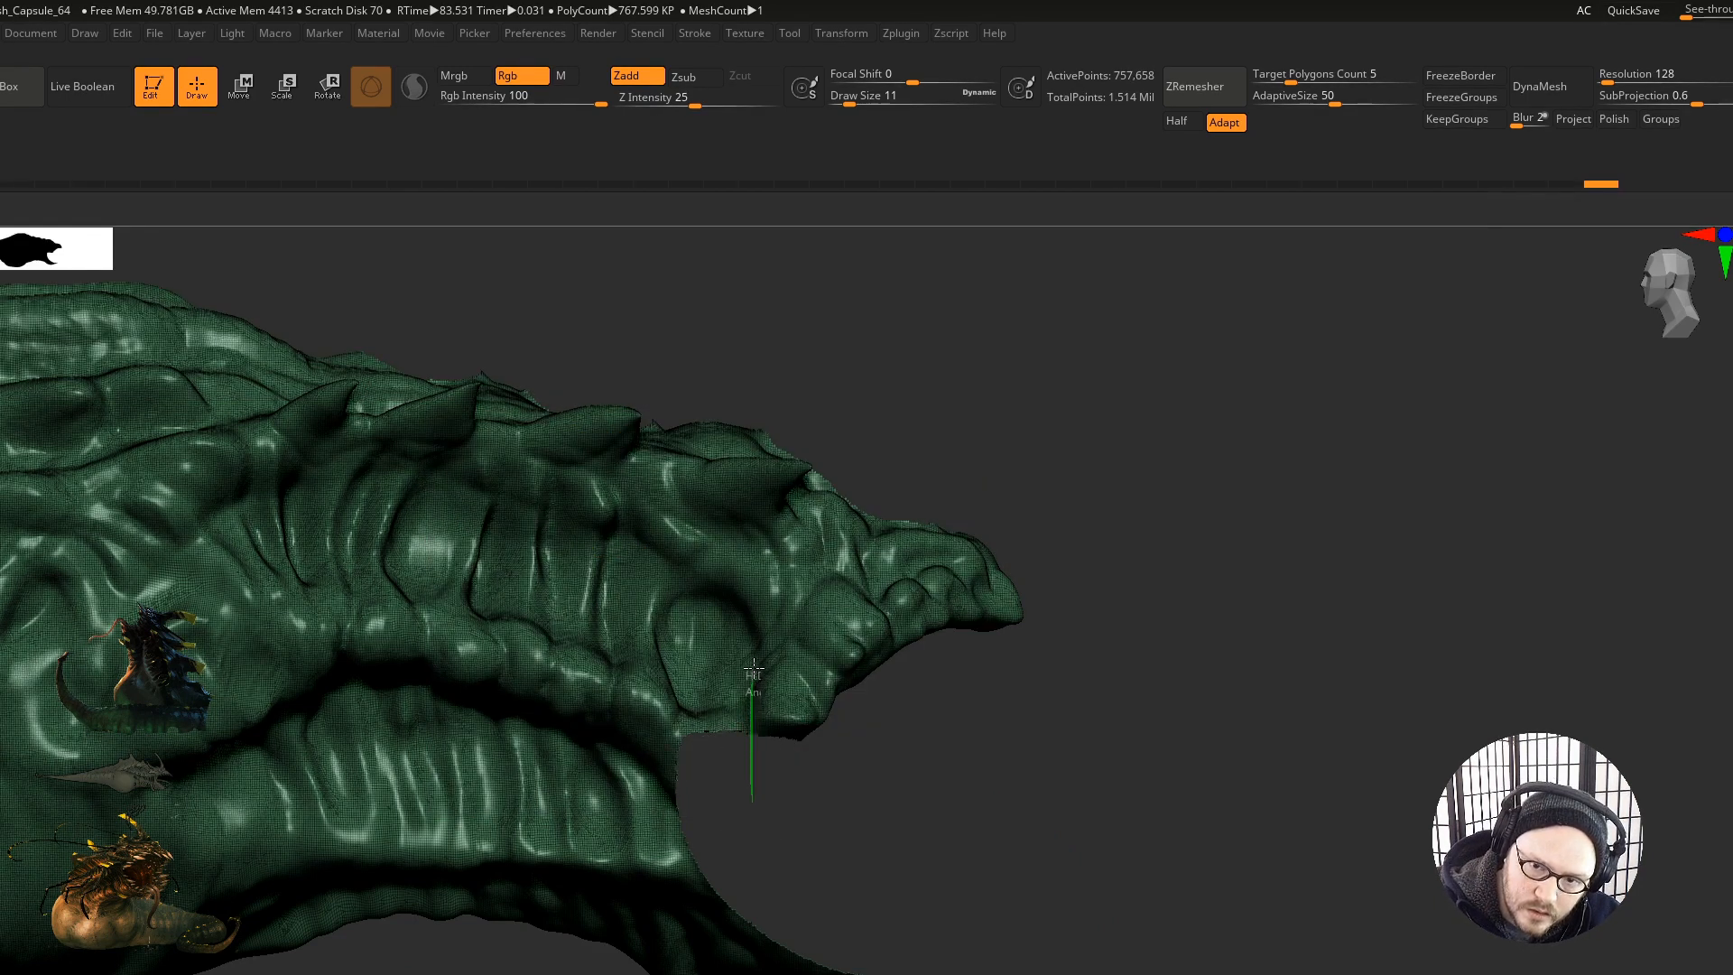
mouse_move(739, 602)
ctrl+shift+mouse_down()
mouse_move(679, 592)
mouse_move(703, 551)
mouse_move(883, 457)
mouse_move(1120, 839)
mouse_move(1044, 836)
ctrl+shift+mouse_up()
mouse_move(886, 858)
mouse_down()
mouse_move(851, 890)
mouse_move(873, 914)
mouse_move(851, 945)
mouse_move(813, 929)
mouse_move(827, 921)
mouse_move(808, 957)
mouse_move(829, 883)
mouse_up()
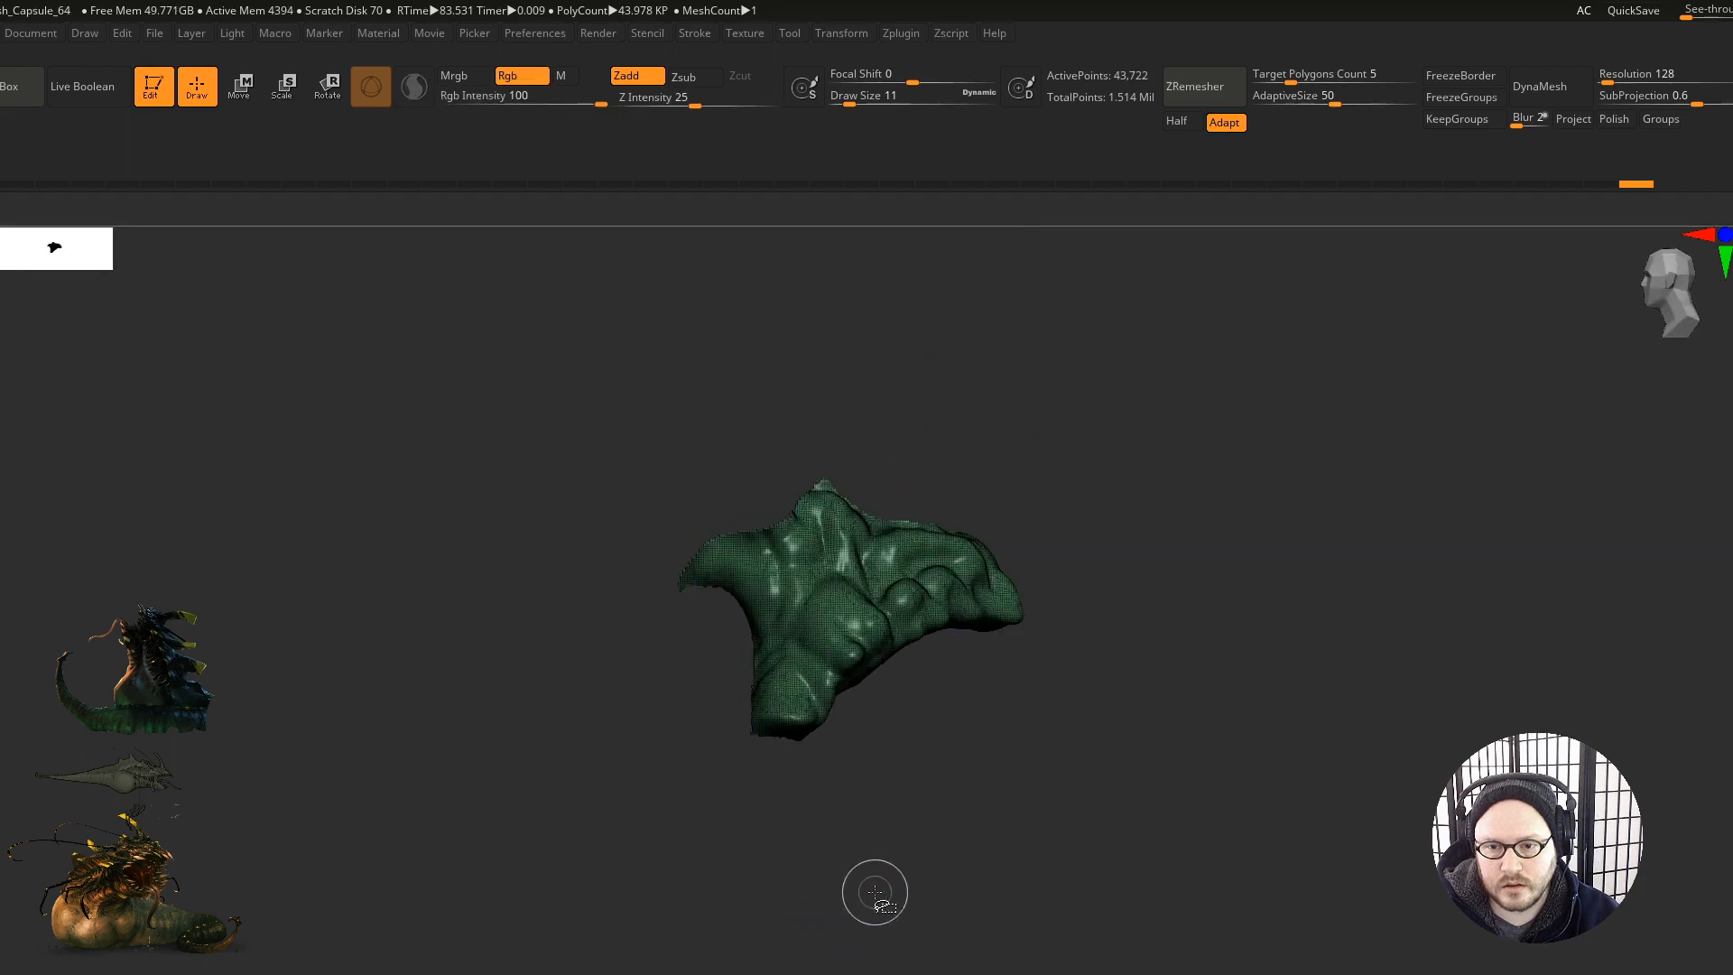
ctrl+shift+click(869, 888)
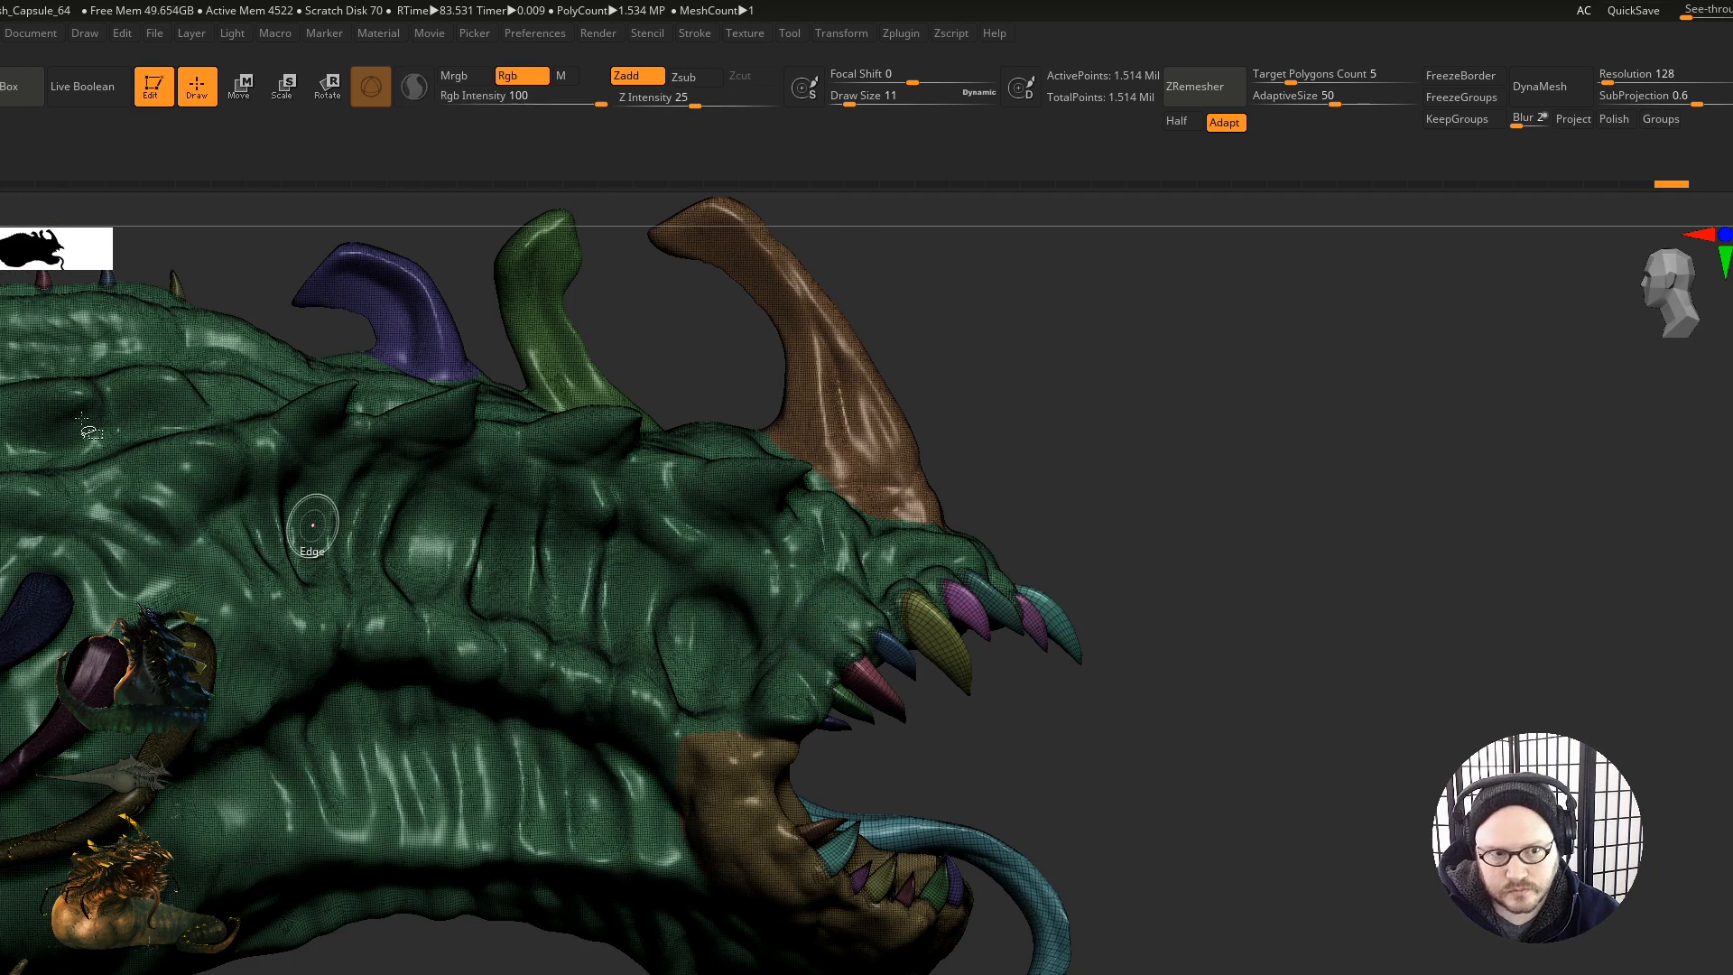
Step: Isolate the main body with SelectRect, lasso-select the snout and upper jaw, make them one polygroup, and unhide the rest
key(b)
click(112, 239)
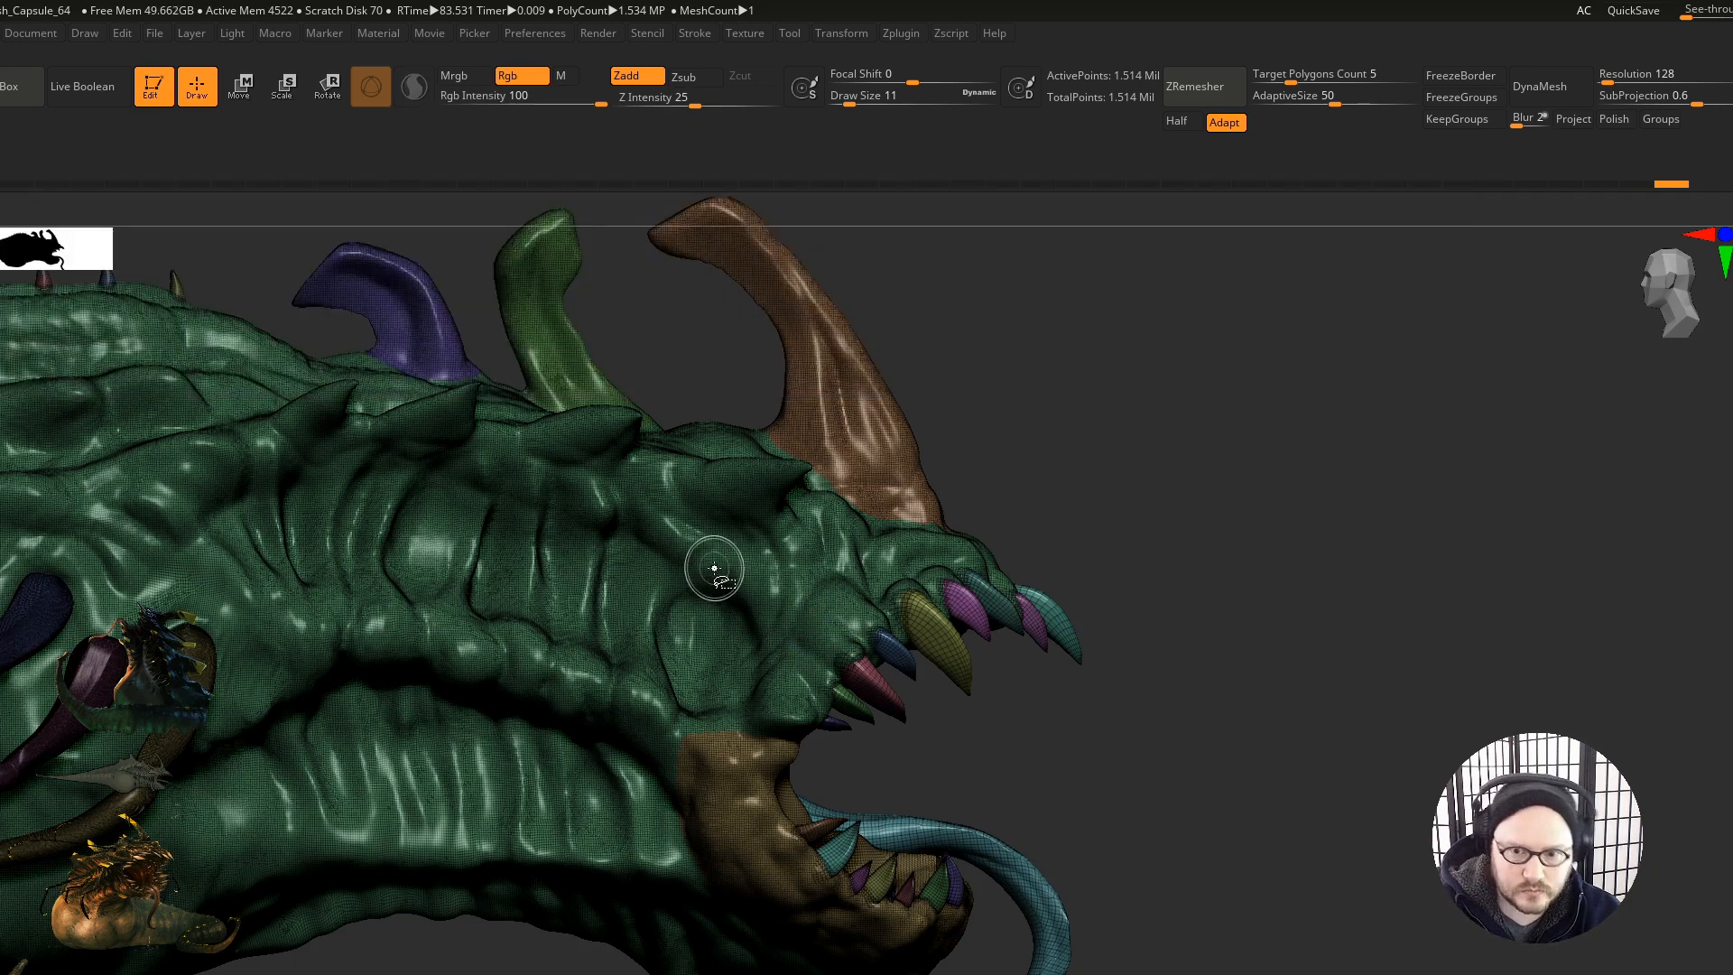
ctrl+shift+click(715, 569)
key(b)
click(24, 242)
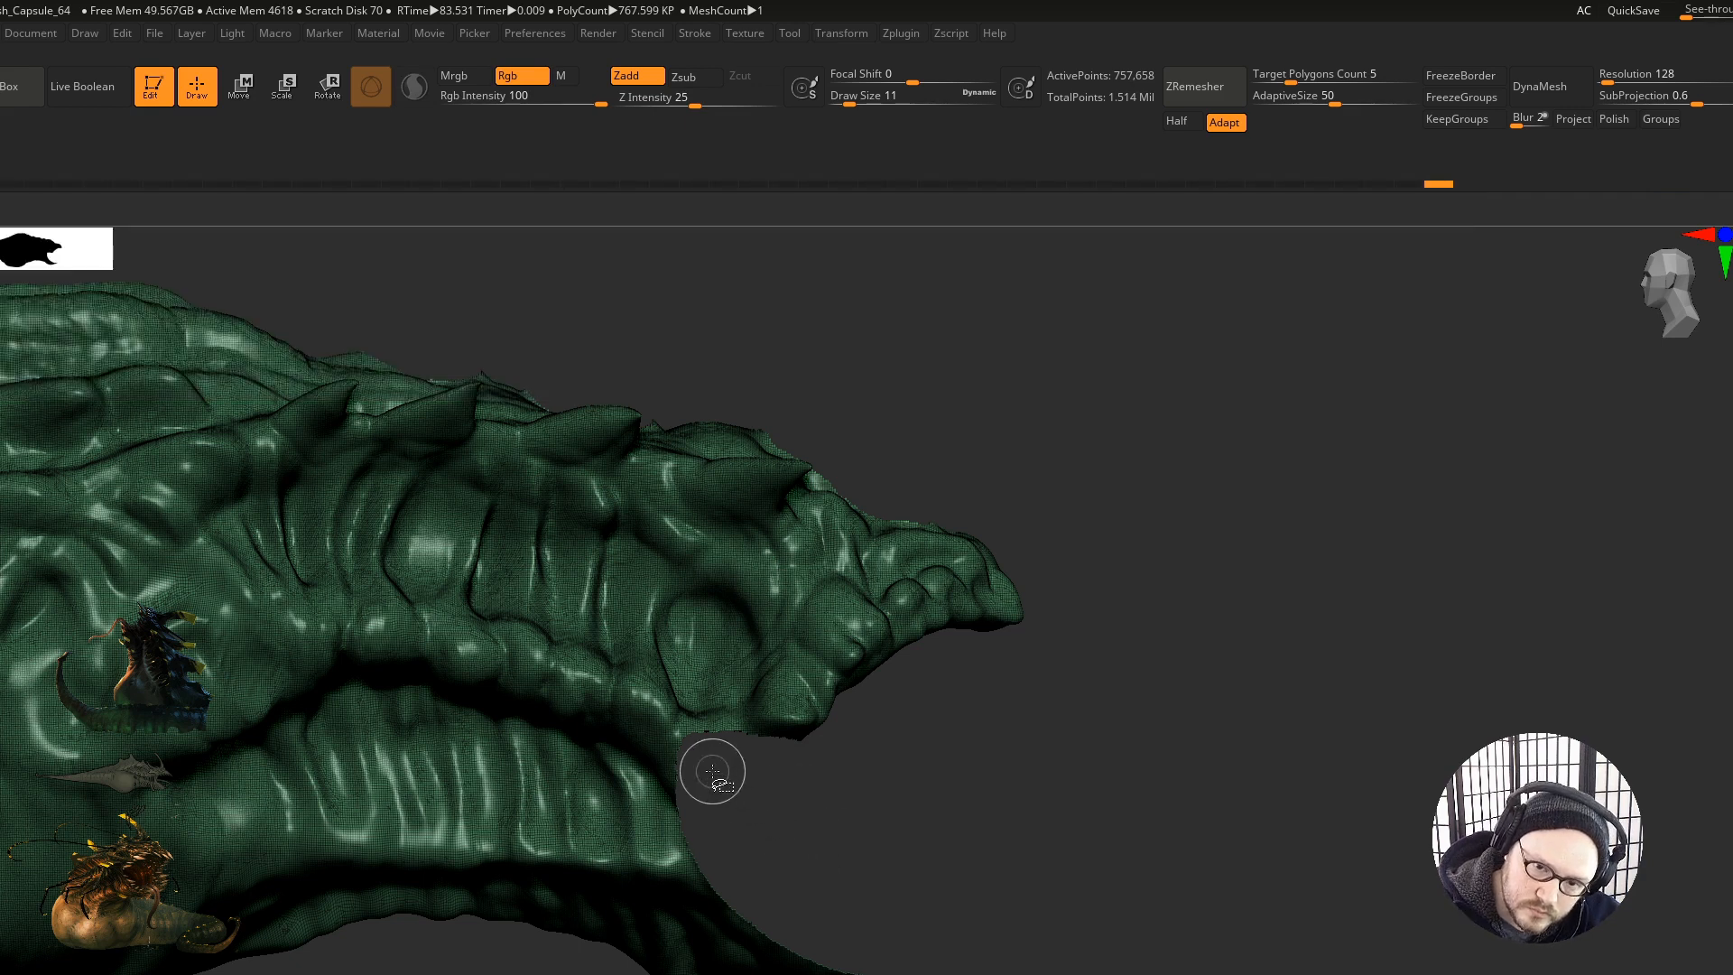
mouse_move(686, 718)
ctrl+shift+mouse_down()
mouse_move(749, 682)
mouse_move(749, 605)
mouse_move(727, 583)
mouse_move(775, 517)
mouse_move(858, 457)
mouse_move(1168, 716)
mouse_move(1110, 813)
ctrl+shift+mouse_up()
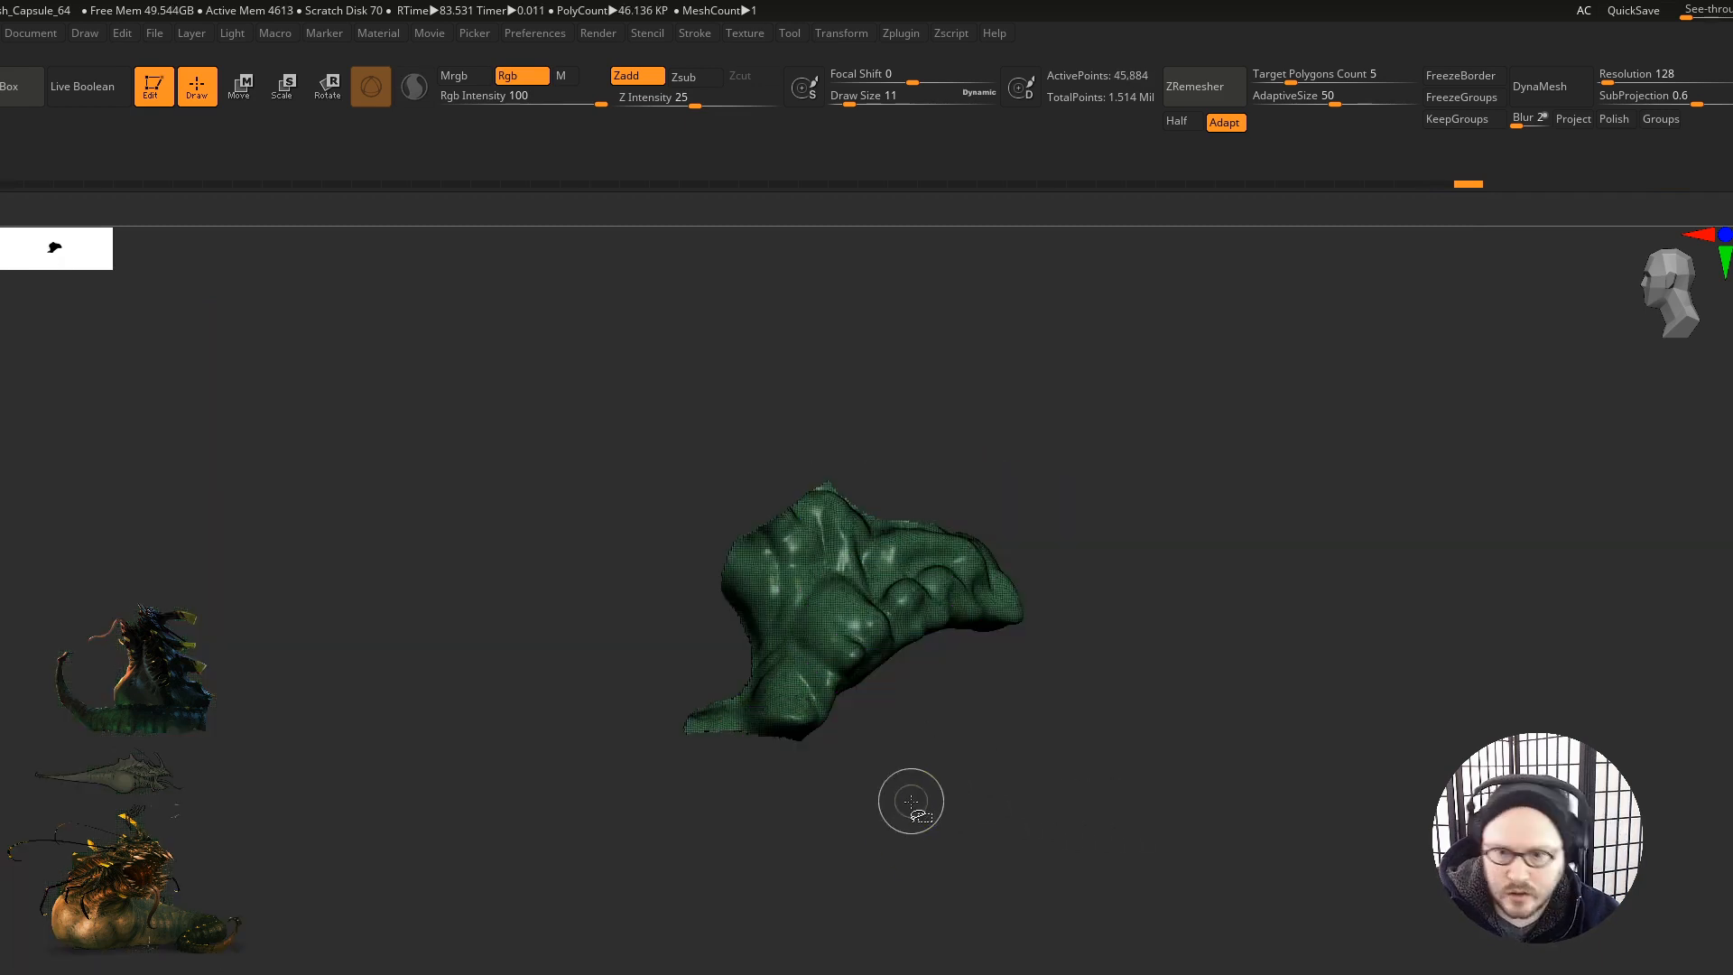
key(ctrl+w)
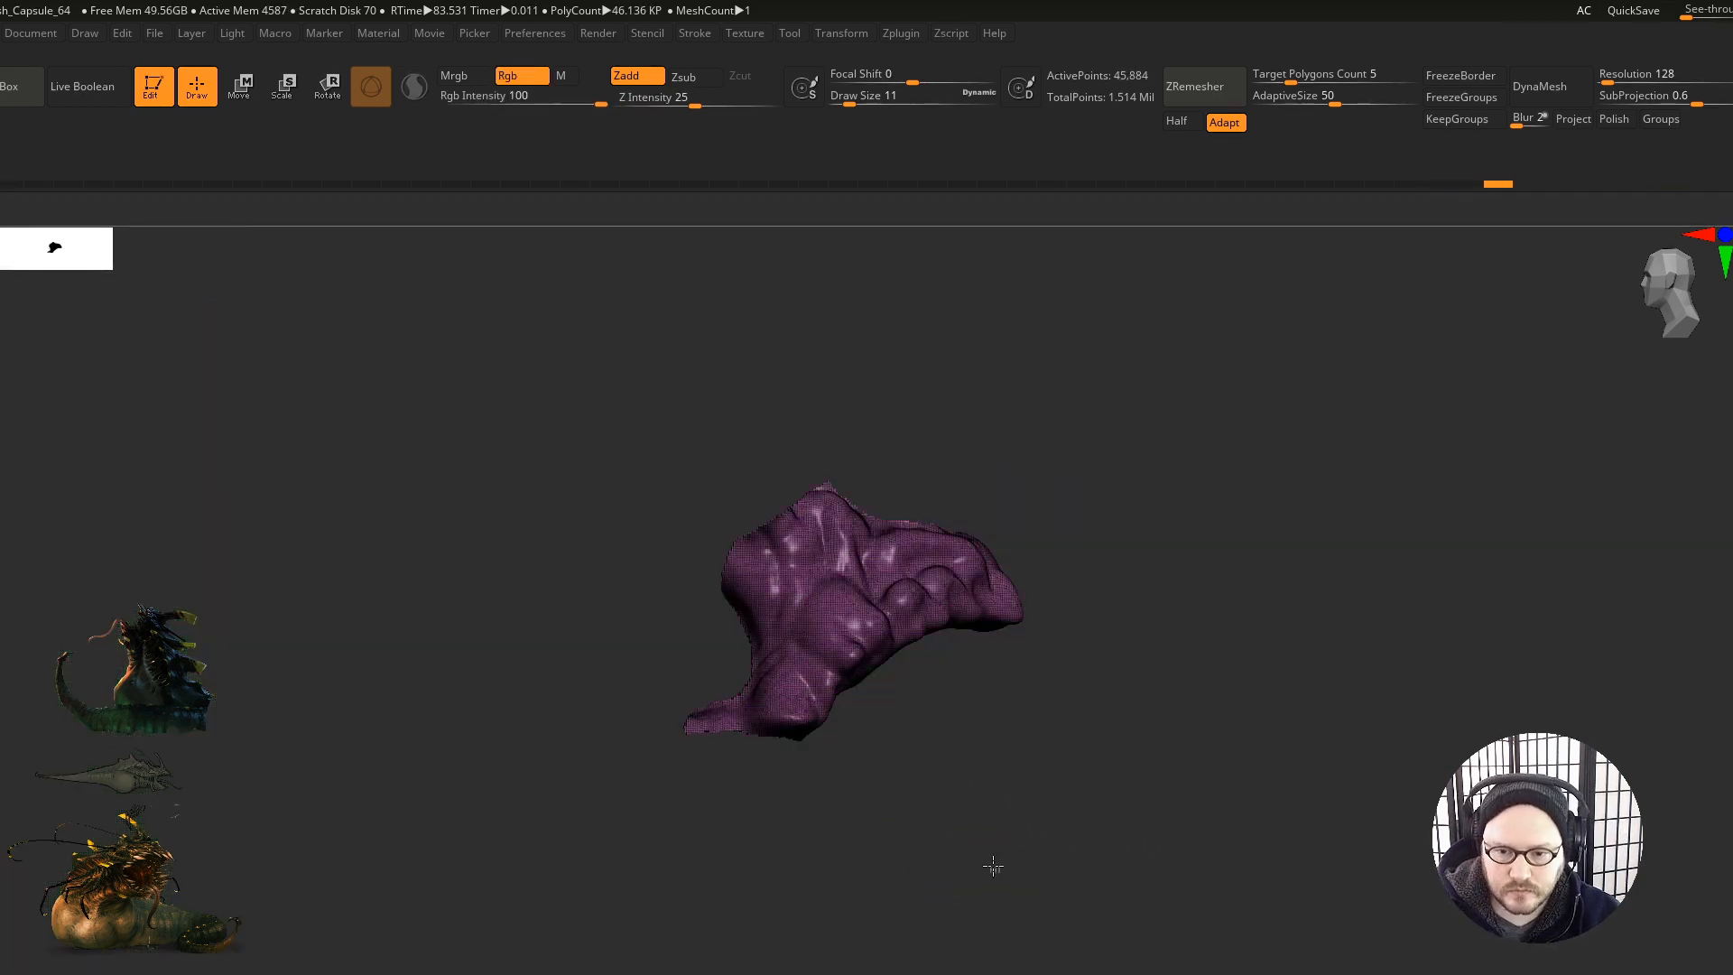
ctrl+shift+click(993, 866)
Step: Isolate the main body again, lasso-select the neck and cheek section behind the jaws, group it, and show everything
alt+drag(980, 813, 867, 858)
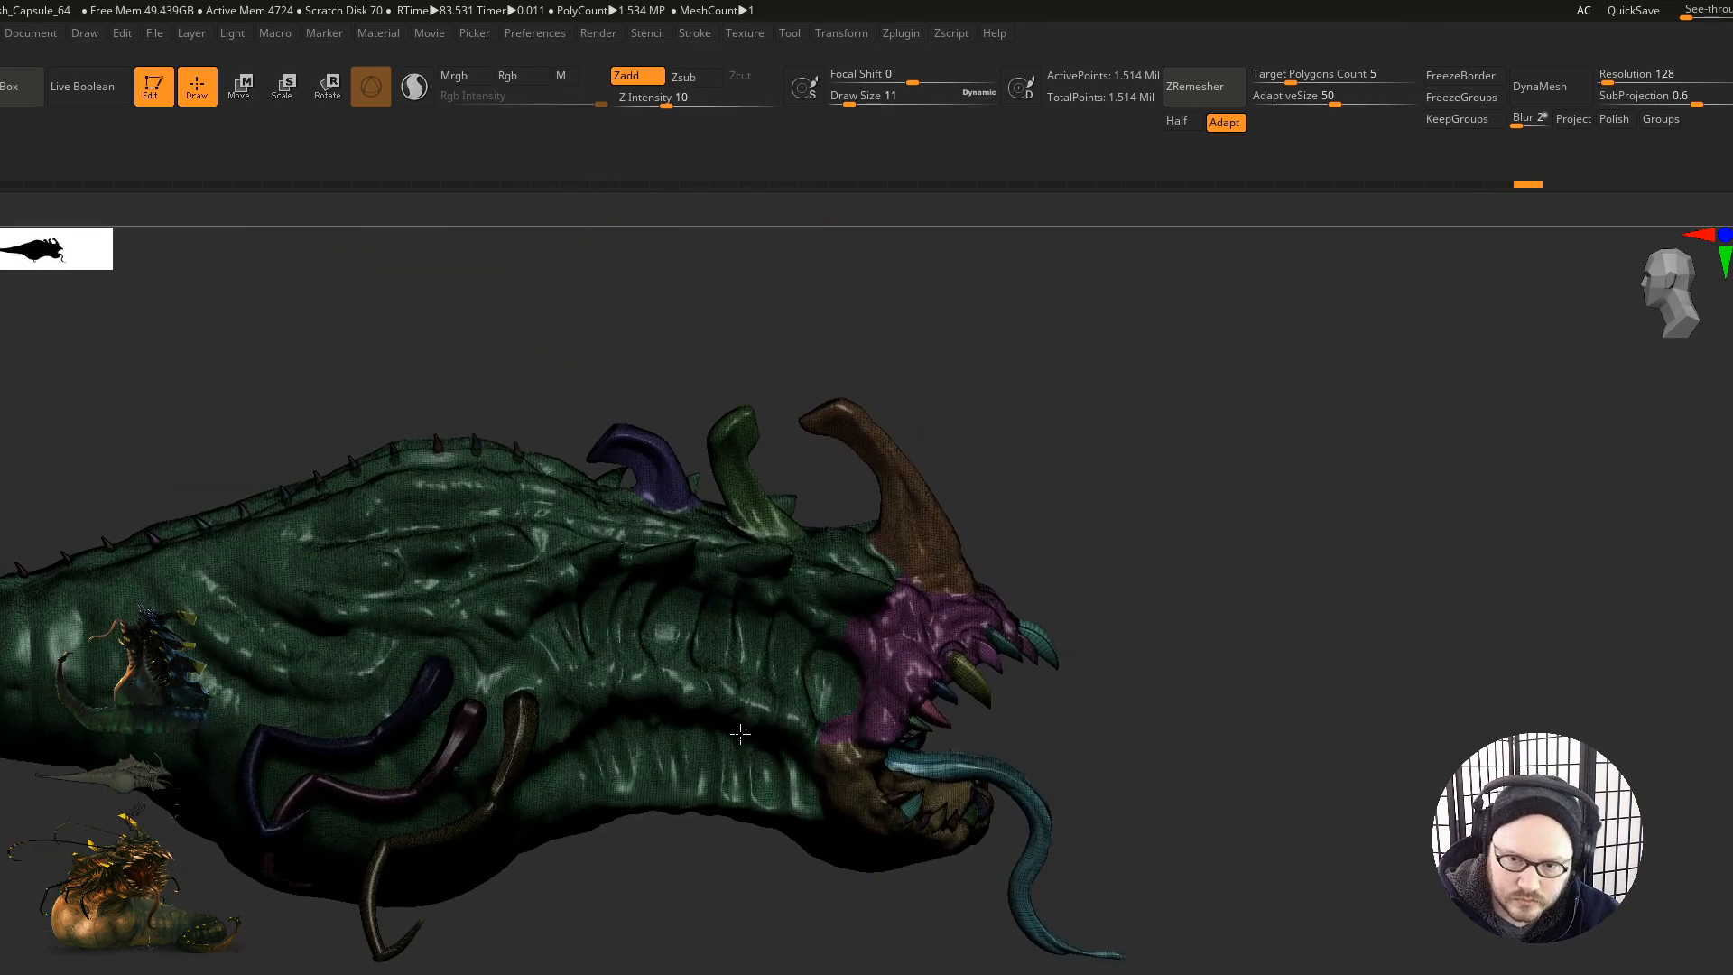
shift+drag(740, 734, 688, 754)
ctrl+shift+click(1, 248)
ctrl+shift+click(101, 237)
ctrl+shift+click(783, 783)
ctrl+shift+click(1, 248)
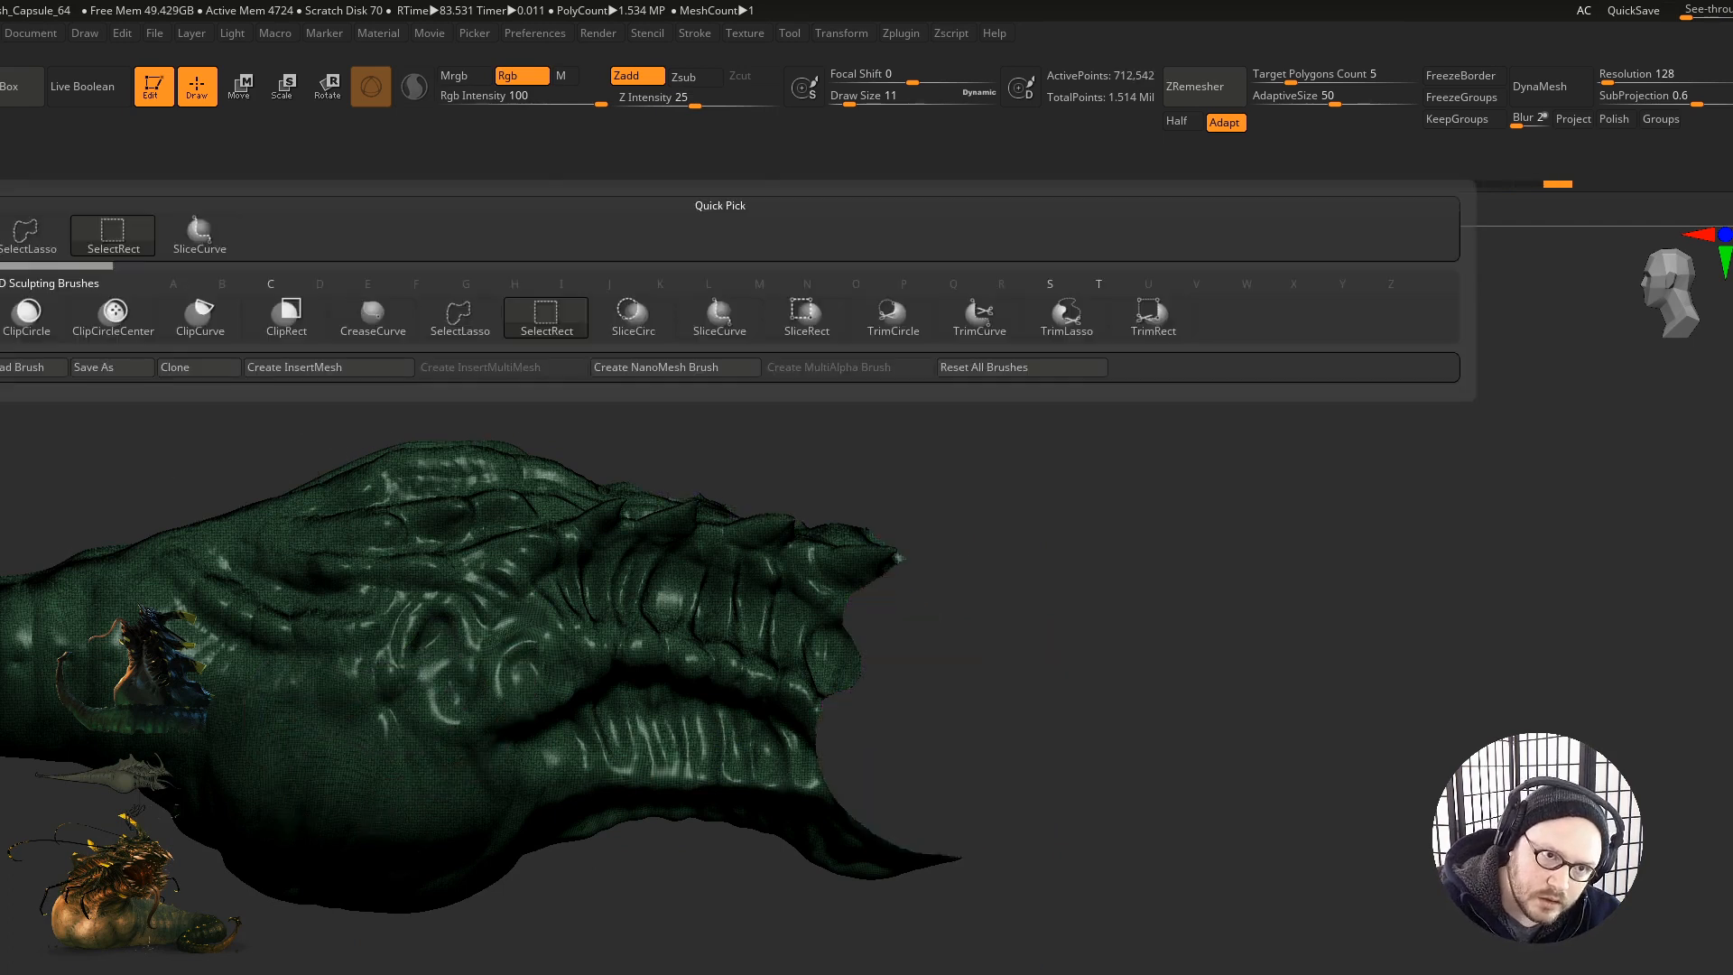
ctrl+shift+click(22, 236)
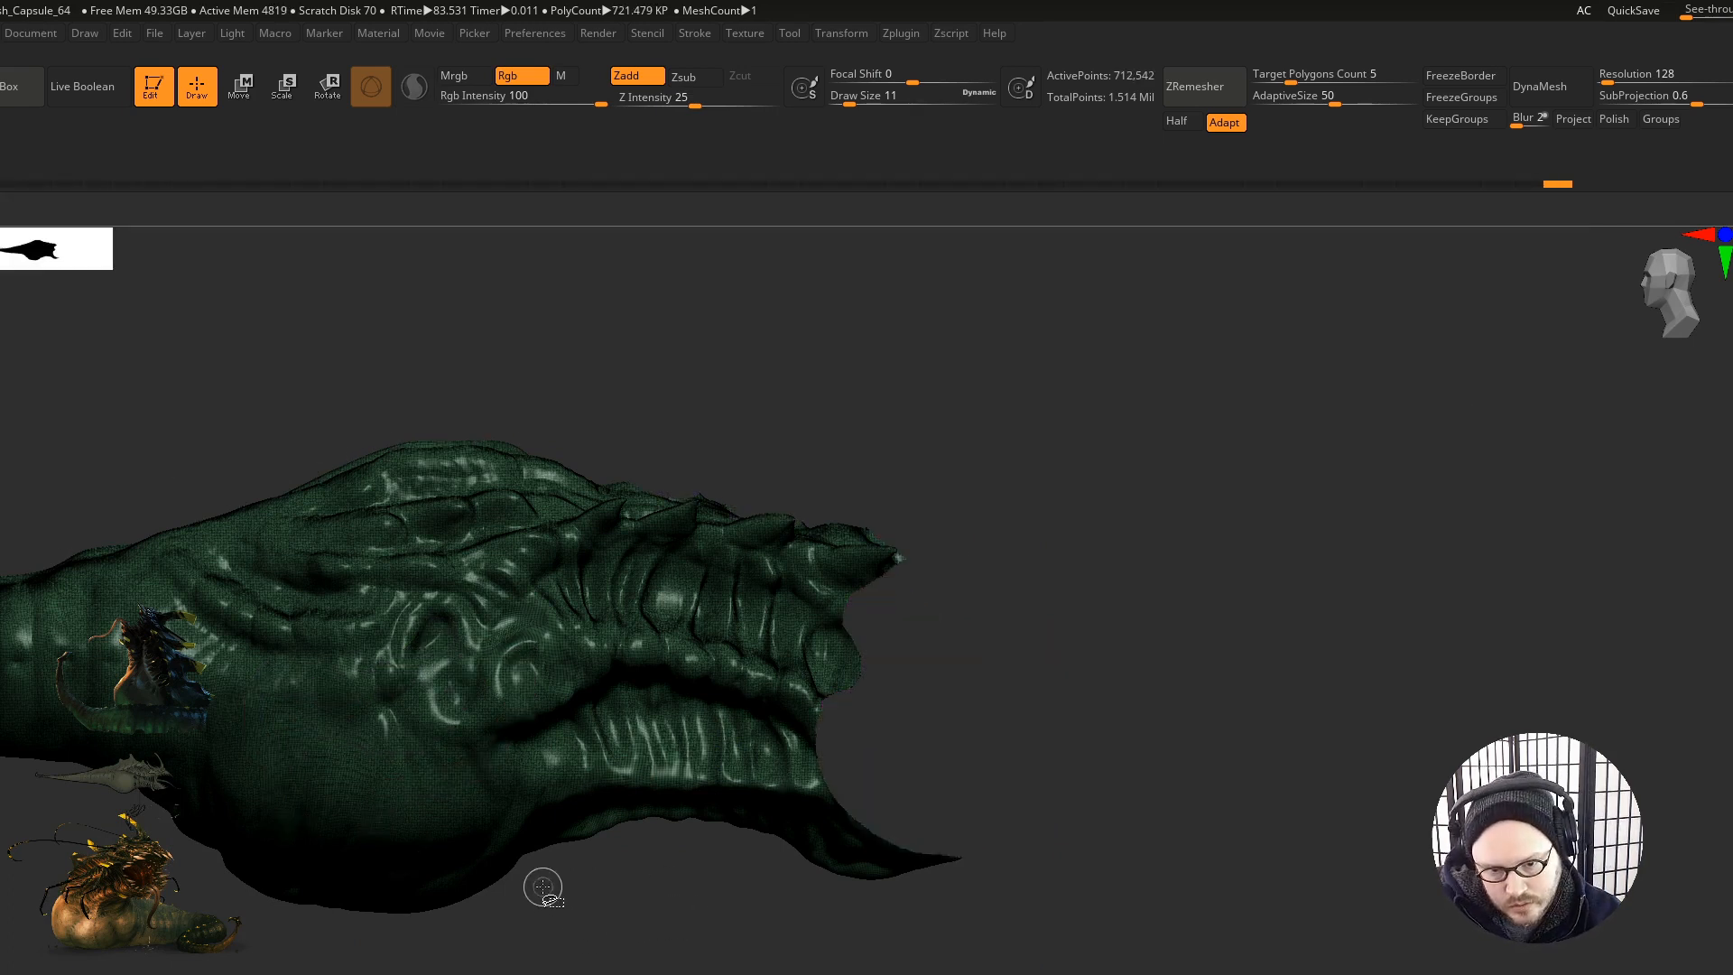
mouse_move(564, 826)
ctrl+shift+mouse_down()
mouse_move(587, 740)
mouse_move(568, 533)
mouse_move(1124, 775)
mouse_move(712, 965)
ctrl+shift+mouse_up()
key(ctrl+w)
ctrl+shift+click(693, 924)
alt+right_drag(693, 924, 758, 921)
mouse_move(747, 799)
right_down()
mouse_move(735, 824)
mouse_move(733, 749)
right_up()
Step: Isolate the remaining body, split the bulky torso from the tail into its own polygroup with SelectLasso, and show everything
ctrl+shift+click(538, 617)
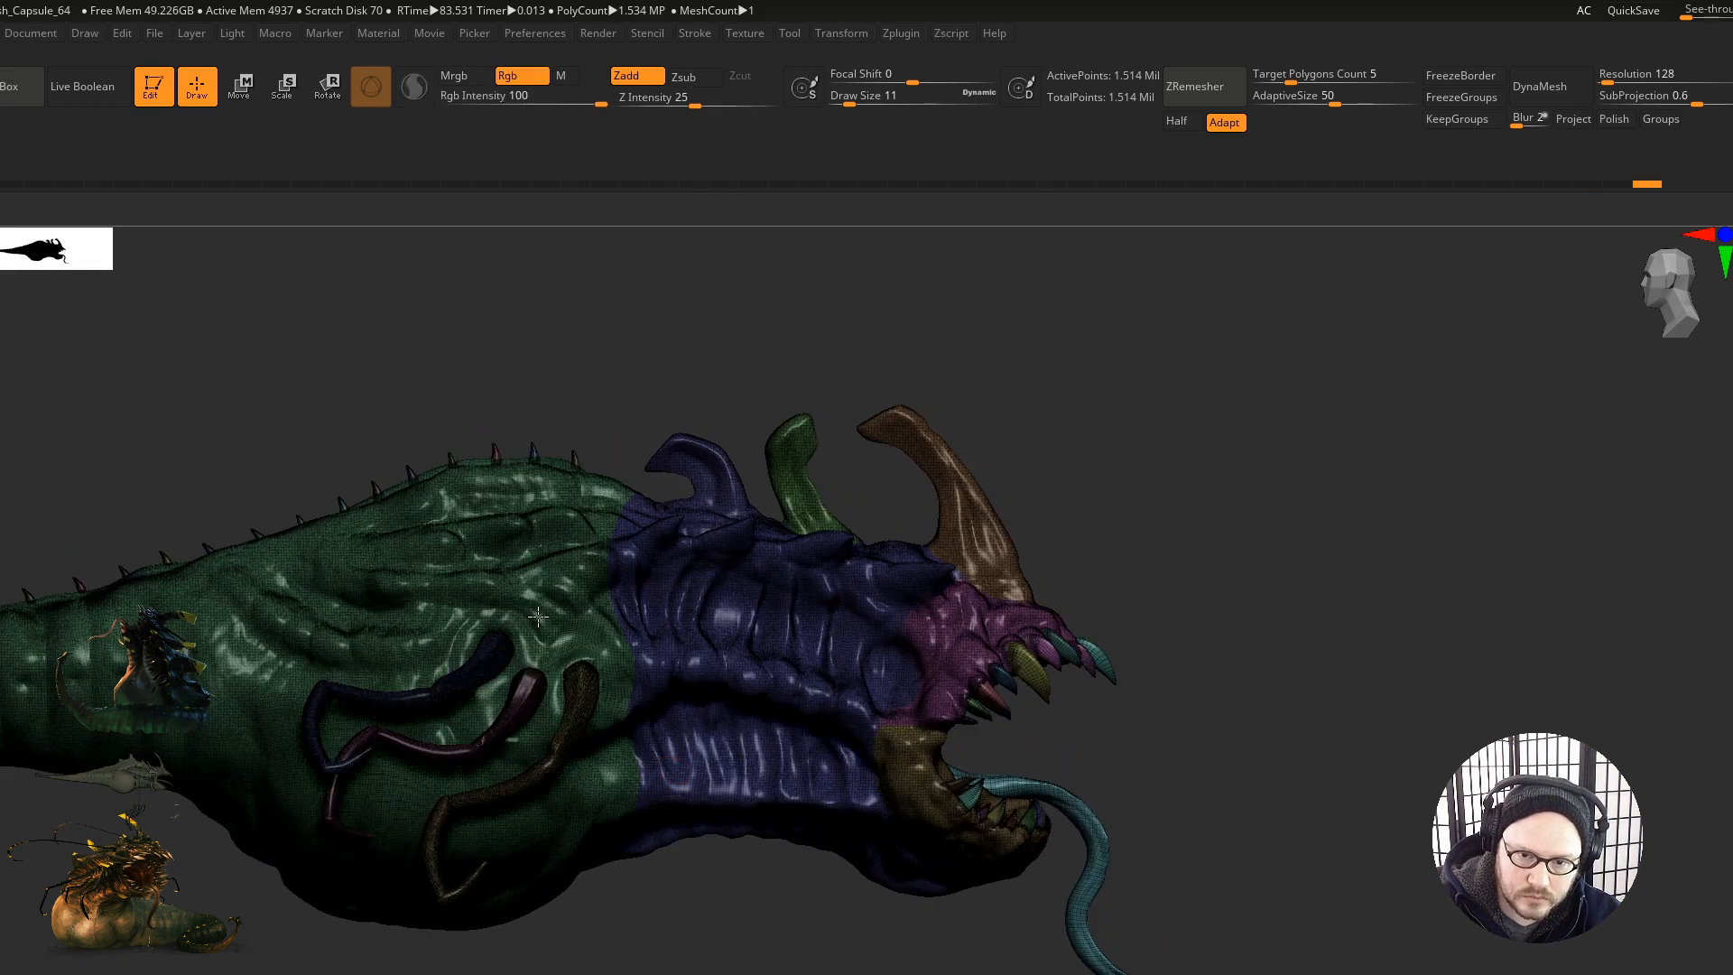
alt+right_drag(536, 363, 681, 336)
alt+right_drag(446, 392, 547, 364)
ctrl+shift+click(0, 242)
ctrl+shift+click(120, 238)
ctrl+shift+click(630, 555)
ctrl+shift+click(0, 242)
ctrl+shift+click(33, 239)
mouse_move(986, 847)
ctrl+shift+mouse_down()
mouse_move(445, 843)
mouse_move(433, 707)
mouse_move(581, 371)
mouse_move(1164, 973)
ctrl+shift+mouse_up()
ctrl+shift+click(904, 964)
drag(902, 948, 866, 831)
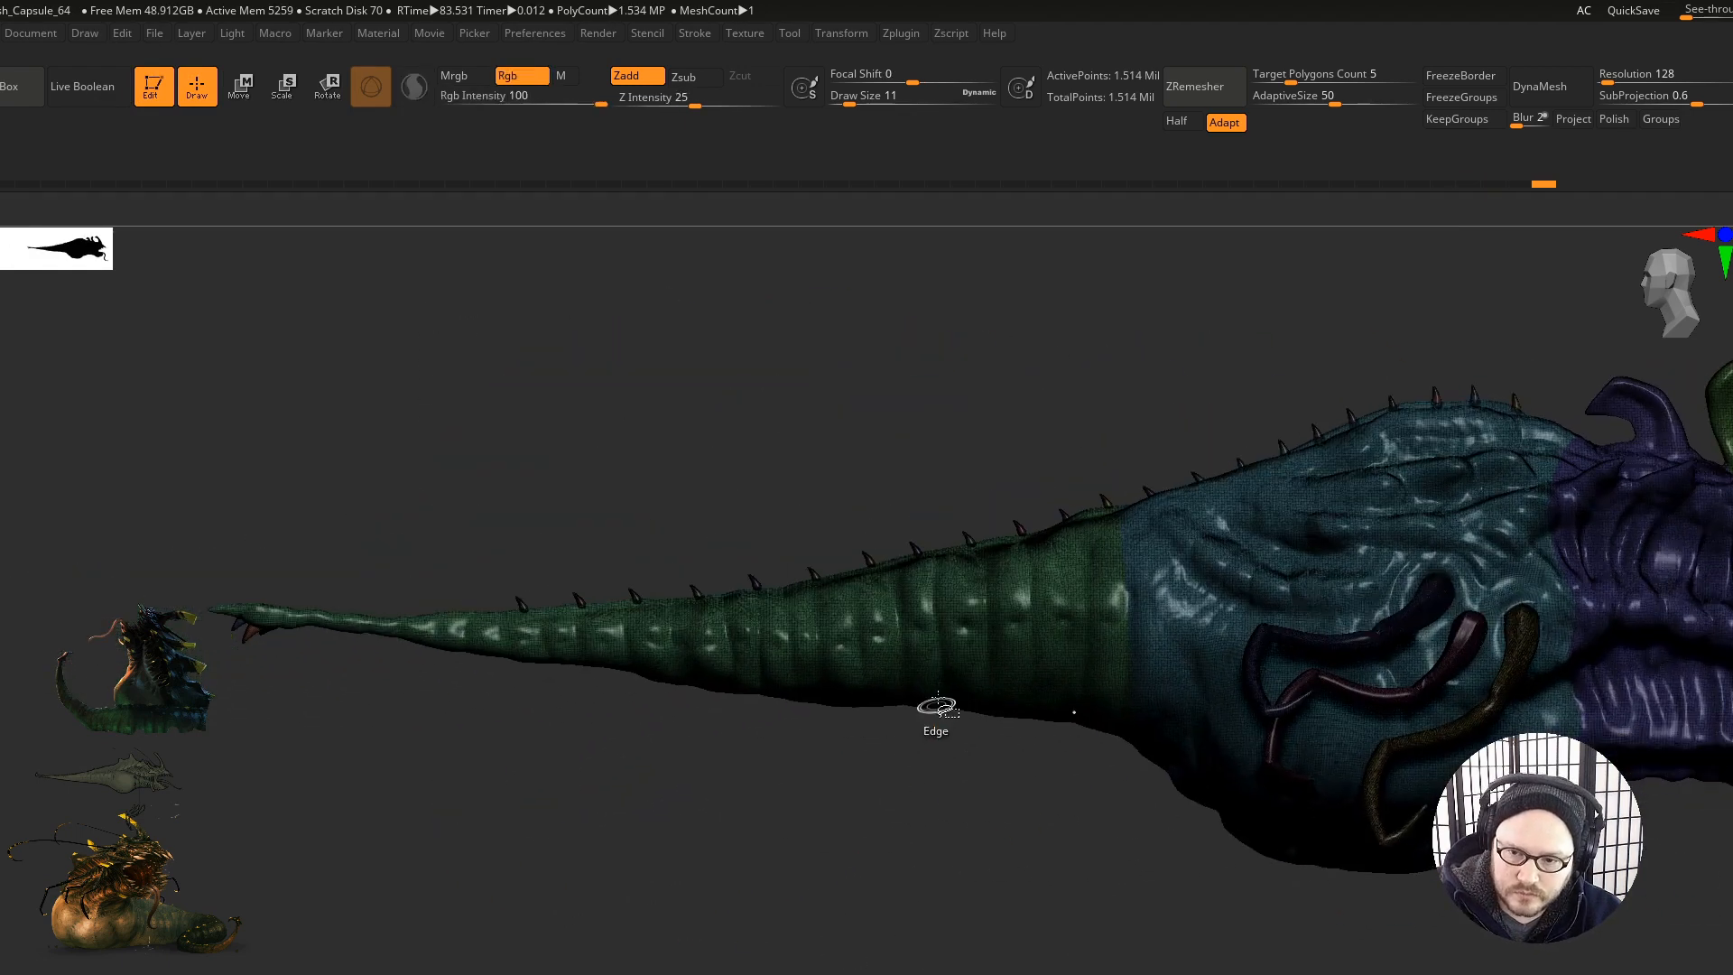
Step: Isolate the purple neck polygroup so its side spikes can be worked on
mouse_move(945, 740)
alt+mouse_down()
mouse_move(447, 785)
mouse_move(858, 813)
mouse_move(752, 841)
alt+mouse_up()
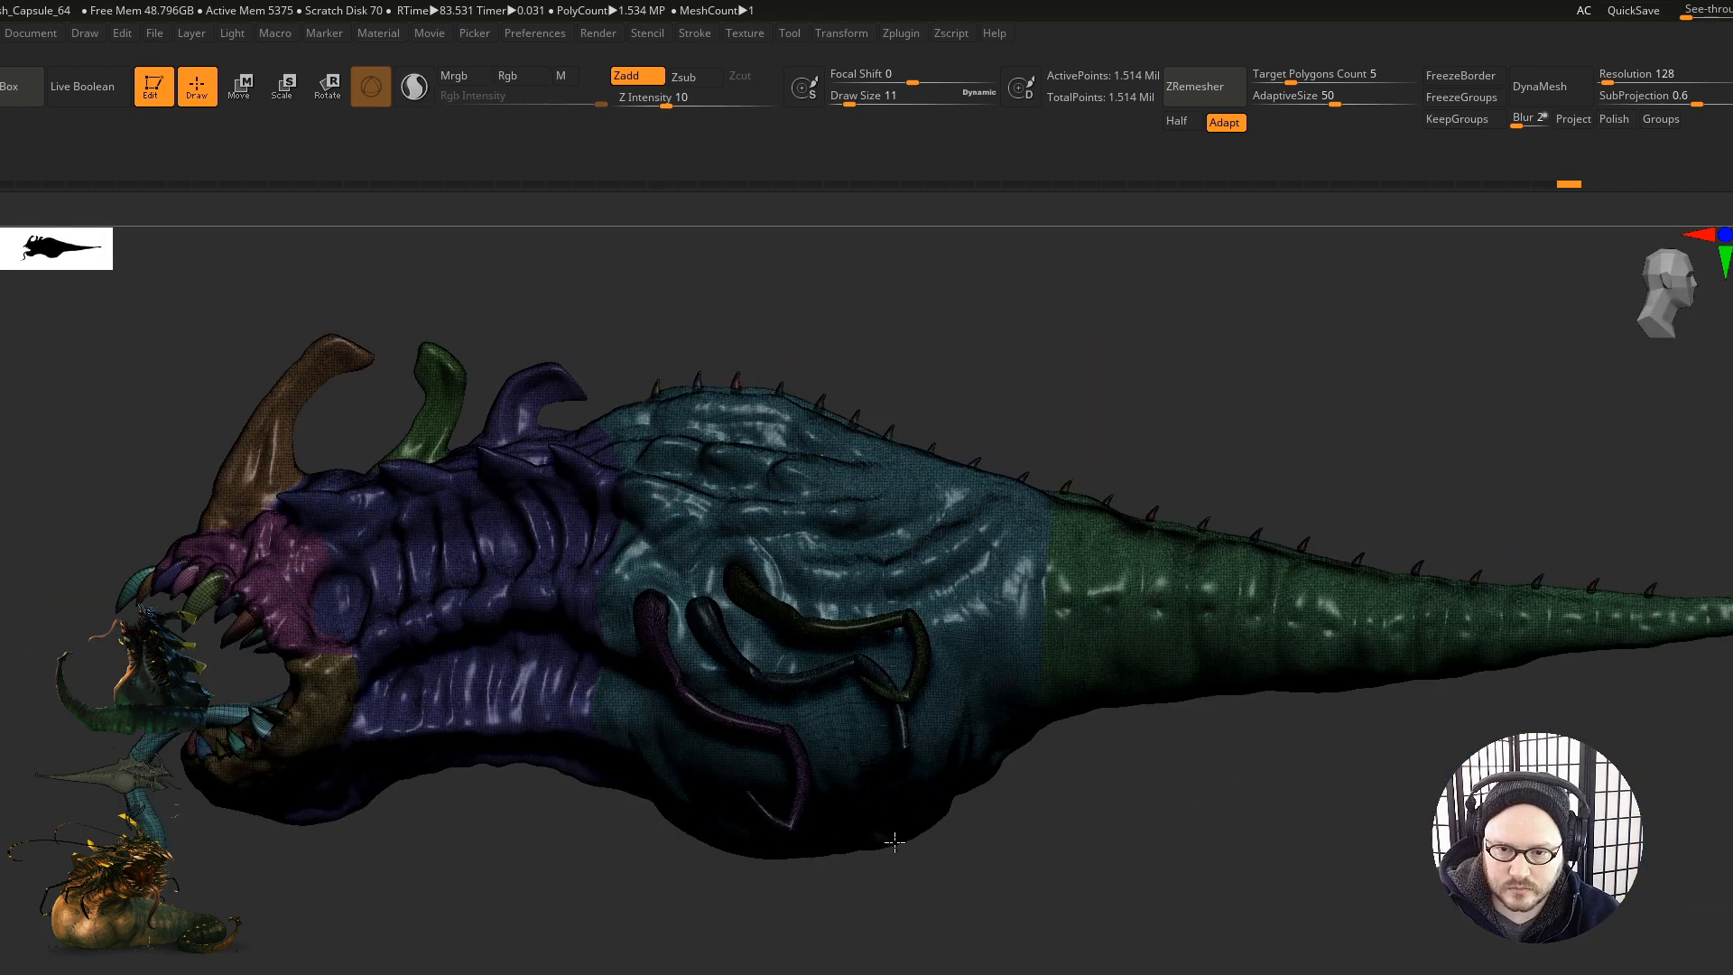
alt+drag(895, 842, 898, 848)
mouse_move(676, 915)
mouse_down()
mouse_move(1069, 927)
mouse_move(1000, 929)
mouse_up()
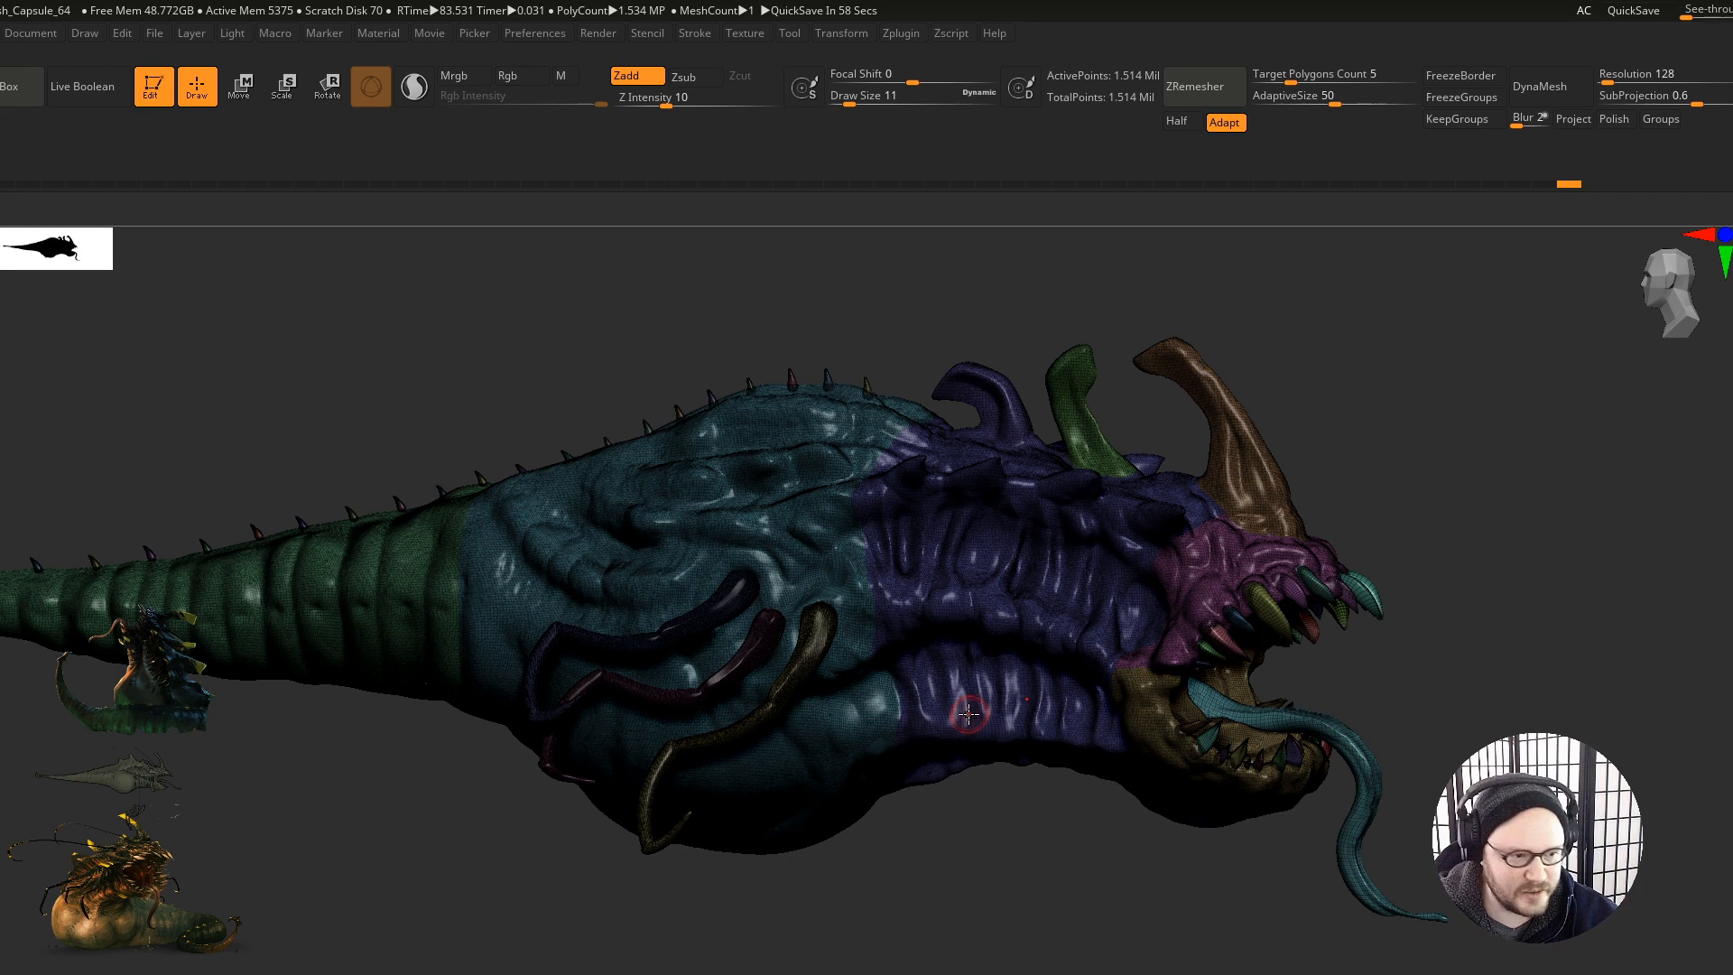
right_drag(967, 719, 1018, 672)
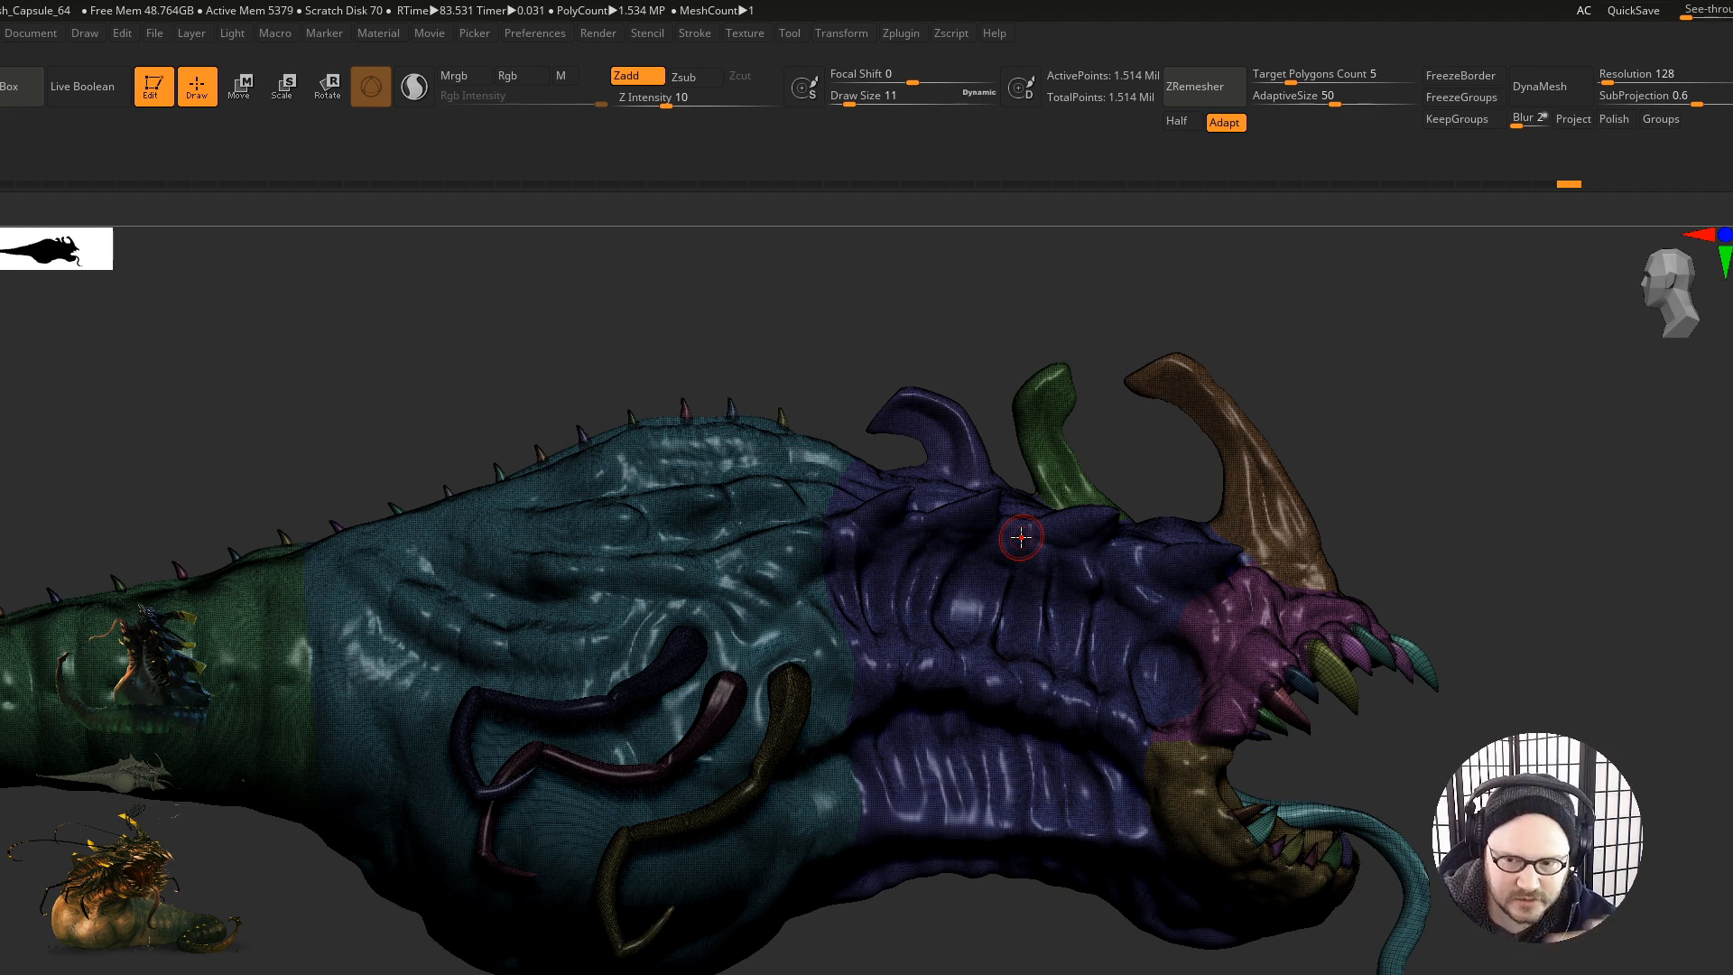
mouse_move(961, 774)
right_down()
mouse_move(867, 872)
mouse_move(913, 679)
right_up()
mouse_move(908, 606)
right_down()
mouse_move(867, 599)
mouse_move(913, 516)
mouse_move(885, 523)
mouse_move(1002, 596)
mouse_move(1057, 732)
mouse_move(1038, 882)
right_up()
ctrl+shift+click(1067, 879)
alt+right_drag(1013, 810, 937, 811)
ctrl+shift+drag(1258, 603, 1264, 673)
mouse_move(921, 801)
right_down()
mouse_move(898, 735)
mouse_move(909, 650)
right_up()
ctrl+drag(862, 555, 901, 670)
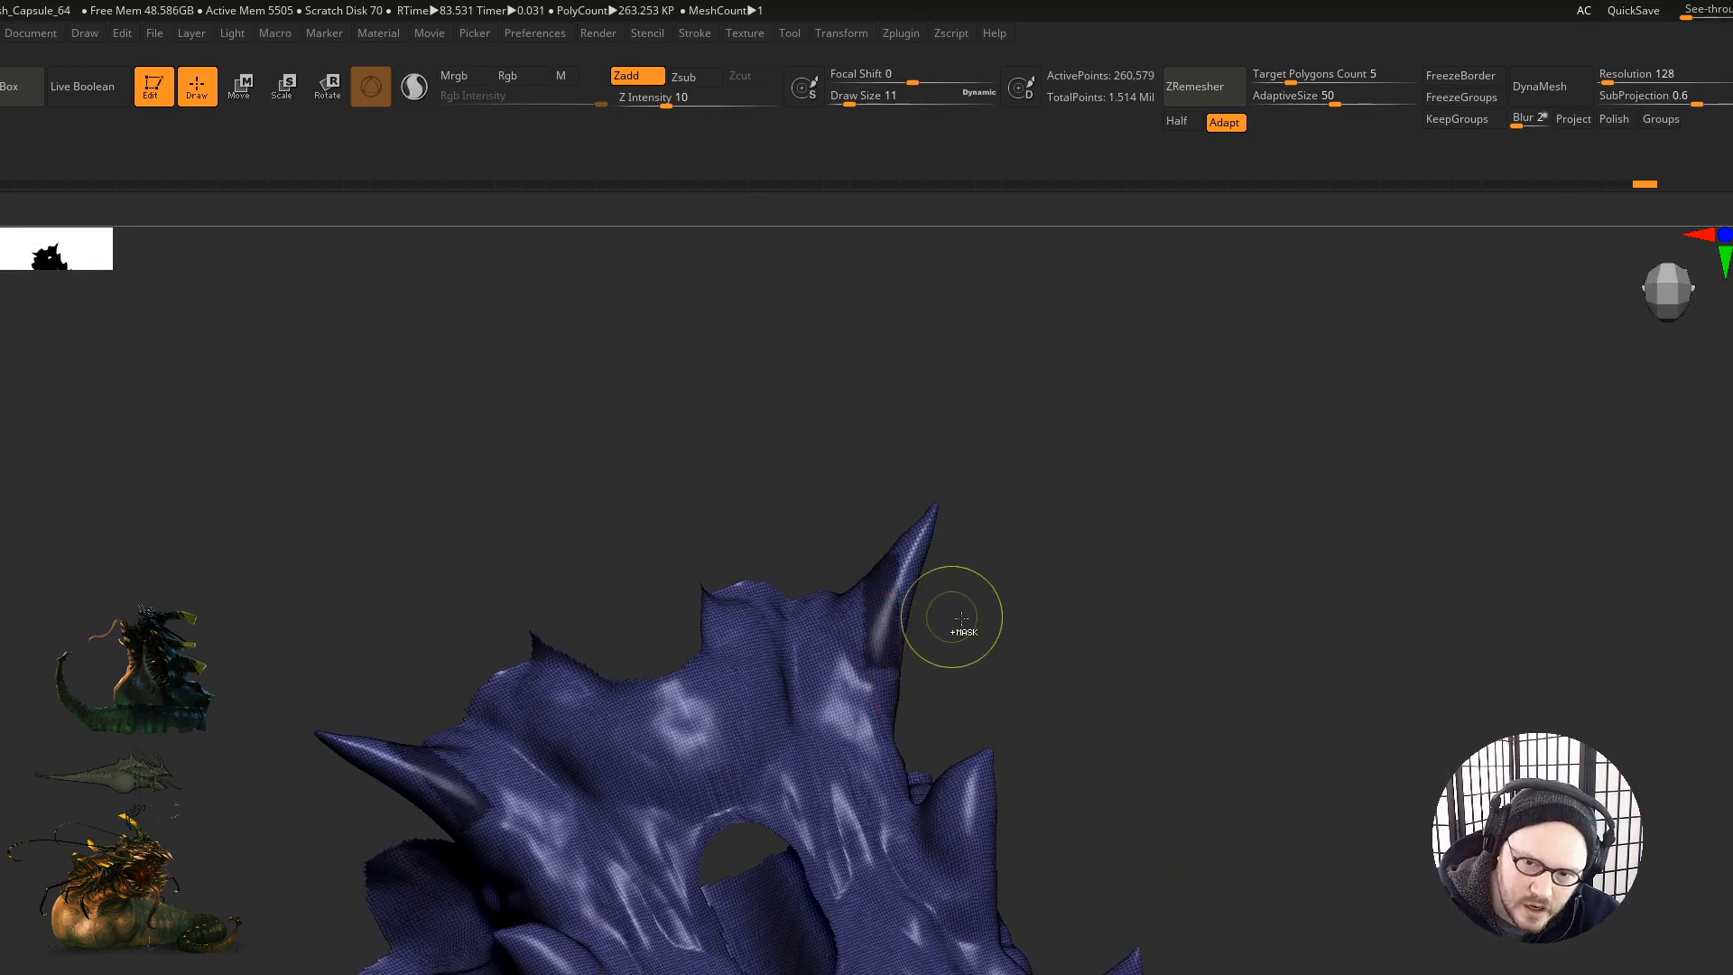
ctrl+click(994, 618)
ctrl+click(769, 465)
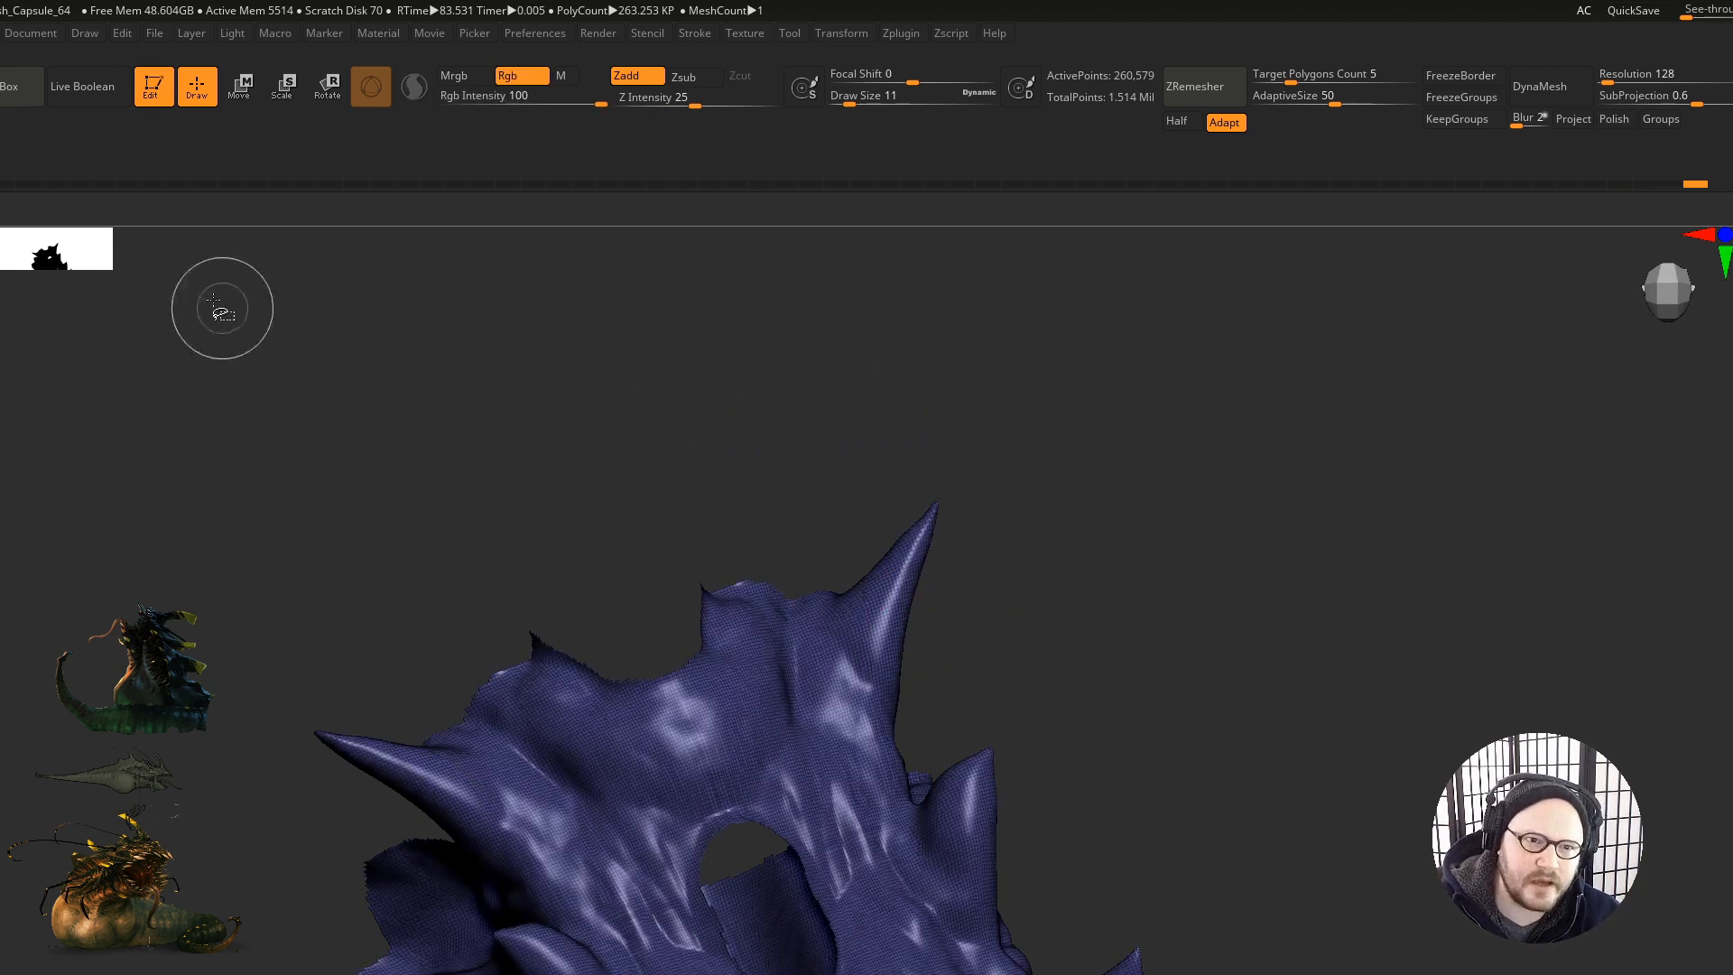
Step: Mask the pointed spikes along the sides of the isolated neck section
key(b)
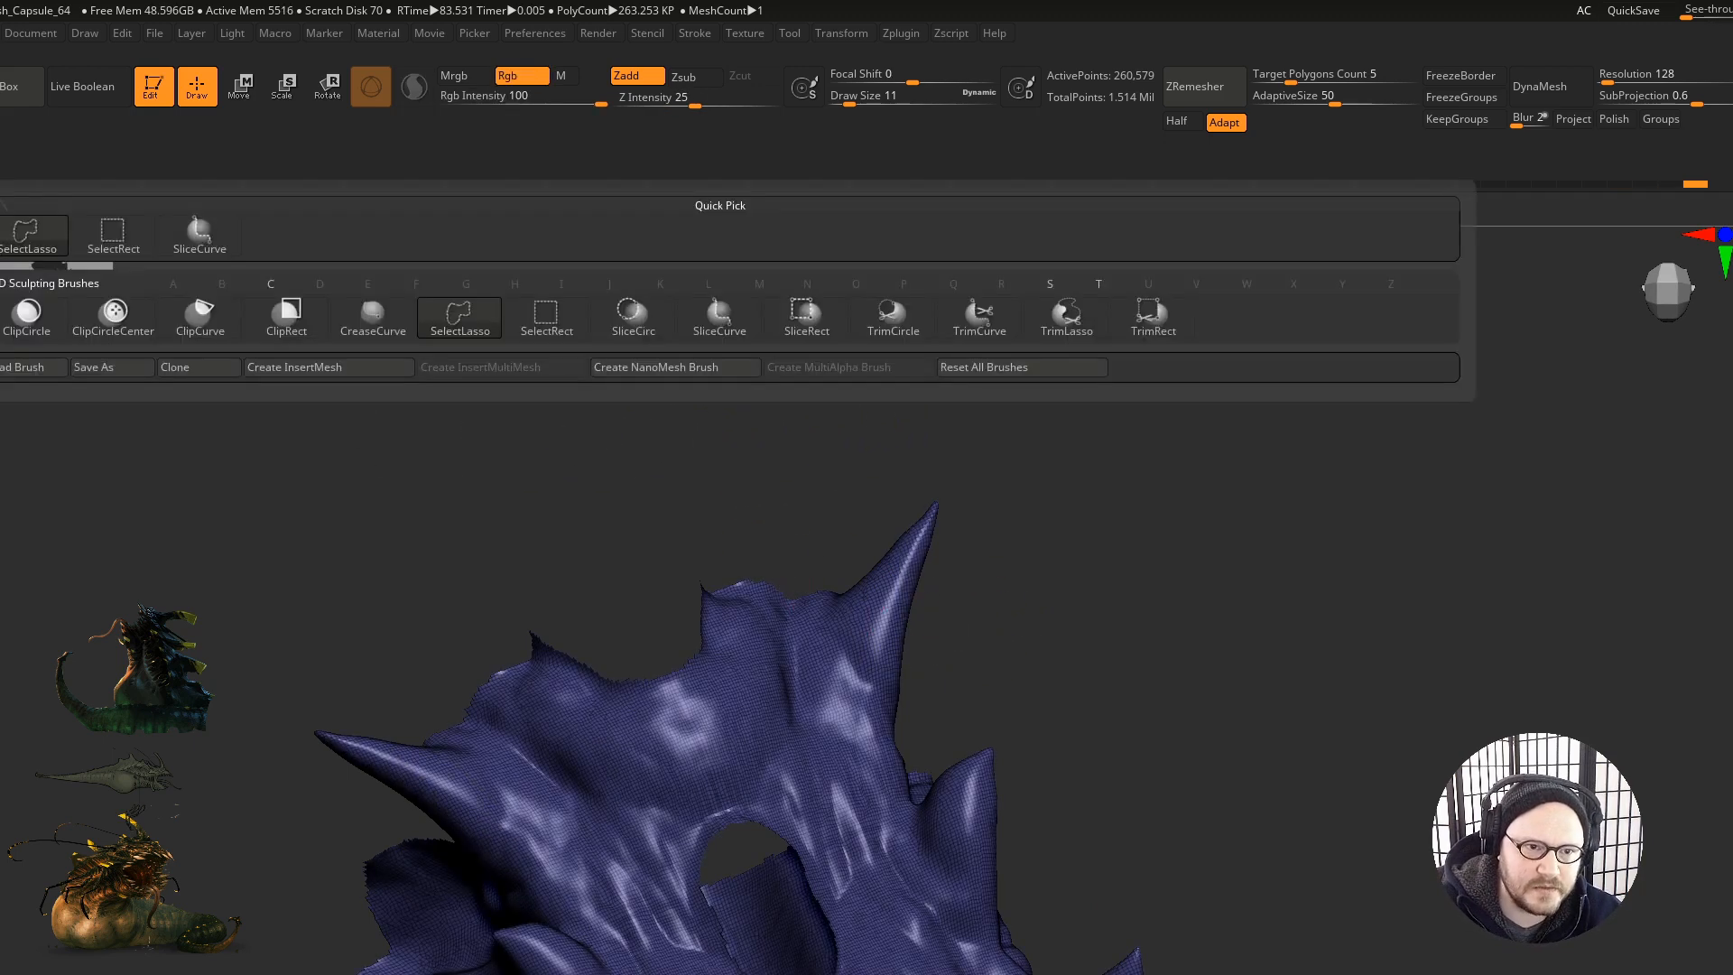
click(27, 233)
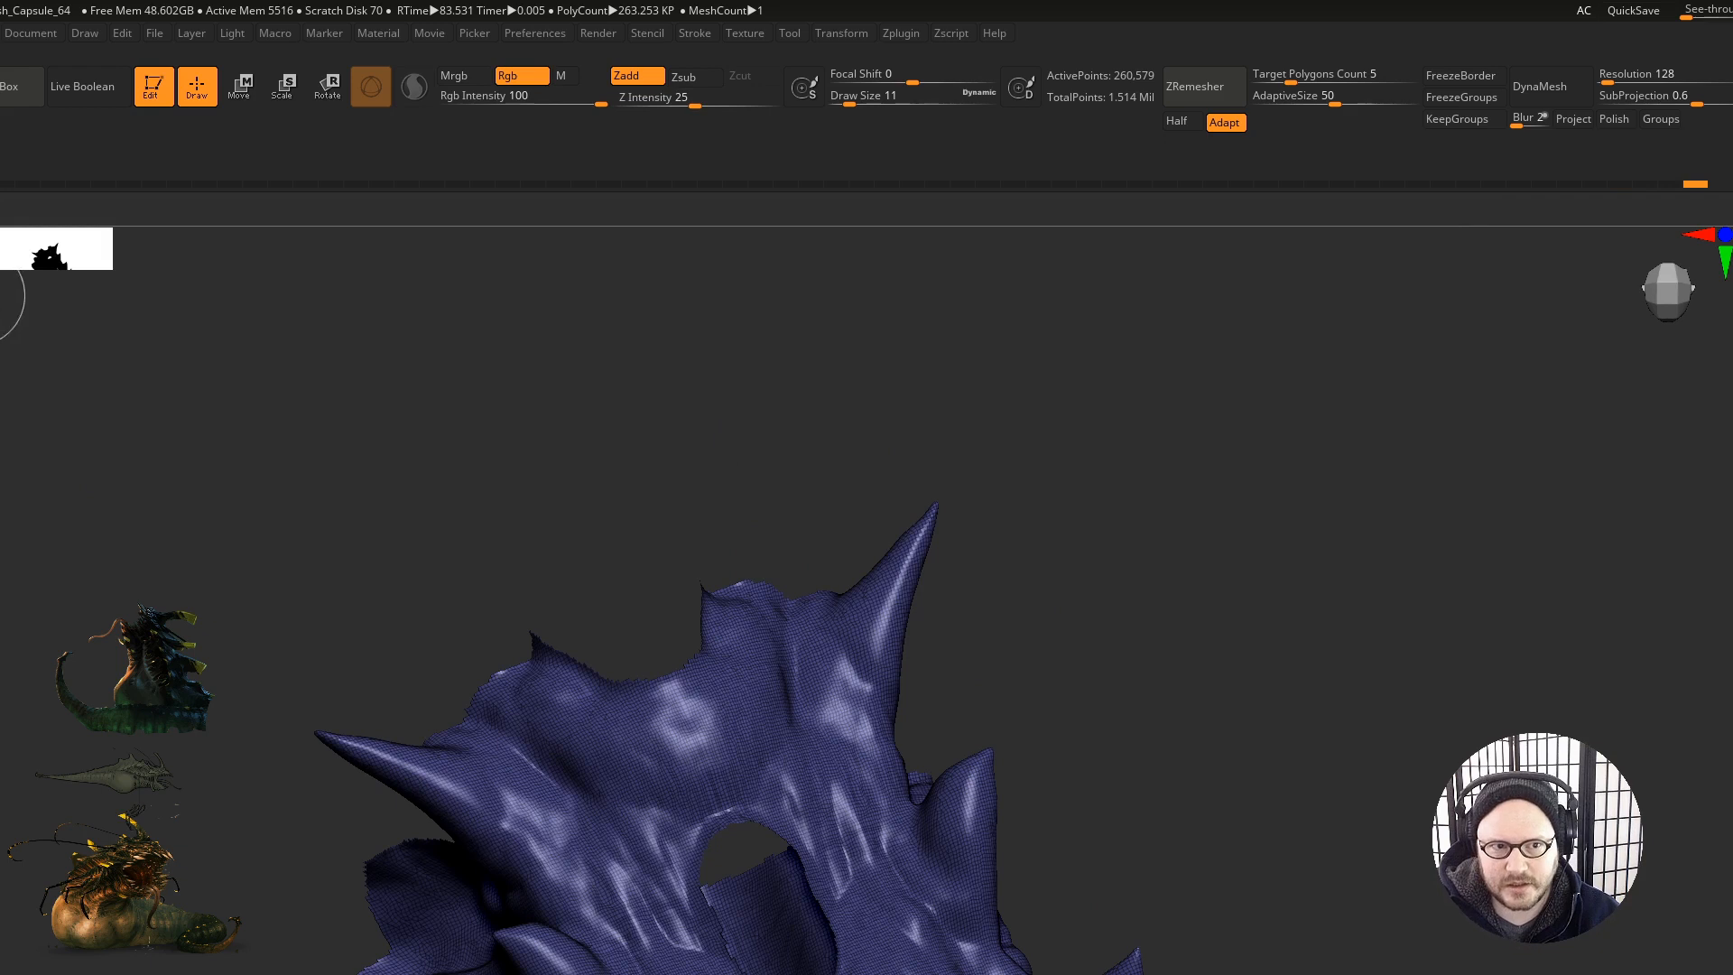
mouse_move(891, 588)
ctrl+mouse_down()
mouse_move(874, 646)
mouse_move(936, 552)
mouse_move(956, 650)
mouse_move(998, 689)
mouse_move(1062, 838)
ctrl+mouse_up()
drag(1049, 714, 1068, 817)
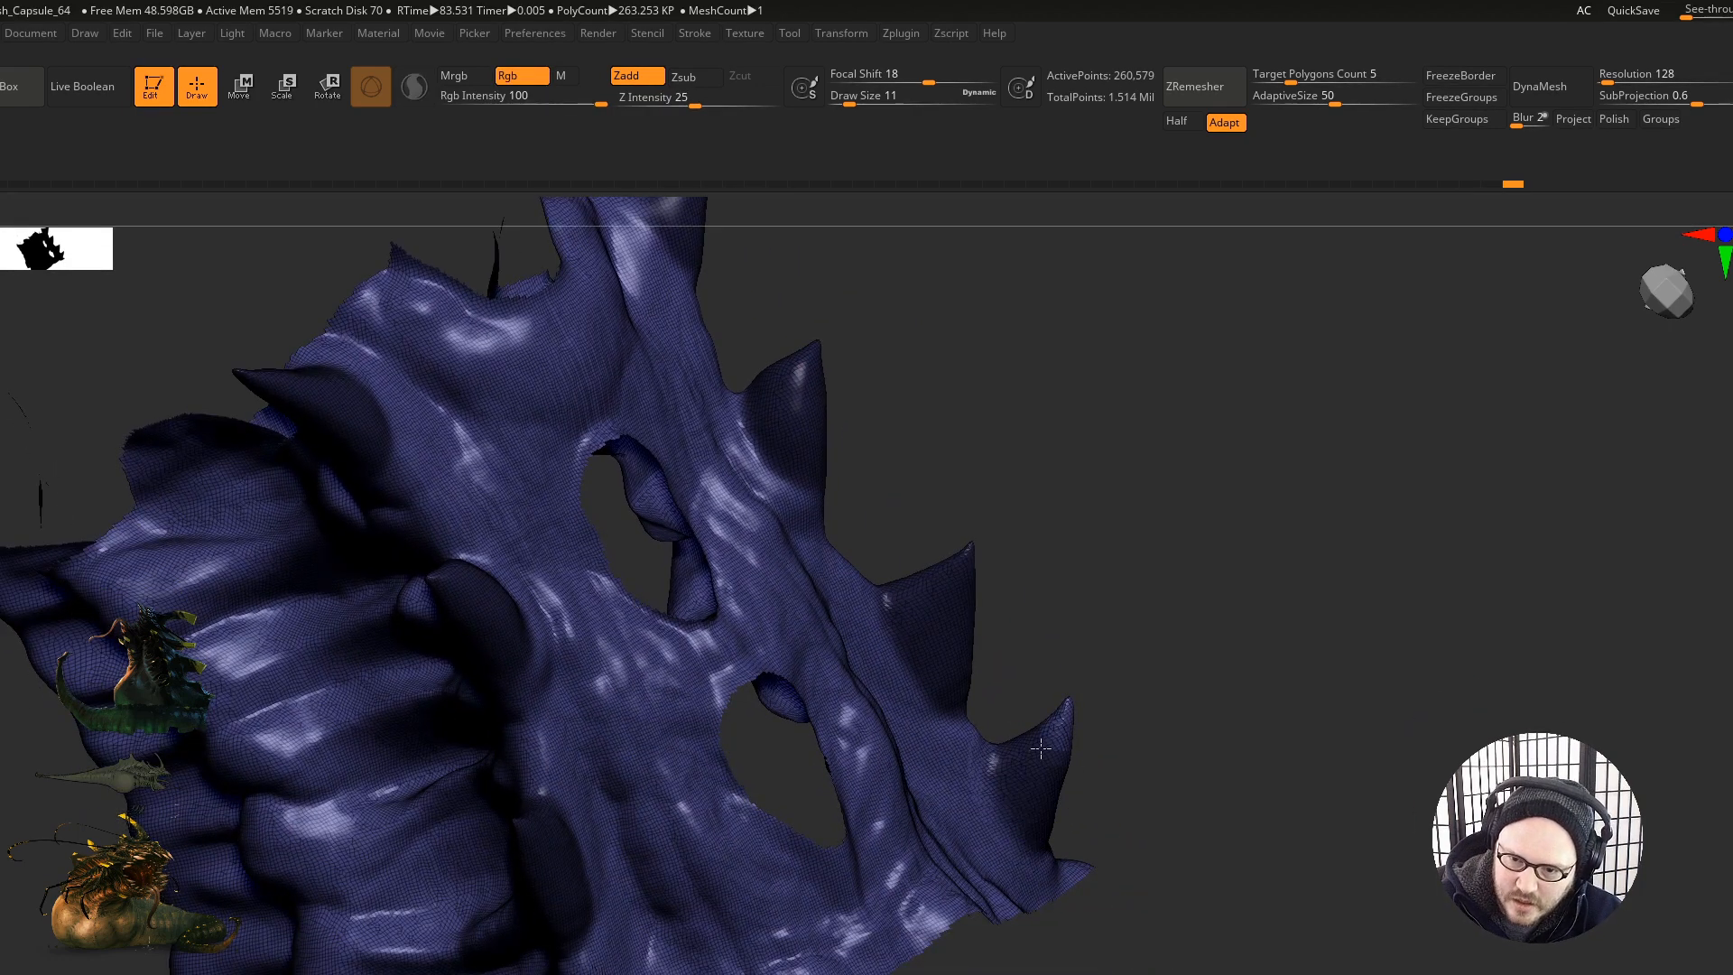
mouse_move(1058, 719)
mouse_down()
mouse_move(921, 801)
mouse_move(1106, 763)
mouse_up()
ctrl+drag(1124, 654, 1136, 594)
right_drag(1137, 594, 1122, 774)
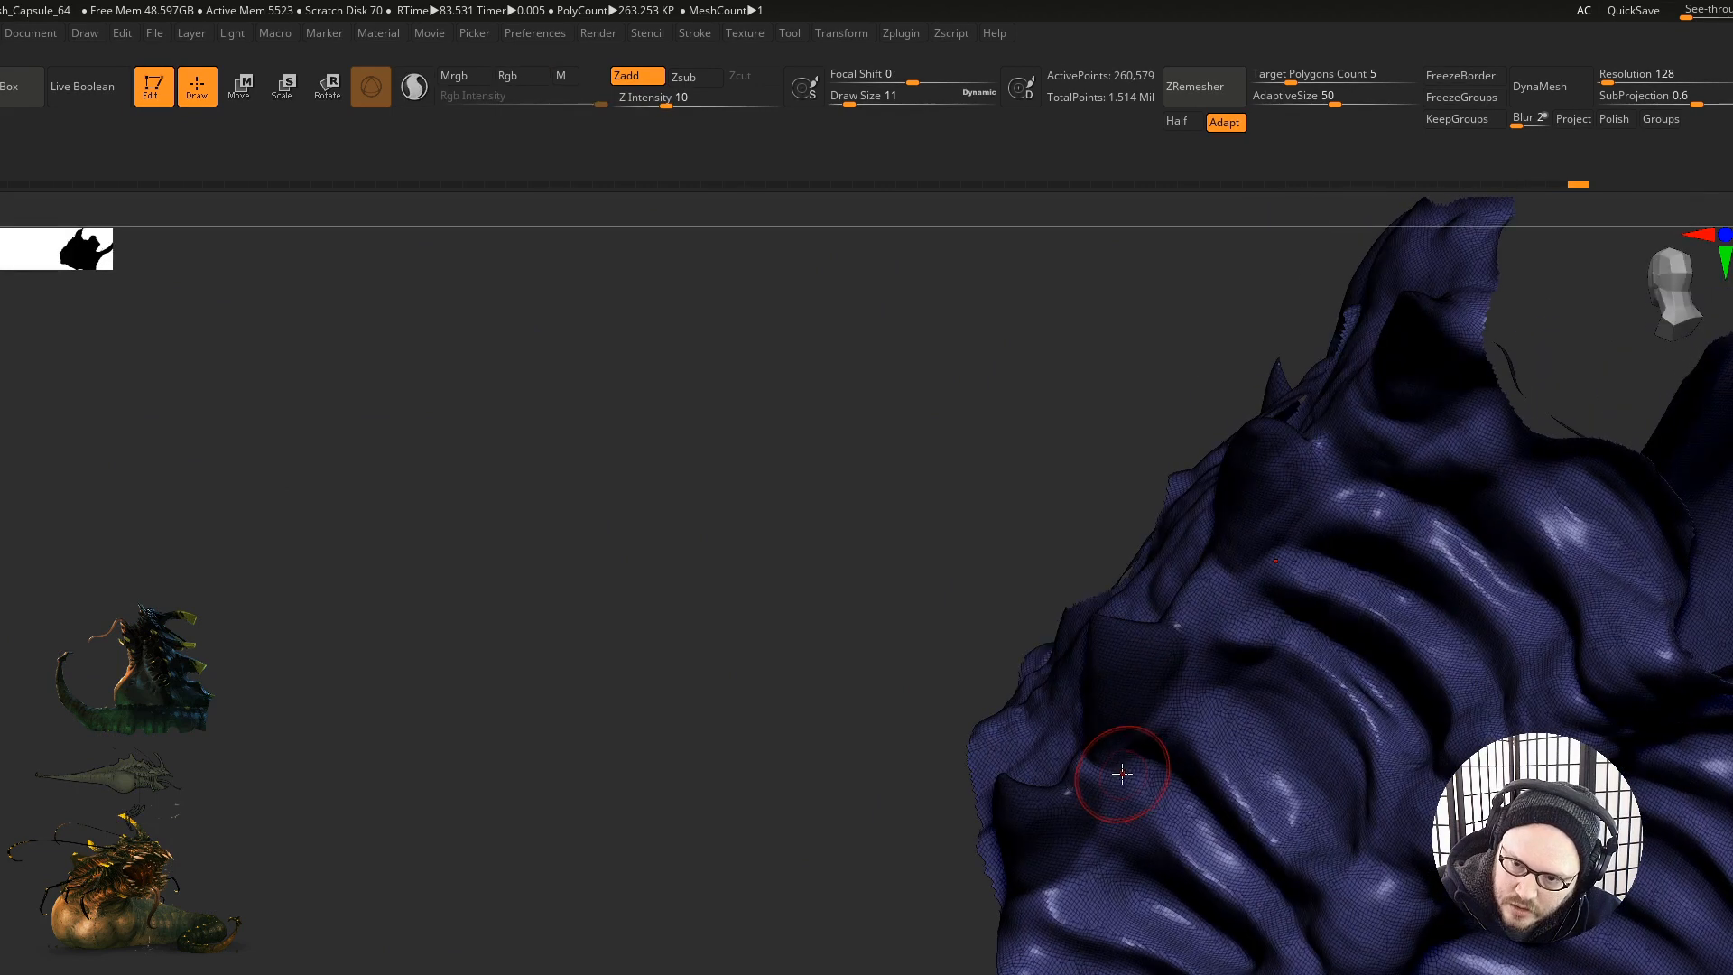
Step: Mask the bases of the side spikes on the isolated neck section using draw size 11
right_drag(1200, 518, 1229, 448)
mouse_move(1230, 447)
ctrl+mouse_down()
mouse_move(1158, 466)
mouse_move(1159, 388)
ctrl+mouse_up()
right_drag(1218, 449, 1282, 519)
ctrl+drag(1194, 474, 1149, 409)
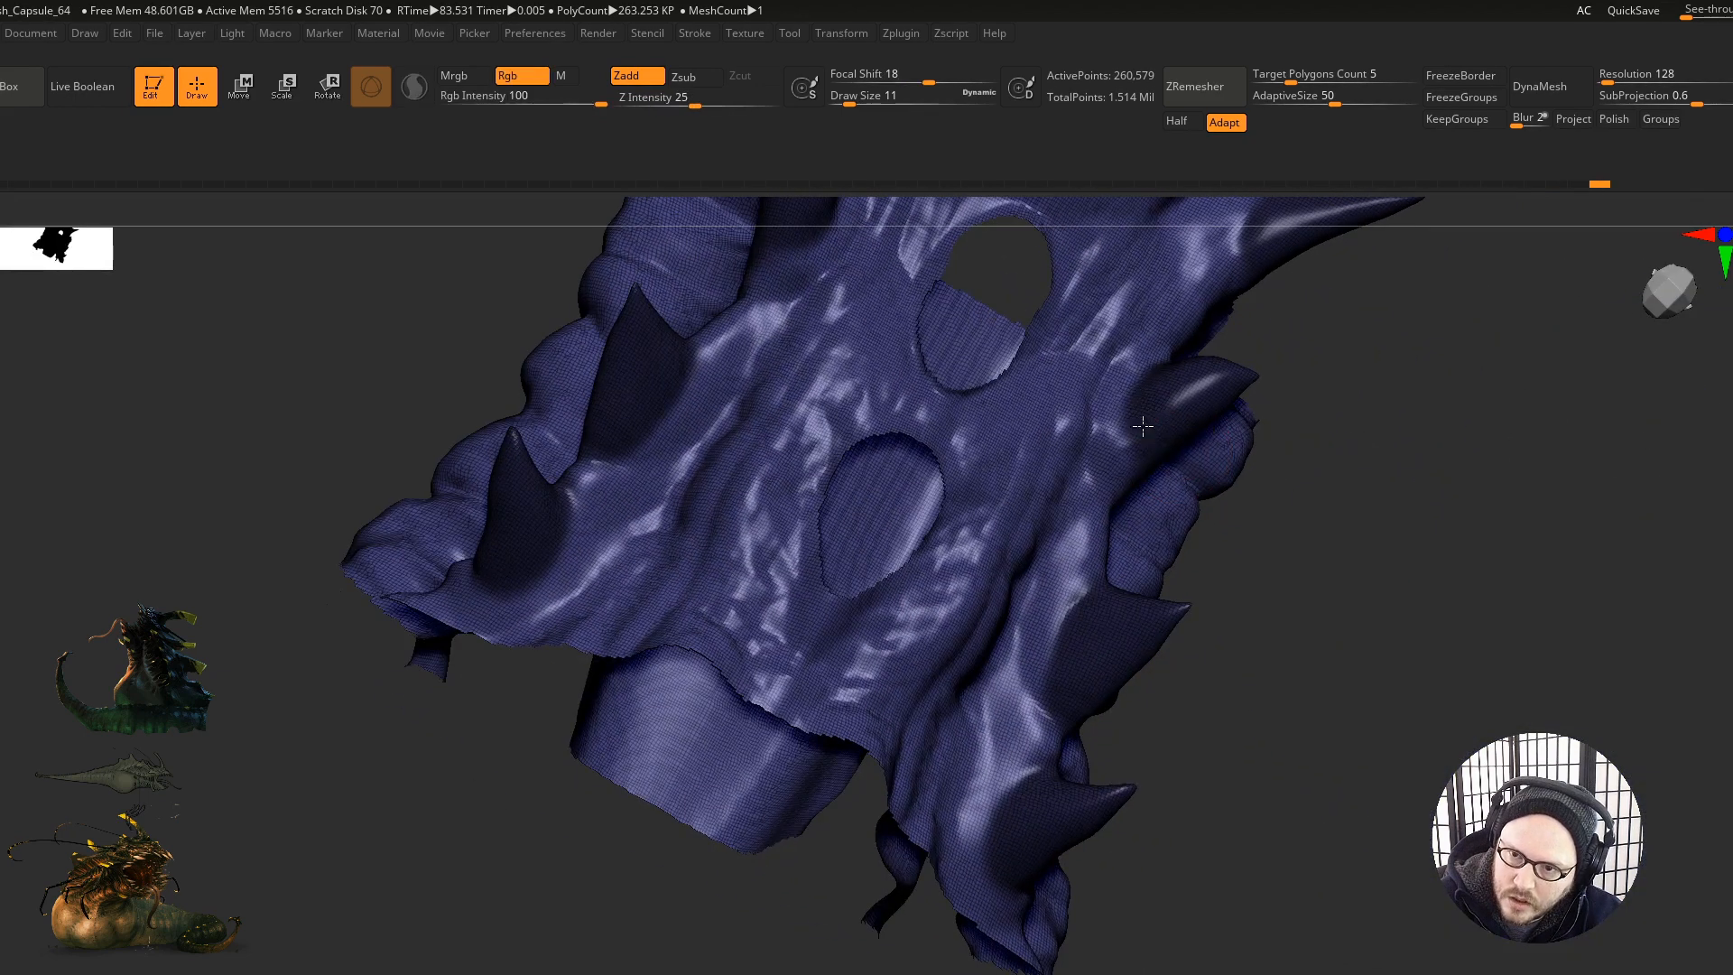
Step: Reduce the draw size to 7 and extend the mask around the bases of the side spikes
right_drag(1135, 438, 1114, 548)
key(s)
drag(1117, 547, 1106, 537)
mouse_move(1126, 513)
right_down()
mouse_move(1017, 600)
mouse_move(975, 554)
mouse_move(1001, 646)
right_up()
key(ctrl)
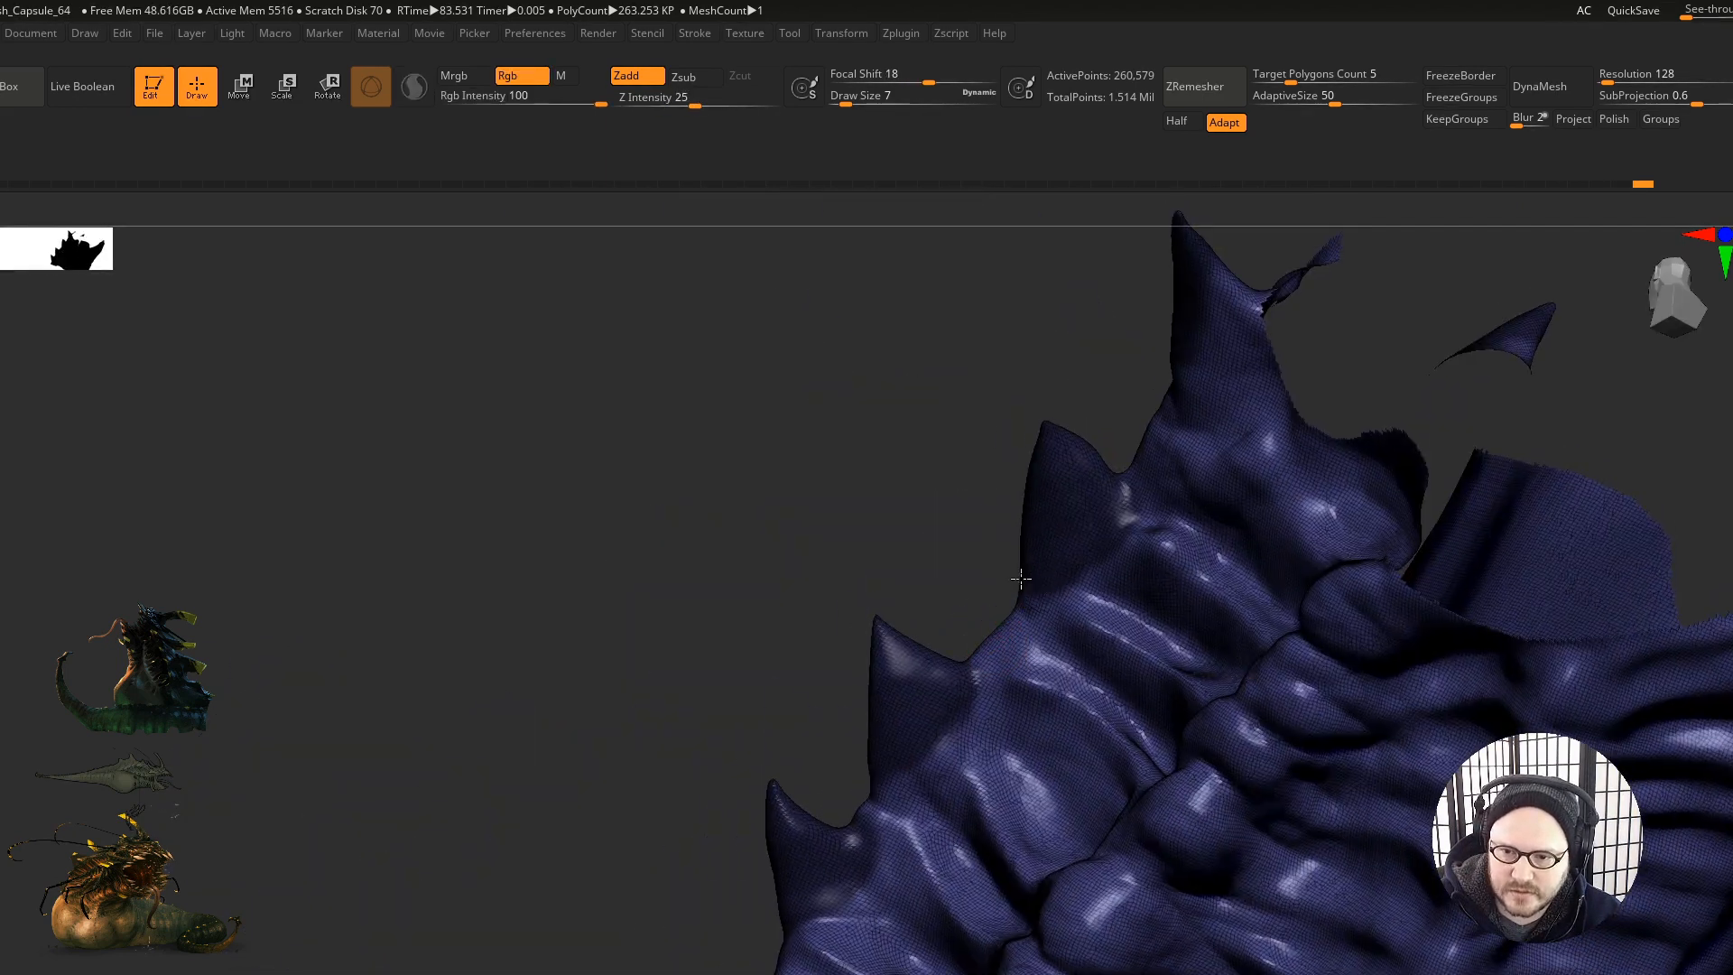
ctrl+drag(1035, 582, 1102, 530)
right_drag(1103, 530, 1021, 681)
ctrl+drag(937, 753, 888, 748)
mouse_move(888, 748)
right_down()
mouse_move(990, 588)
mouse_move(978, 623)
right_up()
key(ctrl)
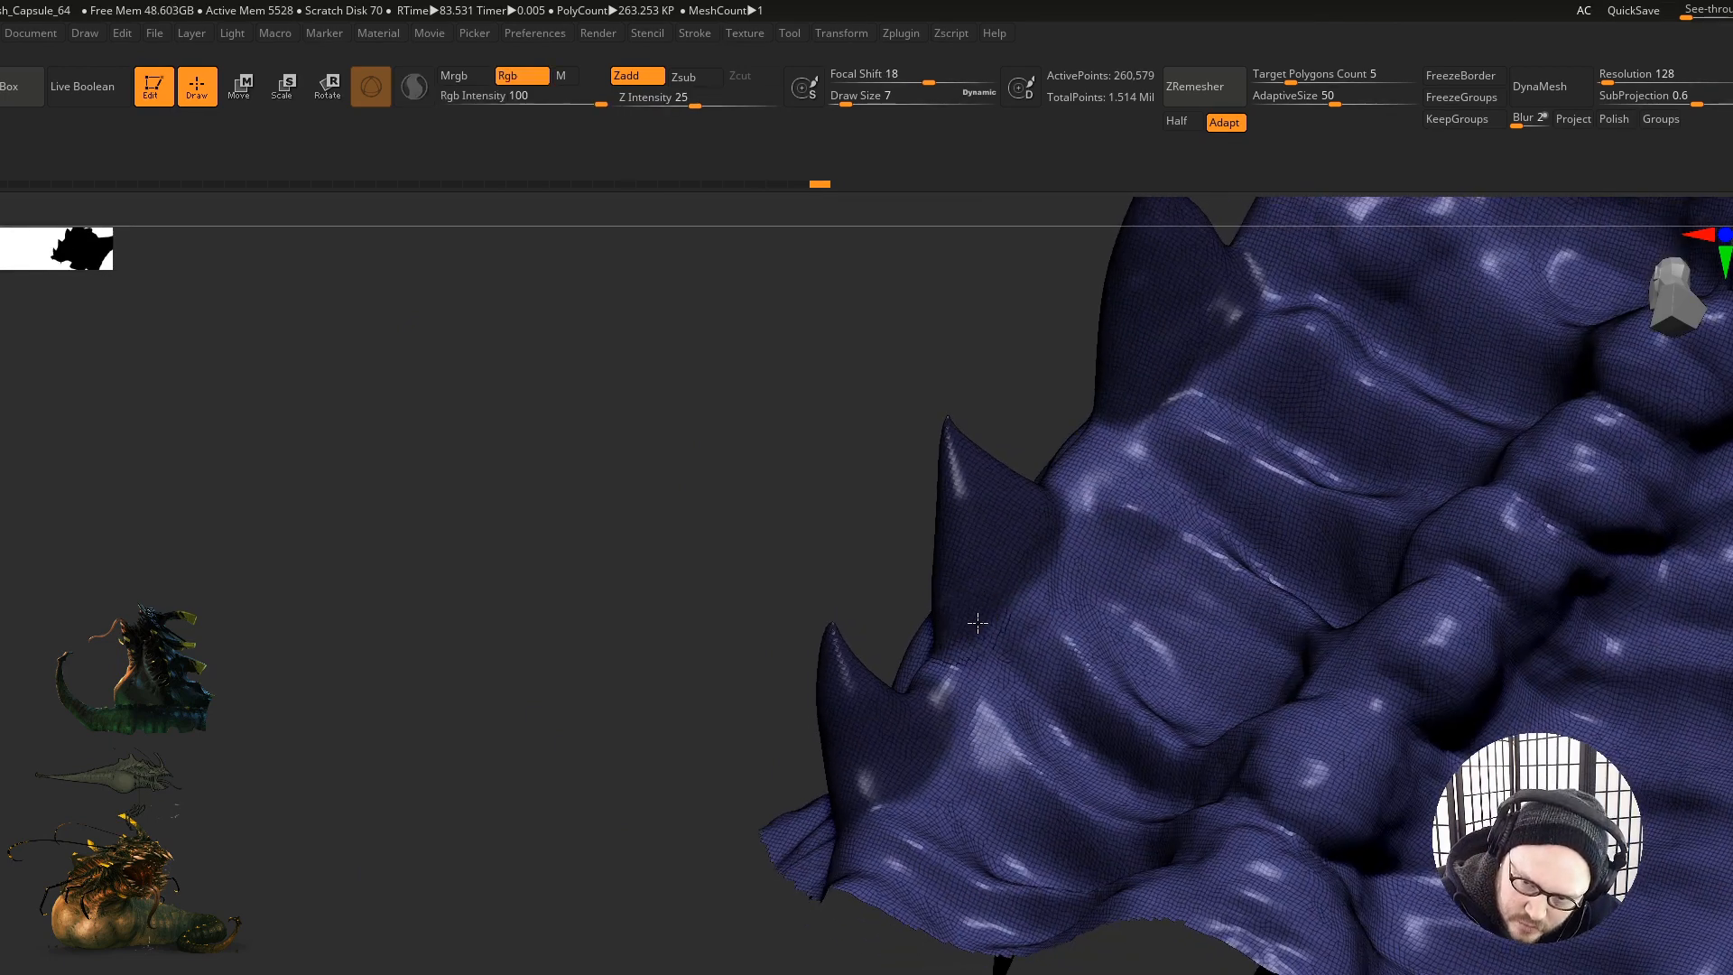
ctrl+drag(1032, 546, 1026, 534)
Step: Refine the mask edges around the rear spikes at draw size 6 and turn the masked spikes into their own polygroup
mouse_move(686, 542)
right_down()
mouse_move(785, 593)
mouse_move(956, 774)
mouse_move(998, 724)
right_up()
key(s)
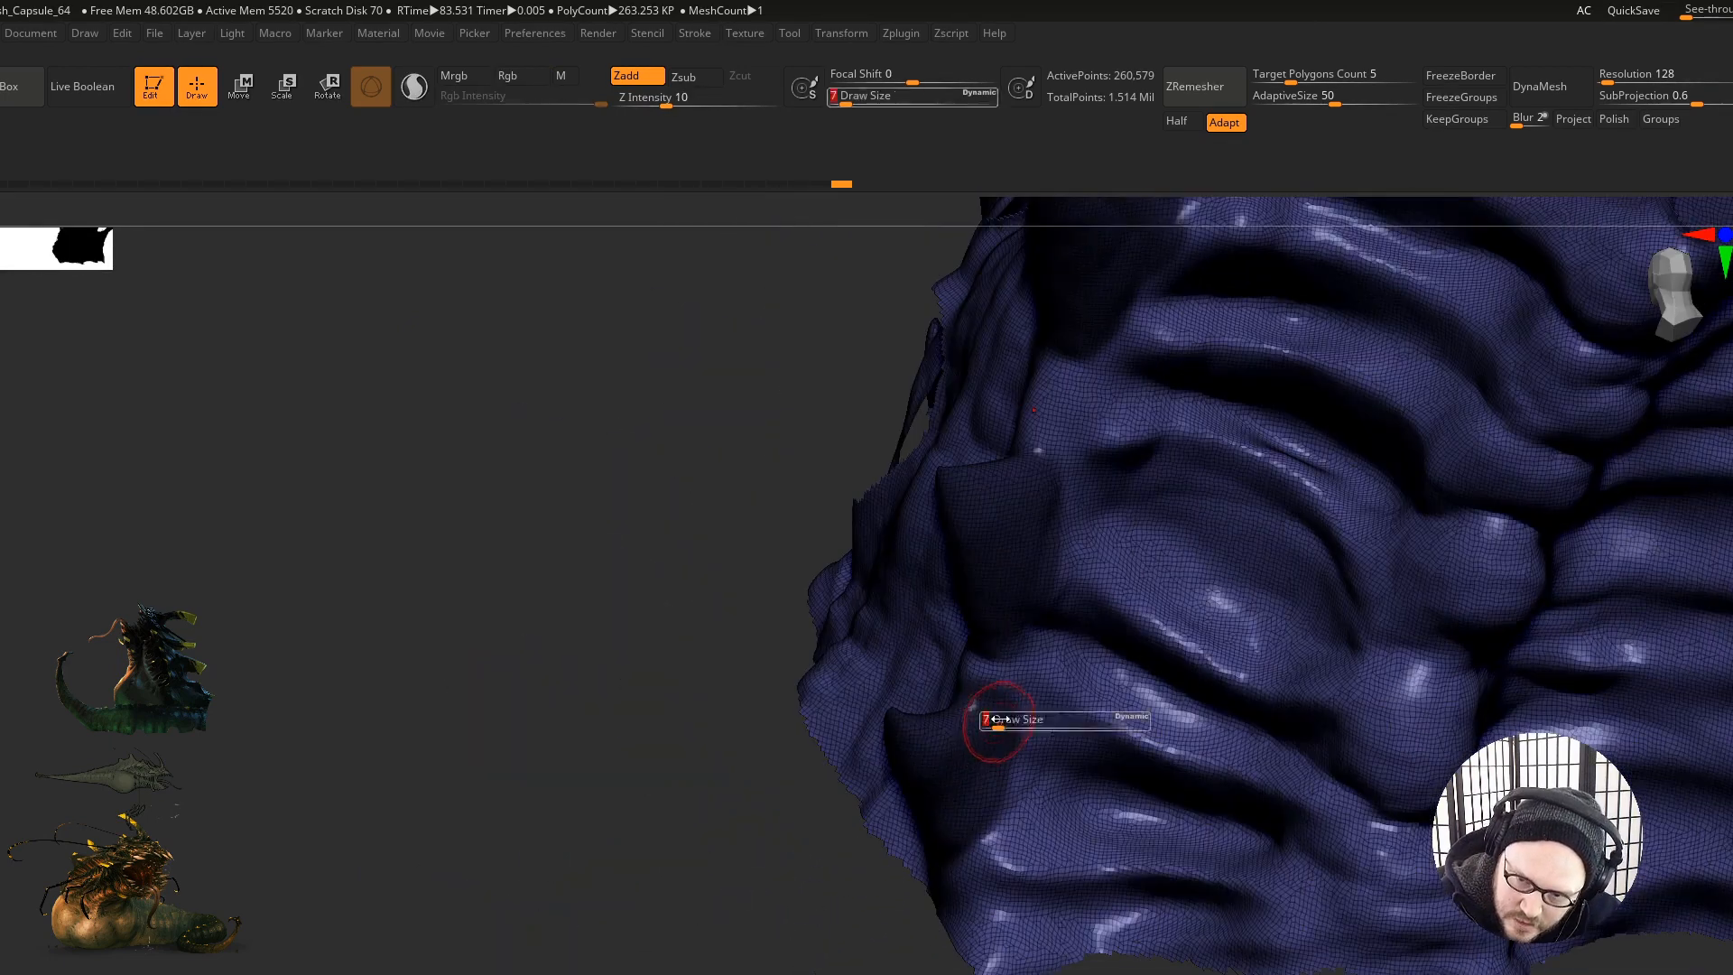
click(997, 724)
key(ctrl)
ctrl+drag(1001, 711, 1016, 714)
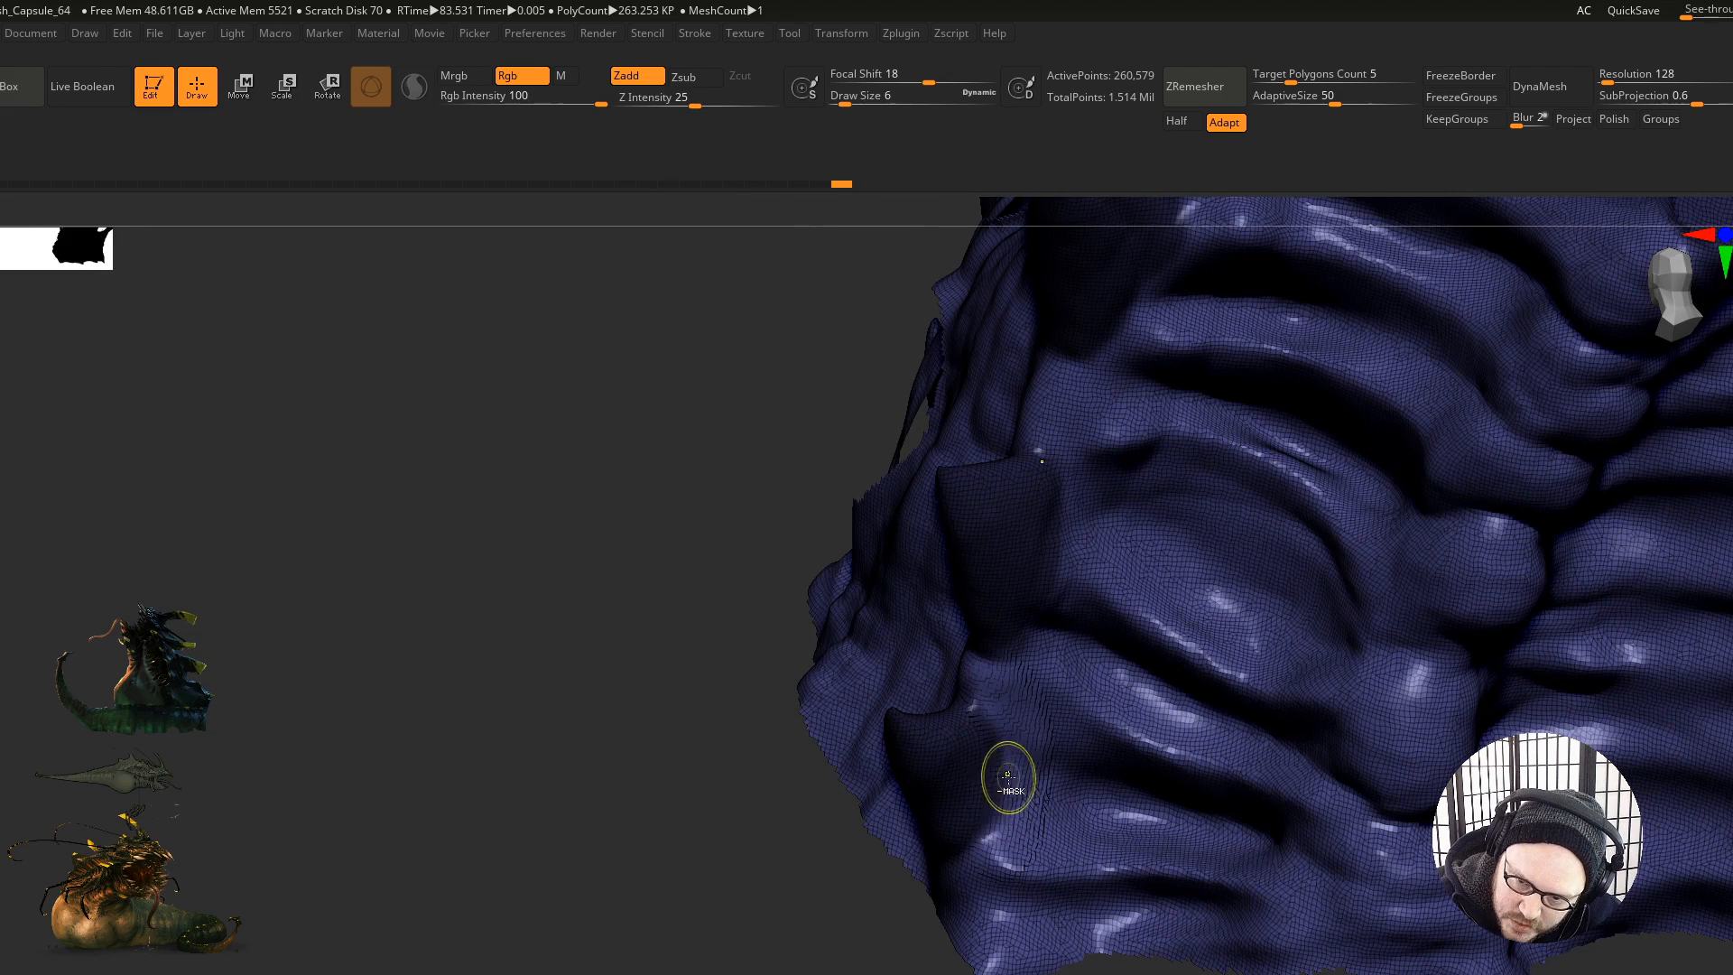
right_drag(1014, 820, 1069, 820)
ctrl+alt+drag(1043, 690, 1014, 859)
shift+right_drag(1013, 859, 1037, 955)
right_drag(1281, 840, 1616, 629)
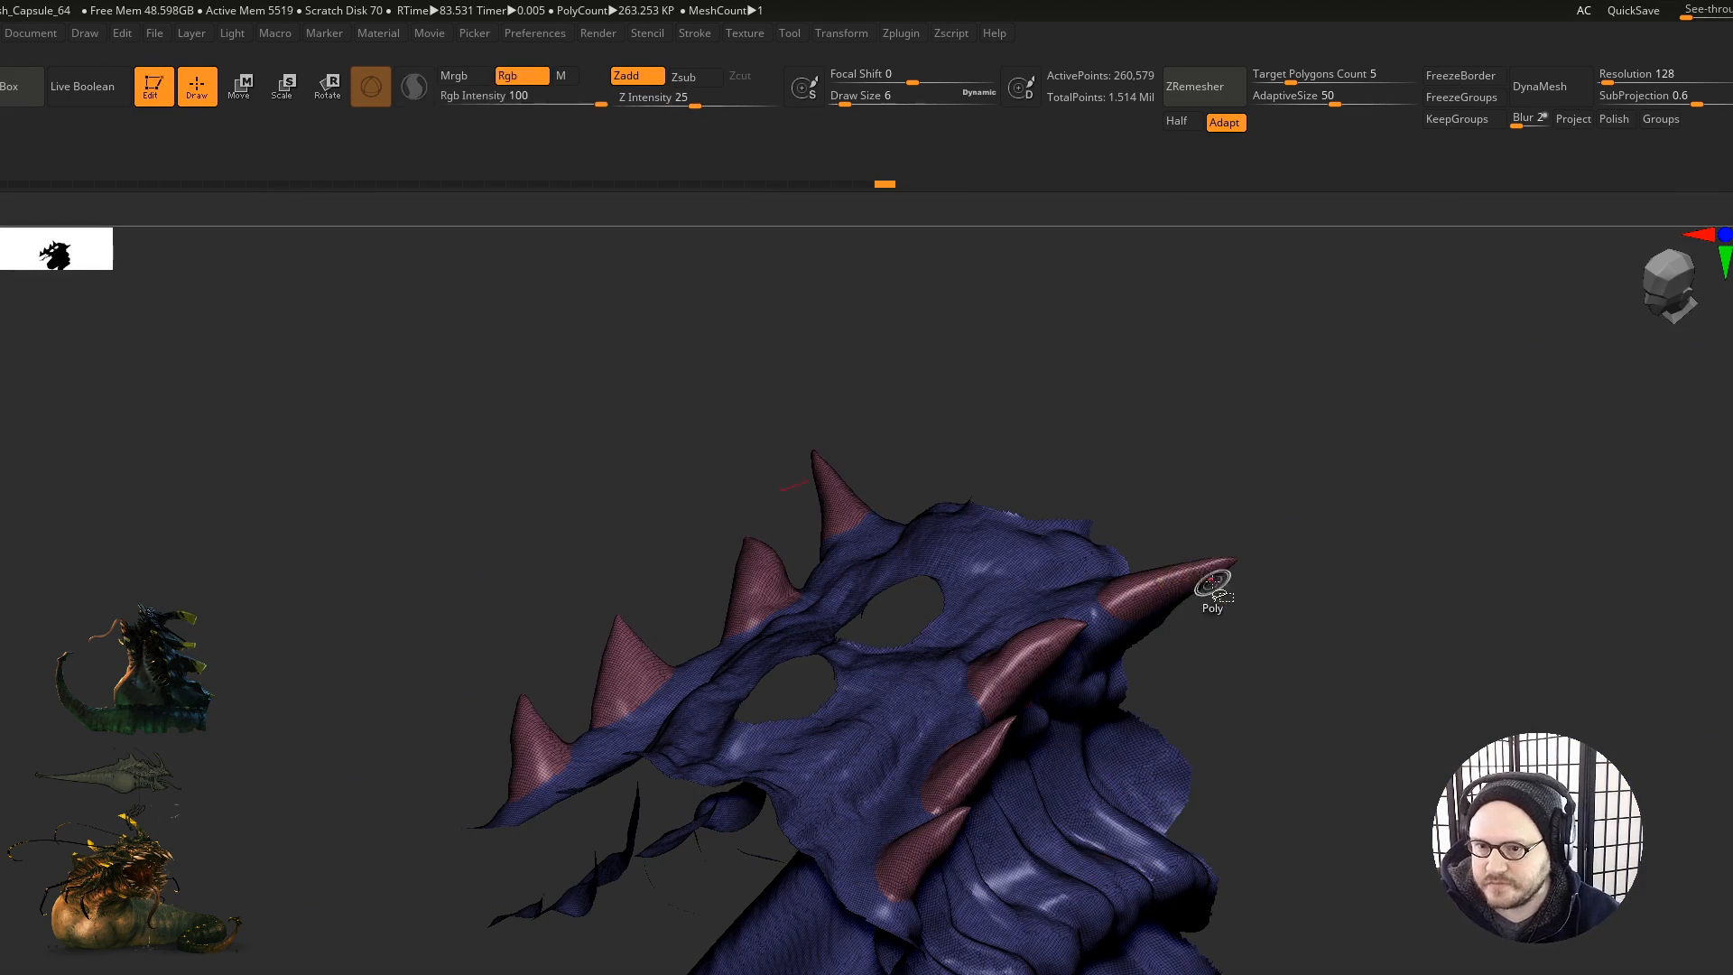
Step: Isolate the side spikes, assign each one a separate polygroup and show the whole creature again
ctrl+shift+click(1280, 755)
mouse_move(1280, 755)
right_down()
mouse_move(1162, 729)
mouse_move(871, 744)
right_up()
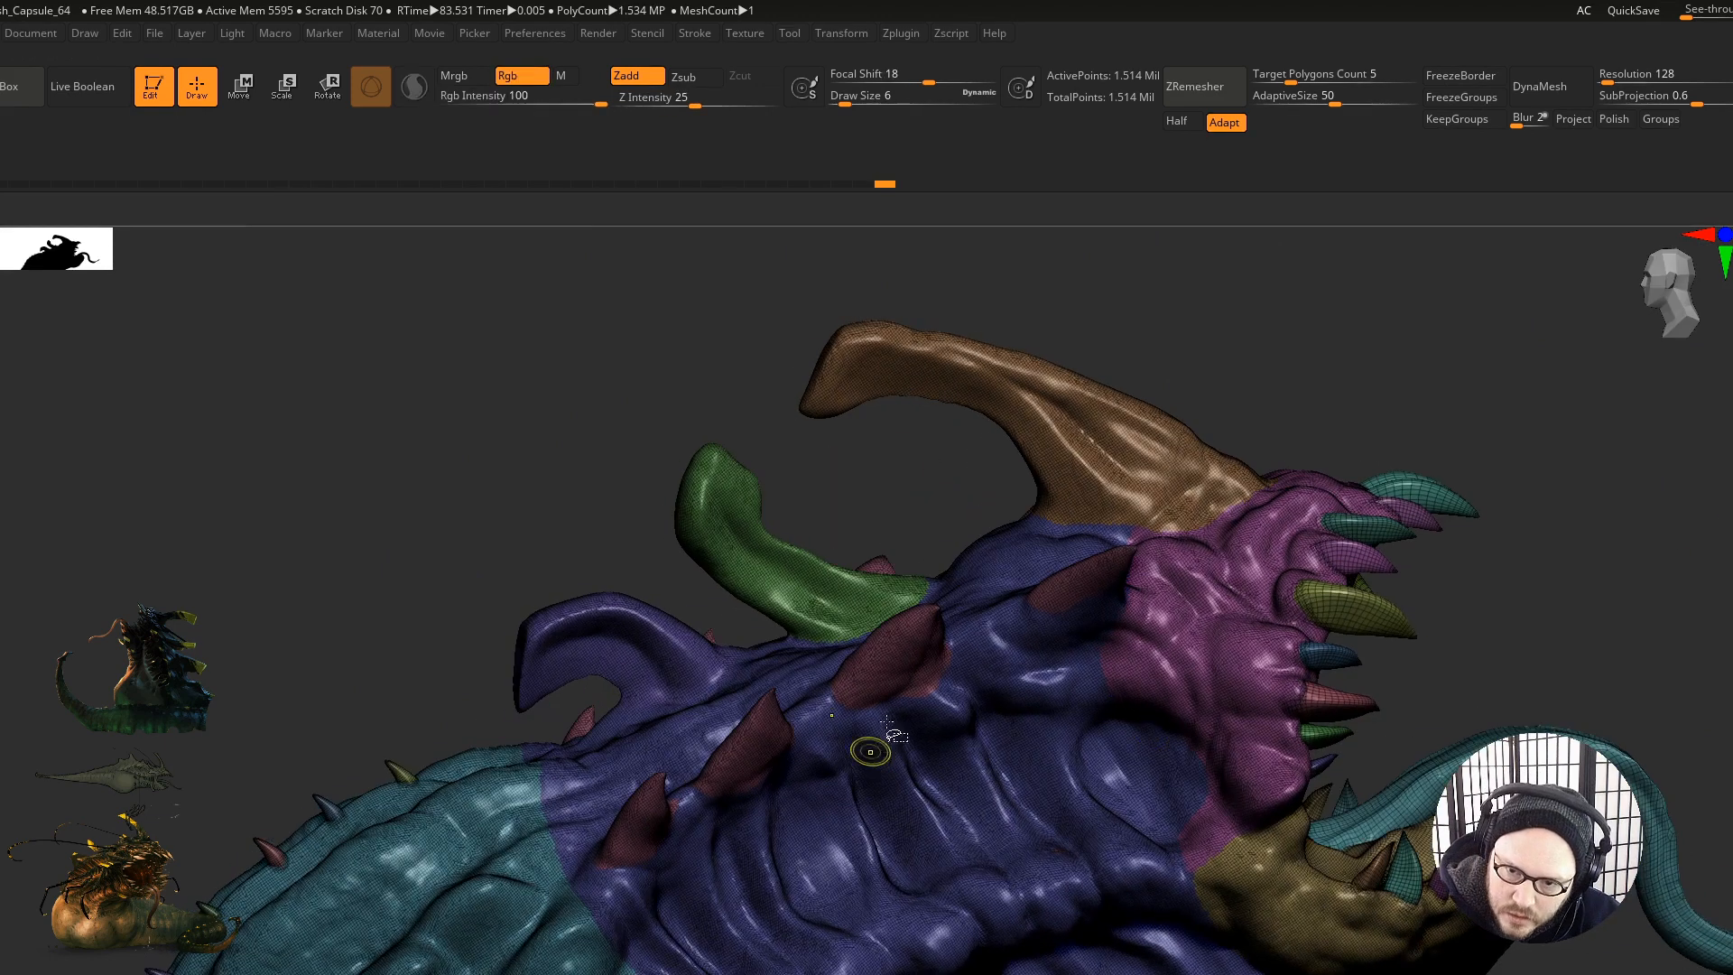
ctrl+shift+click(870, 747)
right_drag(890, 681, 866, 706)
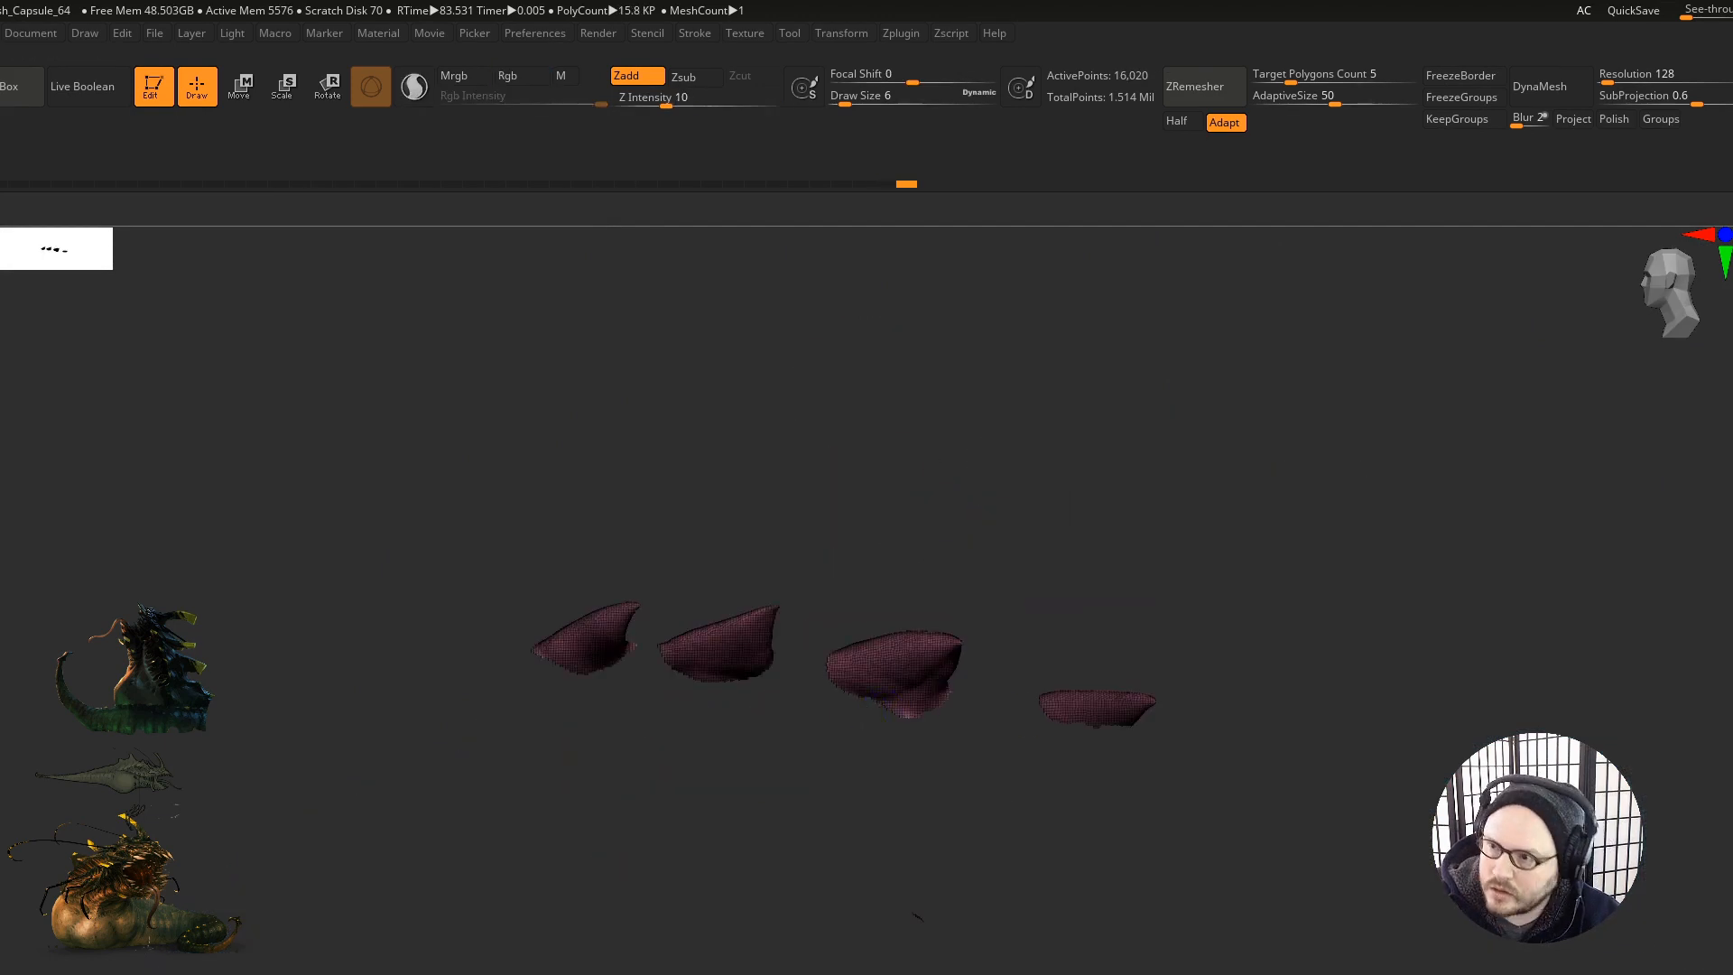
ctrl+shift+click(1177, 565)
mouse_move(1058, 675)
right_down()
mouse_move(960, 711)
mouse_move(1180, 706)
right_up()
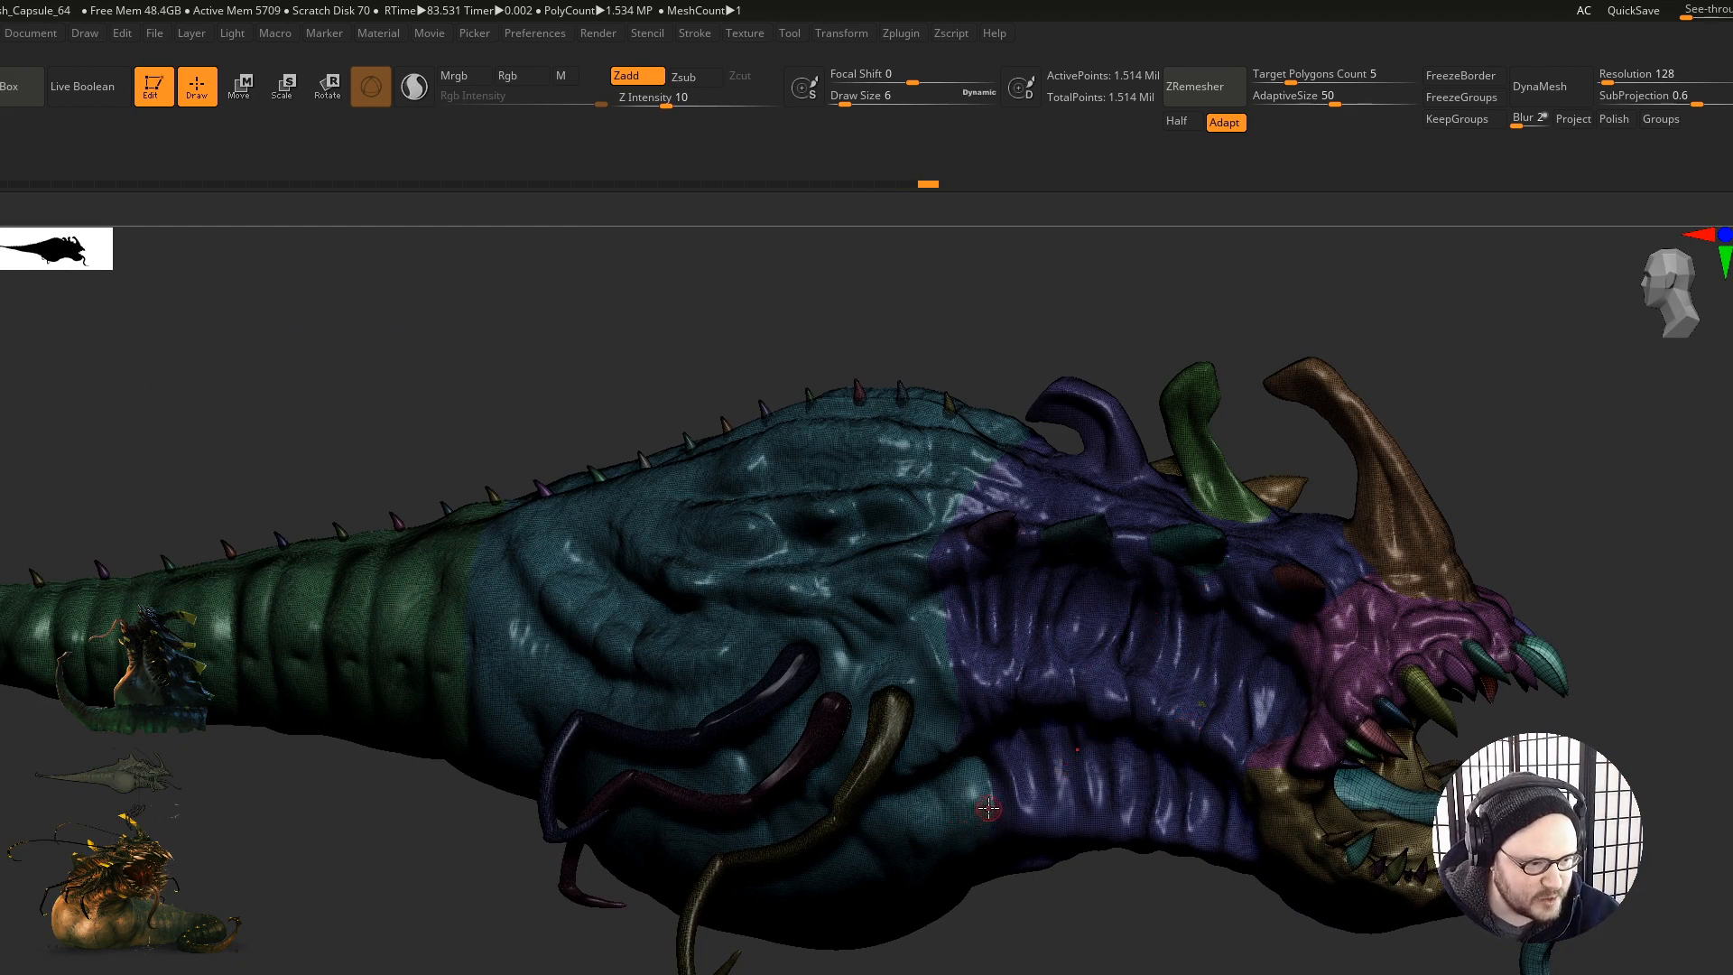
Step: Inspect the polygroups from both sides of the creature and look into the quick-saved projects
right_drag(972, 804, 991, 747)
mouse_move(1014, 683)
right_down()
mouse_move(955, 701)
mouse_move(1065, 808)
mouse_move(1016, 700)
mouse_move(1035, 626)
mouse_move(1279, 749)
mouse_move(1016, 778)
mouse_move(1119, 736)
mouse_move(983, 734)
right_up()
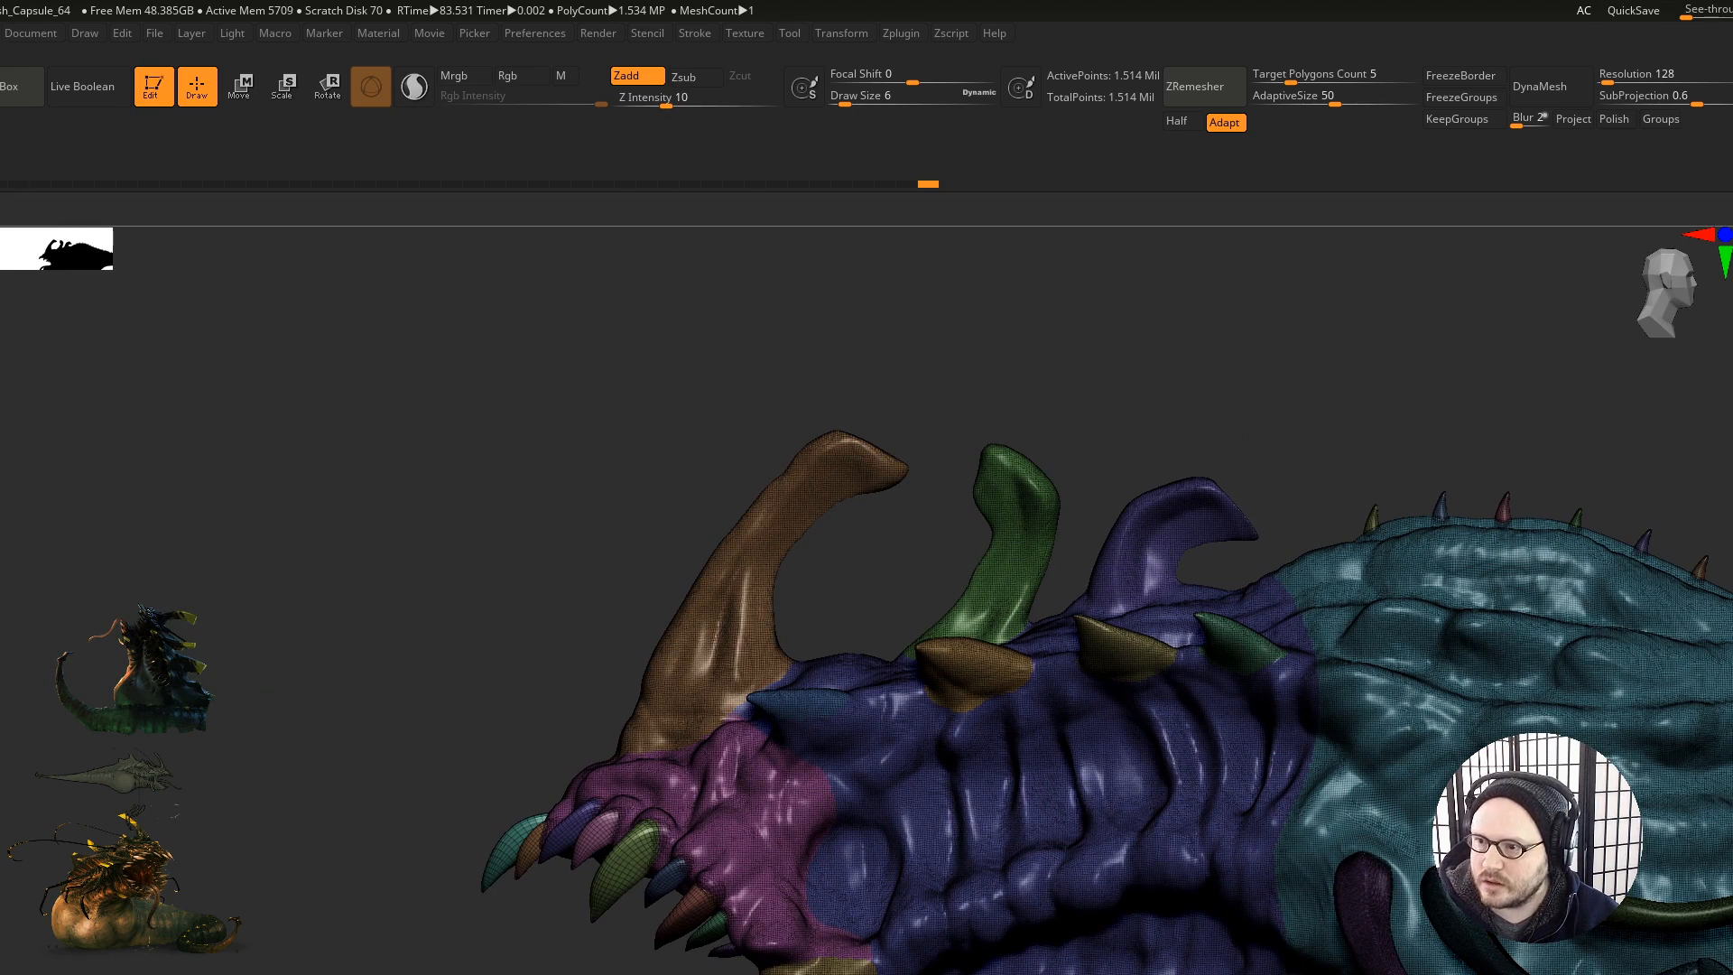
key(shift+d)
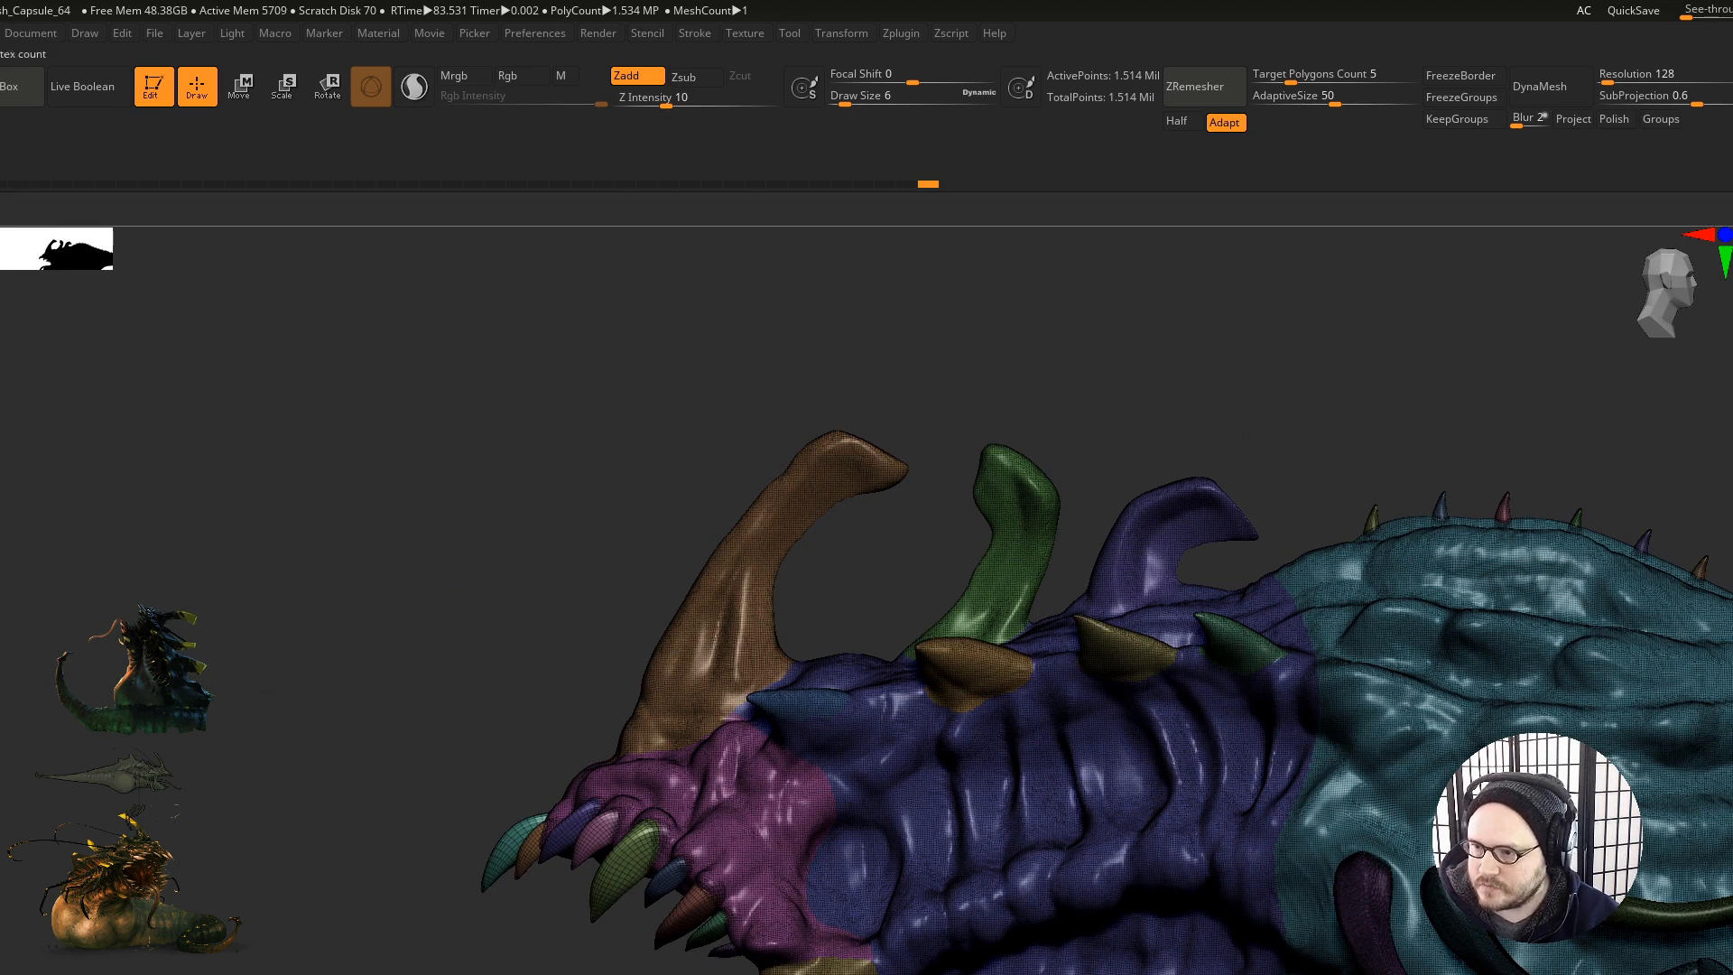
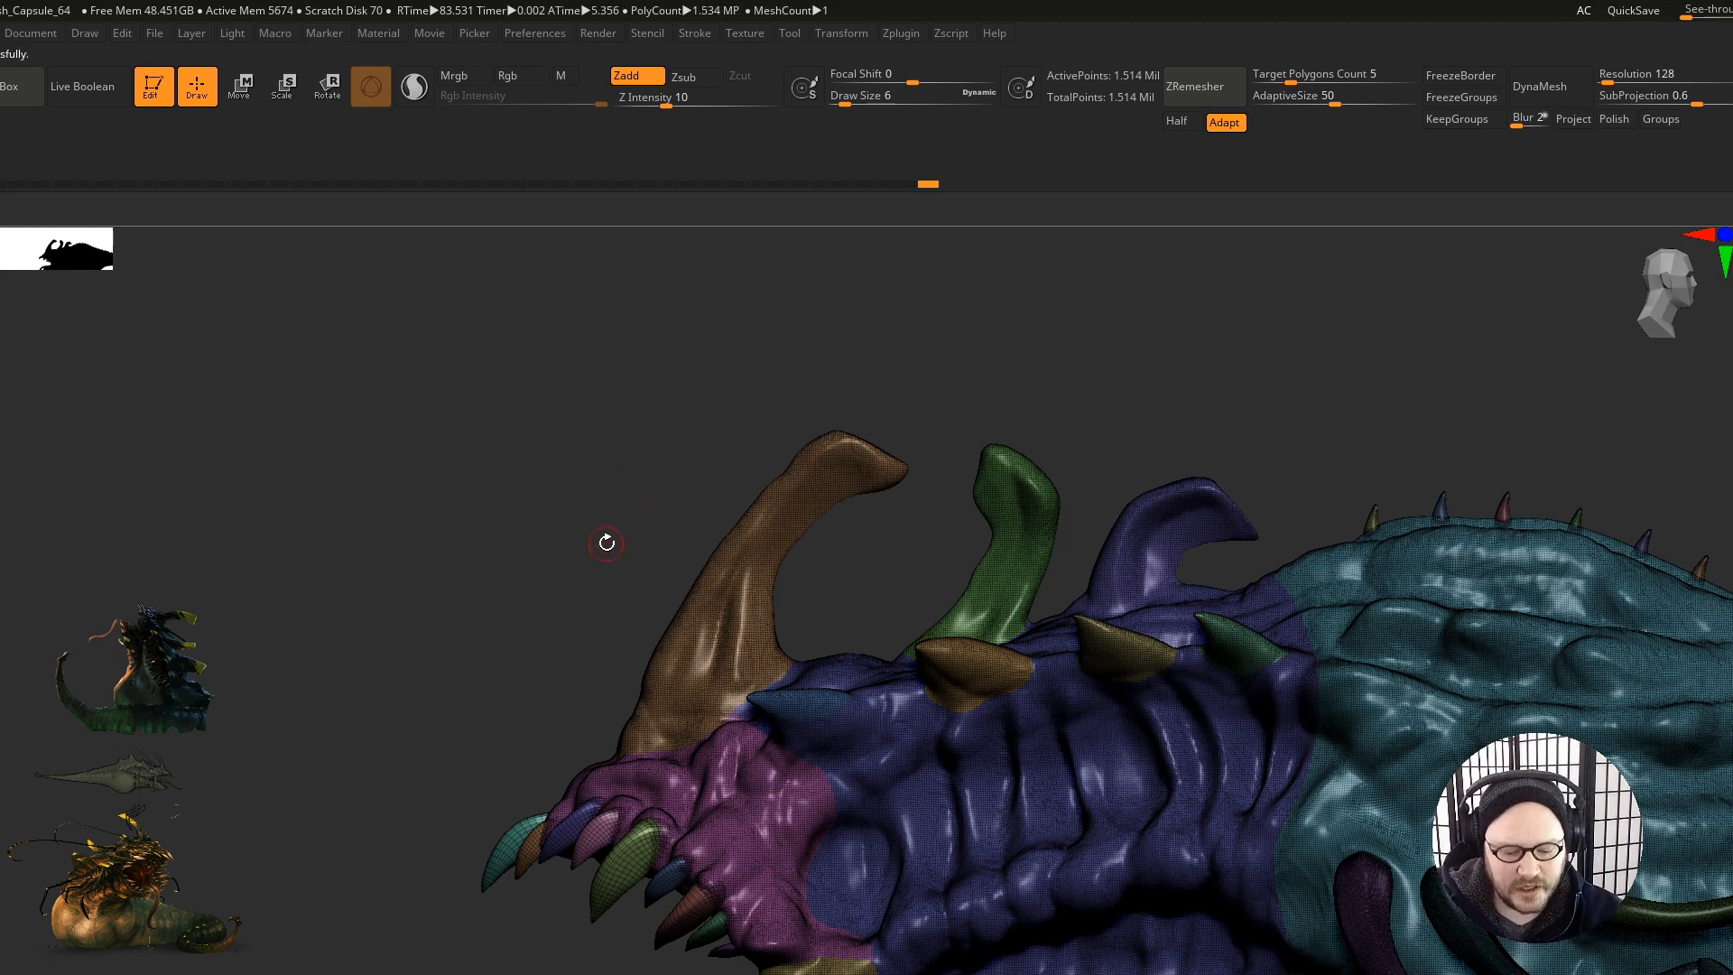
key(comma)
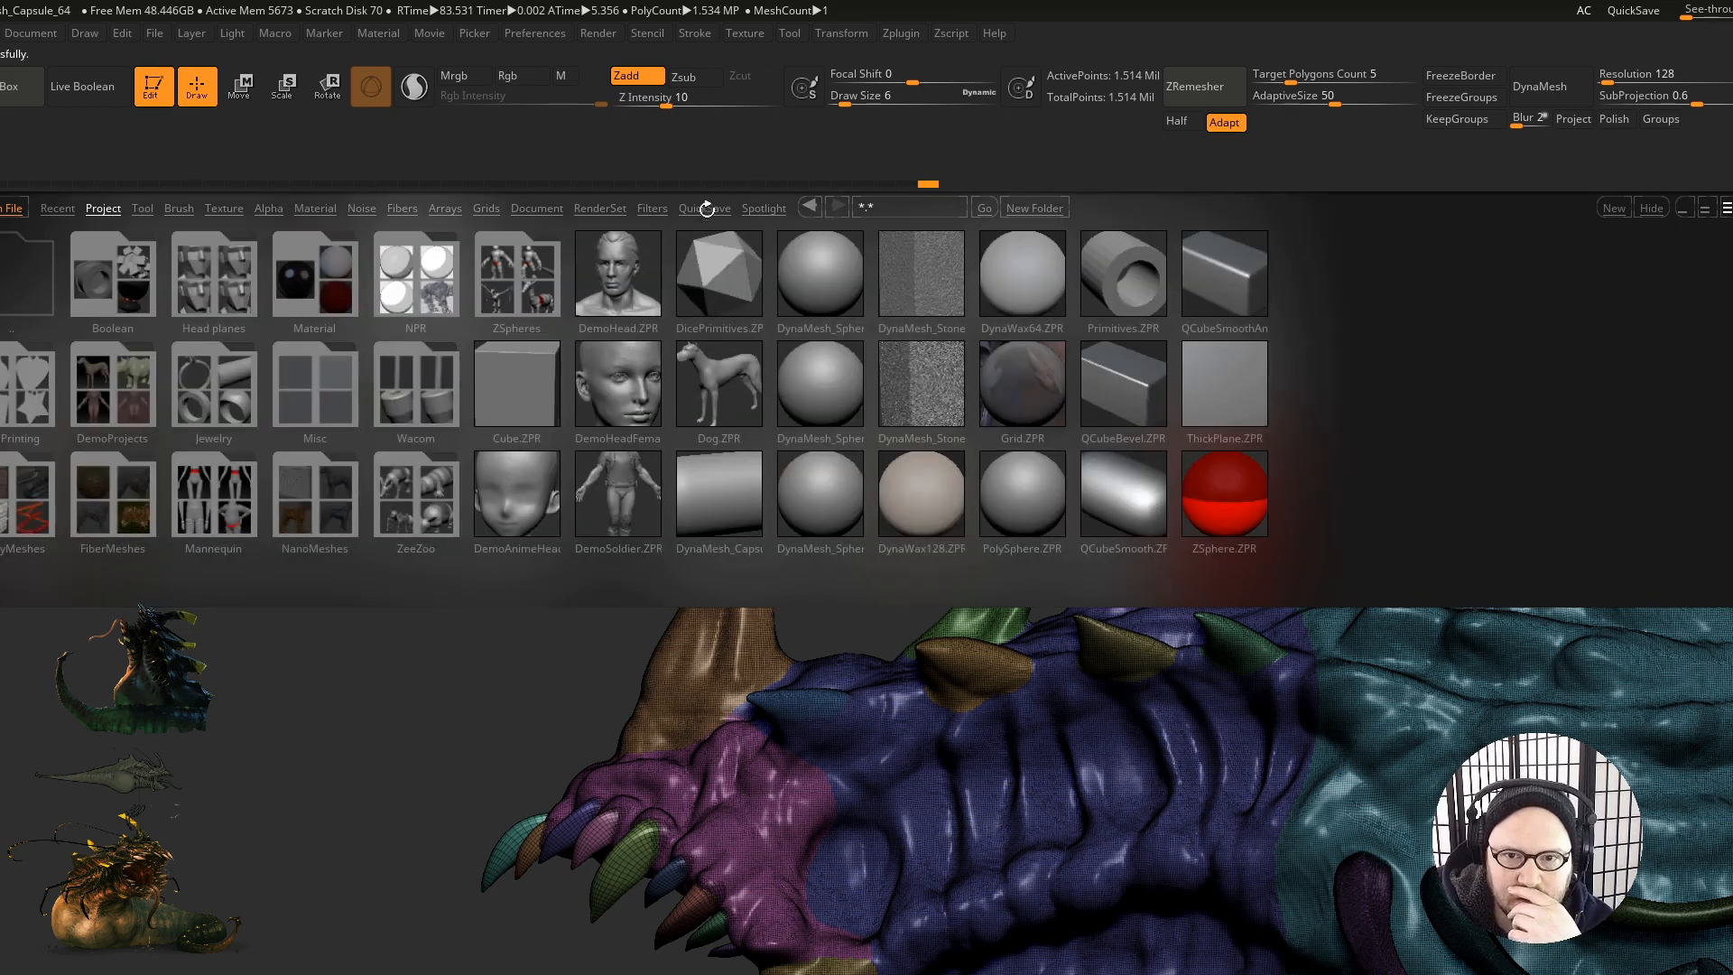
click(707, 208)
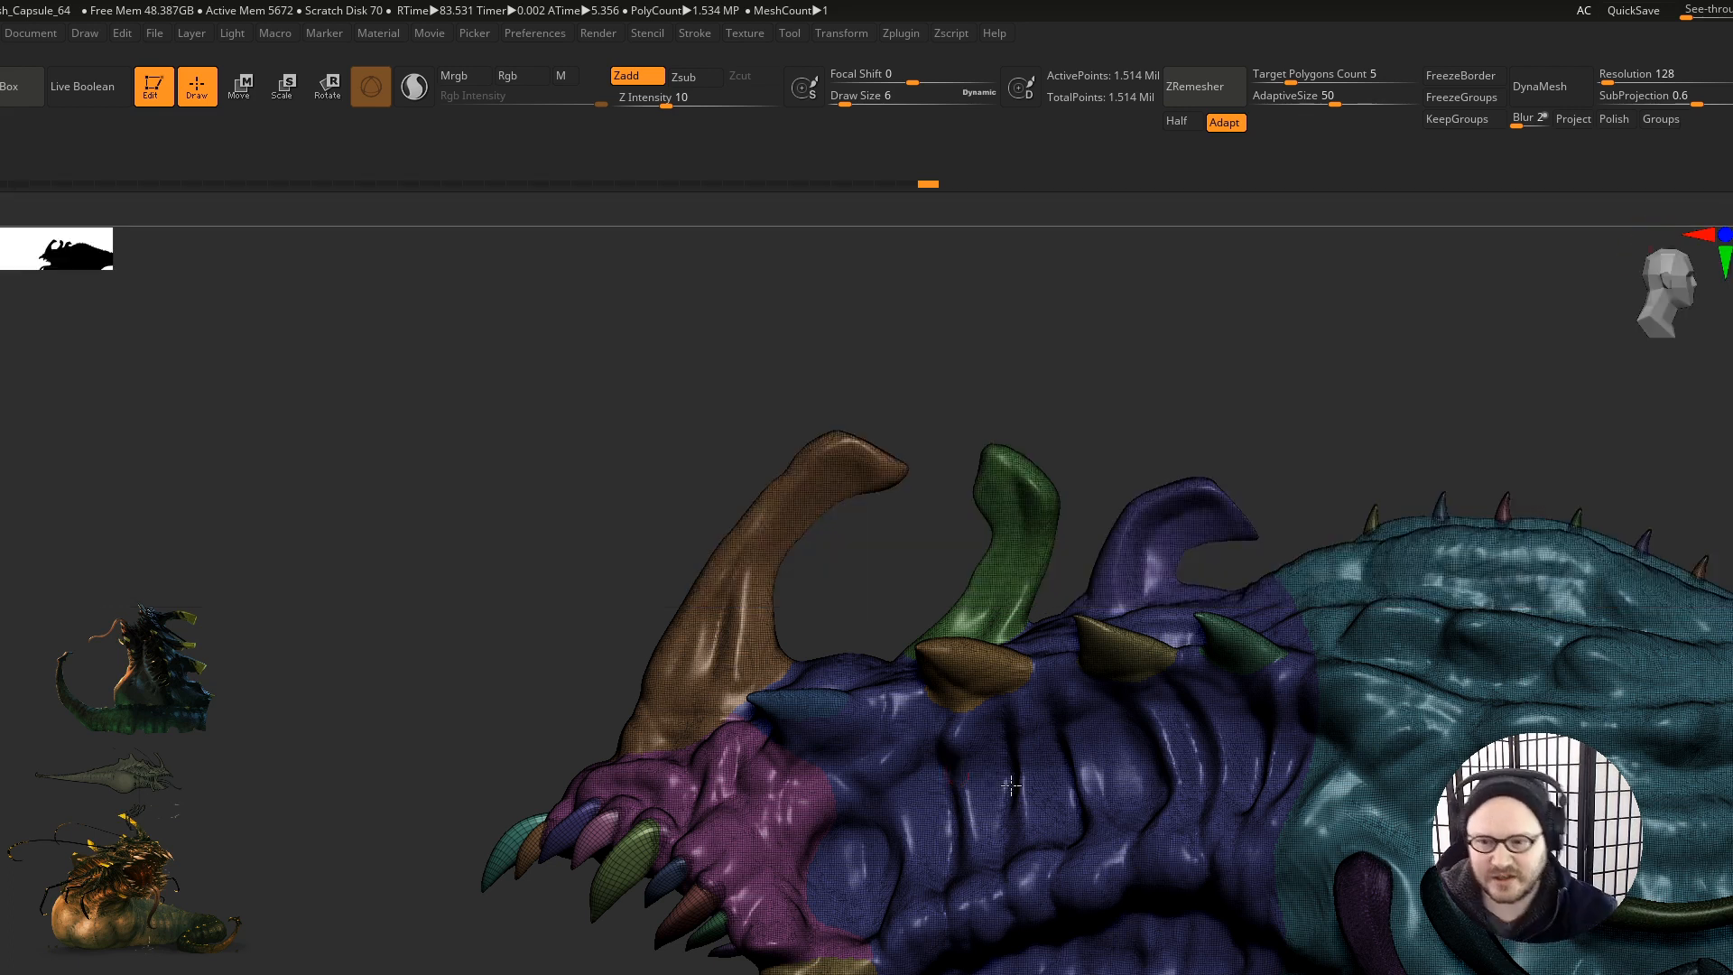
right_drag(1011, 786, 1144, 665)
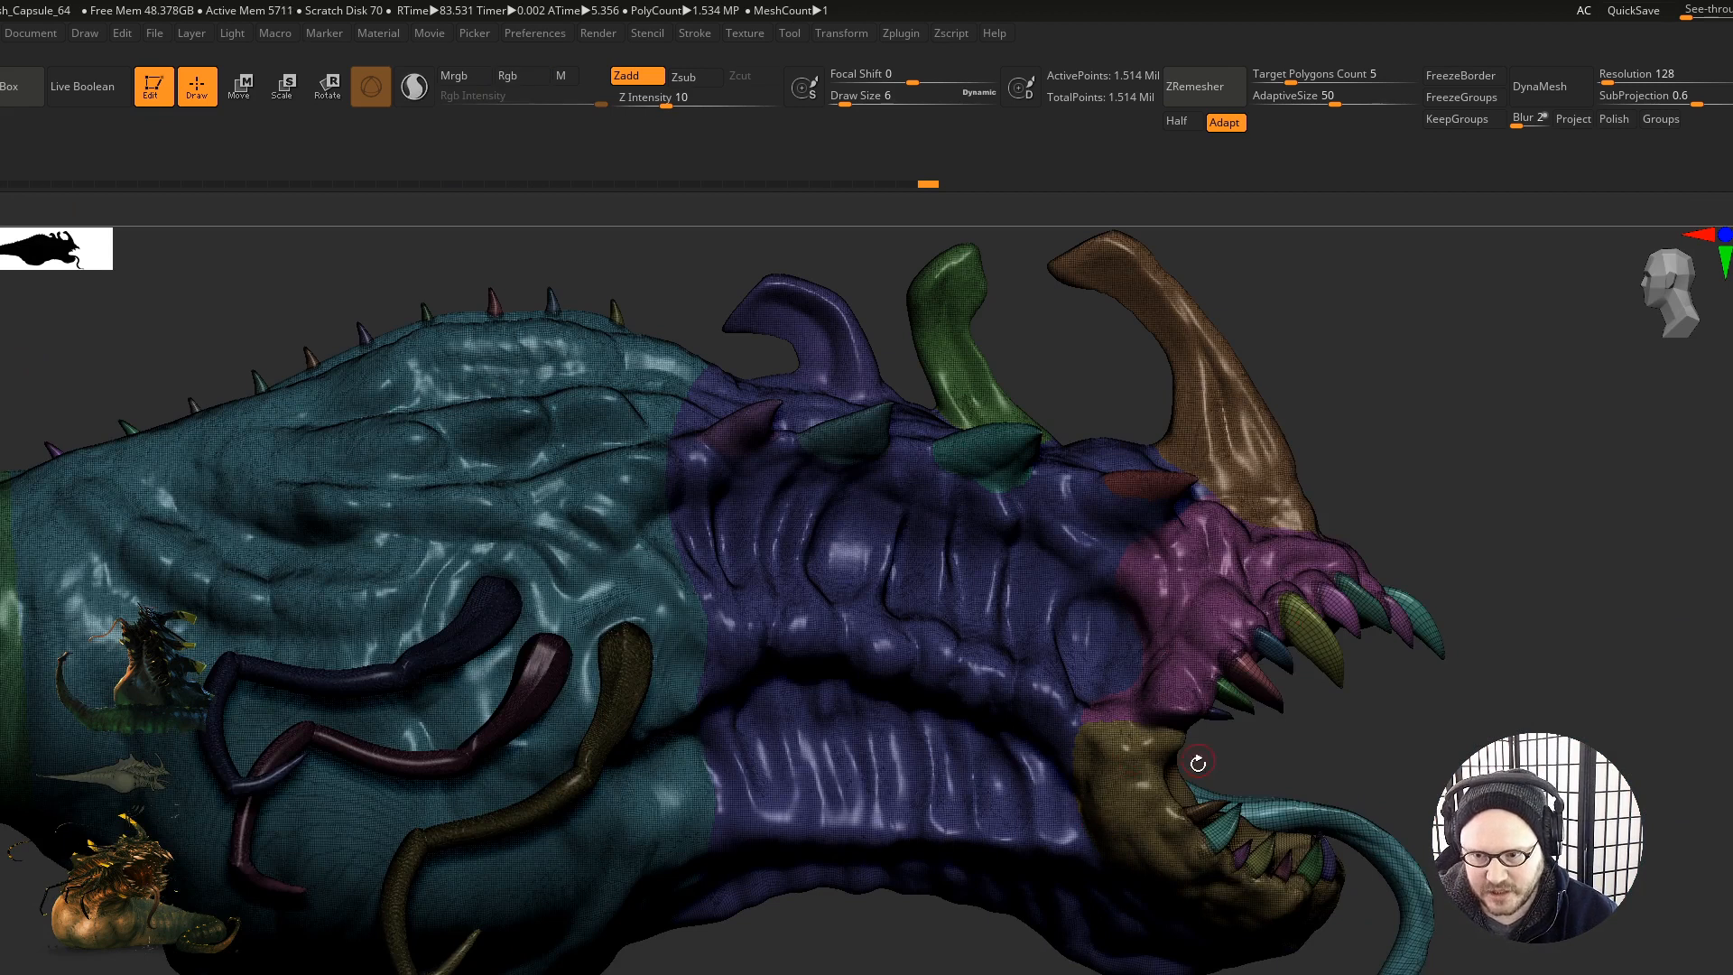
ctrl+right_drag(1112, 814, 1251, 739)
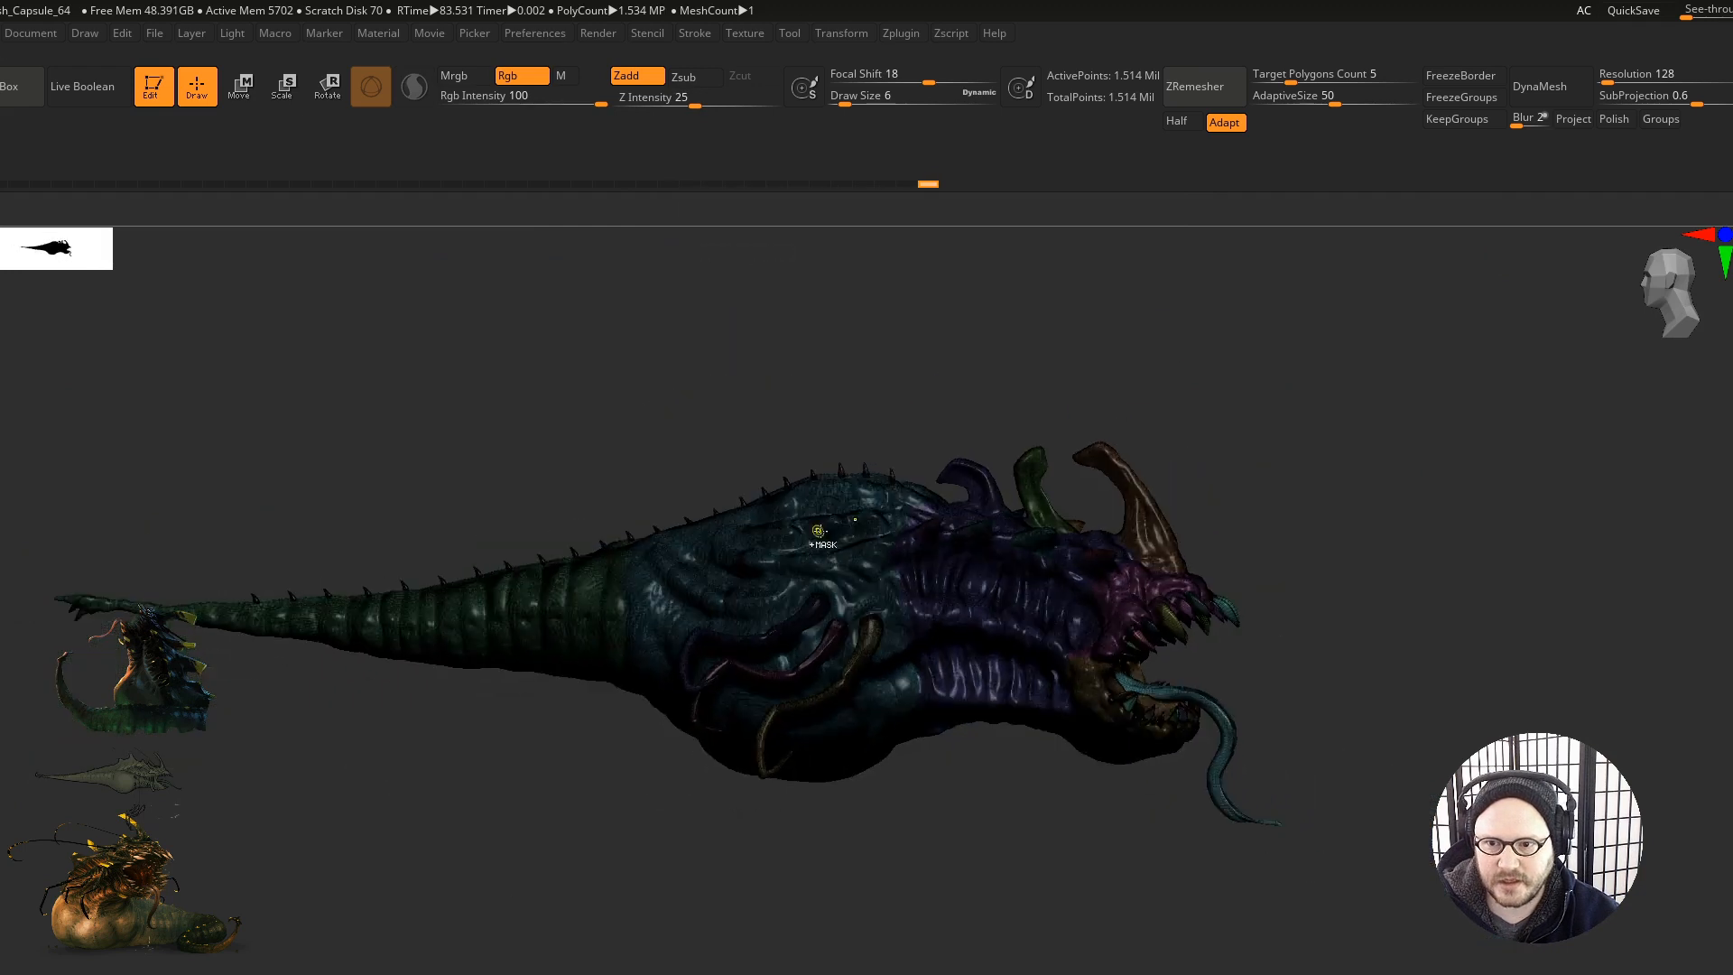
mouse_move(818, 531)
ctrl+right_down()
mouse_move(987, 631)
mouse_move(897, 623)
ctrl+right_up()
Step: Enable the Half option for ZRemesher and try to remesh the whole creature
key(shift+f)
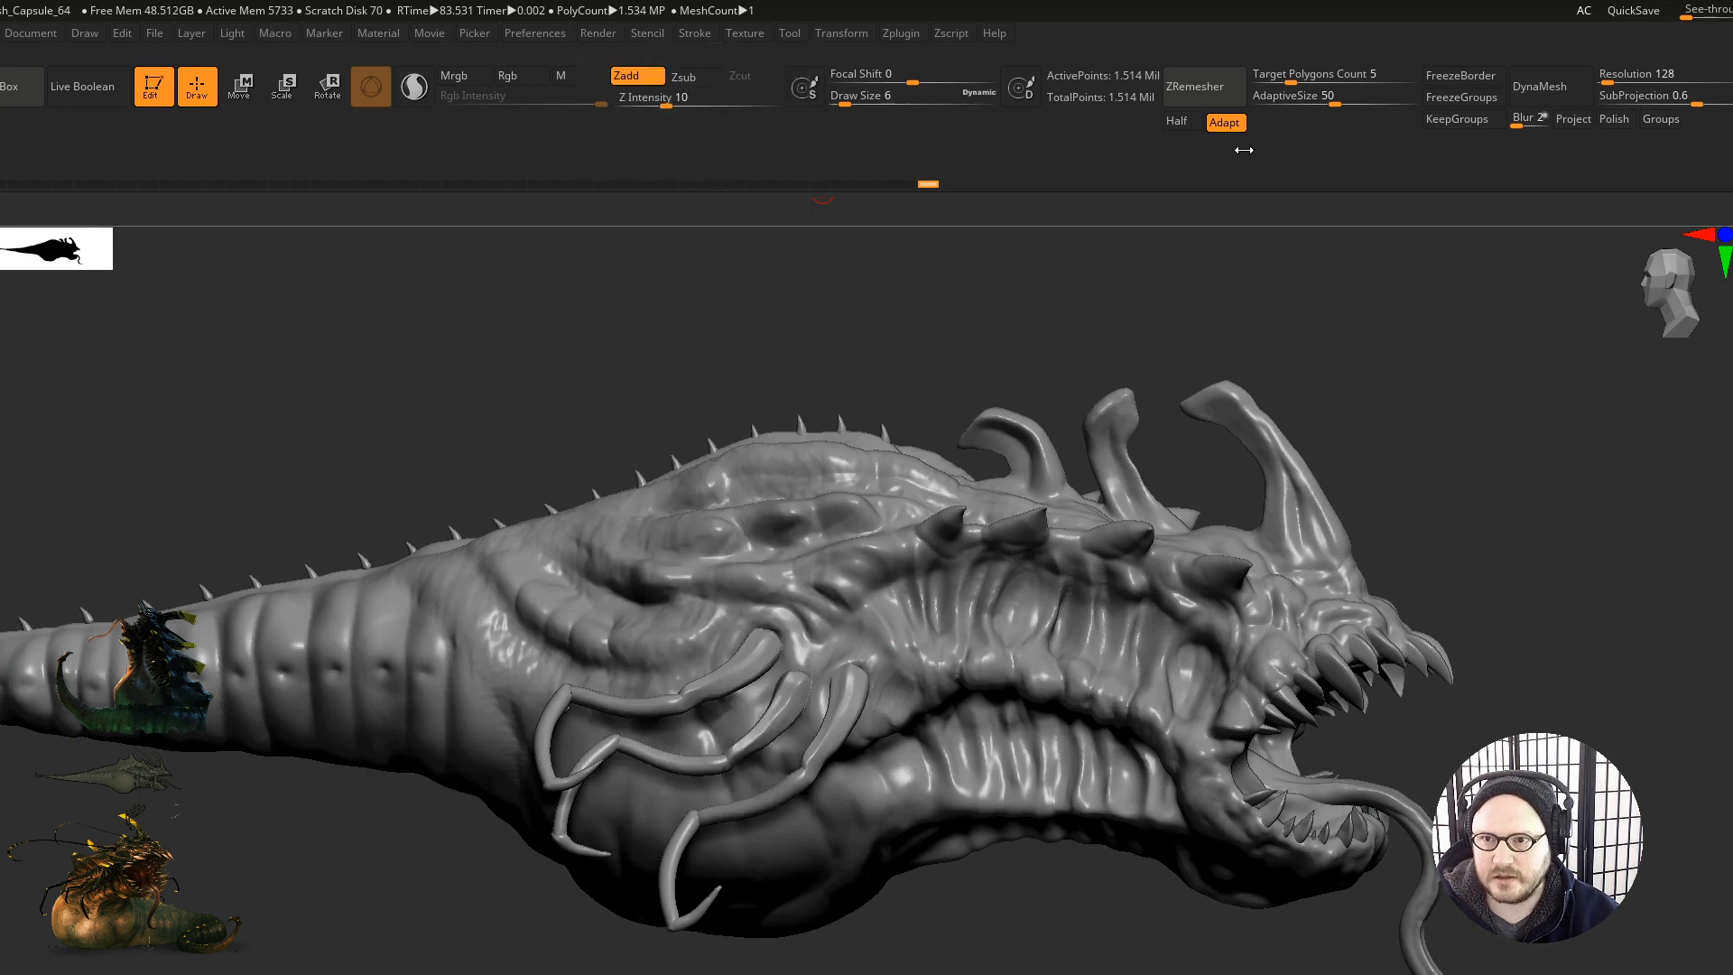
click(1181, 122)
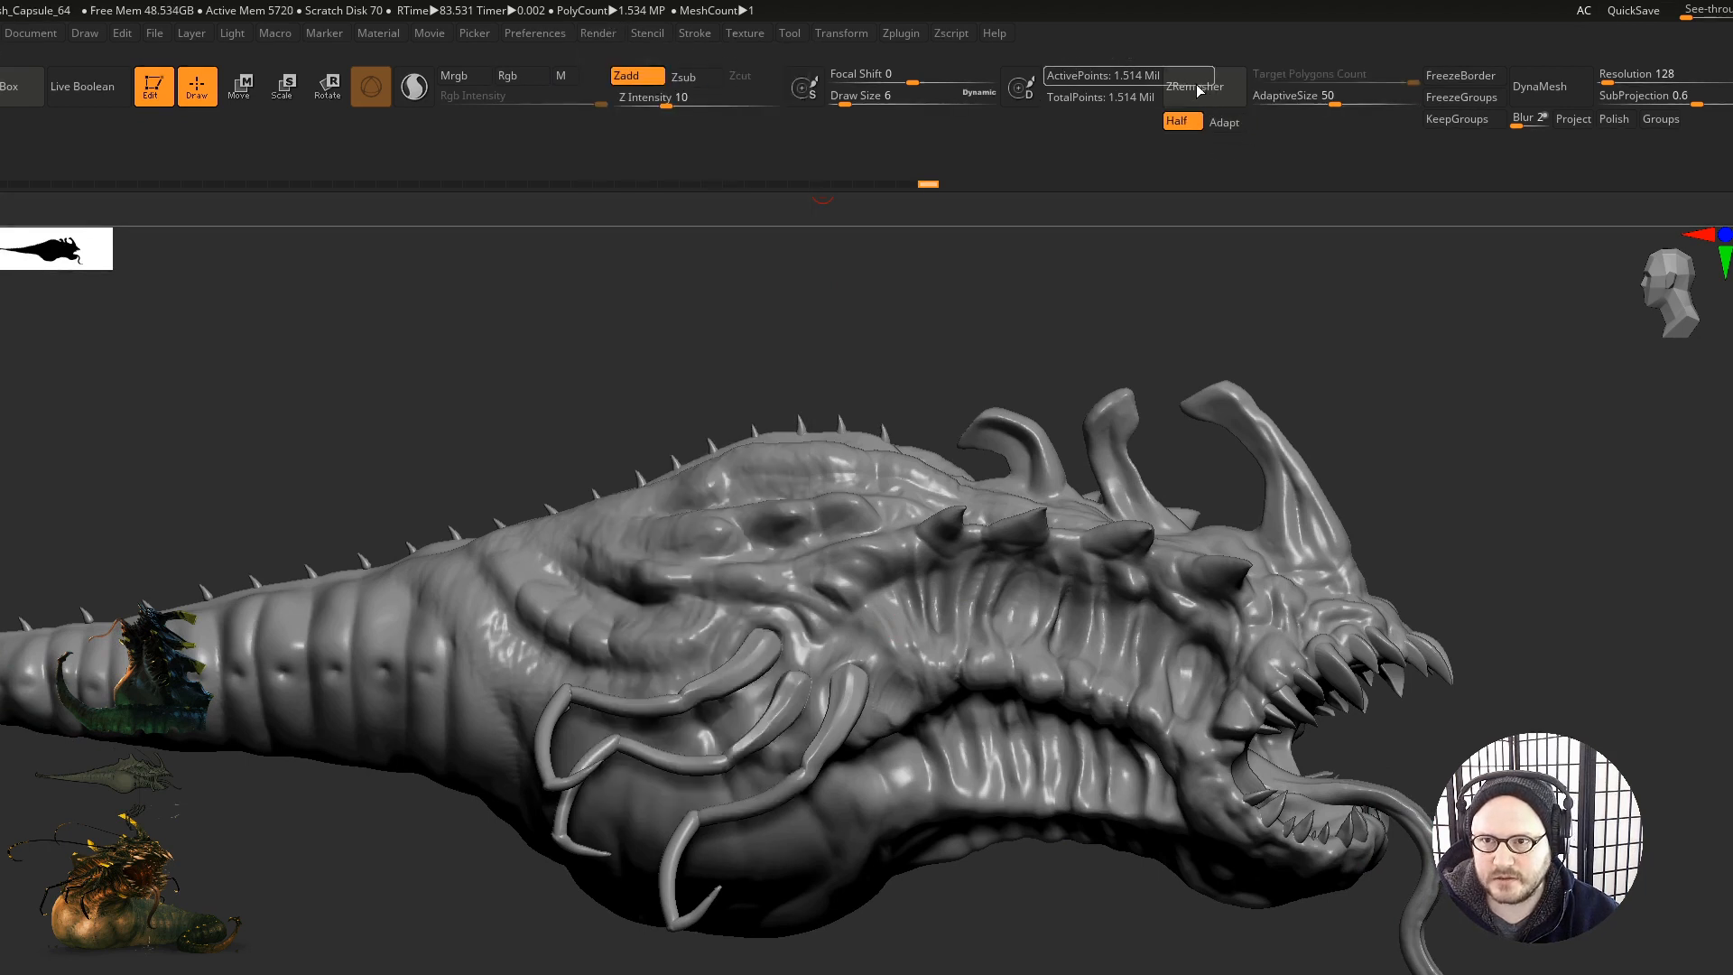
click(1215, 86)
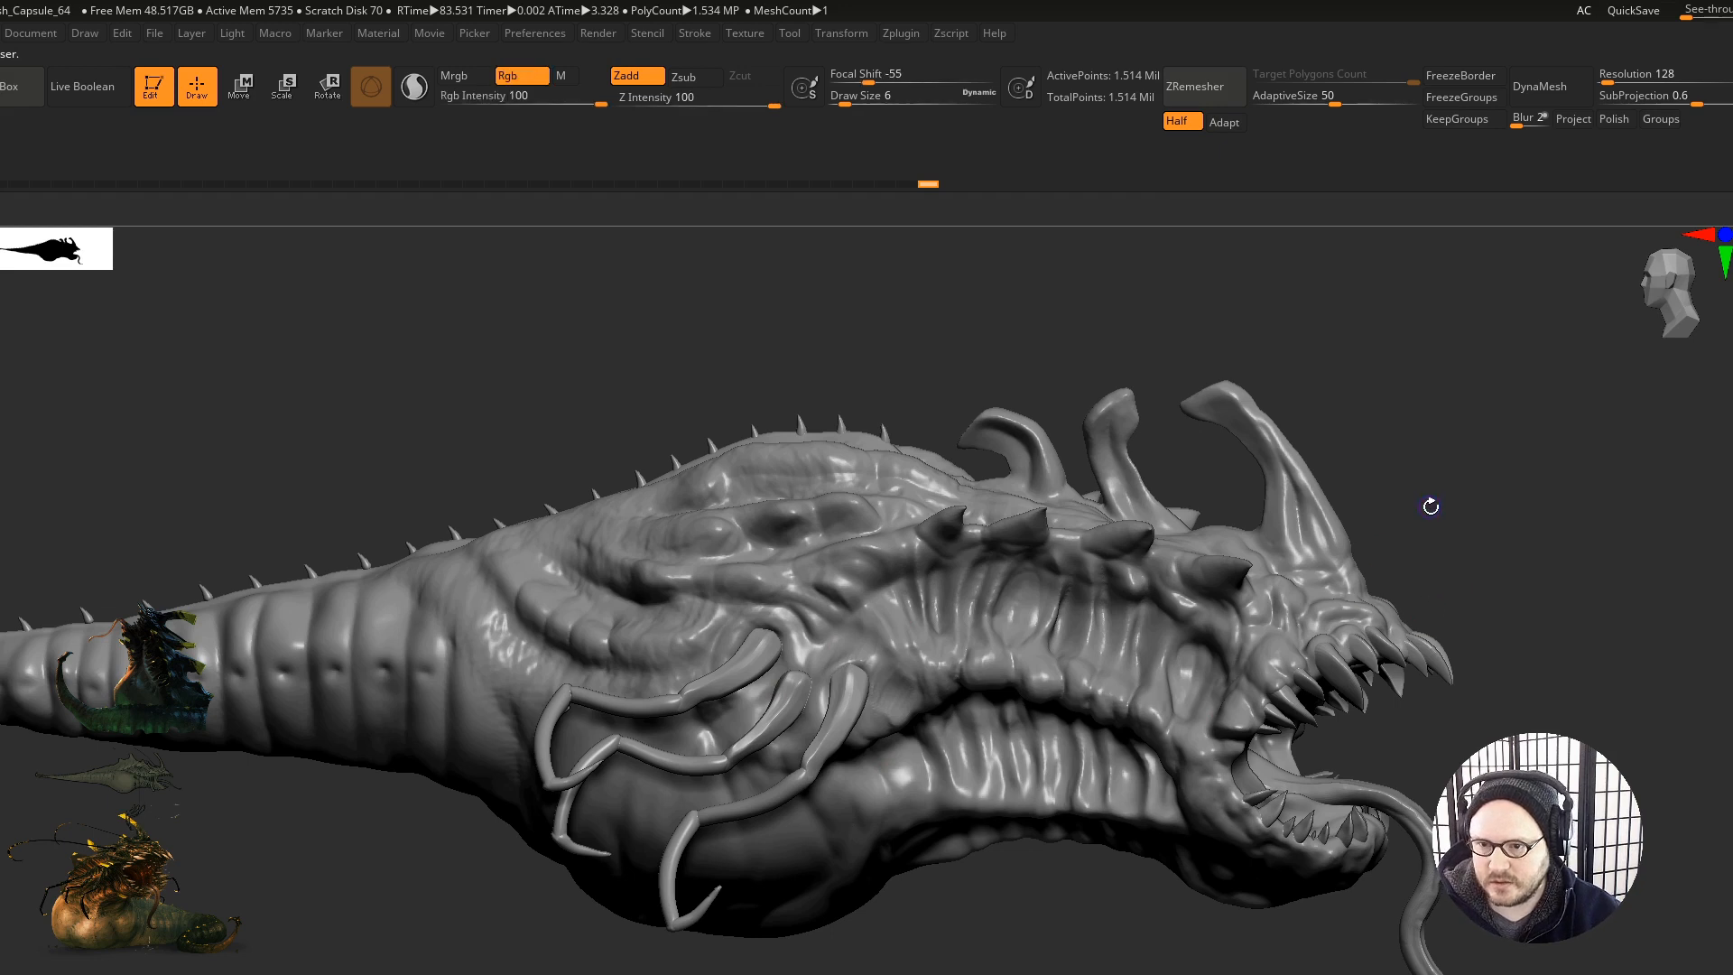
key(shift+f)
Step: Isolate the three legs on the creature's near side using the SelectRect brush
ctrl+shift+click(731, 671)
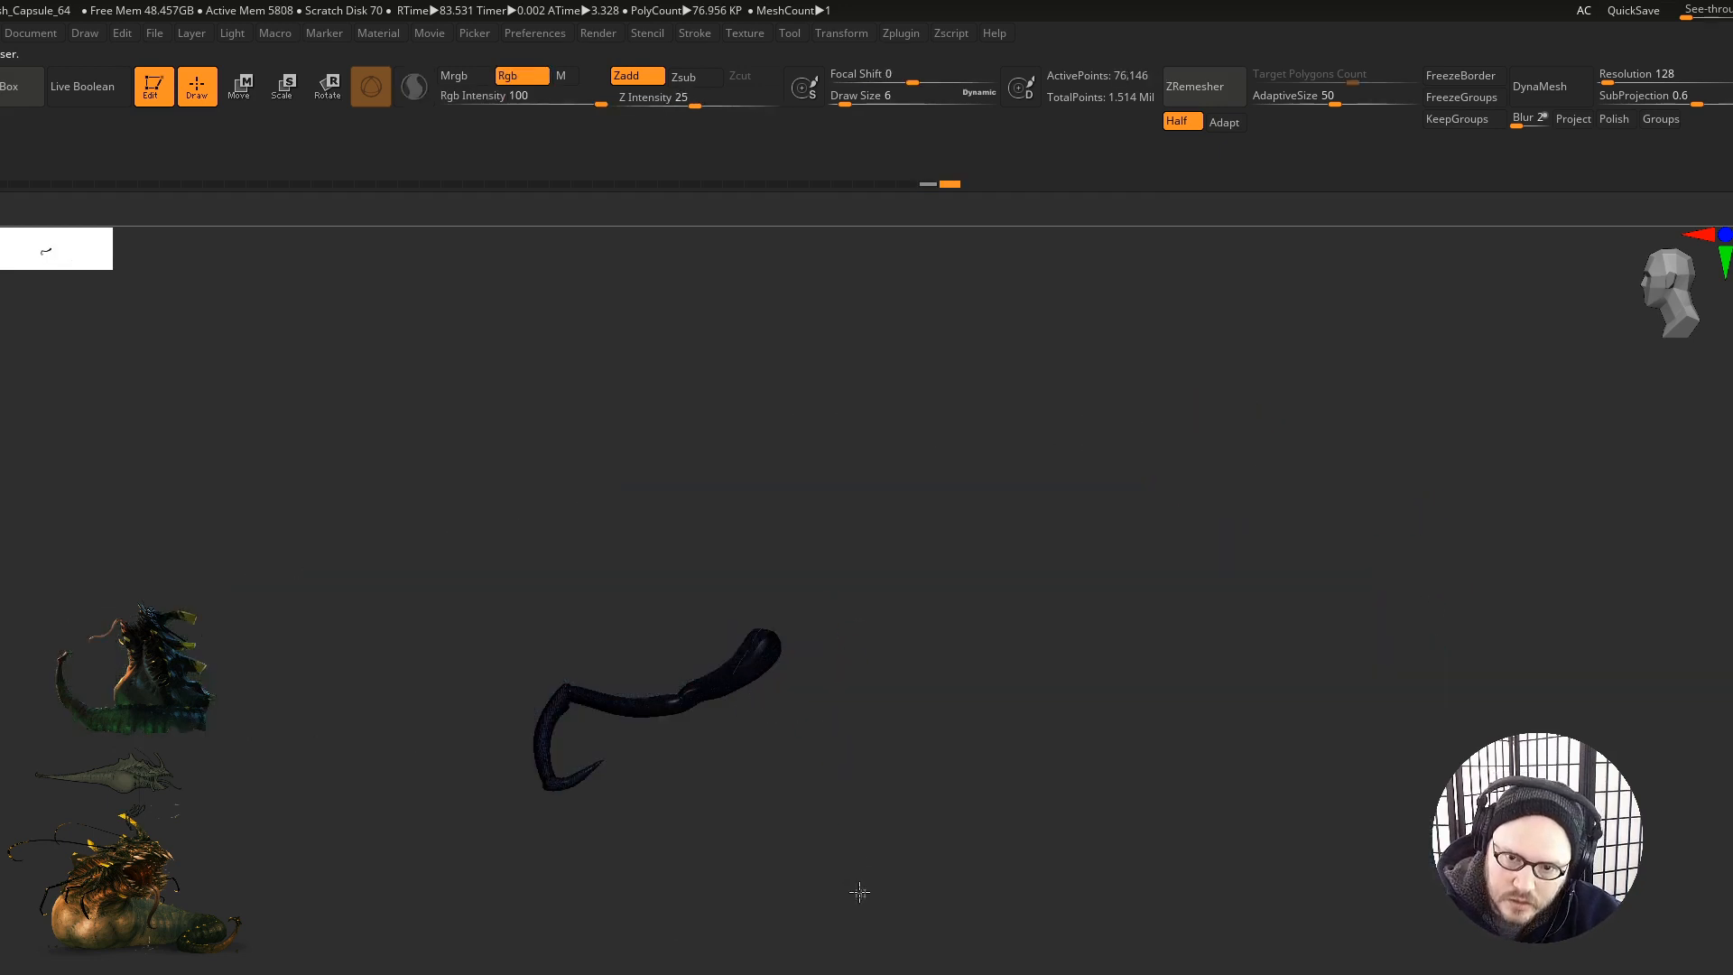
ctrl+shift+click(795, 833)
ctrl+shift+click(3, 262)
ctrl+shift+click(106, 241)
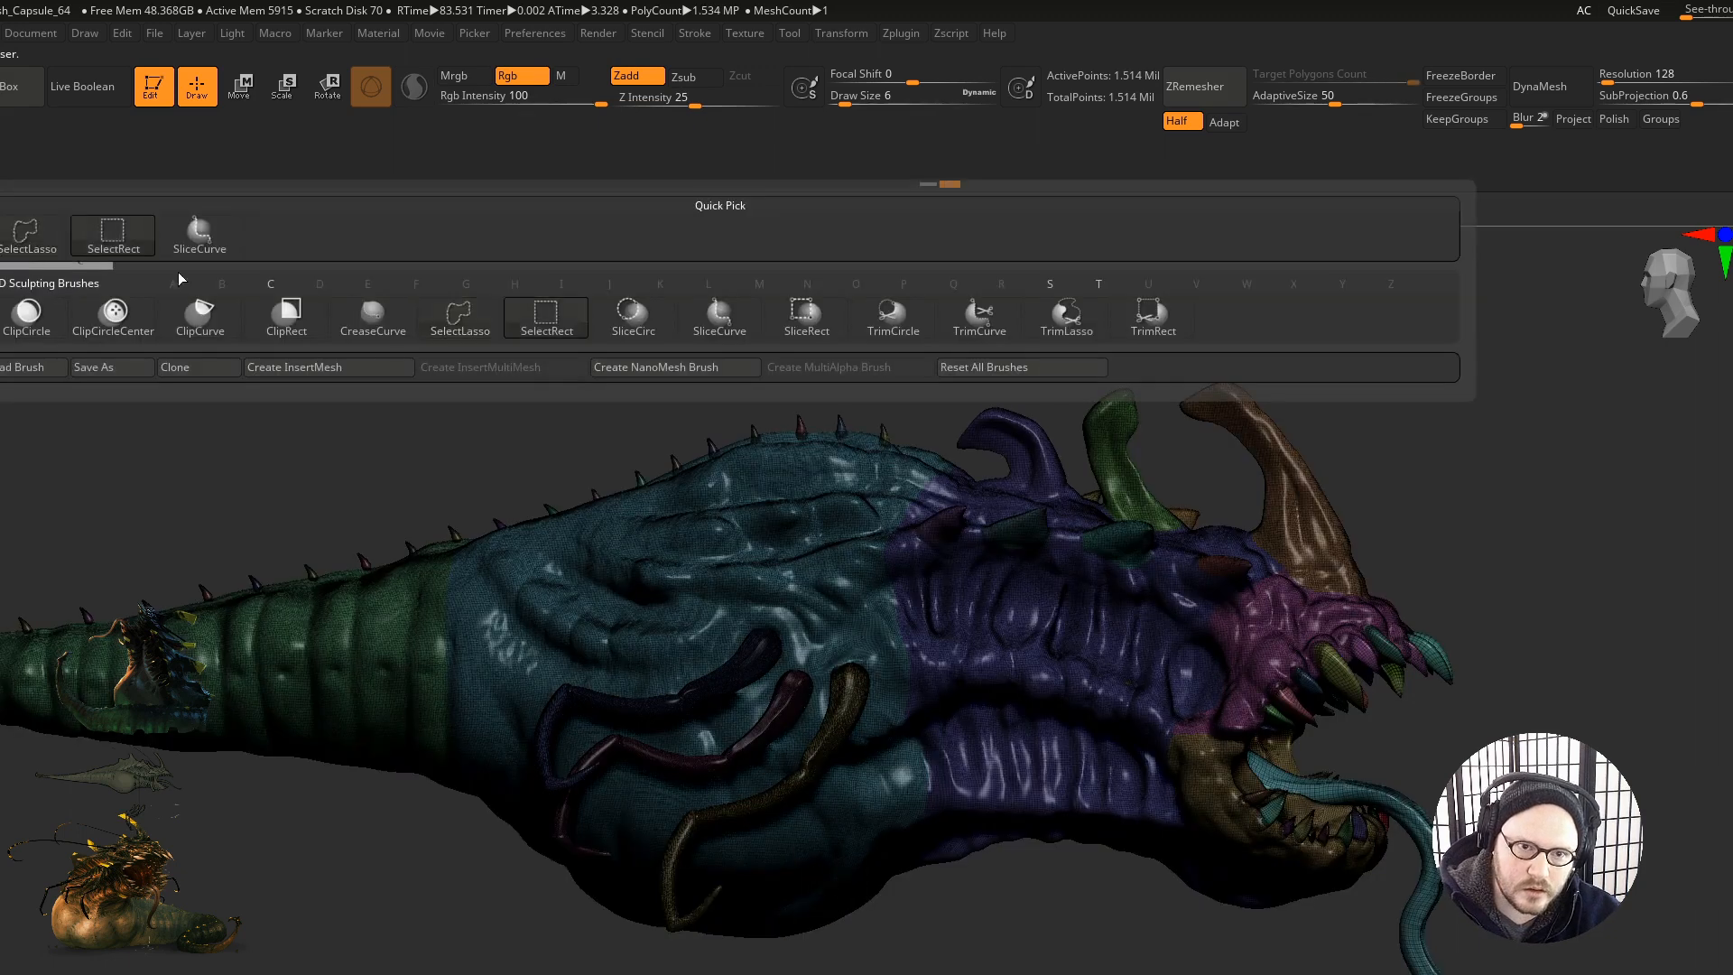
ctrl+shift+click(742, 670)
ctrl+shift+click(759, 664)
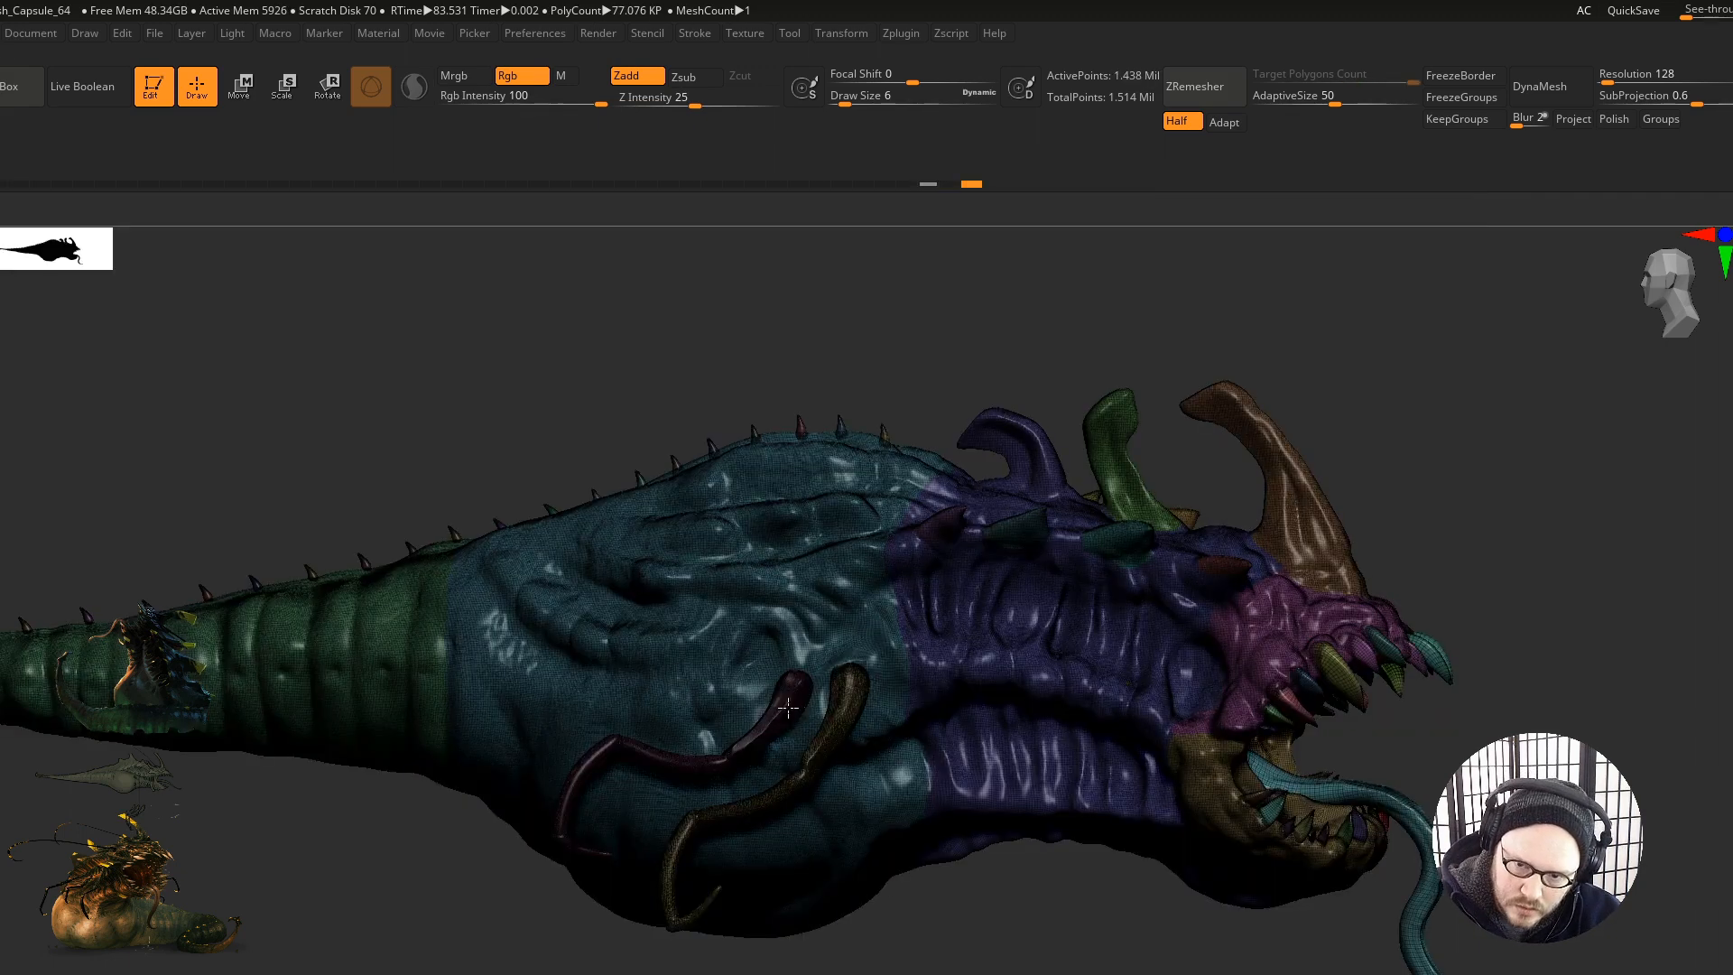
ctrl+alt+shift+click(774, 711)
ctrl+shift+drag(1503, 420, 1586, 495)
drag(1404, 642, 1501, 666)
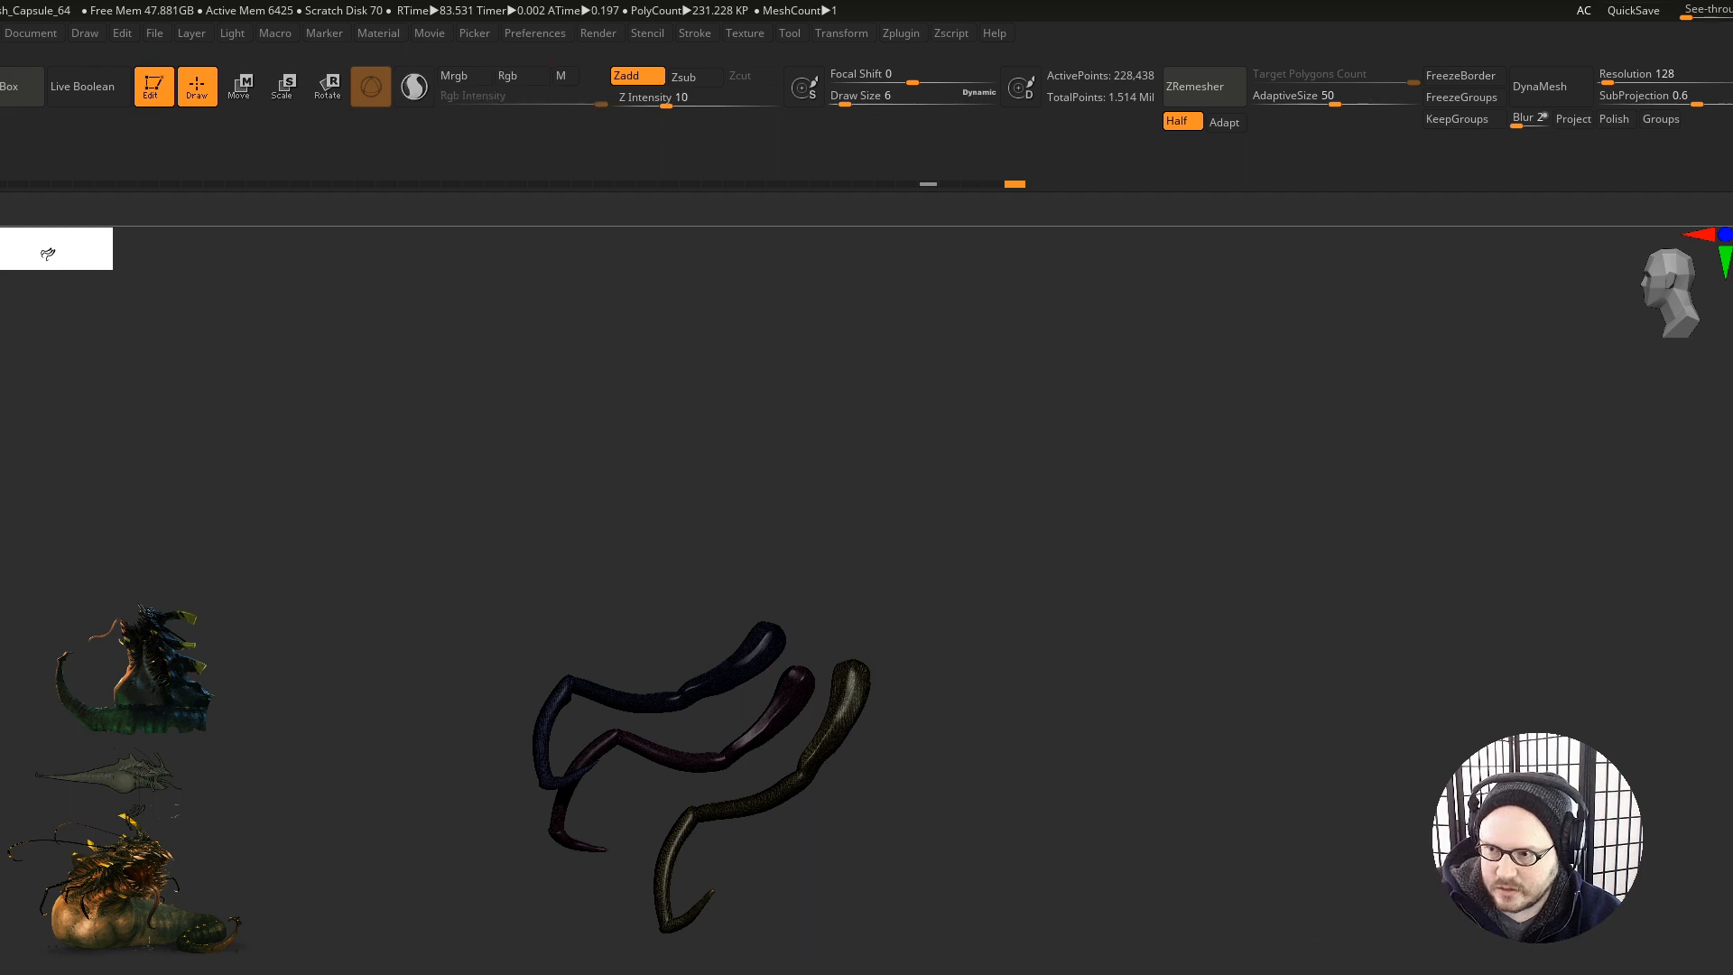
Step: Hide the three near-side legs and the tongue while showing the rest of the creature
right_drag(1328, 794, 1394, 814)
ctrl+shift+click(1403, 816)
ctrl+shift+click(1401, 816)
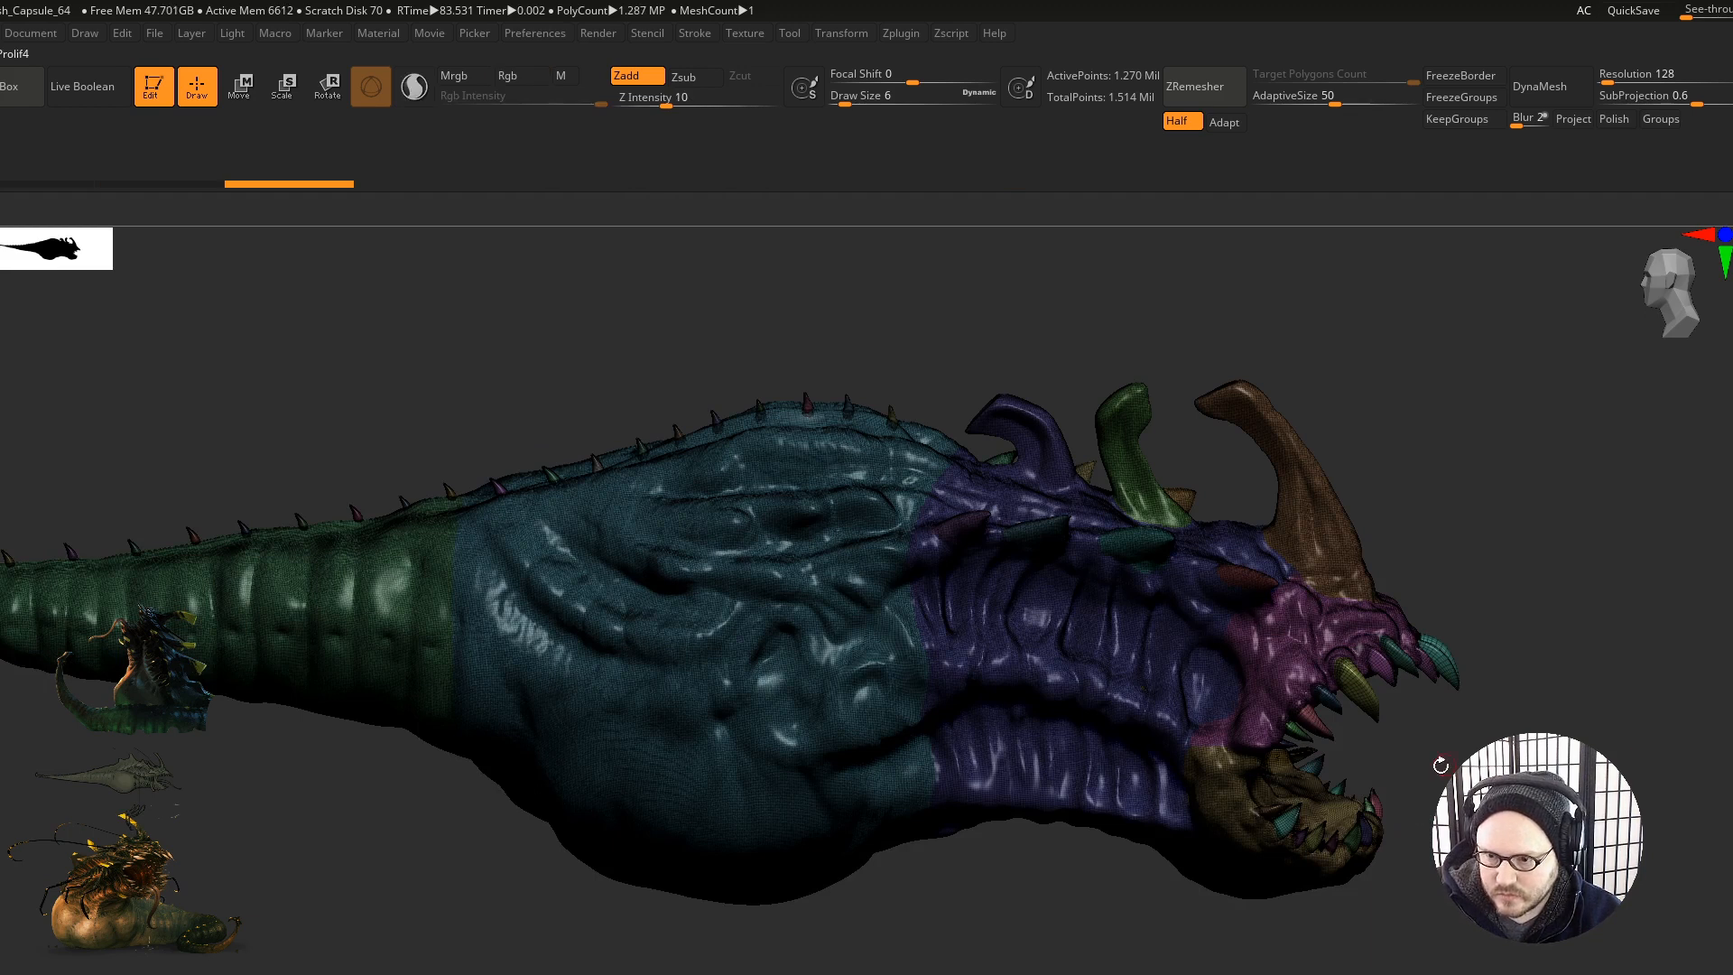
Step: Hide the teal body and the purple neck polygroups
right_drag(1474, 733, 1400, 858)
alt+right_drag(1399, 857, 858, 814)
right_drag(1436, 650, 1186, 705)
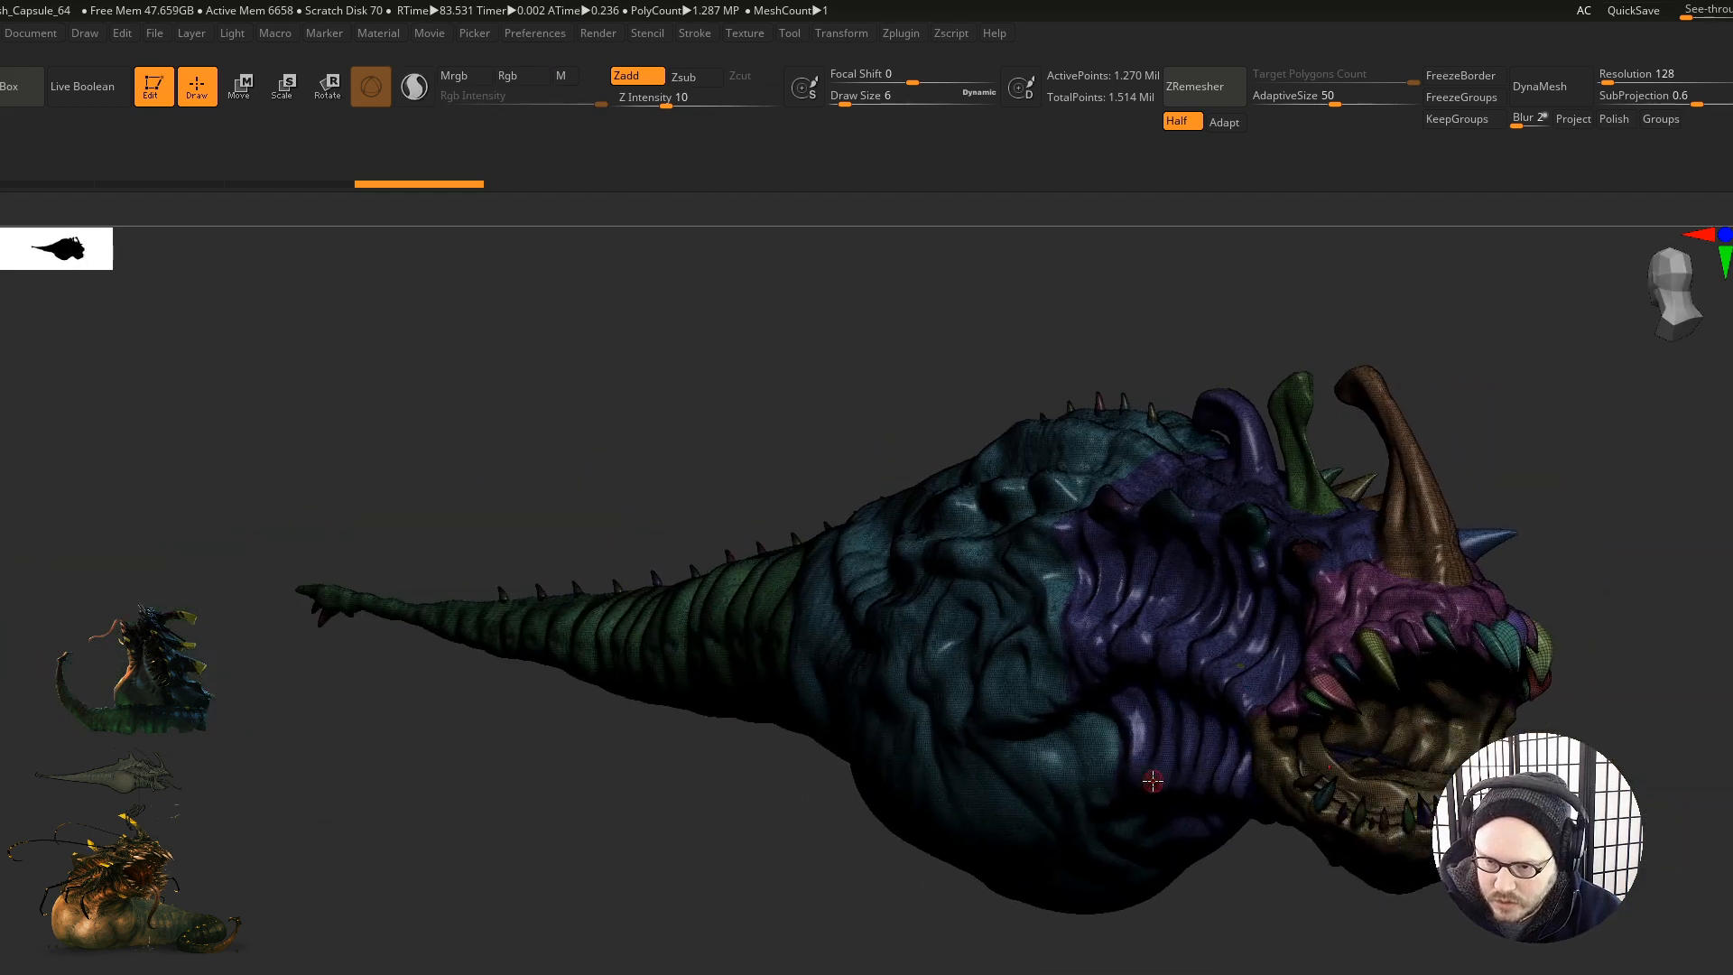
right_drag(1254, 924, 1142, 918)
ctrl+shift+click(849, 862)
ctrl+shift+click(847, 858)
ctrl+shift+click(1073, 722)
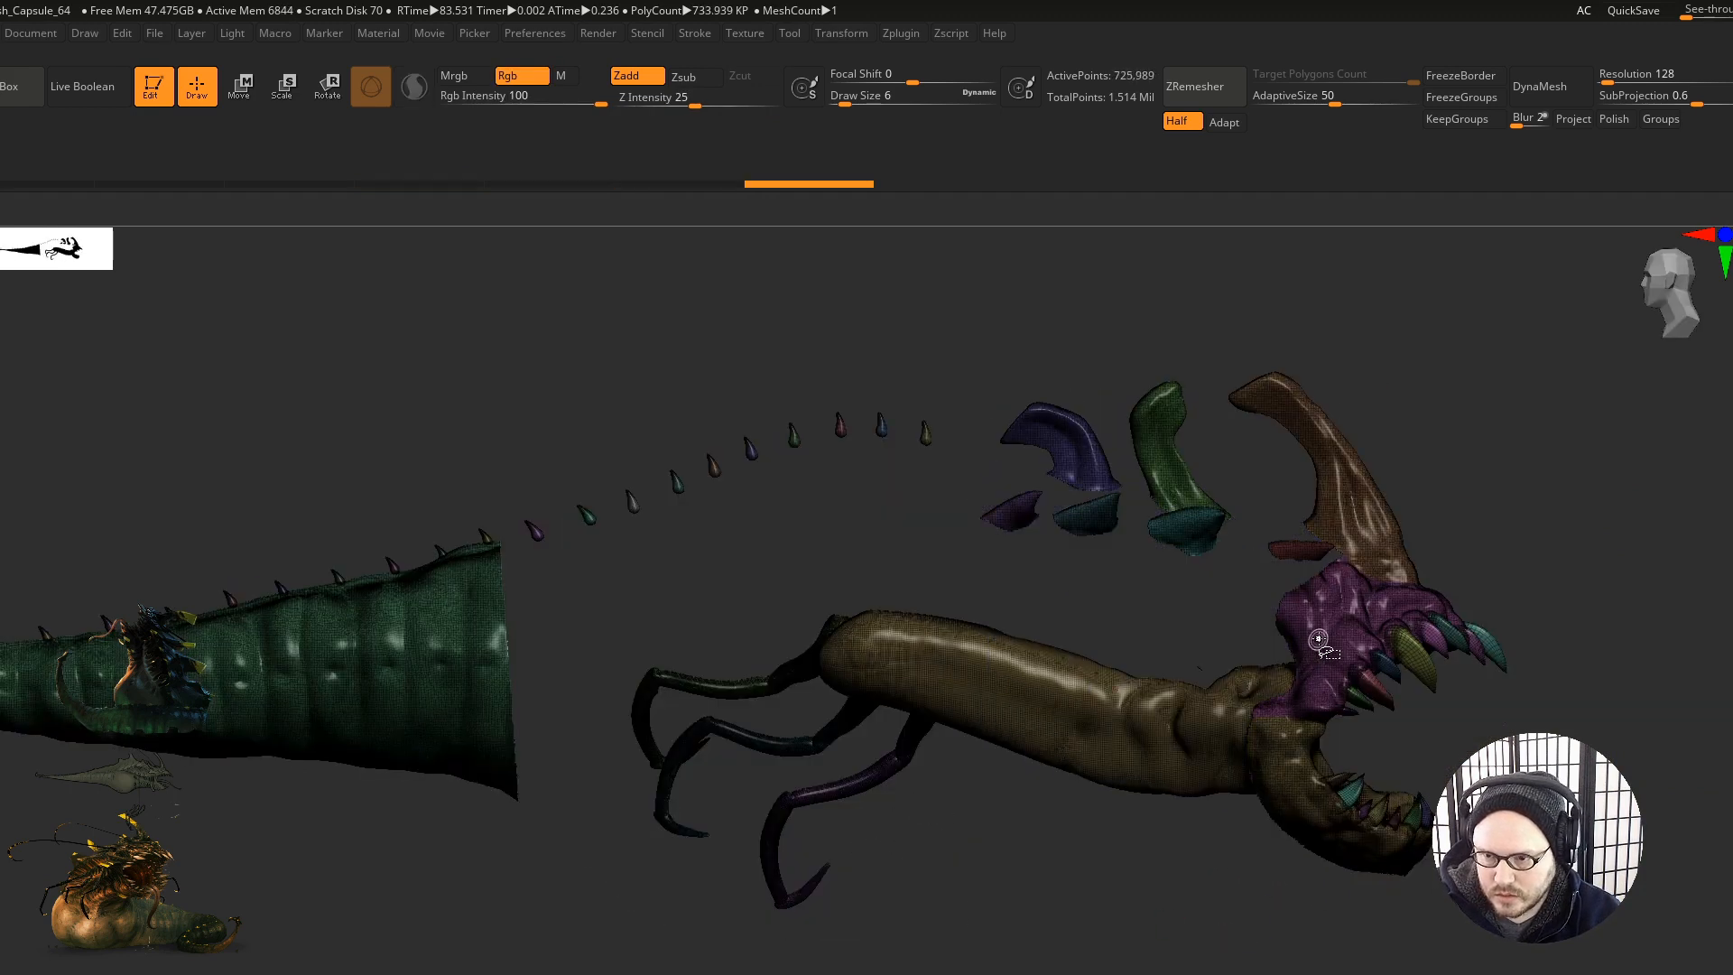
Step: Hide the snout, the outer jaw and the brown and green horns
ctrl+shift+click(1325, 645)
ctrl+shift+click(1304, 750)
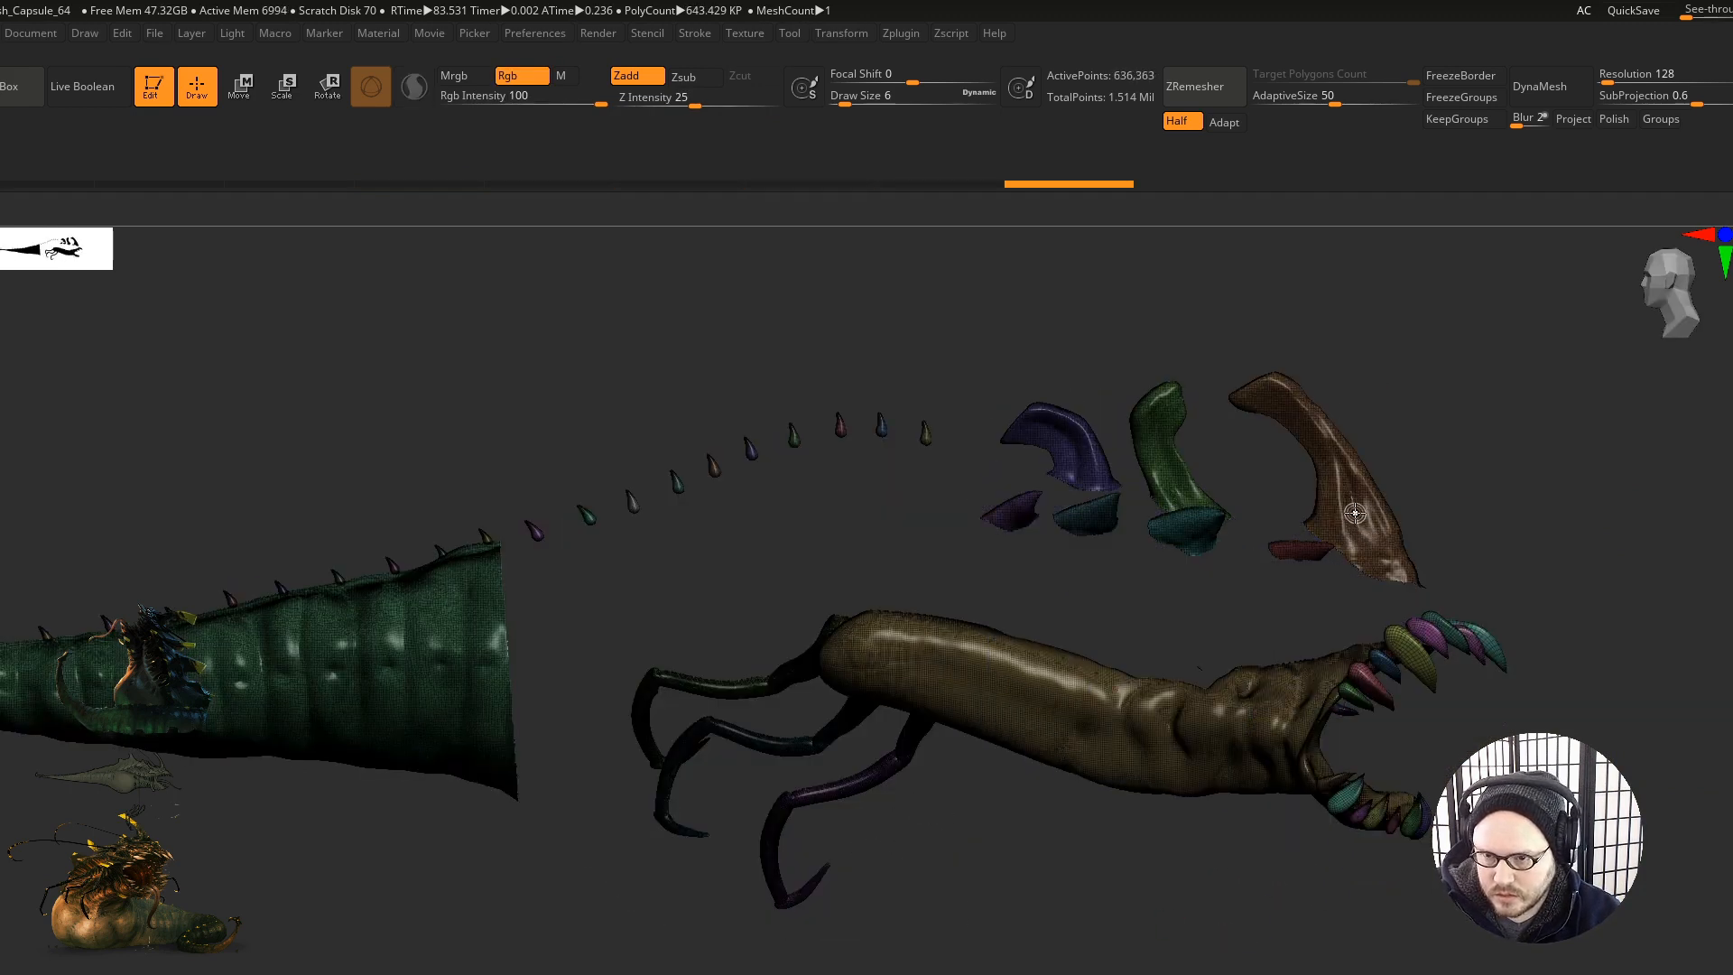
ctrl+shift+click(1359, 522)
ctrl+shift+click(1174, 481)
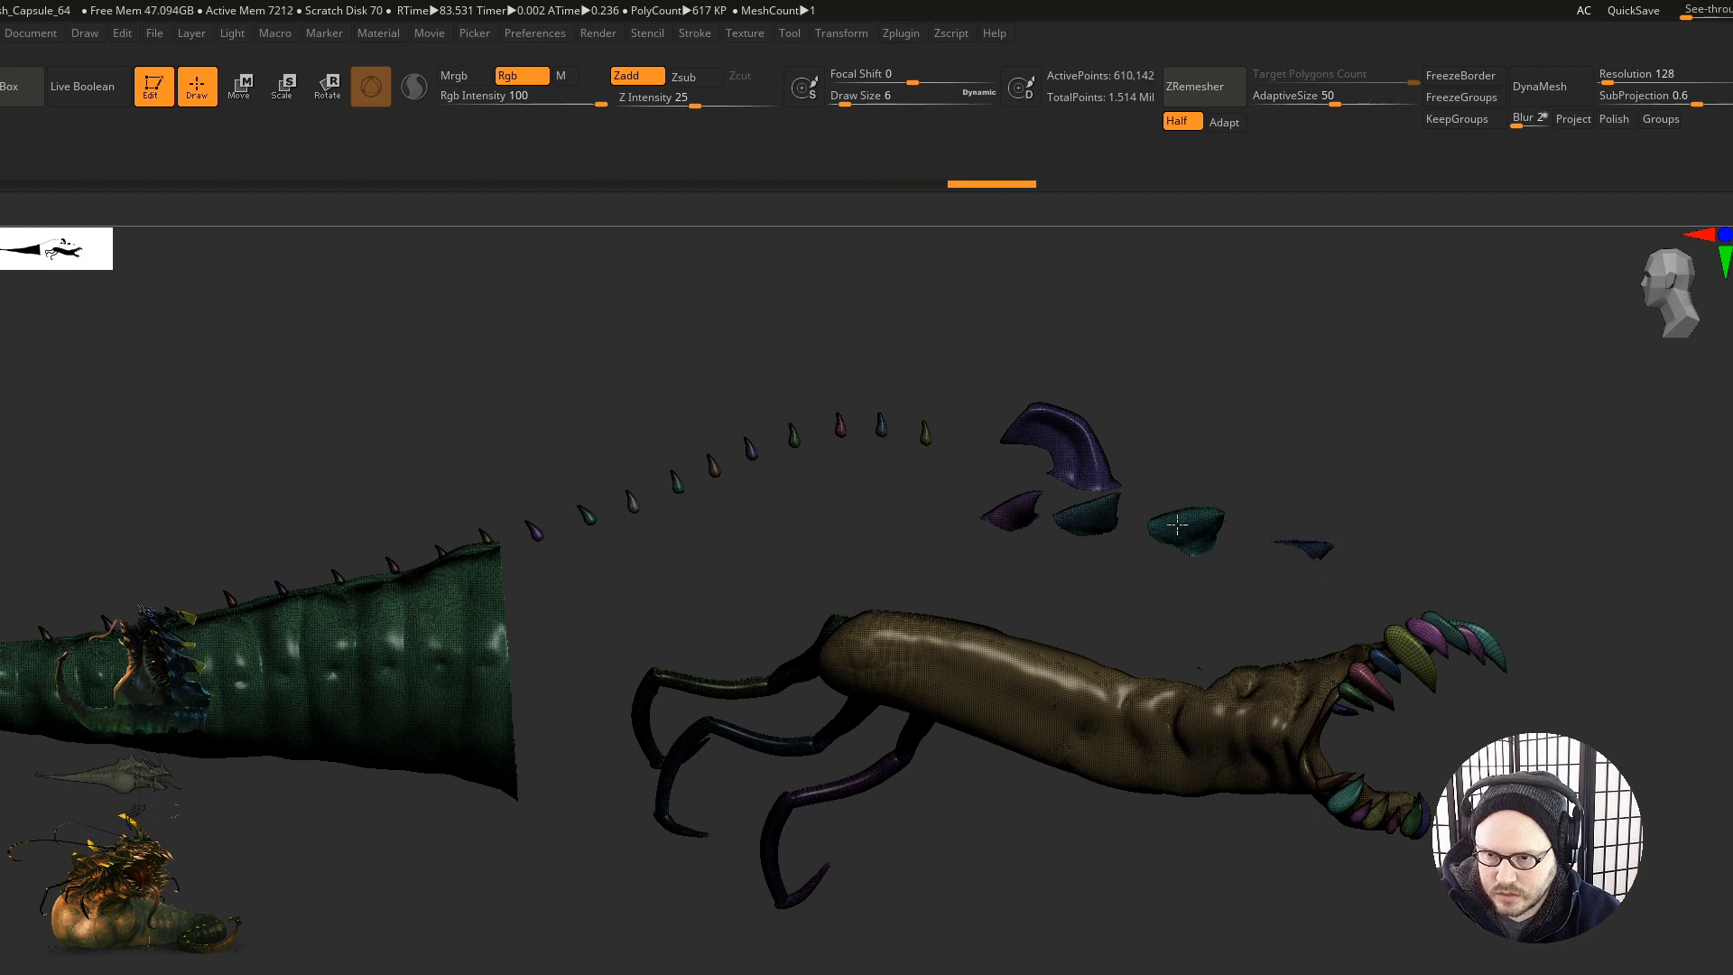
Step: Hide the rear purple horn and the remaining side spikes of the neck
right_drag(1231, 484, 1199, 551)
ctrl+shift+click(1199, 550)
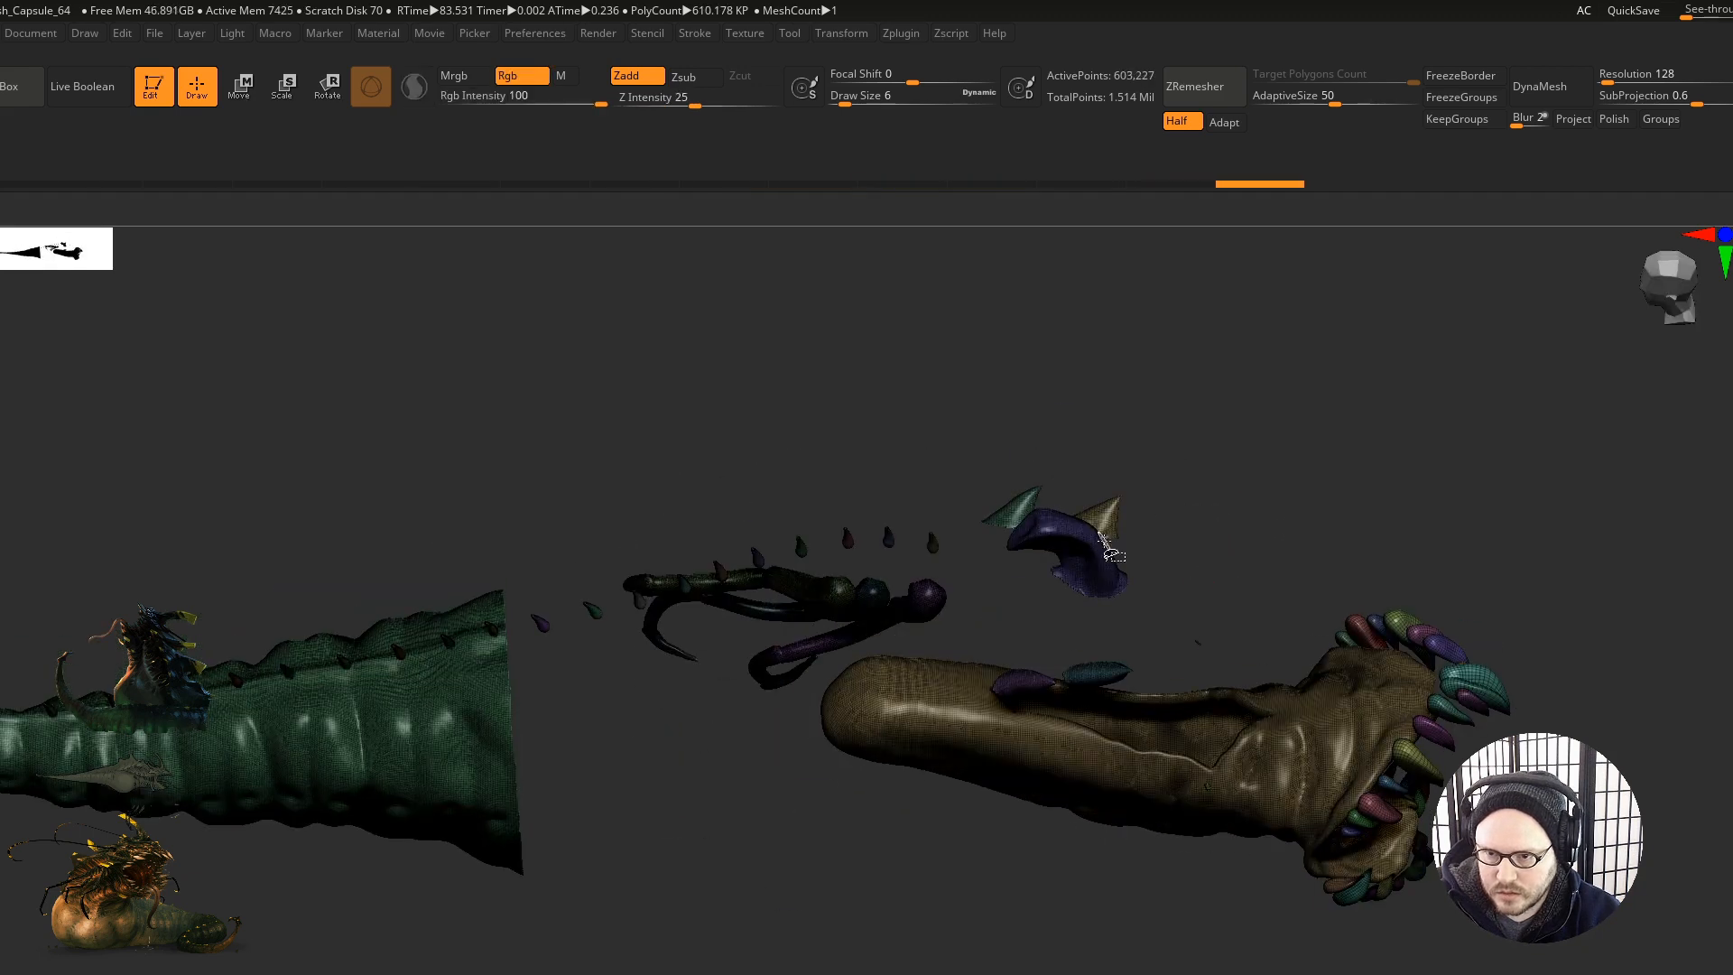
ctrl+shift+click(1102, 523)
ctrl+shift+click(1087, 551)
ctrl+shift+click(1092, 668)
ctrl+shift+click(1024, 678)
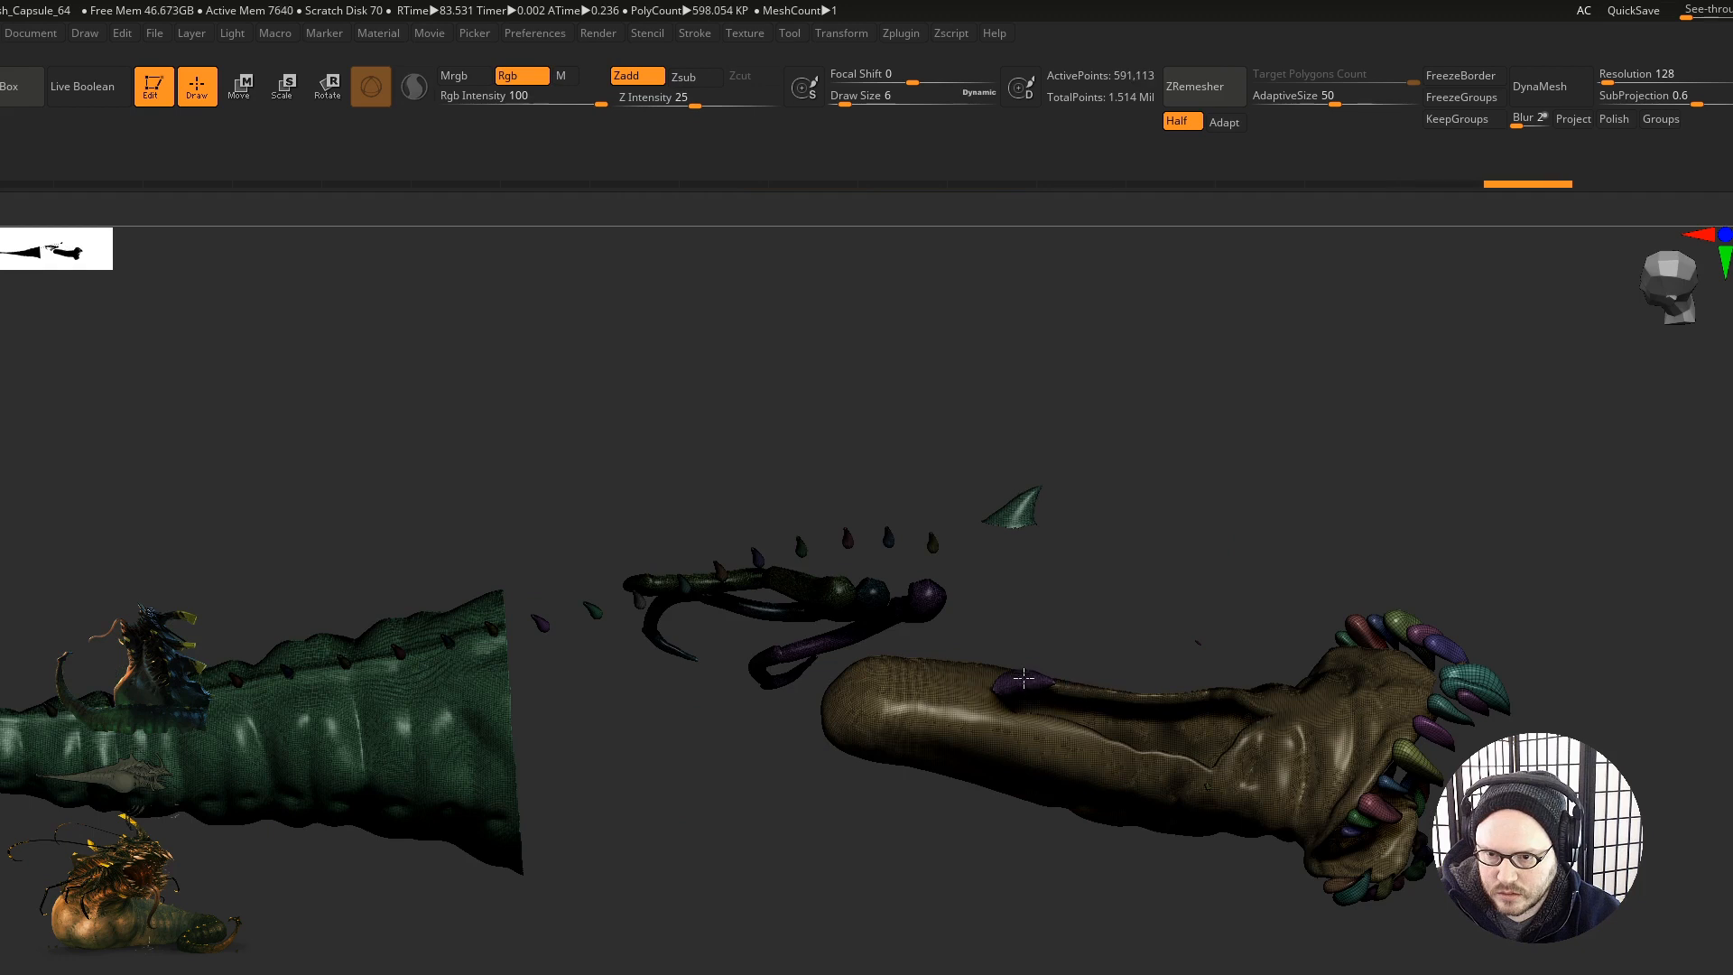
ctrl+shift+click(1005, 509)
Step: Hide the far-side legs, the tail with its spine spikes and the mouth interior, leaving only the teeth visible
ctrl+shift+click(927, 595)
right_drag(885, 427, 847, 510)
ctrl+shift+click(775, 621)
ctrl+shift+click(802, 684)
alt+right_drag(826, 596, 889, 506)
ctrl+shift+drag(1153, 377, 893, 582)
ctrl+alt+shift+drag(948, 412, 163, 931)
mouse_move(913, 797)
alt+right_down()
mouse_move(716, 816)
mouse_move(921, 771)
alt+right_up()
ctrl+alt+shift+click(792, 772)
Step: Combine all teeth into one polygroup, then hide them and show the rest of the creature
mouse_move(792, 765)
mouse_down()
mouse_move(658, 766)
mouse_move(666, 800)
mouse_up()
key(ctrl+w)
alt+right_drag(696, 863, 686, 805)
drag(685, 805, 1061, 830)
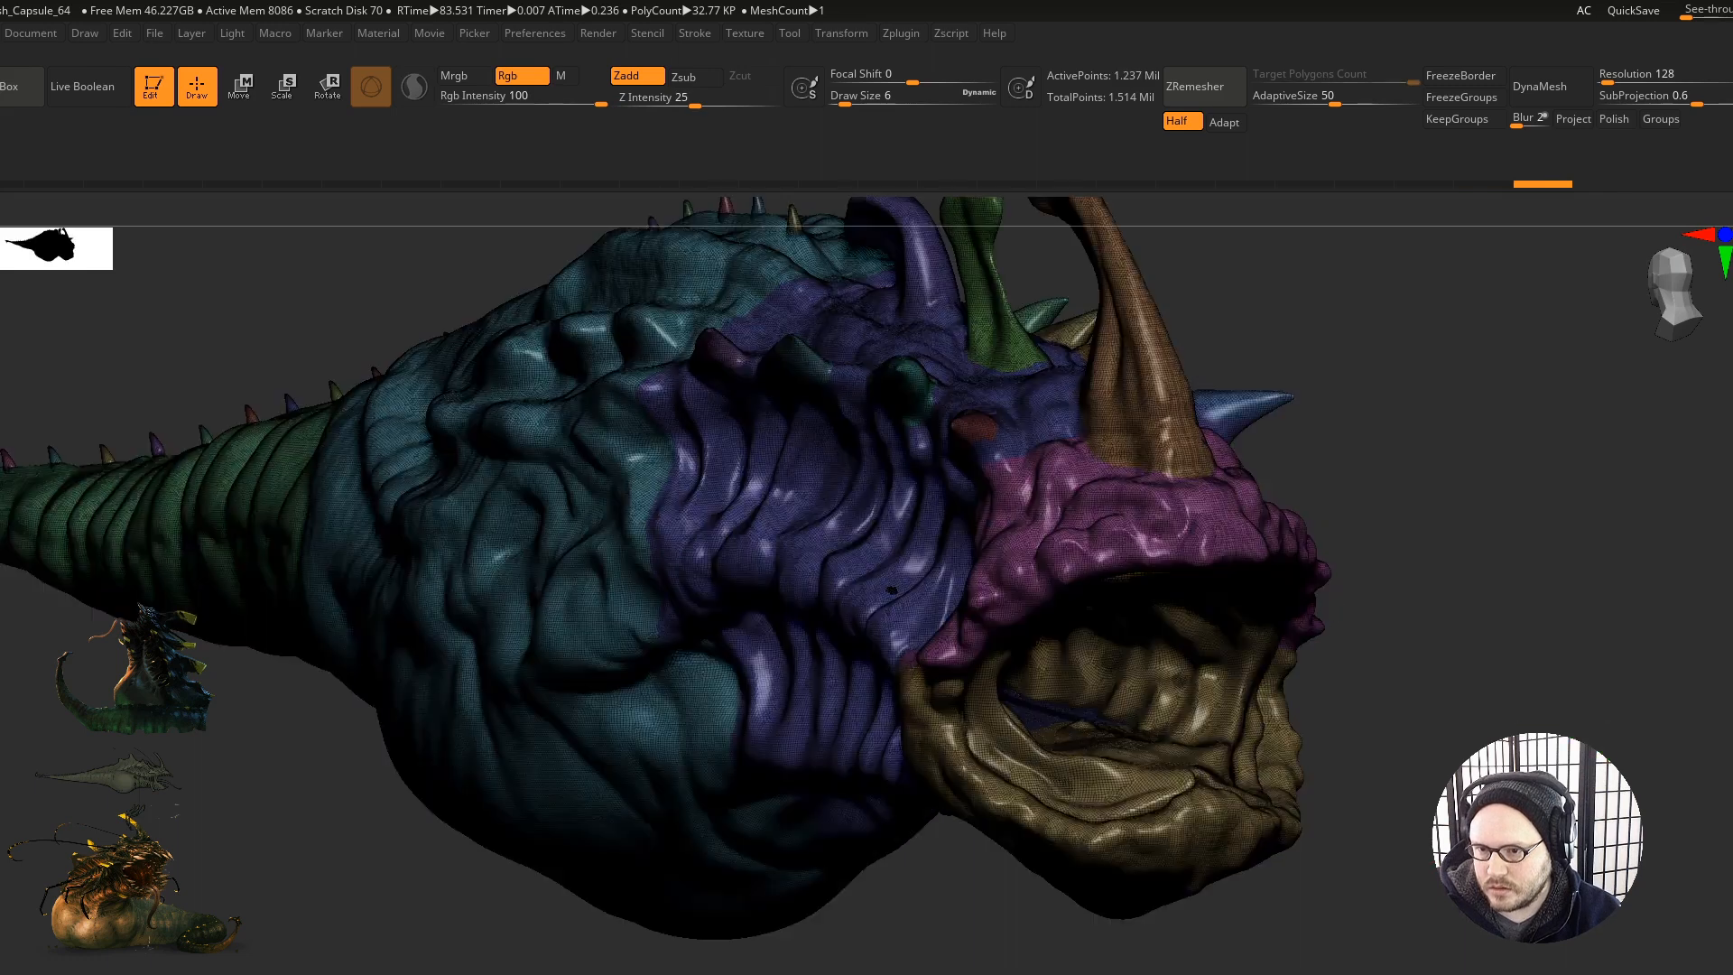
Step: Hide the tail, belly and neck polygroups to examine the inner body beneath them
ctrl+shift+click(890, 589)
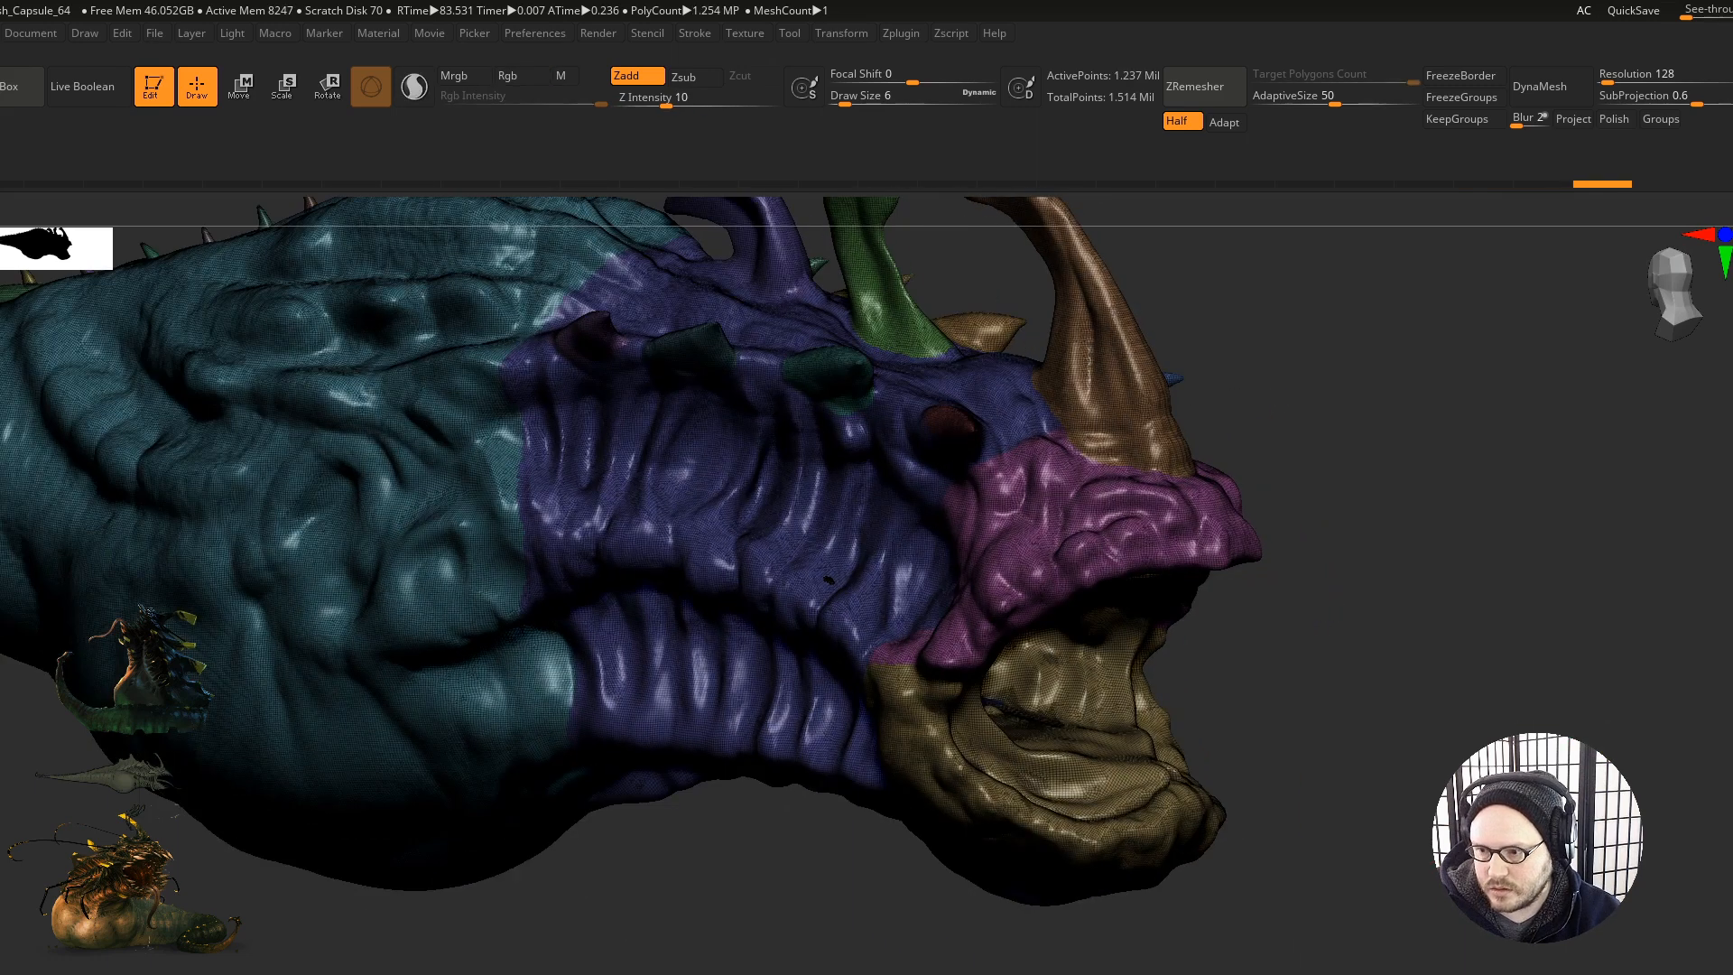
alt+drag(1253, 809, 1166, 851)
drag(825, 919, 962, 914)
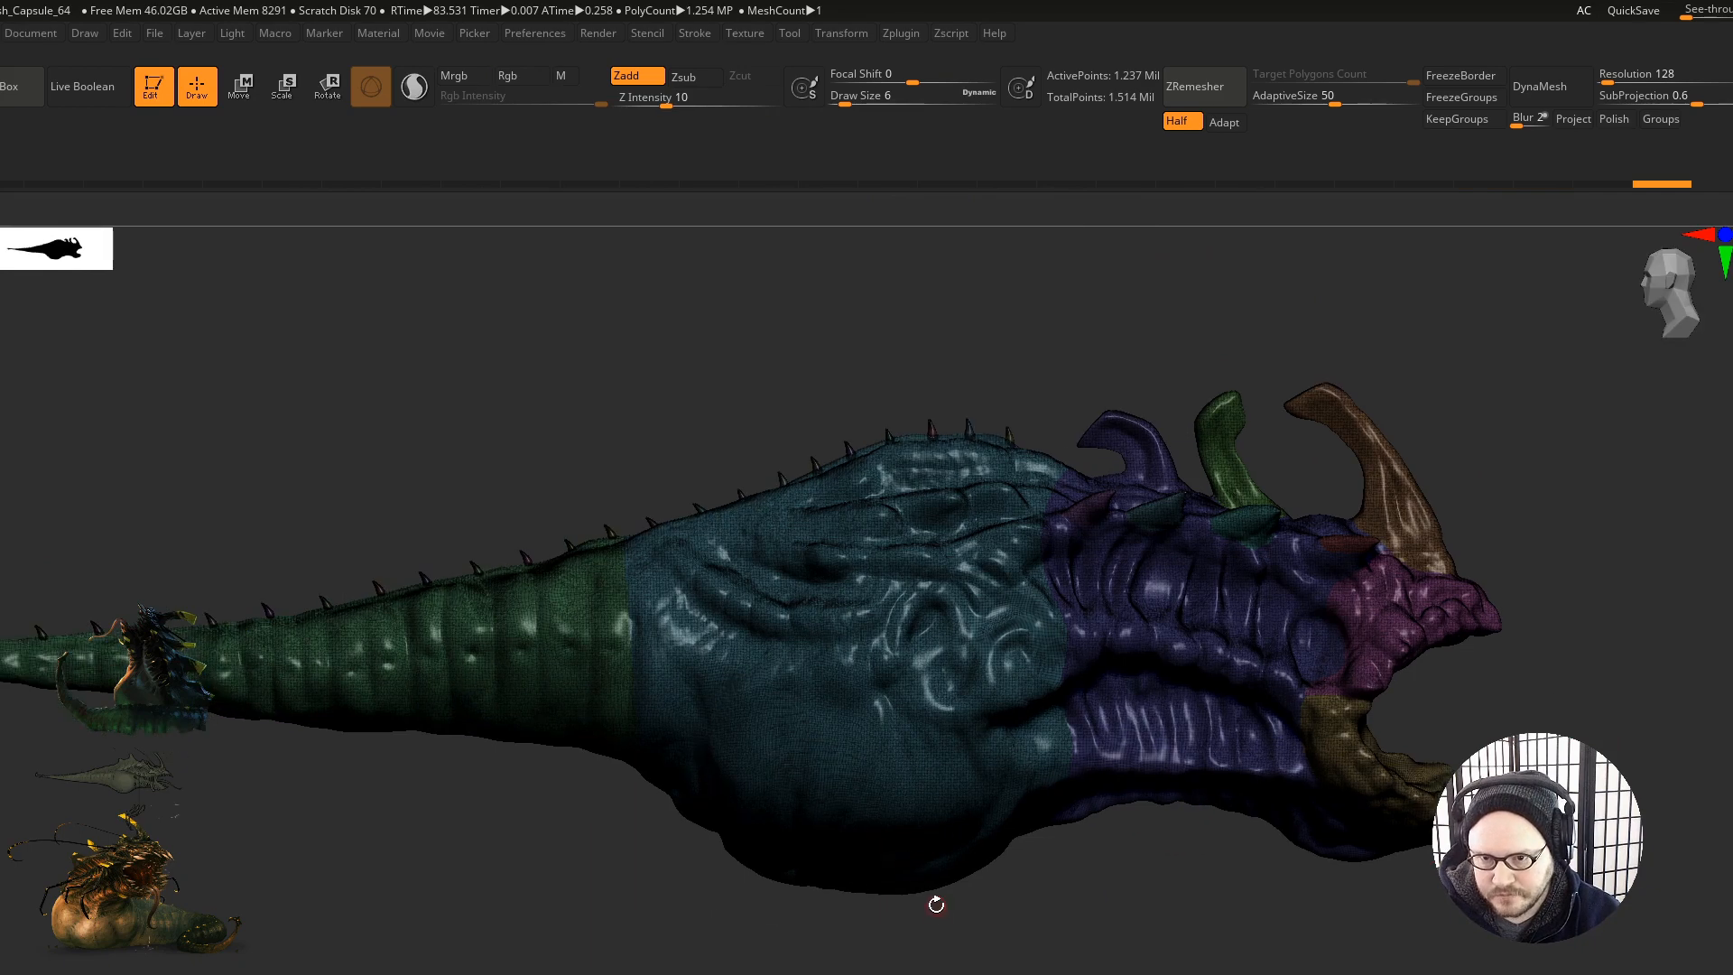
mouse_move(572, 544)
alt+mouse_down()
mouse_move(773, 697)
mouse_move(957, 723)
mouse_move(945, 706)
mouse_move(672, 711)
alt+mouse_up()
key(ctrl+a)
ctrl+shift+click(769, 792)
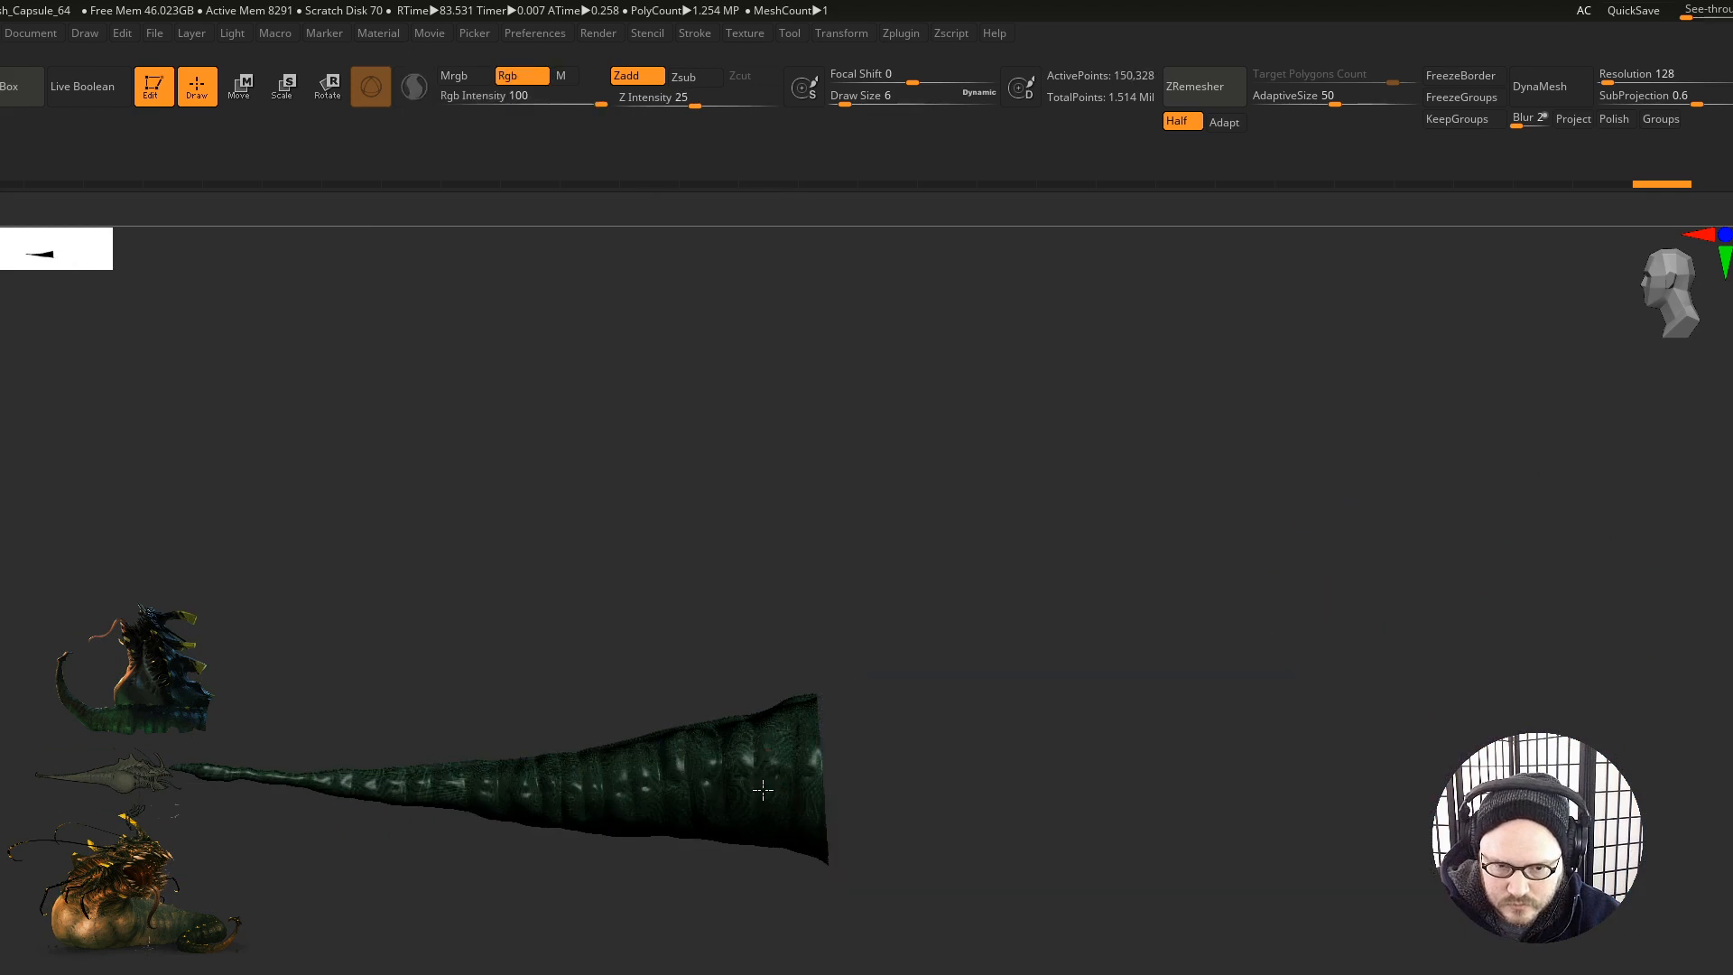
ctrl+shift+click(763, 791)
ctrl+shift+click(925, 814)
ctrl+shift+click(1221, 824)
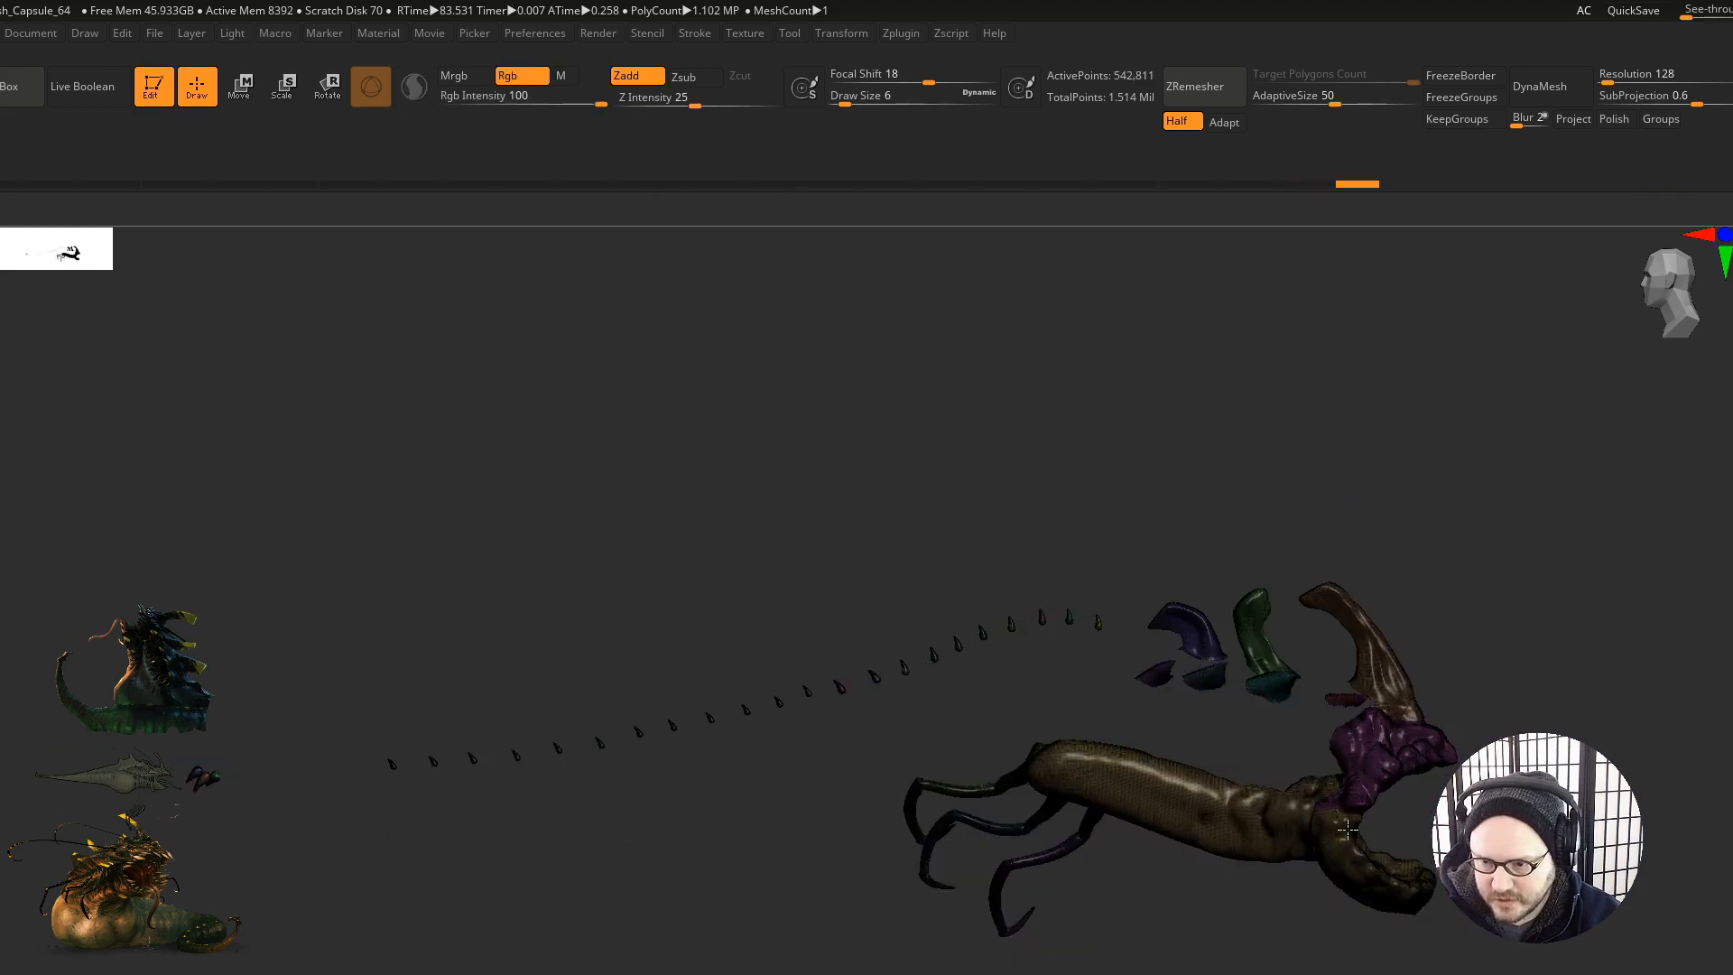
Step: Inspect the exposed inner body, then show all polygroups of the creature again
key(f)
ctrl+right_drag(1288, 835, 1176, 728)
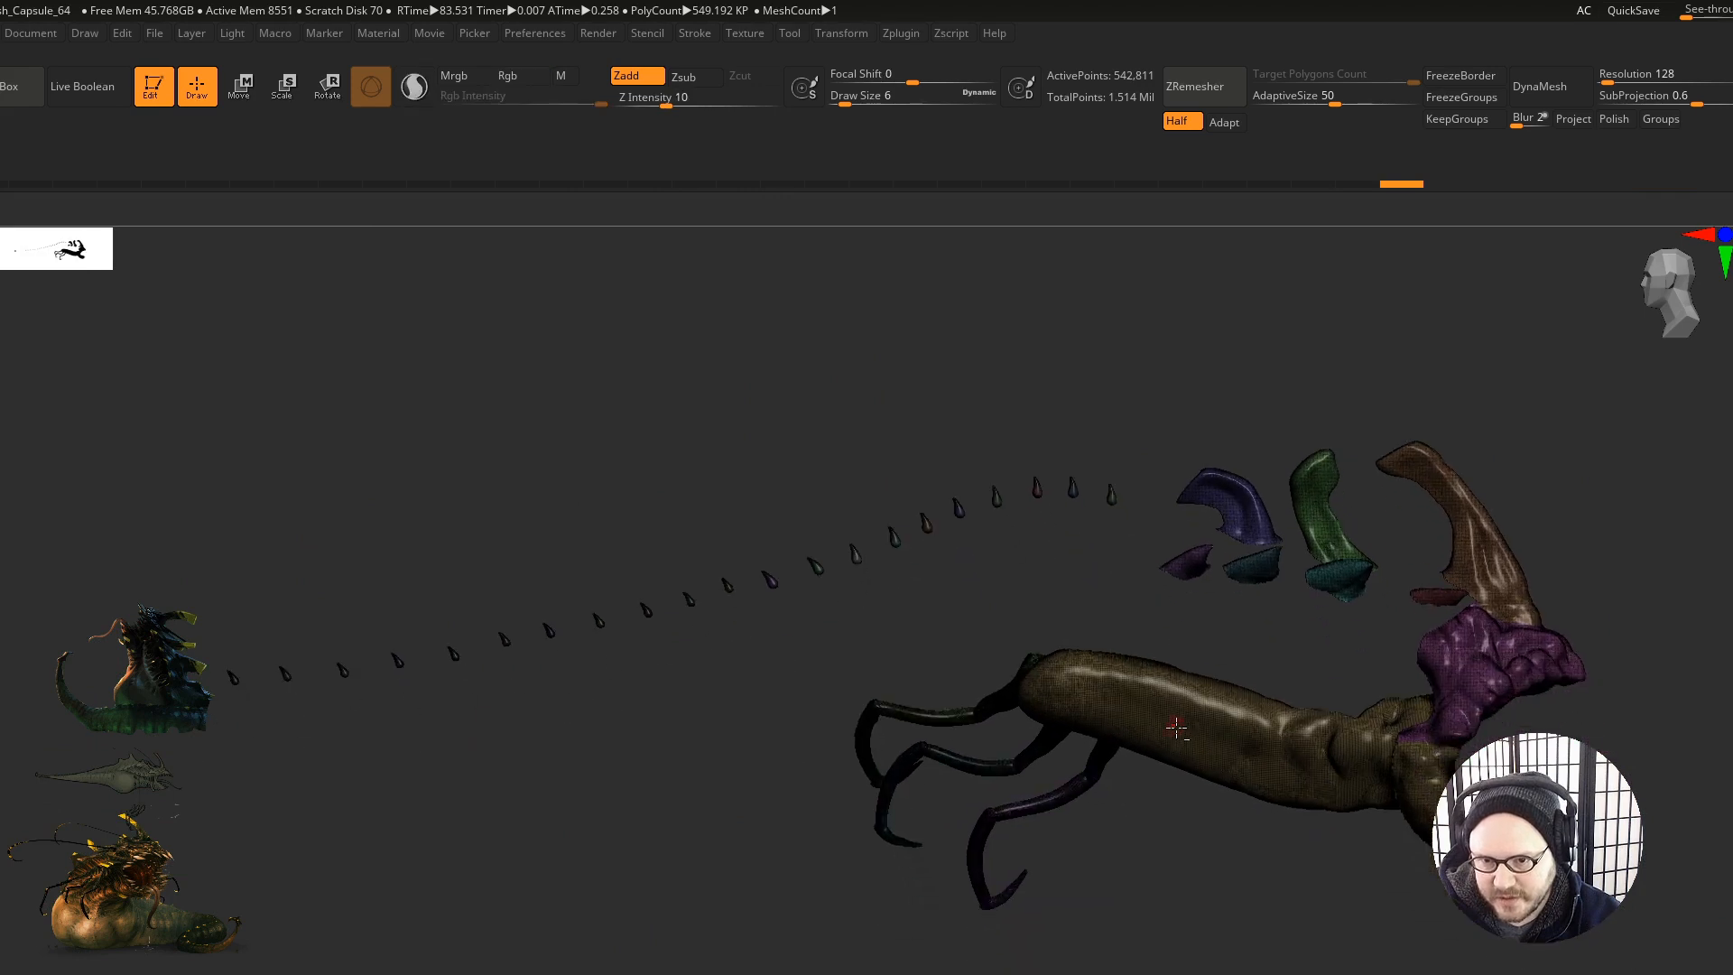
right_drag(1246, 776, 1200, 781)
ctrl+shift+click(1246, 913)
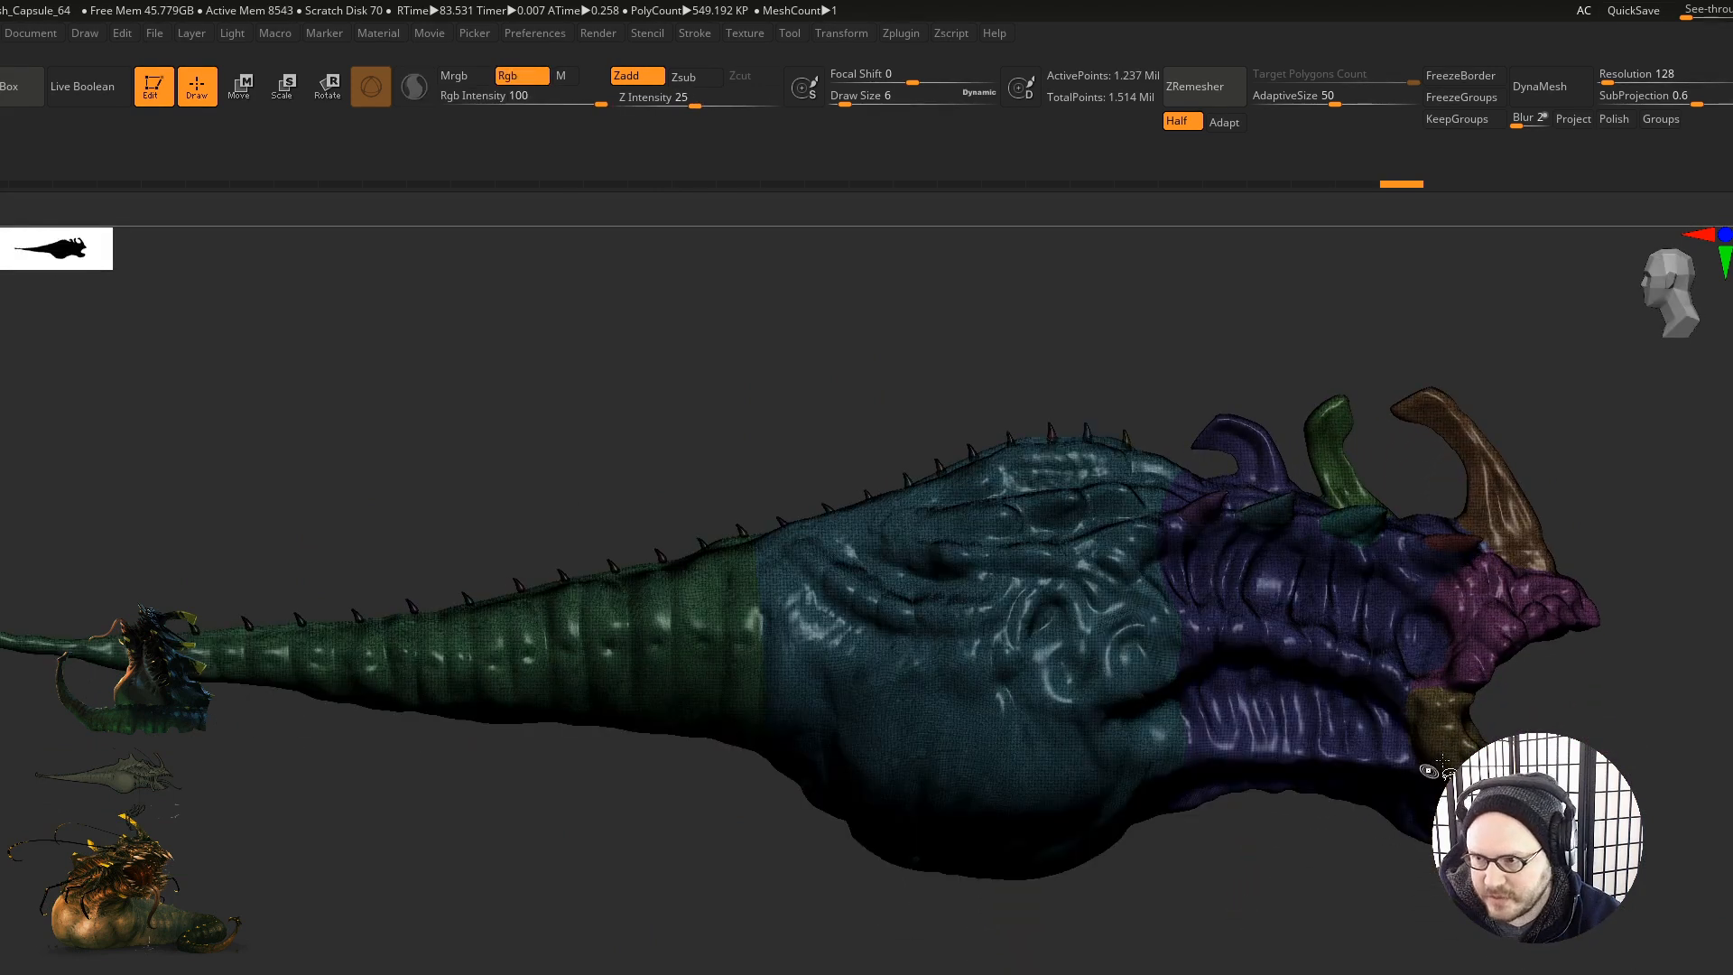
right_drag(1181, 872, 1205, 812)
mouse_move(1205, 813)
ctrl+right_down()
mouse_move(1335, 861)
mouse_move(1583, 618)
ctrl+right_up()
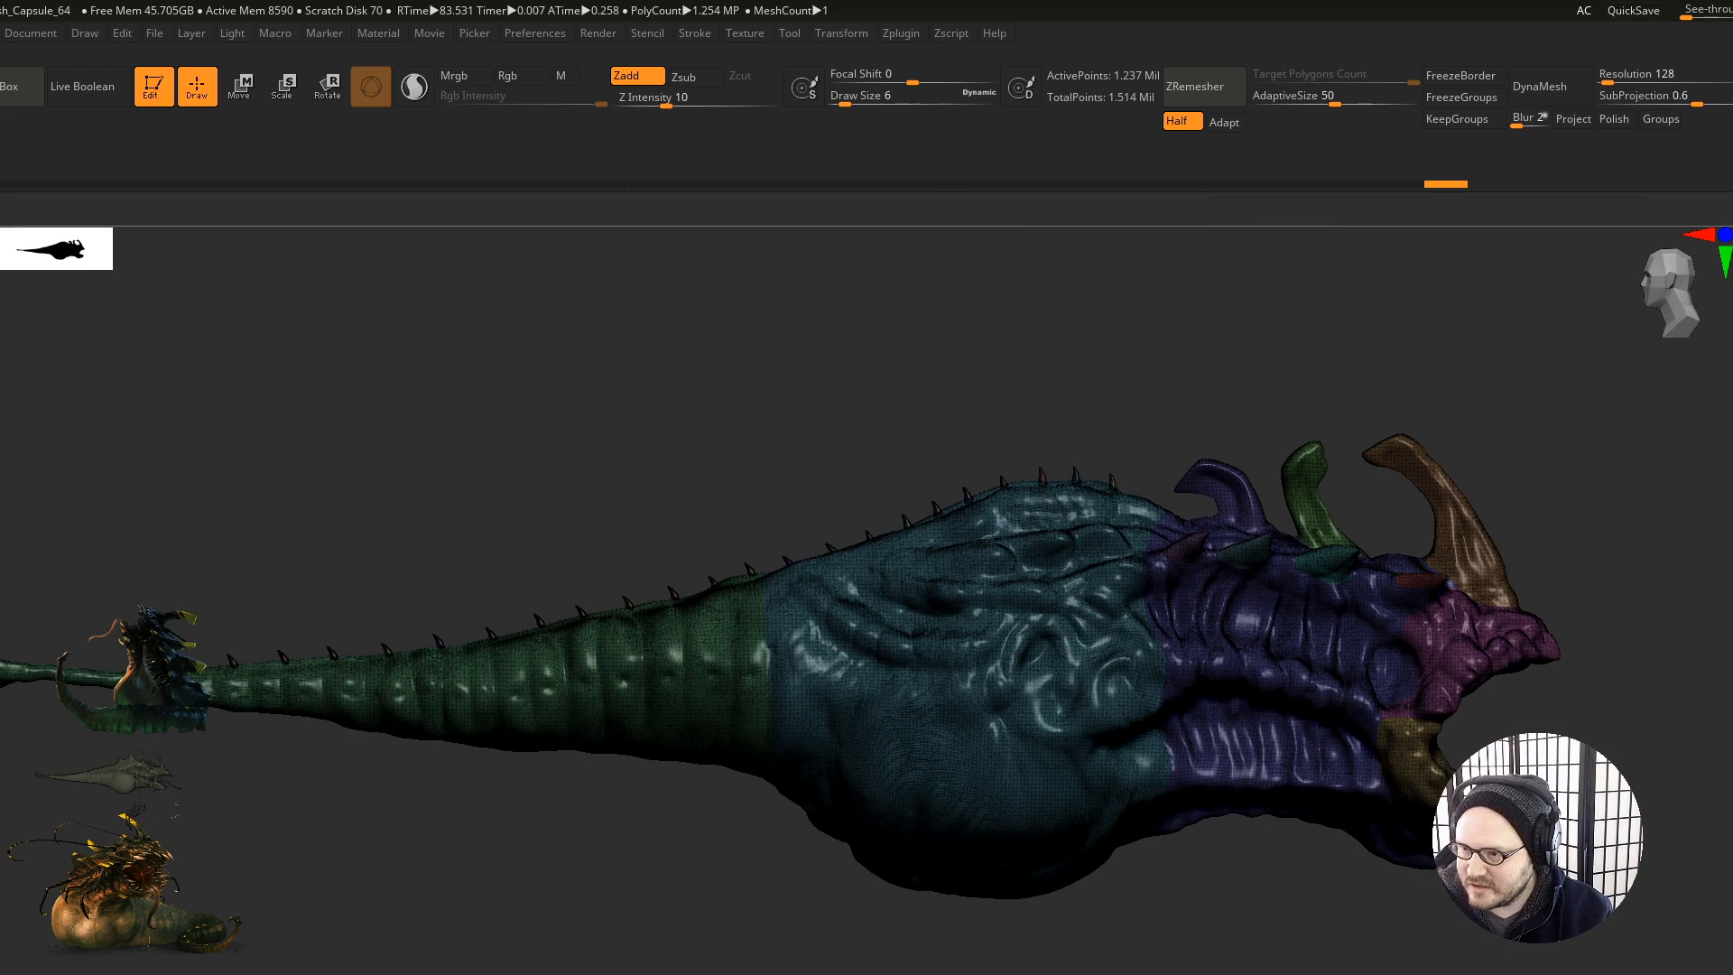
Step: Show the other subtools alongside the body and make the legs, the tongue and finally the main body active
click(1732, 692)
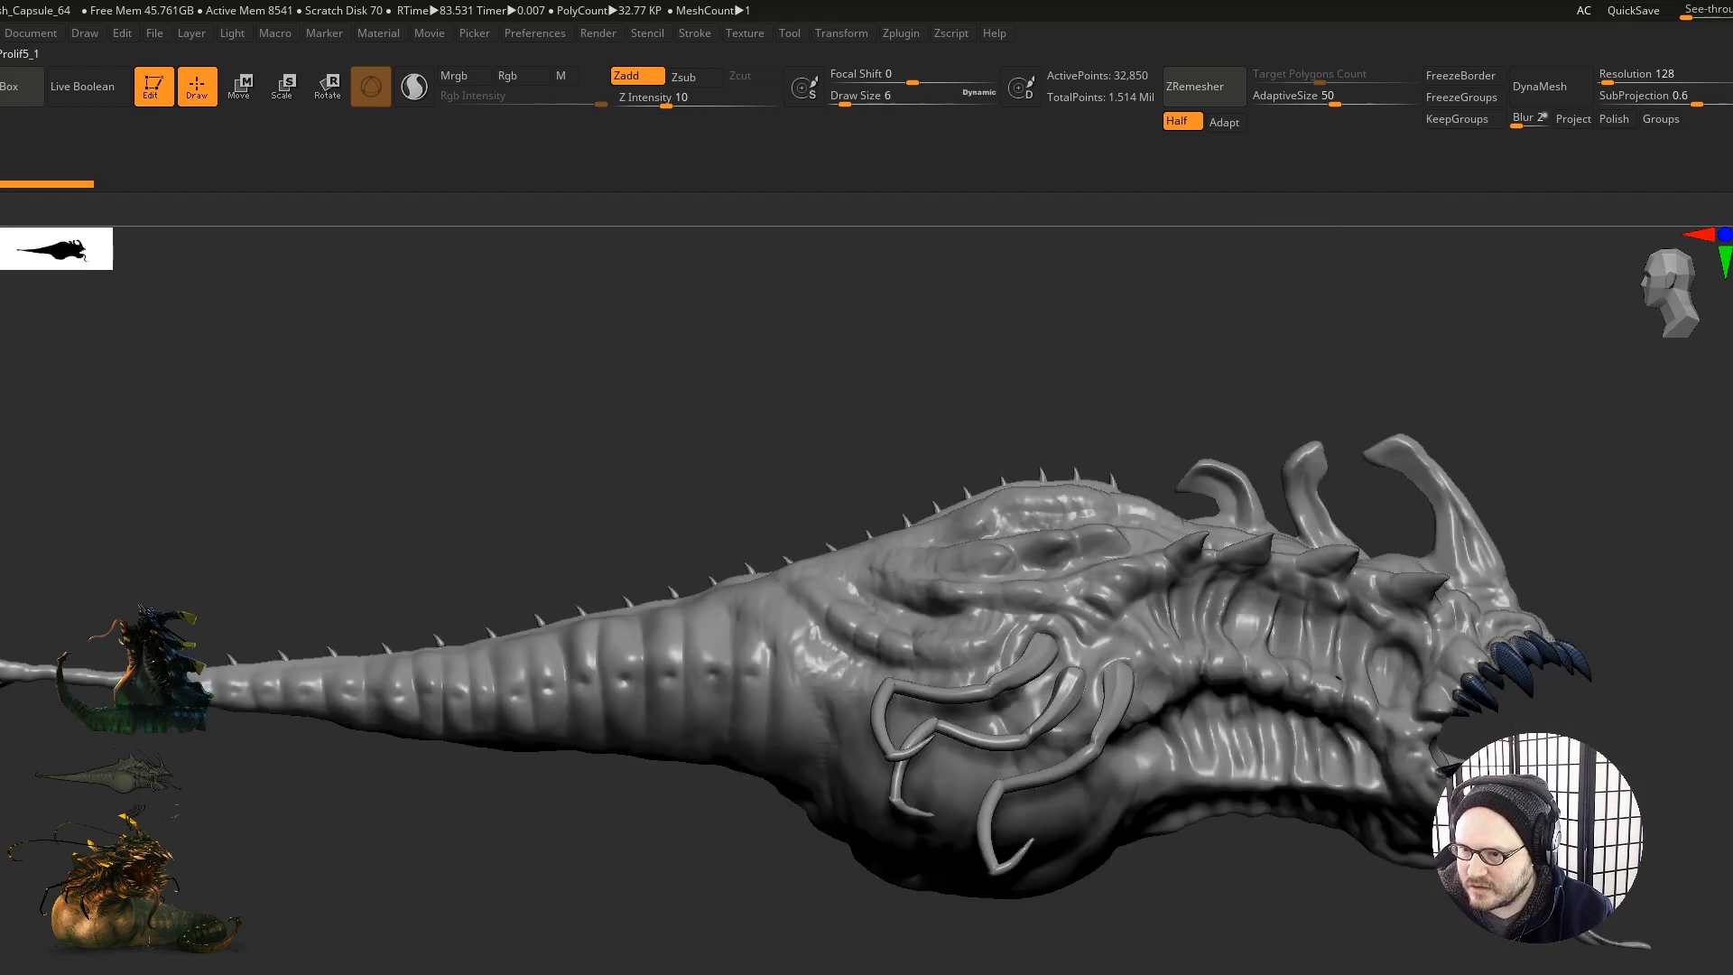
alt+right_drag(1263, 790, 1233, 734)
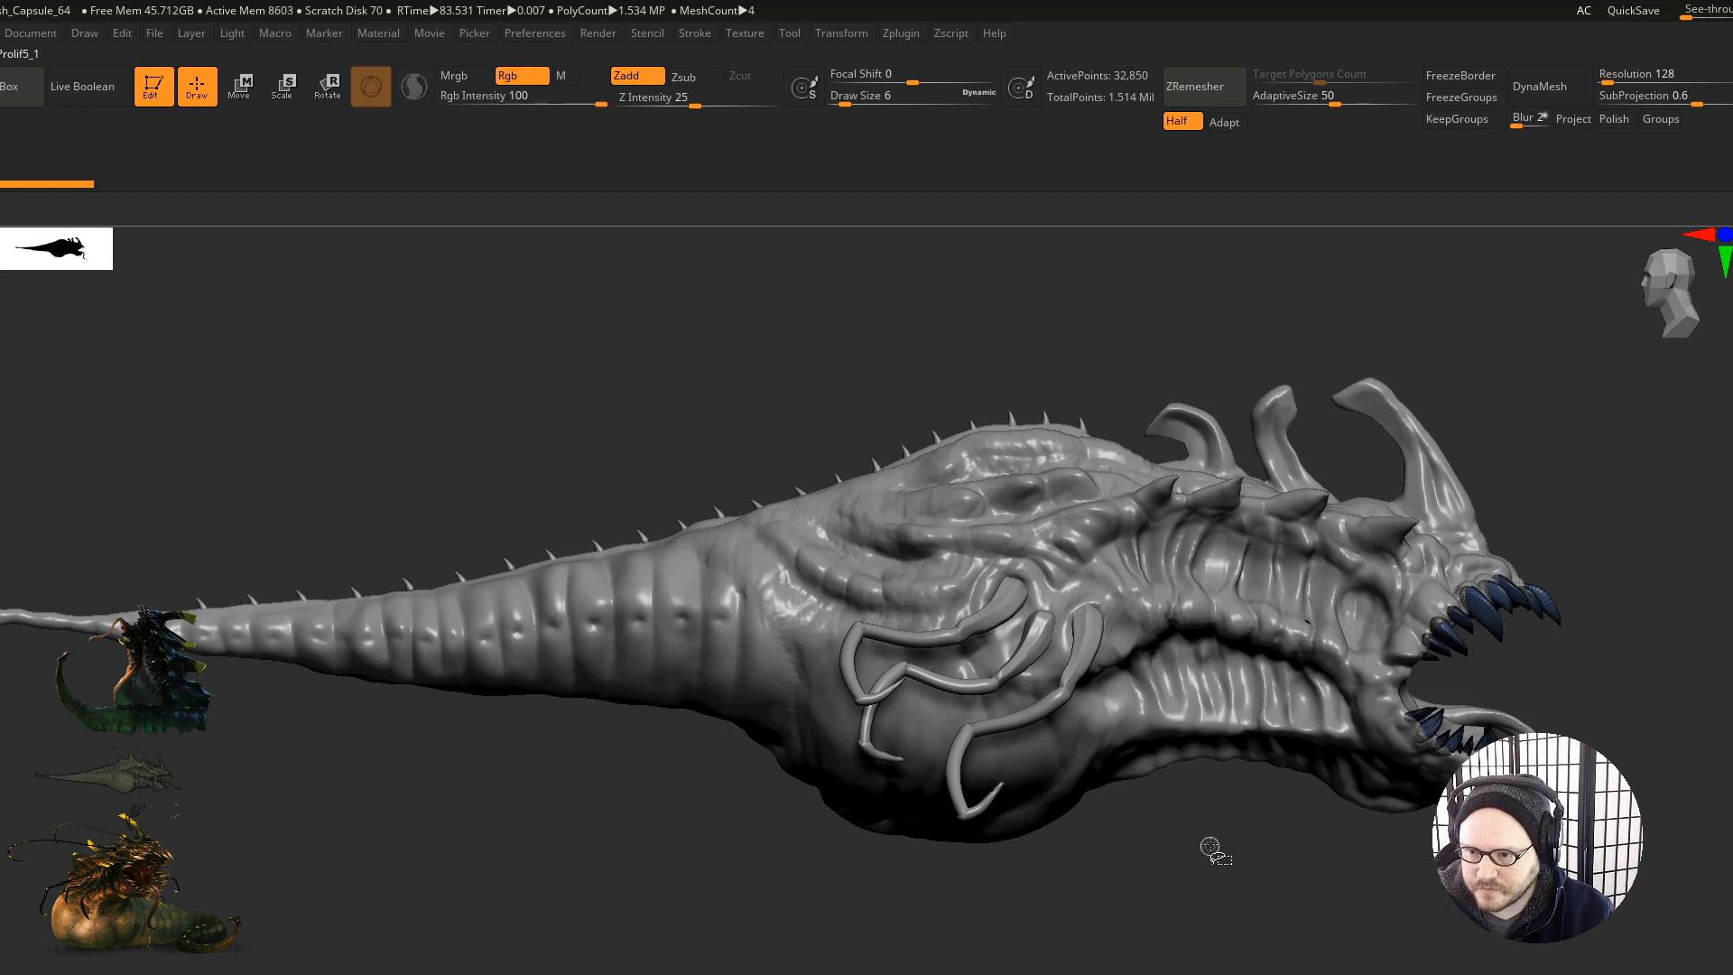
alt+click(1097, 623)
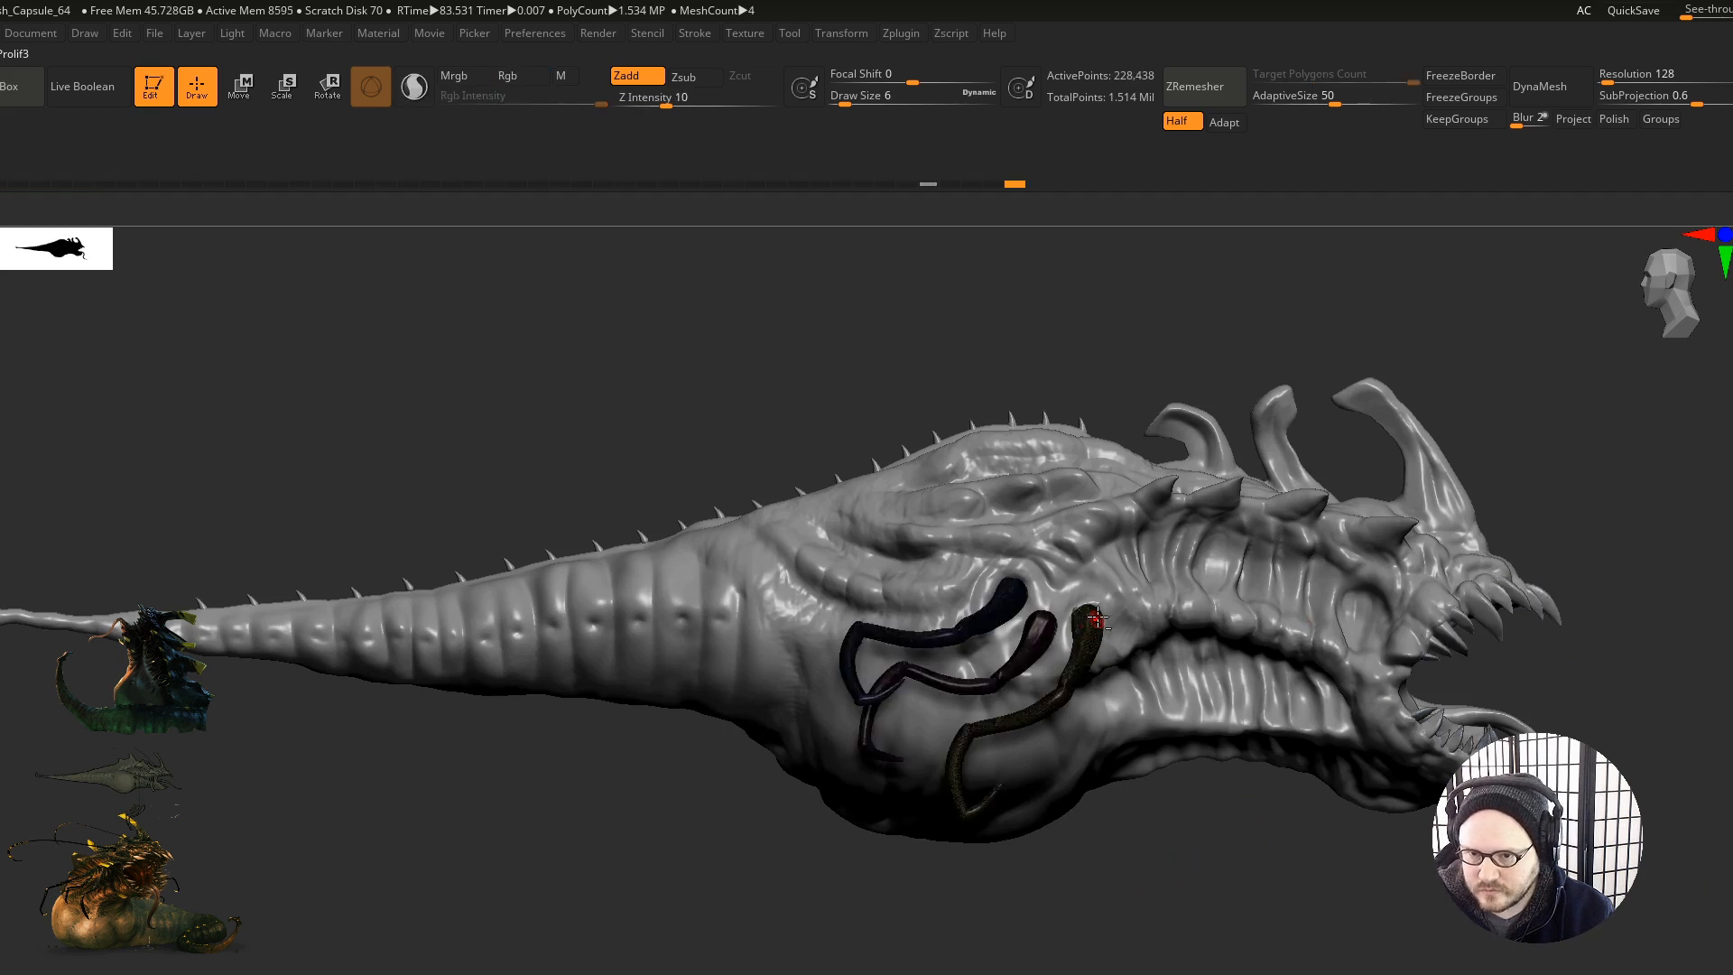
alt+click(1532, 725)
alt+click(1325, 639)
Step: Hide the belly polygroup to view the inner body behind the legs, then show the whole body again
alt+right_drag(1029, 679, 1211, 667)
alt+right_drag(1138, 815, 1072, 813)
ctrl+right_drag(1167, 840, 1125, 867)
mouse_move(1125, 867)
right_down()
mouse_move(1056, 871)
mouse_move(1318, 889)
right_up()
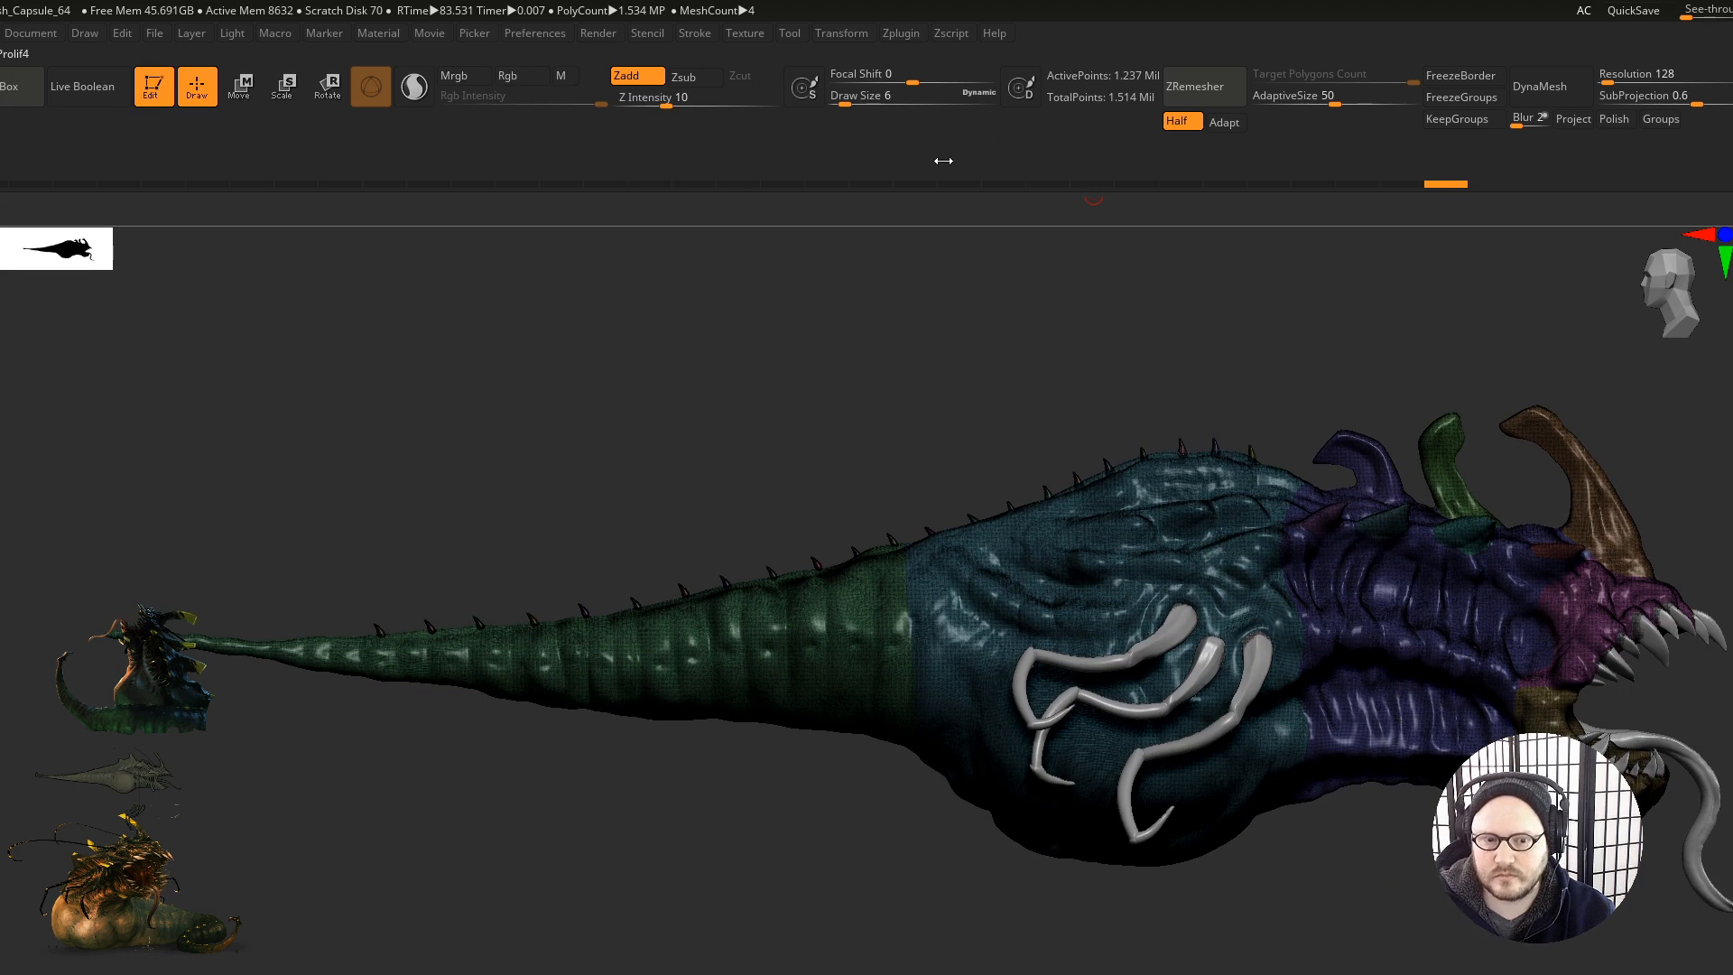
alt+right_drag(1072, 507, 1174, 549)
ctrl+right_drag(1174, 549, 1114, 560)
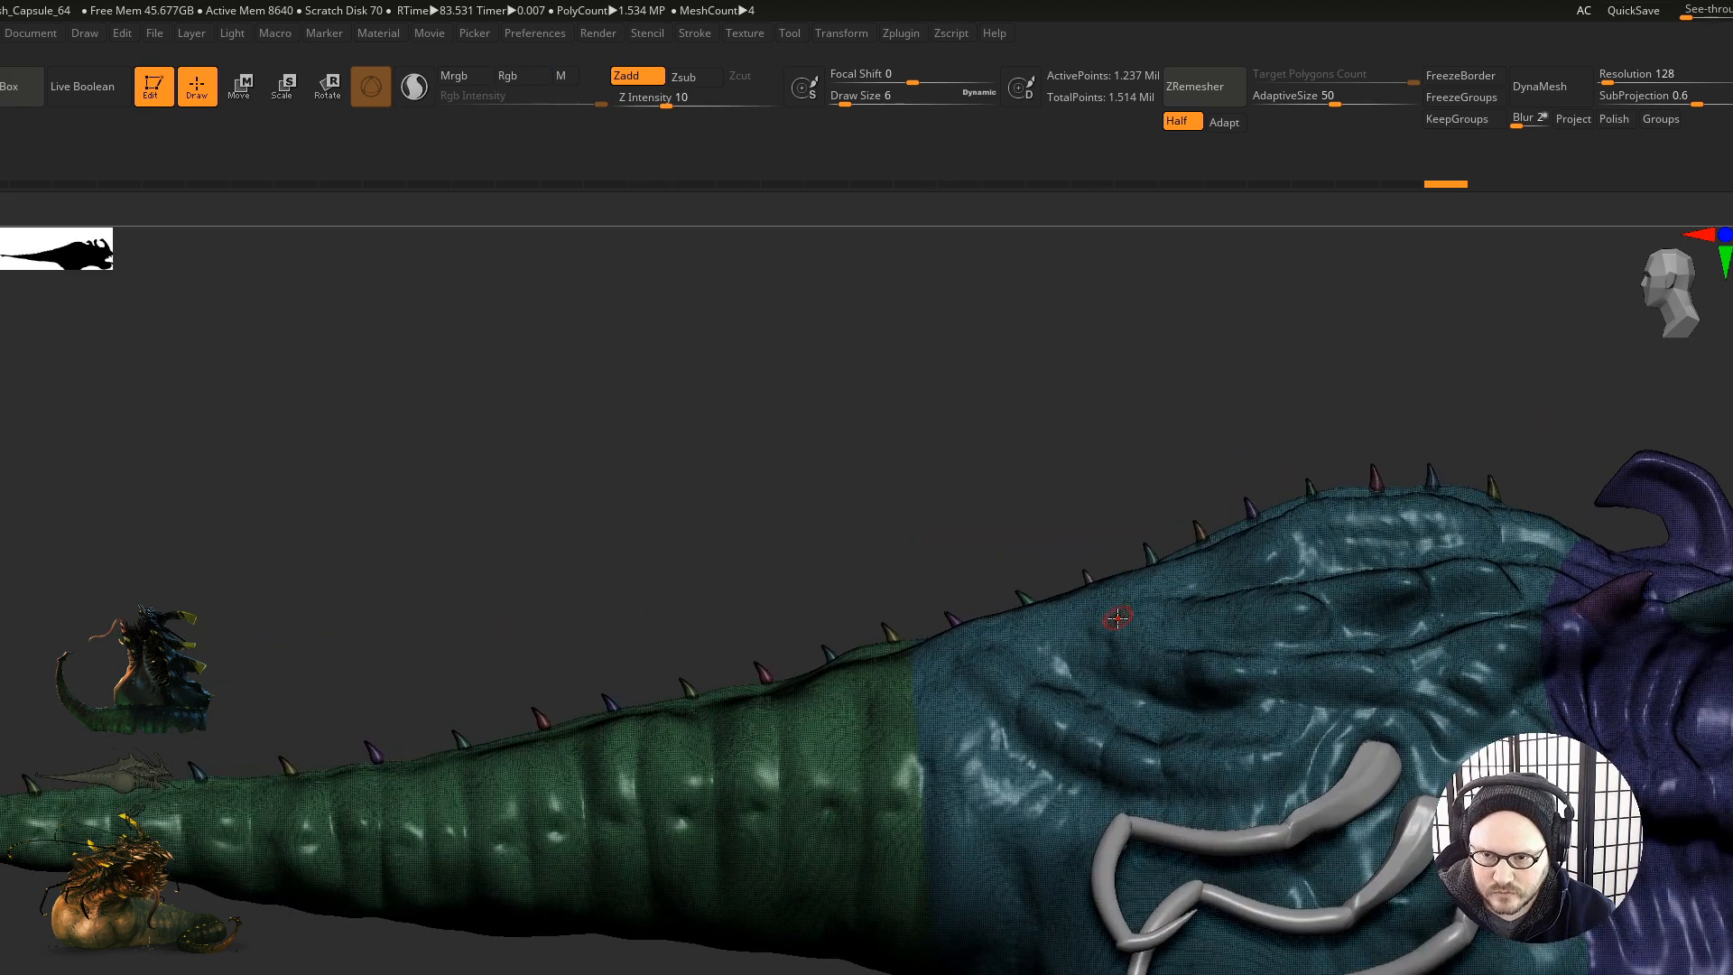
ctrl+shift+click(1211, 723)
alt+right_drag(1209, 727, 1107, 525)
ctrl+shift+click(1111, 533)
alt+right_drag(1107, 588, 1097, 627)
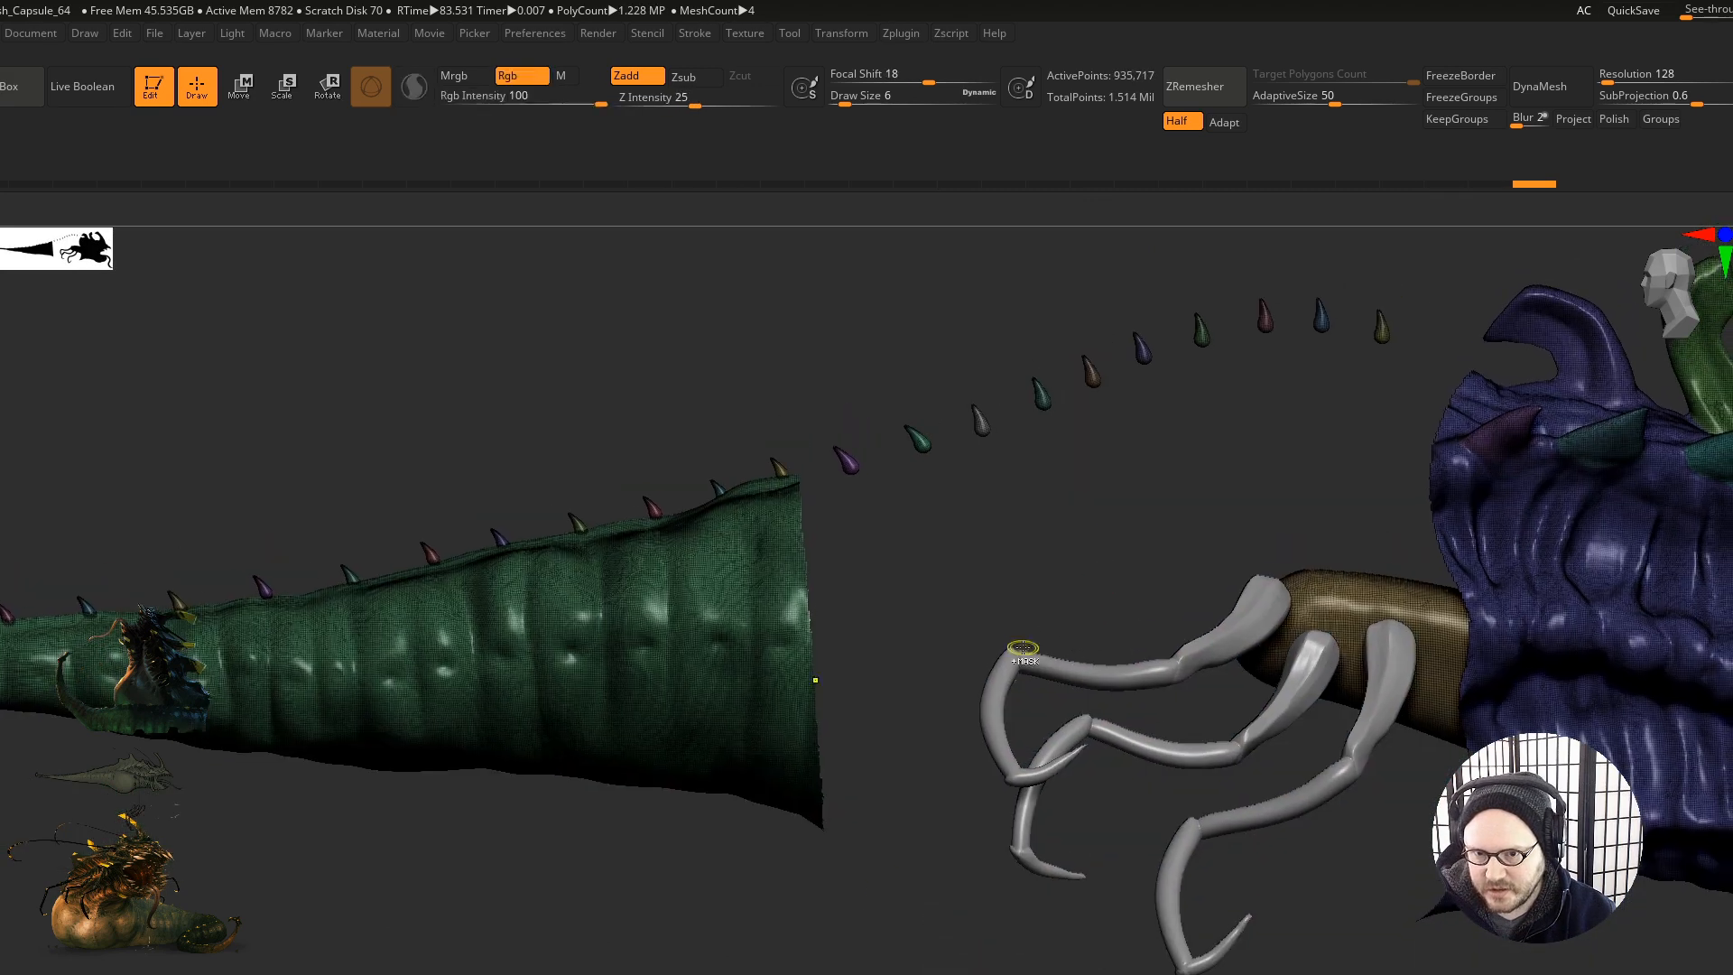
ctrl+shift+click(844, 928)
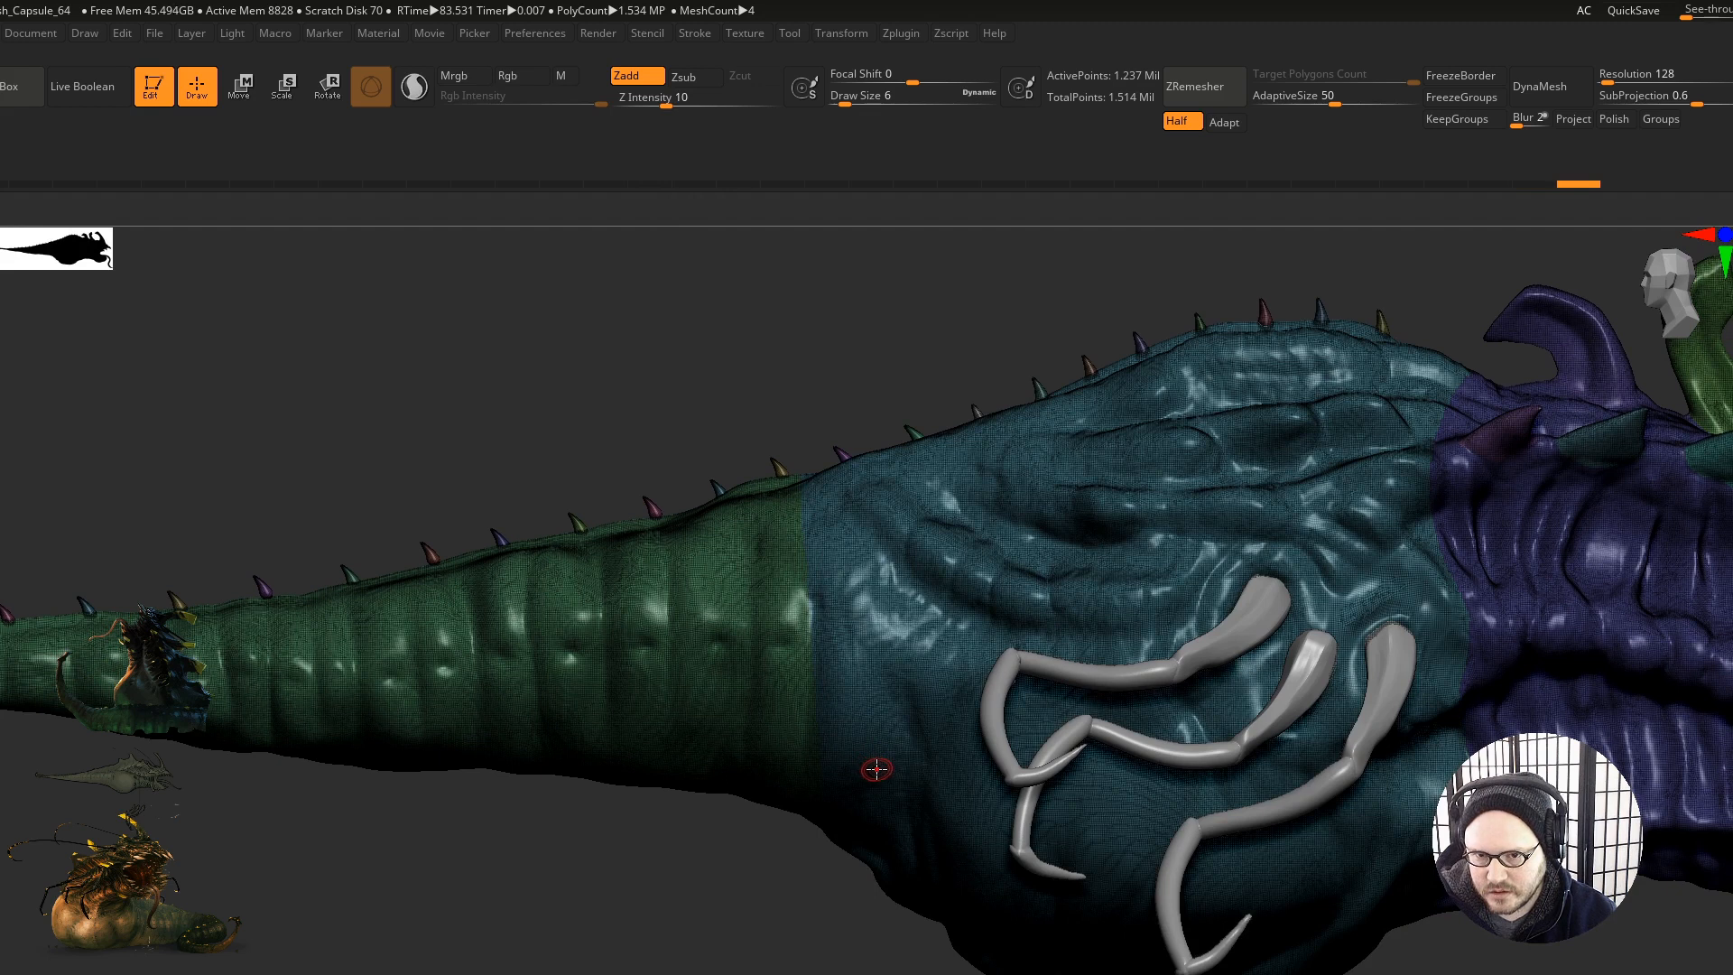
Step: Hide the tail, belly and neck polygroups of the main body
mouse_move(893, 765)
ctrl+right_down()
mouse_move(1157, 755)
mouse_move(986, 729)
ctrl+right_up()
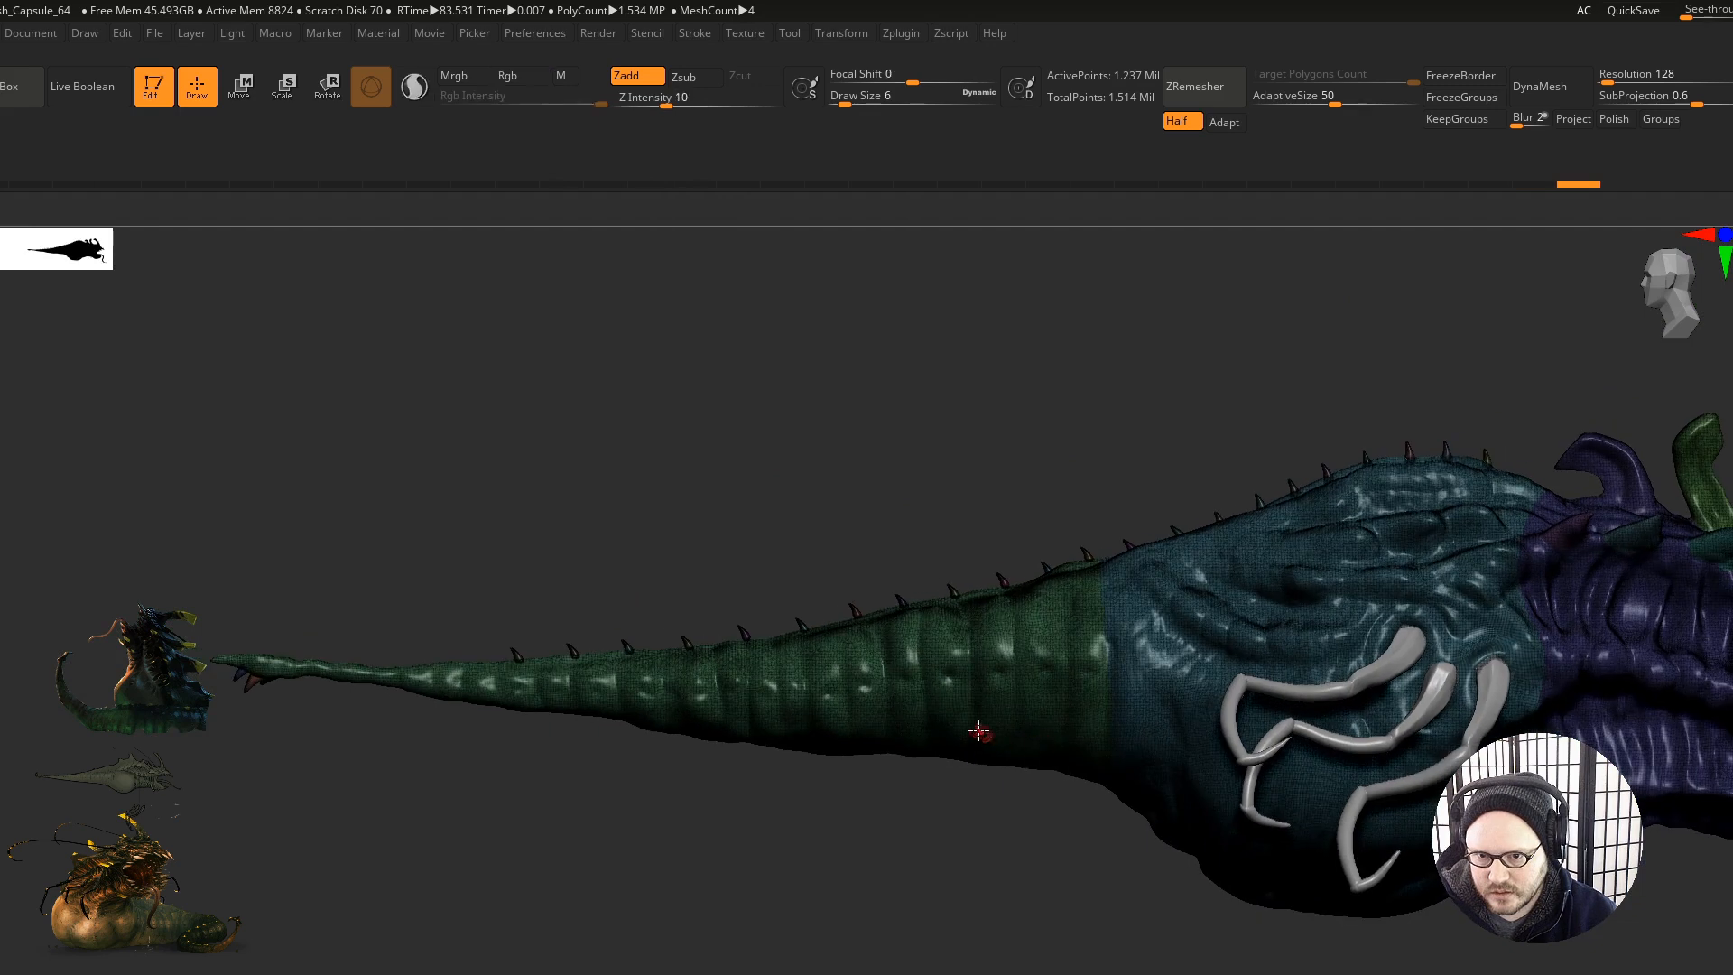
ctrl+right_drag(913, 684, 1021, 684)
alt+right_drag(873, 721, 997, 730)
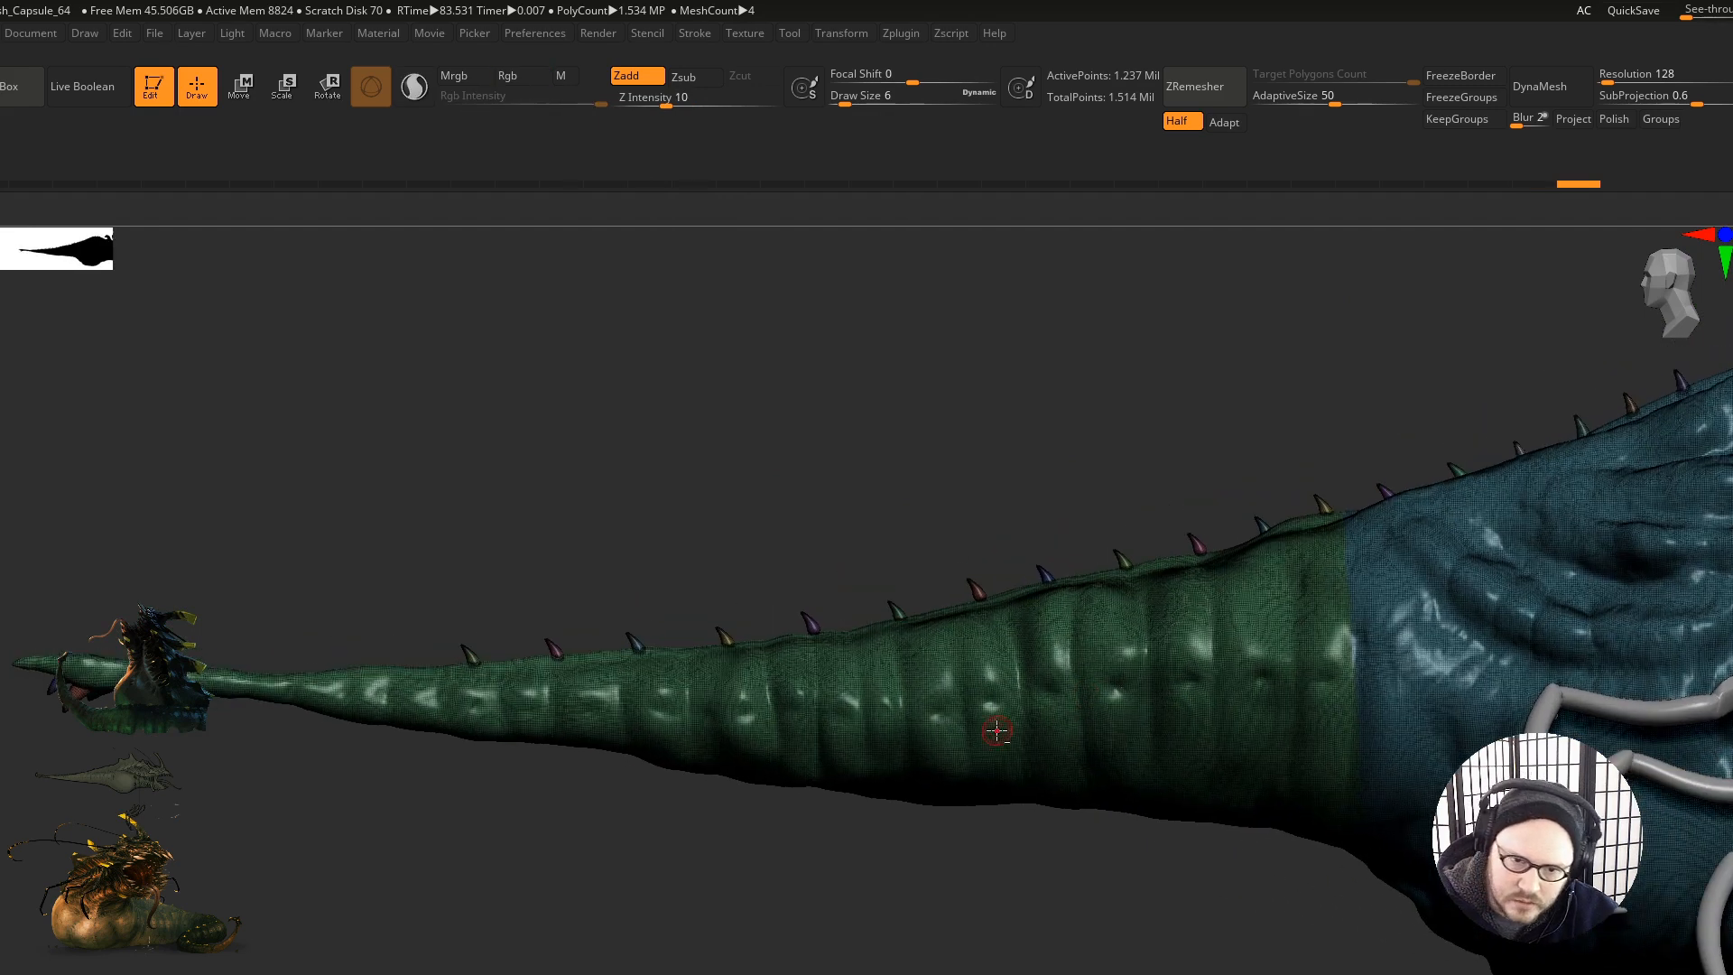
ctrl+shift+click(837, 732)
ctrl+shift+click(1119, 667)
alt+right_drag(1501, 675, 1149, 626)
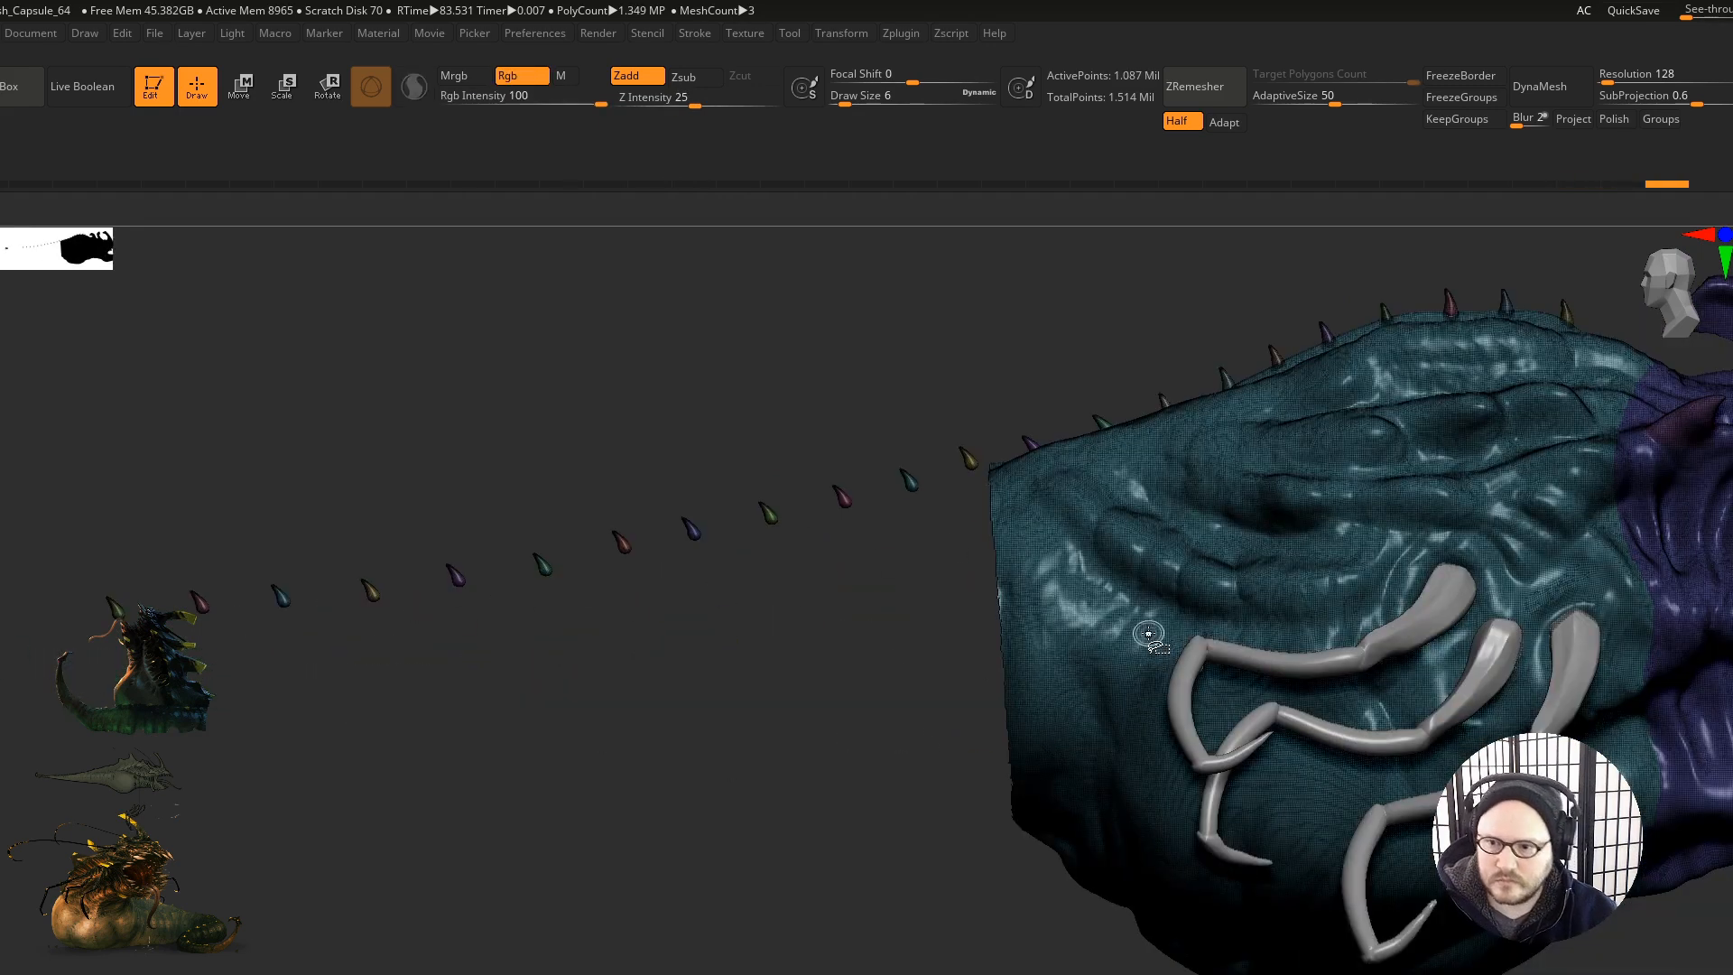
ctrl+shift+click(1149, 591)
alt+right_drag(1288, 533, 804, 611)
ctrl+shift+click(1269, 675)
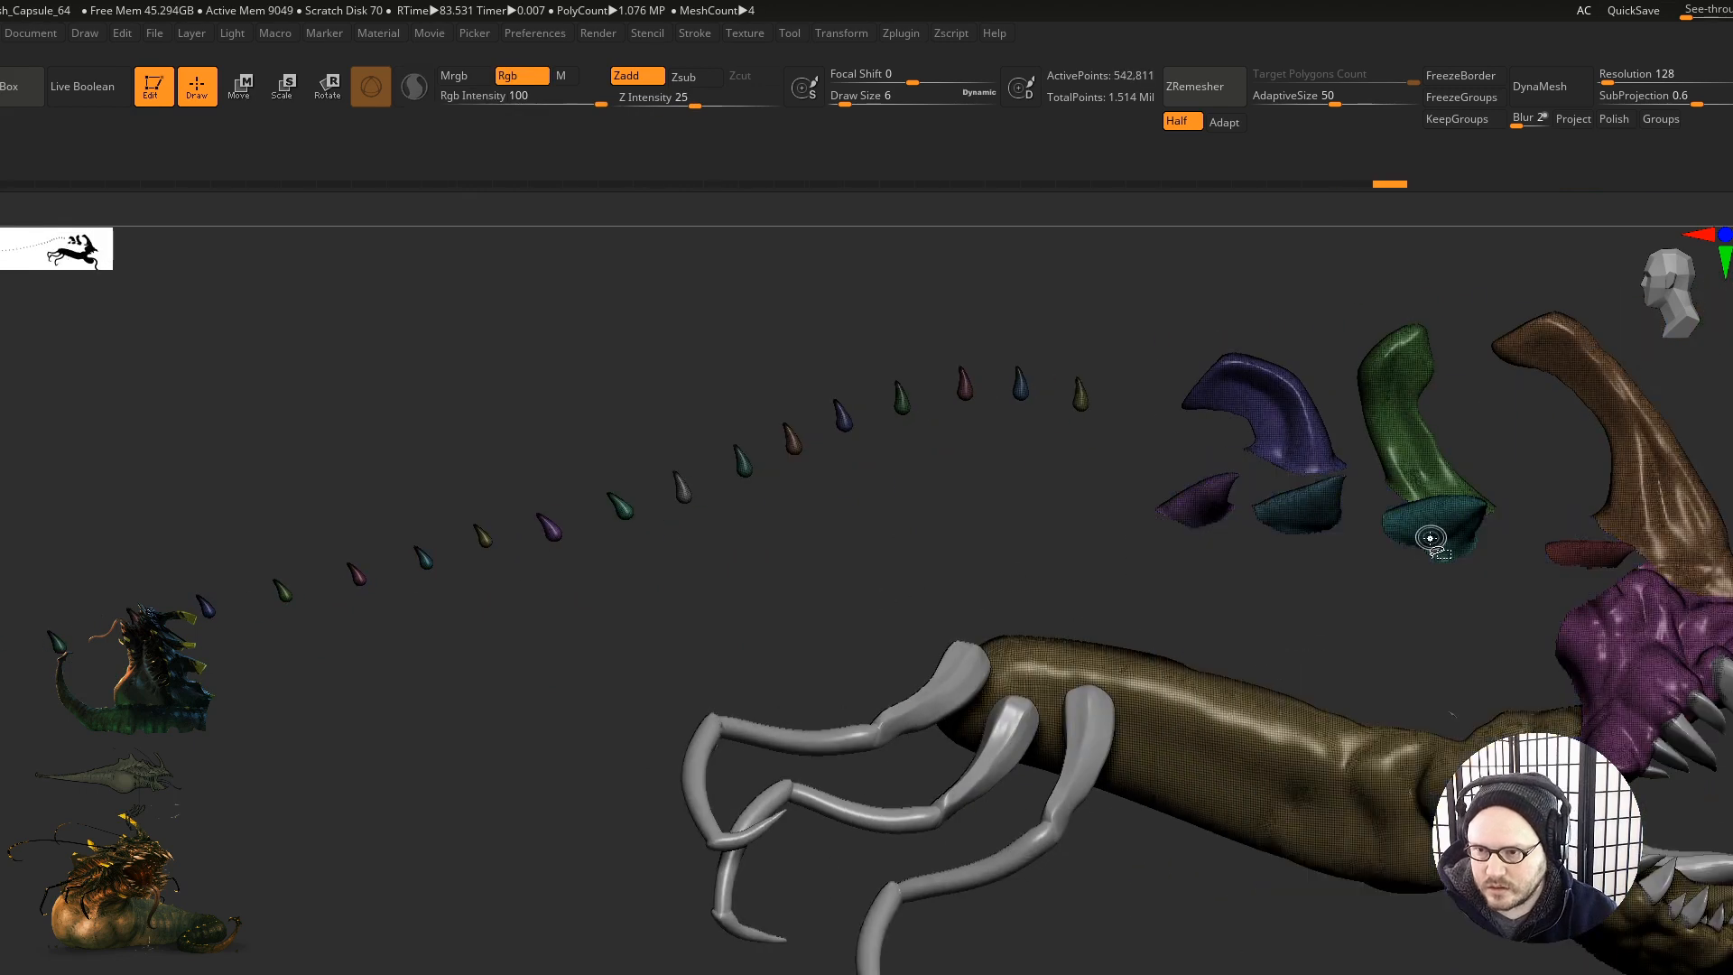
Step: Hide the purple and green horns and the near and far side spikes along the neck
ctrl+shift+click(1435, 528)
ctrl+shift+click(1297, 420)
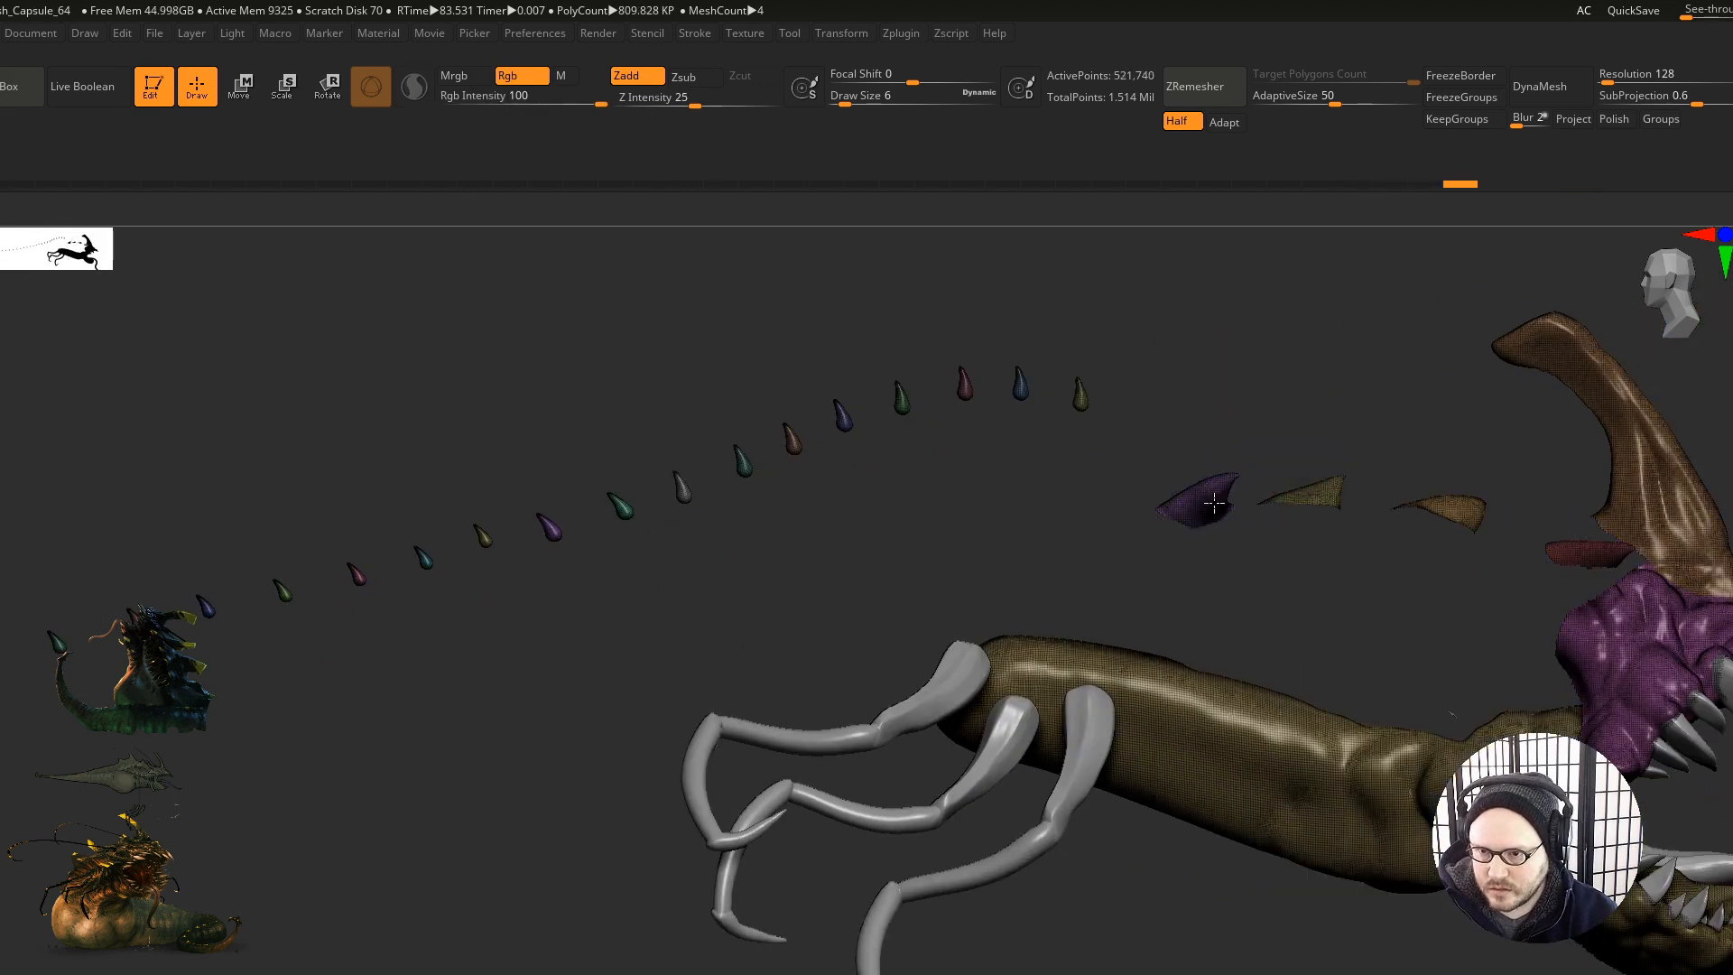
ctrl+shift+click(1300, 502)
ctrl+shift+click(1196, 501)
ctrl+shift+click(1455, 509)
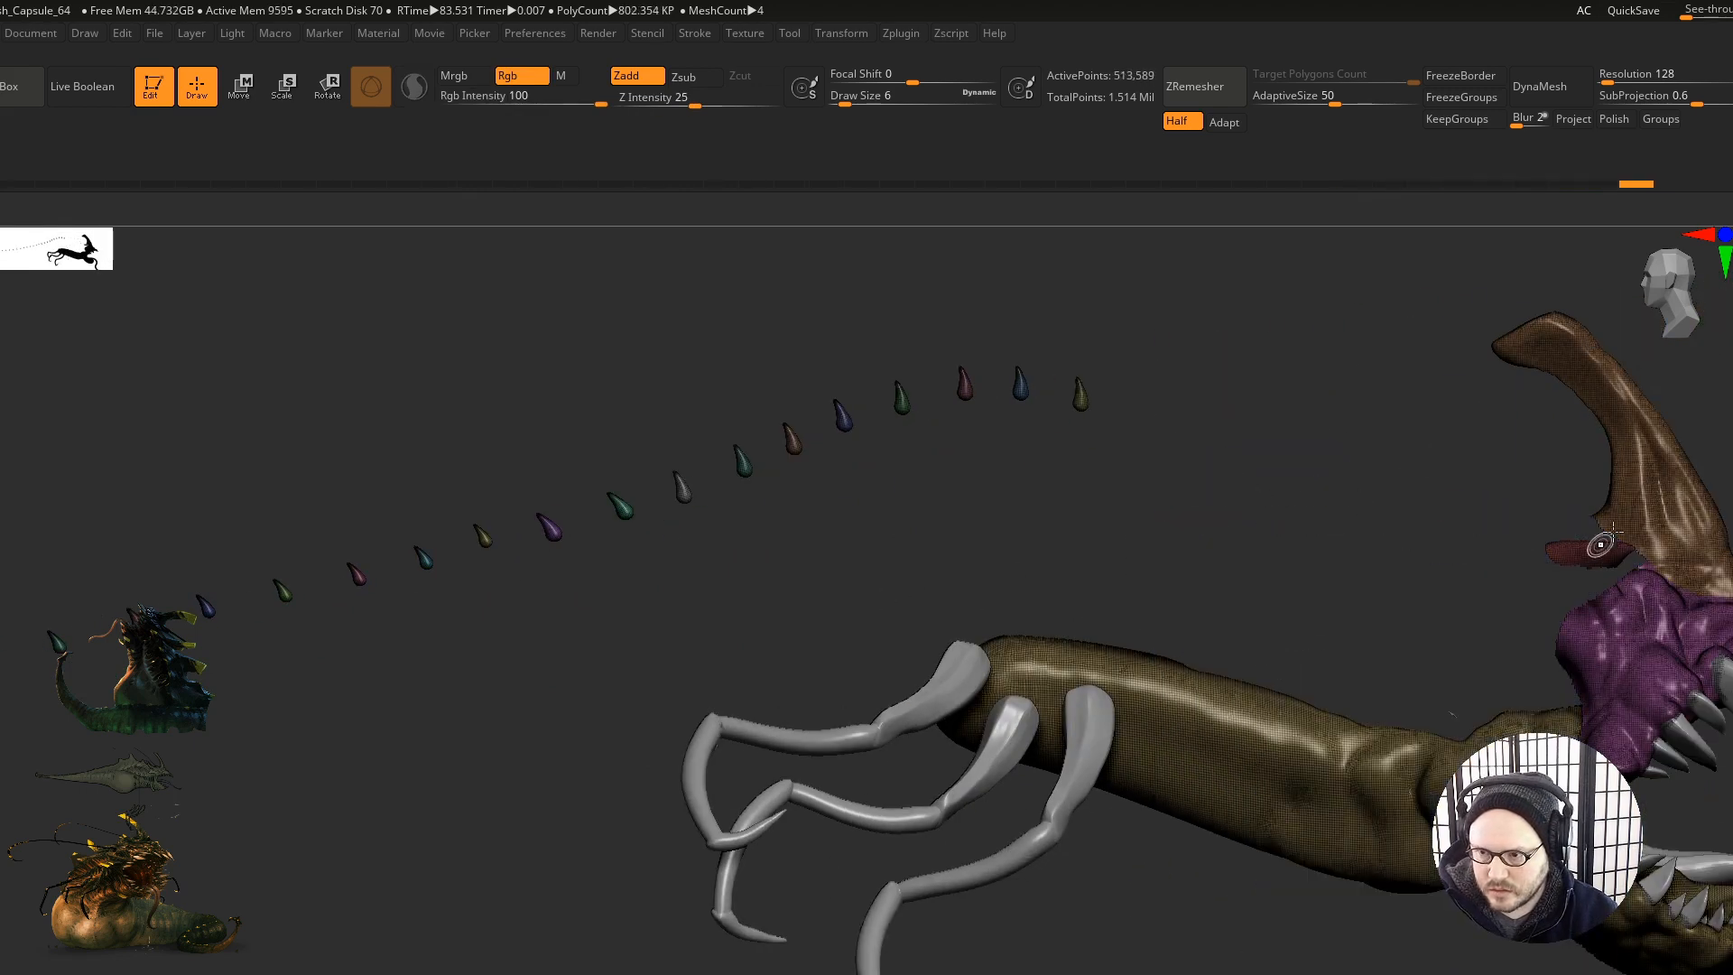
Step: Hide the remaining side spike, brown horn, snout, outer jaw and inner body, leaving only the spine spikes and tail claws of the body
ctrl+shift+click(1596, 551)
ctrl+shift+click(1599, 553)
ctrl+shift+click(1620, 614)
ctrl+shift+click(1670, 934)
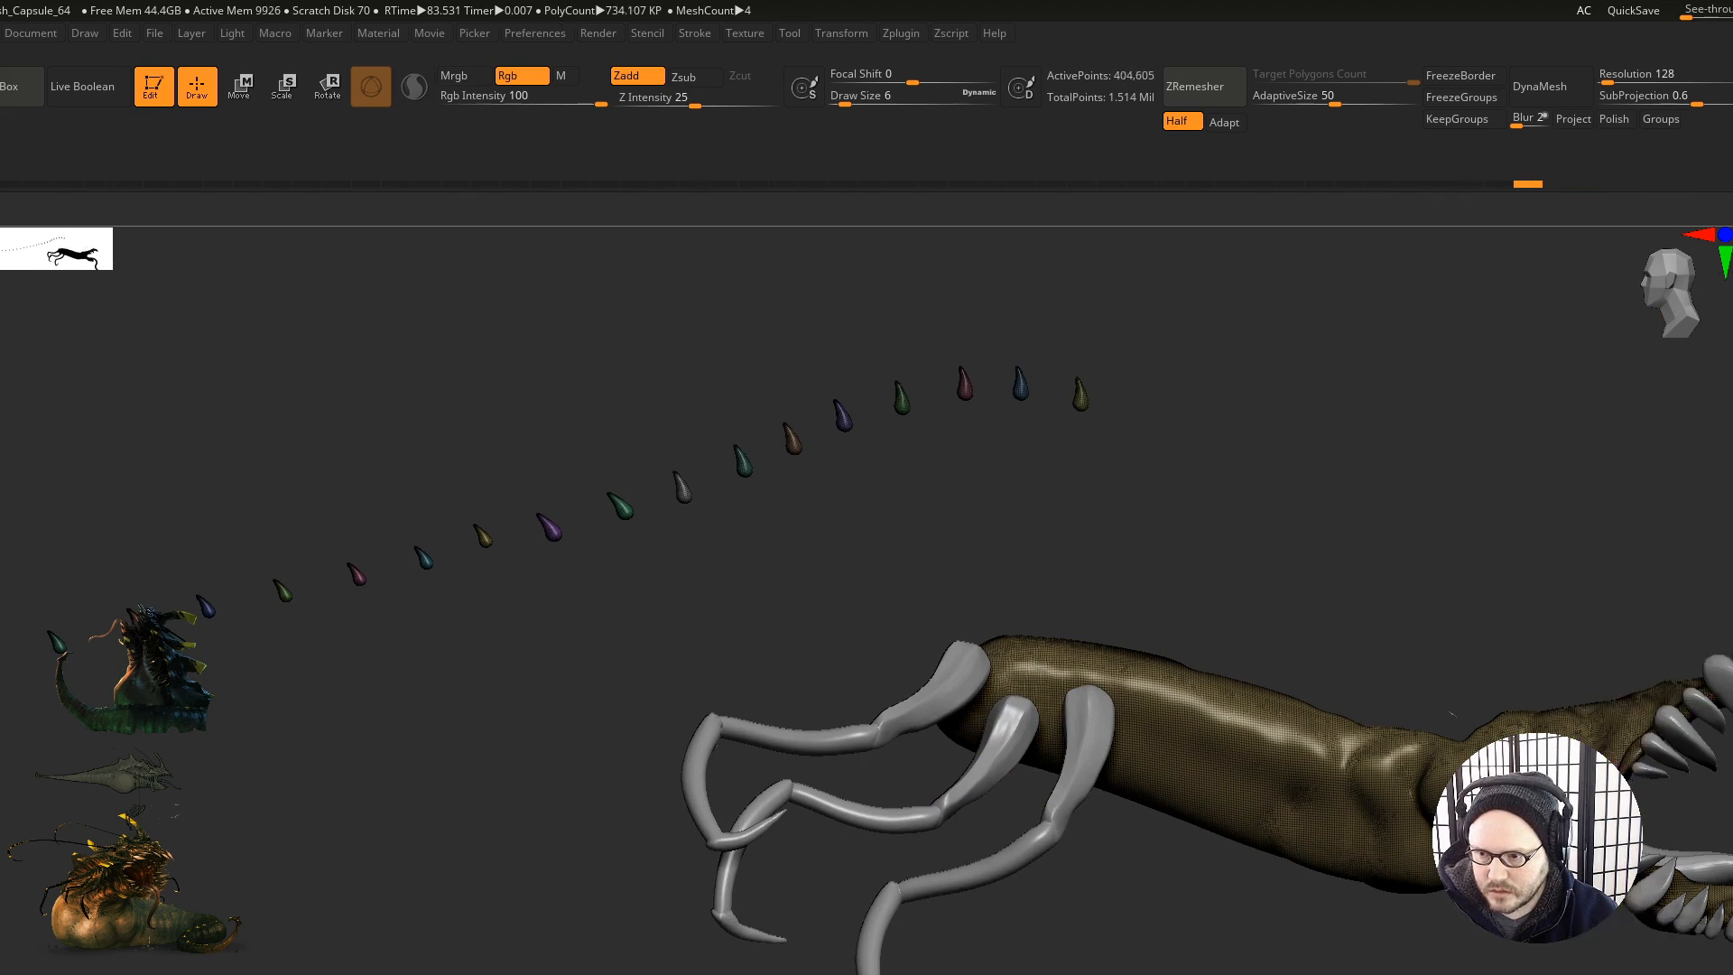
ctrl+shift+click(1410, 811)
Step: Combine the spine spikes and tail claws into one polygroup and show the hidden body parts again
mouse_move(1382, 713)
alt+mouse_down()
mouse_move(1308, 611)
mouse_move(1206, 614)
mouse_move(1226, 695)
mouse_move(1302, 683)
alt+mouse_up()
mouse_move(977, 743)
alt+mouse_down()
mouse_move(1107, 782)
mouse_move(1114, 829)
alt+mouse_up()
alt+drag(1049, 609, 1076, 905)
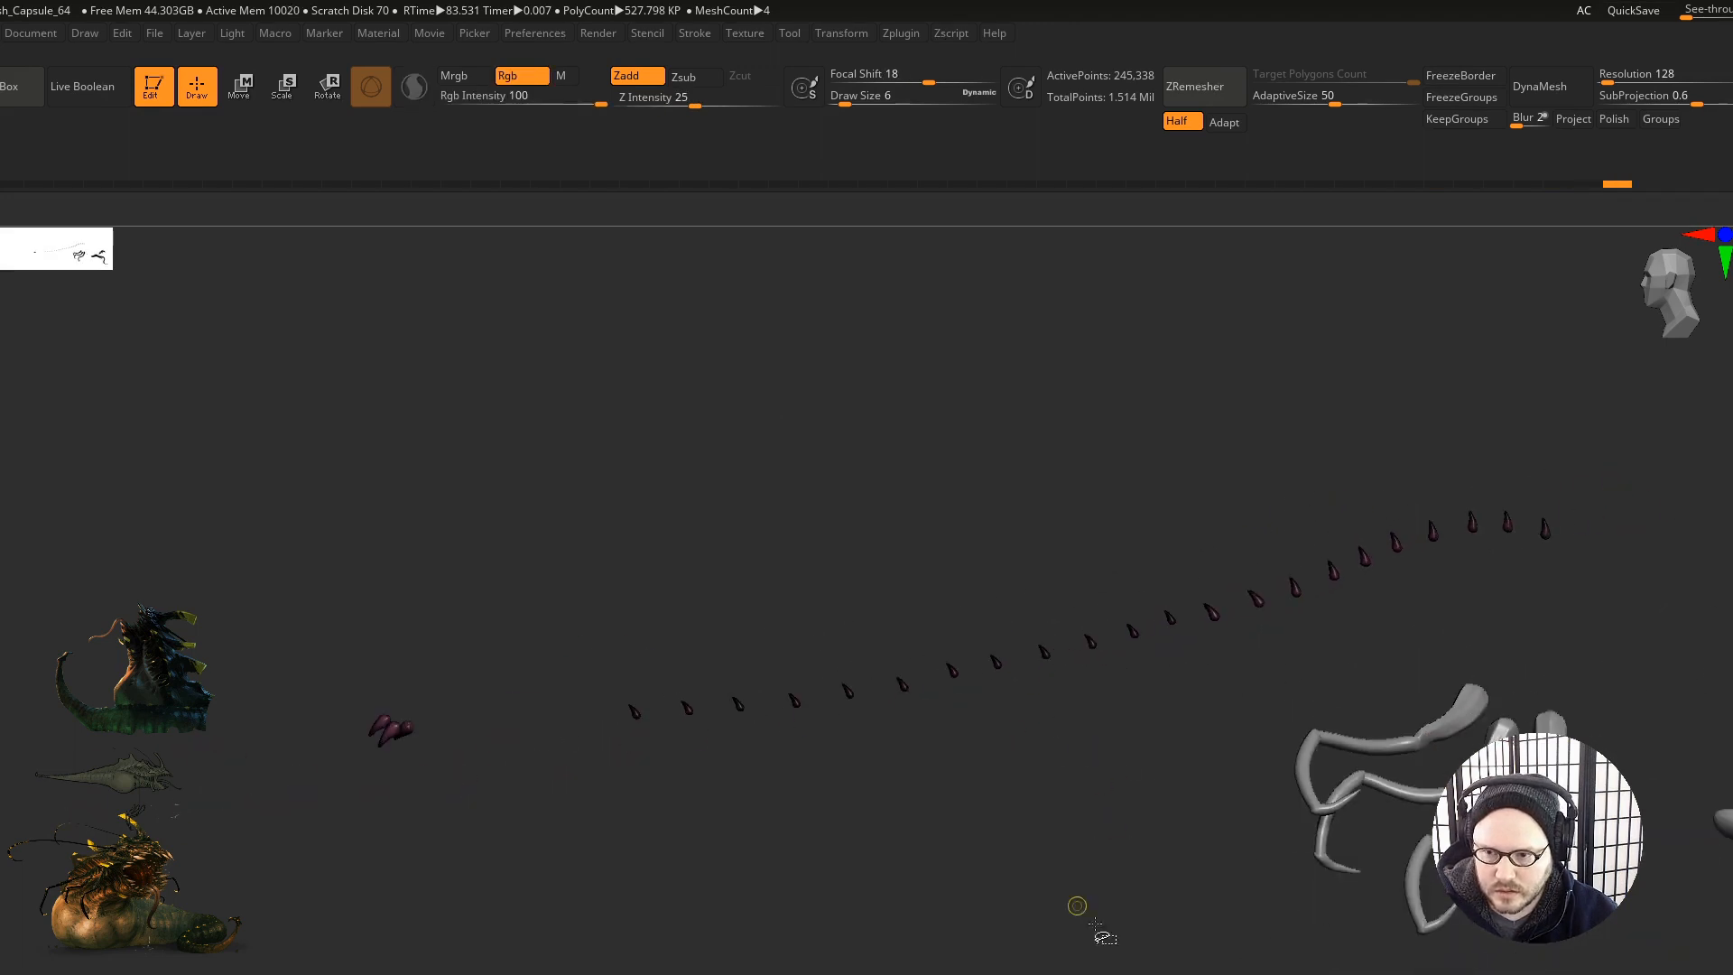
ctrl+shift+click(1102, 904)
ctrl+click(1112, 903)
Step: Split the inner body and mouth interior off as a separate subtool, then save the project
alt+drag(1237, 906, 930, 753)
drag(1270, 770, 979, 823)
mouse_move(1193, 775)
mouse_down()
mouse_move(1291, 767)
mouse_move(1449, 702)
mouse_move(1480, 712)
mouse_move(1202, 735)
mouse_up()
ctrl+shift+click(1483, 713)
ctrl+shift+click(1273, 711)
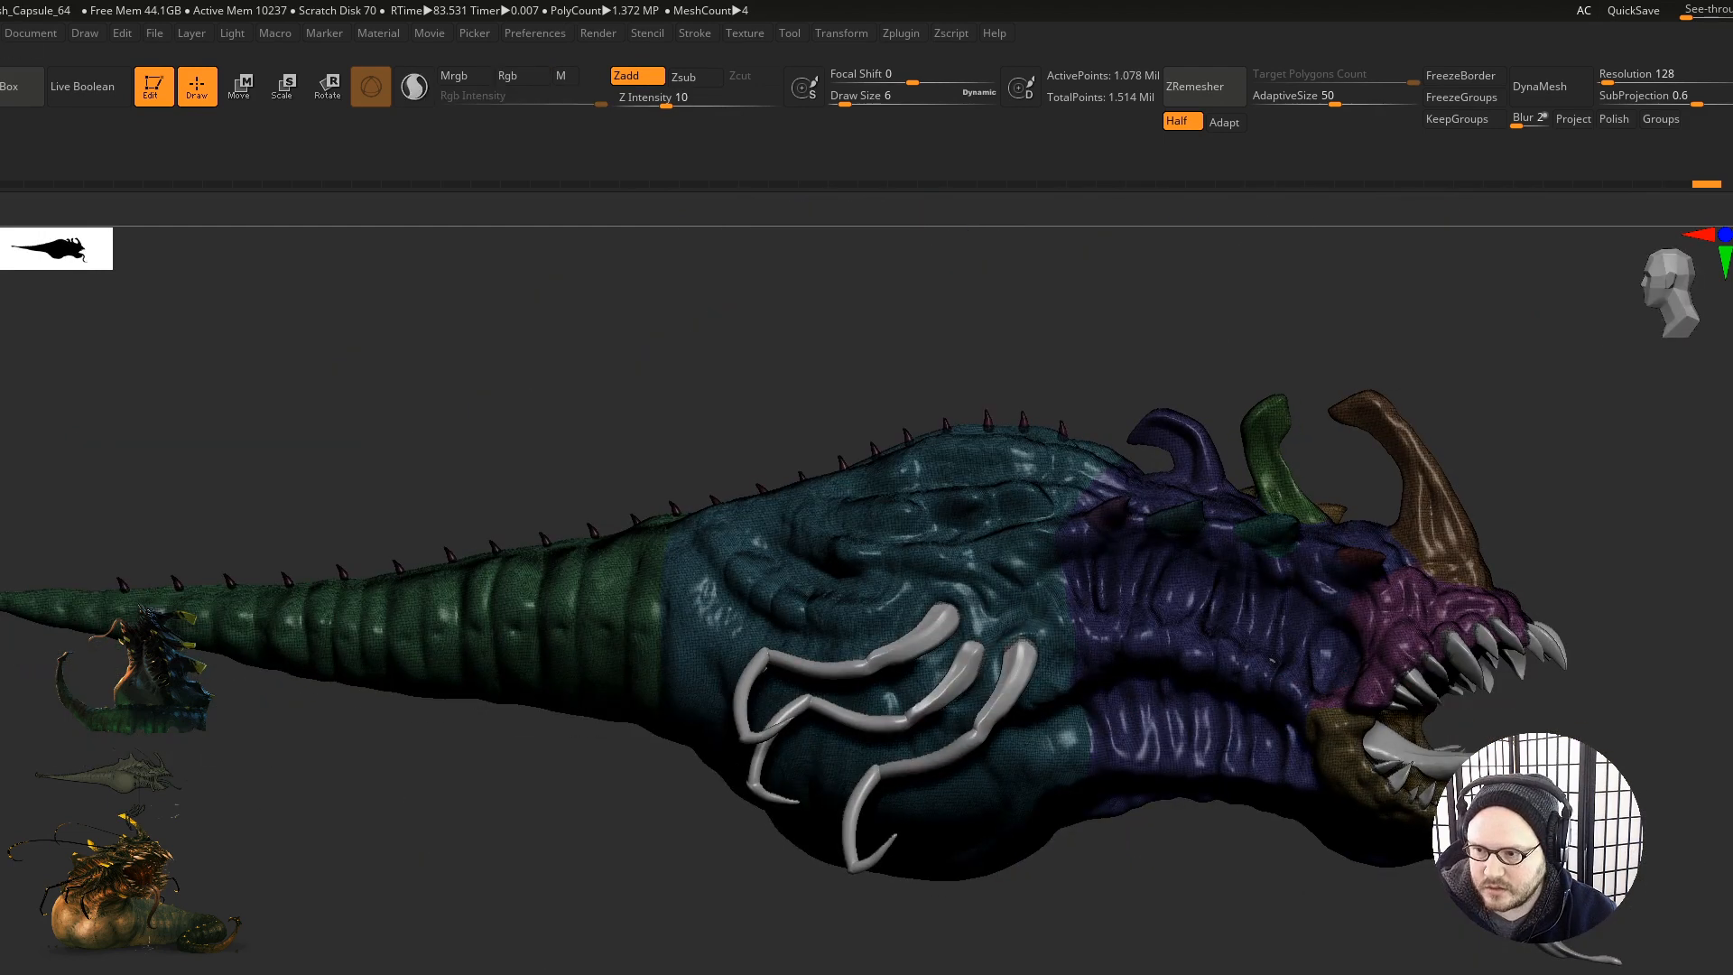
alt+drag(1282, 937, 1256, 875)
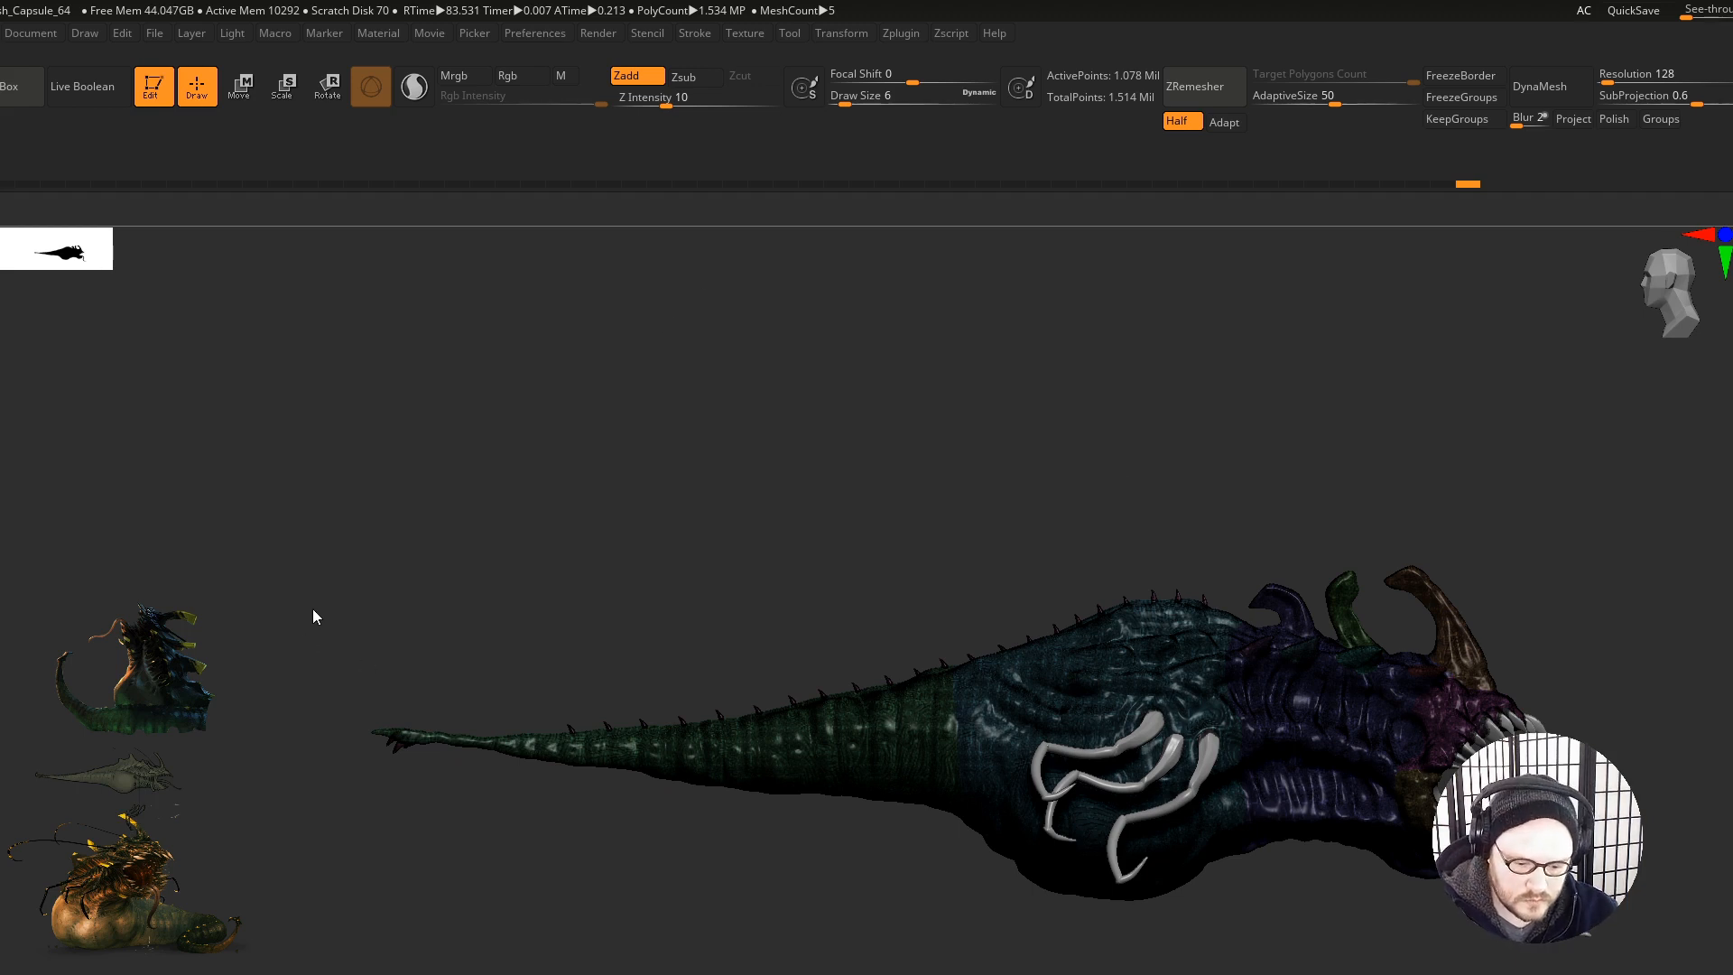
alt+right_drag(1060, 716, 1070, 636)
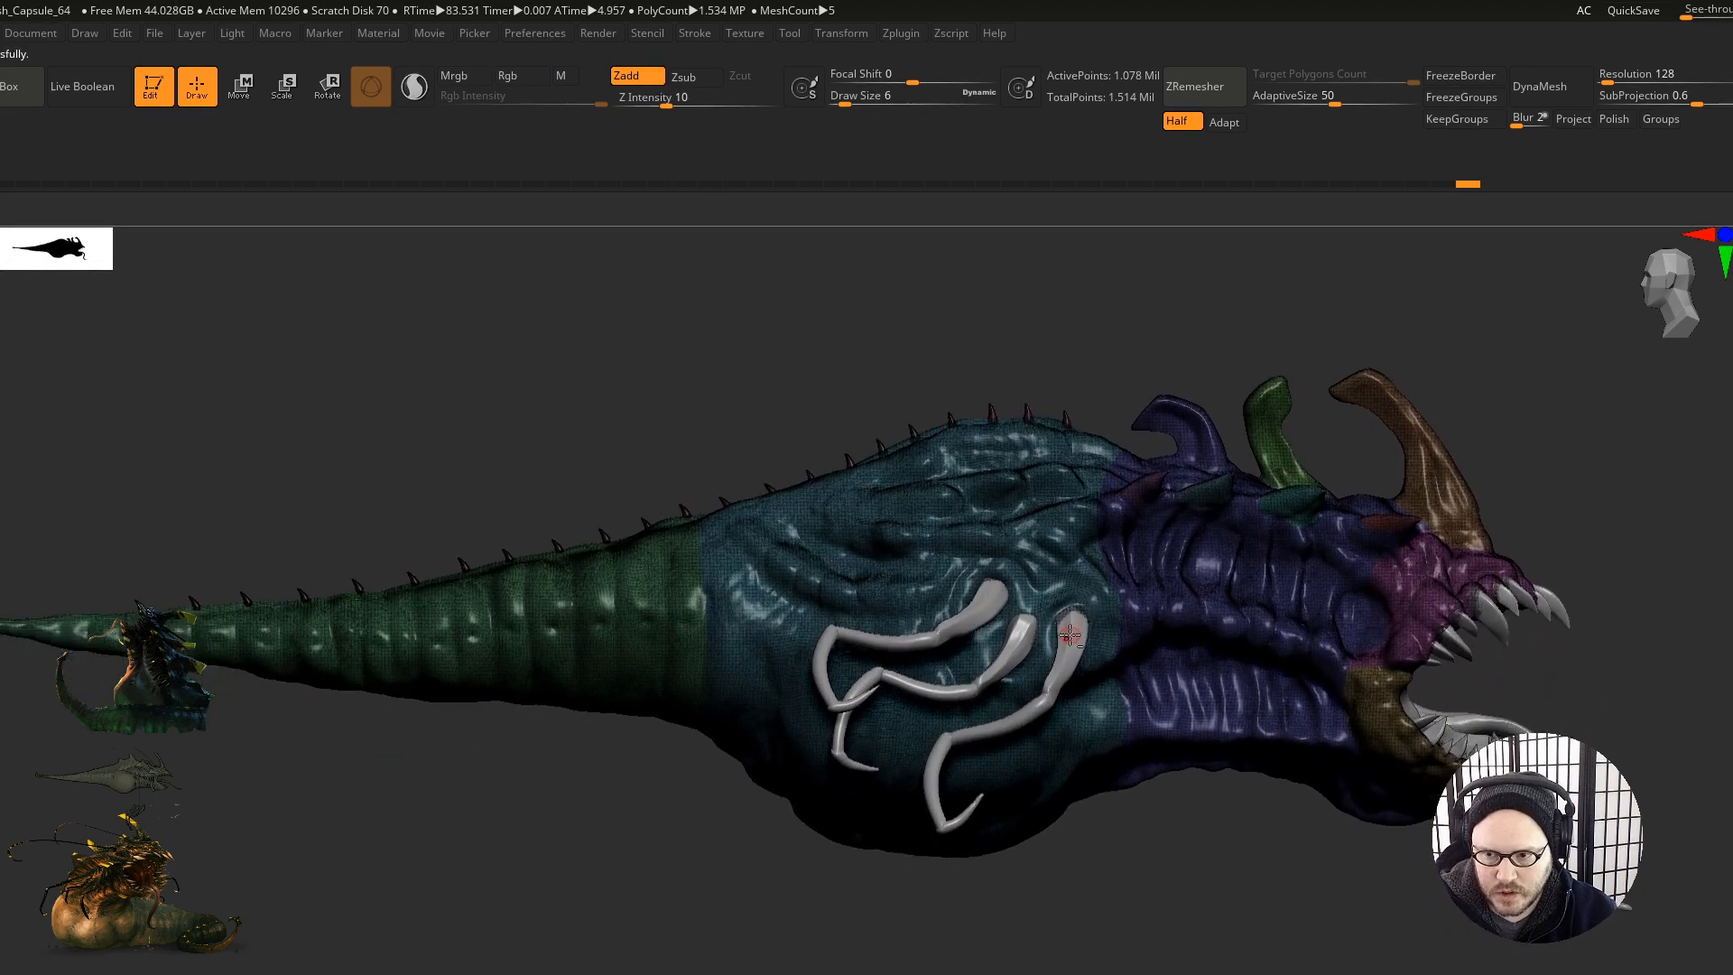
Step: Turn off the polygroup colours and remesh the main body with ZRemesher using the Half and KeepGroups options
ctrl+right_drag(828, 755, 876, 745)
alt+right_drag(876, 745, 913, 701)
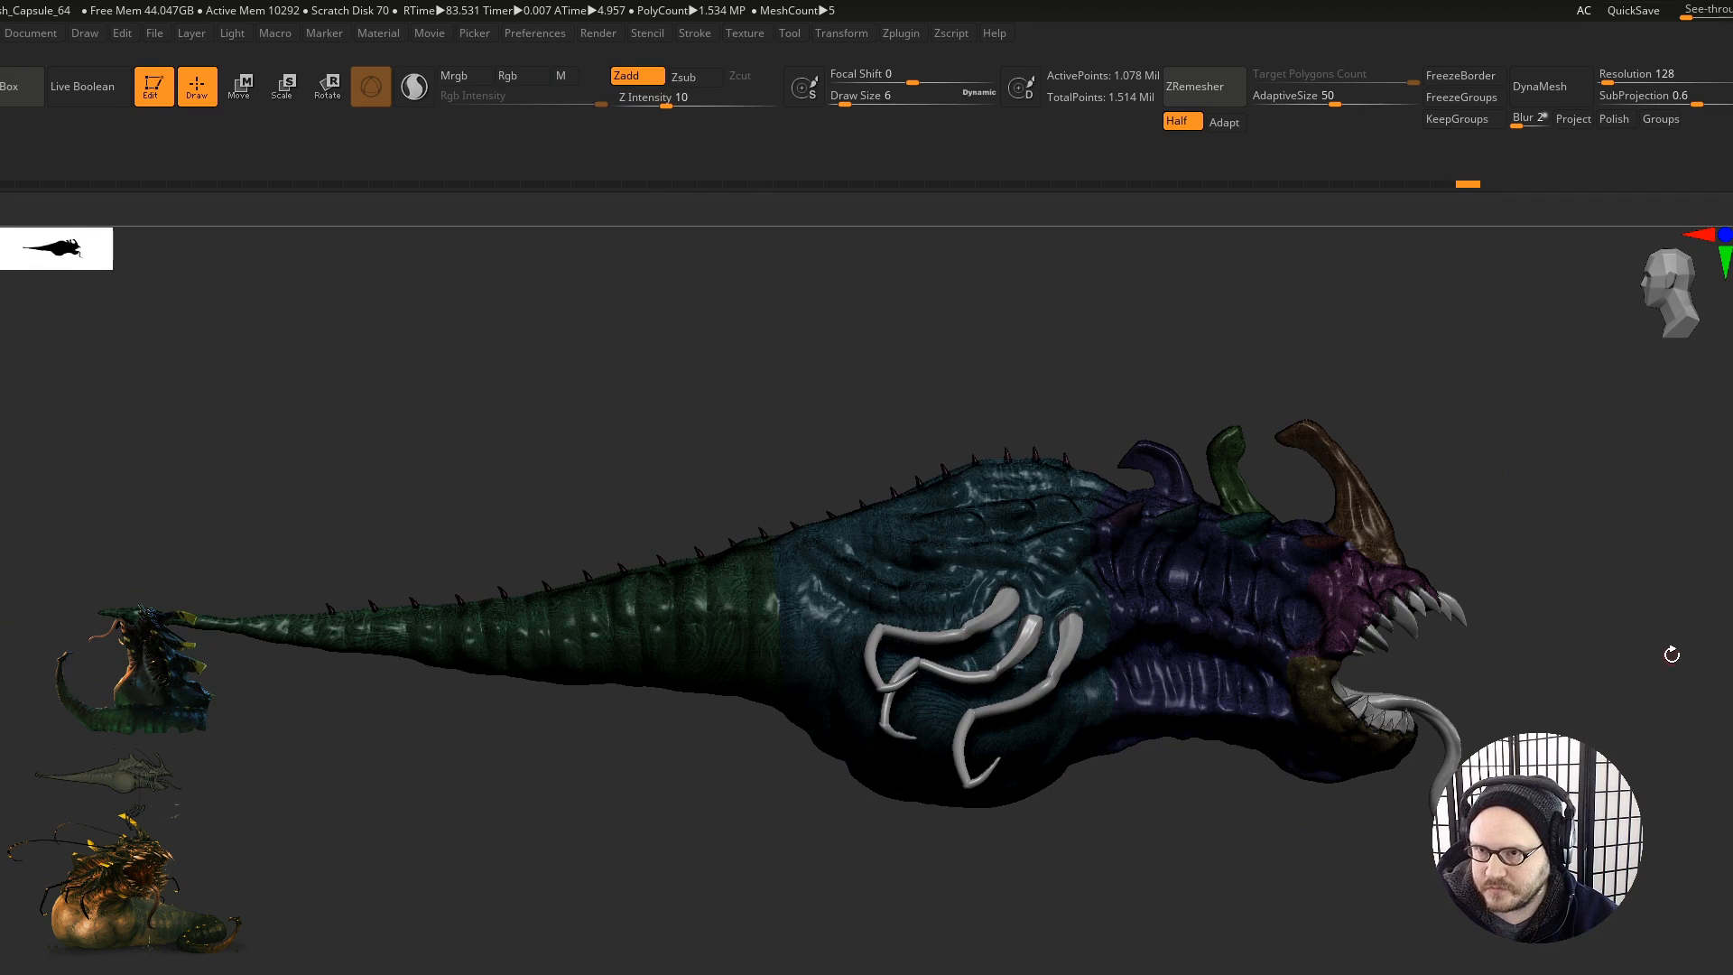
key(shift+f)
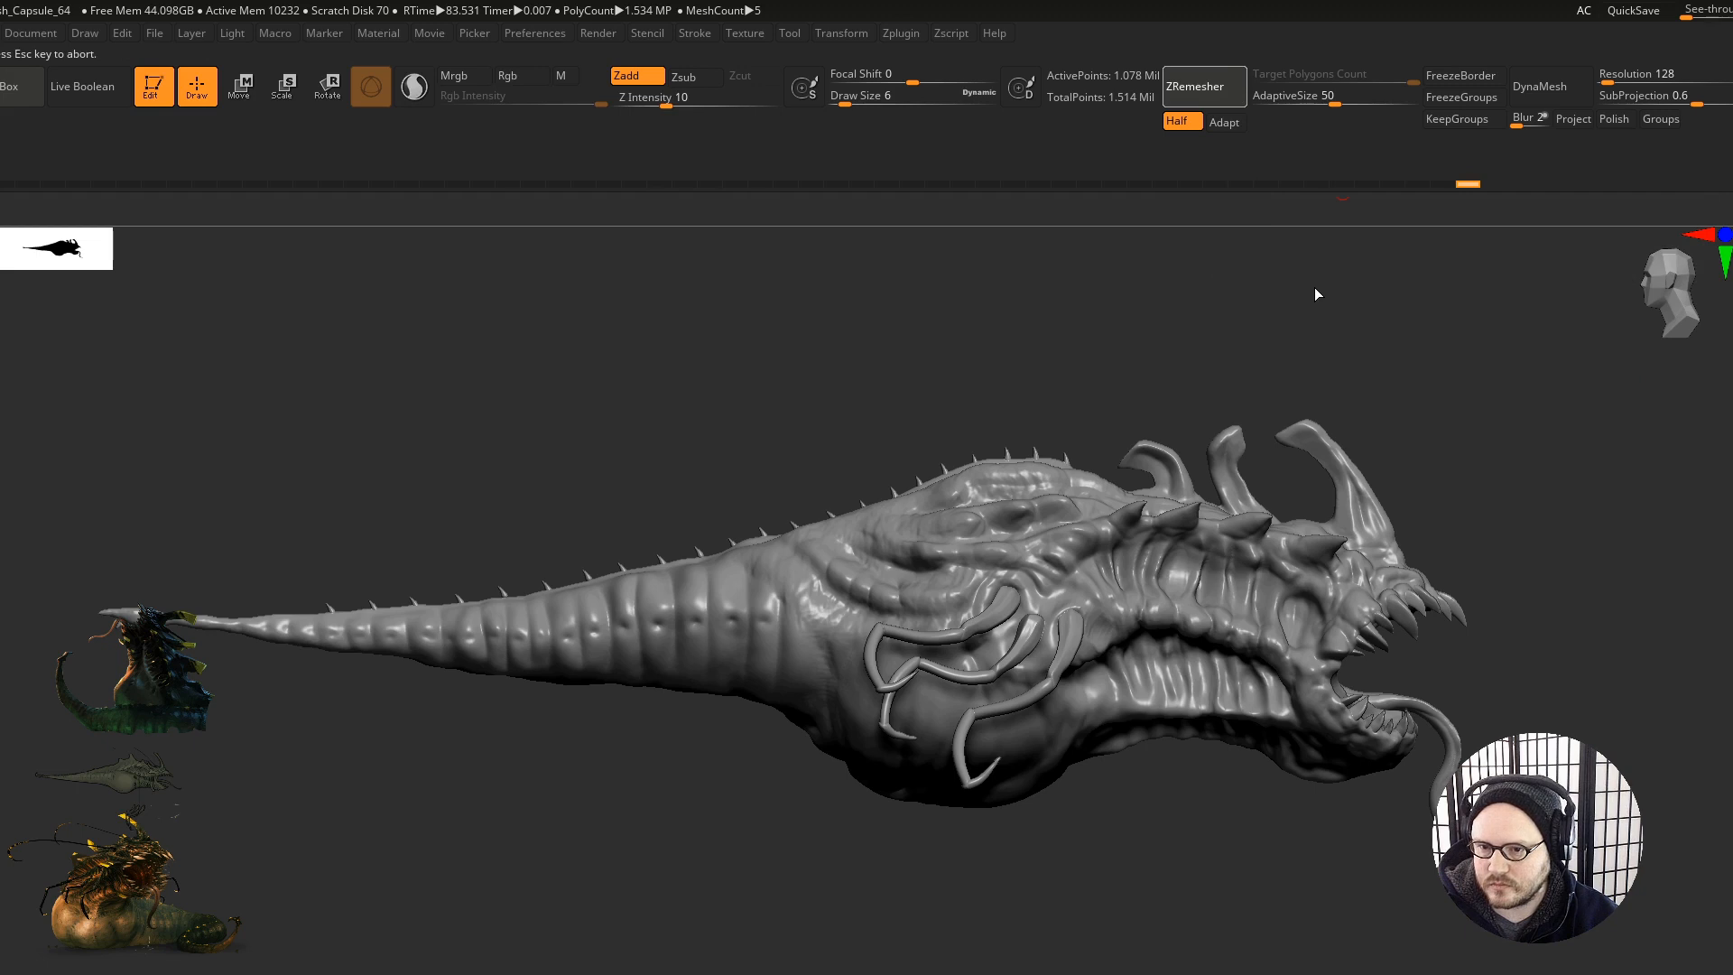
key(Escape)
key(shift+f)
key(shift+f)
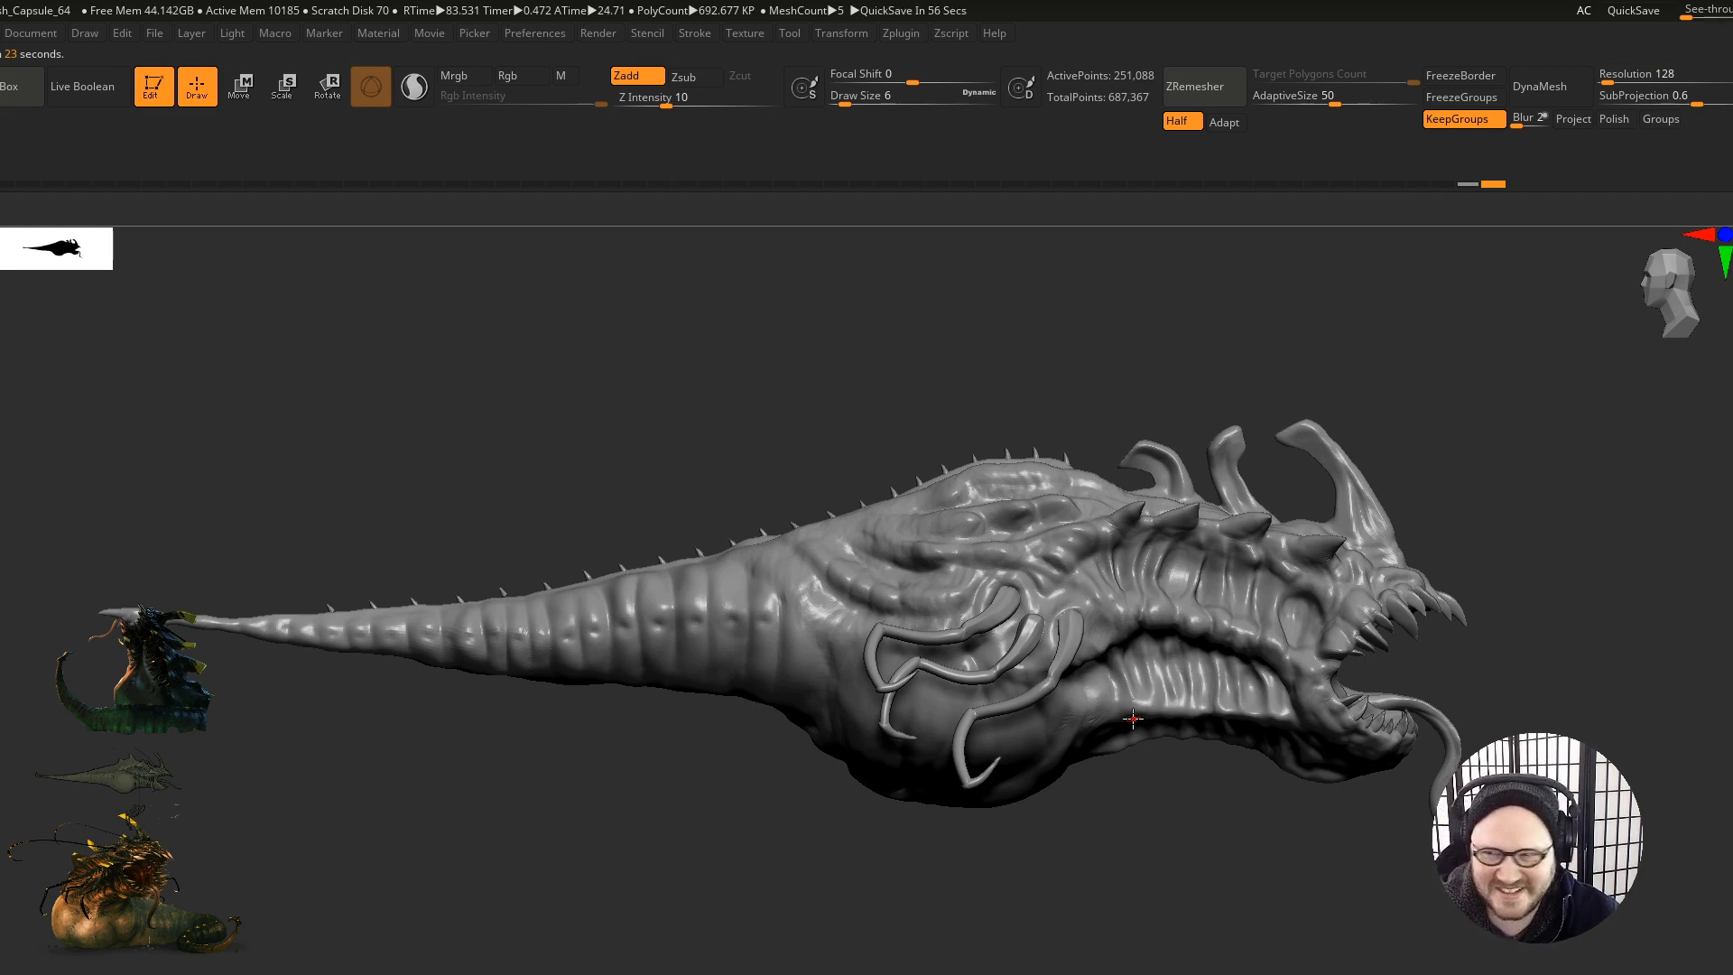
Step: Set the draw size to 20 and smooth the skin where the neck meets the belly
right_drag(1385, 837, 1148, 733)
mouse_move(1148, 733)
alt+right_down()
mouse_move(1447, 718)
mouse_move(1094, 753)
mouse_move(1075, 676)
alt+right_up()
key(s)
drag(1156, 701, 1166, 699)
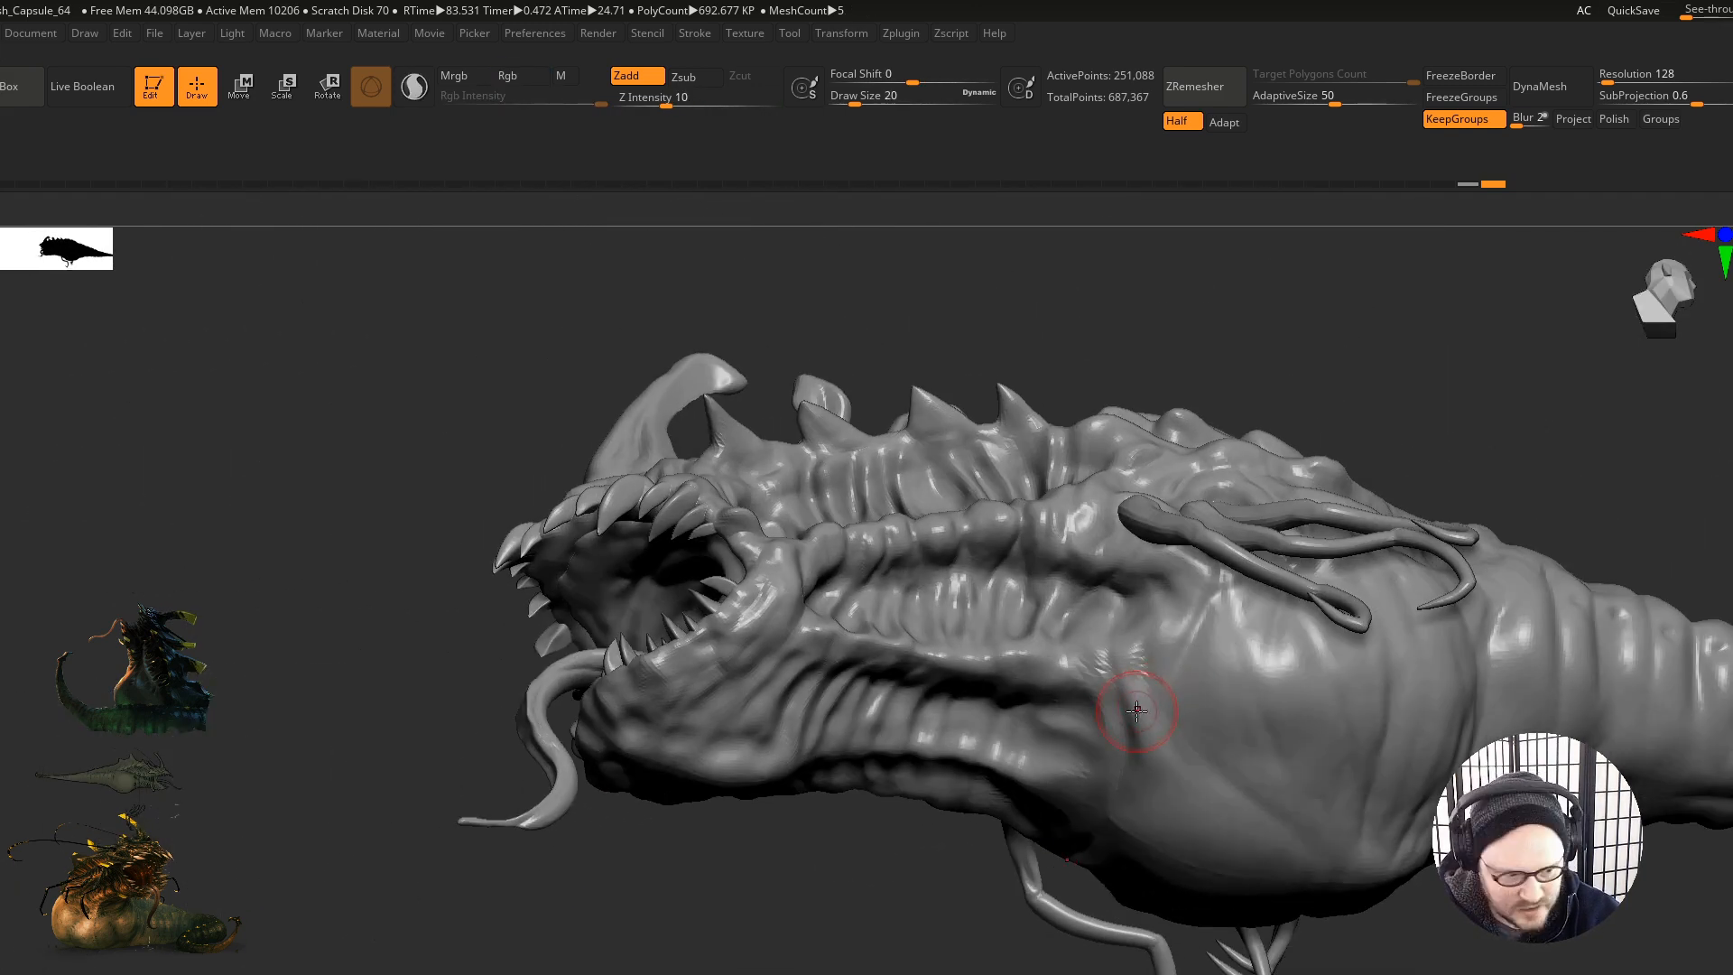
right_drag(1134, 696, 1133, 682)
shift+drag(1143, 655, 1133, 729)
right_drag(1133, 730, 1088, 664)
shift+drag(1089, 664, 1103, 758)
shift+drag(1102, 758, 1059, 817)
mouse_move(1059, 816)
right_down()
mouse_move(1218, 785)
mouse_move(1391, 714)
mouse_move(1427, 652)
mouse_move(1426, 577)
mouse_move(1402, 580)
right_up()
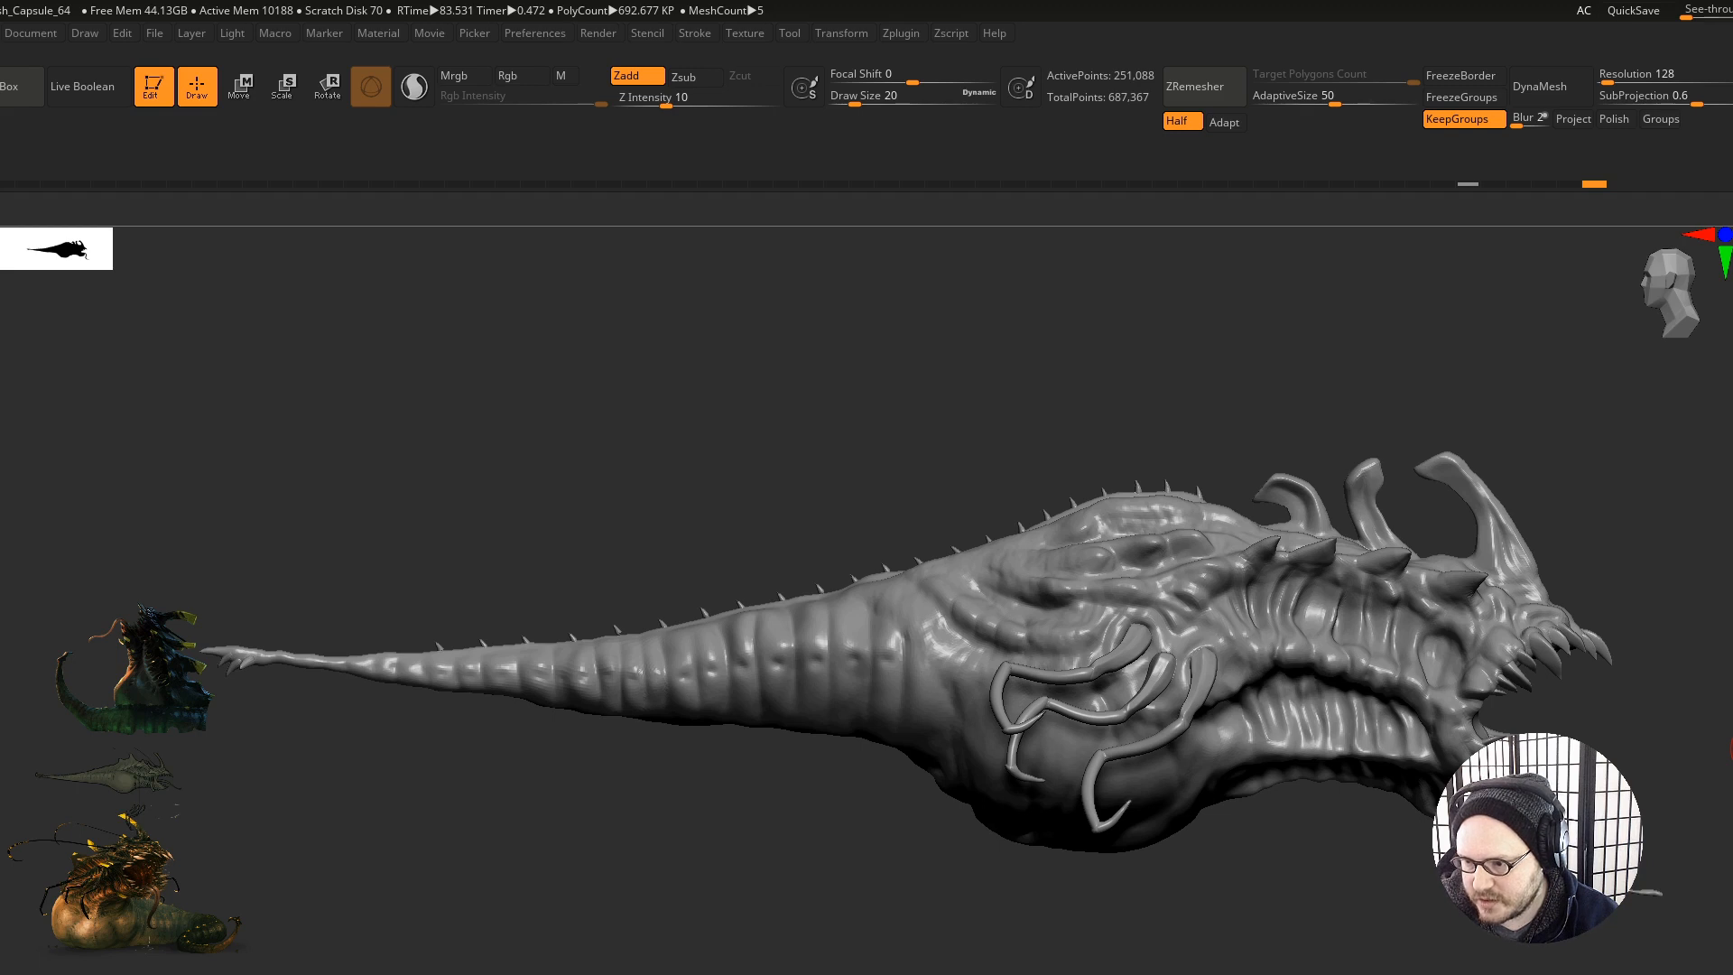
Step: Save the project, answering No to the prompt
key(ctrl+s)
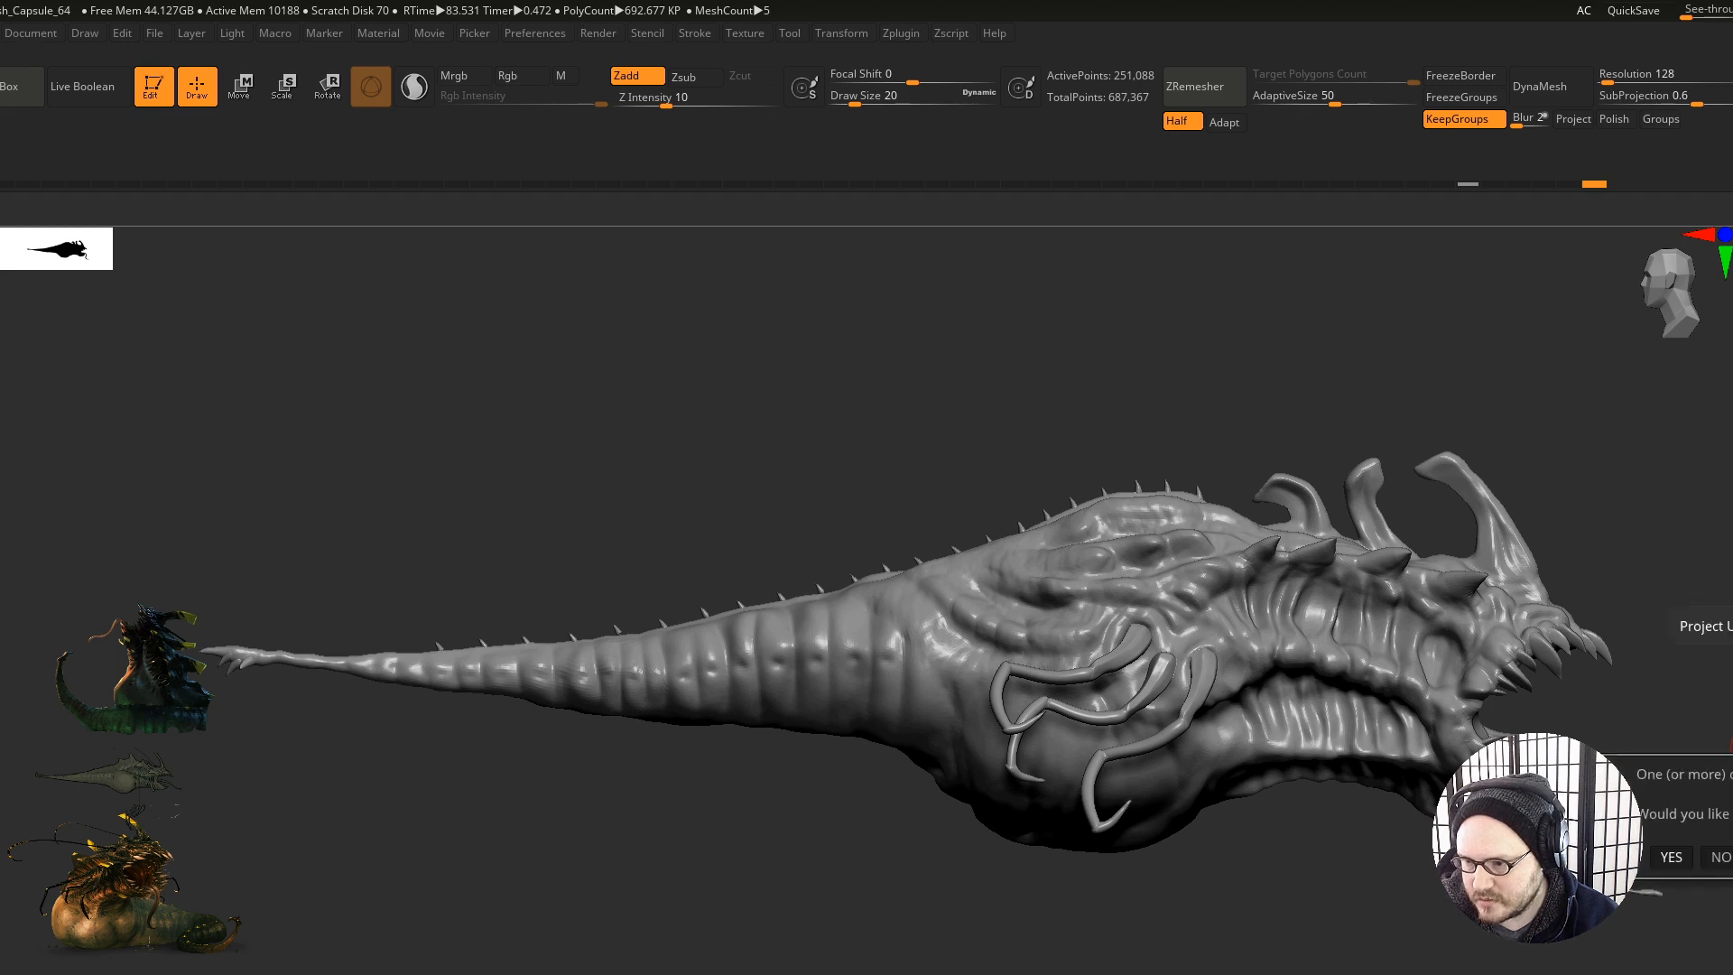
click(1718, 858)
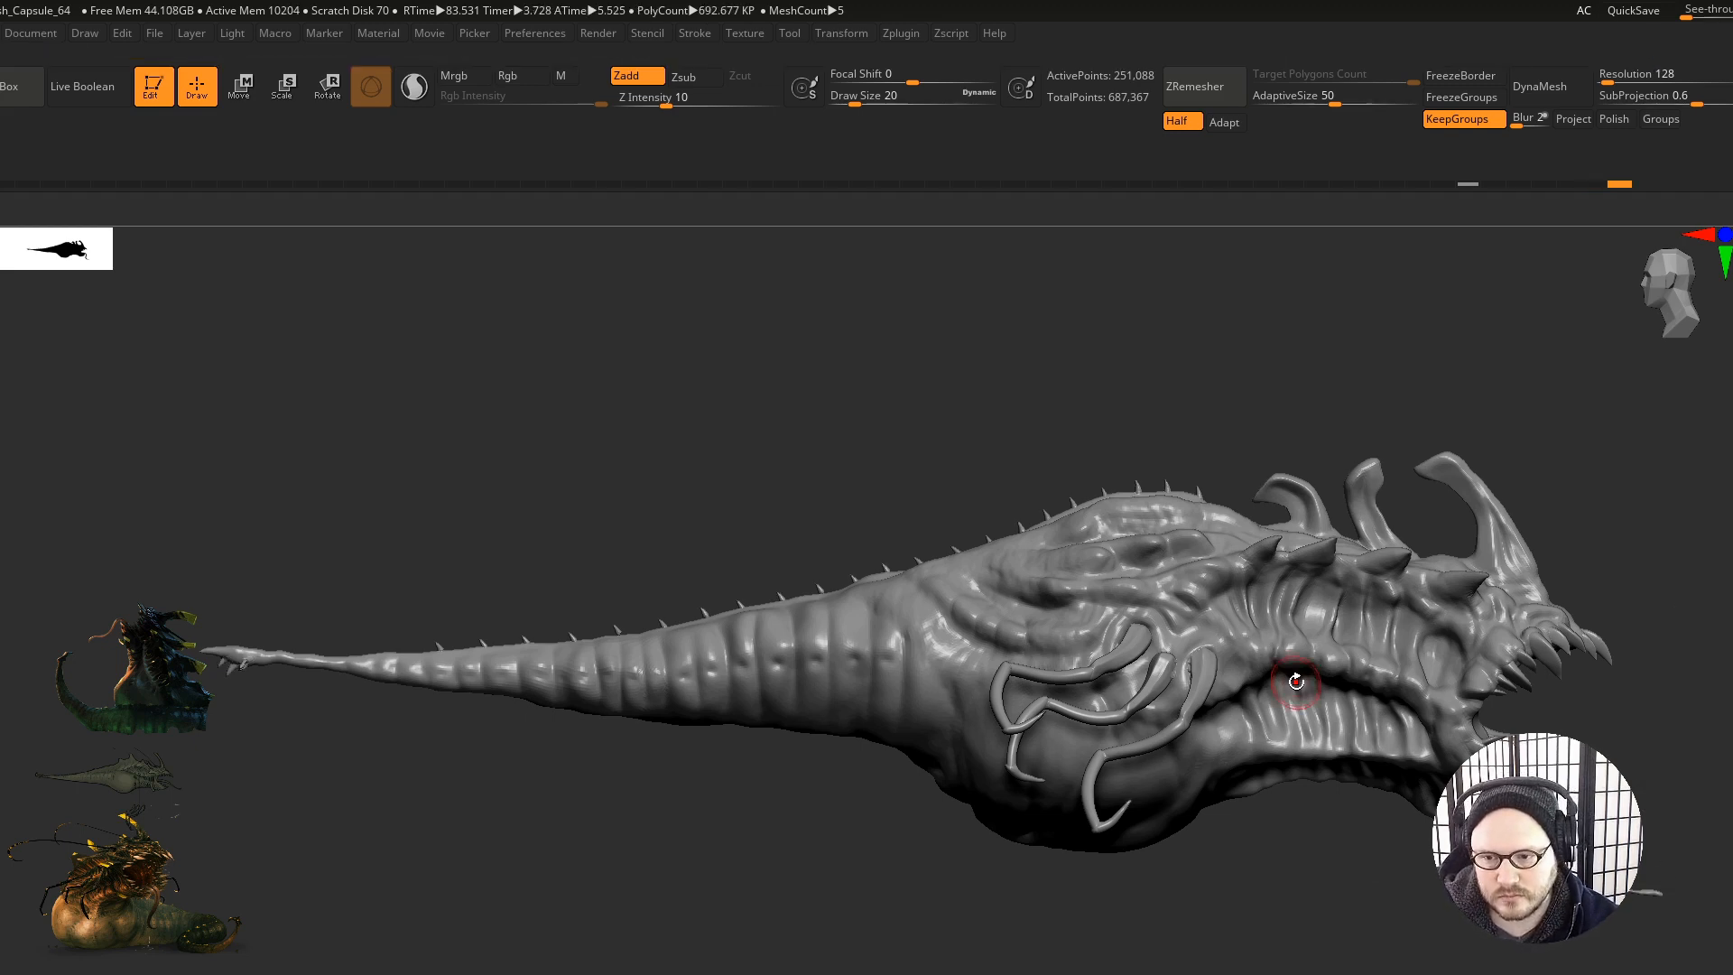
Step: Hide the main body's polygroup of legs and back spikes, along with the separate legs subtool
mouse_move(1303, 832)
ctrl+right_down()
mouse_move(1213, 718)
mouse_move(1315, 745)
ctrl+right_up()
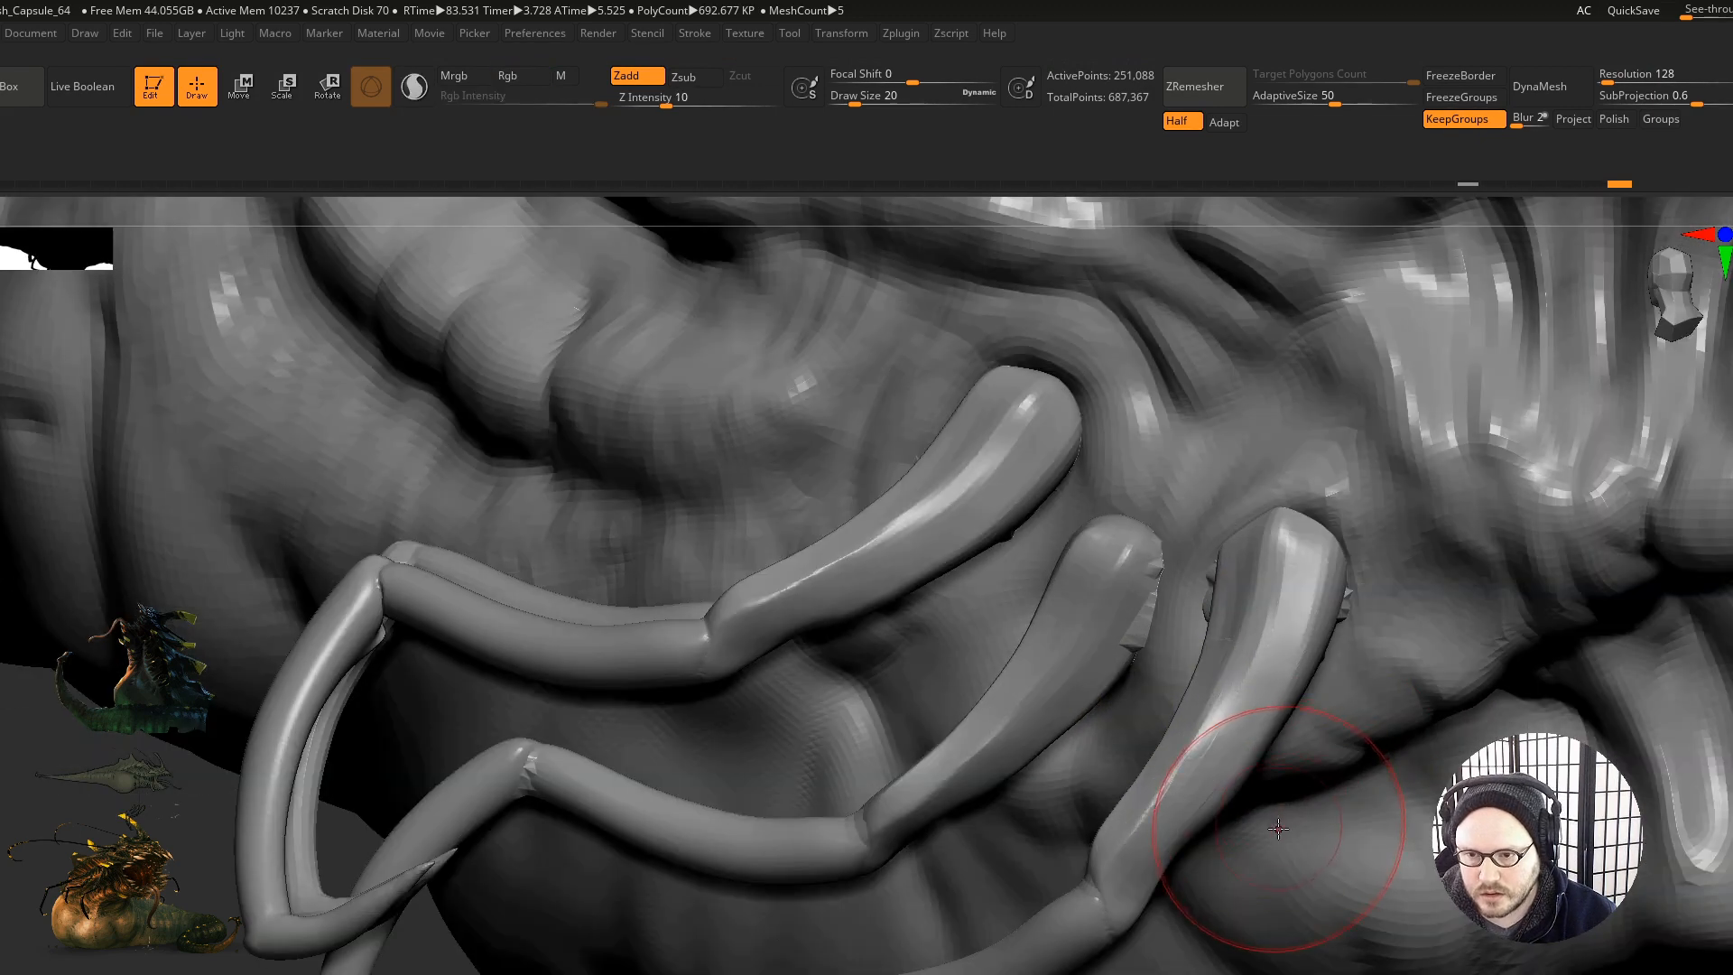
mouse_move(1276, 831)
ctrl+right_down()
mouse_move(1092, 742)
mouse_move(1259, 736)
ctrl+right_up()
ctrl+shift+click(1259, 736)
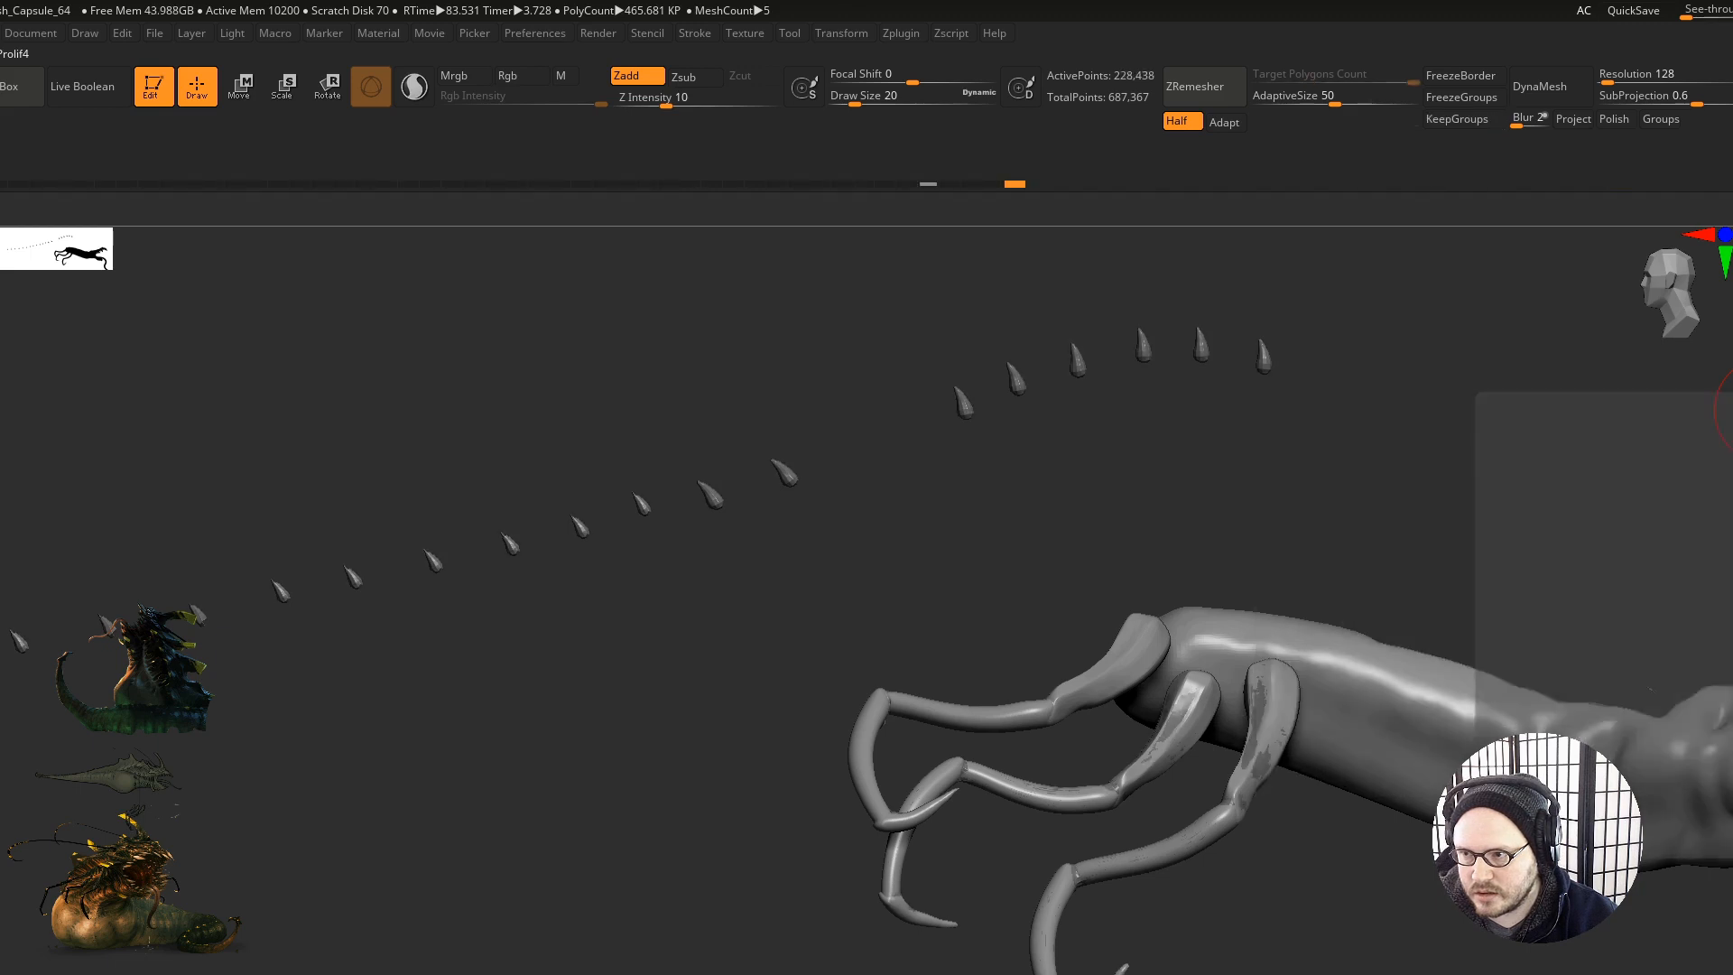
key(ctrl+shift+z)
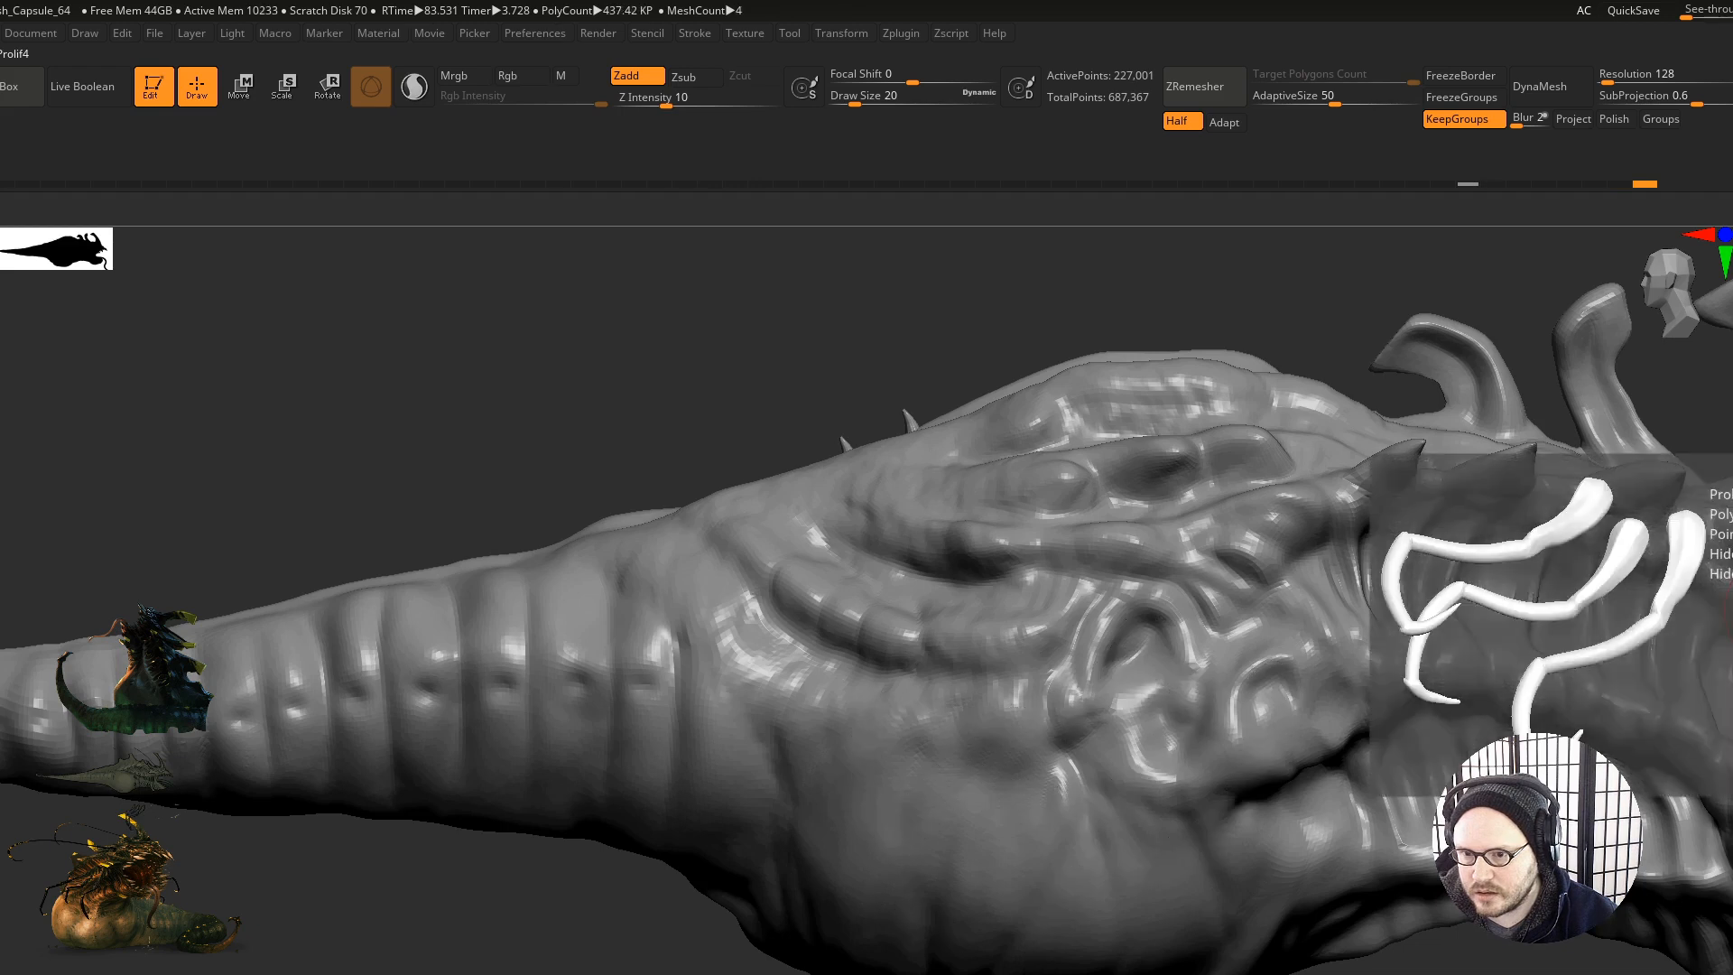
mouse_move(1311, 871)
ctrl+right_down()
mouse_move(1158, 833)
mouse_move(1729, 502)
ctrl+right_up()
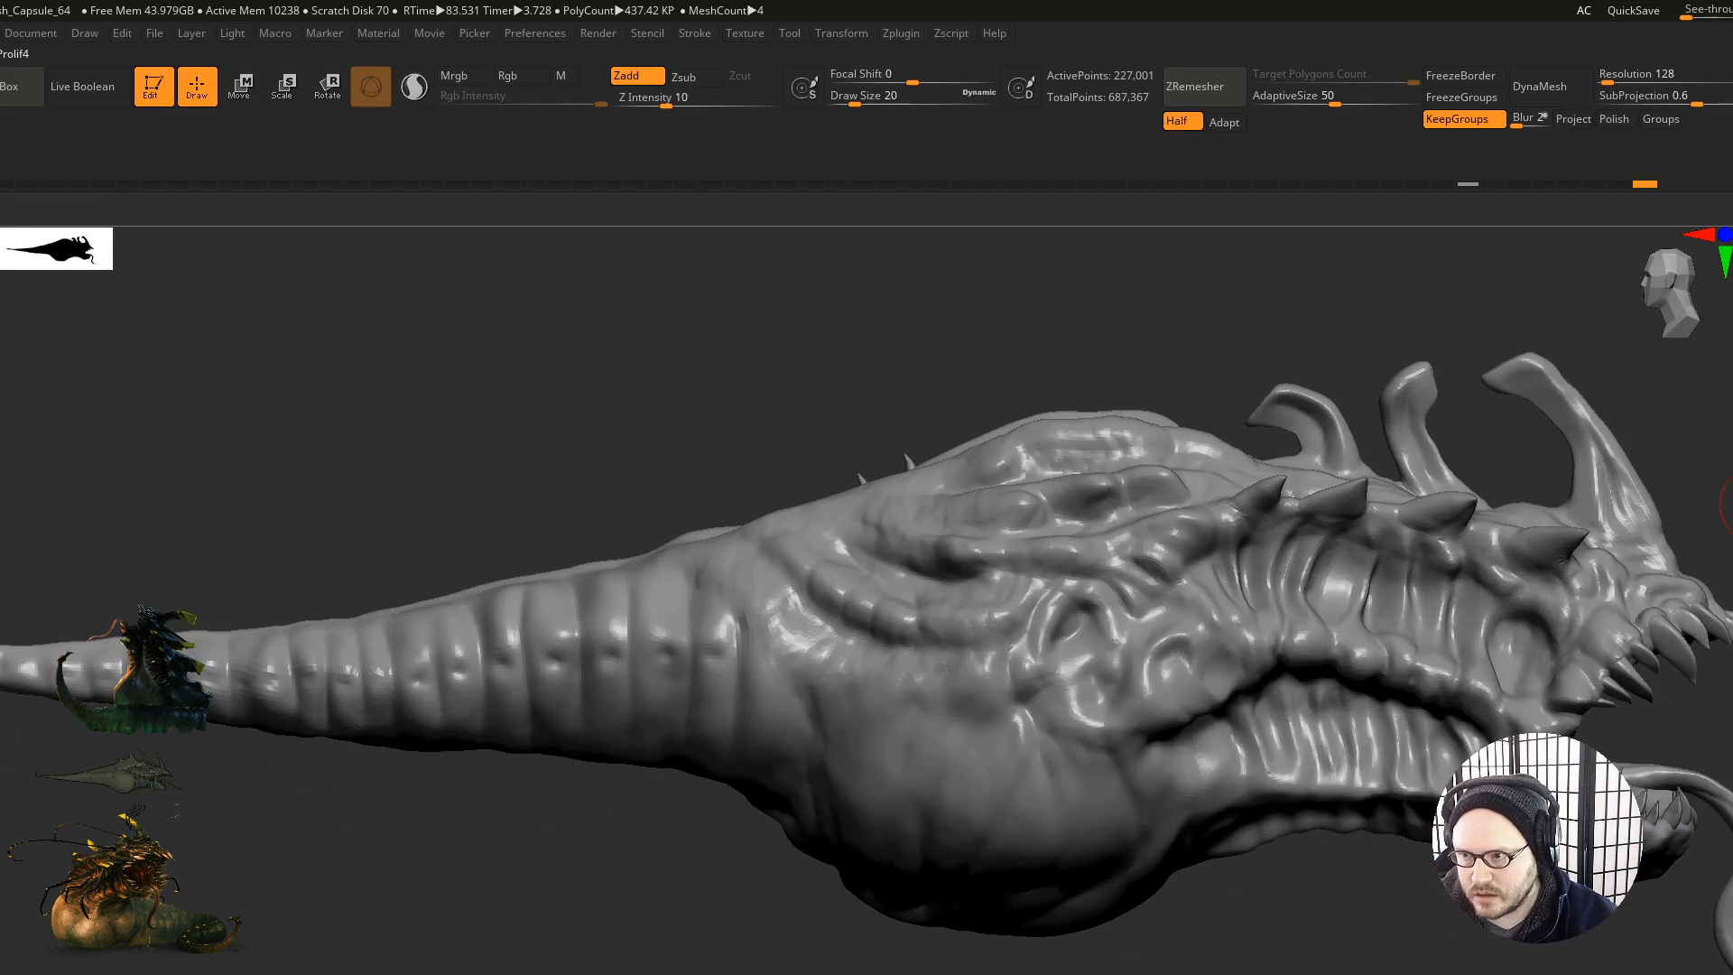
Step: Hide the teeth and the other remaining subtools so only the main body stays visible
click(1730, 578)
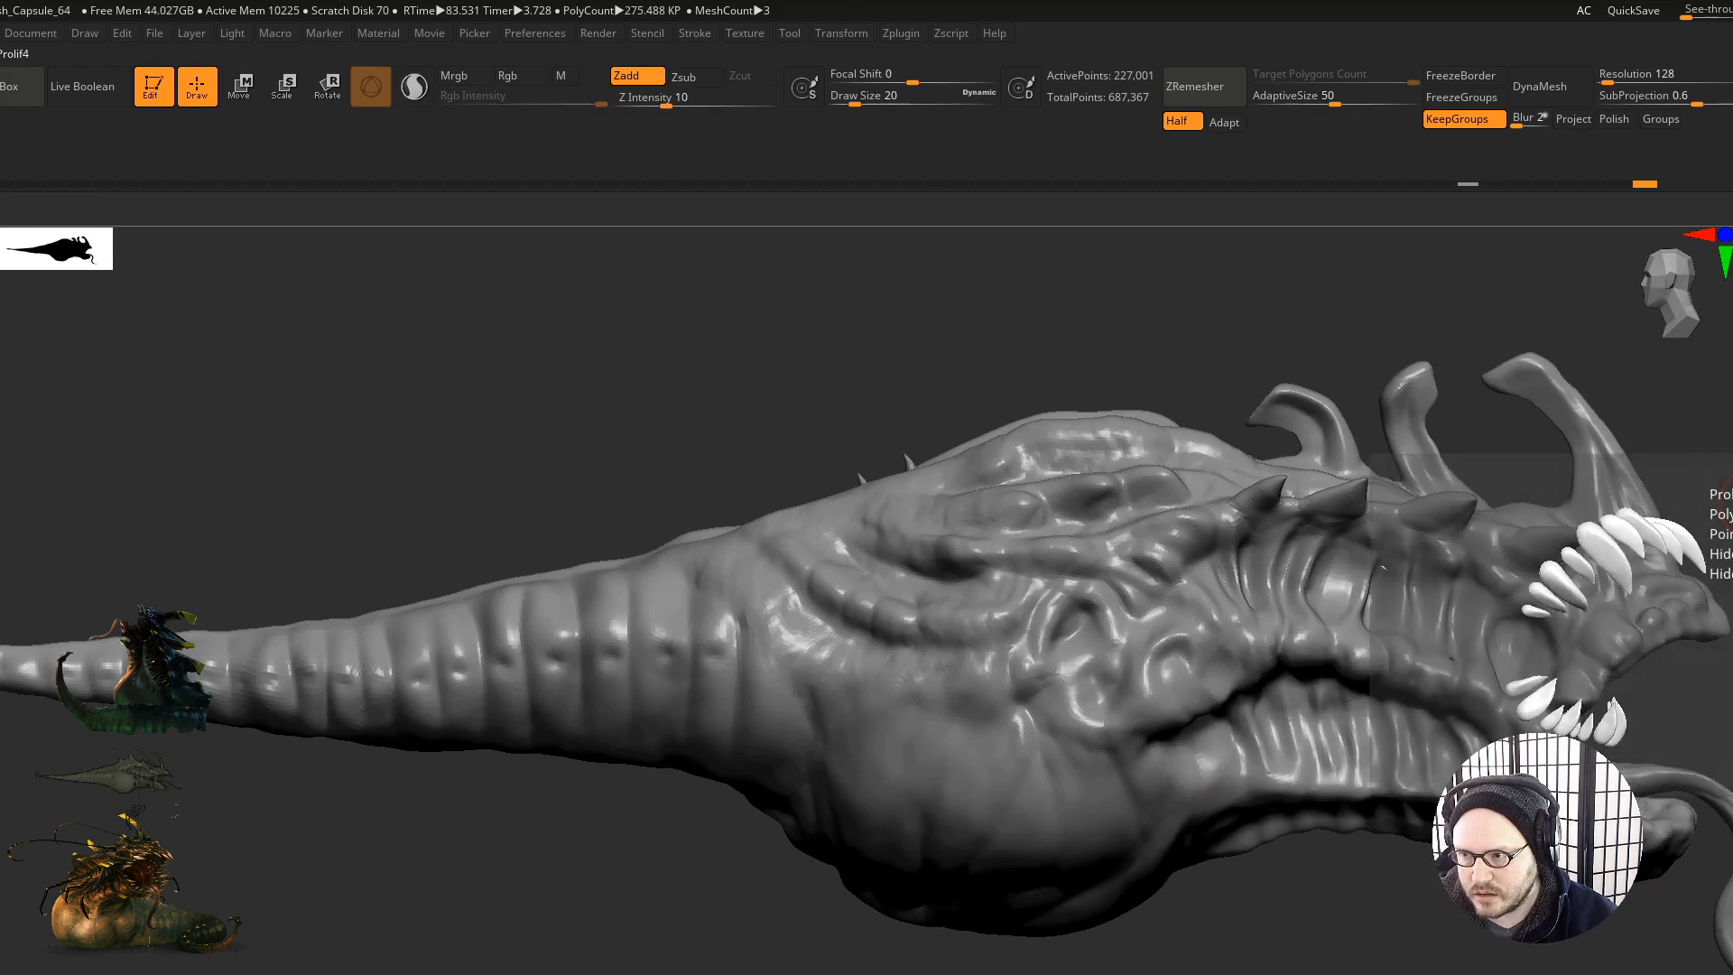
alt+right_drag(1732, 503, 1612, 452)
alt+click(1586, 735)
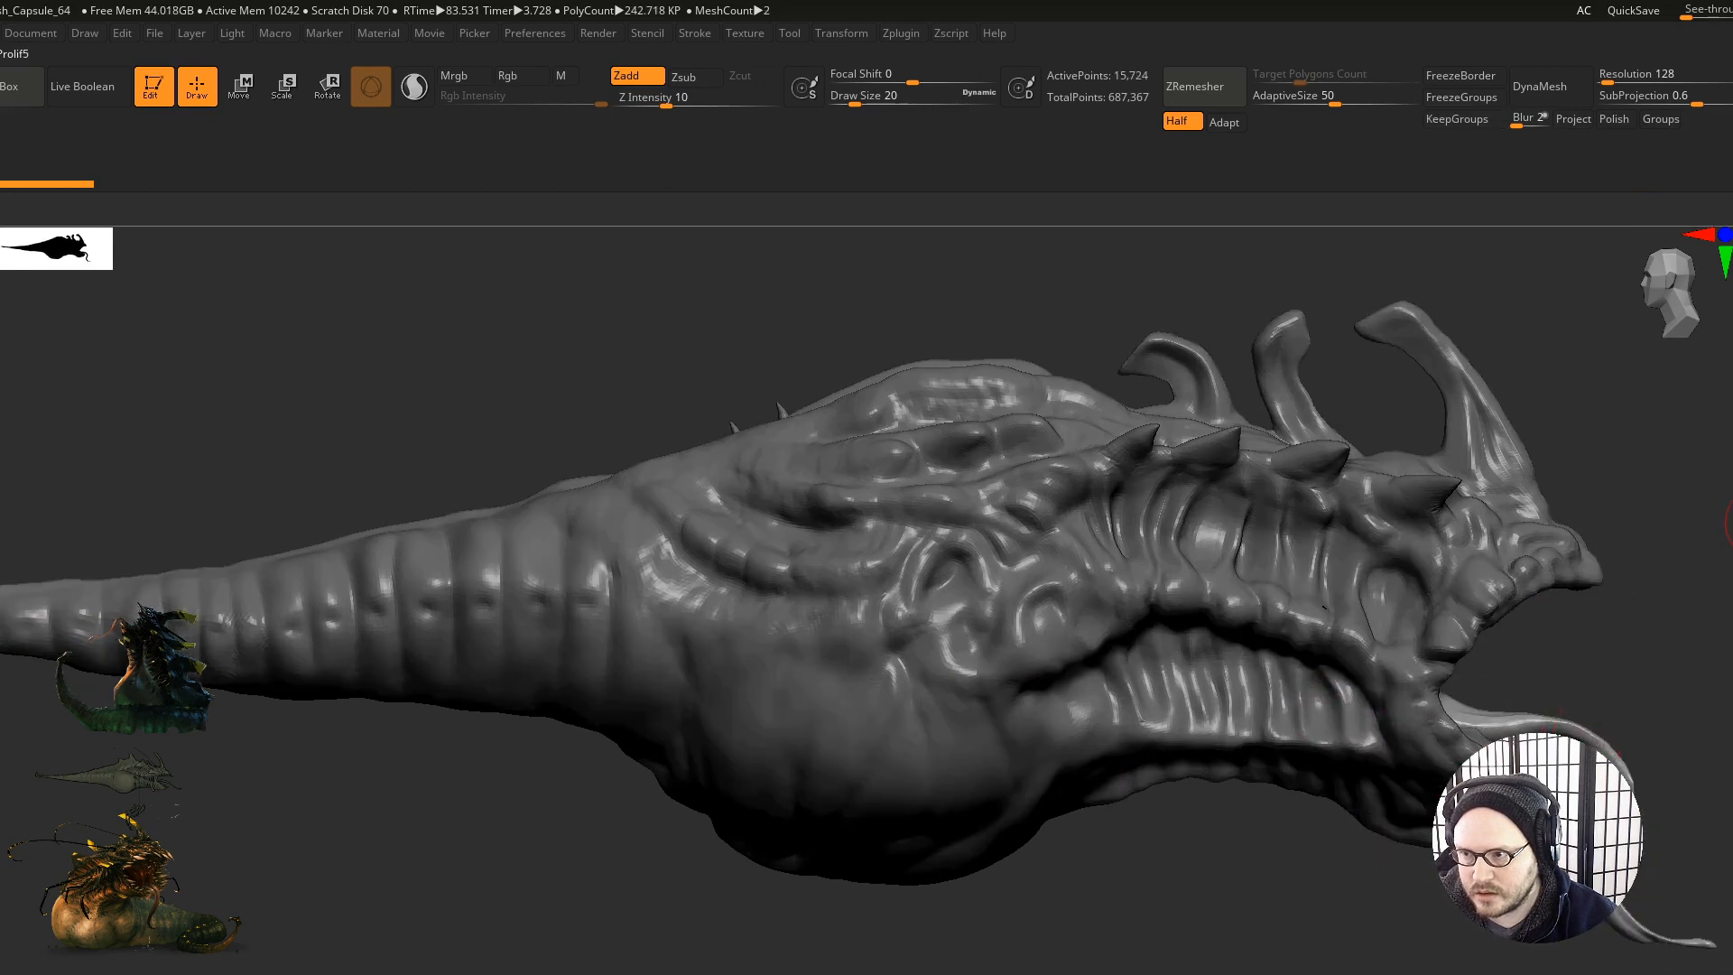
click(1732, 535)
Step: Isolate each of the two stray back spikes in turn to check their polygroups, and unhide the whole body
alt+right_drag(1081, 797, 1391, 858)
ctrl+right_drag(1391, 857, 1244, 846)
ctrl+right_drag(1005, 620, 1074, 740)
alt+right_drag(939, 415, 1117, 686)
ctrl+right_drag(998, 511, 1029, 582)
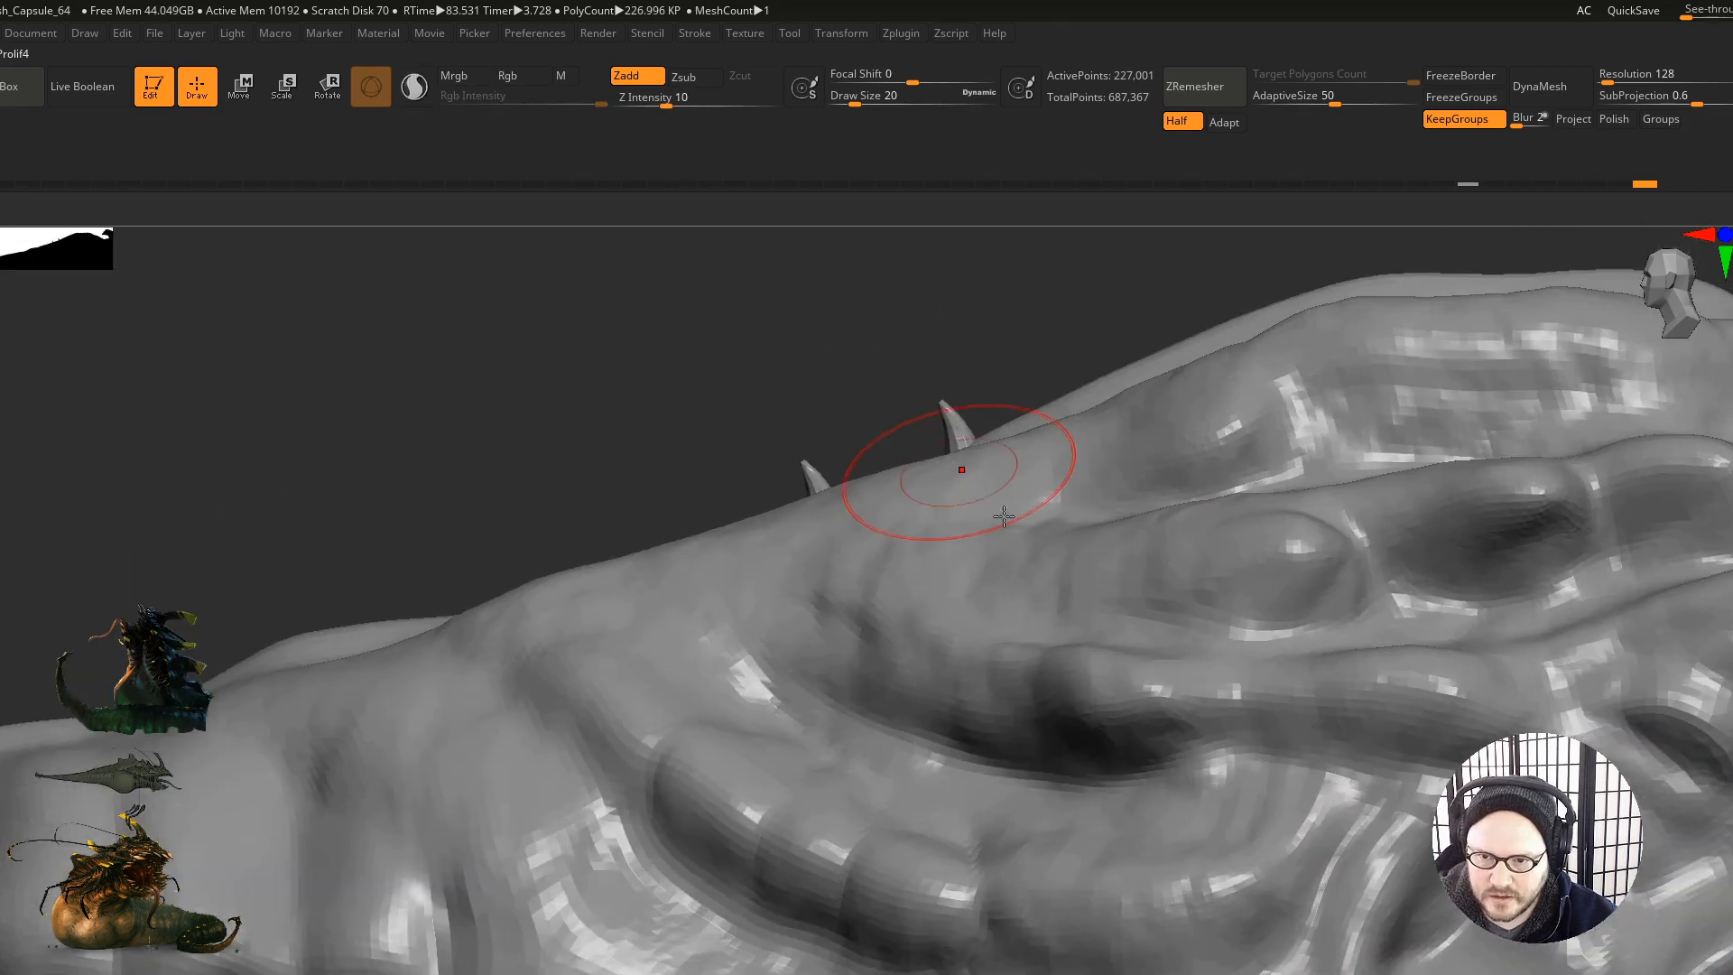
alt+right_drag(961, 469, 1089, 617)
key(s)
click(1029, 519)
right_drag(1045, 549, 1064, 588)
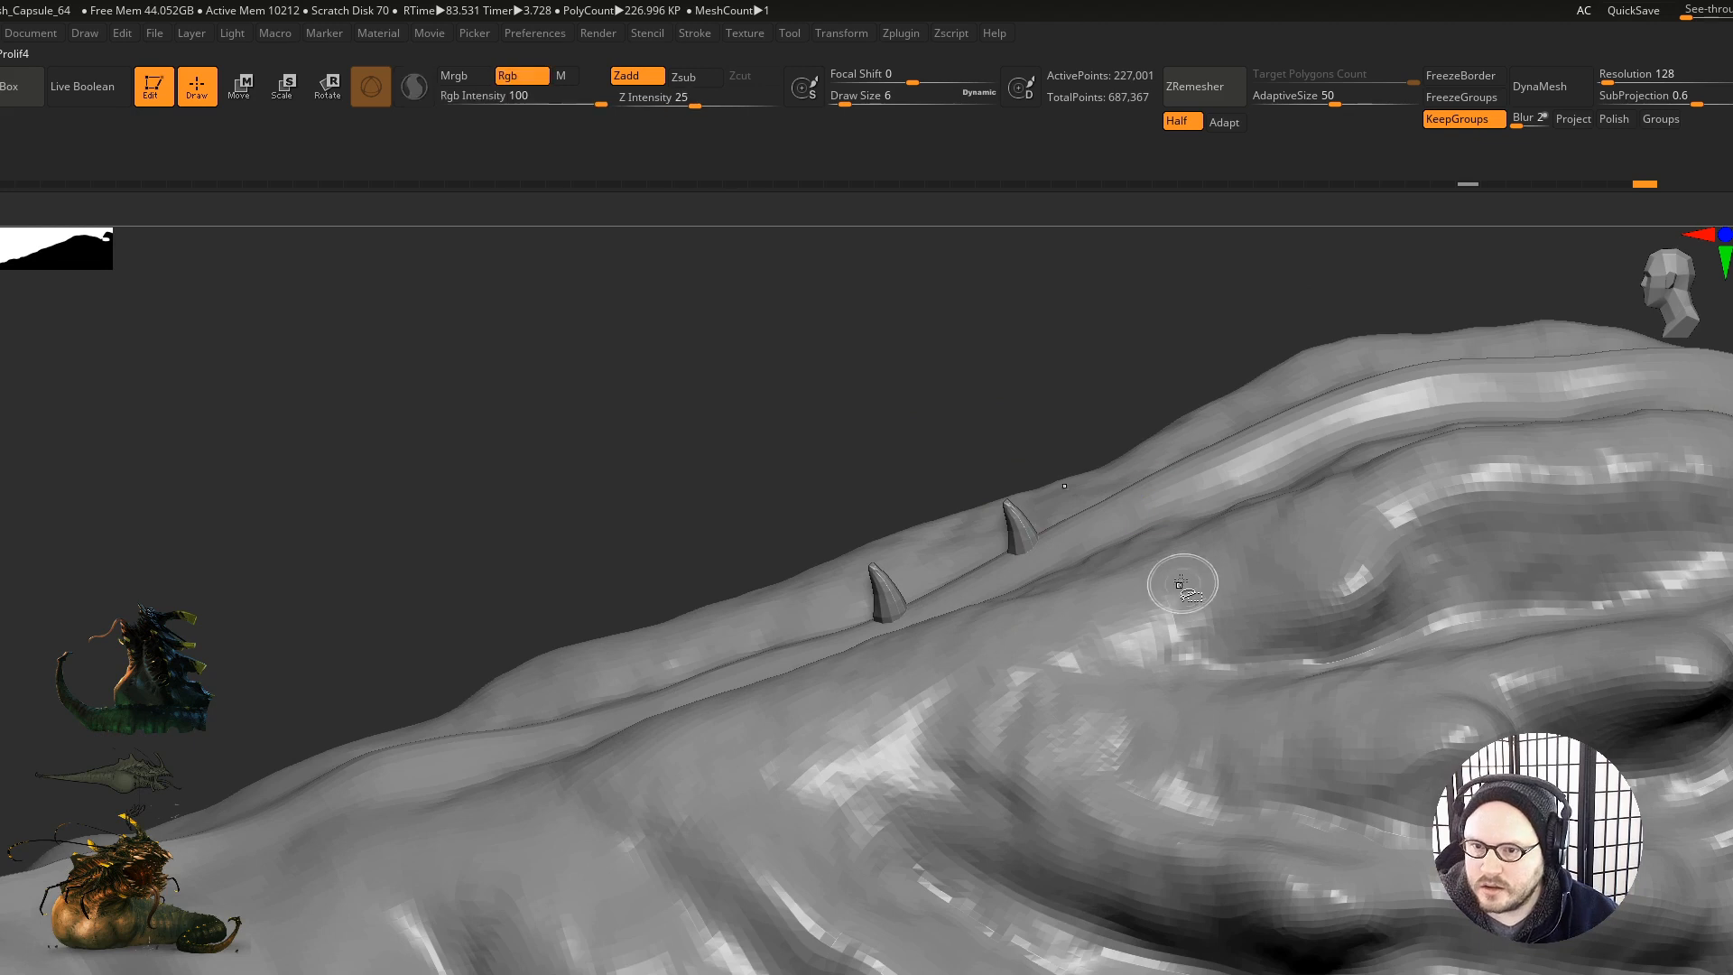
ctrl+shift+click(1084, 383)
ctrl+shift+click(880, 595)
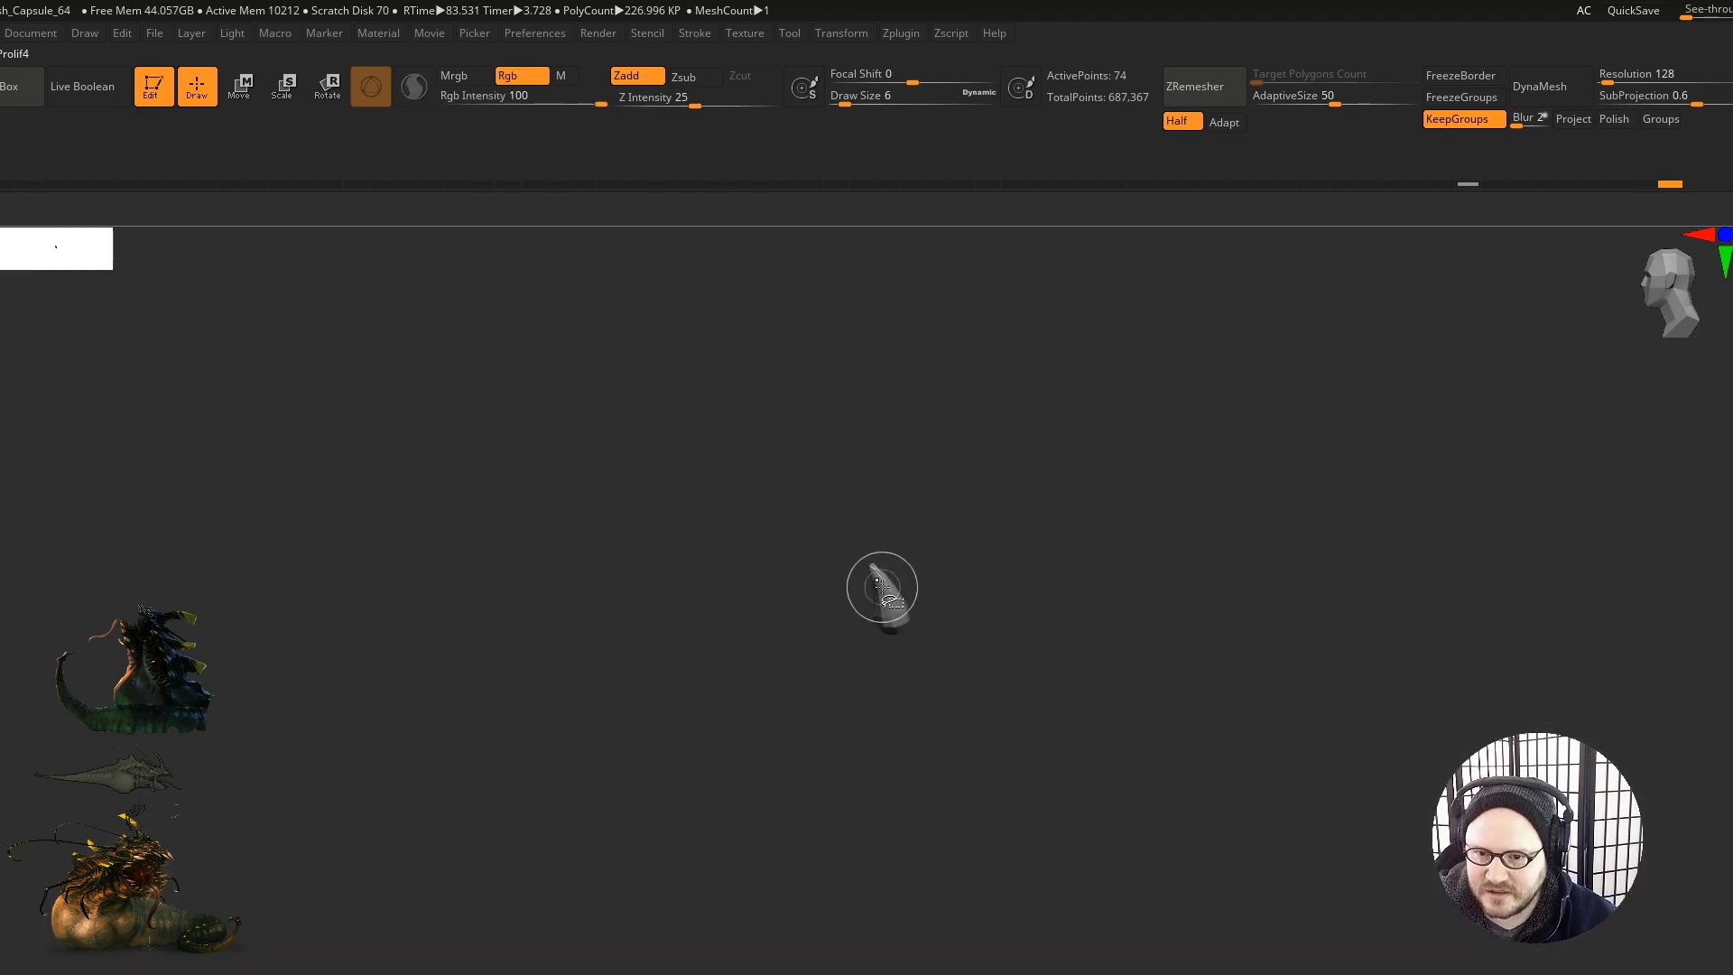
ctrl+shift+click(907, 465)
ctrl+shift+click(1015, 513)
ctrl+shift+click(1005, 425)
mouse_move(1006, 425)
mouse_down()
mouse_move(836, 463)
mouse_move(939, 524)
mouse_up()
Step: Turn on the polygroup wireframe, set the draw size to 1 and examine the small gap in the ribbed neck skin
ctrl+right_drag(958, 542, 843, 545)
key(shift+f)
mouse_move(988, 603)
ctrl+right_down()
mouse_move(1099, 662)
mouse_move(1056, 771)
mouse_move(1535, 795)
ctrl+right_up()
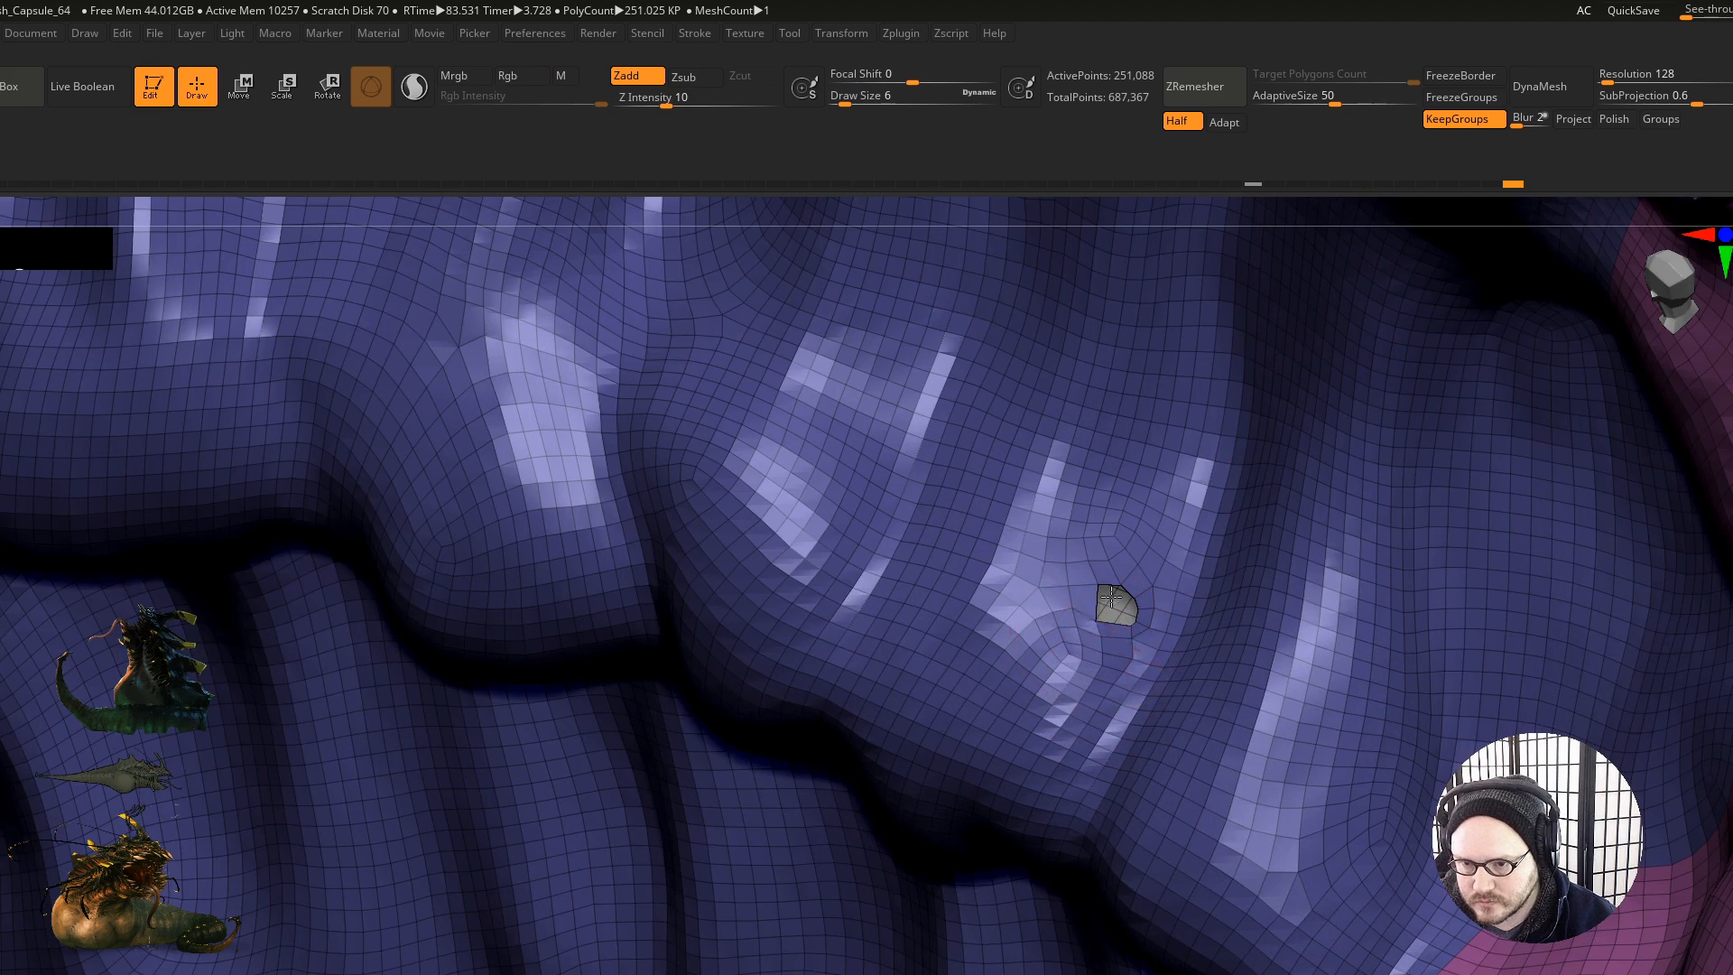
right_drag(1090, 622, 1130, 607)
key(s)
drag(1131, 607, 1117, 609)
alt+right_drag(1117, 695, 1015, 830)
key(shift+f)
key(shift+f)
Step: Close the small hole in the ribbed neck skin
ctrl+right_drag(1271, 724, 1408, 758)
mouse_move(1092, 668)
right_down()
mouse_move(1123, 656)
mouse_move(1125, 700)
right_up()
ctrl+right_drag(1278, 739, 1265, 751)
alt+right_drag(1264, 751, 1240, 669)
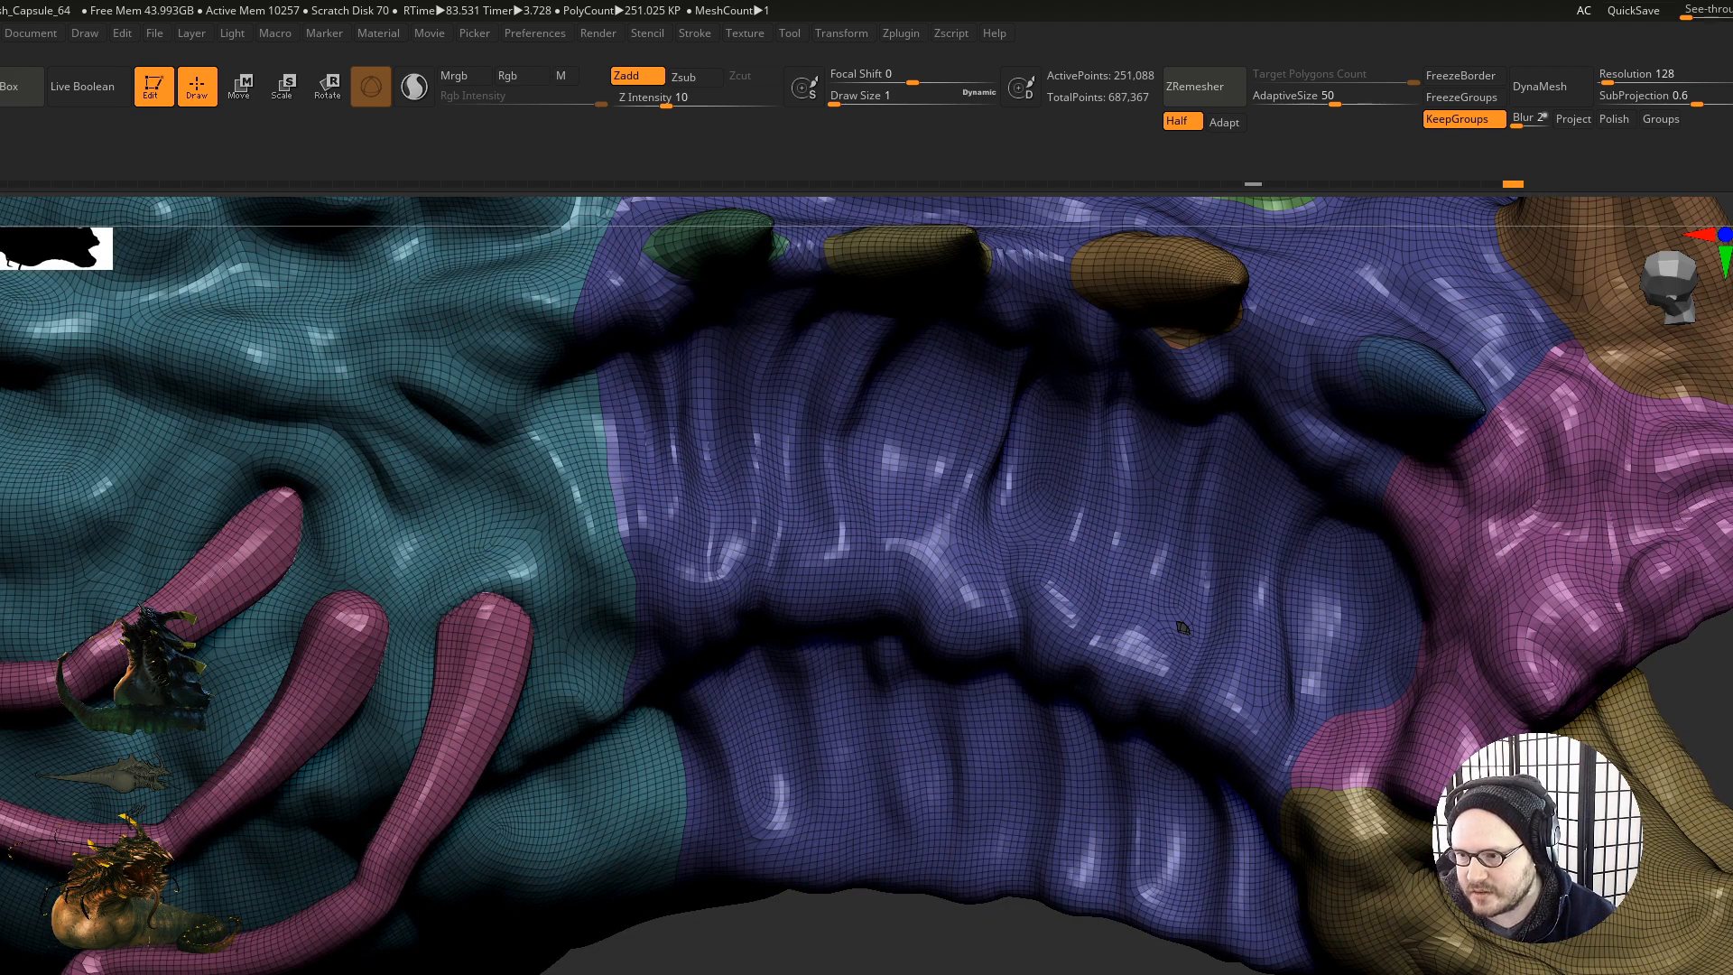
ctrl+right_drag(1183, 627, 1168, 554)
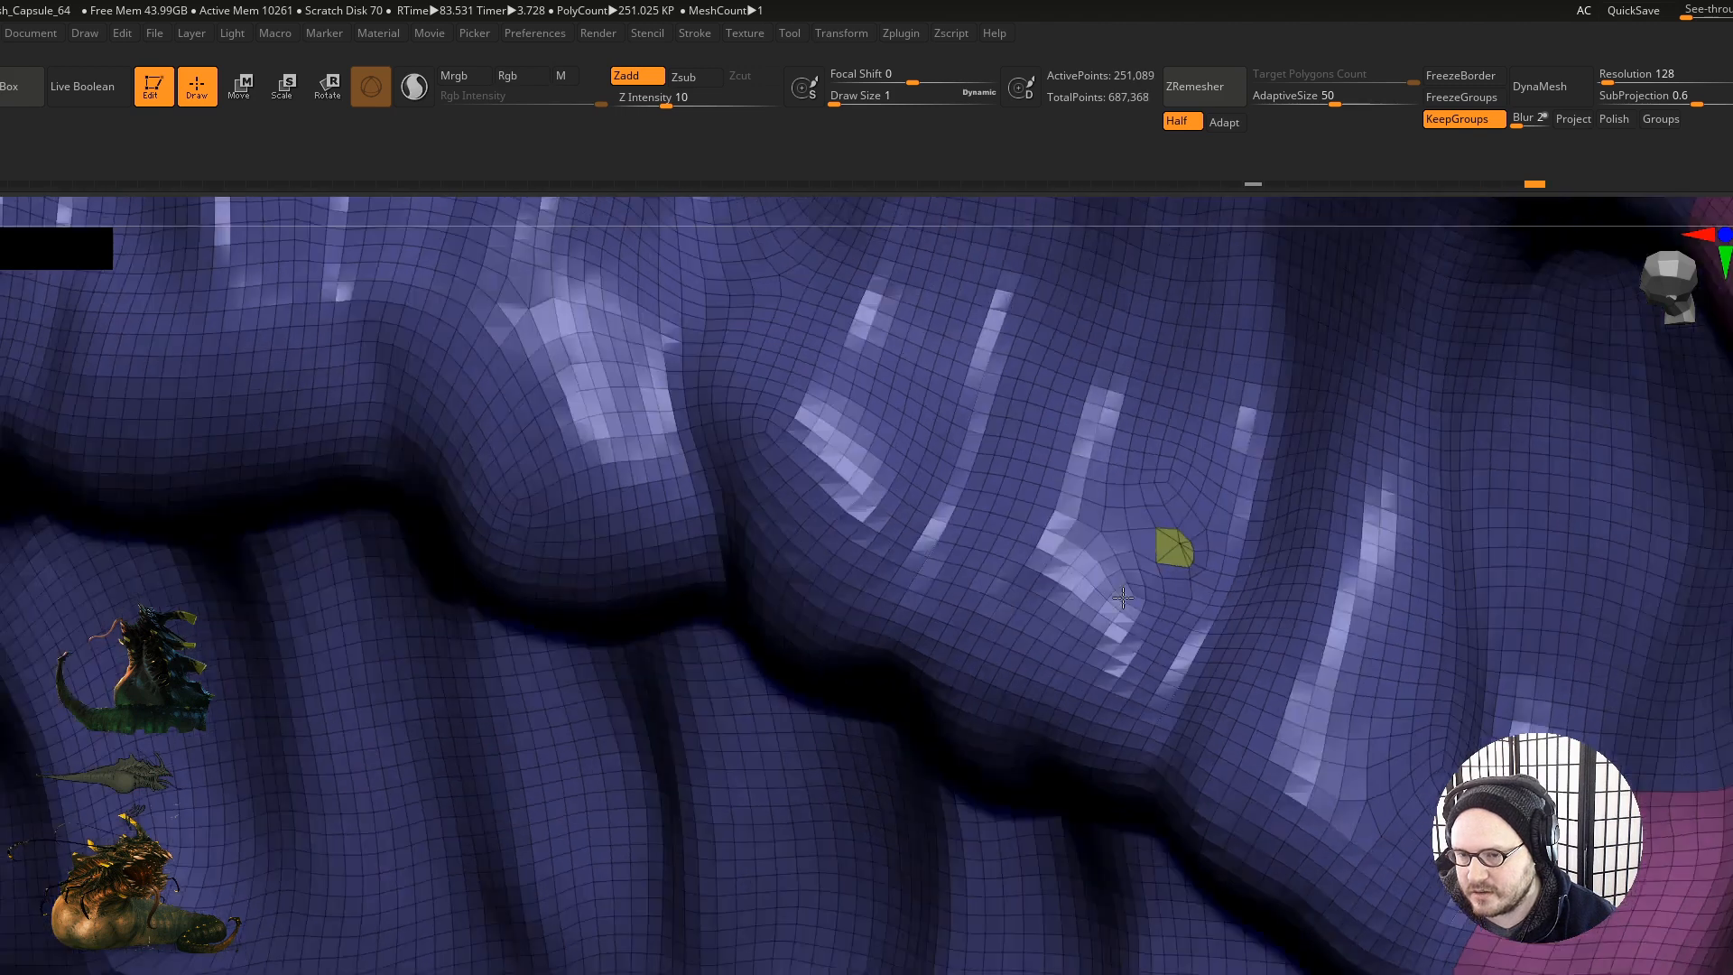
right_drag(1141, 588, 1188, 587)
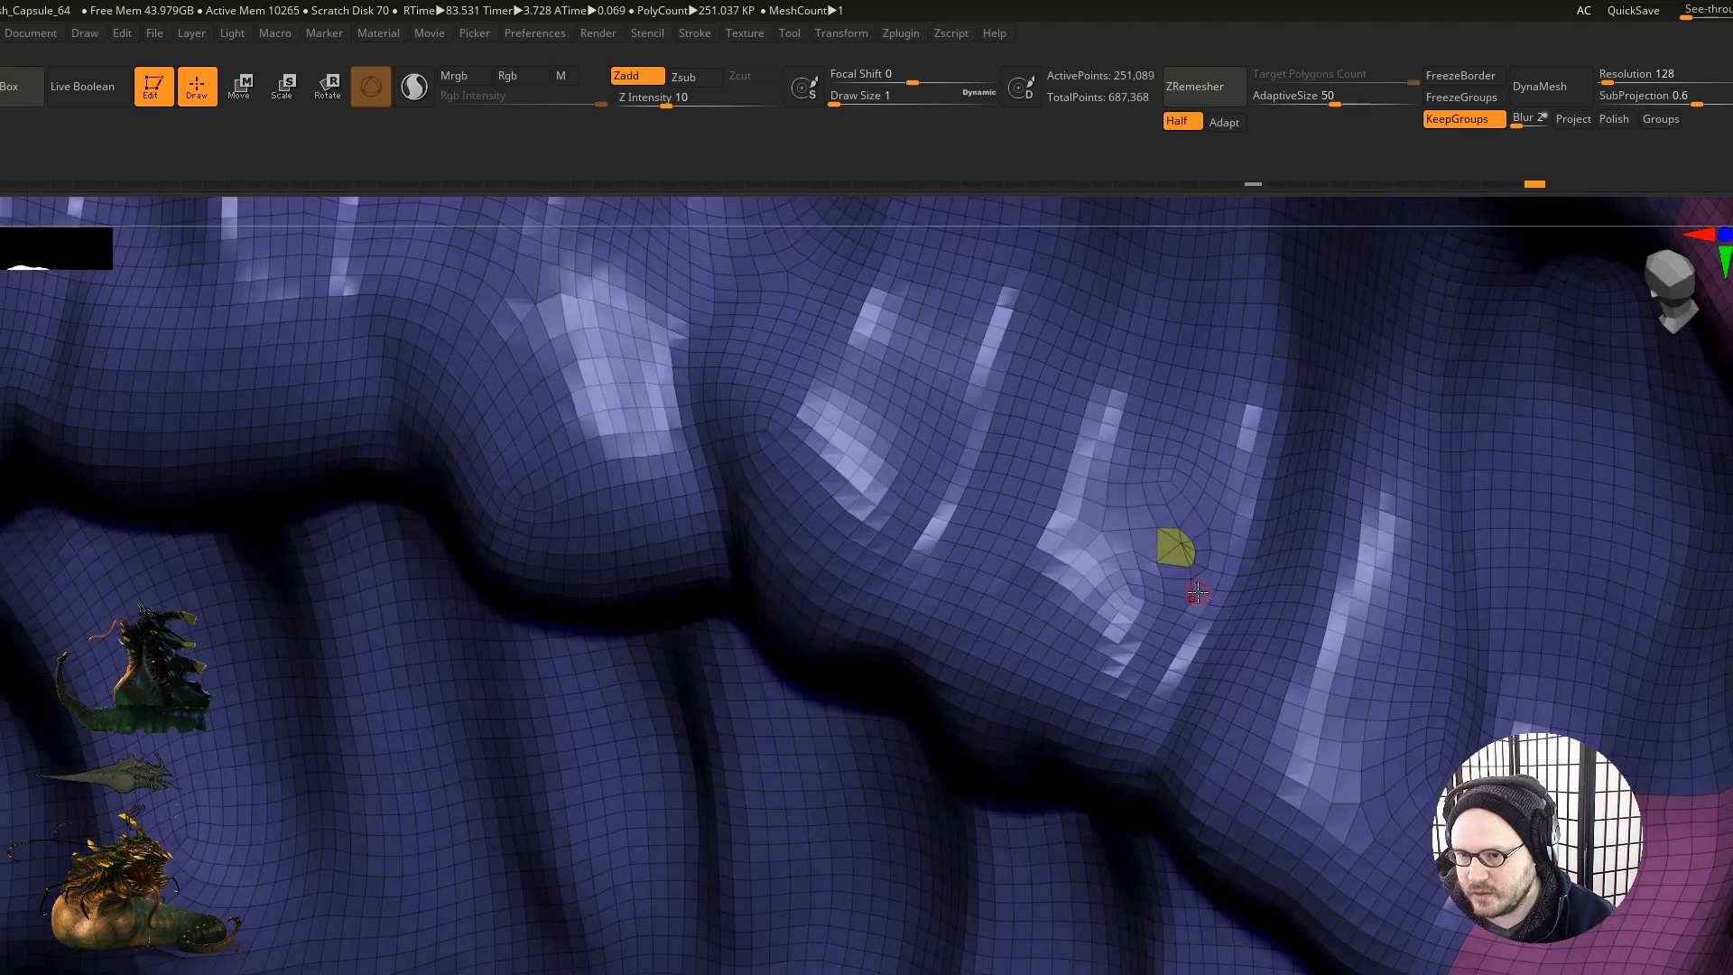
Step: Merge the filled patch and the surrounding neck skin into one polygroup and unhide the rest of the body
ctrl+shift+click(1192, 603)
ctrl+shift+click(1191, 592)
ctrl+shift+click(1181, 553)
ctrl+right_drag(1168, 618, 983, 723)
ctrl+shift+drag(1004, 876, 1045, 952)
key(ctrl+w)
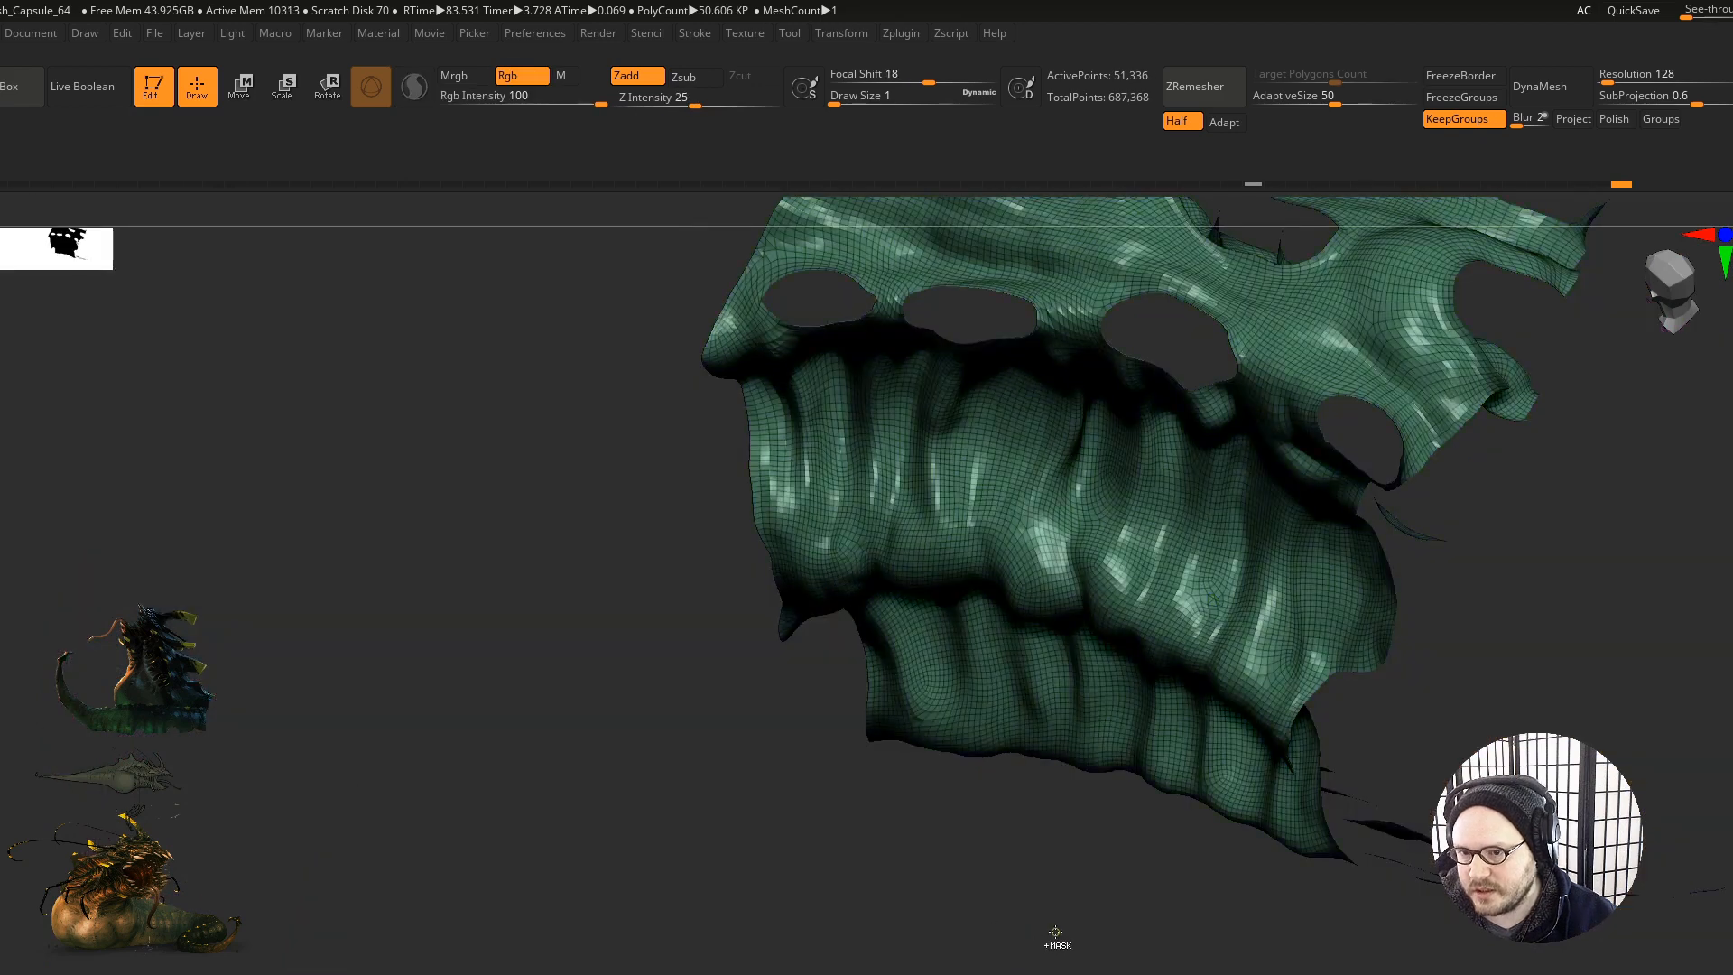
ctrl+shift+click(1057, 908)
right_drag(1056, 799, 1151, 709)
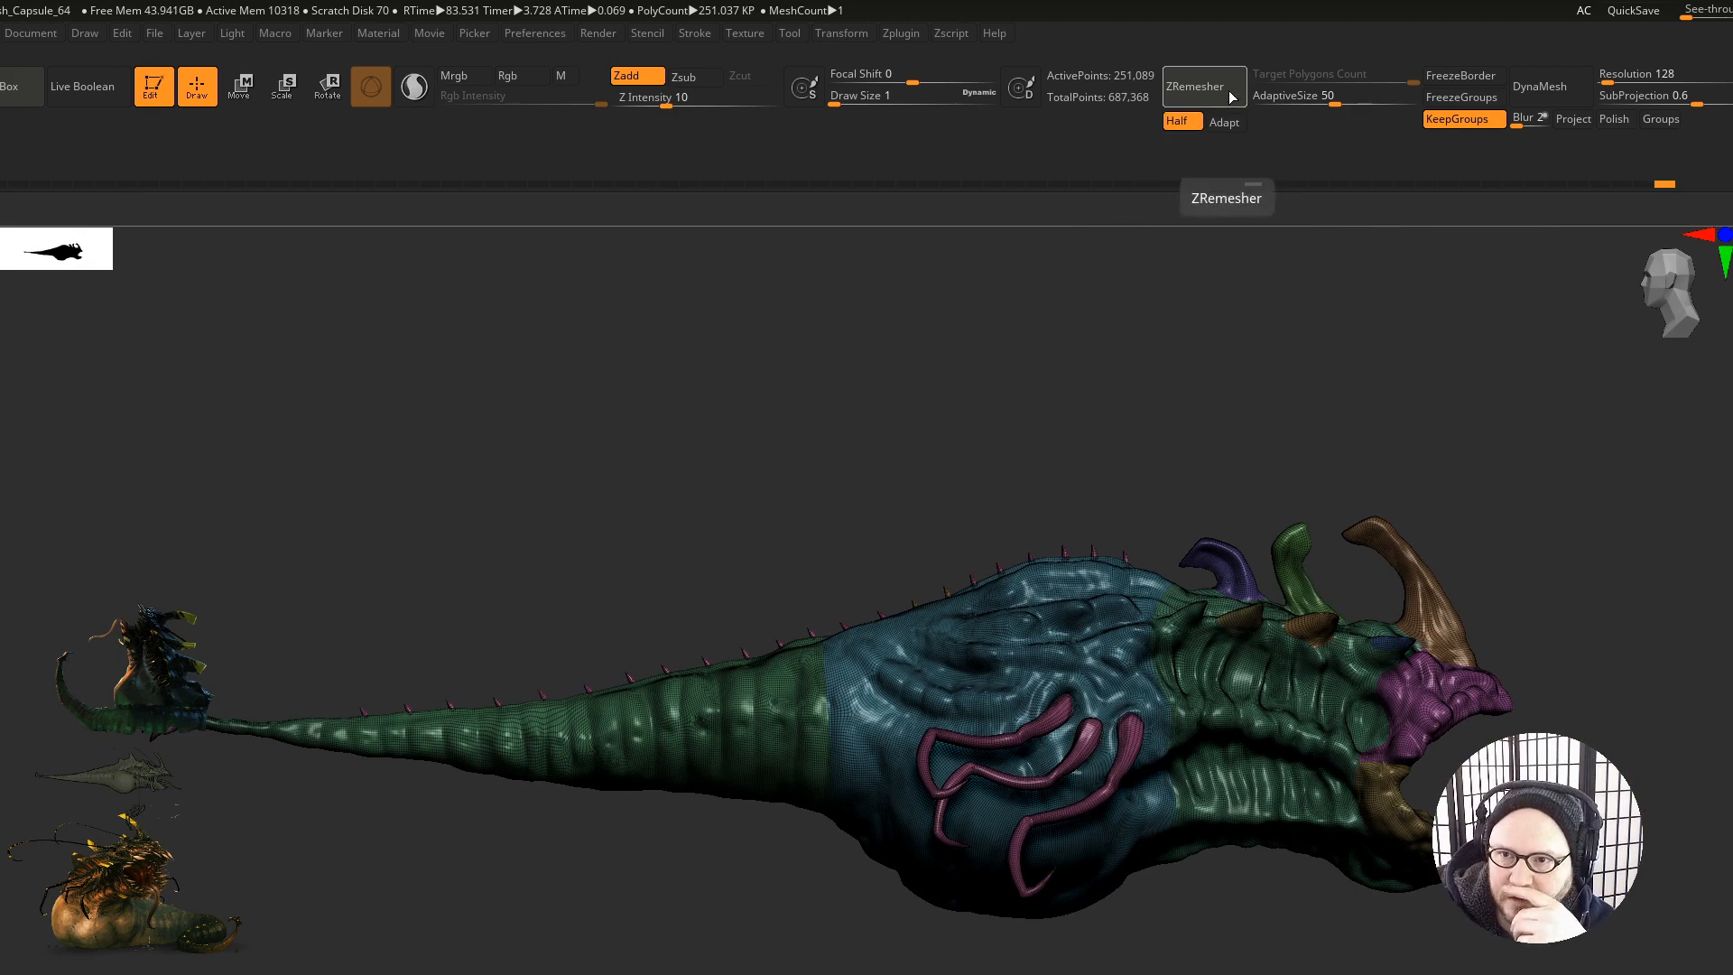
Step: Remesh the main body with ZRemesher using Half and KeepGroups, and undo the subsequent change to the leg bases
right_drag(1394, 864, 1366, 835)
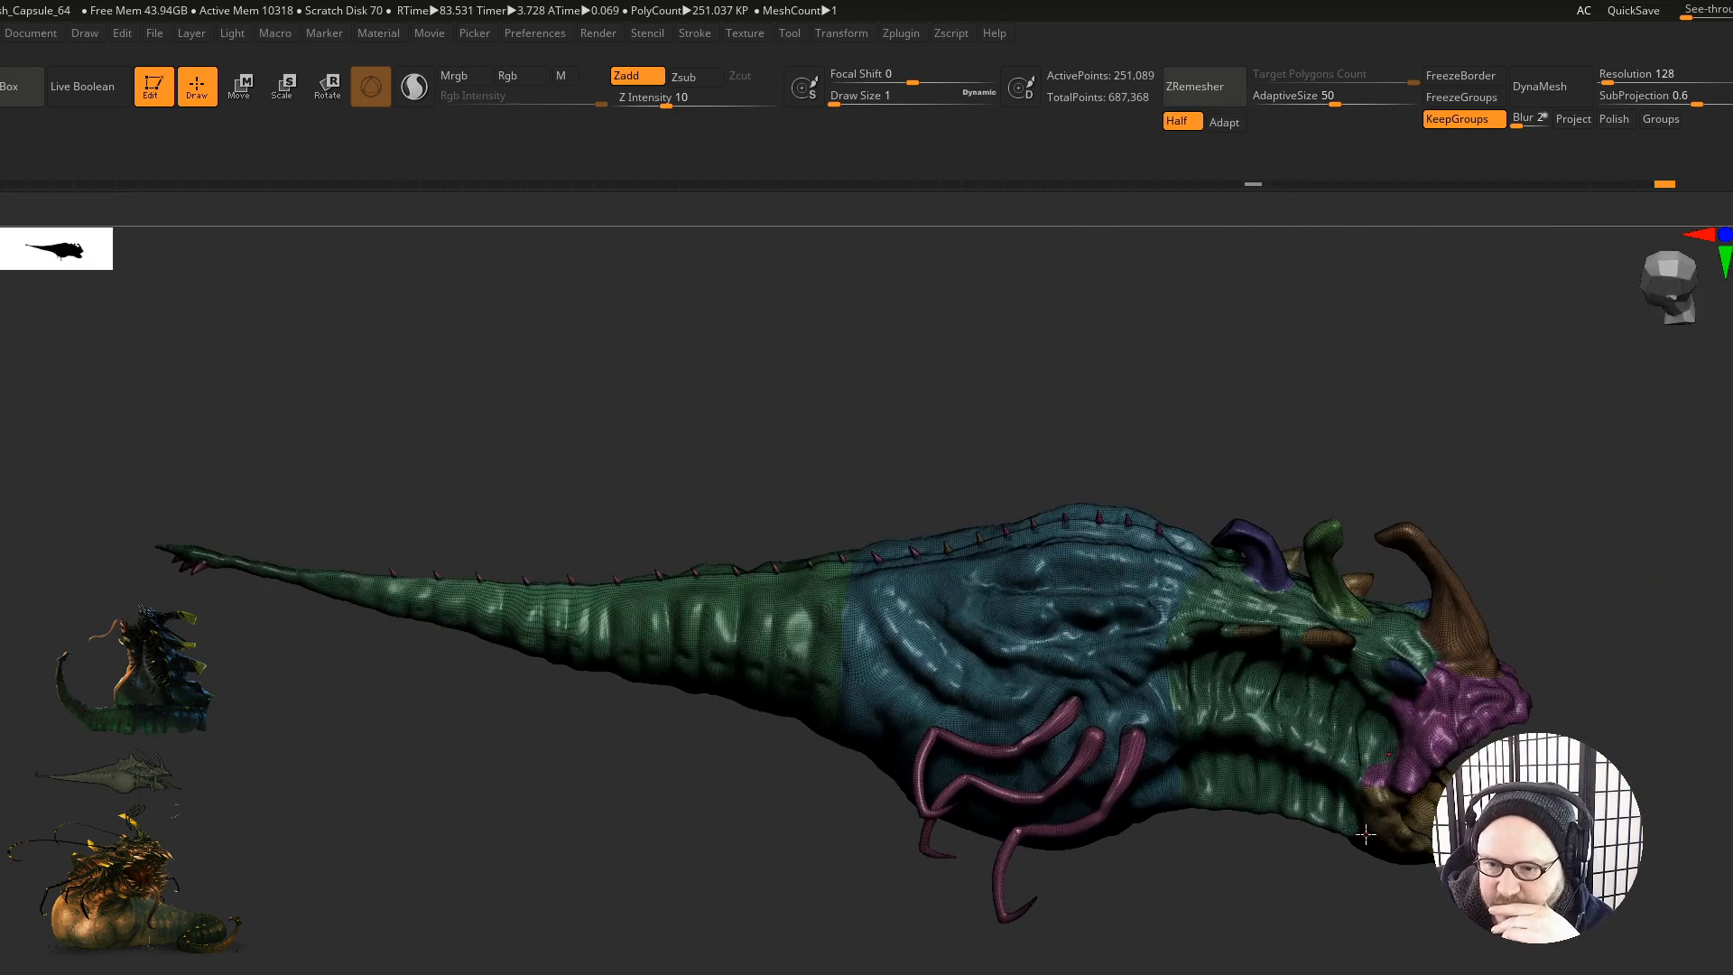
click(1210, 90)
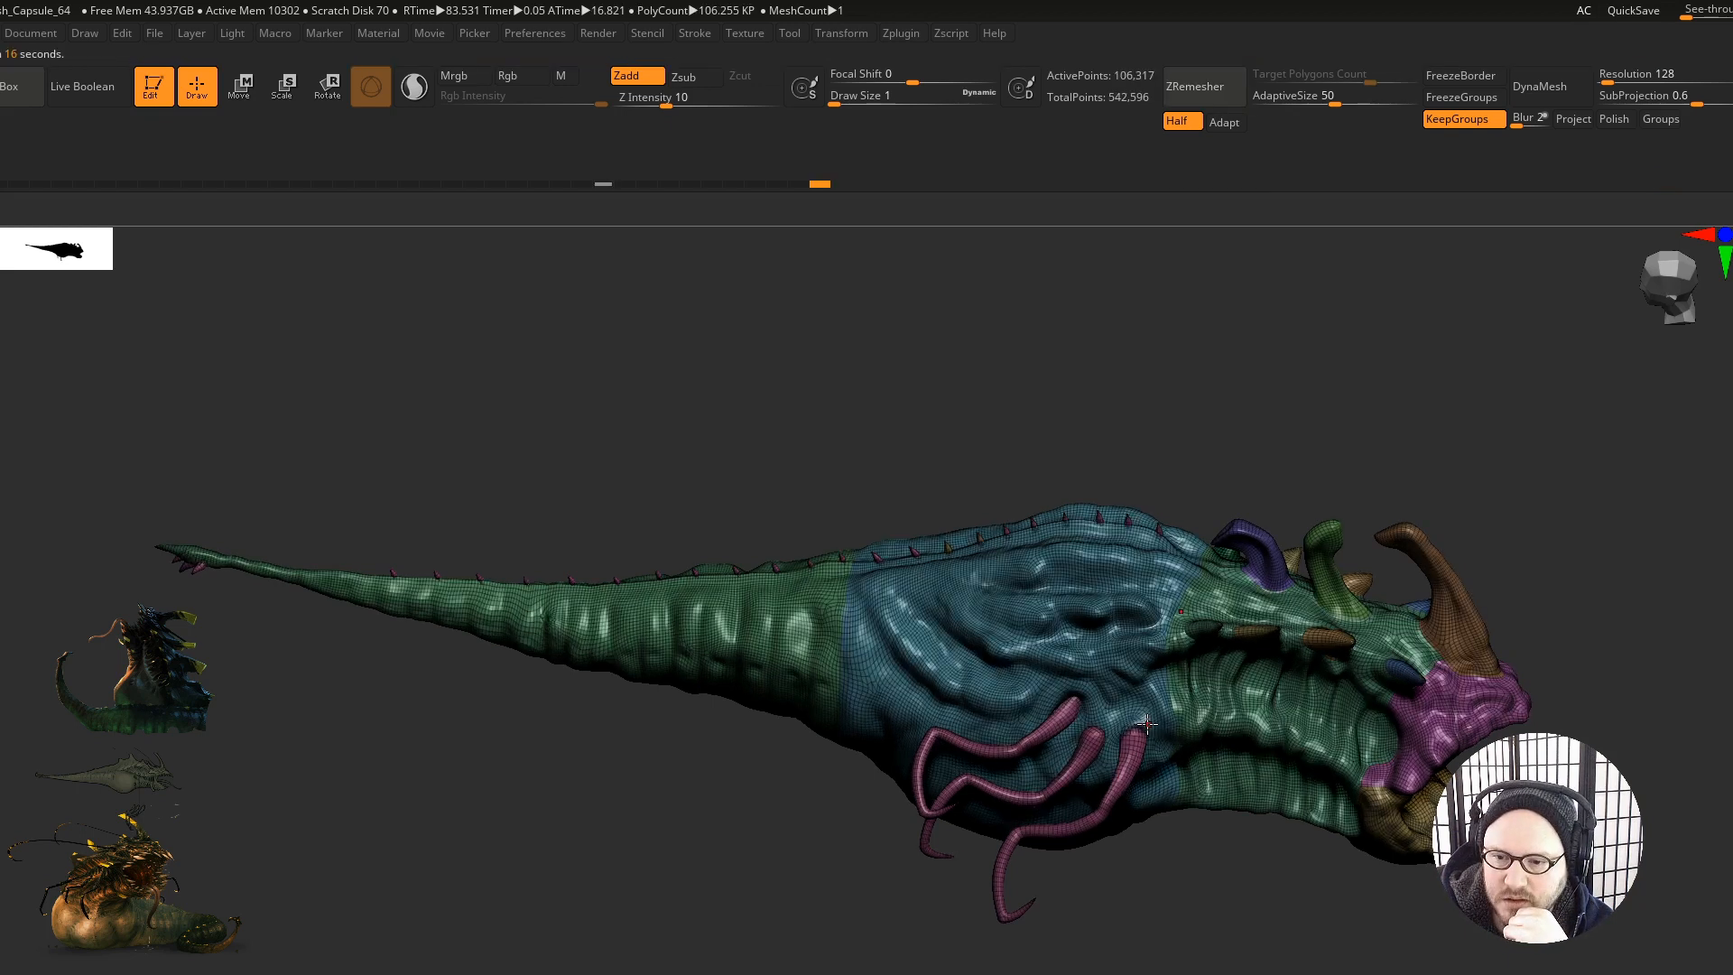
mouse_move(1360, 842)
right_down()
mouse_move(1365, 858)
mouse_move(1390, 749)
mouse_move(1421, 804)
mouse_move(1421, 762)
right_up()
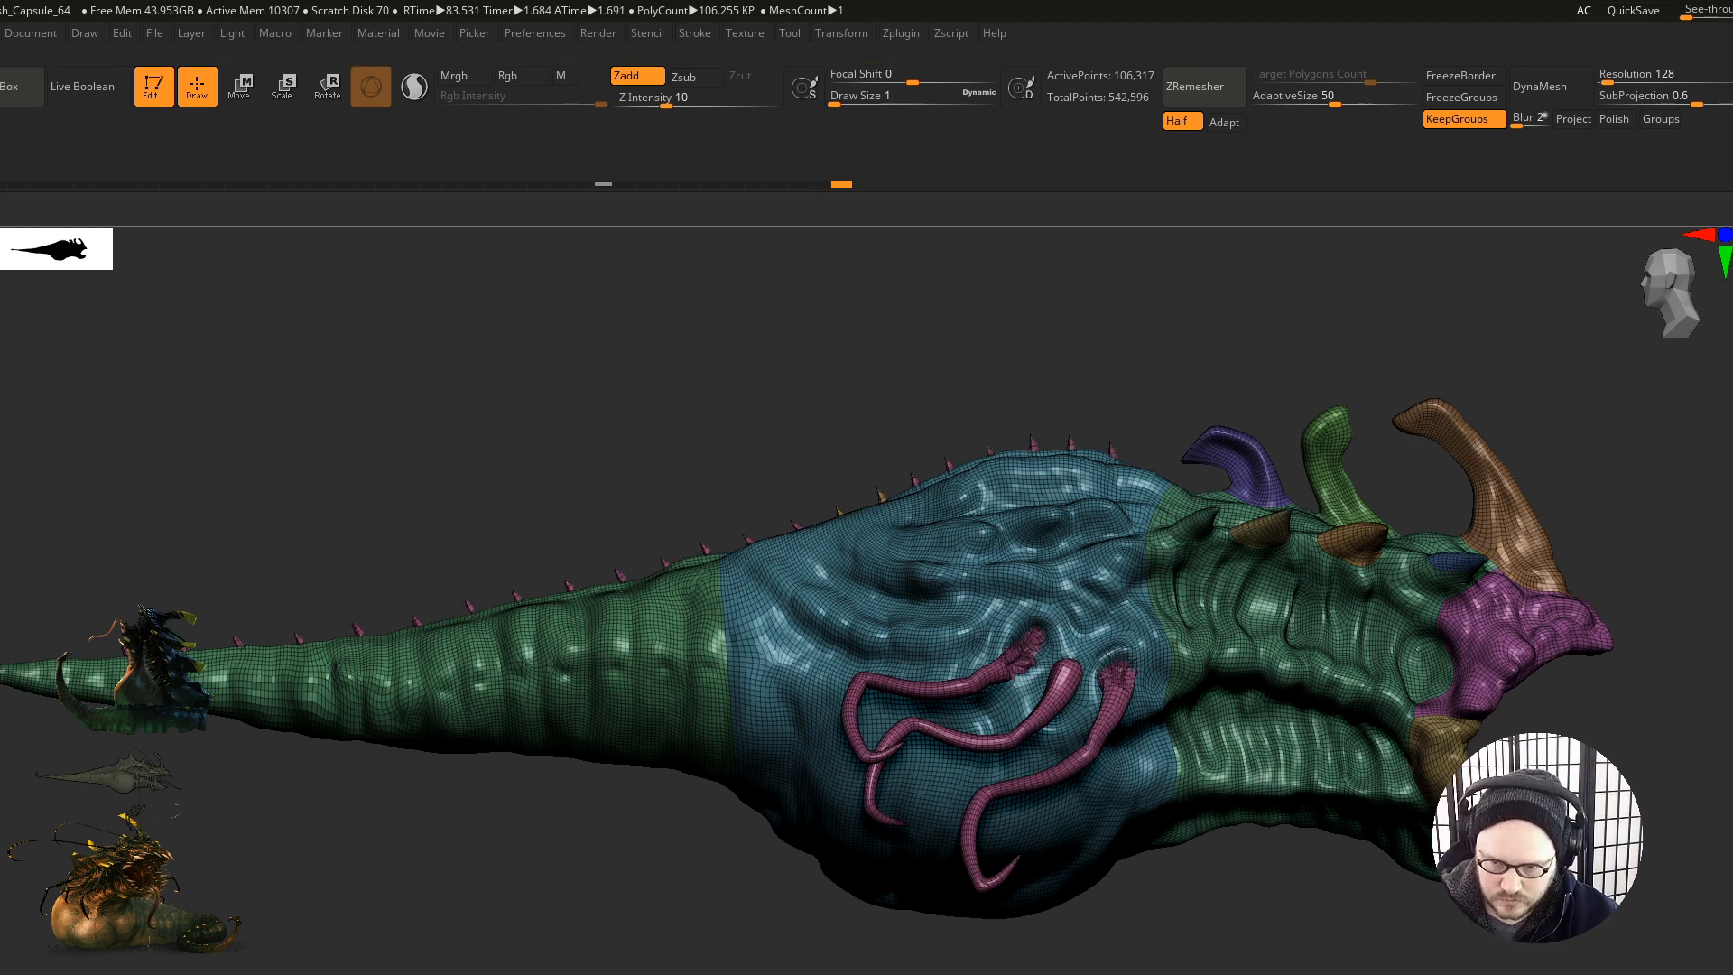
key(ctrl+z)
Step: Set the draw size to 39, check the body with the leg polygroup isolated and hidden, and unhide everything
ctrl+right_drag(1087, 705, 1108, 760)
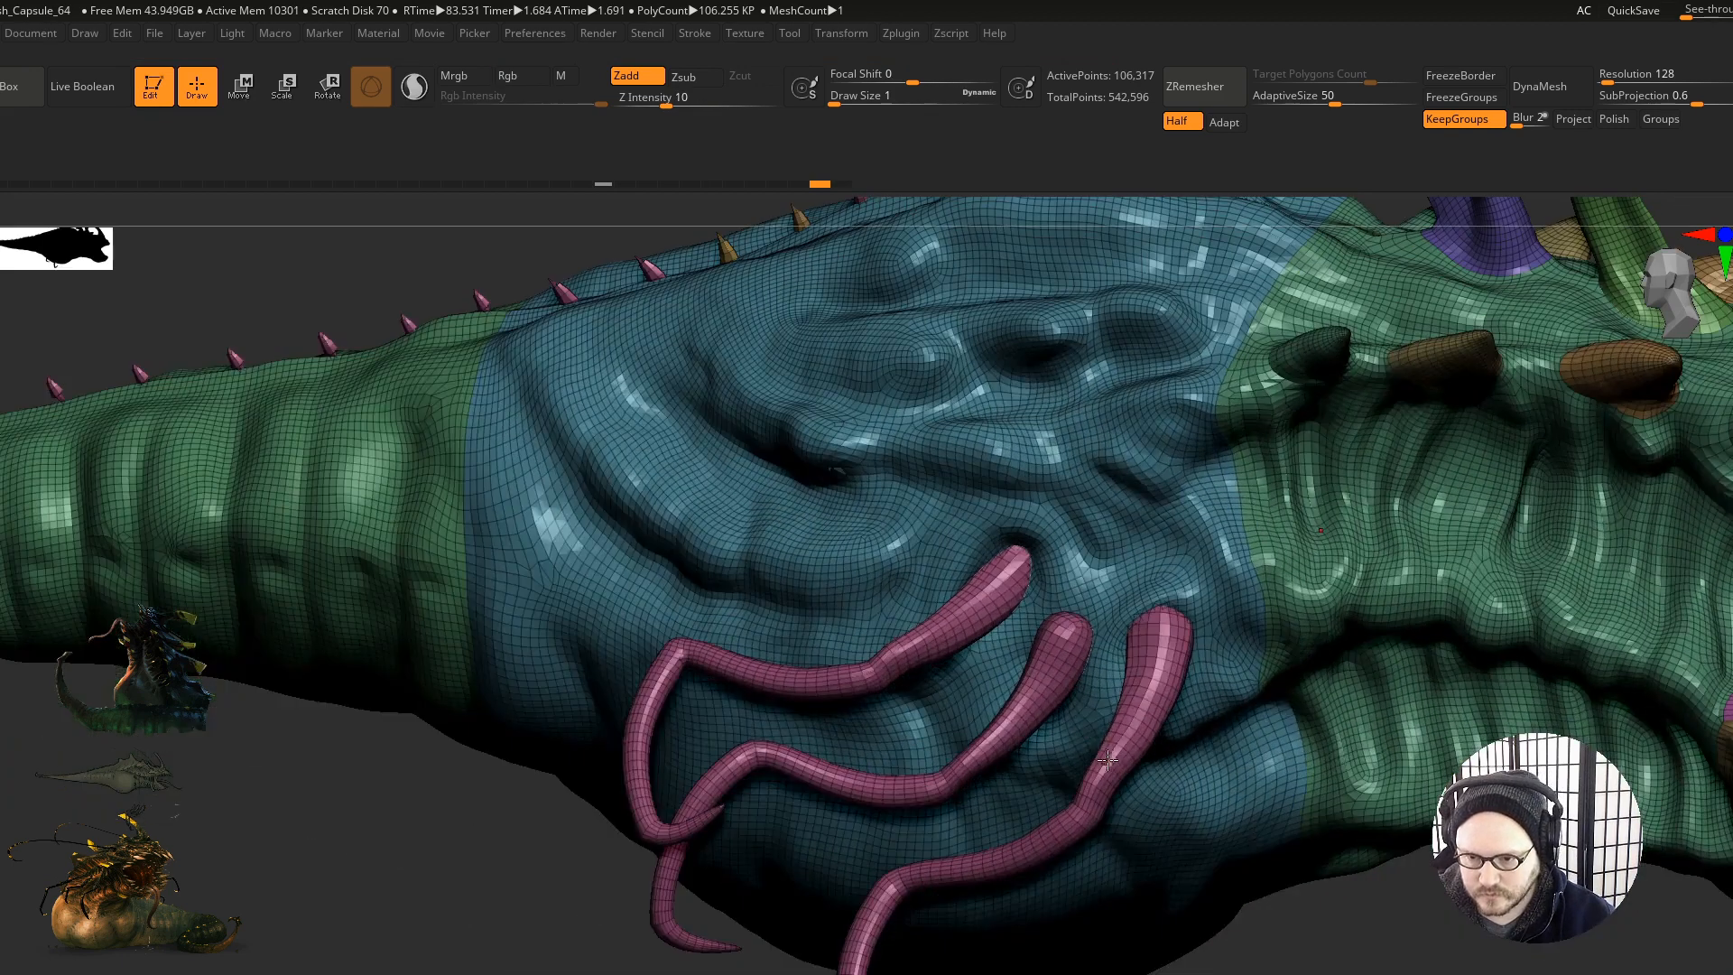
text(s39)
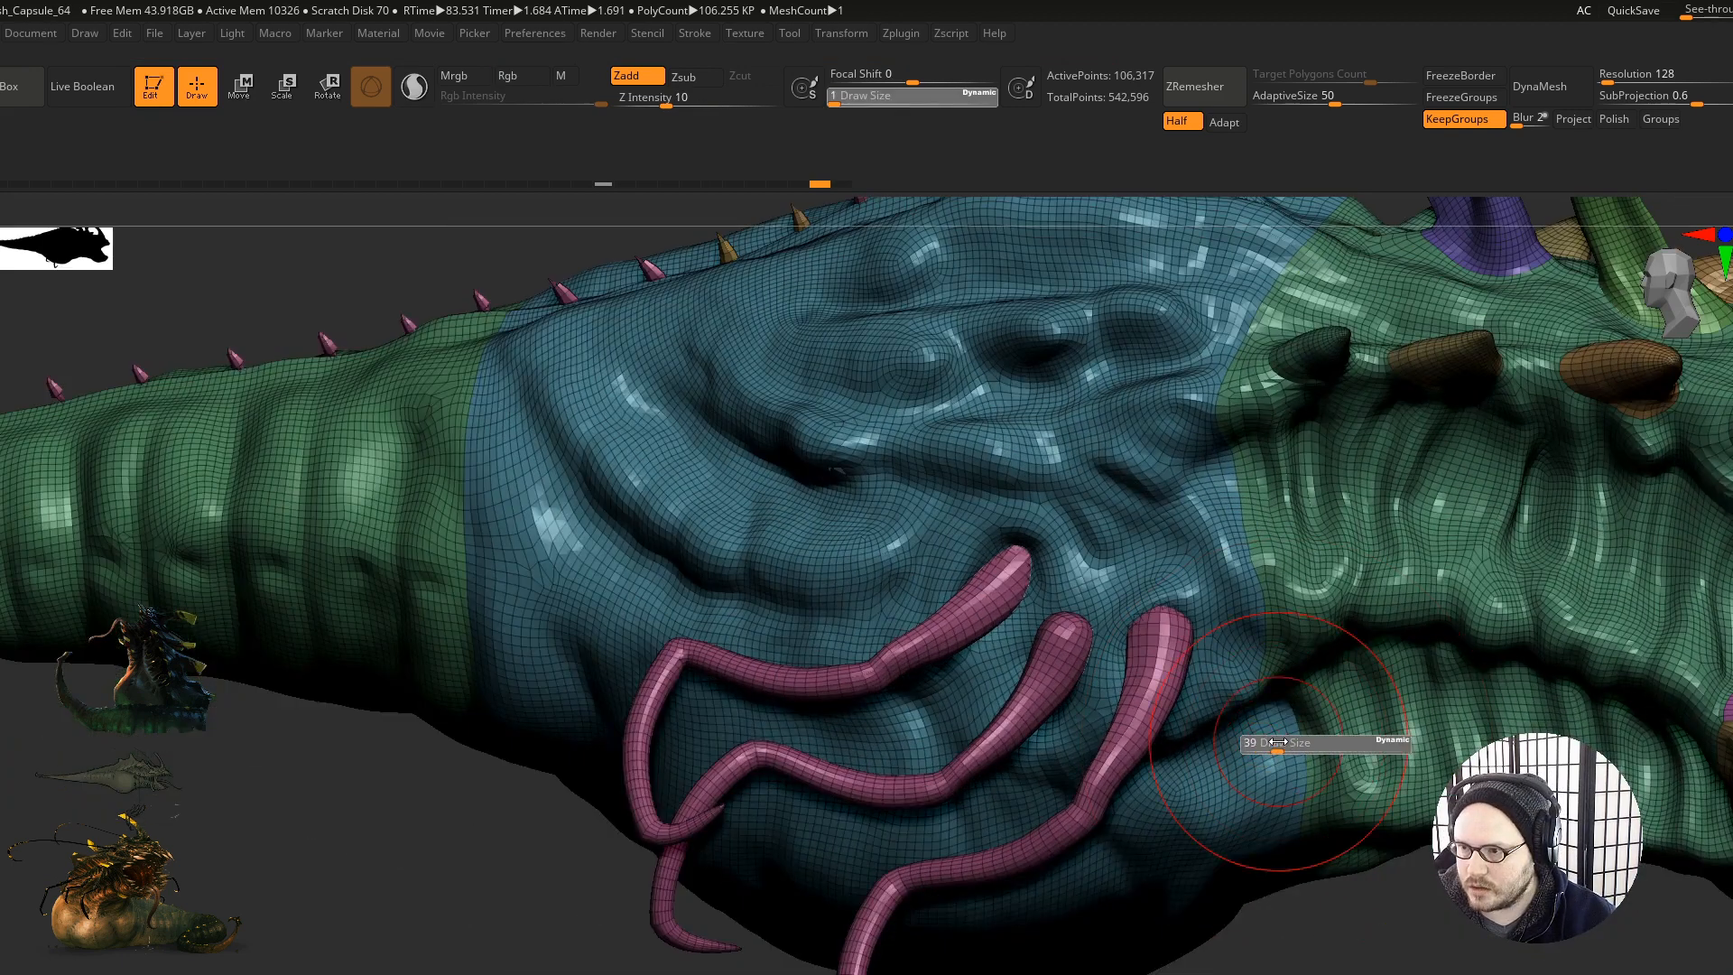
key(Return)
ctrl+shift+click(1151, 672)
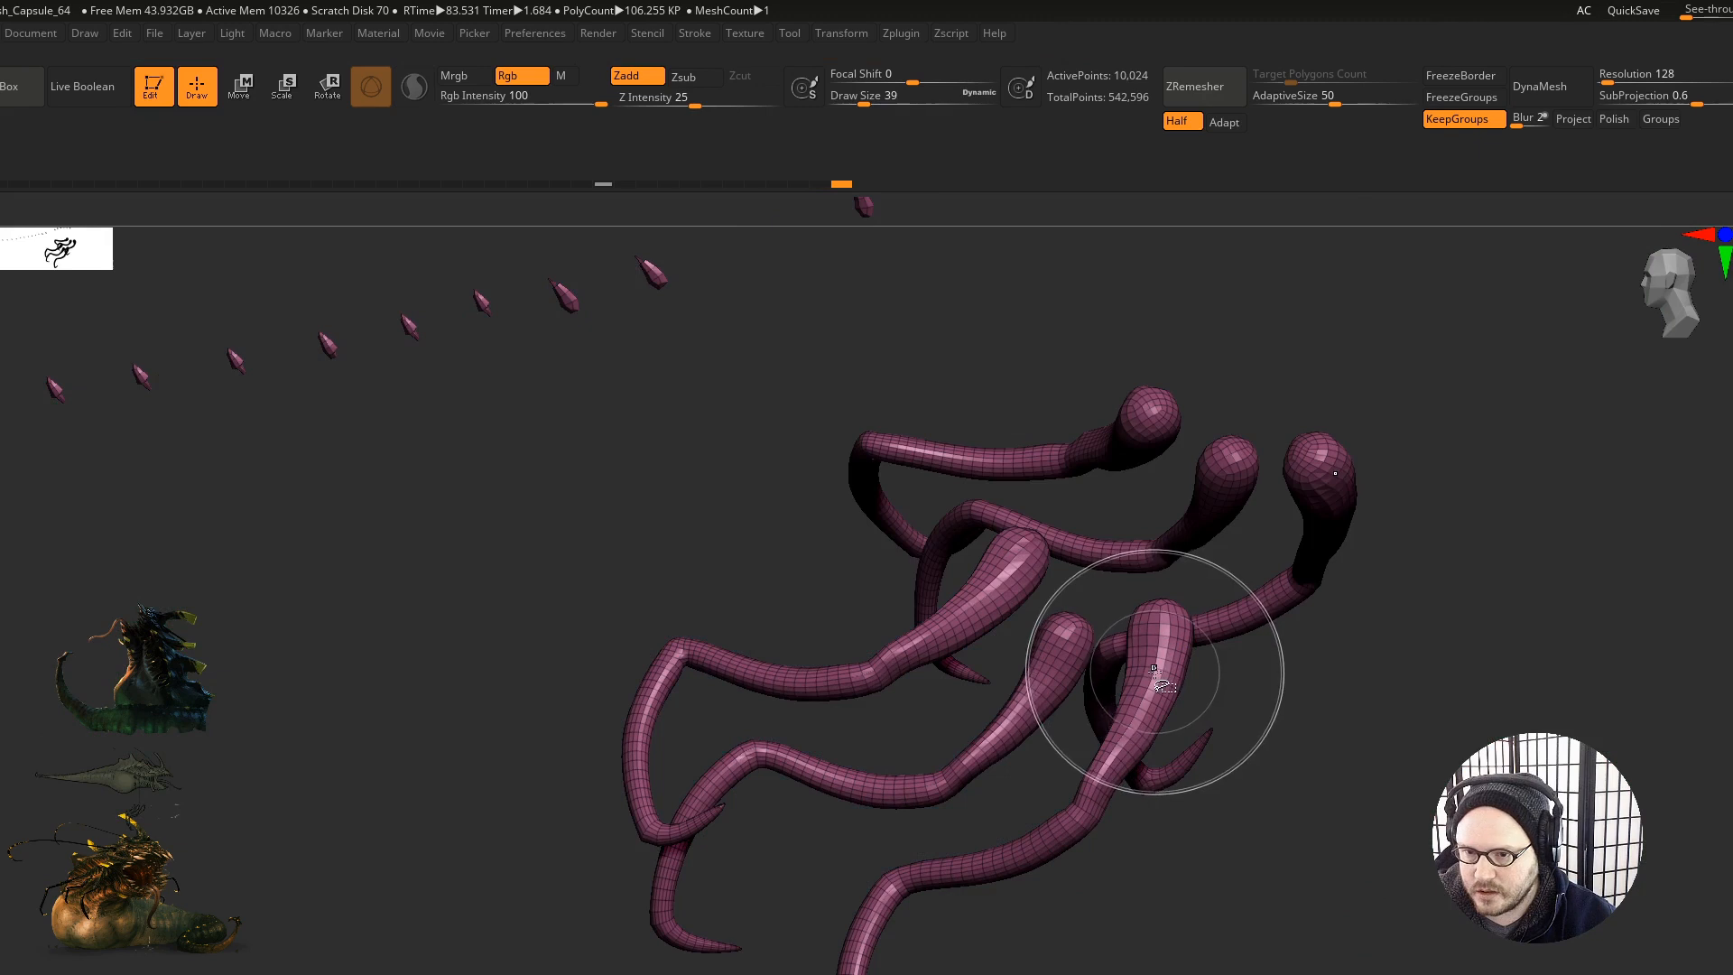
ctrl+shift+drag(1151, 677, 1162, 683)
mouse_move(1210, 686)
ctrl+right_down()
mouse_move(994, 716)
mouse_move(1003, 696)
ctrl+right_up()
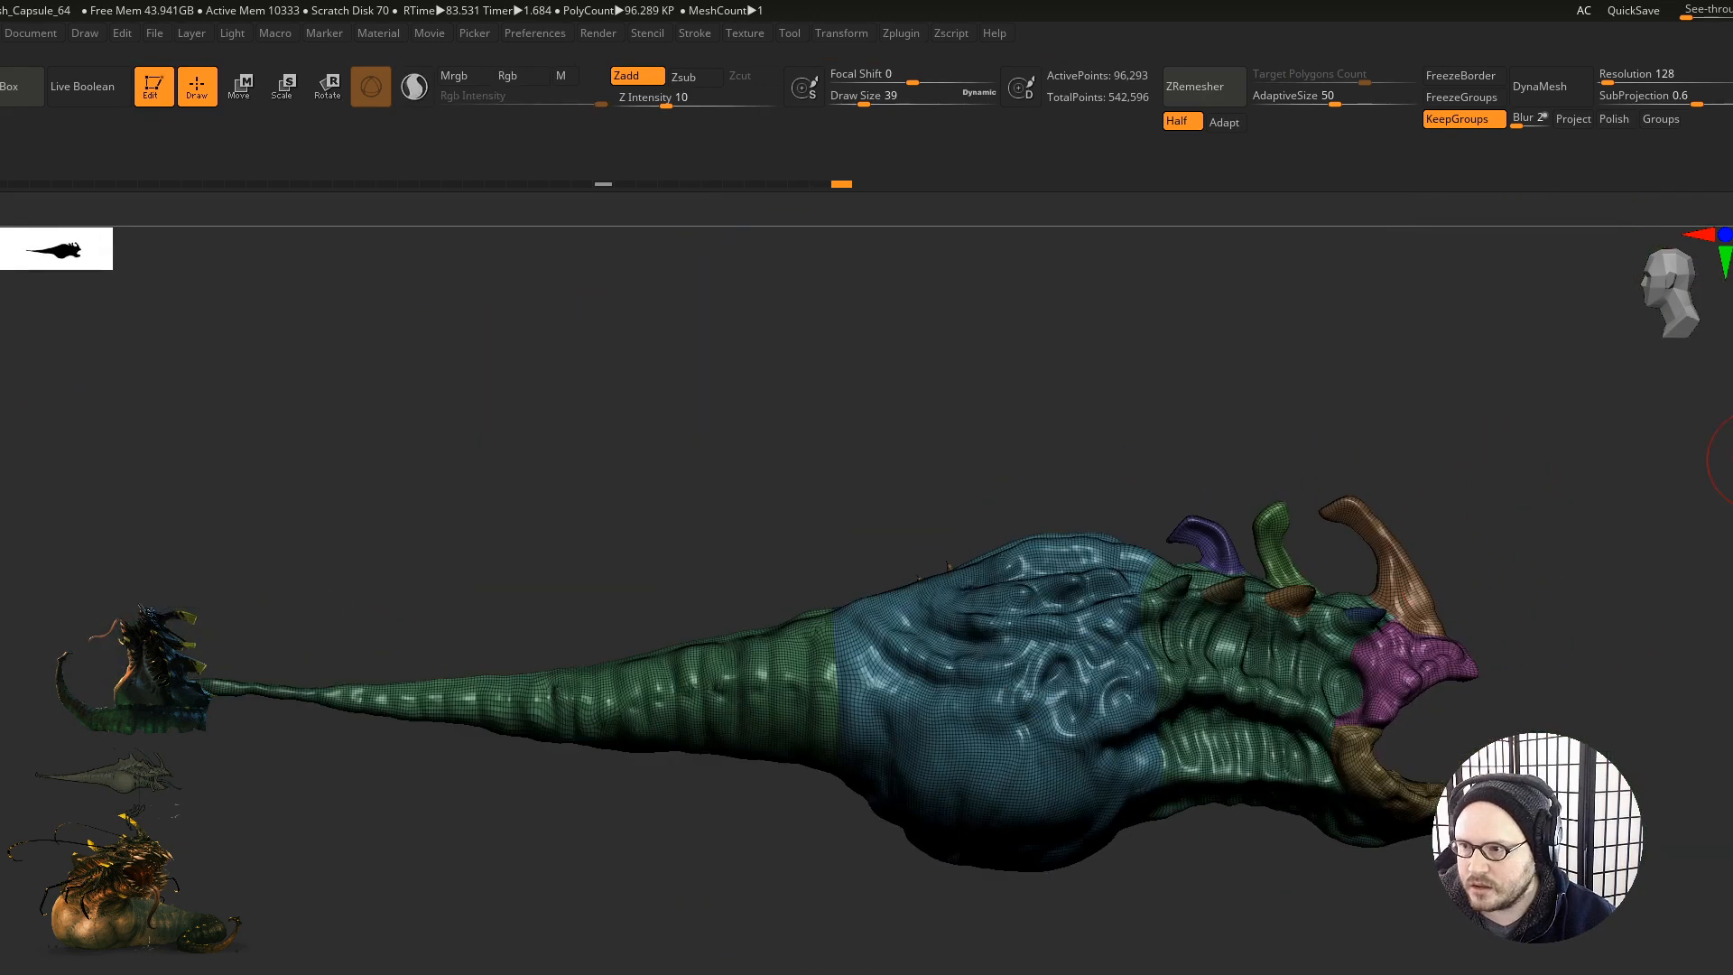
right_drag(1437, 786, 1366, 851)
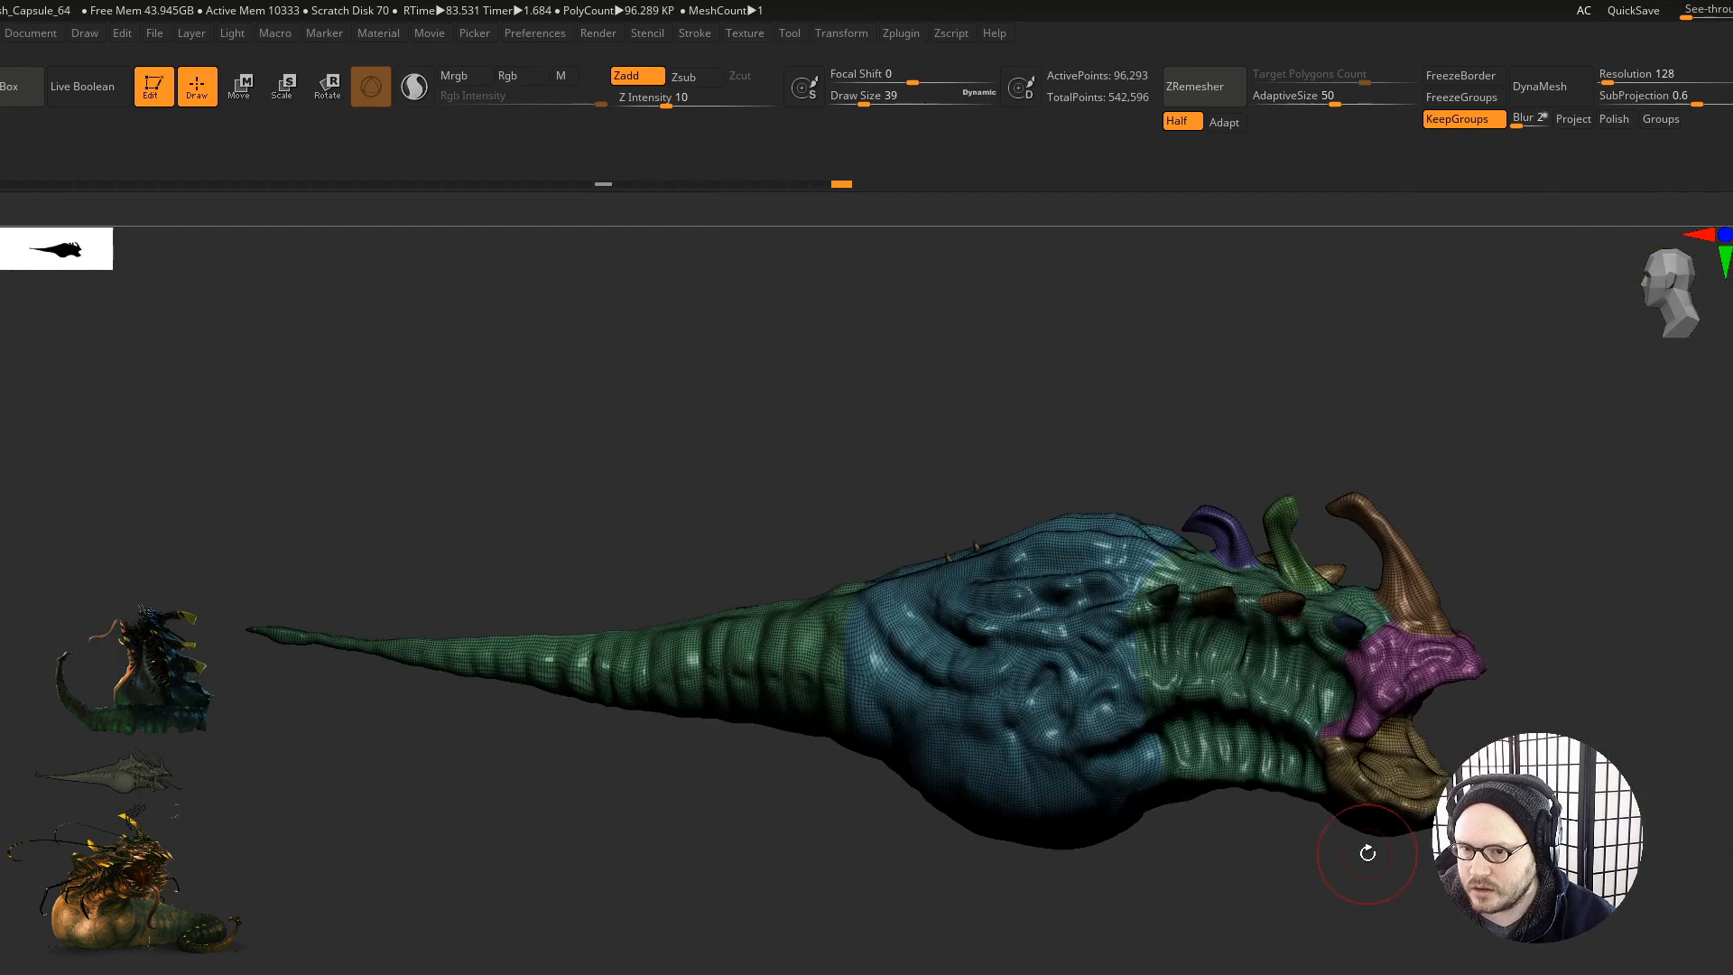
ctrl+shift+click(1193, 941)
shift+right_drag(1196, 939, 1264, 858)
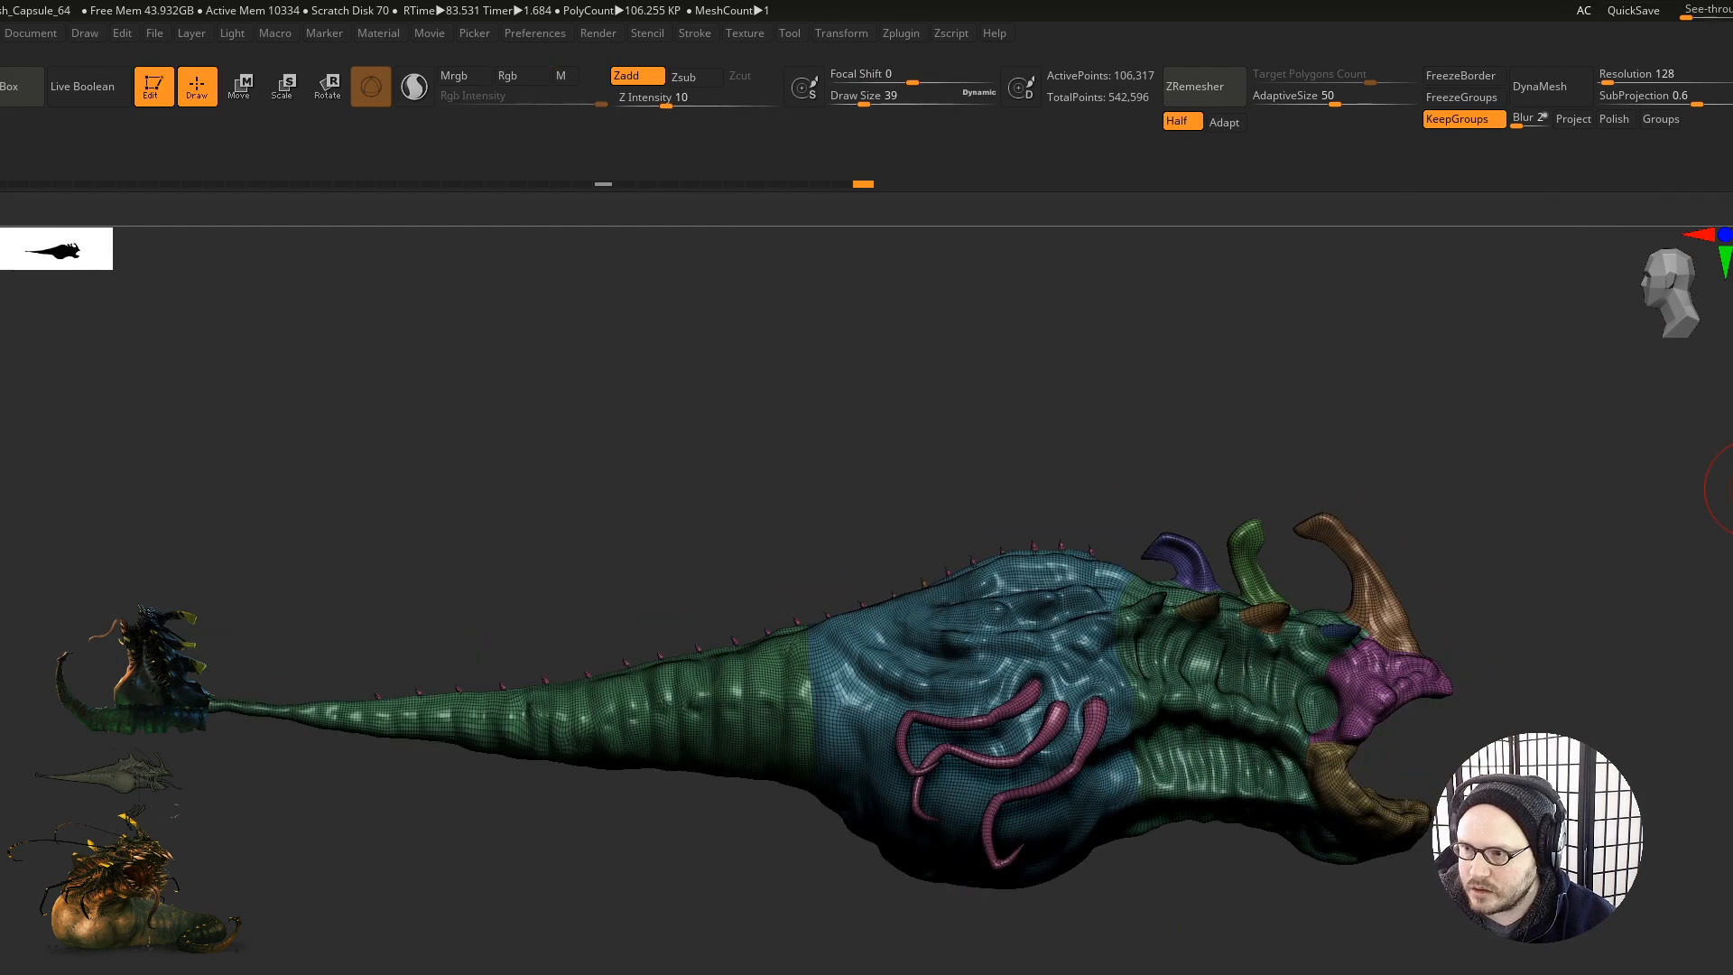
Step: Set the draw size to 12 and check the legs and back spikes polygroup by isolating it, inverting visibility and unhiding the body
mouse_move(1168, 708)
ctrl+right_down()
mouse_move(1120, 753)
mouse_move(1179, 780)
ctrl+right_up()
key(s)
drag(1178, 783, 1170, 783)
alt+right_drag(1246, 781, 1138, 687)
key(s)
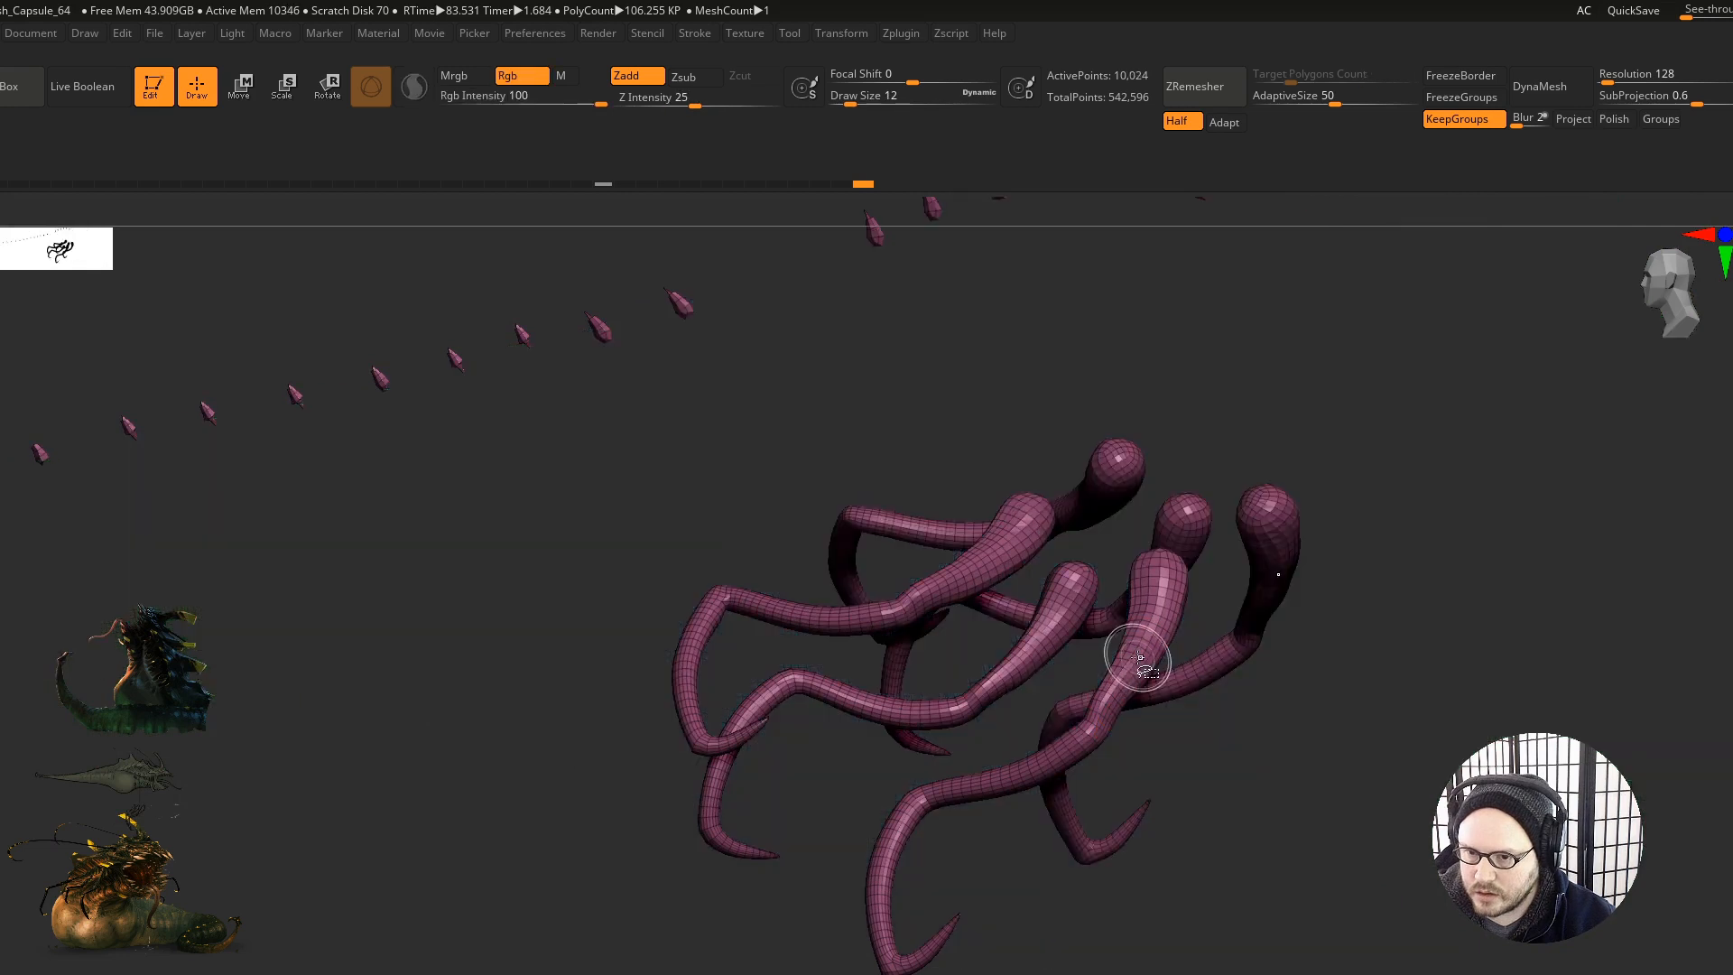
ctrl+shift+click(1134, 656)
ctrl+shift+click(1137, 658)
key(f)
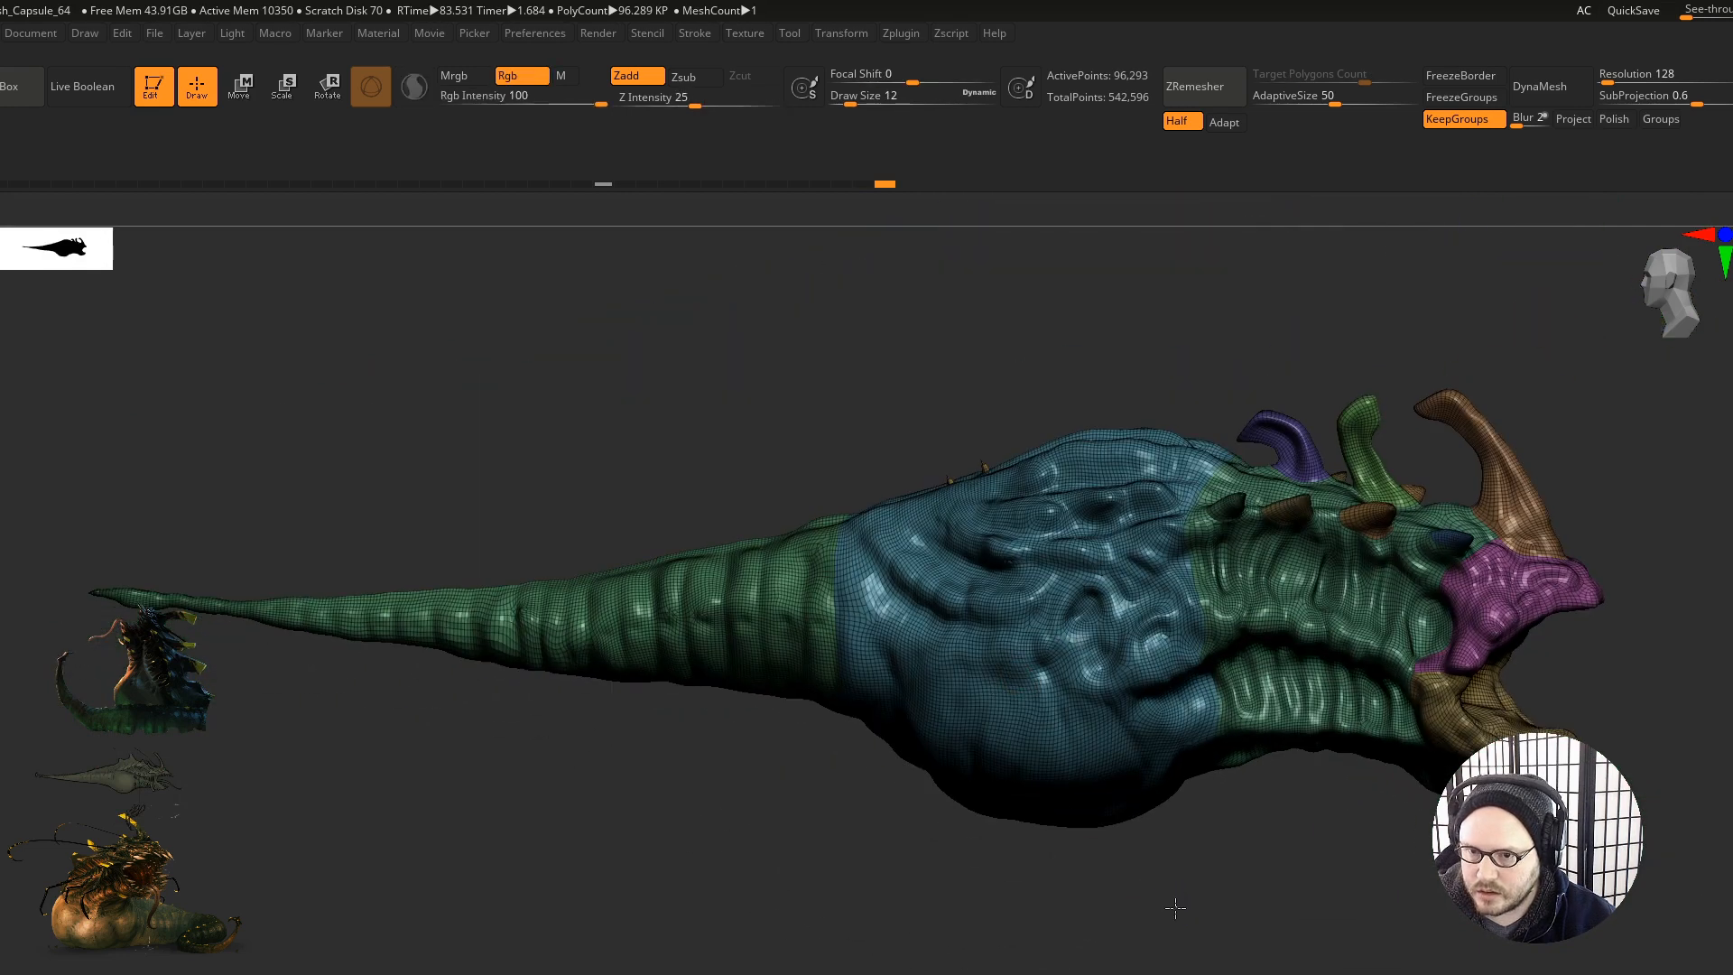
ctrl+shift+click(1173, 902)
ctrl+shift+click(1142, 670)
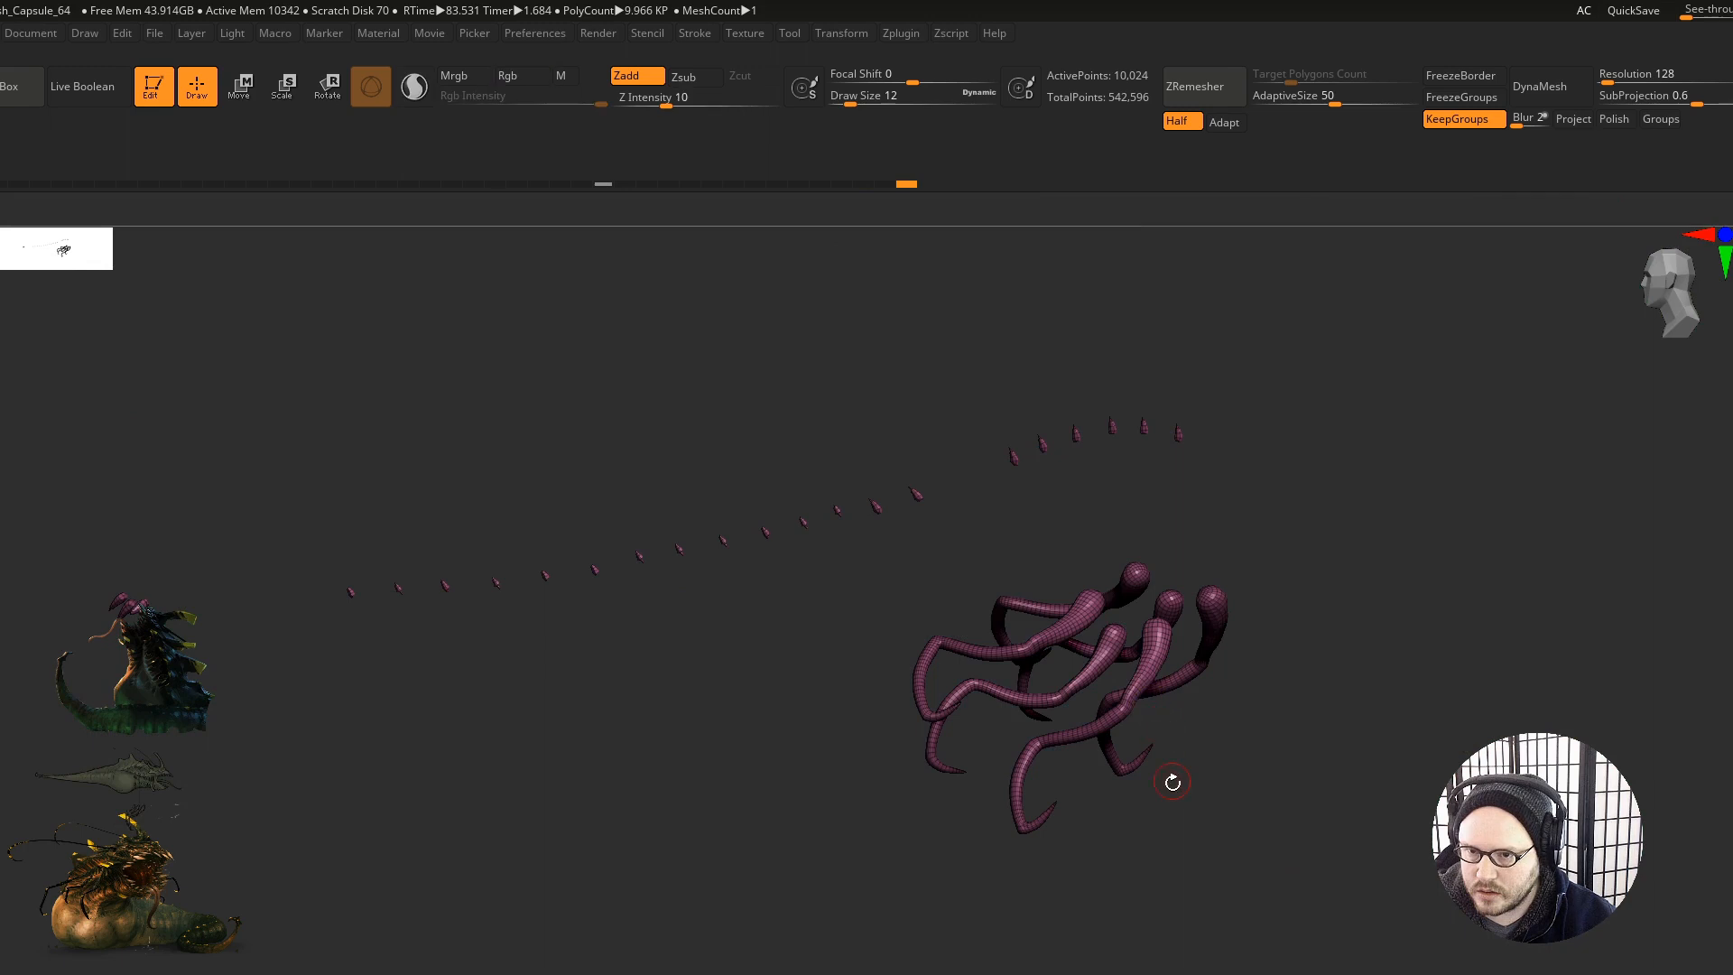
alt+drag(1185, 748, 1436, 724)
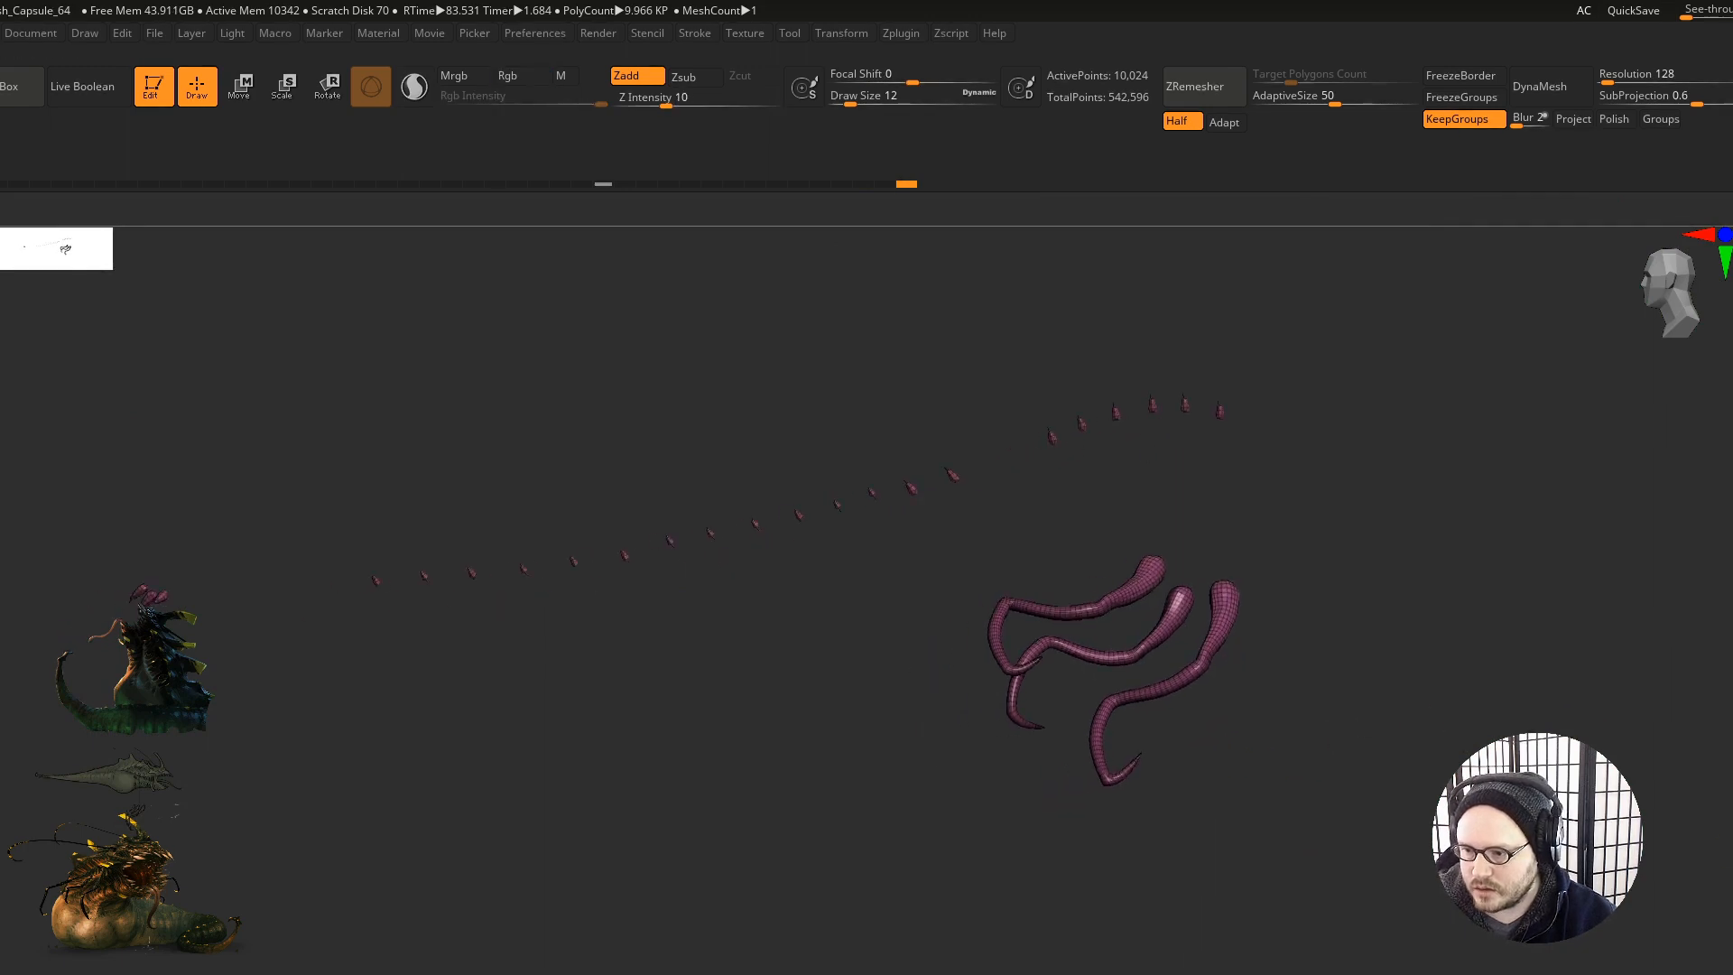
mouse_move(1336, 551)
ctrl+shift+mouse_down()
mouse_move(1211, 476)
mouse_move(964, 507)
mouse_move(929, 889)
ctrl+shift+mouse_up()
ctrl+shift+drag(1045, 933, 1137, 974)
alt+drag(1090, 885, 1071, 928)
ctrl+shift+click(1199, 924)
Step: Isolate the legs from the back spikes, assign them their own polygroup and unhide the whole body
ctrl+shift+click(1108, 648)
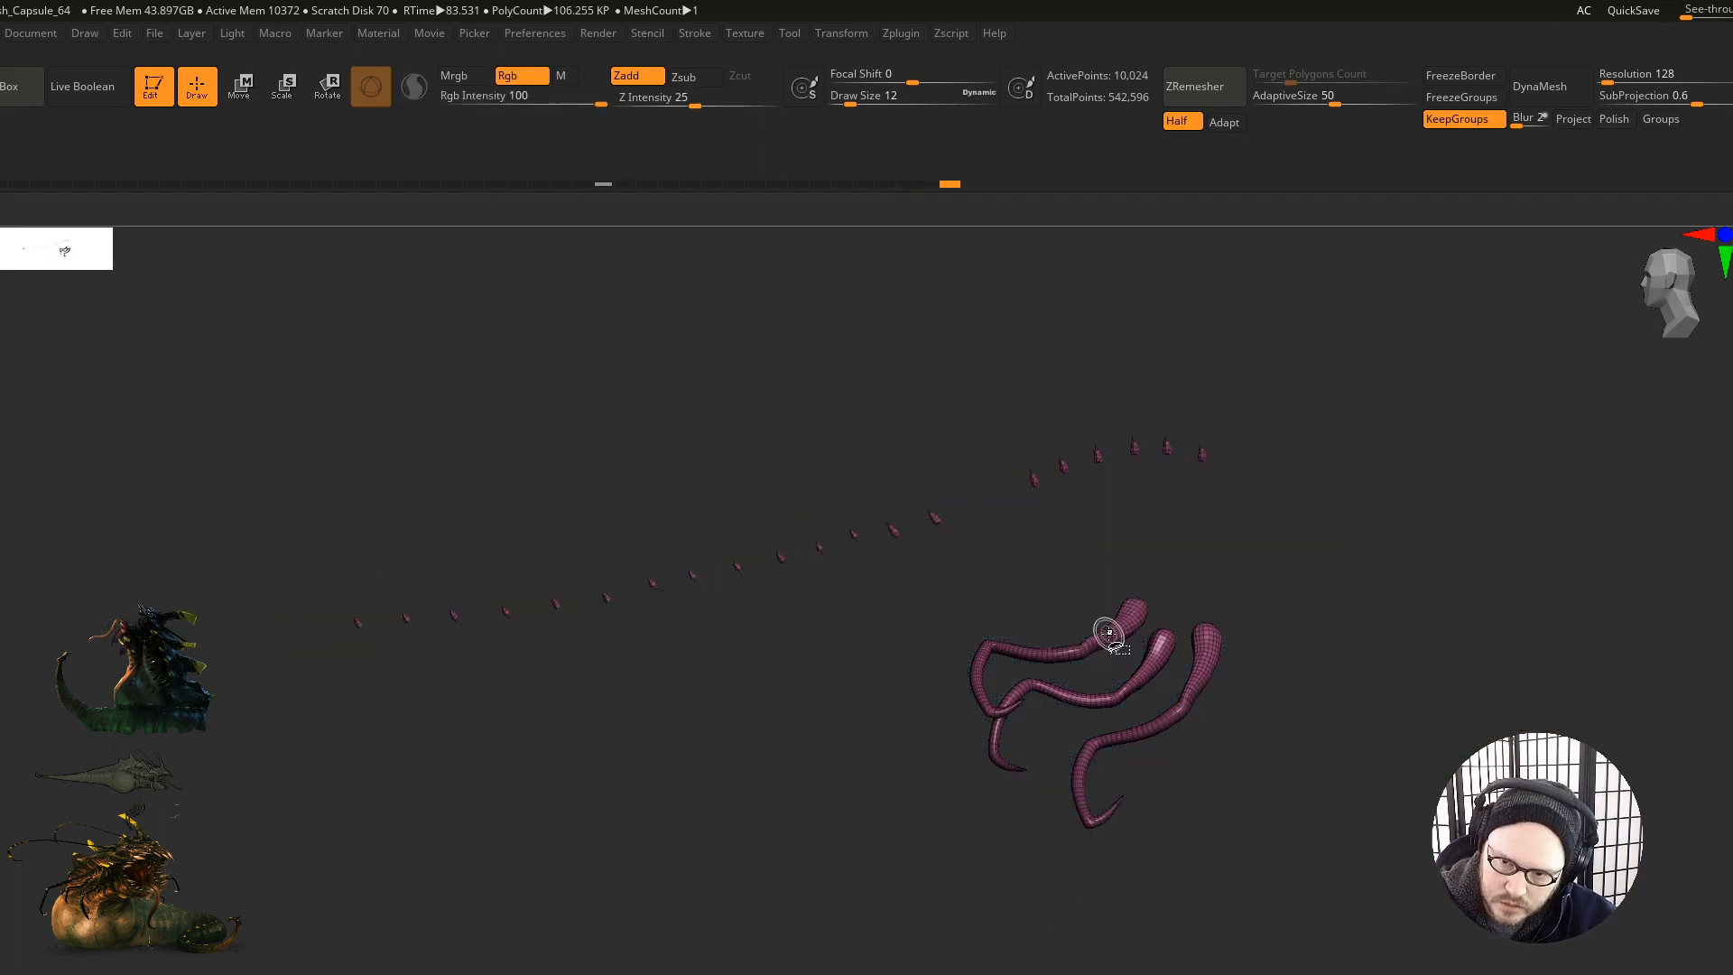
ctrl+shift+drag(890, 572, 1439, 973)
key(ctrl+w)
ctrl+shift+click(1207, 870)
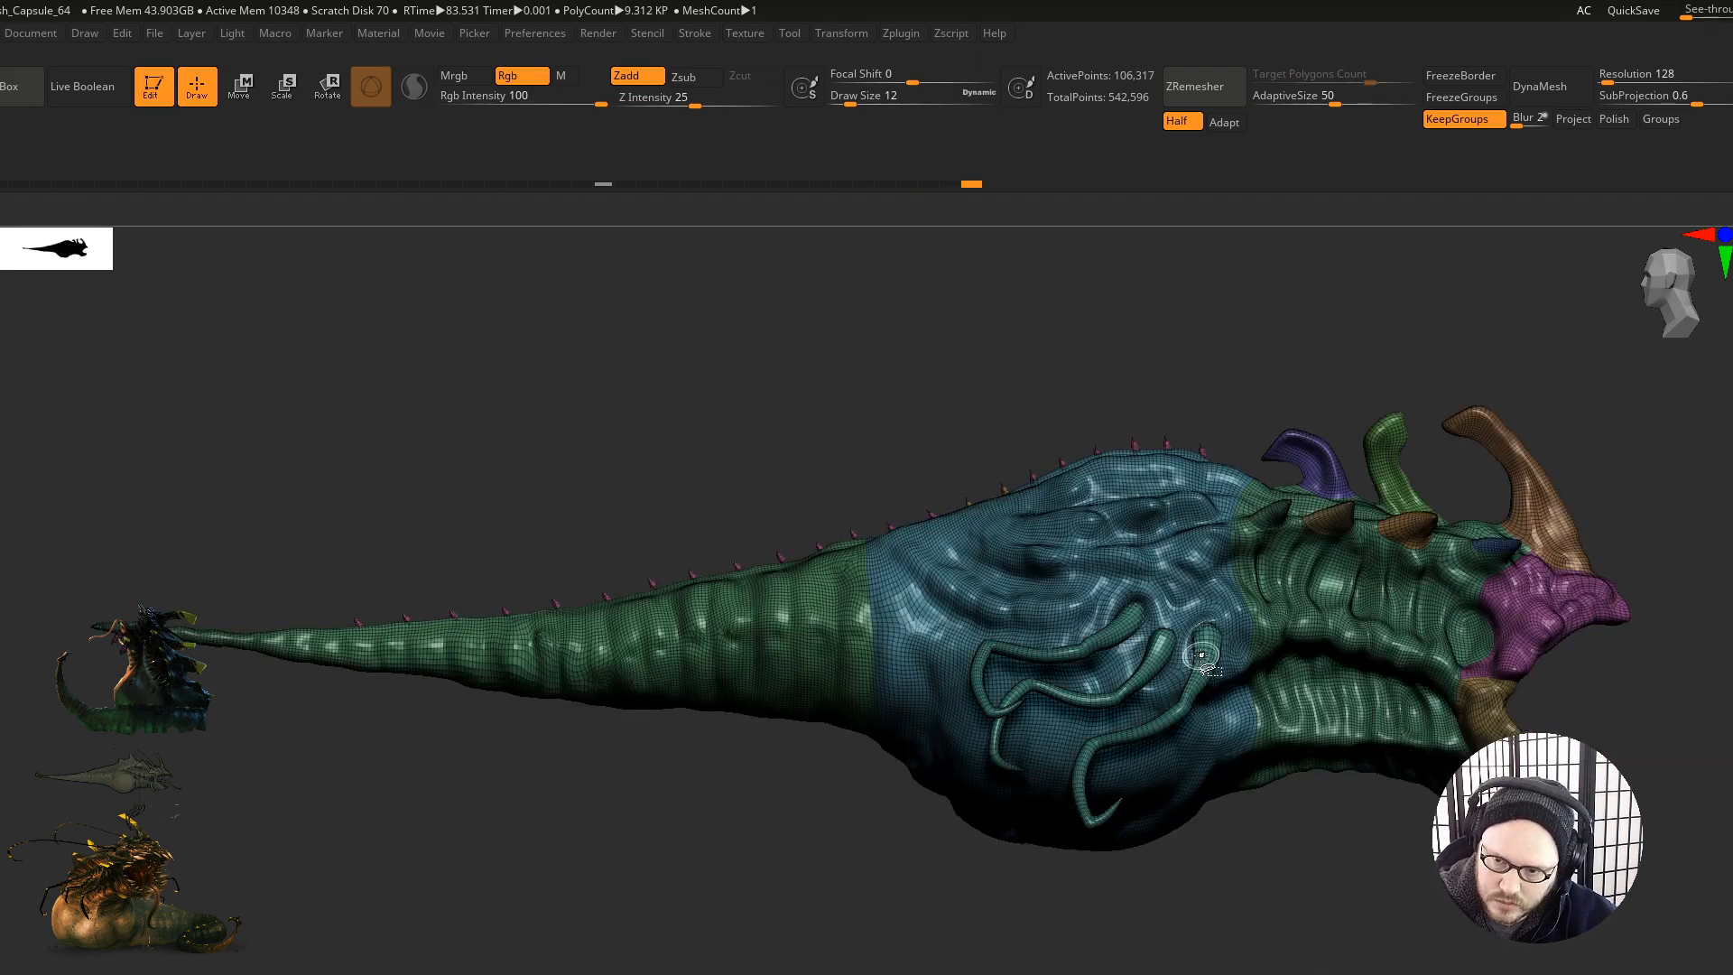
Step: Hide and delete the legs from the main body, and make the separate legs subtool visible and active
ctrl+shift+click(1202, 657)
ctrl+shift+click(1204, 660)
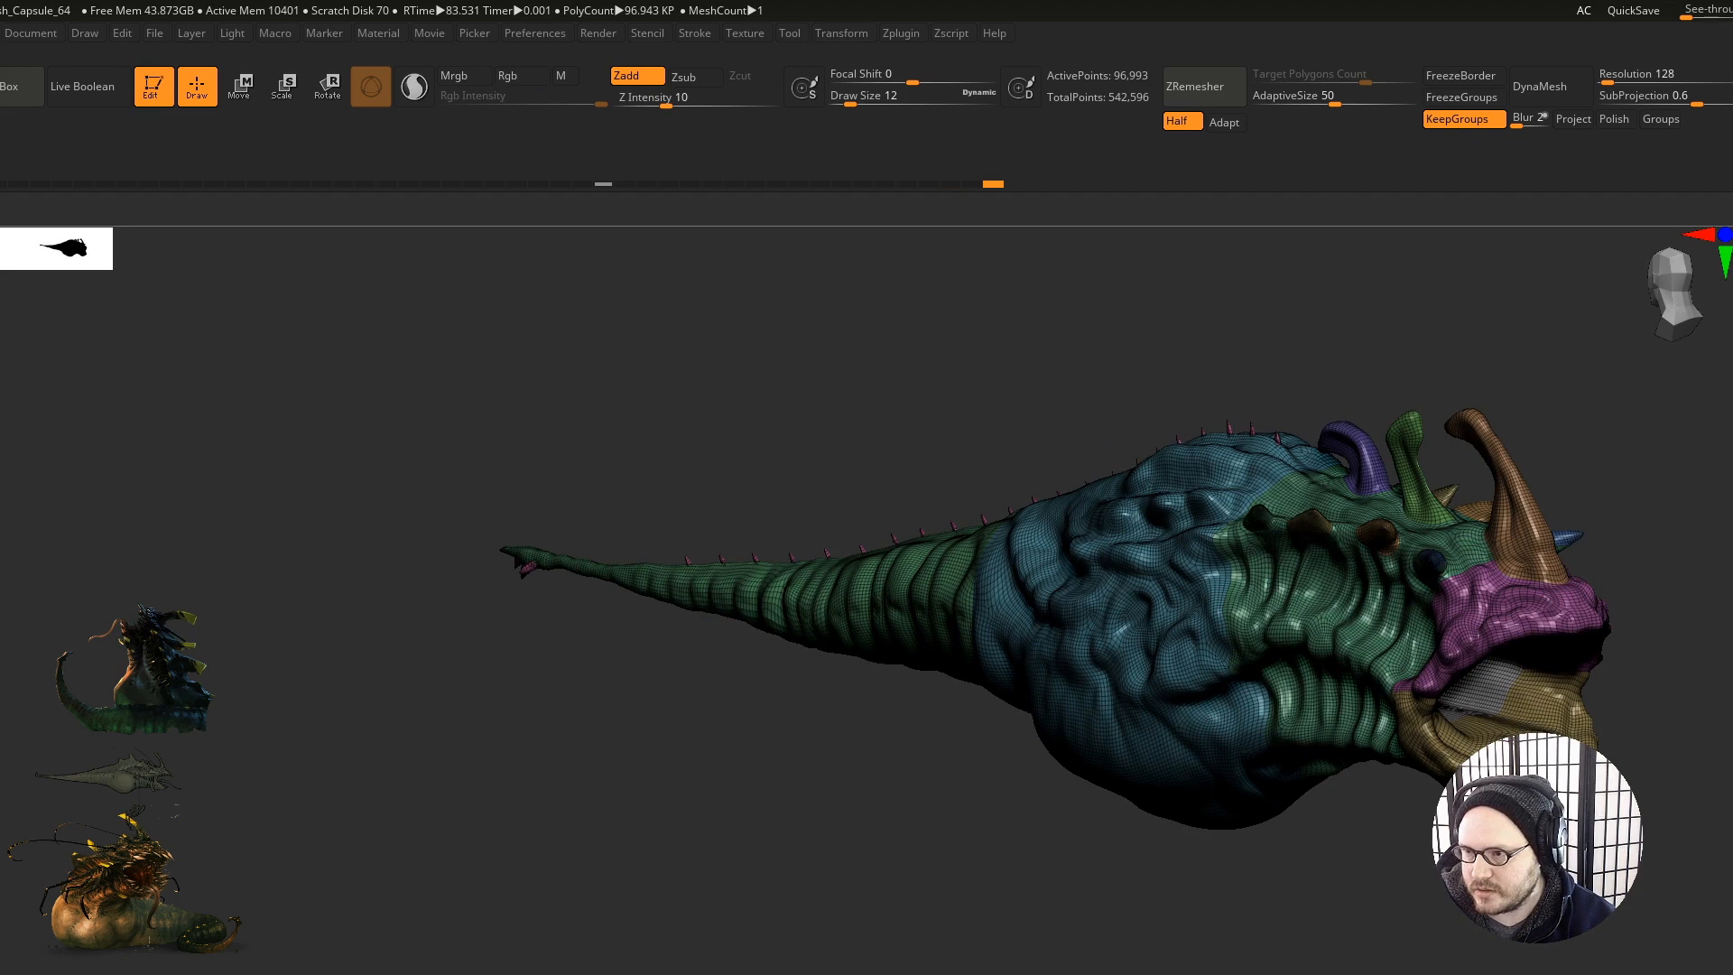
shift+right_drag(1216, 763, 1300, 894)
alt+right_drag(1290, 741, 1272, 807)
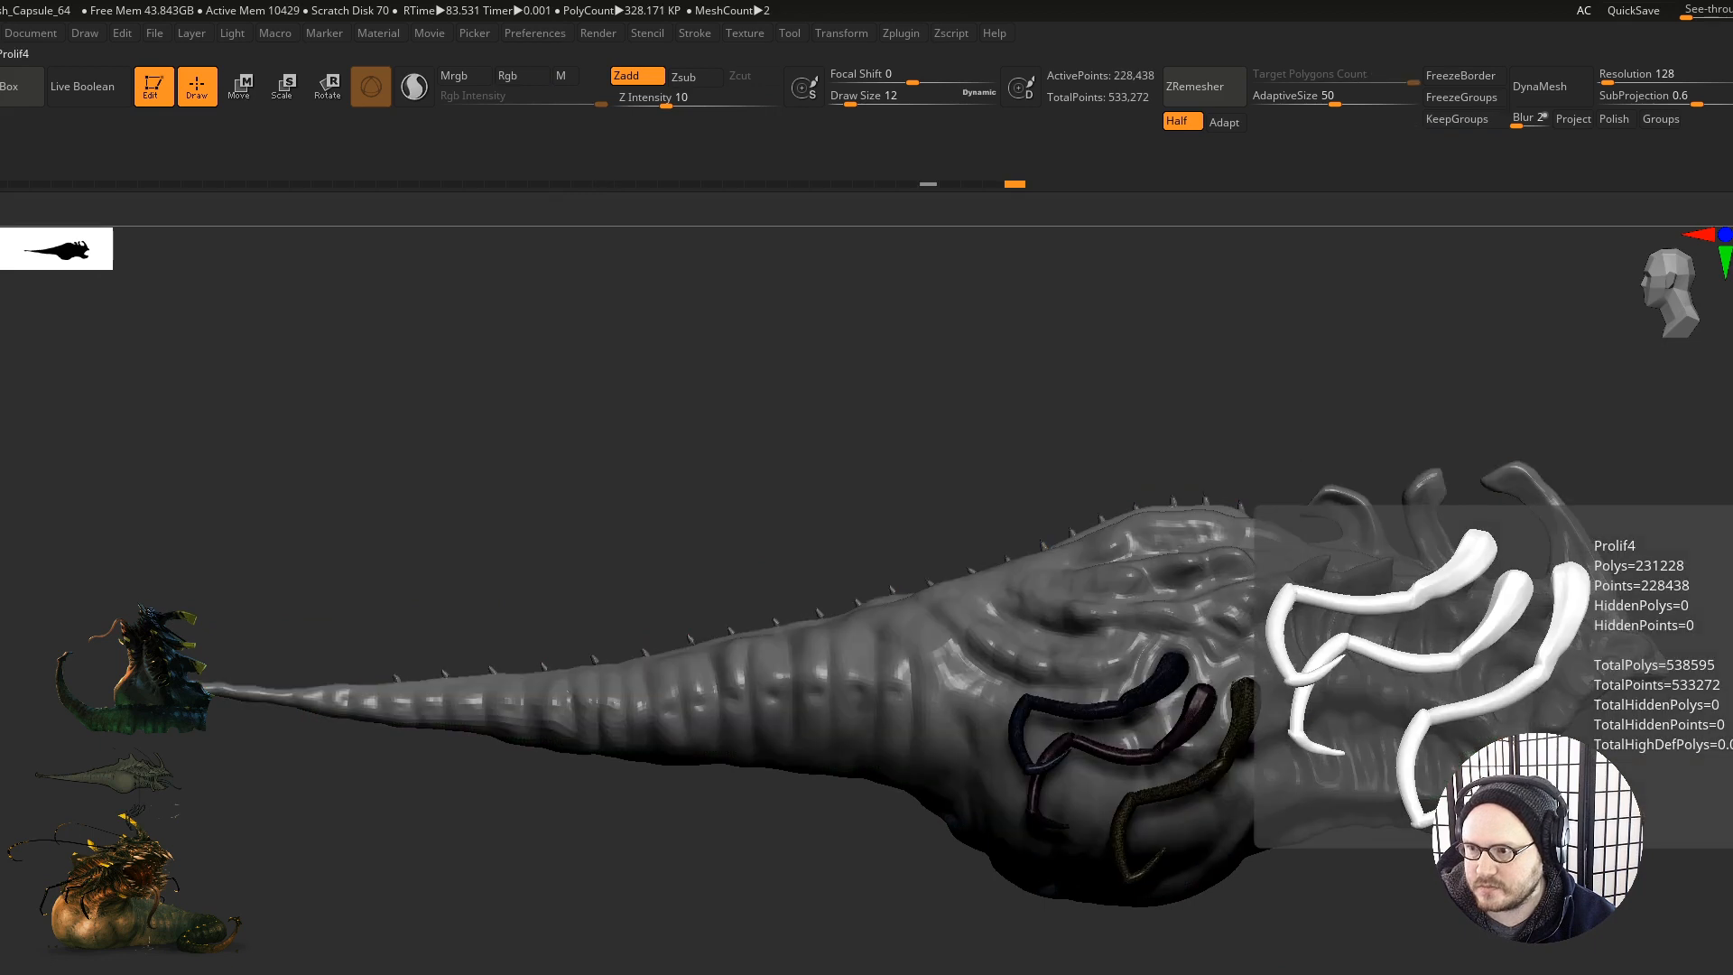
right_drag(1093, 837, 1354, 925)
ctrl+right_drag(1354, 926, 1072, 694)
Step: Try to remesh the separate legs subtool with ZRemesher using the Half and KeepGroups options
click(1450, 126)
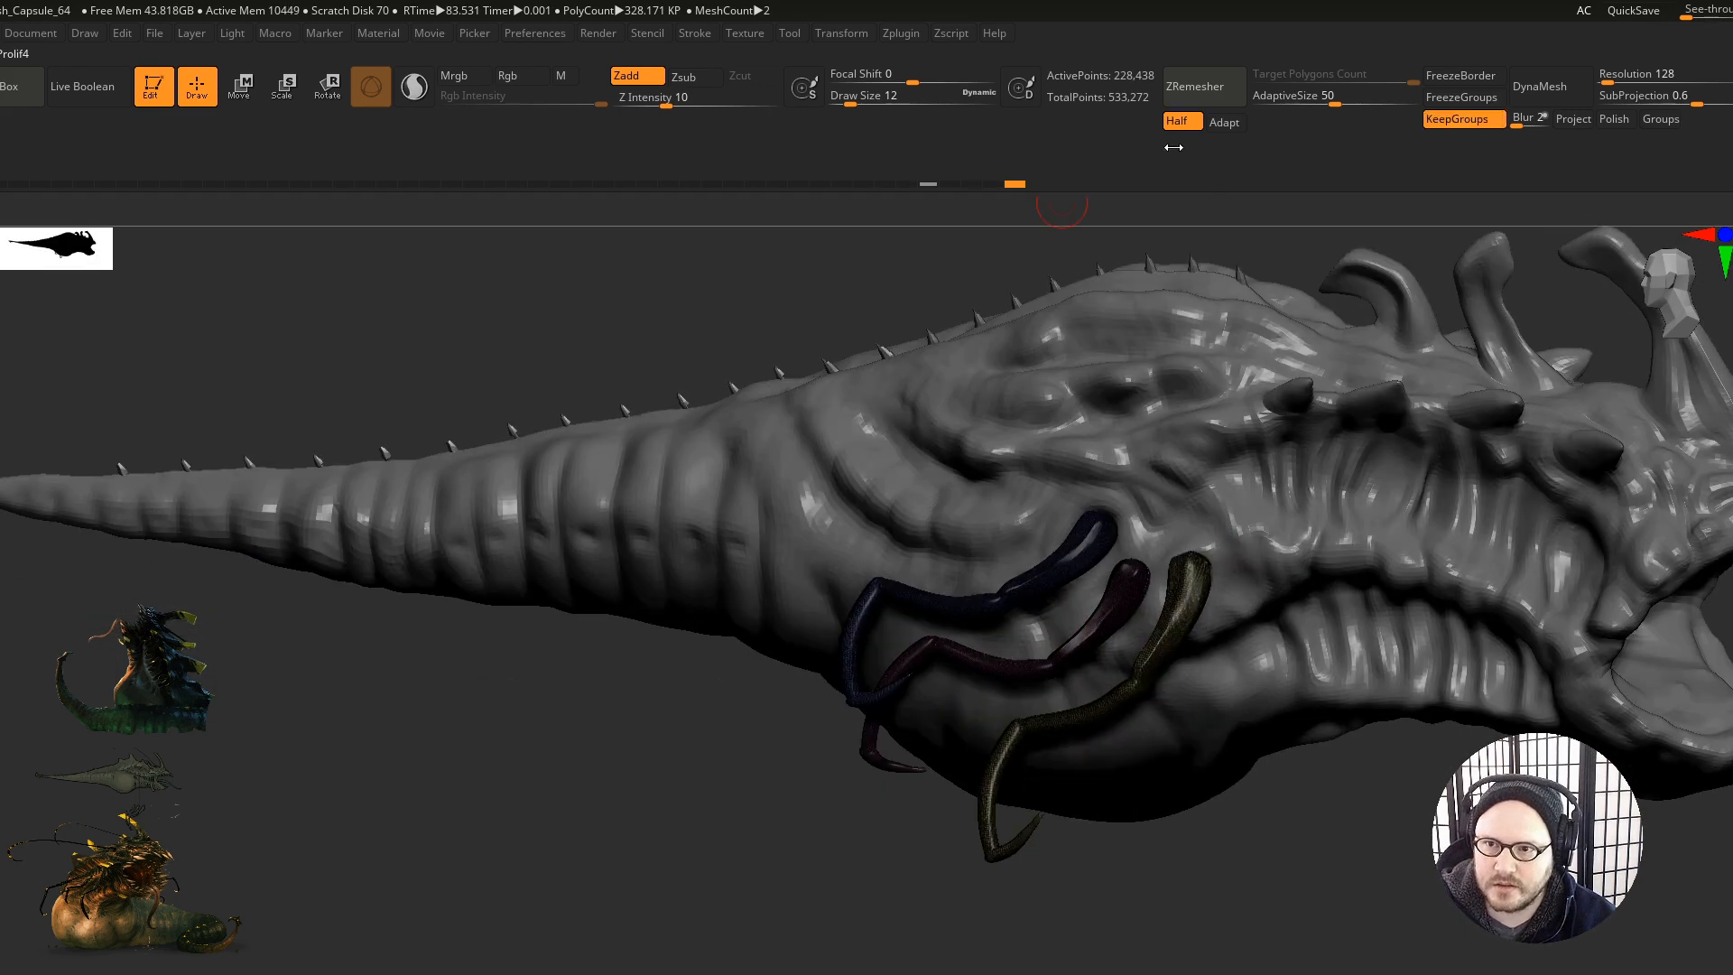
click(1225, 85)
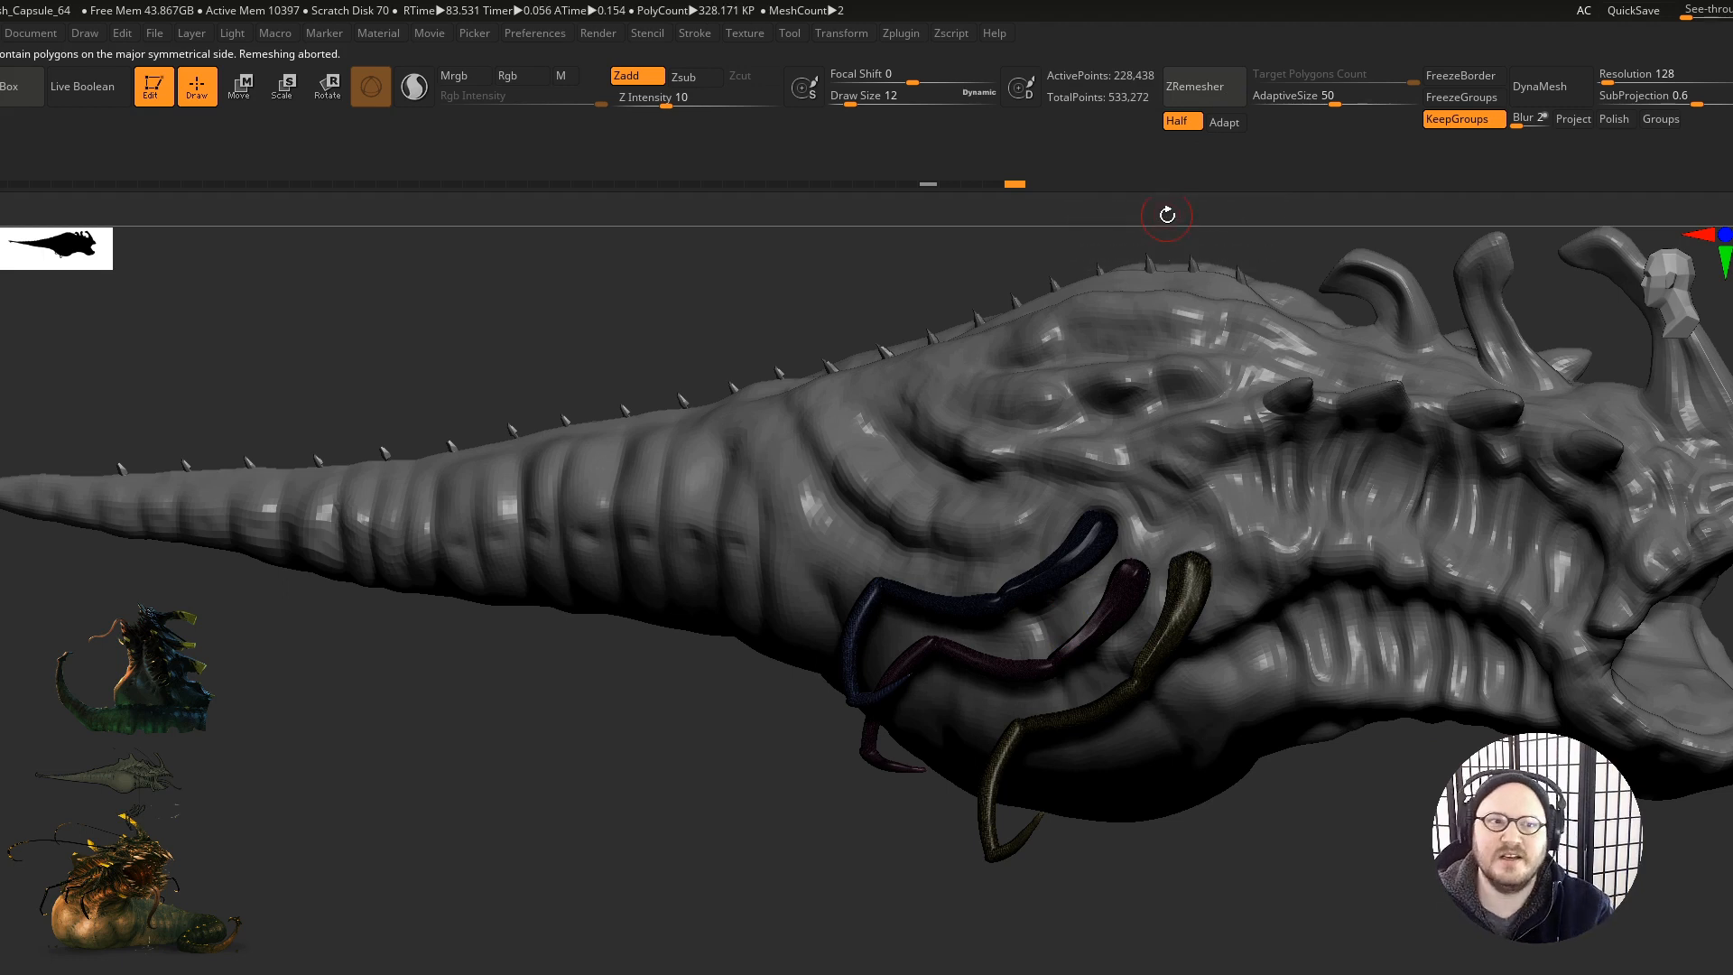
right_drag(1133, 582, 1063, 833)
right_drag(1036, 720, 1210, 813)
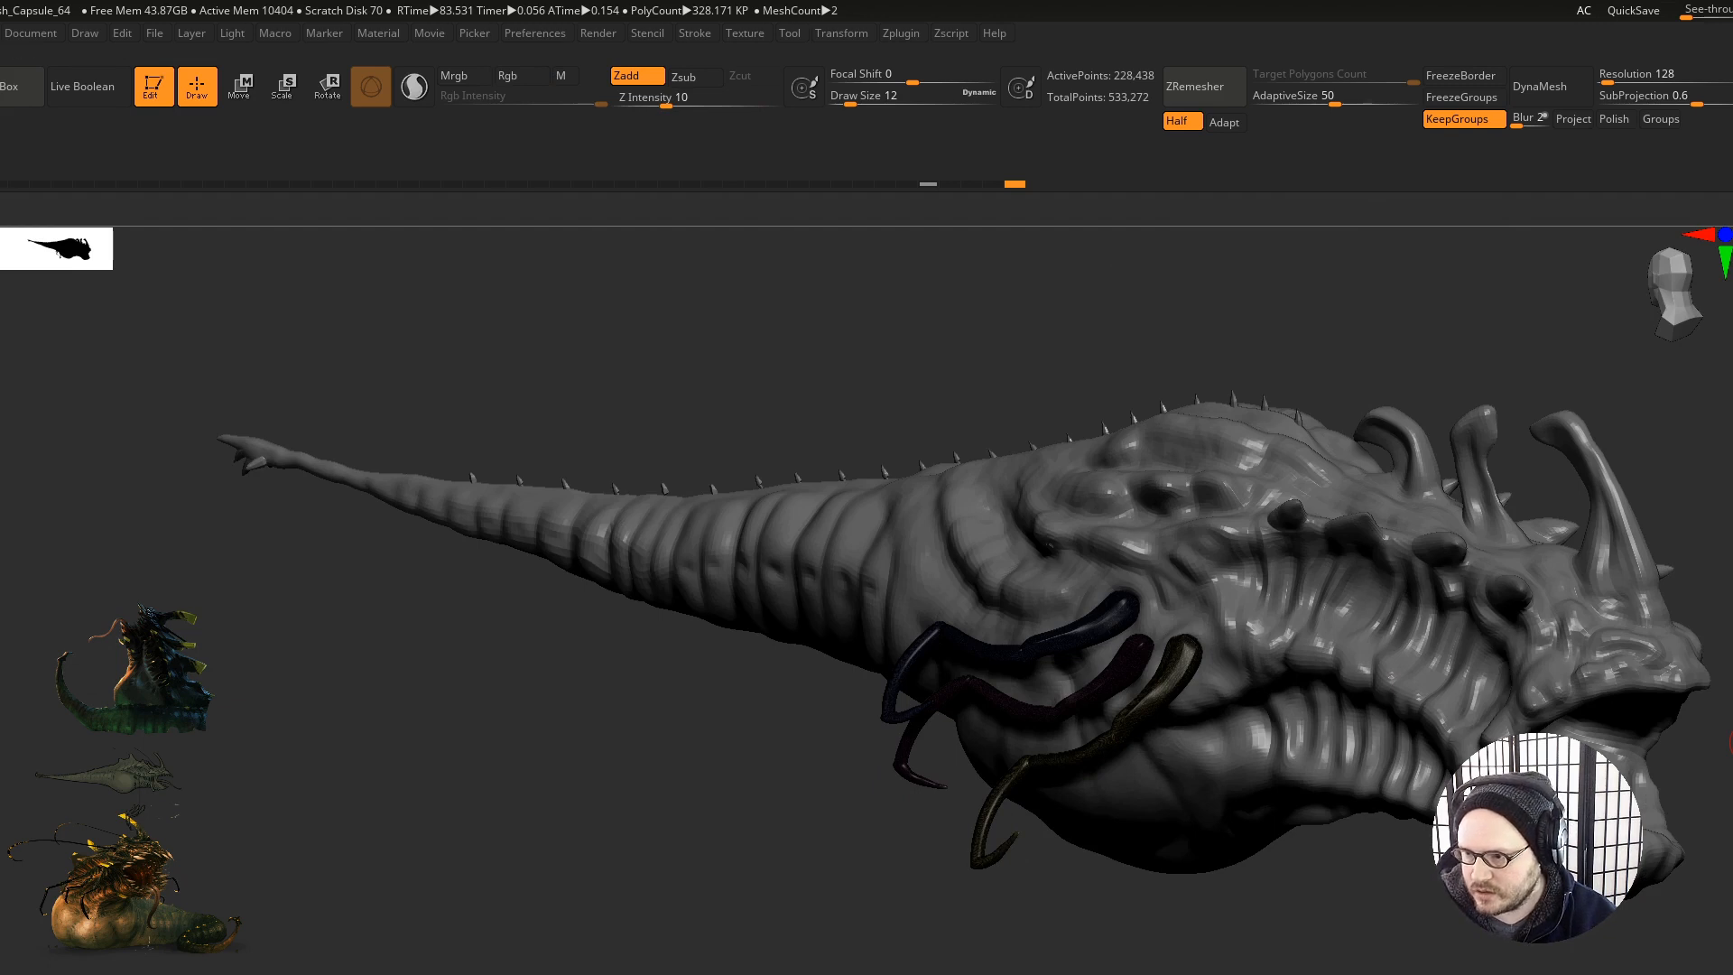
Step: Reduce the legs subtool's density by repeatedly running ZRemesher with the Half and KeepGroups options
click(1732, 577)
right_drag(1697, 740, 1727, 616)
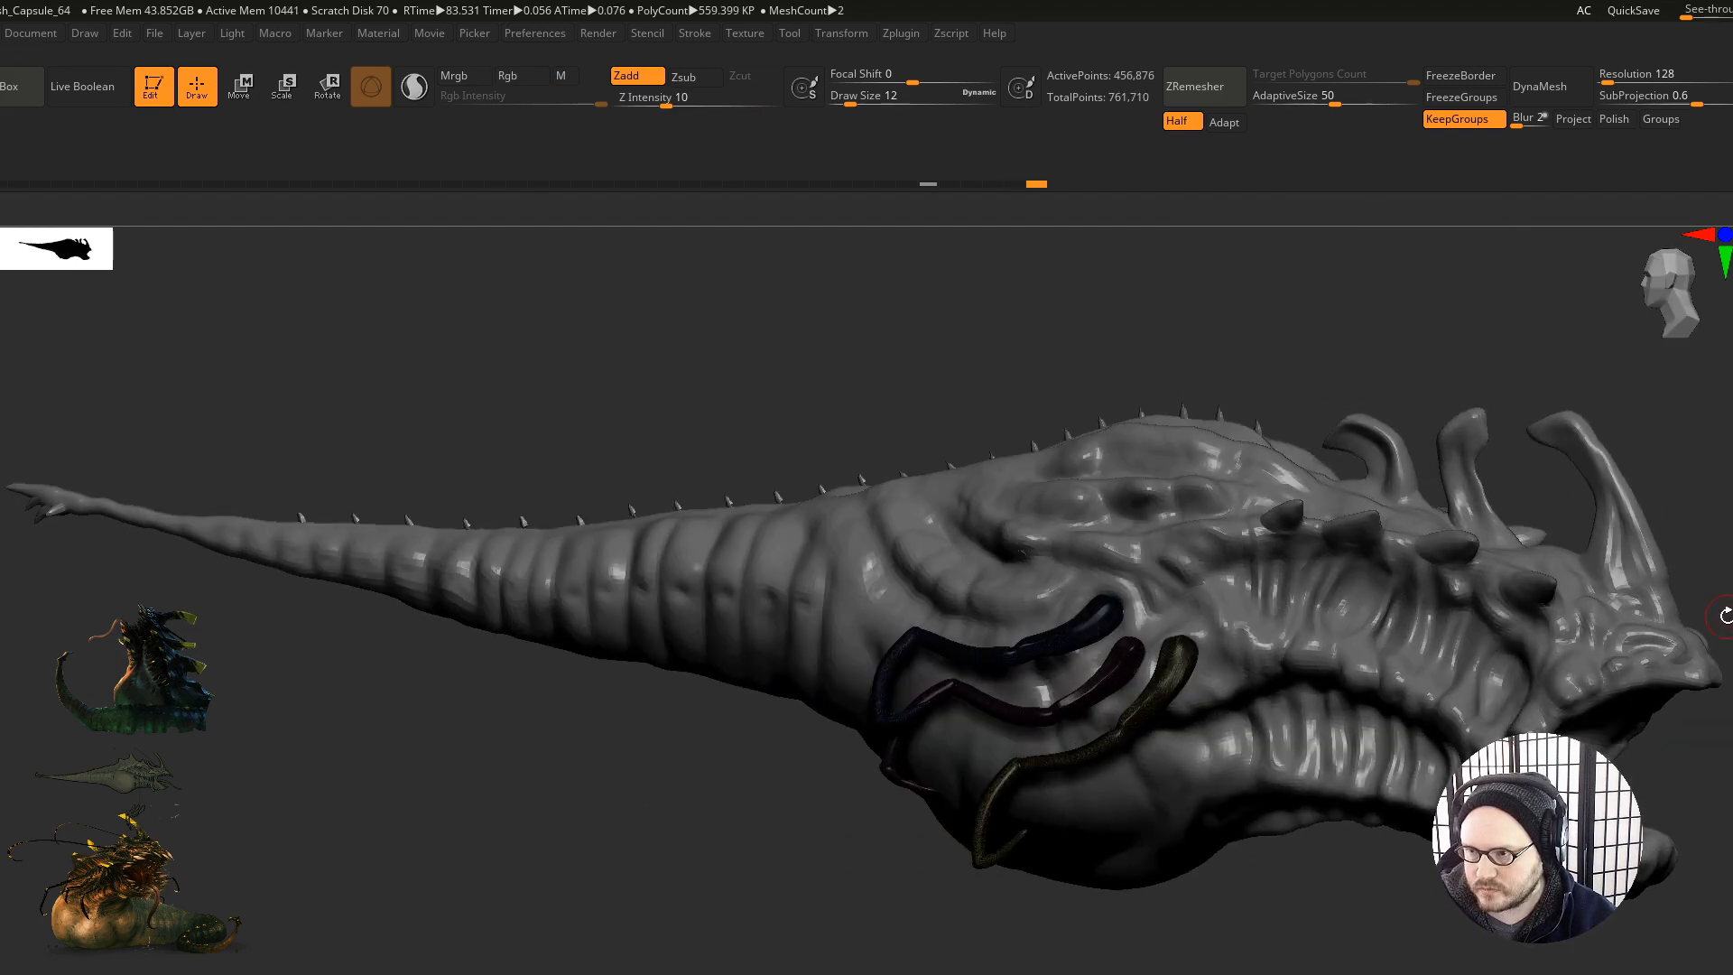
click(1227, 98)
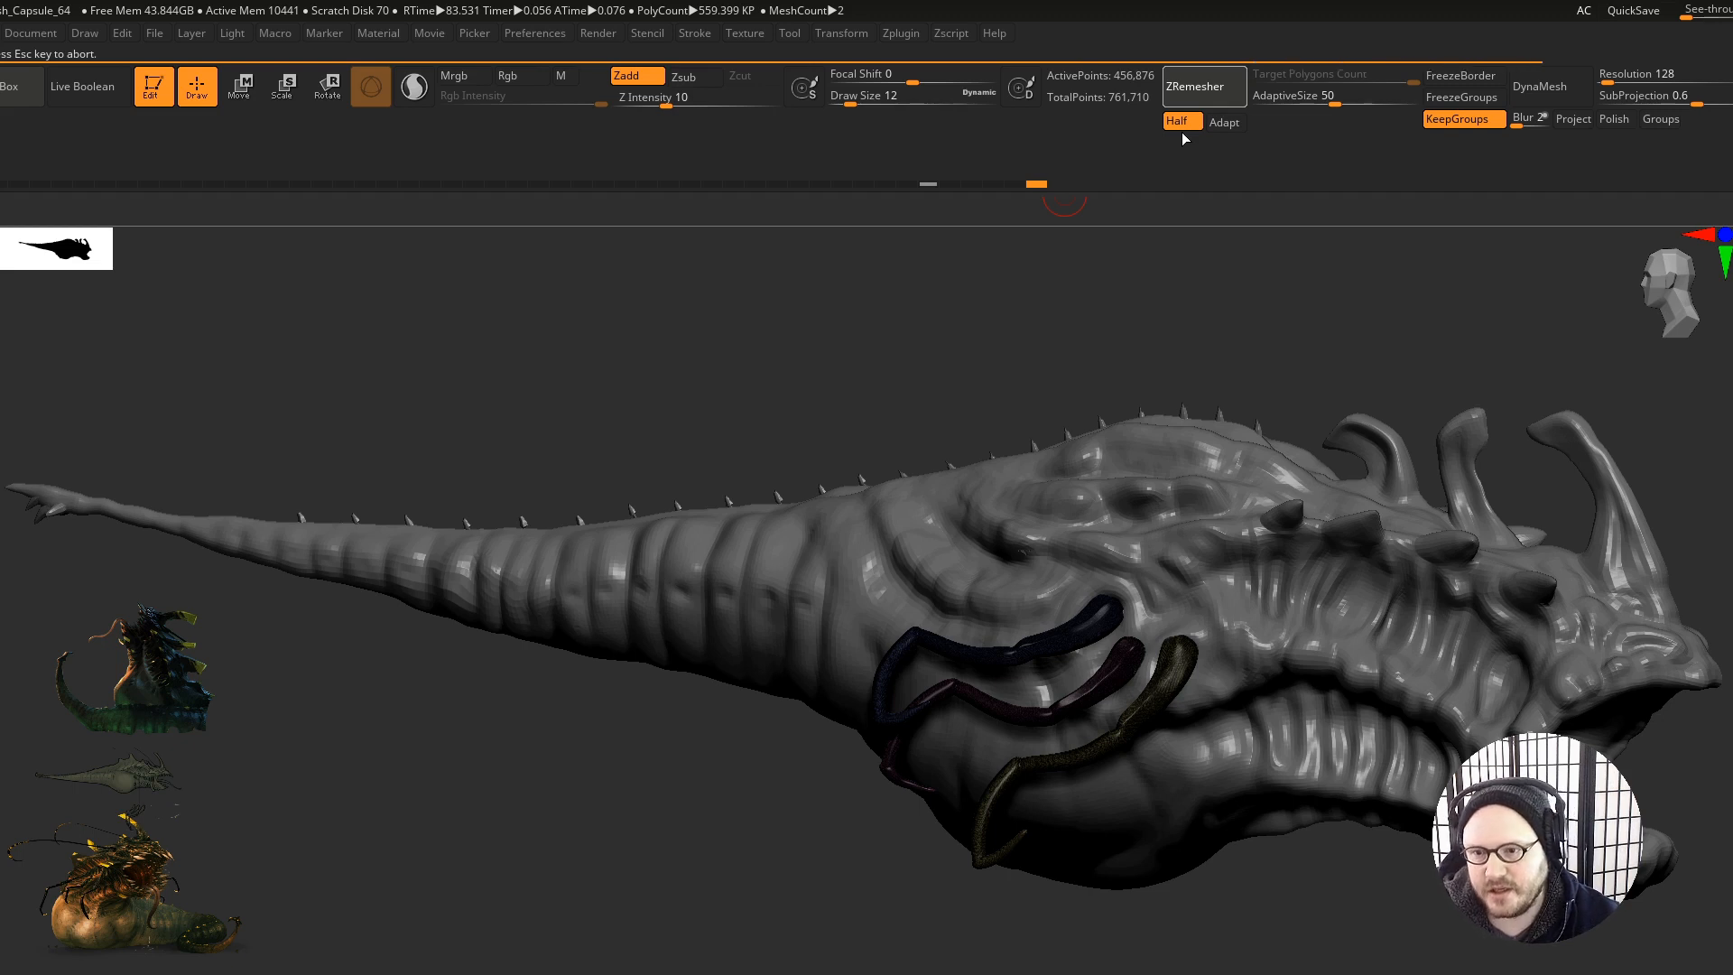
ctrl+right_drag(1085, 685, 1161, 774)
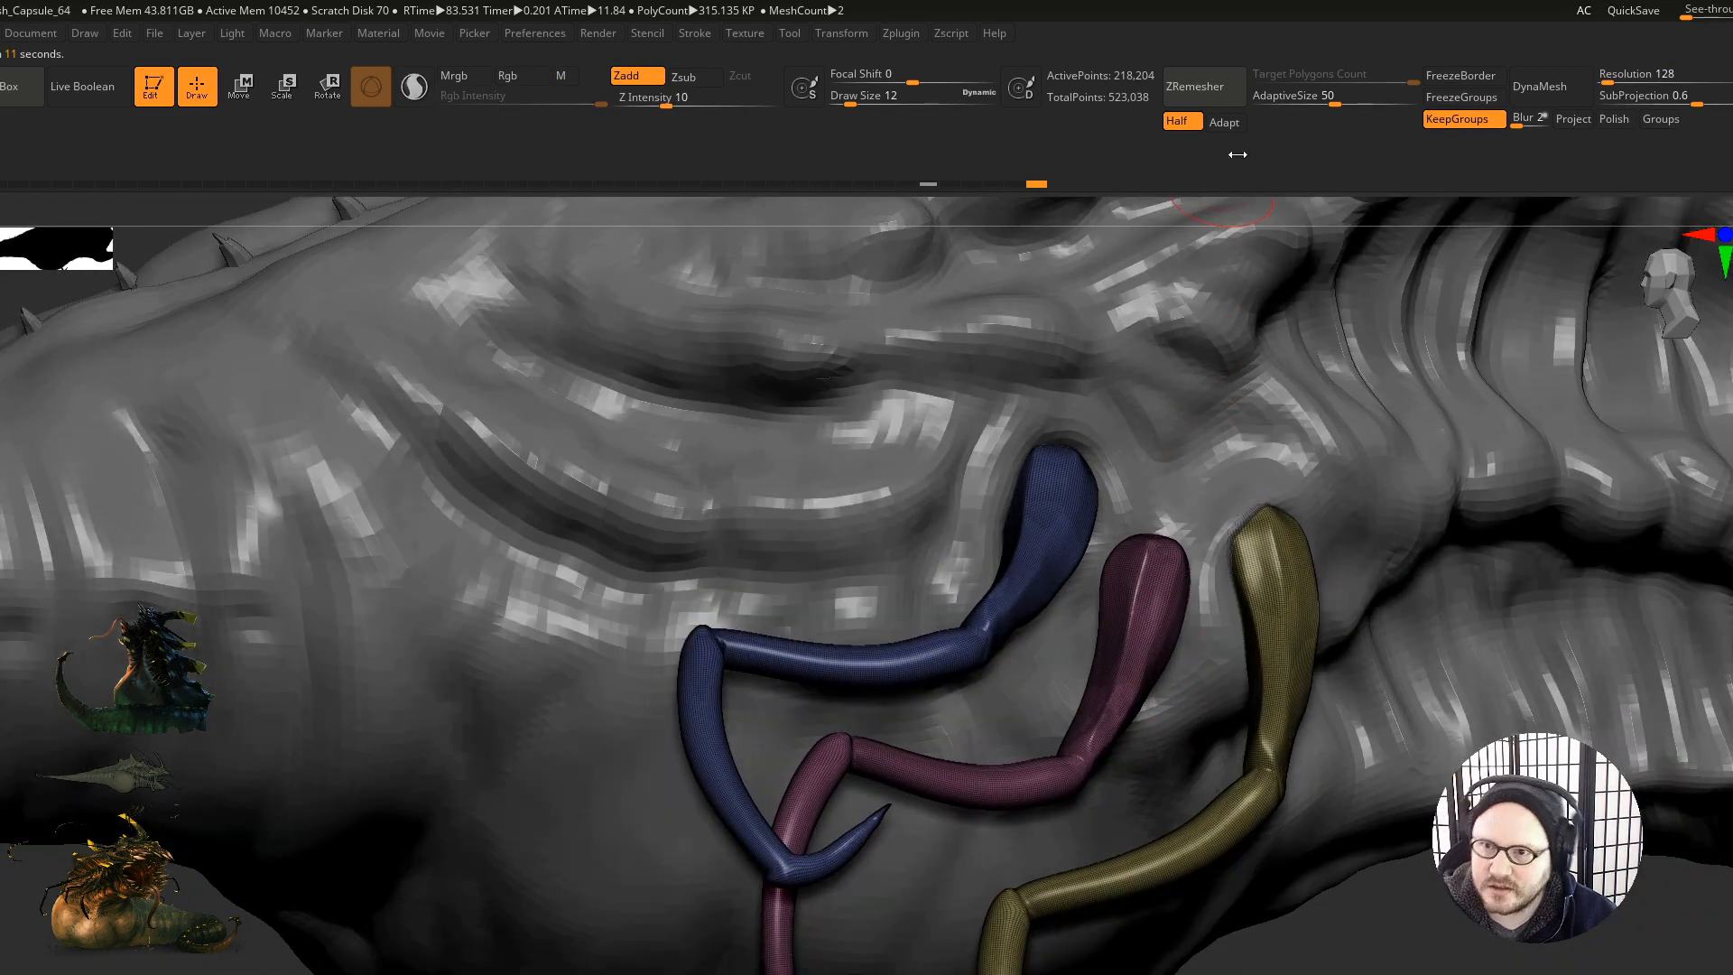
click(1233, 90)
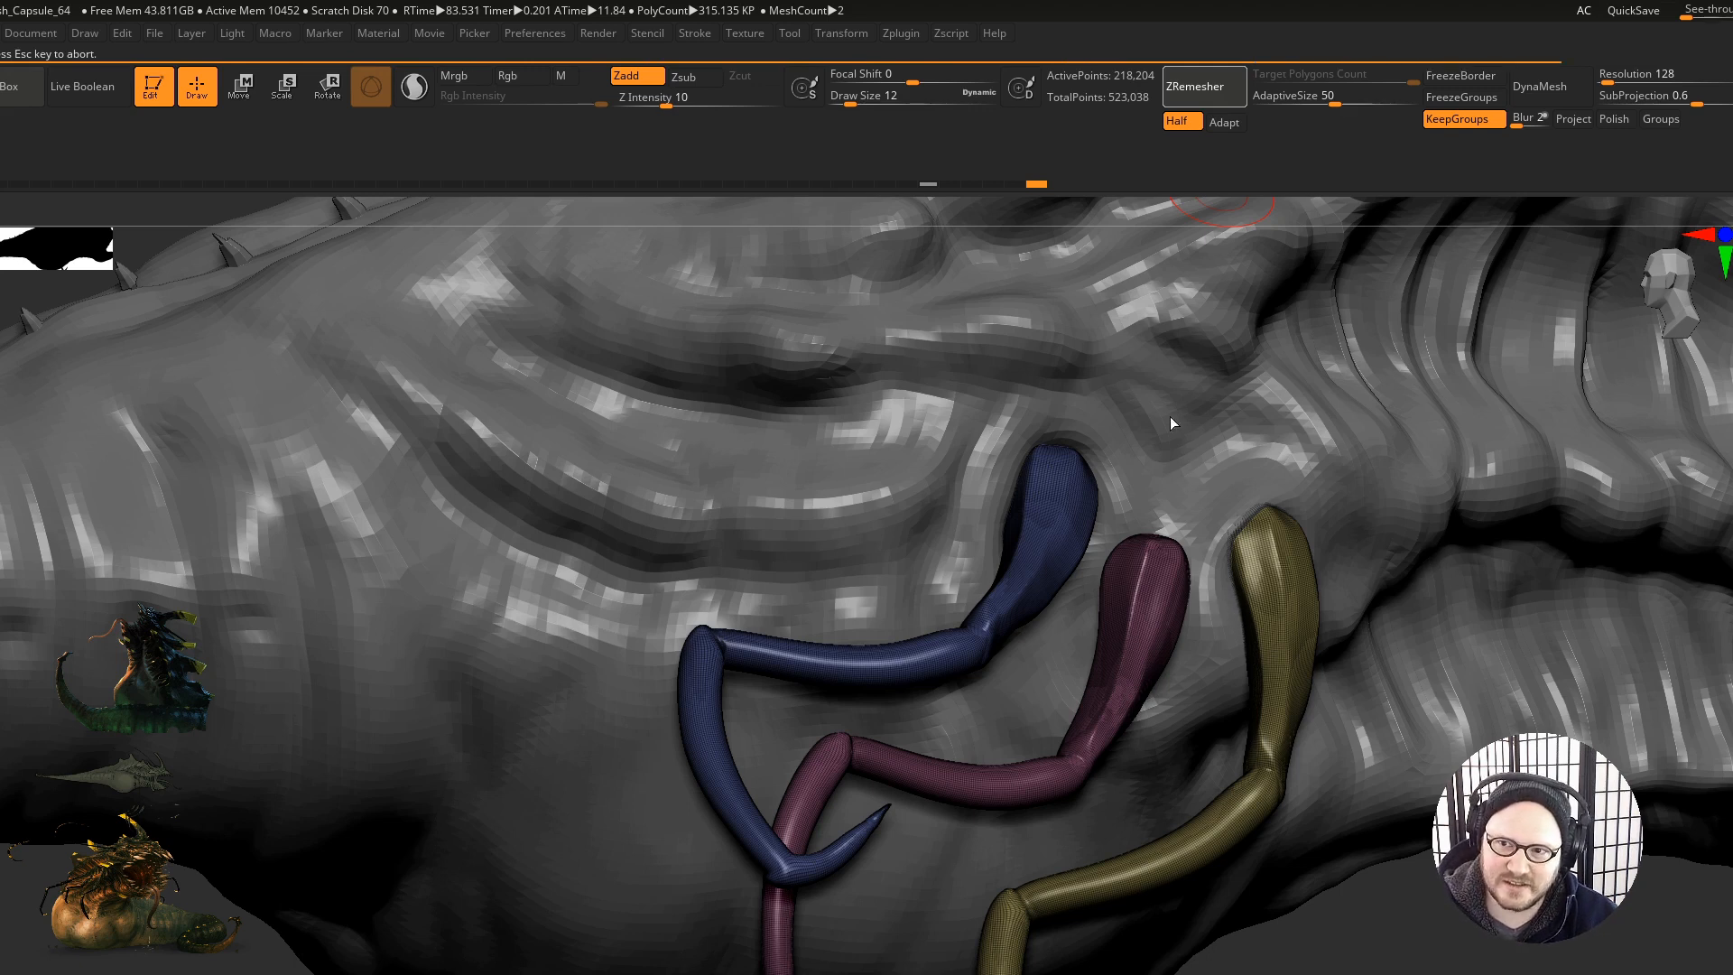
click(1238, 96)
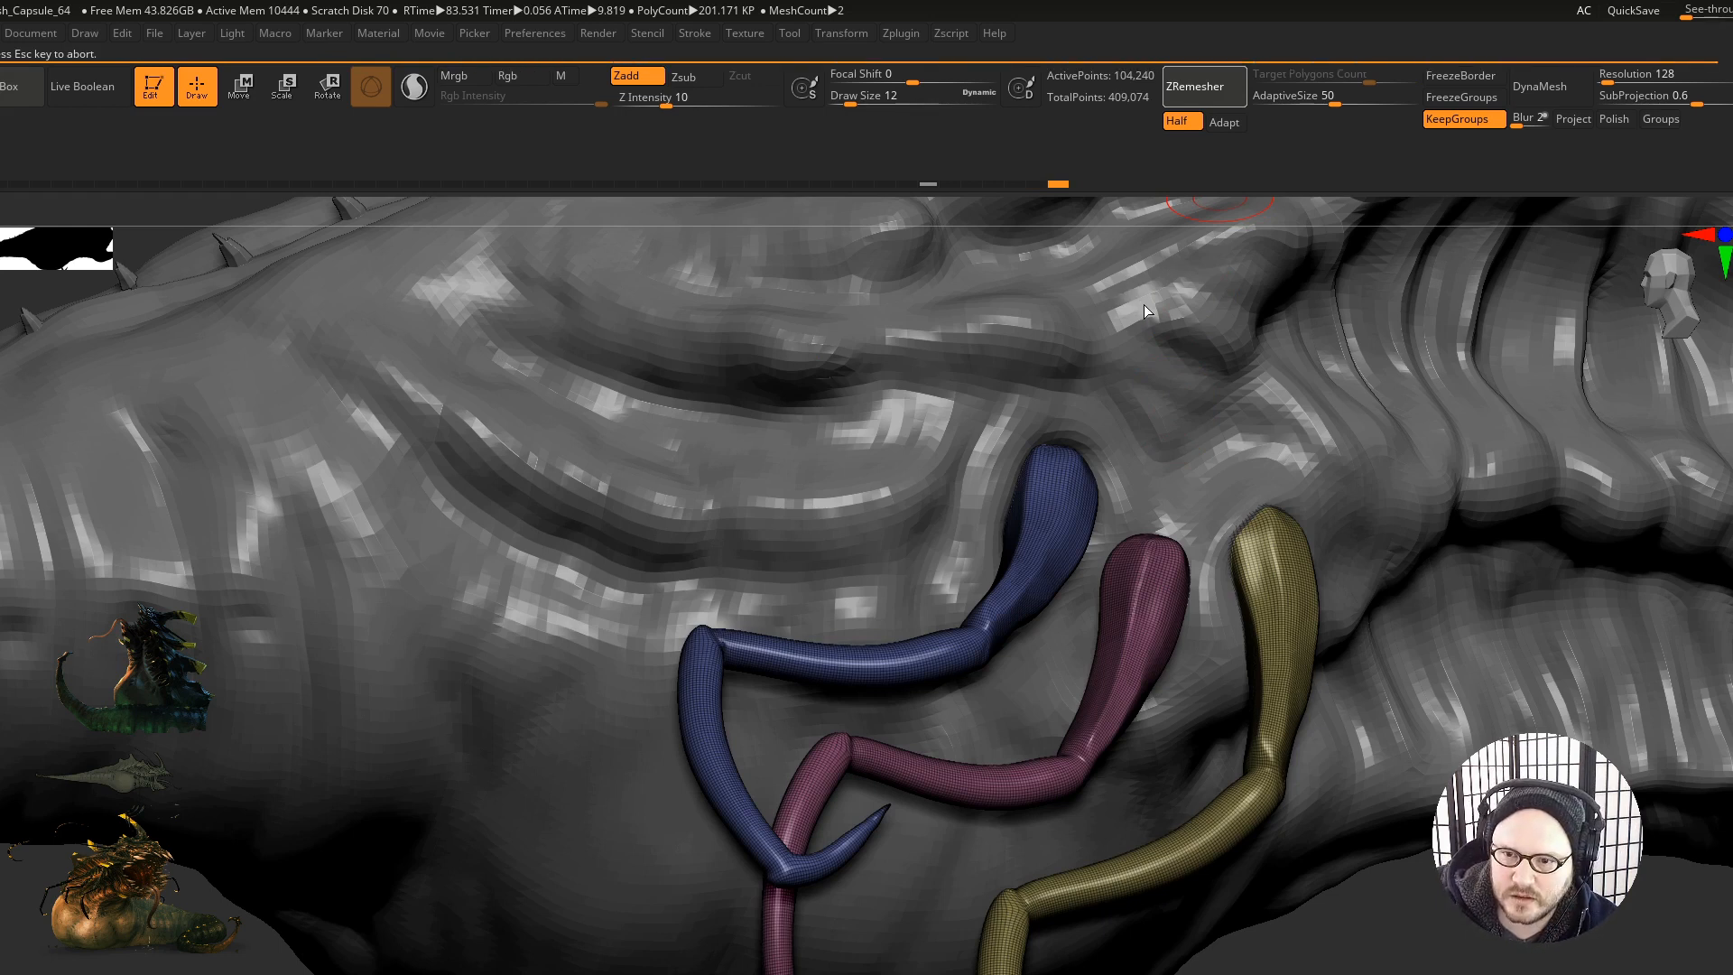
click(1194, 87)
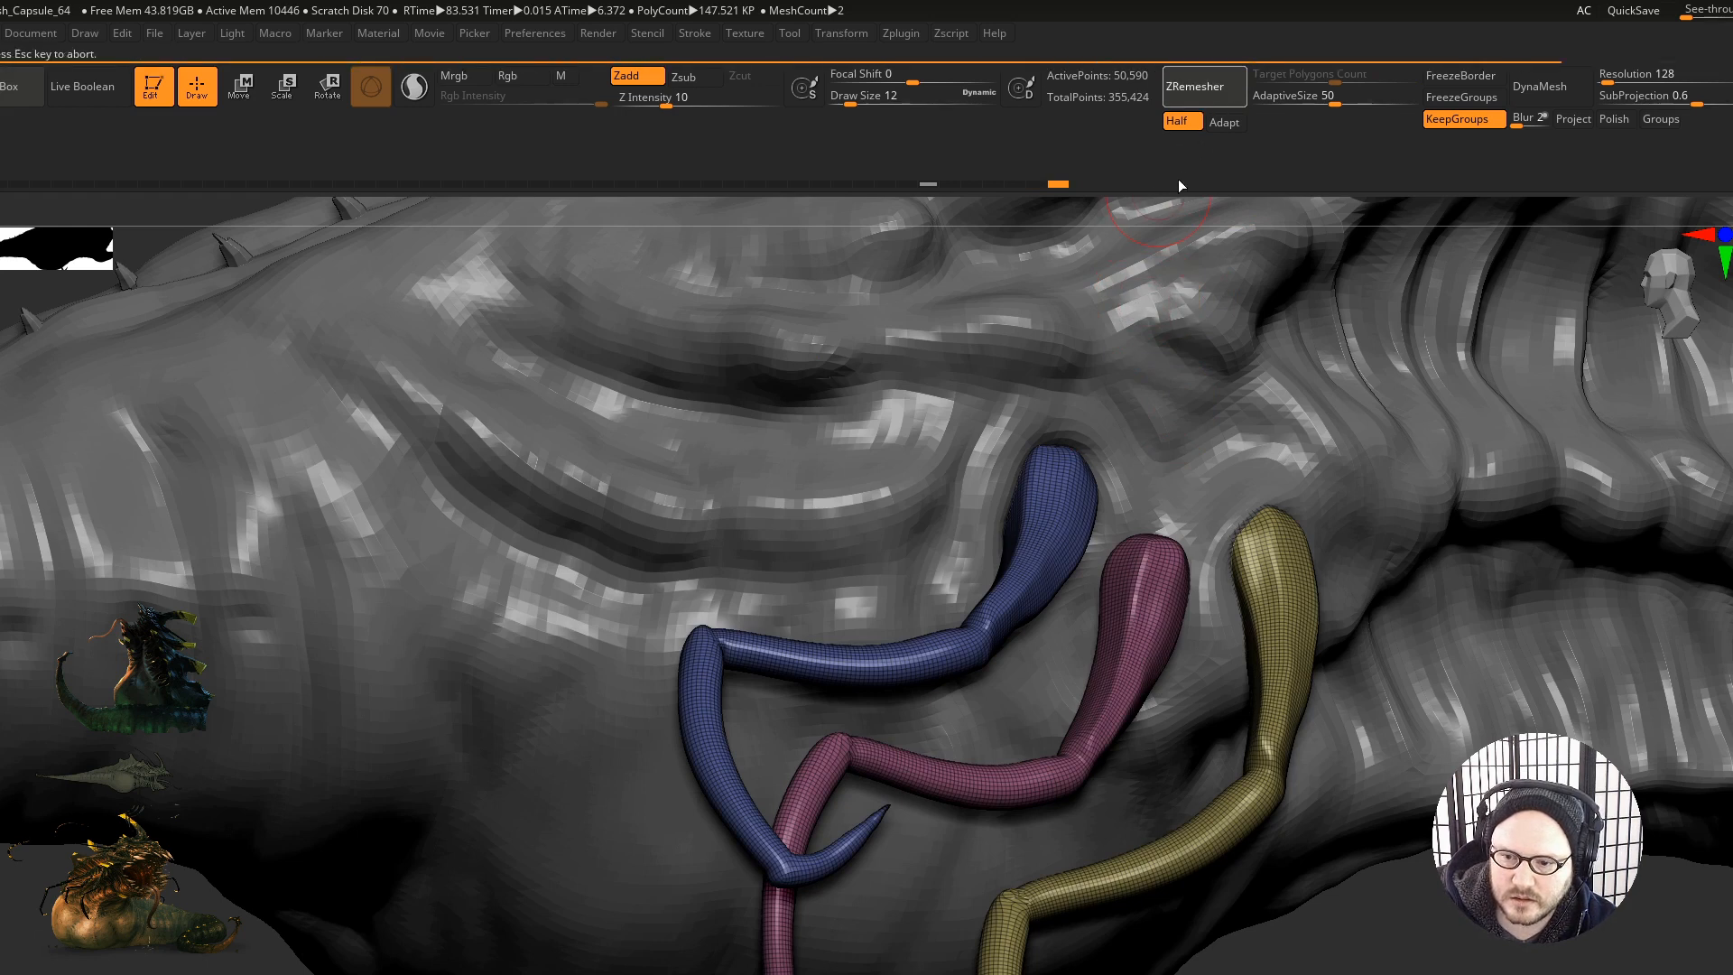
mouse_move(1100, 872)
right_down()
mouse_move(1201, 860)
mouse_move(1013, 897)
mouse_move(1005, 763)
mouse_move(1027, 735)
mouse_move(1016, 767)
mouse_move(970, 742)
mouse_move(1002, 767)
mouse_move(1115, 743)
mouse_move(1129, 781)
mouse_move(1088, 799)
mouse_move(1038, 777)
mouse_move(1004, 788)
mouse_move(909, 732)
mouse_move(1096, 786)
mouse_move(979, 816)
mouse_move(1146, 845)
mouse_move(1479, 740)
right_up()
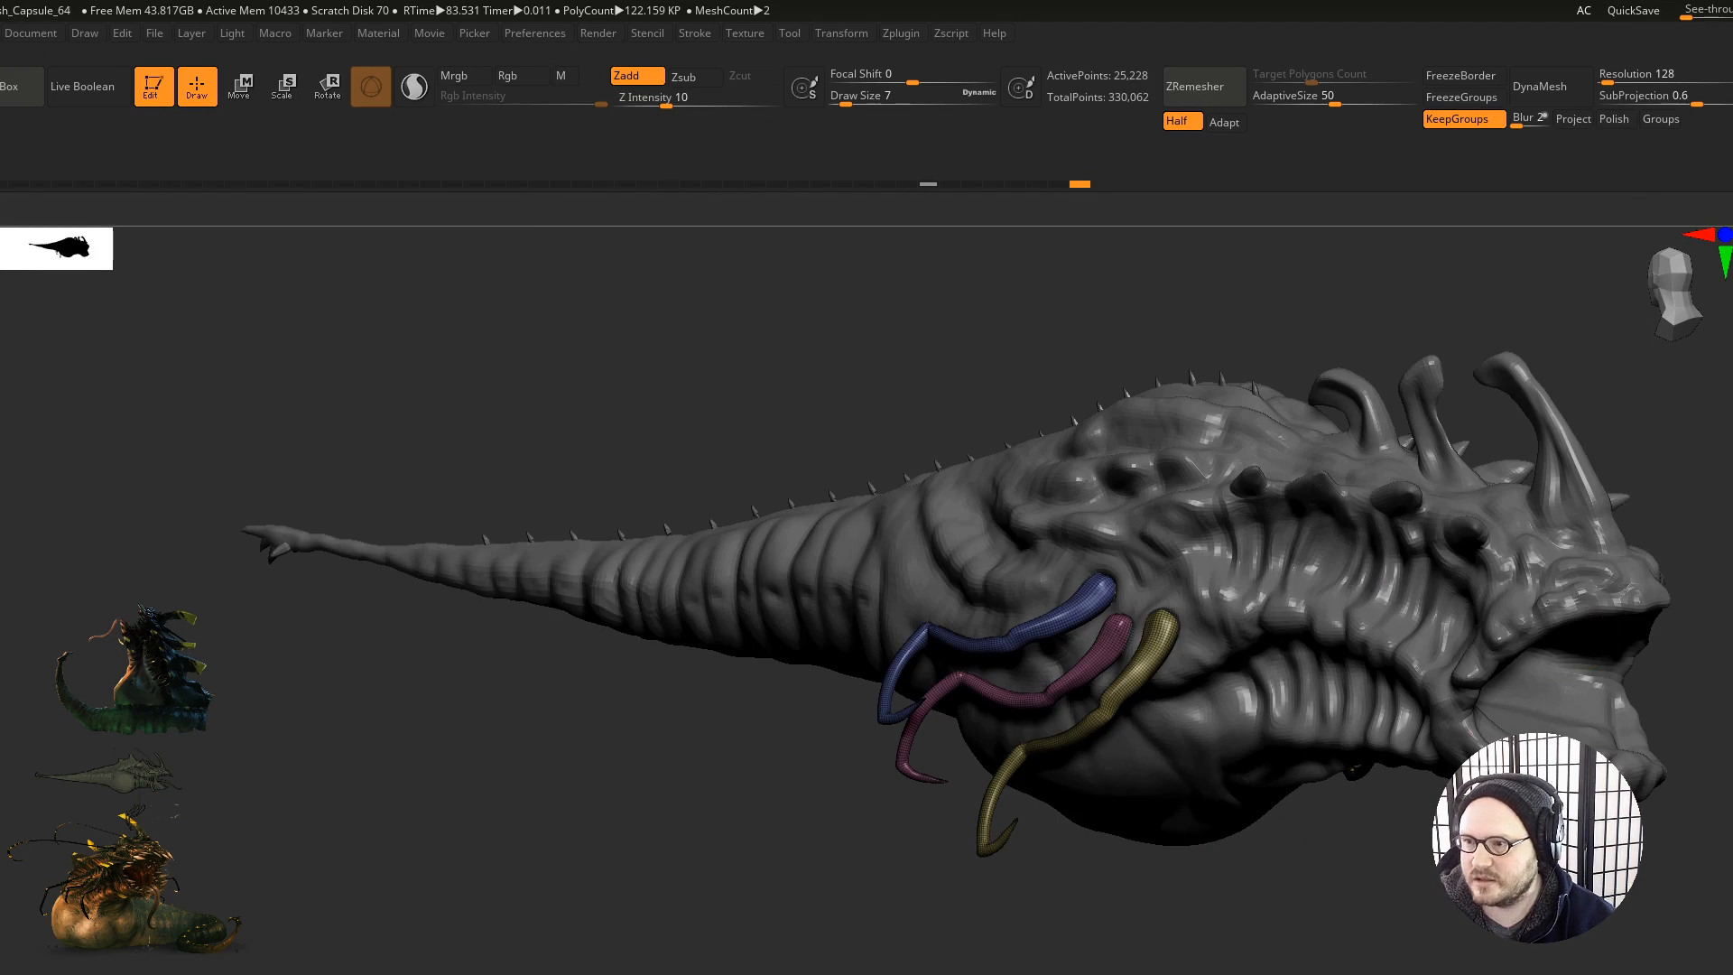
Step: Select the inner mouth subtool and reduce its density with repeated ZRemesher passes using Half, without KeepGroups
alt+right_drag(1461, 757, 1296, 631)
alt+click(1380, 725)
alt+right_drag(1381, 726, 1115, 709)
click(1228, 89)
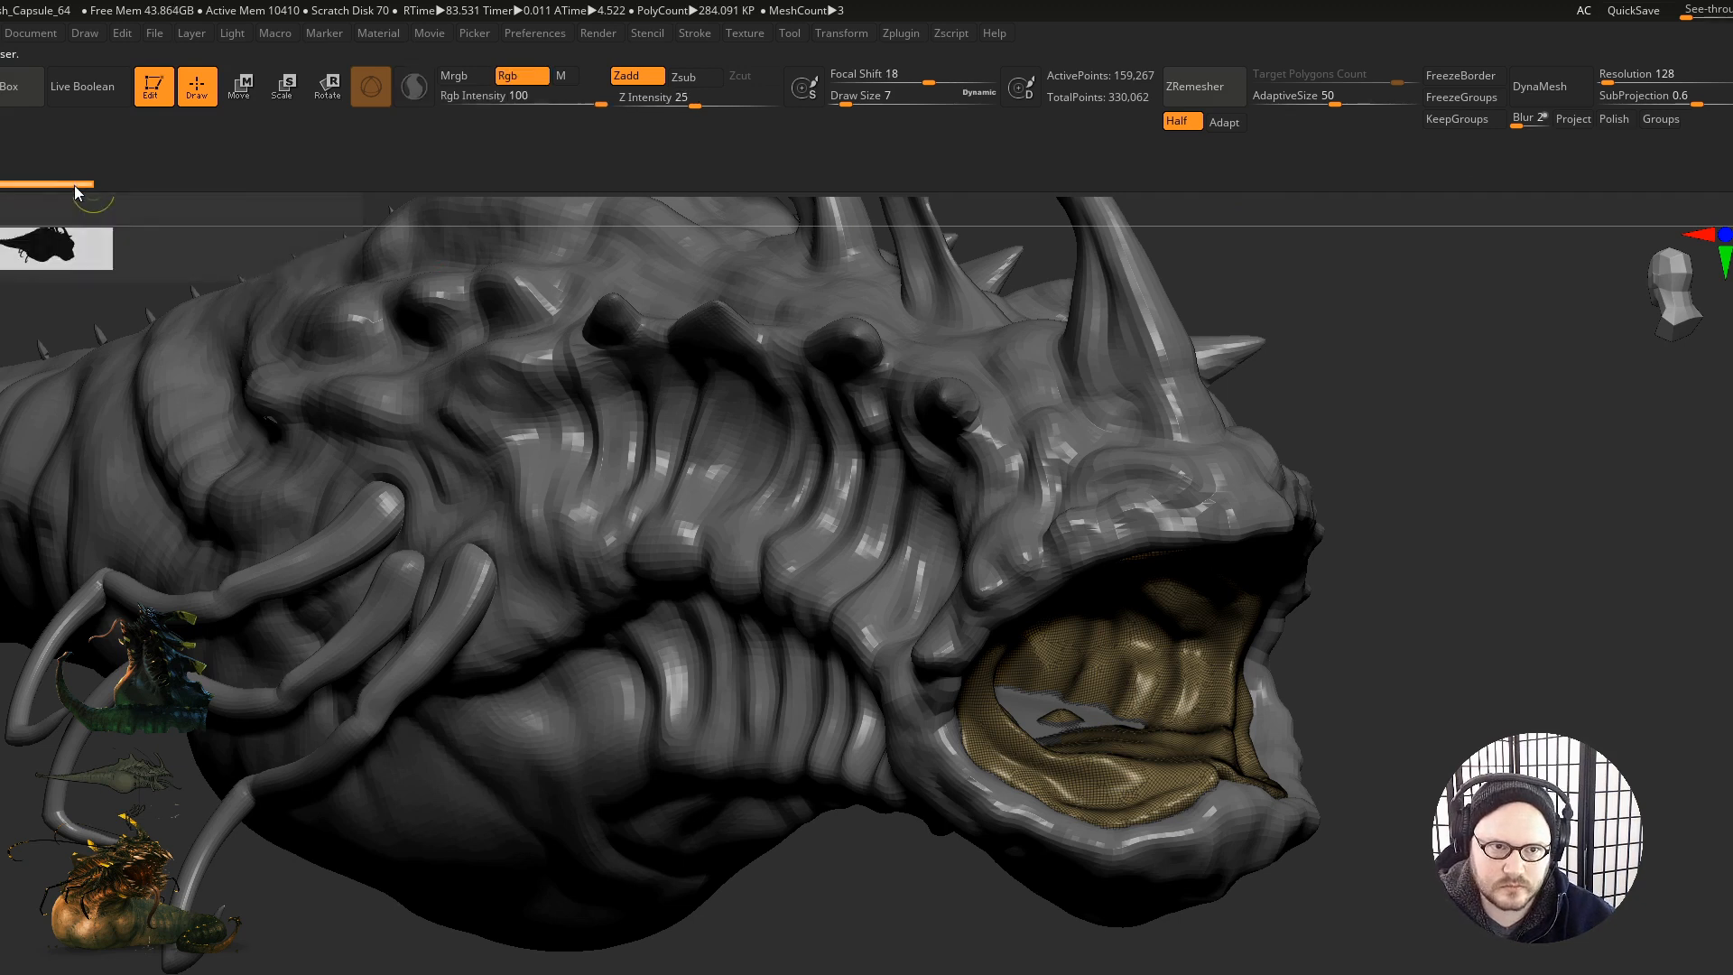
click(1225, 88)
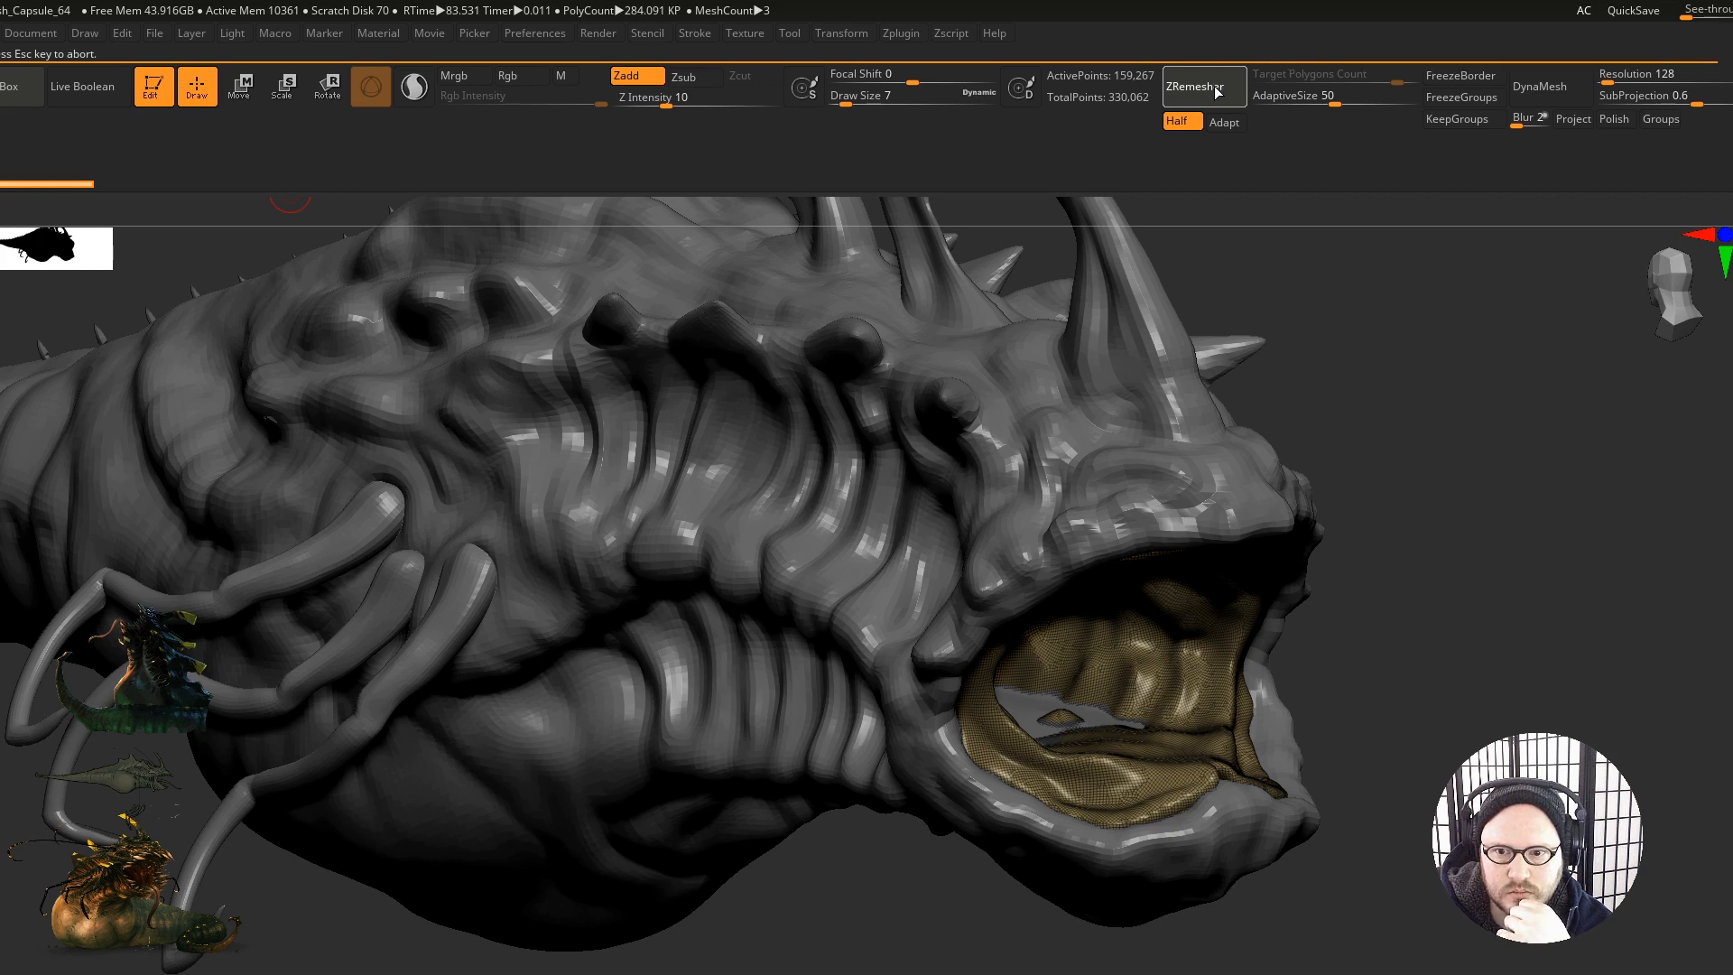
click(1227, 94)
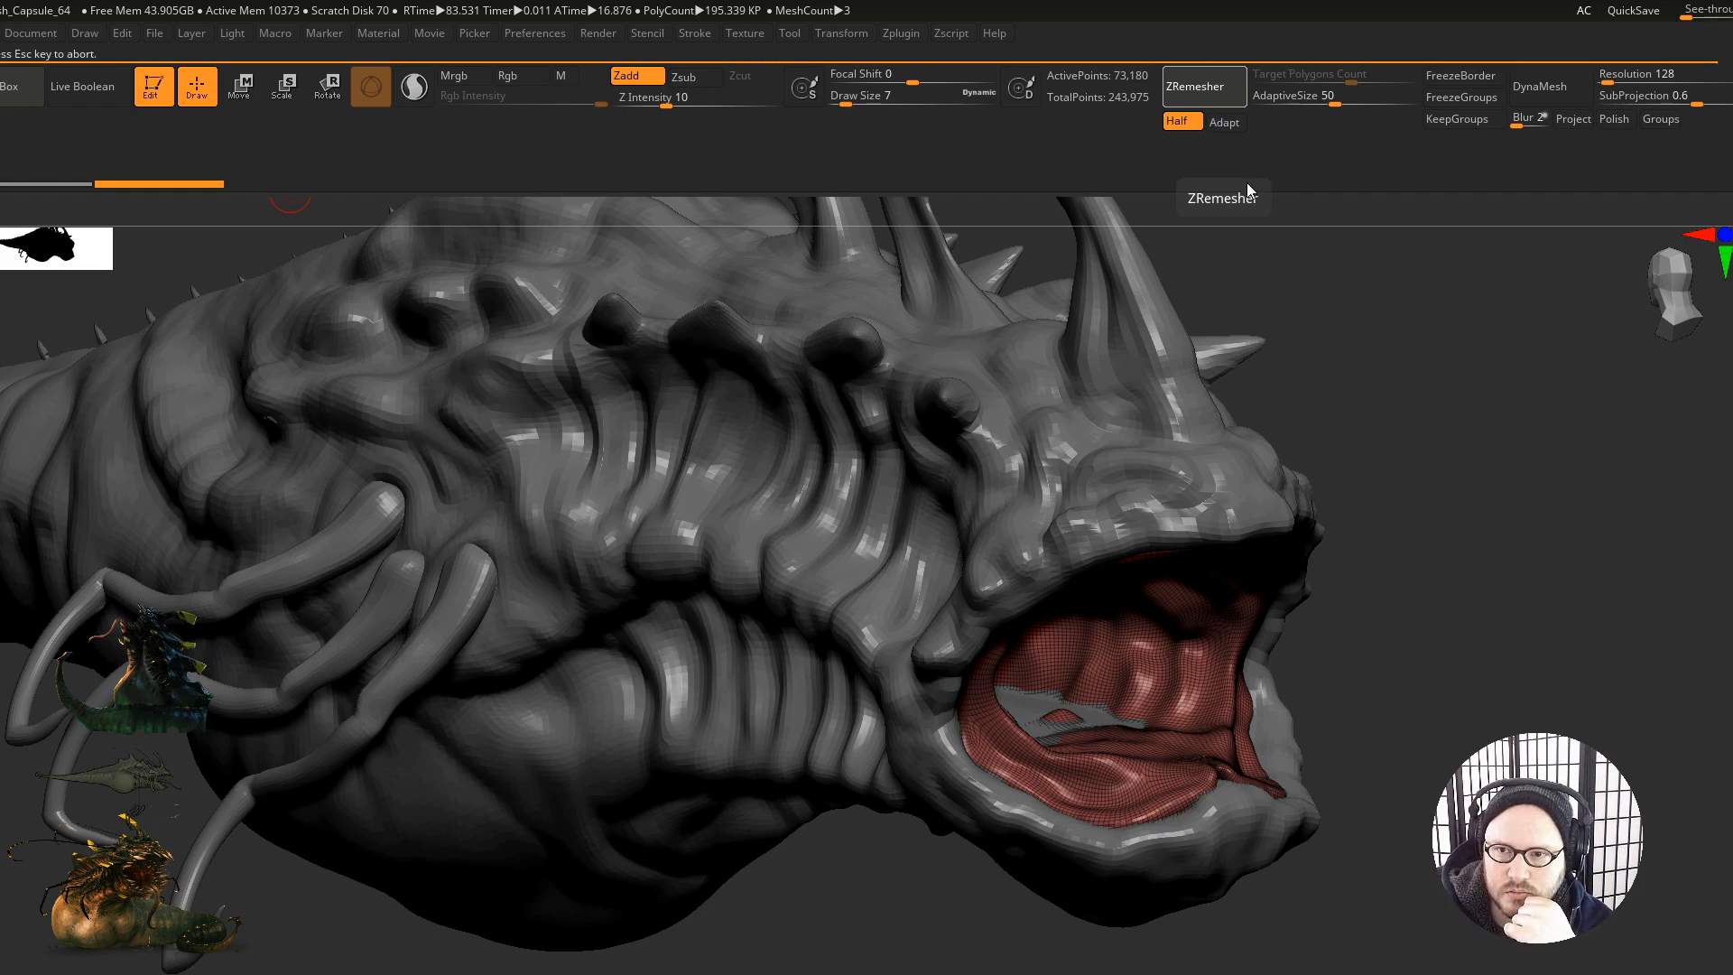
Step: Make the teeth subtool visible and active, and give each tooth its own polygroup
mouse_move(903, 812)
right_down()
mouse_move(1020, 894)
mouse_move(974, 870)
mouse_move(1095, 774)
mouse_move(1141, 793)
mouse_move(1123, 767)
mouse_move(1094, 785)
mouse_move(1095, 832)
mouse_move(1210, 827)
right_up()
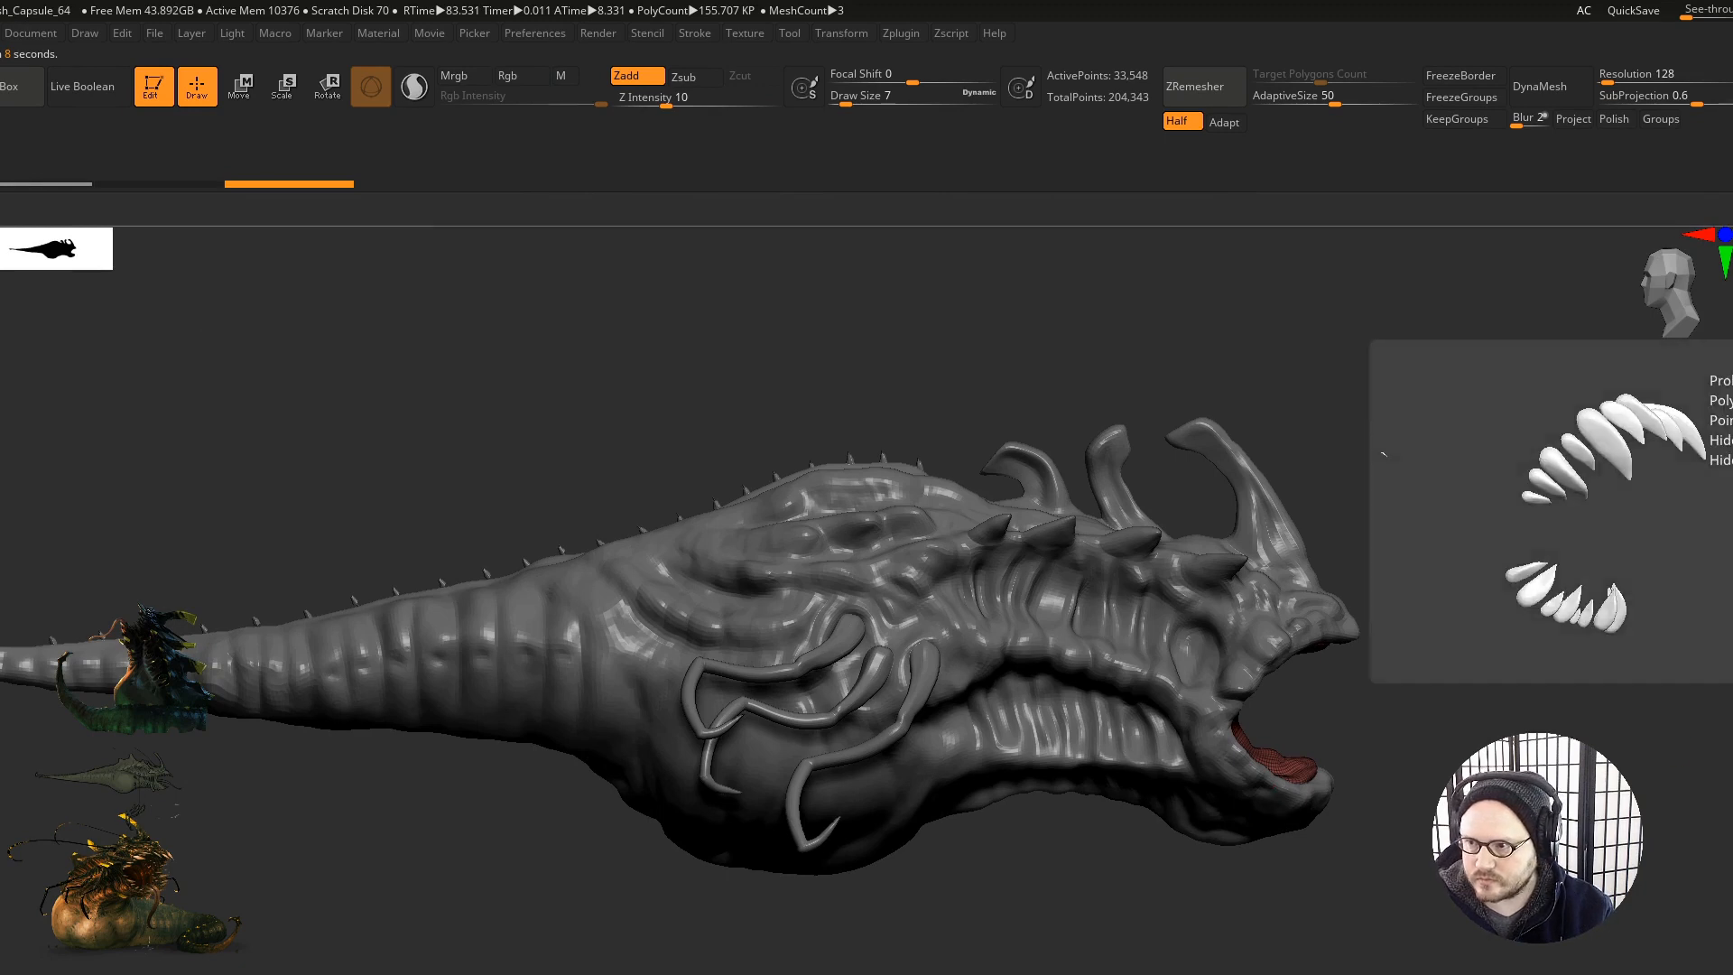
alt+right_drag(1276, 793, 1721, 682)
alt+click(1203, 682)
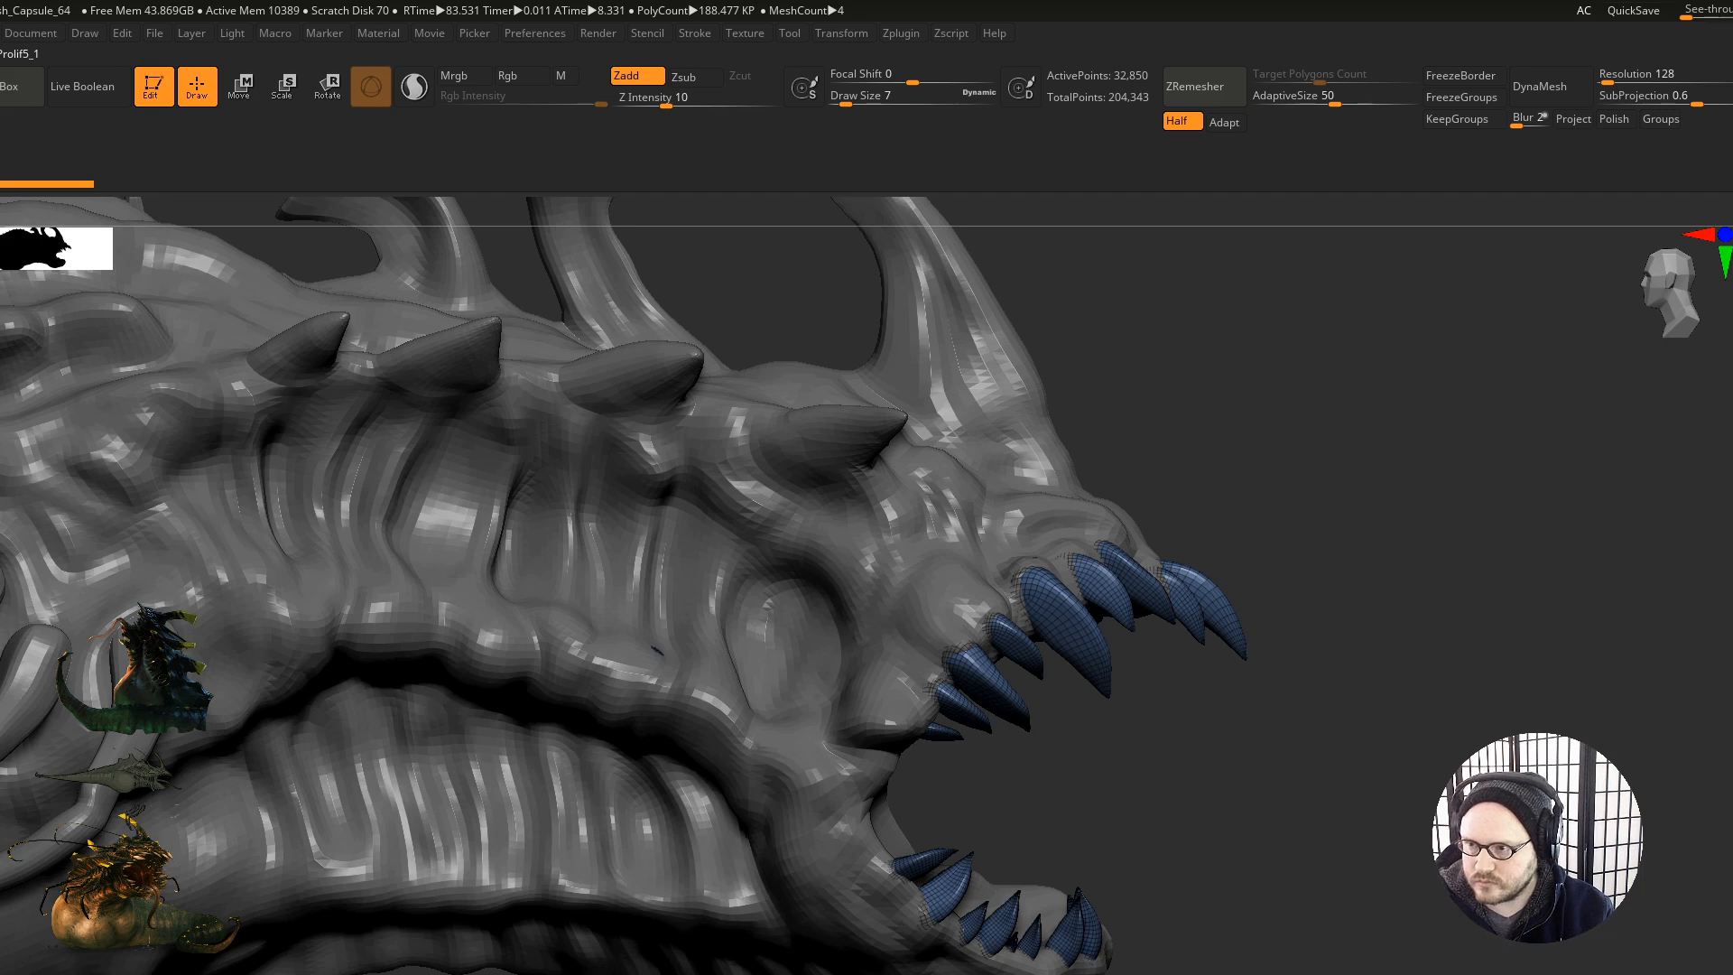
key(f)
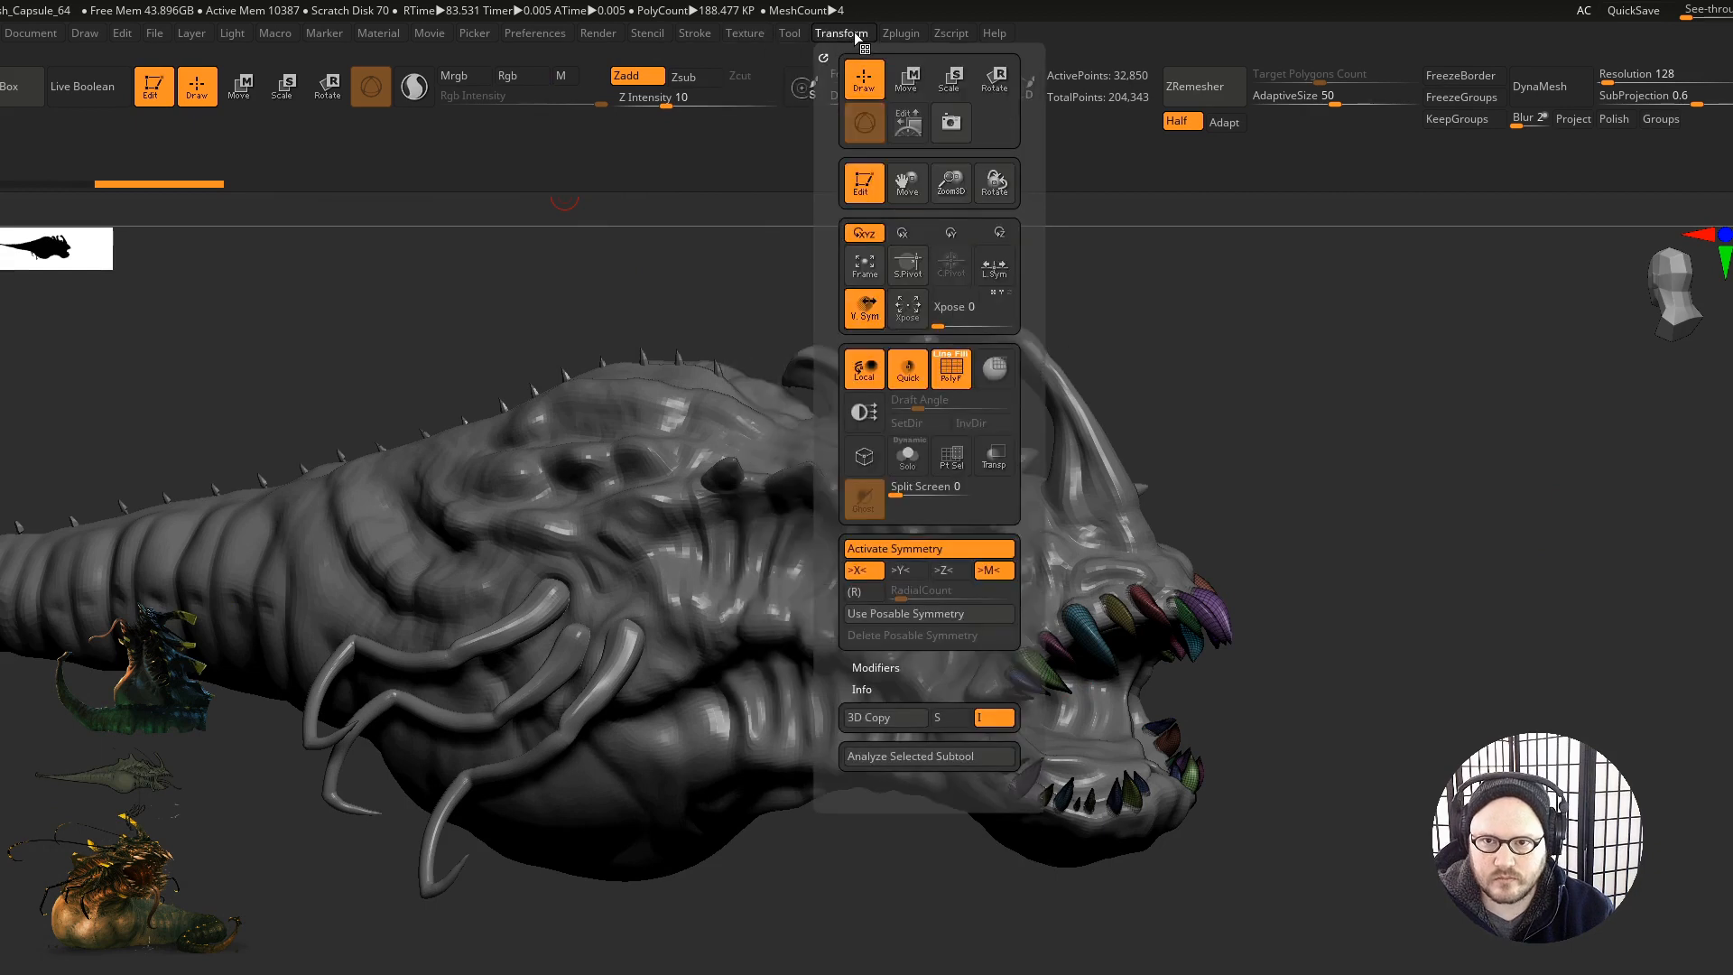
Step: Create a working clone of the teeth subtool with UV Master and inspect it
mouse_move(901, 33)
click(942, 413)
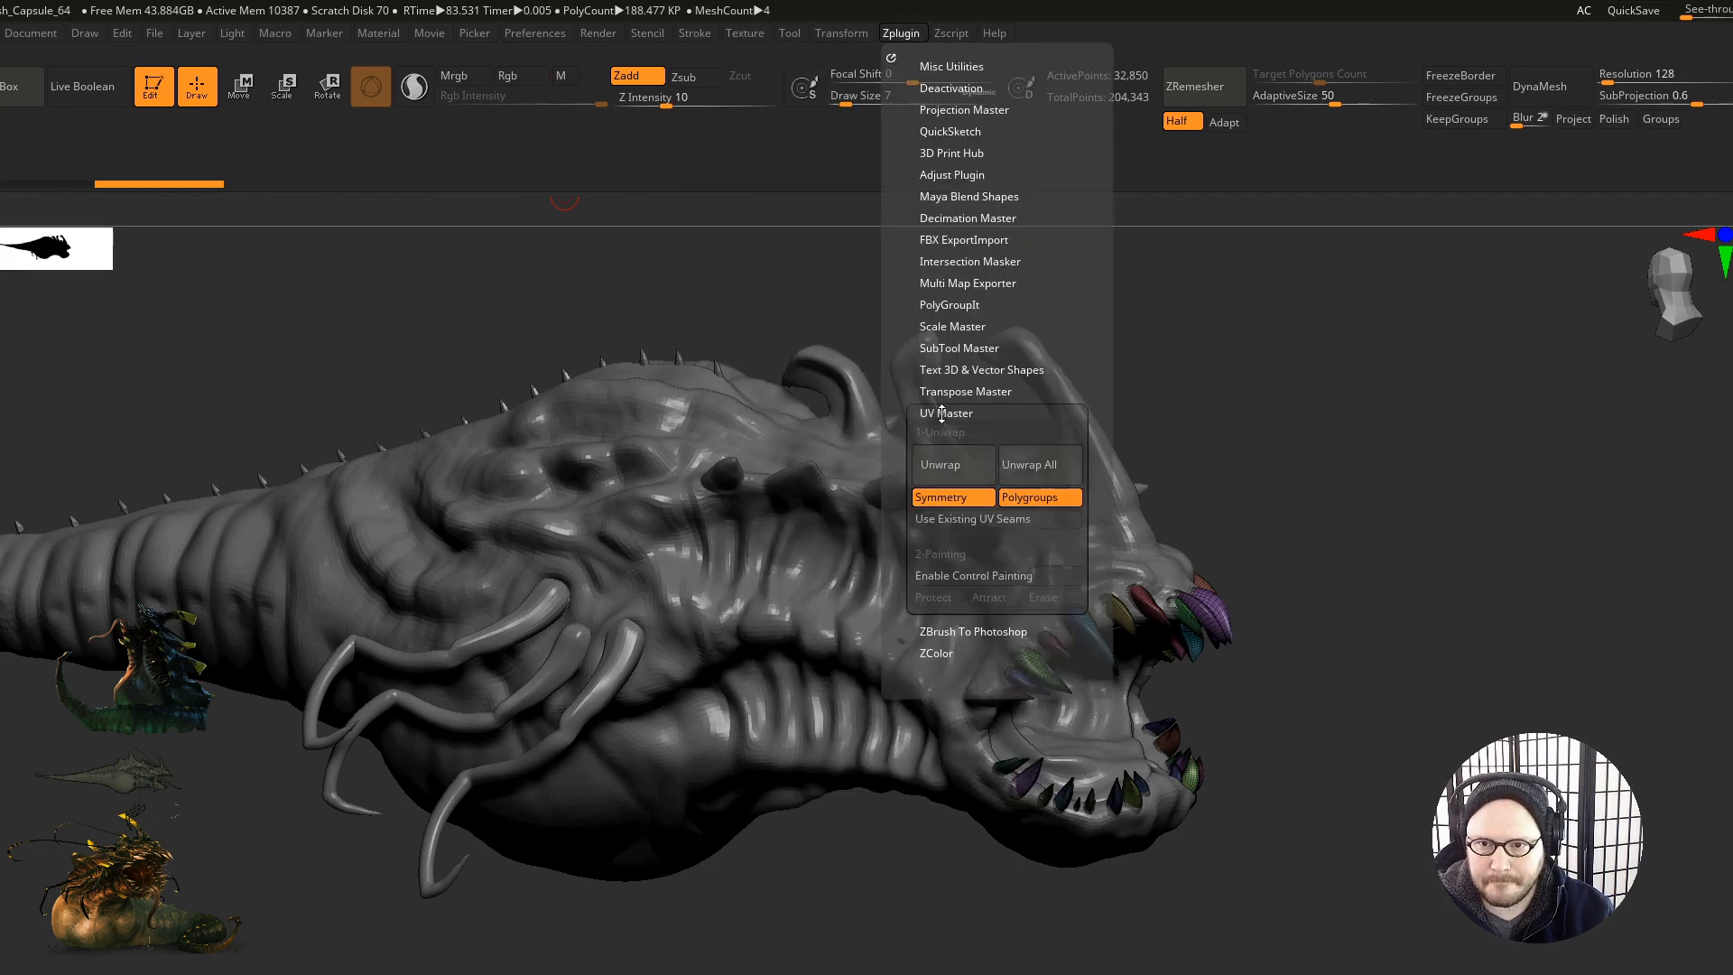
mouse_move(950, 720)
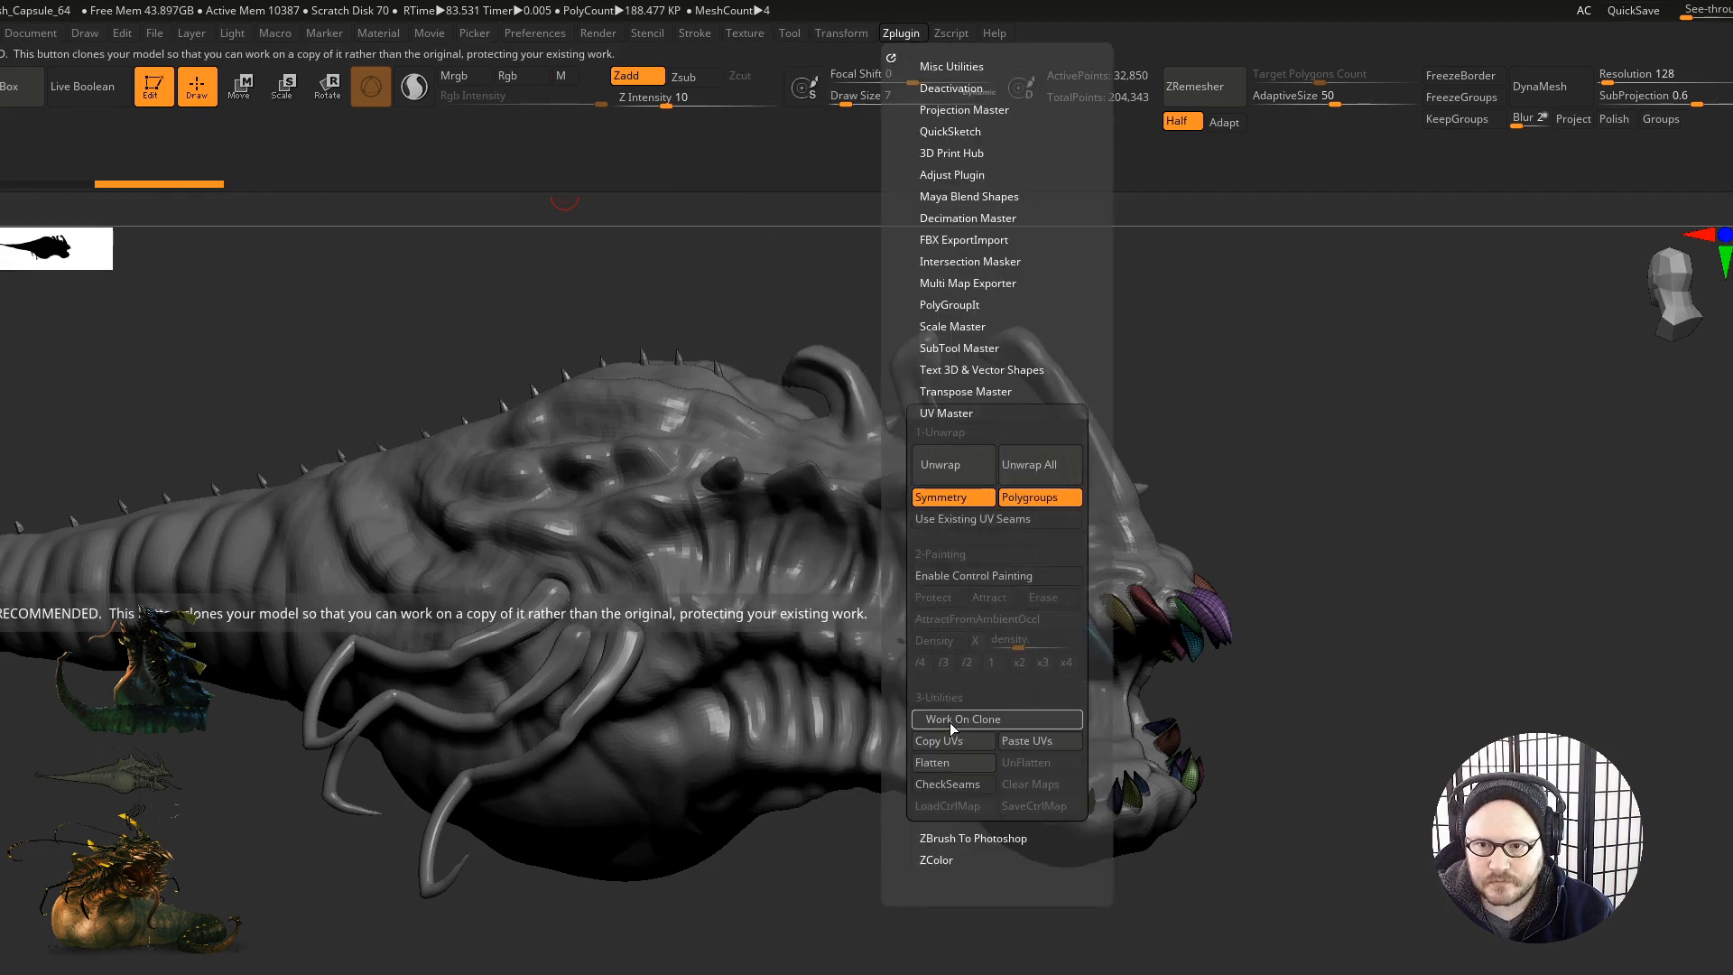
click(951, 718)
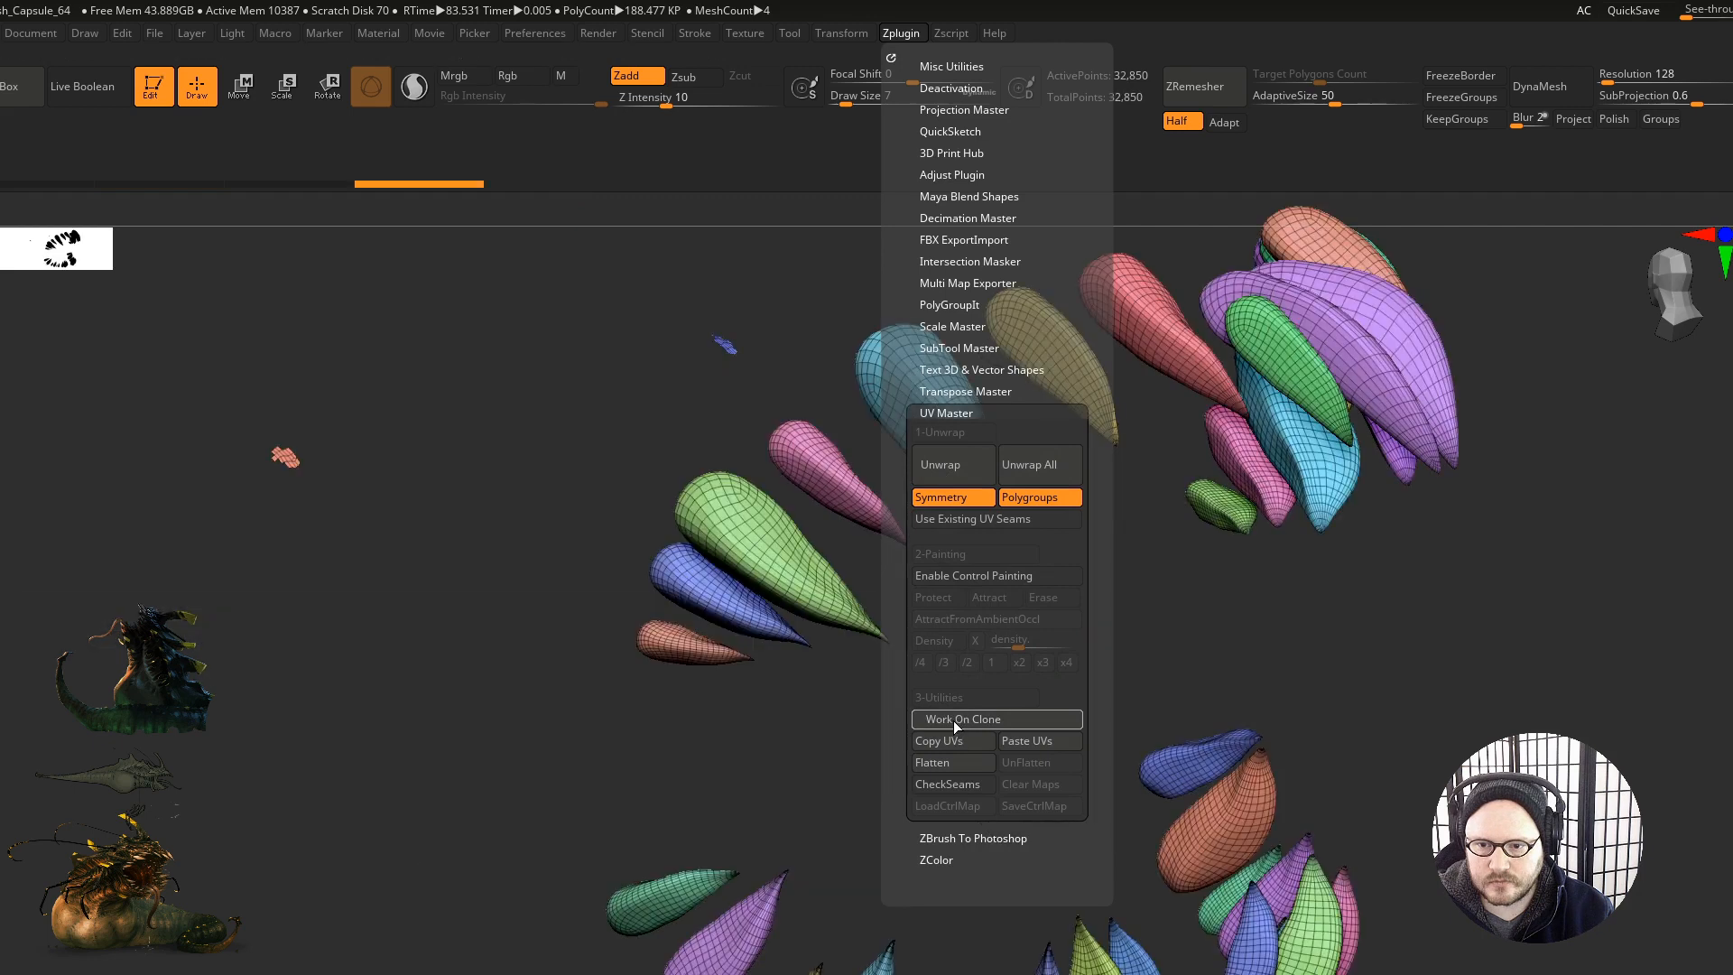
drag(519, 532, 580, 622)
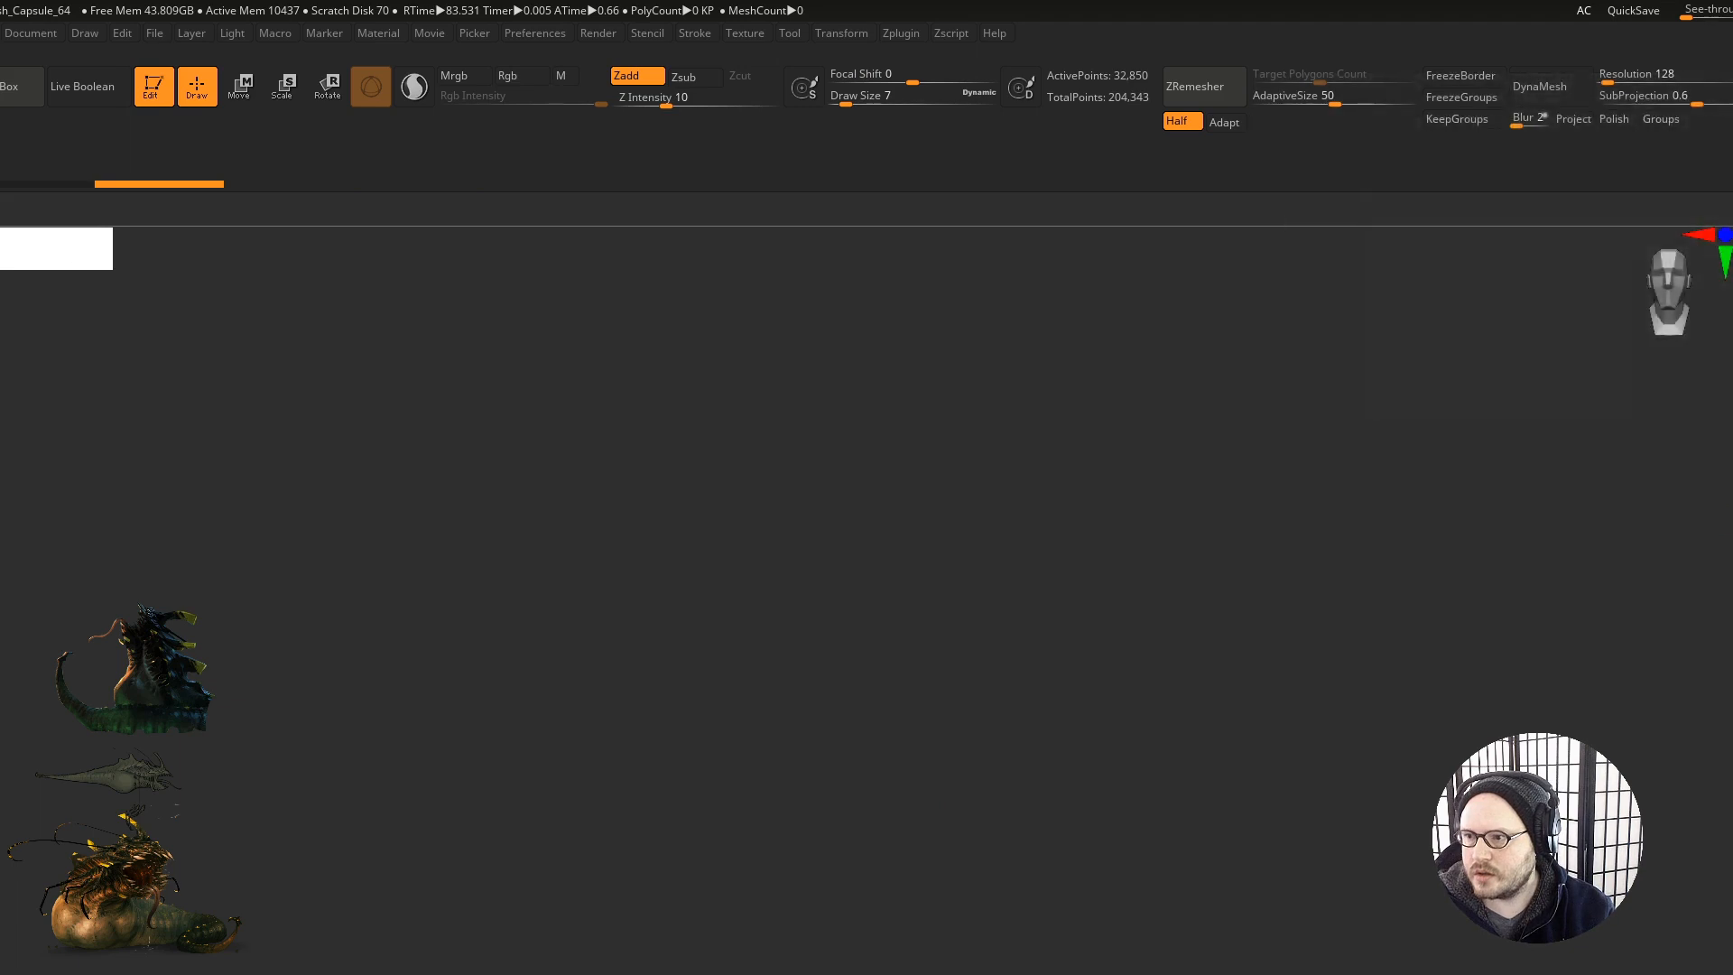
Step: Return to the full creature tool, select the teeth subtool and isolate it
key(f)
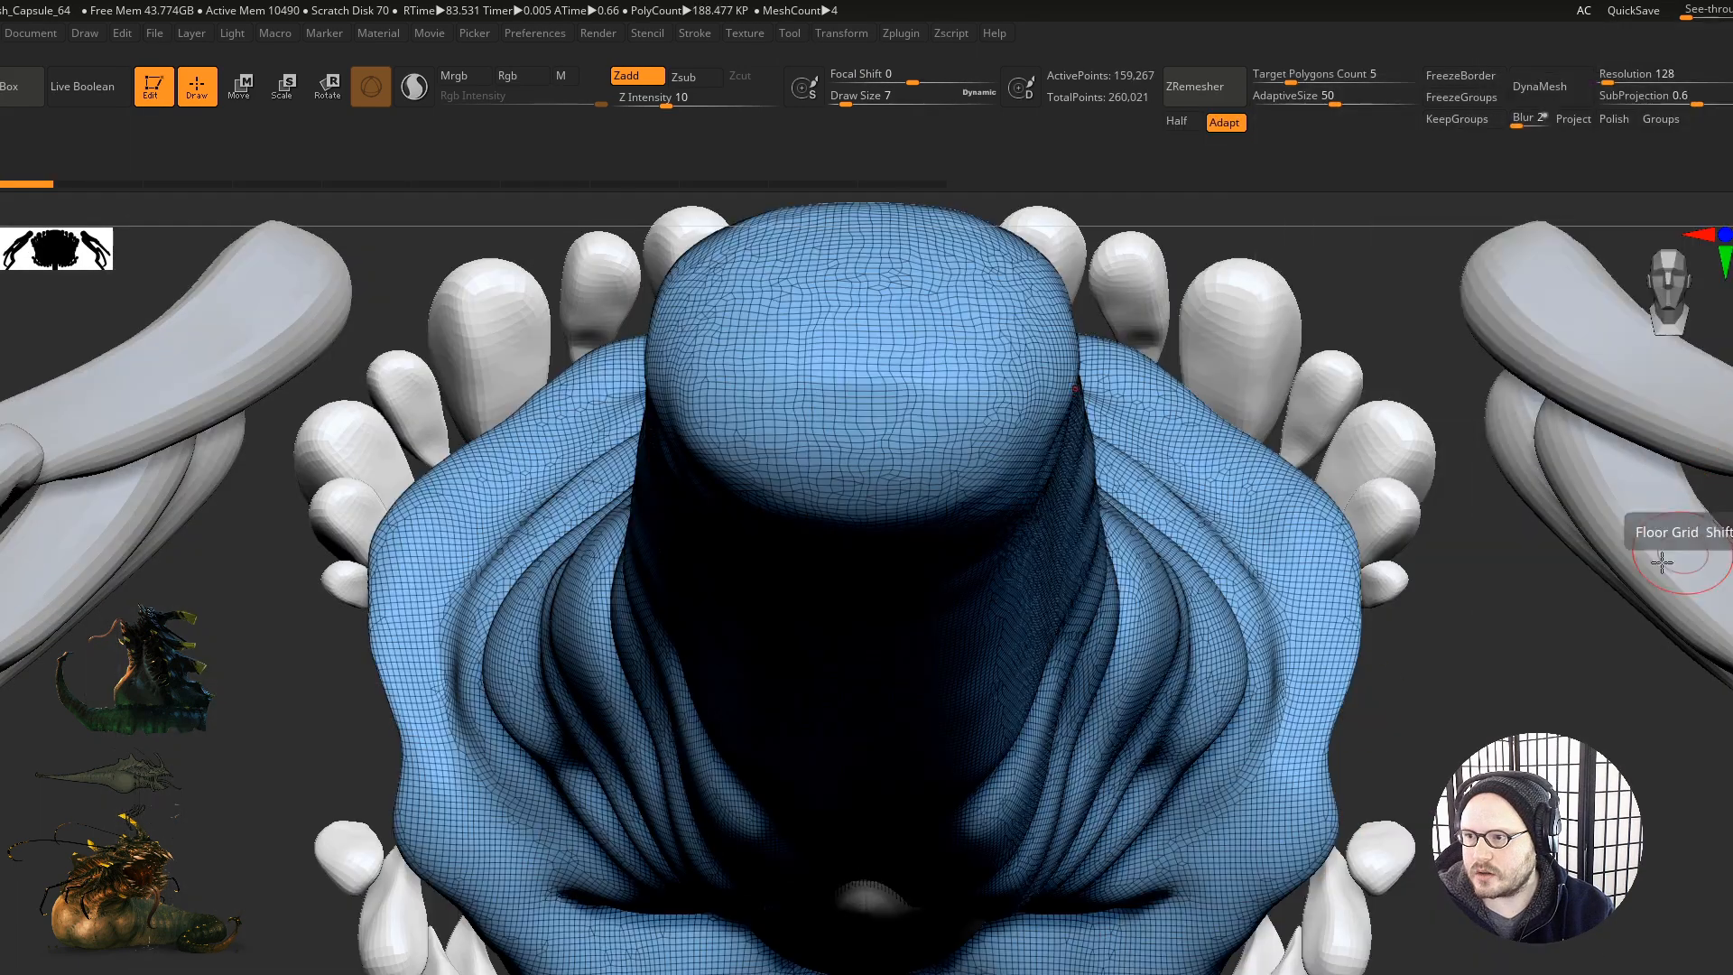
right_drag(1268, 739, 1184, 746)
right_drag(908, 694, 1002, 726)
click(1732, 262)
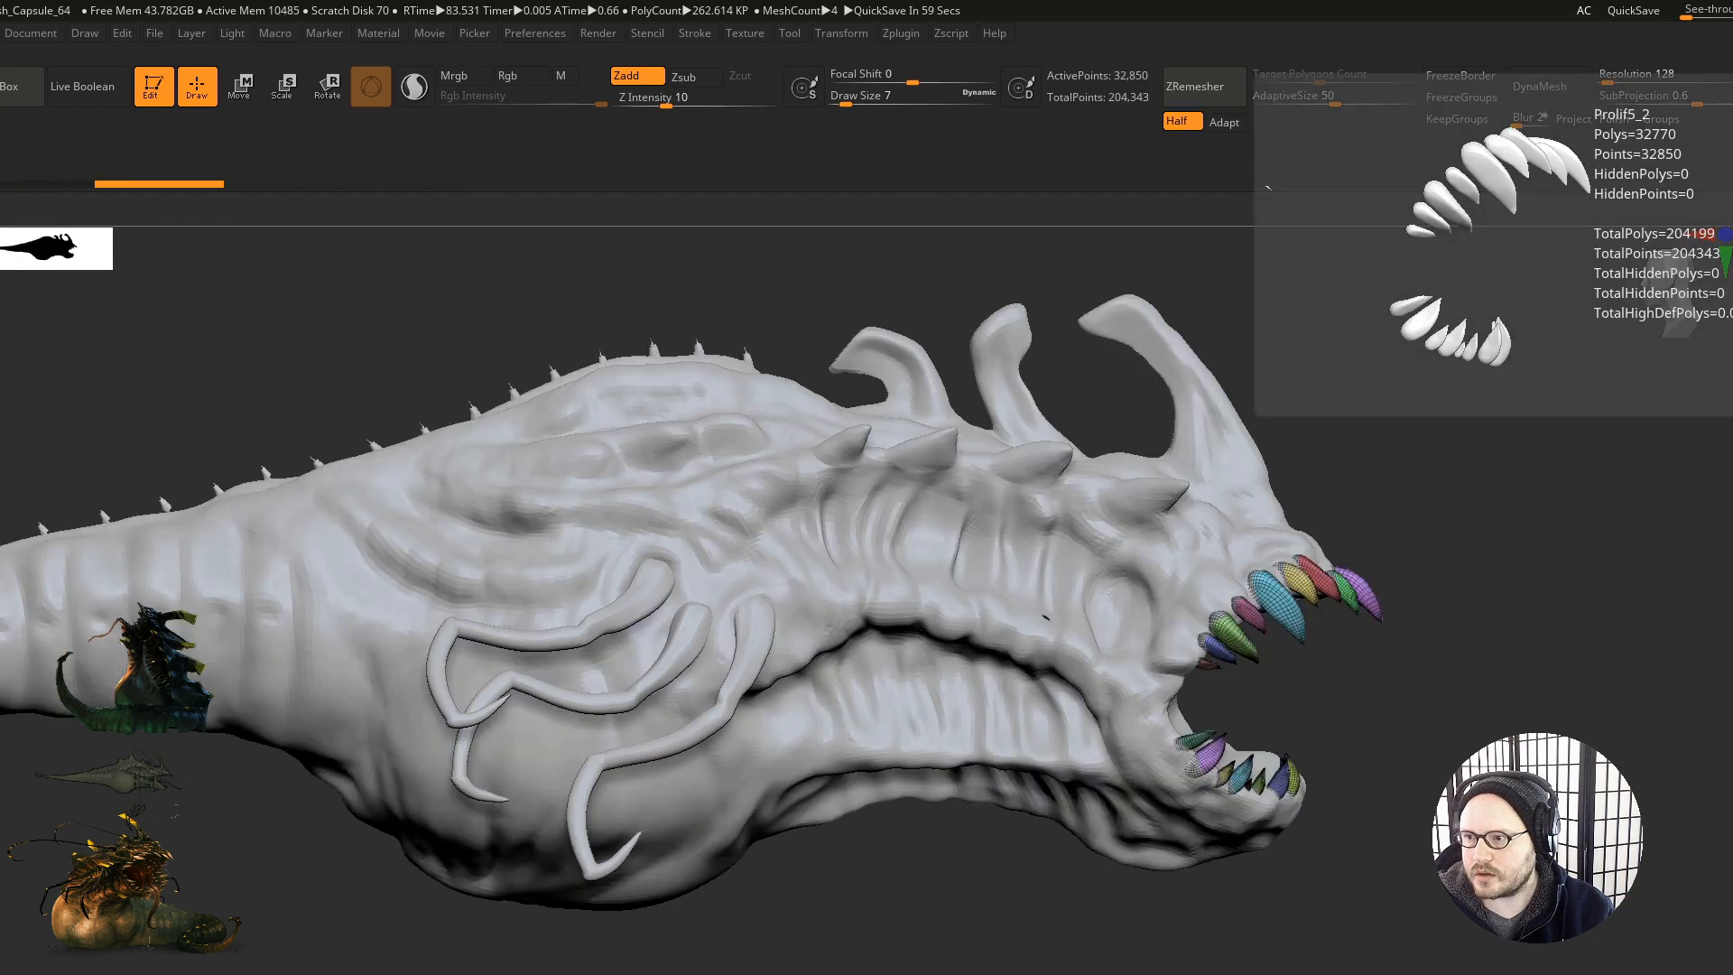
mouse_move(1268, 655)
alt+right_down()
mouse_move(1153, 669)
mouse_move(1217, 686)
mouse_move(1182, 687)
mouse_move(963, 607)
mouse_move(987, 599)
mouse_move(963, 777)
mouse_move(1065, 452)
mouse_move(972, 615)
alt+right_up()
key(alt+s)
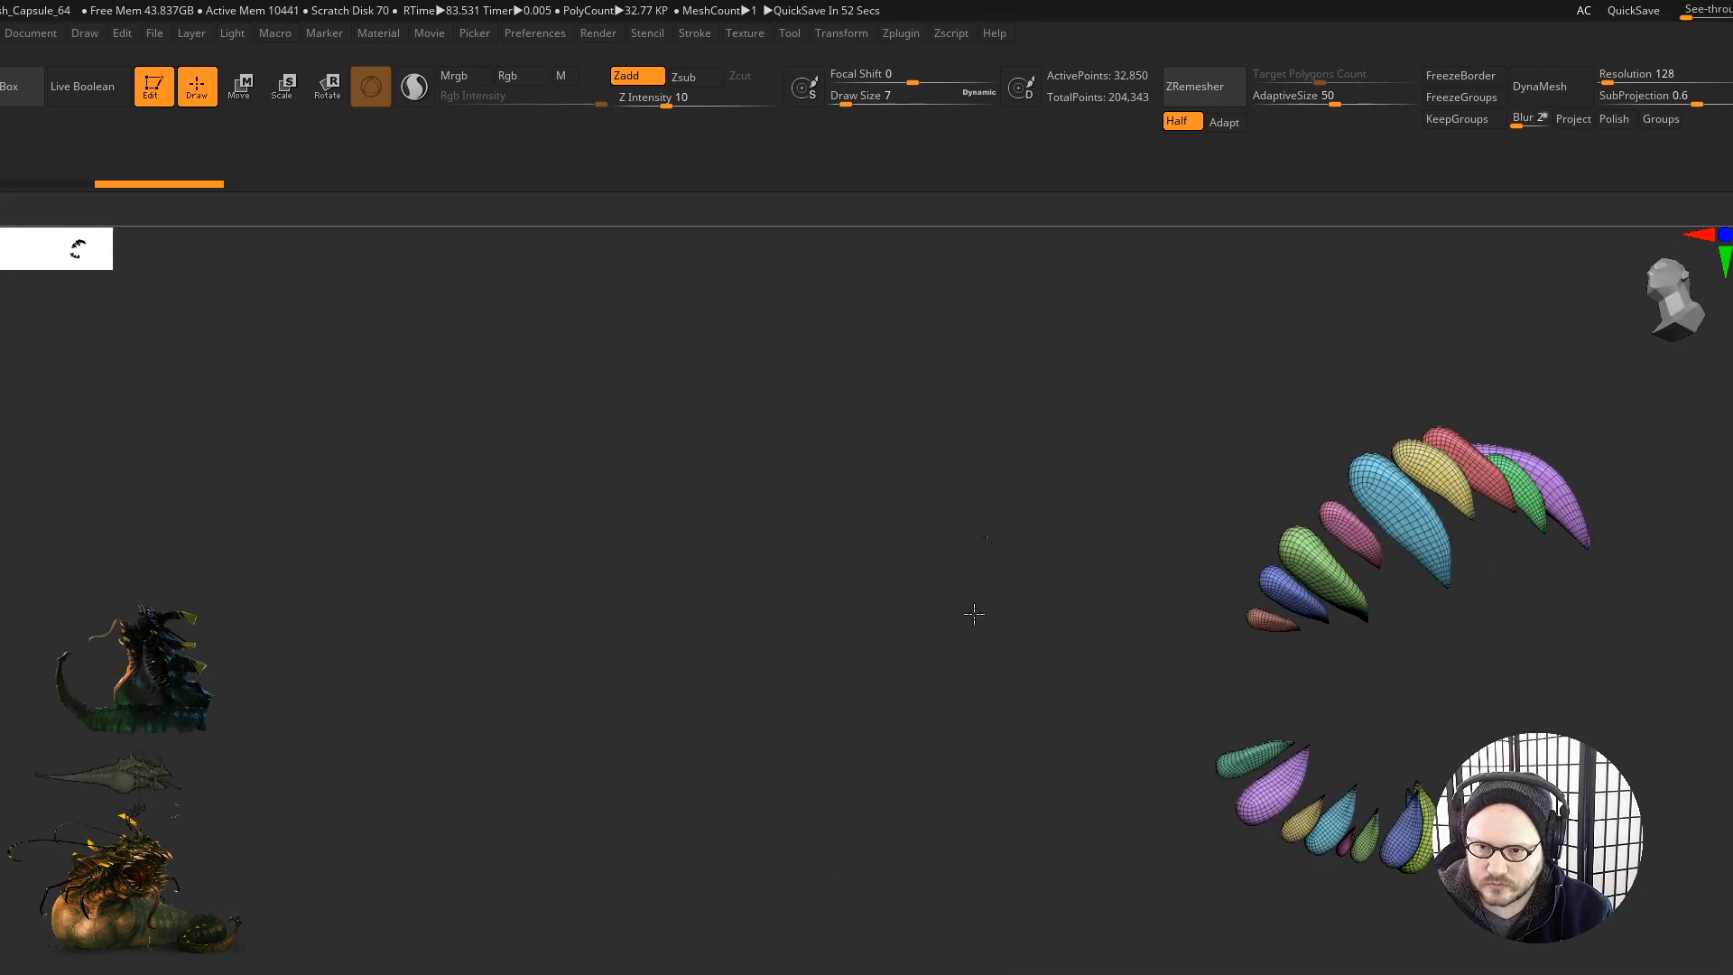
Step: Hide and delete the stray mesh fragments floating away from the teeth
ctrl+shift+drag(883, 409, 1062, 719)
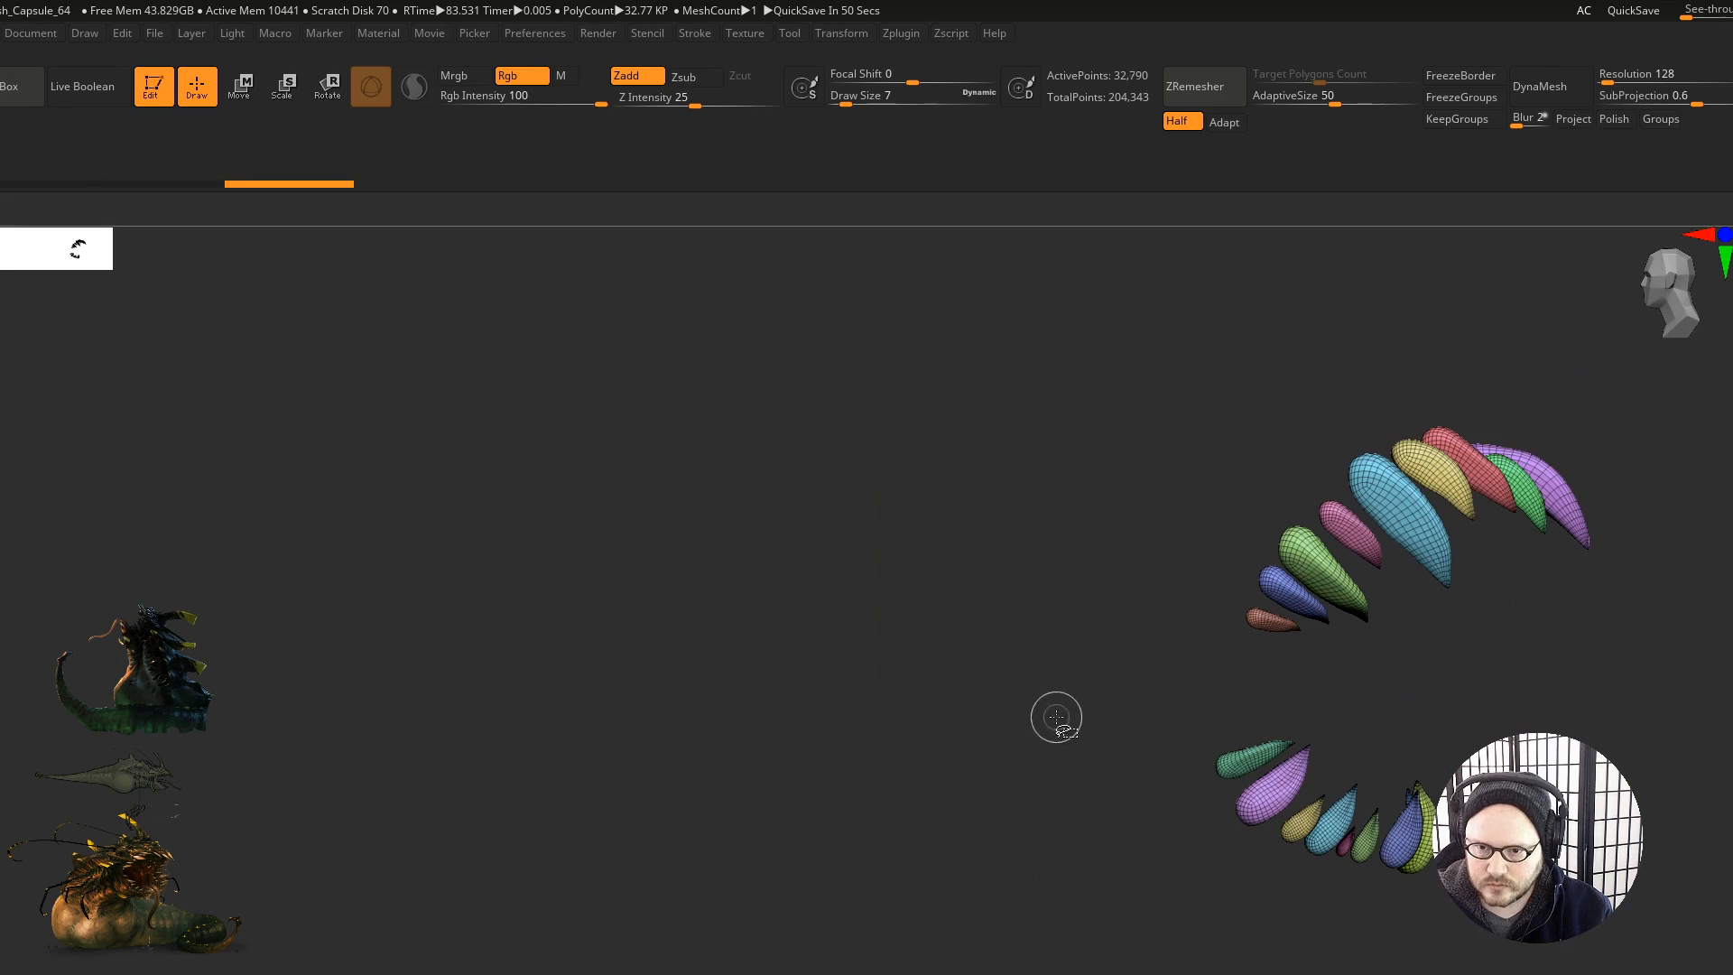
right_drag(1056, 724, 1021, 752)
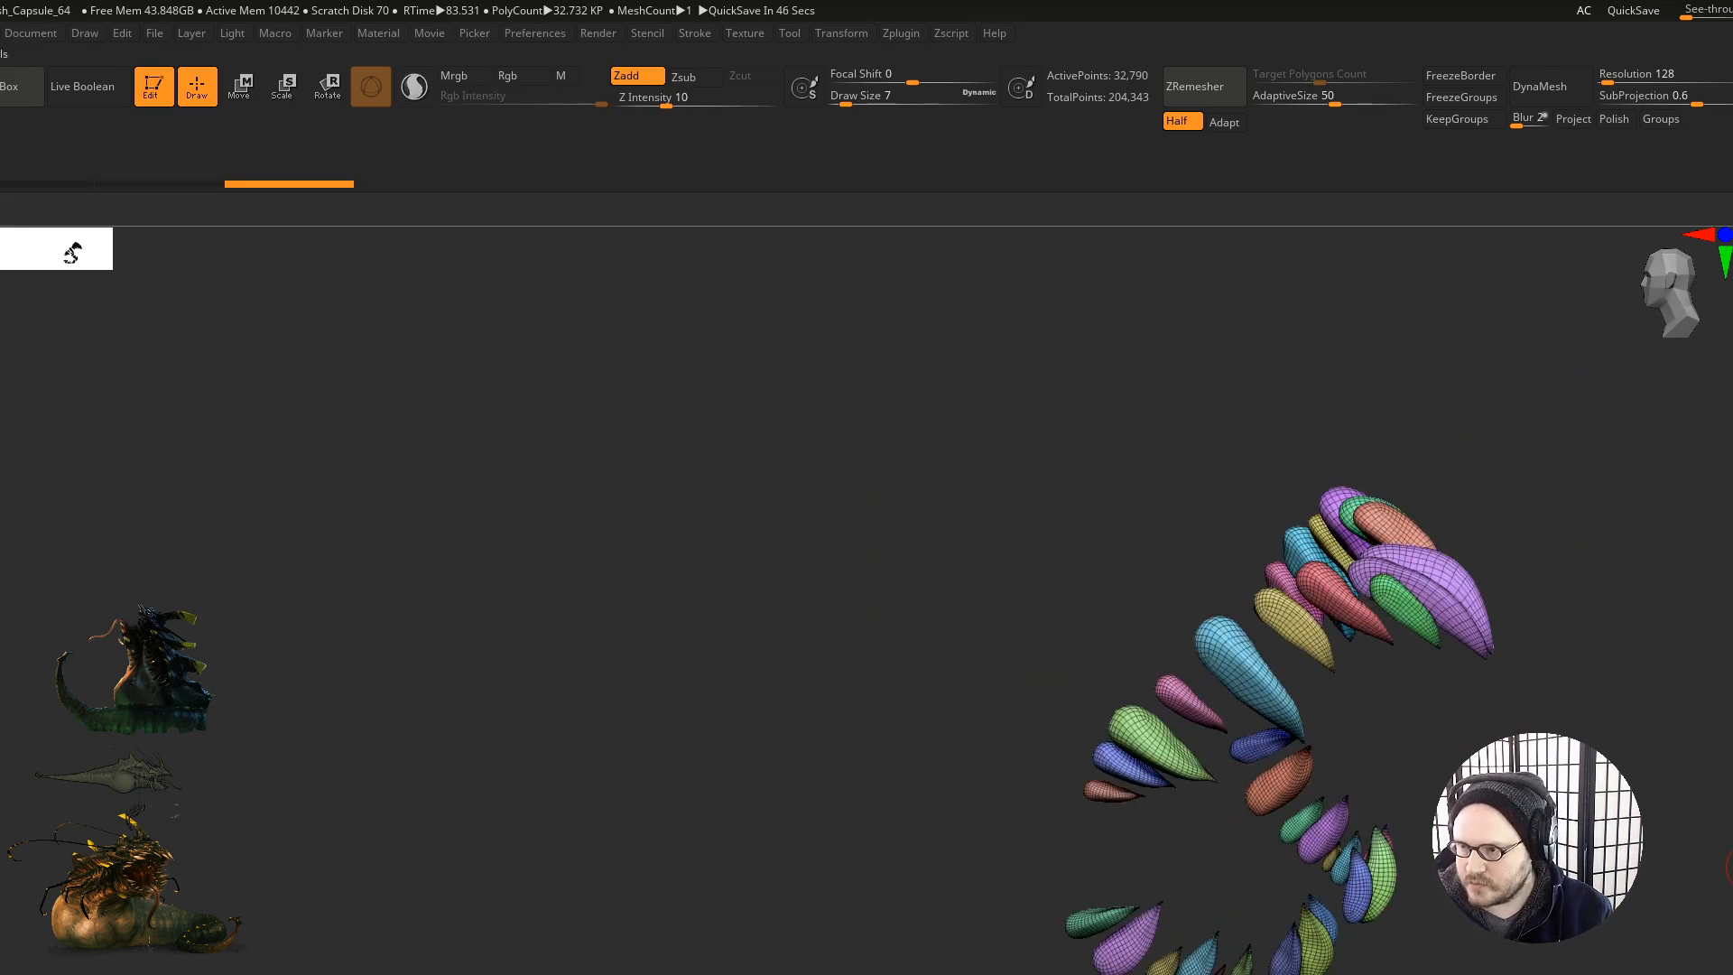
alt+right_drag(1730, 868, 1221, 848)
ctrl+right_drag(1221, 848, 1314, 794)
mouse_move(1313, 795)
ctrl+right_down()
mouse_move(1231, 789)
mouse_move(1316, 820)
ctrl+right_up()
alt+right_drag(1396, 720, 1371, 805)
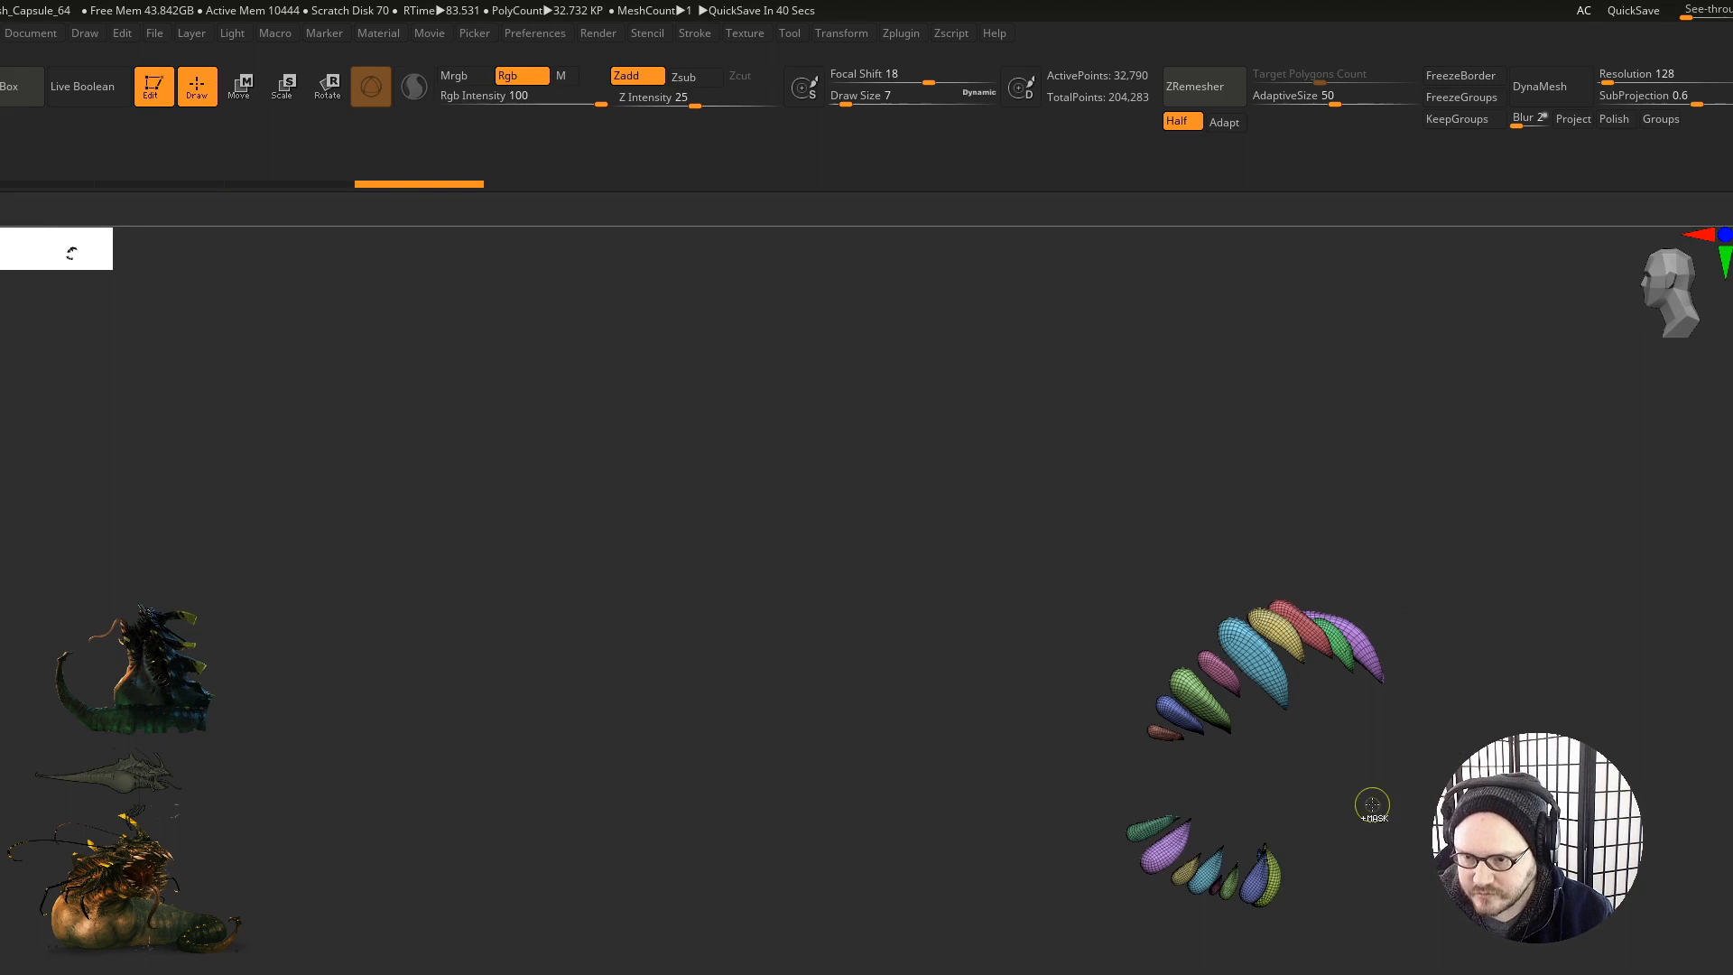
alt+right_drag(1212, 798, 1232, 722)
right_drag(1338, 827, 1385, 867)
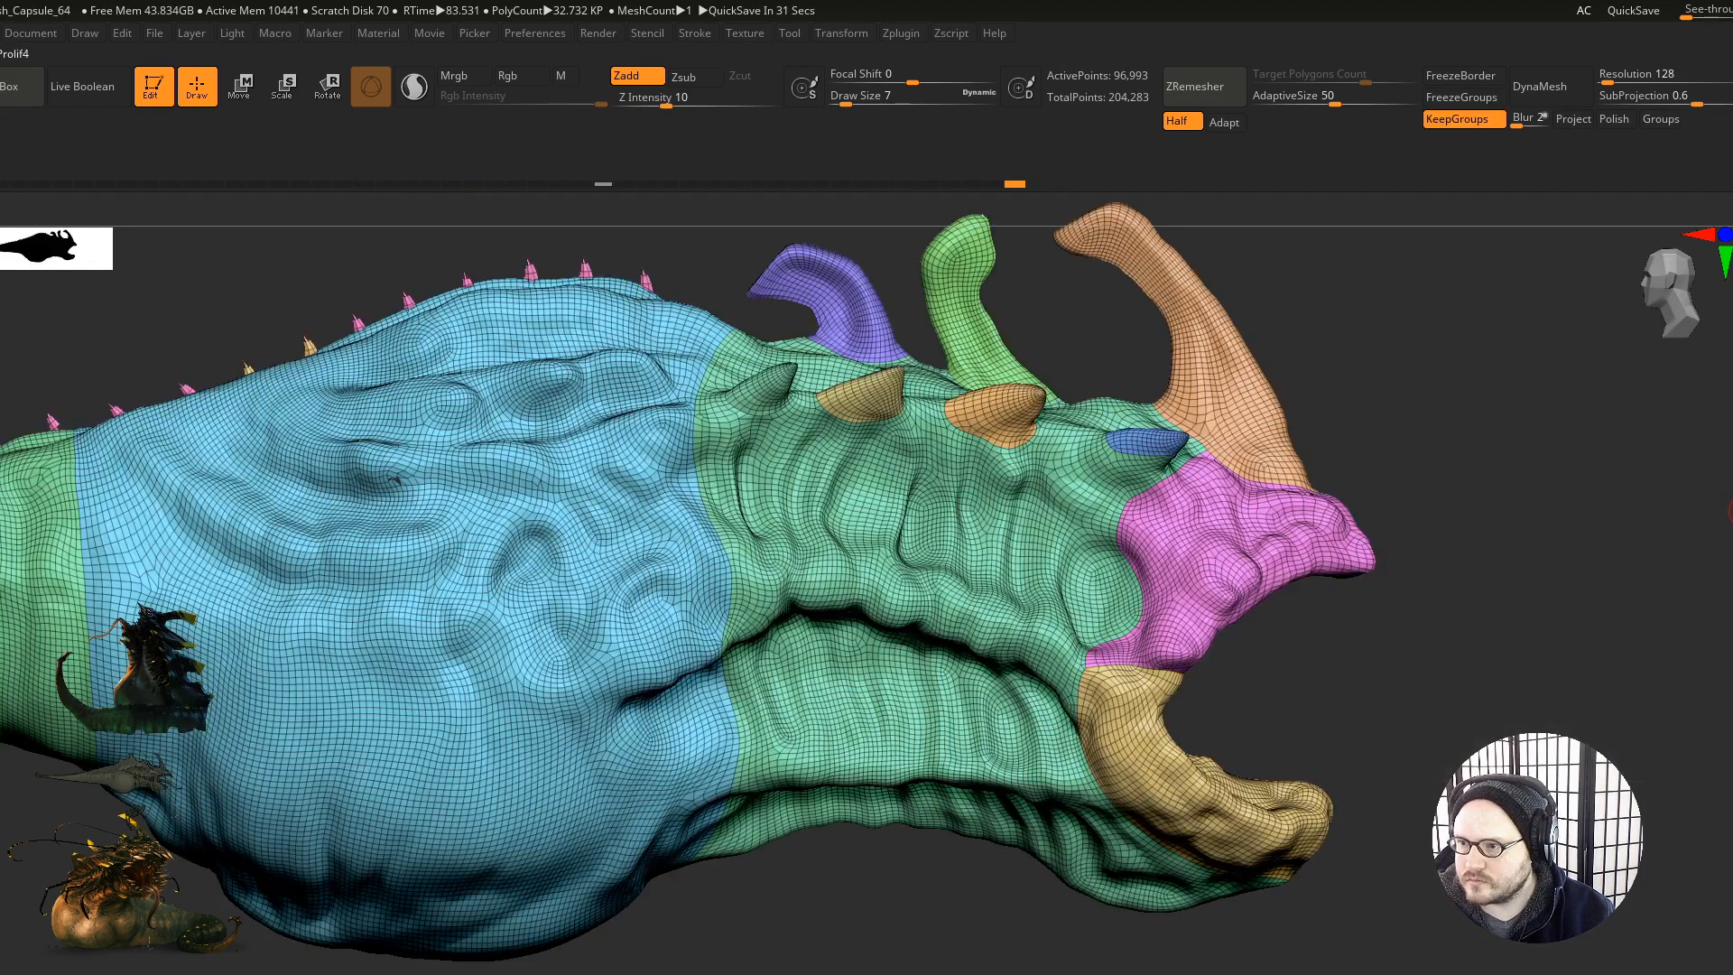
Step: Examine the main body's polygroups, bring the other subtools back into view, and hide and reveal the upper jaw polygroup
ctrl+right_drag(1303, 801, 1146, 918)
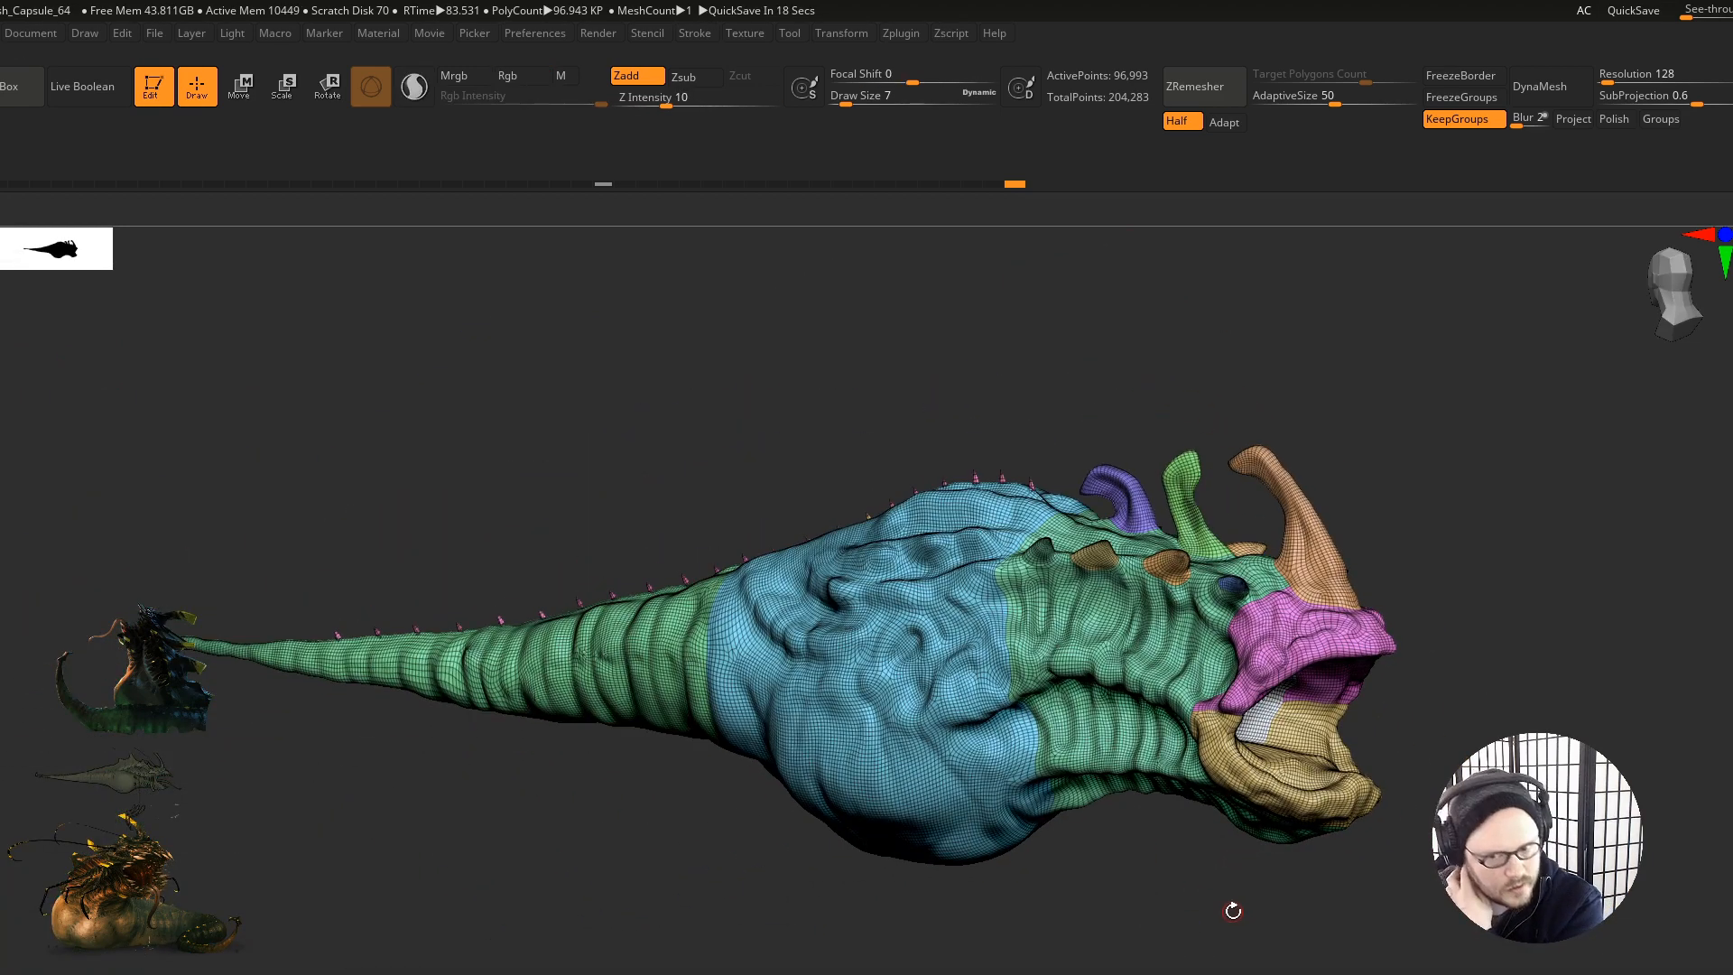
right_drag(1231, 920, 1228, 903)
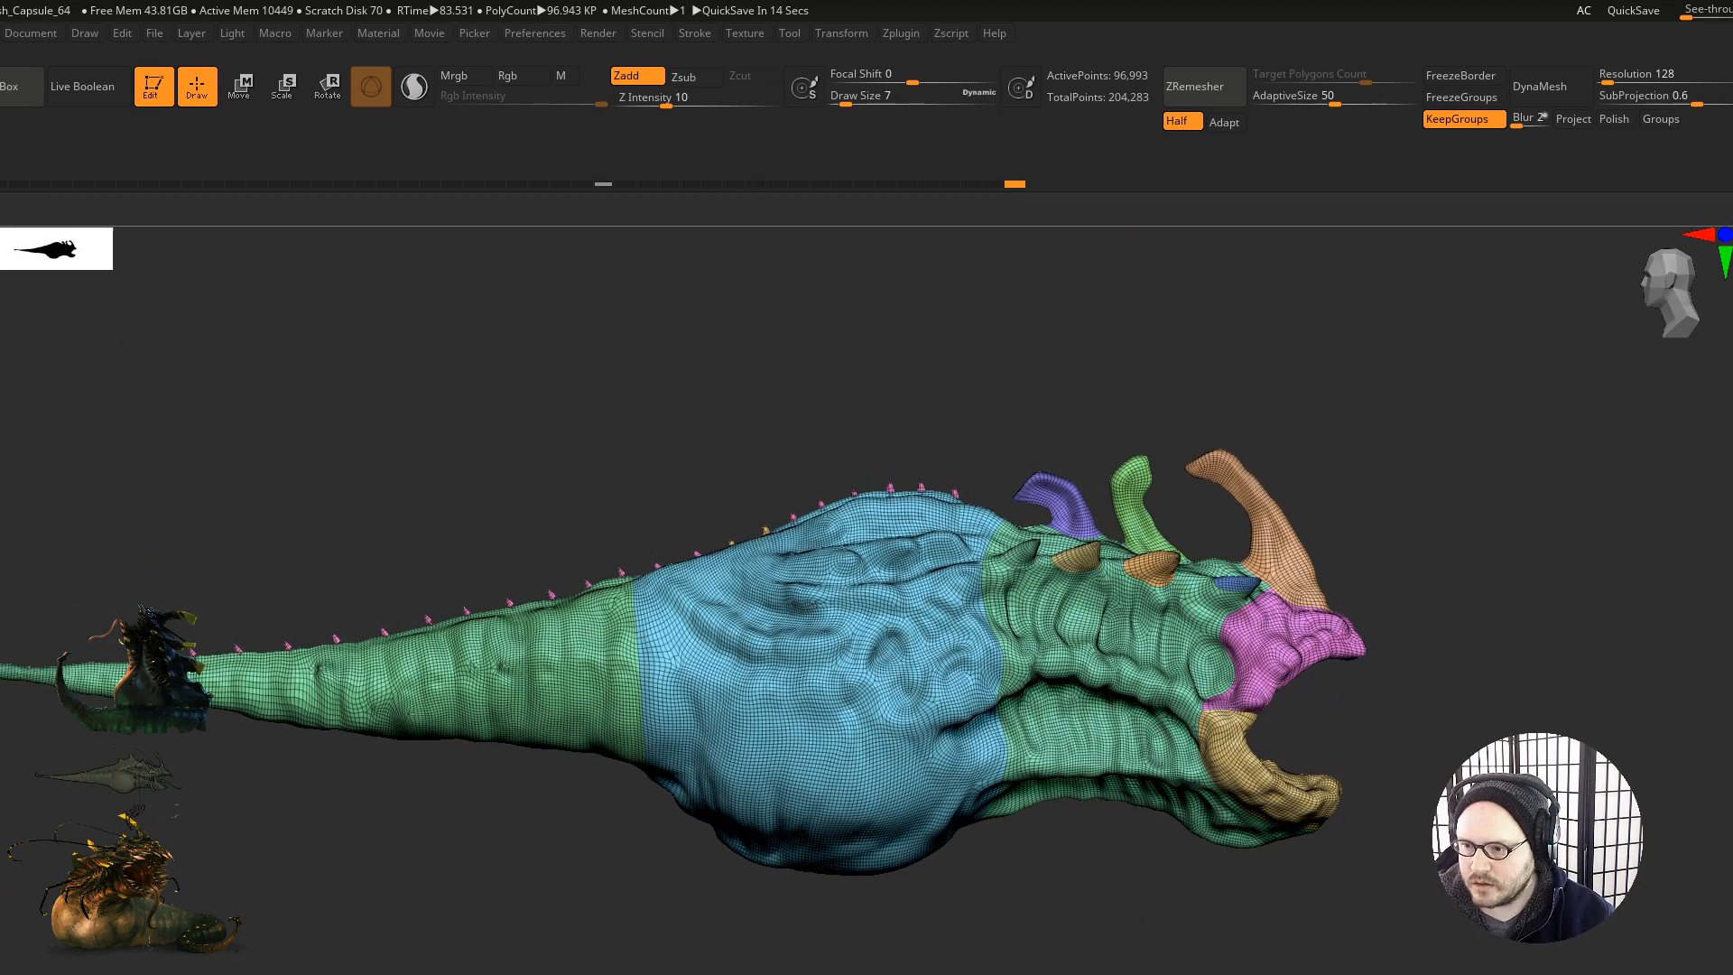
click(1732, 957)
right_drag(1287, 831, 1303, 765)
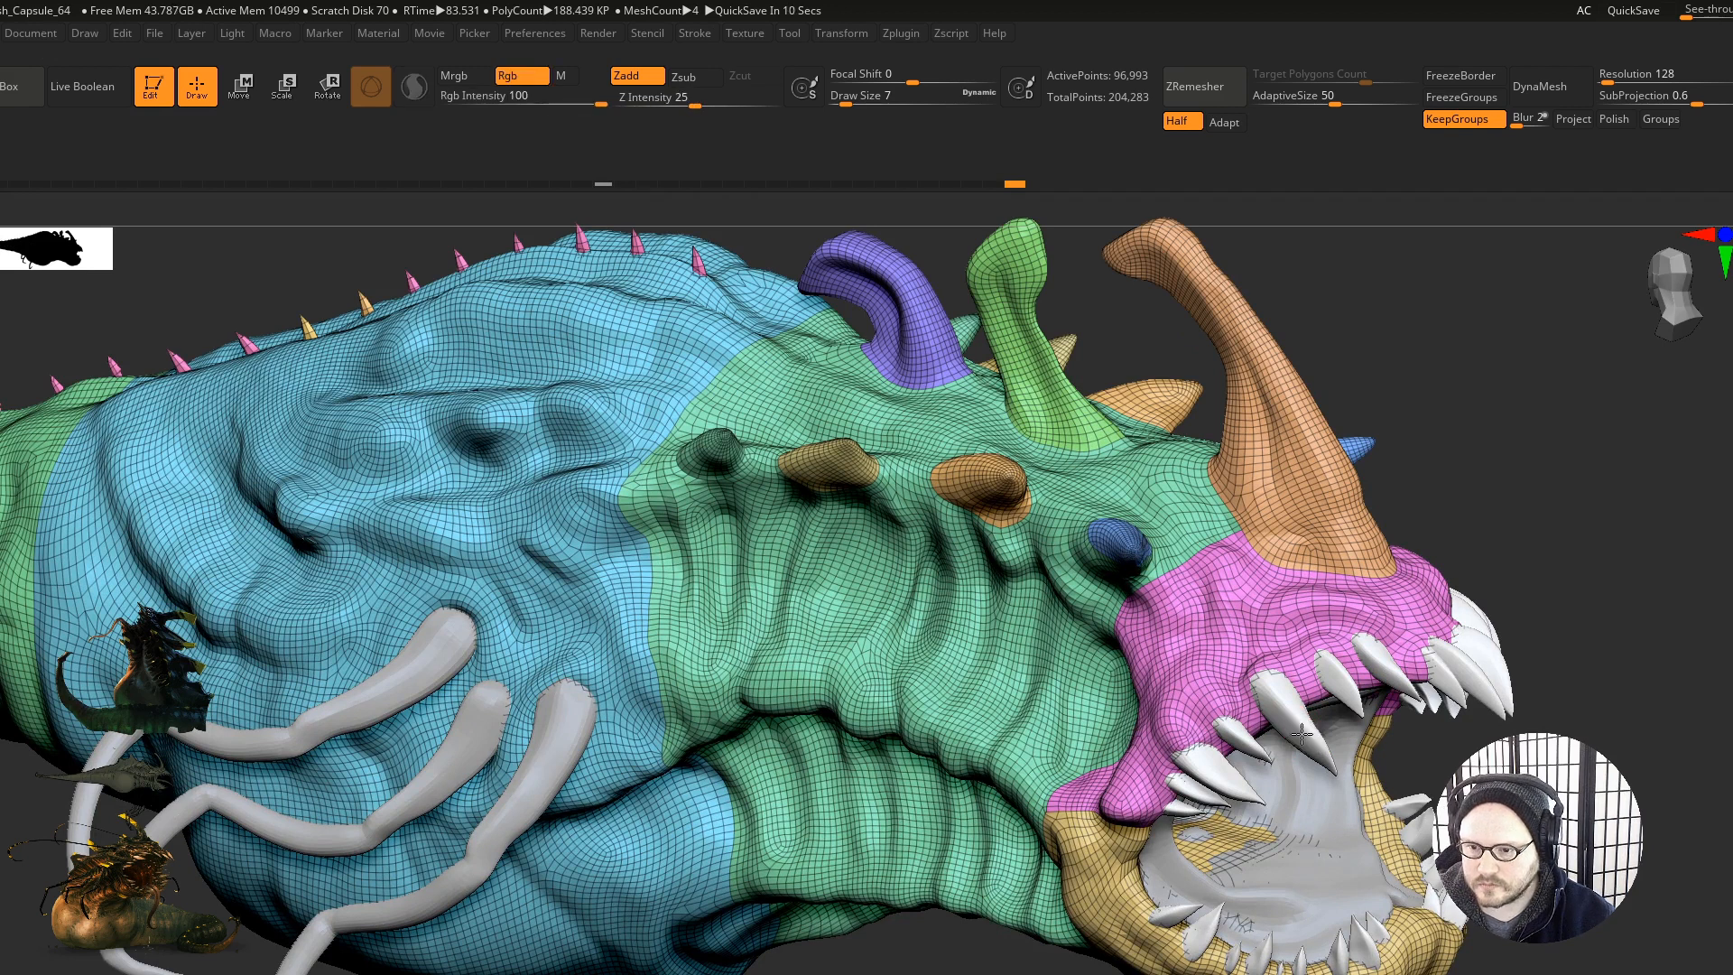
ctrl+shift+click(1302, 736)
ctrl+shift+click(1305, 741)
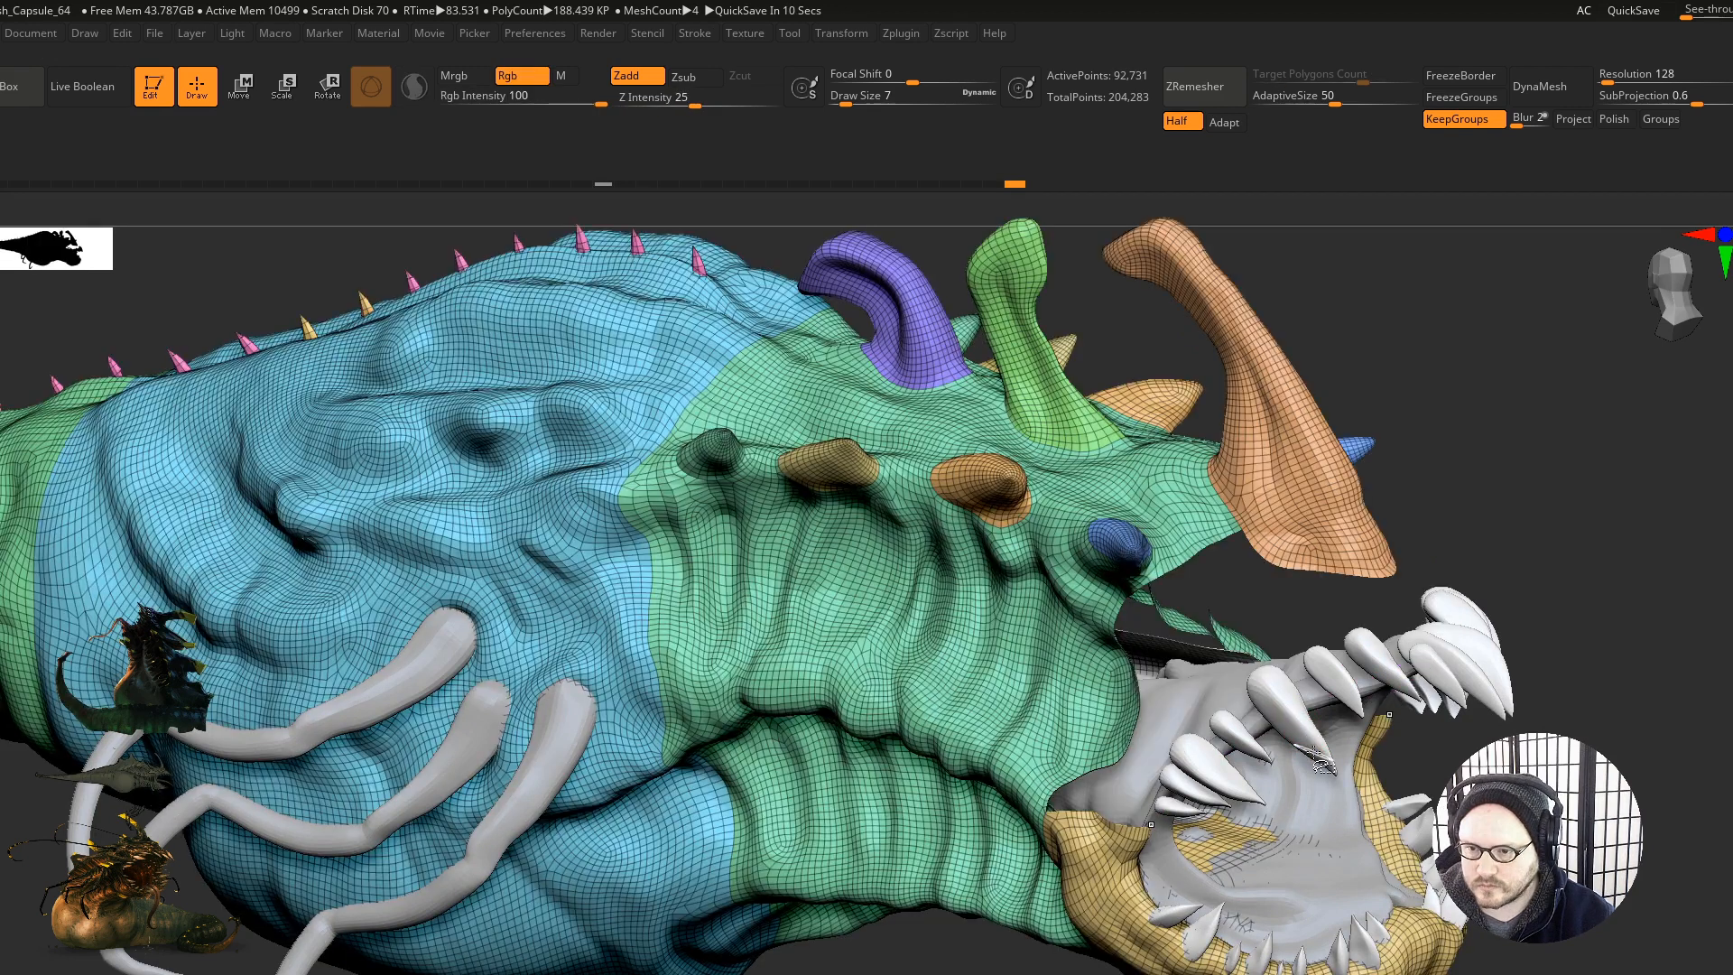
ctrl+shift+click(1540, 463)
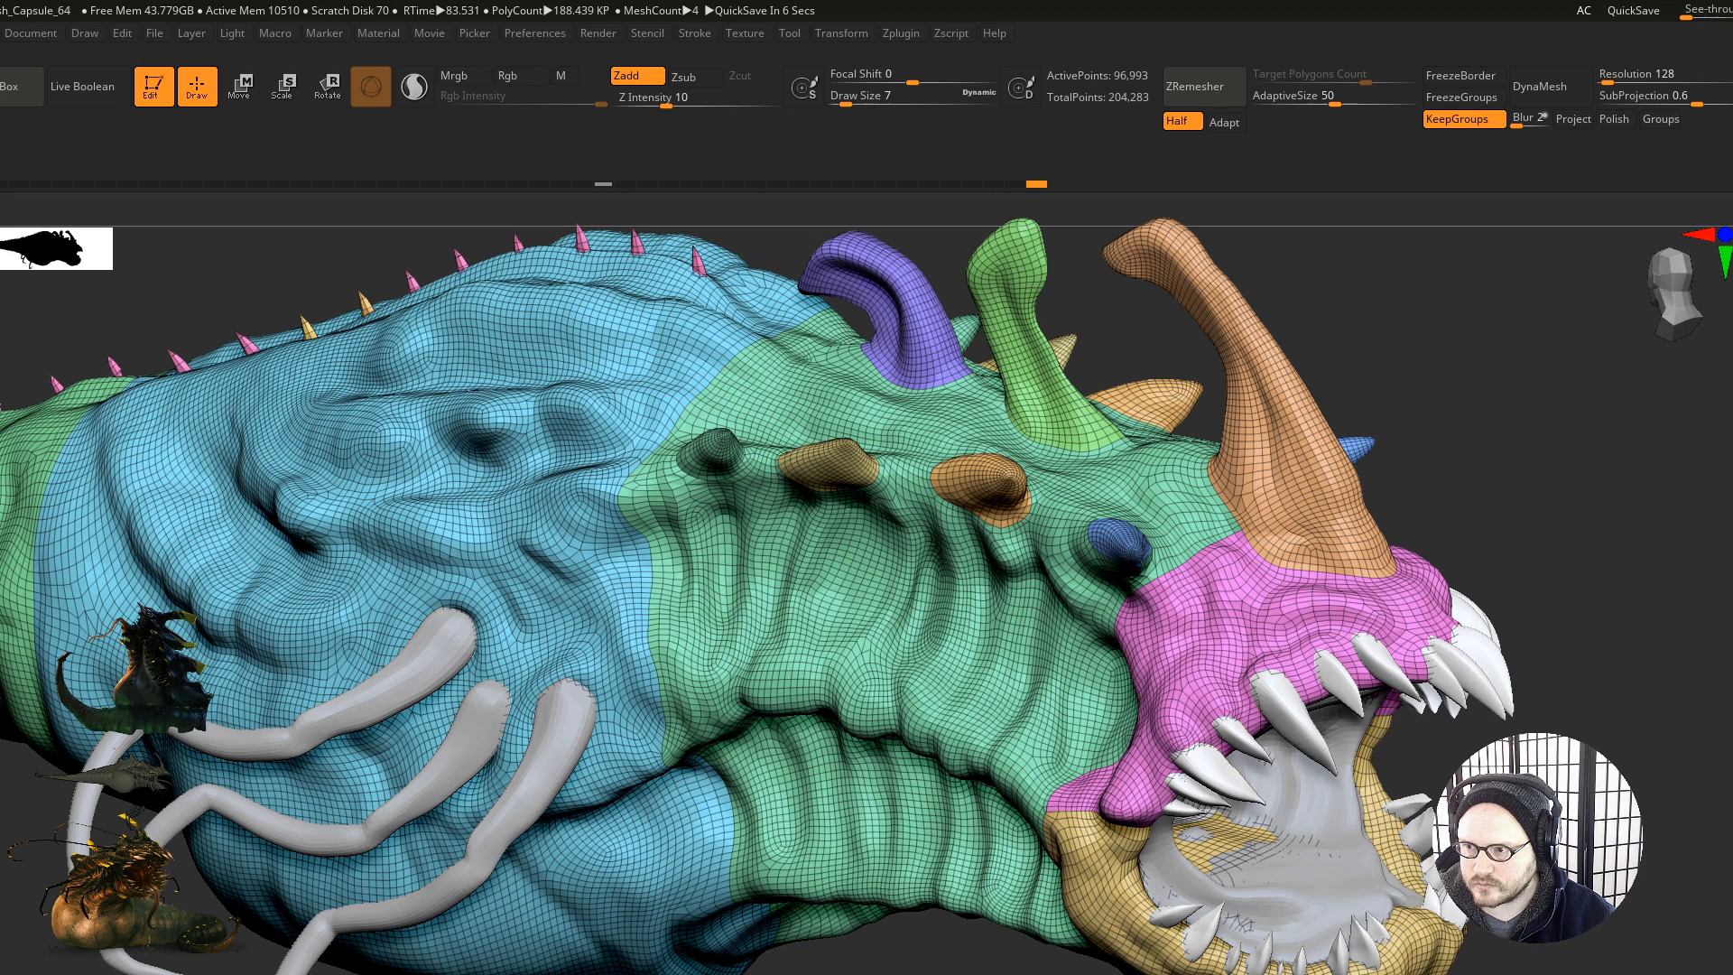
Step: Select the teeth, create a UV Master working clone and unwrap it with Symmetry and Polygroups enabled
alt+click(1391, 810)
right_drag(1370, 841, 1192, 774)
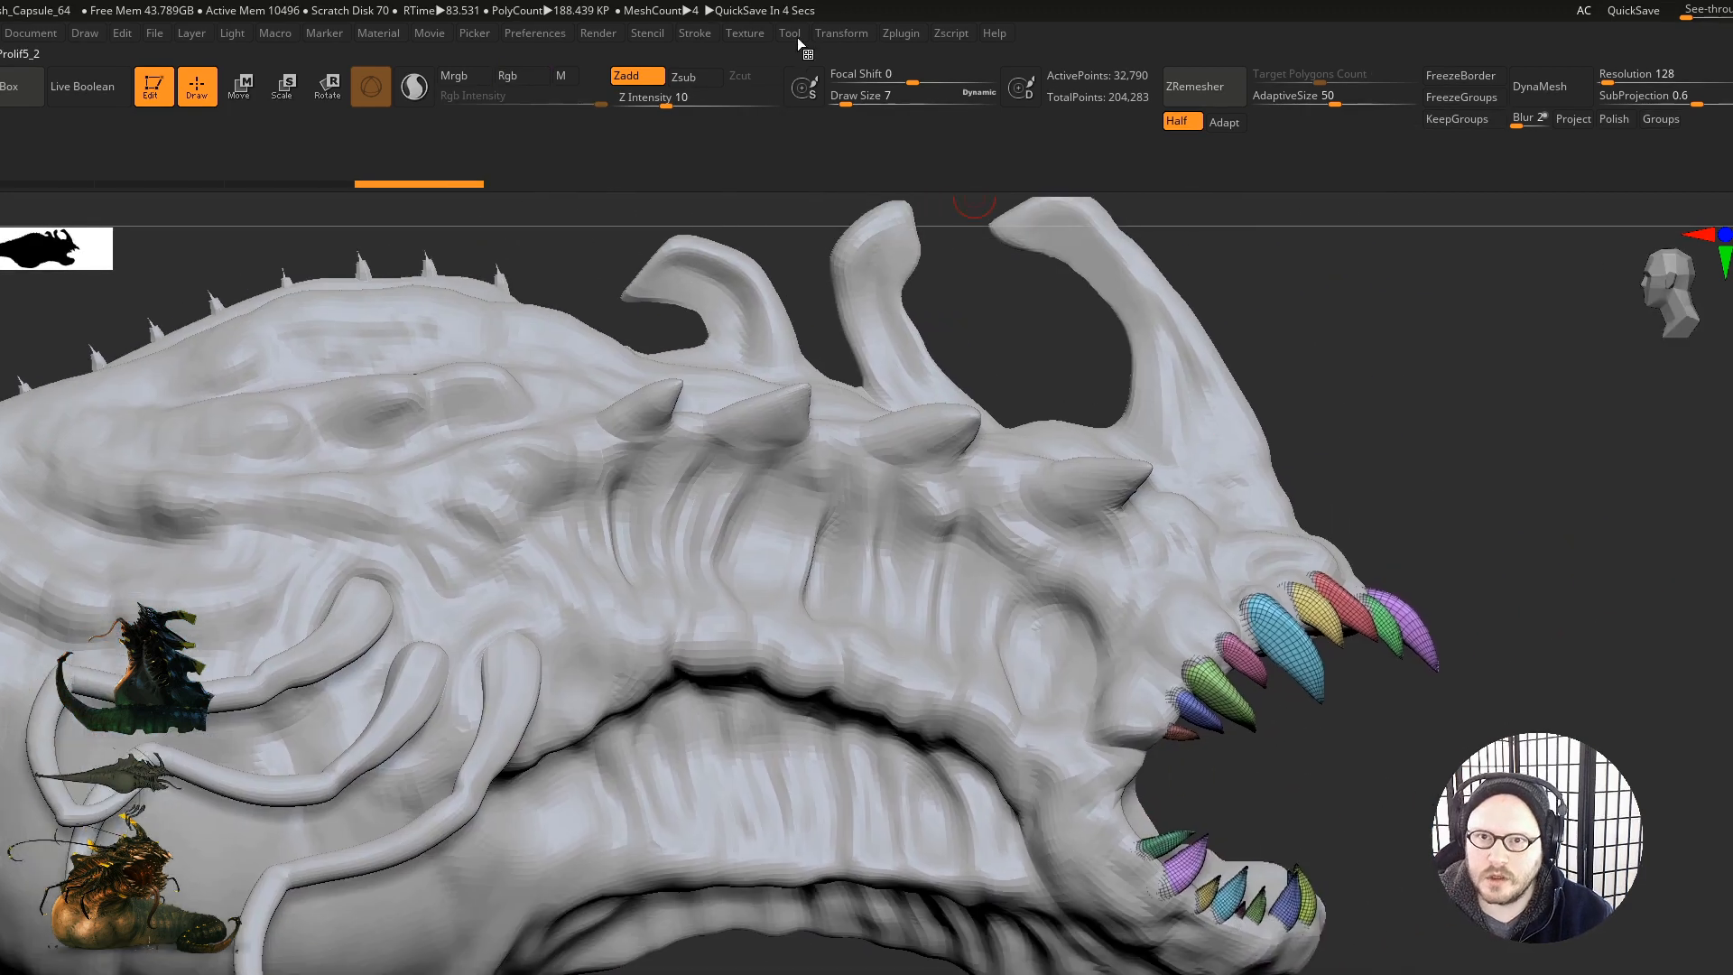
click(841, 35)
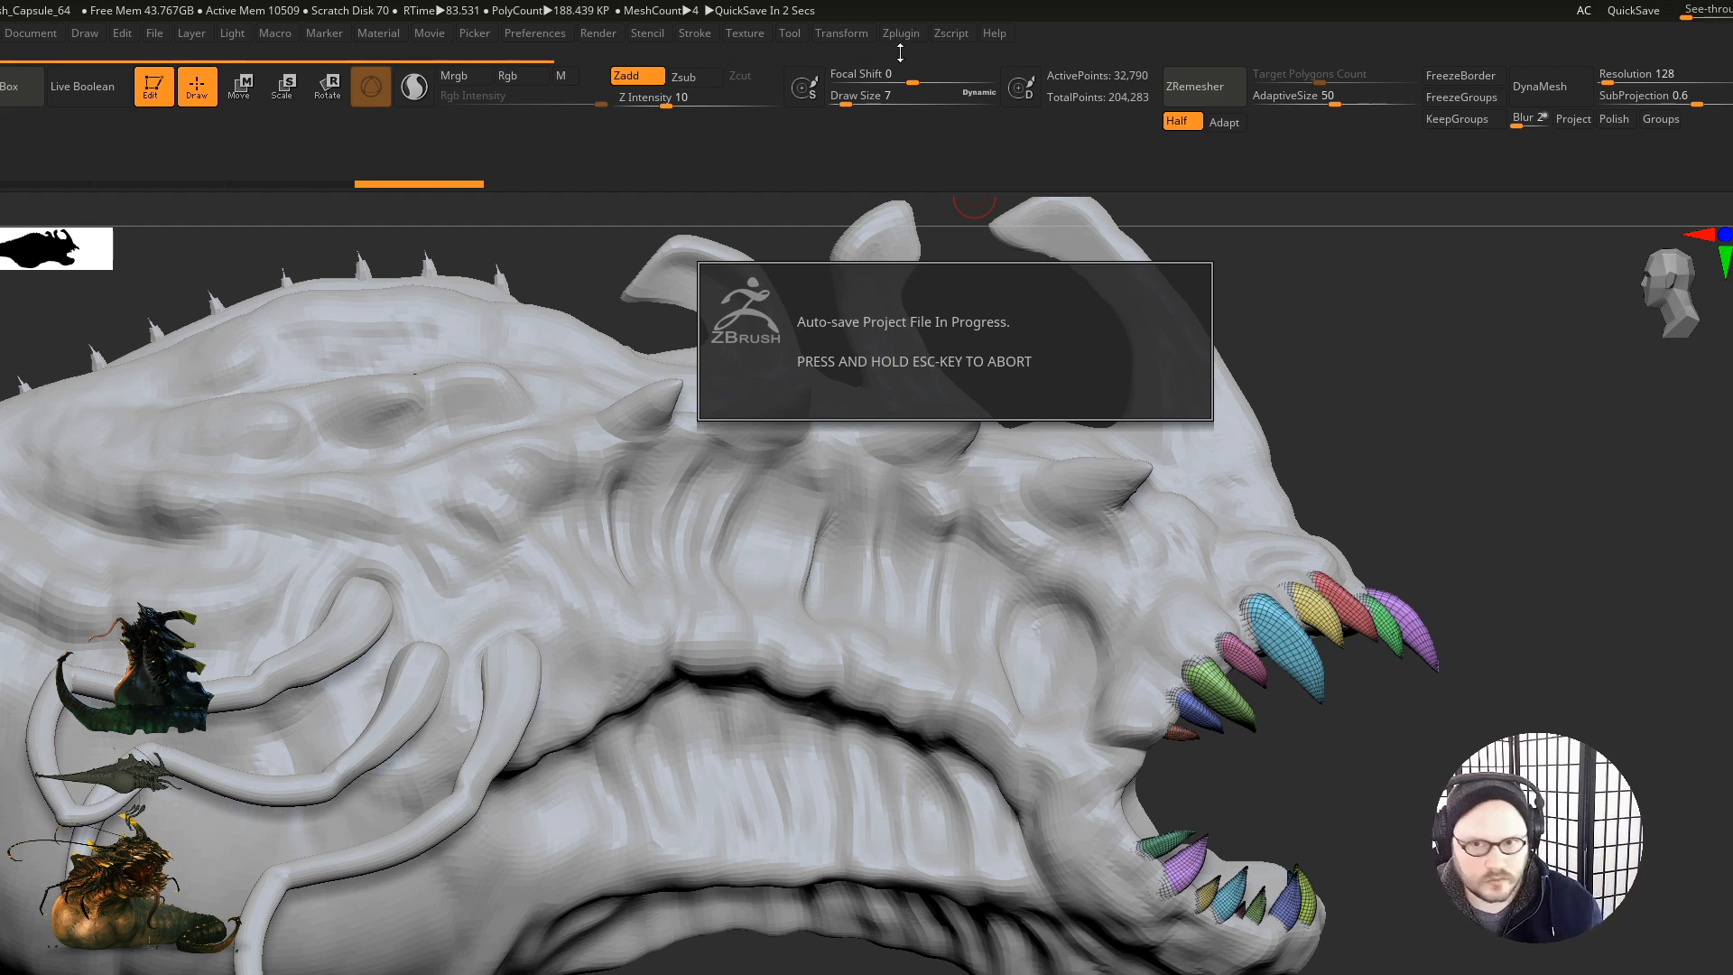
click(950, 35)
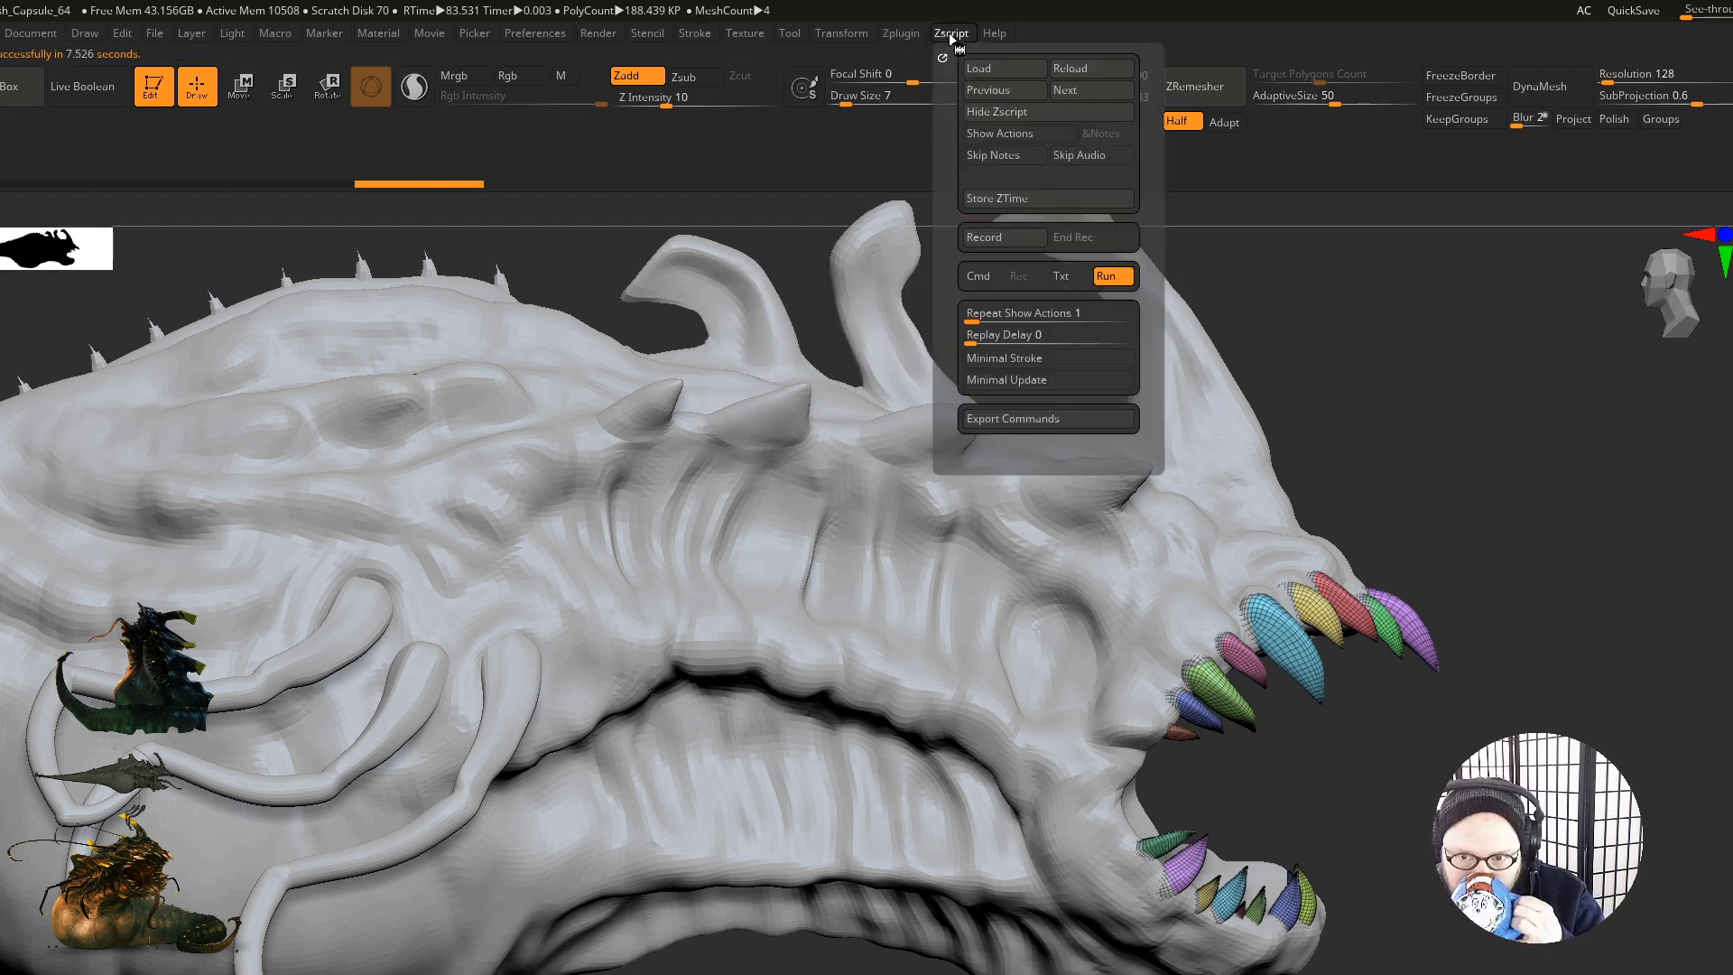
click(901, 34)
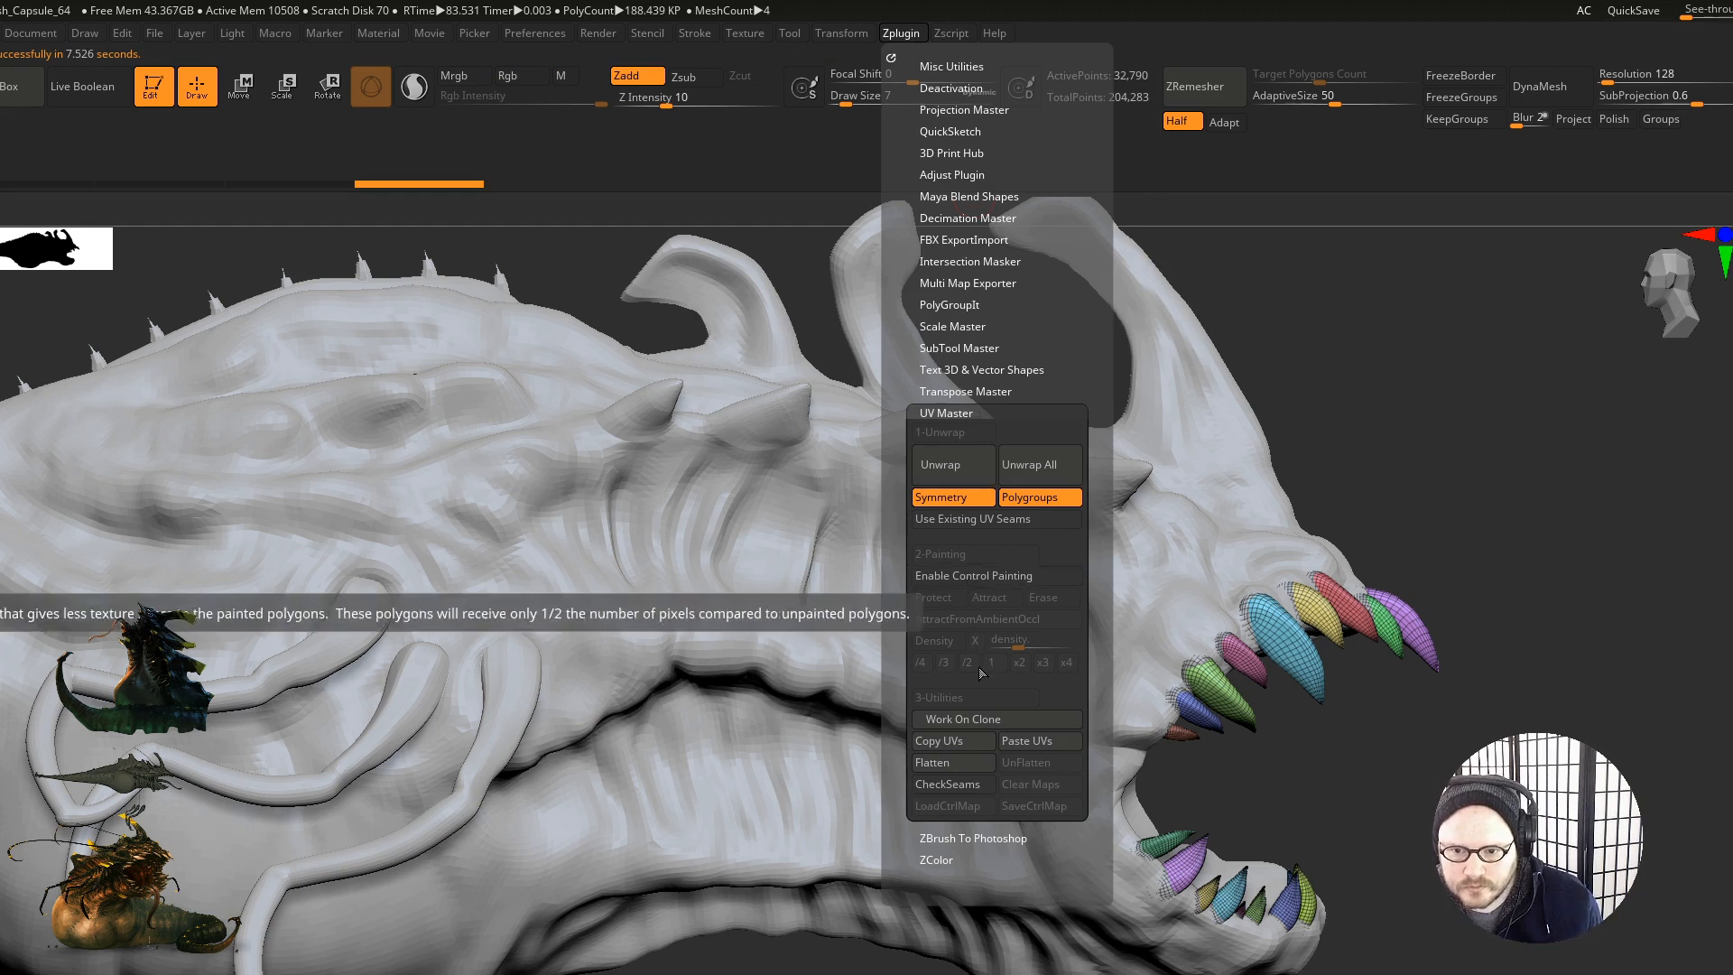
click(965, 719)
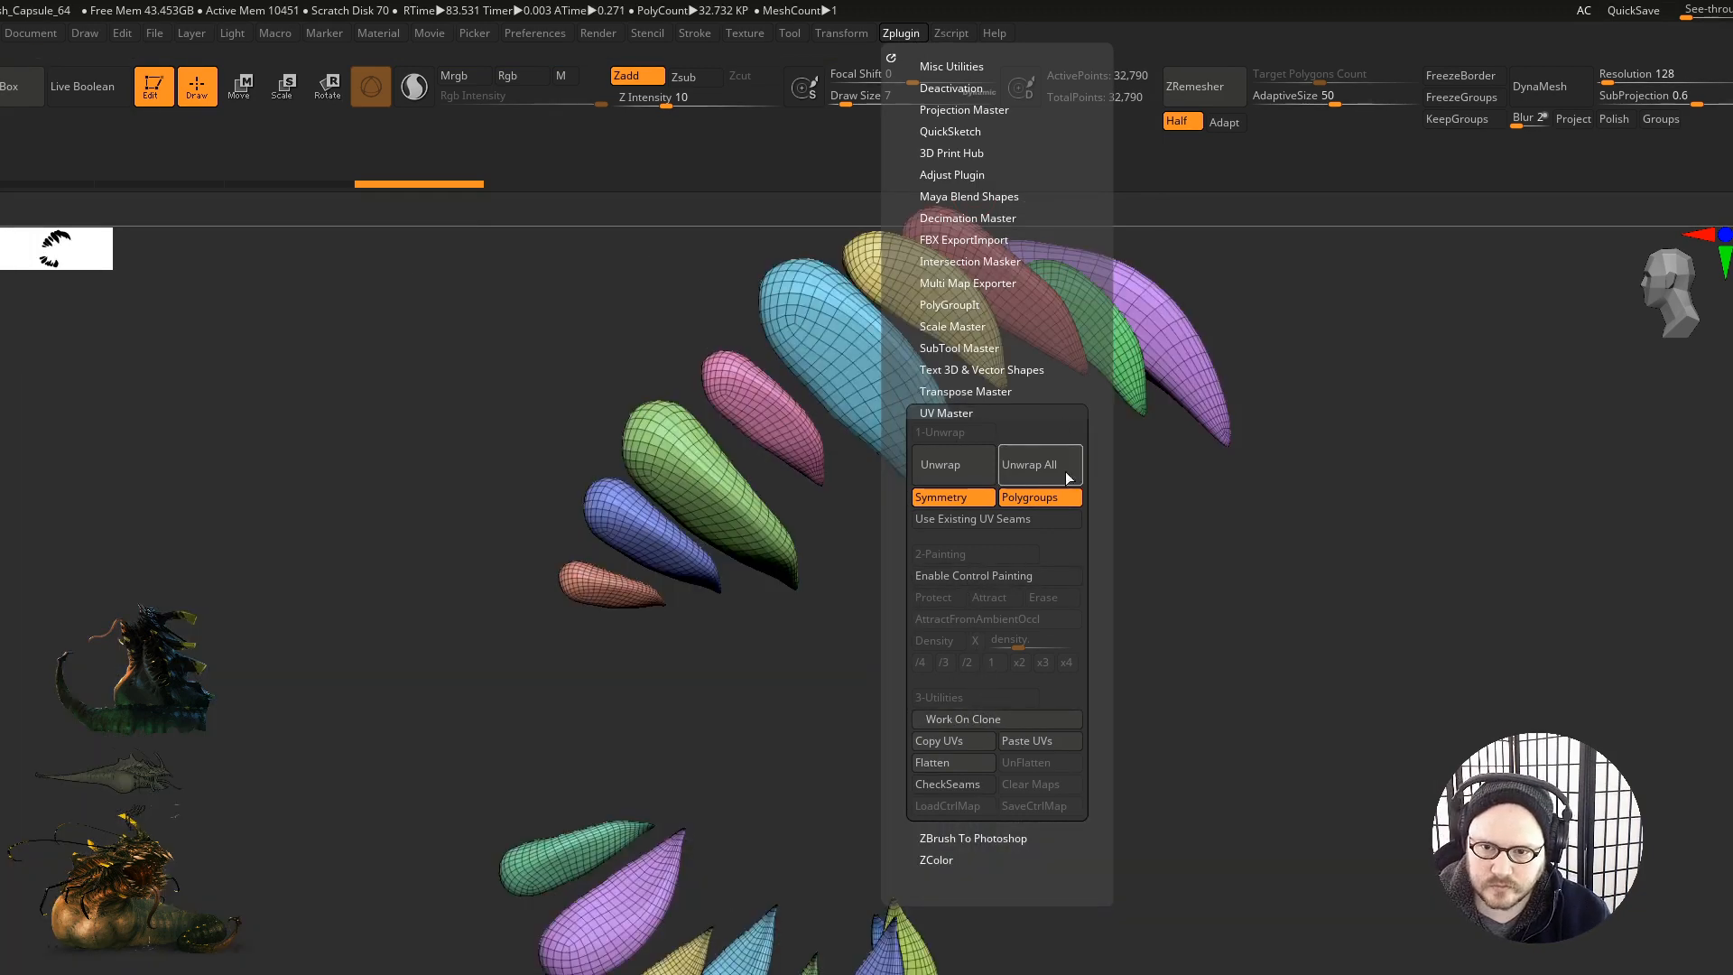
click(944, 466)
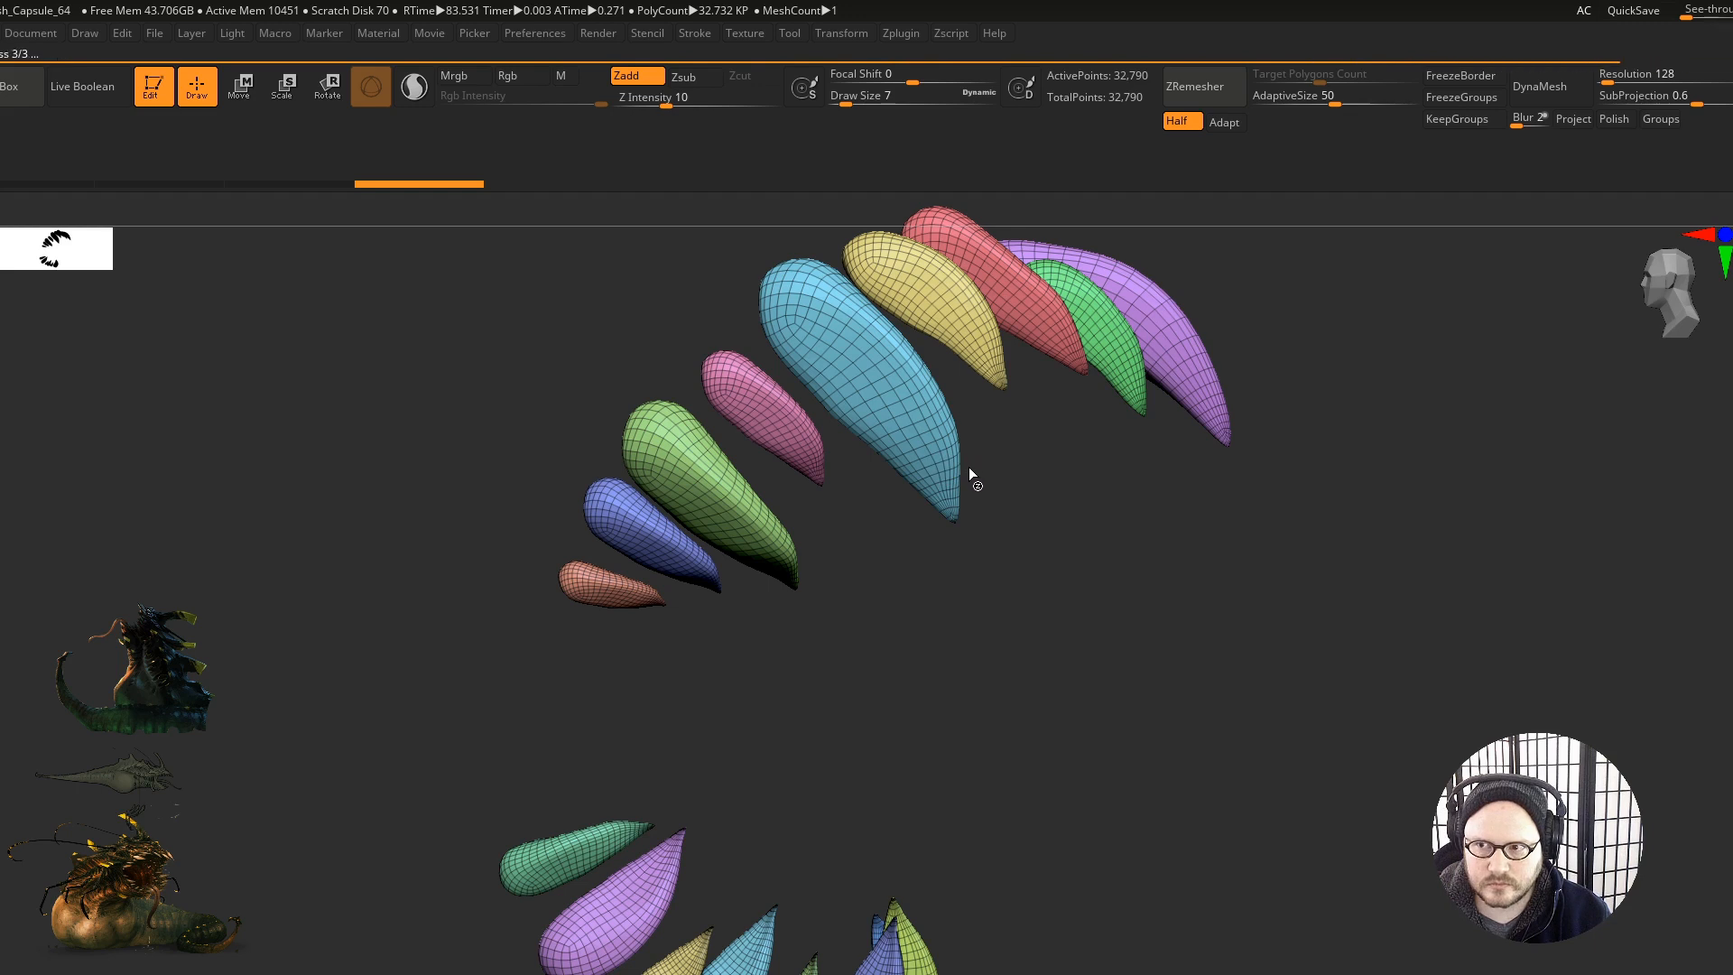
Step: Flatten the teeth clone's UVs with UV Master, examine the unwrapped islands, and unflatten the mesh
click(901, 34)
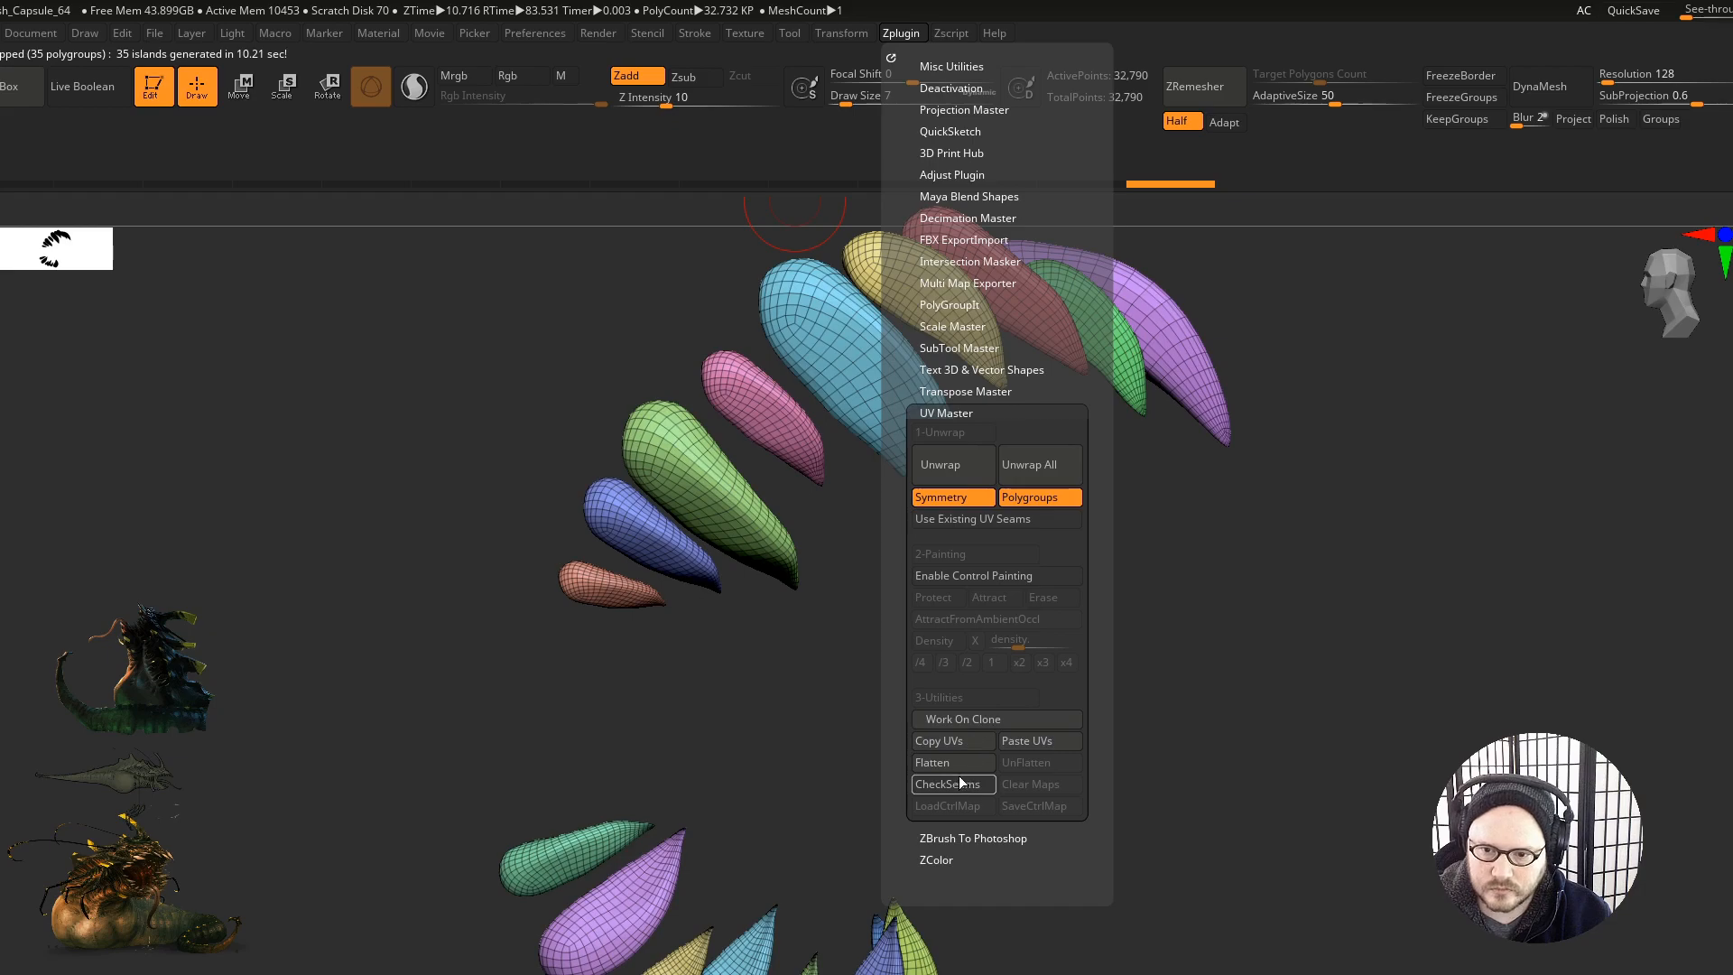
click(956, 764)
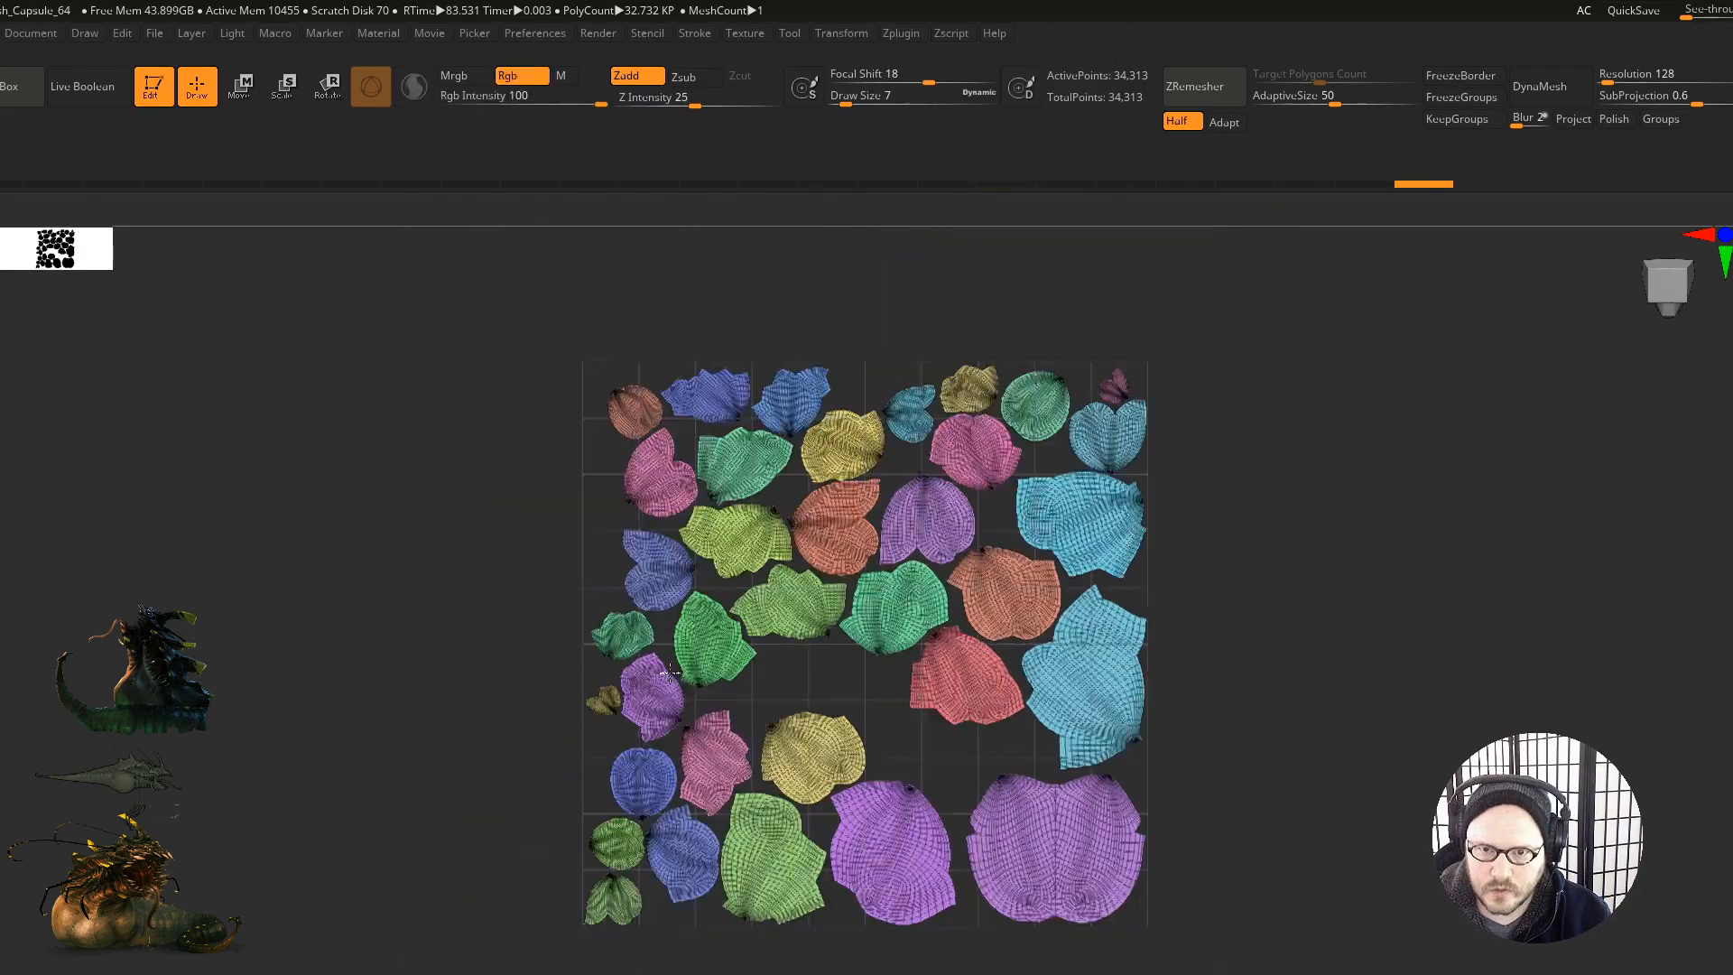
ctrl+right_drag(669, 673, 1033, 495)
alt+right_drag(1095, 344, 695, 957)
alt+right_drag(696, 957, 930, 645)
ctrl+right_drag(930, 646, 902, 510)
alt+right_drag(903, 510, 899, 554)
click(899, 32)
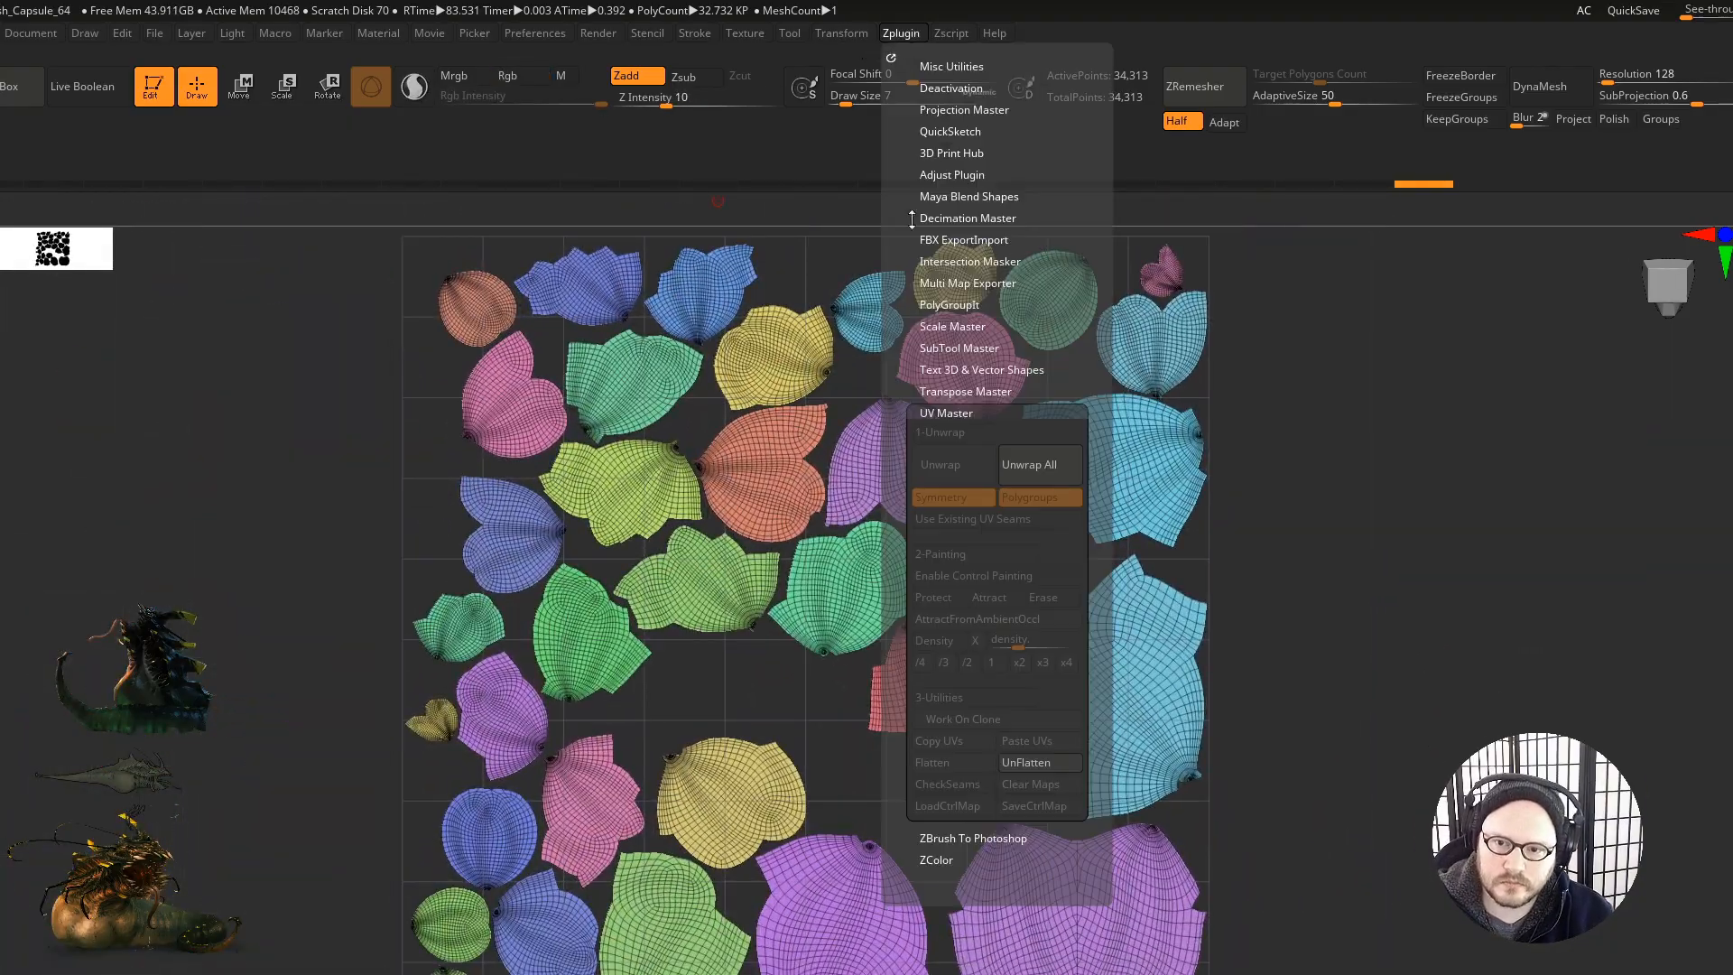
click(1011, 763)
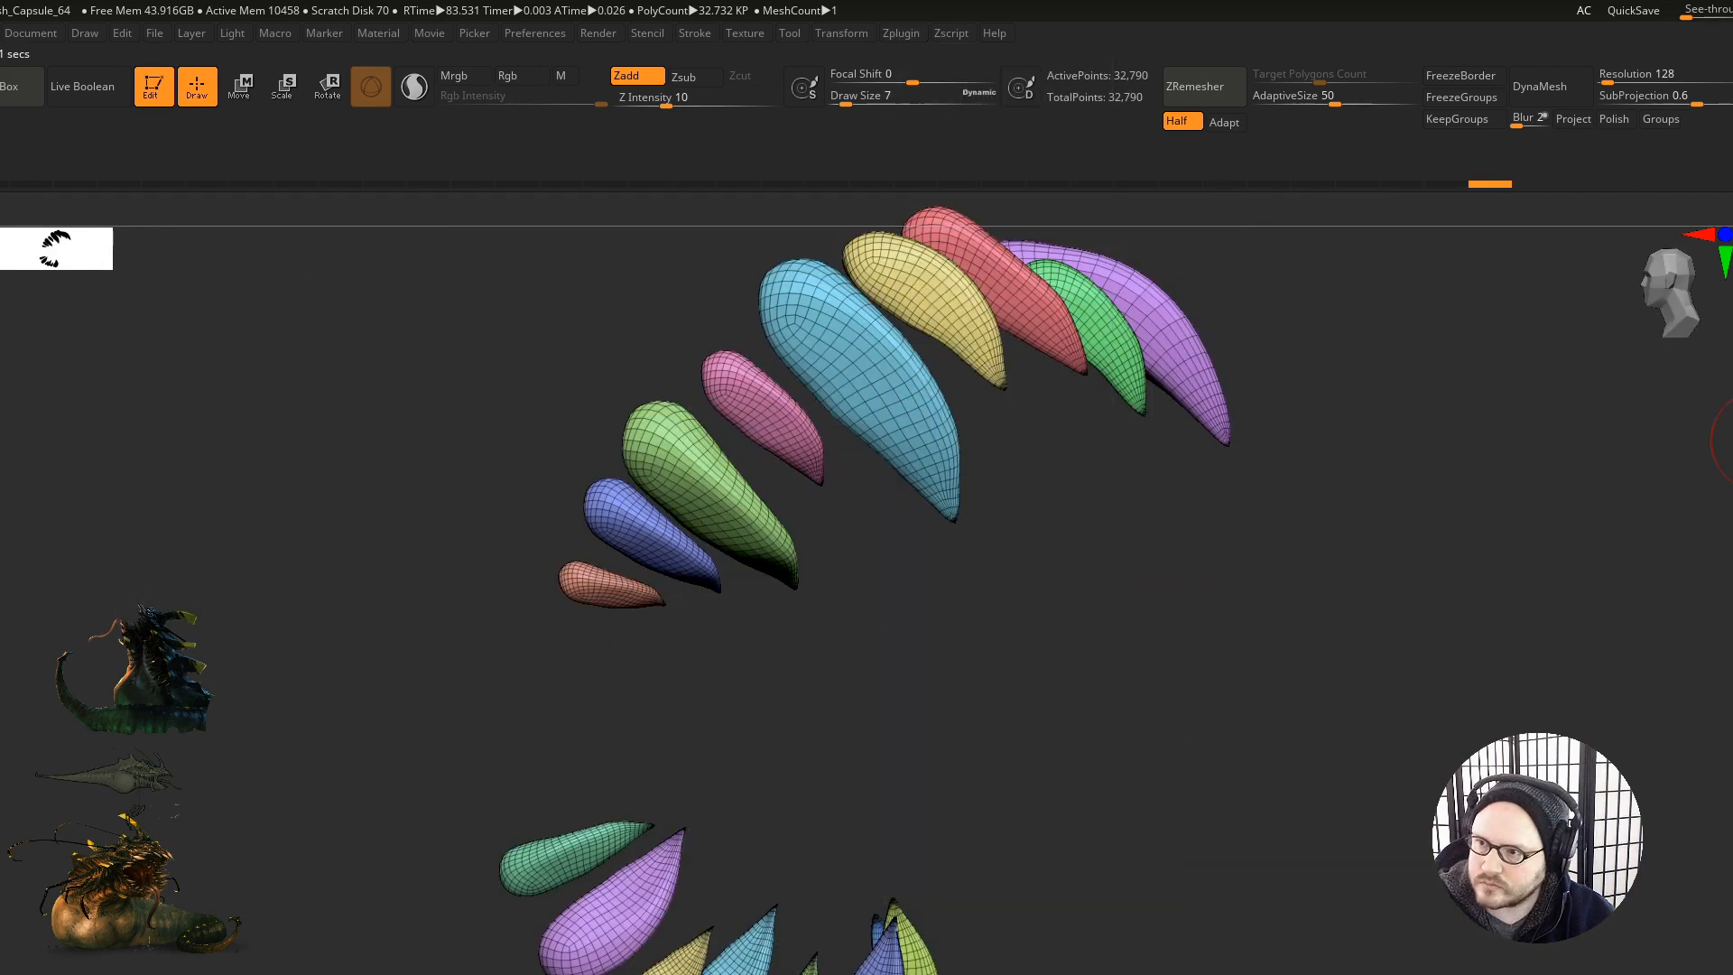
Step: Return to the full creature tool with the teeth selected and bring up the UV Master options
click(1732, 441)
mouse_move(1209, 693)
ctrl+right_down()
mouse_move(982, 696)
mouse_move(1208, 686)
ctrl+right_up()
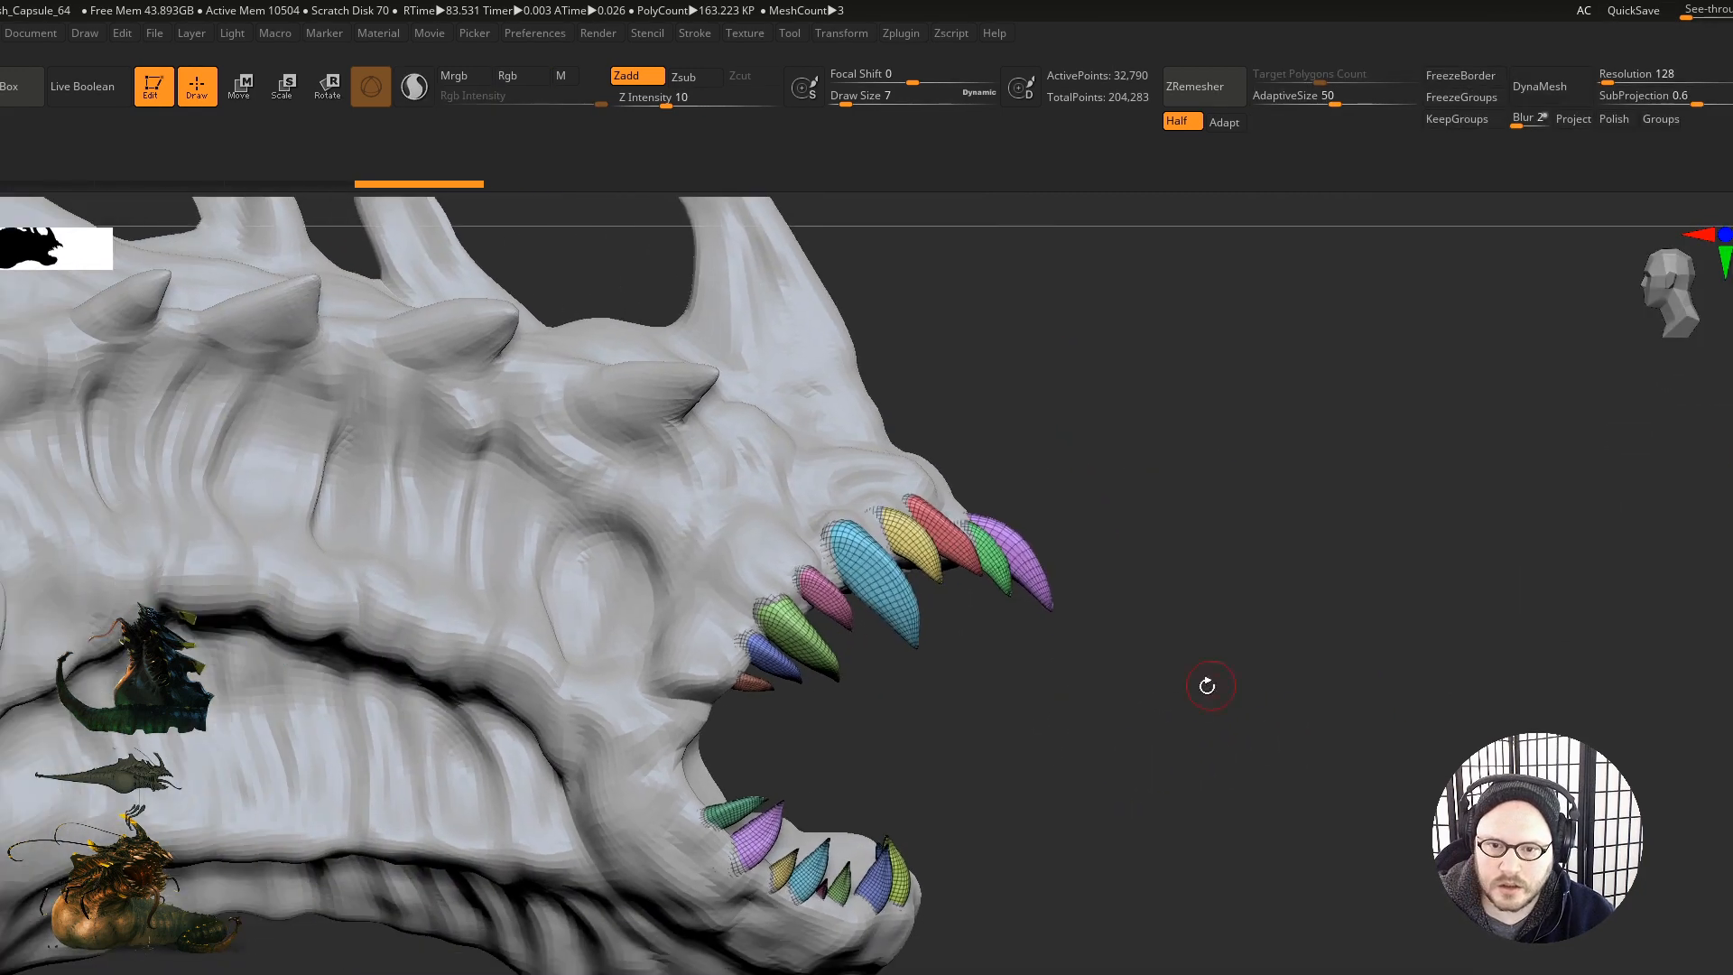
click(907, 41)
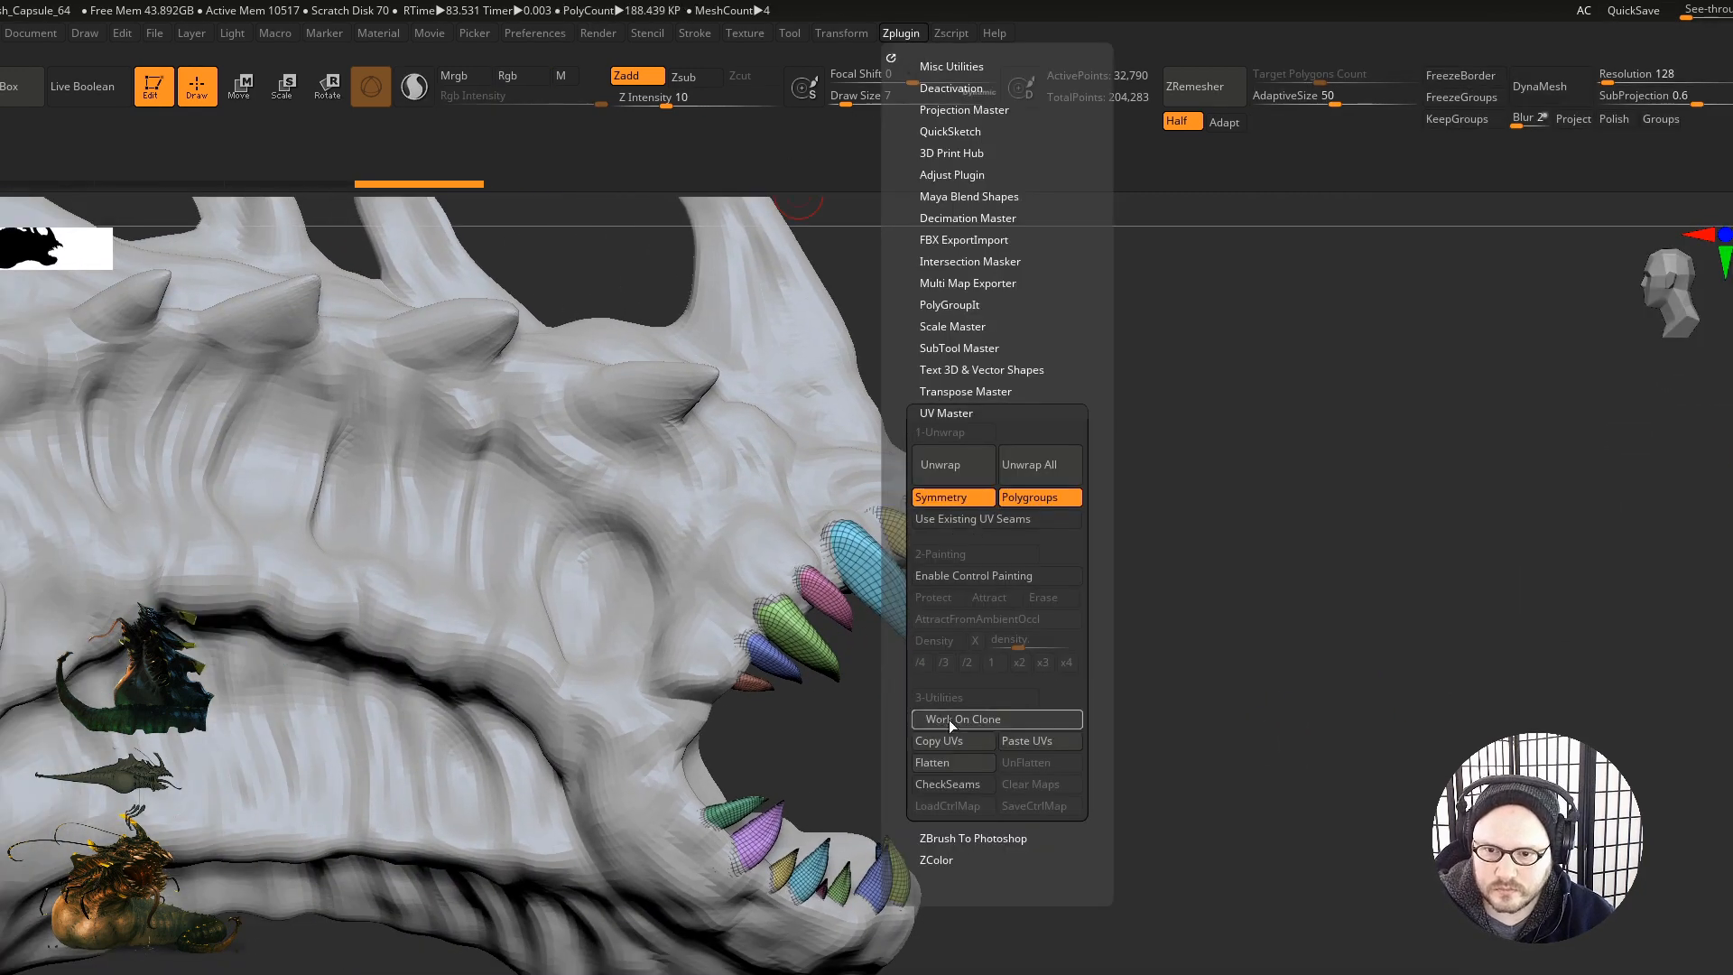
Step: Select the creature's main body subtool and create a UV Master working clone of it
ctrl+right_drag(1066, 700, 849, 706)
mouse_move(993, 715)
ctrl+right_down()
mouse_move(1123, 741)
mouse_move(1206, 708)
ctrl+right_up()
alt+right_drag(687, 713, 921, 725)
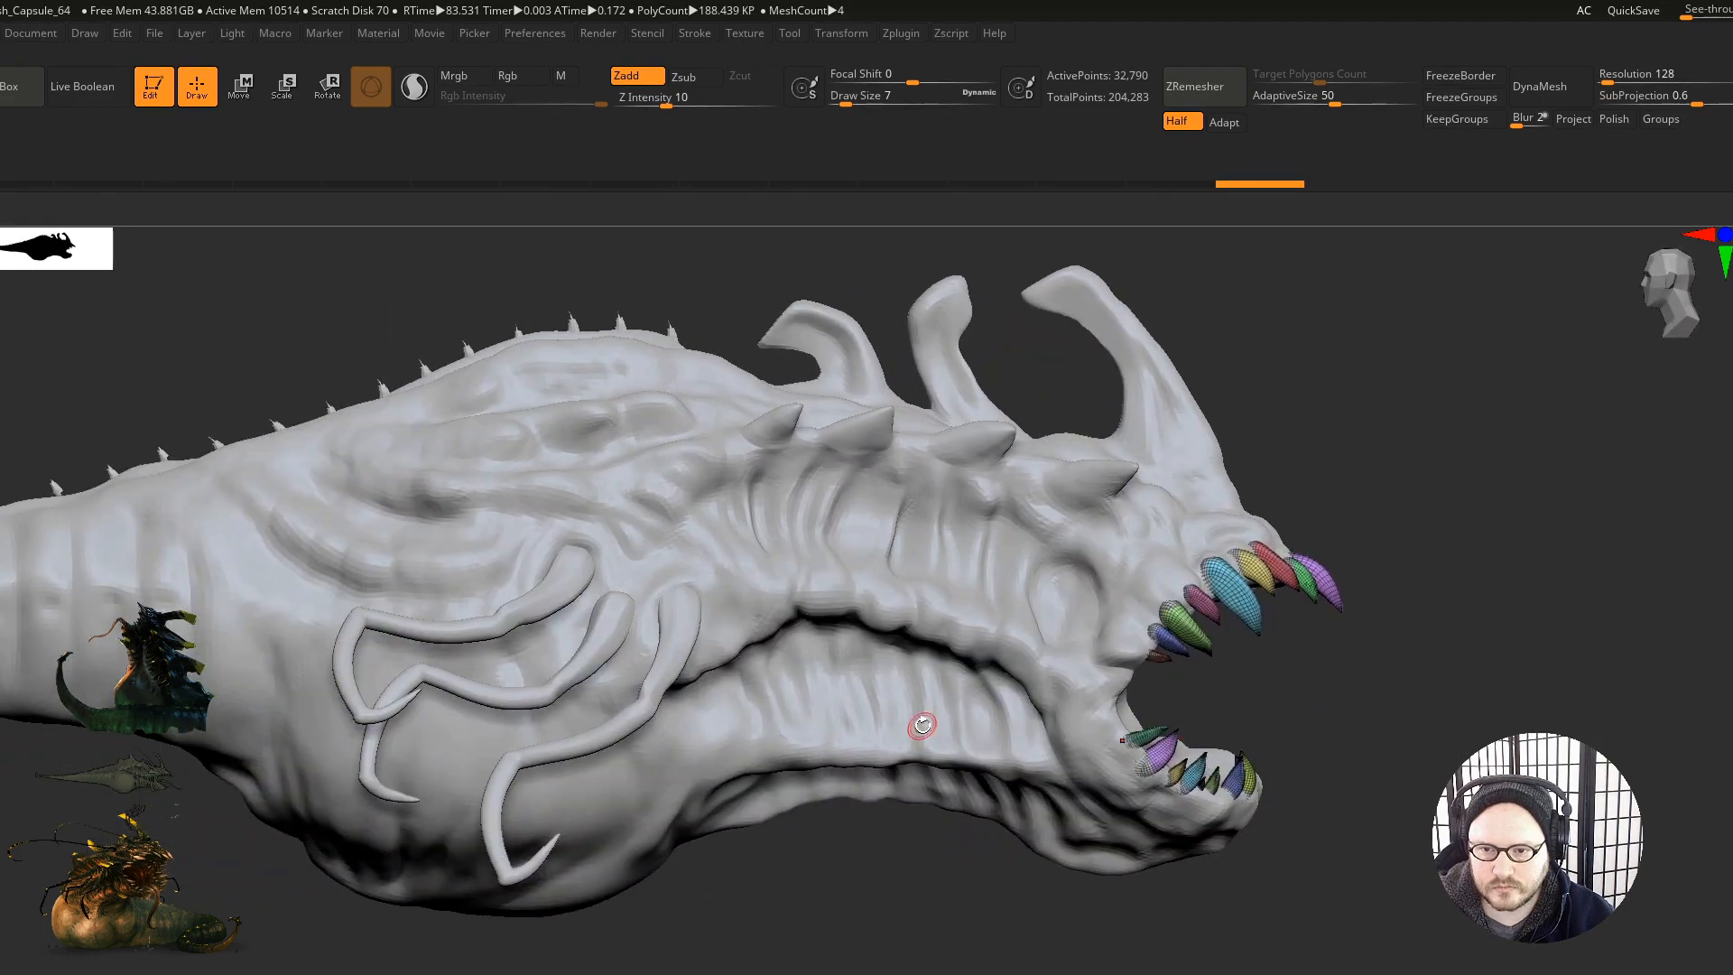
alt+click(887, 667)
mouse_move(800, 643)
alt+right_down()
mouse_move(1182, 669)
mouse_move(1182, 685)
mouse_move(1133, 690)
mouse_move(1257, 681)
mouse_move(1265, 662)
mouse_move(1147, 618)
mouse_move(1088, 643)
mouse_move(1125, 666)
alt+right_up()
ctrl+right_drag(1125, 666, 1183, 621)
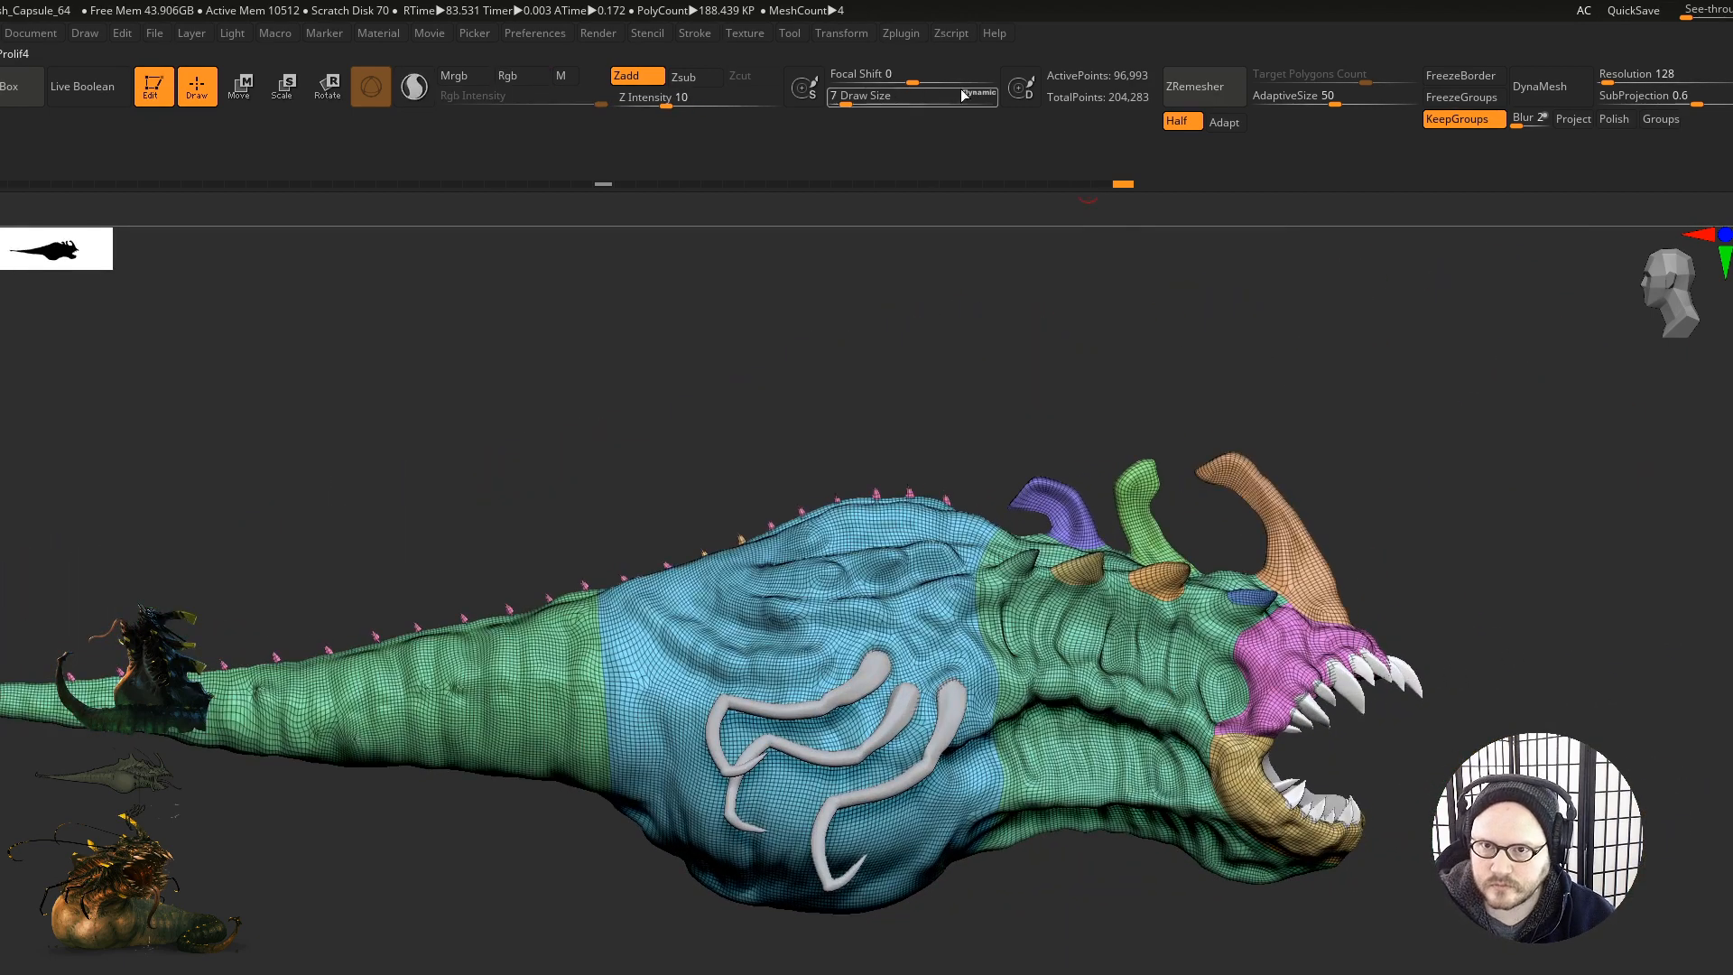
click(916, 40)
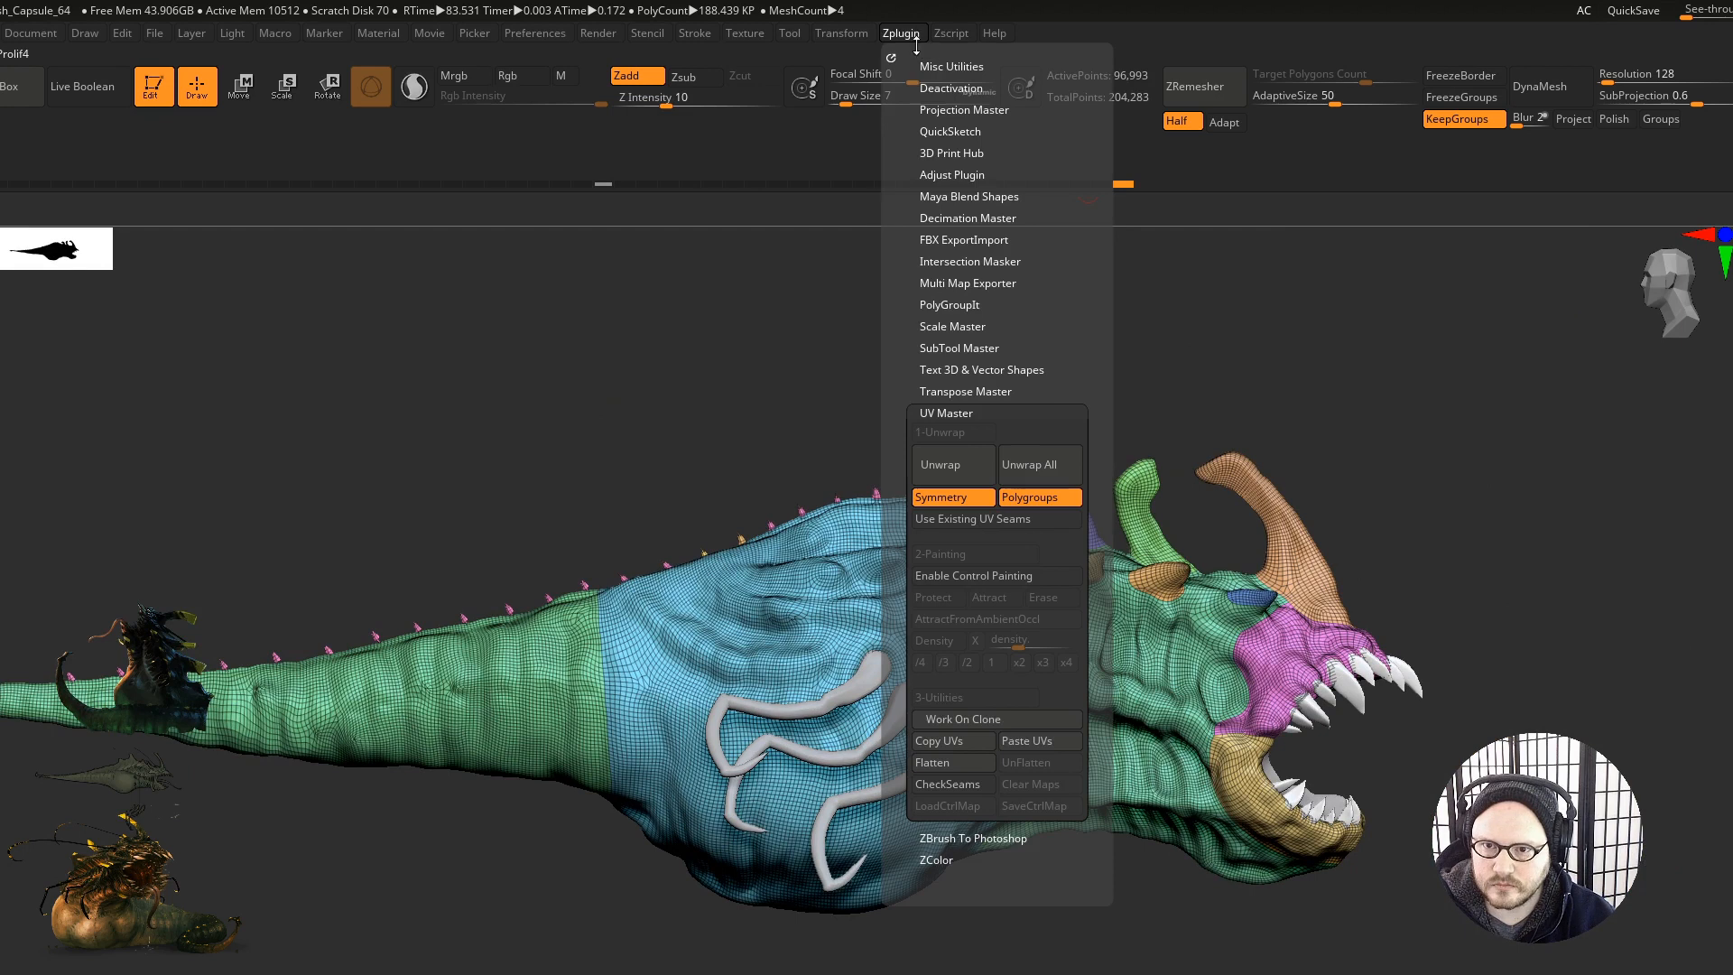
click(998, 719)
Step: Unwrap the main body clone with Symmetry and Polygroups enabled
alt+right_drag(1327, 569, 1021, 637)
right_drag(1020, 637, 975, 634)
click(902, 34)
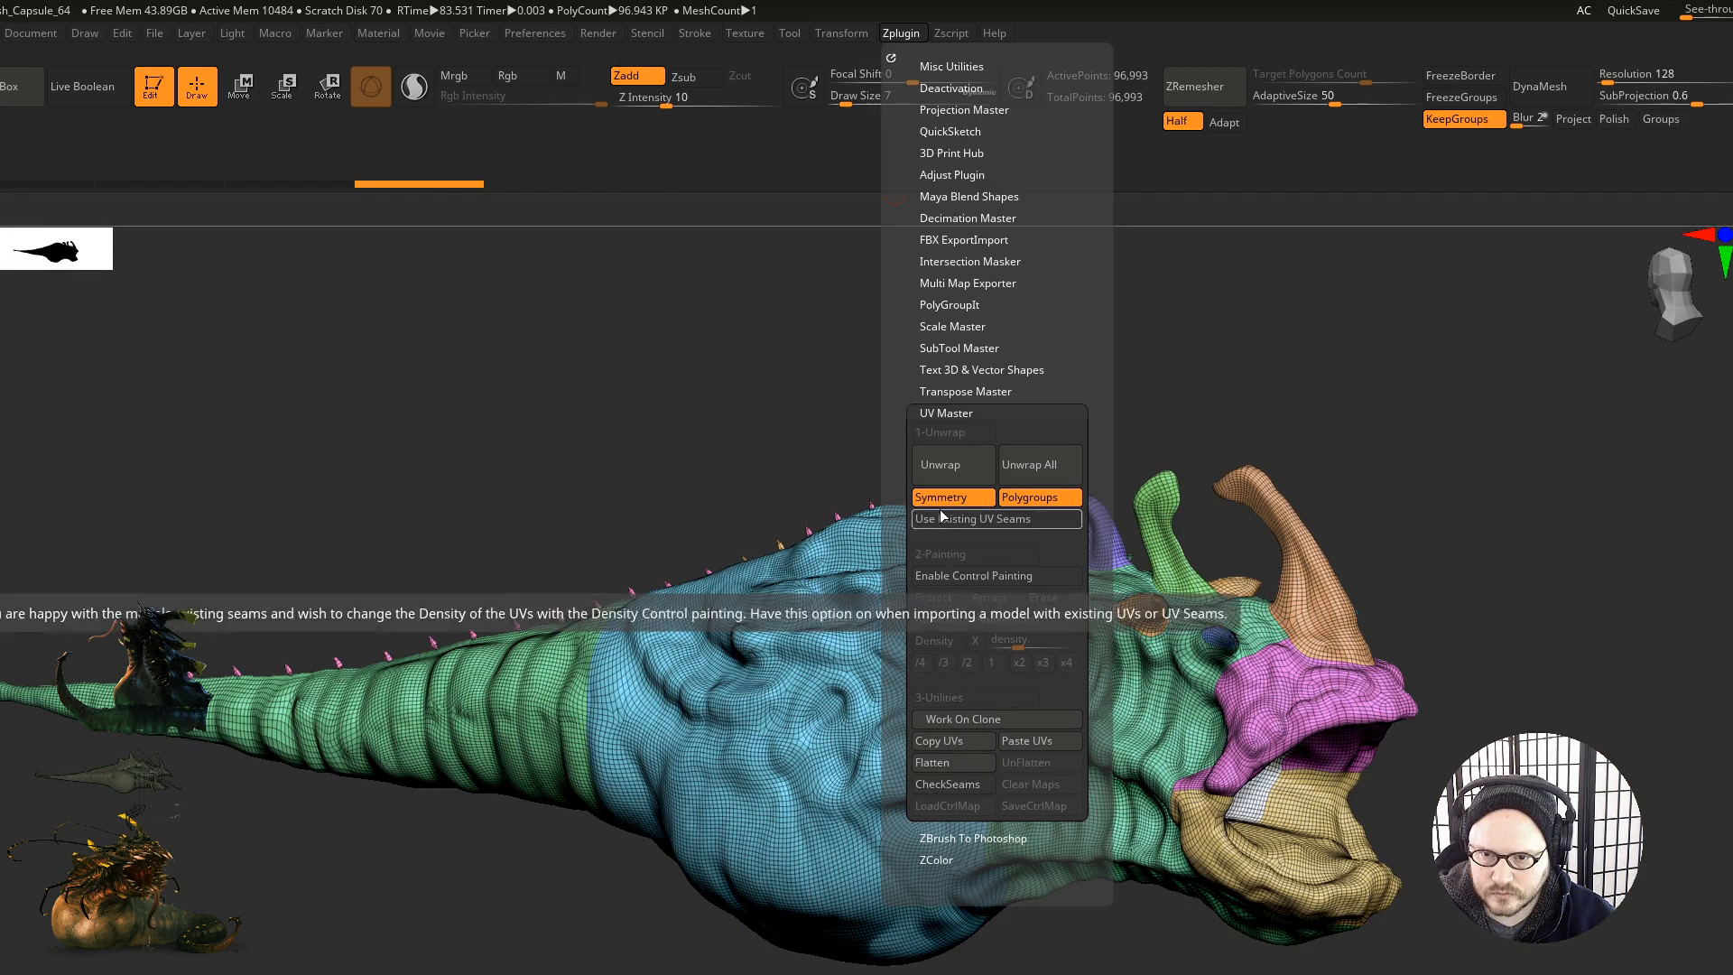
click(945, 464)
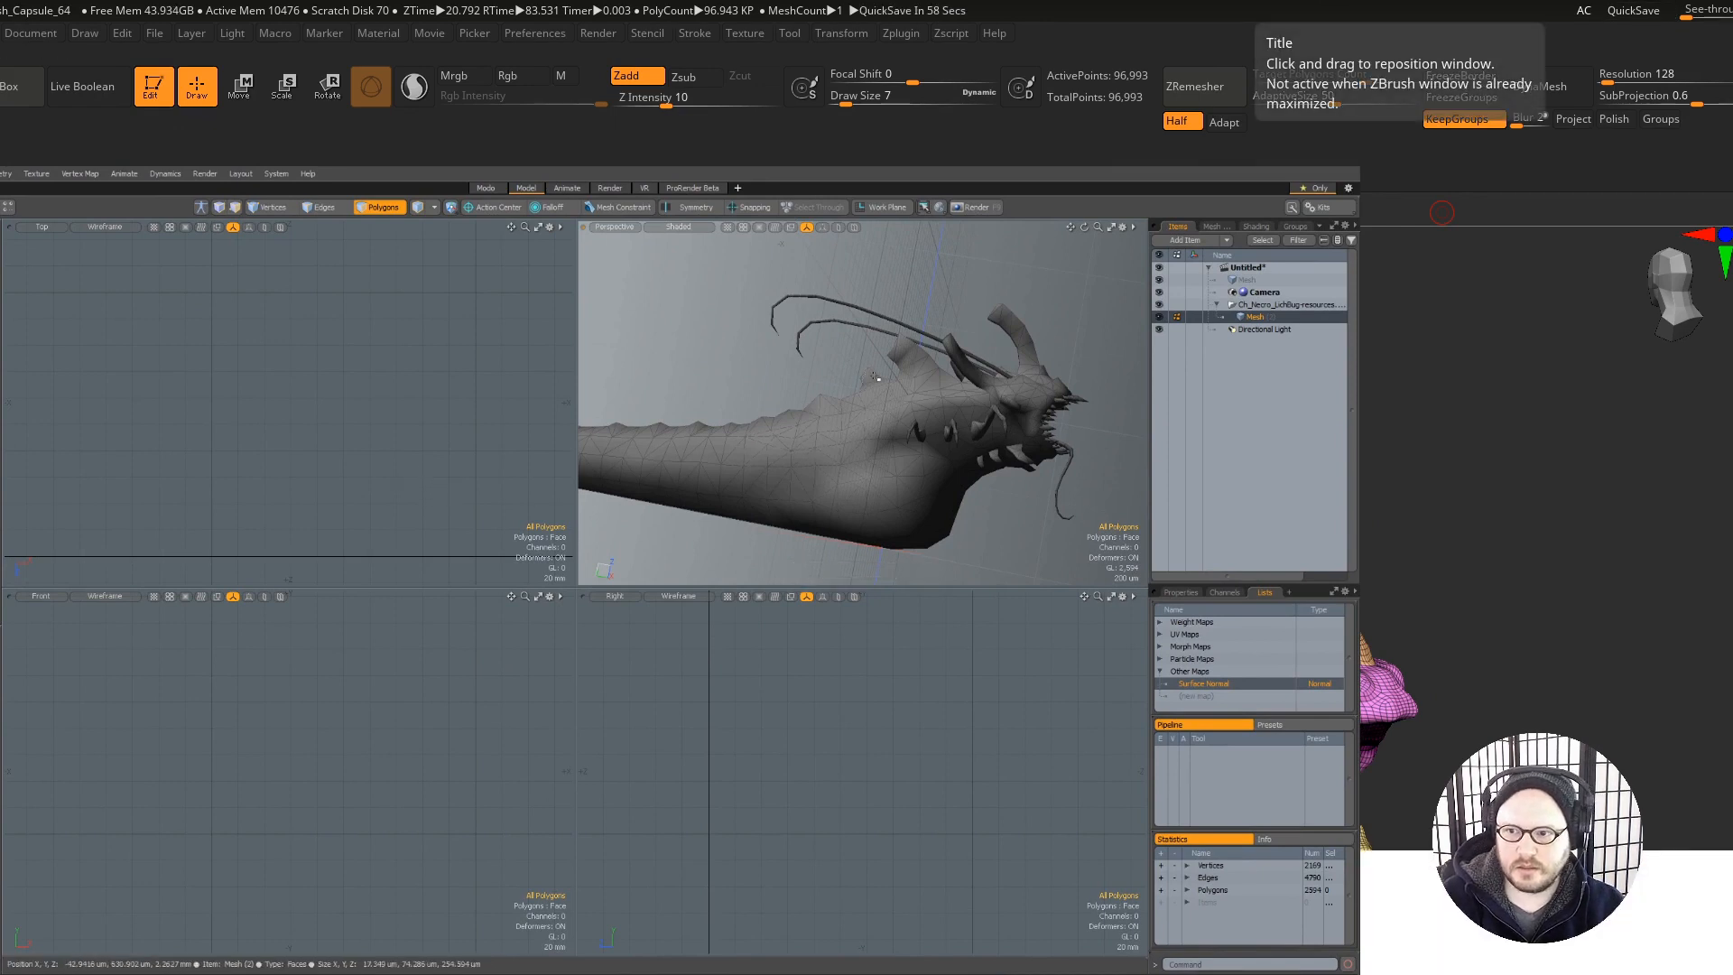
Step: Switch to Modo, enlarge the perspective viewport, and examine how the low-poly creature's body and tail split by selecting their connected polygons
click(1111, 229)
key(1)
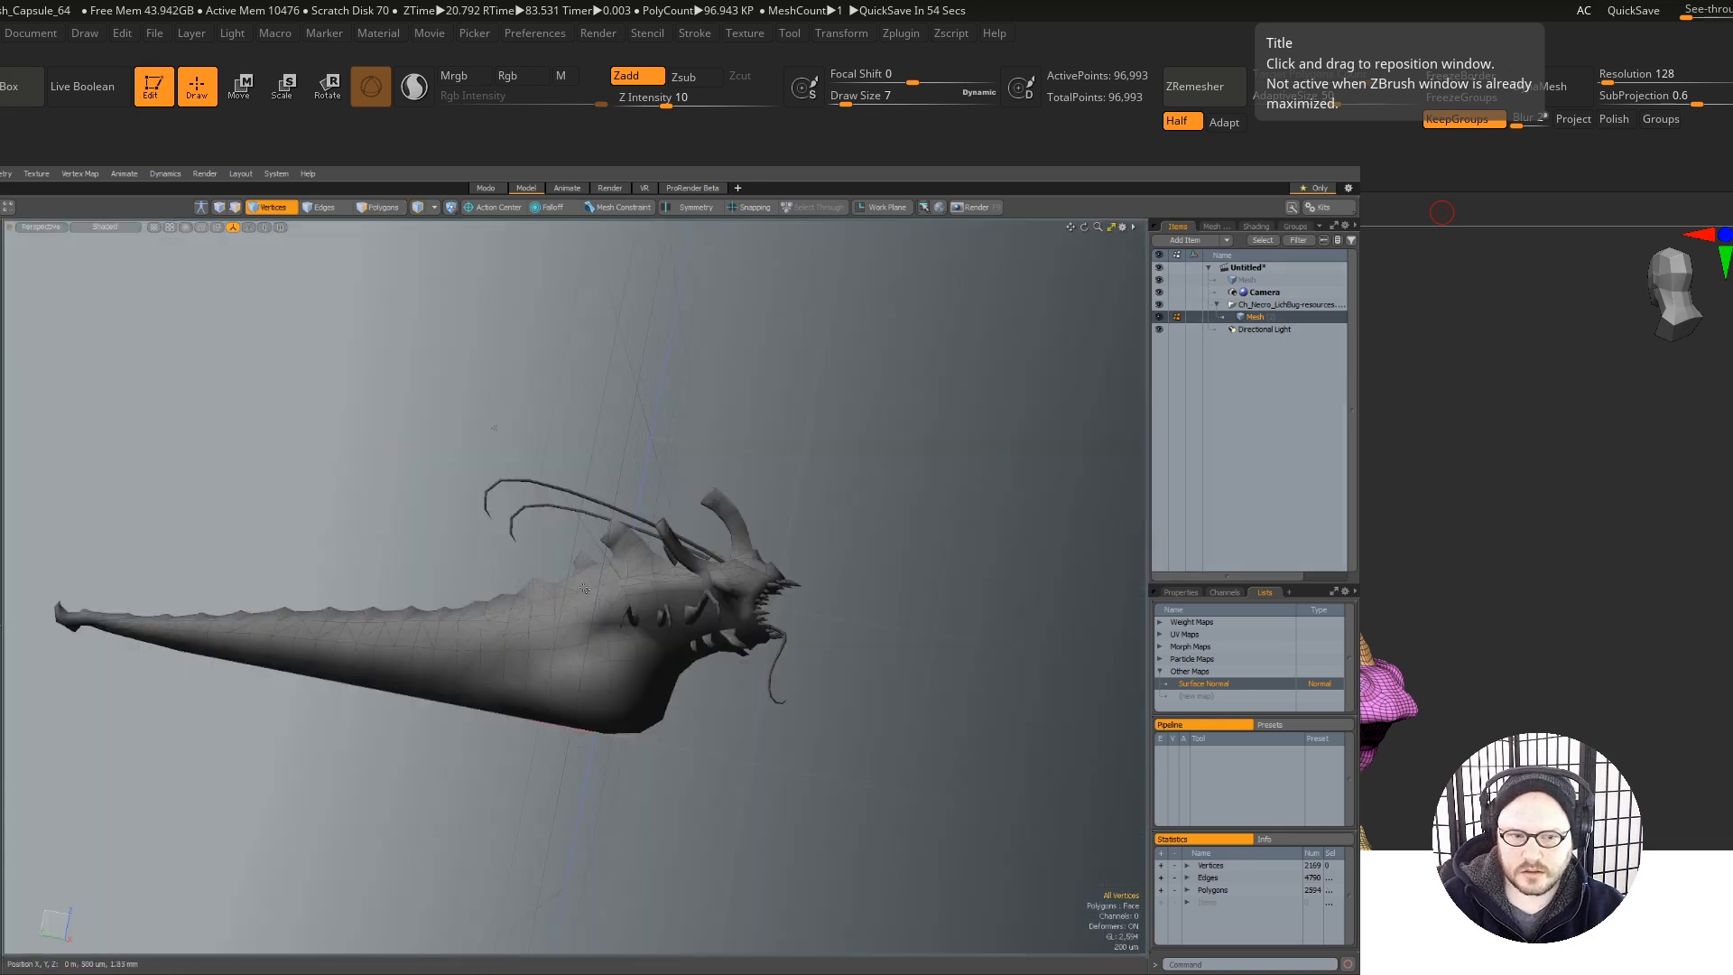
alt+drag(617, 502, 597, 626)
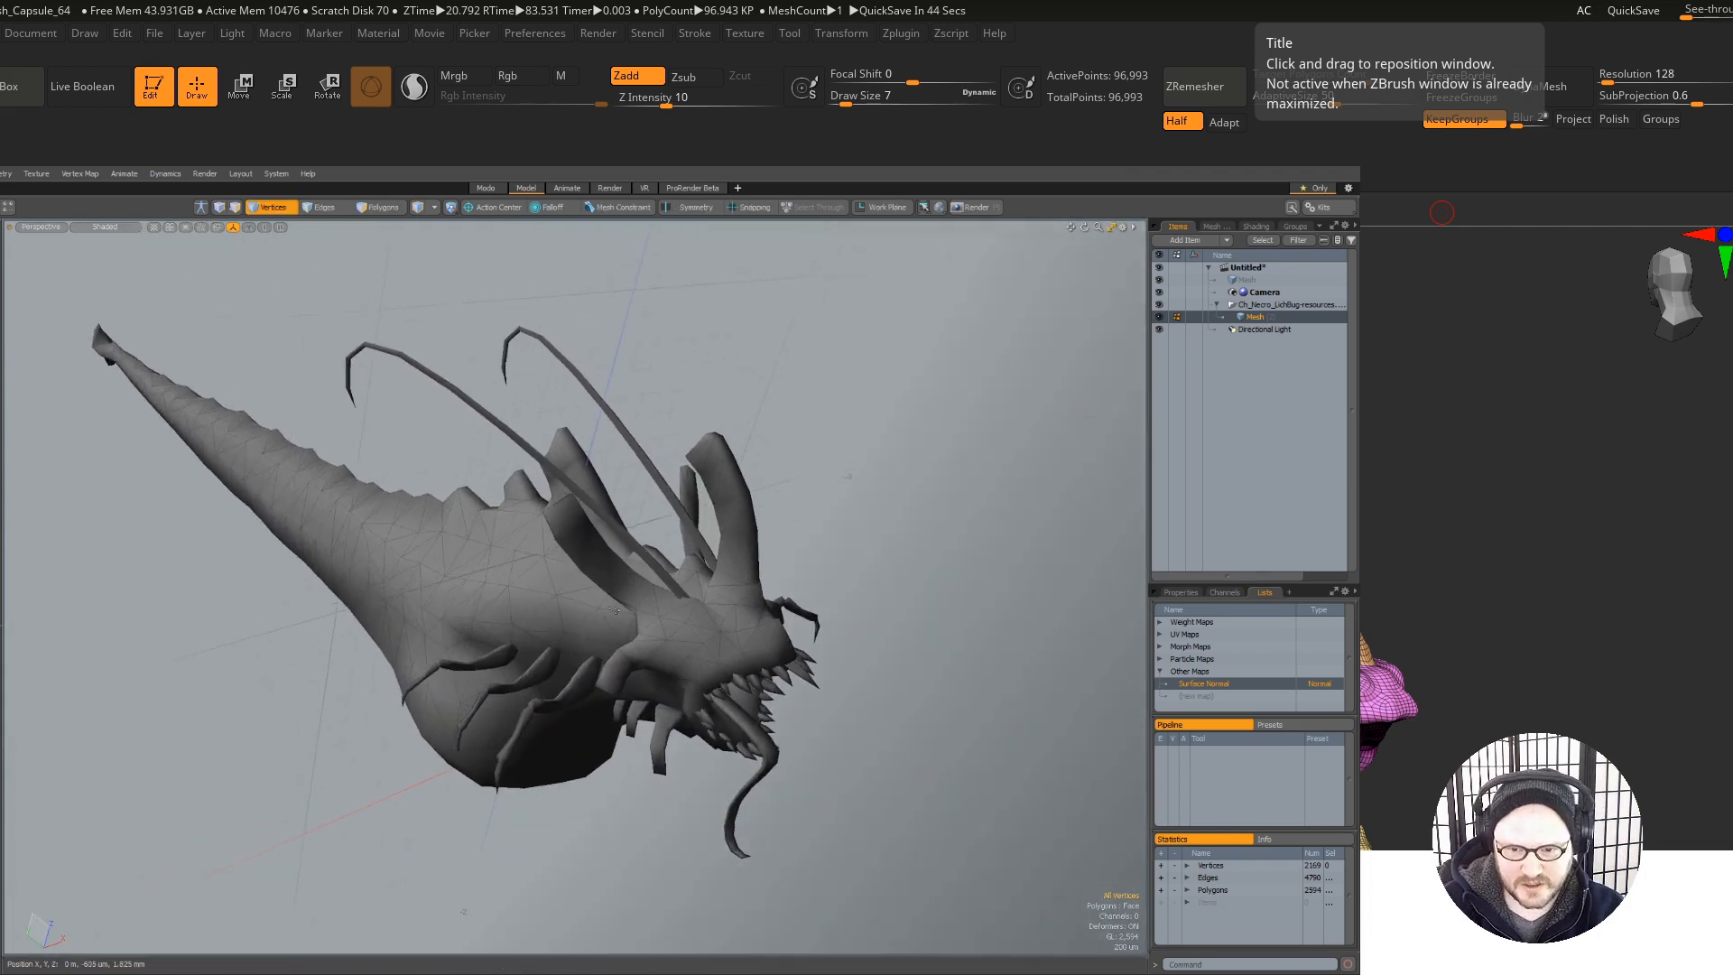
key(3)
double_click(497, 610)
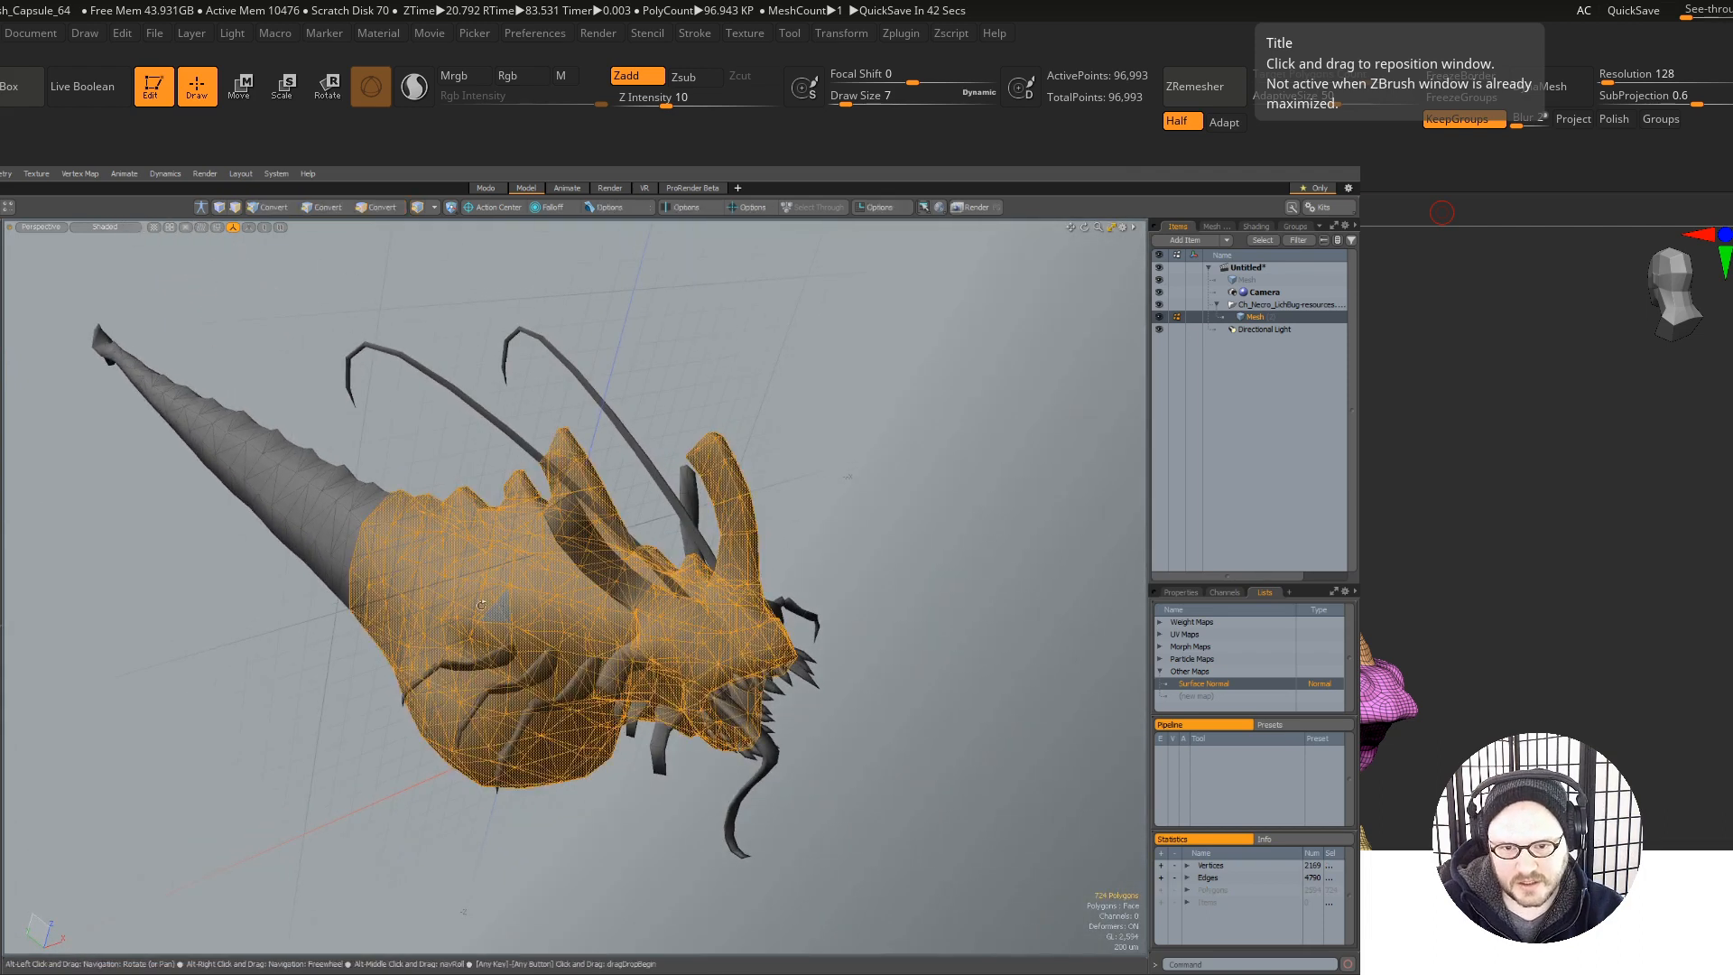
alt+drag(497, 609, 342, 566)
double_click(272, 510)
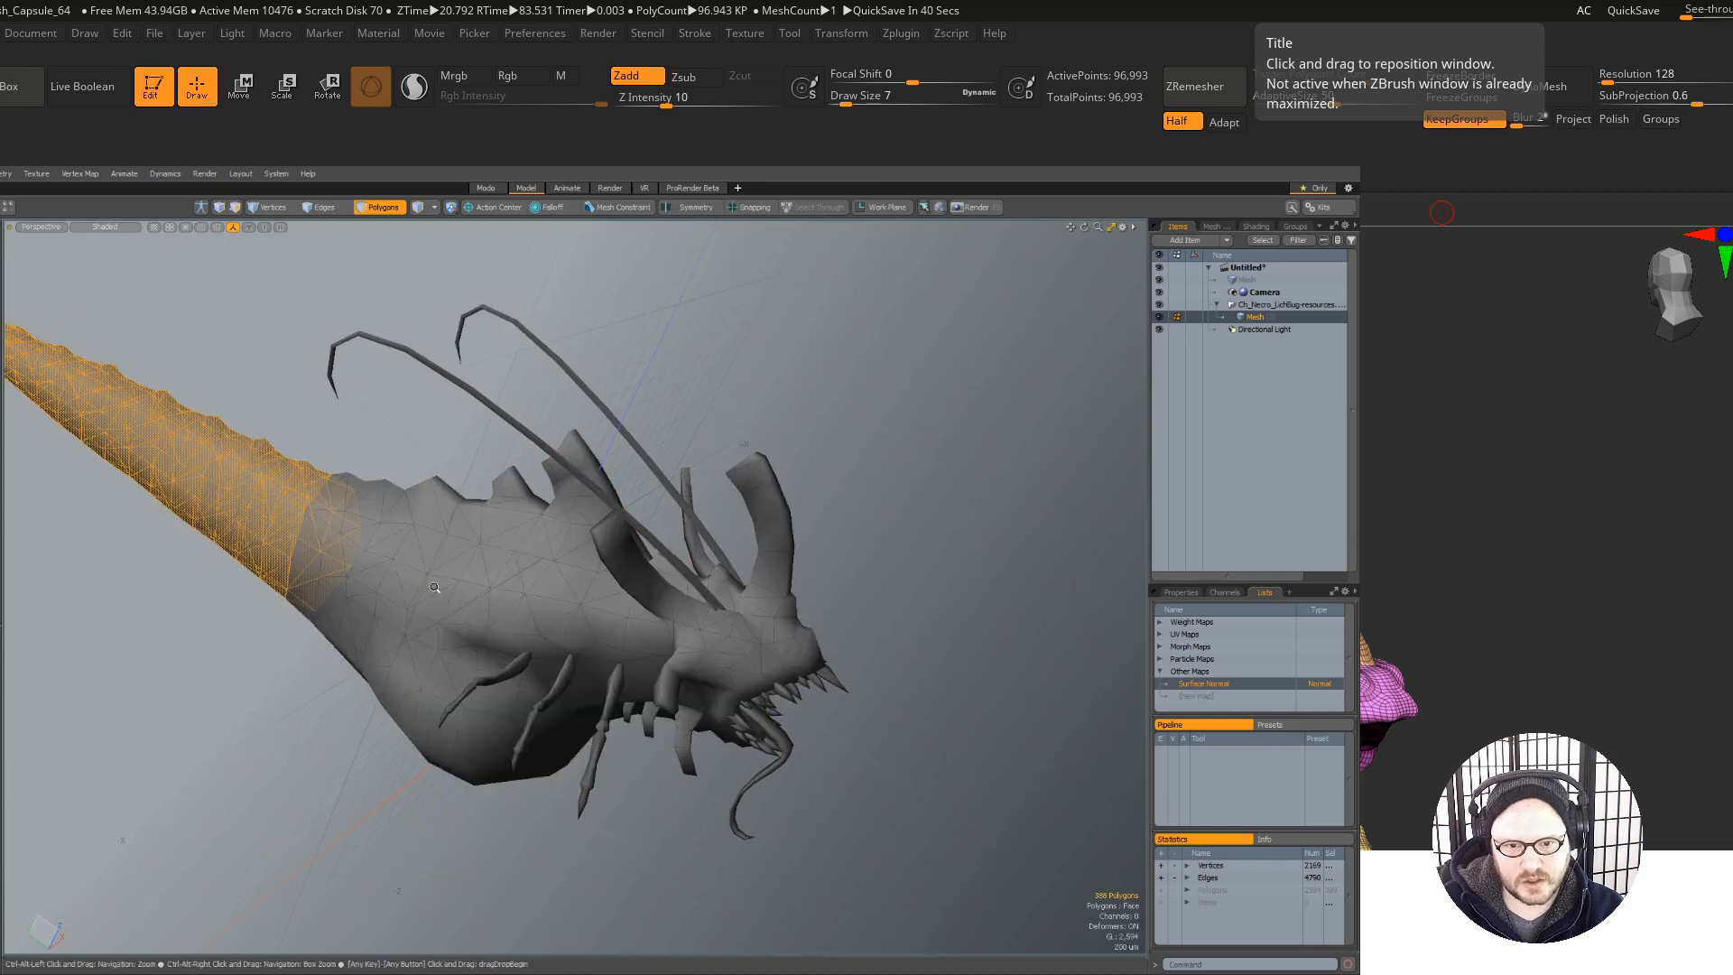
ctrl+alt+drag(448, 593, 389, 588)
double_click(390, 587)
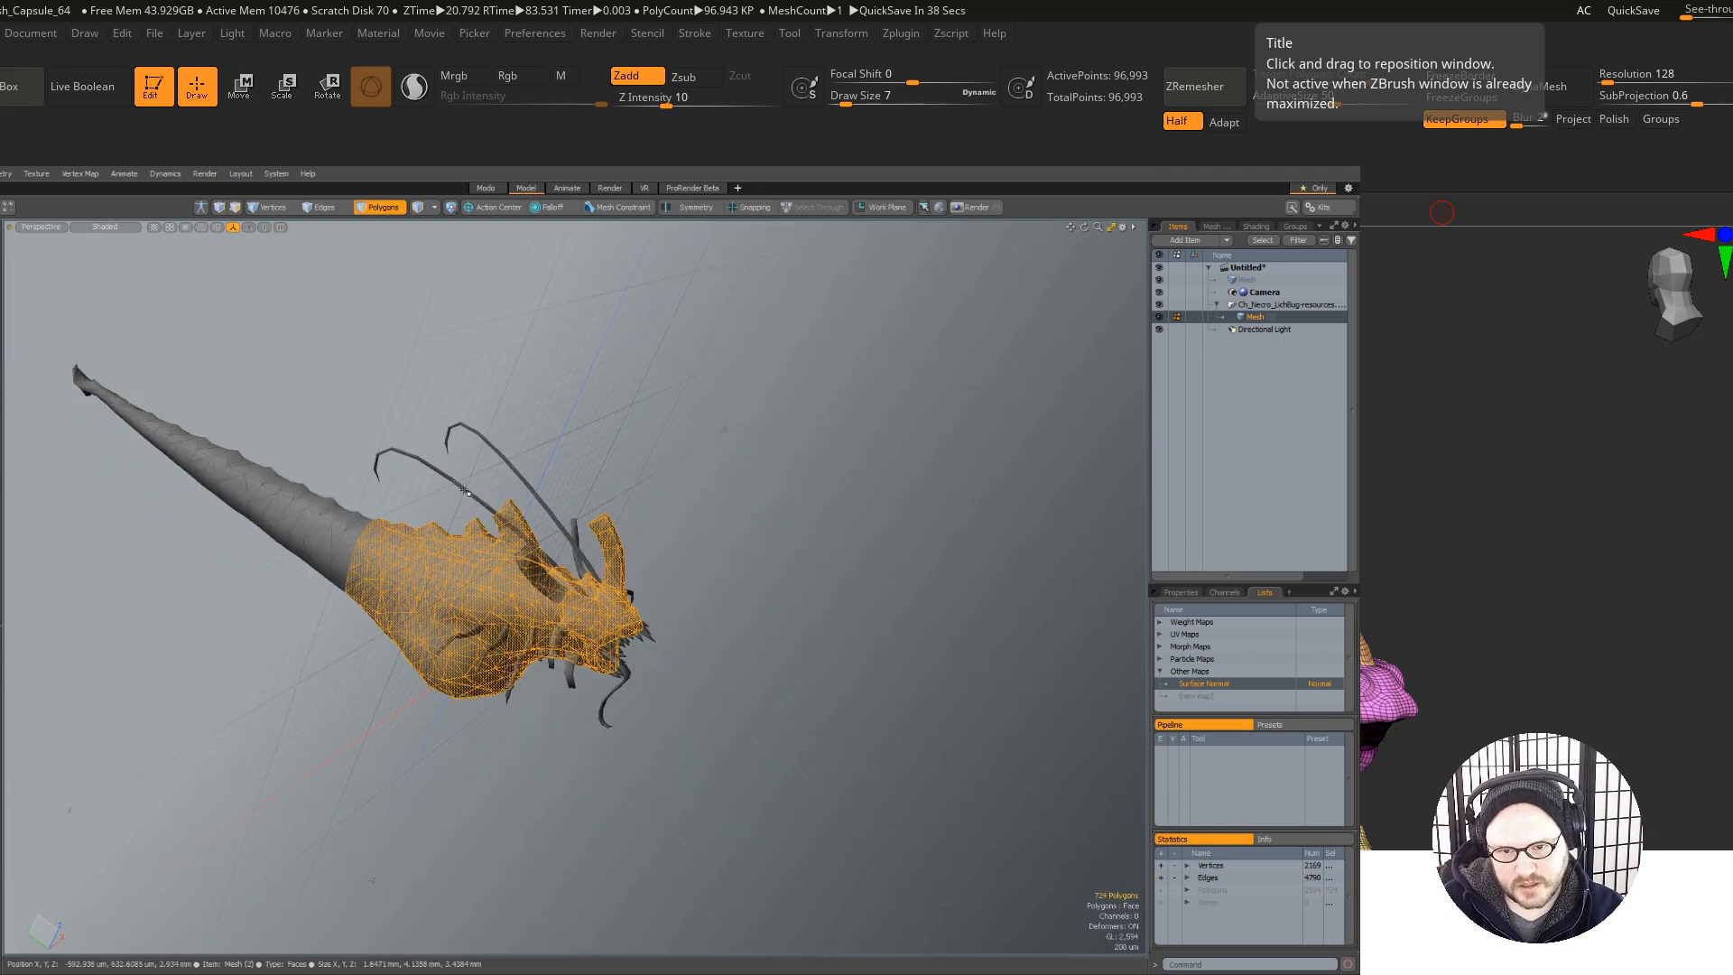
Step: Examine the low-poly creature's antennae and remaining separate pieces from several angles, and return to vertex selection
double_click(488, 486)
double_click(529, 485)
alt+drag(614, 551, 646, 672)
alt+drag(645, 672, 280, 708)
double_click(786, 756)
alt+drag(789, 755, 939, 673)
click(500, 575)
double_click(500, 575)
ctrl+alt+drag(939, 672, 632, 720)
key(1)
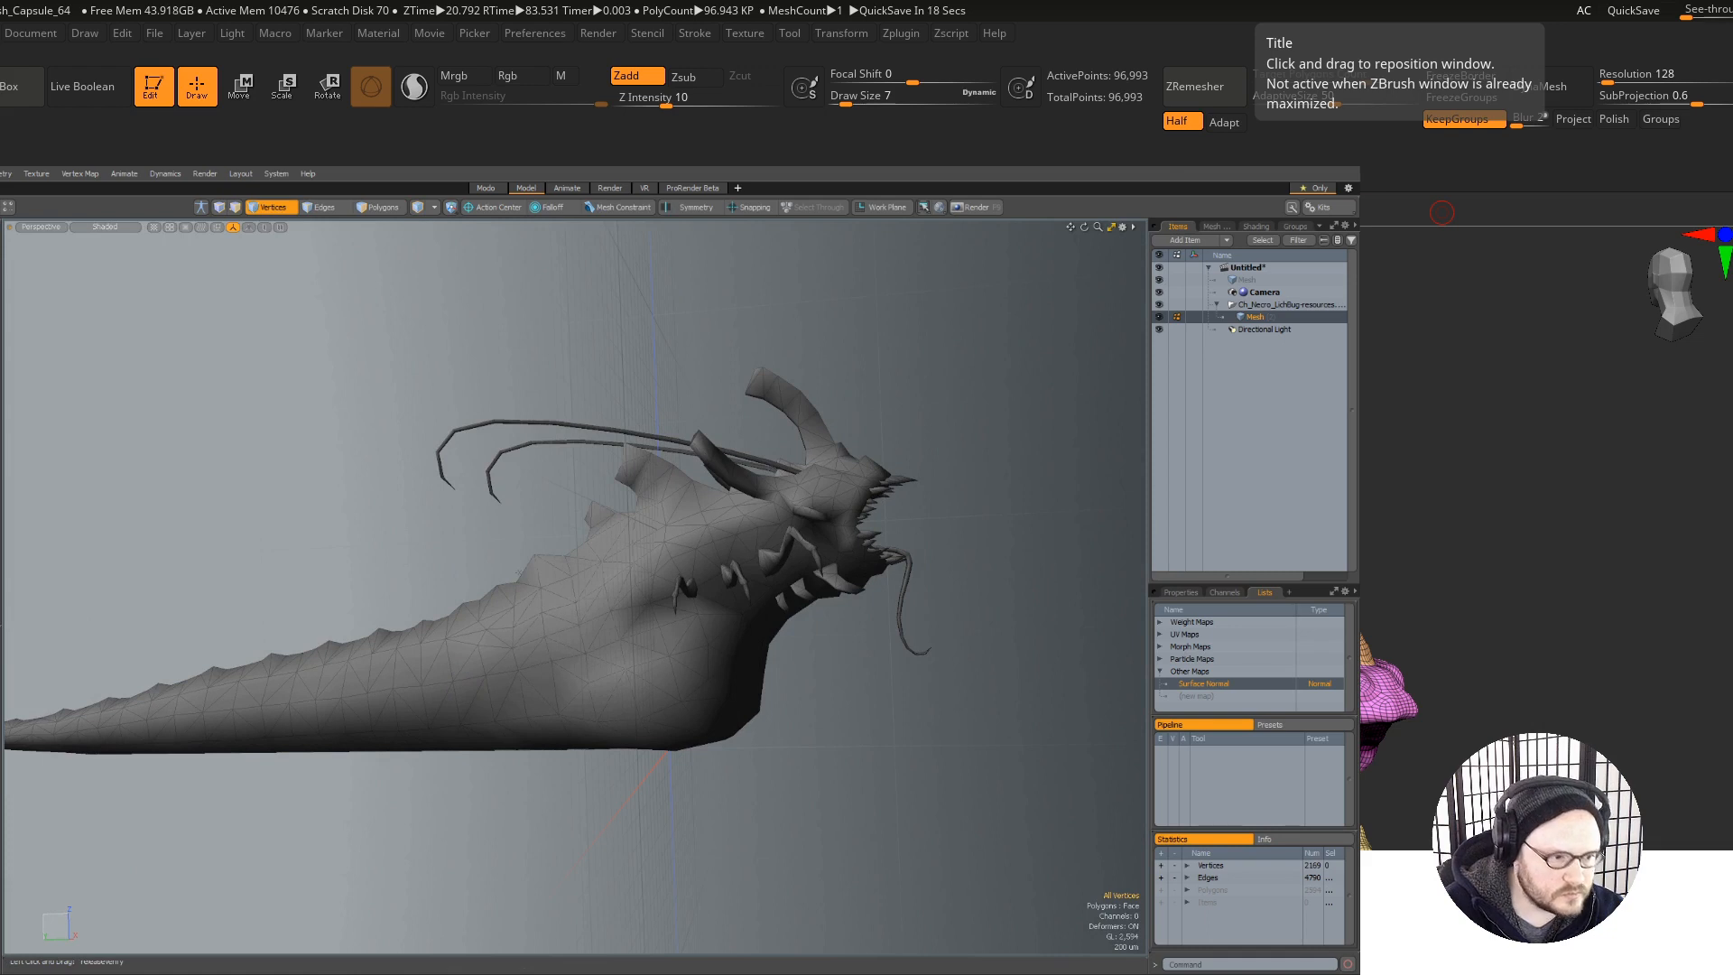
Step: Switch back to ZBrush and examine the main body clone's polygroups from the tail to the jaws
key(alt+Tab)
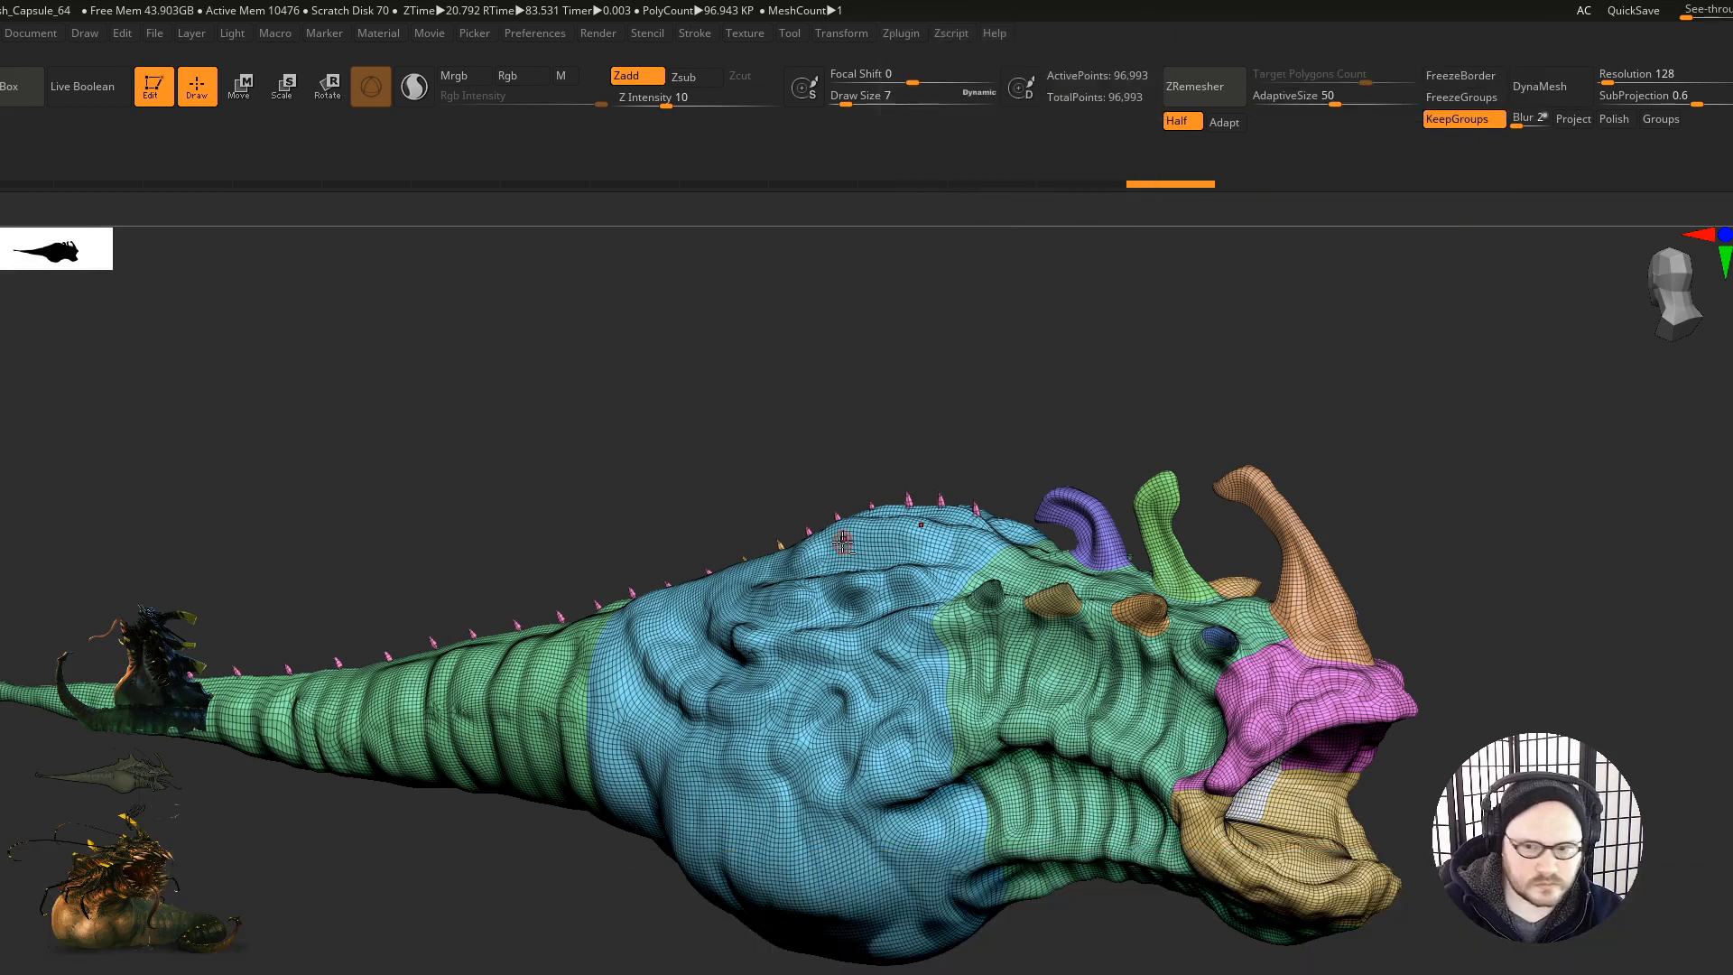
mouse_move(855, 438)
mouse_down()
mouse_move(882, 382)
mouse_move(865, 398)
mouse_move(859, 352)
mouse_move(777, 327)
mouse_up()
alt+right_drag(777, 327, 888, 299)
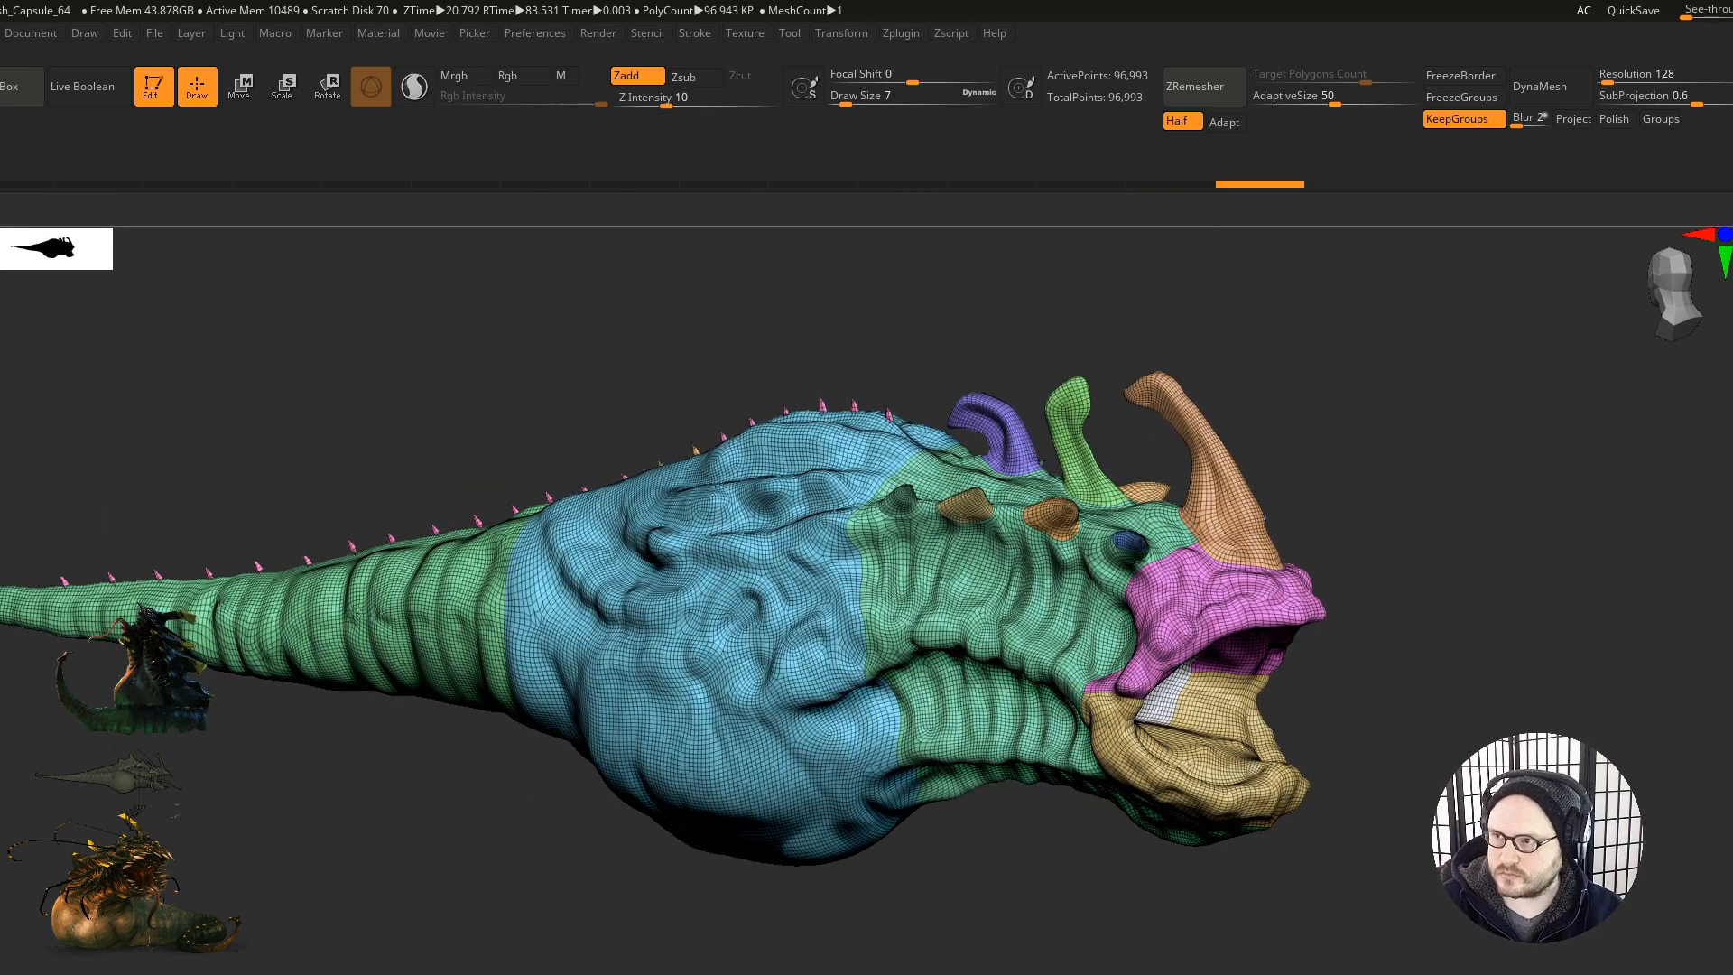
alt+right_drag(840, 307, 1295, 354)
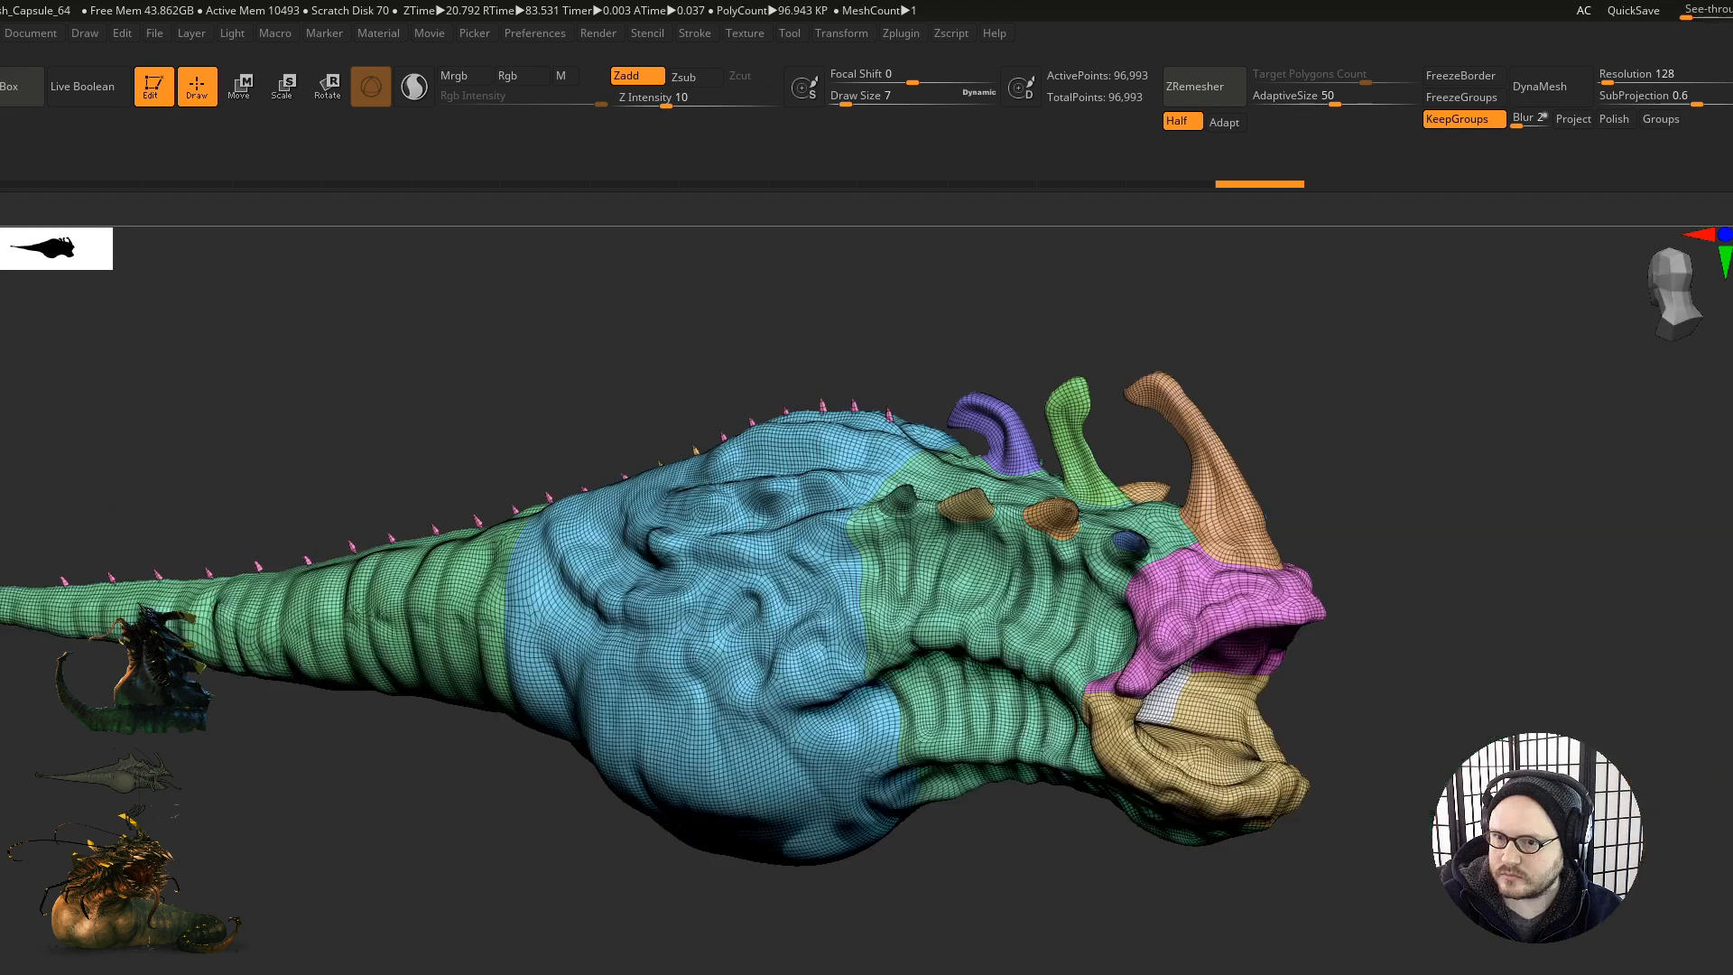
alt+right_drag(960, 848, 1261, 829)
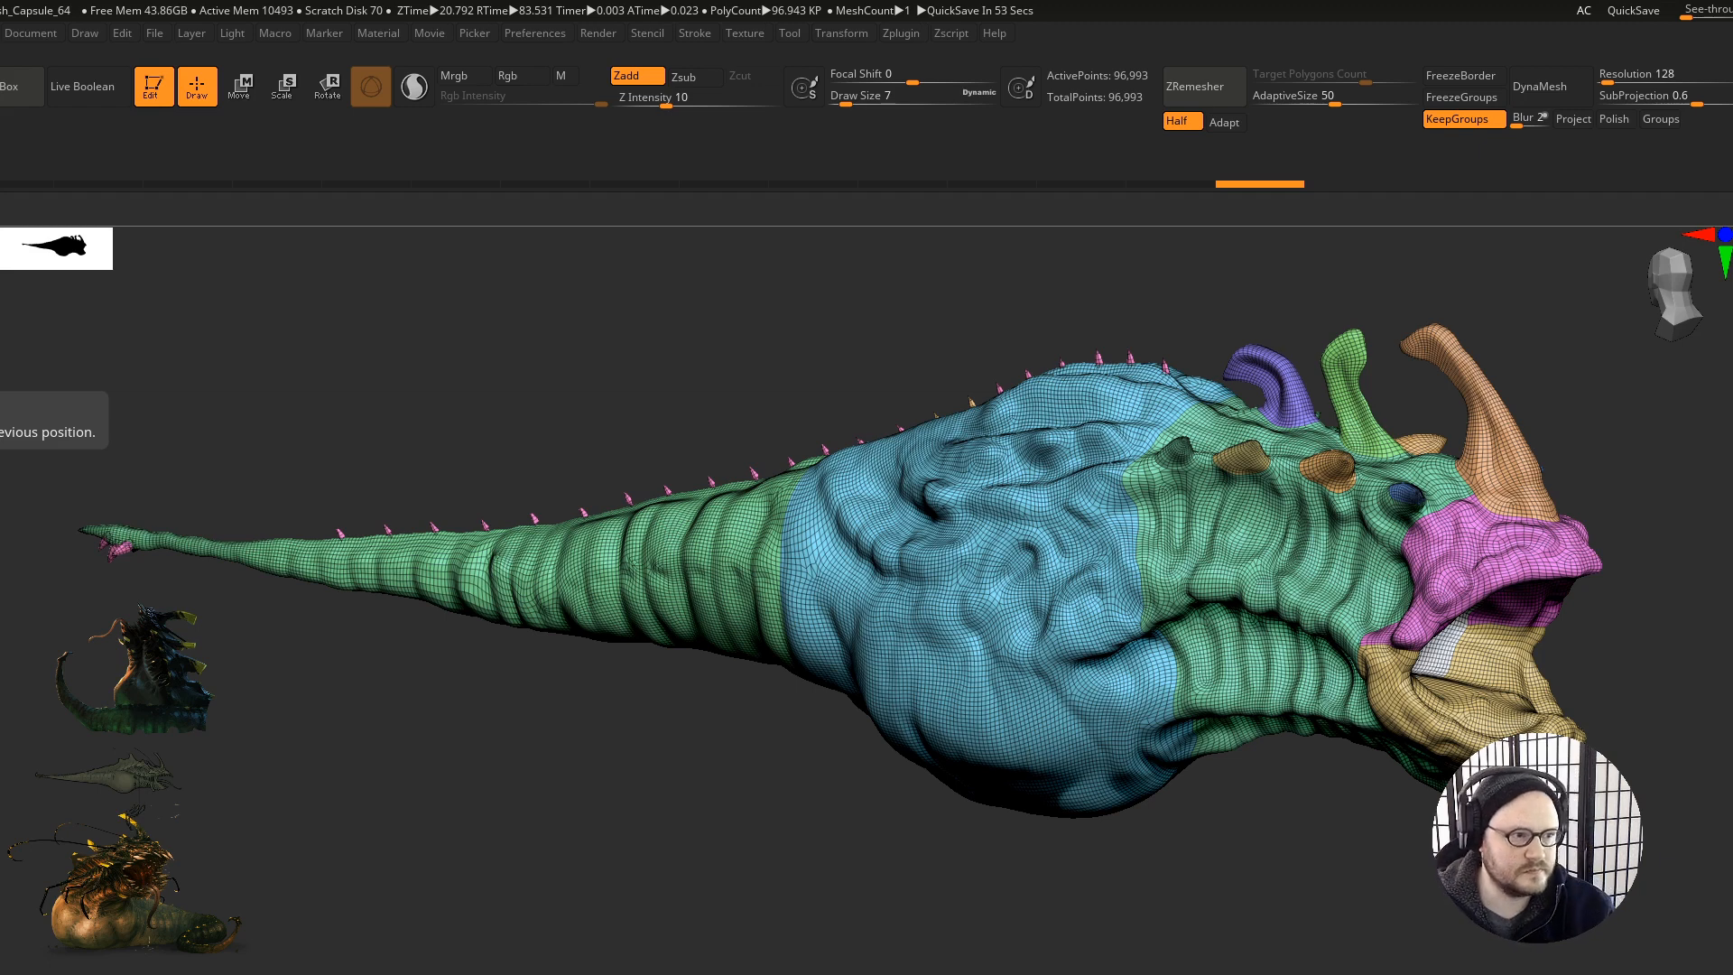
mouse_move(894, 844)
mouse_down()
mouse_move(839, 851)
mouse_move(919, 854)
mouse_up()
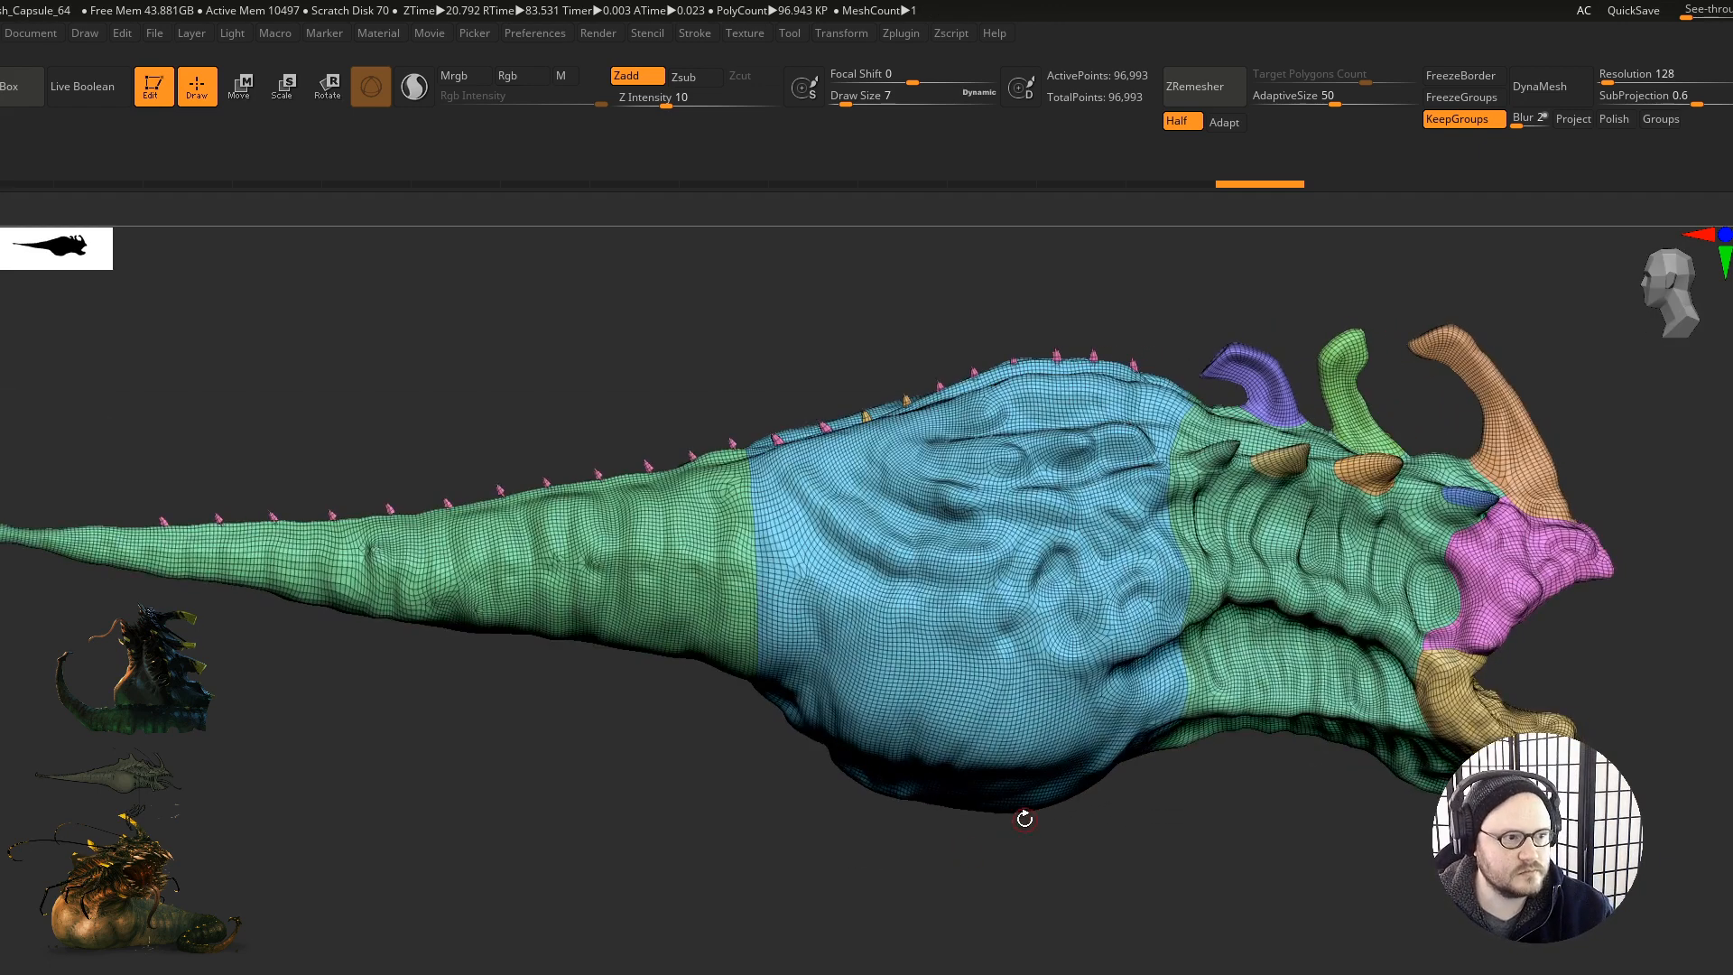
alt+drag(1013, 829, 858, 788)
alt+right_drag(858, 788, 689, 847)
ctrl+right_drag(897, 850, 863, 883)
alt+right_drag(946, 835, 1124, 778)
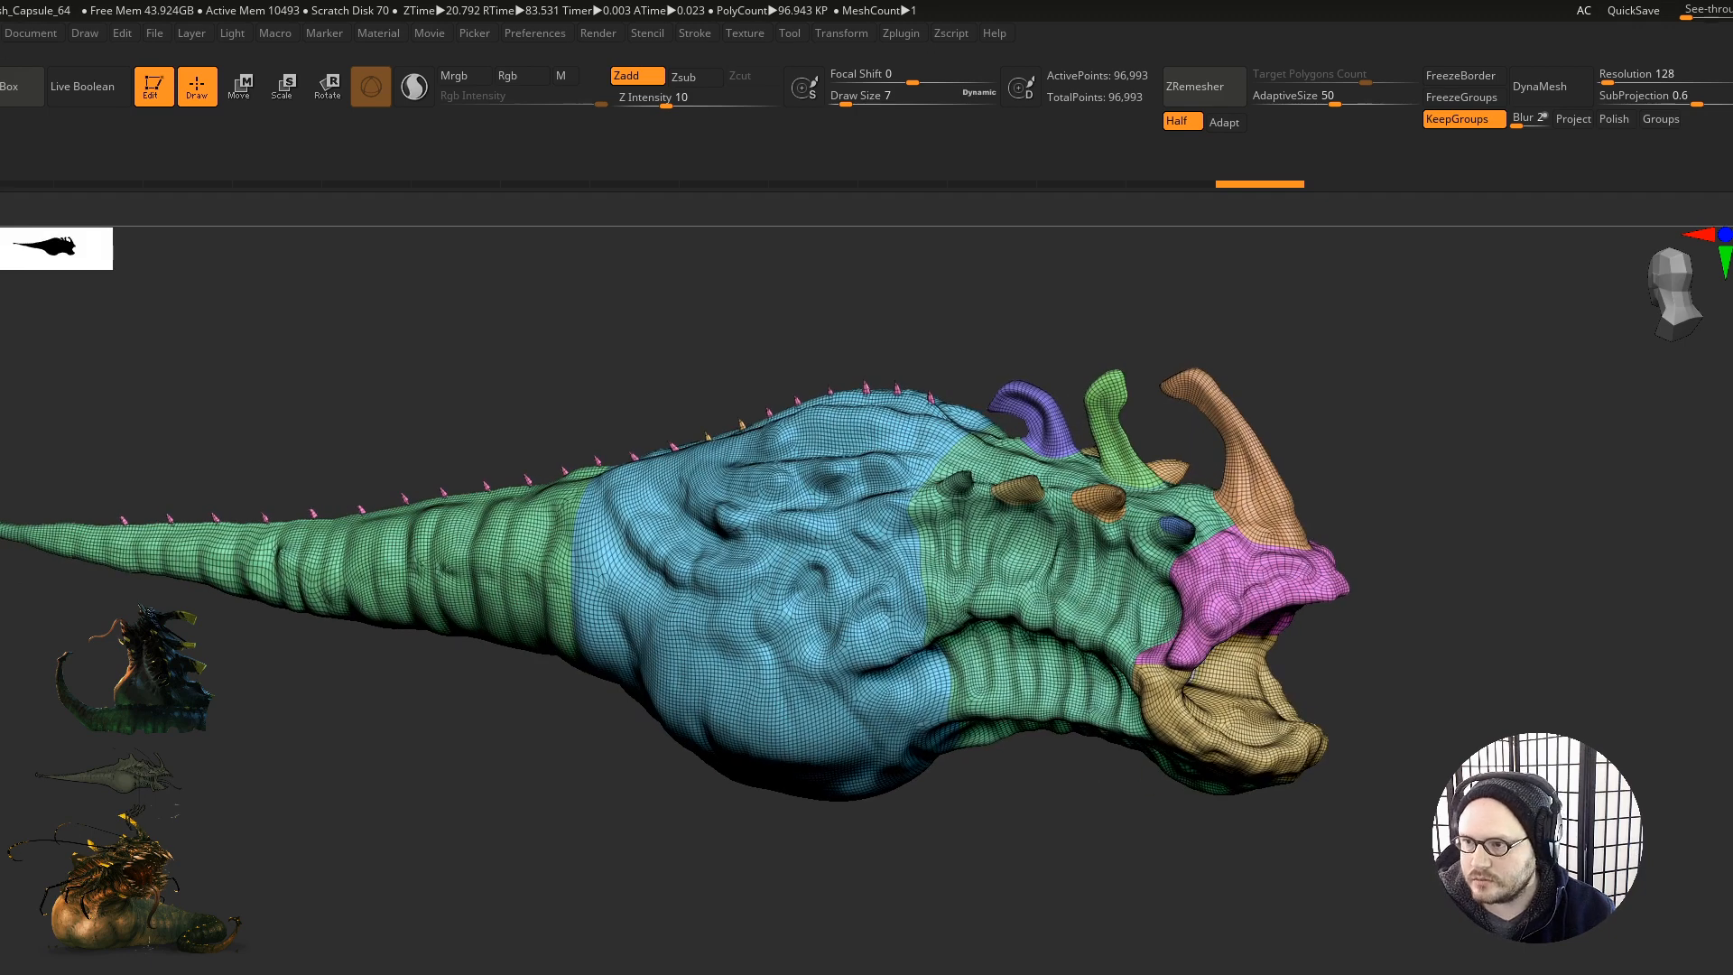
Step: Select the main body in the full creature tool and return to its unwrapped working clone
alt+right_drag(1094, 745, 1132, 725)
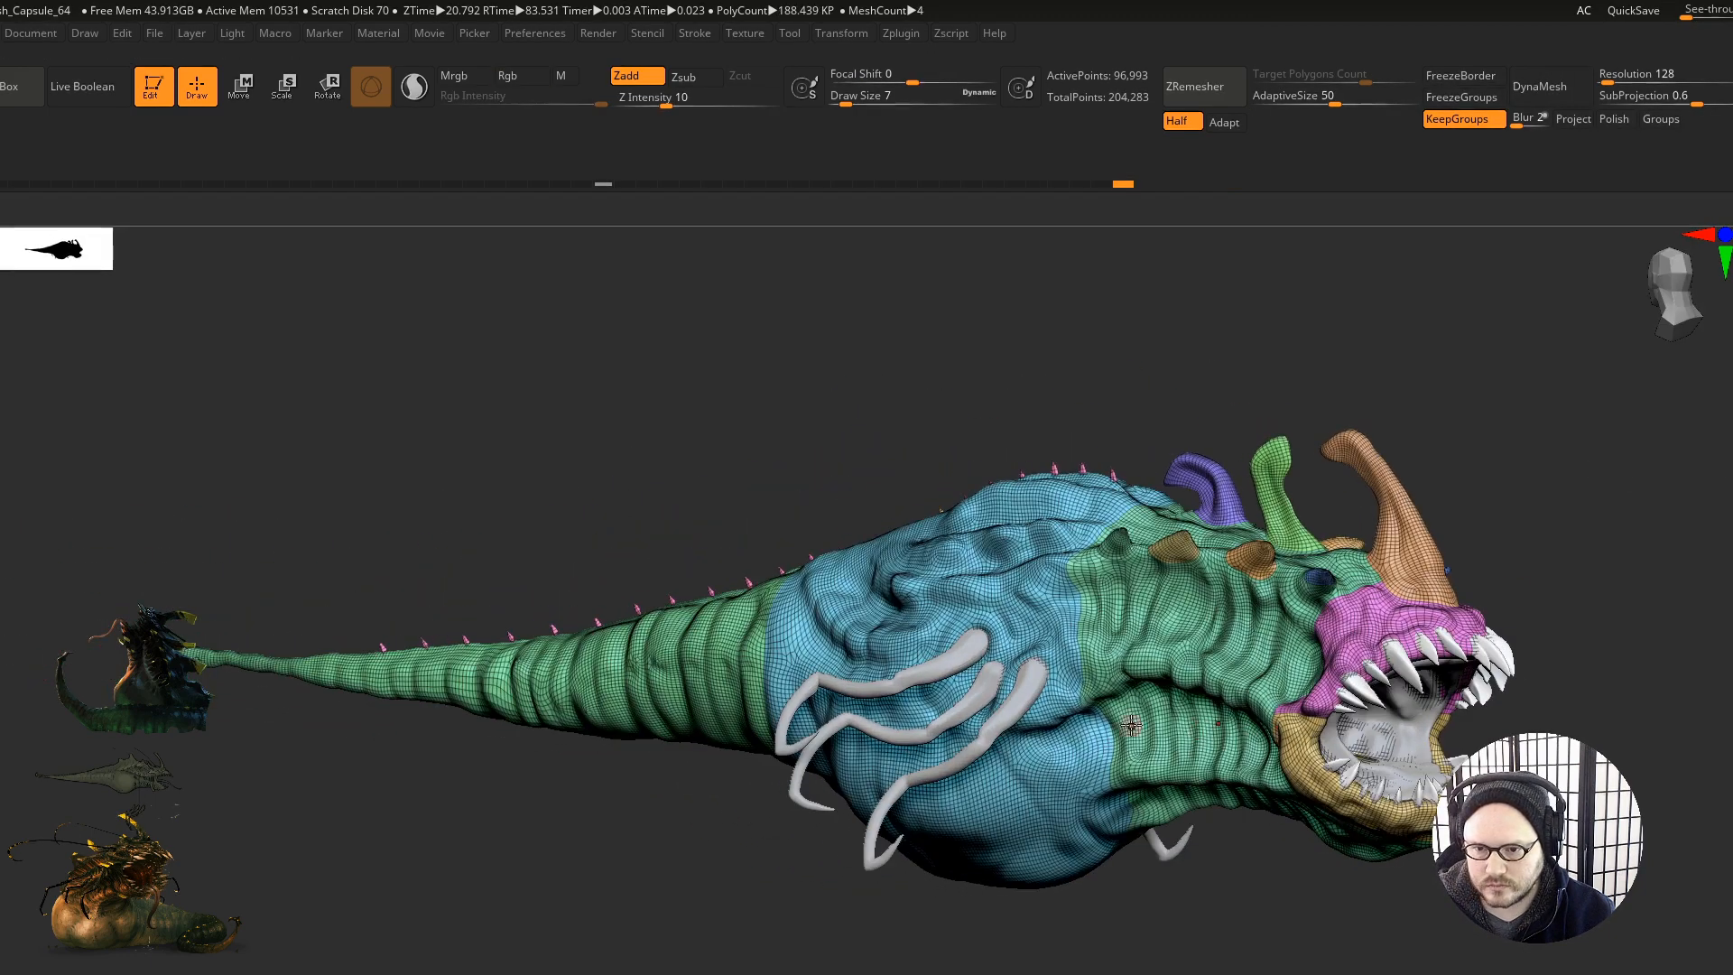
alt+click(1030, 698)
alt+click(1093, 693)
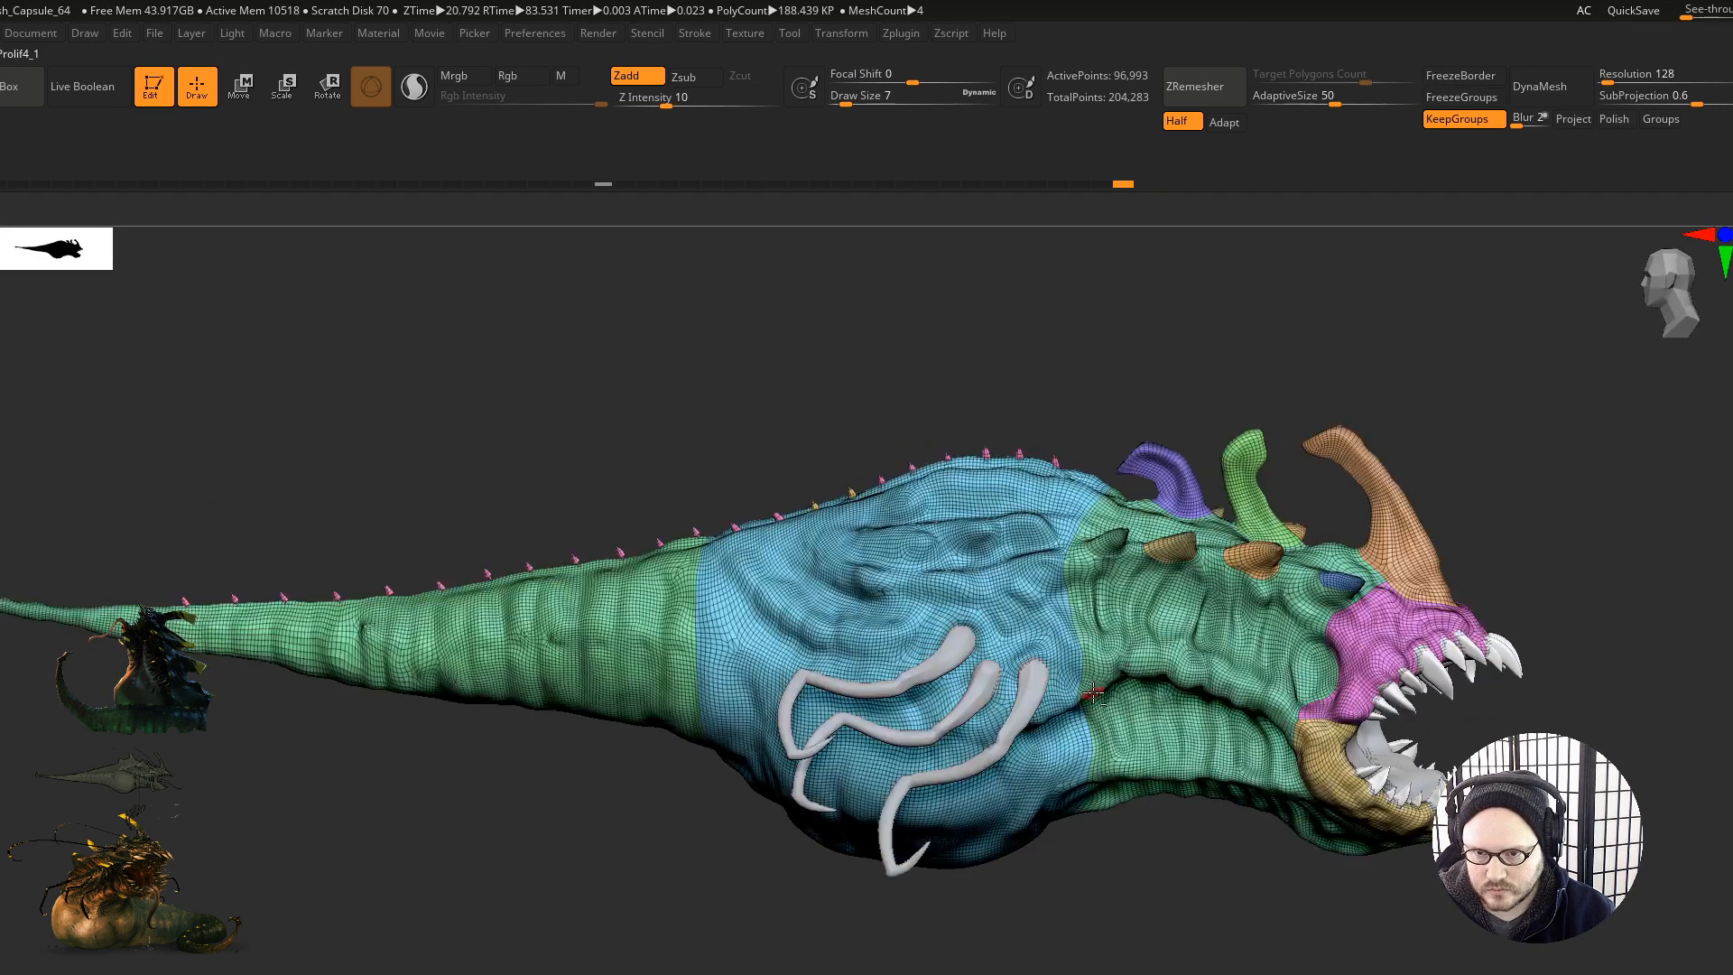
alt+right_drag(1132, 693, 1180, 695)
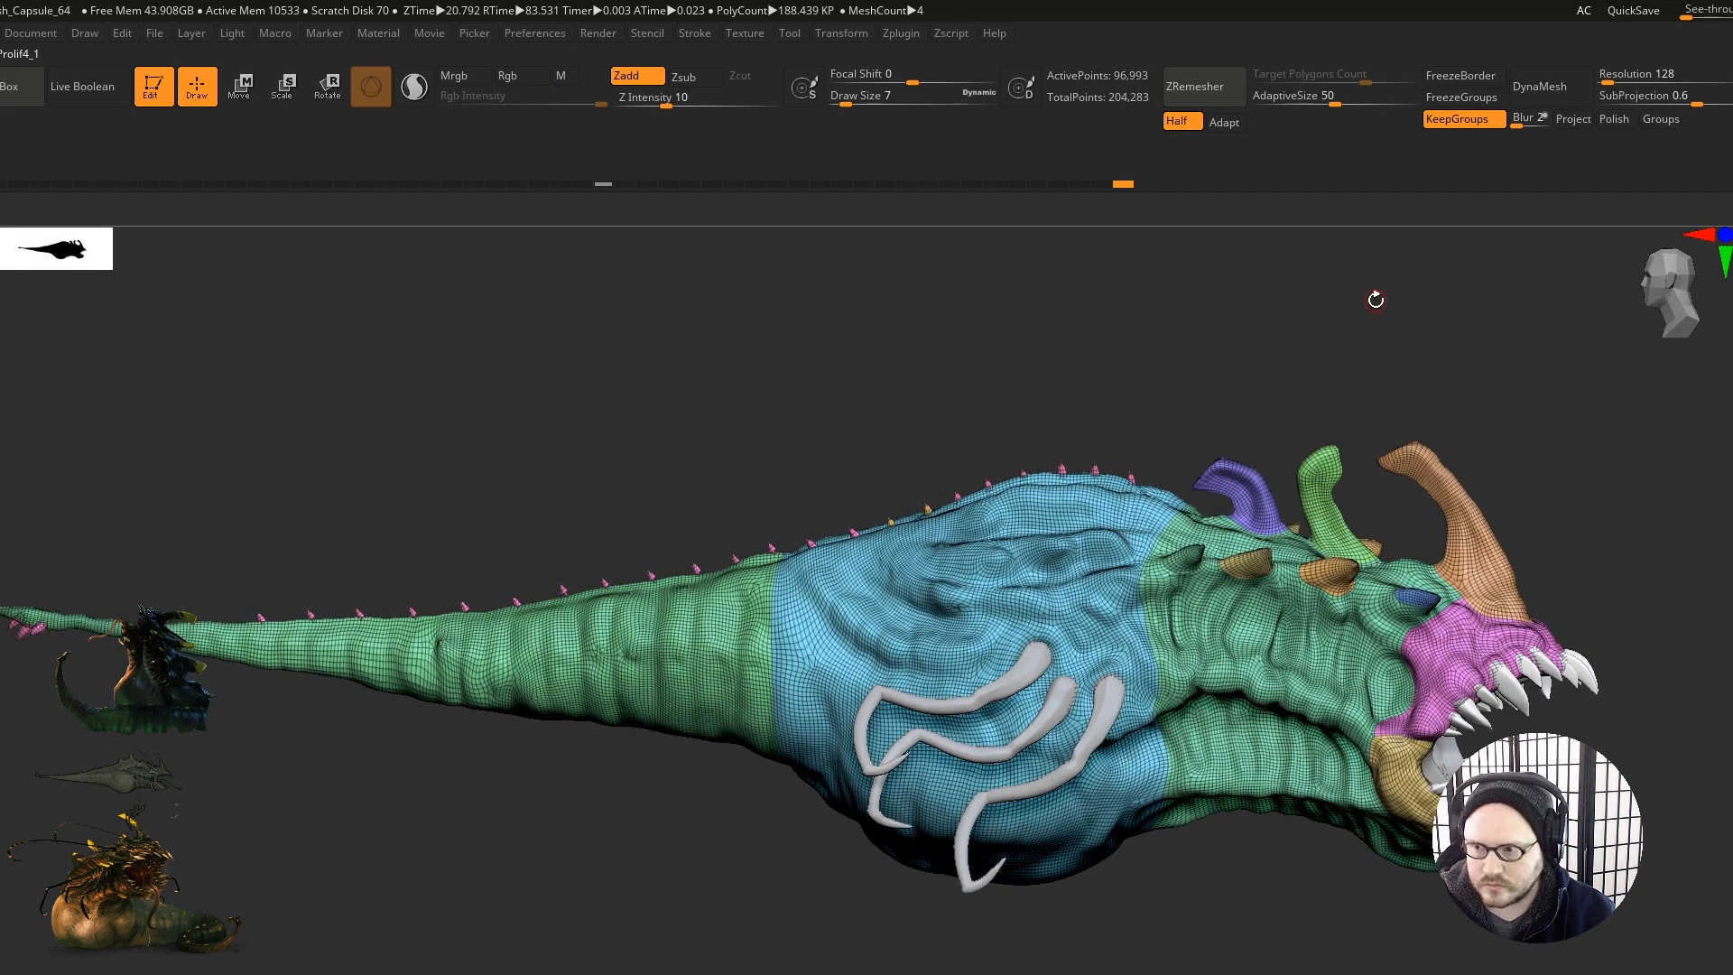
click(1732, 505)
click(1732, 541)
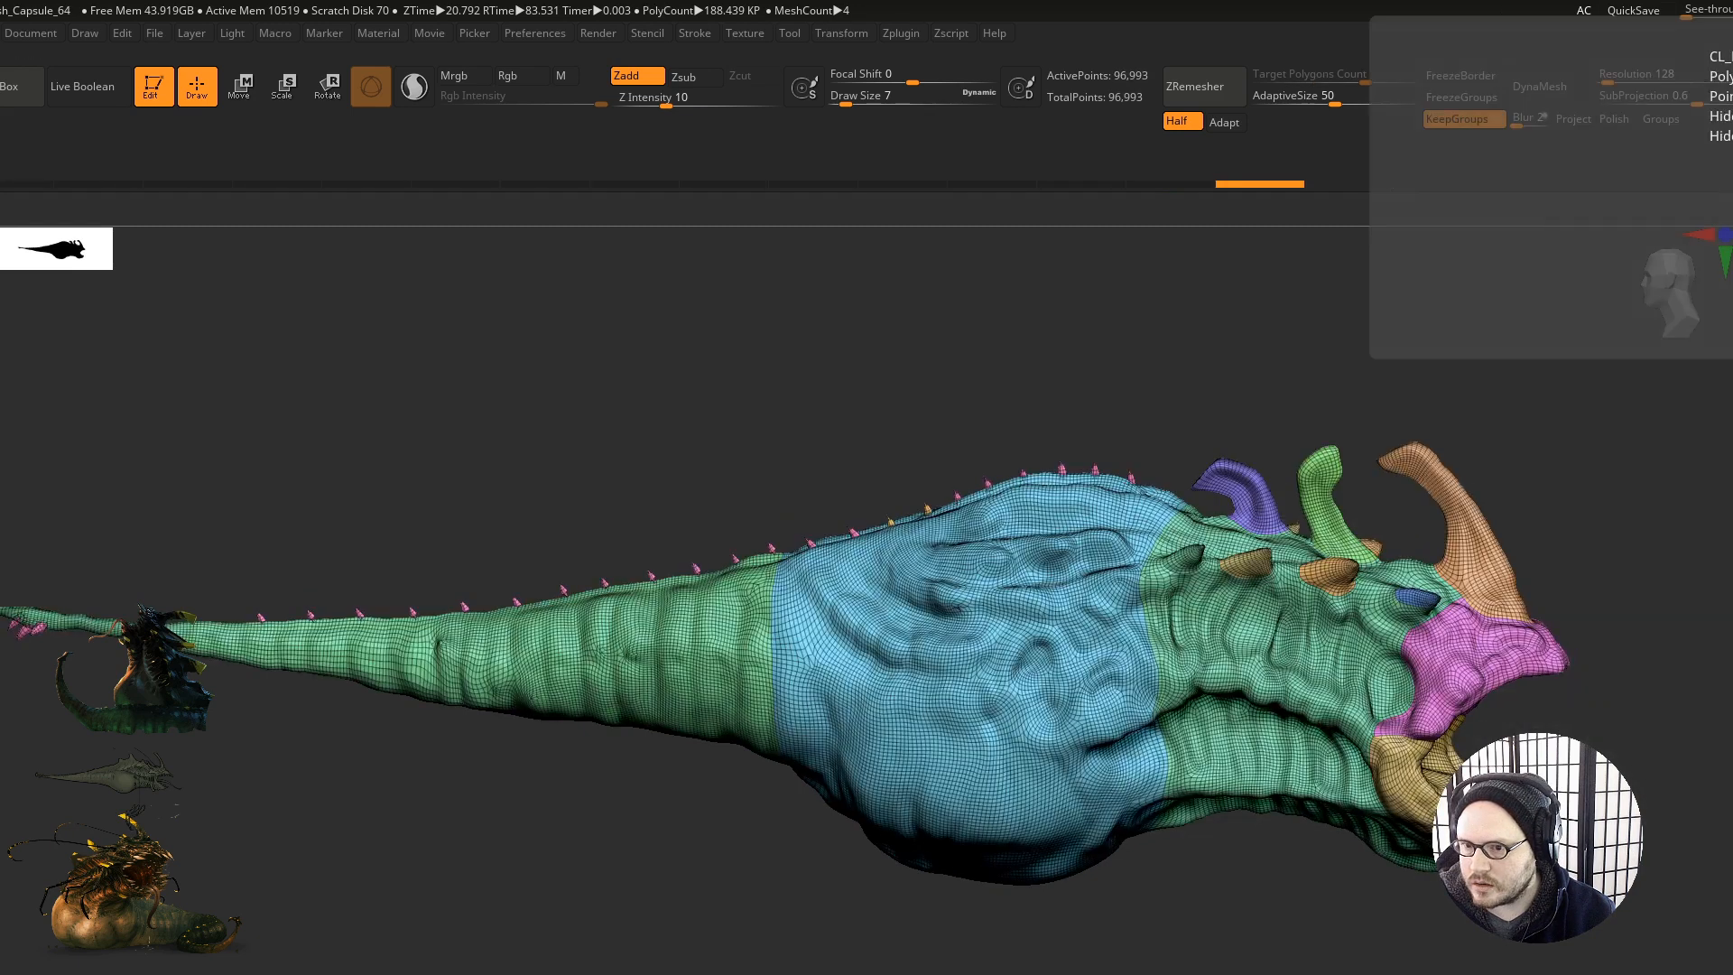
Step: Flatten the main body clone's UVs with UV Master, examine the island layout, and unflatten the mesh
drag(848, 325, 896, 309)
click(899, 34)
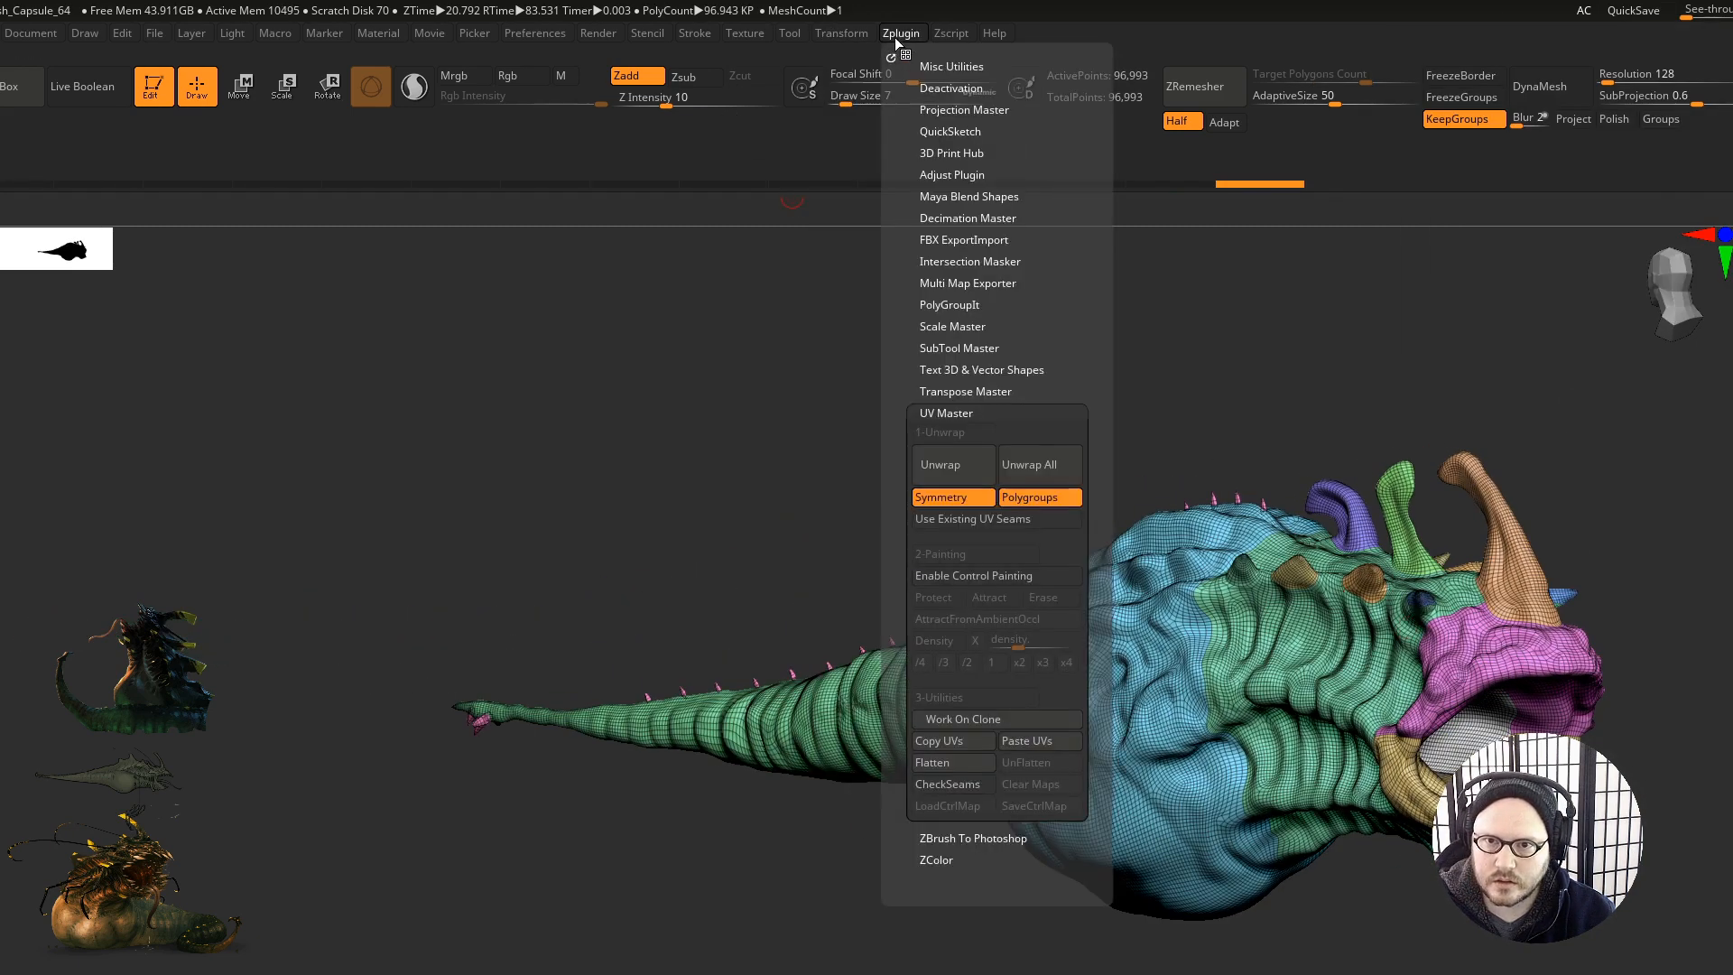
click(926, 765)
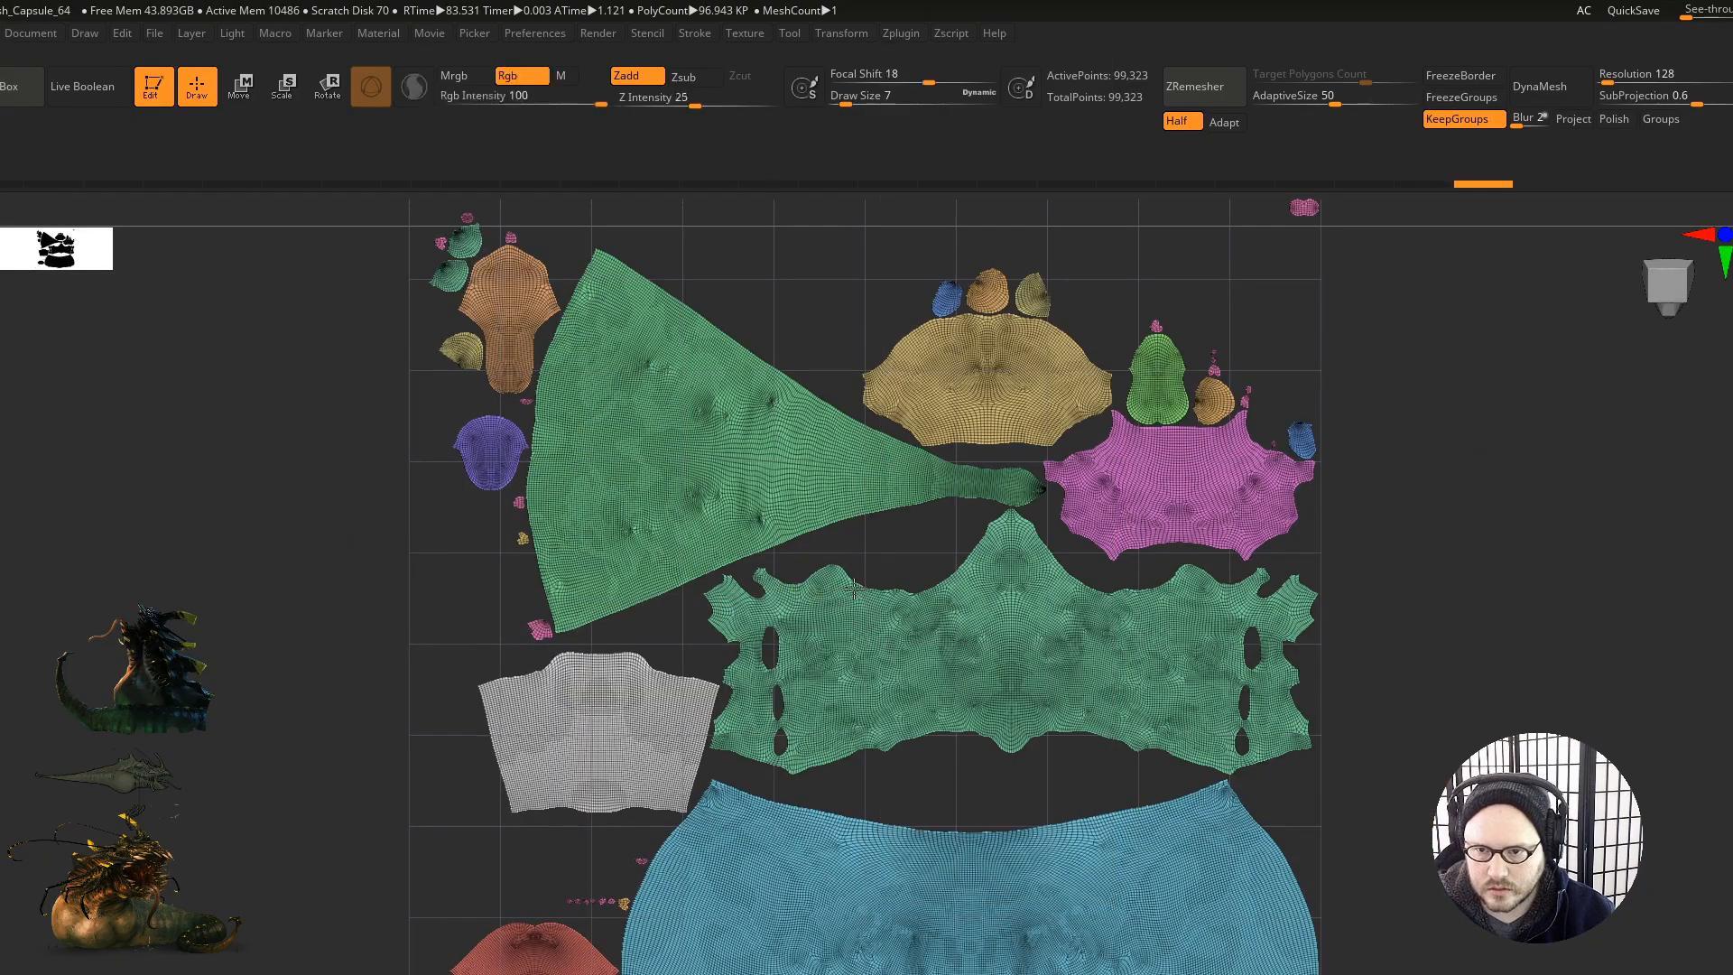
key(f)
ctrl+right_drag(910, 598, 861, 630)
alt+right_drag(862, 630, 852, 414)
ctrl+right_drag(849, 553, 765, 520)
click(718, 30)
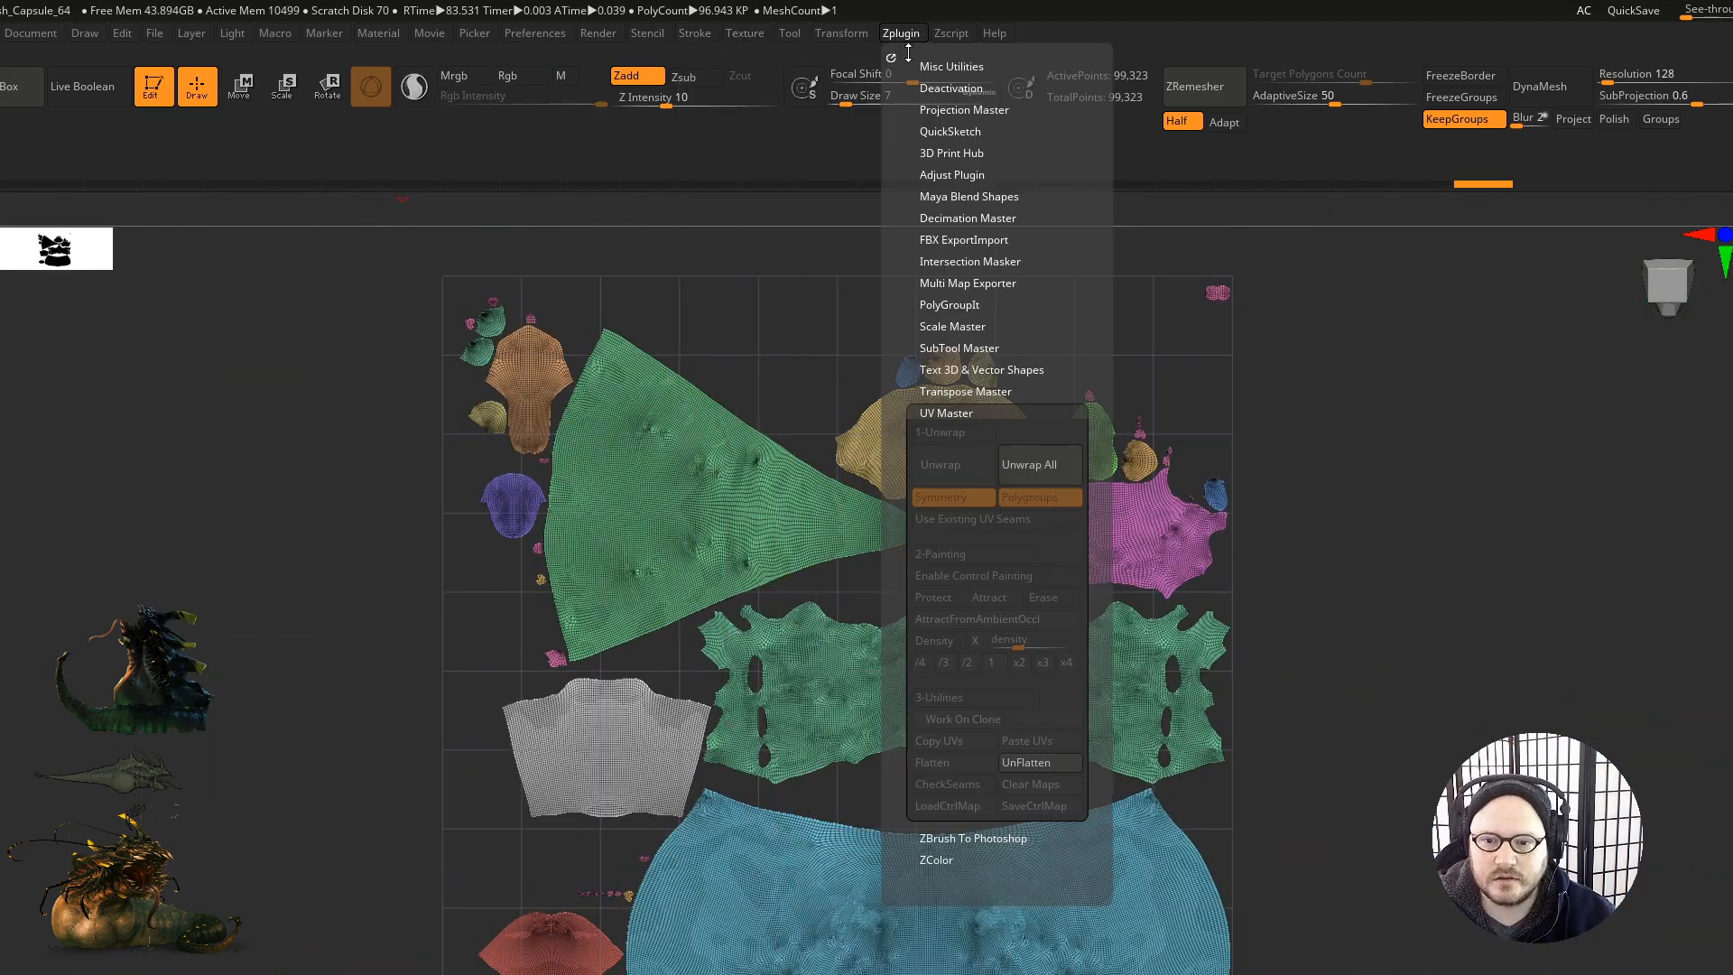
click(1027, 761)
Step: Return to the full creature tool and paste the unwrapped UVs onto the main body
right_drag(884, 795, 954, 795)
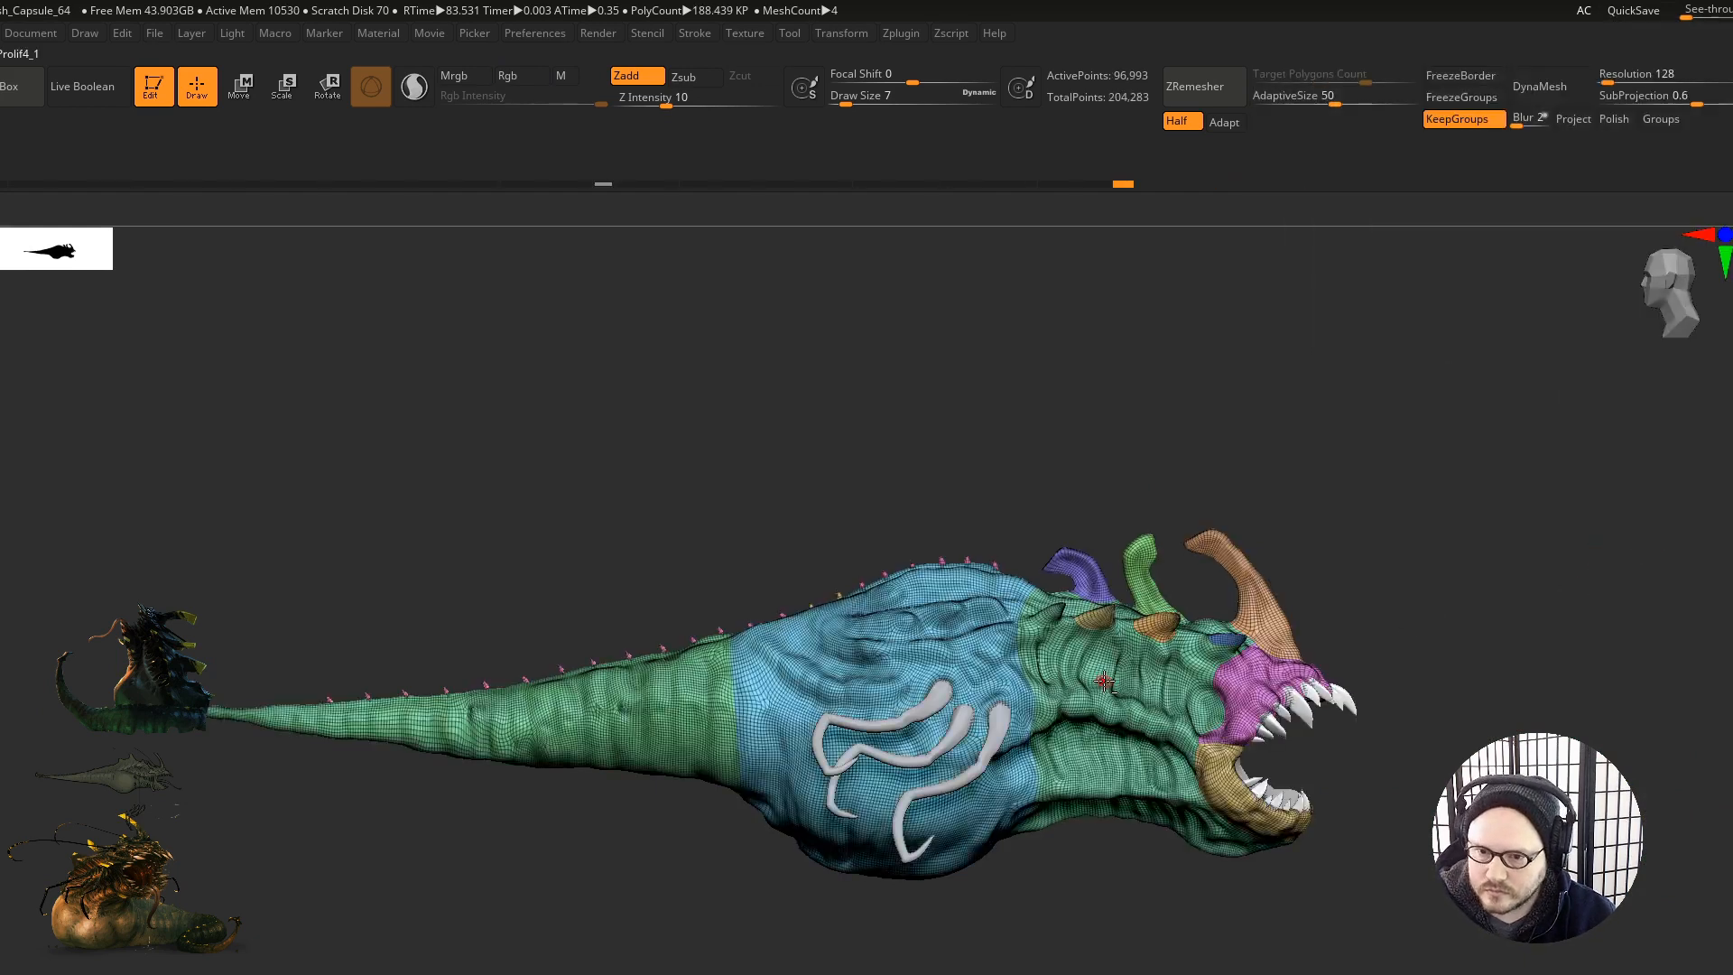
click(900, 33)
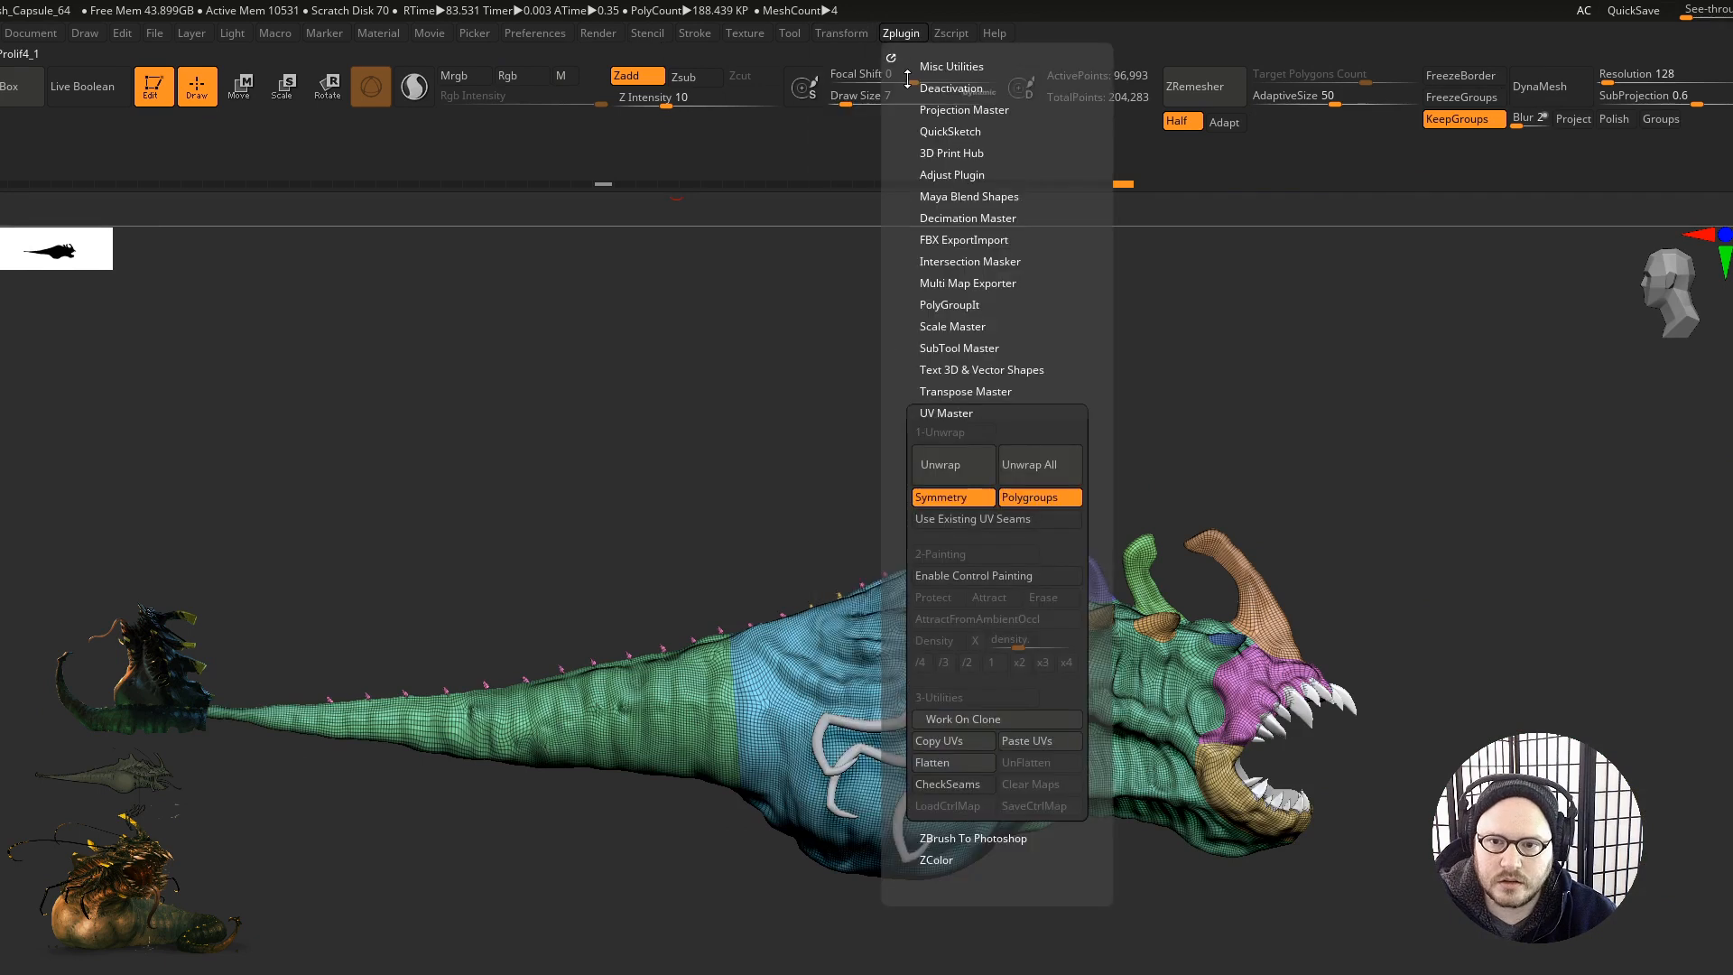
click(1022, 742)
Step: Select the legs subtool, create a UV Master working clone, and merge all its polygroups into one
right_drag(1186, 631, 1066, 738)
alt+click(837, 780)
right_drag(848, 783, 754, 700)
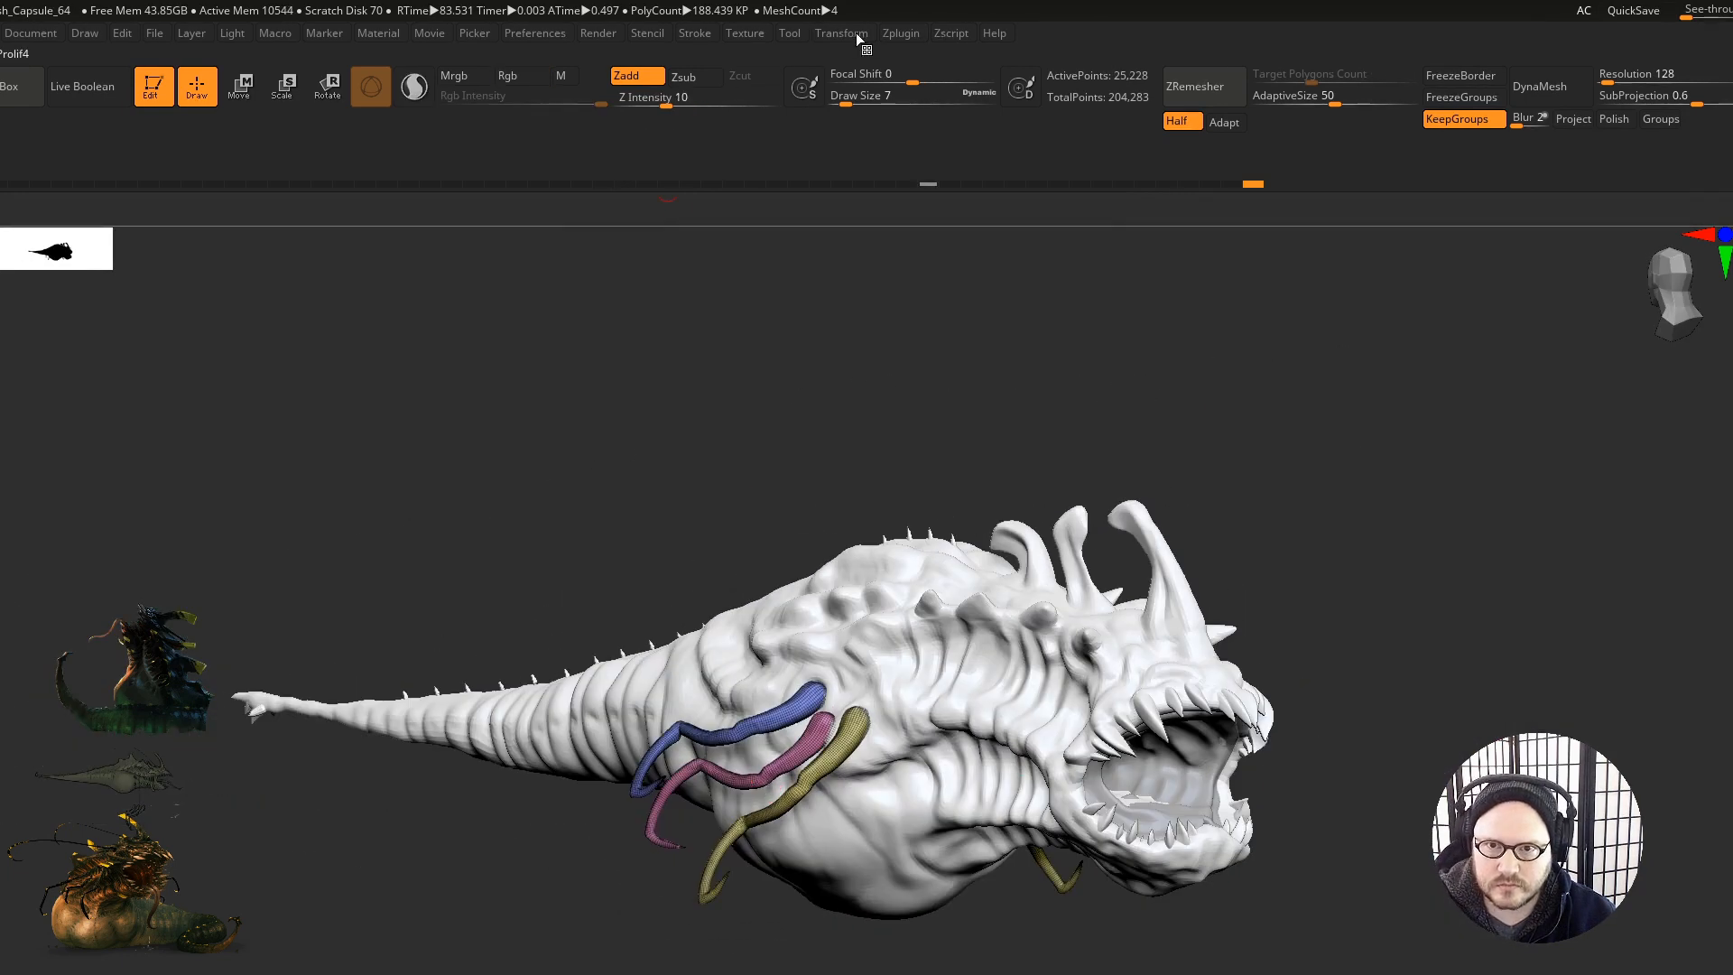
click(899, 33)
click(967, 718)
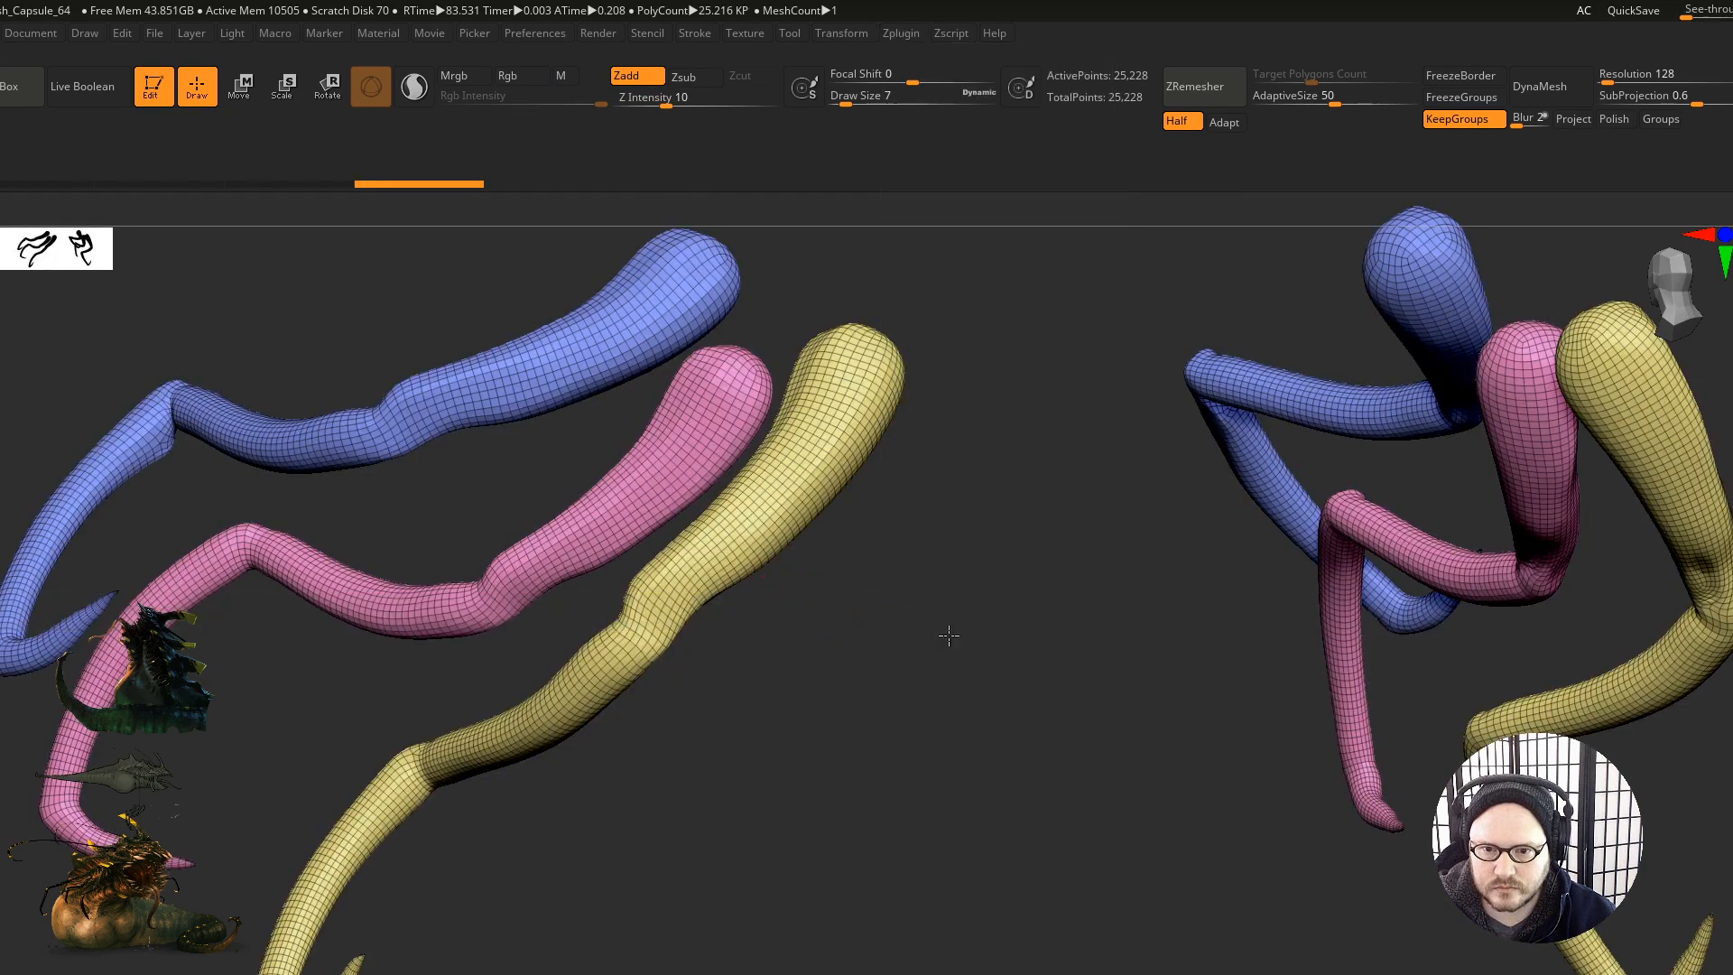
key(ctrl+w)
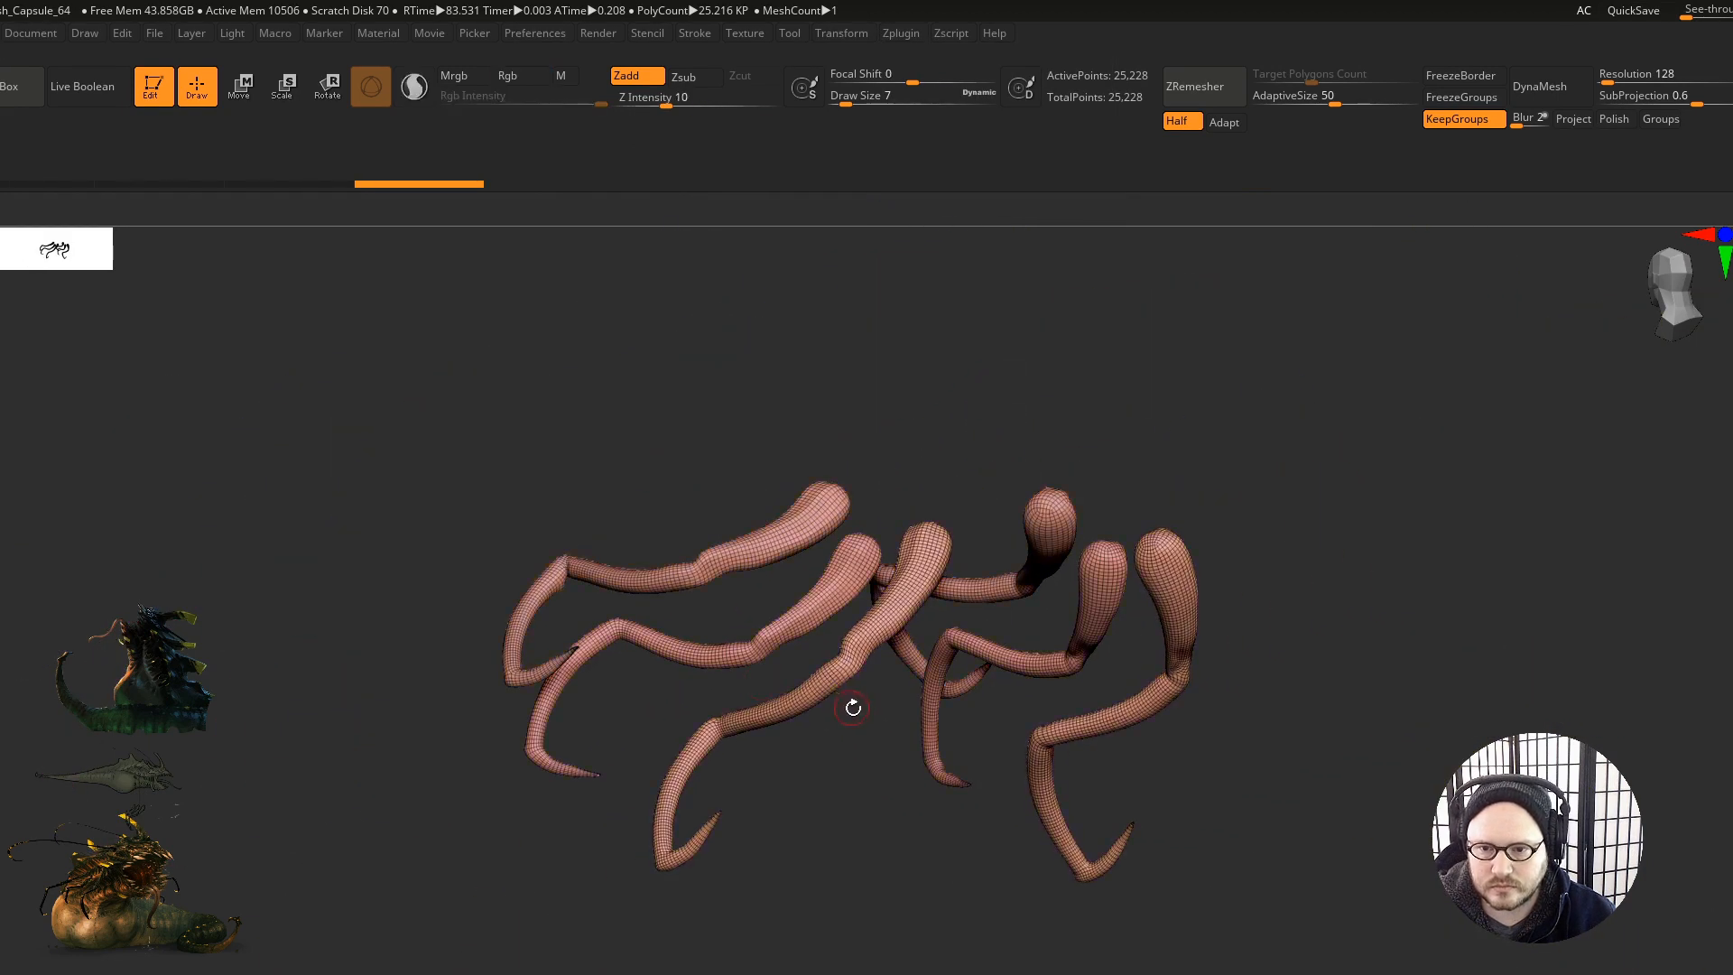
Step: Undo the polygroup merges on the legs clone to restore its separate leg polygroups
key(ctrl+w)
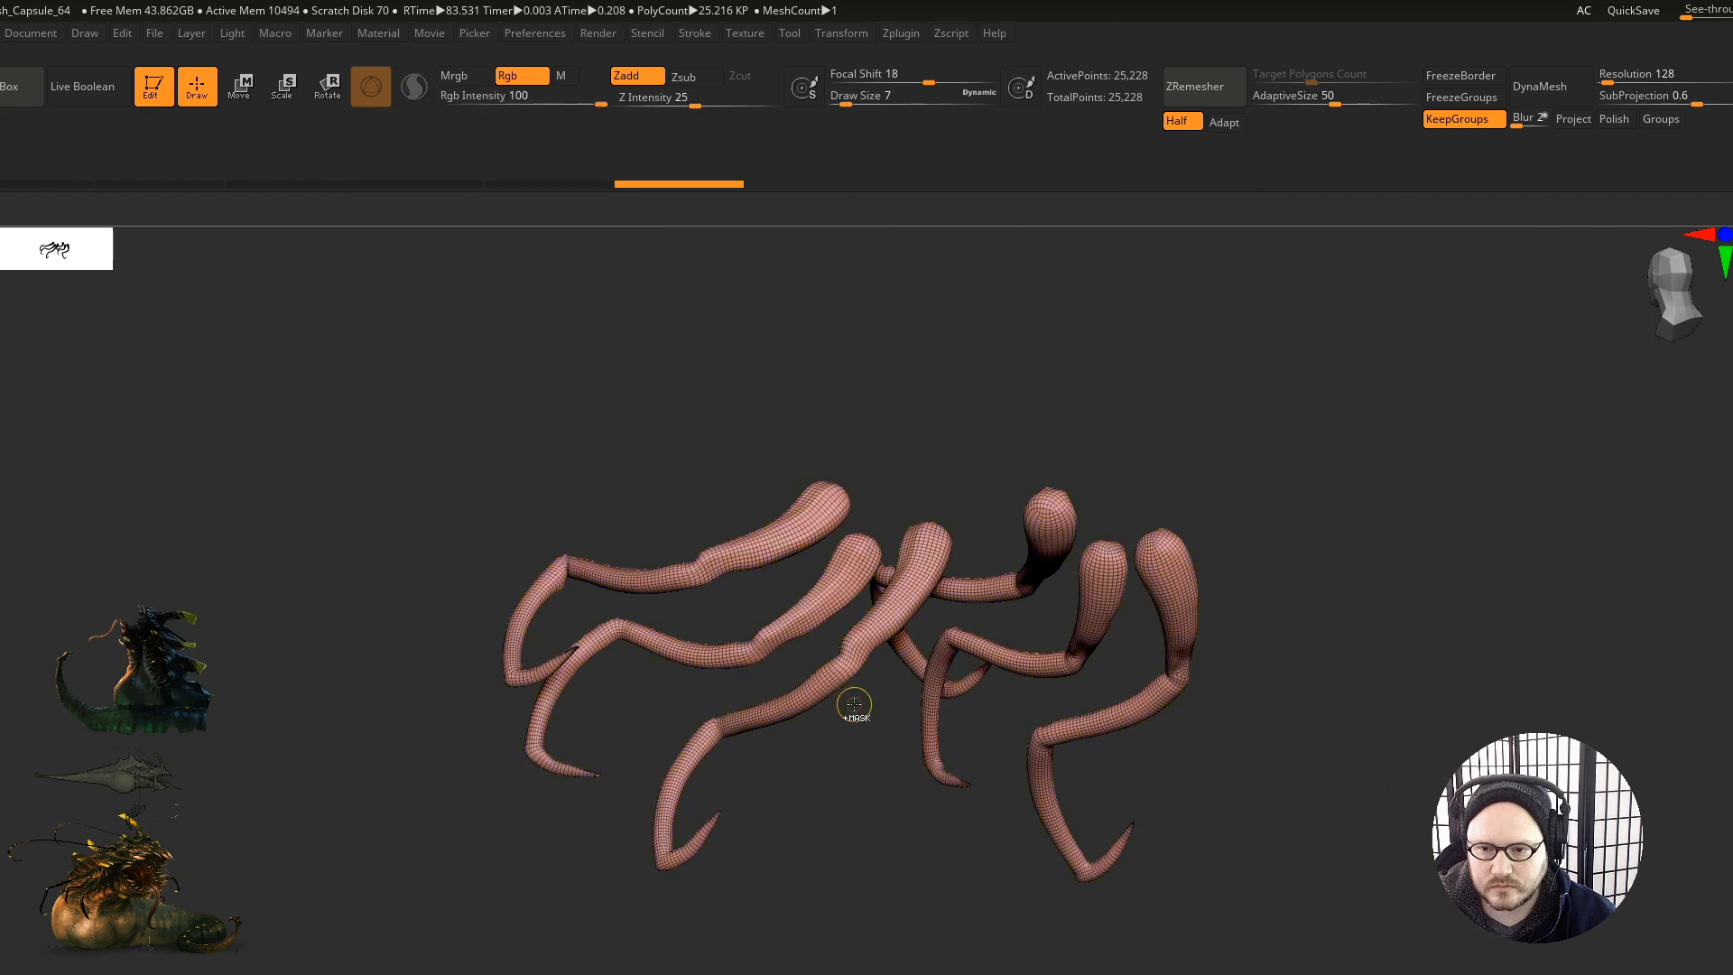
key(ctrl+z)
key(ctrl+z)
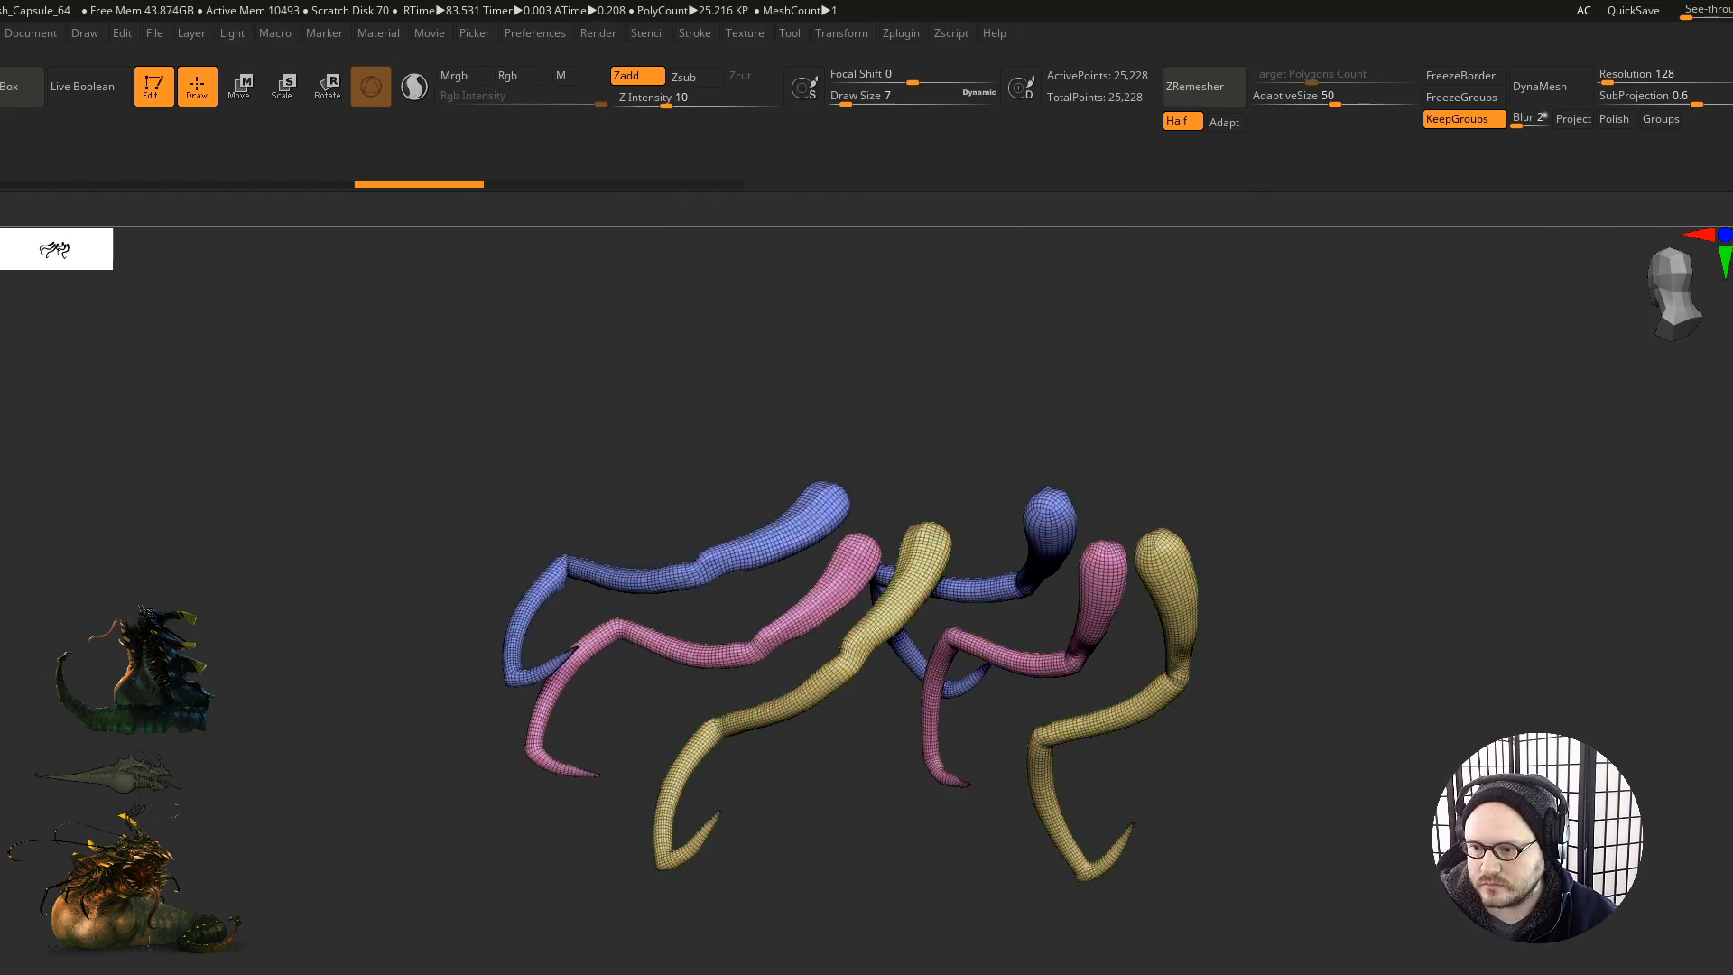
drag(1403, 971, 1365, 859)
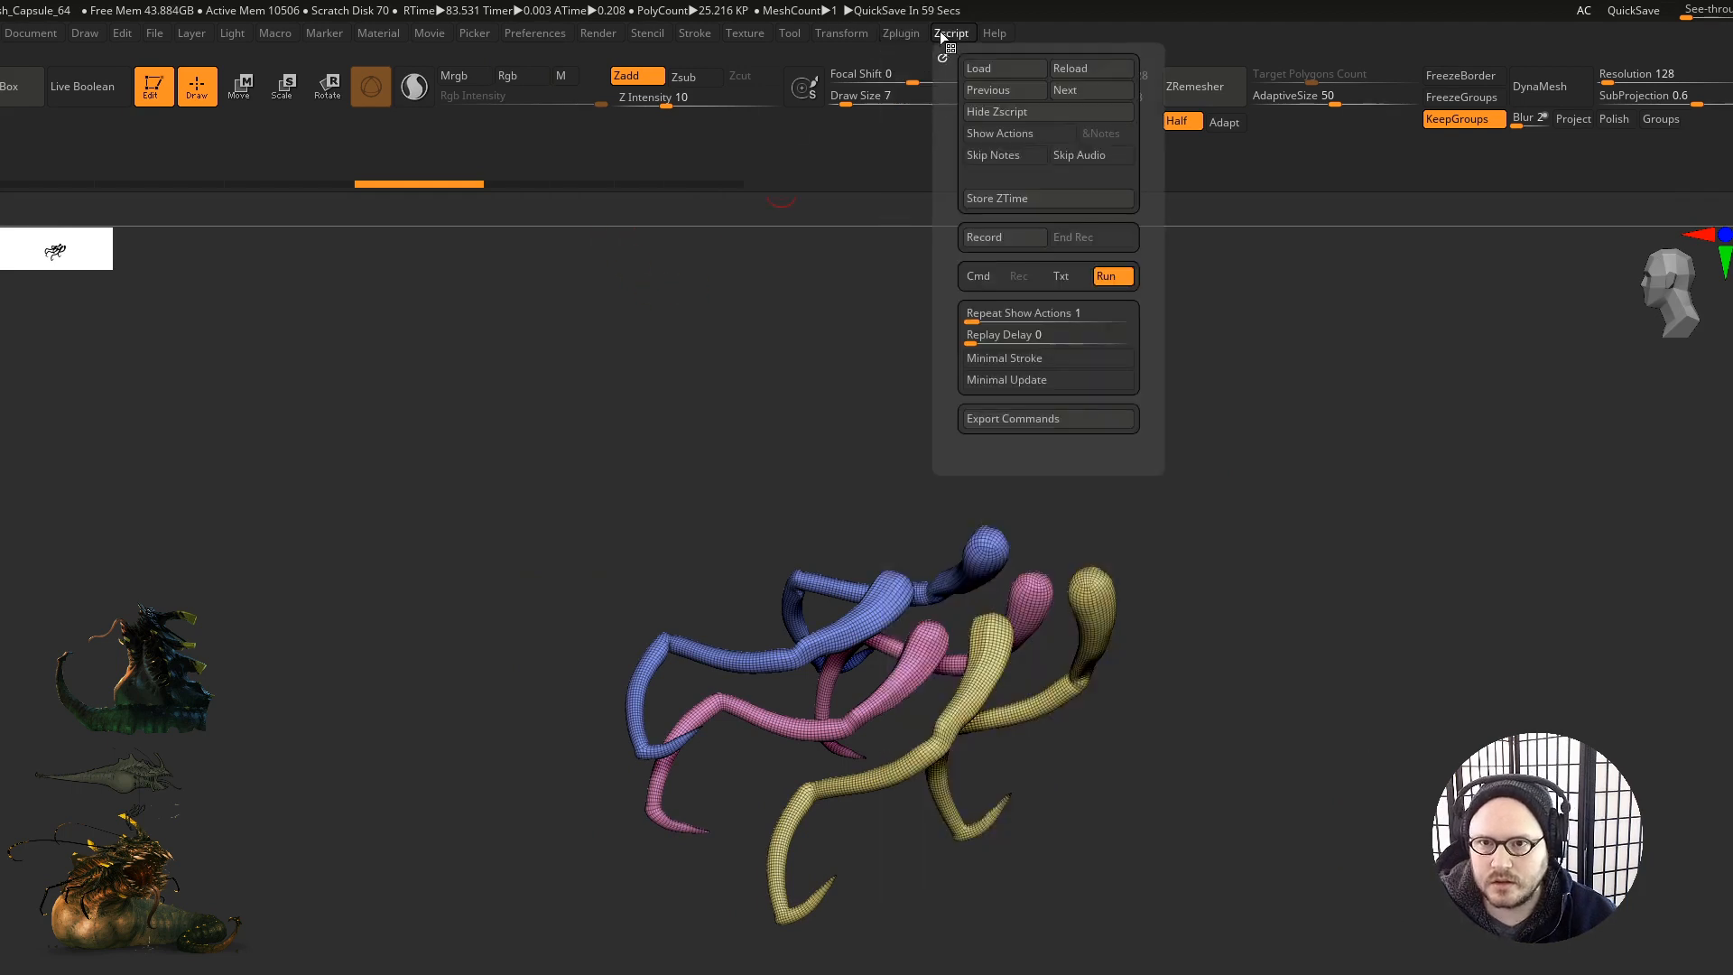
Step: Unwrap the legs clone with UV Master, using the Symmetry and Polygroups options
mouse_move(905, 36)
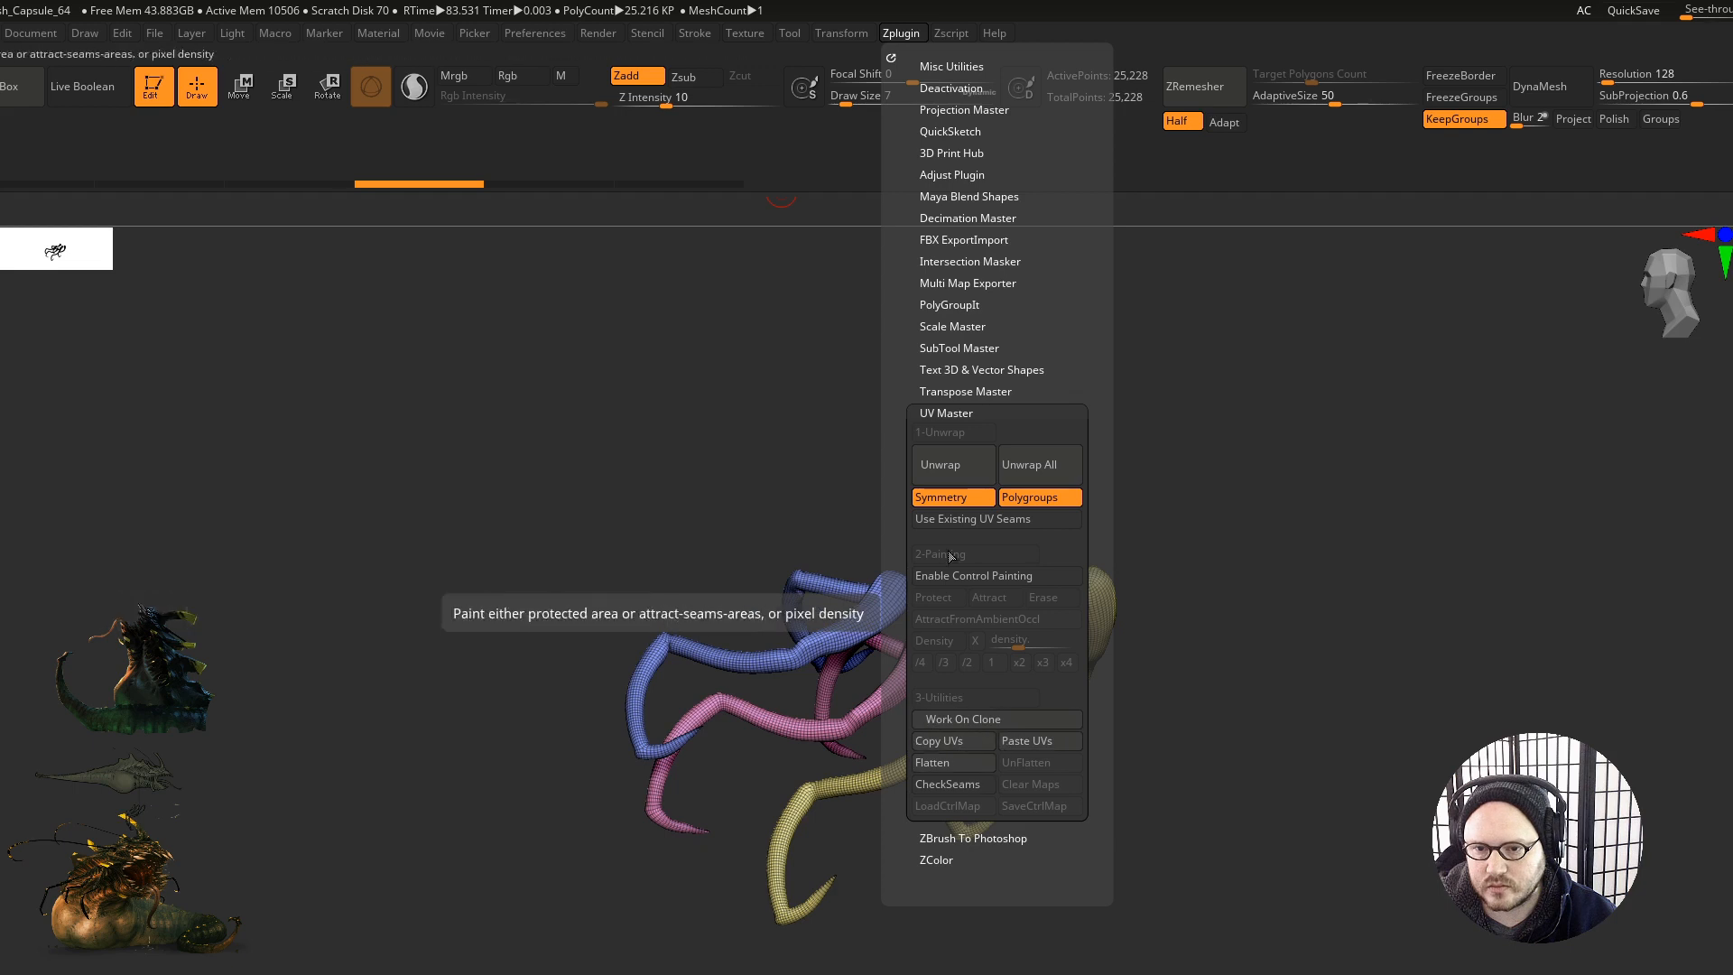
click(955, 464)
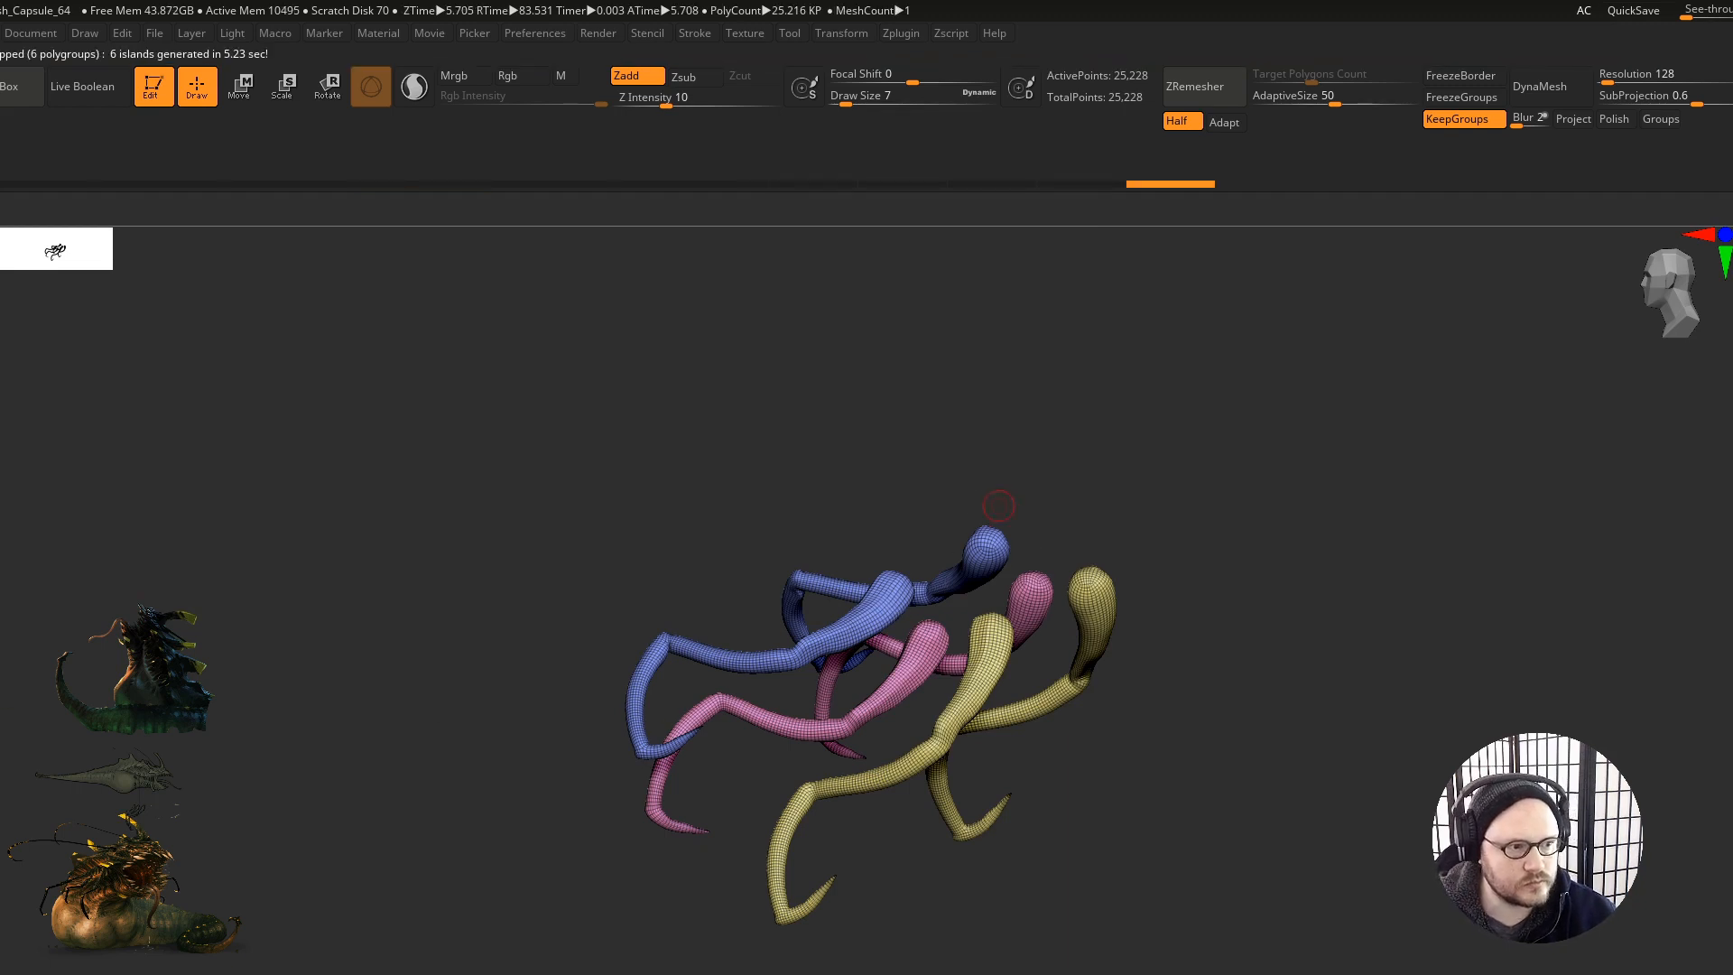
drag(845, 482, 845, 477)
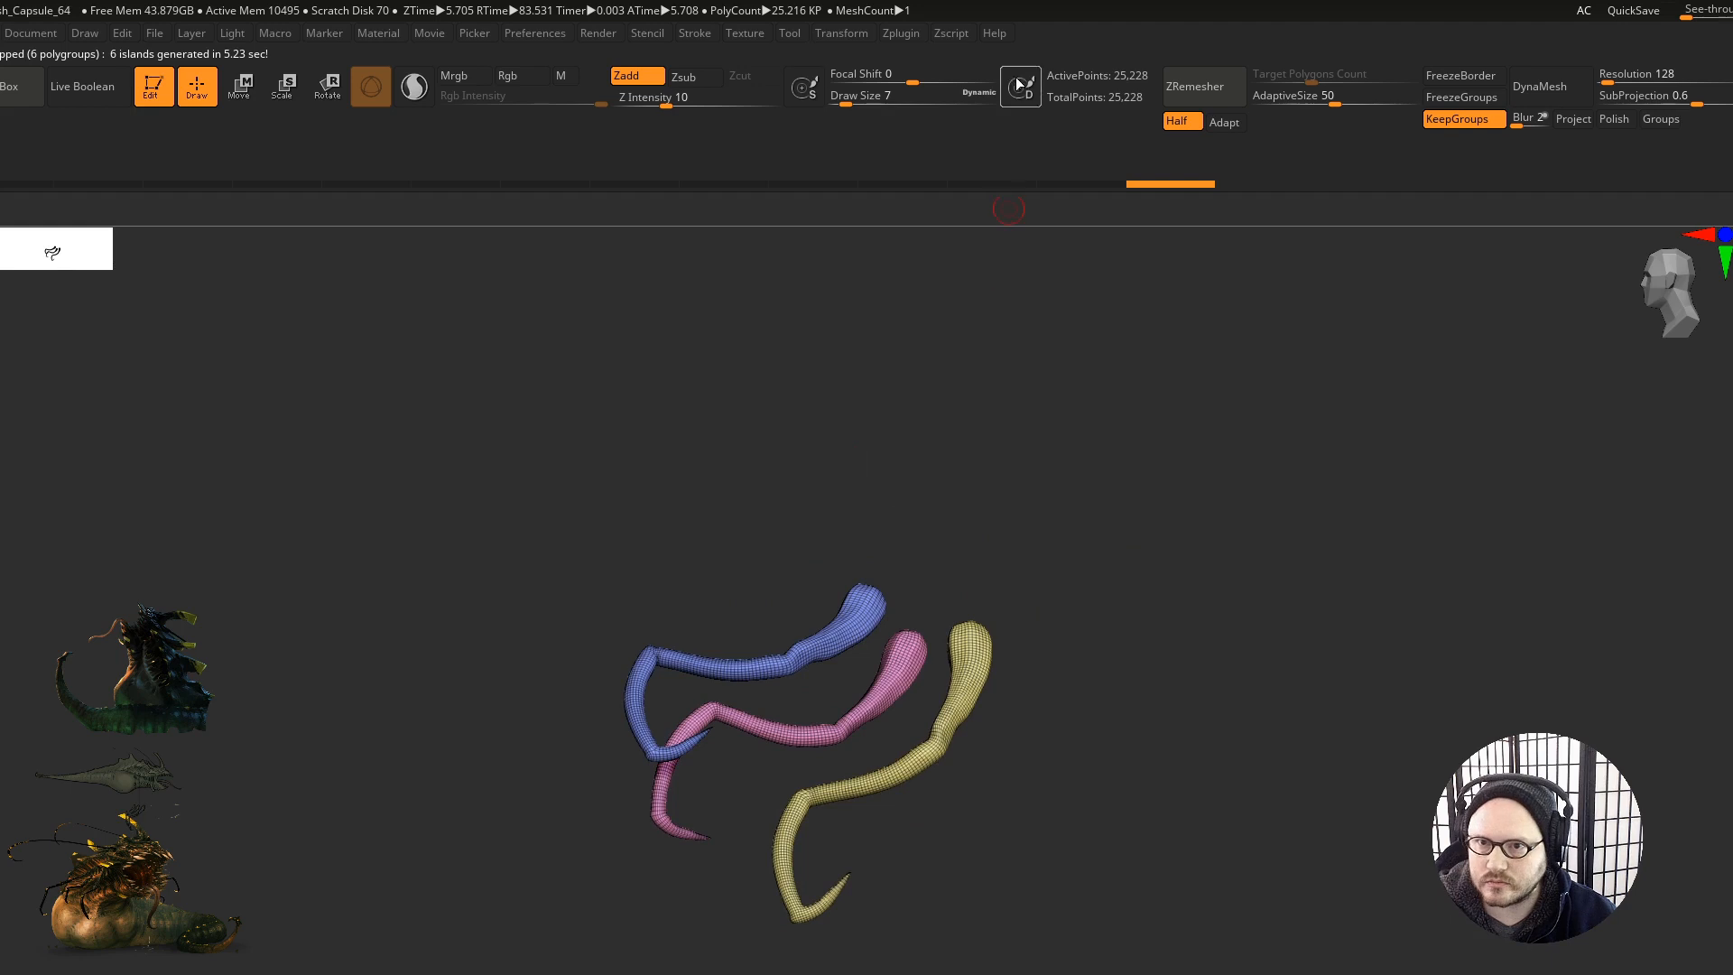
Step: Flatten the legs clone's UVs with UV Master, examine the island layout, and unflatten the mesh
click(908, 33)
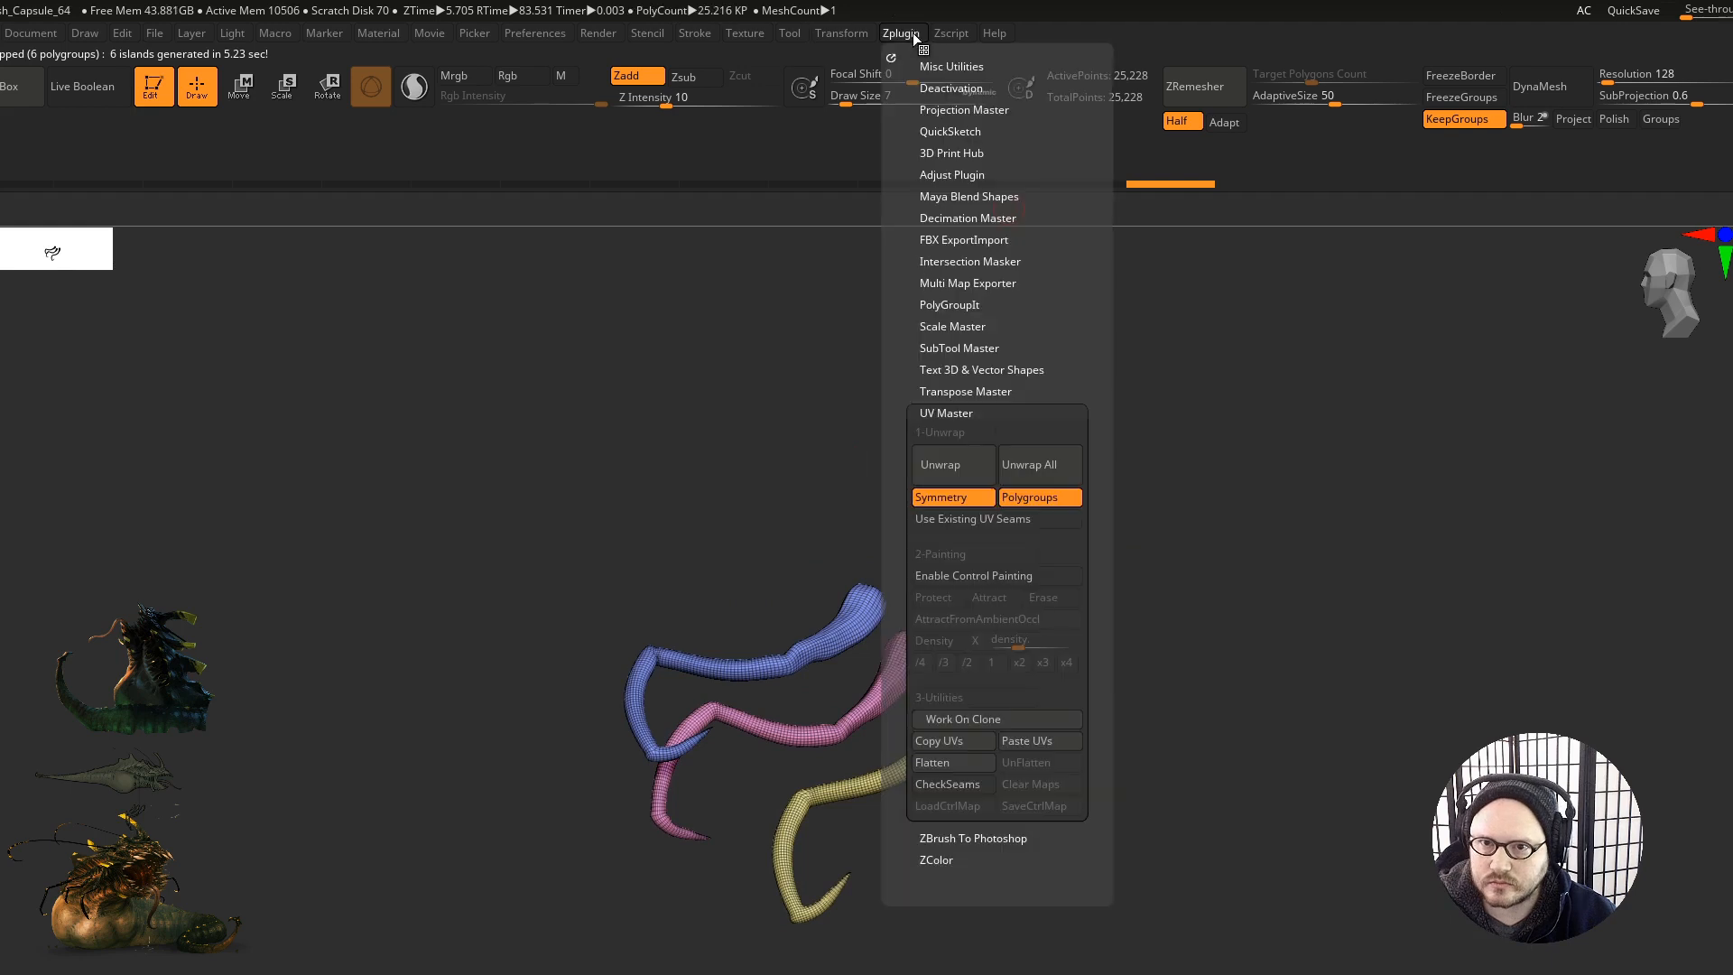
click(950, 760)
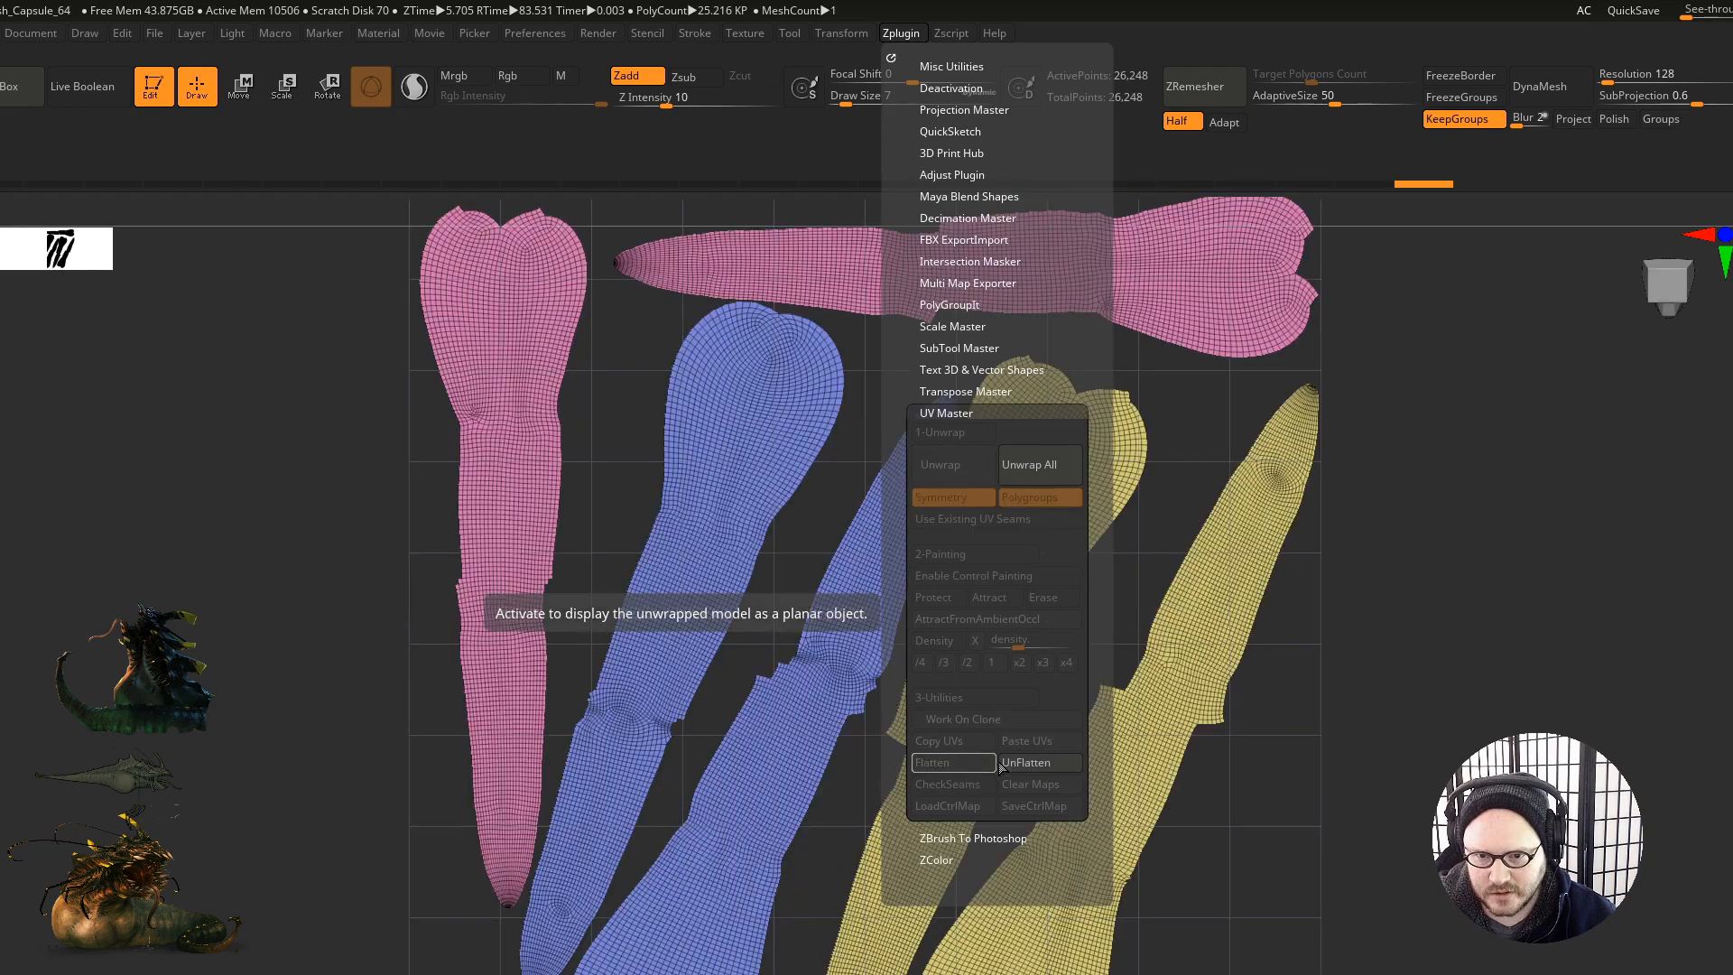
mouse_move(1110, 694)
ctrl+right_down()
mouse_move(1084, 614)
mouse_move(1089, 690)
ctrl+right_up()
ctrl+right_drag(1089, 689, 995, 763)
alt+right_drag(994, 763, 1006, 701)
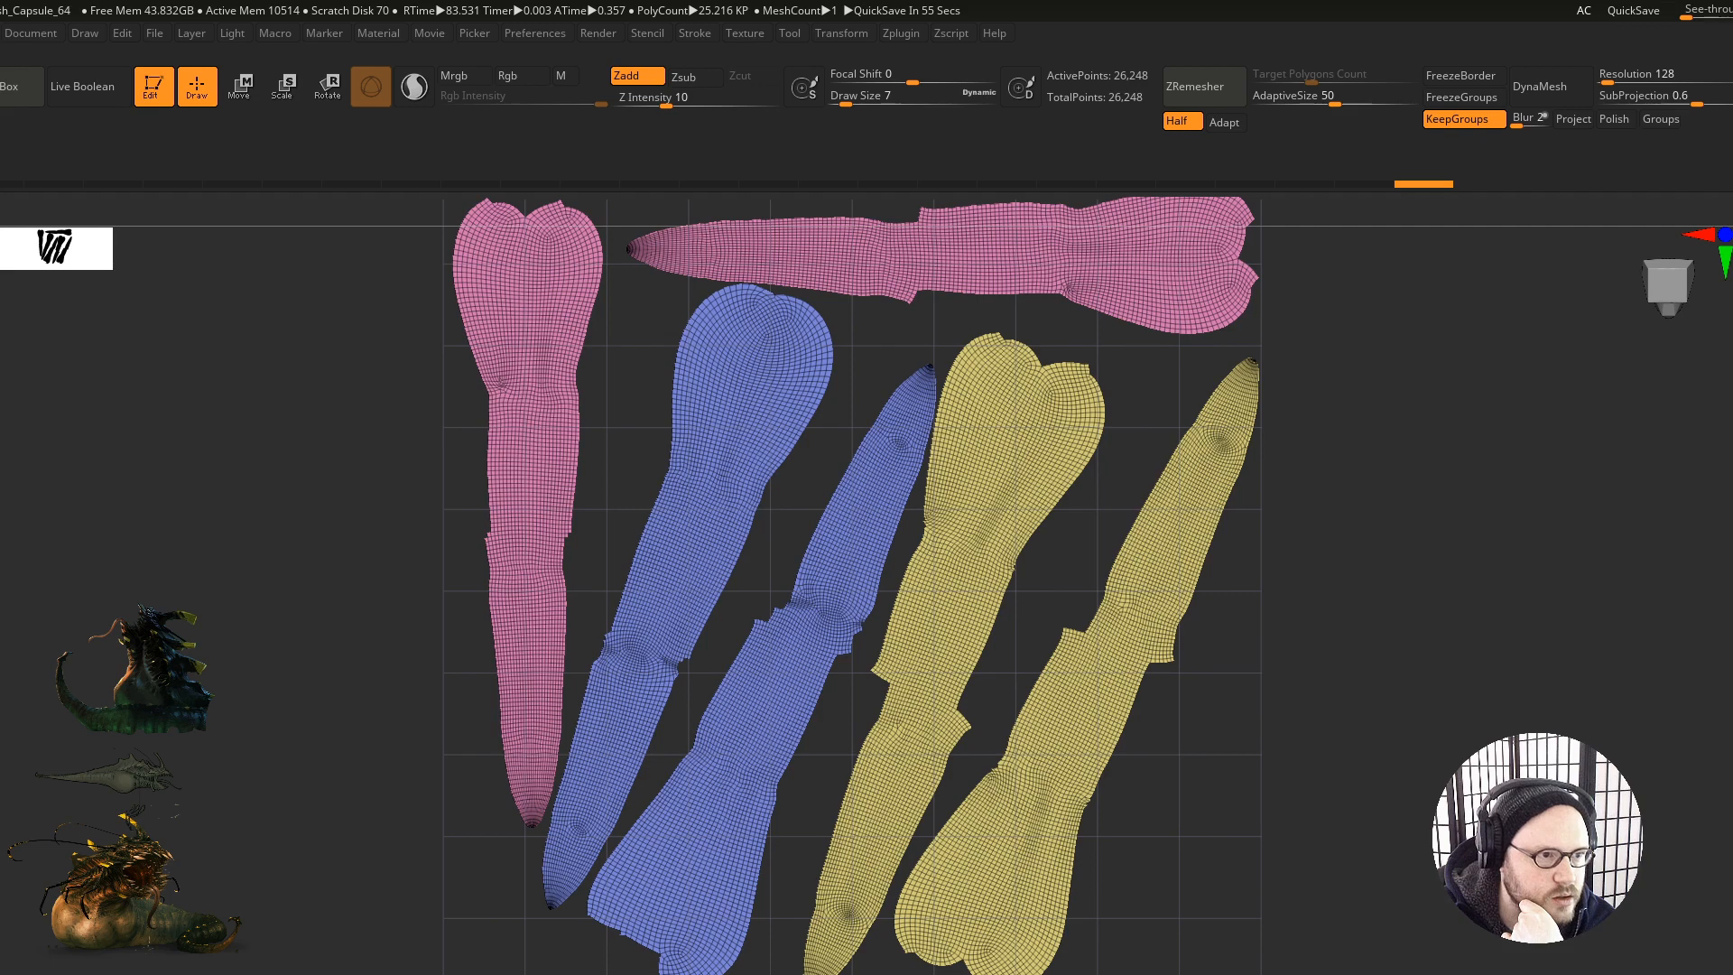
right_drag(1210, 591, 1119, 630)
key(f)
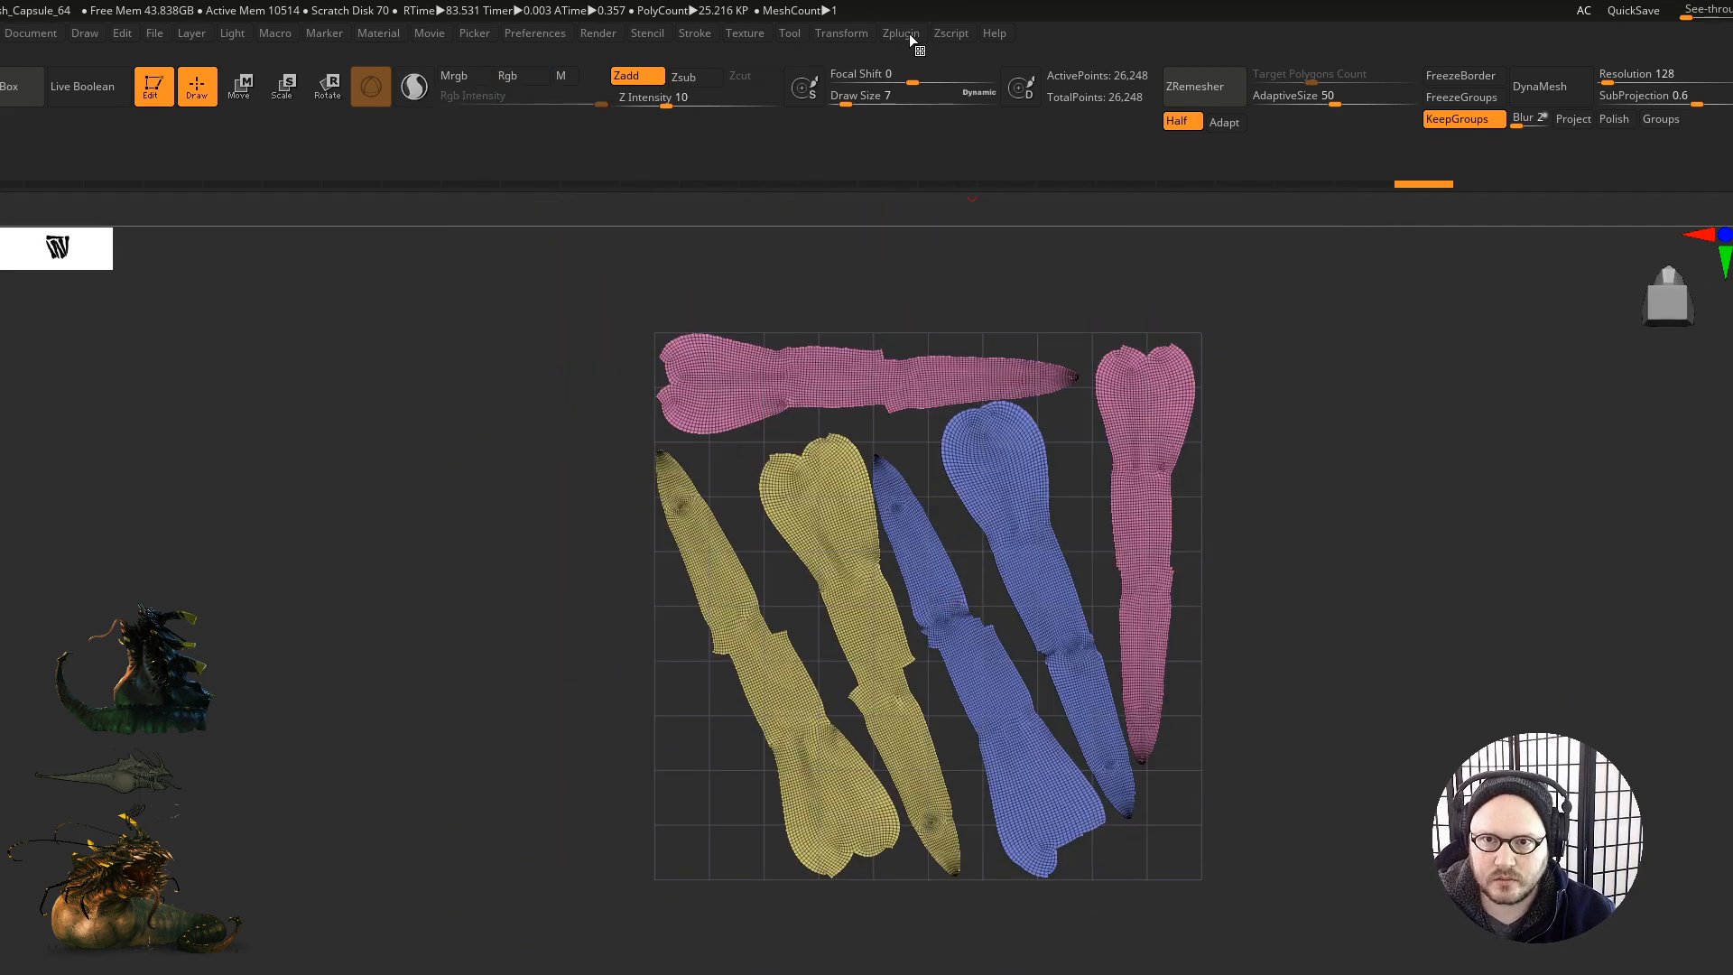
click(901, 33)
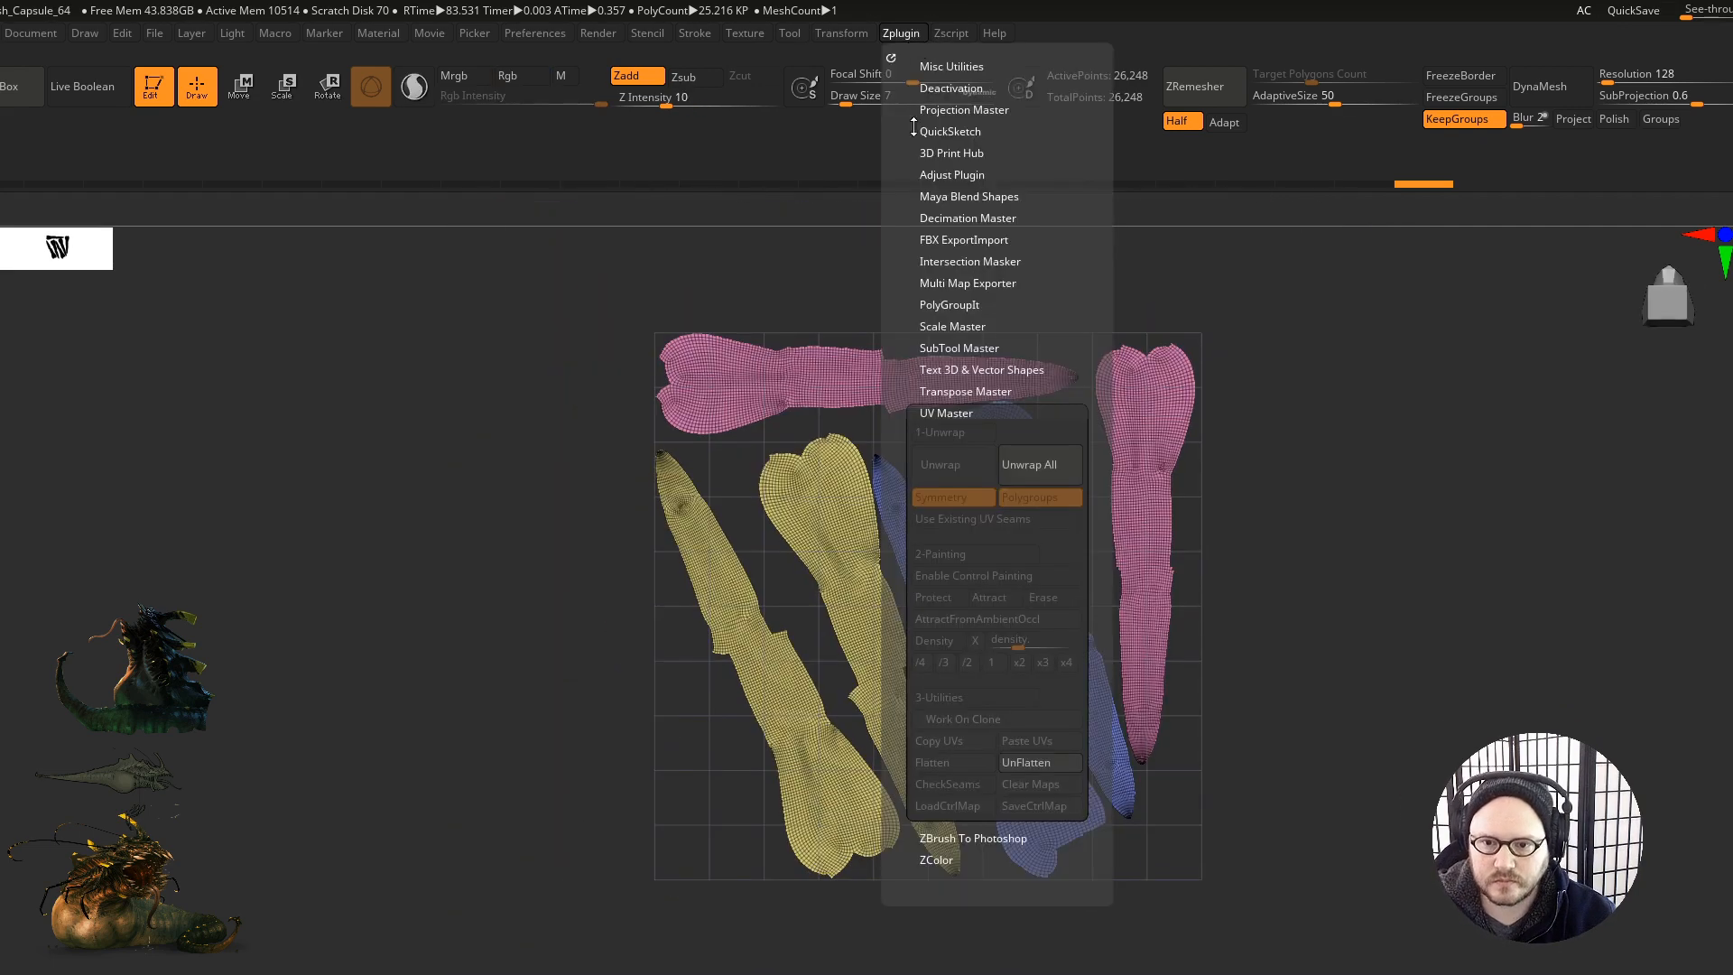
click(1020, 767)
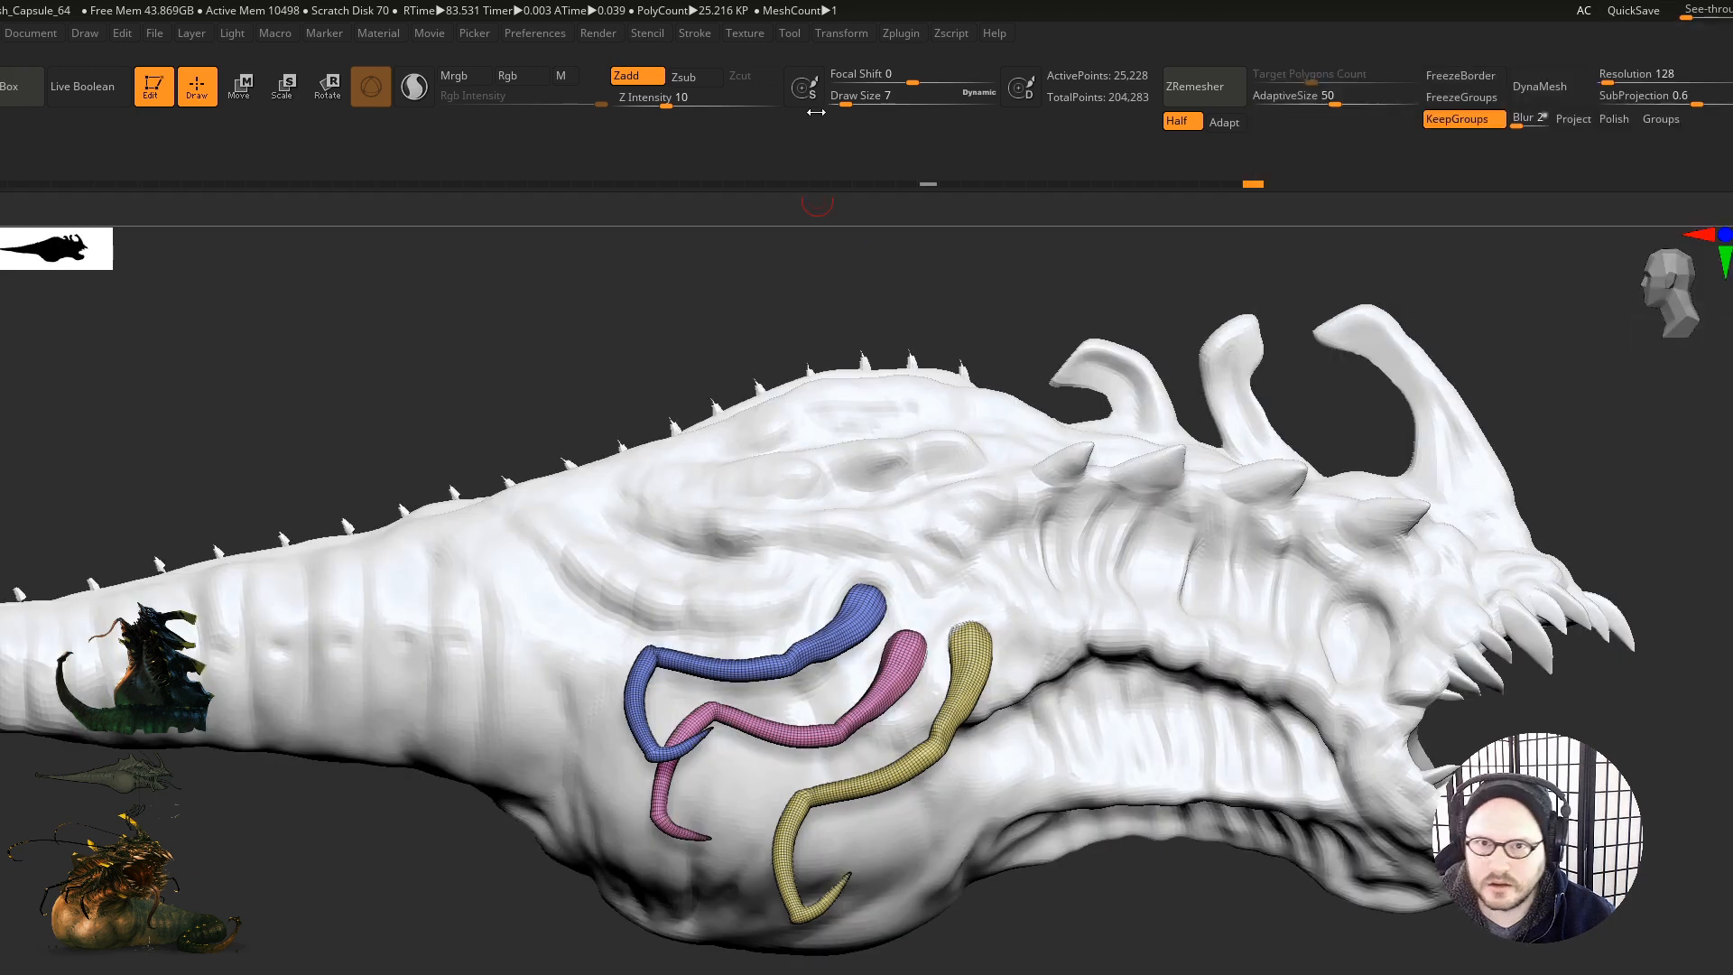
Step: Paste the unwrapped UVs onto the legs subtool in the full creature tool
click(900, 33)
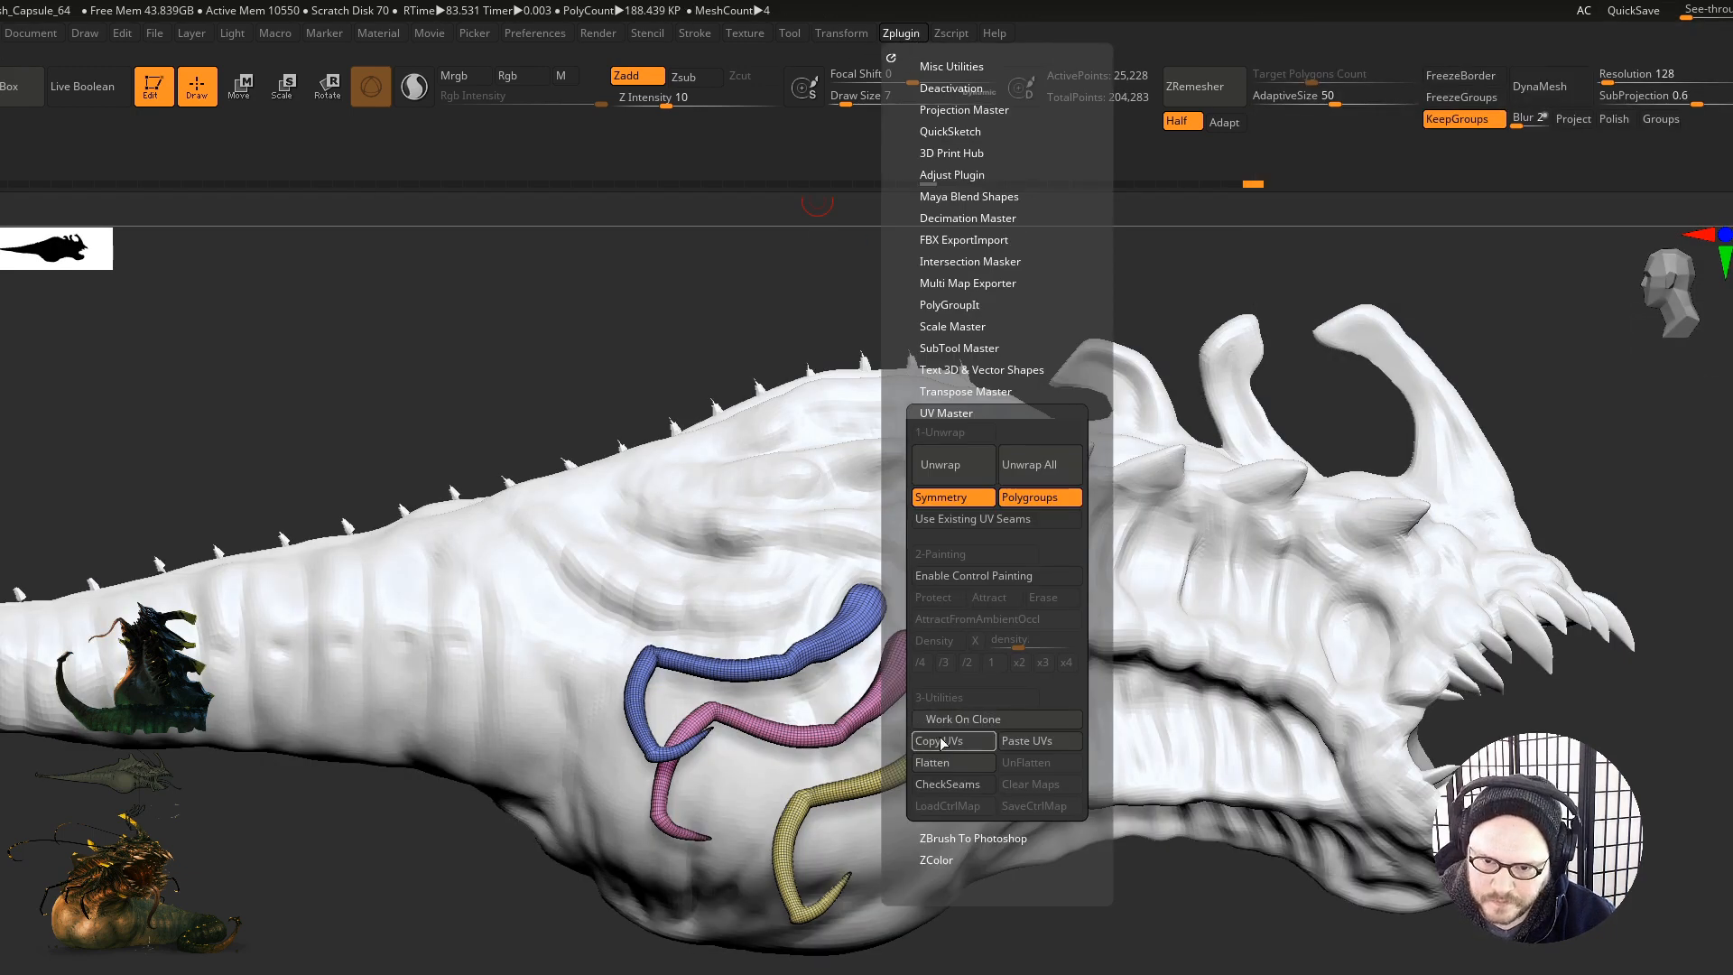
click(1018, 747)
right_drag(1149, 724, 1098, 801)
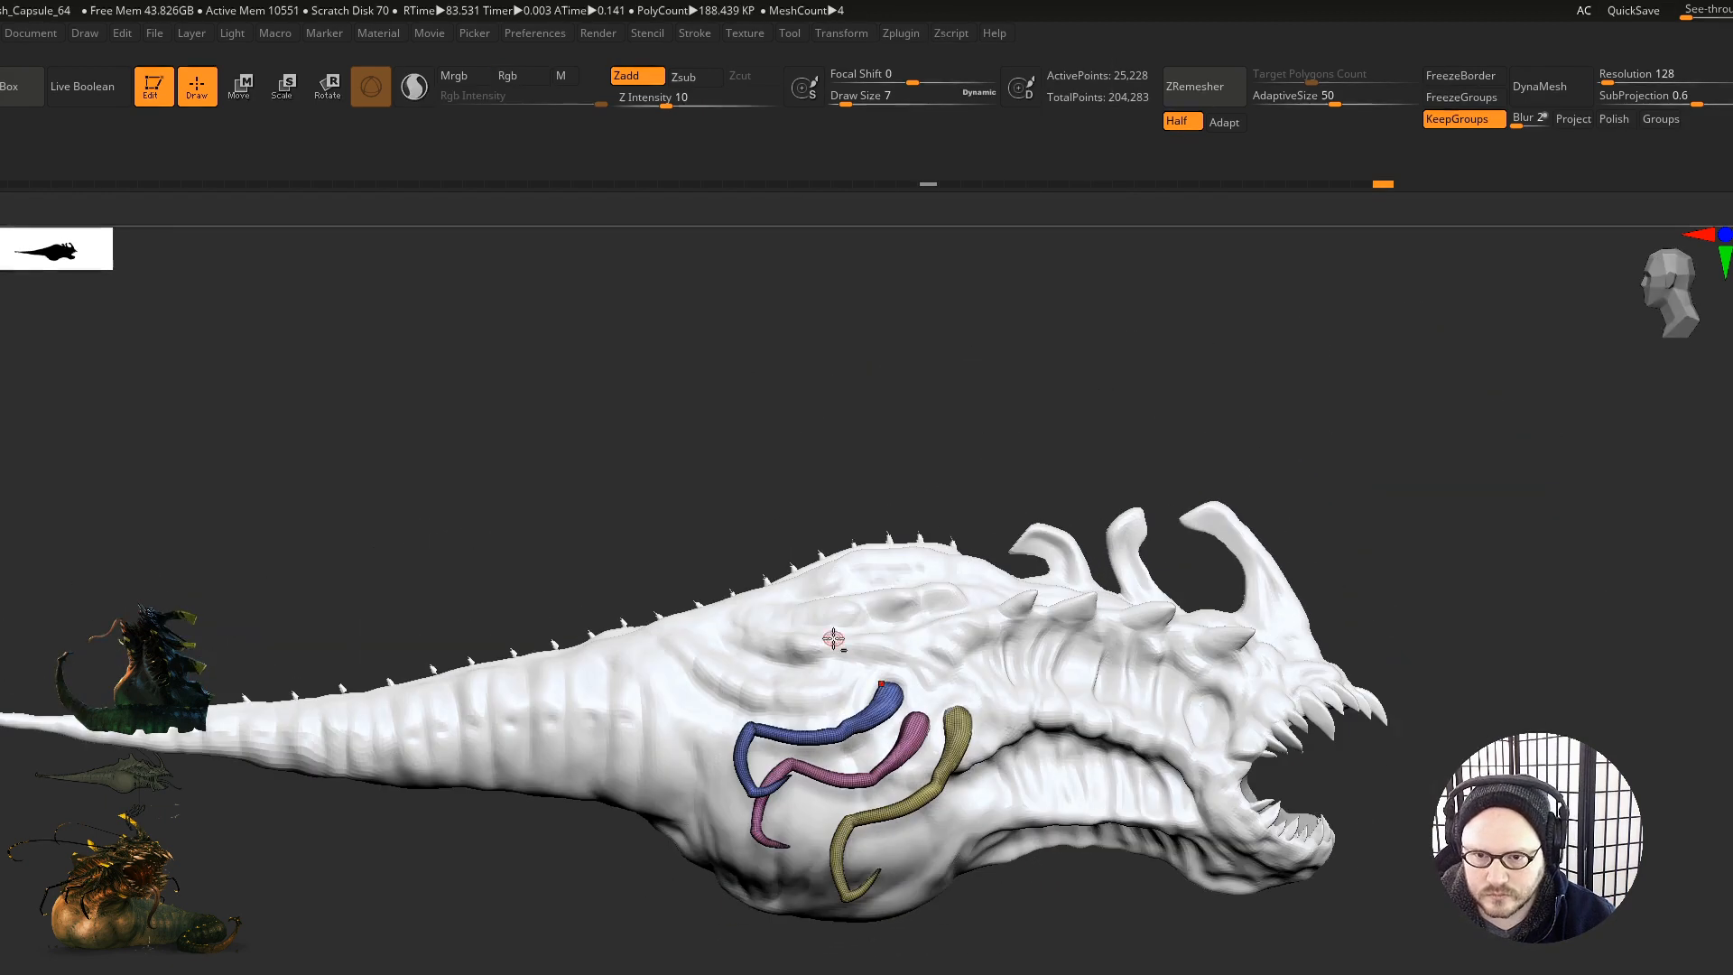
Step: Select the main body subtool and subdivide it once
alt+right_drag(1026, 650, 1088, 581)
alt+click(1101, 614)
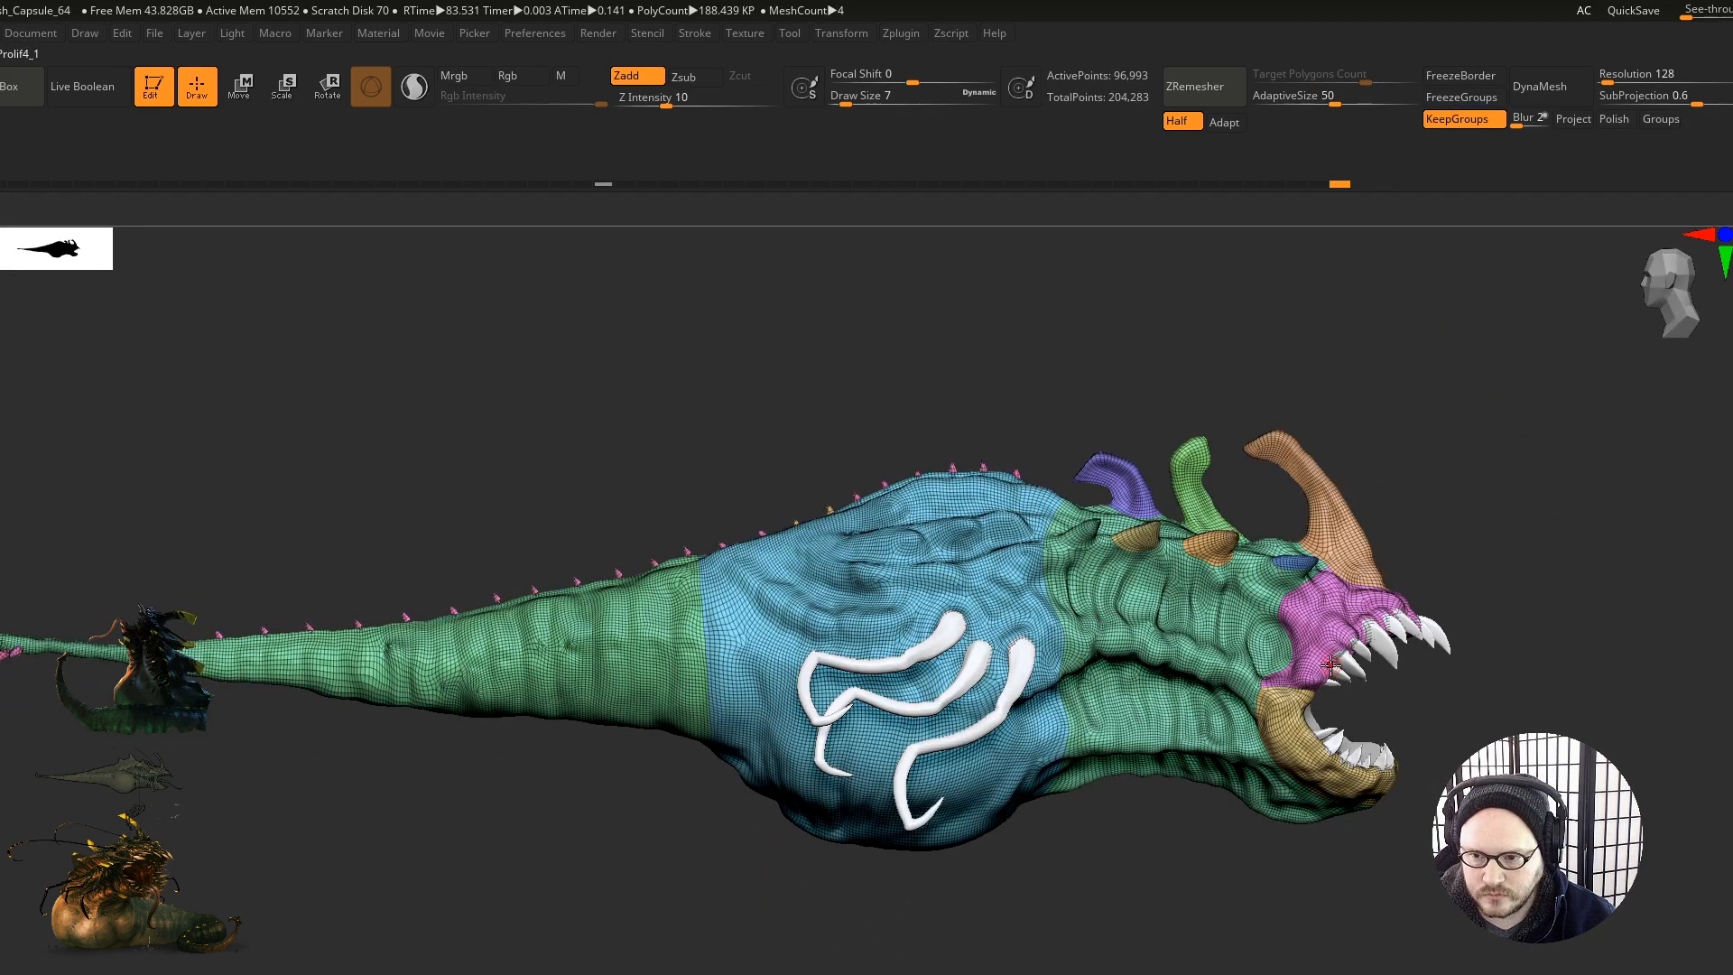
alt+click(1391, 652)
mouse_move(1269, 686)
right_down()
mouse_move(1192, 701)
mouse_move(1176, 680)
mouse_move(994, 709)
mouse_move(1241, 733)
mouse_move(1364, 668)
right_up()
alt+click(1052, 726)
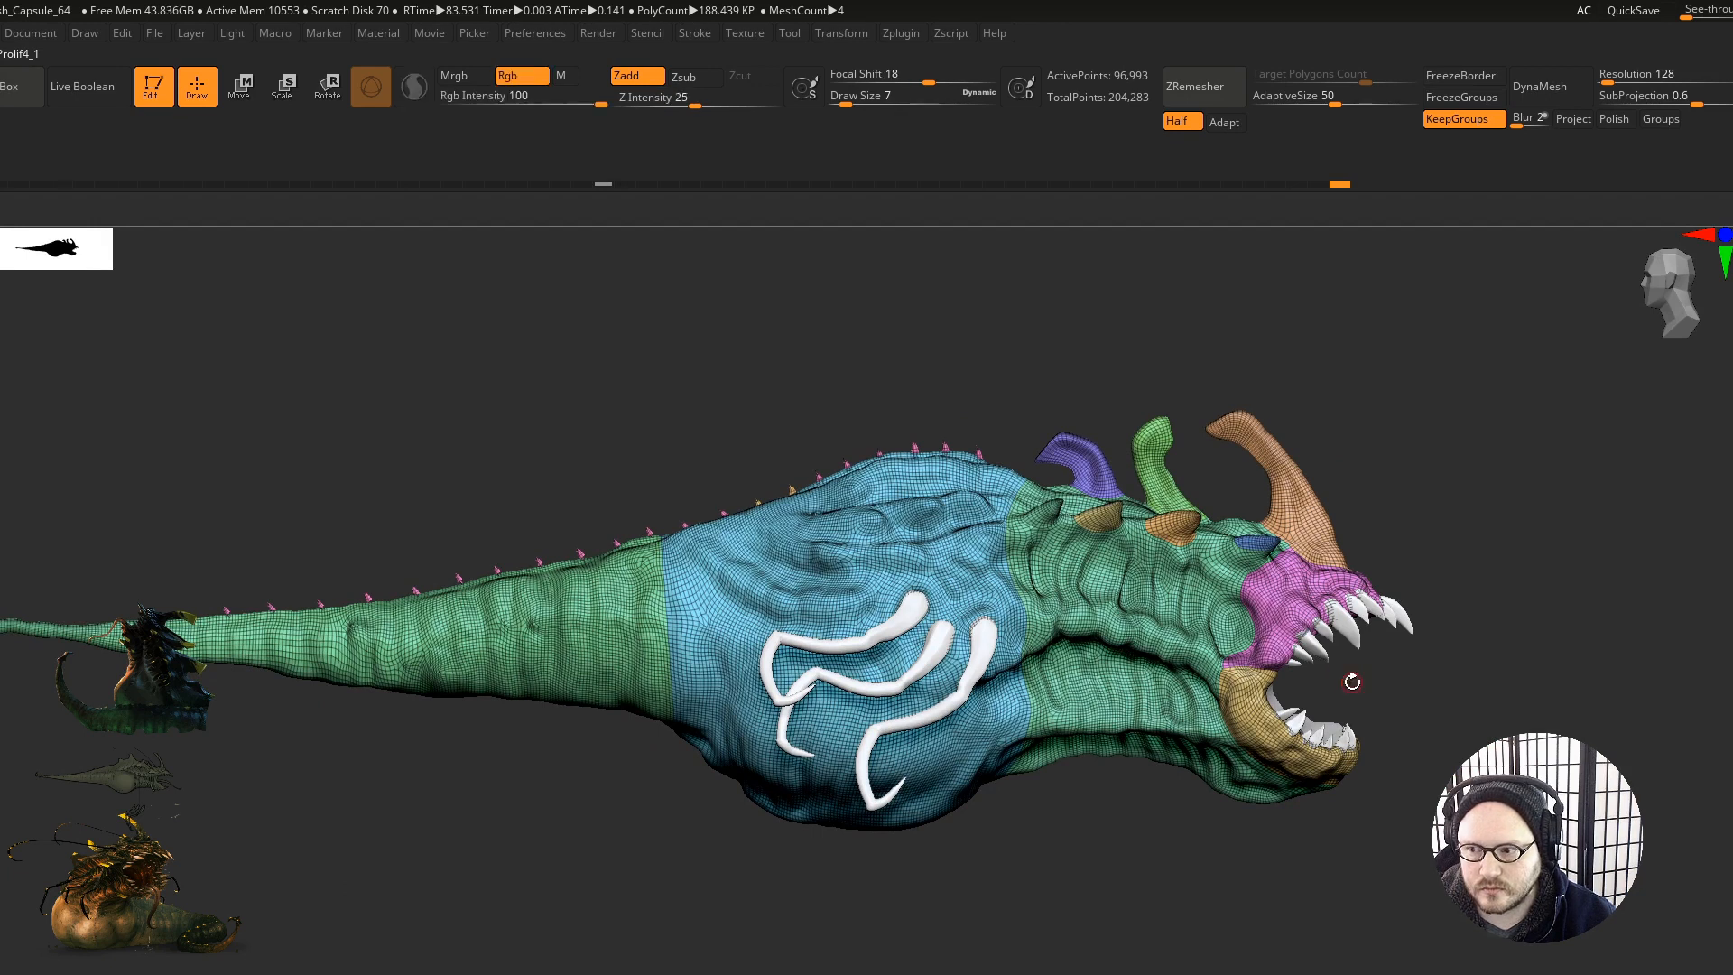
key(ctrl+d)
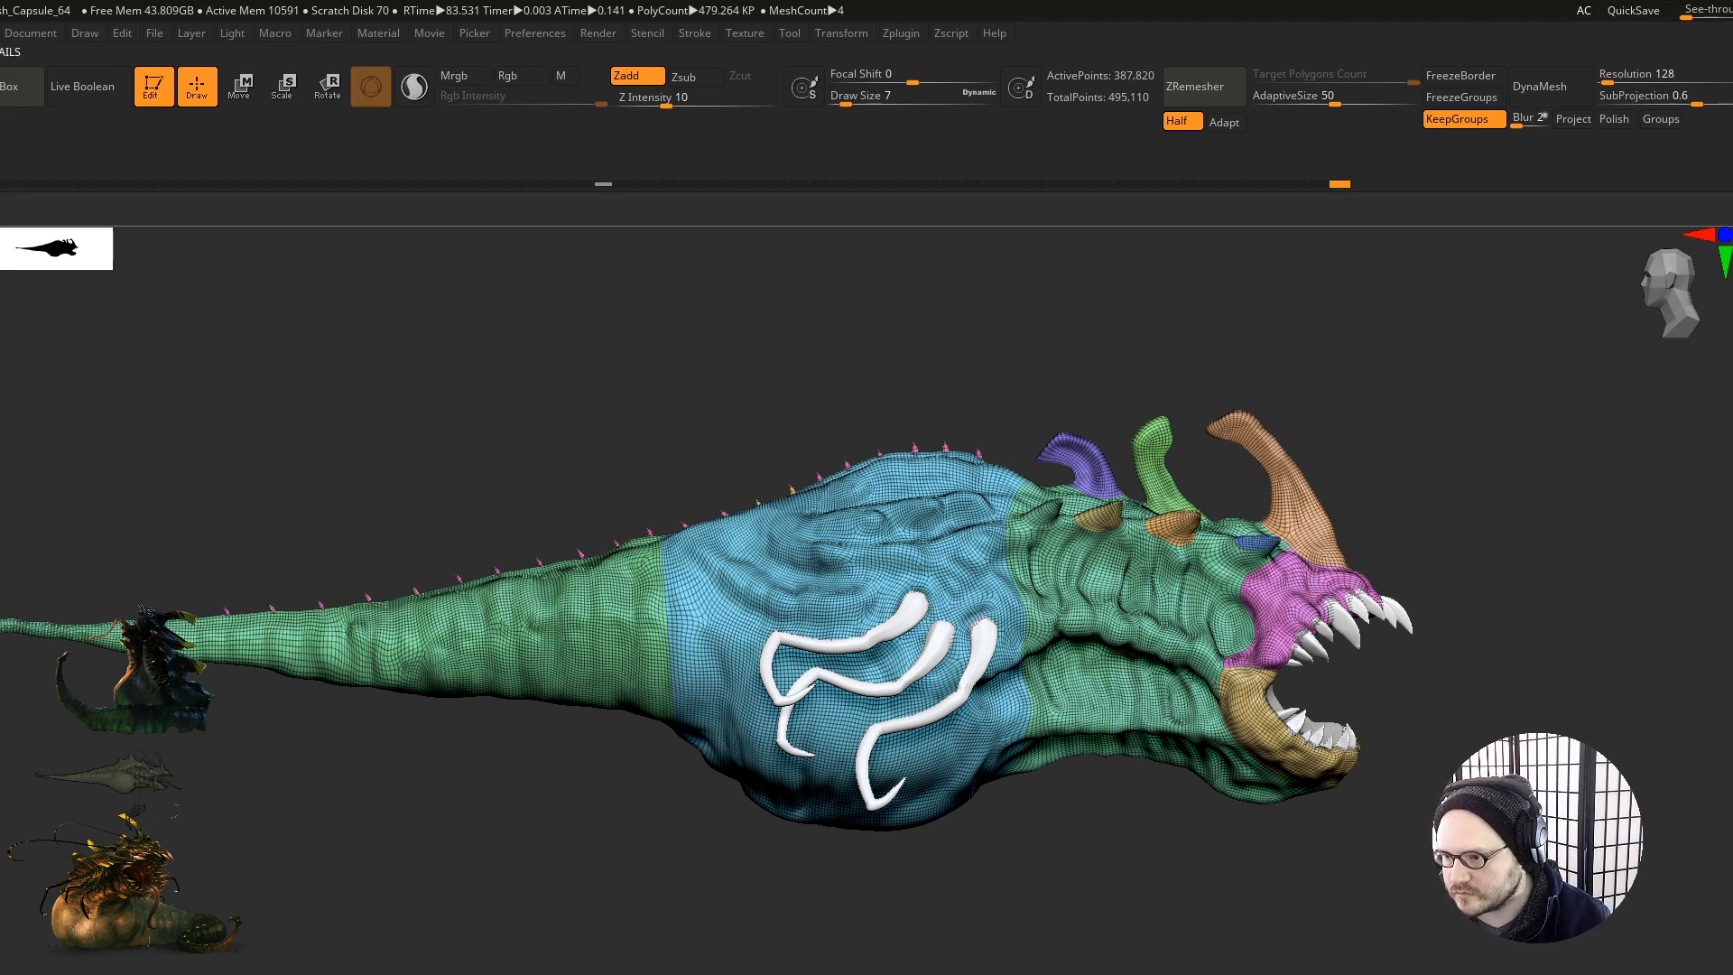
Step: Select the inner mouth subtool and hide the teeth and legs subtools
drag(1732, 718, 1732, 781)
alt+right_drag(1363, 817, 1280, 712)
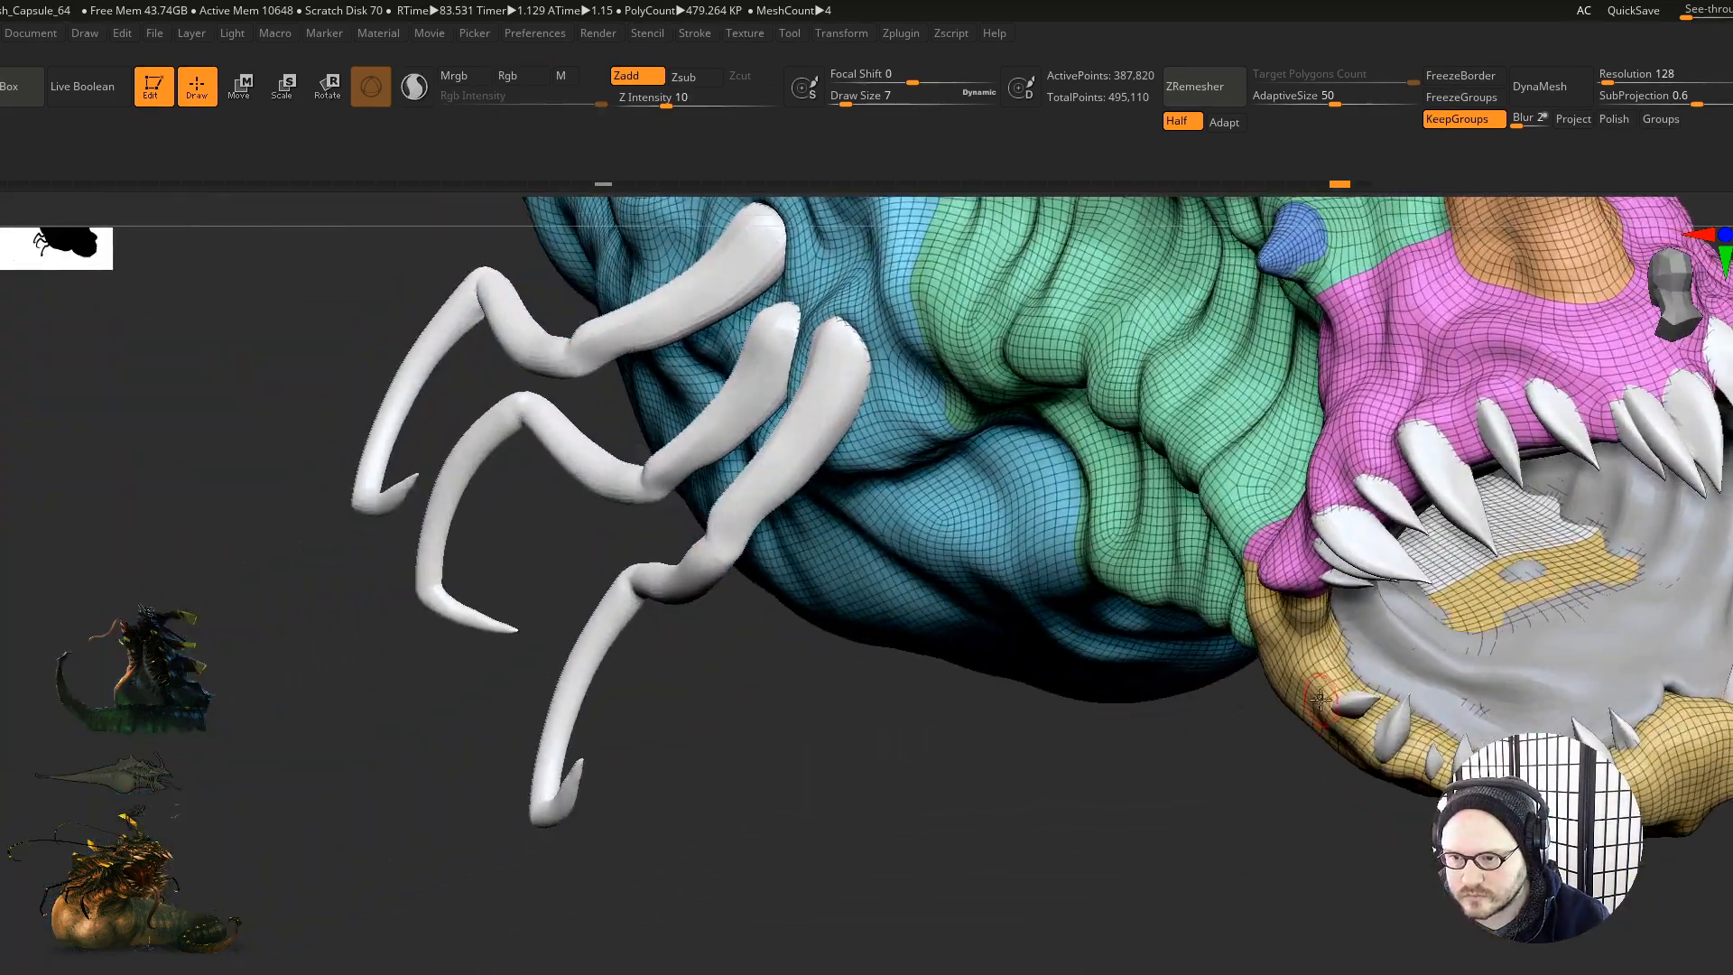
alt+click(1485, 672)
right_drag(1519, 669, 1309, 650)
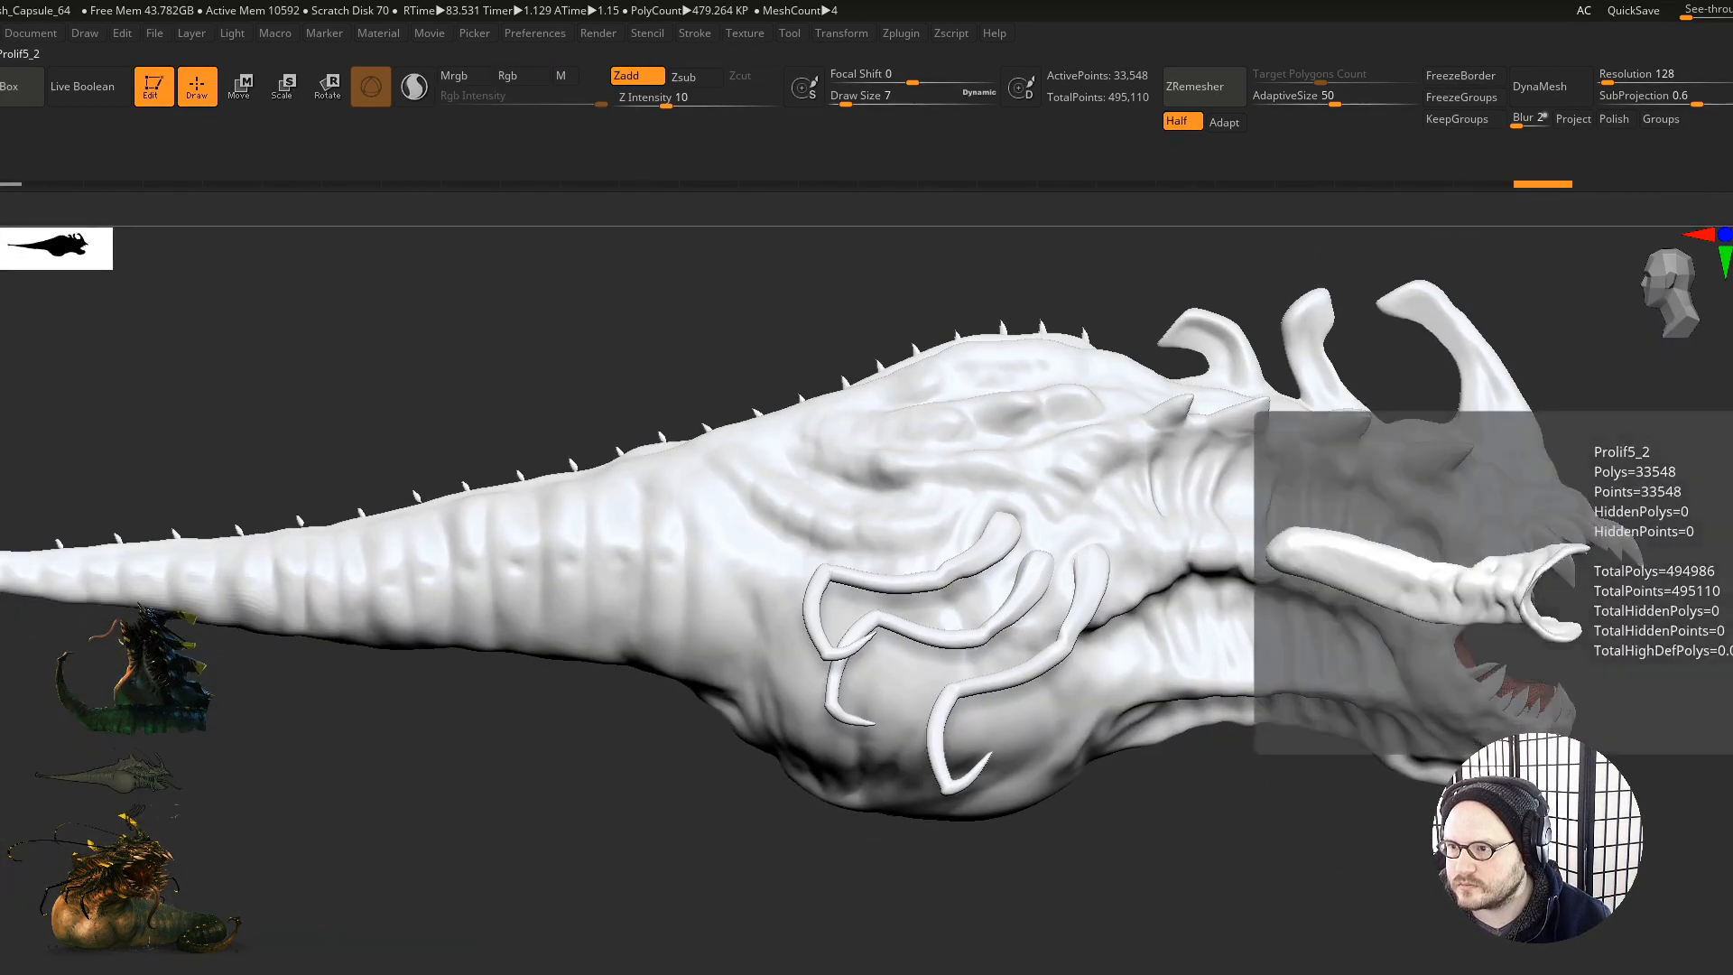
click(1732, 582)
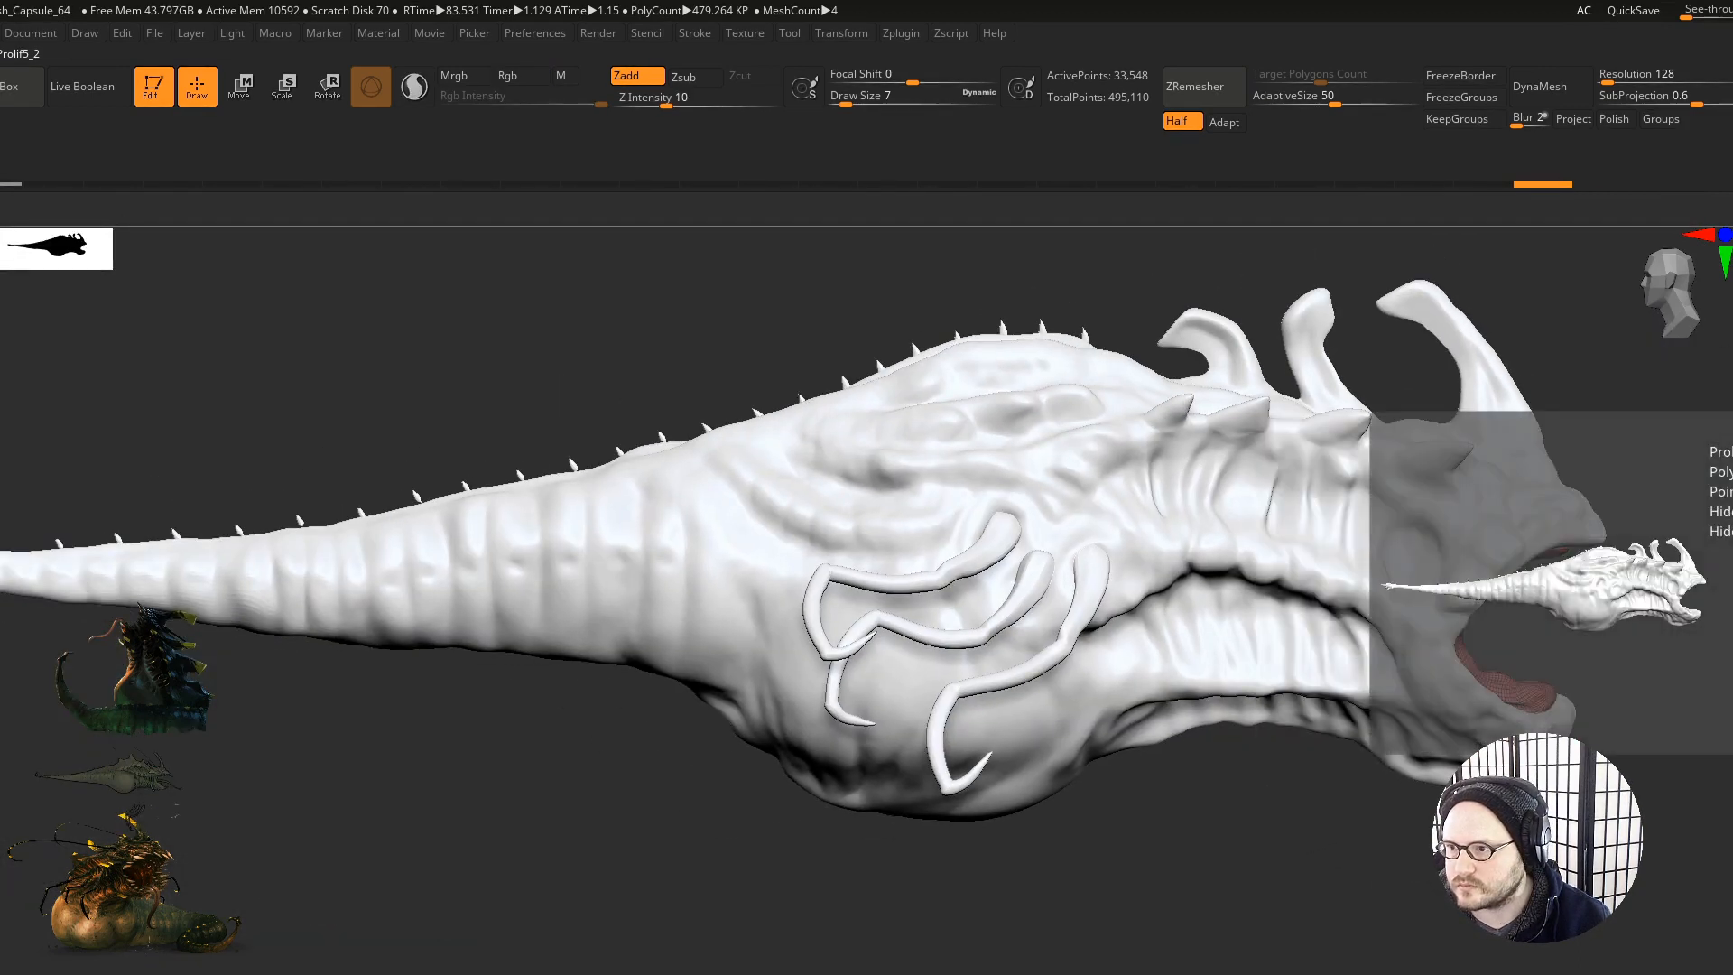
click(1732, 582)
click(1732, 582)
click(1732, 542)
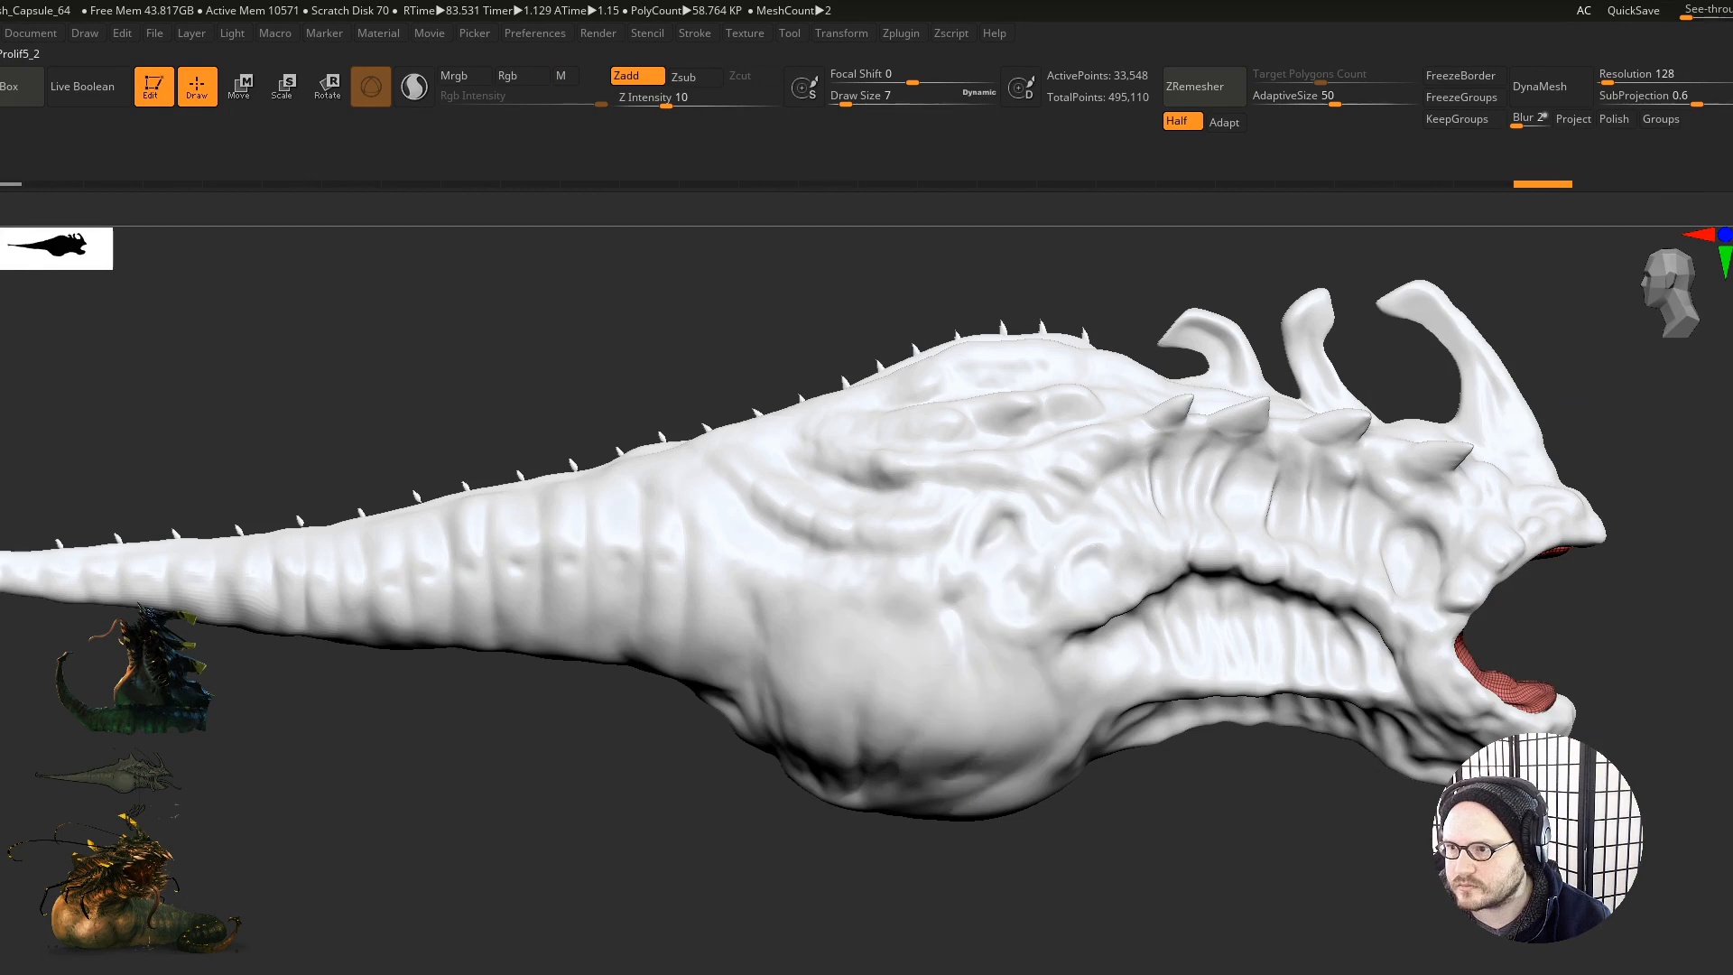
Step: Show only the main body subtool and project the detail from its marked undo-history state onto the subdivided mesh
right_drag(1396, 799, 1315, 763)
click(1732, 532)
click(1732, 533)
mouse_move(1336, 768)
right_down()
mouse_move(1432, 767)
mouse_move(1313, 783)
right_up()
ctrl+right_drag(1312, 783, 1360, 797)
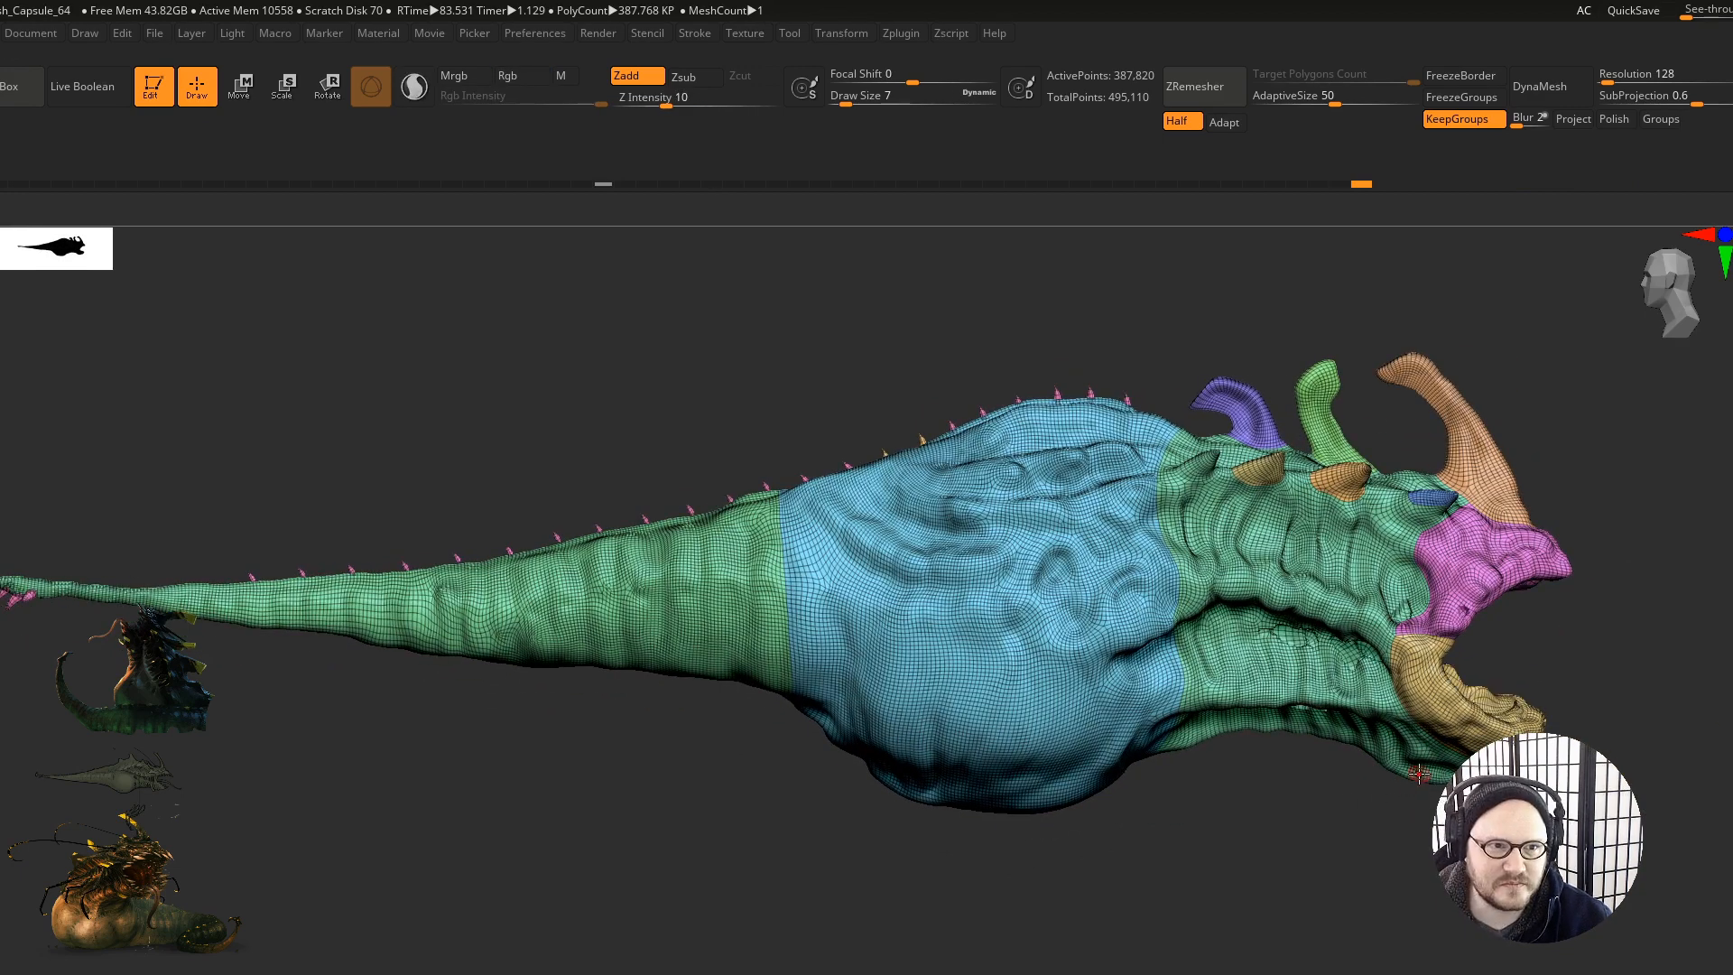
Step: Undo the last history projection on the main body
right_drag(1404, 781, 1356, 827)
mouse_move(1367, 702)
alt+right_down()
mouse_move(1347, 778)
mouse_move(1395, 734)
mouse_move(1390, 673)
mouse_move(1207, 804)
mouse_move(1214, 875)
mouse_move(1192, 867)
alt+right_up()
key(ctrl+z)
mouse_move(1431, 672)
right_down()
mouse_move(1503, 662)
mouse_move(1567, 713)
mouse_move(1517, 654)
mouse_move(1310, 756)
mouse_move(1357, 730)
mouse_move(1368, 673)
mouse_move(1408, 835)
mouse_move(1422, 803)
mouse_move(1404, 858)
mouse_move(1300, 816)
mouse_move(1420, 852)
right_up()
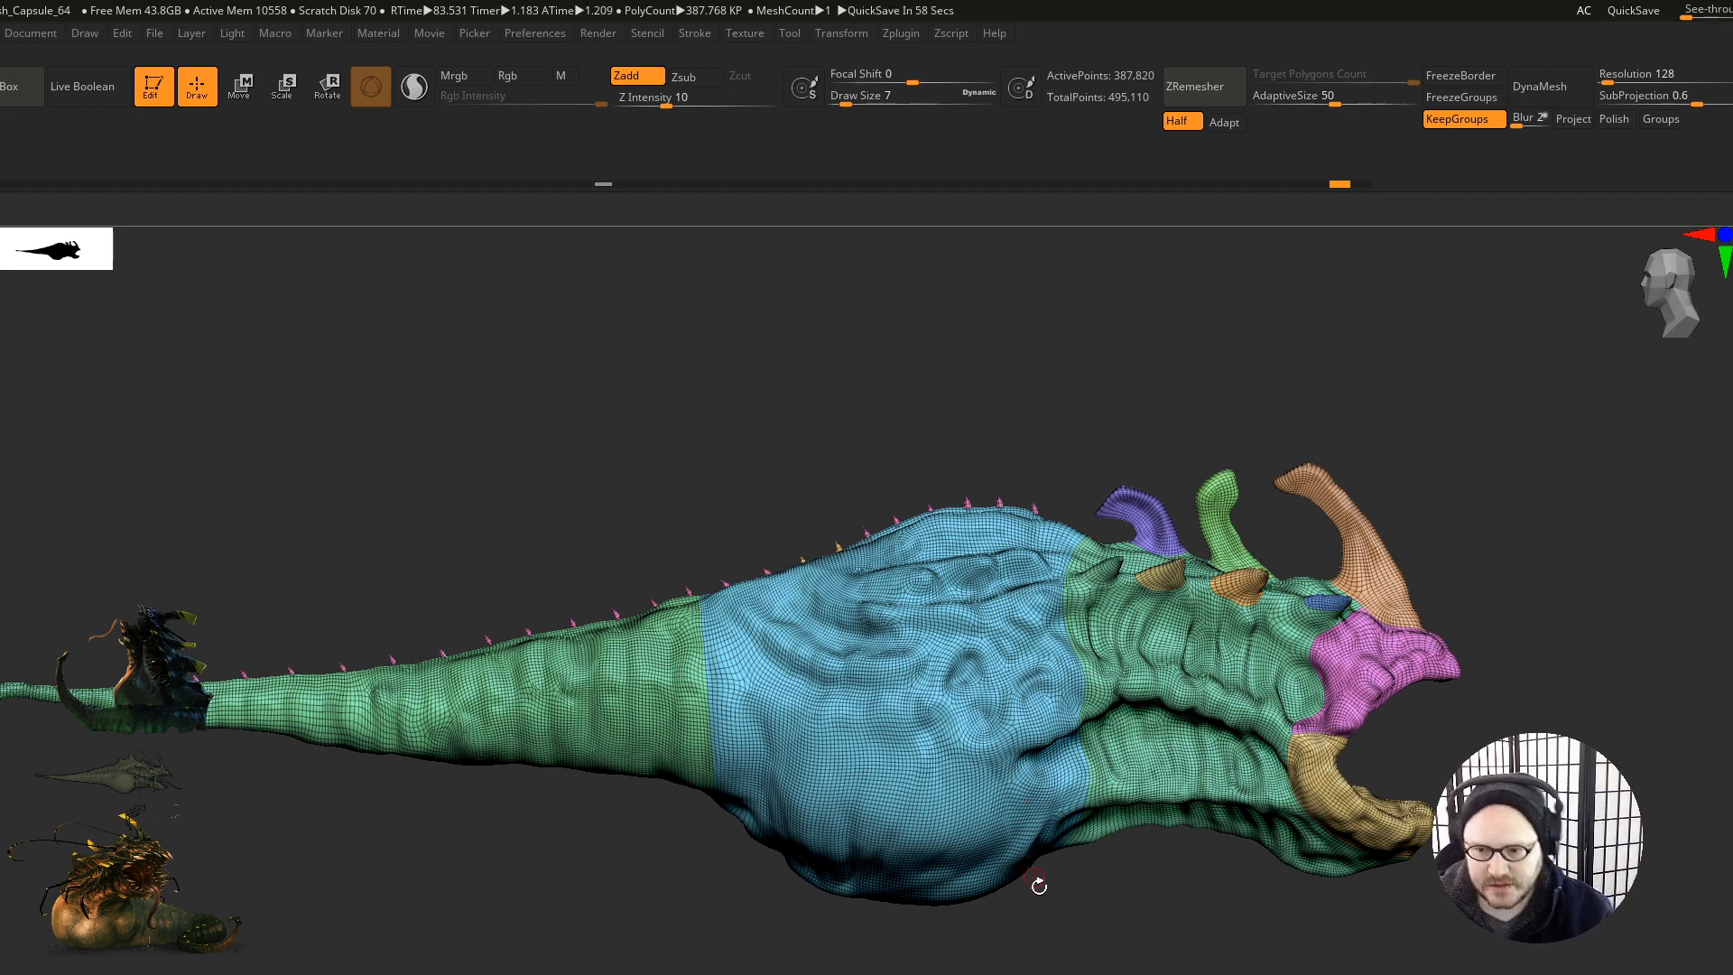
Step: Examine the main body's topology and polygroups around the head, neck folds and open mouth
ctrl+right_drag(1255, 739, 1287, 759)
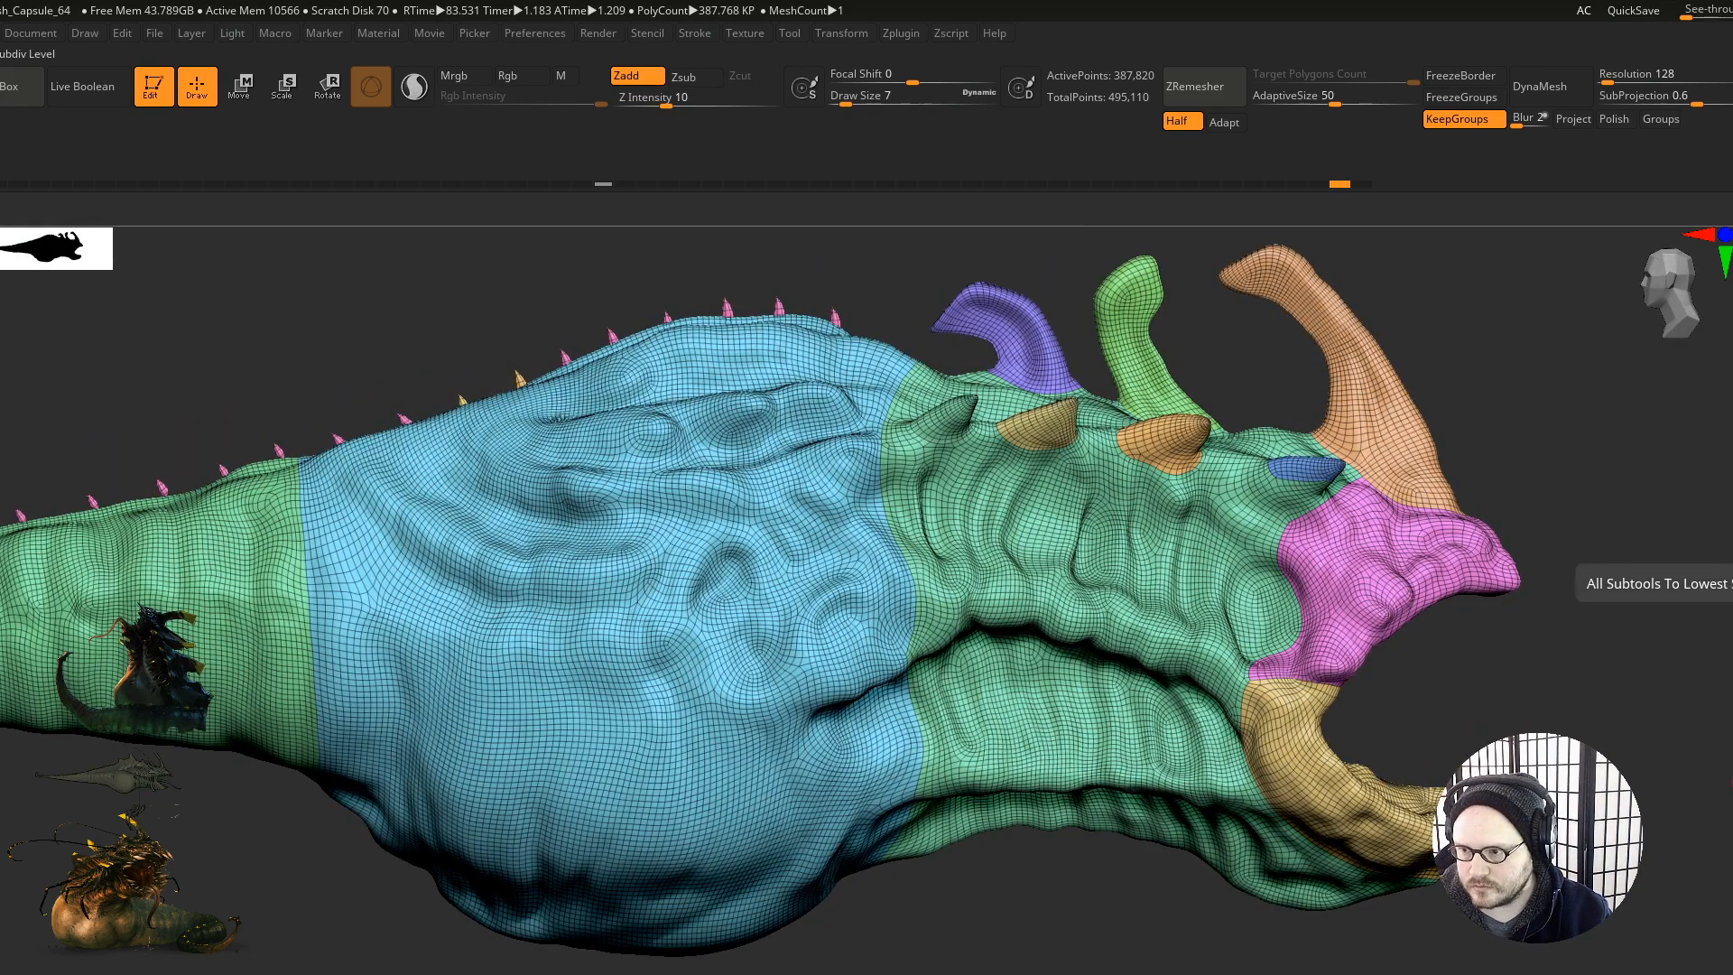
ctrl+right_drag(1479, 731, 1488, 763)
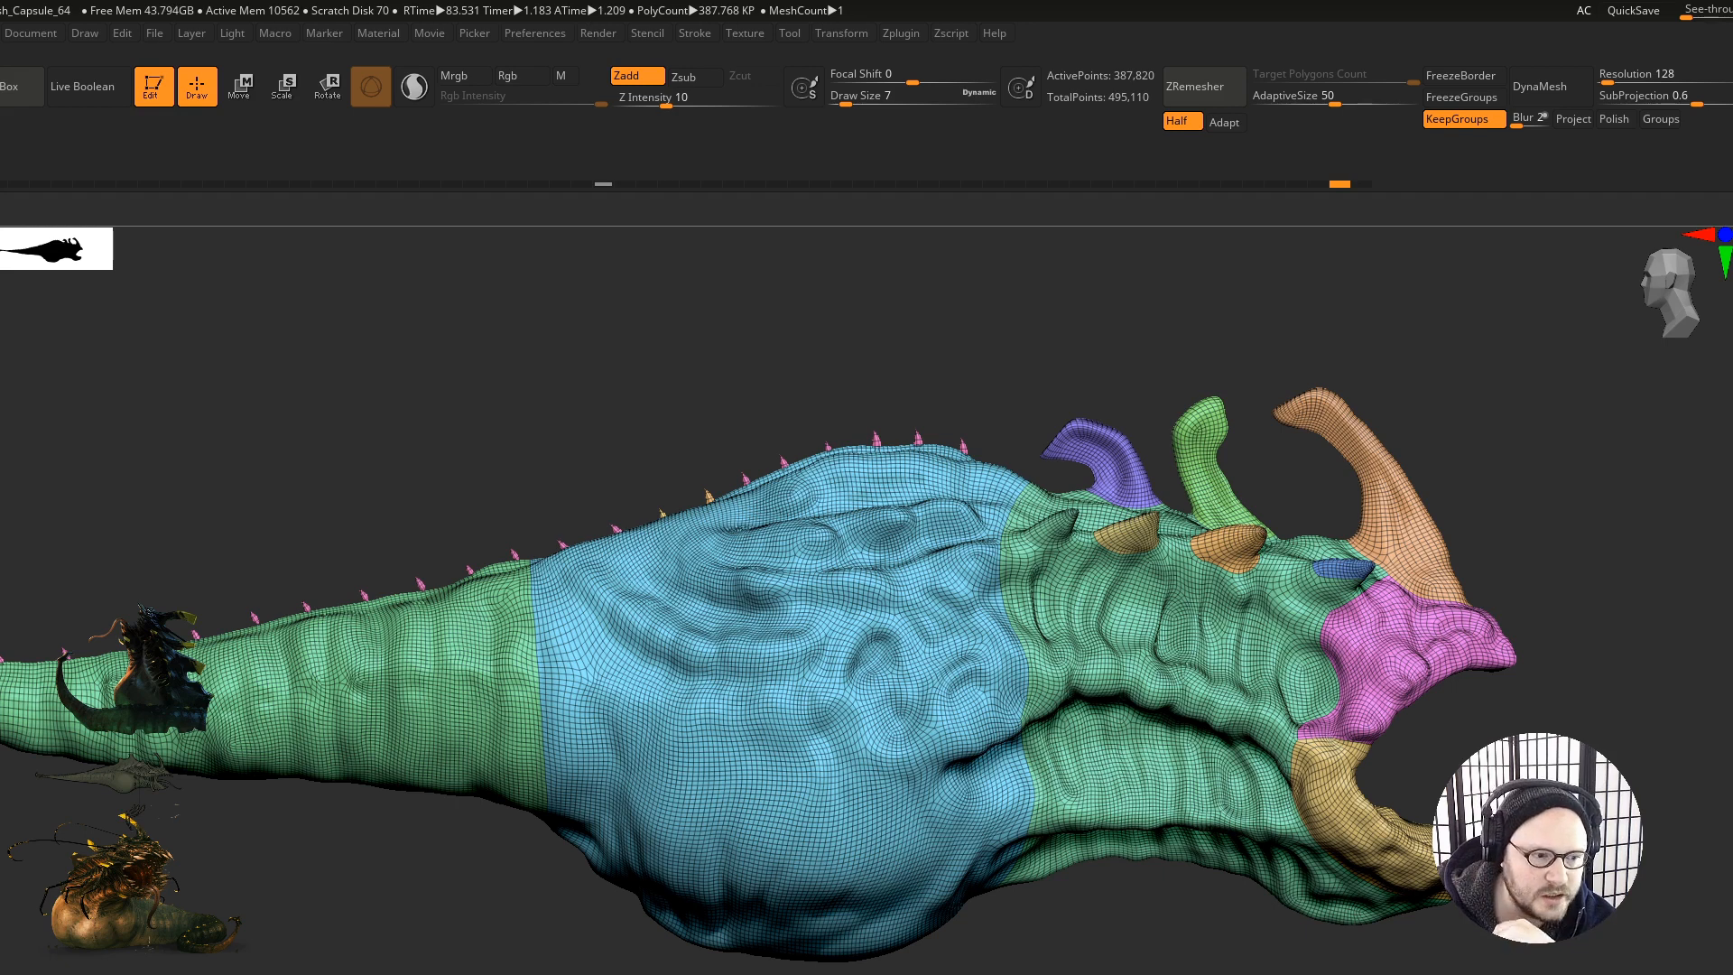
alt+right_drag(1364, 766, 1400, 794)
right_drag(1400, 795, 1476, 840)
ctrl+right_drag(1476, 840, 1355, 812)
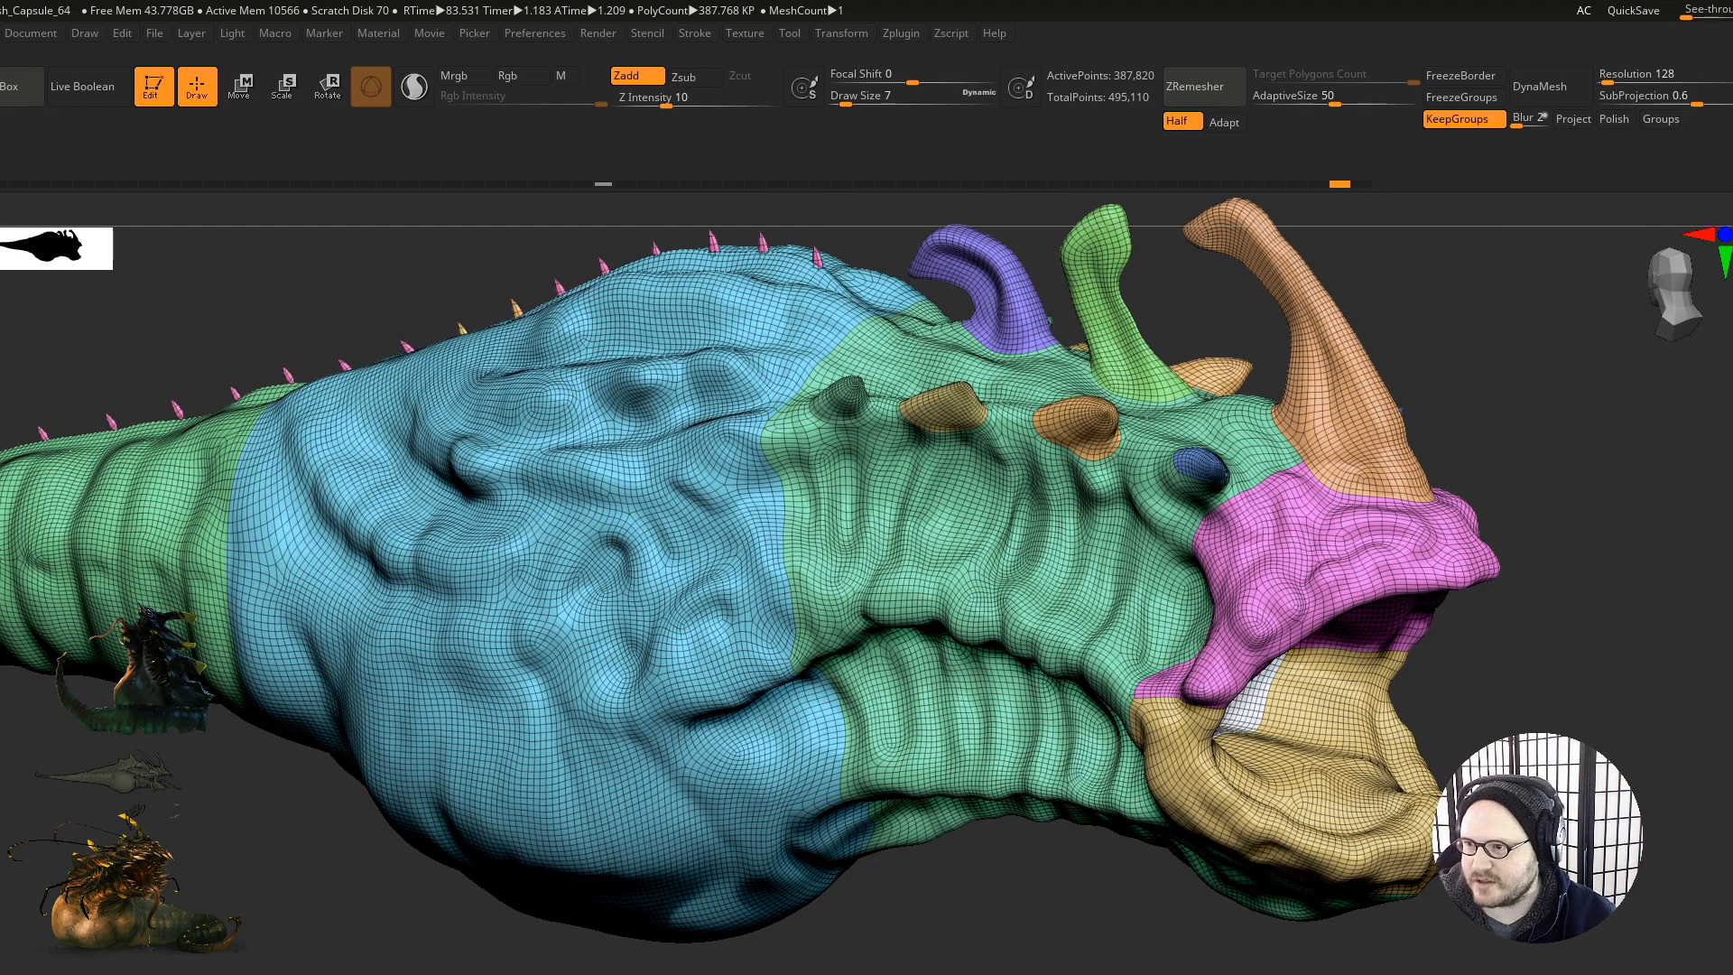
ctrl+right_drag(1395, 835, 1391, 799)
mouse_move(1390, 799)
right_down()
mouse_move(1417, 763)
mouse_move(1435, 782)
mouse_move(1423, 803)
right_up()
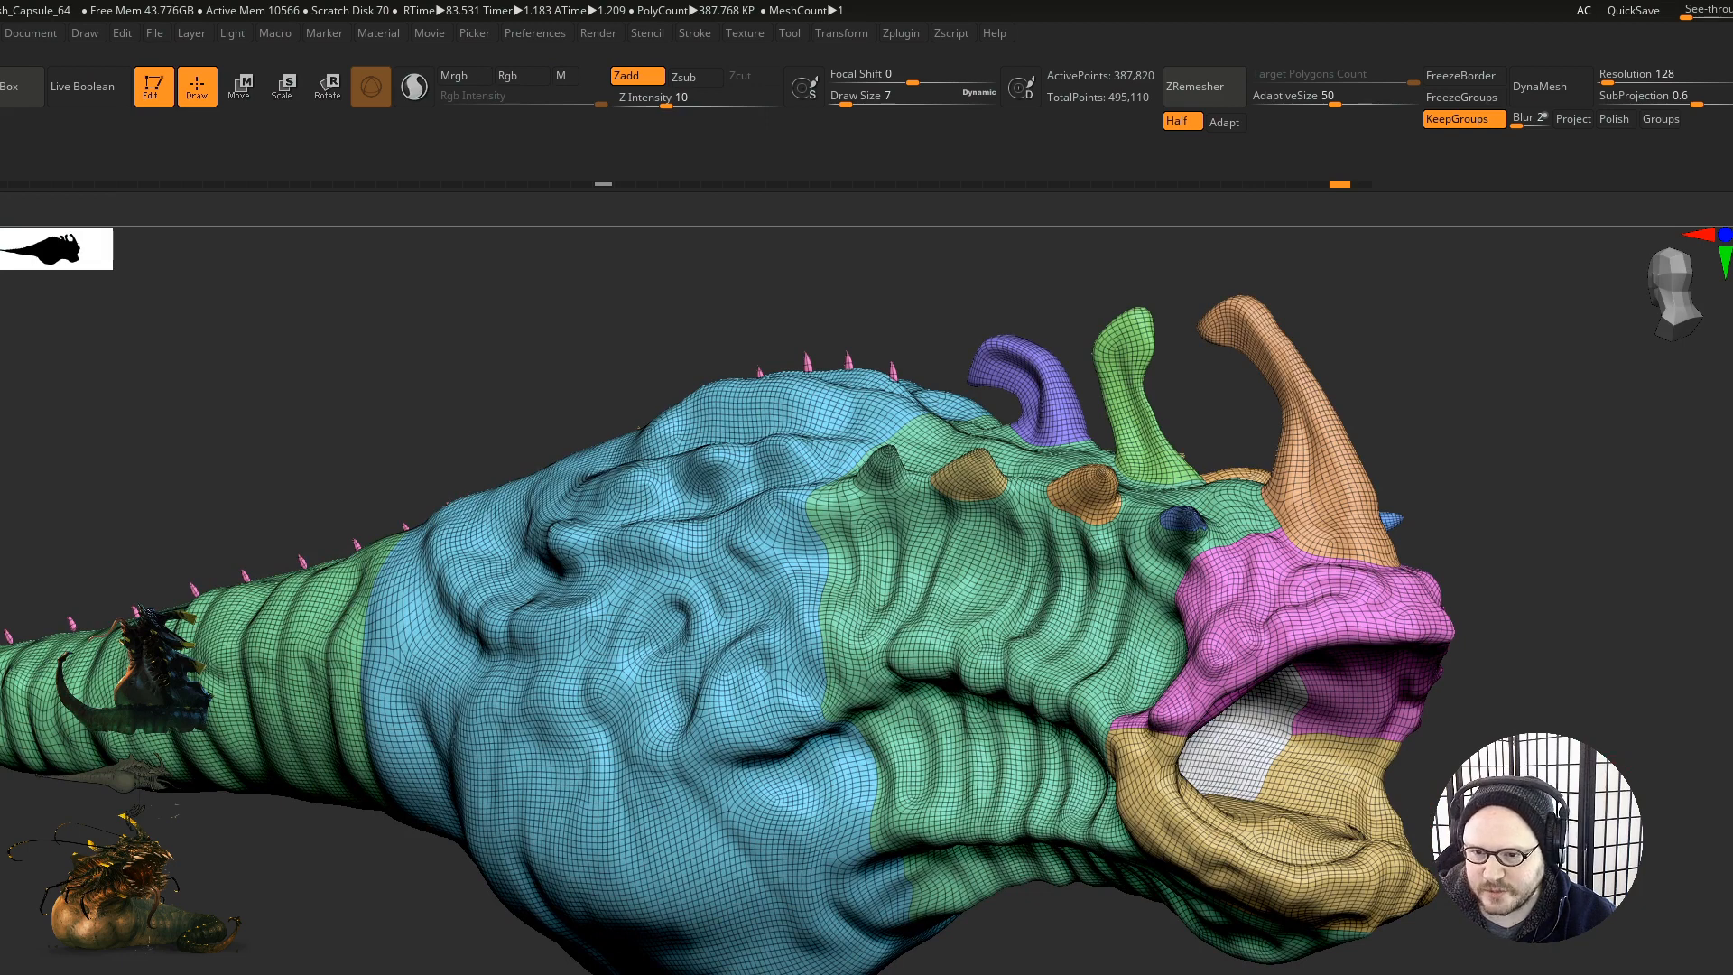
right_drag(1423, 803, 1464, 795)
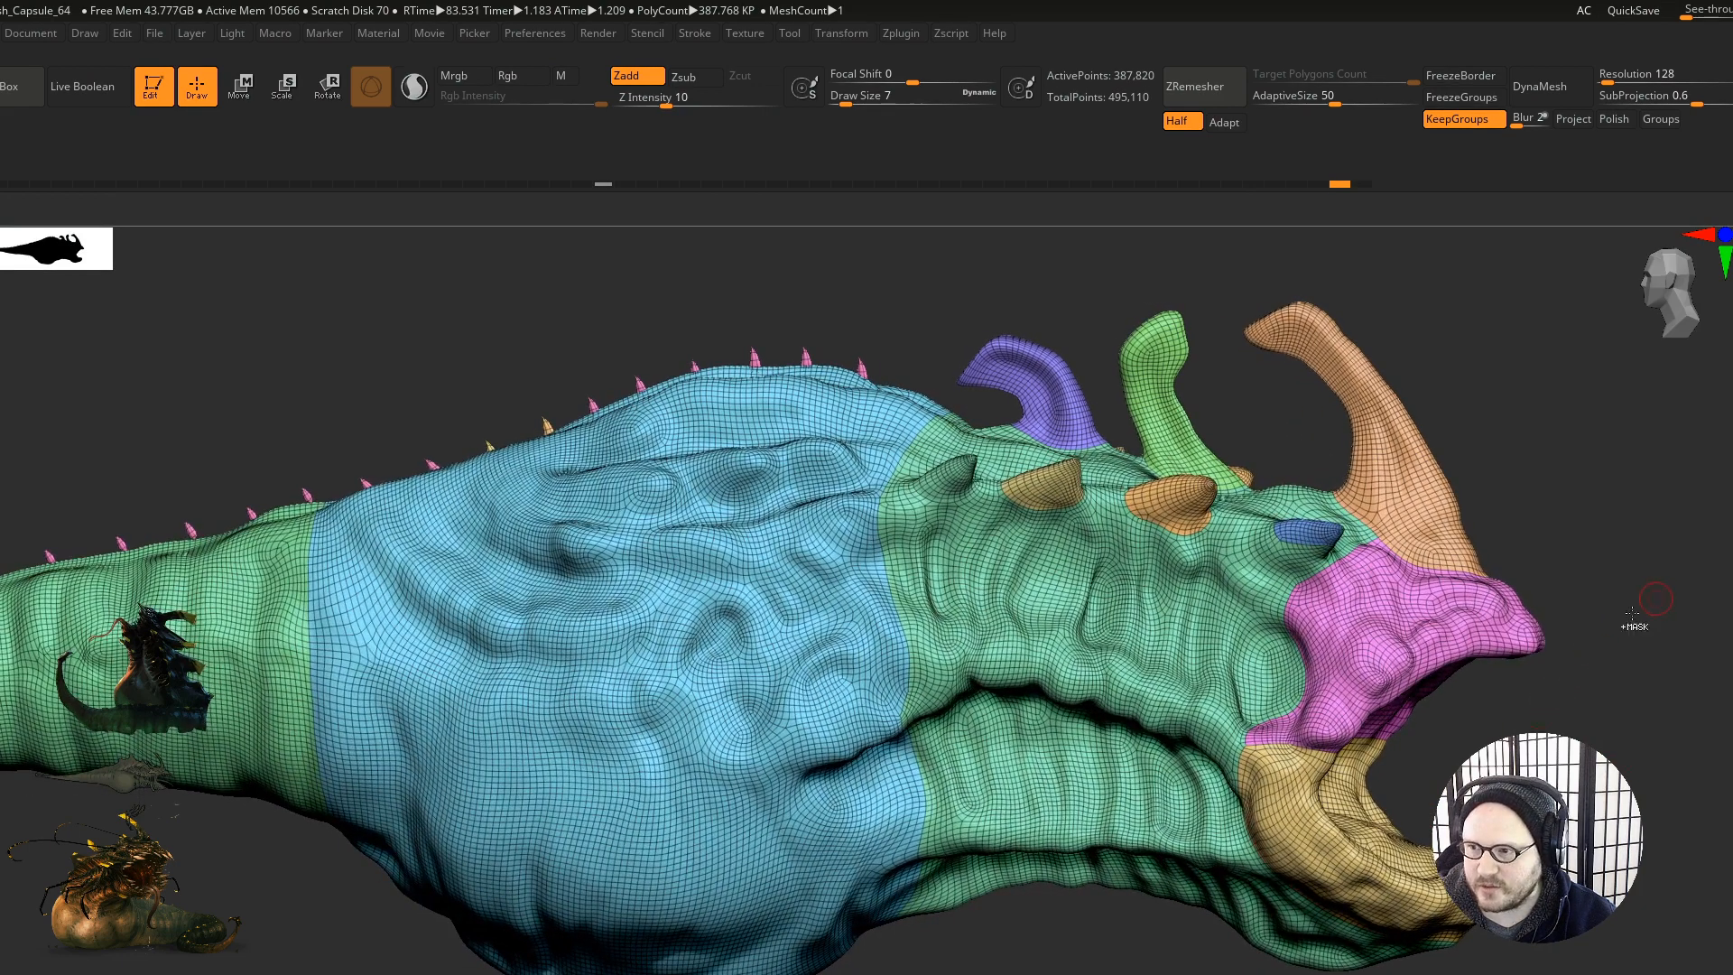
ctrl+right_drag(1657, 595, 1529, 674)
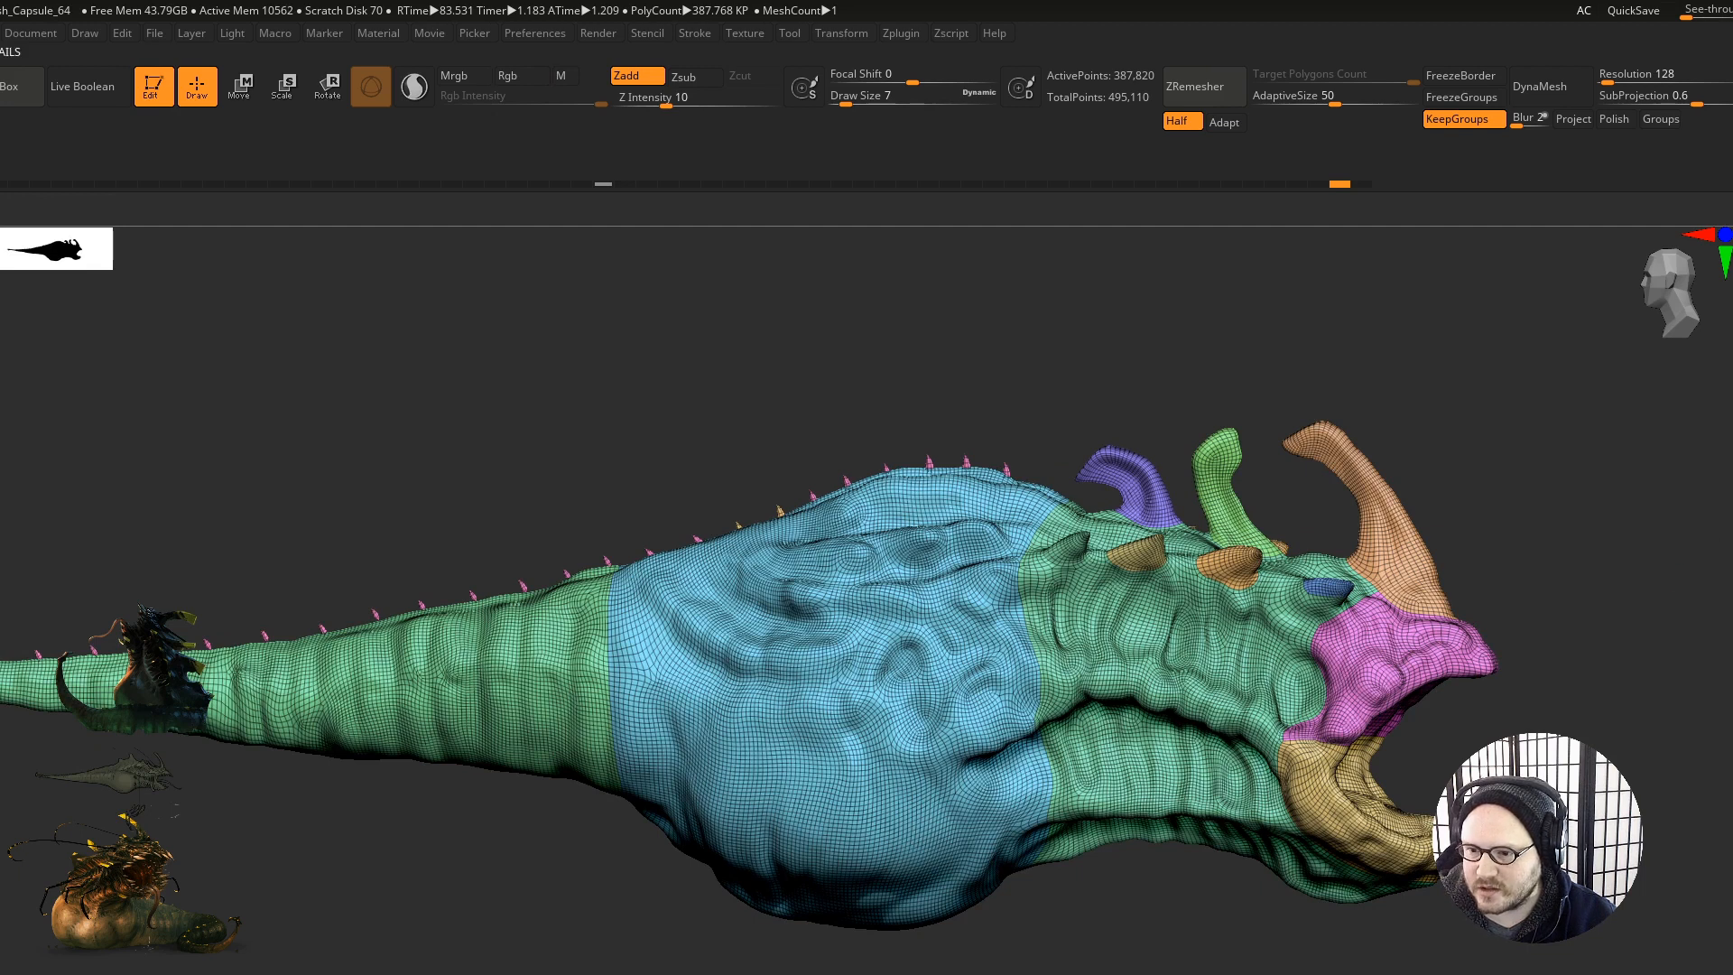
Step: Undo the last change to the main body and examine the original high-detail sculpt at its marked undo-history state
key(ctrl+z)
mouse_move(1607, 560)
right_down()
mouse_move(1408, 551)
mouse_move(1598, 565)
right_up()
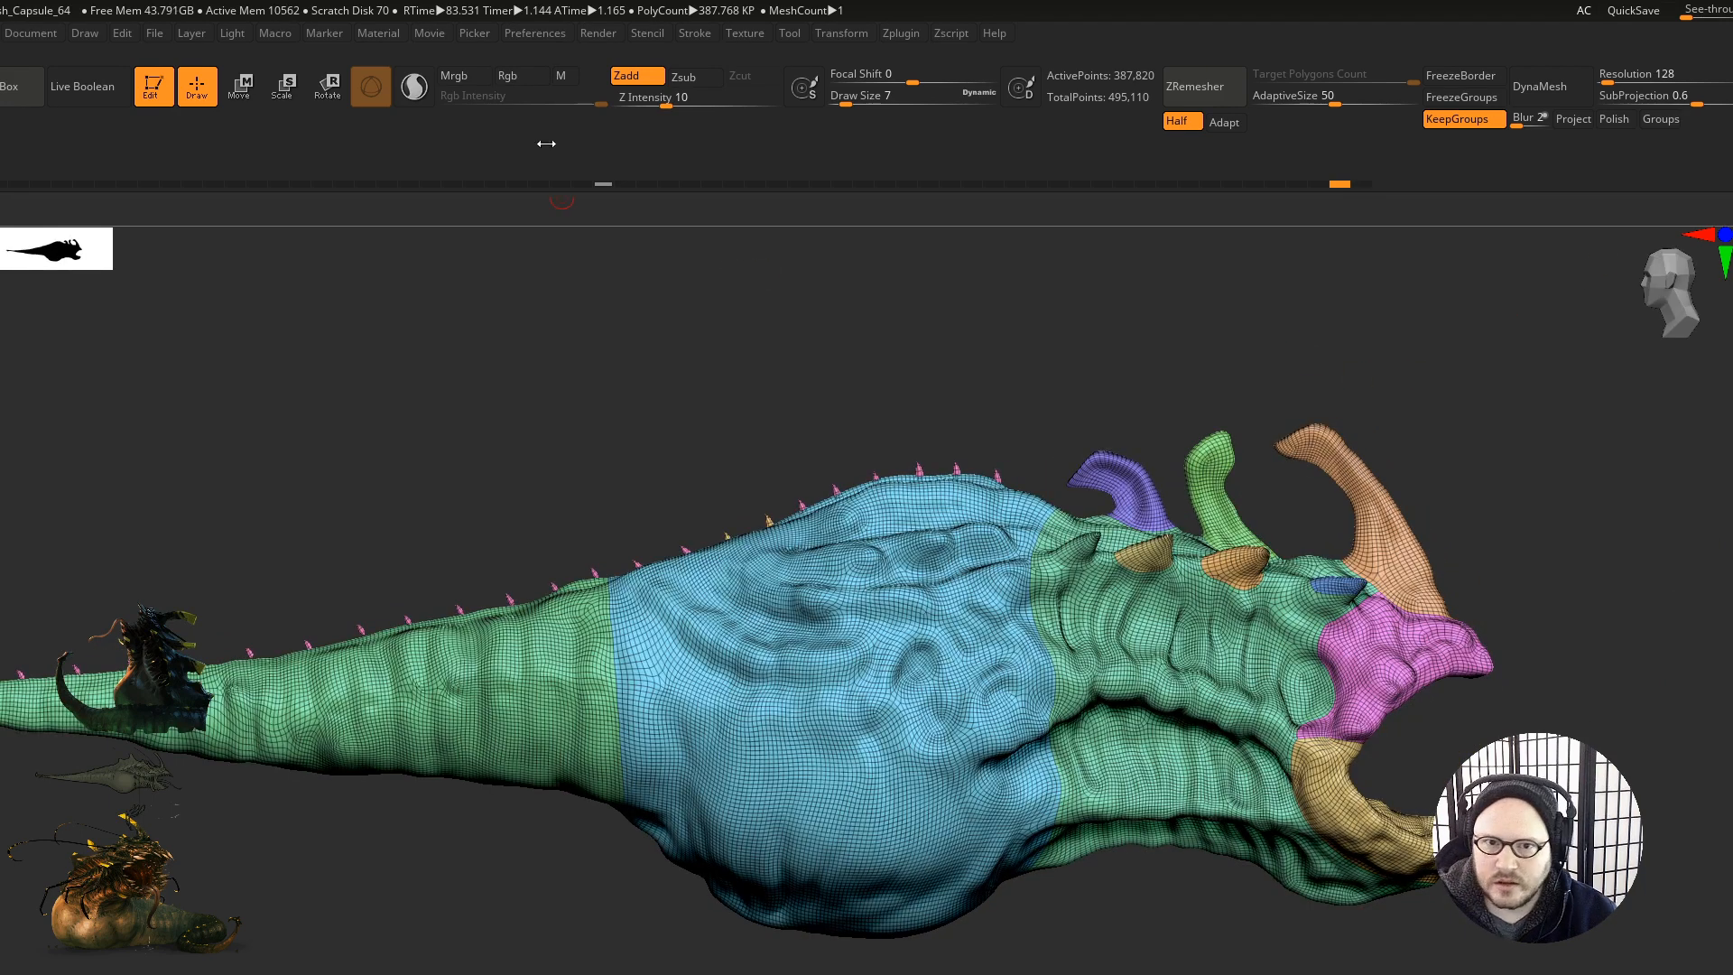
click(605, 184)
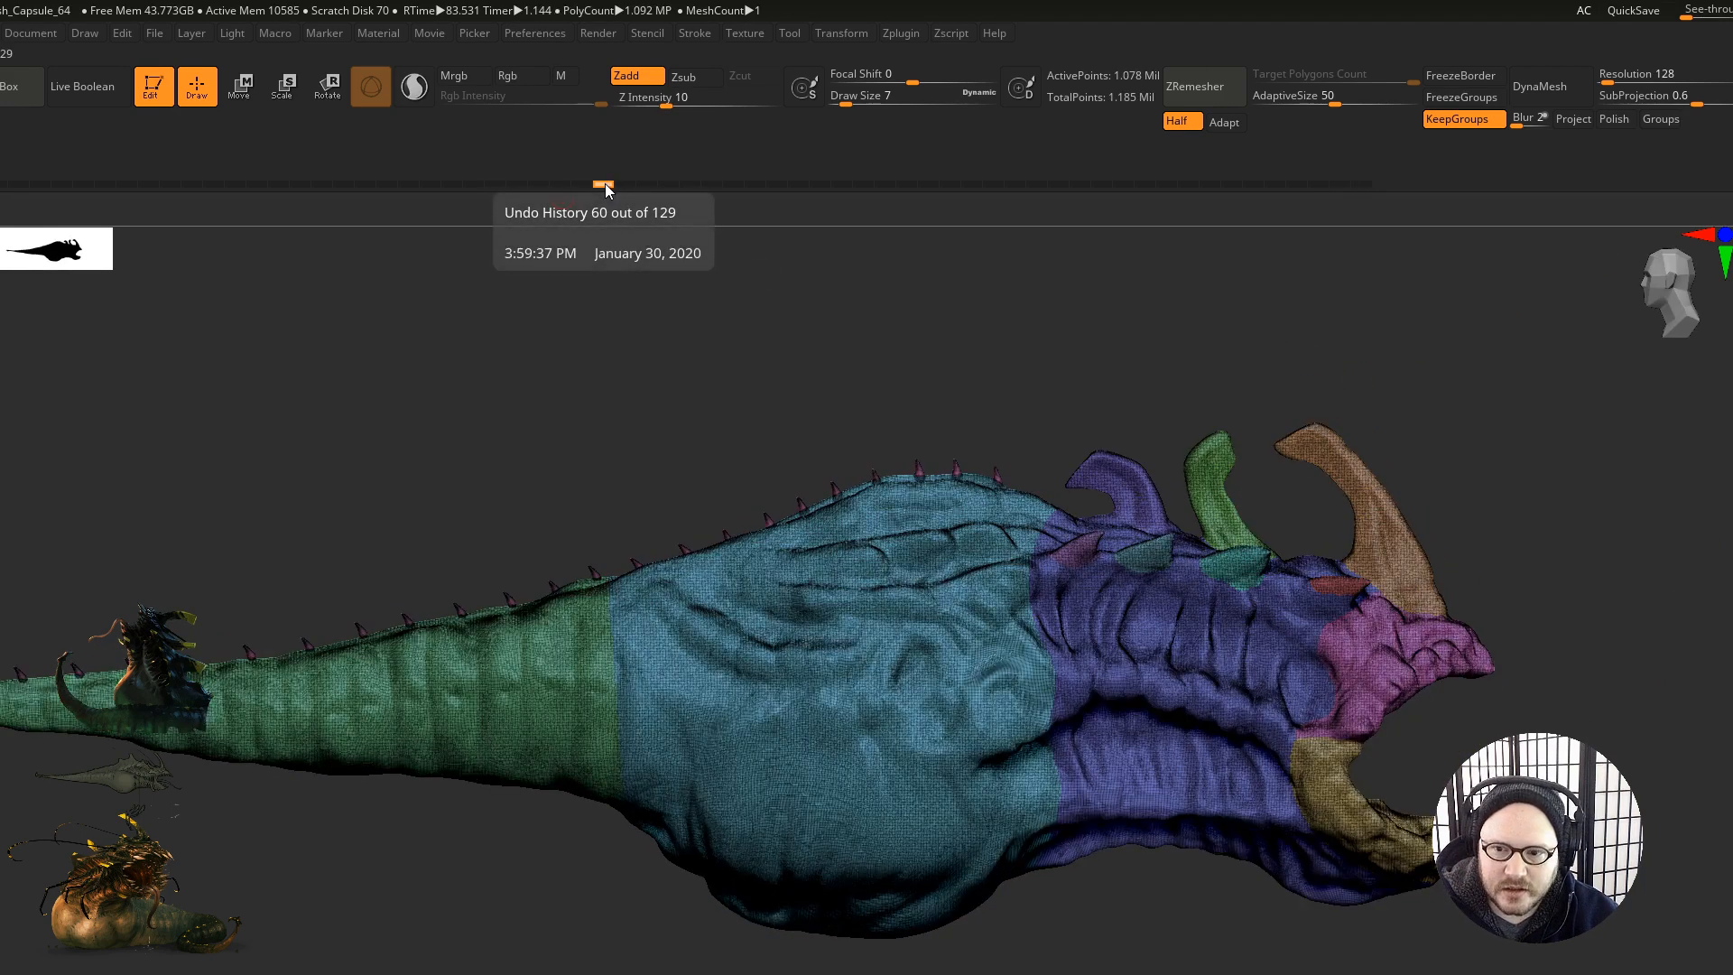
right_drag(1288, 831, 1166, 833)
ctrl+right_drag(1342, 723, 1098, 590)
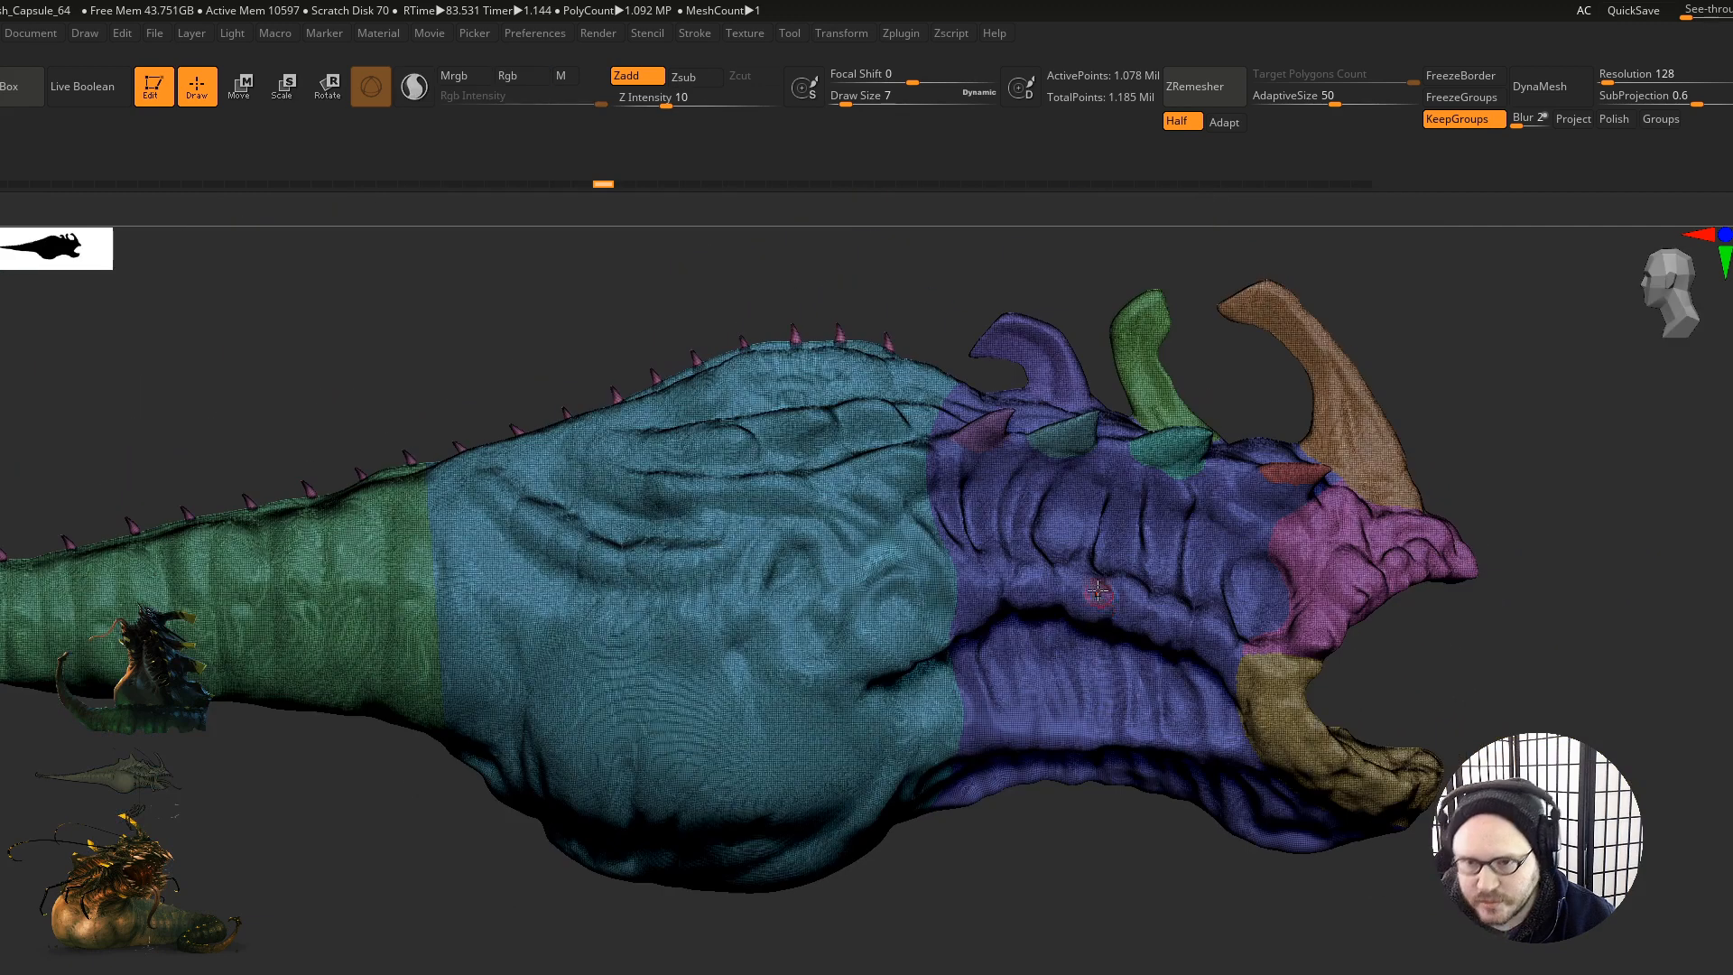
Step: Compare the main body's undo-history states before and after the detail projection
click(1362, 183)
right_drag(1327, 739, 1308, 772)
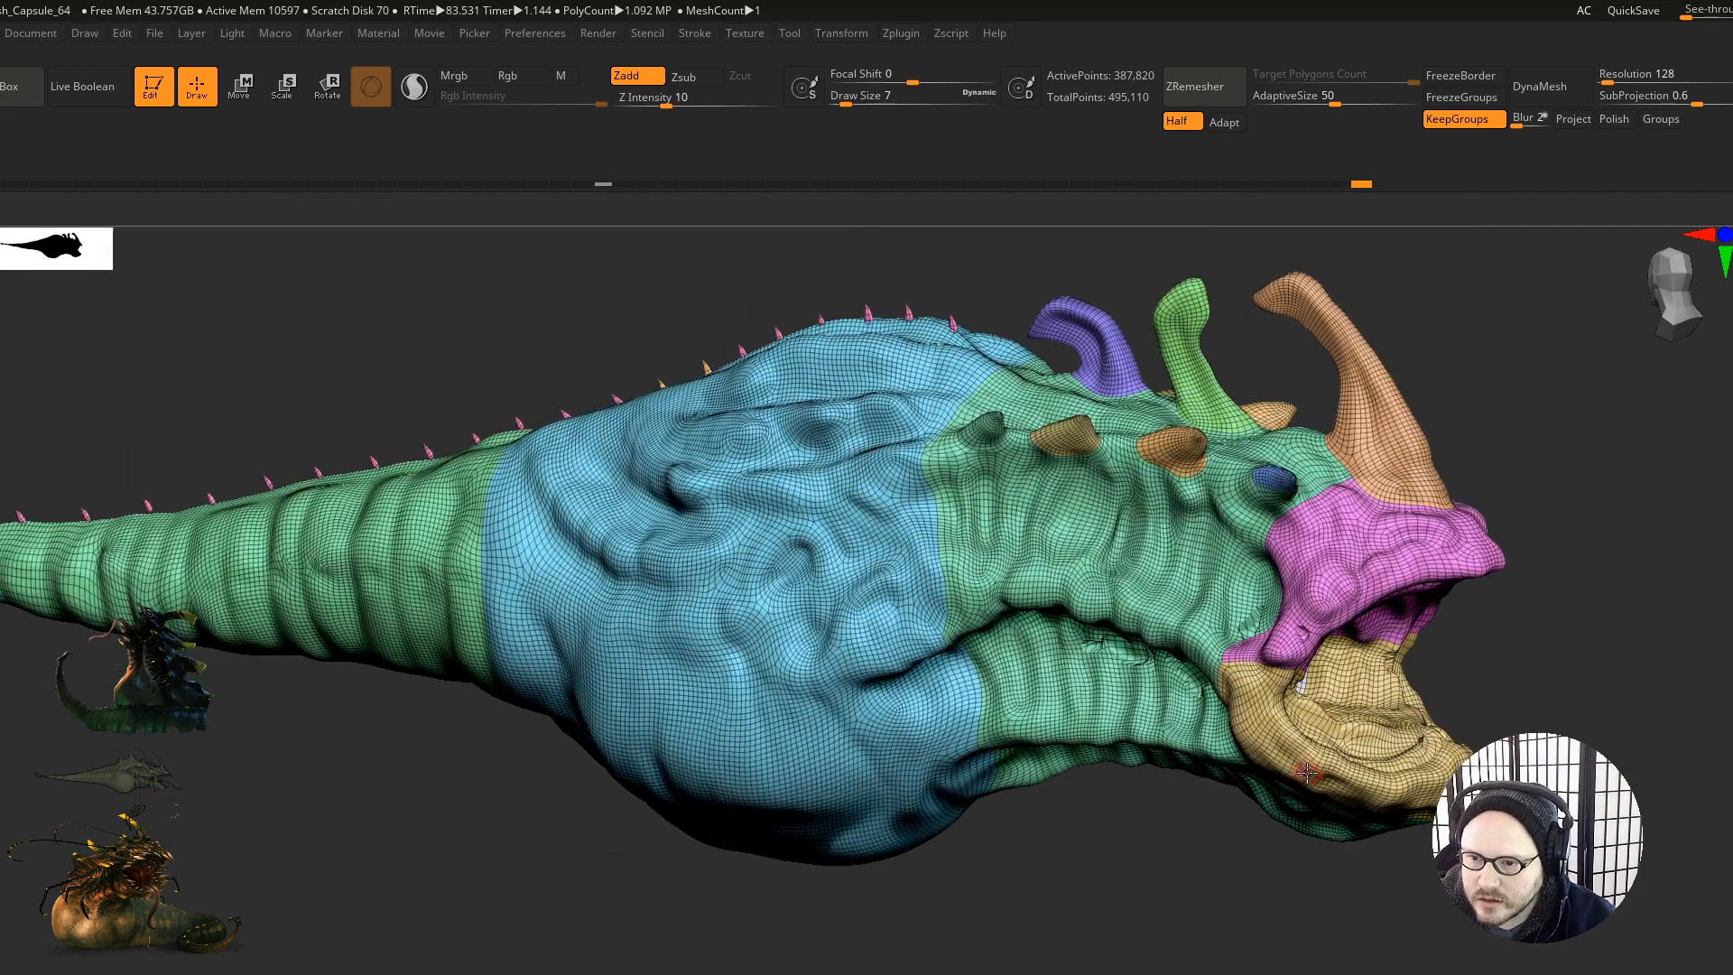
click(1349, 184)
click(1357, 184)
click(1346, 185)
click(1354, 184)
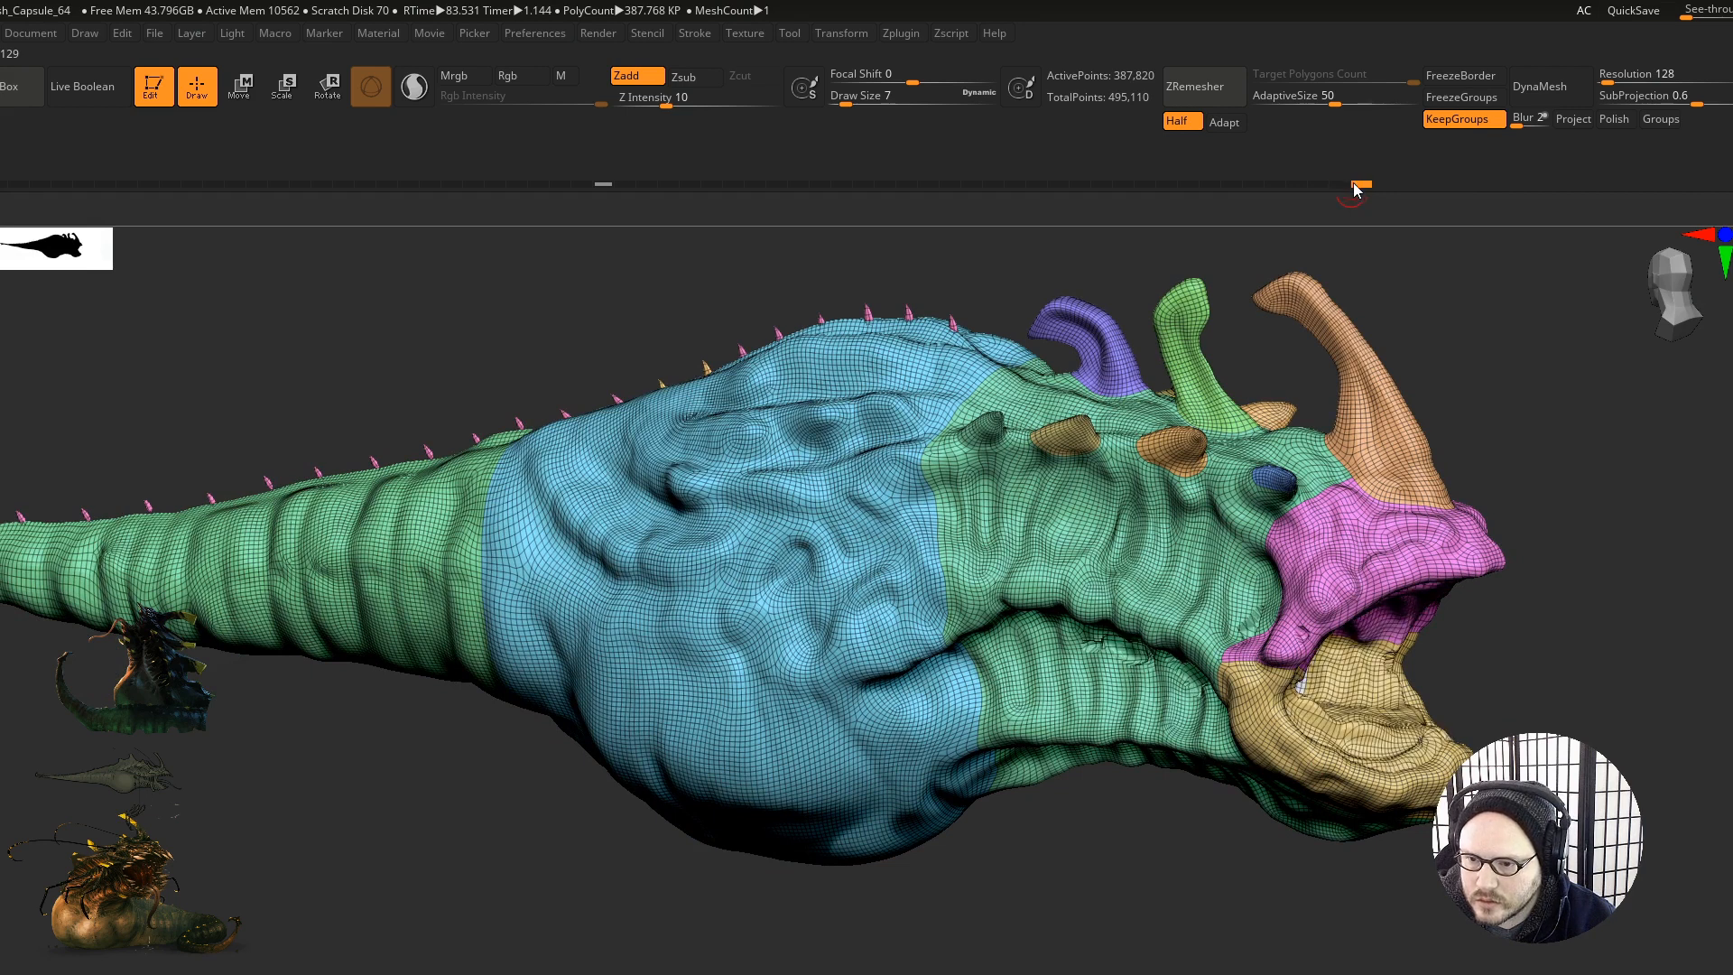
click(1347, 184)
click(1356, 184)
Step: Check the projected detail on the neck folds and mouth corner up close against the marked original sculpt
mouse_move(1243, 652)
ctrl+right_down()
mouse_move(1309, 715)
mouse_move(1240, 515)
ctrl+right_up()
mouse_move(1360, 186)
mouse_down()
mouse_move(1314, 166)
mouse_move(636, 209)
mouse_move(1224, 206)
mouse_up()
click(602, 189)
drag(1331, 214, 1399, 221)
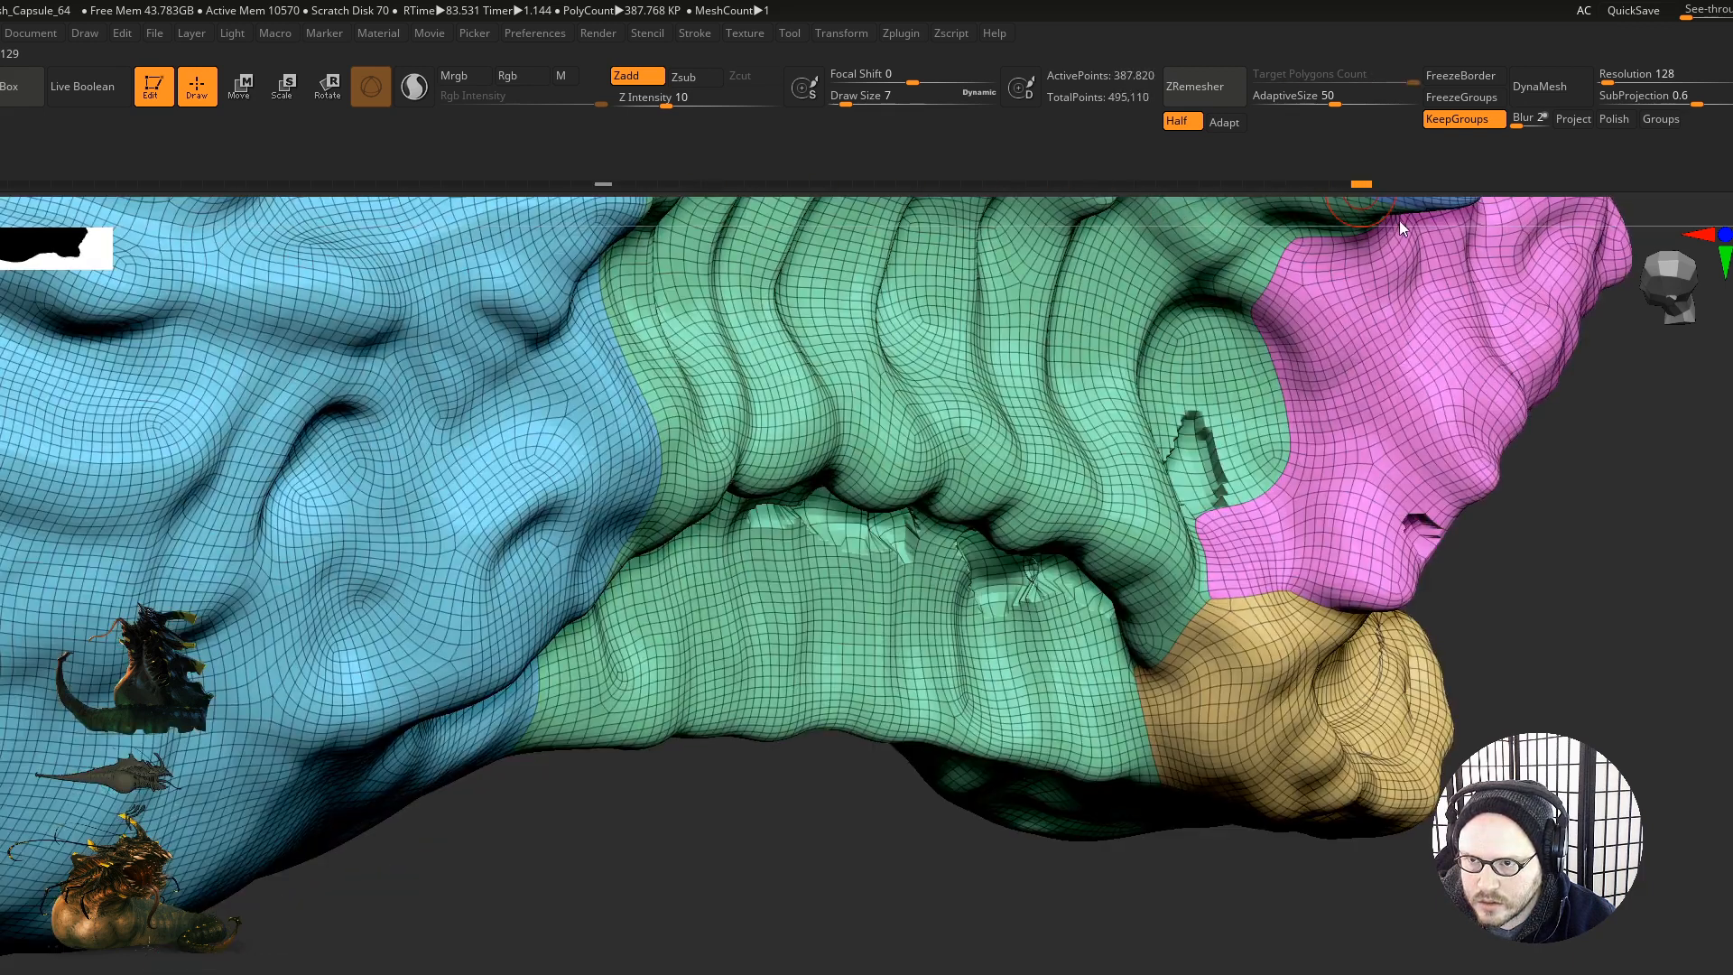
Step: Mark undo-history state 57, the original high-detail sculpt with purple neck, as the source for detail projection
click(1036, 185)
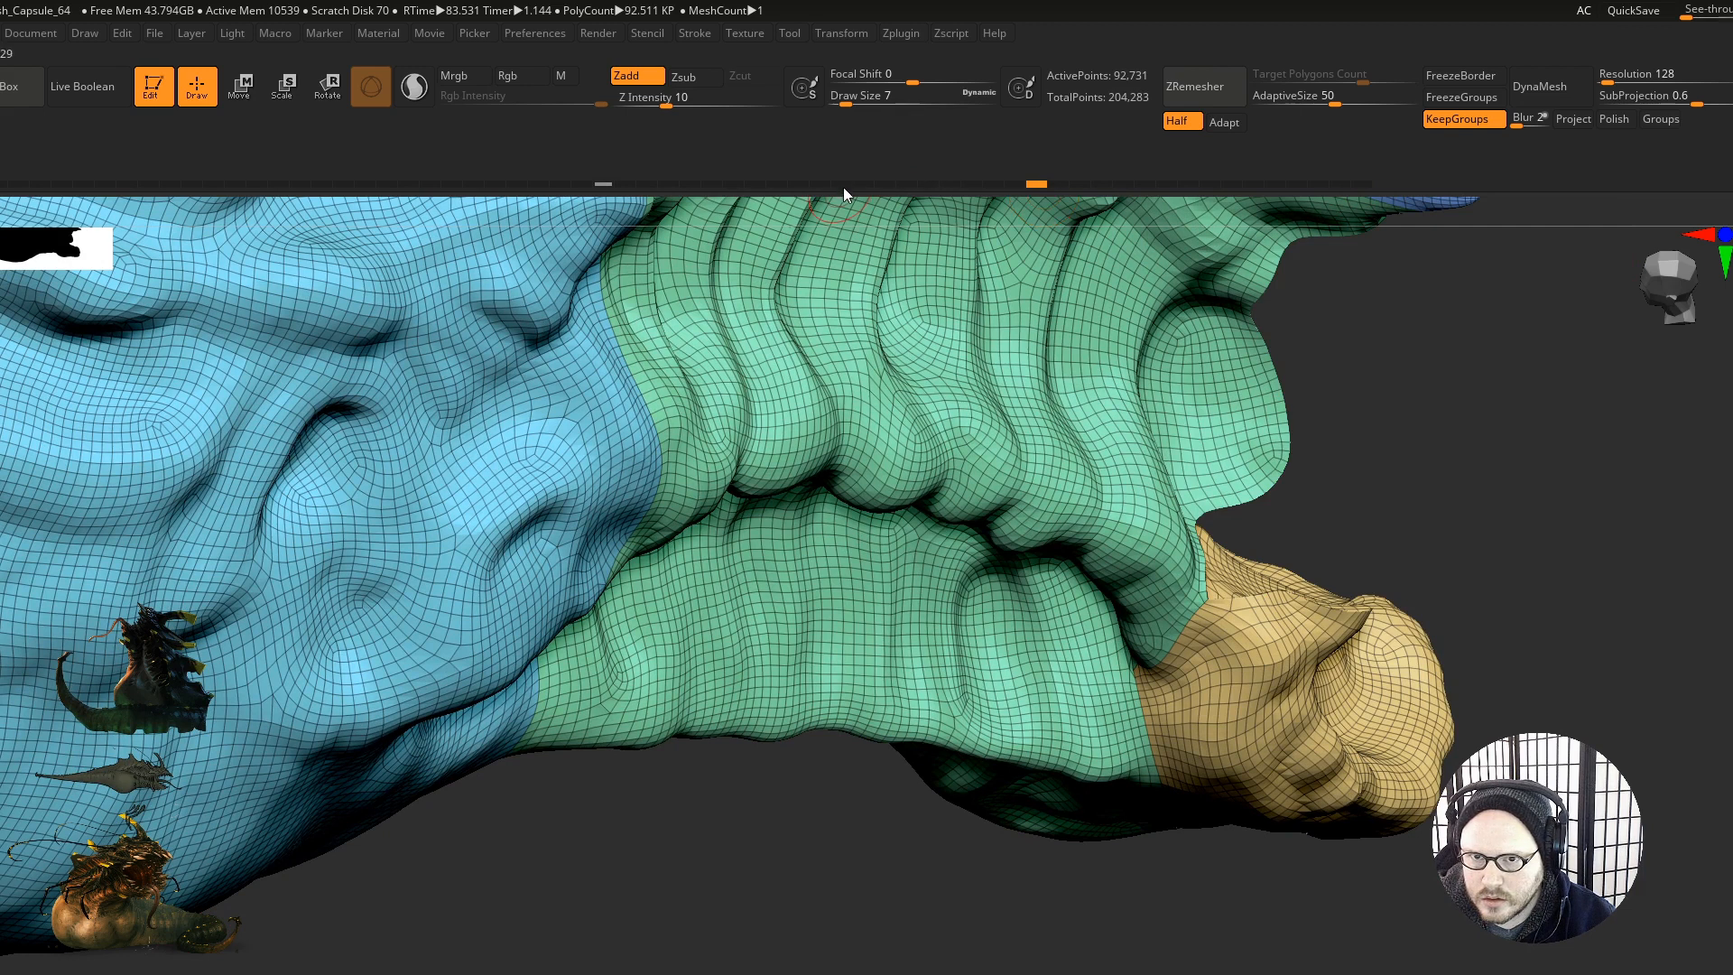
drag(843, 187, 803, 183)
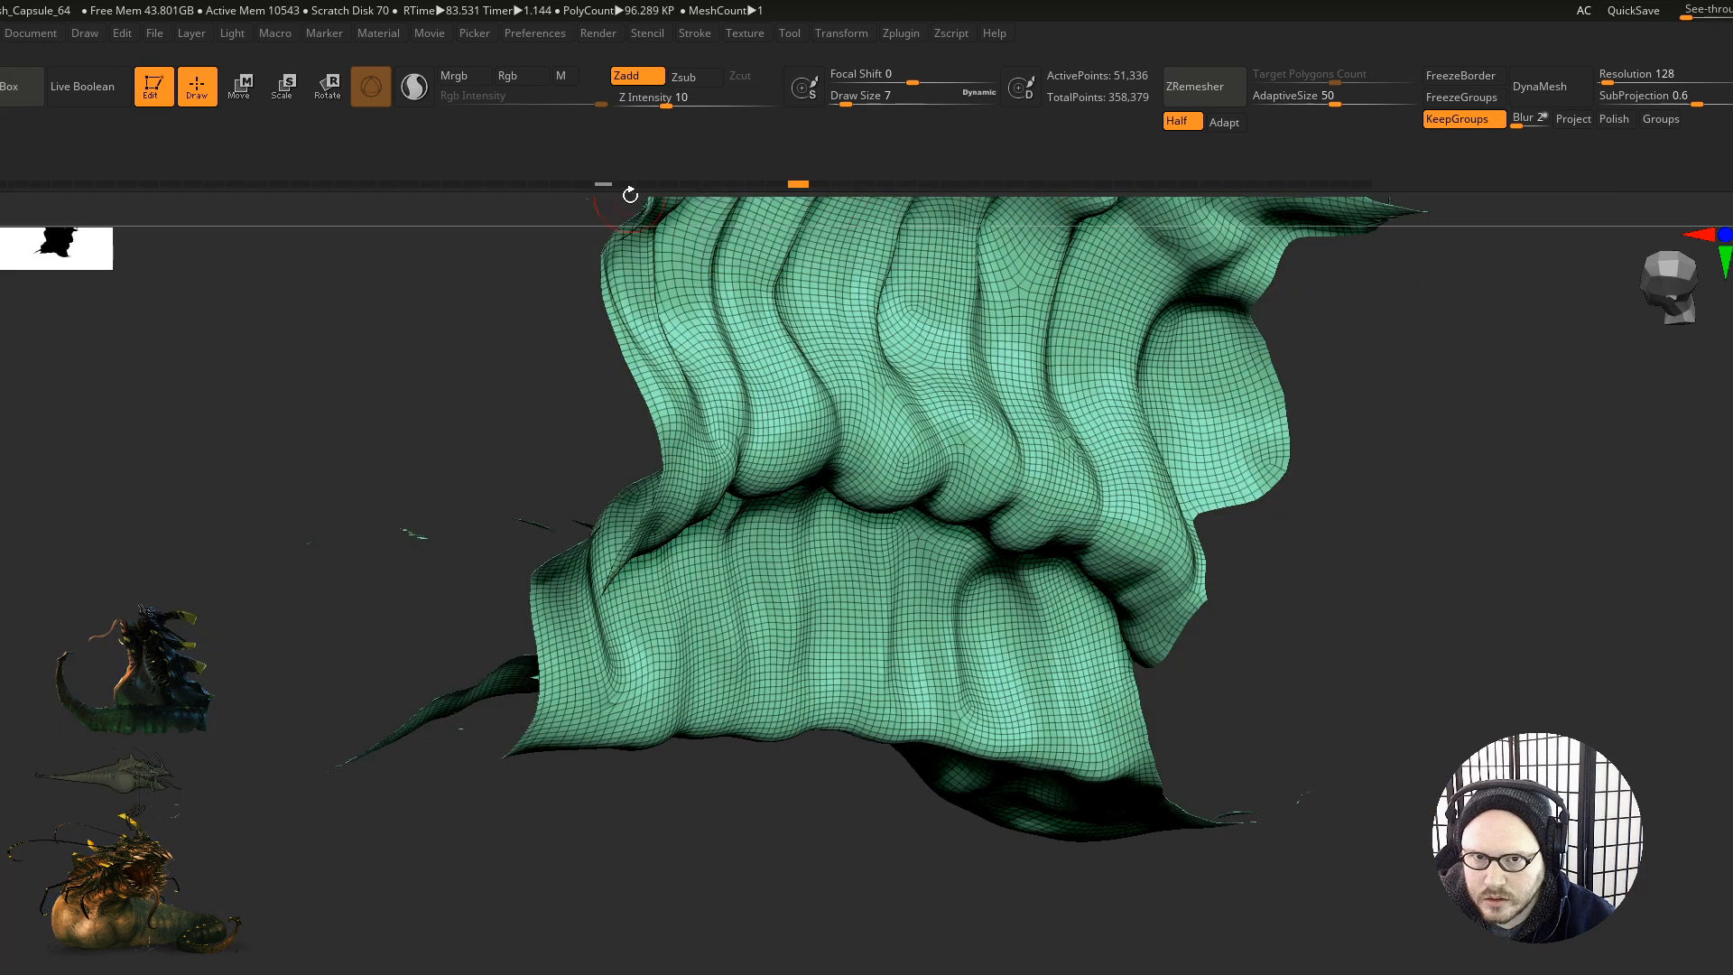
click(580, 184)
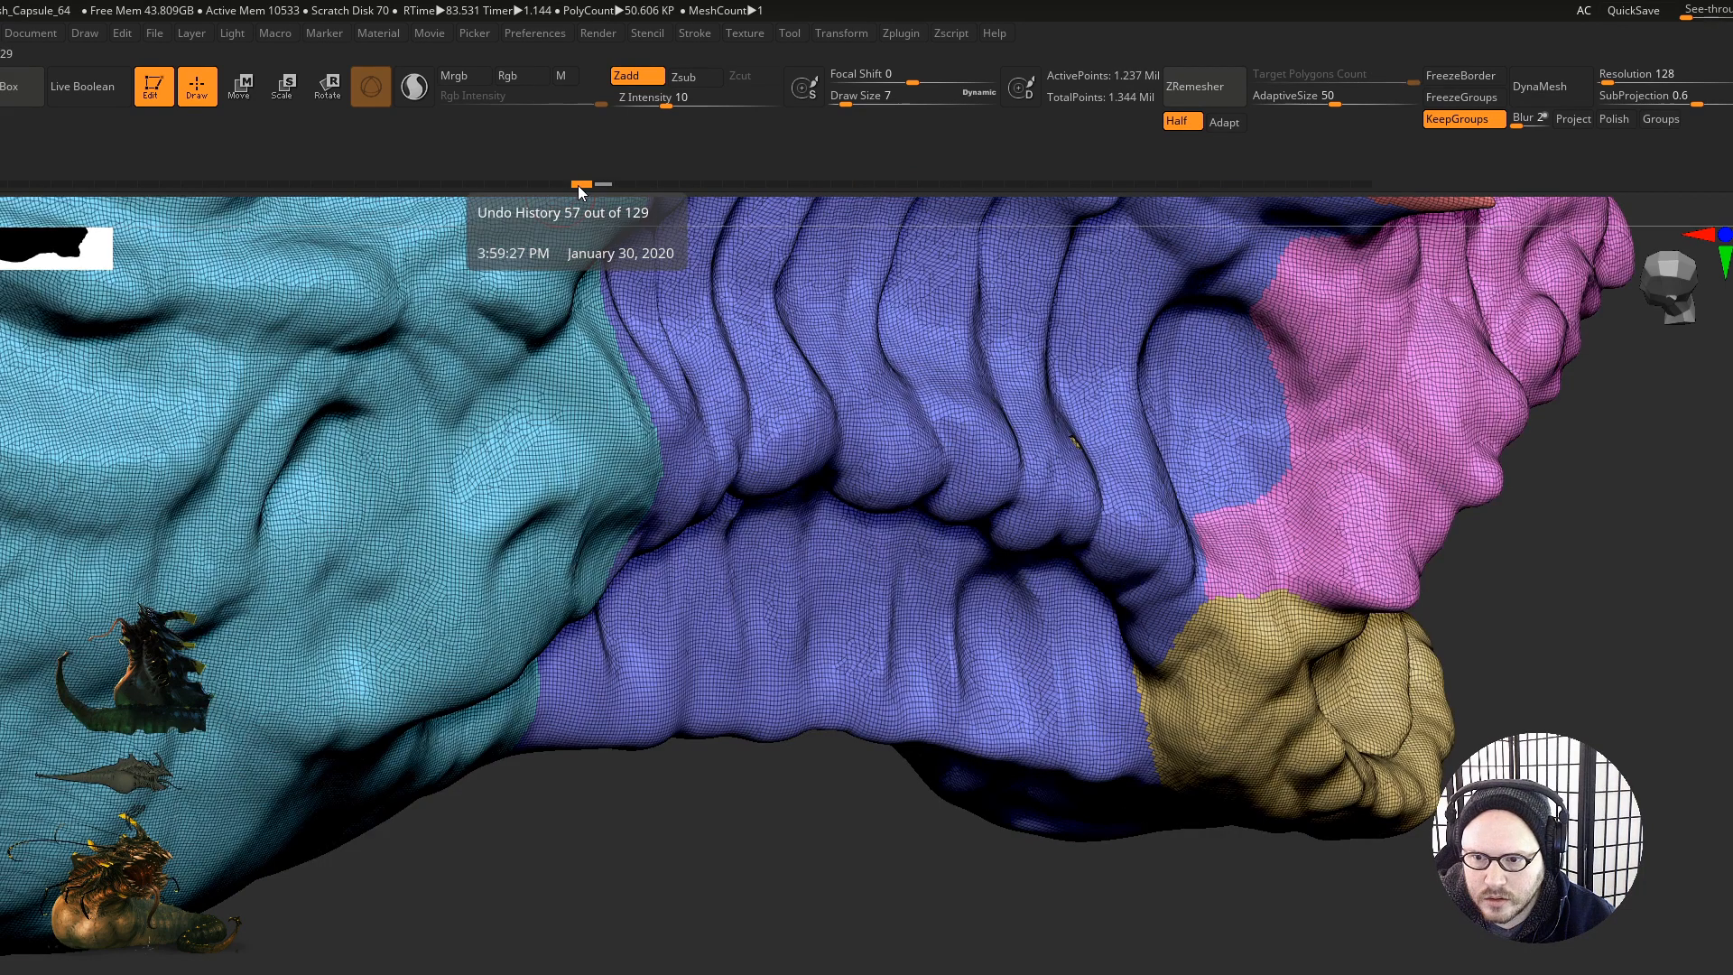
mouse_move(814, 457)
right_down()
mouse_move(952, 453)
mouse_move(939, 444)
right_up()
ctrl+click(578, 185)
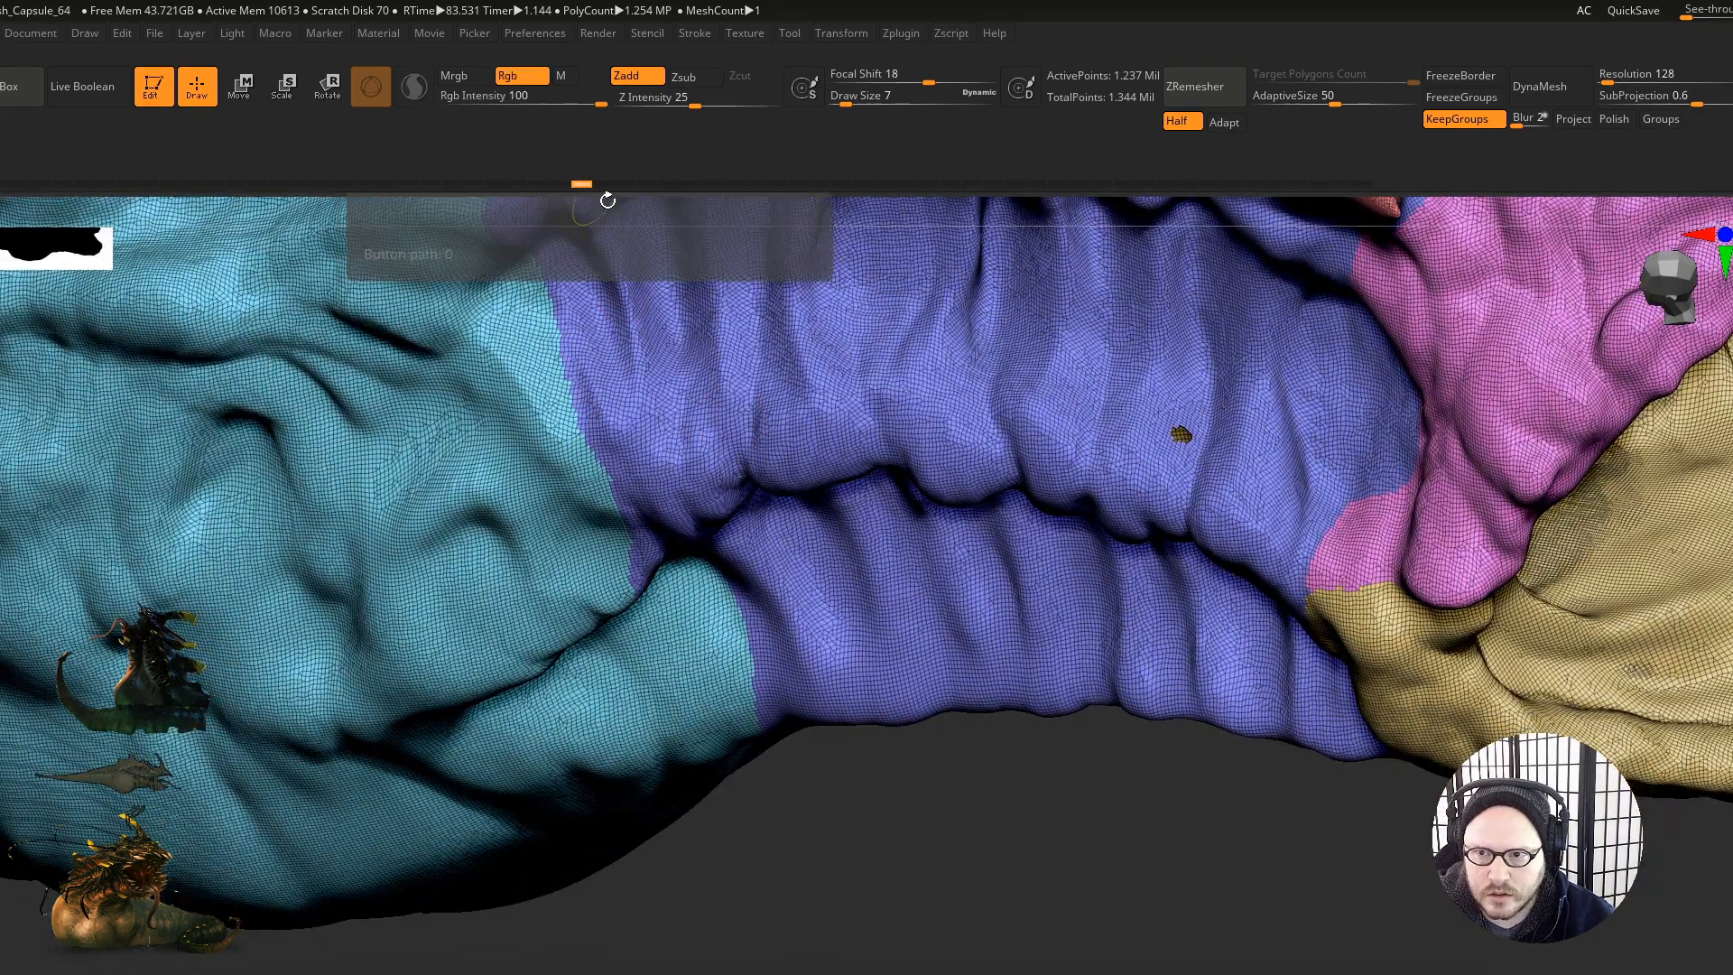
Step: Step the main body back to before the flawed projection and reproject the detail from the marked original sculpt
click(1360, 184)
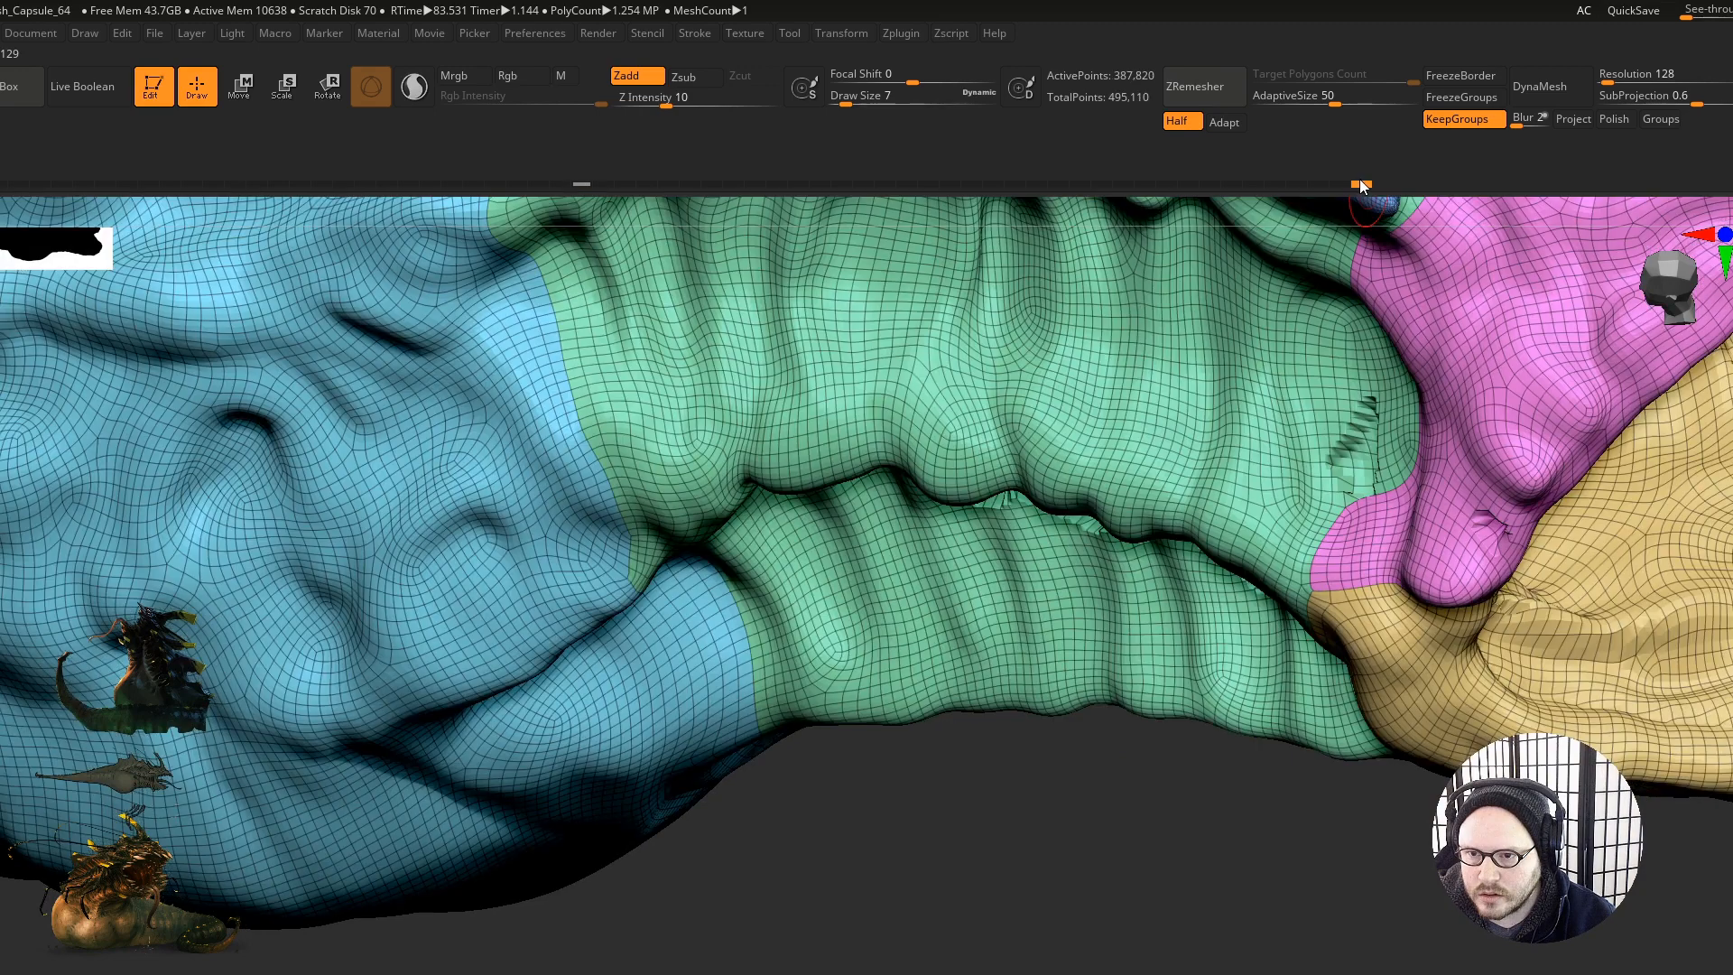
right_drag(1238, 529, 1298, 334)
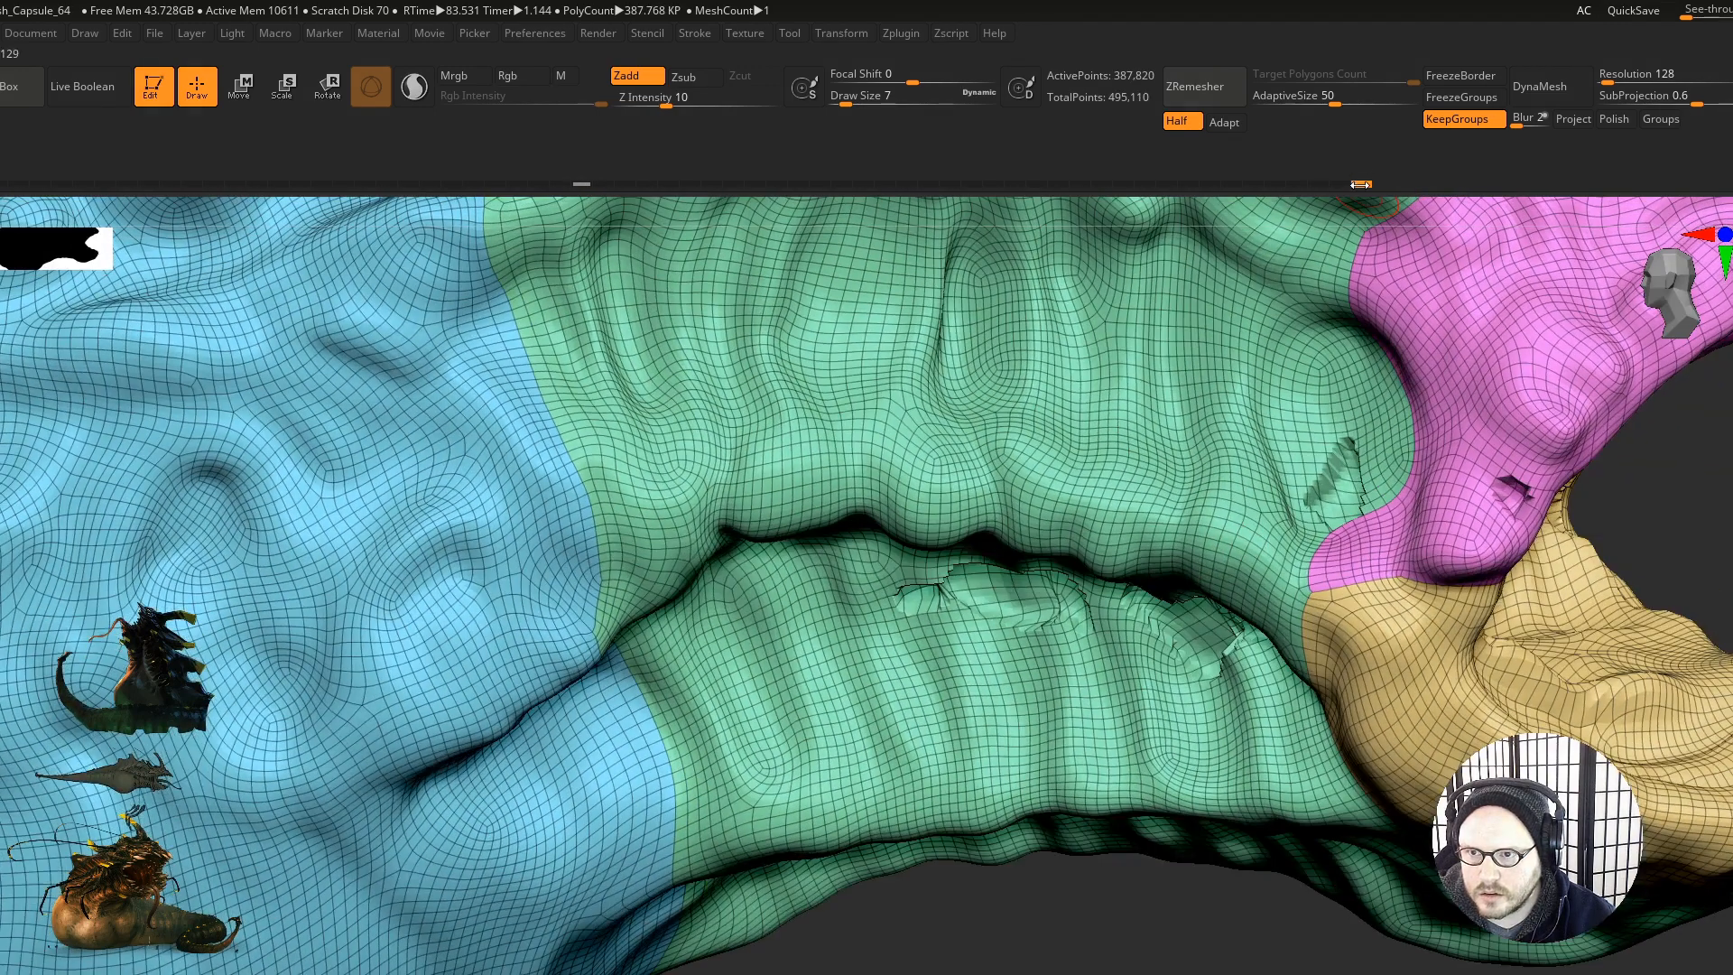
click(1344, 183)
ctrl+right_drag(1354, 515, 1070, 666)
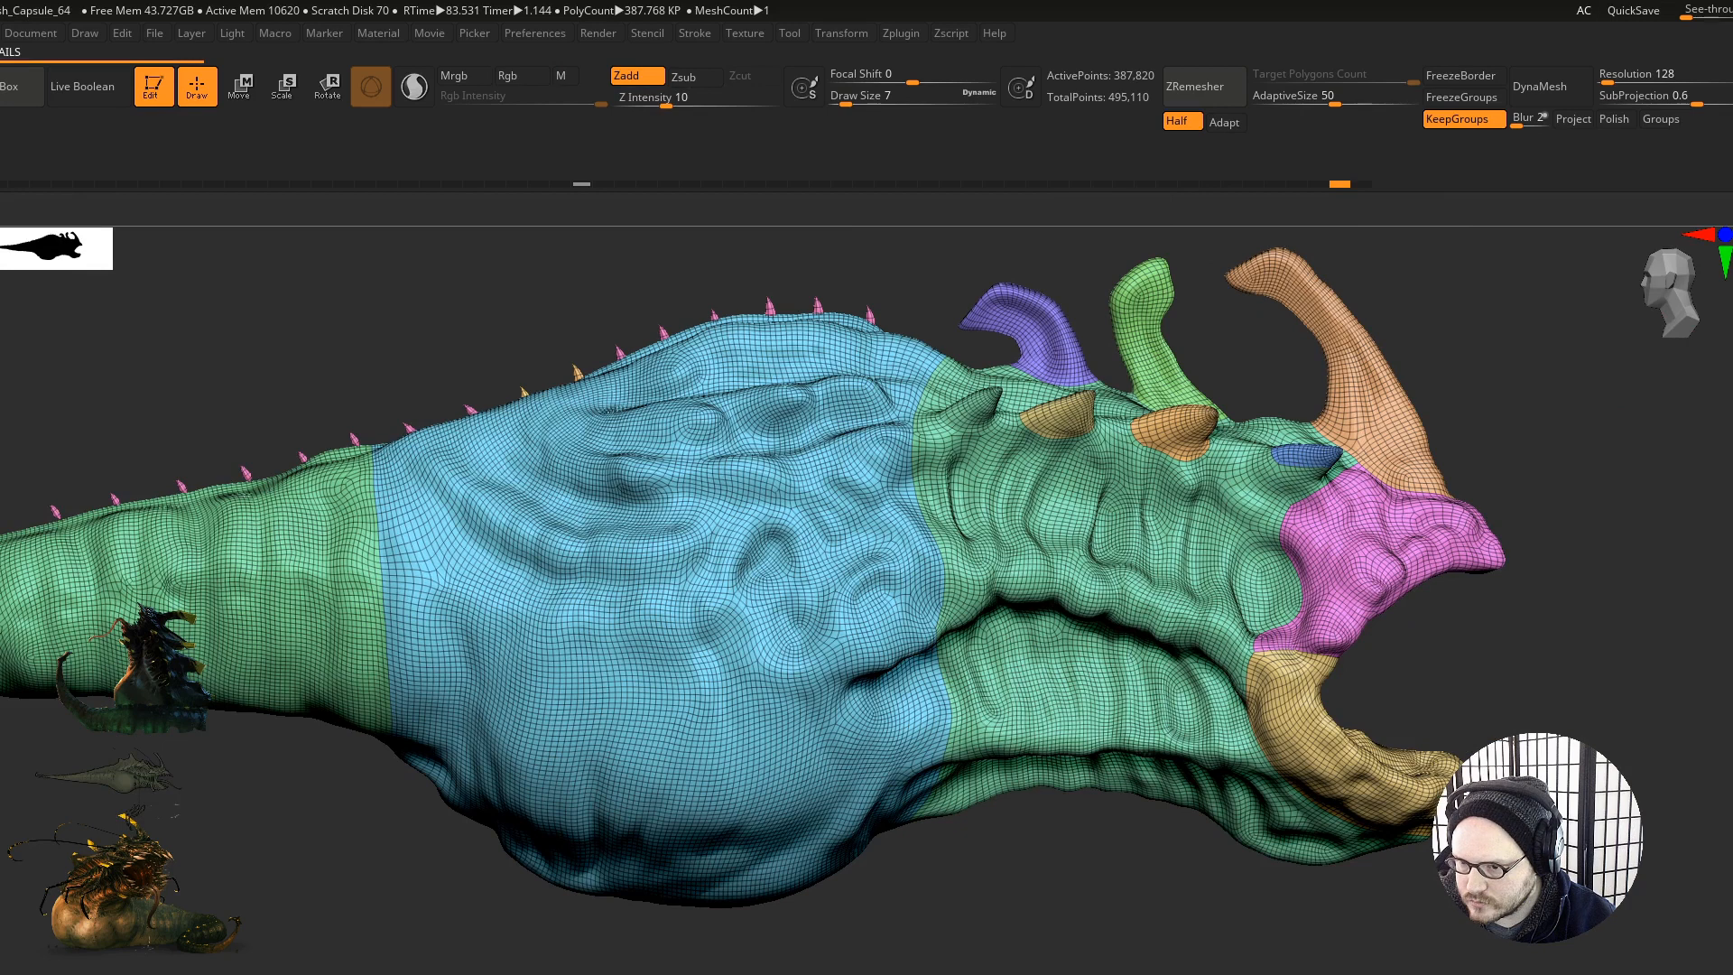
right_drag(1517, 685, 1502, 706)
mouse_move(1314, 652)
ctrl+right_down()
mouse_move(1342, 711)
mouse_move(1336, 677)
mouse_move(1334, 802)
mouse_move(1352, 814)
ctrl+right_up()
Step: Subdivide the main body once more and check its surface with the polyframe hidden
key(ctrl+d)
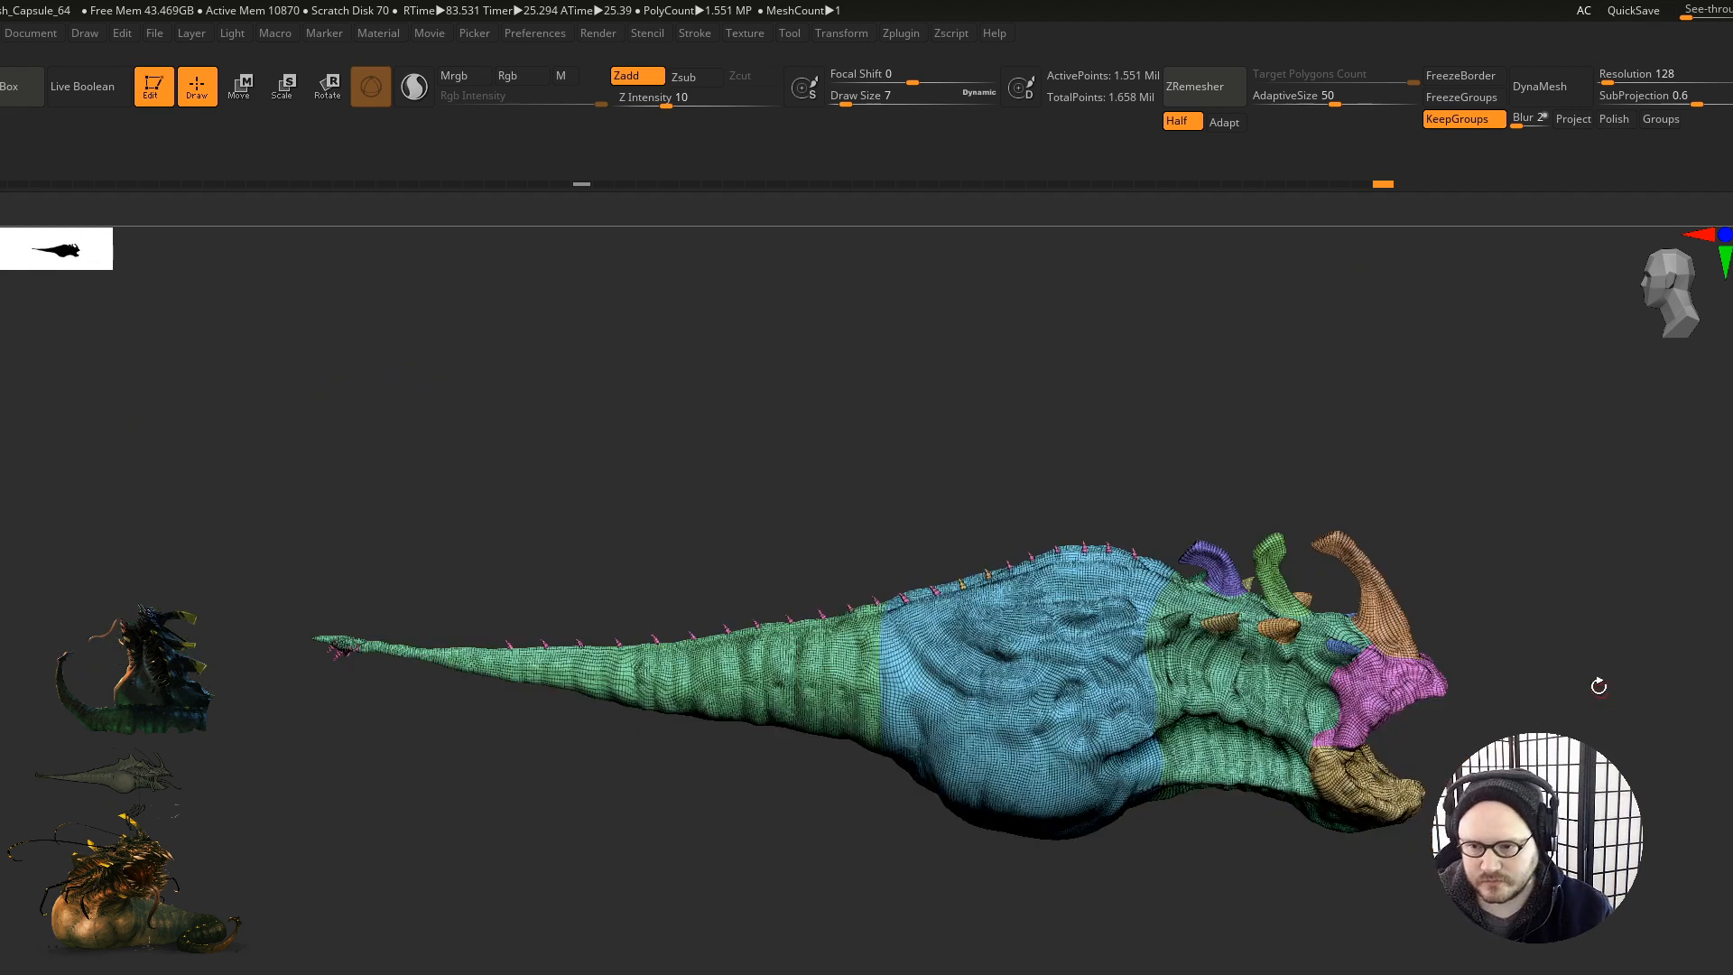
ctrl+right_drag(1408, 706, 1381, 874)
key(shift+f)
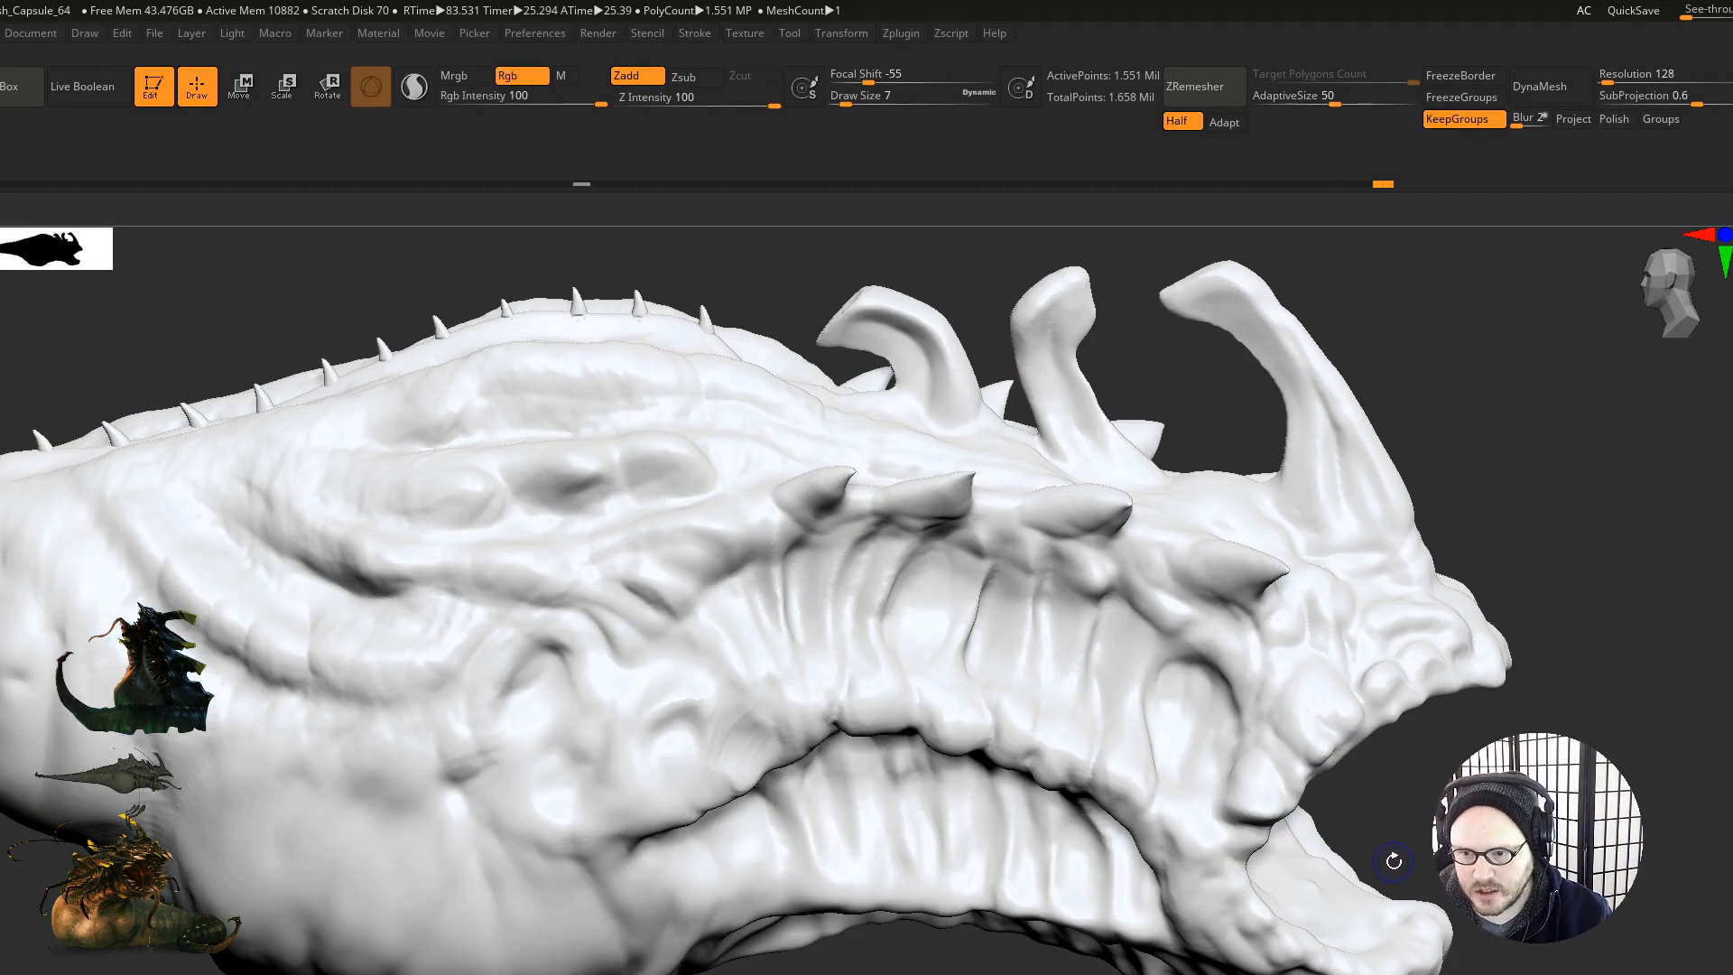
key(shift+f)
Step: Examine the subdivided body from the side and front, including the open mouth and tail
ctrl+right_drag(1393, 859, 1346, 736)
mouse_move(1296, 905)
alt+right_down()
mouse_move(1271, 847)
mouse_move(1204, 929)
mouse_move(1278, 860)
mouse_move(1238, 725)
mouse_move(1294, 782)
mouse_move(1327, 862)
alt+right_up()
right_drag(1327, 862, 1271, 763)
right_drag(1095, 806, 1297, 851)
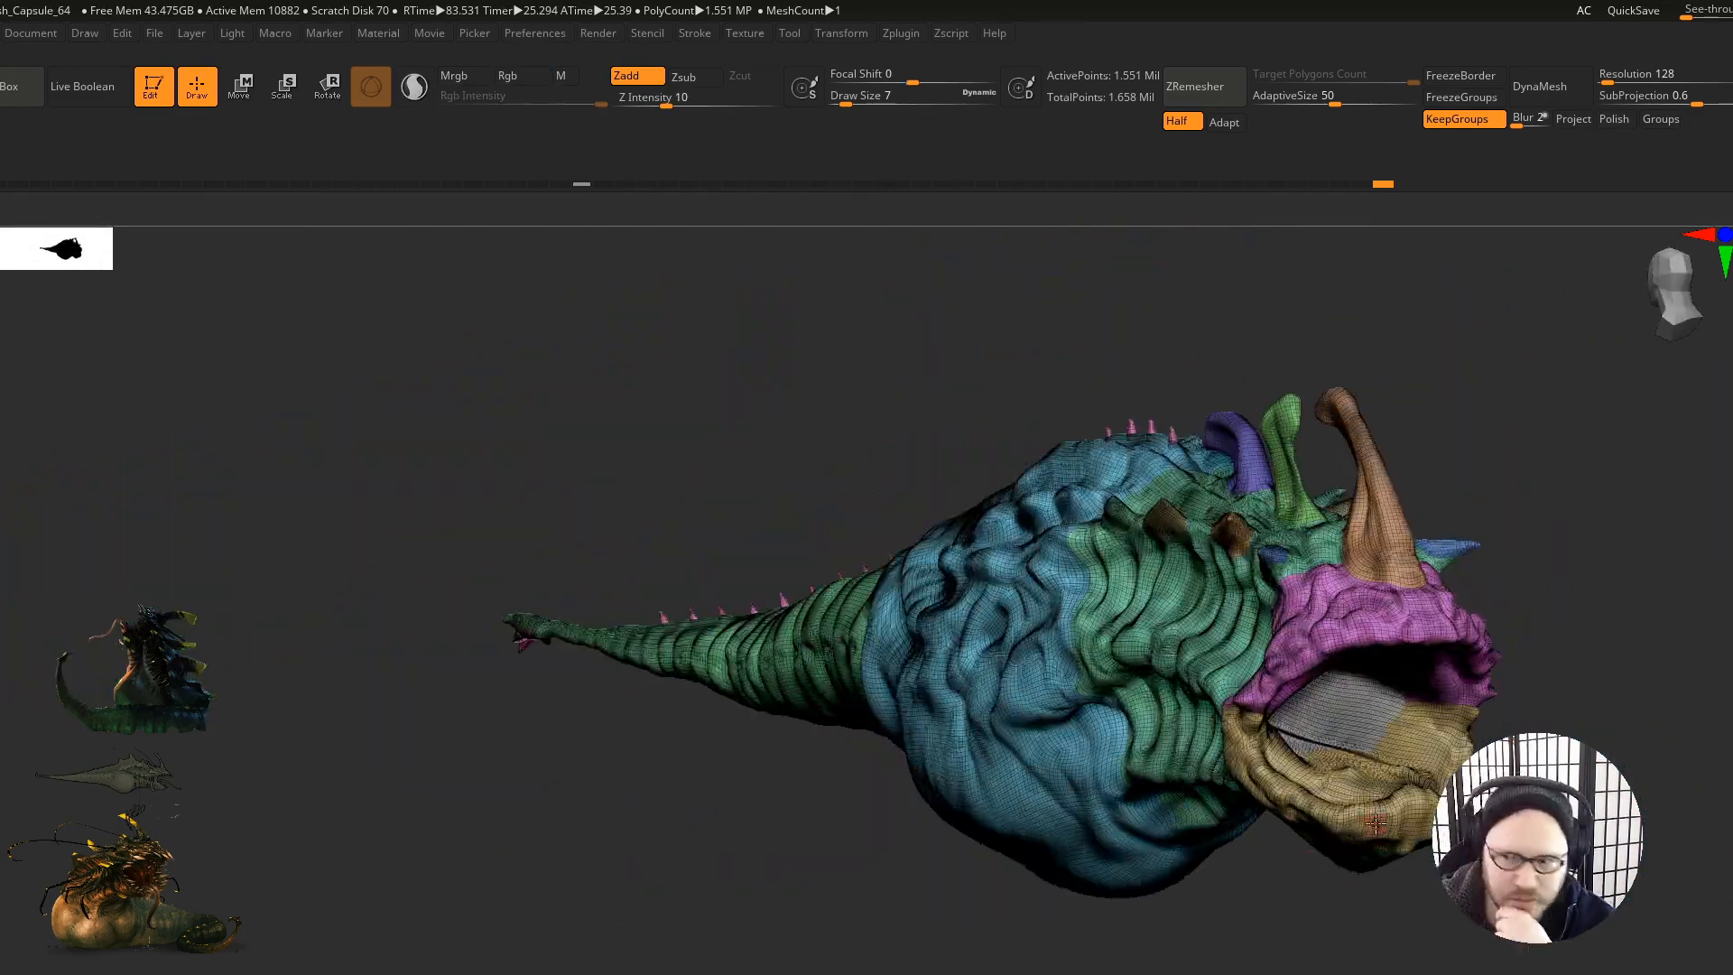
right_drag(1401, 771, 1464, 774)
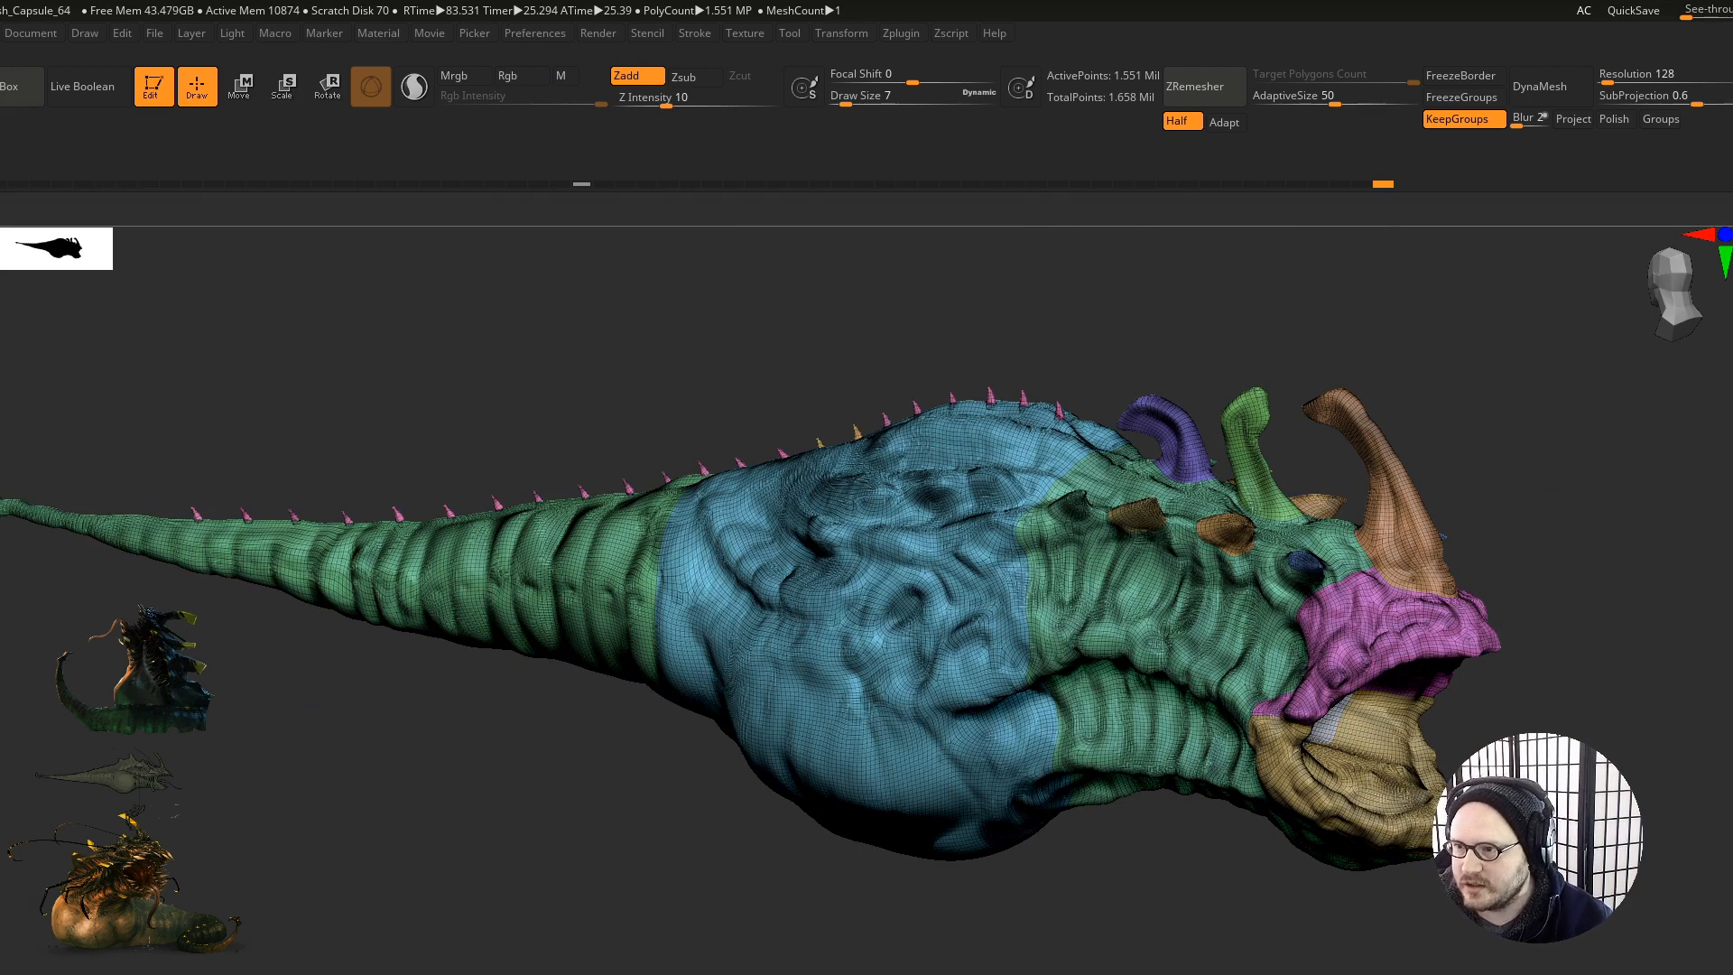
Step: Bring the side tentacles back into view alongside the body and make the main body the active subtool
ctrl+right_drag(930, 648, 1161, 763)
alt+click(1205, 686)
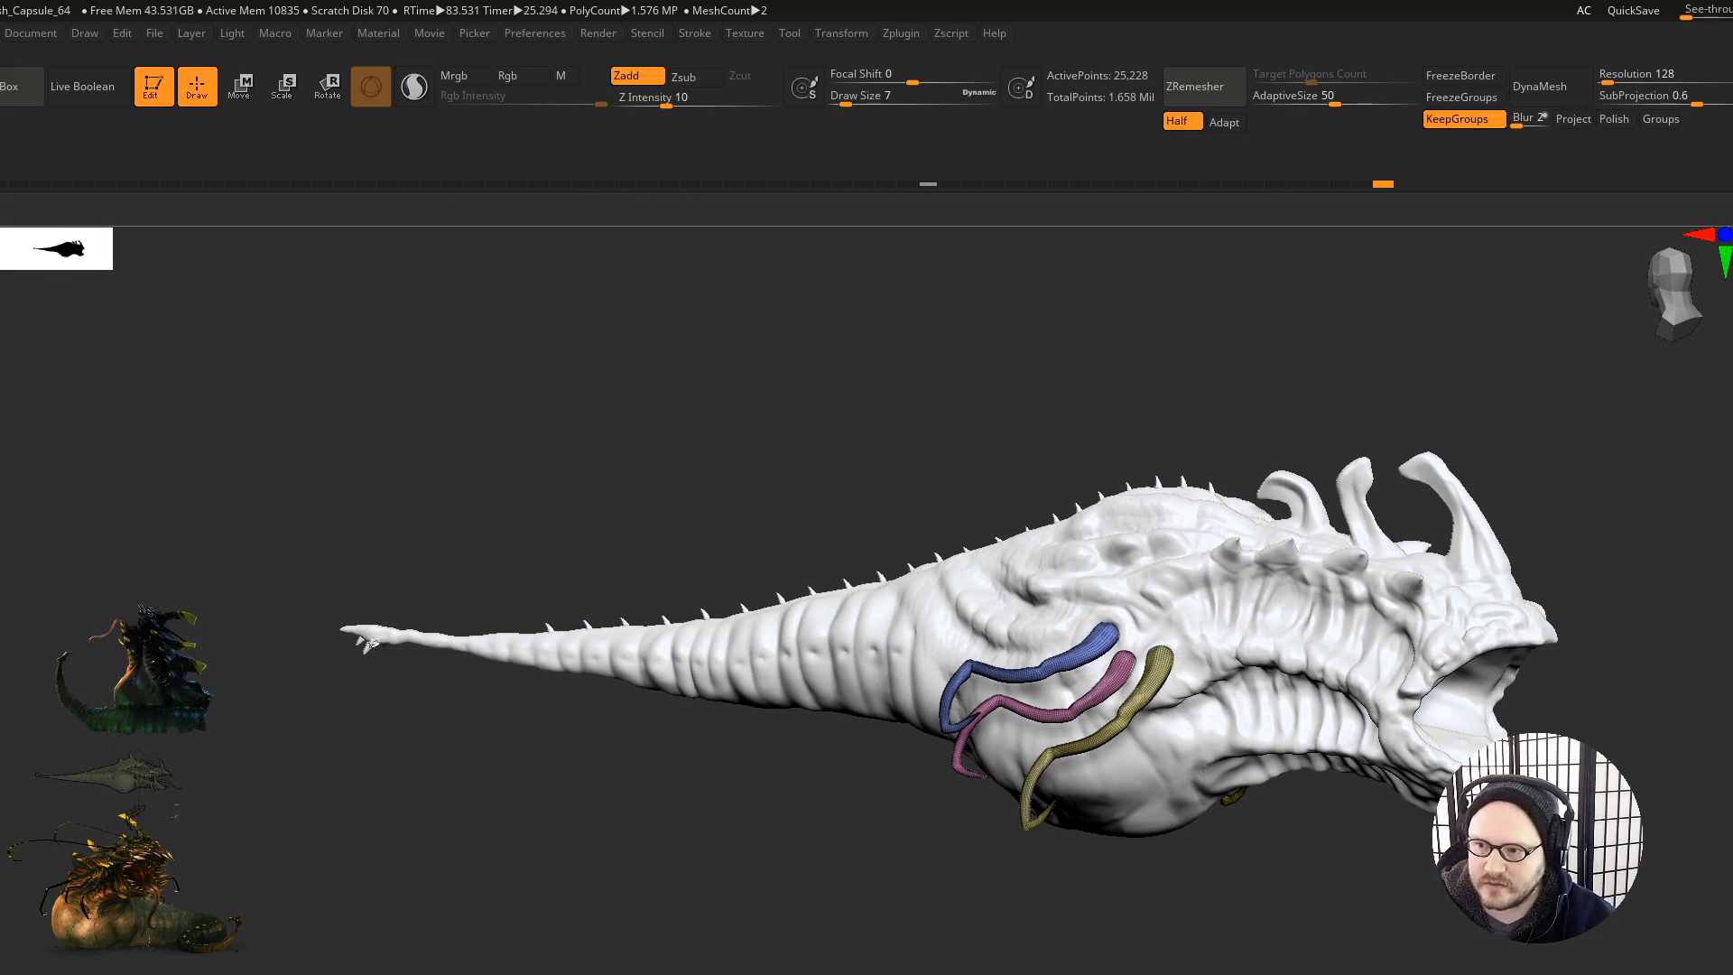
right_drag(1453, 868, 1374, 879)
alt+click(1379, 732)
right_drag(1380, 732, 1556, 666)
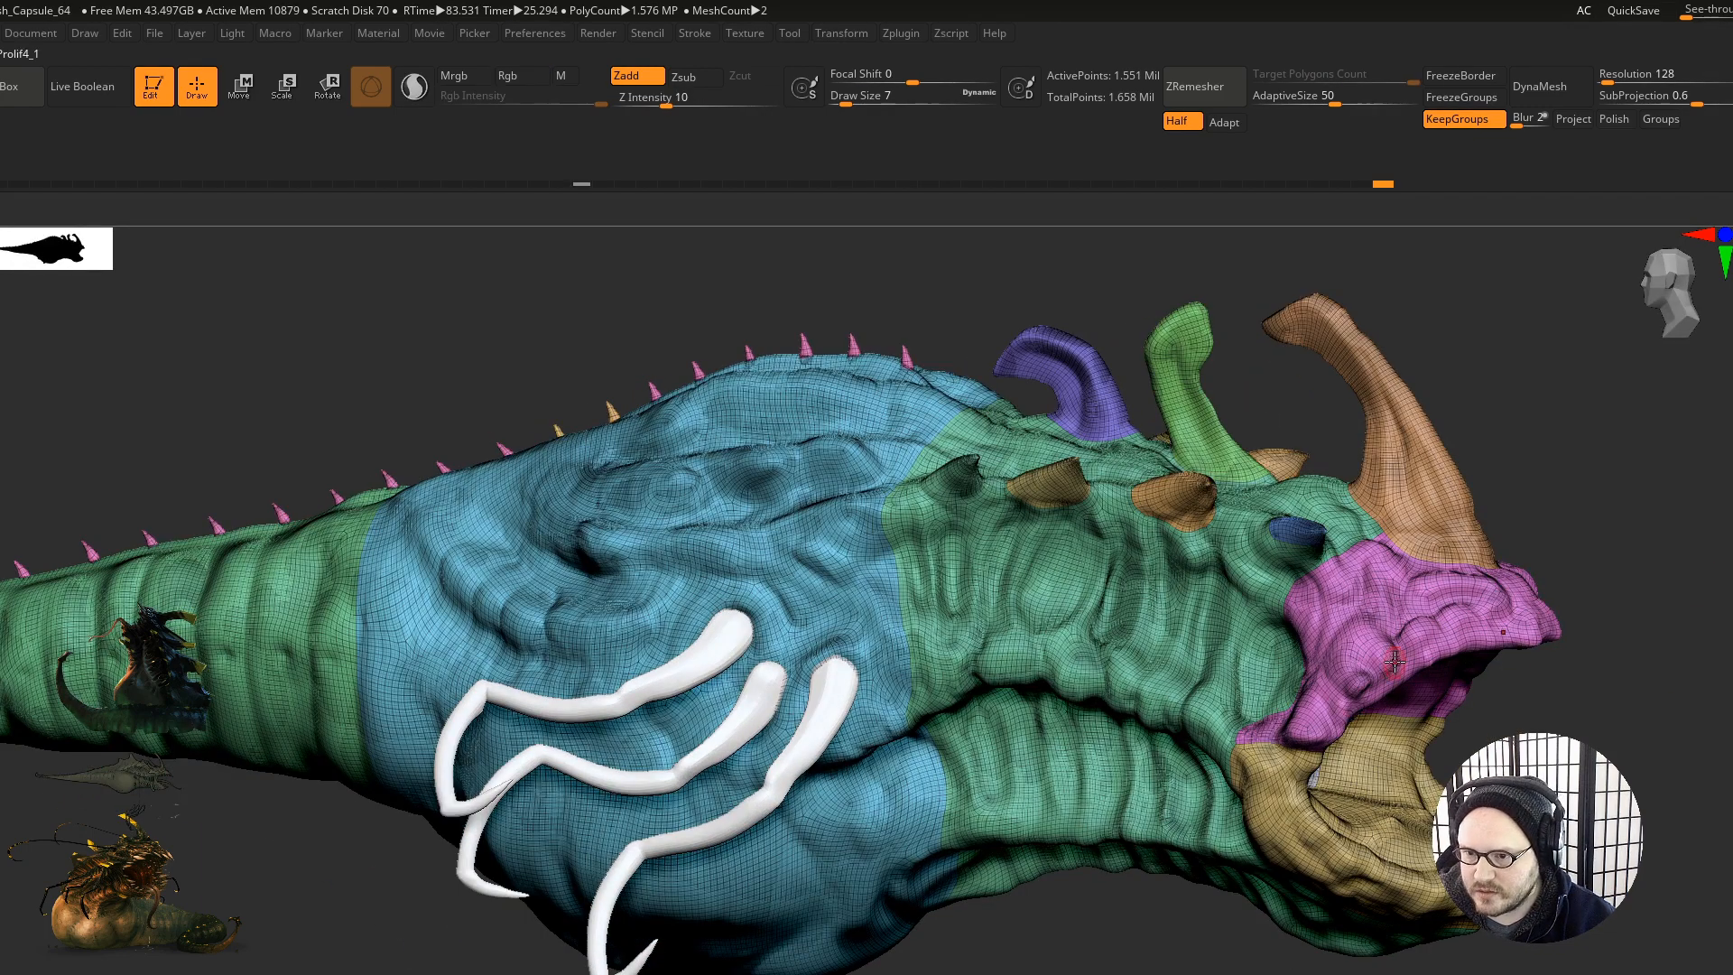
Step: Hide the polyframe and choose the ClayBuildup brush with draw size 7 and Z Intensity 8
key(shift+f)
right_drag(1404, 698, 1281, 650)
key(s)
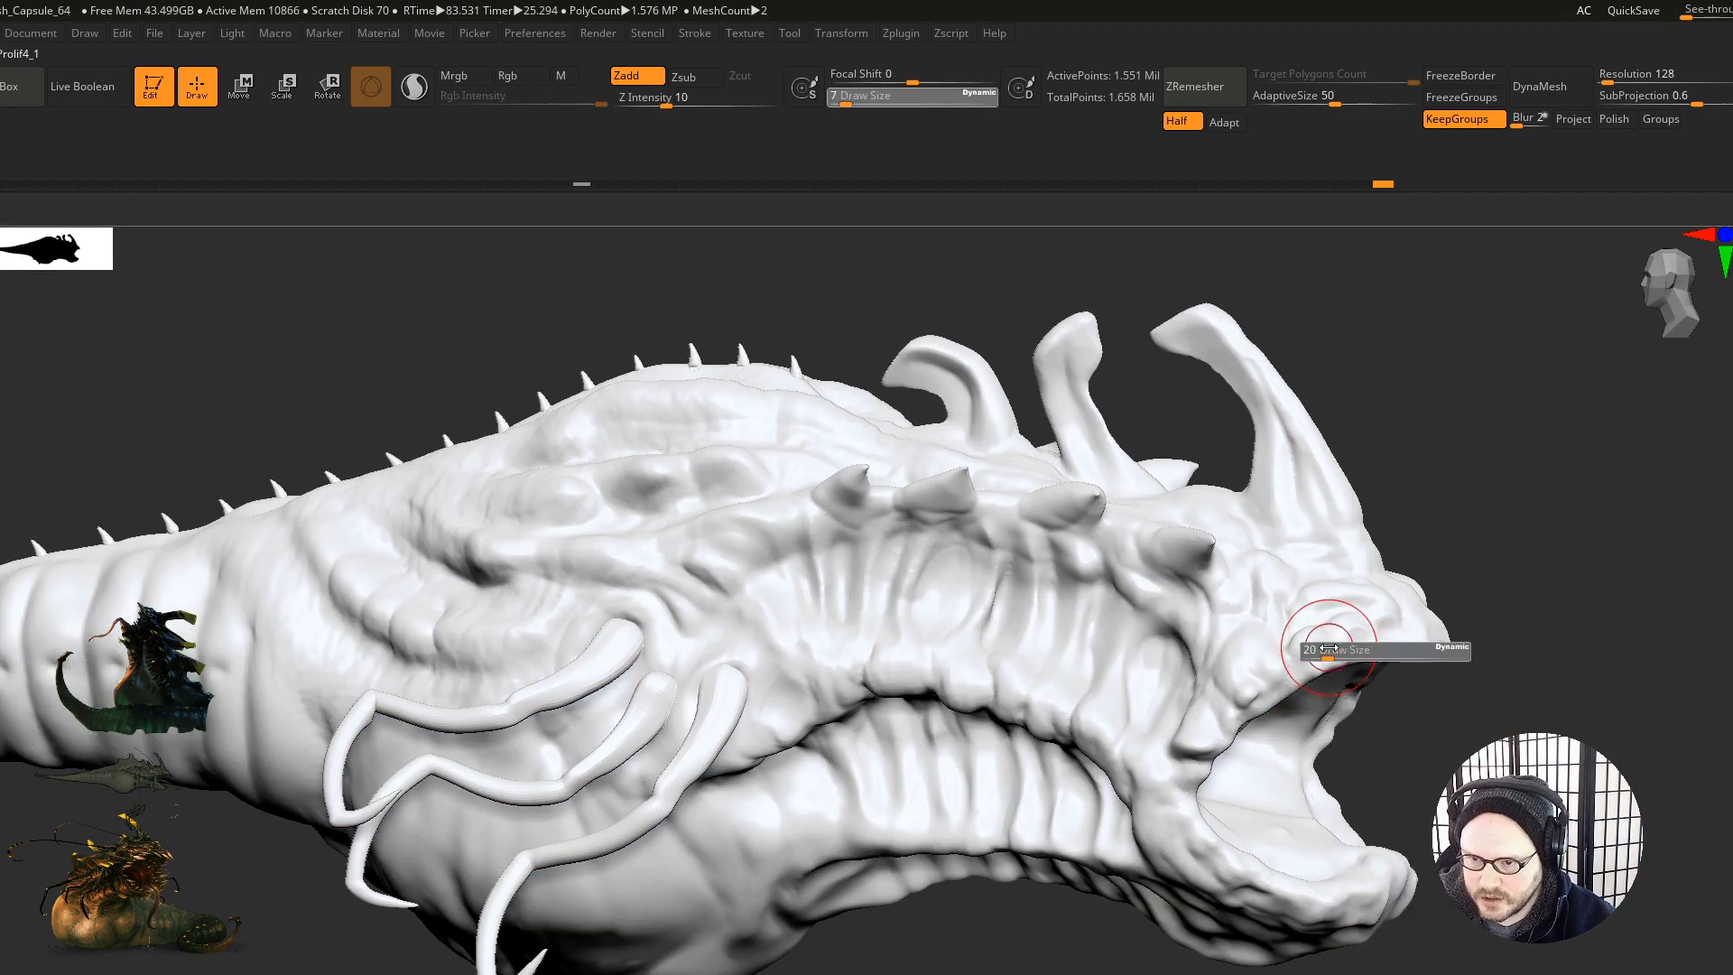
click(1325, 651)
mouse_move(1065, 638)
ctrl+right_down()
mouse_move(1107, 650)
mouse_move(1053, 647)
mouse_move(1036, 693)
mouse_move(1068, 726)
ctrl+right_up()
key(s)
click(1114, 650)
key(b)
key(c)
key(b)
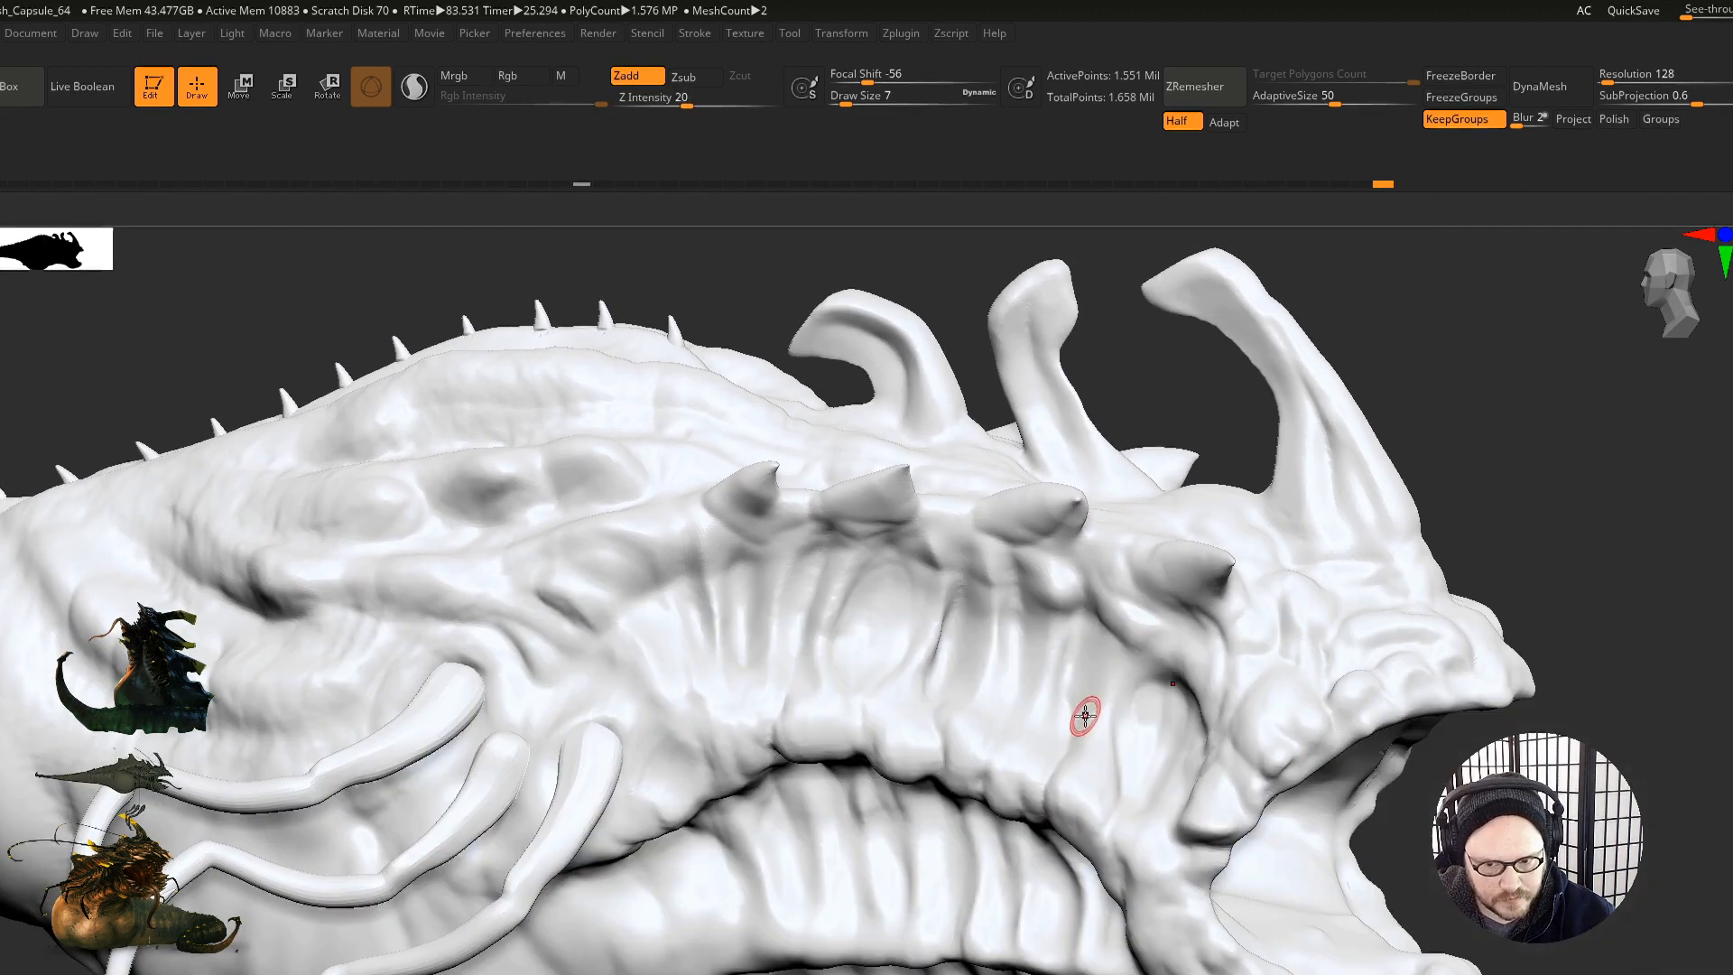
mouse_move(1066, 664)
right_down()
mouse_move(1091, 670)
mouse_move(970, 658)
mouse_move(982, 639)
right_up()
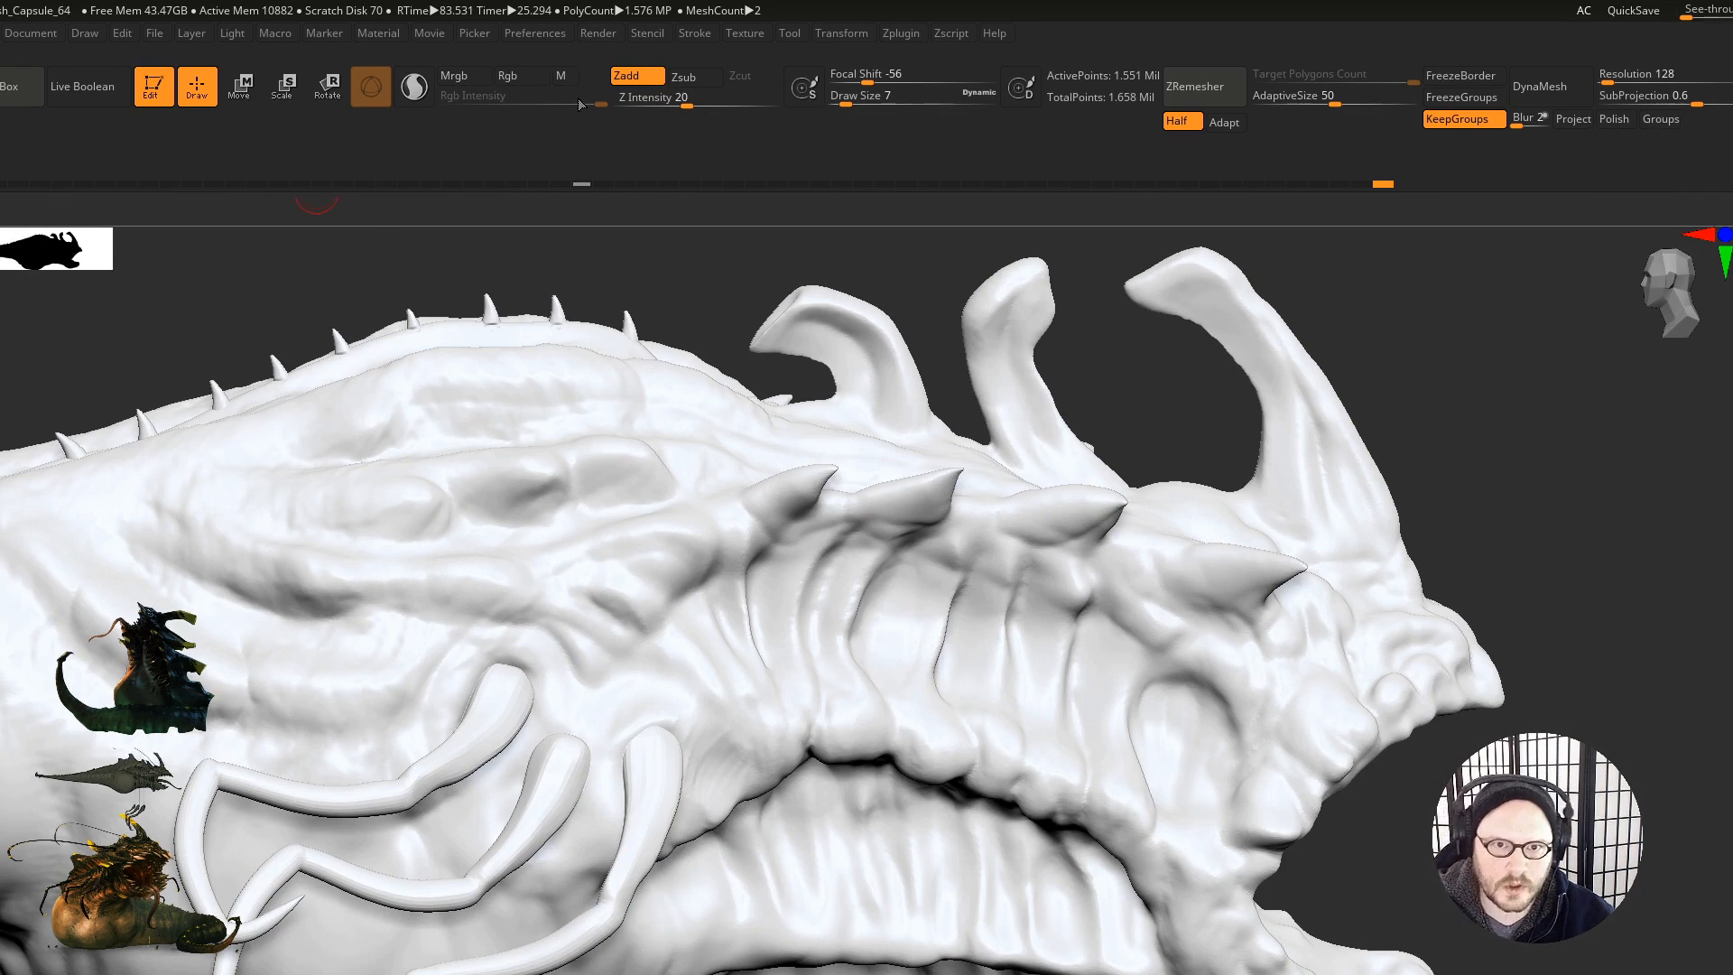
drag(676, 102, 663, 107)
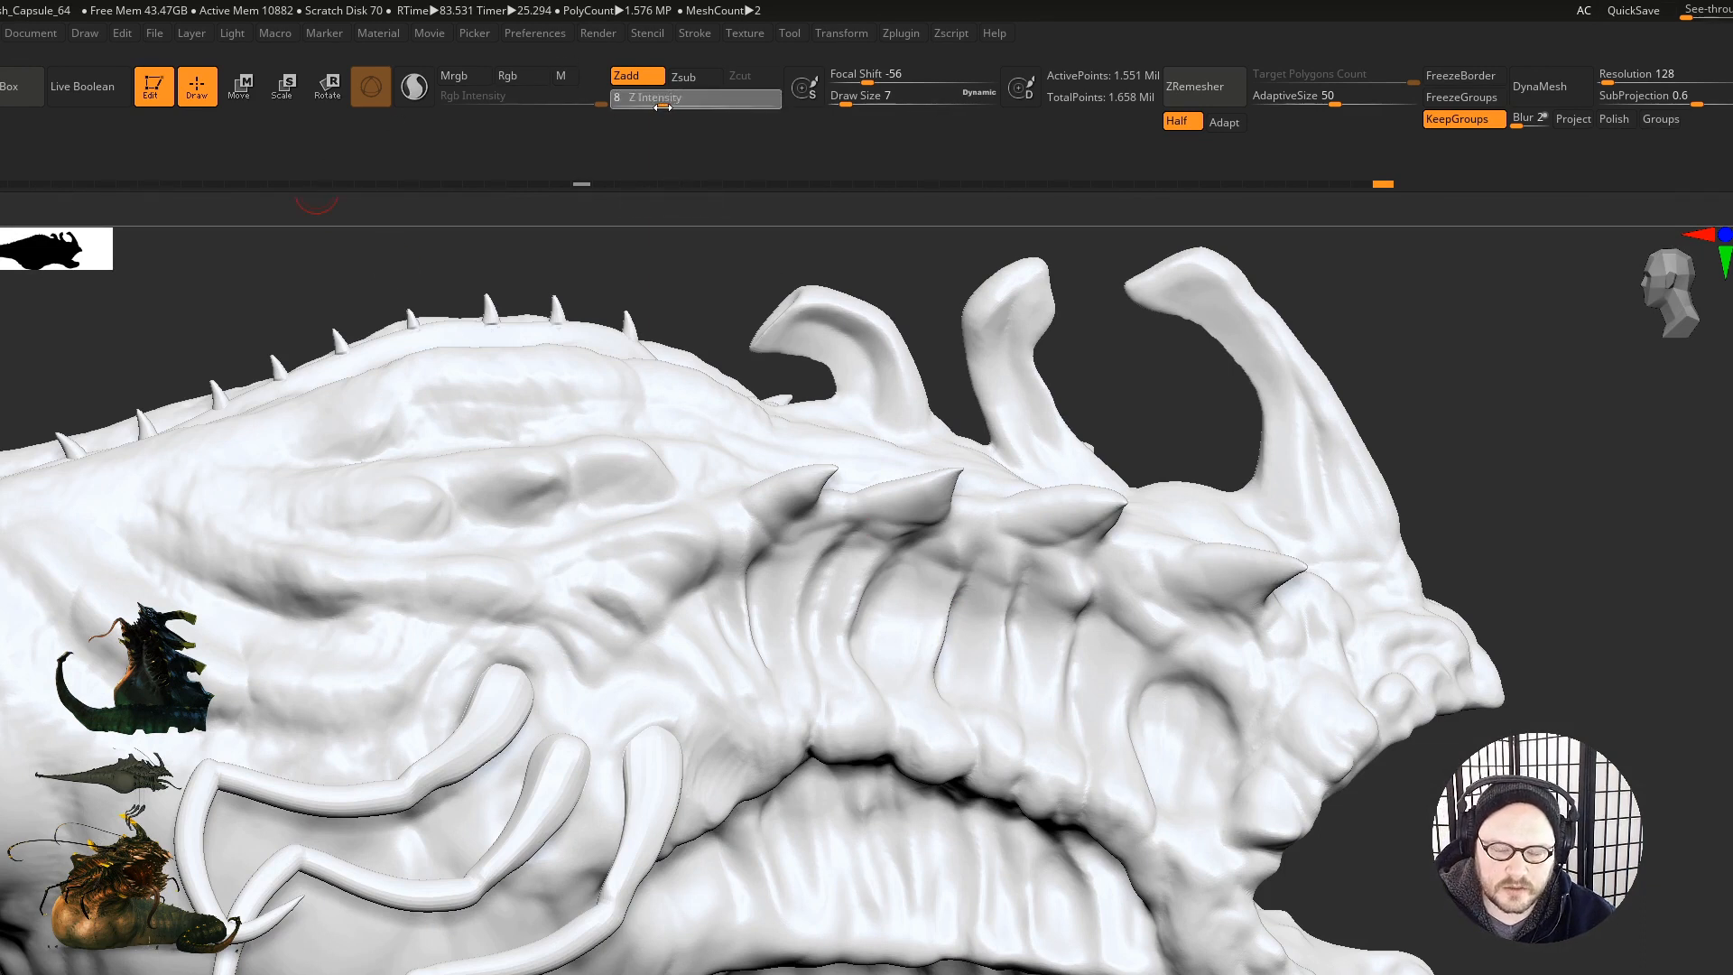
Step: Compare the snout and brow surface with its polyframe and at lower and highest subdivision levels
mouse_move(1164, 650)
right_down()
mouse_move(1288, 611)
mouse_move(1423, 658)
mouse_move(1338, 659)
right_up()
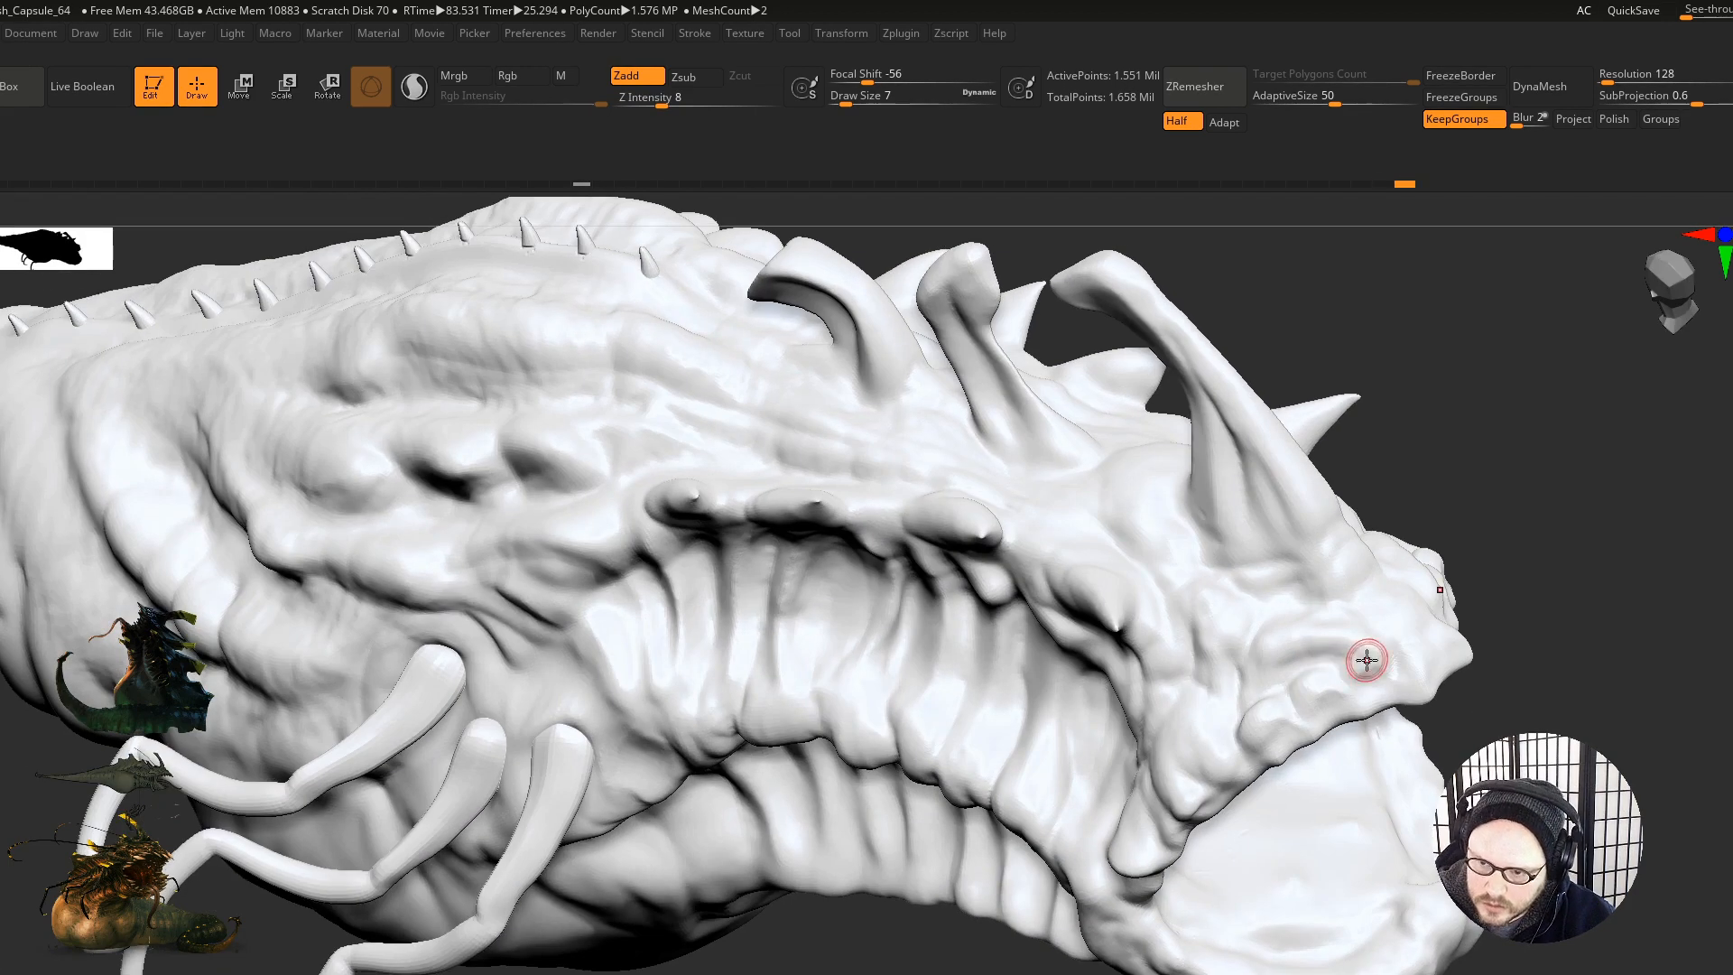
mouse_move(1359, 669)
alt+right_down()
mouse_move(1237, 708)
mouse_move(1304, 708)
mouse_move(1336, 631)
alt+right_up()
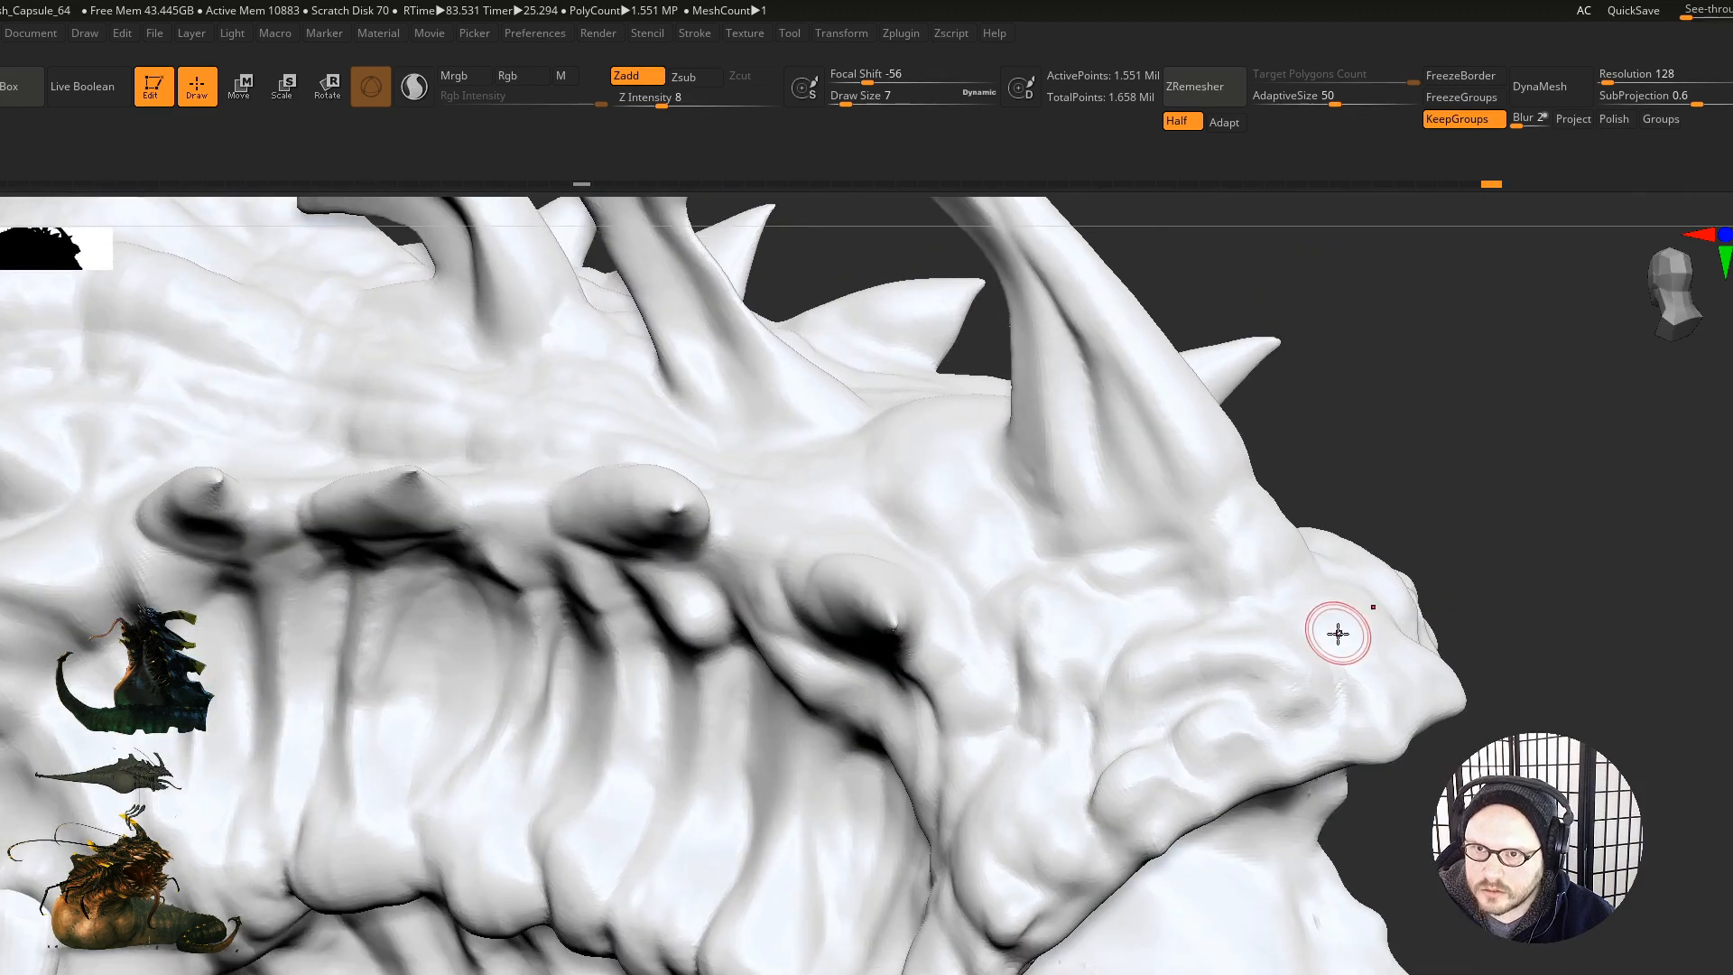
key(shift+f)
key(shift+f)
key(shift+d)
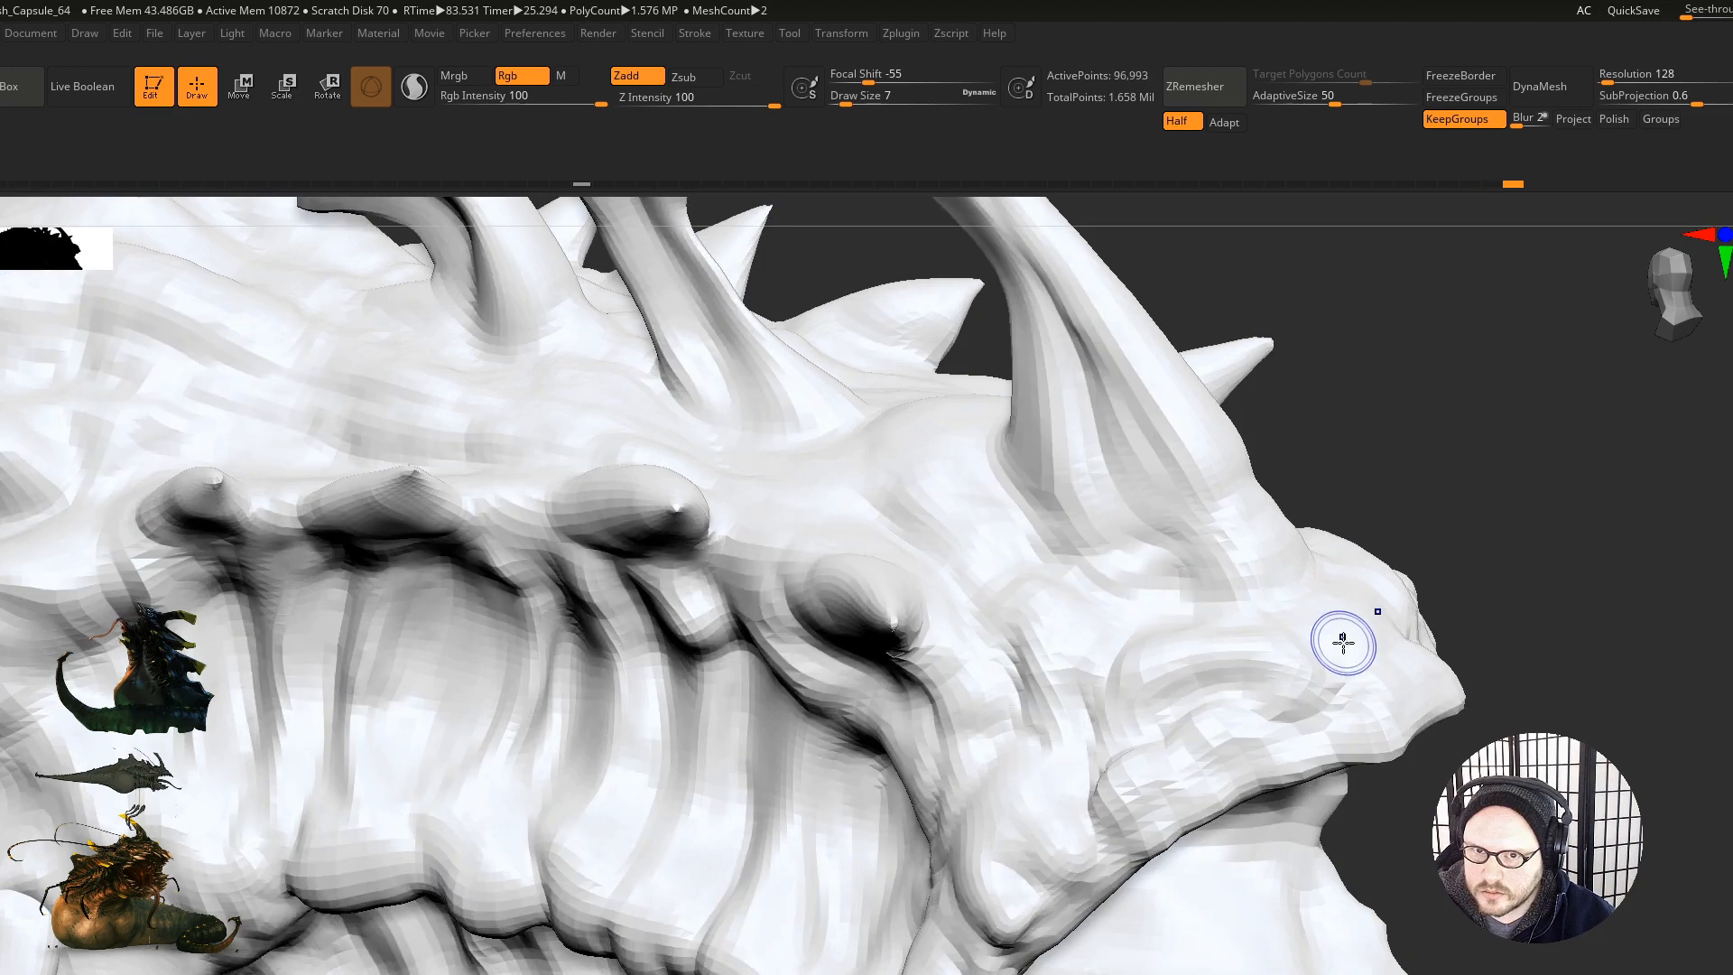
key(d)
key(d)
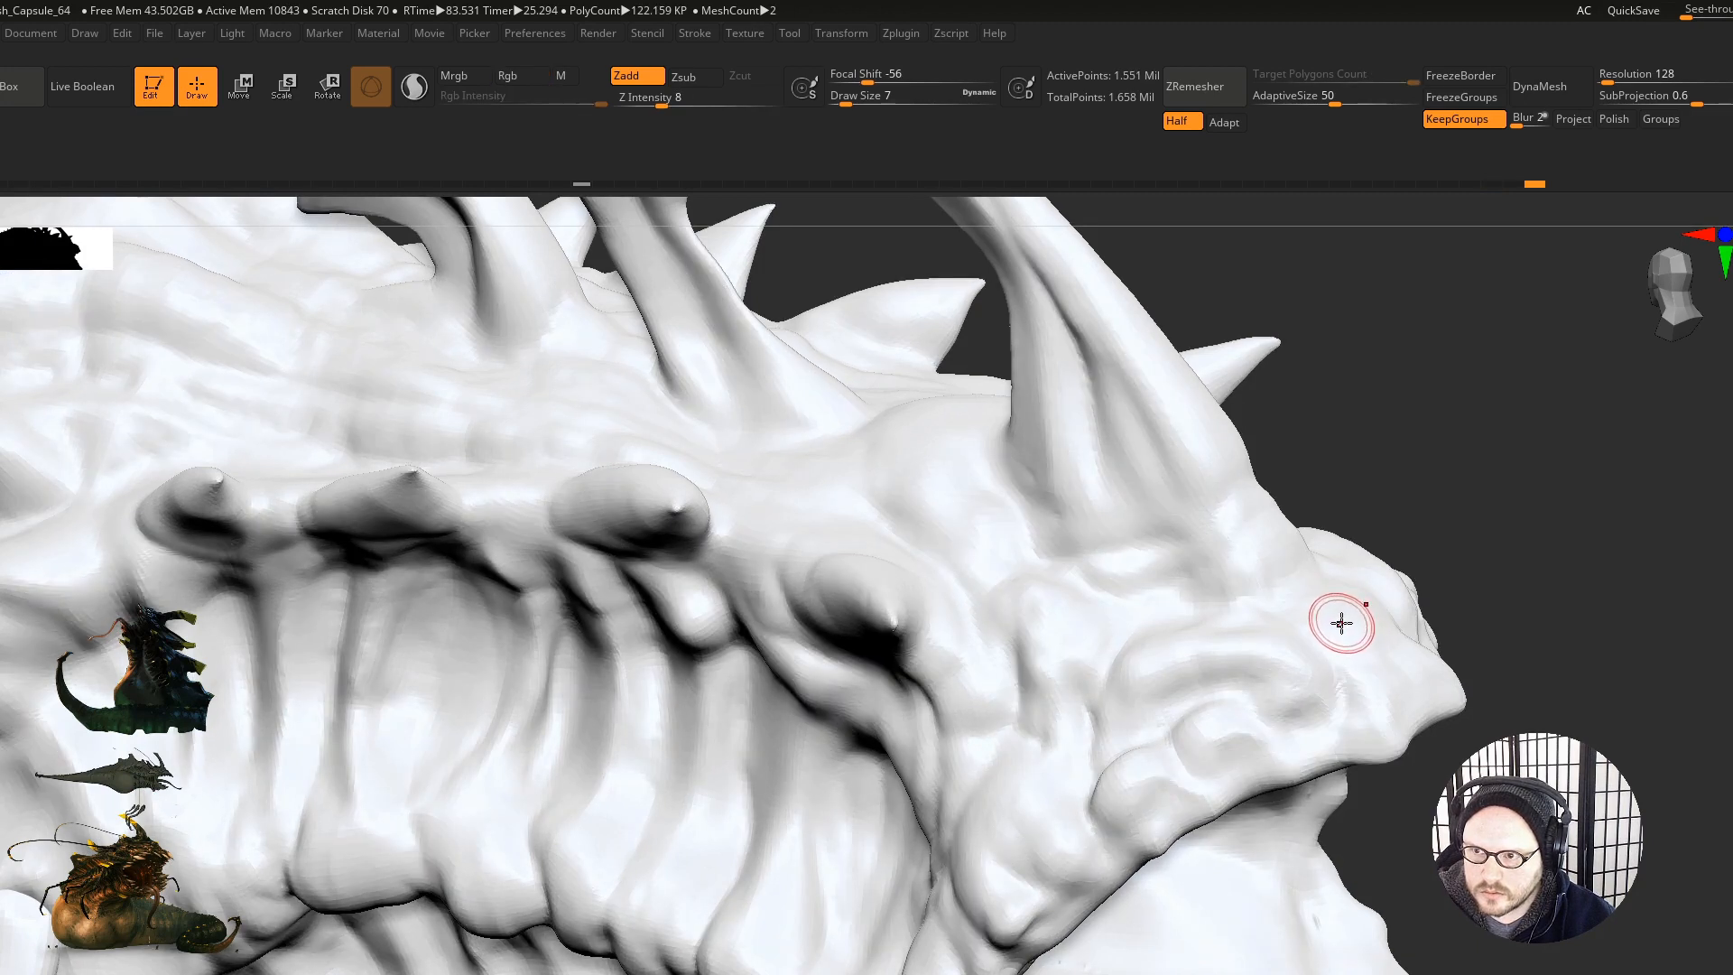
Step: Build up clay along the wrinkles and folds on the side of the snout above the upper lip
drag(1276, 653, 1131, 704)
right_drag(1131, 704, 1136, 714)
mouse_move(1122, 711)
mouse_down()
mouse_move(1168, 659)
mouse_move(1242, 669)
mouse_move(1284, 718)
mouse_up()
right_drag(1273, 733, 1142, 767)
drag(1285, 672, 1331, 710)
mouse_move(1174, 749)
ctrl+right_down()
mouse_move(1104, 739)
mouse_move(1106, 691)
ctrl+right_up()
mouse_move(1105, 691)
right_down()
mouse_move(1188, 712)
mouse_move(1148, 705)
mouse_move(1180, 804)
mouse_move(1163, 858)
right_up()
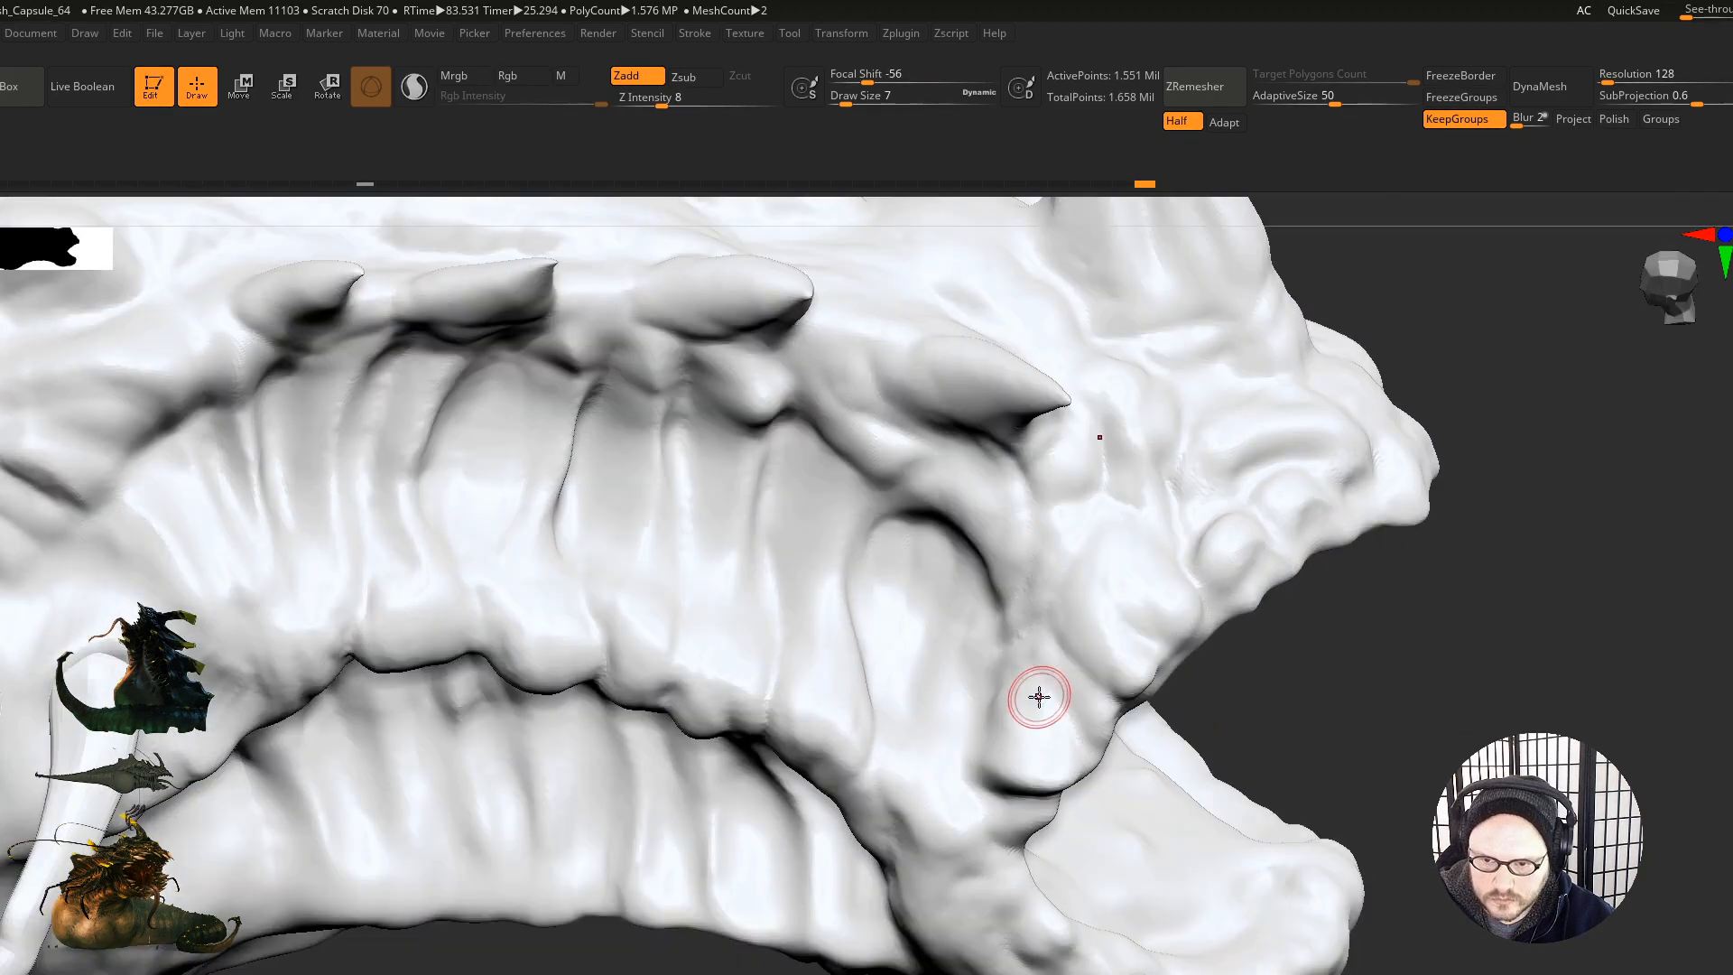
Step: Build up and smooth the fleshy bulge at the corner of the mouth
mouse_move(1049, 658)
mouse_down()
mouse_move(1091, 715)
mouse_move(1072, 696)
mouse_up()
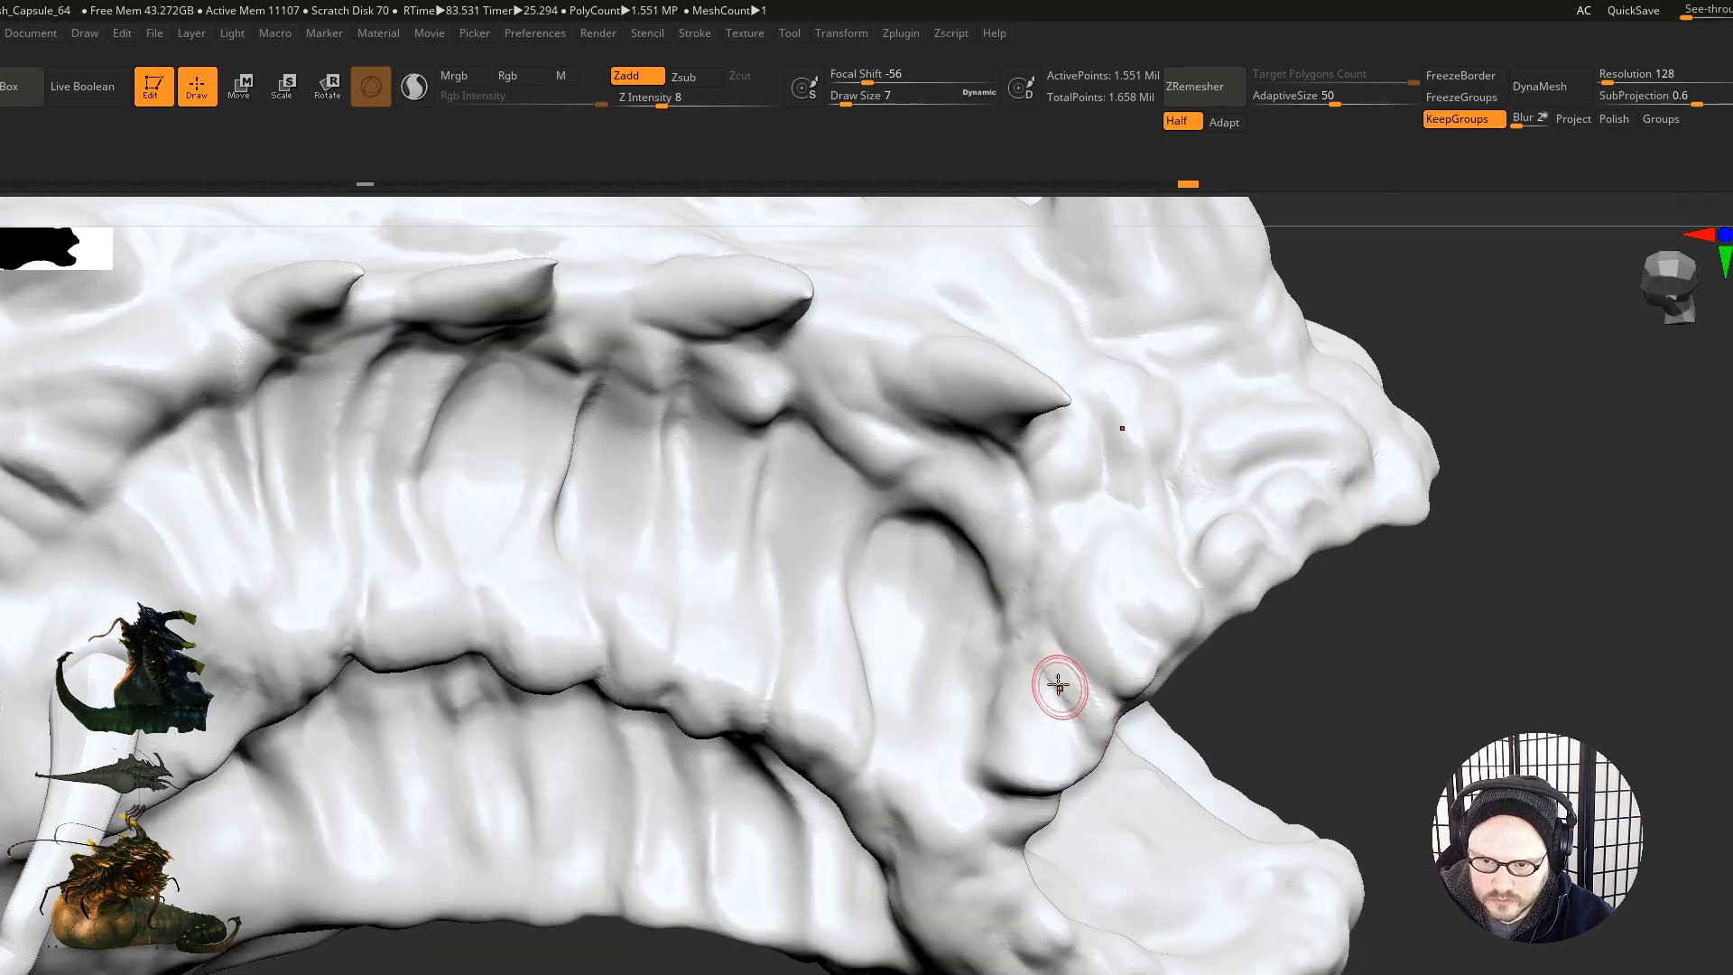
right_drag(1071, 696, 1097, 726)
drag(1087, 733, 1098, 730)
shift+drag(1046, 656, 1083, 733)
Step: Carve creases around the mouth-corner bulge and cheek folds with the DamStandard brush, and smooth the cheek below the front spike
right_drag(1081, 745, 1064, 727)
key(b)
key(d)
key(s)
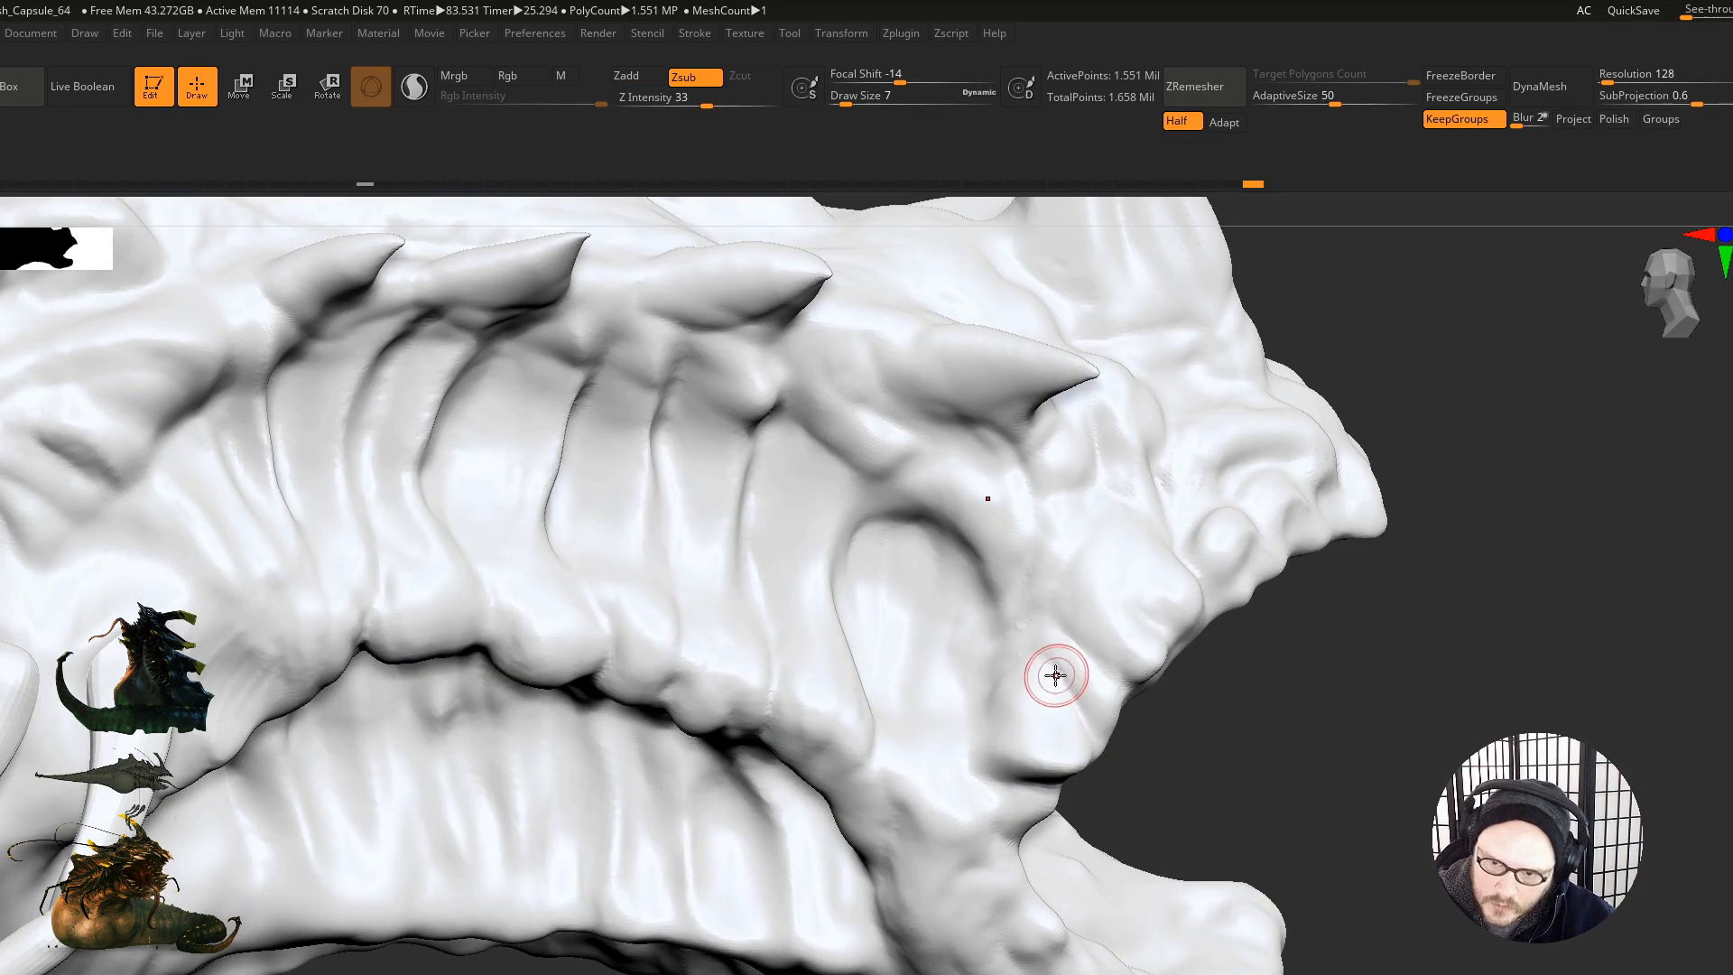
drag(1030, 691, 1036, 680)
right_drag(1041, 719, 1053, 637)
drag(1148, 627, 1095, 583)
mouse_move(1165, 638)
mouse_down()
mouse_move(1099, 601)
mouse_move(1177, 585)
mouse_move(1134, 441)
mouse_move(1127, 491)
mouse_move(1061, 488)
mouse_move(1082, 478)
mouse_up()
right_drag(1093, 557, 1087, 388)
shift+drag(1101, 517, 1037, 569)
Step: Carve creases around the rim and down the inside of the rounded recess behind the mouth corner
right_drag(1035, 510, 1022, 579)
mouse_move(972, 471)
mouse_down()
mouse_move(956, 559)
mouse_move(930, 492)
mouse_move(889, 539)
mouse_move(818, 519)
mouse_up()
right_drag(817, 576, 836, 549)
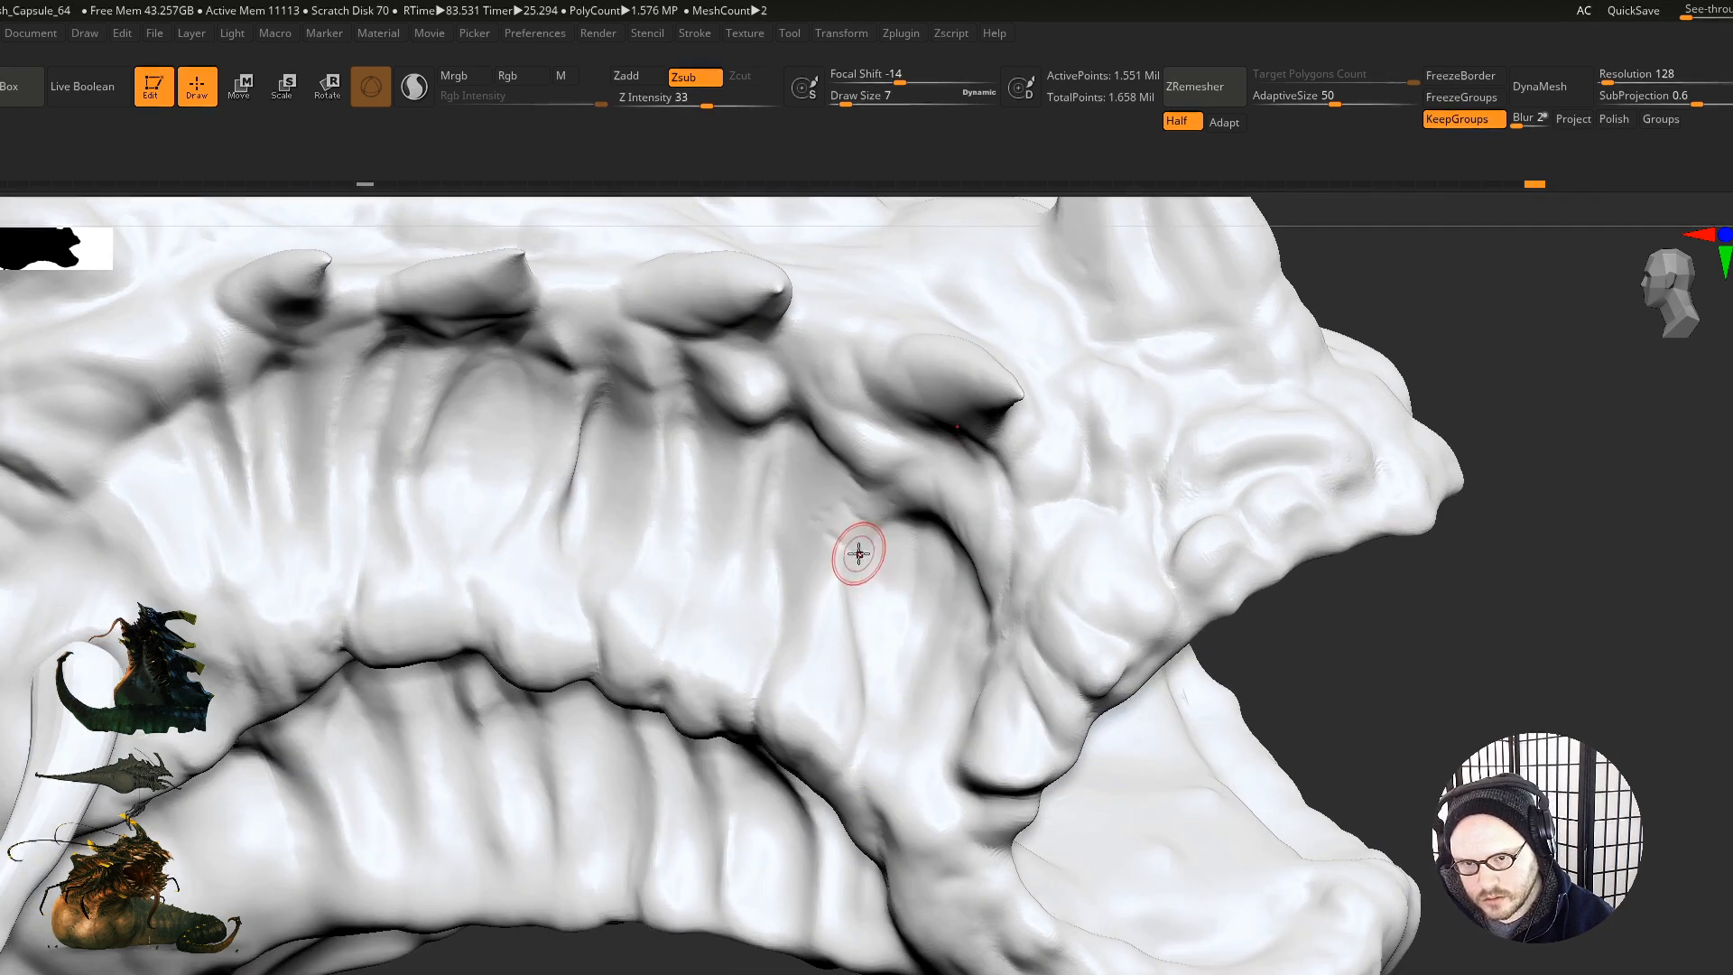
drag(867, 539, 864, 658)
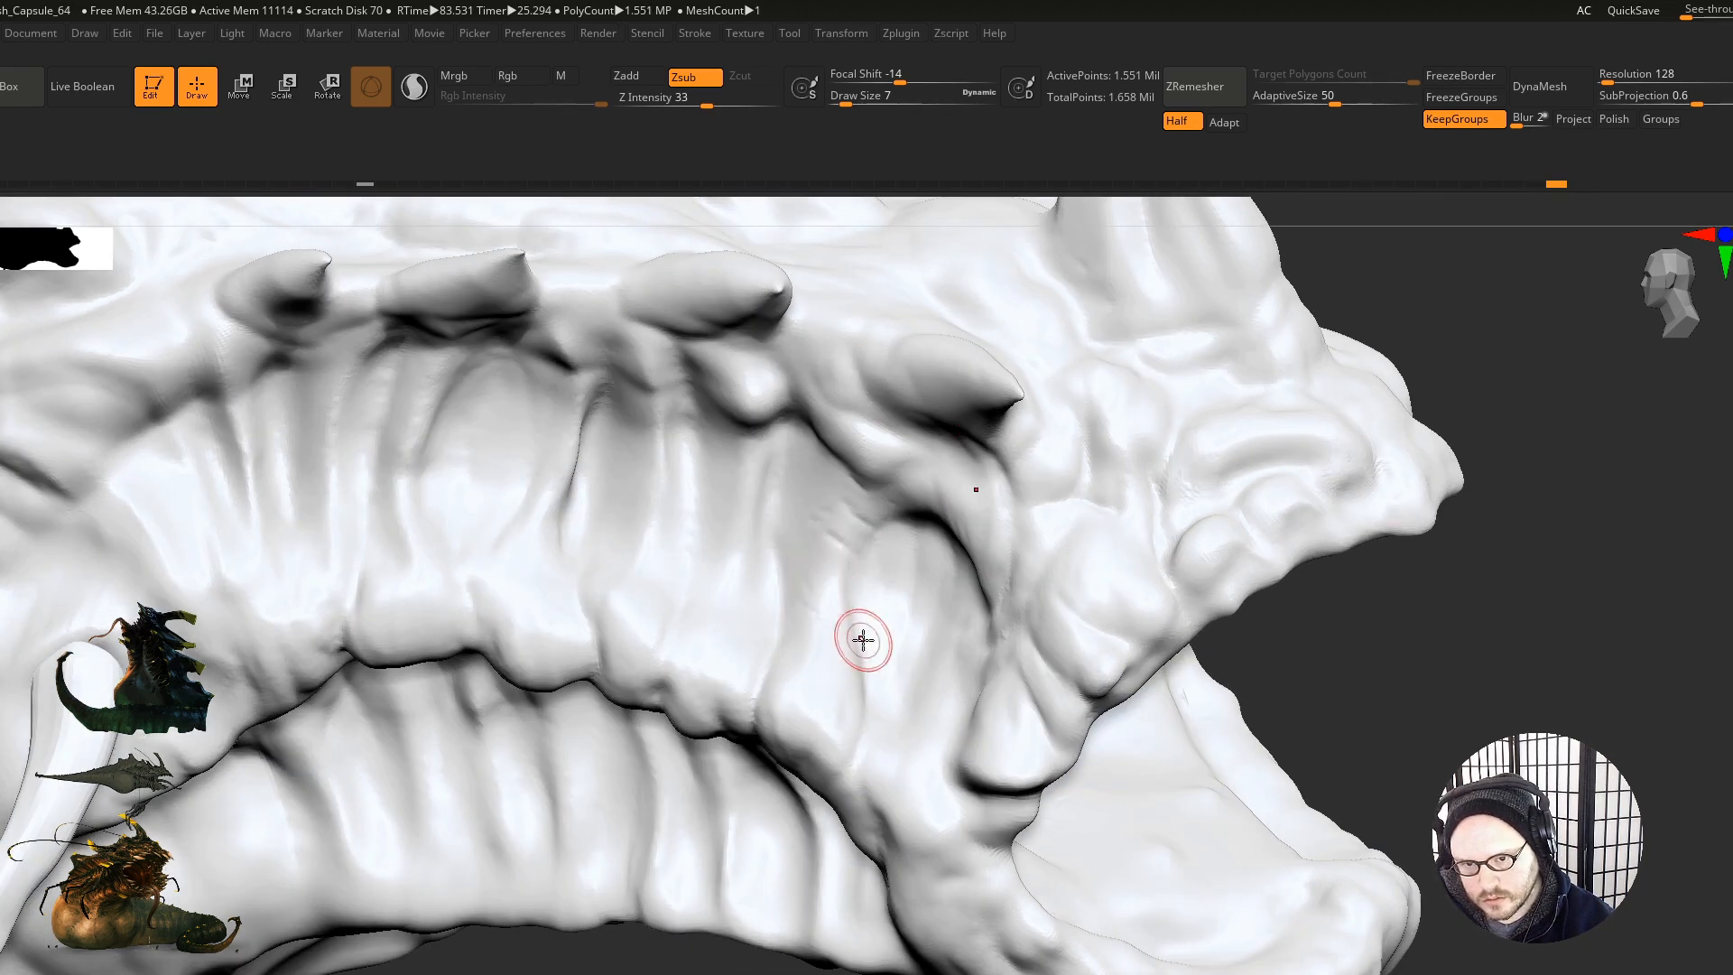
mouse_move(863, 557)
mouse_down()
mouse_move(870, 646)
mouse_move(894, 670)
mouse_up()
mouse_move(908, 796)
right_down()
mouse_move(959, 821)
mouse_move(1048, 799)
right_up()
drag(878, 605, 871, 722)
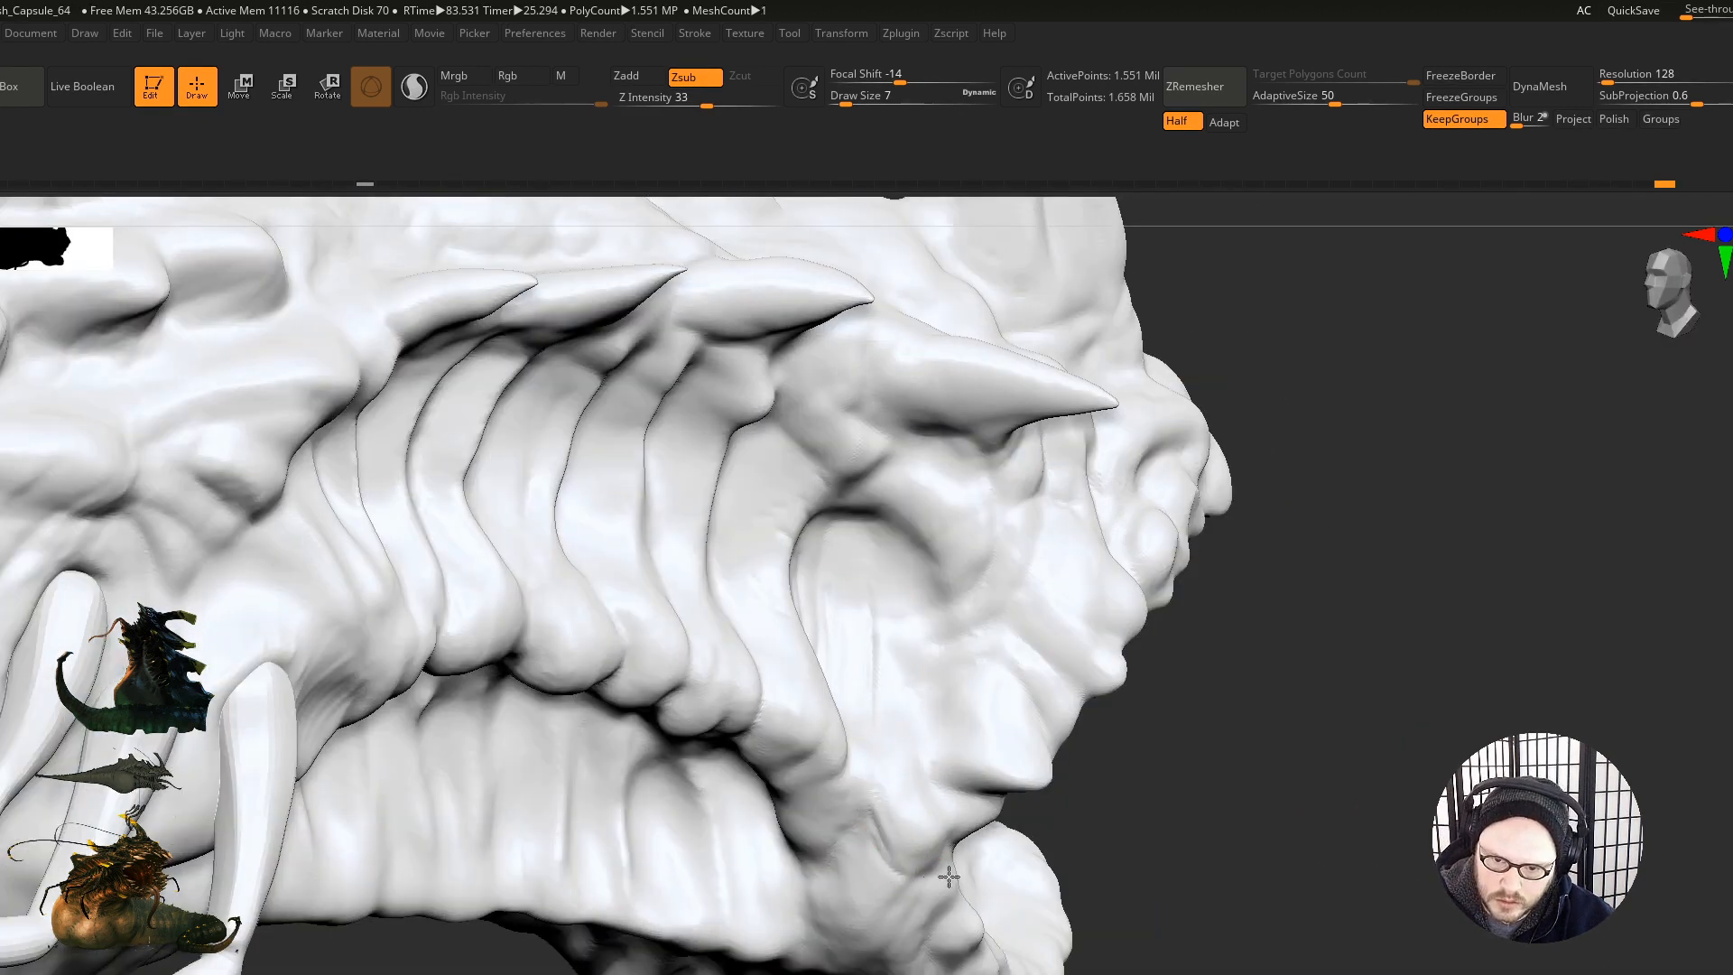
Step: Carve and smooth the creases at the jaw hinge below the recess, and soften the adjoining neck folds
right_drag(898, 882, 870, 801)
drag(943, 903, 948, 920)
mouse_move(956, 945)
right_down()
mouse_move(987, 936)
mouse_move(906, 902)
right_up()
shift+drag(861, 867, 845, 841)
mouse_move(845, 841)
right_down()
mouse_move(885, 732)
mouse_move(828, 804)
mouse_move(909, 734)
right_up()
mouse_move(901, 770)
mouse_down()
mouse_move(899, 802)
mouse_move(886, 762)
mouse_move(882, 778)
mouse_up()
mouse_move(794, 834)
right_down()
mouse_move(898, 728)
mouse_move(600, 696)
right_up()
right_drag(716, 604, 499, 596)
shift+drag(668, 584, 738, 583)
right_drag(871, 684, 1341, 731)
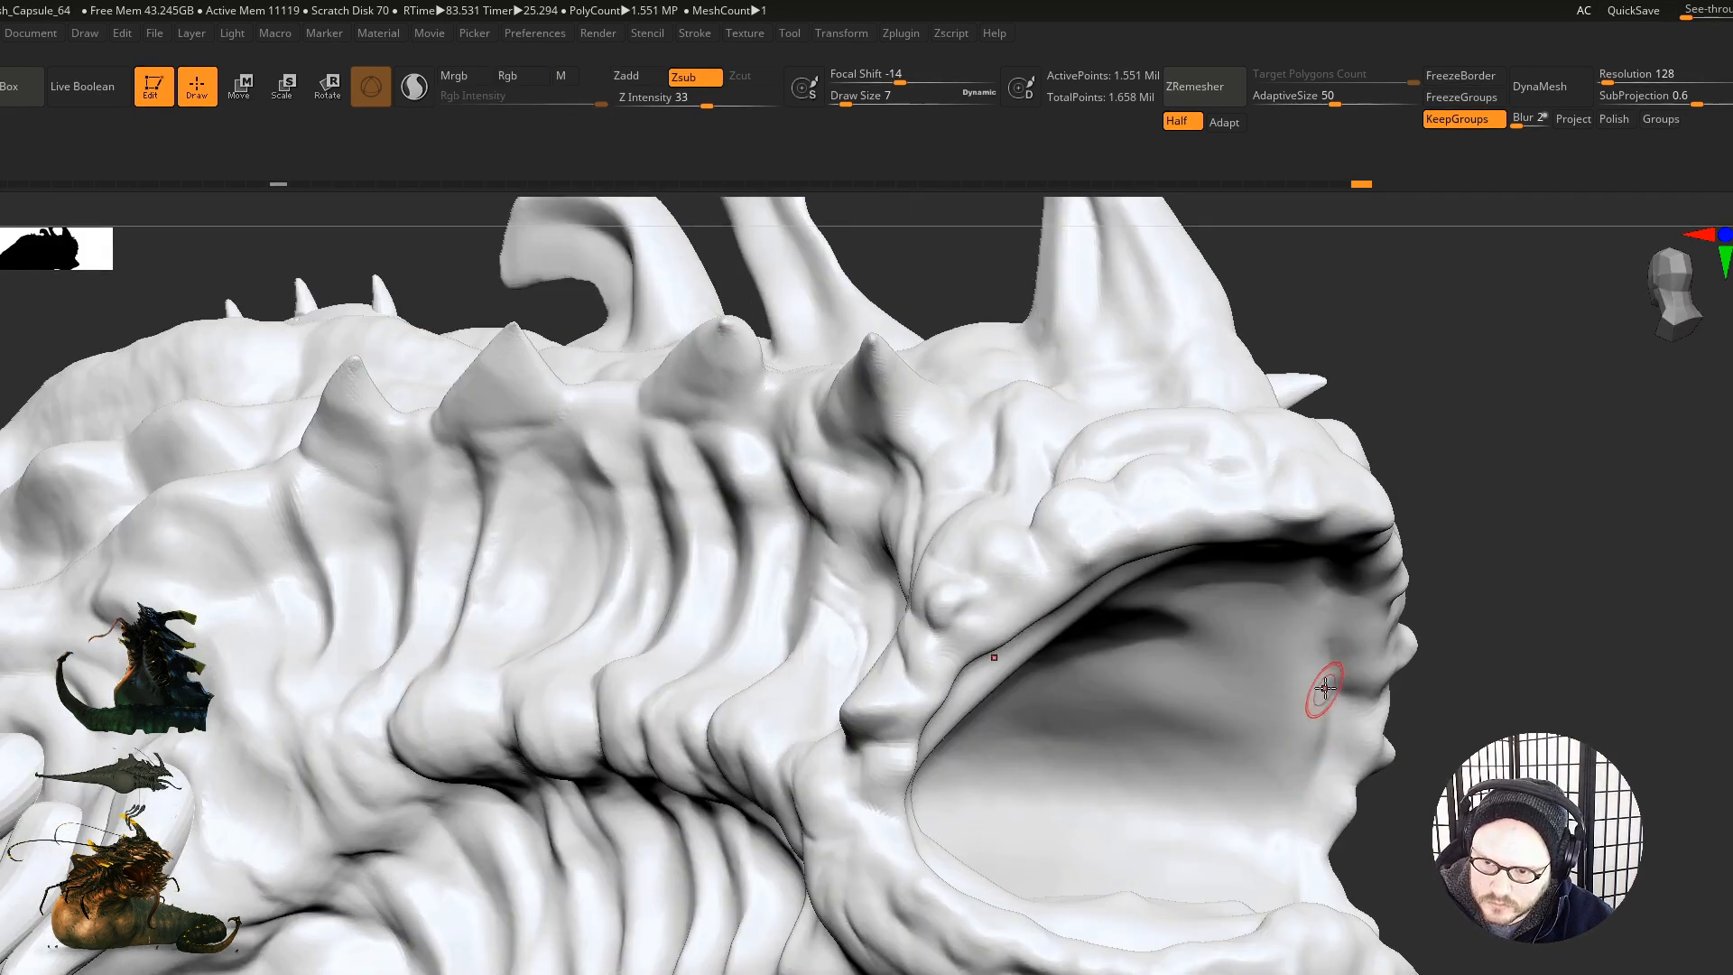
Step: Carve a crease along the inner edge of the upper lip around the open mouth and between the lip bumps
right_drag(1219, 619, 1243, 570)
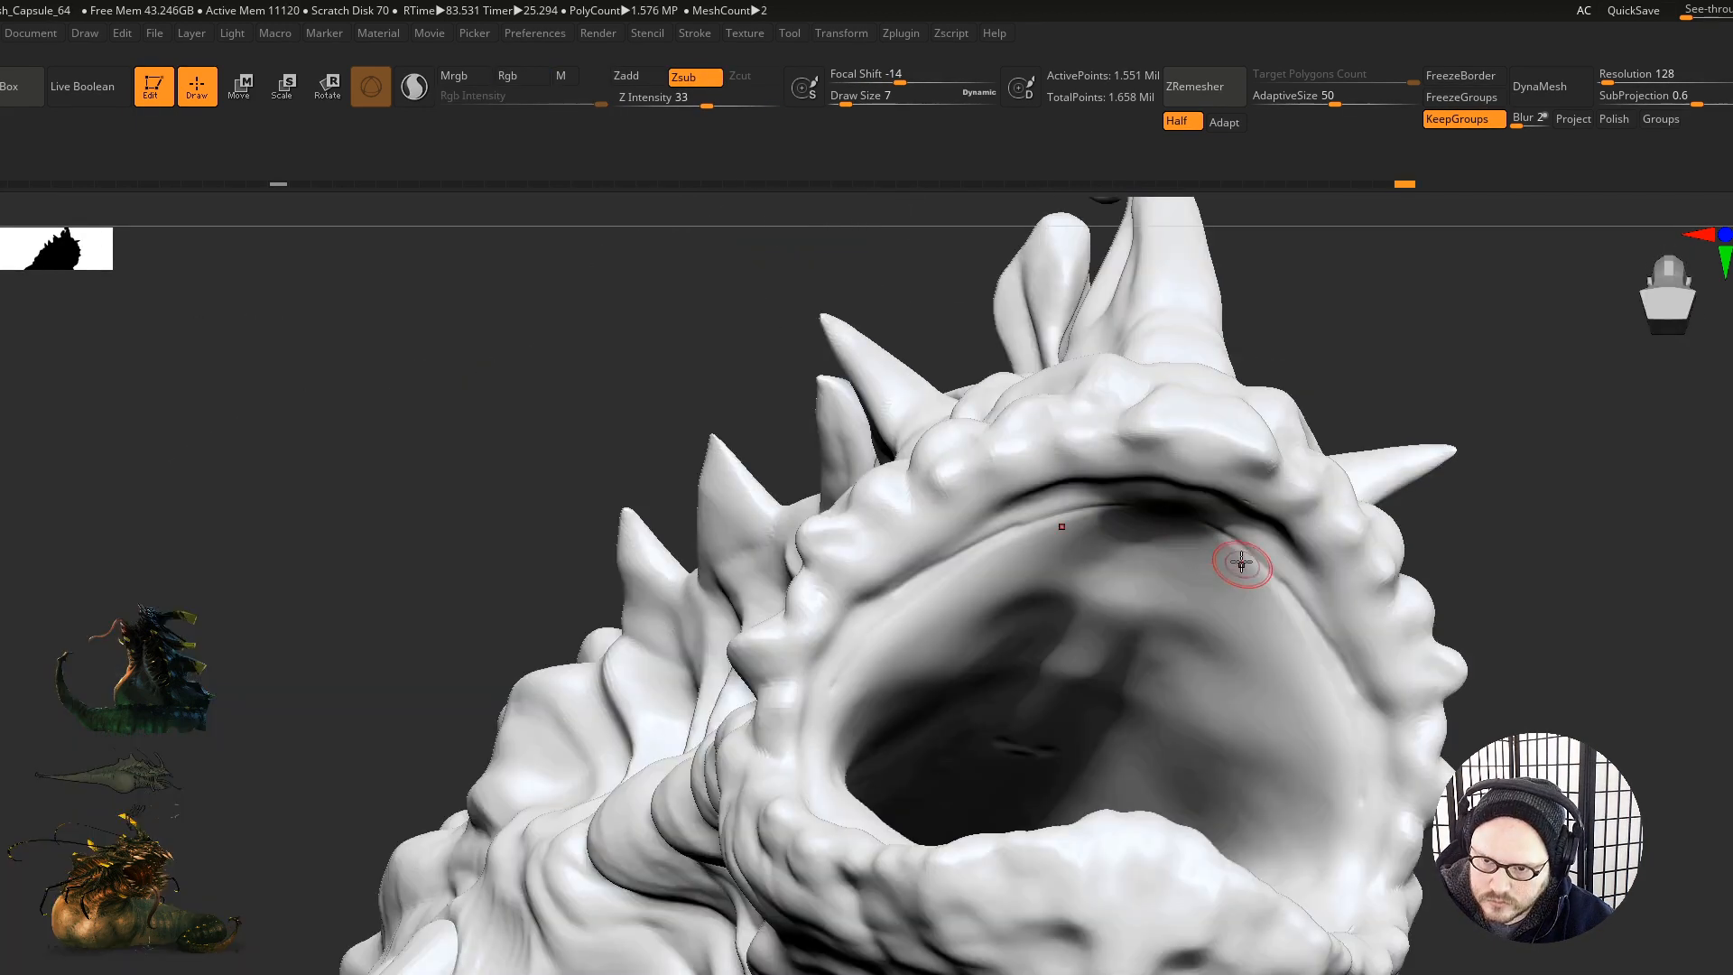
key(shift)
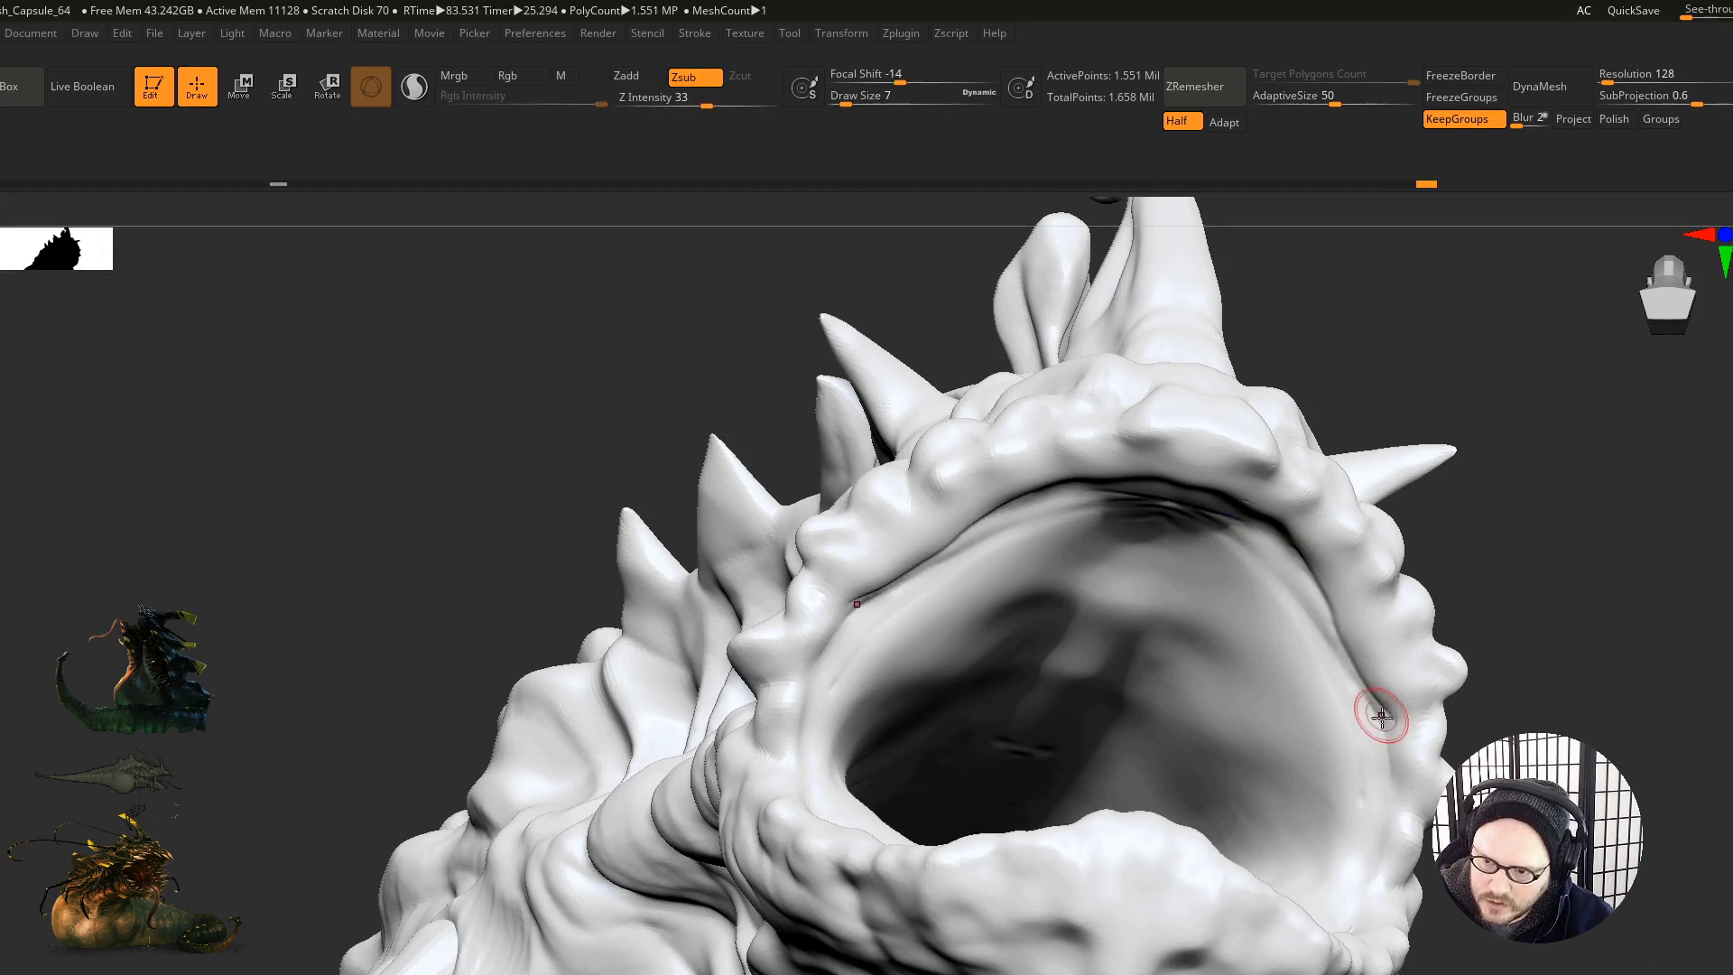
mouse_move(1402, 734)
mouse_down()
mouse_move(1359, 650)
mouse_move(1381, 631)
mouse_move(1326, 598)
mouse_move(1342, 642)
mouse_up()
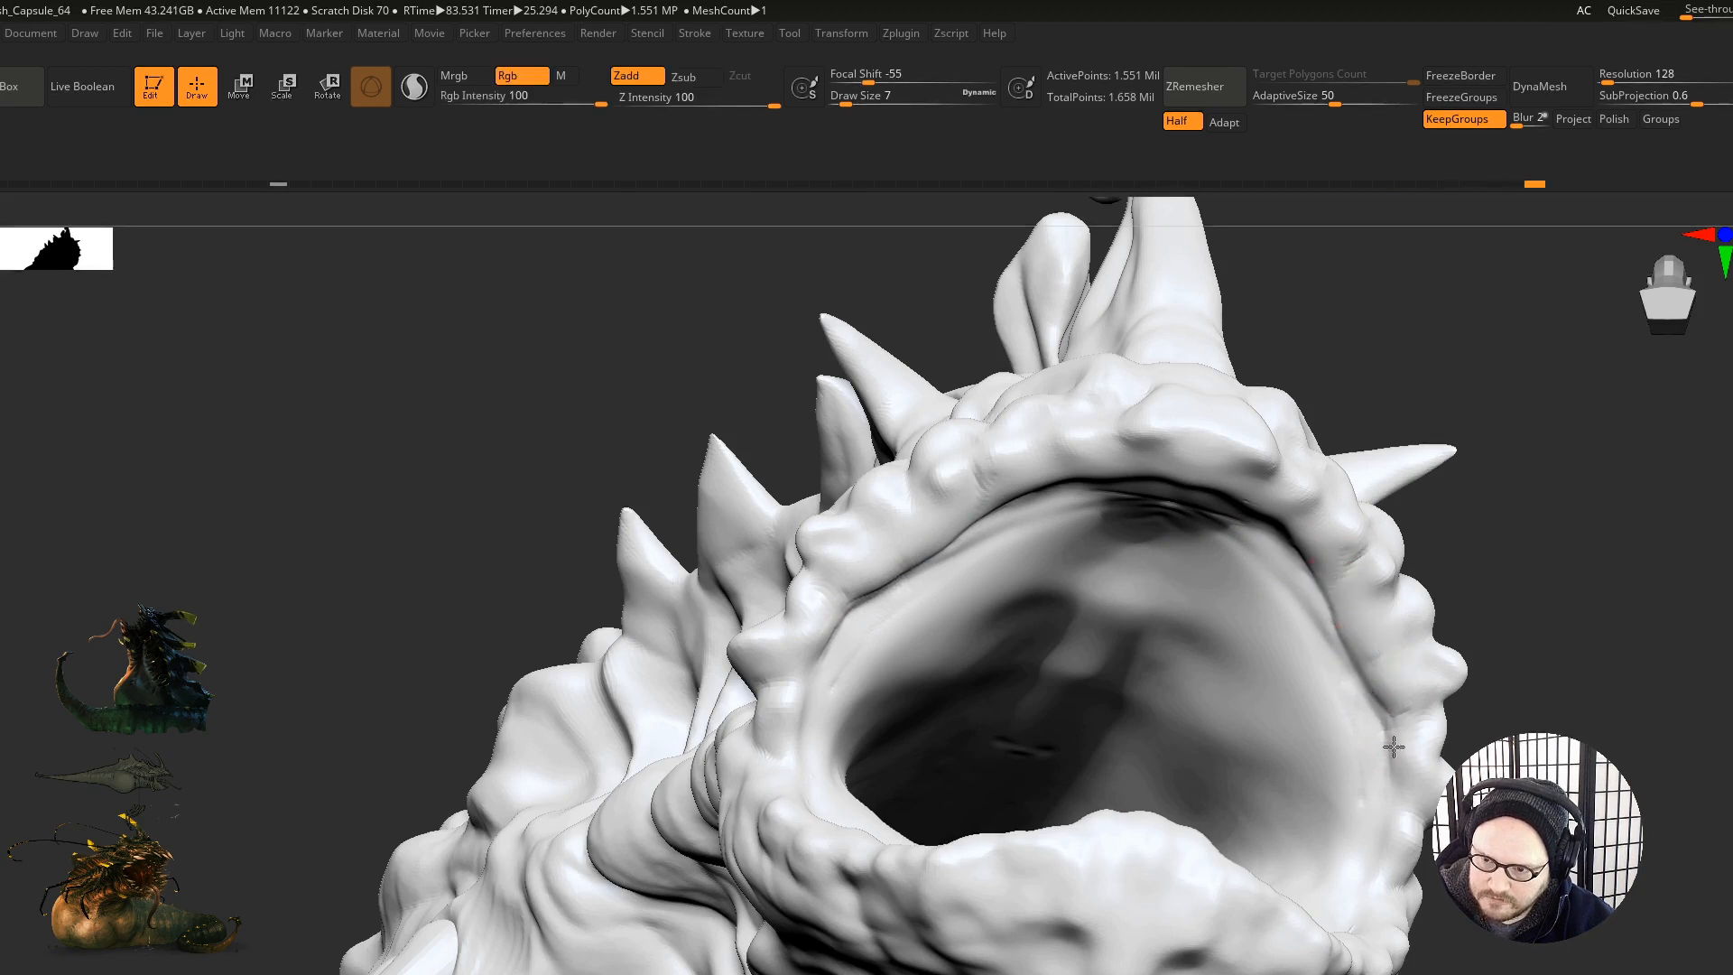
right_drag(1317, 643, 1196, 413)
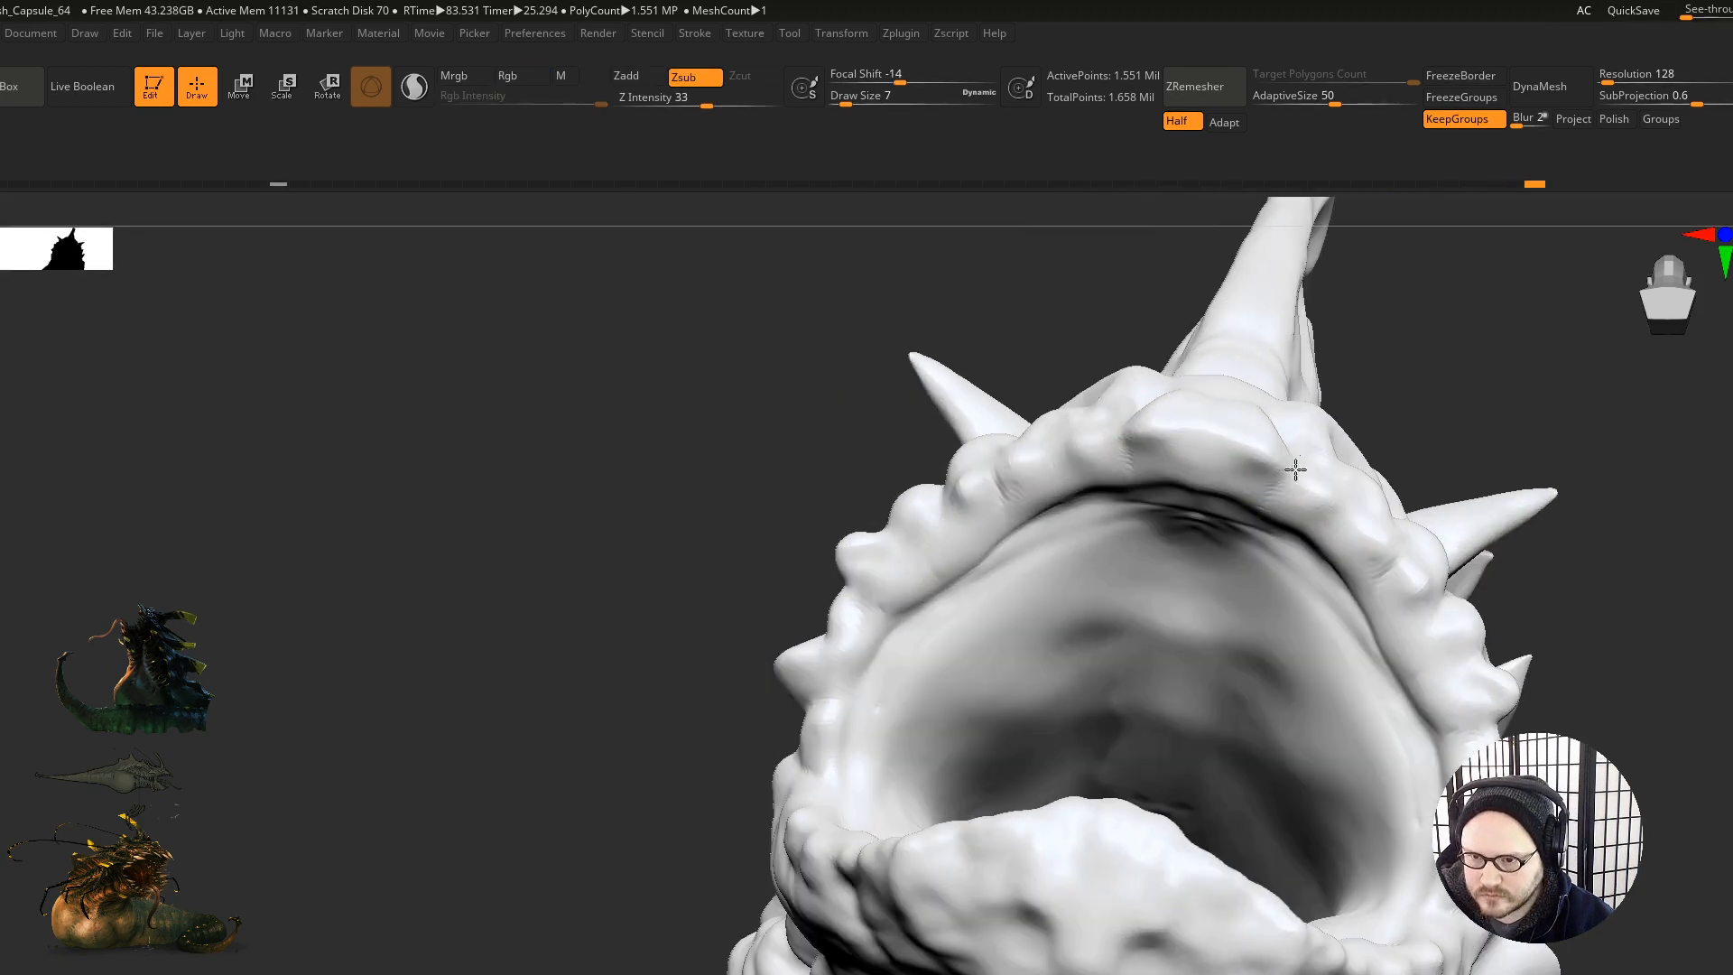
drag(1296, 469, 1265, 509)
right_drag(1164, 526, 1111, 599)
Step: Carve more wrinkles inside the rounded recess behind the mouth corner and smooth them
mouse_move(993, 693)
right_down()
mouse_move(1022, 764)
mouse_move(828, 759)
mouse_move(813, 686)
right_up()
right_drag(812, 686, 910, 743)
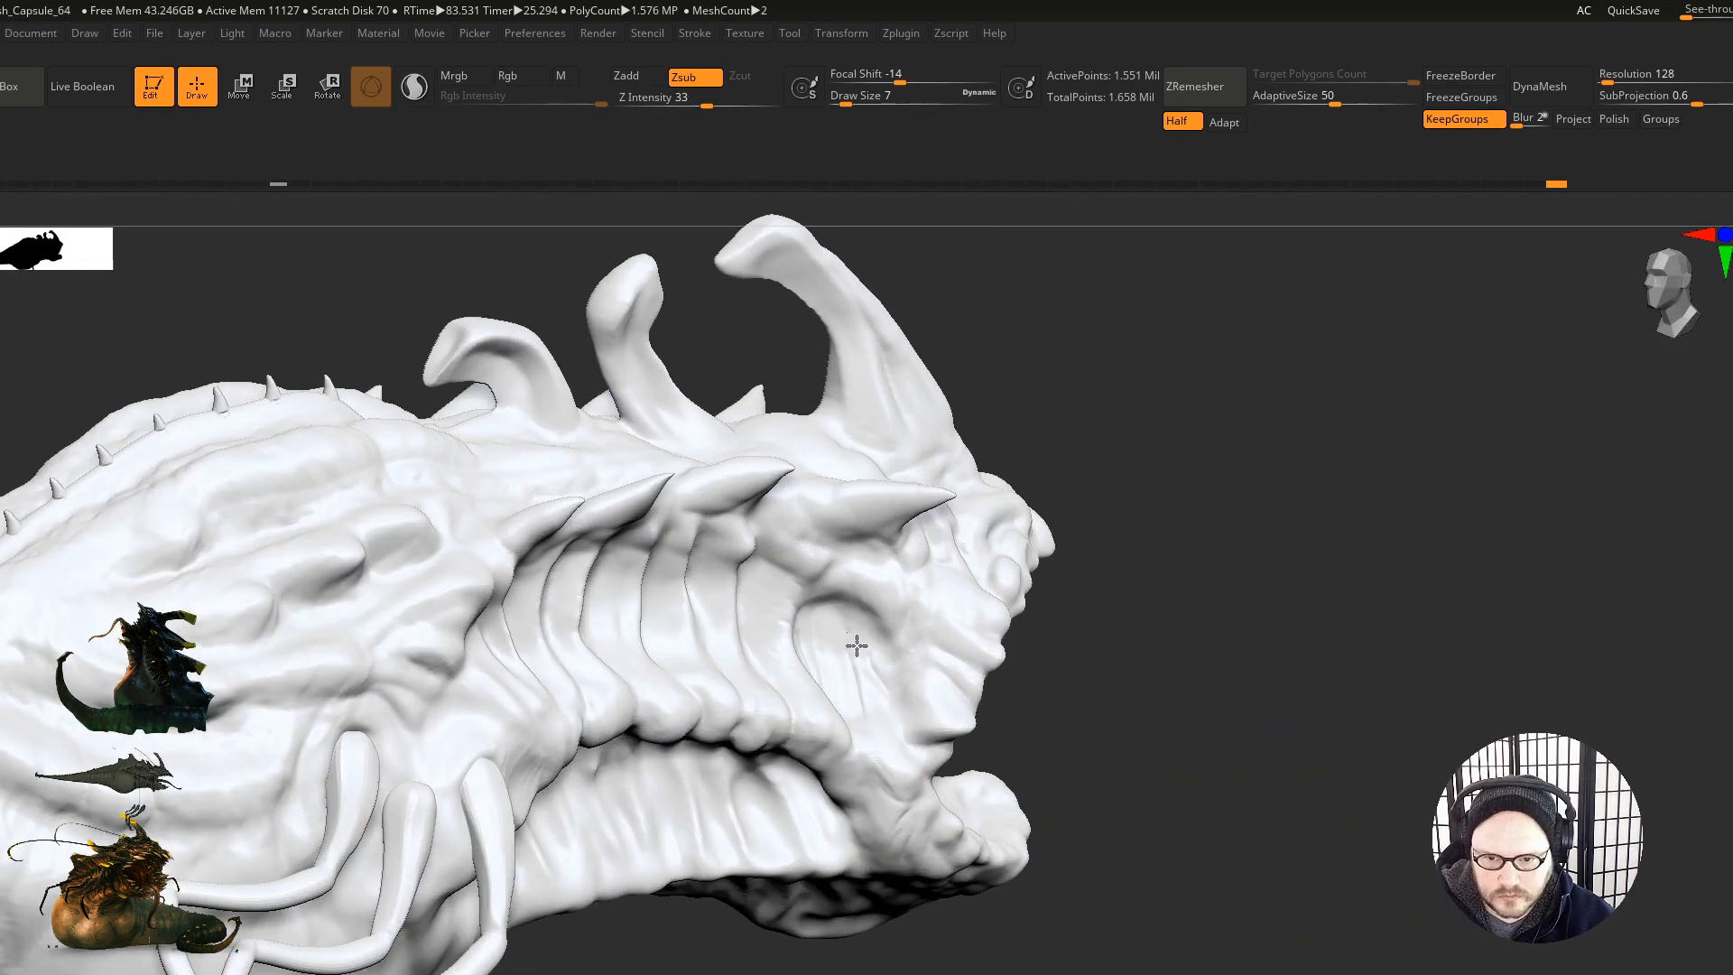
drag(823, 611, 840, 634)
mouse_move(848, 650)
ctrl+right_down()
mouse_move(882, 684)
mouse_move(882, 659)
ctrl+right_up()
shift+drag(848, 689, 856, 676)
mouse_move(856, 675)
right_down()
mouse_move(979, 693)
mouse_move(890, 669)
mouse_move(898, 654)
right_up()
Step: Smooth the folds above the recess and carve a crease beneath the frontmost side spike
right_drag(806, 572, 850, 623)
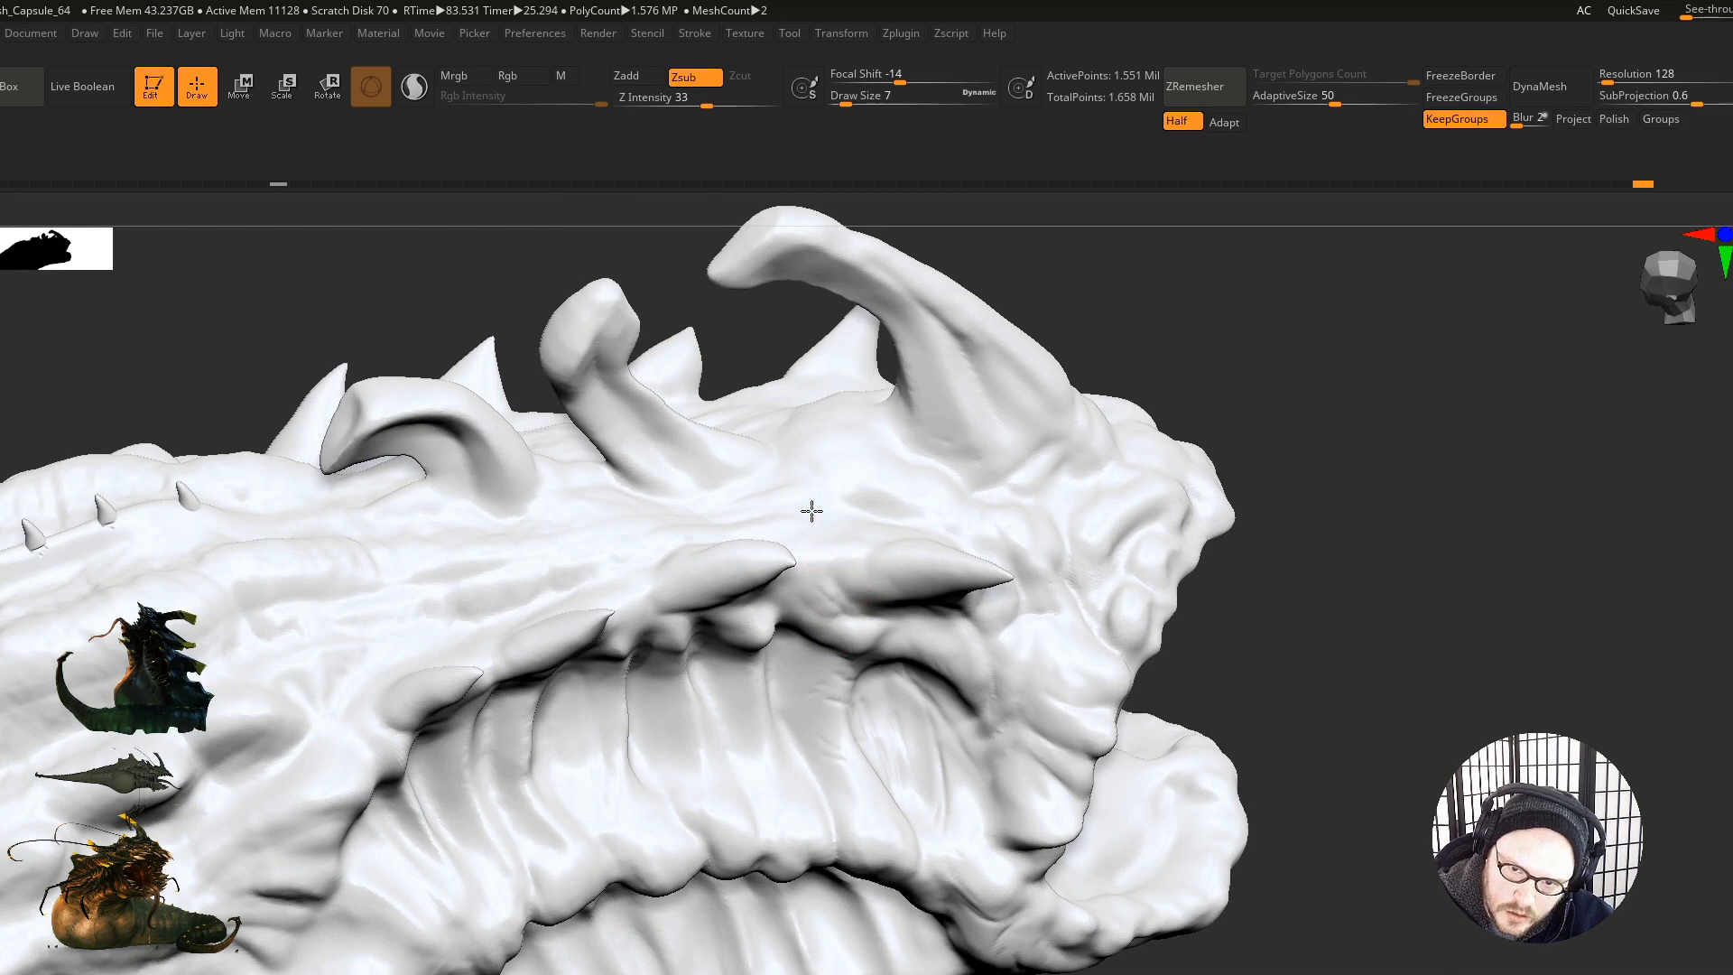
right_drag(812, 511, 821, 571)
mouse_move(905, 617)
shift+mouse_down()
mouse_move(923, 622)
mouse_move(910, 642)
mouse_move(816, 584)
mouse_move(882, 640)
mouse_move(923, 634)
mouse_move(909, 640)
shift+mouse_up()
ctrl+right_drag(963, 561, 985, 625)
drag(994, 563, 974, 609)
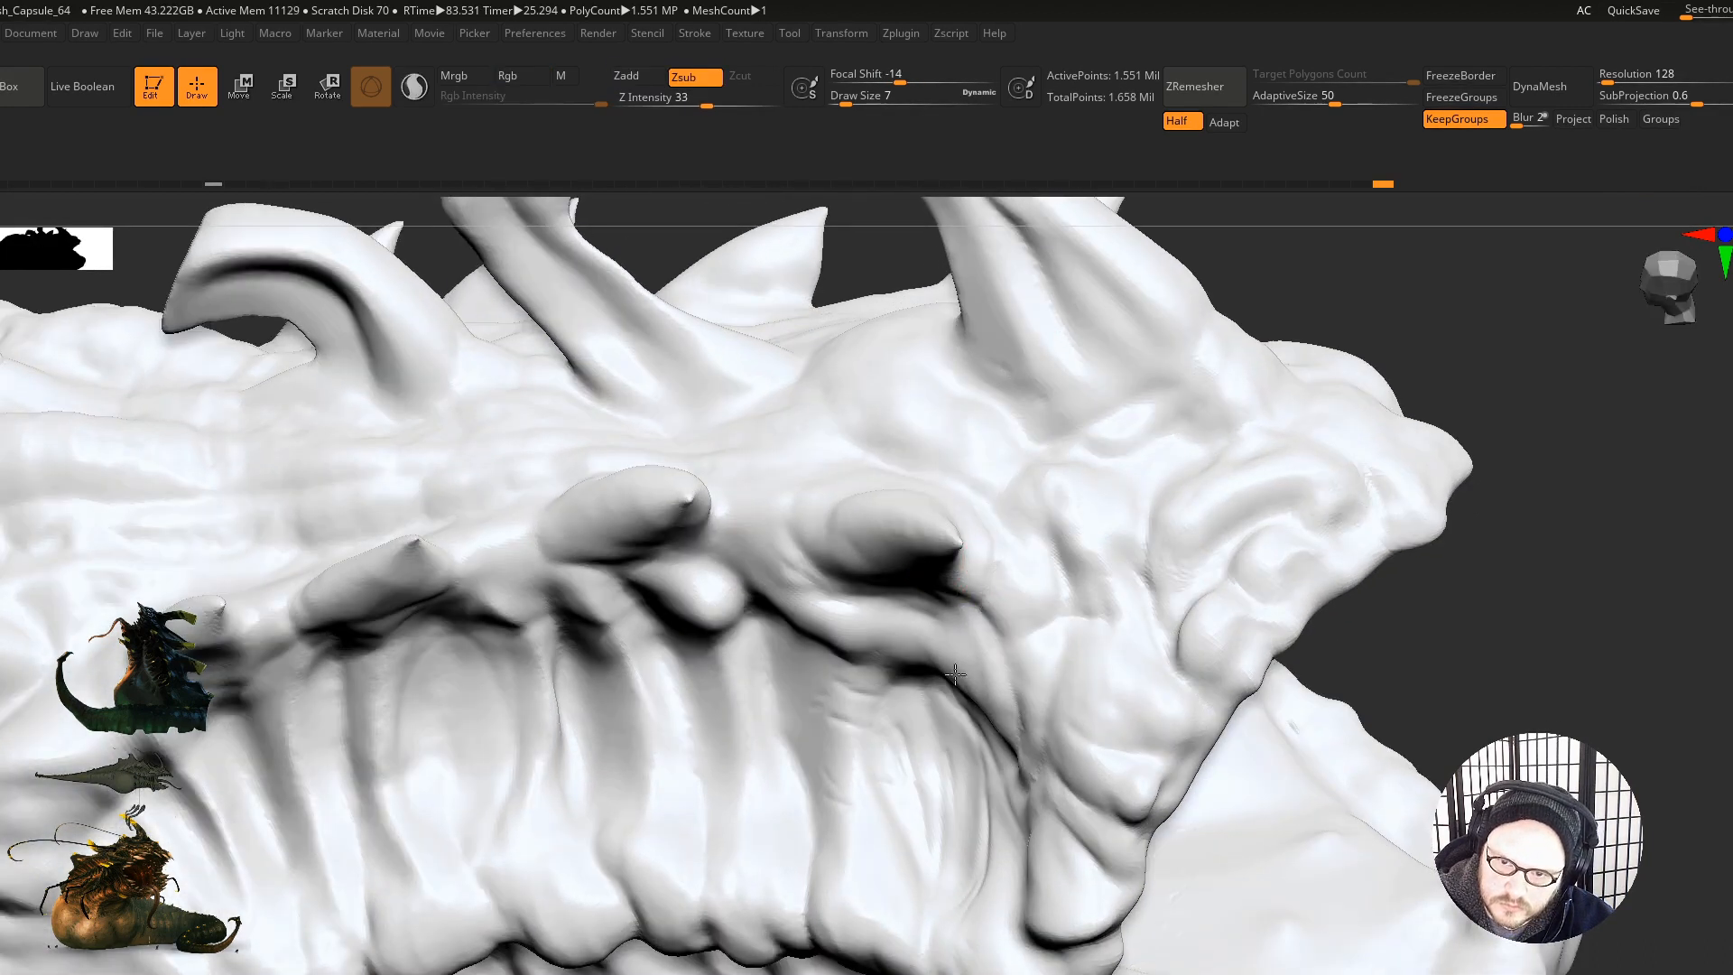
Step: Carve short creases around the base of the frontmost side spike and over the brow above the mouth
right_drag(953, 655, 957, 695)
drag(968, 474, 1017, 531)
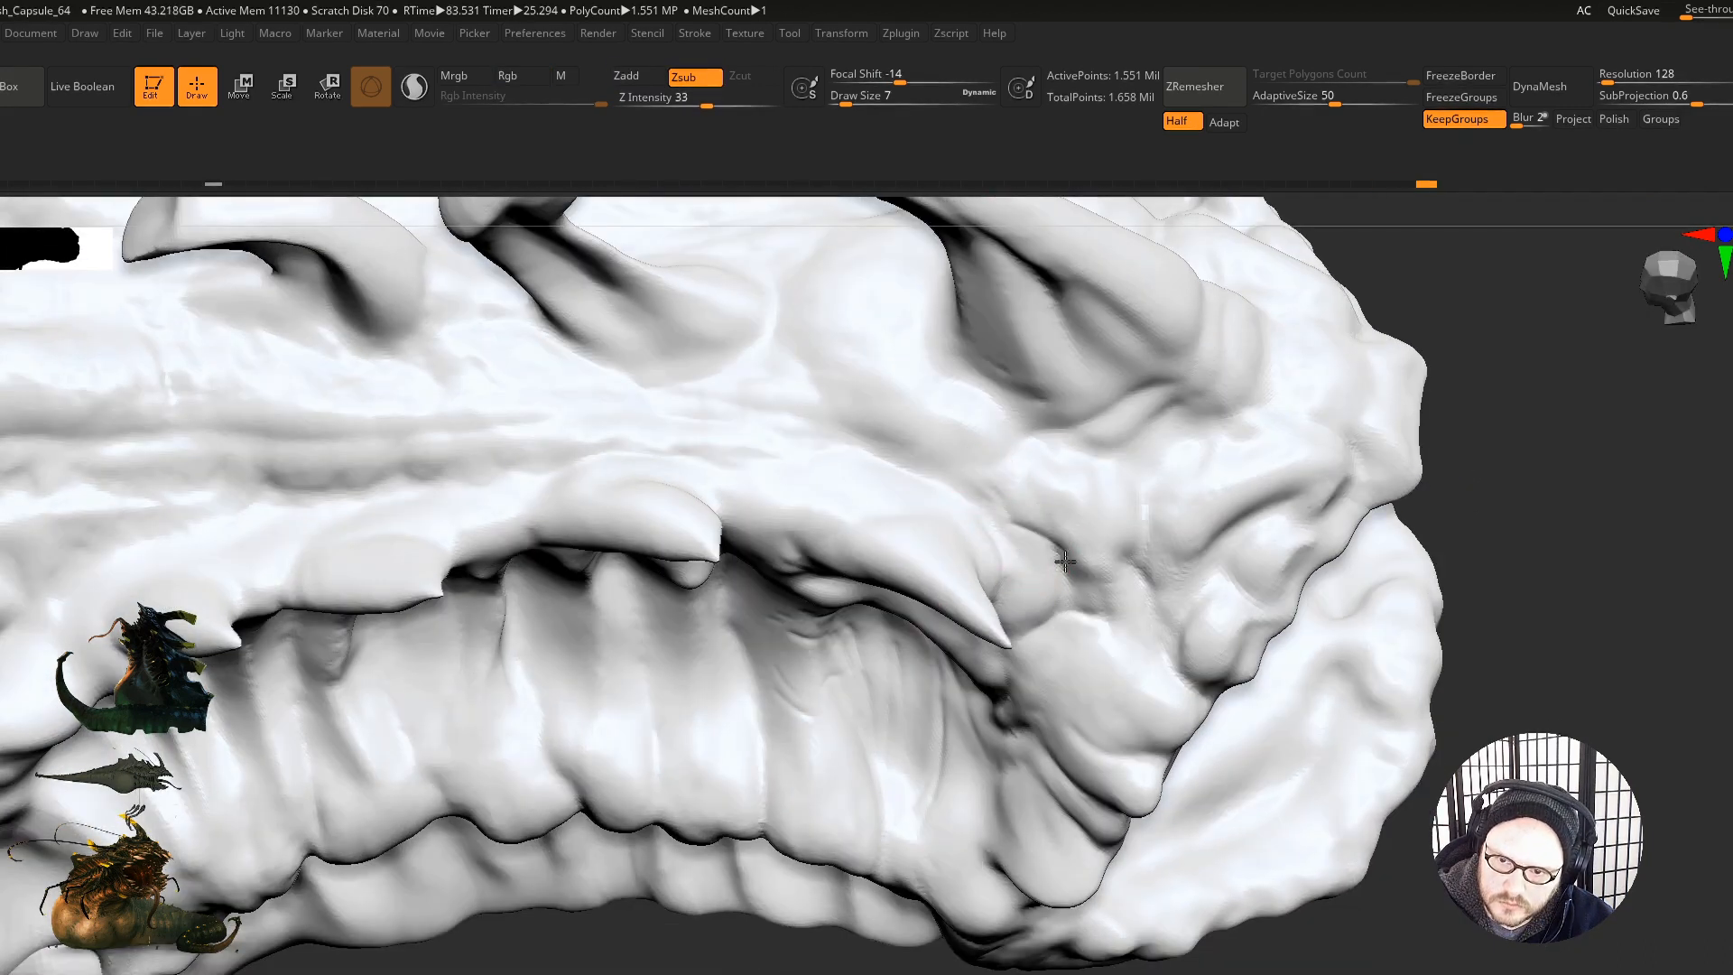
drag(1093, 438, 1189, 416)
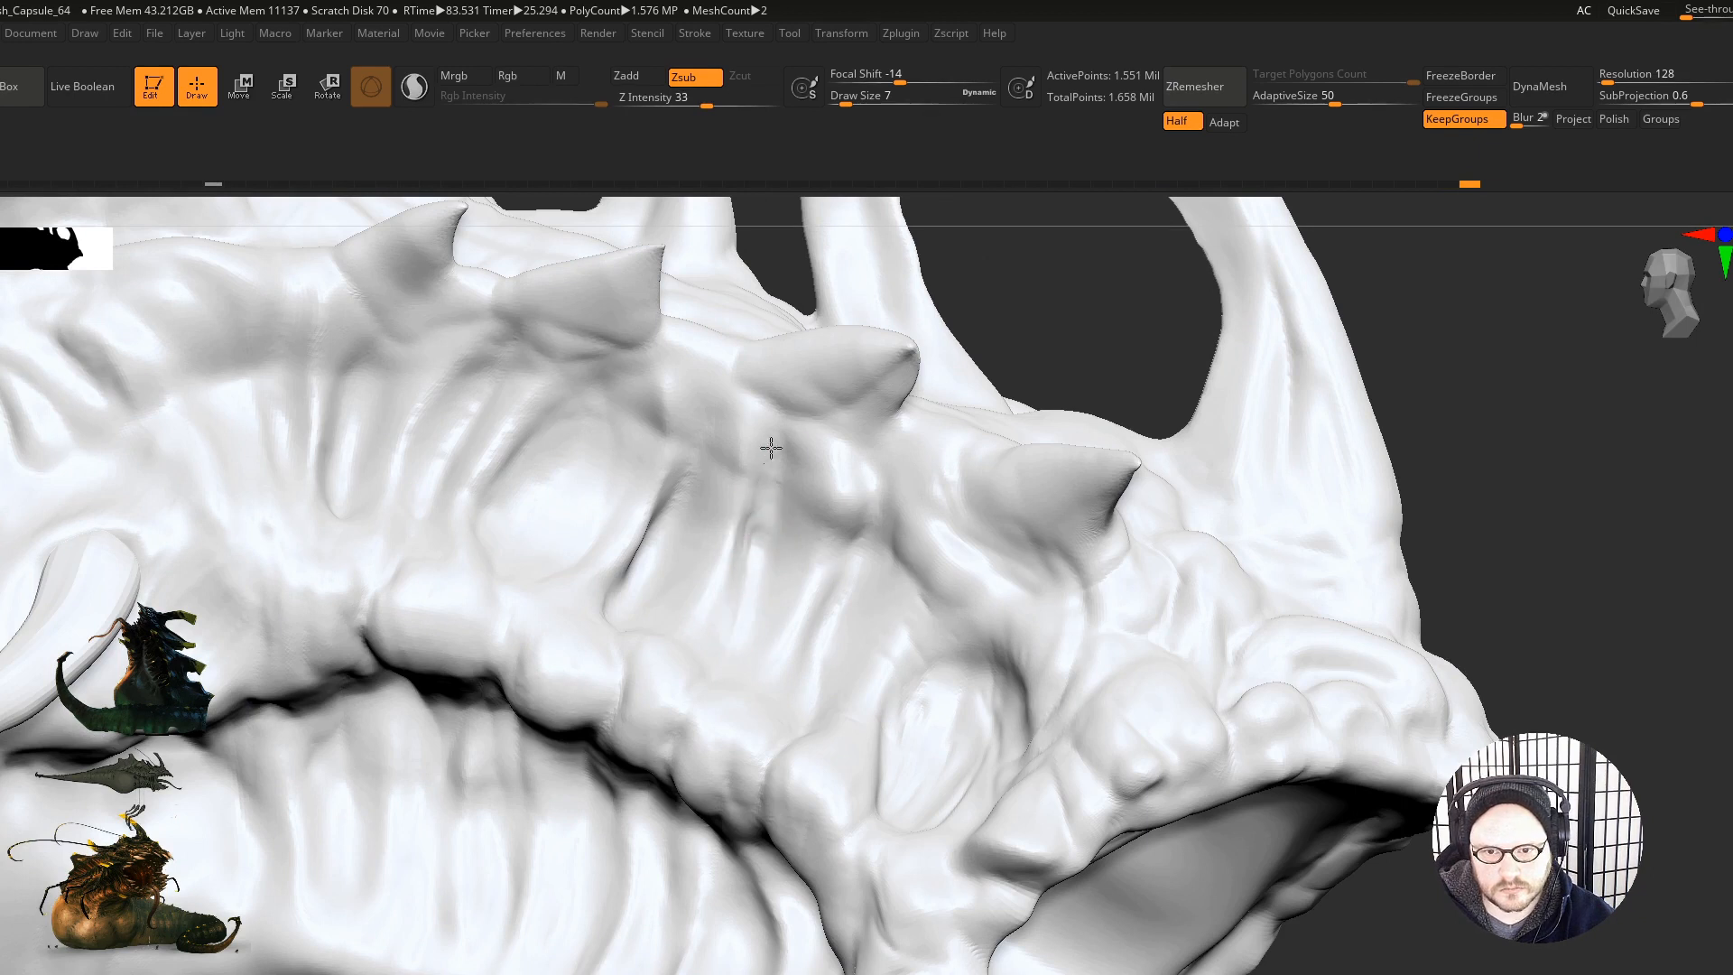
Step: Carve long vertical wrinkles down the neck folds beneath the third side spike and smooth the first of them
mouse_move(770, 431)
mouse_down()
mouse_move(796, 520)
mouse_move(749, 660)
mouse_up()
shift+drag(789, 515, 794, 530)
shift+drag(731, 465, 727, 529)
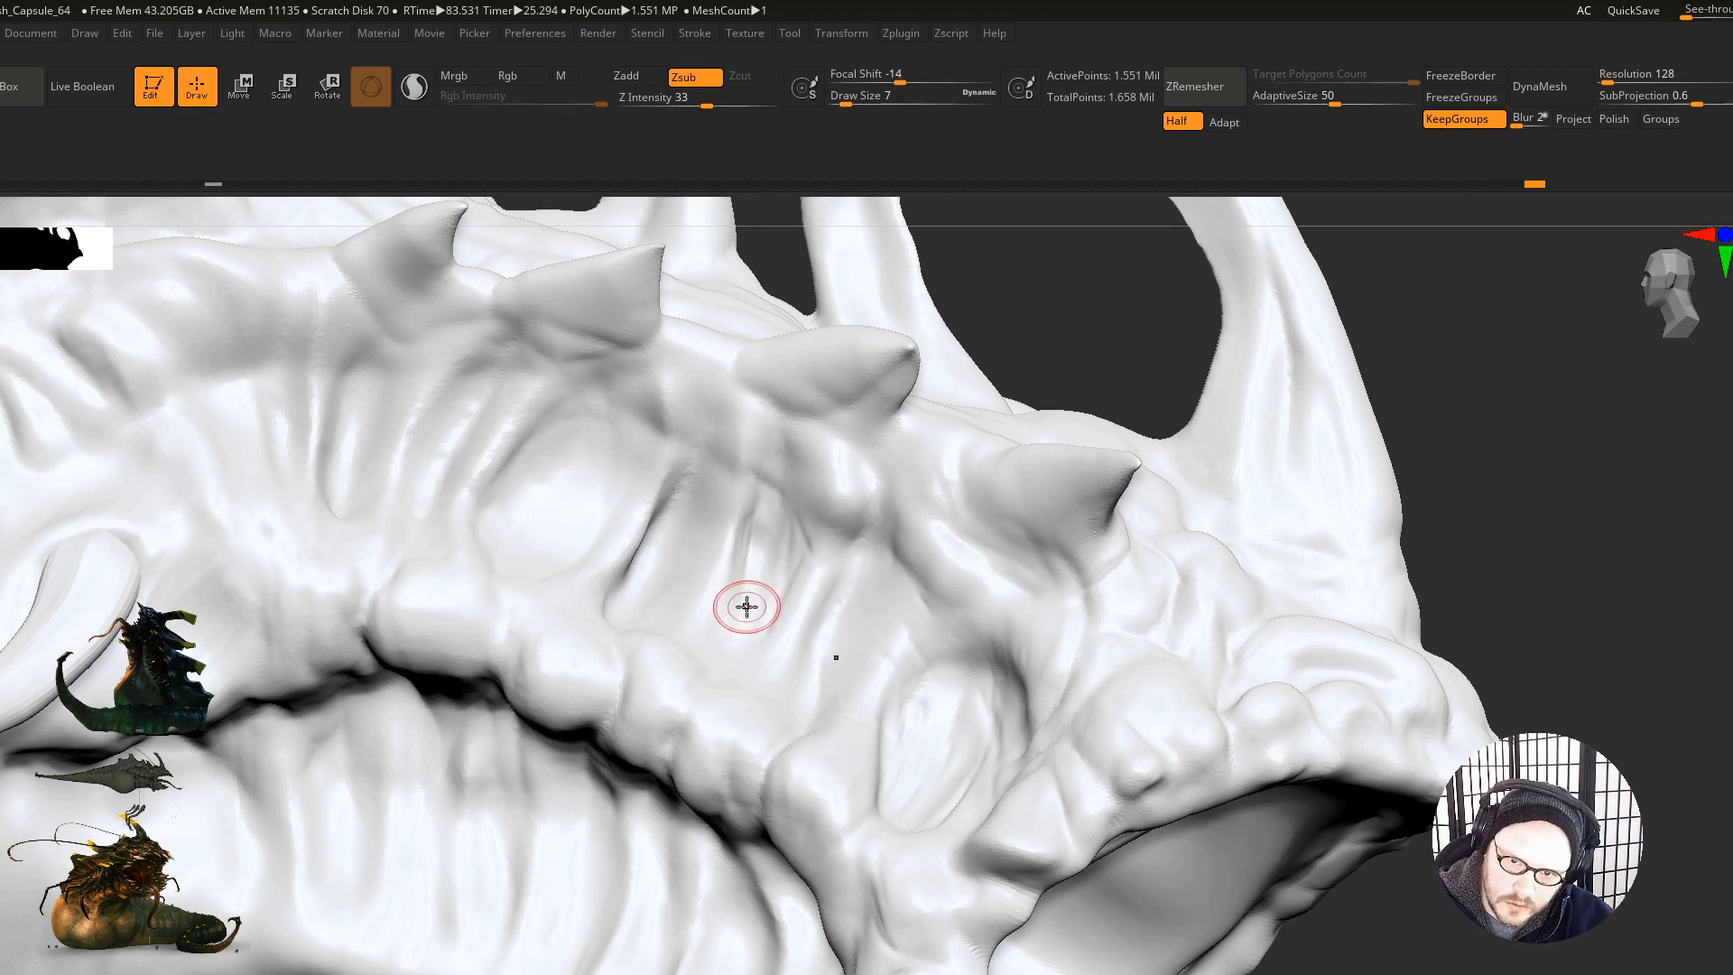
right_drag(747, 606, 707, 589)
drag(703, 463, 673, 627)
drag(696, 503, 670, 638)
drag(701, 444, 679, 628)
drag(699, 477, 676, 564)
mouse_move(633, 489)
right_down()
mouse_move(604, 550)
mouse_move(537, 550)
right_up()
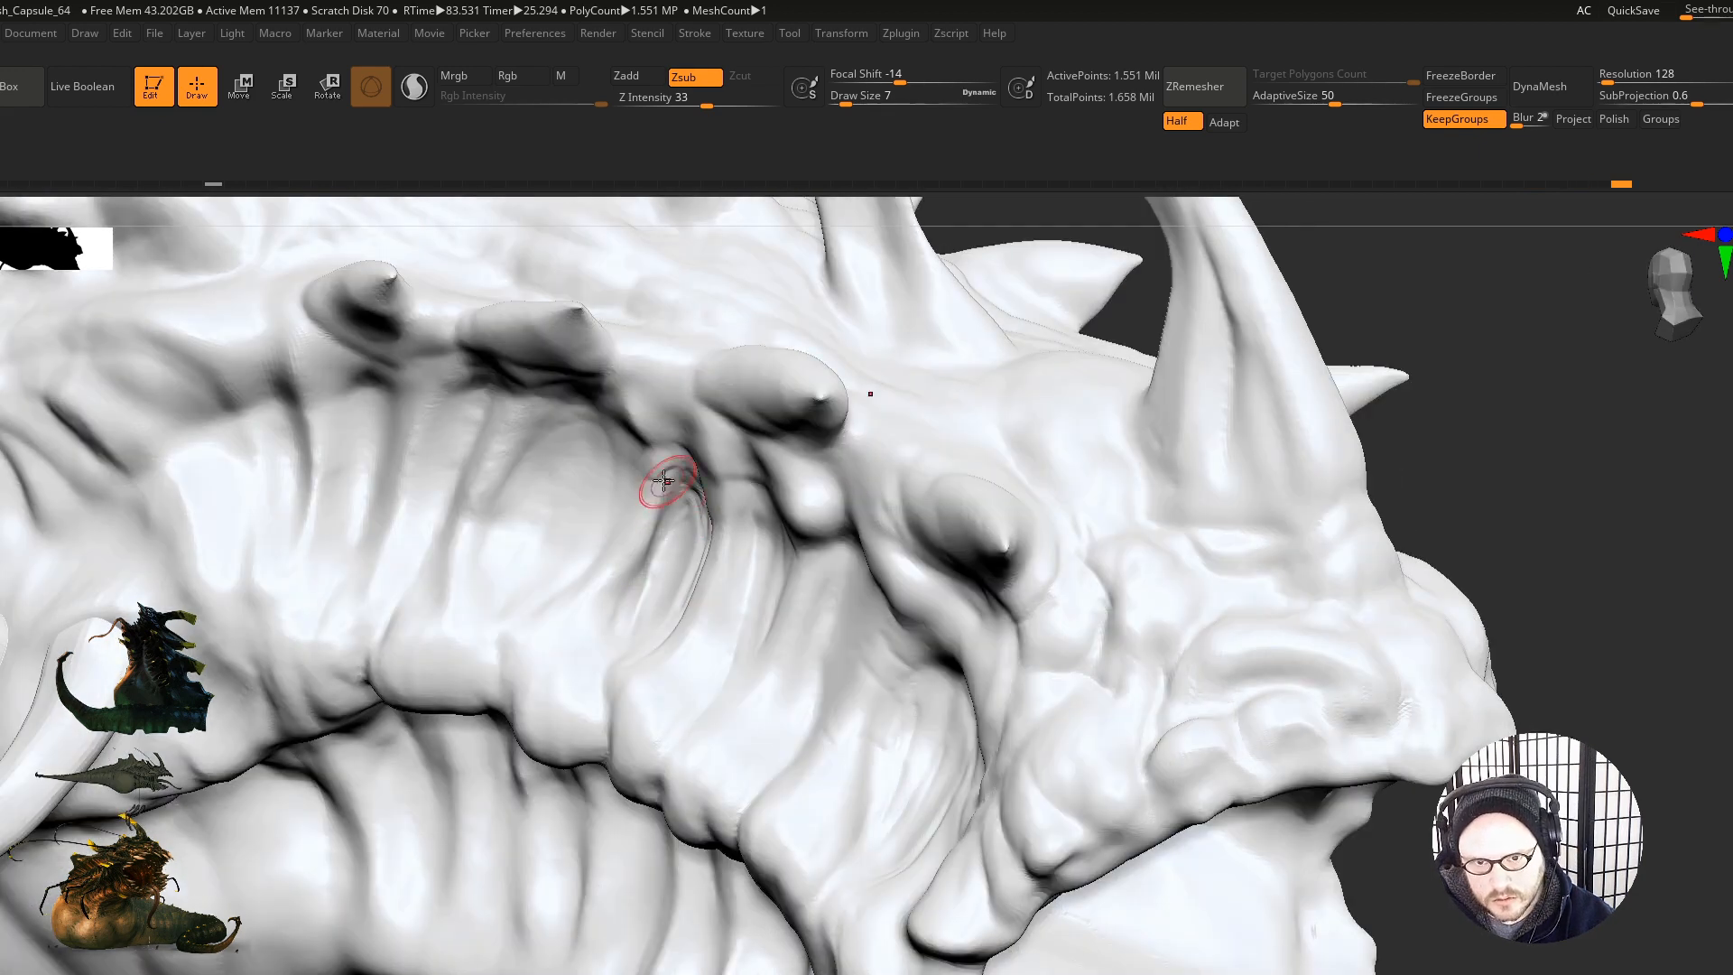
Step: Carve curved creases around the bulging neck fold beneath the second side spike
right_drag(626, 604, 646, 491)
mouse_move(604, 591)
right_down()
mouse_move(612, 538)
mouse_move(619, 551)
right_up()
drag(623, 470, 528, 596)
drag(571, 475, 554, 584)
alt+right_drag(725, 646, 910, 727)
right_drag(774, 604, 750, 590)
mouse_move(732, 500)
mouse_down()
mouse_move(692, 537)
mouse_move(672, 645)
mouse_move(737, 442)
mouse_up()
right_drag(657, 466, 582, 444)
Step: Deepen the grooves between the rear neck folds under the side spikes and smooth their edges
drag(713, 462, 663, 637)
shift+drag(695, 453, 662, 623)
mouse_move(755, 631)
ctrl+right_down()
mouse_move(642, 748)
mouse_move(723, 592)
mouse_move(679, 593)
ctrl+right_up()
shift+drag(906, 568, 906, 534)
mouse_move(643, 496)
mouse_down()
mouse_move(618, 643)
mouse_move(665, 511)
mouse_move(660, 573)
mouse_up()
right_drag(681, 665, 725, 657)
shift+drag(643, 506, 637, 486)
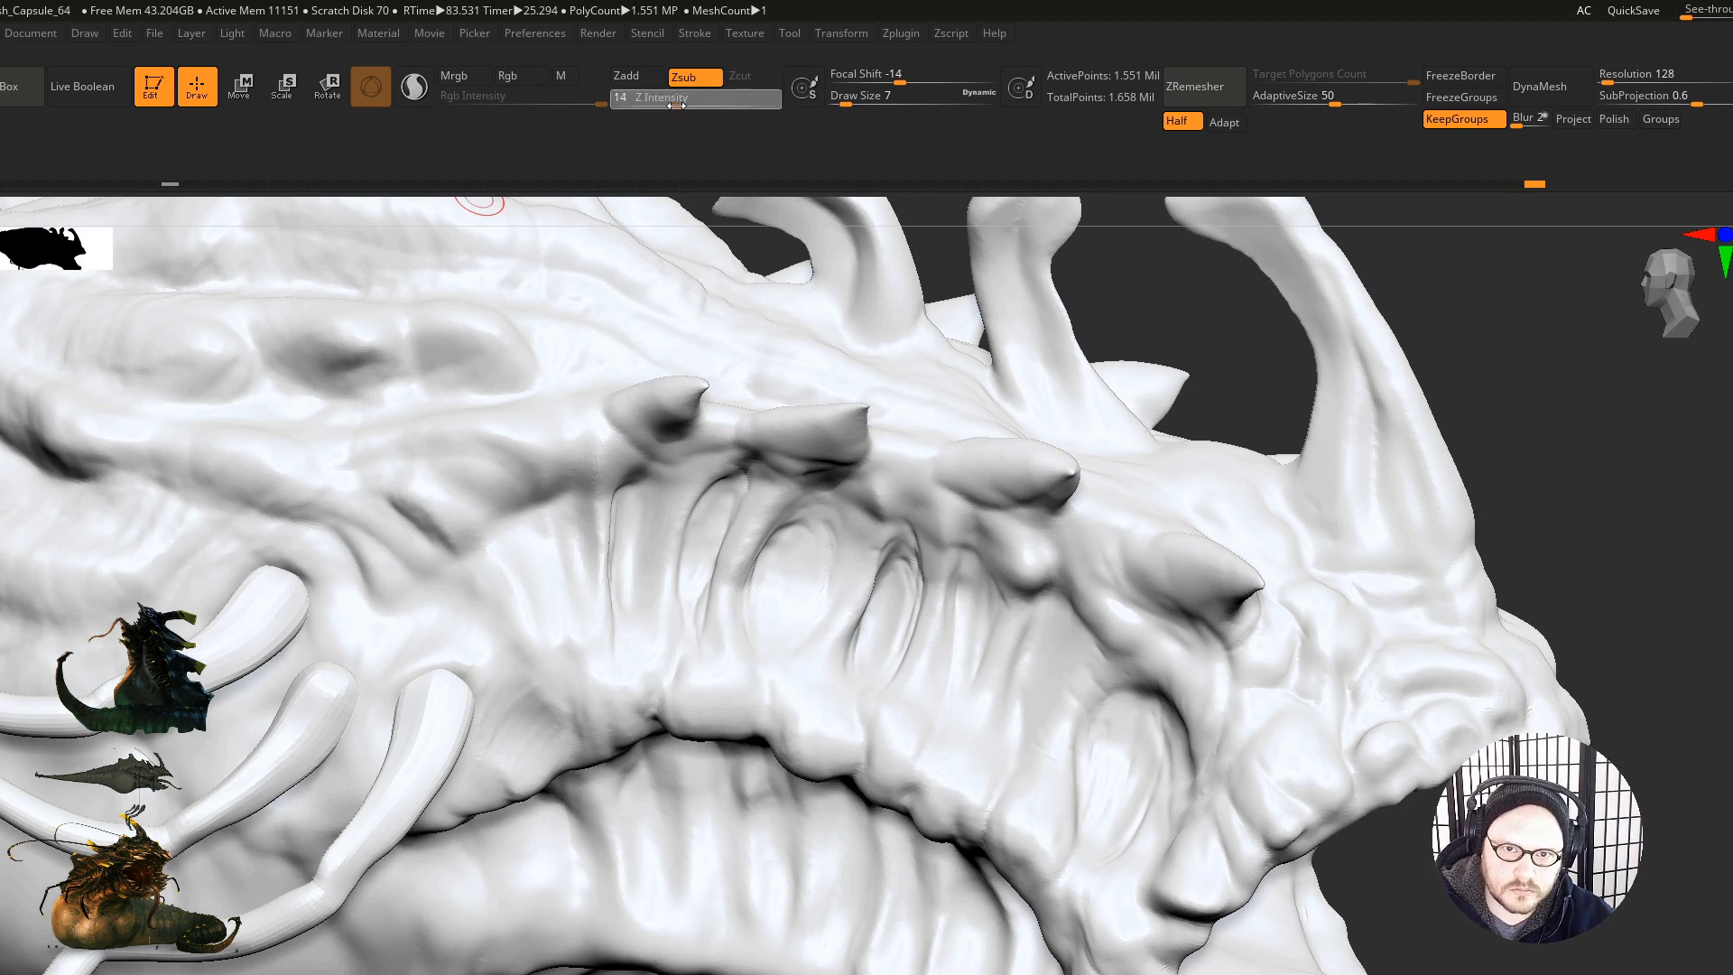
Step: Set the brush's Z Intensity to 11 and carve a shallow crease down the fold beneath the rearmost side spike
drag(675, 106, 668, 105)
mouse_move(564, 707)
right_down()
mouse_move(529, 619)
mouse_move(577, 569)
mouse_move(669, 677)
mouse_move(581, 503)
right_up()
drag(656, 480, 623, 627)
mouse_move(635, 526)
right_down()
mouse_move(614, 492)
mouse_move(638, 522)
right_up()
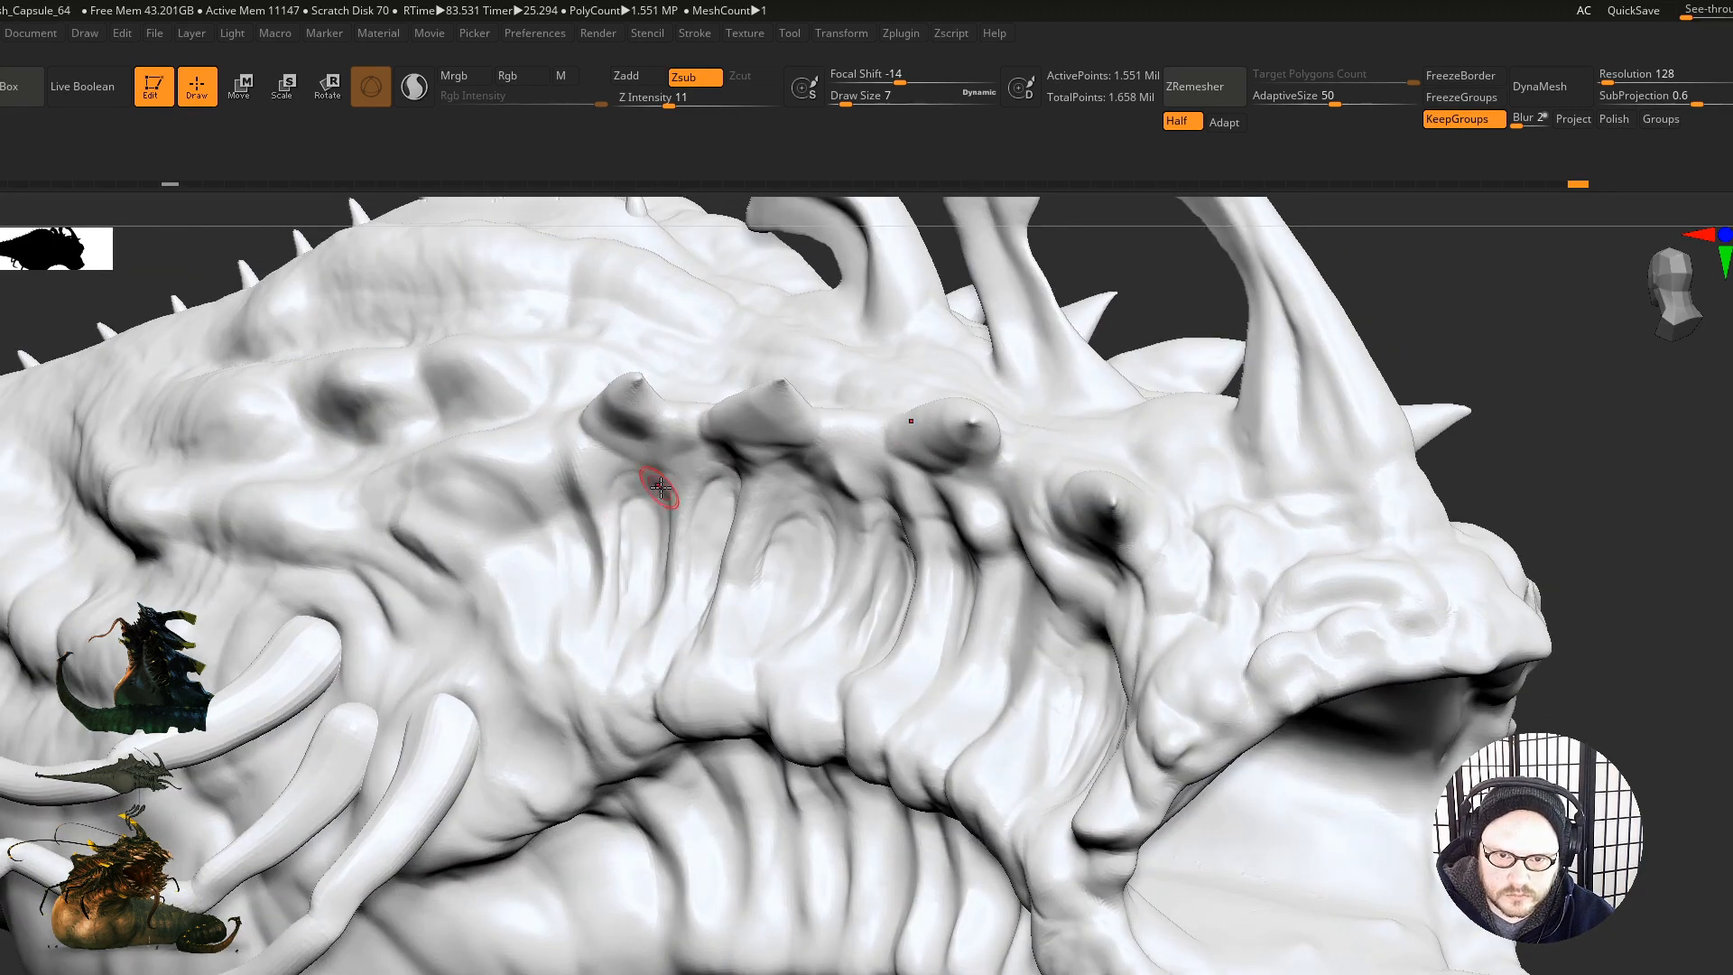
right_drag(740, 492, 720, 495)
Step: Carve fine vertical wrinkles into the lower neck folds beneath the row of bumps
right_drag(684, 844, 683, 560)
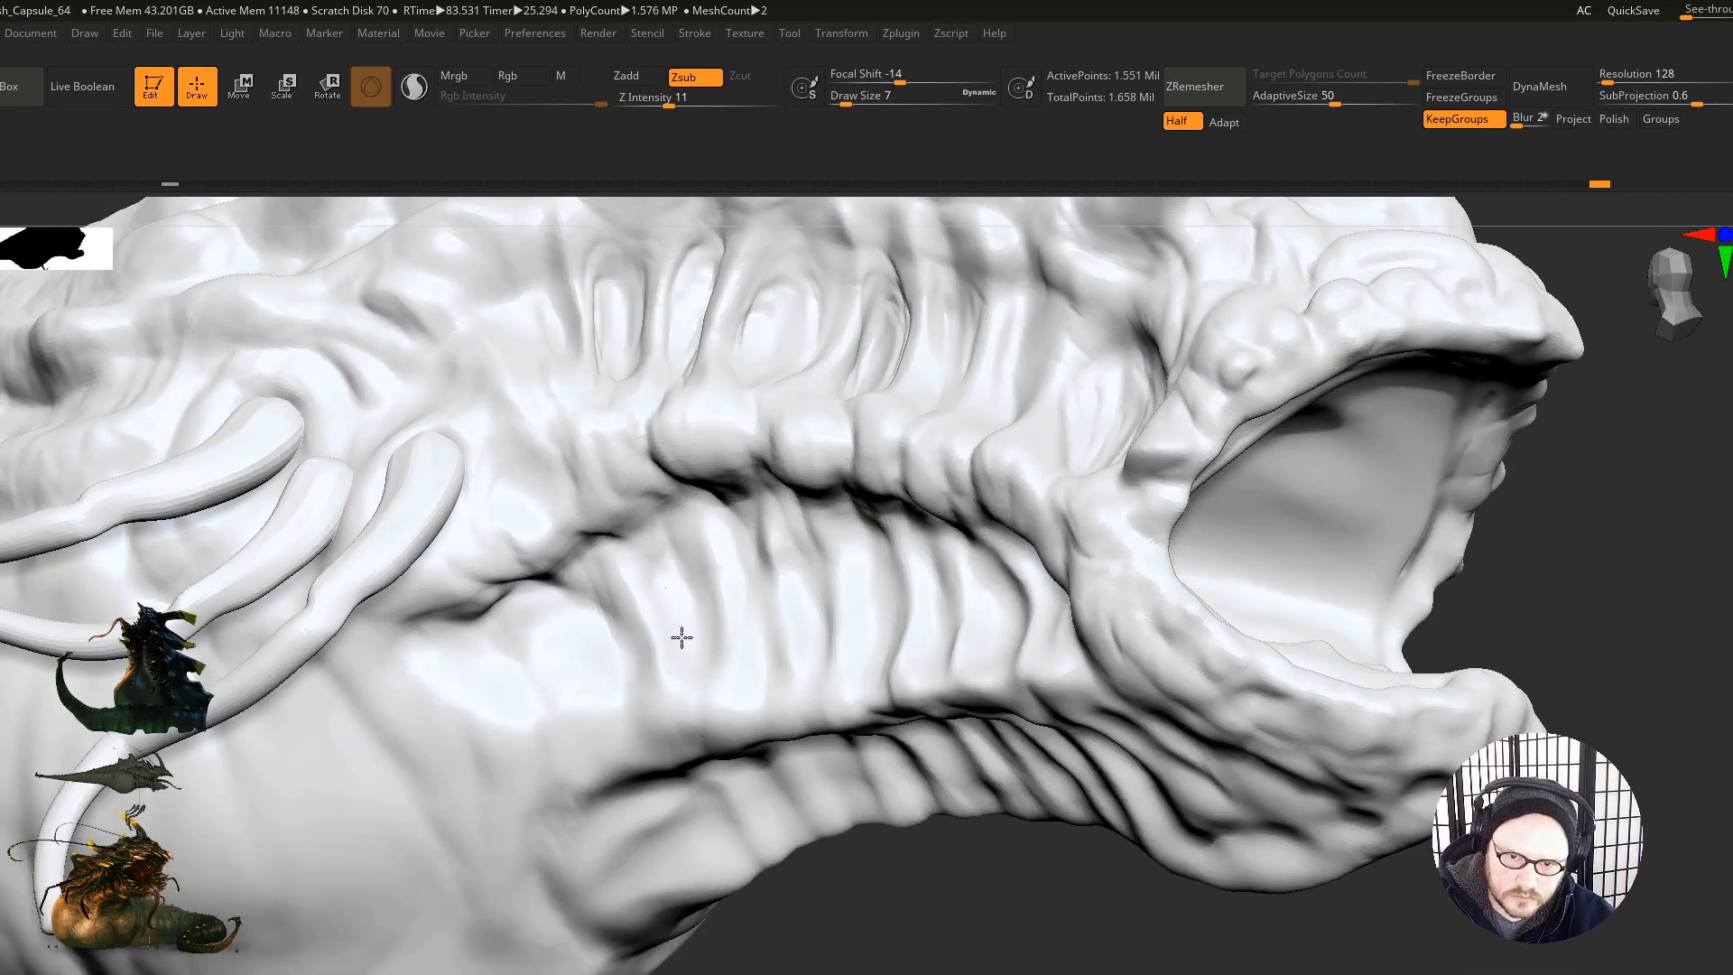
mouse_move(704, 659)
right_down()
mouse_move(727, 716)
mouse_move(694, 385)
mouse_move(805, 566)
mouse_move(809, 642)
mouse_move(813, 488)
right_up()
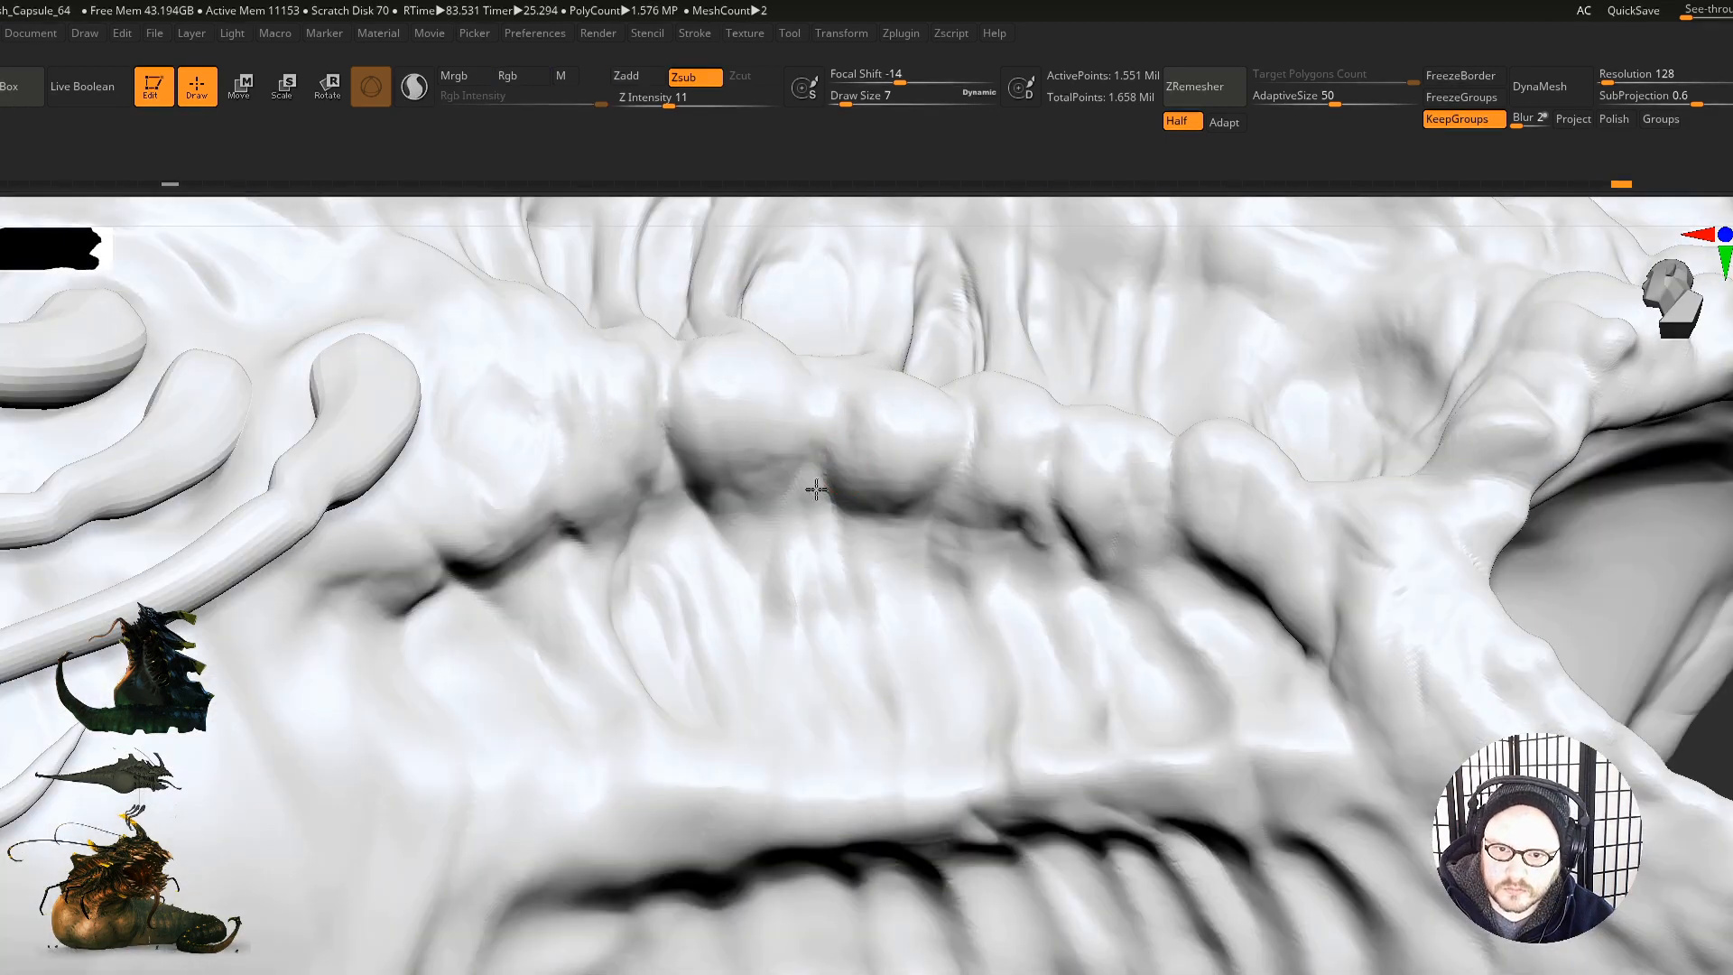
drag(855, 710, 859, 728)
drag(792, 547, 809, 659)
drag(738, 552, 743, 740)
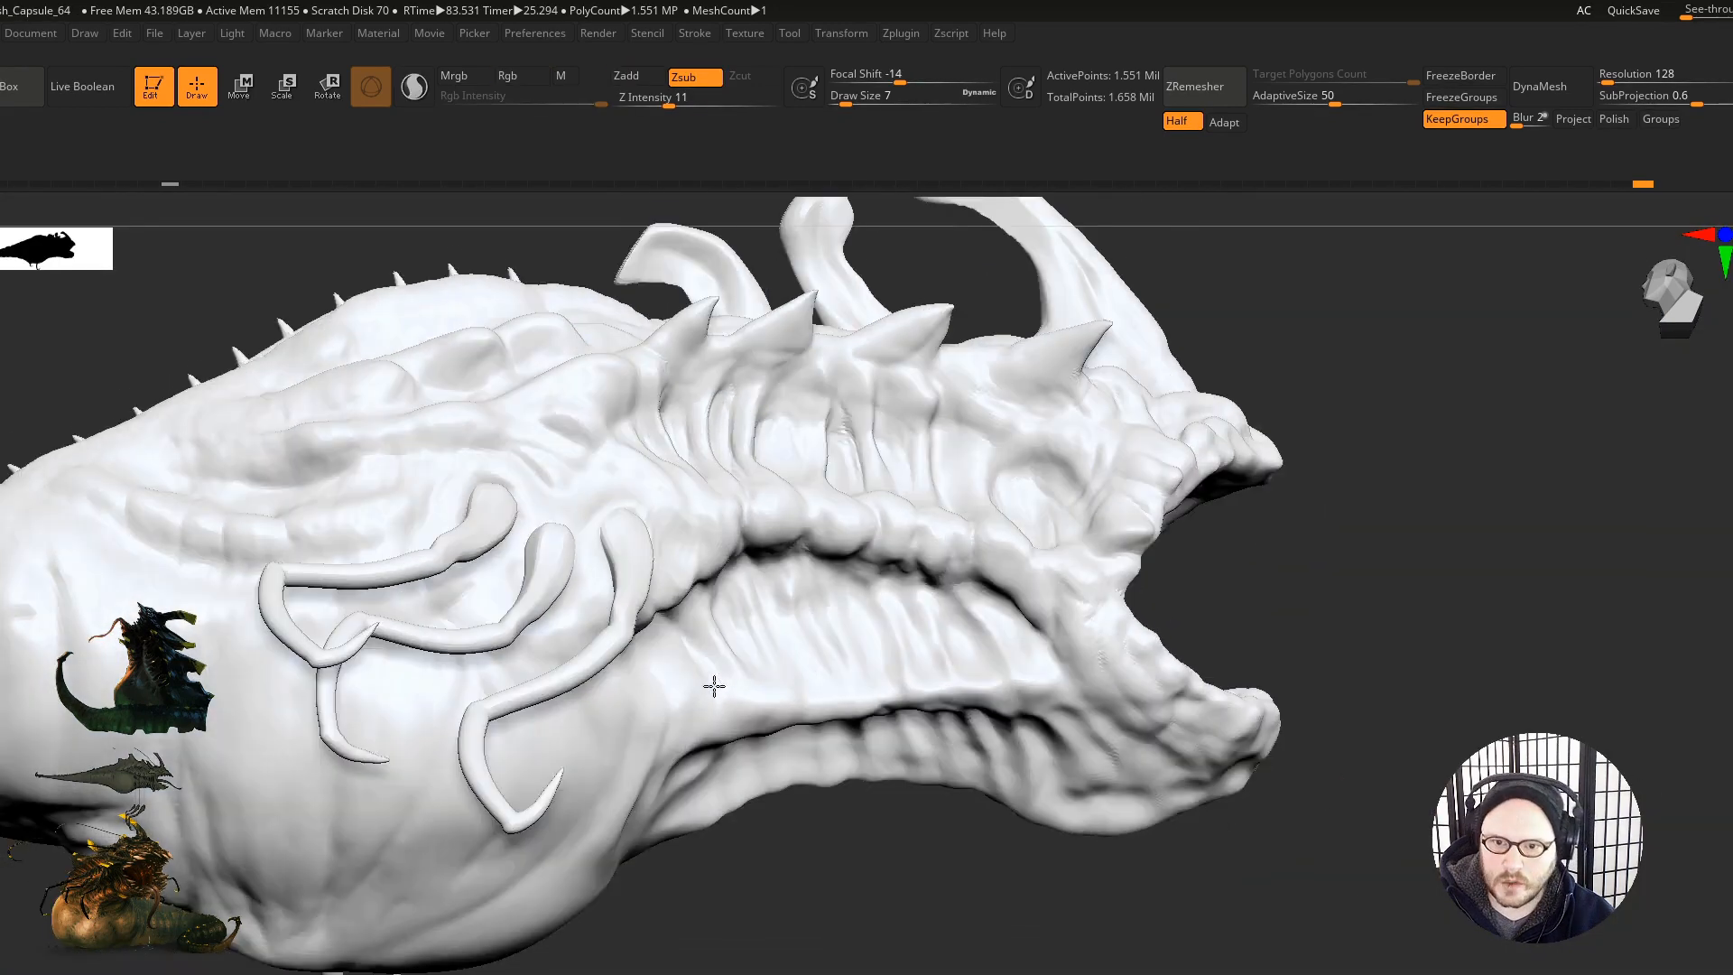
Step: Try BasicMaterial2 and BasicMaterial as the display material for the creature
mouse_move(712, 686)
right_down()
mouse_move(897, 619)
mouse_move(790, 626)
right_up()
key(m)
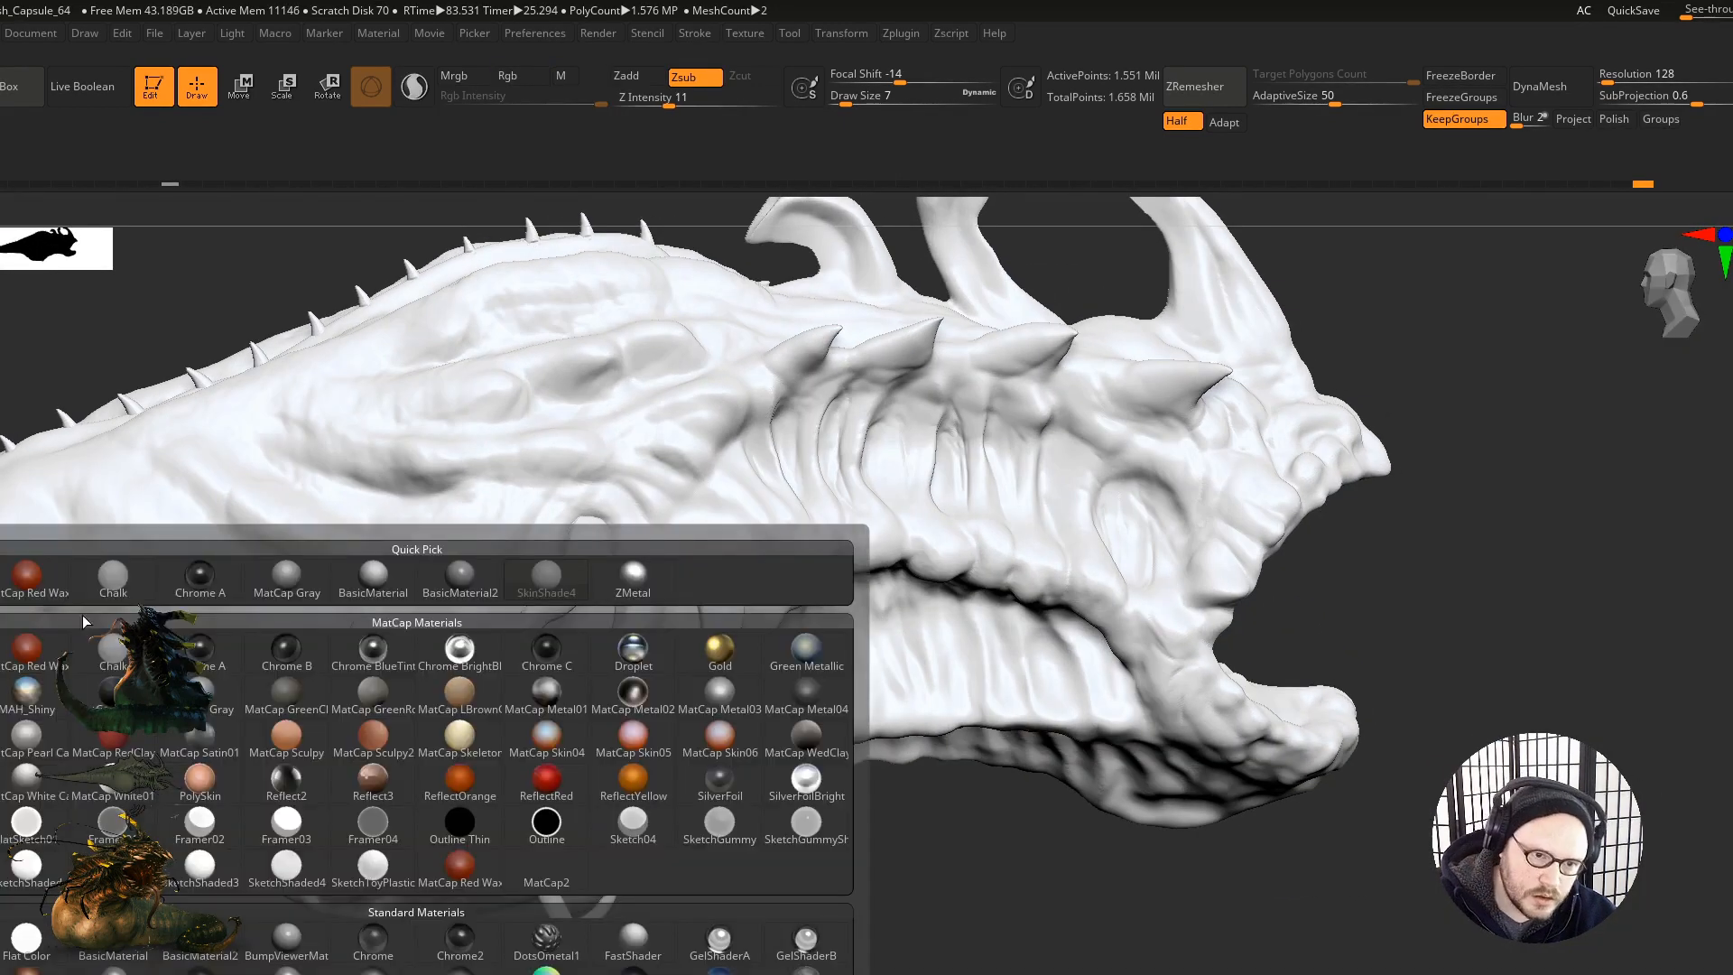
click(212, 960)
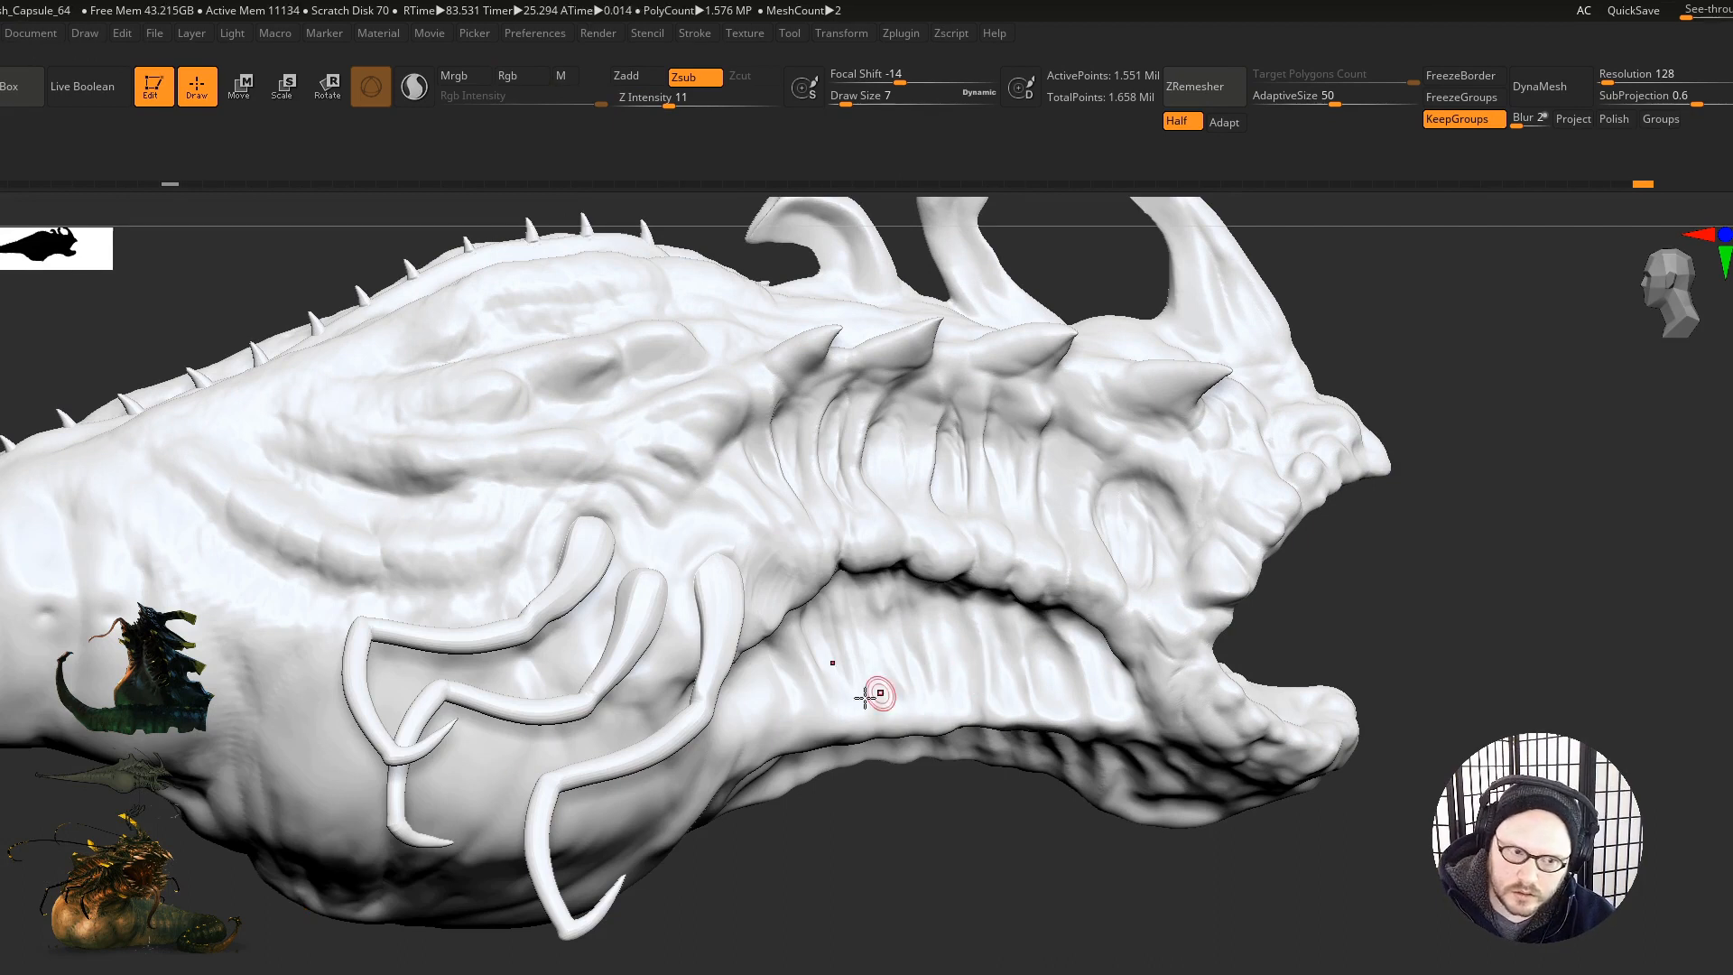
key(m)
click(114, 944)
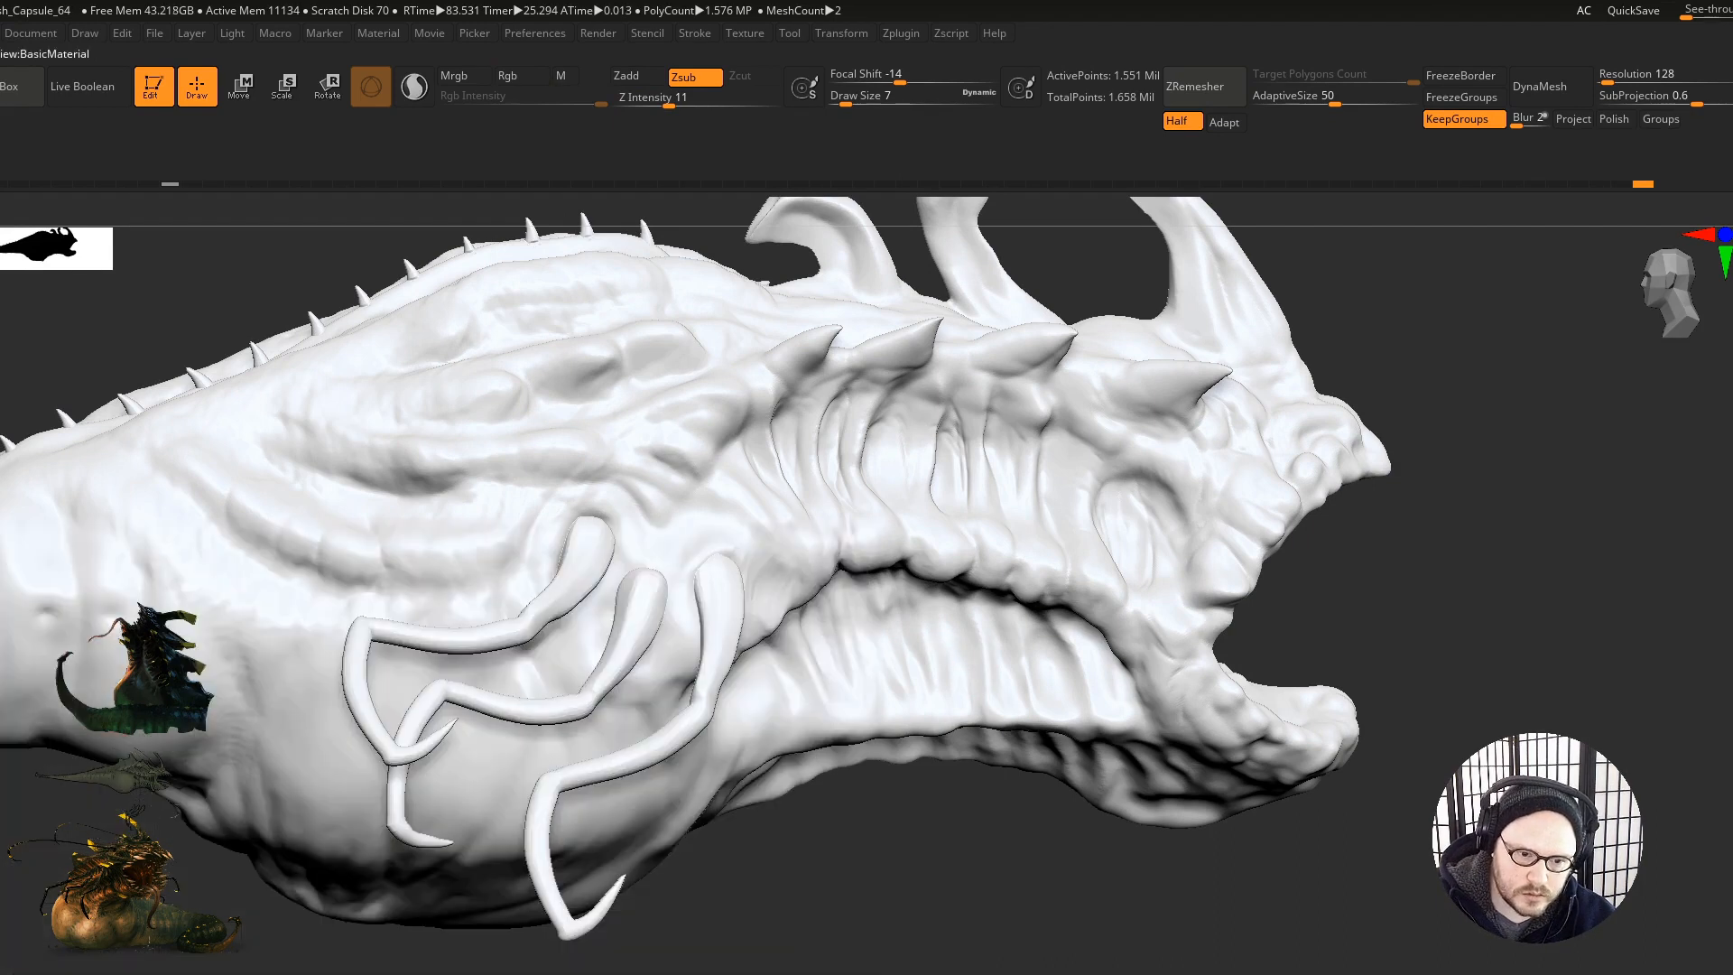
key(m)
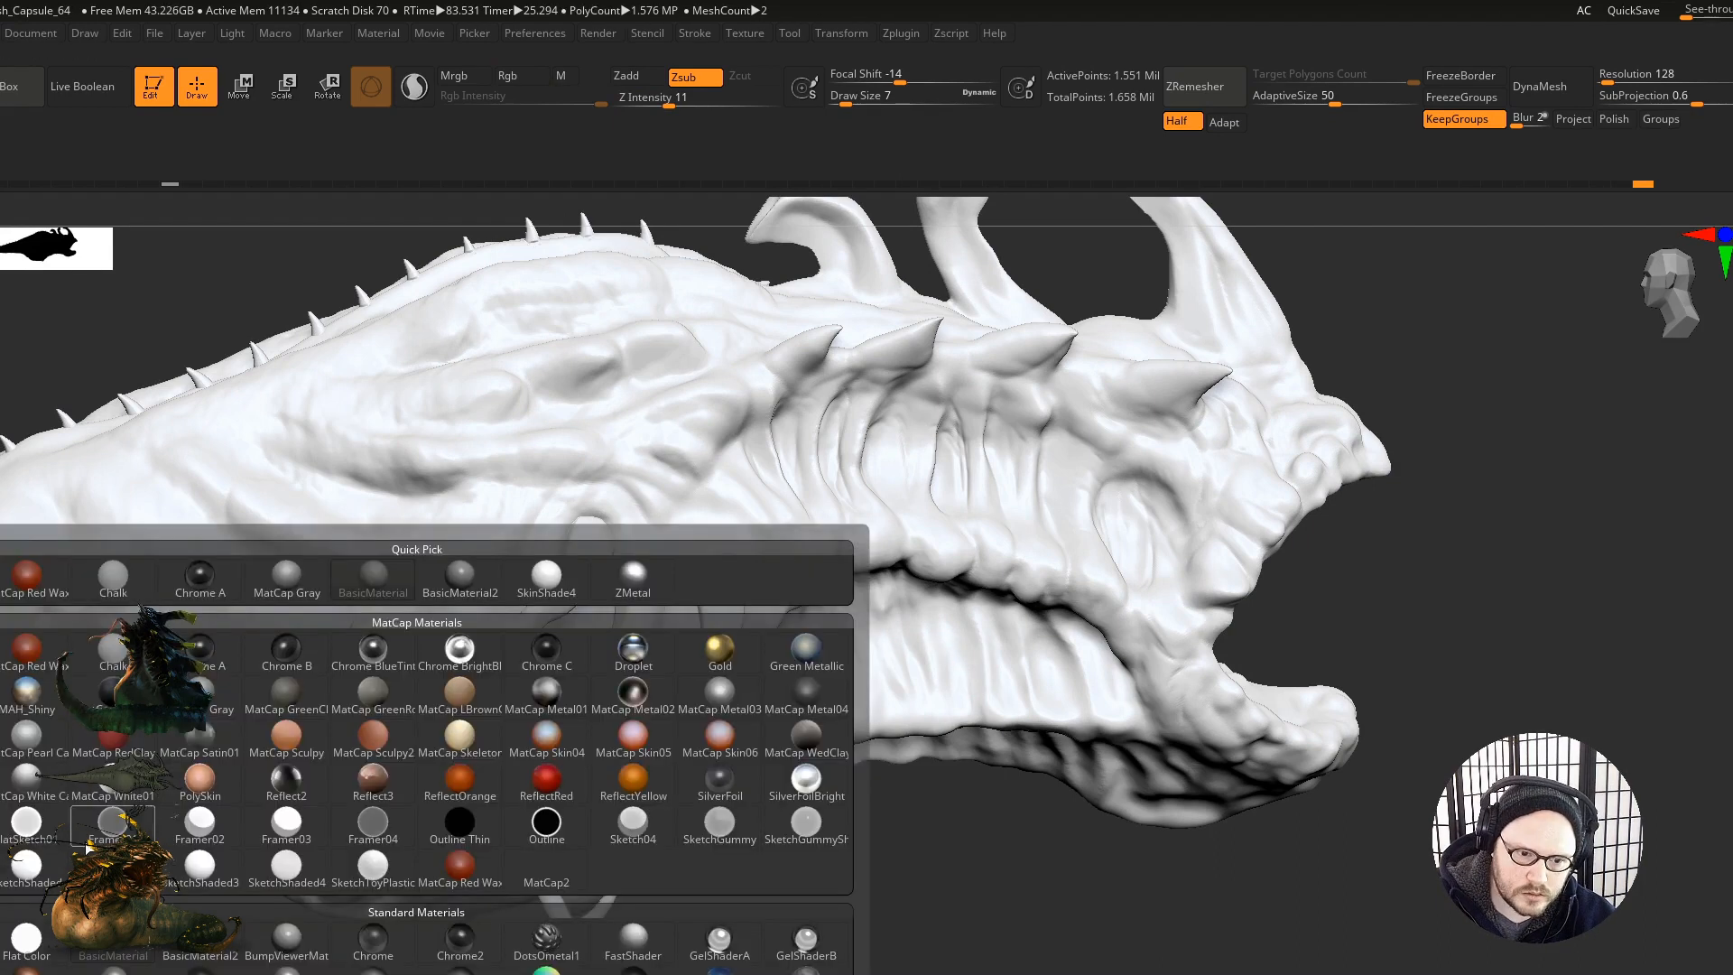
click(198, 960)
alt+right_drag(658, 619, 553, 654)
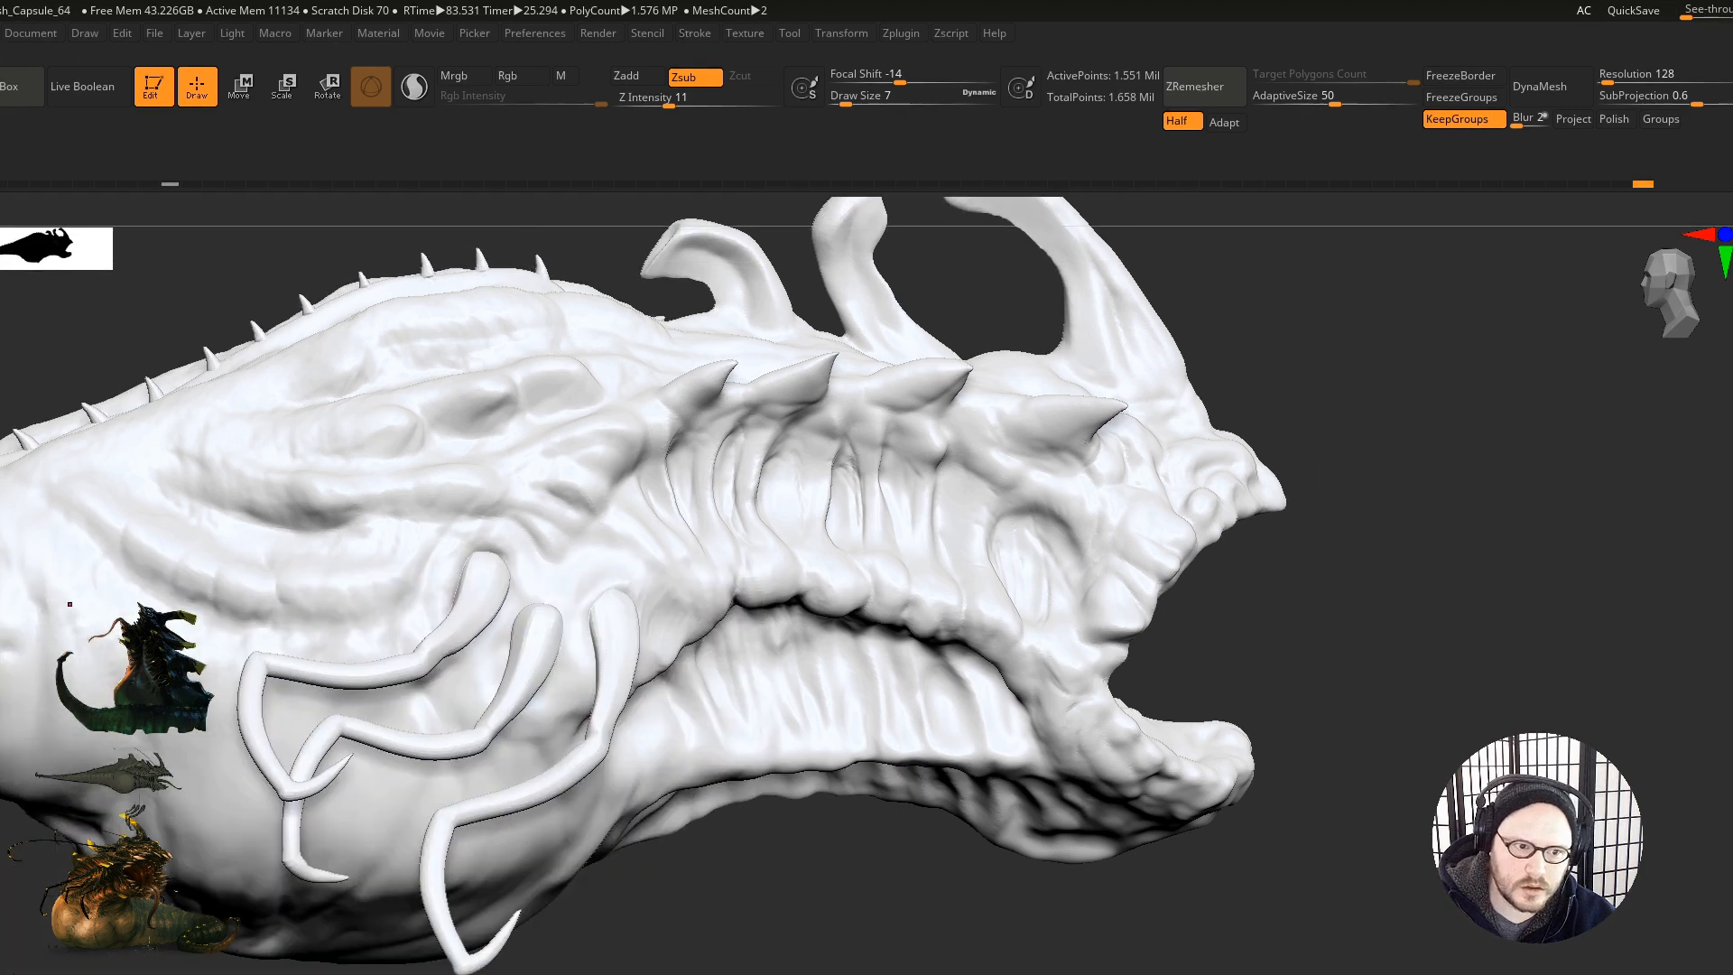
Step: Fill the main body with dark red (77, 12, 12)
key(m)
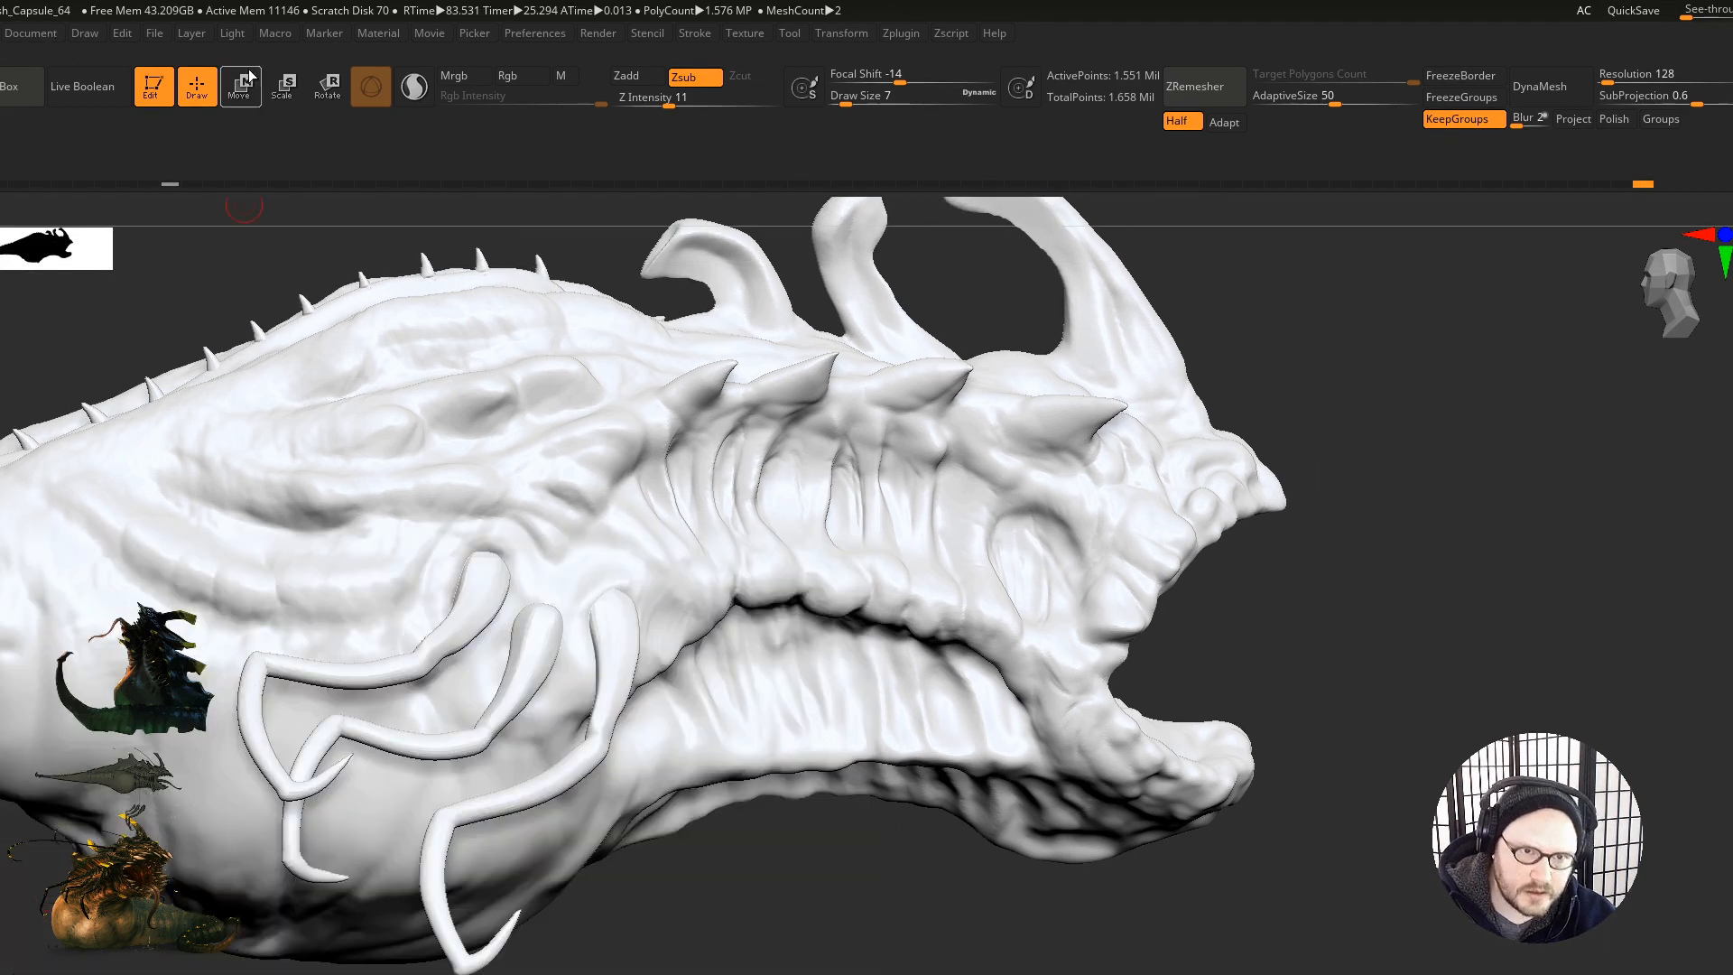
click(122, 33)
mouse_move(2, 32)
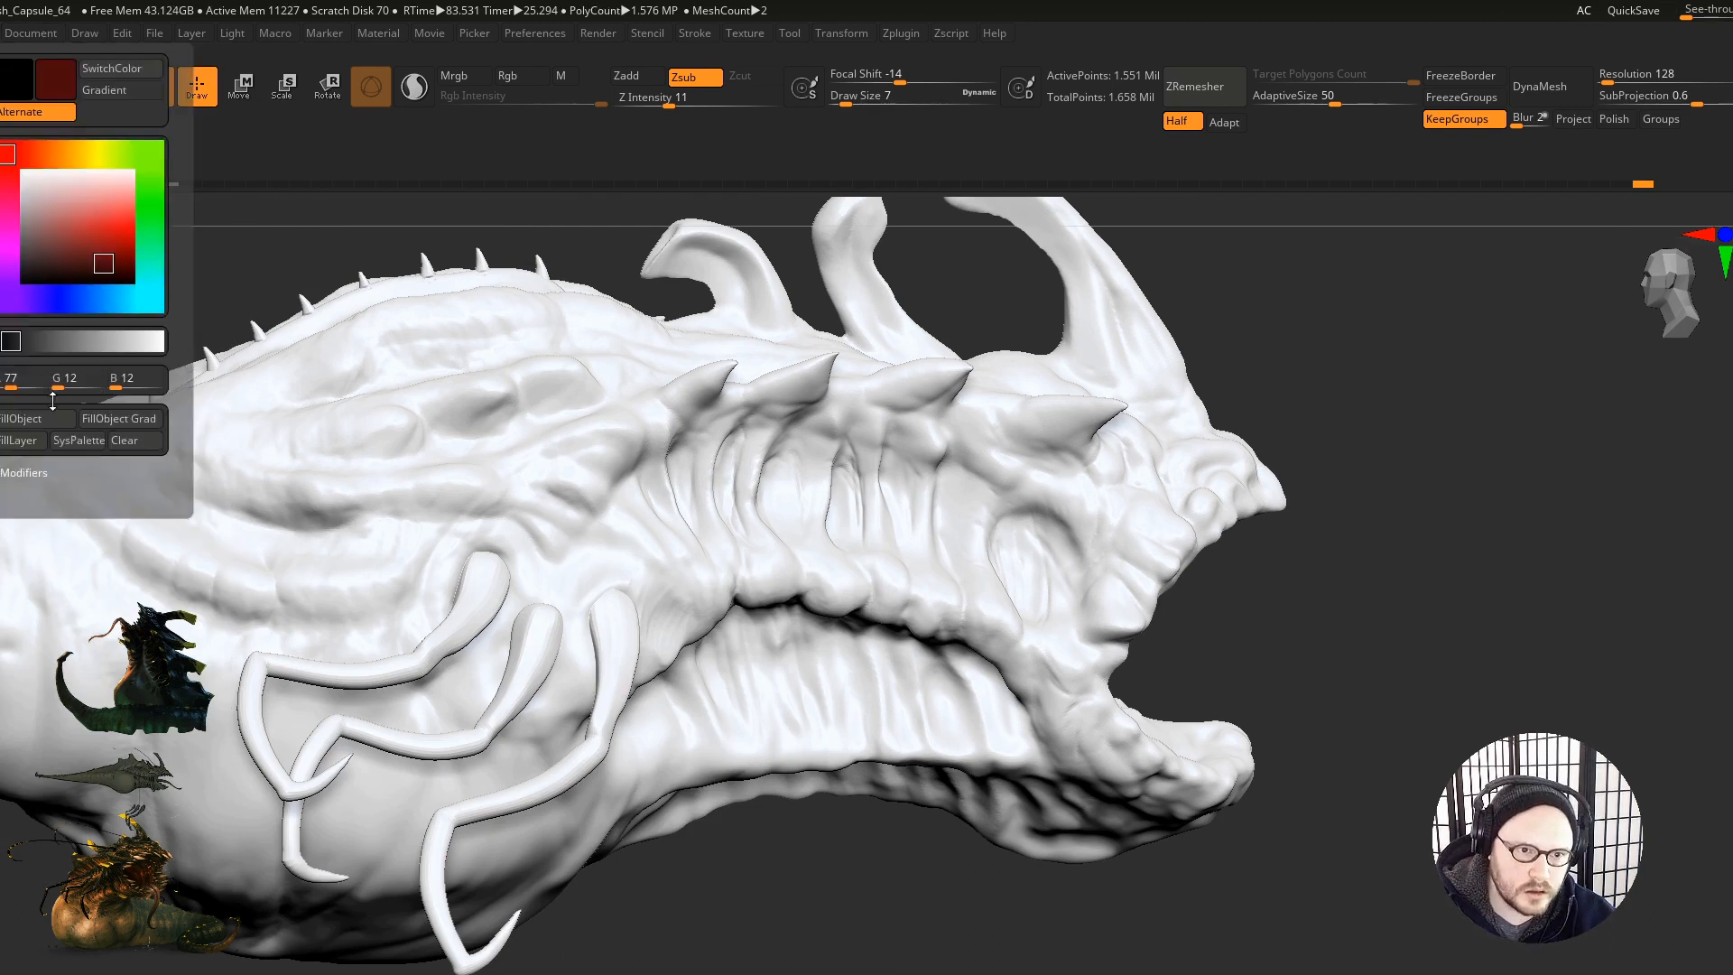
click(51, 418)
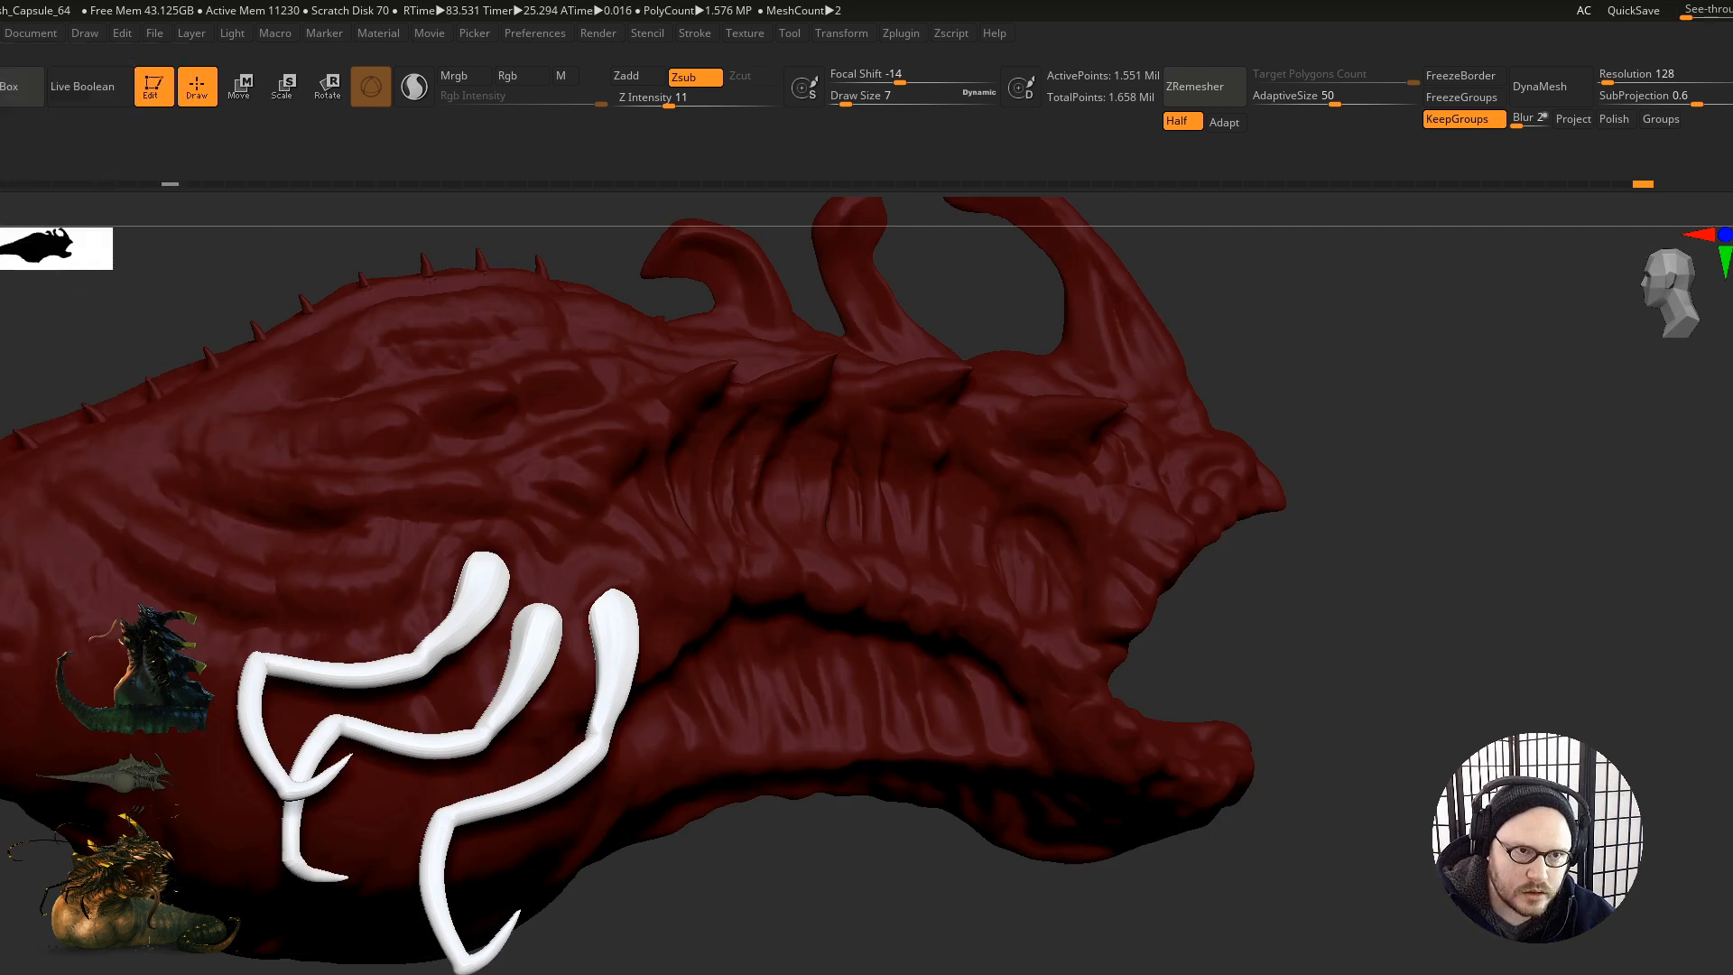
Step: Enable Mrgb, fill the main body with near-white (251, 251, 251), and choose BasicMaterial for it
mouse_move(1, 33)
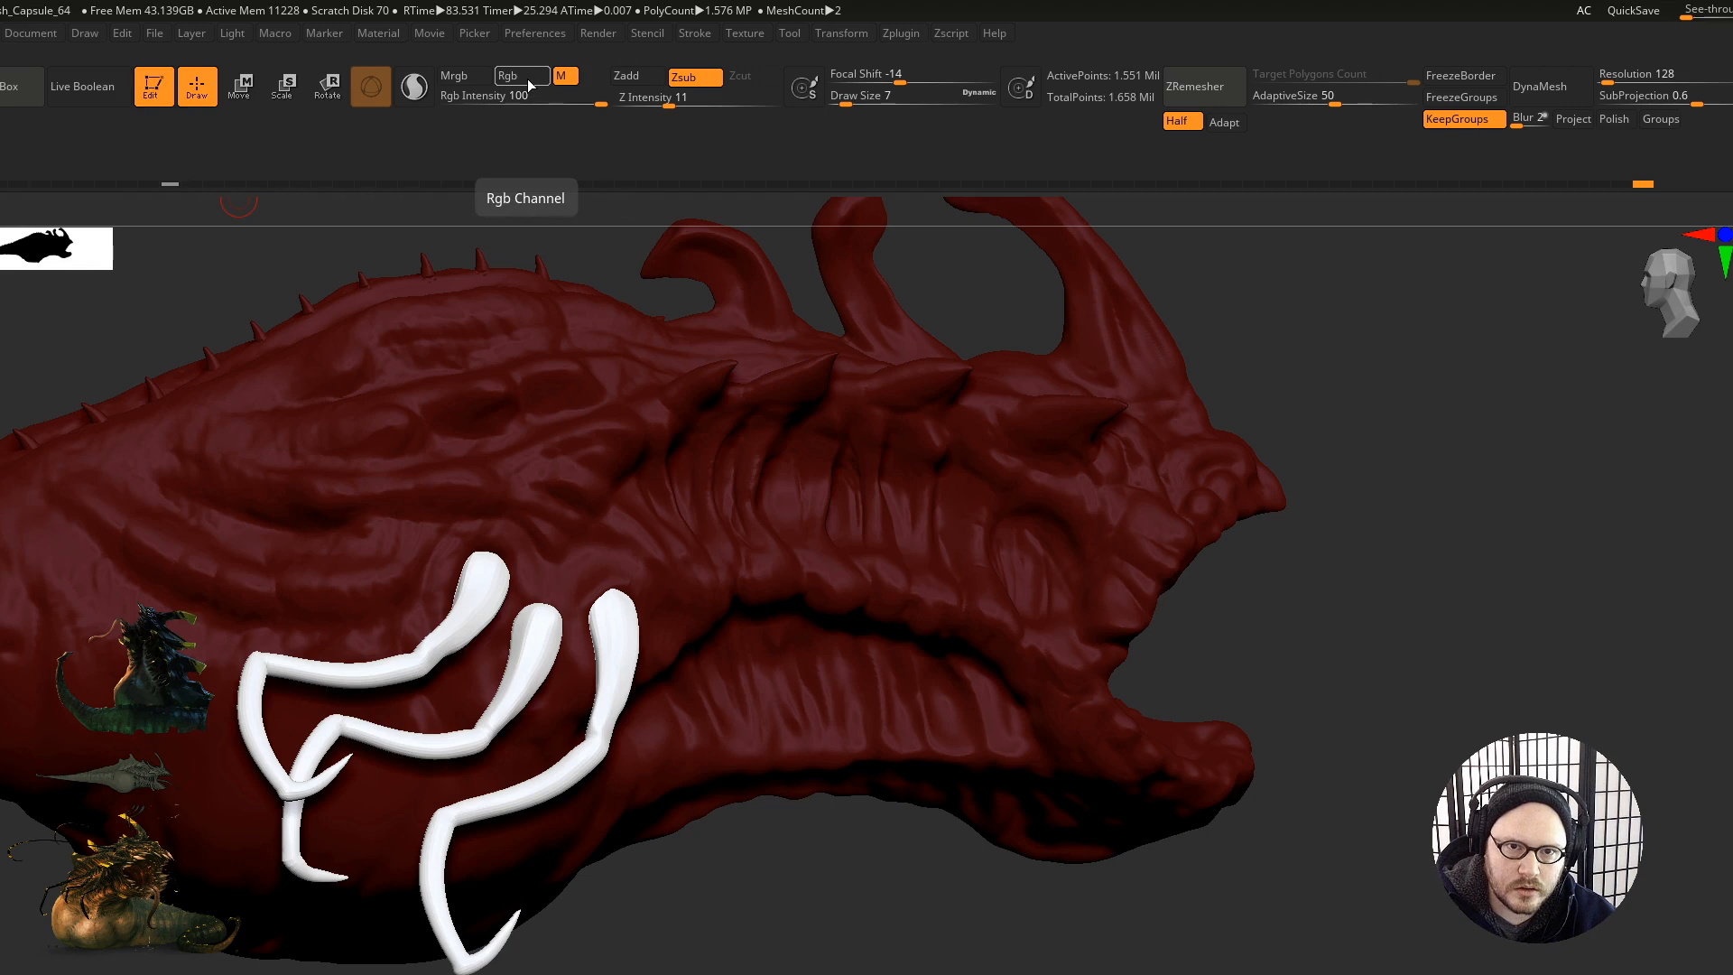
click(455, 76)
mouse_move(1, 293)
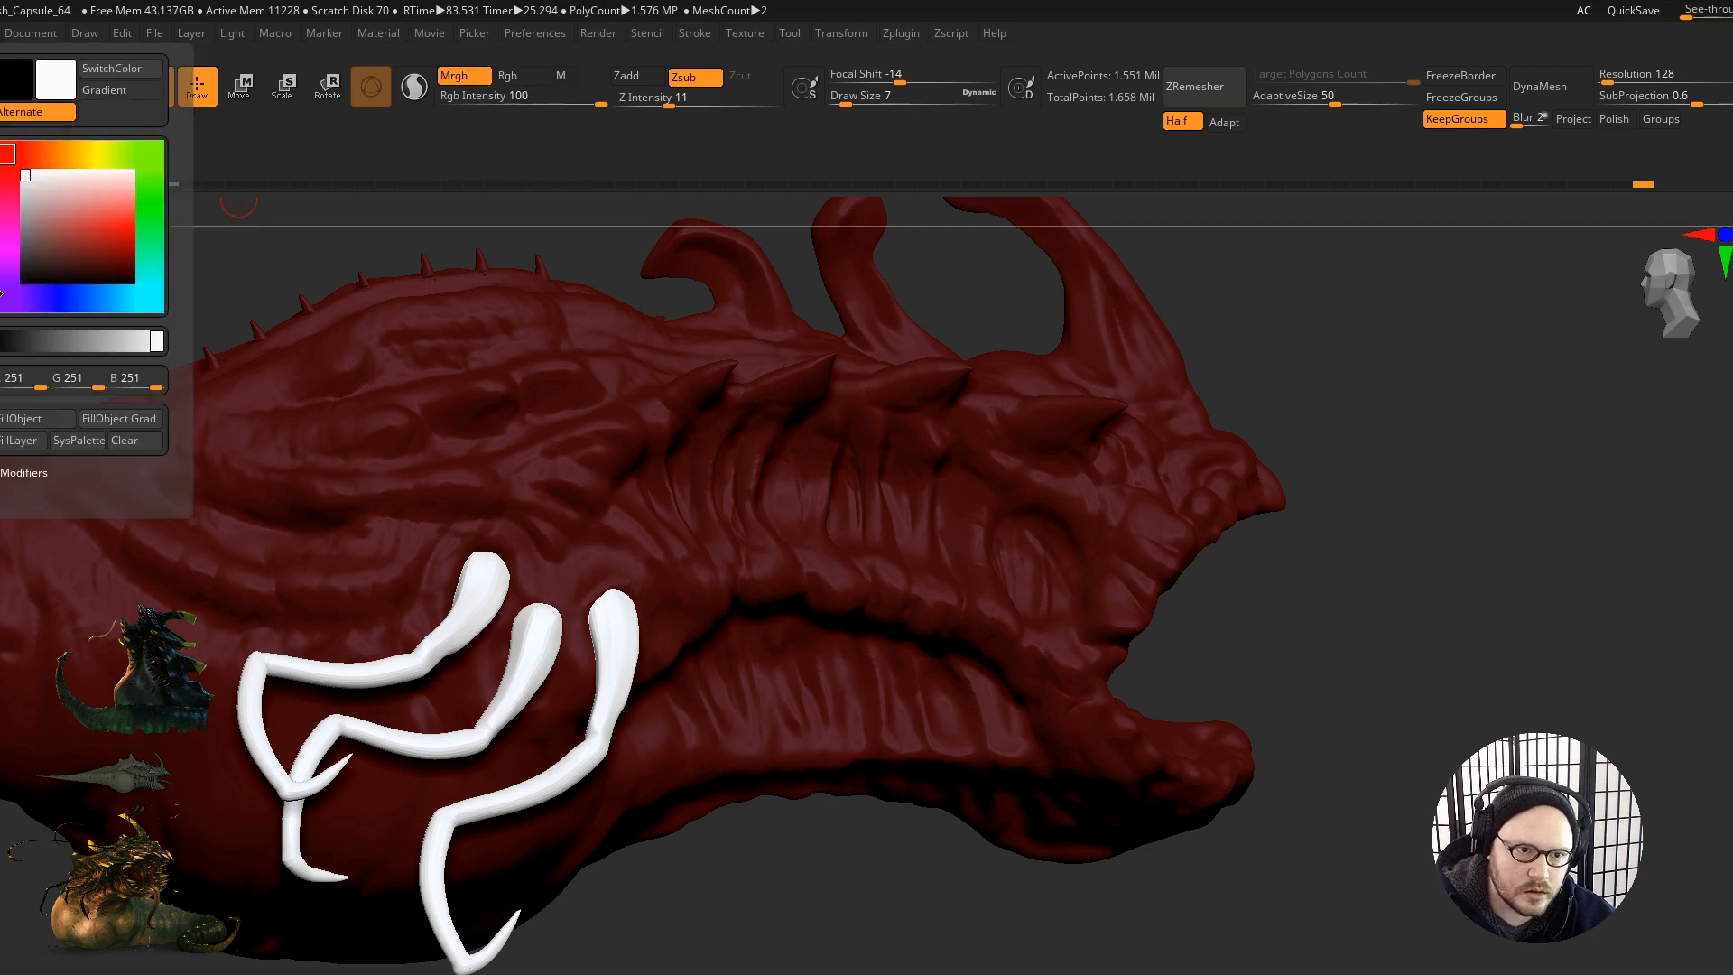
click(20, 418)
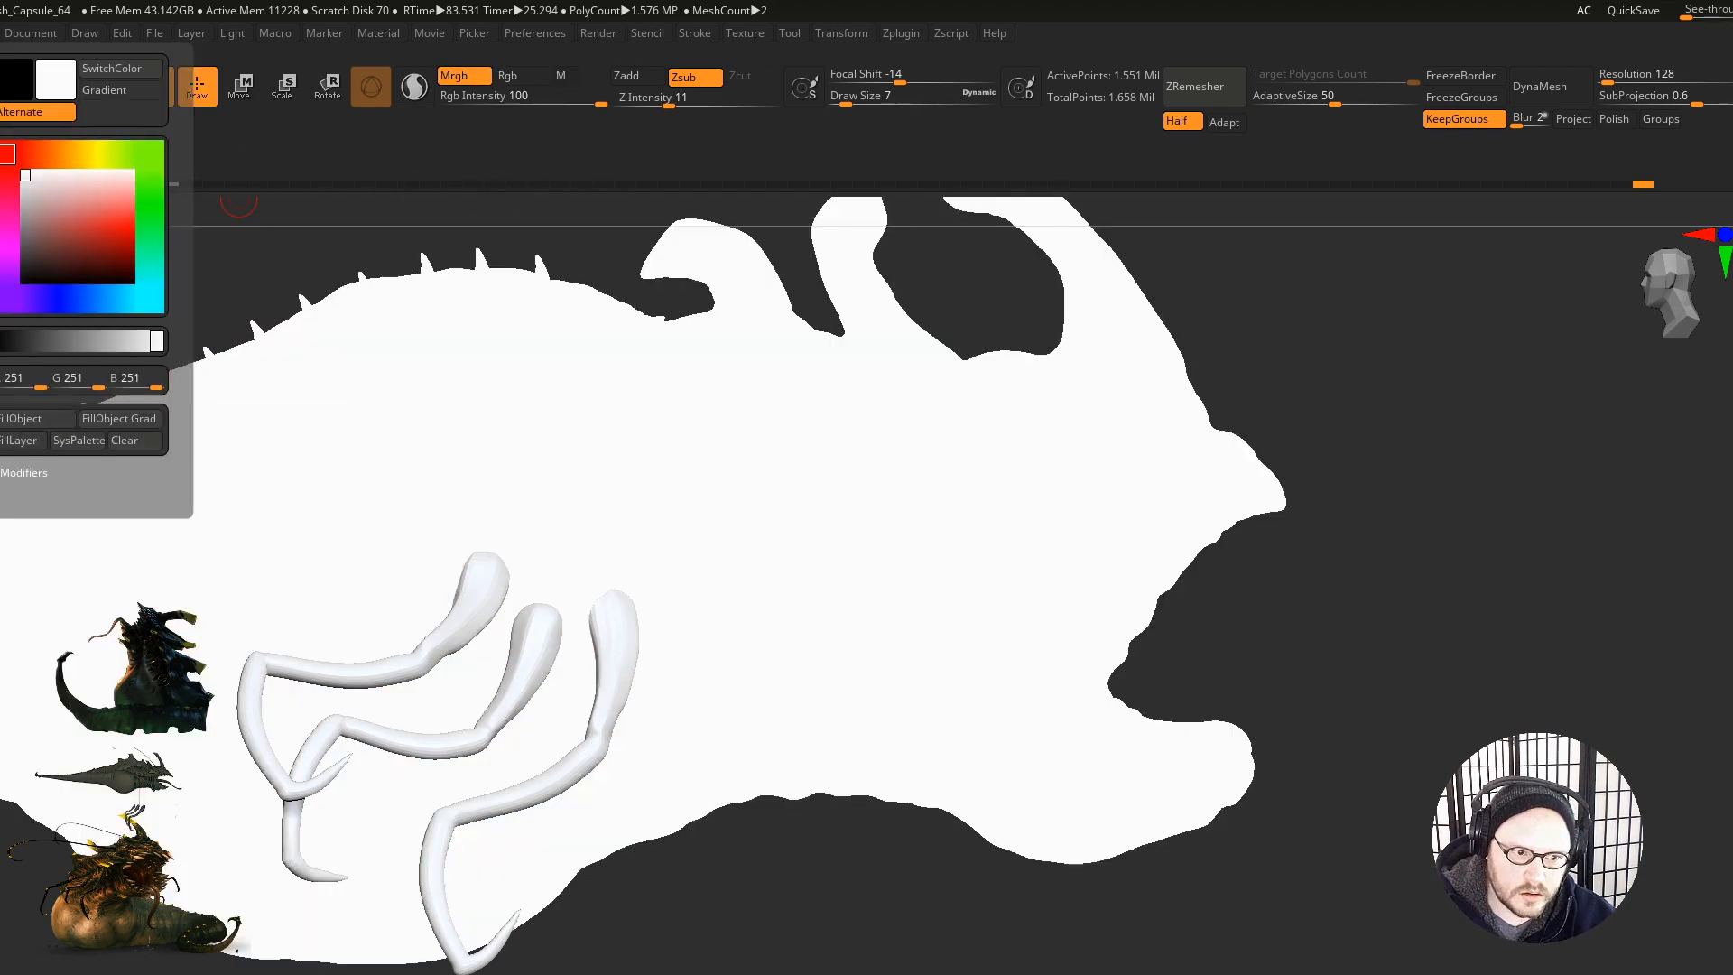
click(4, 492)
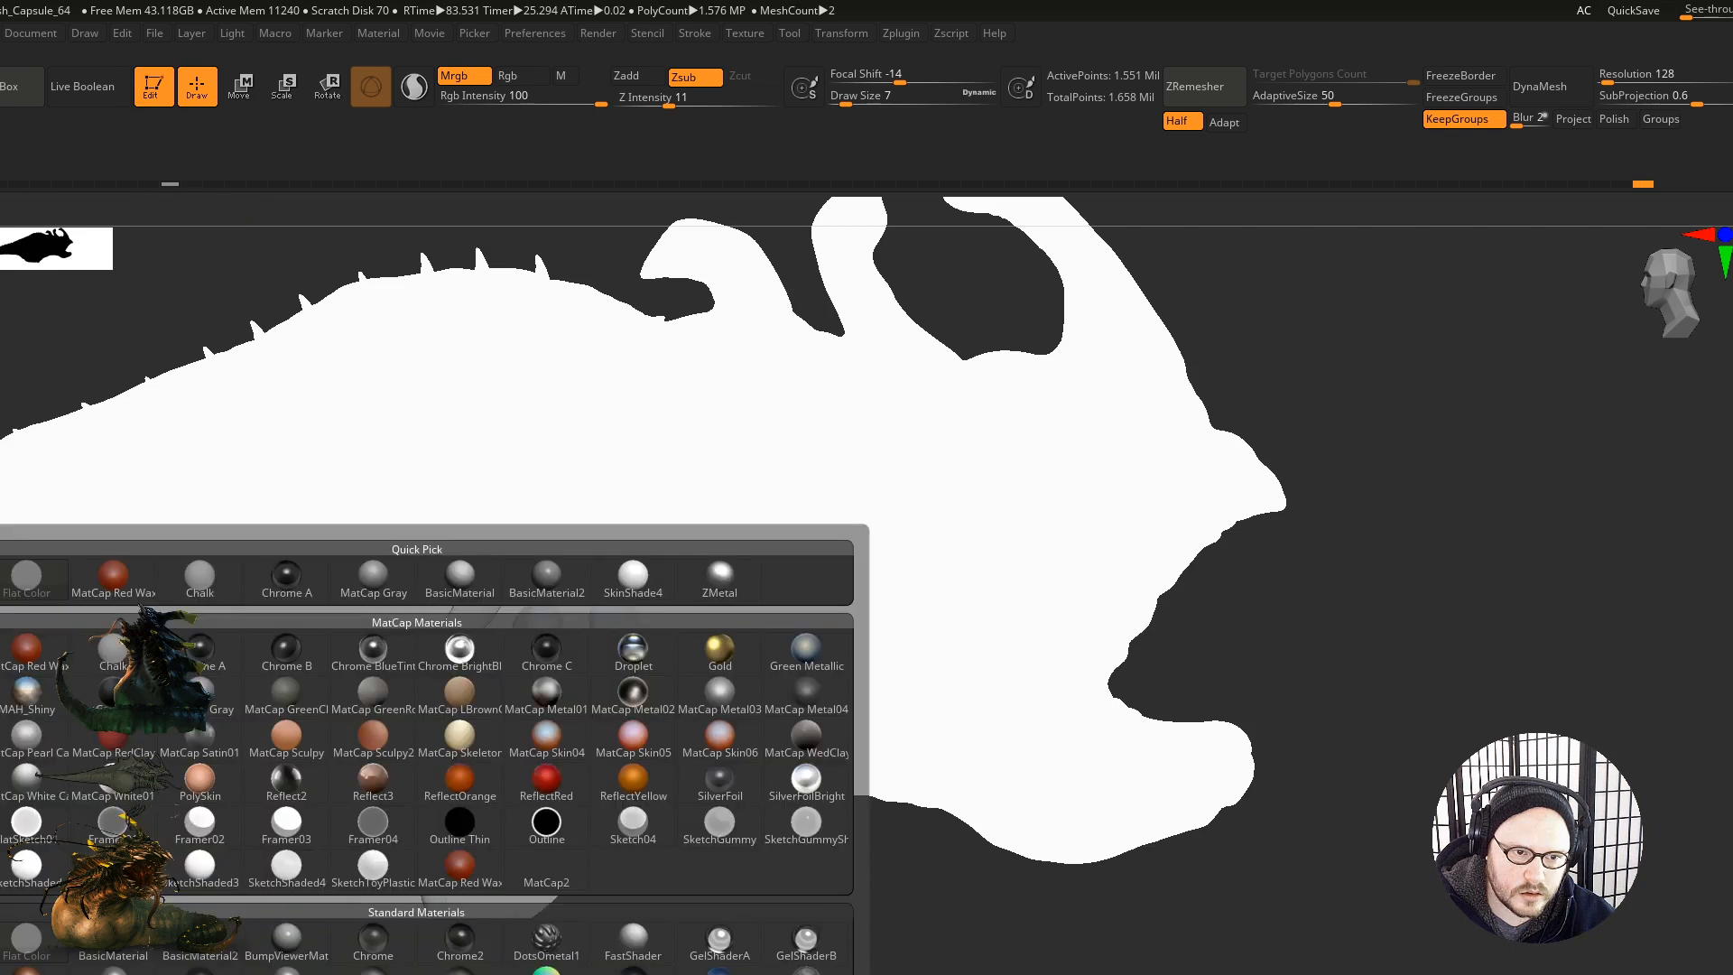
click(107, 948)
Step: Carve a crease in the neck fold behind the rounded recess and smooth the folds beneath the side spikes
mouse_move(841, 637)
right_down()
mouse_move(722, 623)
mouse_move(804, 650)
mouse_move(969, 581)
right_up()
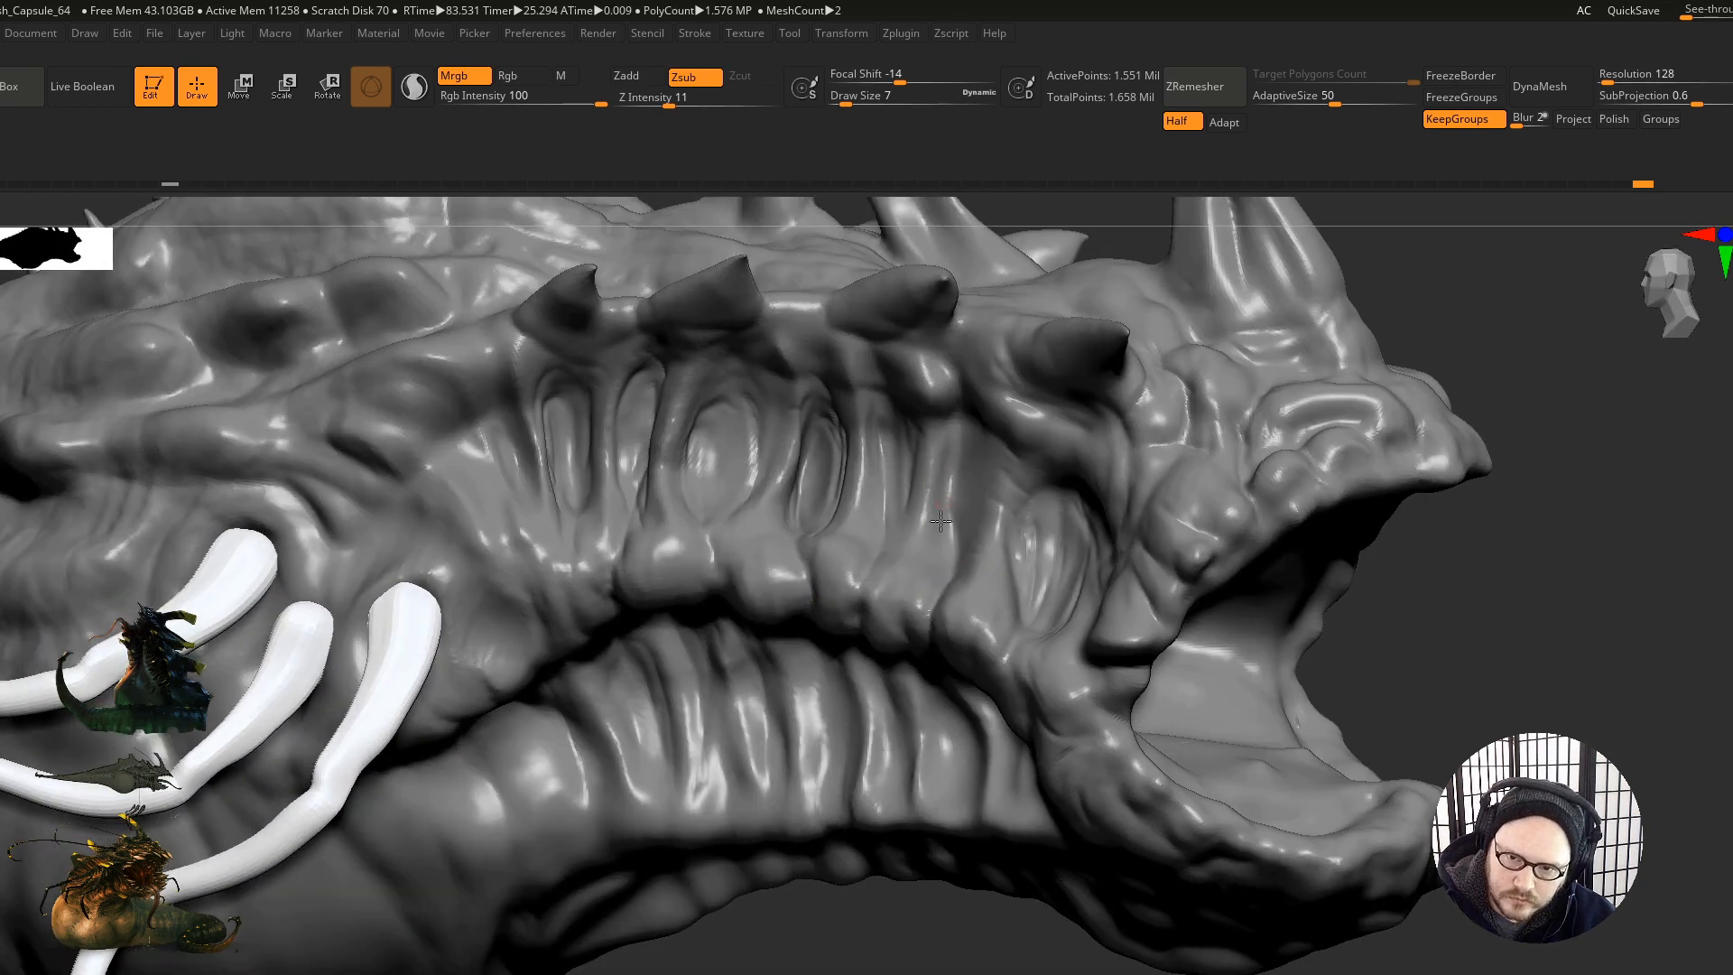
right_drag(940, 521, 978, 480)
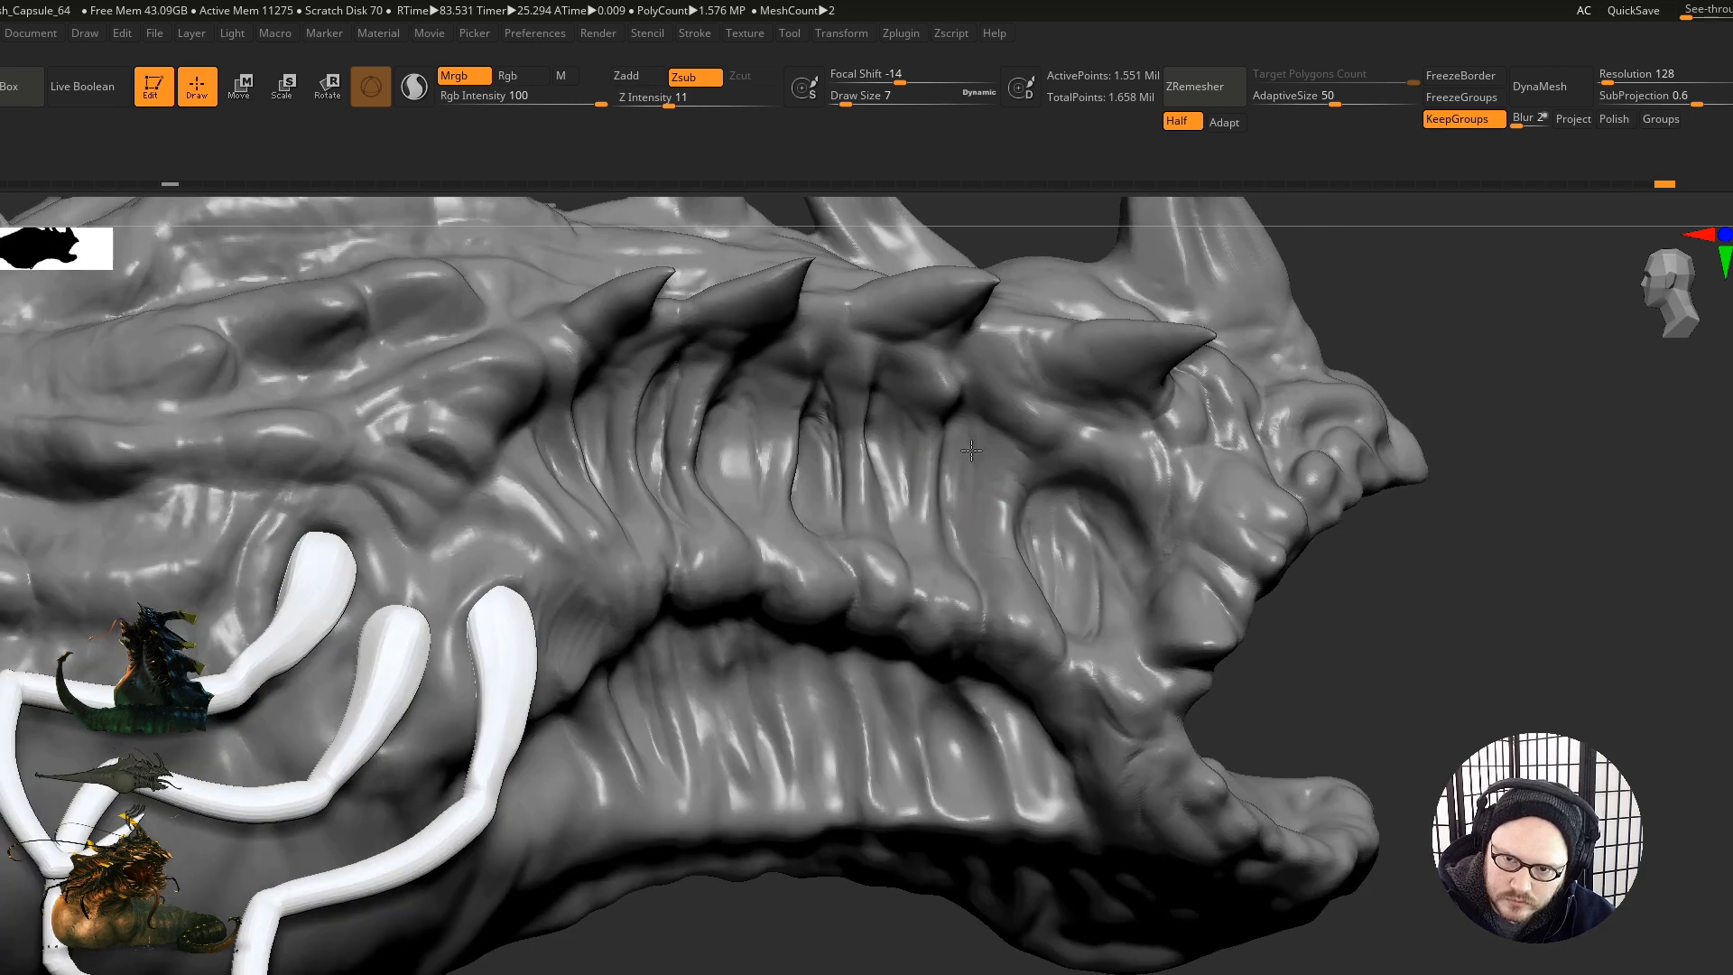
drag(967, 435, 991, 470)
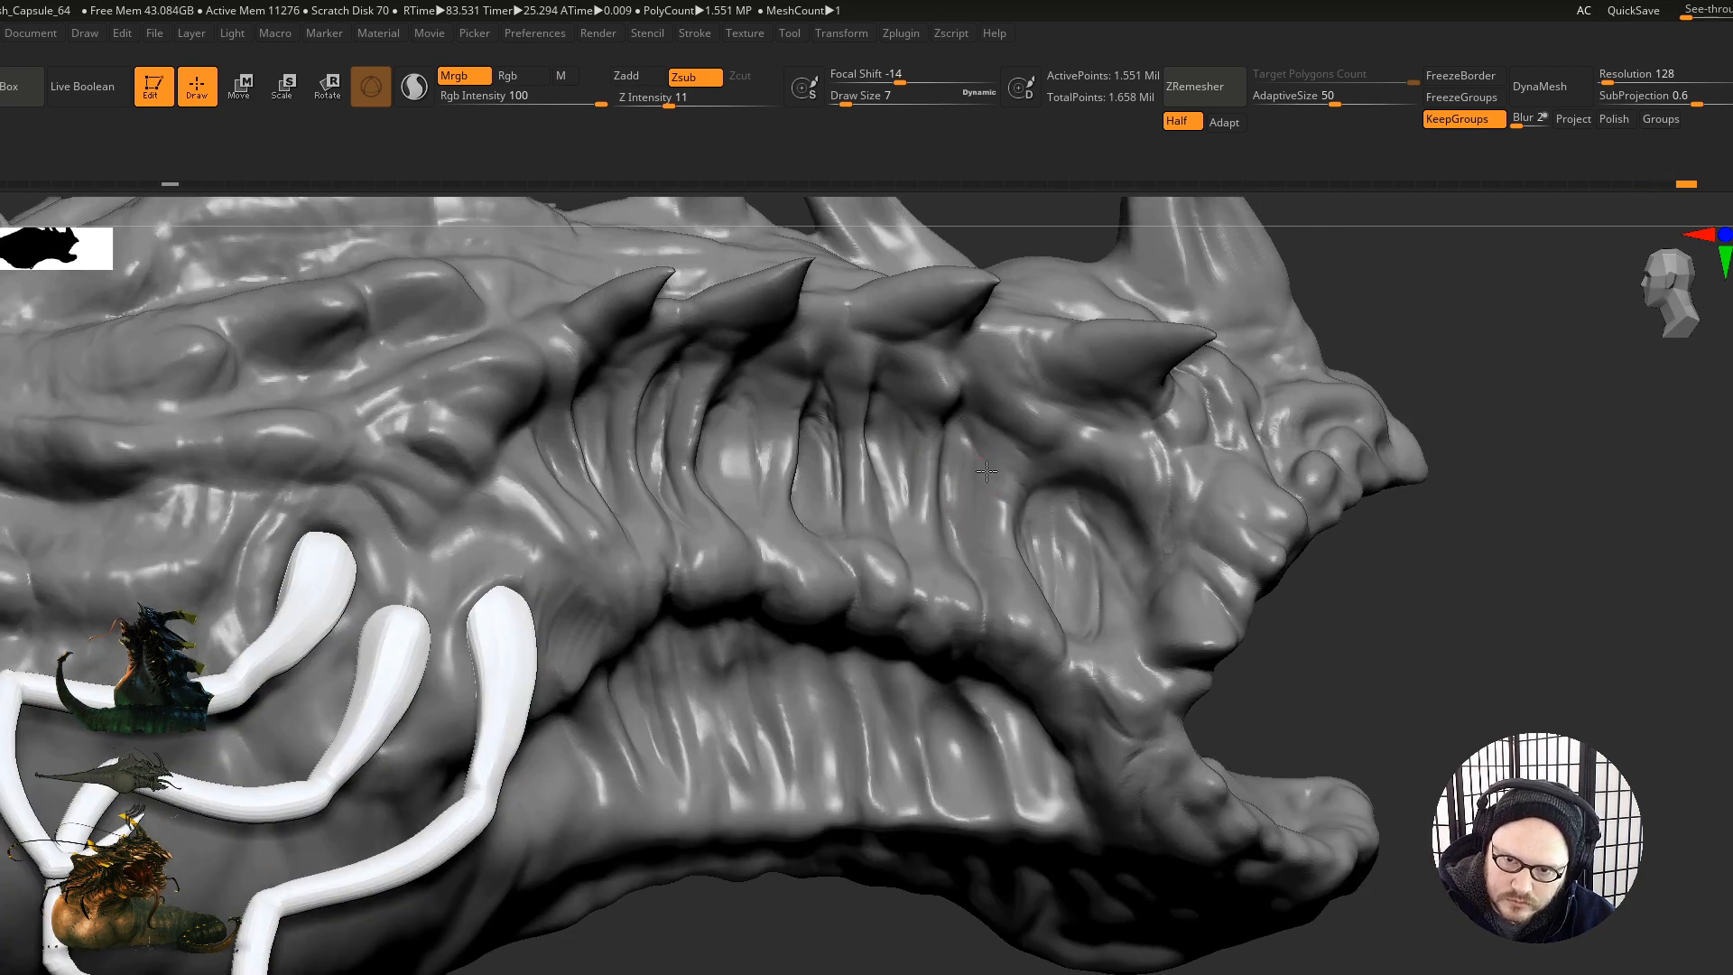
mouse_move(968, 494)
ctrl+right_down()
mouse_move(1056, 523)
mouse_move(1002, 516)
ctrl+right_up()
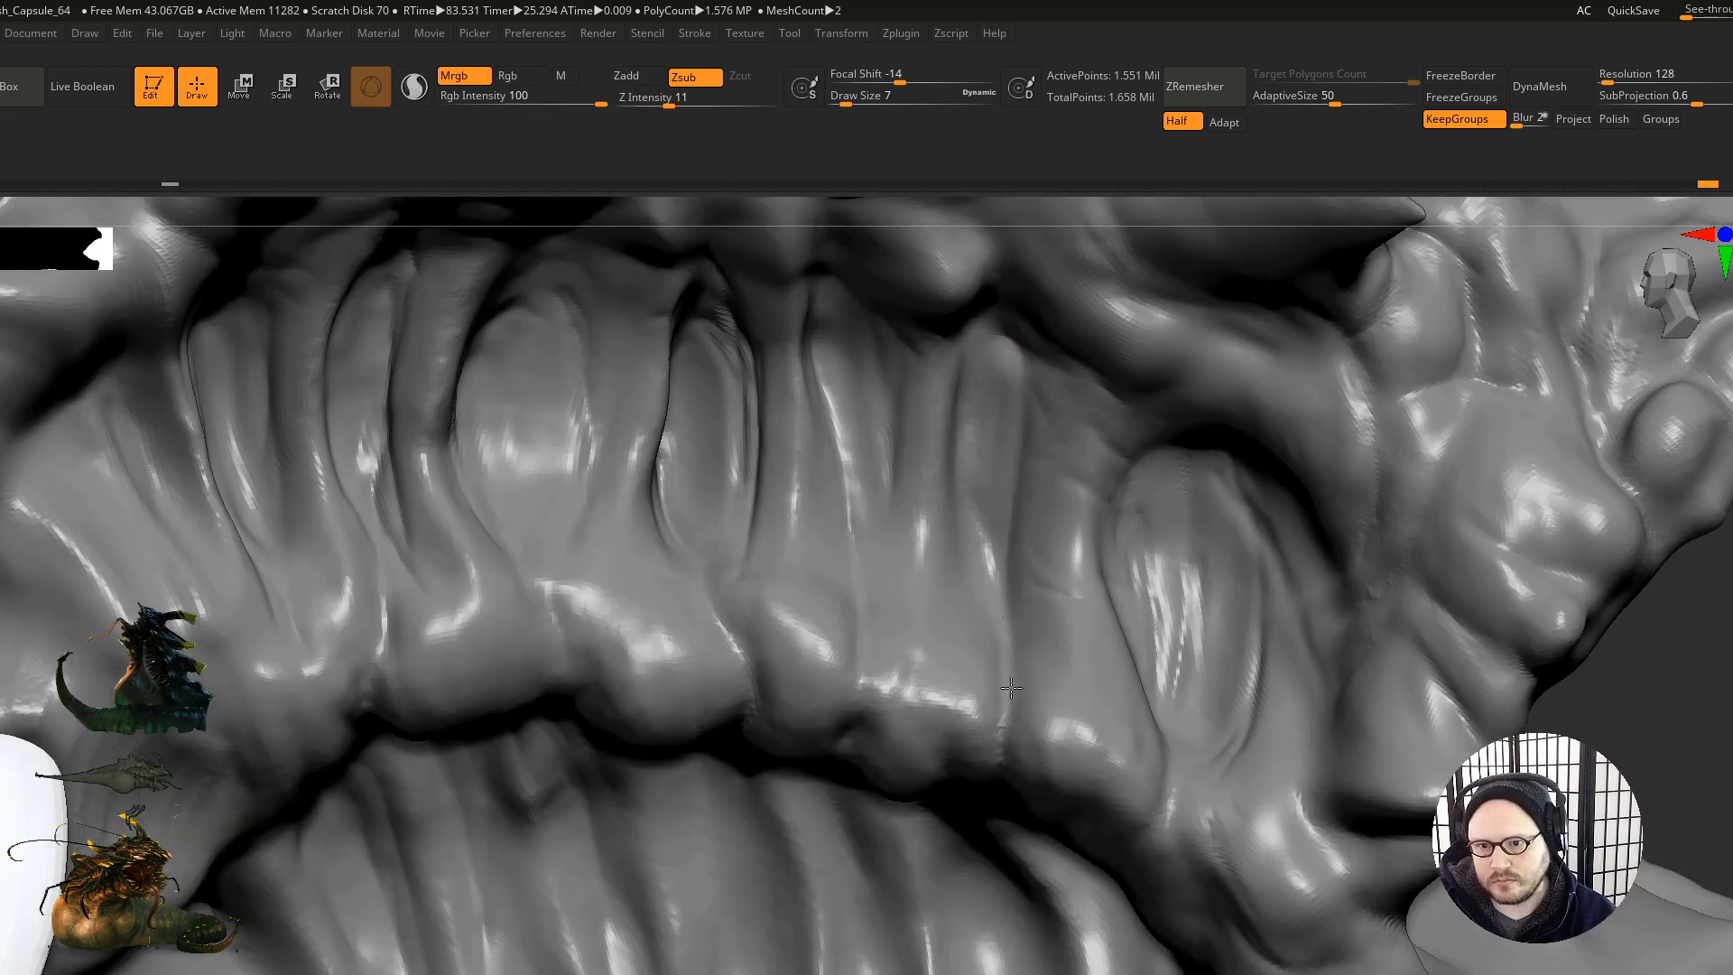
ctrl+right_drag(953, 632, 835, 529)
right_drag(835, 529, 808, 537)
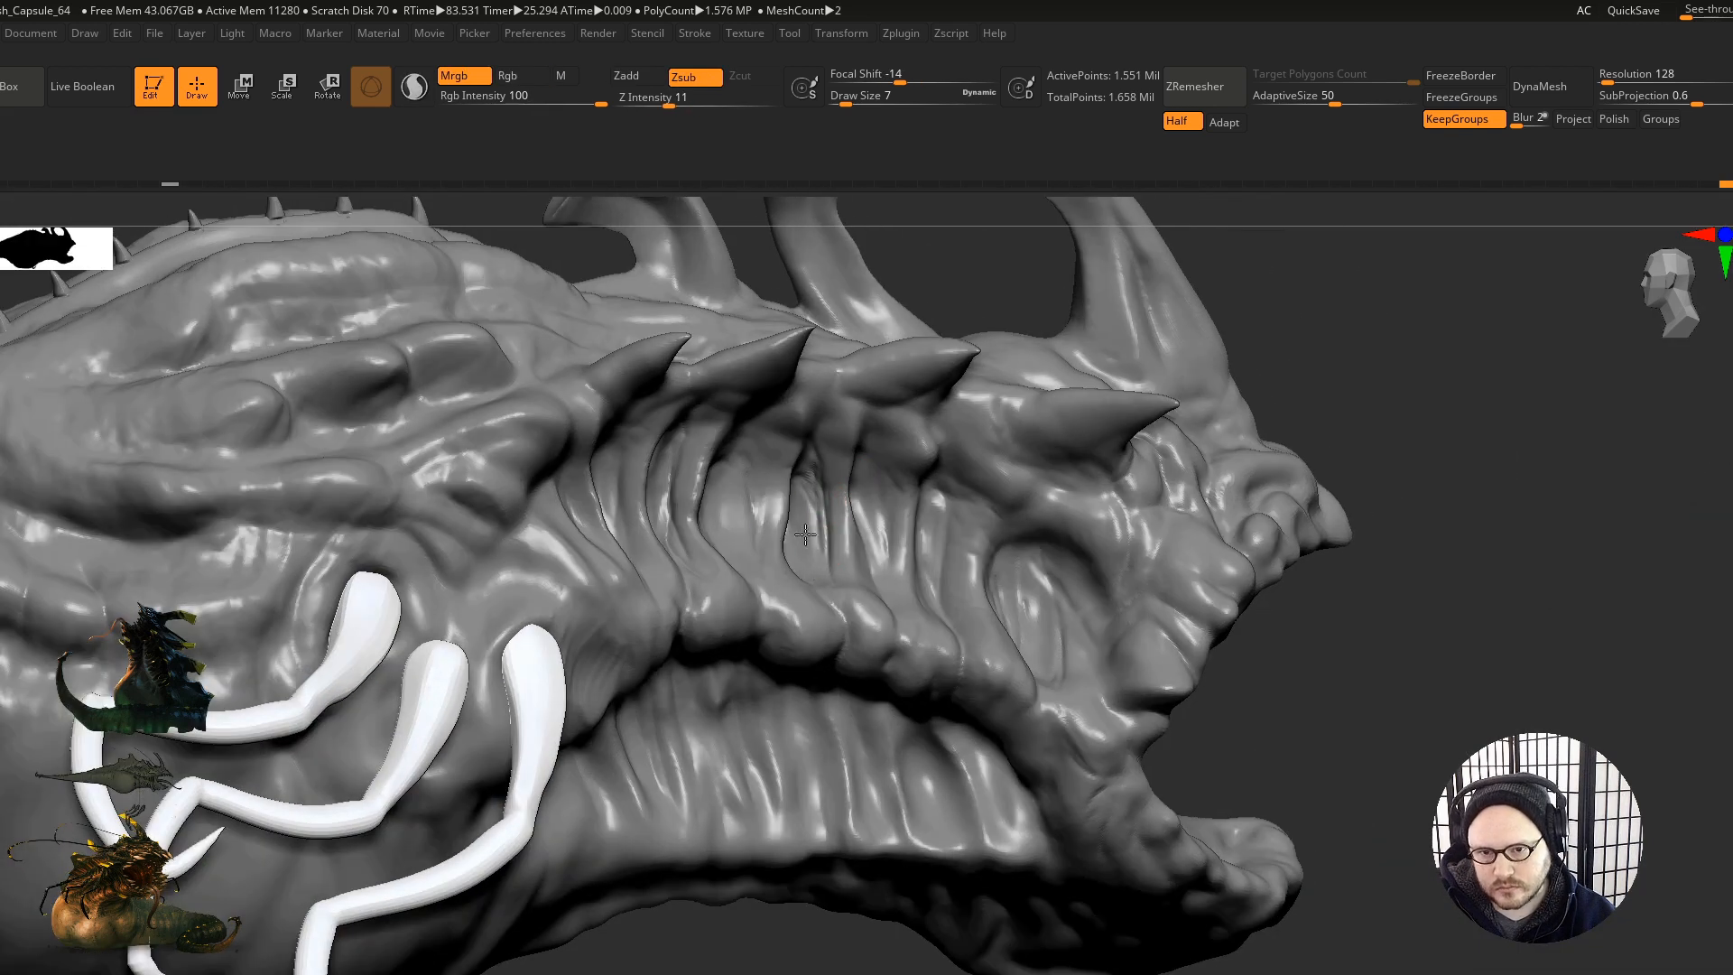
shift+drag(810, 533, 803, 471)
Step: Carve a crease in the lower neck fold just behind the jaw hinge
mouse_move(794, 445)
right_down()
mouse_move(821, 515)
mouse_move(815, 718)
right_up()
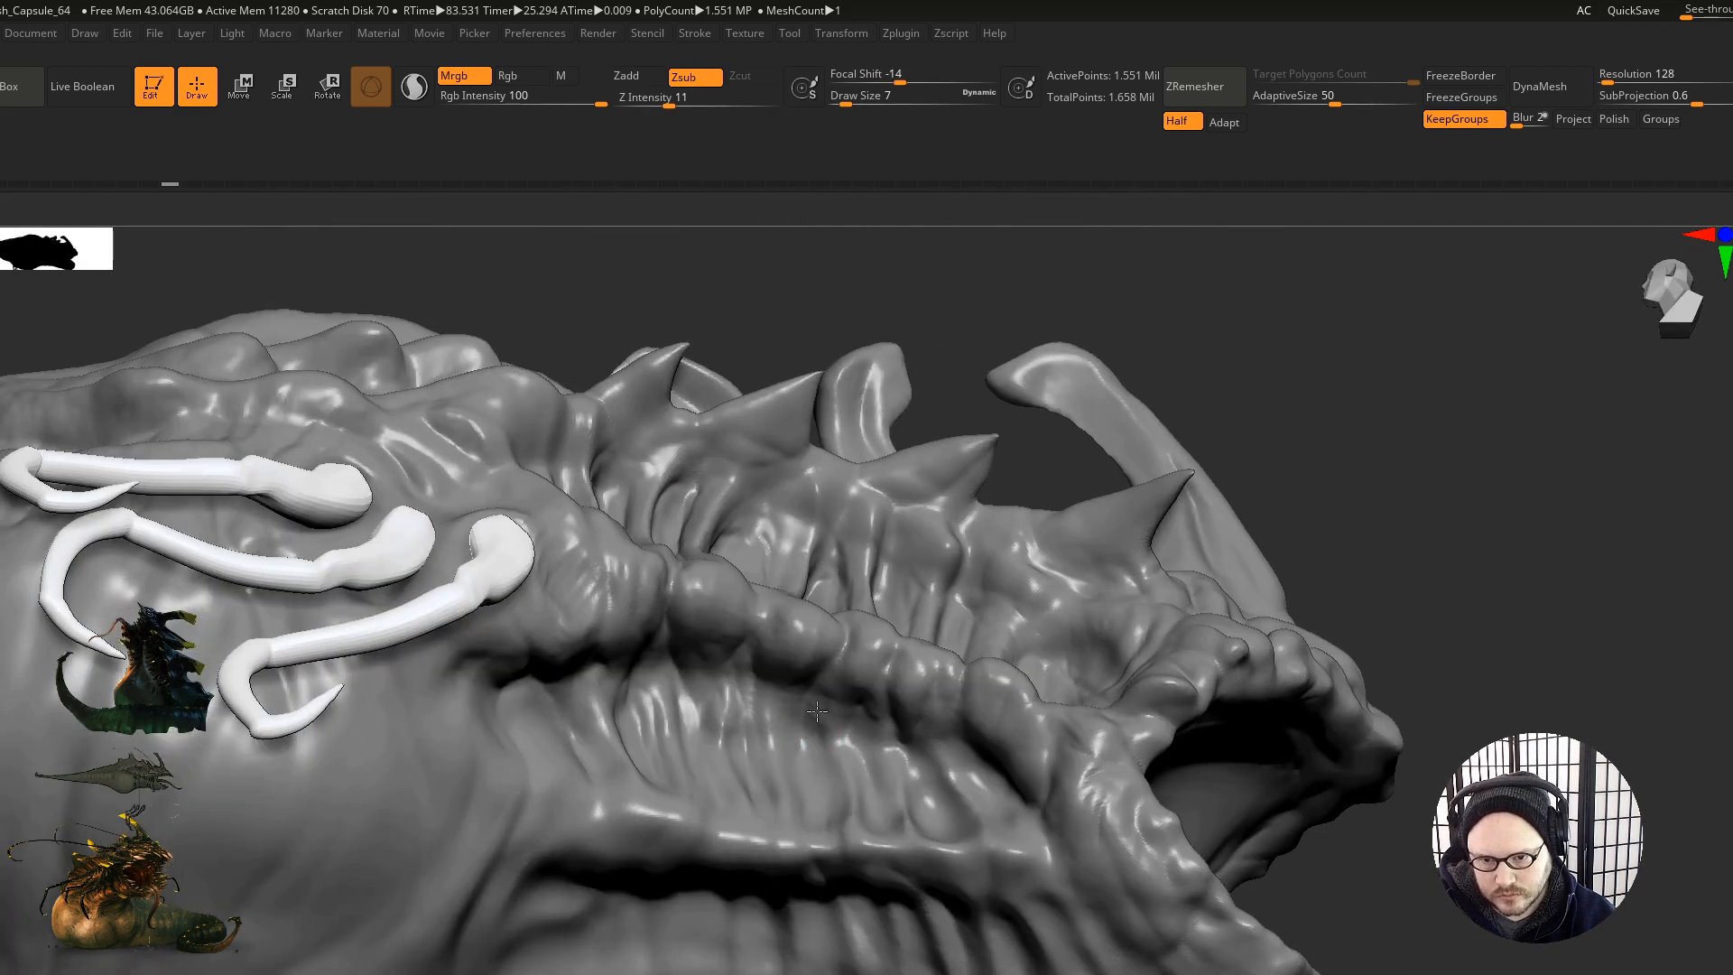
ctrl+right_drag(946, 745, 993, 813)
right_drag(993, 812, 1029, 843)
drag(1011, 790, 1062, 853)
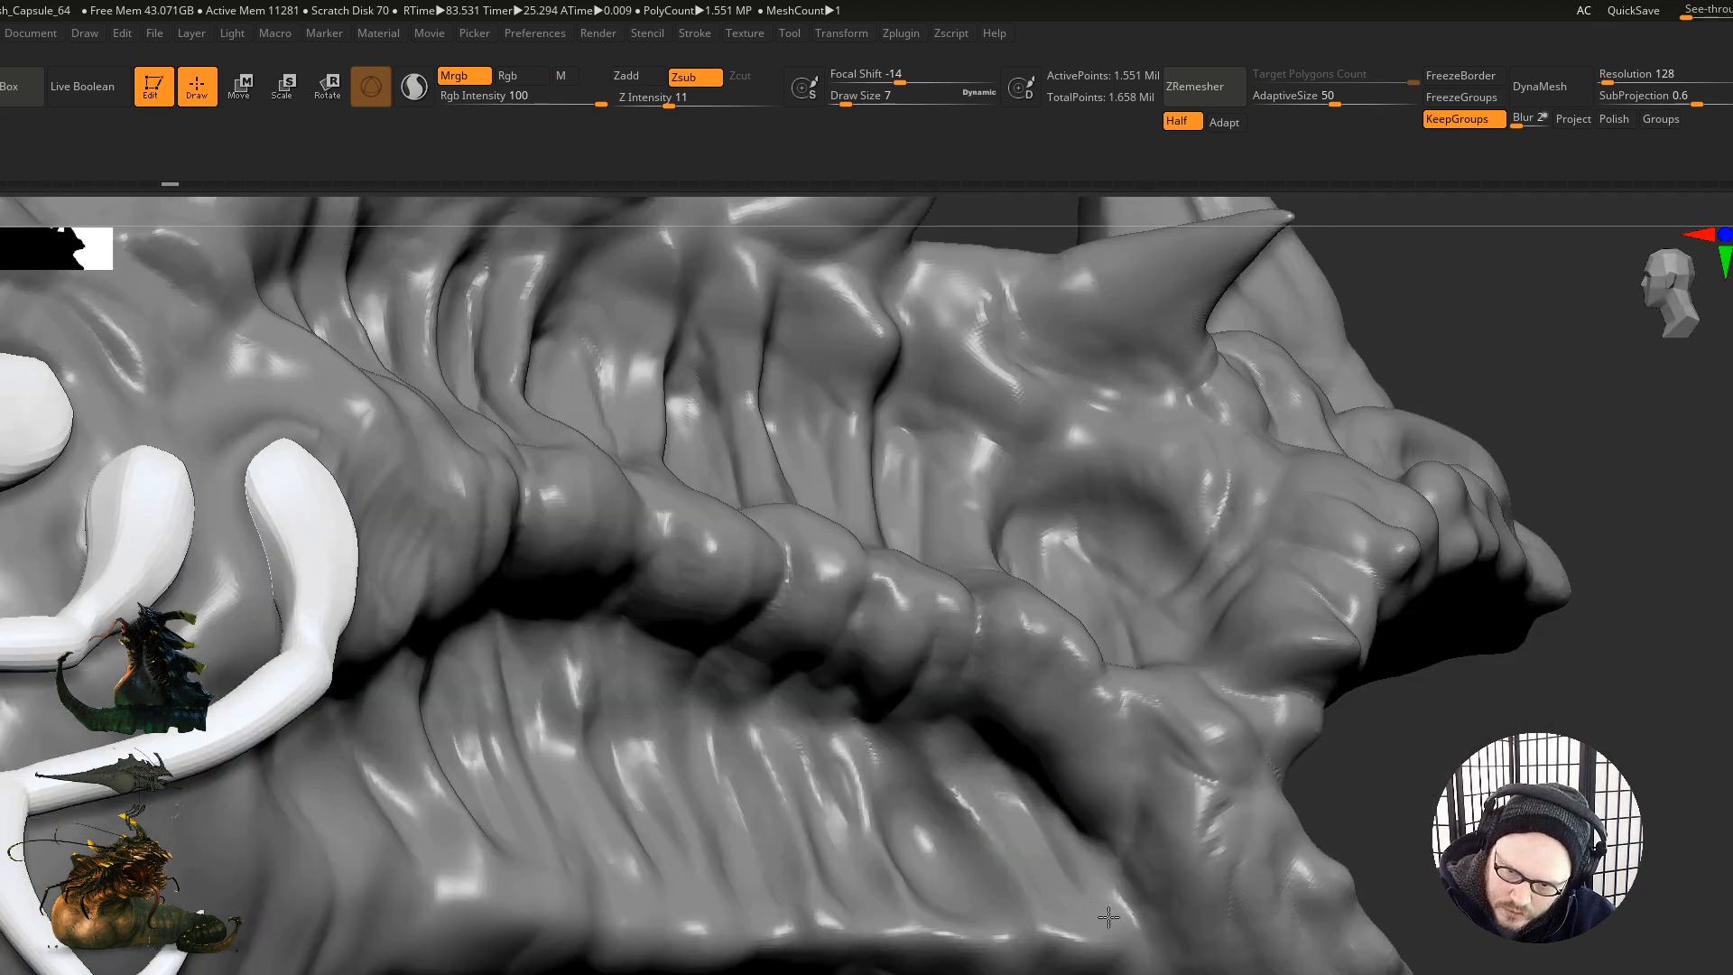
mouse_move(962, 919)
alt+right_down()
mouse_move(897, 612)
mouse_move(794, 642)
mouse_move(840, 705)
mouse_move(881, 680)
alt+right_up()
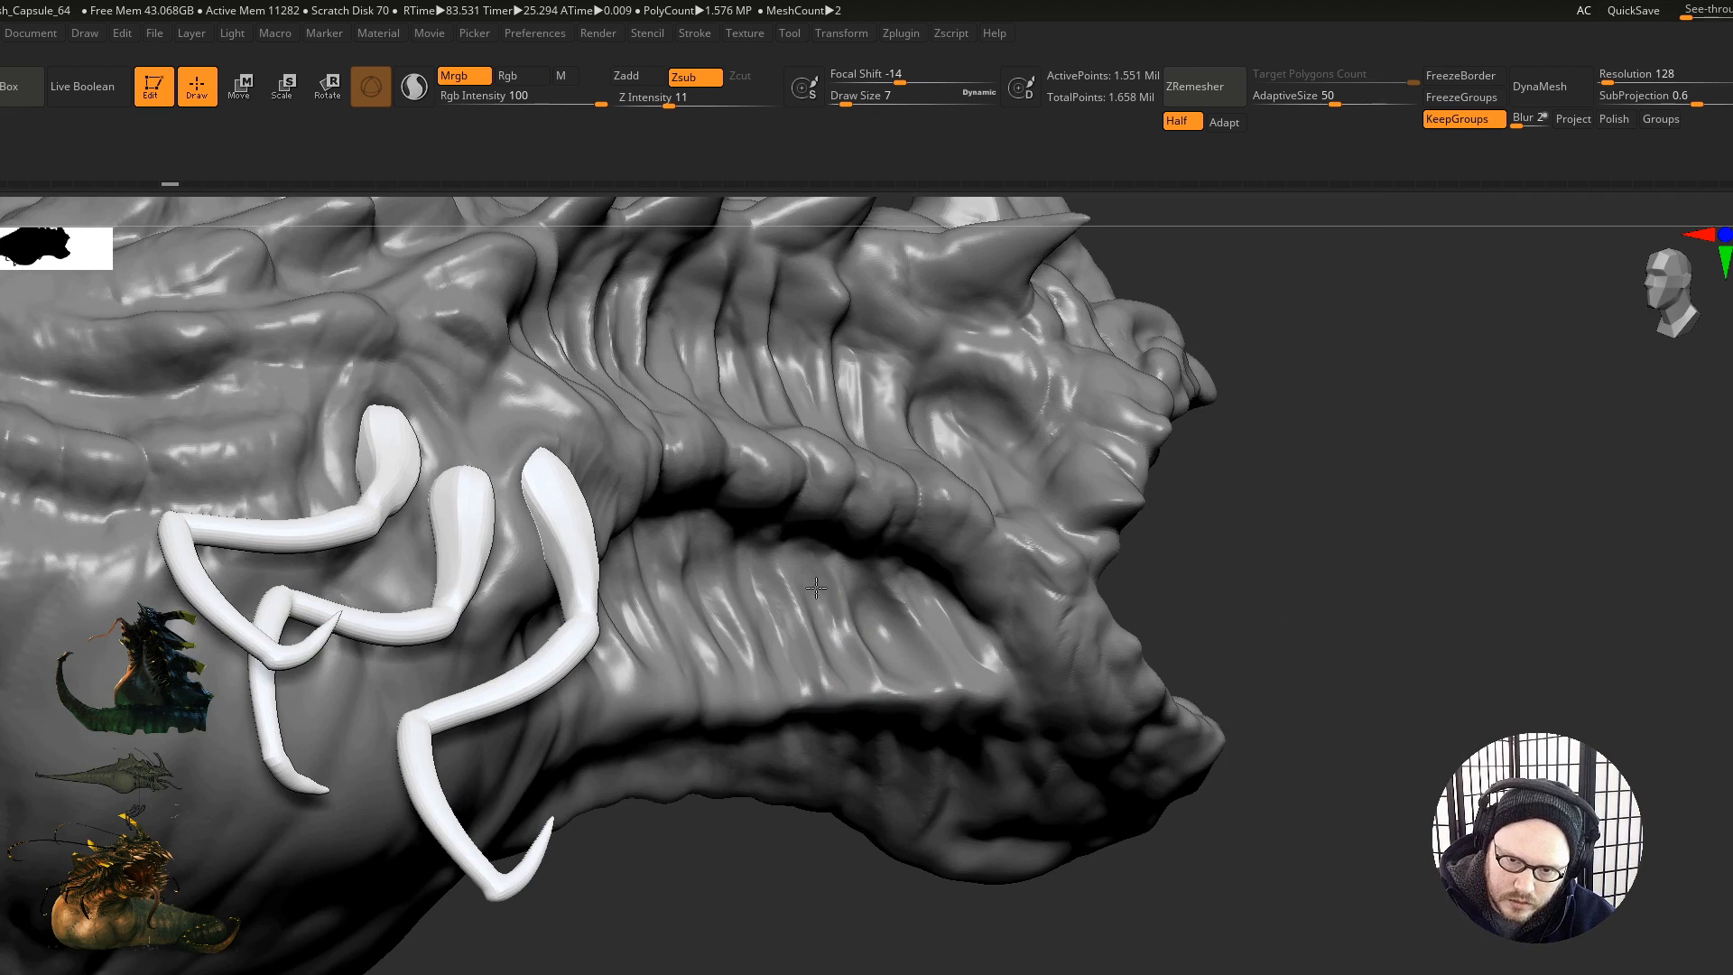
Step: Carve creases between the rear folds on the underside of the neck and smooth them
mouse_move(796, 617)
right_down()
mouse_move(736, 627)
mouse_move(809, 557)
mouse_move(852, 543)
mouse_move(824, 468)
mouse_move(758, 524)
mouse_move(716, 600)
right_up()
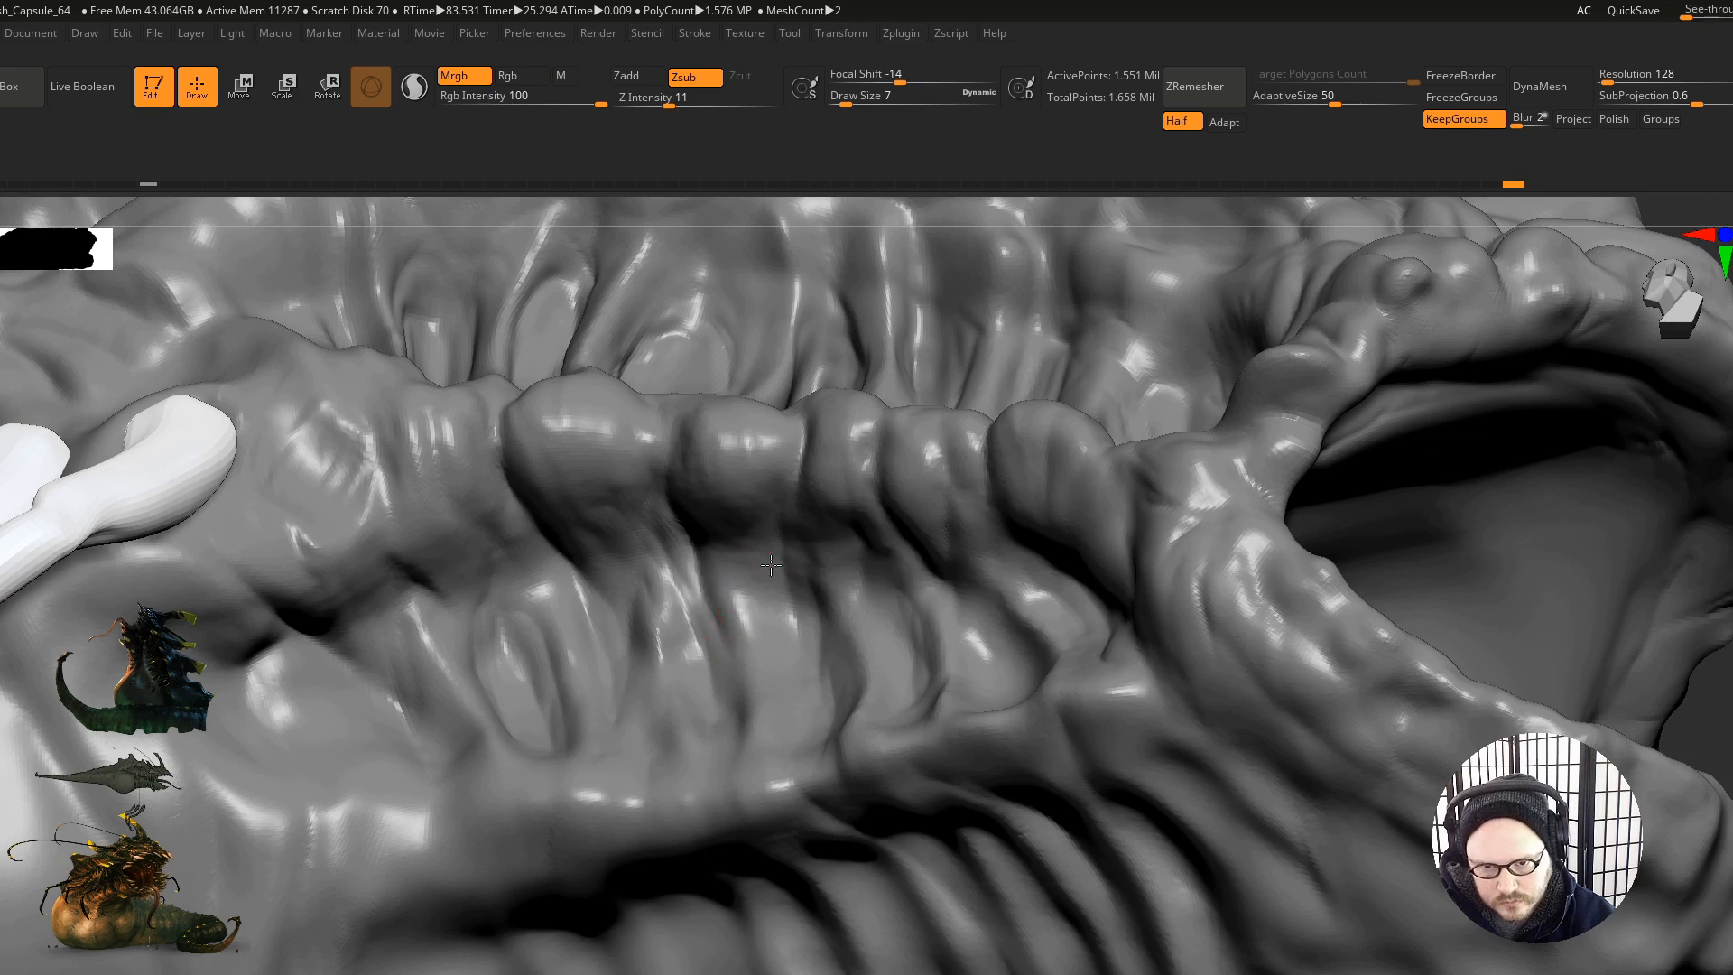
right_drag(620, 689, 542, 713)
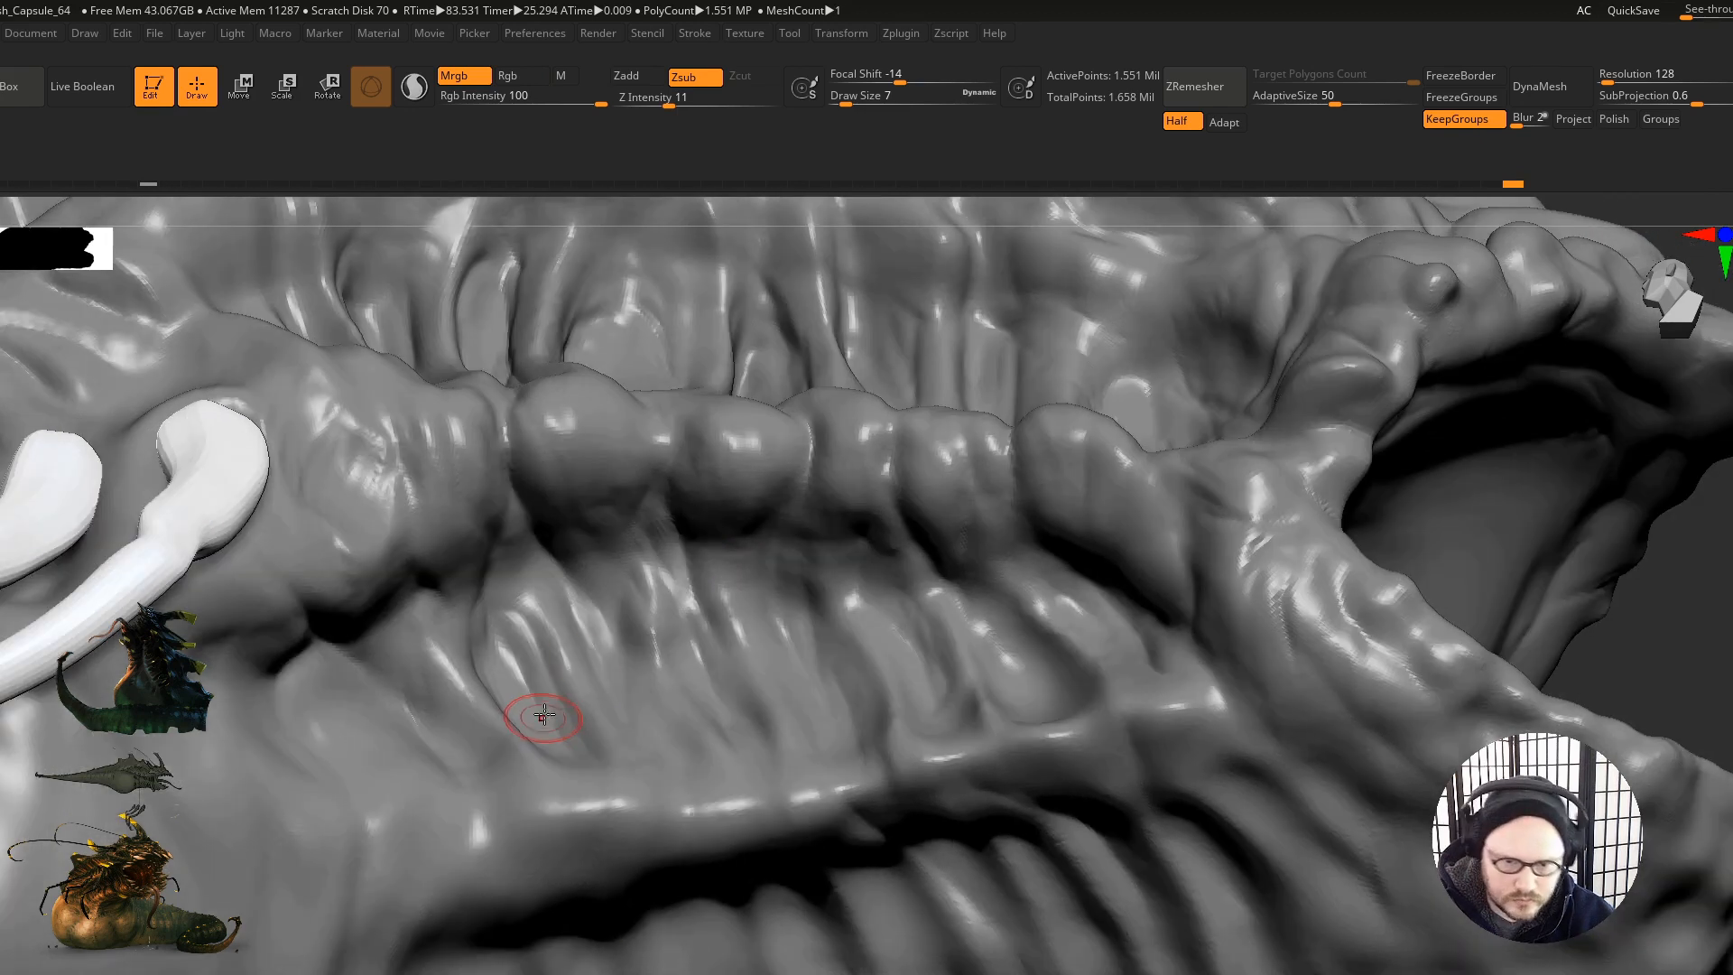
mouse_move(666, 806)
right_down()
mouse_move(688, 832)
mouse_move(708, 696)
mouse_move(702, 714)
right_up()
mouse_move(730, 741)
mouse_down()
mouse_move(697, 671)
mouse_move(721, 828)
mouse_up()
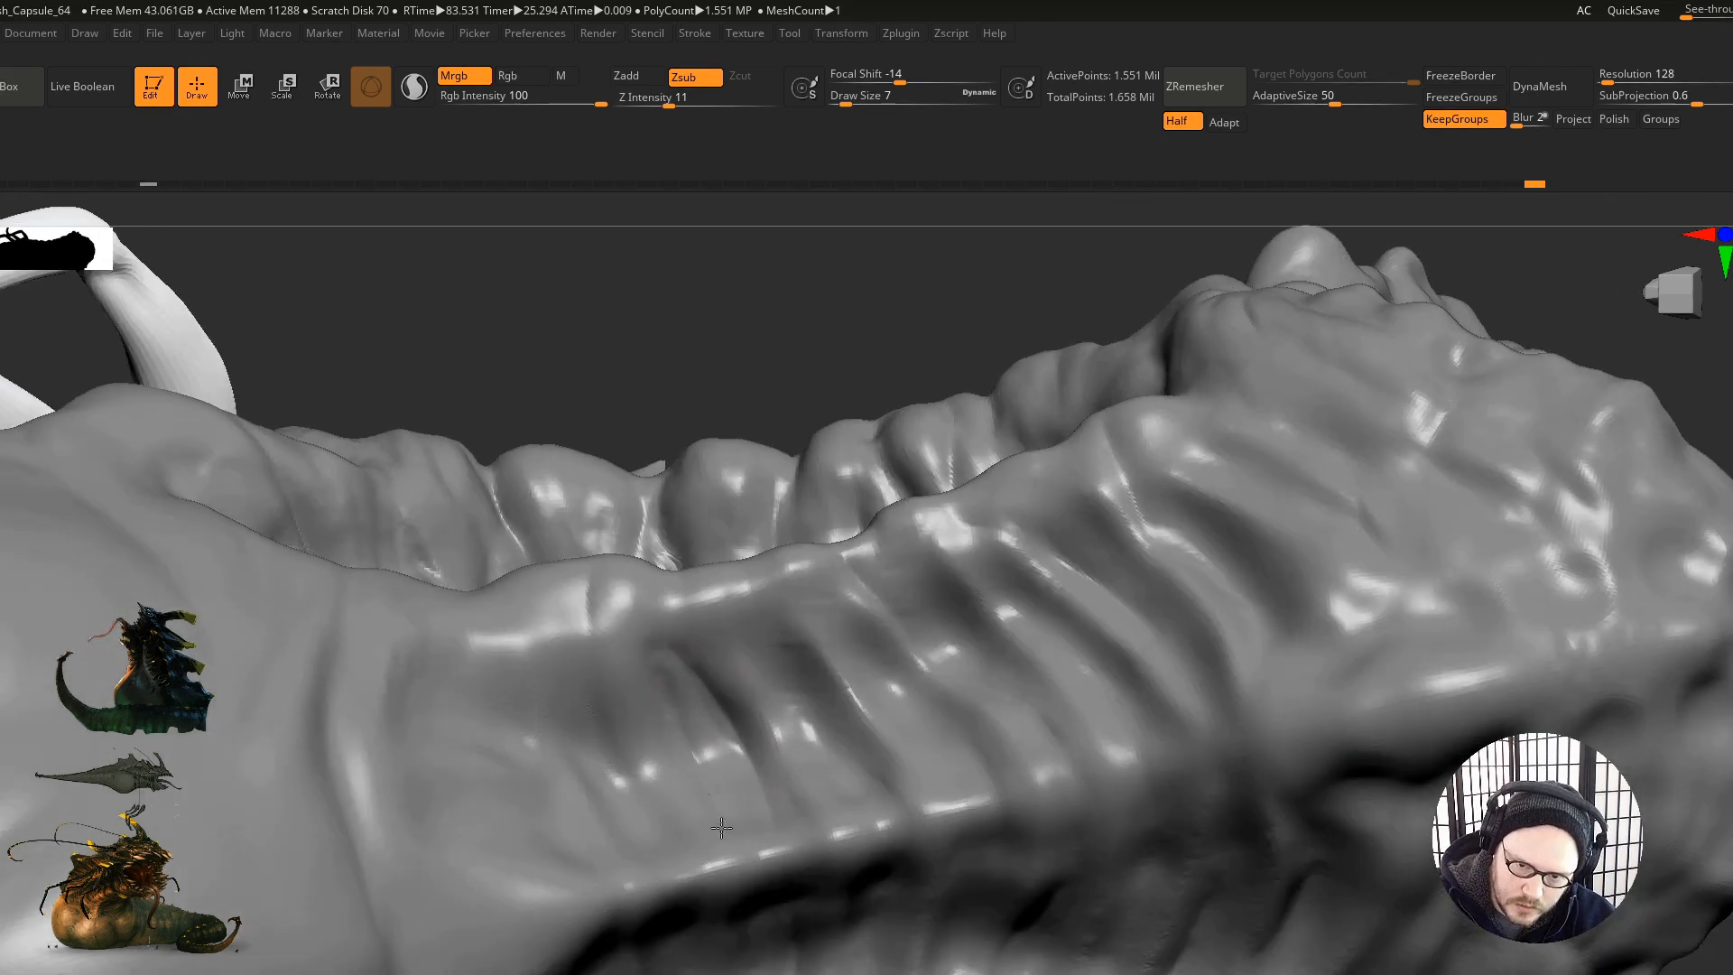
drag(703, 733, 710, 838)
right_drag(710, 838, 669, 737)
shift+drag(695, 762, 683, 683)
mouse_move(682, 683)
right_down()
mouse_move(696, 516)
mouse_move(603, 548)
right_up()
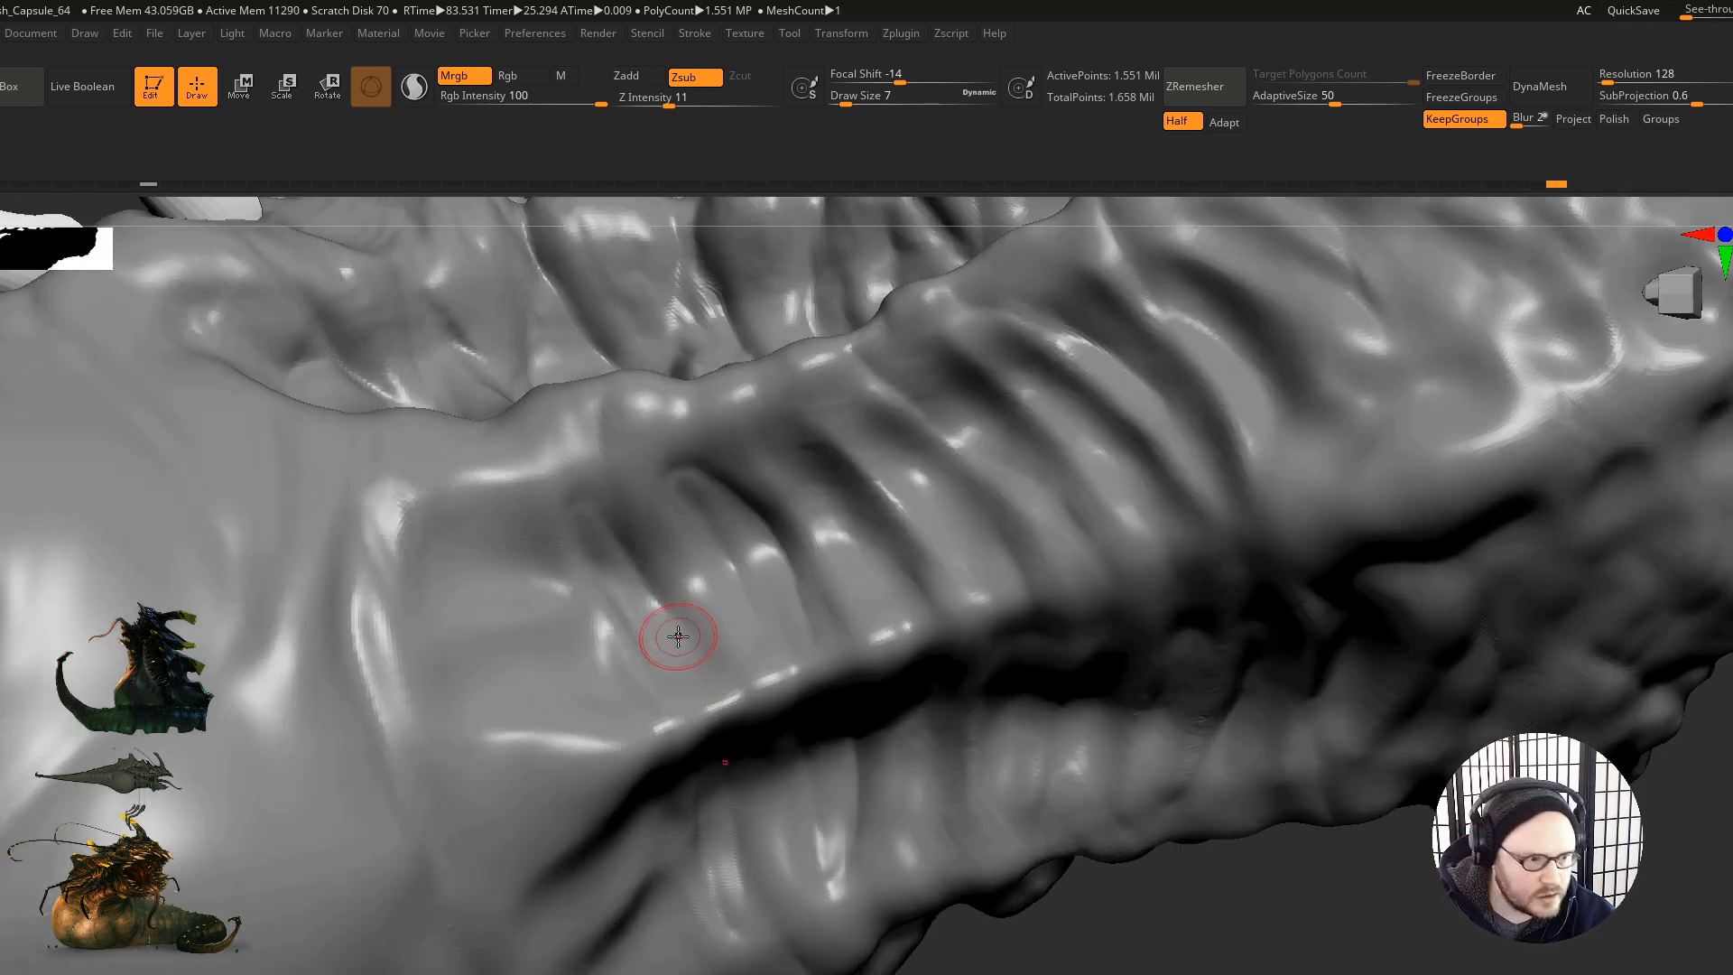
shift+drag(627, 541, 650, 522)
Step: Carve diagonal creases along the underside neck folds towards the jaw
right_drag(824, 437, 876, 459)
drag(886, 434, 960, 527)
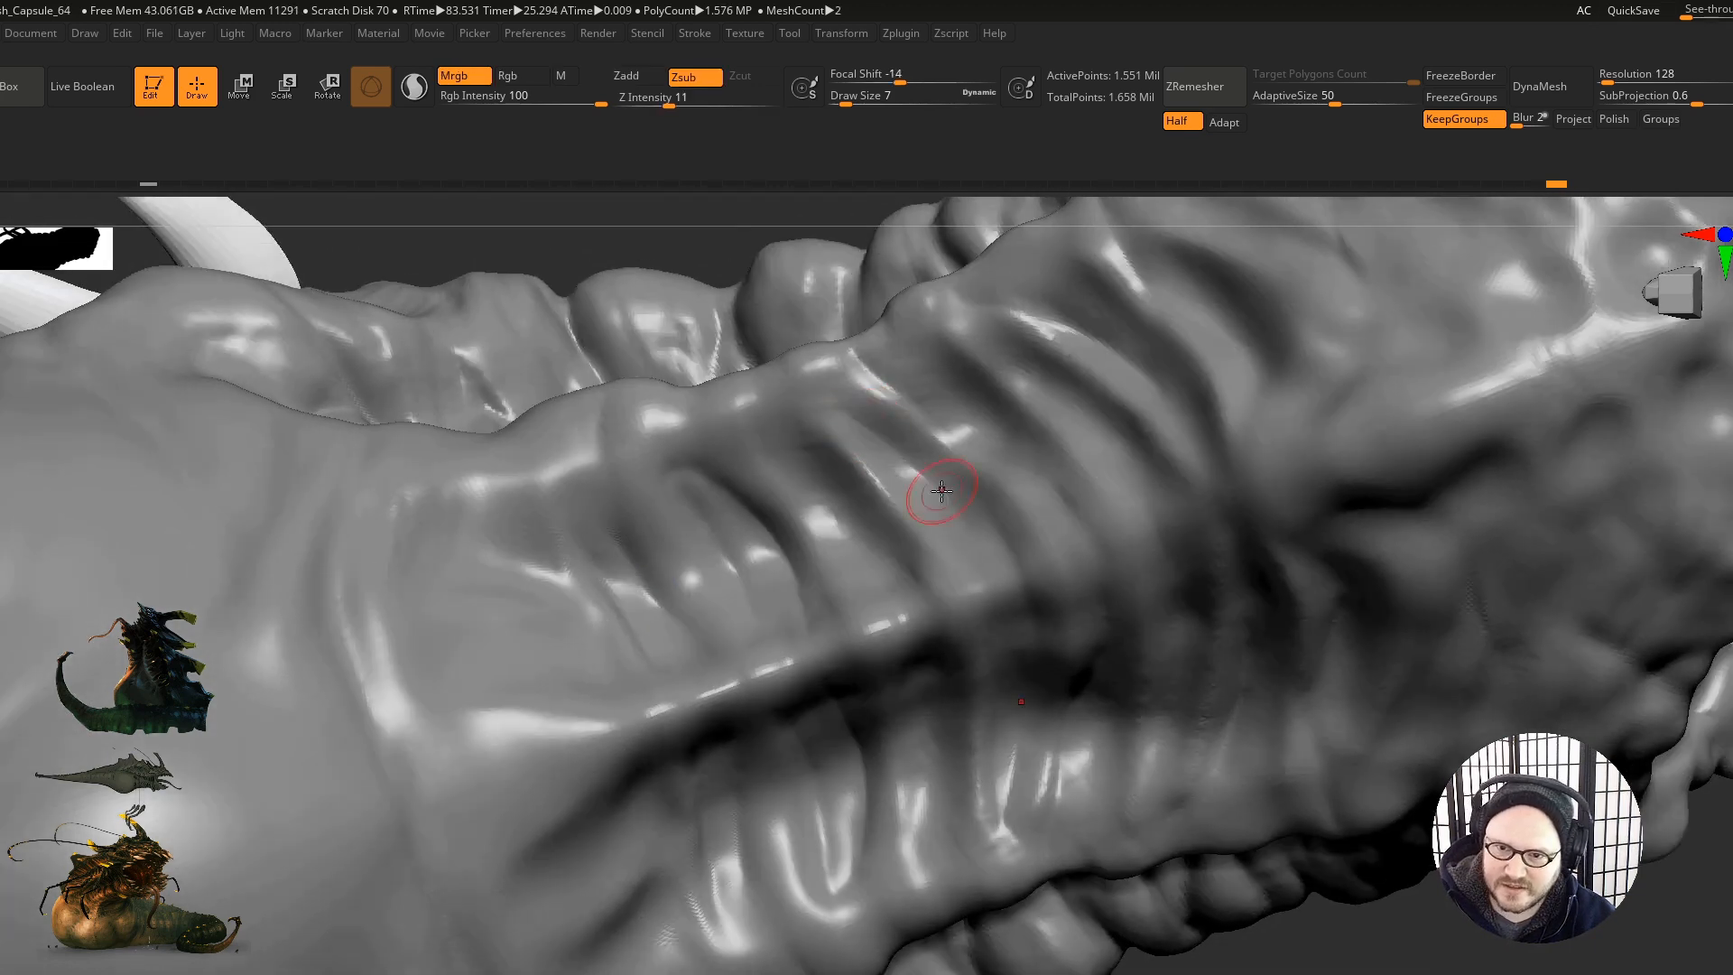
drag(904, 367, 975, 416)
drag(984, 337, 1095, 469)
drag(1000, 331, 1135, 471)
drag(1049, 277, 1188, 409)
mouse_move(1252, 443)
ctrl+right_down()
mouse_move(1200, 343)
mouse_move(1065, 505)
mouse_move(1070, 586)
mouse_move(1074, 556)
ctrl+right_up()
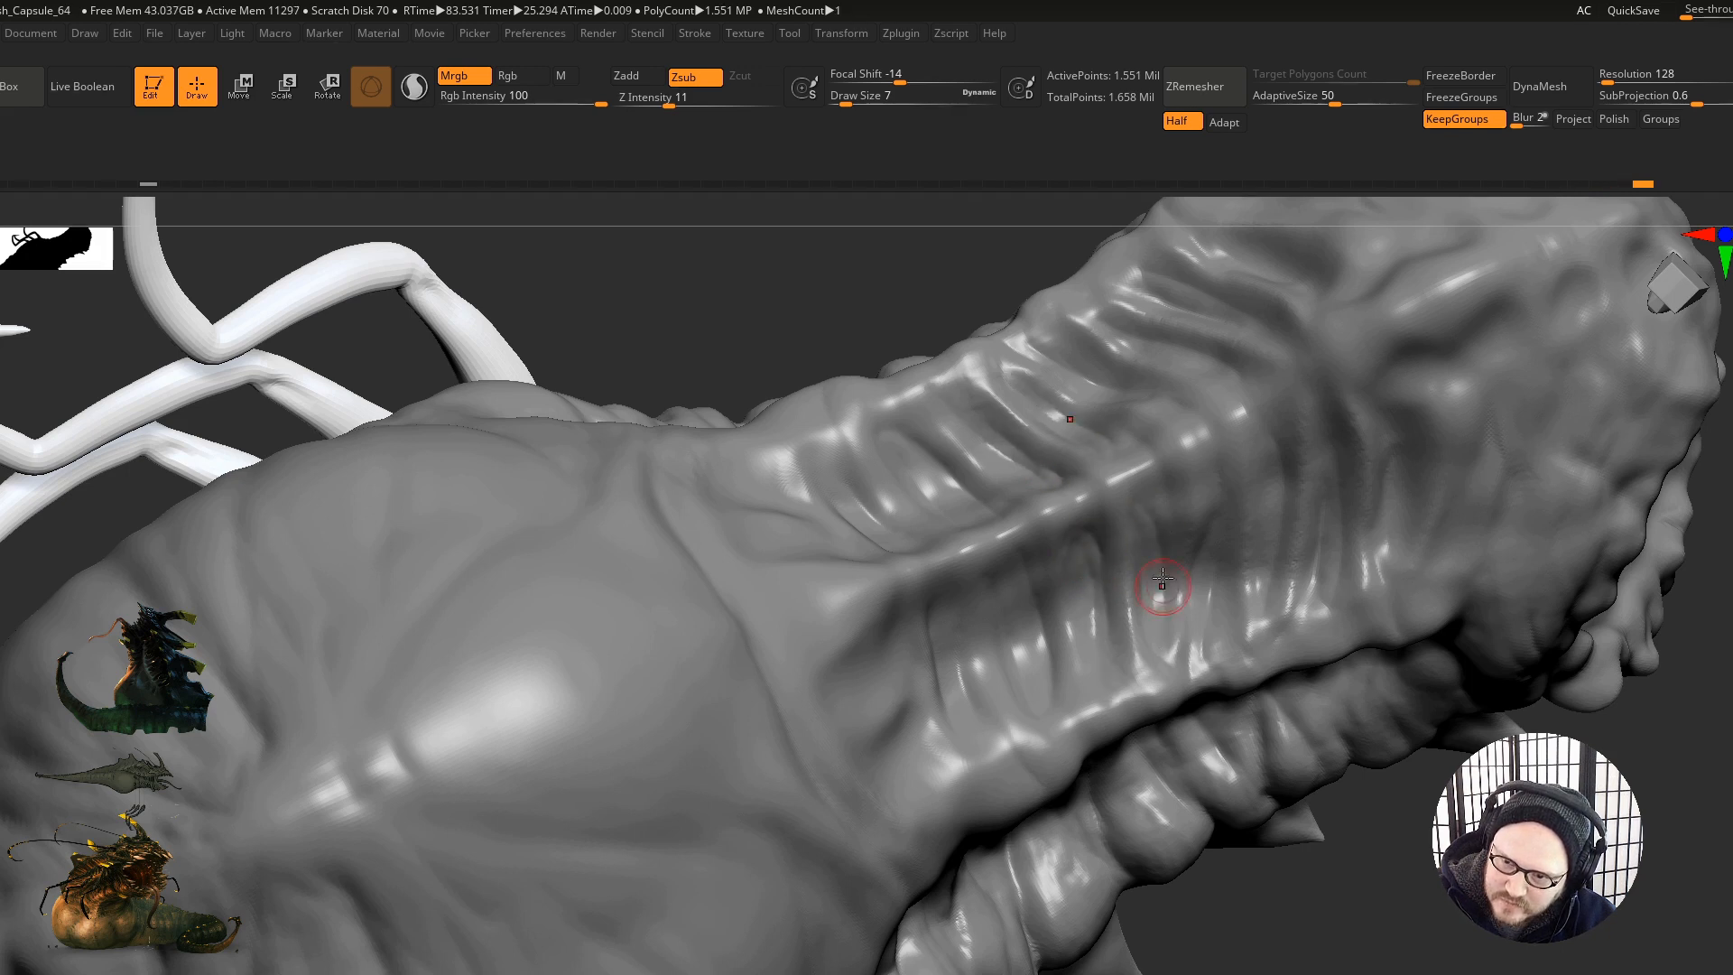
Step: Carve short creases into the front folds on the underside of the neck near the jaw
right_drag(1158, 633, 1205, 496)
right_drag(1205, 576, 1221, 488)
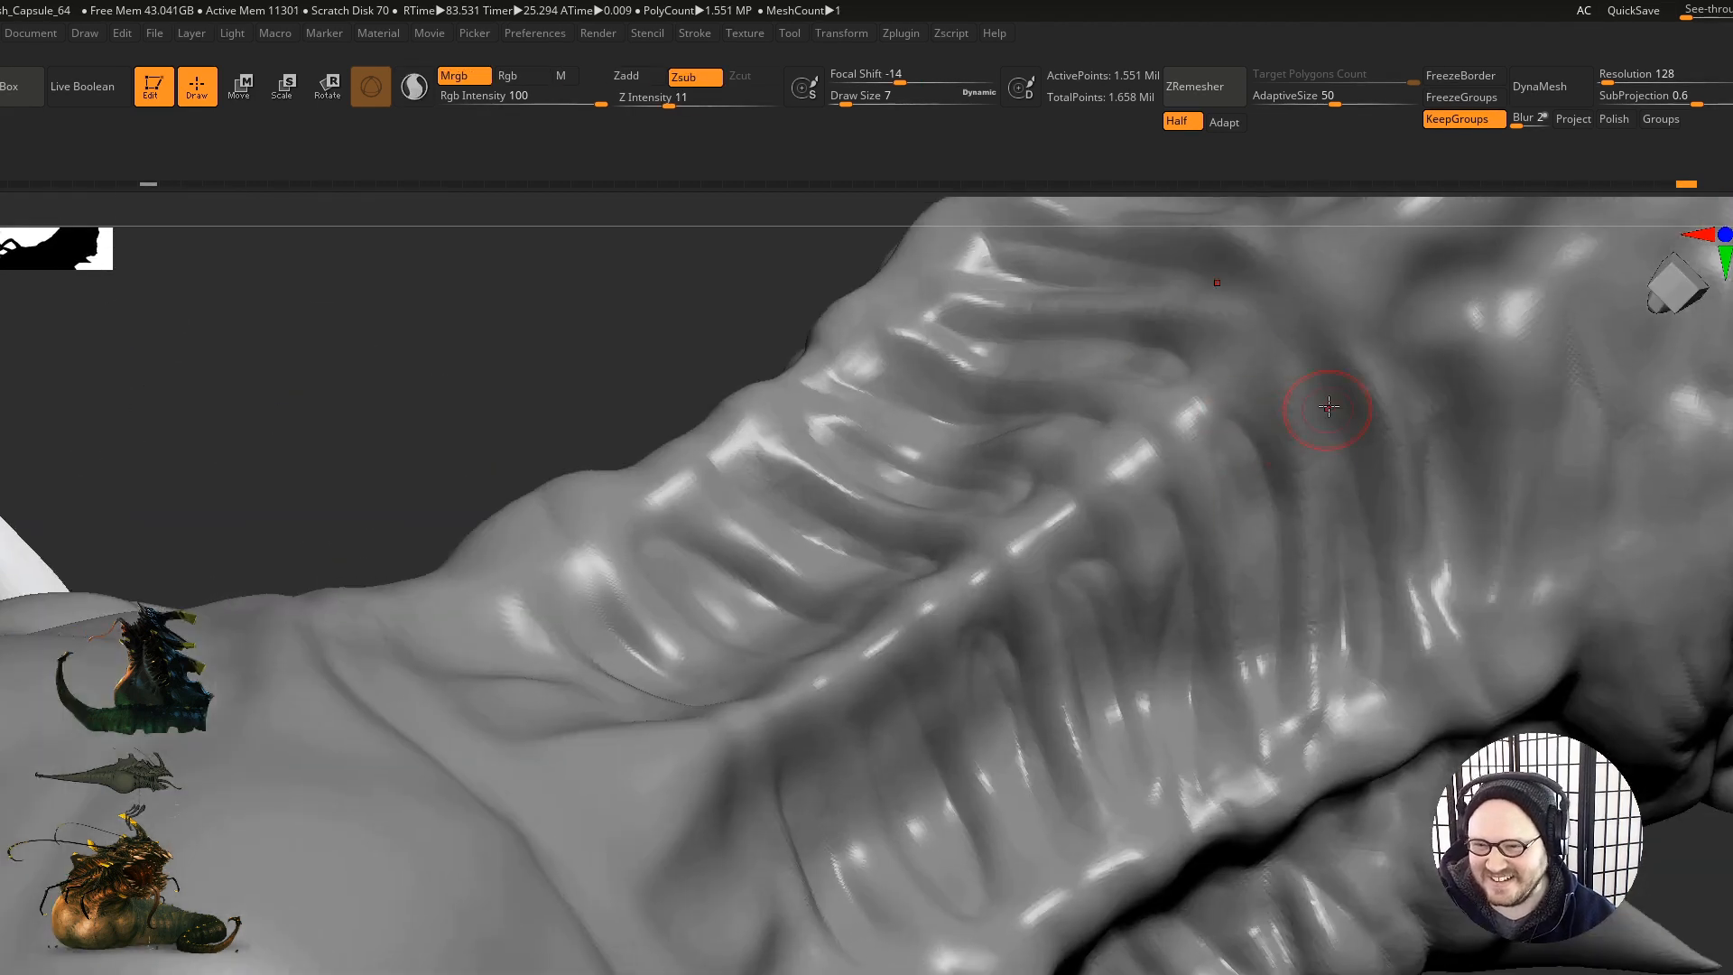
right_drag(1387, 696, 1319, 618)
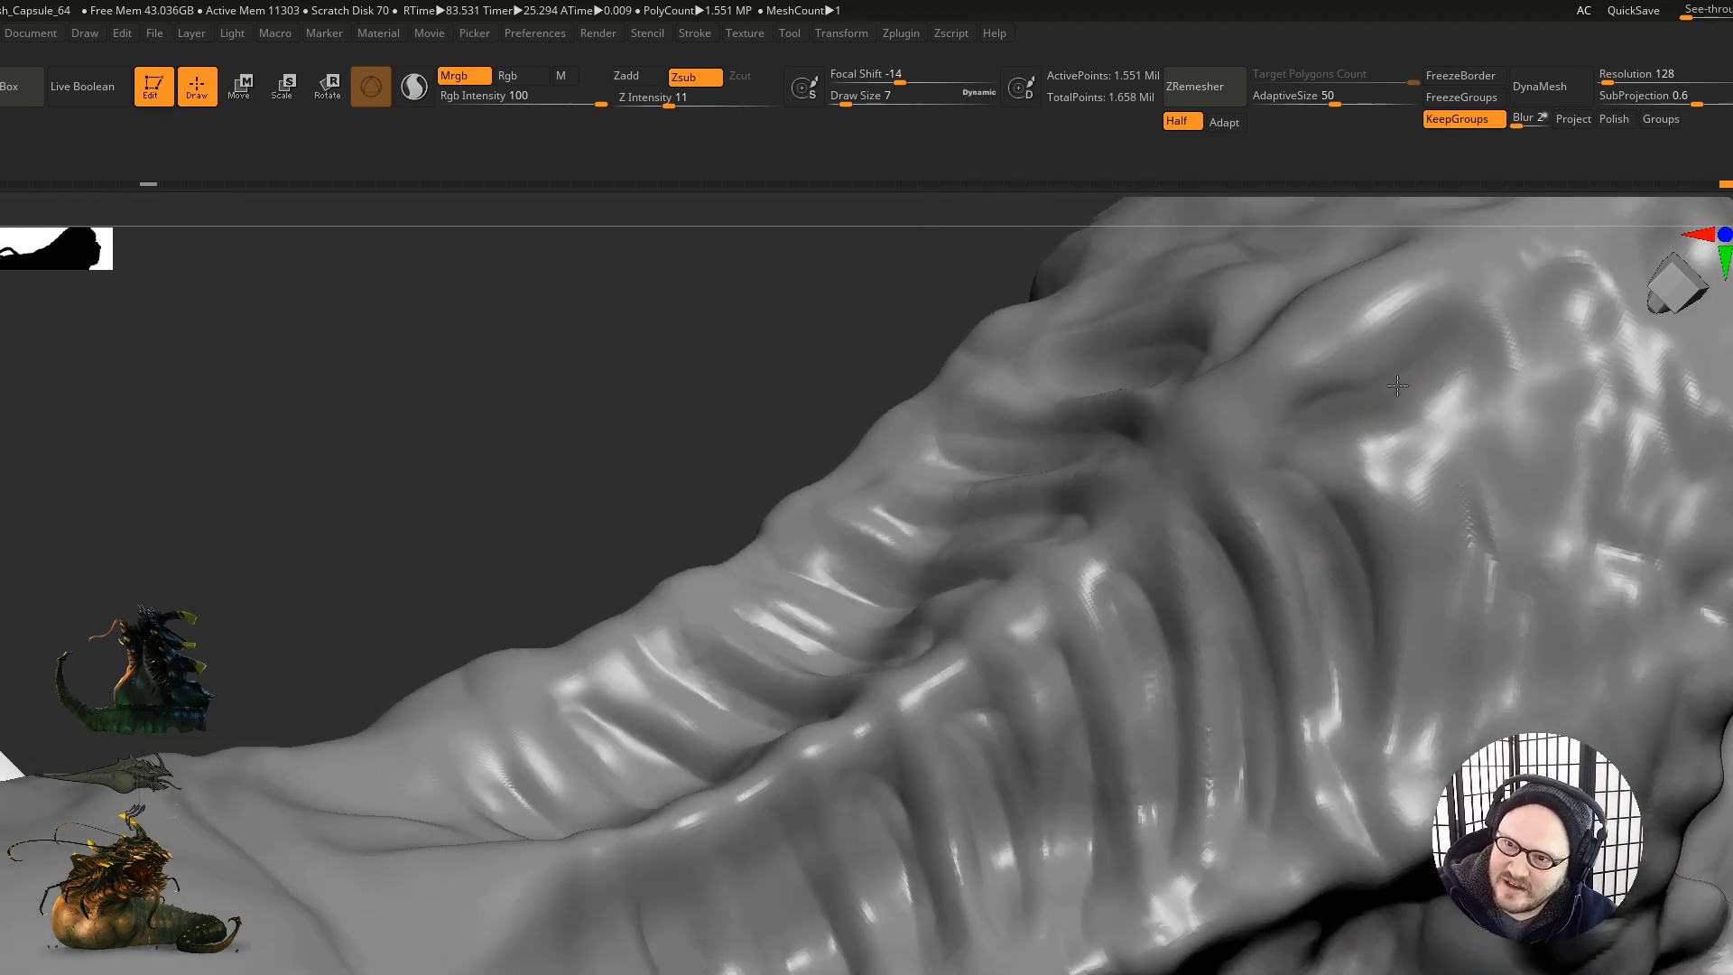
mouse_move(1451, 604)
ctrl+right_down()
mouse_move(1228, 664)
mouse_move(1358, 627)
mouse_move(1435, 559)
mouse_move(1289, 406)
mouse_move(1251, 492)
ctrl+right_up()
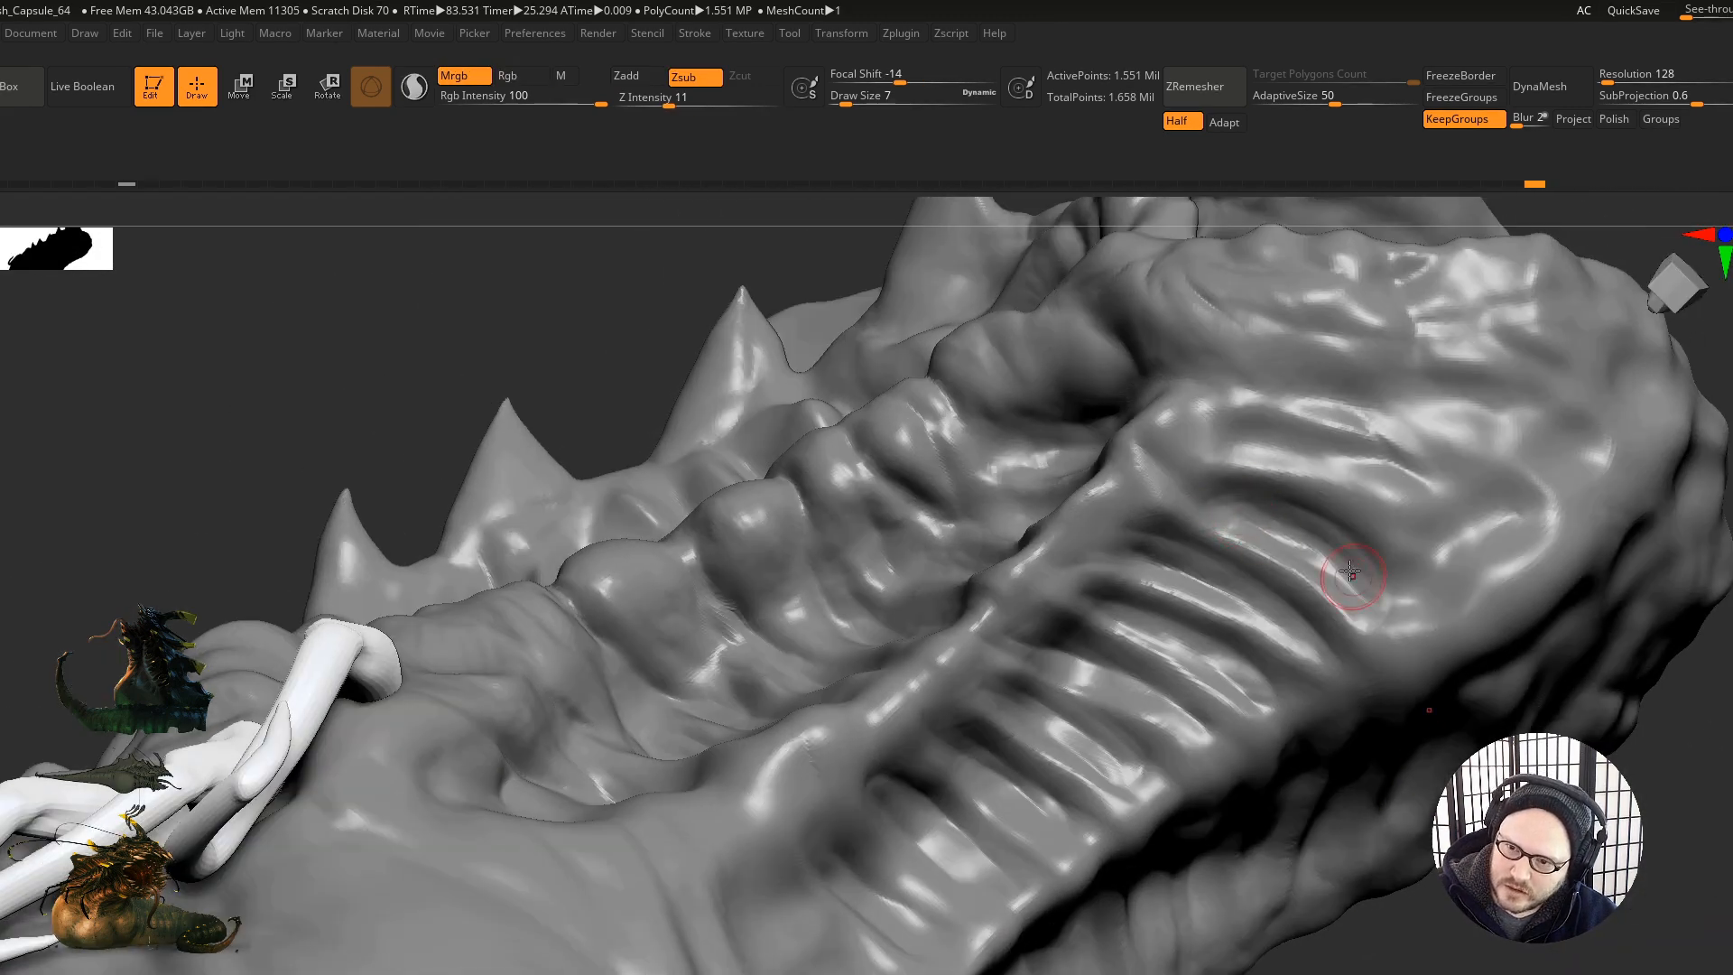
mouse_move(1284, 451)
mouse_down()
mouse_move(1258, 437)
mouse_move(1360, 446)
mouse_up()
mouse_move(1360, 451)
right_down()
mouse_move(1331, 497)
mouse_move(1211, 431)
mouse_move(1246, 444)
right_up()
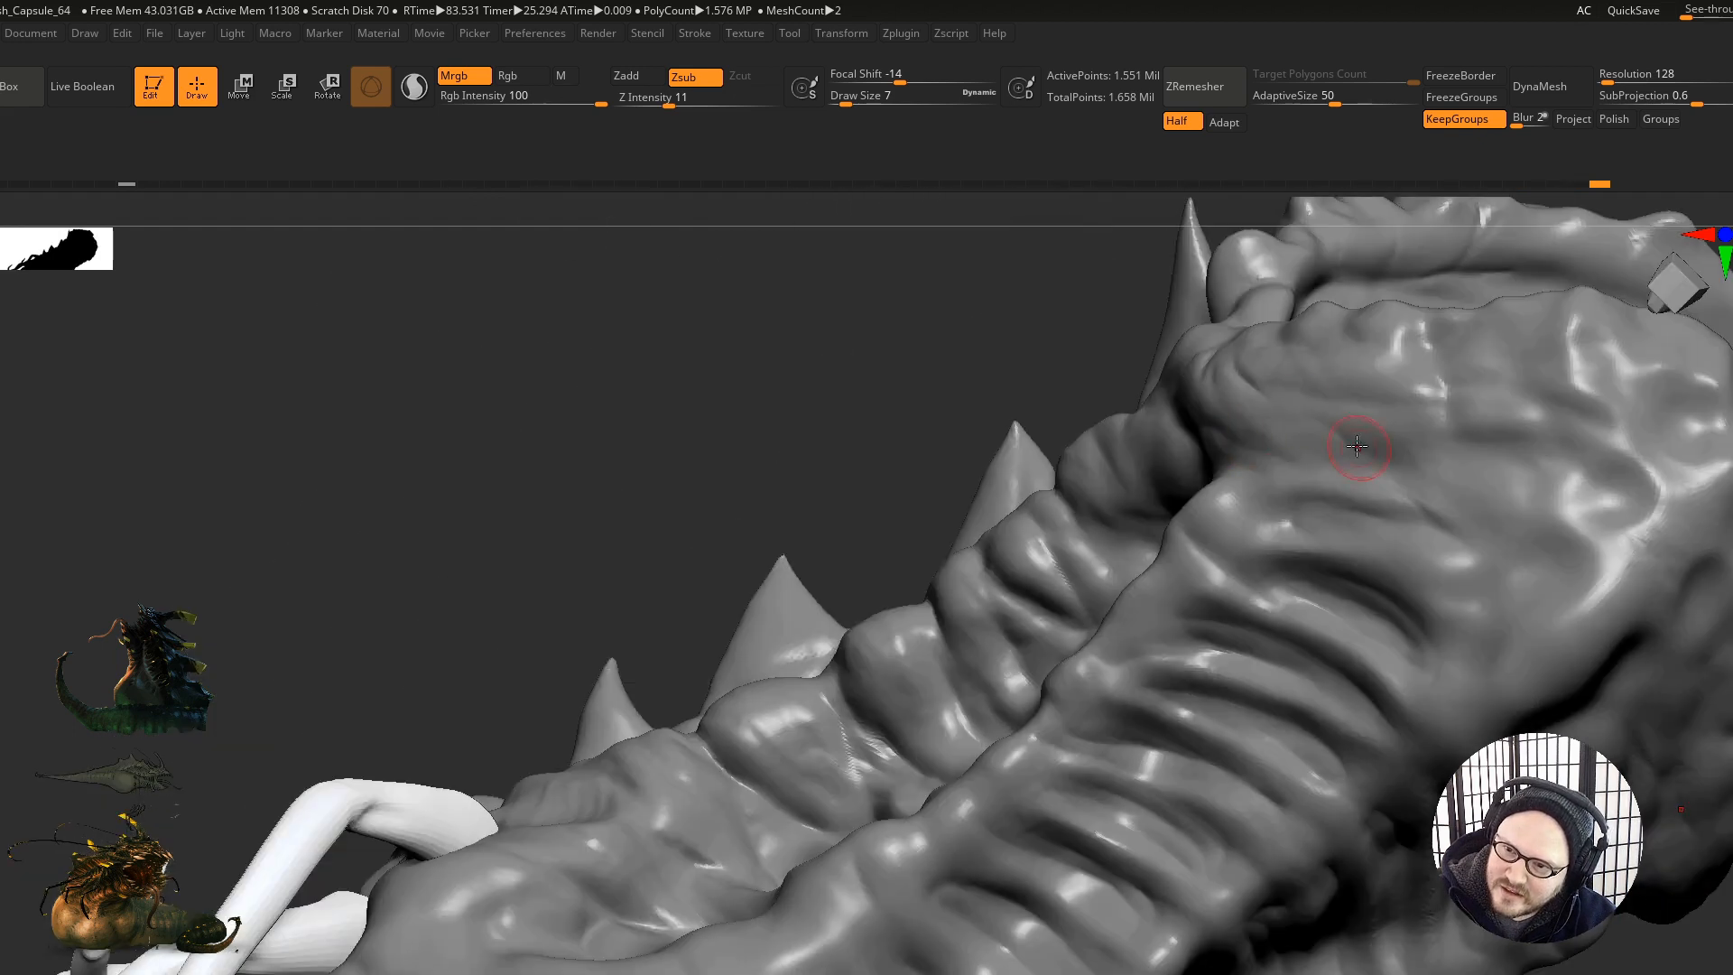
mouse_move(1531, 486)
mouse_down()
mouse_move(1469, 455)
mouse_move(1518, 457)
mouse_up()
right_drag(1437, 530, 1498, 639)
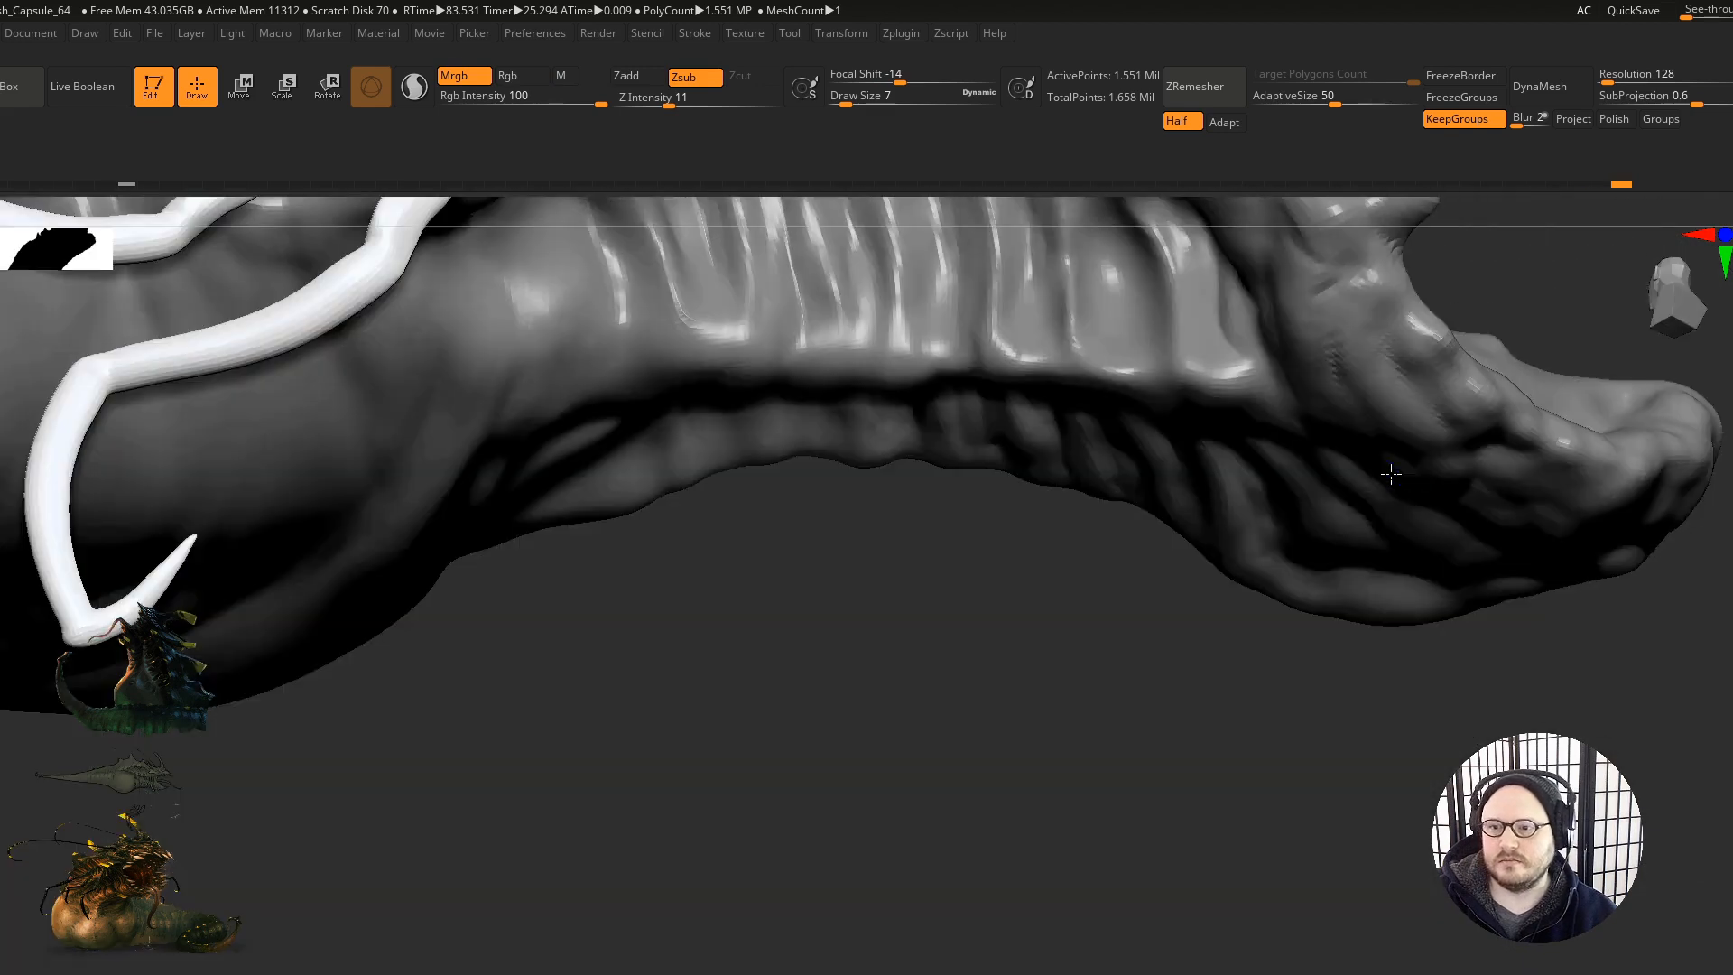
Step: Carve creases along the knobby ridge and up between the recesses beneath the side spikes
mouse_move(1390, 468)
right_down()
mouse_move(1153, 457)
mouse_move(1204, 548)
right_up()
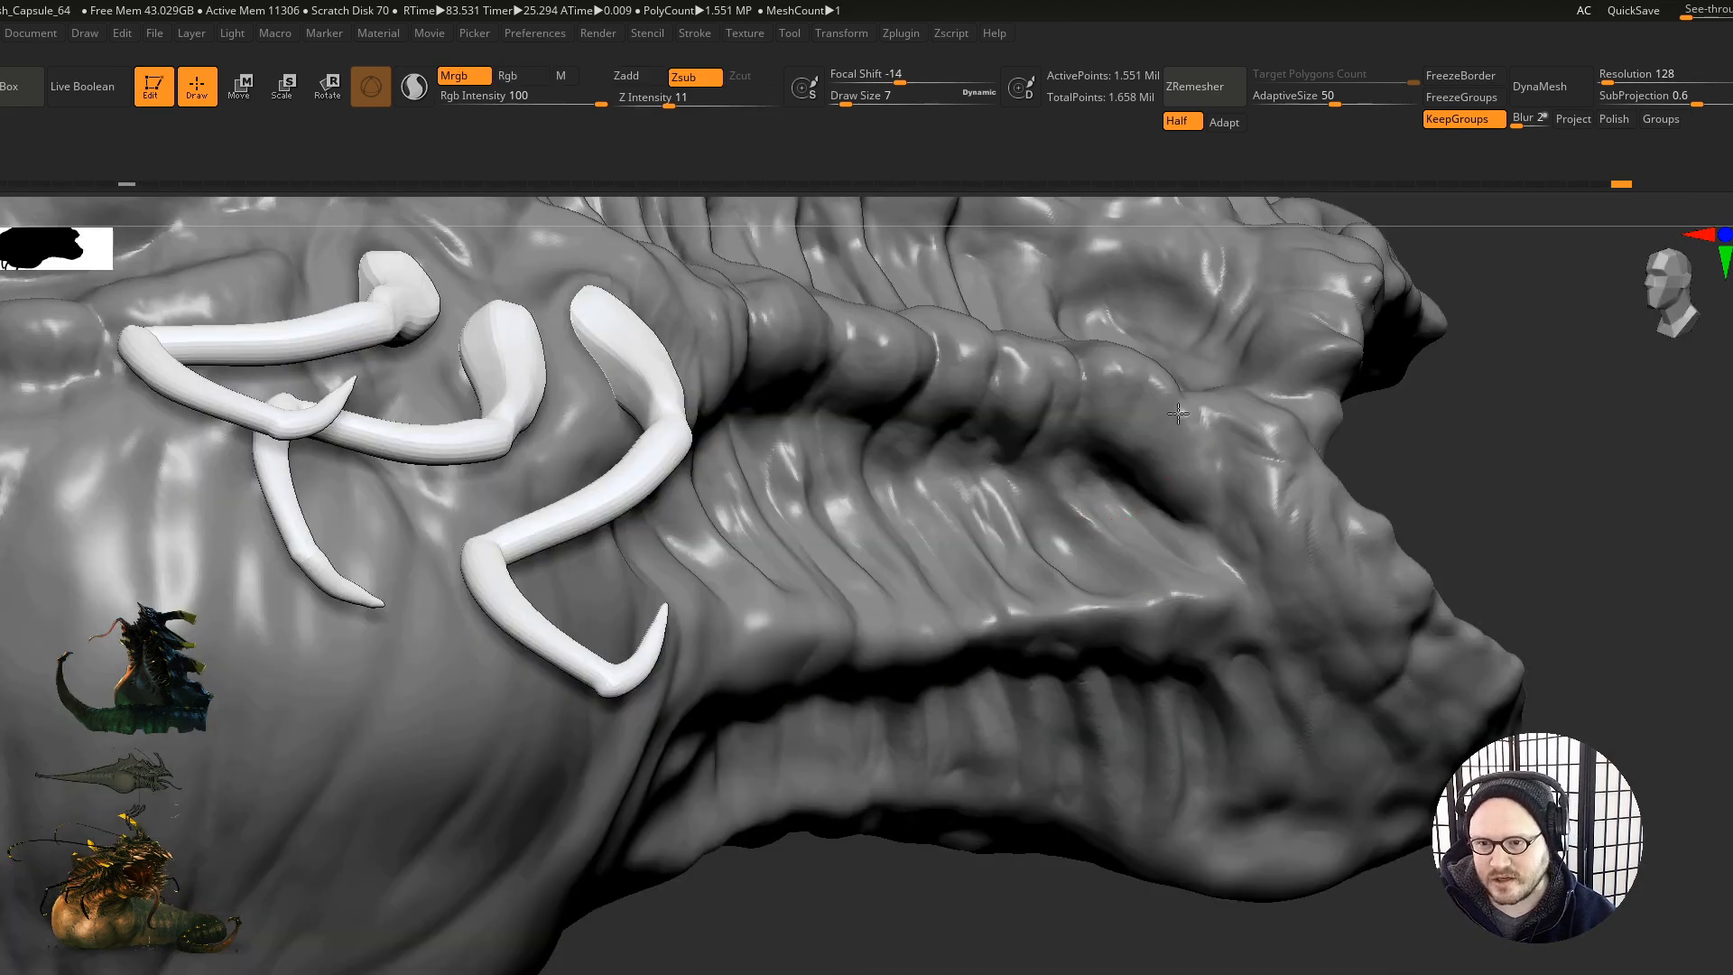
drag(1177, 435, 1152, 433)
right_drag(1151, 434, 1117, 593)
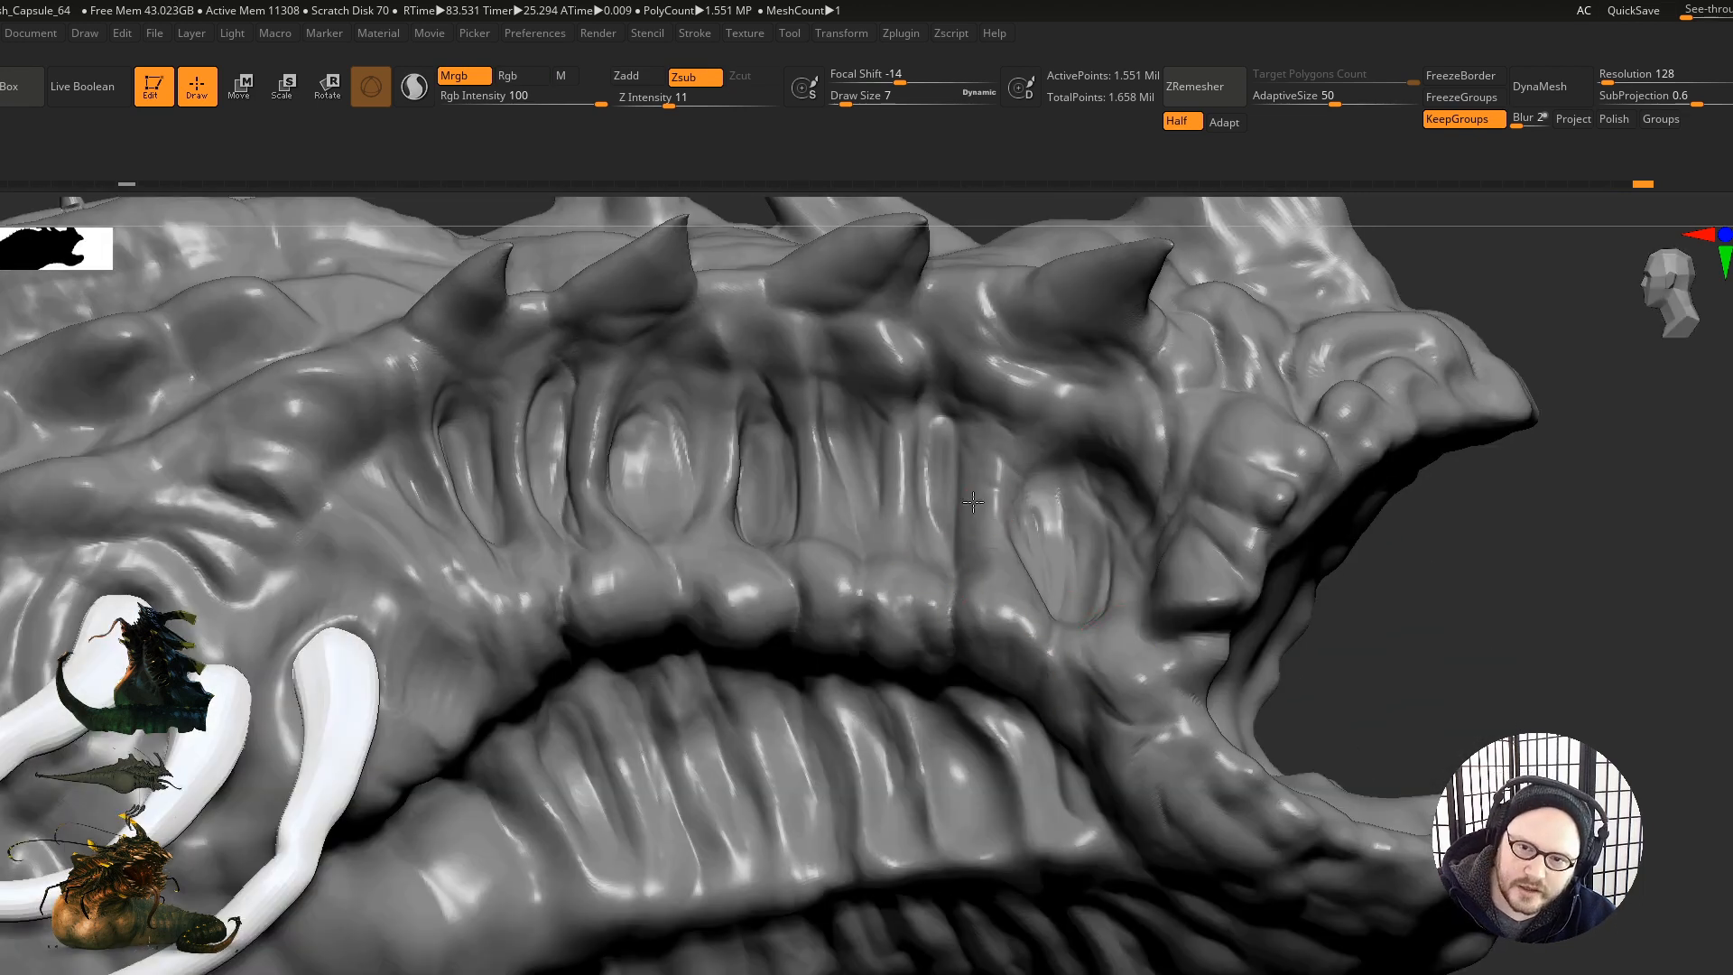
right_drag(983, 518, 962, 531)
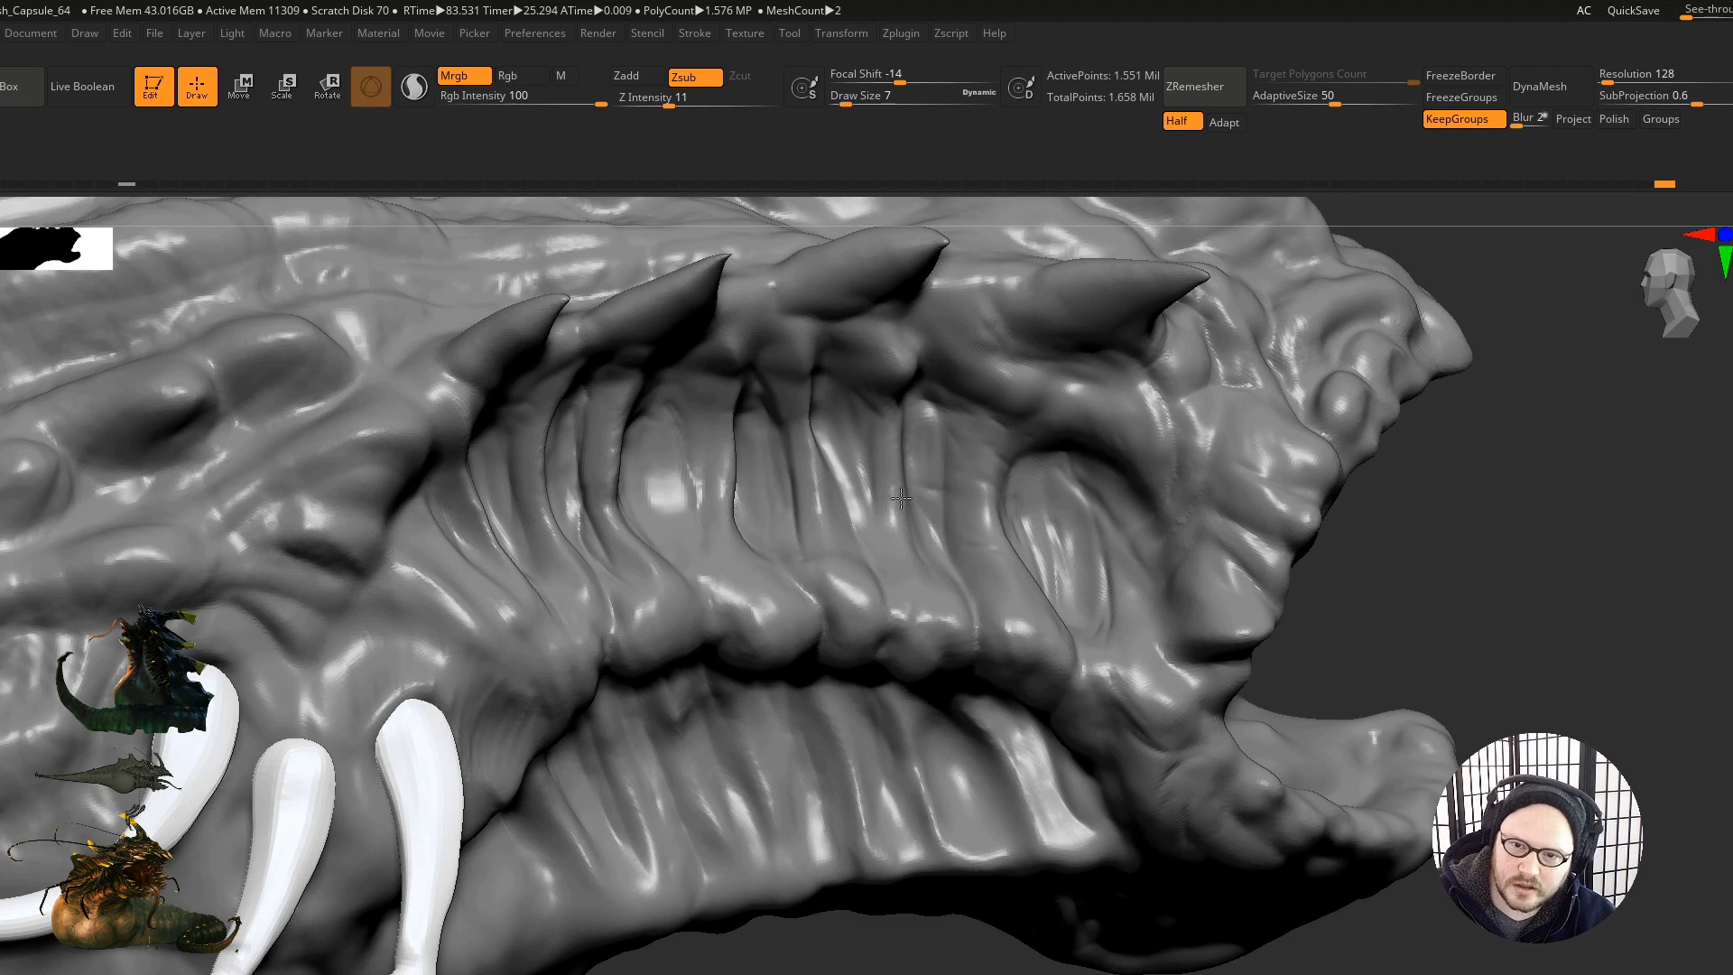
mouse_move(955, 407)
right_down()
mouse_move(939, 433)
mouse_move(867, 443)
right_up()
drag(751, 536, 768, 424)
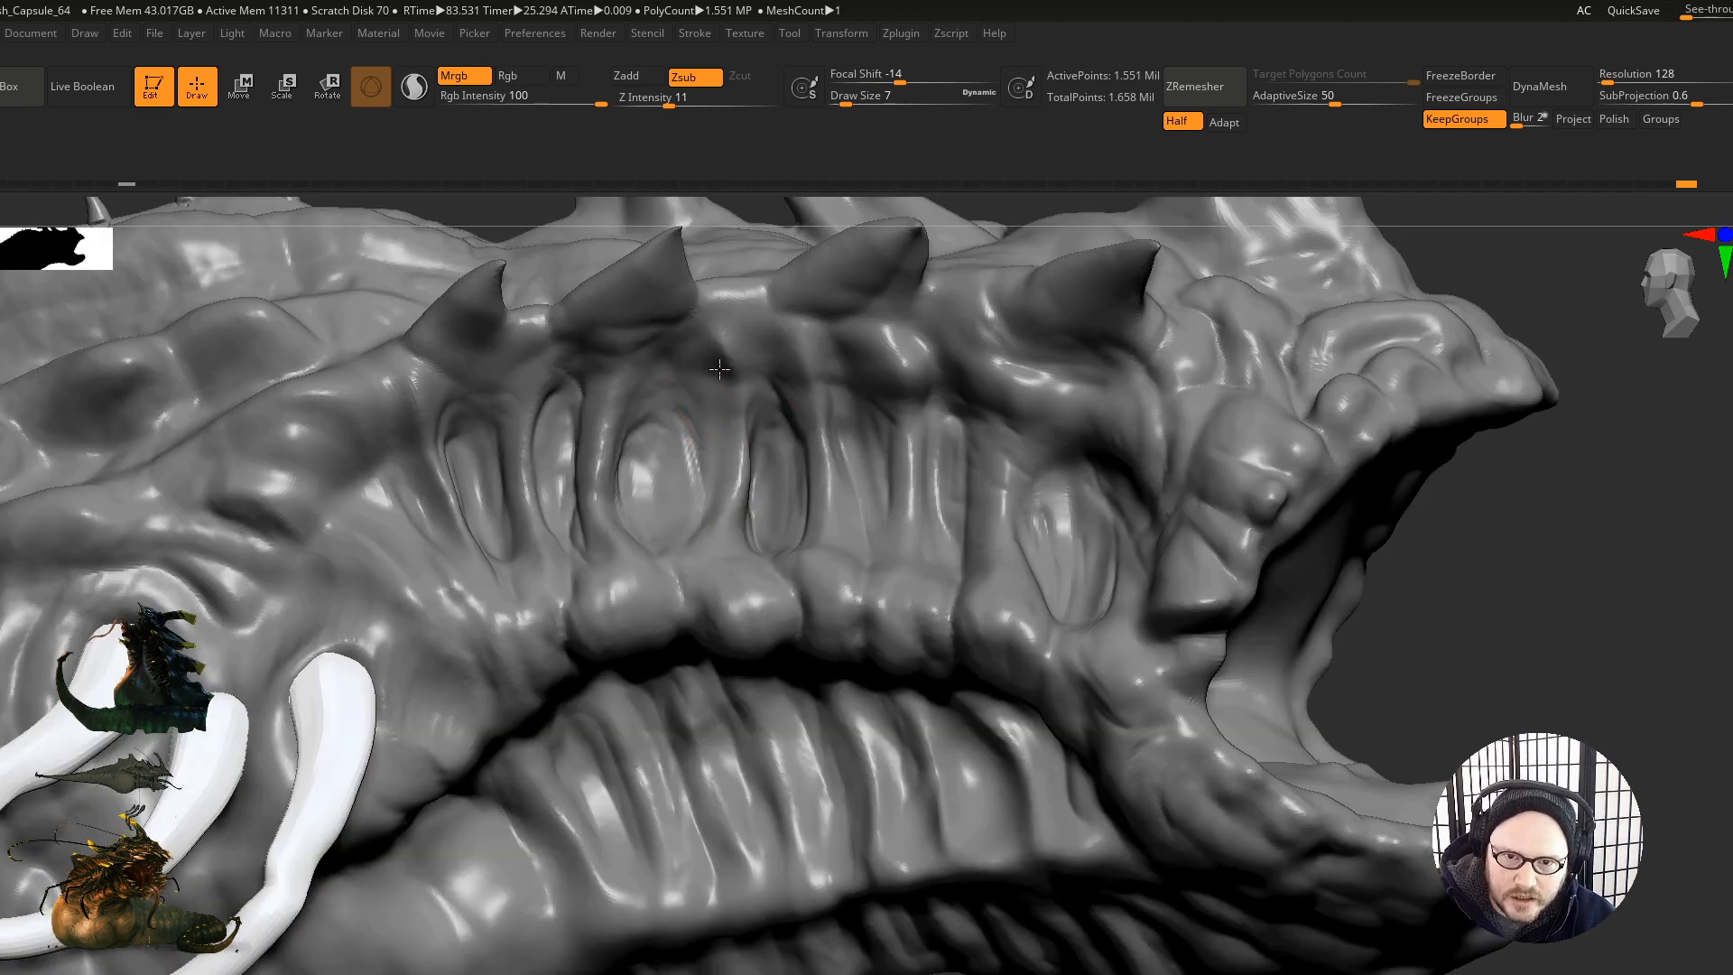
right_drag(716, 371, 725, 423)
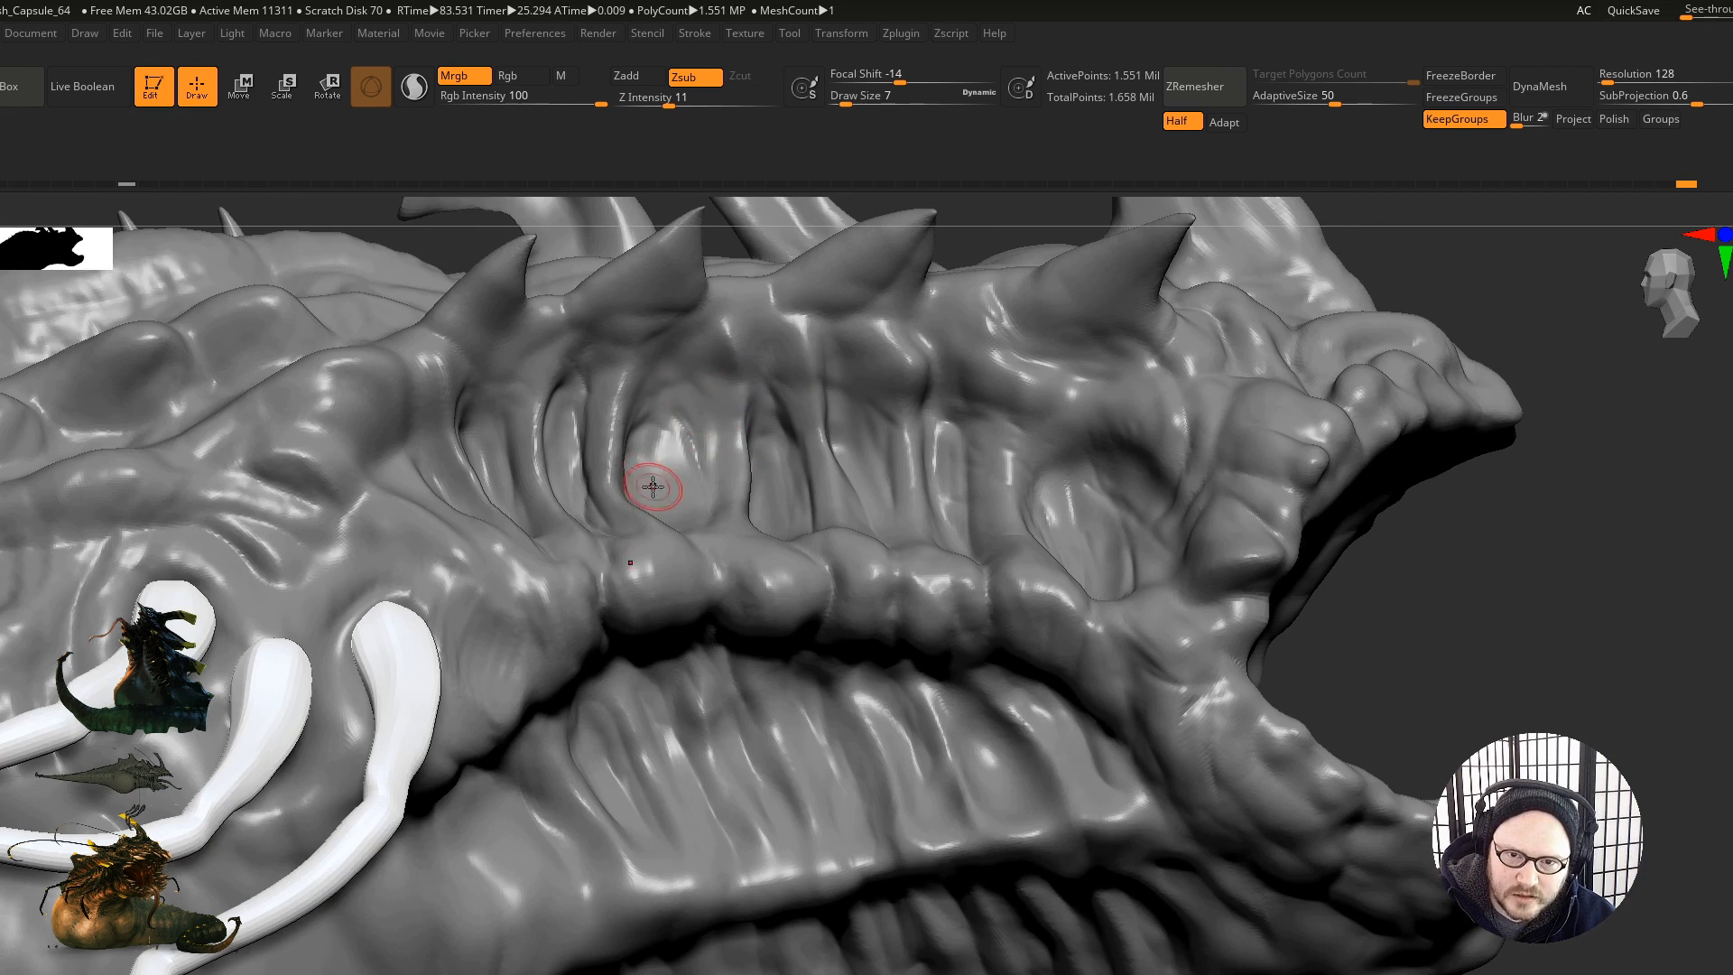
Step: Carve a short crease near the rearmost side spike and smooth the adjoining folds beneath the spikes
right_drag(650, 468, 487, 416)
drag(415, 352, 423, 388)
right_drag(635, 417, 903, 471)
shift+drag(728, 437, 718, 468)
right_drag(677, 478, 650, 519)
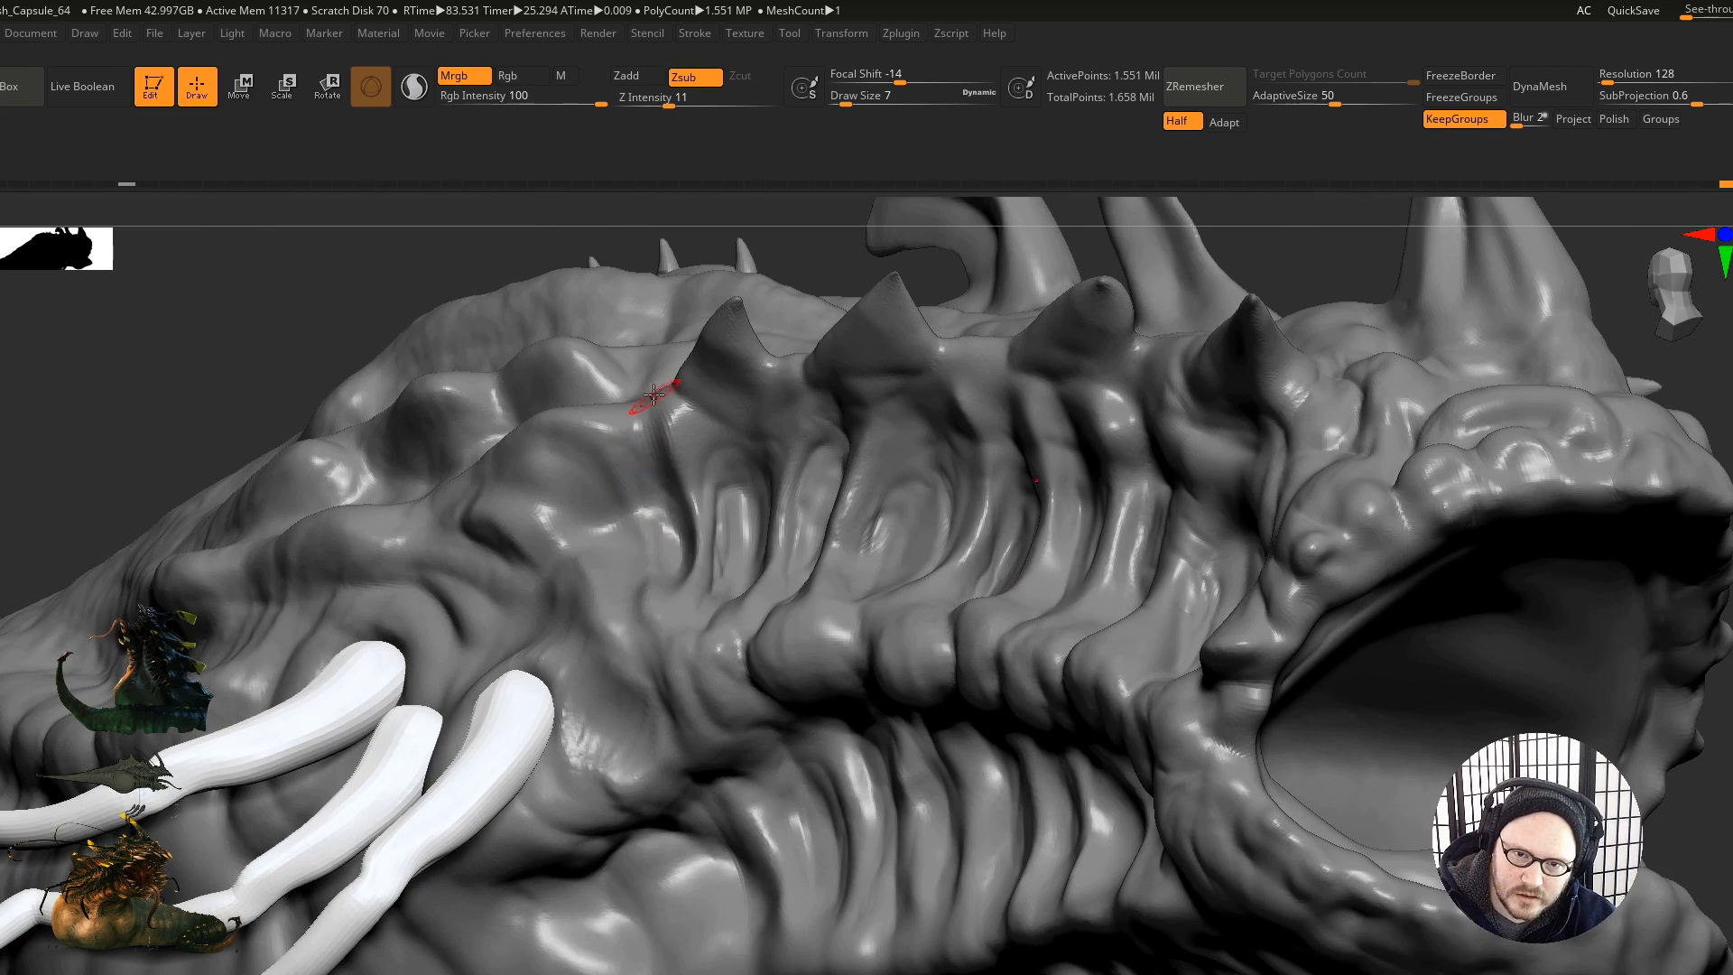
right_drag(654, 395, 700, 469)
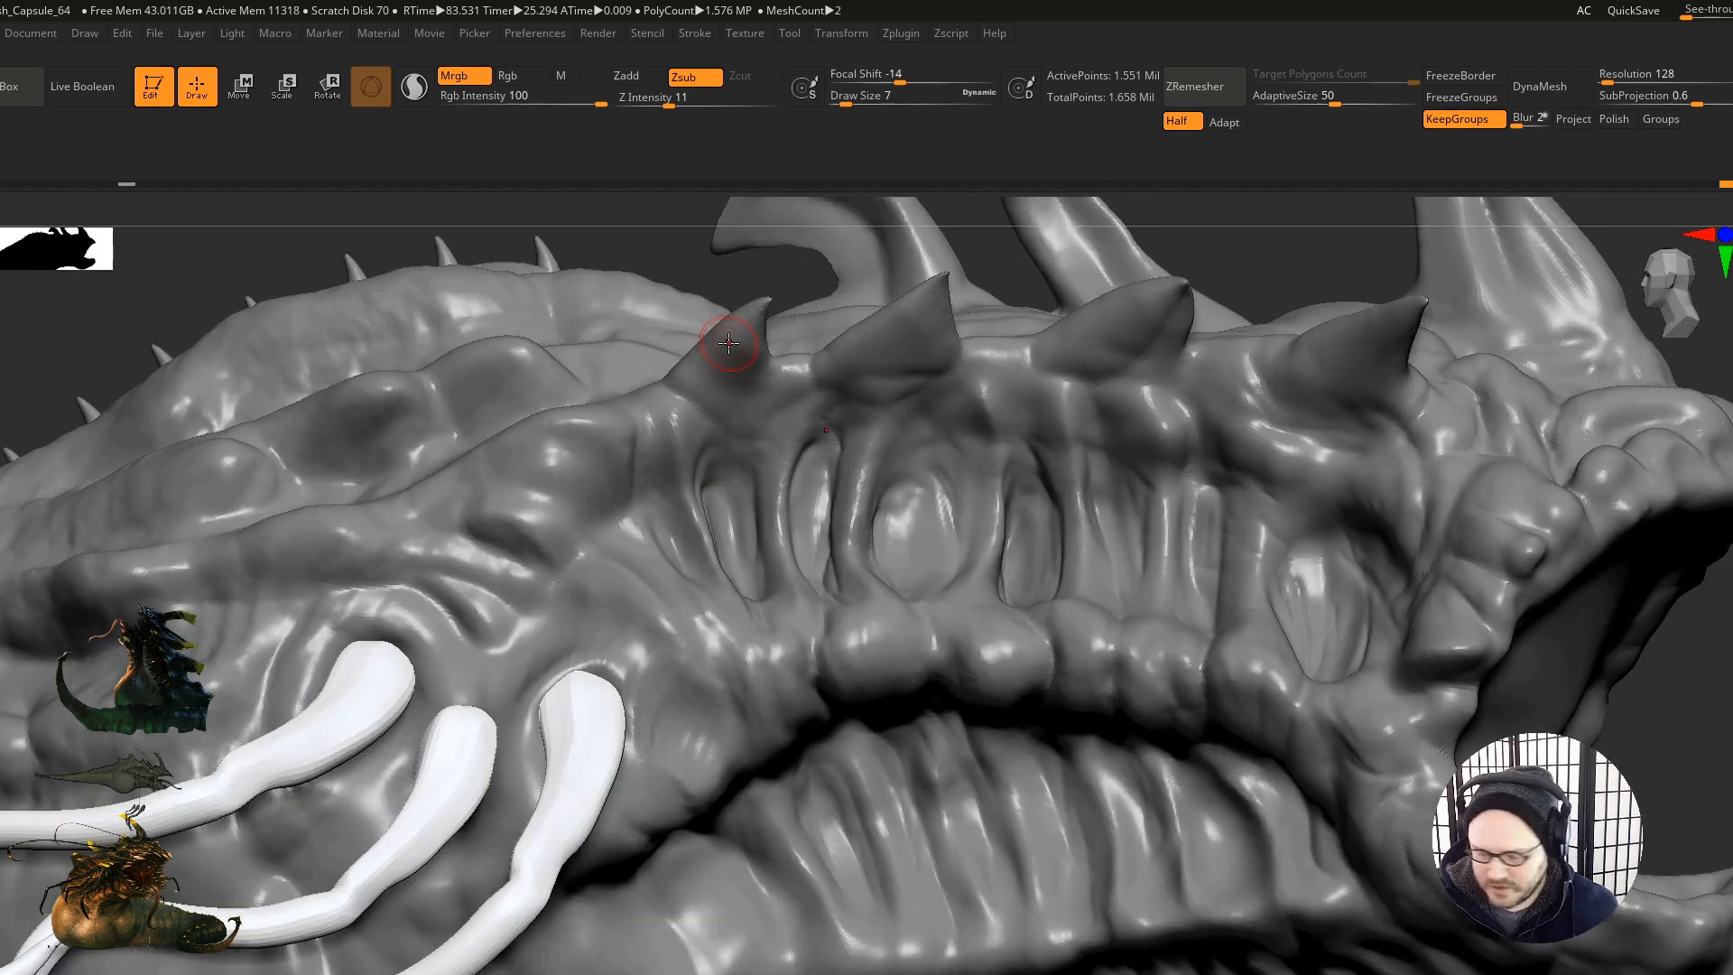
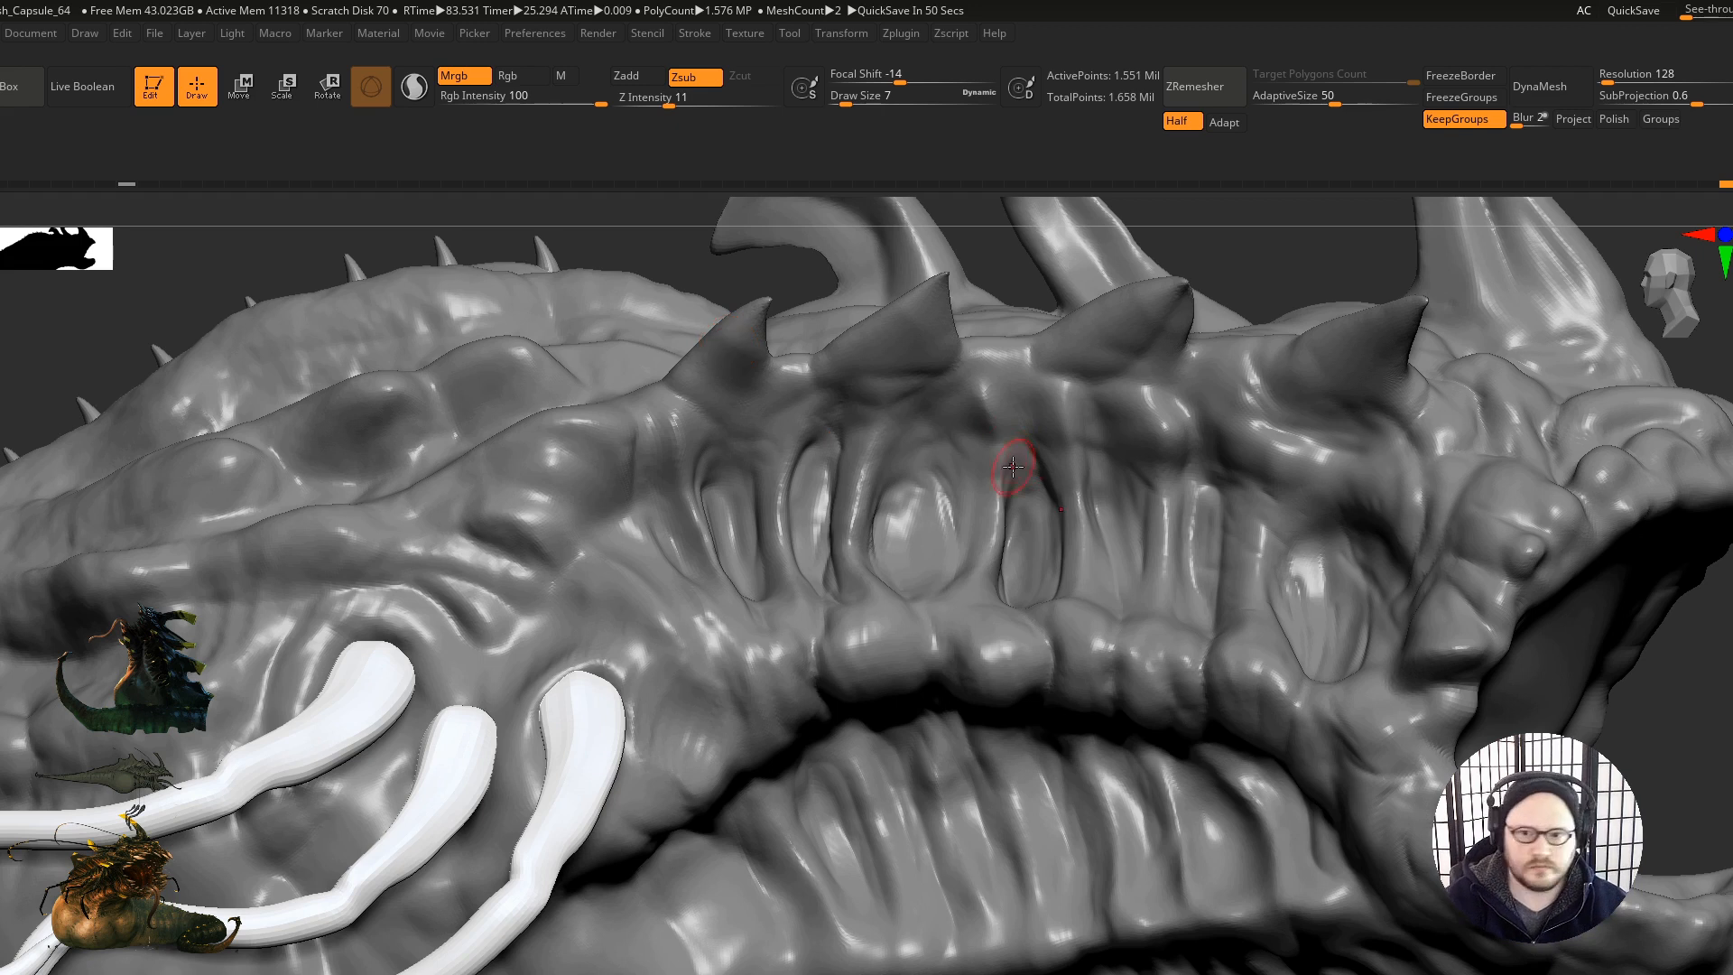
Step: Carve a crease down the oval recess just behind the corner of the mouth
right_drag(1215, 562, 1282, 631)
drag(1297, 616, 1324, 683)
right_drag(1322, 704, 1215, 646)
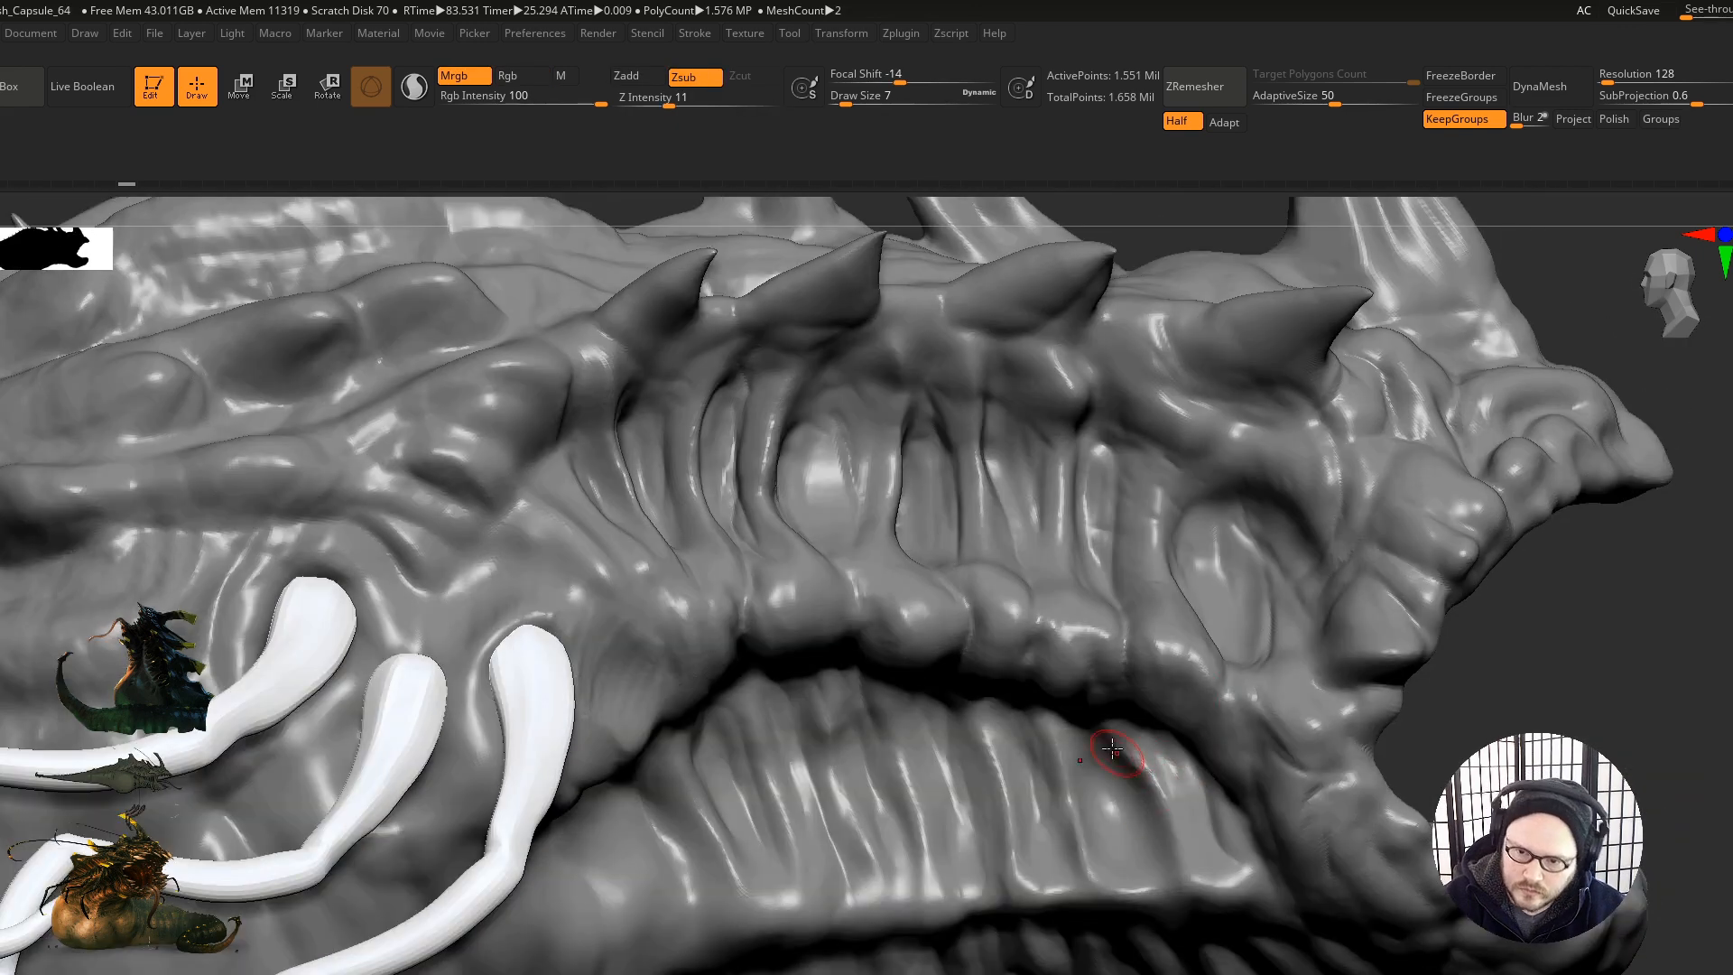
right_drag(1142, 831, 1147, 756)
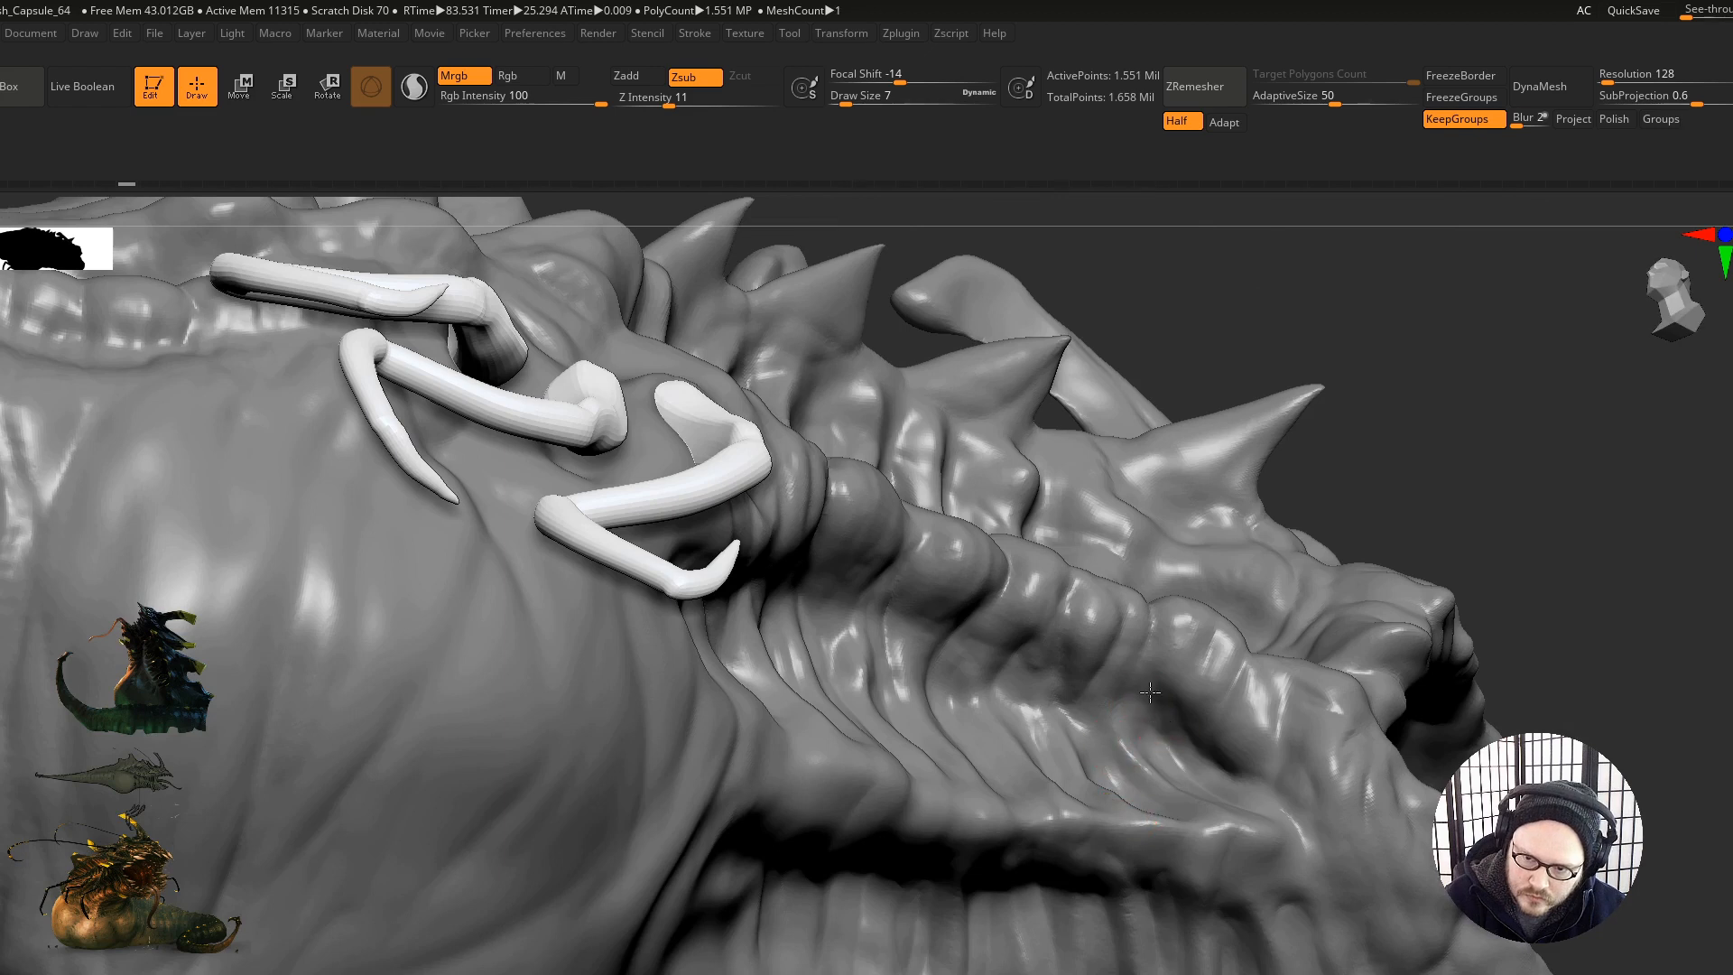
Step: Carve vertical creases between the side neck folds beneath the knobby ridge
right_drag(1083, 728, 1020, 721)
drag(1032, 697, 1034, 767)
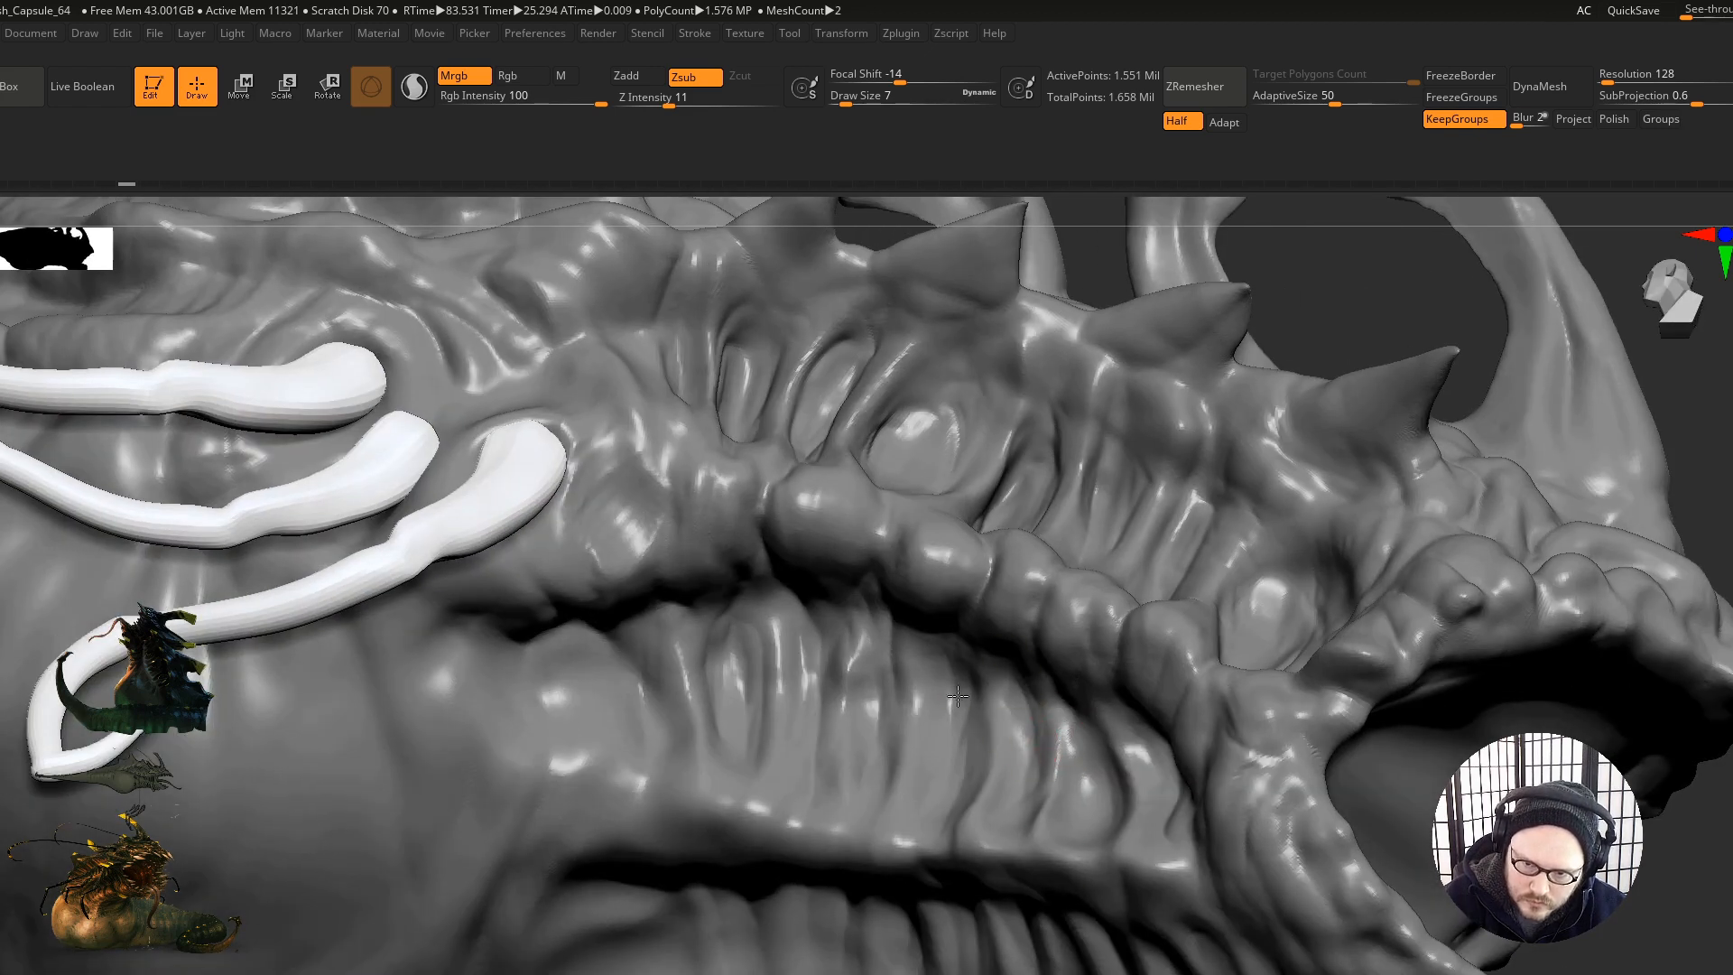
right_drag(928, 761, 870, 743)
mouse_move(859, 658)
mouse_down()
mouse_move(862, 703)
mouse_move(885, 703)
mouse_up()
drag(788, 648, 800, 716)
mouse_move(801, 716)
right_down()
mouse_move(801, 588)
mouse_move(688, 658)
right_up()
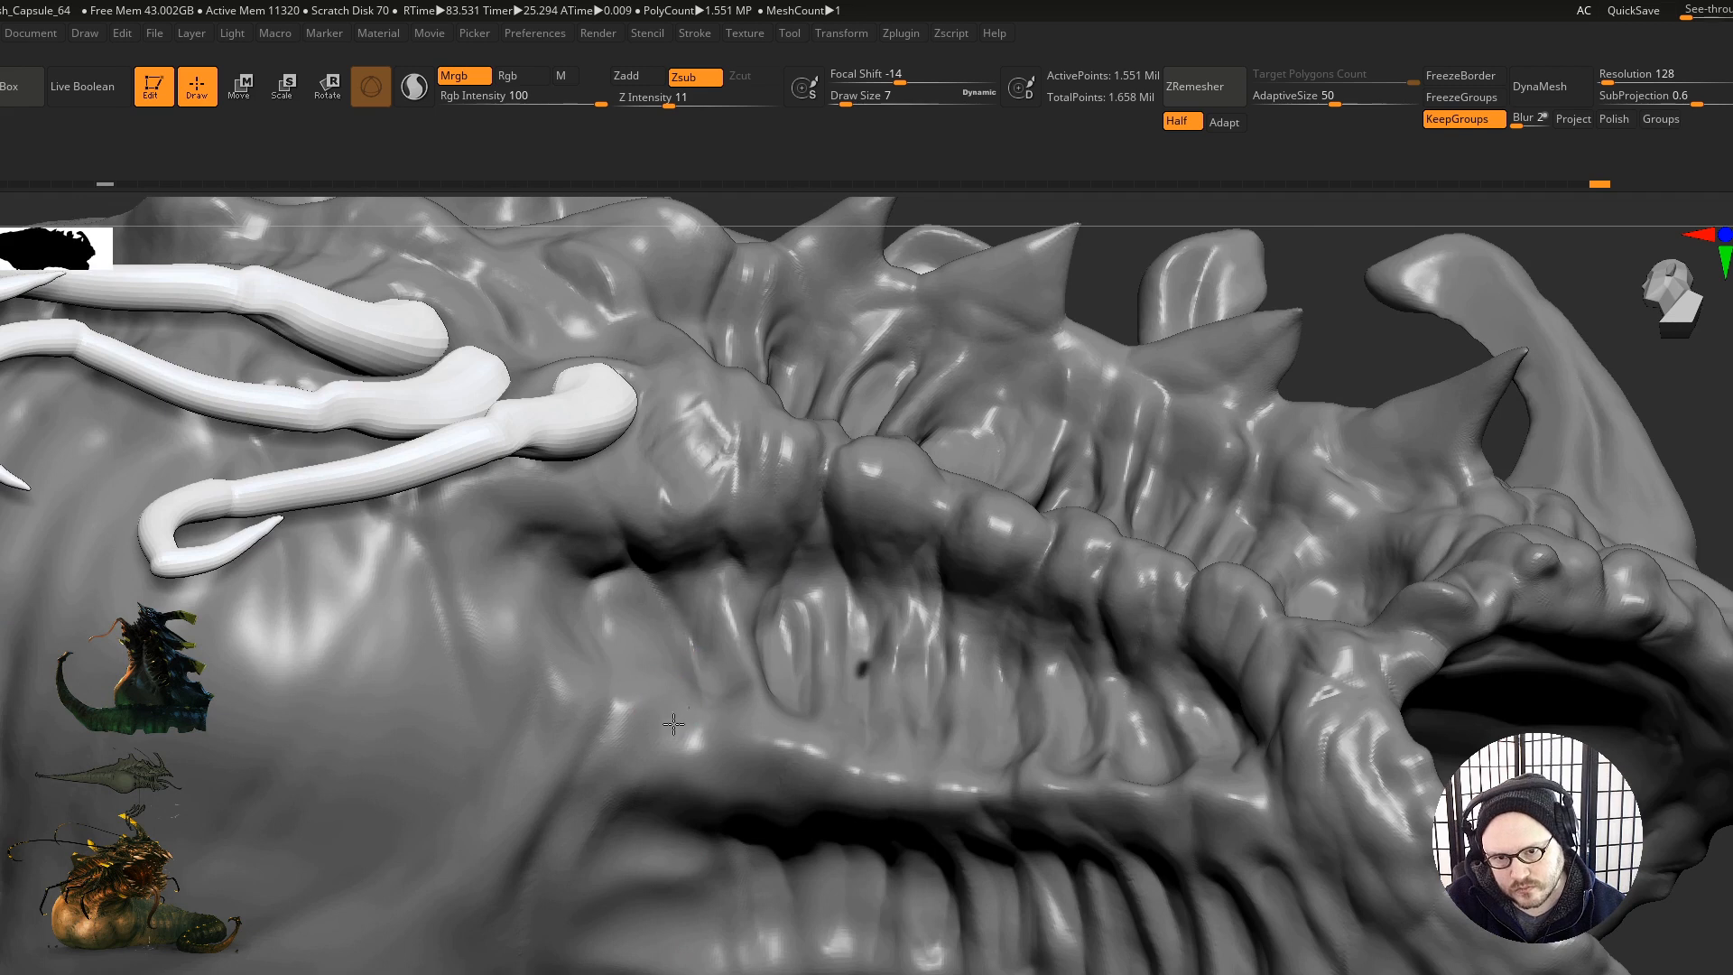
Step: Carve creases at the rear end of the lower neck folds where the neck meets the belly, smoothing between strokes
right_drag(648, 806, 685, 588)
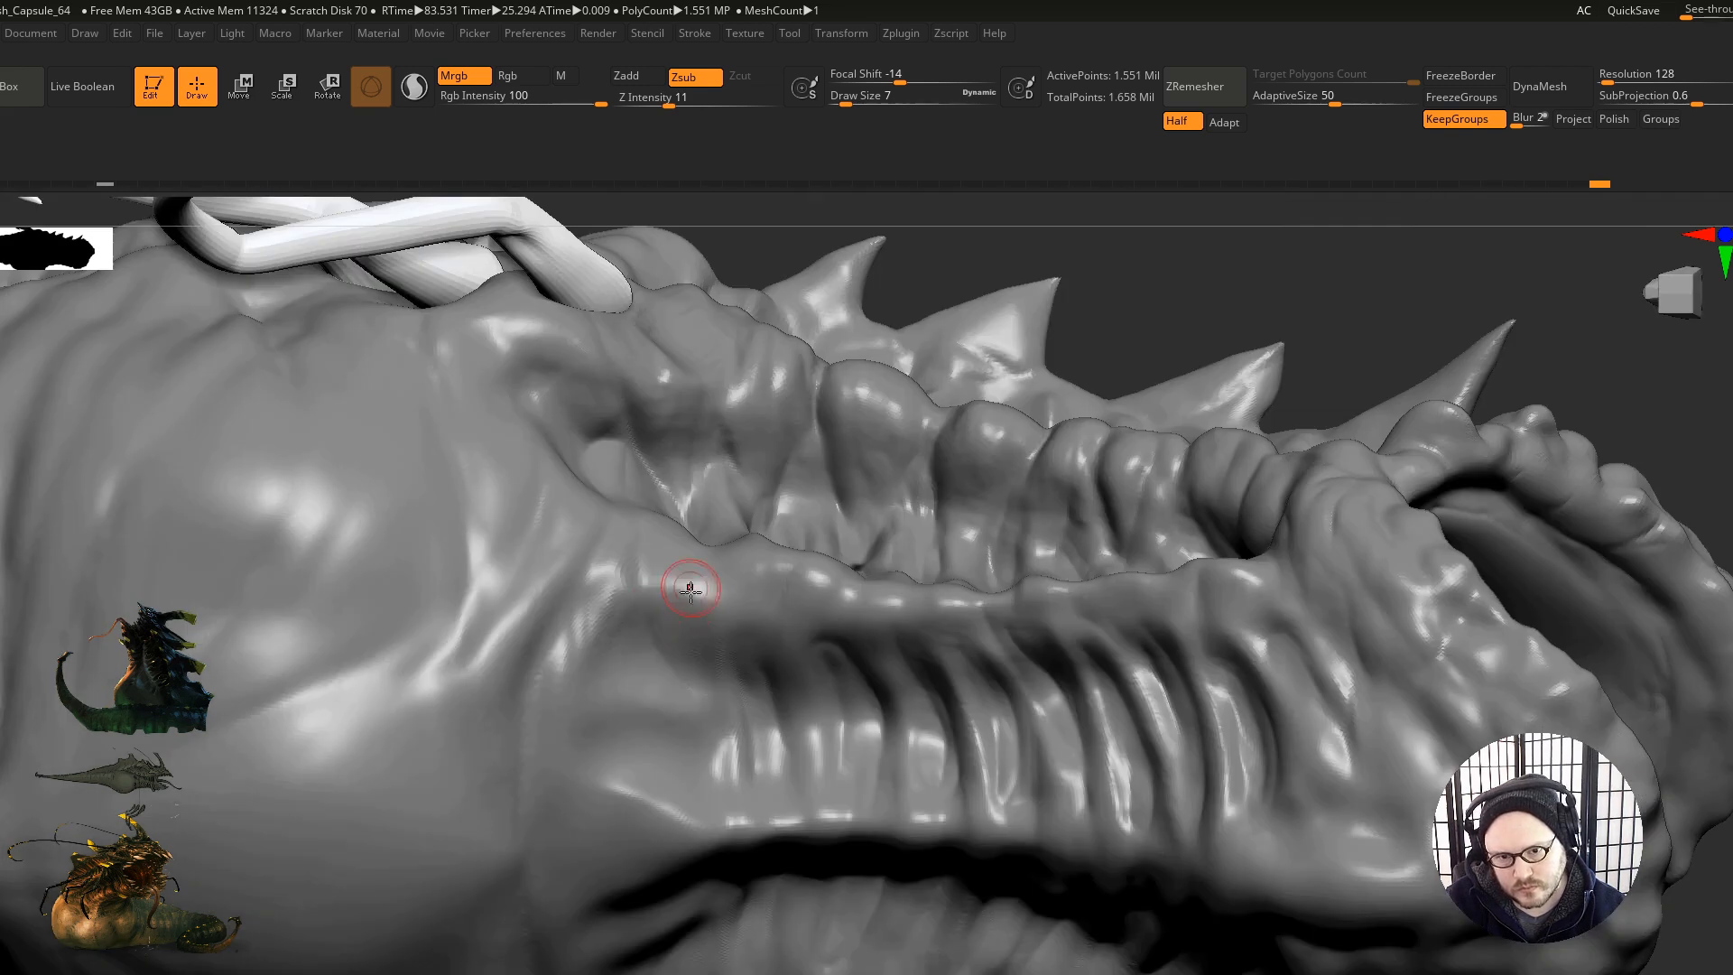
drag(675, 728, 647, 879)
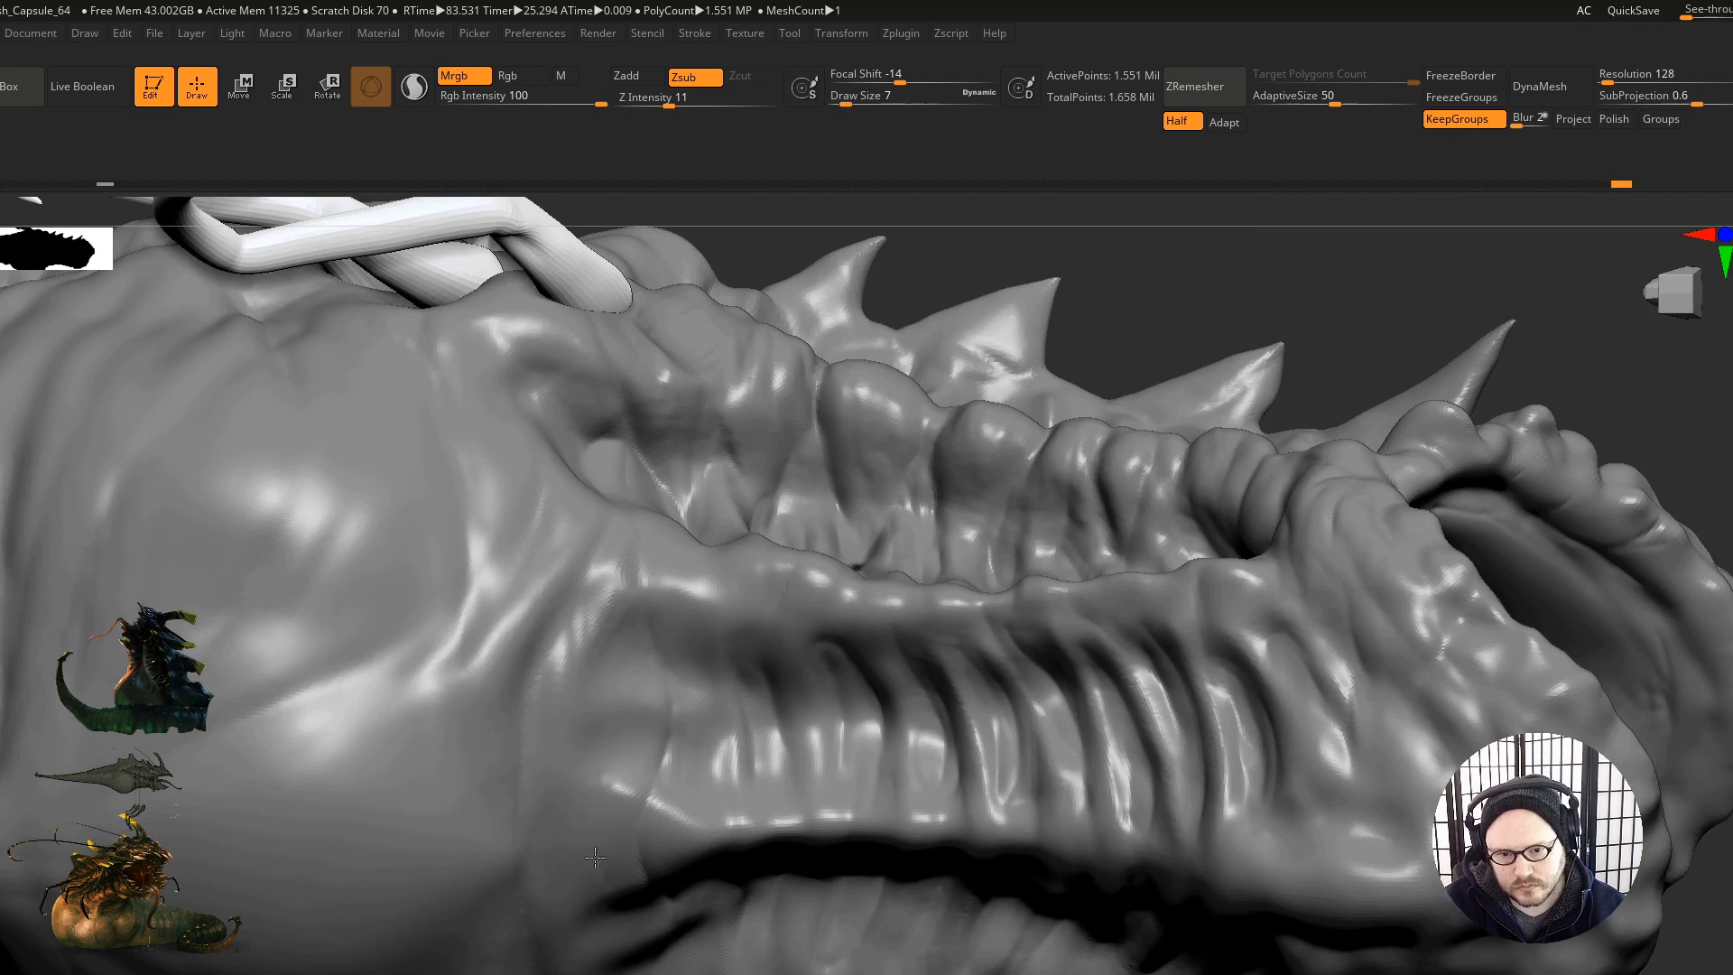
right_drag(571, 888, 618, 659)
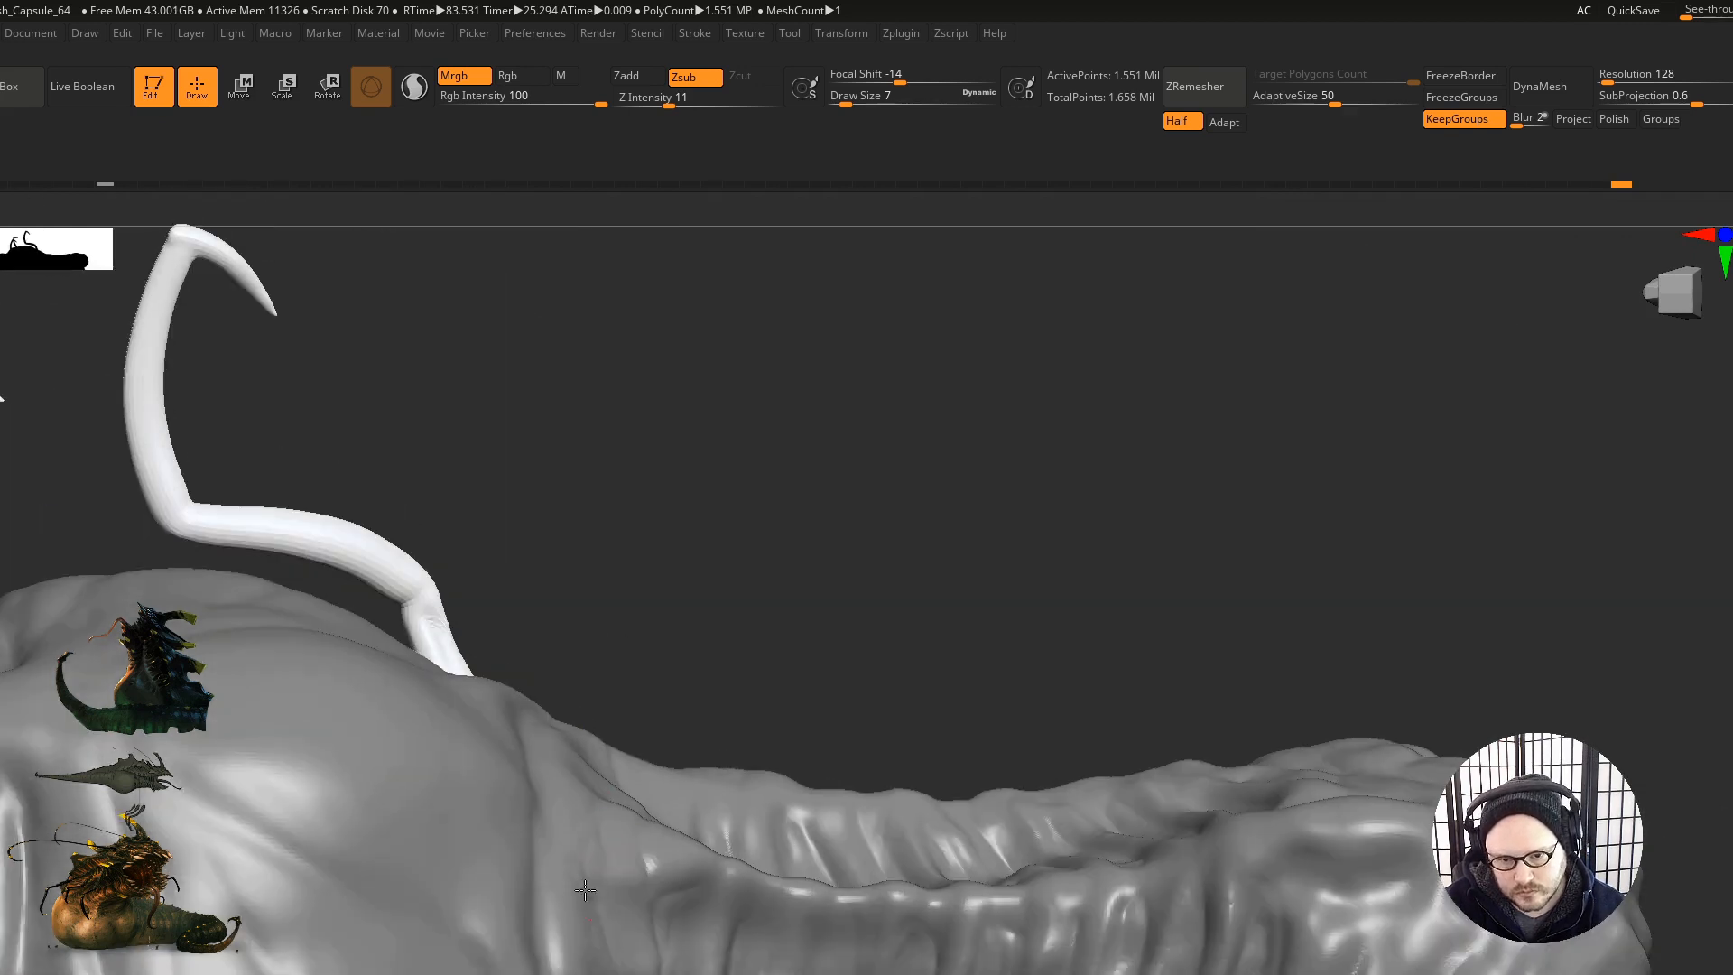
right_drag(528, 948, 611, 895)
shift+drag(623, 918, 615, 812)
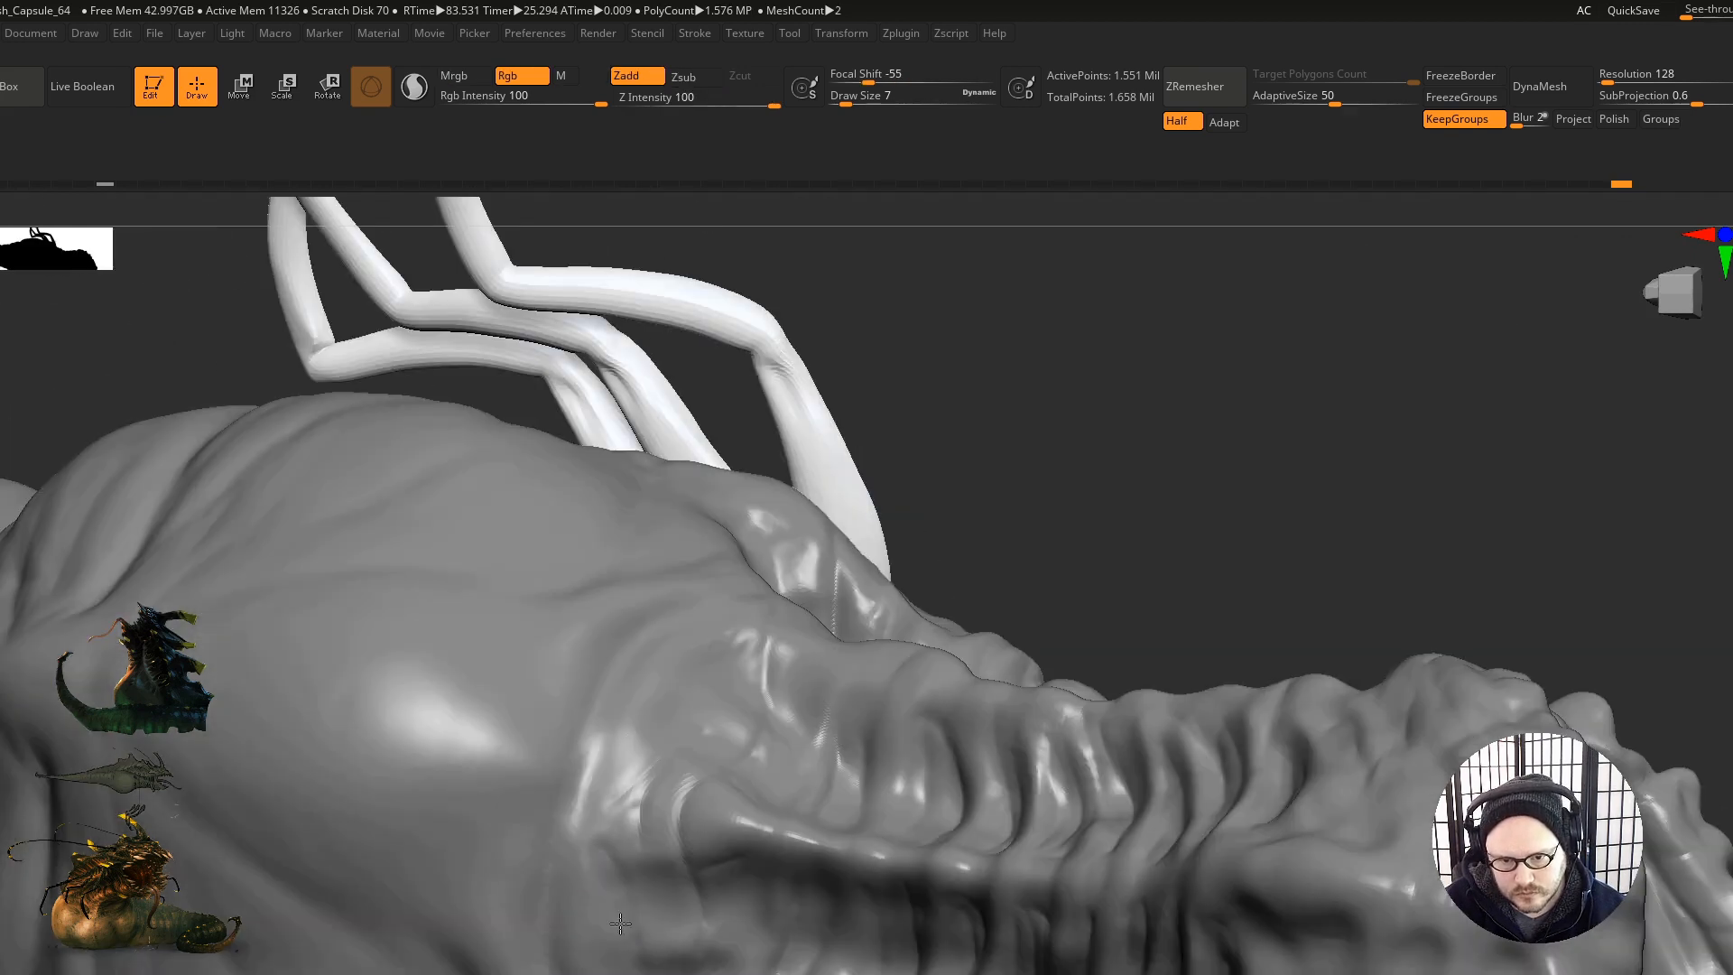
drag(625, 736, 596, 878)
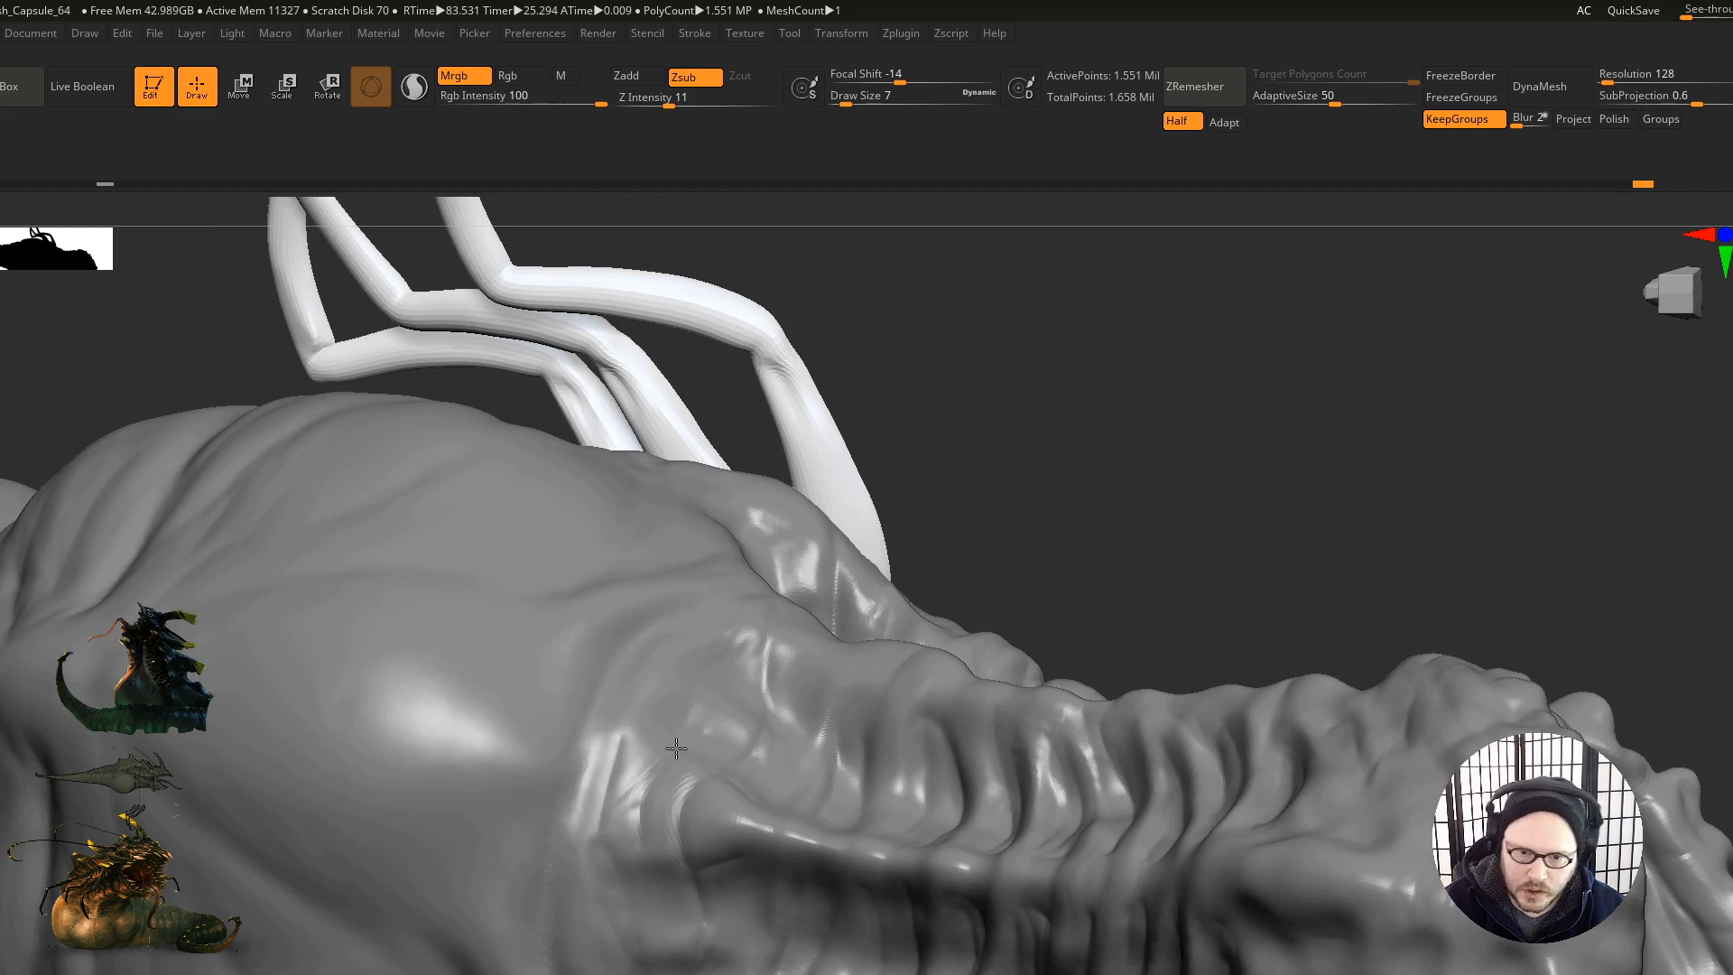
Step: Smooth the ridge and hollow above the rearmost lower neck folds and add a short carved stroke there
right_drag(656, 810, 678, 754)
mouse_move(741, 595)
shift+mouse_down()
mouse_move(722, 623)
mouse_move(832, 666)
shift+mouse_up()
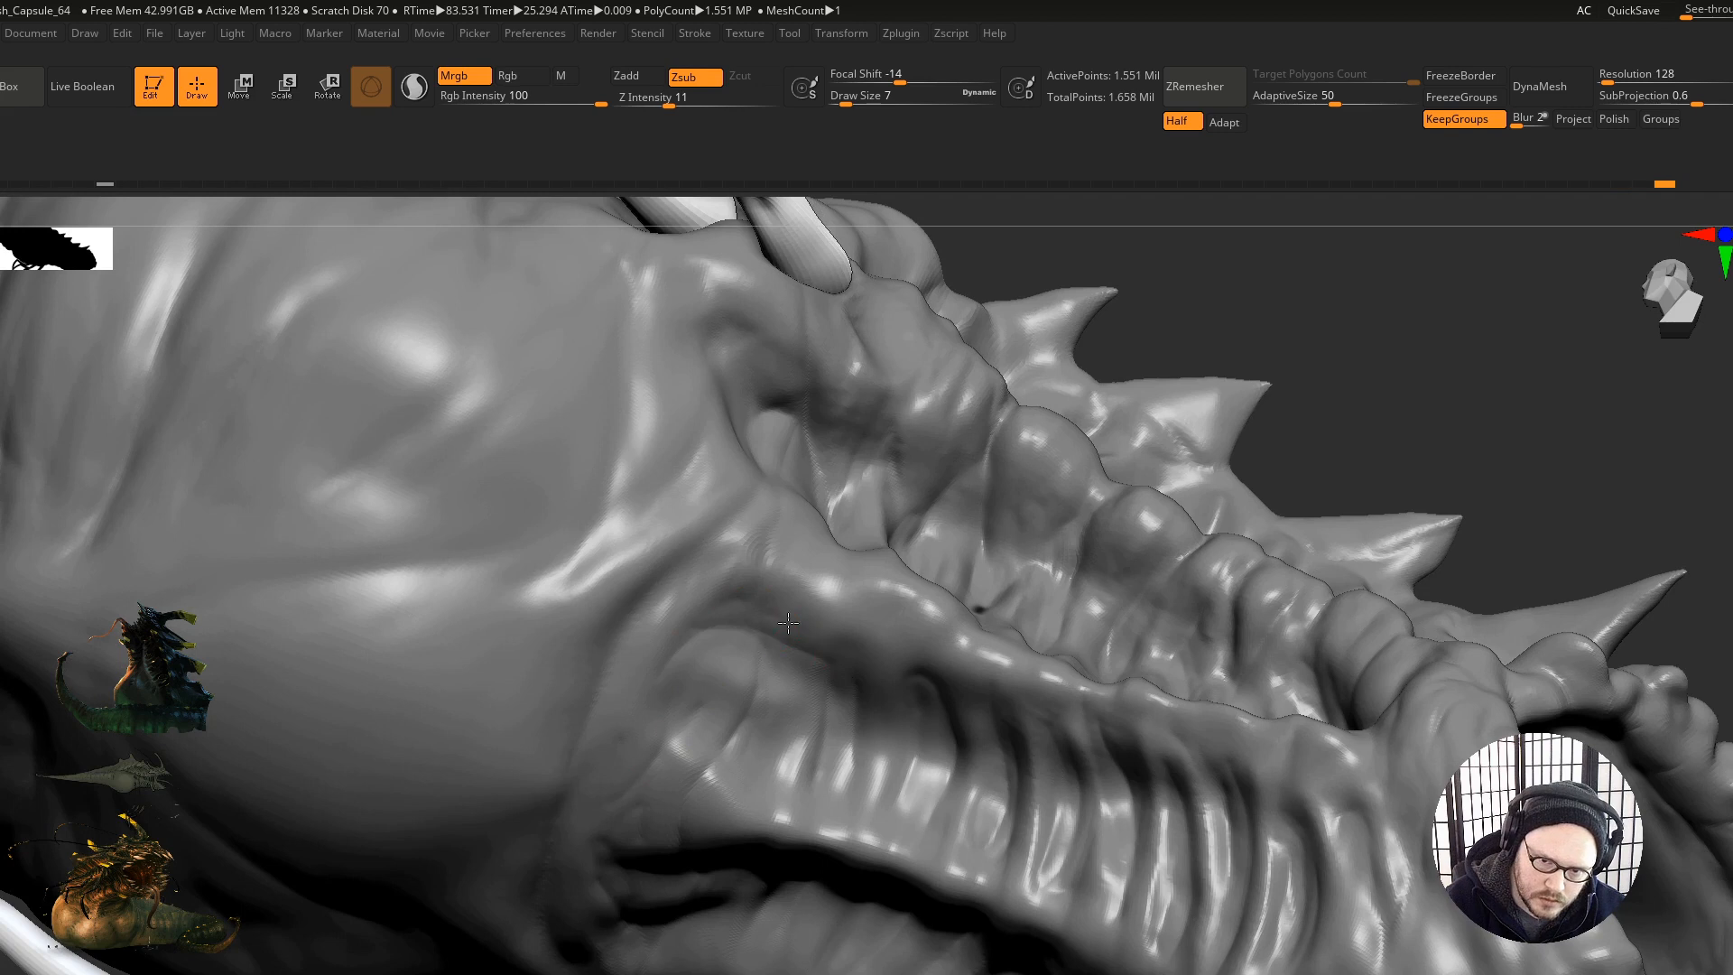
right_drag(858, 620, 832, 607)
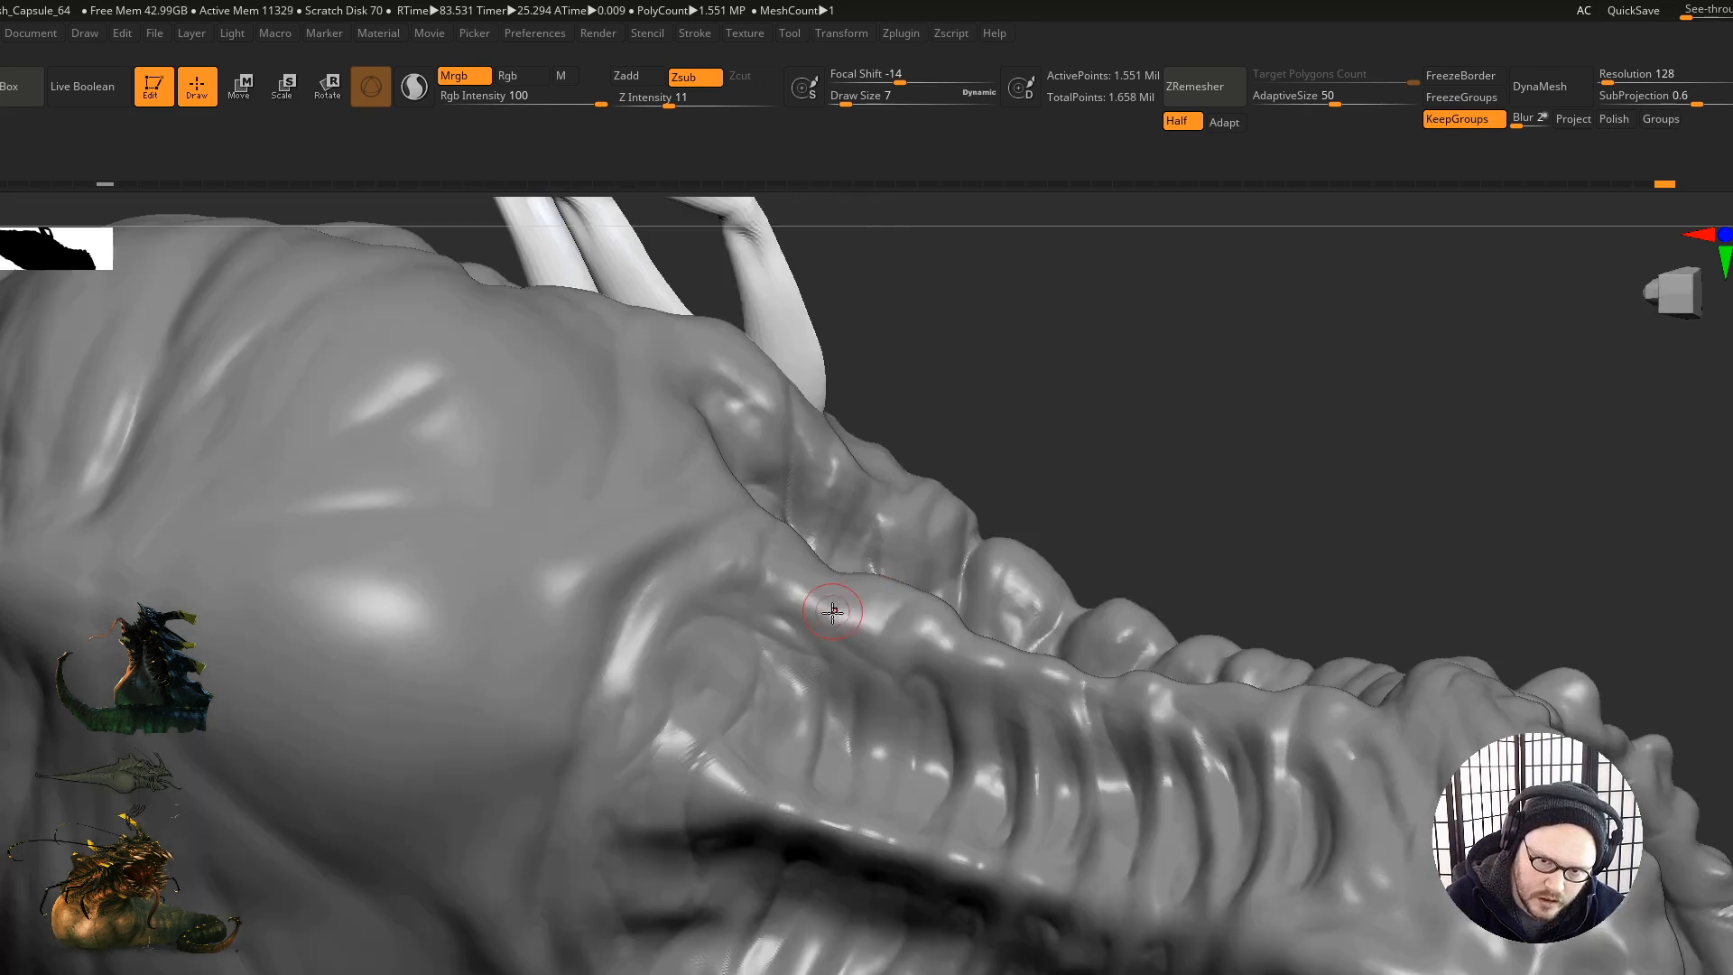
mouse_move(918, 694)
shift+mouse_down()
mouse_move(851, 690)
mouse_move(724, 603)
shift+mouse_up()
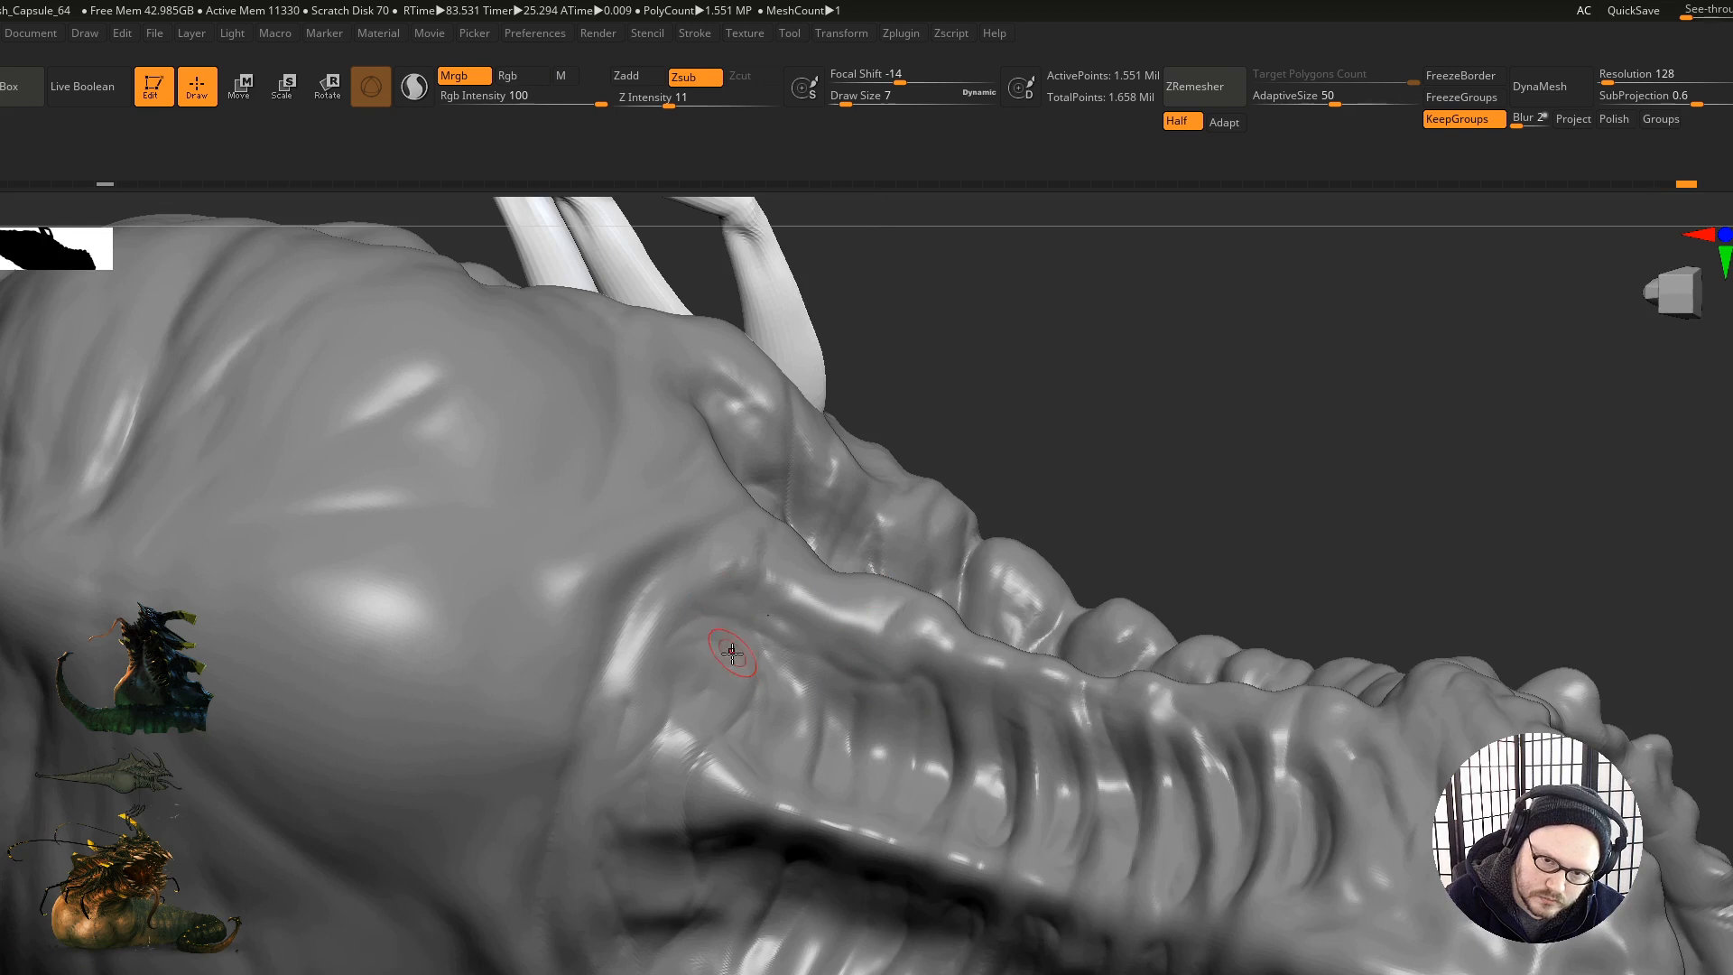
shift+drag(711, 670, 716, 724)
right_drag(722, 686, 815, 532)
drag(802, 495, 801, 433)
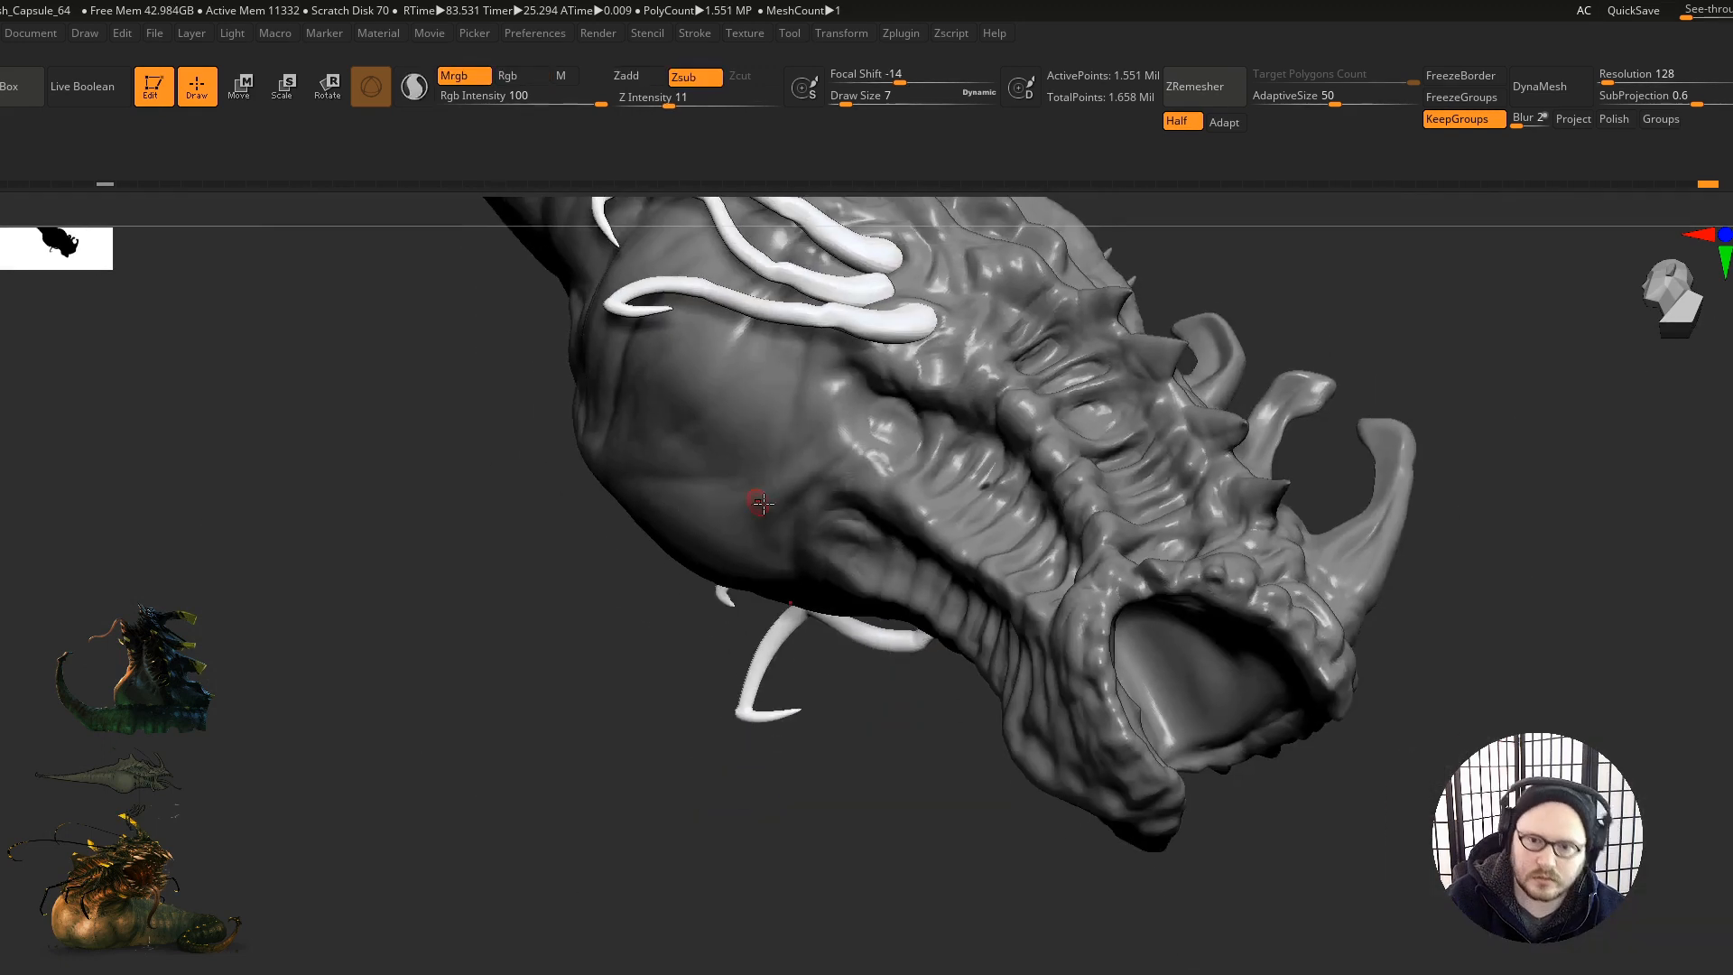
Step: Smooth the surface of the back just behind the rearmost side spike
right_drag(754, 406, 818, 485)
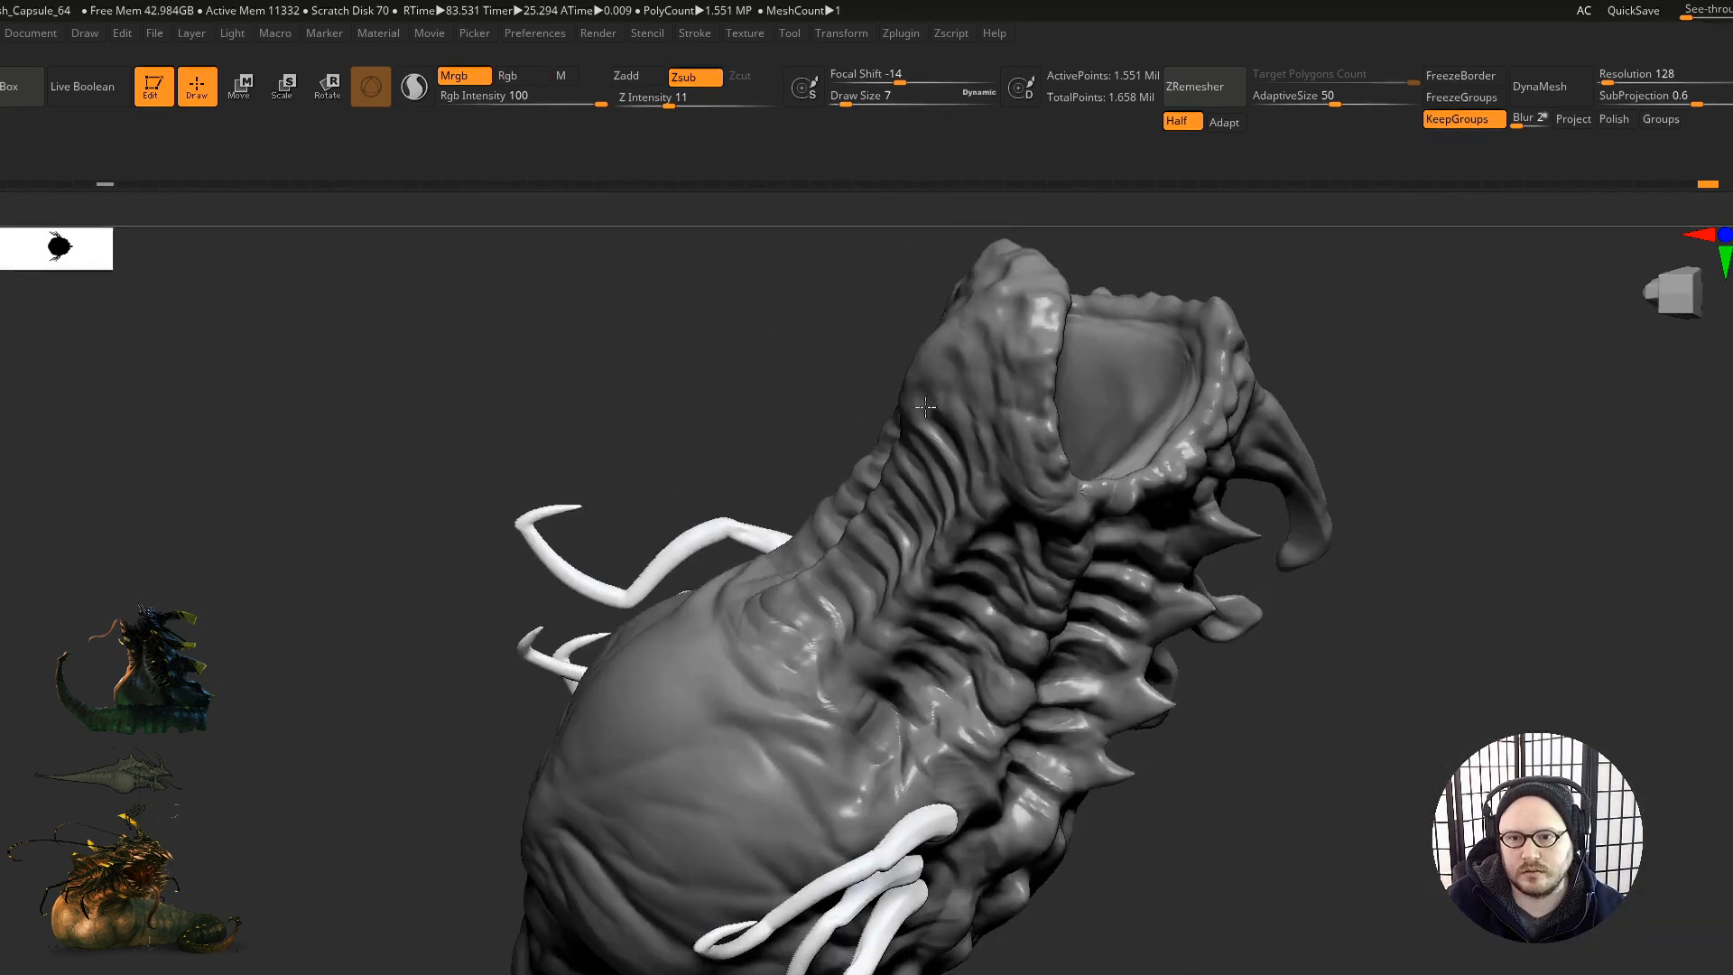
mouse_move(812, 542)
right_down()
mouse_move(869, 648)
mouse_move(884, 750)
right_up()
mouse_move(642, 650)
ctrl+right_down()
mouse_move(731, 658)
mouse_move(617, 688)
mouse_move(619, 638)
mouse_move(600, 695)
ctrl+right_up()
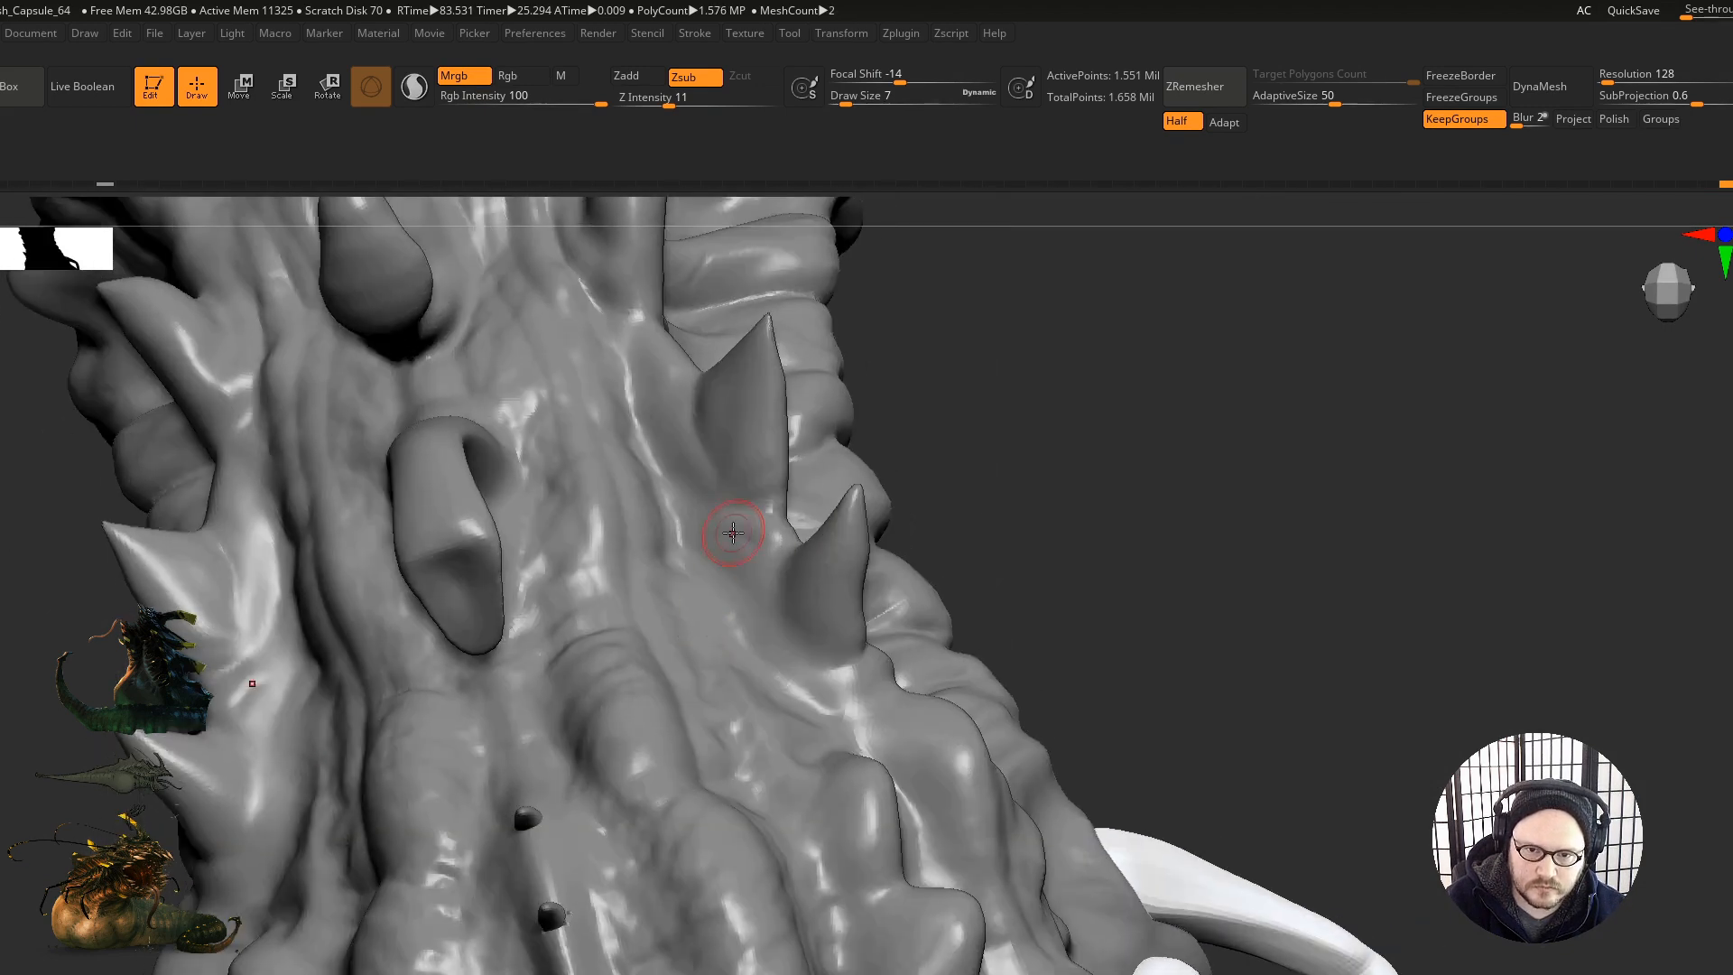
mouse_move(761, 552)
right_down()
mouse_move(713, 626)
mouse_move(726, 710)
right_up()
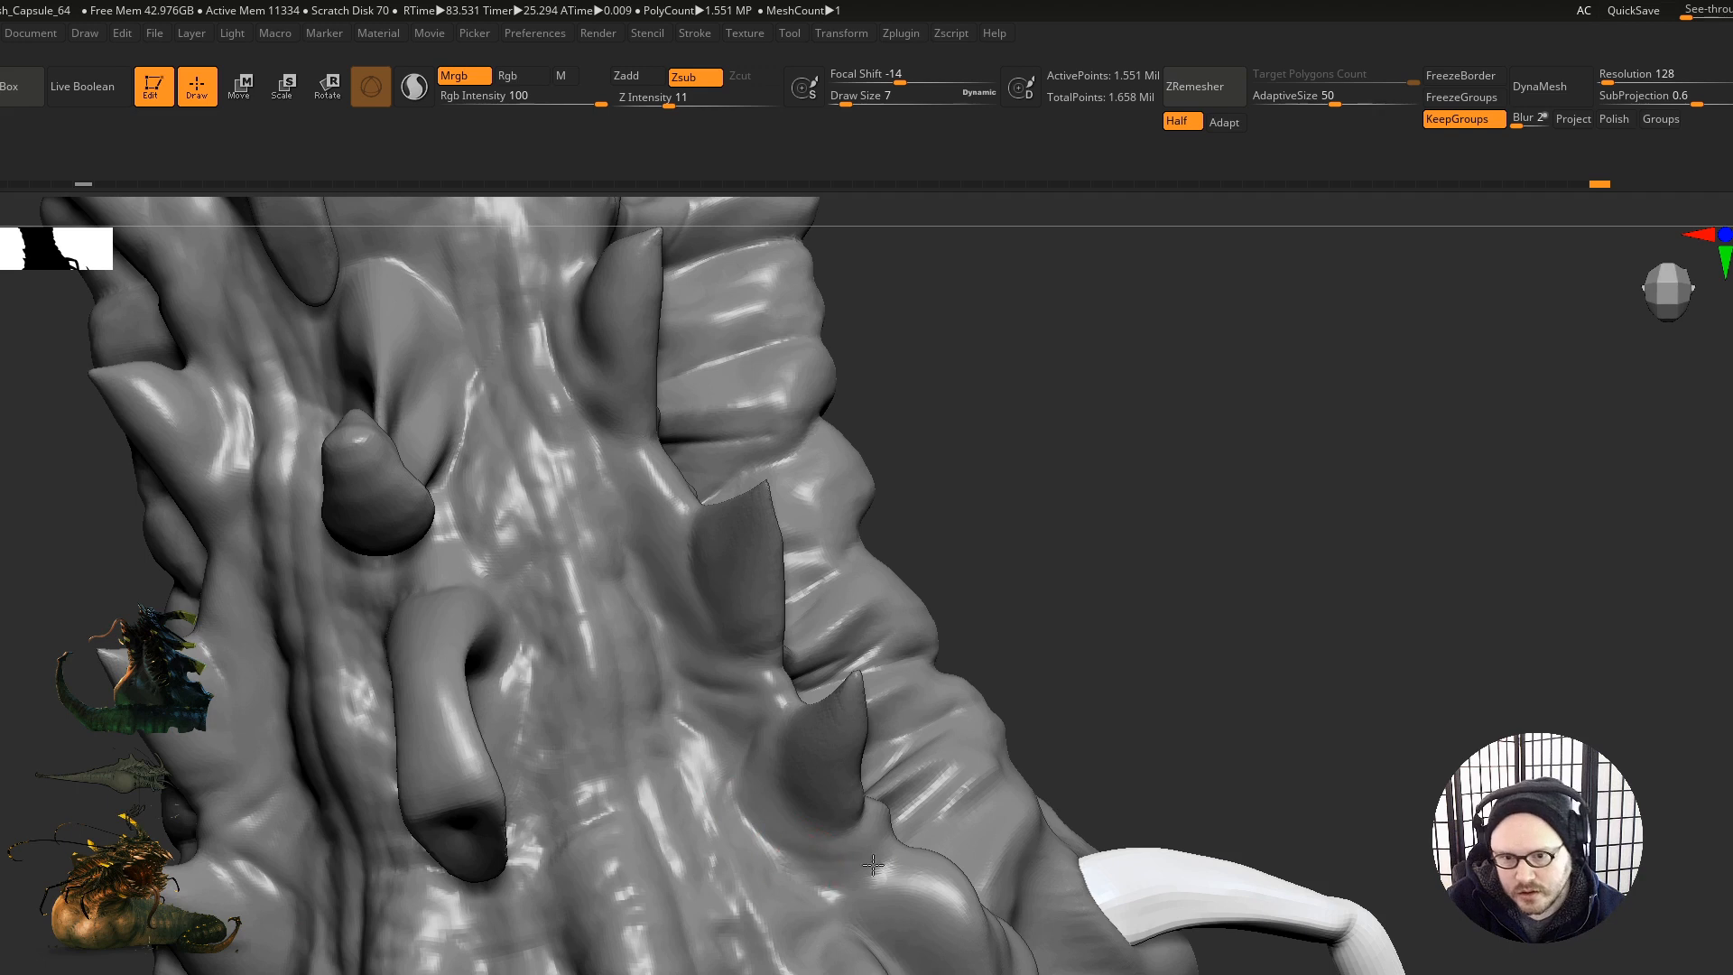
alt+right_drag(839, 914, 795, 740)
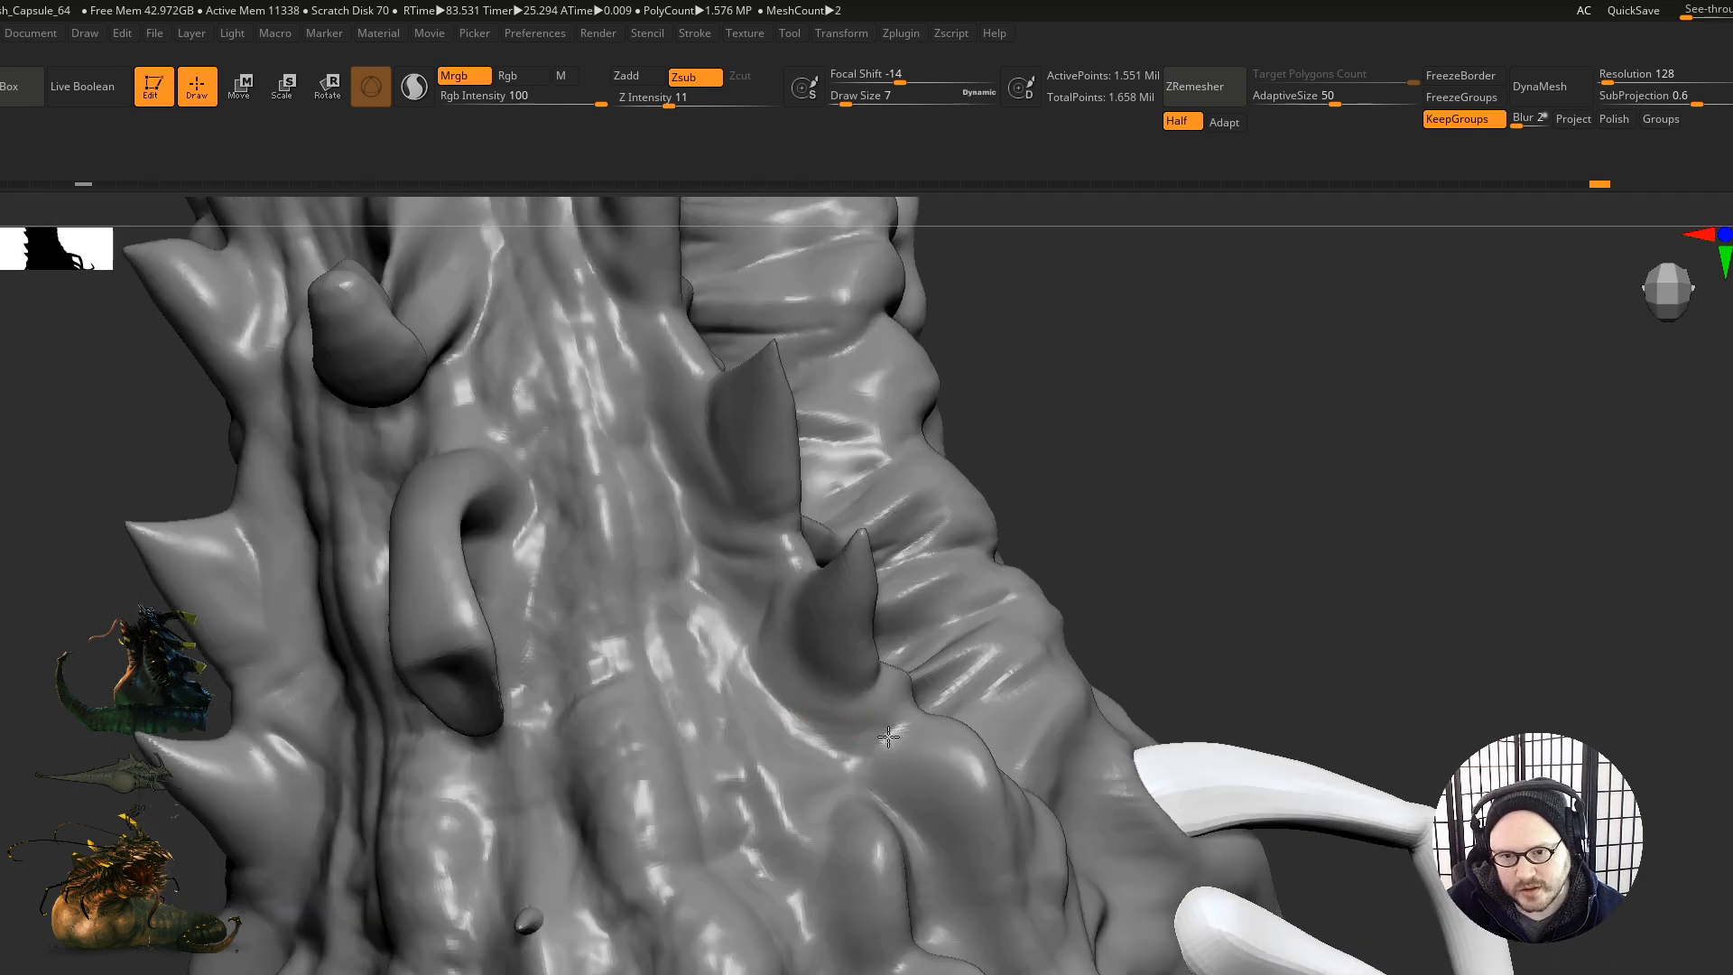
shift+drag(917, 809, 892, 817)
Step: Try carving a groove from the tip to the base of the second side spike and undo it
alt+right_drag(835, 818, 982, 729)
right_drag(298, 650, 513, 640)
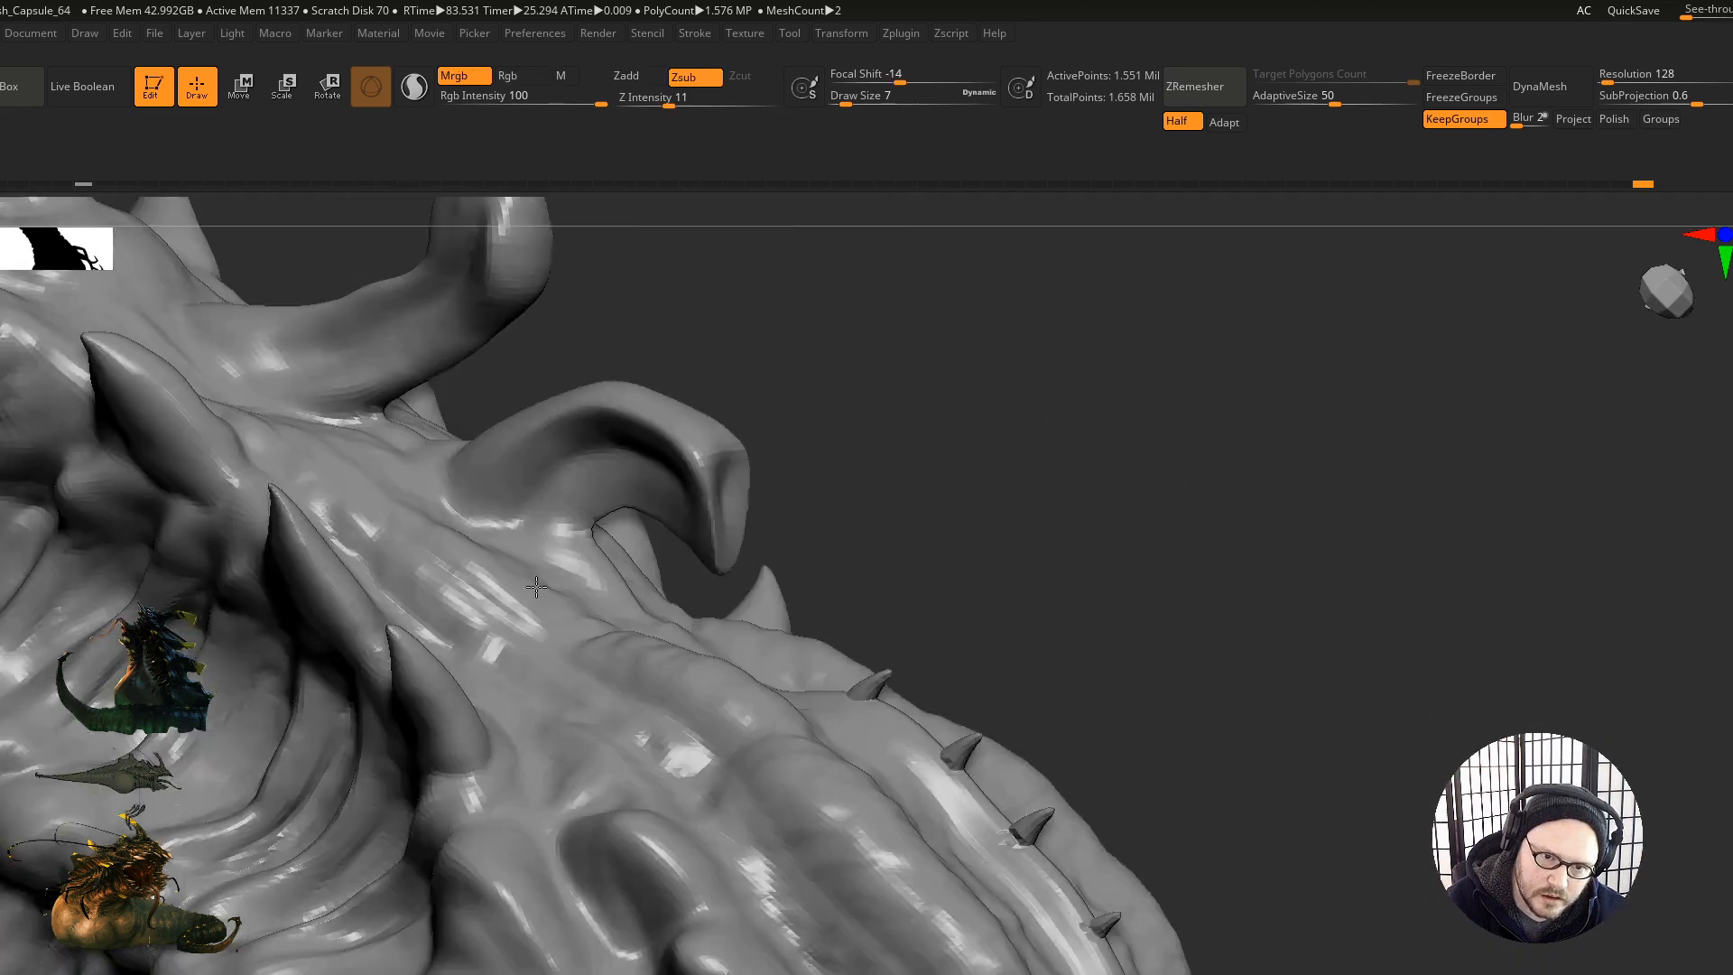
right_drag(389, 740, 546, 720)
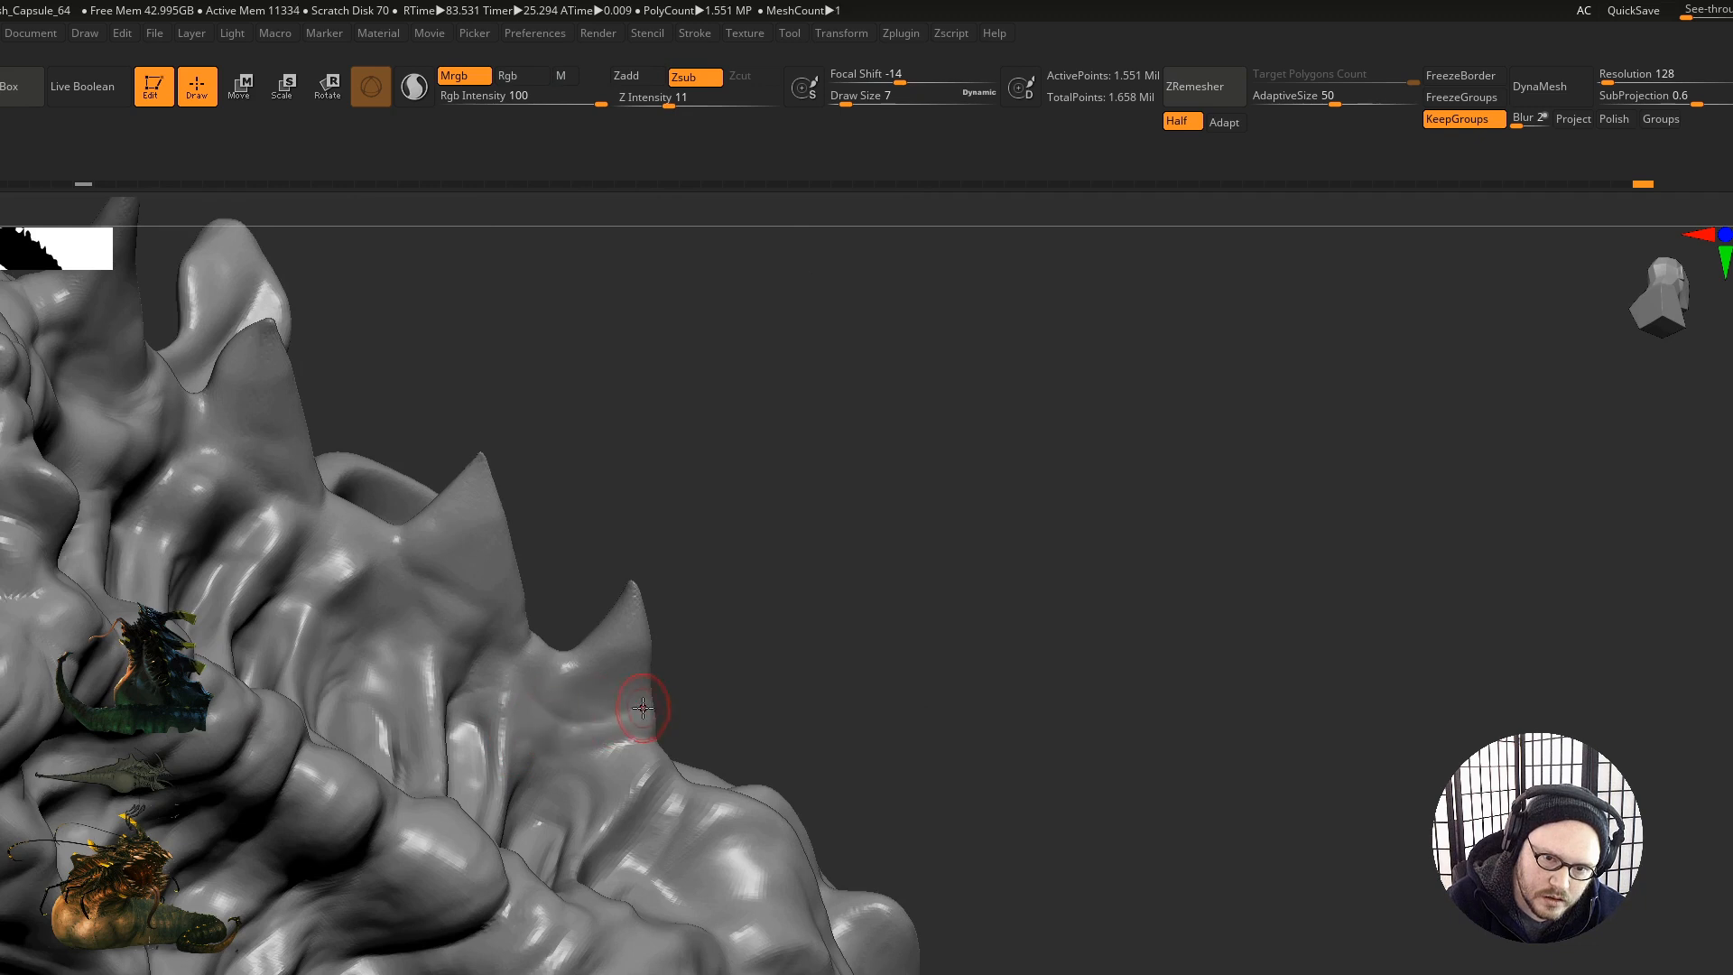
mouse_move(553, 716)
right_down()
mouse_move(542, 600)
mouse_move(385, 411)
right_up()
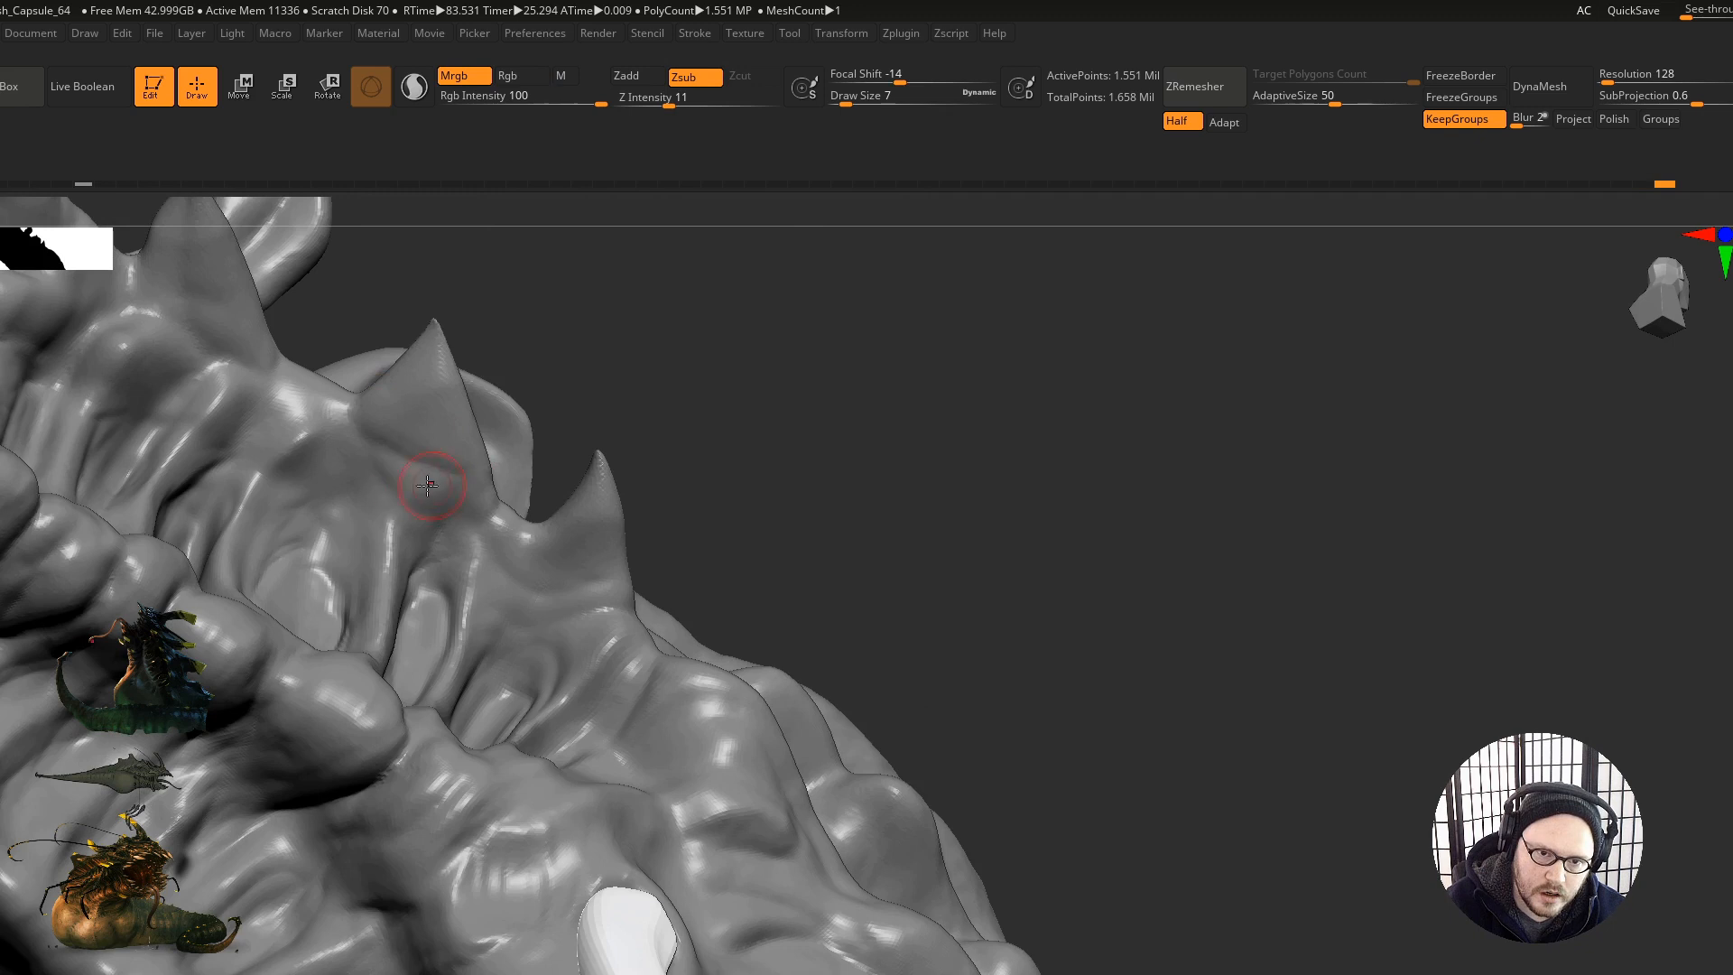
mouse_move(490, 473)
right_down()
mouse_move(457, 569)
mouse_move(452, 496)
mouse_move(556, 480)
mouse_move(507, 488)
mouse_move(592, 453)
mouse_move(564, 487)
mouse_move(677, 433)
mouse_move(660, 517)
mouse_move(537, 372)
right_up()
mouse_move(566, 439)
right_down()
mouse_move(500, 484)
mouse_move(559, 542)
mouse_move(491, 801)
mouse_move(689, 597)
right_up()
drag(523, 599, 672, 738)
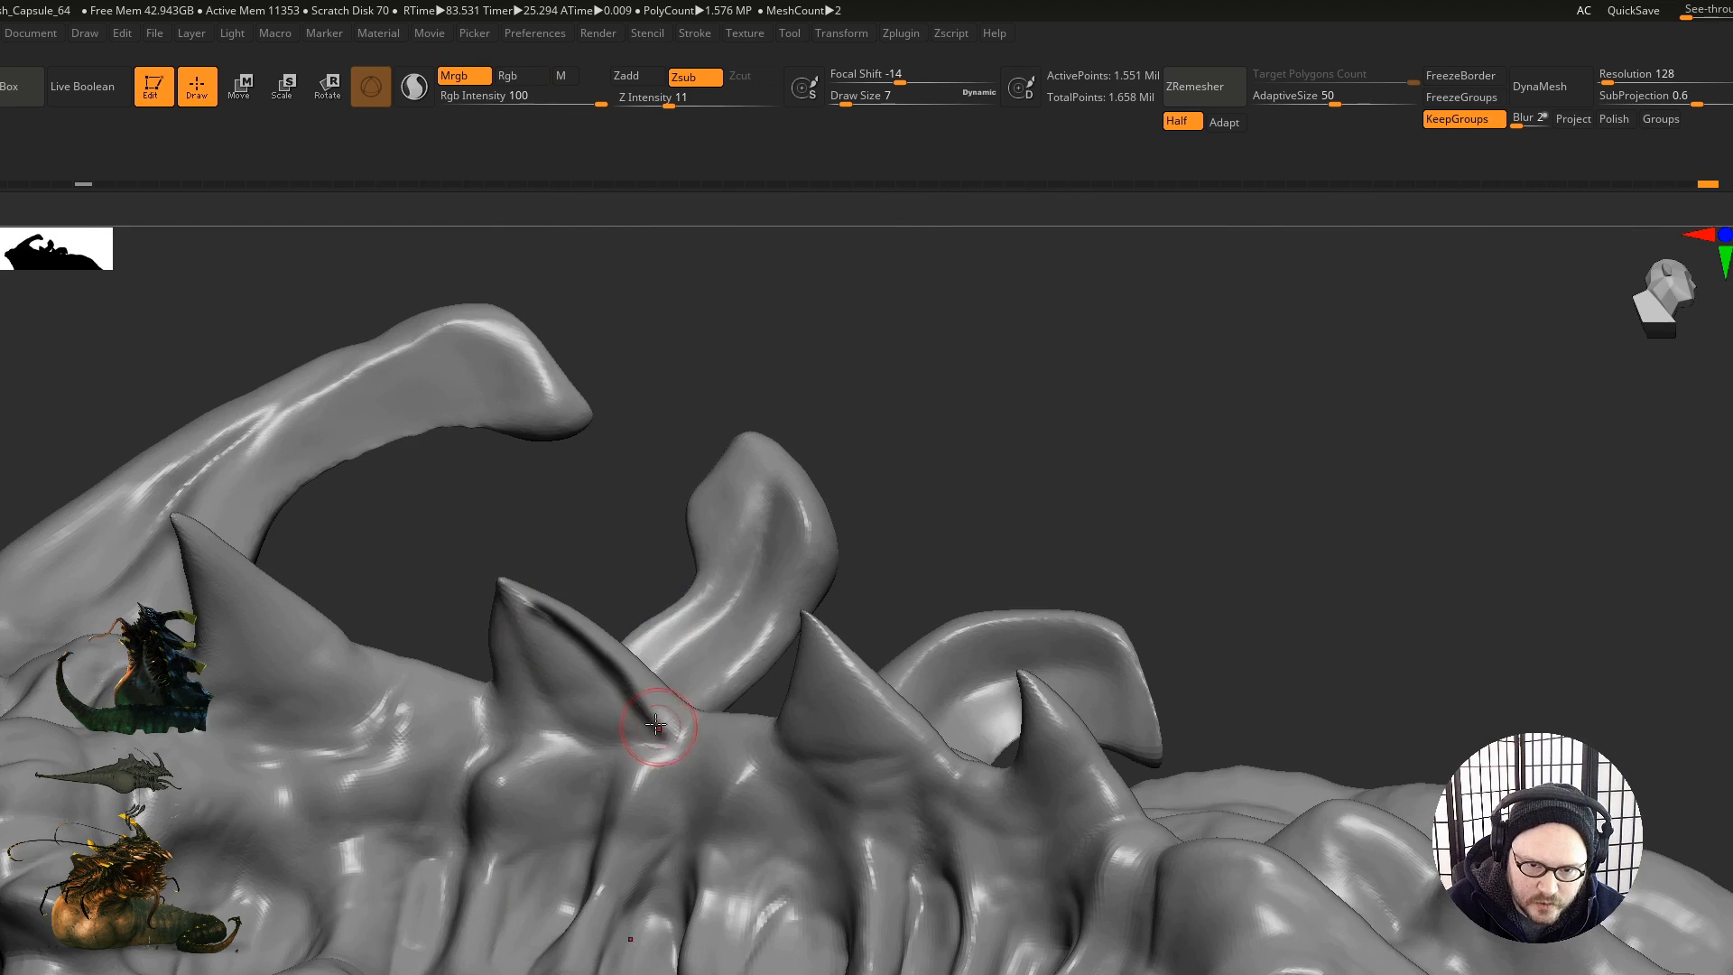
key(ctrl+z)
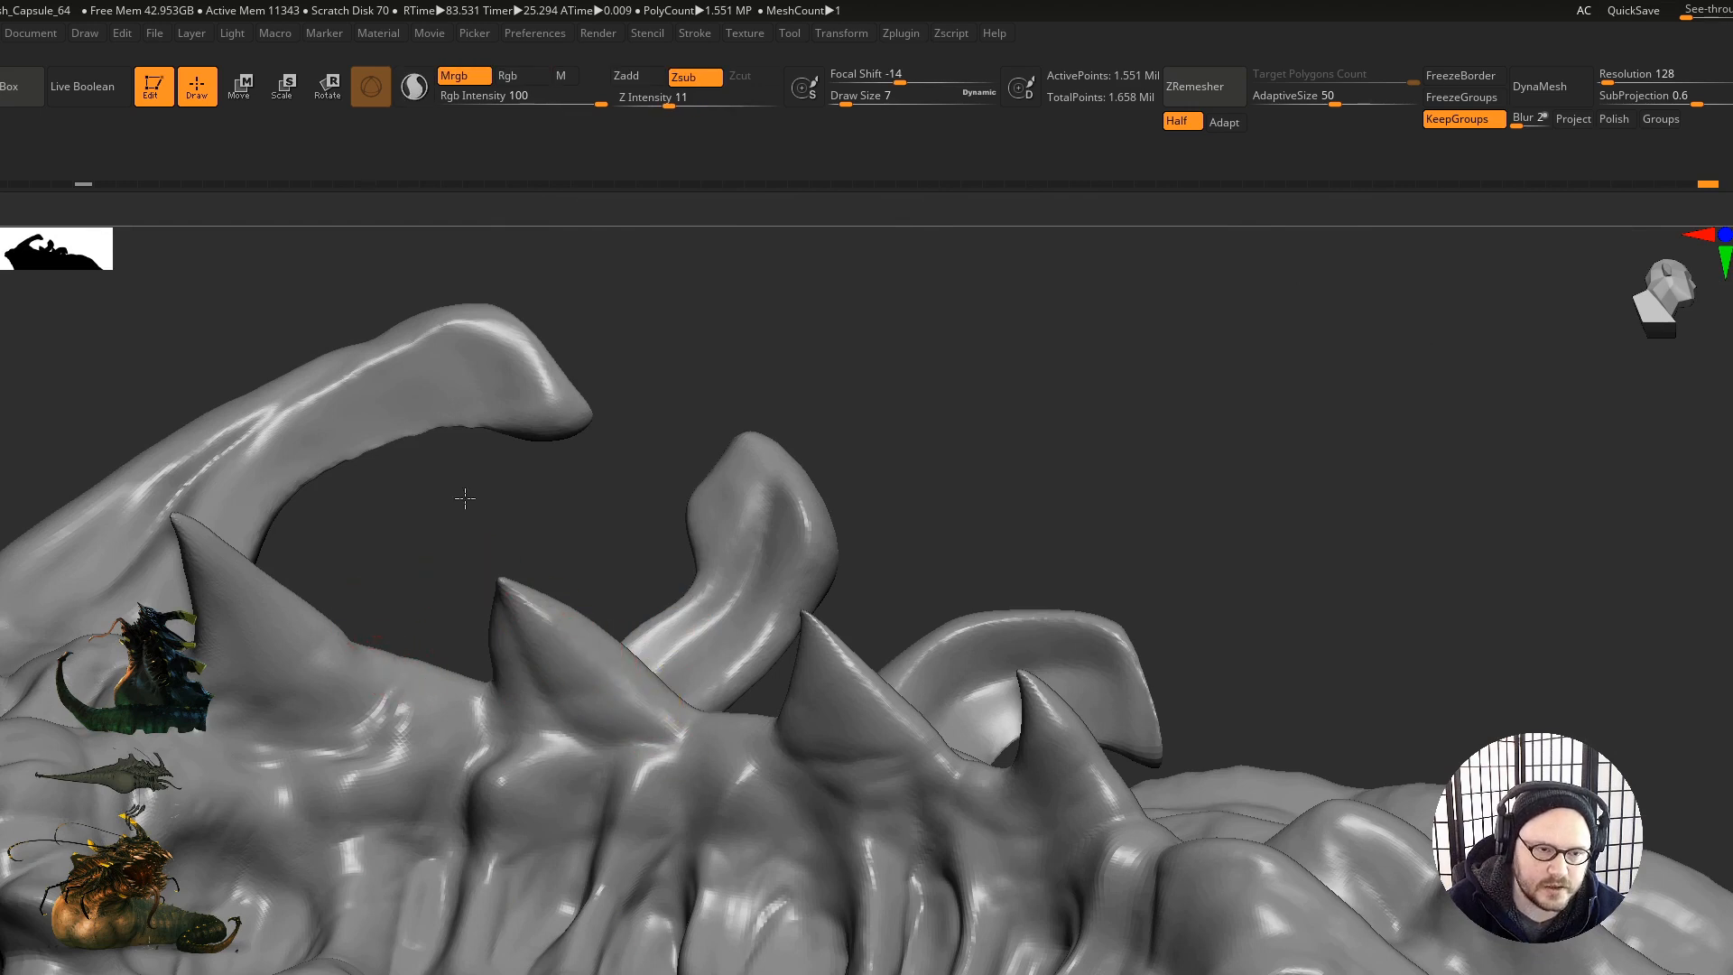
Step: Switch the carving brush to Rgb with Zsub active and carve along the rear edge of the second side spike toward its base
alt+right_drag(465, 497, 506, 439)
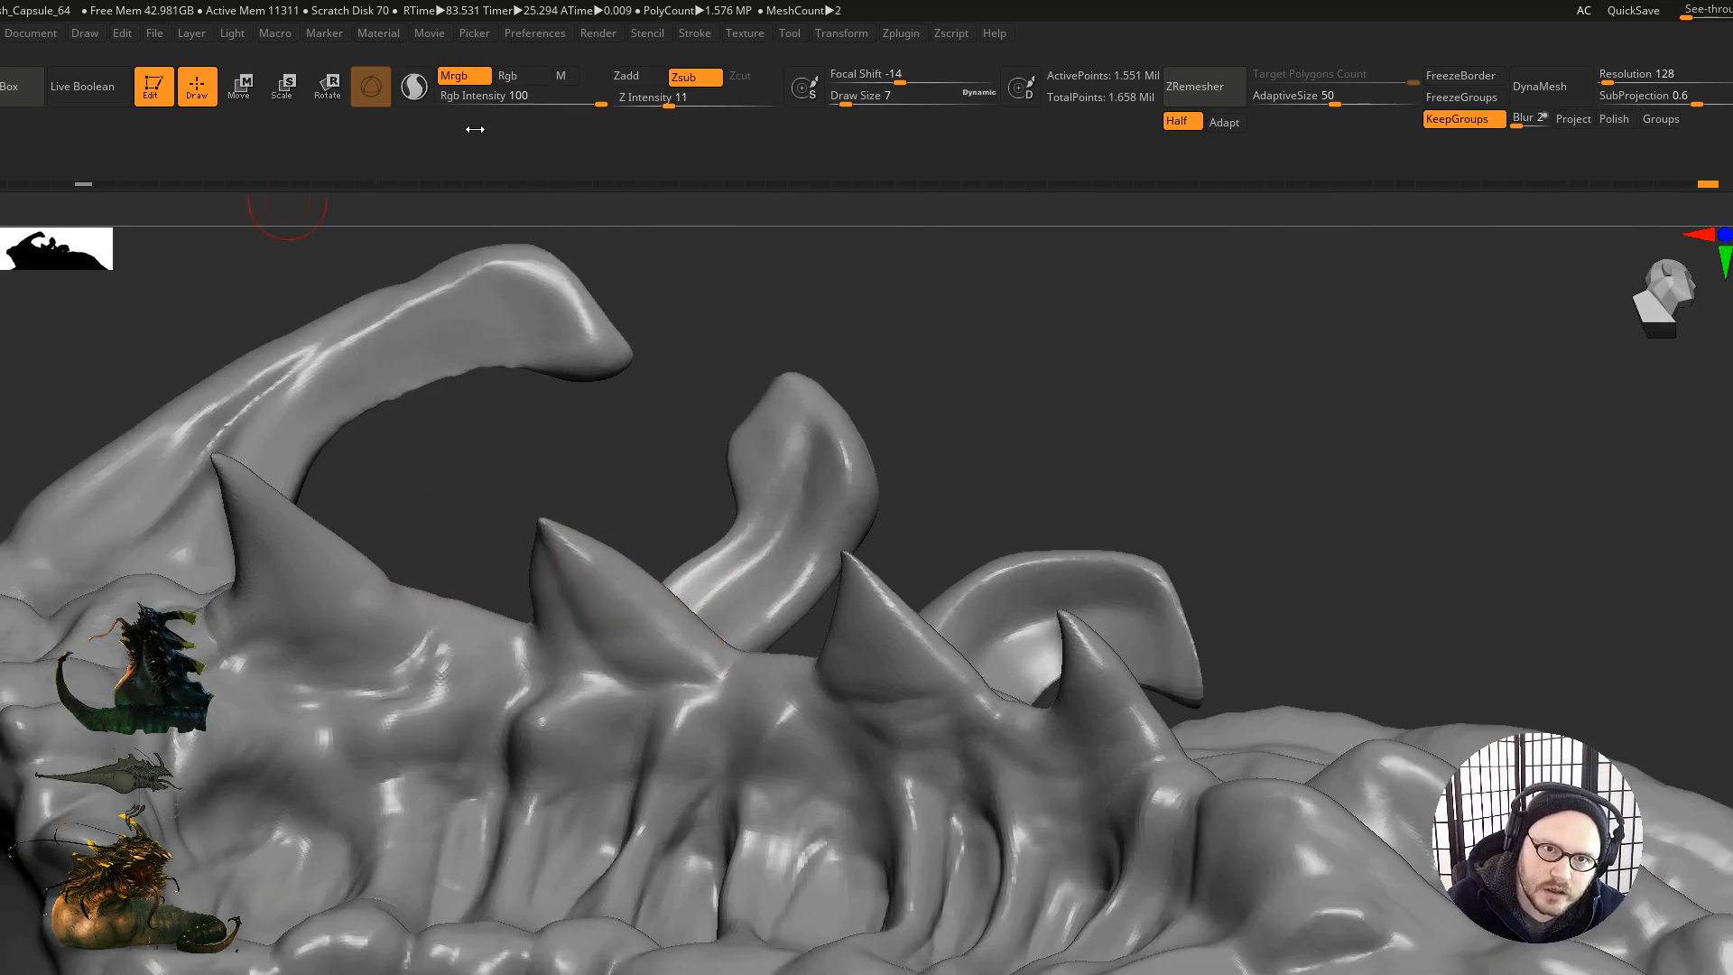
click(684, 97)
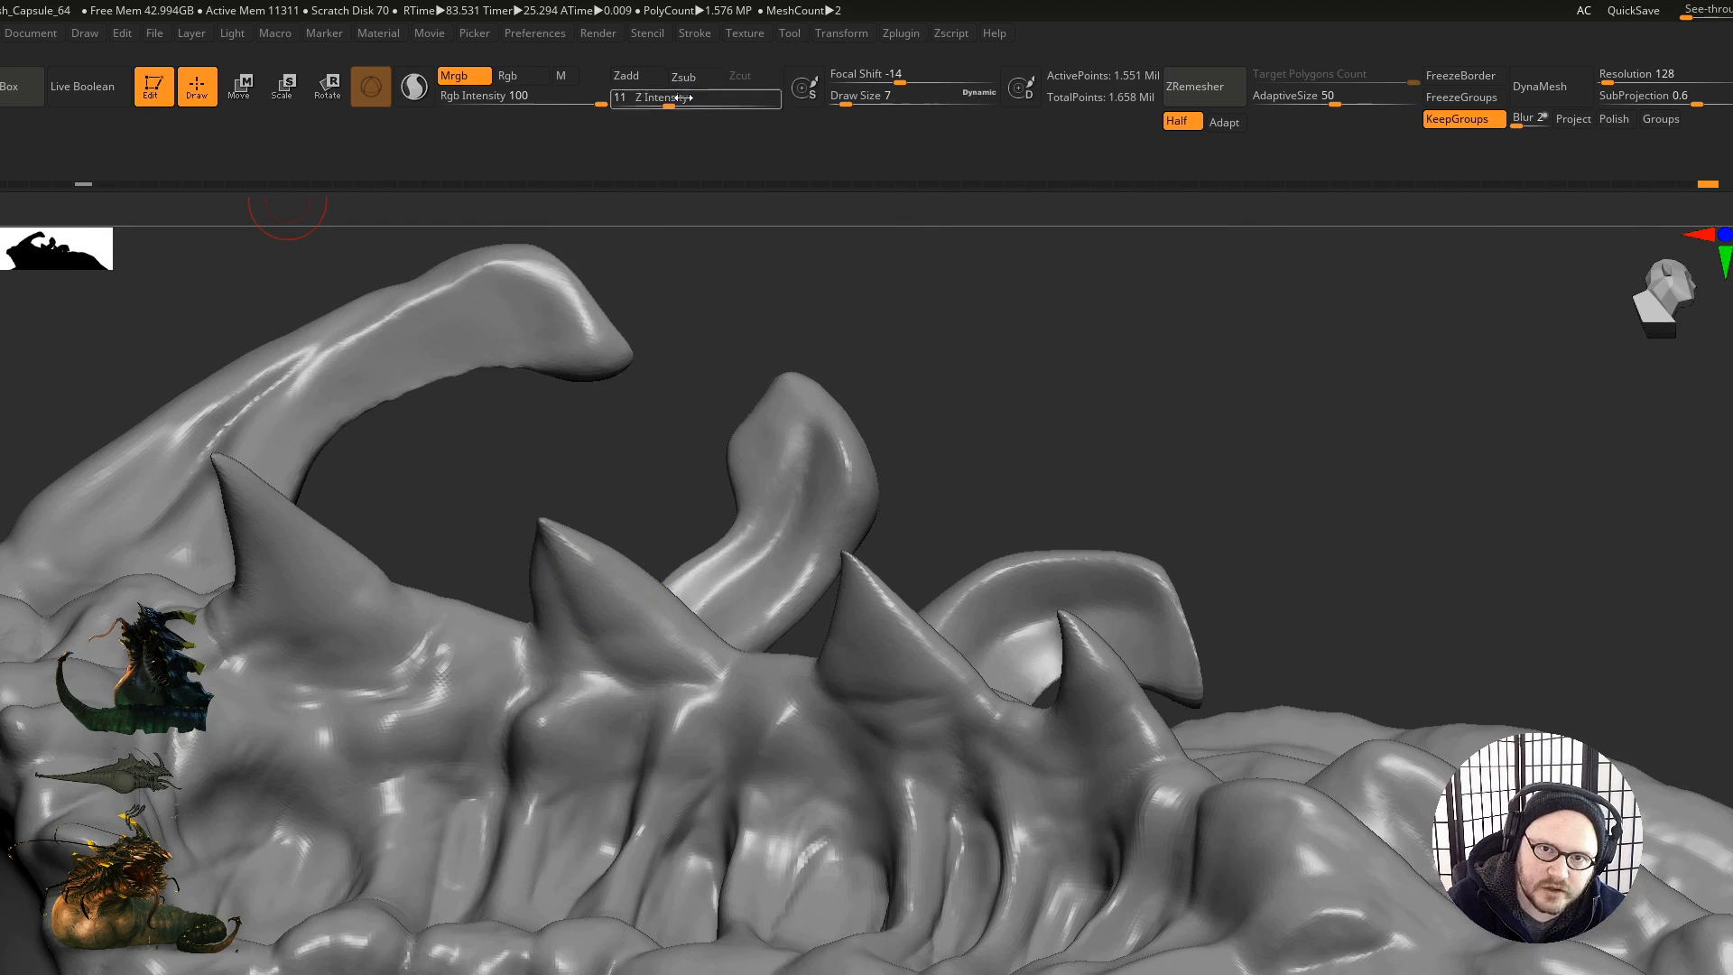
click(539, 79)
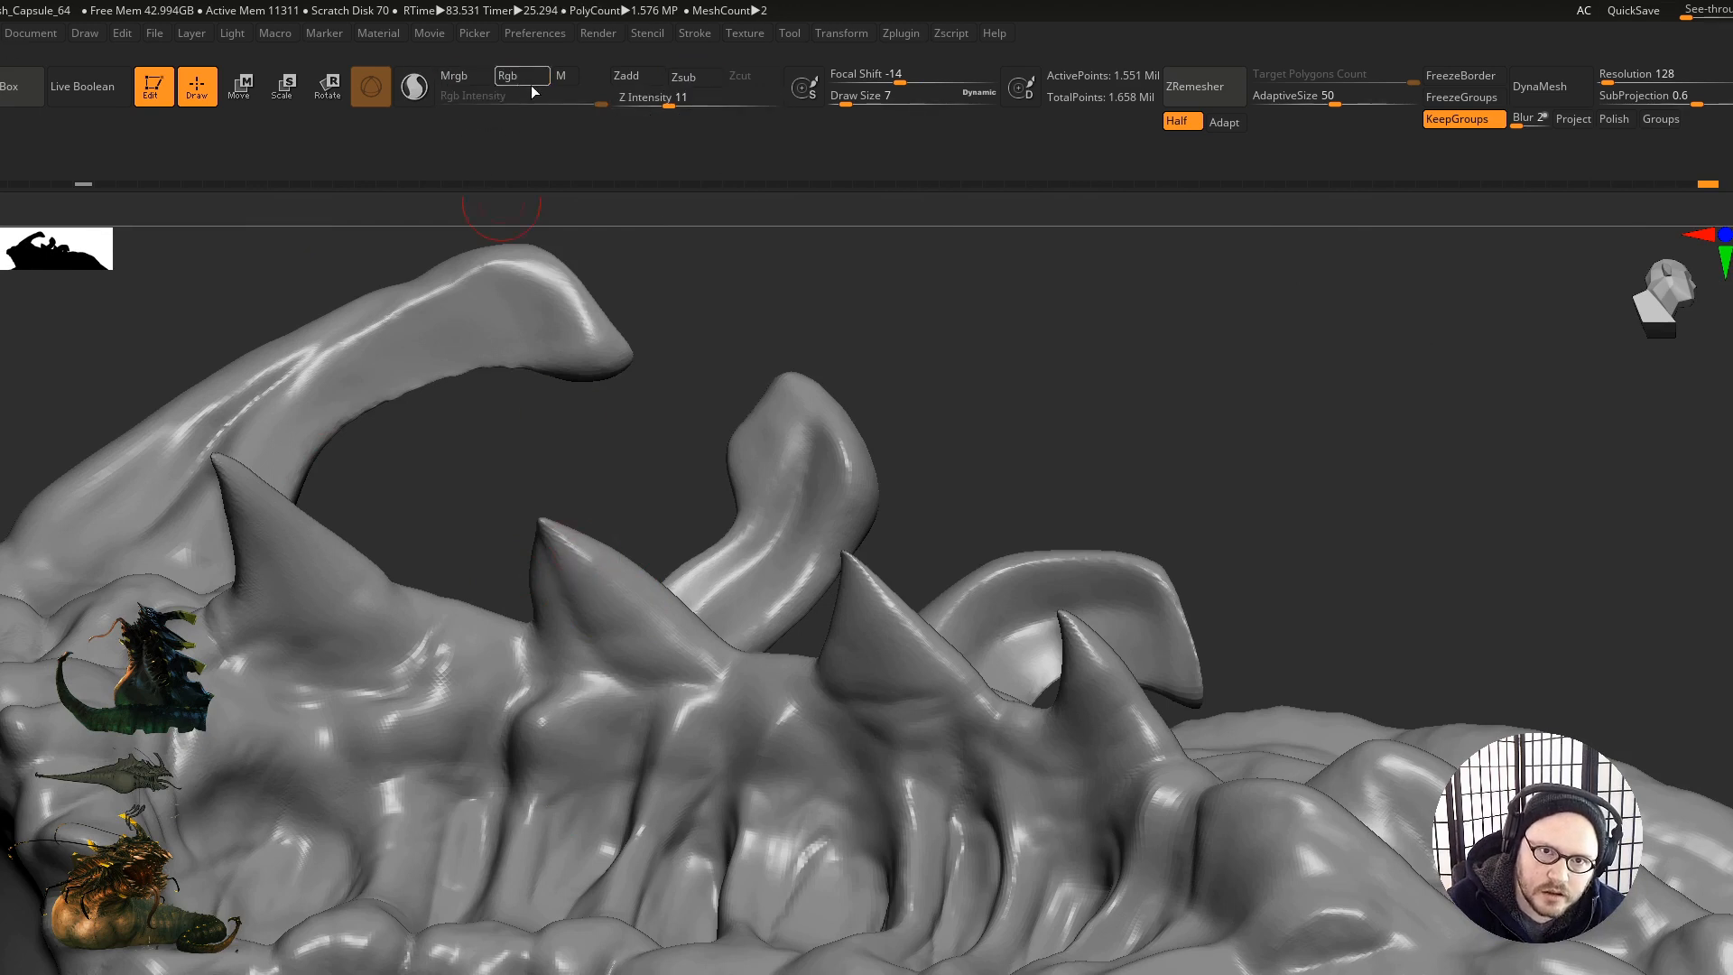
click(675, 78)
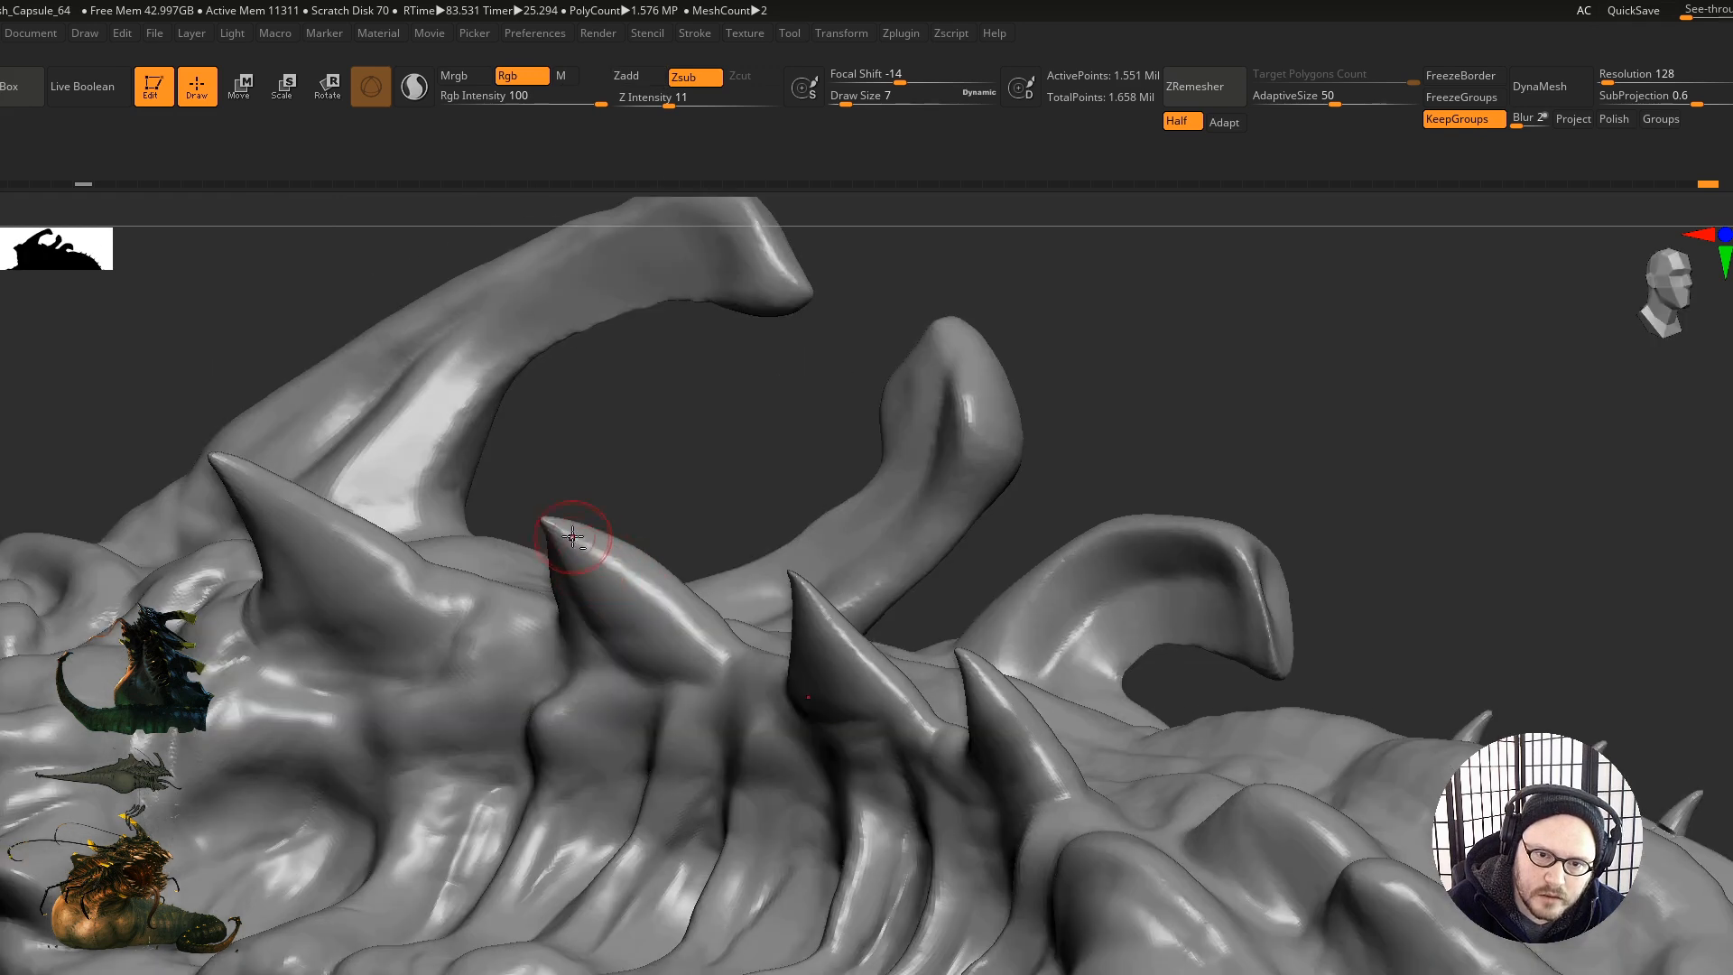
drag(567, 531, 713, 652)
key(ctrl)
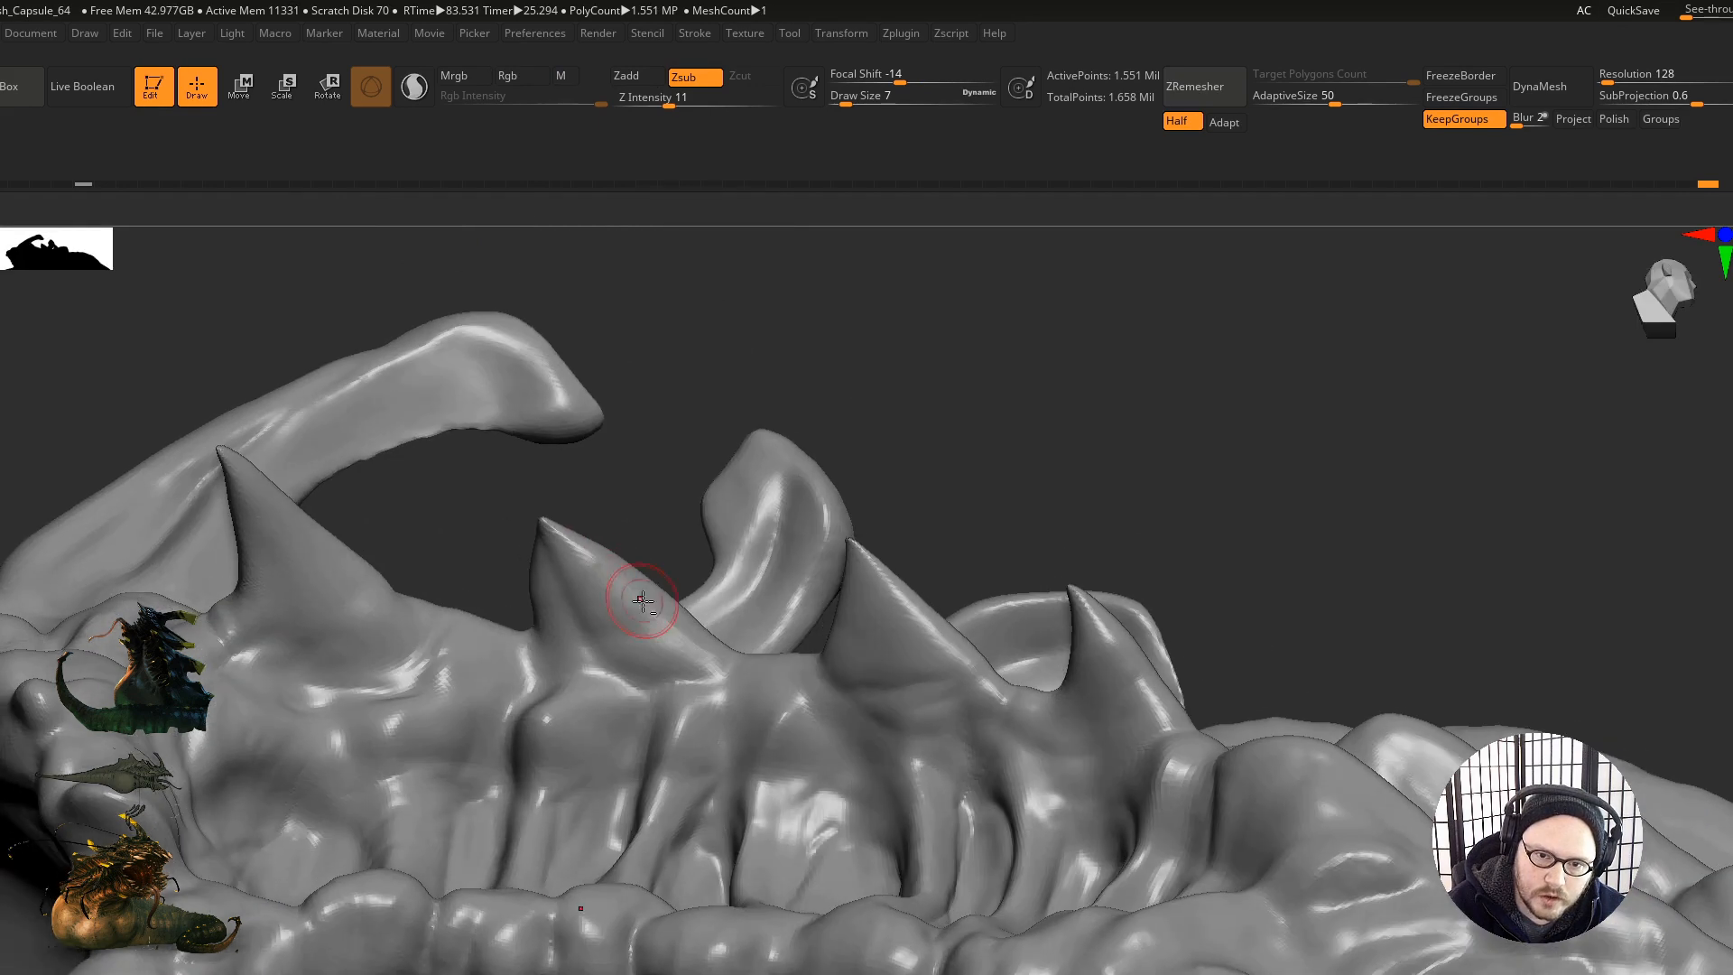
drag(629, 584, 713, 650)
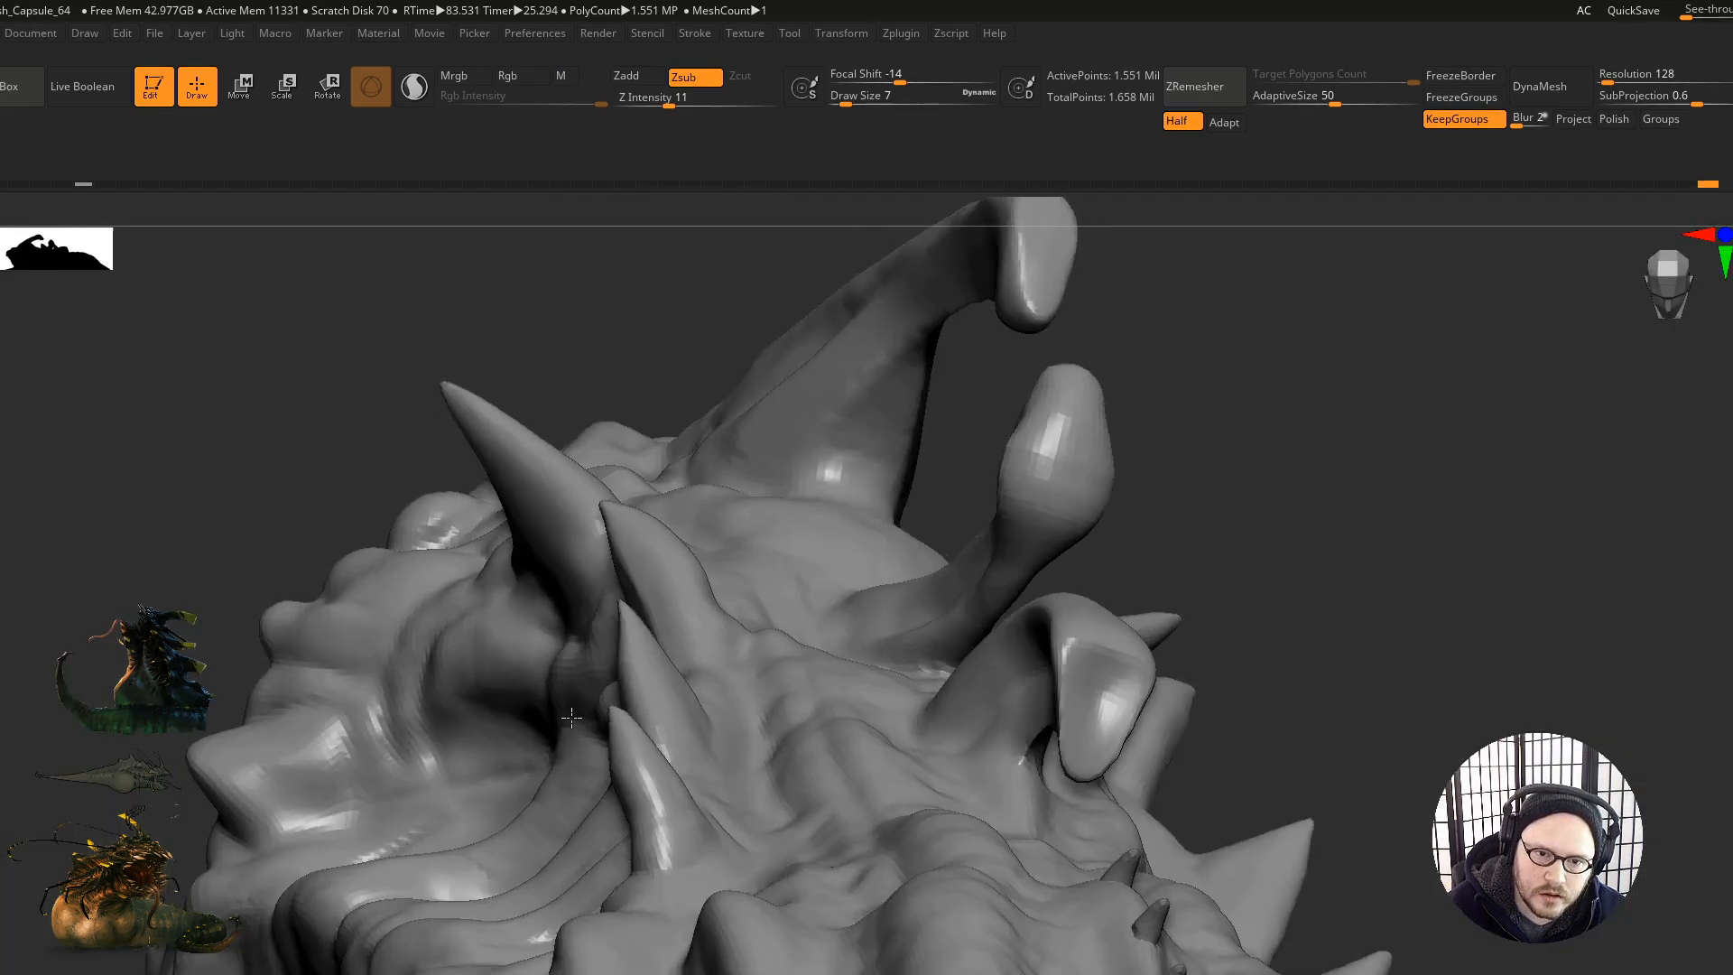
drag(388, 398, 426, 420)
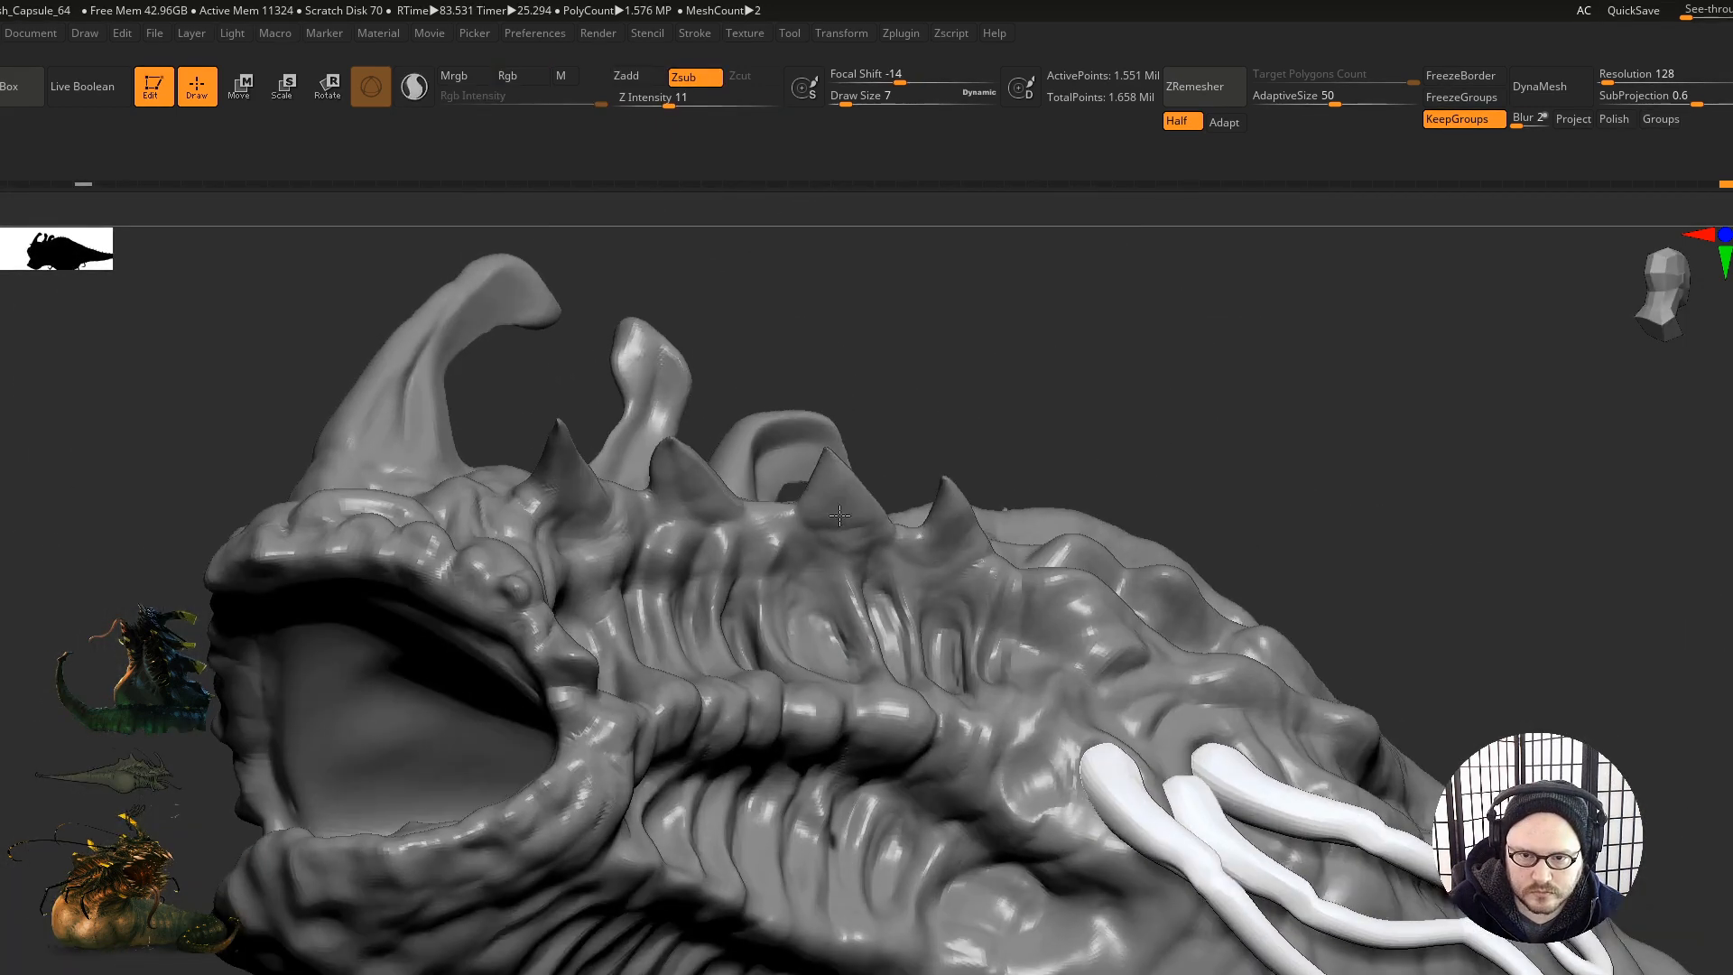
Step: Smooth the surface of the rearmost side spike from just below its tip down its side
ctrl+right_drag(840, 515, 832, 484)
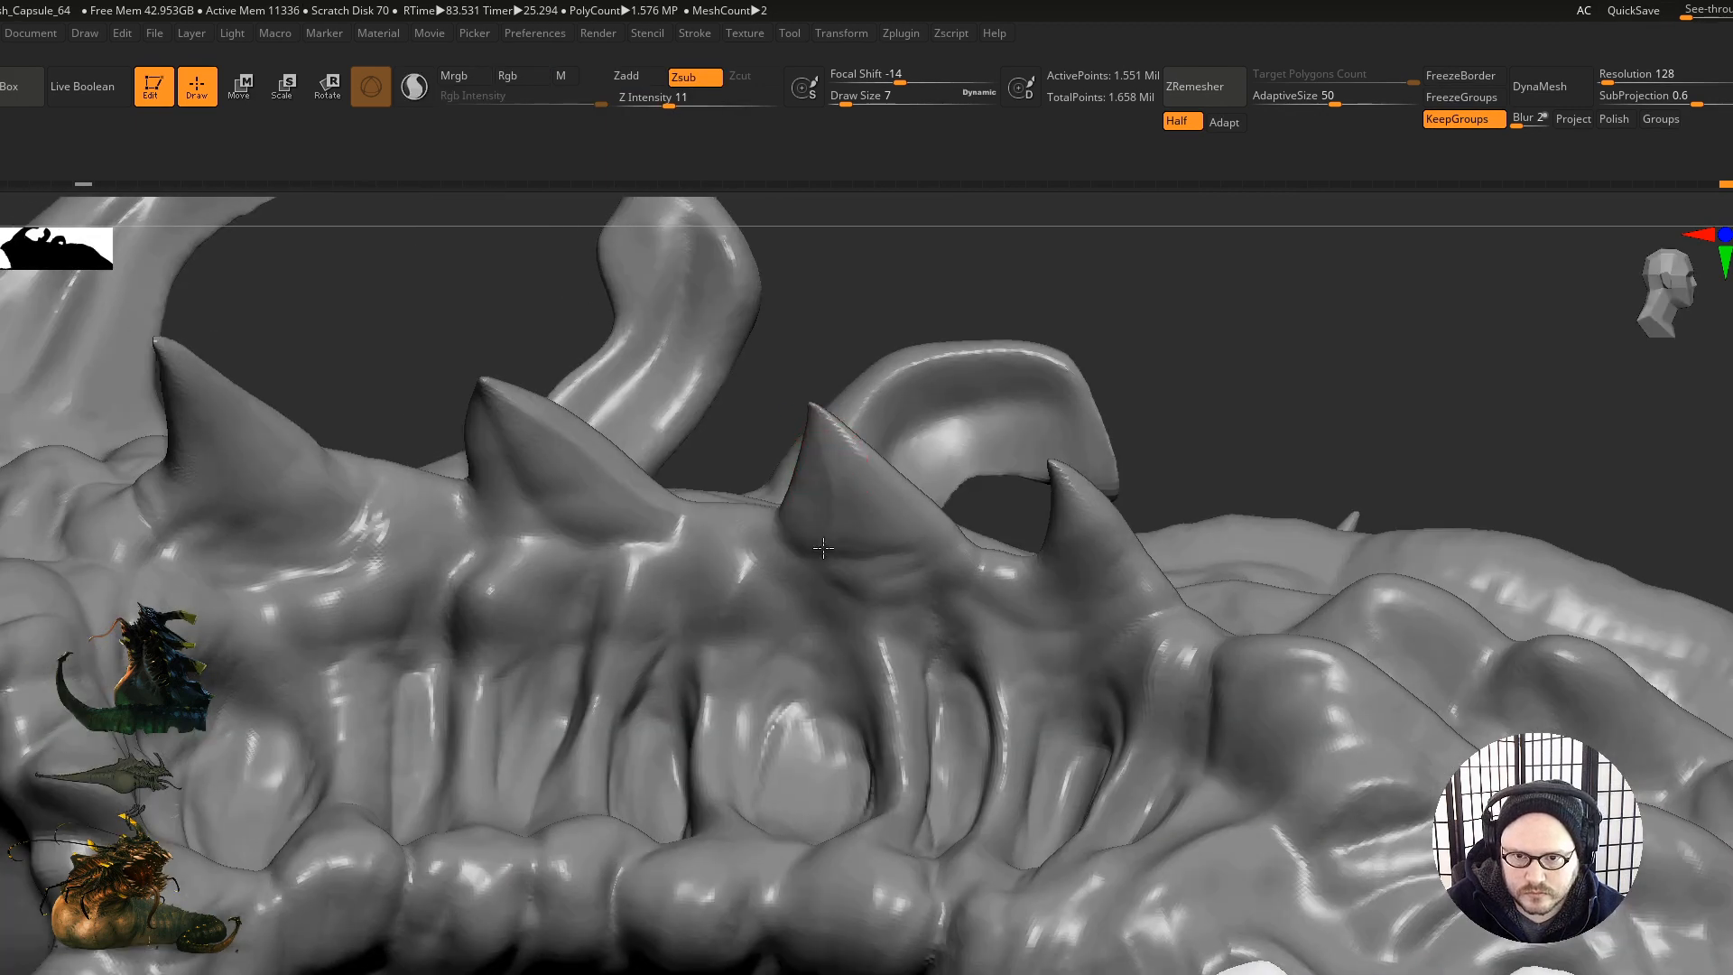
right_drag(530, 447, 503, 448)
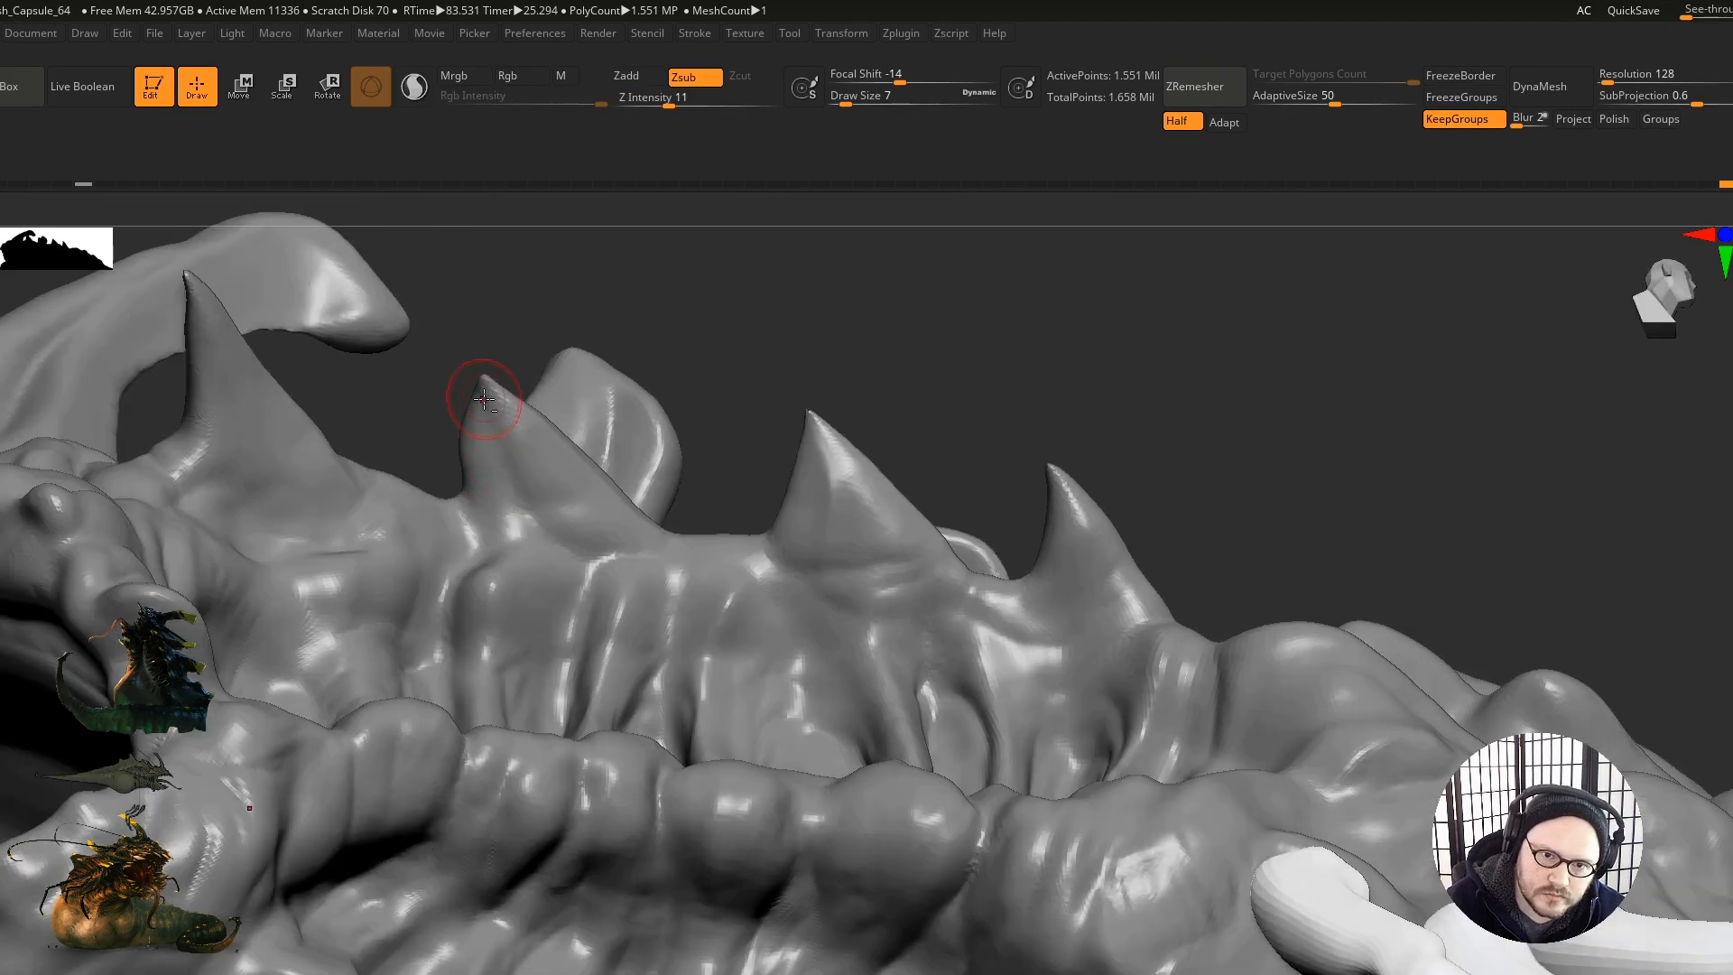
alt+right_drag(365, 408, 473, 491)
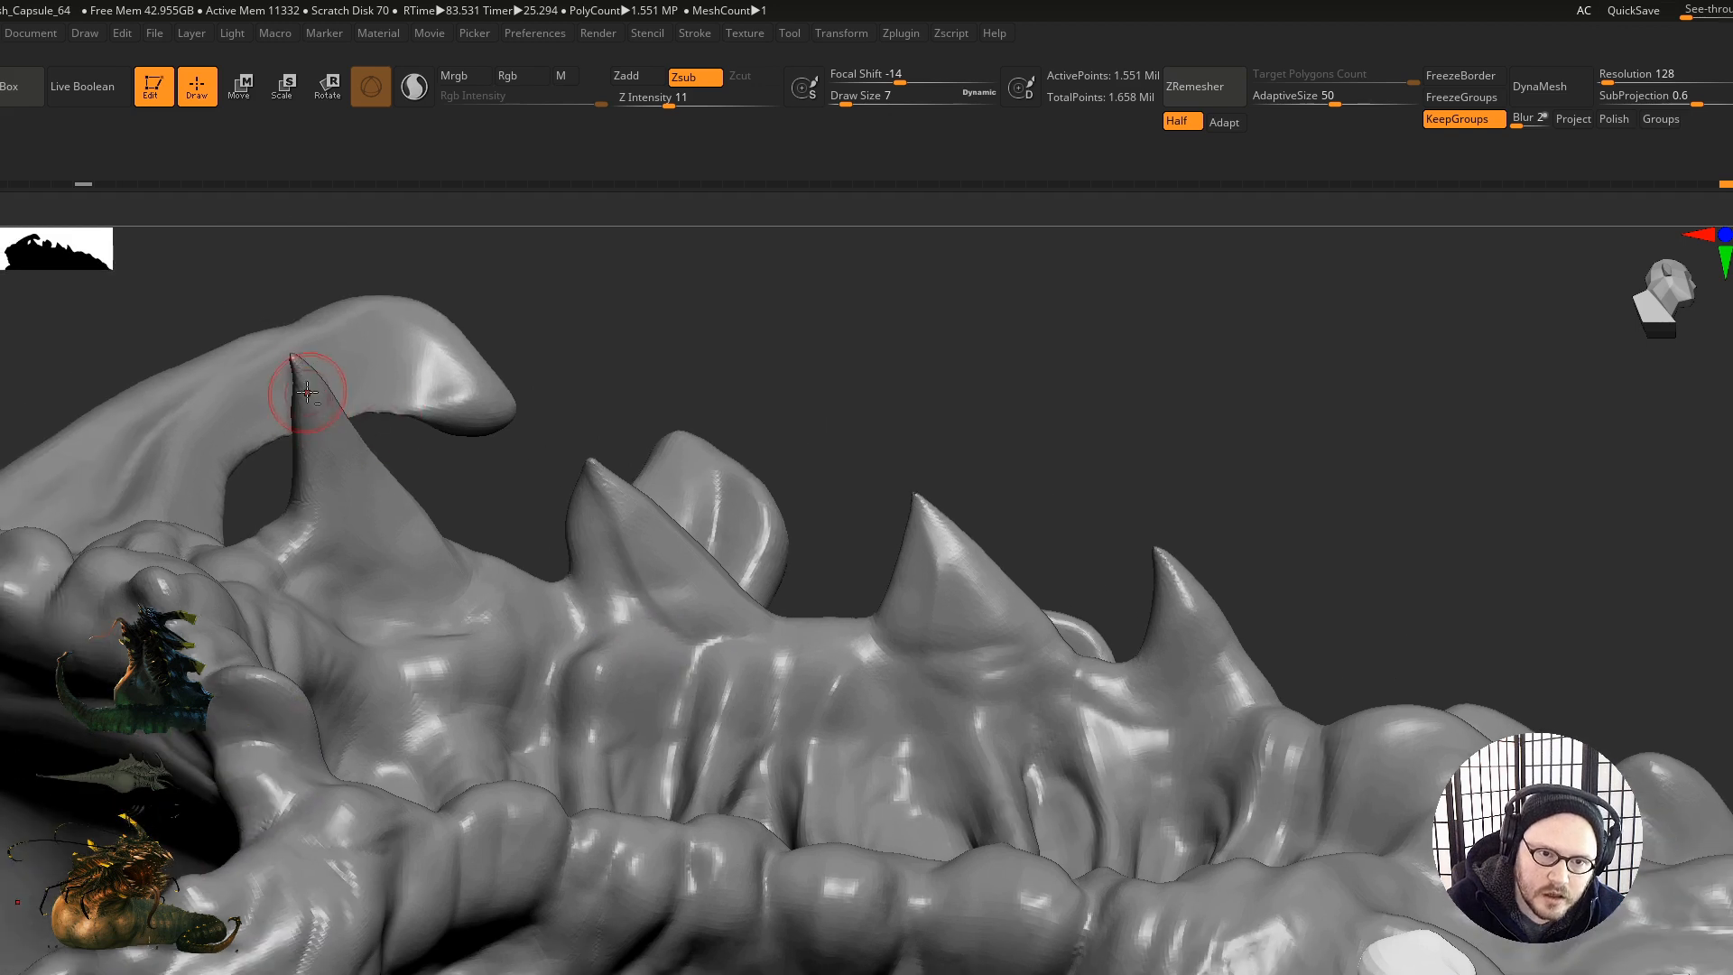
mouse_move(386, 573)
right_down()
mouse_move(418, 495)
mouse_move(623, 462)
mouse_move(557, 261)
right_up()
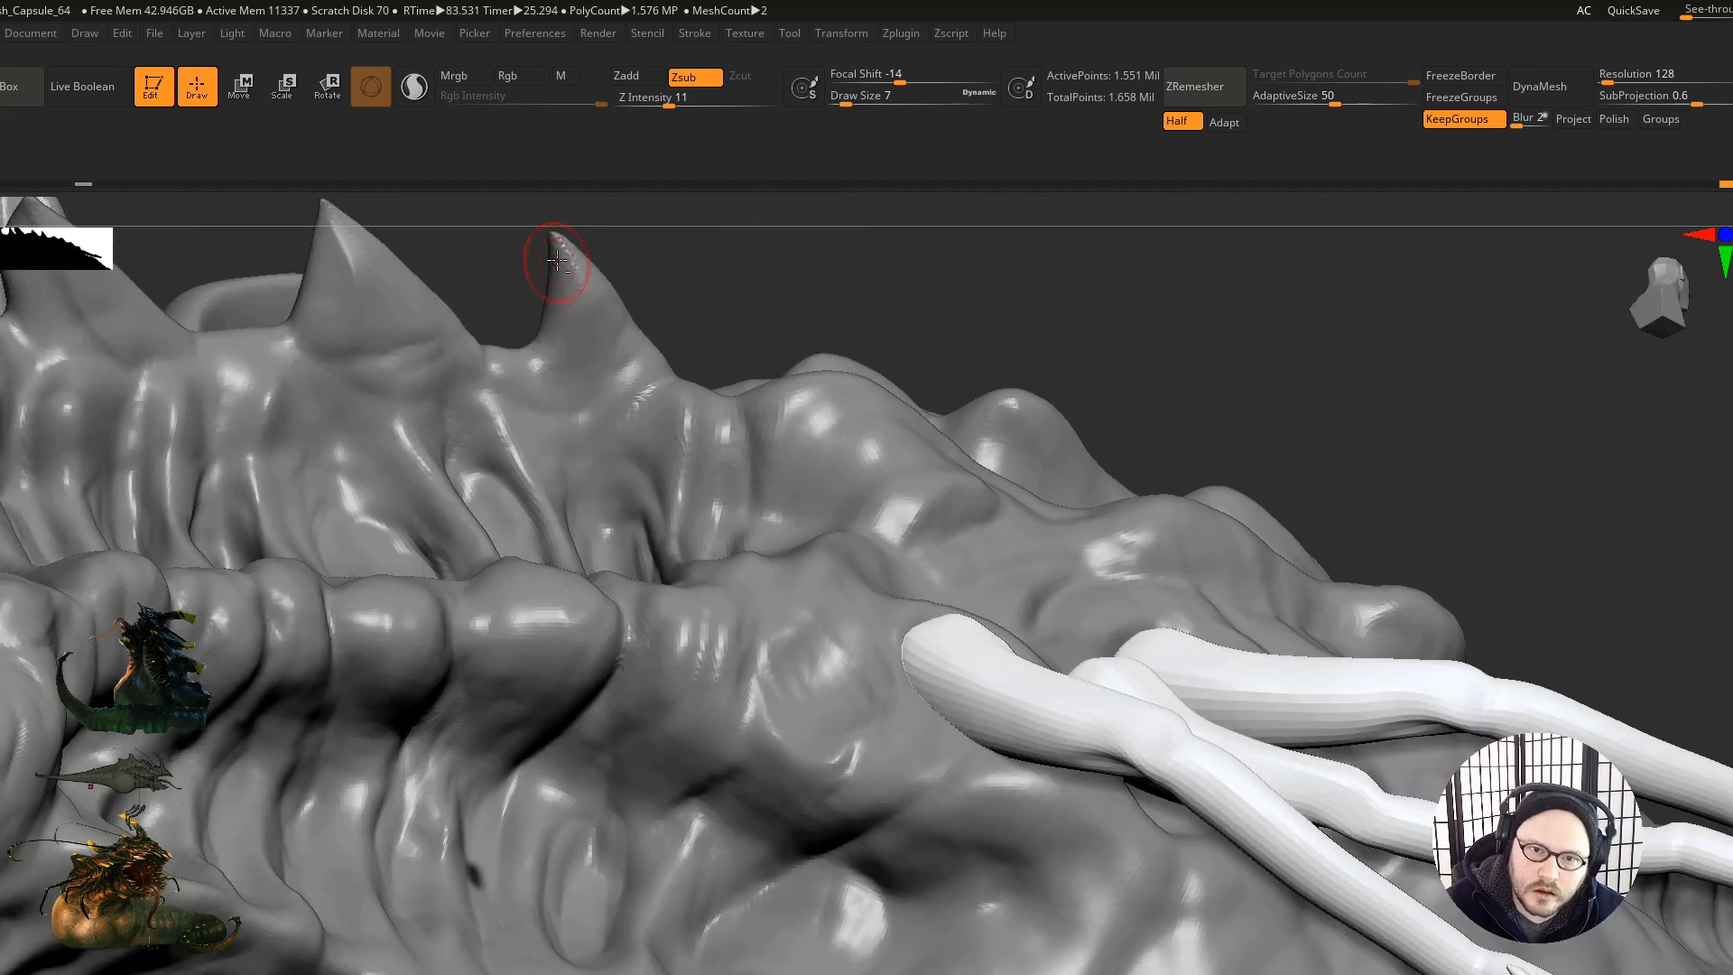
mouse_move(567, 408)
right_down()
mouse_move(600, 496)
mouse_move(571, 553)
right_up()
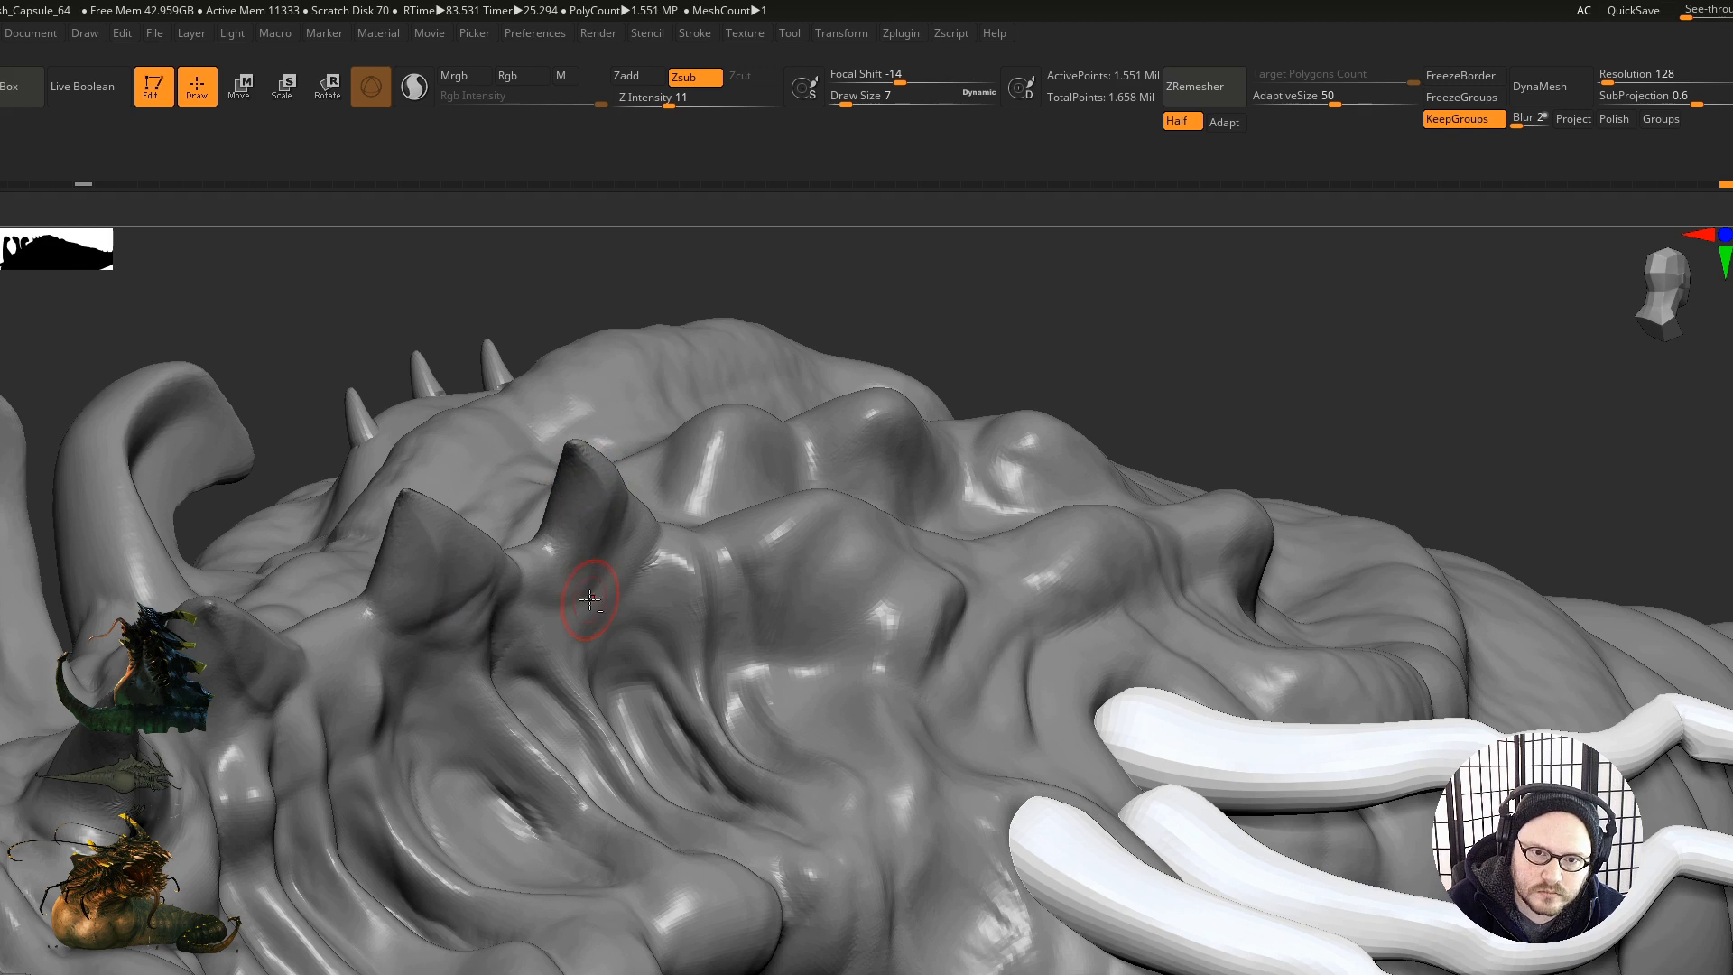
right_drag(520, 560, 539, 542)
shift+drag(569, 487, 582, 519)
alt+right_drag(452, 560, 666, 526)
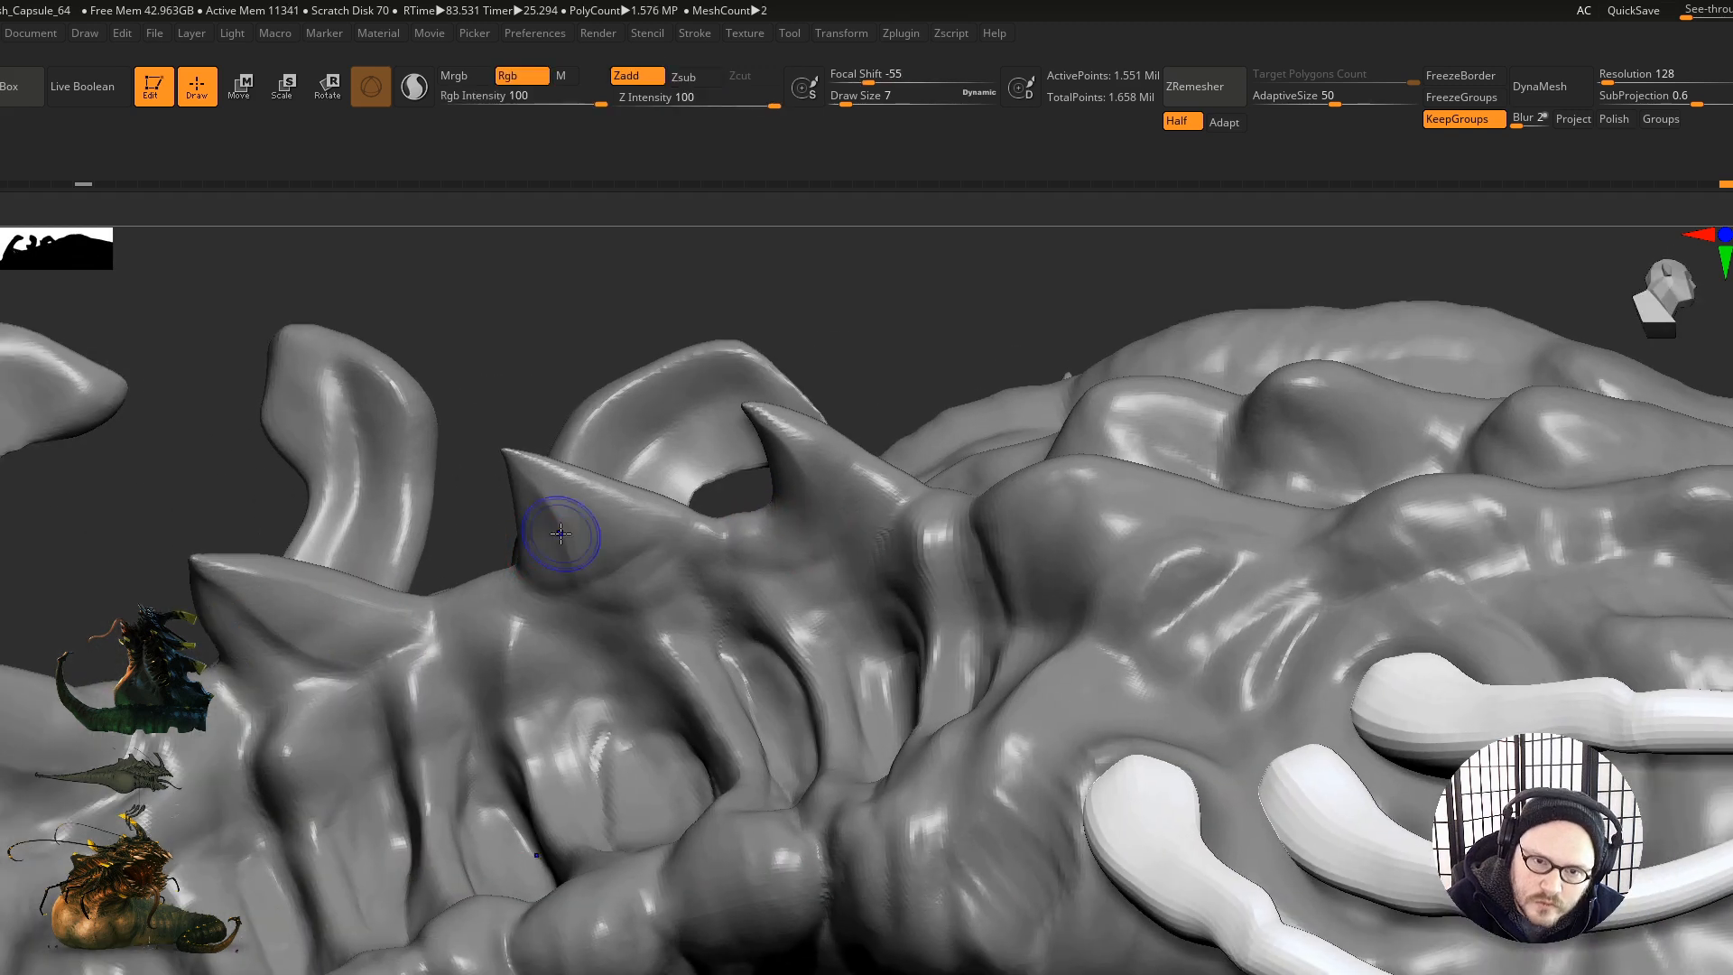
Step: Carve a crease along the underside of the second side spike where it meets the neck folds
drag(303, 672, 237, 706)
right_drag(311, 702, 389, 668)
drag(246, 677, 336, 652)
right_drag(383, 624, 347, 656)
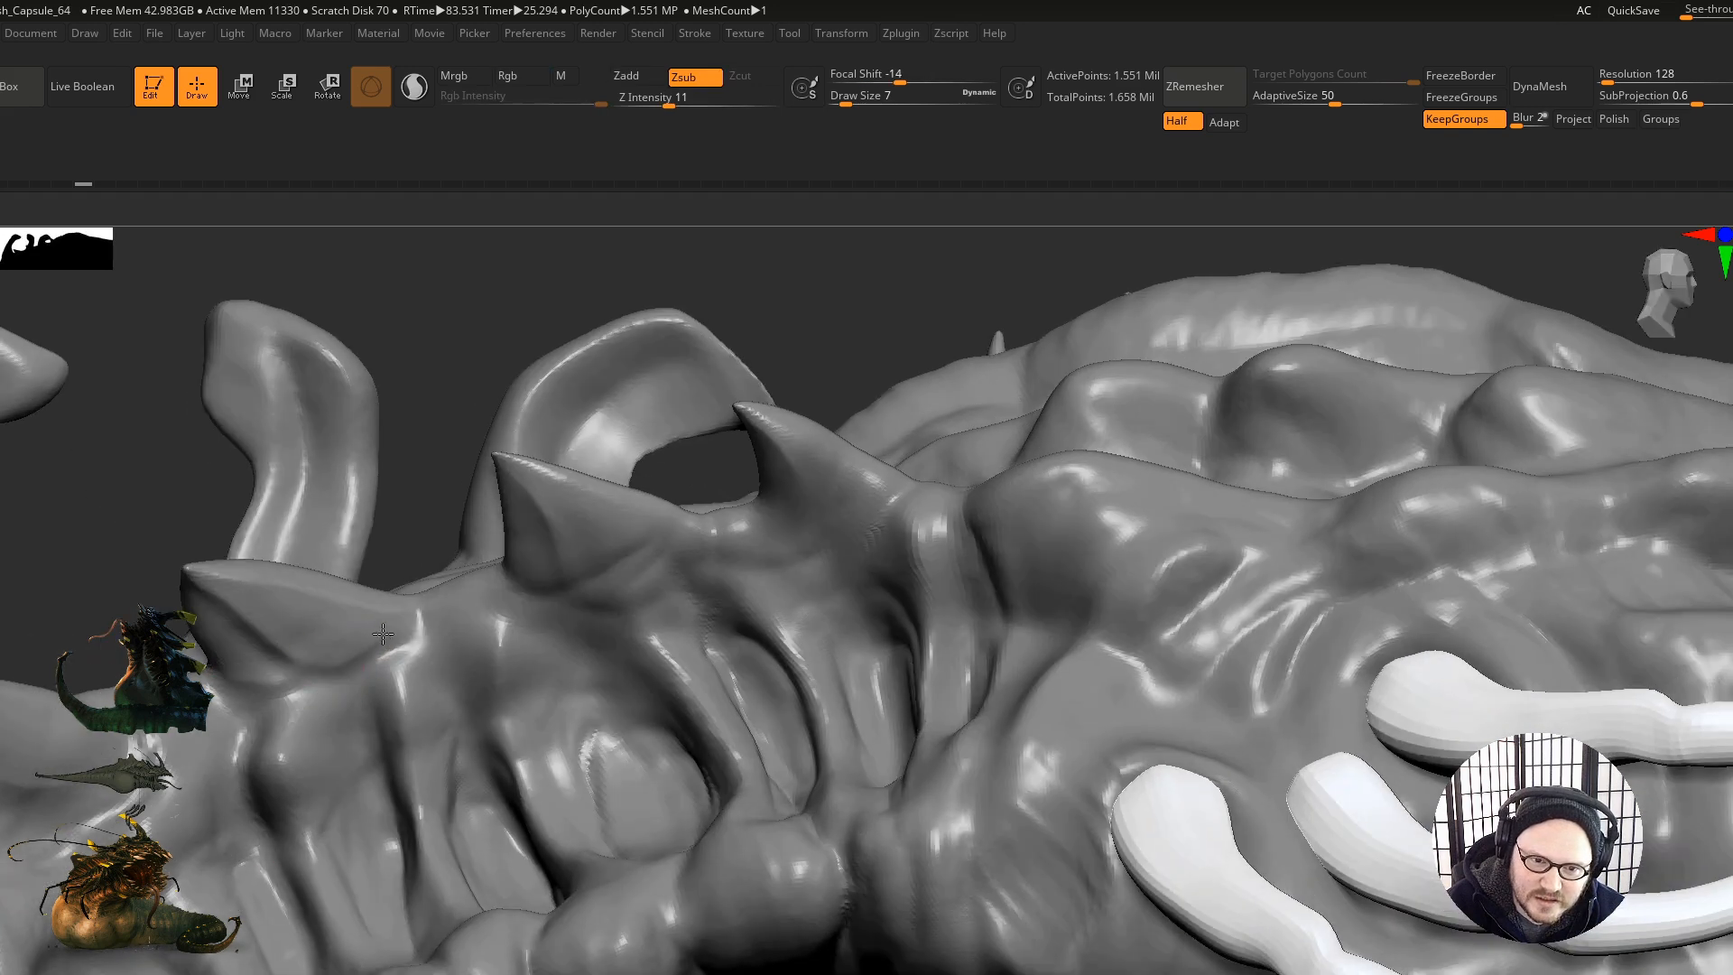
Step: Carve the surface around the base of the third side spike and the gap between it and the rearmost spike
mouse_move(393, 590)
right_down()
mouse_move(356, 646)
mouse_move(333, 604)
right_up()
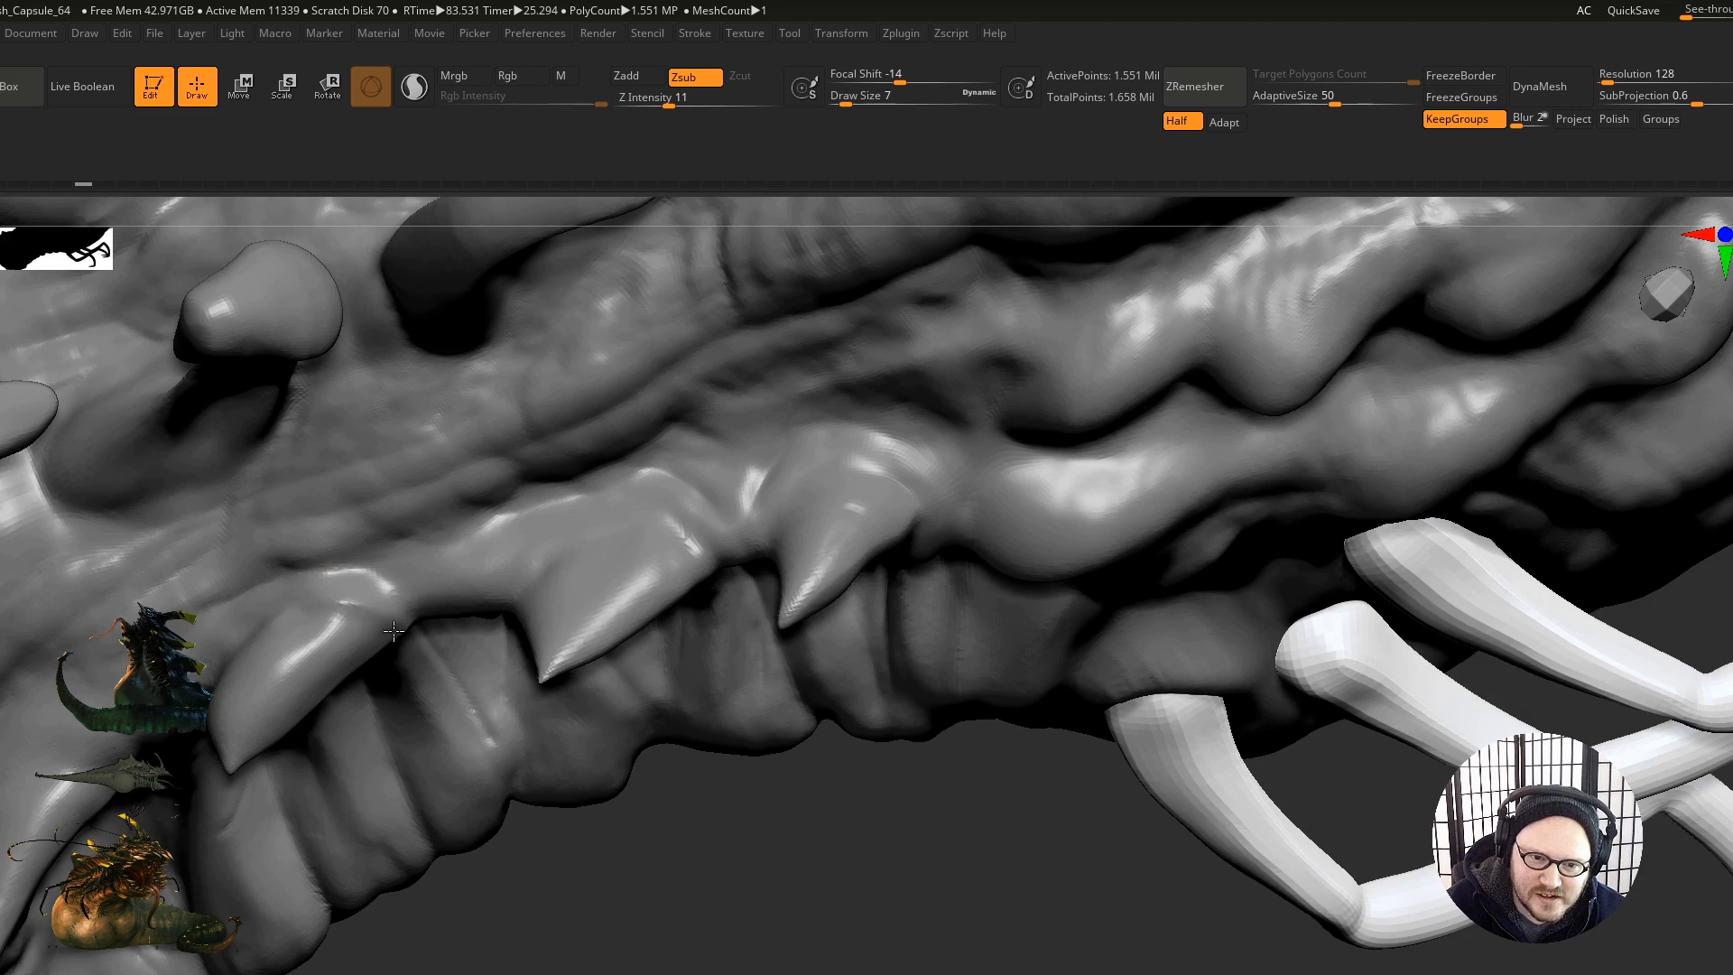
mouse_move(677, 581)
right_down()
mouse_move(615, 521)
mouse_move(616, 589)
right_up()
drag(640, 569, 660, 526)
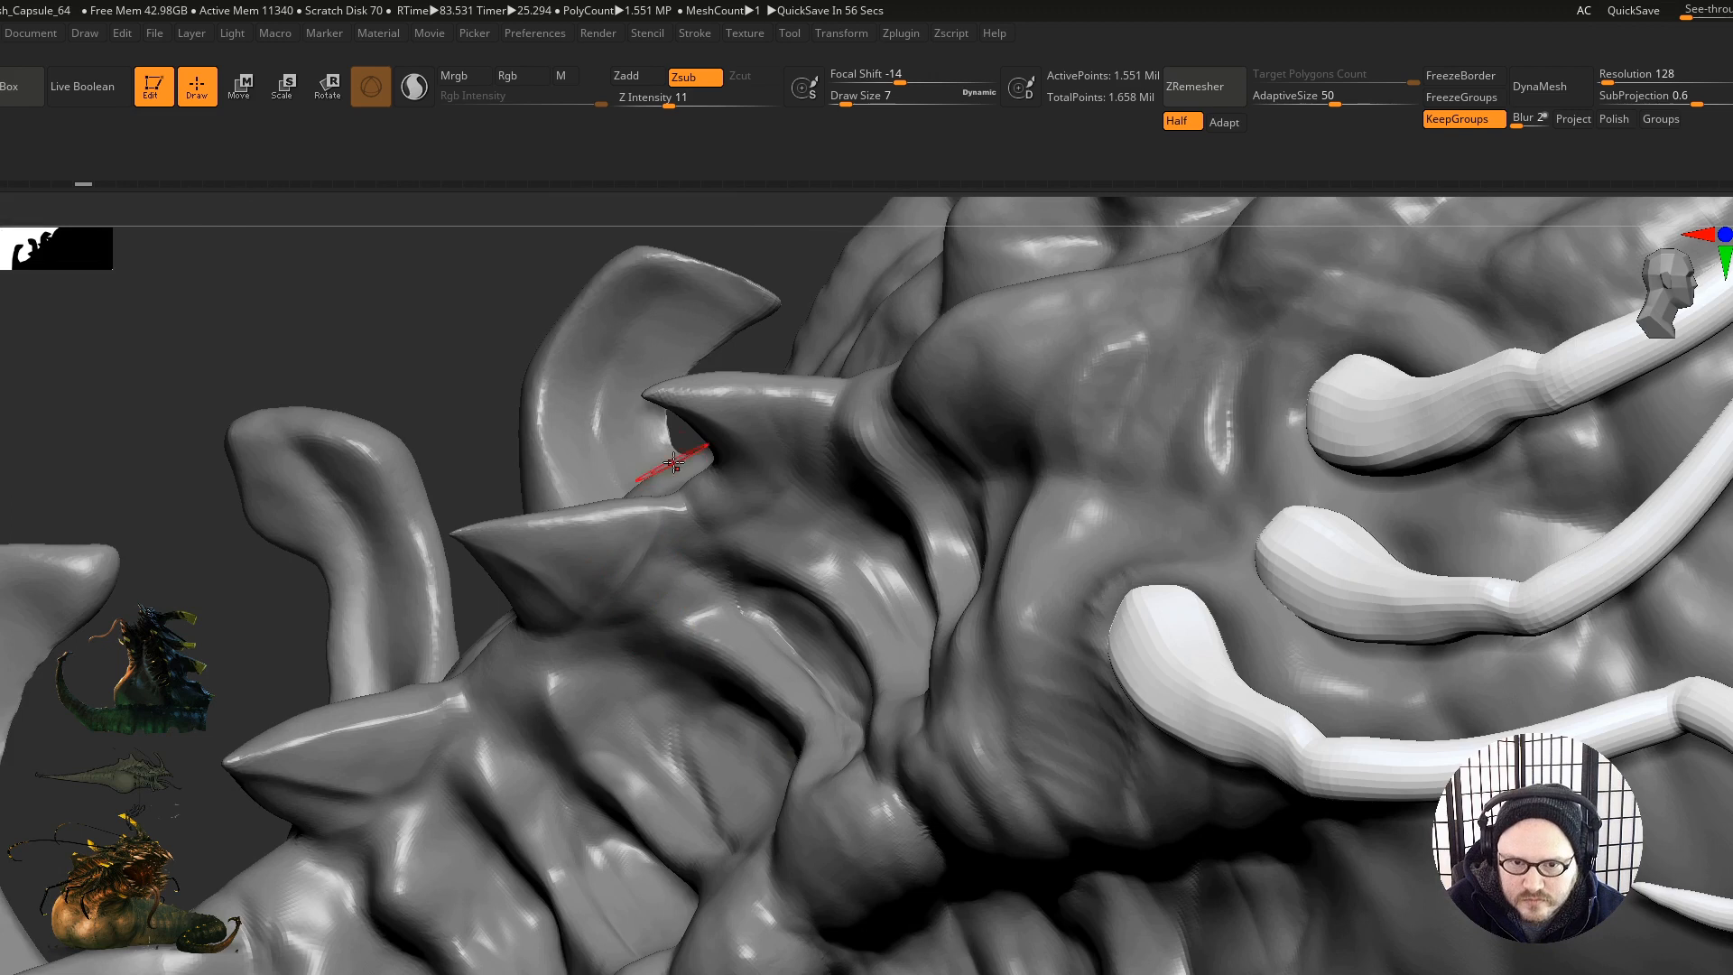
mouse_move(832, 474)
ctrl+right_down()
mouse_move(608, 507)
mouse_move(639, 631)
ctrl+right_up()
mouse_move(631, 700)
alt+right_down()
mouse_move(708, 437)
mouse_move(741, 501)
alt+right_up()
drag(732, 514, 718, 521)
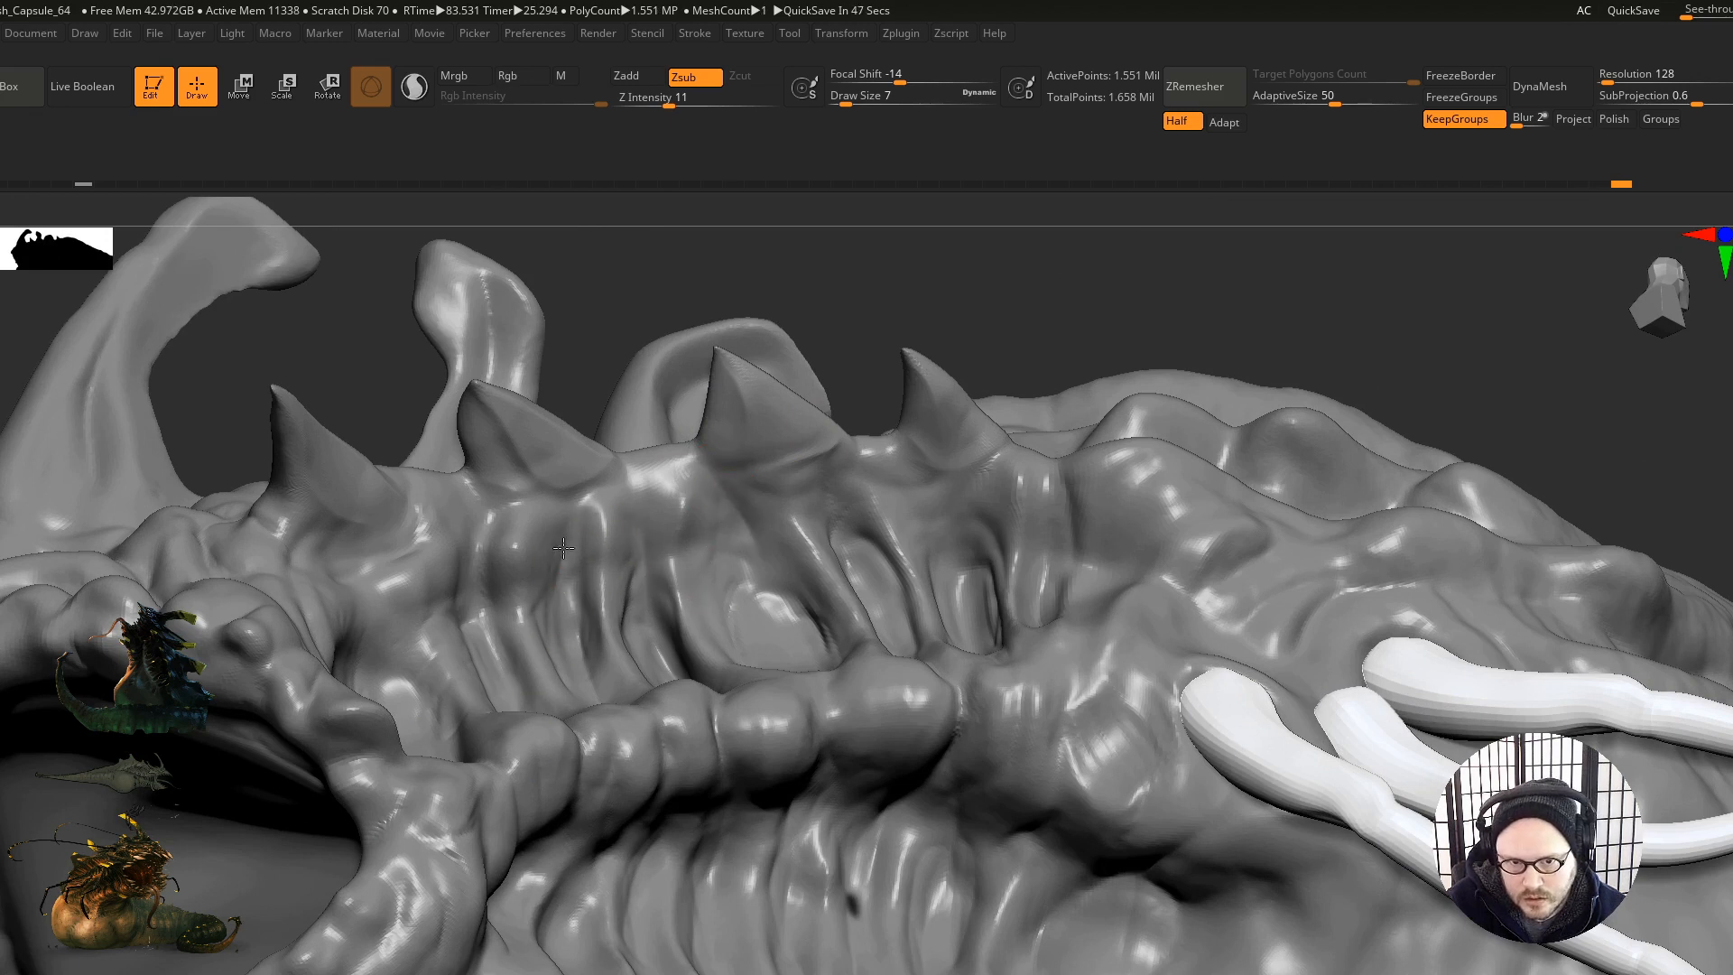
Step: Smooth the top of the head beside the base of the rear horn
ctrl+right_drag(488, 632, 496, 551)
ctrl+right_drag(632, 681, 622, 614)
right_drag(634, 676, 832, 730)
mouse_move(882, 503)
right_down()
mouse_move(821, 483)
mouse_move(864, 499)
right_up()
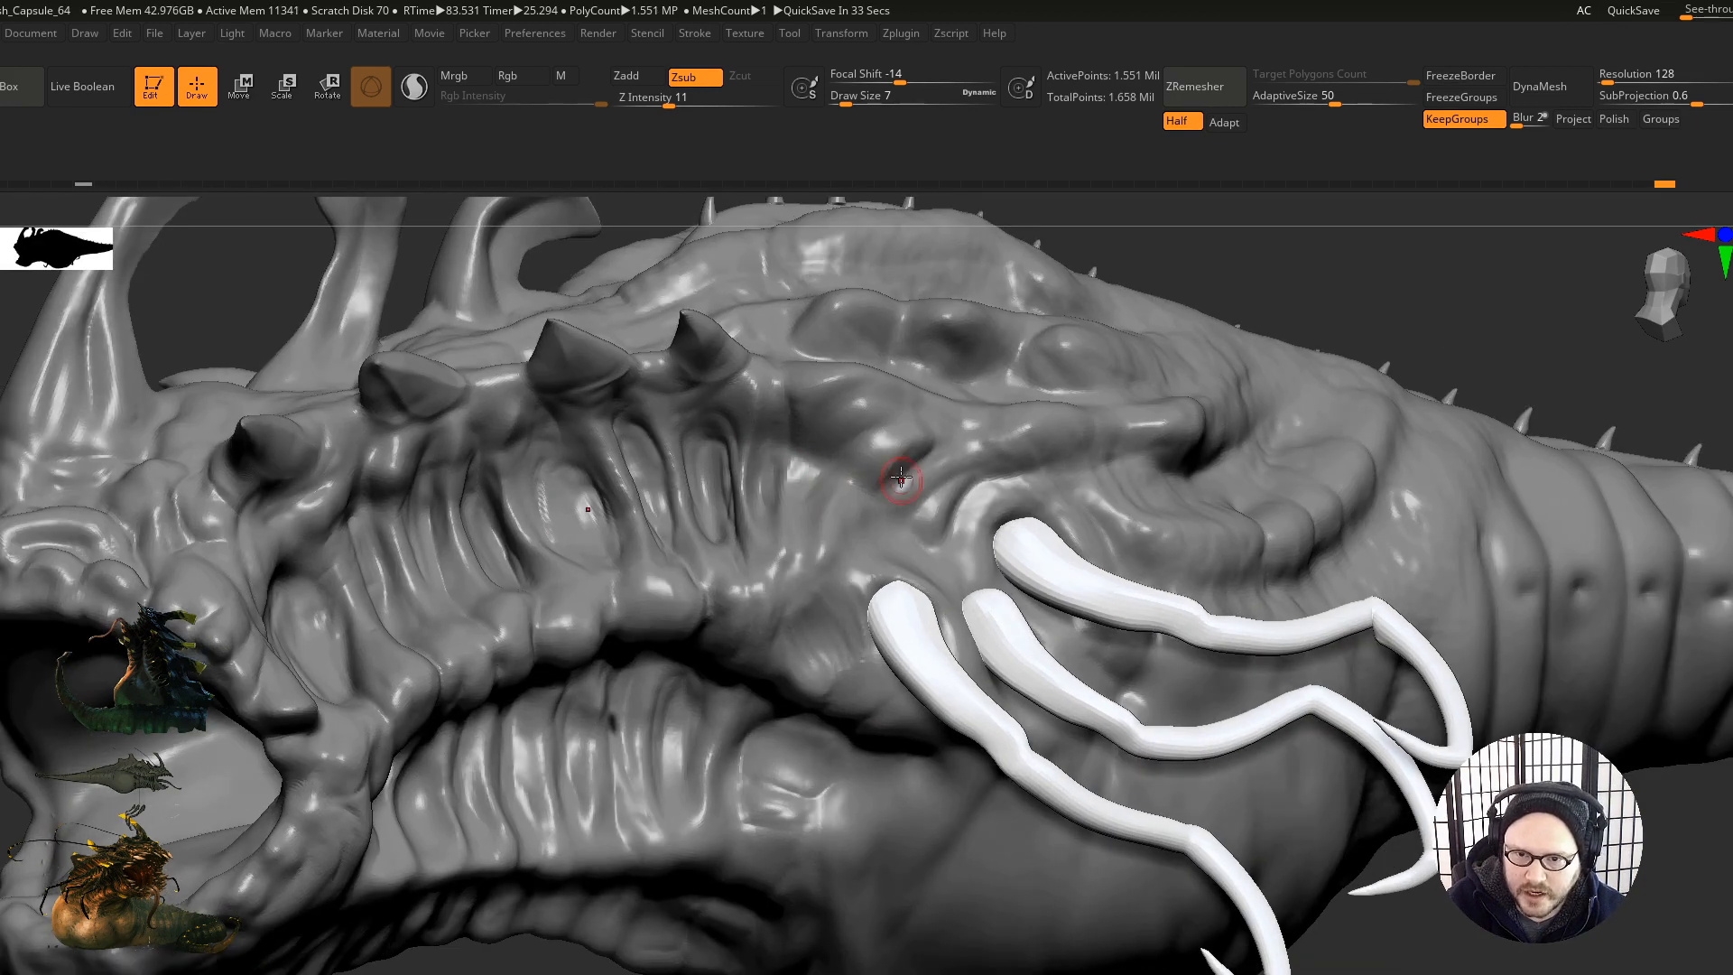
right_drag(912, 538, 793, 546)
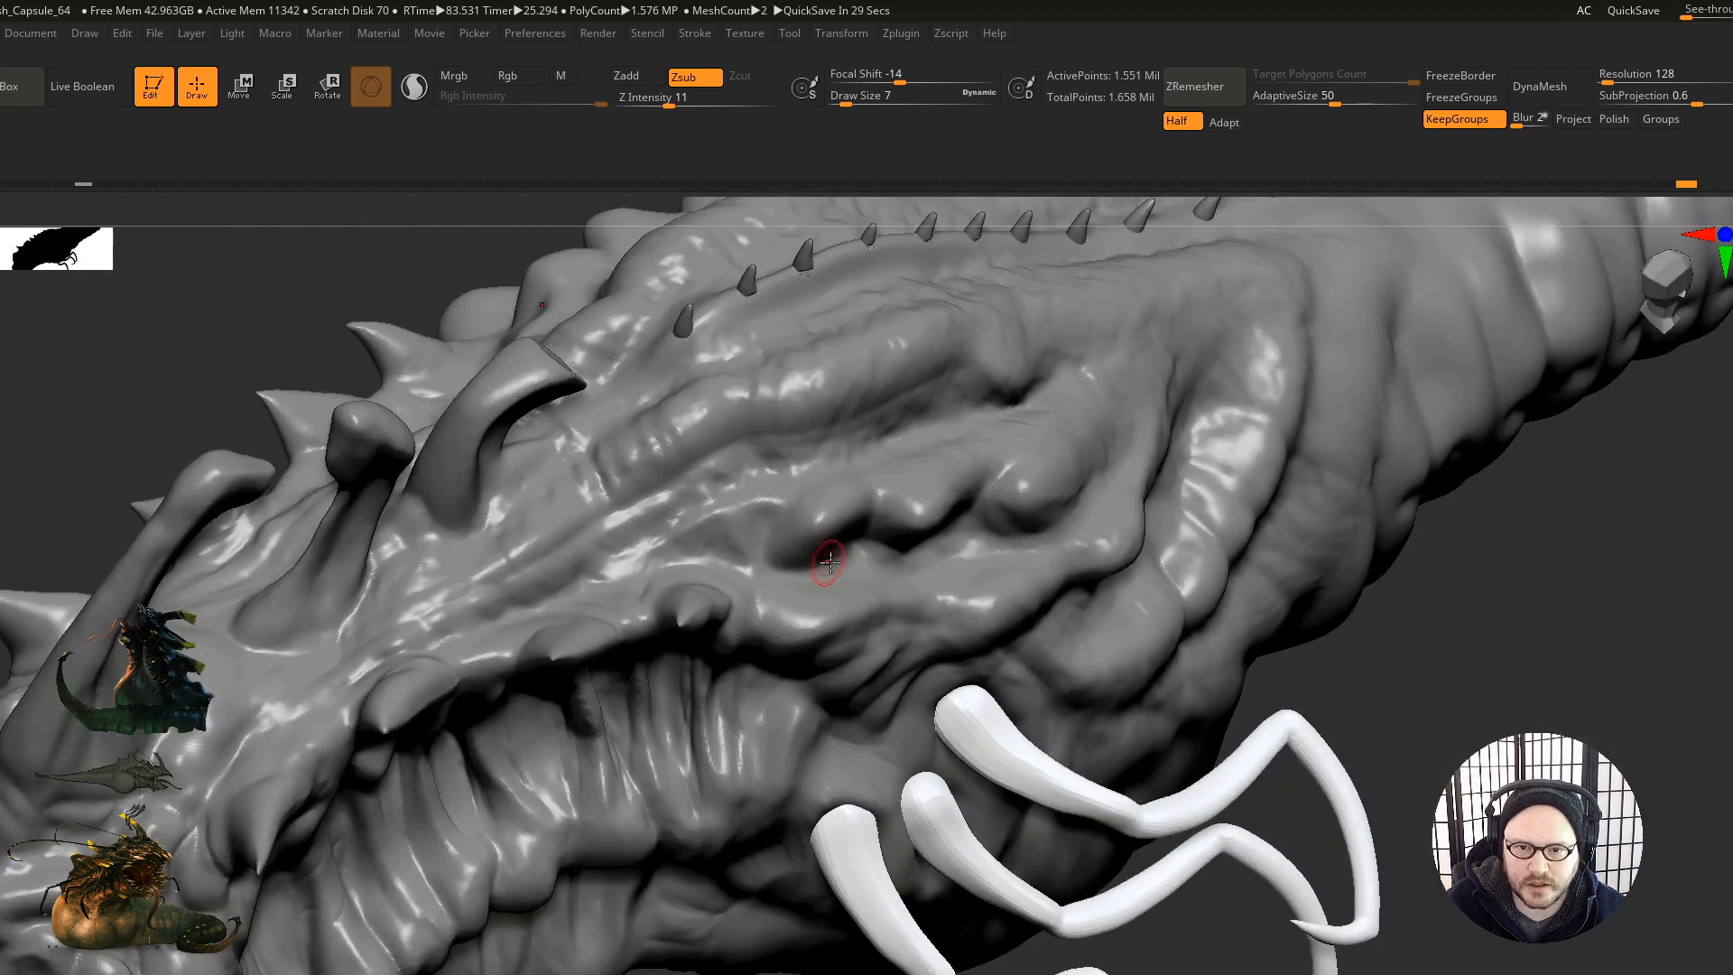
right_drag(885, 508, 802, 560)
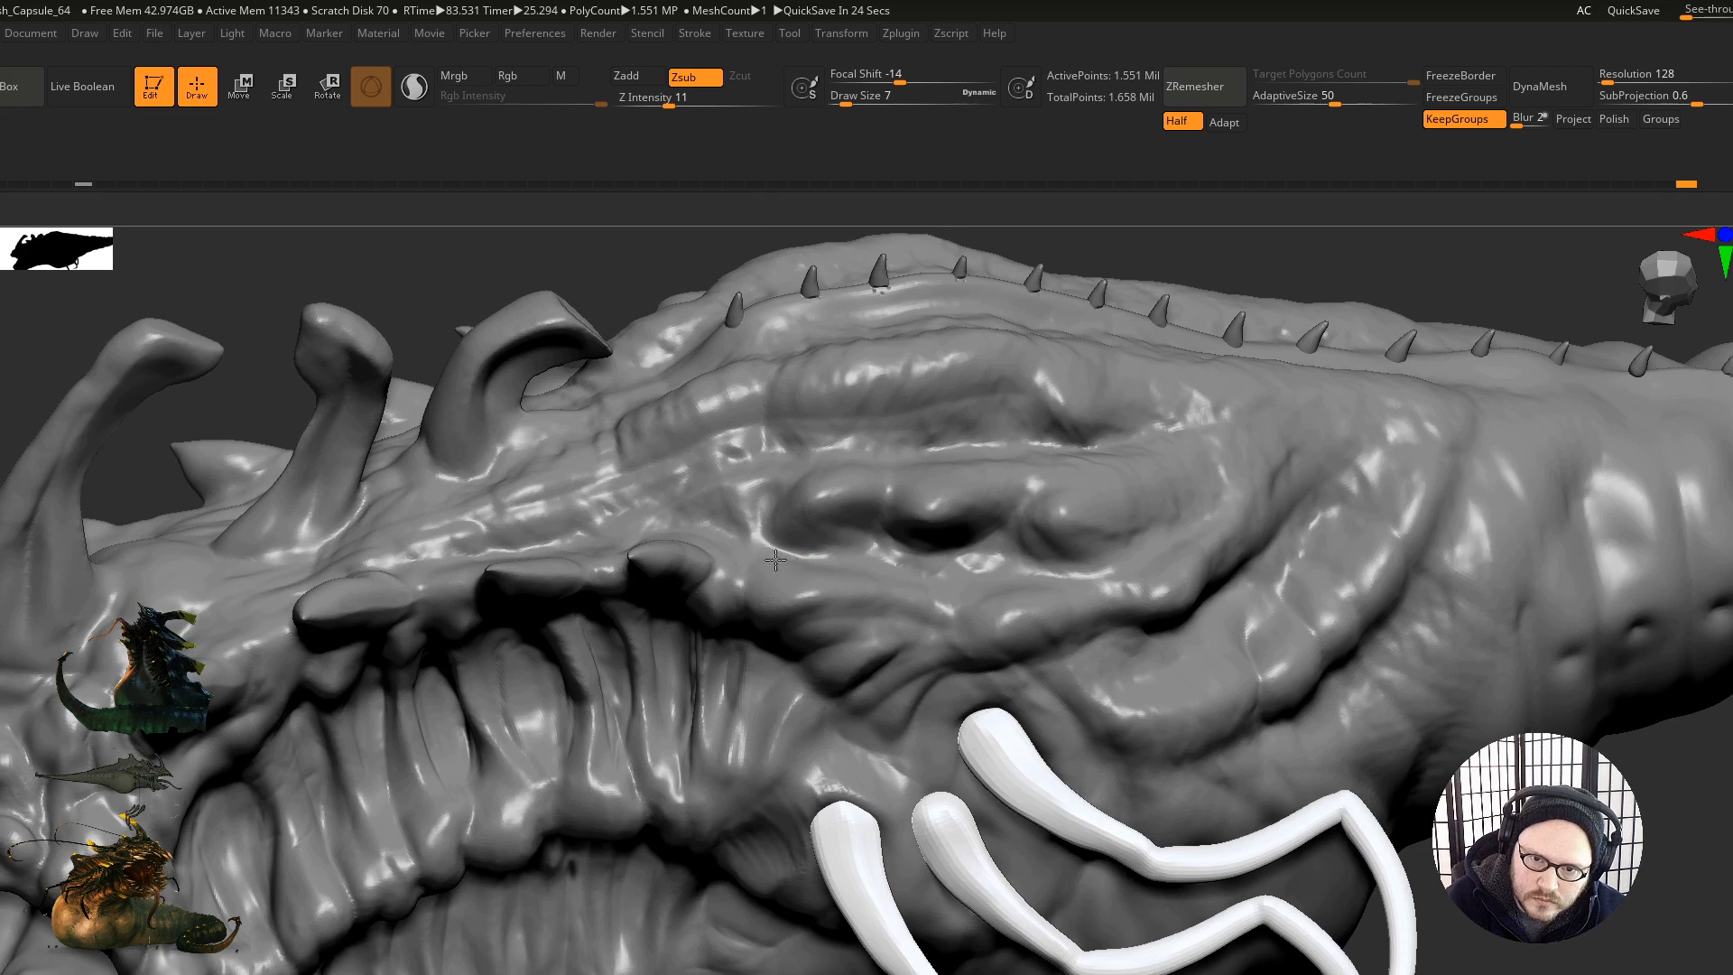
alt+right_drag(761, 659, 862, 849)
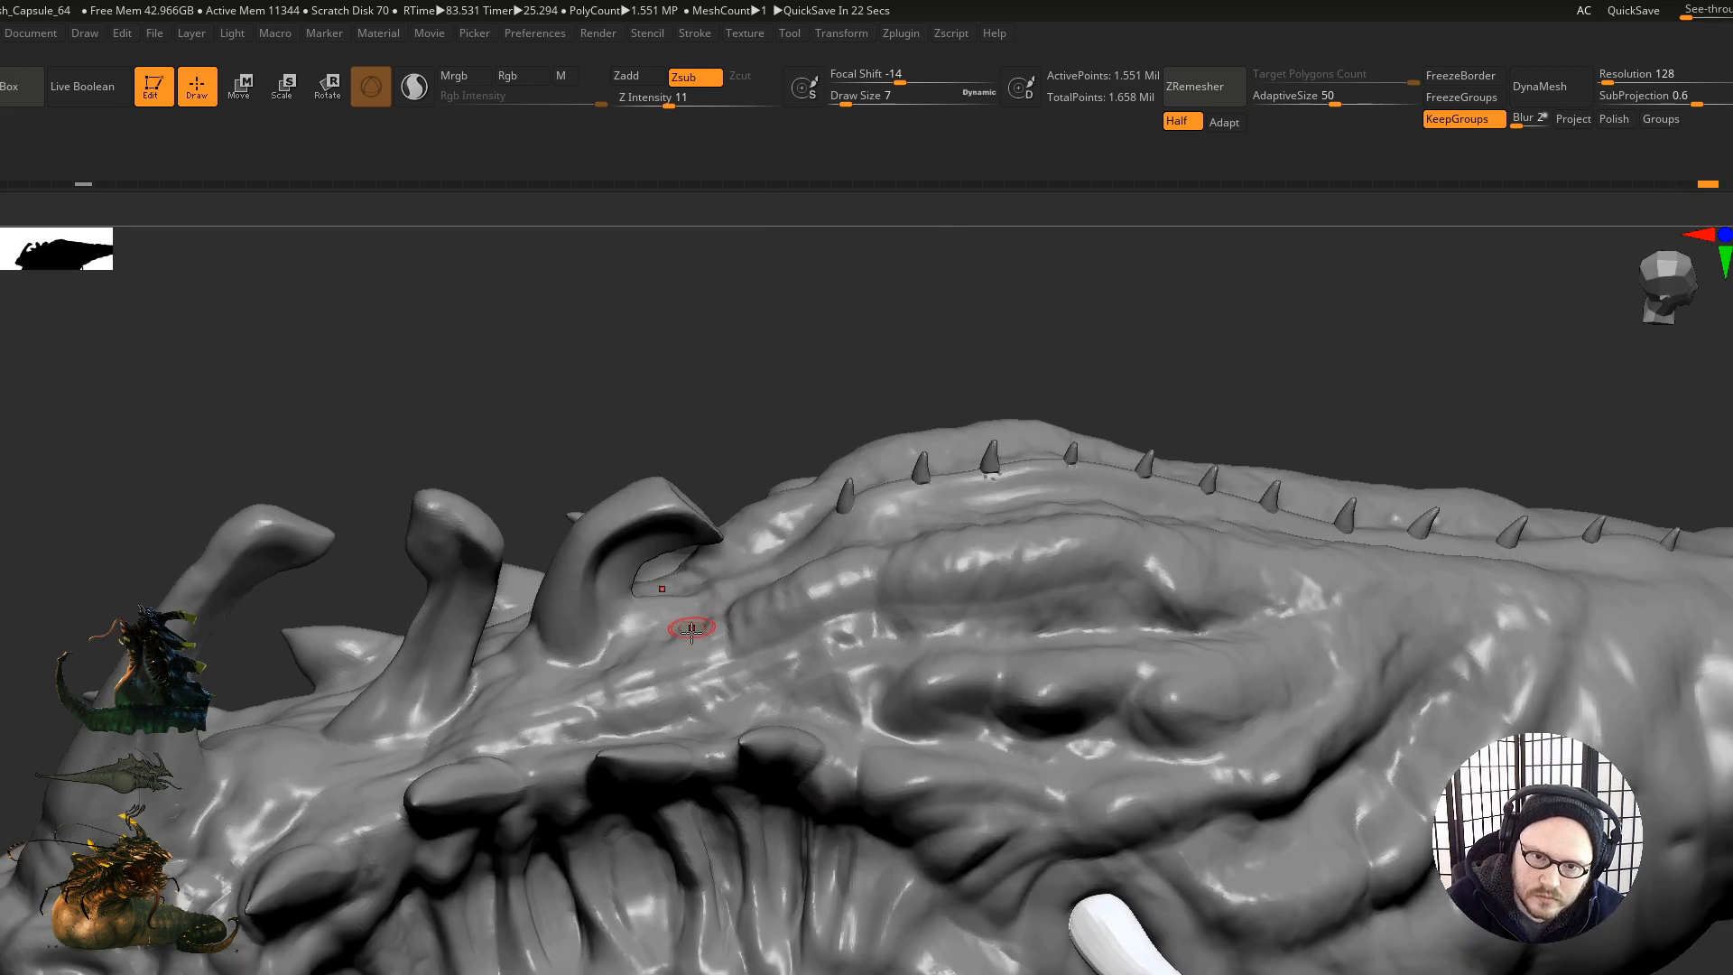
mouse_move(578, 569)
right_down()
mouse_move(610, 641)
mouse_move(578, 695)
mouse_move(623, 727)
right_up()
shift+drag(577, 646, 604, 662)
right_drag(473, 630, 487, 673)
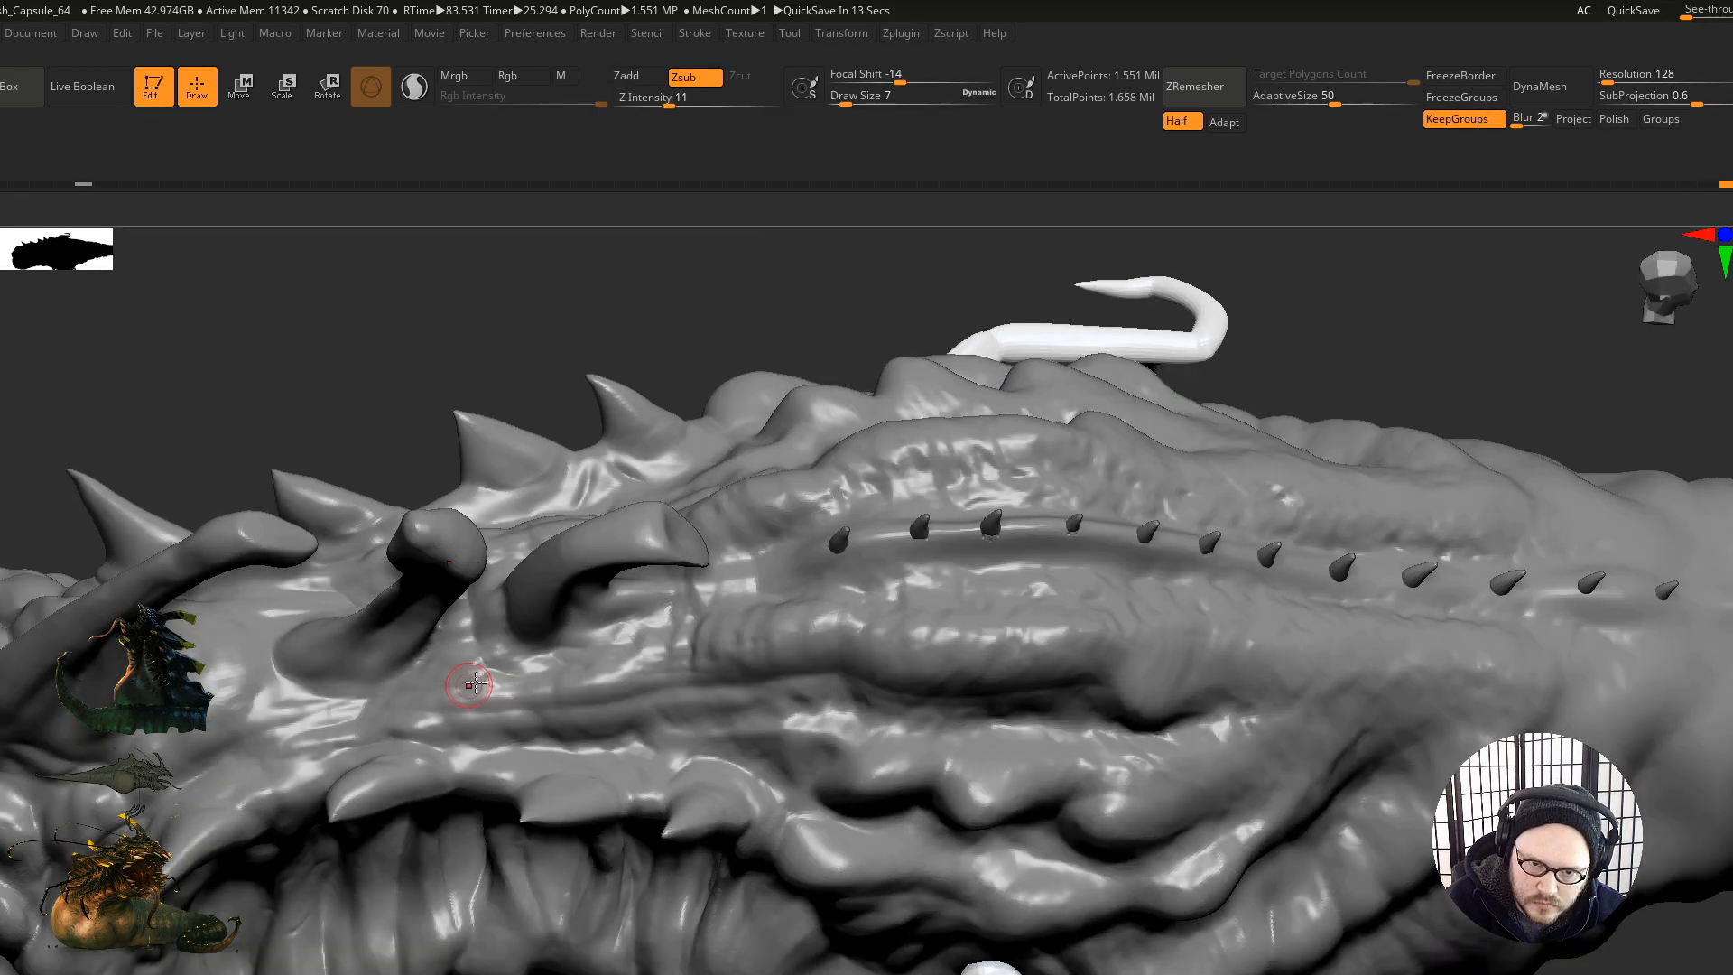
Step: Carve a crease on the head around the side of the front horn's base
right_drag(615, 650, 502, 657)
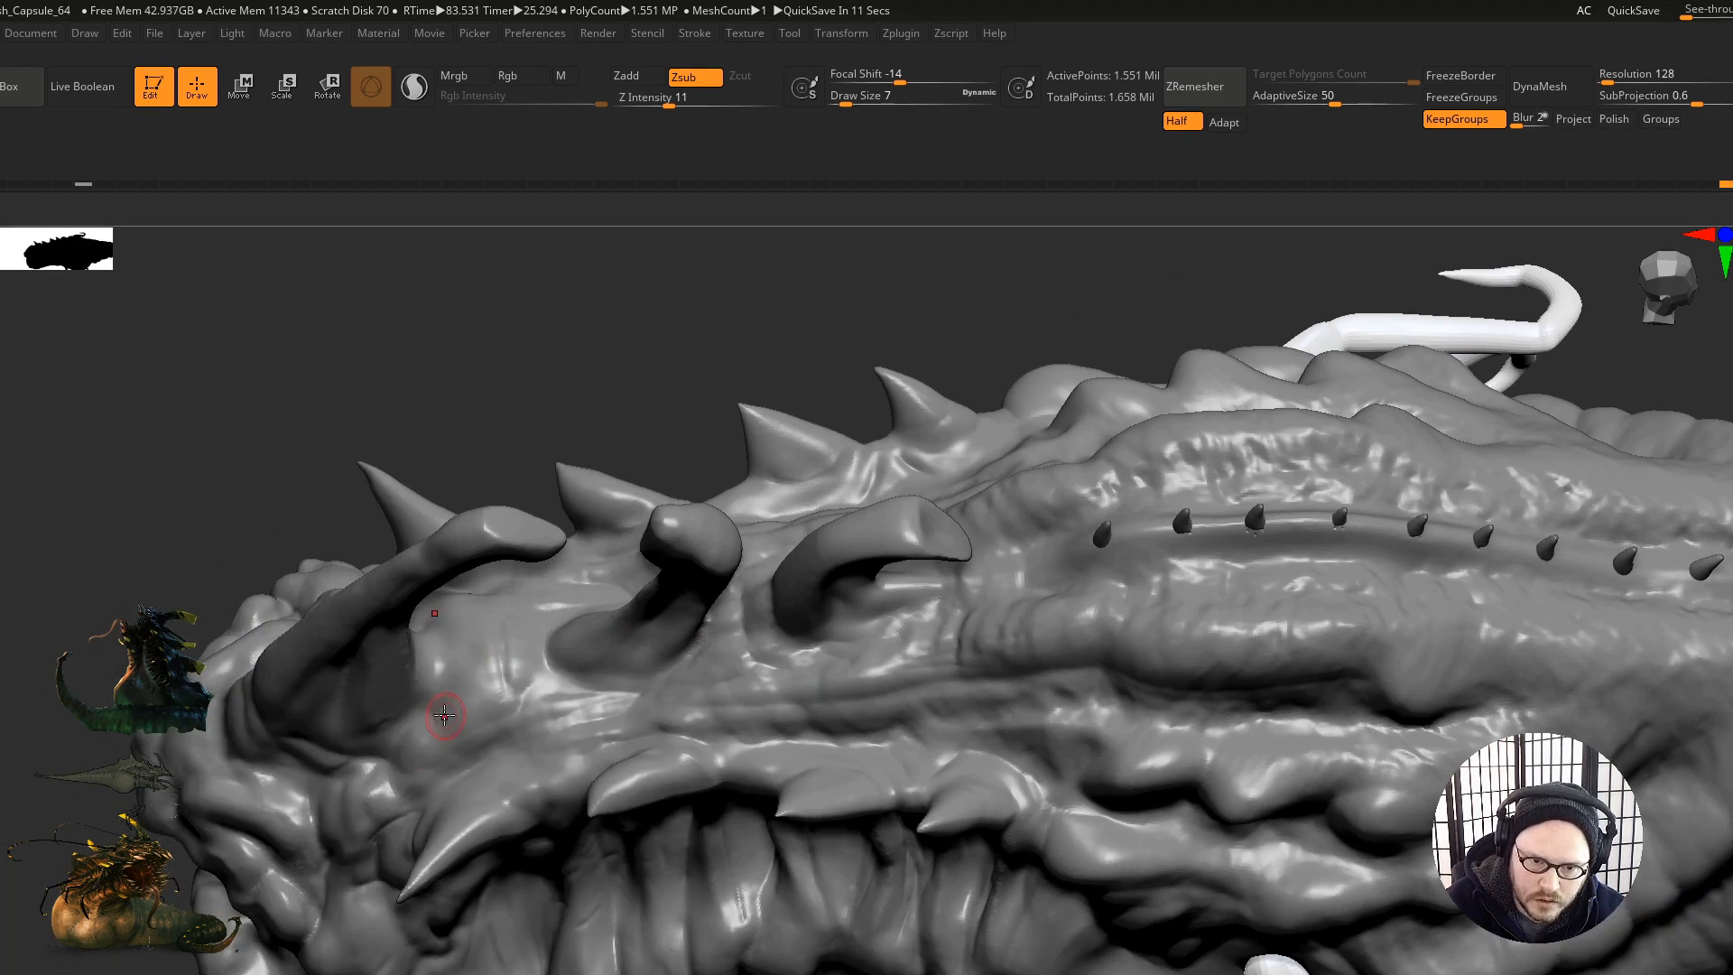
right_drag(407, 758, 432, 767)
mouse_move(375, 782)
mouse_down()
mouse_move(432, 770)
mouse_move(435, 737)
mouse_up()
mouse_move(404, 716)
right_down()
mouse_move(408, 675)
mouse_move(401, 698)
right_up()
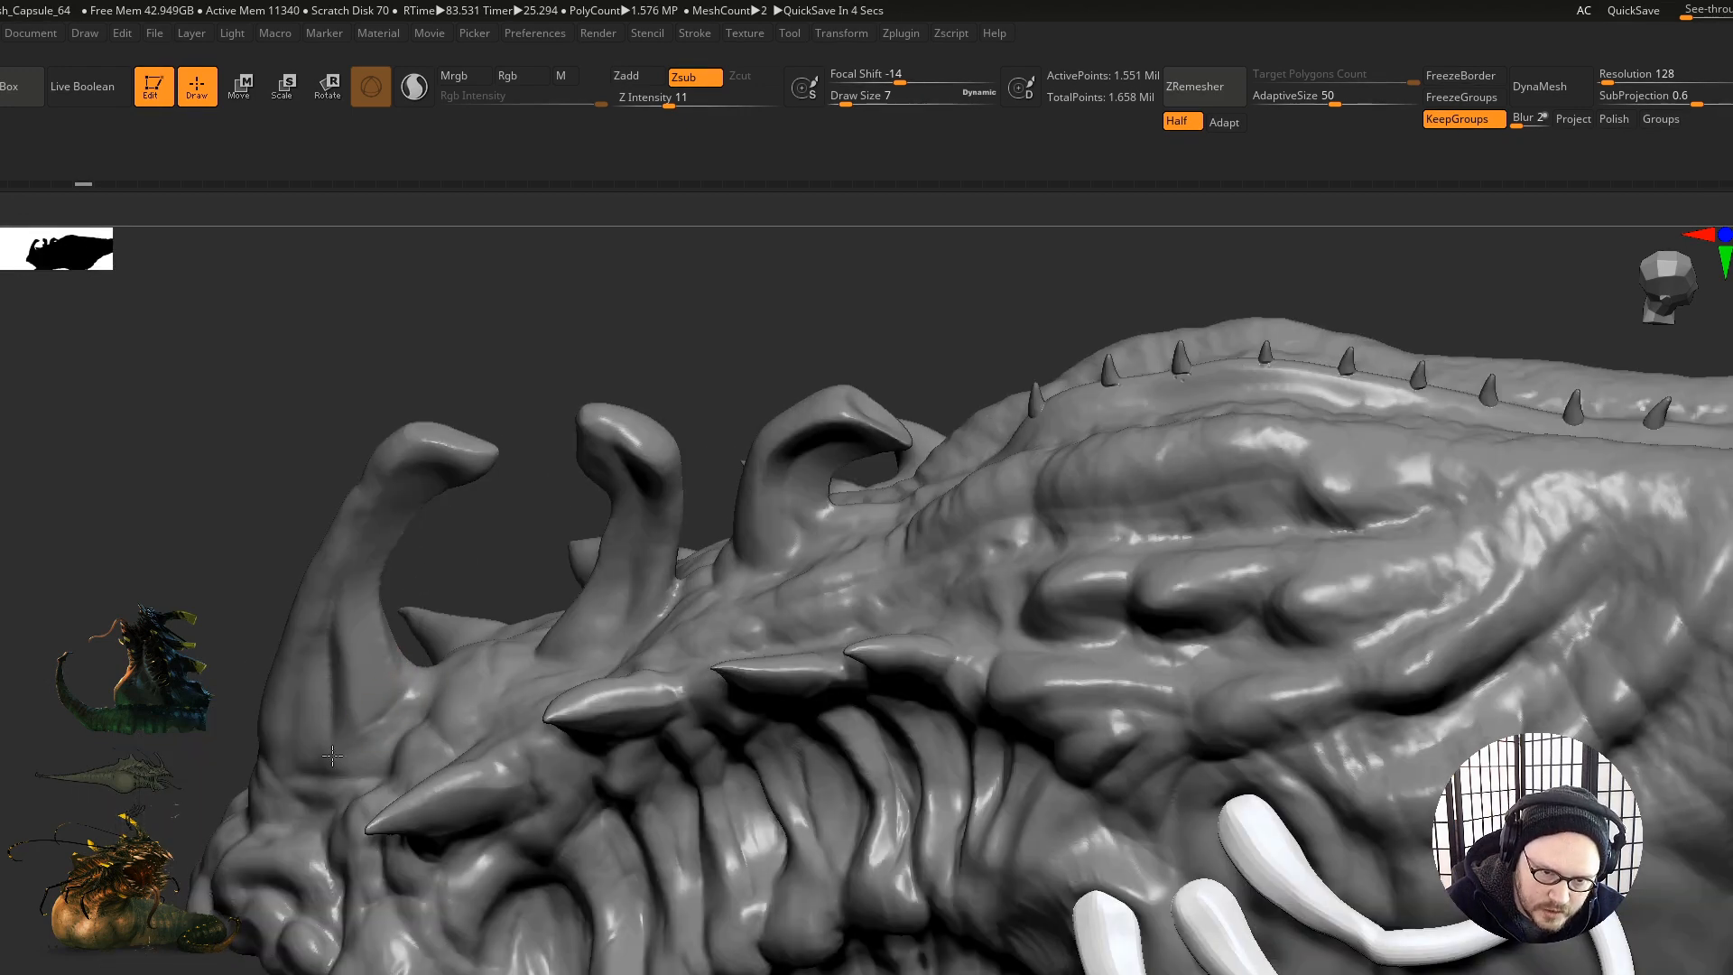
right_drag(371, 764, 503, 538)
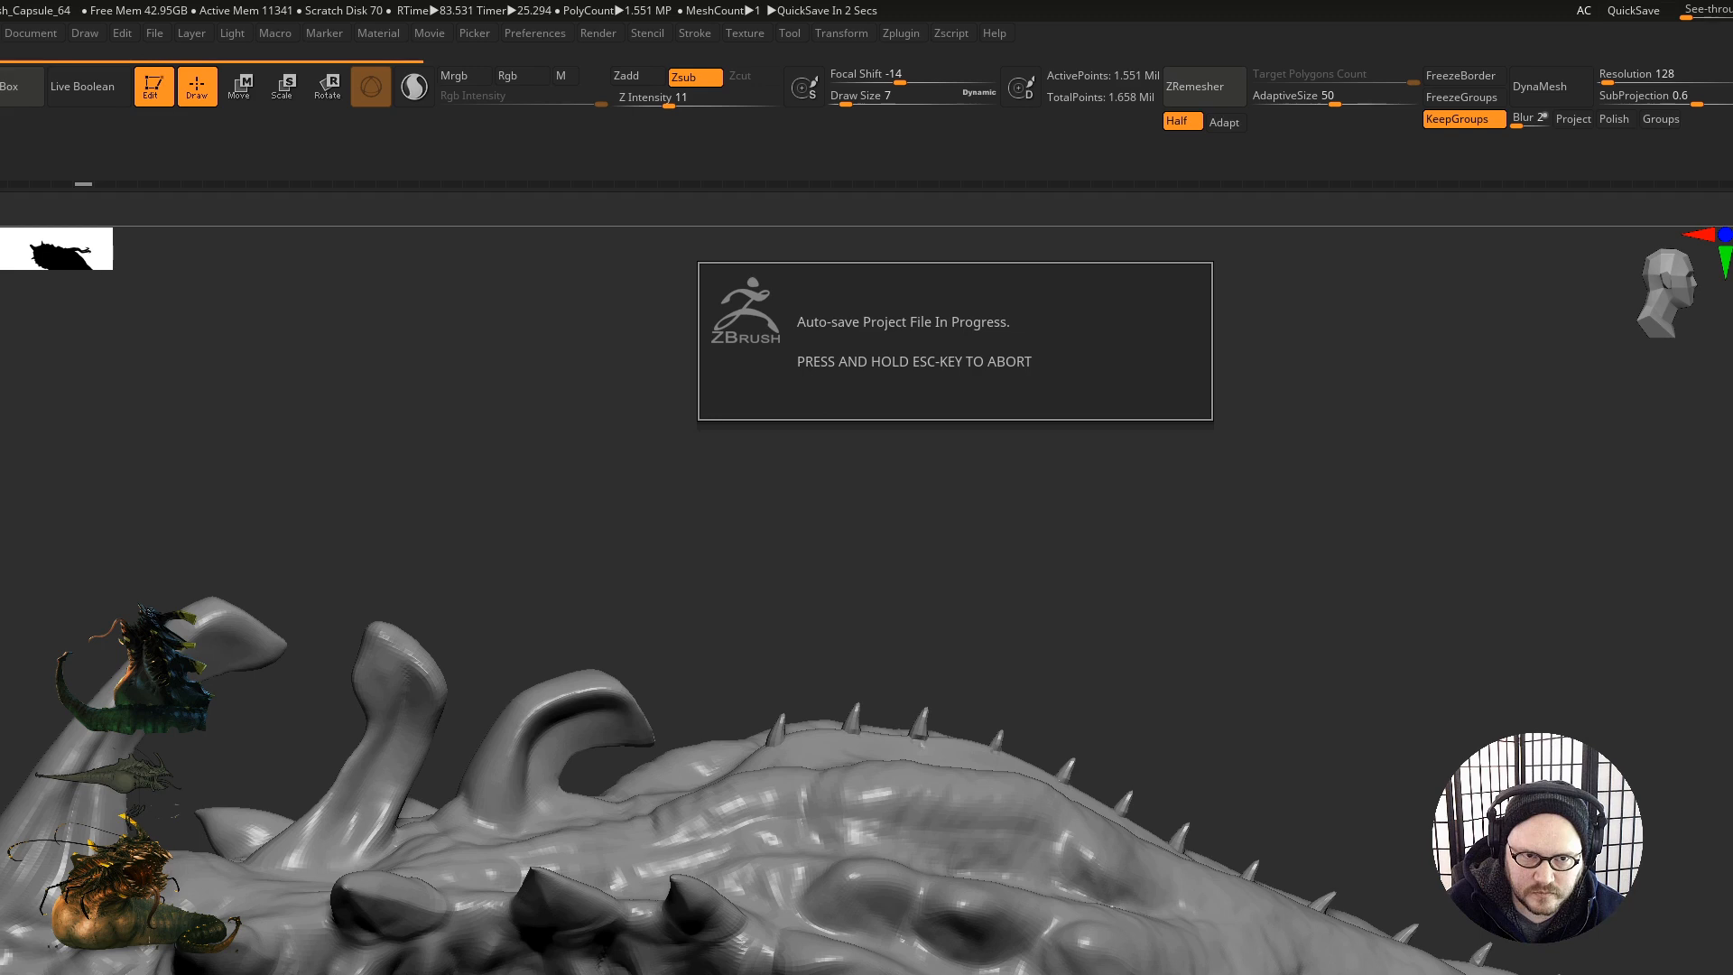
Step: Continue carving the crease around the front horn's base from the opposite side of the head
drag(812, 414, 818, 421)
mouse_move(599, 674)
alt+mouse_down()
mouse_move(920, 461)
mouse_move(957, 596)
mouse_move(872, 741)
mouse_move(1191, 564)
alt+mouse_up()
ctrl+right_drag(1192, 563, 1336, 316)
mouse_move(452, 581)
ctrl+right_down()
mouse_move(379, 603)
mouse_move(503, 639)
ctrl+right_up()
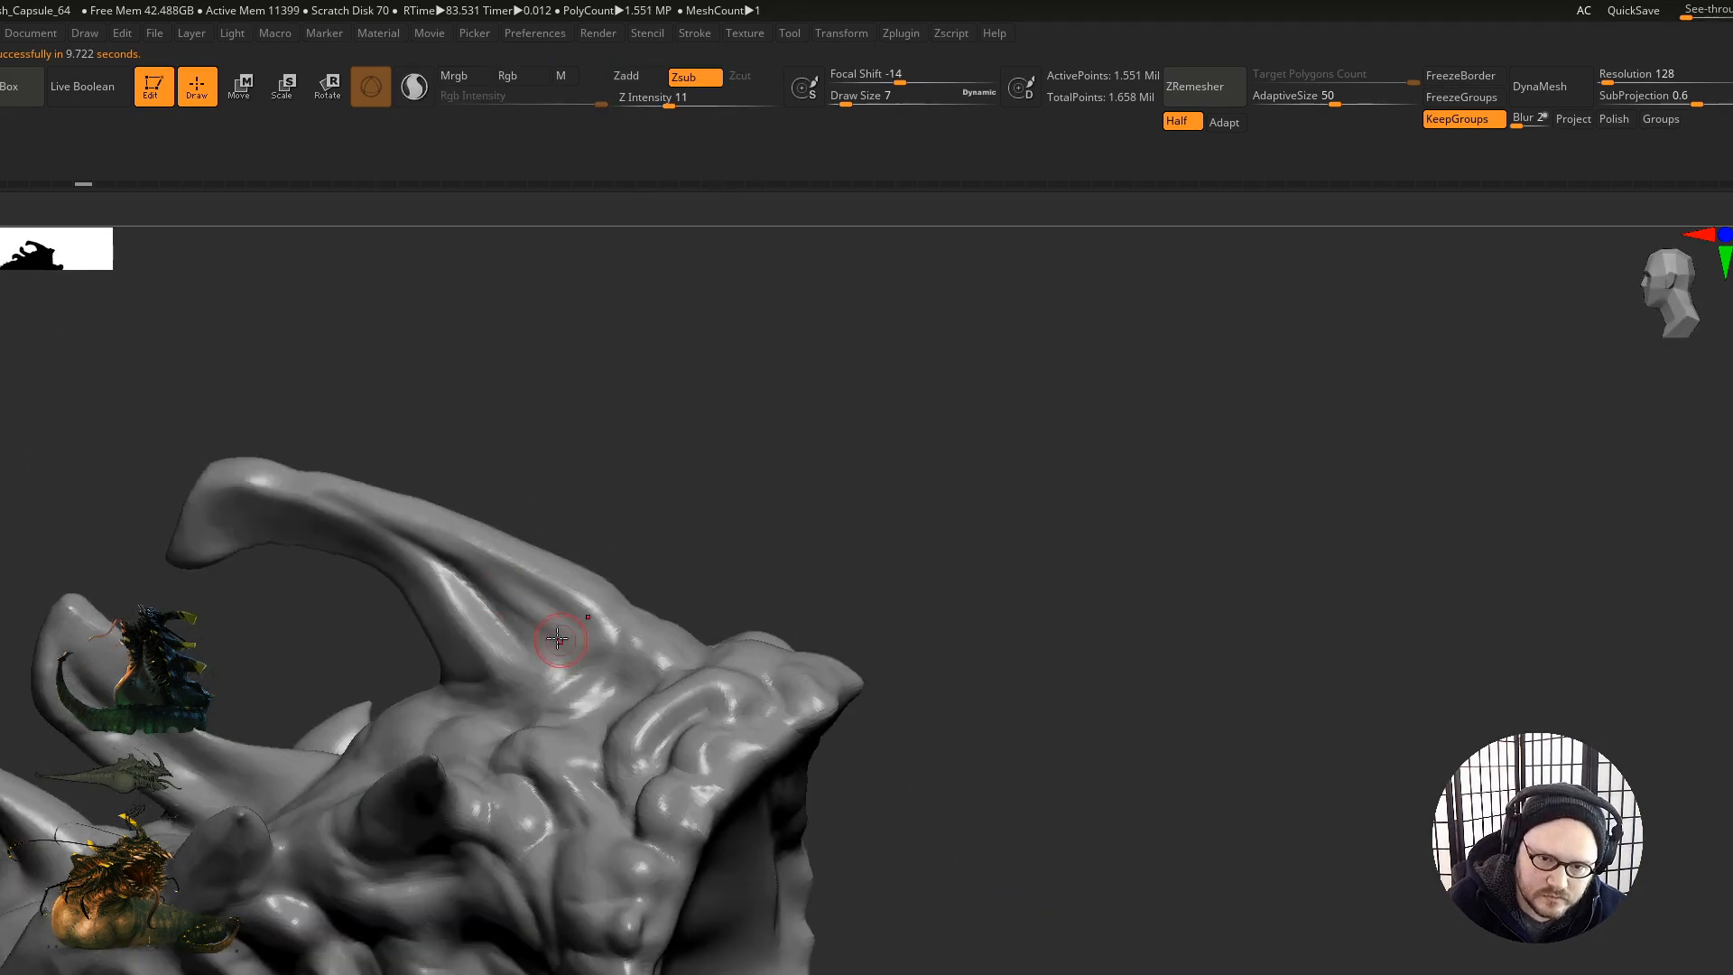
right_drag(553, 665, 594, 689)
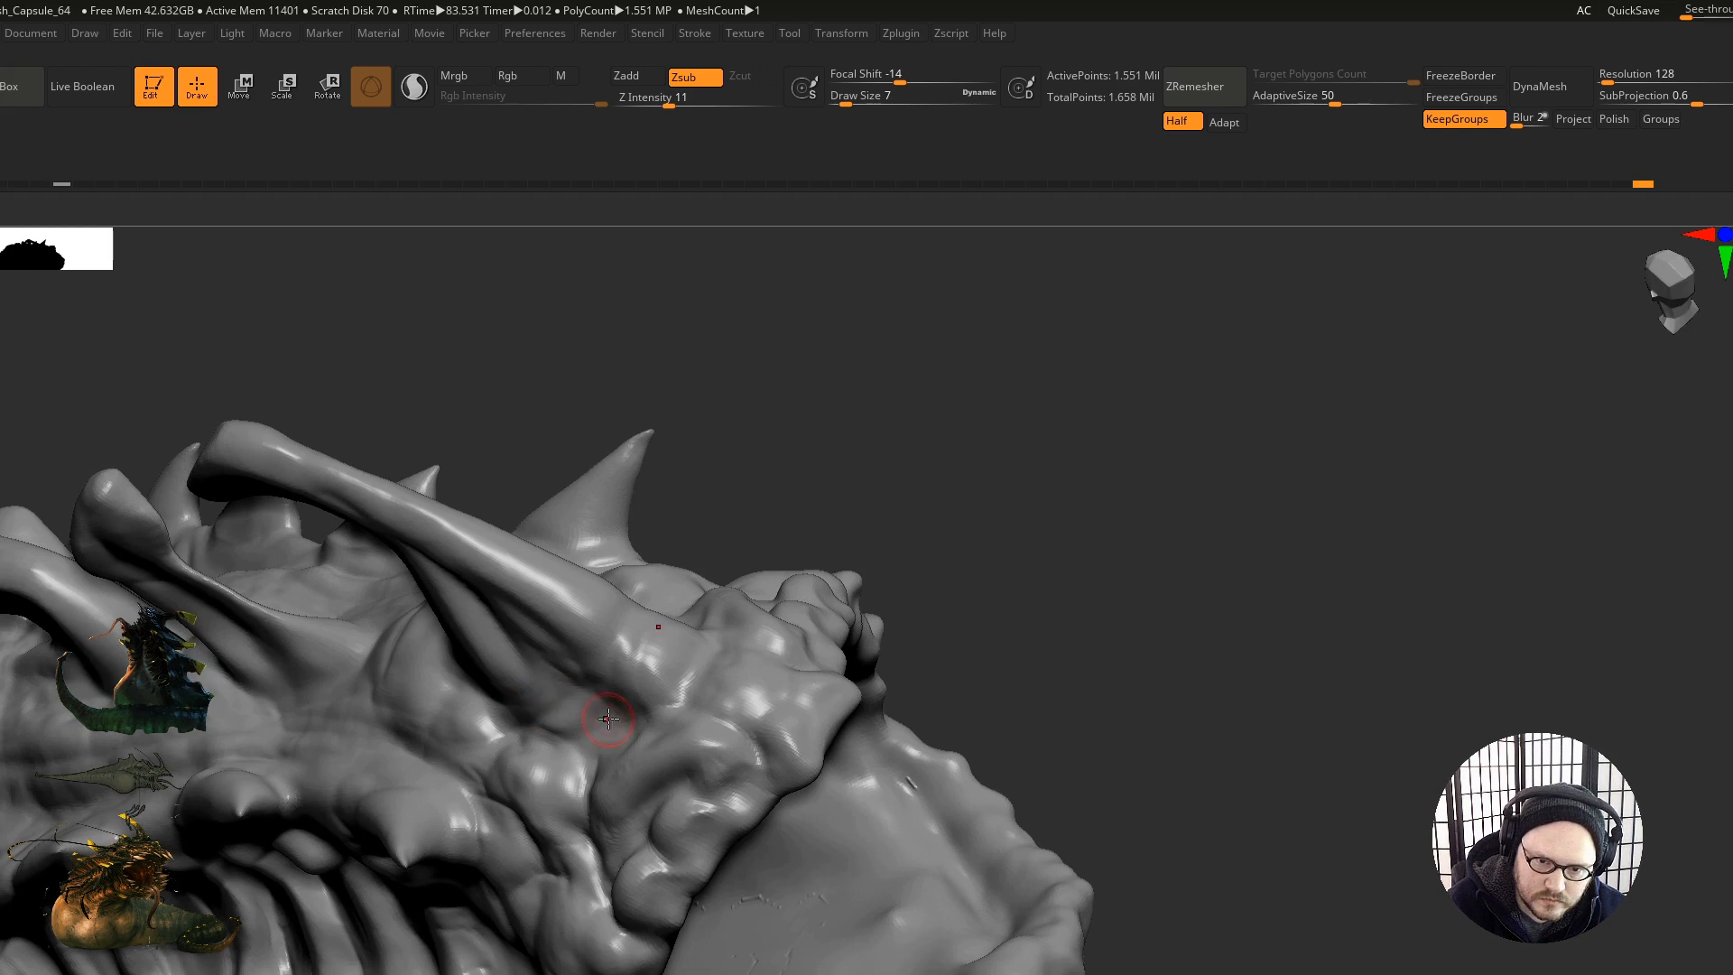
drag(670, 679, 636, 637)
Step: Carve a short crease where the base of the middle horn meets the head
ctrl+right_drag(696, 719, 623, 696)
mouse_move(622, 695)
right_down()
mouse_move(567, 783)
mouse_move(672, 803)
right_up()
mouse_move(781, 806)
right_down()
mouse_move(684, 831)
mouse_move(726, 830)
right_up()
ctrl+right_drag(831, 781, 784, 763)
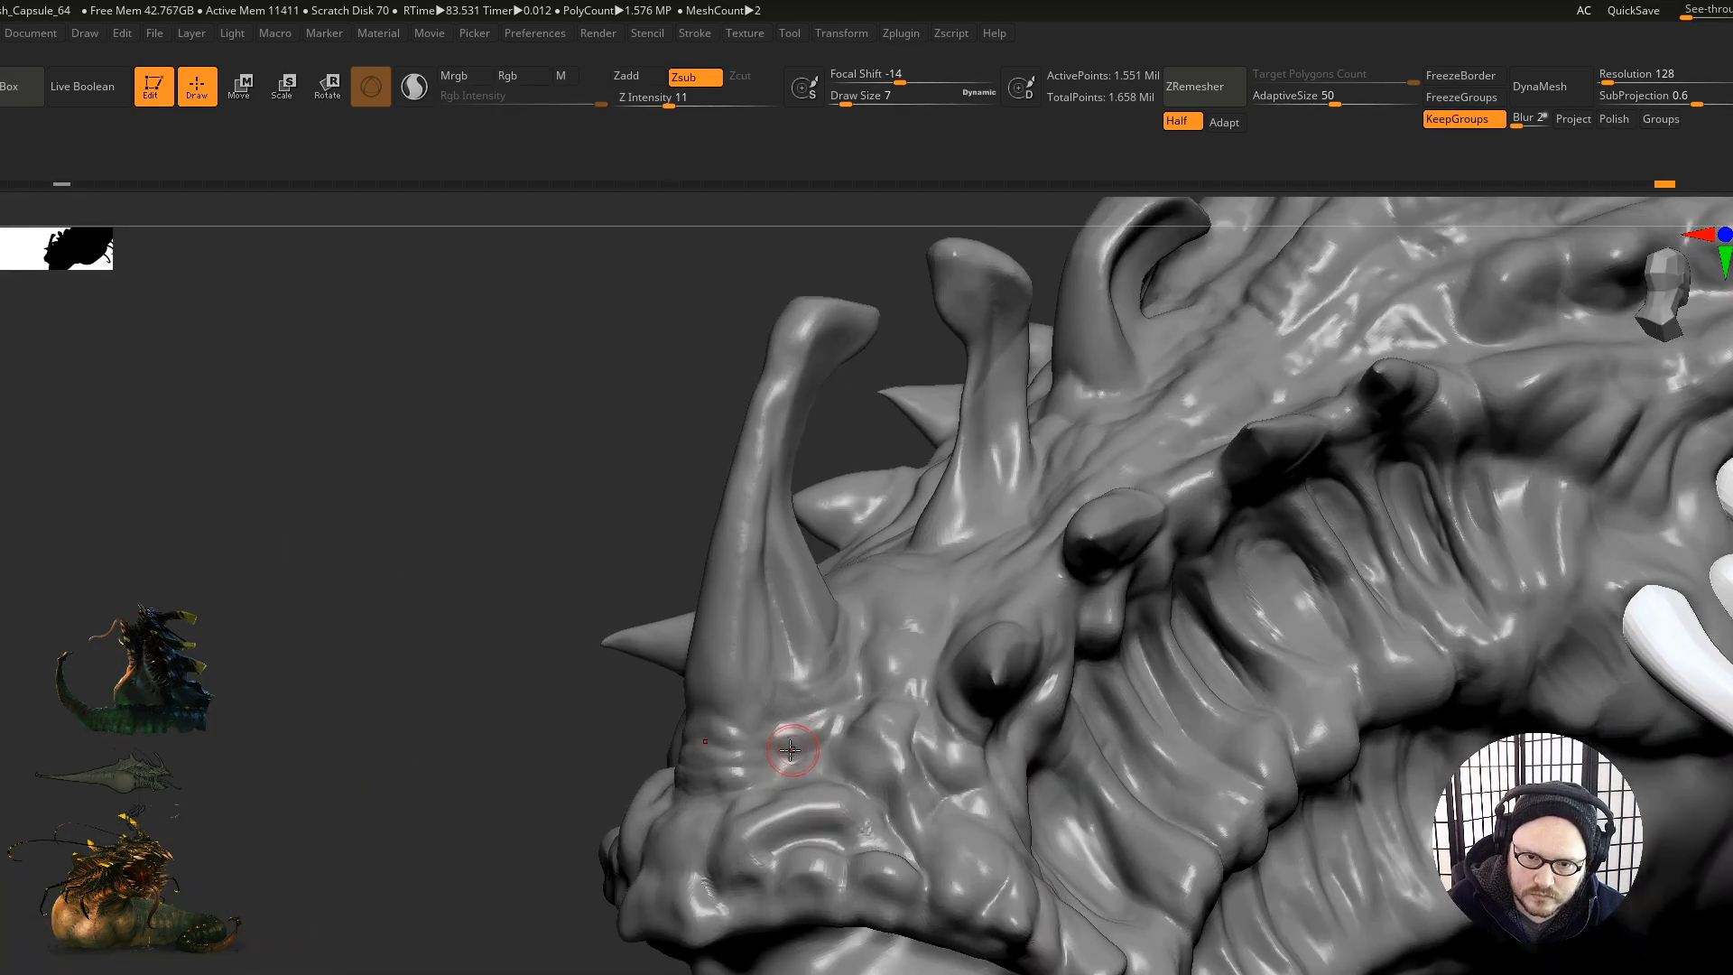
right_drag(834, 749, 812, 820)
mouse_move(932, 568)
mouse_down()
mouse_move(835, 609)
mouse_move(910, 569)
mouse_up()
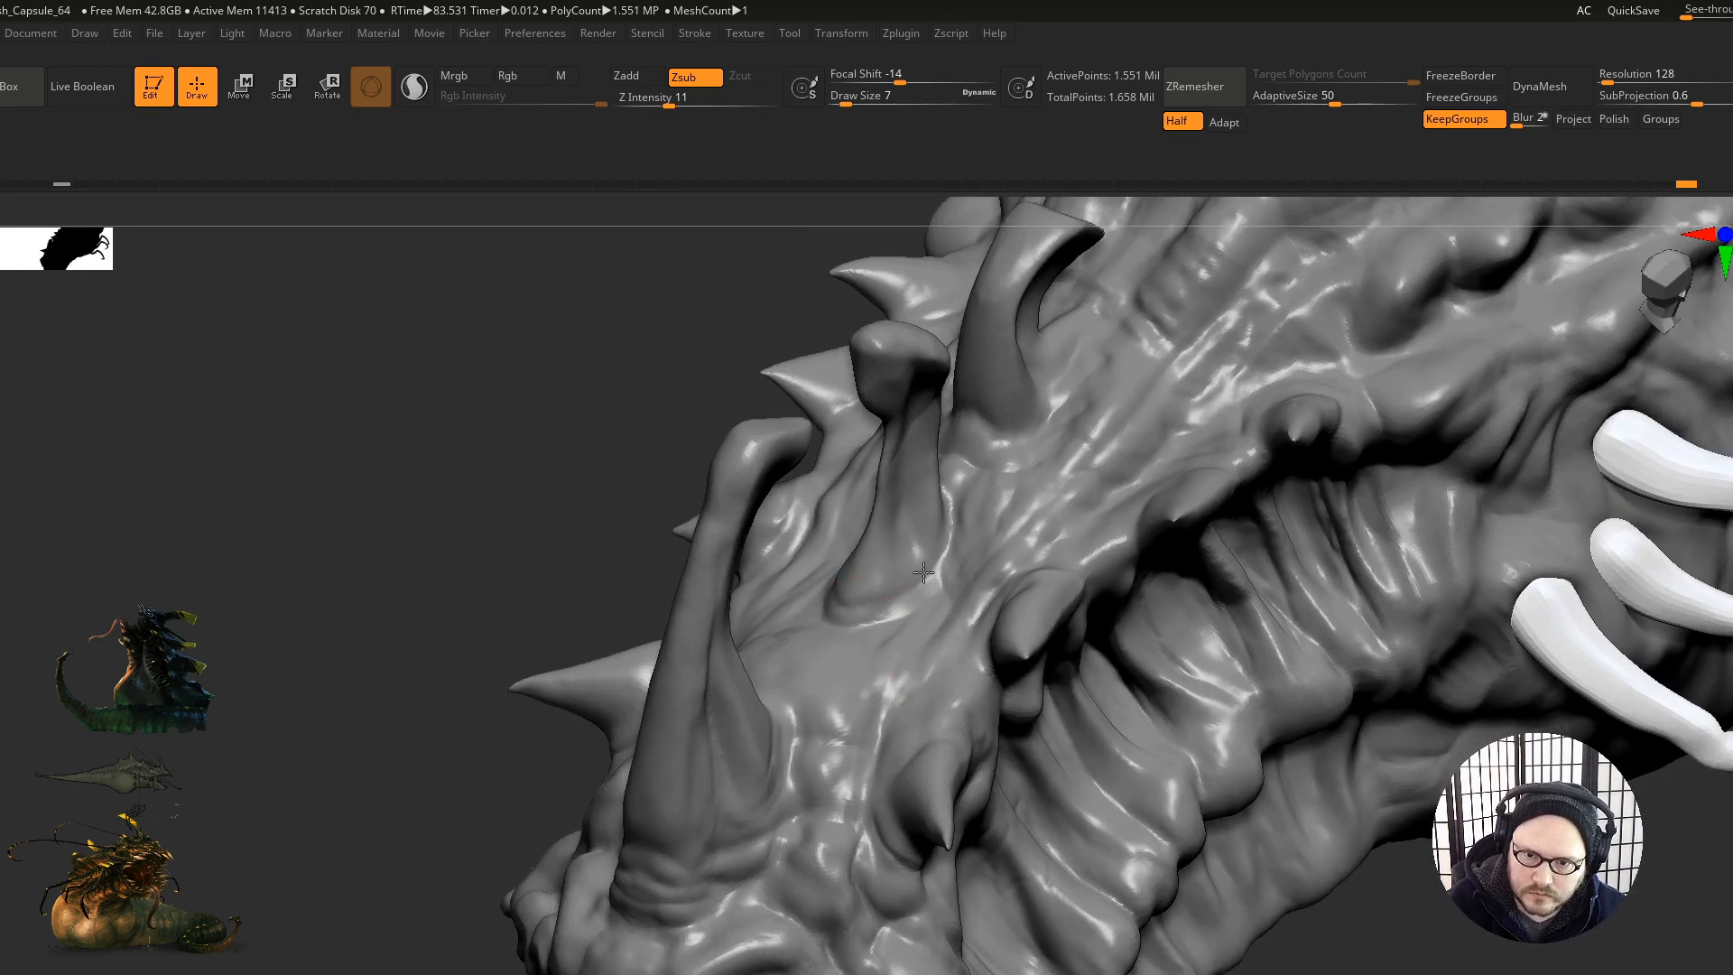
Step: Carve short creases around the base of the rear horn, working from both sides of the head
mouse_move(936, 542)
right_down()
mouse_move(882, 541)
mouse_move(886, 578)
right_up()
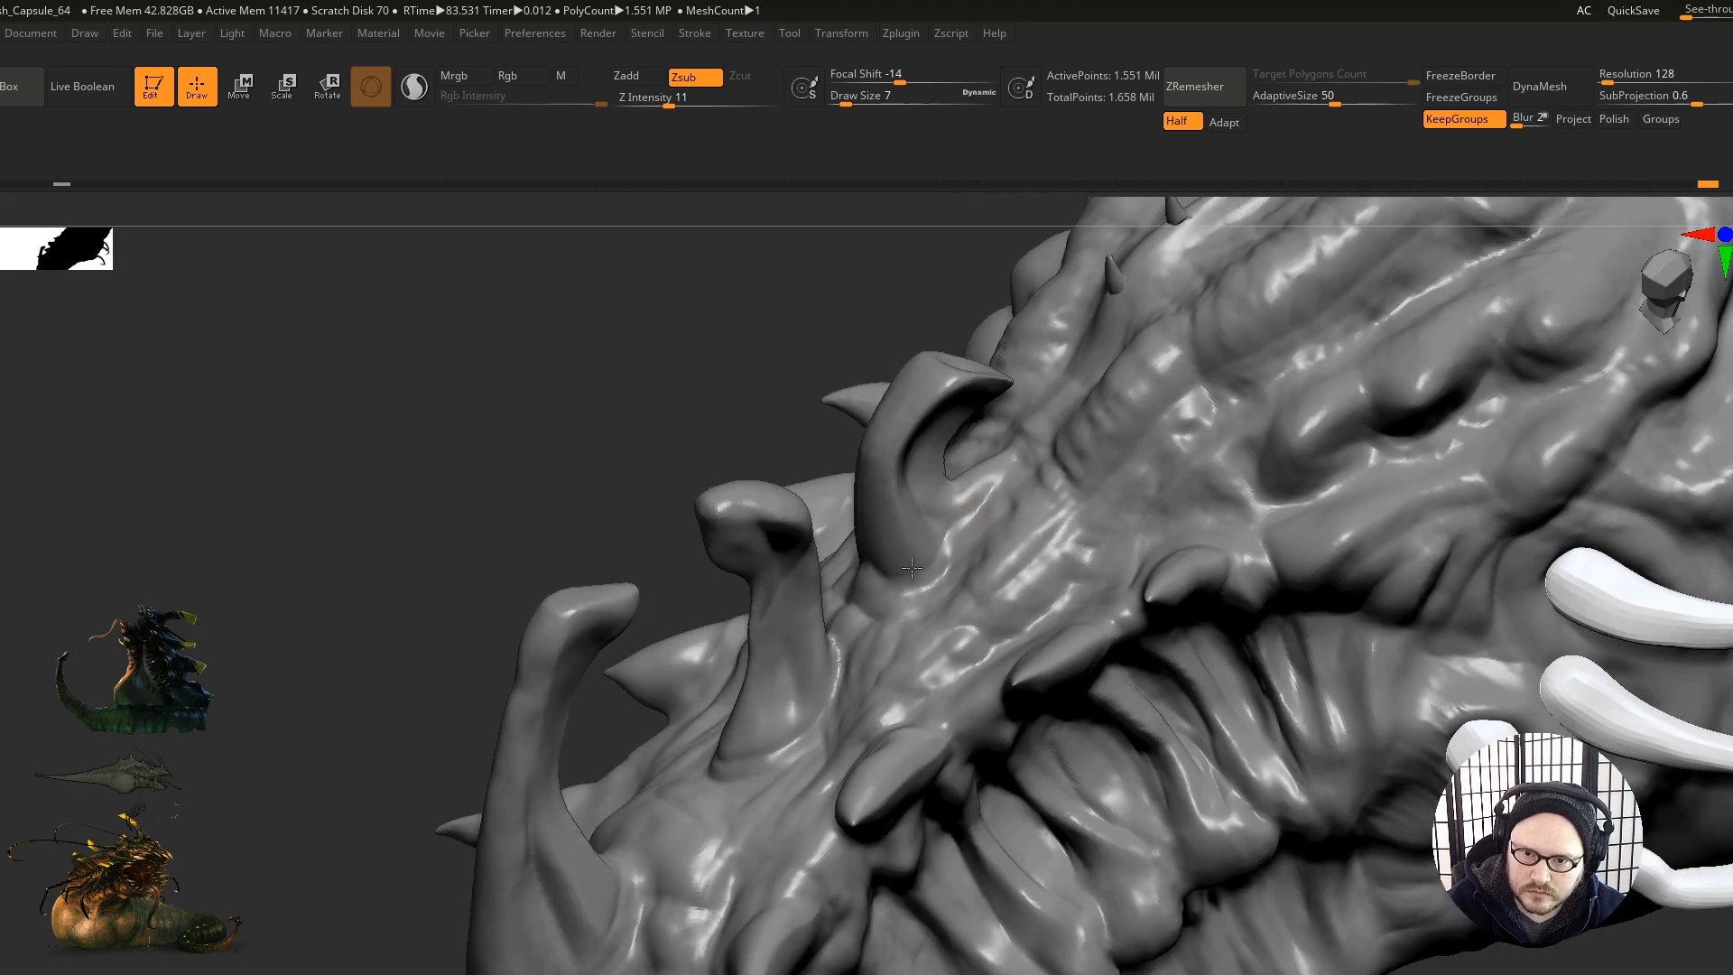
mouse_move(942, 522)
right_down()
mouse_move(897, 580)
mouse_move(858, 581)
mouse_move(824, 609)
right_up()
drag(933, 466, 945, 461)
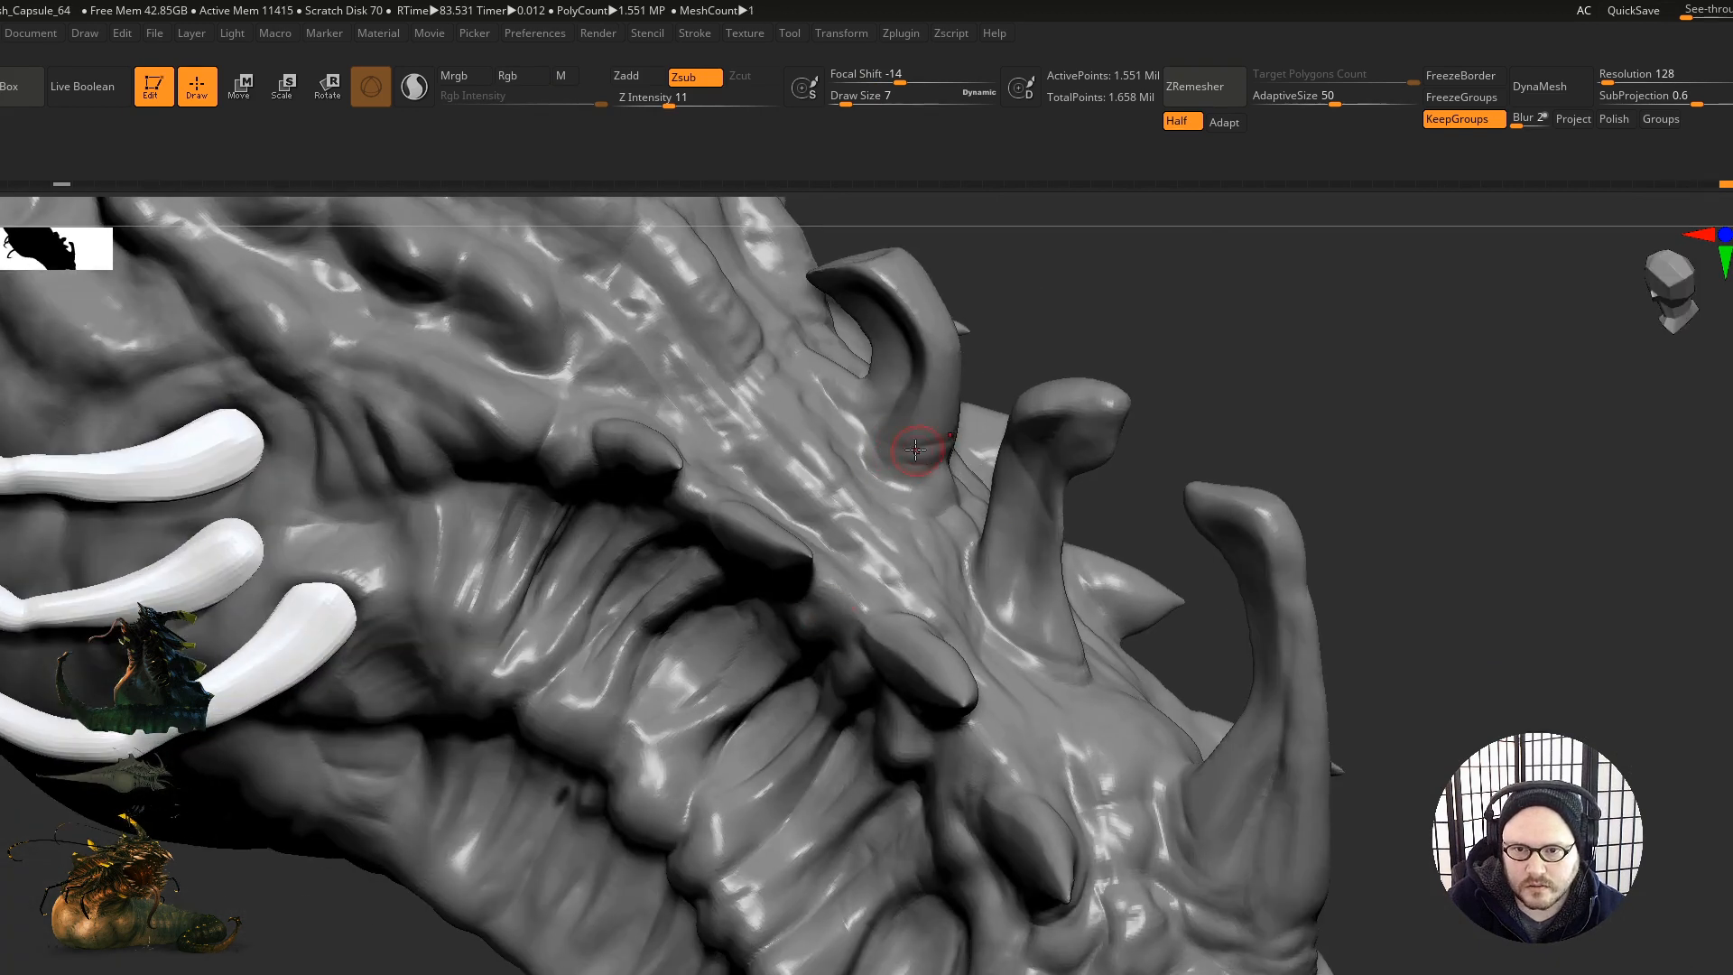
mouse_move(885, 480)
mouse_down()
mouse_move(929, 486)
mouse_move(897, 491)
mouse_up()
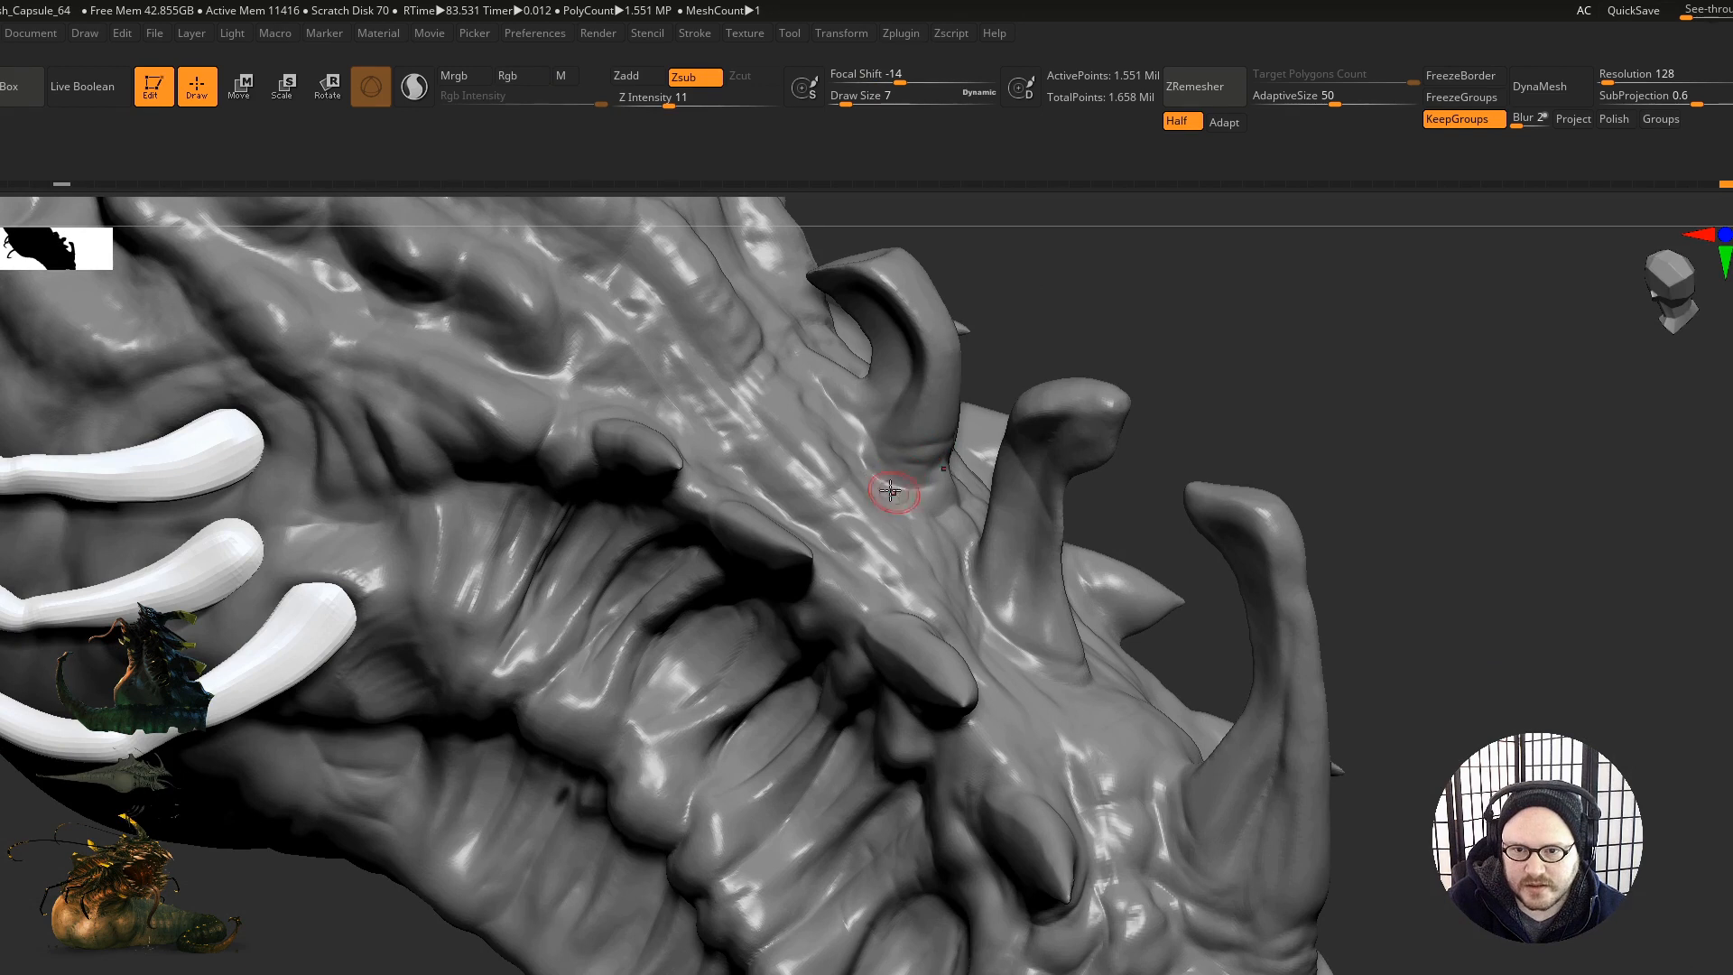
Step: Carve short strokes into the ridges behind the rearmost side spike and into the flank folds above the white tendrils
mouse_move(891, 526)
right_down()
mouse_move(909, 507)
mouse_move(862, 515)
mouse_move(876, 545)
right_up()
mouse_move(851, 536)
mouse_down()
mouse_move(838, 598)
mouse_move(802, 582)
mouse_up()
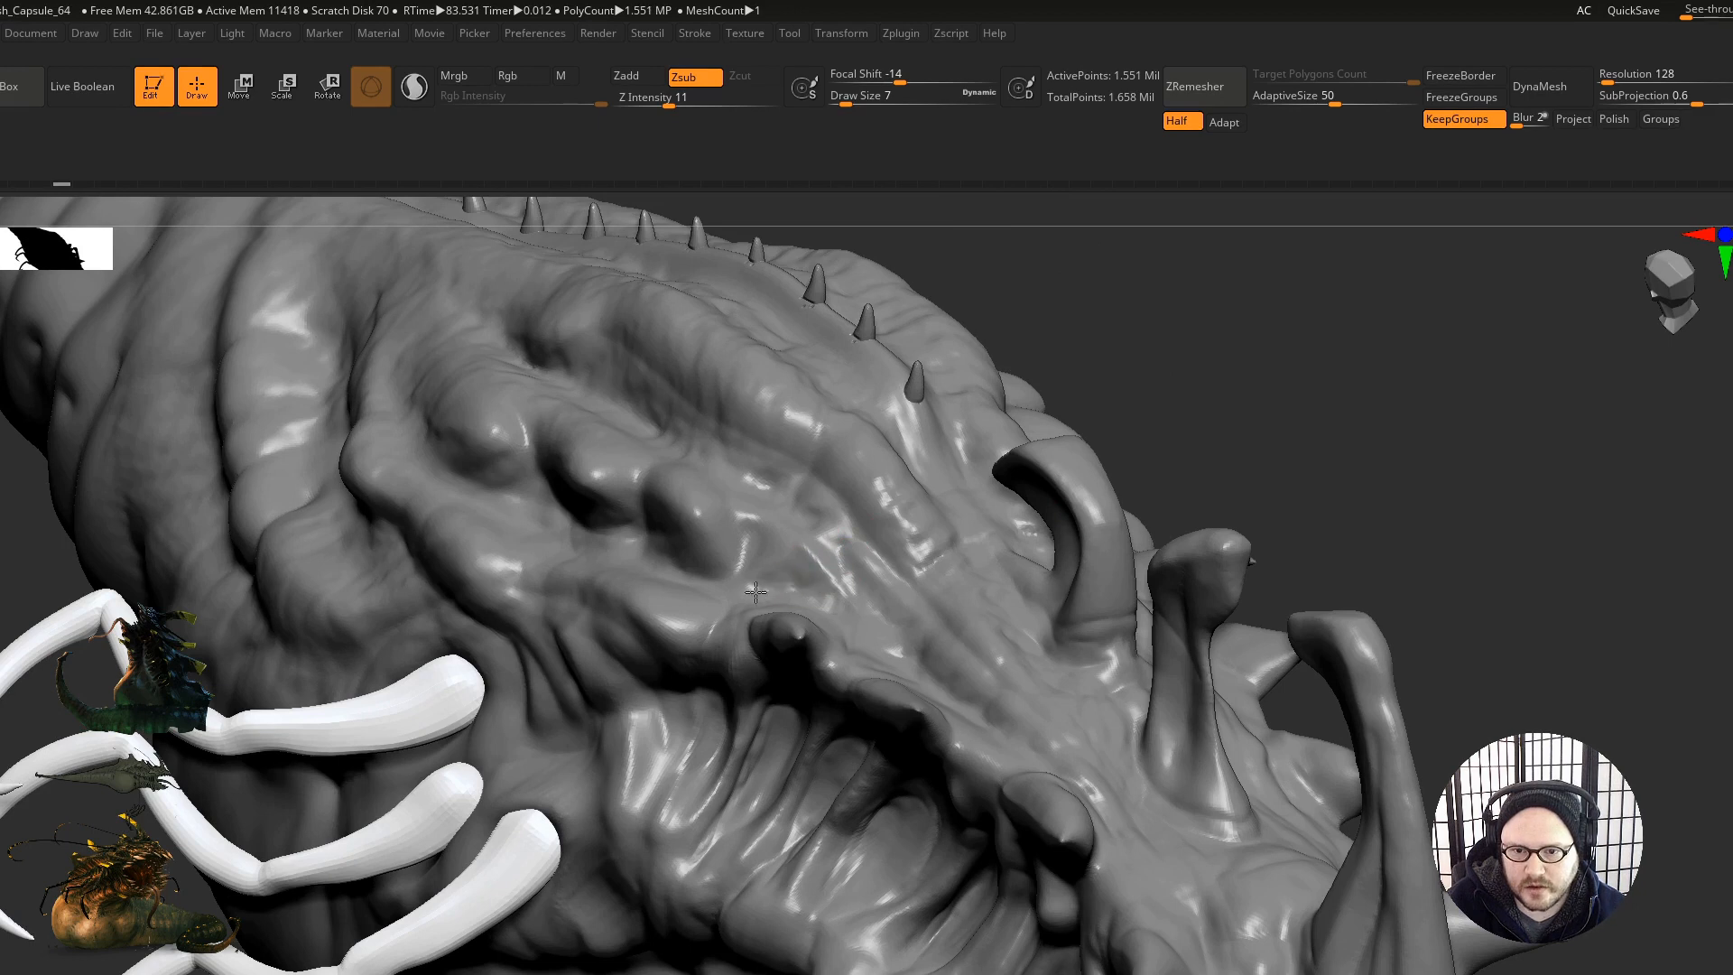
mouse_move(735, 580)
right_down()
mouse_move(734, 614)
mouse_move(696, 659)
mouse_move(696, 722)
mouse_move(700, 745)
mouse_move(734, 734)
right_up()
mouse_move(610, 660)
right_down()
mouse_move(604, 672)
mouse_move(503, 599)
mouse_move(533, 605)
right_up()
drag(506, 580, 540, 596)
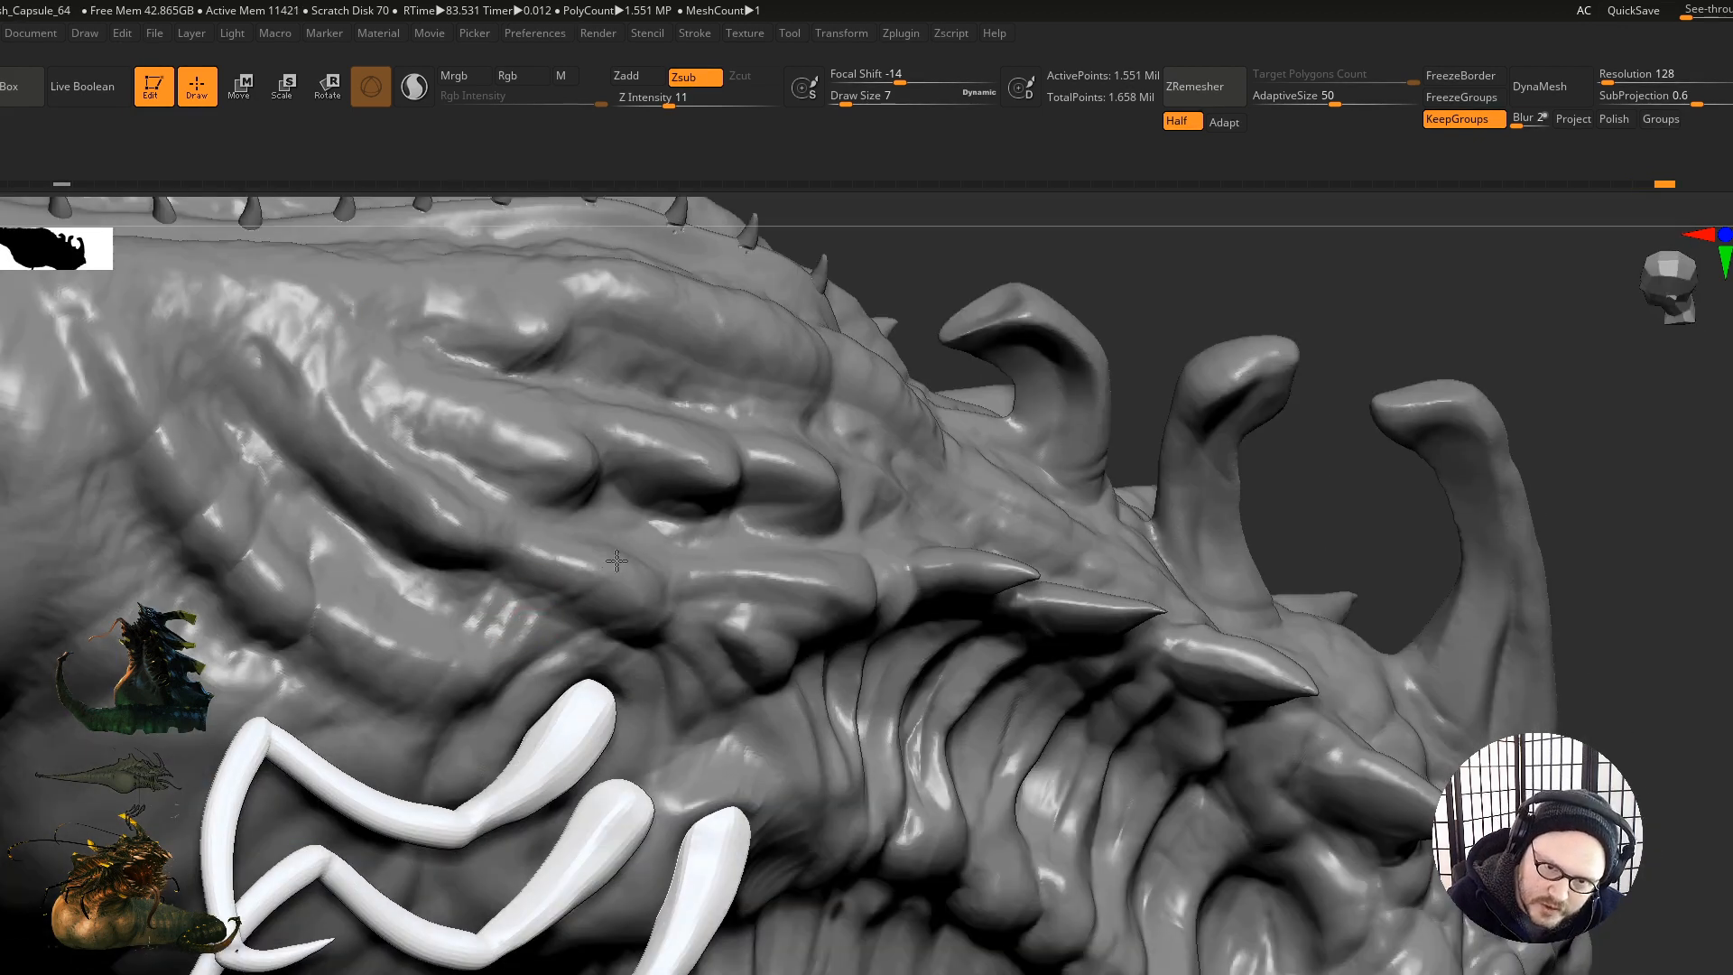
mouse_move(515, 573)
right_down()
mouse_move(581, 611)
mouse_move(539, 674)
right_up()
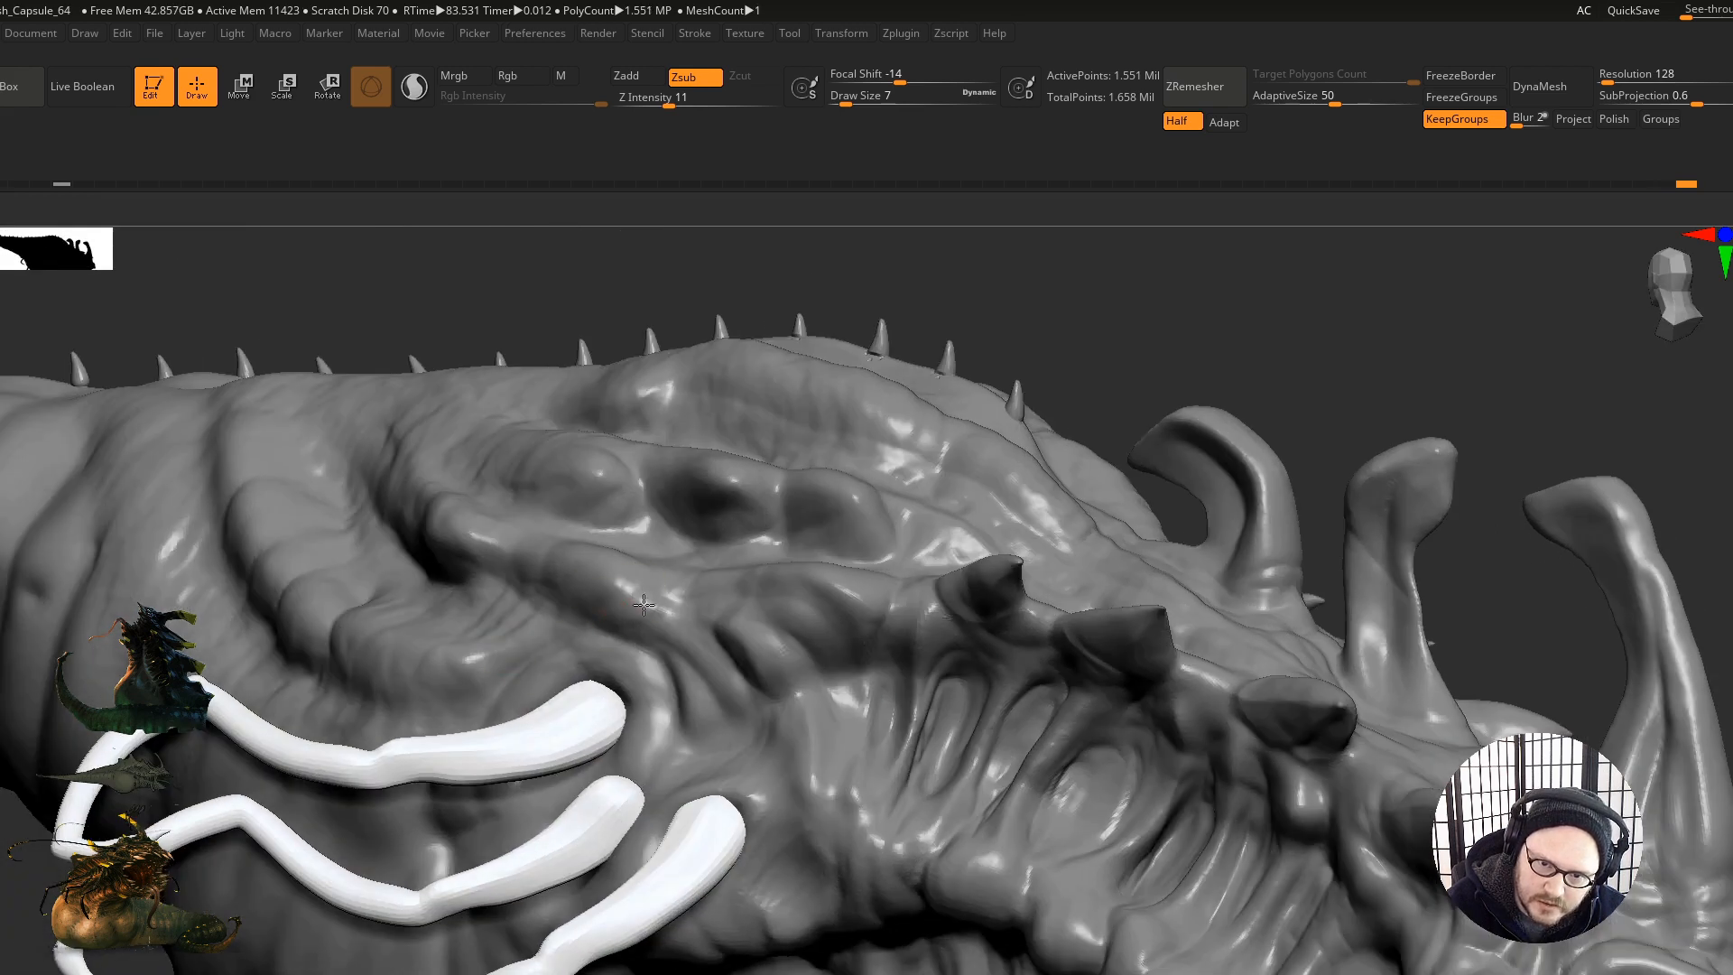
Step: Carve short strokes down the bulge below the frontmost white tendril's root and smooth the carved area
mouse_move(664, 677)
right_down()
mouse_move(673, 742)
mouse_move(702, 764)
mouse_move(785, 708)
mouse_move(825, 647)
right_up()
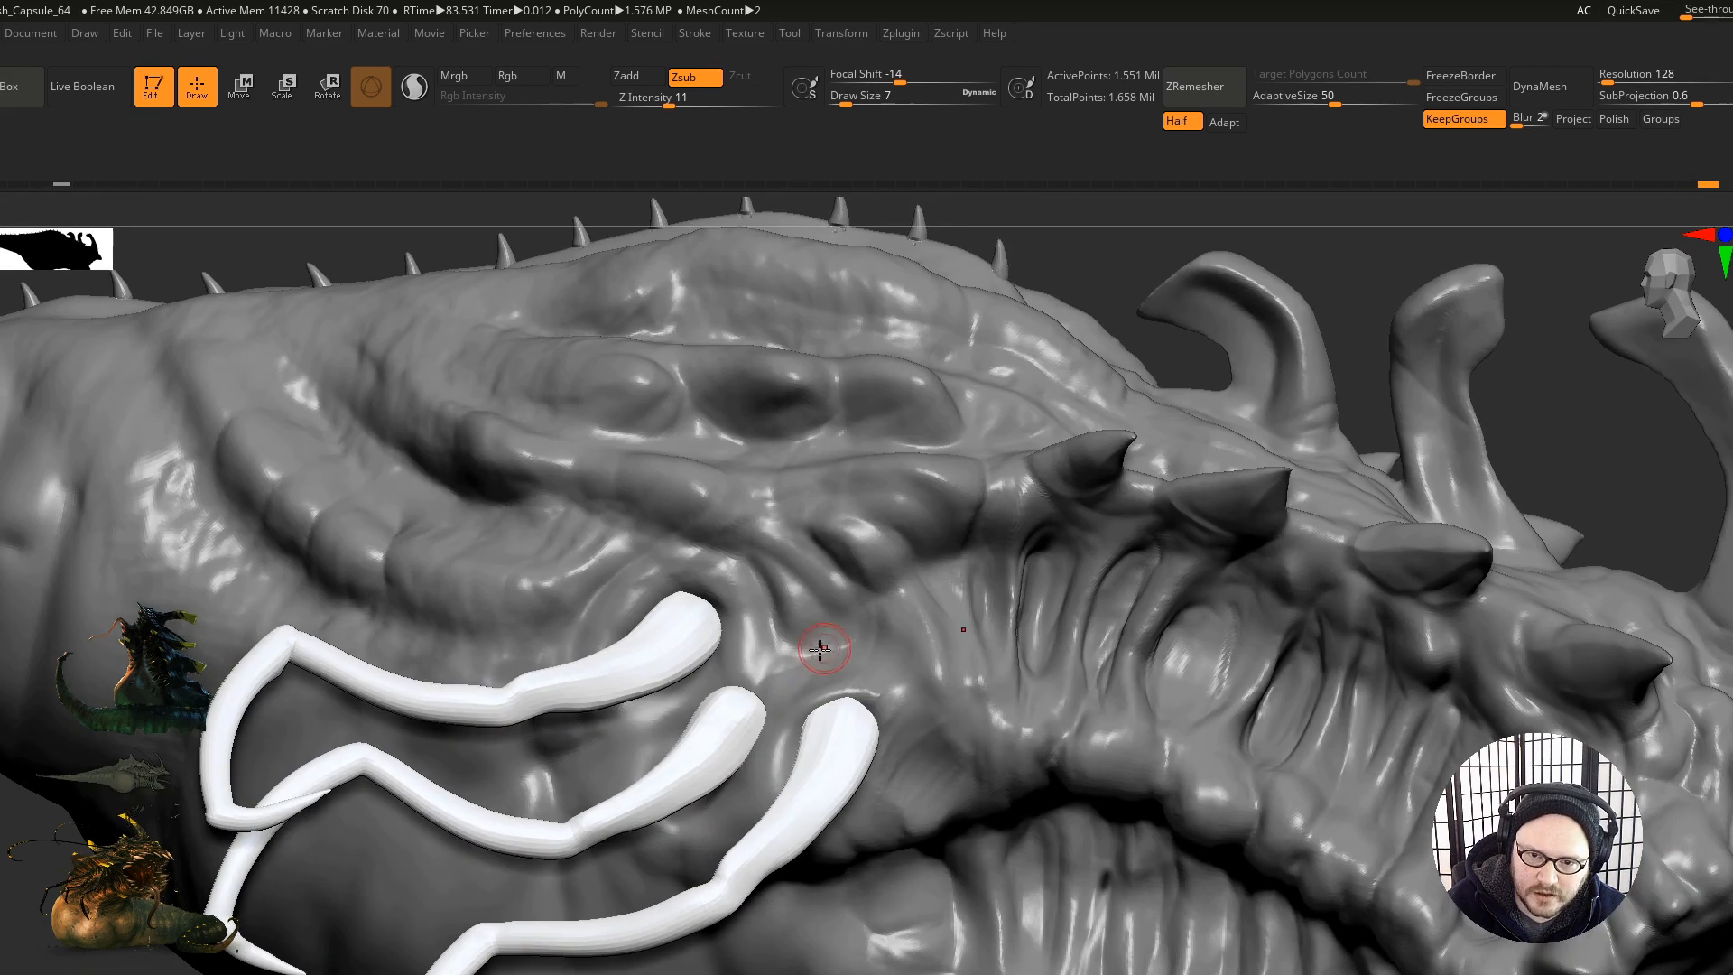
mouse_move(894, 694)
right_down()
mouse_move(921, 795)
mouse_move(939, 775)
mouse_move(905, 795)
mouse_move(967, 683)
right_up()
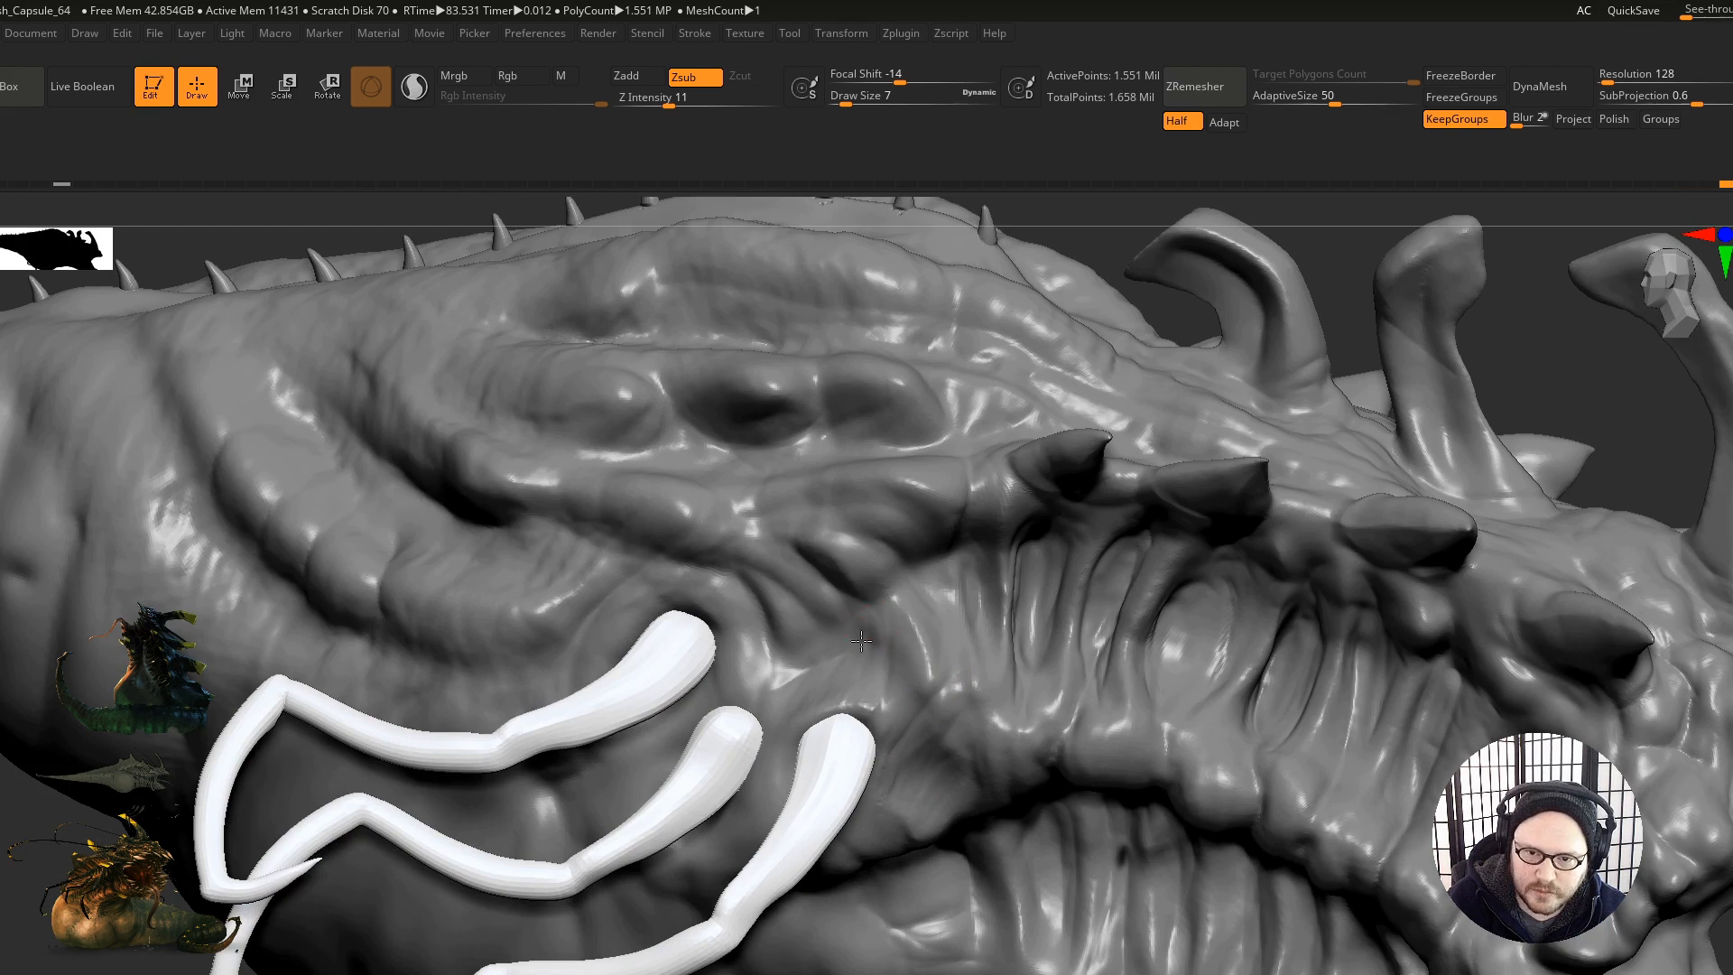
mouse_move(894, 688)
right_down()
mouse_move(867, 625)
mouse_move(966, 654)
mouse_move(926, 812)
mouse_move(970, 765)
right_up()
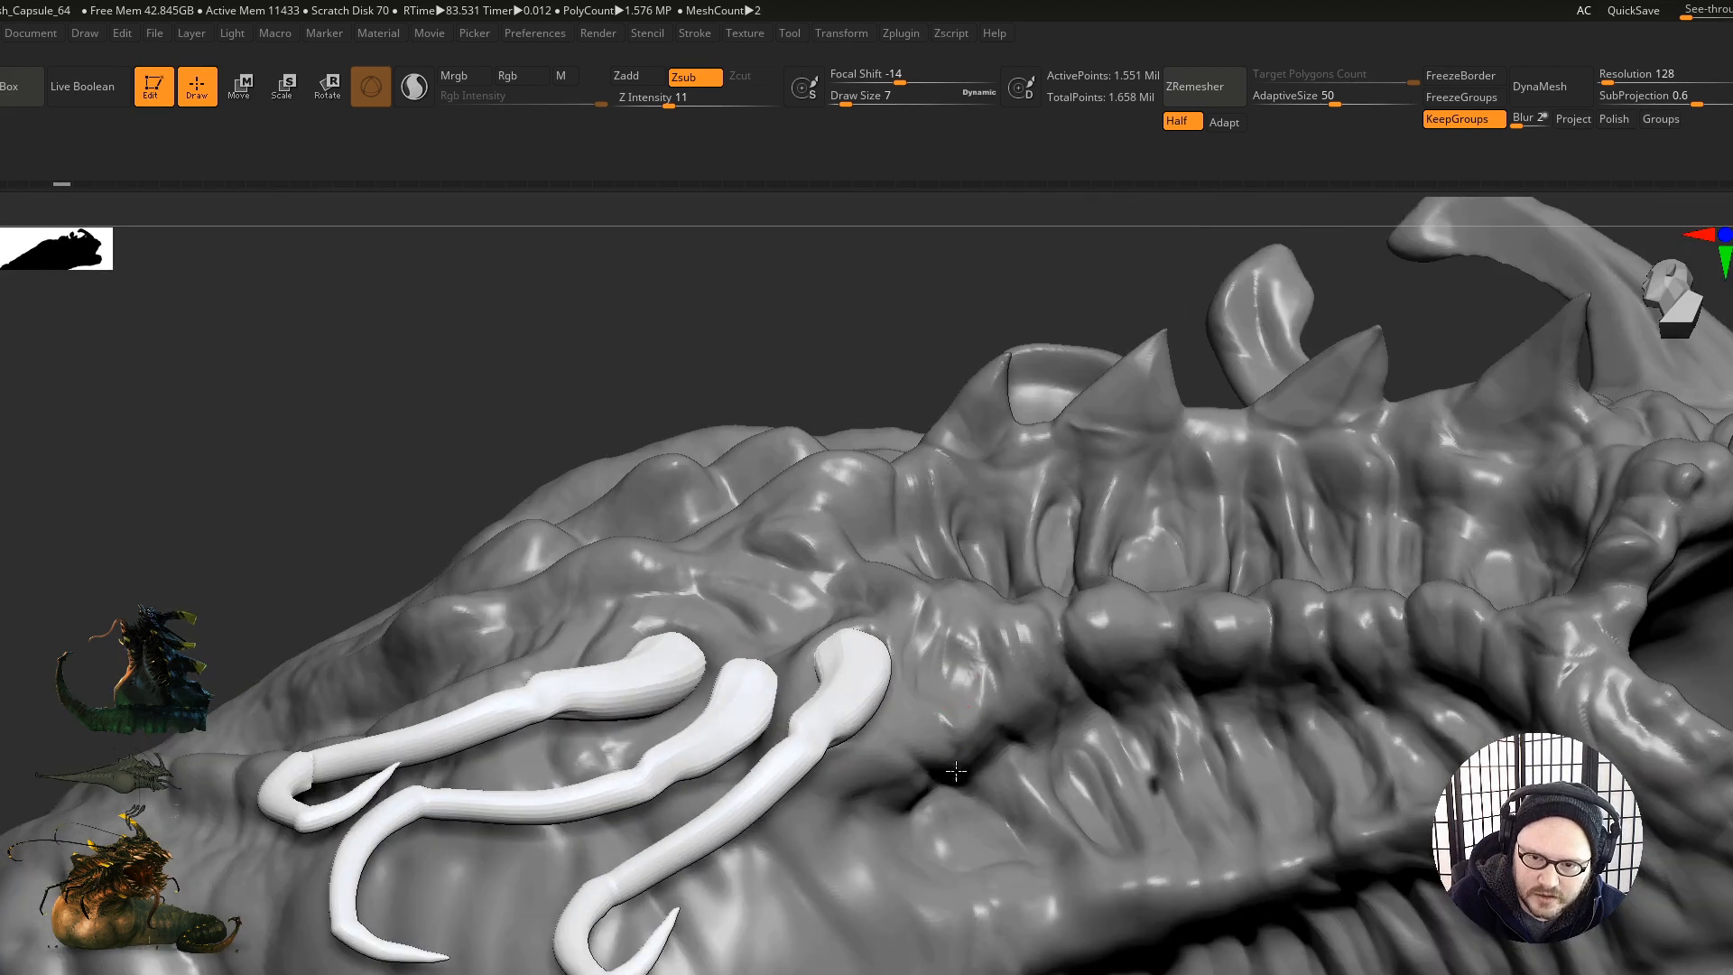
right_drag(831, 823, 845, 836)
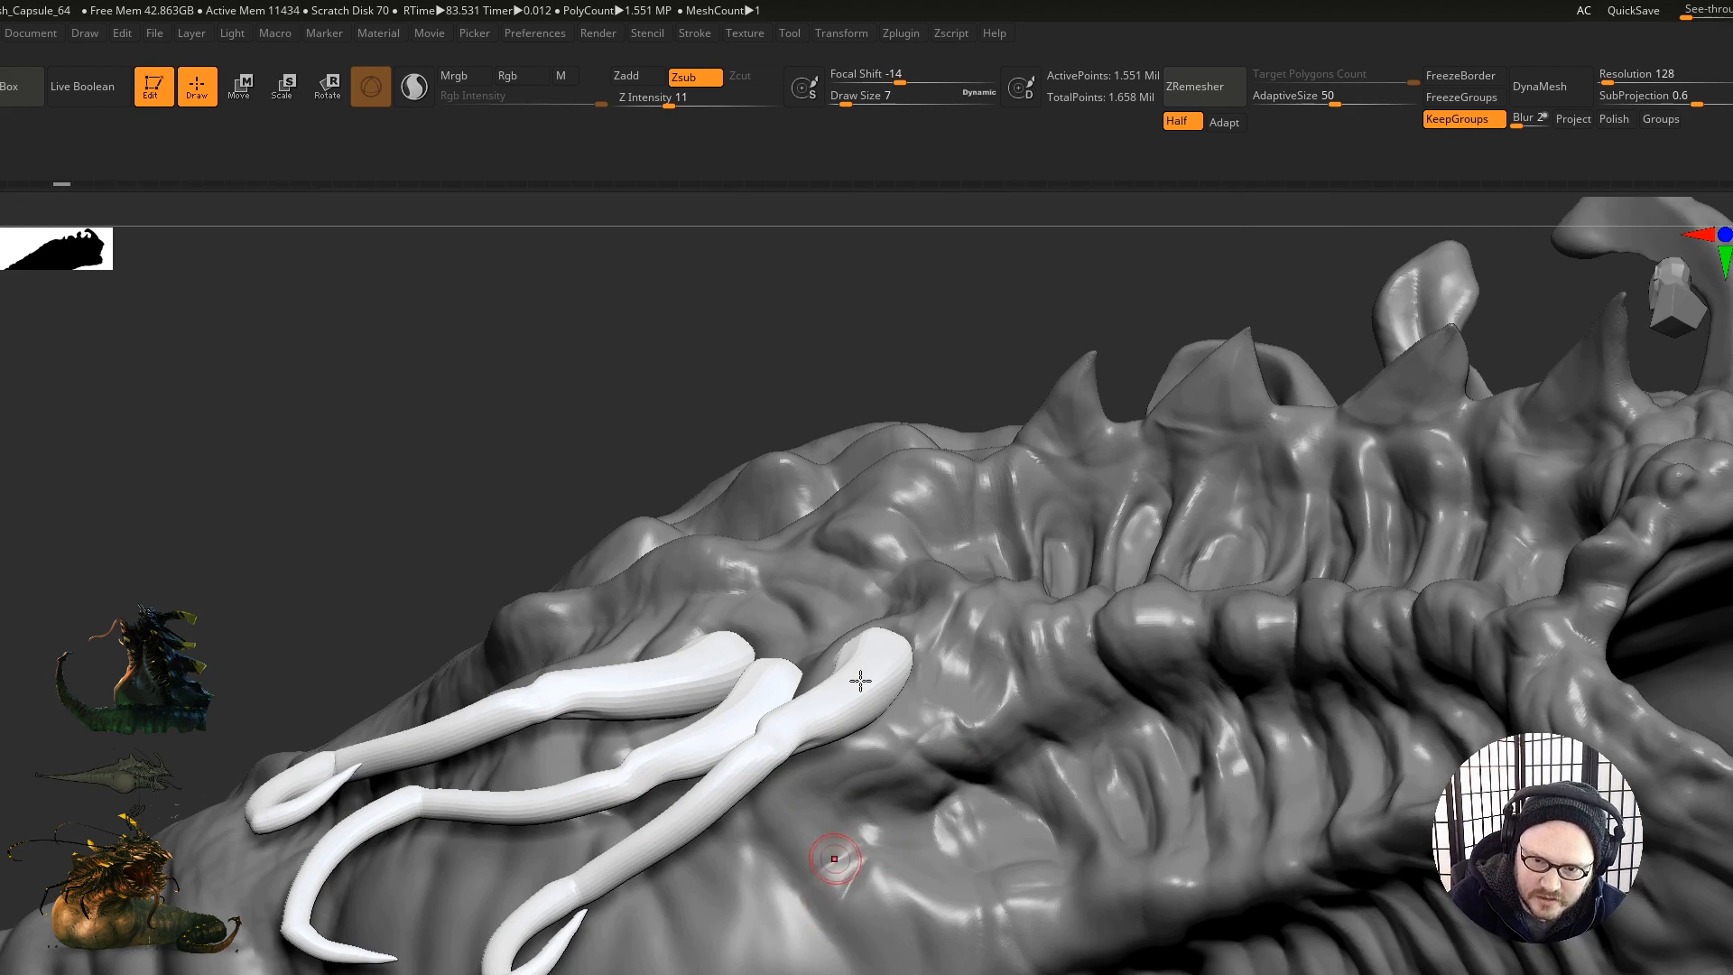
mouse_move(860, 681)
alt+right_down()
mouse_move(853, 625)
mouse_move(867, 673)
alt+right_up()
drag(892, 632, 918, 735)
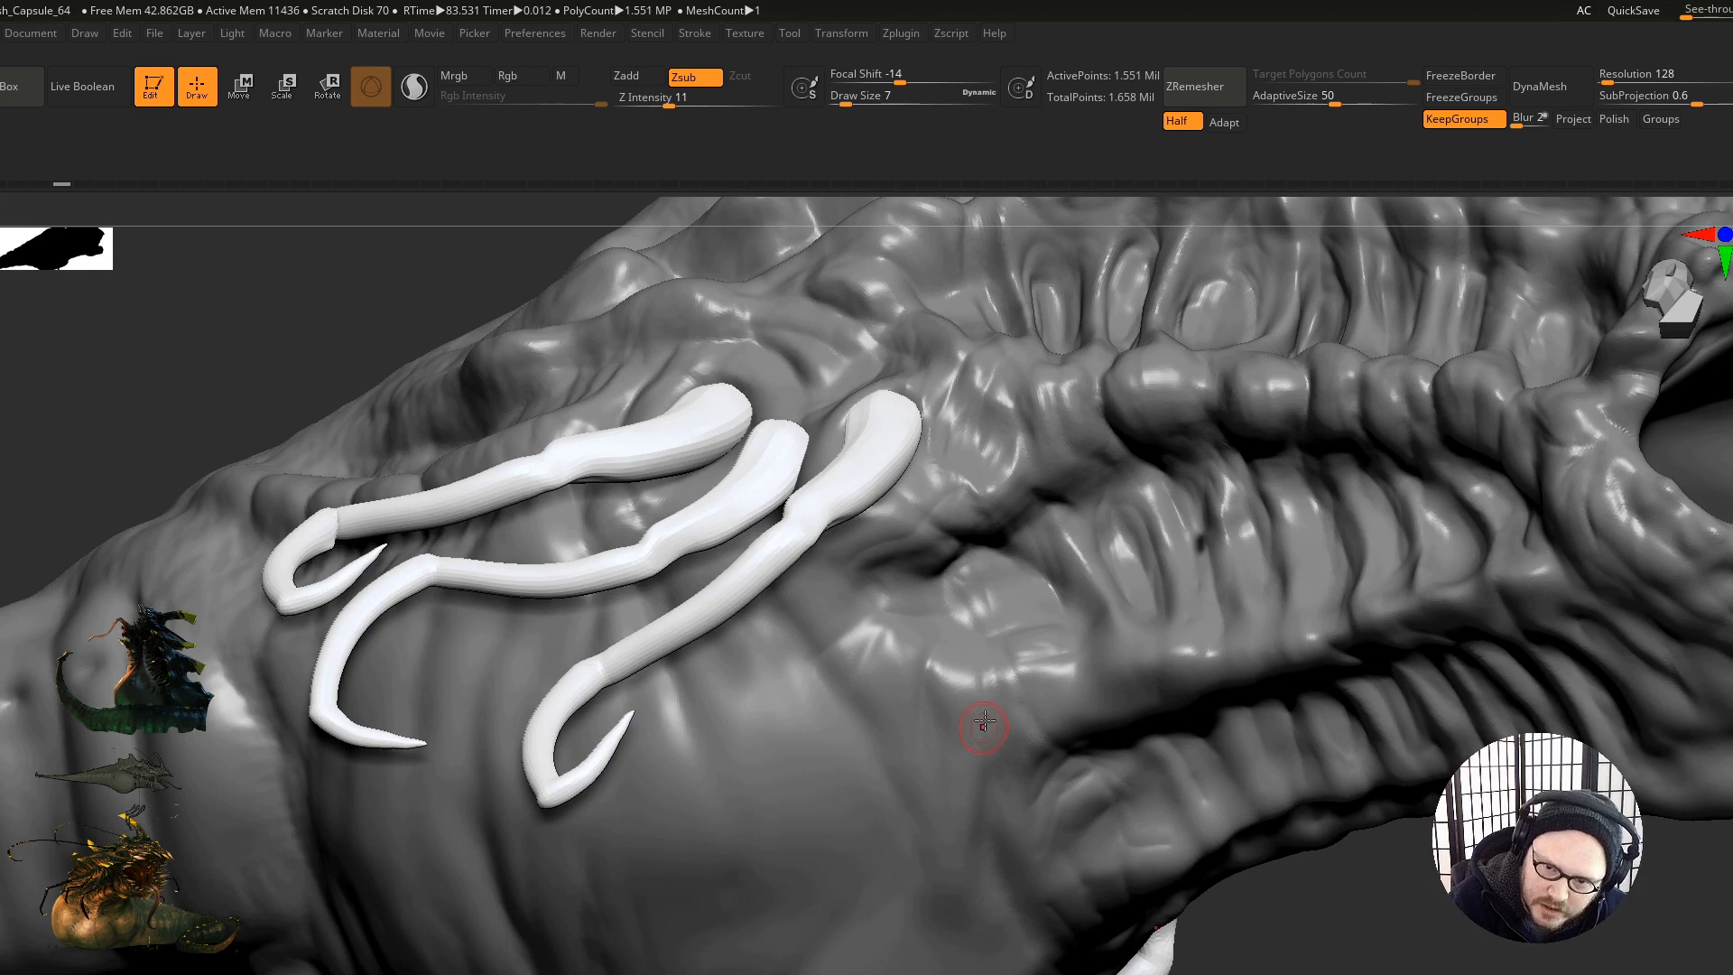
drag(949, 610, 960, 647)
right_drag(959, 646, 967, 680)
shift+drag(965, 675, 973, 706)
shift+drag(957, 642, 948, 612)
Step: Carve across the ridges where the neck folds meet the bulge in front of the white tendrils, and soften them
right_drag(960, 642, 968, 596)
mouse_move(999, 620)
mouse_down()
mouse_move(1034, 609)
mouse_move(1040, 585)
mouse_up()
drag(1038, 617, 965, 630)
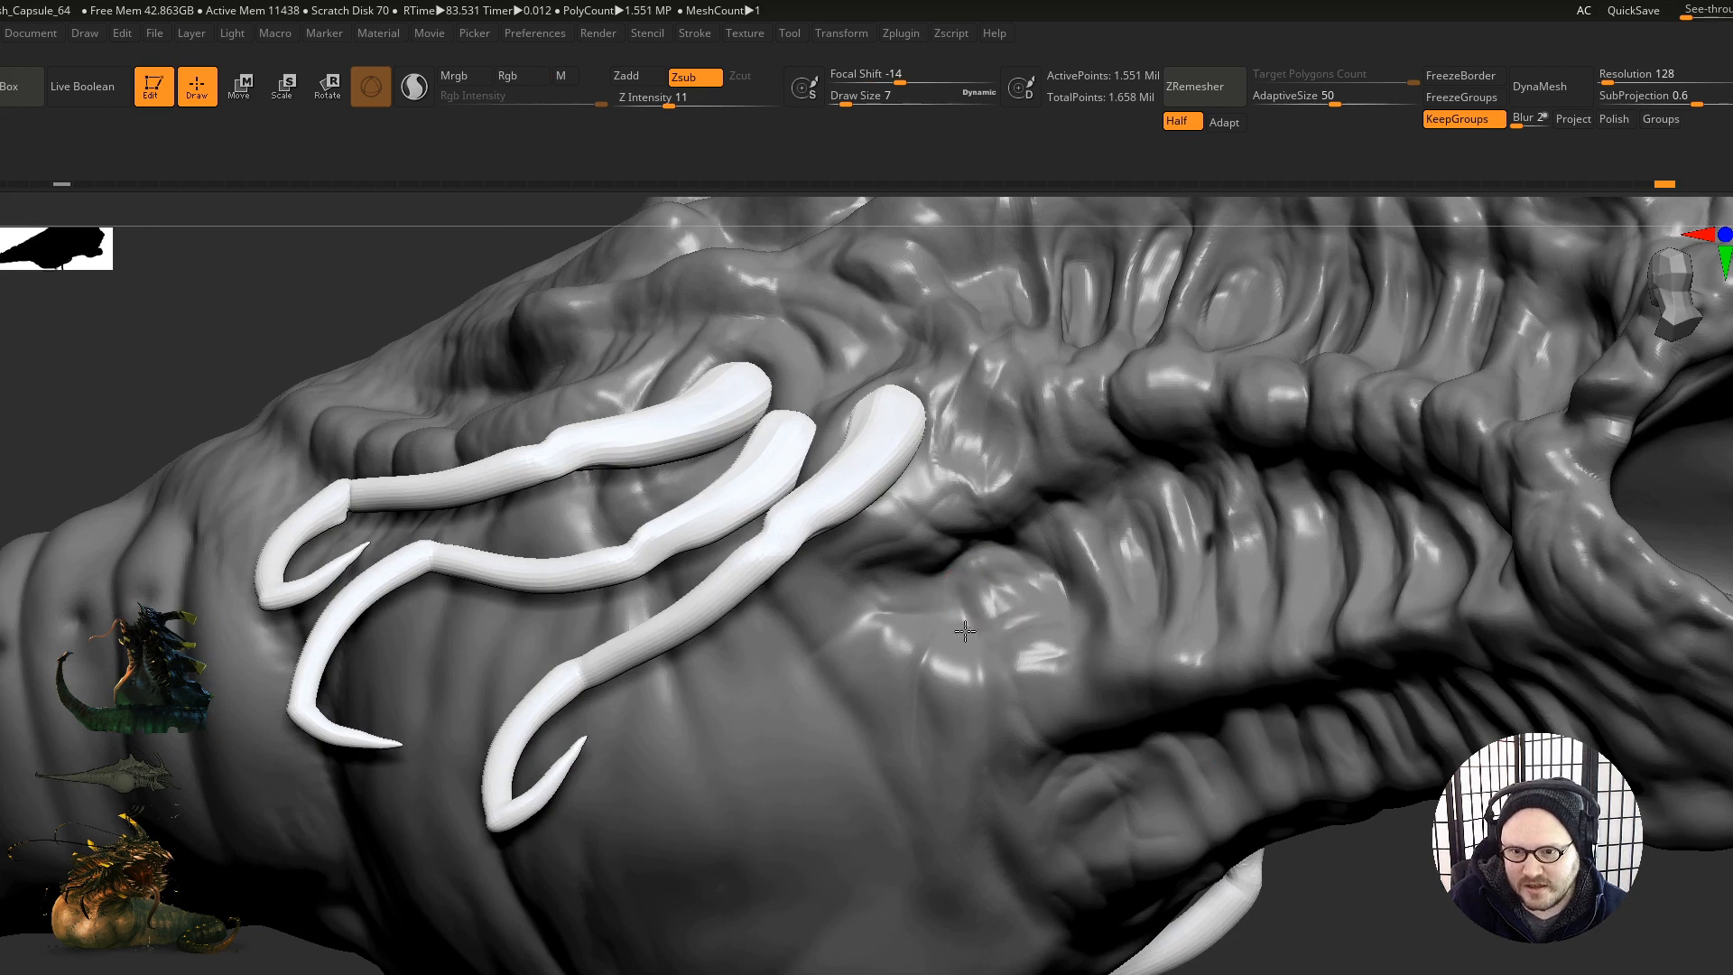
right_drag(978, 725, 991, 654)
shift+drag(991, 651, 1029, 587)
mouse_move(990, 652)
right_down()
mouse_move(994, 736)
mouse_move(1129, 736)
right_up()
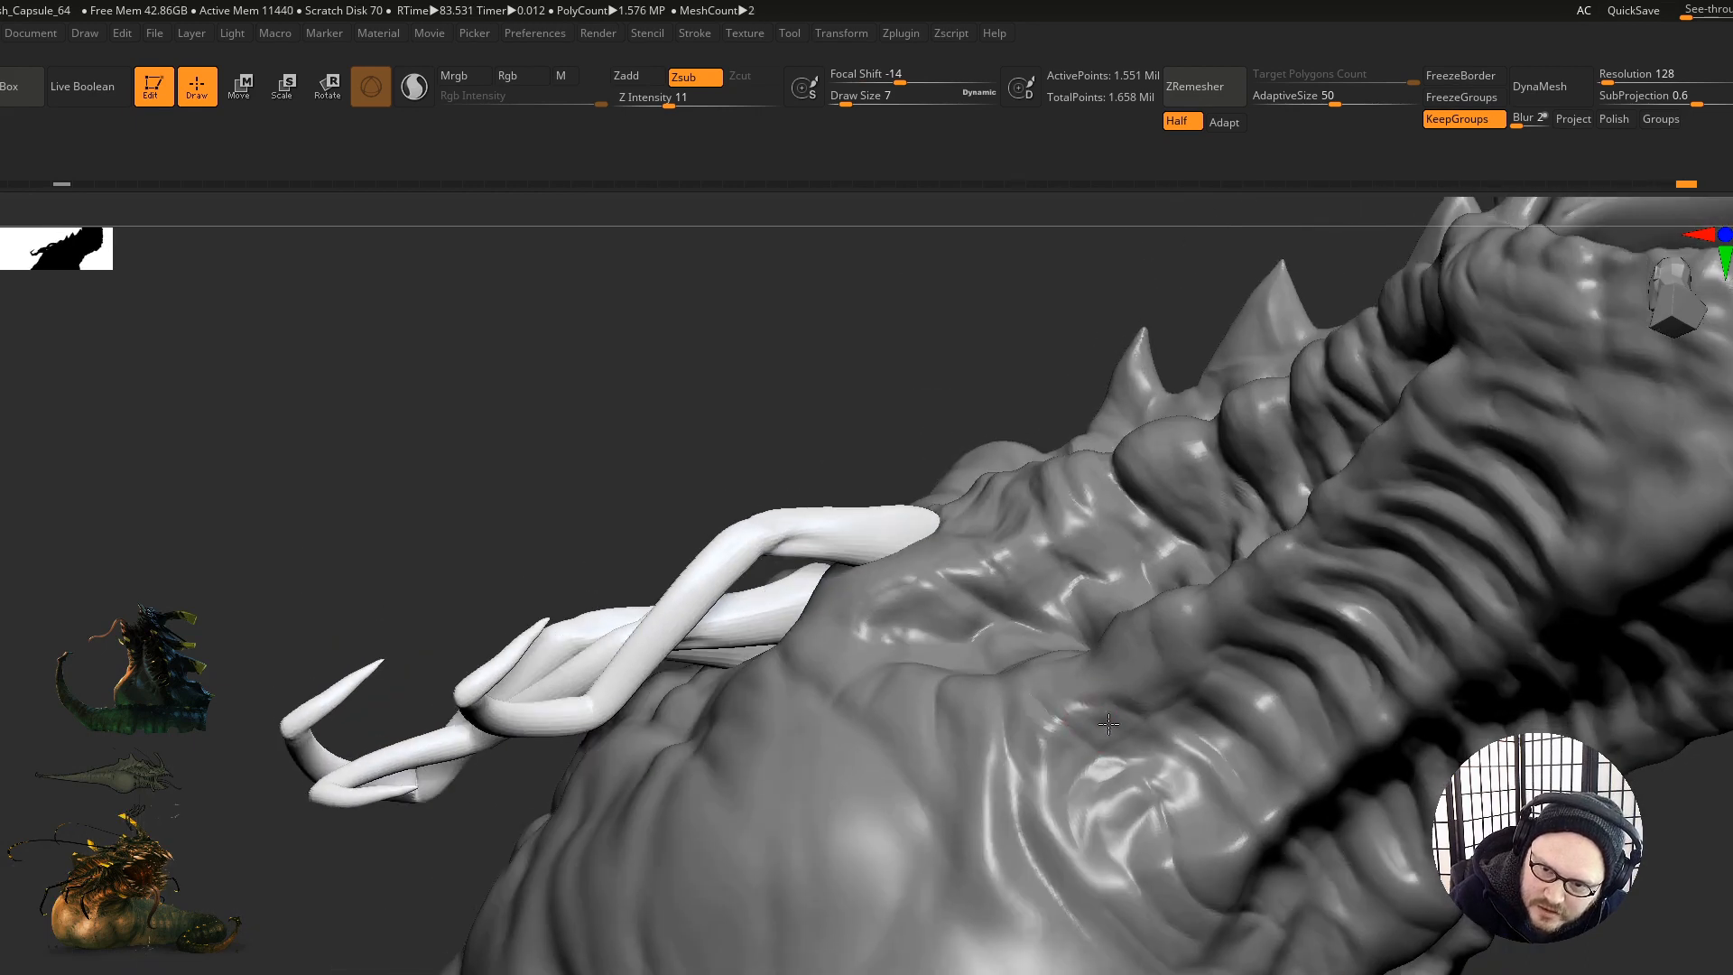
drag(1118, 733, 1211, 857)
Step: Carve short strokes into the folds on the underside of the creature's lower jaw
alt+right_drag(1086, 696, 1117, 810)
mouse_move(1135, 917)
right_down()
mouse_move(1201, 828)
mouse_move(1199, 762)
mouse_move(1095, 708)
mouse_move(1273, 668)
right_up()
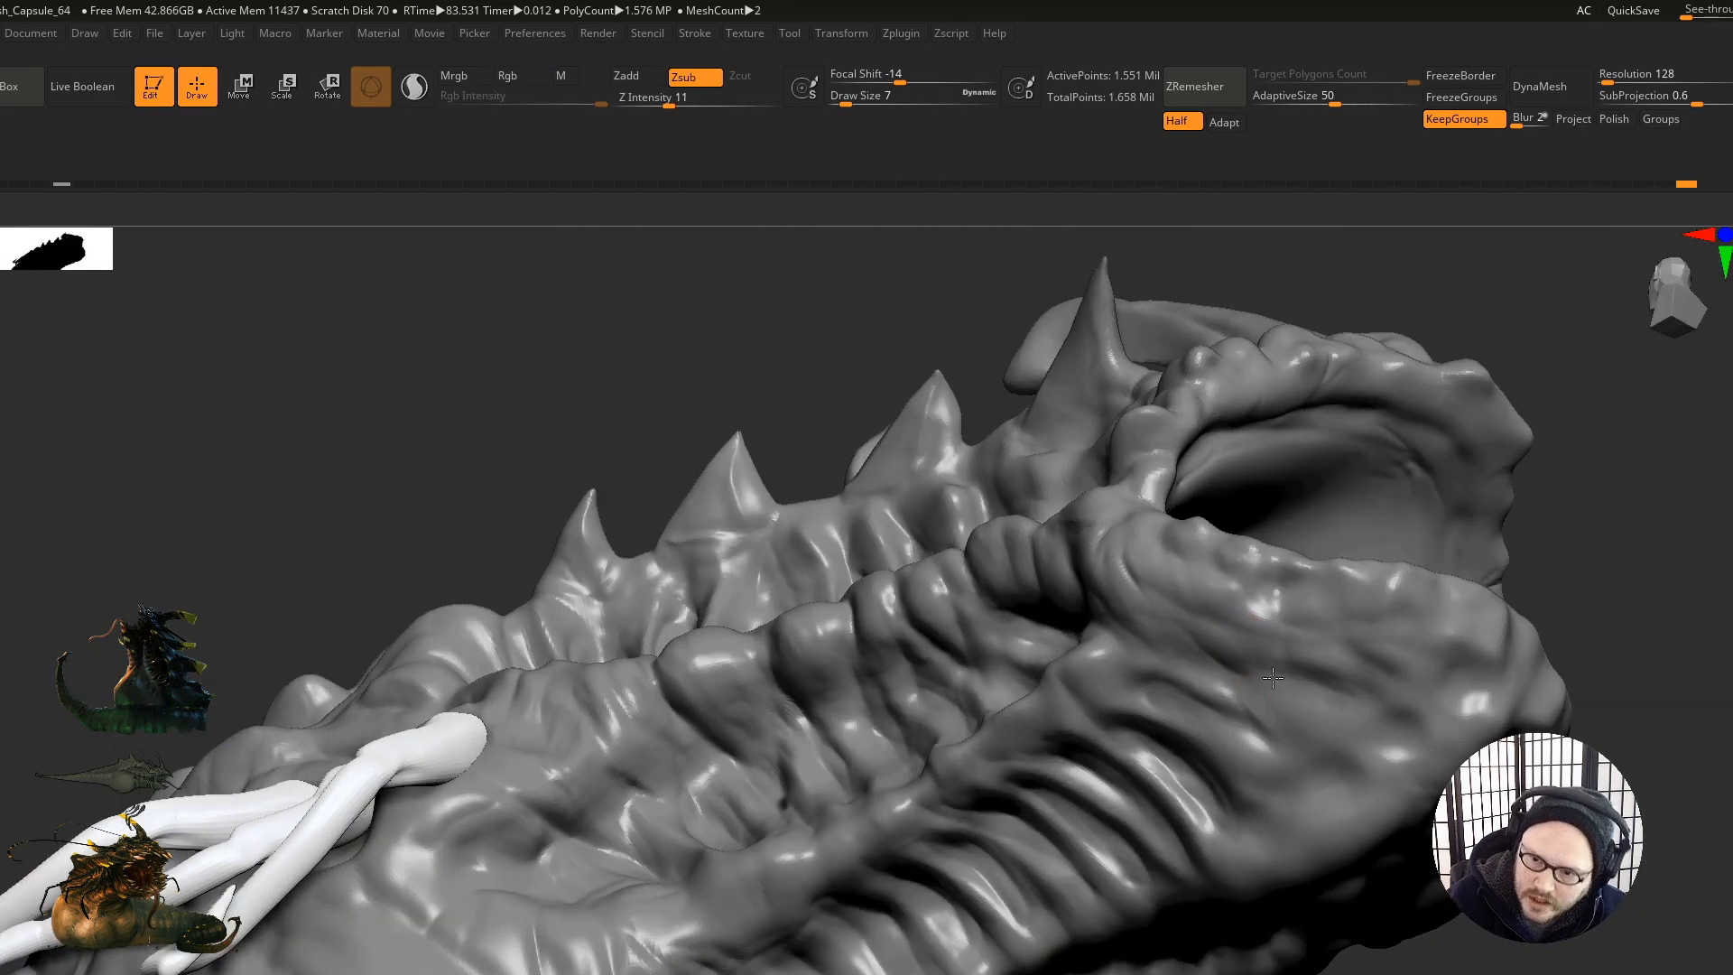
right_drag(1251, 747, 1238, 626)
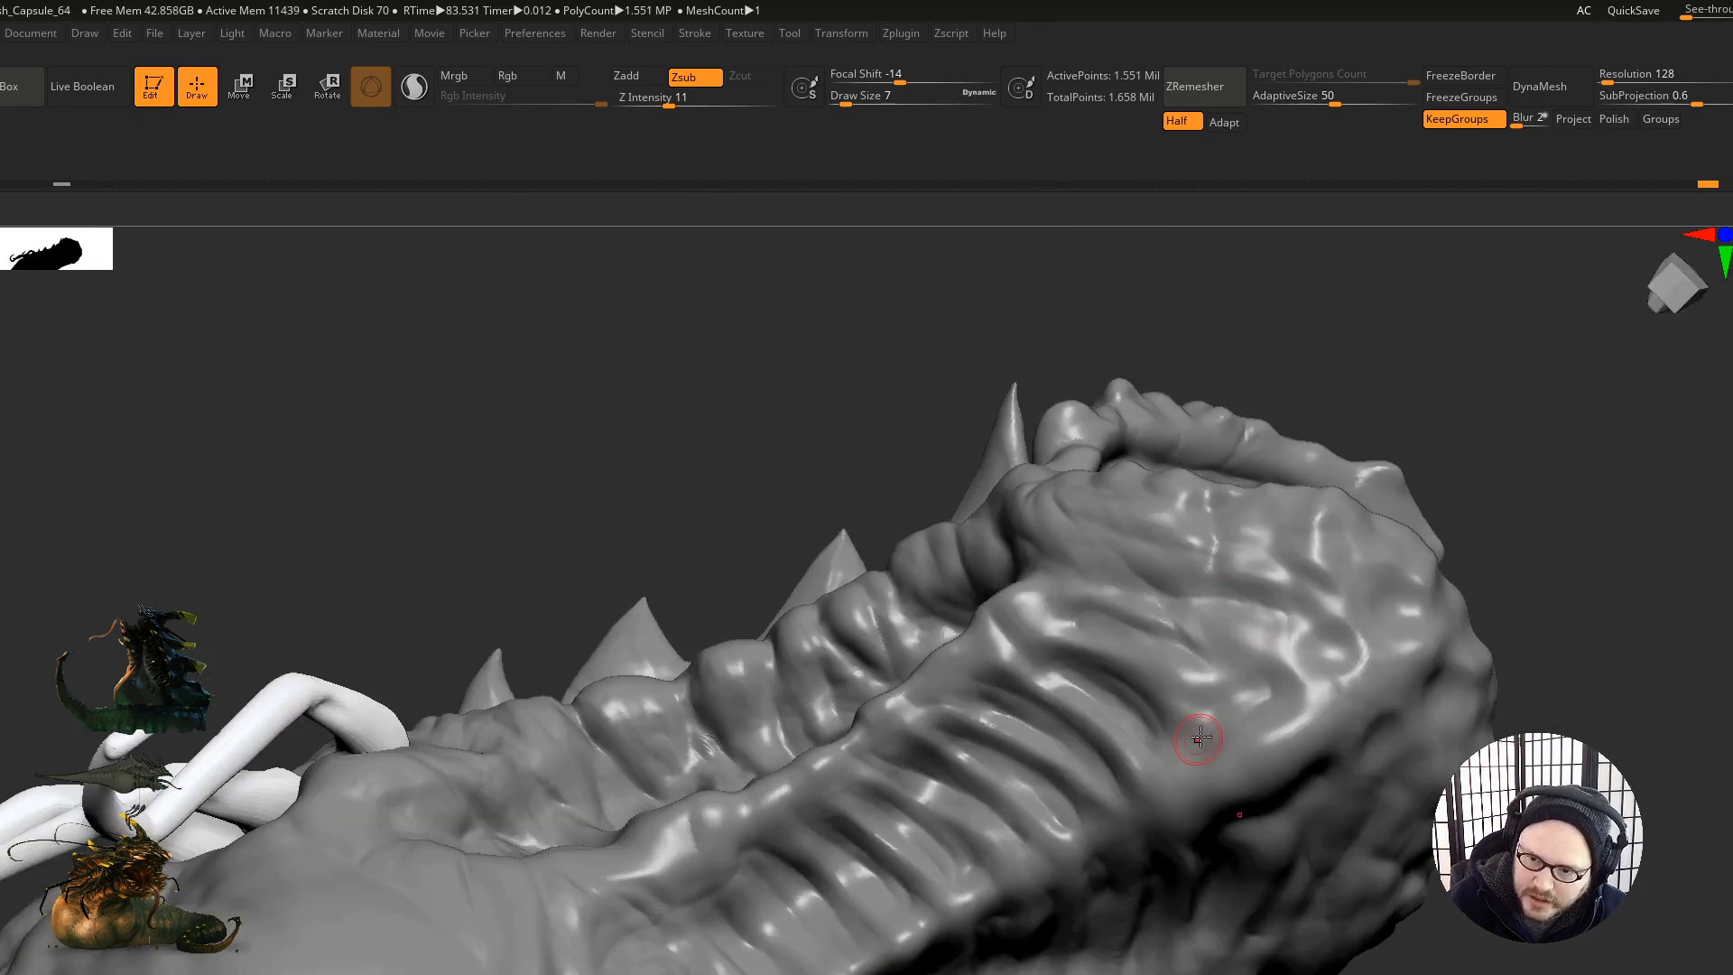
drag(1228, 791, 1240, 822)
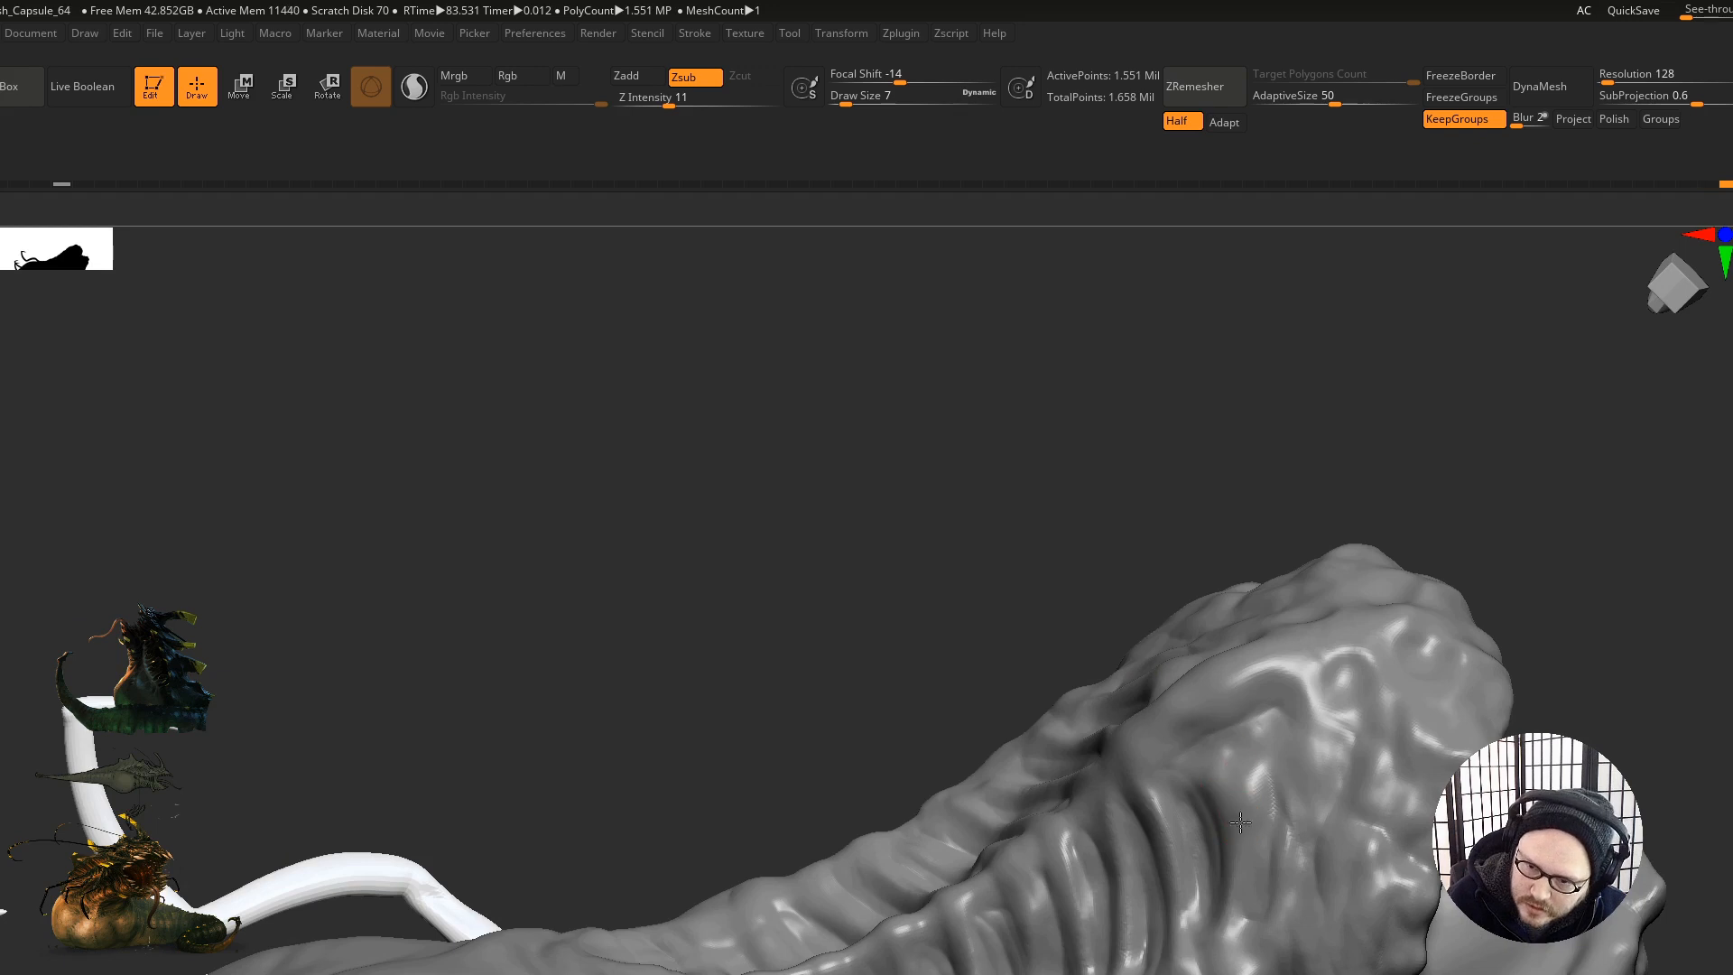
right_drag(1232, 767, 1174, 747)
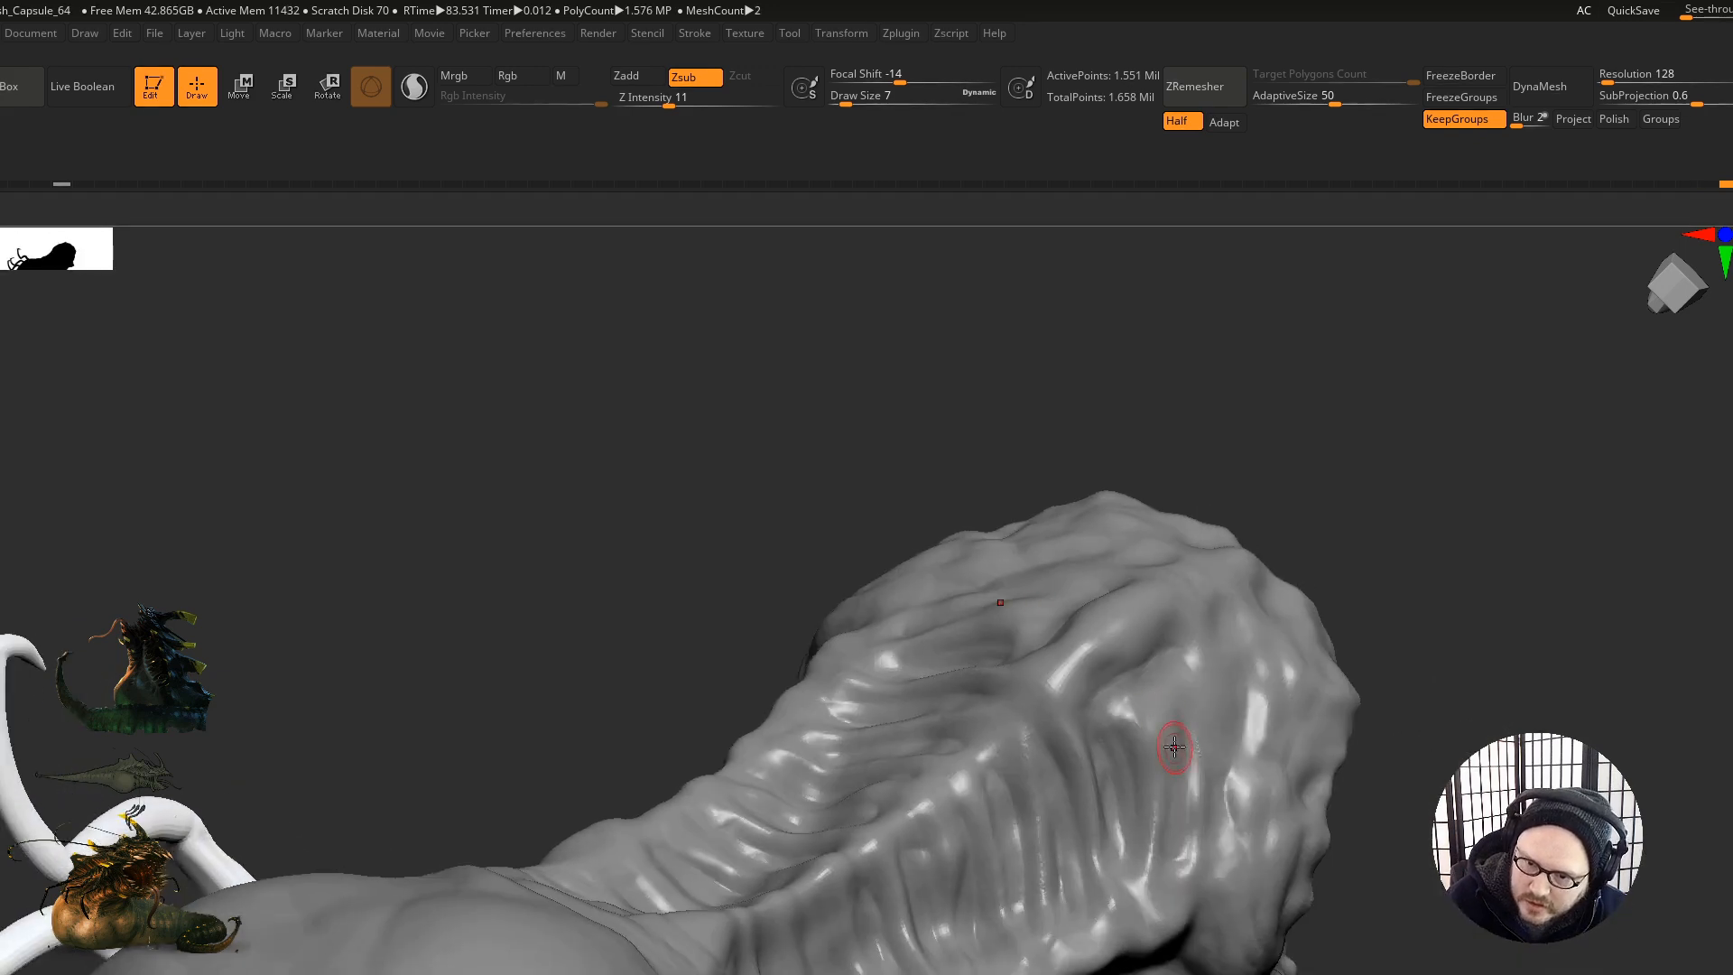
right_drag(1183, 812, 1126, 773)
drag(1183, 706, 1225, 773)
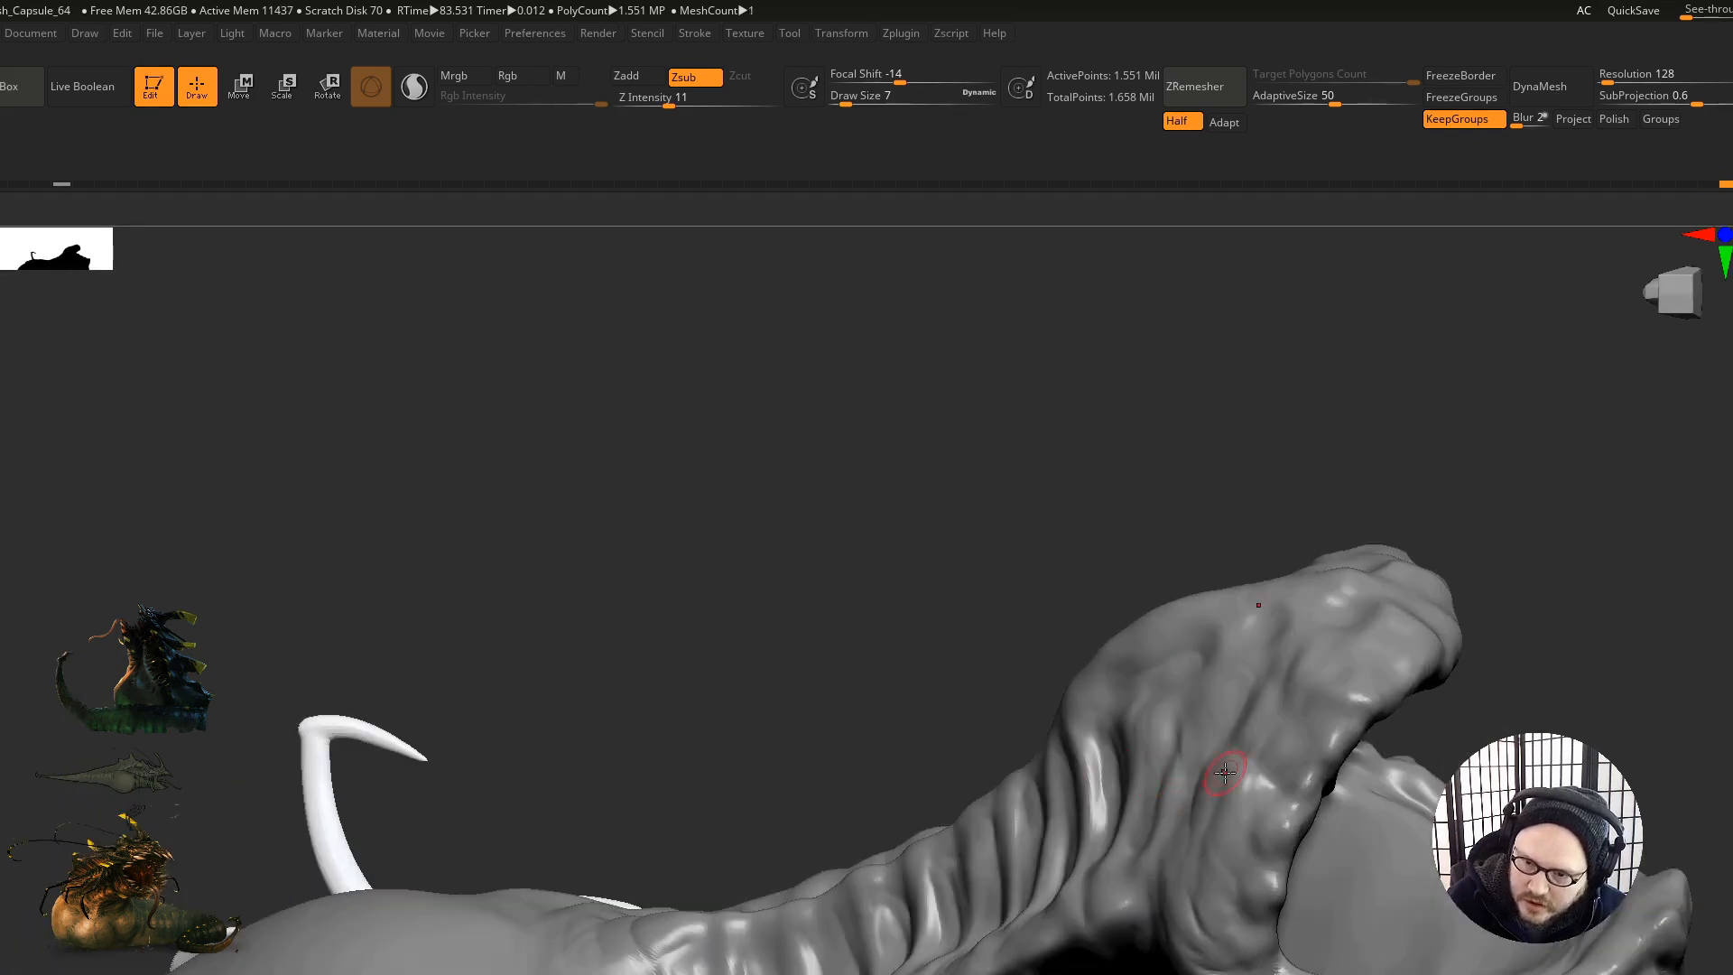
Step: Smooth the carved ridge under the chin, close to the lower jaw's front rim
right_drag(1210, 738, 1199, 706)
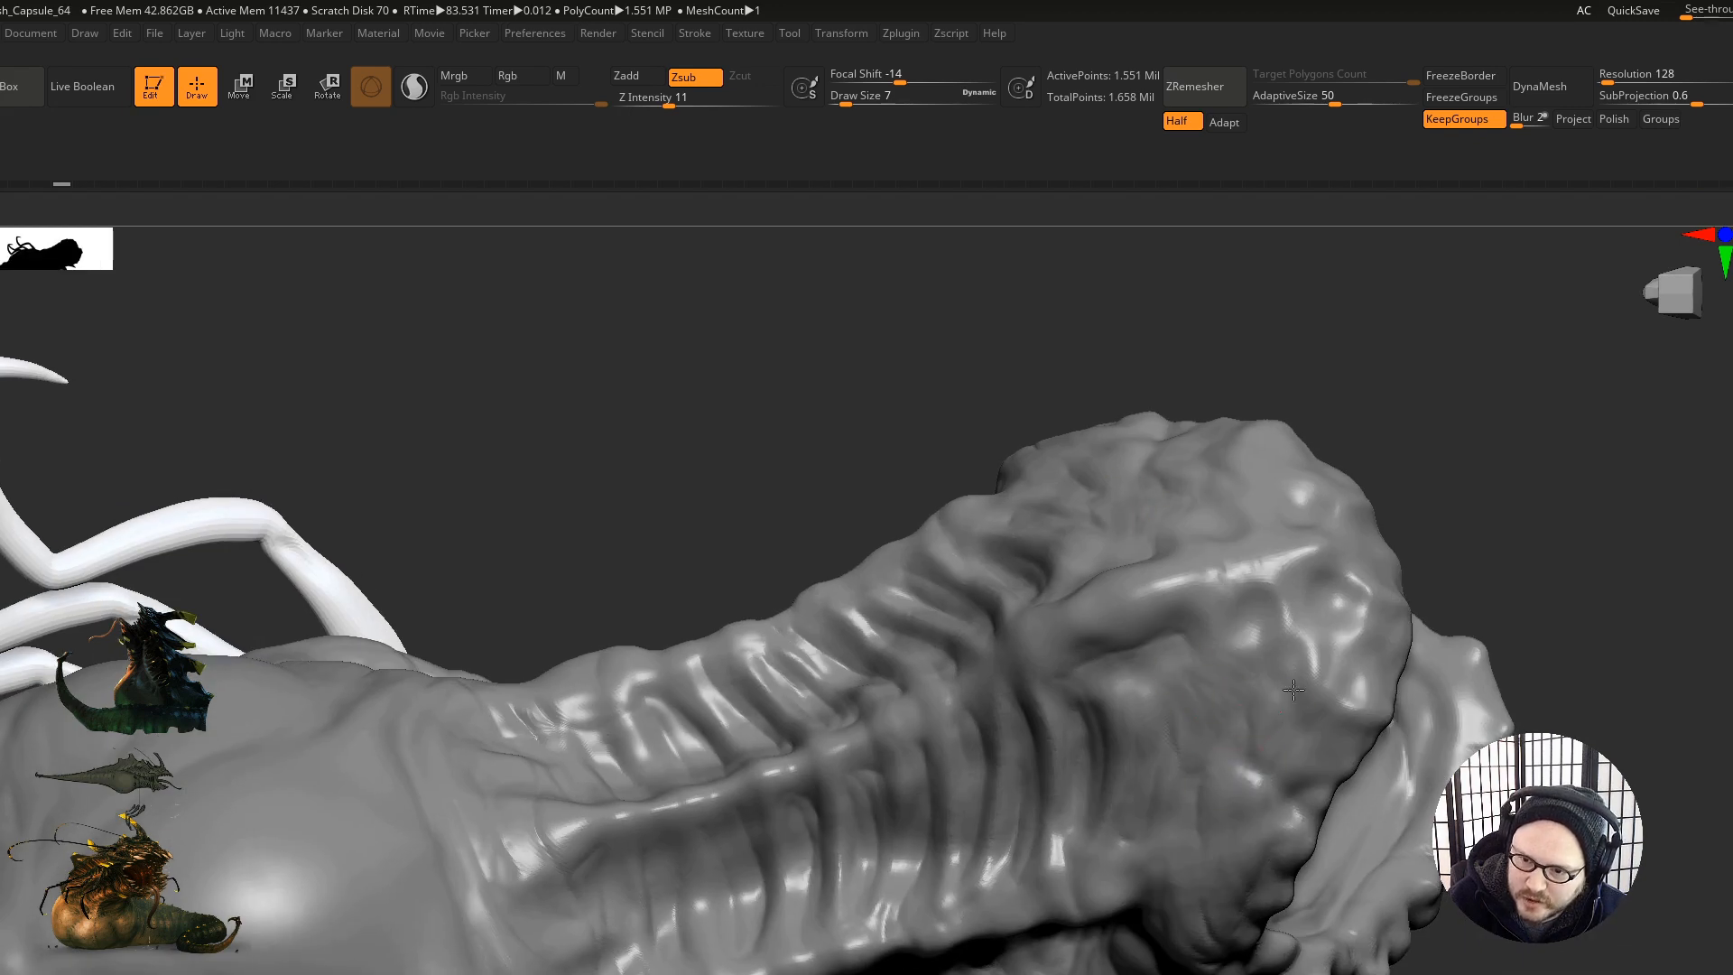
right_drag(1229, 649, 1222, 662)
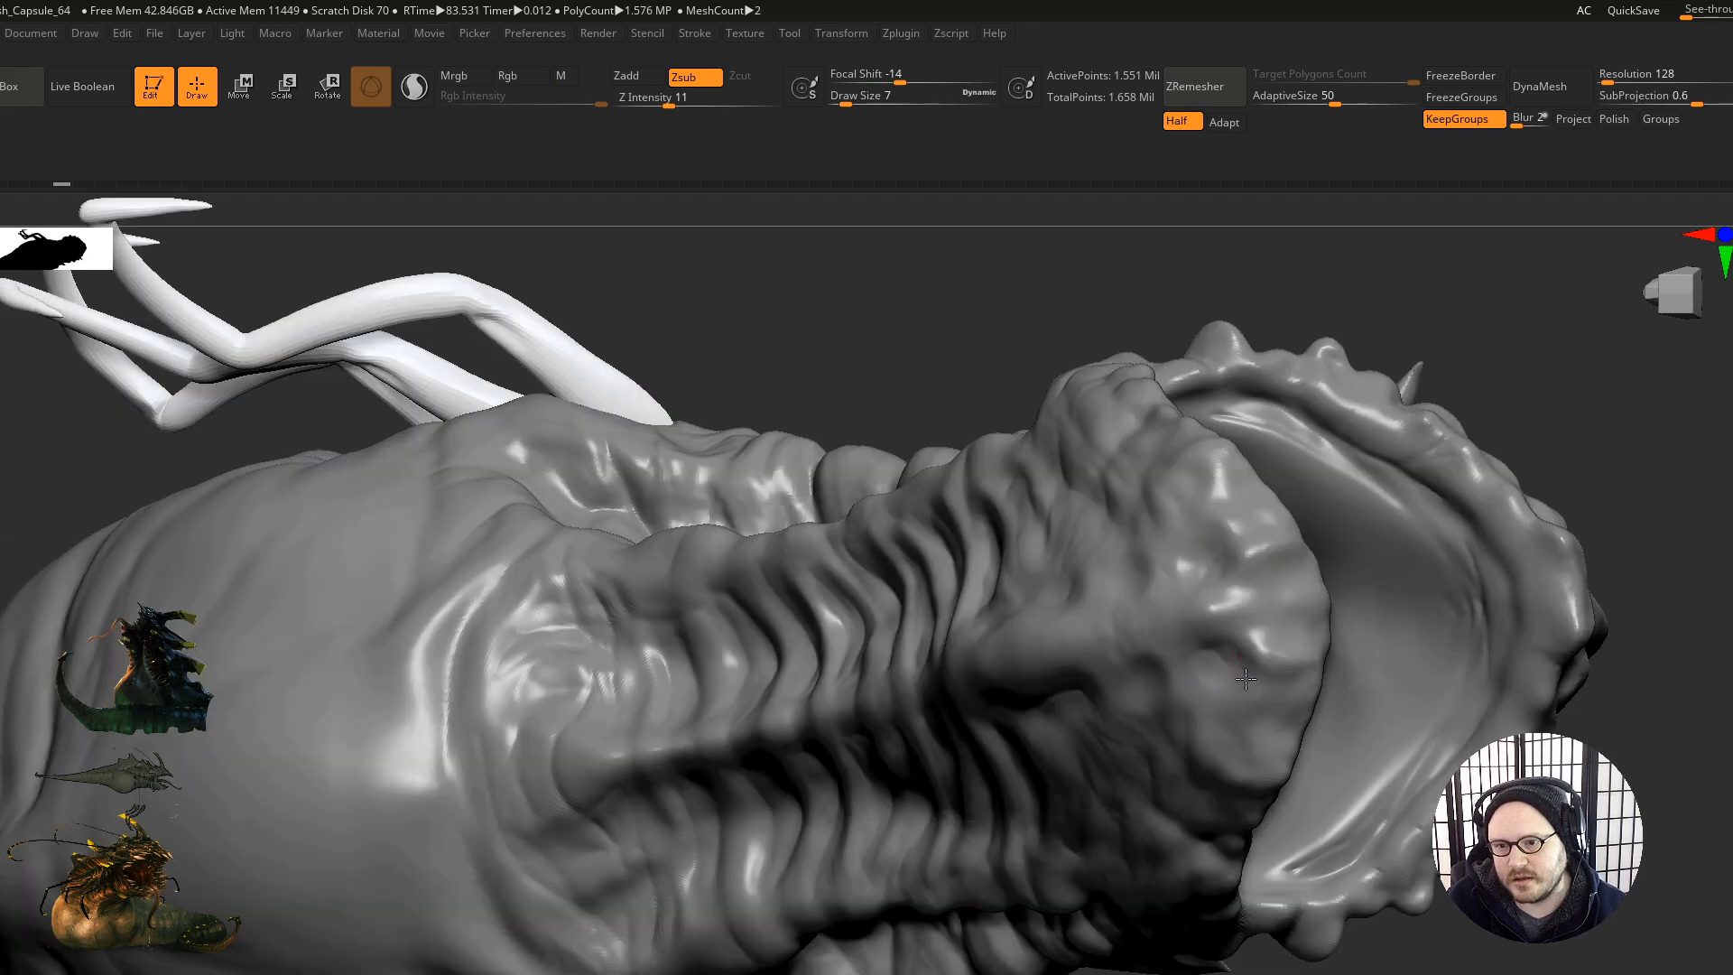
right_drag(1251, 583, 1208, 611)
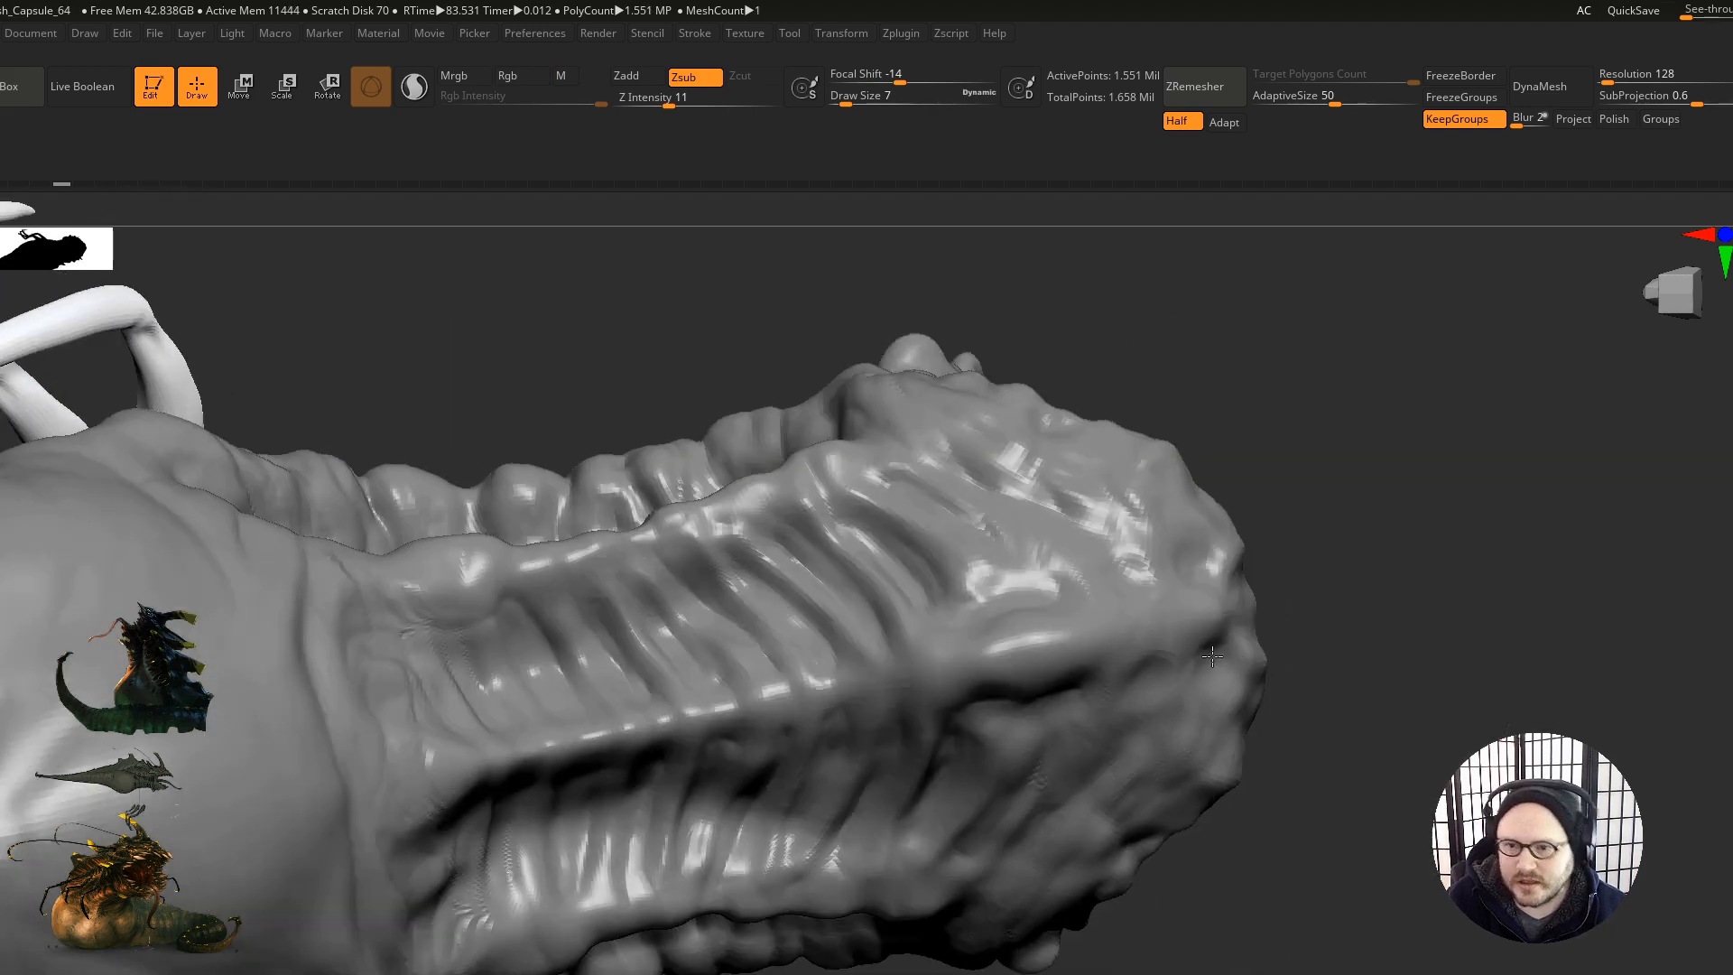
shift+drag(1203, 613, 1147, 624)
right_drag(1140, 625, 1199, 481)
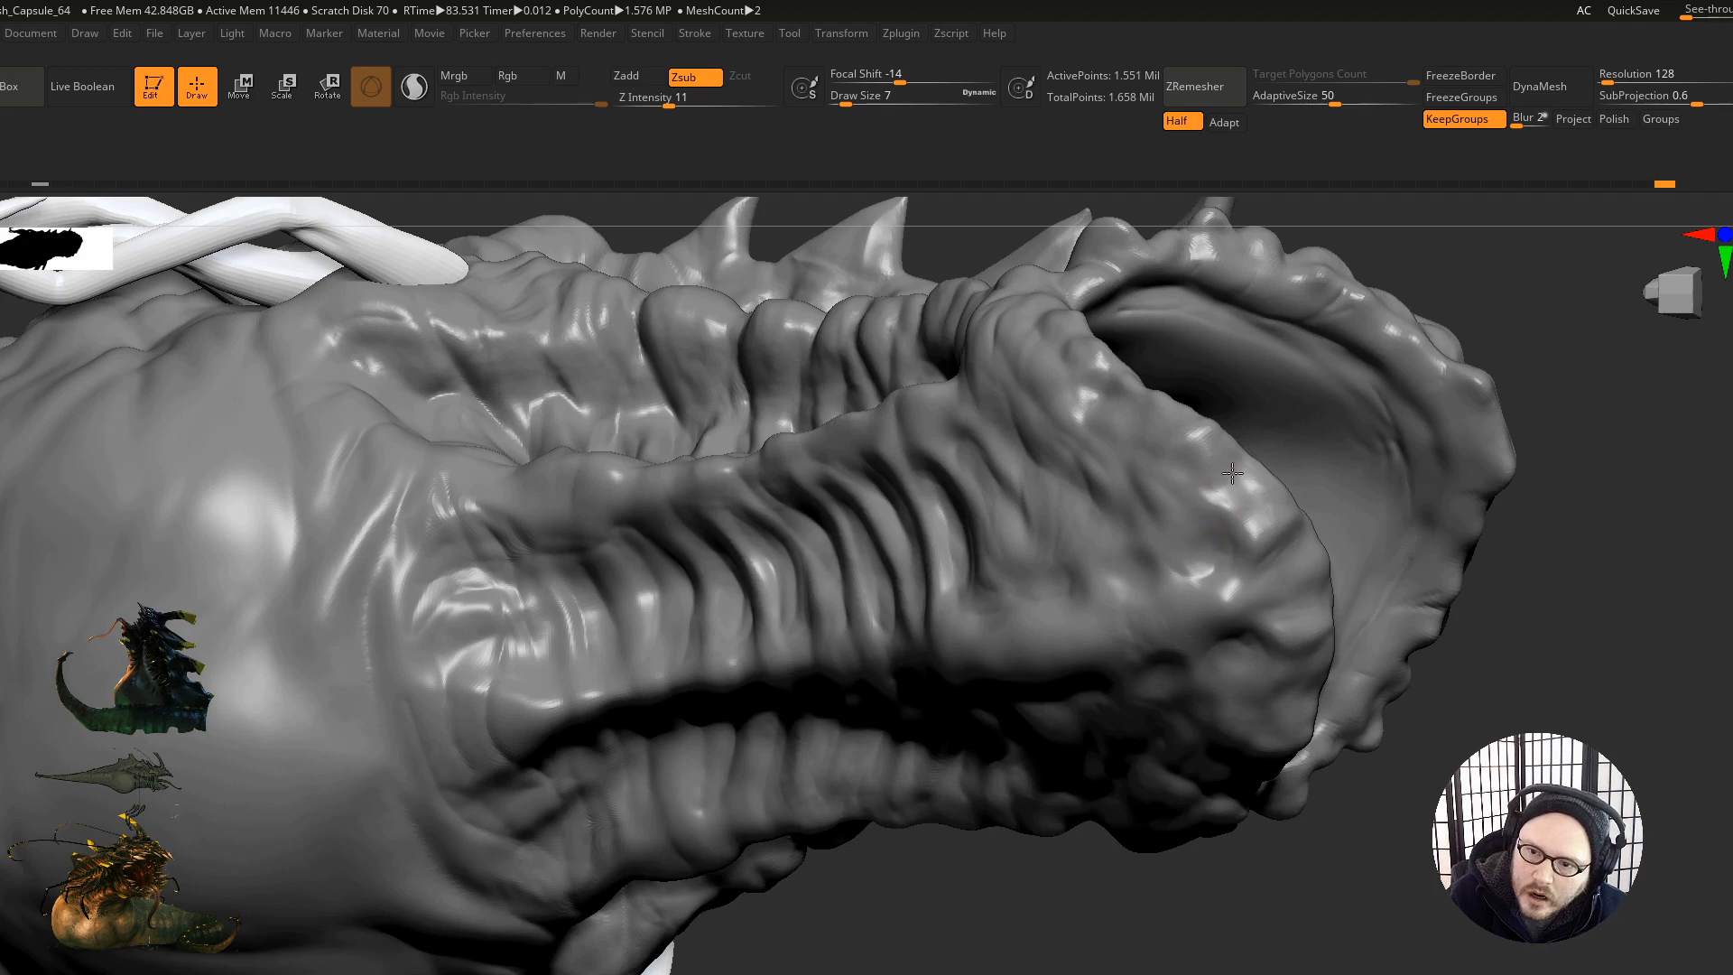
Step: Carve along the edge of the rearmost side spike, smooth its base and refine its tip
right_drag(1214, 573, 1165, 579)
mouse_move(1067, 618)
right_down()
mouse_move(1160, 632)
mouse_move(1114, 677)
mouse_move(955, 638)
mouse_move(926, 666)
right_up()
mouse_move(1000, 605)
right_down()
mouse_move(1044, 638)
mouse_move(1072, 631)
mouse_move(1047, 650)
right_up()
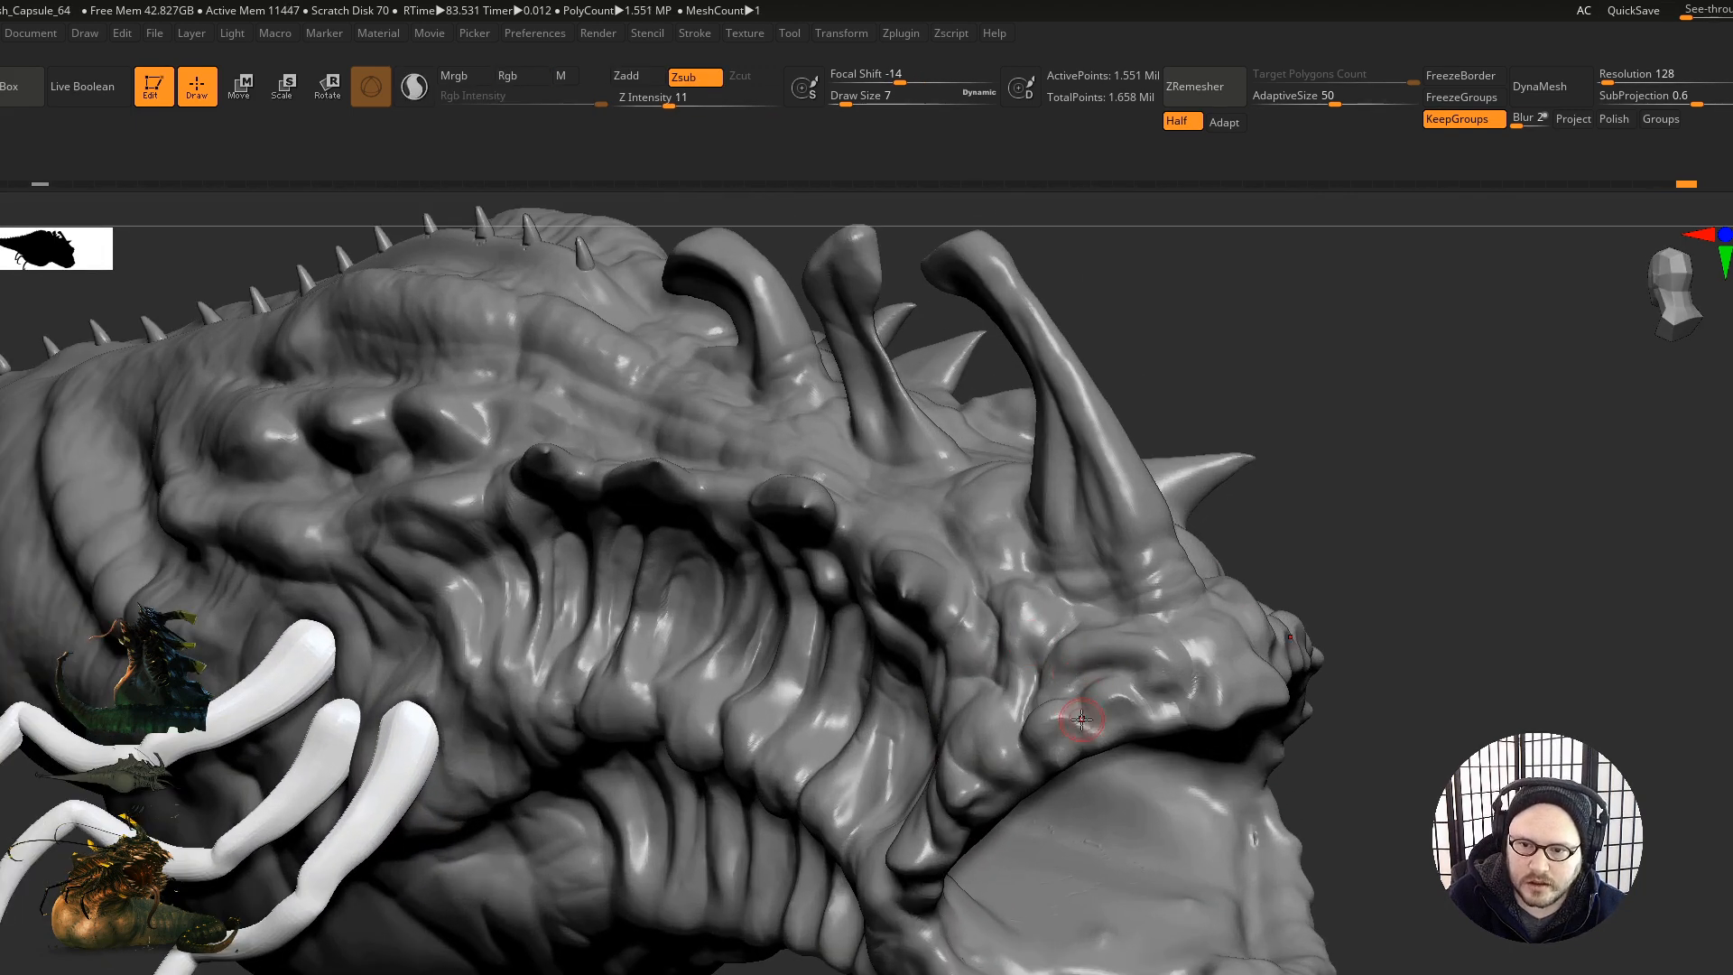
mouse_move(1119, 632)
right_down()
mouse_move(1105, 766)
mouse_move(1201, 740)
mouse_move(1233, 785)
mouse_move(1239, 749)
mouse_move(1097, 655)
right_up()
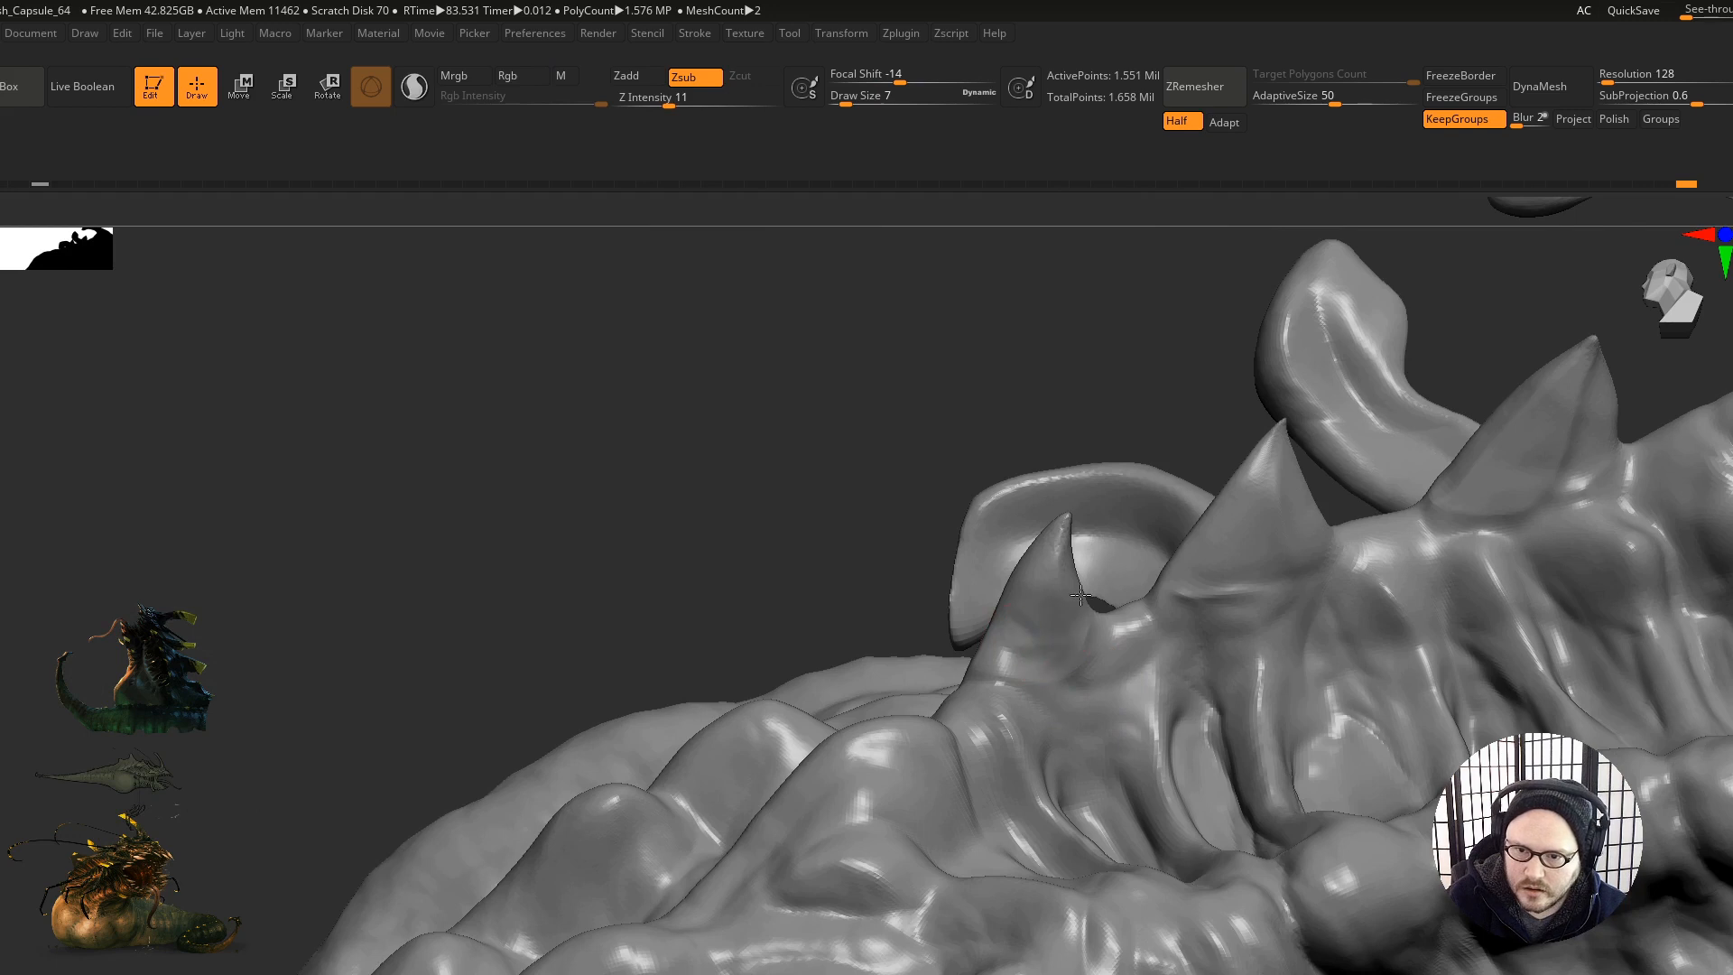
drag(1070, 596, 1024, 655)
right_drag(1119, 569, 1053, 637)
shift+drag(1058, 639, 1004, 674)
right_drag(1058, 514, 1038, 558)
drag(1038, 558, 1047, 567)
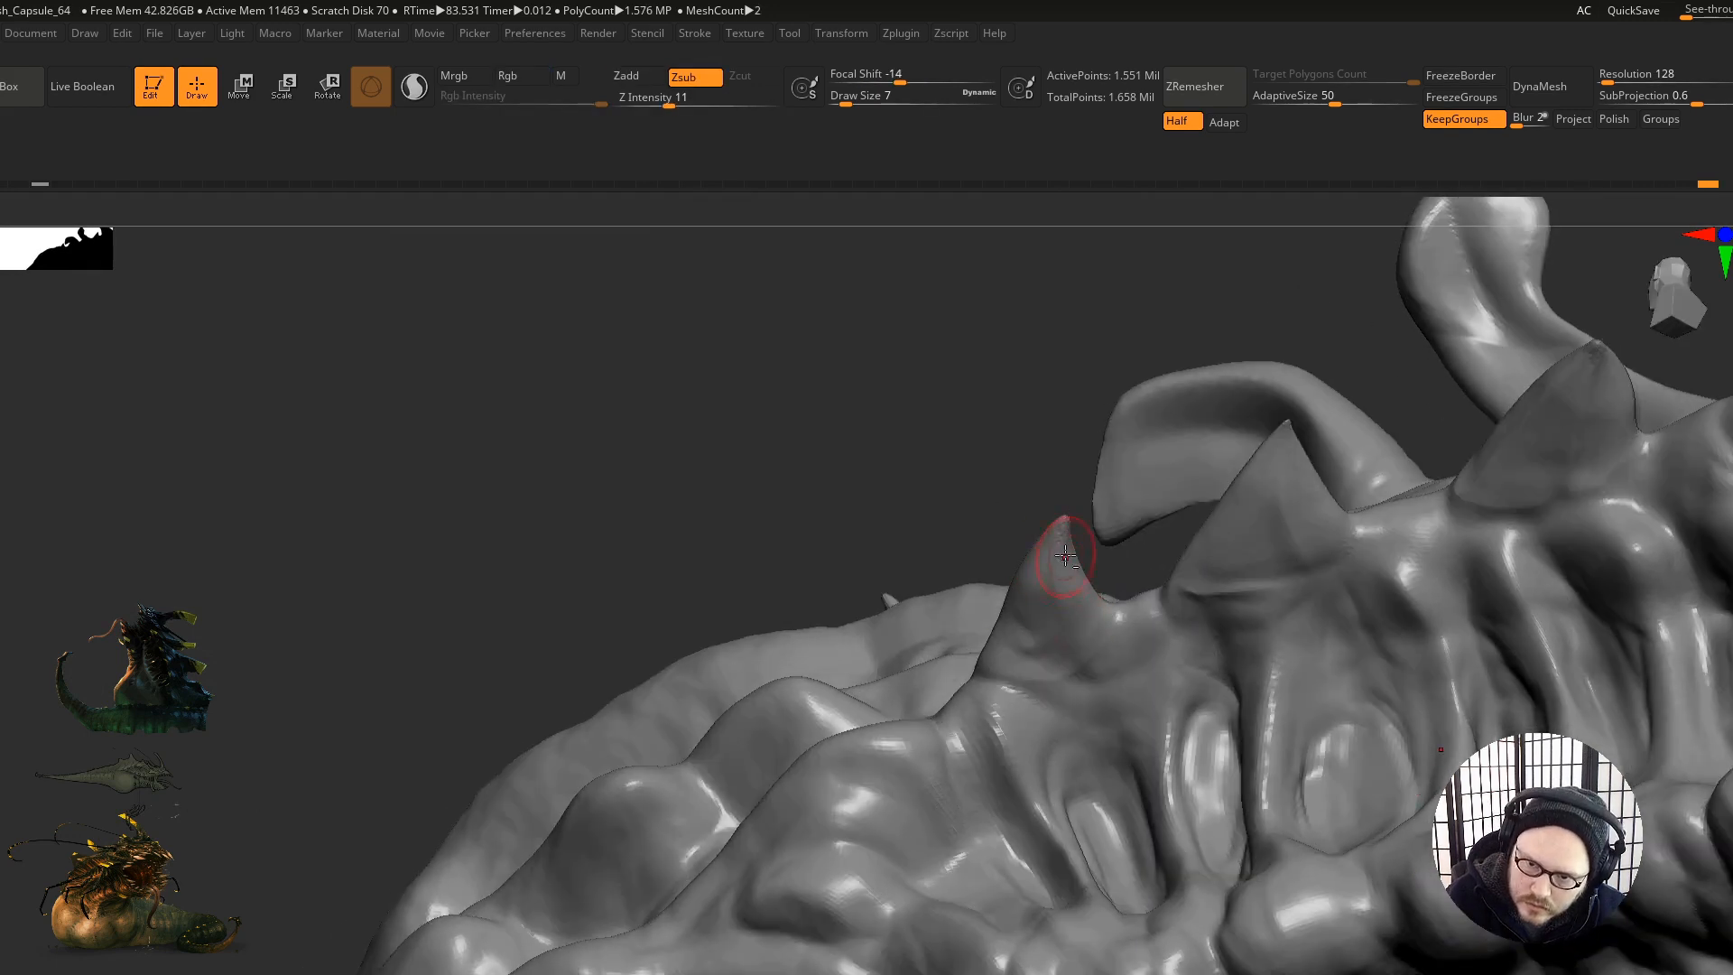
Step: Undo the last sculpting stroke while inspecting the side spikes from above
right_drag(1048, 552, 1273, 468)
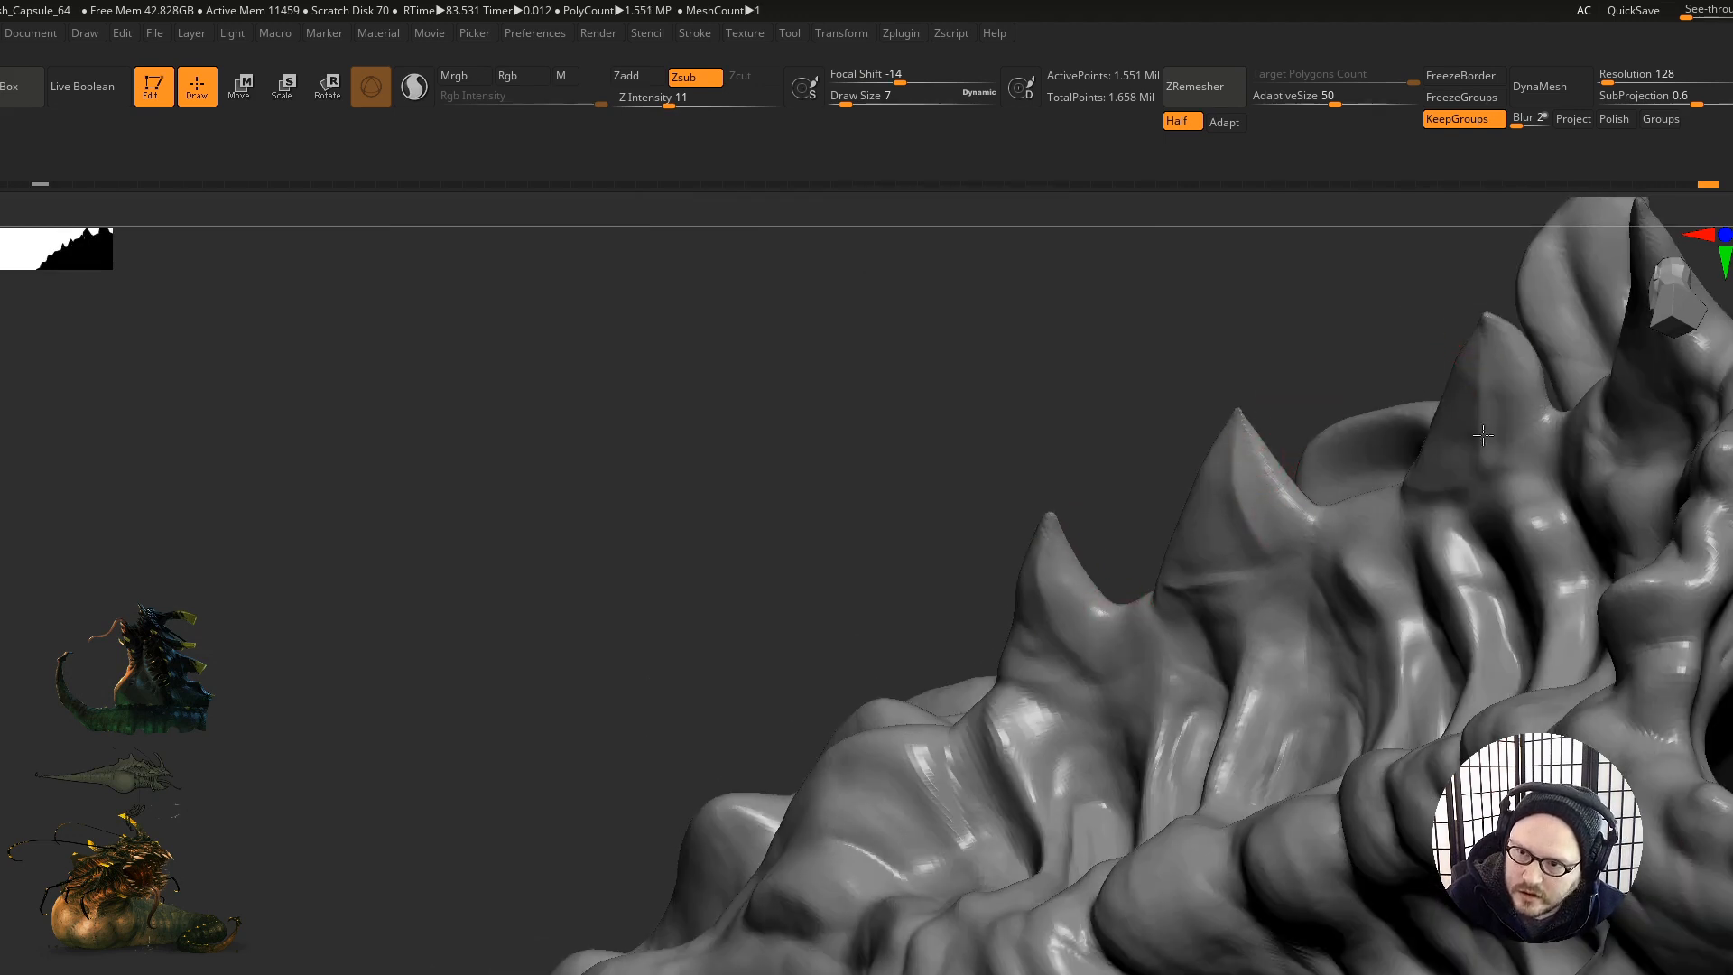
mouse_move(1515, 456)
right_down()
mouse_move(1231, 502)
mouse_move(1285, 561)
mouse_move(1343, 580)
right_up()
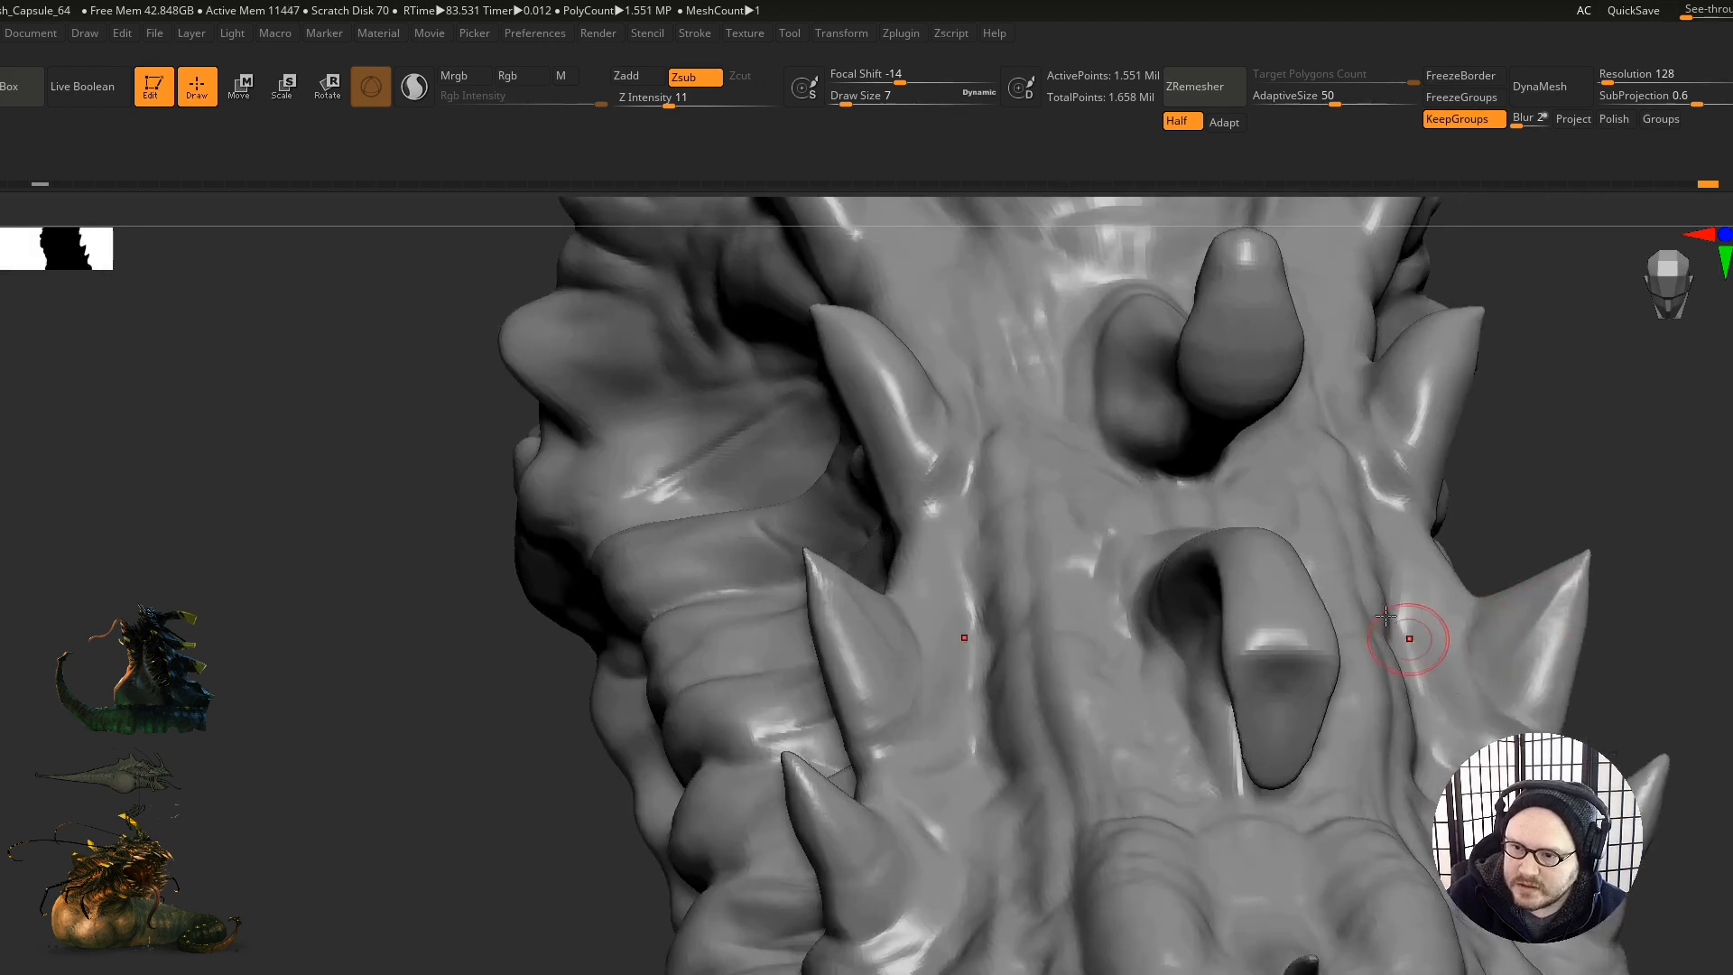
key(ctrl+z)
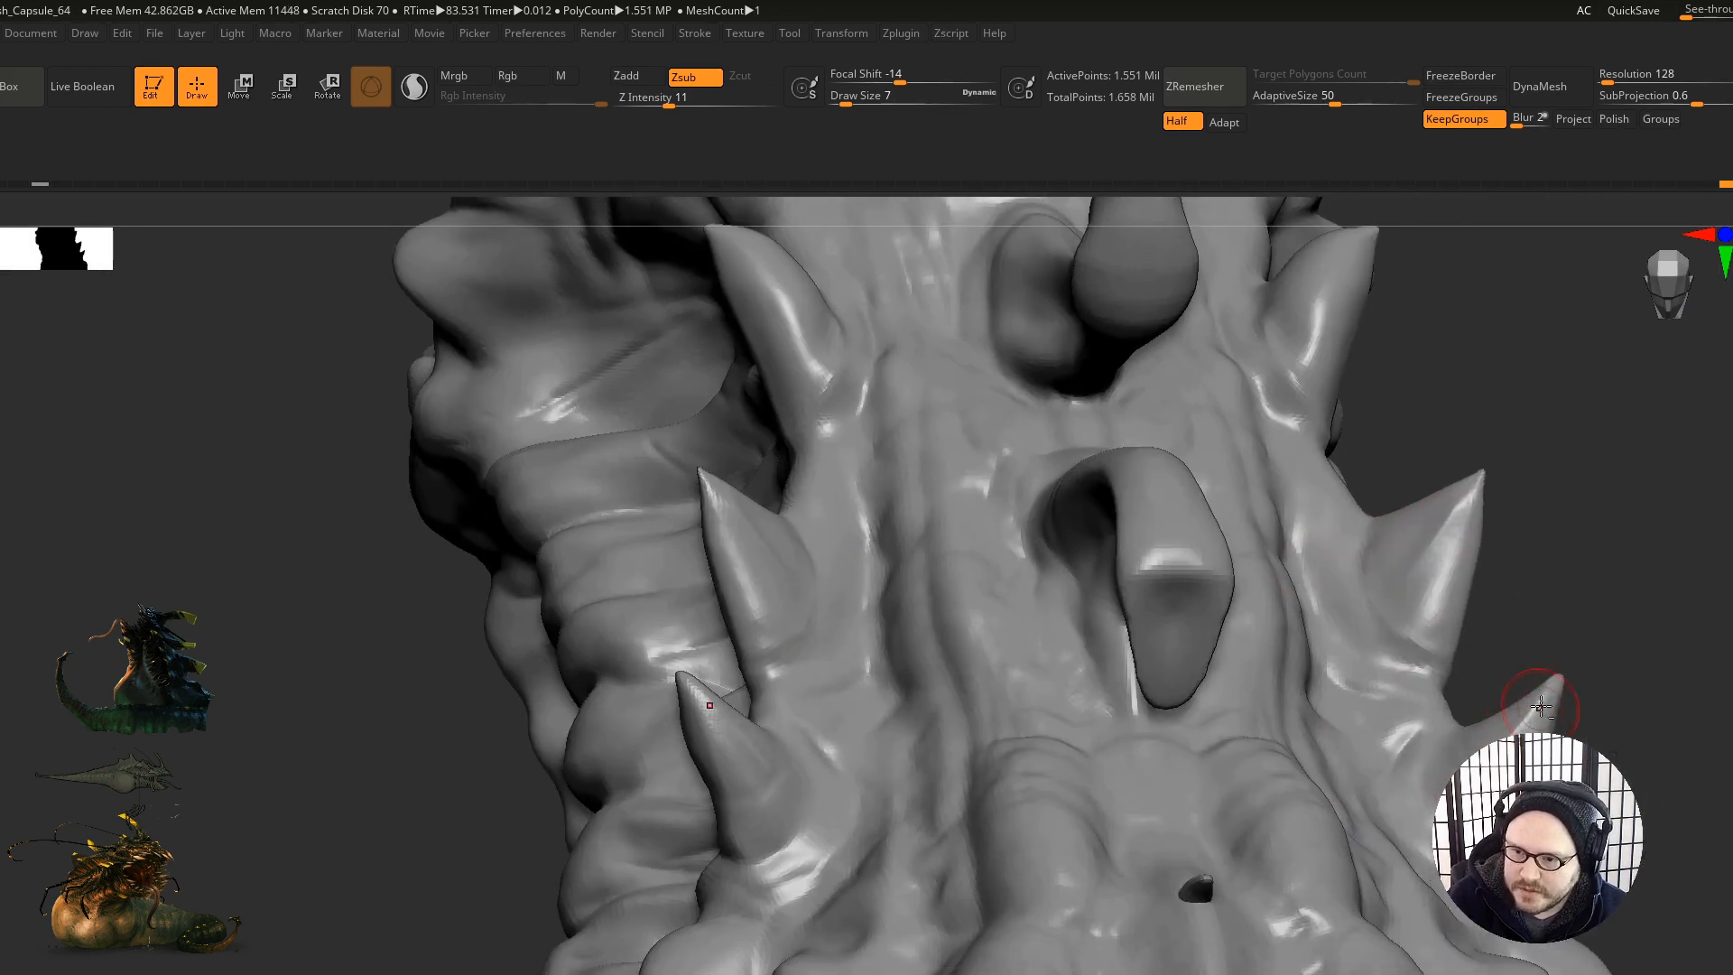
Step: Carve strokes along the face of the foremost side spike from its base towards the tip
right_drag(1501, 561, 1381, 425)
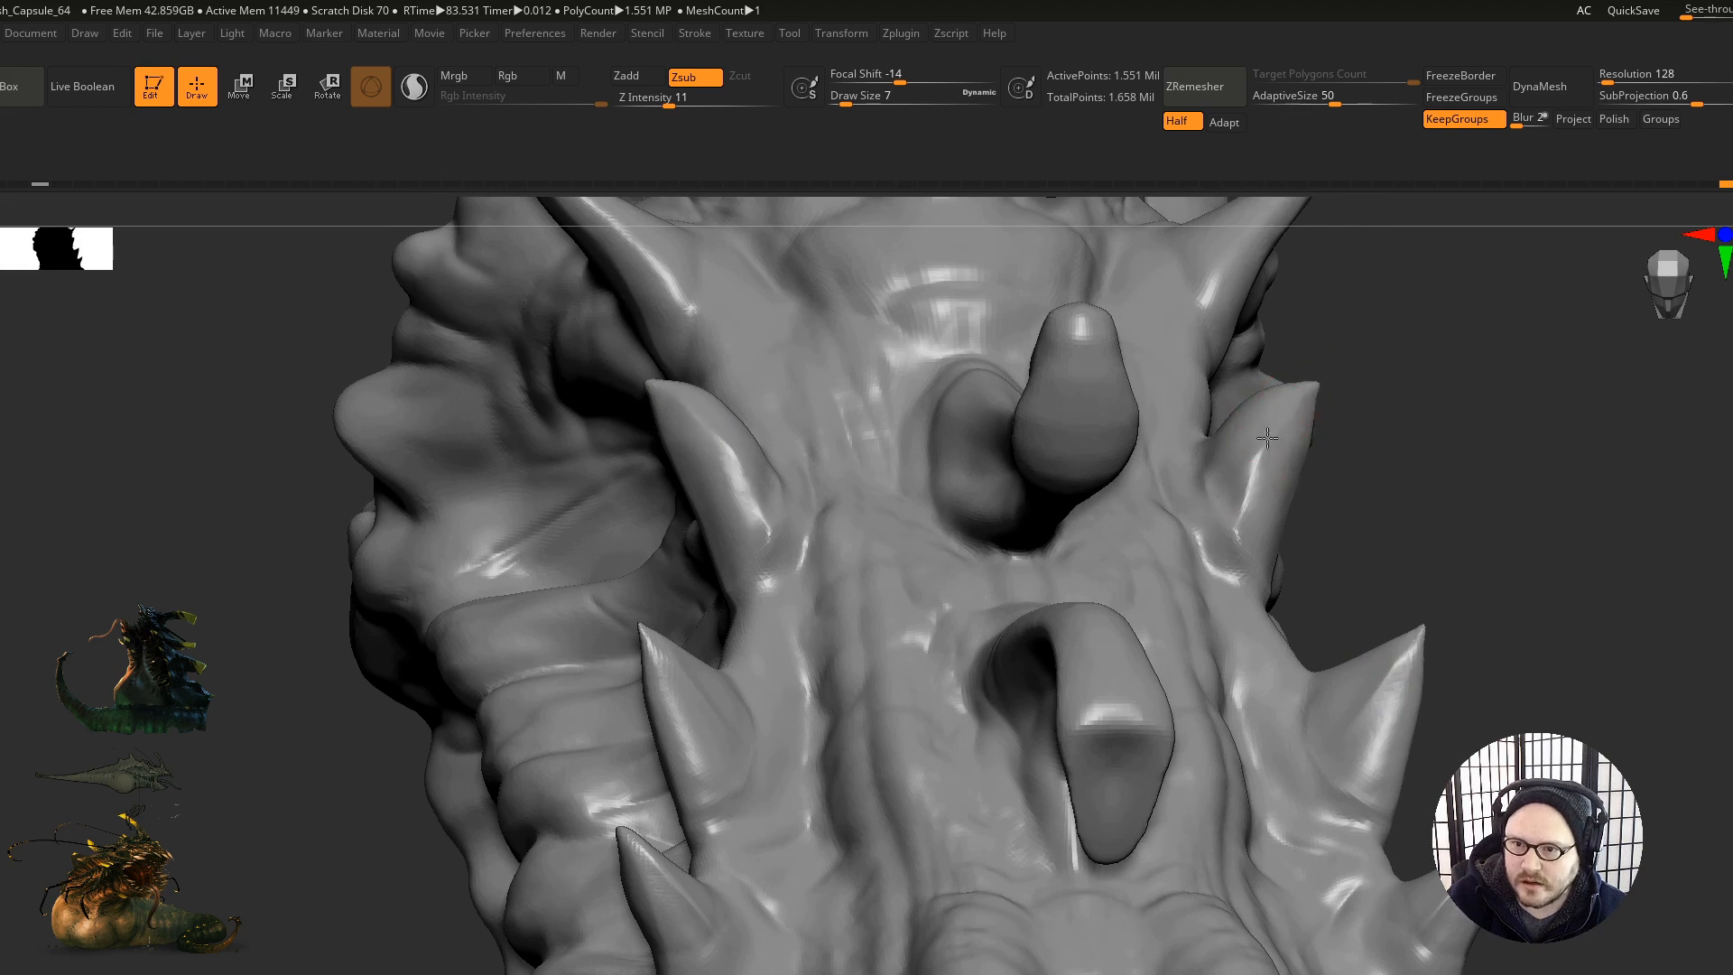
right_drag(1267, 438, 1119, 596)
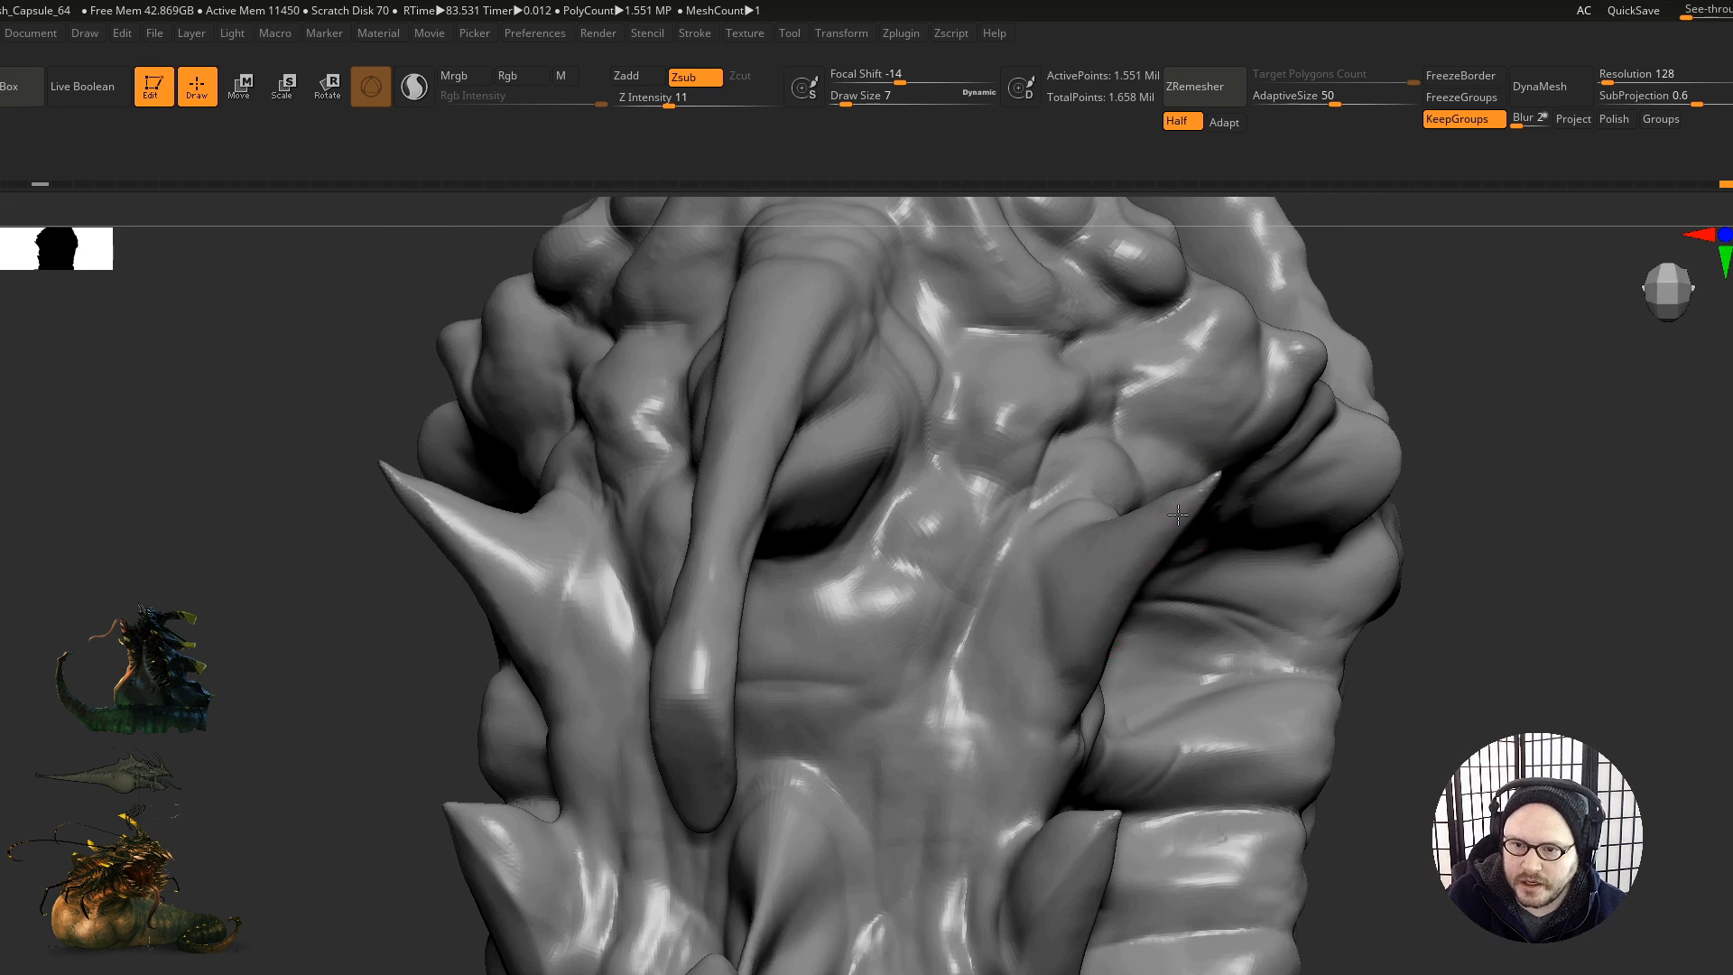
drag(1104, 584, 1190, 499)
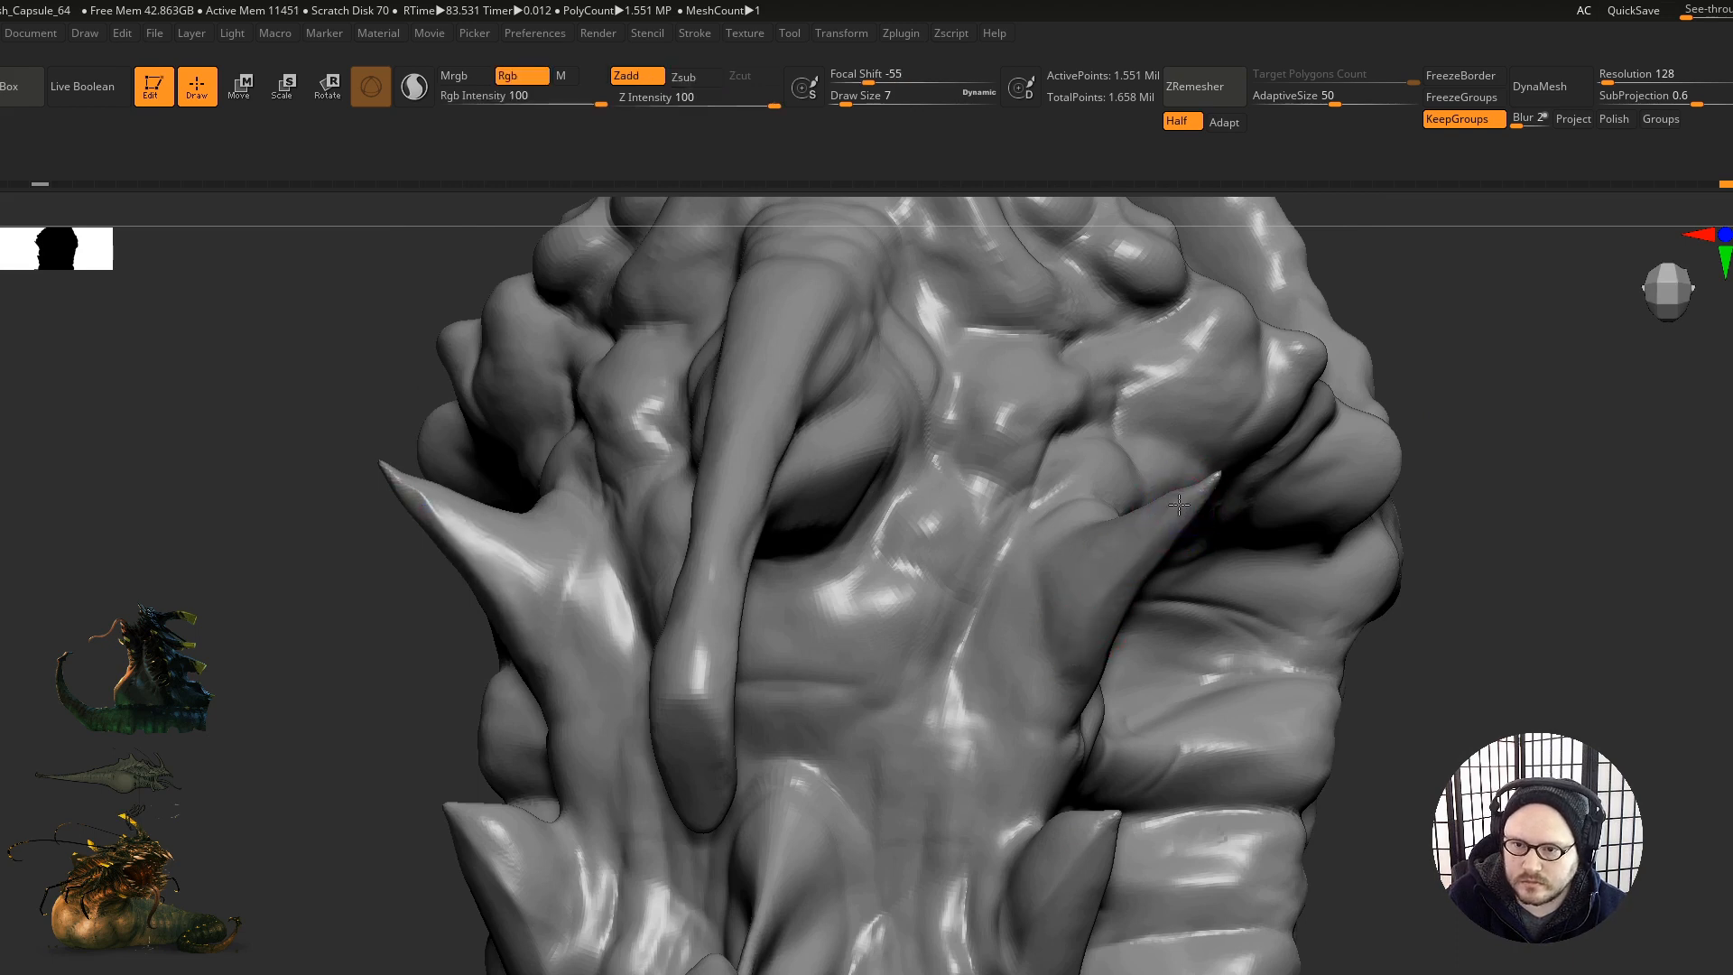
mouse_move(1063, 620)
right_down()
mouse_move(1095, 599)
mouse_move(1054, 649)
right_up()
mouse_move(1056, 620)
mouse_down()
mouse_move(1145, 522)
mouse_move(1192, 503)
mouse_move(1109, 560)
mouse_up()
right_drag(1038, 592, 1079, 623)
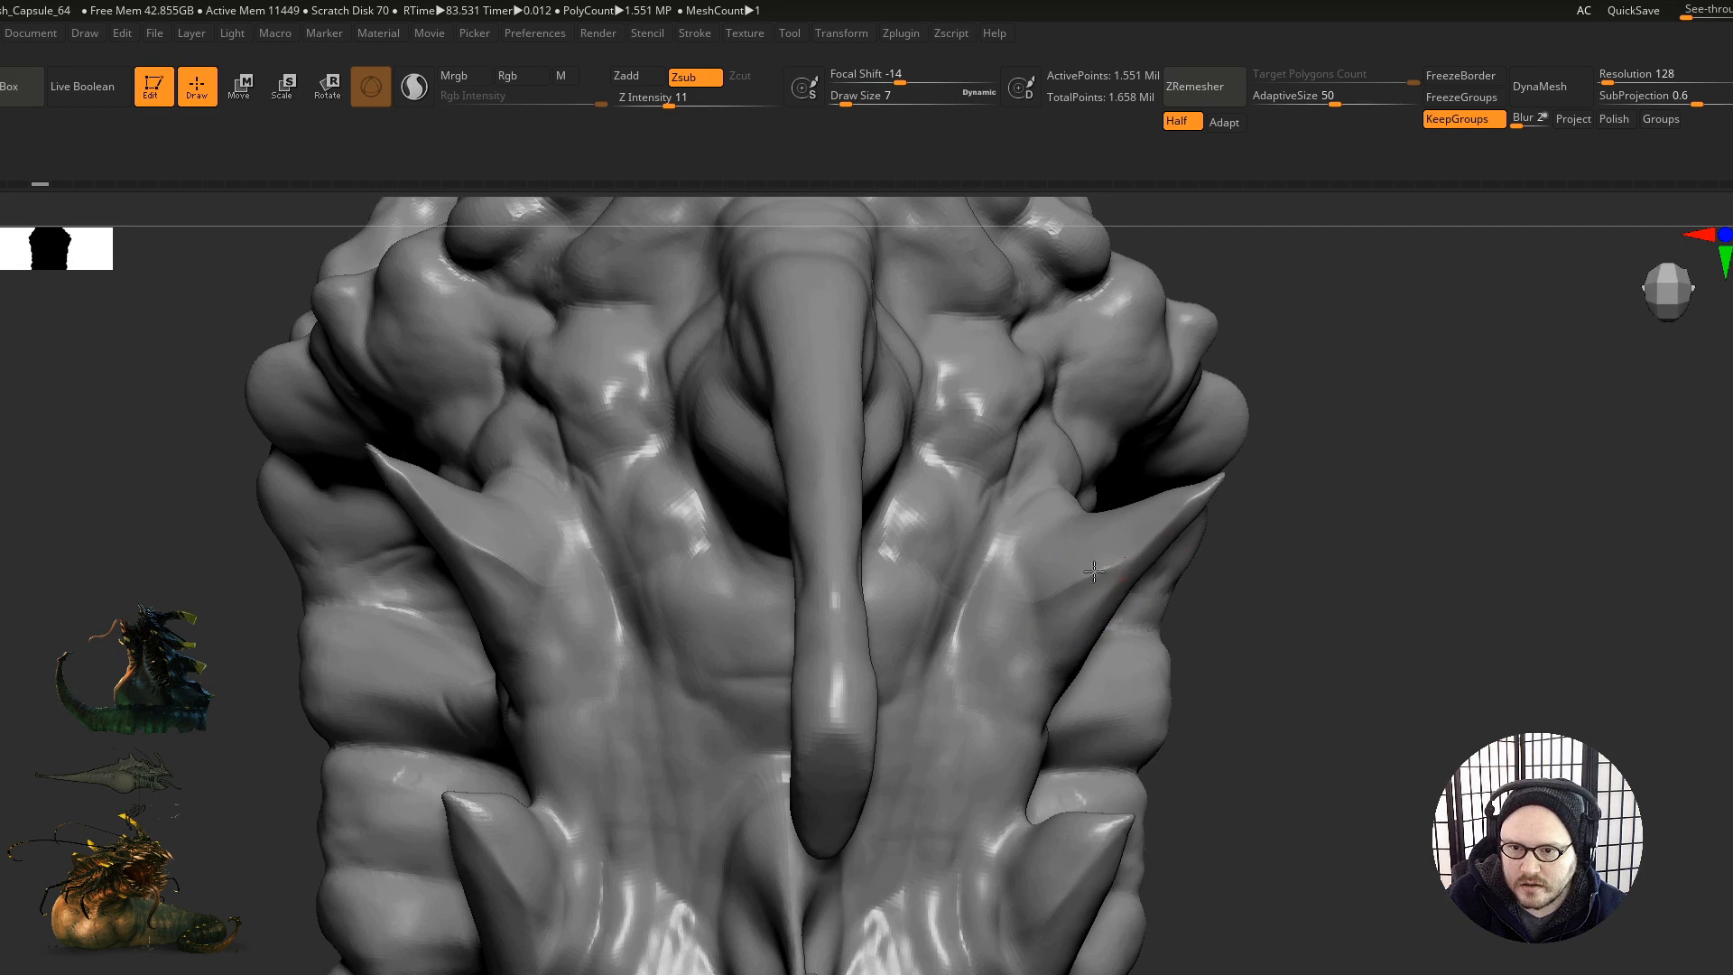
Step: Carve and smooth the creases around the bases of the pointed side spikes on the creature's upper head
mouse_move(1079, 585)
shift+mouse_down()
mouse_move(1095, 581)
mouse_move(1070, 582)
mouse_move(1021, 684)
shift+mouse_up()
mouse_move(1003, 576)
mouse_down()
mouse_move(964, 677)
mouse_move(984, 695)
mouse_up()
mouse_move(1102, 731)
ctrl+right_down()
mouse_move(722, 713)
mouse_move(772, 768)
ctrl+right_up()
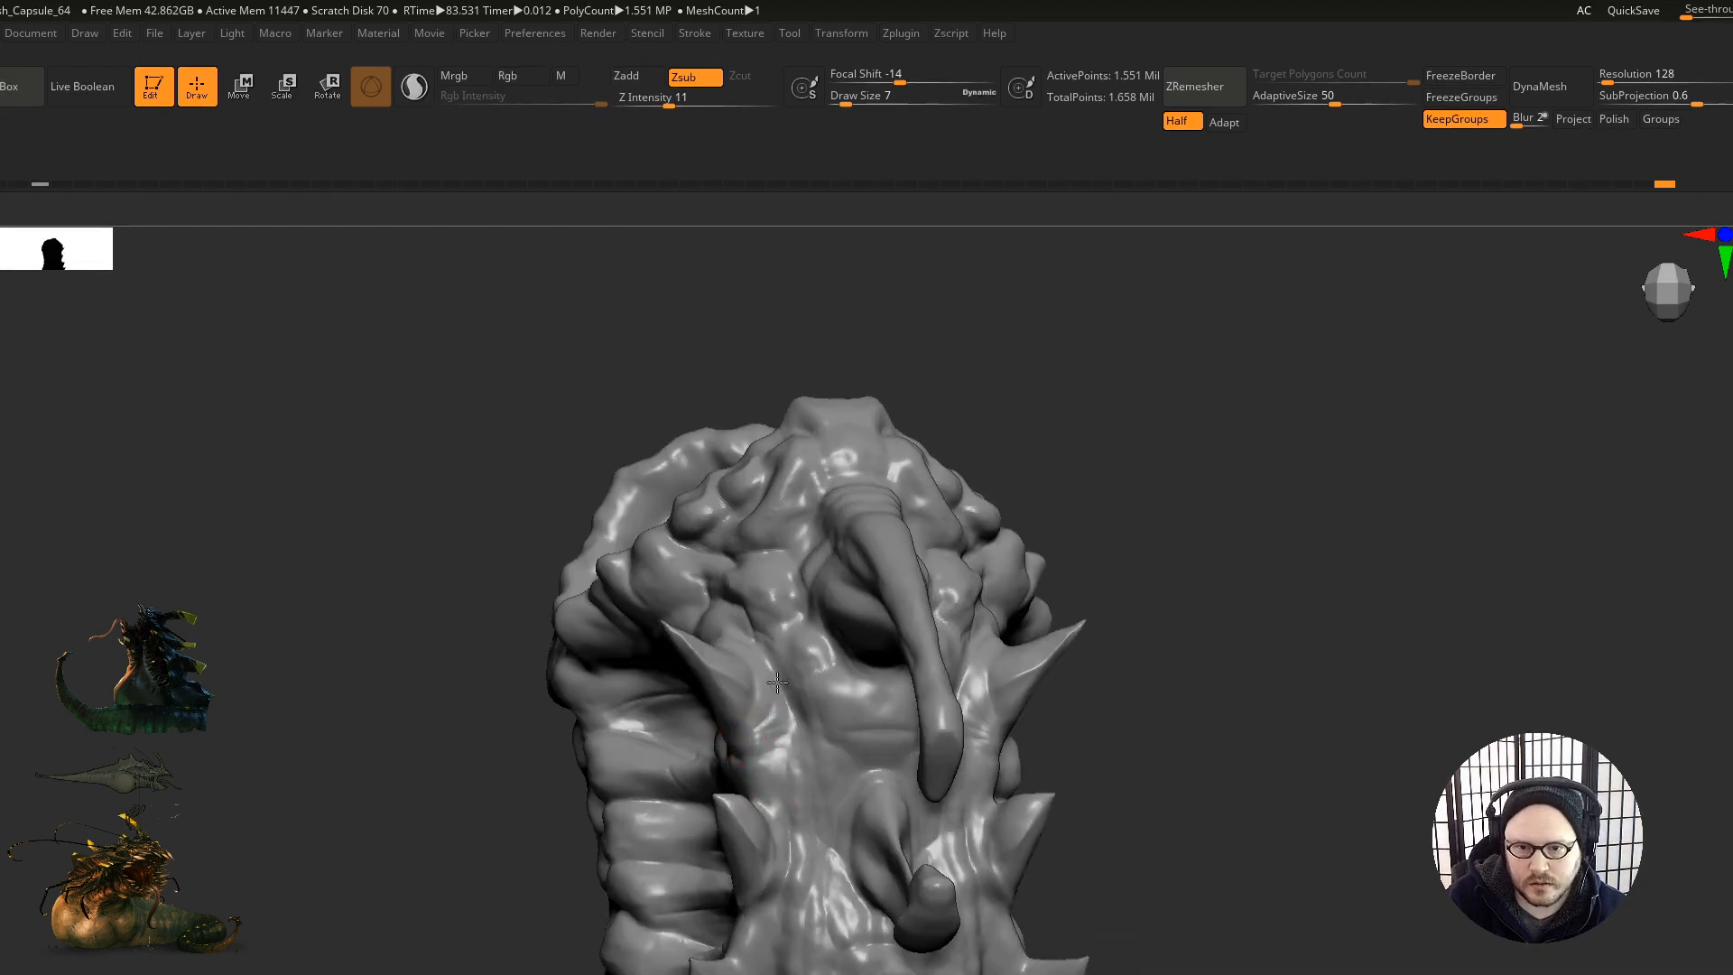
mouse_move(759, 692)
mouse_down()
mouse_move(762, 668)
mouse_move(775, 727)
mouse_up()
right_drag(777, 733, 760, 686)
mouse_move(760, 687)
ctrl+right_down()
mouse_move(774, 668)
mouse_move(723, 709)
ctrl+right_up()
right_drag(722, 709, 735, 713)
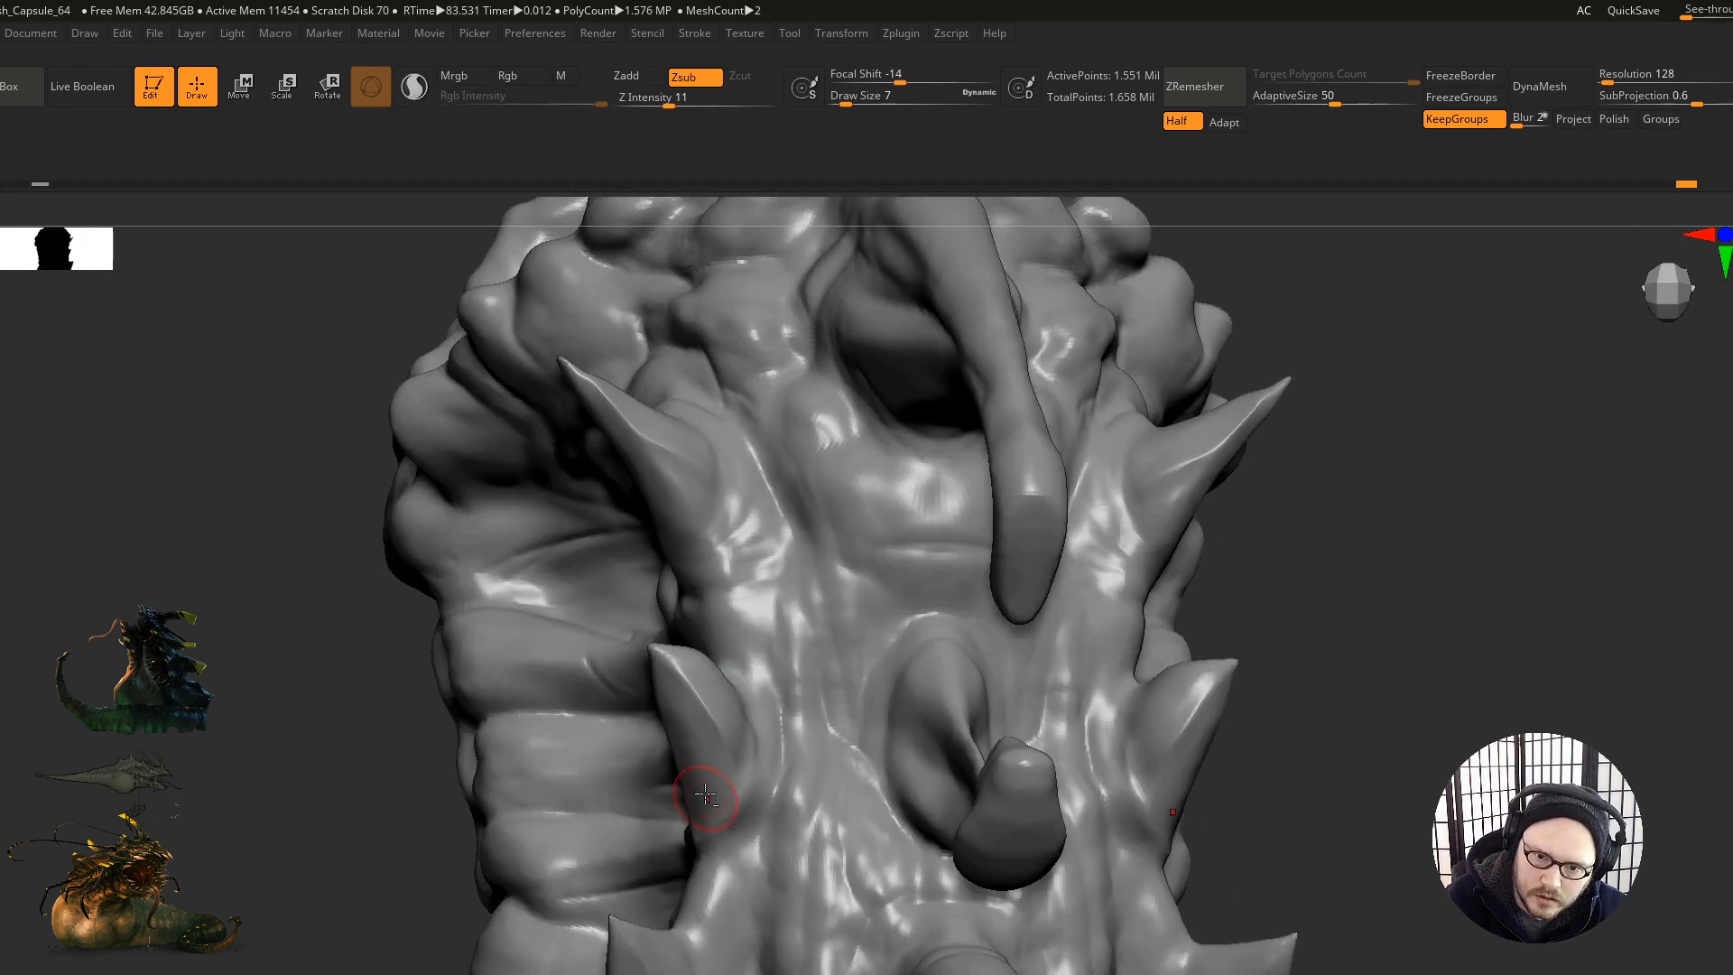
right_drag(729, 798, 703, 612)
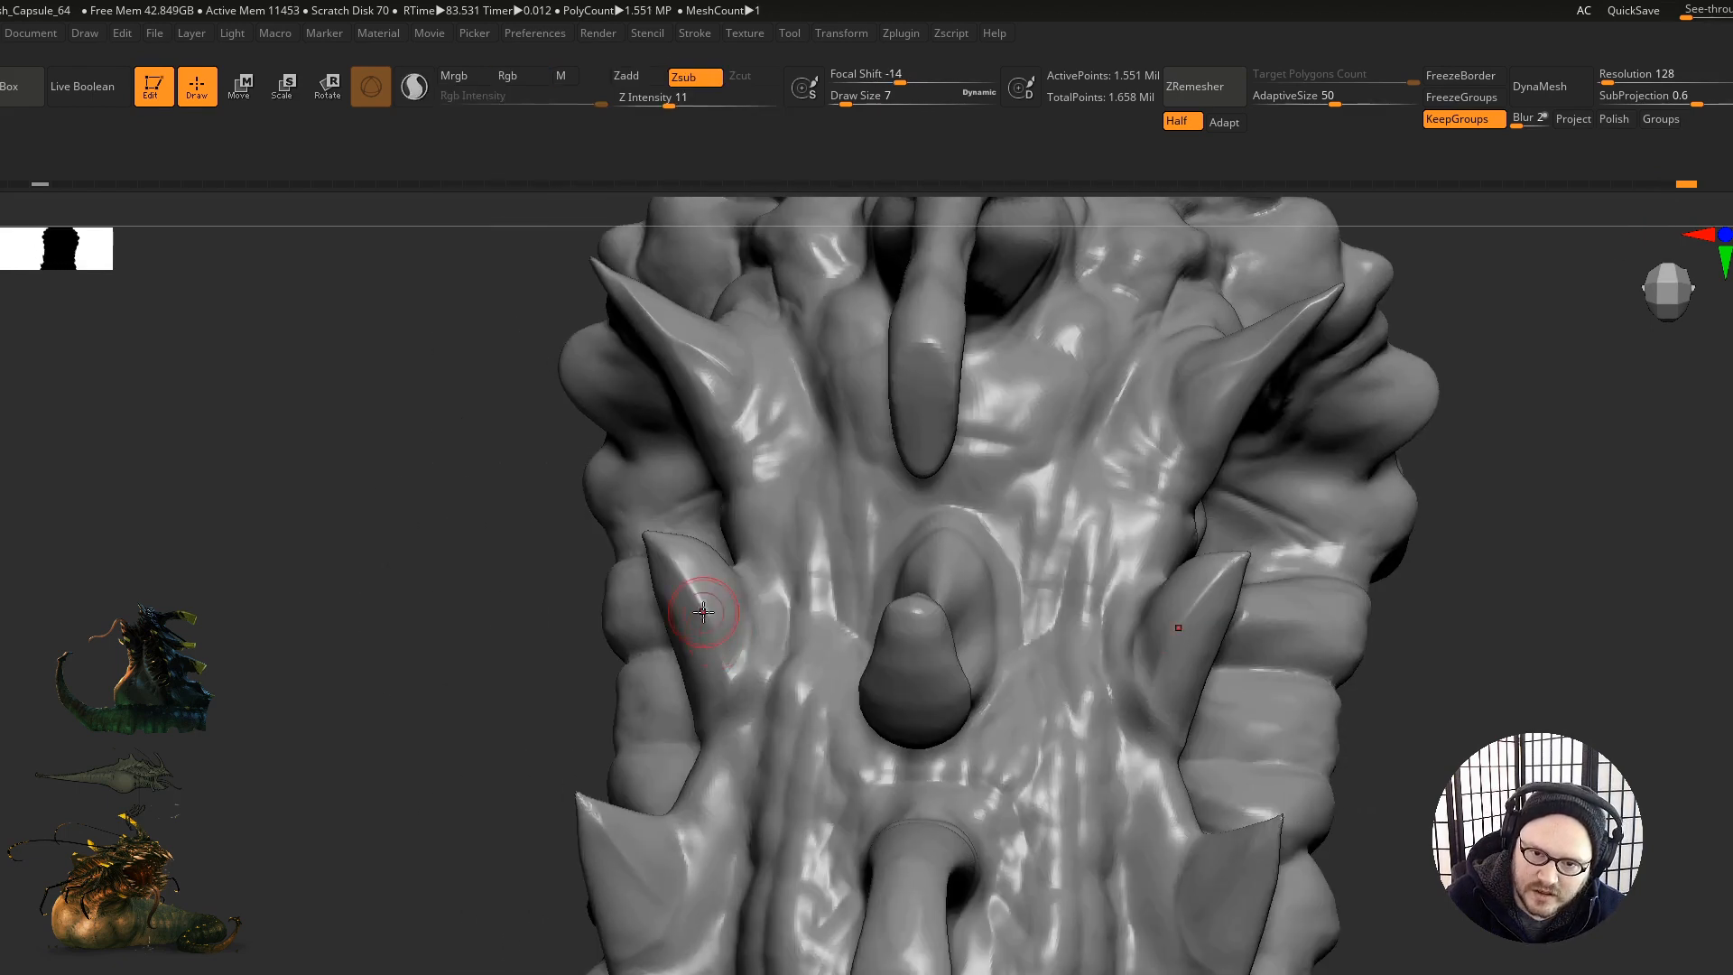
drag(791, 592, 770, 571)
Step: Switch to the Move brush with a draw size of 13 for shaping the curved horns on the head
mouse_move(733, 805)
right_down()
mouse_move(882, 635)
mouse_move(935, 810)
mouse_move(1014, 743)
mouse_move(1062, 861)
mouse_move(1030, 840)
right_up()
key(b)
key(m)
key(v)
key(s)
drag(1016, 771, 1033, 773)
key(s)
drag(1011, 875, 1017, 876)
right_drag(1018, 858, 1033, 860)
key(s)
drag(1021, 908, 1019, 877)
mouse_move(1024, 881)
right_down()
mouse_move(929, 793)
mouse_move(1088, 969)
mouse_move(1099, 766)
mouse_move(1018, 724)
mouse_move(1126, 737)
mouse_move(1047, 745)
mouse_move(1057, 776)
mouse_move(1083, 747)
right_up()
right_drag(924, 778, 919, 769)
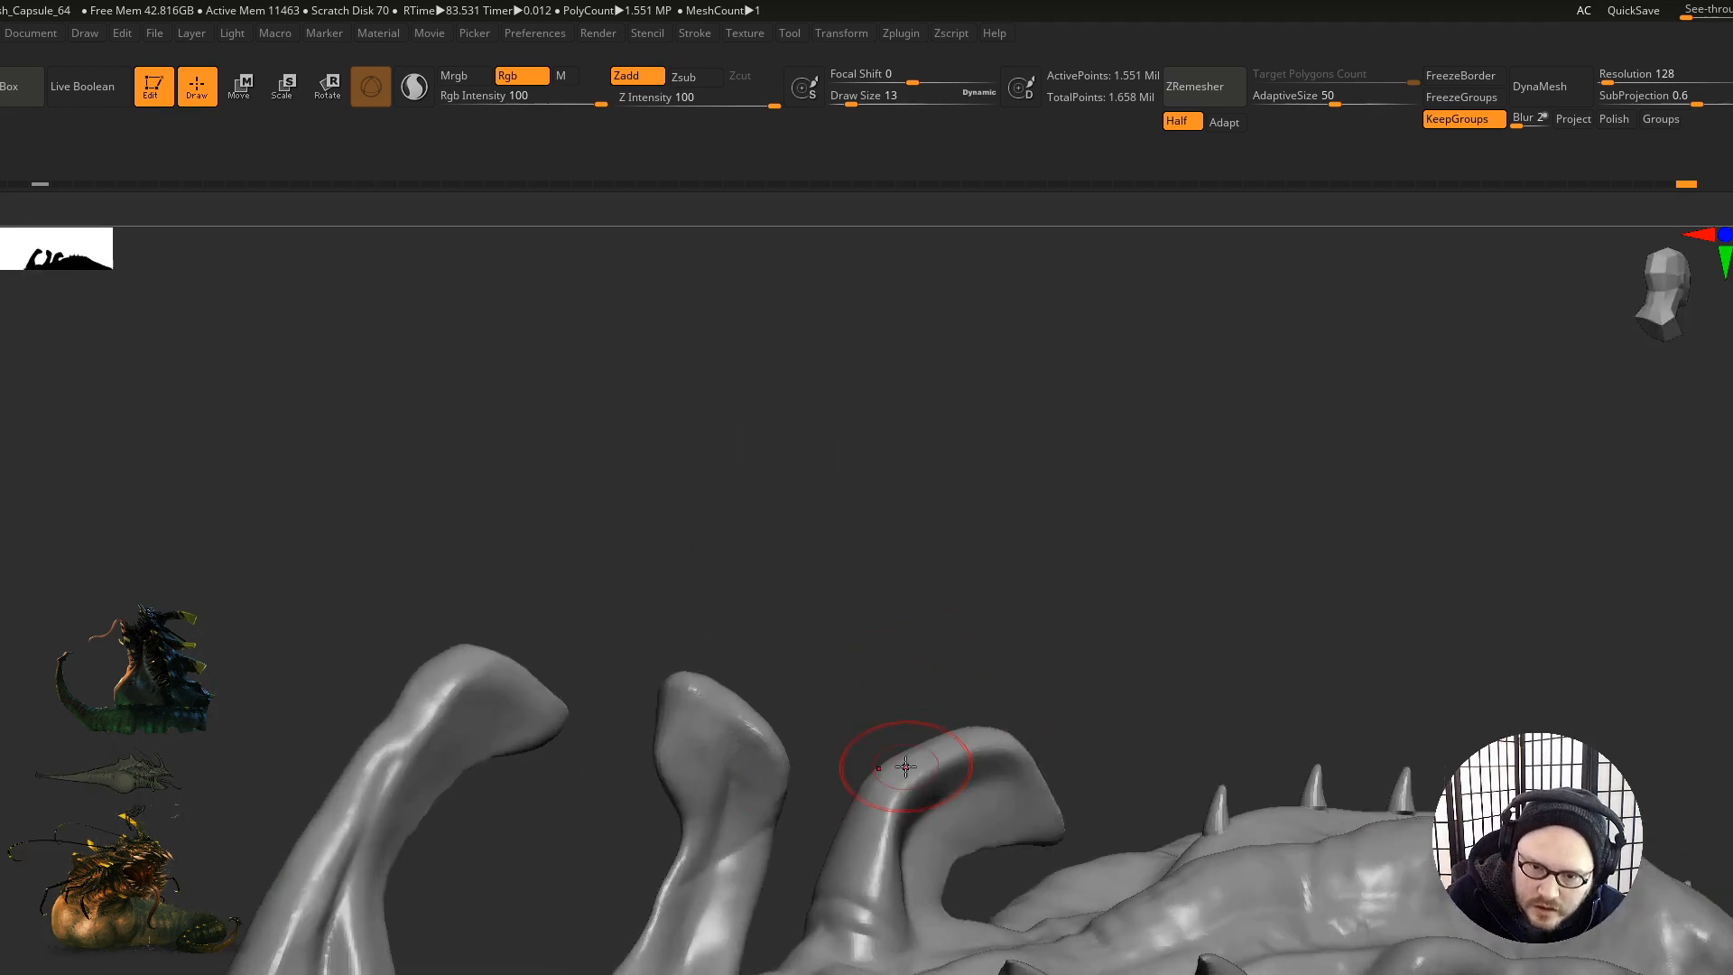
Step: Smooth the shaft and upper bend of the middle curved horn
shift+drag(733, 858, 744, 840)
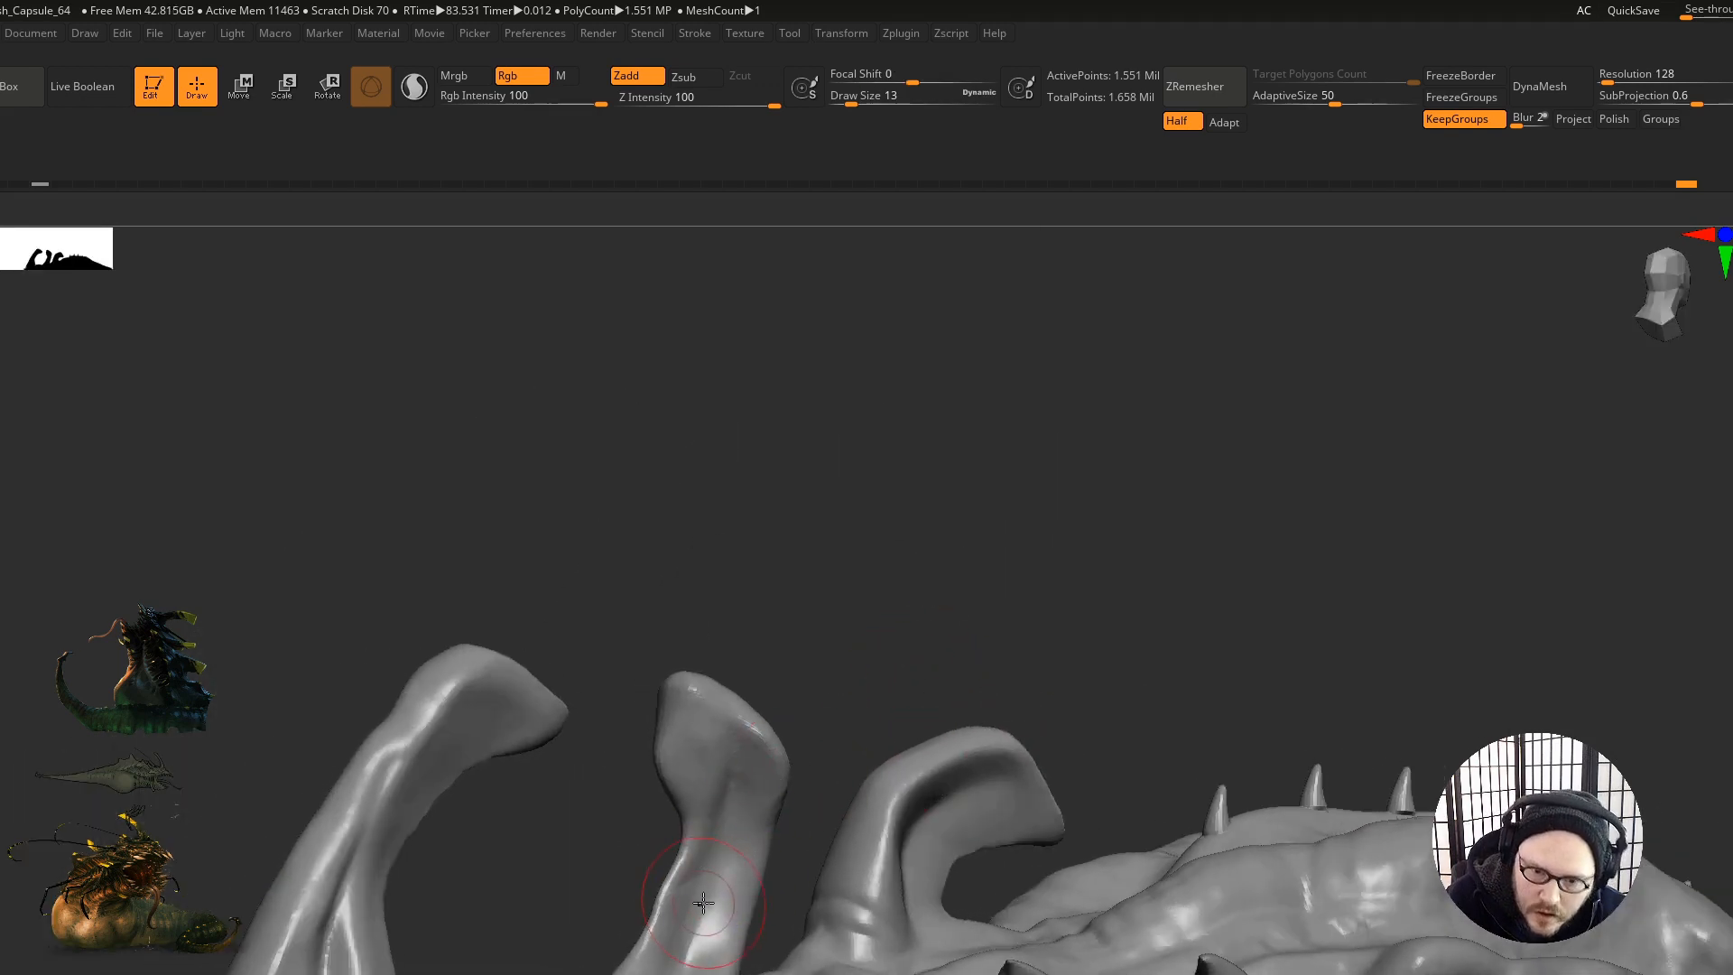
right_drag(704, 898, 713, 885)
shift+drag(708, 721, 737, 769)
mouse_move(720, 934)
right_down()
mouse_move(877, 680)
mouse_move(824, 747)
right_up()
Step: Set the Move brush draw size to 20 and adjust the edge of the tall front horn
key(s)
drag(823, 748, 836, 752)
right_drag(836, 752, 789, 742)
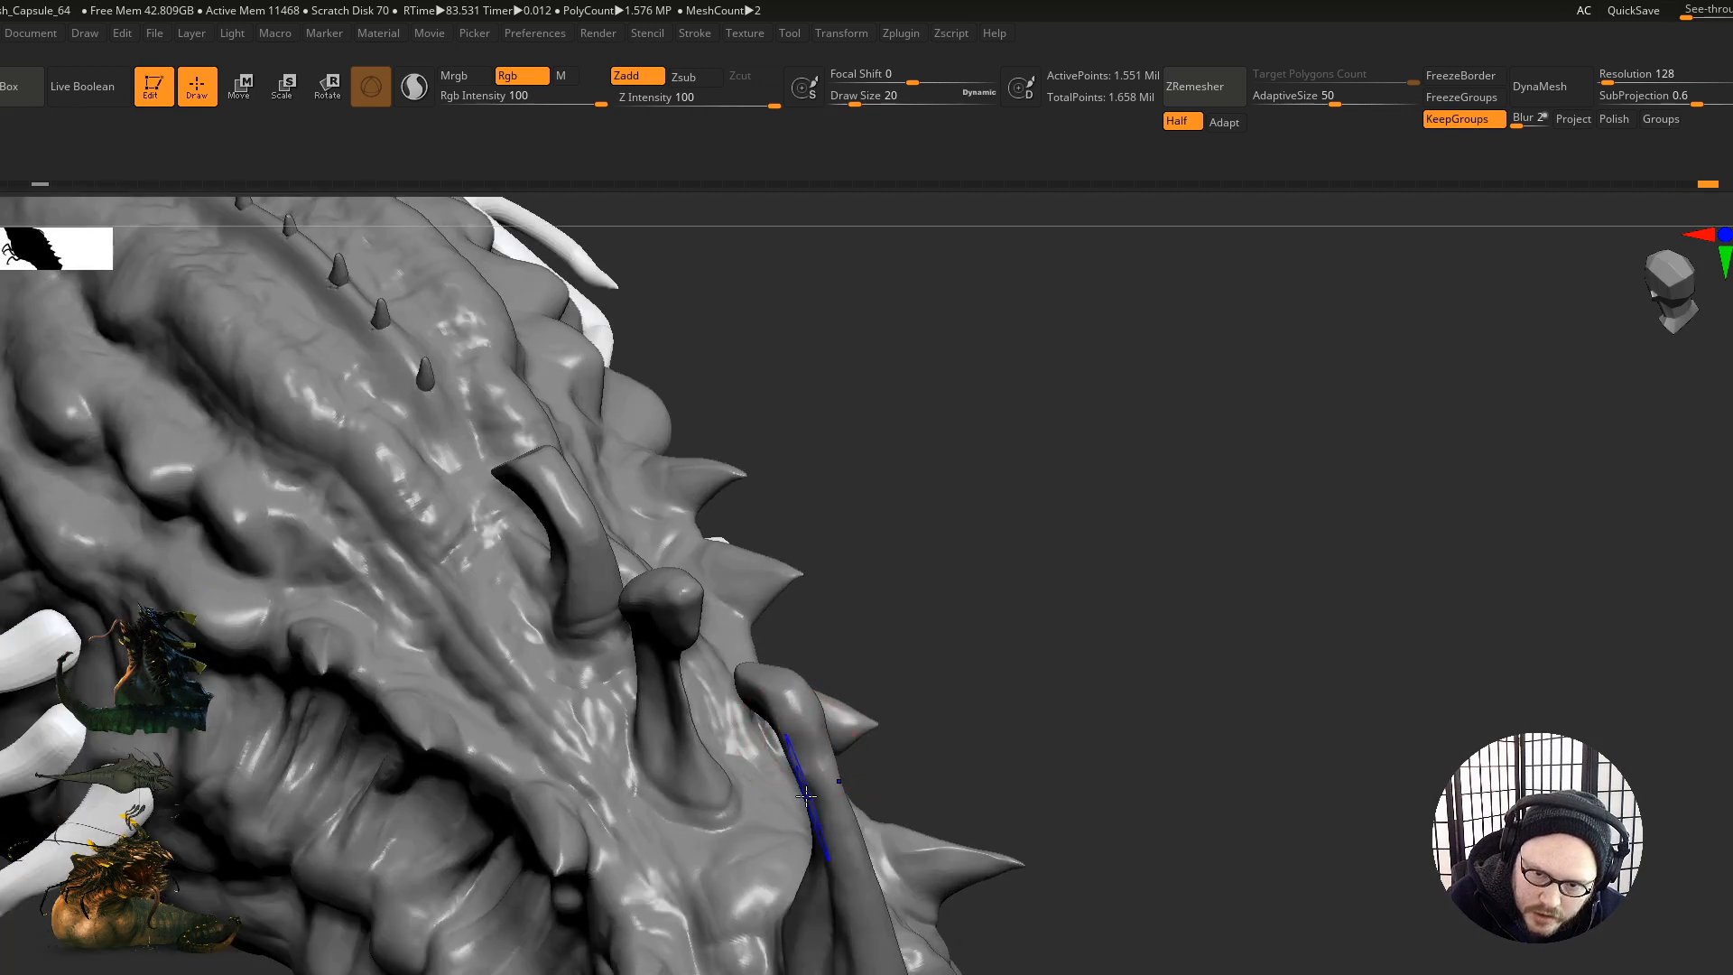
shift+right_drag(826, 894, 851, 821)
Step: Refine the outer bend of the tall front horn and set the brush draw size to 12
drag(770, 777, 765, 781)
key(shift)
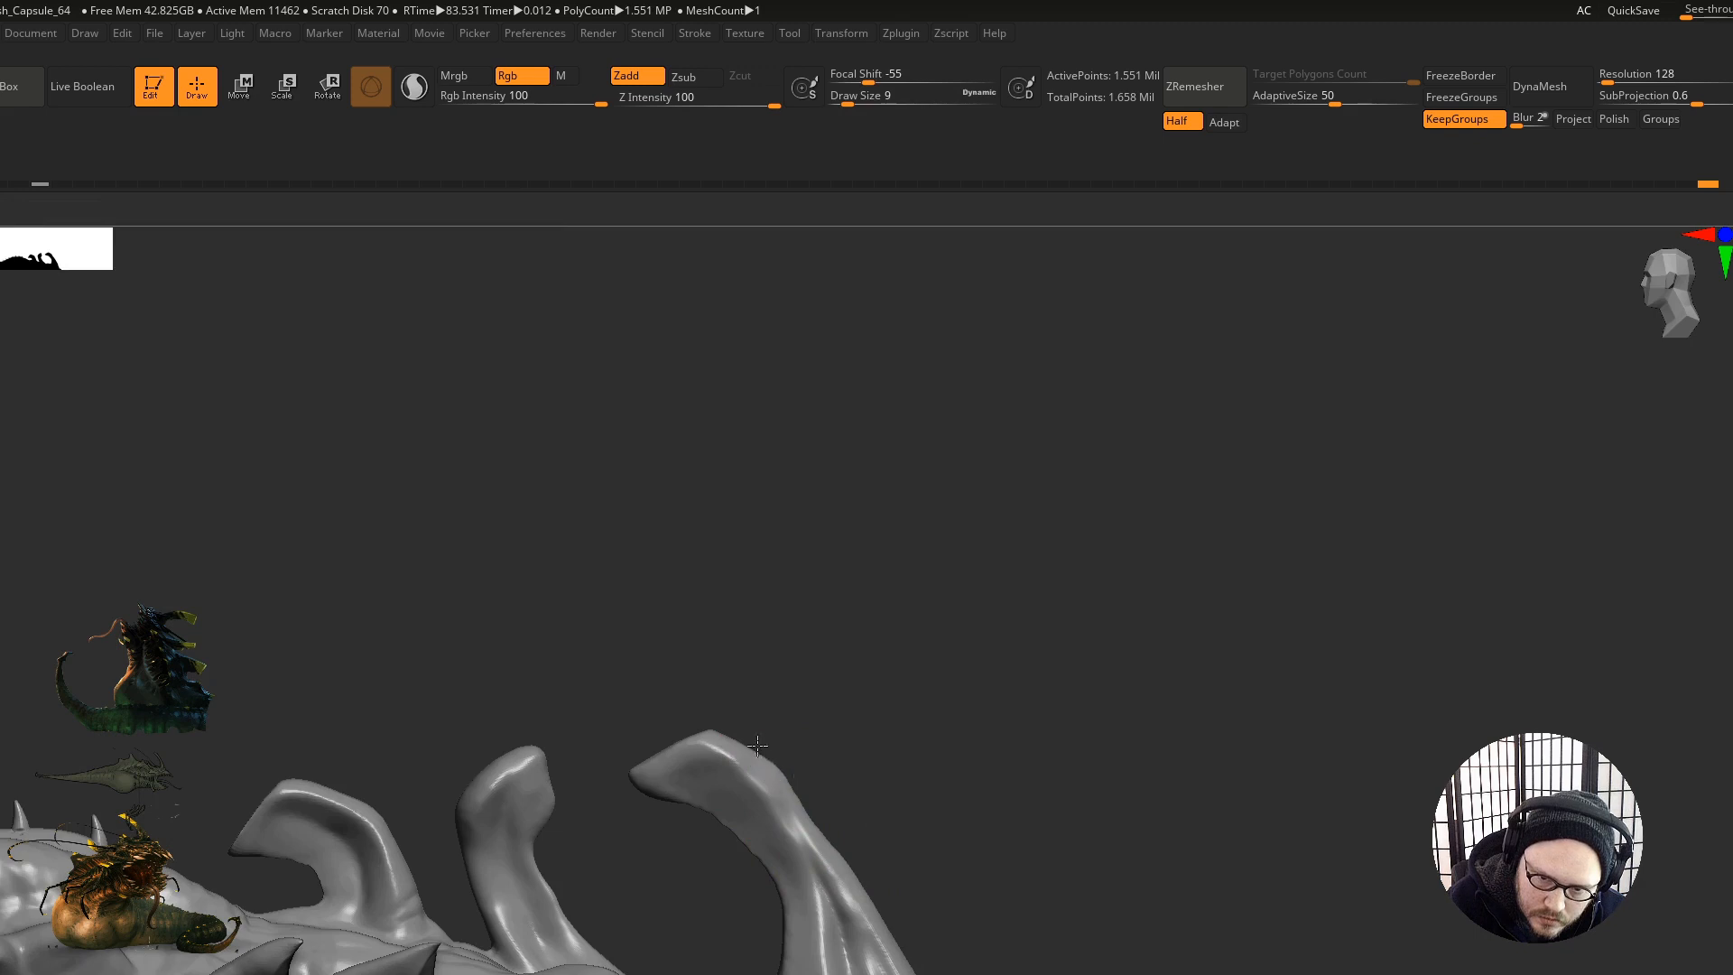
right_drag(784, 787, 785, 773)
key(bracketright)
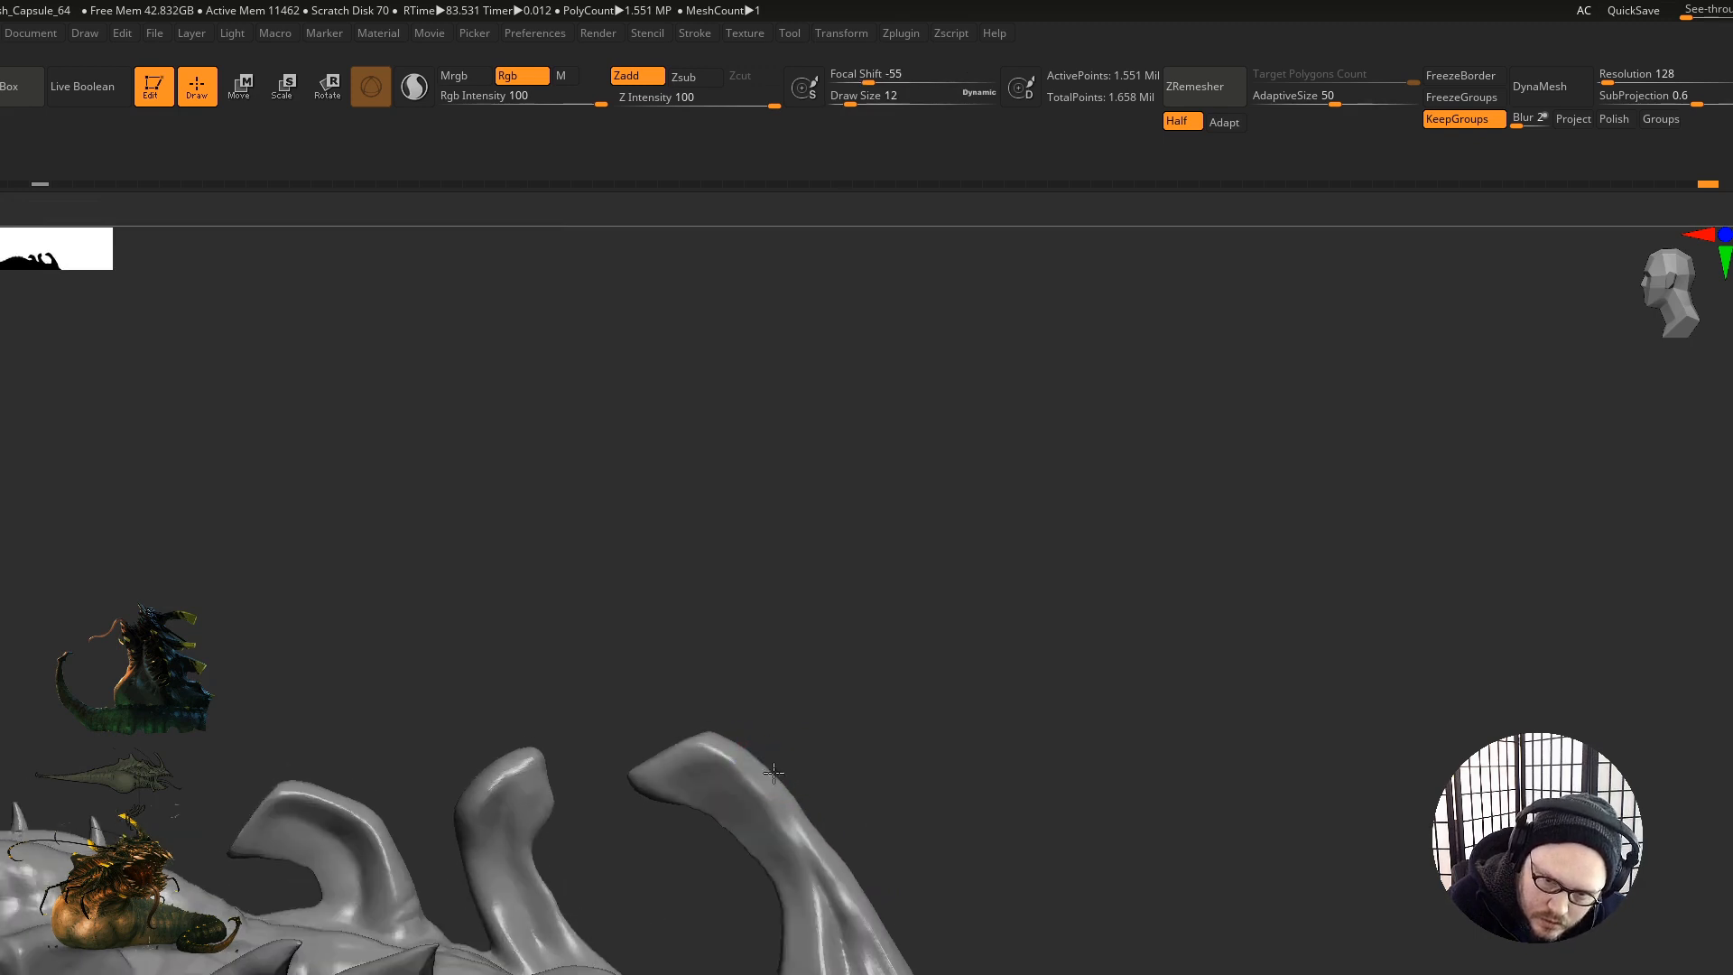
Step: Select the white tentacle arms and apply the Flat Color material to check the creature's silhouette from several angles
alt+right_drag(859, 772, 916, 353)
ctrl+right_drag(916, 353, 880, 744)
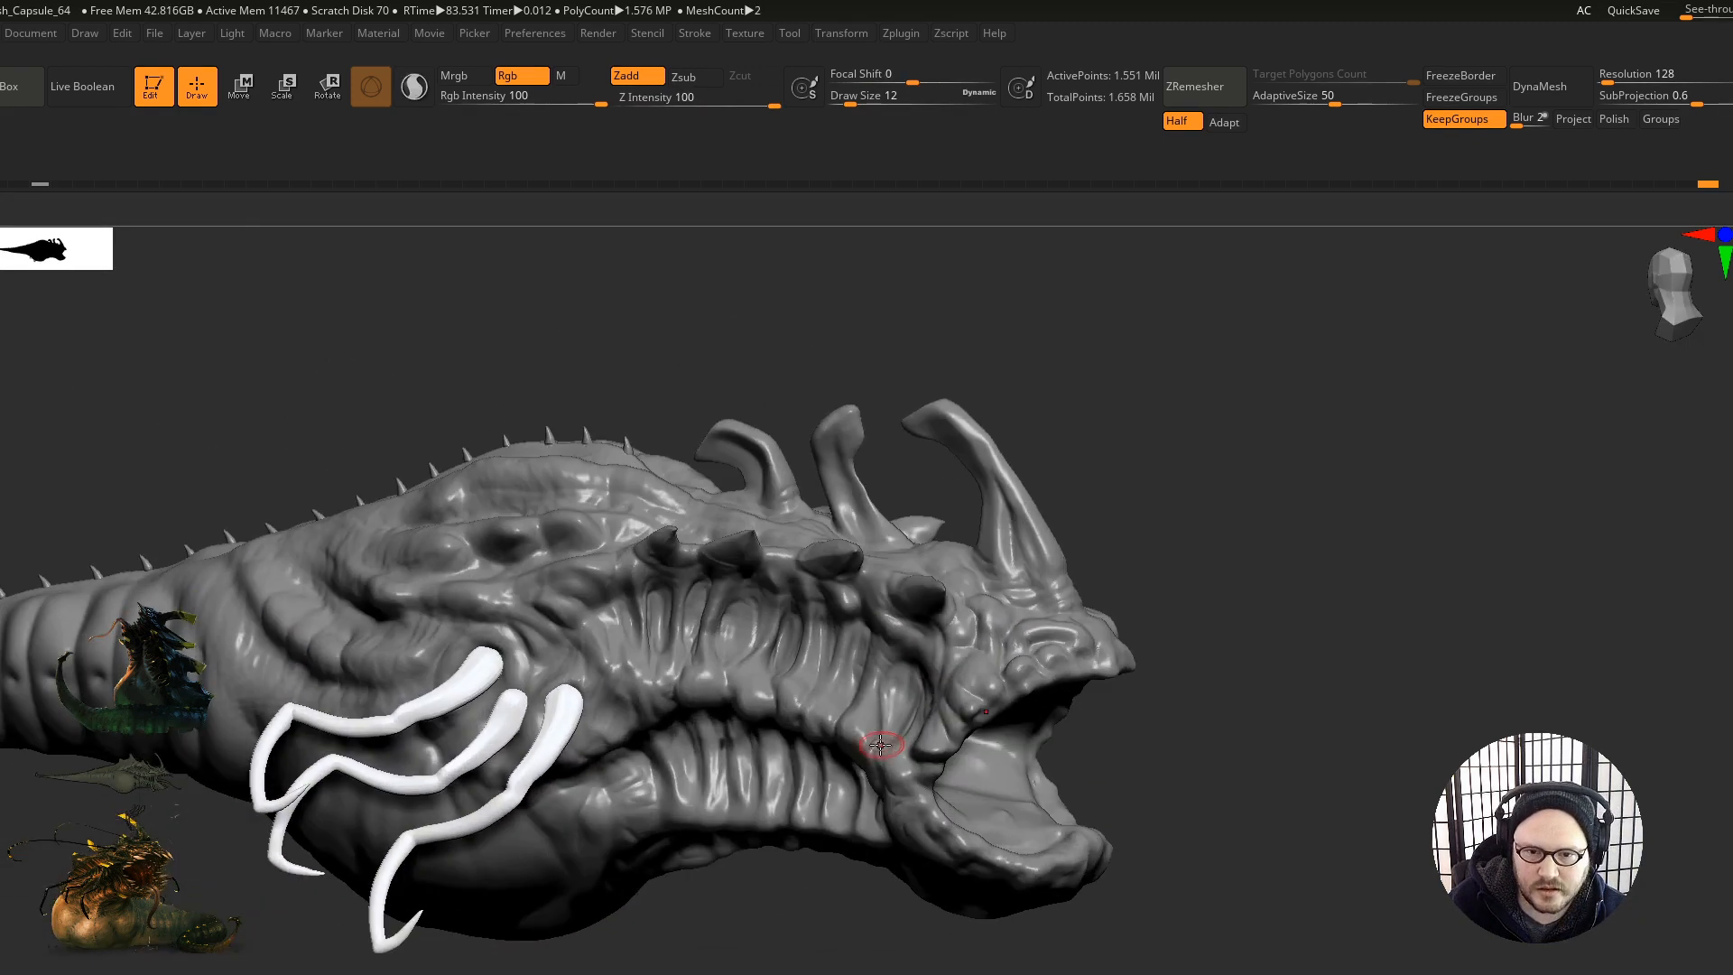
right_drag(1259, 793, 878, 654)
alt+click(713, 679)
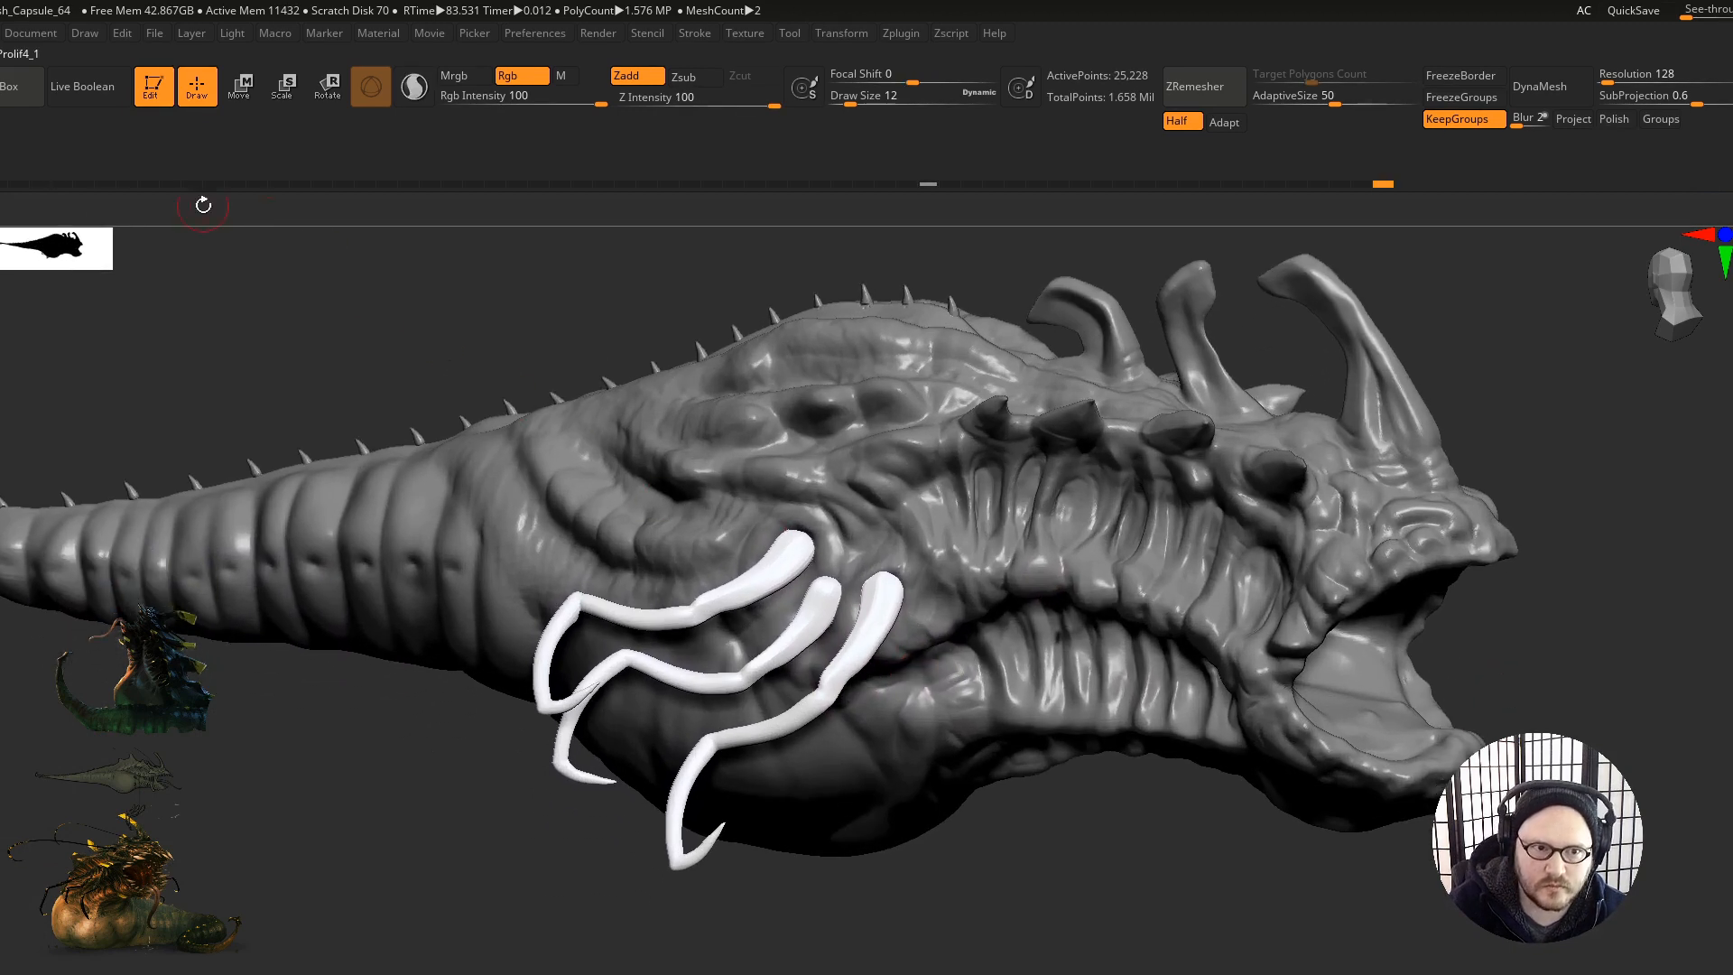
key(m)
click(56, 889)
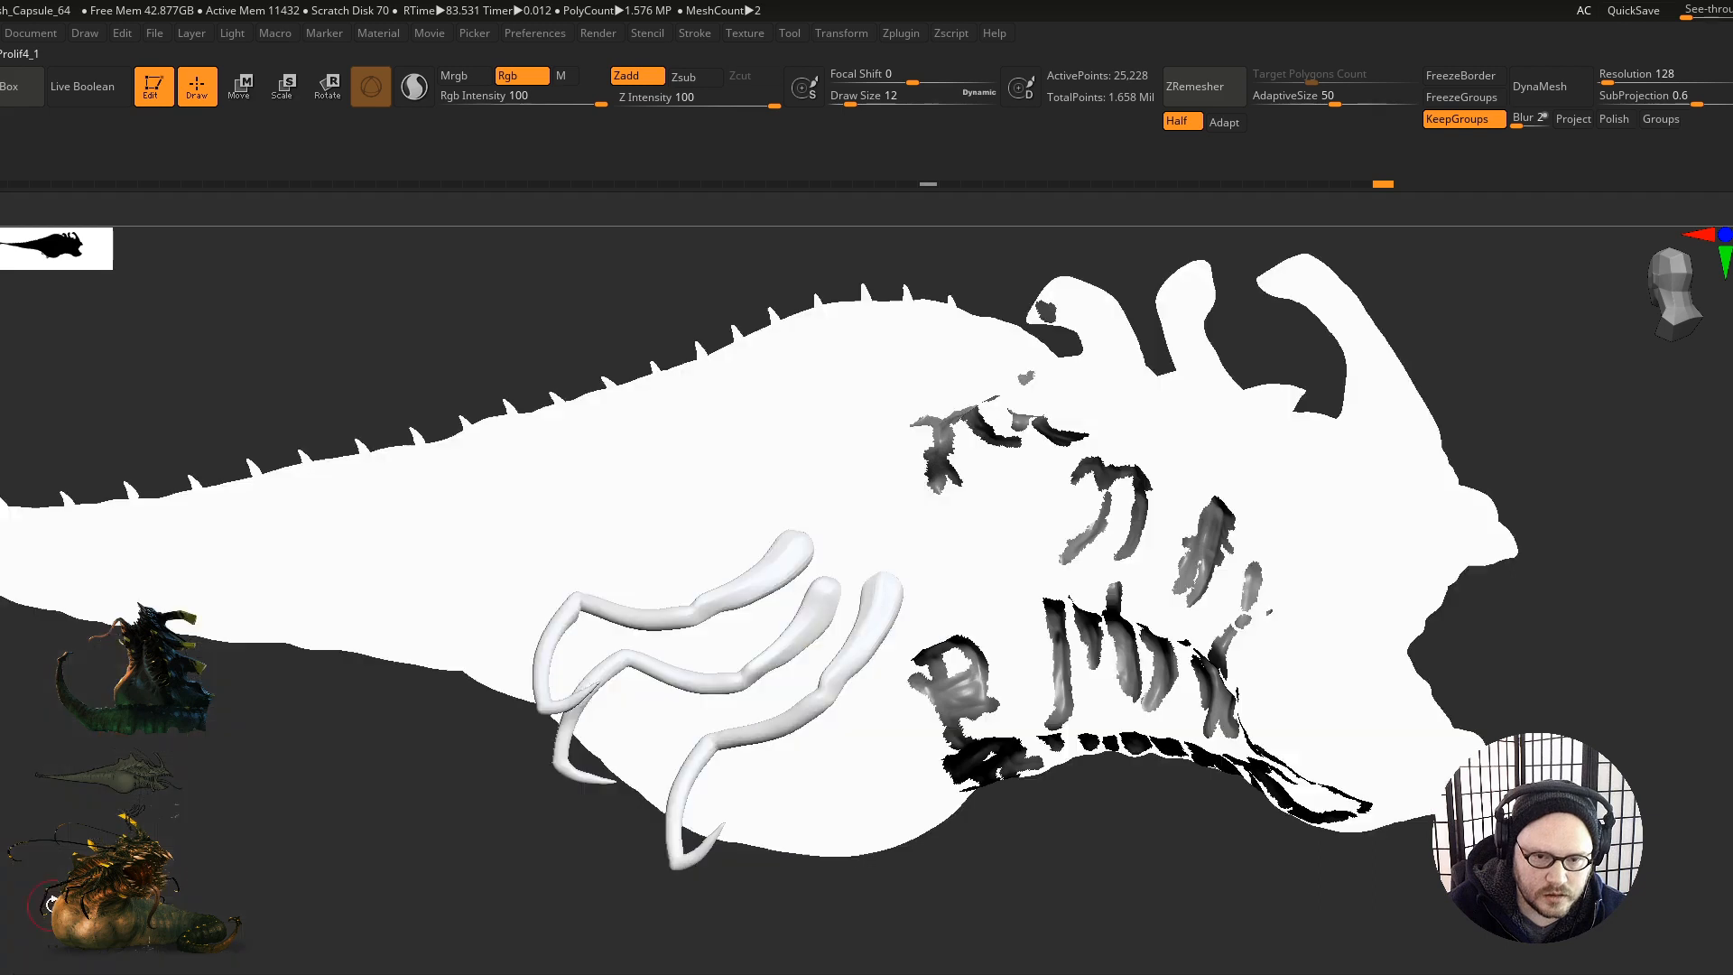
right_drag(767, 631, 848, 754)
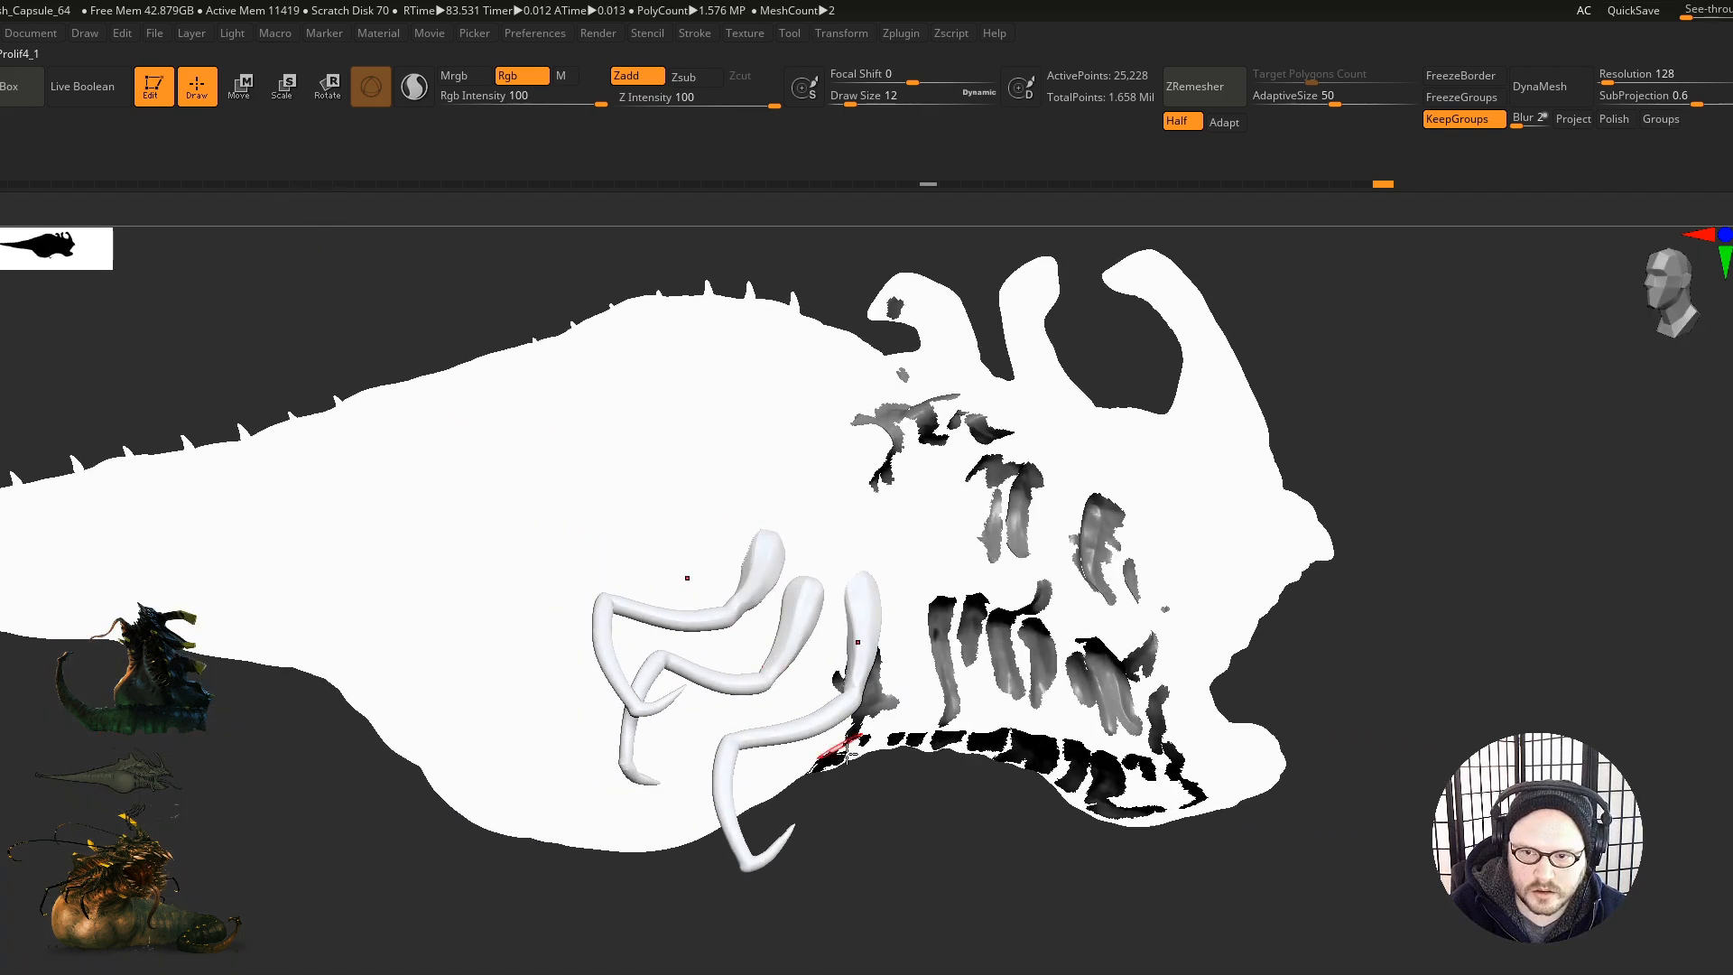
right_drag(1056, 889, 982, 871)
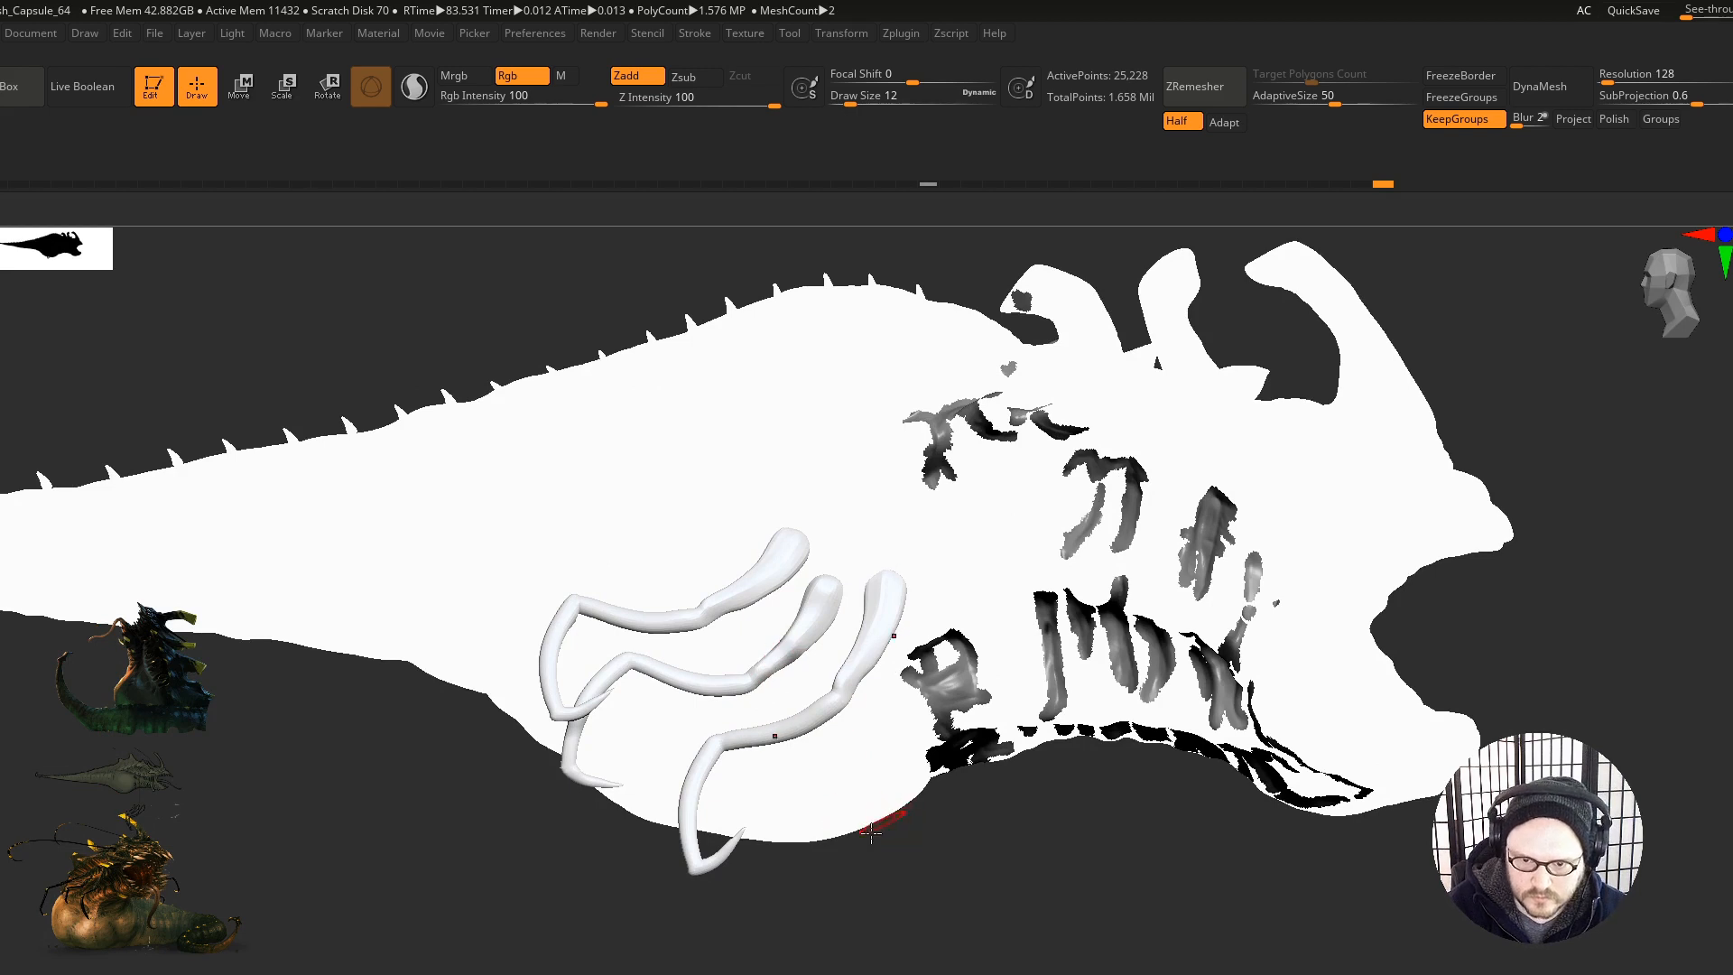
right_drag(853, 863, 868, 932)
Step: Apply BasicMaterial to bring back the shading and make the creature's body the active subtool
key(m)
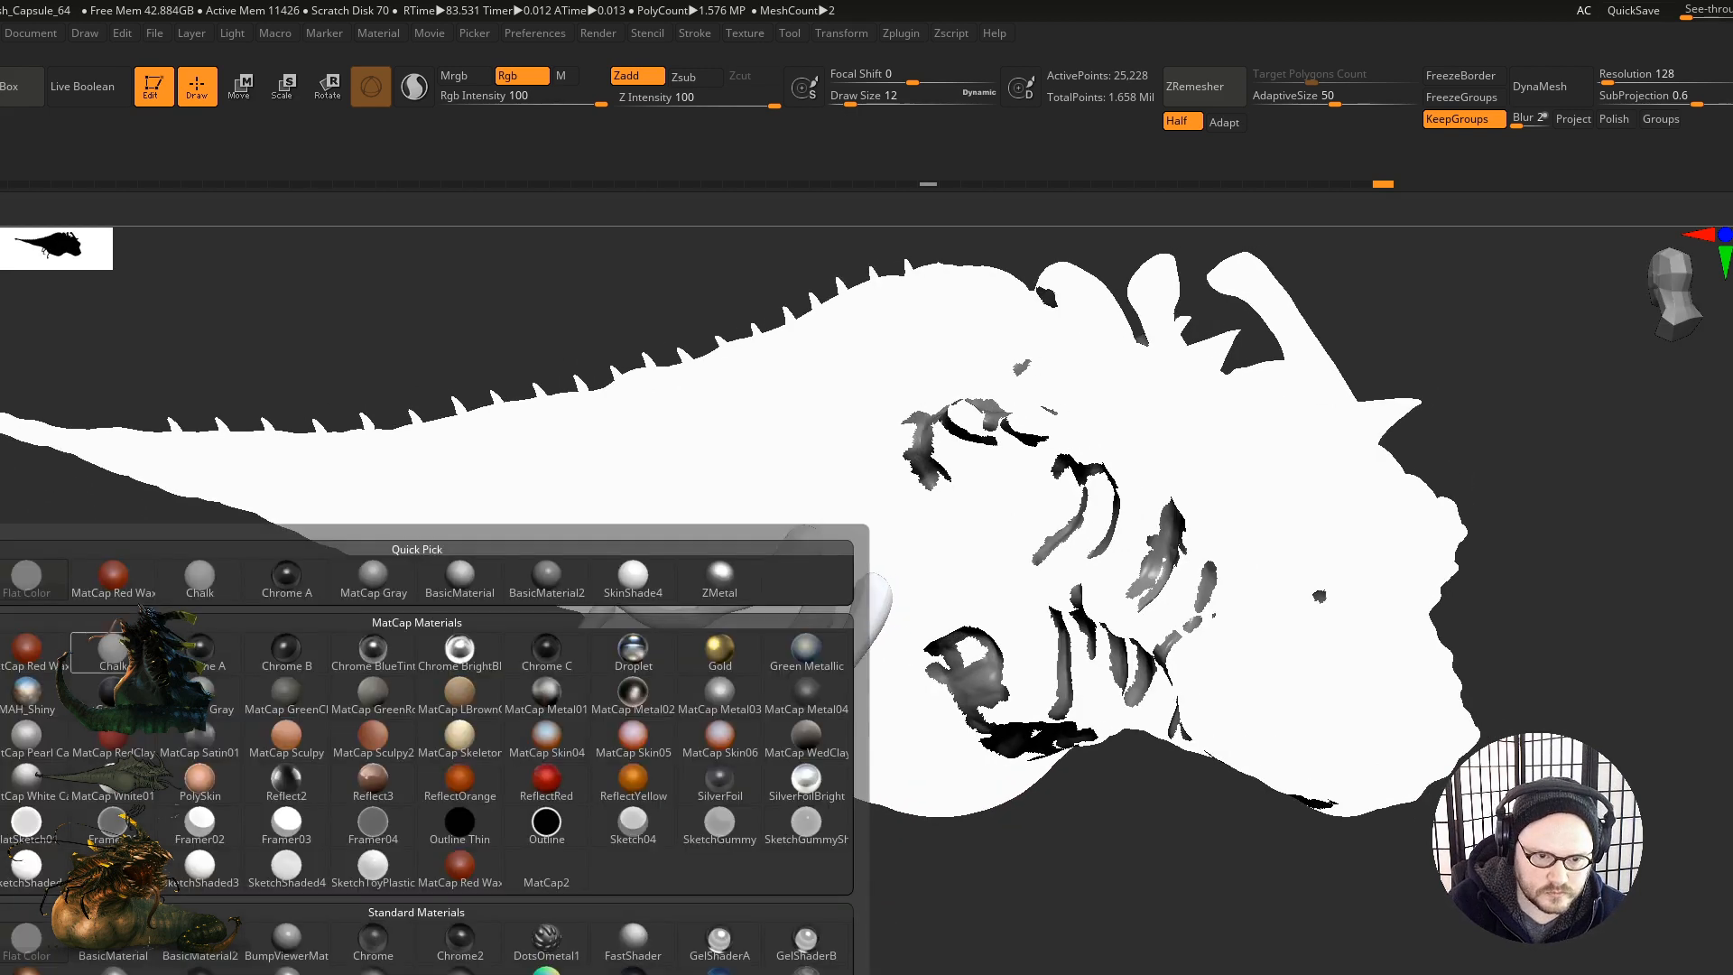
click(131, 949)
right_drag(722, 683, 604, 741)
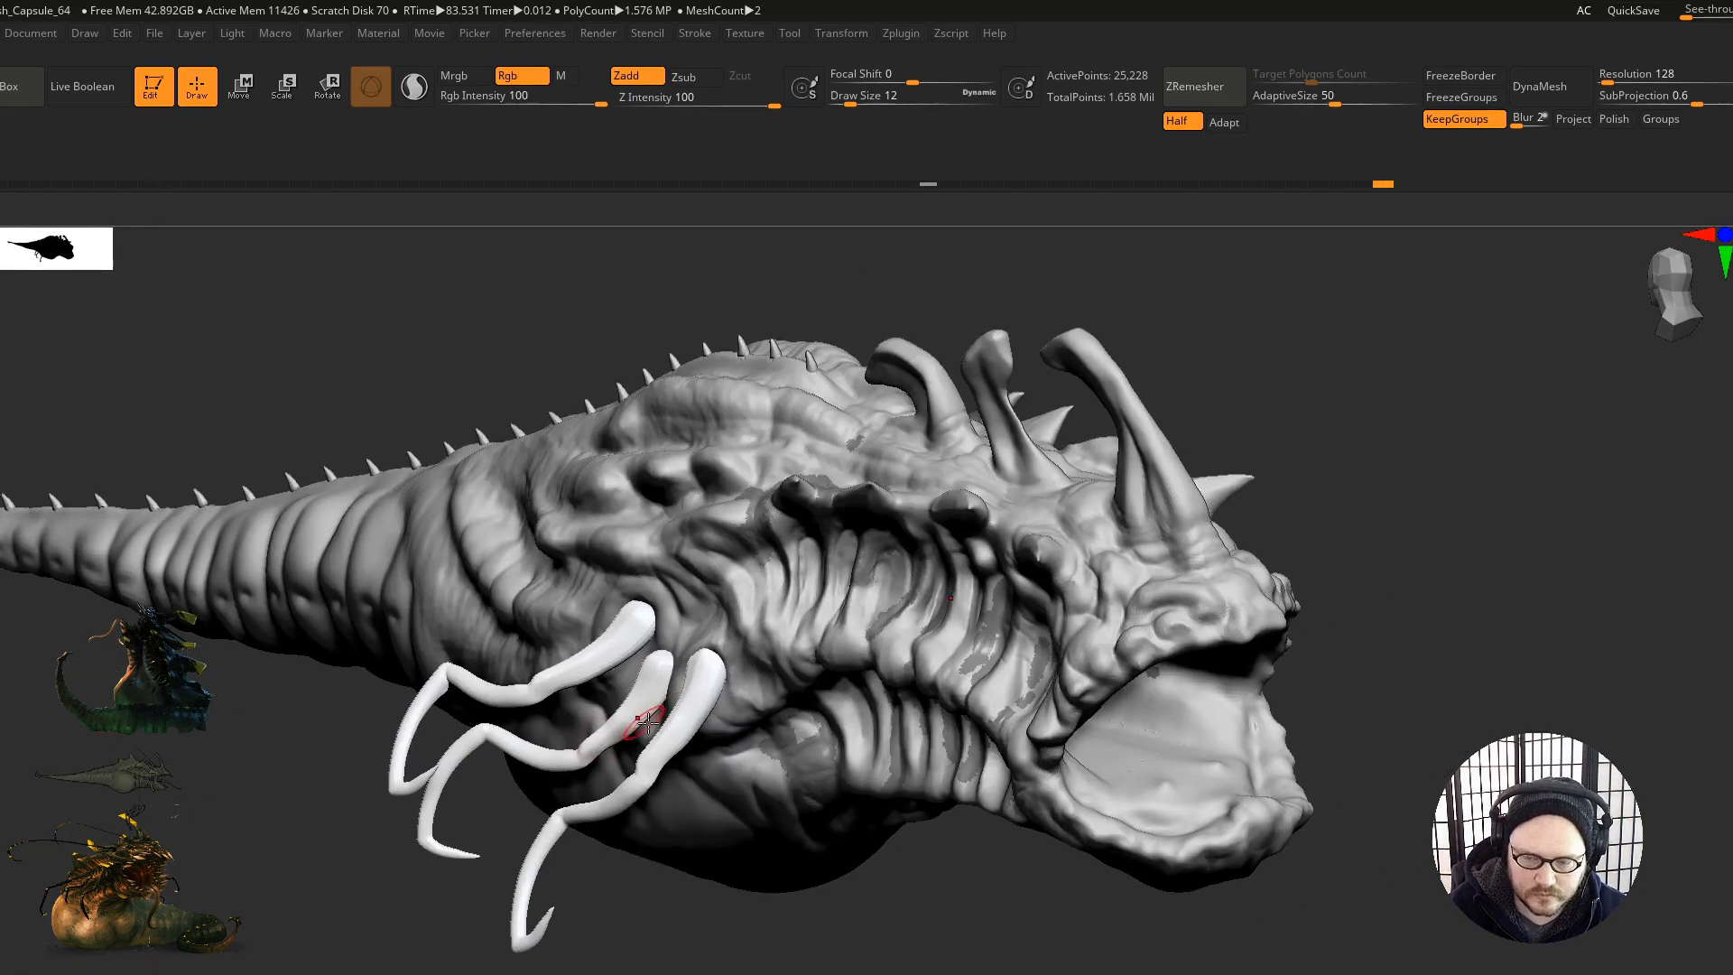
right_drag(691, 708, 886, 696)
alt+click(1069, 771)
right_drag(1068, 772, 1018, 780)
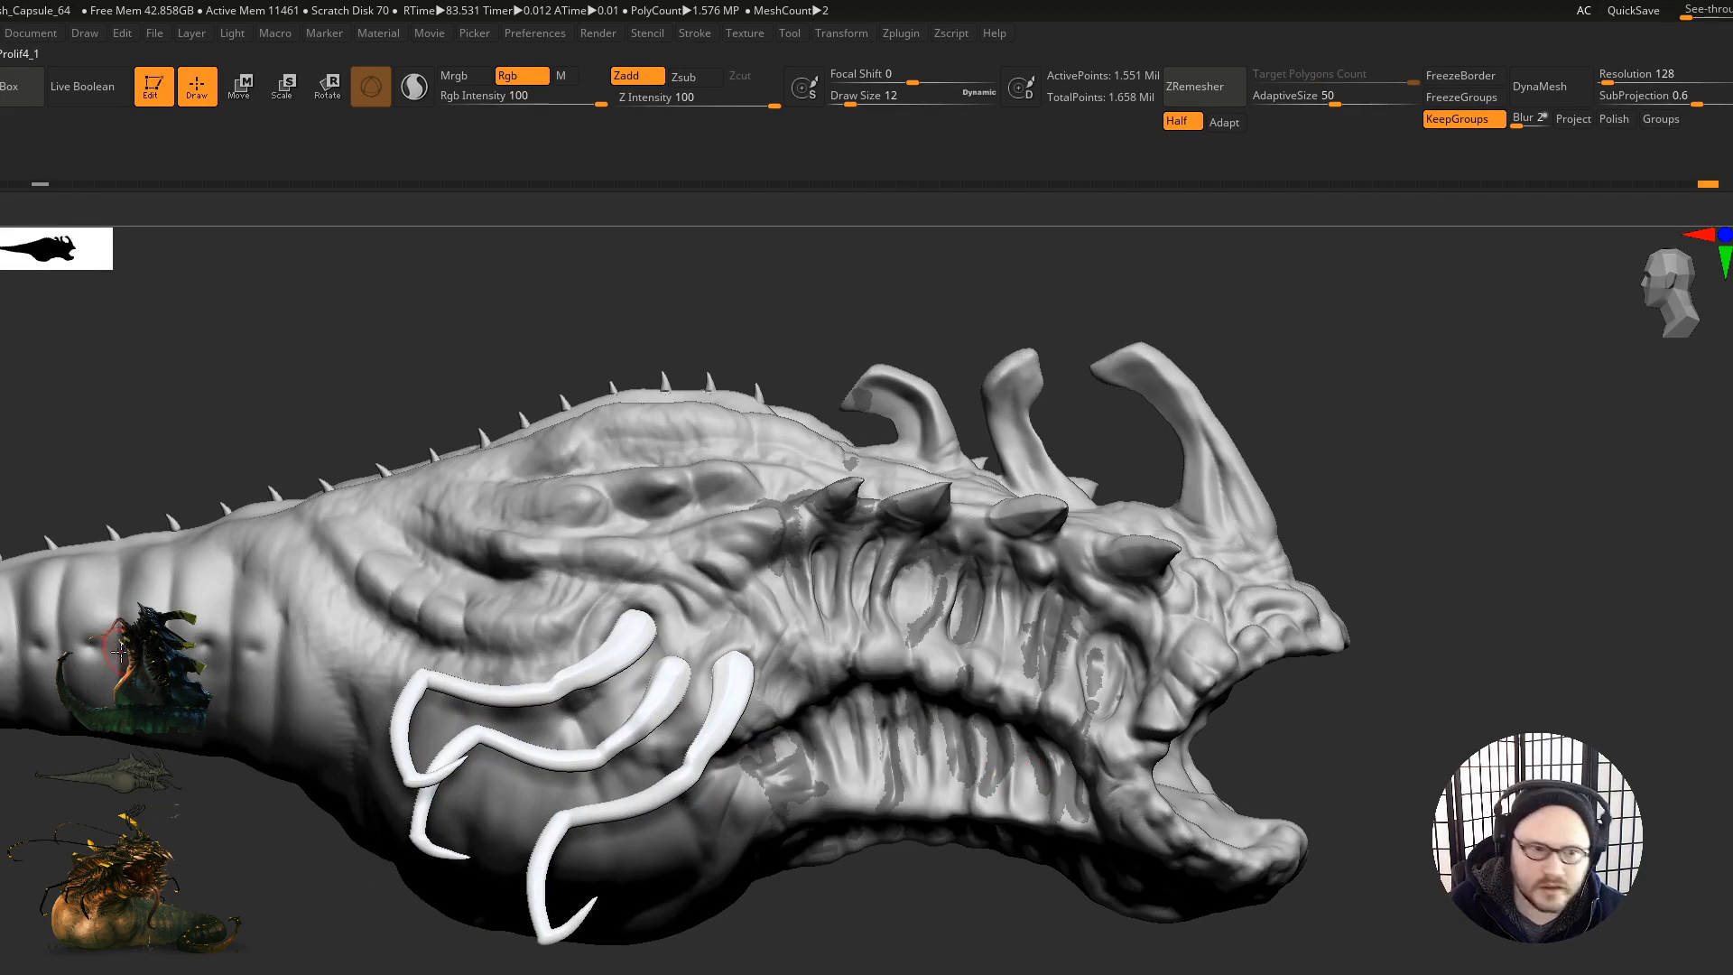
Step: Change the material to BasicMaterial2 and turn off Rgb for the brush
key(m)
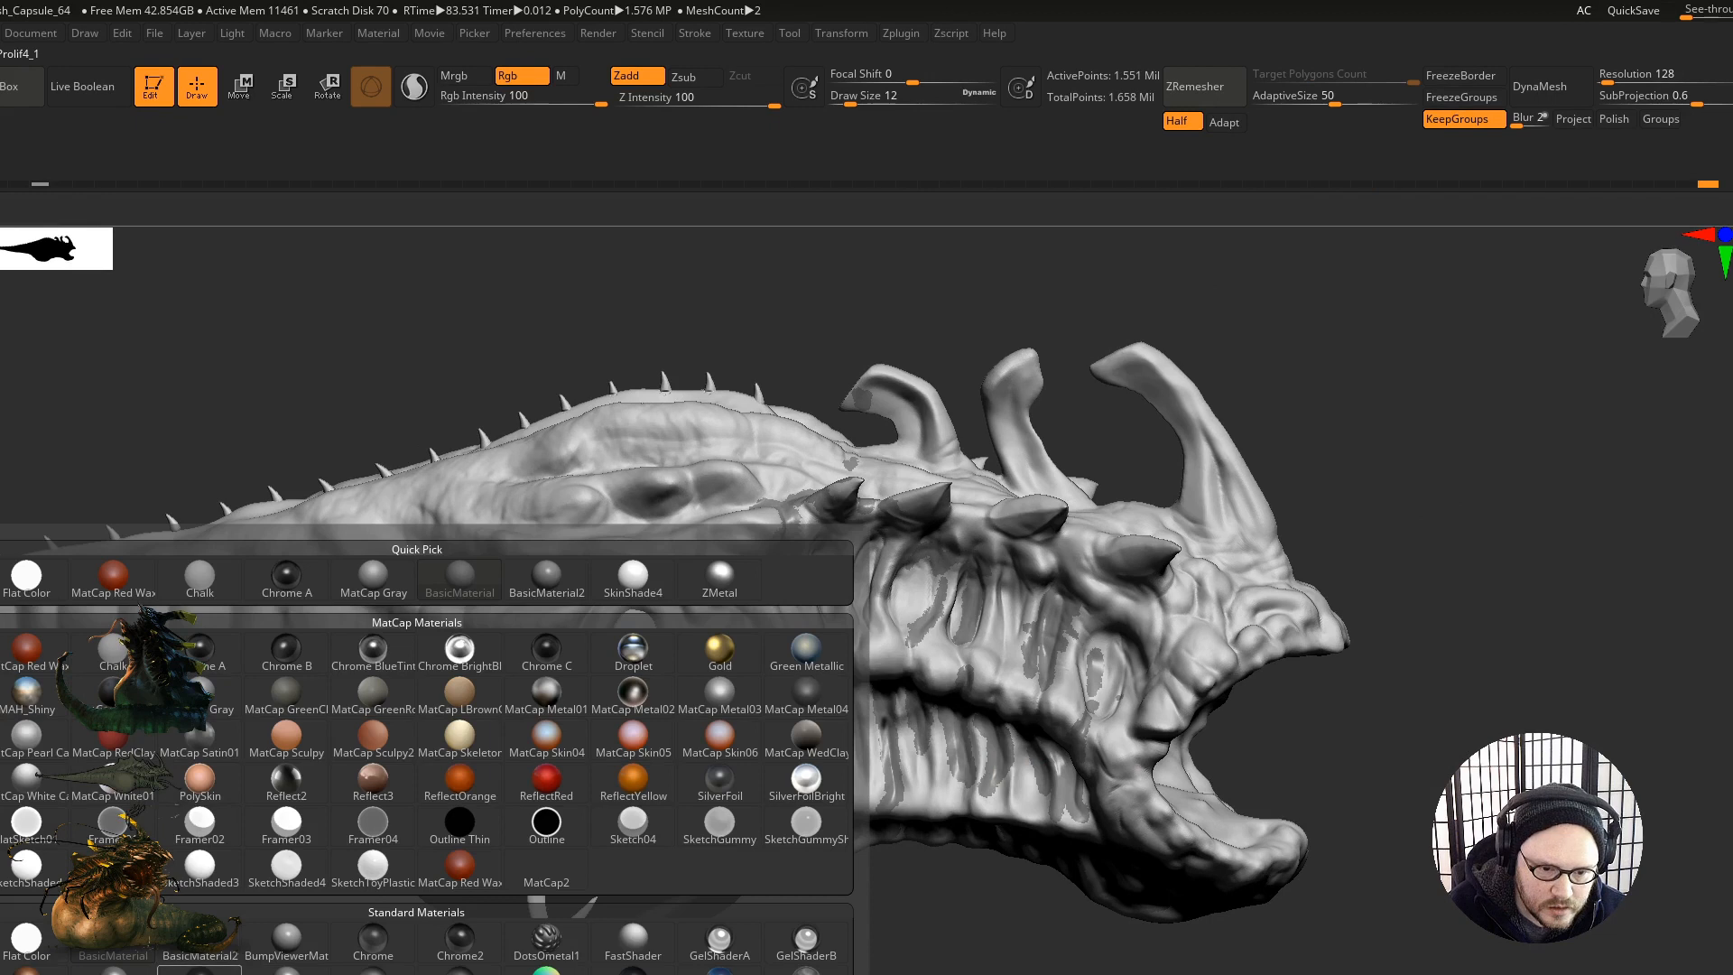
click(229, 936)
alt+right_drag(863, 716, 773, 714)
click(512, 79)
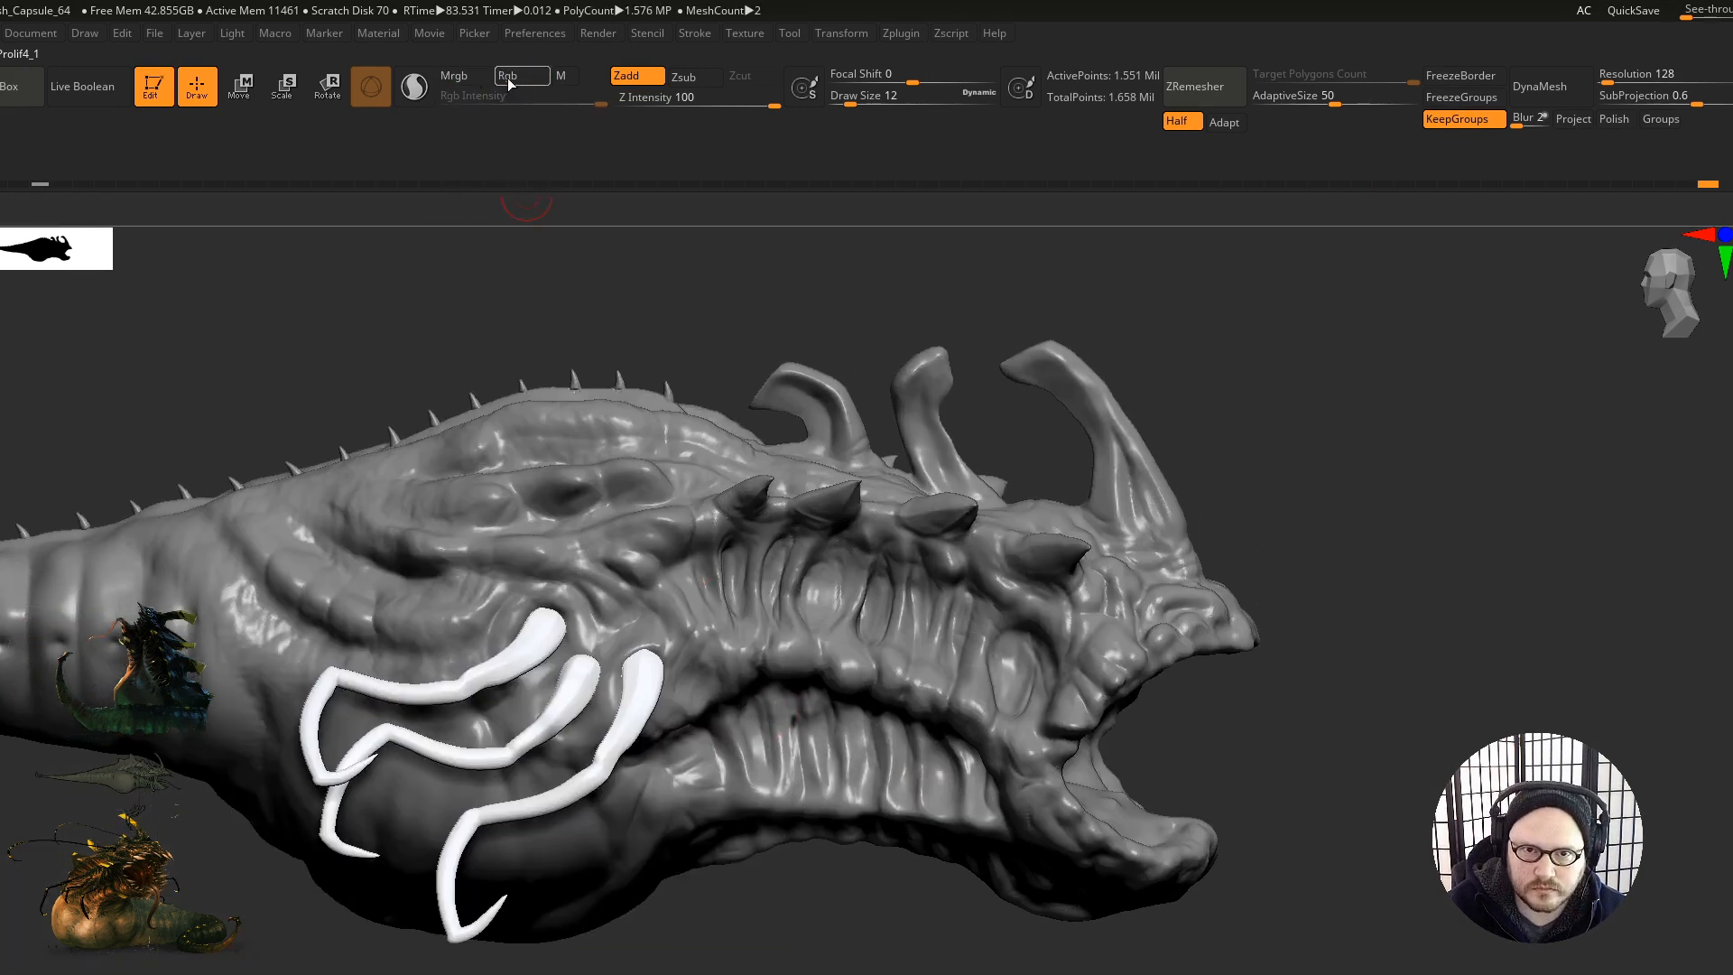
Step: Examine the whole creature's proportions and side profile, including the horns, jaw and tentacle arms
right_drag(793, 722, 824, 716)
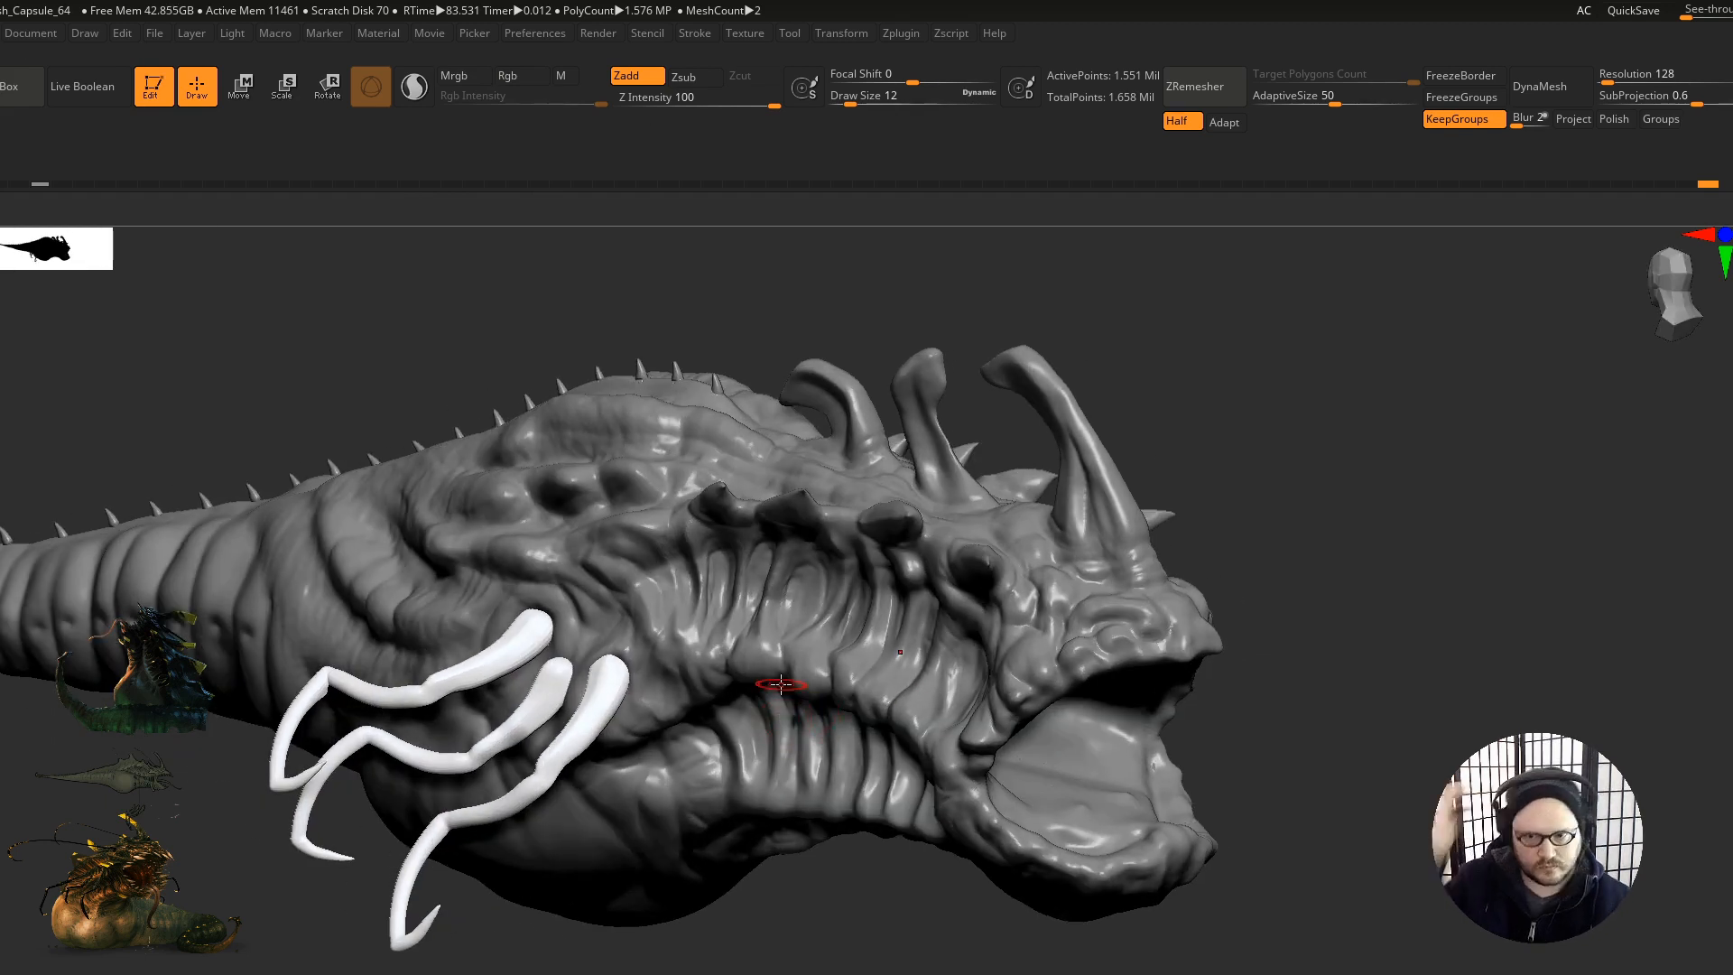
drag(1422, 740, 1605, 697)
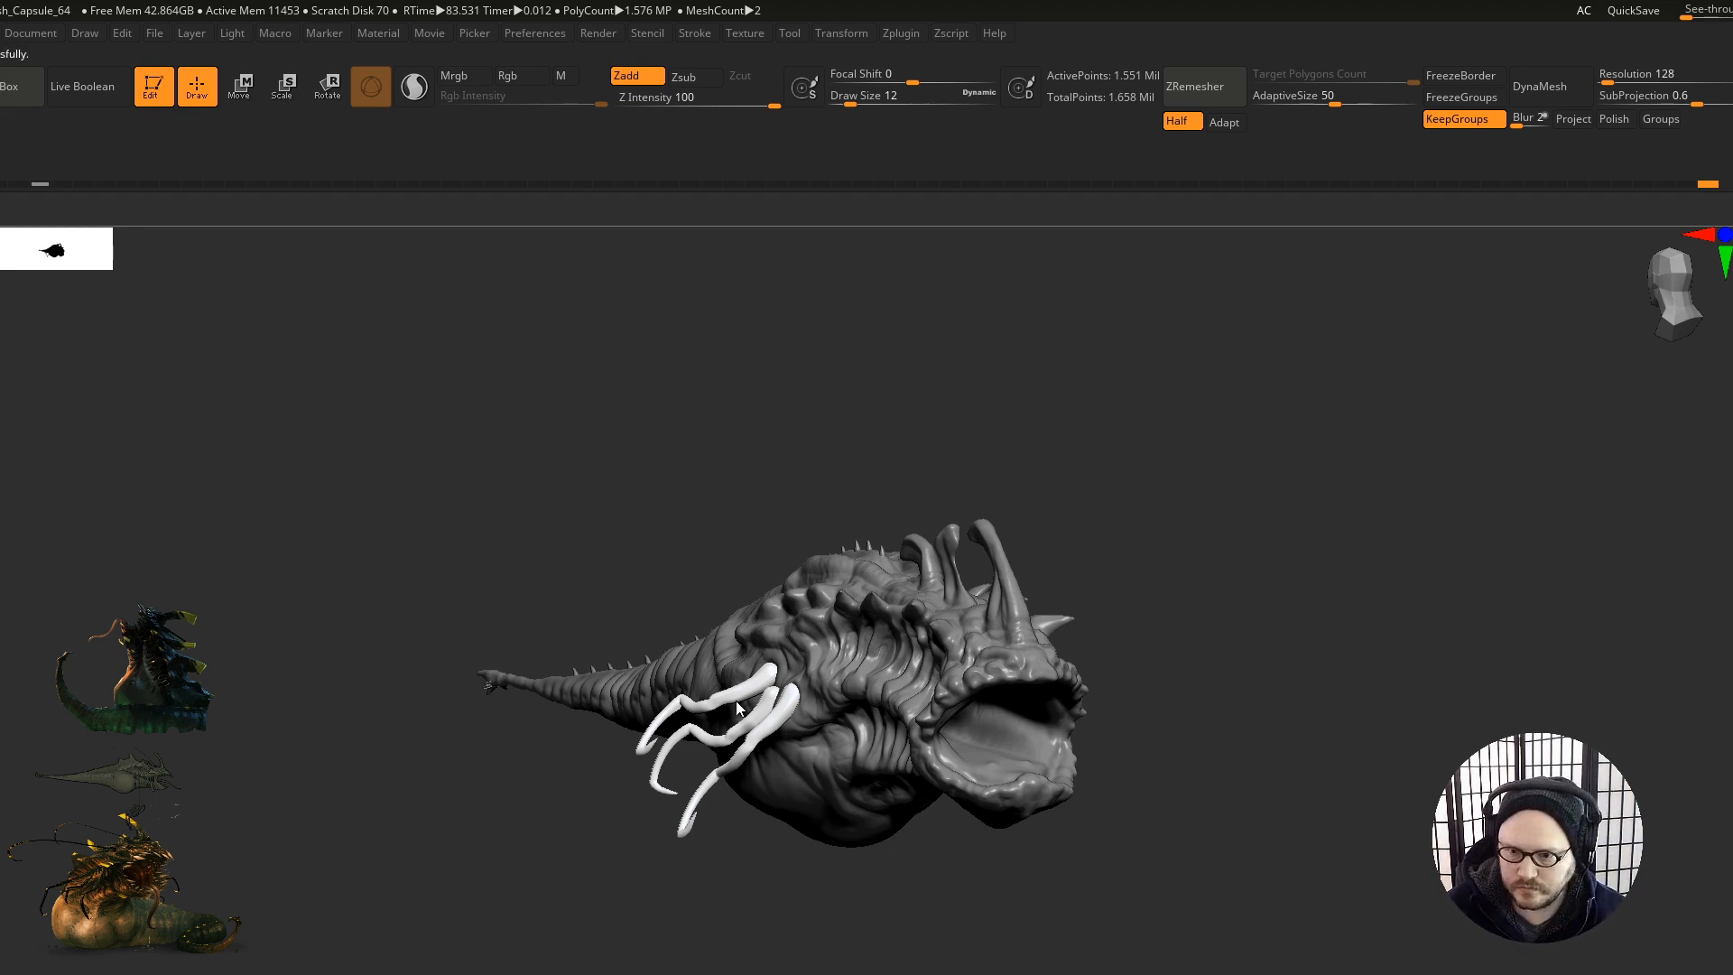
right_drag(730, 695, 866, 693)
mouse_move(866, 694)
ctrl+right_down()
mouse_move(778, 677)
mouse_move(715, 690)
ctrl+right_up()
mouse_move(715, 691)
alt+right_down()
mouse_move(801, 627)
mouse_move(780, 700)
mouse_move(686, 722)
mouse_move(740, 703)
mouse_move(1154, 679)
mouse_move(1116, 695)
mouse_move(1152, 716)
alt+right_up()
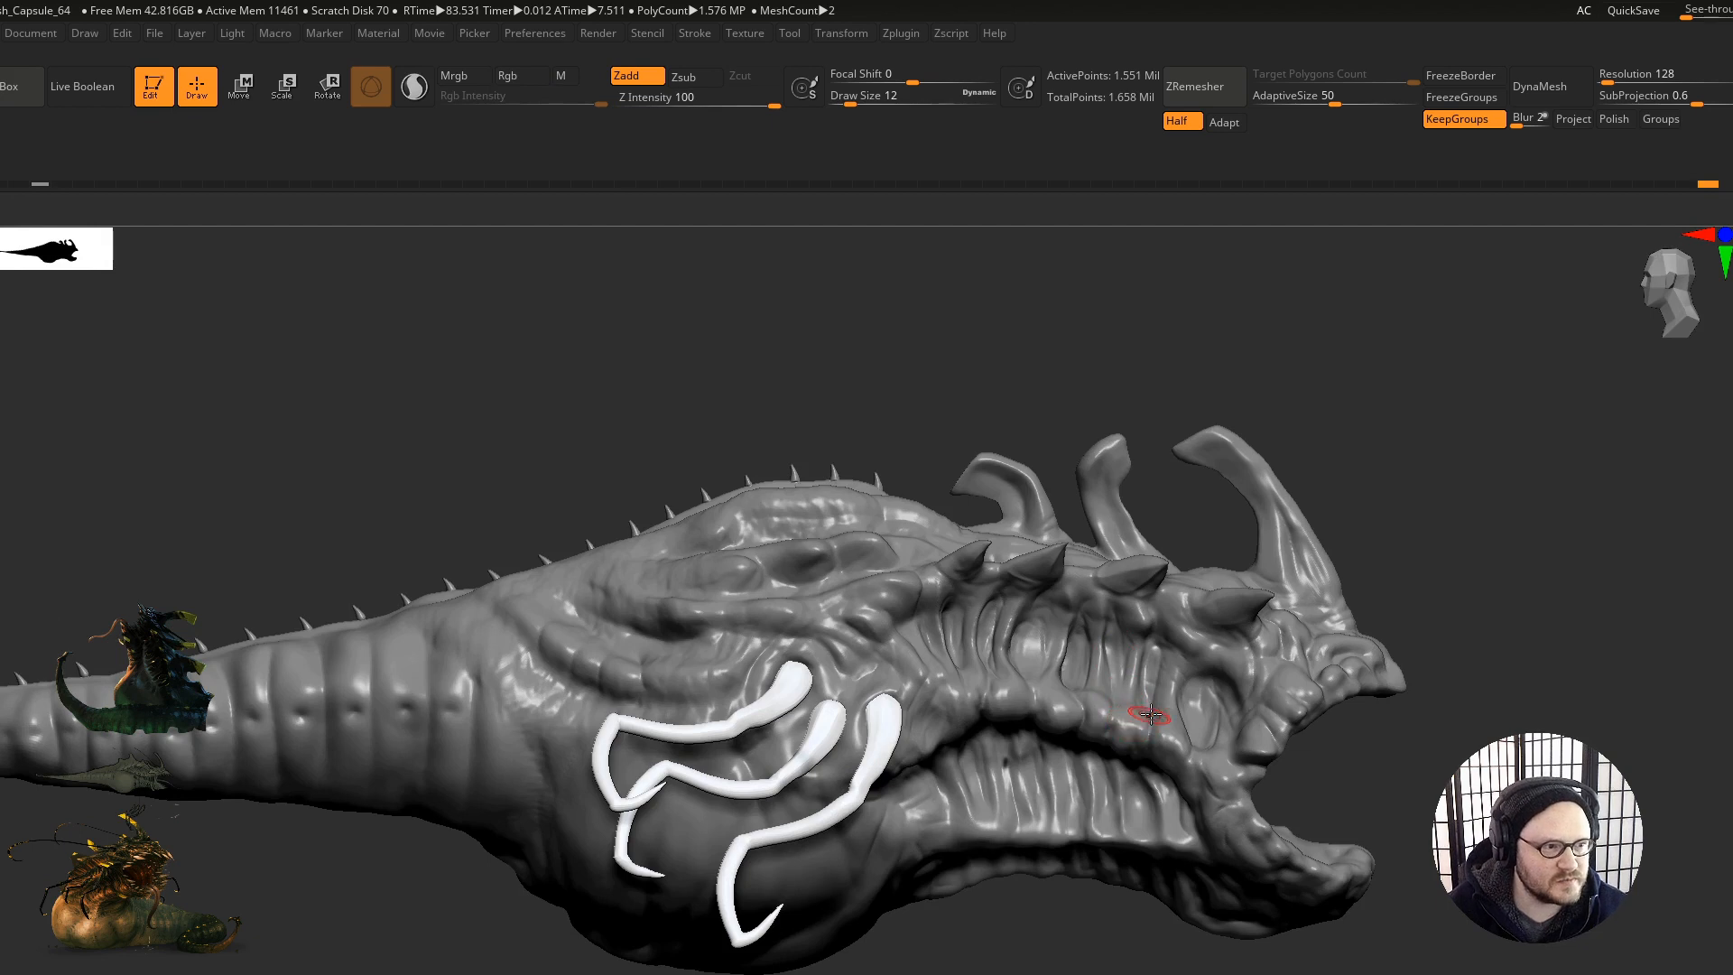
right_drag(1394, 739, 1352, 738)
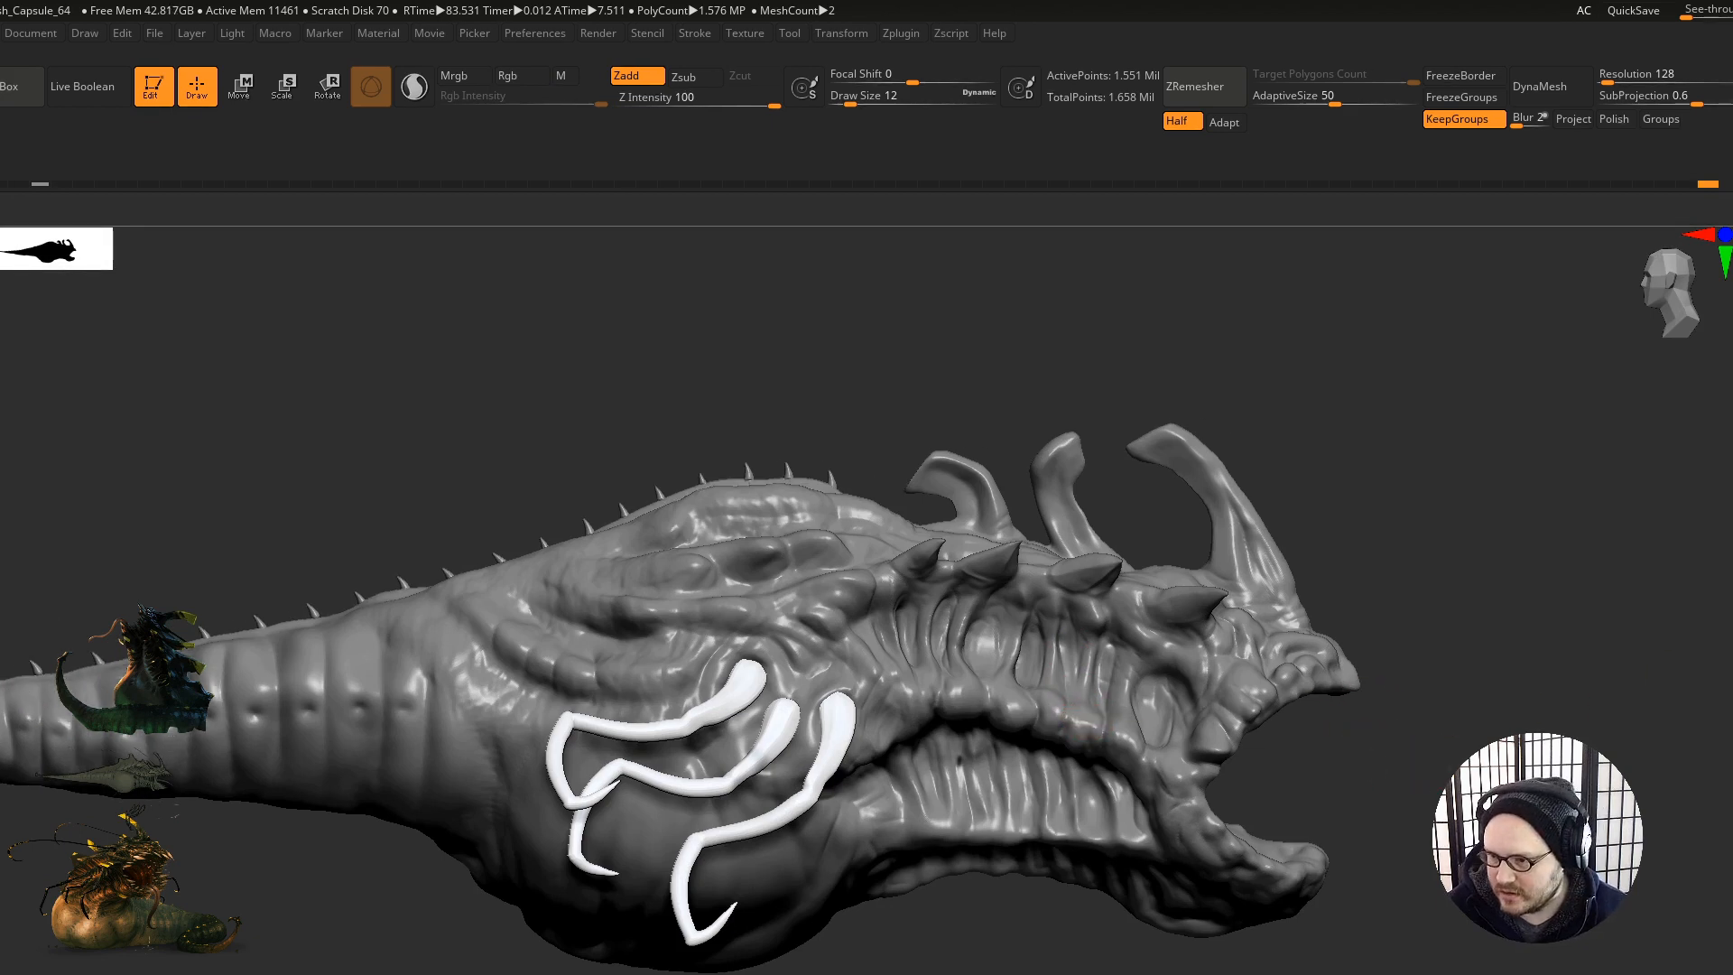
alt+right_drag(1327, 785, 1325, 679)
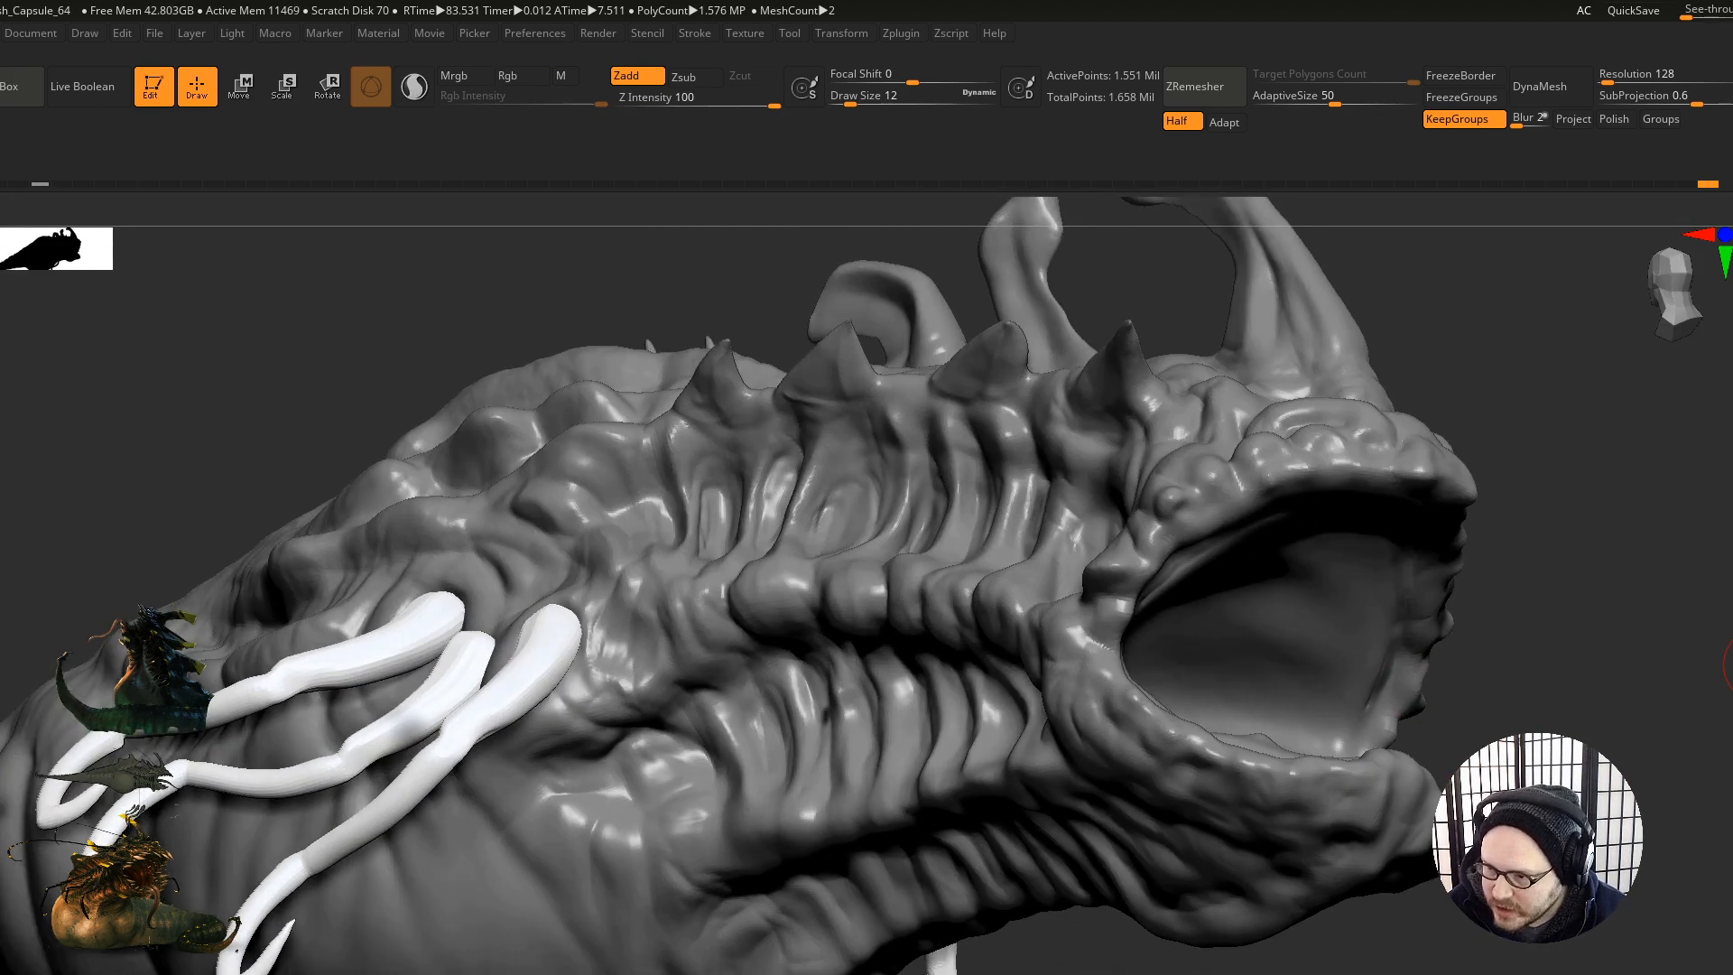
click(1731, 699)
Step: Carve wrinkles with the Dam Standard brush across the belly bulge where it meets the underside of the jaw
ctrl+right_drag(1300, 623, 1142, 708)
ctrl+right_drag(1279, 766, 1074, 754)
mouse_move(1074, 753)
alt+right_down()
mouse_move(1180, 762)
mouse_move(1110, 875)
mouse_move(975, 826)
mouse_move(959, 785)
mouse_move(966, 822)
alt+right_up()
mouse_move(966, 822)
right_down()
mouse_move(960, 847)
mouse_move(931, 803)
mouse_move(963, 796)
right_up()
key(b)
key(d)
key(s)
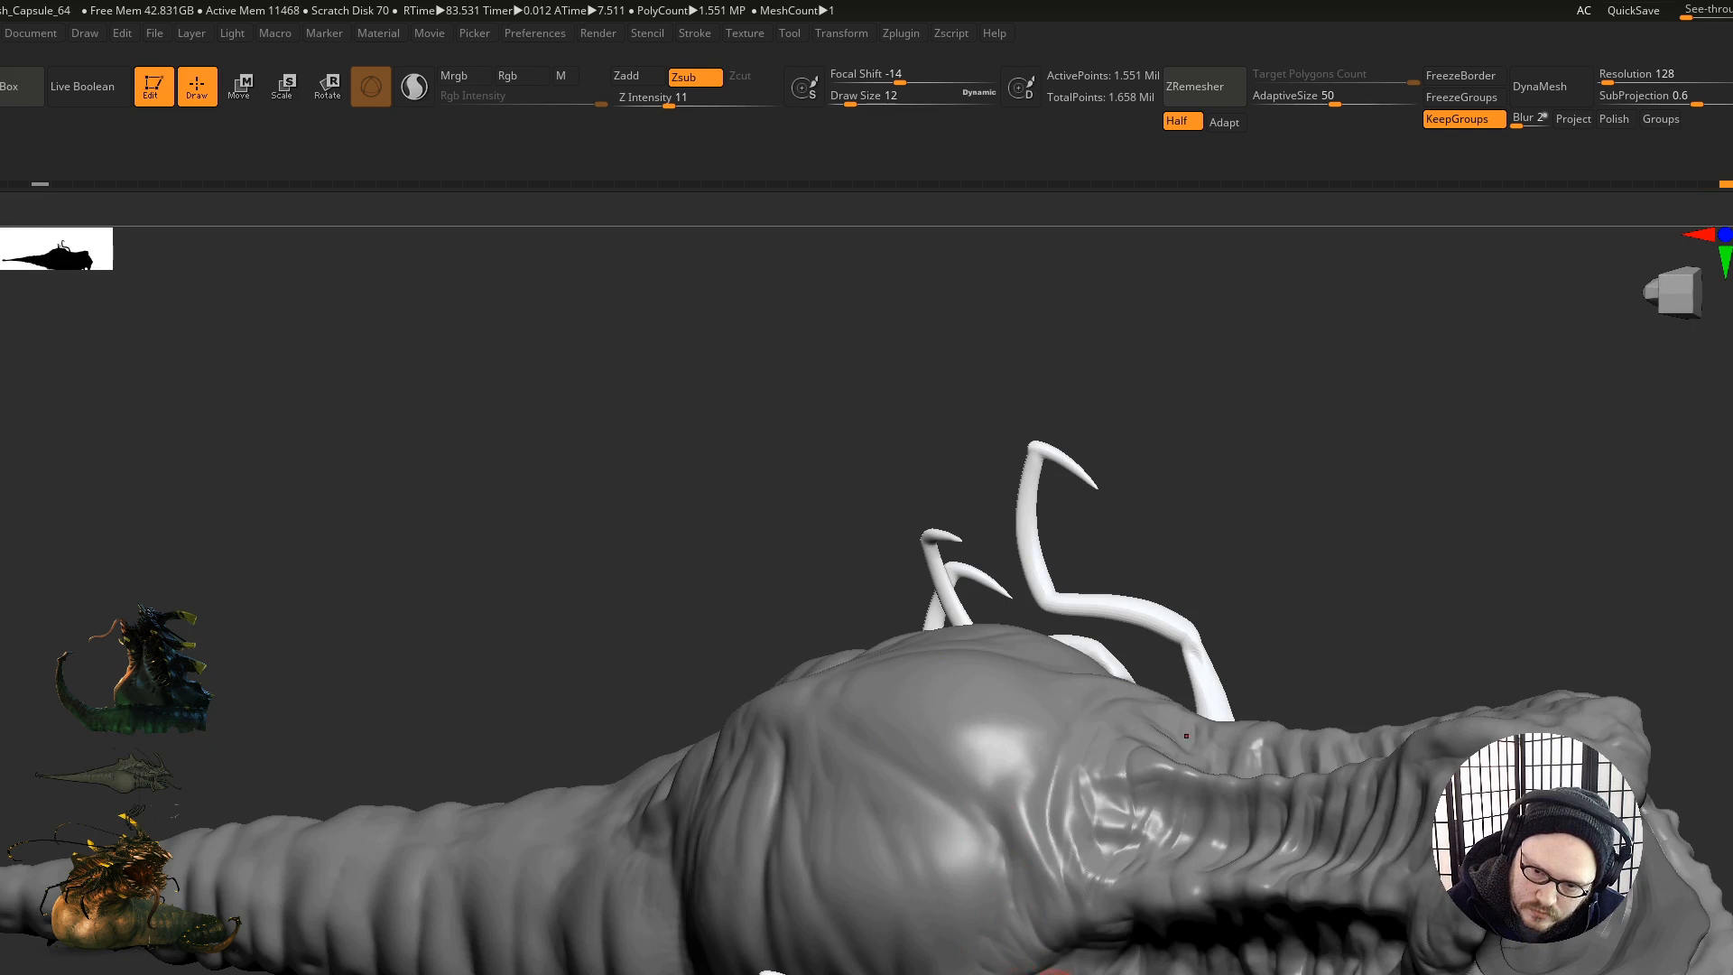
mouse_move(1025, 900)
right_down()
mouse_move(1025, 789)
mouse_move(1069, 799)
right_up()
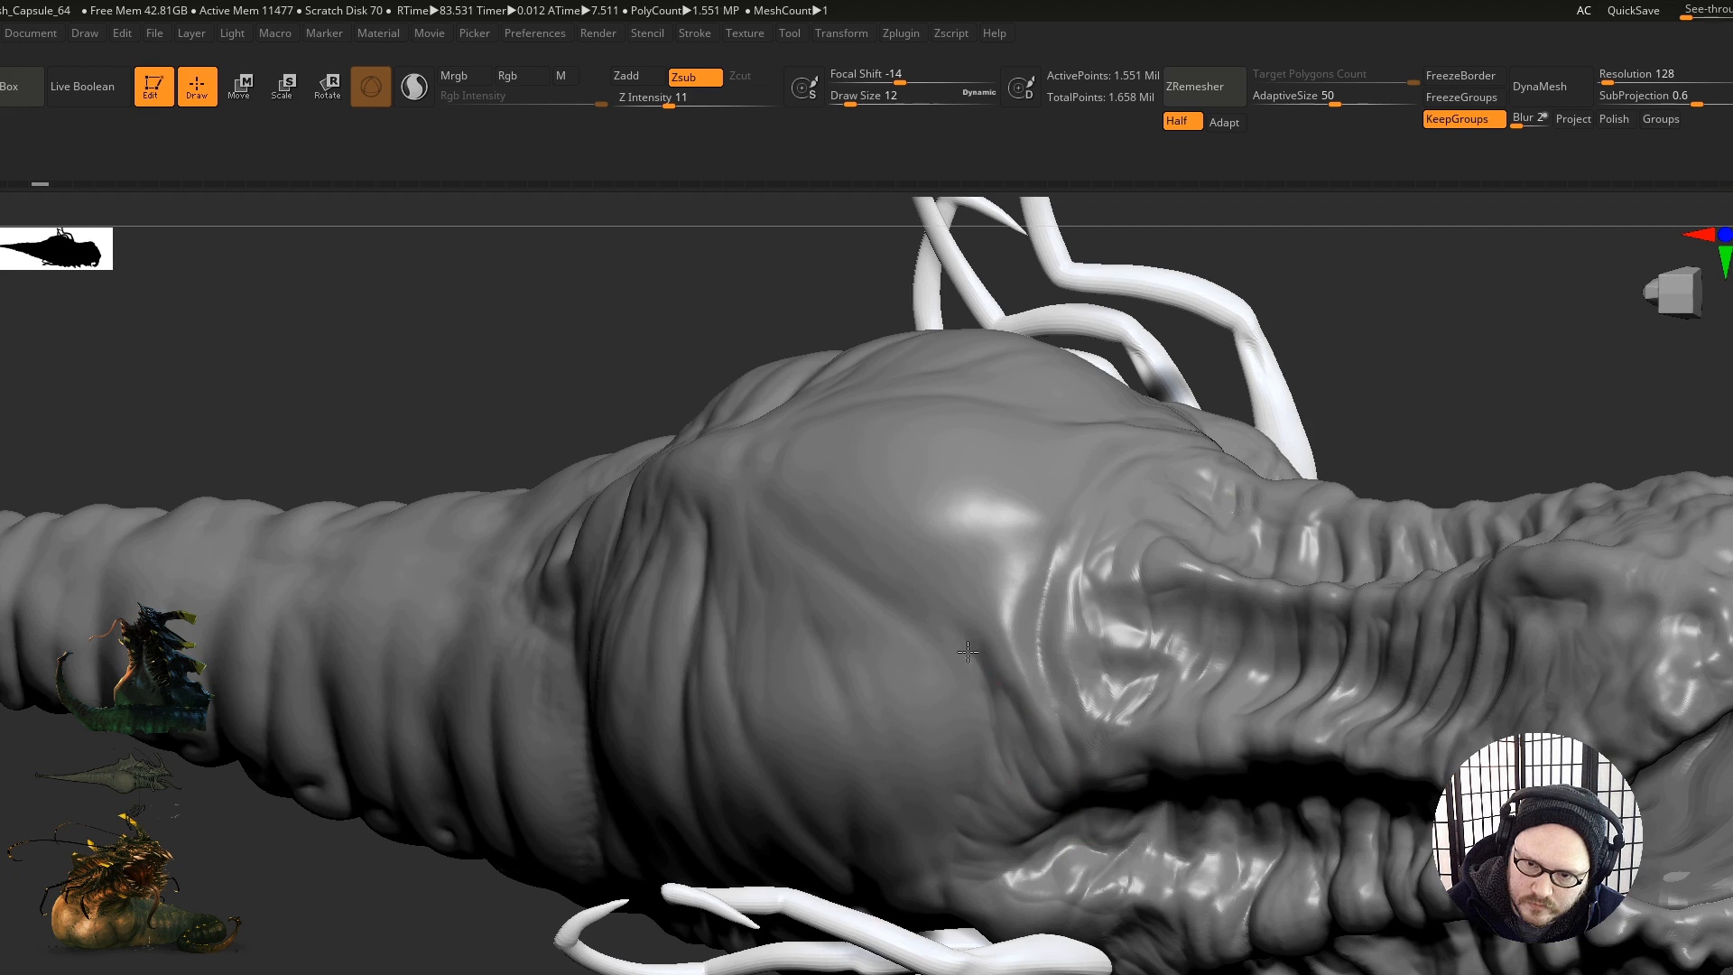
right_drag(1019, 620, 1052, 642)
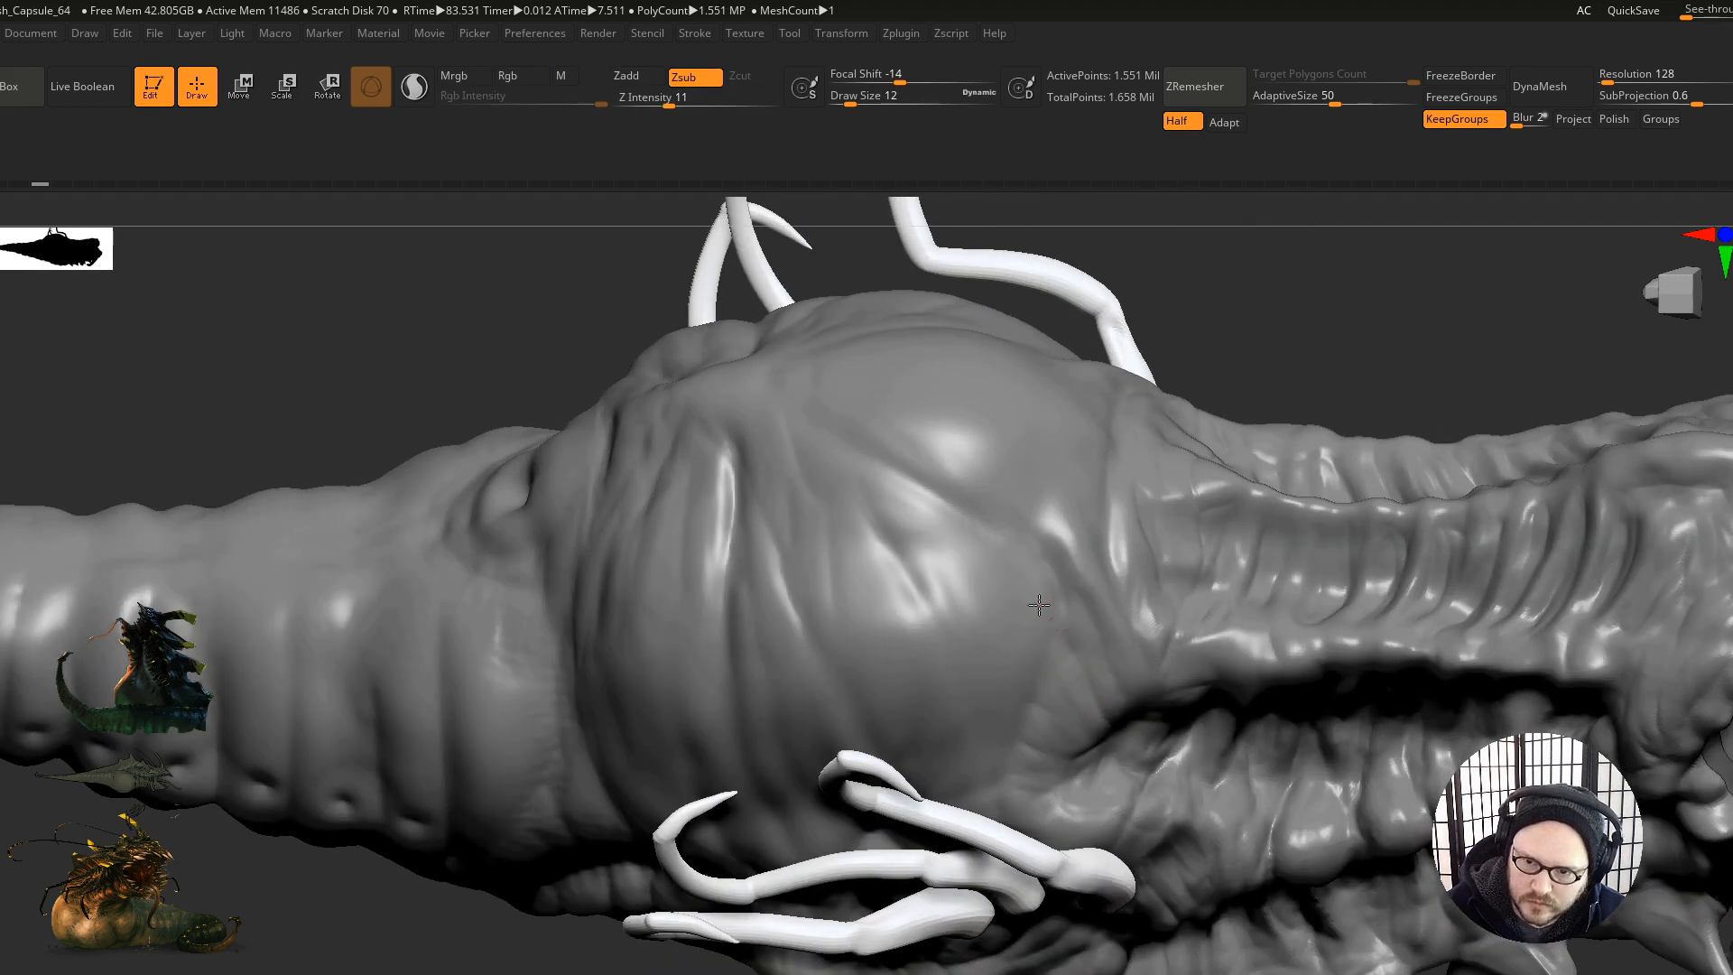
right_drag(1037, 719, 1067, 728)
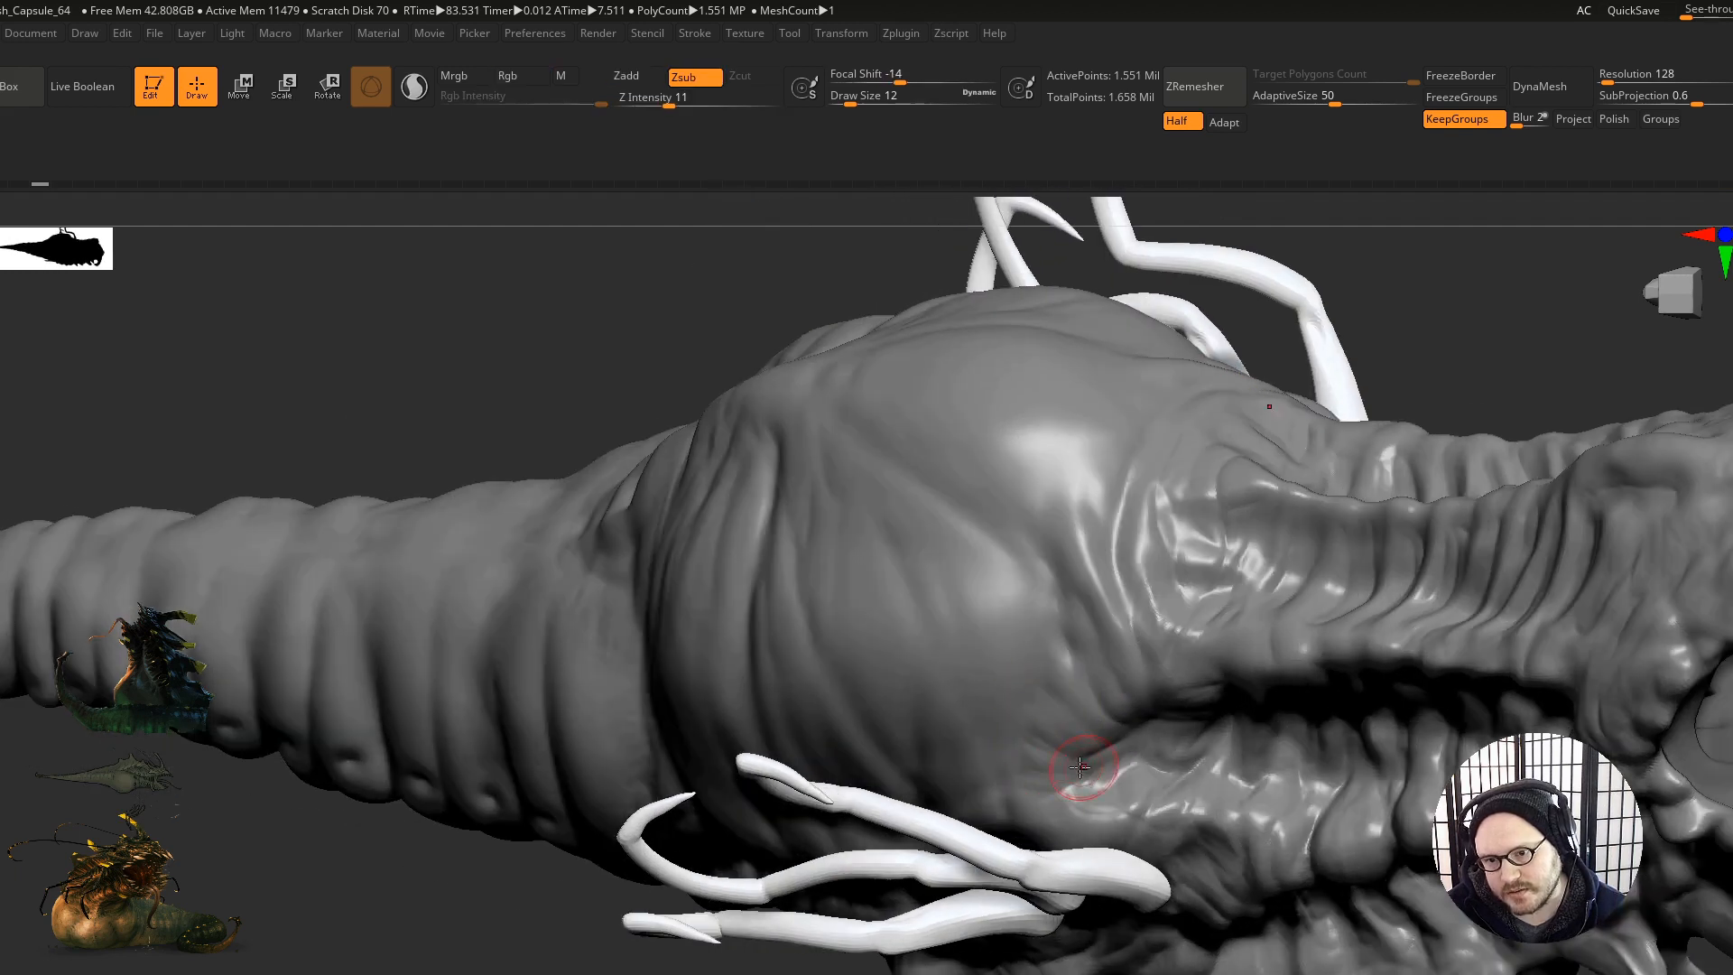
right_drag(1032, 647, 1065, 735)
right_drag(1045, 658, 1038, 695)
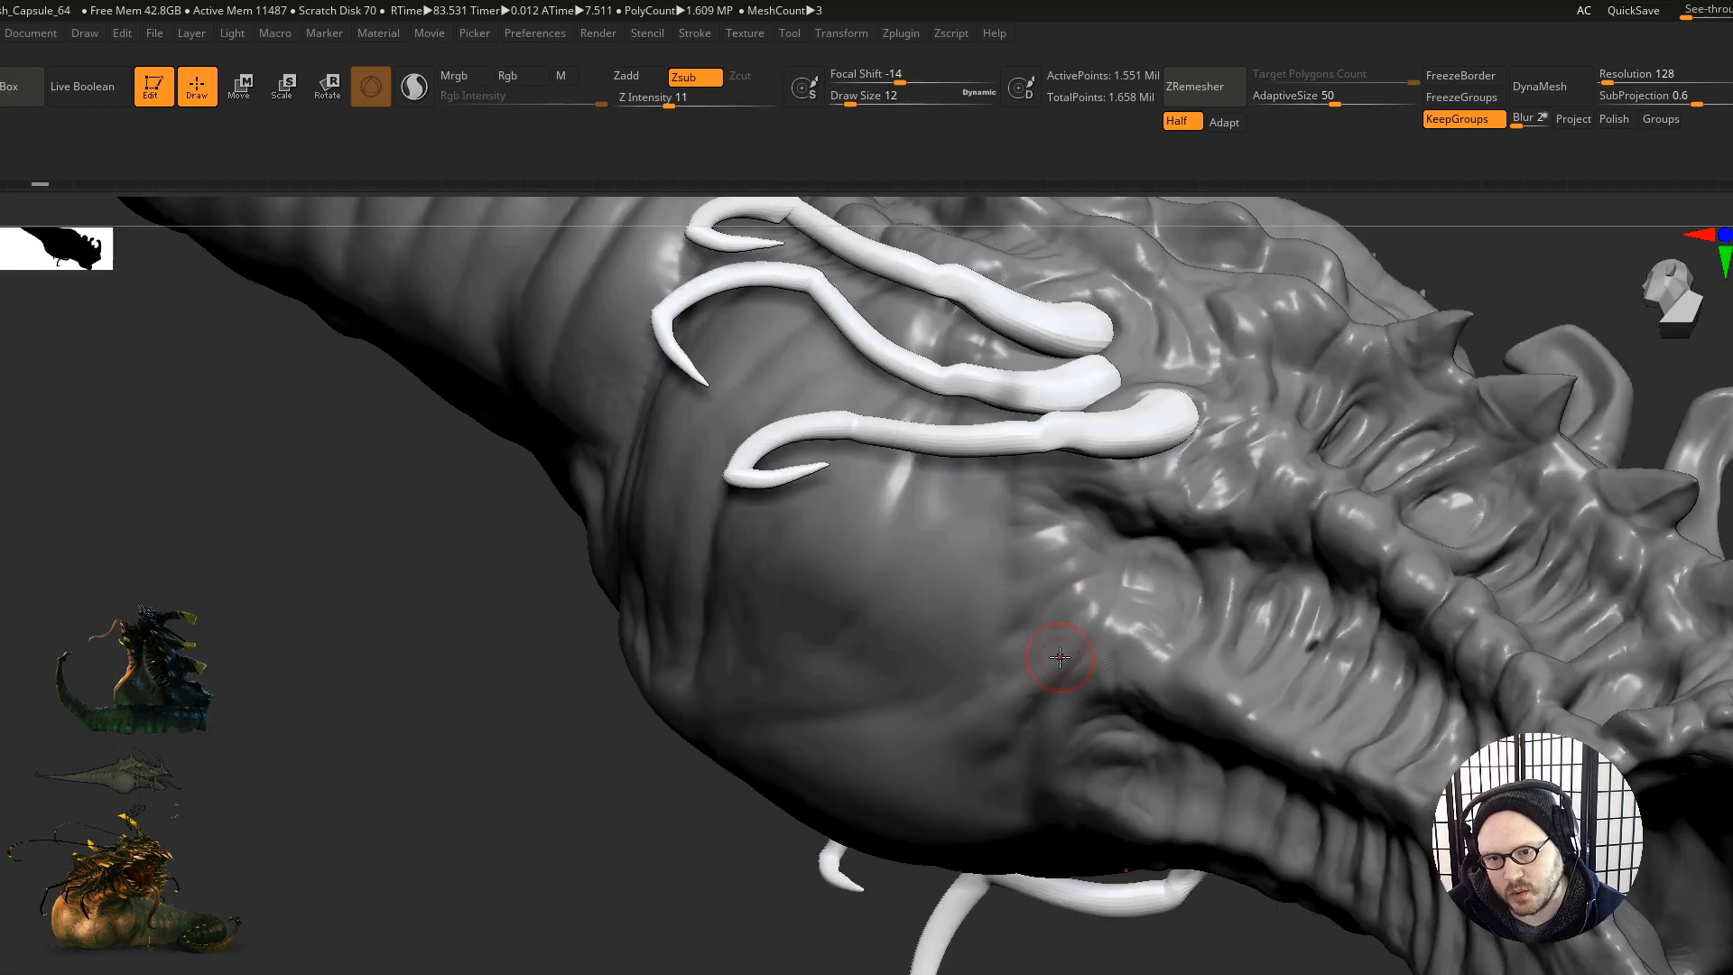
Step: Carve skin creases around the roots of the tentacle arms and the folds above them
right_drag(1132, 590, 1095, 735)
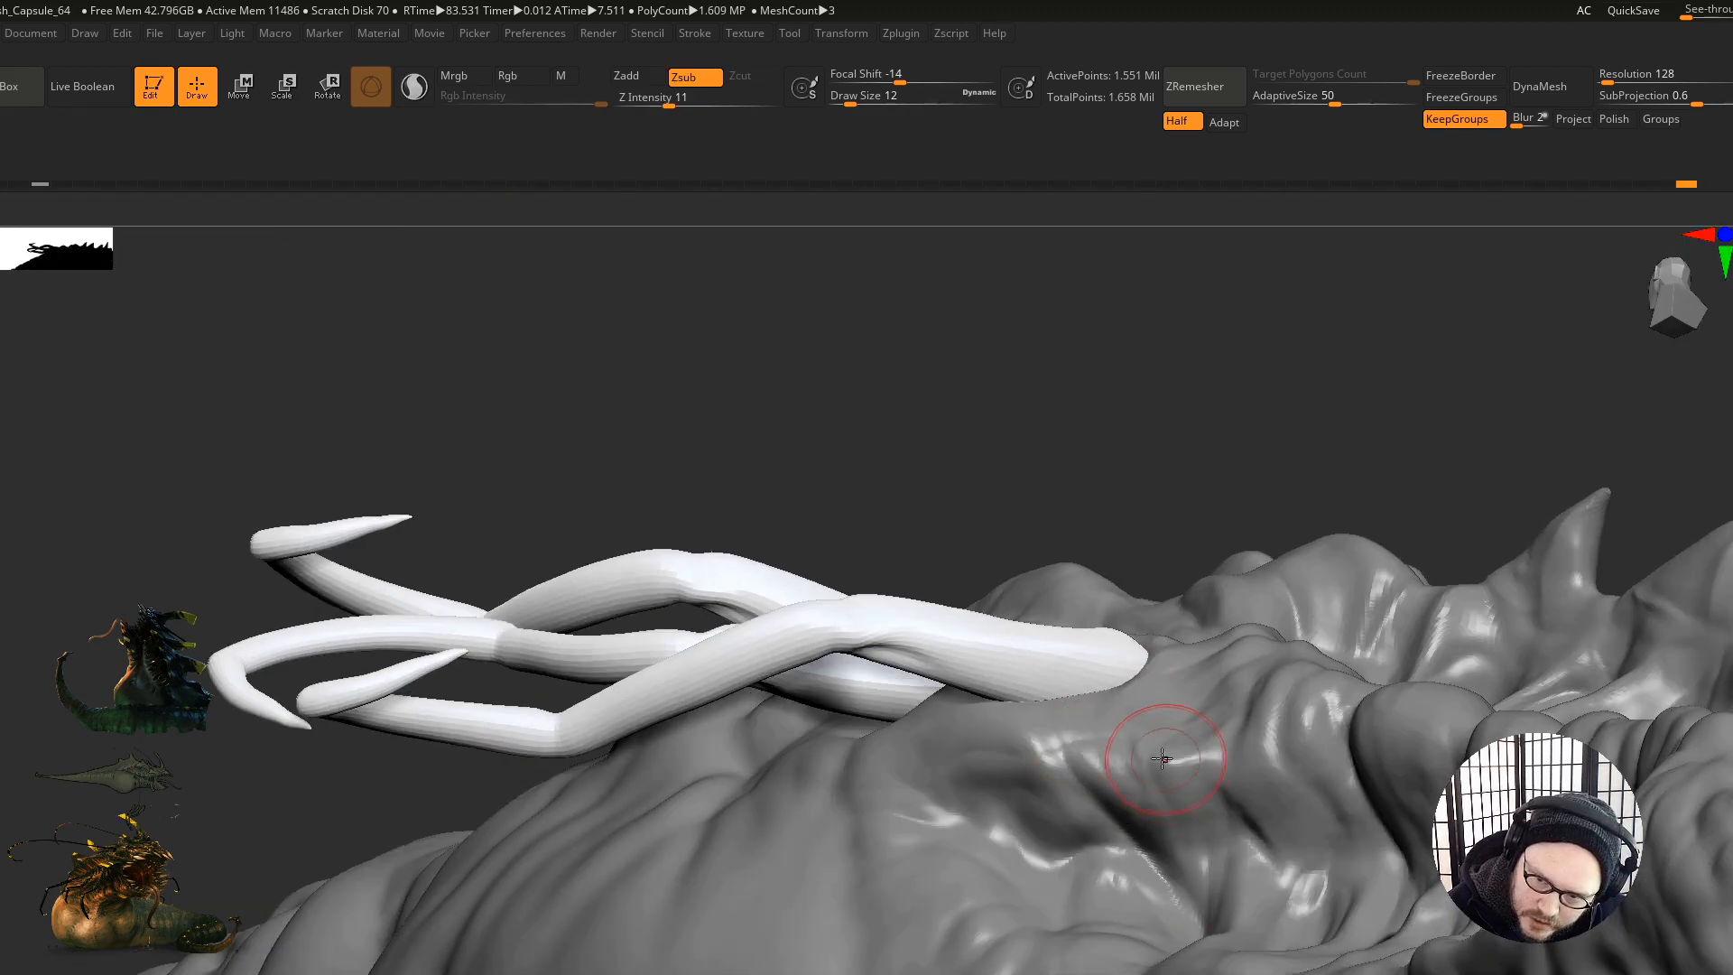
right_drag(1178, 743, 1134, 665)
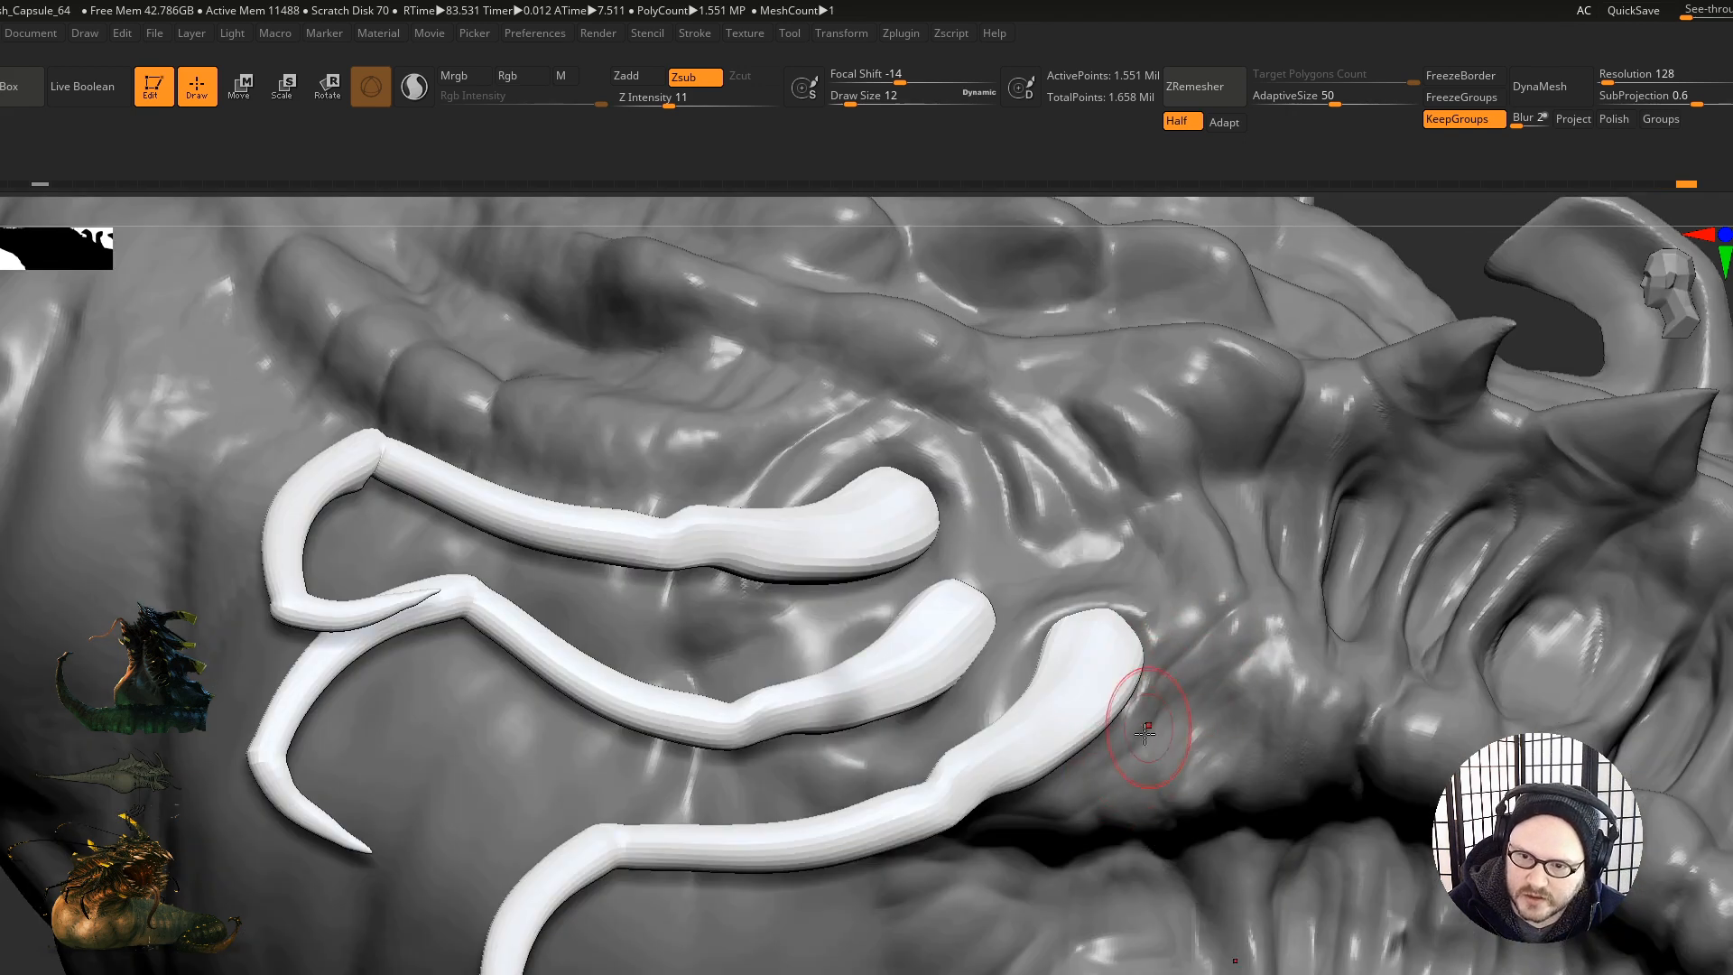
right_drag(1196, 722, 1131, 680)
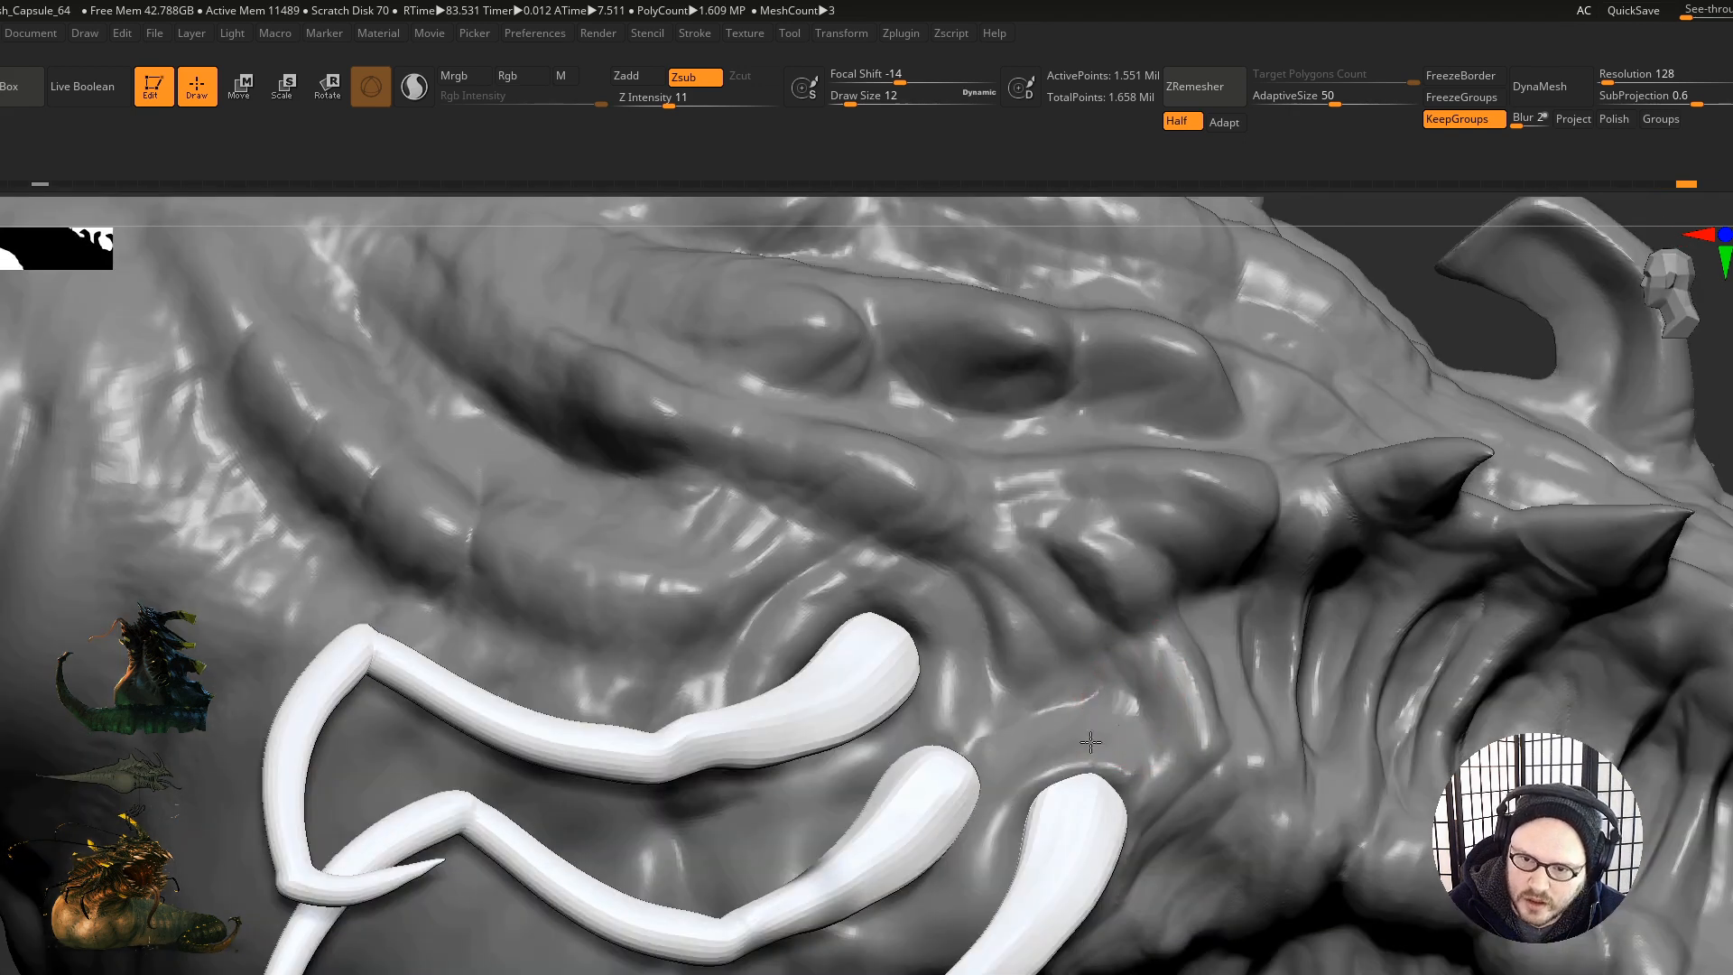
right_drag(979, 664, 1009, 688)
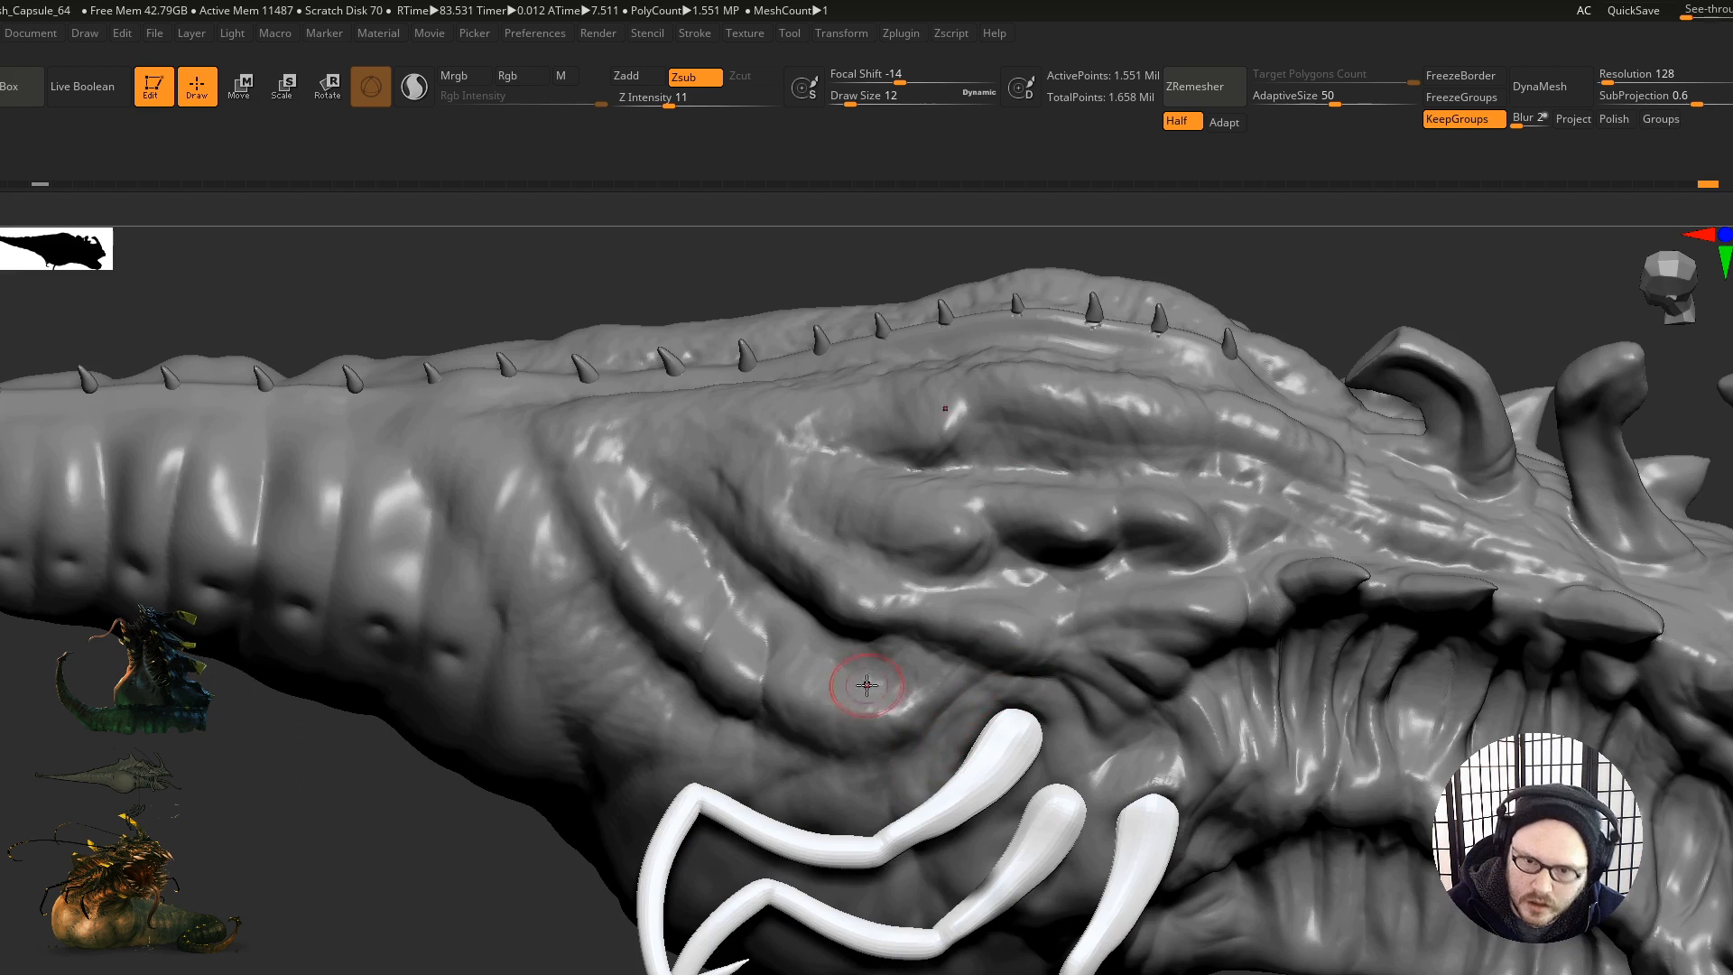
Step: Carve skin creases across the lower flank where the segmented body meets the belly, and smooth them
right_drag(850, 779, 871, 716)
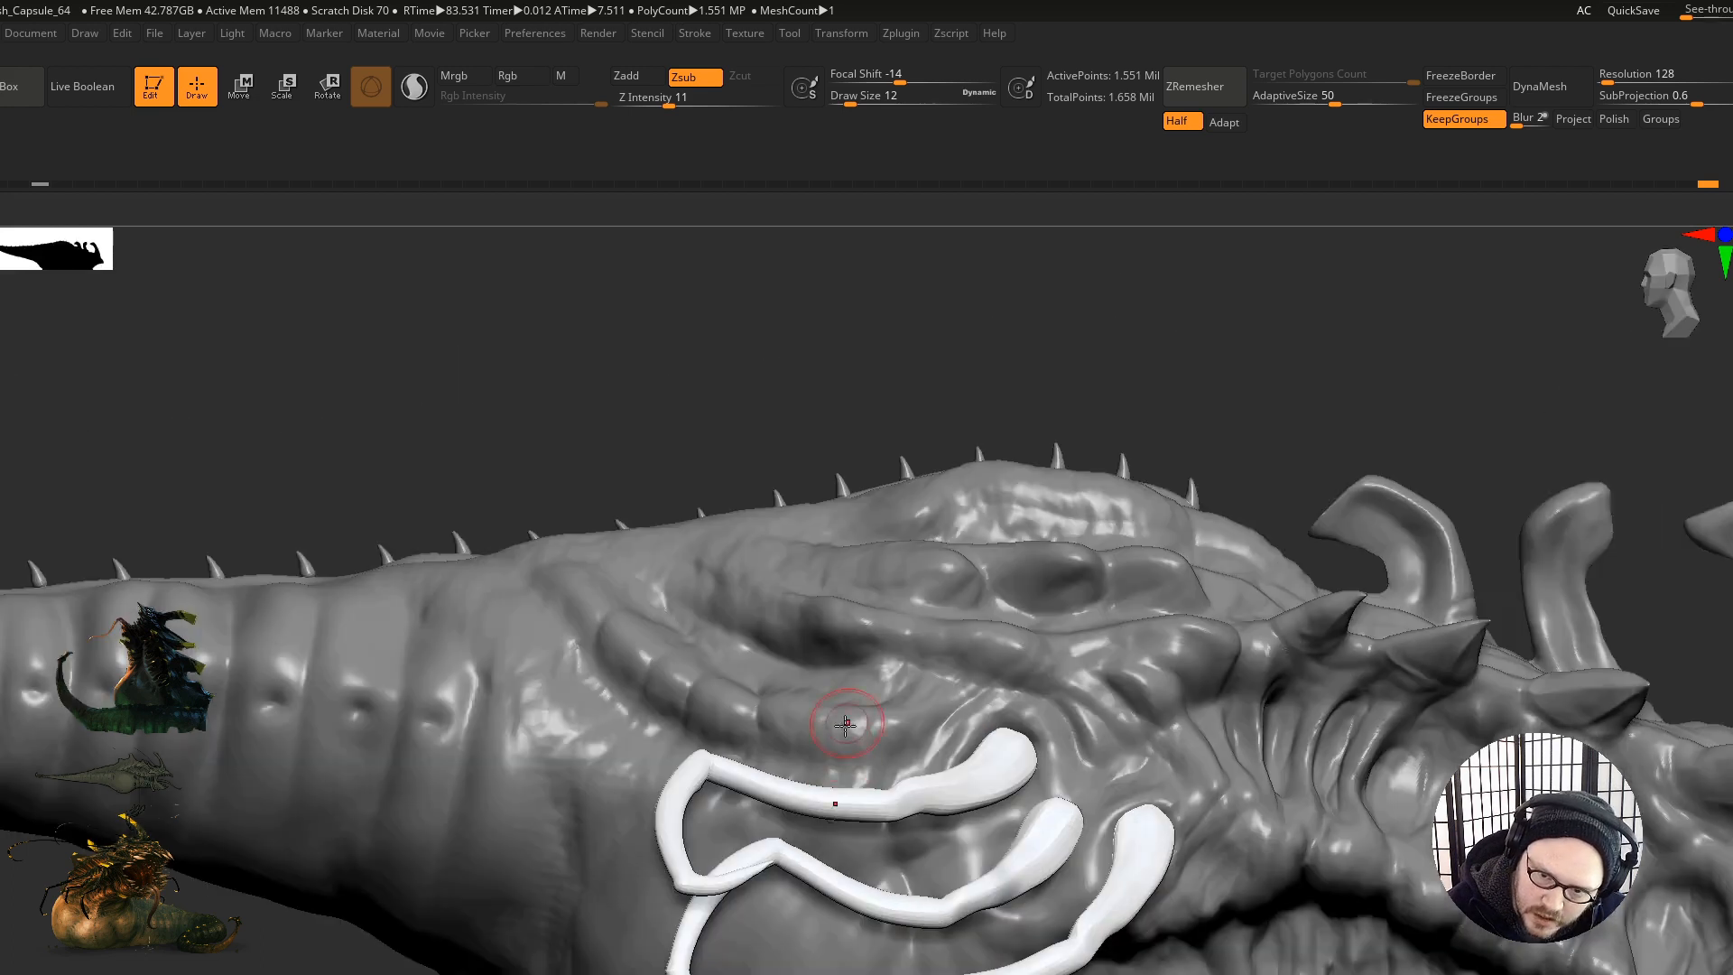
mouse_move(847, 780)
right_down()
mouse_move(895, 621)
mouse_move(948, 812)
mouse_move(750, 912)
mouse_move(944, 681)
right_up()
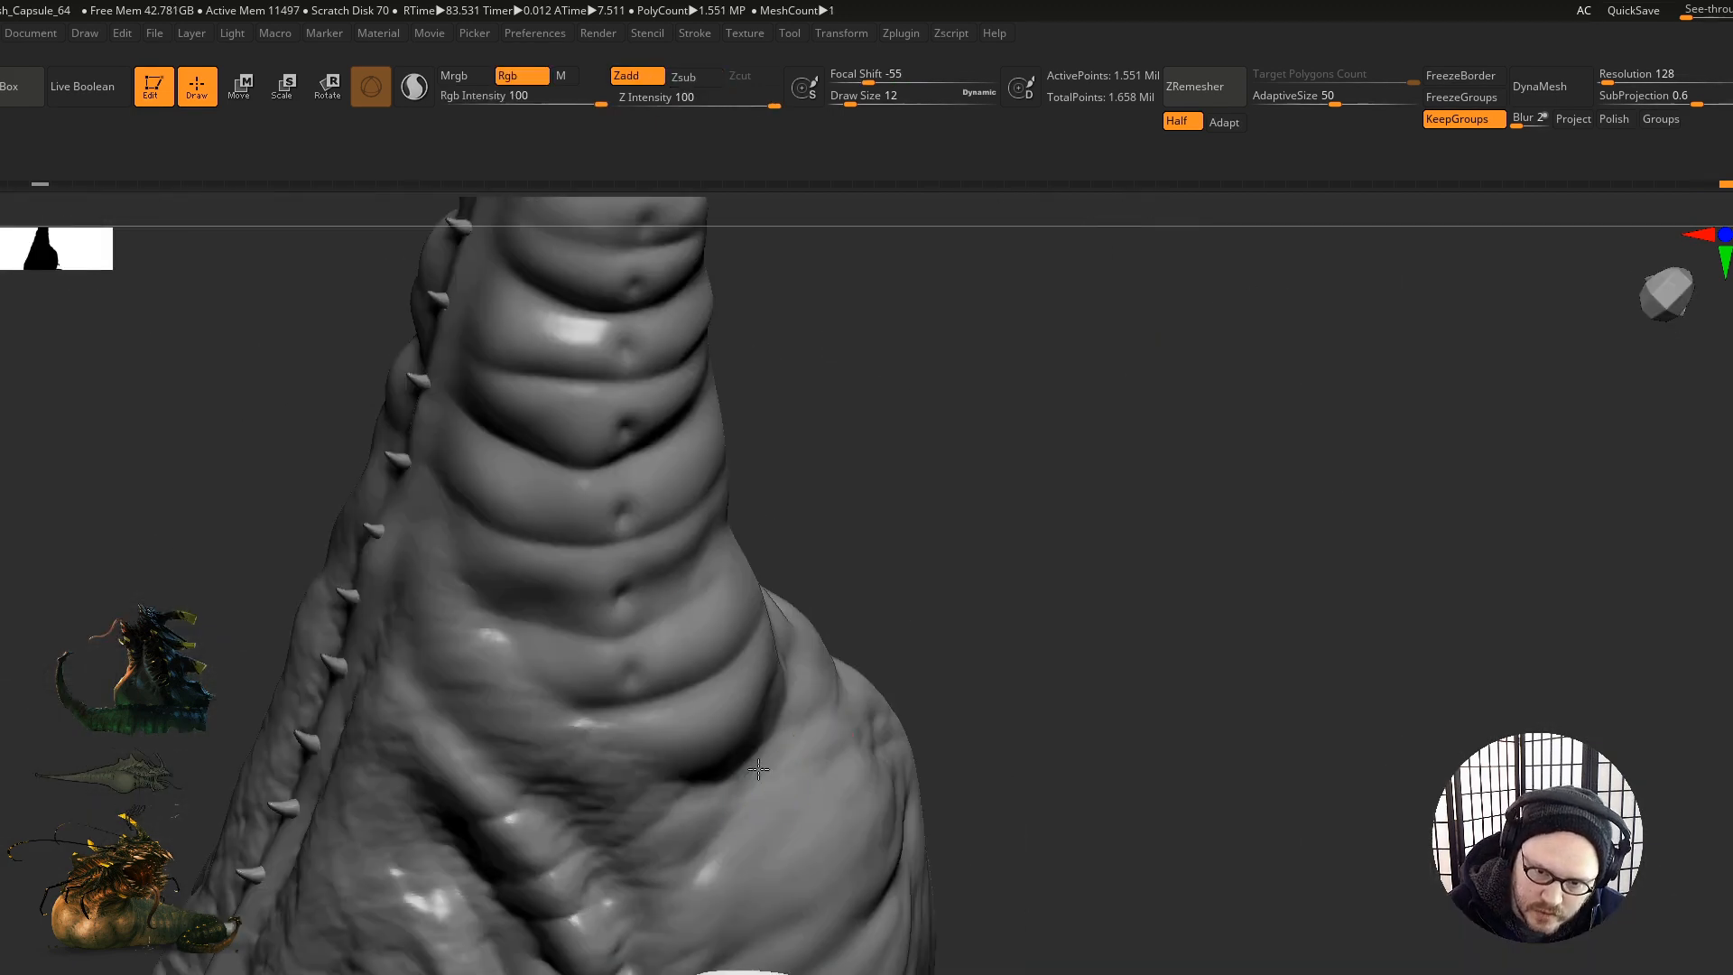
alt+right_drag(765, 782, 825, 643)
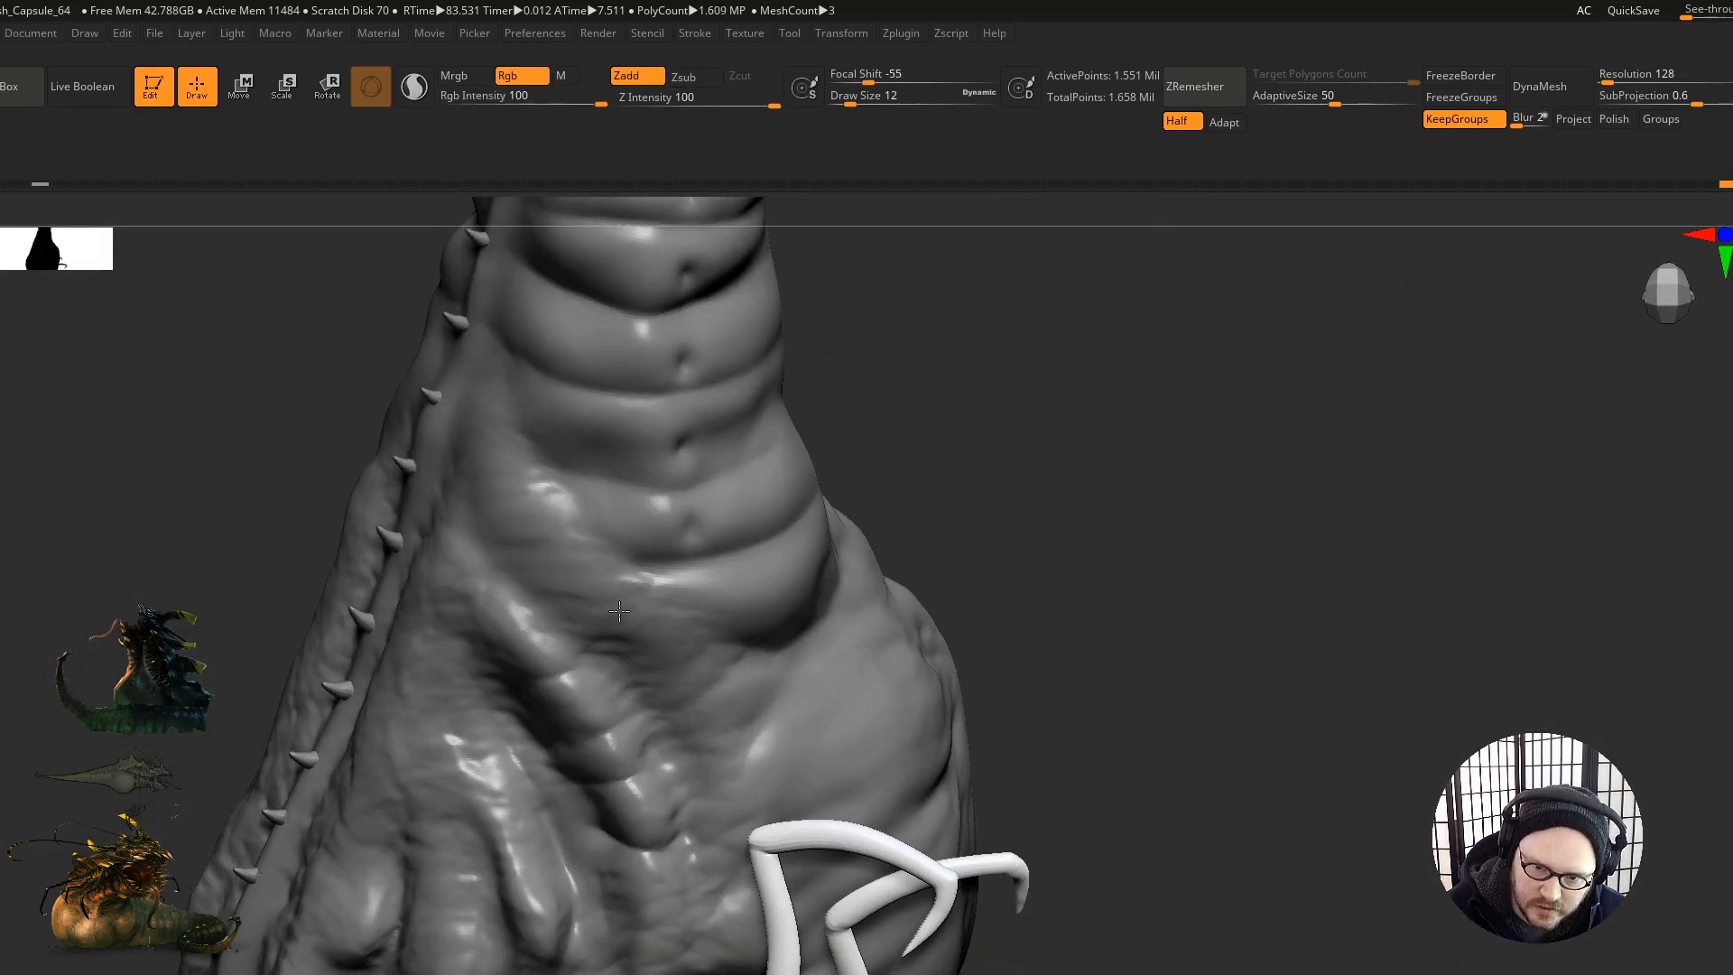
right_drag(743, 741, 631, 717)
drag(762, 677, 973, 592)
drag(844, 673, 1001, 603)
right_drag(933, 658, 868, 701)
shift+drag(980, 601, 911, 701)
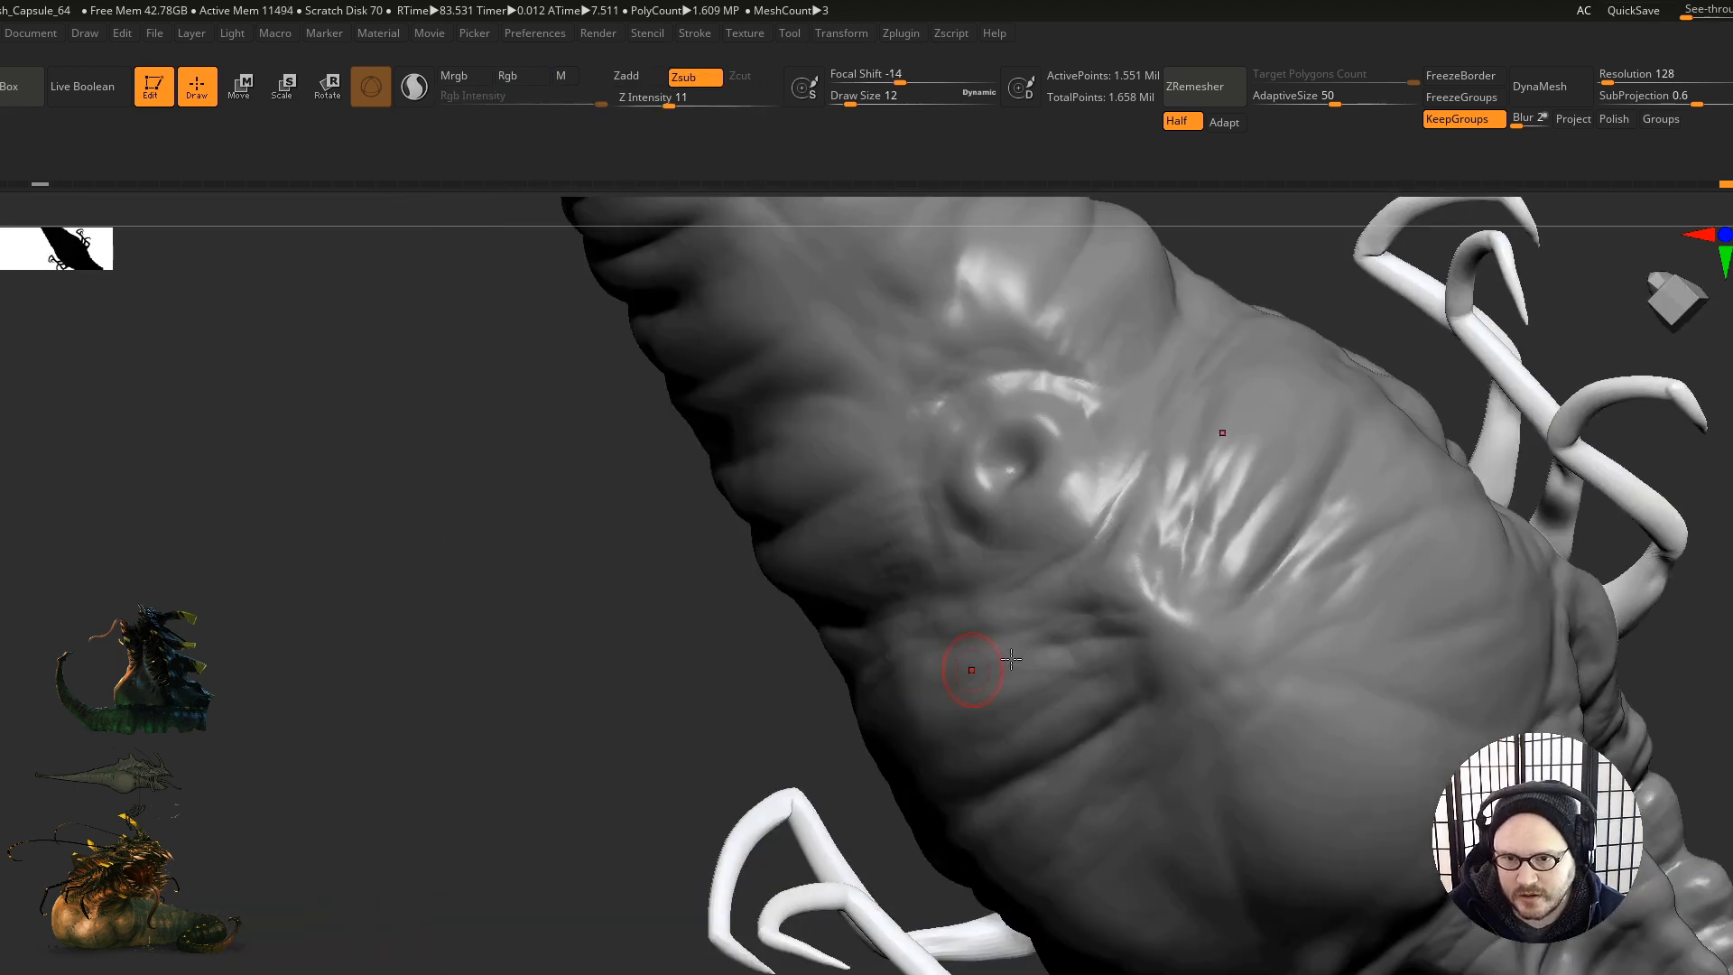
Step: Carve a further crease beside the round dimple on the belly's underside
right_drag(979, 674, 1038, 645)
drag(991, 633, 919, 661)
mouse_move(1015, 555)
alt+right_down()
mouse_move(908, 679)
mouse_move(978, 620)
mouse_move(1074, 483)
mouse_move(1086, 582)
mouse_move(1106, 557)
alt+right_up()
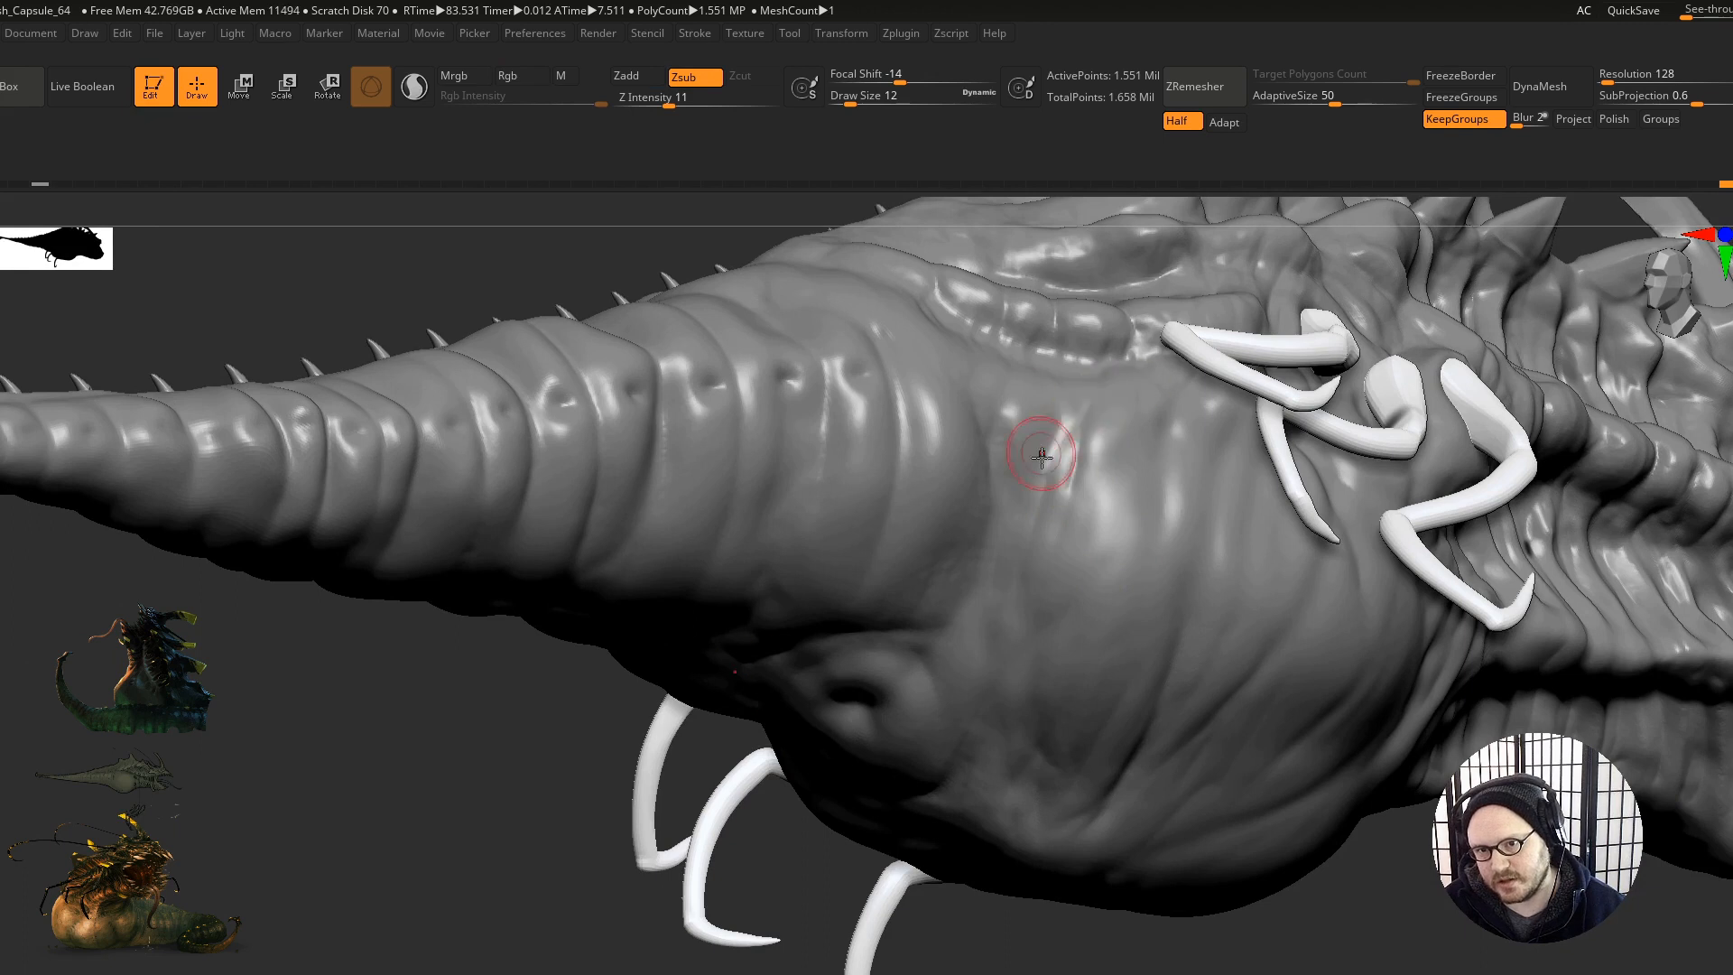
mouse_move(1056, 523)
right_down()
mouse_move(1013, 542)
mouse_move(990, 499)
right_up()
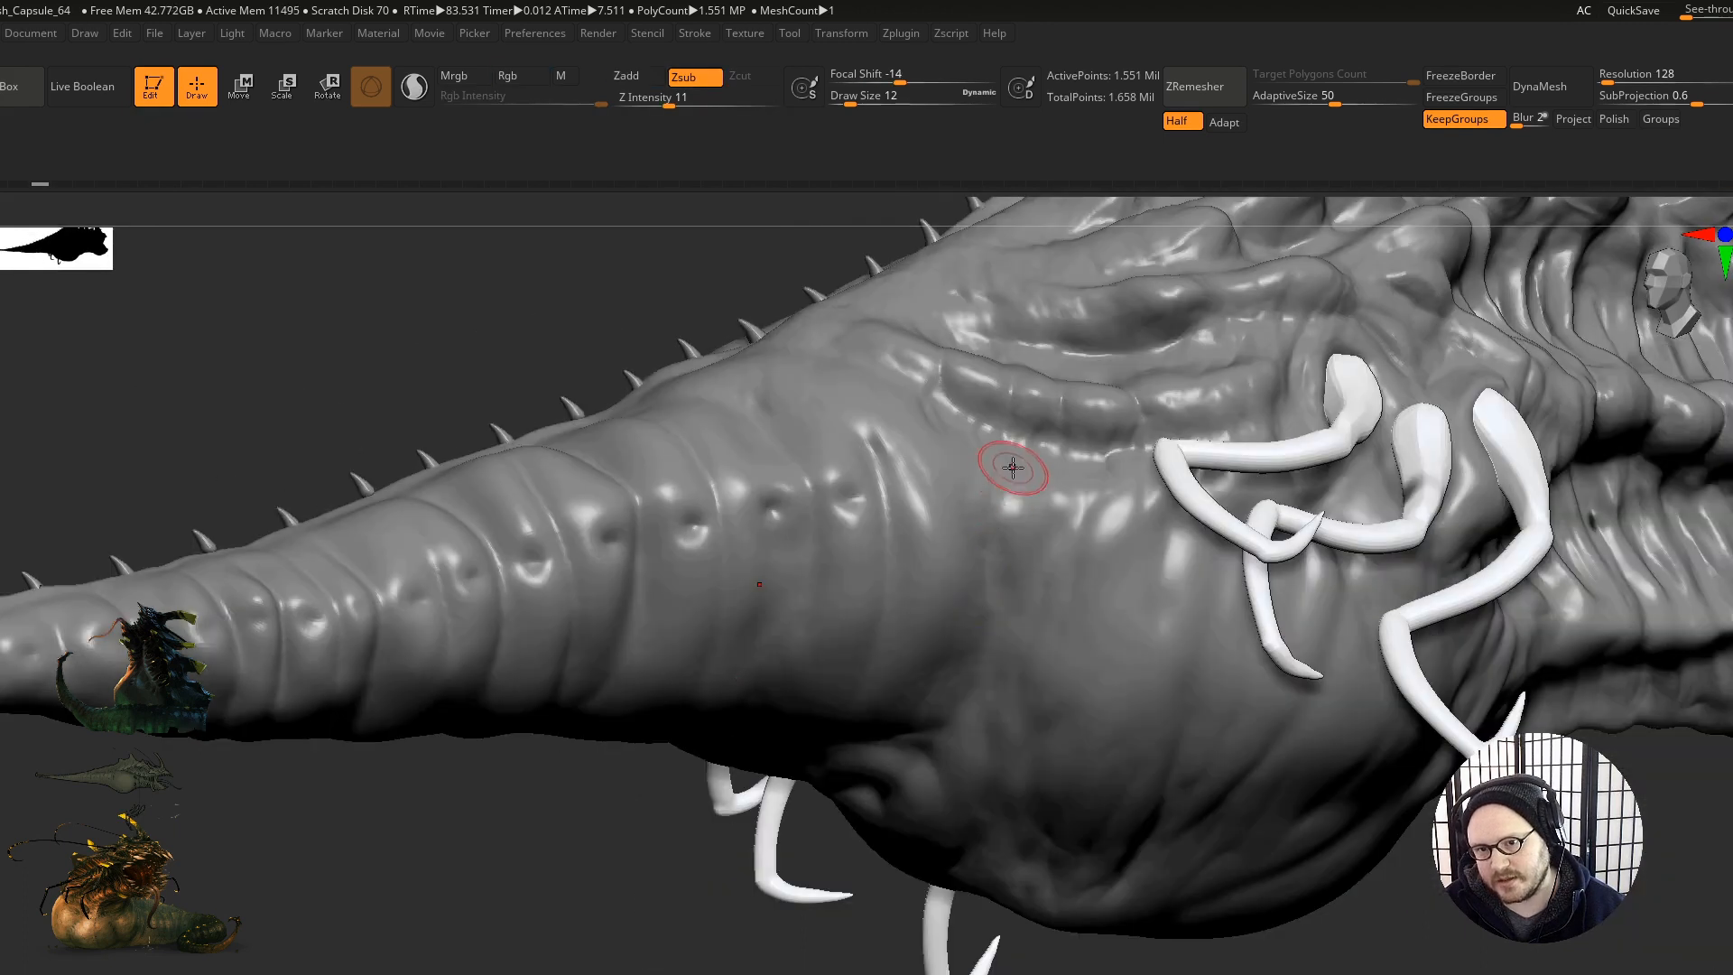
right_drag(632, 614, 560, 629)
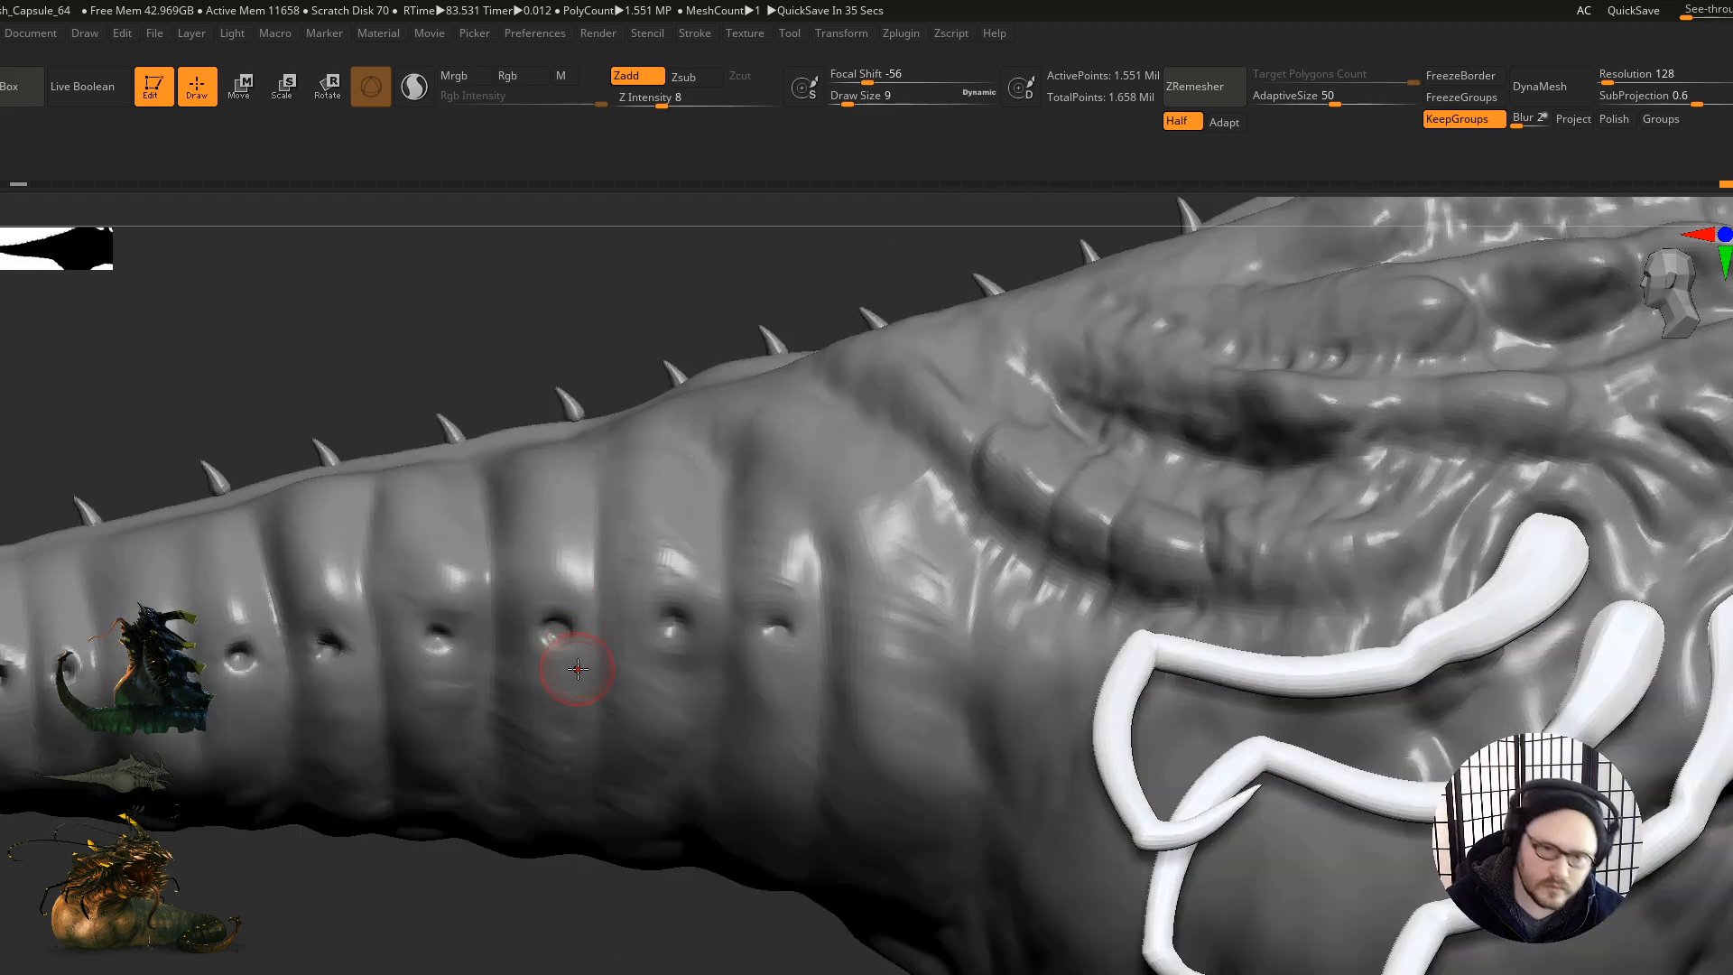
Step: Set the draw size to 4 and build raised folds over the two side pores nearest the belly, smoothing their edges
key(s)
drag(562, 623, 570, 627)
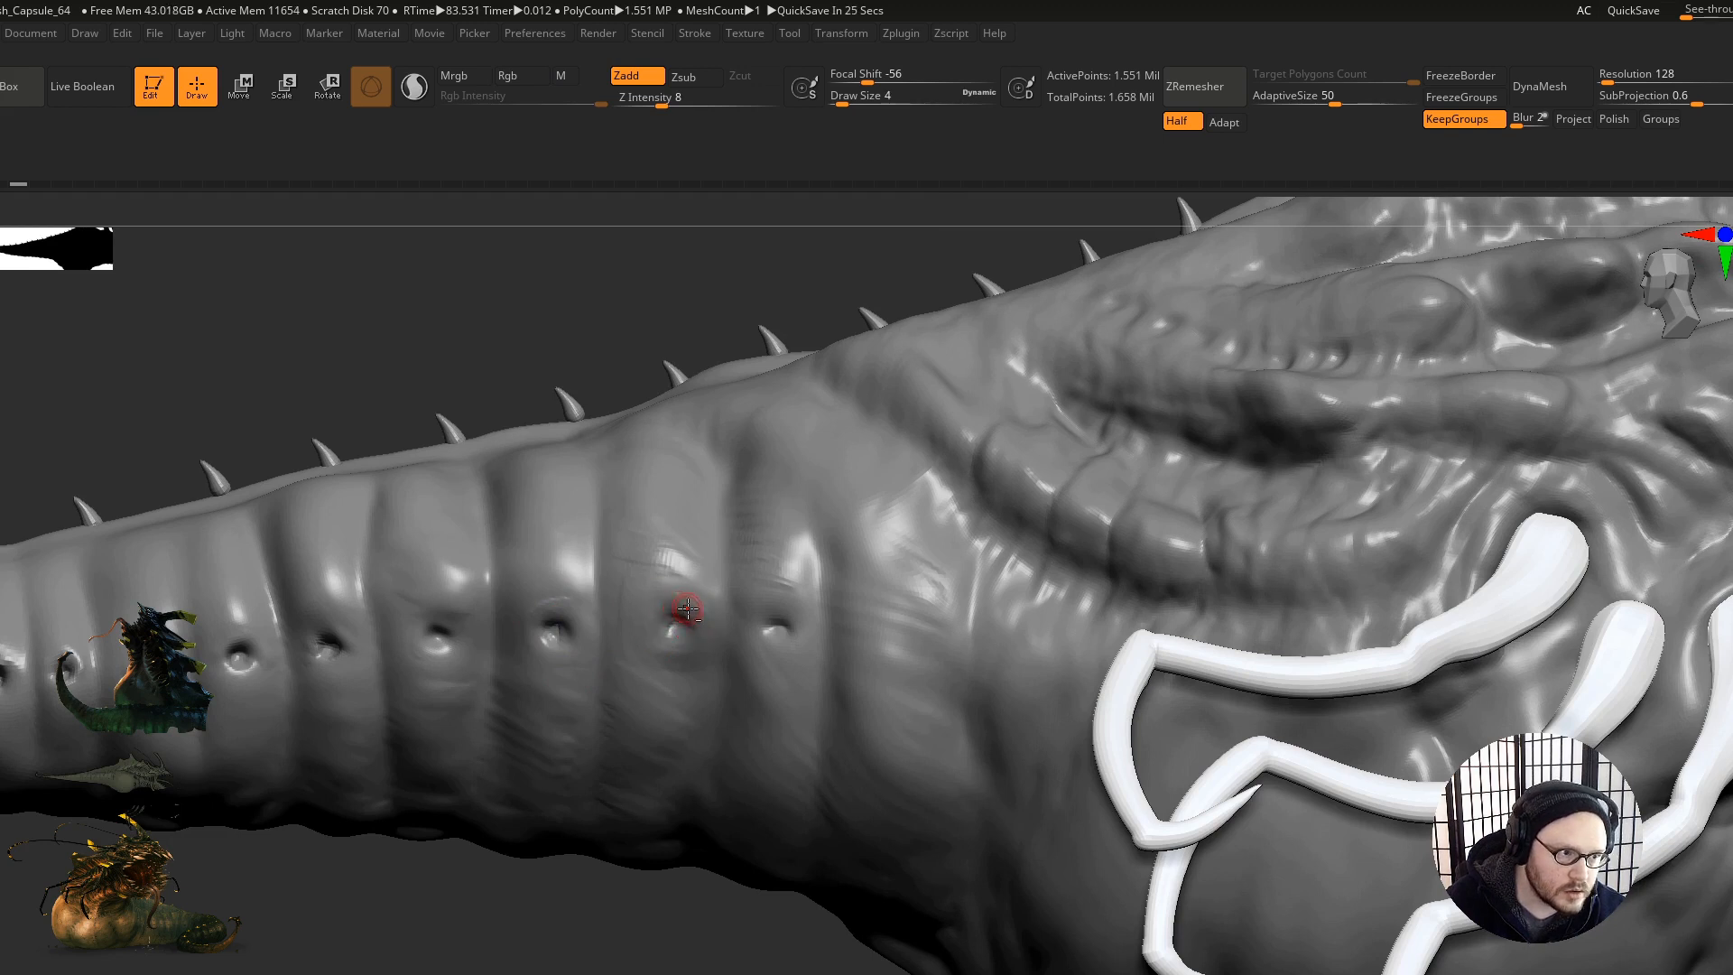
alt+right_drag(681, 607, 712, 619)
key(s)
drag(711, 618, 715, 619)
ctrl+right_drag(713, 616, 730, 625)
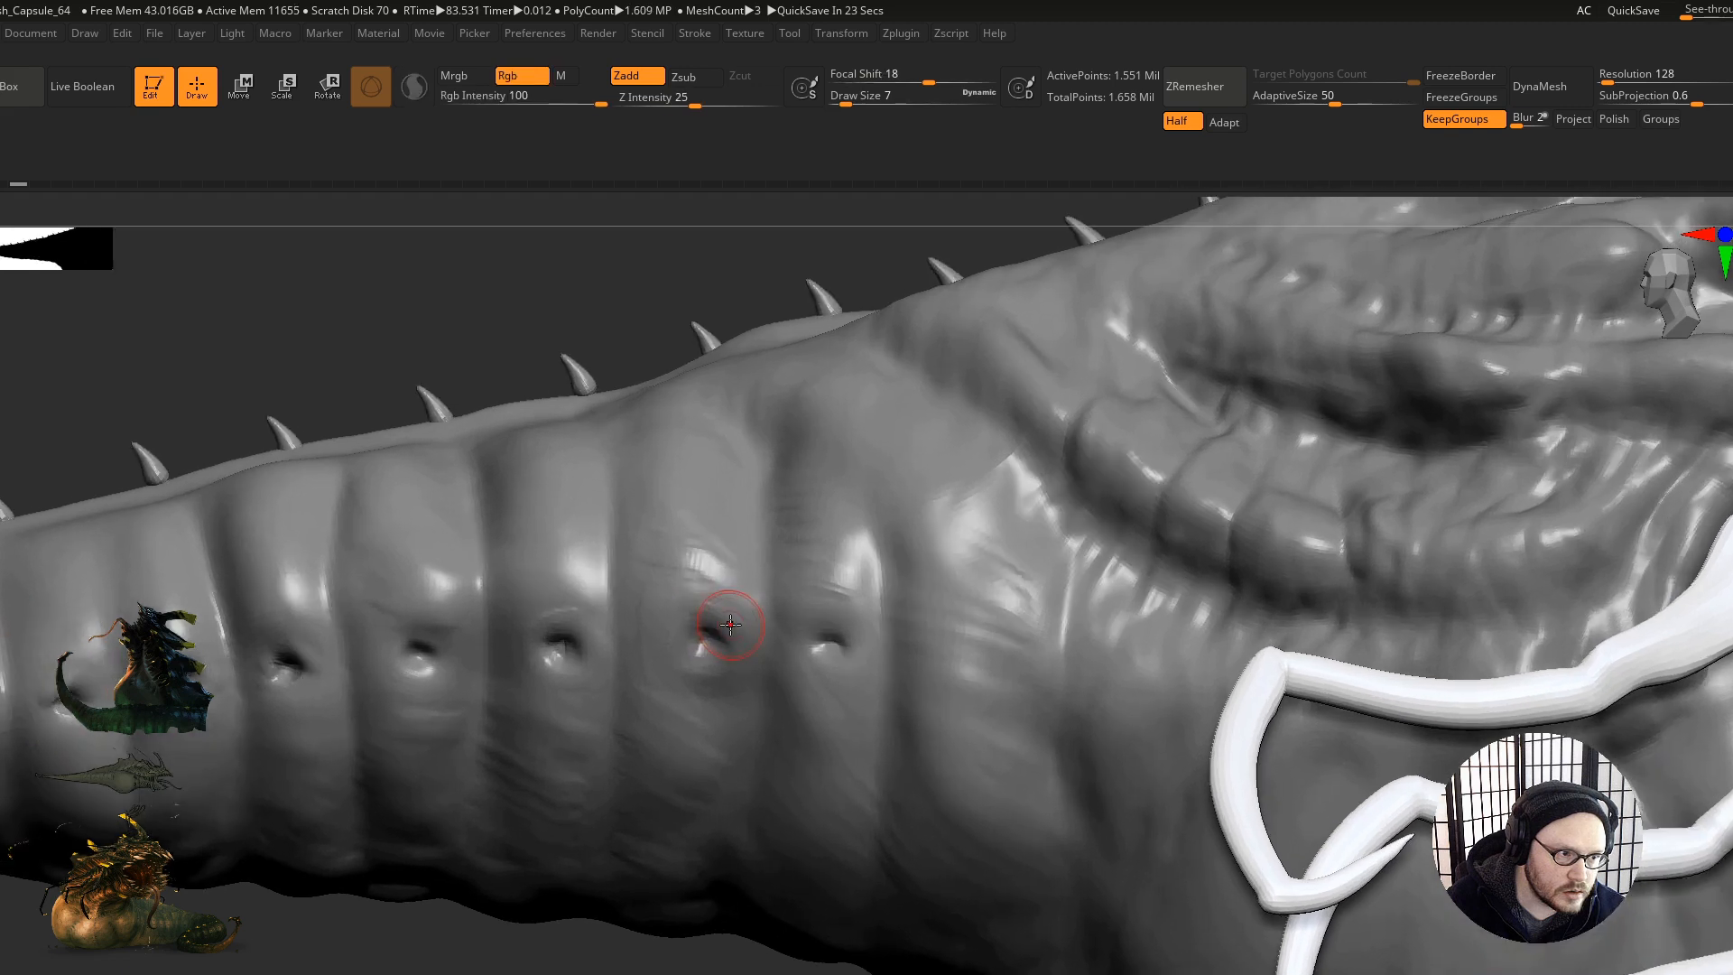
key(s)
drag(720, 611, 724, 614)
shift+drag(856, 640, 827, 618)
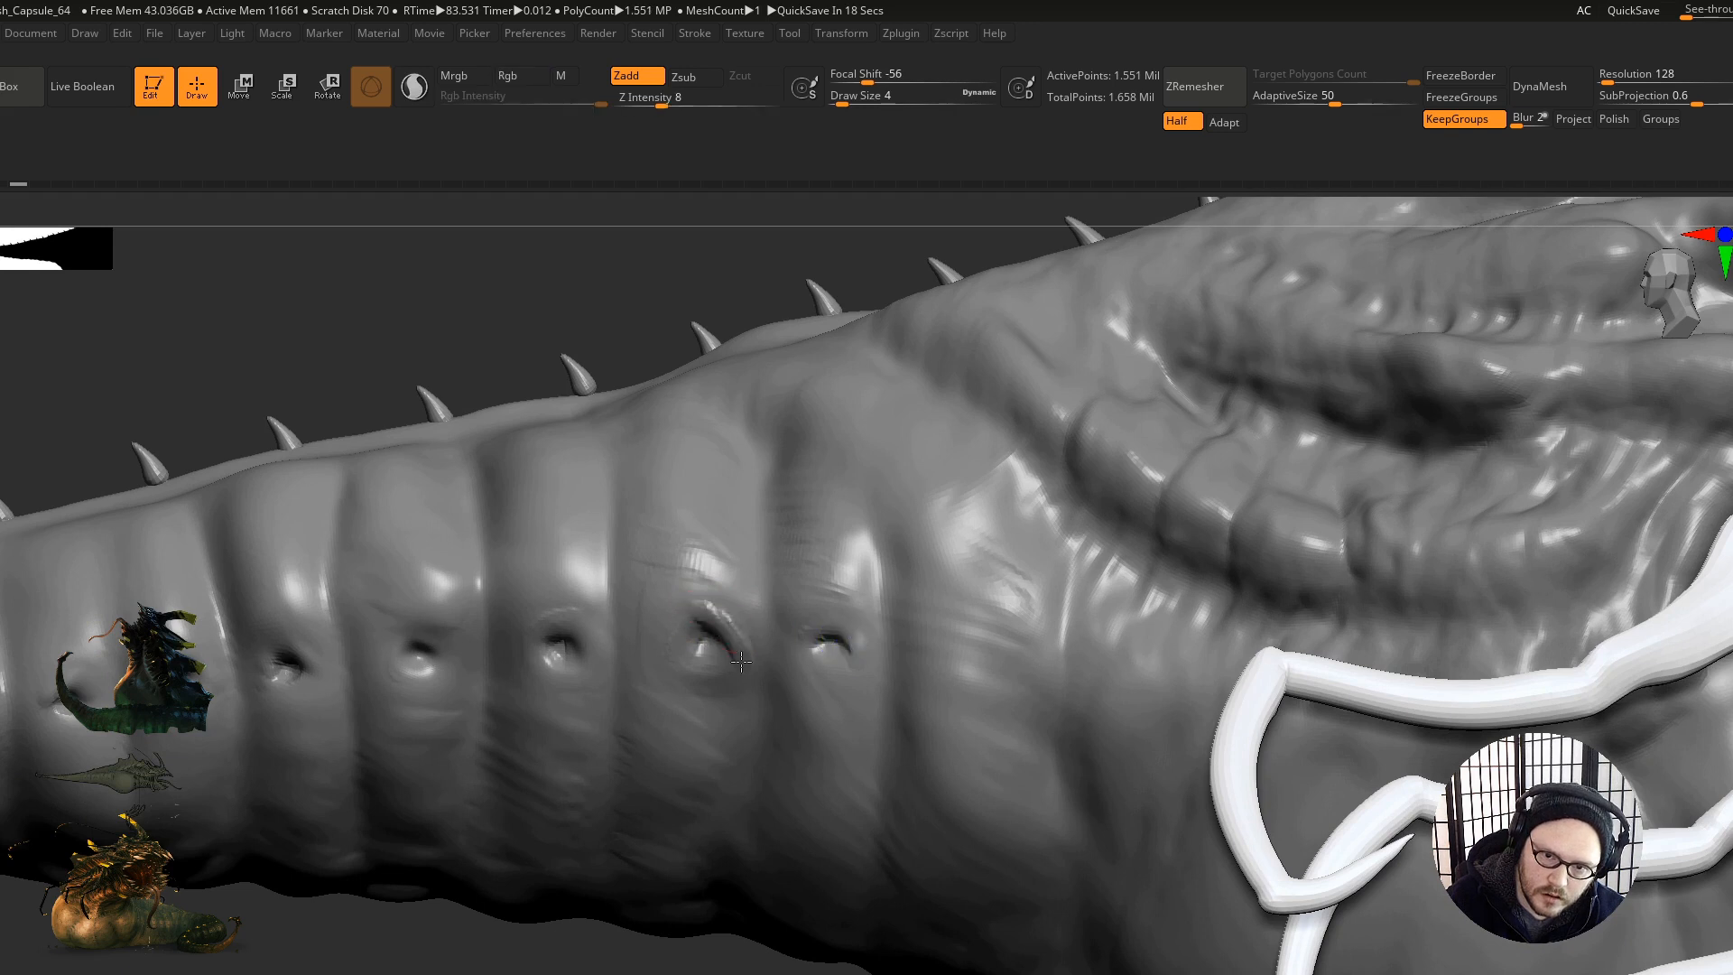
shift+drag(731, 628, 709, 623)
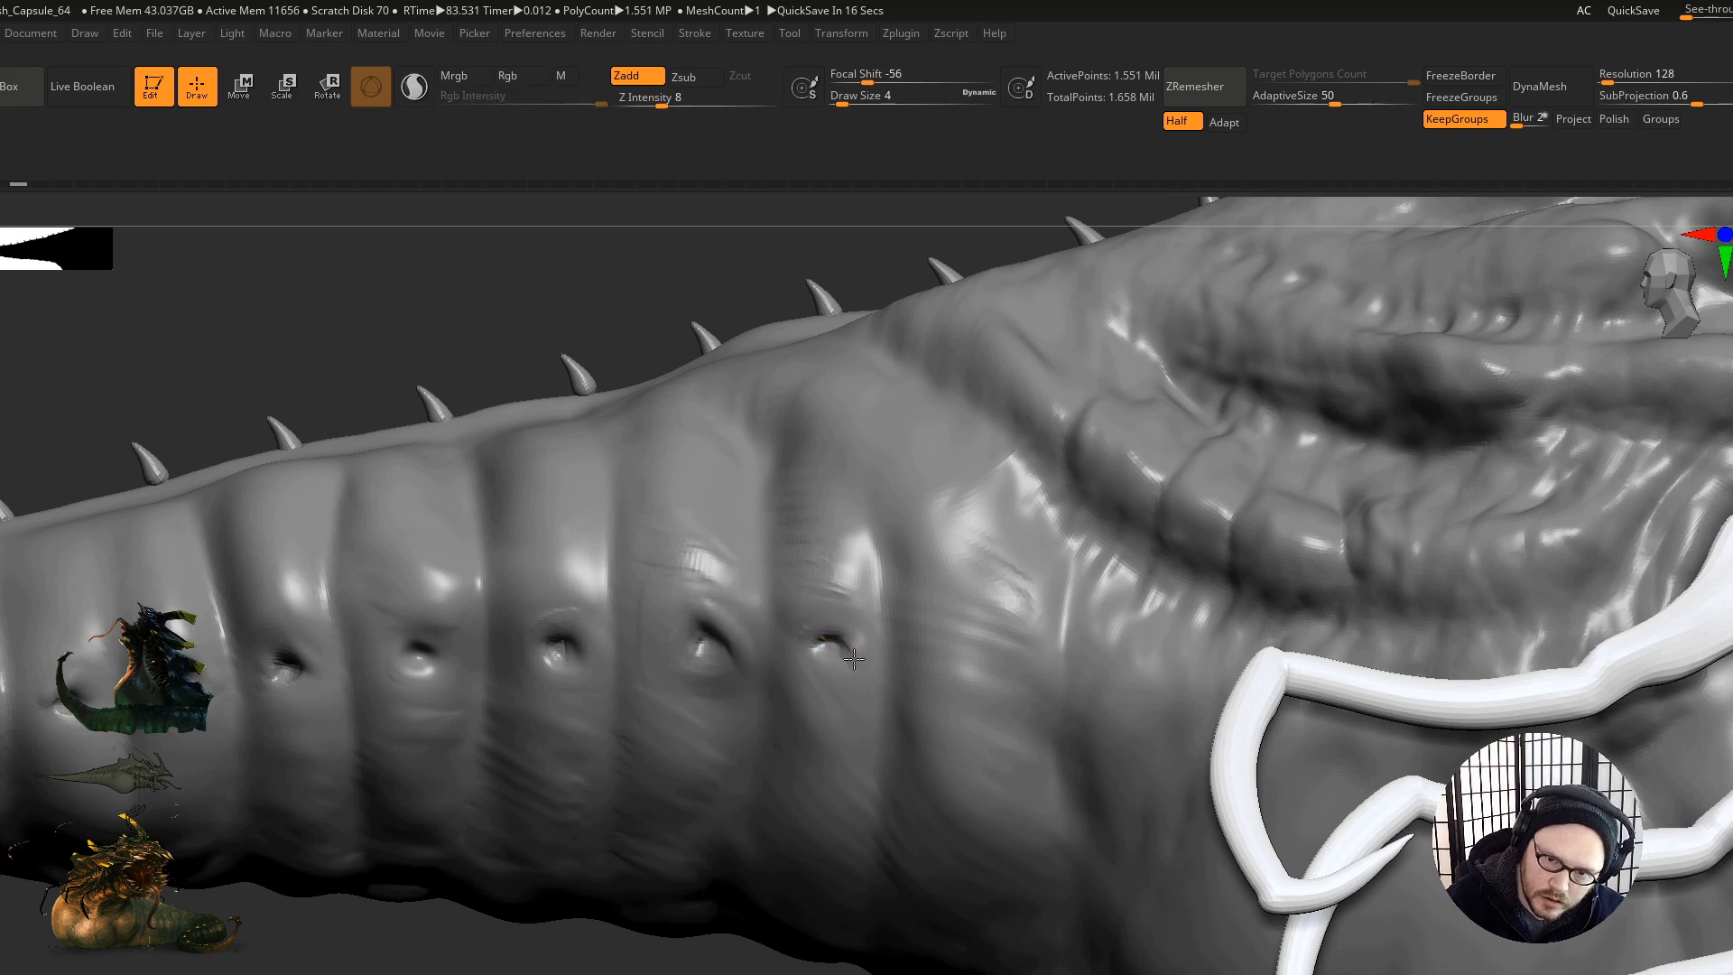
Step: Refine the folds over the two pores nearest the belly and raise a matching rim beside the third pore
mouse_move(871, 652)
ctrl+right_down()
mouse_move(748, 777)
mouse_move(857, 602)
mouse_move(967, 661)
ctrl+right_up()
drag(964, 661, 939, 612)
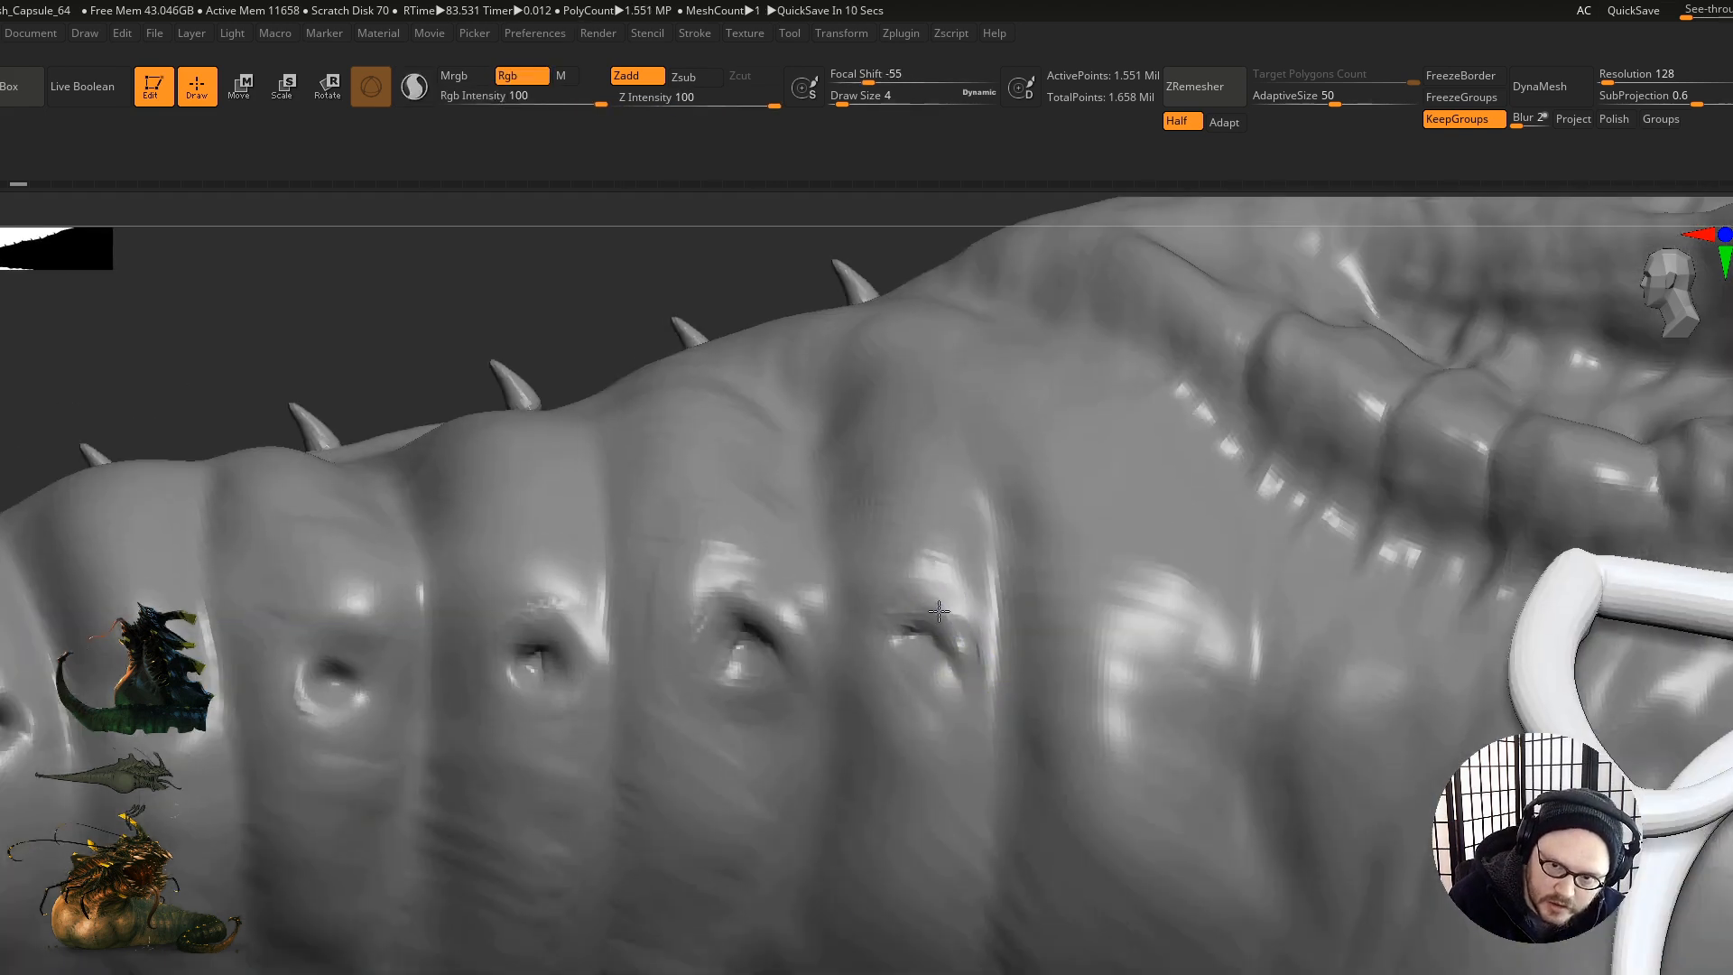
alt+right_drag(889, 713, 1095, 687)
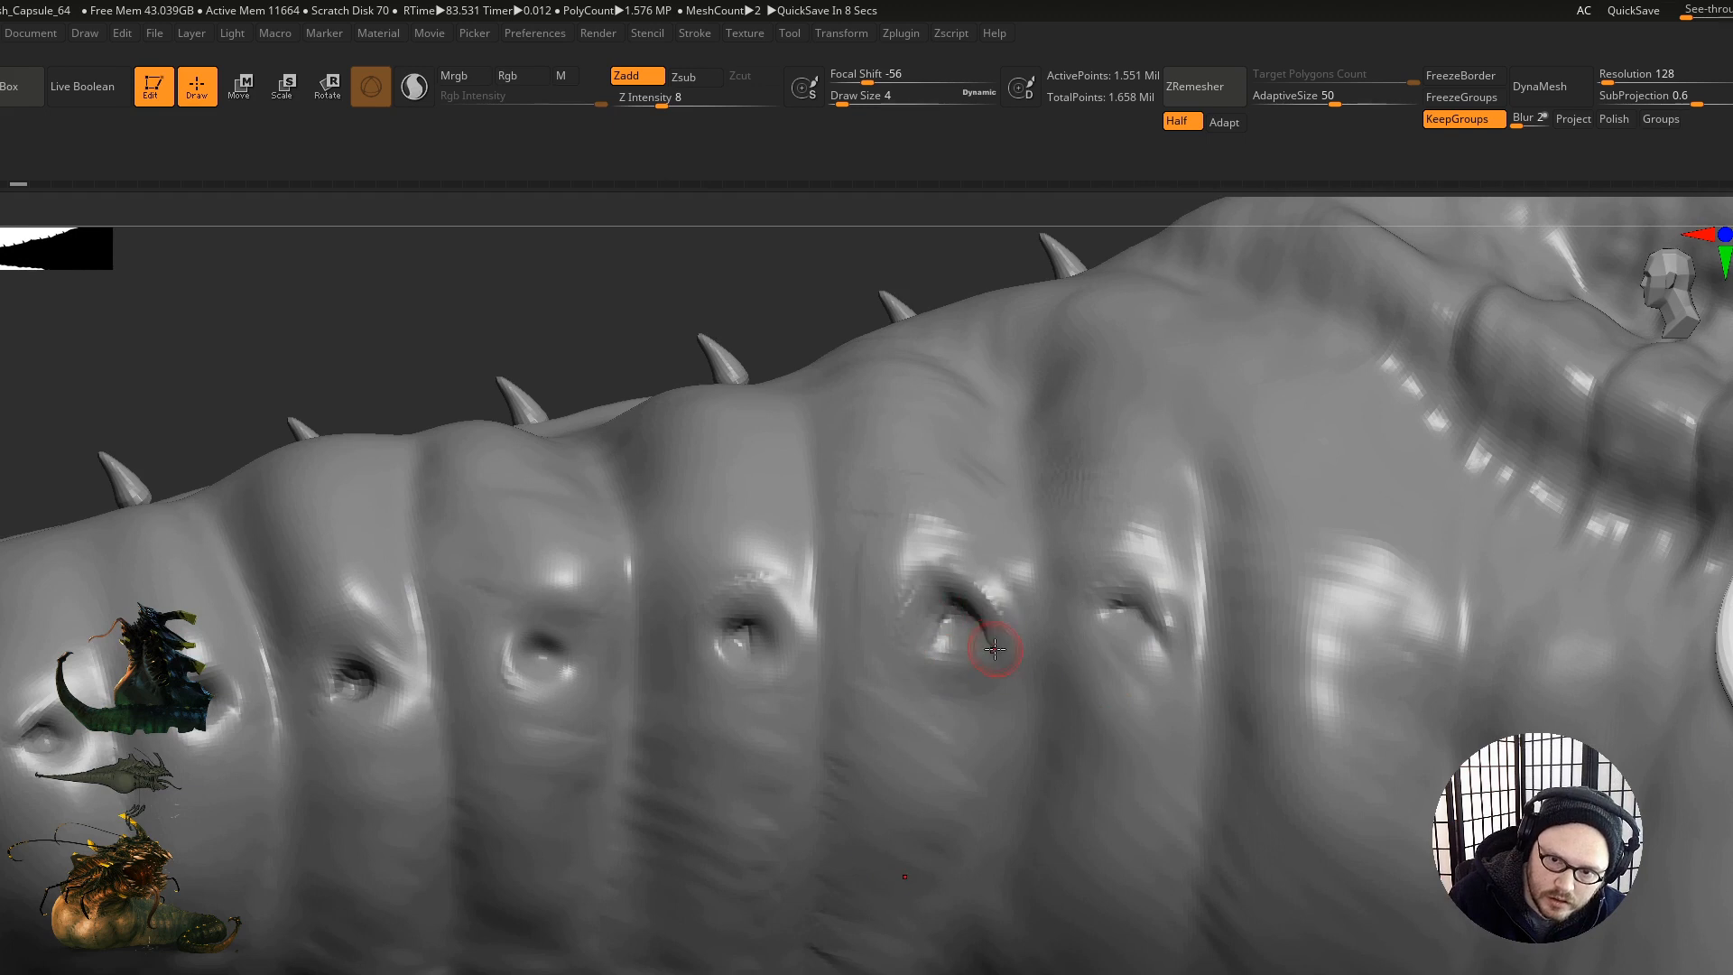
mouse_move(982, 599)
shift+mouse_down()
mouse_move(966, 603)
mouse_move(999, 622)
shift+mouse_up()
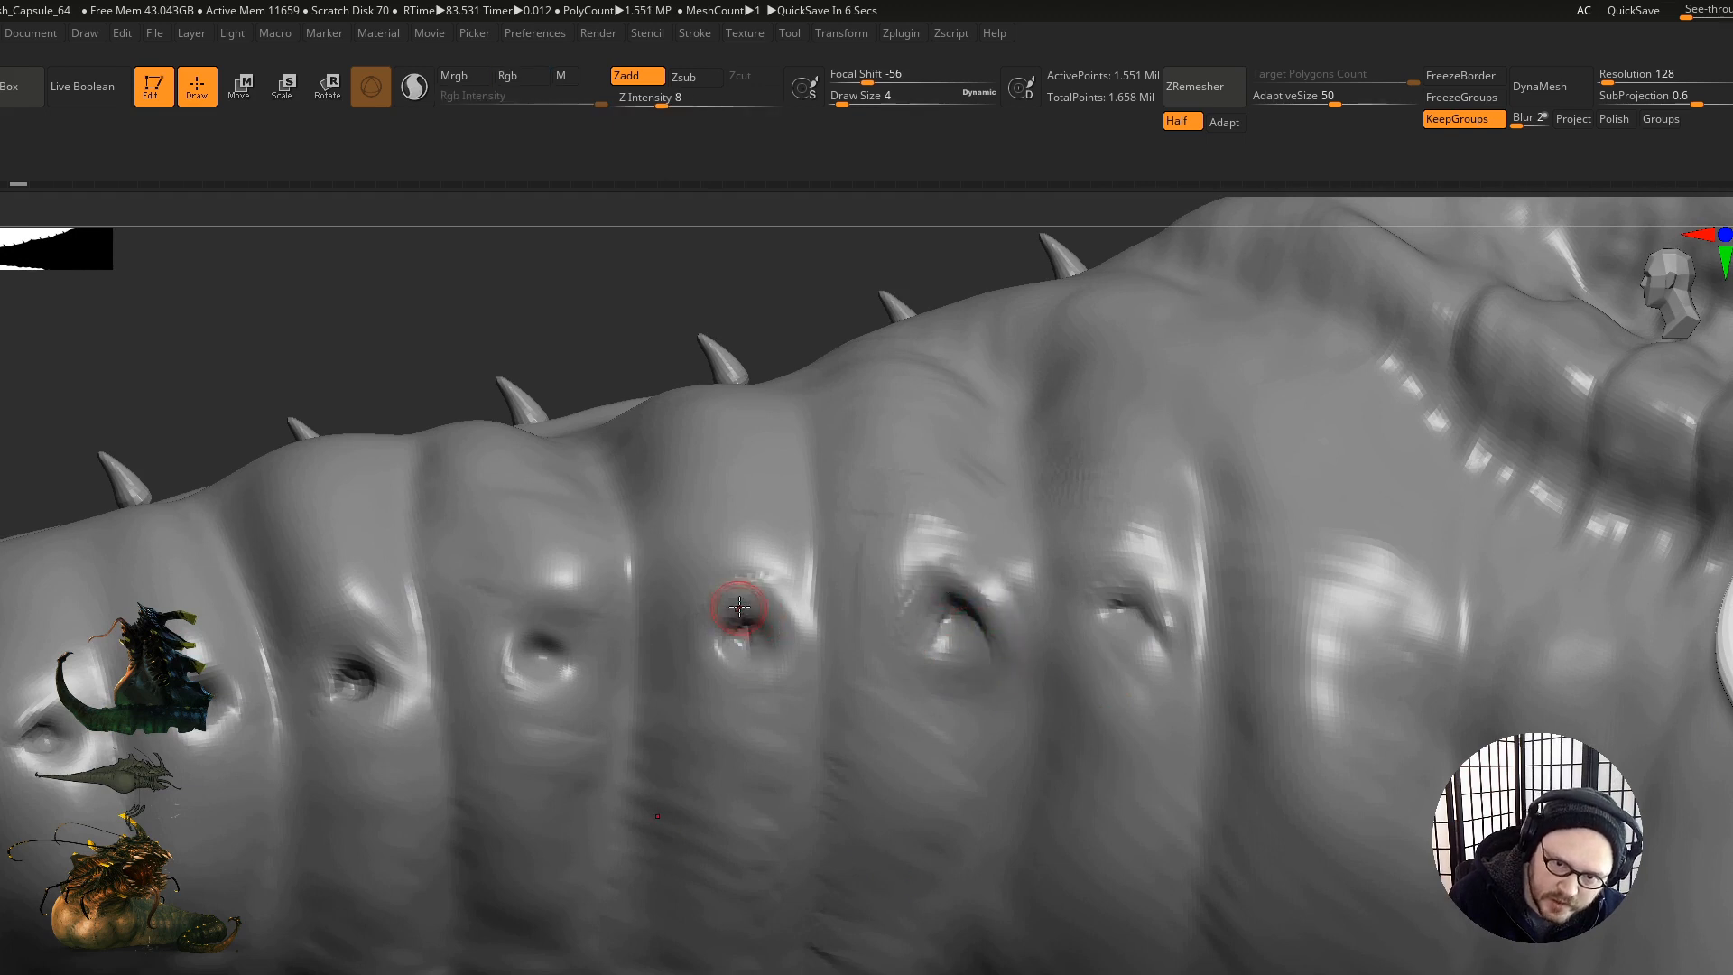
mouse_move(778, 654)
mouse_down()
mouse_move(788, 622)
mouse_move(794, 639)
mouse_up()
Step: Build an angled lid-like fold over the fourth side pore from the belly and smooth its edges
alt+right_drag(587, 674, 811, 676)
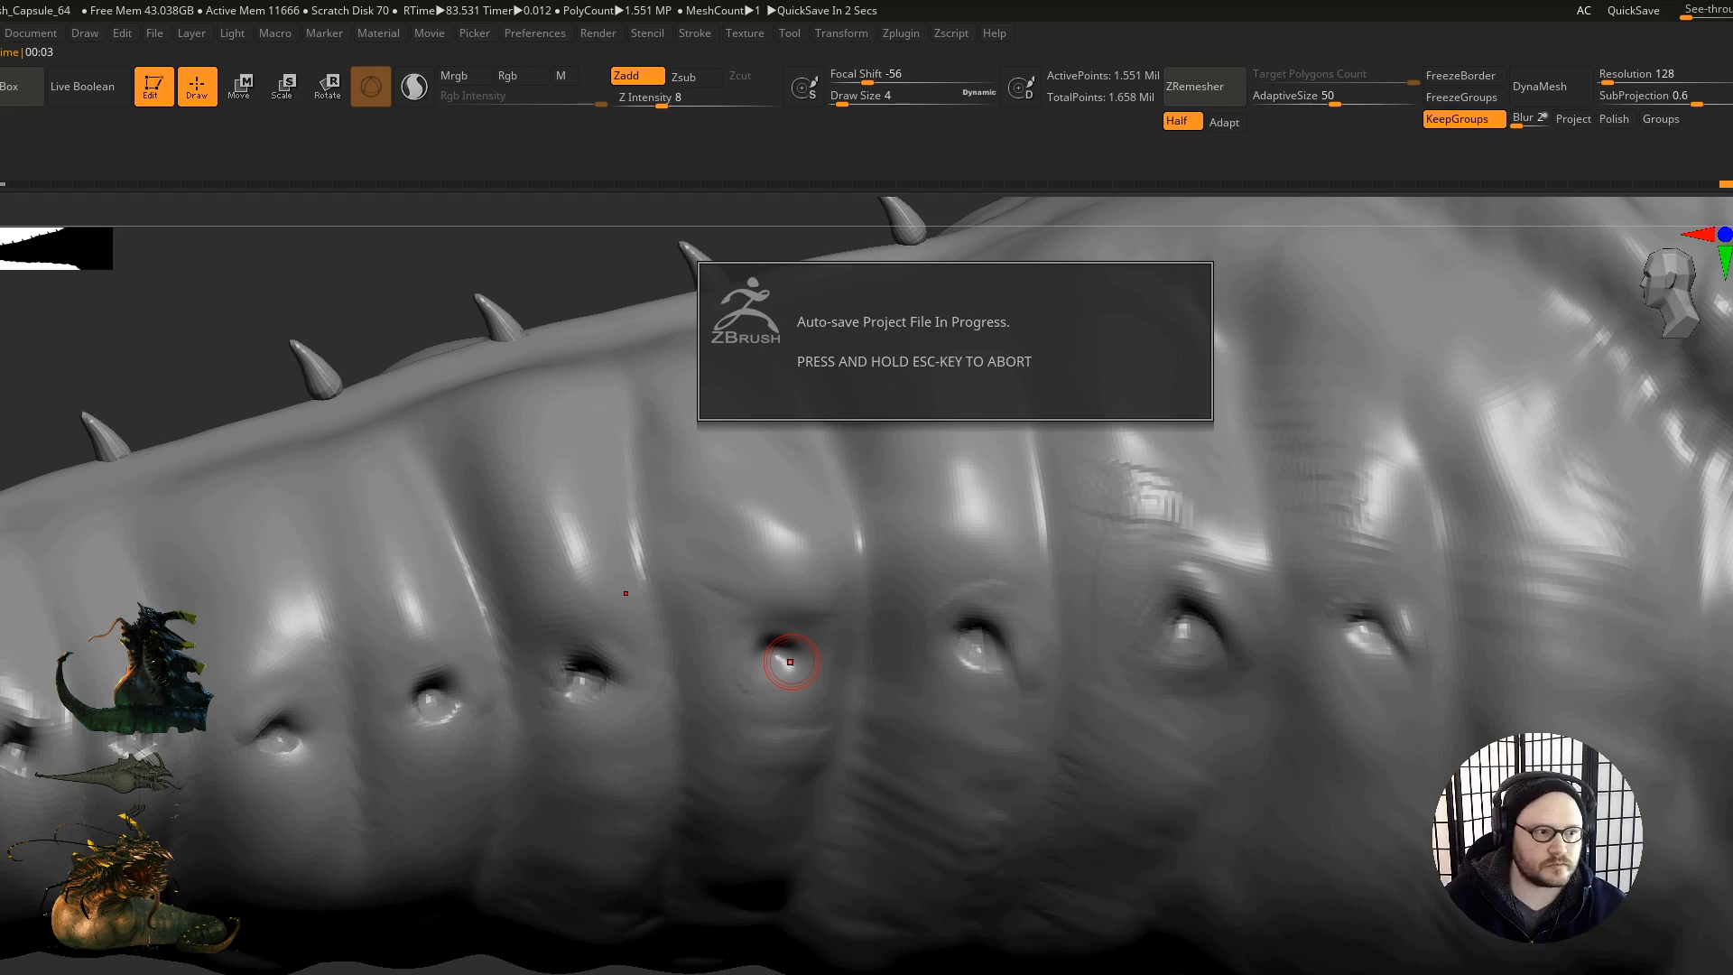
right_drag(775, 656, 778, 586)
drag(784, 634, 775, 639)
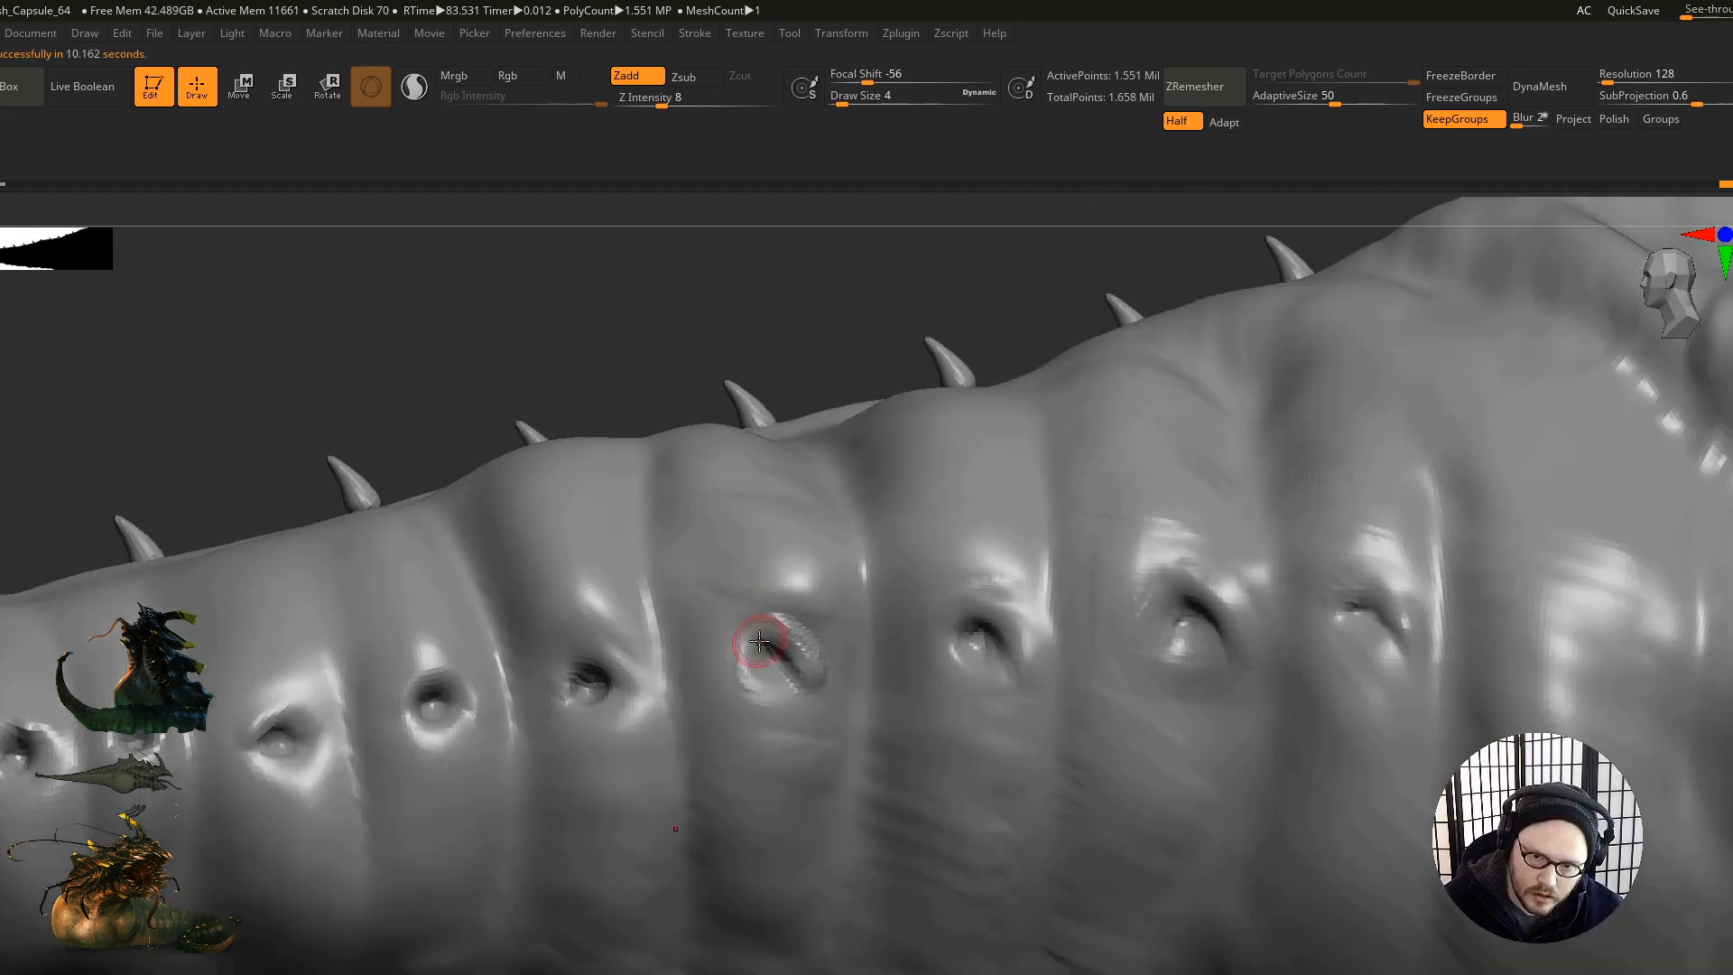
shift+drag(764, 619, 788, 628)
mouse_move(810, 697)
shift+mouse_down()
mouse_move(776, 664)
mouse_move(806, 677)
mouse_move(773, 630)
mouse_move(794, 633)
shift+mouse_up()
alt+right_drag(819, 702, 881, 710)
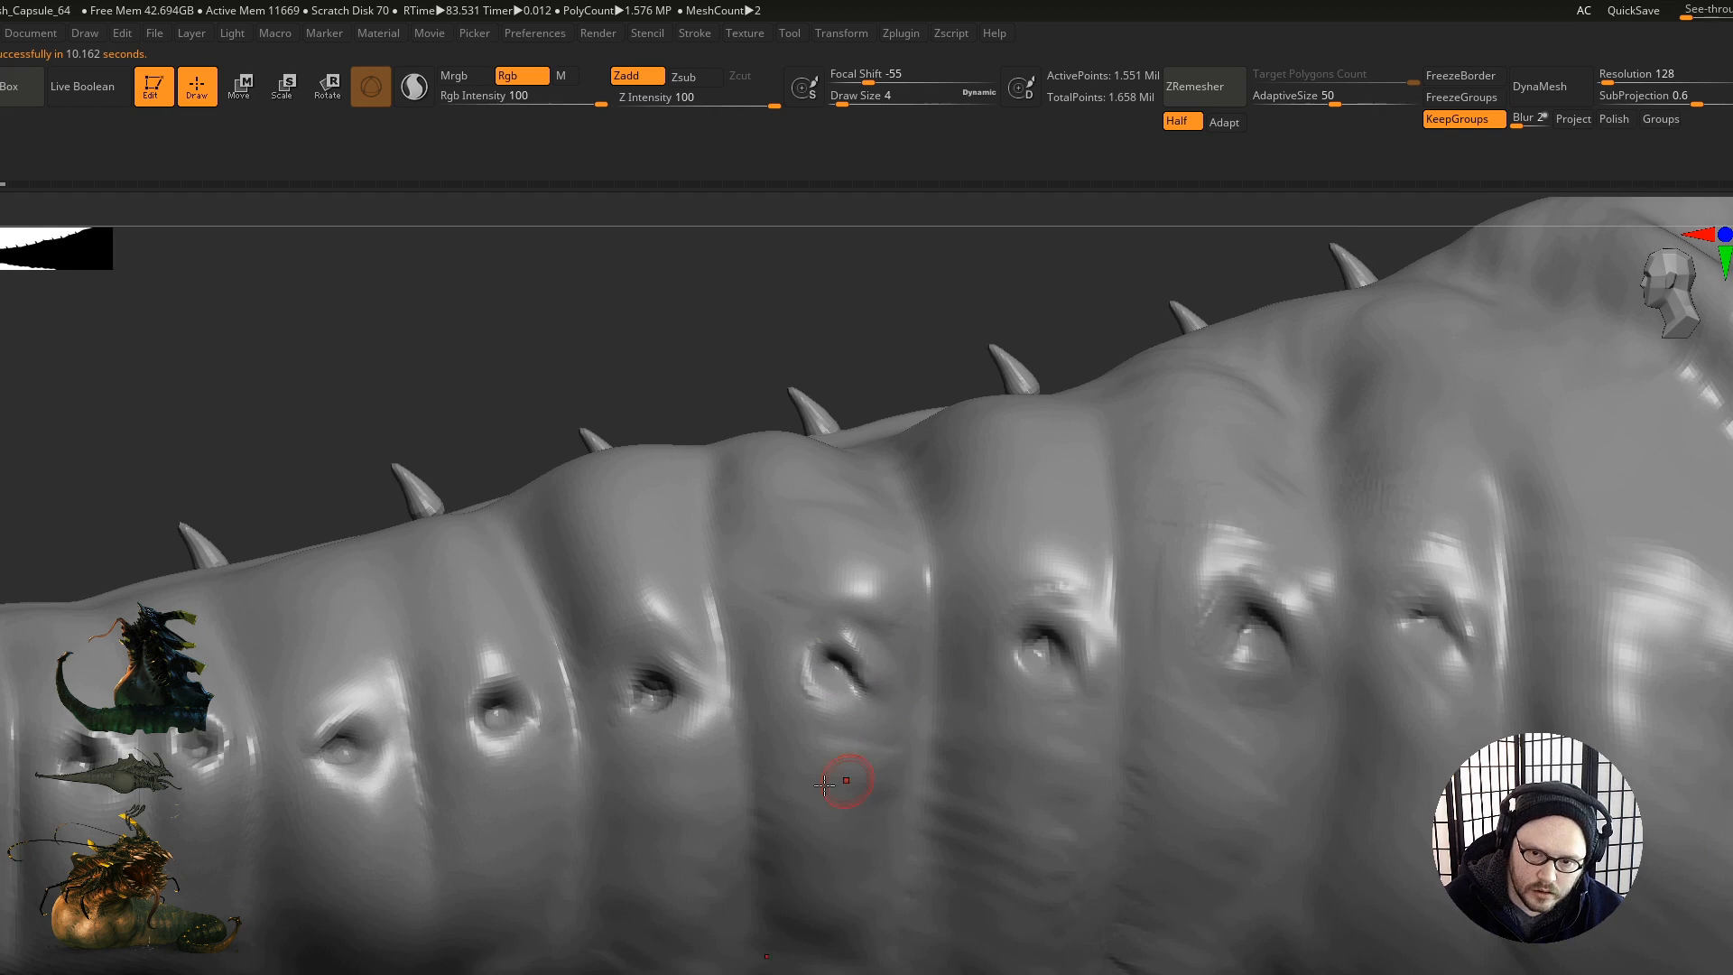
Step: Raise rims over the fifth and sixth side pores toward the tail and smooth them into the skin
mouse_move(664, 681)
mouse_down()
mouse_move(696, 713)
mouse_move(648, 666)
mouse_move(681, 662)
mouse_move(628, 686)
mouse_move(646, 710)
mouse_up()
alt+right_drag(685, 755, 836, 759)
mouse_move(679, 729)
mouse_down()
mouse_move(638, 704)
mouse_move(685, 713)
mouse_up()
alt+right_drag(943, 721, 1173, 655)
right_drag(1173, 655, 1160, 736)
shift+drag(881, 613, 906, 677)
Step: Build curved folds over the seventh and eighth side pores from the belly
right_drag(764, 706, 778, 640)
ctrl+right_drag(778, 639, 746, 689)
mouse_move(684, 663)
mouse_down()
mouse_move(738, 676)
mouse_move(746, 644)
mouse_move(777, 704)
mouse_up()
alt+right_drag(756, 688, 928, 630)
mouse_move(653, 611)
mouse_down()
mouse_move(683, 603)
mouse_move(755, 659)
mouse_up()
Step: Raise folds over the three pores along the middle of the tail and smooth the built-up edges
alt+right_drag(782, 715, 926, 711)
drag(659, 593, 710, 669)
mouse_move(665, 595)
shift+mouse_down()
mouse_move(715, 627)
mouse_move(726, 695)
shift+mouse_up()
alt+right_drag(726, 713, 930, 717)
right_drag(665, 606, 670, 664)
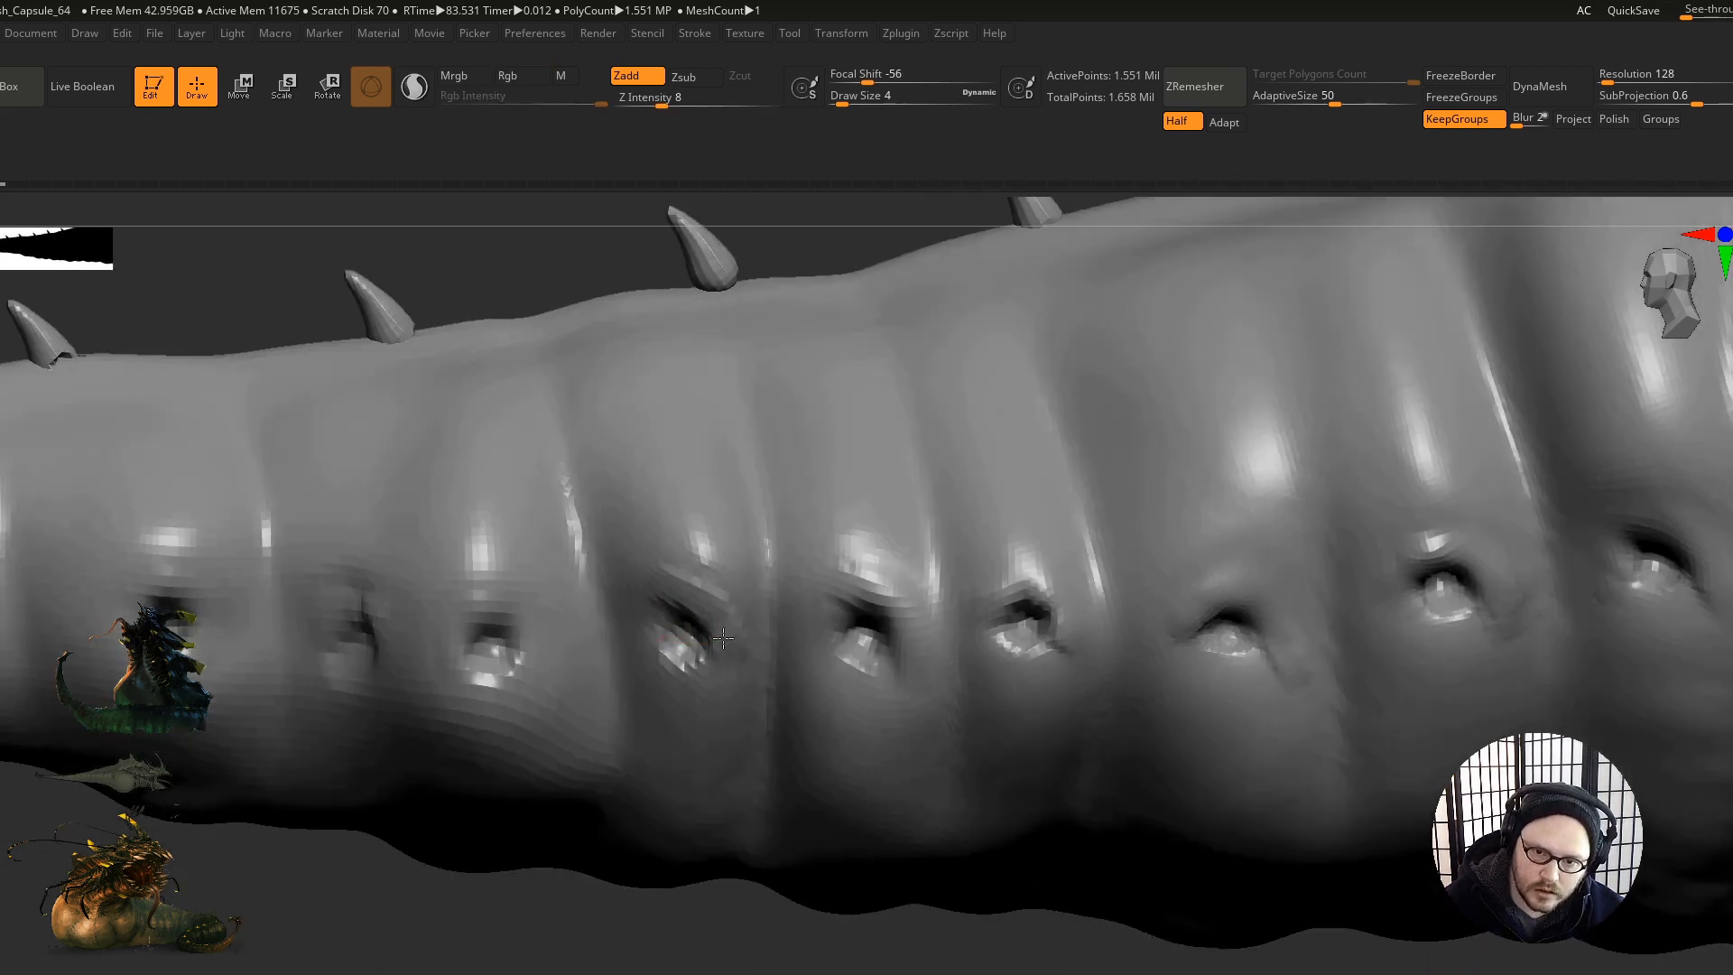
shift+drag(664, 576, 716, 581)
alt+right_drag(724, 709, 947, 664)
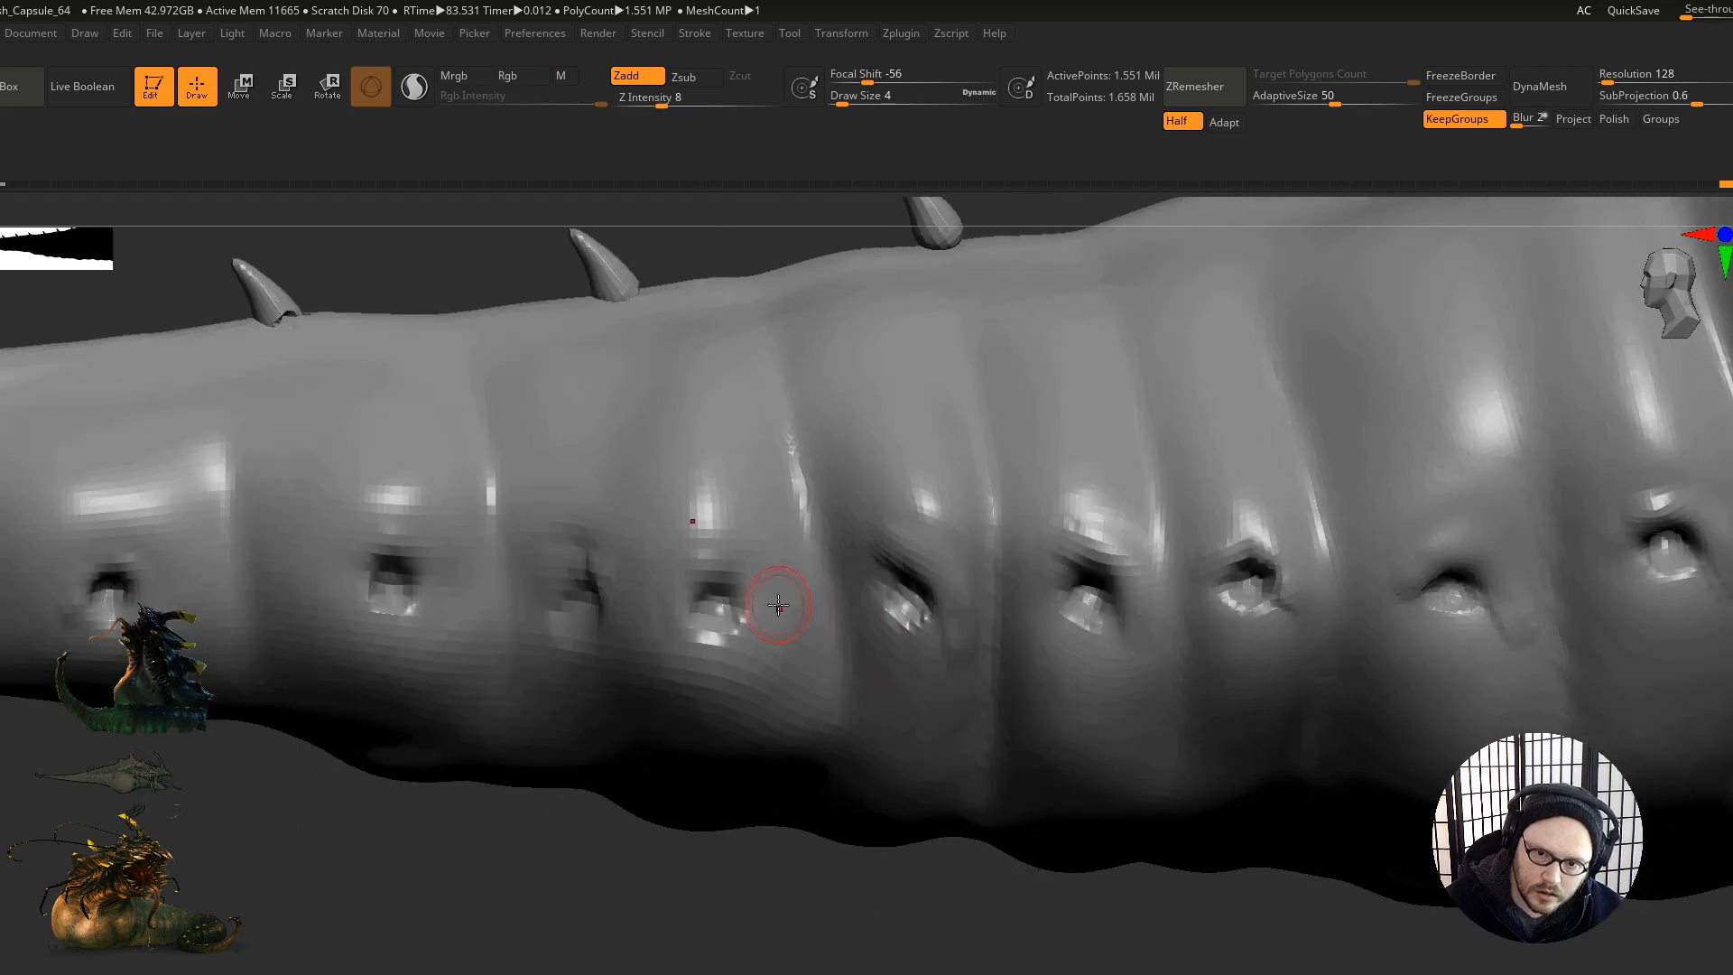
drag(714, 563, 768, 643)
ctrl+right_drag(946, 616, 631, 643)
shift+right_drag(746, 637, 717, 613)
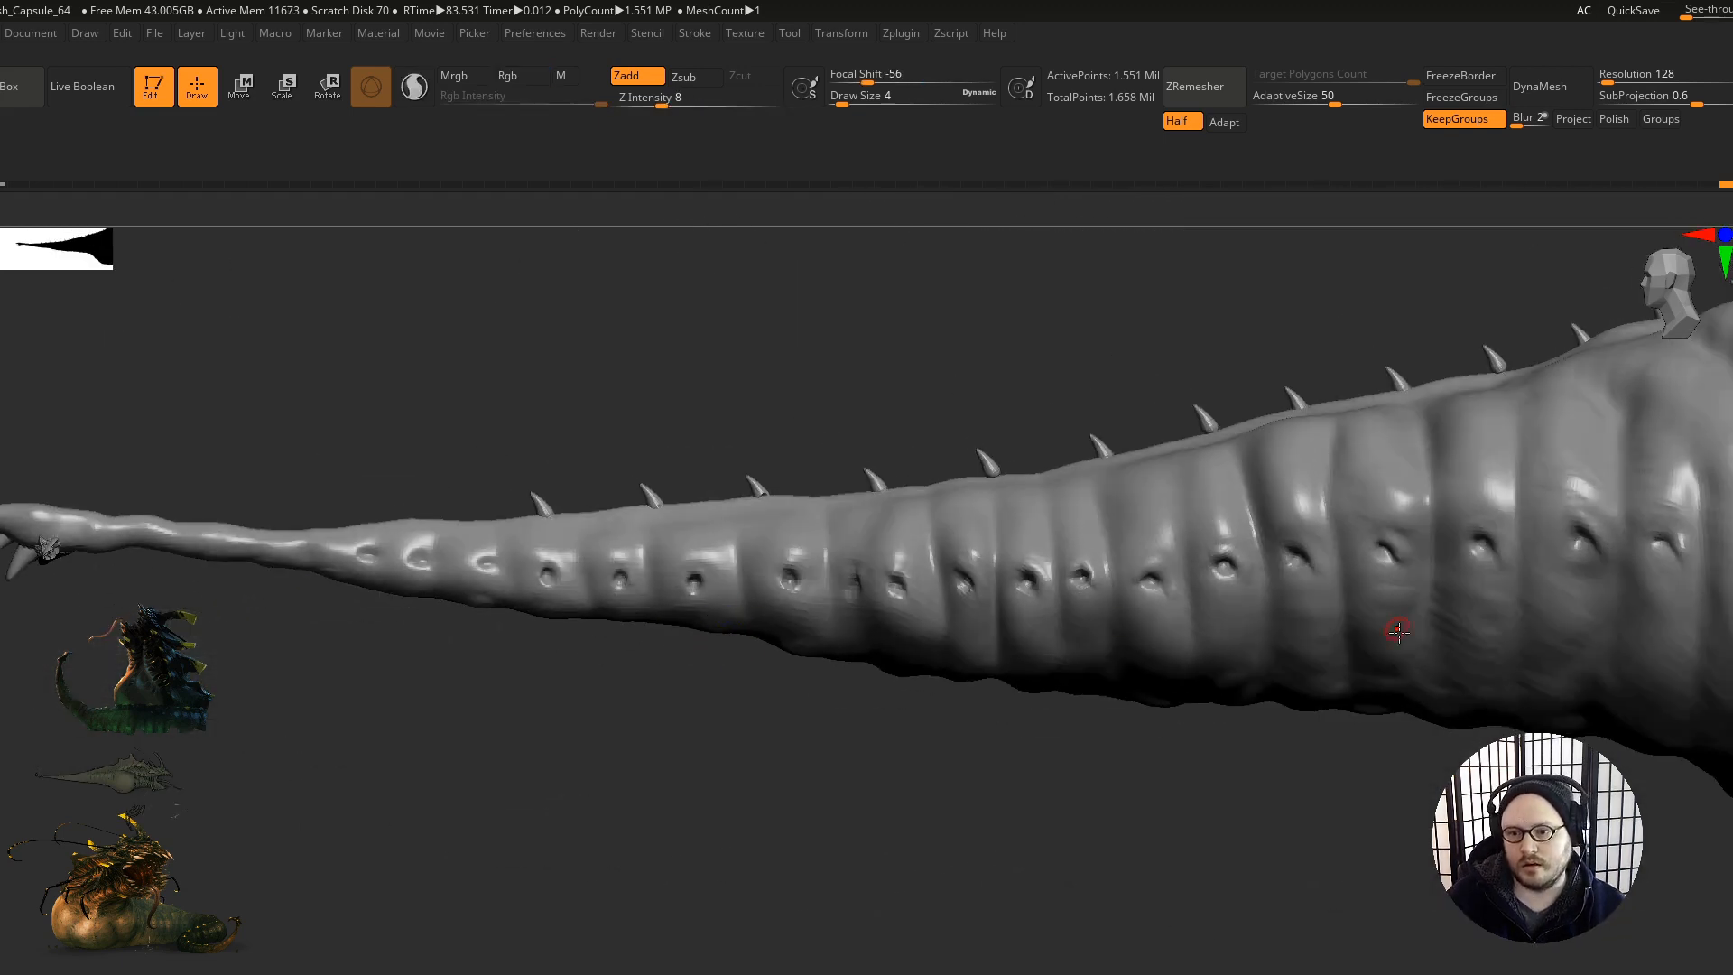
Step: Smooth the skin of the body segments around the side pores with a larger brush, checking them from above and below
mouse_move(1274, 667)
alt+right_down()
mouse_move(1091, 689)
mouse_move(984, 784)
alt+right_up()
right_drag(984, 784, 1048, 672)
key(bracketleft)
shift+drag(1268, 664, 1259, 735)
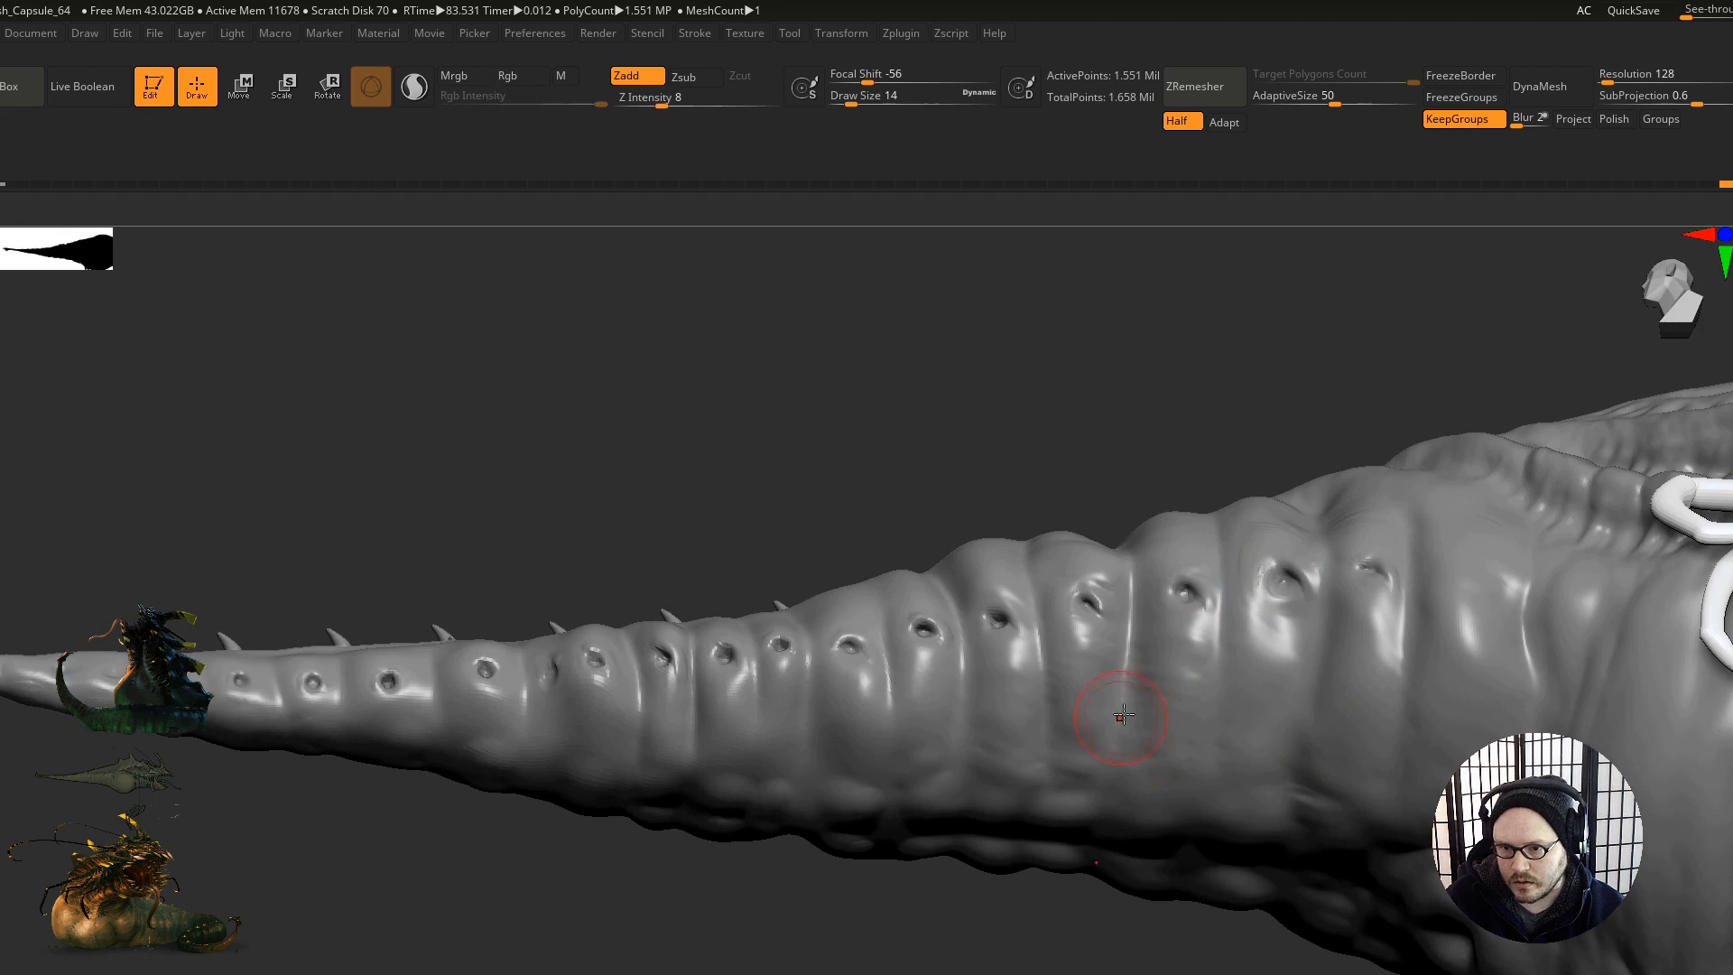
mouse_move(1013, 794)
right_down()
mouse_move(1018, 754)
mouse_move(1065, 812)
mouse_move(1028, 966)
right_up()
right_drag(1205, 629, 1246, 762)
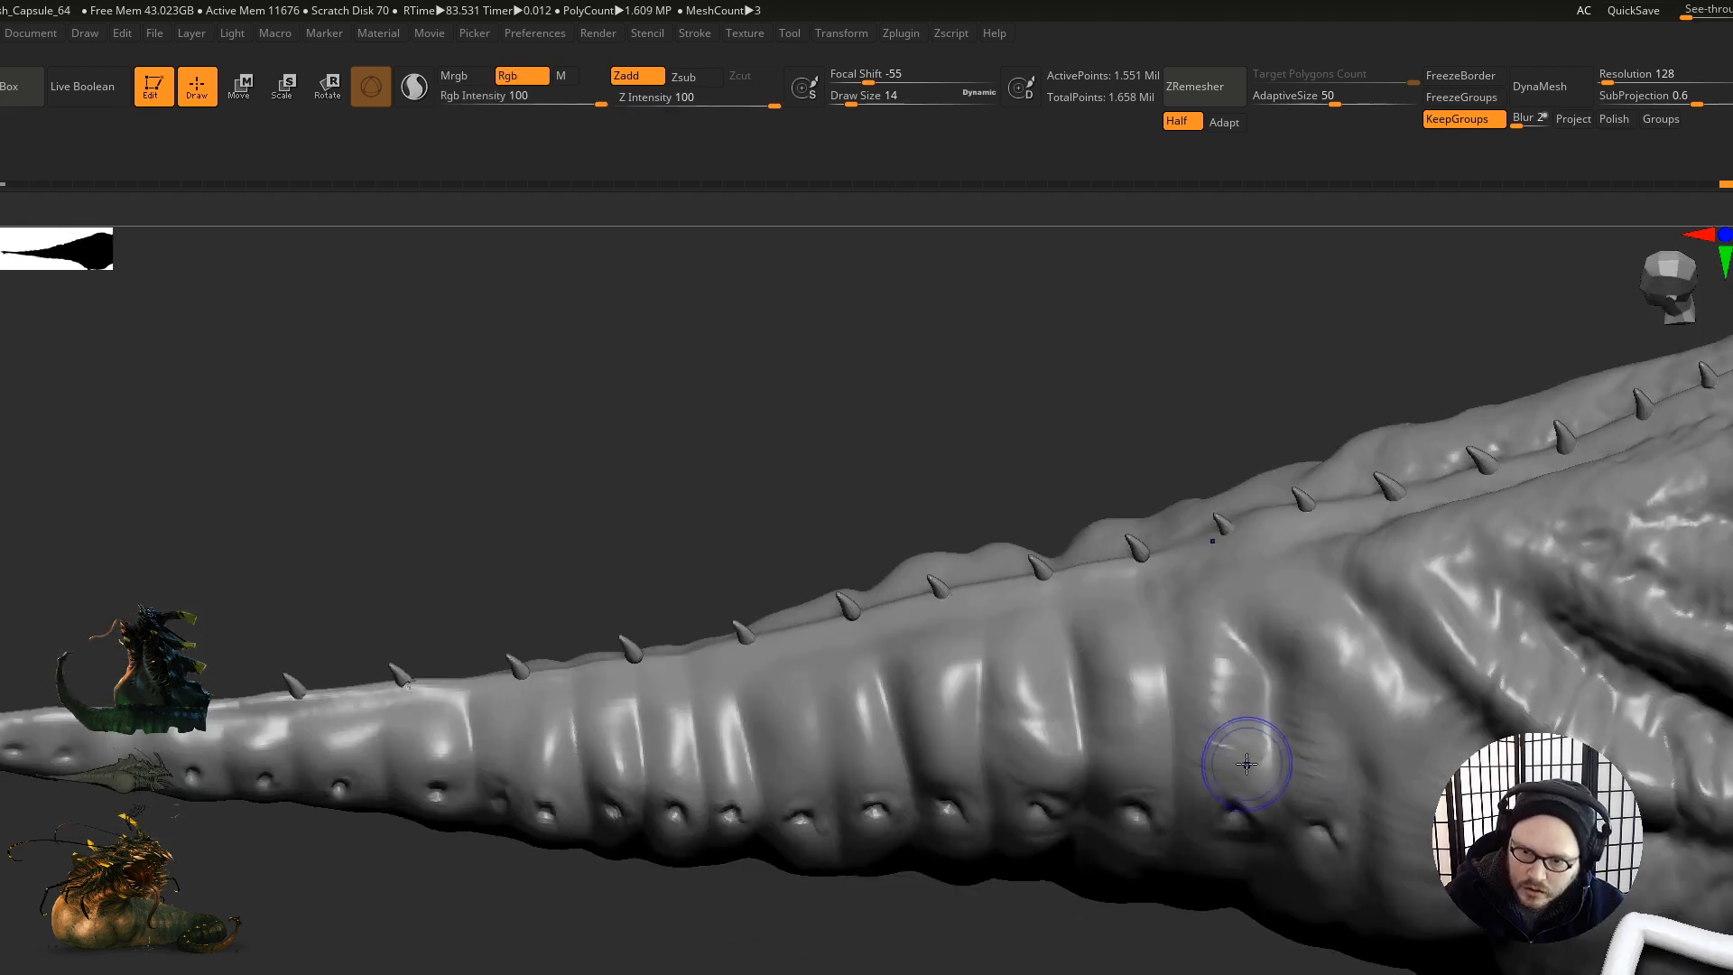
right_drag(1154, 544, 1346, 724)
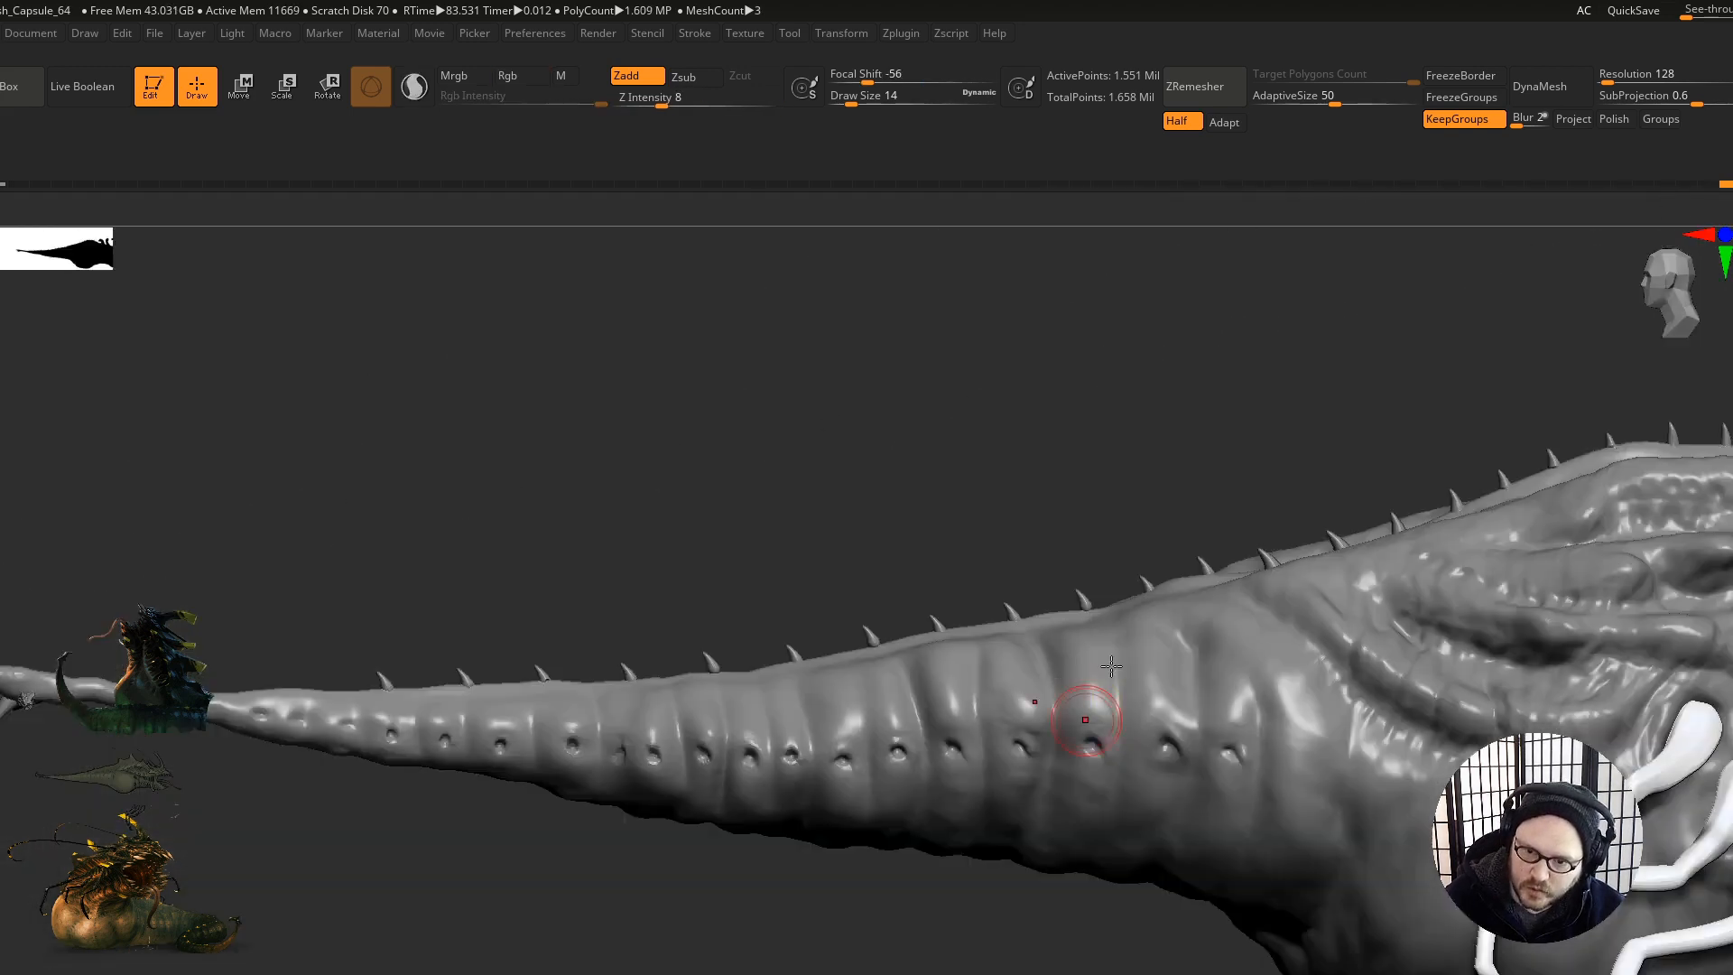
mouse_move(1112, 666)
alt+right_down()
mouse_move(1149, 604)
mouse_move(1102, 551)
mouse_move(1051, 647)
mouse_move(1124, 699)
mouse_move(1160, 686)
mouse_move(967, 599)
alt+right_up()
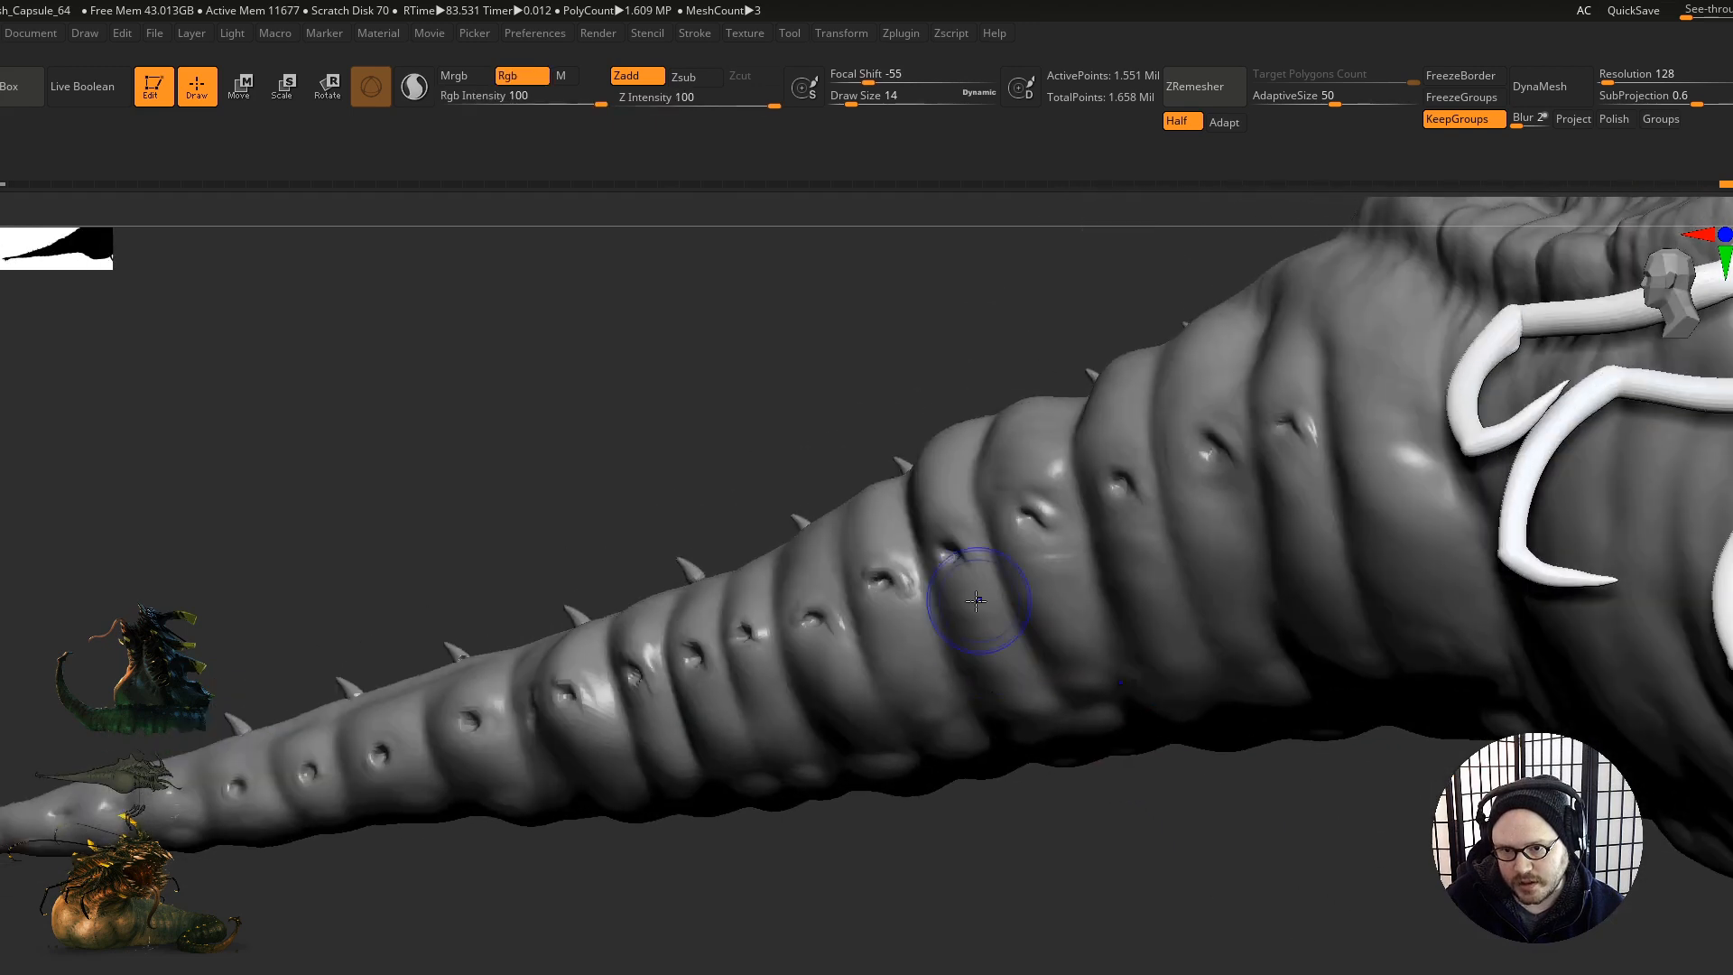
right_drag(1006, 716, 1061, 564)
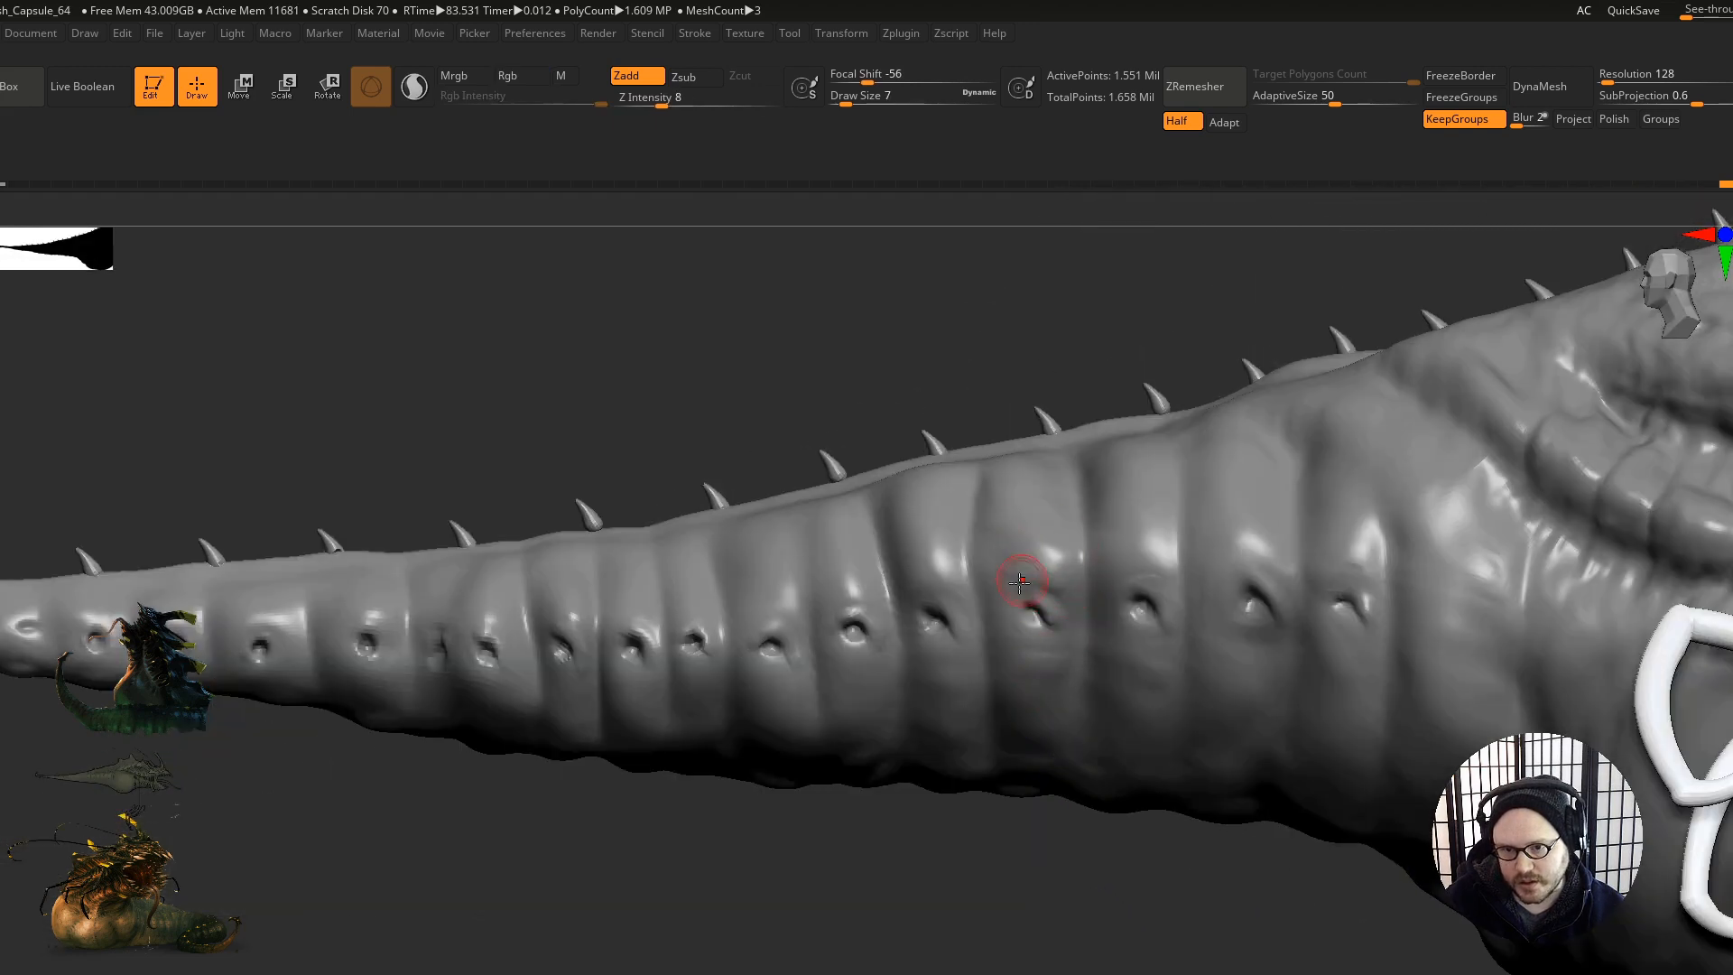
shift+drag(1012, 571, 1007, 572)
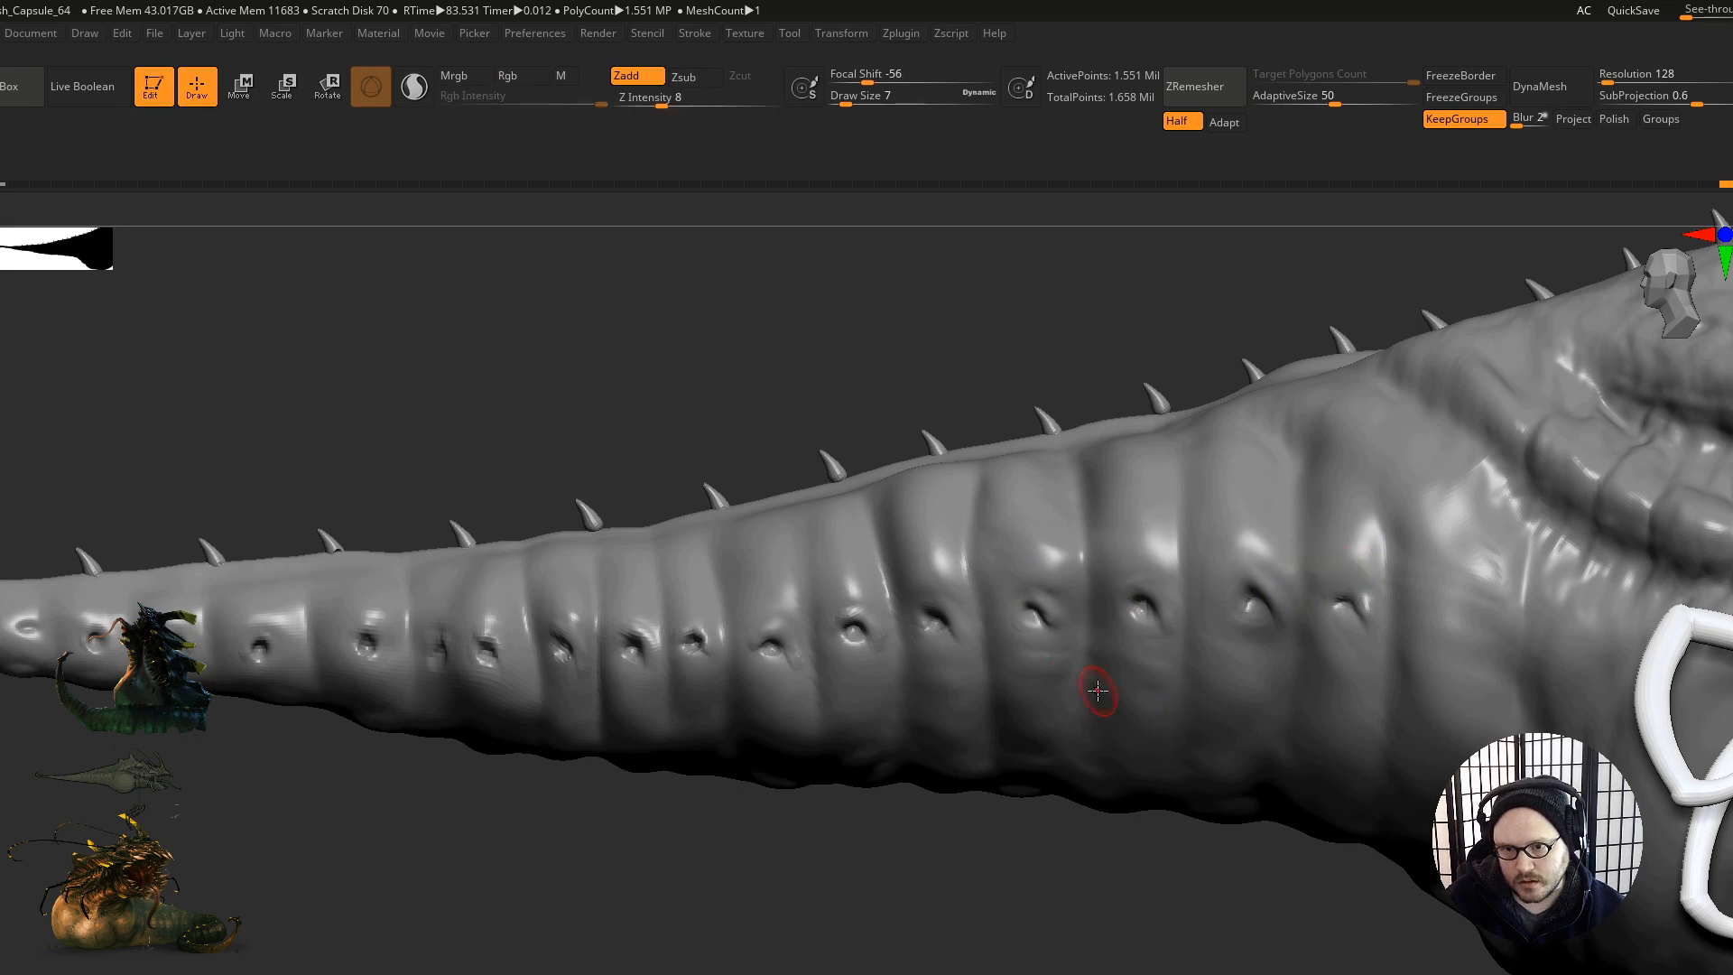
Step: Set the draw size to 4 and touch up the mid-tail pores by smoothing their raised edges
mouse_move(967, 641)
alt+right_down()
mouse_move(1255, 643)
mouse_move(944, 669)
mouse_move(993, 664)
mouse_move(962, 606)
alt+right_up()
key(b)
key(m)
key(t)
key(s)
drag(962, 606, 958, 605)
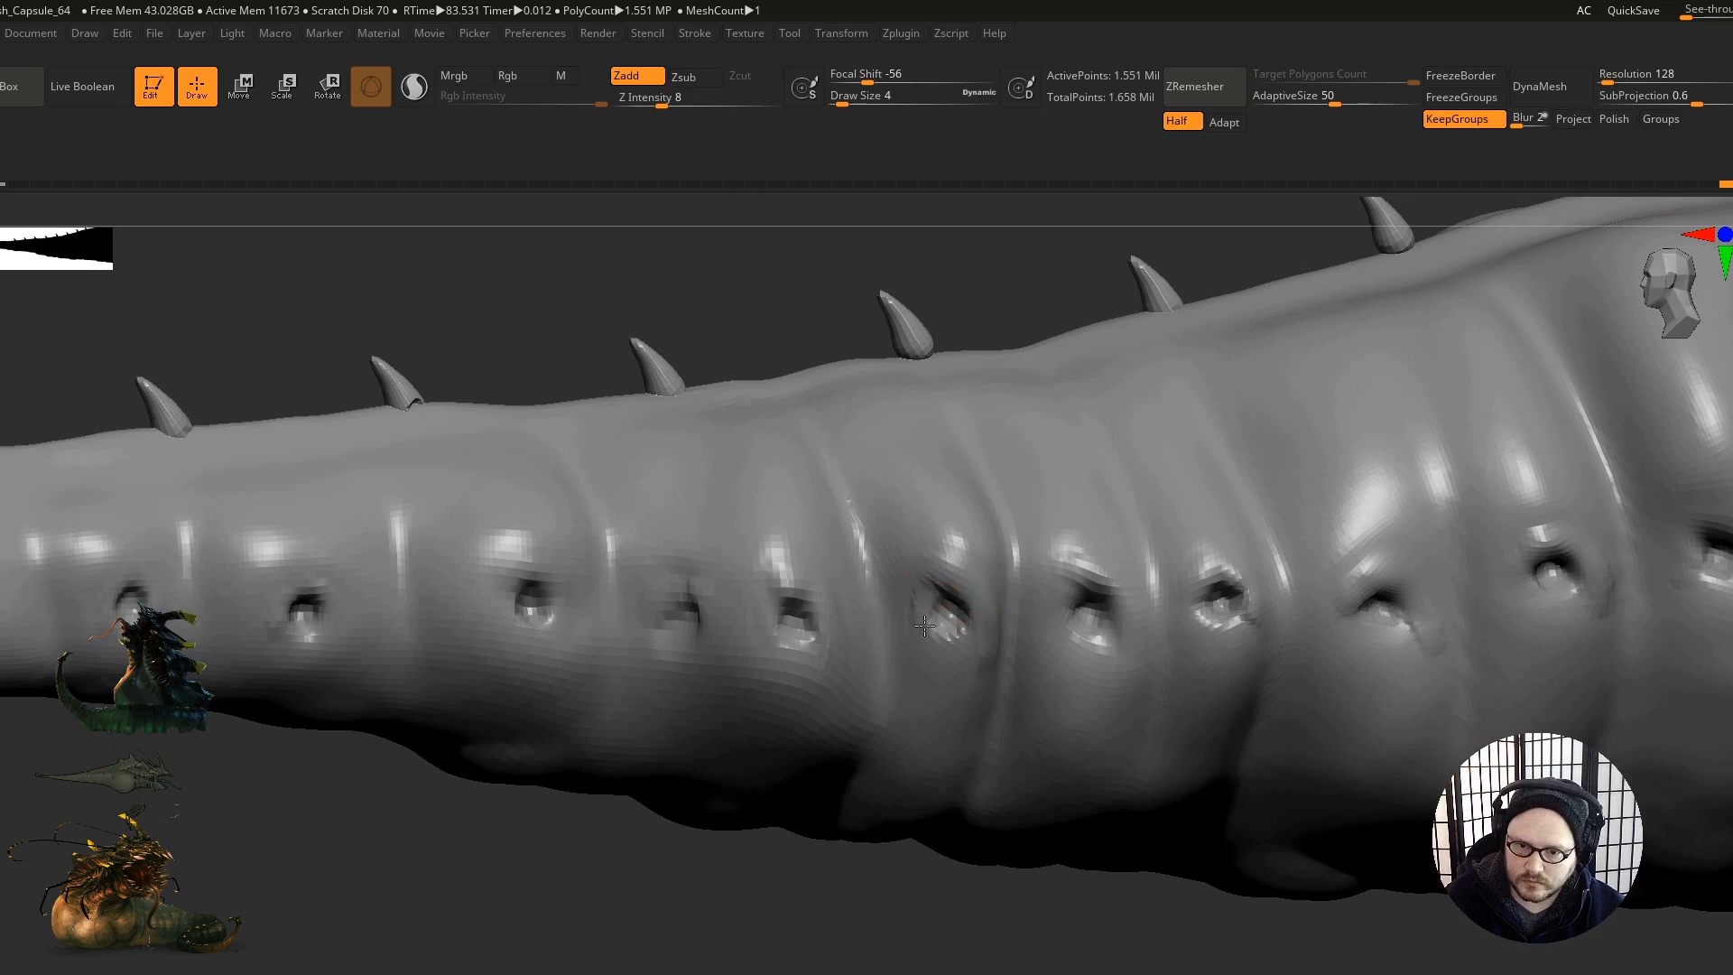
key(shift)
shift+drag(928, 613, 967, 631)
shift+drag(1076, 658, 1089, 640)
alt+right_drag(1065, 791, 1155, 787)
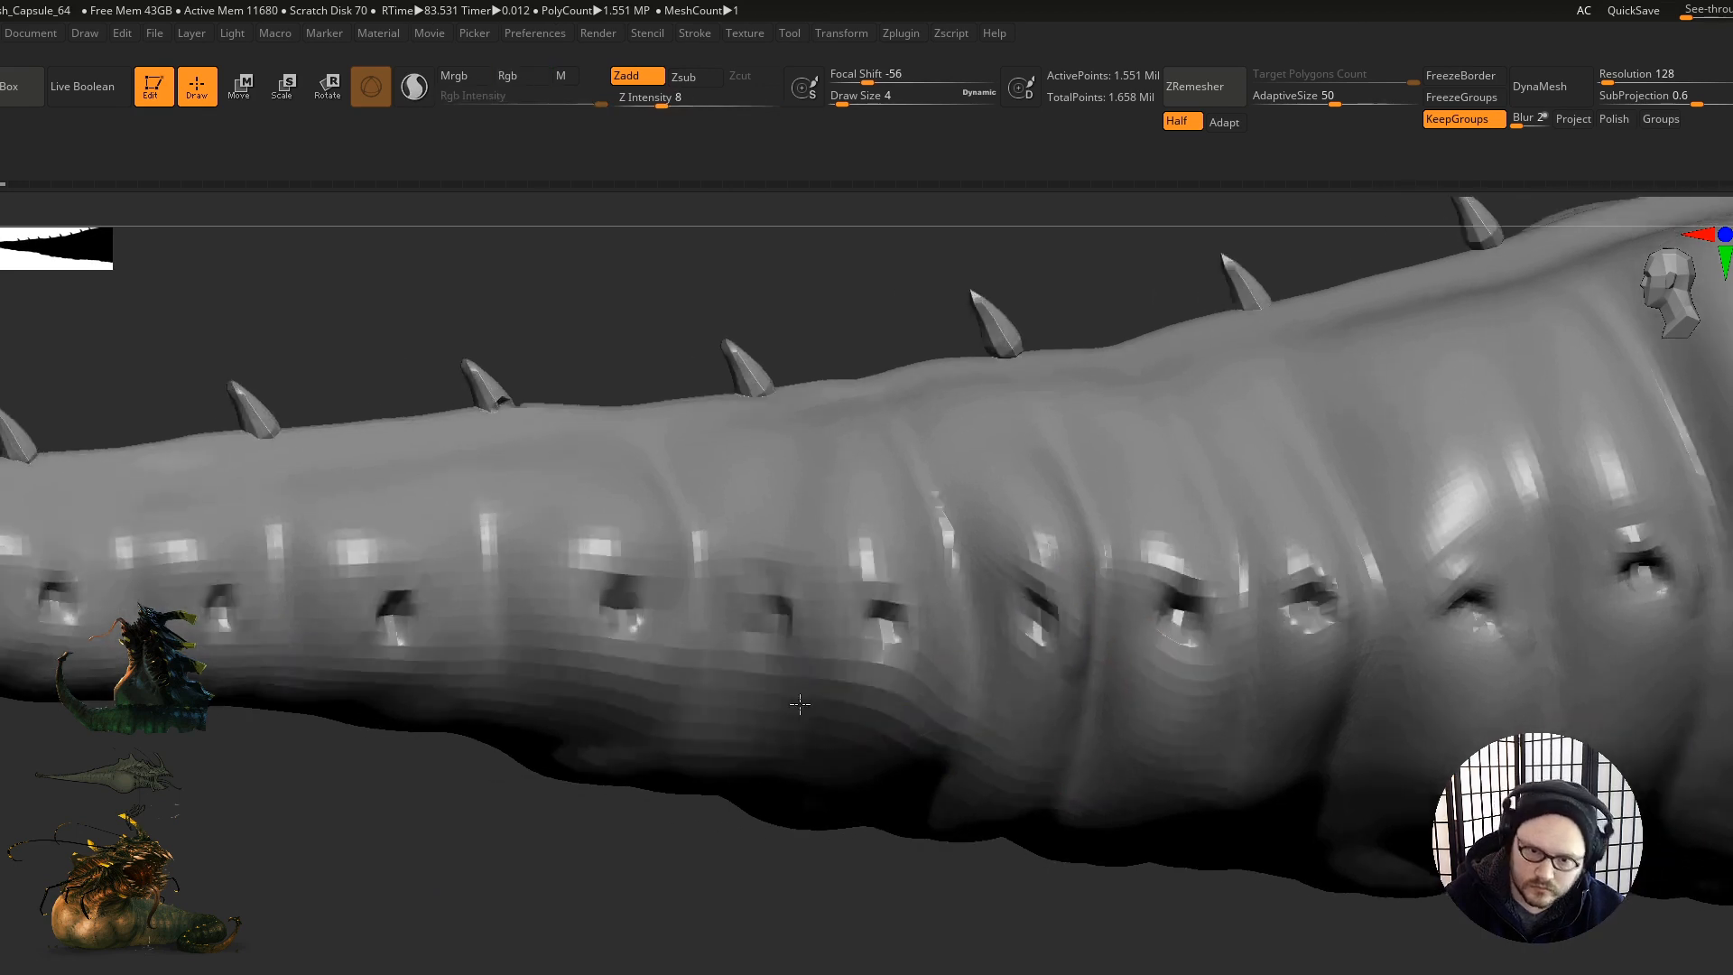
Step: Build diagonal folds over the shallow mid-tail pore and the deeper one two places toward the tip, then smooth them
right_drag(800, 705, 797, 757)
mouse_move(755, 576)
mouse_down()
mouse_move(805, 647)
mouse_move(756, 571)
mouse_move(793, 620)
mouse_move(908, 623)
mouse_up()
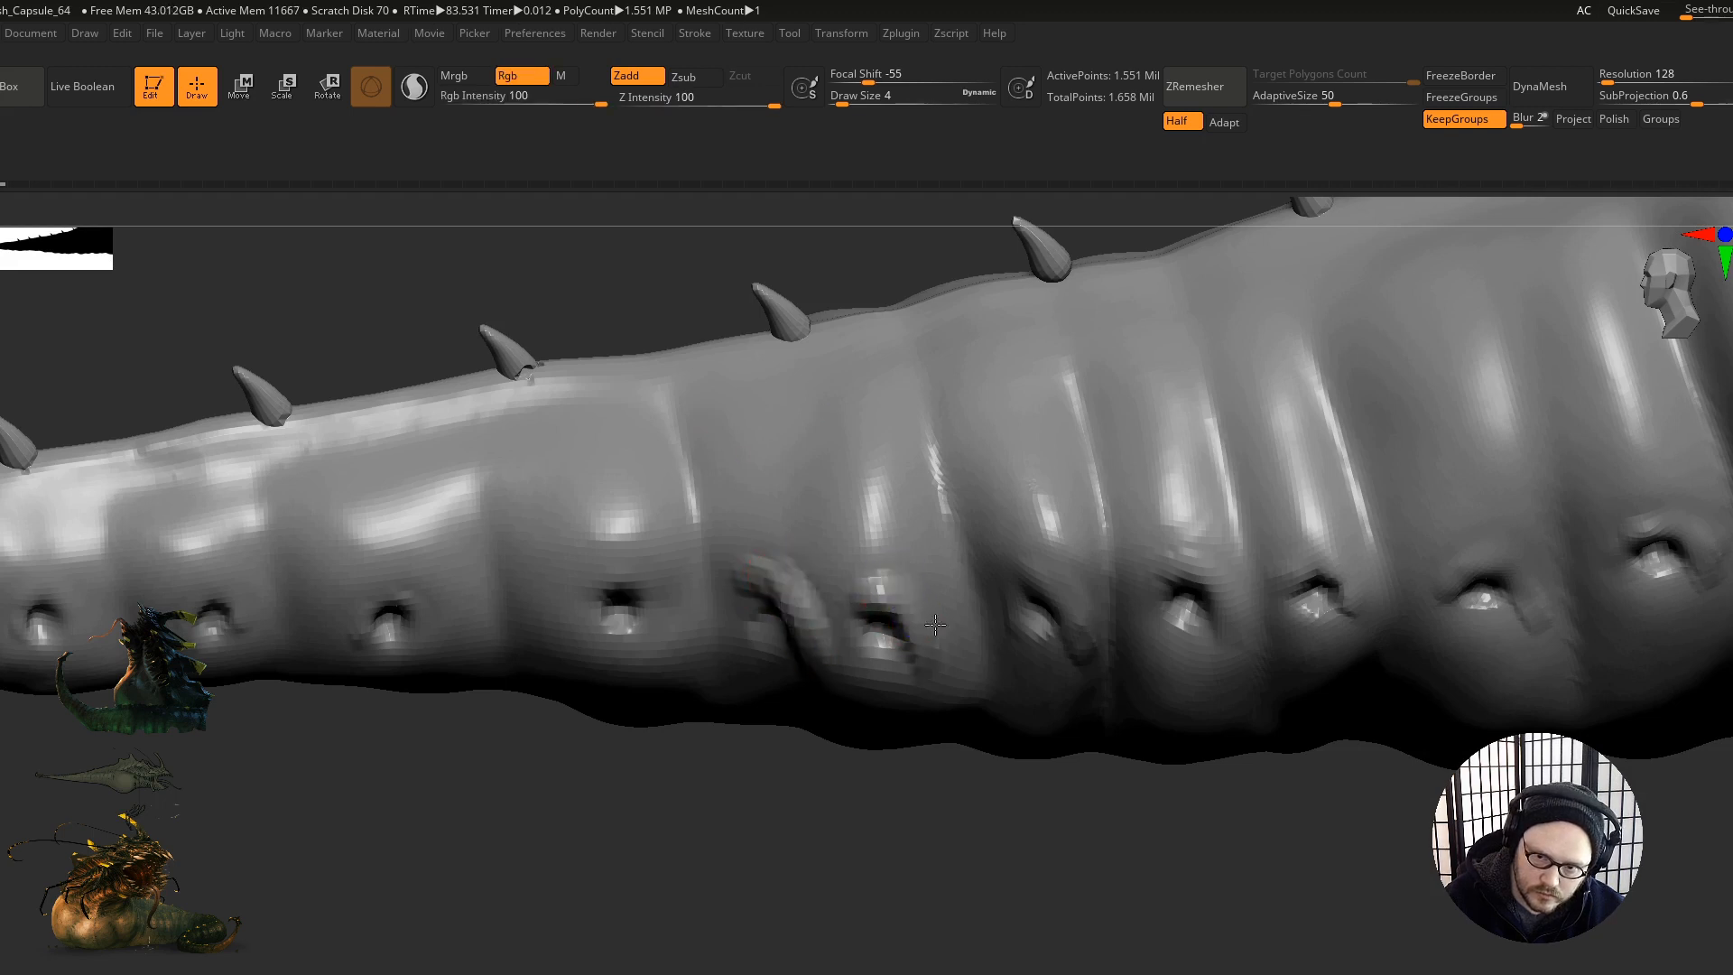
shift+drag(764, 581, 763, 544)
mouse_move(862, 682)
right_down()
mouse_move(1199, 666)
mouse_move(979, 572)
right_up()
drag(935, 535, 979, 599)
shift+drag(950, 531, 954, 510)
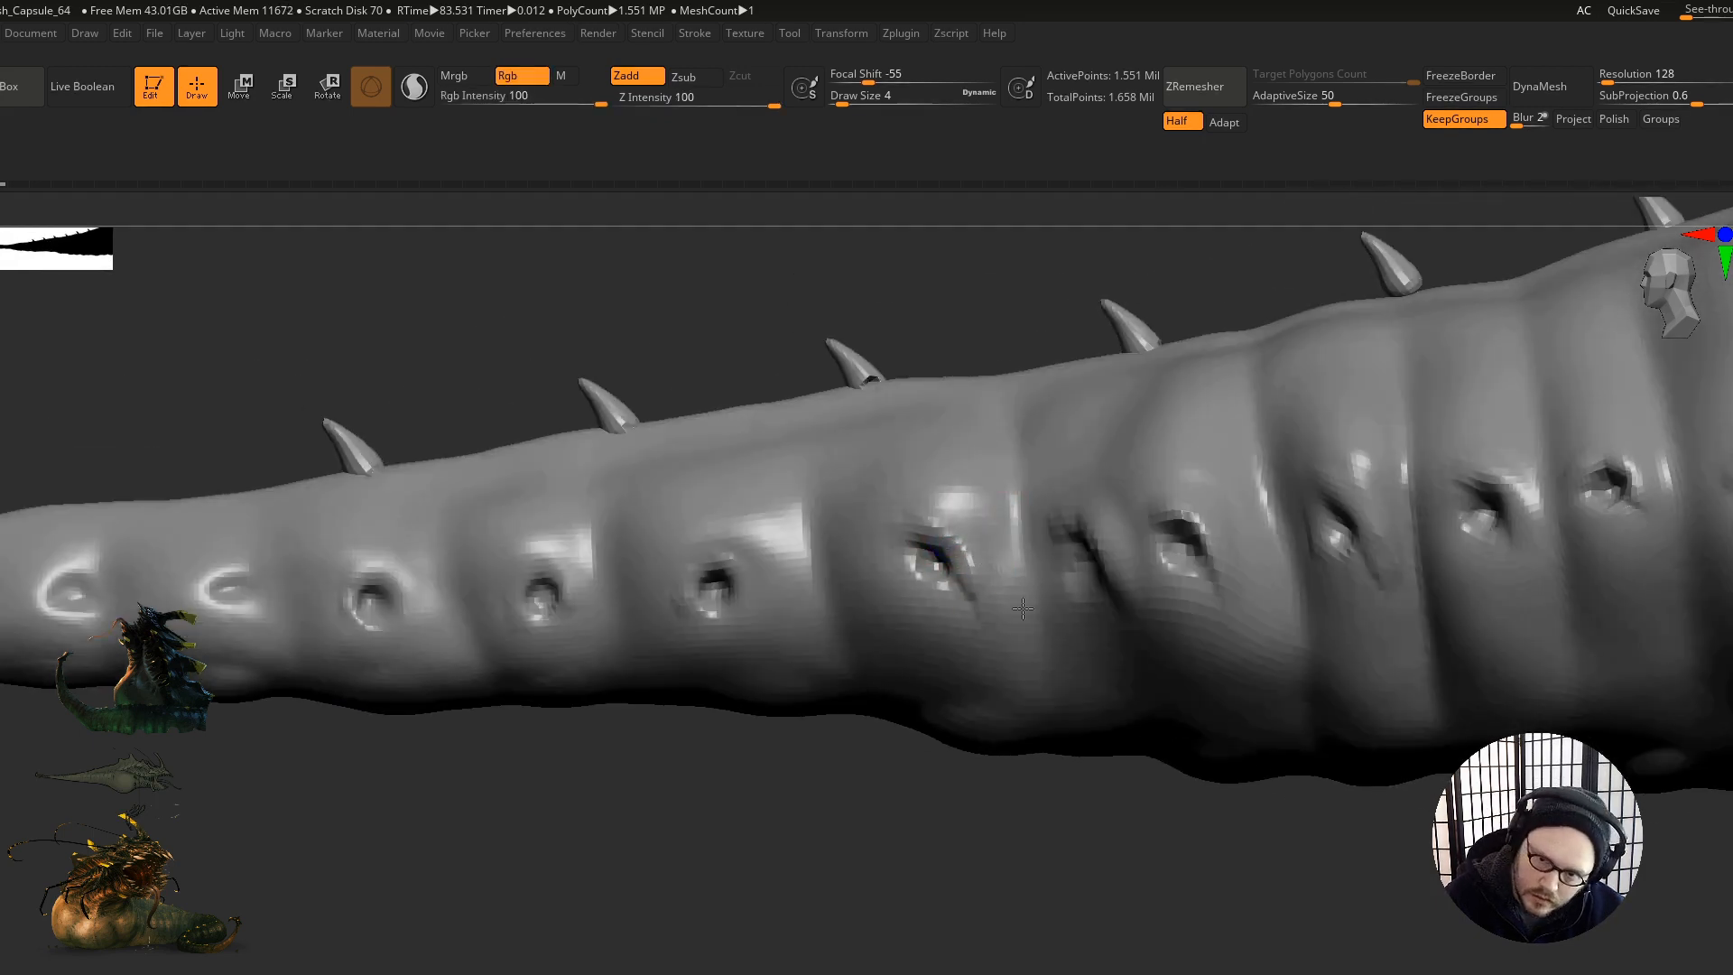
Step: Add angled lid folds to the next three pores on the narrowing tail and smooth their rims
alt+right_drag(752, 565, 1005, 515)
mouse_move(964, 495)
mouse_down()
mouse_move(1005, 546)
mouse_move(1044, 558)
mouse_up()
alt+right_drag(881, 544, 1033, 619)
drag(942, 572, 946, 590)
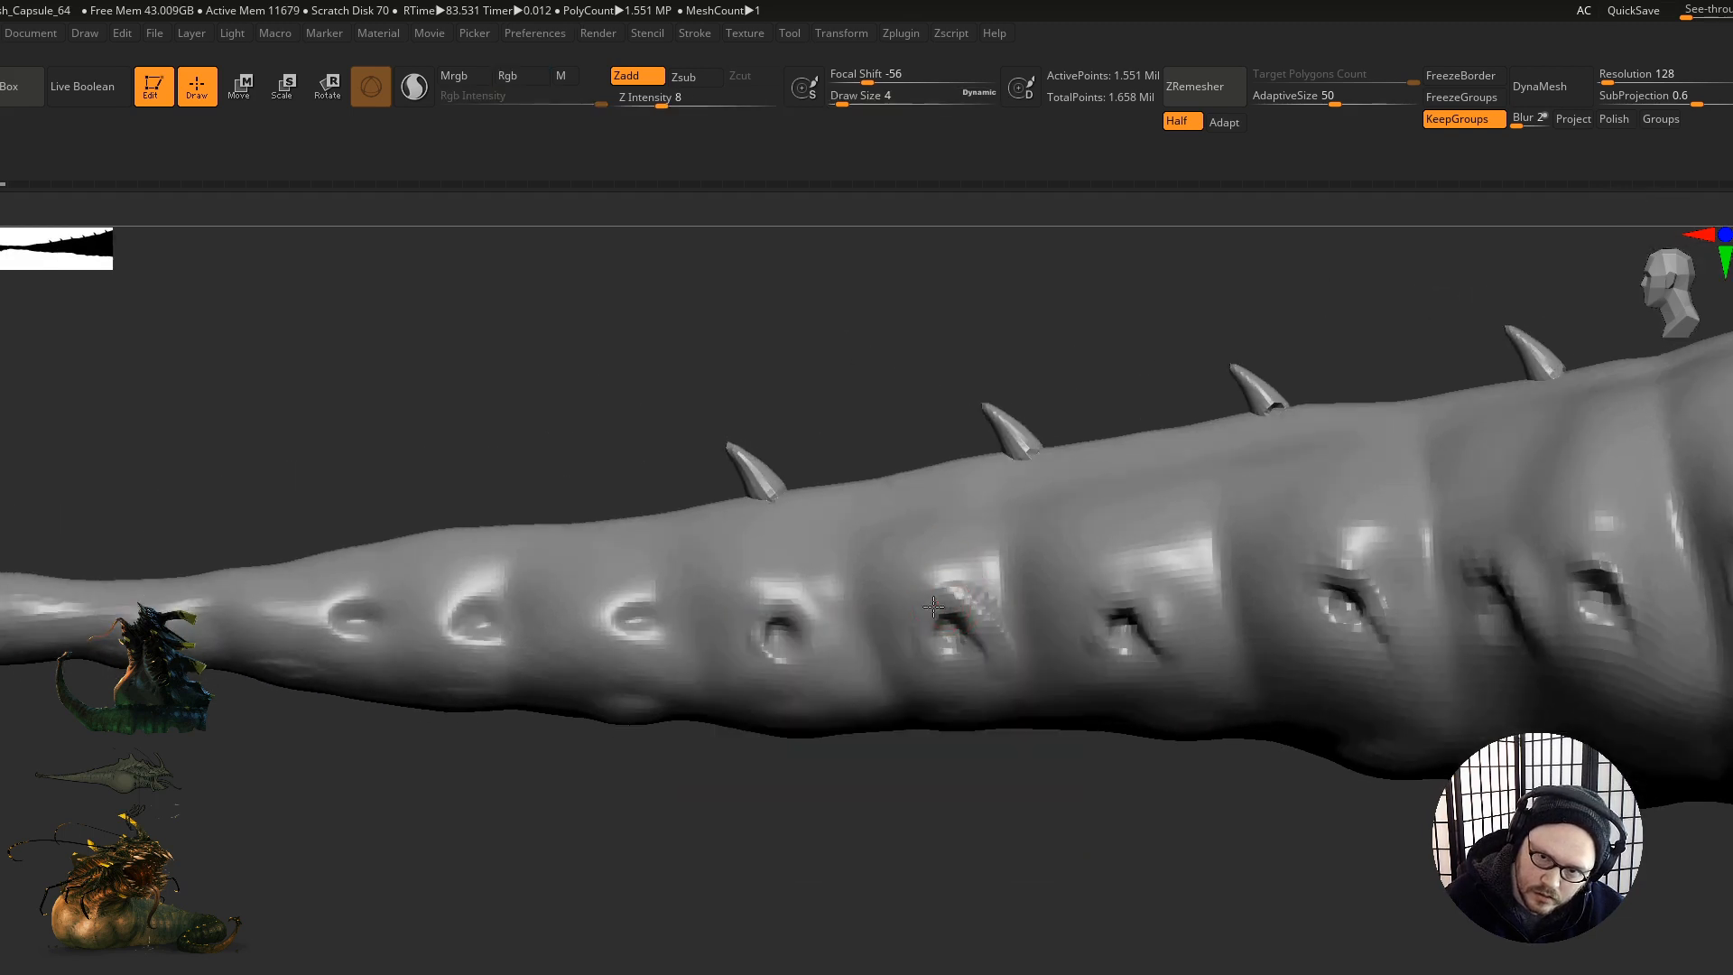
shift+drag(1000, 626, 998, 608)
alt+right_drag(791, 633, 954, 579)
drag(979, 597, 996, 622)
shift+drag(948, 552, 942, 537)
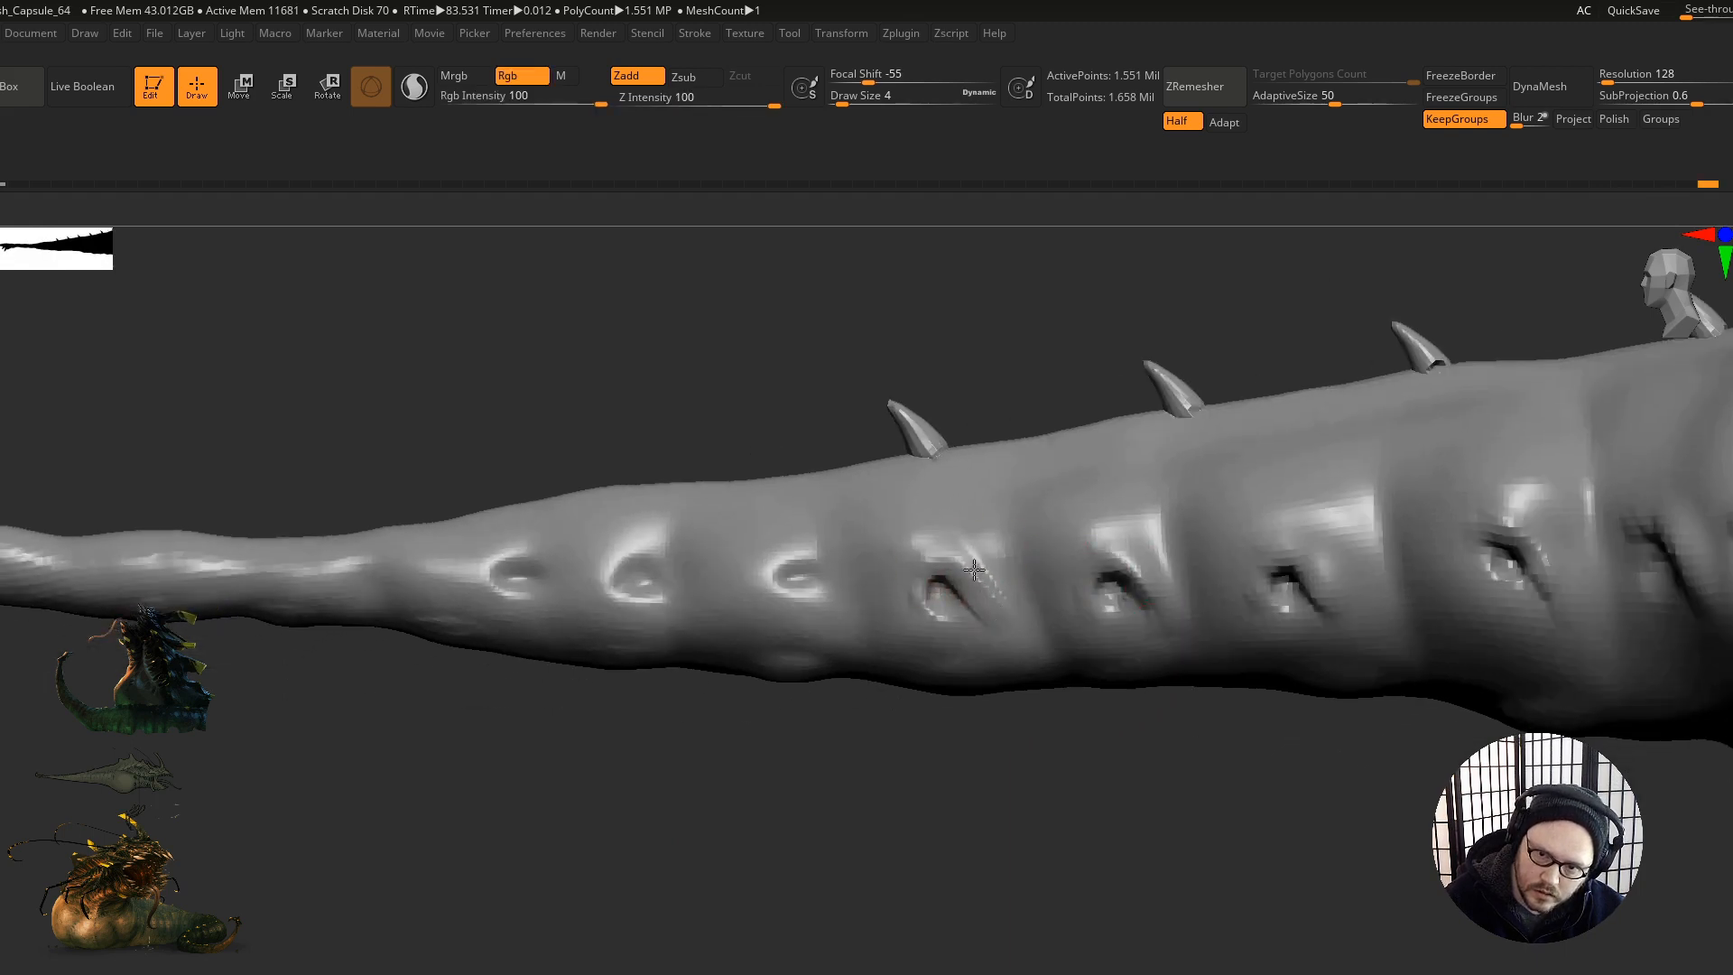
Step: Reduce the draw size to 2 and sculpt a small fold over the next pore beyond the last dorsal spike
alt+right_drag(1016, 610, 1110, 592)
drag(959, 540, 984, 542)
alt+right_drag(980, 546, 1036, 644)
key(s)
drag(877, 623, 874, 623)
right_drag(874, 623, 862, 635)
key(s)
drag(862, 635, 890, 666)
mouse_move(845, 627)
shift+mouse_down()
mouse_move(821, 618)
mouse_move(882, 654)
shift+mouse_up()
Step: Sculpt a small fold over the second-to-last pore toward the tail tip and soften the fold of the pore before it
right_drag(908, 723, 883, 795)
drag(847, 706, 879, 750)
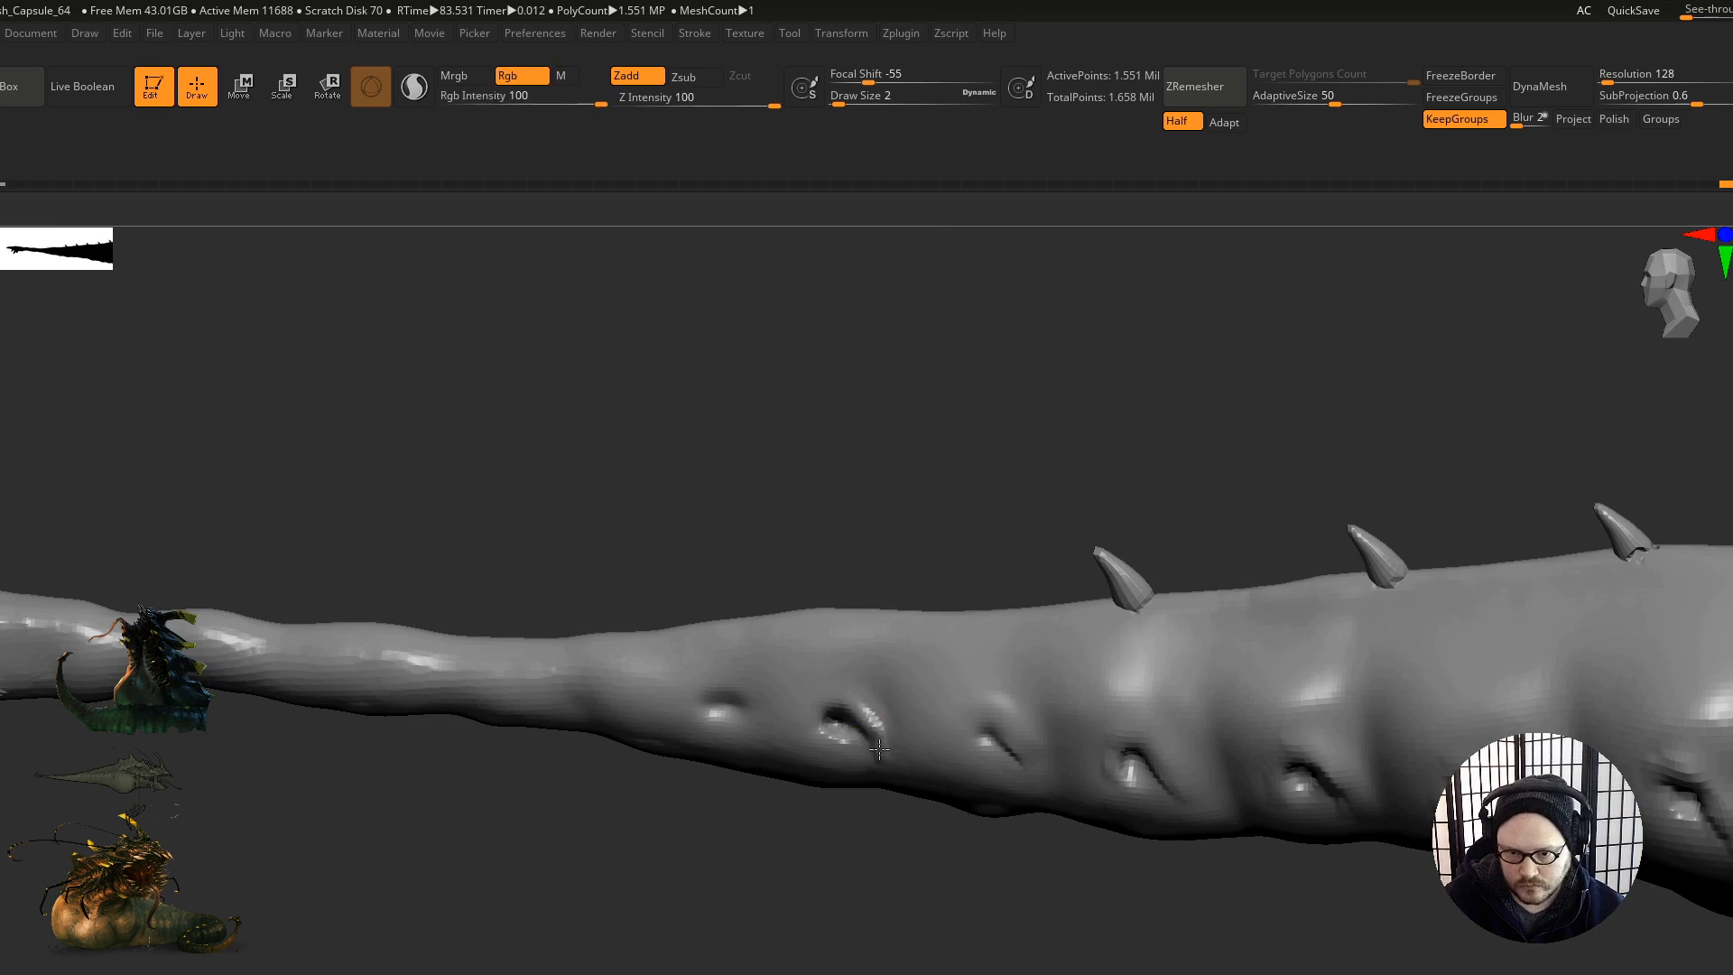
shift+drag(1010, 751, 1018, 742)
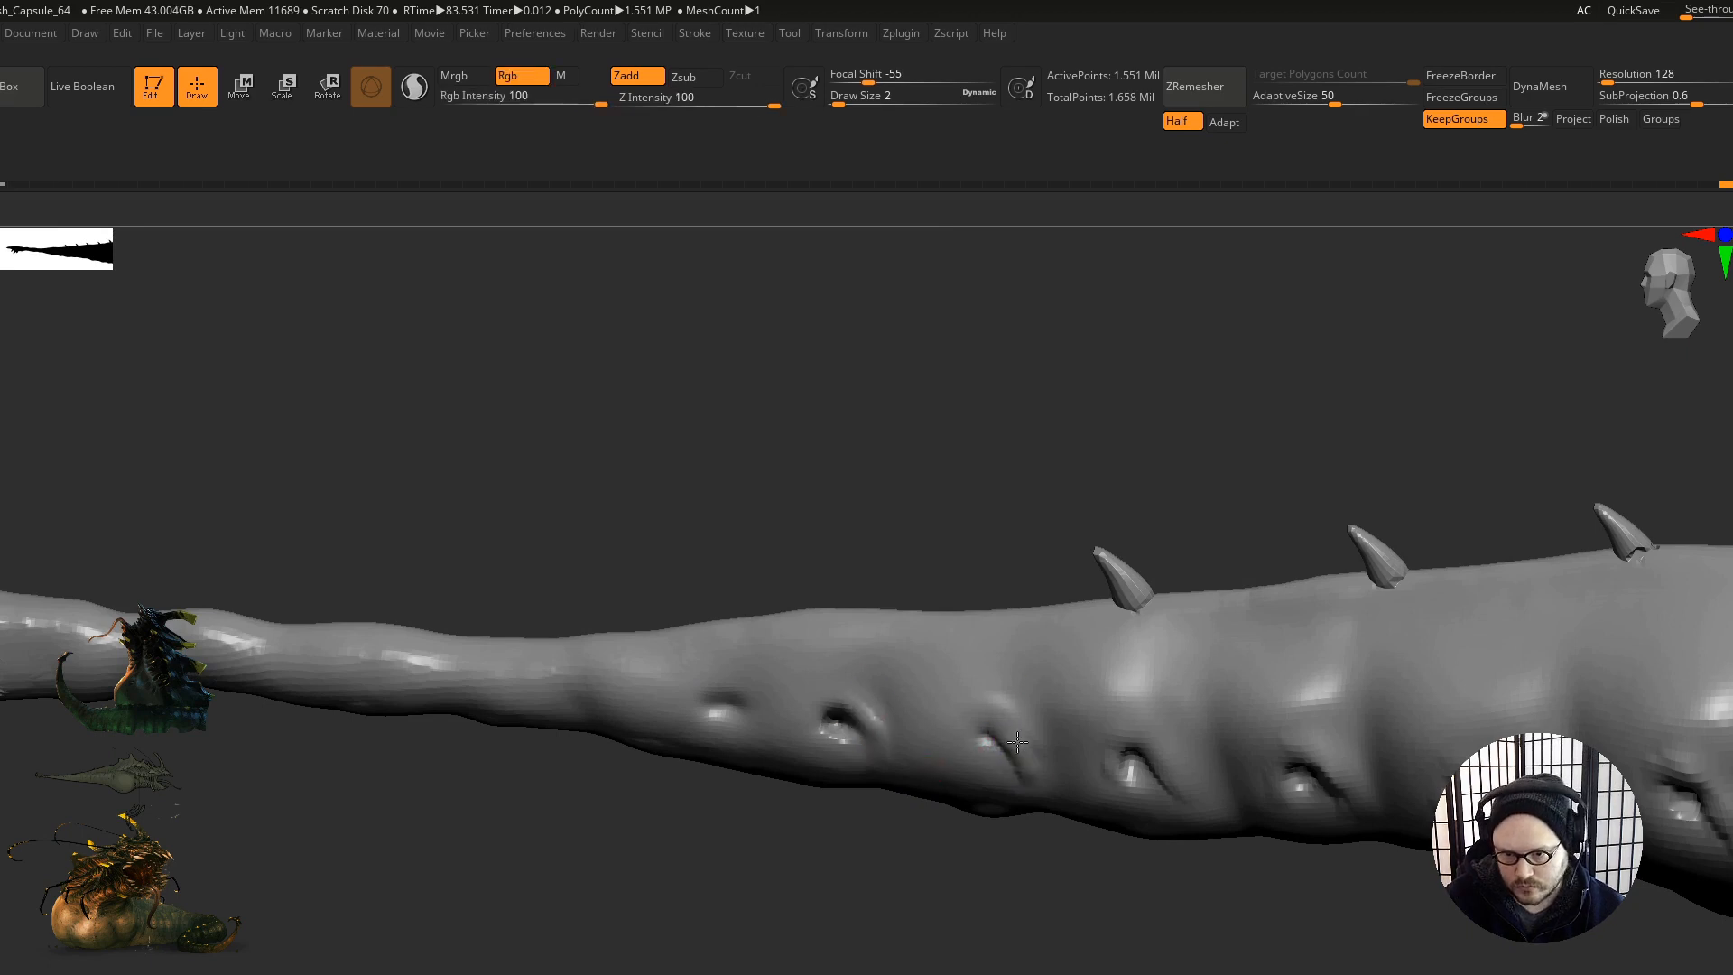
shift+drag(1046, 828, 880, 668)
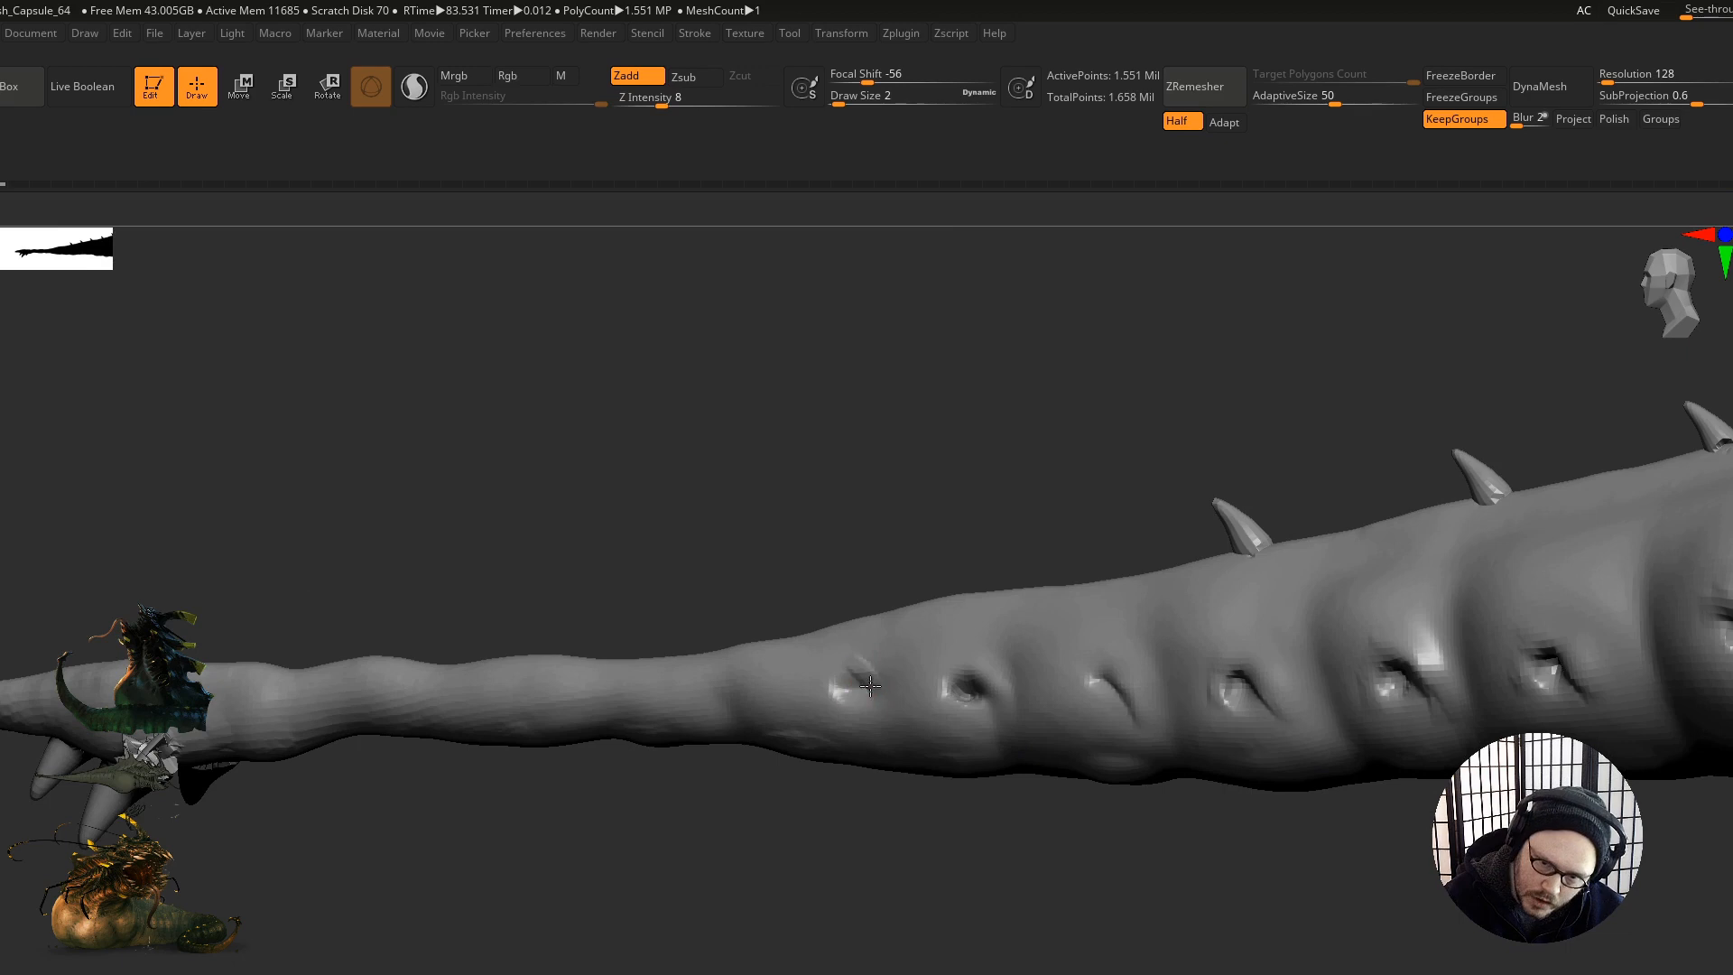
Step: Set the draw size to 3, build a small fold over the last pore near the tail tip and smooth it
mouse_move(847, 738)
mouse_down()
mouse_move(860, 682)
mouse_move(877, 704)
mouse_up()
key(s)
mouse_move(872, 690)
mouse_down()
mouse_move(894, 675)
mouse_move(863, 691)
mouse_up()
key(s)
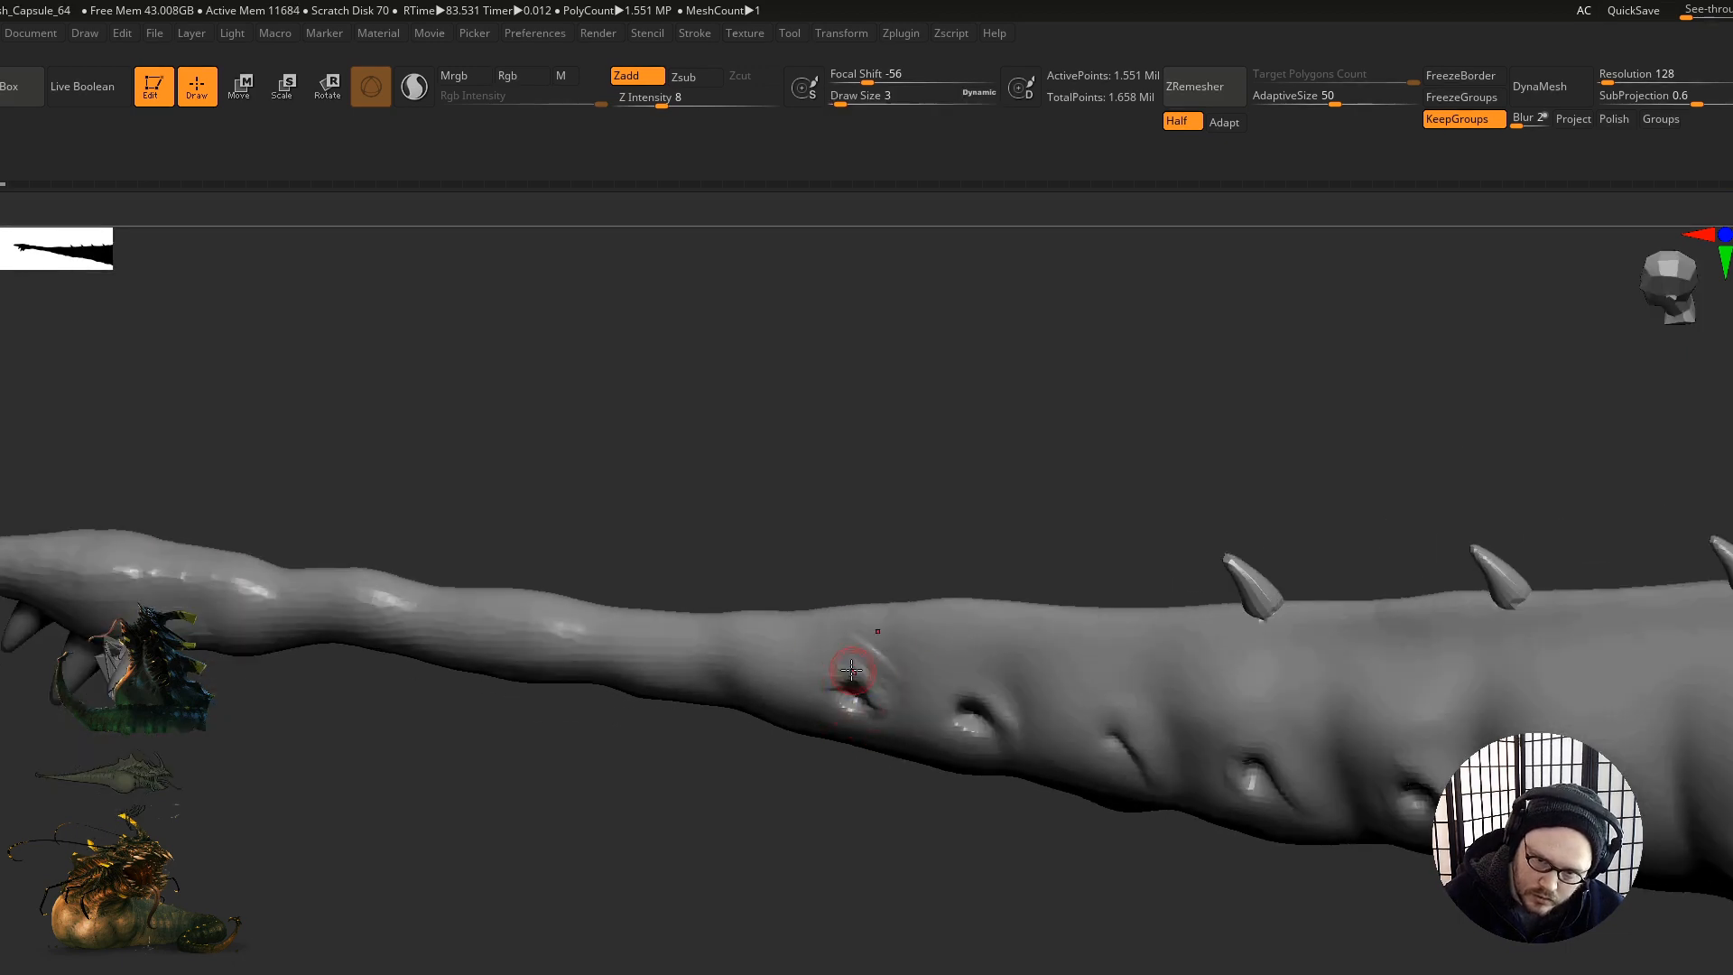
key(shift)
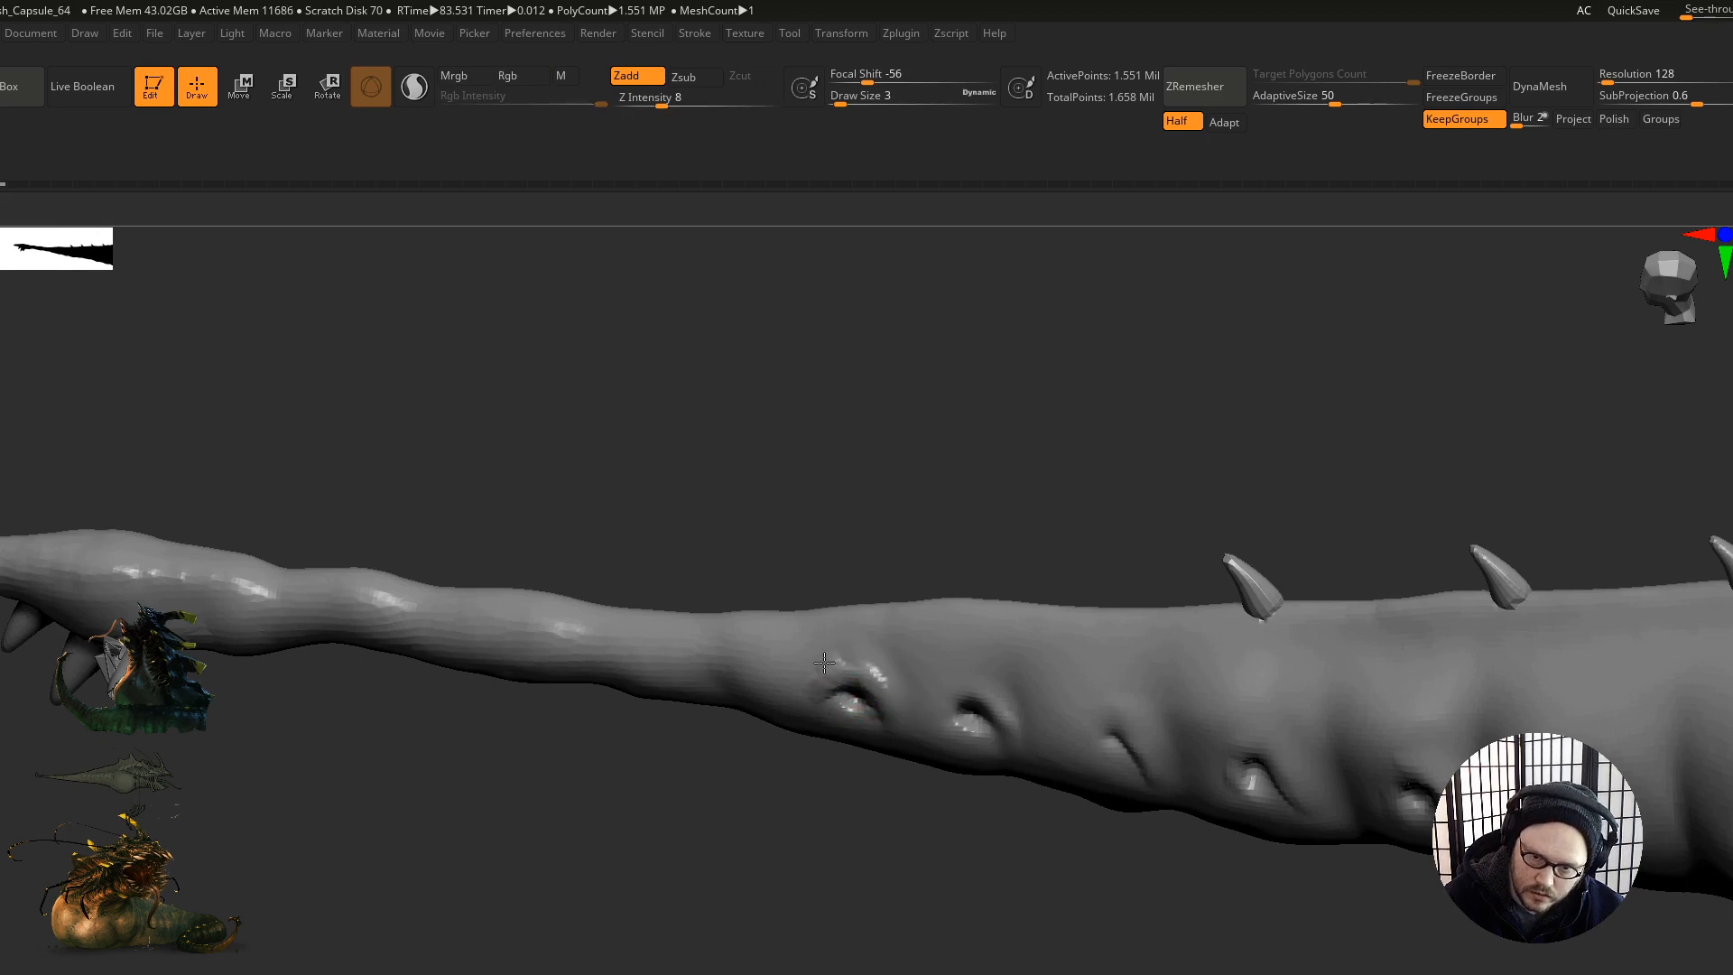
key(shift)
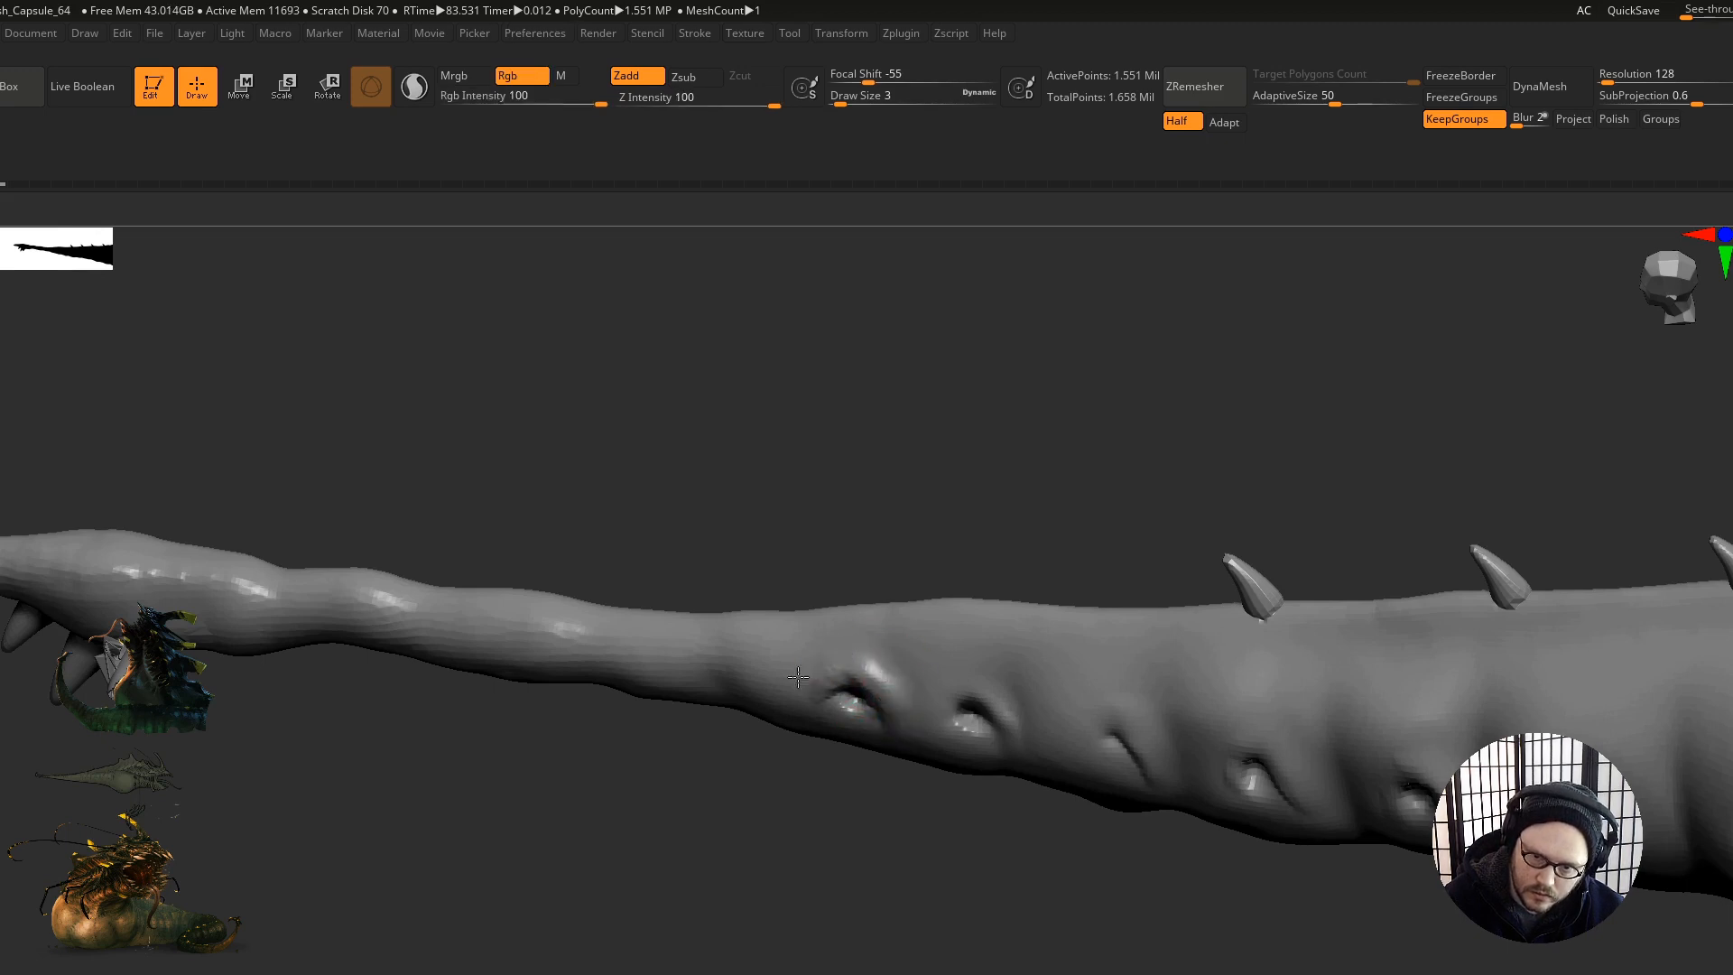
mouse_move(855, 677)
ctrl+right_down()
mouse_move(728, 712)
mouse_move(1083, 665)
mouse_move(1250, 696)
mouse_move(851, 746)
mouse_move(1219, 786)
mouse_move(1105, 856)
ctrl+right_up()
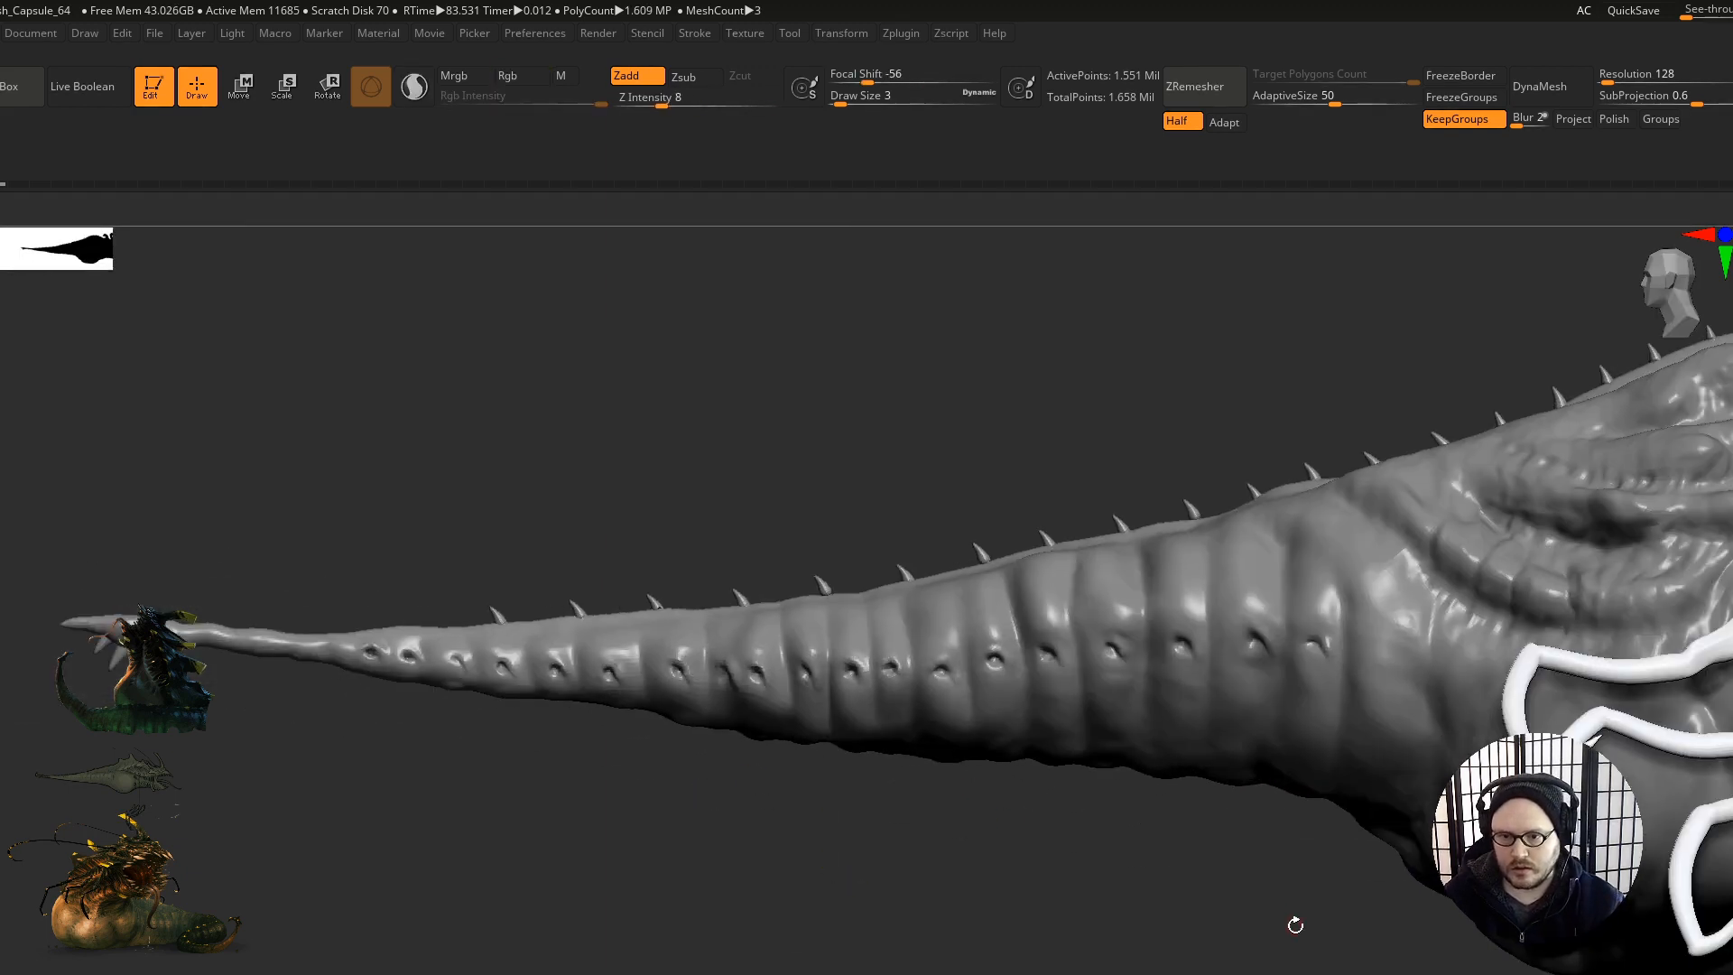
Step: Smooth the surface between the two closely spaced mid-tail pores and touch up the rim of the neighbouring pore
ctrl+right_drag(1192, 894, 774, 626)
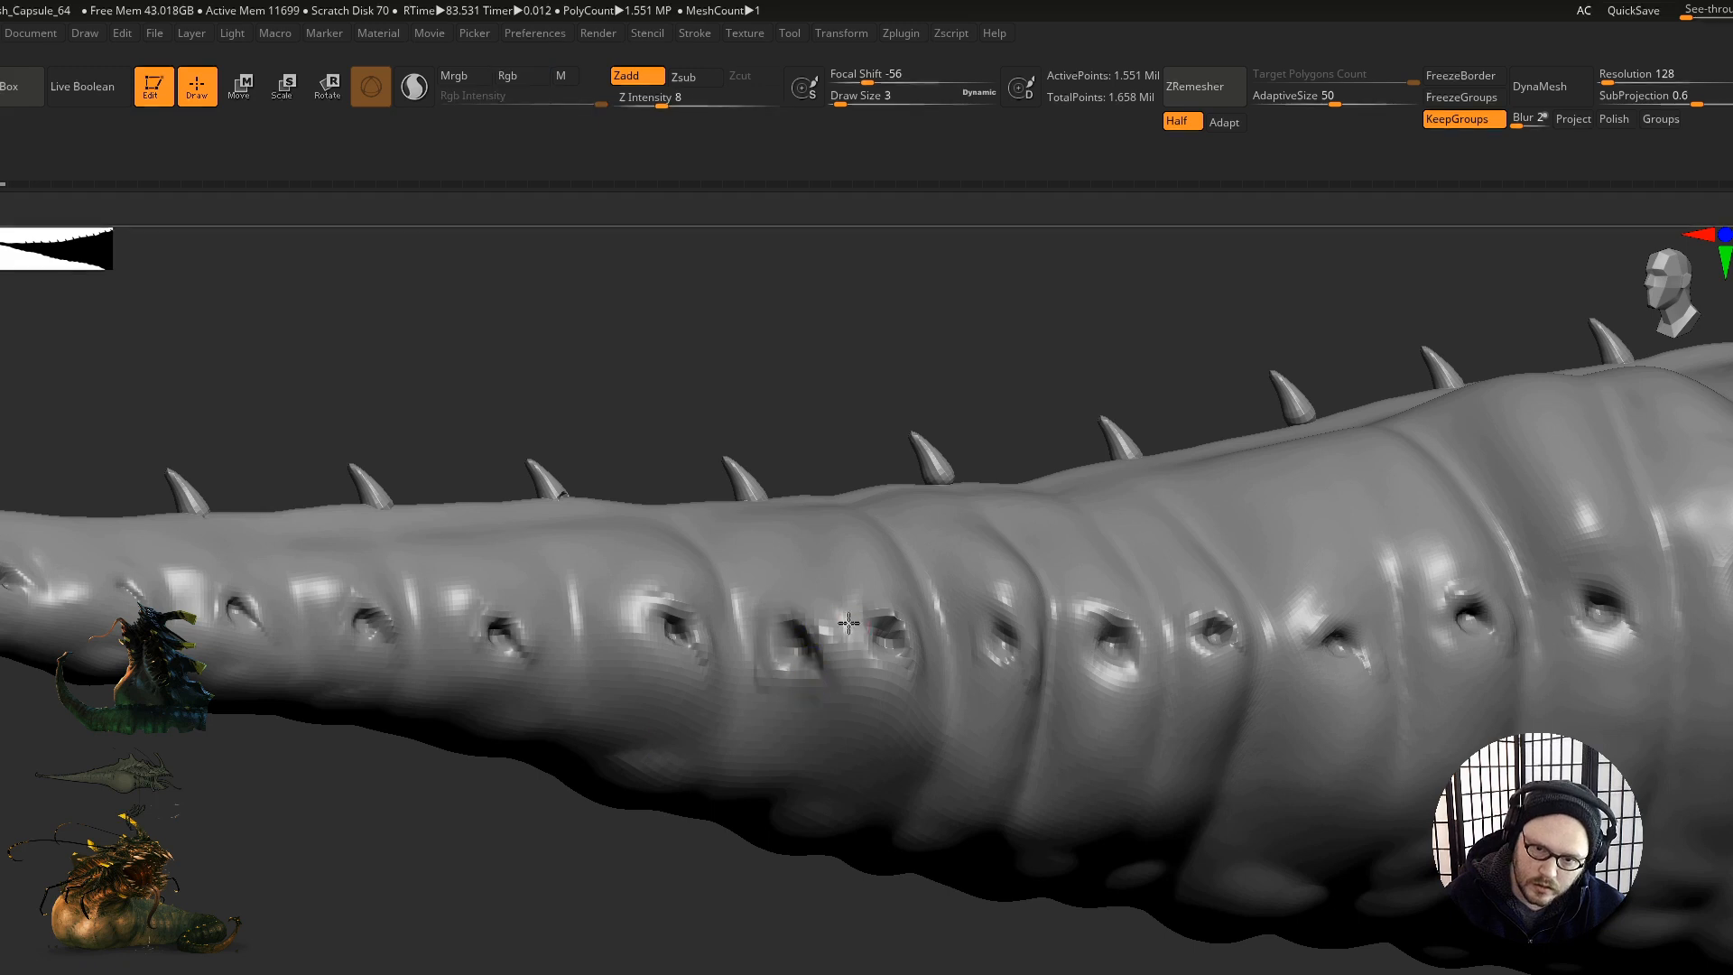
shift+drag(859, 626, 885, 670)
right_drag(929, 696, 952, 688)
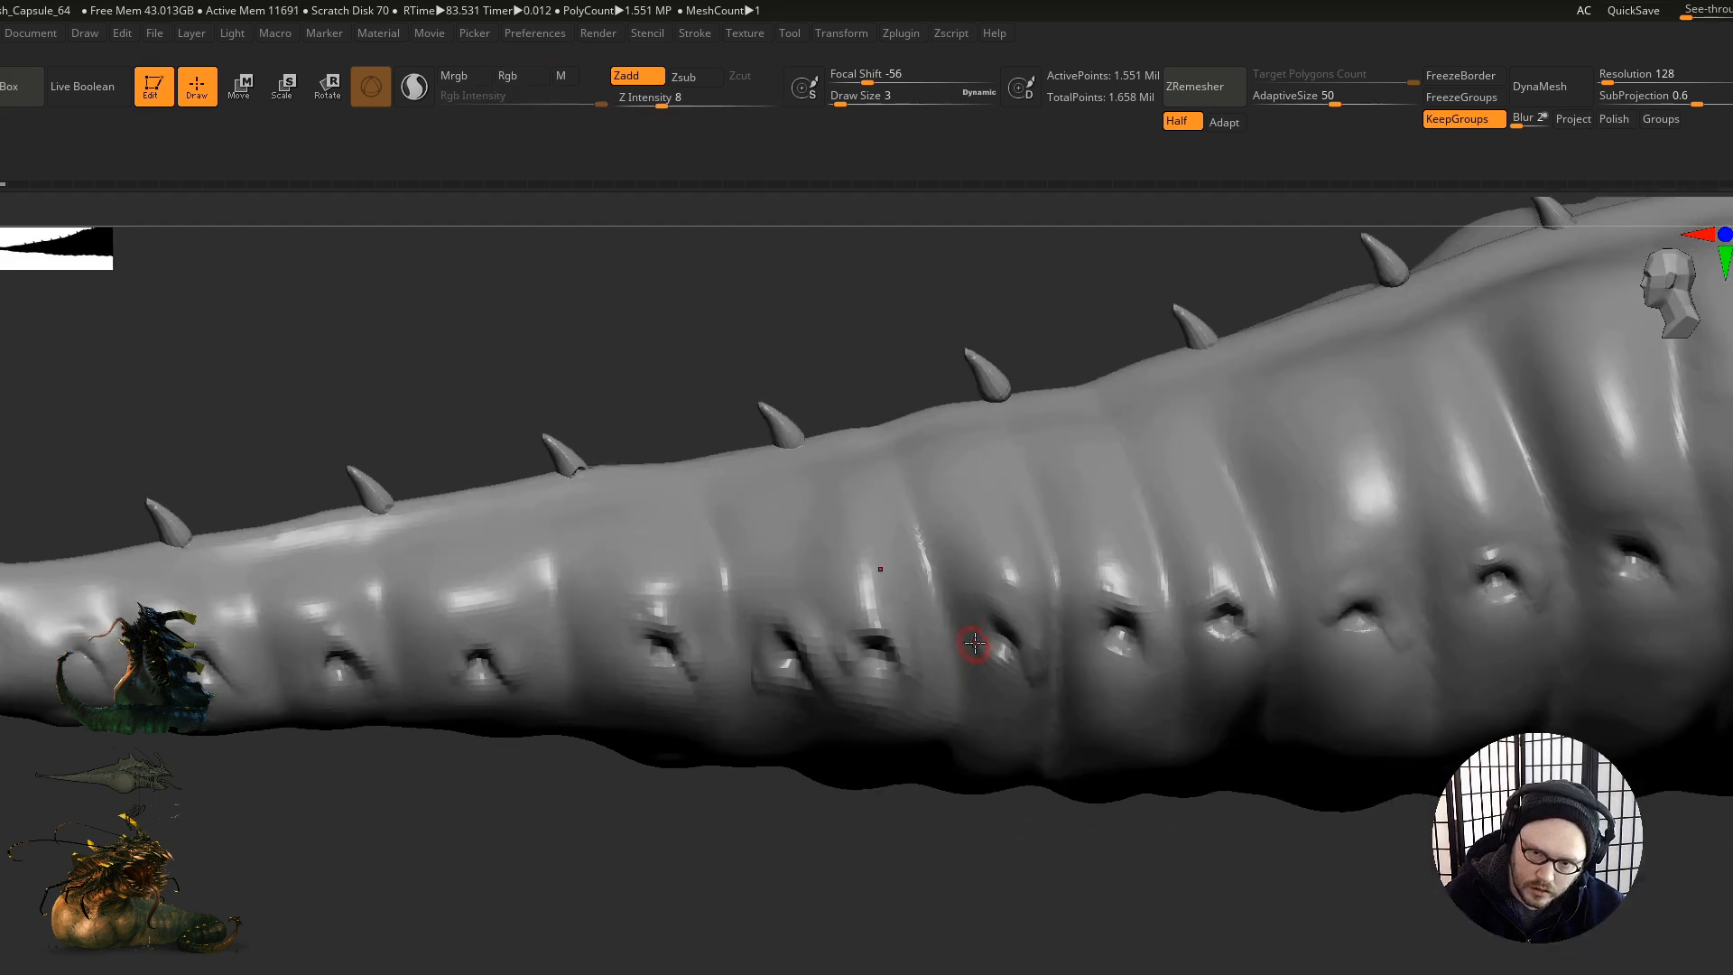
mouse_move(1005, 621)
mouse_down()
mouse_move(1005, 651)
mouse_move(975, 650)
mouse_up()
Step: Set the draw size to 8, add a skin crease where the tail meets the belly and smooth it
mouse_move(1644, 630)
alt+right_down()
mouse_move(1265, 584)
mouse_move(578, 787)
alt+right_up()
mouse_move(1237, 578)
right_down()
mouse_move(1245, 639)
mouse_move(1293, 651)
right_up()
key(s)
mouse_move(1198, 741)
right_down()
mouse_move(1170, 680)
mouse_move(912, 704)
mouse_move(869, 688)
right_up()
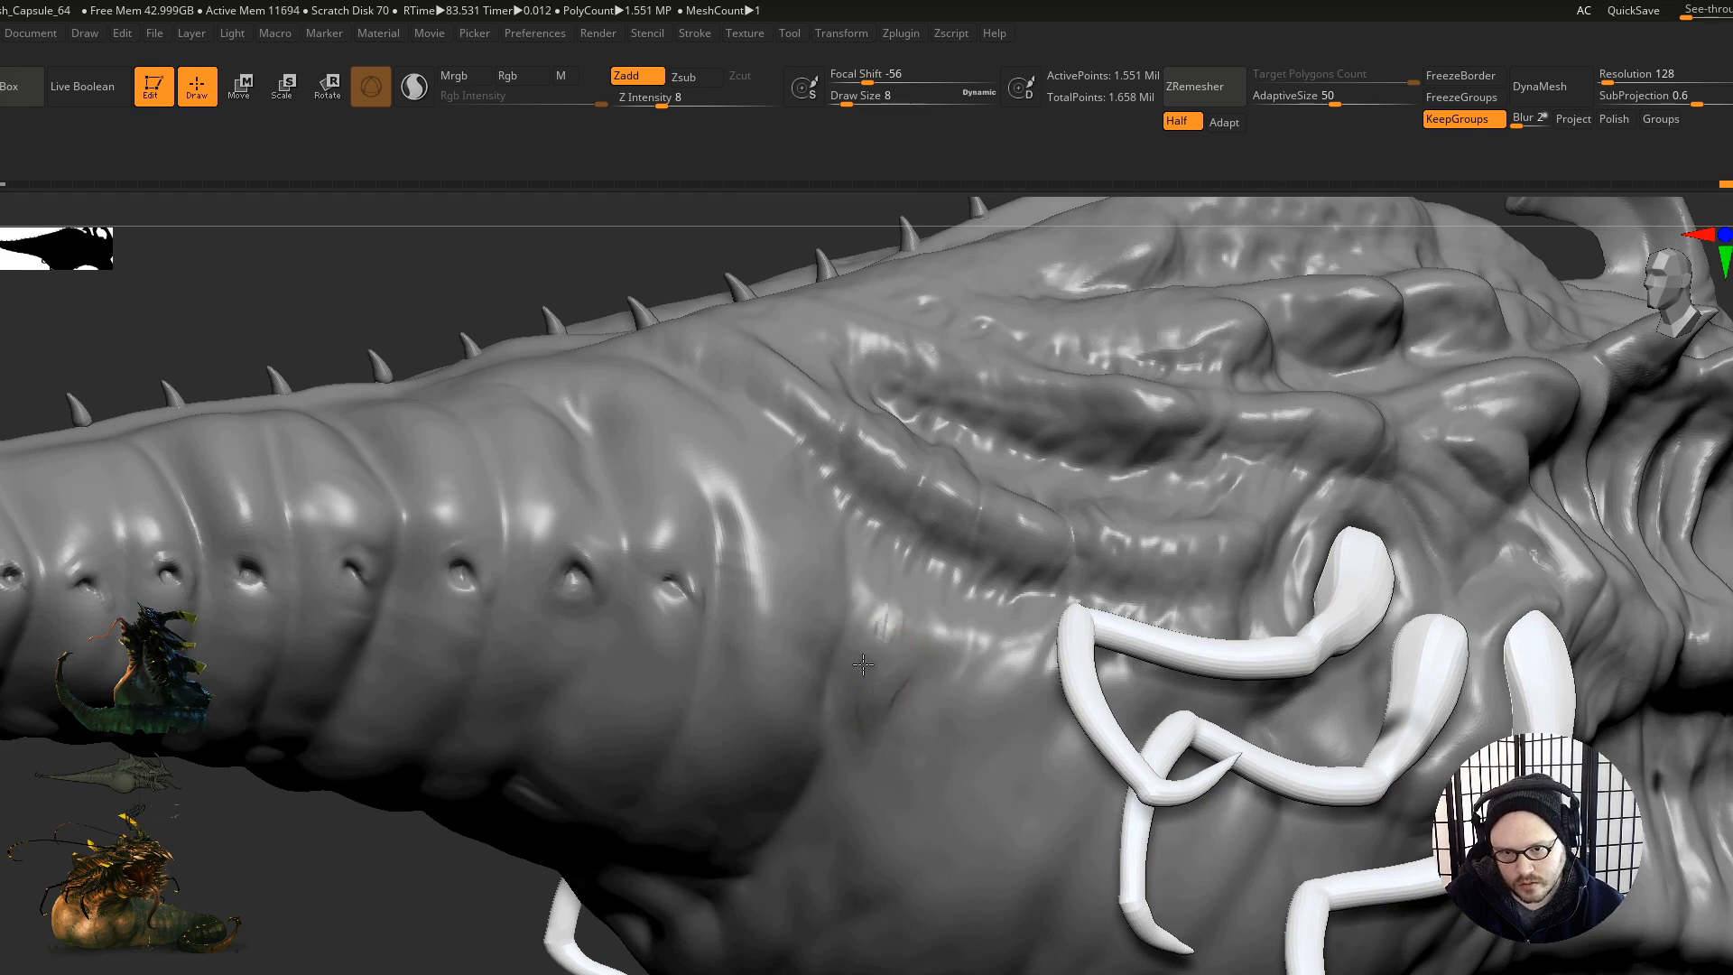
right_drag(913, 804, 824, 639)
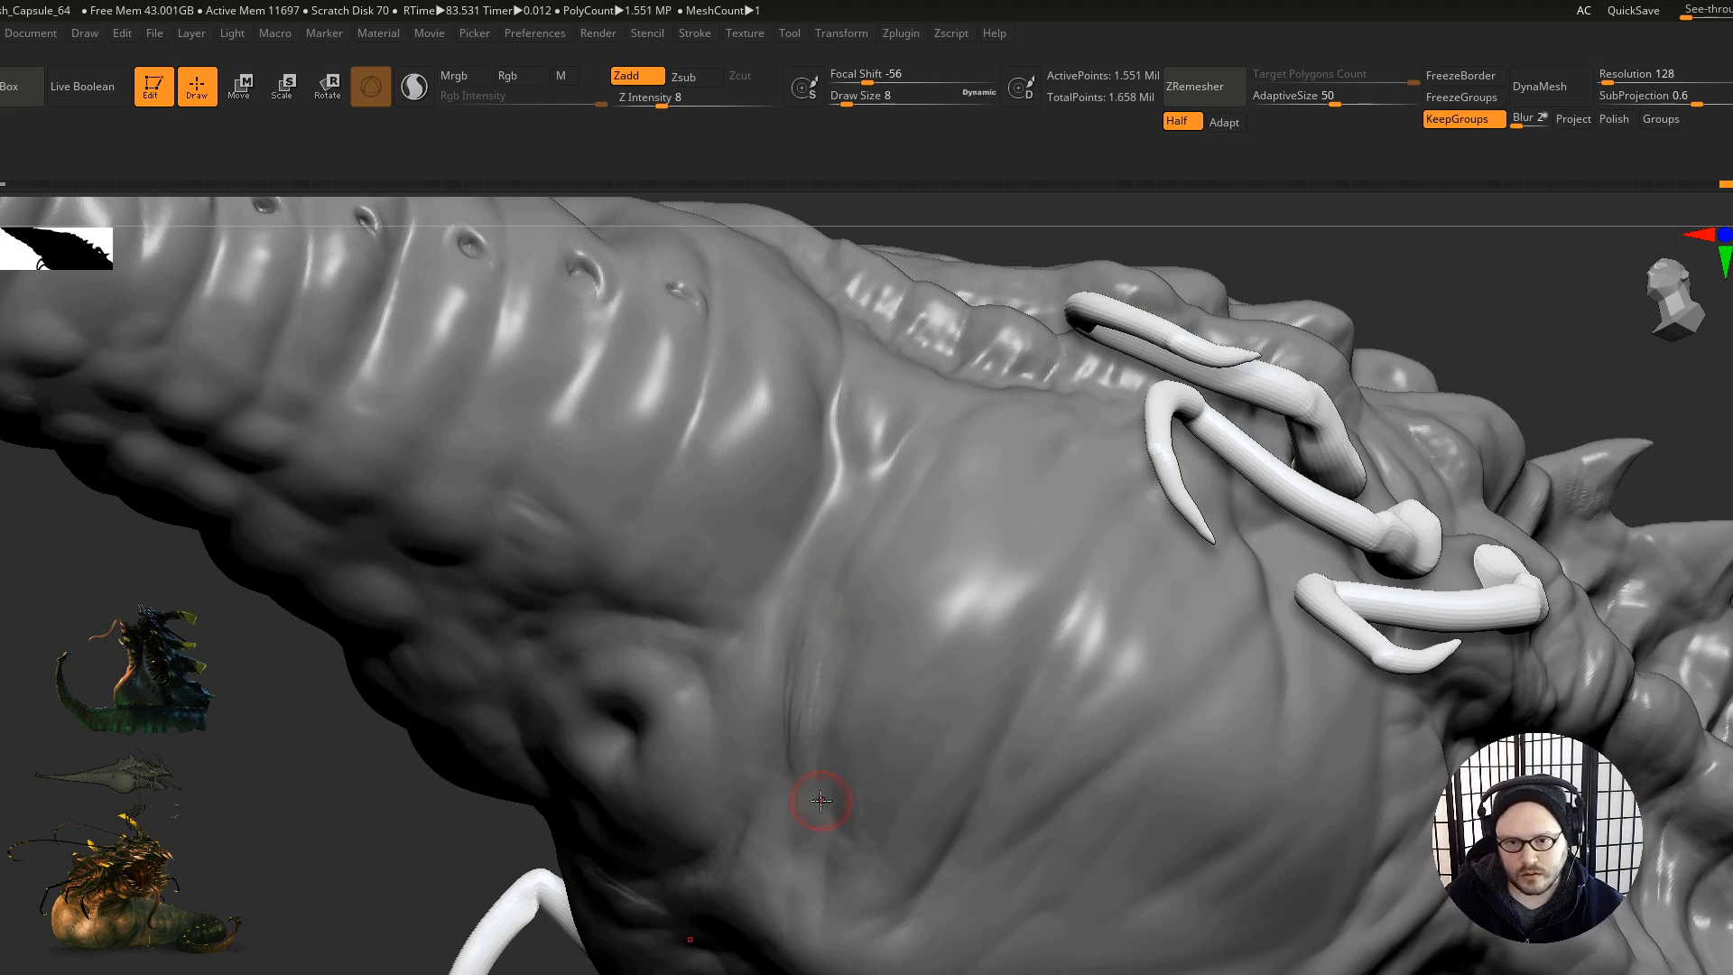
shift+drag(821, 801, 827, 656)
shift+drag(815, 737, 825, 767)
mouse_move(855, 755)
ctrl+right_down()
mouse_move(882, 615)
mouse_move(825, 816)
ctrl+right_up()
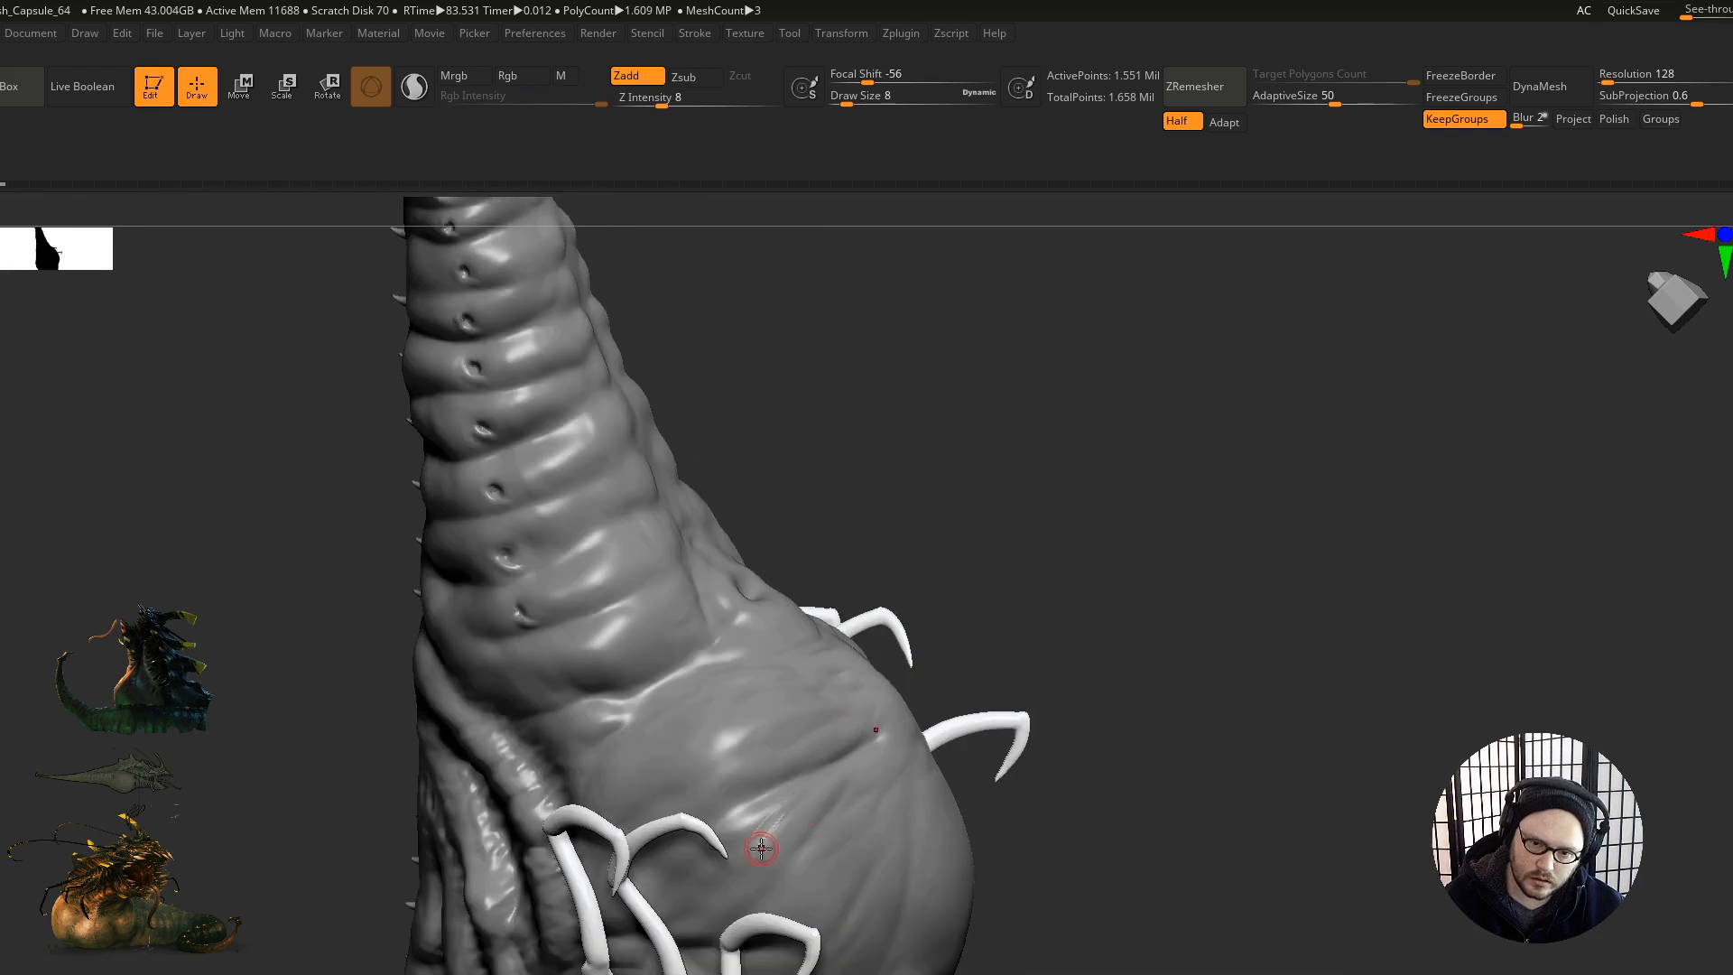
Step: Flatten the faces of the two fleshy side lumps nearest the head with a subtractive brush at draw size 9
mouse_move(720, 879)
right_down()
mouse_move(716, 824)
mouse_move(797, 716)
mouse_move(902, 735)
mouse_move(914, 773)
mouse_move(901, 652)
mouse_move(812, 623)
right_up()
ctrl+right_drag(720, 835, 708, 934)
right_drag(609, 629, 819, 912)
right_drag(824, 843, 817, 730)
key(b)
key(d)
key(s)
mouse_move(790, 791)
right_down()
mouse_move(818, 795)
mouse_move(812, 844)
mouse_move(844, 785)
right_up()
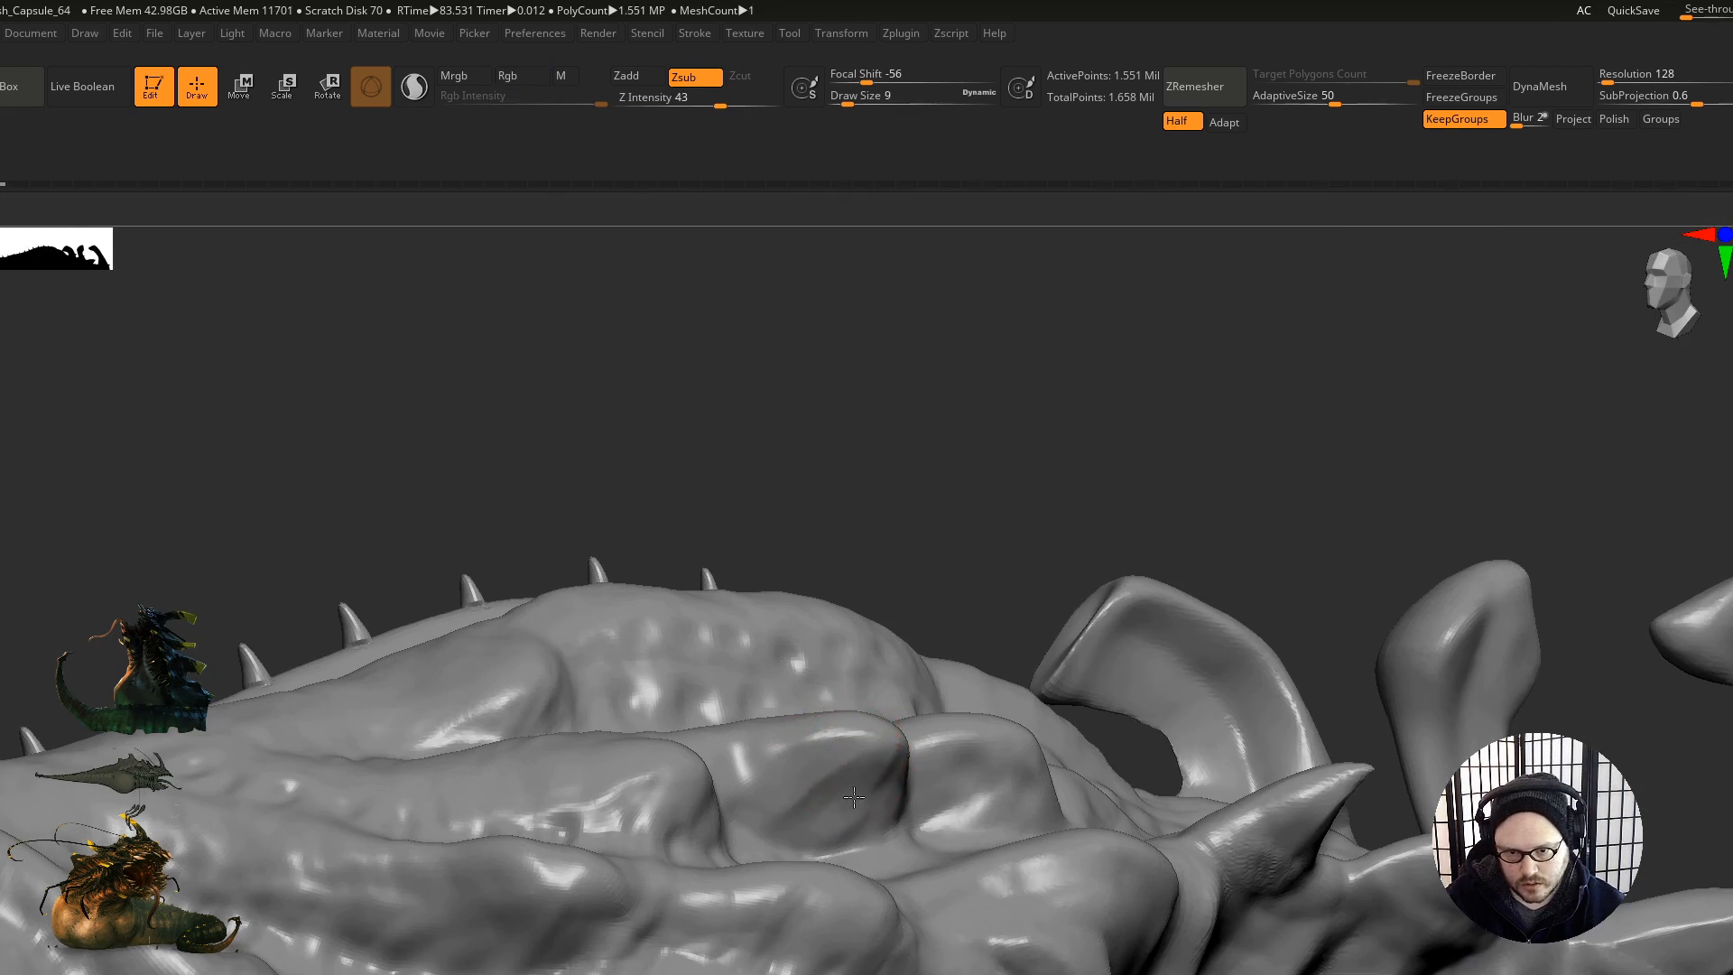
right_drag(884, 736, 873, 761)
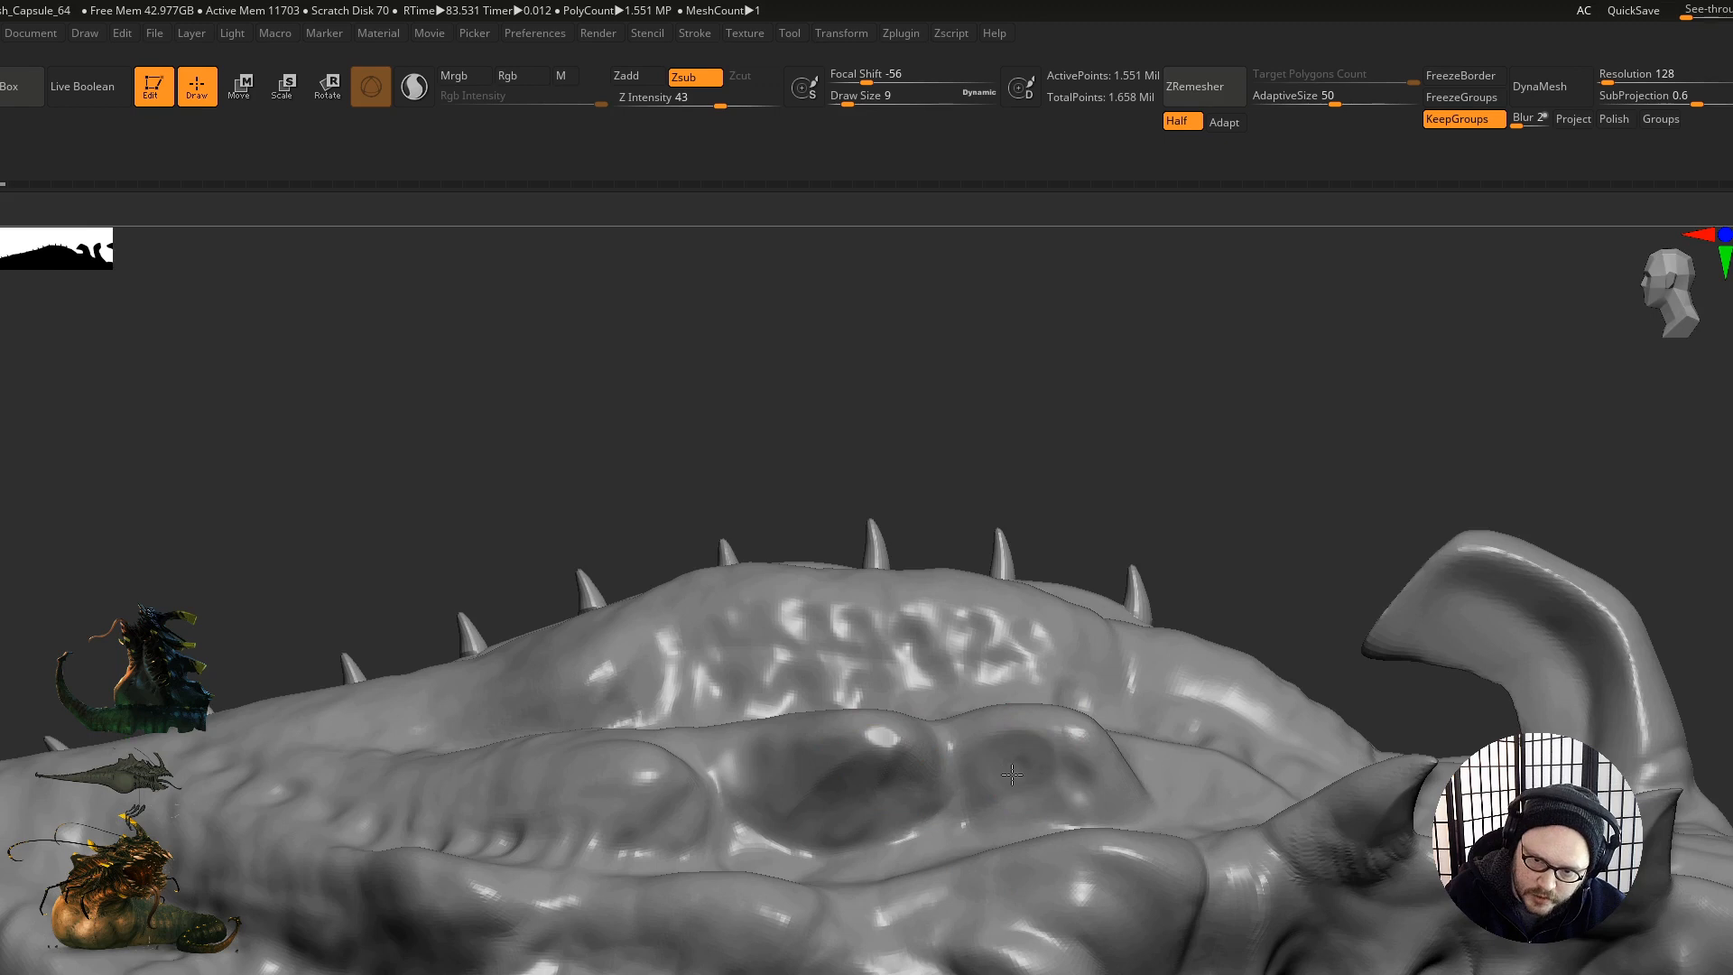
Step: Flatten the rounded end of the rear fleshy lump on the side and smooth its surface toward the tail
right_drag(1074, 730, 886, 663)
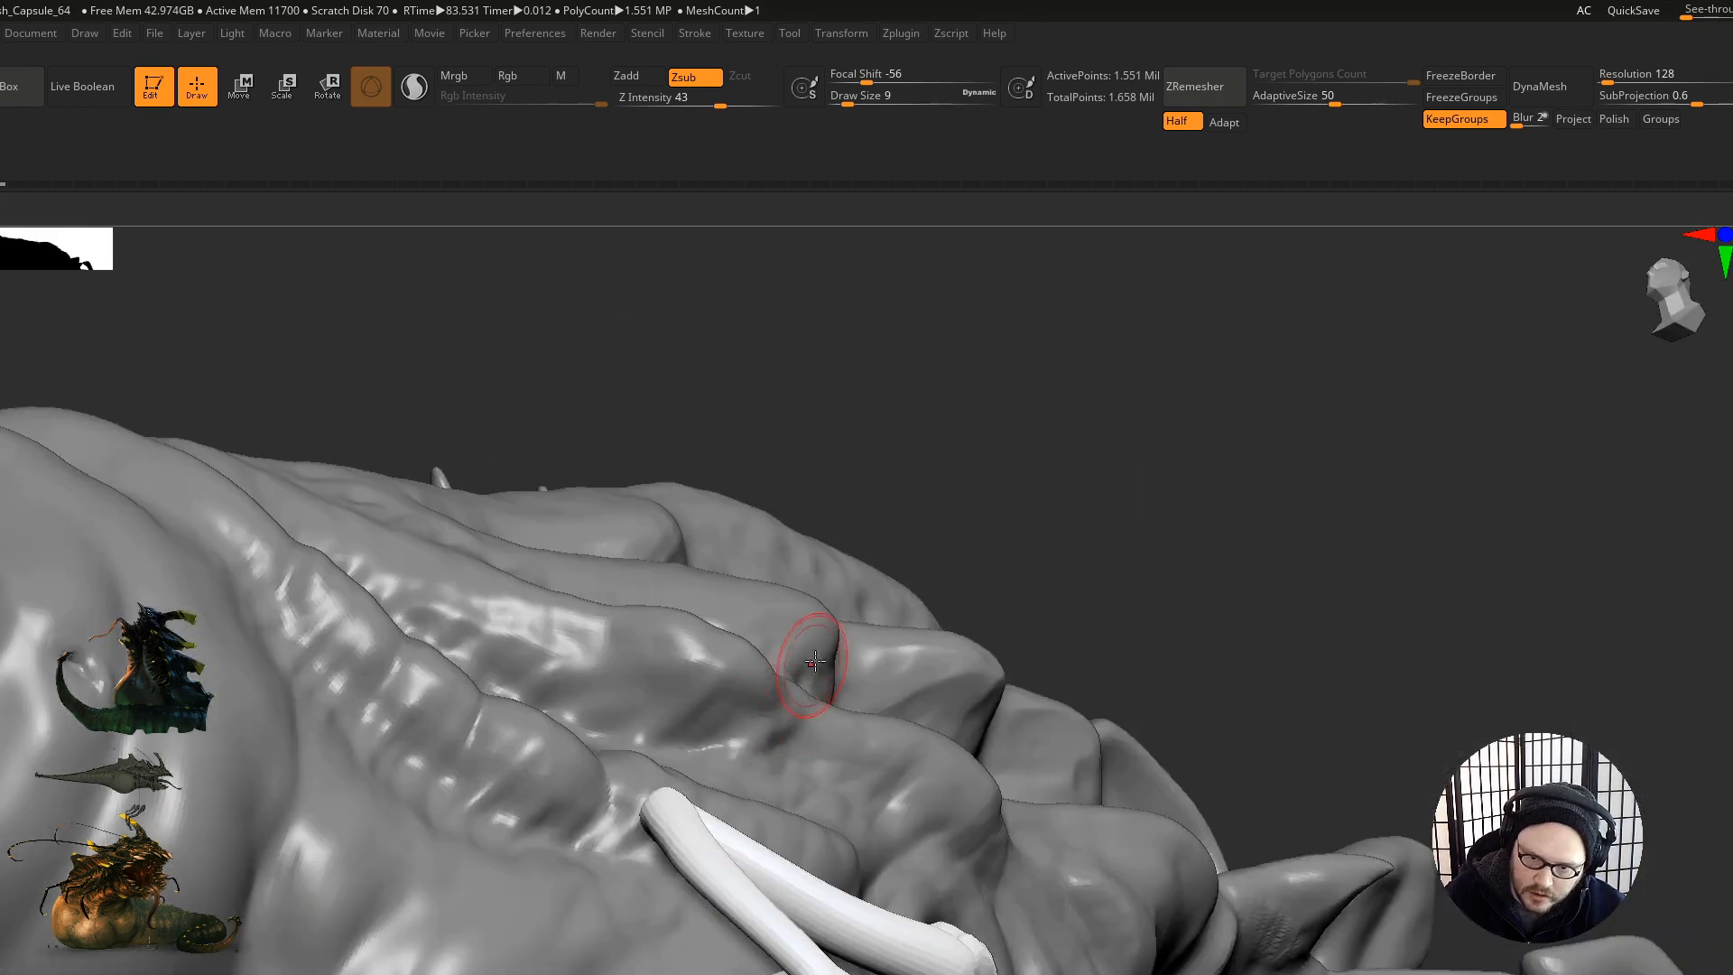
right_drag(782, 690, 756, 704)
key(s)
drag(801, 642, 794, 644)
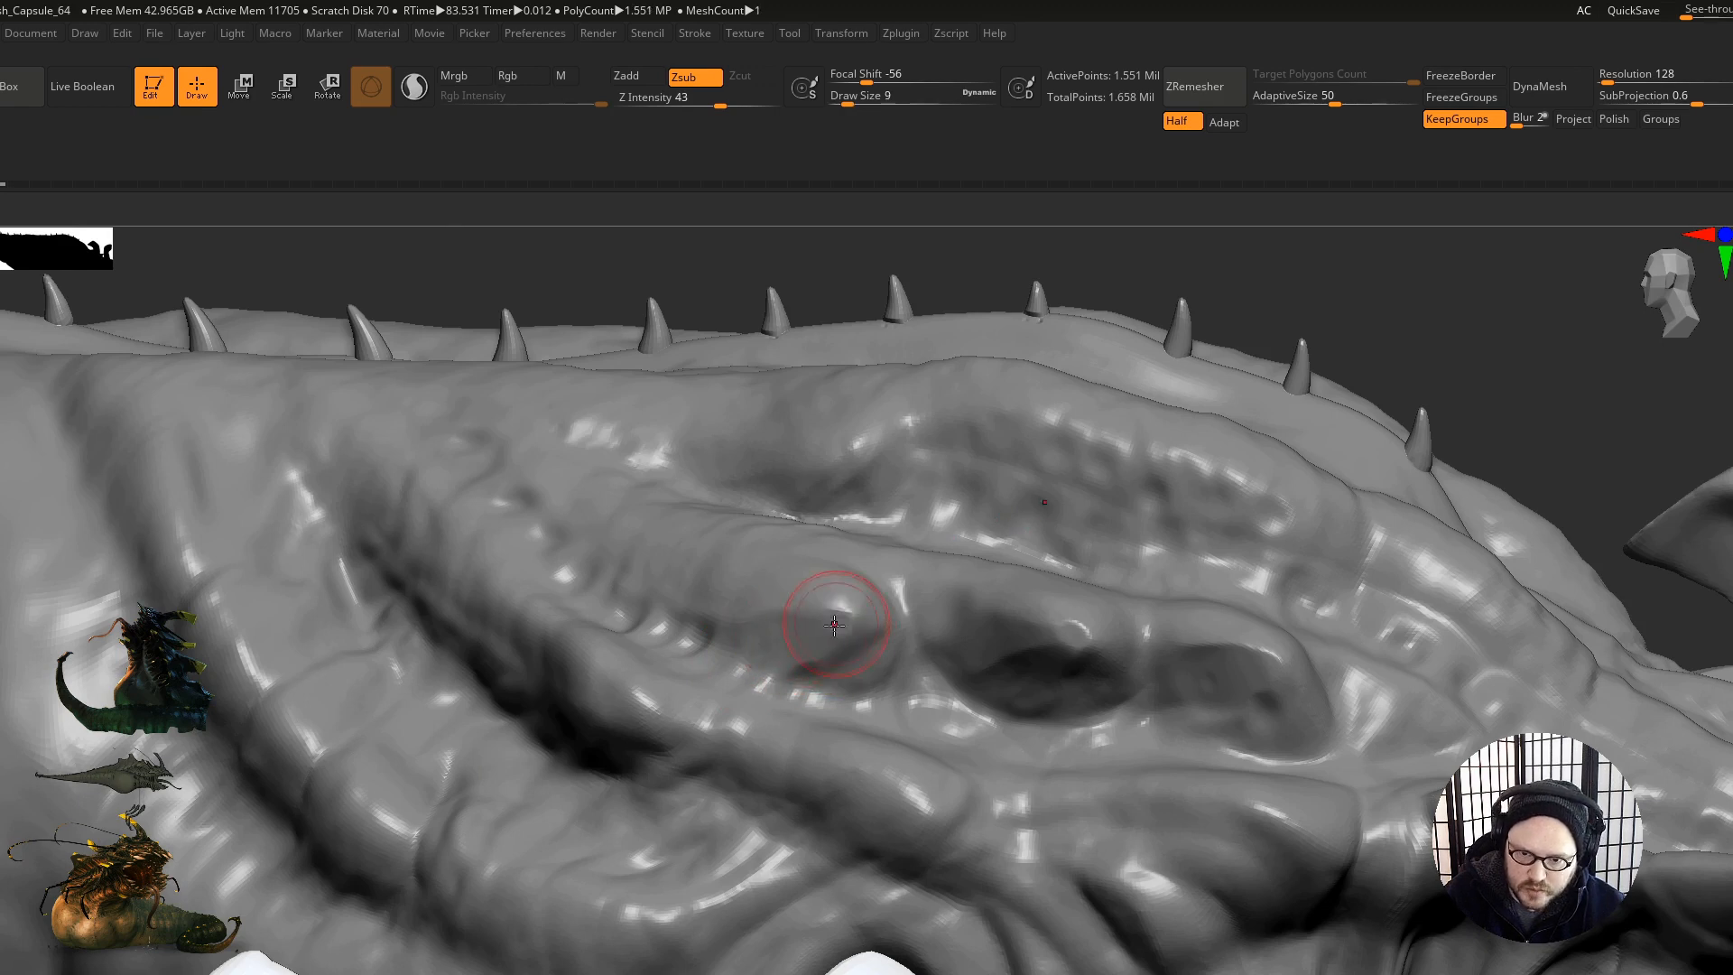
right_drag(869, 589, 837, 679)
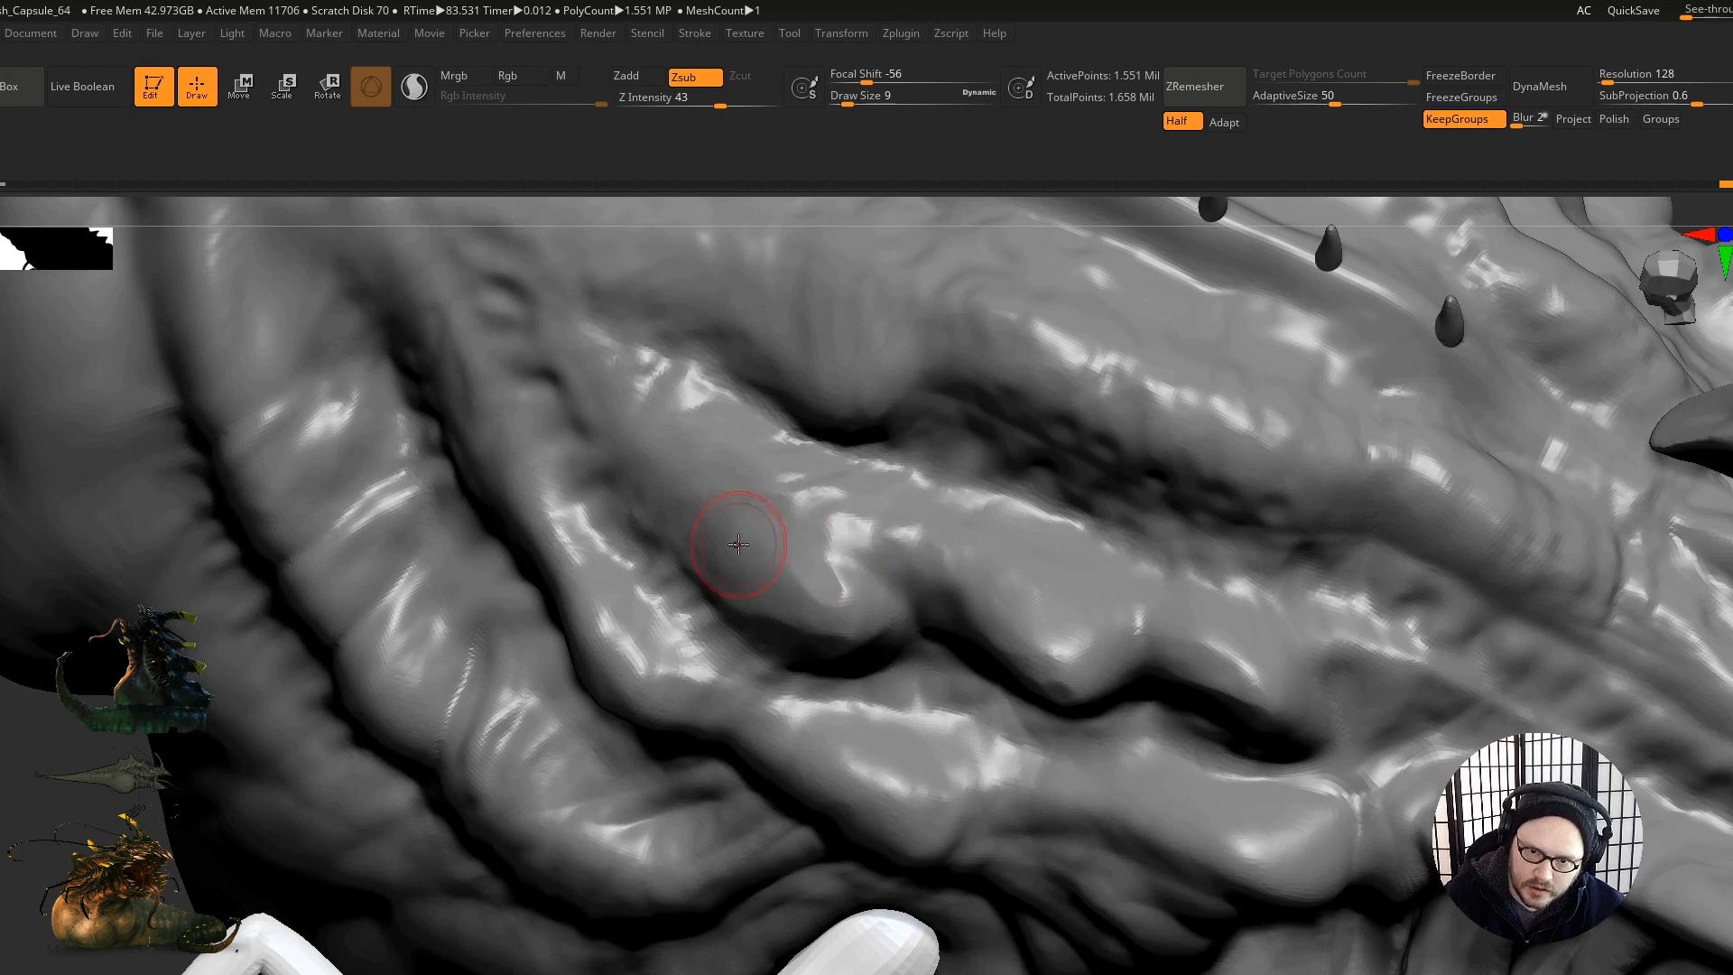
right_drag(760, 552, 777, 424)
shift+drag(762, 560, 840, 657)
Step: Refine the planes of the fleshy lumps behind the side horn, varying the draw size from 5 to 17
mouse_move(939, 634)
right_down()
mouse_move(986, 567)
mouse_move(1038, 397)
mouse_move(1102, 554)
mouse_move(852, 722)
right_up()
right_drag(884, 660, 912, 598)
key(bracketleft)
key(bracketright)
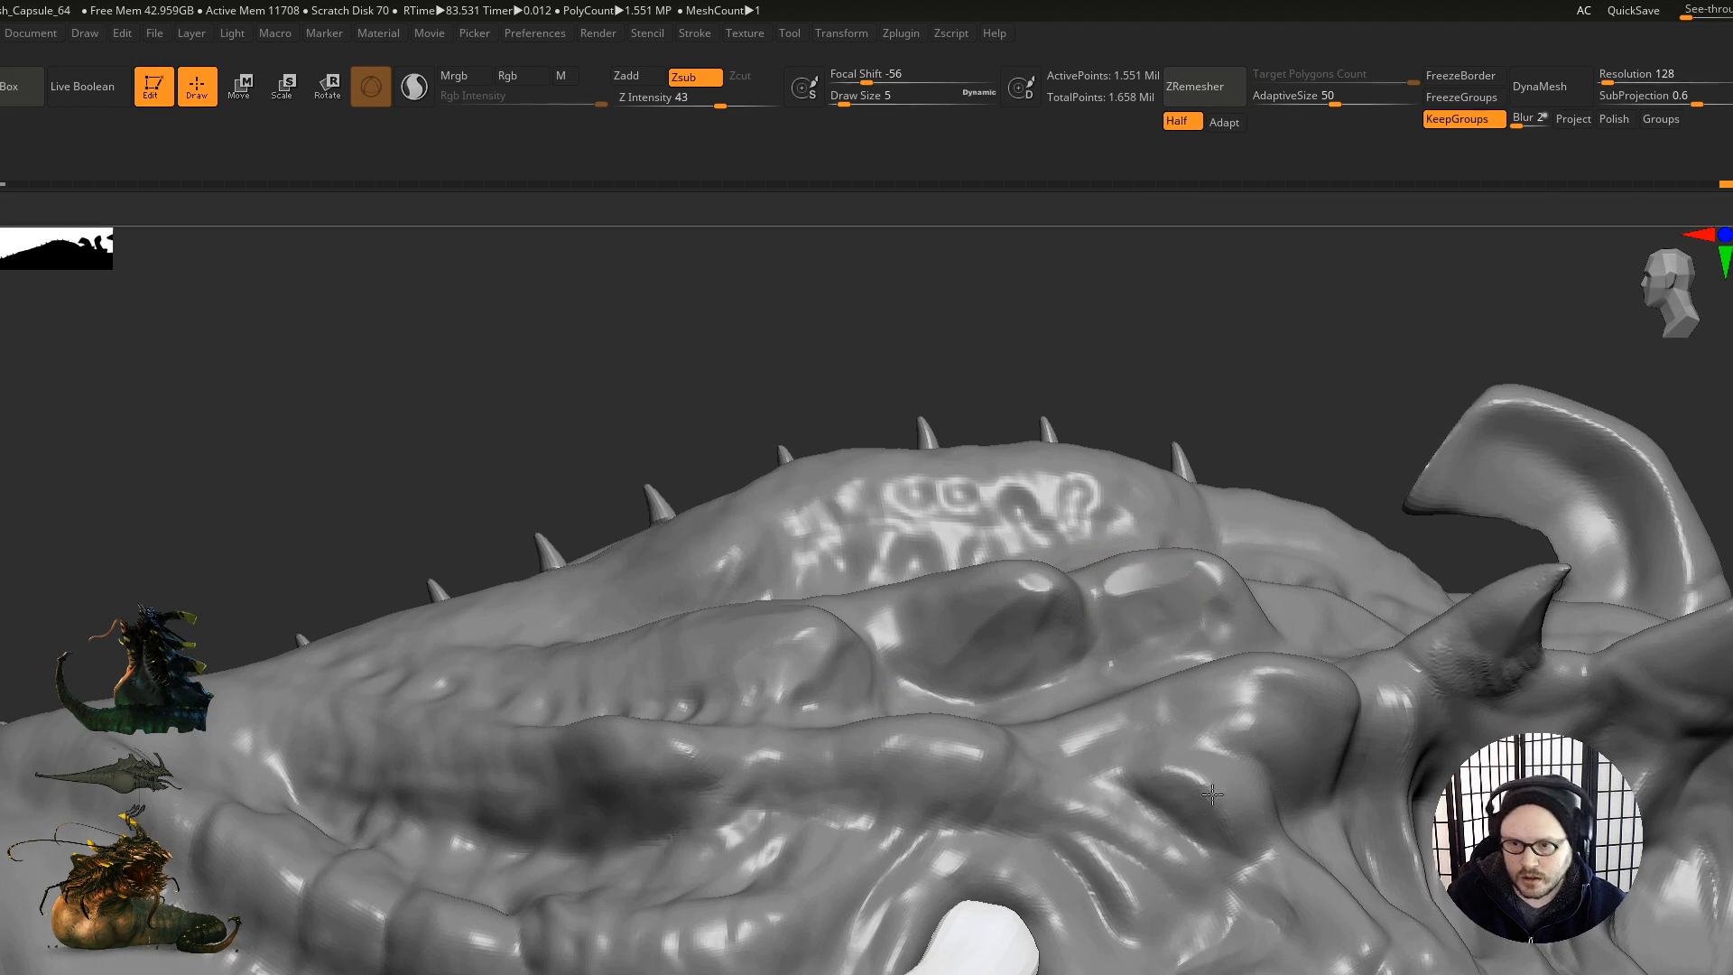
right_drag(1212, 793, 1288, 767)
right_drag(1263, 686, 1200, 647)
key(bracketright)
key(s)
drag(1261, 615, 1253, 644)
key(s)
key(s)
mouse_move(1146, 650)
right_down()
mouse_move(1136, 598)
mouse_move(1159, 654)
right_up()
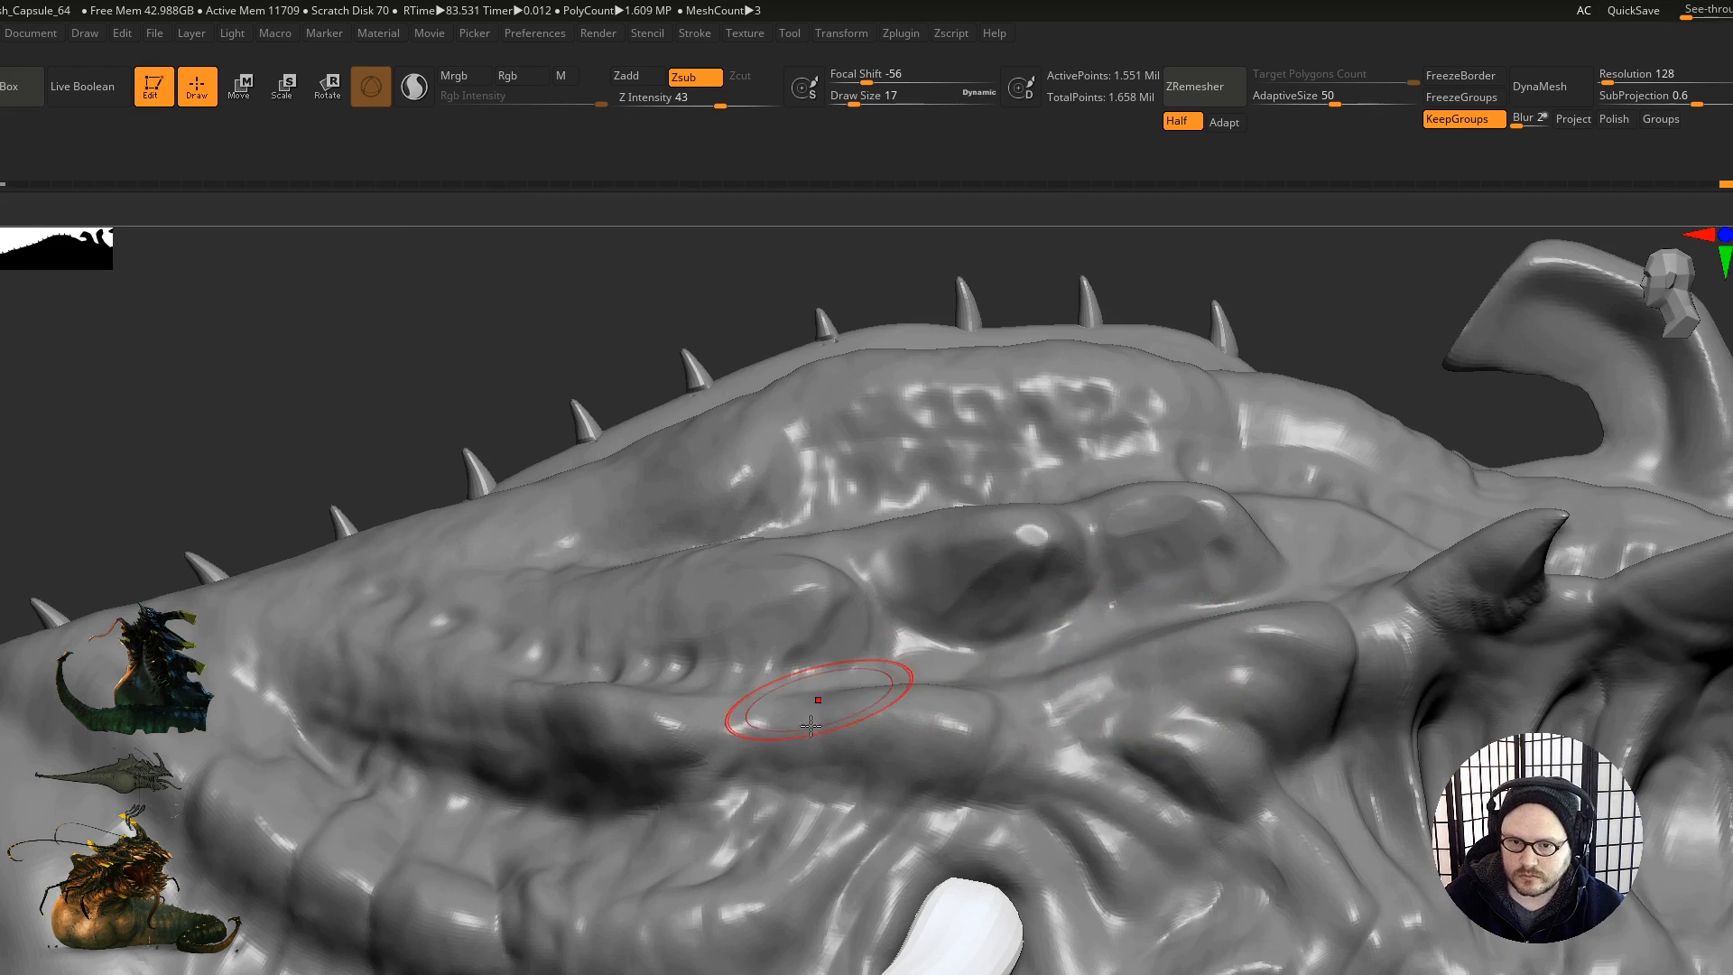
Step: Set the draw size to 11, flatten the long fold running below the fleshy lumps and smooth the area above it
right_drag(816, 701, 857, 672)
key(bracketleft)
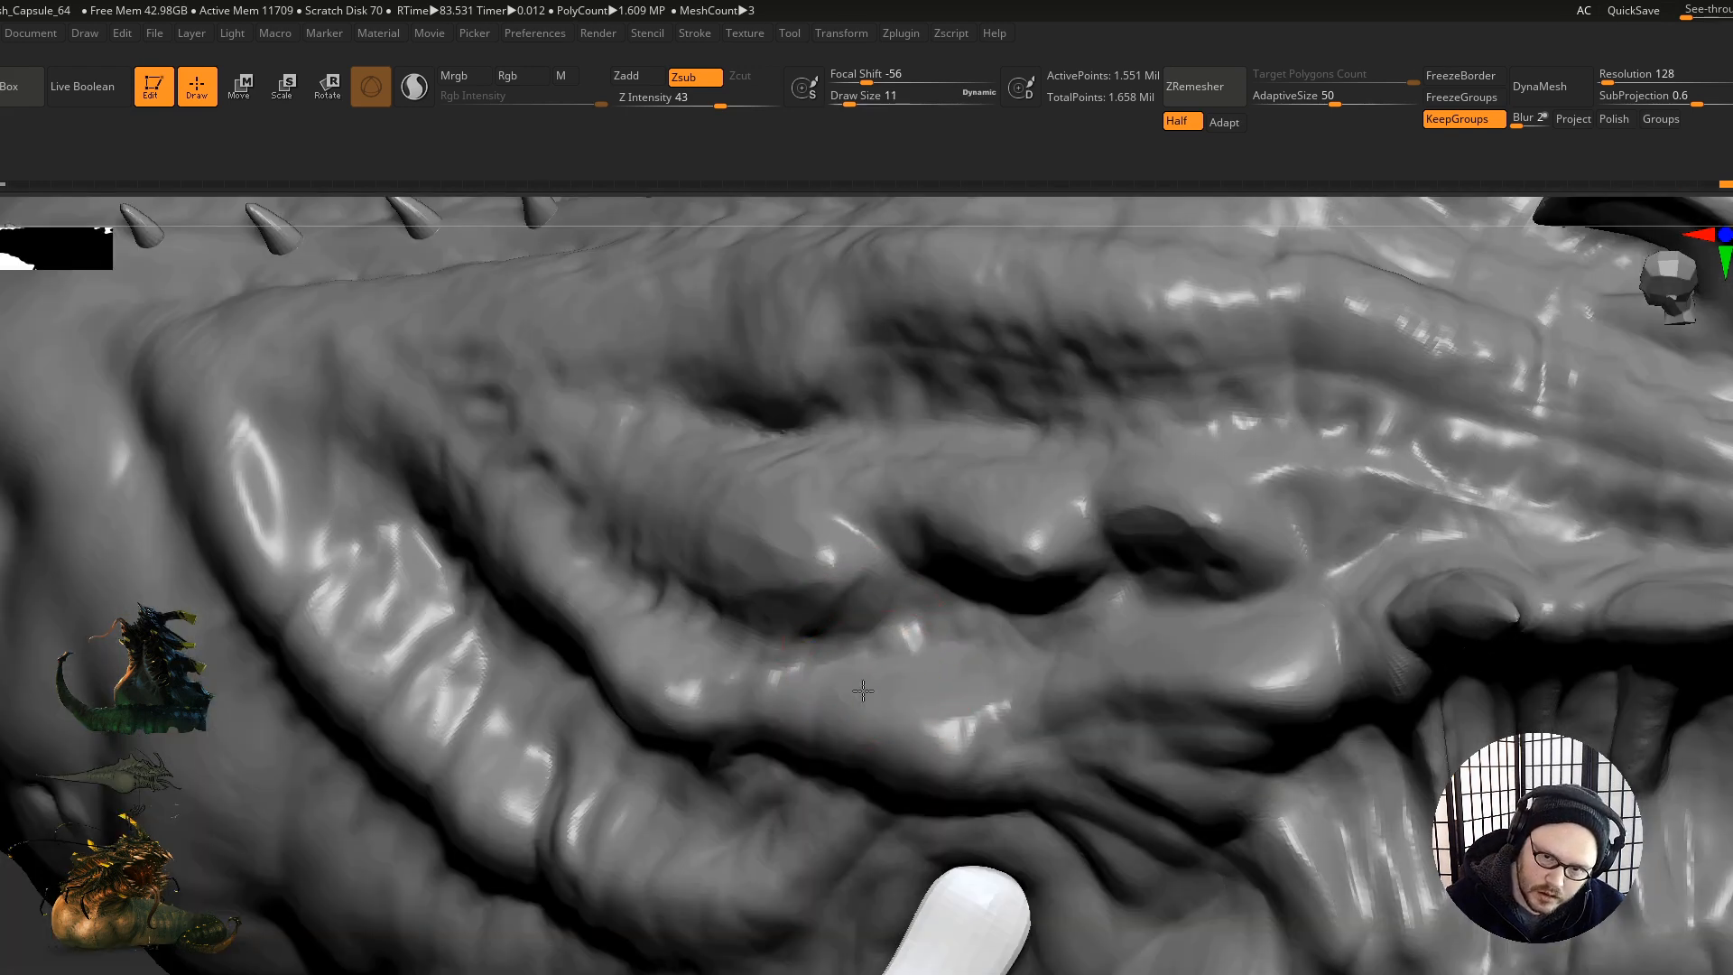
drag(885, 691, 759, 670)
mouse_move(650, 596)
mouse_down()
mouse_move(601, 579)
mouse_move(623, 616)
mouse_move(783, 681)
mouse_move(676, 669)
mouse_up()
mouse_move(899, 690)
mouse_down()
mouse_move(778, 648)
mouse_move(853, 678)
mouse_up()
mouse_move(771, 703)
right_down()
mouse_move(749, 654)
mouse_move(843, 611)
mouse_move(802, 840)
mouse_move(779, 616)
mouse_move(759, 588)
mouse_move(812, 598)
right_up()
alt+click(817, 639)
mouse_move(853, 601)
shift+mouse_down()
mouse_move(759, 588)
mouse_move(693, 549)
shift+mouse_up()
Step: Build up the crest of the long lower fold with an additive brush at Z intensity 10, using draw sizes 3 and 6
key(s)
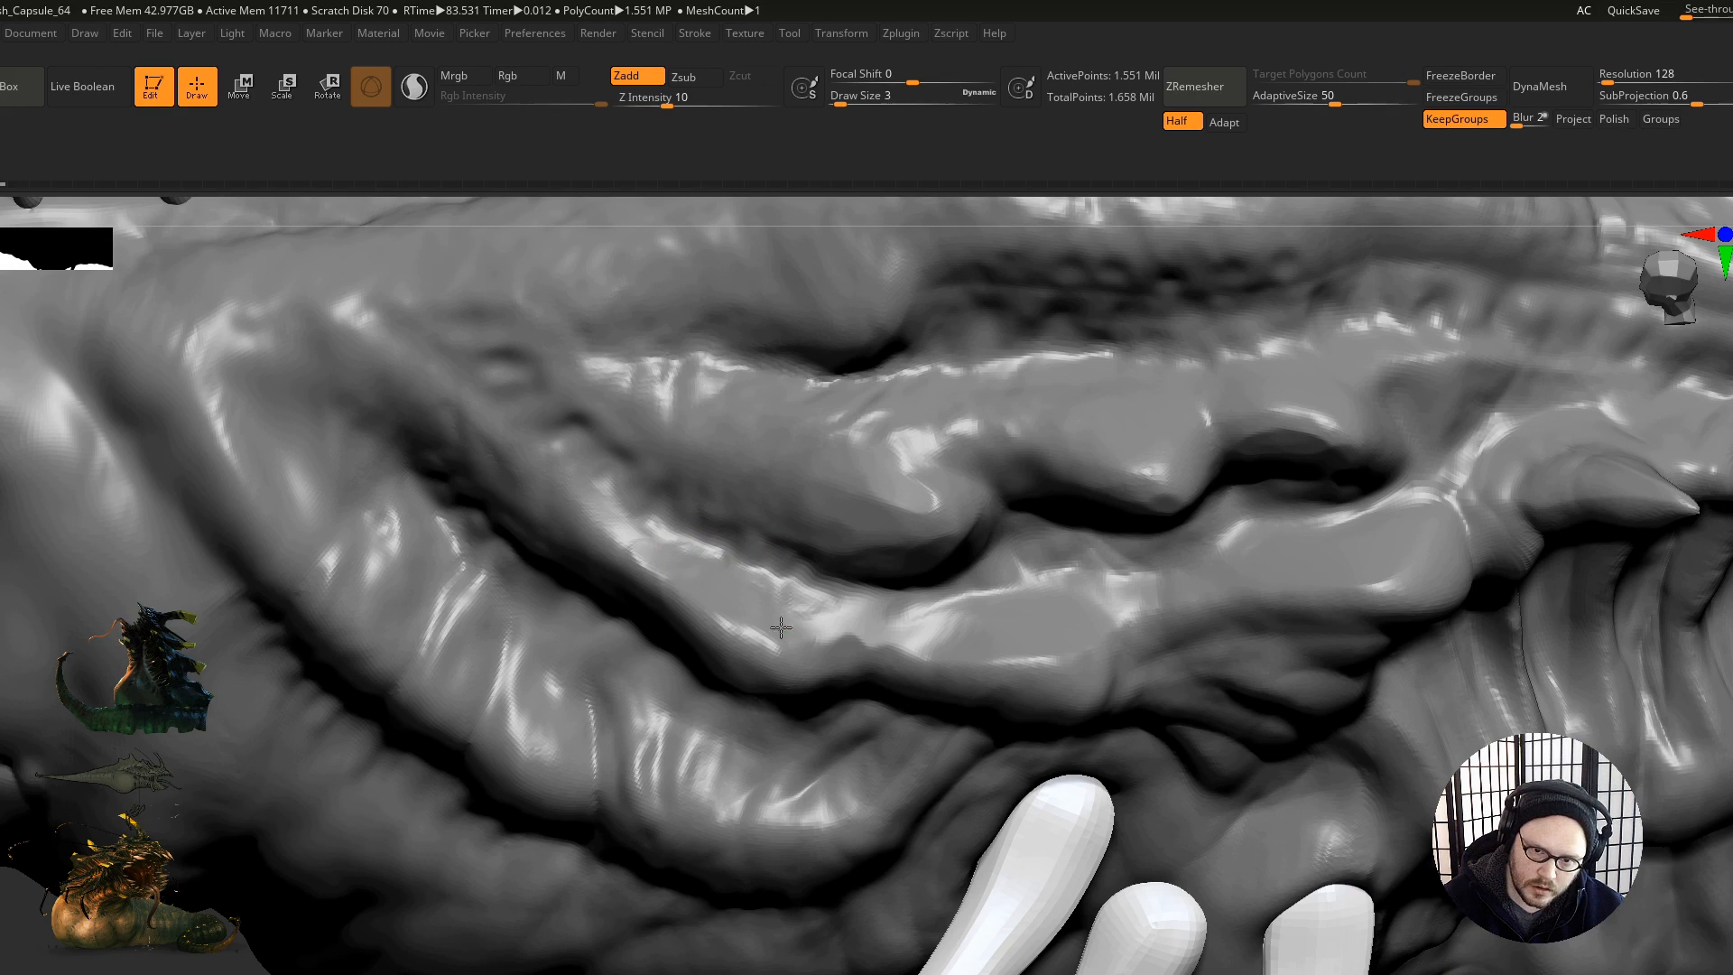
mouse_move(817, 585)
mouse_down()
mouse_move(824, 635)
mouse_move(945, 623)
mouse_up()
mouse_move(1038, 584)
mouse_down()
mouse_move(1063, 598)
mouse_move(1112, 563)
mouse_move(1146, 592)
mouse_move(1134, 612)
mouse_up()
right_drag(1080, 574, 1047, 587)
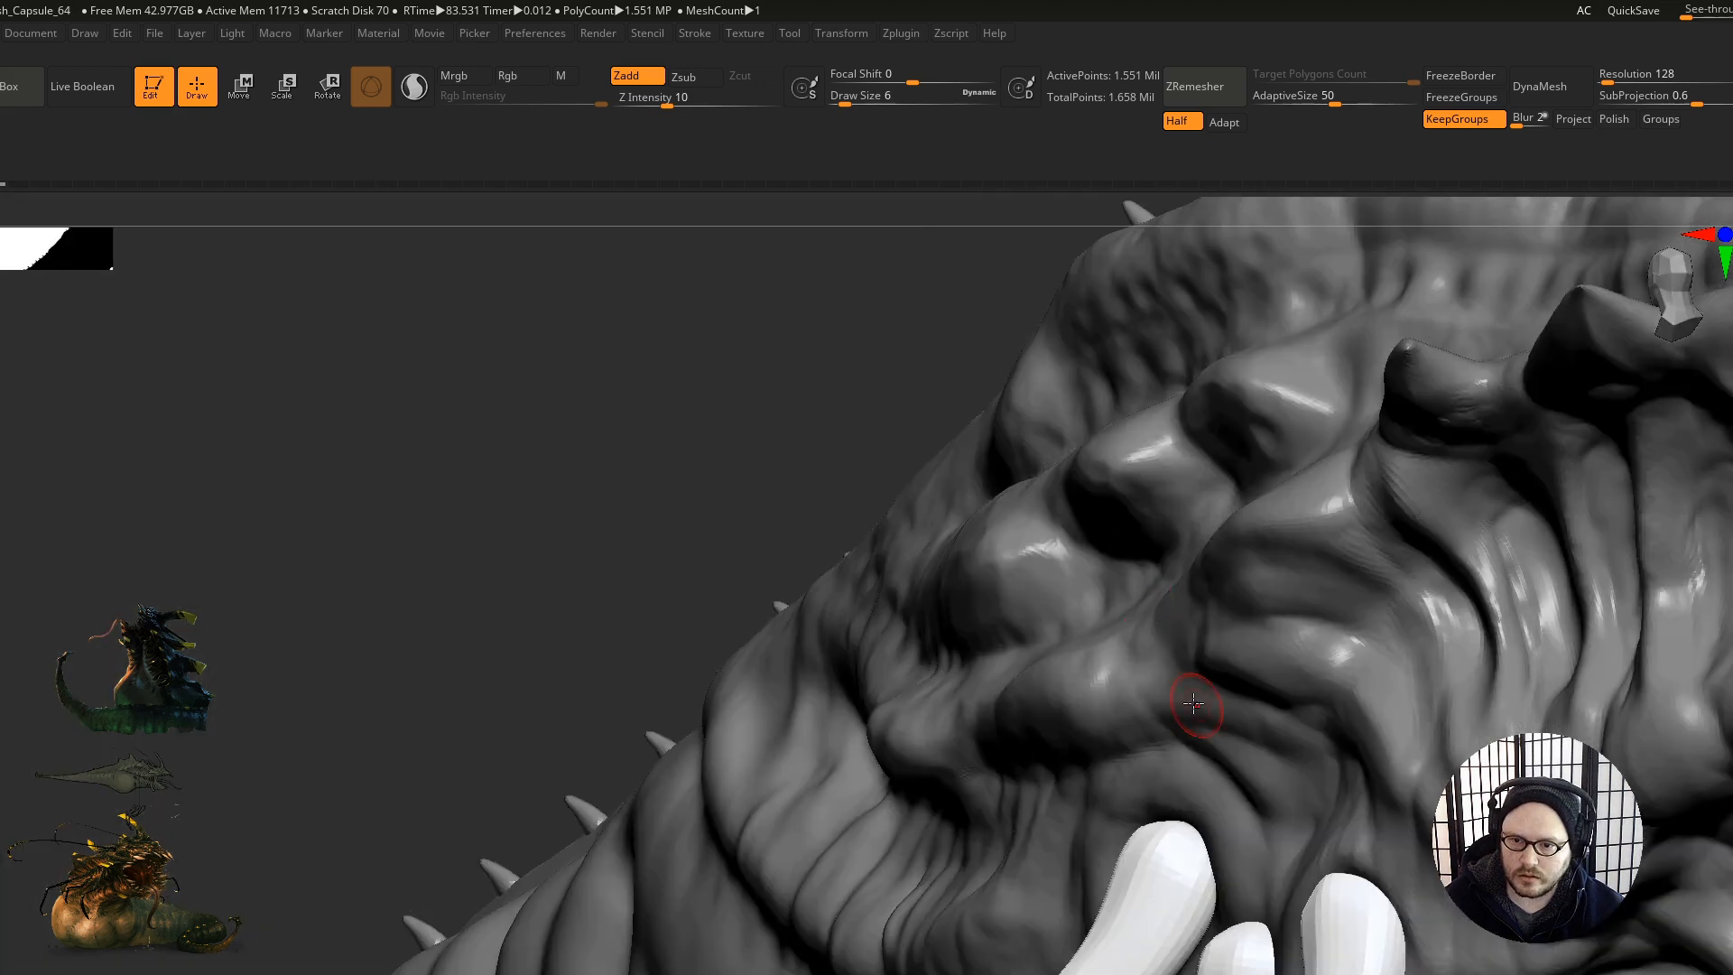
right_drag(1330, 706, 1192, 746)
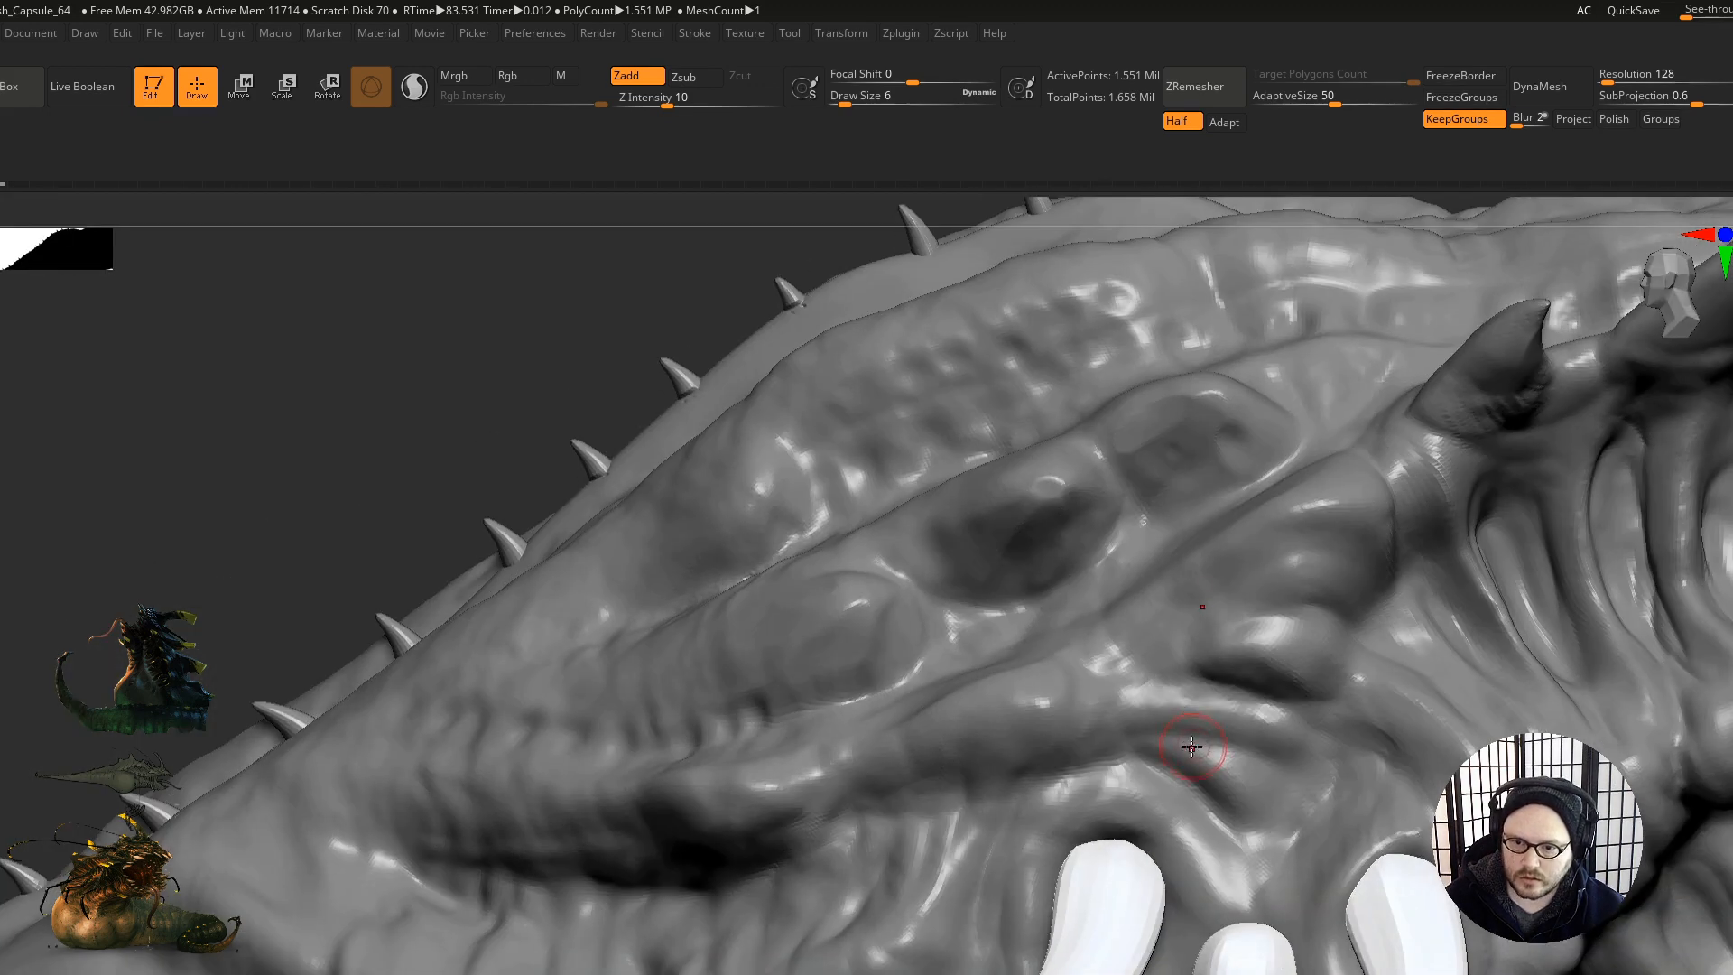
mouse_move(880, 745)
right_down()
mouse_move(940, 761)
mouse_move(1081, 693)
right_up()
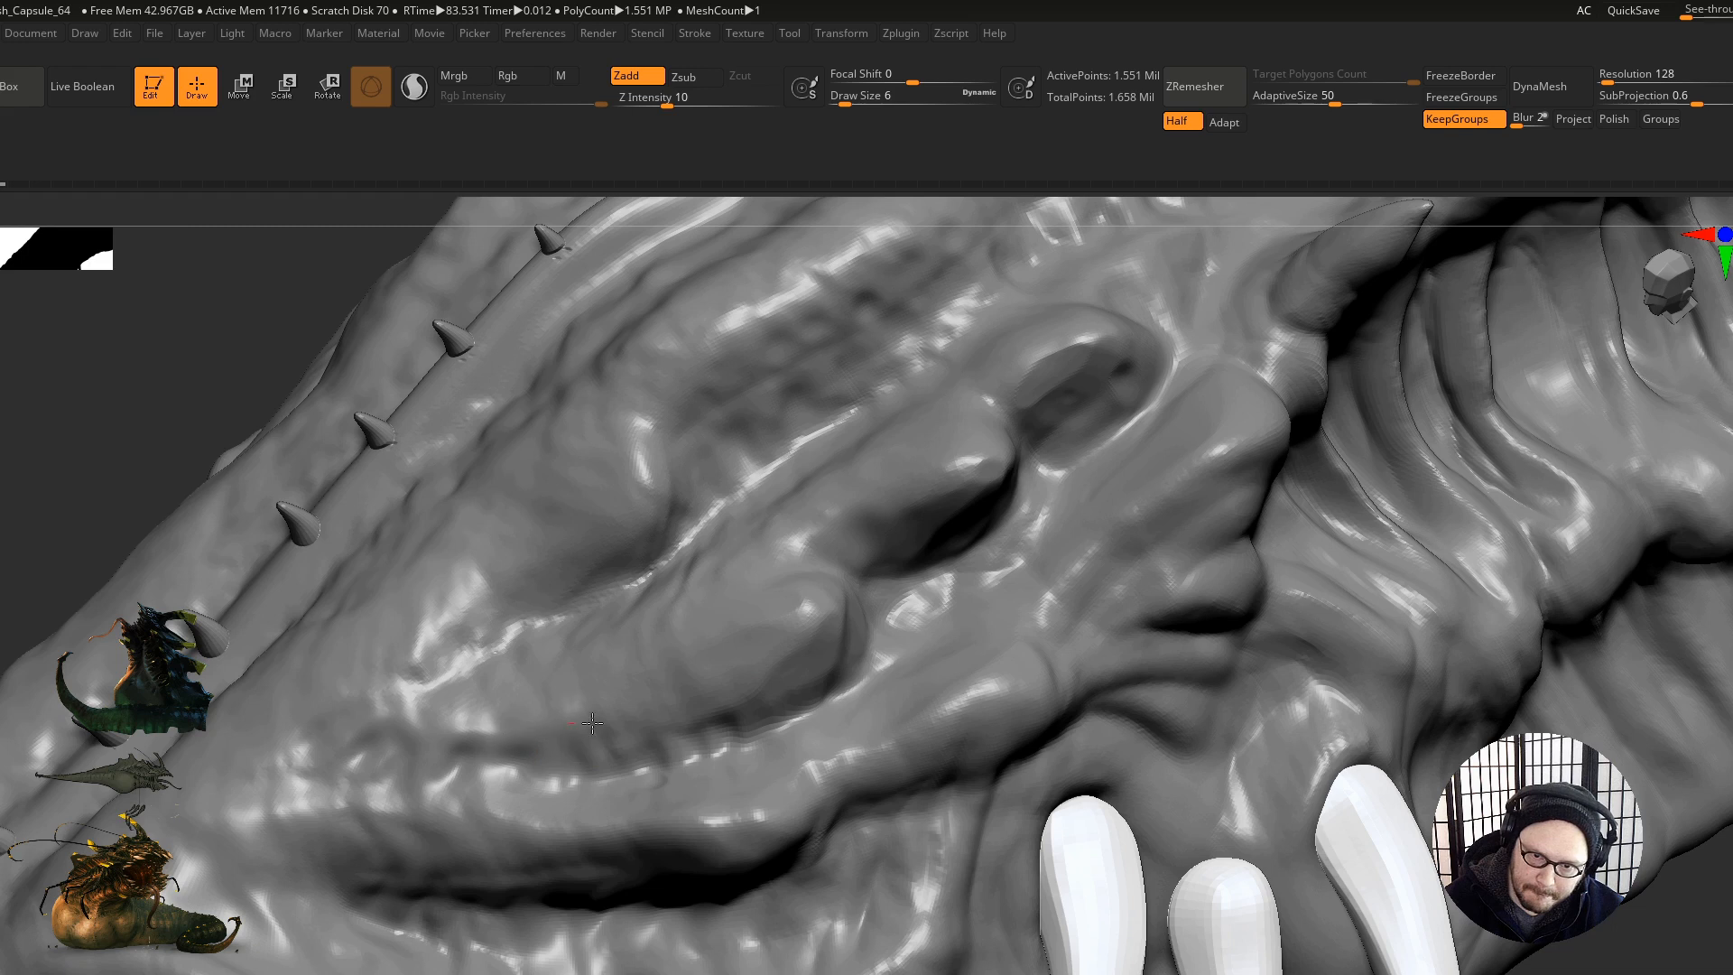
right_drag(492, 713, 515, 677)
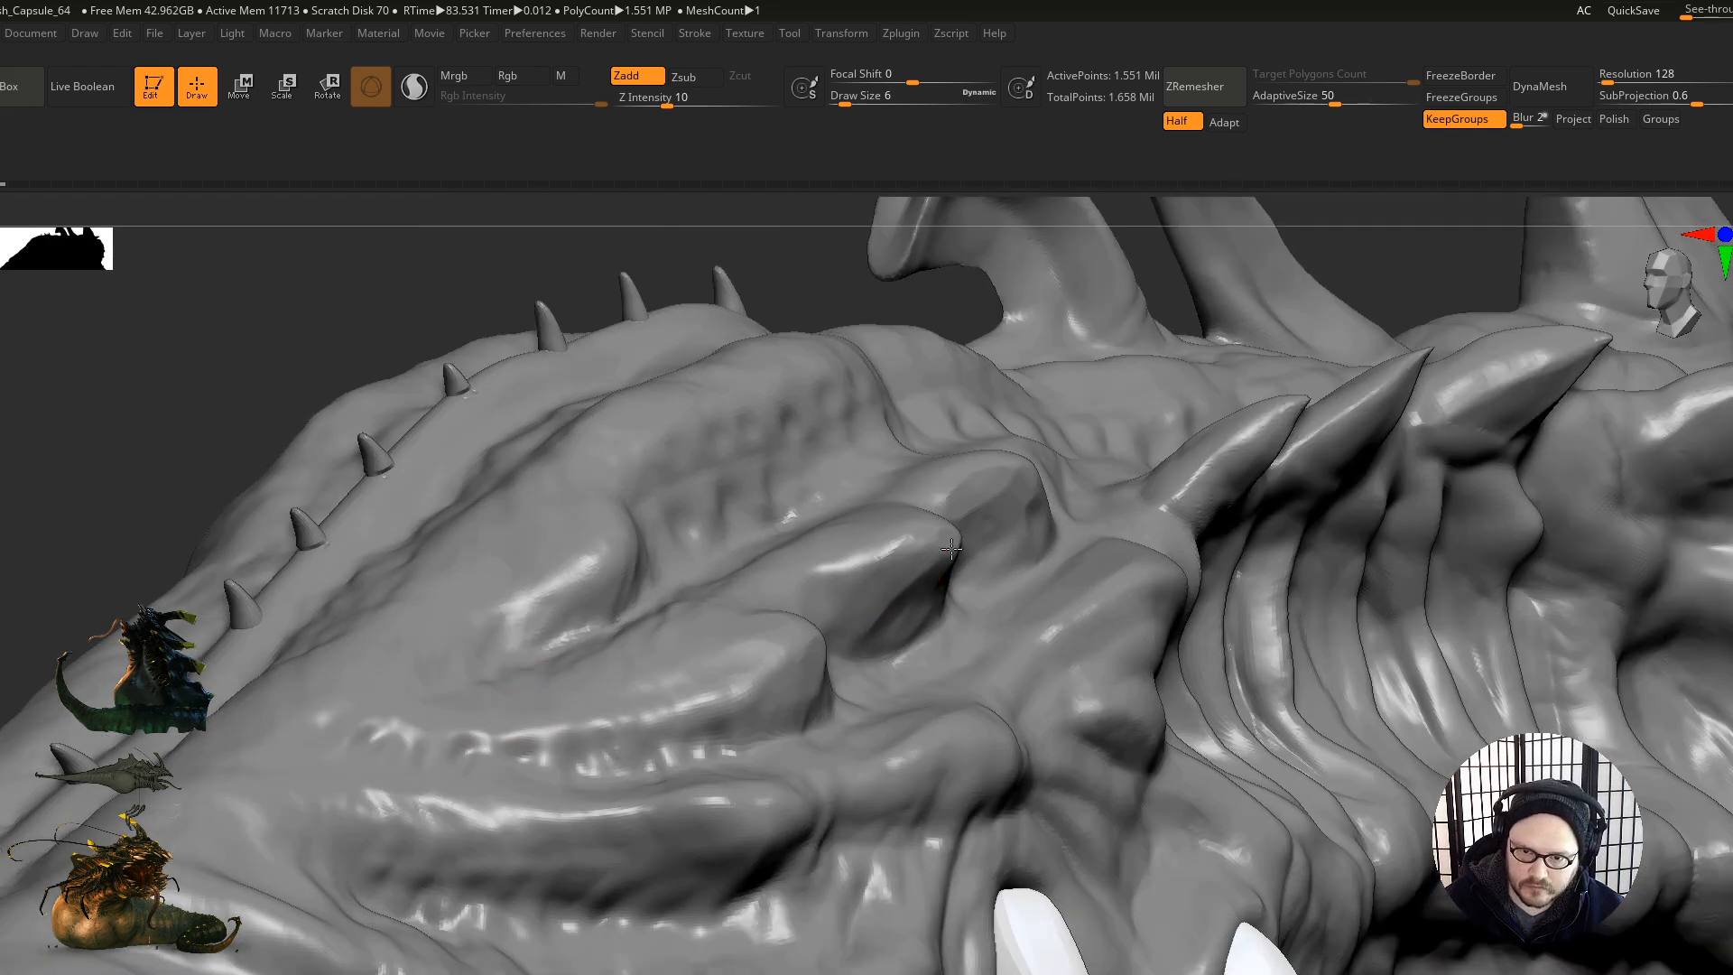
mouse_move(899, 592)
right_down()
mouse_move(1020, 482)
mouse_move(1075, 462)
mouse_move(989, 424)
right_up()
Step: Plane the tip of the rear fleshy lump with the flattening brush at draw size 6 and smooth it
key(shift)
key(shift)
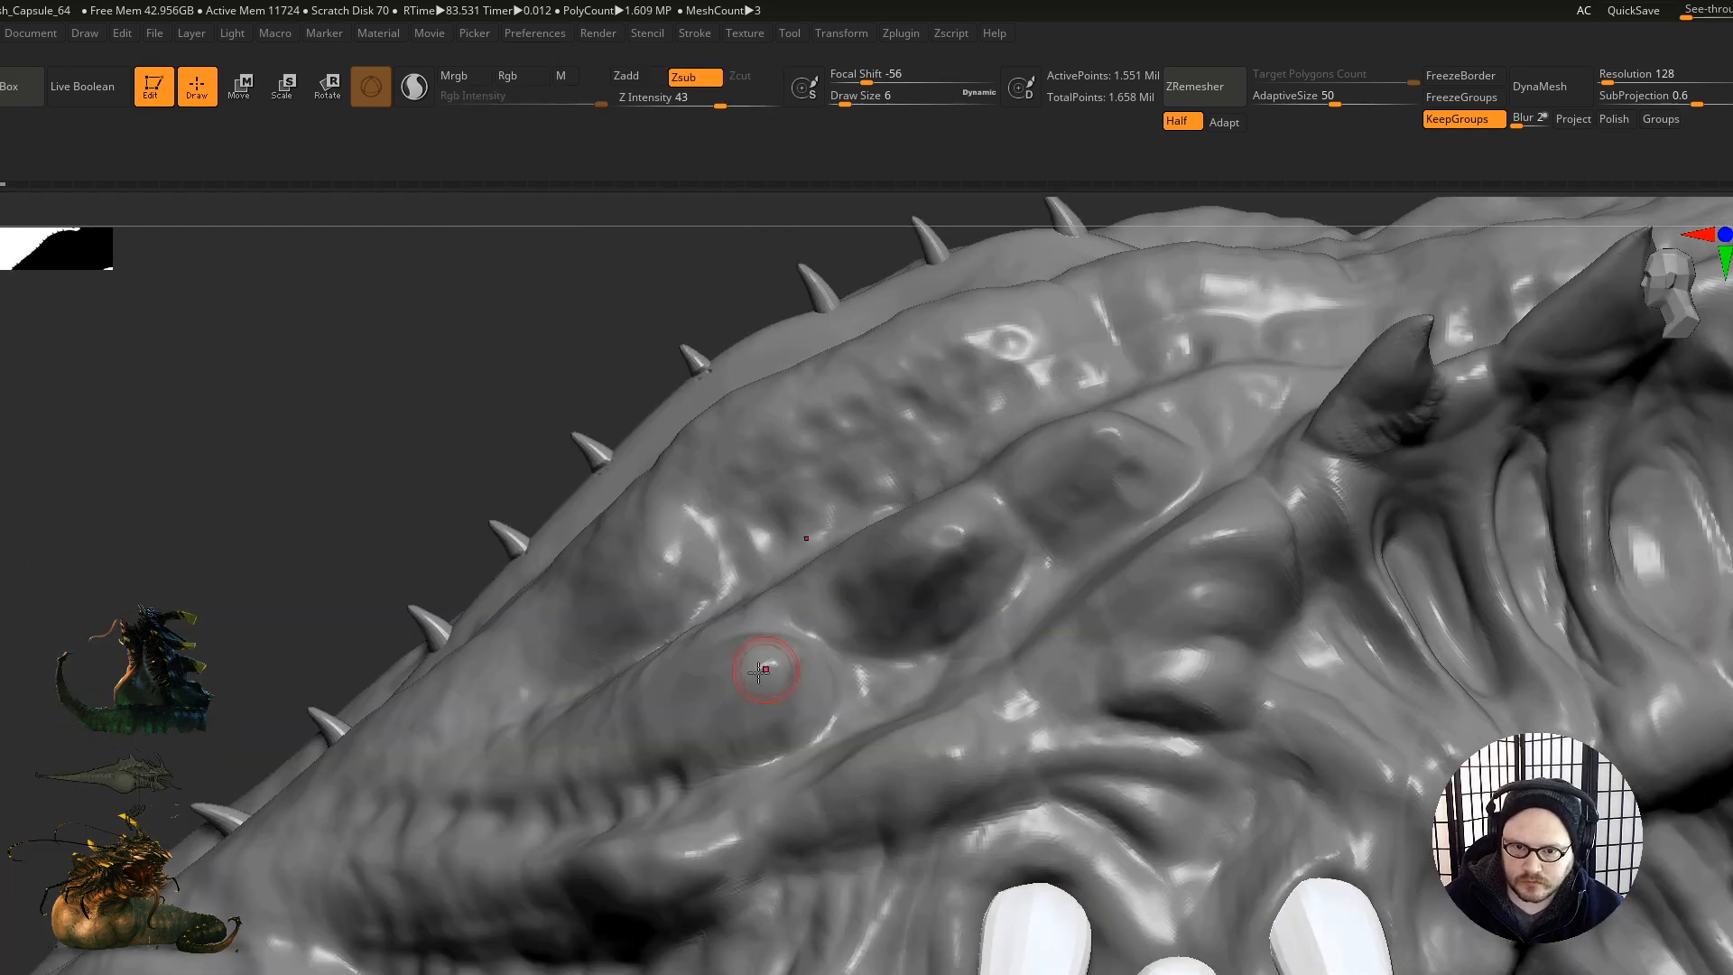
right_drag(767, 664, 719, 748)
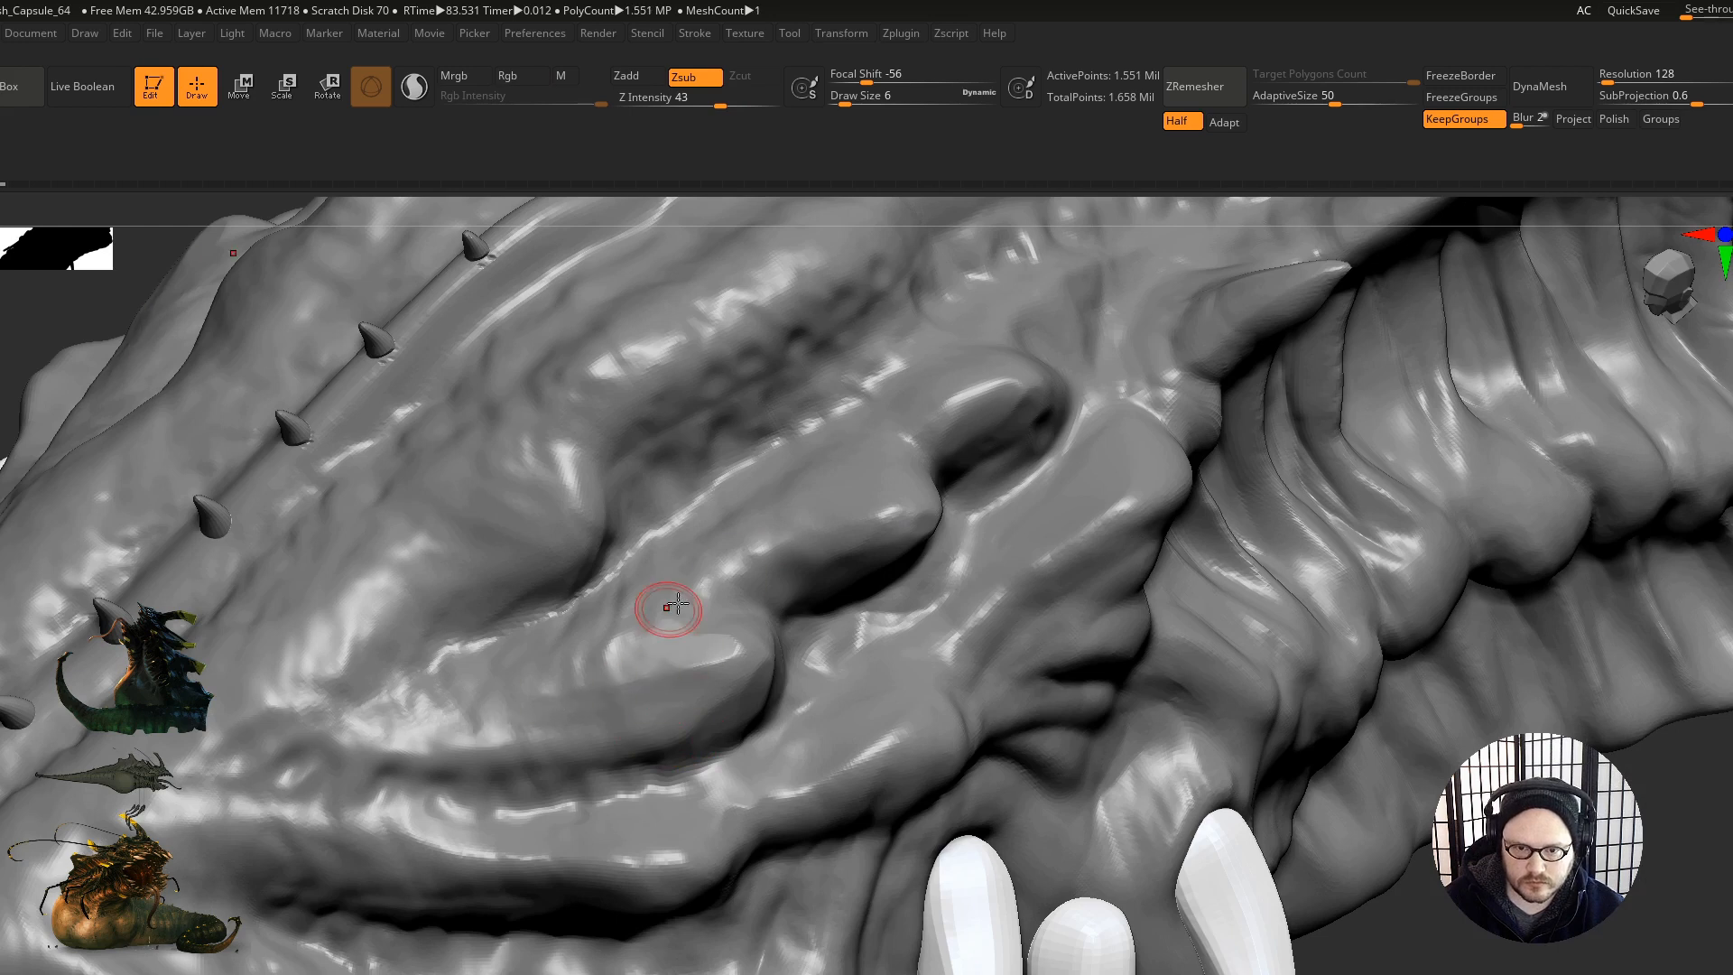
key(shift)
mouse_move(906, 498)
ctrl+right_down()
mouse_move(813, 452)
mouse_move(824, 588)
mouse_move(976, 586)
ctrl+right_up()
right_drag(975, 587, 691, 651)
Step: Carve creases under the middle fleshy lump and around the front end of the foremost lump with the Dam Standard brush at draw size 6
key(b)
key(d)
key(s)
right_drag(450, 725, 700, 688)
mouse_move(643, 652)
mouse_down()
mouse_move(658, 706)
mouse_move(619, 748)
mouse_up()
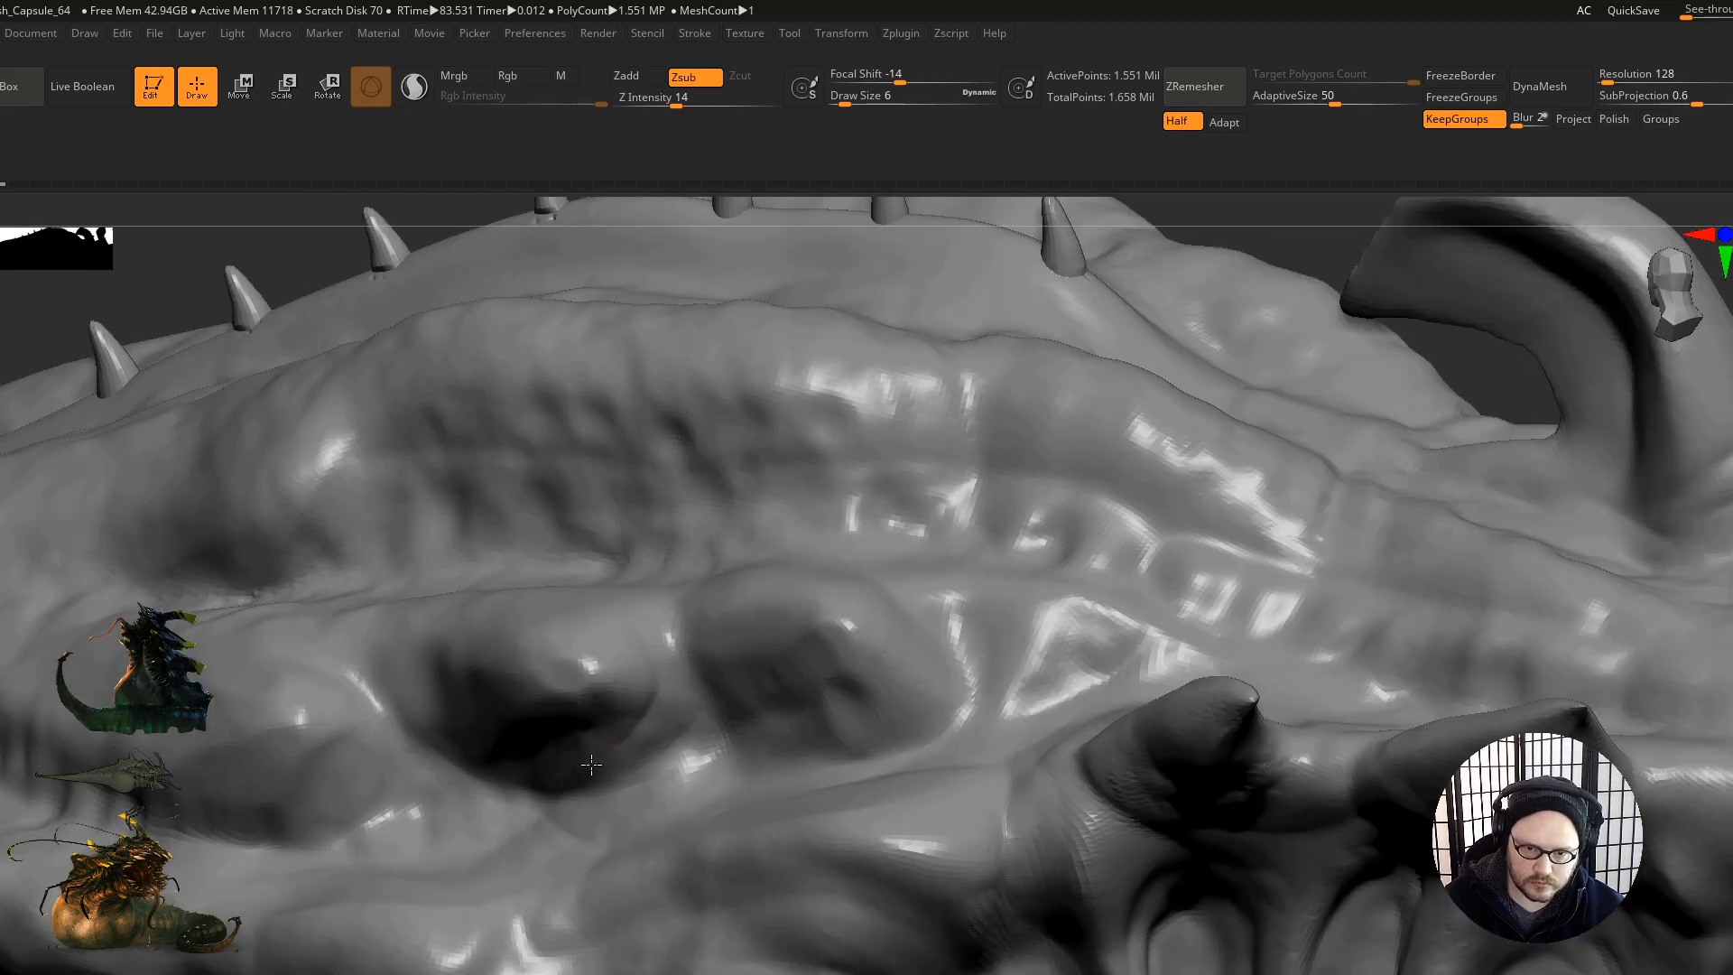
right_drag(681, 601, 650, 623)
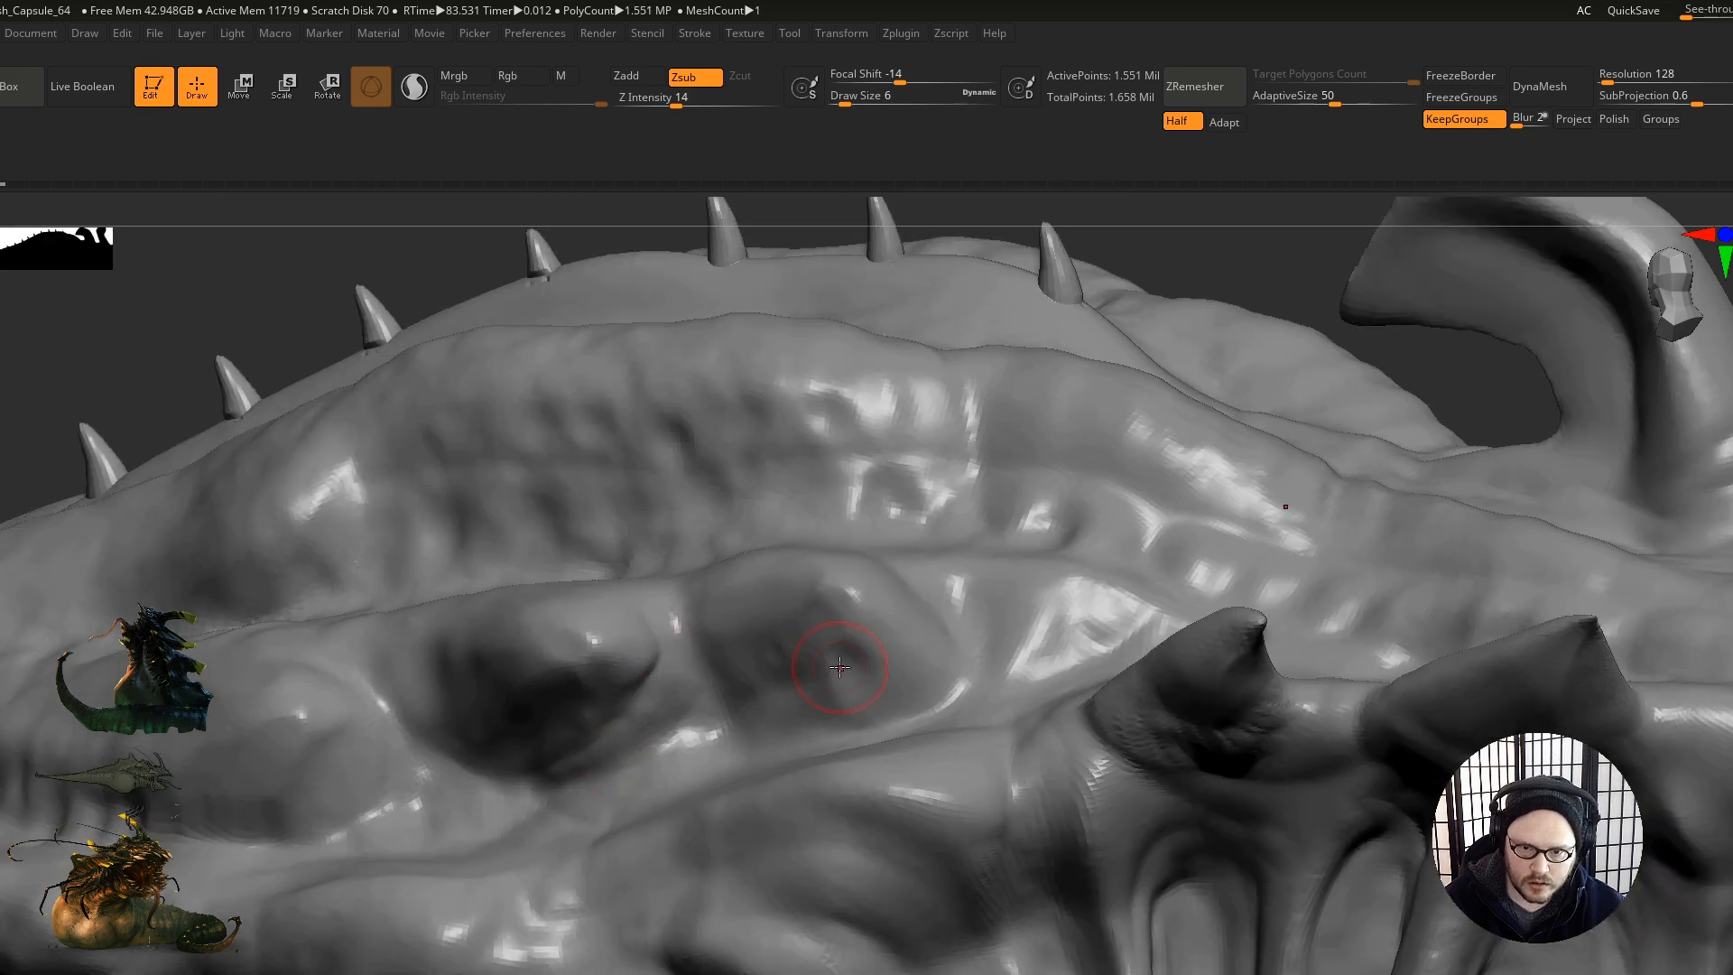
drag(932, 615, 874, 666)
right_drag(905, 580, 915, 623)
mouse_move(914, 623)
mouse_down()
mouse_move(955, 551)
mouse_move(939, 569)
mouse_up()
mouse_move(853, 487)
right_down()
mouse_move(870, 518)
mouse_move(862, 655)
right_up()
mouse_move(824, 712)
mouse_down()
mouse_move(901, 668)
mouse_move(930, 686)
mouse_up()
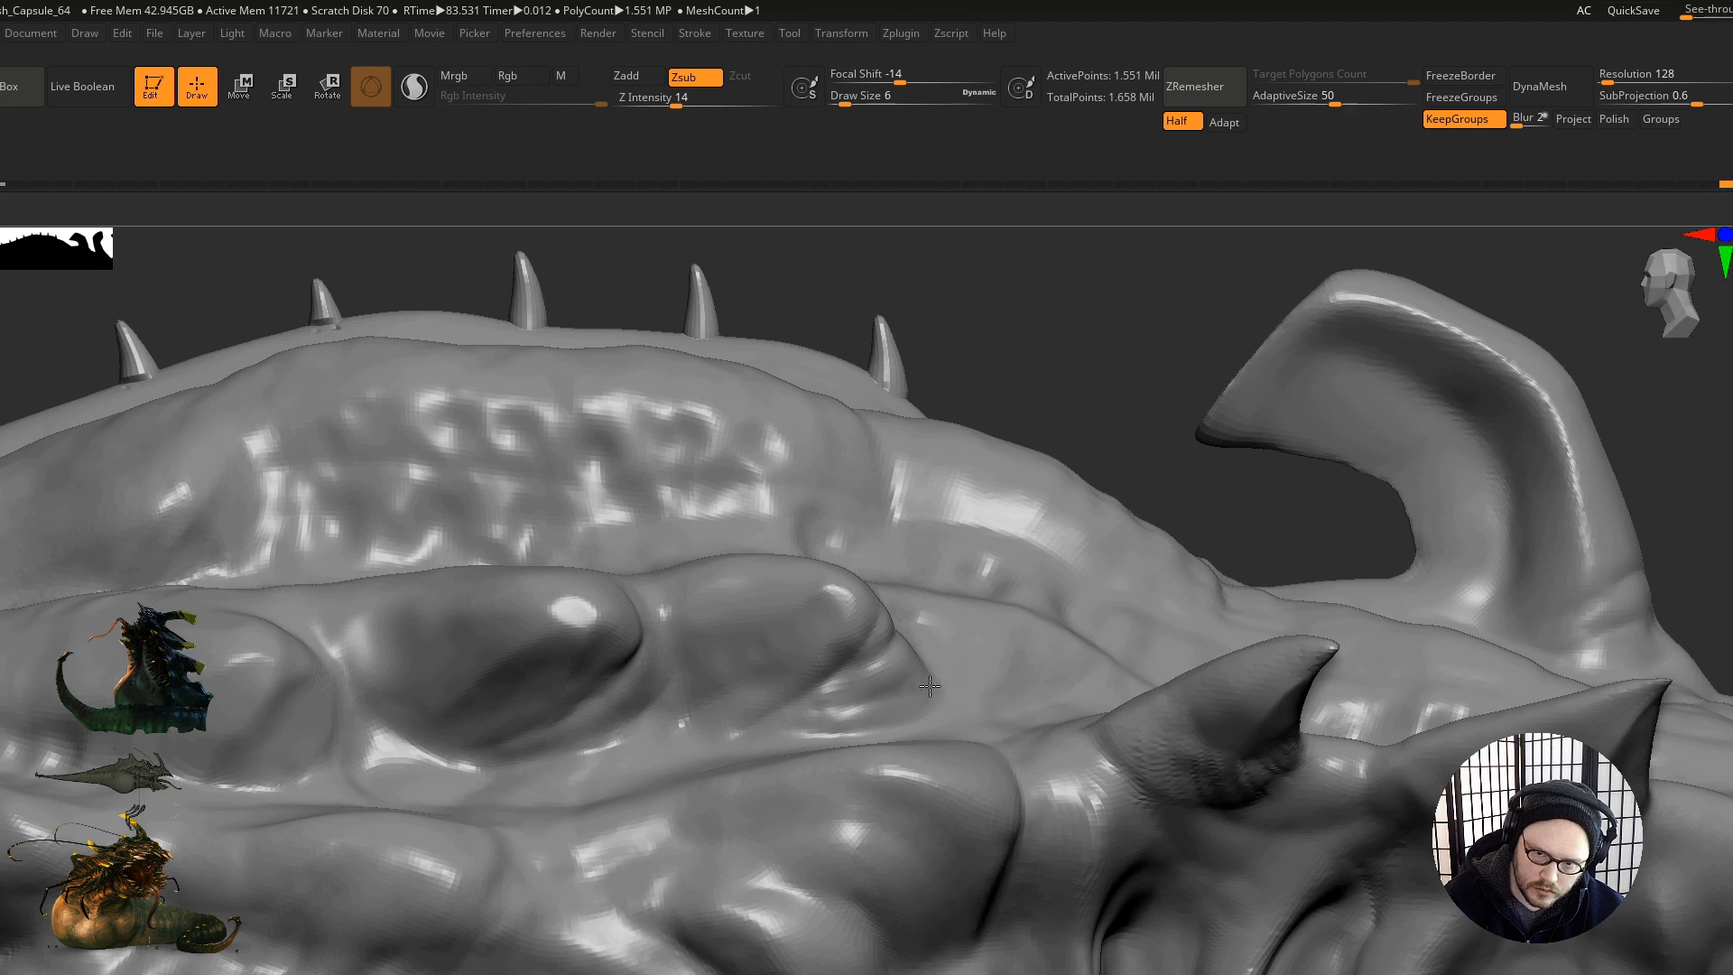
Step: Carve creases beneath the middle lump, between it and the rear lump, and along the lower edge of the bumpy ridge above
right_drag(599, 708, 762, 723)
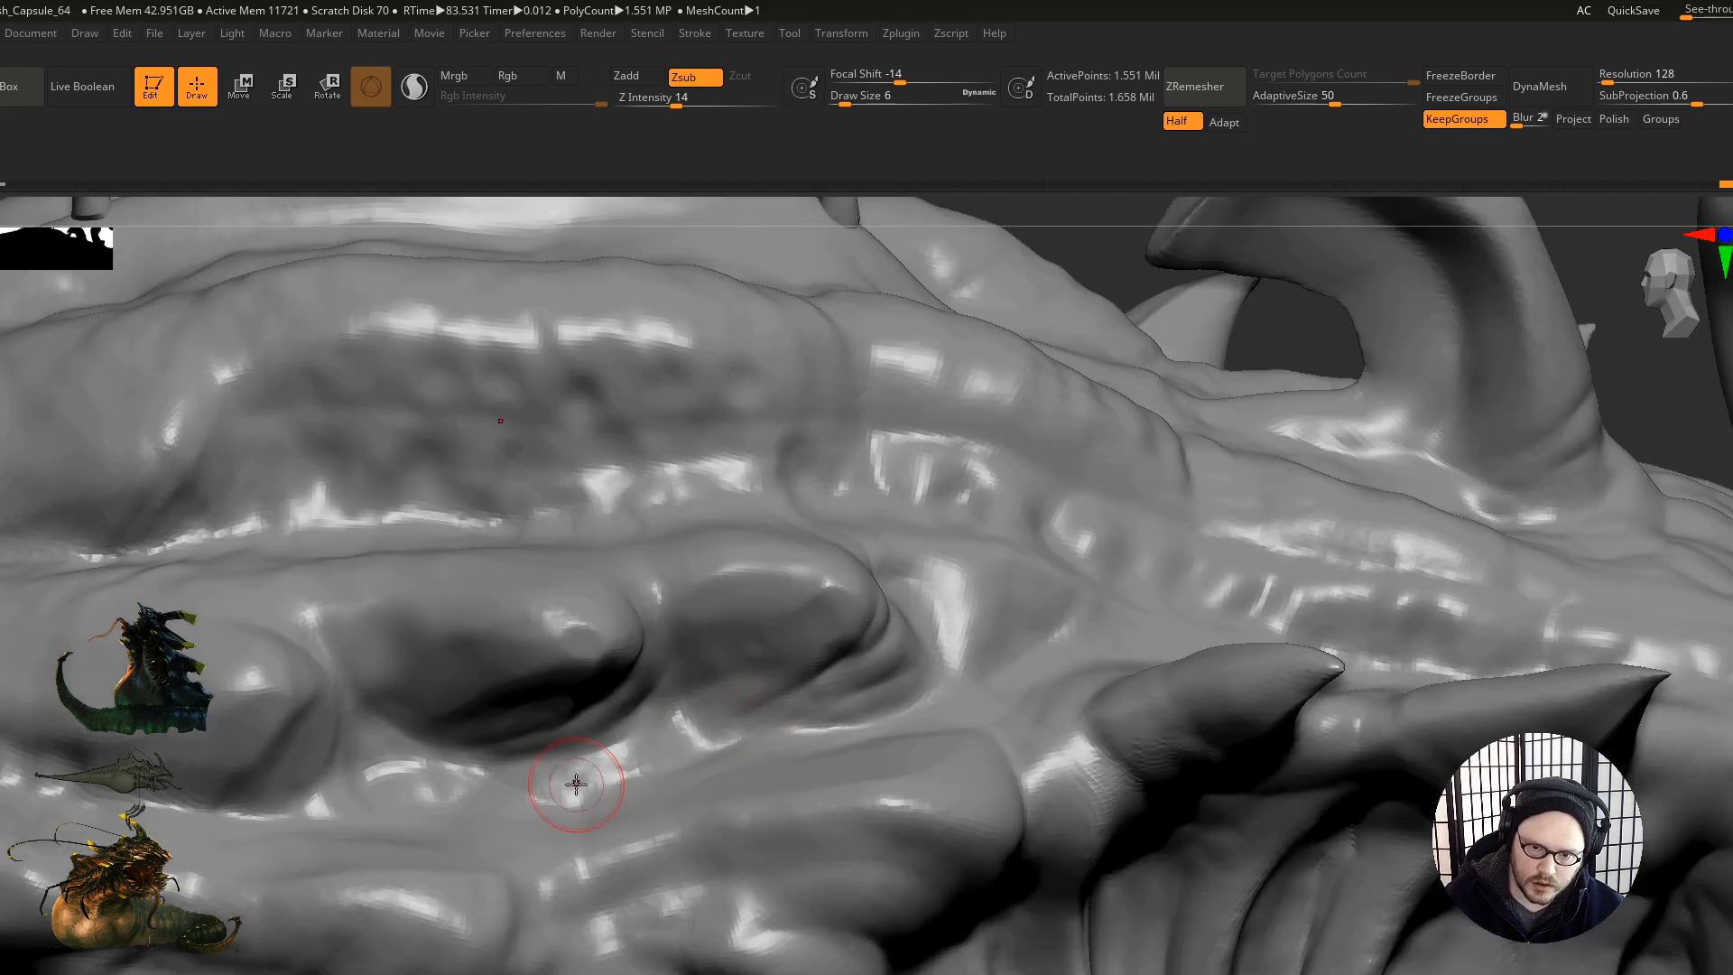
mouse_move(464, 826)
right_down()
mouse_move(615, 674)
mouse_move(571, 608)
right_up()
mouse_move(519, 628)
mouse_down()
mouse_move(678, 621)
mouse_move(728, 587)
mouse_move(685, 493)
mouse_up()
right_drag(686, 493, 677, 581)
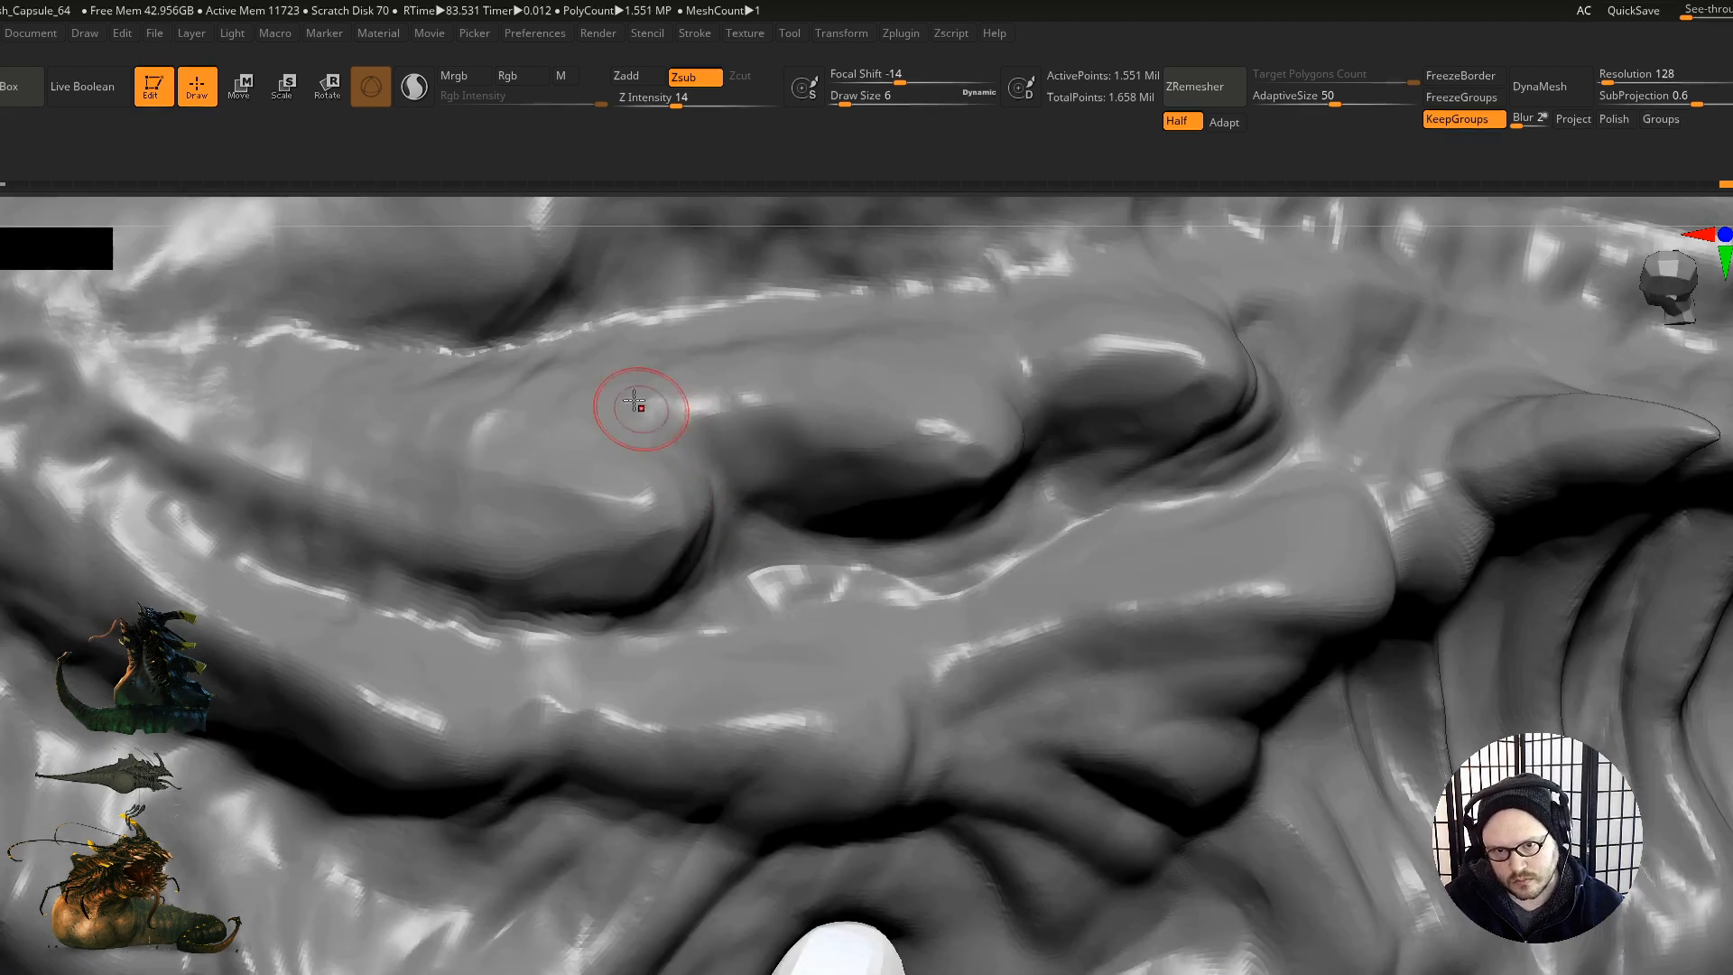
drag(688, 488, 686, 337)
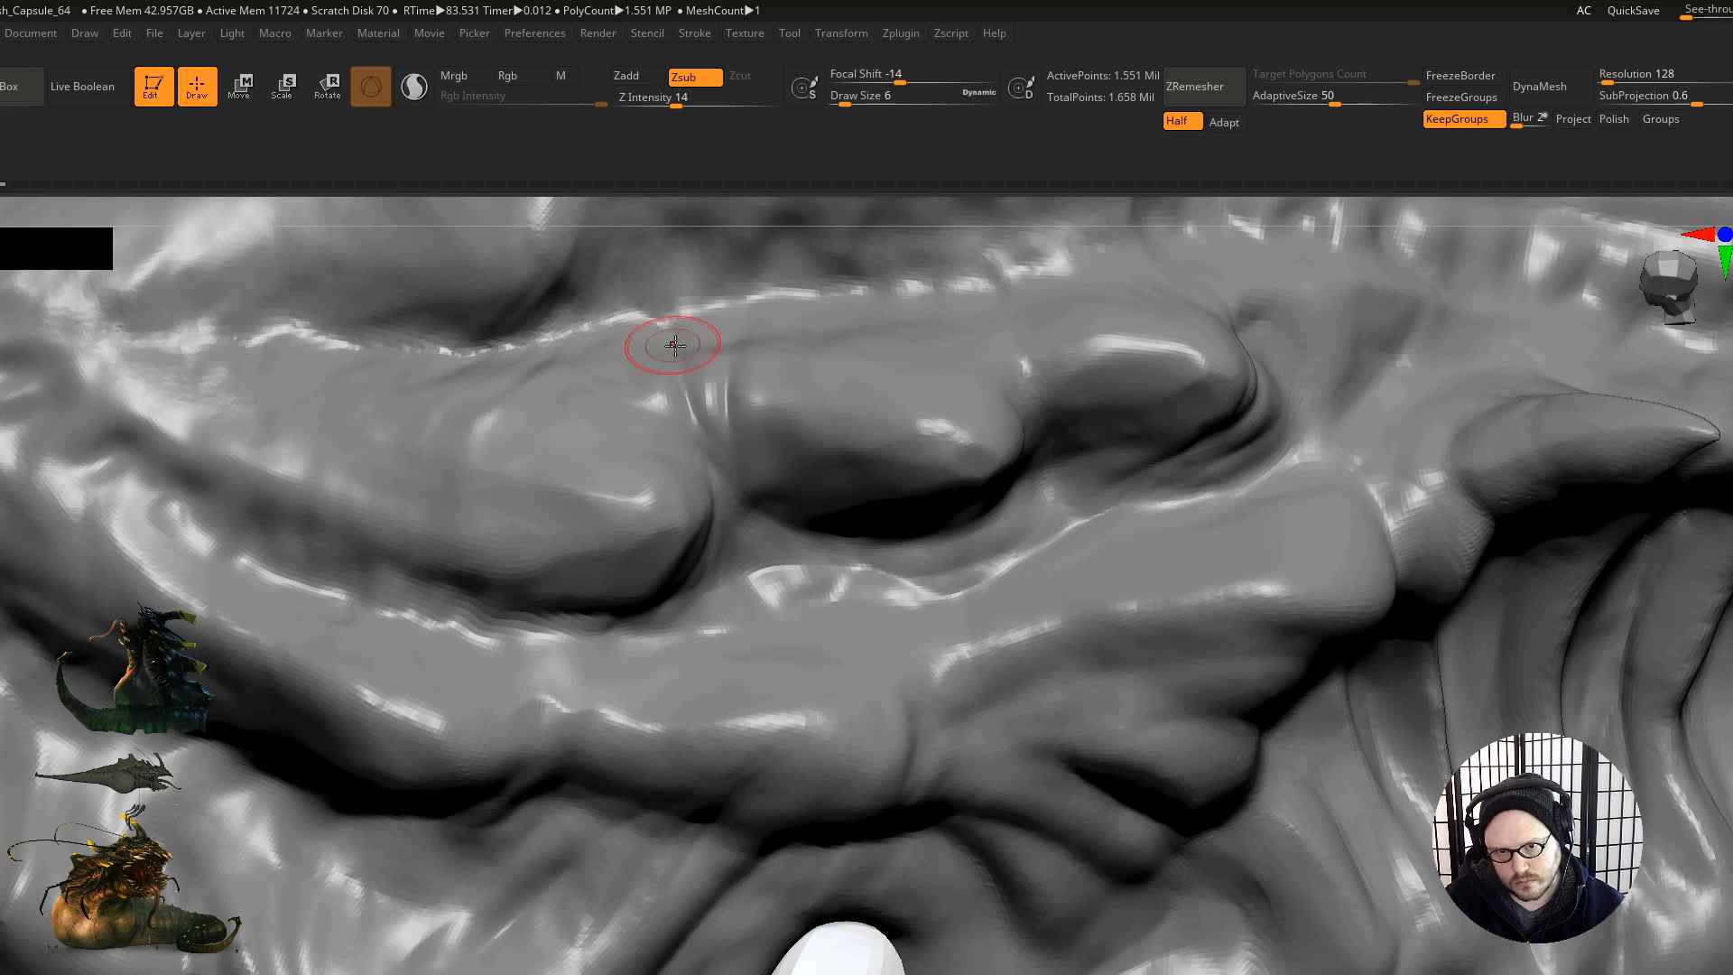
mouse_move(677, 748)
right_down()
mouse_move(518, 584)
mouse_move(588, 495)
mouse_move(745, 664)
mouse_move(671, 617)
right_up()
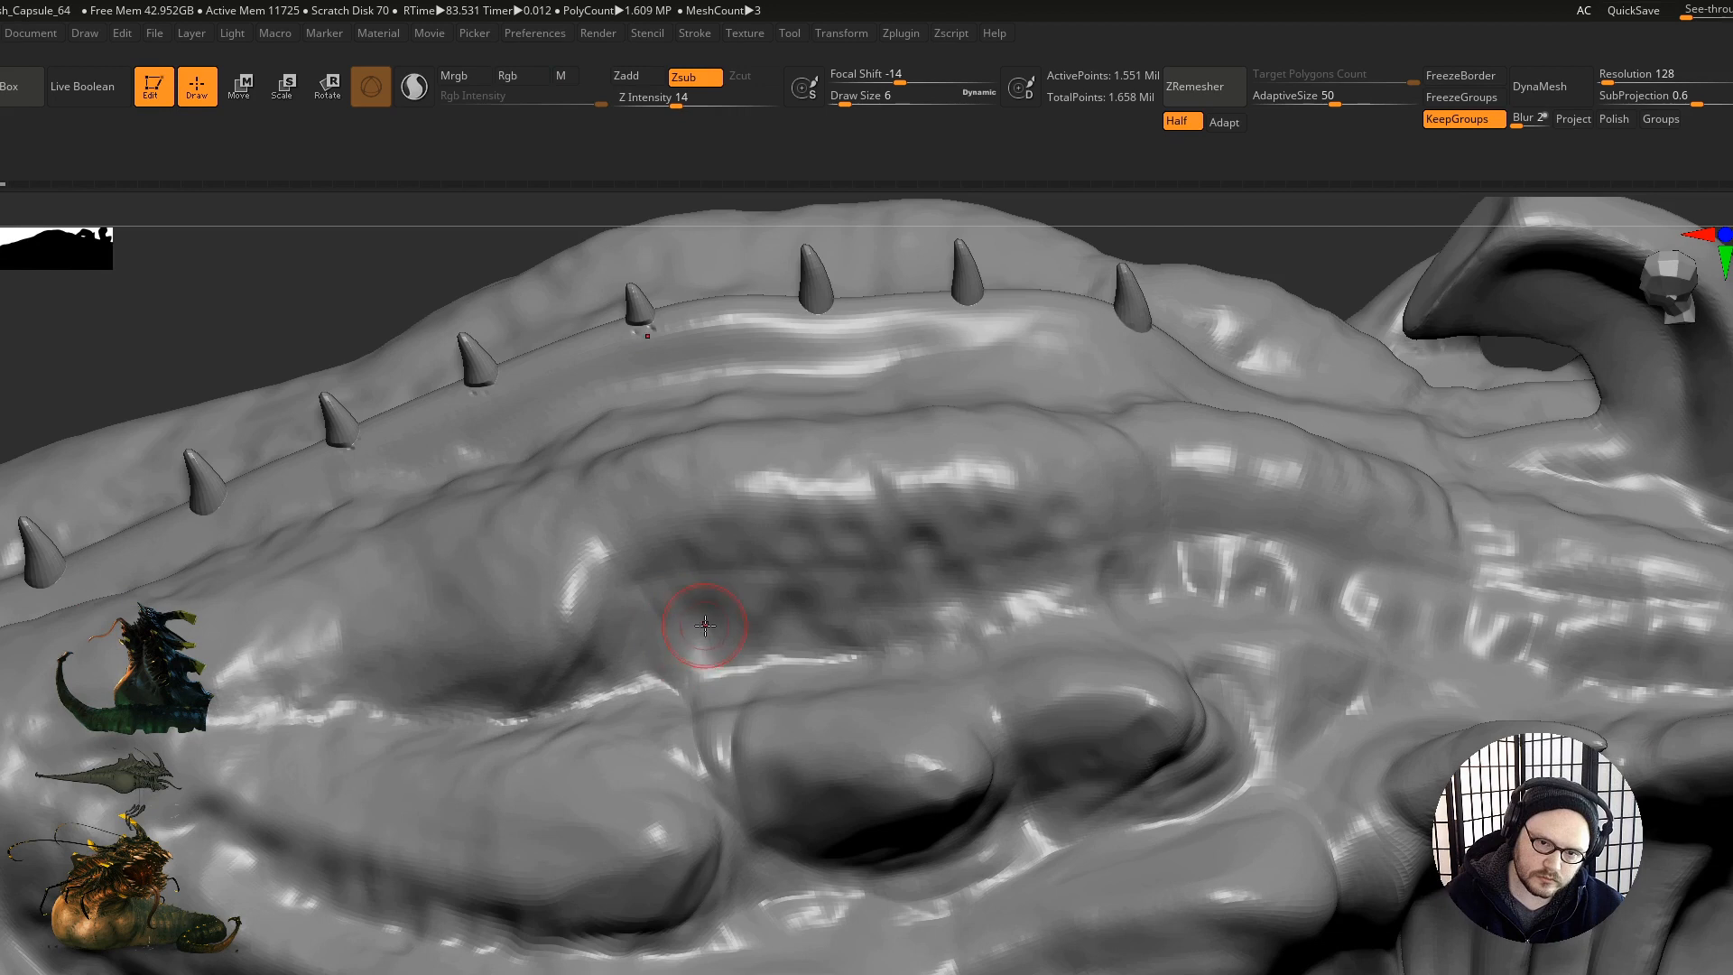
drag(721, 668, 777, 666)
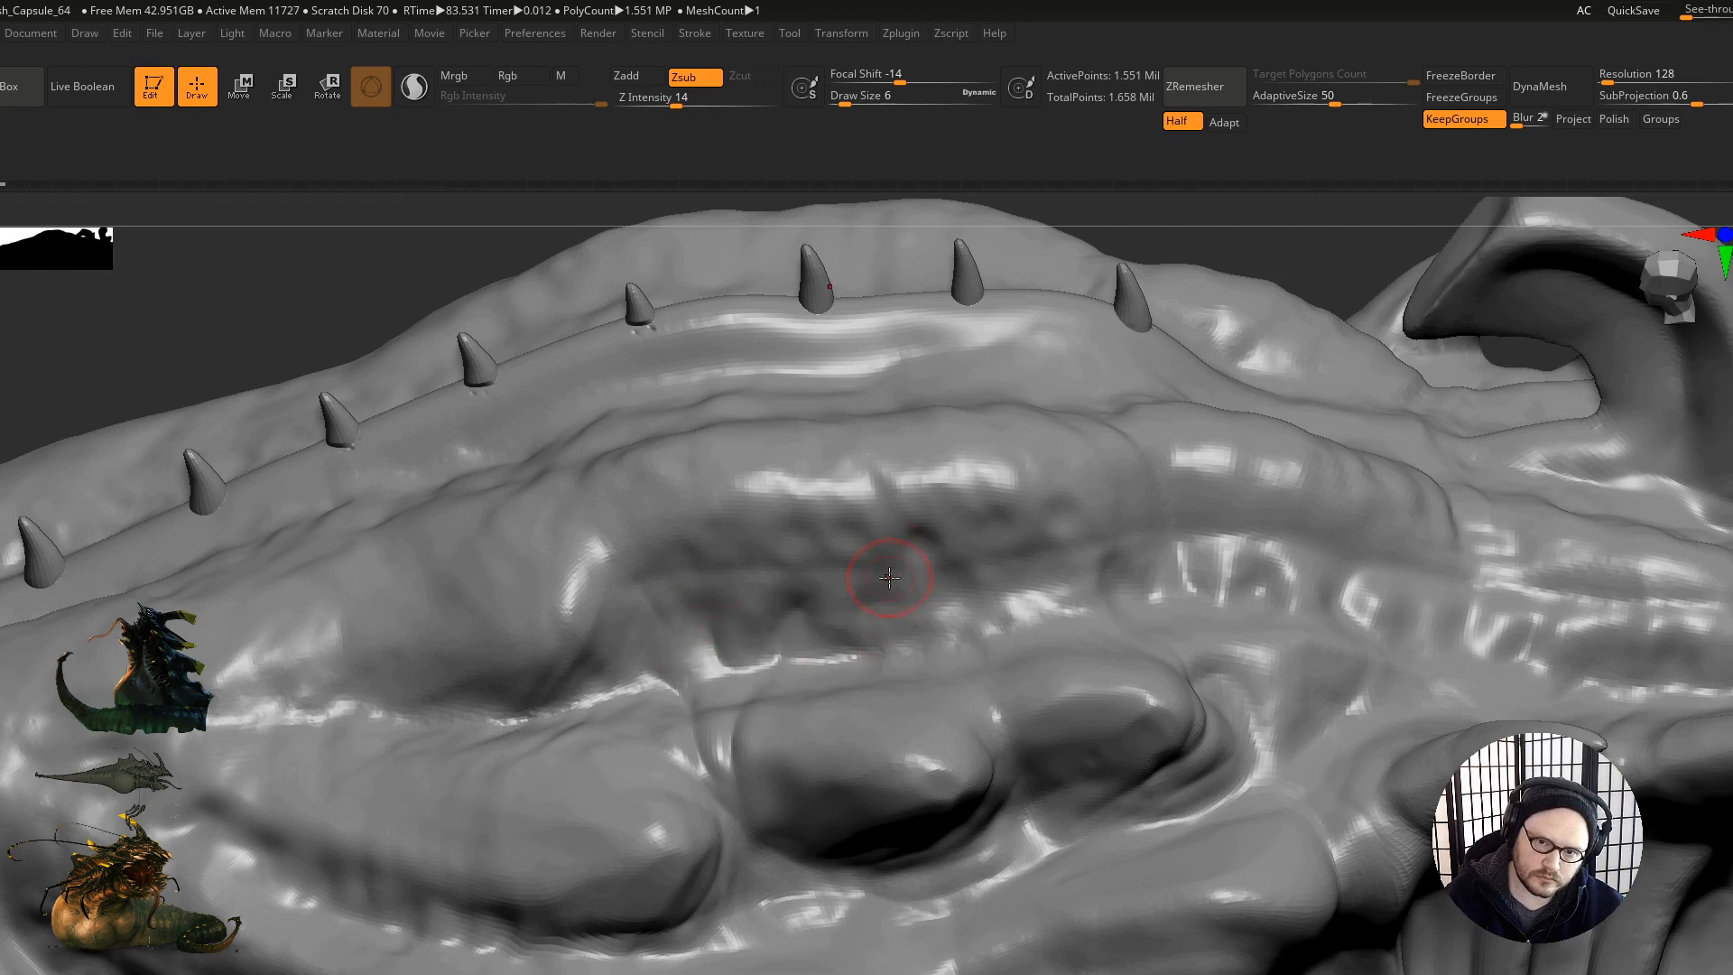
Step: Carve fine creases in the bumpy hollow above the fleshy lumps with the Dam Standard brush at draw size 6 and Z intensity 14
right_drag(889, 577, 837, 459)
drag(797, 536, 801, 535)
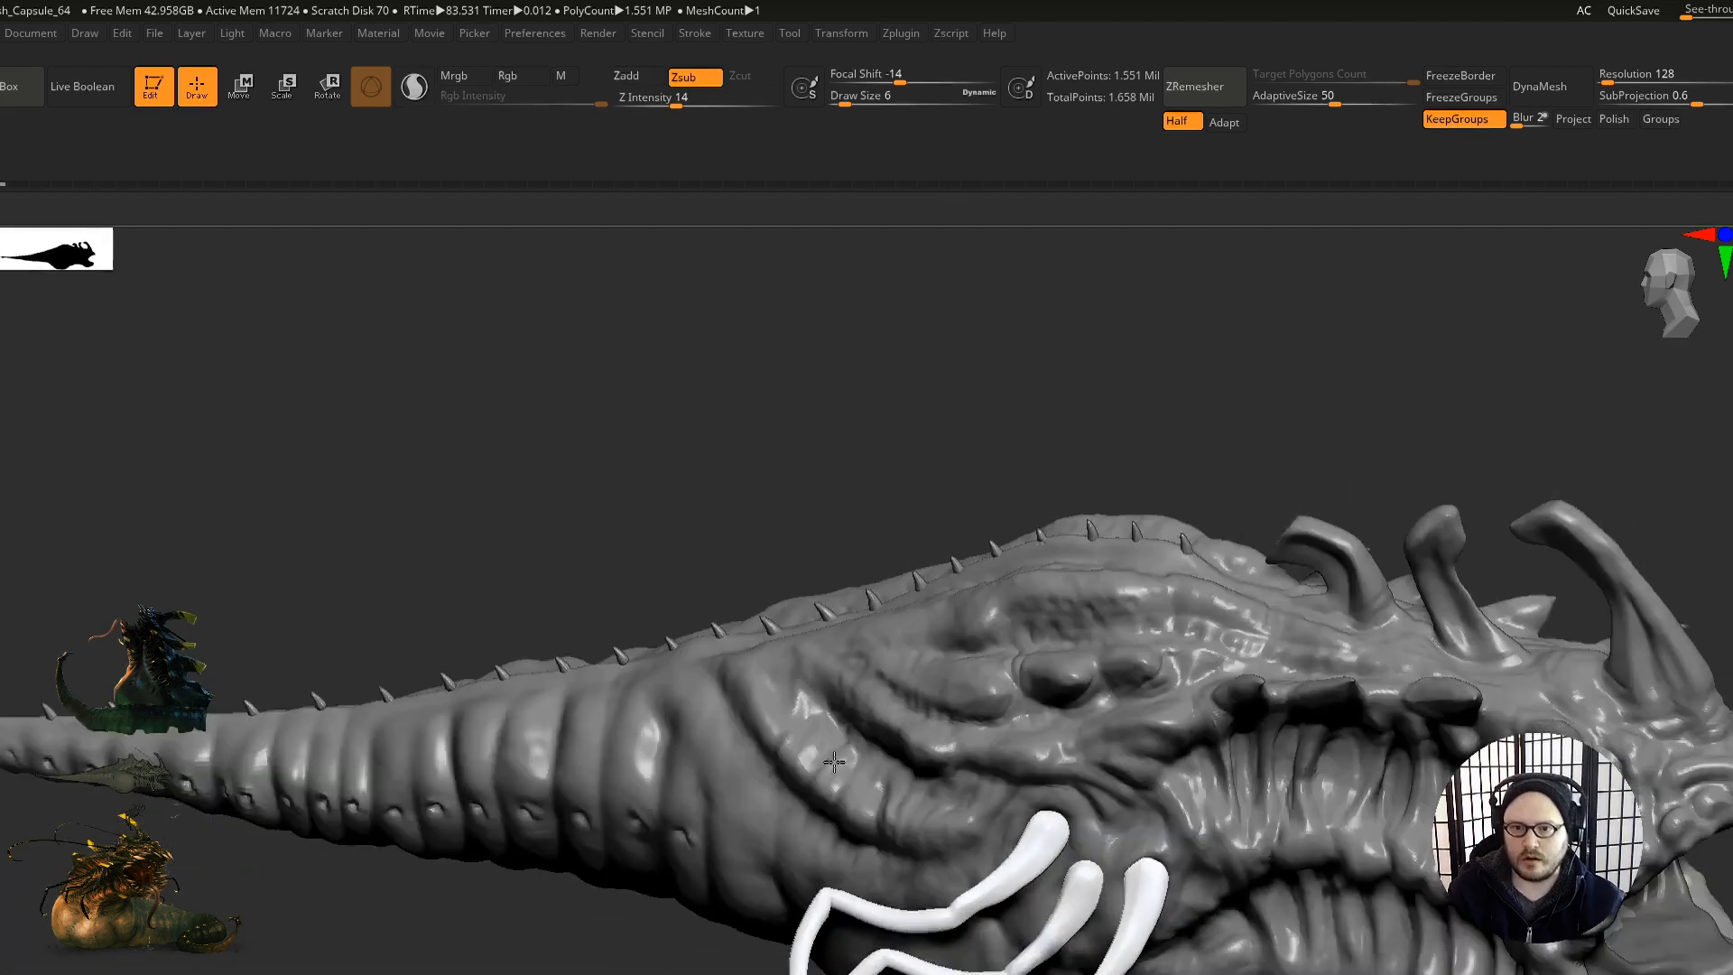
drag(993, 587, 1039, 602)
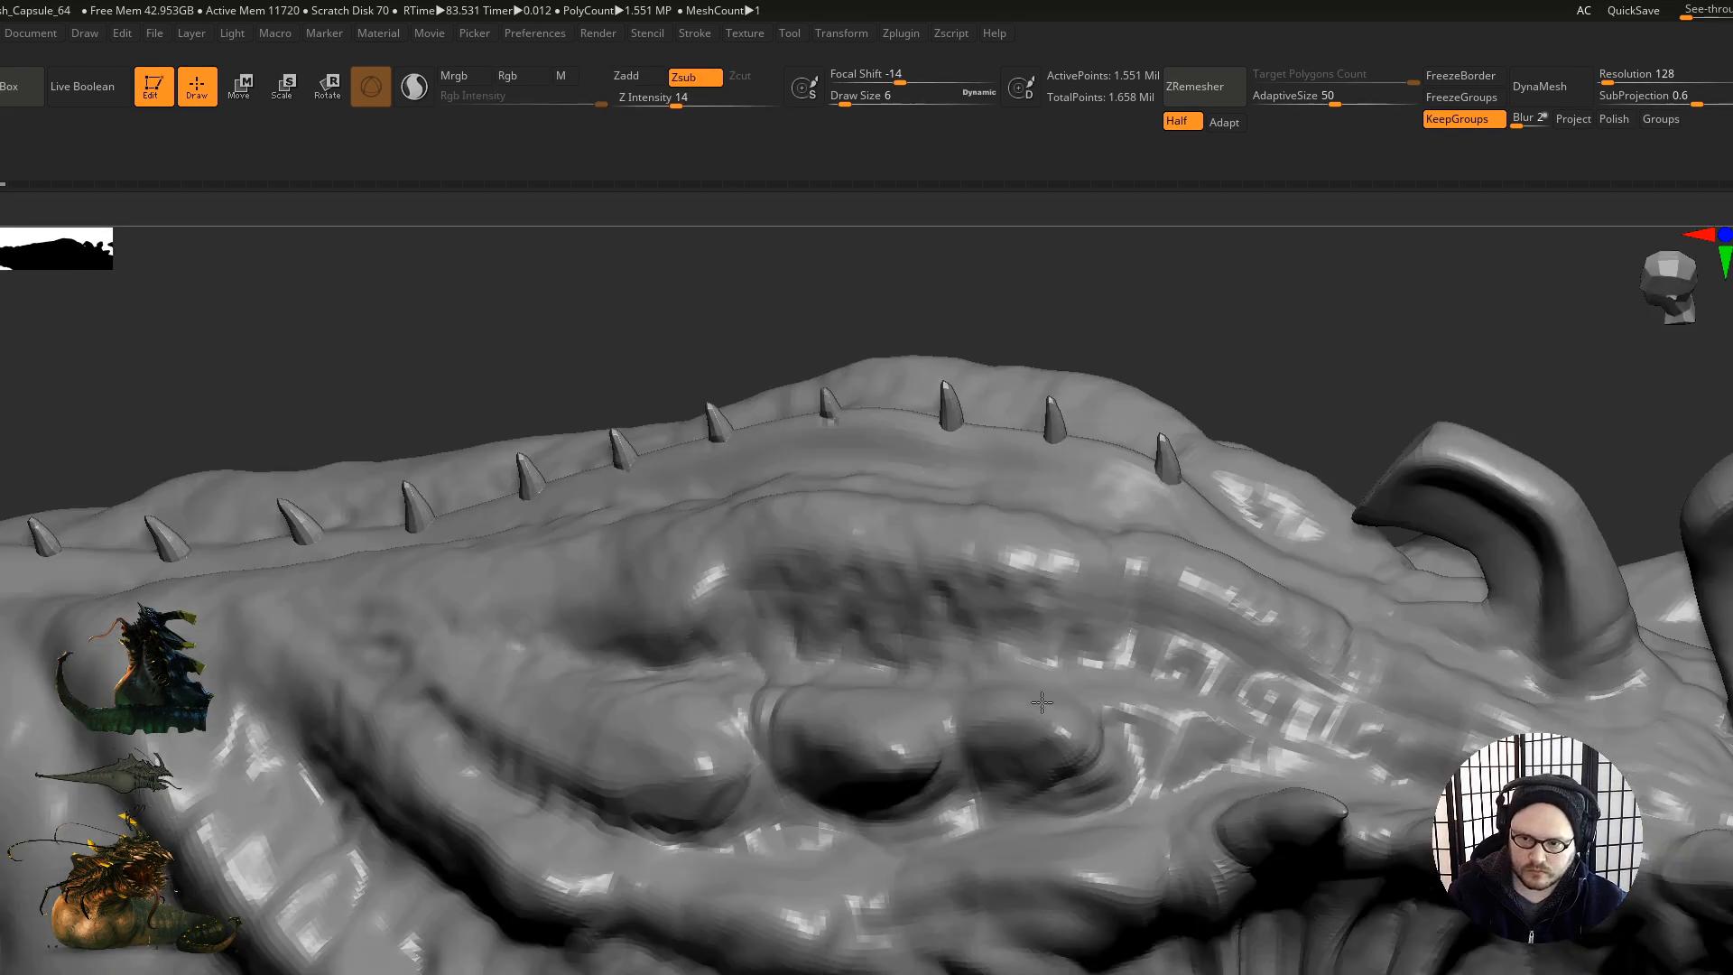
drag(1038, 587, 1110, 593)
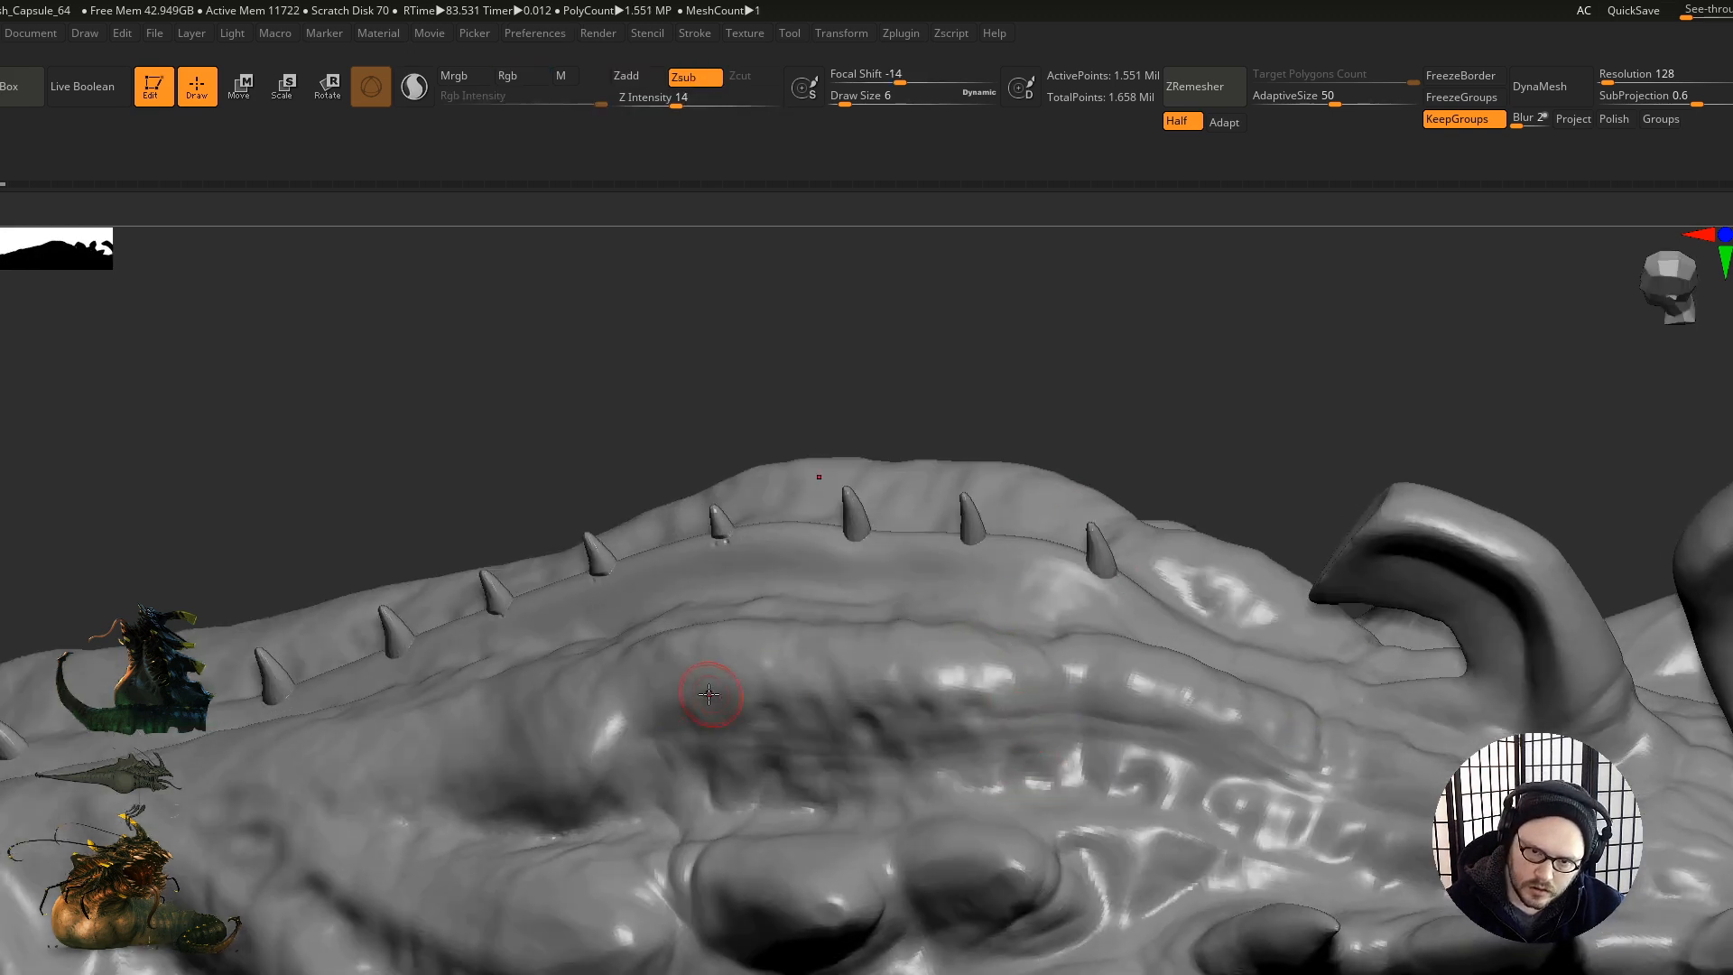
mouse_move(776, 718)
right_down()
mouse_move(754, 666)
mouse_move(735, 684)
right_up()
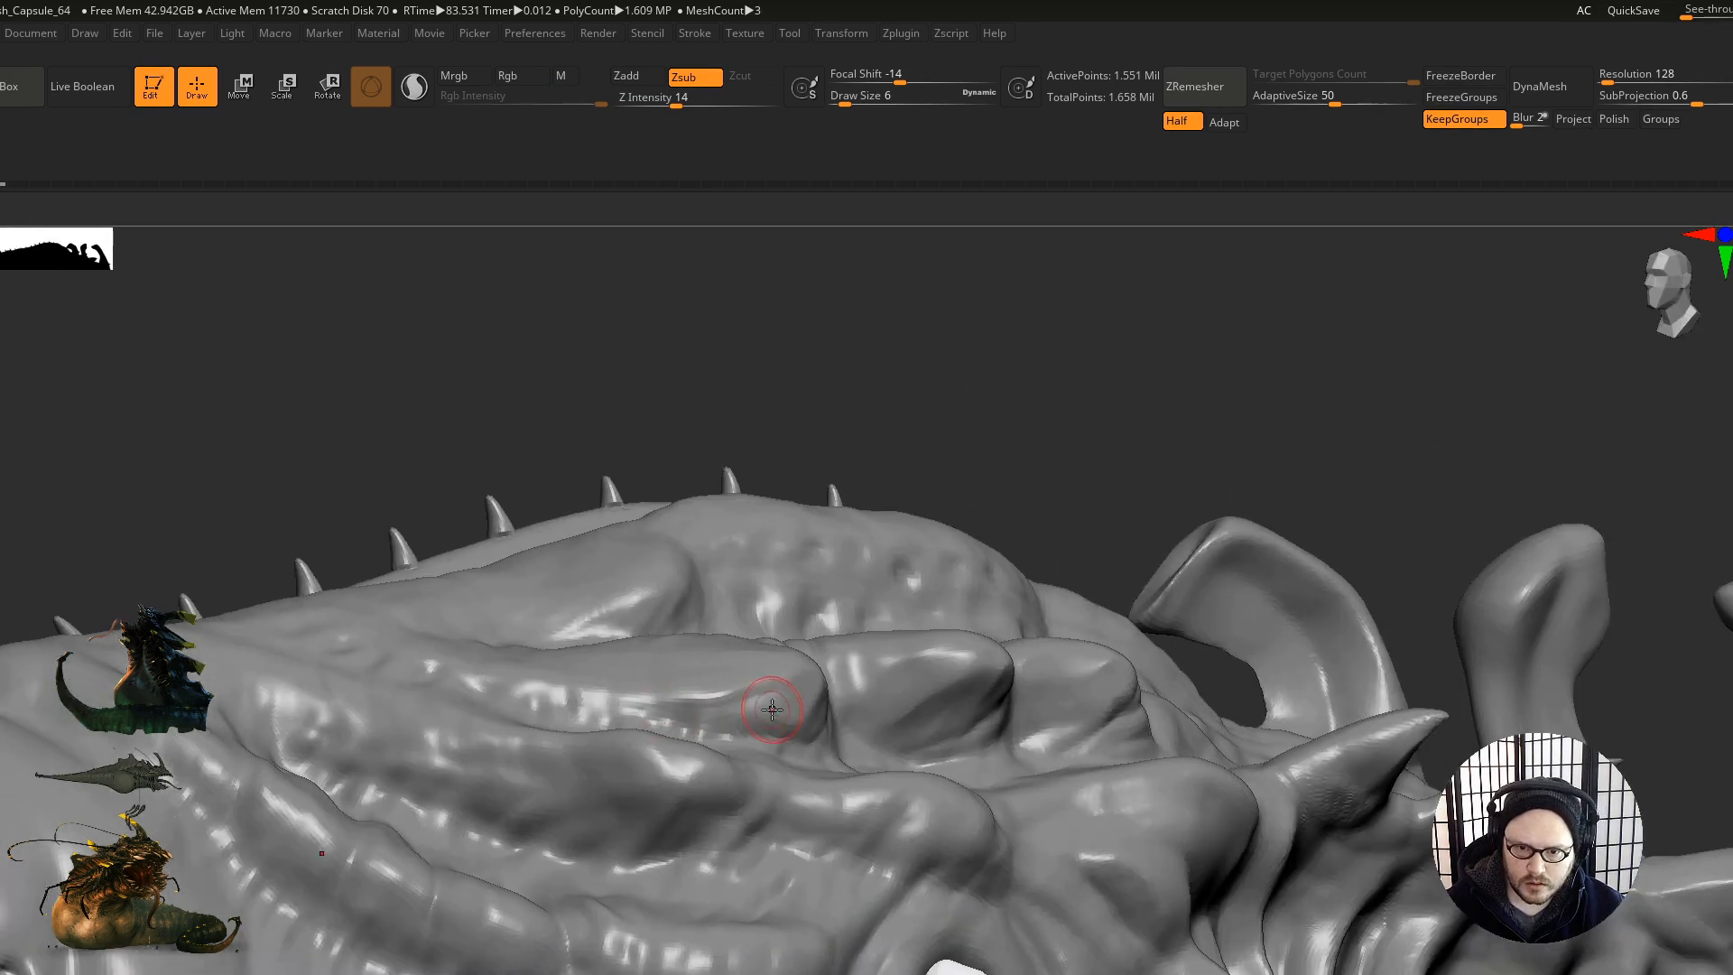
Step: Carve a curved crease into the folds just above the bases of the thin limbs
right_drag(772, 710, 890, 693)
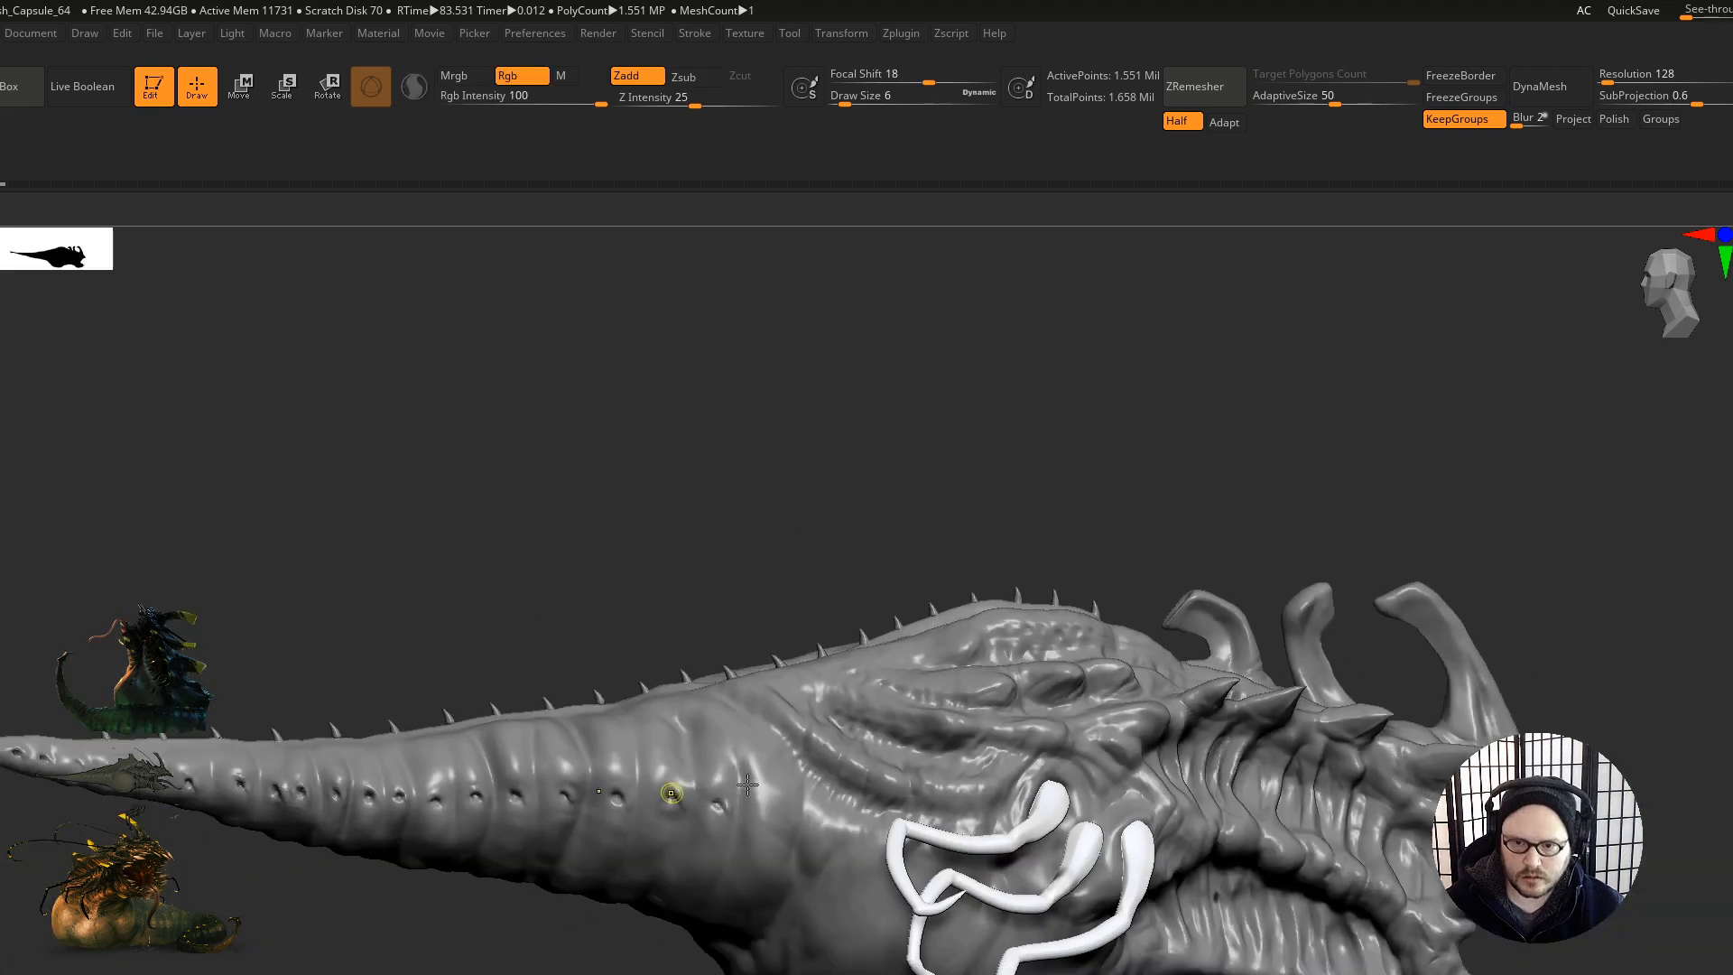
right_drag(1011, 687, 1086, 655)
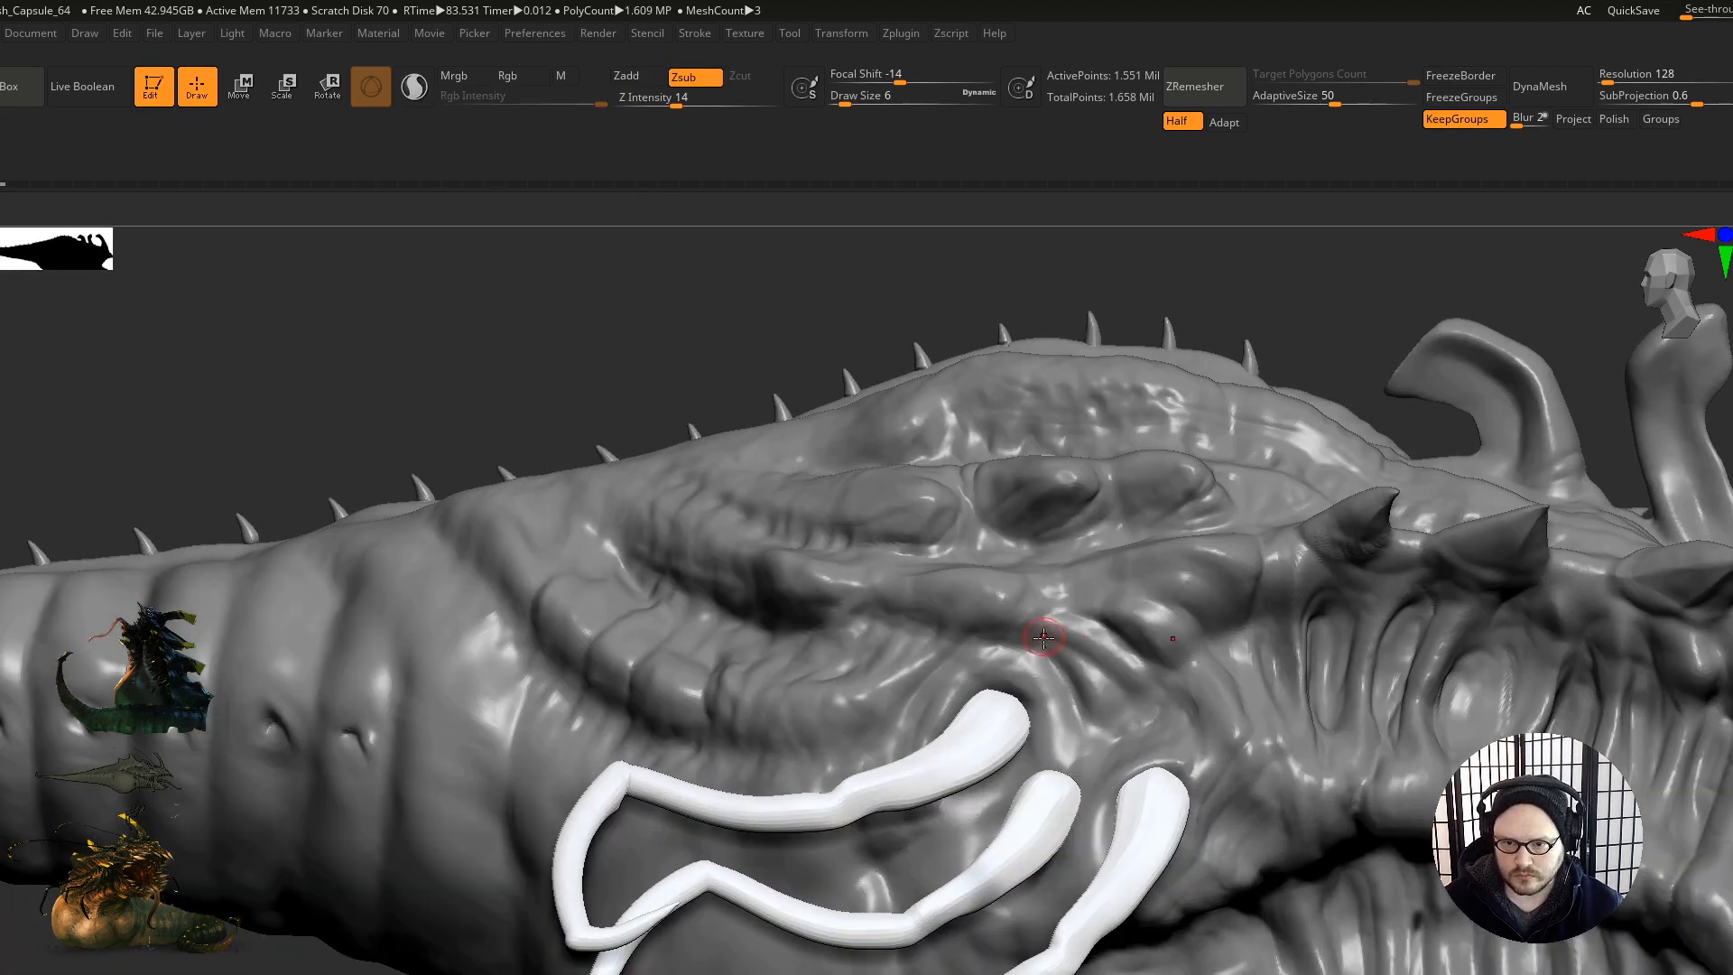
drag(1089, 615, 1169, 682)
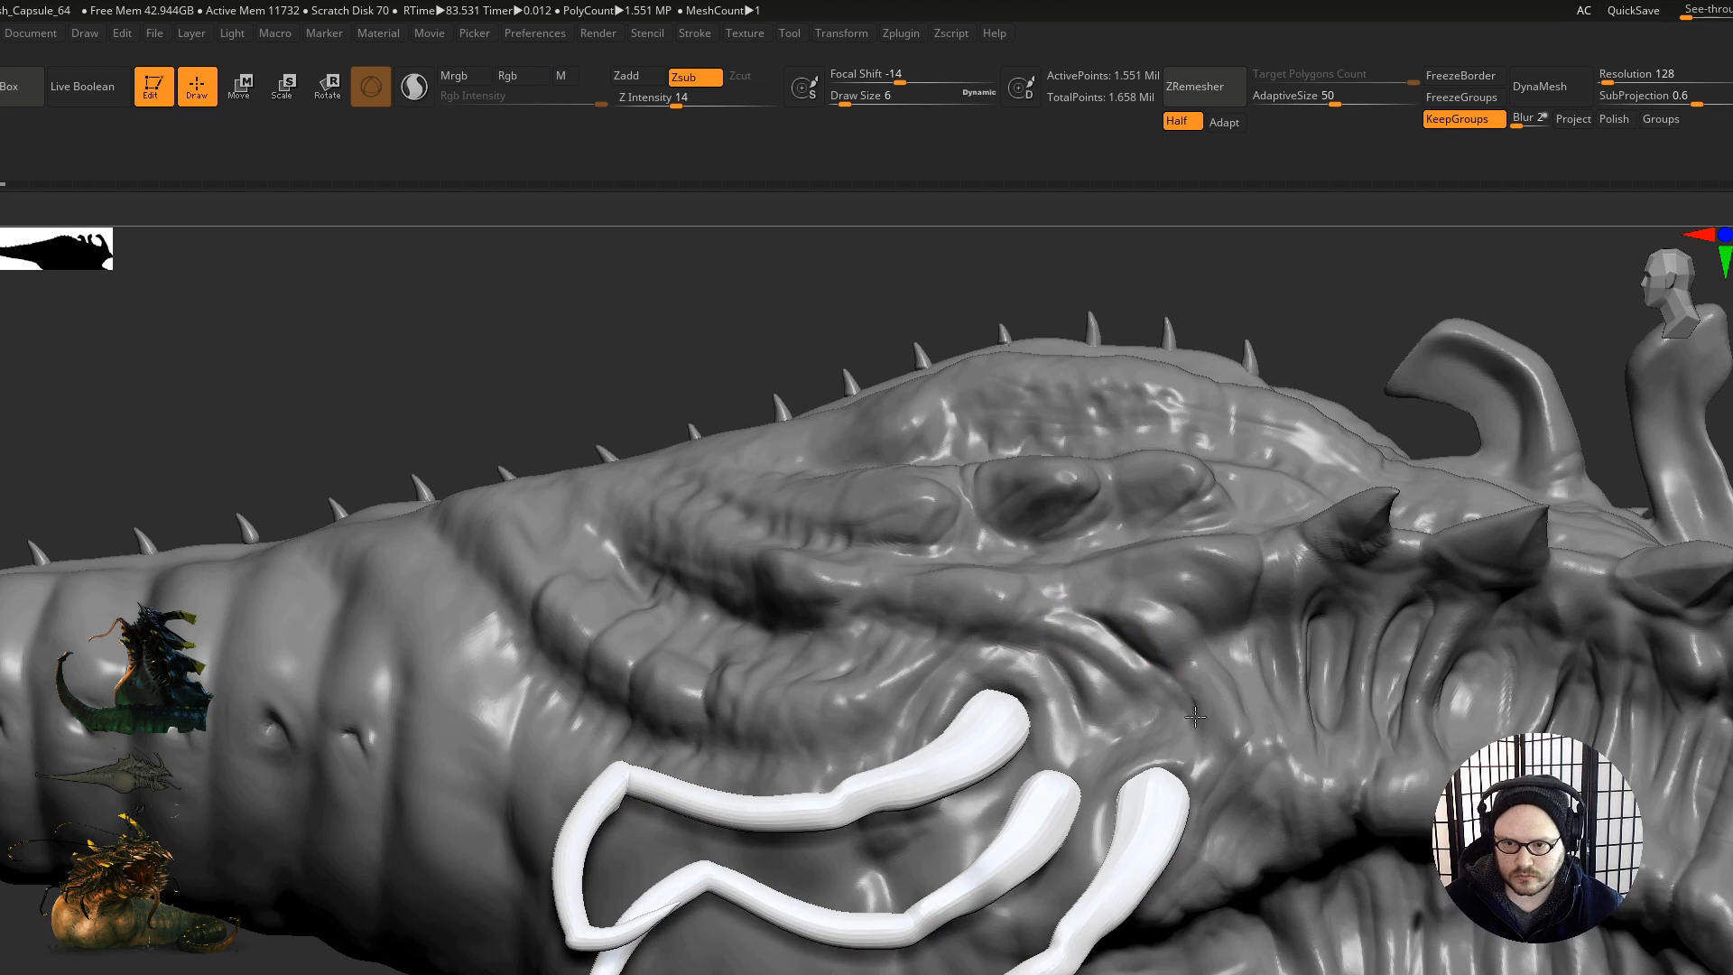
Step: Select the thin limbs subtool and switch the active material to Flat Color
mouse_move(1240, 660)
ctrl+right_down()
mouse_move(975, 626)
mouse_move(1122, 621)
mouse_move(943, 644)
mouse_move(942, 631)
mouse_move(1121, 604)
ctrl+right_up()
ctrl+right_drag(1121, 604, 1129, 677)
right_drag(1129, 677, 1022, 688)
alt+click(887, 738)
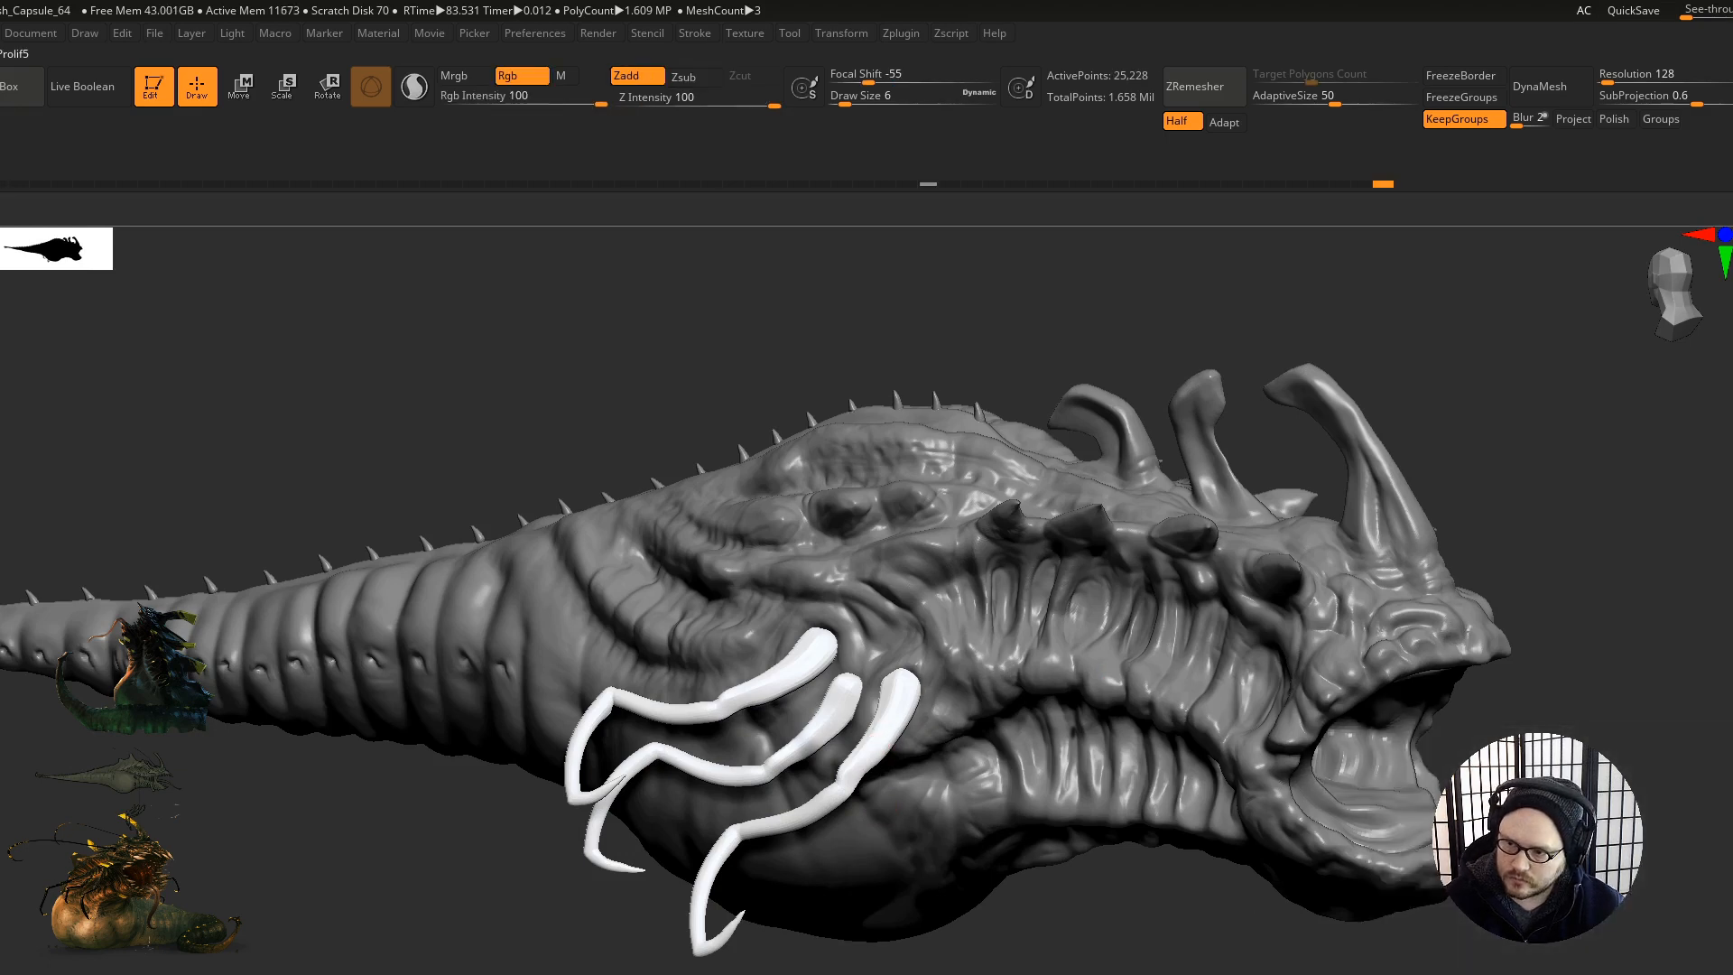
alt+right_drag(1020, 759, 1112, 687)
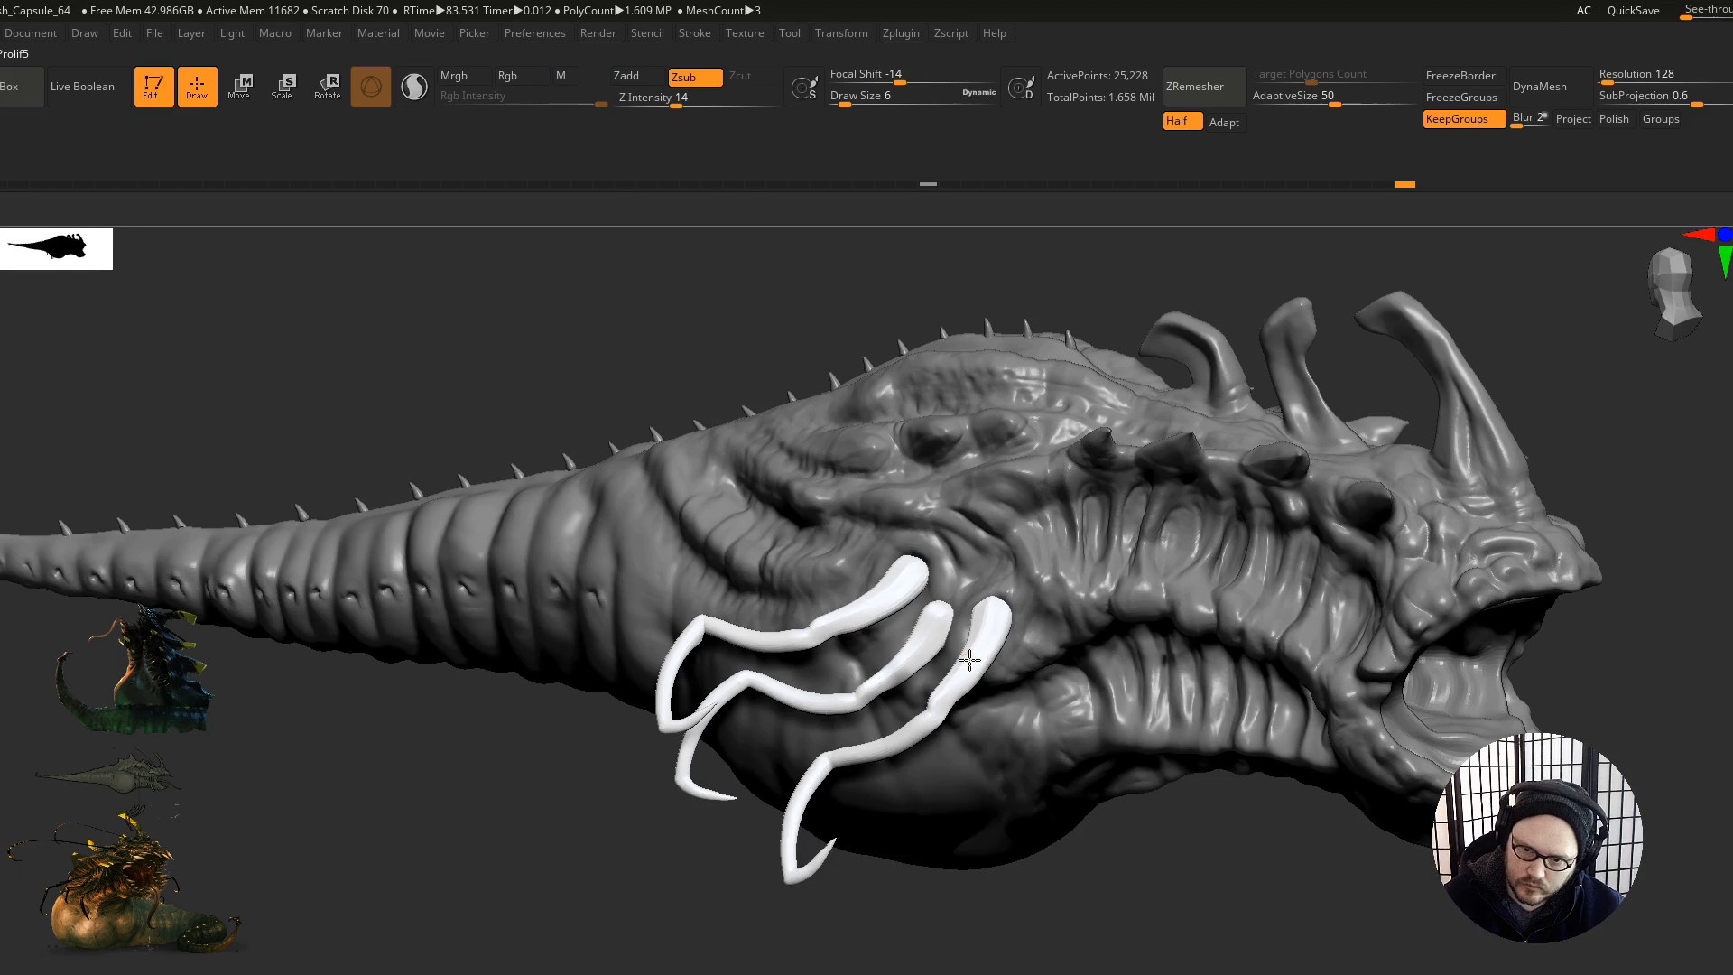
key(shift+f)
key(shift+f)
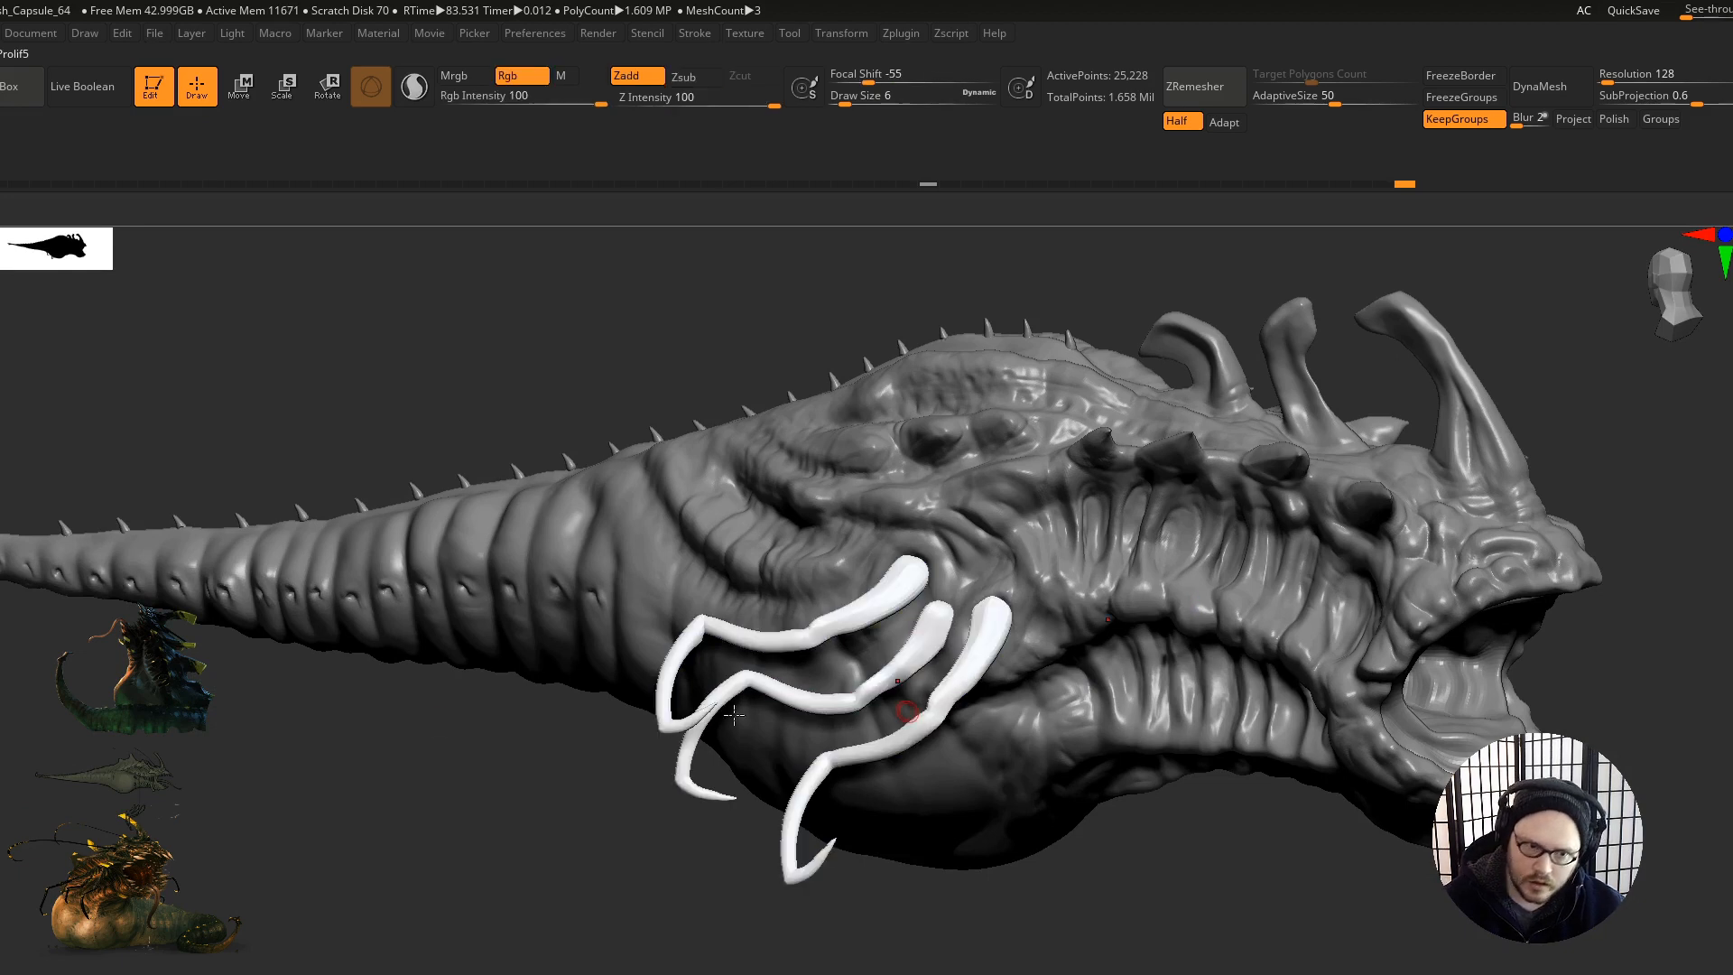
key(m)
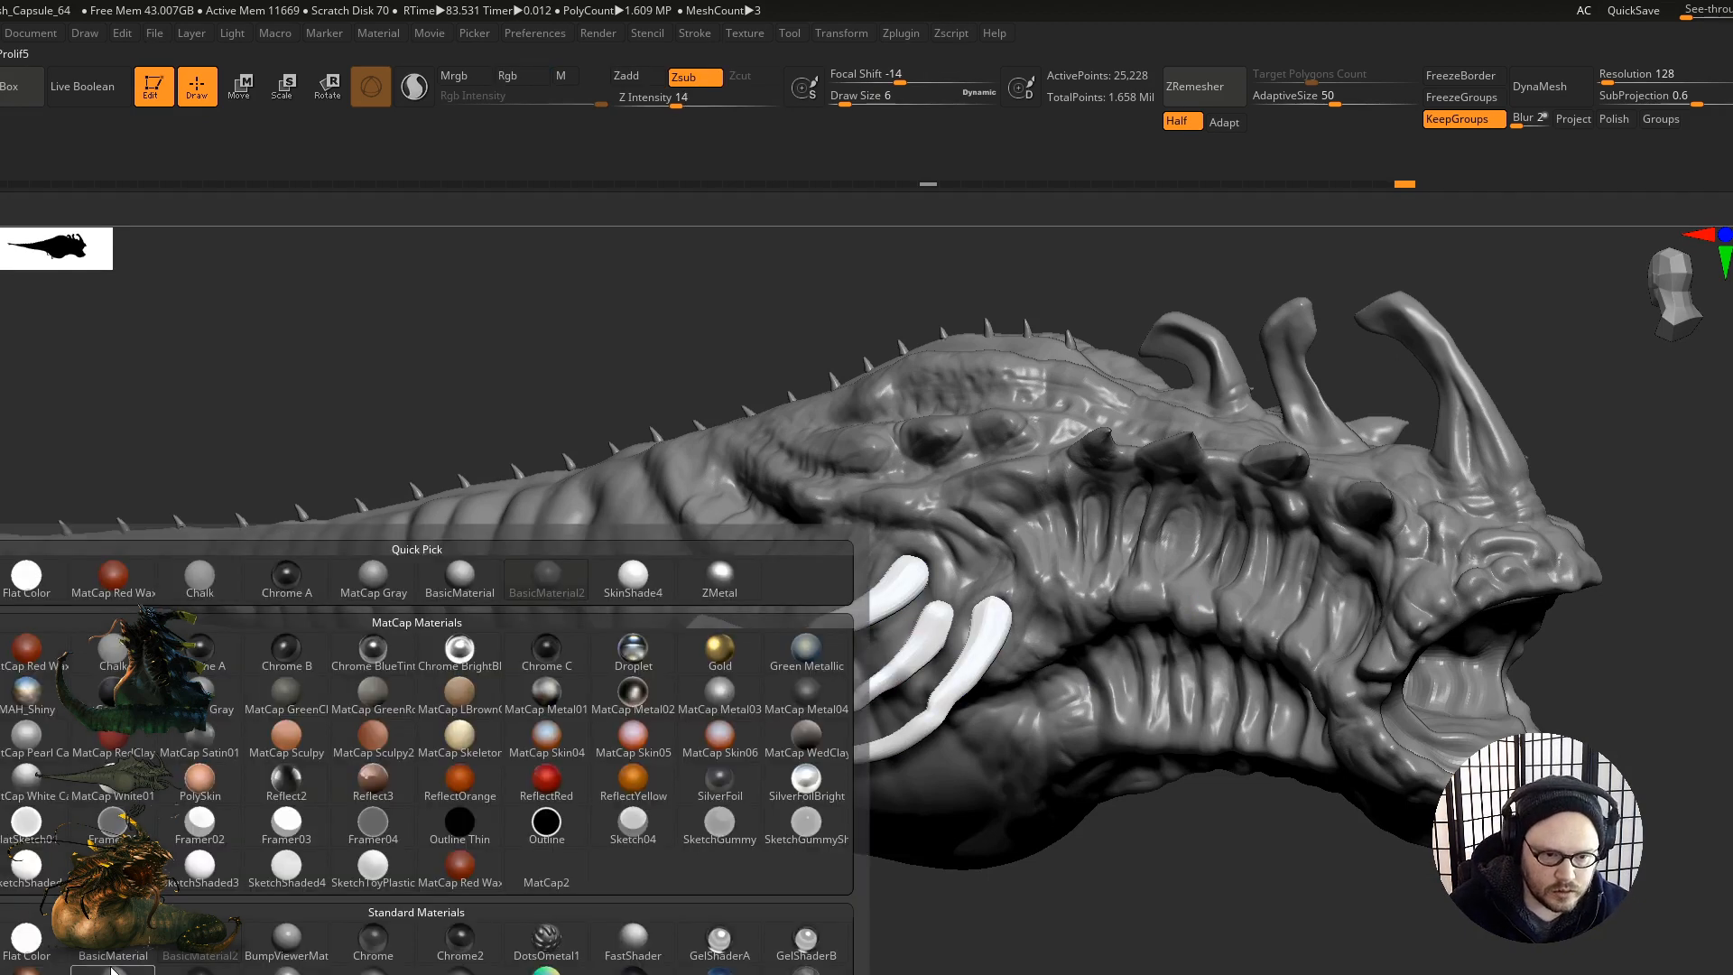
click(26, 939)
drag(589, 410, 725, 600)
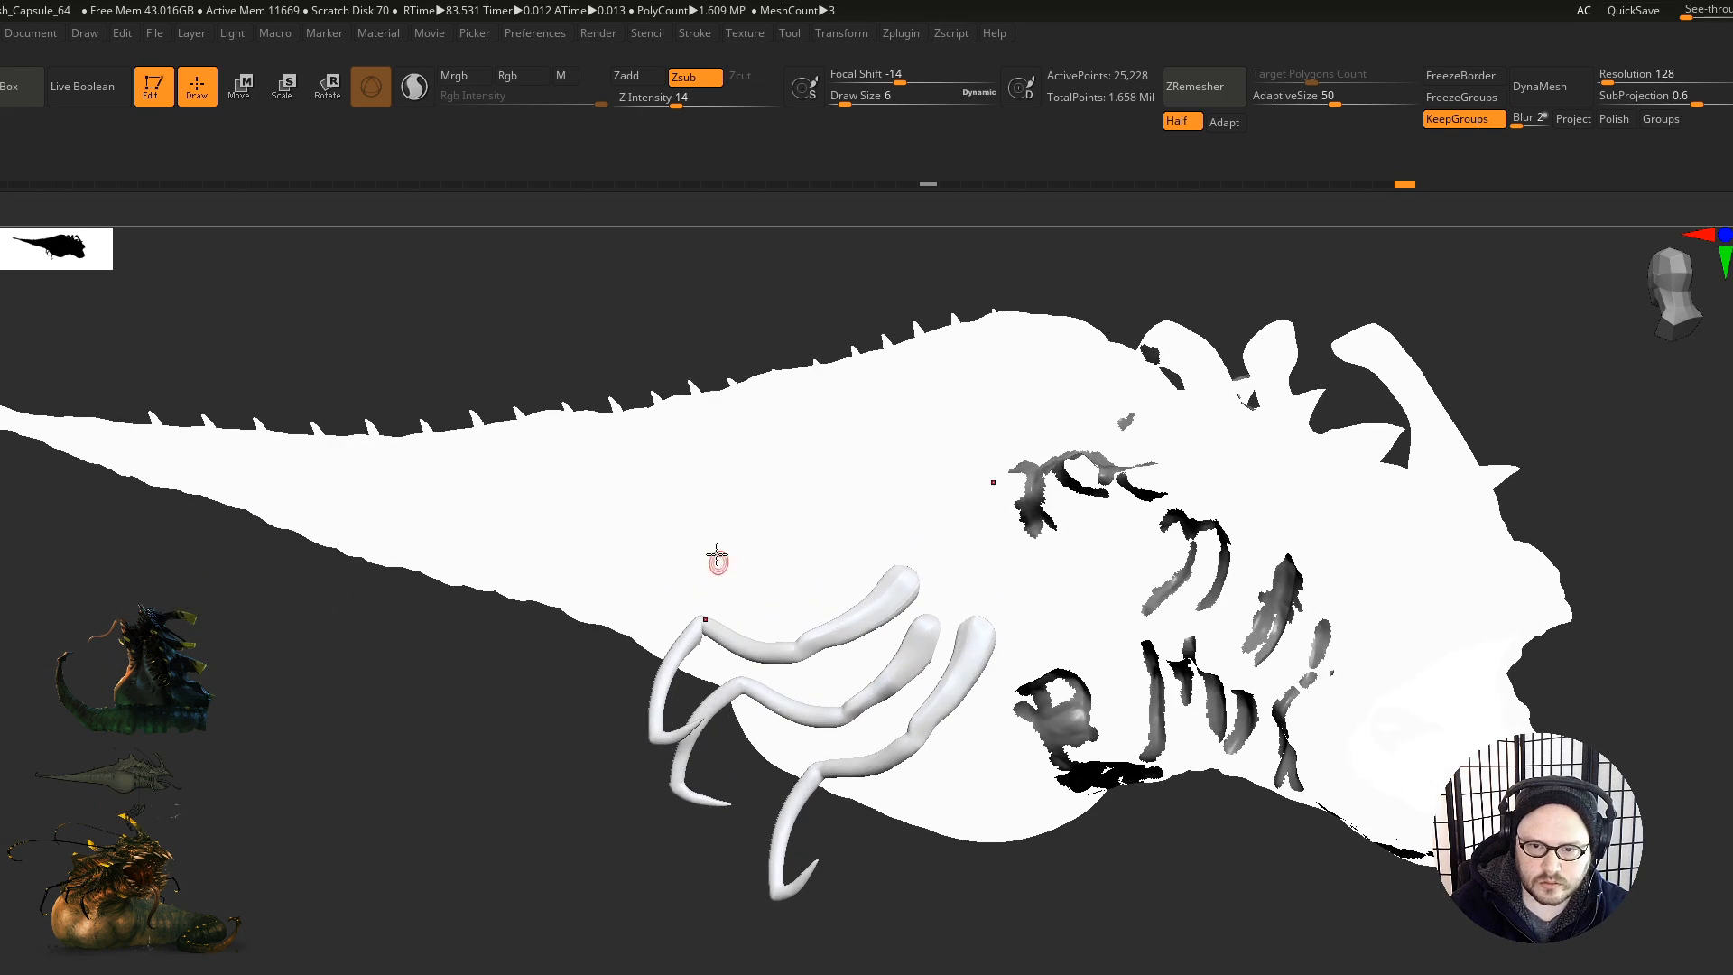
Step: Turn off sculpting depth, enable Mrgb, and fill the limbs with white and the Flat Color material
click(696, 76)
click(564, 76)
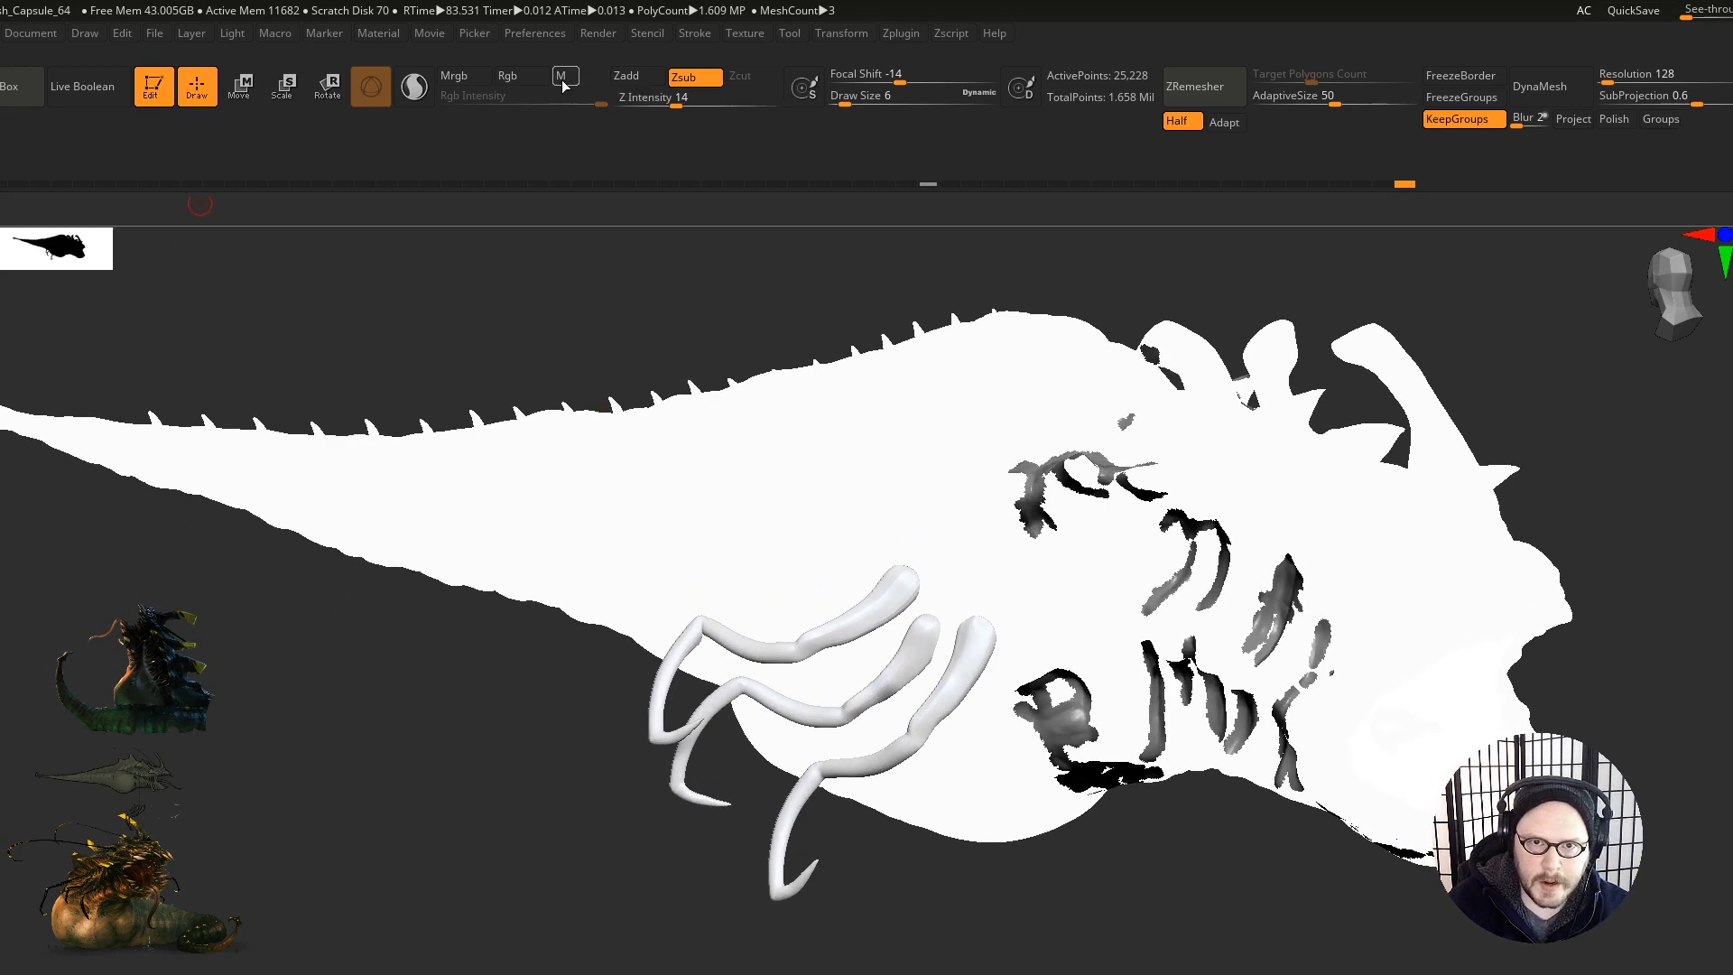
click(479, 79)
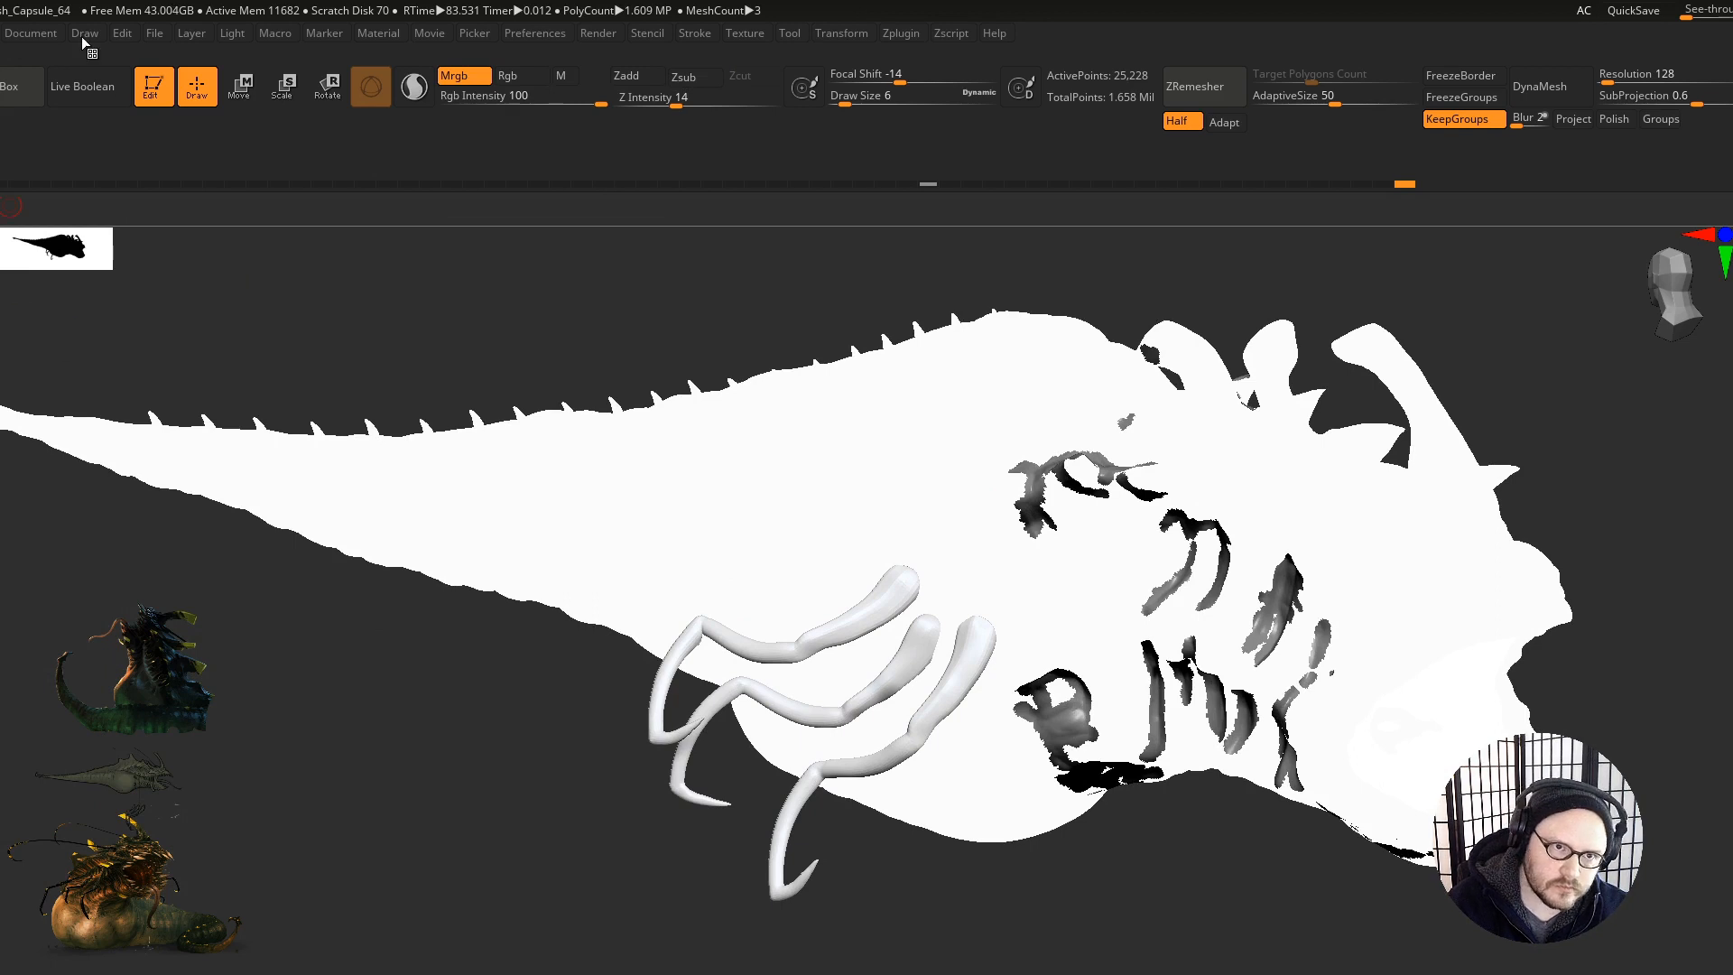
click(0, 33)
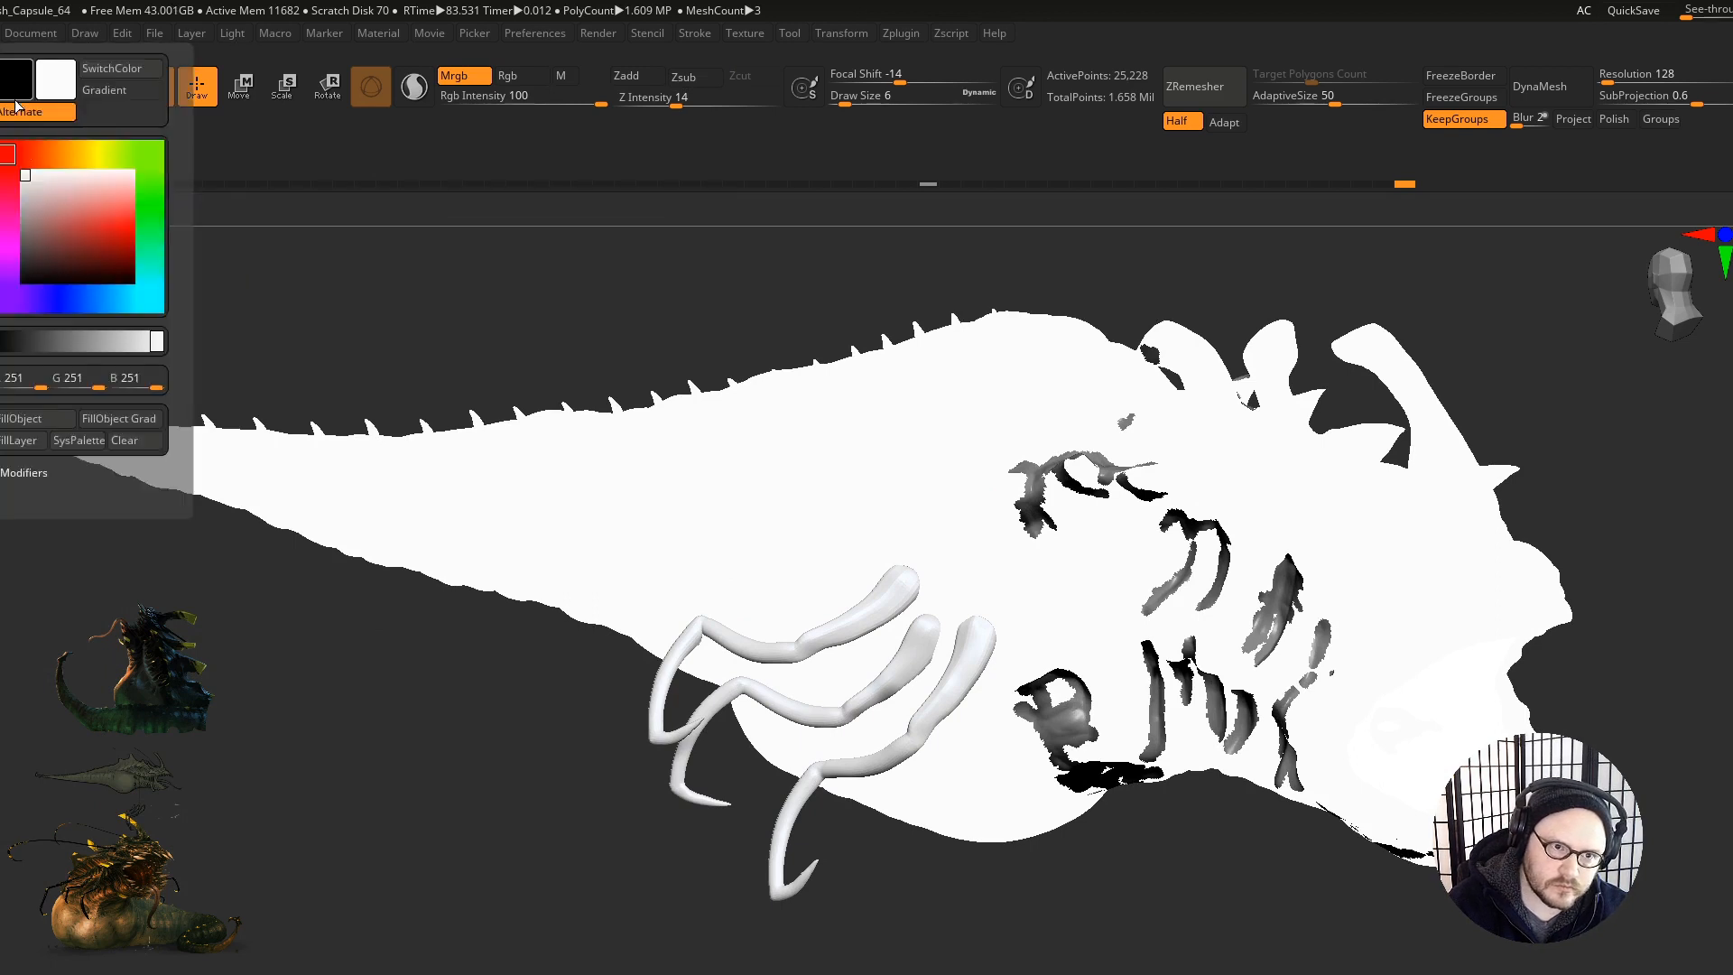
click(0, 36)
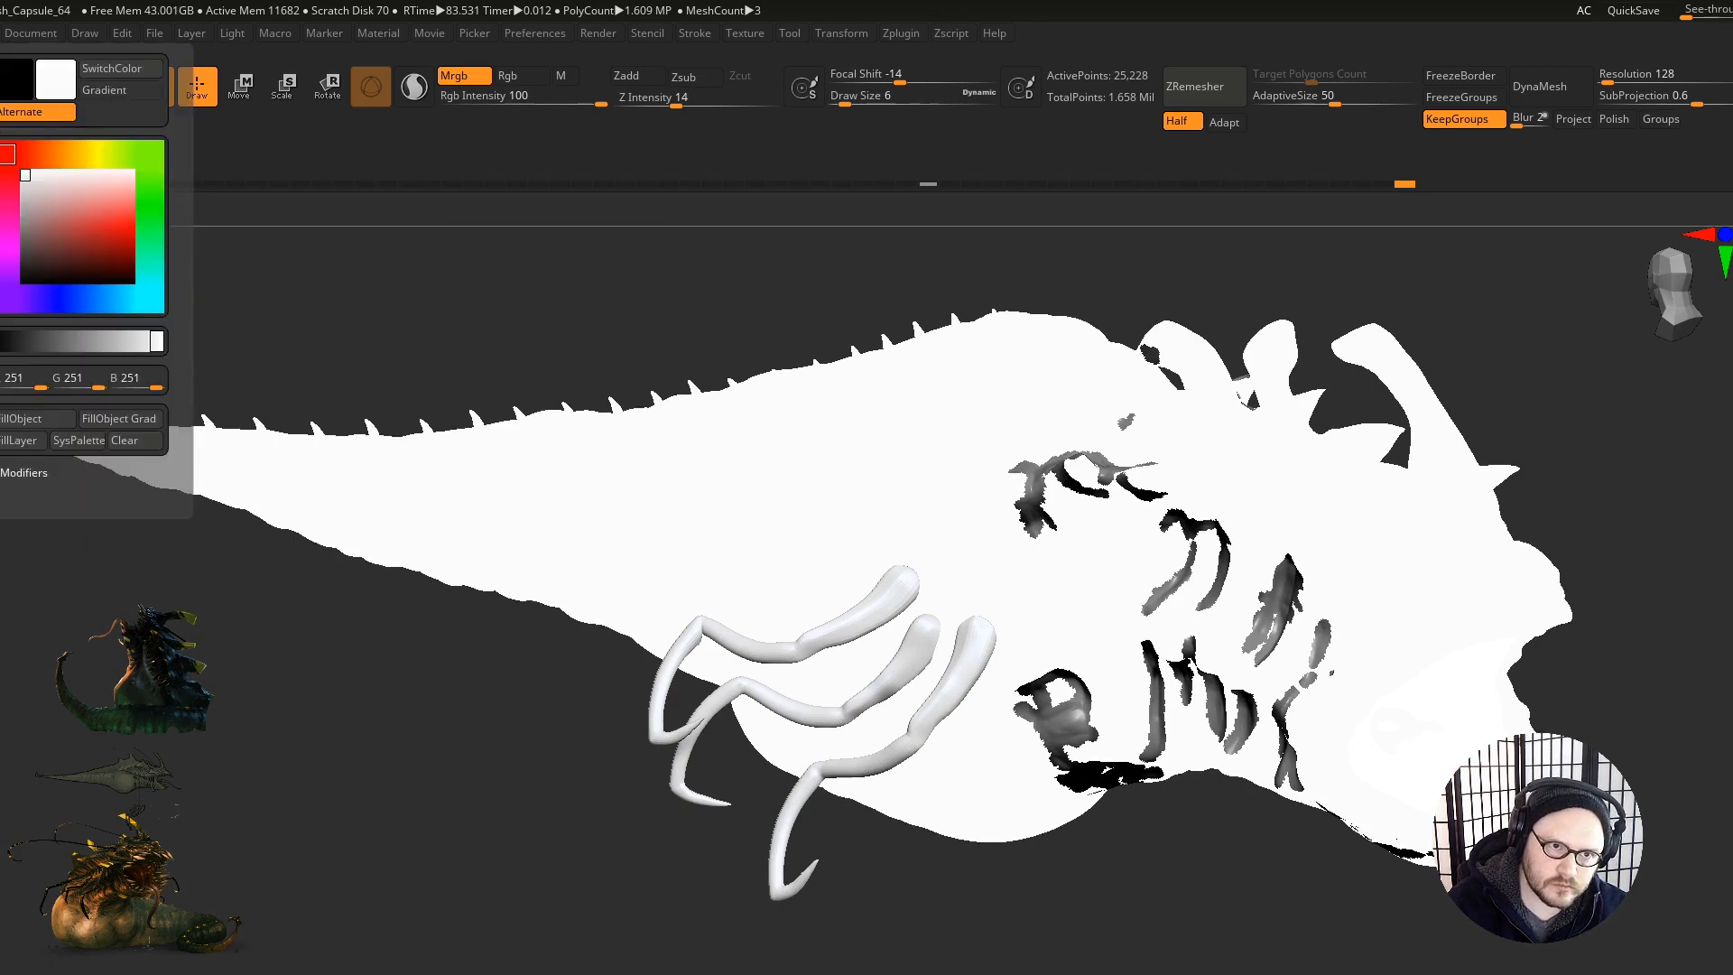
click(22, 421)
Step: Select the body subtool and fill it with the same white colour and flat material
mouse_move(1108, 716)
right_down()
mouse_move(1354, 614)
mouse_move(452, 590)
right_up()
alt+click(1362, 599)
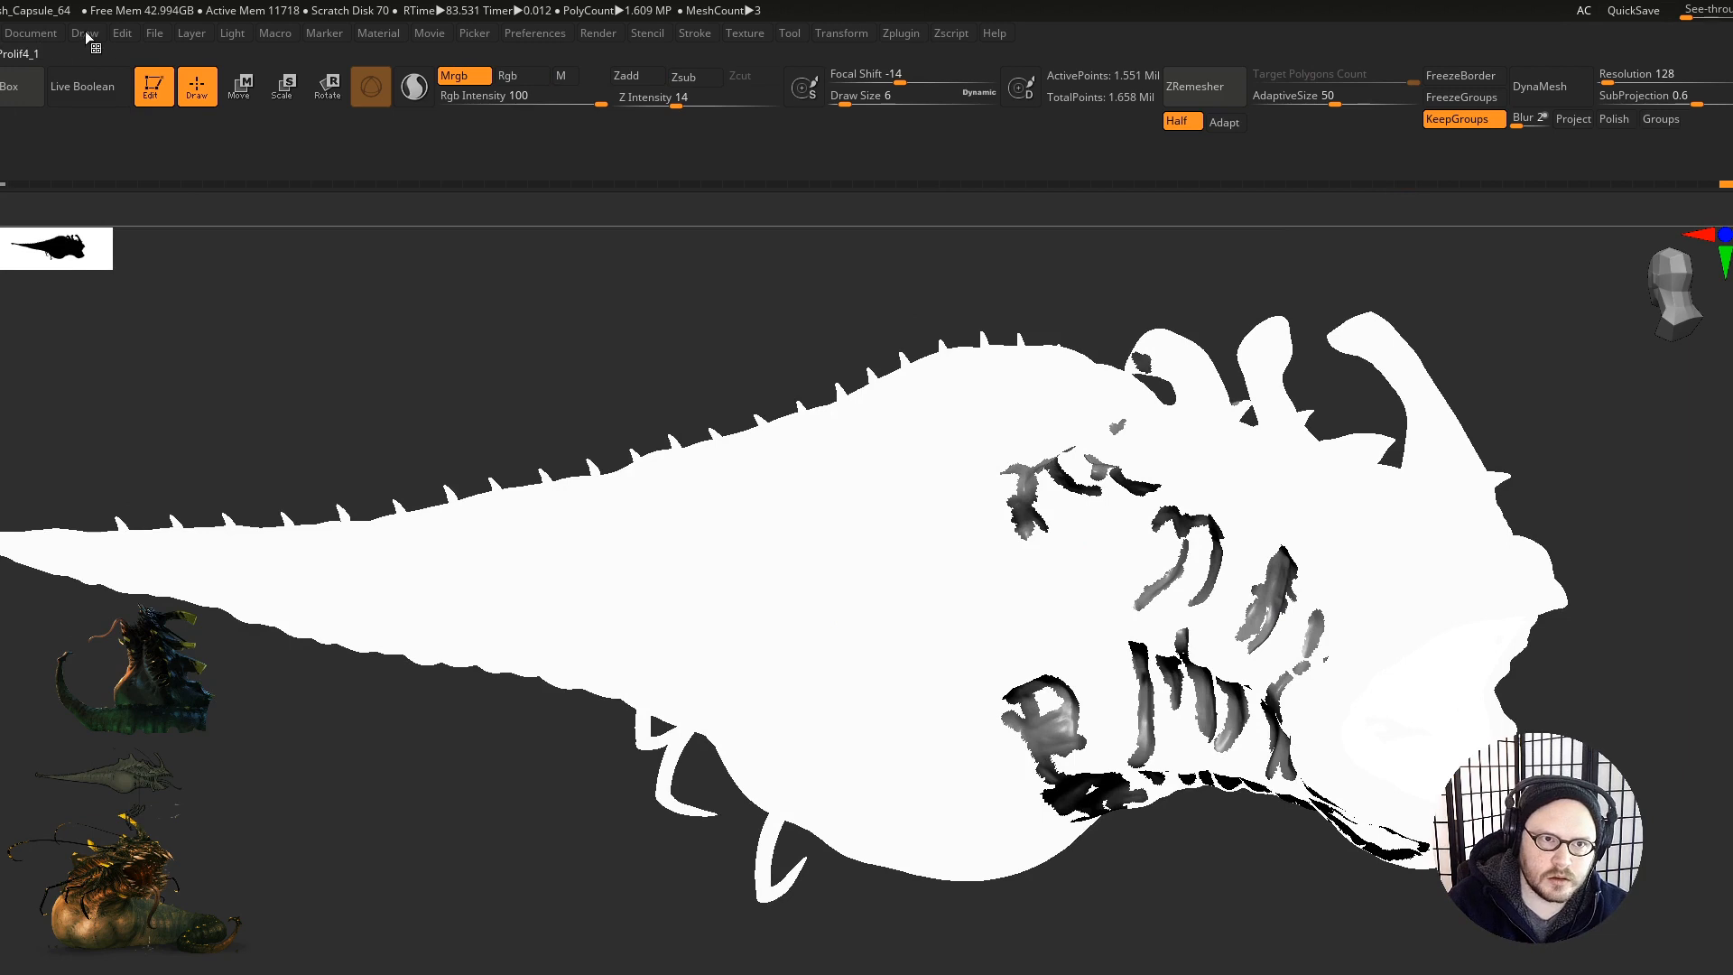
click(5, 36)
click(25, 419)
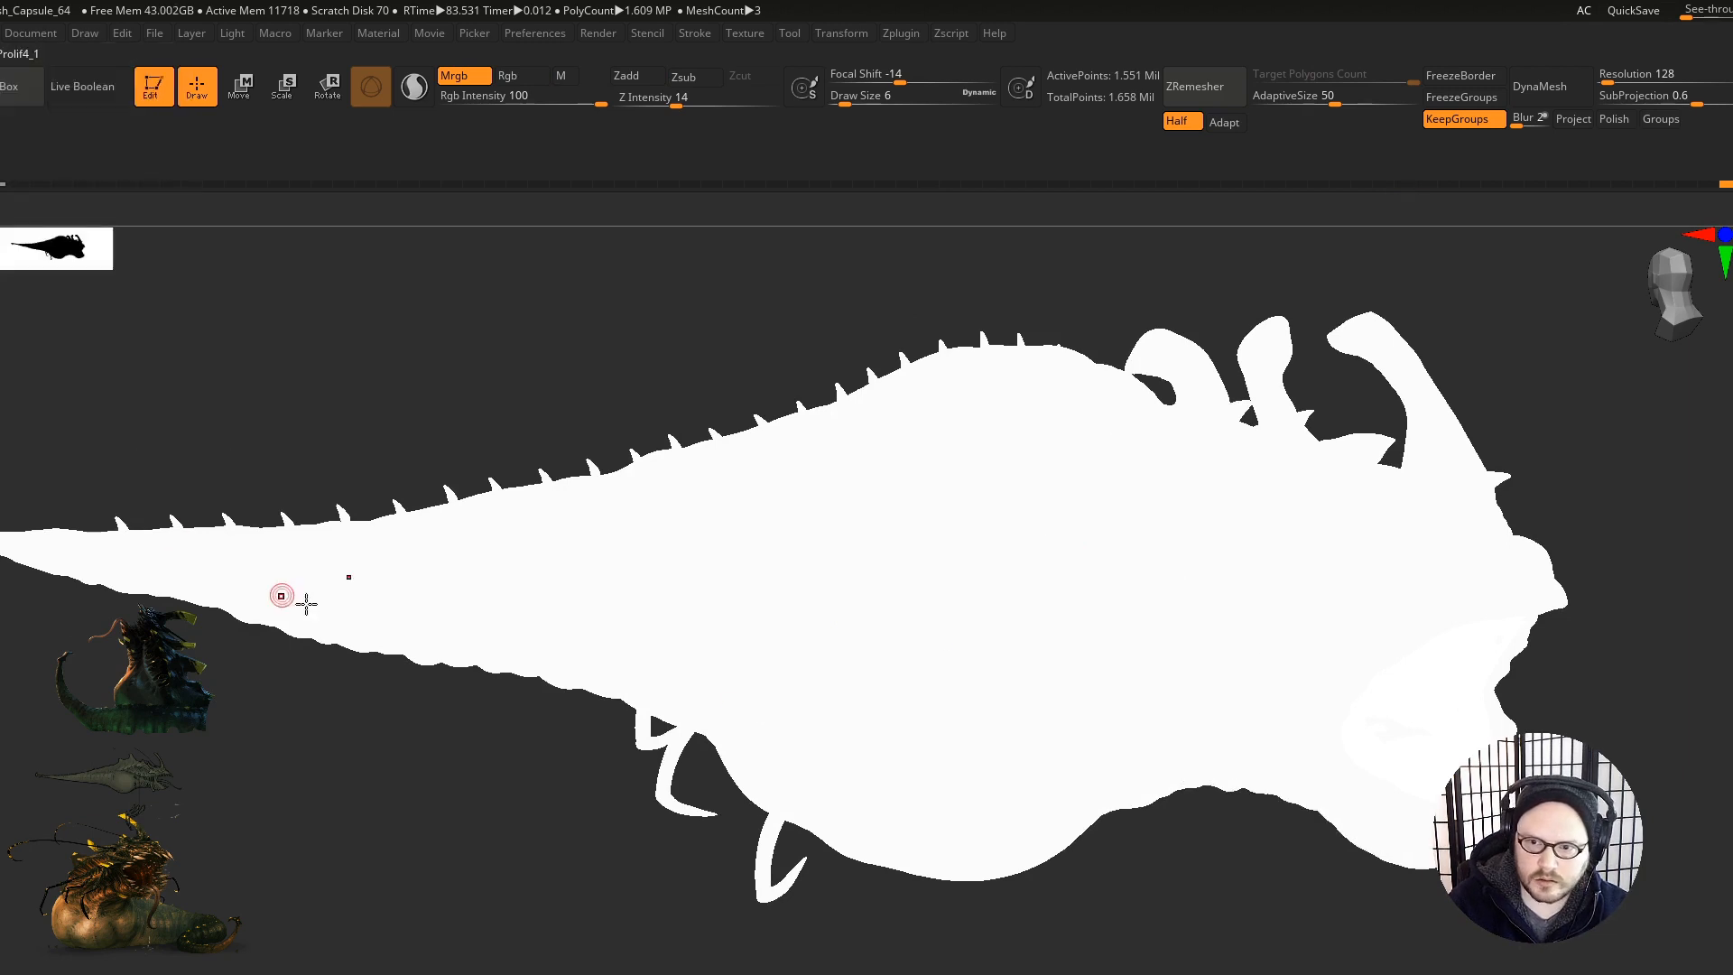
shift+right_drag(279, 600, 998, 697)
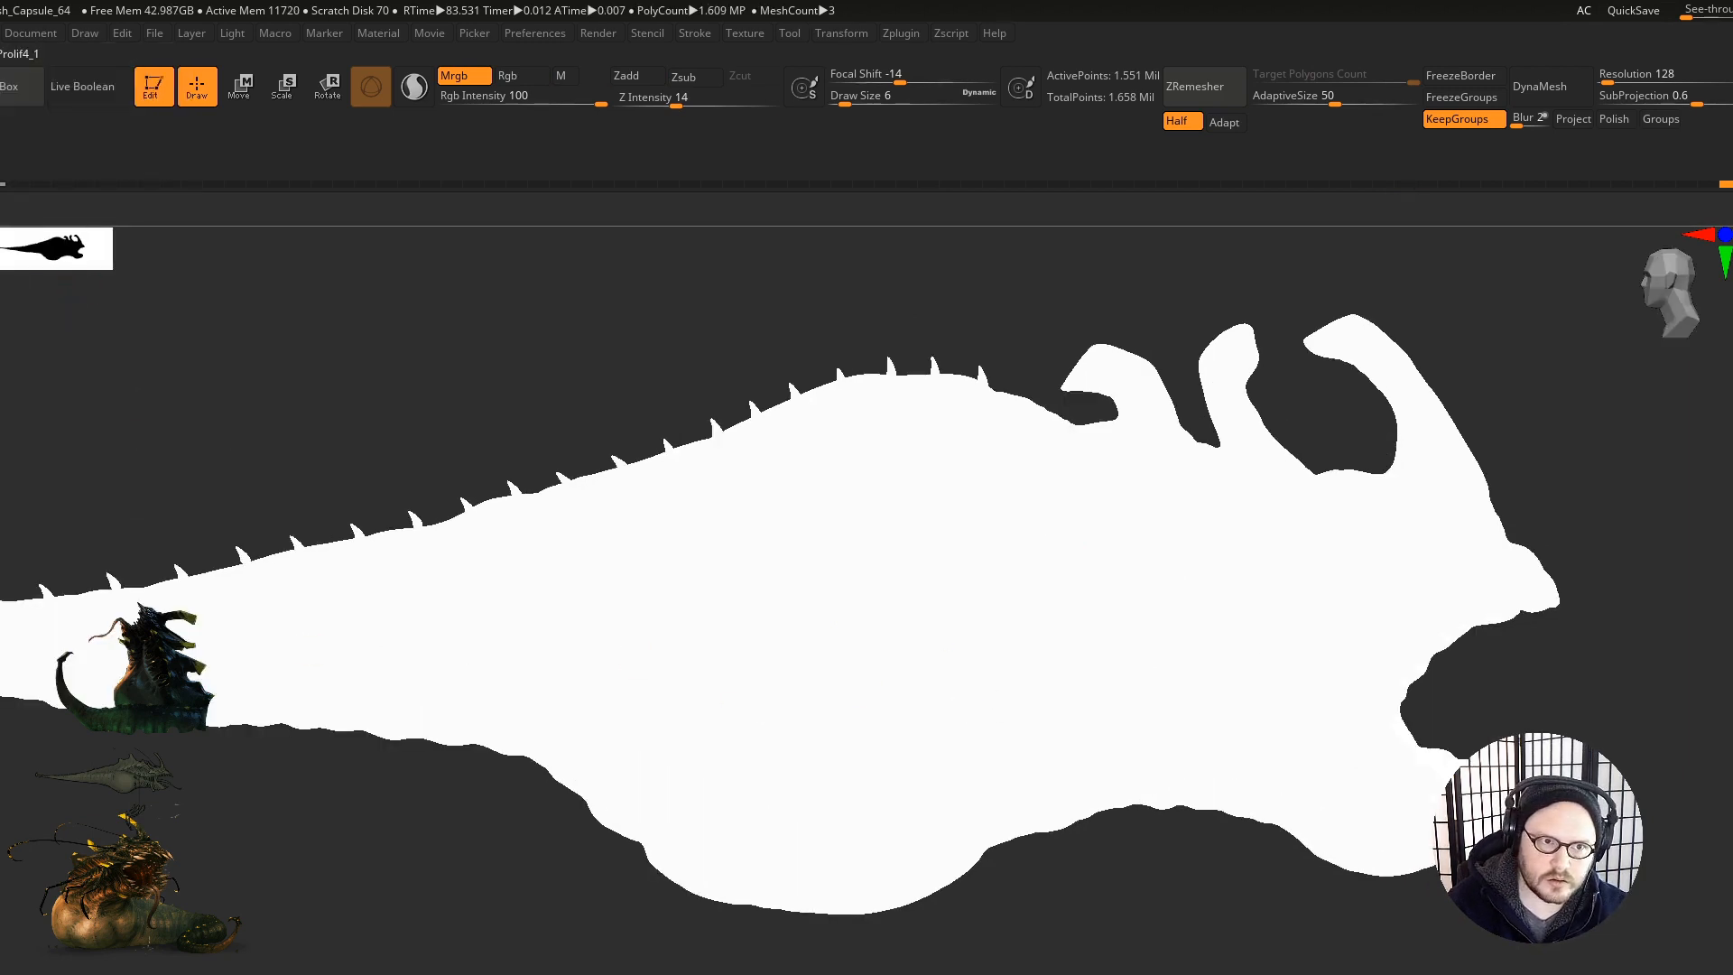
Step: Switch the active material to BasicMaterial2
key(m)
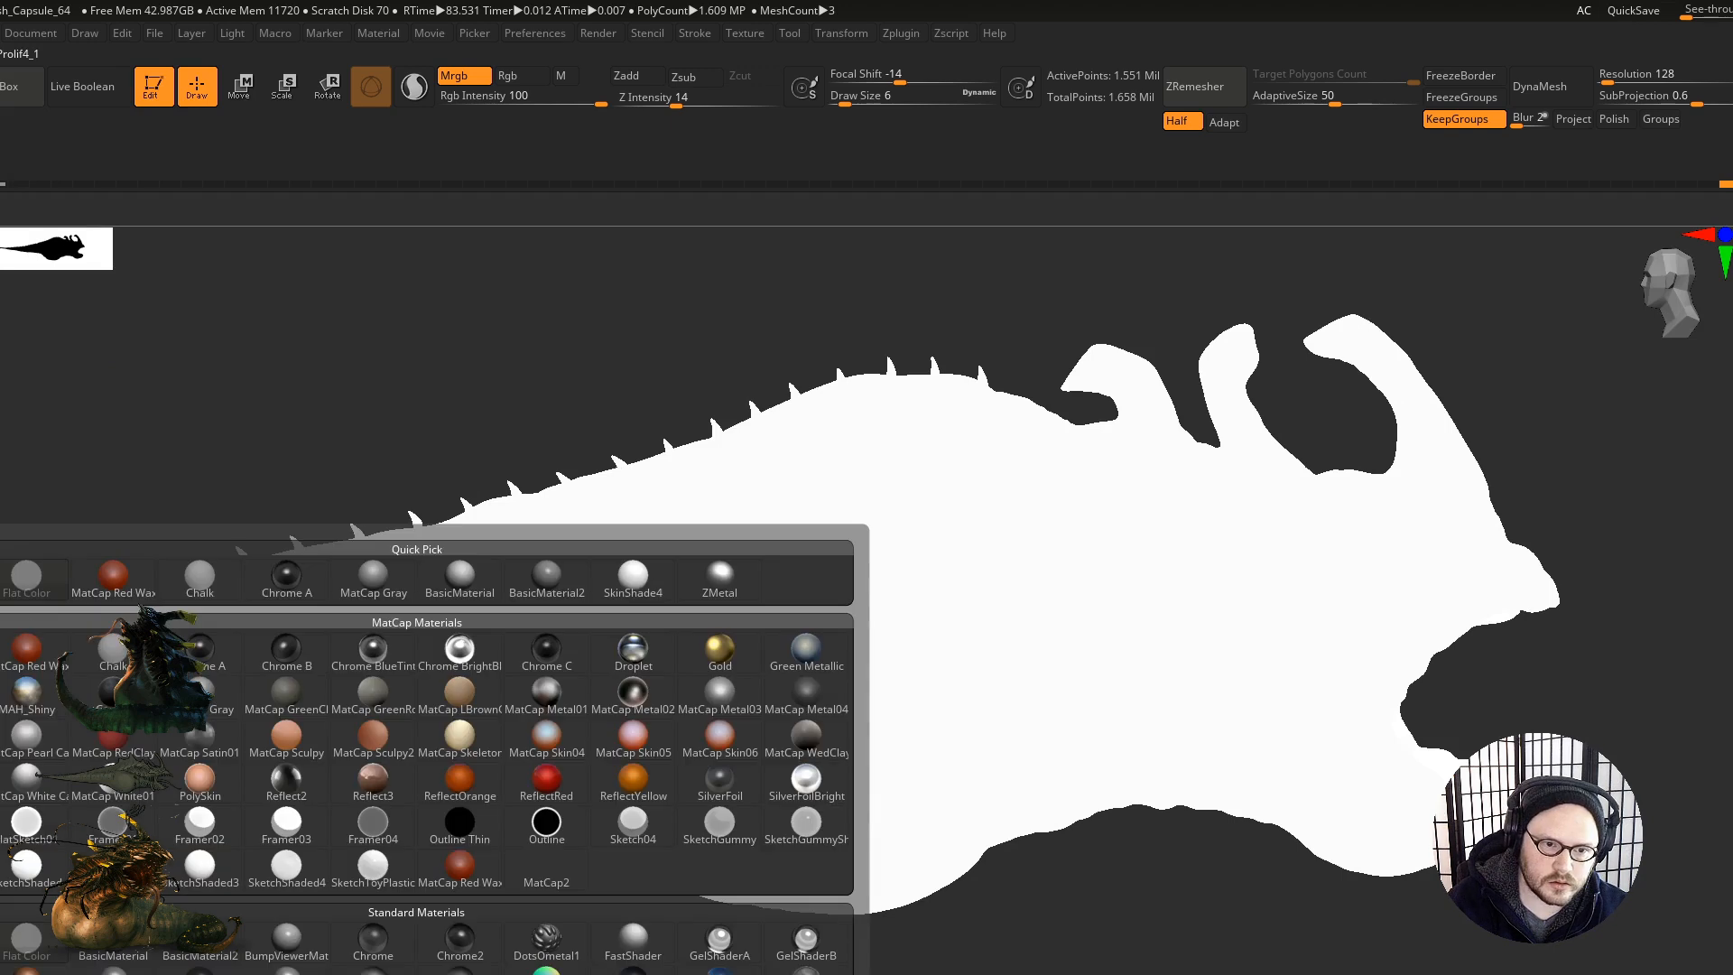
click(196, 955)
alt+right_drag(875, 708, 956, 668)
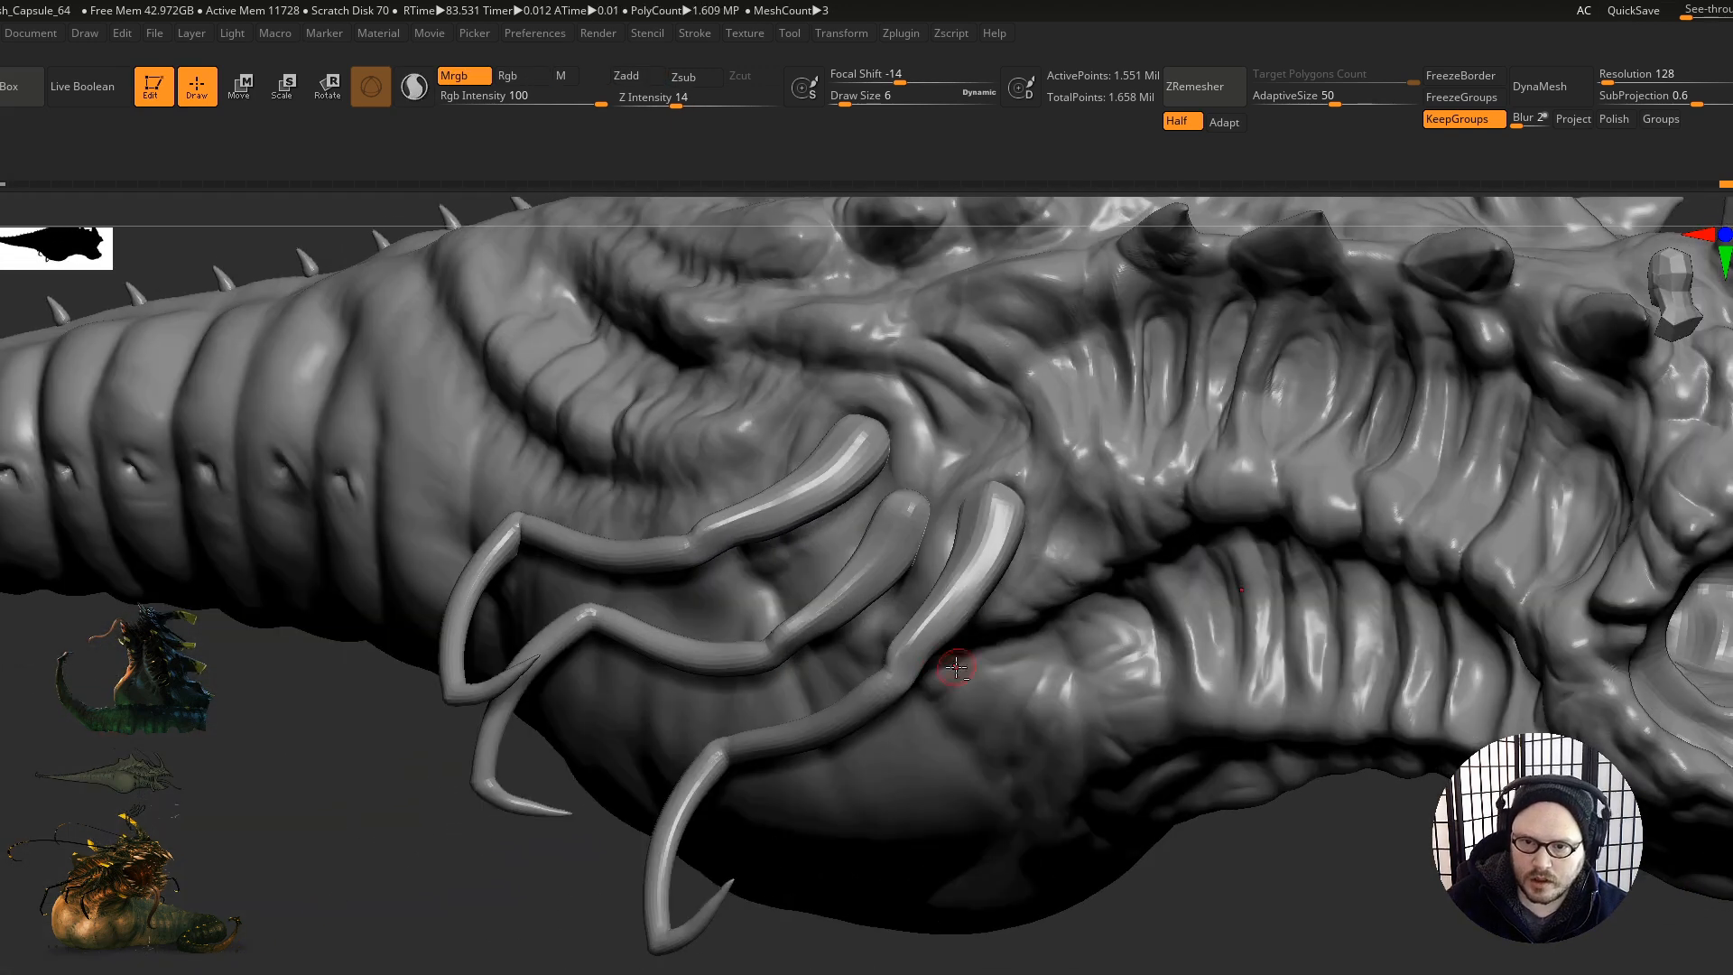
Step: Select the limbs subtool, turn off Mrgb painting and enable Zadd for sculpting
alt+click(958, 604)
ctrl+right_drag(1061, 616, 1011, 470)
alt+right_drag(1300, 569, 894, 722)
right_drag(894, 722, 994, 747)
alt+right_drag(632, 643, 854, 698)
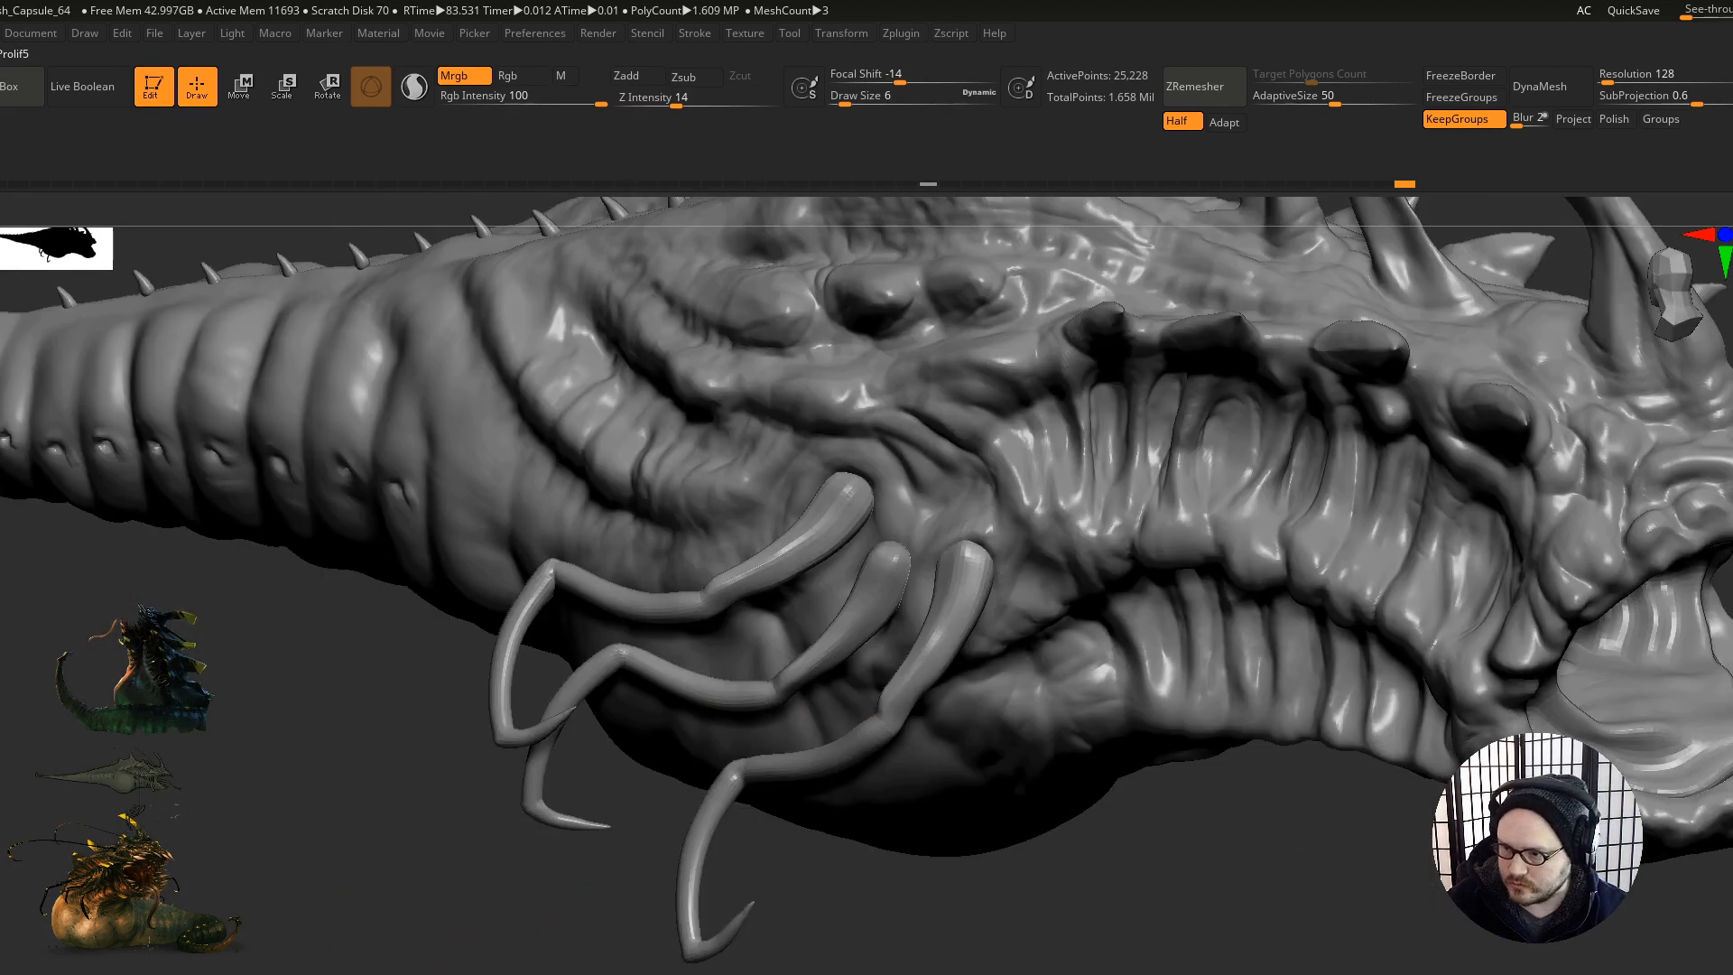
mouse_move(1151, 502)
alt+right_down()
mouse_move(1084, 735)
mouse_move(1096, 702)
mouse_move(939, 795)
mouse_move(1148, 593)
alt+right_up()
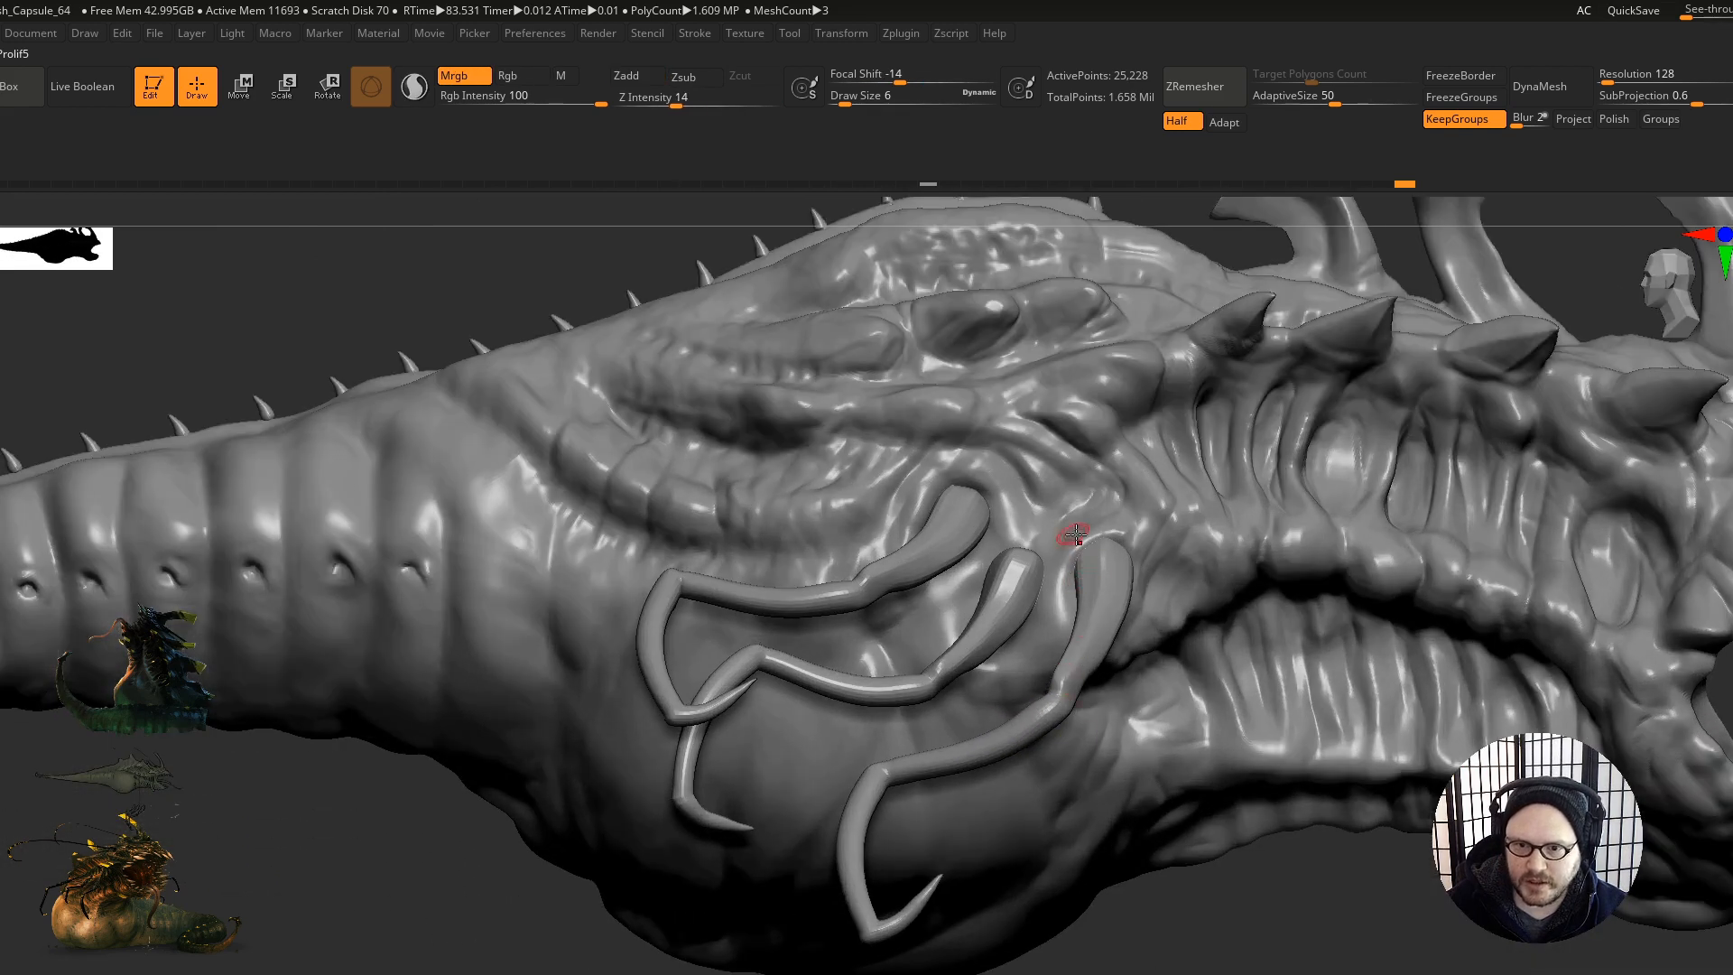
mouse_move(1076, 534)
right_down()
mouse_move(1044, 591)
mouse_move(794, 446)
right_up()
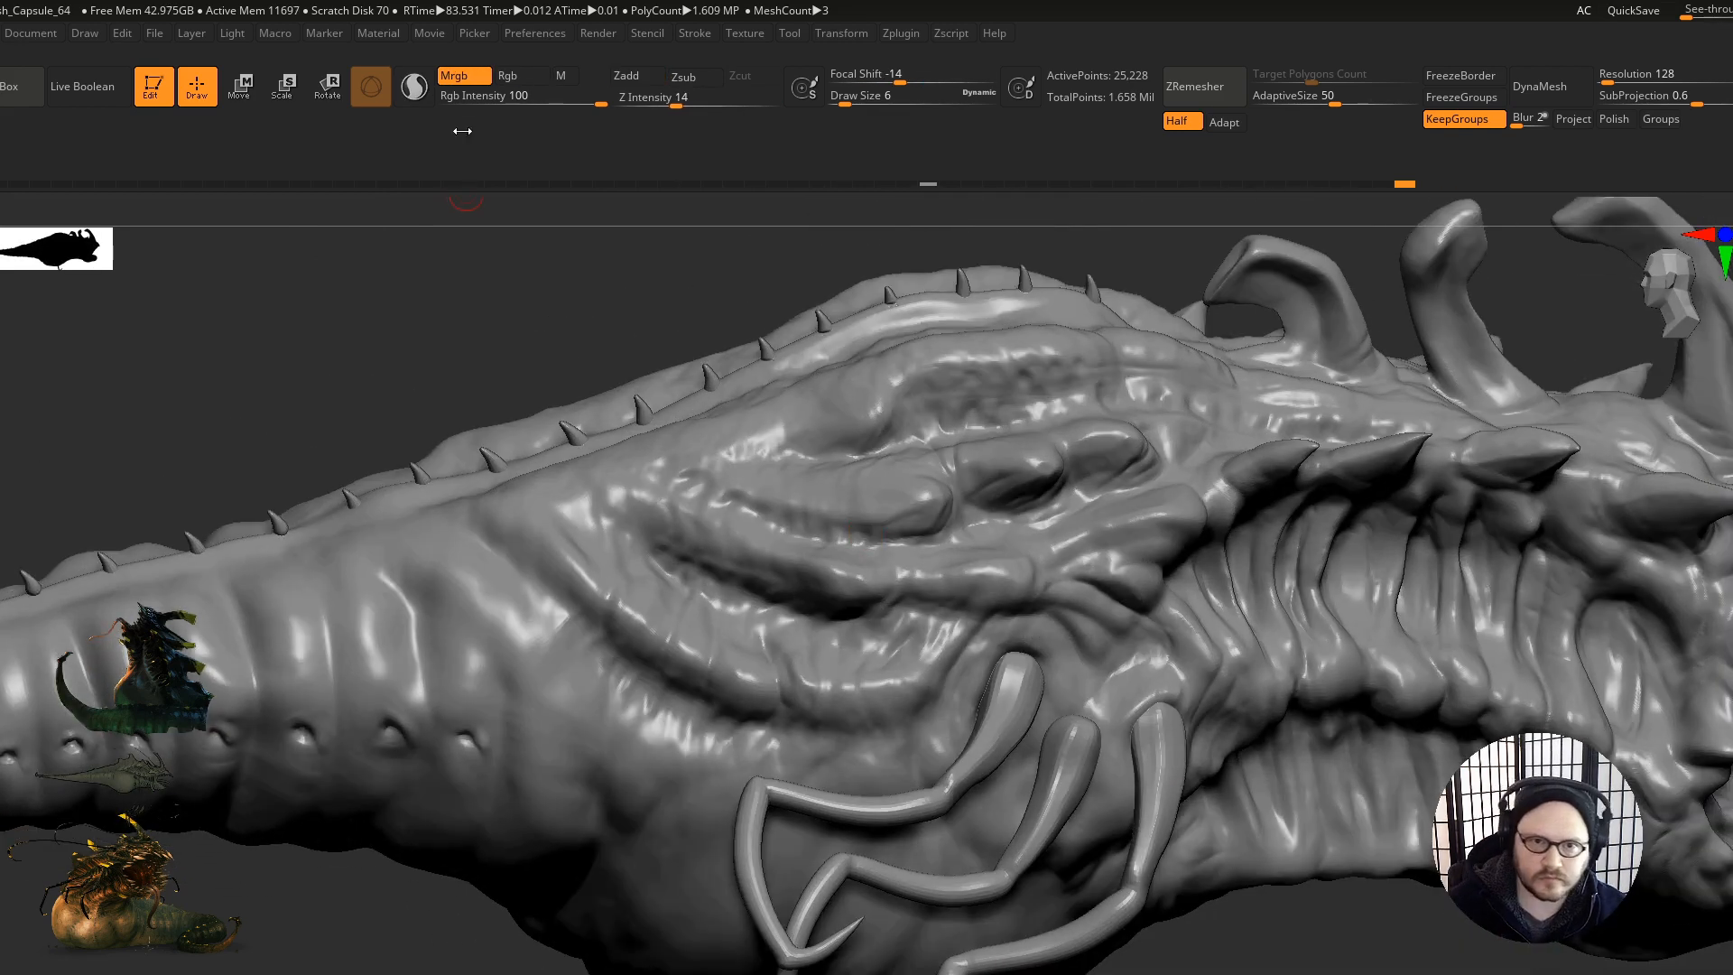
click(467, 74)
click(643, 79)
Step: Select the body, set the brush to Zsub, carve a crease behind the bumpy ridge above the rear lump, and smooth around it
mouse_move(896, 556)
ctrl+right_down()
mouse_move(885, 416)
mouse_move(964, 523)
mouse_move(703, 419)
mouse_move(659, 546)
ctrl+right_up()
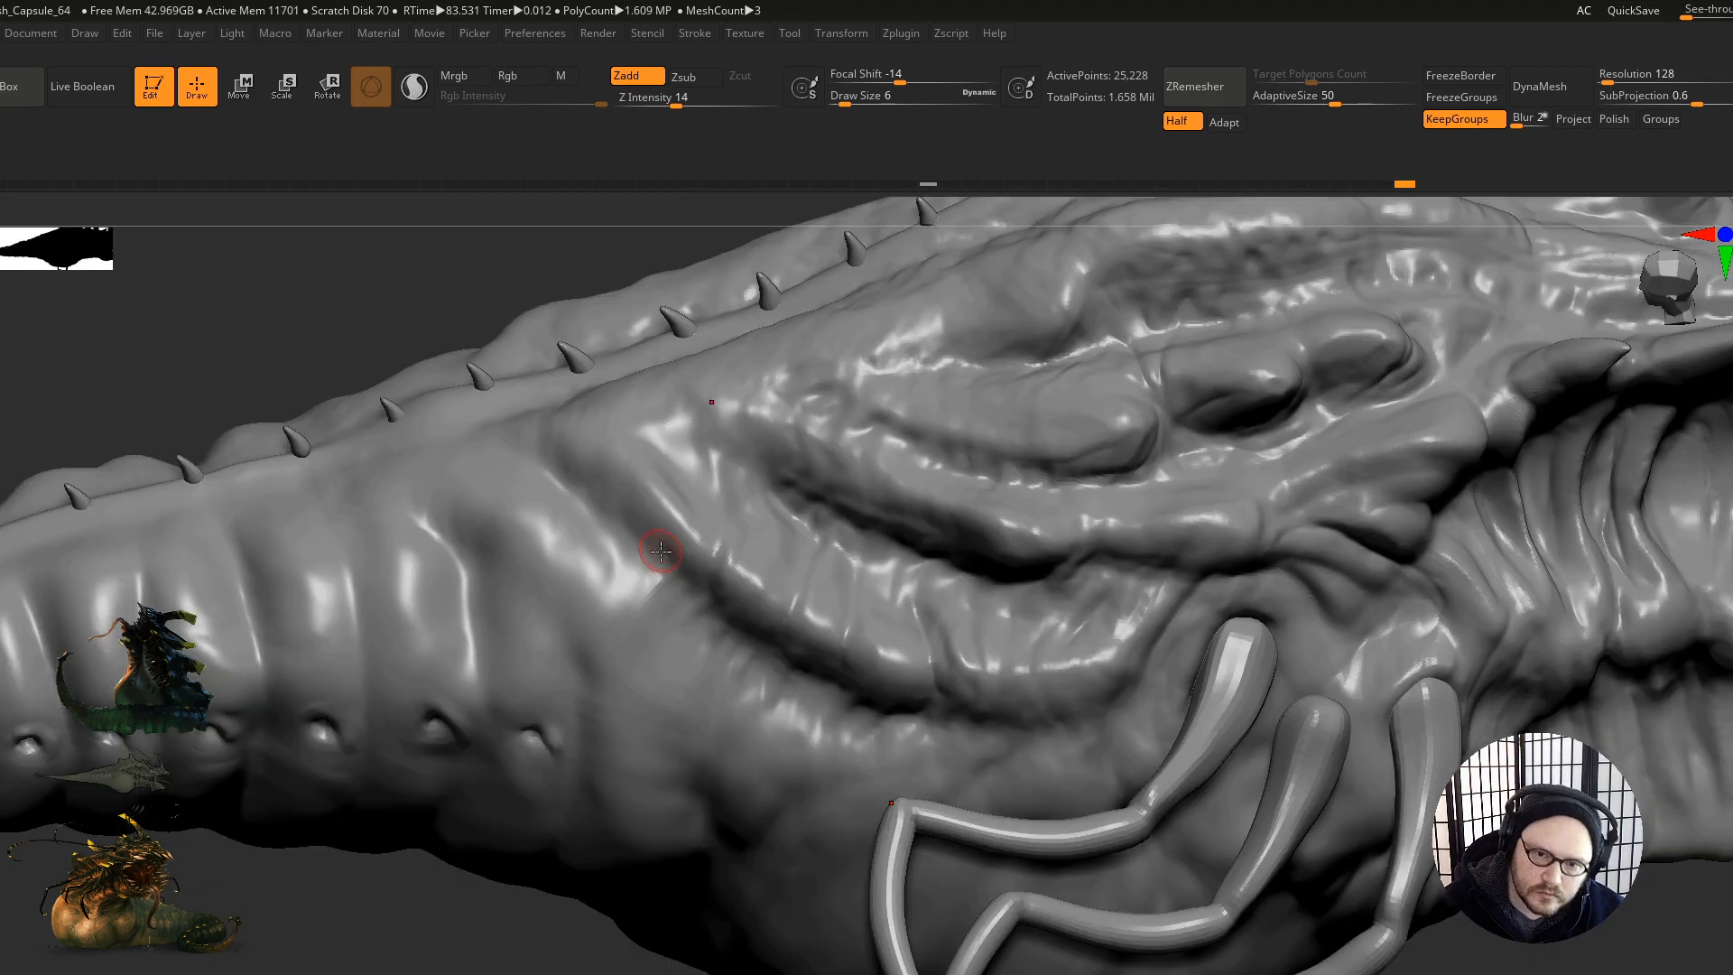
alt+click(683, 456)
mouse_move(688, 424)
right_down()
mouse_move(696, 453)
mouse_move(690, 420)
right_up()
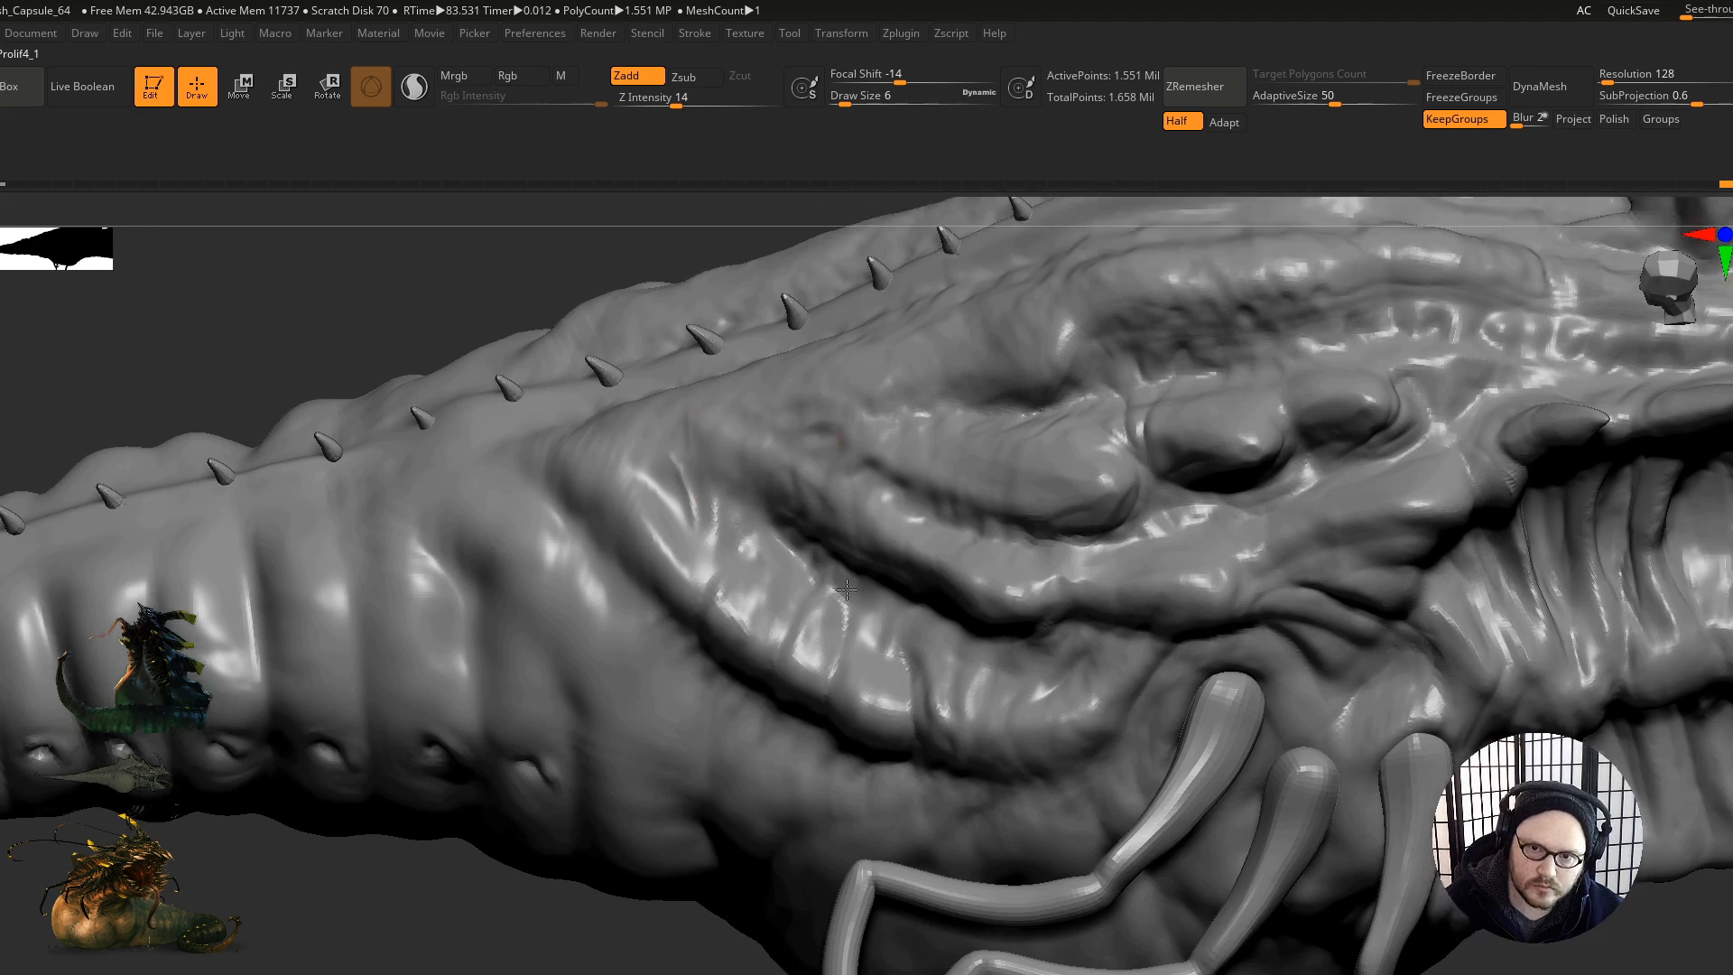
right_drag(799, 390, 873, 629)
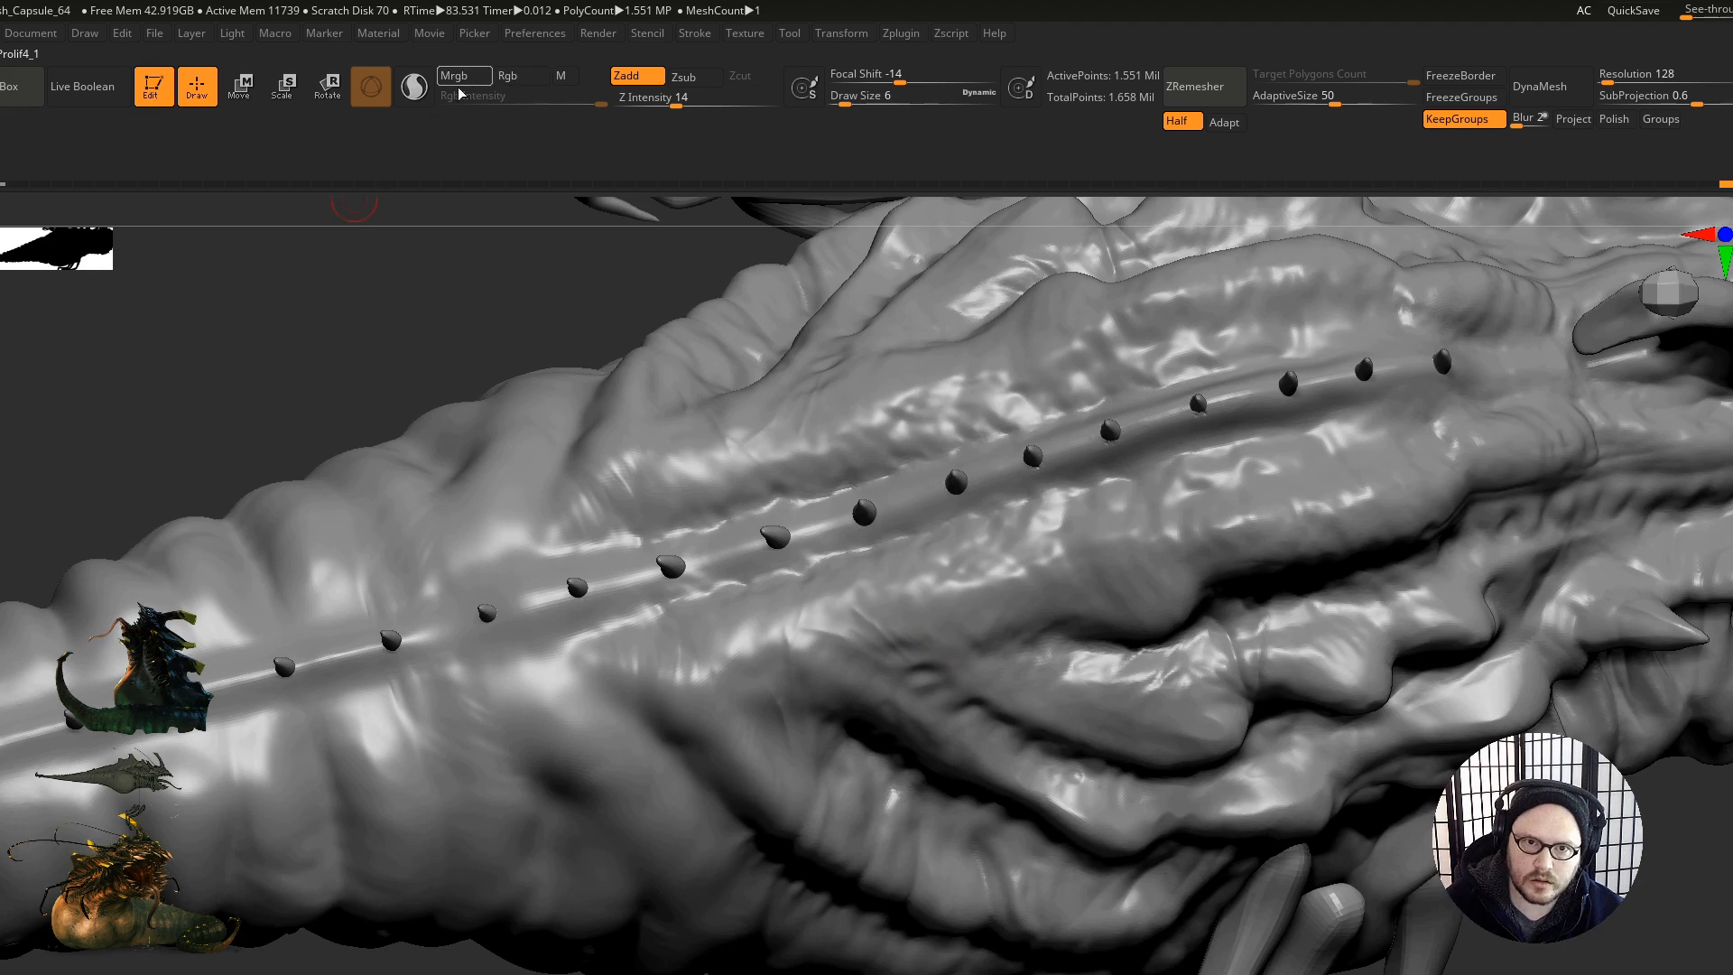
click(684, 77)
right_drag(927, 734, 933, 628)
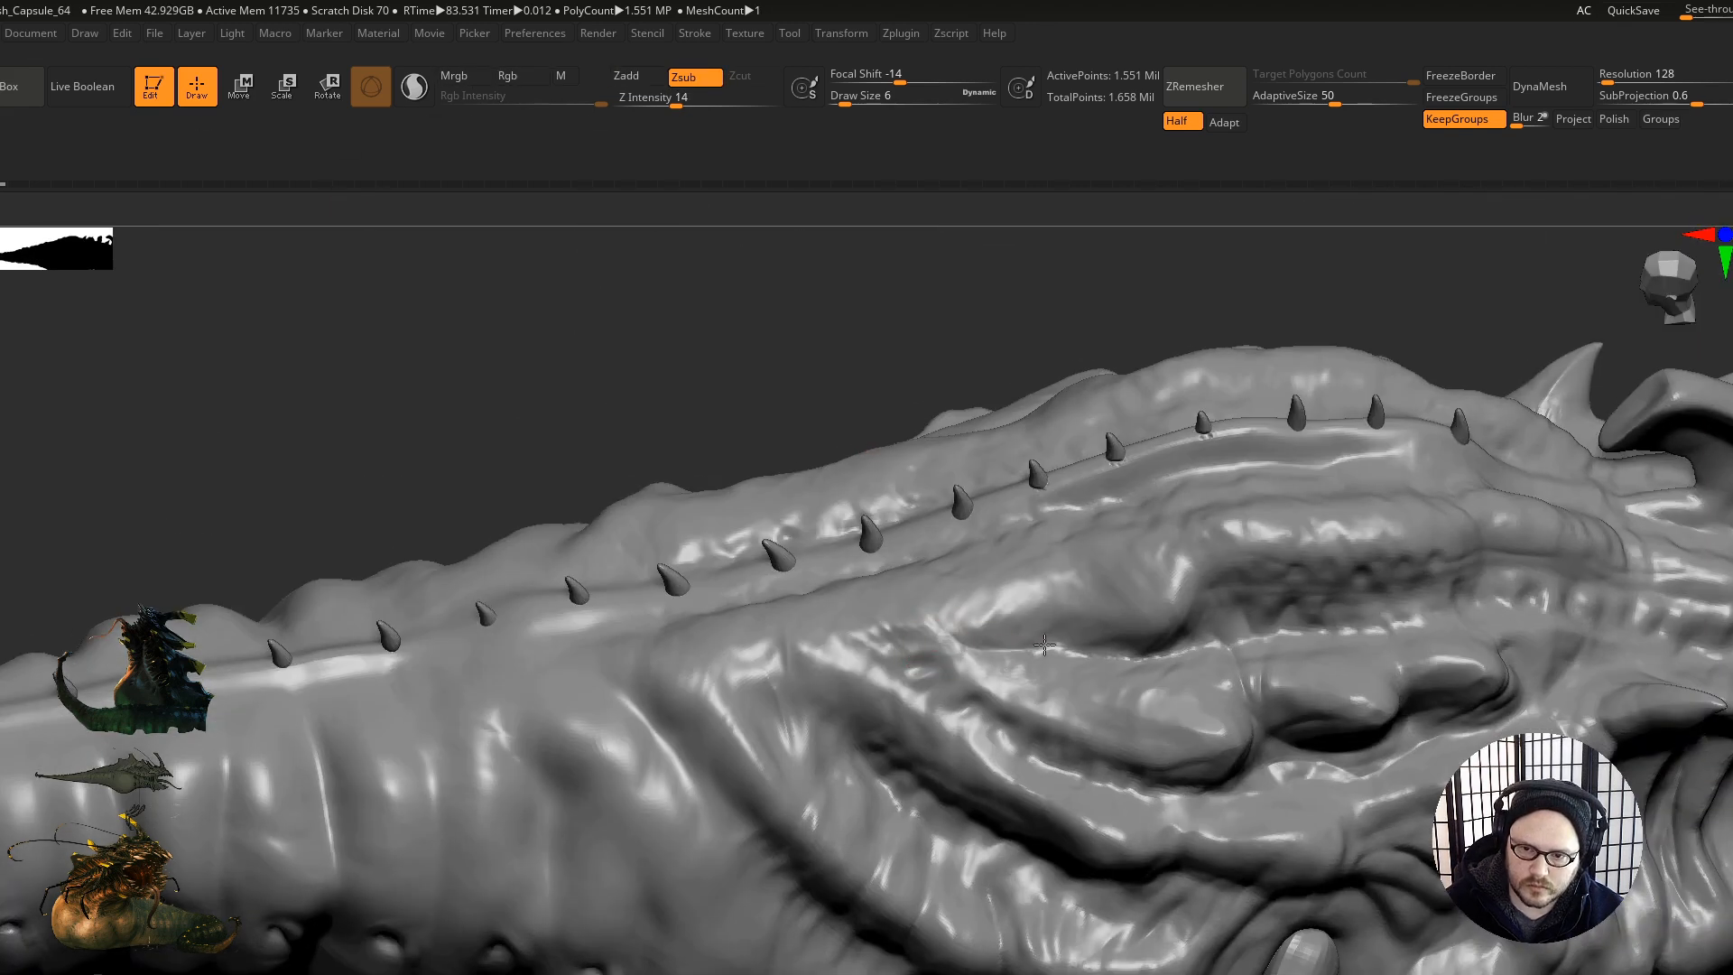
drag(982, 612, 1102, 646)
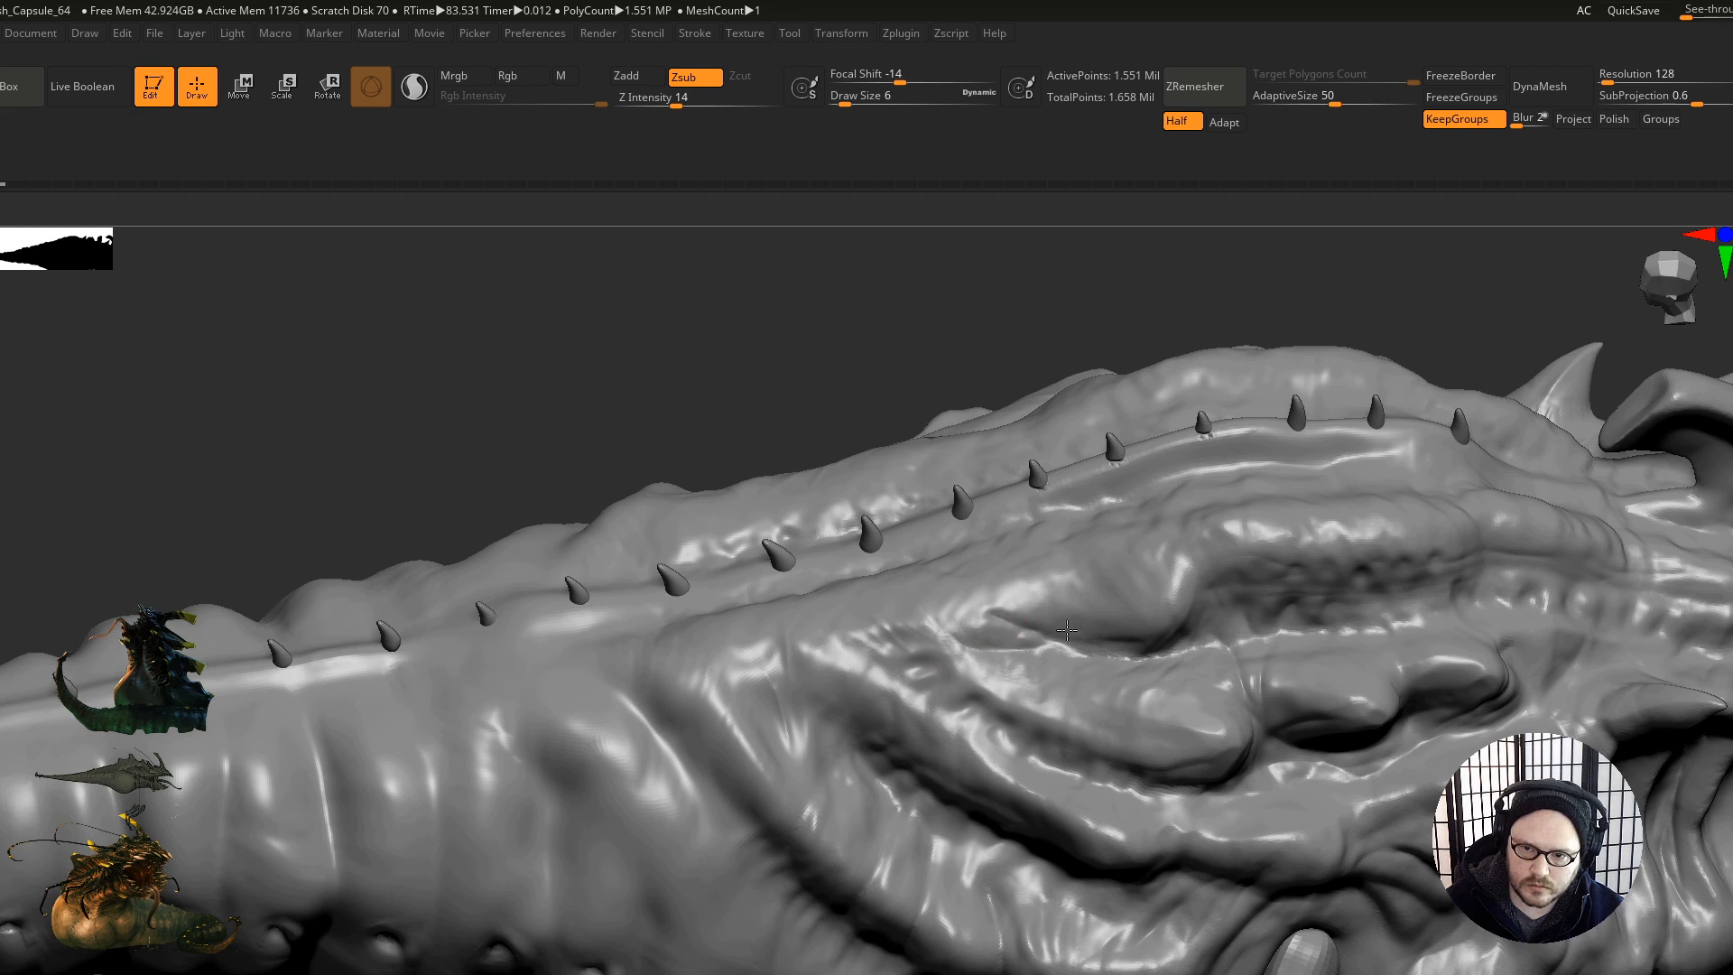
shift+drag(1089, 613, 1033, 638)
shift+drag(1076, 561, 1023, 632)
Step: Carve a short crease where the side folds converge below the row of back spines
mouse_move(1085, 604)
alt+right_down()
mouse_move(856, 624)
mouse_move(793, 591)
alt+right_up()
right_drag(794, 663, 765, 619)
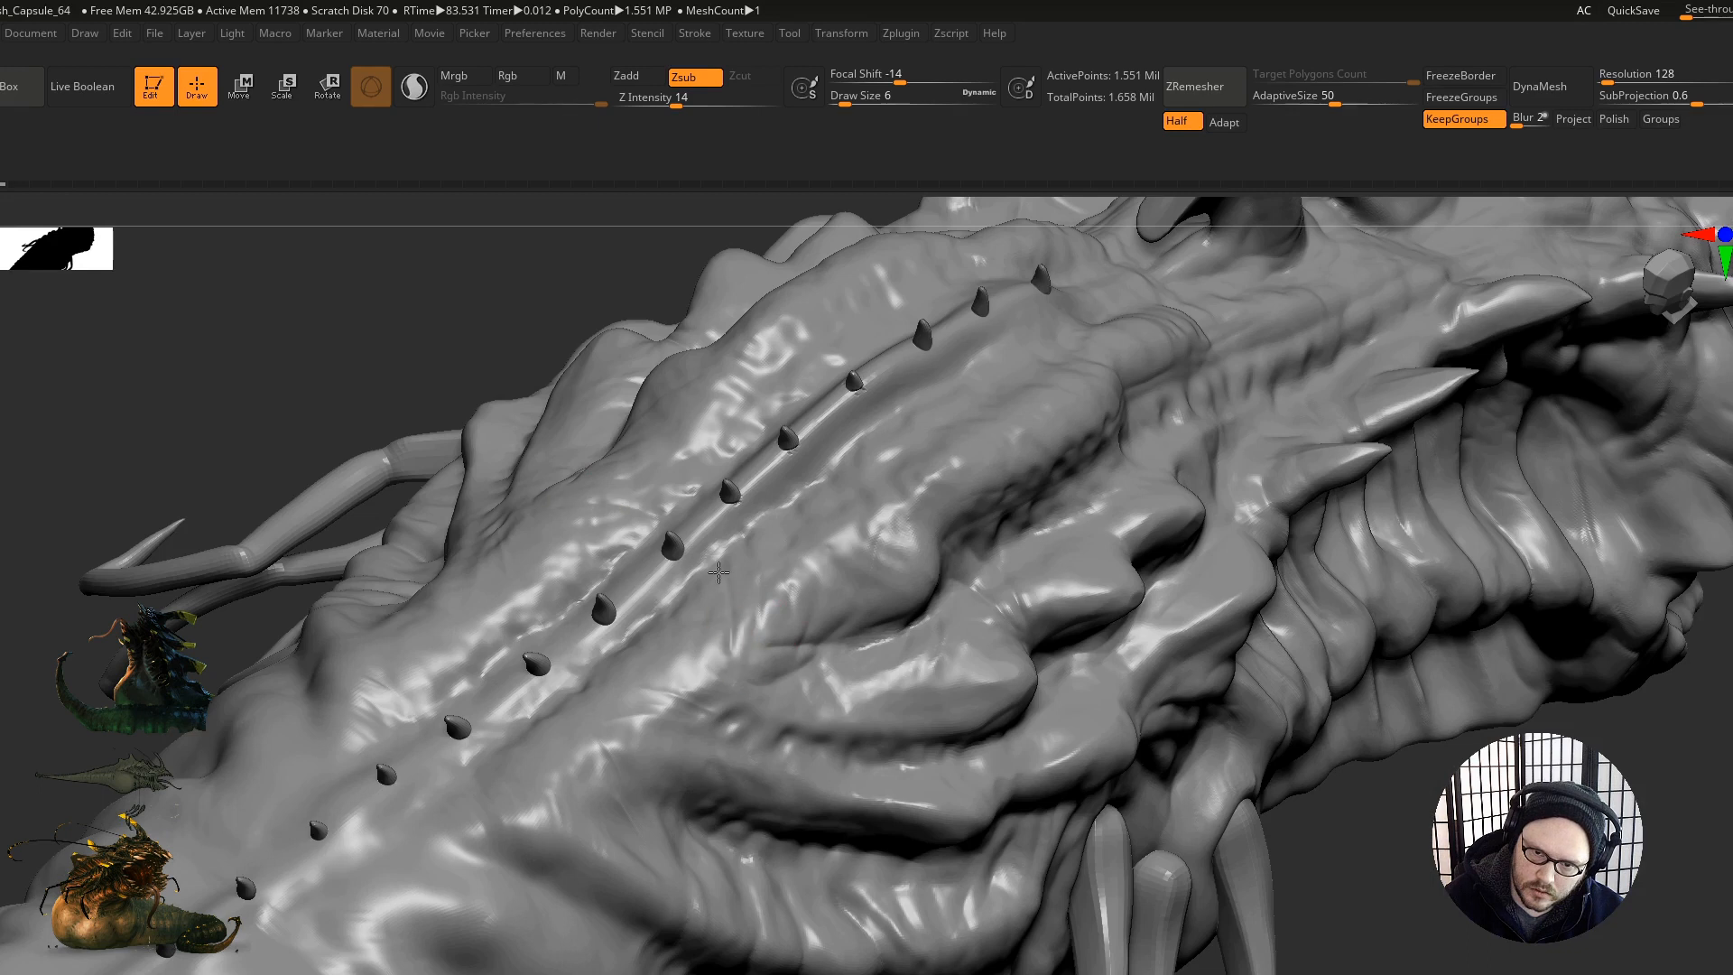
mouse_move(673, 689)
mouse_down()
mouse_move(615, 719)
mouse_move(652, 688)
mouse_up()
Step: Puff up the long lower fold above the limbs with the Inflat brush at Z intensity 21 and draw size 9
mouse_move(638, 782)
right_down()
mouse_move(770, 813)
mouse_move(767, 734)
mouse_move(724, 720)
mouse_move(704, 749)
mouse_move(725, 710)
right_up()
key(b)
key(i)
key(n)
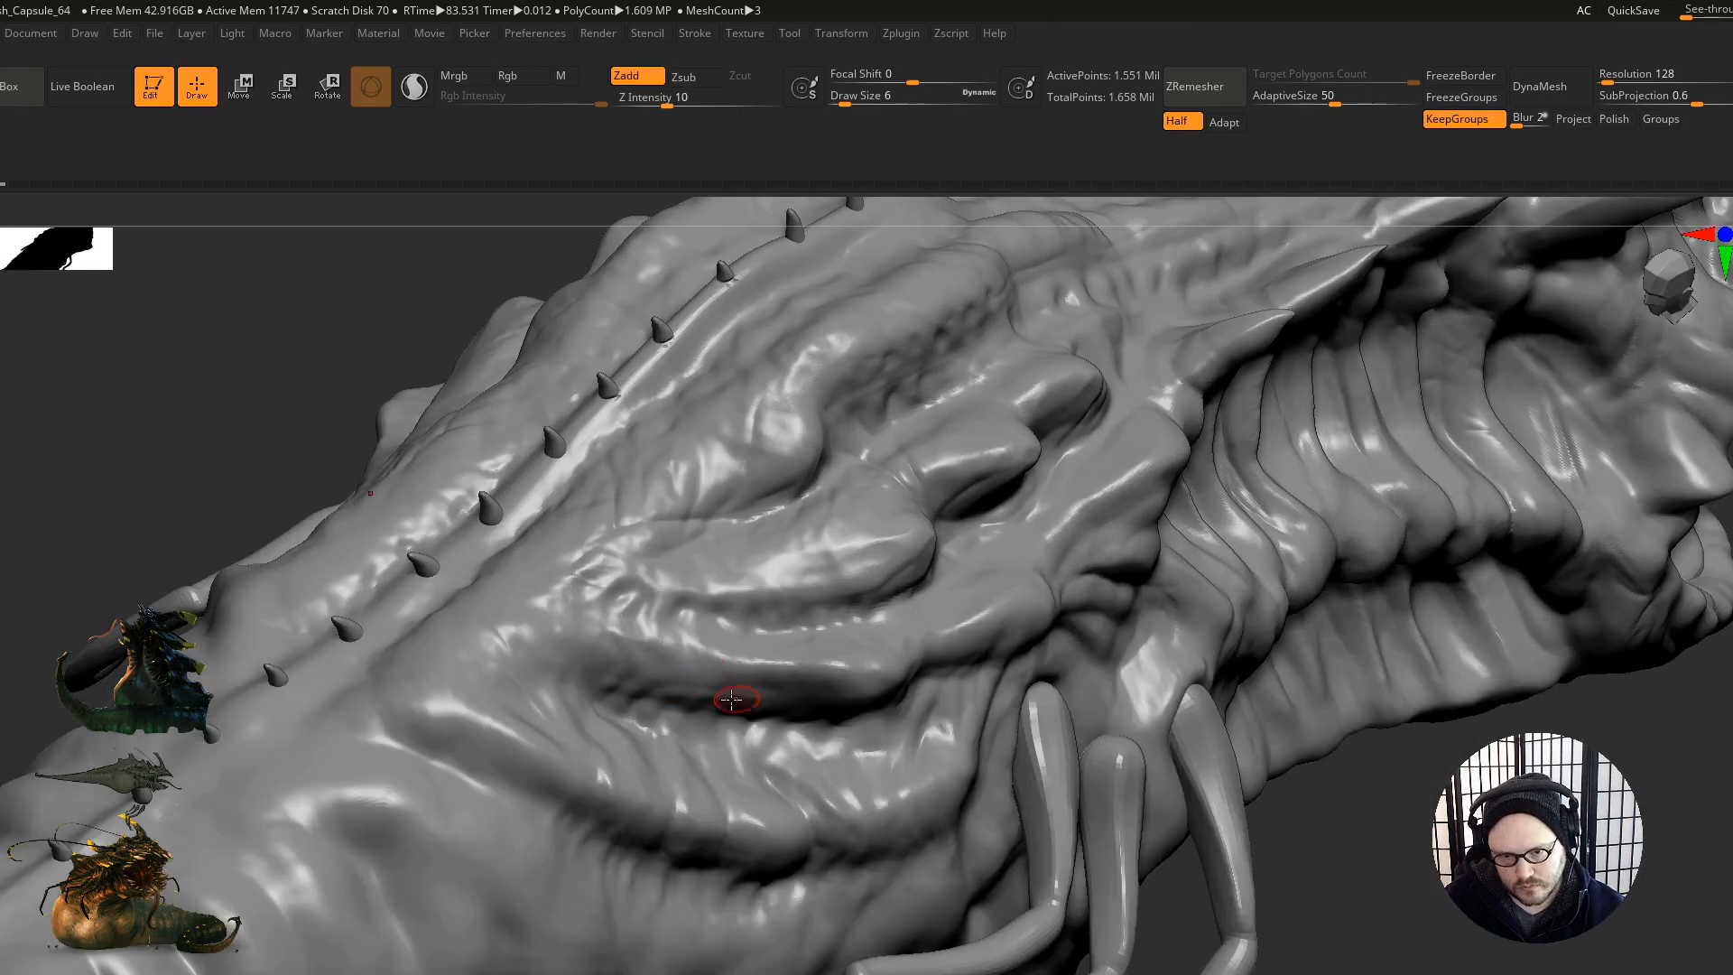
right_drag(701, 698, 677, 696)
key(bracketright)
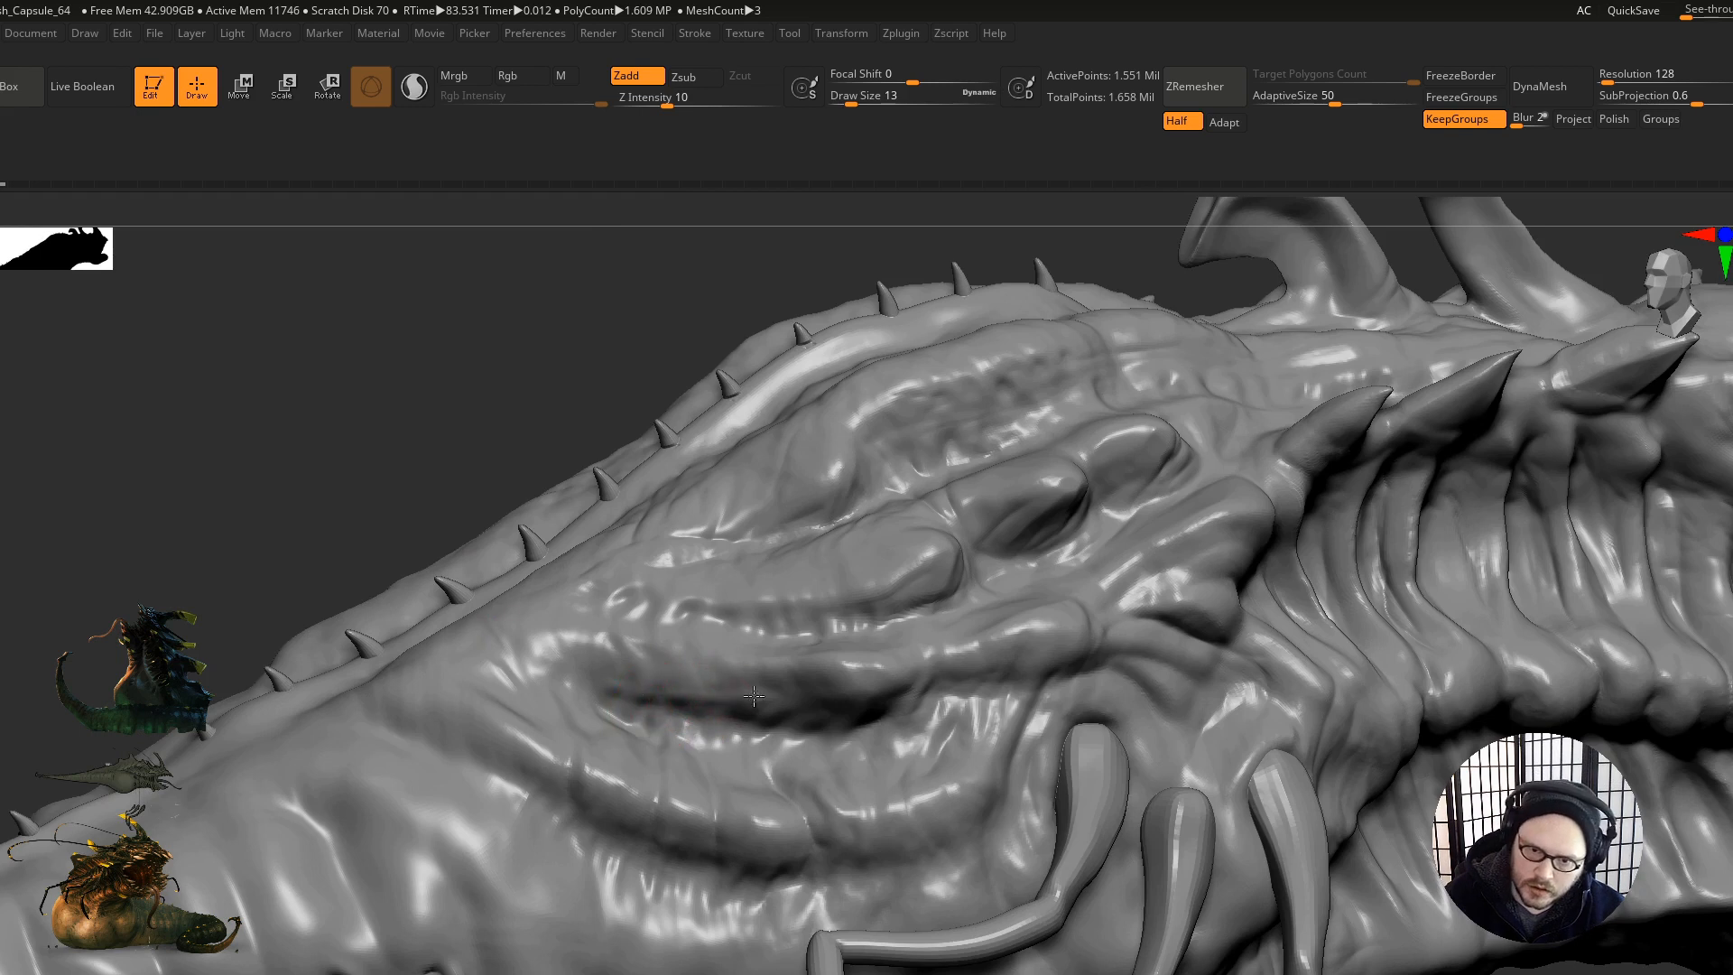
drag(666, 103, 689, 103)
right_drag(722, 759, 587, 591)
key(s)
drag(586, 637, 583, 636)
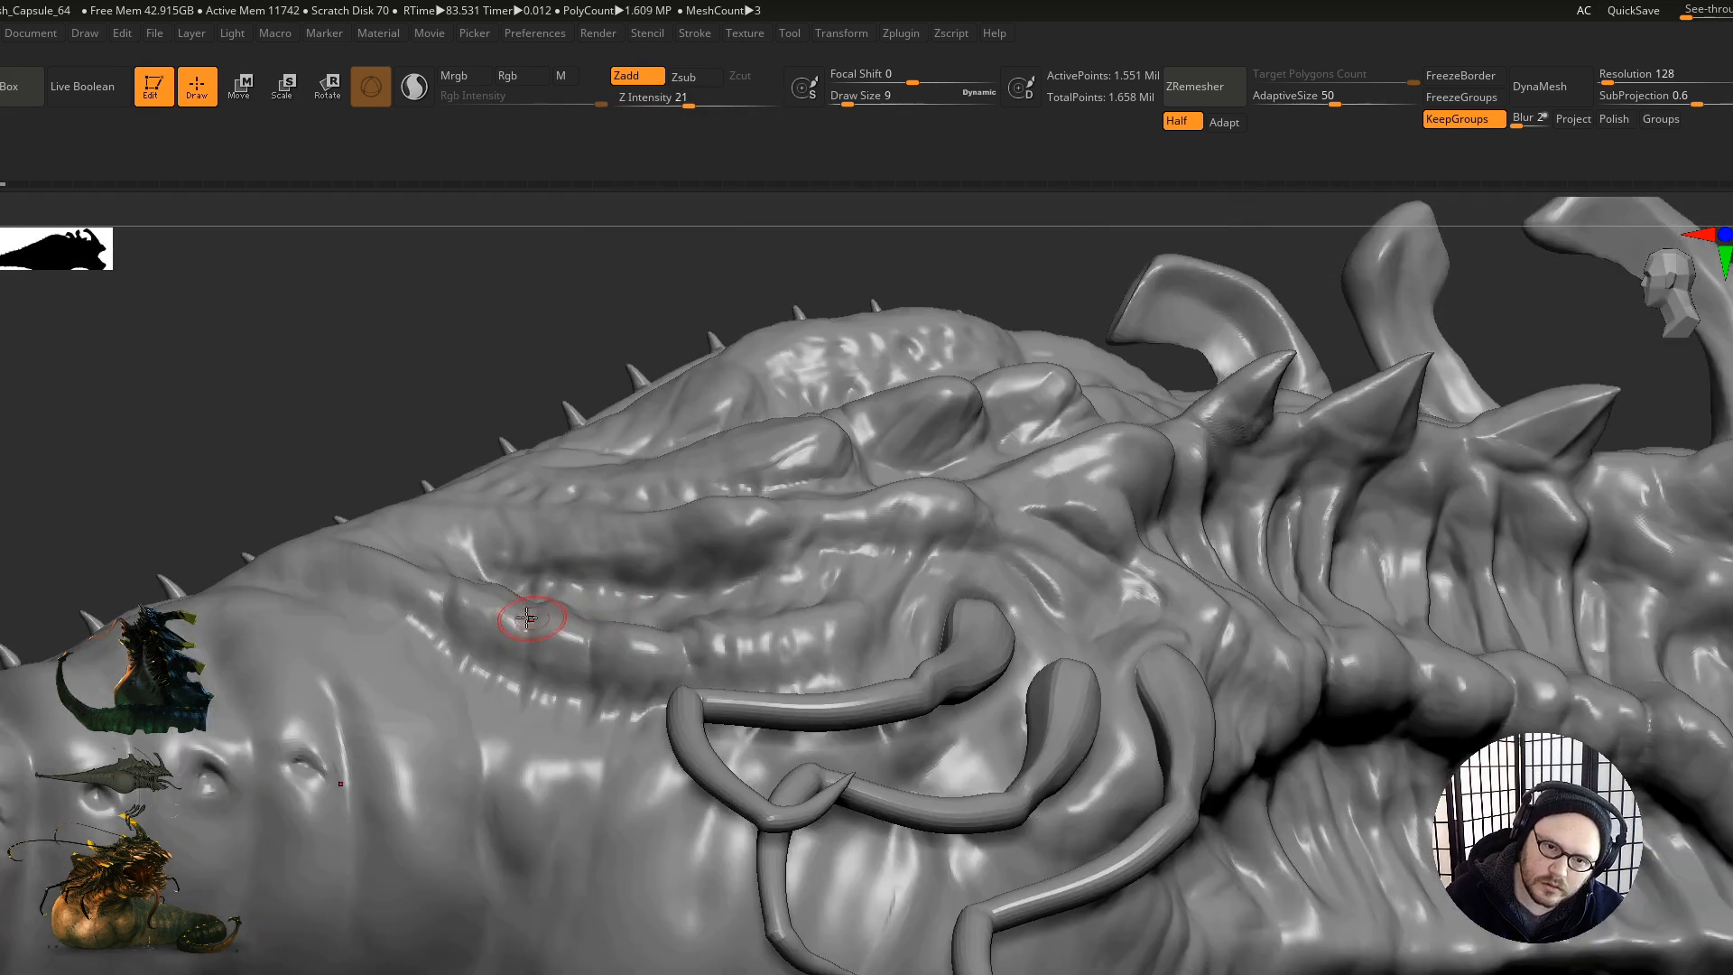
mouse_move(390, 589)
mouse_down()
mouse_move(623, 656)
mouse_move(803, 658)
mouse_up()
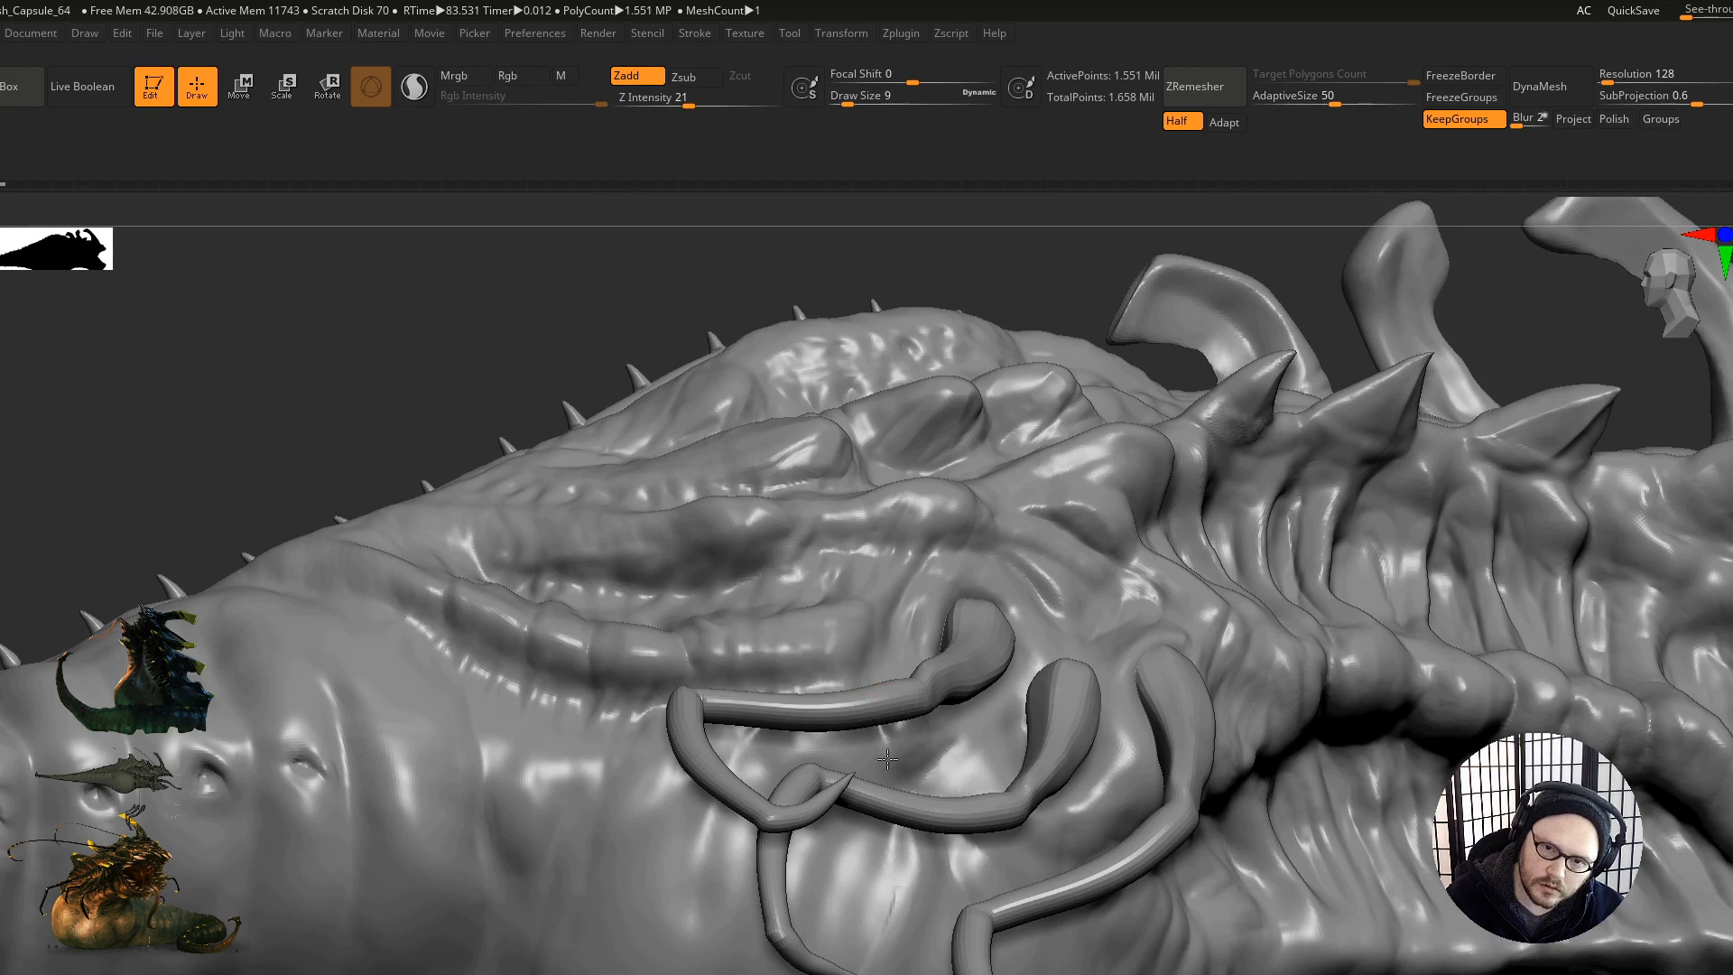
Step: Inflate the rear end of the long fold where it rises toward the row of back spines
right_drag(871, 689, 850, 652)
mouse_move(874, 455)
mouse_down()
mouse_move(622, 516)
mouse_move(298, 510)
mouse_up()
drag(265, 582, 515, 689)
mouse_move(517, 691)
ctrl+right_down()
mouse_move(565, 596)
mouse_move(631, 721)
mouse_move(635, 778)
ctrl+right_up()
drag(545, 615, 397, 646)
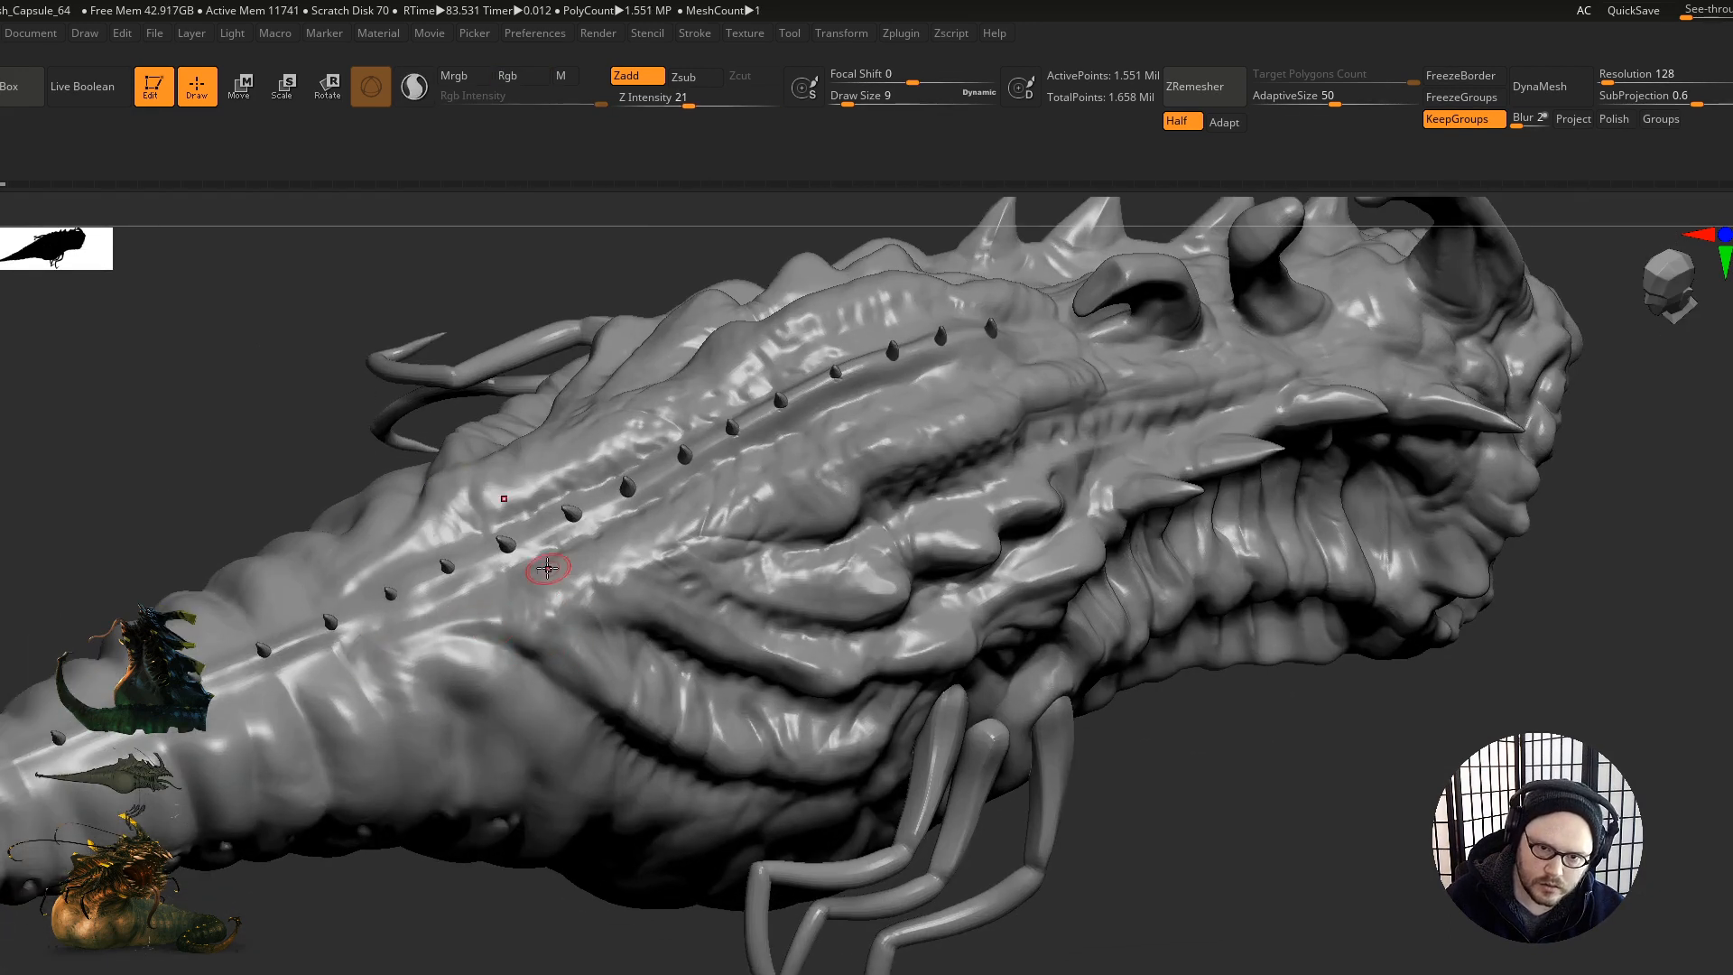
Step: Puff up the segments along the long lower side fold above the limbs at draw size 11
right_drag(549, 587, 552, 524)
key(s)
drag(550, 622, 554, 622)
right_drag(531, 578, 542, 620)
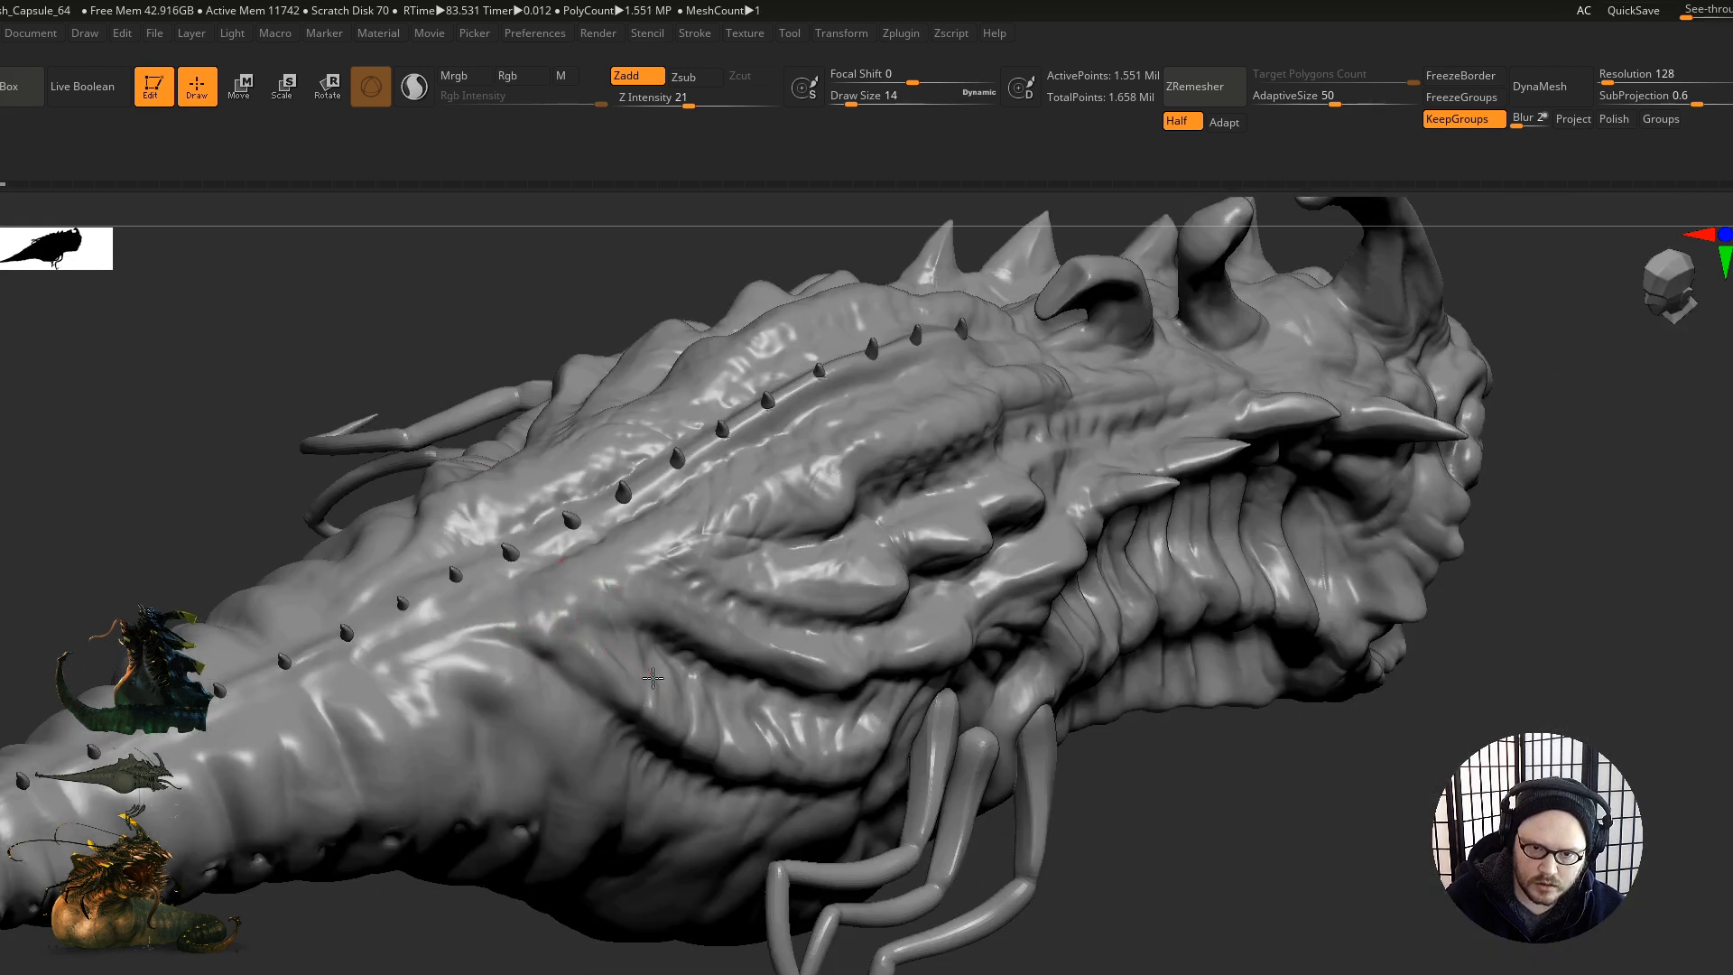
right_drag(704, 727, 689, 681)
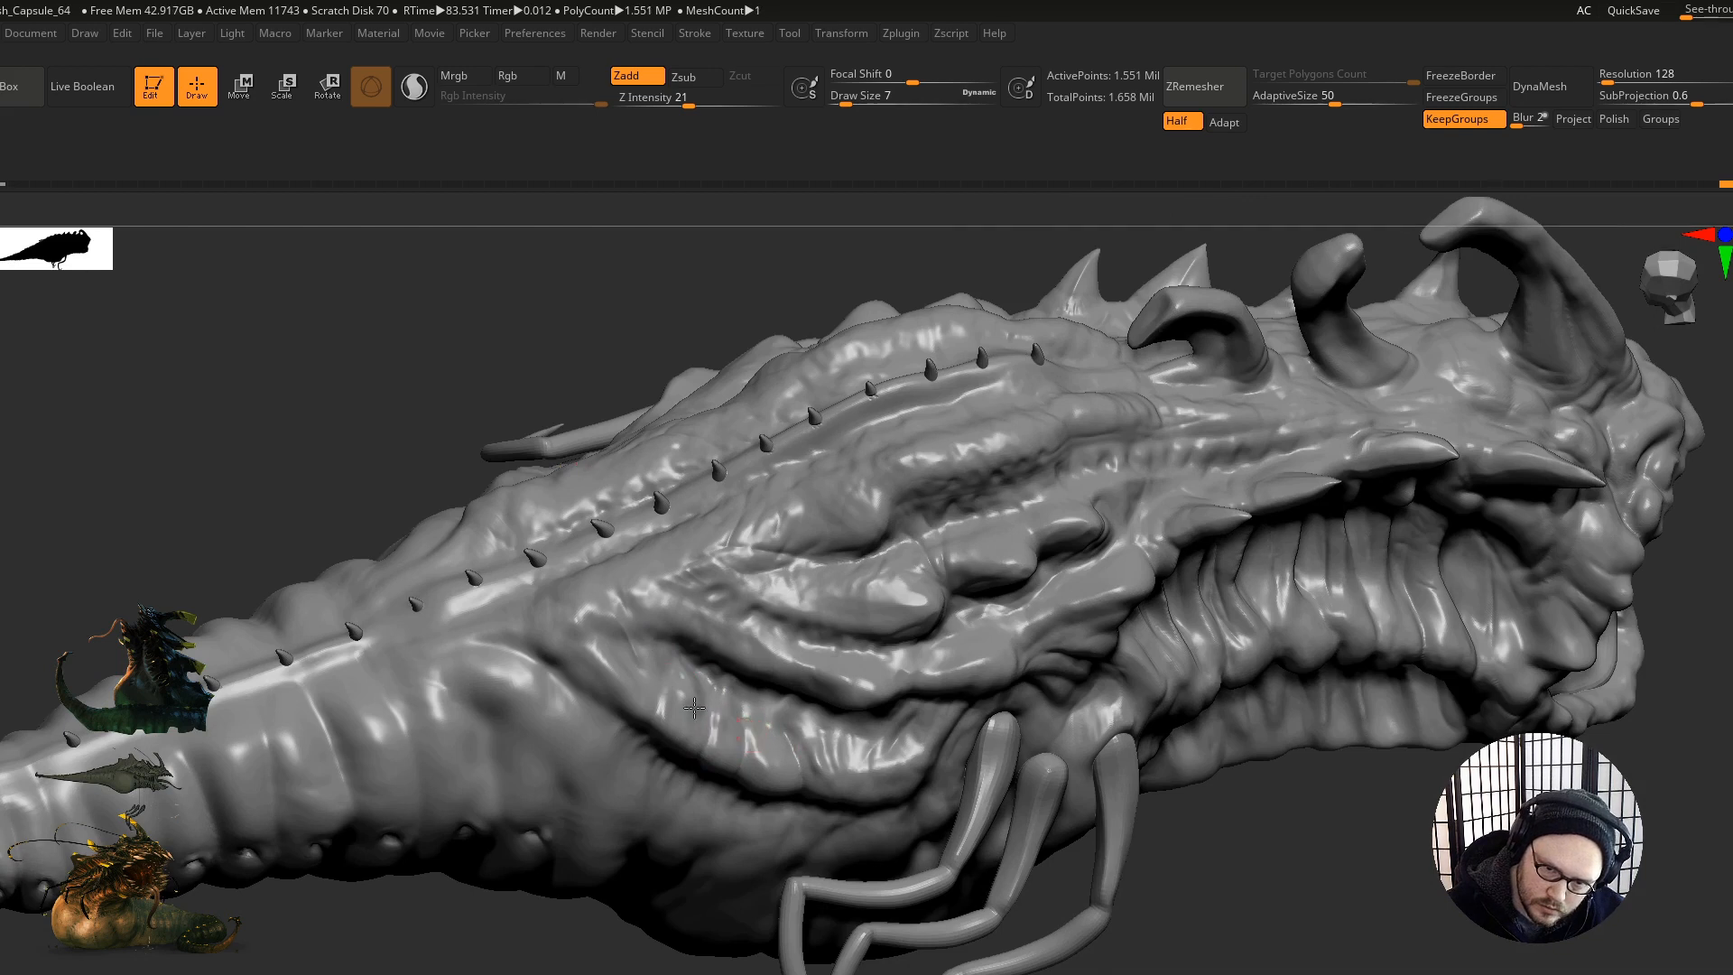
right_drag(754, 736, 693, 704)
key(s)
drag(715, 726, 719, 726)
mouse_move(652, 643)
mouse_down()
mouse_move(696, 698)
mouse_move(866, 753)
mouse_up()
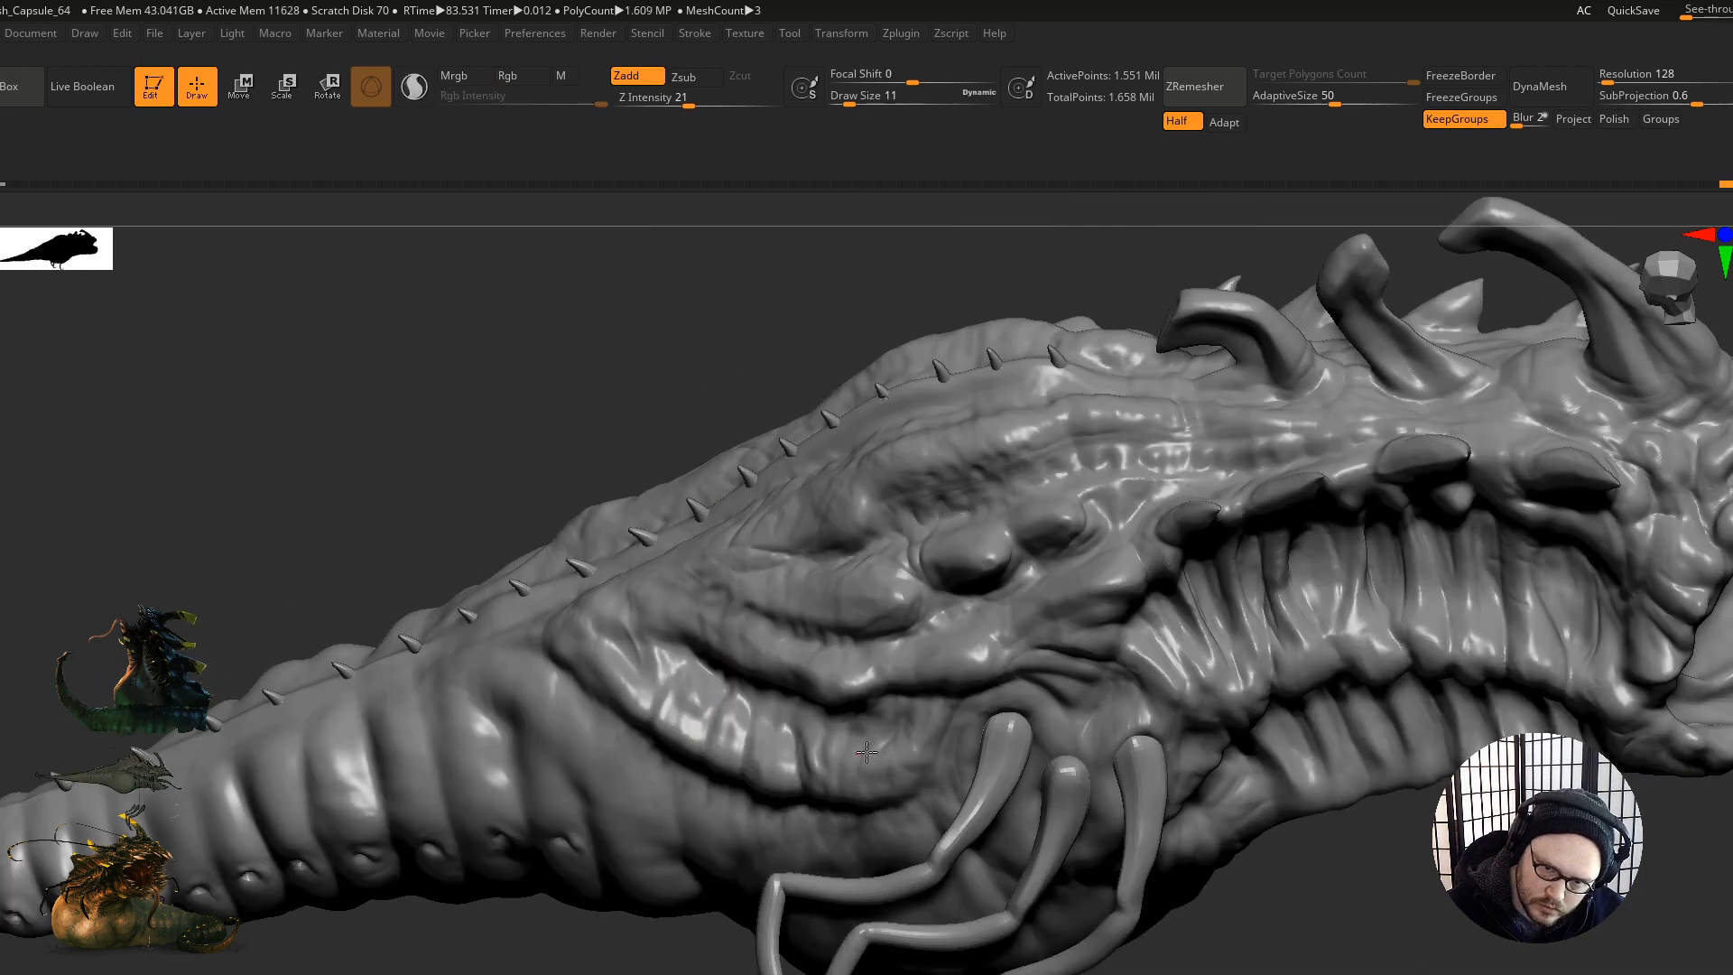
ctrl+right_drag(856, 729, 967, 719)
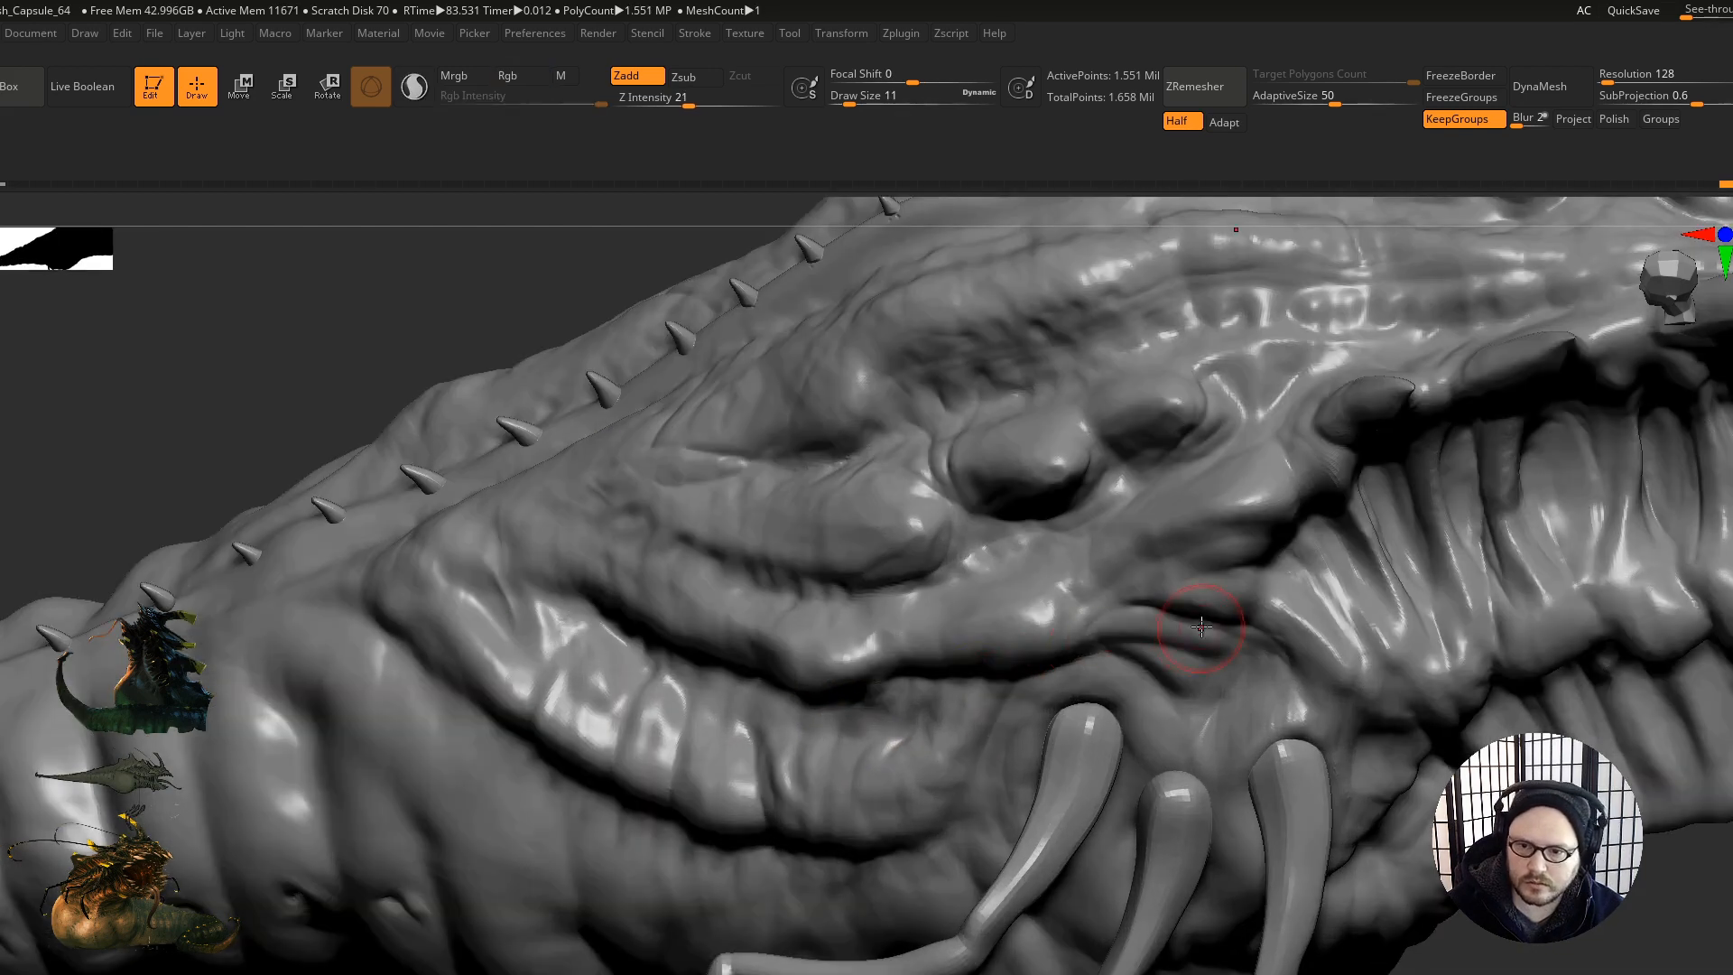
Step: Inflate the front part of the middle fold just above the first limb at draw size 7
right_drag(1199, 625, 1188, 537)
key(s)
drag(1232, 527, 1226, 527)
mouse_move(1257, 524)
right_down()
mouse_move(999, 581)
mouse_move(1073, 594)
right_up()
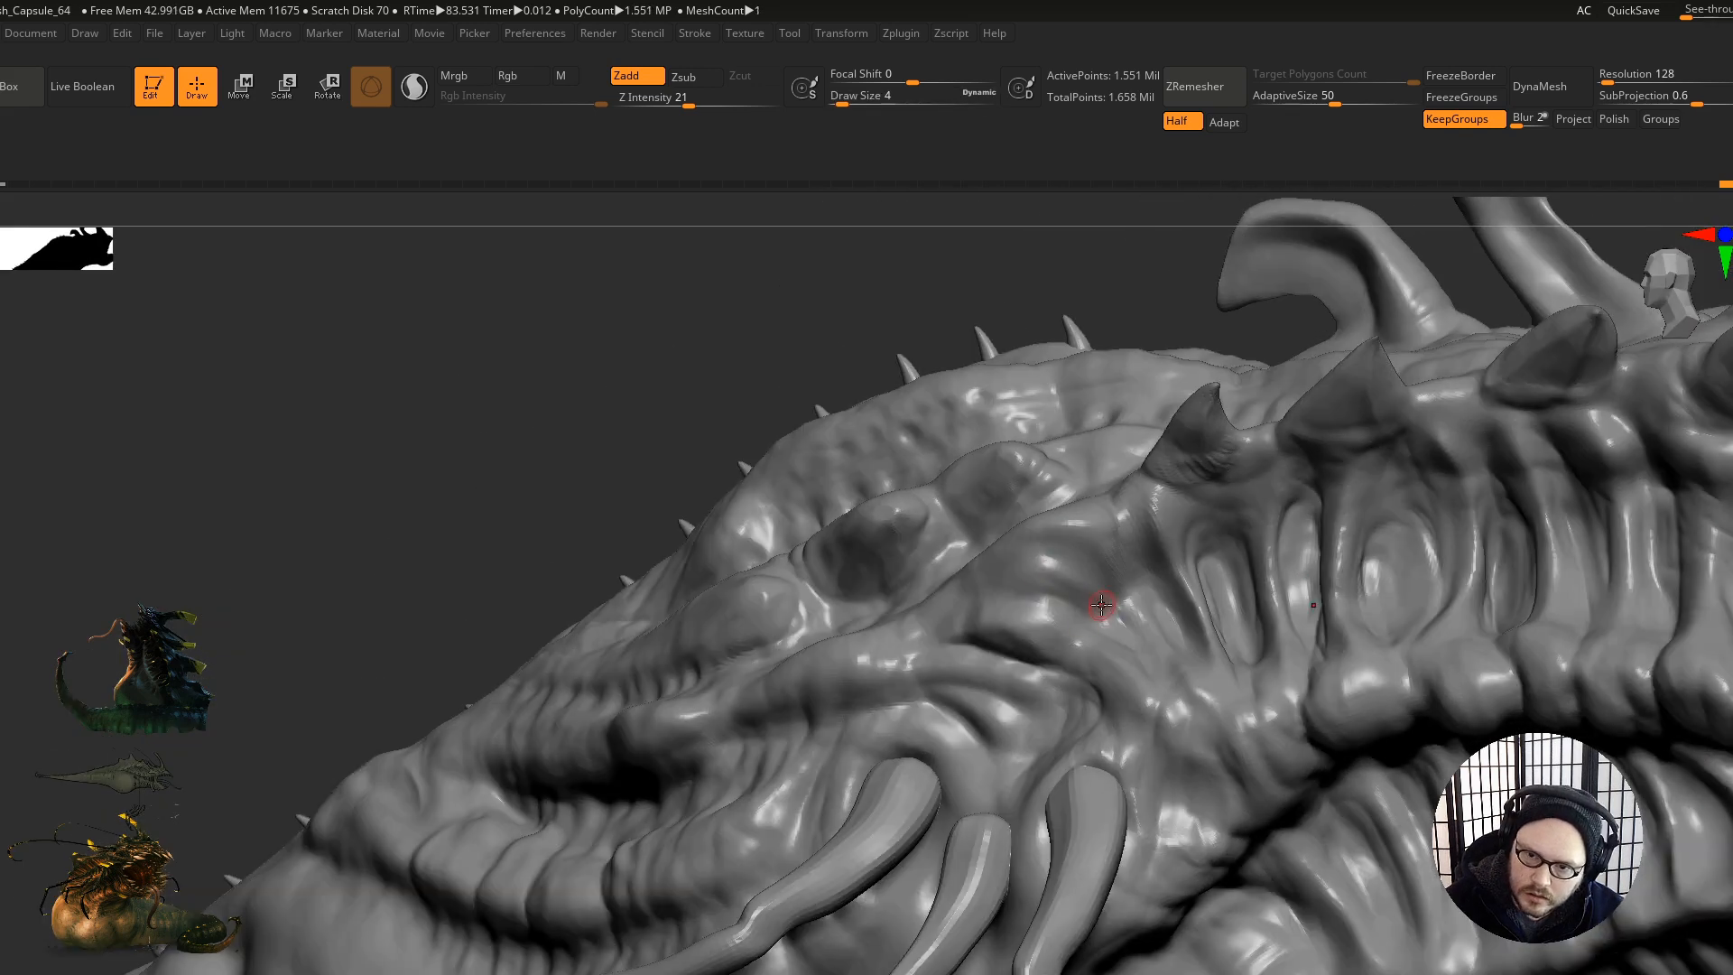
right_drag(1092, 585, 1083, 604)
key(s)
click(1079, 608)
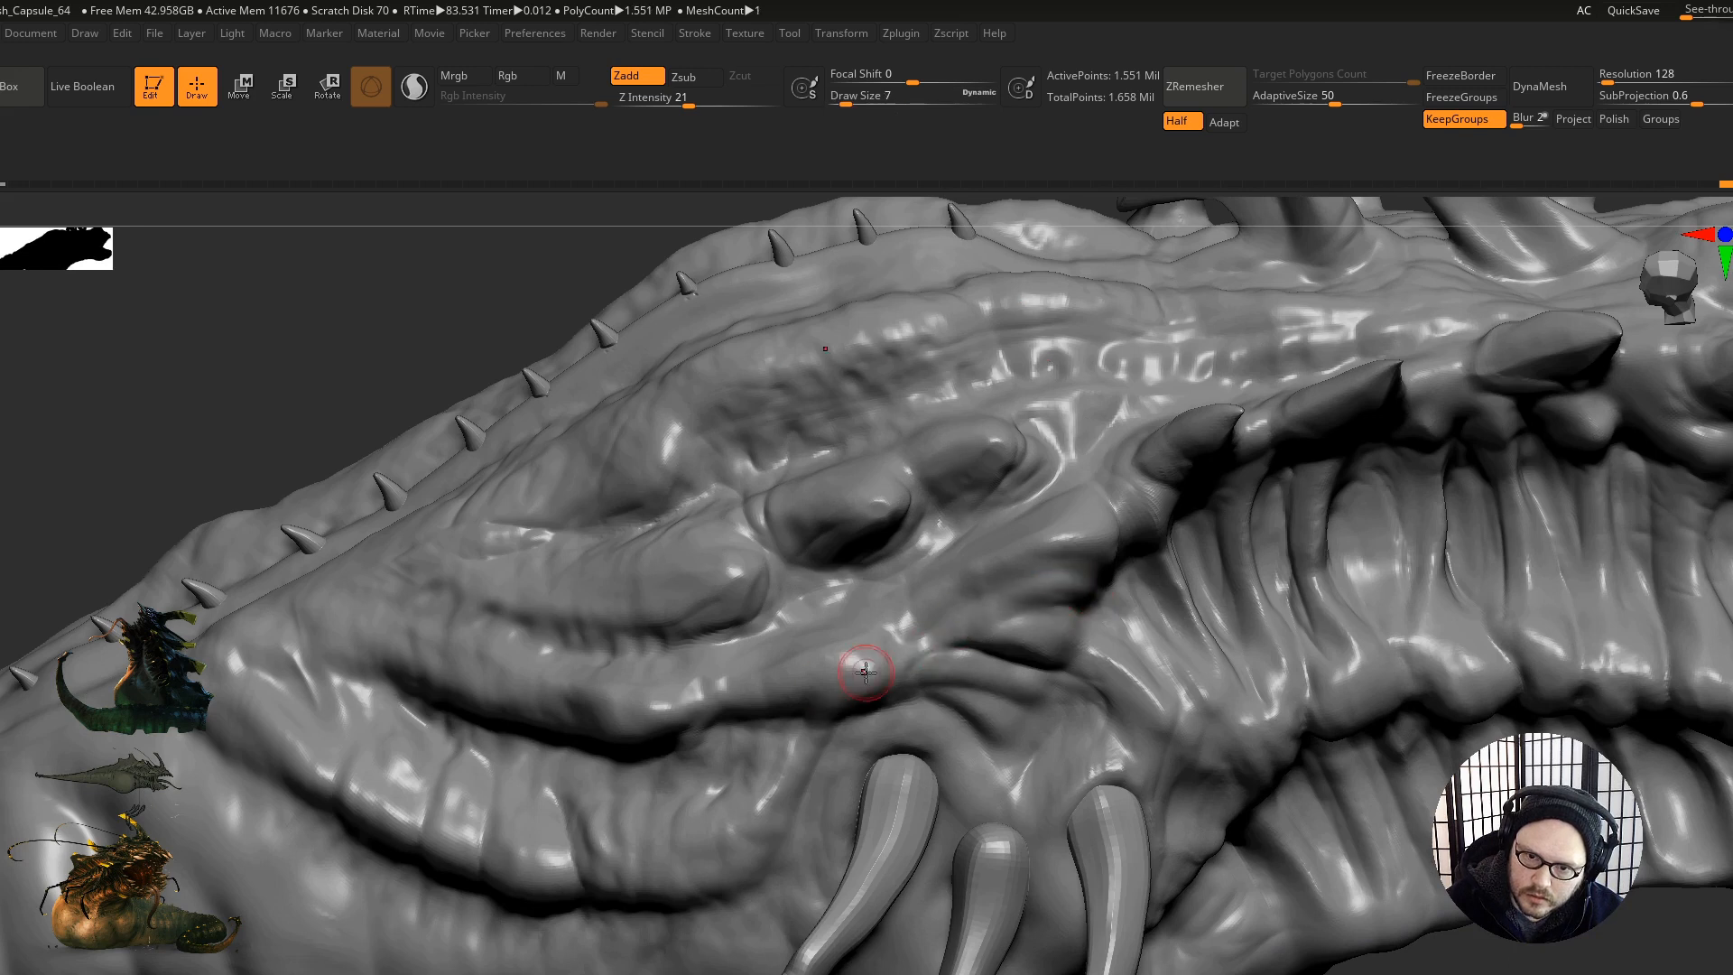
right_drag(735, 607, 817, 694)
drag(833, 689, 887, 666)
right_drag(879, 729, 864, 689)
drag(855, 674, 761, 670)
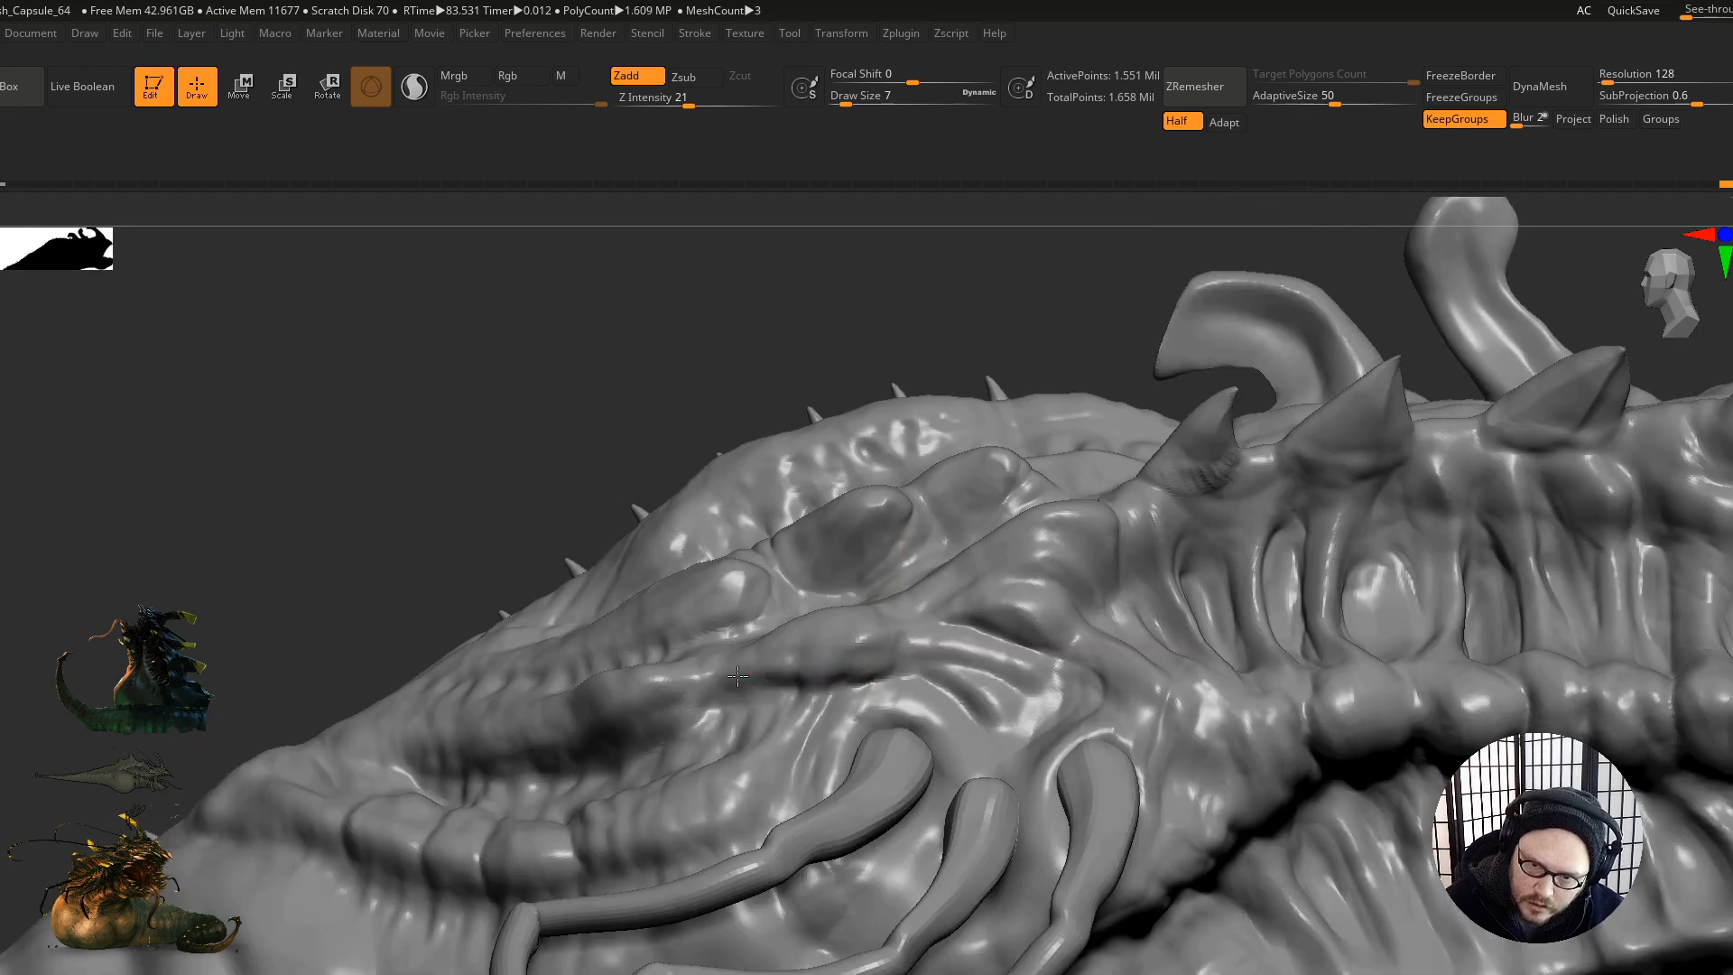
Step: Undo the last inflate strokes around the middle side lump
right_drag(733, 796, 803, 515)
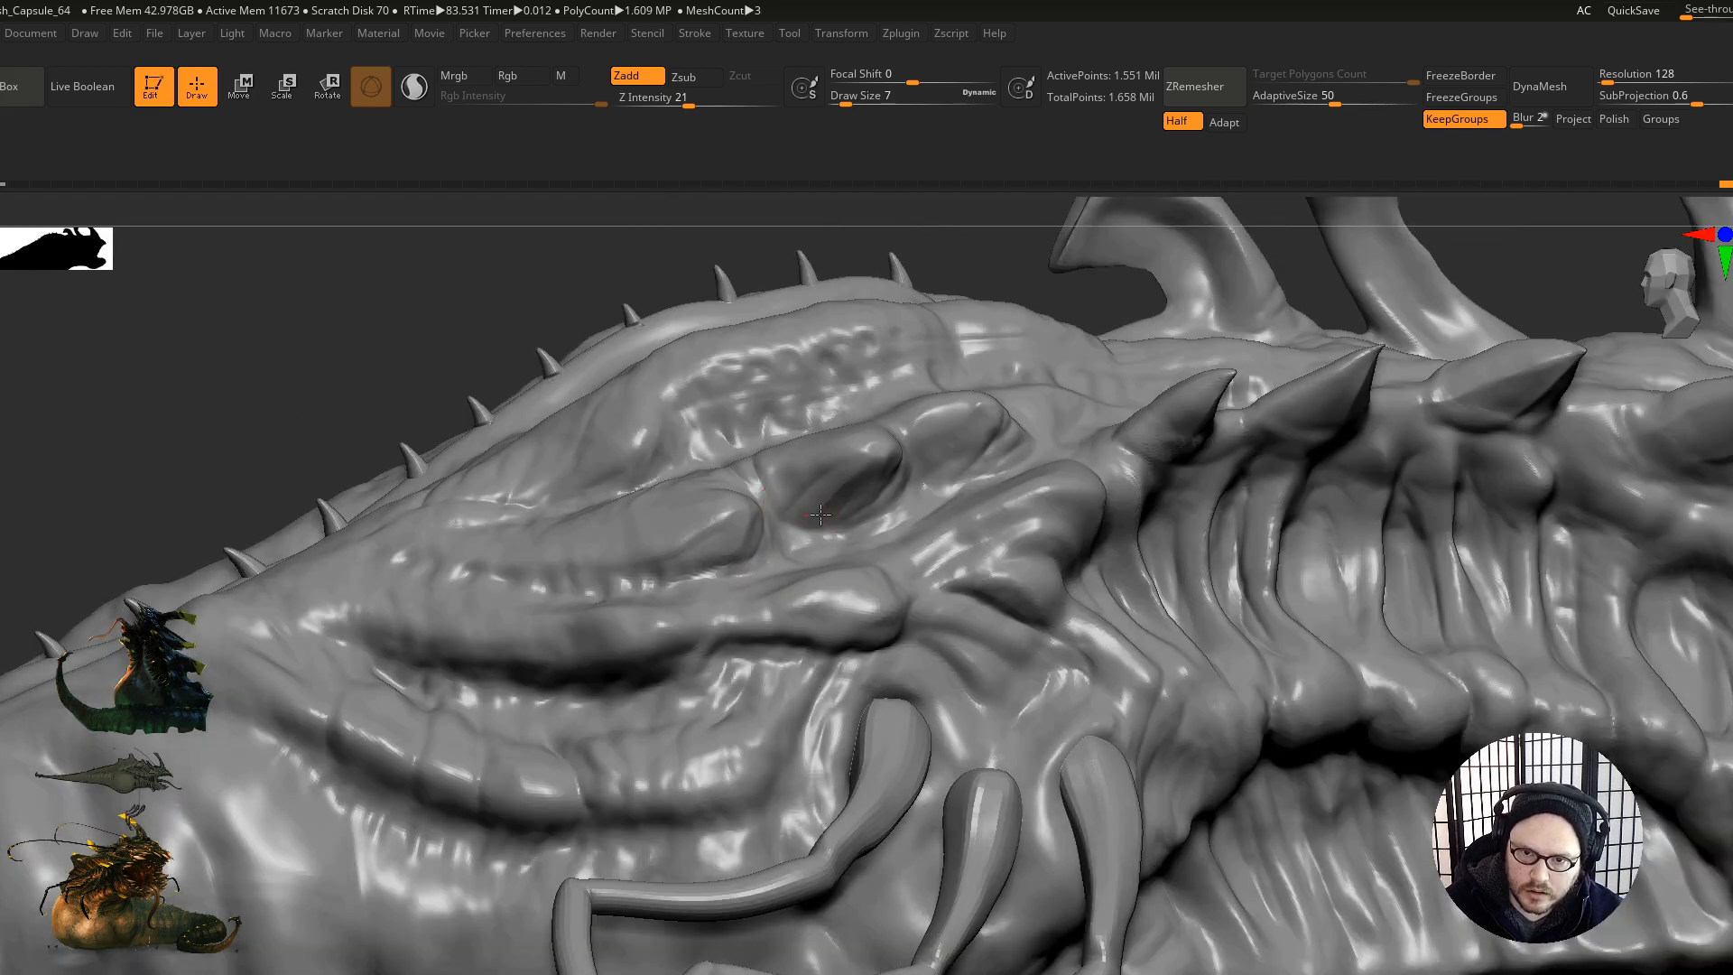
key(ctrl+z)
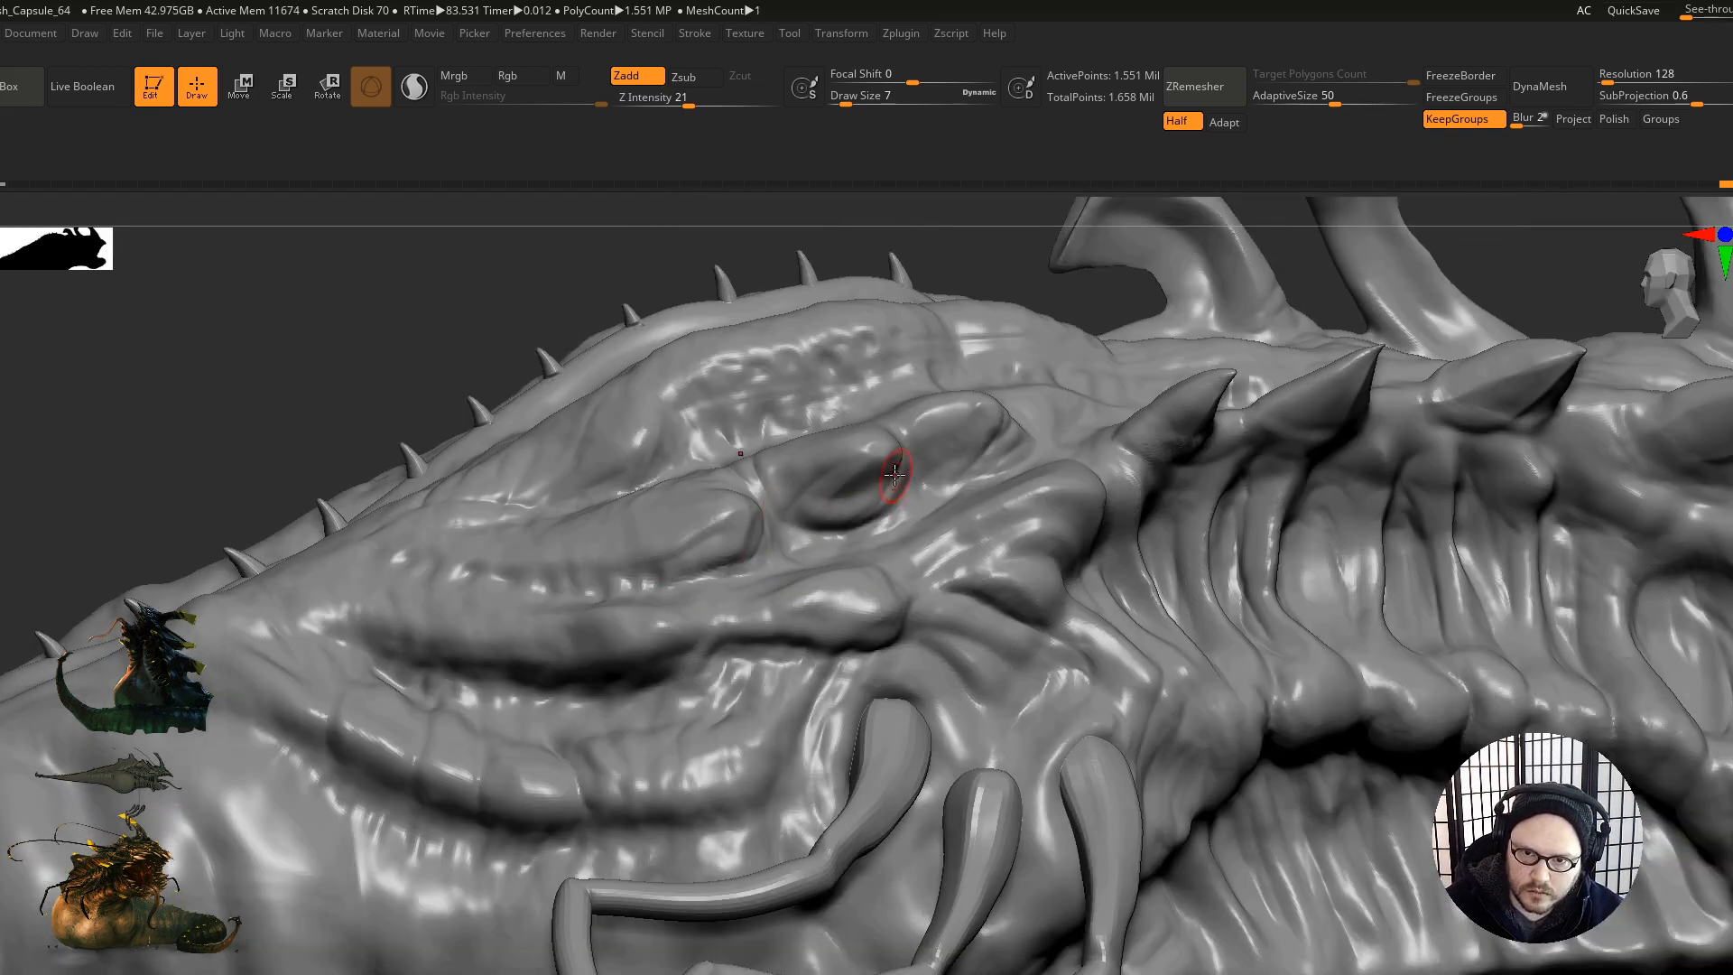
mouse_move(1180, 560)
ctrl+right_down()
mouse_move(1173, 443)
mouse_move(1174, 560)
ctrl+right_up()
right_drag(1173, 560, 960, 534)
key(ctrl+z)
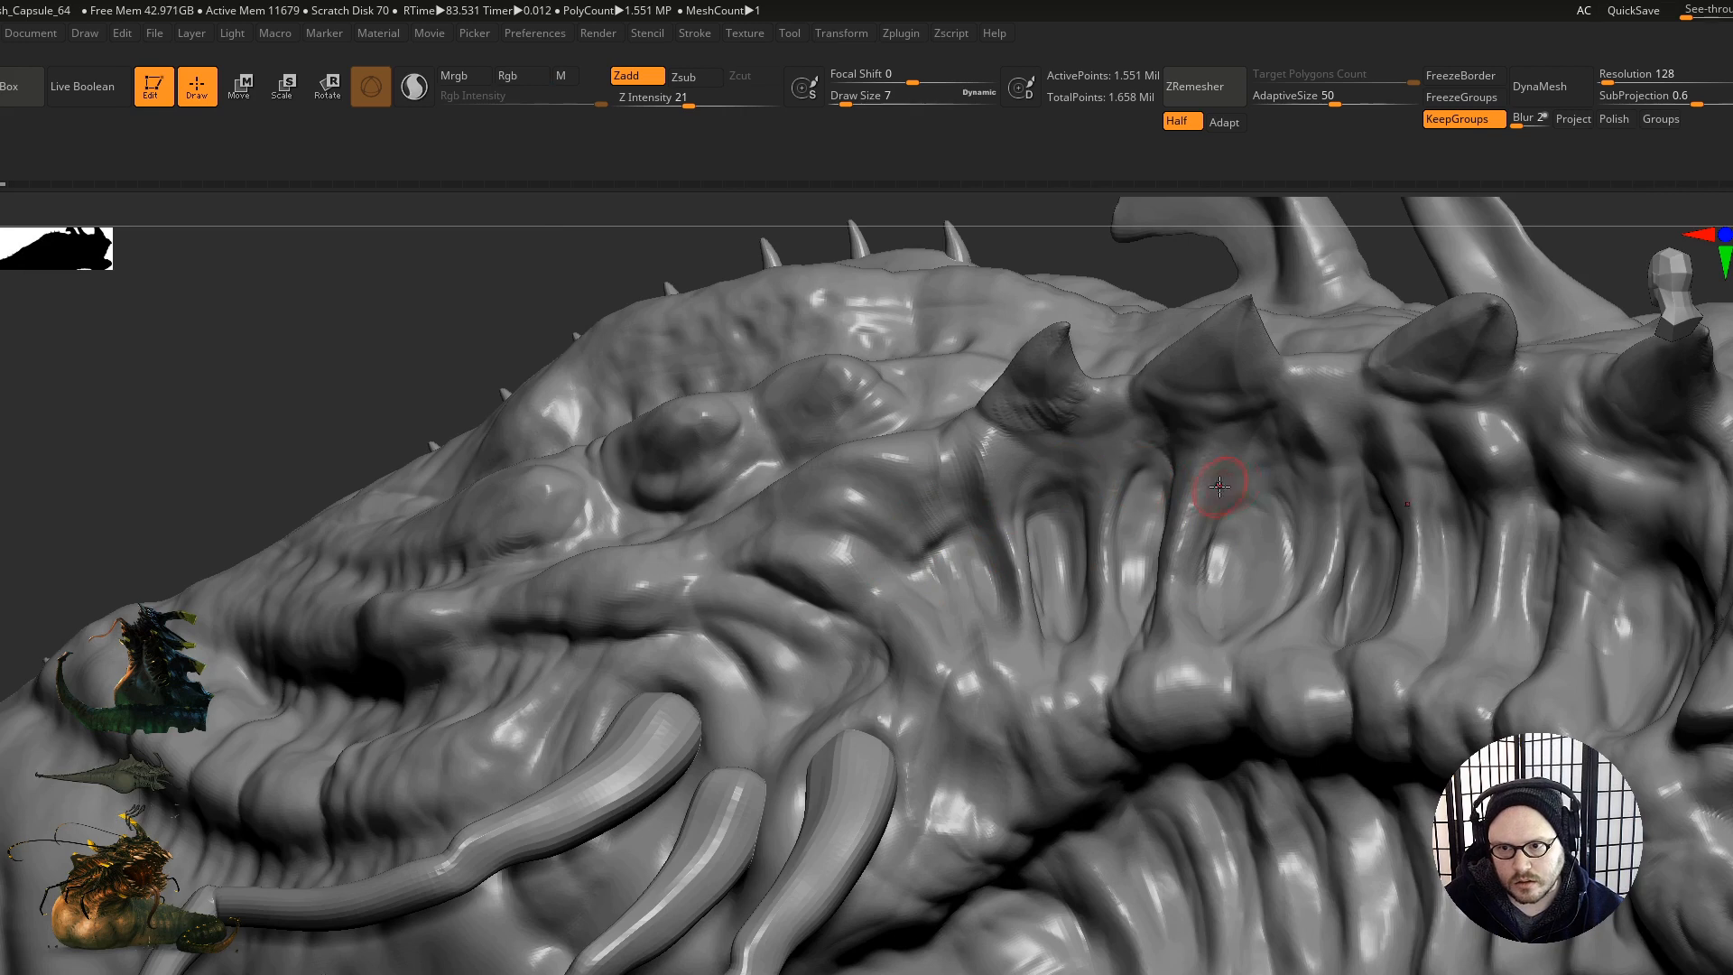
Step: Inflate the rim of skin beneath the front lump in the row of side lumps
right_drag(1456, 517, 930, 623)
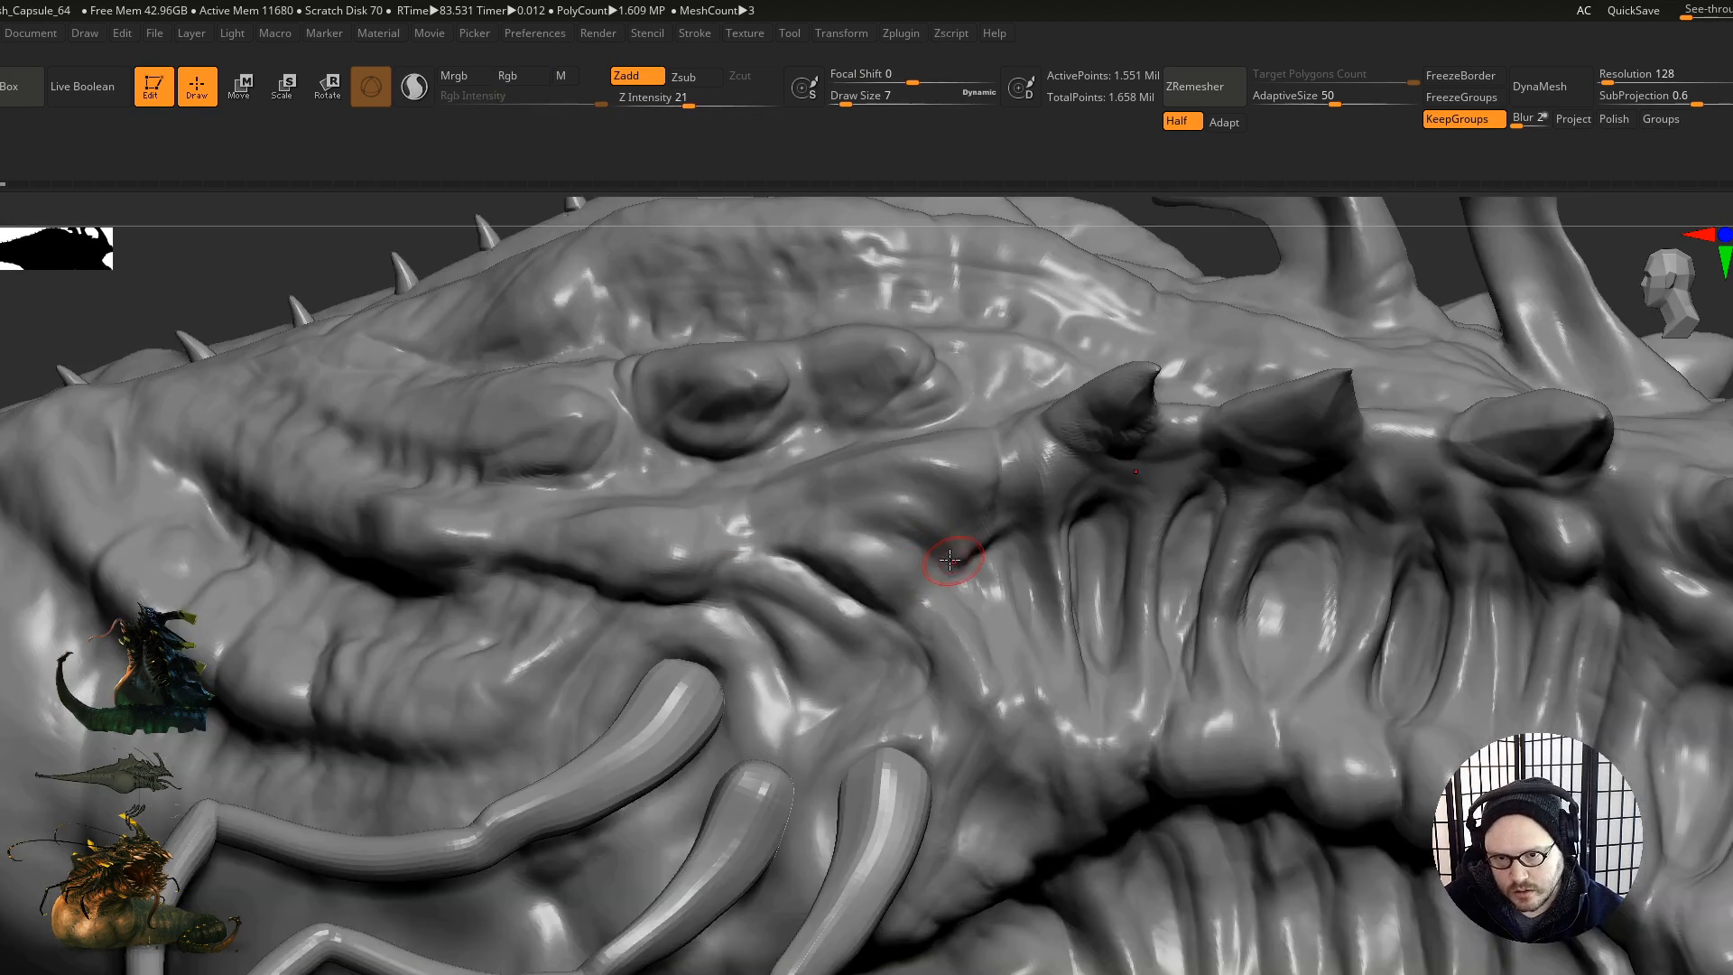
right_drag(950, 577, 614, 501)
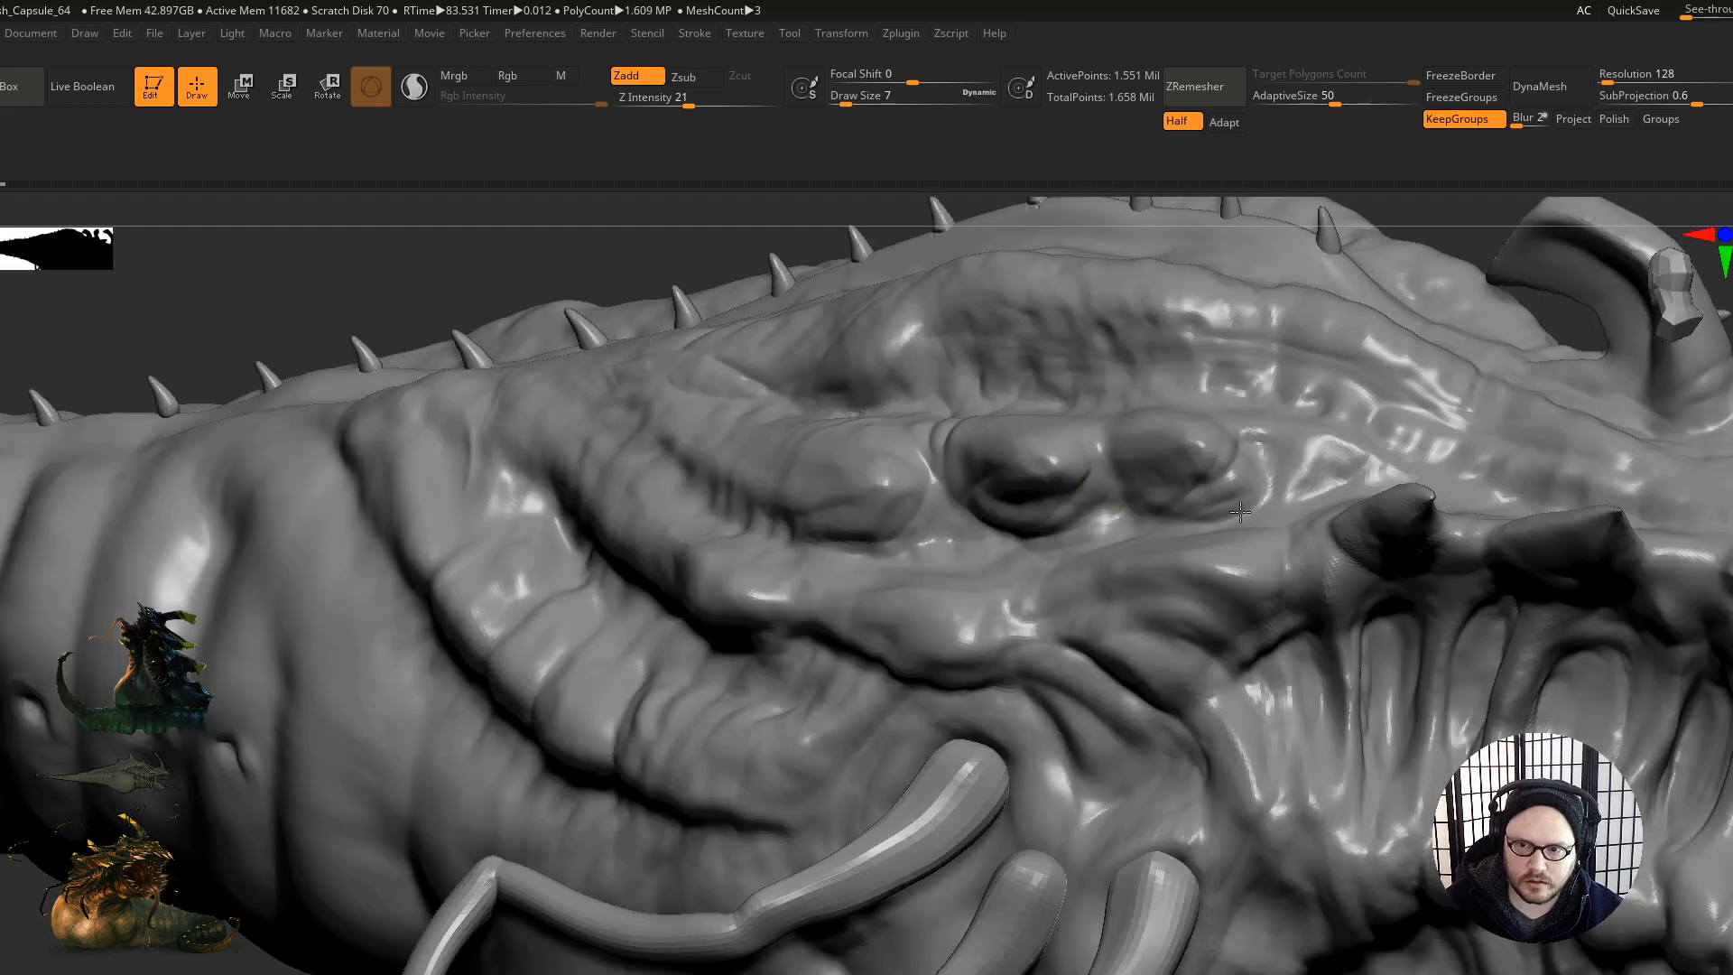
drag(1240, 513, 1161, 507)
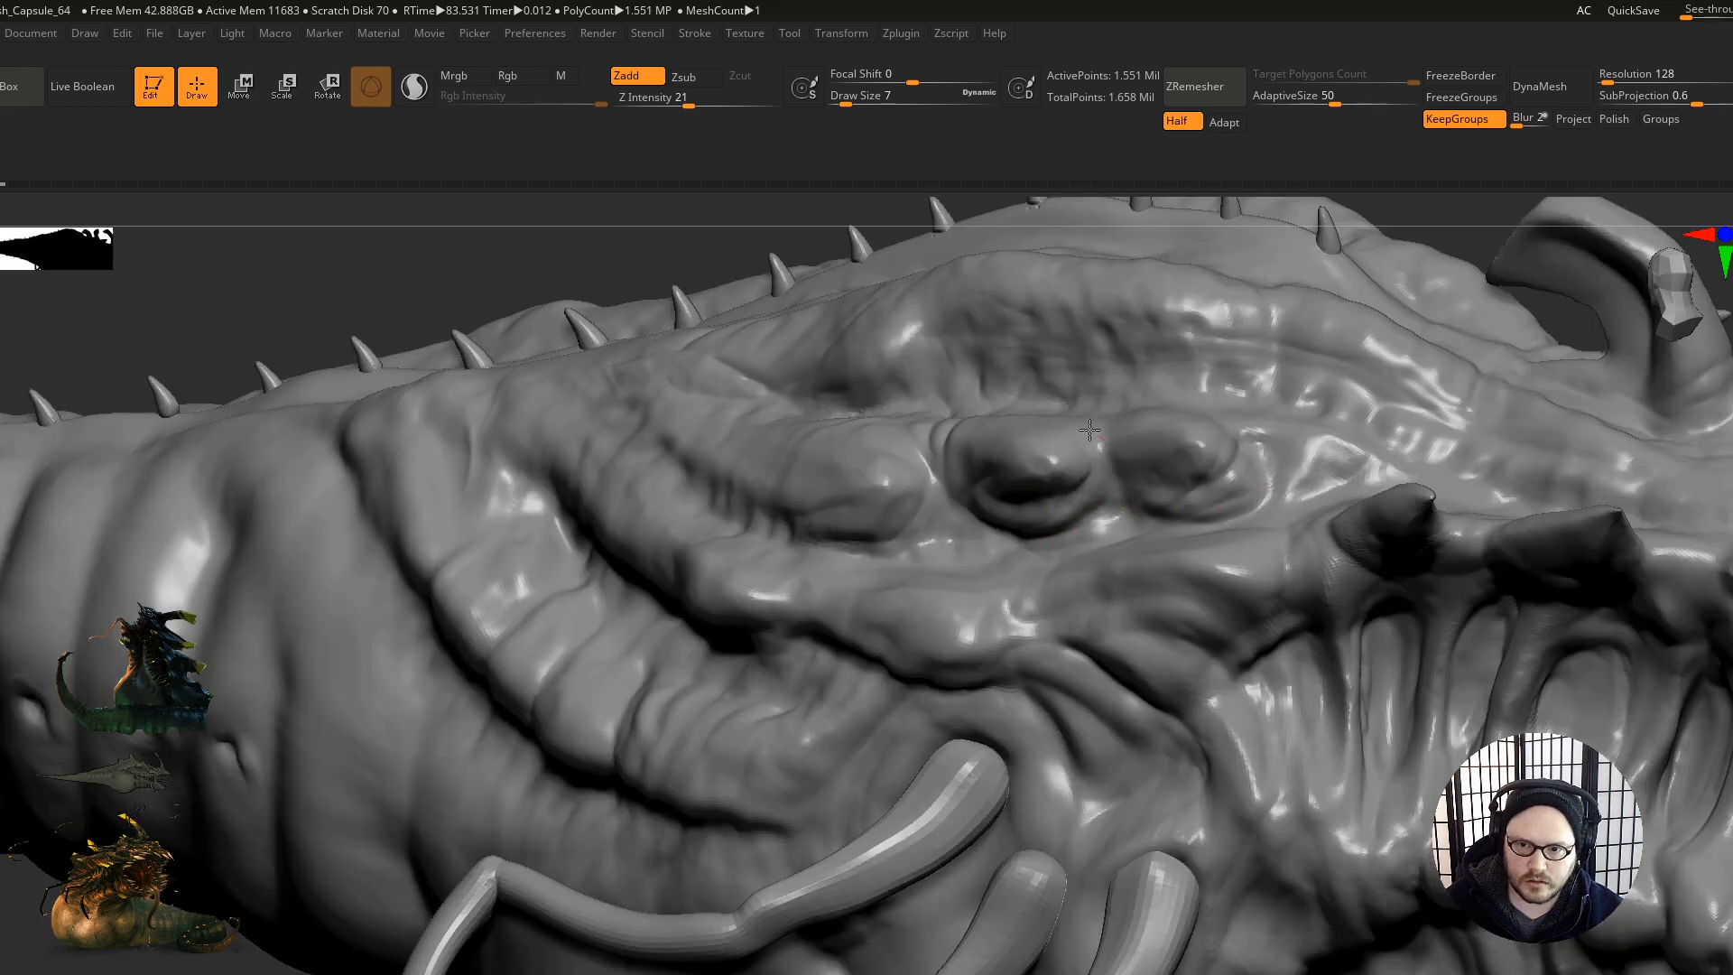
Step: Inflate and smooth the lower edge of the rear side lump, and puff up the bumpy ridge above the lumps
drag(911, 517, 814, 562)
right_drag(804, 524, 939, 582)
shift+drag(859, 553, 870, 558)
mouse_move(864, 542)
right_down()
mouse_move(768, 448)
mouse_move(912, 524)
right_up()
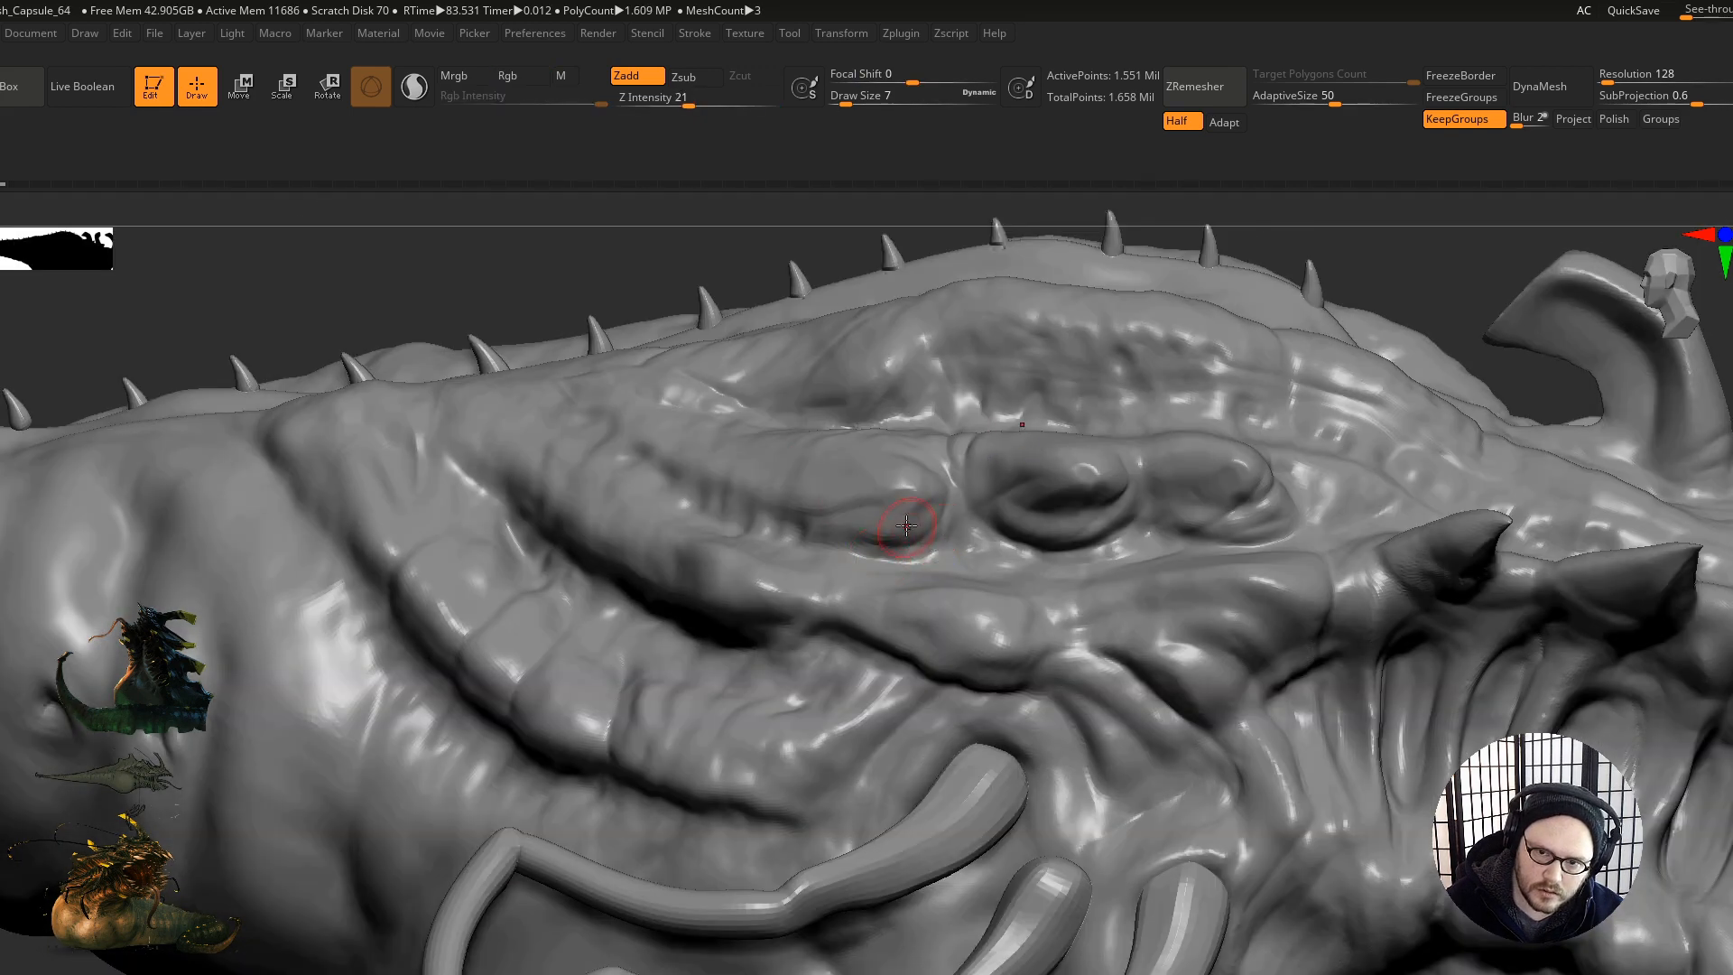
mouse_move(830, 390)
mouse_down()
mouse_move(1110, 384)
mouse_move(1119, 366)
mouse_up()
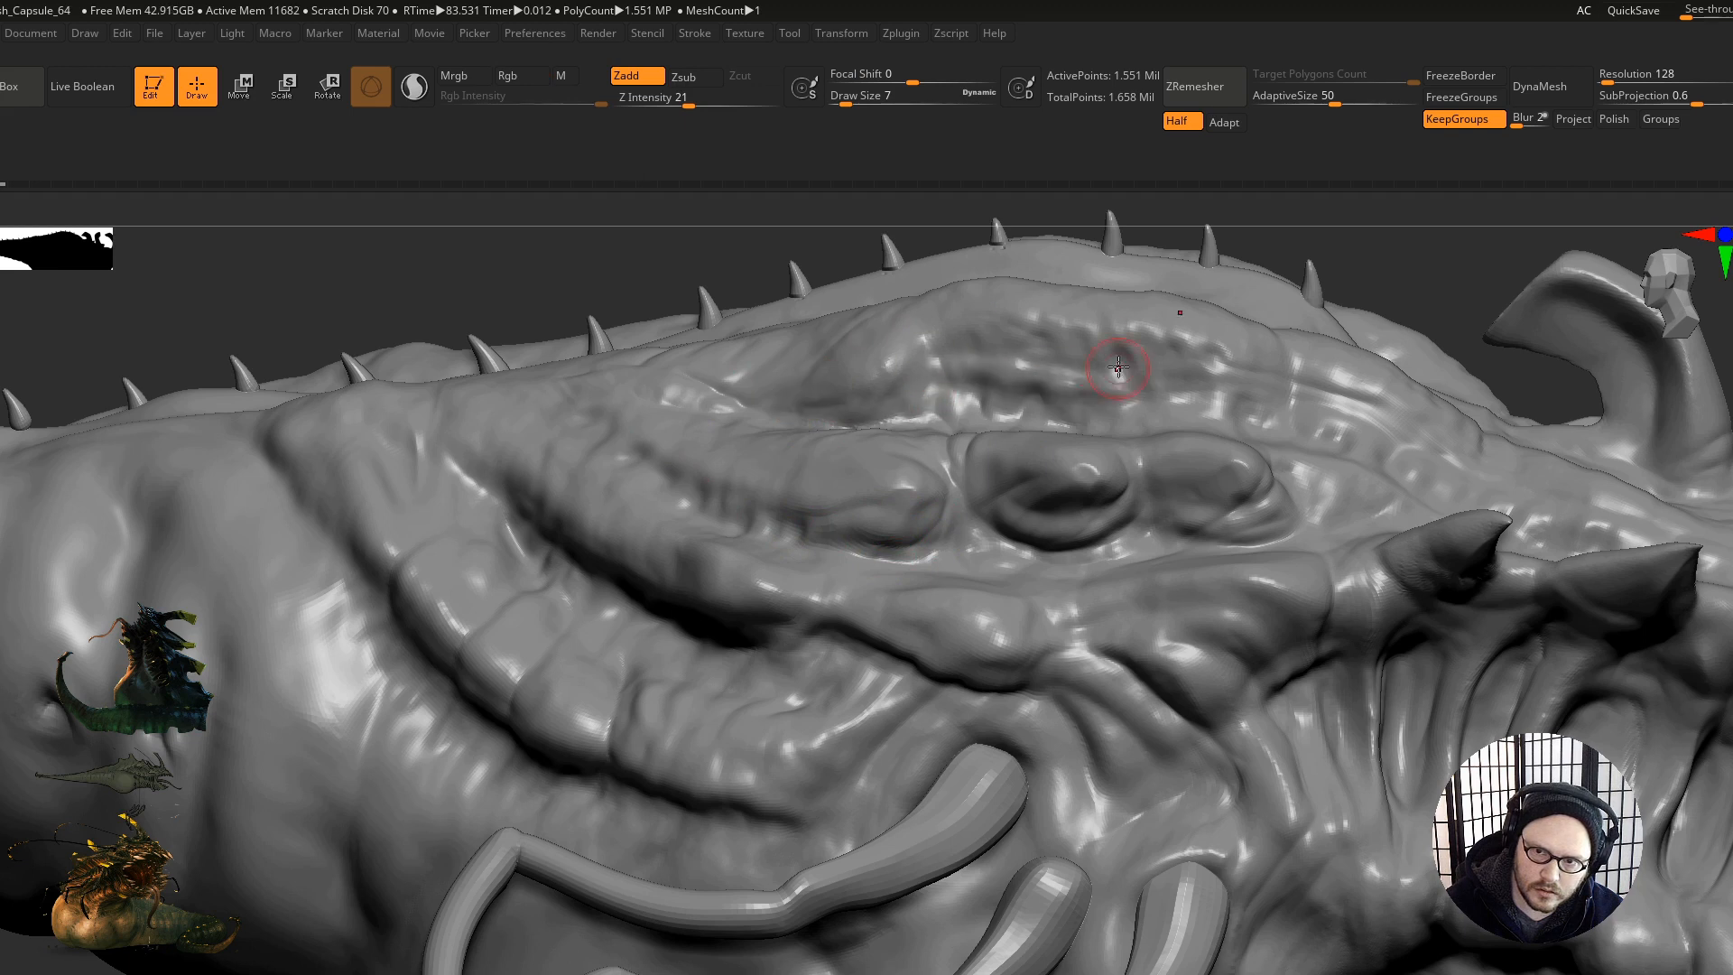
Step: Inflate the crease-side folds below the front limb on the creature's opposite side at draw size 7
right_drag(1432, 541, 1083, 657)
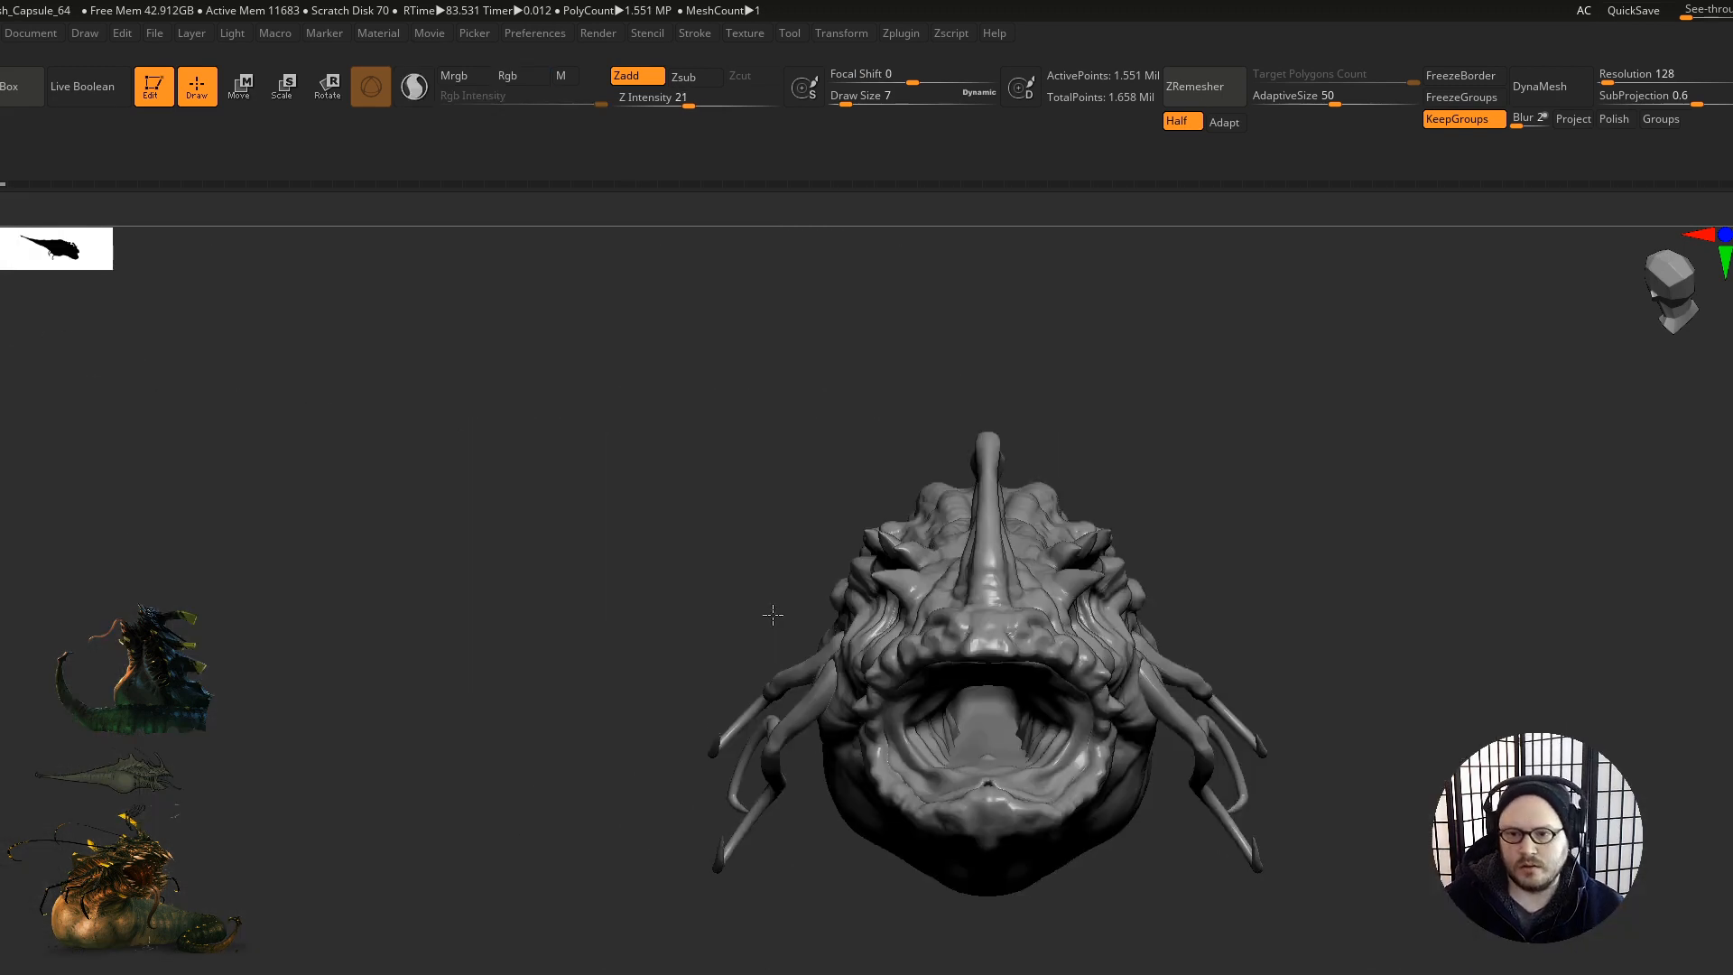
right_drag(903, 595, 974, 597)
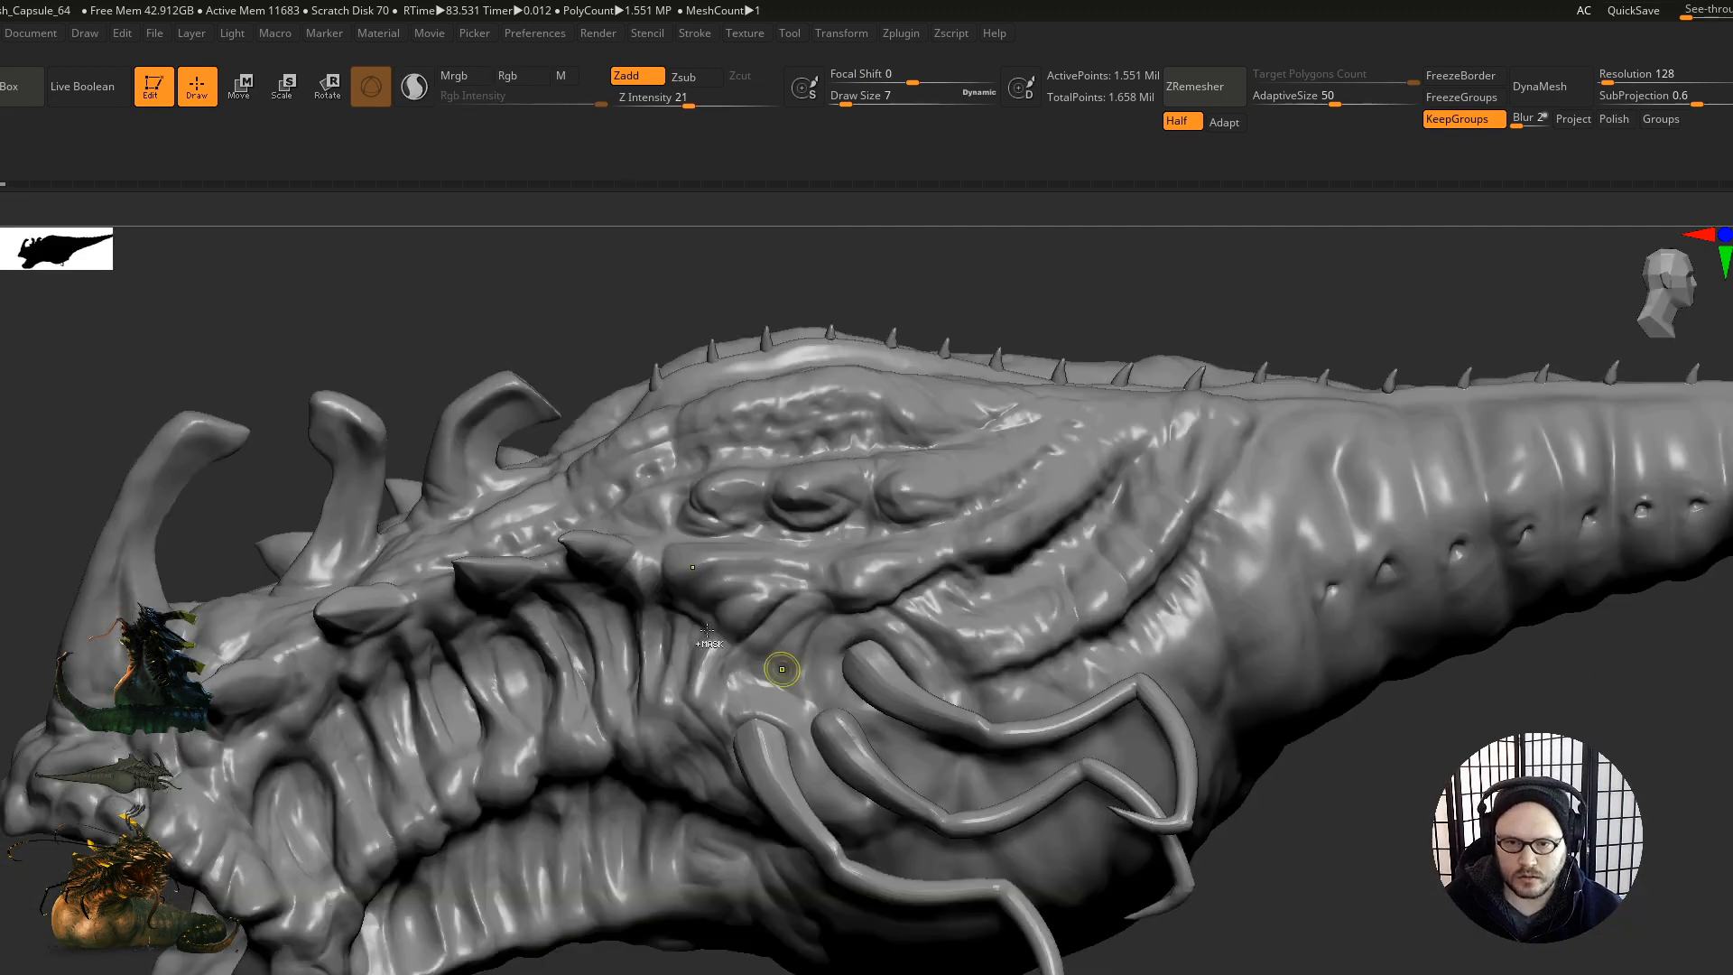
right_drag(668, 668, 713, 711)
drag(709, 784, 699, 792)
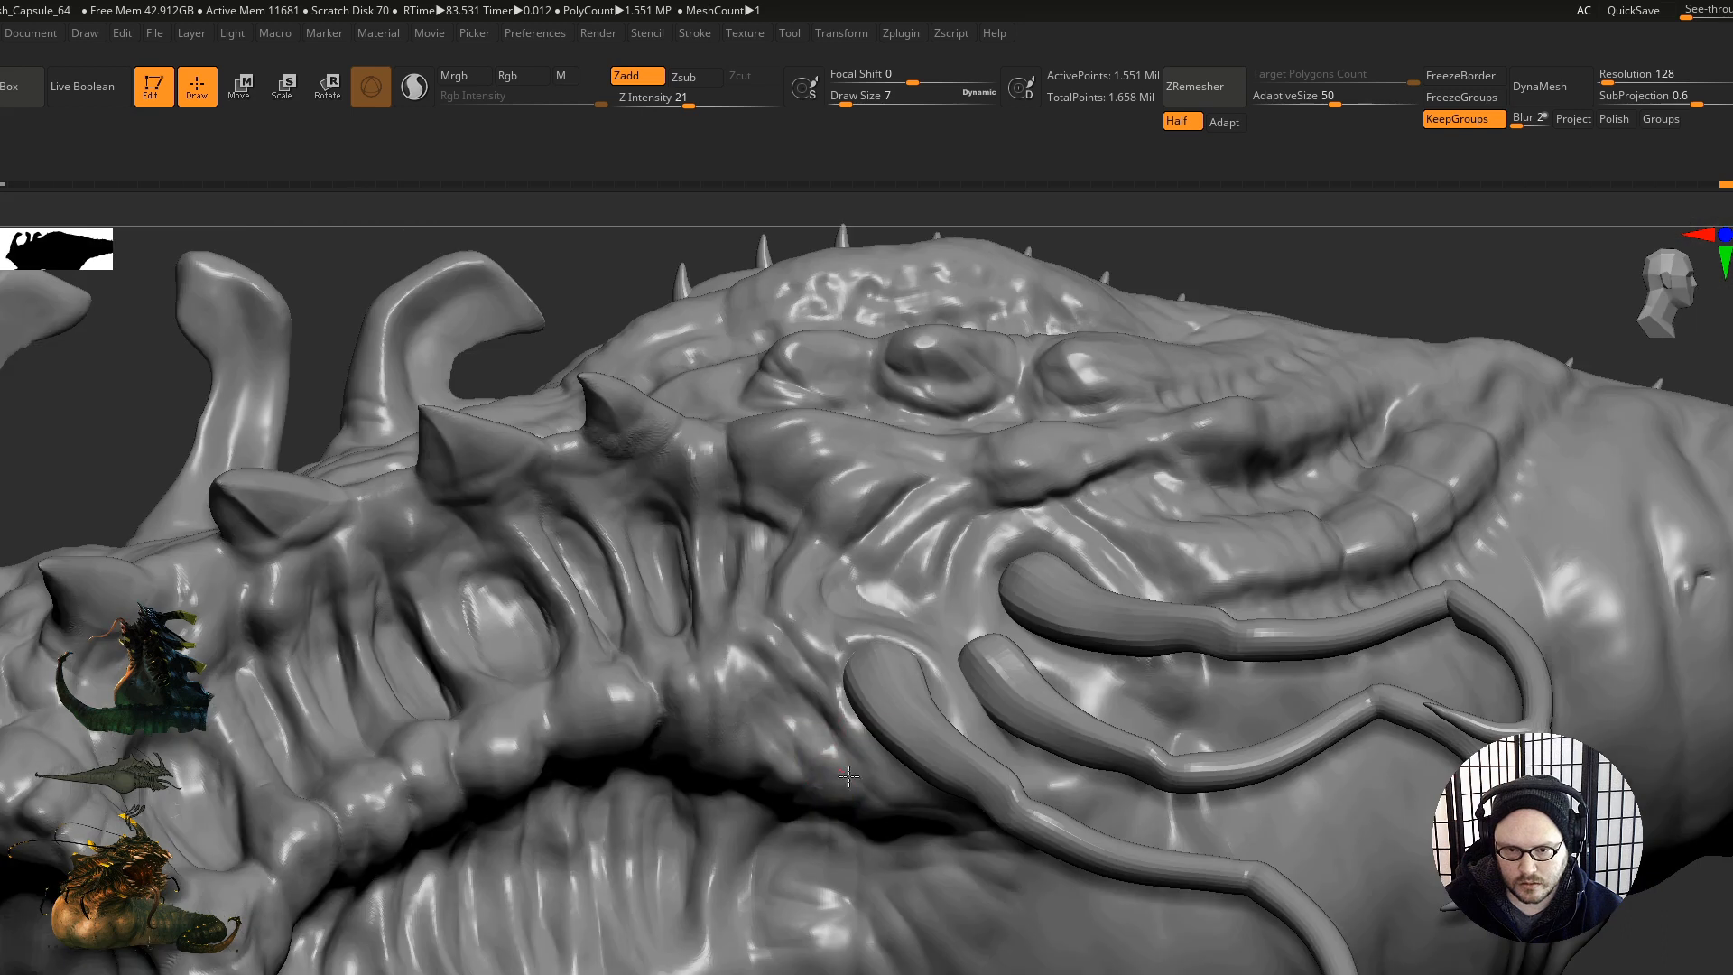
drag(848, 777, 937, 809)
right_drag(813, 755, 815, 673)
Step: Inflate the vertical folds where the ribbed neck meets the belly, and smooth their transition into the belly
drag(828, 654, 882, 867)
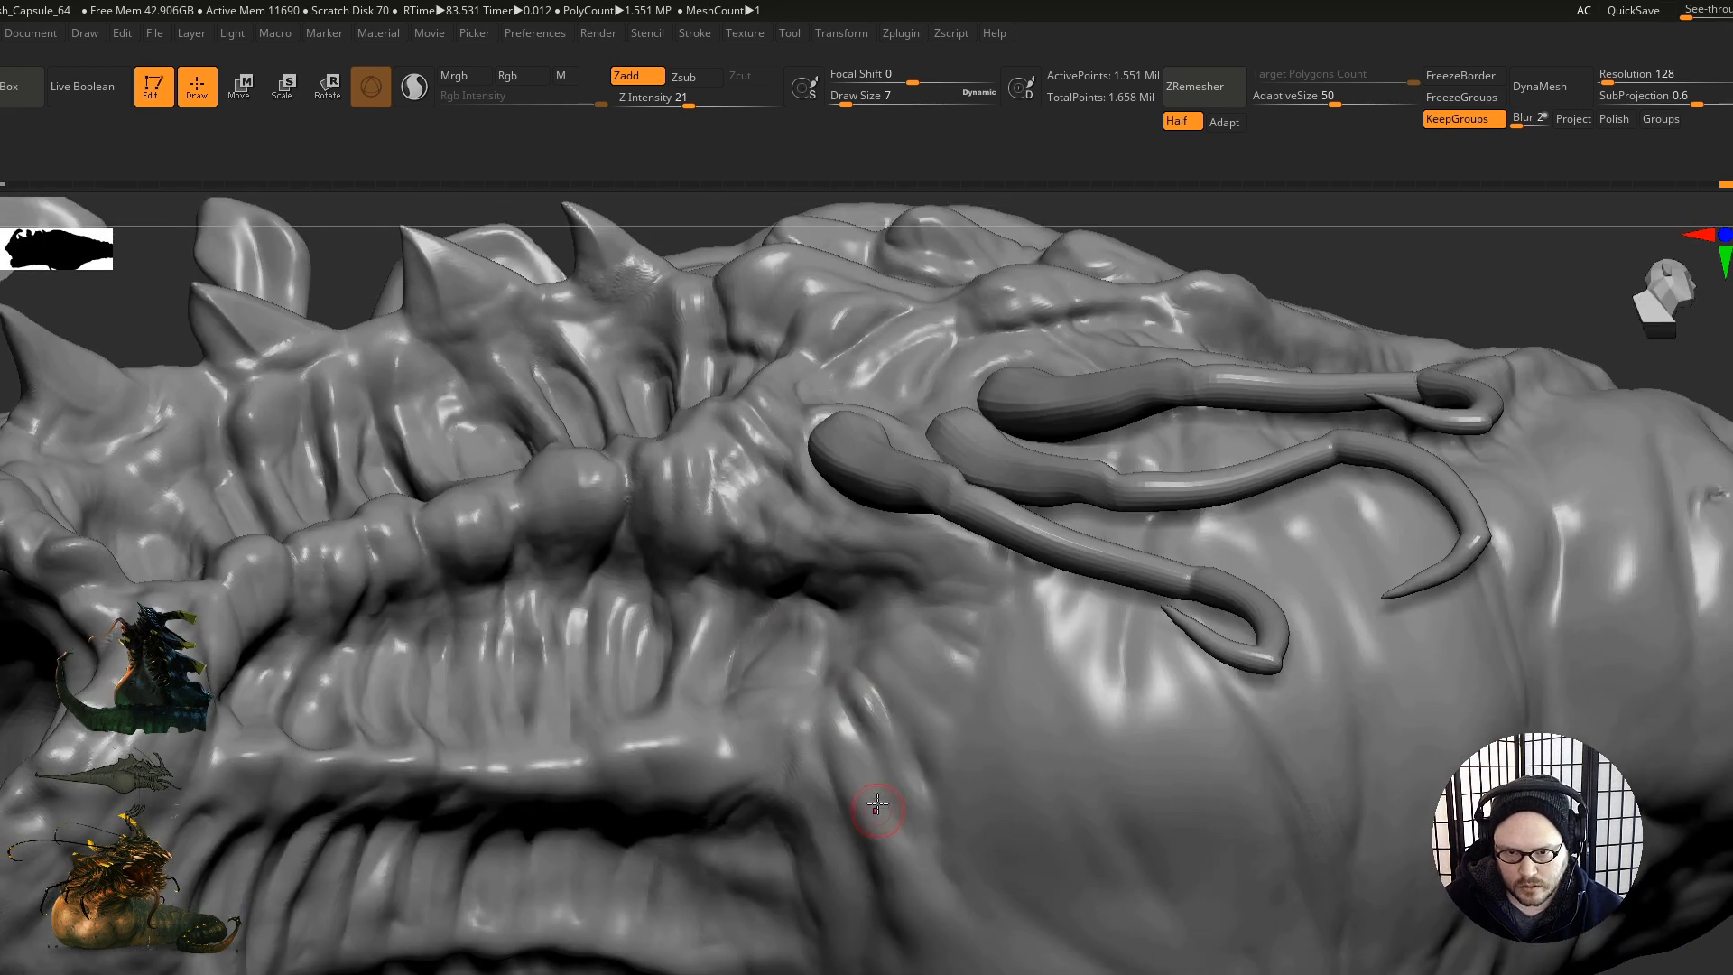
drag(878, 654, 910, 719)
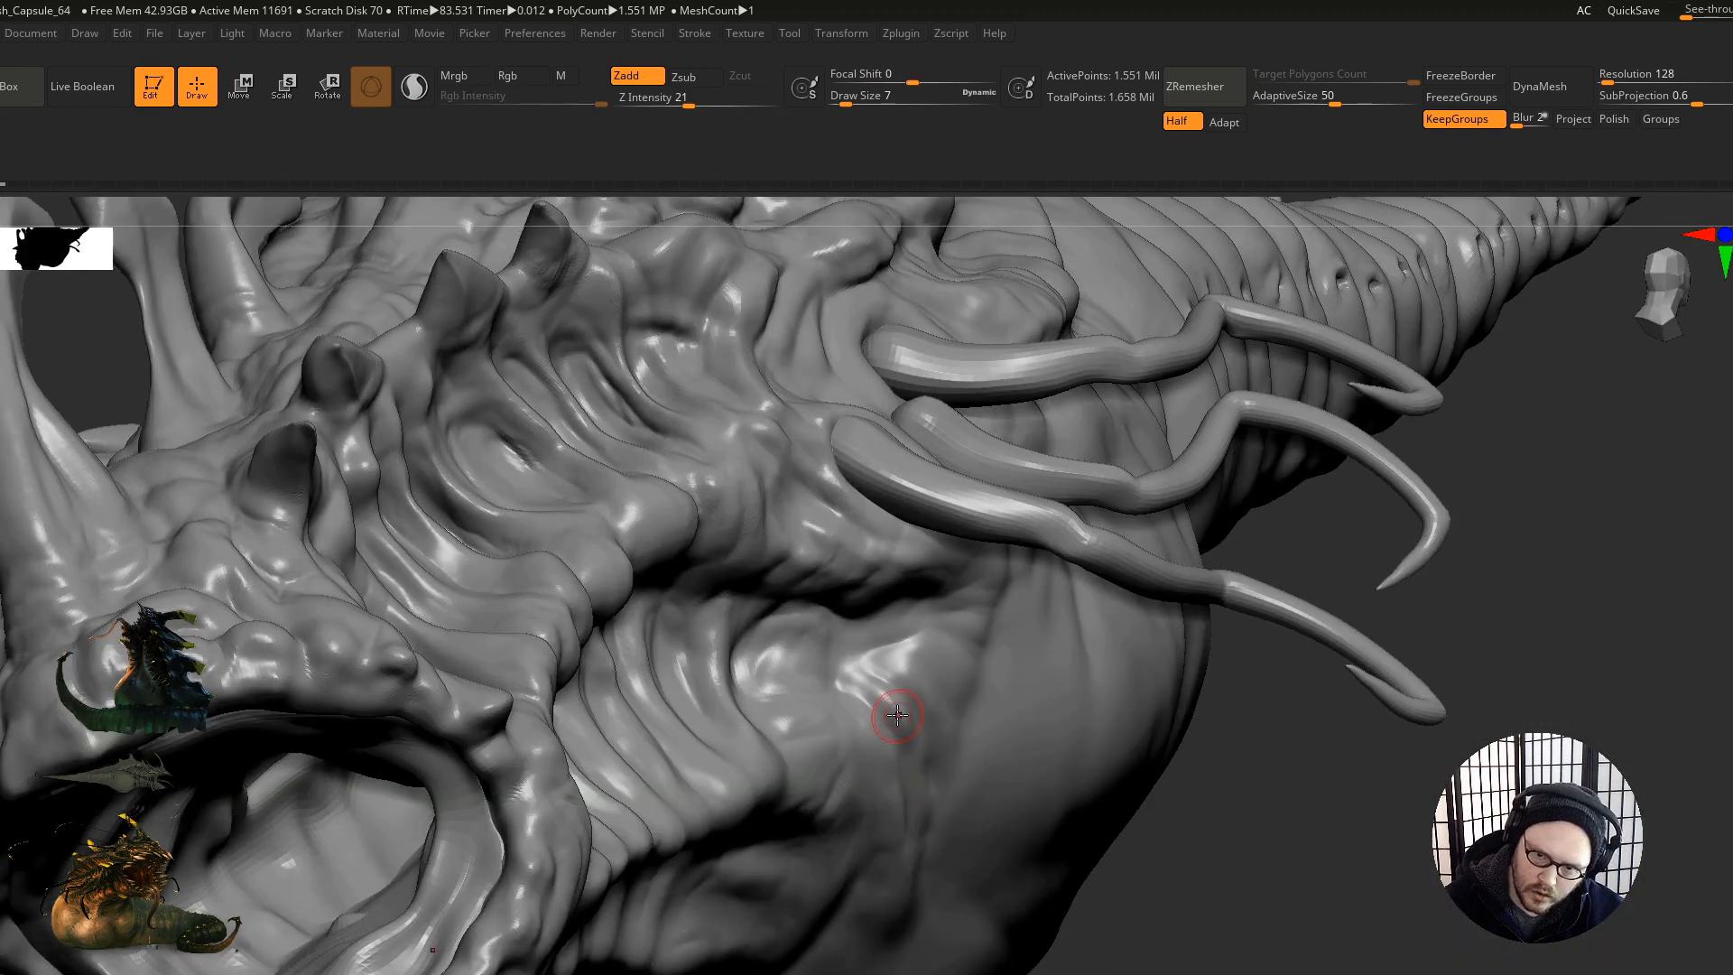
mouse_move(893, 722)
mouse_down()
mouse_move(887, 655)
mouse_move(974, 641)
mouse_up()
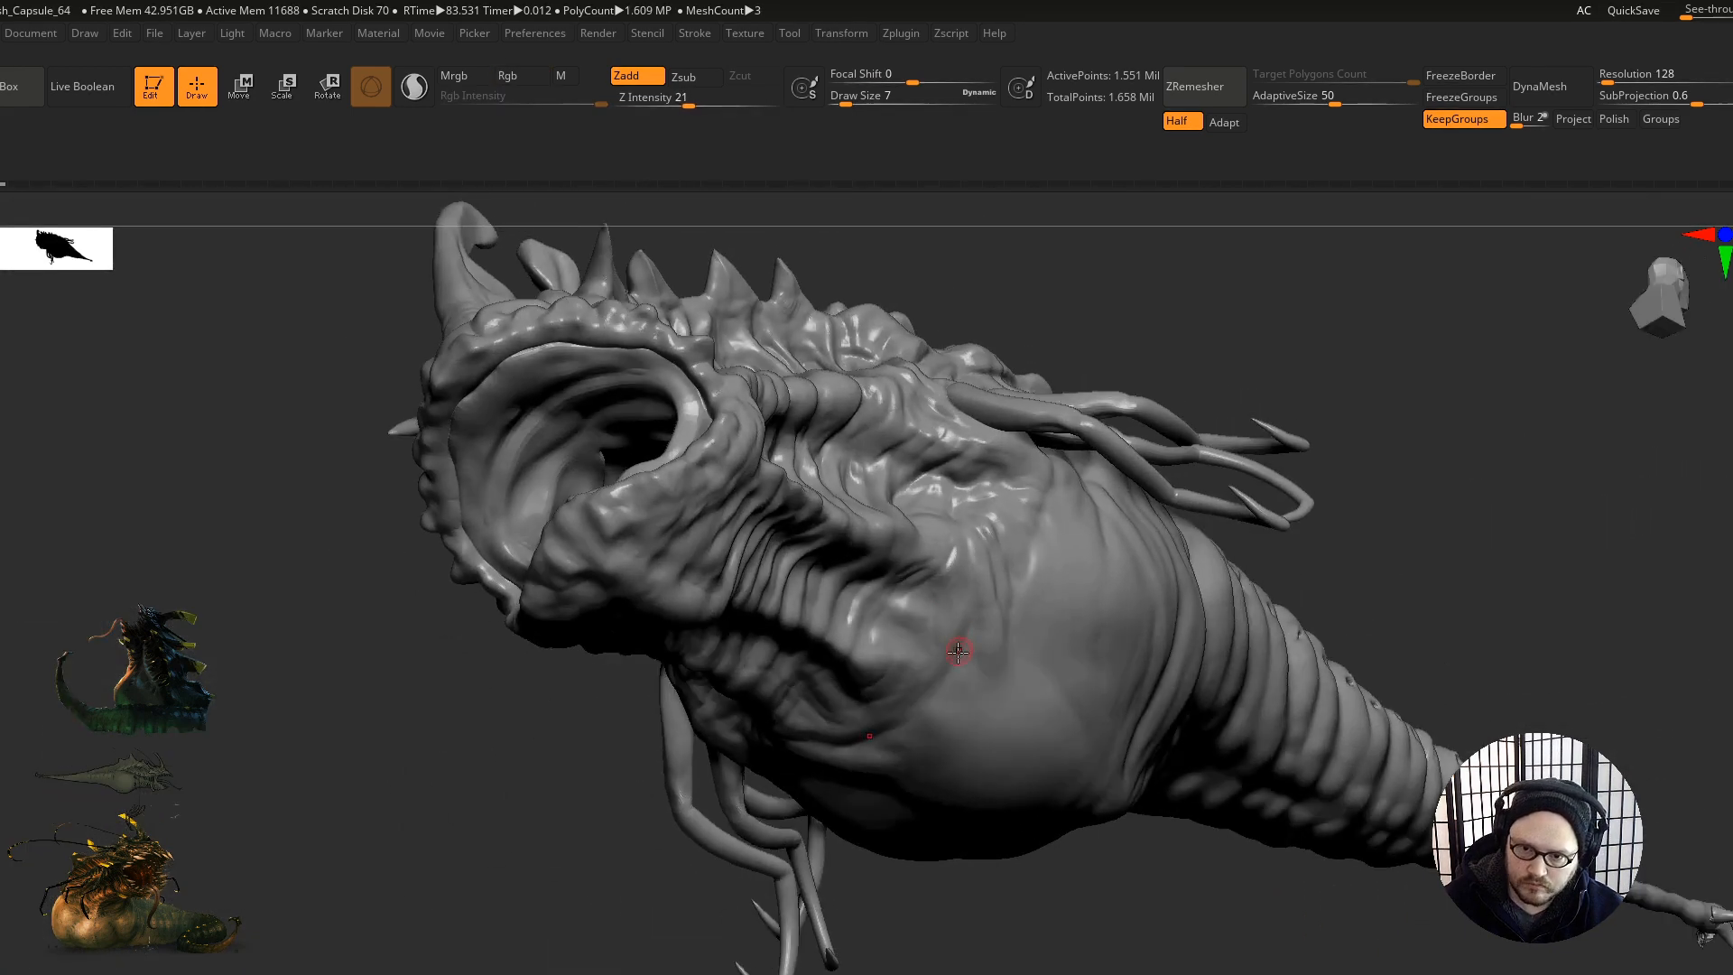
mouse_move(958, 651)
right_down()
mouse_move(967, 592)
mouse_move(948, 651)
right_up()
shift+drag(990, 576, 995, 639)
Step: Pull the side lumps' silhouettes outward in top view with the Move brush at Z intensity 100 and draw size 25
mouse_move(995, 639)
right_down()
mouse_move(1001, 720)
mouse_move(1018, 665)
mouse_move(980, 623)
mouse_move(898, 829)
mouse_move(1065, 777)
mouse_move(1173, 713)
mouse_move(1149, 806)
right_up()
right_drag(1092, 709, 1128, 704)
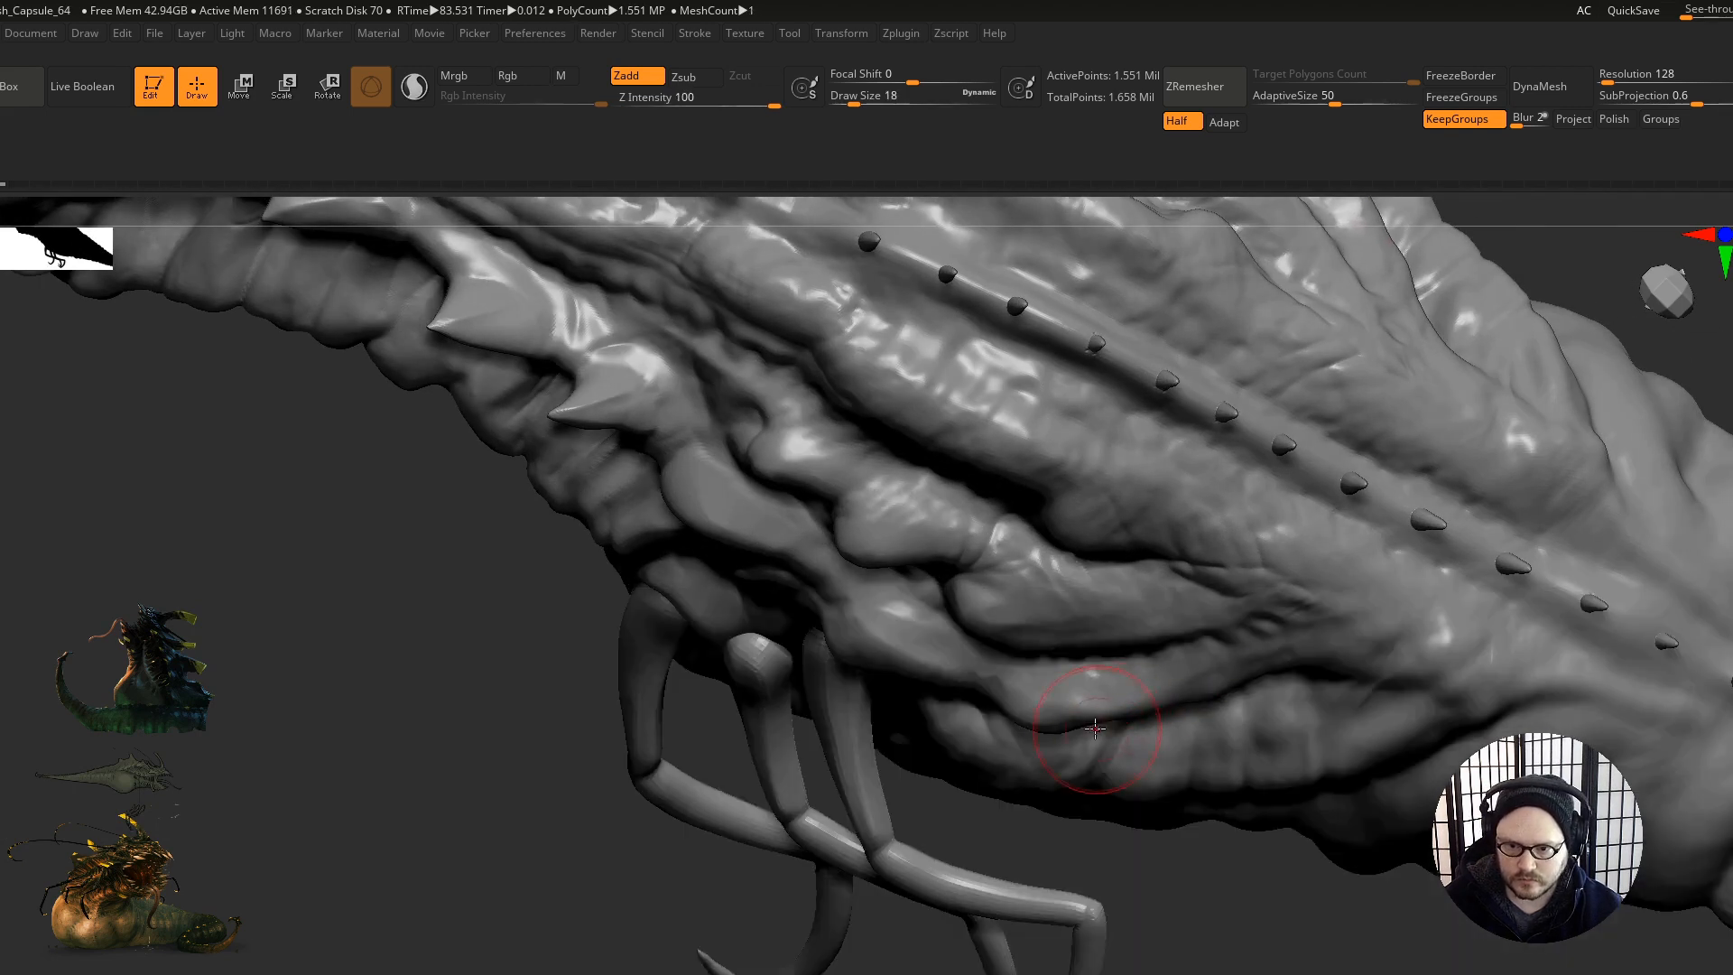
ctrl+right_drag(1169, 728, 1002, 700)
ctrl+right_drag(1002, 700, 963, 771)
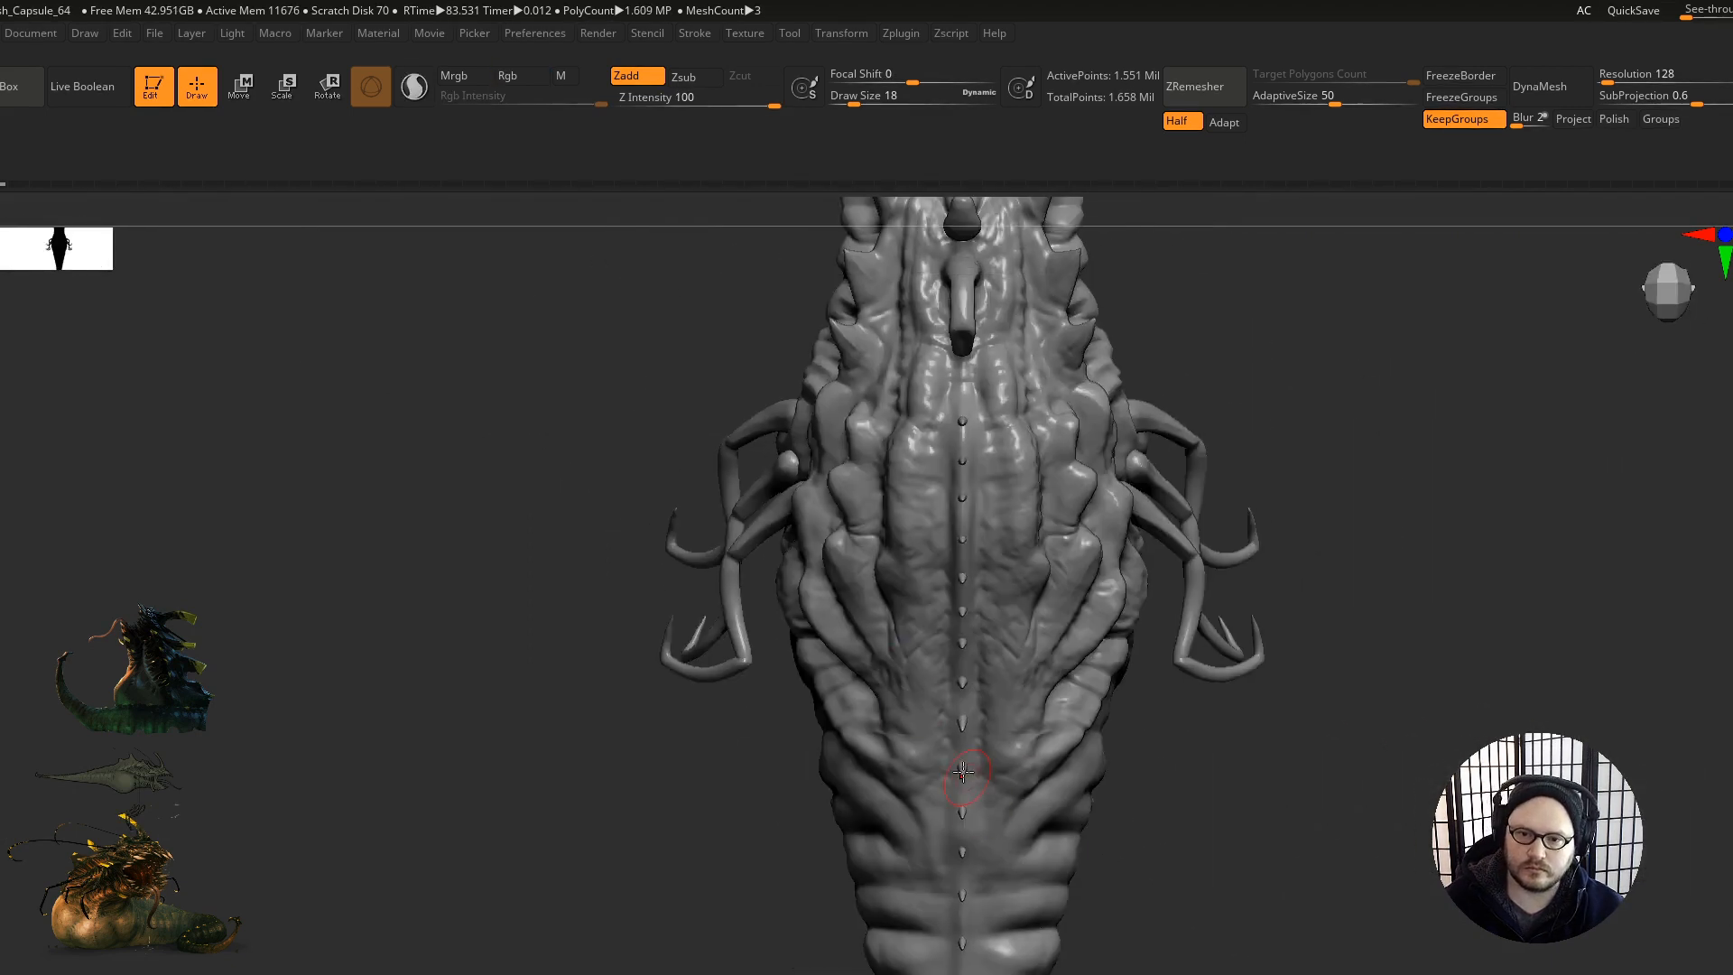
mouse_move(810, 592)
ctrl+right_down()
mouse_move(716, 507)
mouse_move(800, 666)
ctrl+right_up()
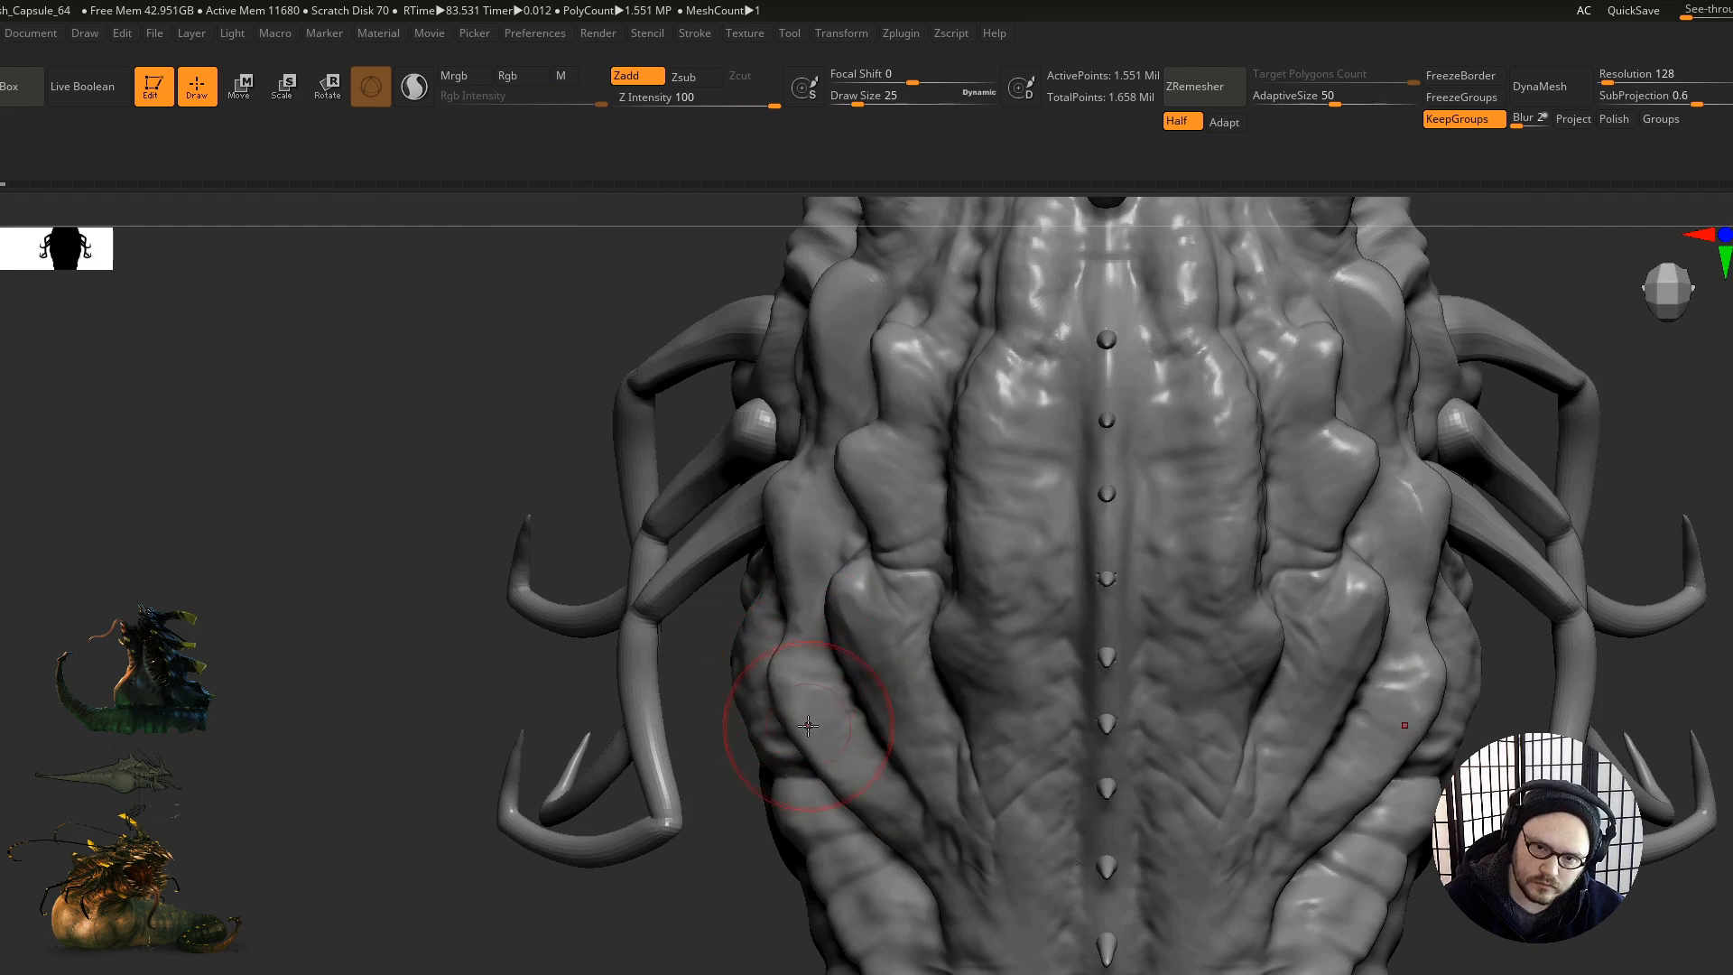
drag(853, 614, 835, 596)
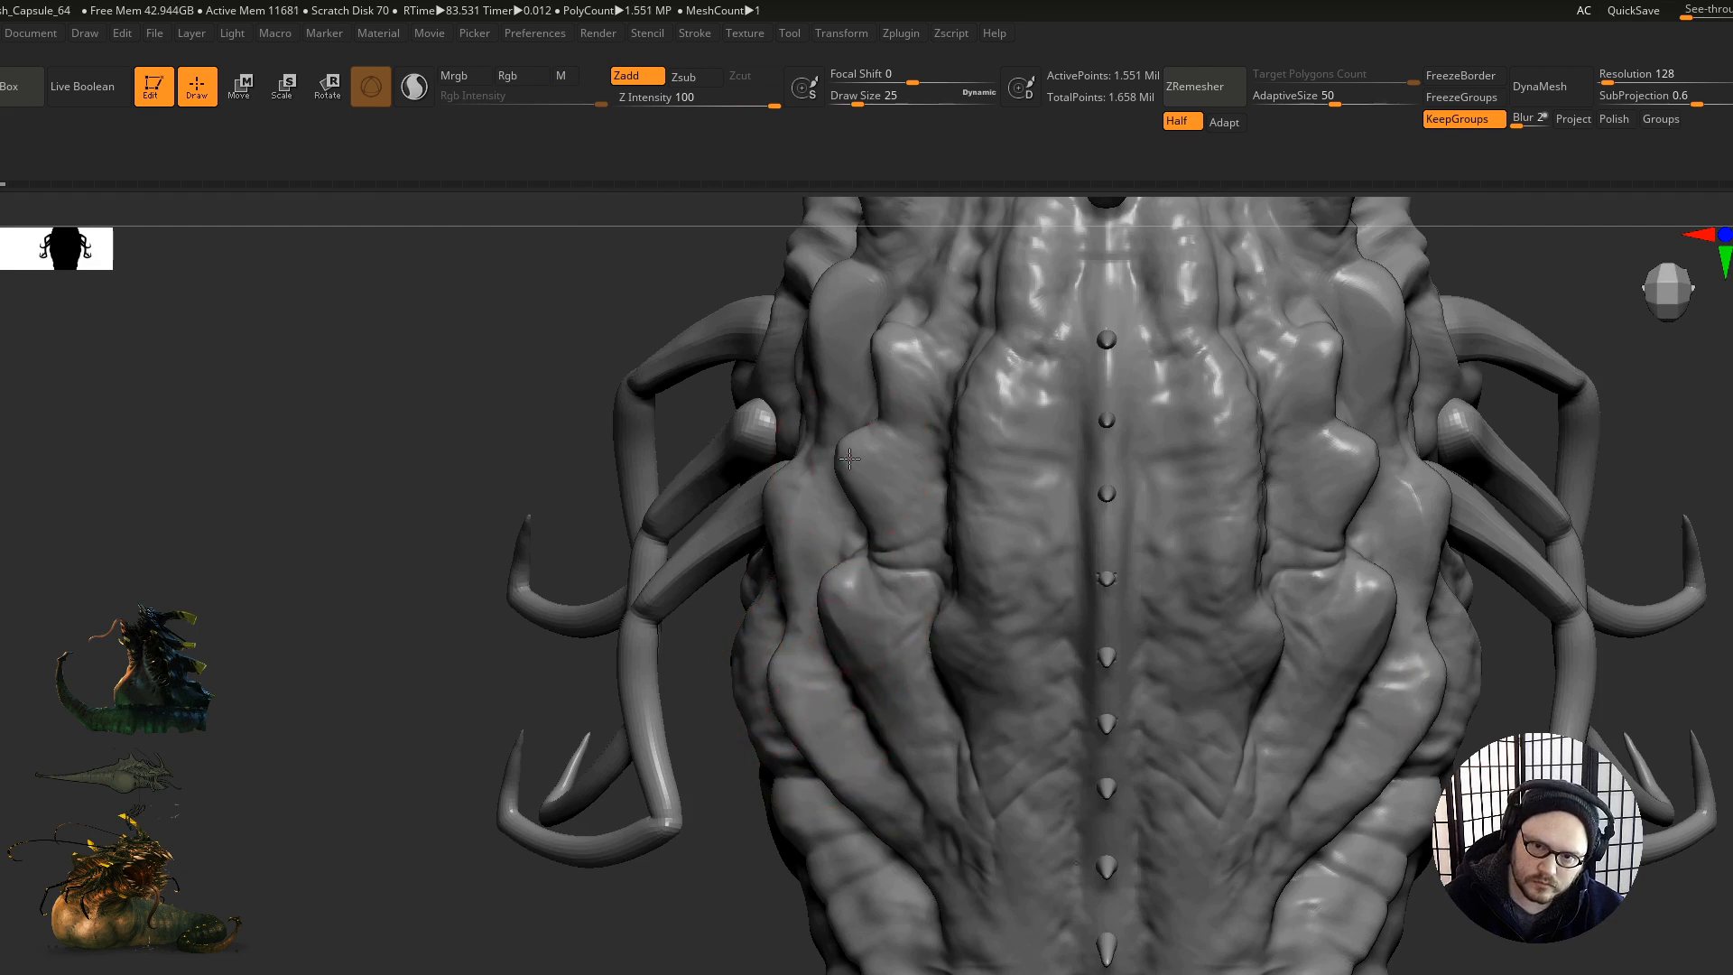
drag(849, 468, 844, 450)
drag(880, 334, 914, 350)
Step: Nudge the long grooves flanking the back horns toward the centre line with the Move brush
mouse_move(913, 341)
alt+right_down()
mouse_move(928, 704)
mouse_move(866, 650)
mouse_move(933, 659)
alt+right_up()
drag(891, 596, 901, 592)
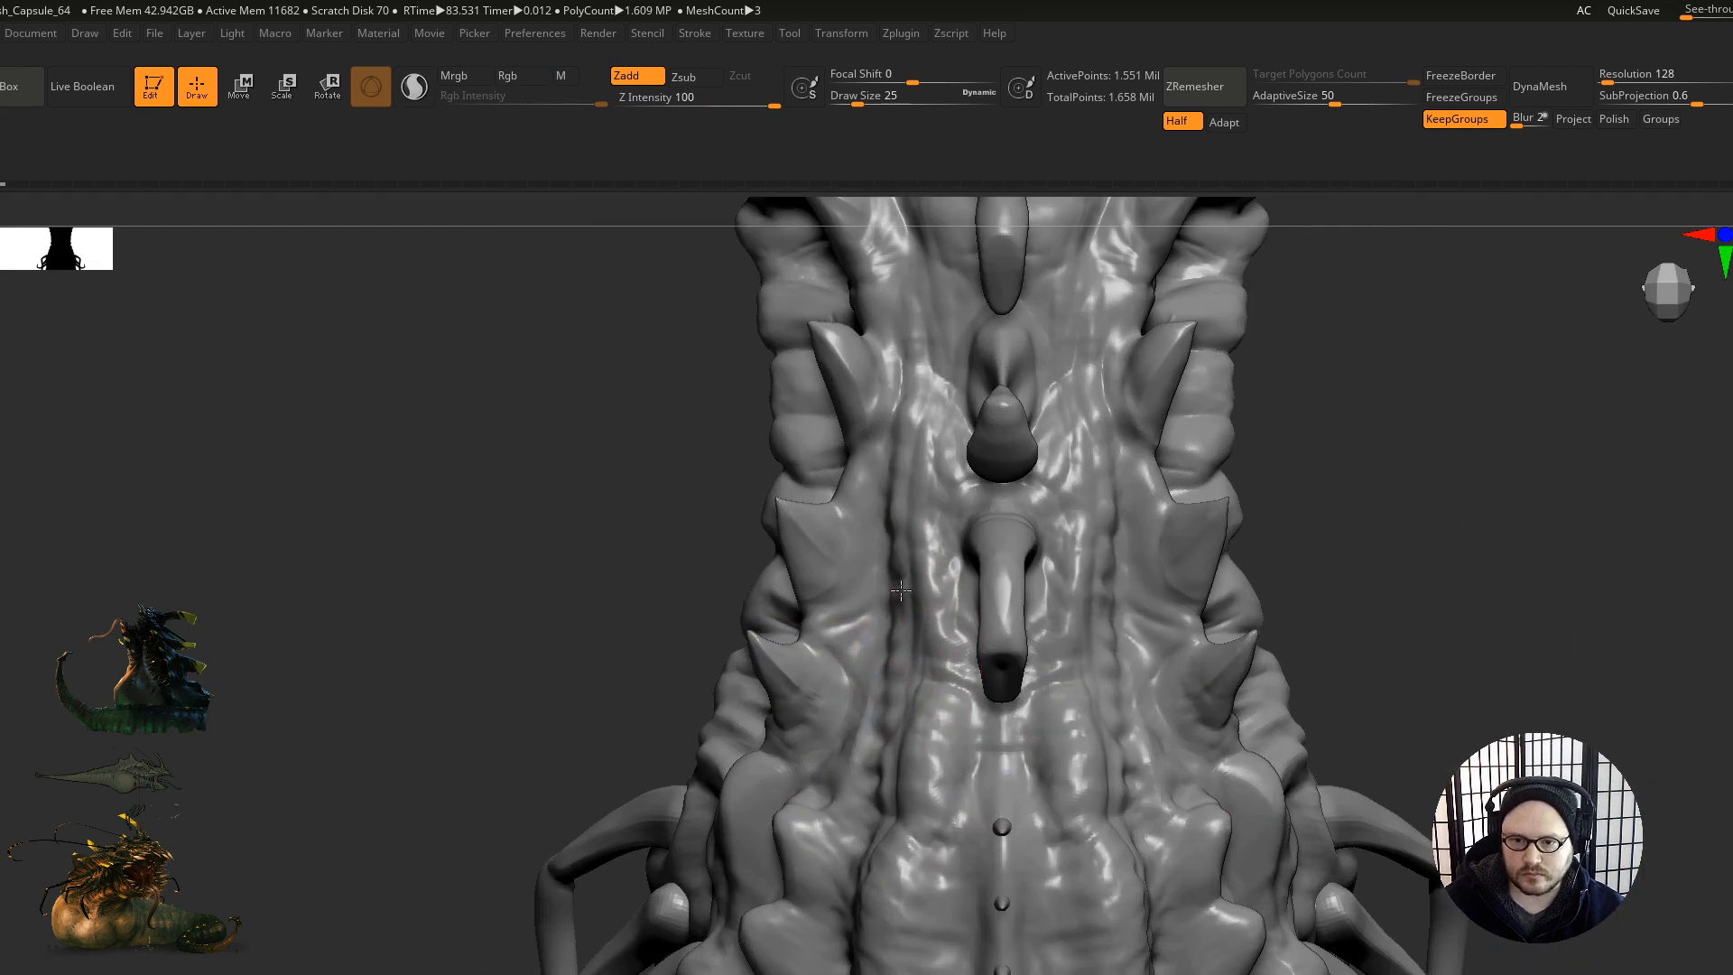
drag(901, 492, 922, 499)
drag(912, 558, 925, 569)
drag(908, 754, 919, 753)
alt+right_drag(912, 516, 905, 700)
drag(894, 611, 913, 607)
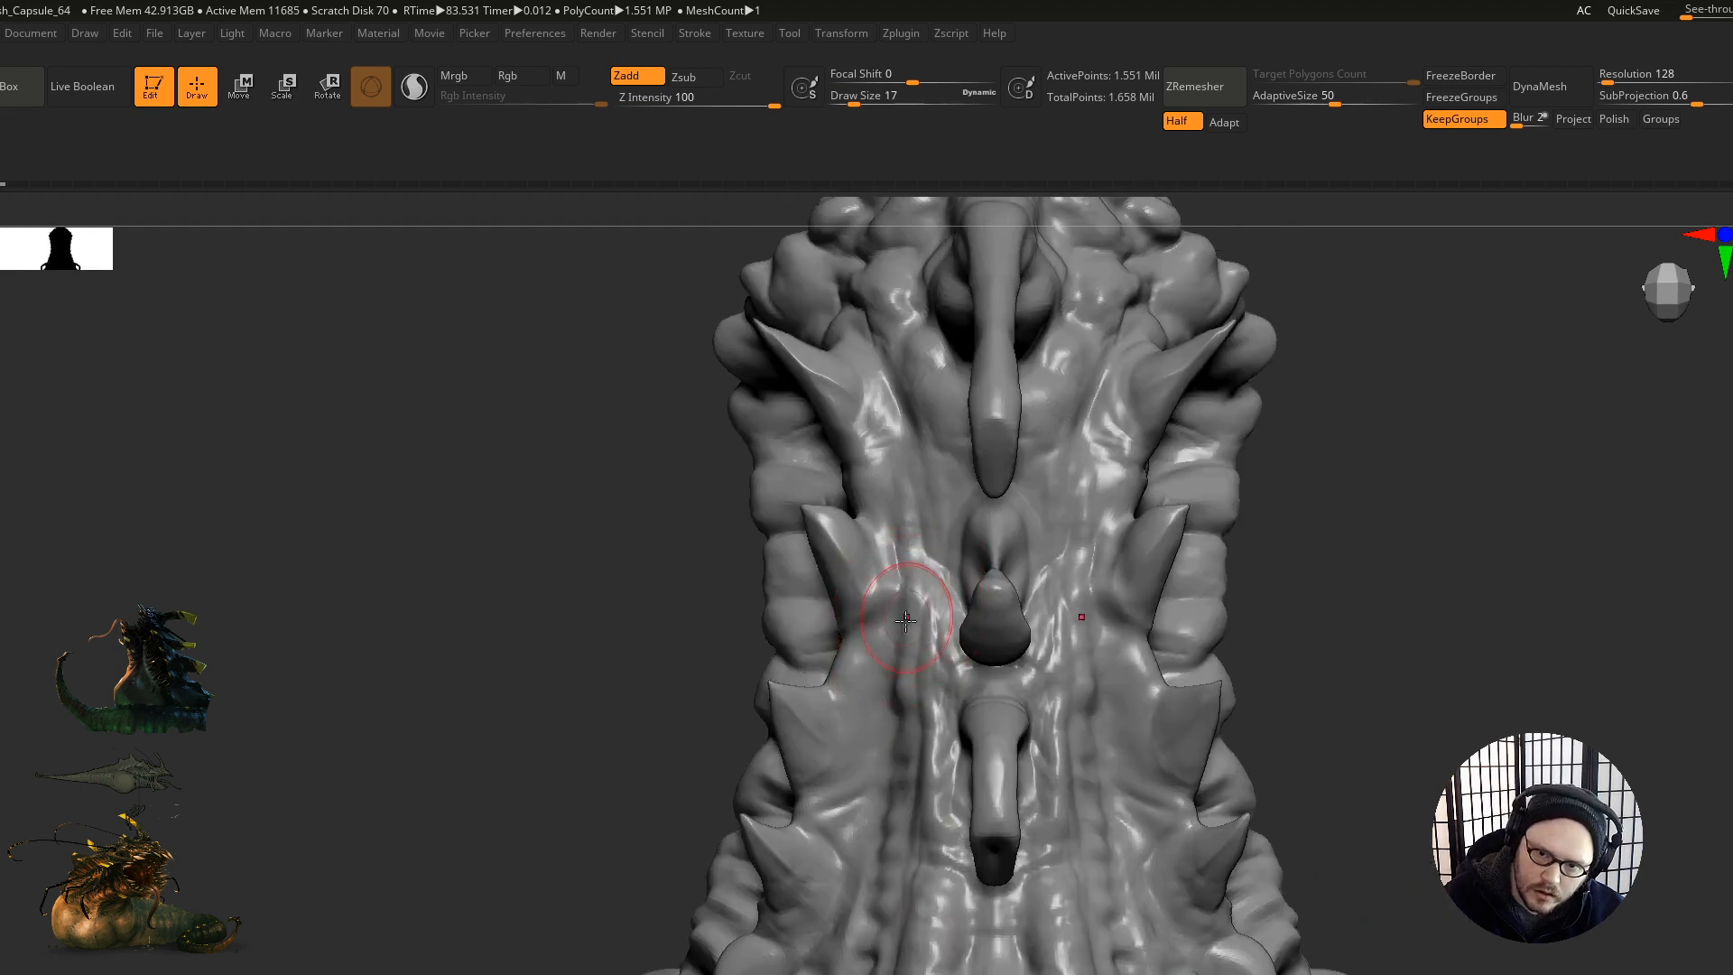
Step: Reshape the lumps and upper lip edge on top of the head with the Move brush at draw size 20
mouse_move(910, 689)
right_down()
mouse_move(944, 488)
mouse_move(909, 582)
mouse_move(903, 506)
mouse_move(963, 473)
mouse_move(1111, 599)
right_up()
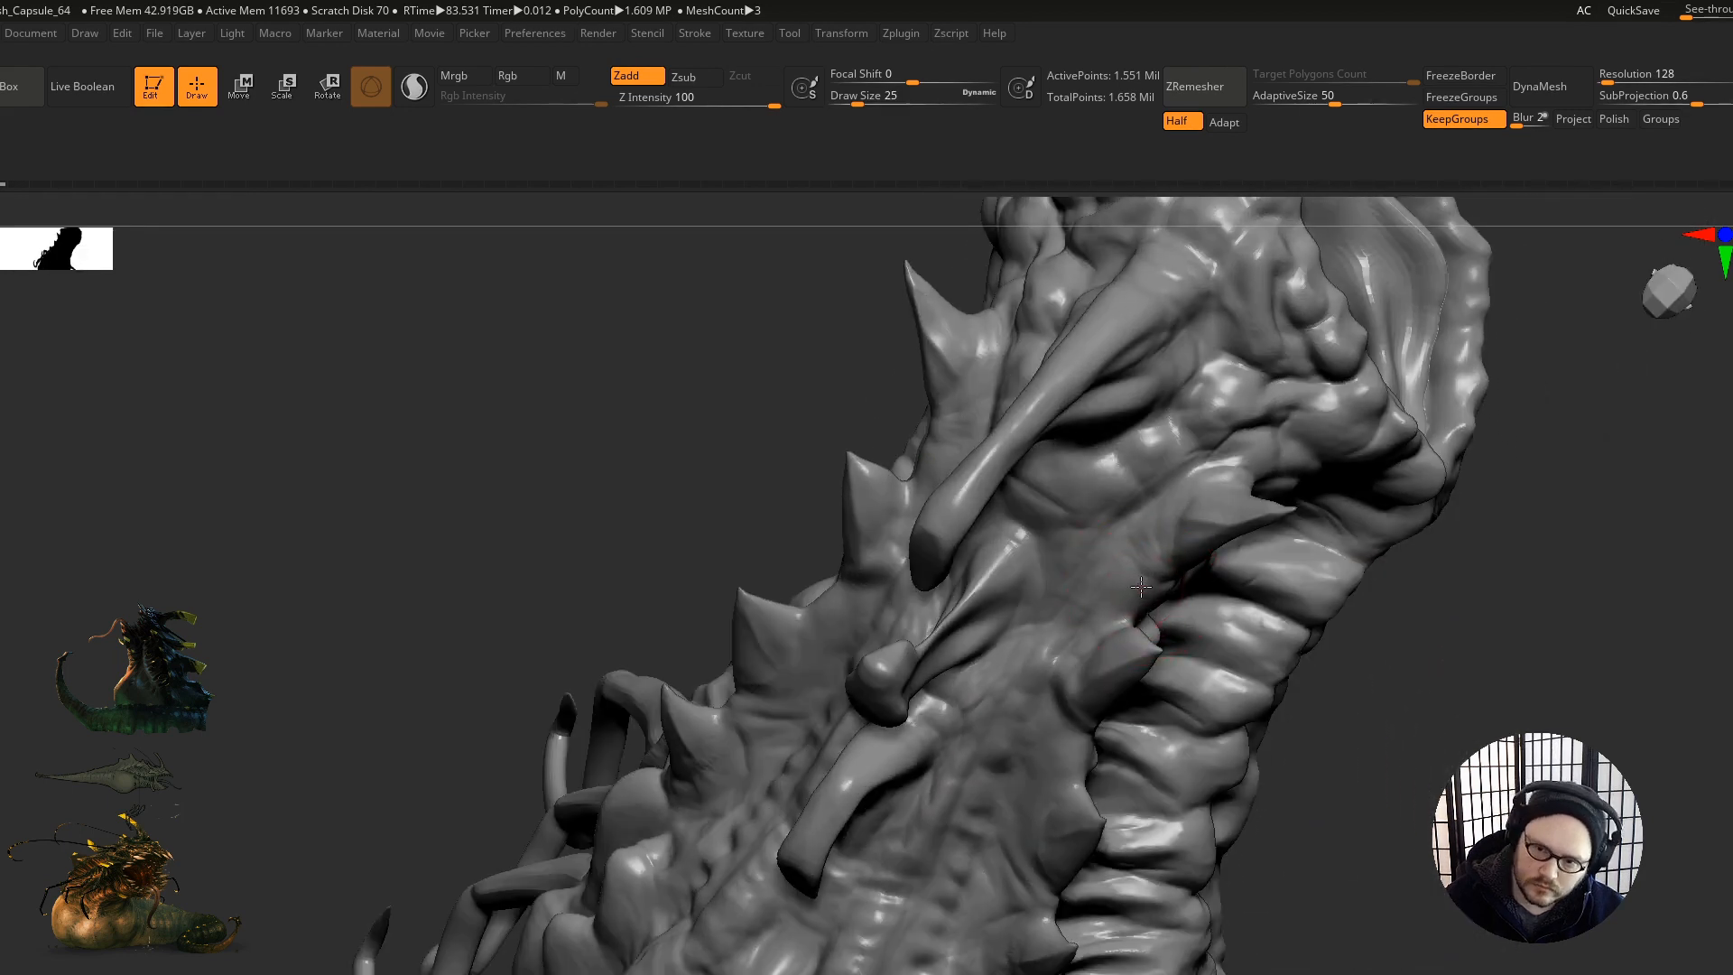
mouse_move(1143, 592)
right_down()
mouse_move(1122, 329)
mouse_move(1035, 406)
right_up()
drag(1055, 381, 1045, 386)
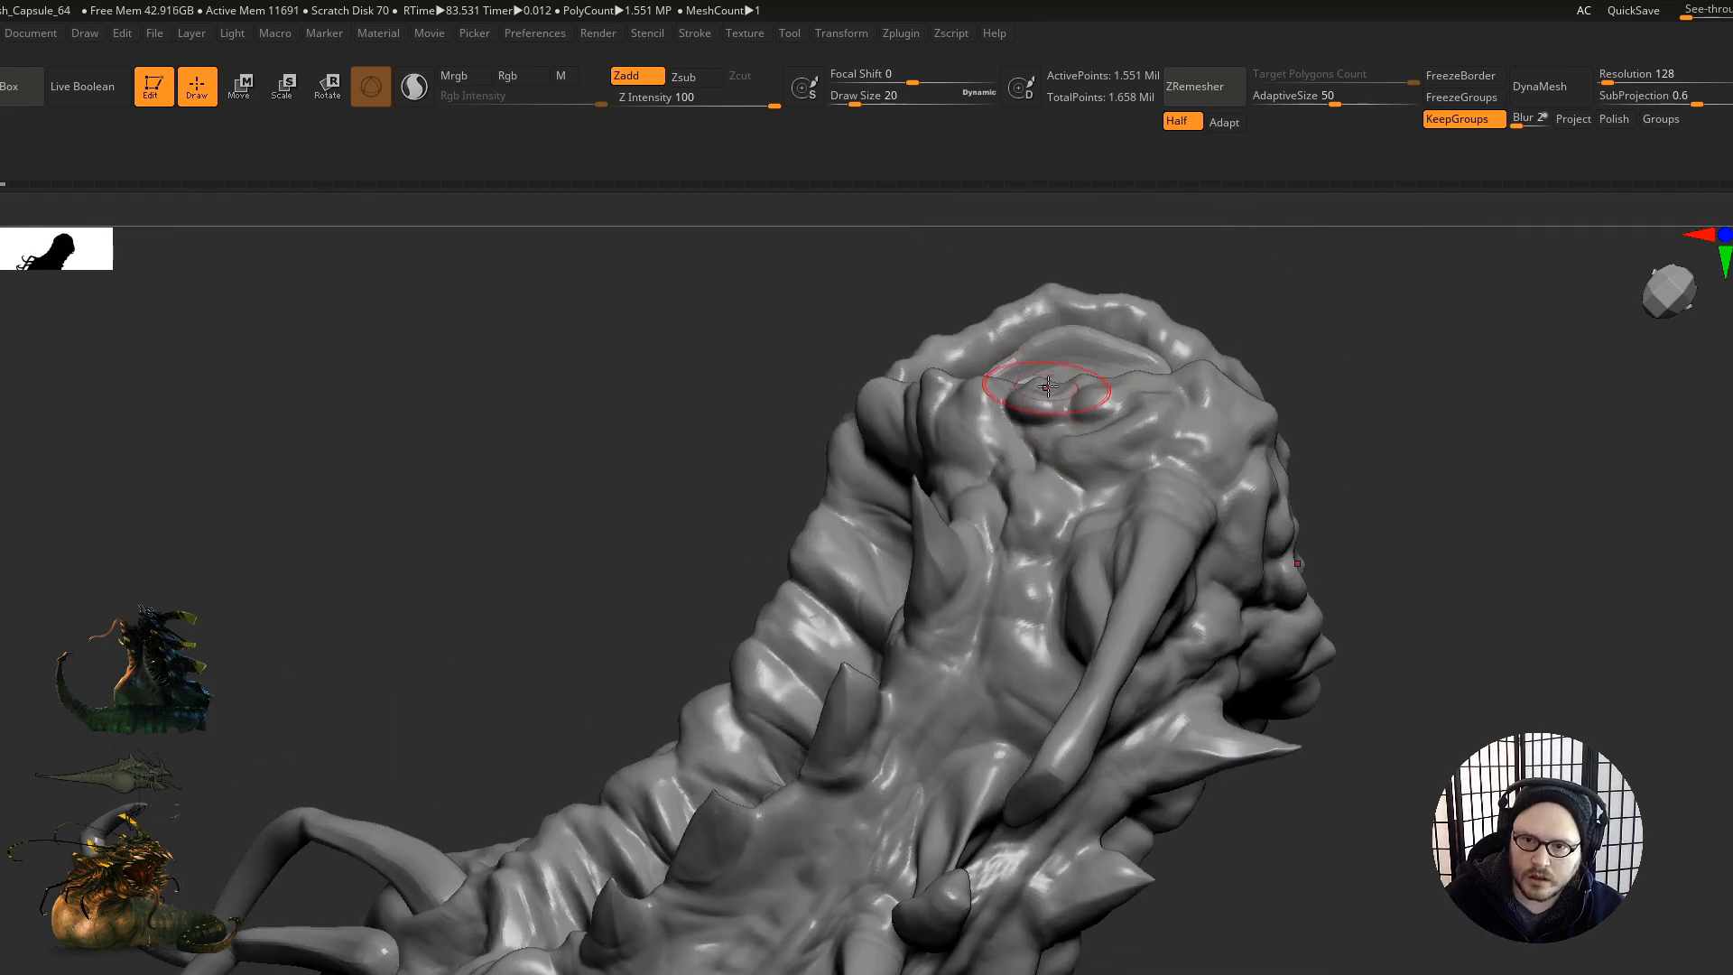
mouse_move(1047, 386)
right_down()
mouse_move(1115, 511)
mouse_move(1223, 480)
mouse_move(1288, 422)
mouse_move(1274, 511)
mouse_move(1309, 465)
right_up()
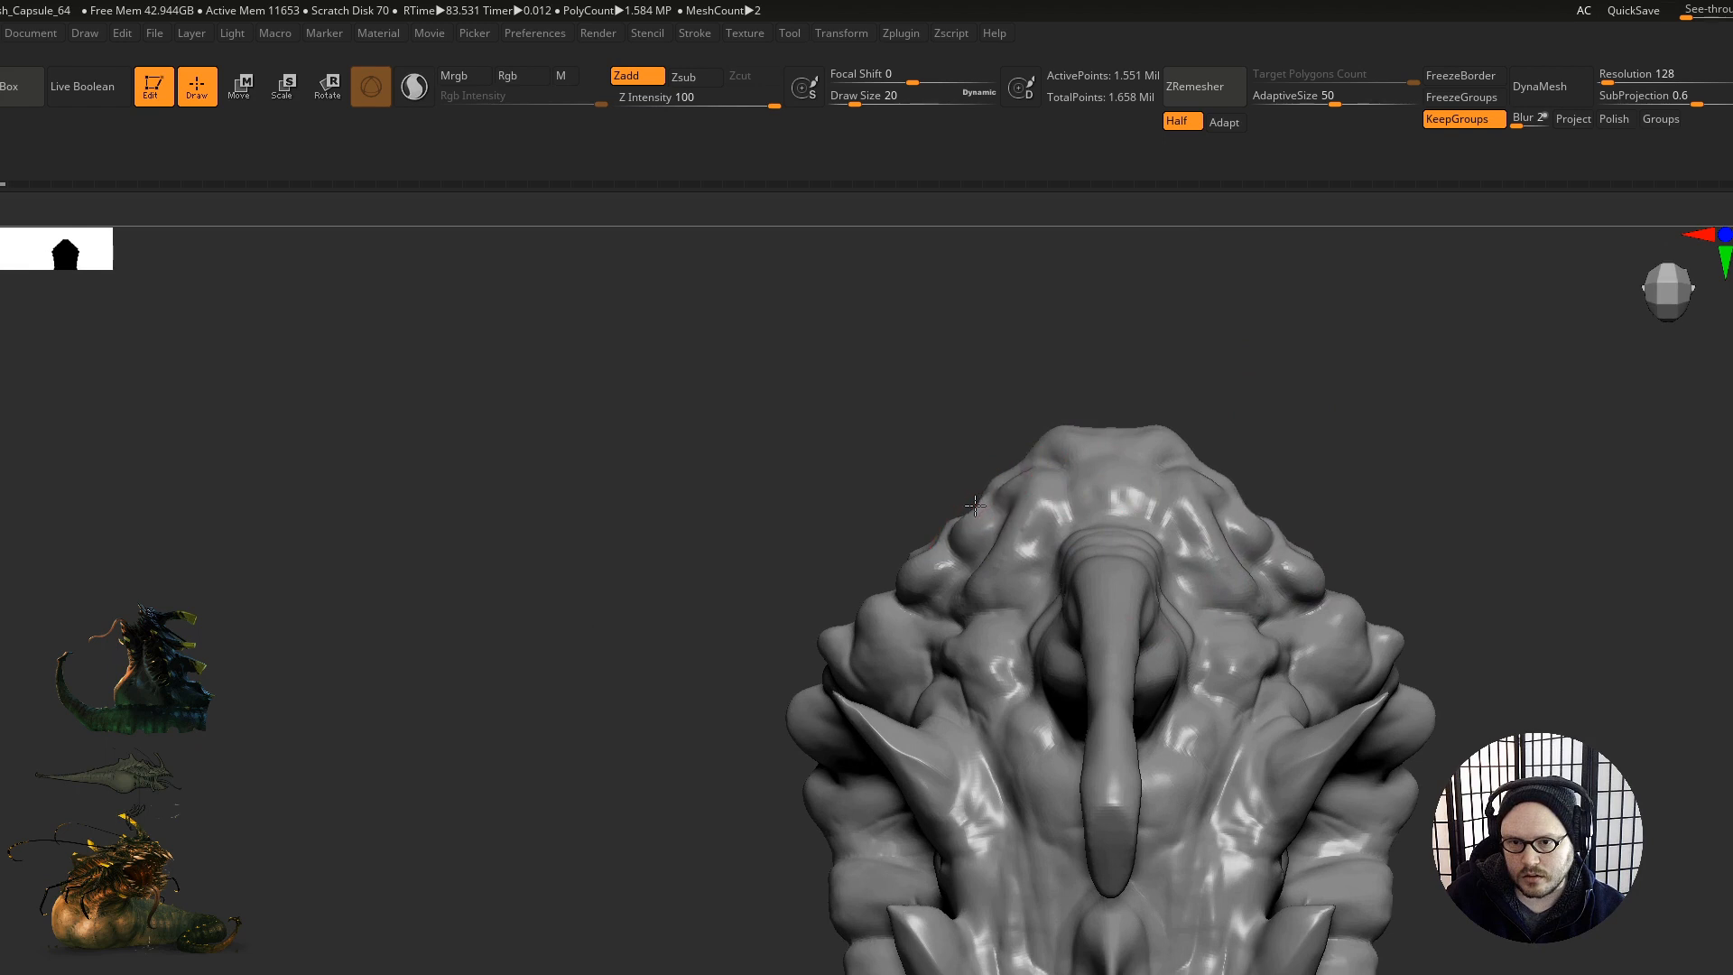
mouse_move(976, 520)
right_down()
mouse_move(1014, 453)
mouse_move(994, 575)
right_up()
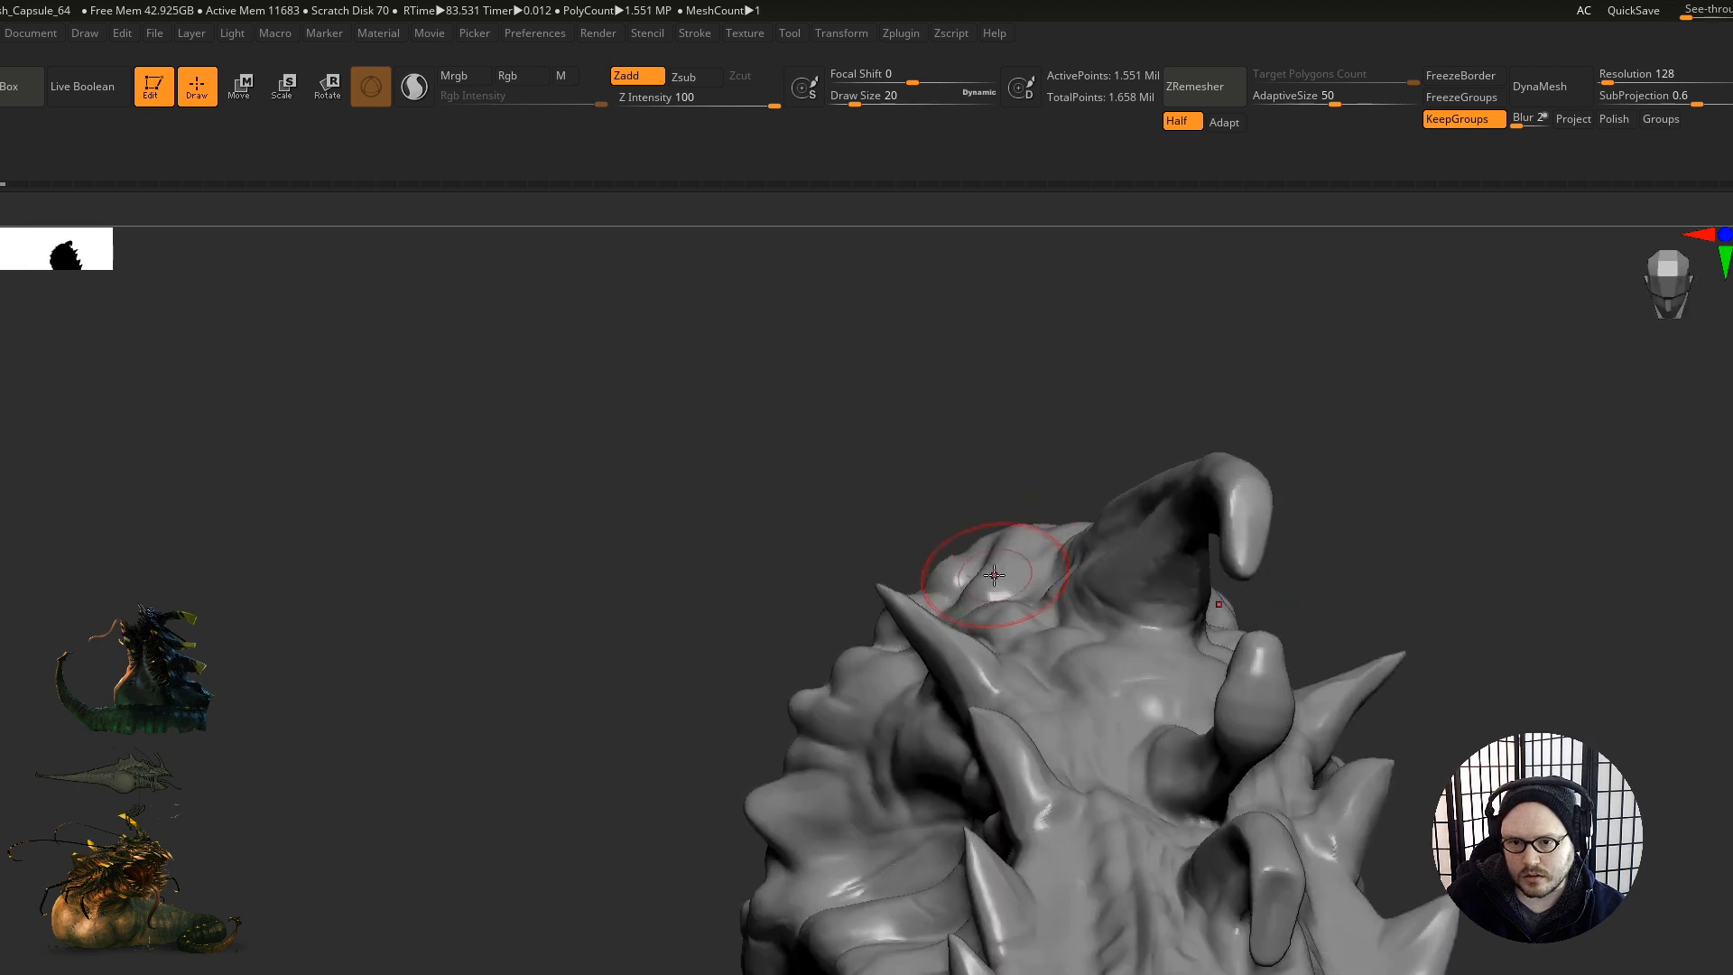
mouse_move(1012, 654)
right_down()
mouse_move(1141, 708)
mouse_move(1359, 599)
right_up()
right_drag(1164, 611, 1729, 774)
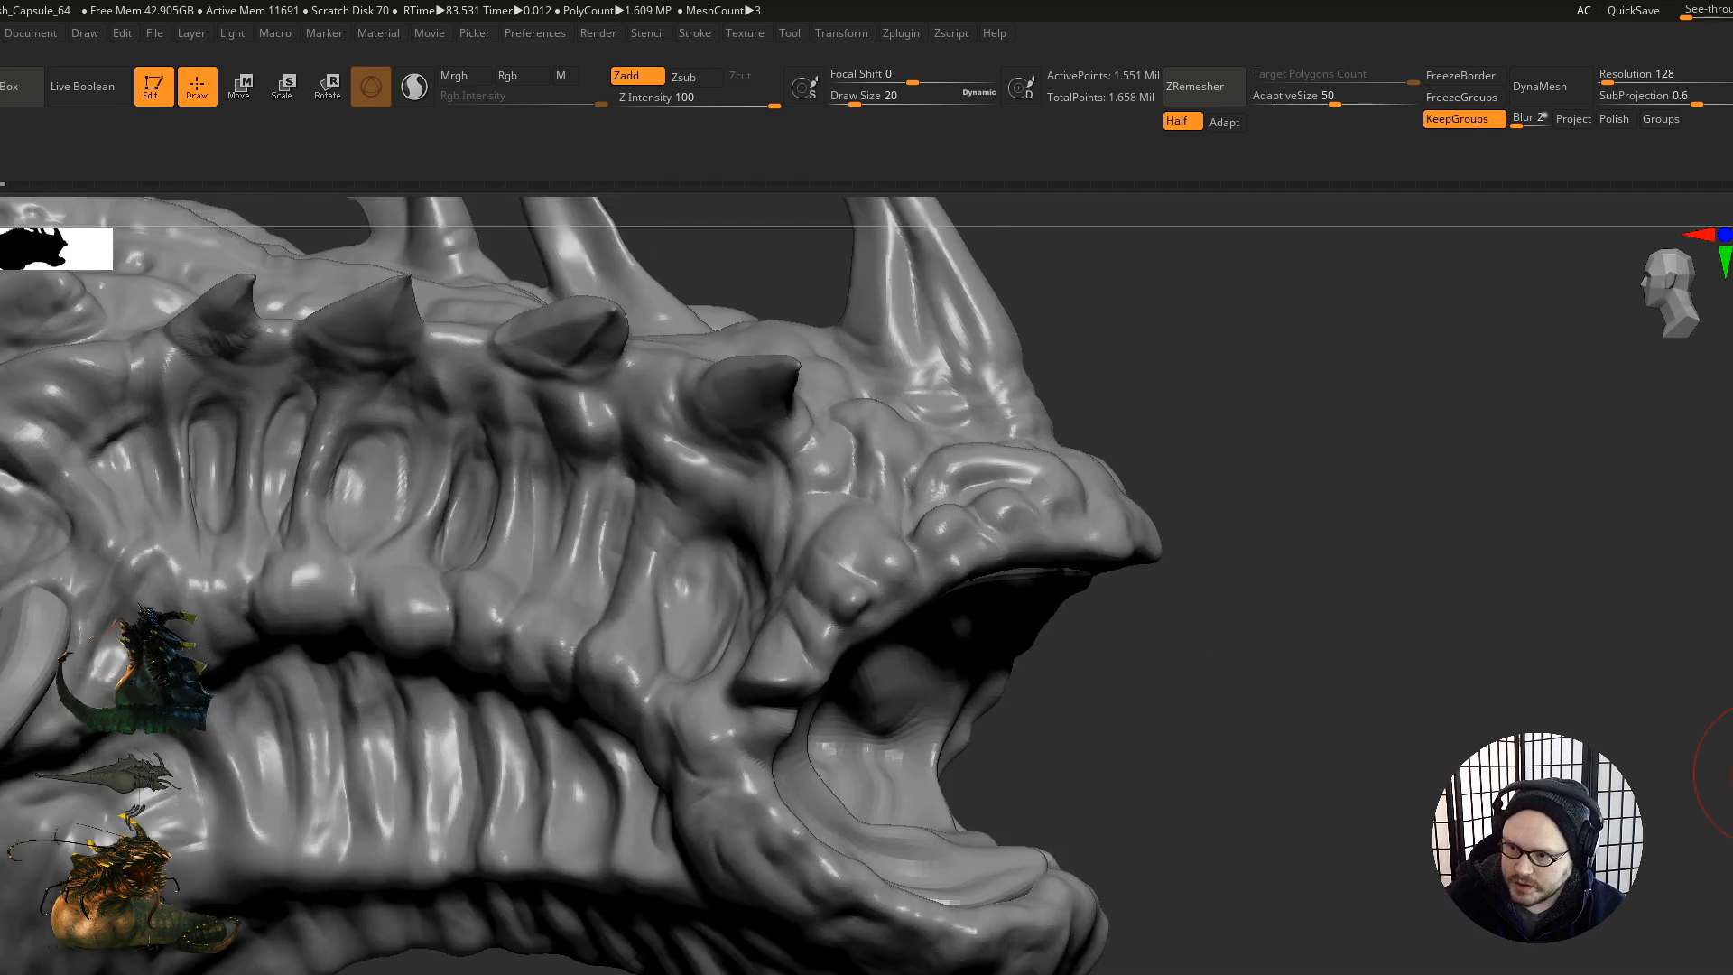
Step: Show the teeth and adjust the lip around the large upper side fang at draw size 9
mouse_move(1151, 698)
right_down()
mouse_move(1110, 852)
mouse_move(1131, 705)
mouse_move(1120, 645)
right_up()
mouse_move(1041, 588)
ctrl+right_down()
mouse_move(1075, 615)
mouse_move(1104, 592)
ctrl+right_up()
key(s)
drag(1103, 603, 1094, 603)
mouse_move(1056, 585)
right_down()
mouse_move(1040, 607)
mouse_move(1047, 578)
right_up()
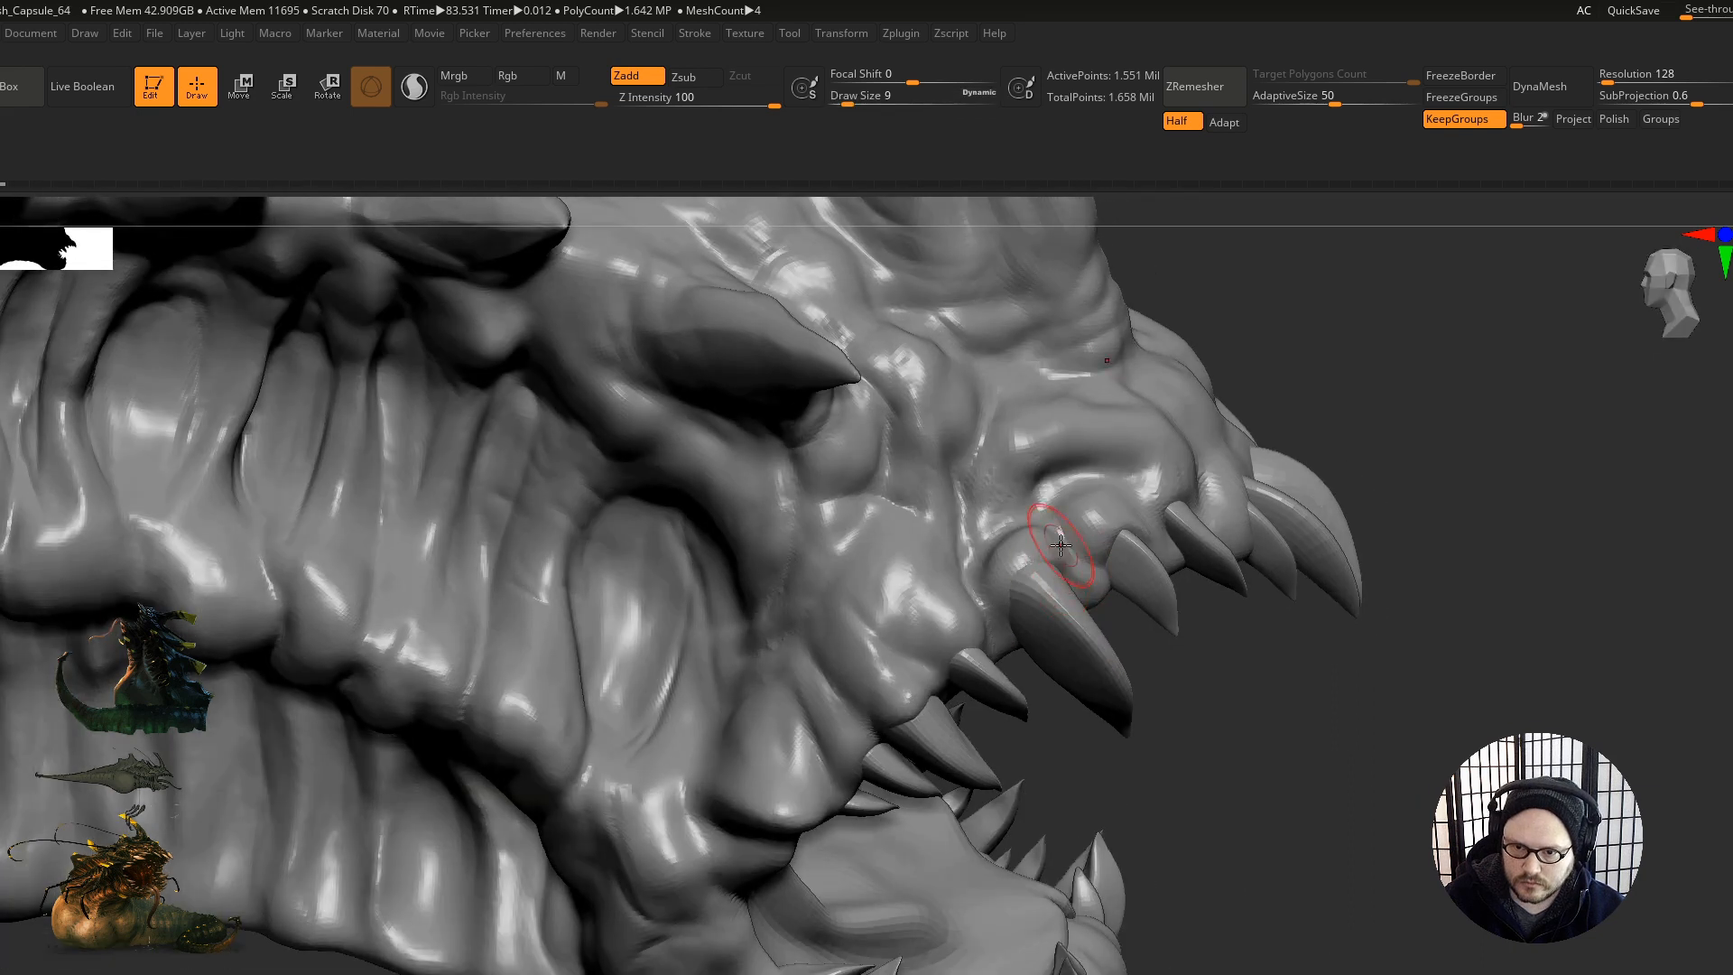
Step: Switch to the ClayBuildup brush and build up the gum at the base of the upper side fang
key(b)
key(c)
key(b)
mouse_move(1180, 493)
right_down()
mouse_move(1106, 558)
mouse_move(1087, 547)
right_up()
drag(1083, 545, 1087, 597)
Step: Set the draw size to 3 and build up the gums around the bases of the upper front and side teeth
ctrl+right_drag(1029, 593, 1051, 632)
right_drag(1052, 632, 1119, 599)
key(s)
drag(1122, 599, 1117, 600)
right_drag(1085, 615, 1060, 567)
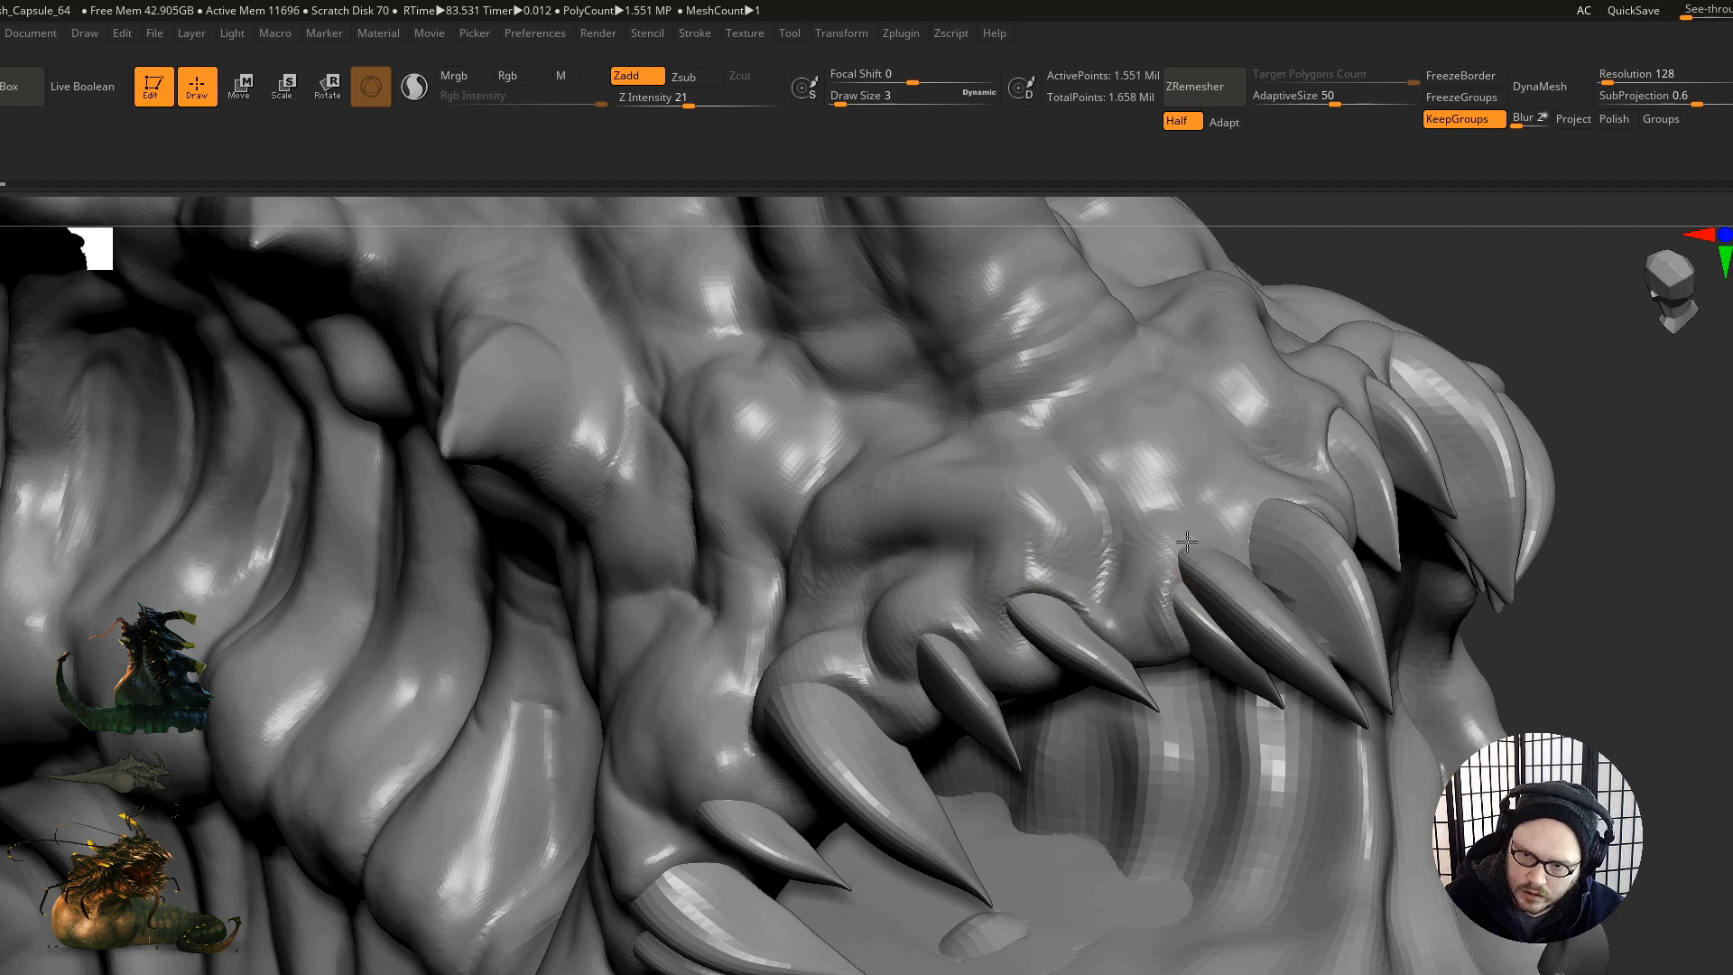
right_drag(1344, 469, 1166, 631)
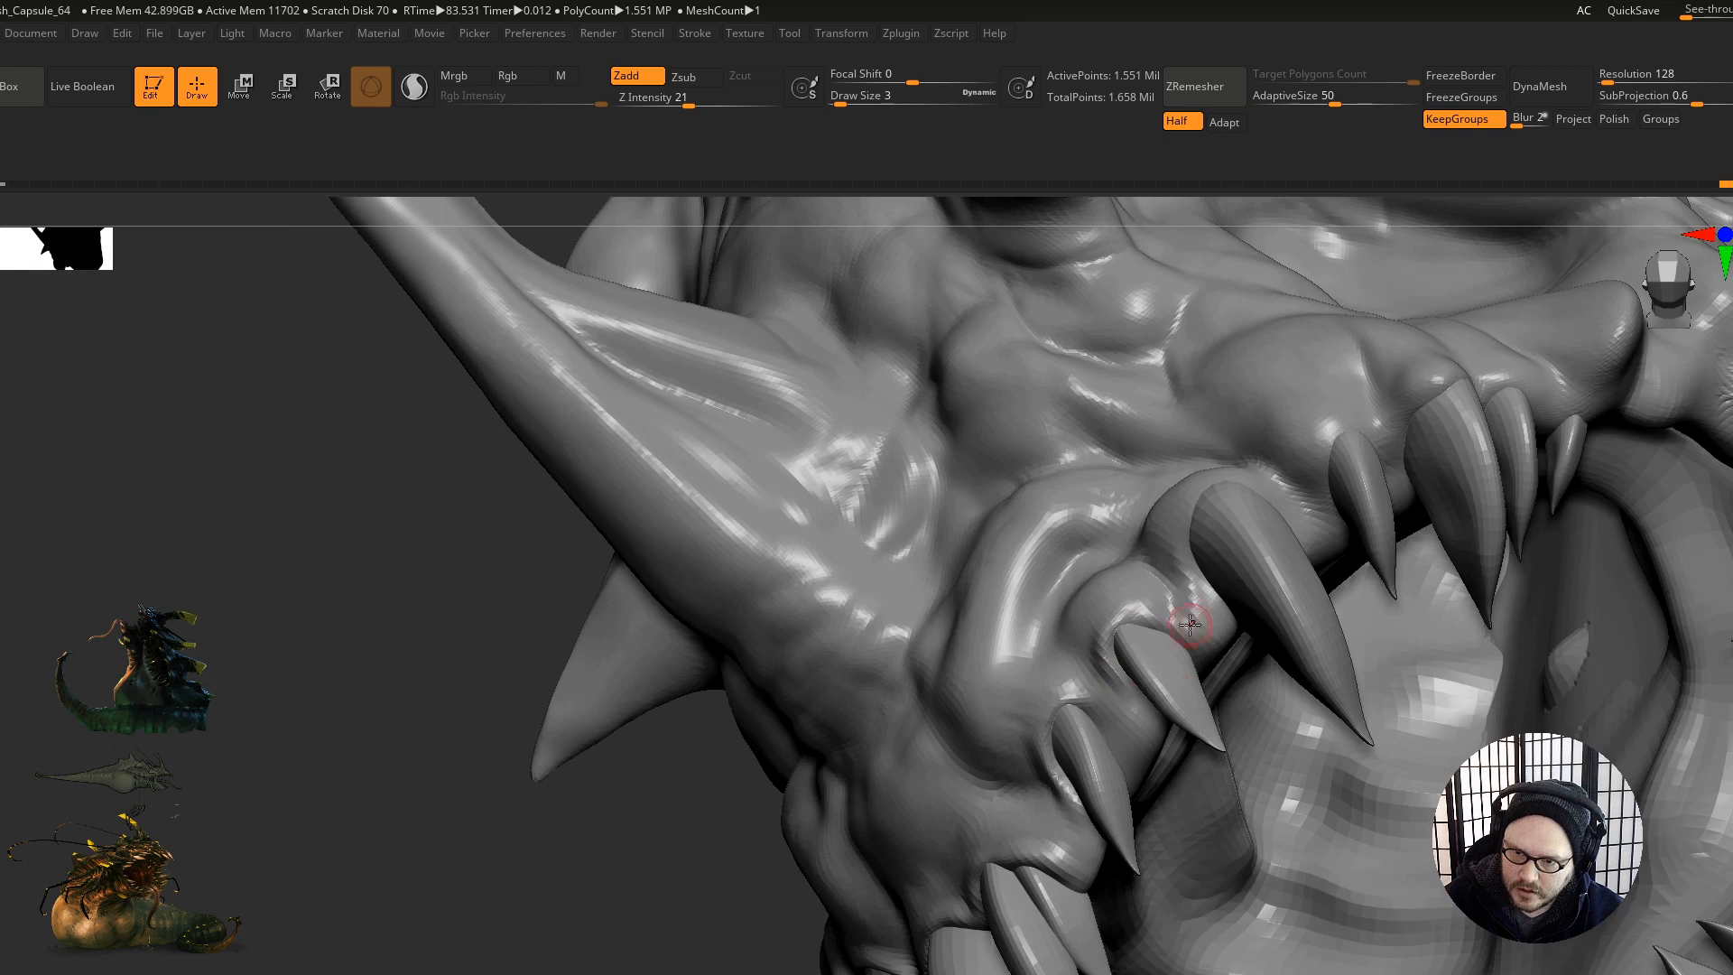
right_drag(1255, 537, 1142, 615)
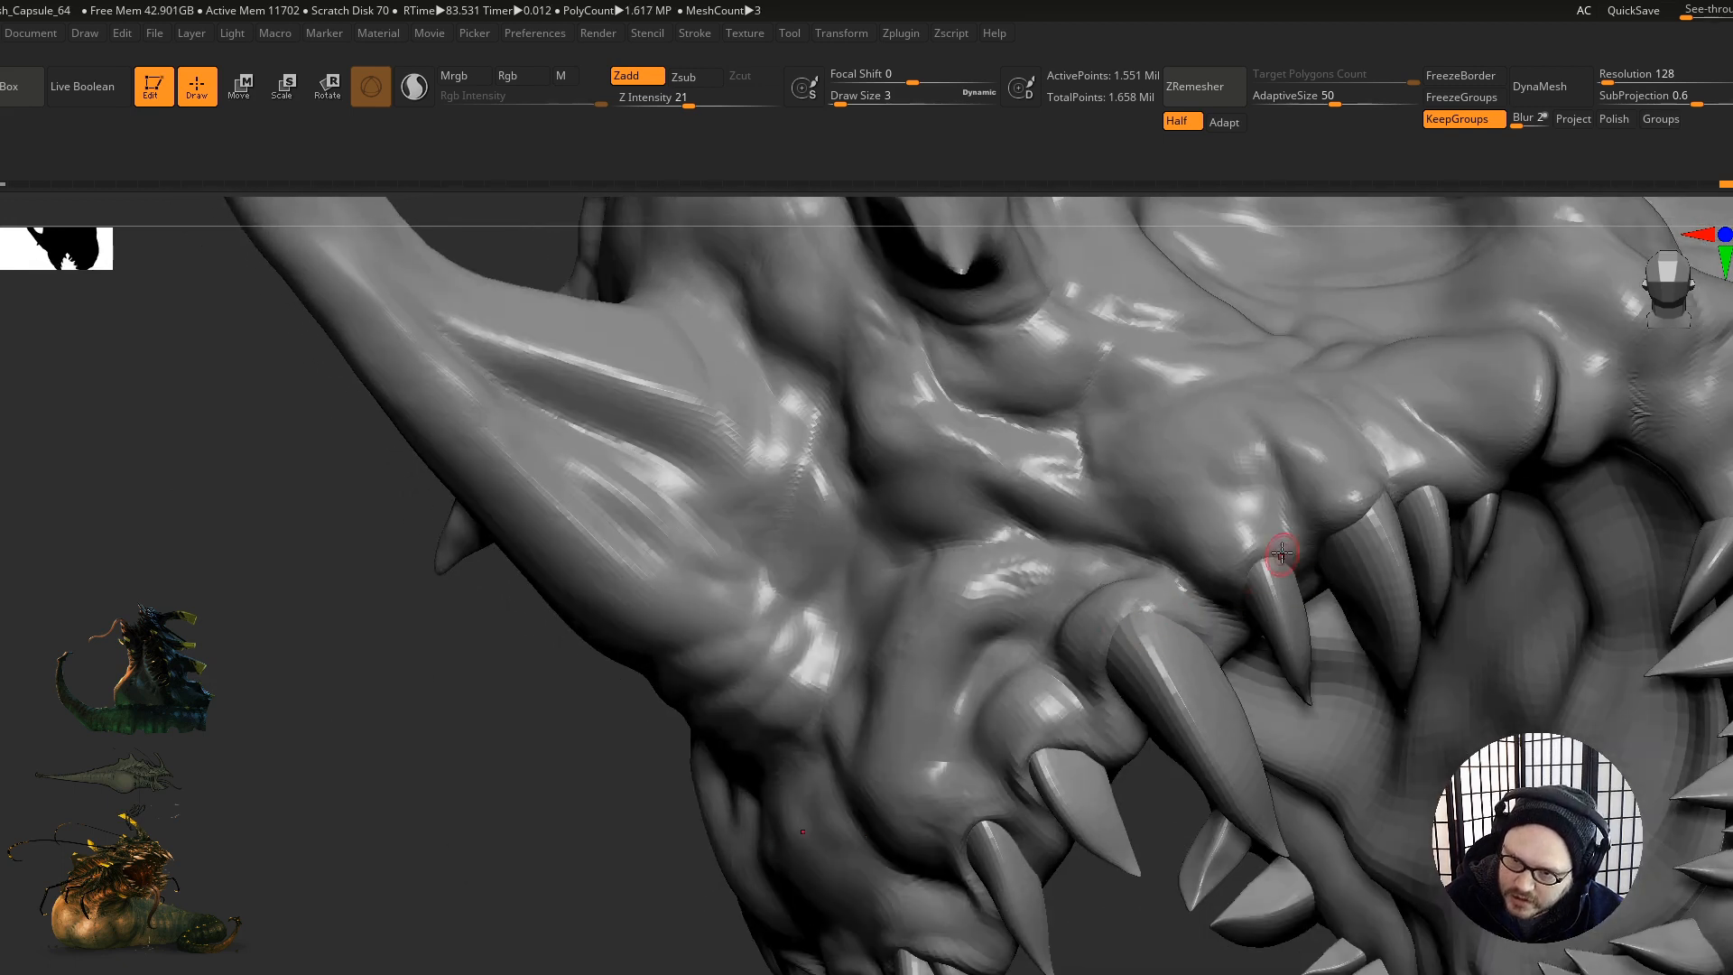
Step: Build up the gum ridges around the remaining upper teeth, including the undersides of their bases
right_drag(1428, 494, 1487, 467)
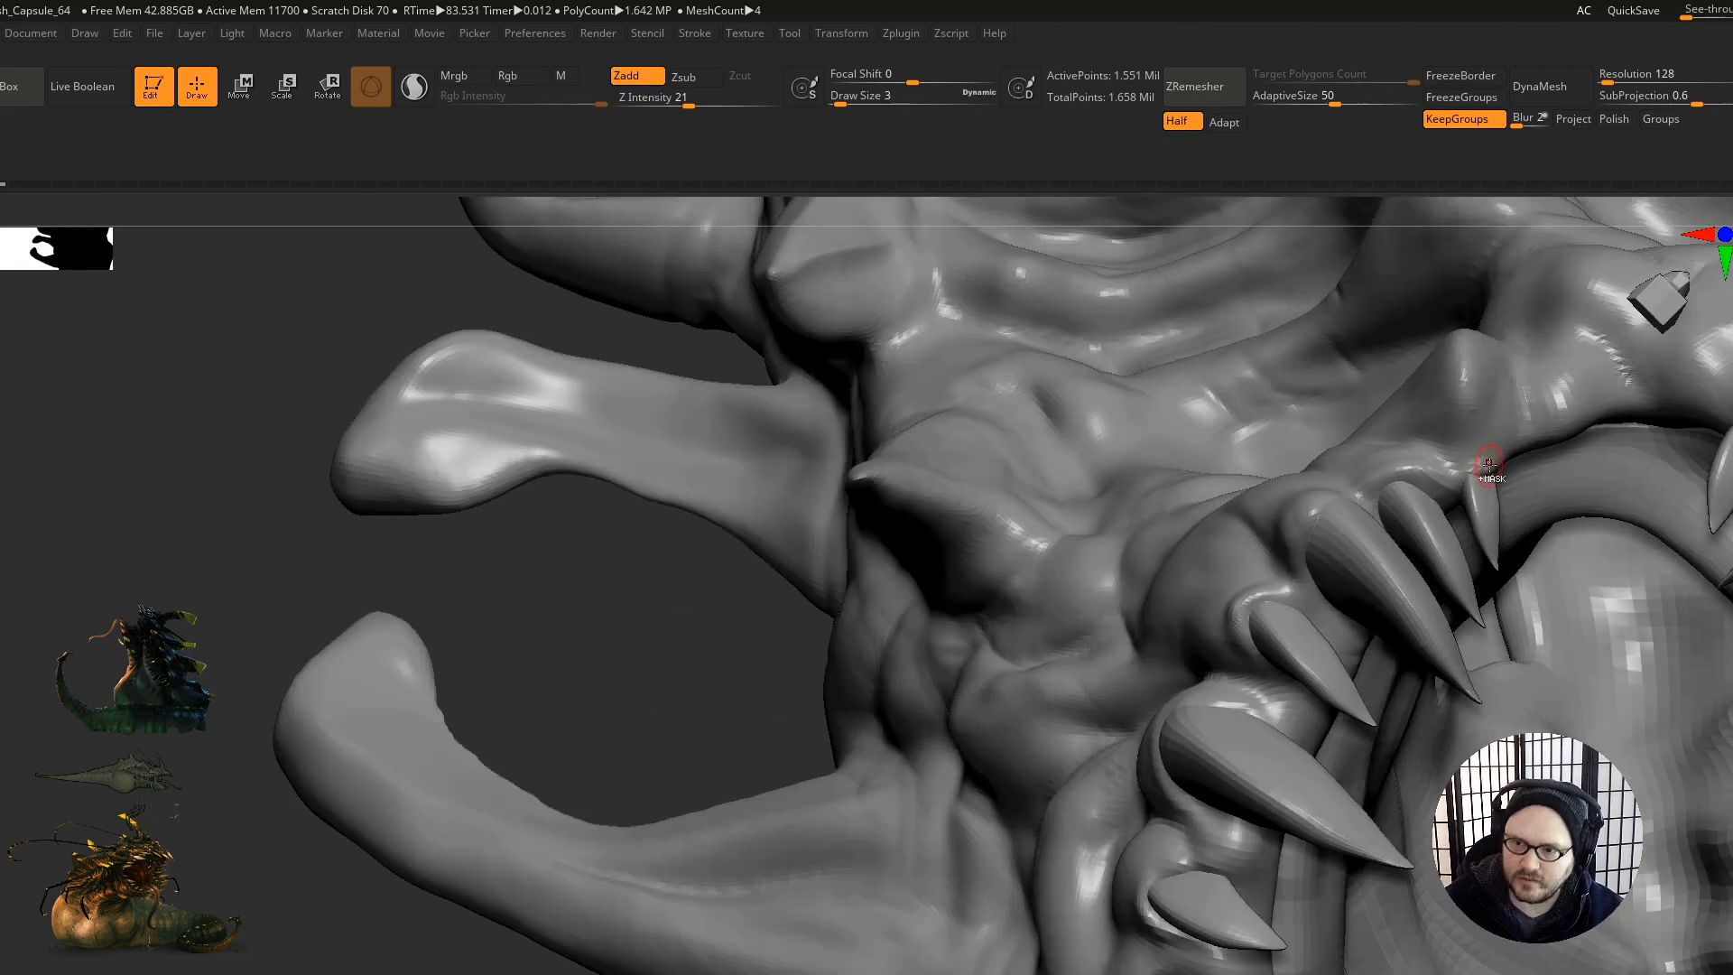
right_drag(1200, 712, 947, 600)
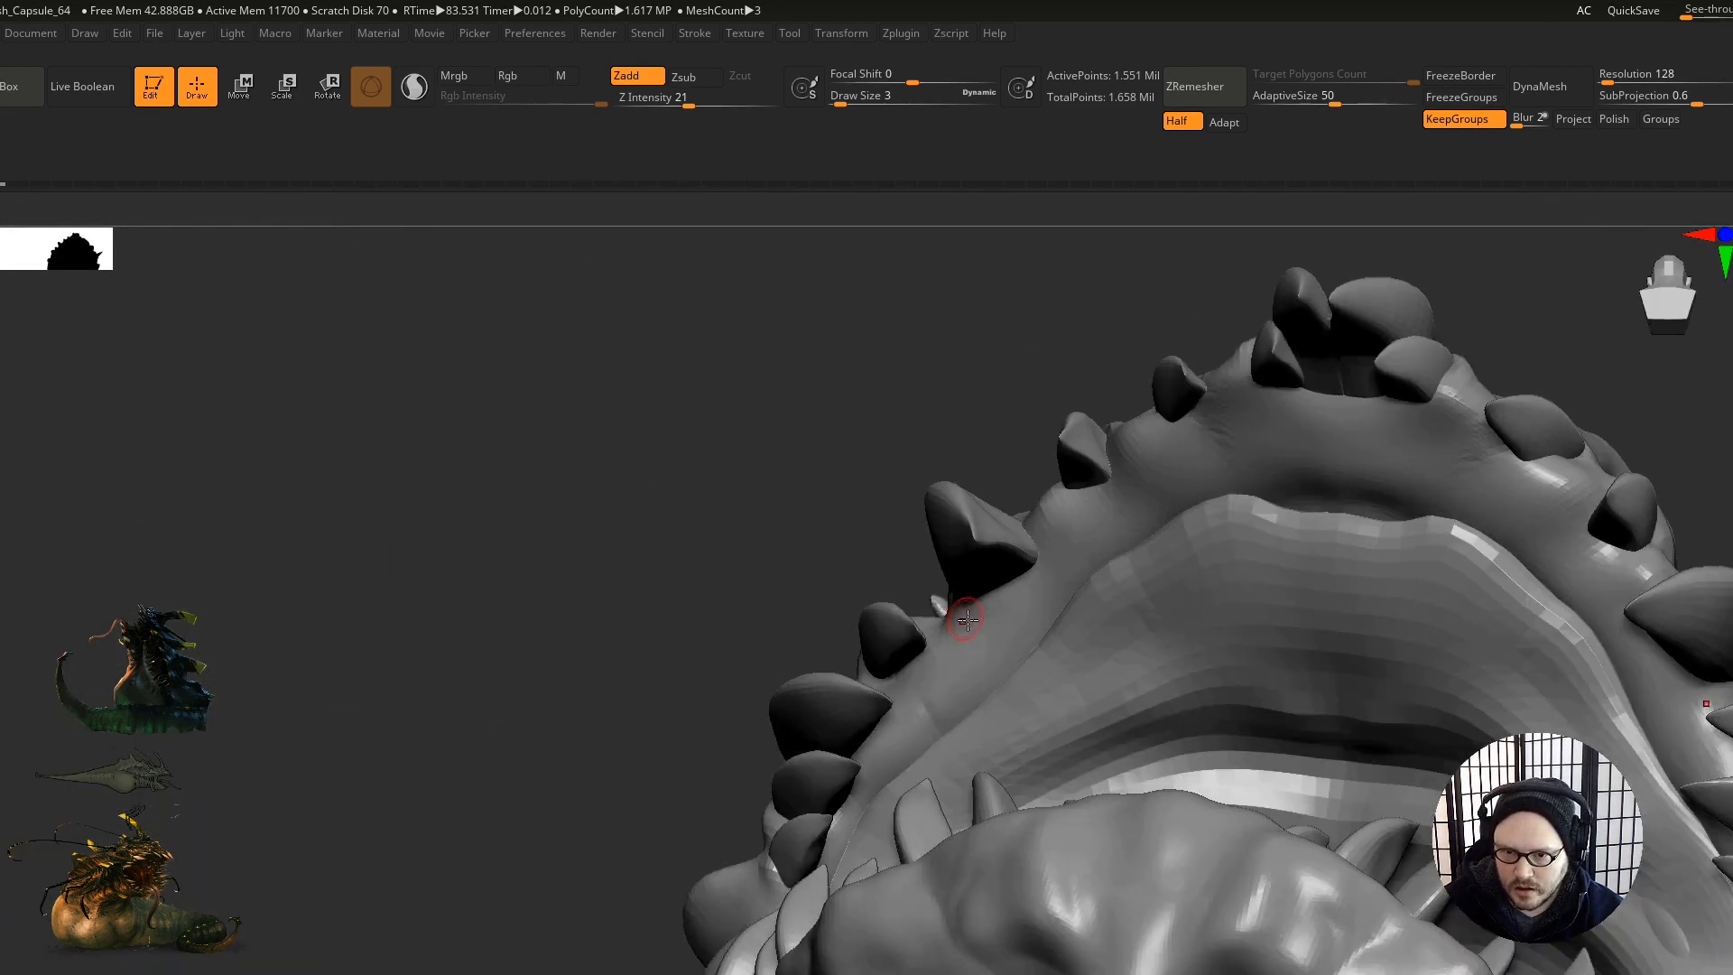
right_drag(1090, 521, 1091, 481)
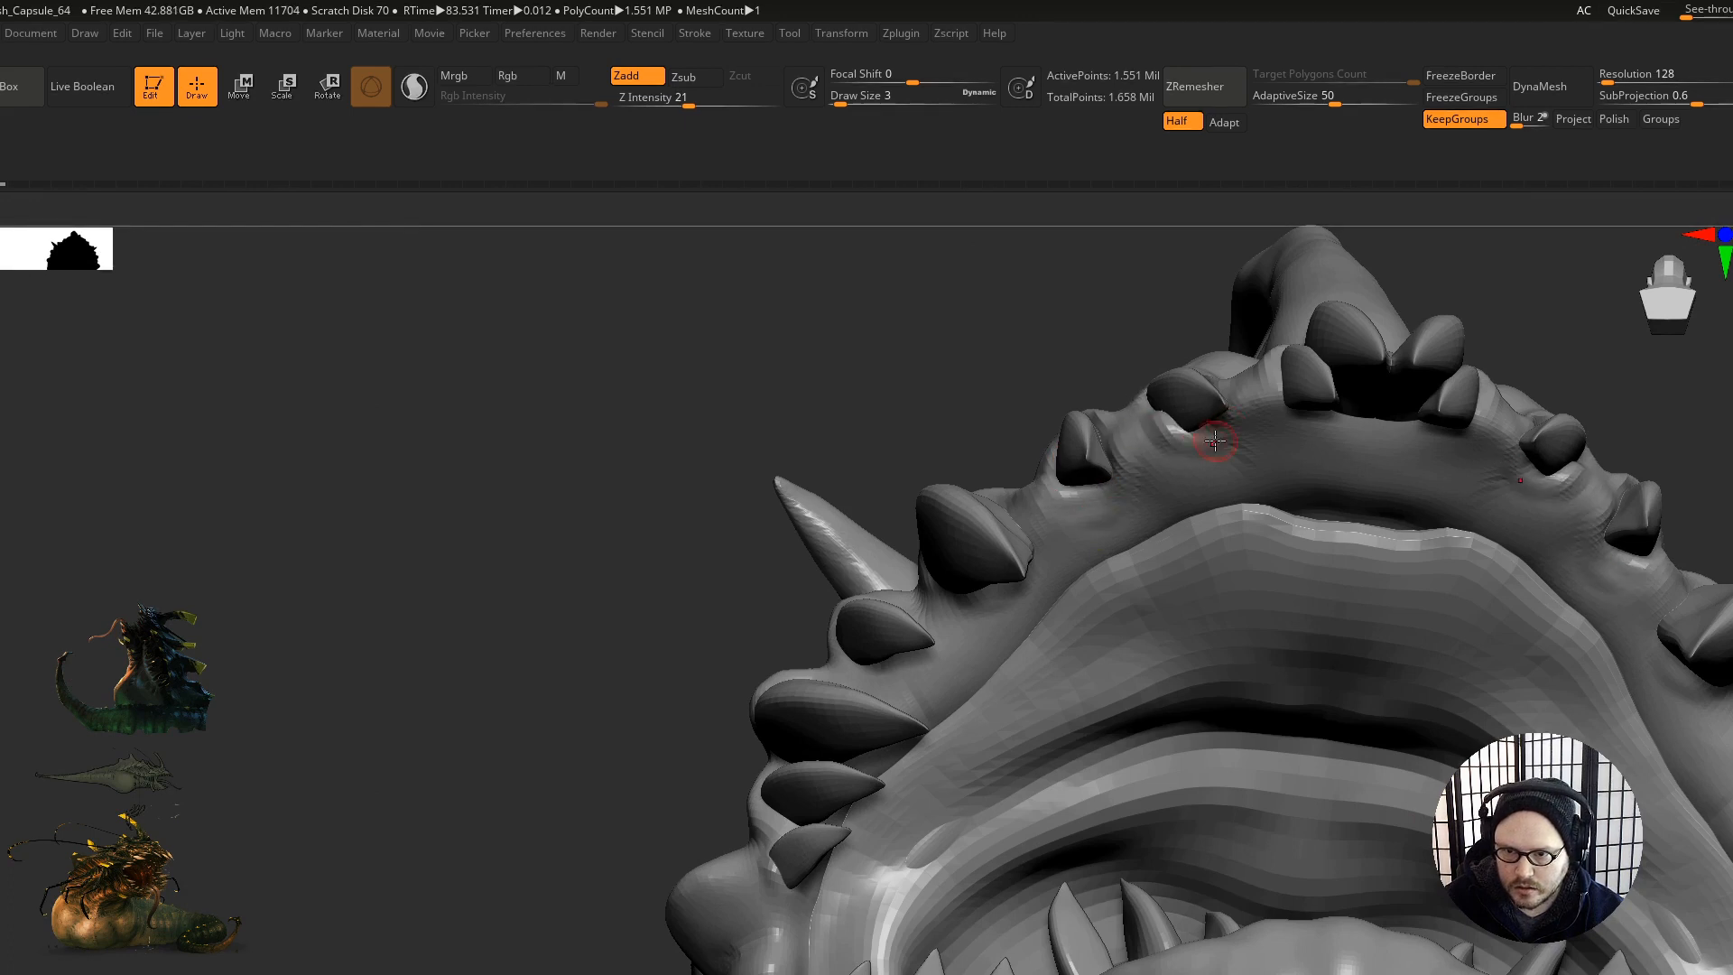
right_drag(1241, 474, 882, 730)
right_drag(1018, 549, 1133, 757)
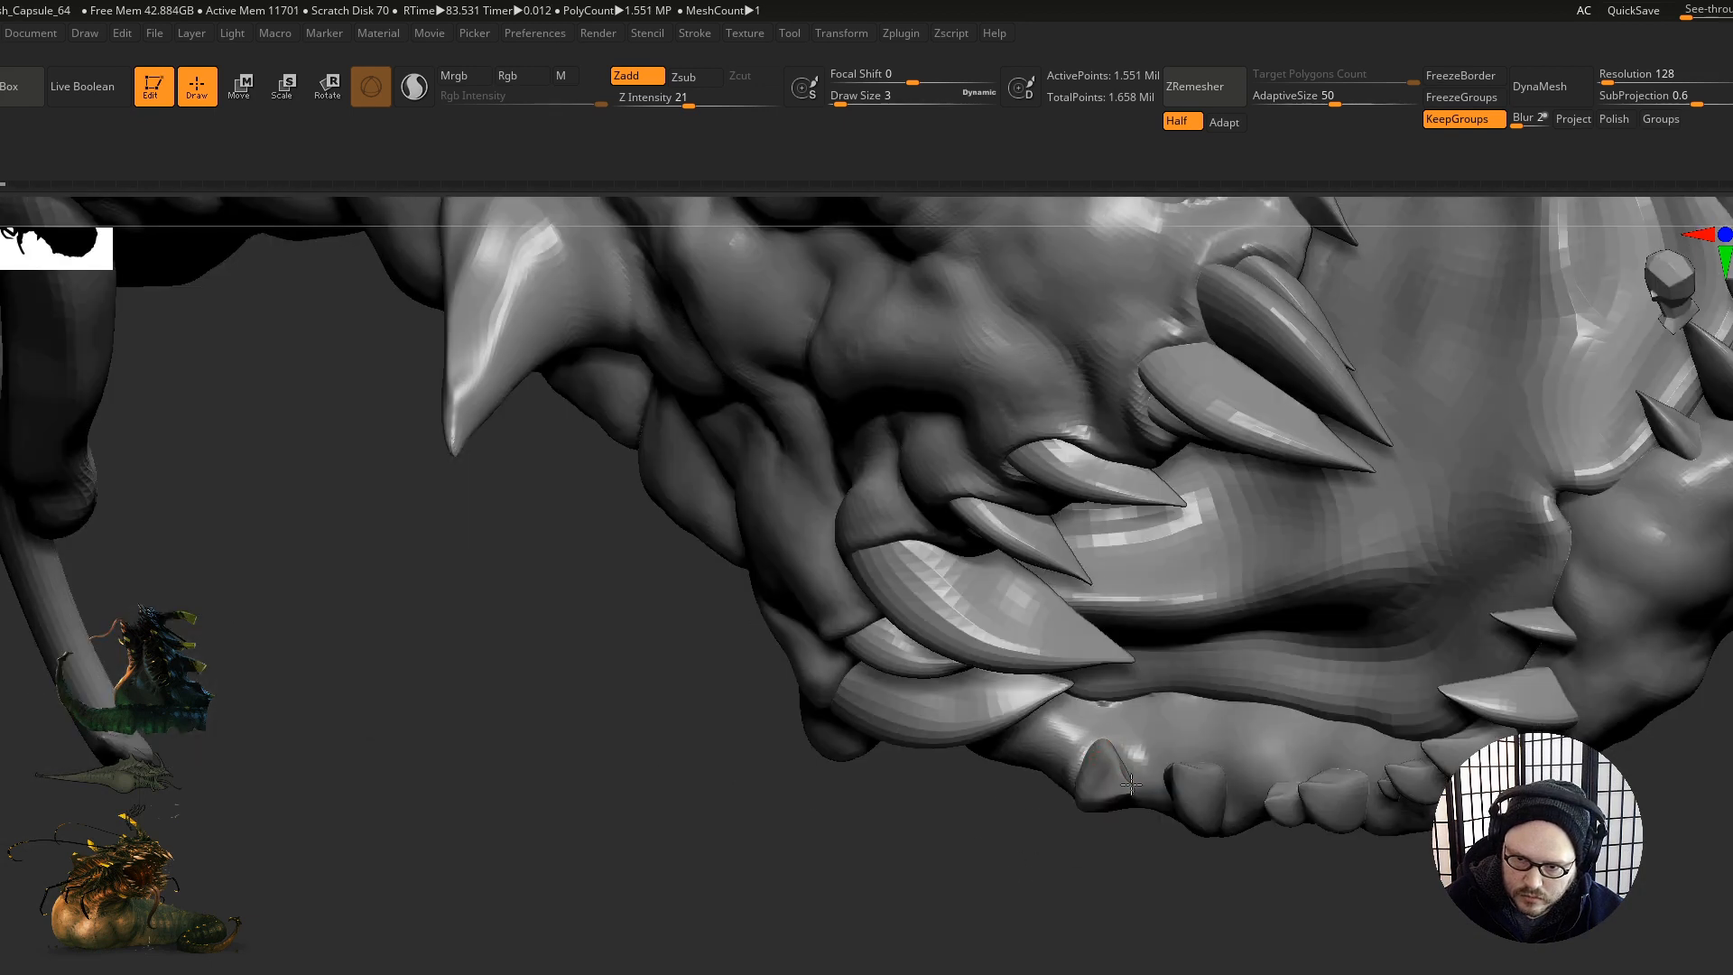
Step: Build up the gums around the bases of the lower front teeth with the ClayBuildup brush
right_drag(1175, 815, 1169, 623)
right_drag(1131, 688, 1211, 650)
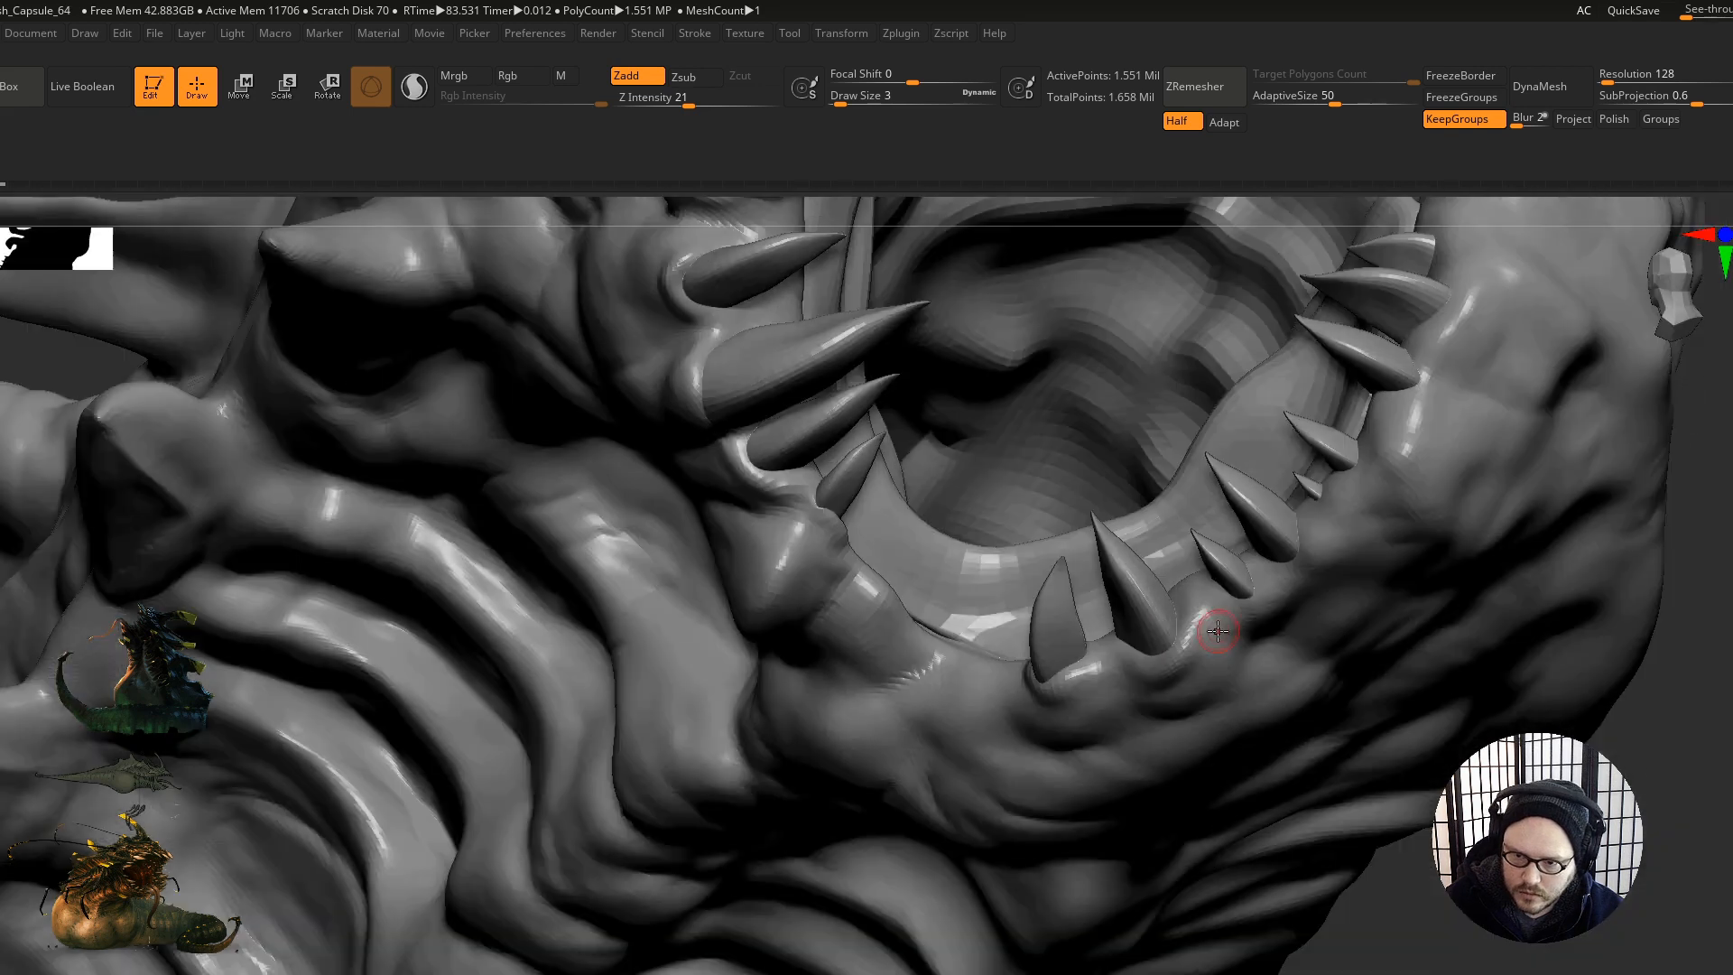
ctrl+right_drag(1292, 611, 1189, 544)
drag(1188, 544, 1227, 587)
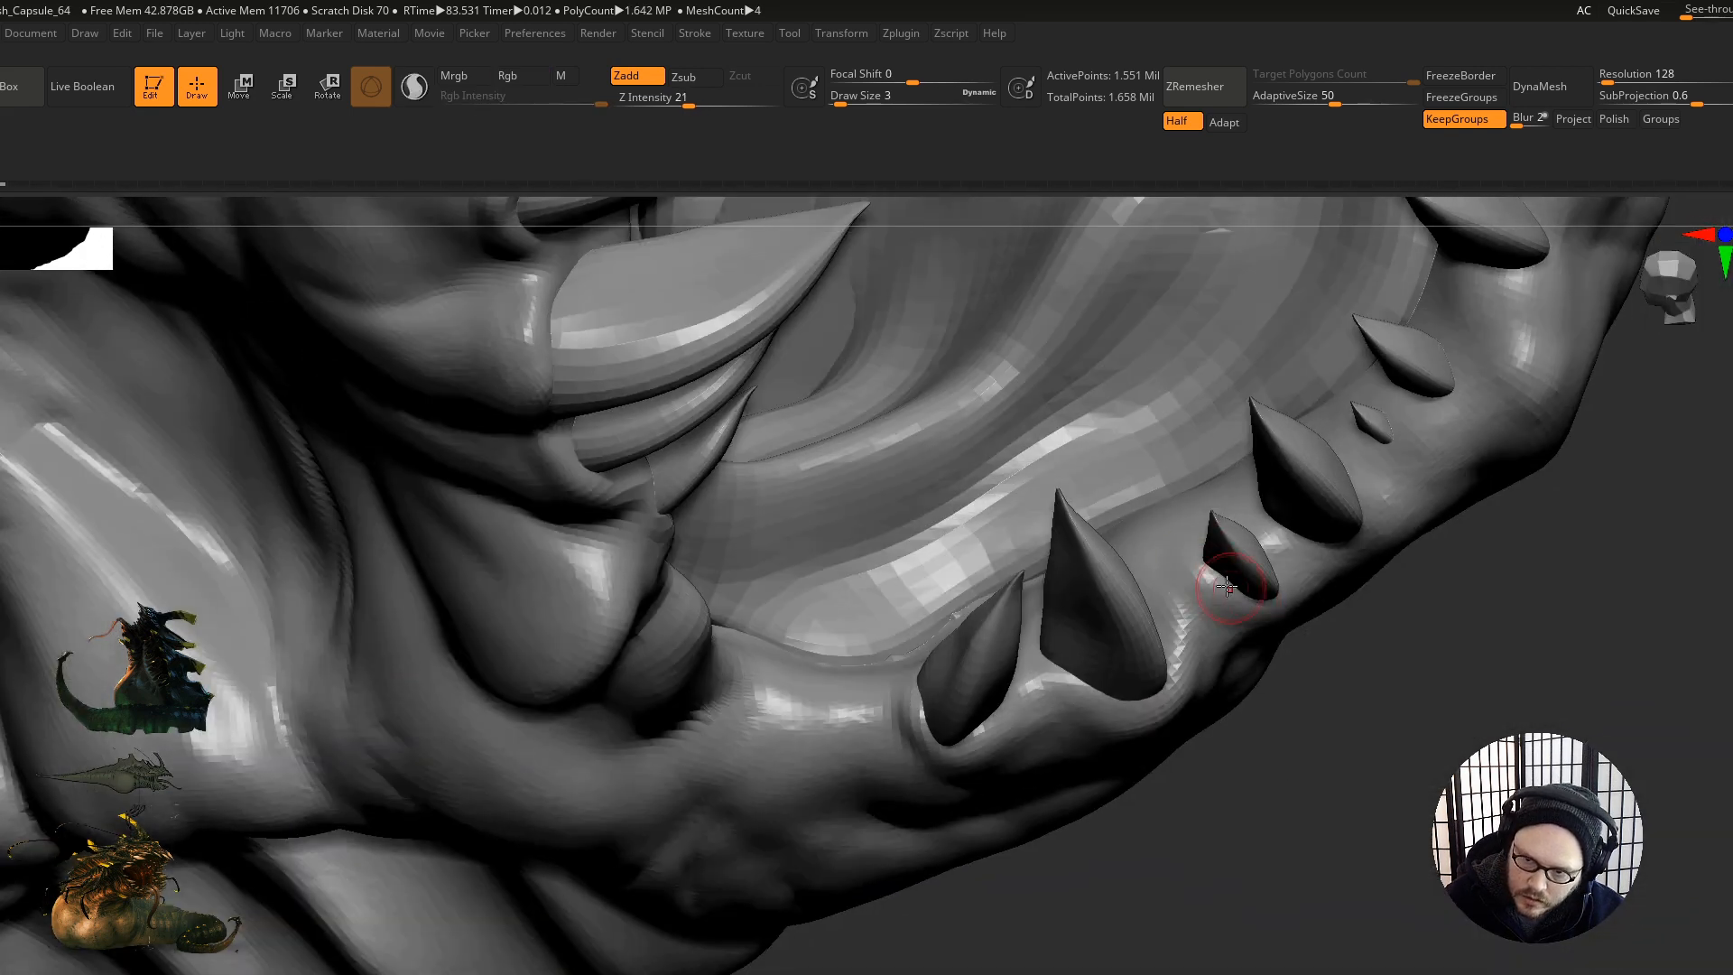
right_drag(1216, 528, 1201, 718)
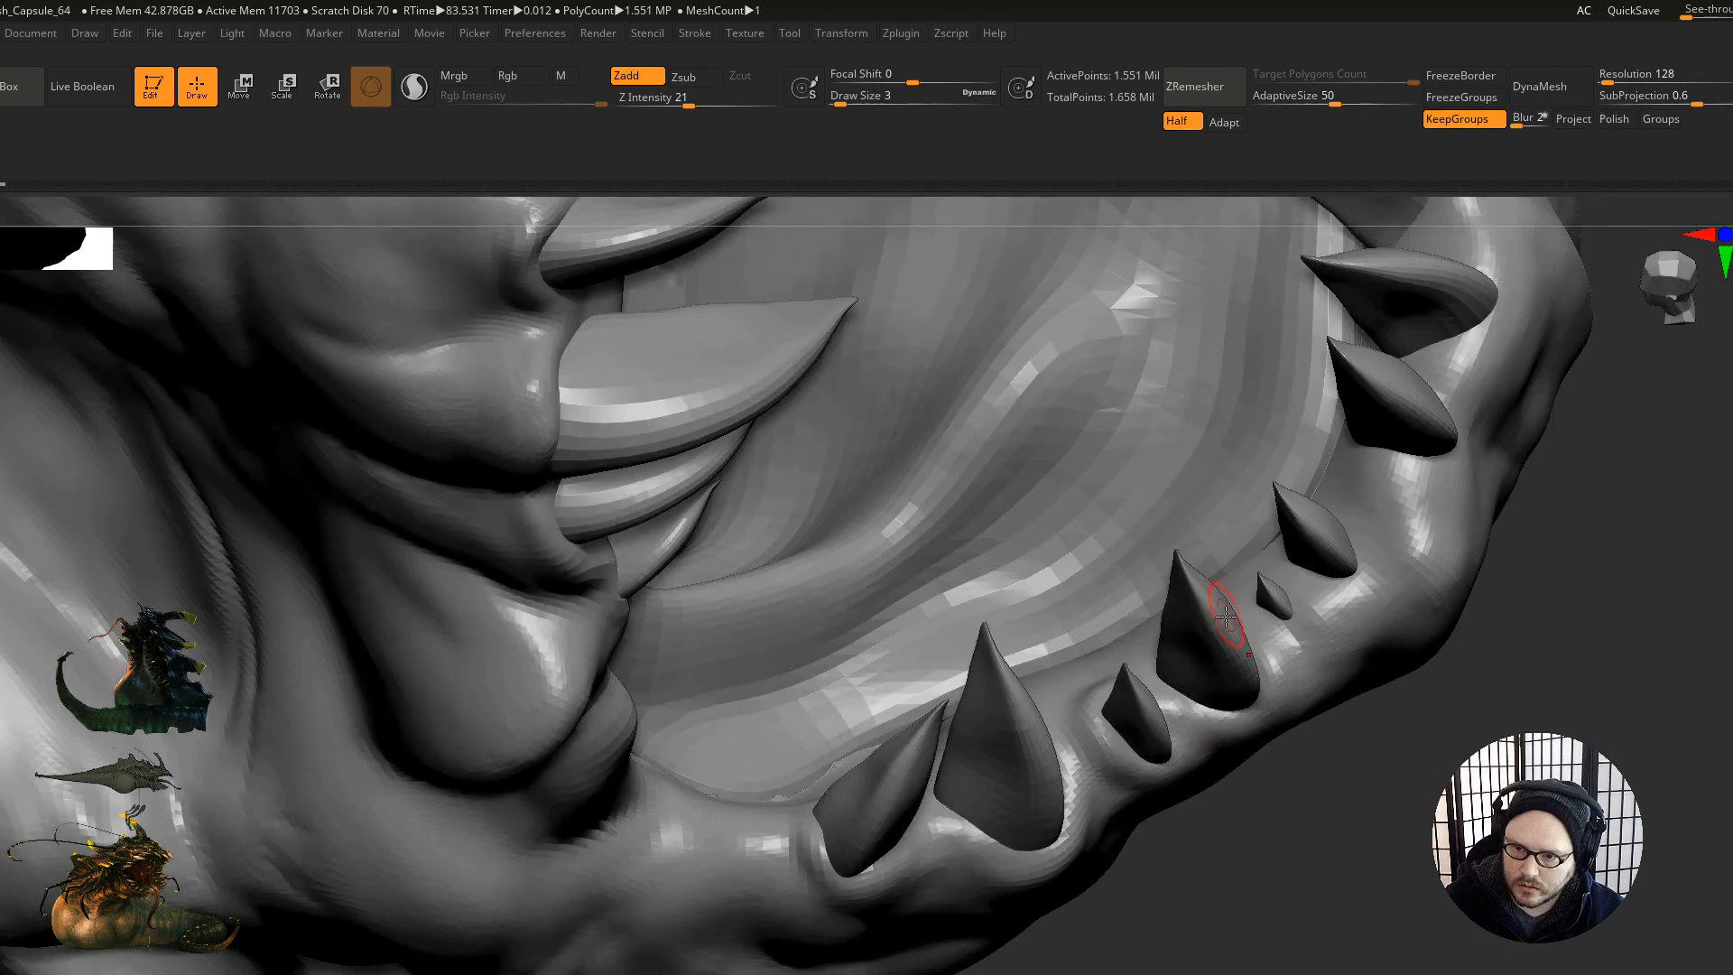
right_drag(1223, 623, 1212, 637)
drag(1257, 645, 1244, 628)
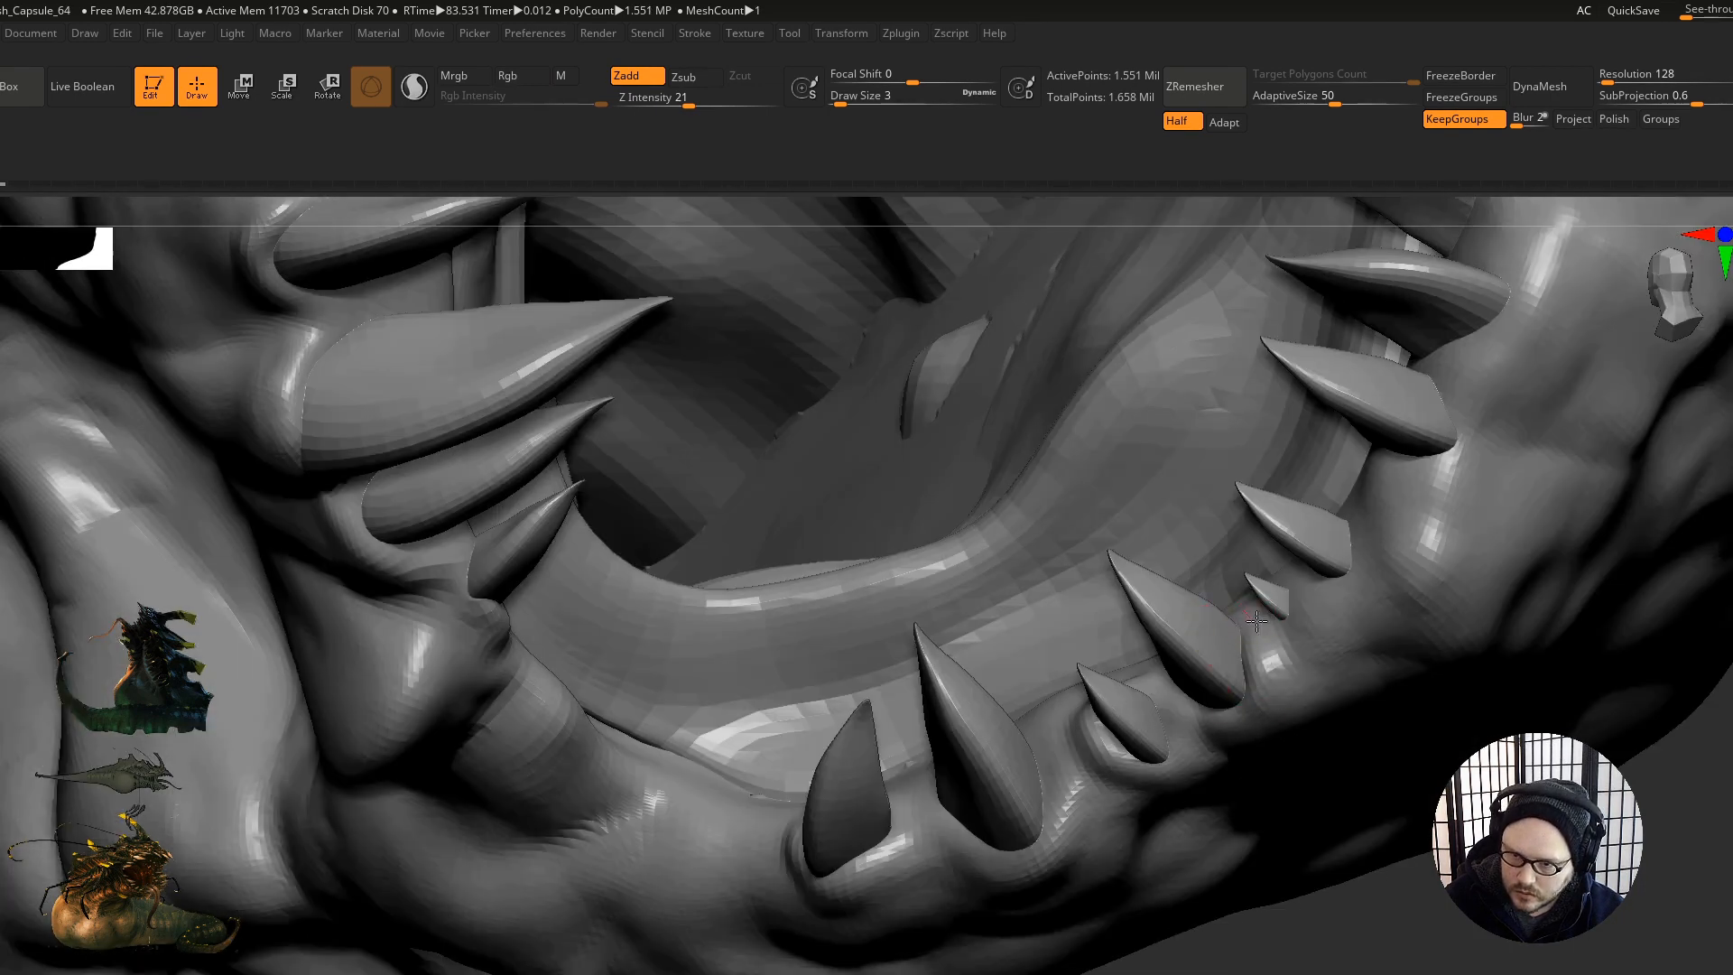
mouse_move(1327, 583)
mouse_down()
mouse_move(1362, 523)
mouse_move(1336, 591)
mouse_up()
Step: Extend the gum buildup around the lower side teeth up to the rearmost tooth
mouse_move(1490, 553)
ctrl+right_down()
mouse_move(1218, 665)
mouse_move(1098, 669)
mouse_move(1147, 588)
mouse_move(1250, 619)
mouse_move(1163, 715)
ctrl+right_up()
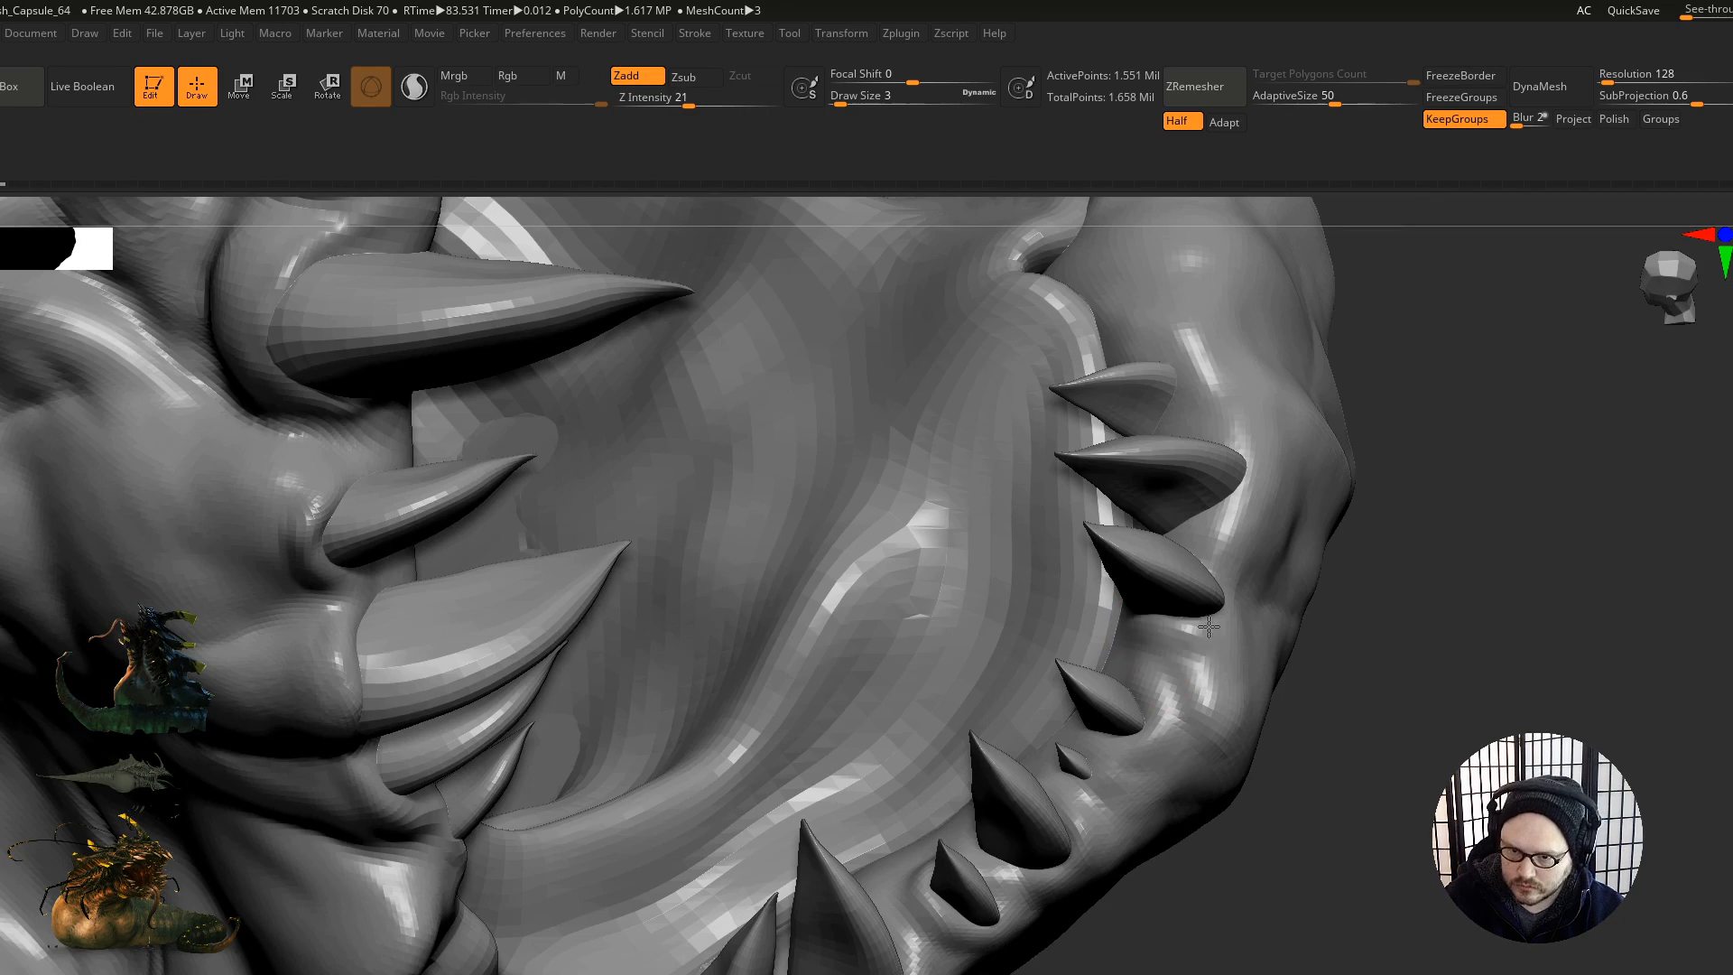
right_drag(1196, 554, 1197, 529)
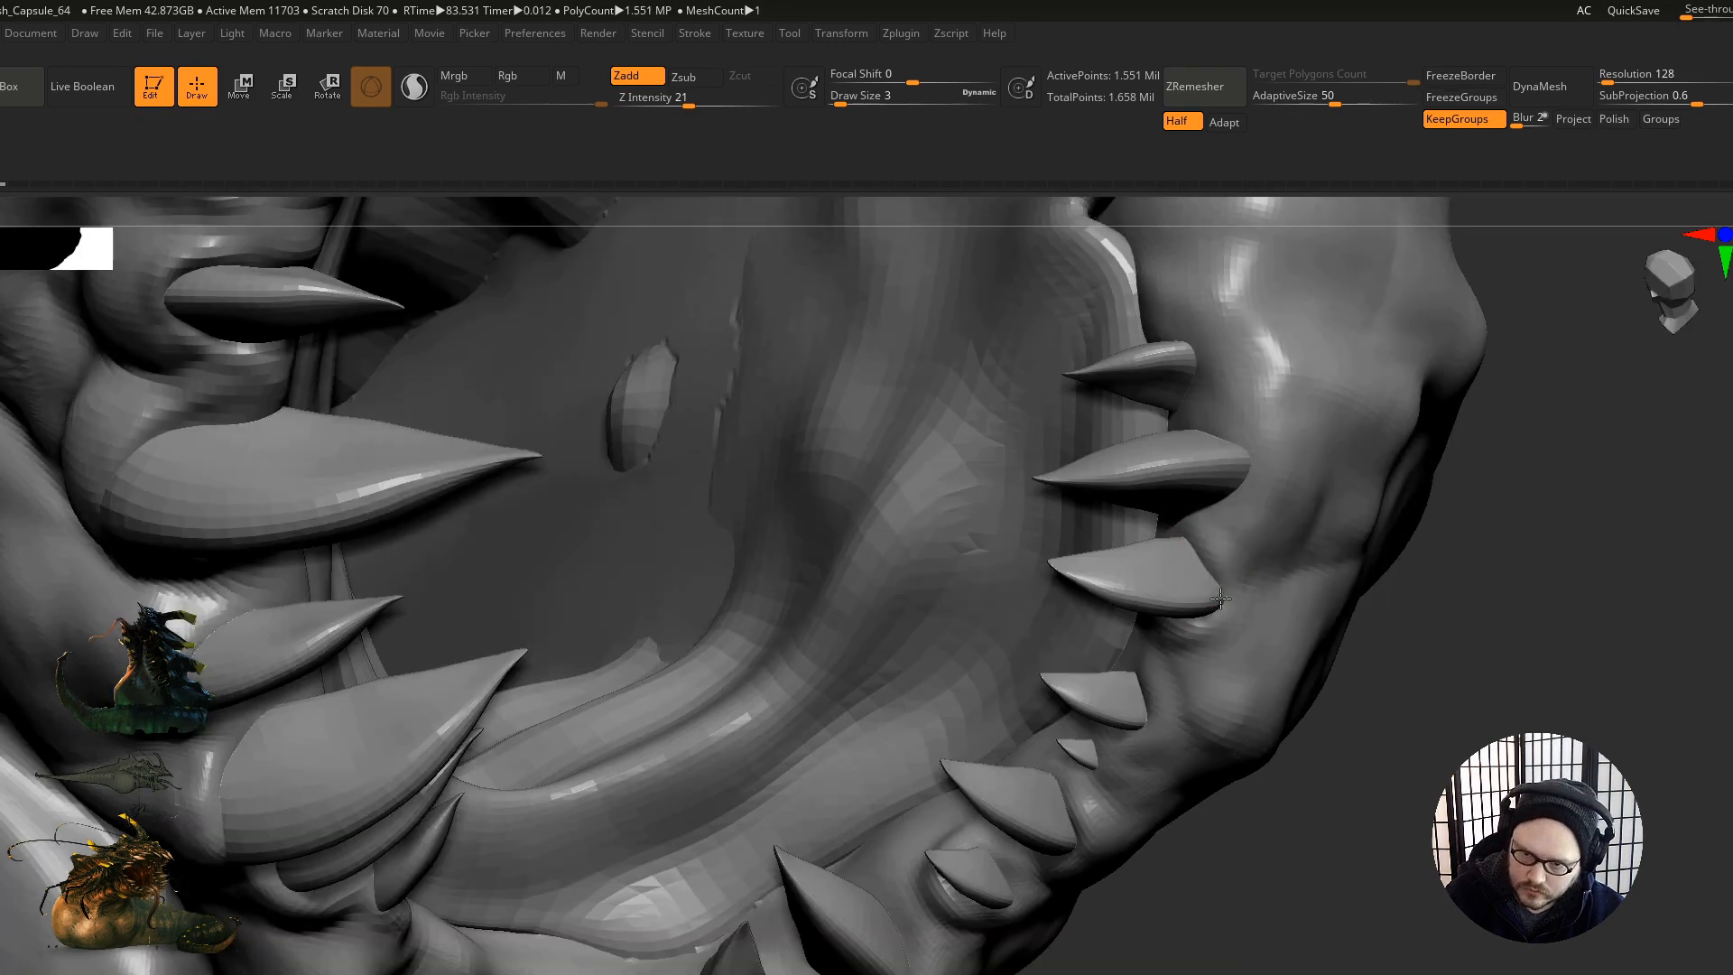
mouse_move(1153, 619)
right_down()
mouse_move(1246, 588)
mouse_move(1229, 625)
right_up()
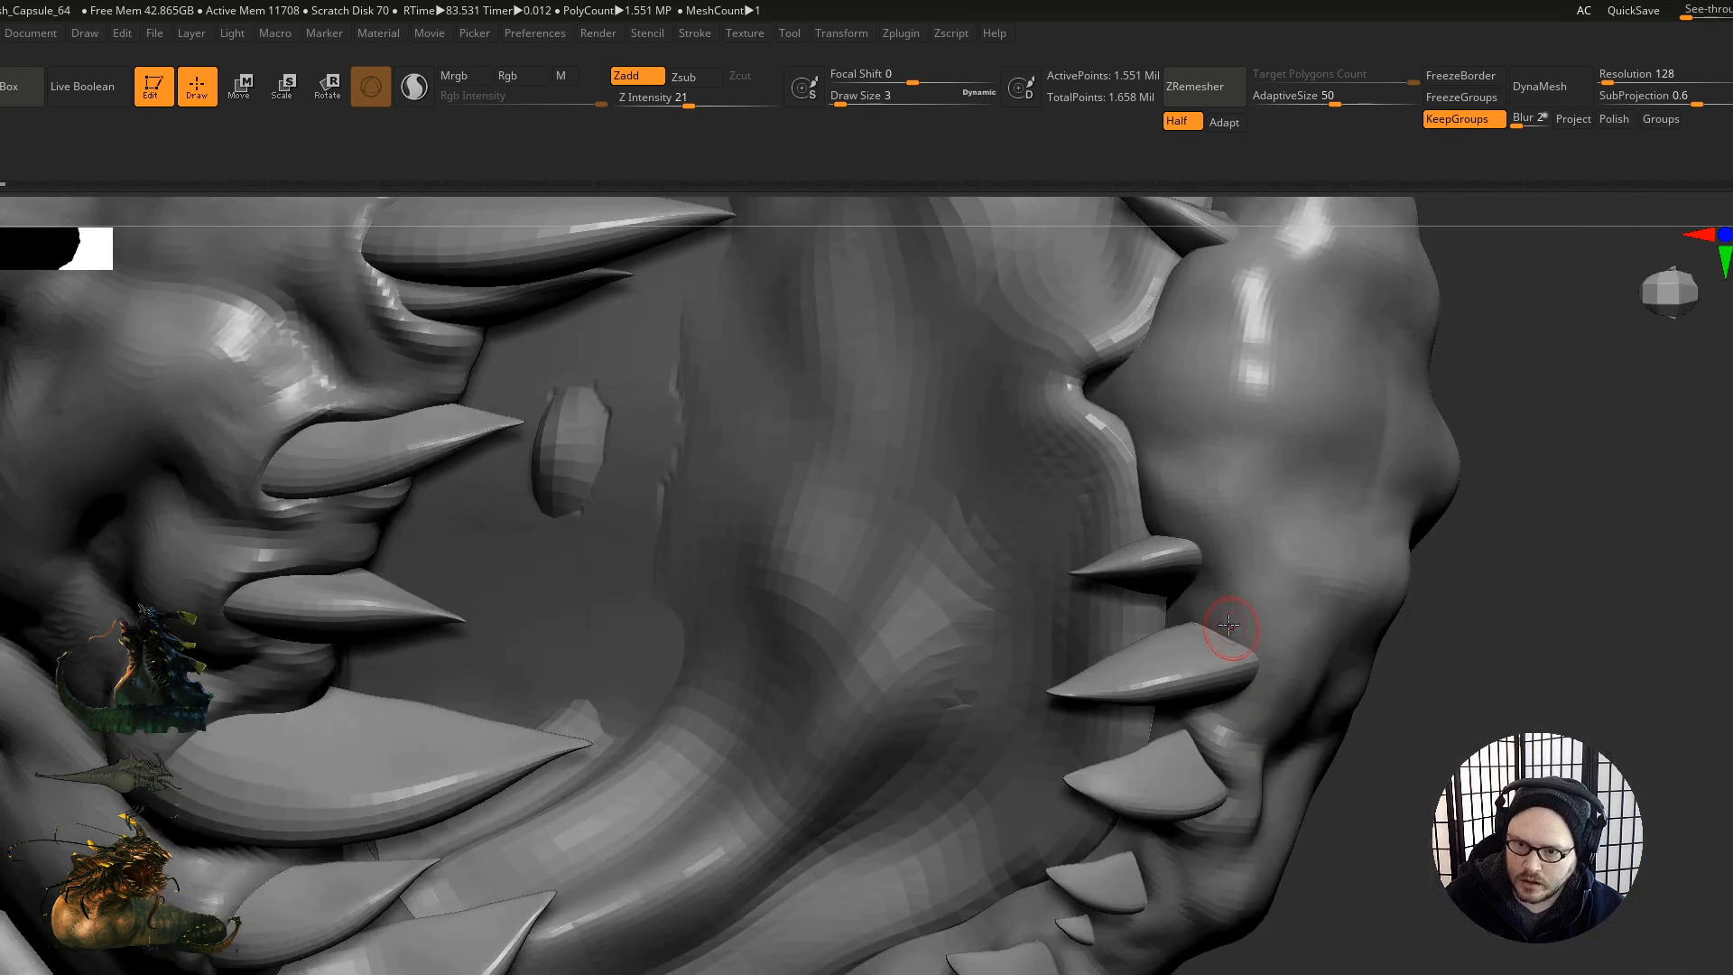
mouse_move(1229, 624)
mouse_down()
mouse_move(1219, 713)
mouse_move(1185, 606)
mouse_up()
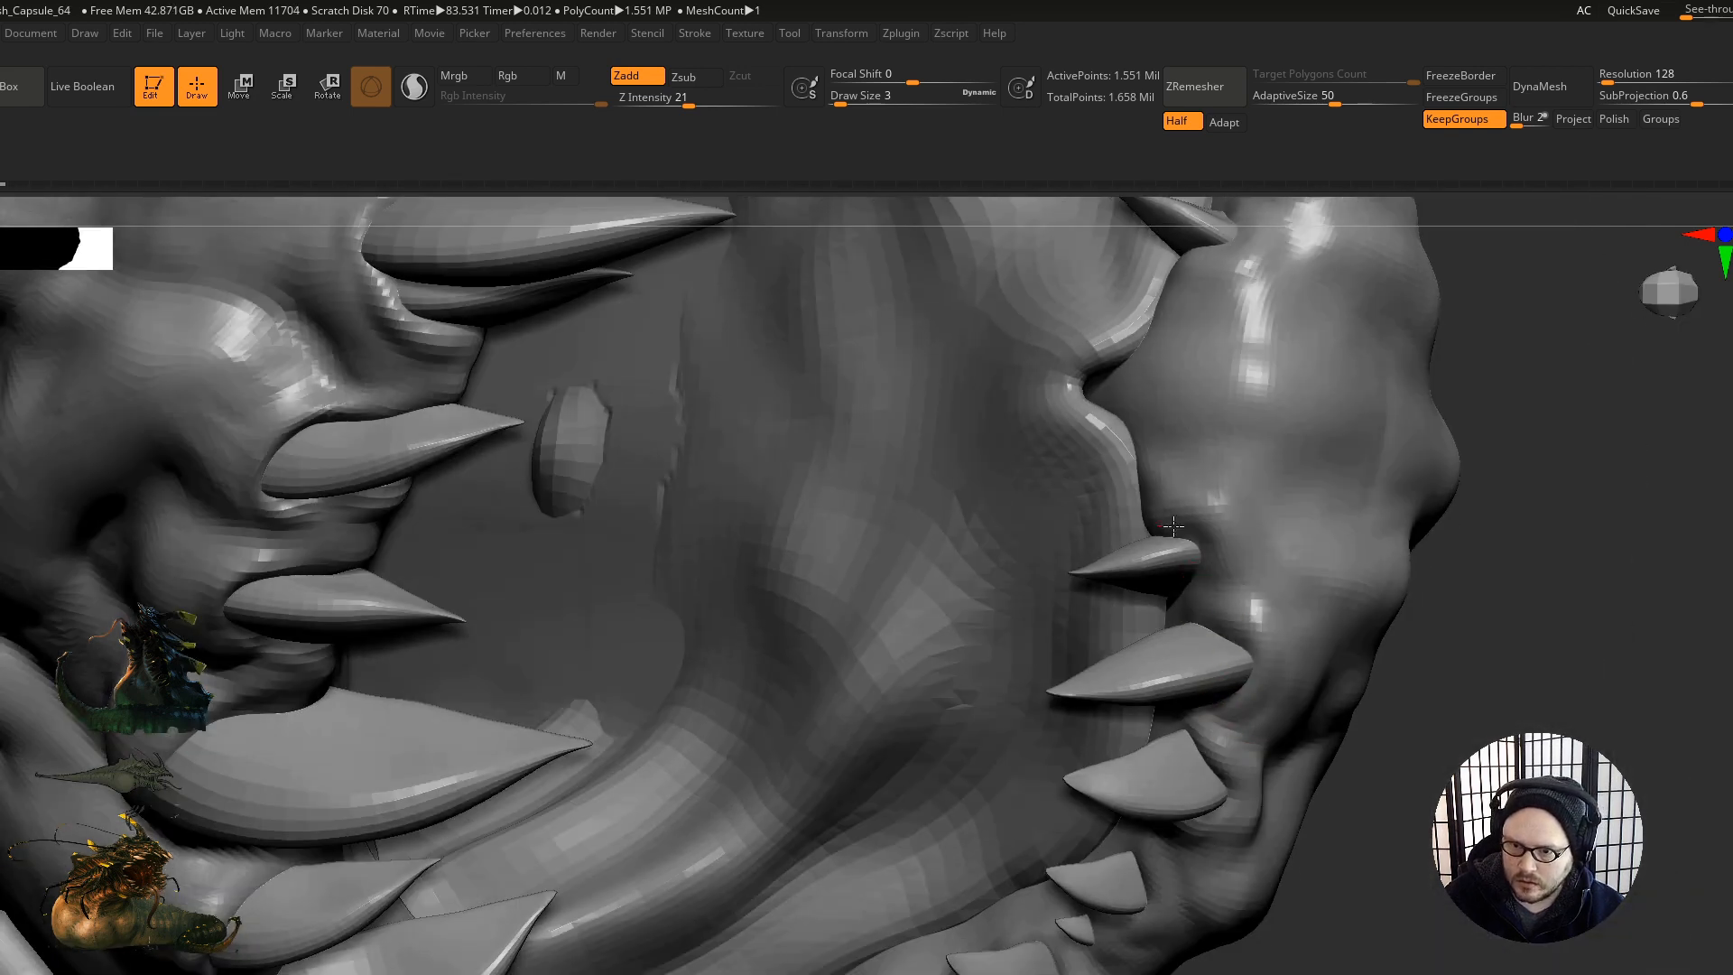
mouse_move(1245, 492)
right_down()
mouse_move(1151, 508)
mouse_move(1153, 602)
right_up()
drag(1154, 602, 1179, 539)
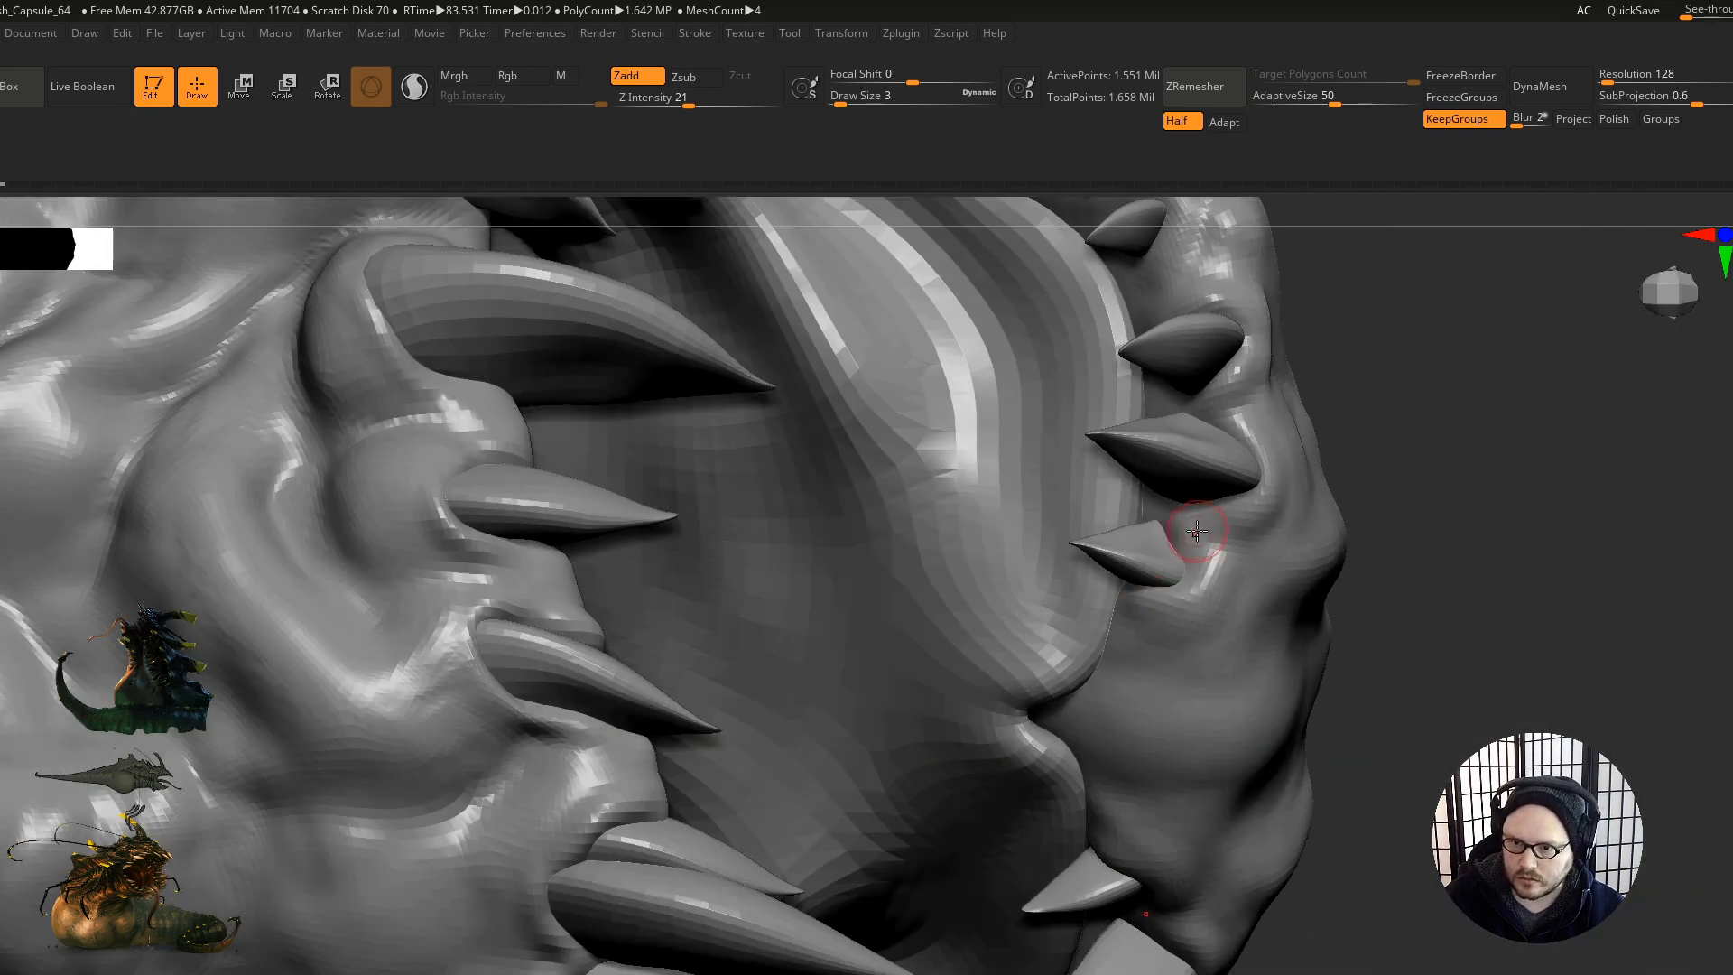
mouse_move(1210, 596)
right_down()
mouse_move(1127, 661)
mouse_move(1070, 759)
right_up()
Step: Sculpt small skin folds across the snout between the nose horn base and the two front fangs
drag(1021, 671, 1018, 567)
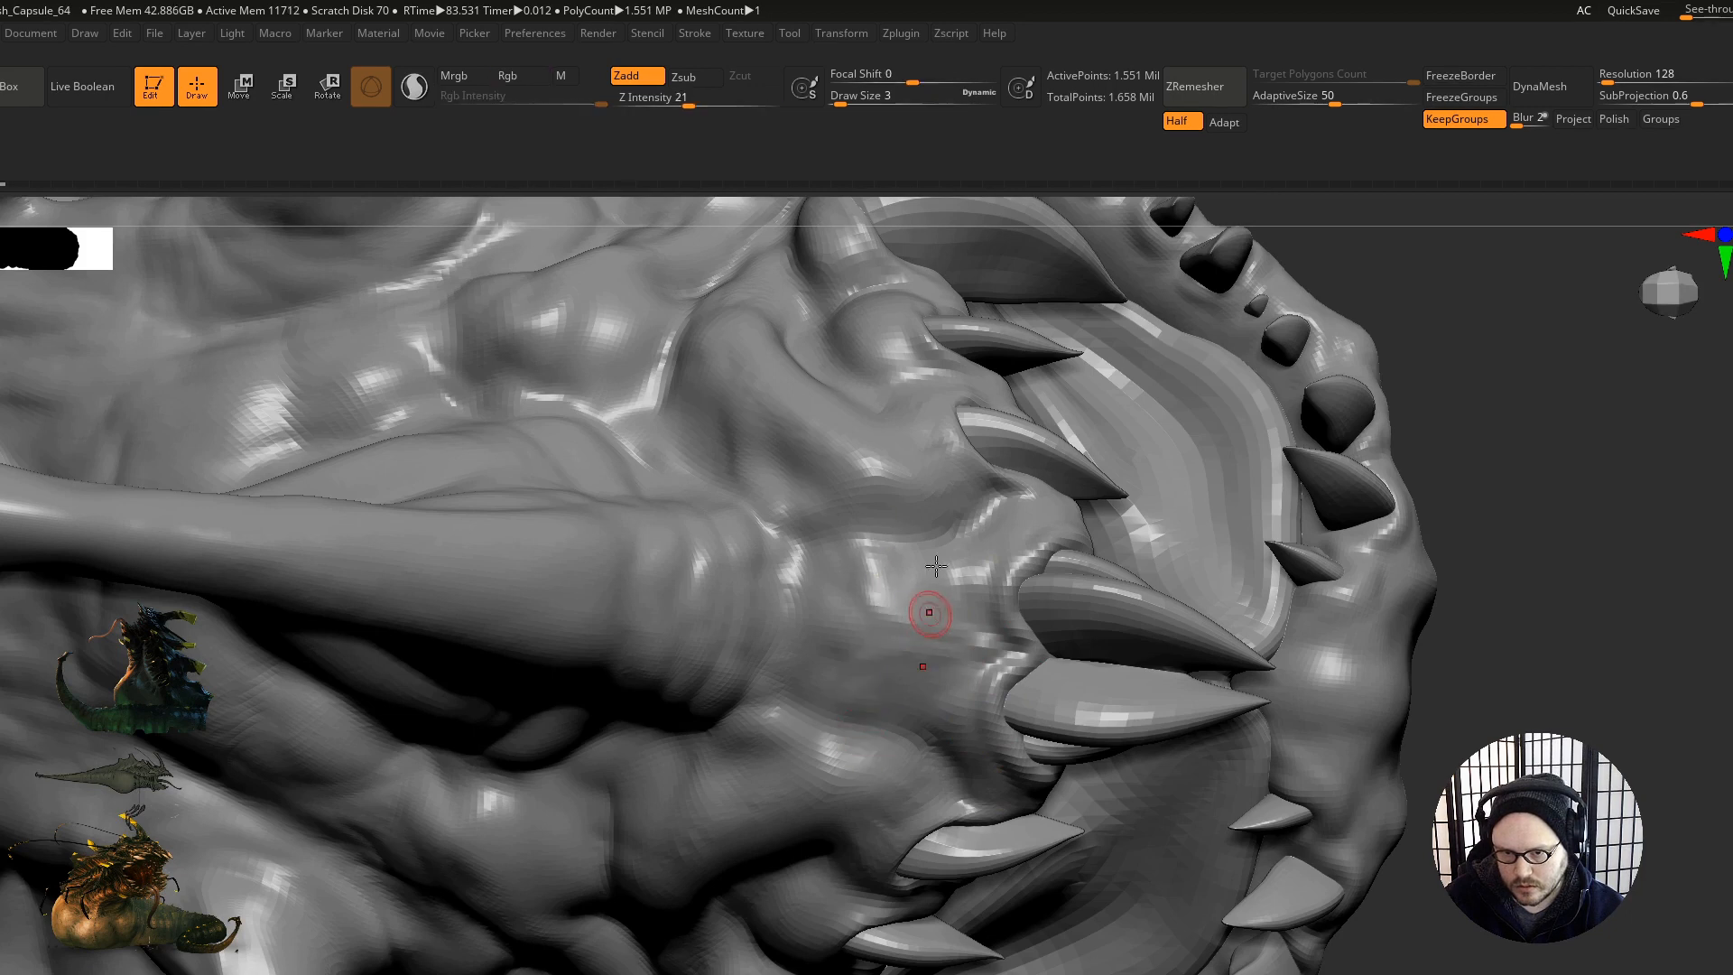
right_drag(870, 734, 916, 713)
mouse_move(940, 686)
mouse_down()
mouse_move(917, 727)
mouse_move(881, 703)
mouse_up()
right_drag(882, 716, 838, 690)
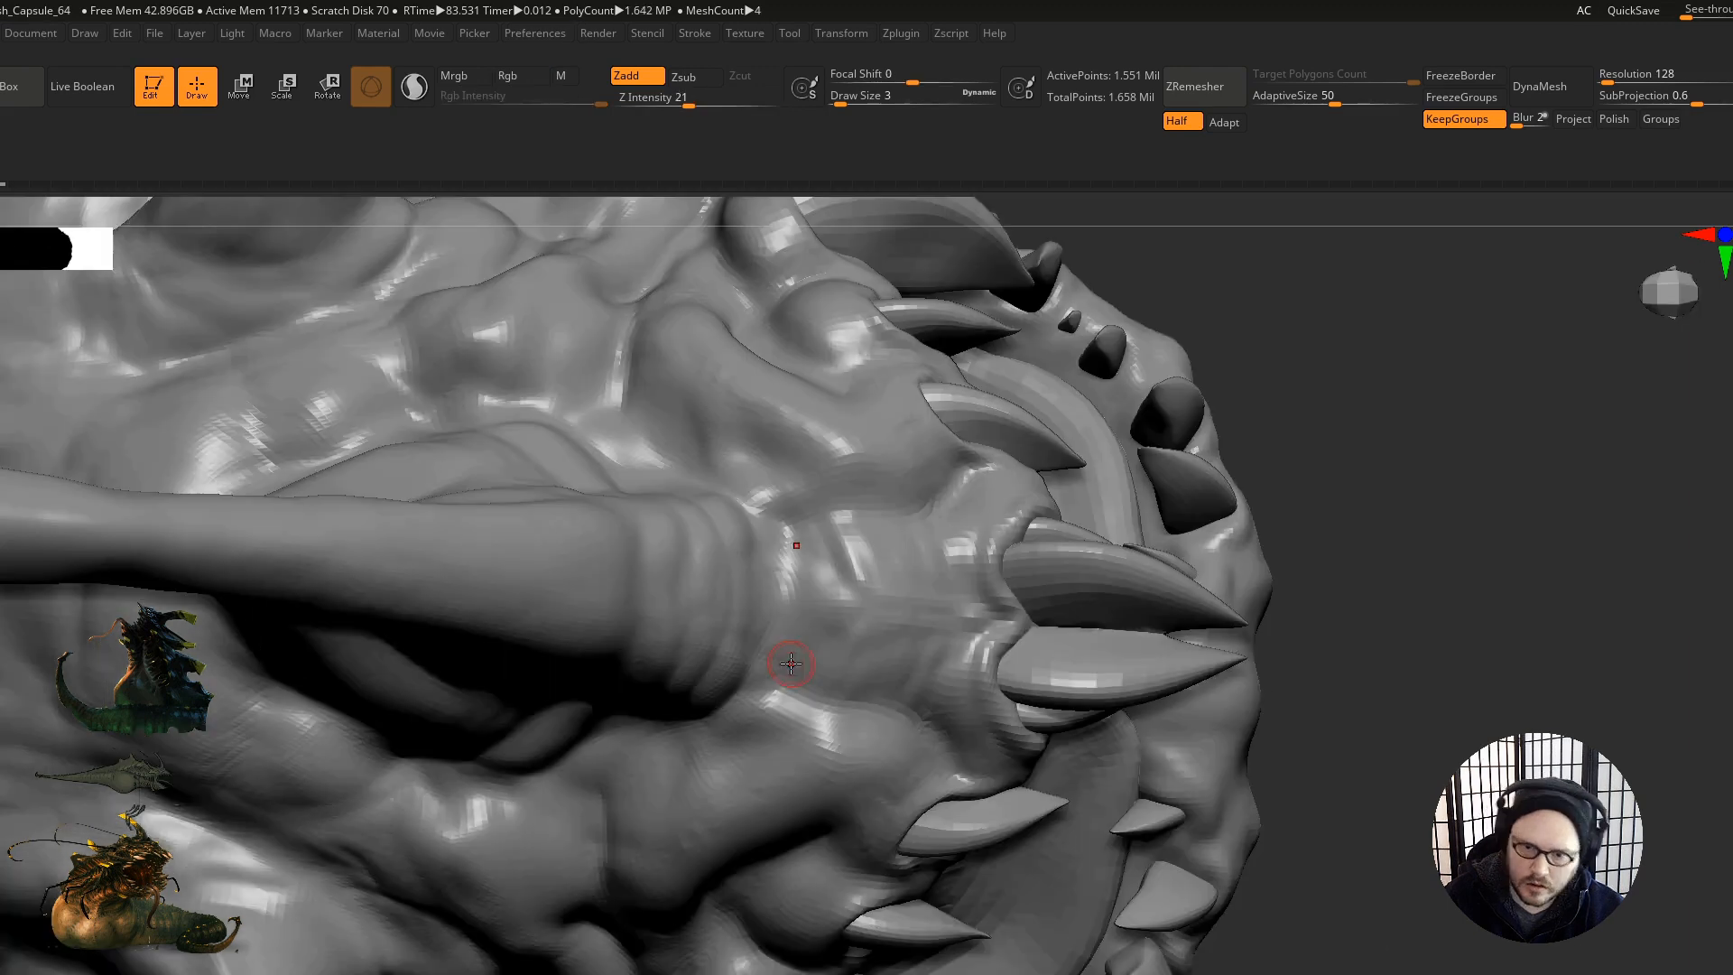
mouse_move(836, 631)
mouse_down()
mouse_move(792, 713)
mouse_move(819, 722)
mouse_up()
mouse_move(906, 652)
mouse_down()
mouse_move(855, 746)
mouse_move(857, 788)
mouse_move(904, 786)
mouse_up()
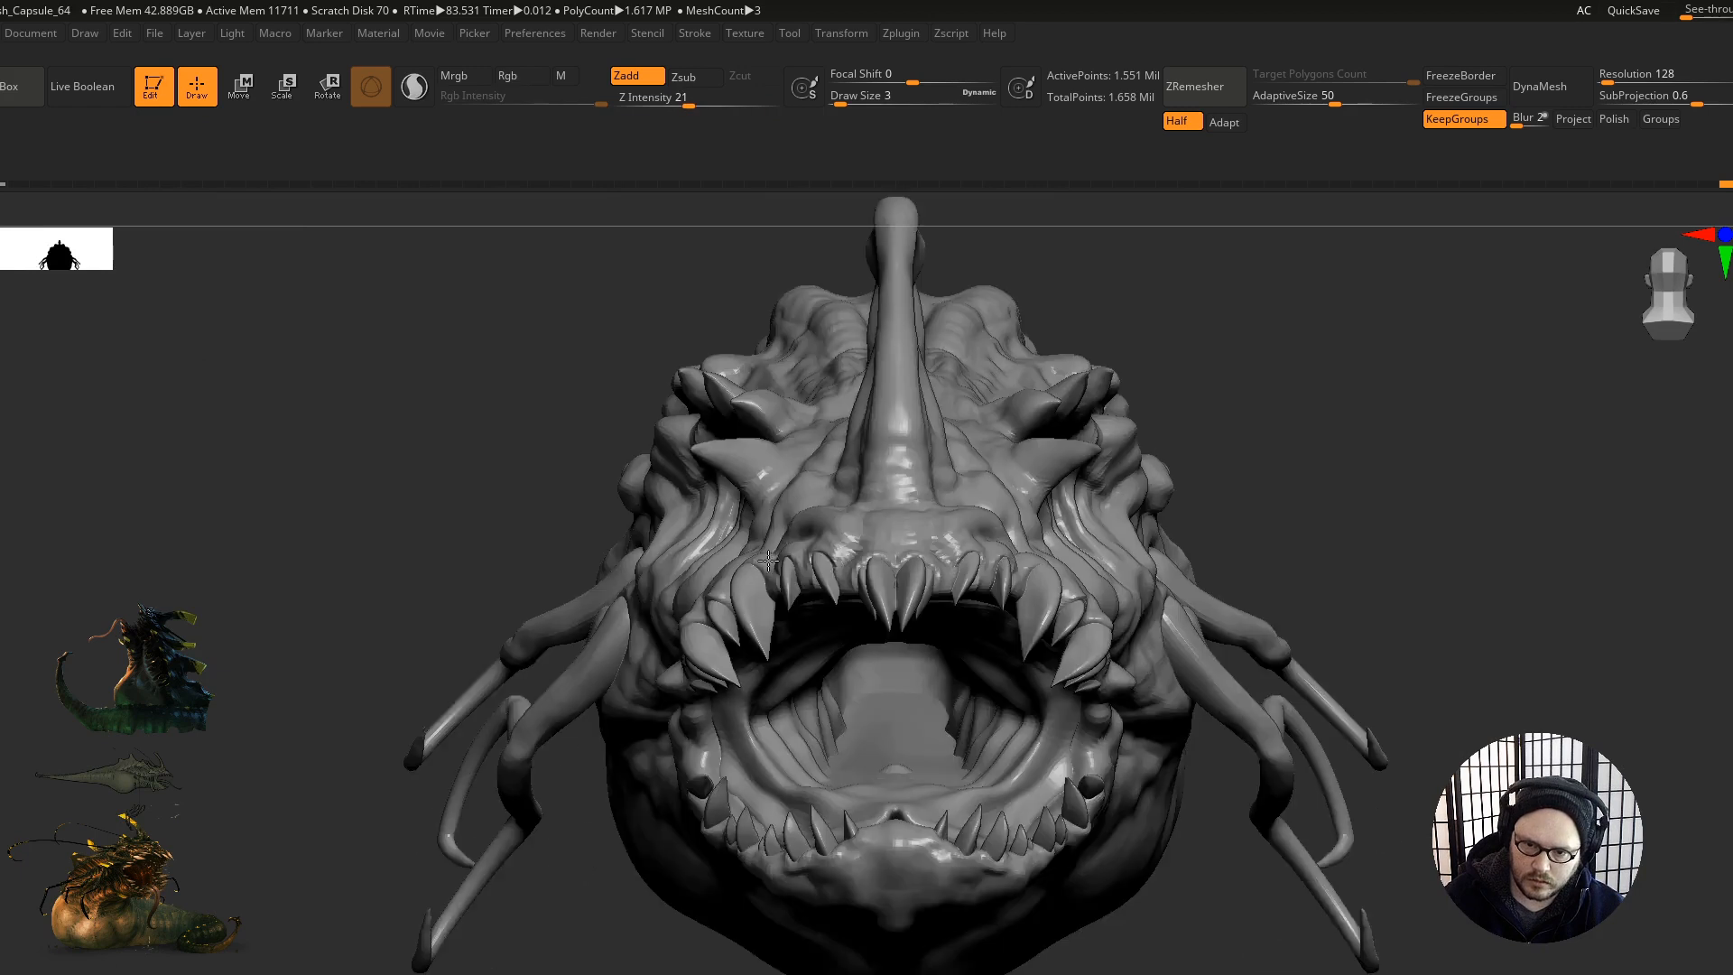
Step: Build up and smooth the skin of the upper lip between and above the front fangs
drag(632, 632, 877, 621)
right_drag(1098, 667, 1219, 723)
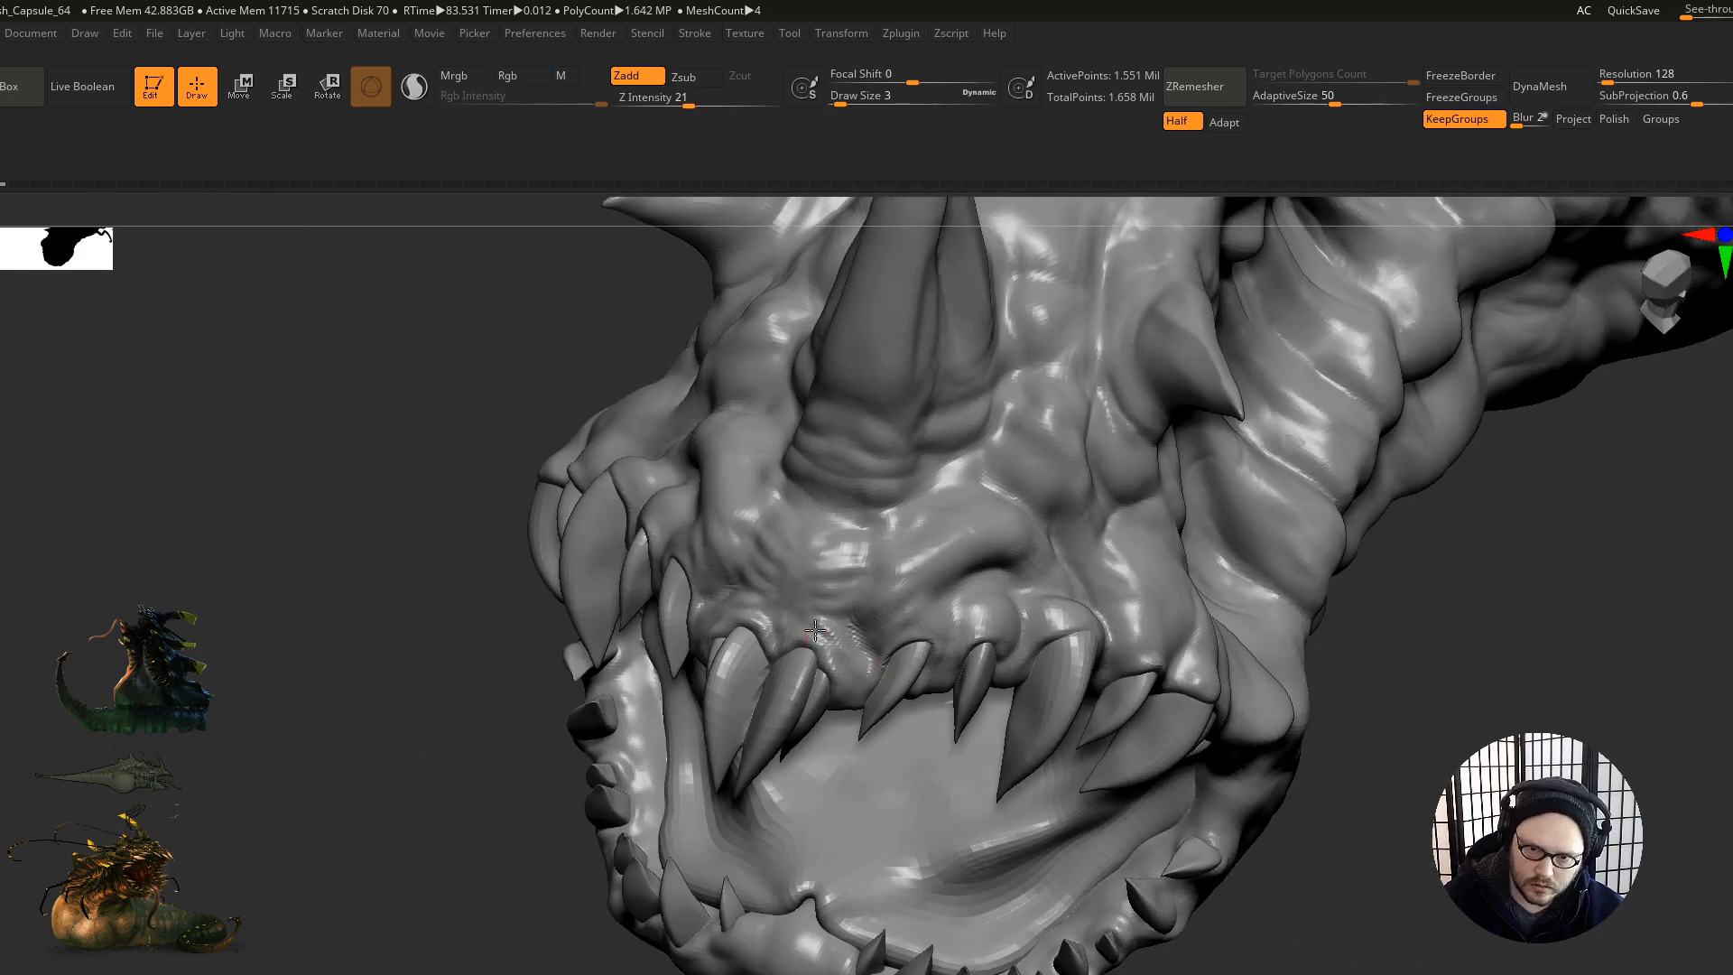
ctrl+right_drag(815, 630, 882, 588)
mouse_move(803, 629)
shift+mouse_down()
mouse_move(726, 634)
mouse_move(834, 669)
shift+mouse_up()
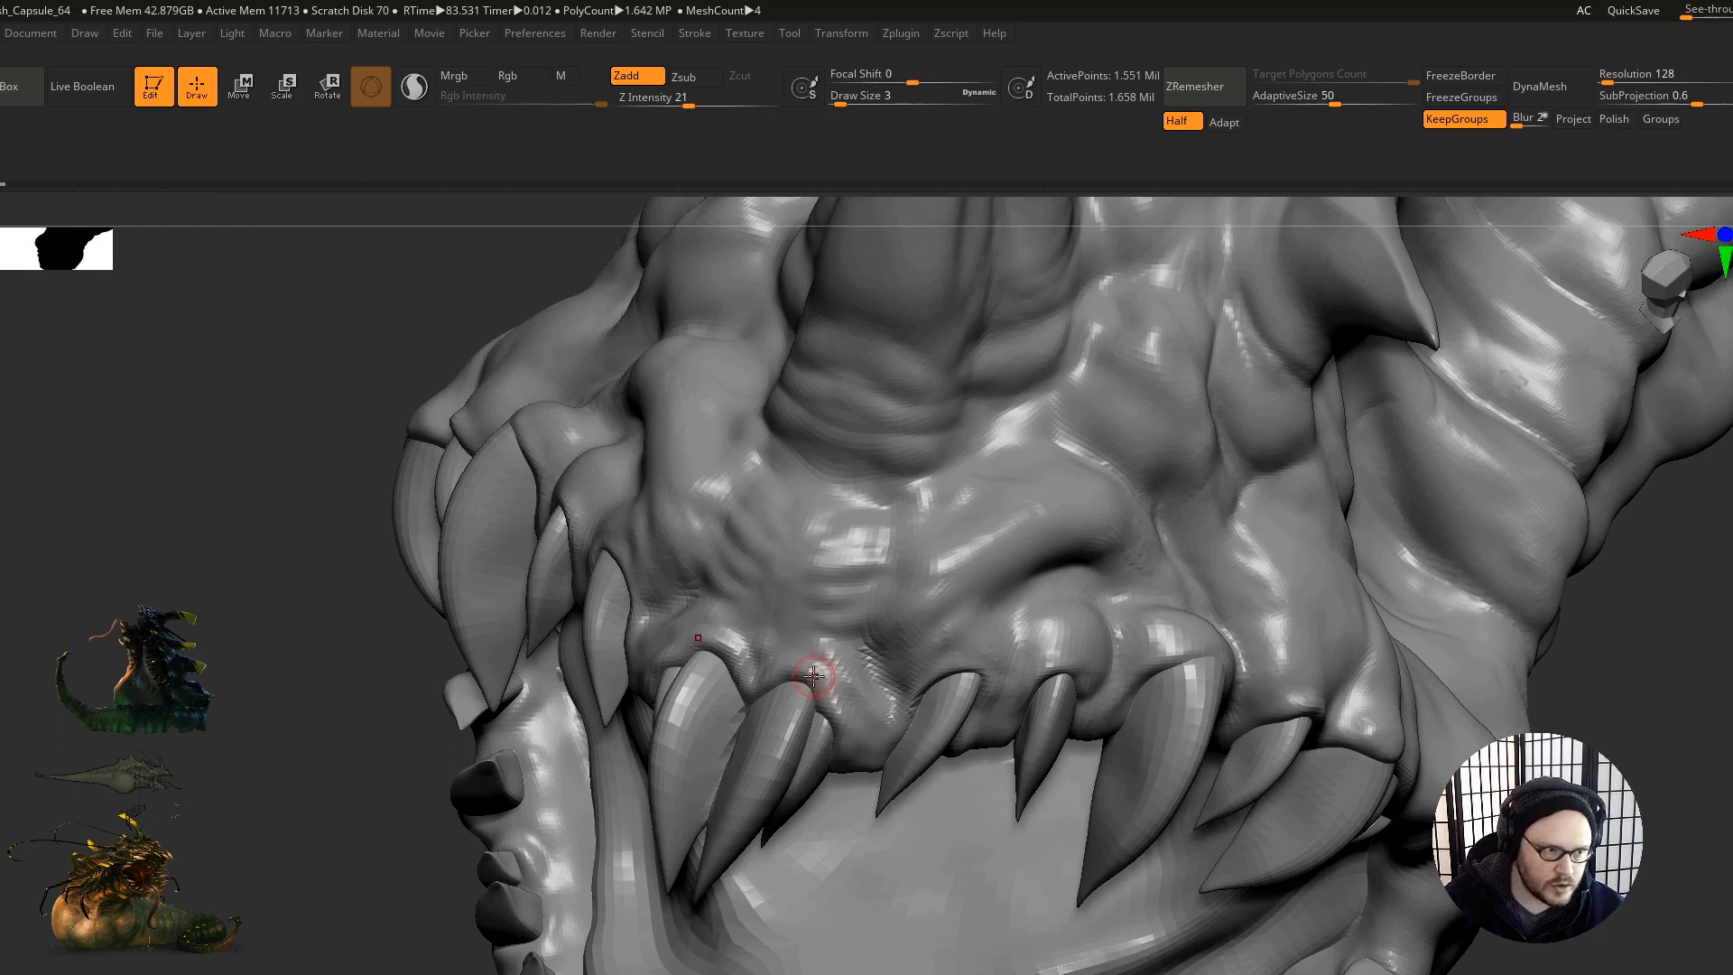
key(shift)
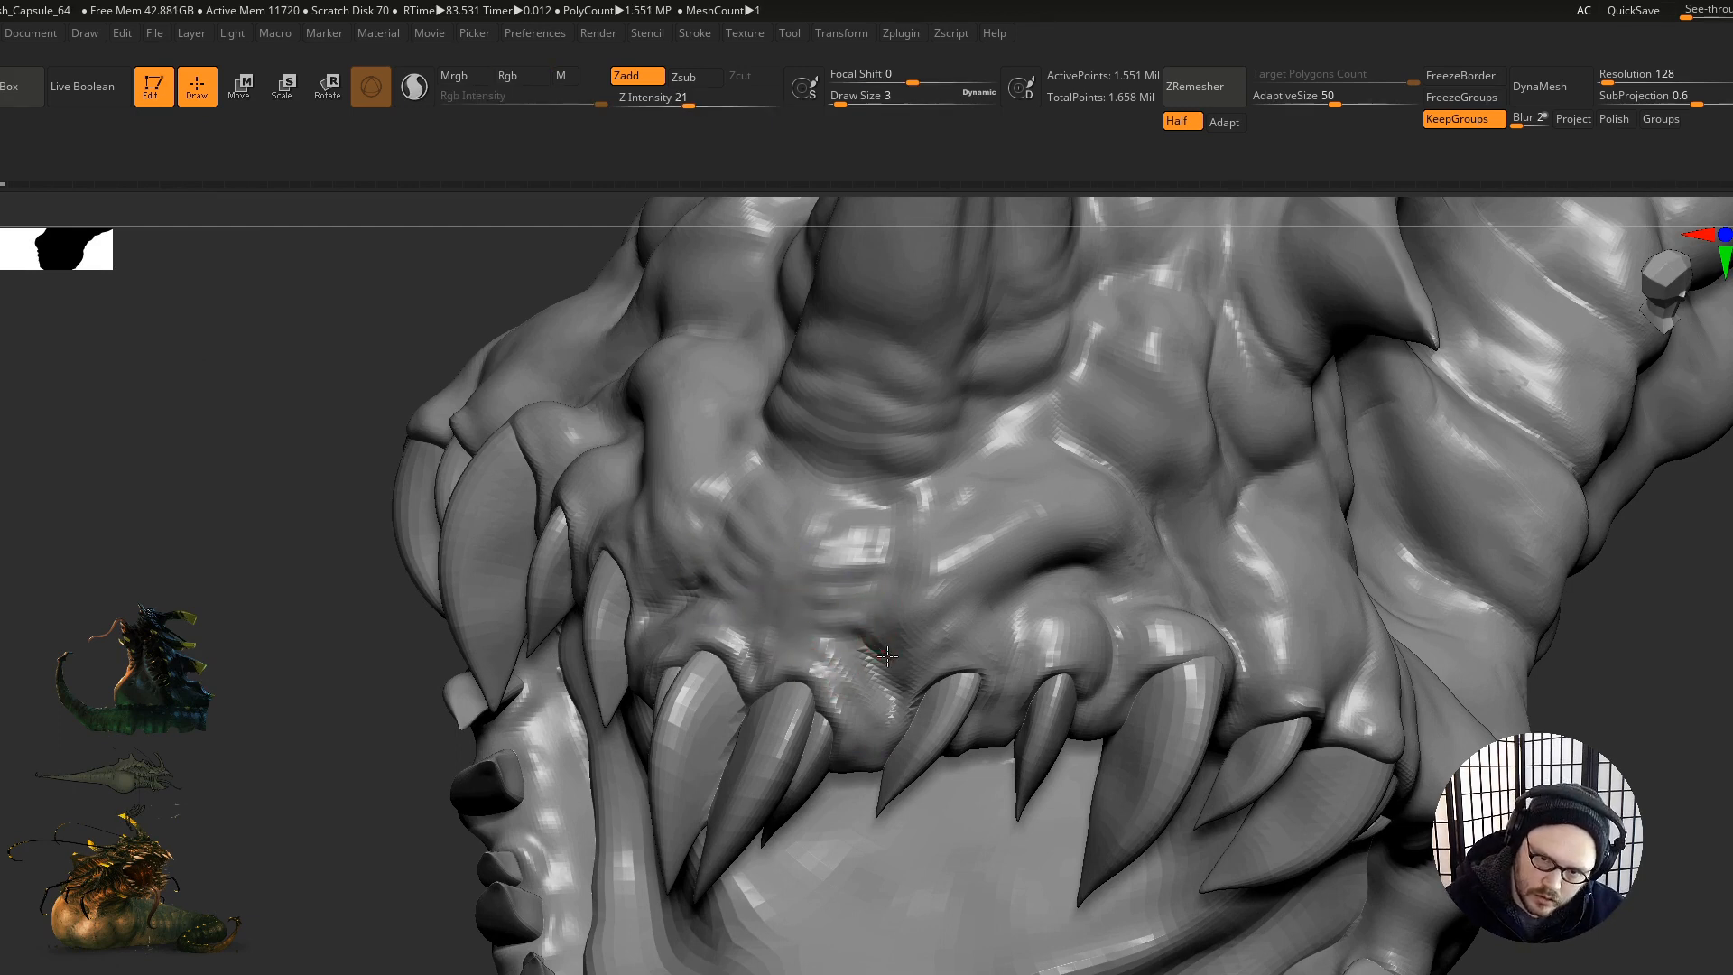
shift+drag(888, 657, 886, 663)
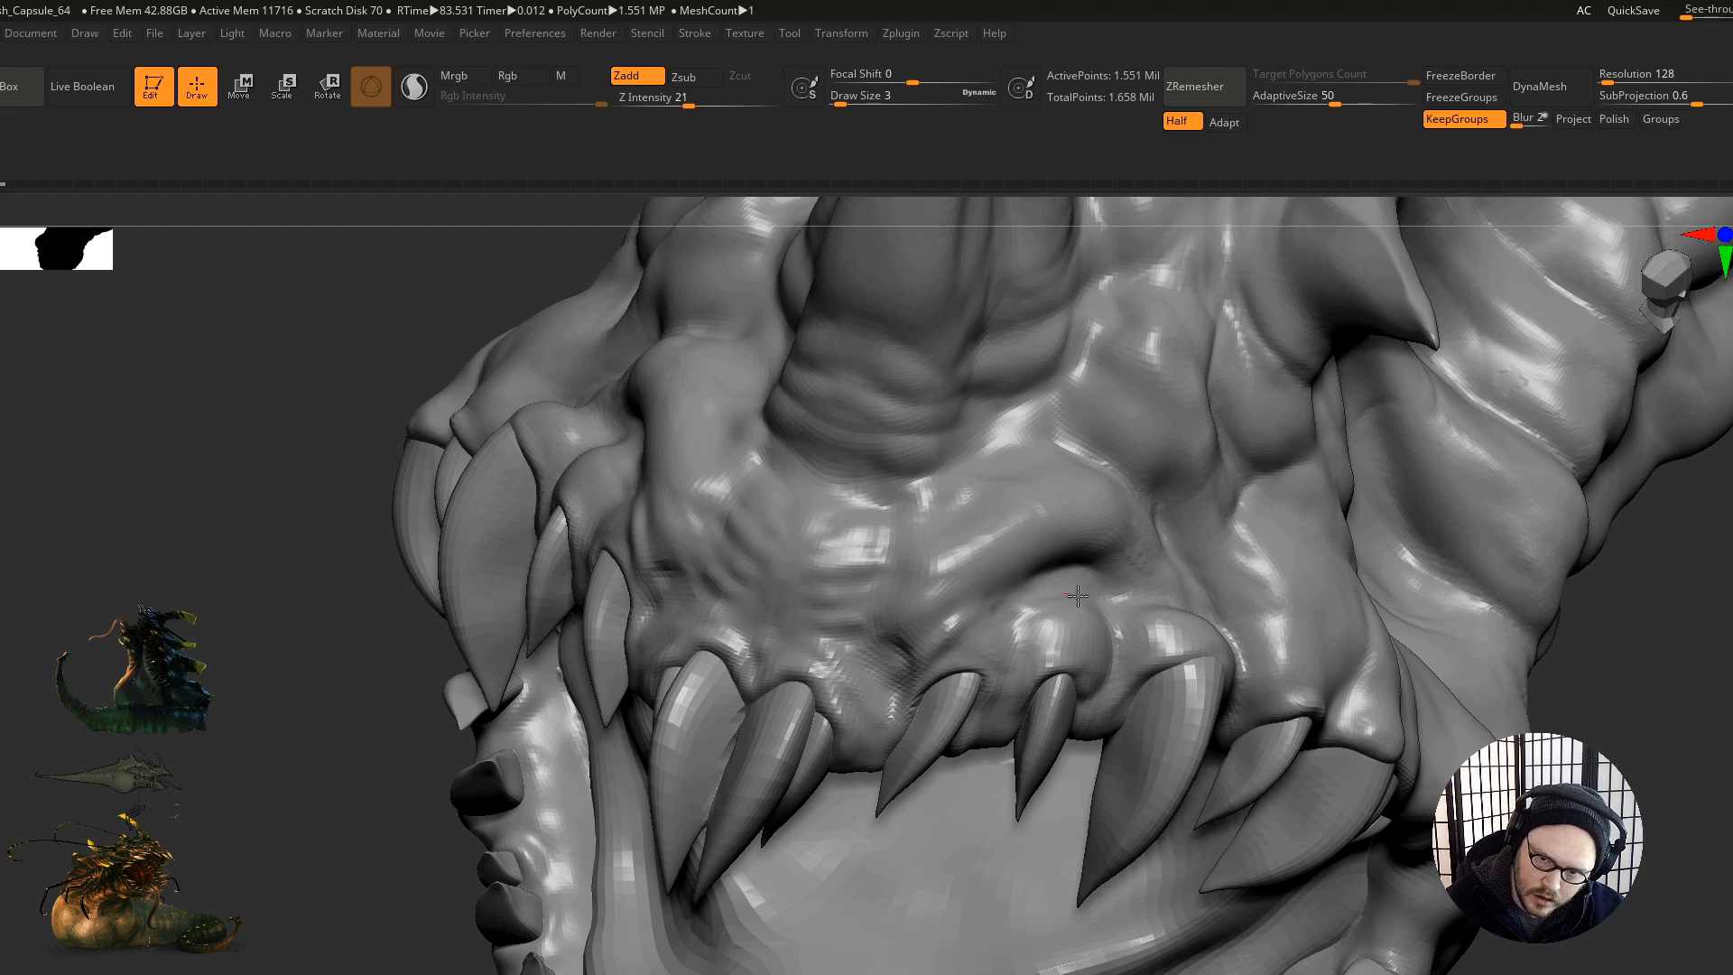
Step: Refine and smooth the lumps and creases on the face between the nose horn and the side horn
alt+right_drag(1149, 584, 1088, 668)
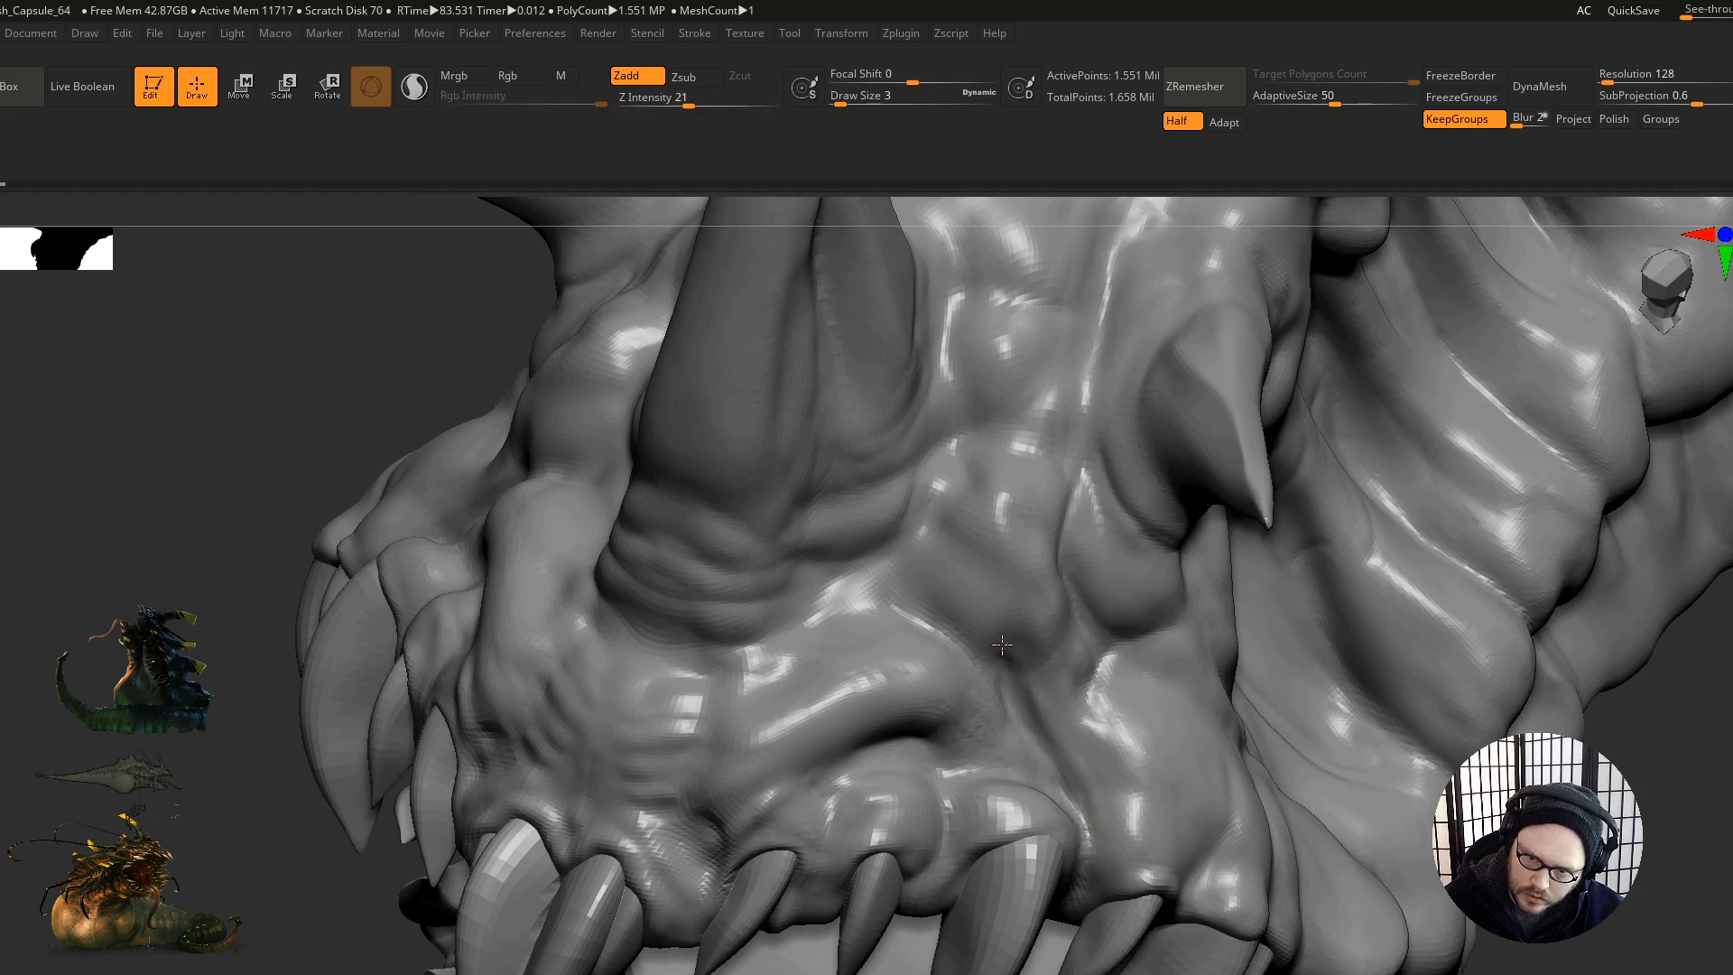
right_drag(1005, 643, 983, 569)
key(shift)
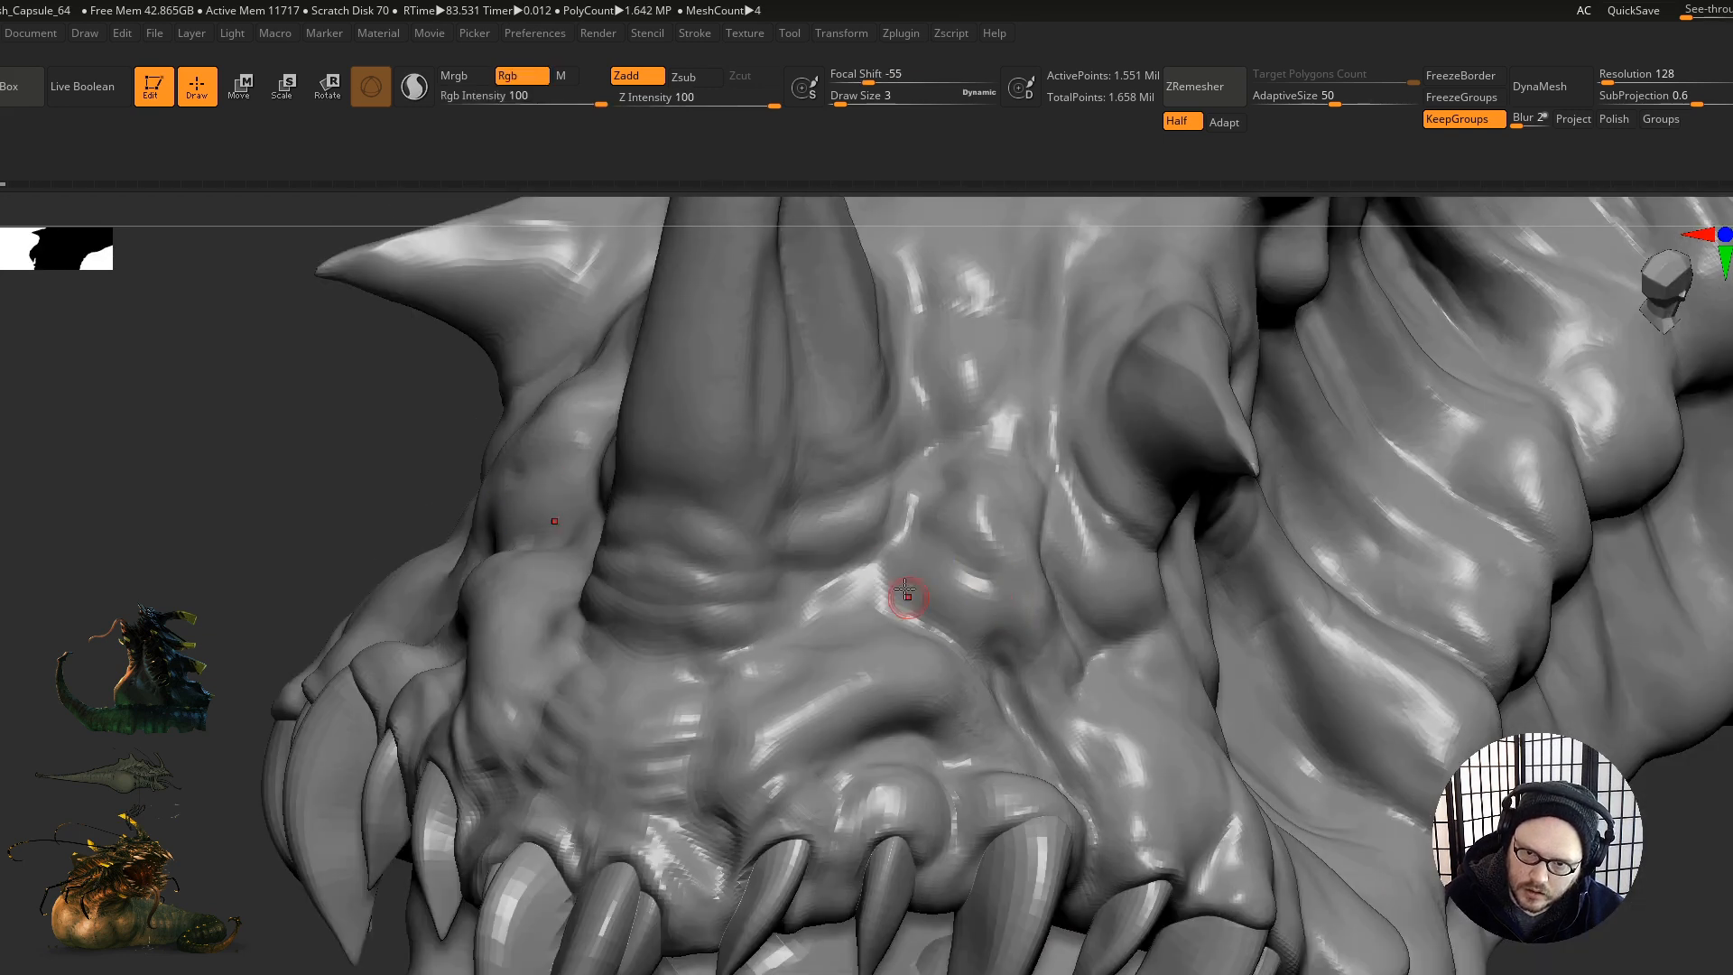
mouse_move(1006, 553)
right_down()
mouse_move(1052, 631)
mouse_move(1000, 788)
right_up()
right_drag(888, 691, 835, 715)
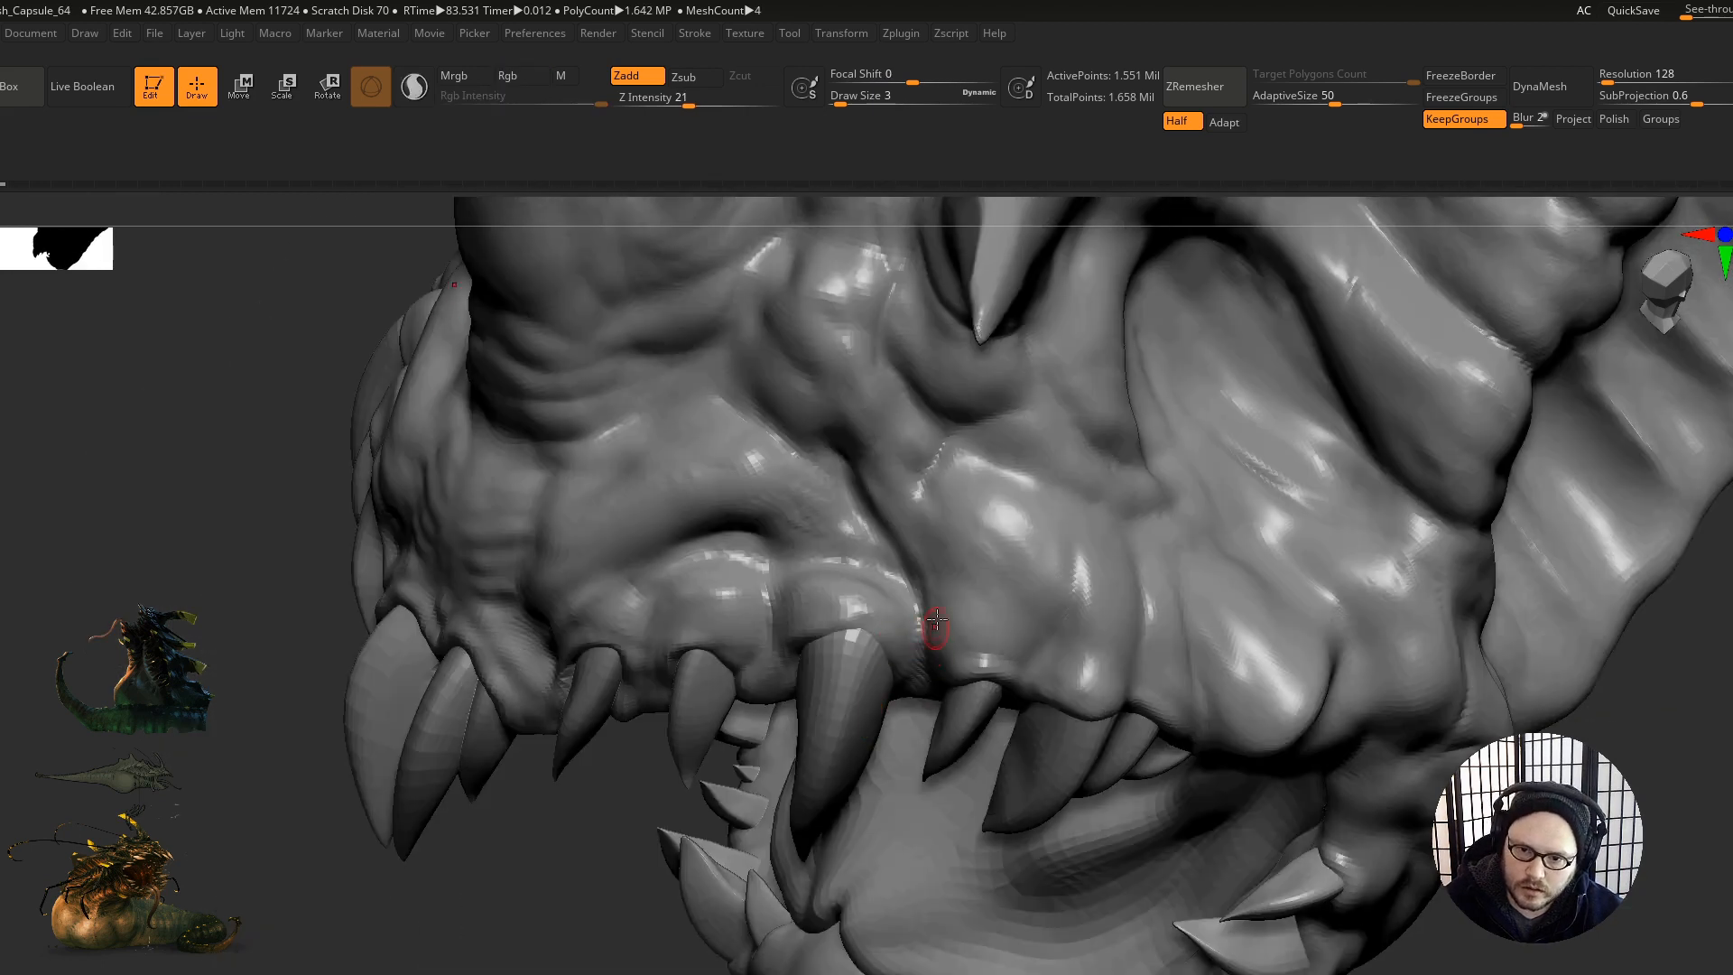
Step: Sculpt vertical folds into the upper lip above the side fangs, smoothing between strokes
right_drag(930, 647, 1016, 610)
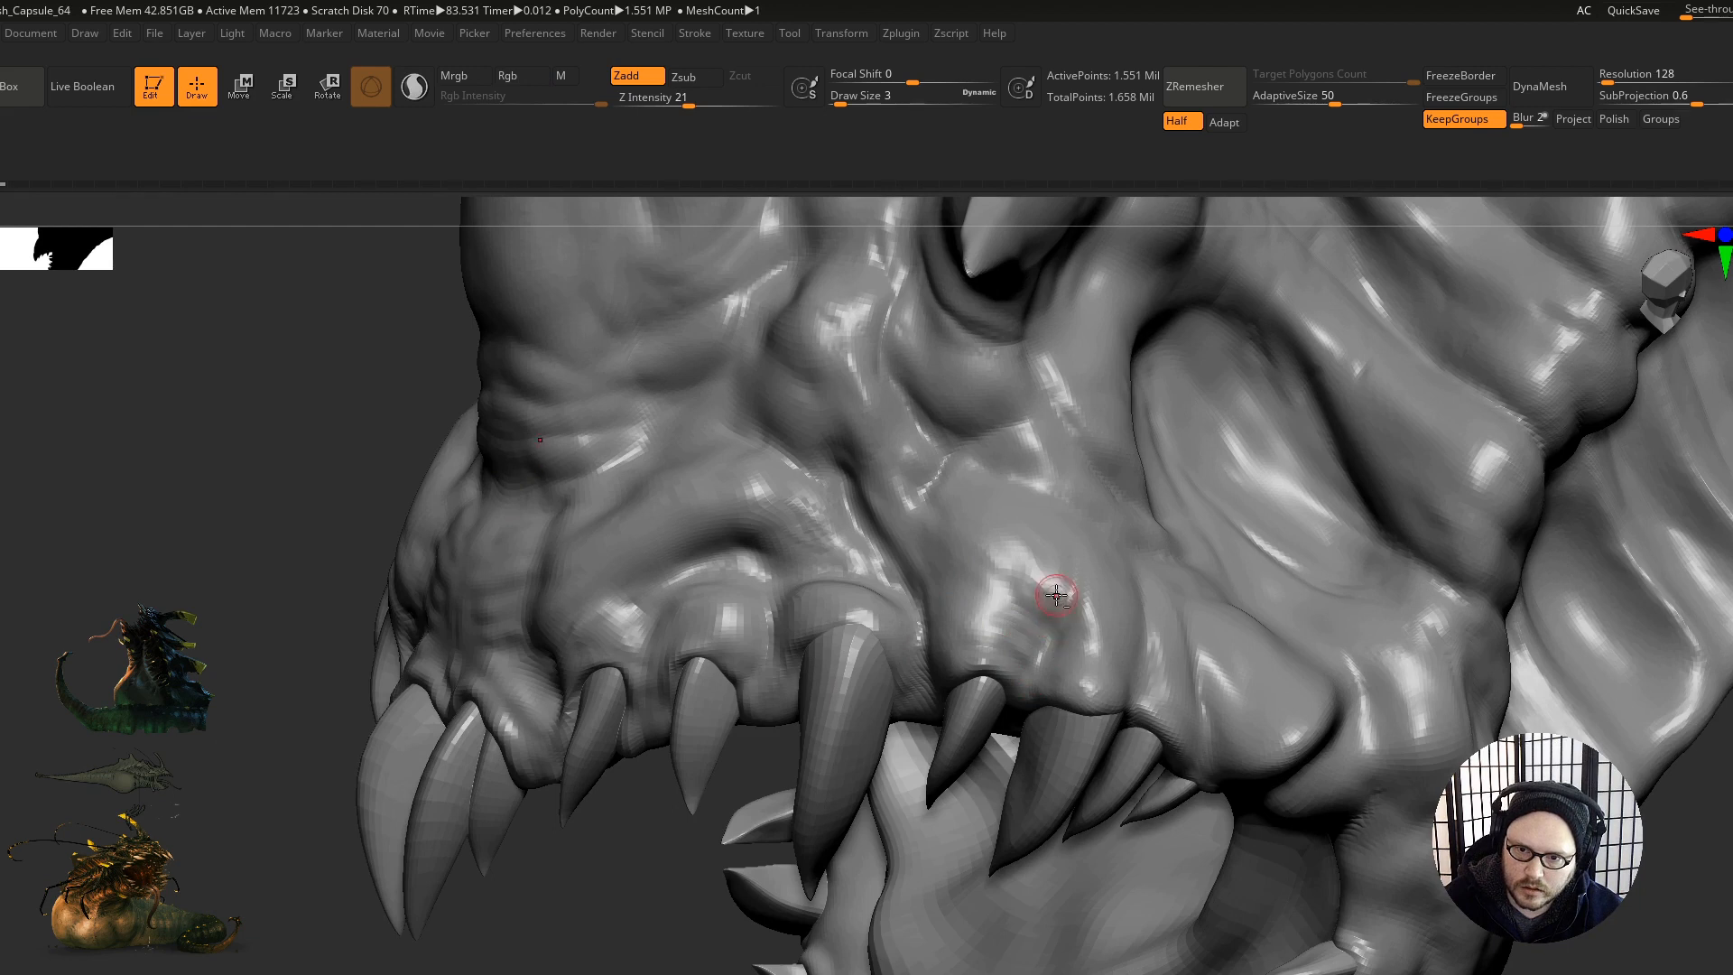
mouse_move(1014, 600)
shift+right_down()
mouse_move(1008, 578)
mouse_move(913, 581)
mouse_move(941, 676)
shift+right_up()
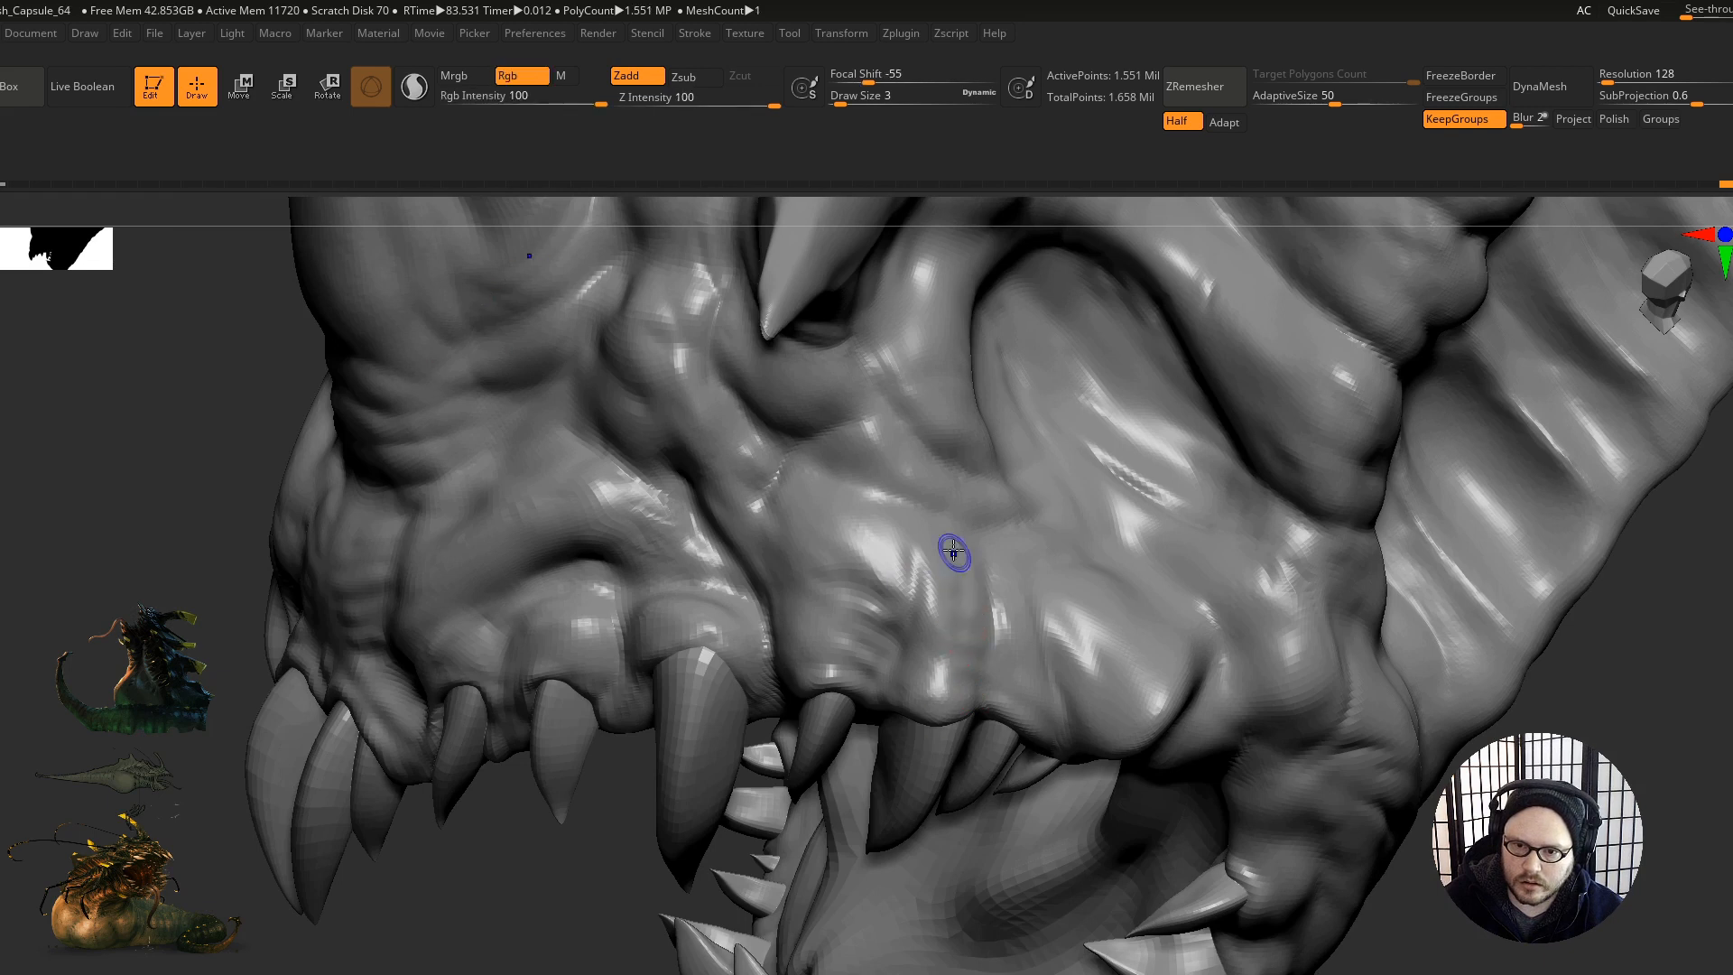
right_drag(890, 620, 1127, 724)
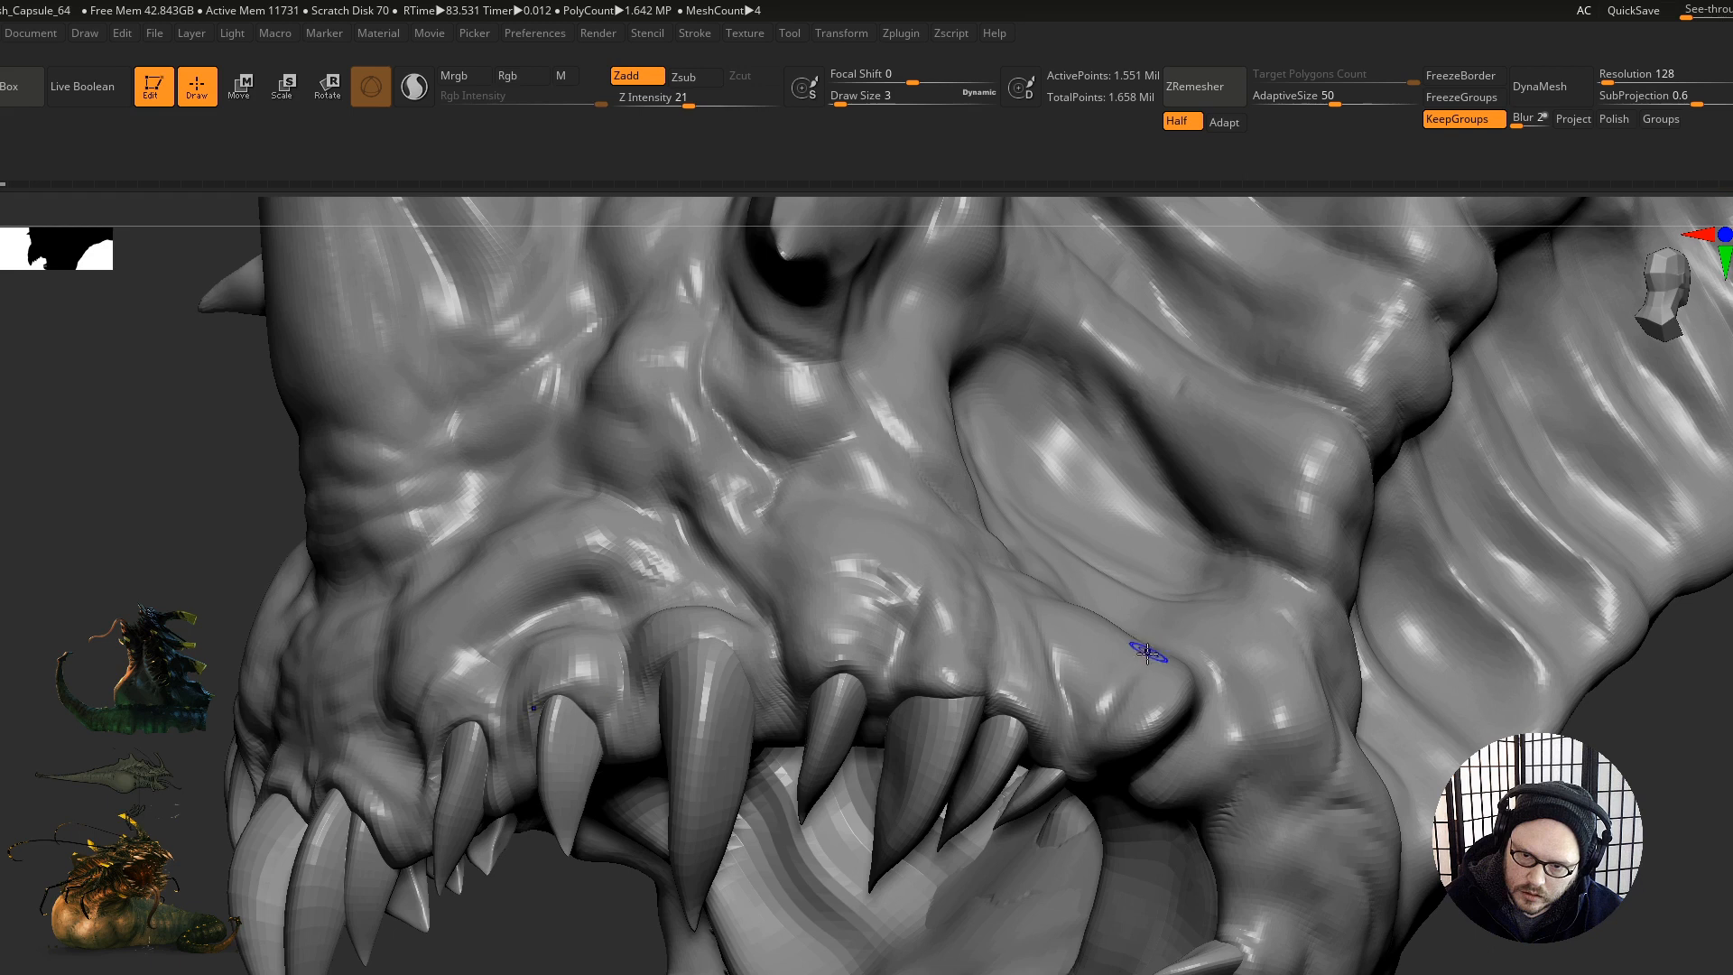
right_drag(929, 716, 699, 644)
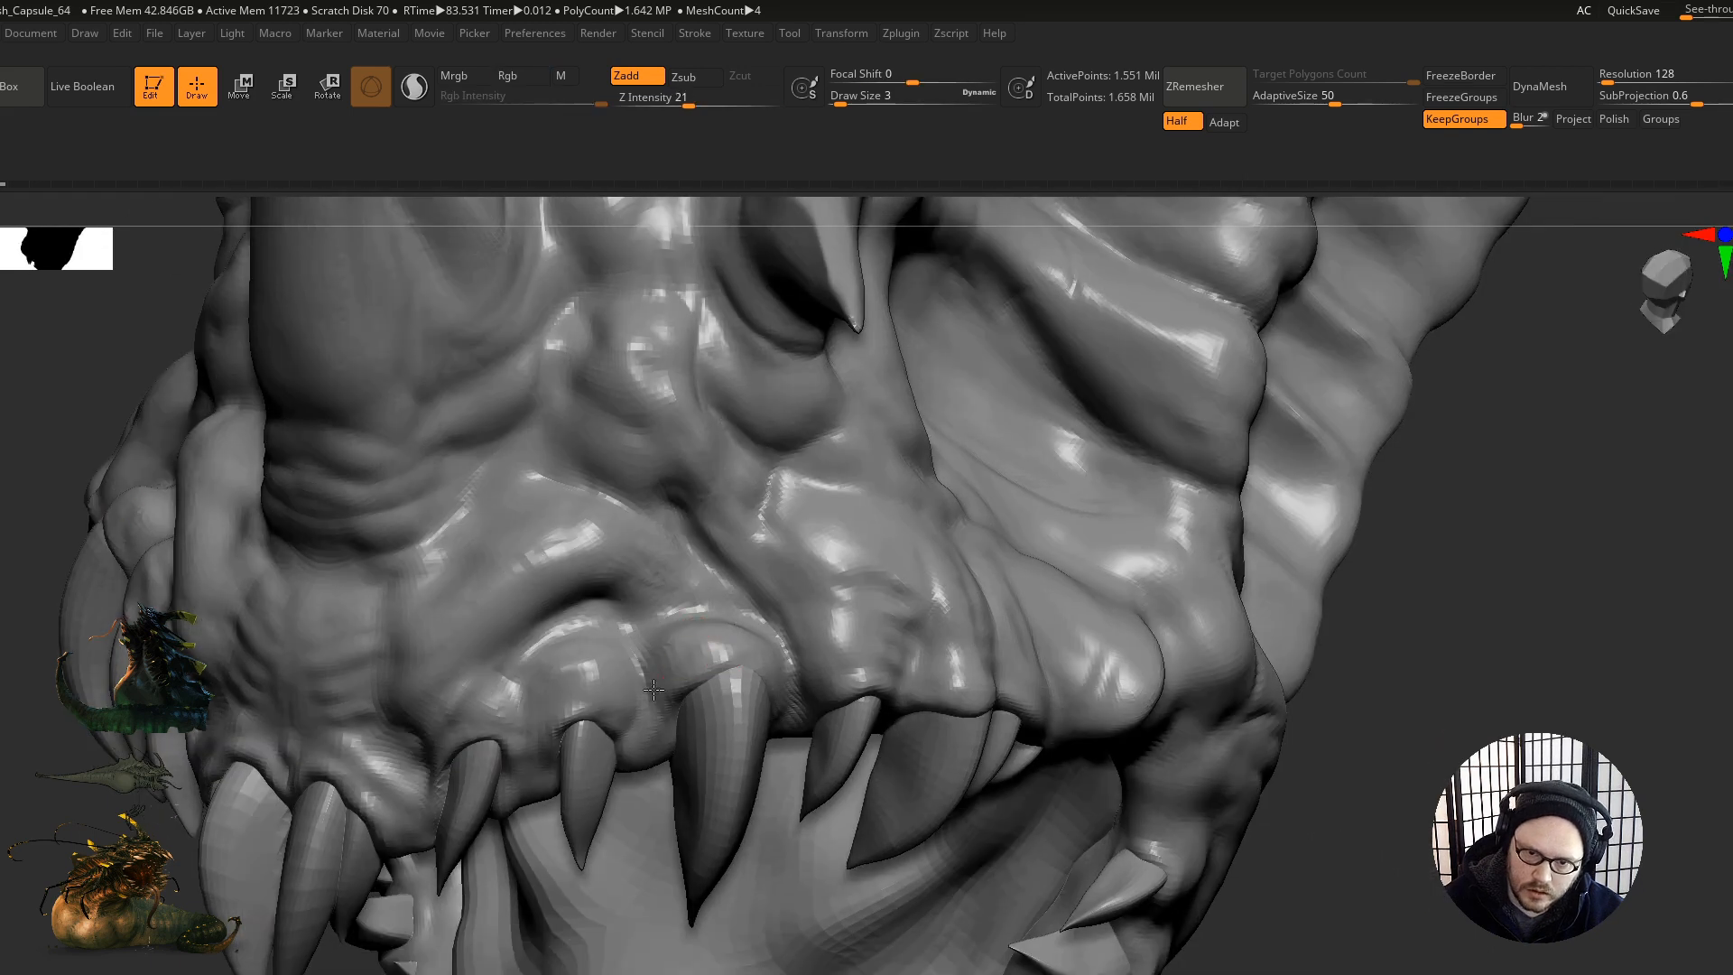
mouse_move(644, 694)
ctrl+right_down()
mouse_move(854, 624)
mouse_move(484, 731)
mouse_move(791, 700)
ctrl+right_up()
mouse_move(862, 623)
right_down()
mouse_move(936, 553)
mouse_move(919, 638)
right_up()
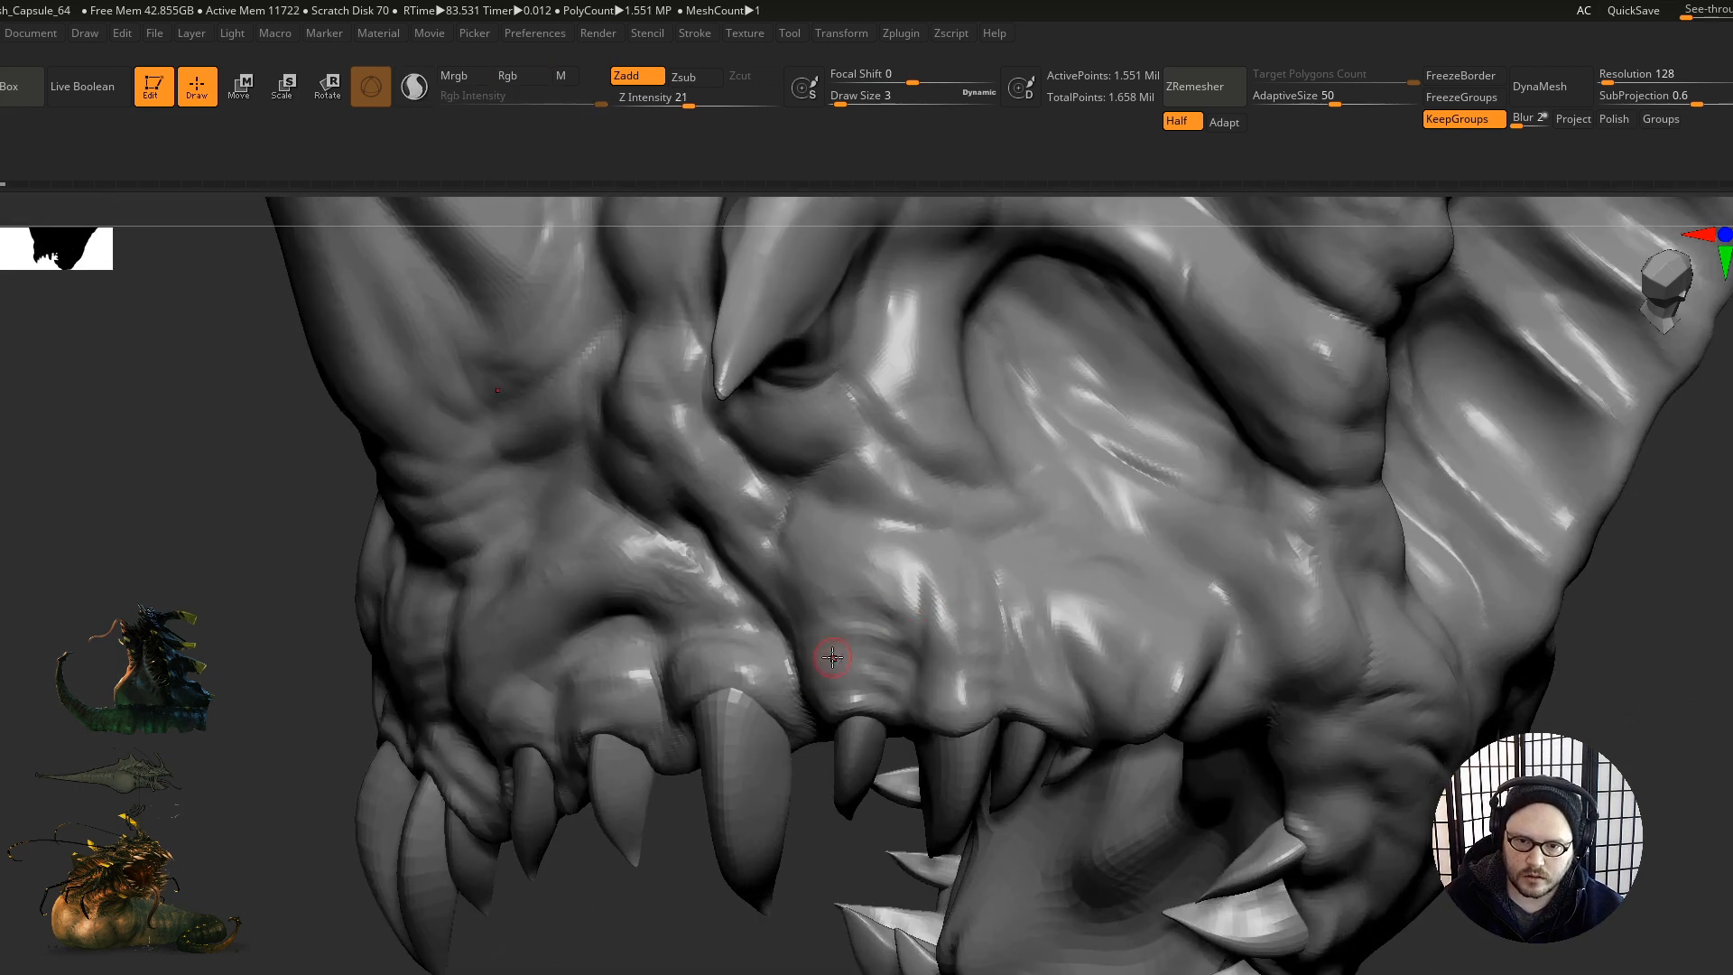
Step: Smooth the new upper lip folds and build up the gums around the rear upper teeth
shift+drag(834, 670, 824, 623)
mouse_move(840, 646)
right_down()
mouse_move(1036, 713)
mouse_move(829, 572)
mouse_move(551, 553)
mouse_move(450, 588)
mouse_move(863, 577)
mouse_move(984, 611)
right_up()
right_drag(969, 688, 1037, 773)
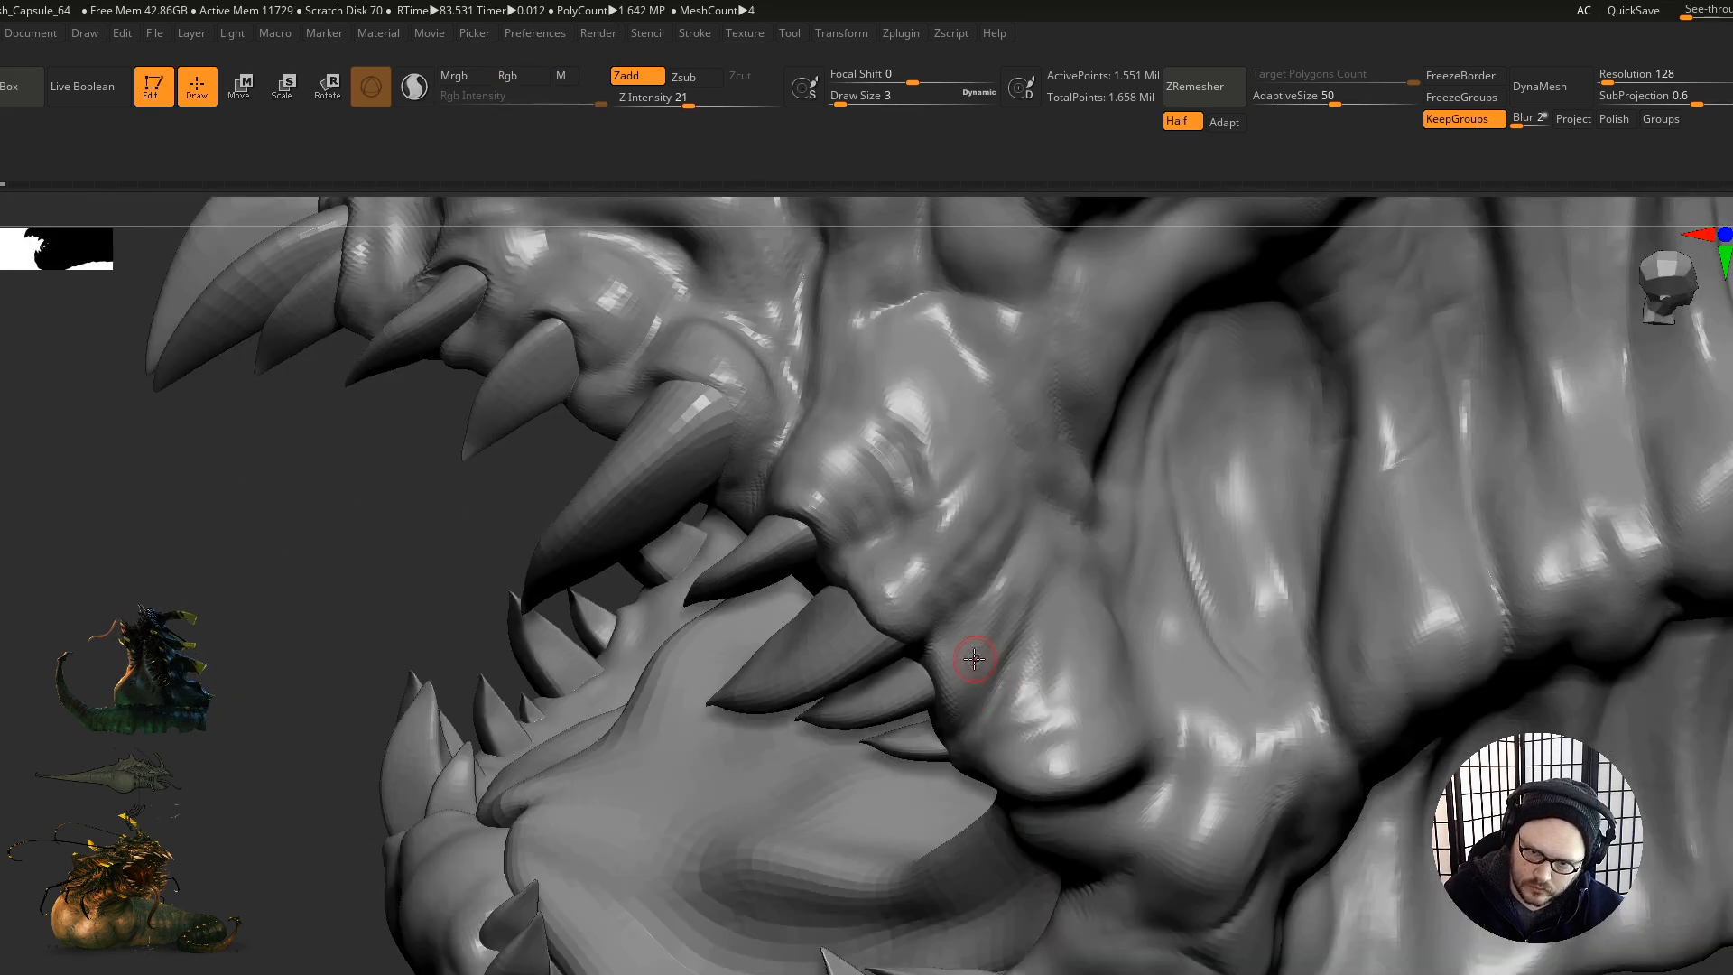
right_drag(951, 720, 983, 592)
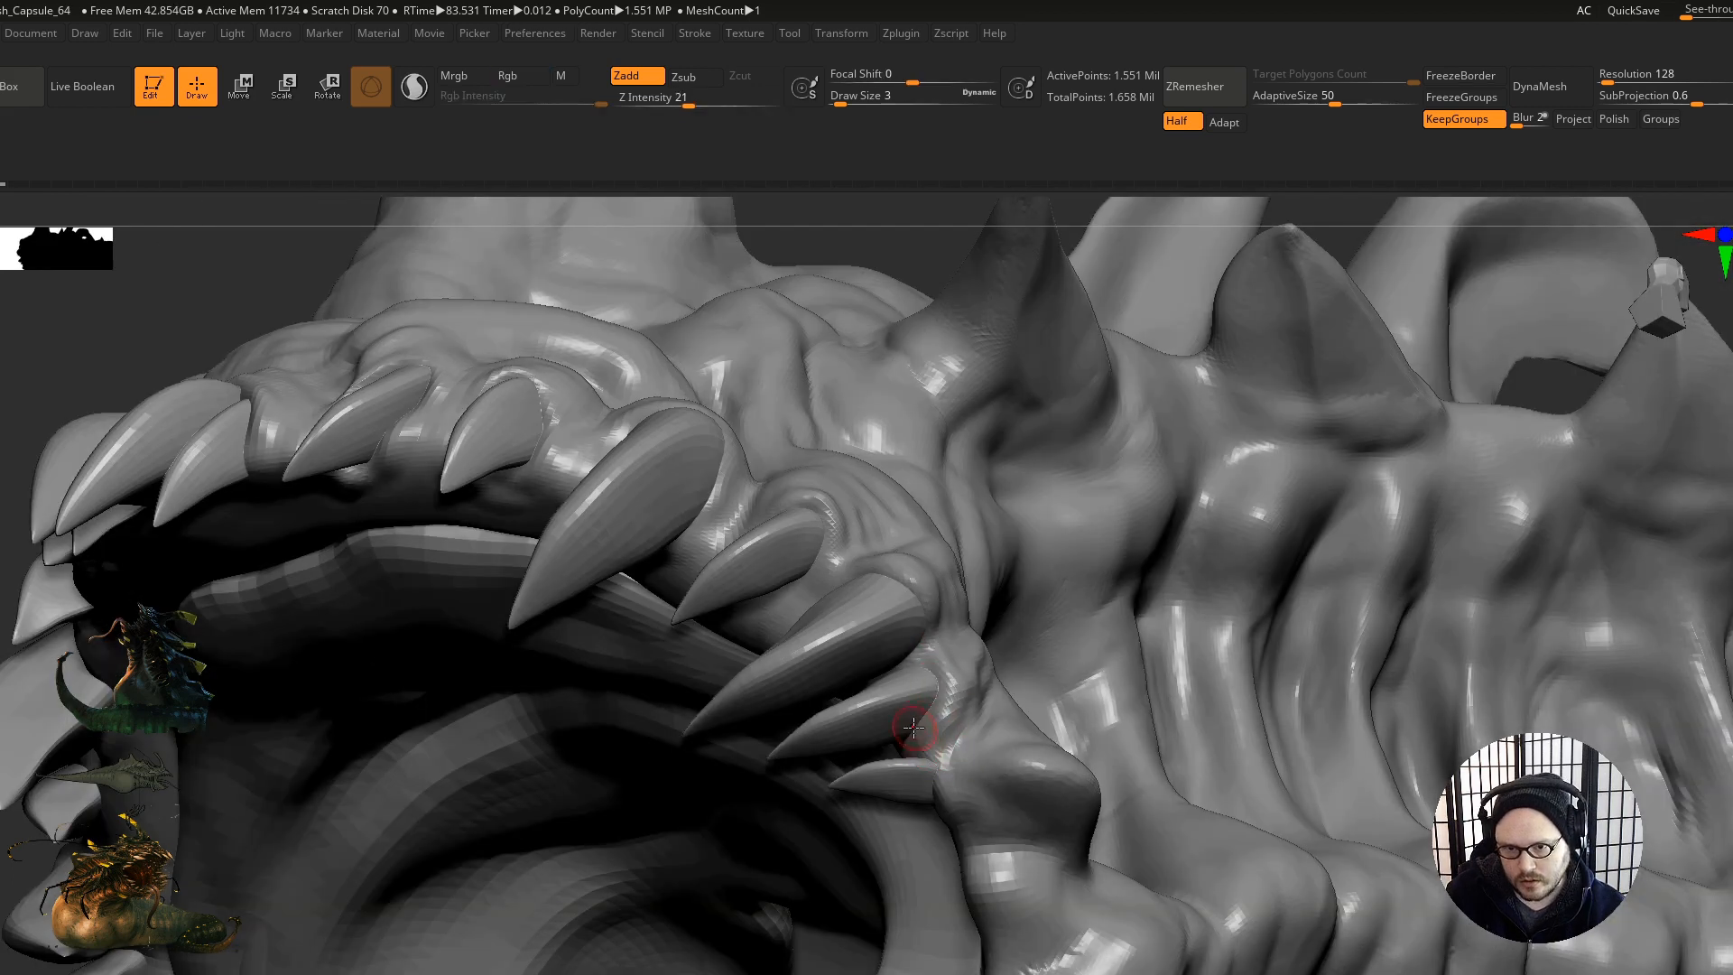
right_drag(929, 735, 902, 568)
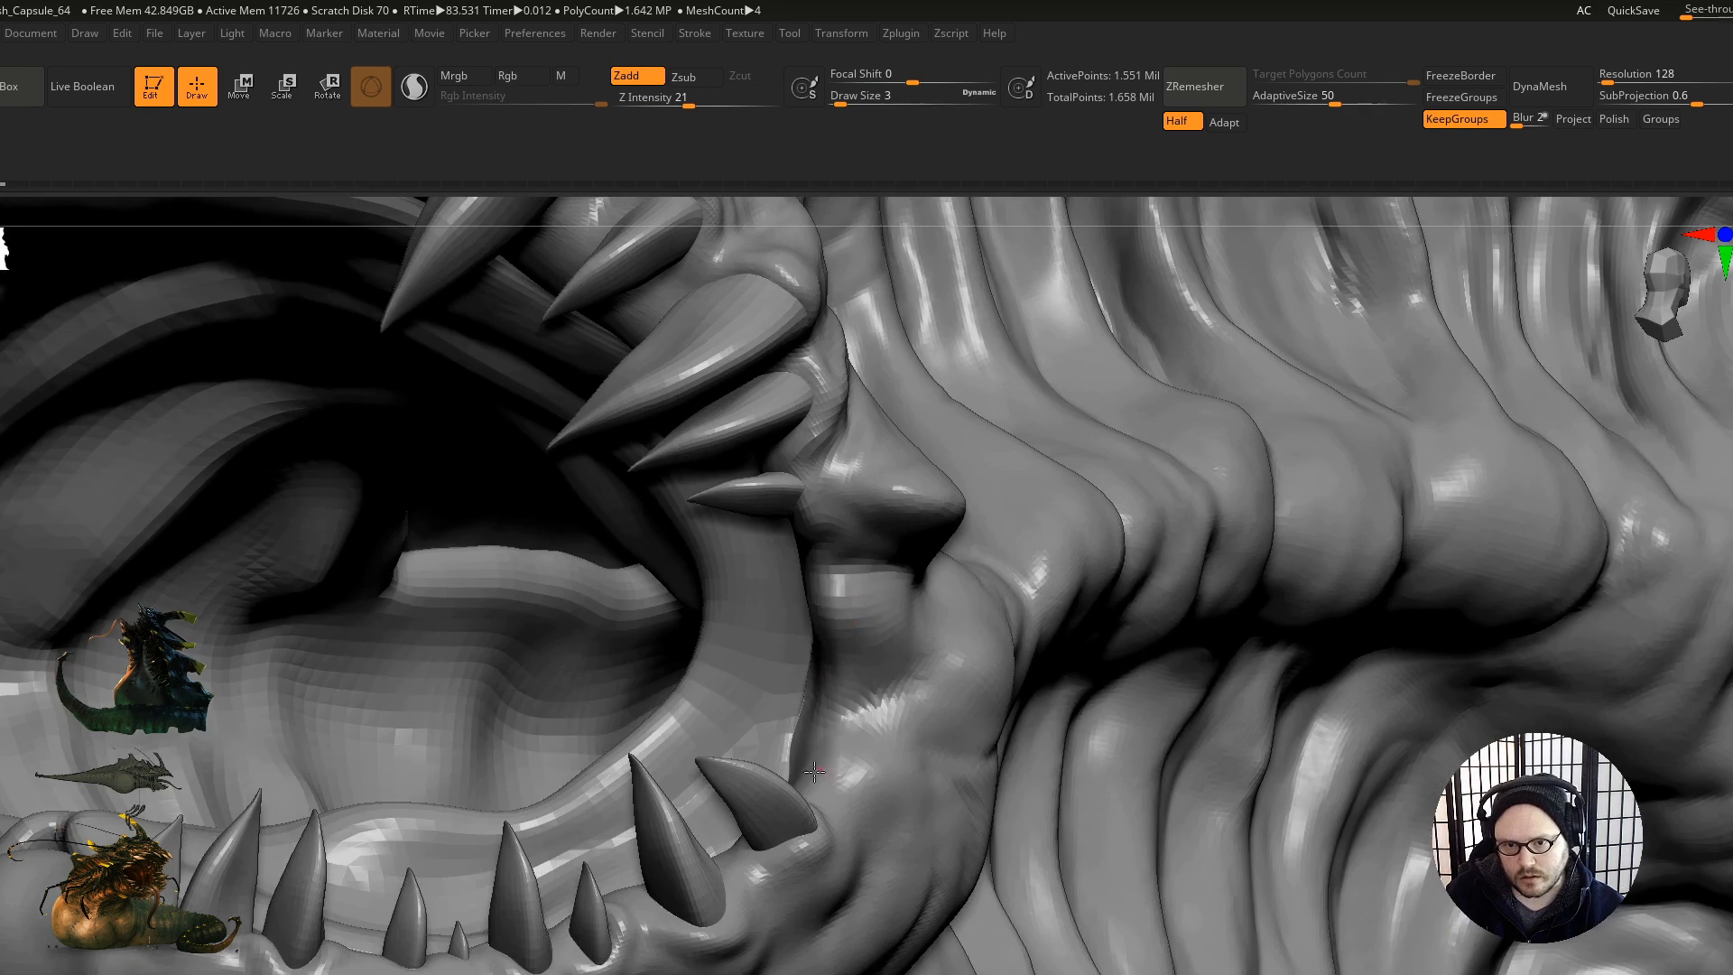
Step: Sculpt folds into the skin at the mouth corner below the rear upper teeth and smooth the area around them
mouse_move(814, 772)
mouse_down()
mouse_move(874, 641)
mouse_move(908, 664)
mouse_up()
right_drag(851, 726, 833, 677)
drag(864, 704, 916, 577)
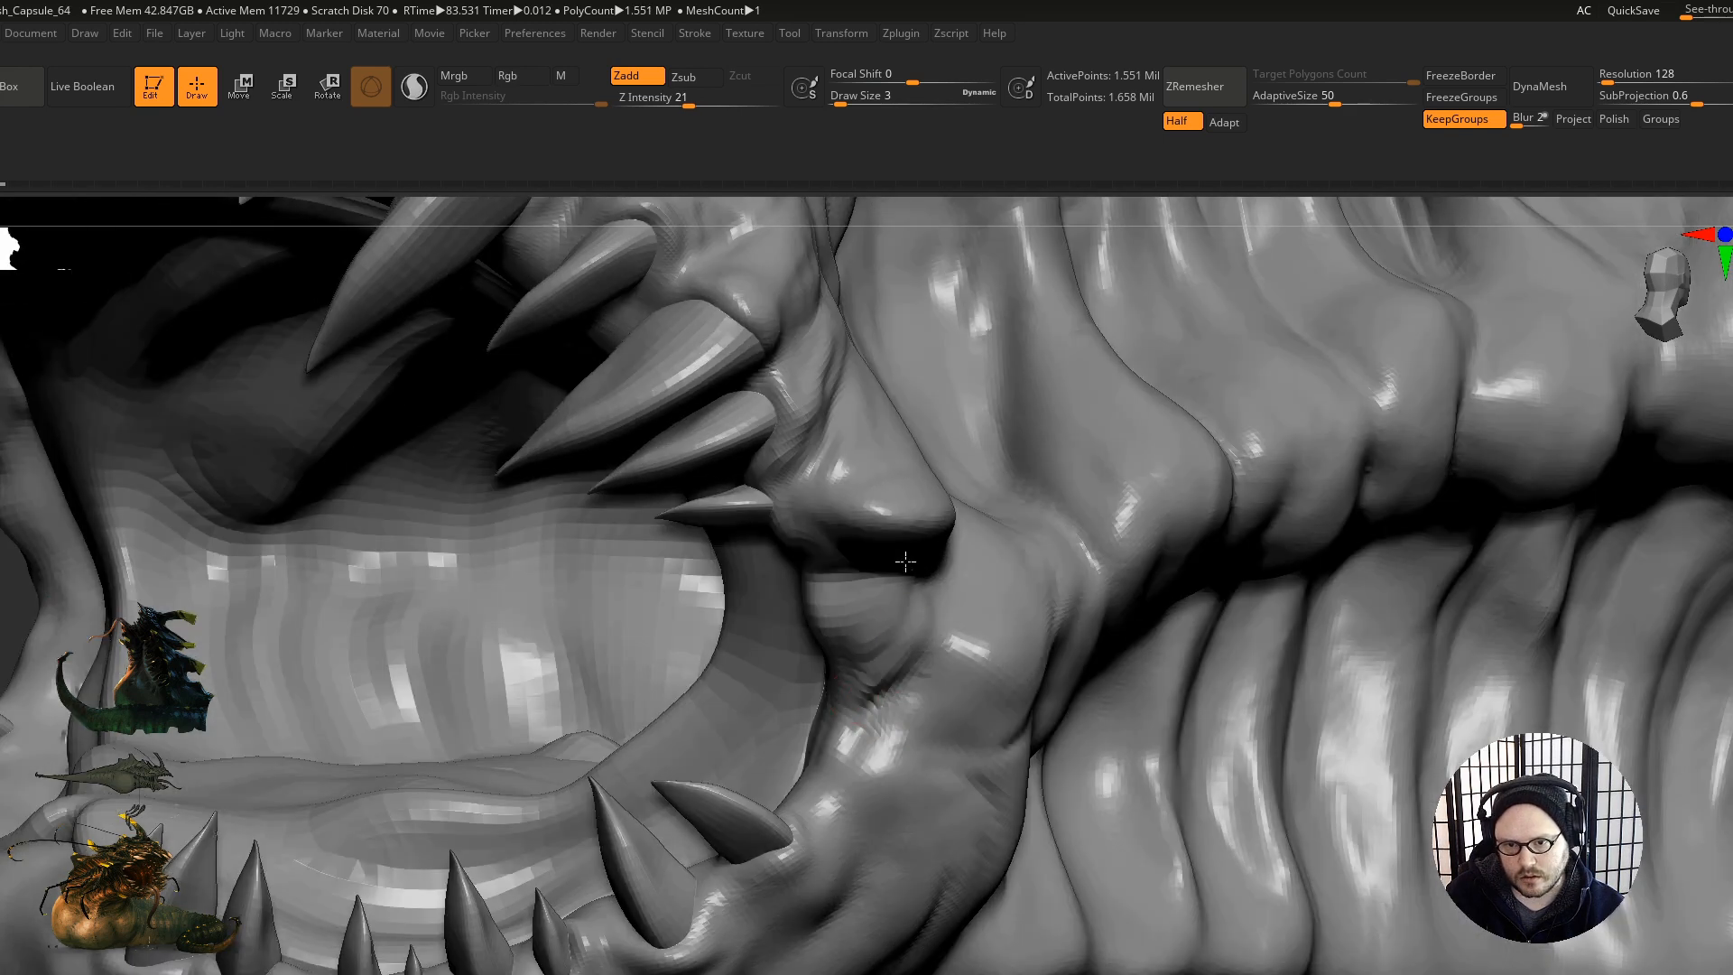
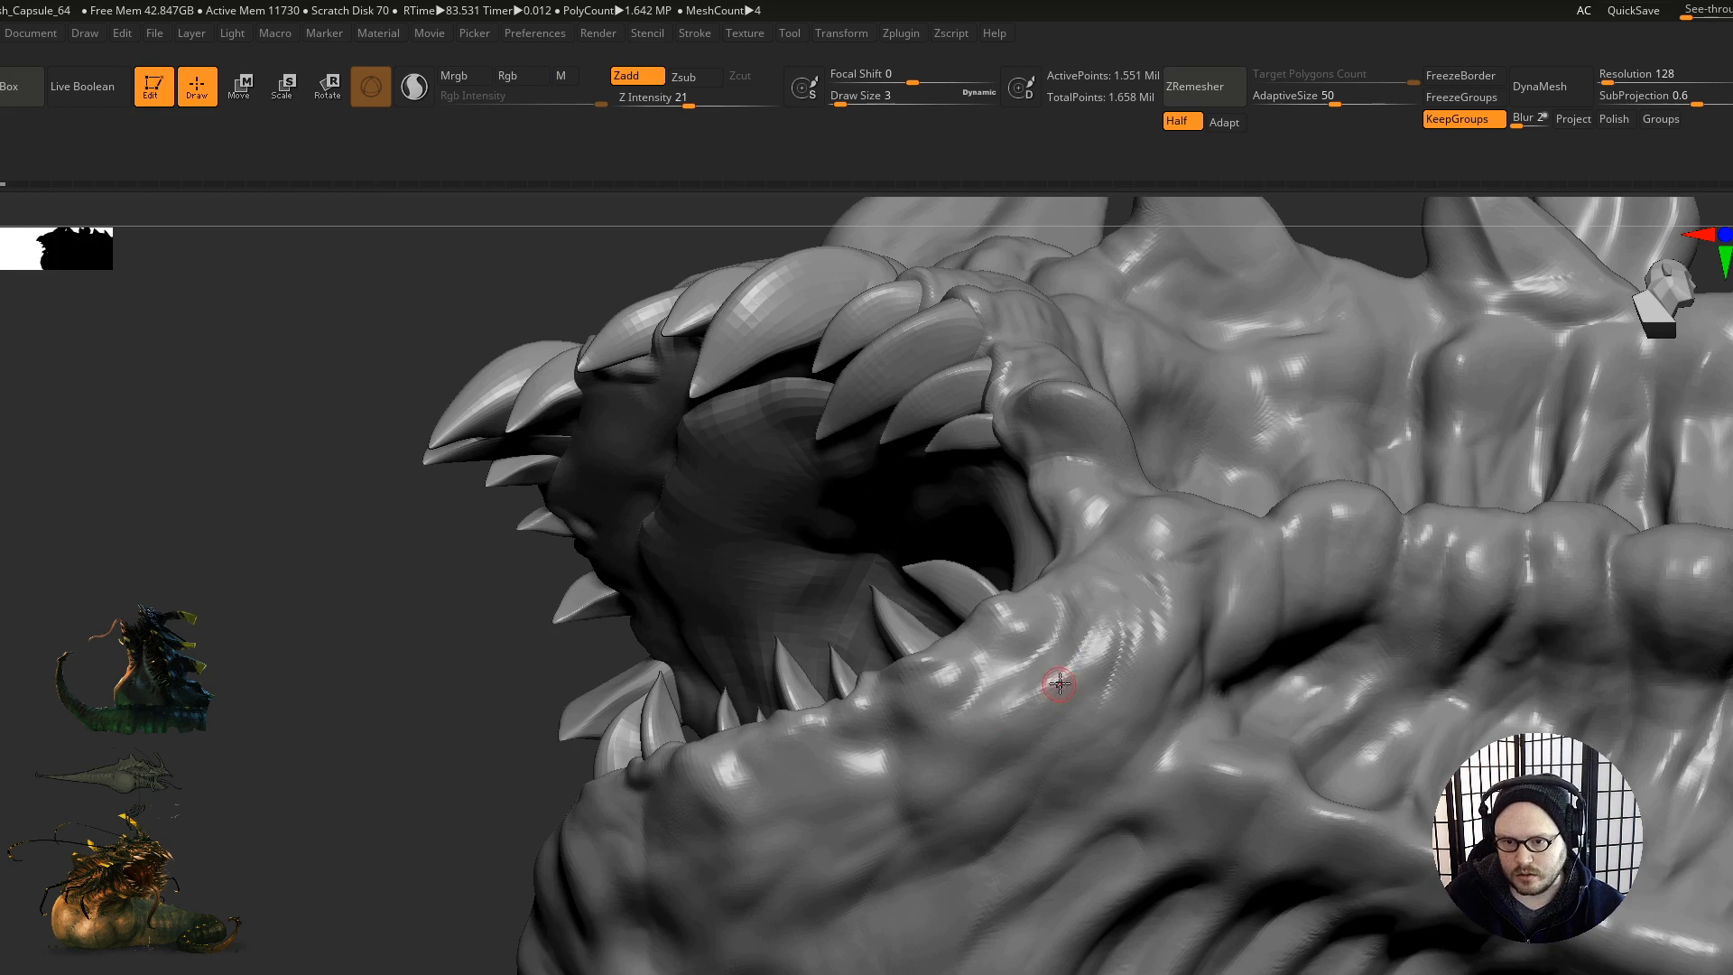
shift+drag(1058, 683, 1022, 706)
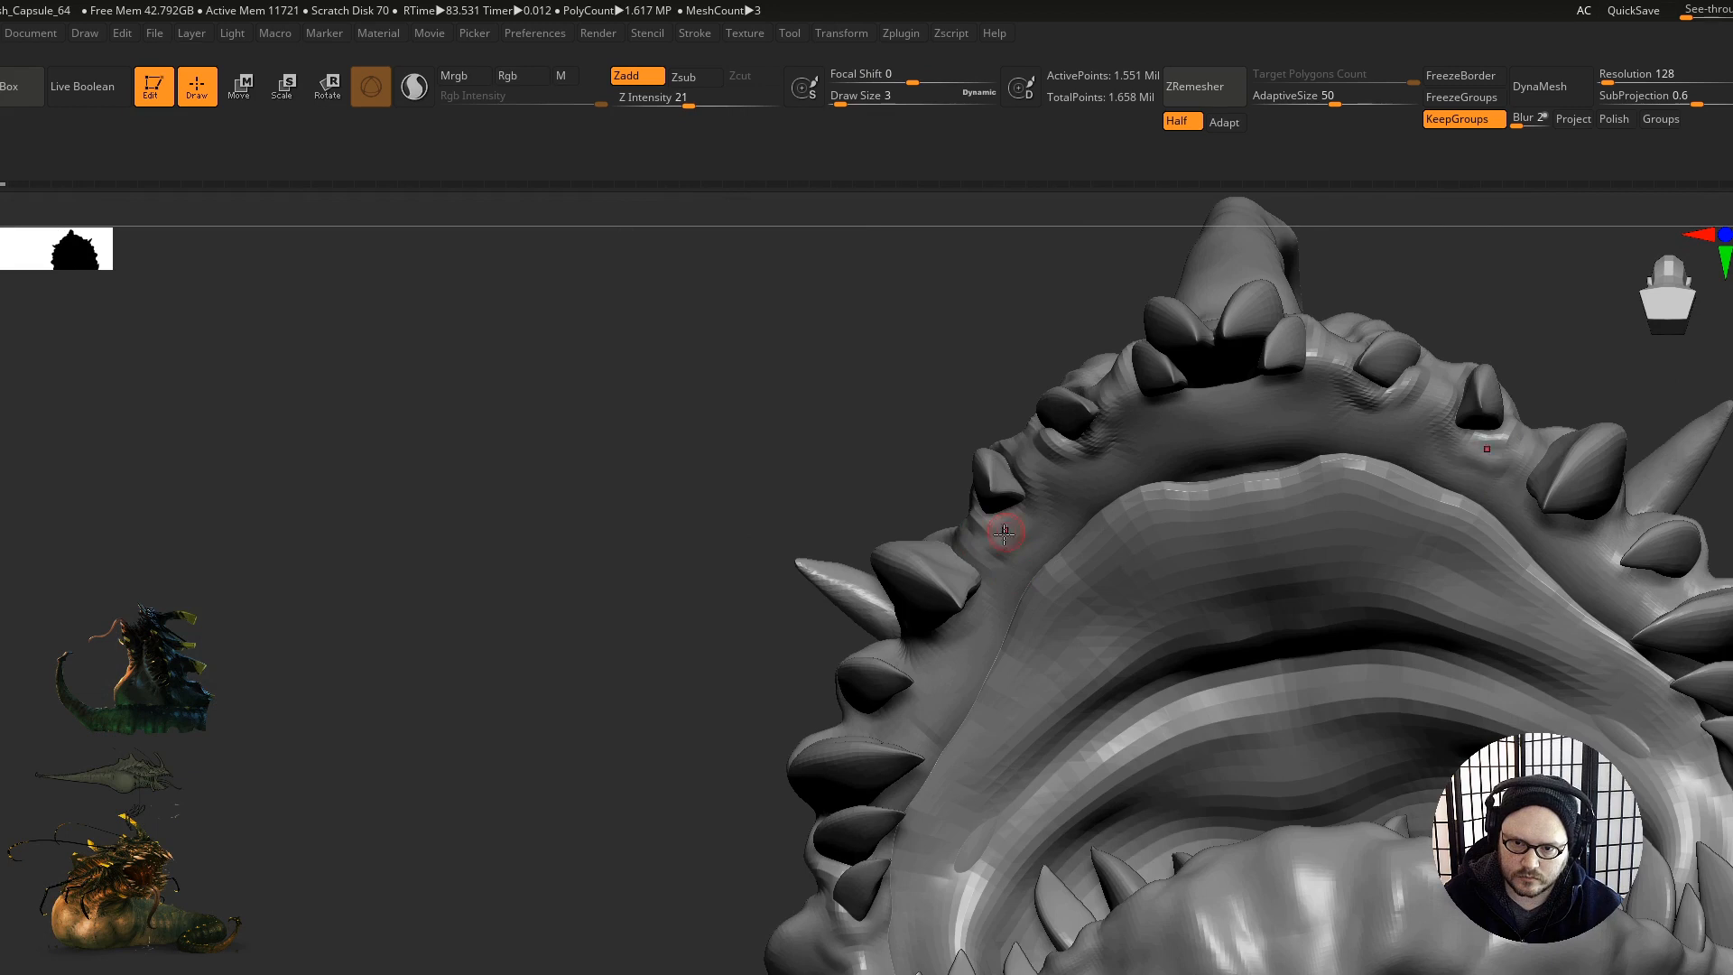
Step: Build up the gum ridges on the inner side of the upper front teeth
mouse_move(1005, 533)
mouse_down()
mouse_move(993, 549)
mouse_move(1096, 475)
mouse_move(1034, 519)
mouse_up()
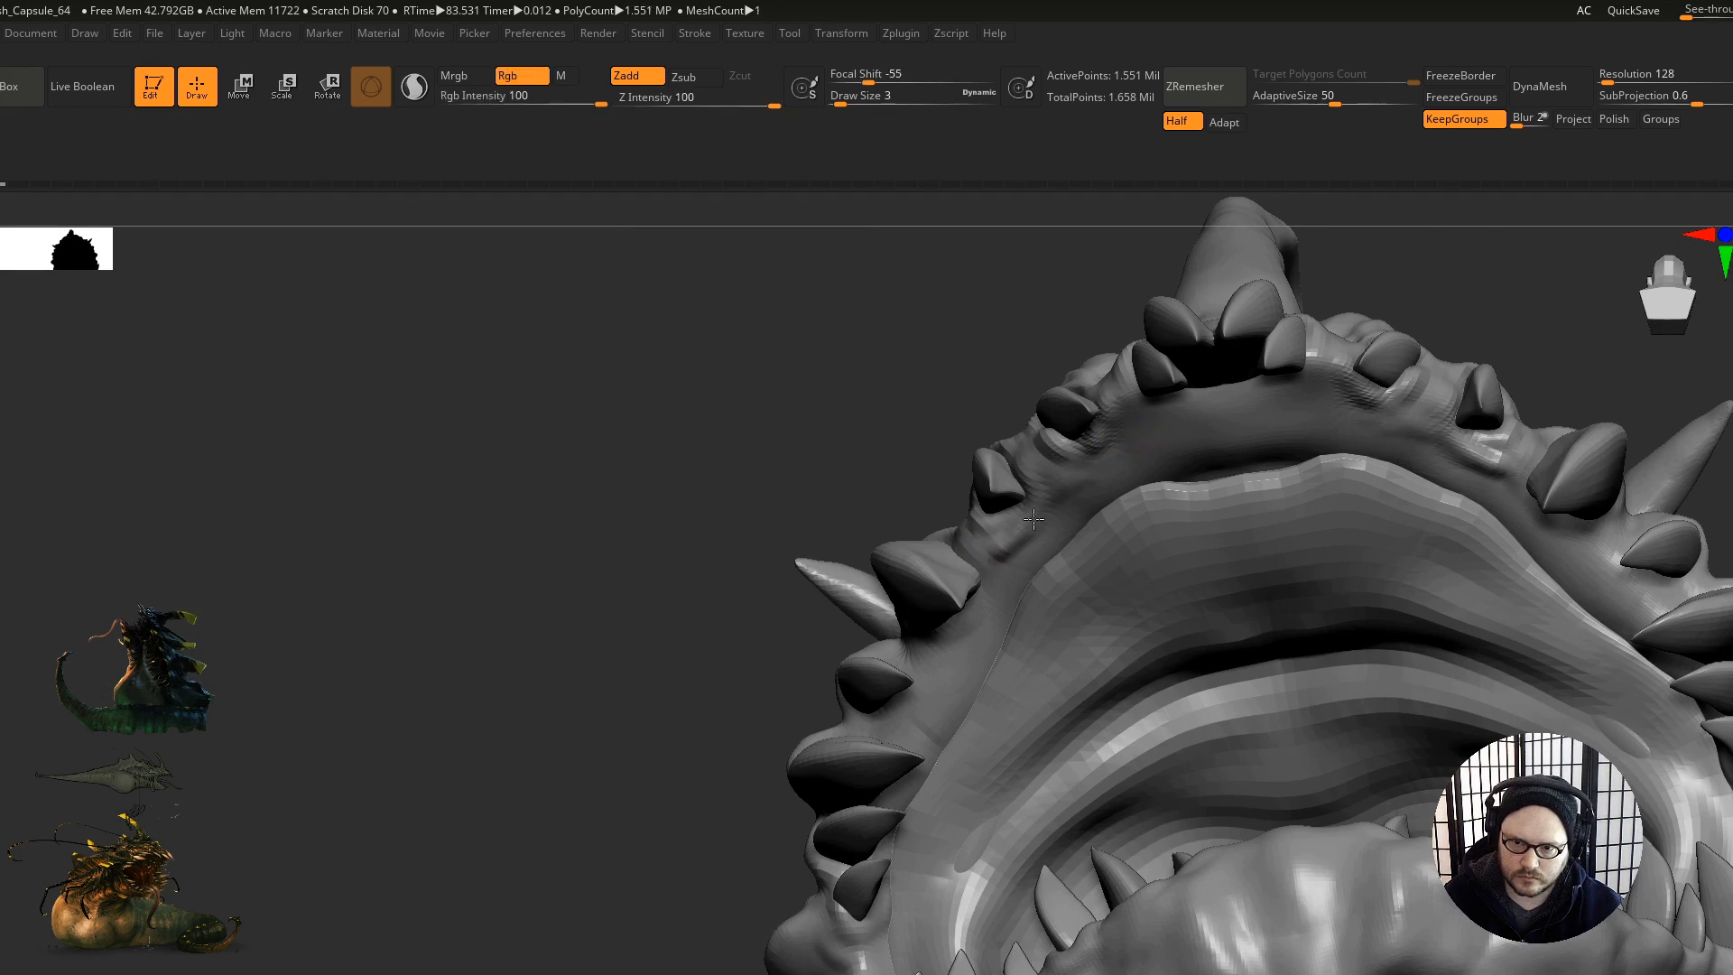
right_drag(1175, 443, 1193, 439)
key(s)
drag(1193, 437, 1204, 436)
mouse_move(1173, 460)
right_down()
mouse_move(1201, 525)
mouse_move(1196, 509)
right_up()
Step: Select the teeth mesh and shift the upper front teeth with the Move brush at draw size 33
alt+click(1188, 544)
key(space)
drag(1194, 504, 1175, 497)
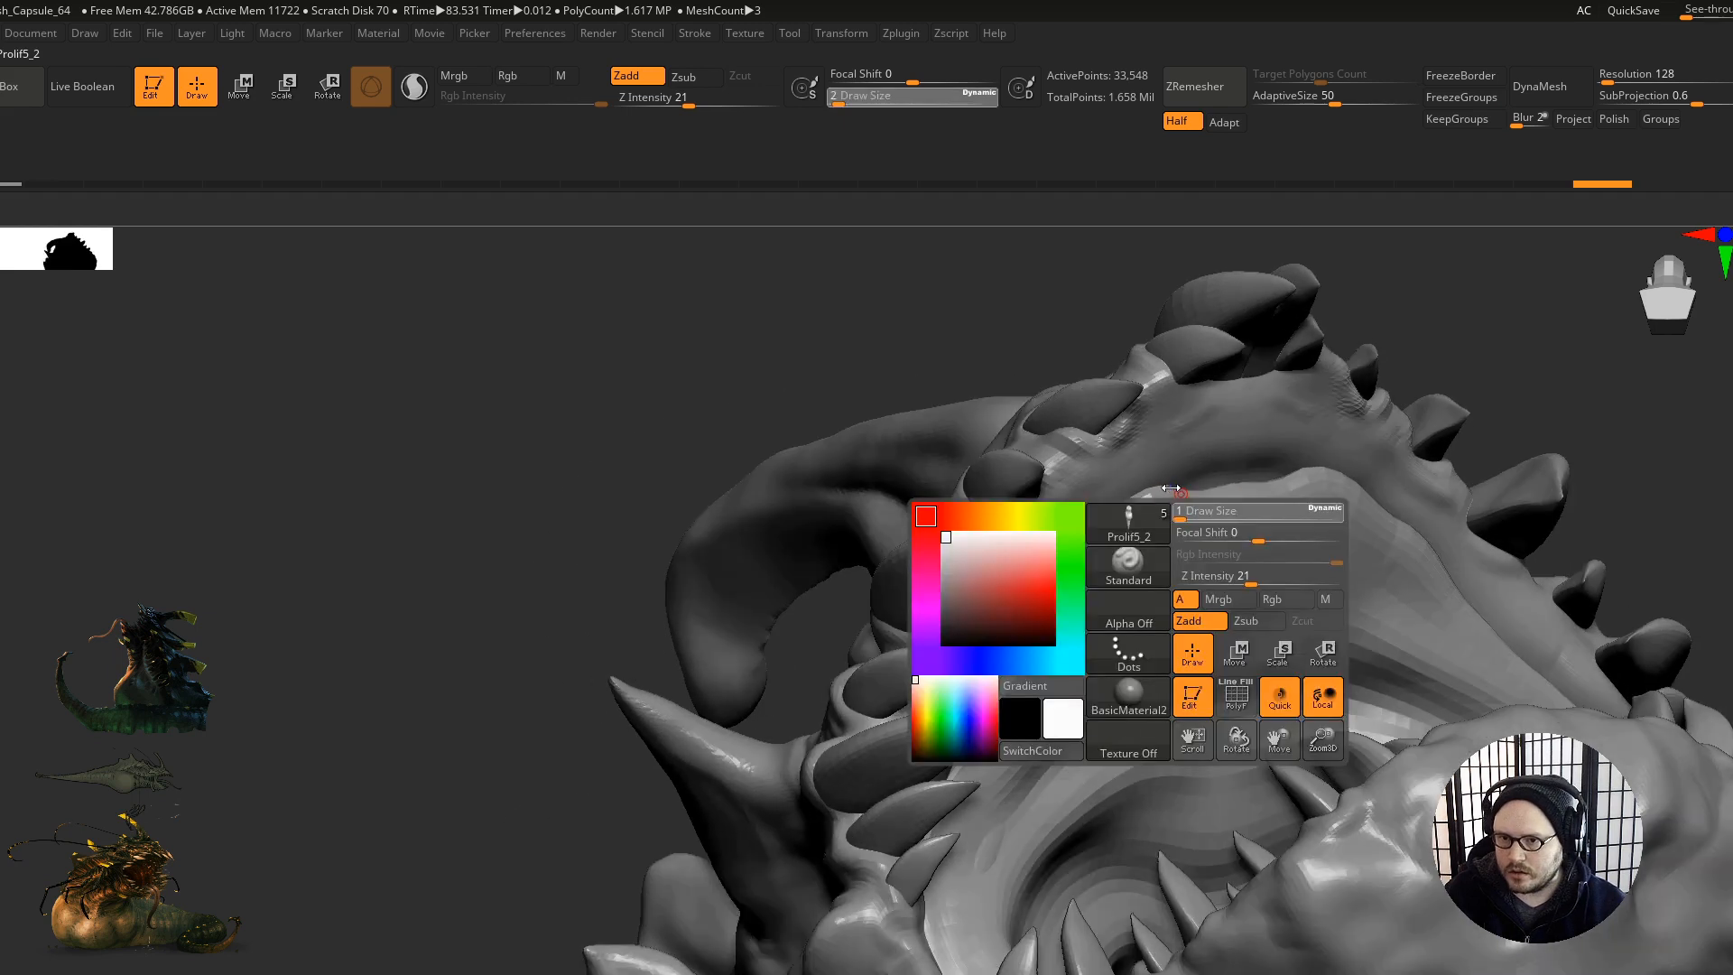
mouse_move(1222, 466)
shift+right_down()
mouse_move(1211, 440)
mouse_move(1241, 457)
shift+right_up()
key(b)
key(m)
key(v)
key(bracketright)
key(bracketright)
key(bracketright)
mouse_move(1188, 488)
mouse_down()
mouse_move(1074, 497)
mouse_move(1101, 493)
mouse_up()
mouse_move(1105, 492)
right_down()
mouse_move(1184, 496)
mouse_move(1052, 621)
right_up()
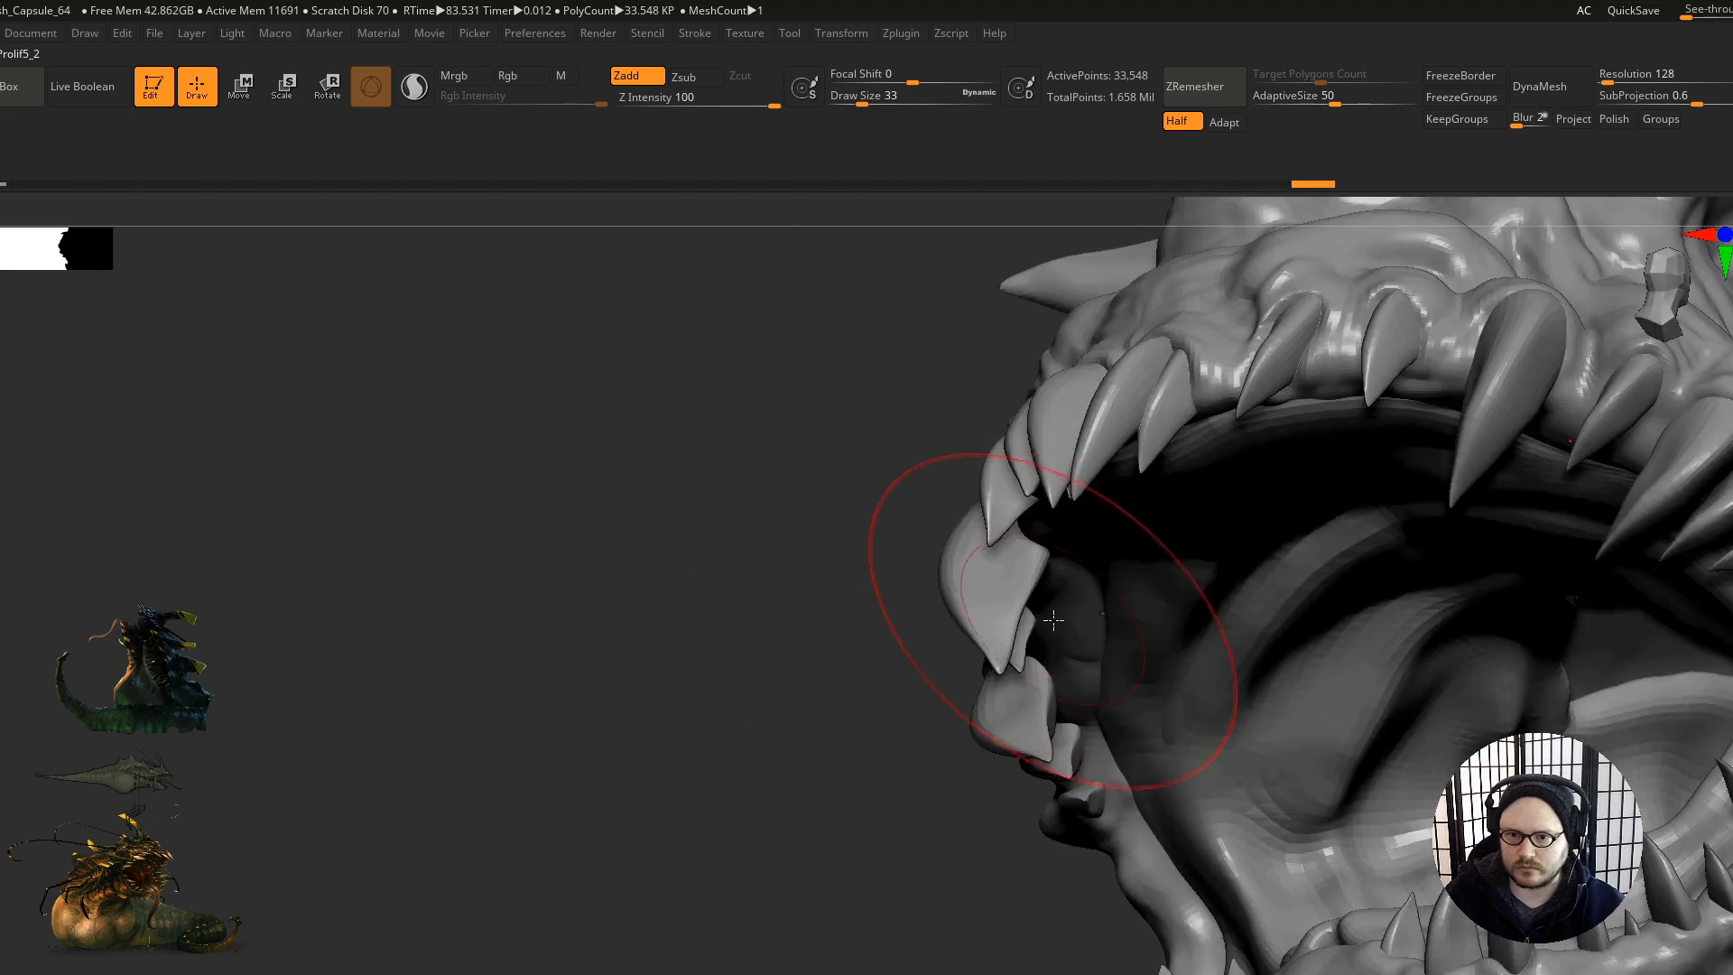
Step: Adjust the placement of the upper teeth further with the Move brush at draw size 20
drag(1111, 575, 1078, 591)
drag(1098, 651, 1079, 667)
mouse_move(1102, 672)
right_down()
mouse_move(1300, 700)
mouse_move(1285, 747)
mouse_move(994, 677)
mouse_move(956, 852)
mouse_move(996, 735)
mouse_move(844, 725)
right_up()
drag(843, 720, 844, 688)
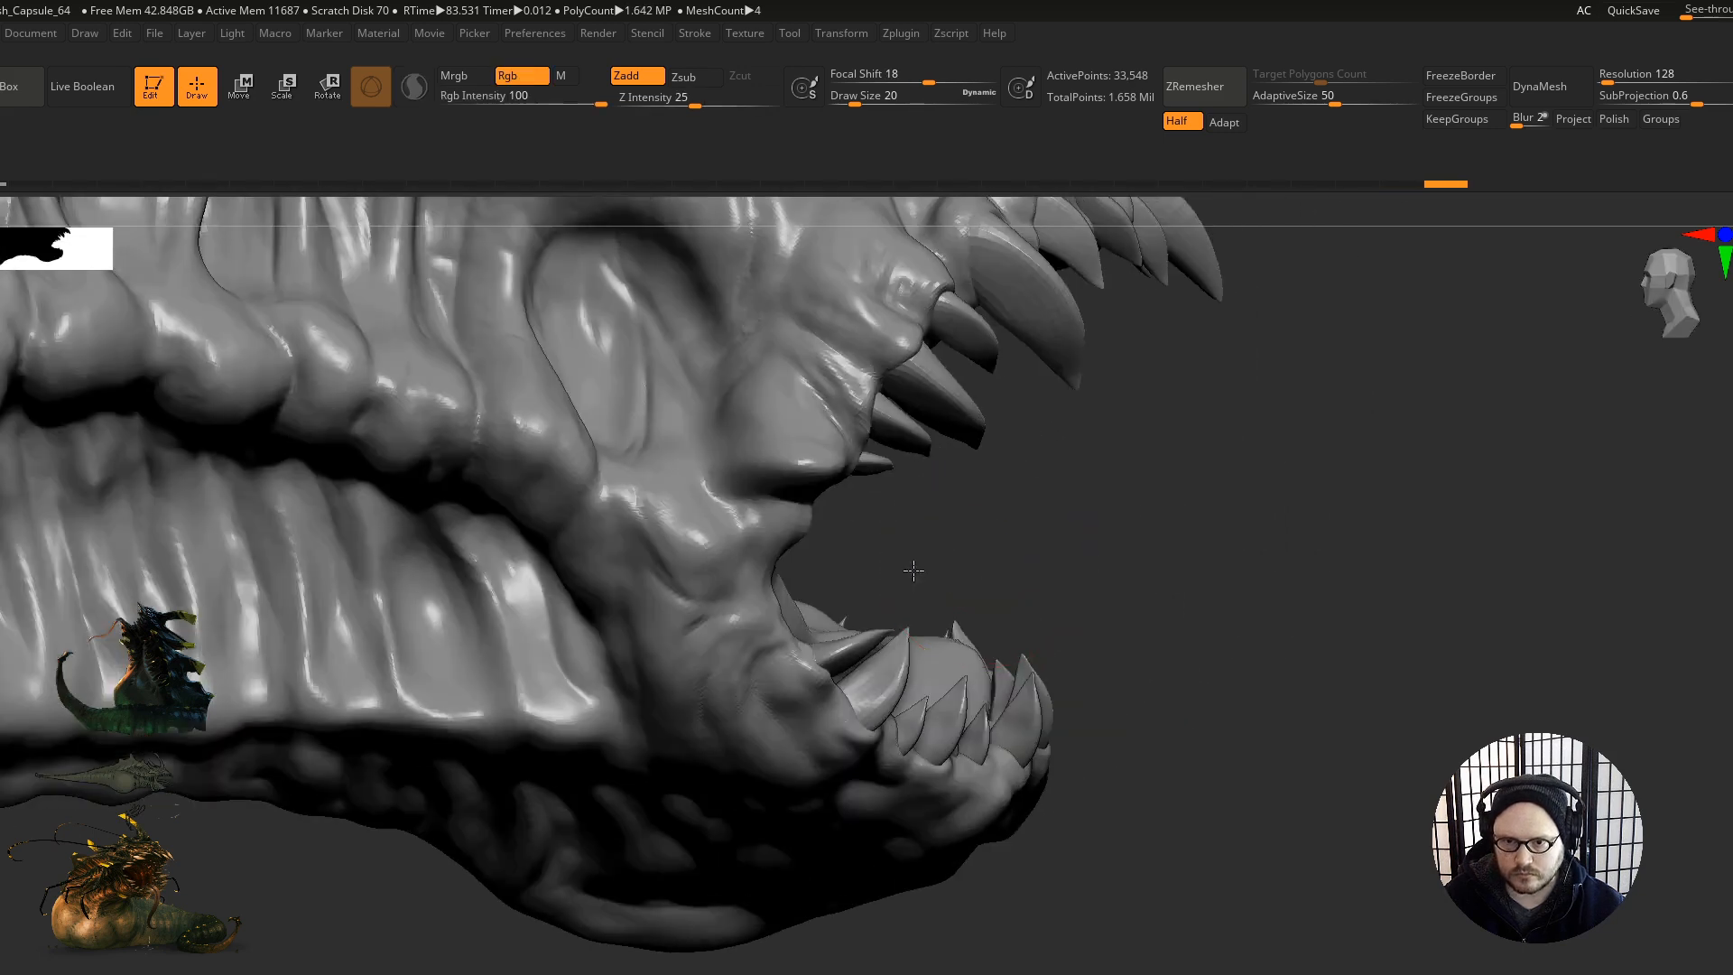
mouse_move(913, 569)
right_down()
mouse_move(1210, 538)
mouse_move(1176, 577)
right_up()
key(1)
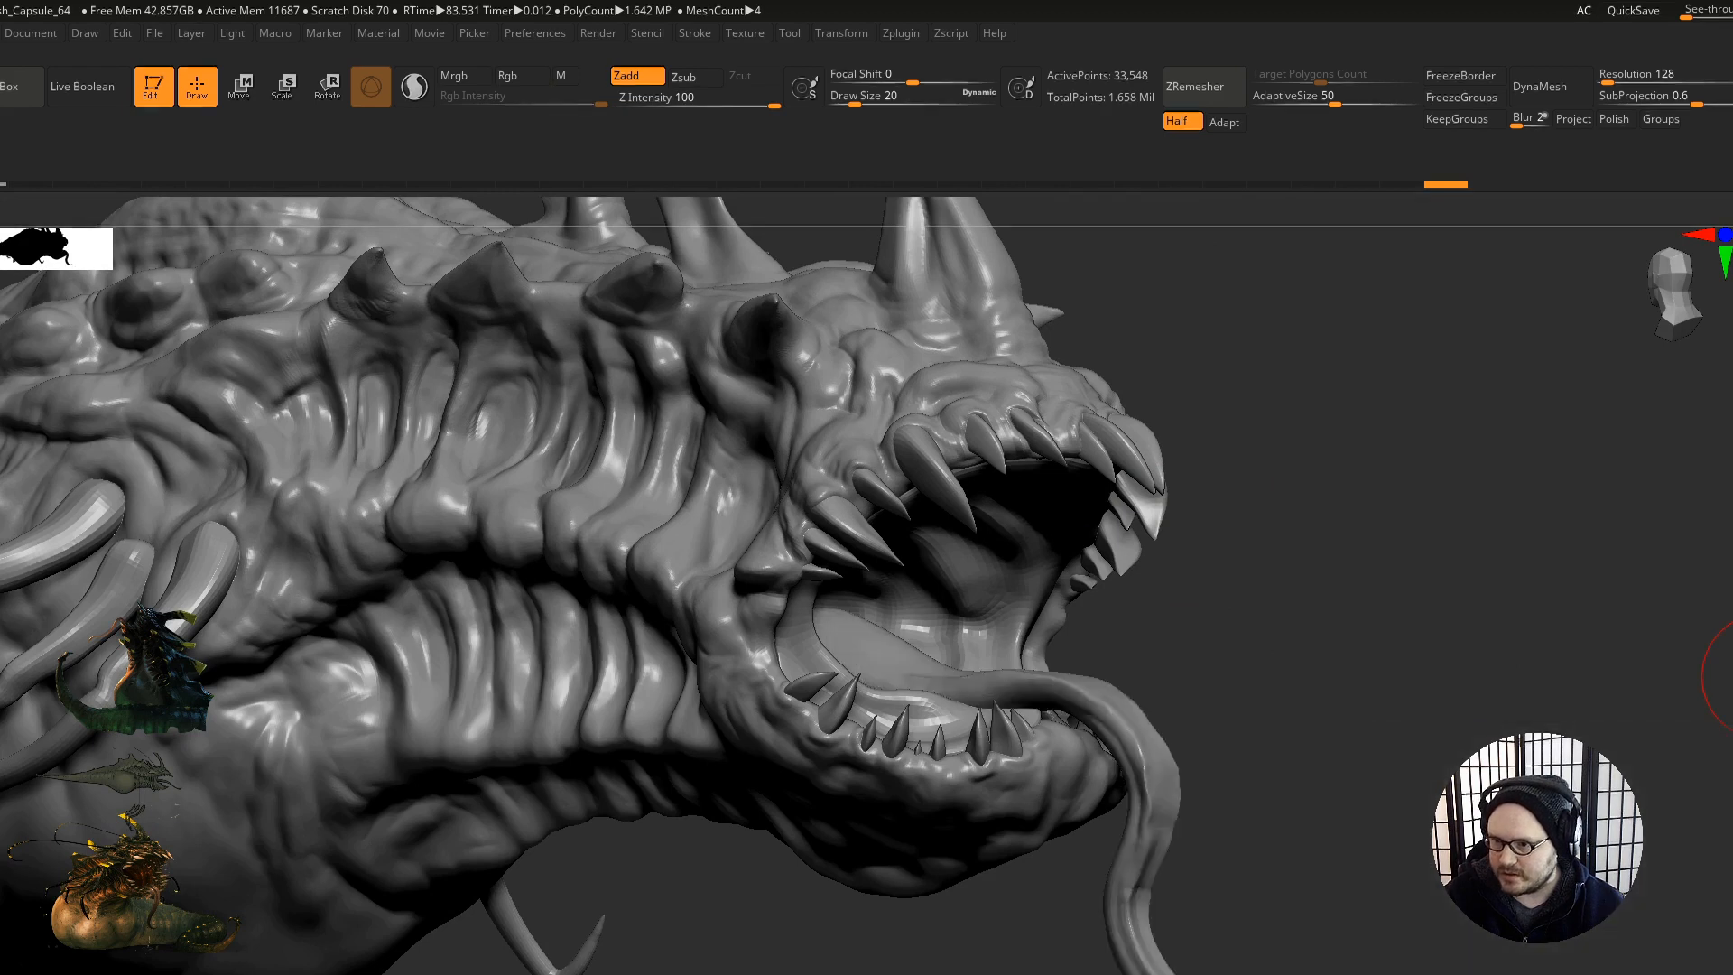
Step: Select the tongue mesh and display its wireframe
right_drag(1011, 632, 1058, 660)
alt+click(1061, 693)
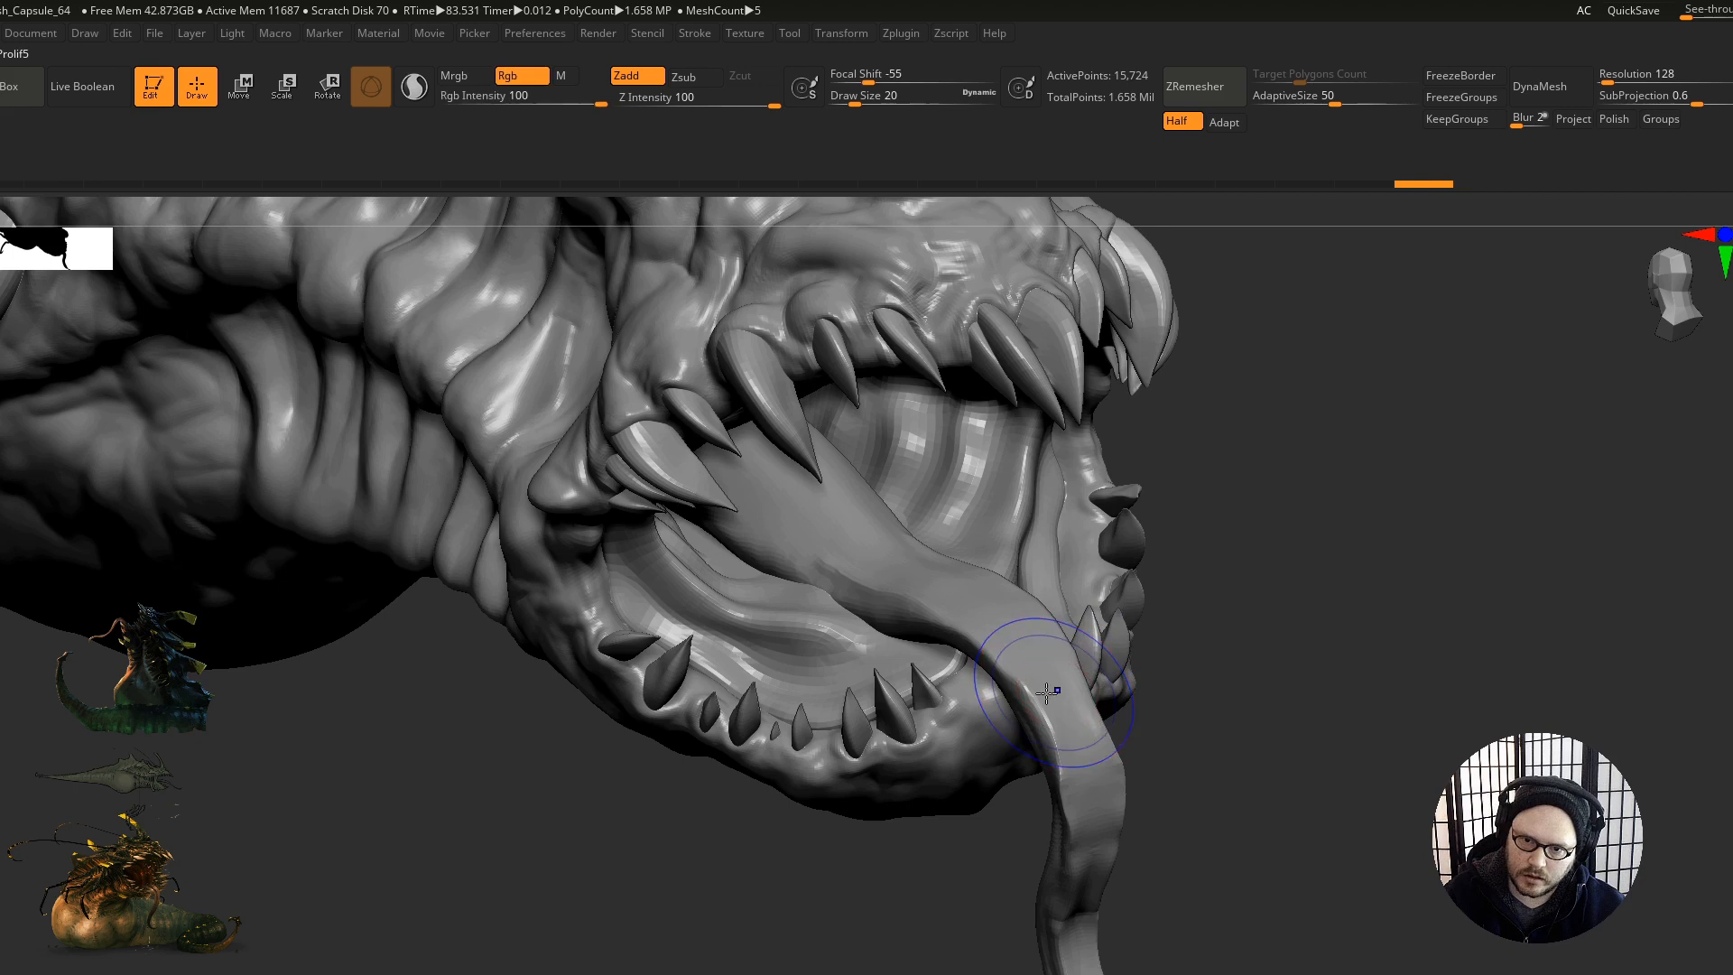
key(shift+f)
mouse_move(921, 618)
ctrl+right_down()
mouse_move(1002, 614)
mouse_move(979, 606)
ctrl+right_up()
right_drag(980, 607, 1002, 614)
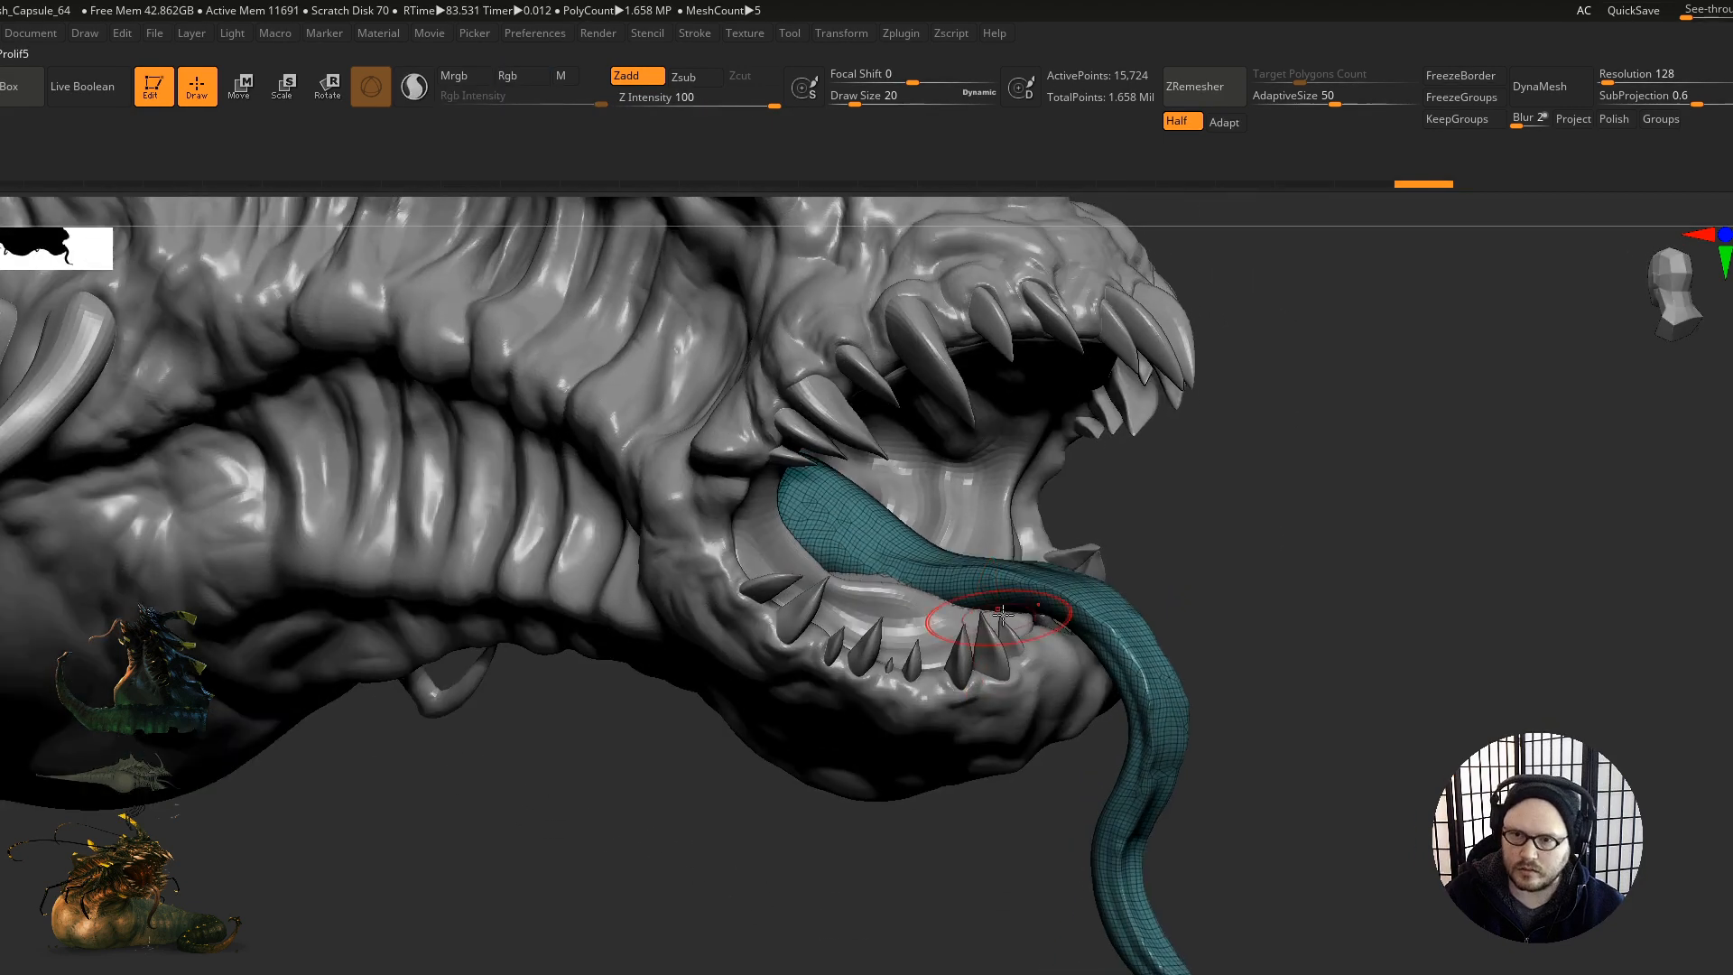
click(1222, 86)
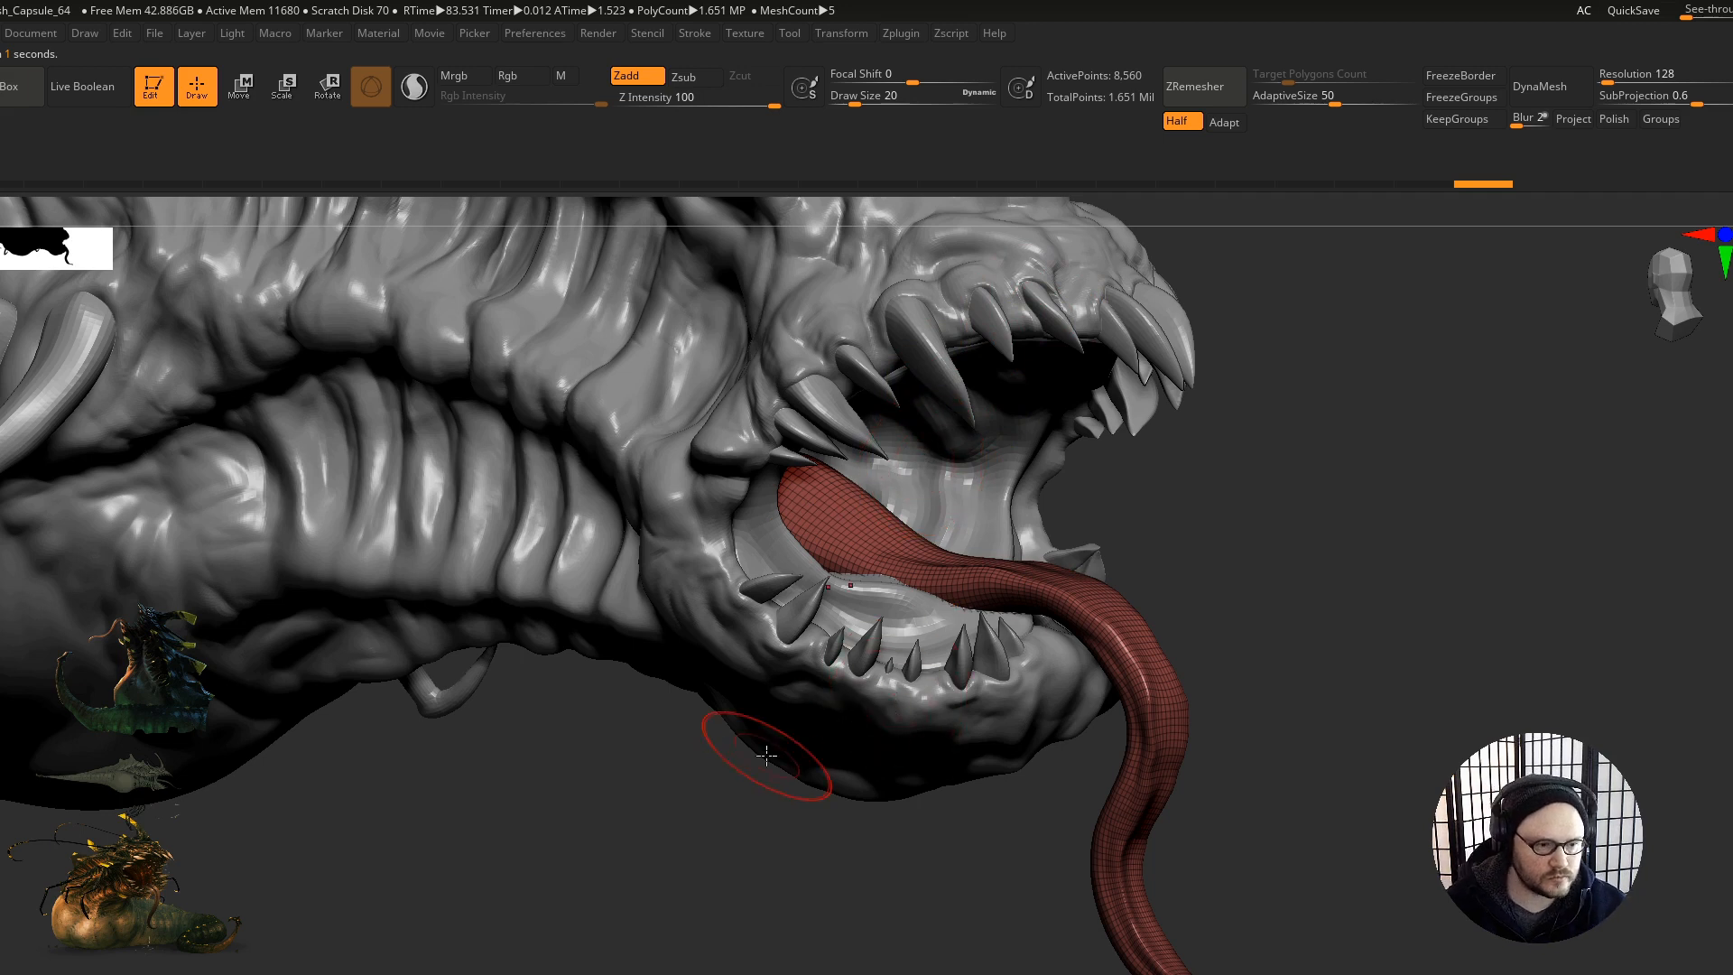
drag(1246, 632, 1216, 599)
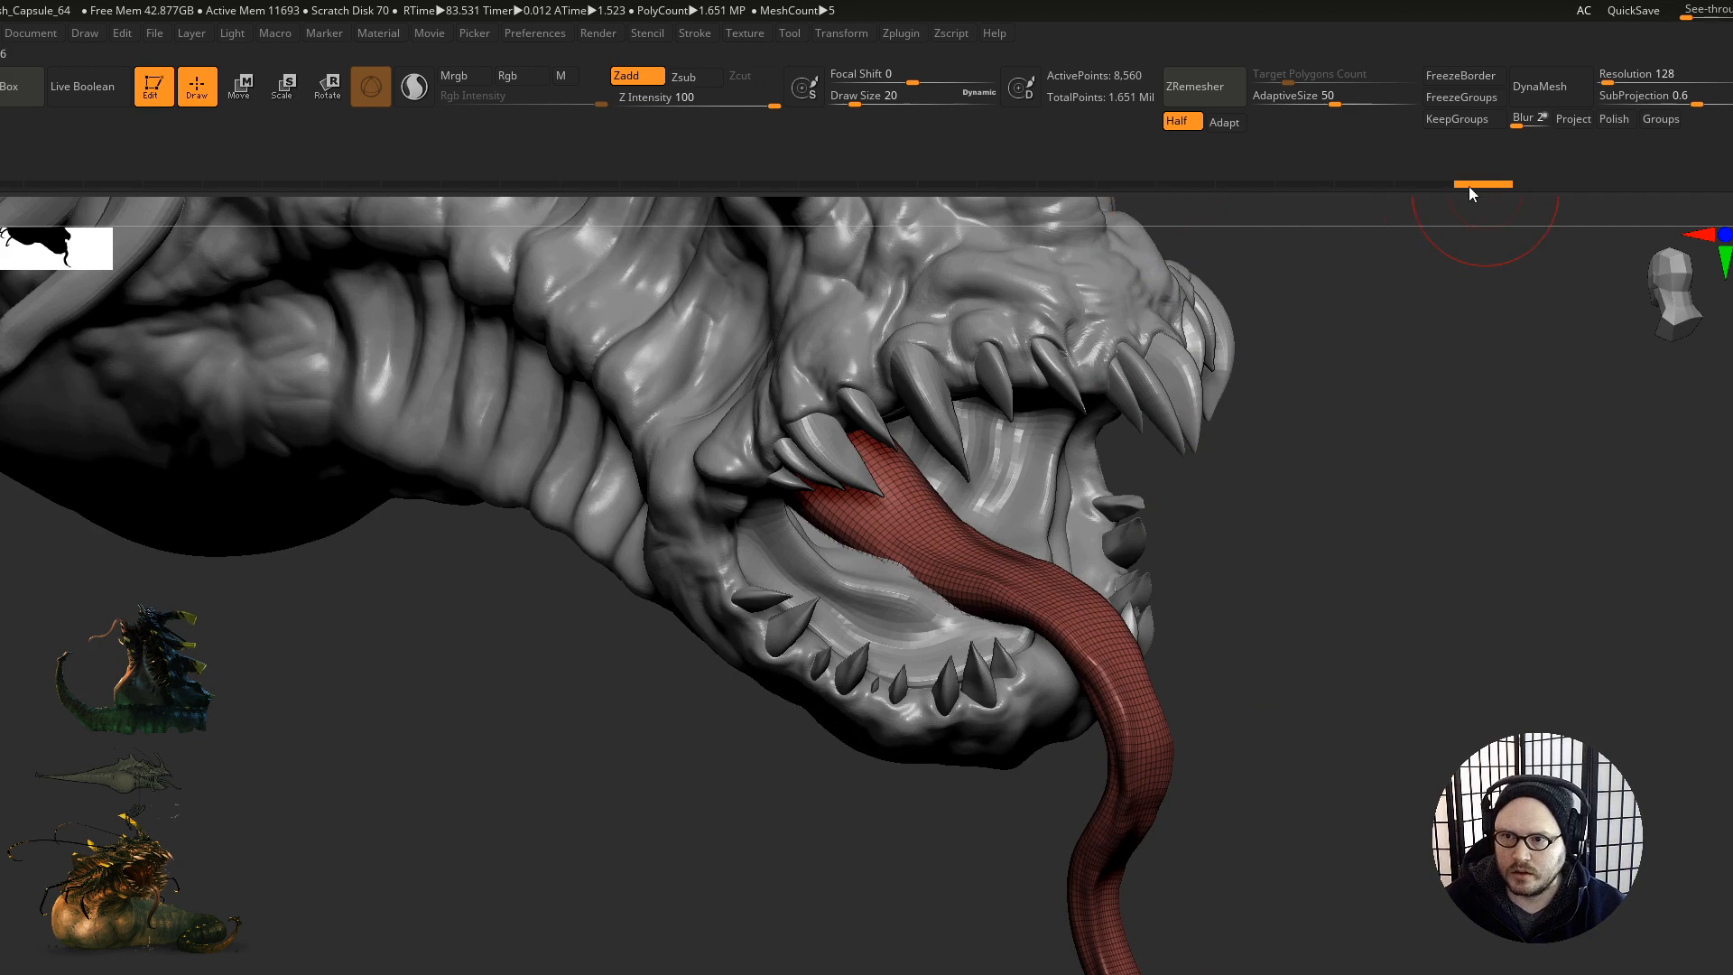
key(ctrl+z)
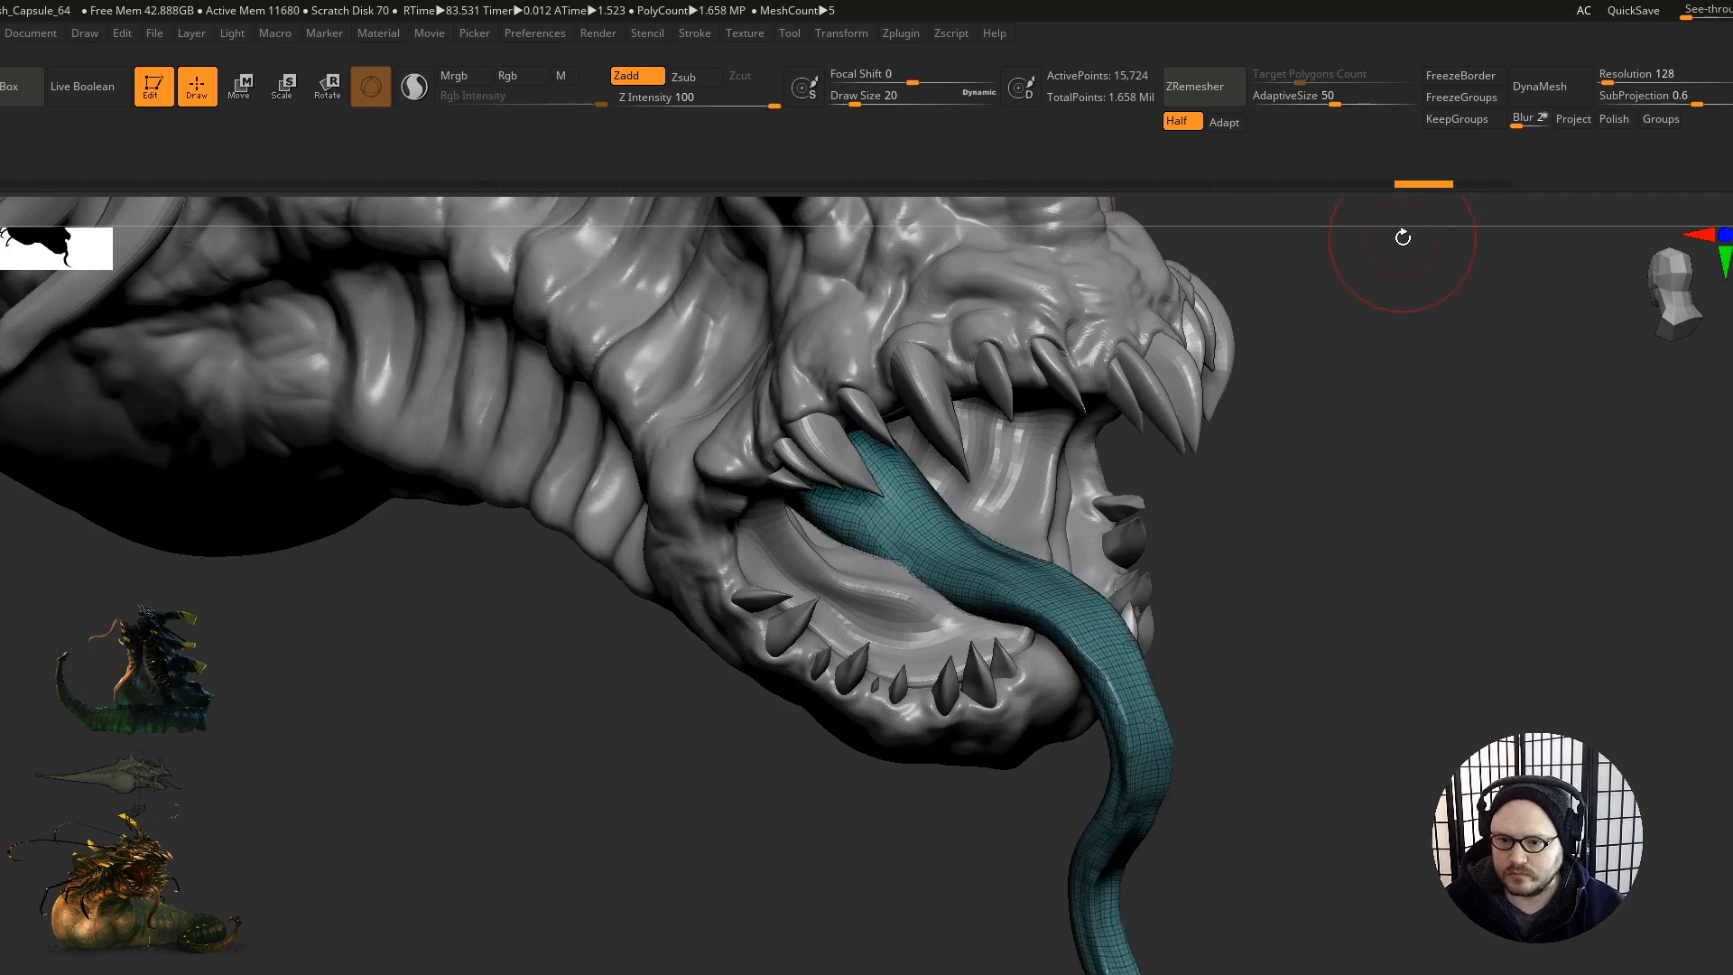
Step: Remesh the tongue twice with ZRemesher at half the polygon count
click(1200, 87)
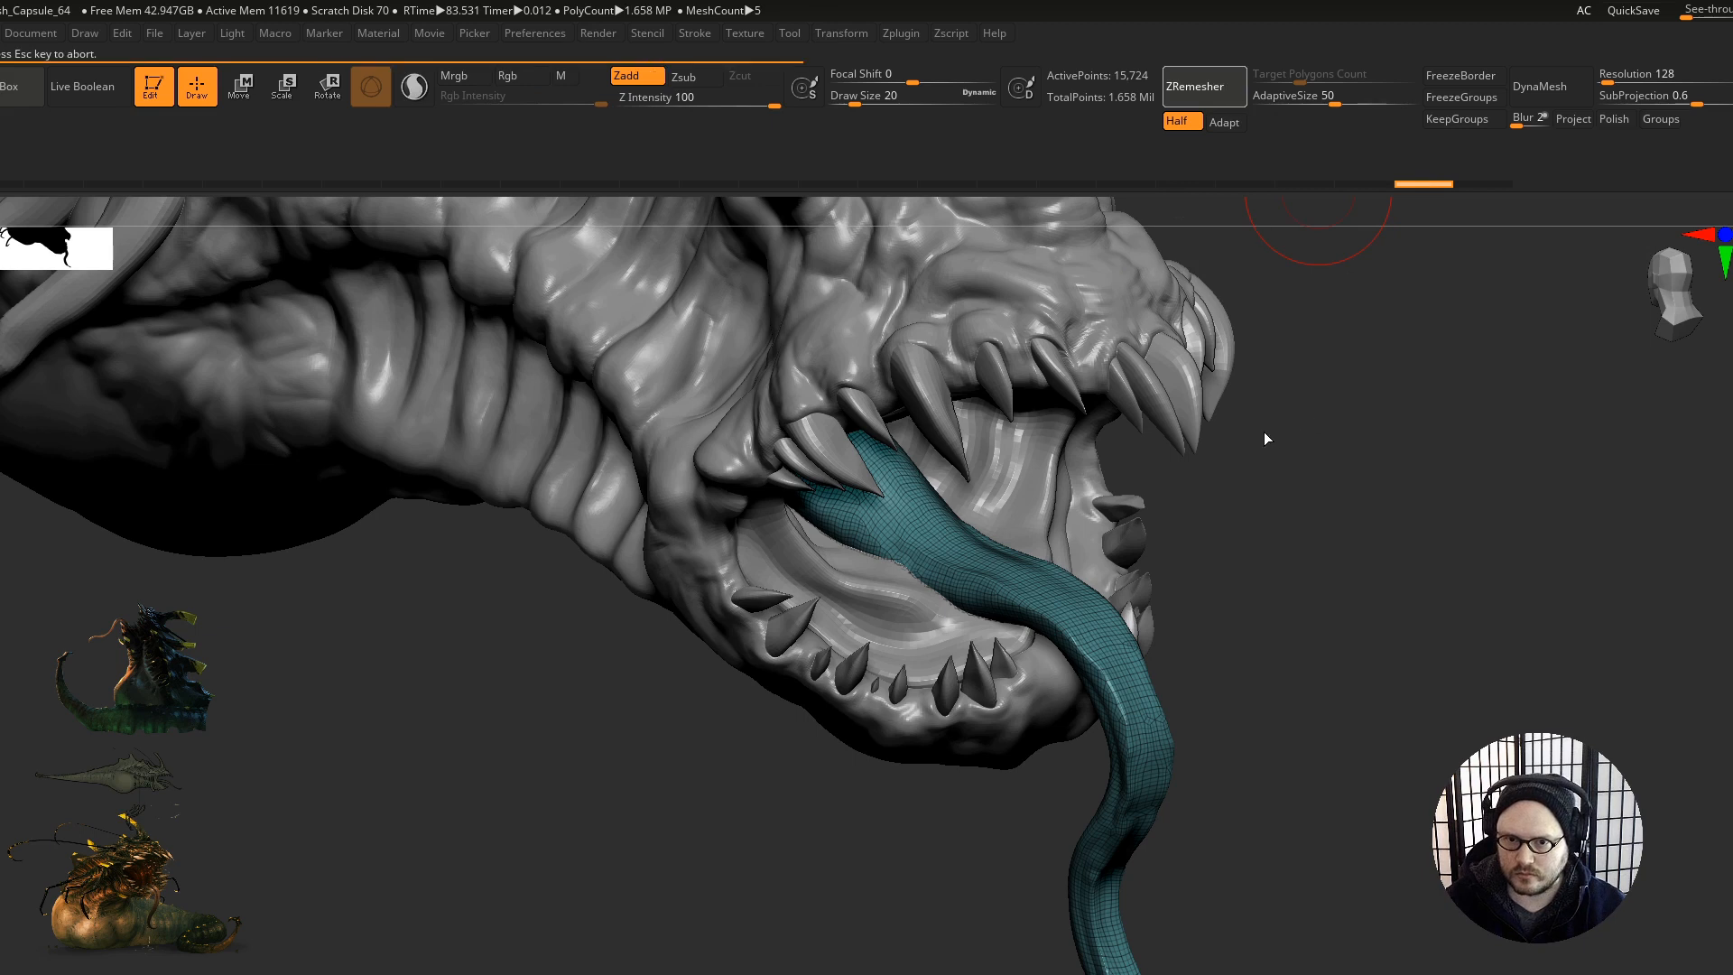
alt+drag(1261, 448, 924, 644)
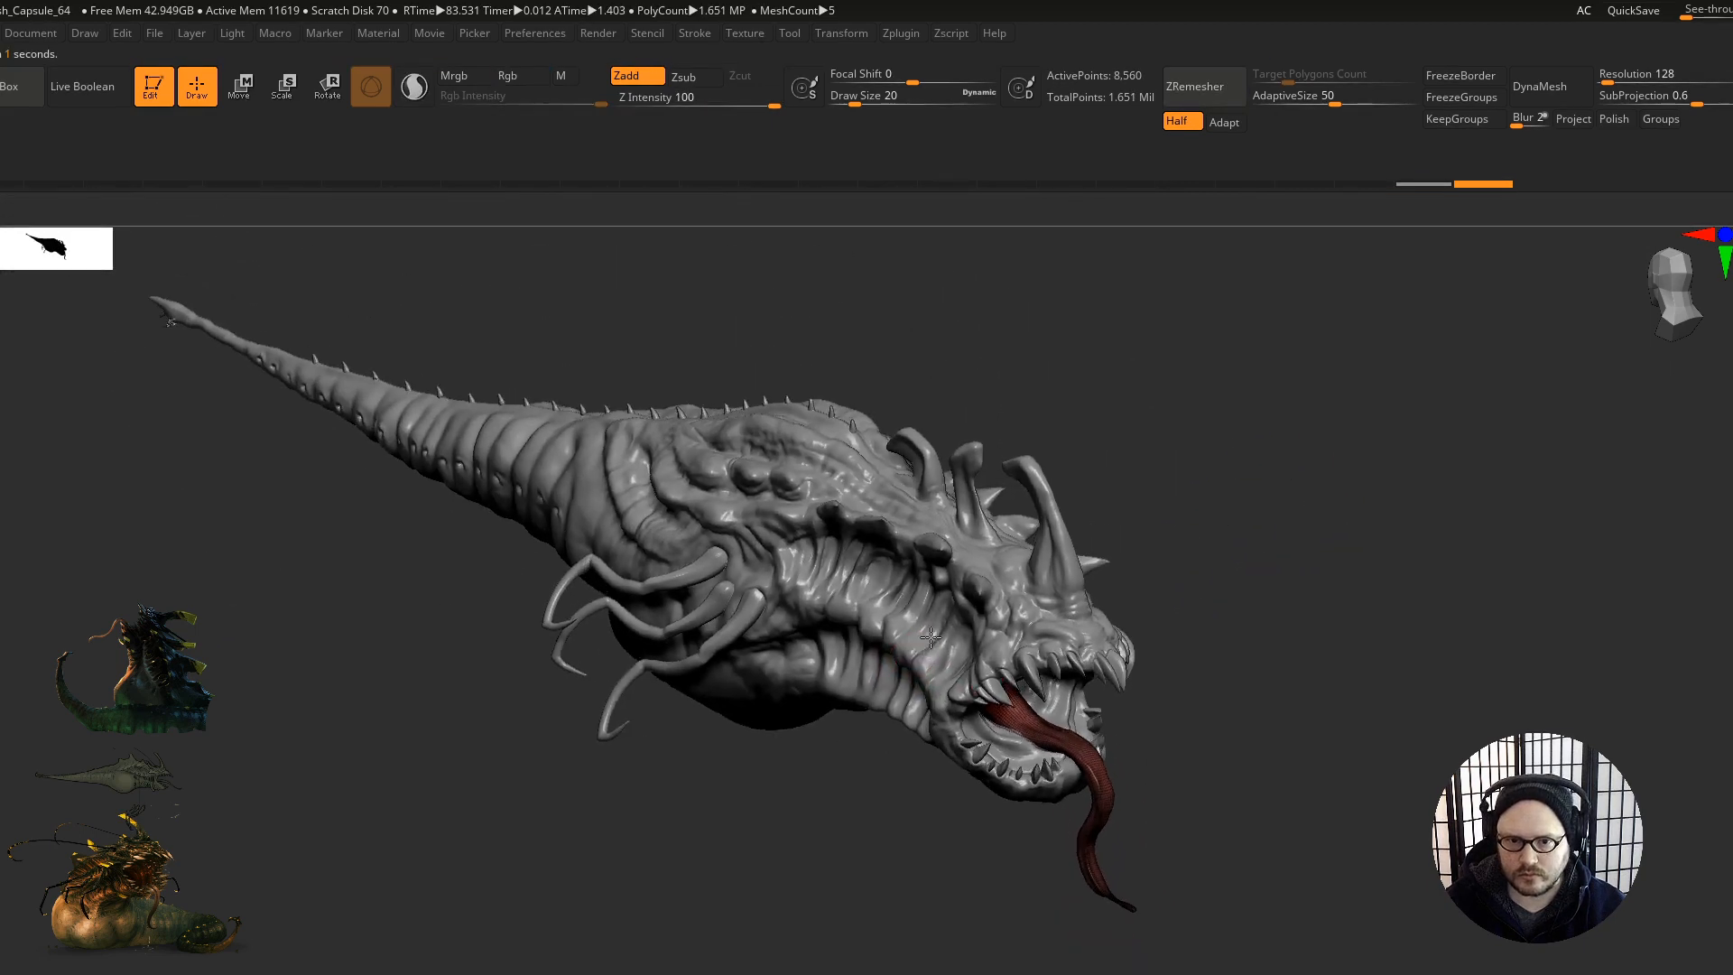
right_drag(924, 644, 946, 638)
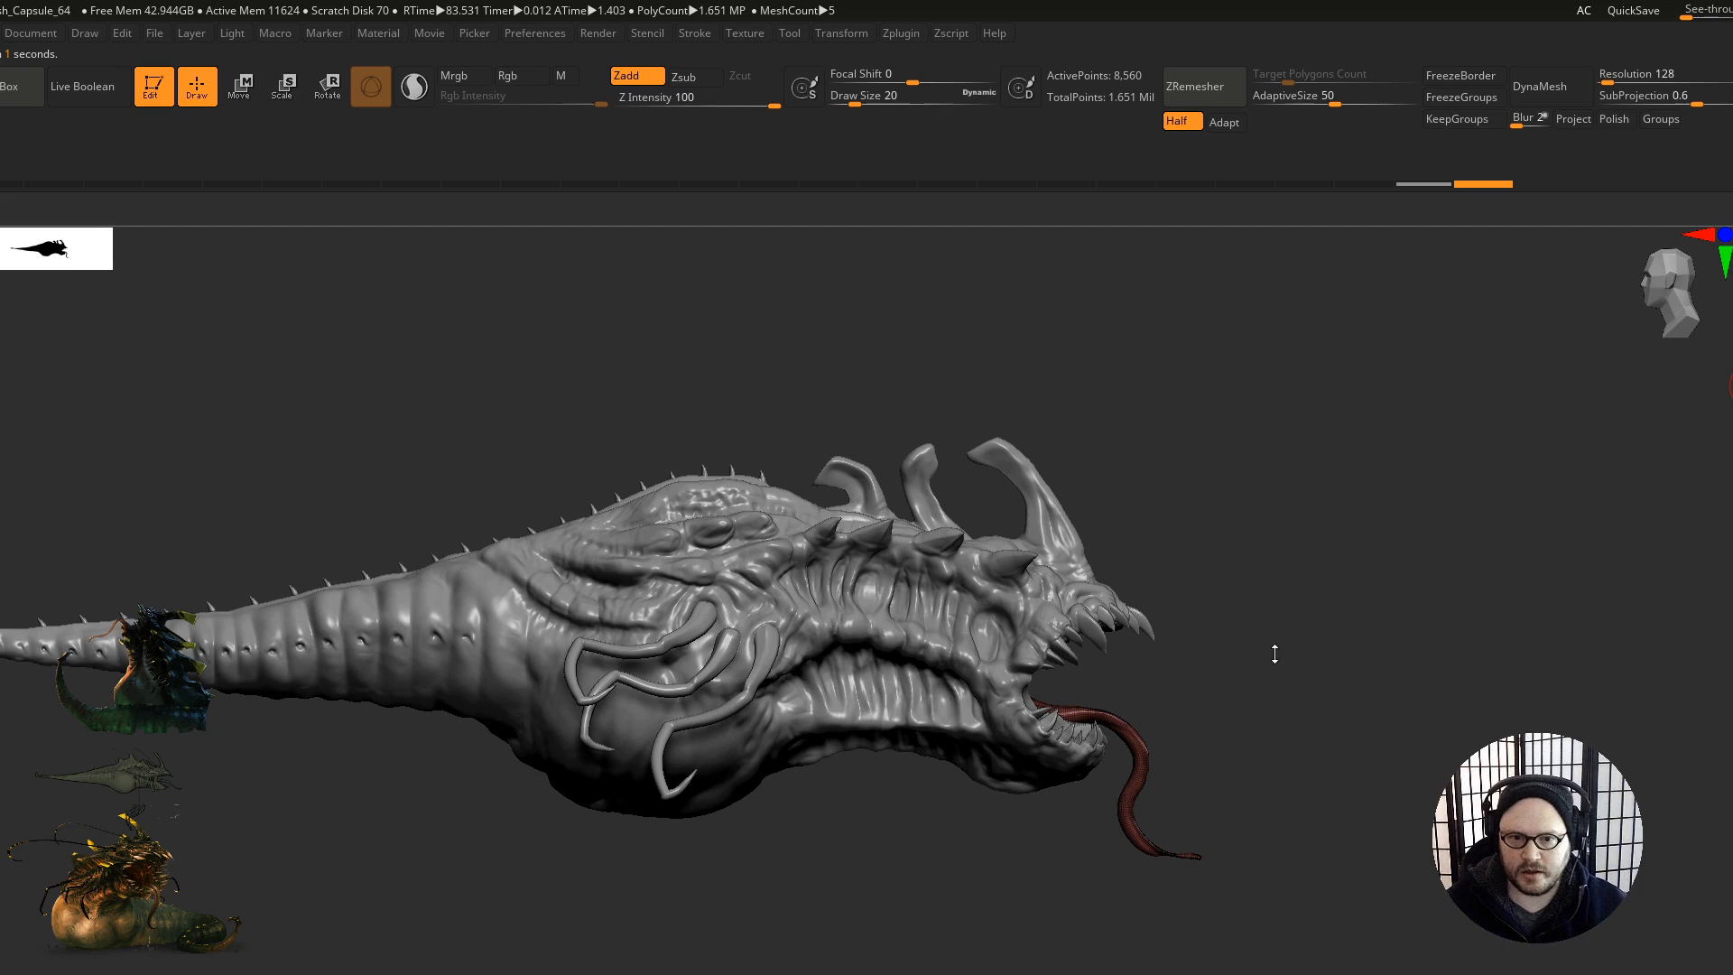
right_drag(1124, 736, 979, 704)
mouse_move(979, 705)
ctrl+right_down()
mouse_move(1011, 767)
mouse_move(1115, 607)
mouse_move(987, 734)
mouse_move(1065, 812)
mouse_move(1095, 793)
mouse_move(1065, 813)
mouse_move(1038, 717)
mouse_move(1047, 819)
mouse_move(1276, 638)
mouse_move(1291, 560)
mouse_move(1255, 375)
ctrl+right_up()
click(1232, 91)
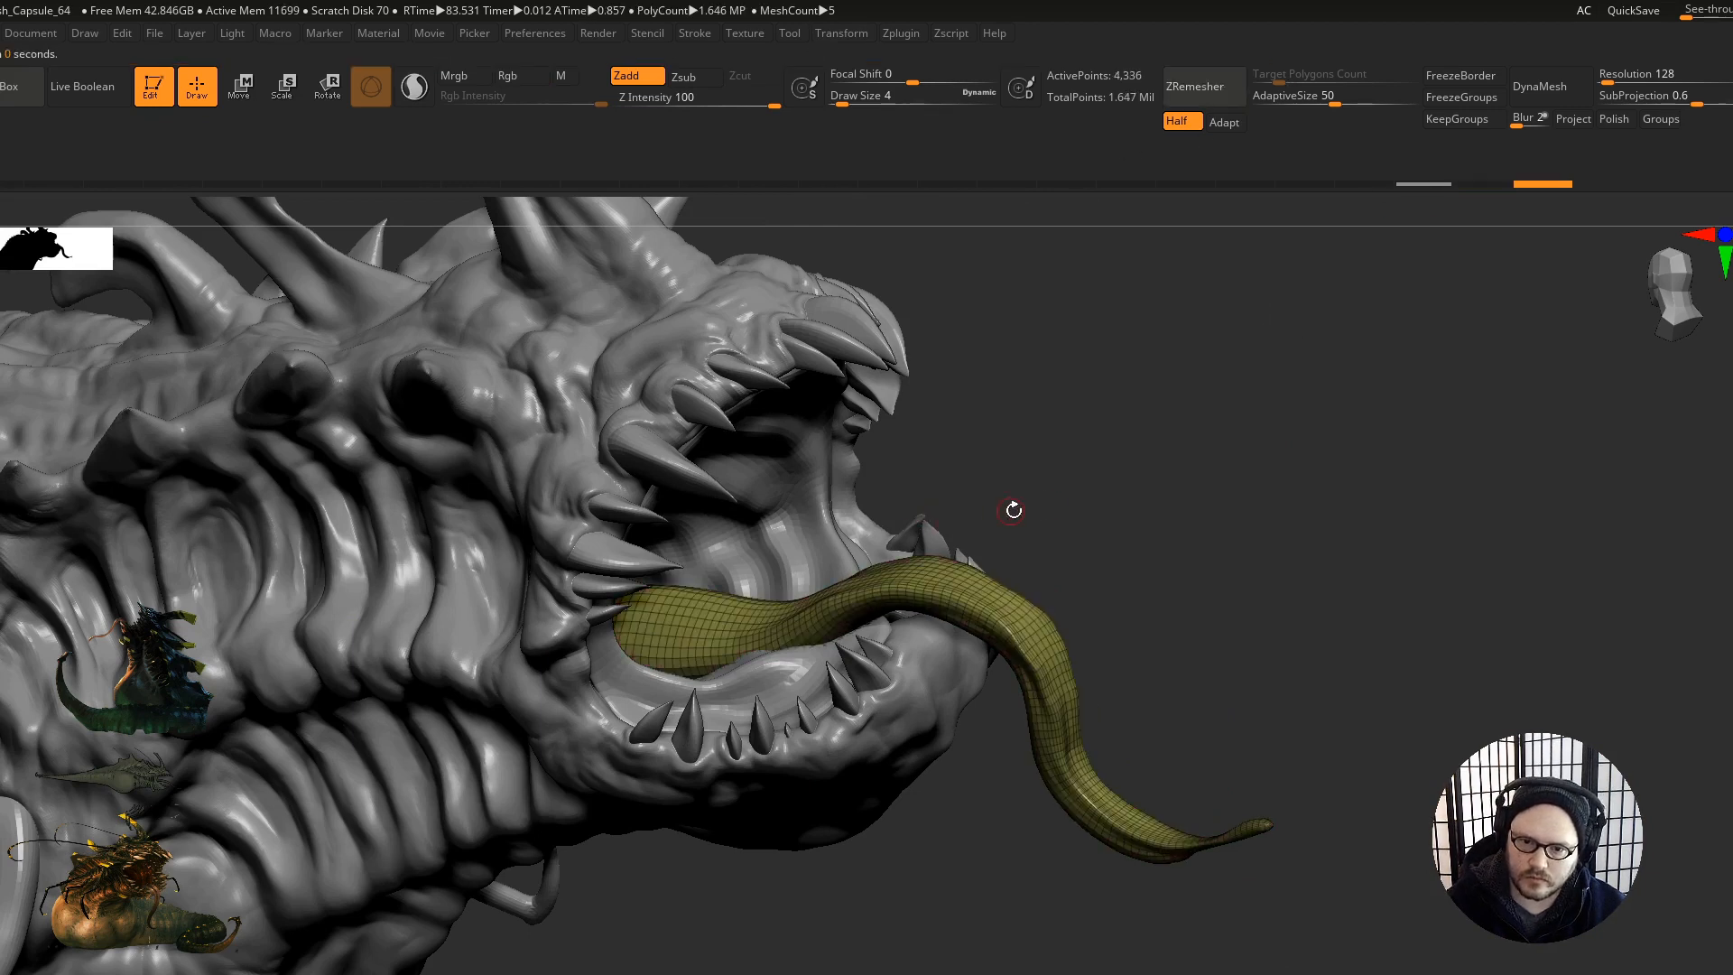
Step: Swell the outer end of the tongue toward its tip with the Inflate brush at draw size 7
mouse_move(1080, 612)
right_down()
mouse_move(1161, 666)
mouse_move(1231, 937)
mouse_move(1195, 692)
mouse_move(990, 743)
mouse_move(1095, 658)
mouse_move(993, 679)
right_up()
key(s)
mouse_move(993, 679)
mouse_down()
mouse_move(959, 649)
mouse_move(1009, 659)
mouse_up()
key(b)
click(998, 664)
mouse_move(978, 704)
right_down()
mouse_move(934, 539)
mouse_move(953, 514)
right_up()
key(b)
key(i)
key(n)
right_drag(928, 679, 964, 595)
key(s)
drag(965, 660, 959, 660)
right_drag(948, 633, 941, 605)
drag(902, 634, 1030, 696)
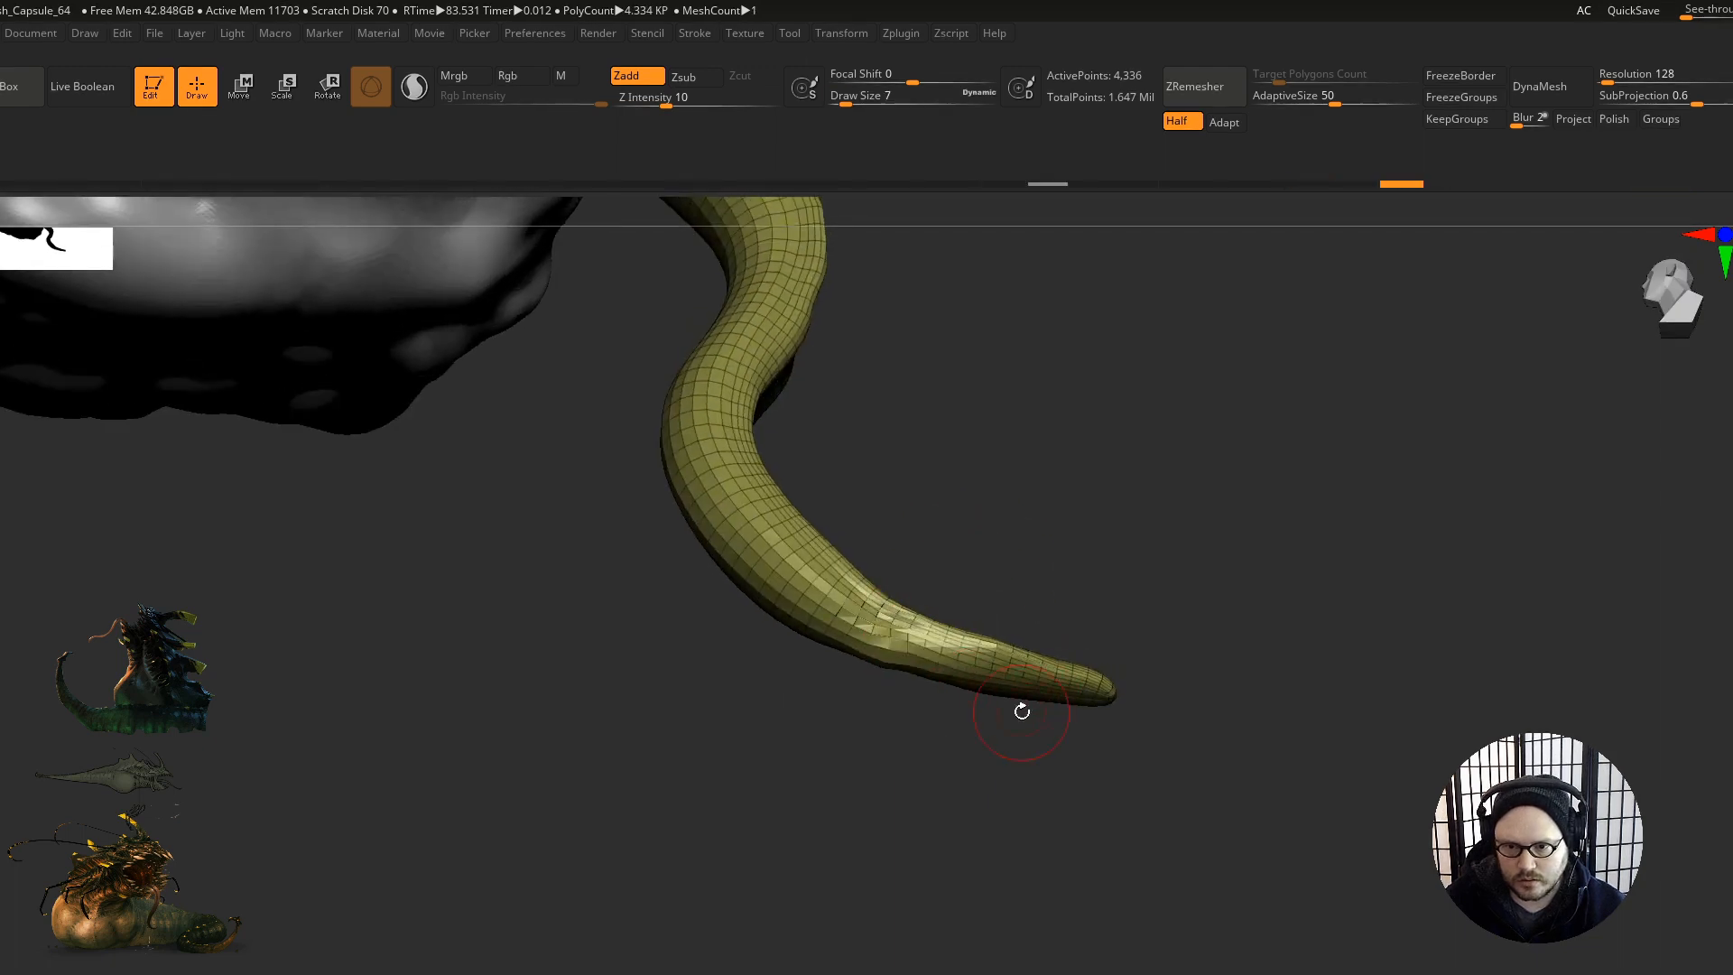
Step: Thicken the stretch between the tongue's last bend and its tip, then smooth that stretch
right_drag(1025, 716, 927, 550)
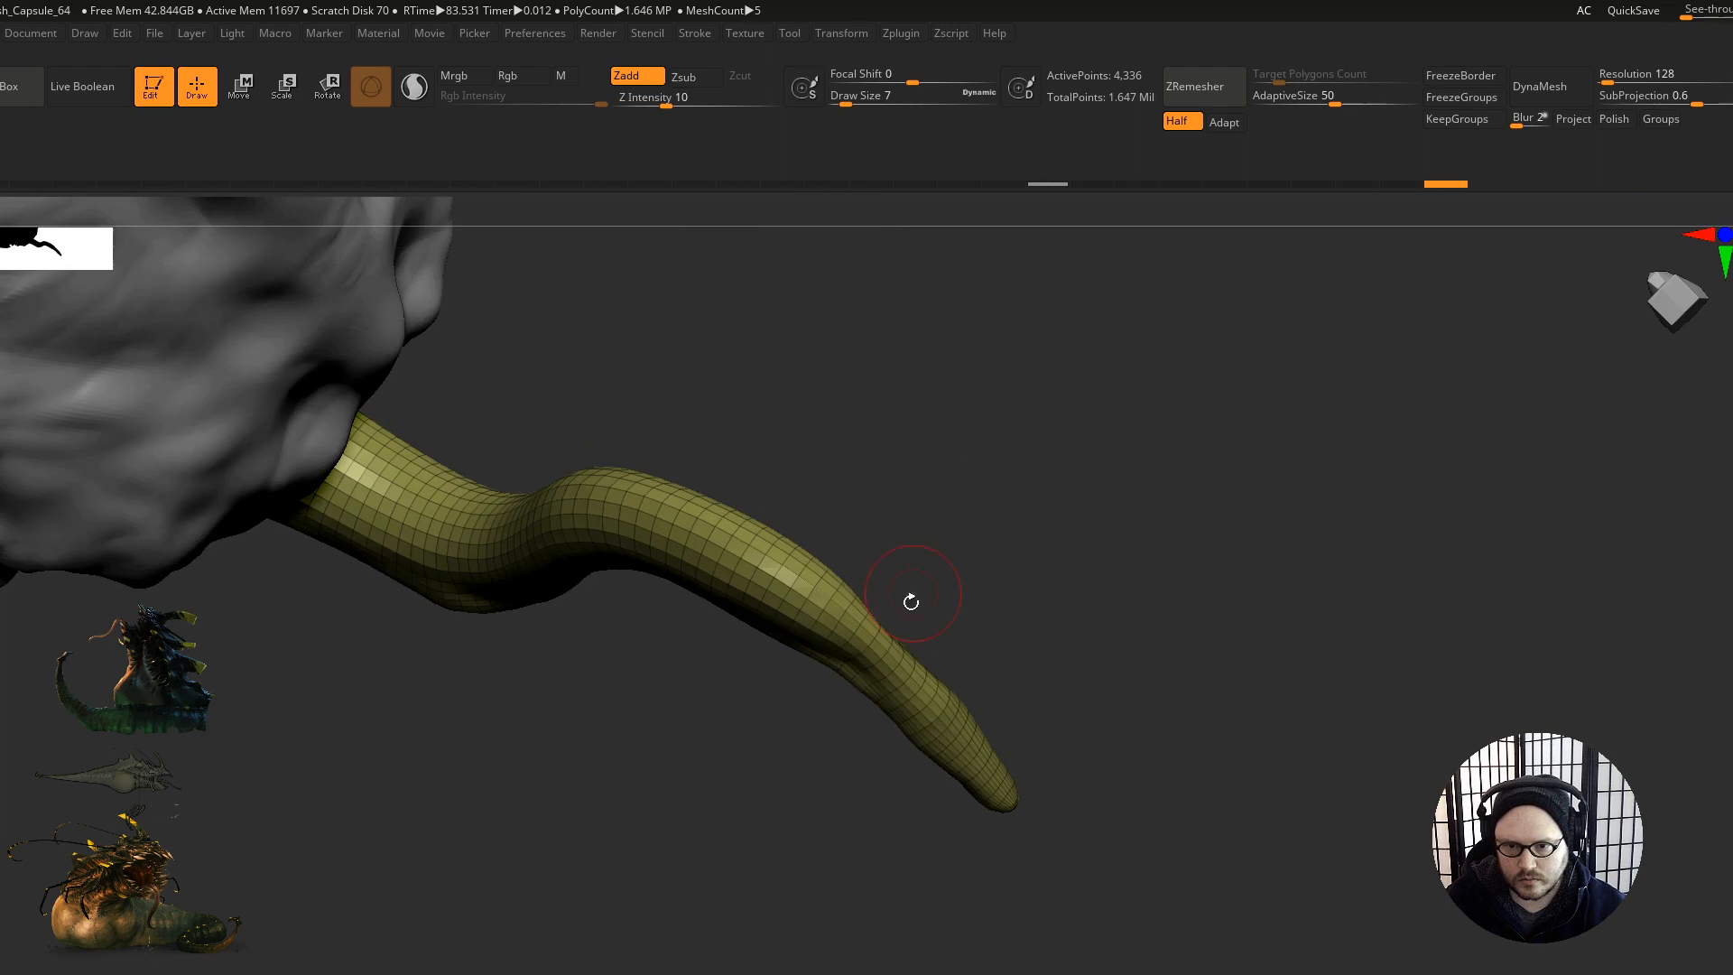
drag(786, 618, 862, 691)
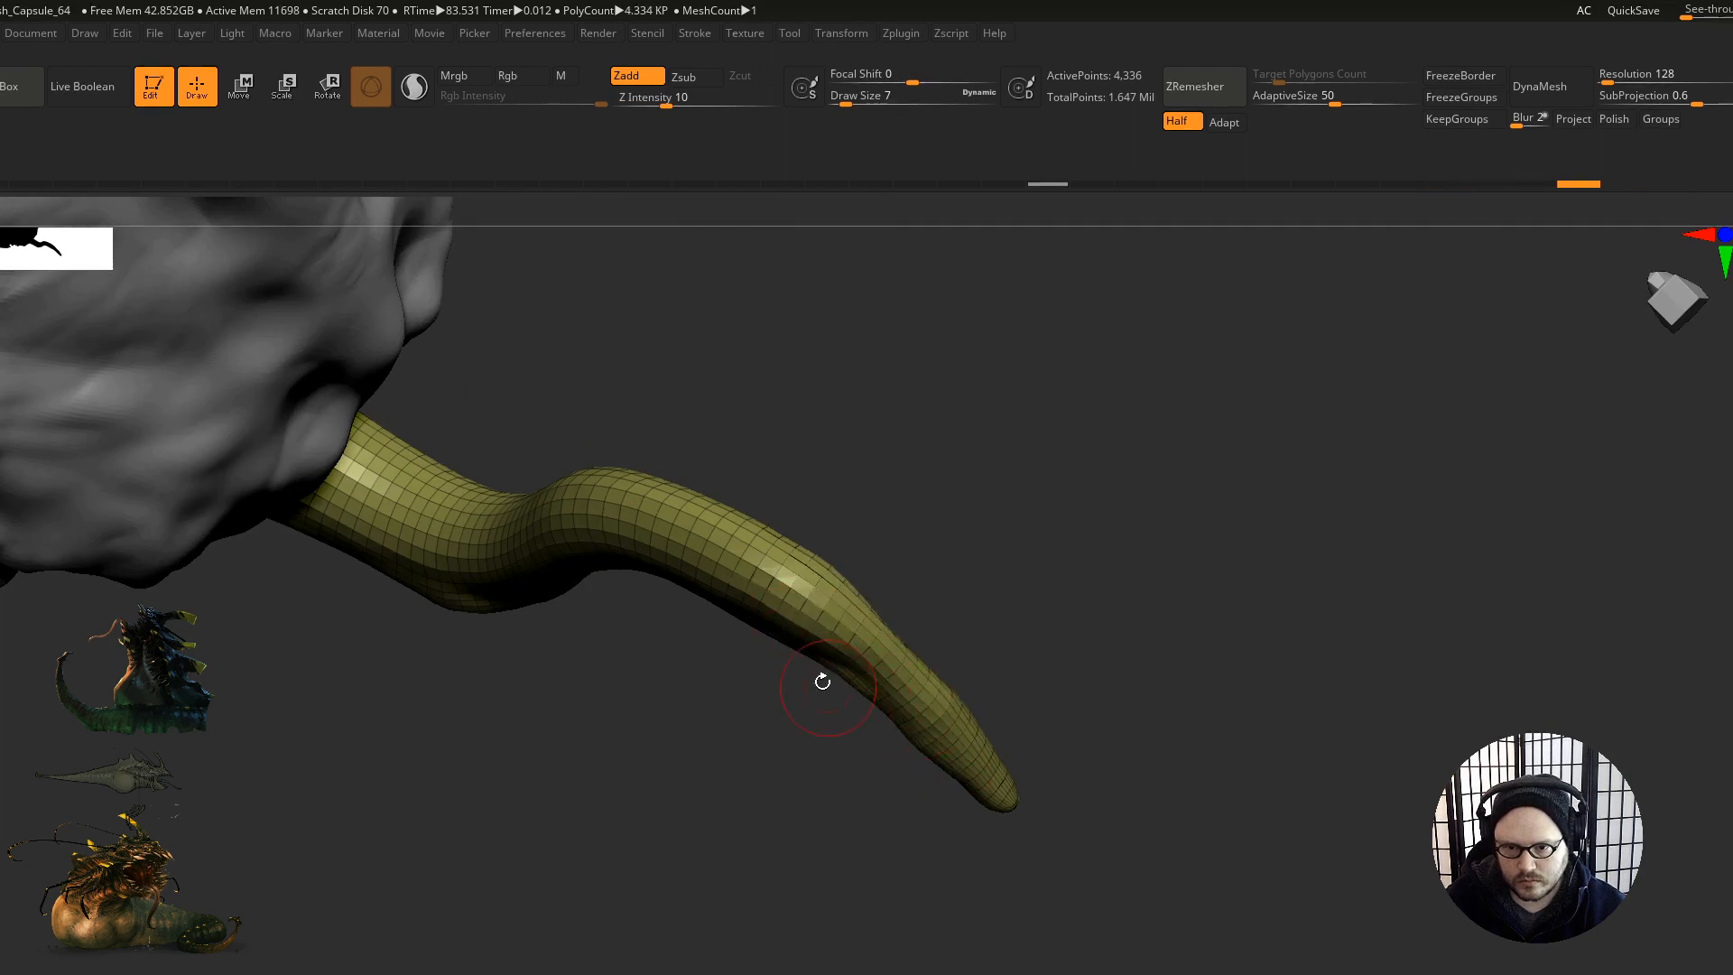
shift+drag(812, 591, 960, 766)
right_drag(948, 785, 826, 736)
mouse_move(767, 552)
shift+mouse_down()
mouse_move(793, 593)
mouse_move(921, 650)
shift+mouse_up()
mouse_move(871, 745)
right_down()
mouse_move(791, 742)
mouse_move(849, 736)
right_up()
shift+drag(773, 570, 975, 699)
right_drag(866, 751, 794, 740)
Step: Lengthen and taper the tongue's tip with the Move brush at draw size 14, smoothing the contour
right_drag(788, 505, 784, 556)
key(s)
drag(783, 558, 790, 557)
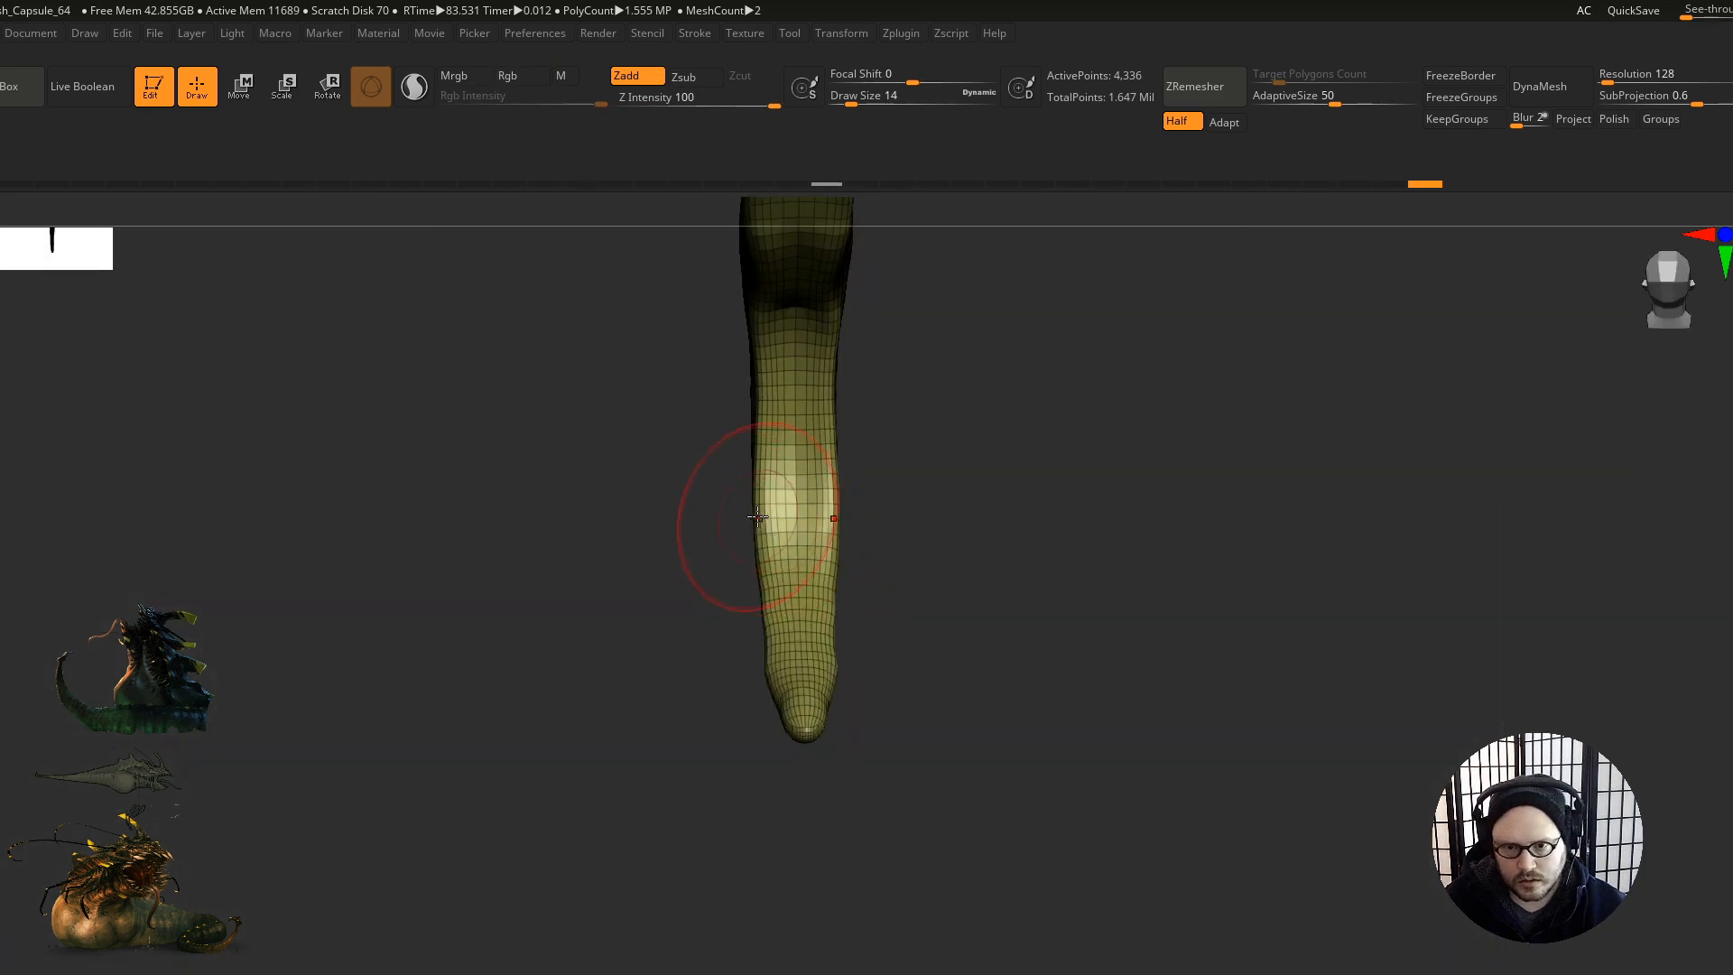
drag(767, 516, 770, 779)
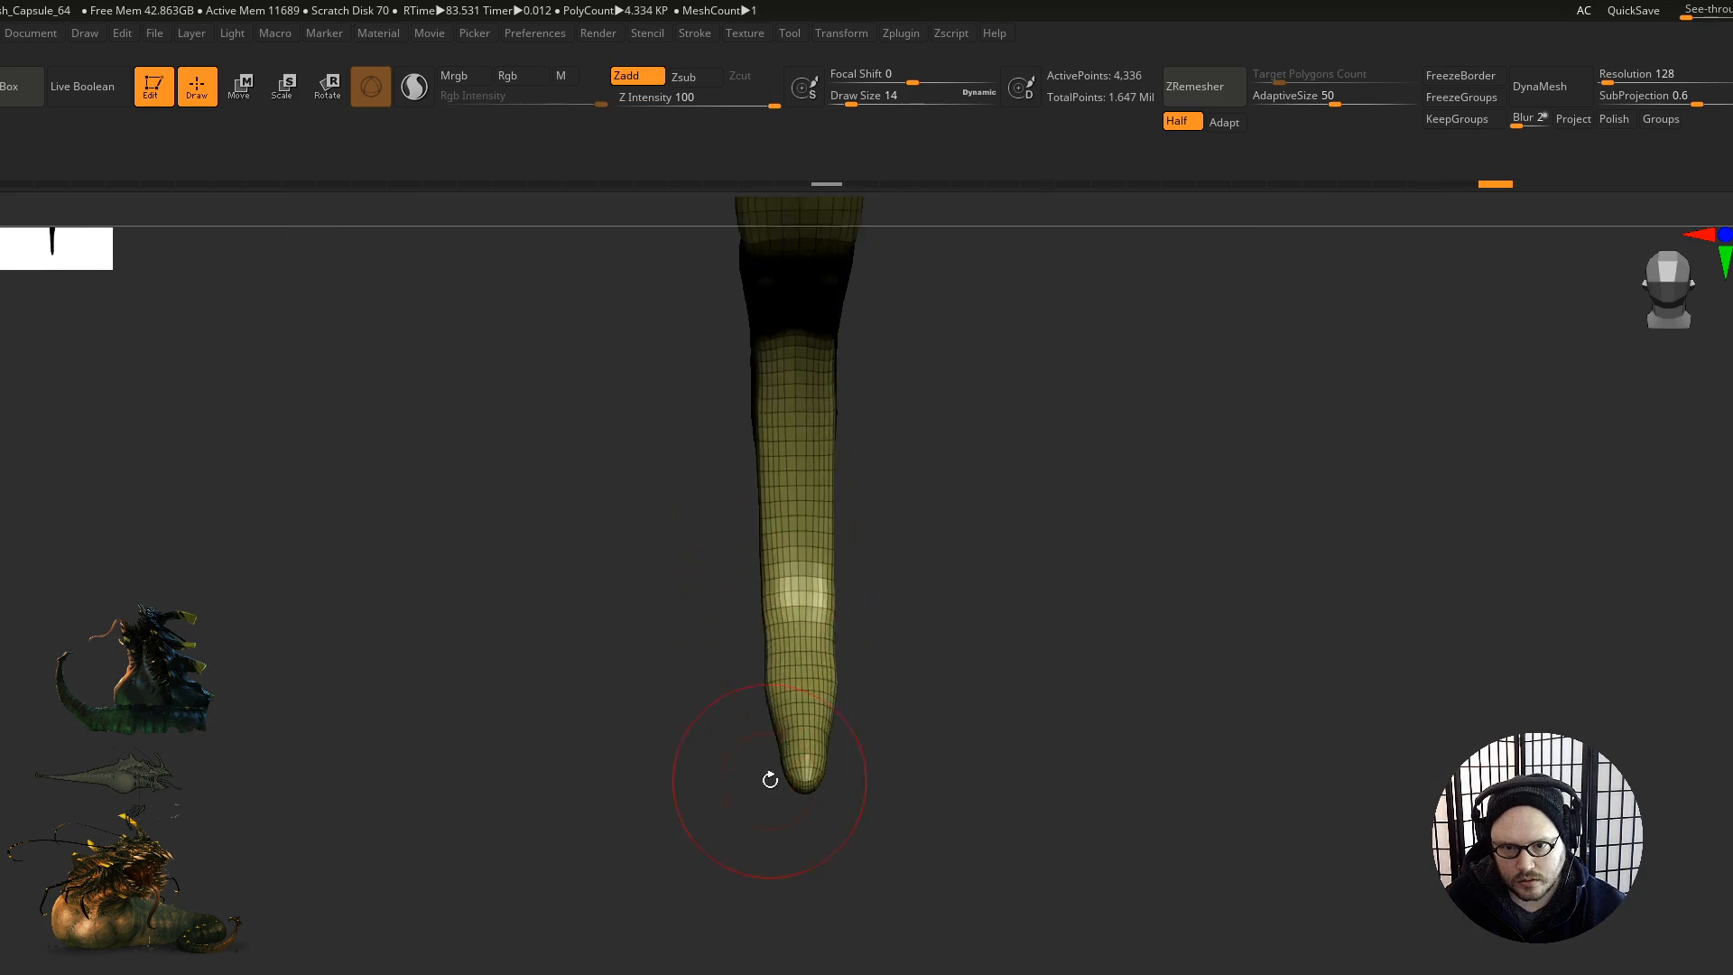
drag(764, 688, 774, 694)
mouse_move(760, 542)
shift+mouse_down()
mouse_move(761, 561)
mouse_move(751, 462)
shift+mouse_up()
drag(686, 433, 778, 358)
mouse_move(762, 619)
alt+mouse_down()
mouse_move(741, 717)
mouse_move(777, 679)
mouse_move(871, 817)
mouse_move(708, 638)
mouse_move(798, 570)
mouse_move(912, 532)
alt+mouse_up()
shift+drag(877, 478, 857, 747)
right_drag(859, 587, 859, 658)
Step: Carve a groove down the middle of the hanging tongue with the DamStandard brush
key(b)
key(d)
key(s)
key(s)
drag(863, 487, 858, 488)
mouse_move(874, 434)
mouse_down()
mouse_move(890, 537)
mouse_move(881, 785)
mouse_up()
Step: Hide the tongue's wireframe and subdivide its mesh once
mouse_move(929, 578)
right_down()
mouse_move(874, 551)
mouse_move(869, 643)
mouse_move(827, 518)
mouse_move(851, 516)
right_up()
key(shift+f)
key(ctrl+d)
Step: Deepen sections of the tongue's centre groove, undoing the misplaced strokes
drag(840, 486, 891, 660)
drag(903, 836, 903, 840)
alt+right_drag(887, 611, 870, 415)
key(ctrl+z)
drag(875, 477, 887, 567)
drag(893, 645, 899, 705)
shift+right_drag(884, 638, 890, 479)
key(ctrl+z)
Step: Extend the centre groove in a straight line from the tongue's base to its tip at draw size 6
alt+right_drag(892, 230, 895, 521)
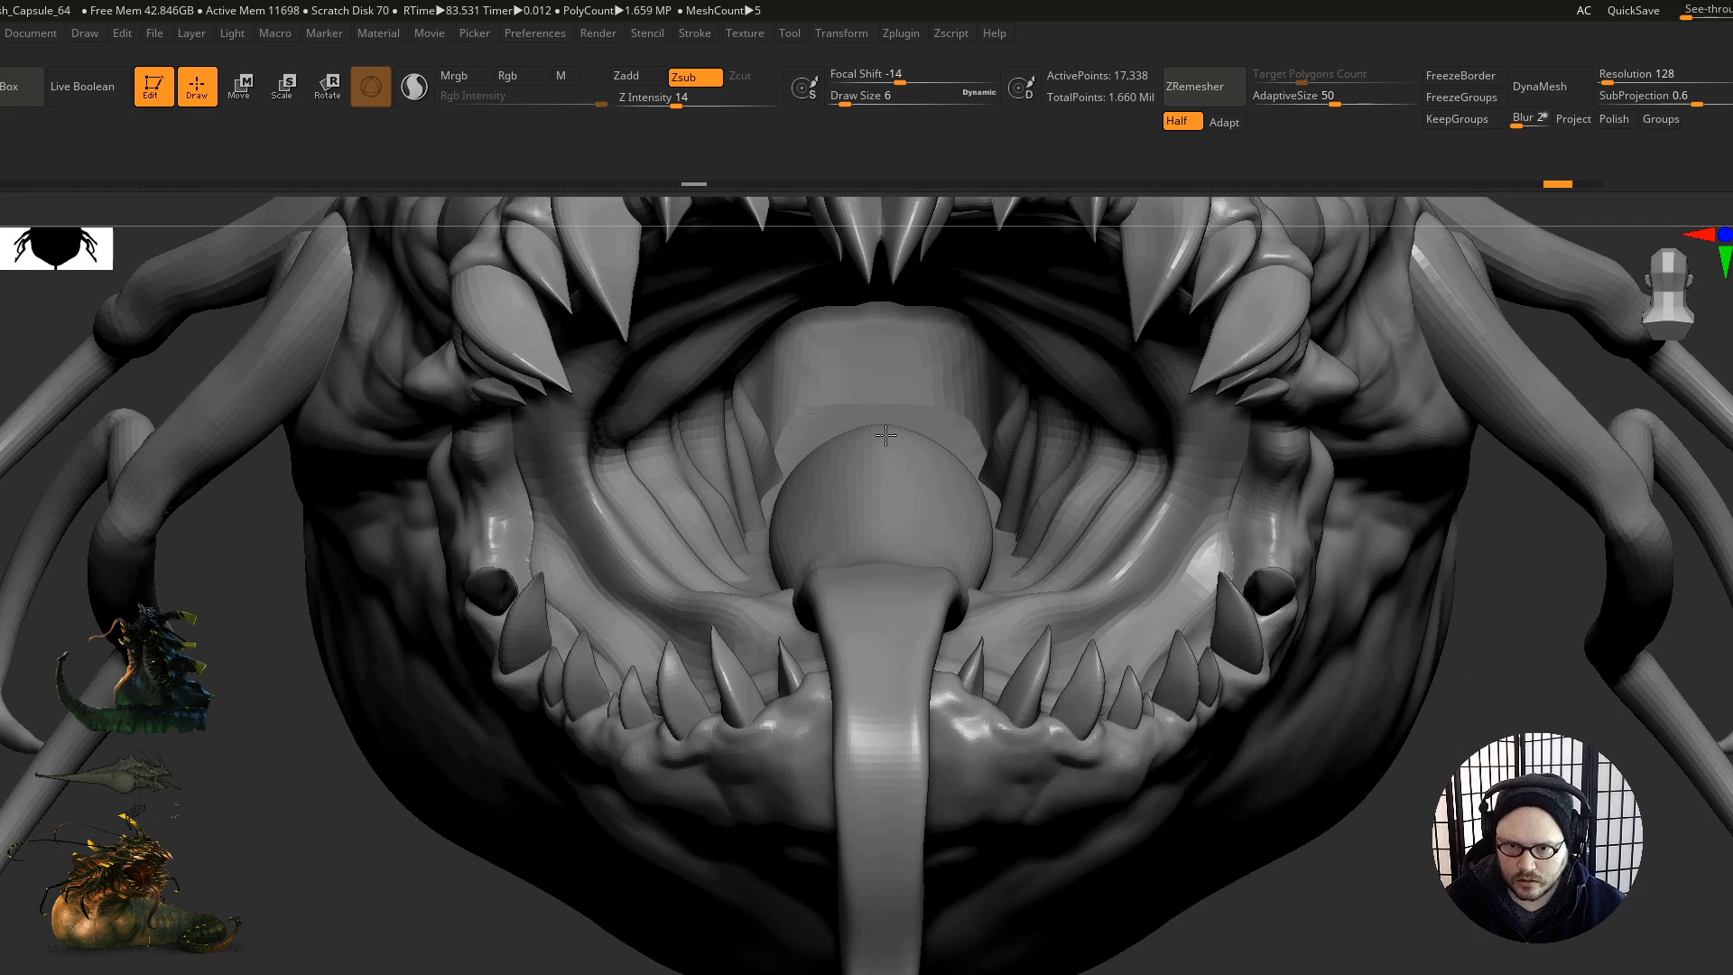
drag(876, 925, 884, 974)
alt+right_drag(874, 727, 872, 672)
drag(878, 722, 863, 908)
mouse_move(865, 903)
right_down()
mouse_move(920, 840)
mouse_move(872, 632)
mouse_move(896, 870)
mouse_move(929, 723)
mouse_move(762, 793)
mouse_move(832, 677)
mouse_move(869, 655)
mouse_move(851, 596)
mouse_move(925, 595)
right_up()
mouse_move(1068, 515)
ctrl+right_down()
mouse_move(1079, 738)
mouse_move(990, 751)
mouse_move(955, 503)
mouse_move(976, 462)
ctrl+right_up()
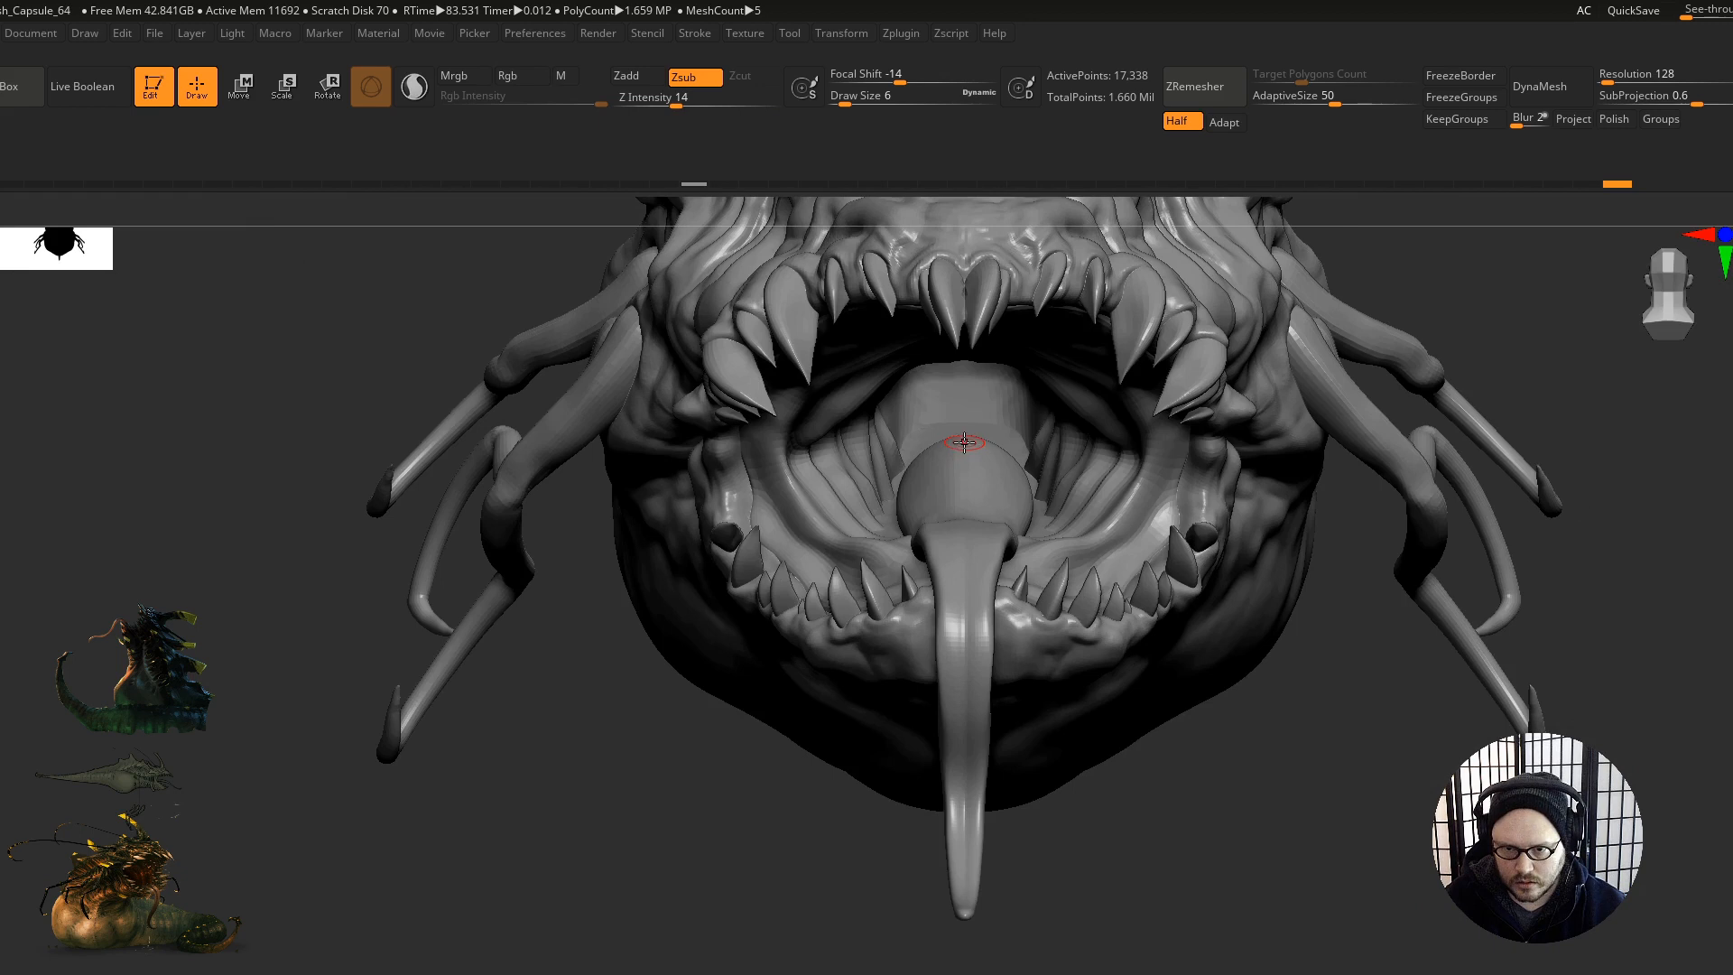
drag(960, 510, 966, 914)
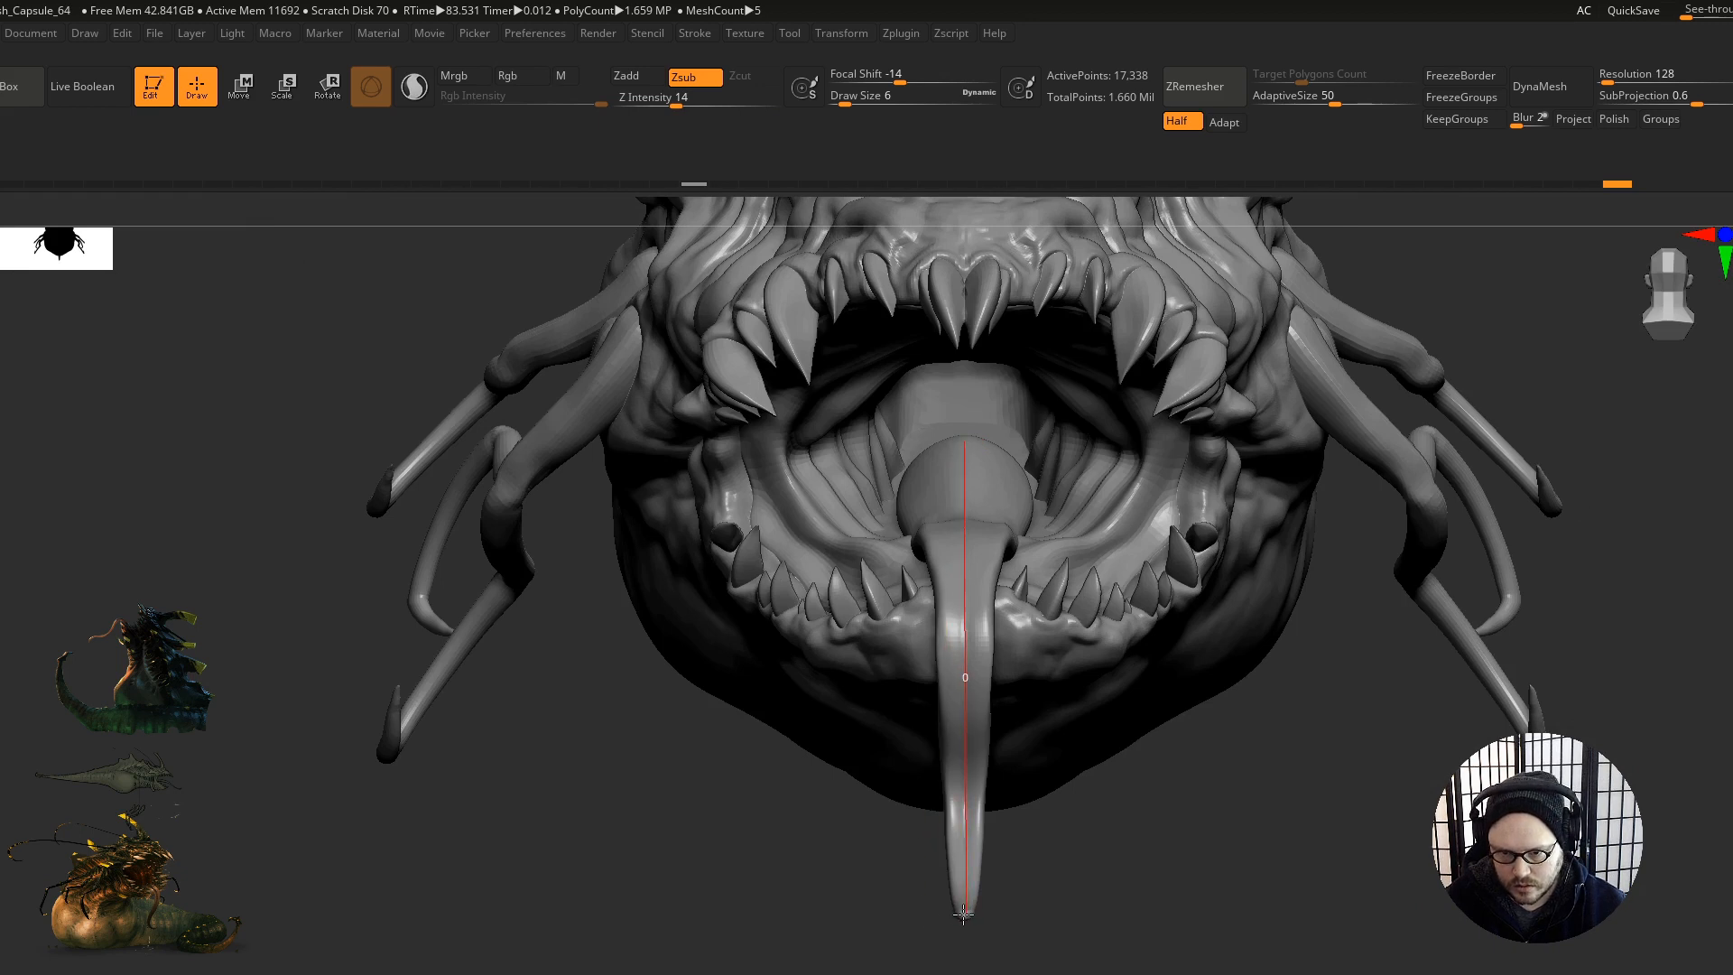
drag(964, 914, 964, 913)
Step: Build up the rounded ridges beside the tongue's centre groove at draw size 8
mouse_move(960, 574)
right_down()
mouse_move(891, 403)
mouse_move(882, 242)
mouse_move(924, 634)
right_up()
key(b)
key(m)
key(t)
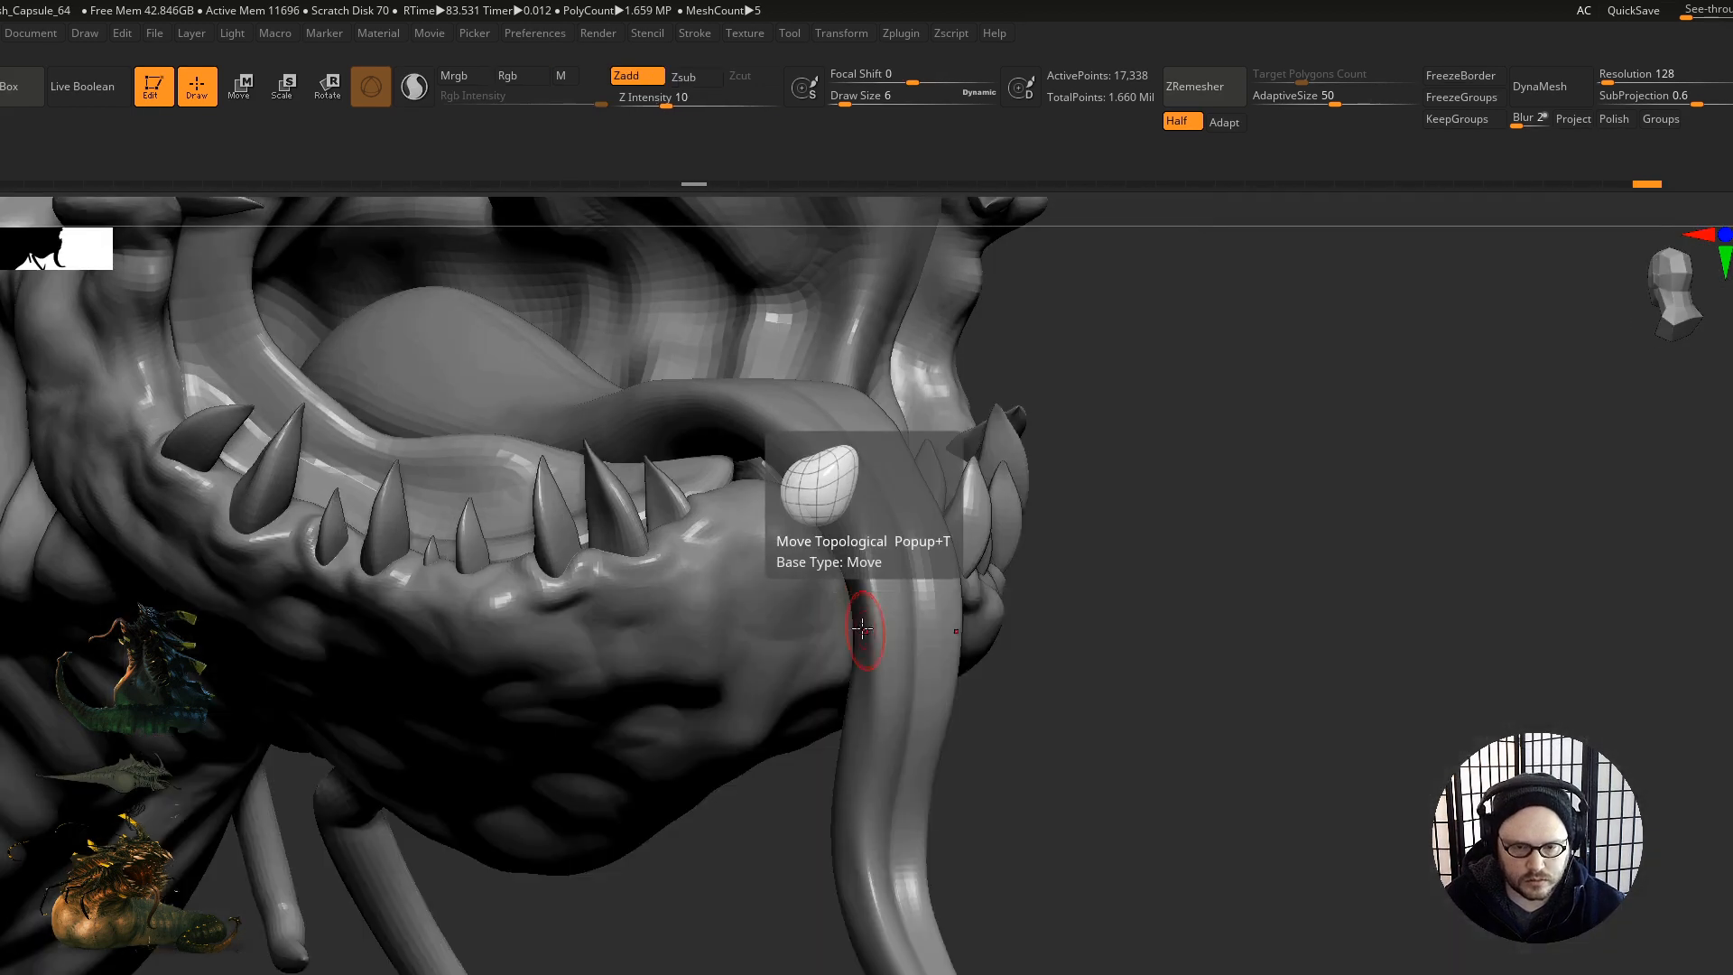
key(s)
drag(827, 488, 819, 488)
mouse_move(776, 410)
mouse_down()
mouse_move(873, 693)
mouse_move(868, 941)
mouse_up()
Step: Examine the grooved tongue and the open mouth from the front and both sides
mouse_move(978, 828)
right_down()
mouse_move(831, 654)
mouse_move(675, 758)
mouse_move(608, 591)
mouse_move(435, 521)
right_up()
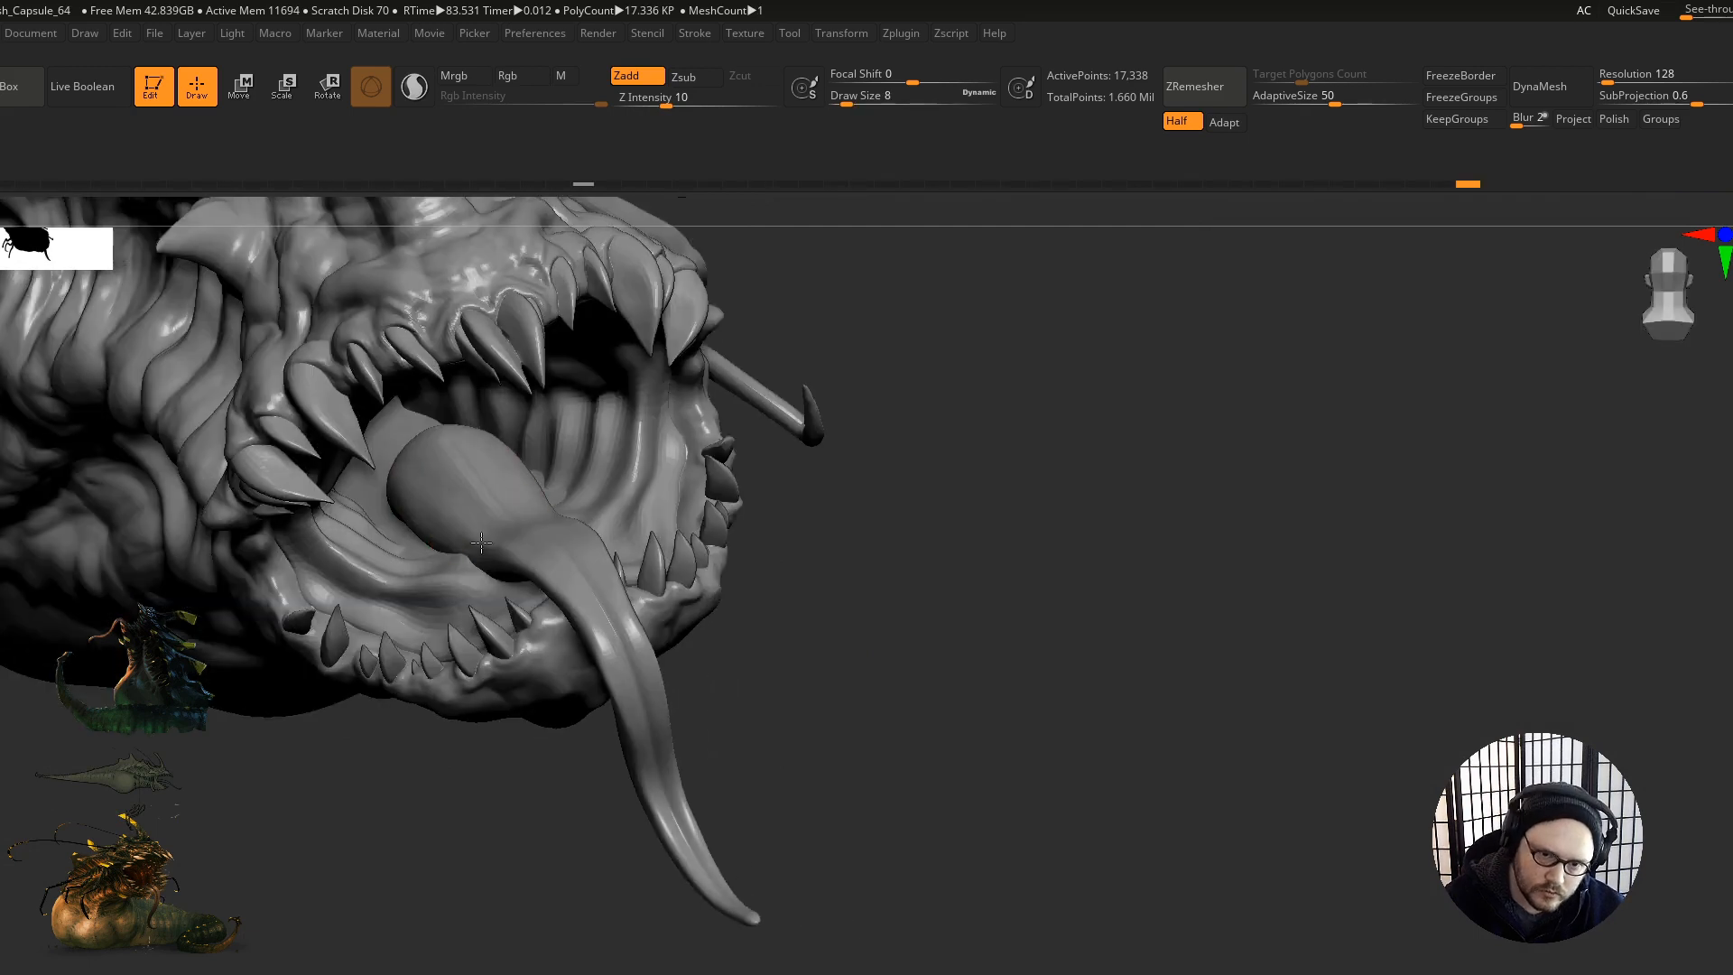
mouse_move(436, 519)
right_down()
mouse_move(599, 523)
mouse_move(409, 562)
right_up()
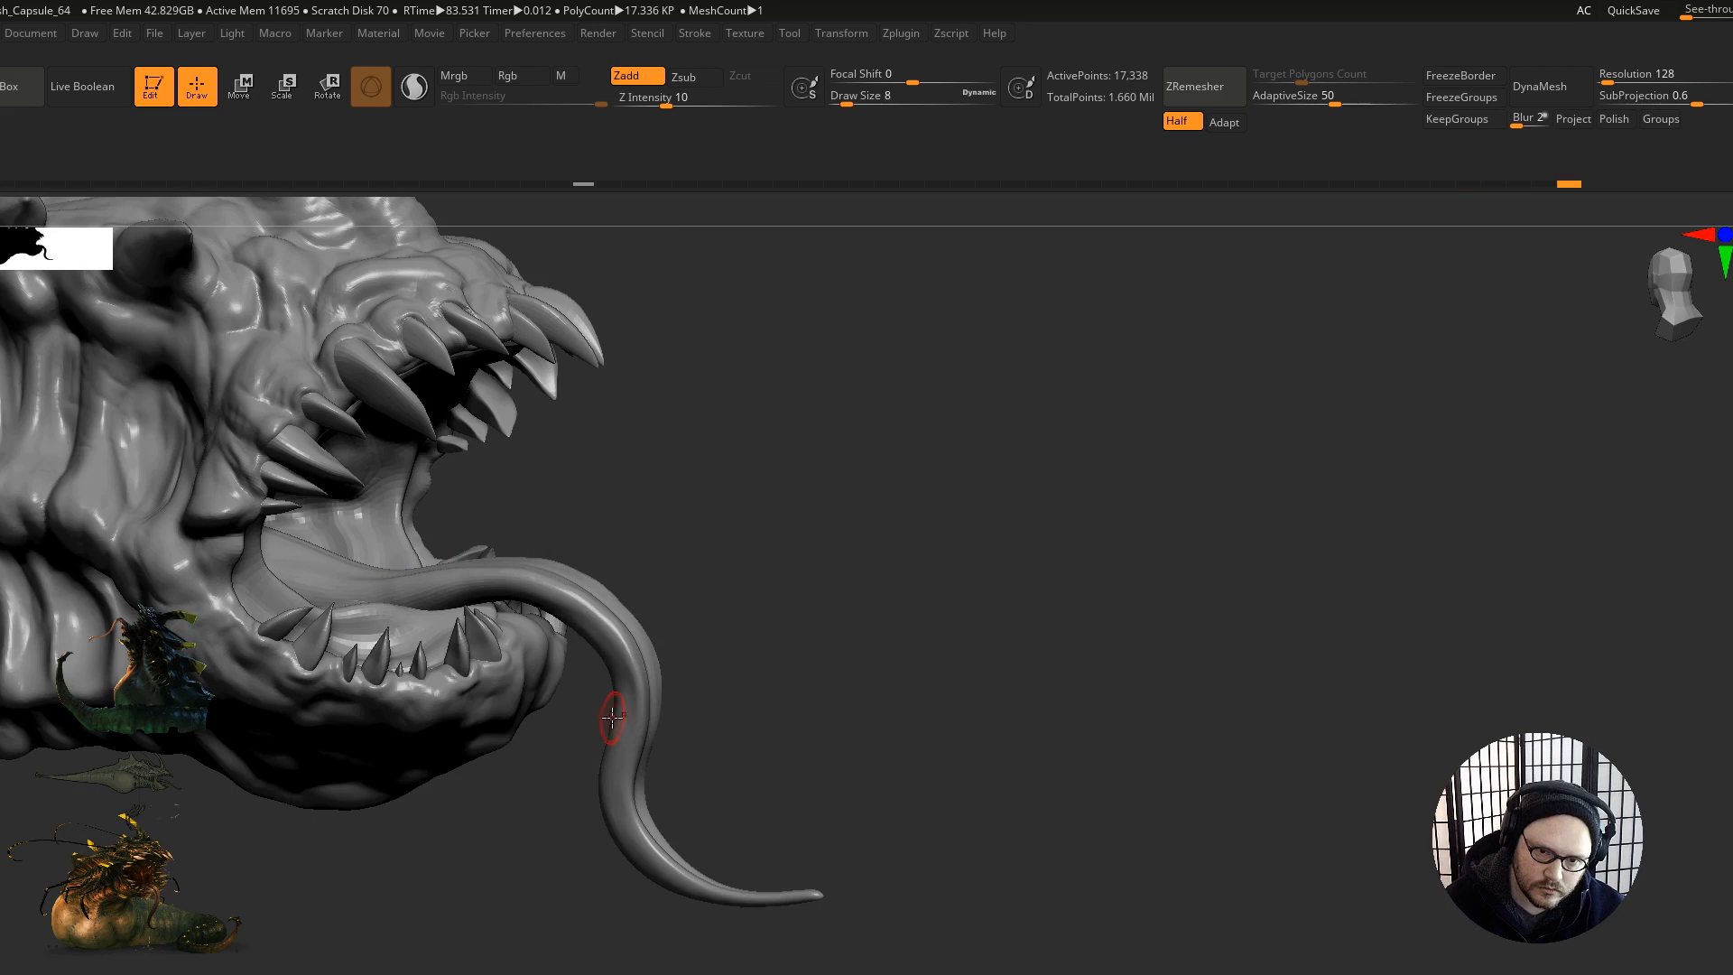
right_drag(600, 716, 622, 774)
mouse_move(607, 674)
right_down()
mouse_move(689, 716)
mouse_move(613, 683)
mouse_move(630, 601)
right_up()
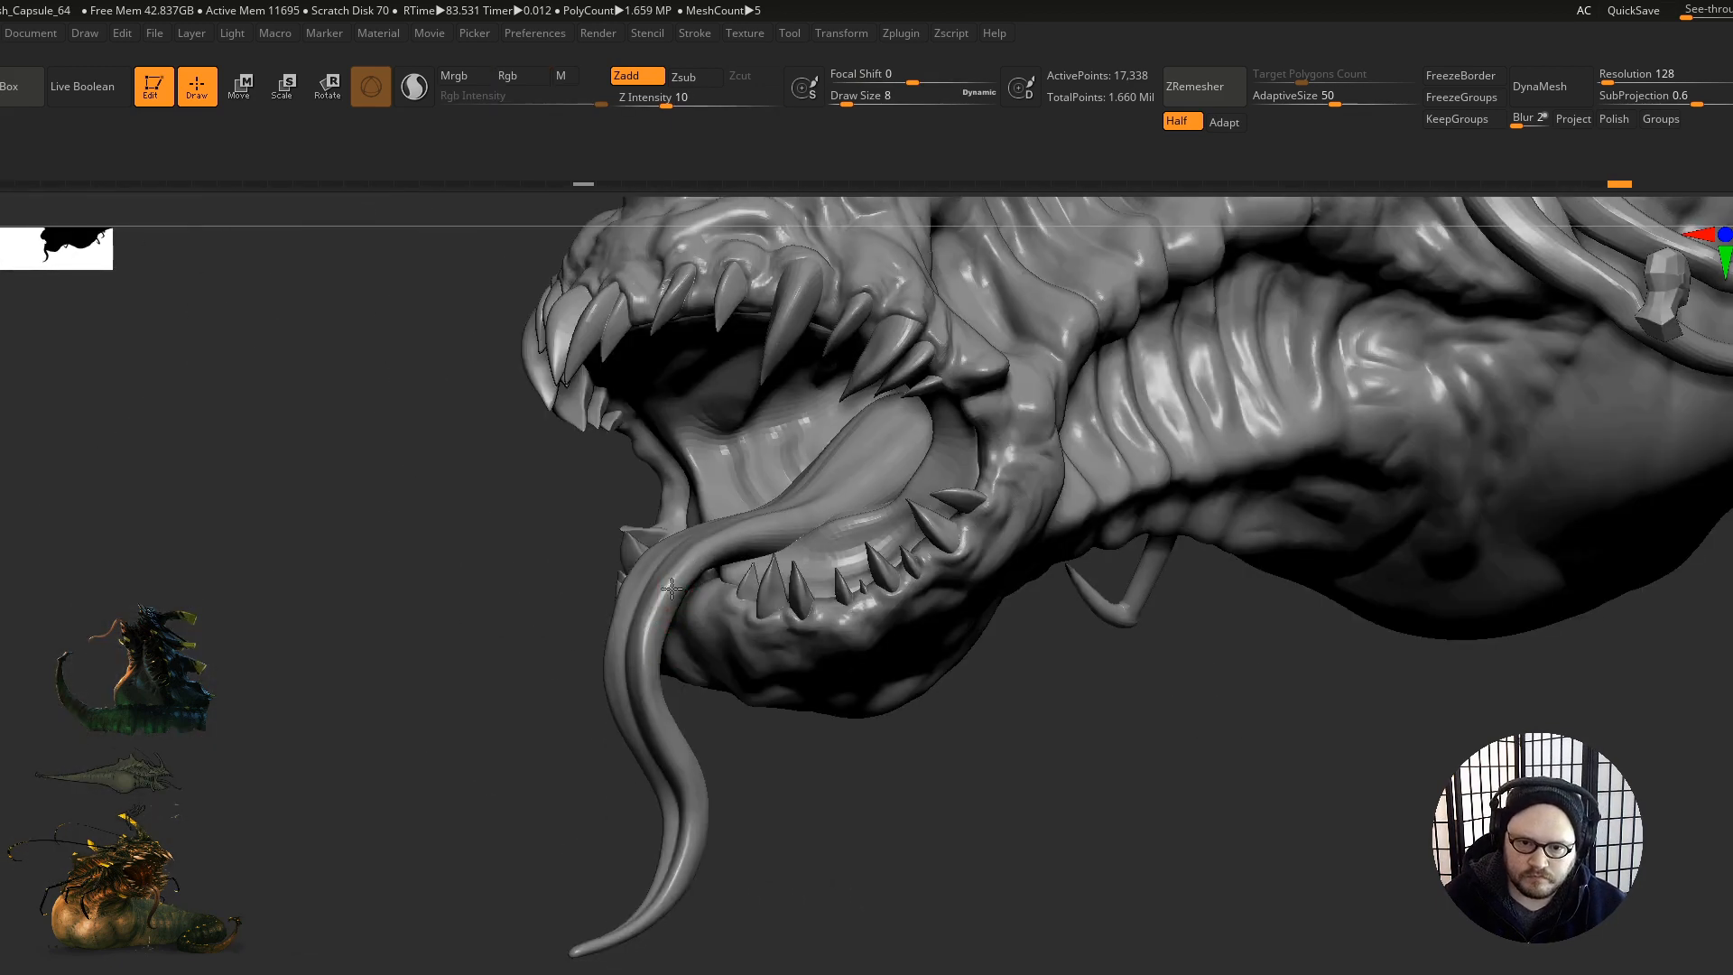
mouse_move(716, 801)
right_down()
mouse_move(801, 700)
mouse_move(720, 755)
mouse_move(821, 648)
mouse_move(979, 662)
right_up()
mouse_move(980, 662)
ctrl+right_down()
mouse_move(1014, 638)
mouse_move(858, 565)
mouse_move(1047, 699)
mouse_move(1052, 664)
mouse_move(1097, 686)
ctrl+right_up()
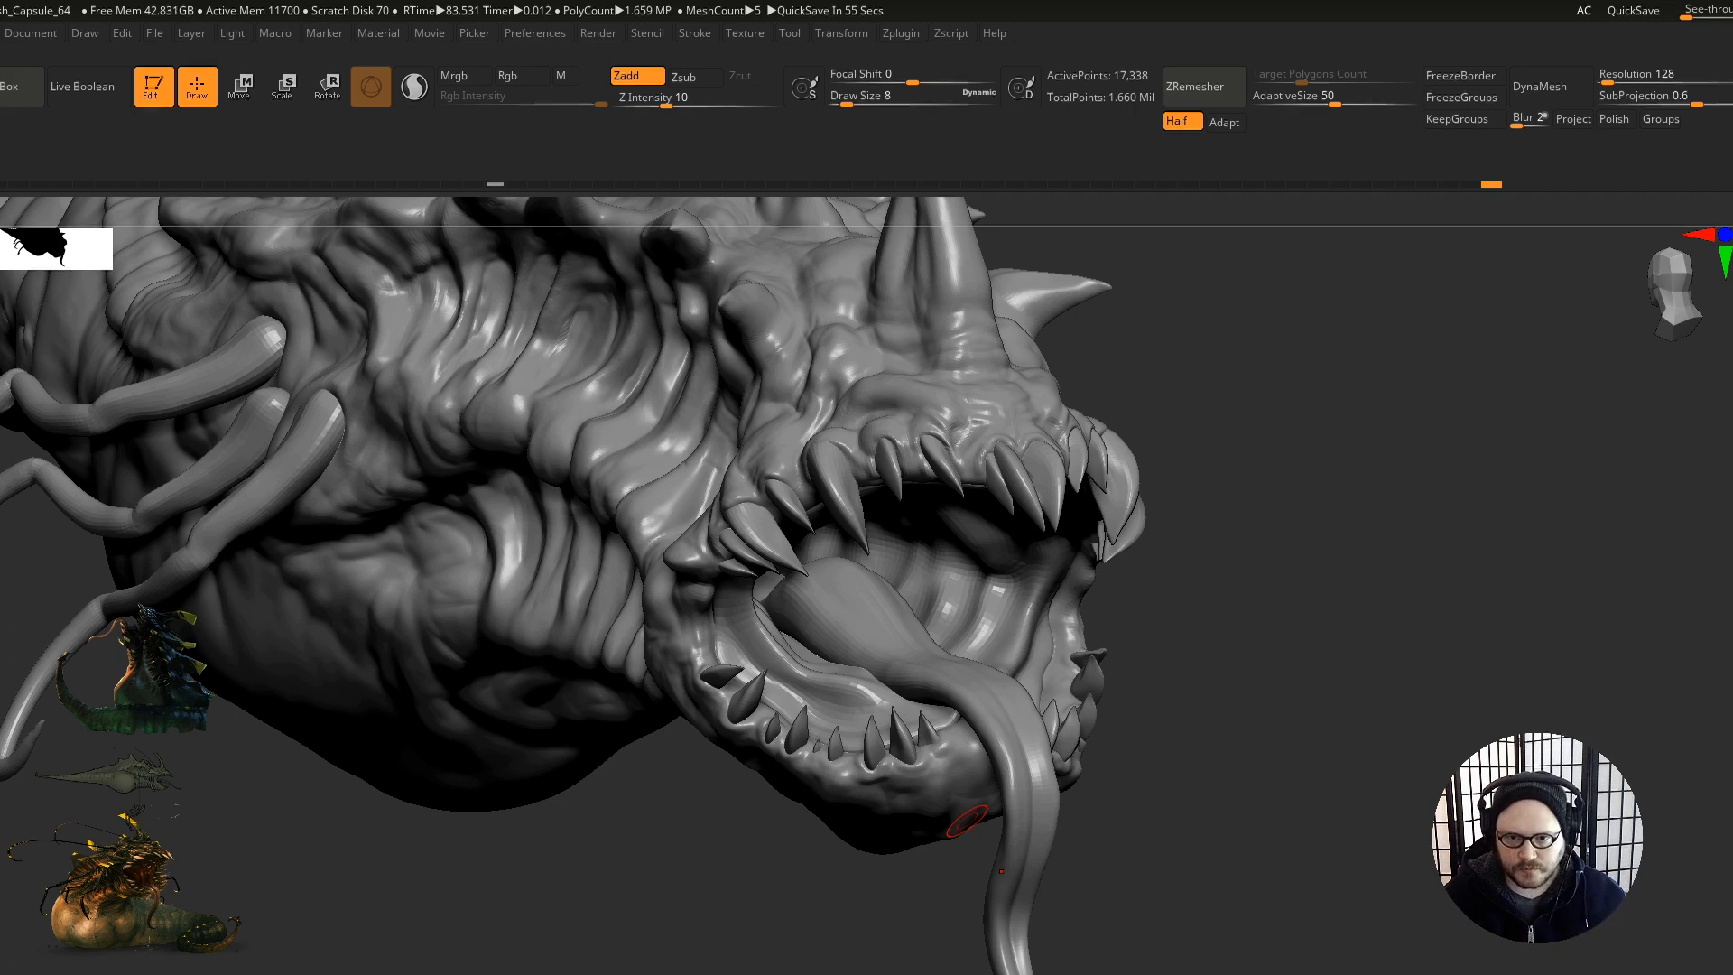
Step: Raise a small bump beside the groove on the hanging tongue at draw size 4
mouse_move(1086, 767)
alt+right_down()
mouse_move(932, 581)
mouse_move(867, 532)
alt+right_up()
ctrl+right_drag(867, 531, 984, 776)
alt+right_drag(984, 777, 946, 660)
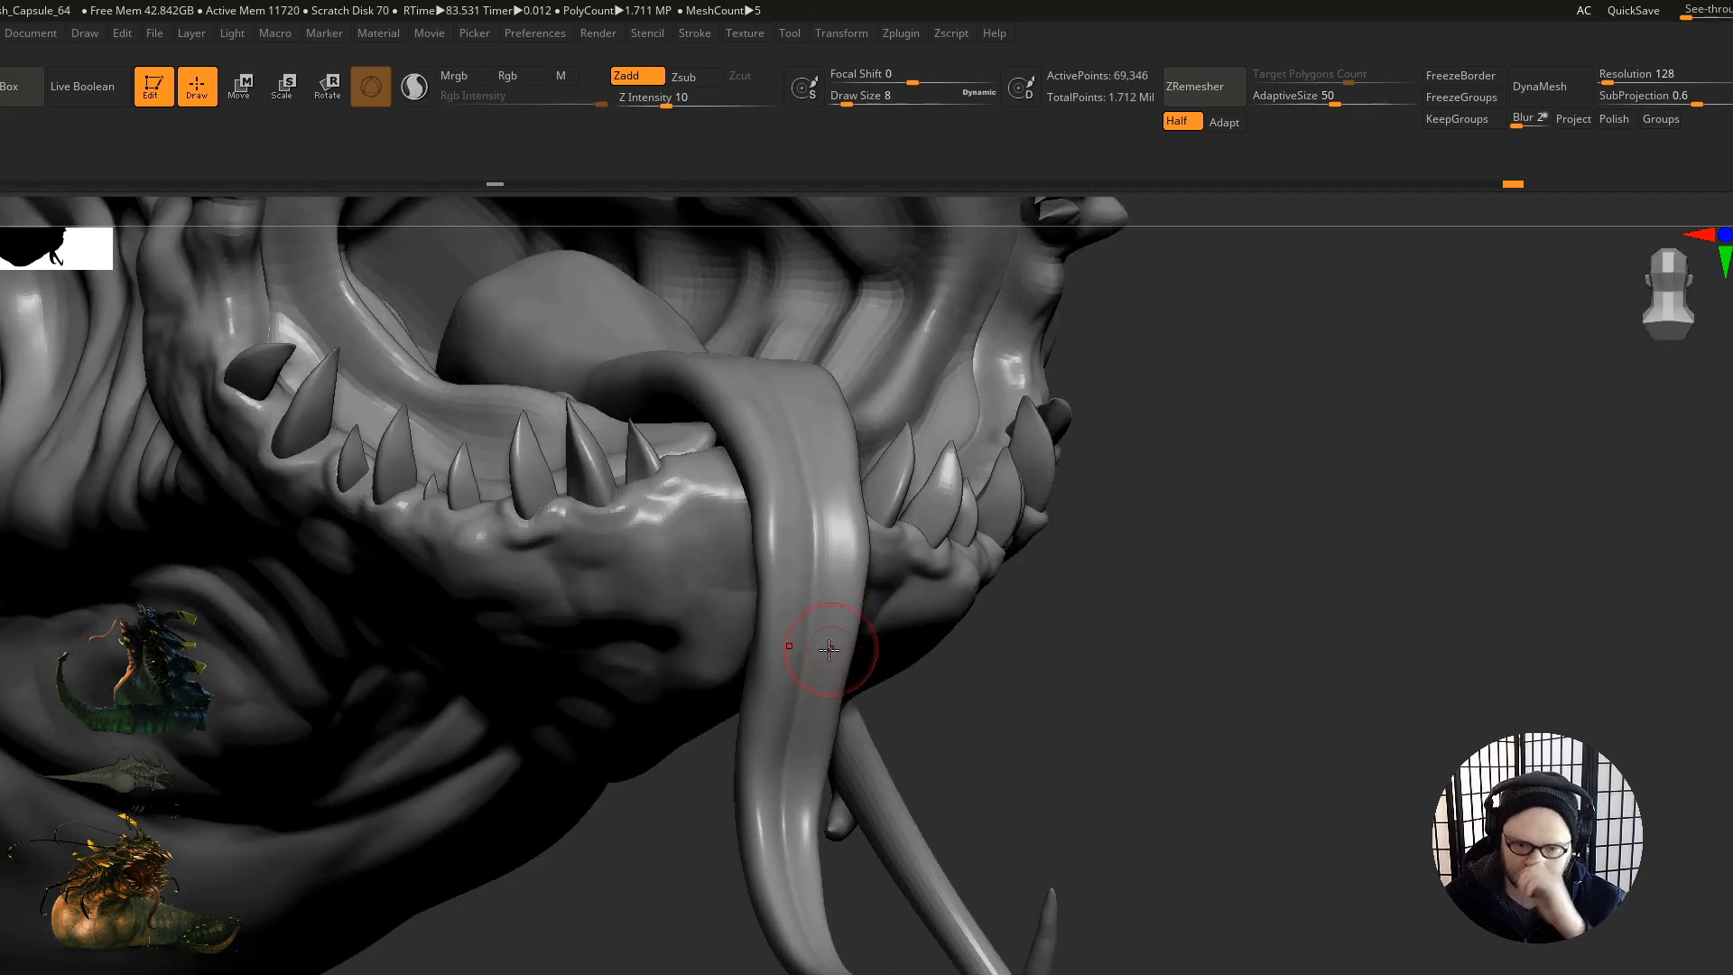
ctrl+right_drag(831, 619, 850, 666)
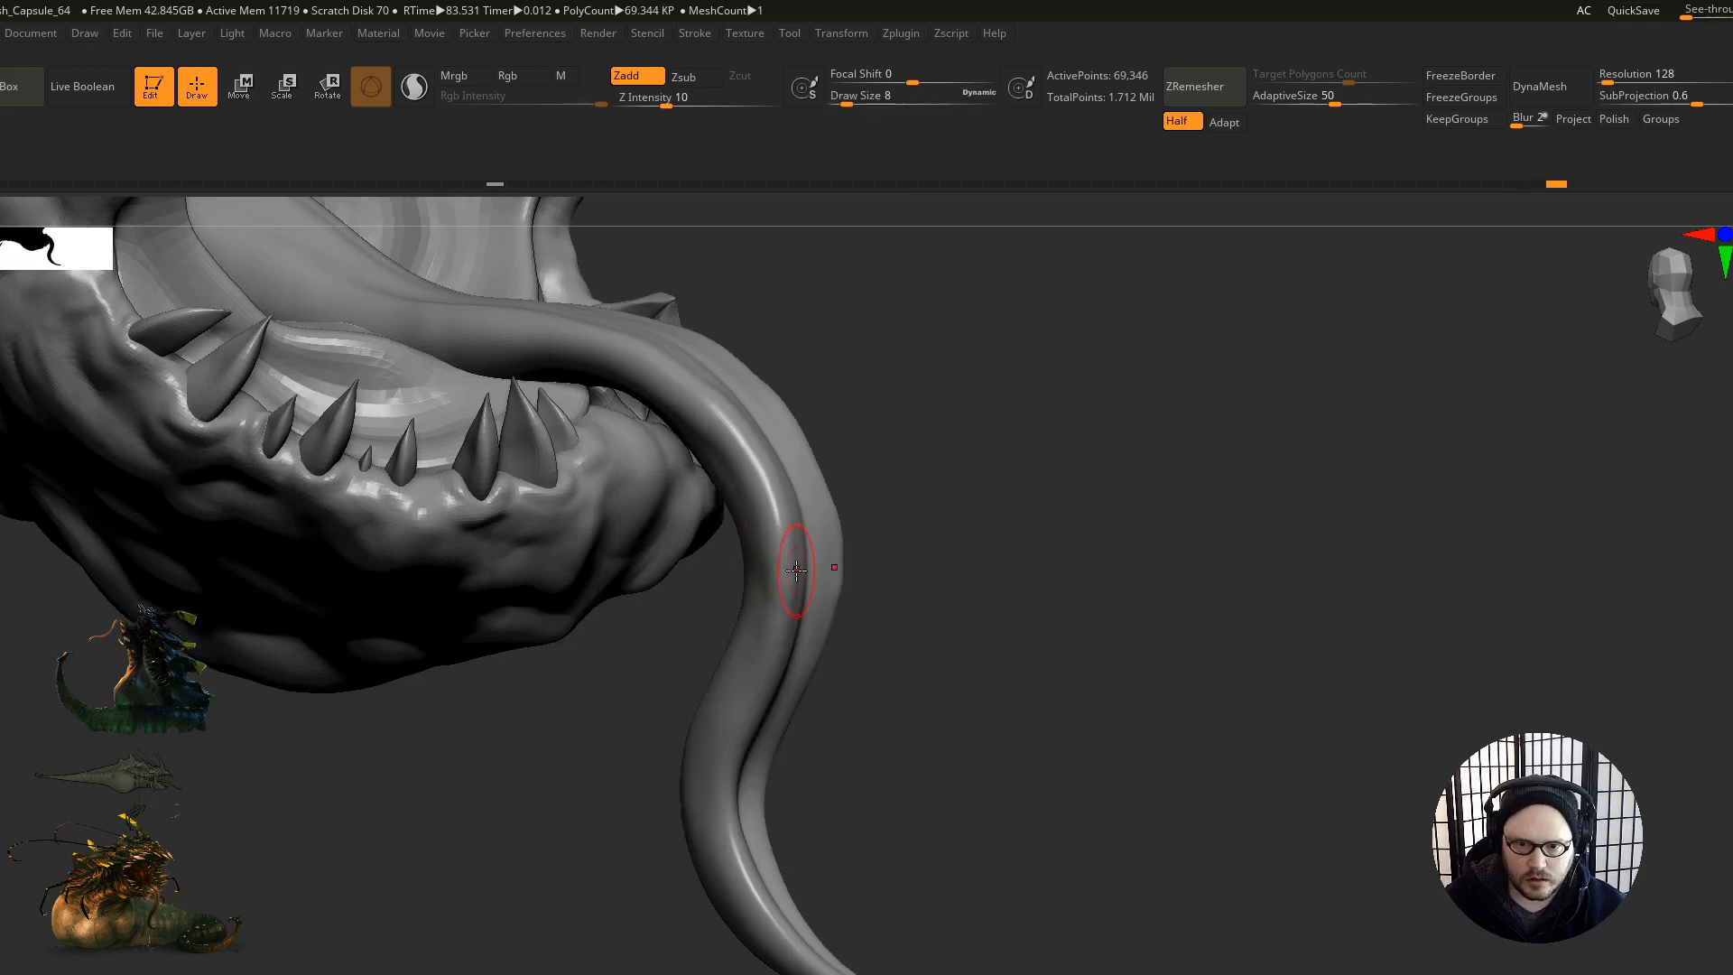
key(s)
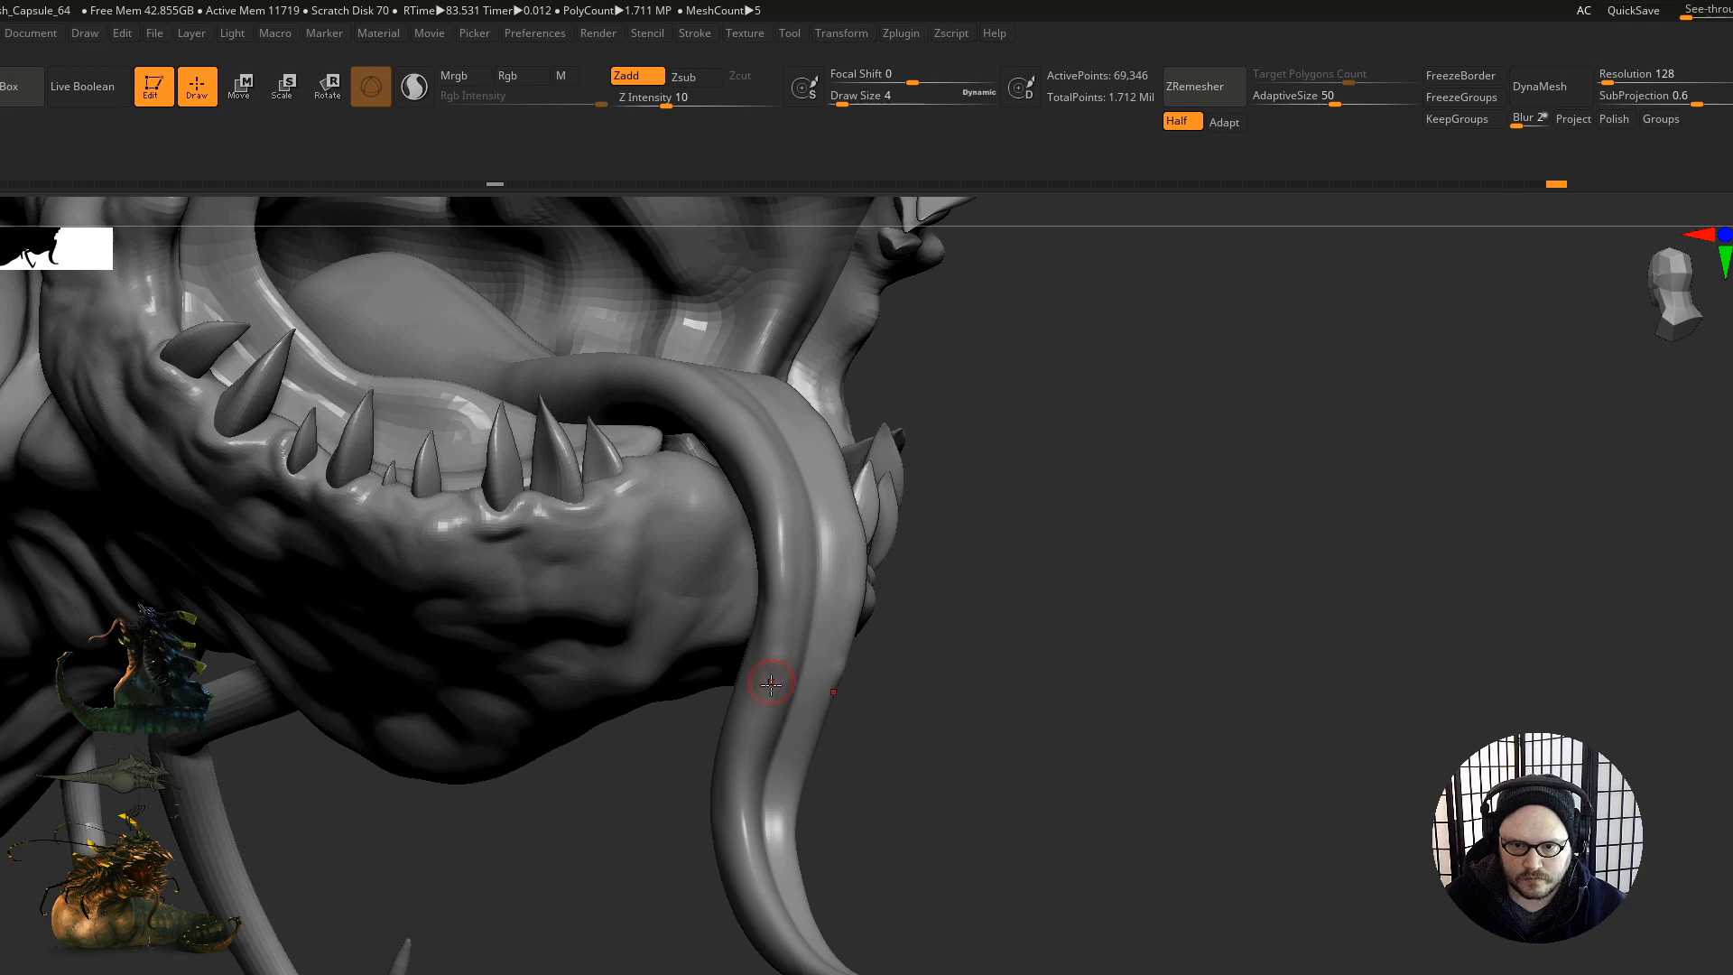
mouse_move(746, 738)
mouse_down()
mouse_move(769, 673)
mouse_move(744, 800)
mouse_up()
right_drag(755, 867, 804, 828)
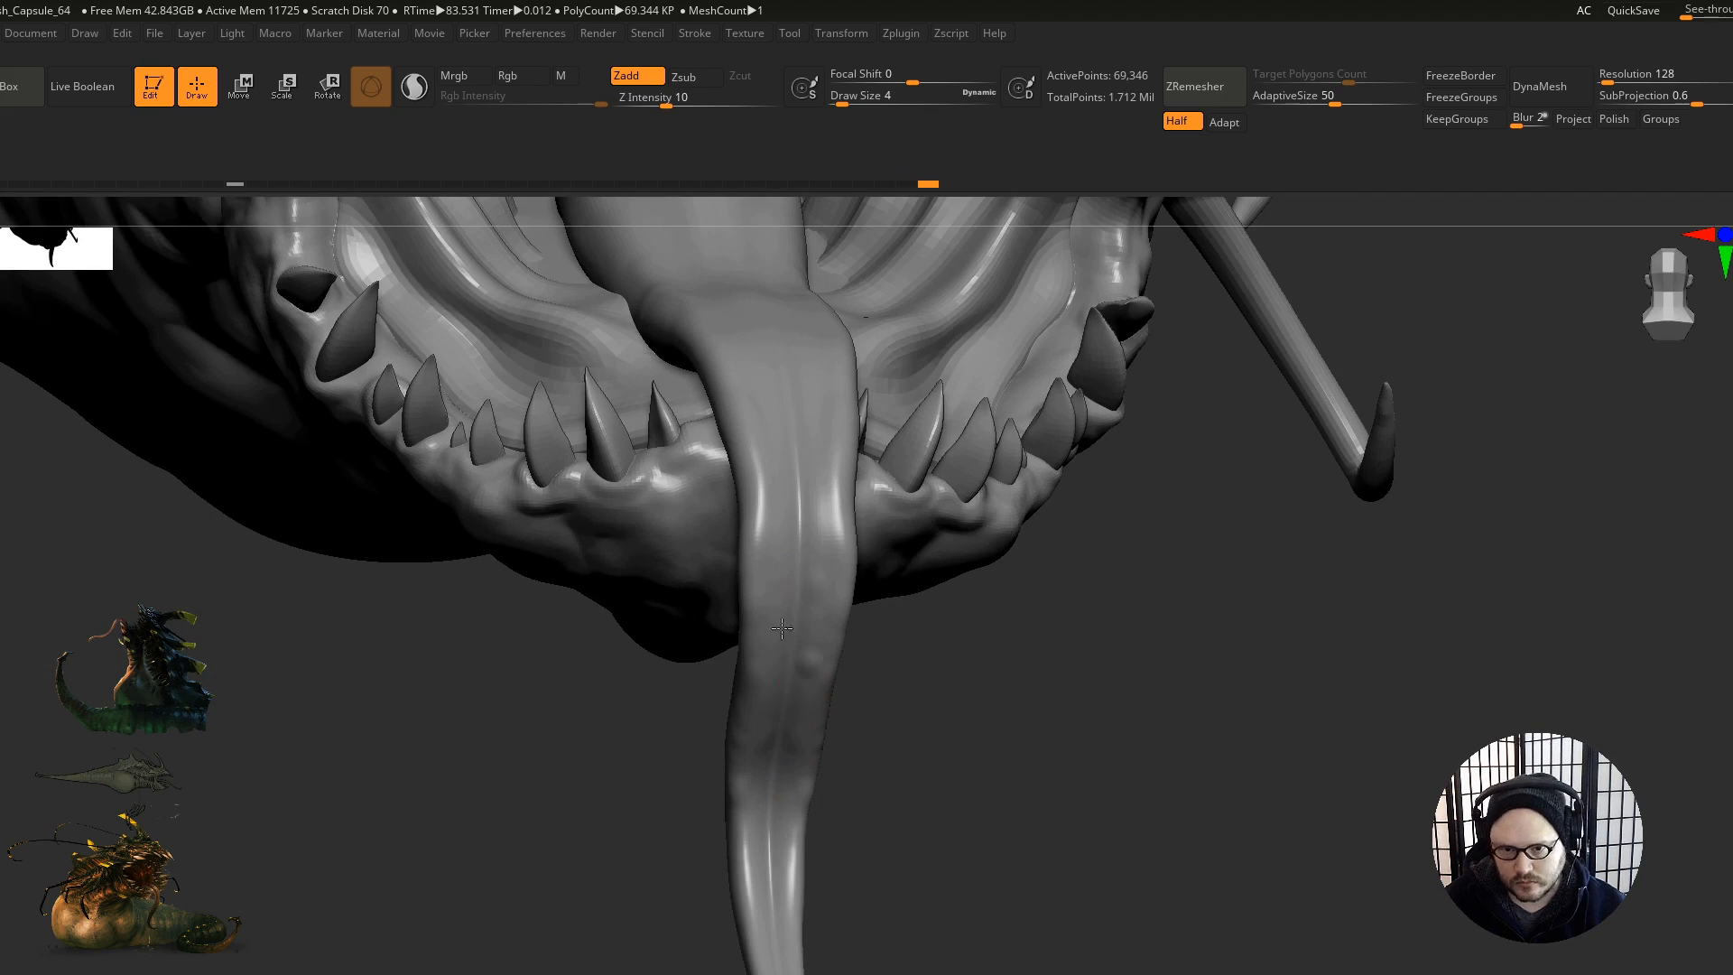
right_drag(737, 665, 720, 619)
right_drag(586, 643, 650, 607)
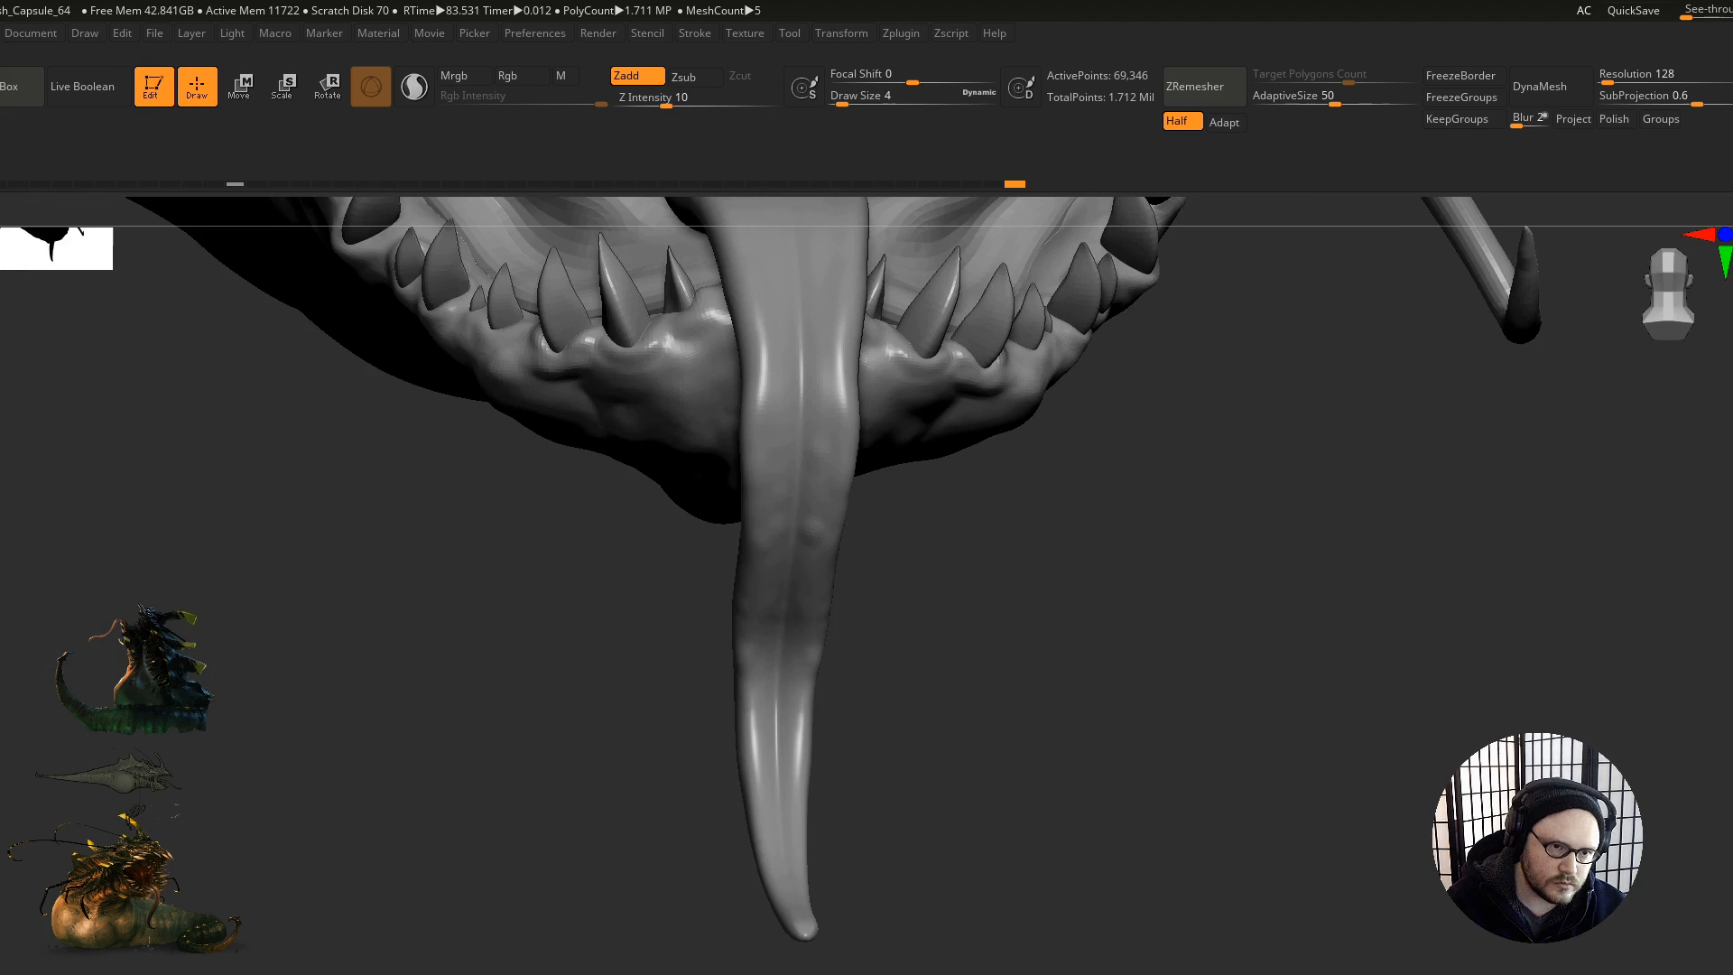
Step: Change the brush's stroke type and alpha and sculpt surface texture along the lower half of the hanging tongue
click(2, 338)
click(110, 337)
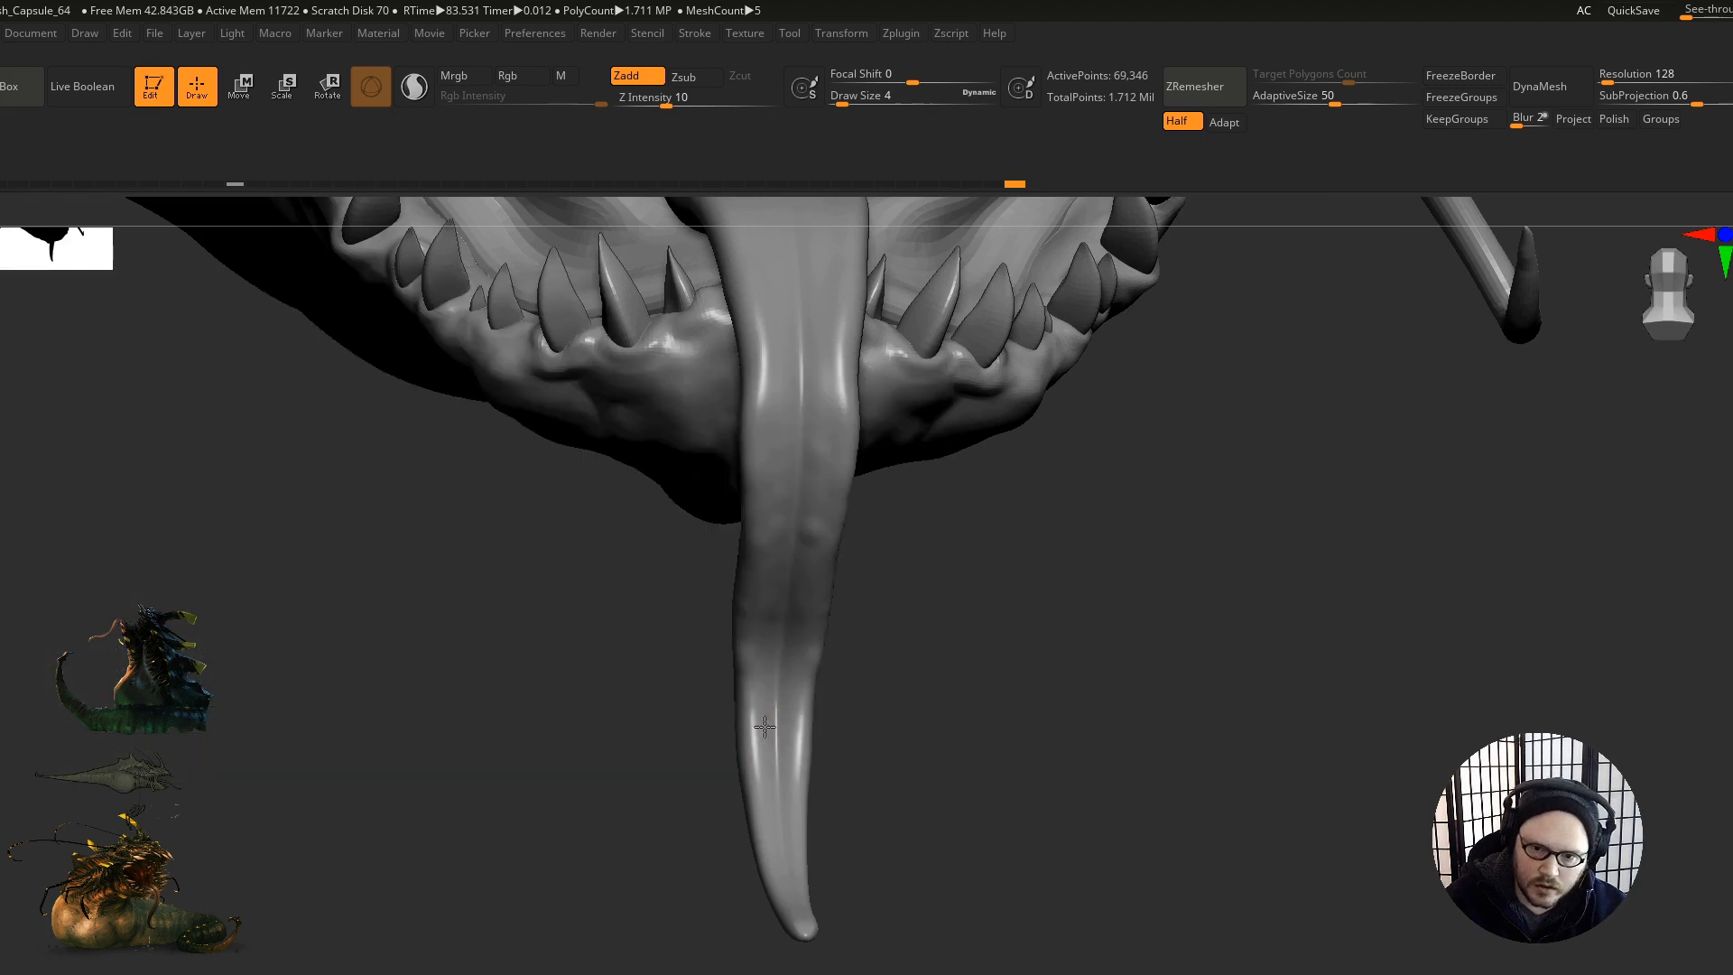
drag(801, 725, 800, 831)
mouse_move(774, 855)
right_down()
mouse_move(774, 611)
mouse_move(738, 549)
right_up()
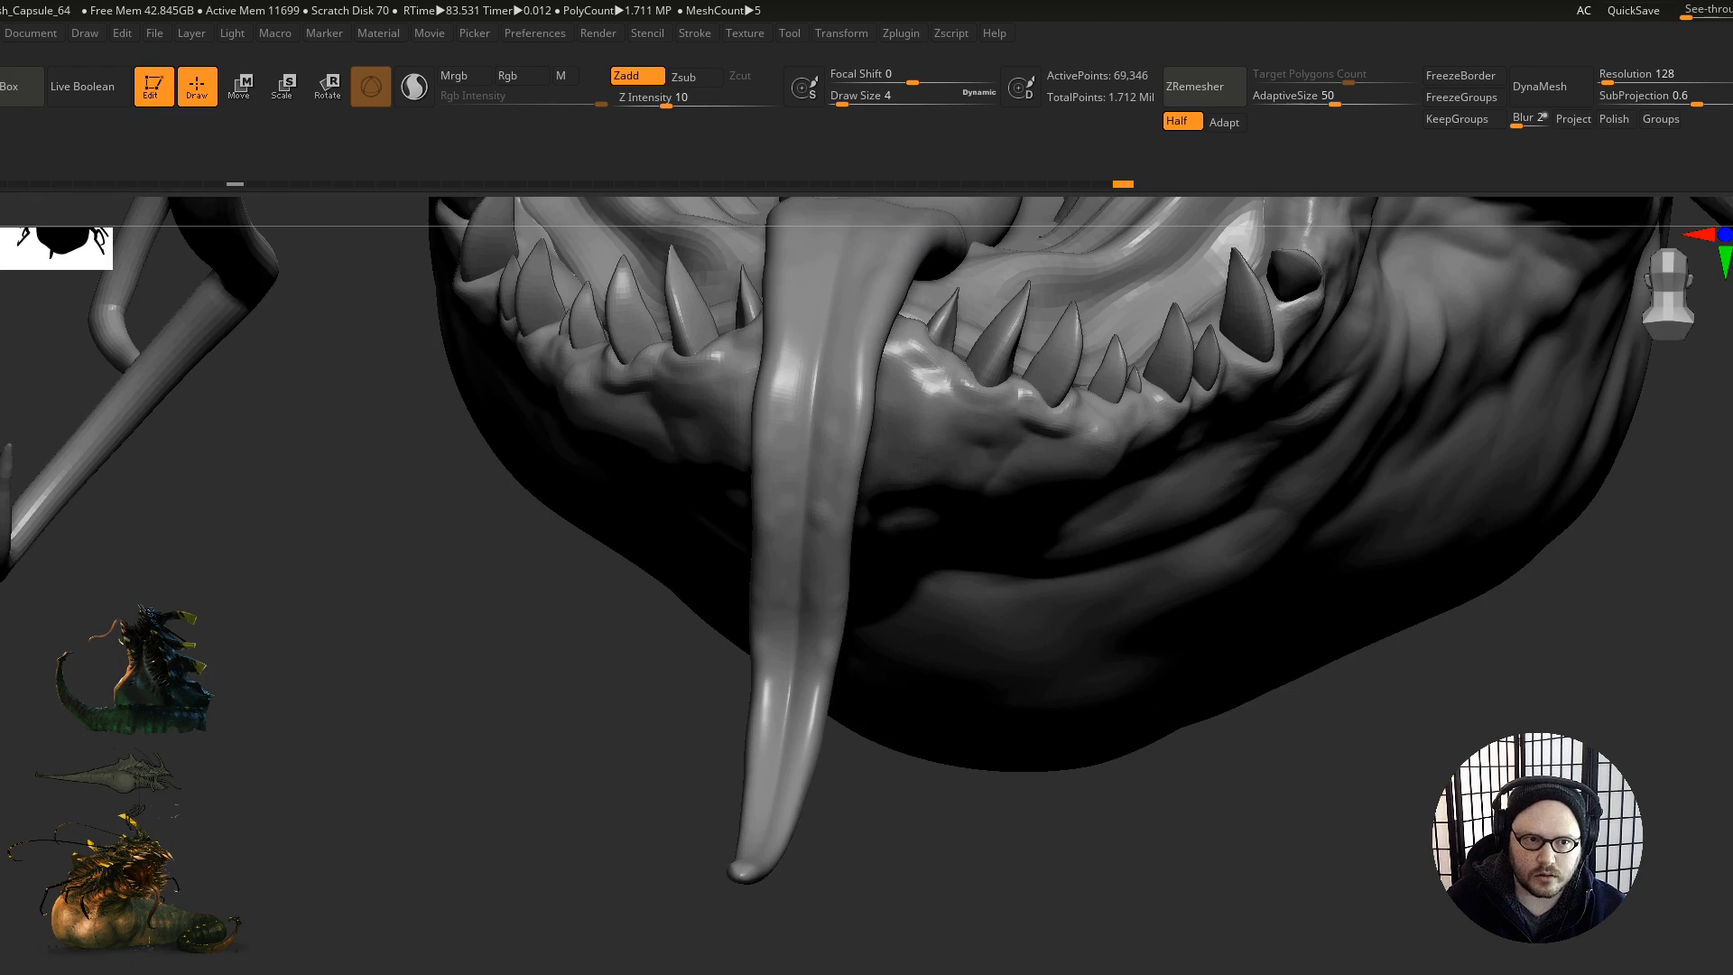
click(4, 417)
click(278, 490)
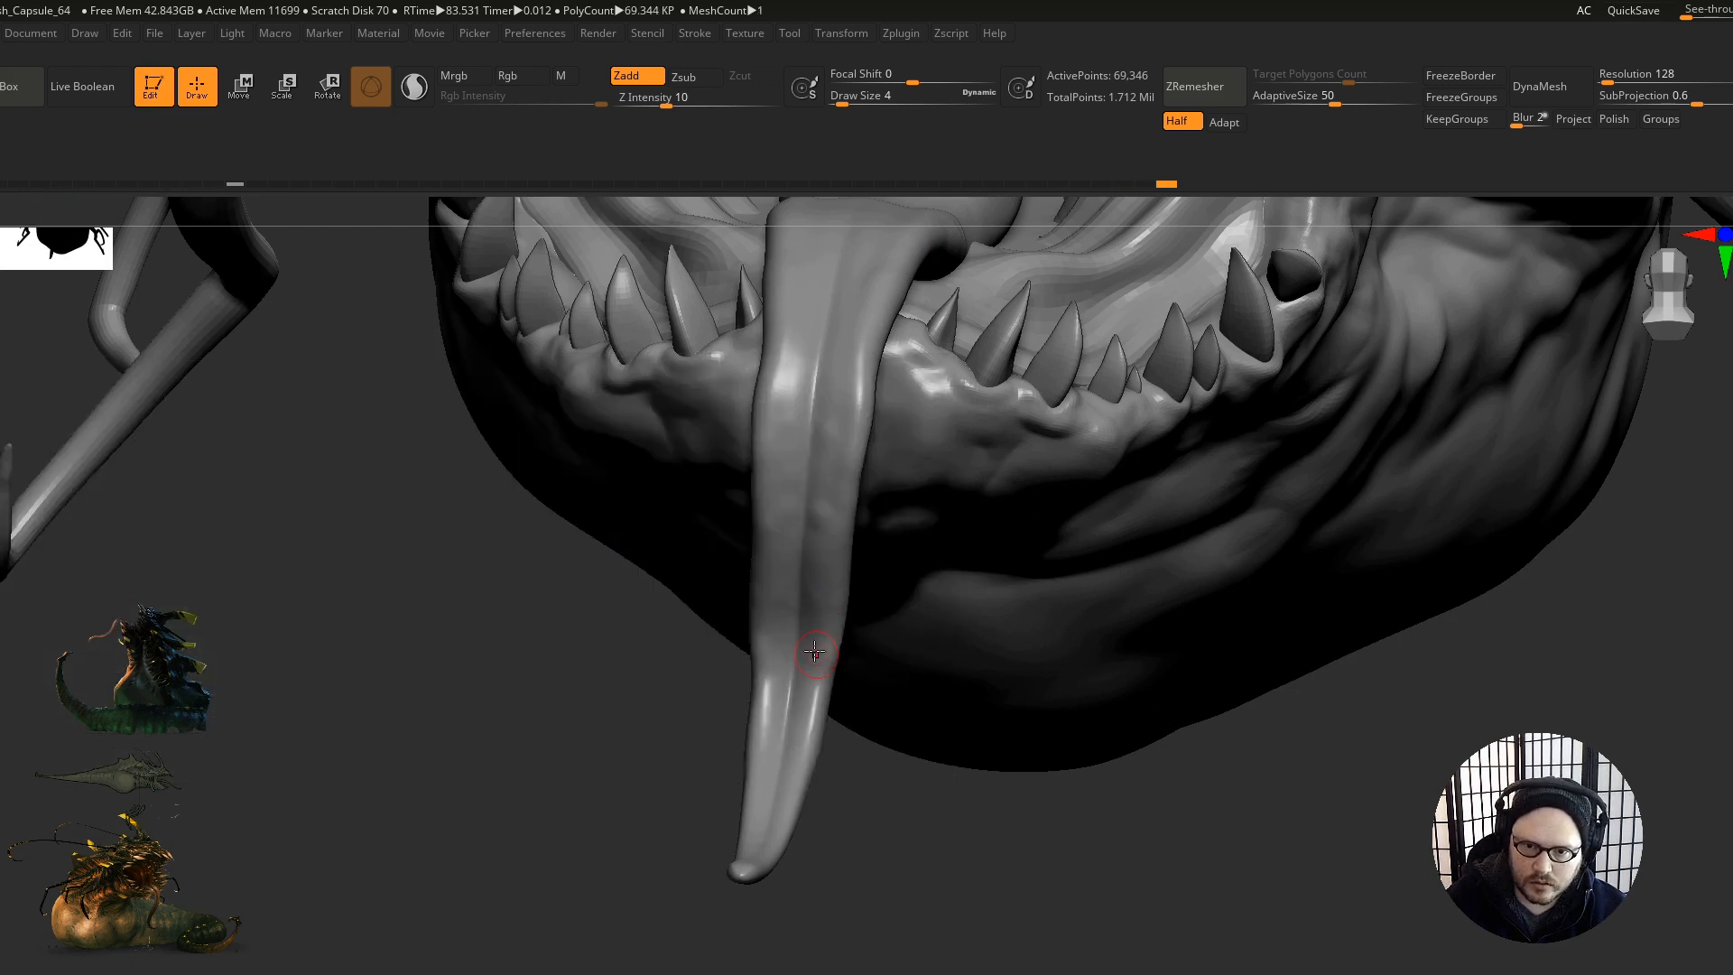
right_drag(810, 544, 848, 696)
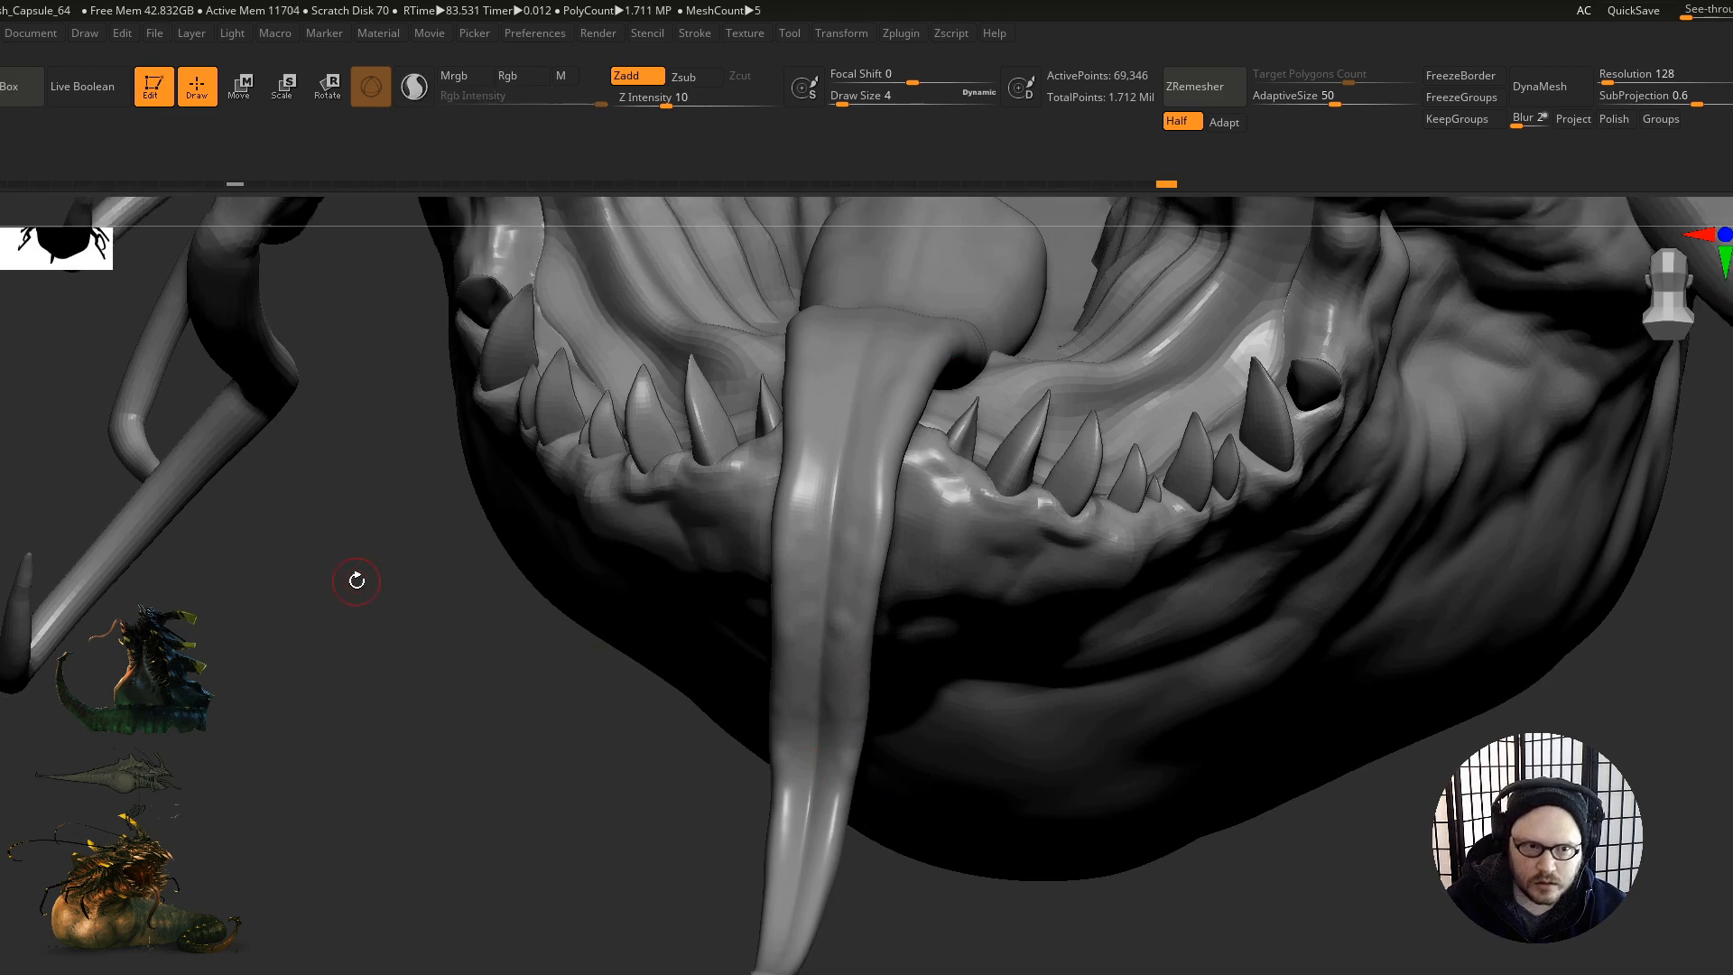
Step: Try a stroke down the tongue's edge with Alpha 14, and undo it
click(4, 415)
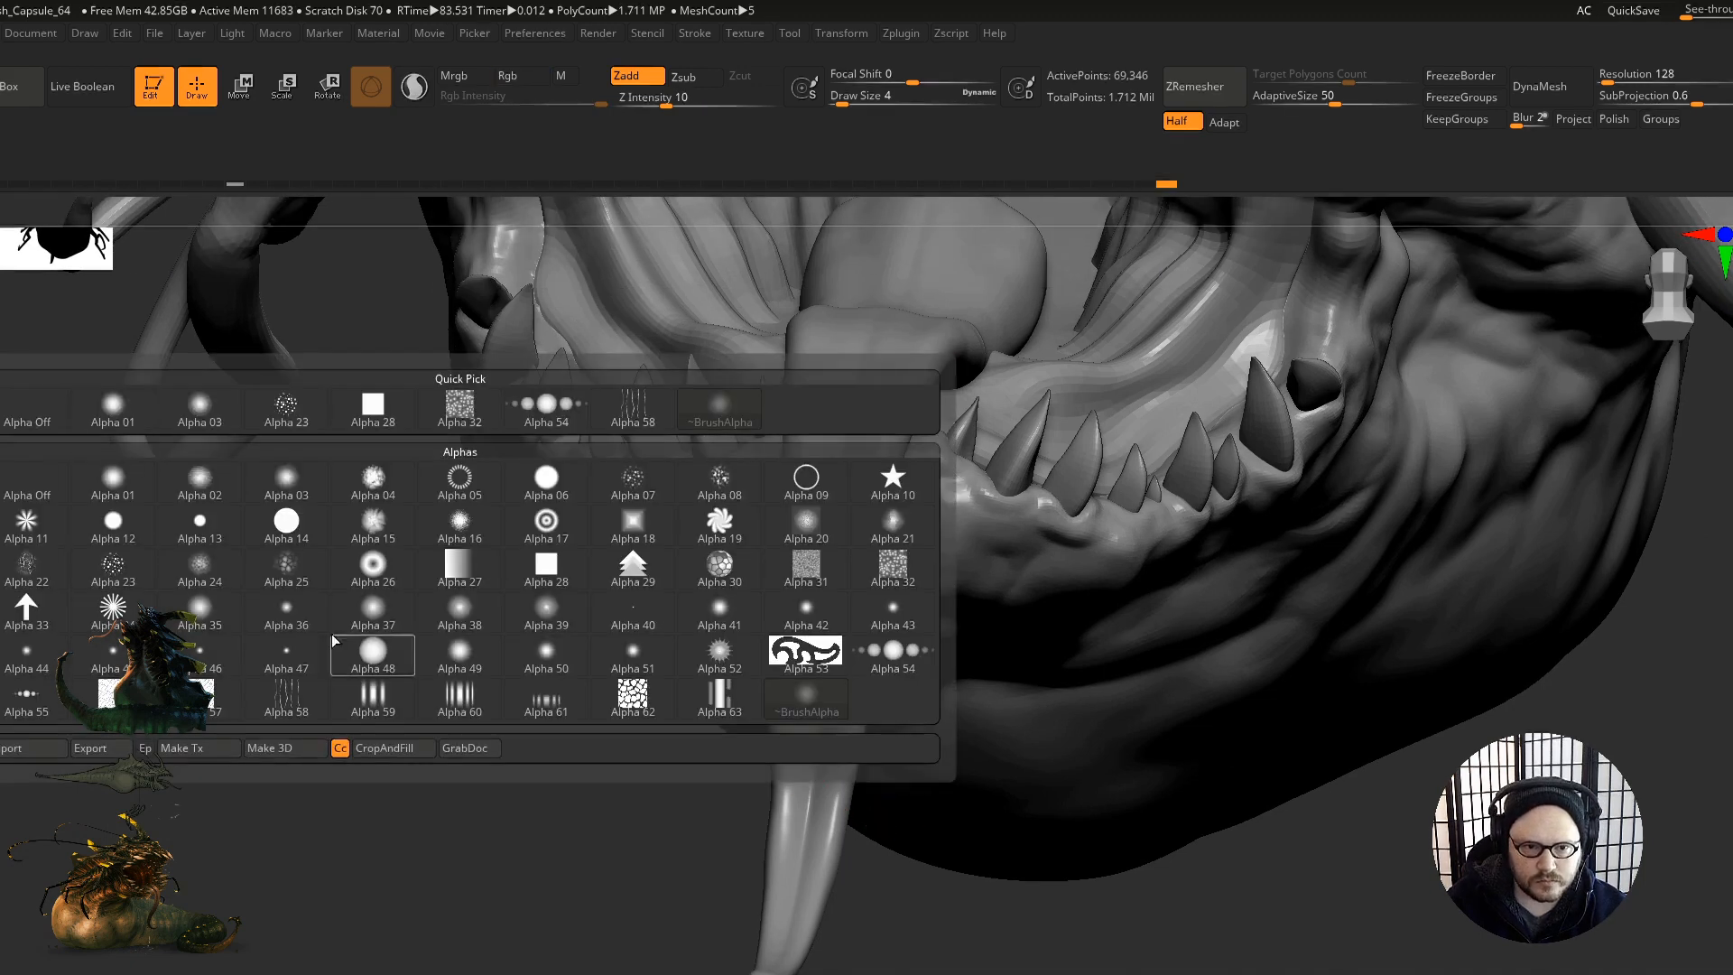
click(298, 533)
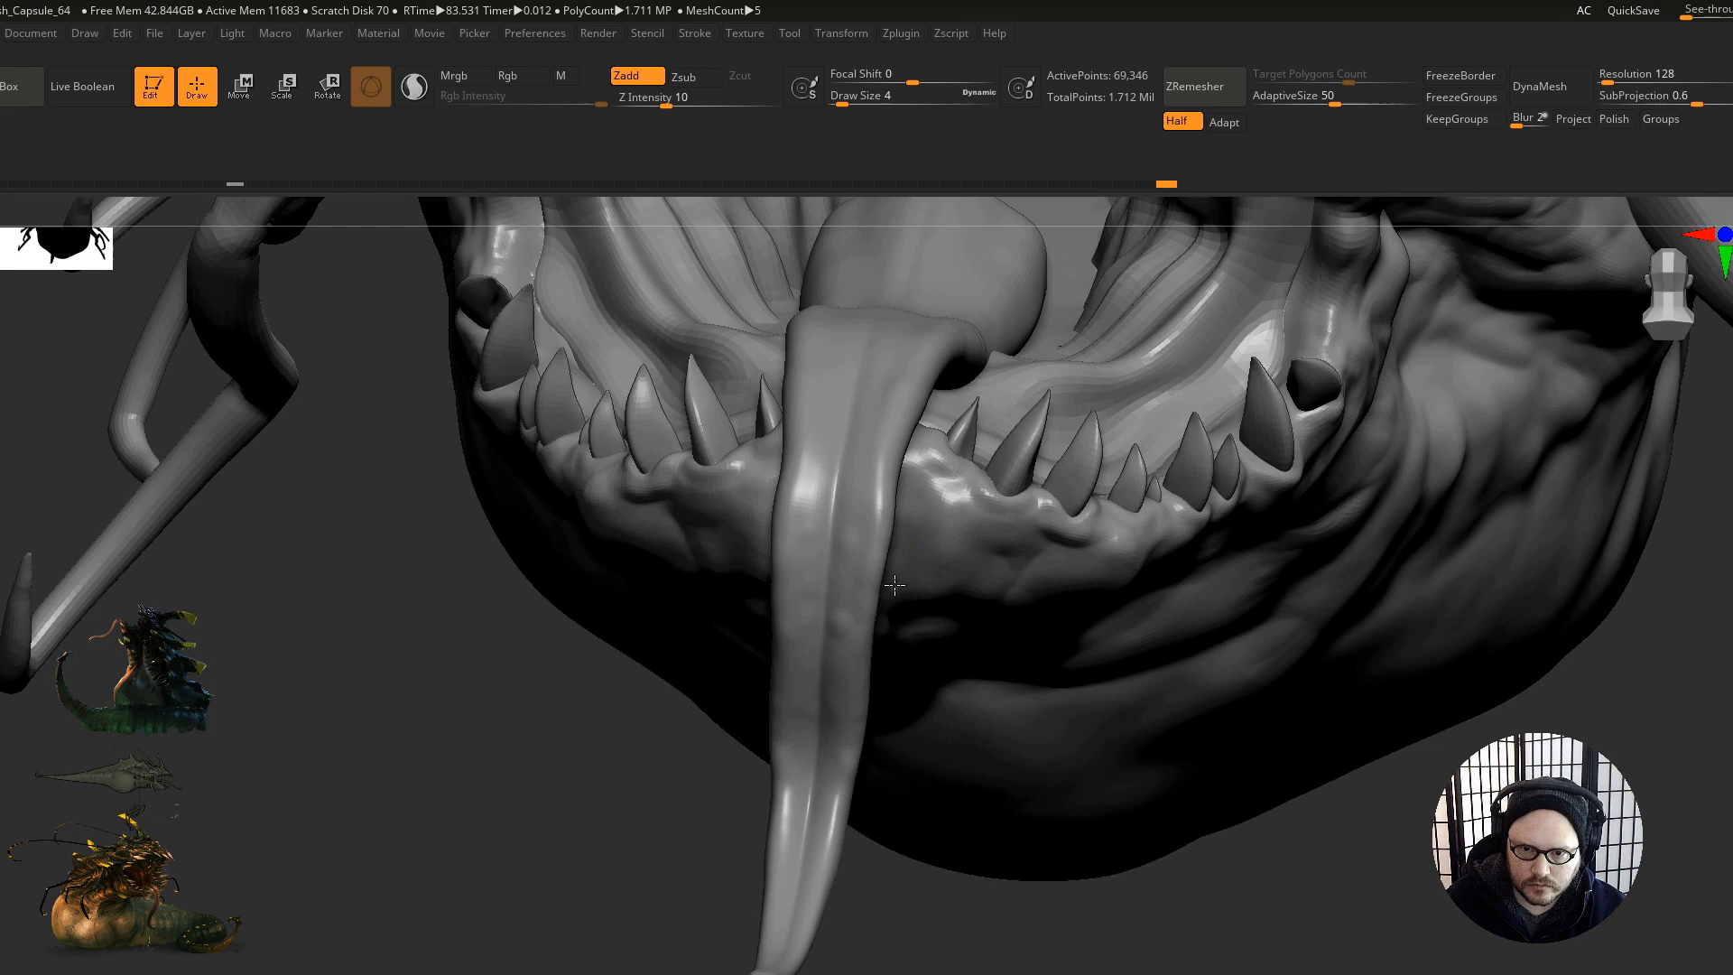
drag(905, 638, 948, 802)
key(ctrl+z)
Step: Set the brush to draw size 5 and Z Intensity 21 with another stroke type and alpha, and smooth the upper hanging tongue
right_drag(872, 677, 903, 632)
key(s)
drag(865, 513, 869, 517)
right_drag(867, 489, 817, 479)
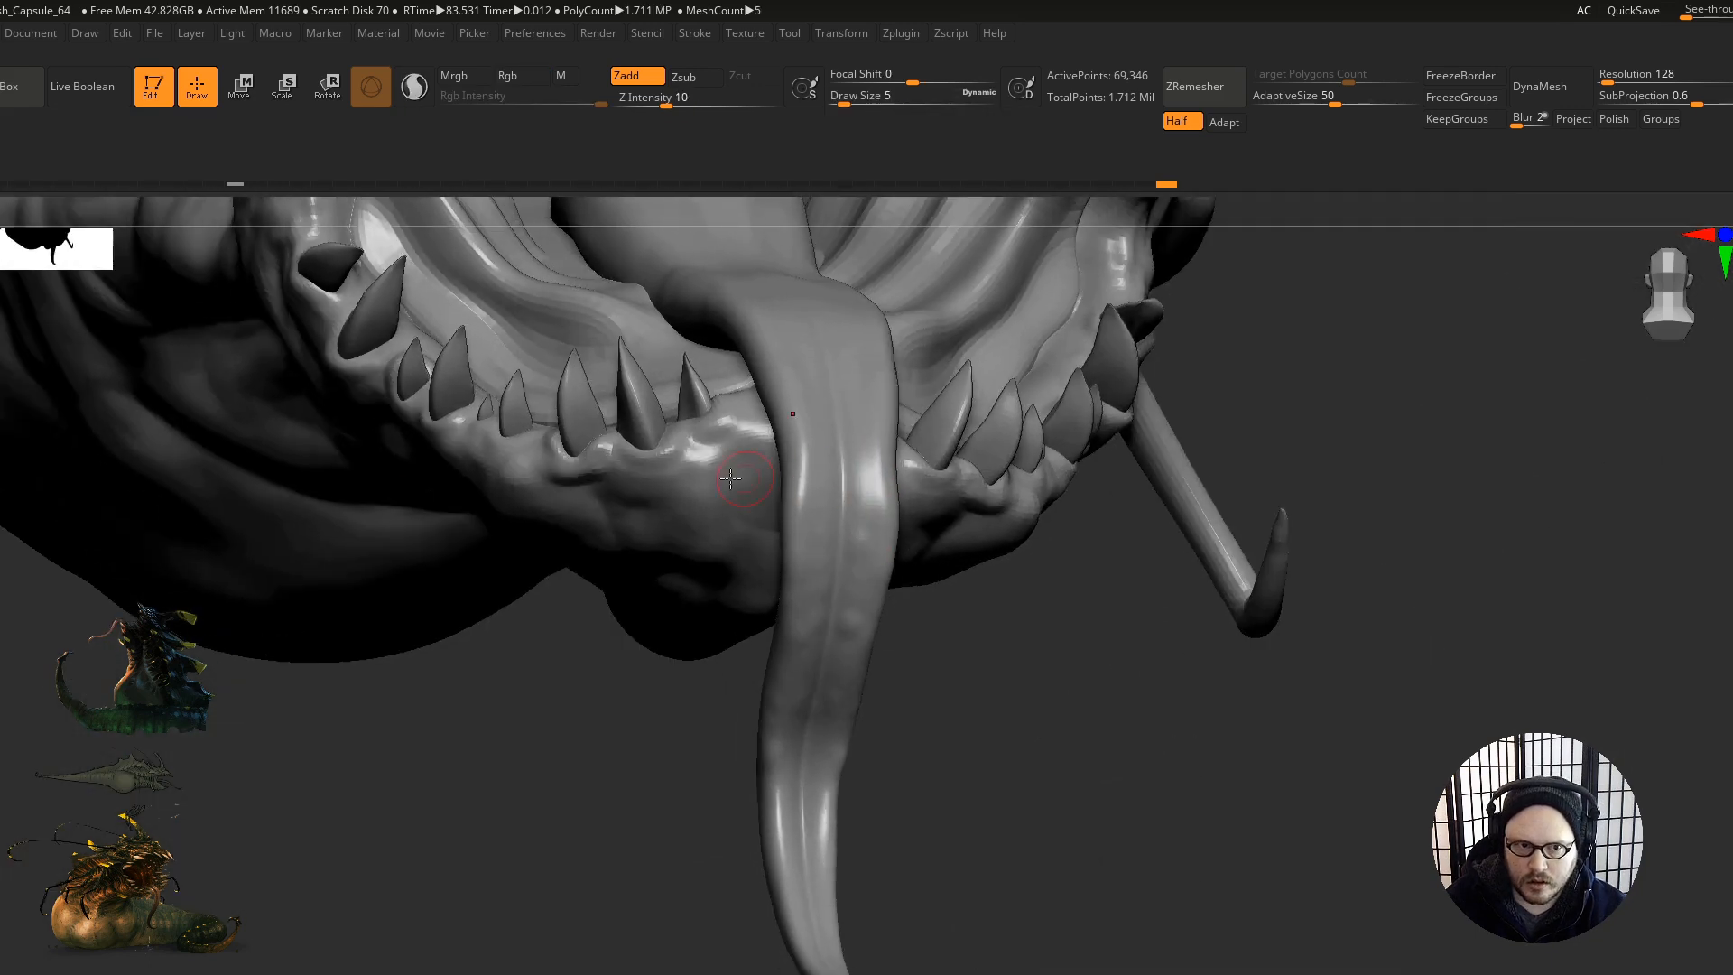
click(2, 325)
click(193, 325)
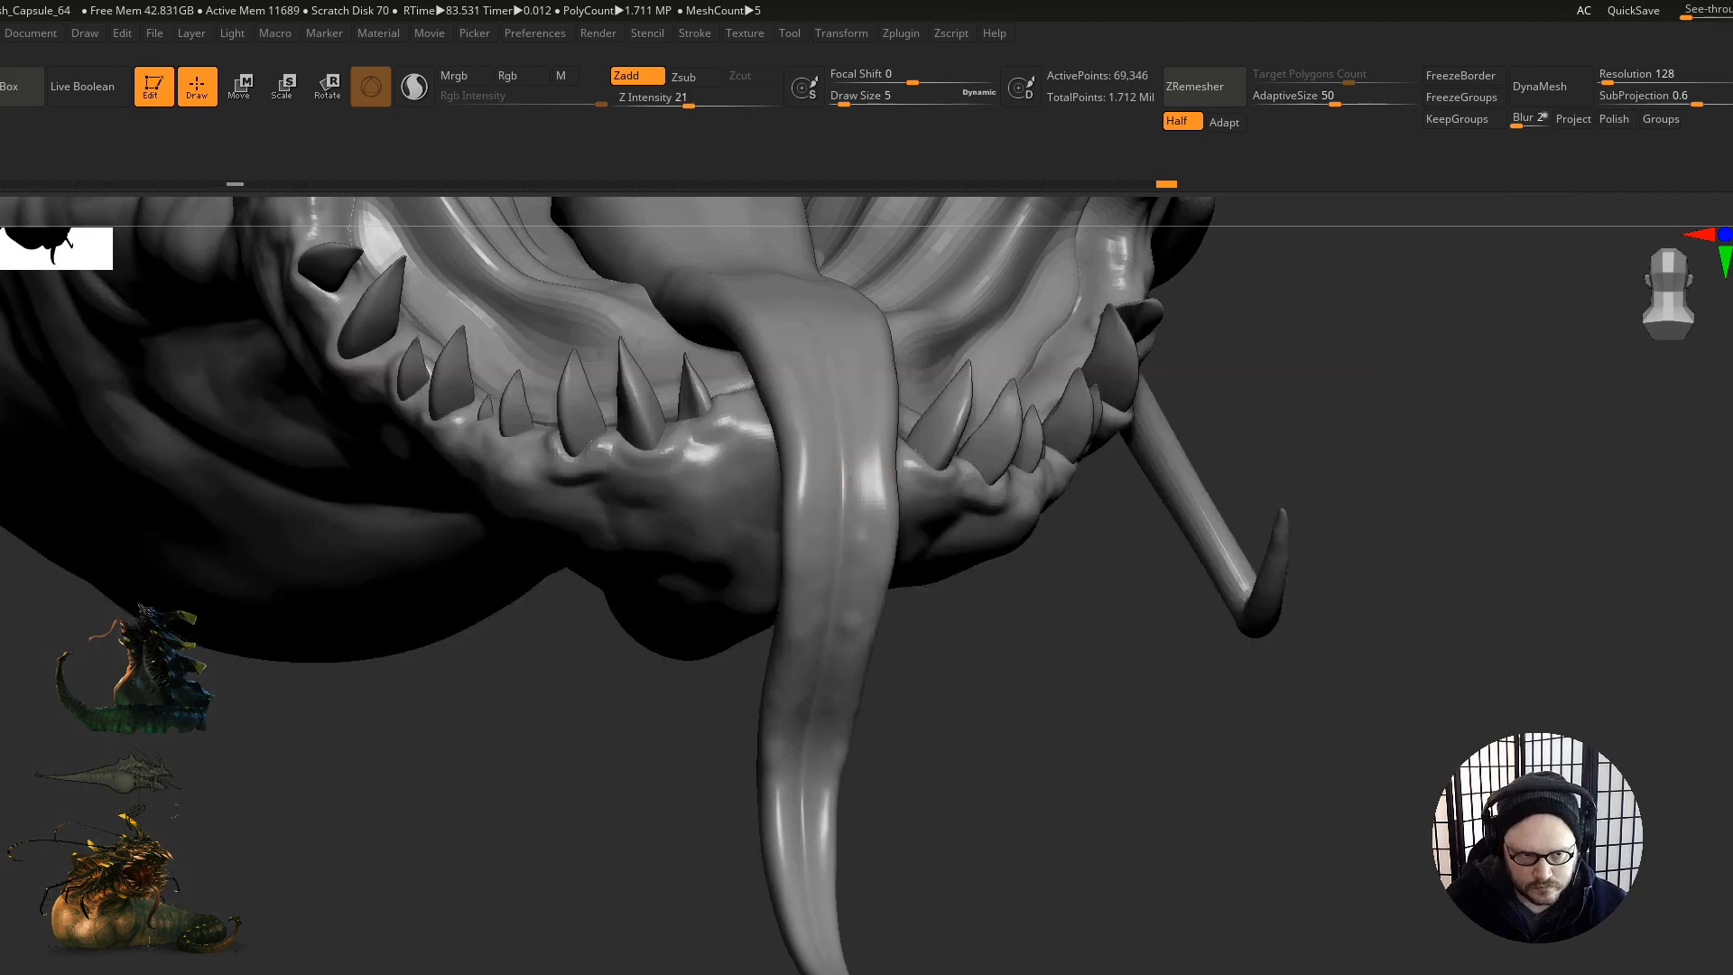
click(2, 325)
click(102, 328)
click(1, 405)
click(109, 408)
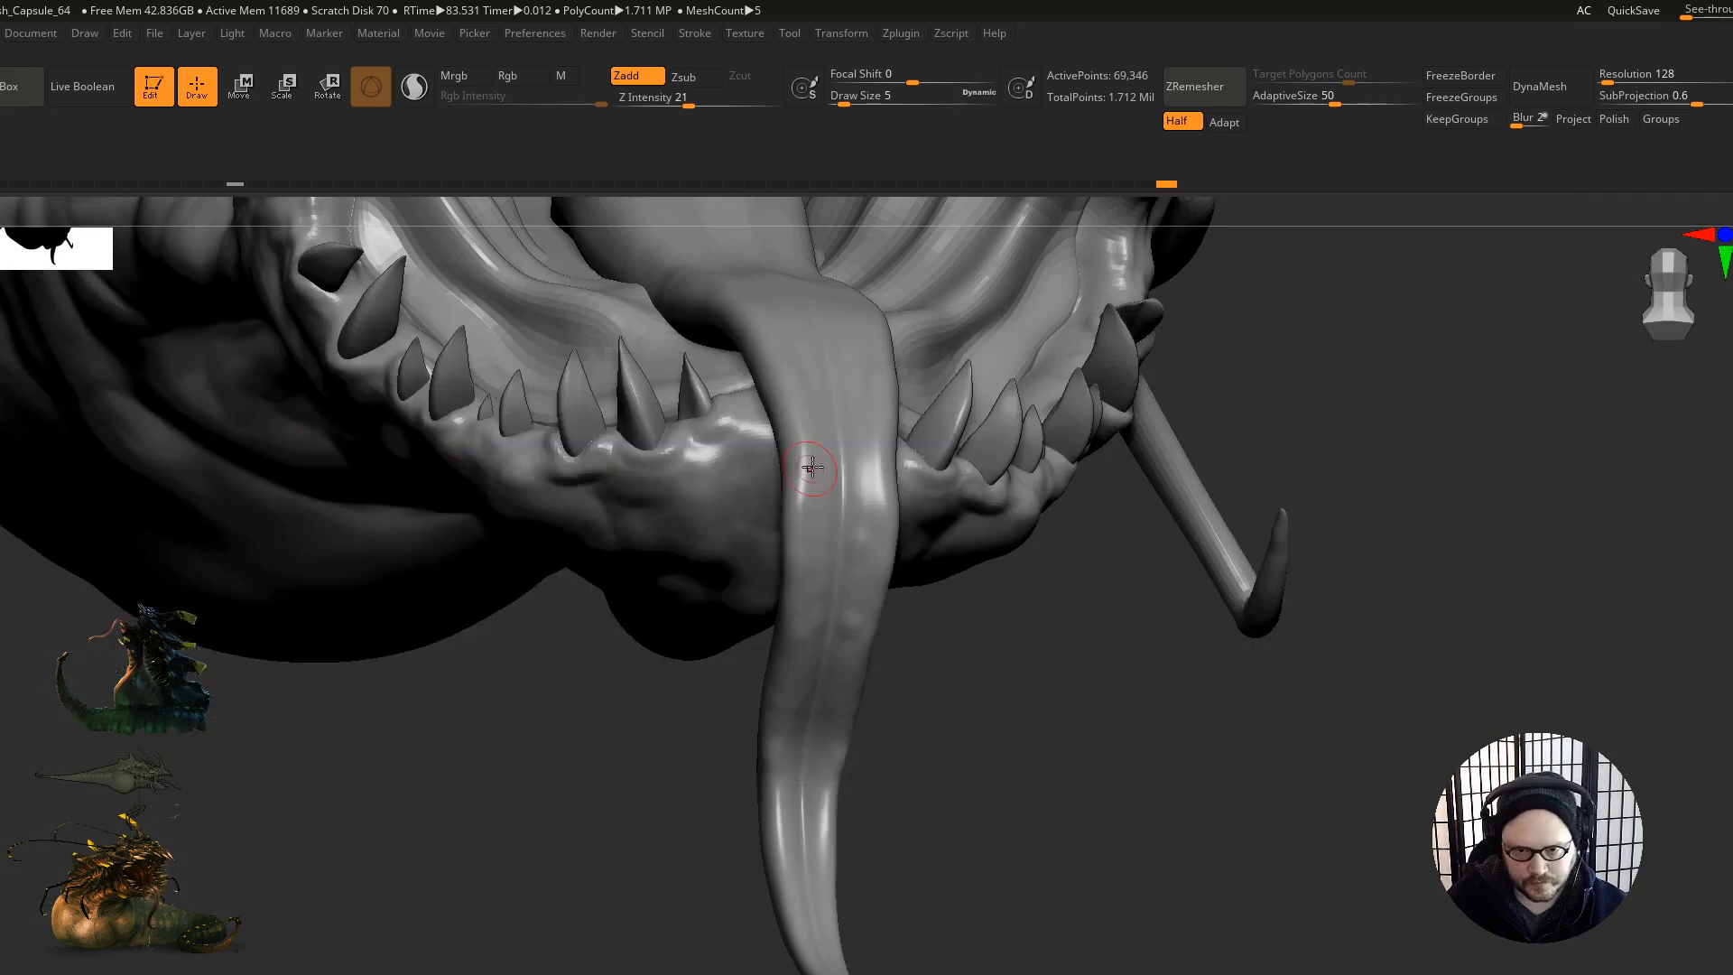
shift+drag(834, 469, 825, 511)
mouse_move(824, 515)
right_down()
mouse_move(777, 551)
mouse_move(743, 619)
mouse_move(757, 639)
mouse_move(737, 642)
right_up()
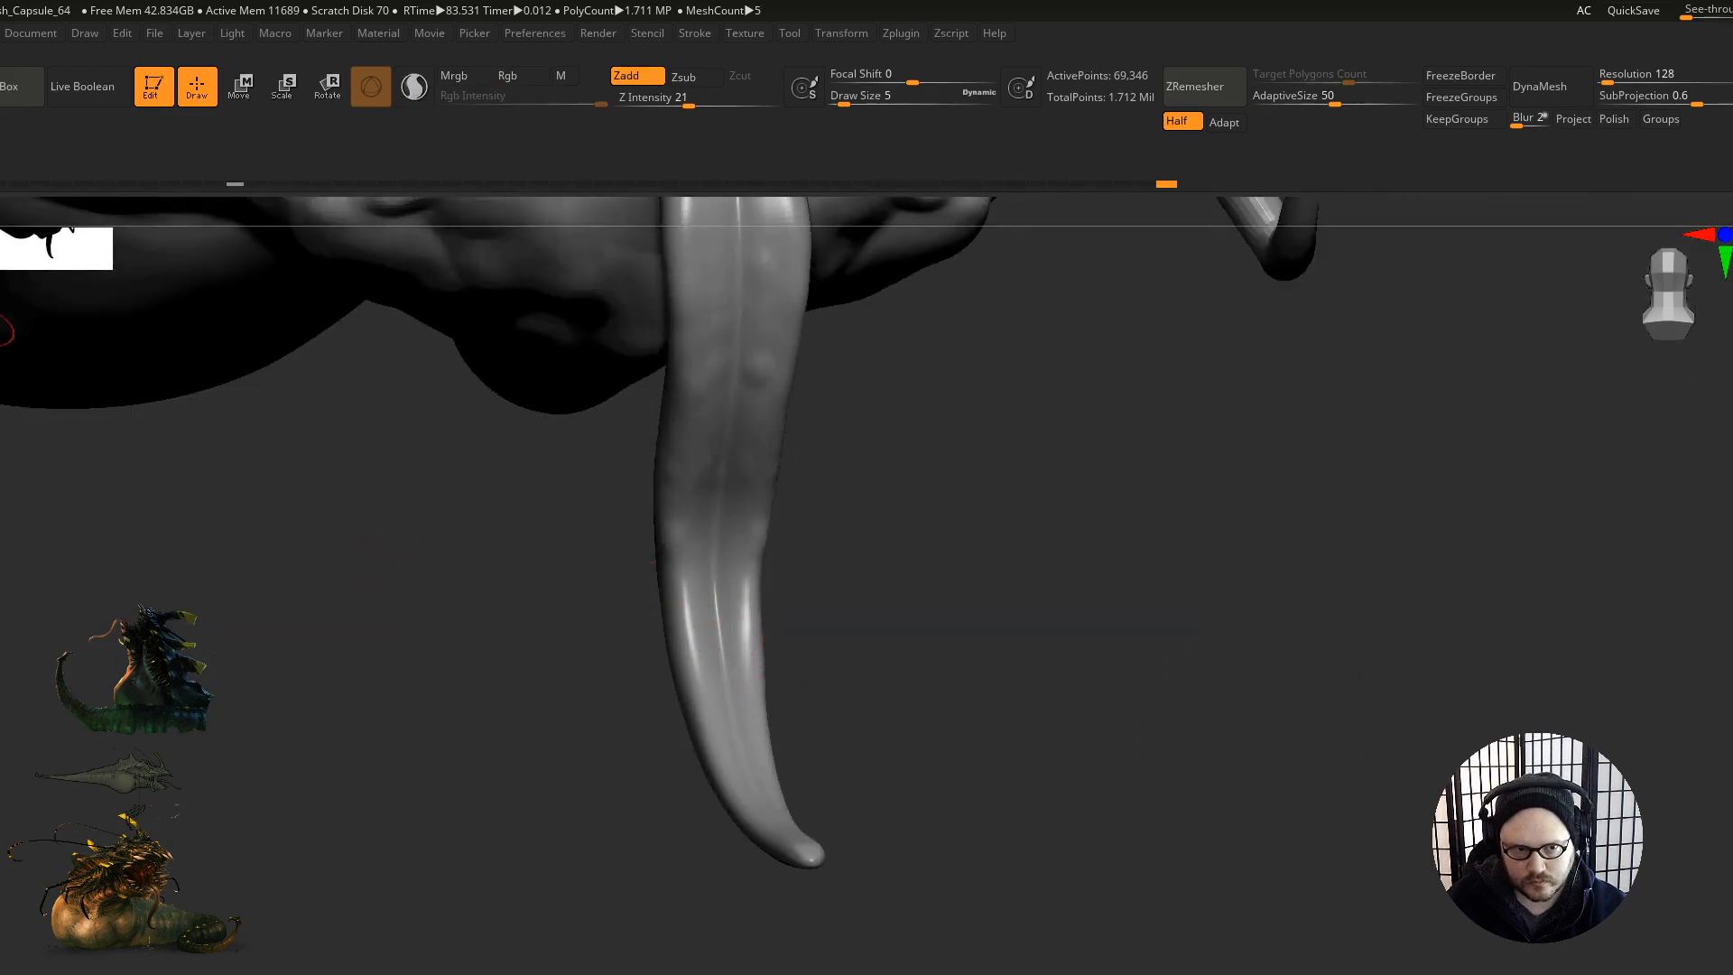
Step: Reselect the brush's stroke type and alpha and add small bumps along the ridges of the lower tongue, reducing the draw size to 2
click(3, 332)
click(52, 335)
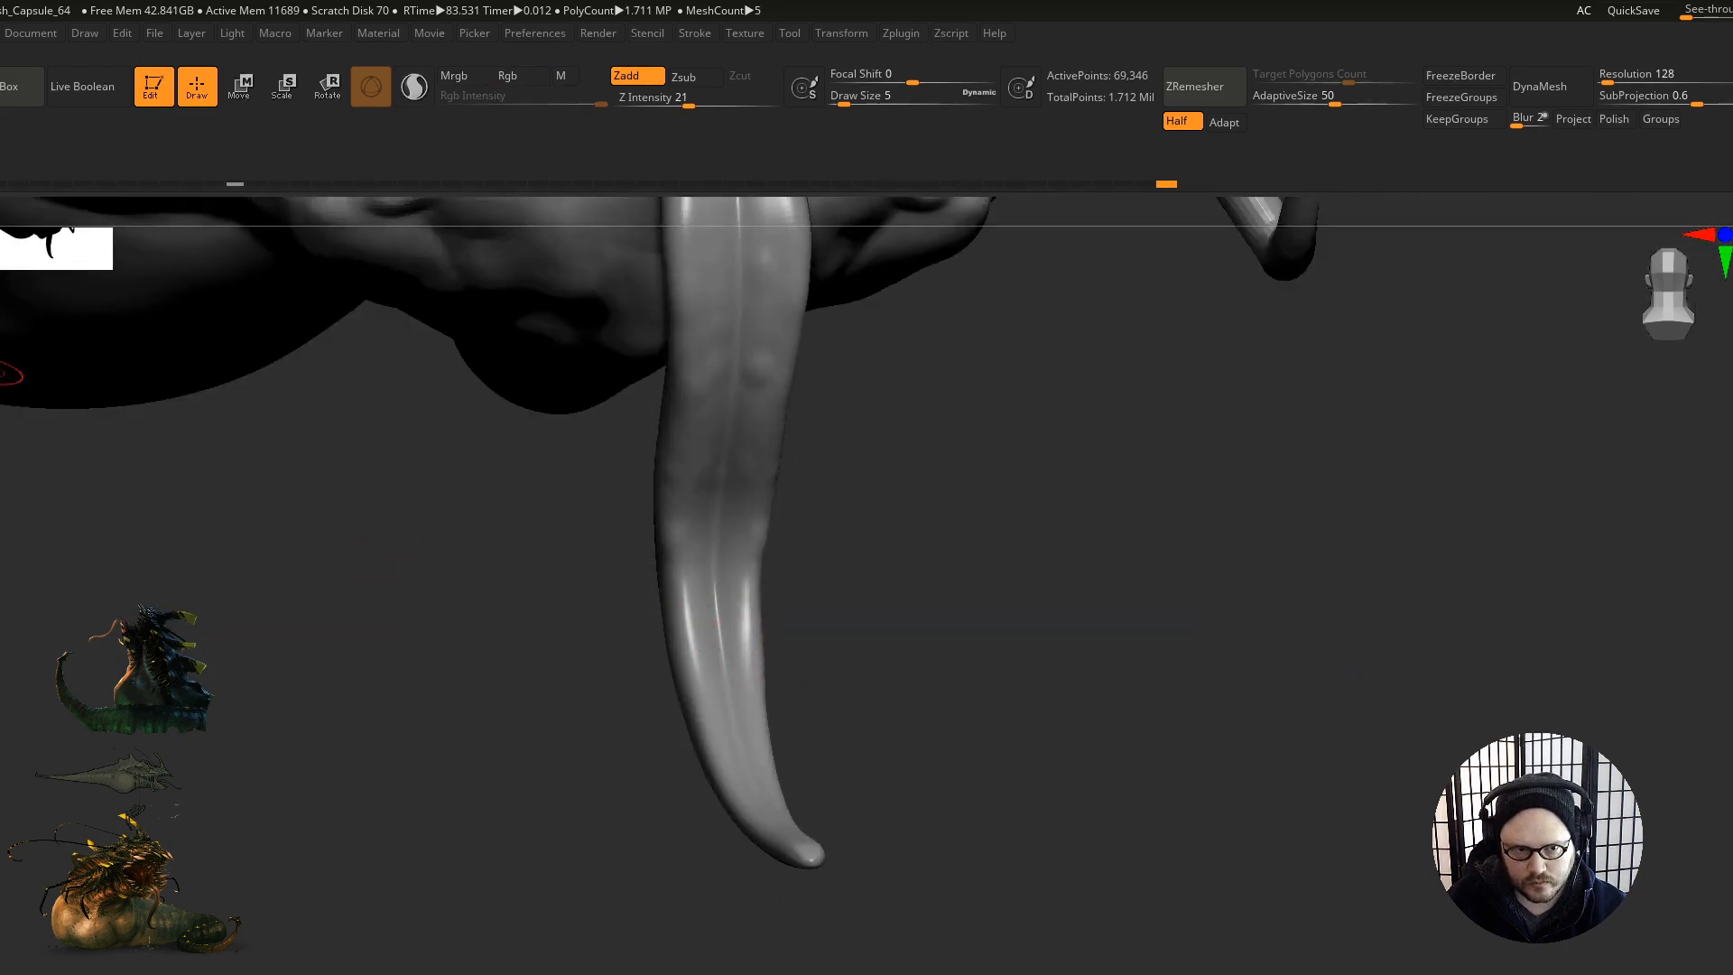
click(2, 411)
click(806, 614)
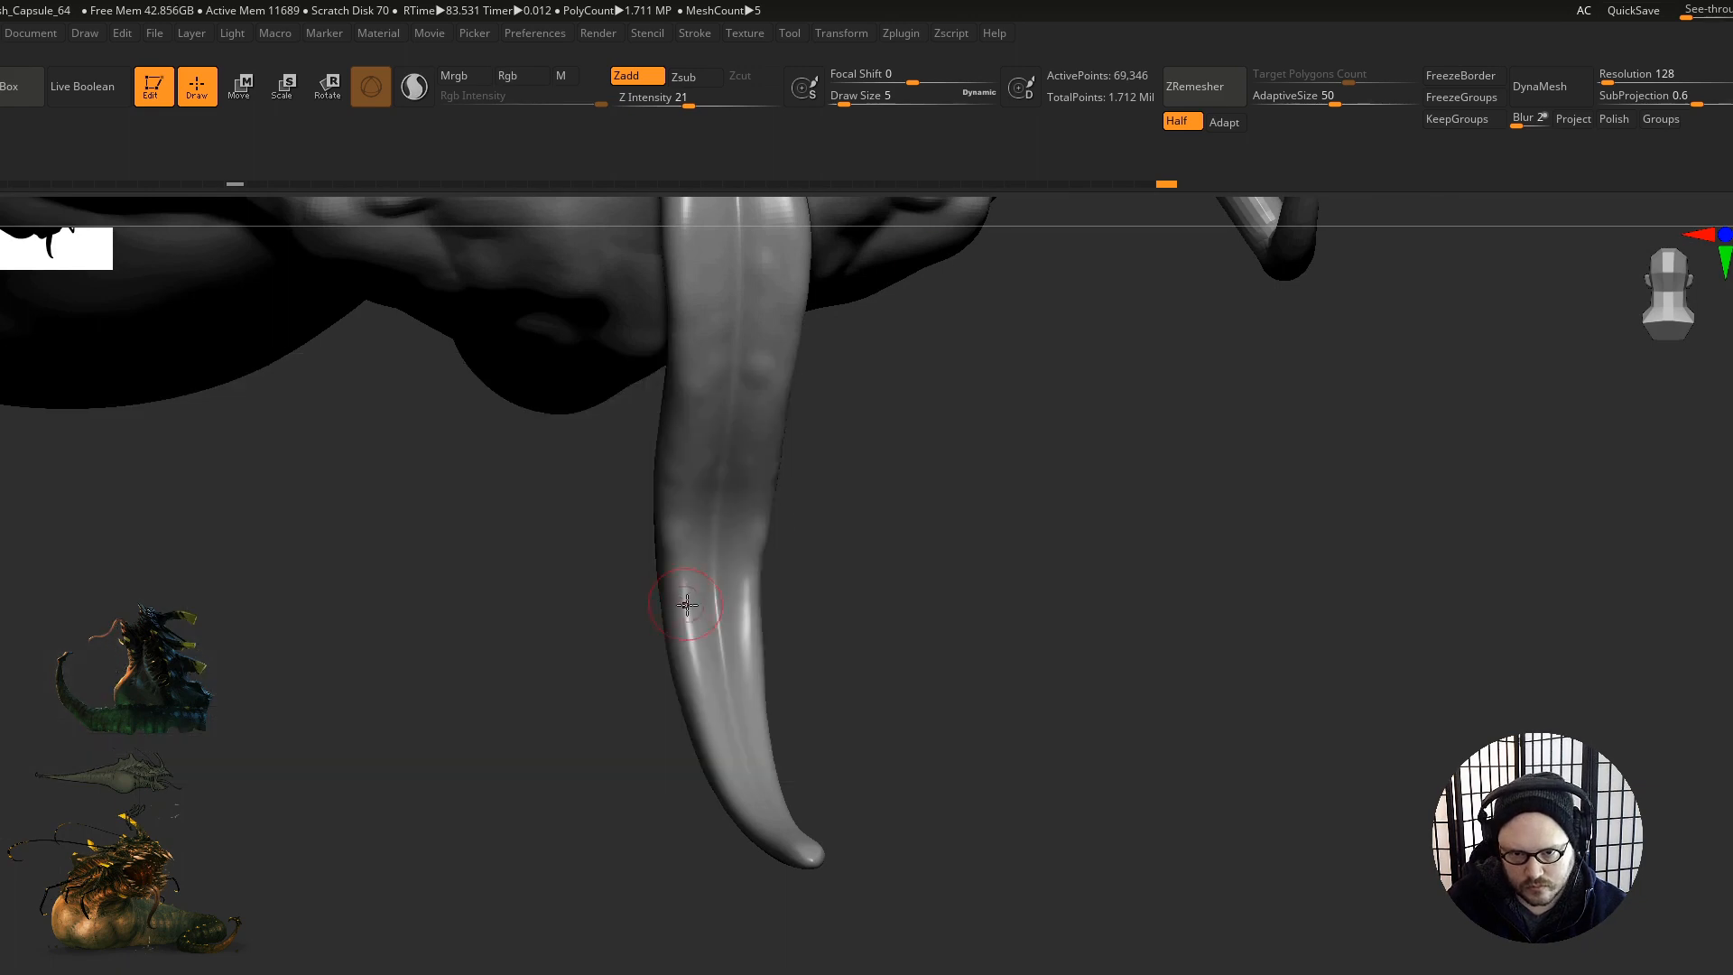
mouse_move(681, 609)
mouse_down()
mouse_move(750, 636)
mouse_move(722, 687)
mouse_move(730, 742)
mouse_up()
right_drag(755, 713, 736, 696)
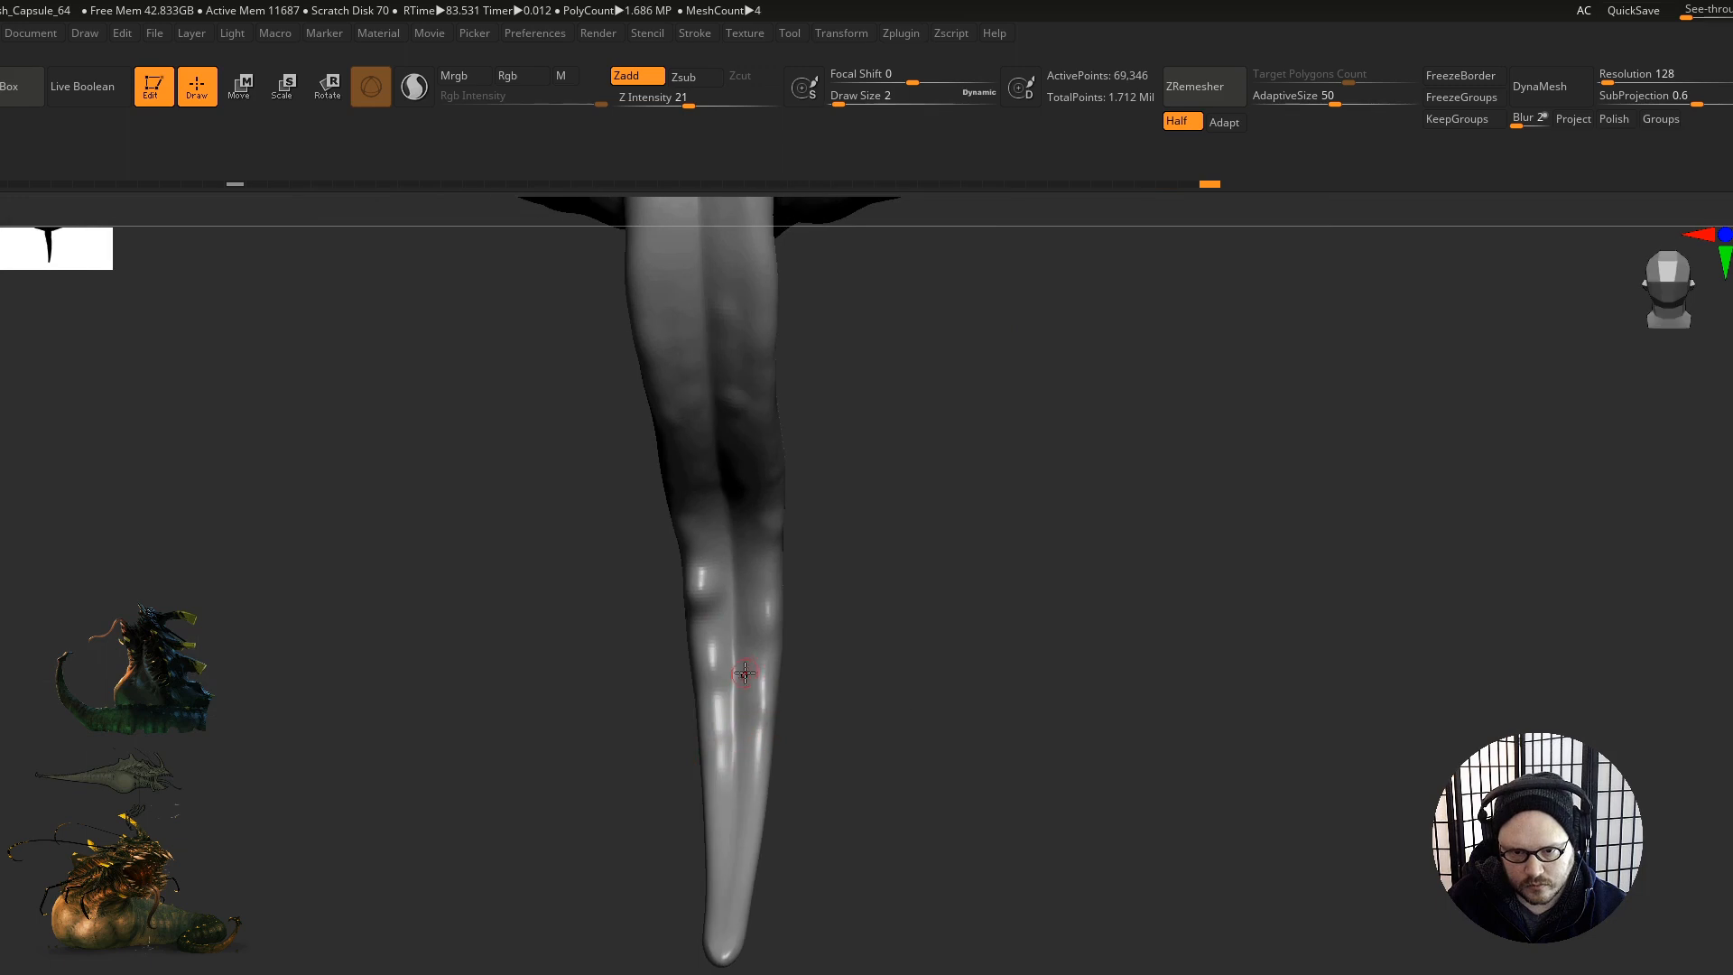
drag(755, 666, 749, 751)
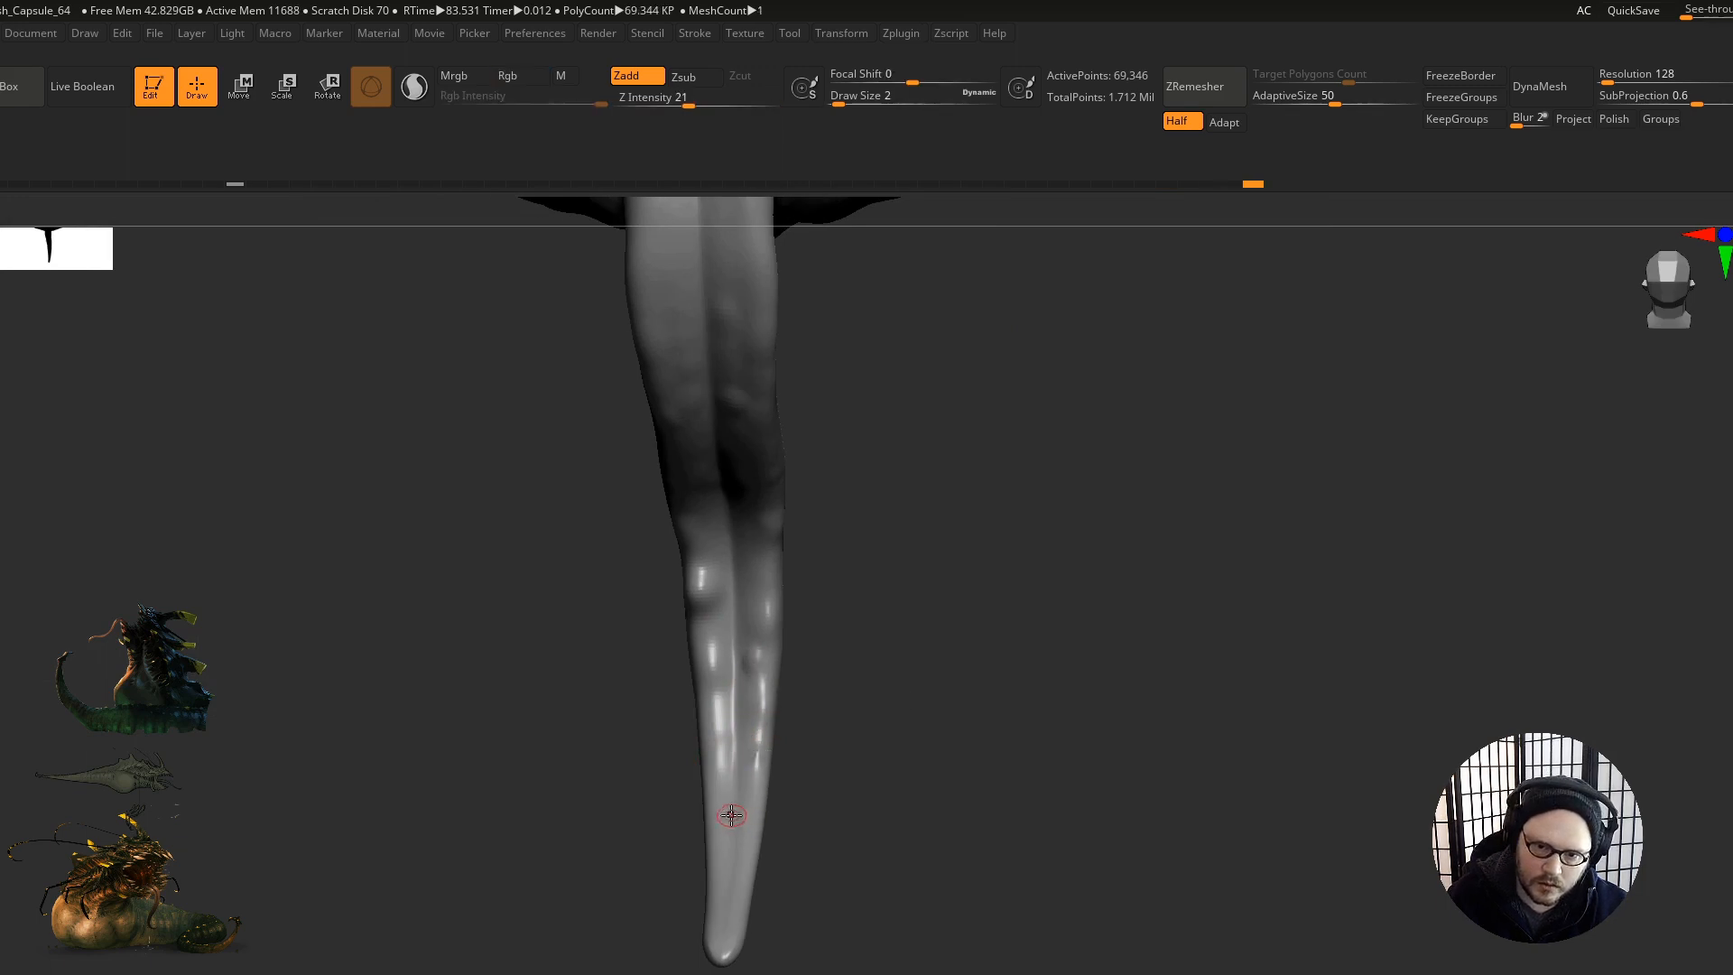
Step: Continue the small bumps down to the tongue's tip at draw size 2 and smooth them
right_drag(728, 816, 739, 859)
drag(746, 816, 744, 840)
drag(744, 853, 742, 889)
shift+drag(733, 768, 741, 859)
Step: Add broader uneven bumps to the tongue where it passes over the lower lip, enlarging the draw size to 6
ctrl+right_drag(781, 587, 614, 668)
ctrl+right_drag(614, 668, 934, 700)
right_drag(737, 786, 848, 680)
mouse_move(859, 656)
mouse_down()
mouse_move(842, 702)
mouse_move(781, 740)
mouse_up()
key(bracketright)
mouse_move(793, 654)
mouse_down()
mouse_move(852, 668)
mouse_move(857, 592)
mouse_up()
right_drag(861, 629, 799, 636)
mouse_move(798, 636)
mouse_down()
mouse_move(798, 565)
mouse_move(848, 607)
mouse_move(889, 553)
mouse_up()
mouse_move(835, 463)
mouse_down()
mouse_move(810, 542)
mouse_move(786, 512)
mouse_up()
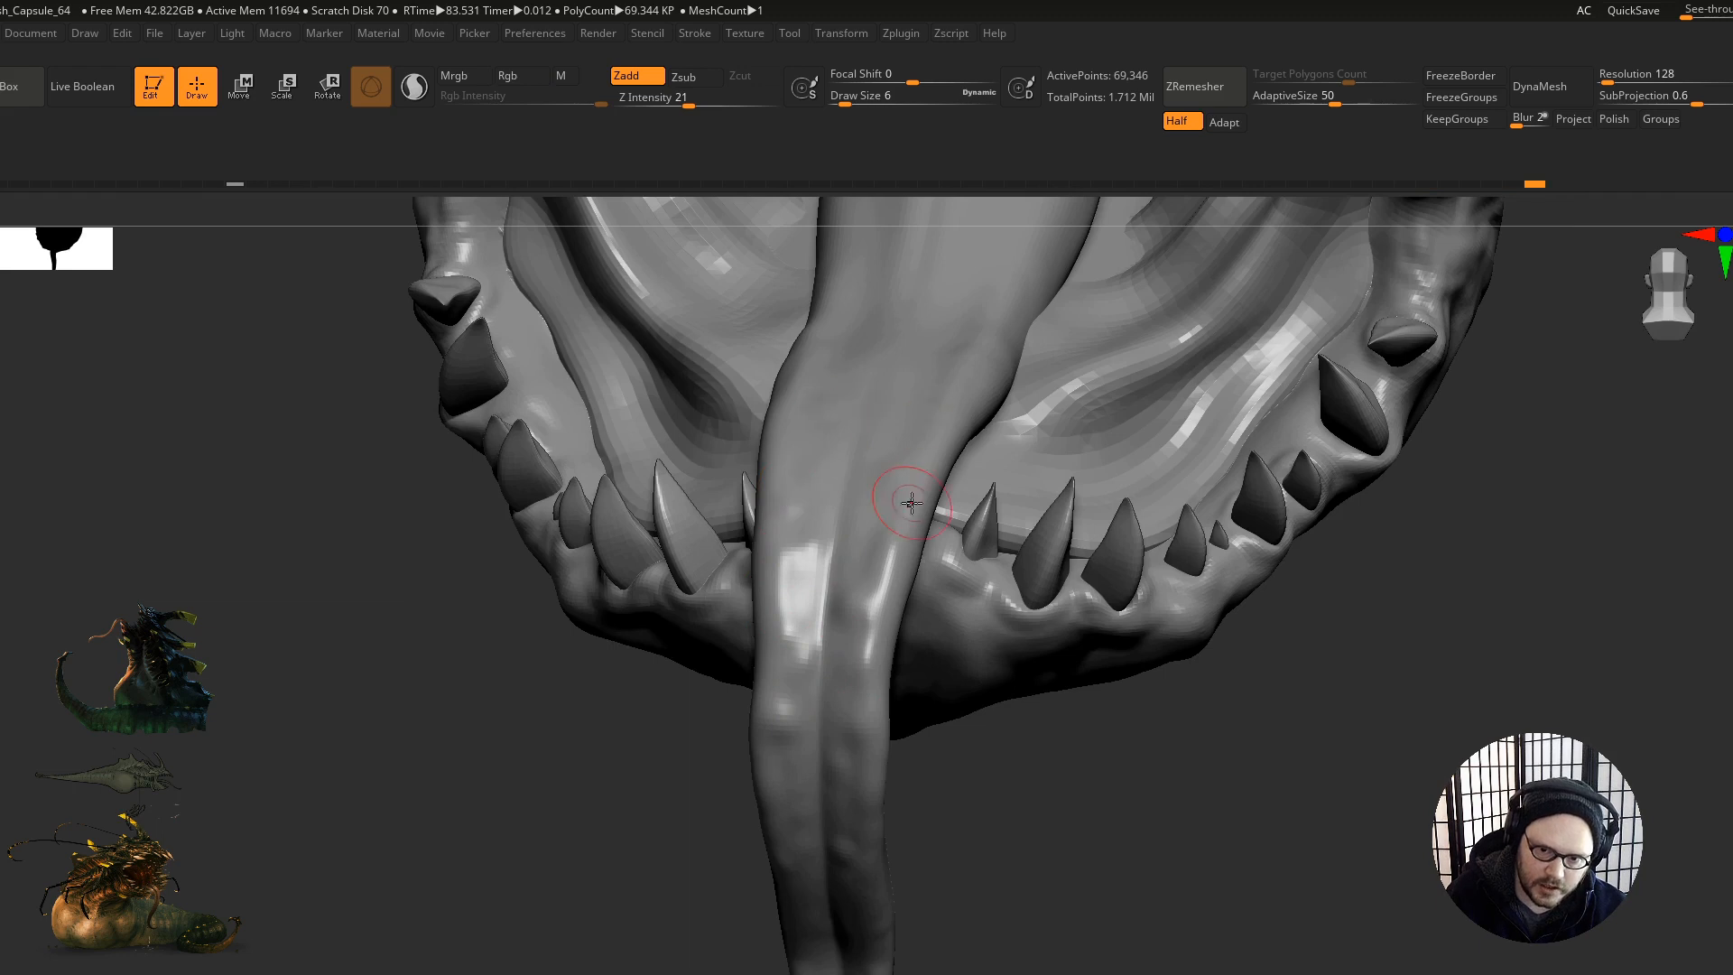
Step: Texture the tongue's upper bend with soft bumps at draw size 6 and smooth the rough areas
right_drag(916, 476, 903, 425)
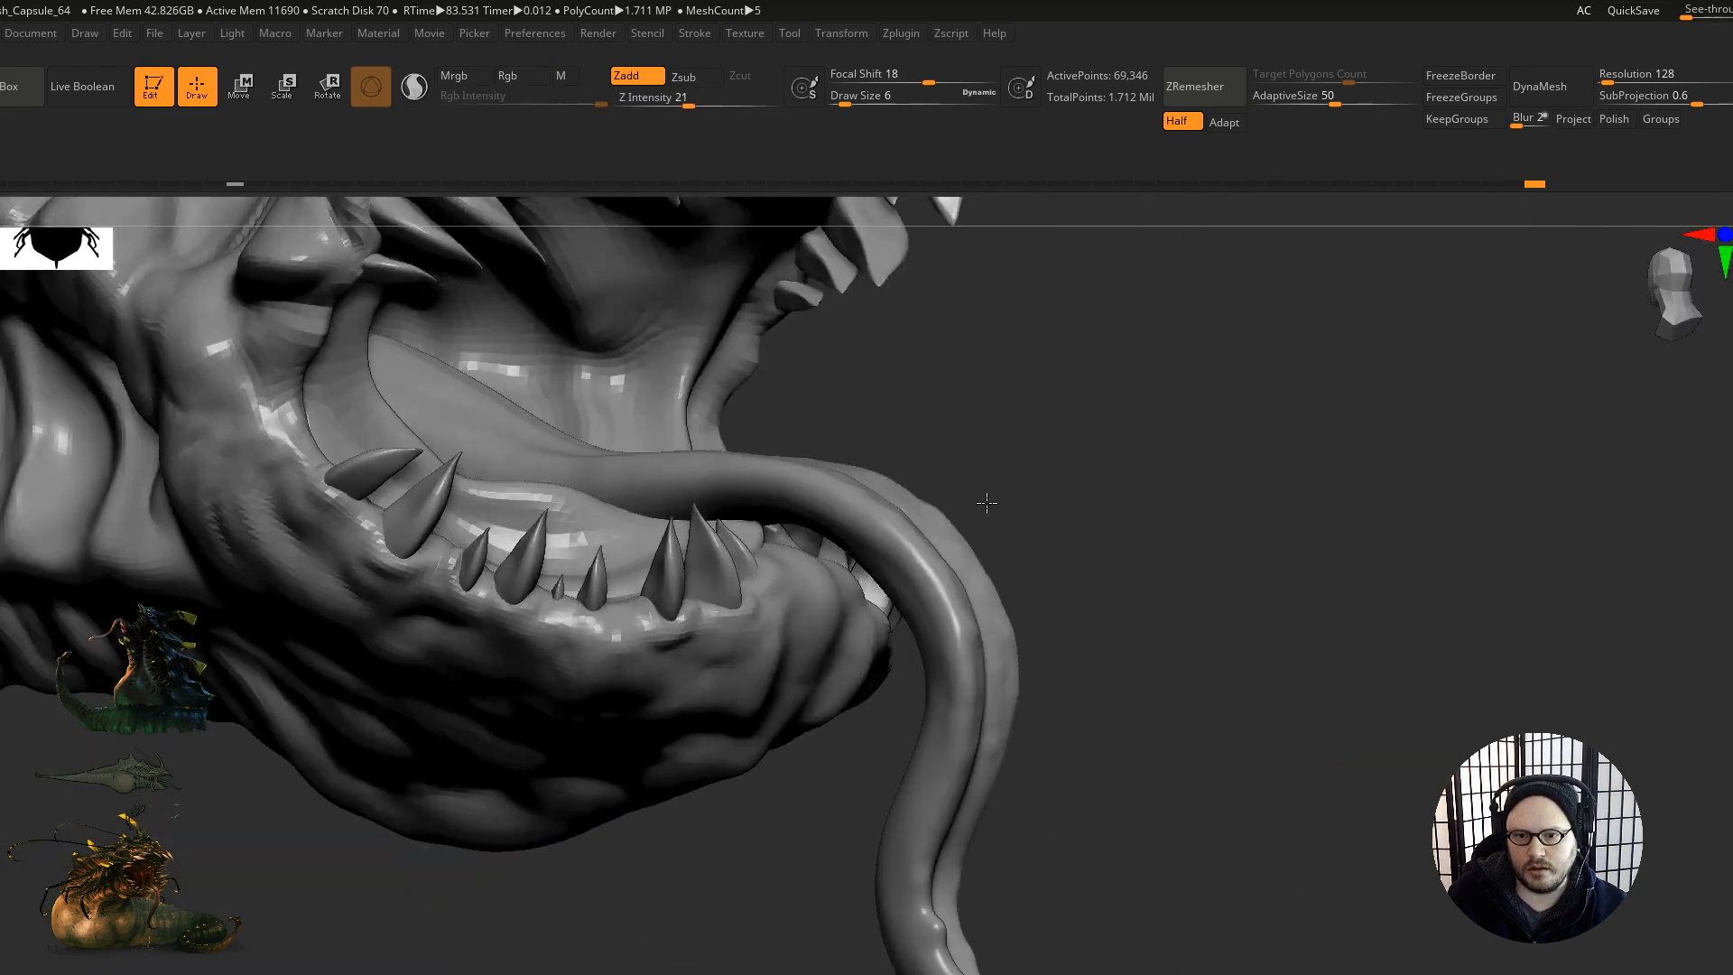
mouse_move(987, 502)
mouse_down()
mouse_move(1006, 502)
mouse_move(869, 528)
mouse_up()
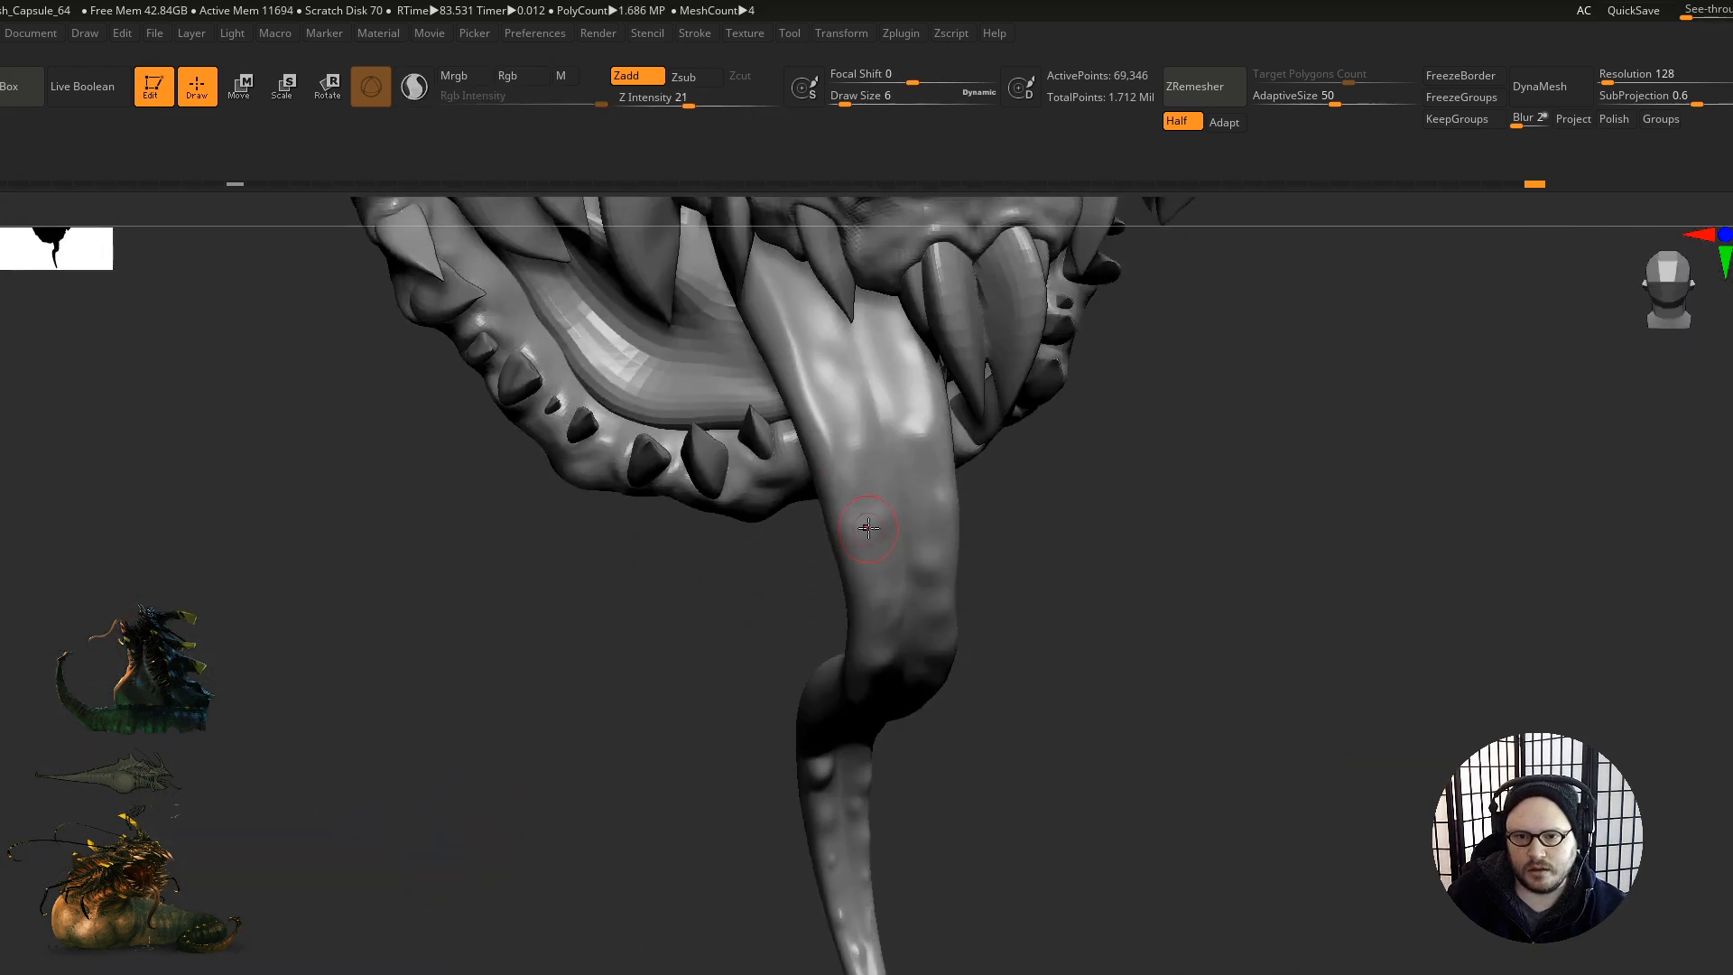
mouse_move(846, 607)
mouse_down()
mouse_move(809, 484)
mouse_move(836, 523)
mouse_move(785, 513)
mouse_move(867, 552)
mouse_up()
shift+drag(781, 480, 768, 520)
right_drag(840, 636, 782, 600)
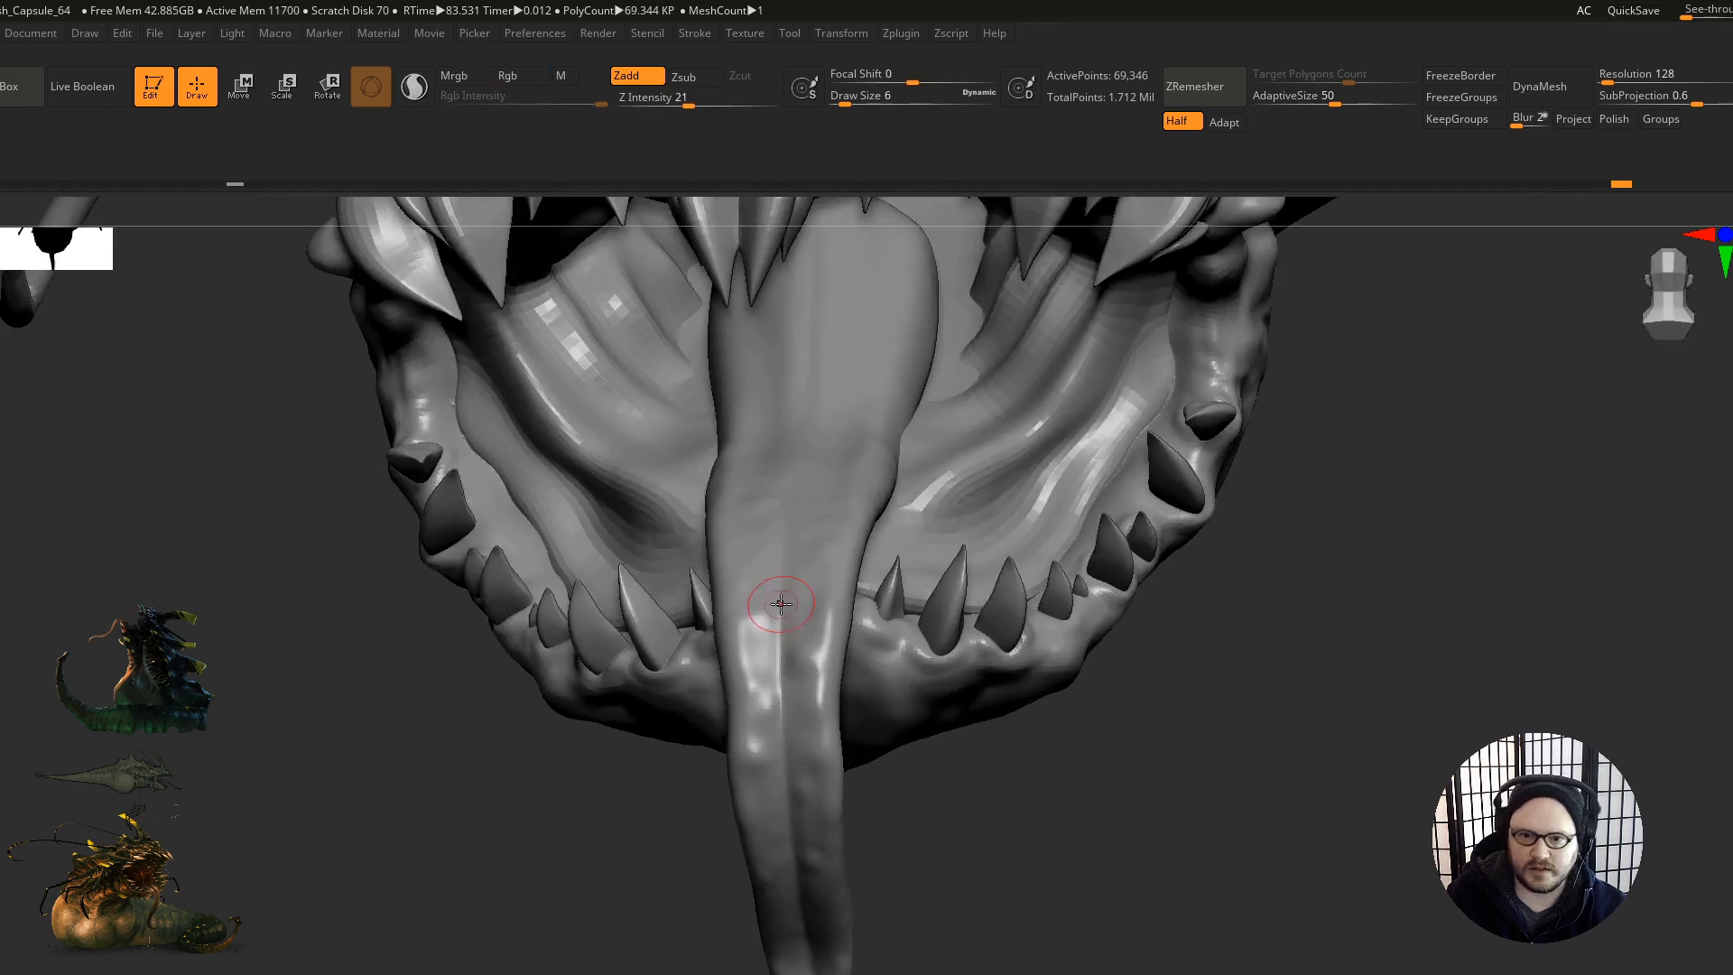
Step: Extend the soft bumps back across the tongue's wide base inside the mouth at draw size 6
drag(754, 510, 763, 514)
drag(817, 413, 840, 438)
drag(860, 376, 850, 361)
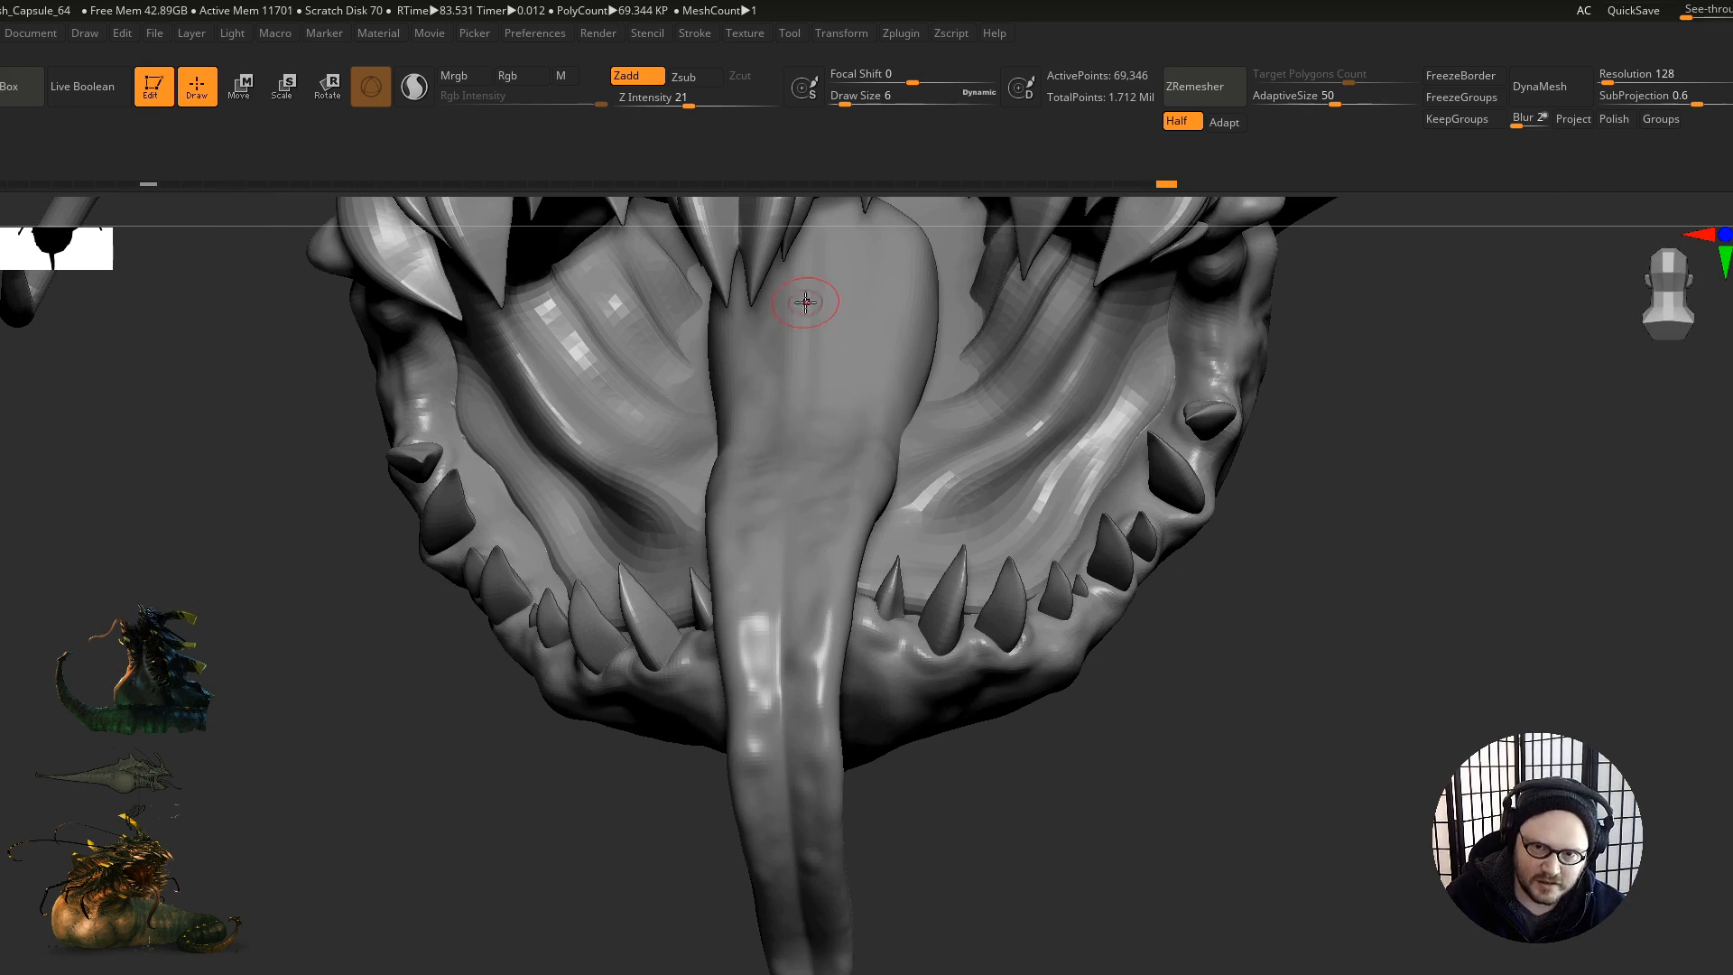
drag(875, 405, 858, 399)
mouse_move(856, 338)
mouse_down()
mouse_move(852, 263)
mouse_move(822, 268)
mouse_up()
right_drag(822, 268, 843, 317)
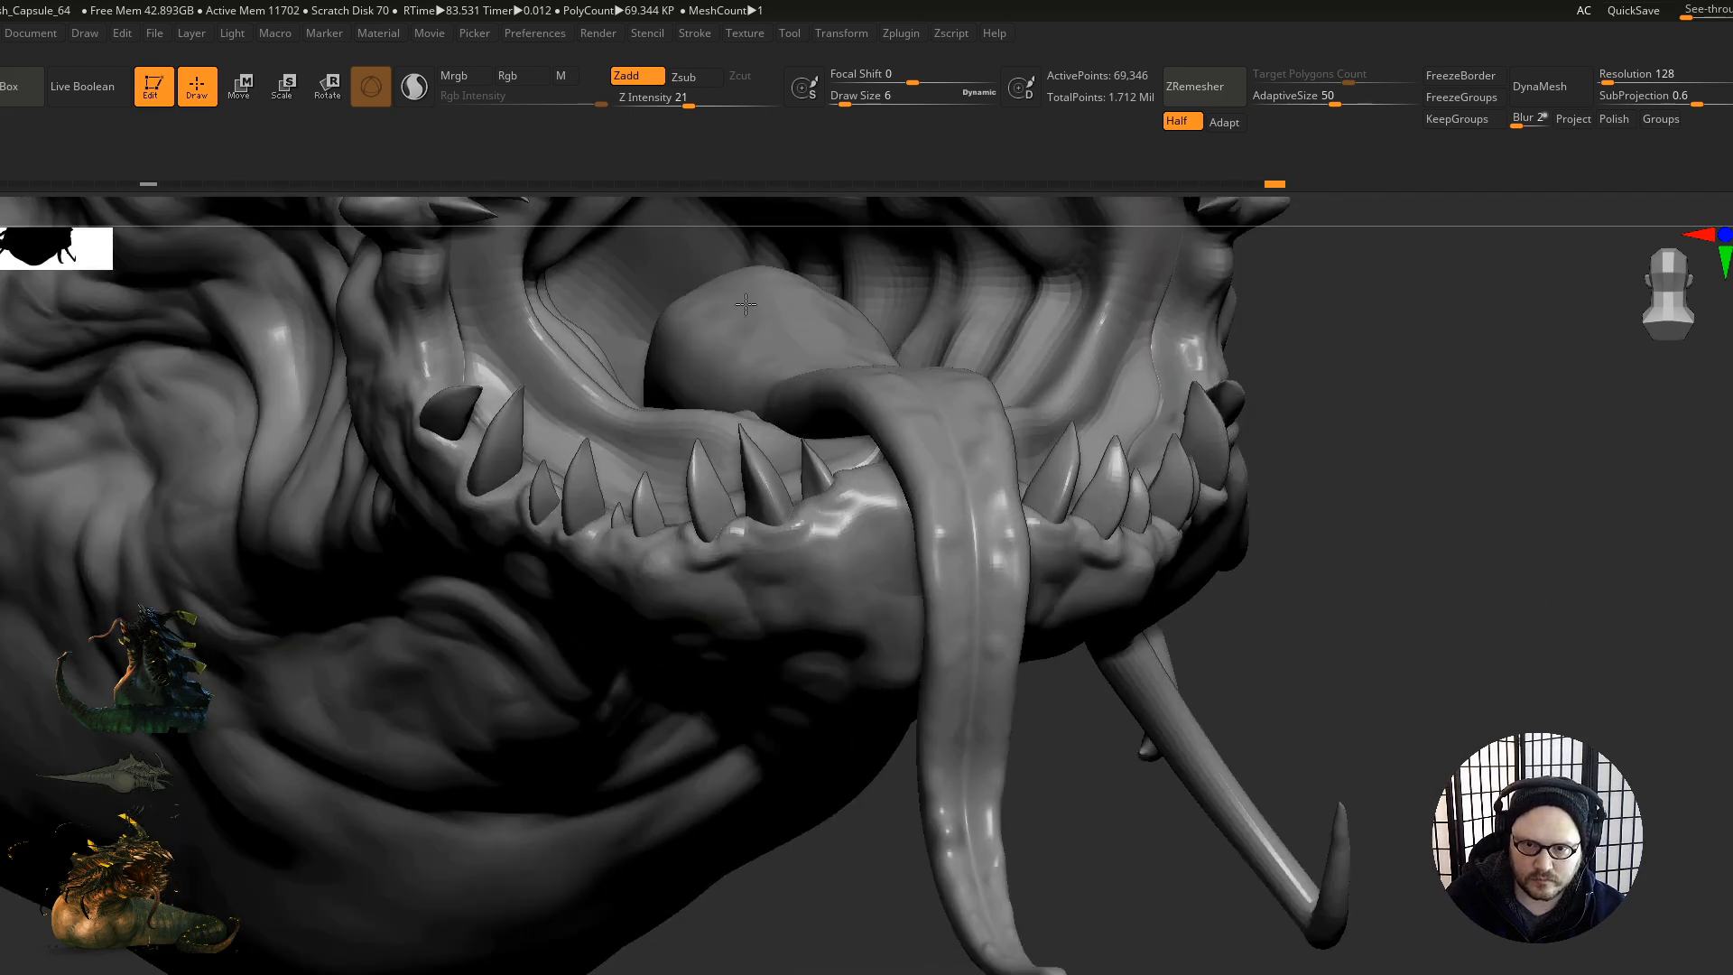
Step: Dab individual small bumps on both ridges of the tongue's middle section at draw size 2, smoothing the most prominent ones
right_drag(766, 422, 867, 542)
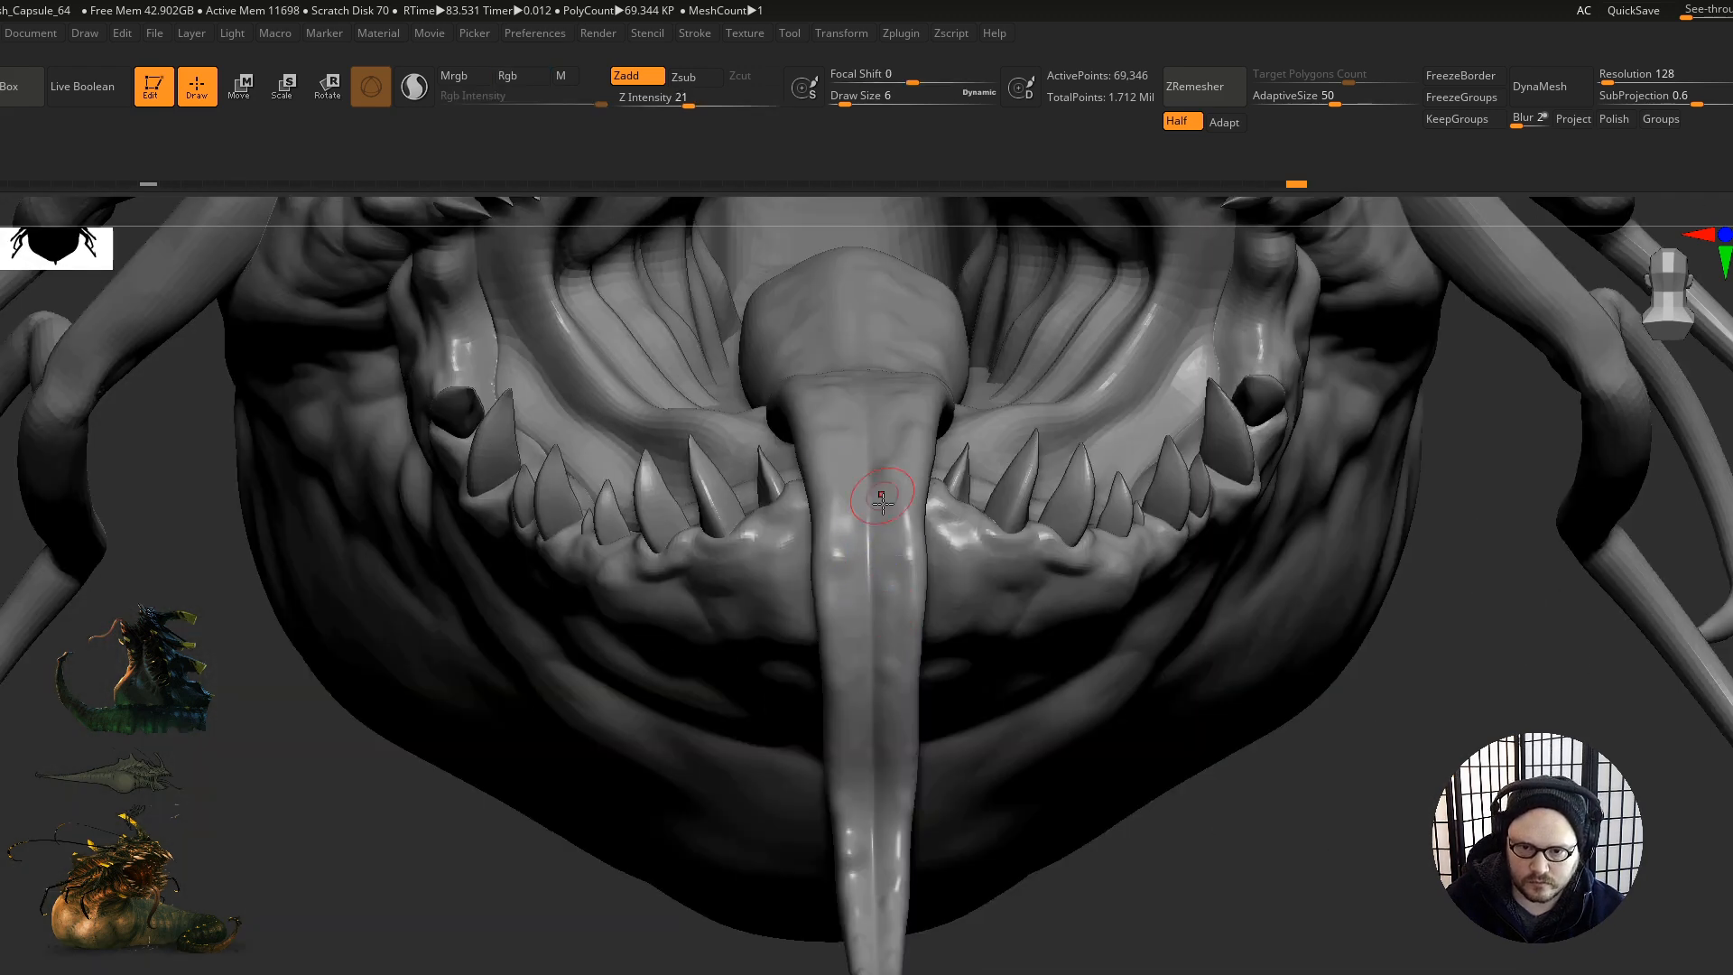
right_drag(900, 874, 866, 966)
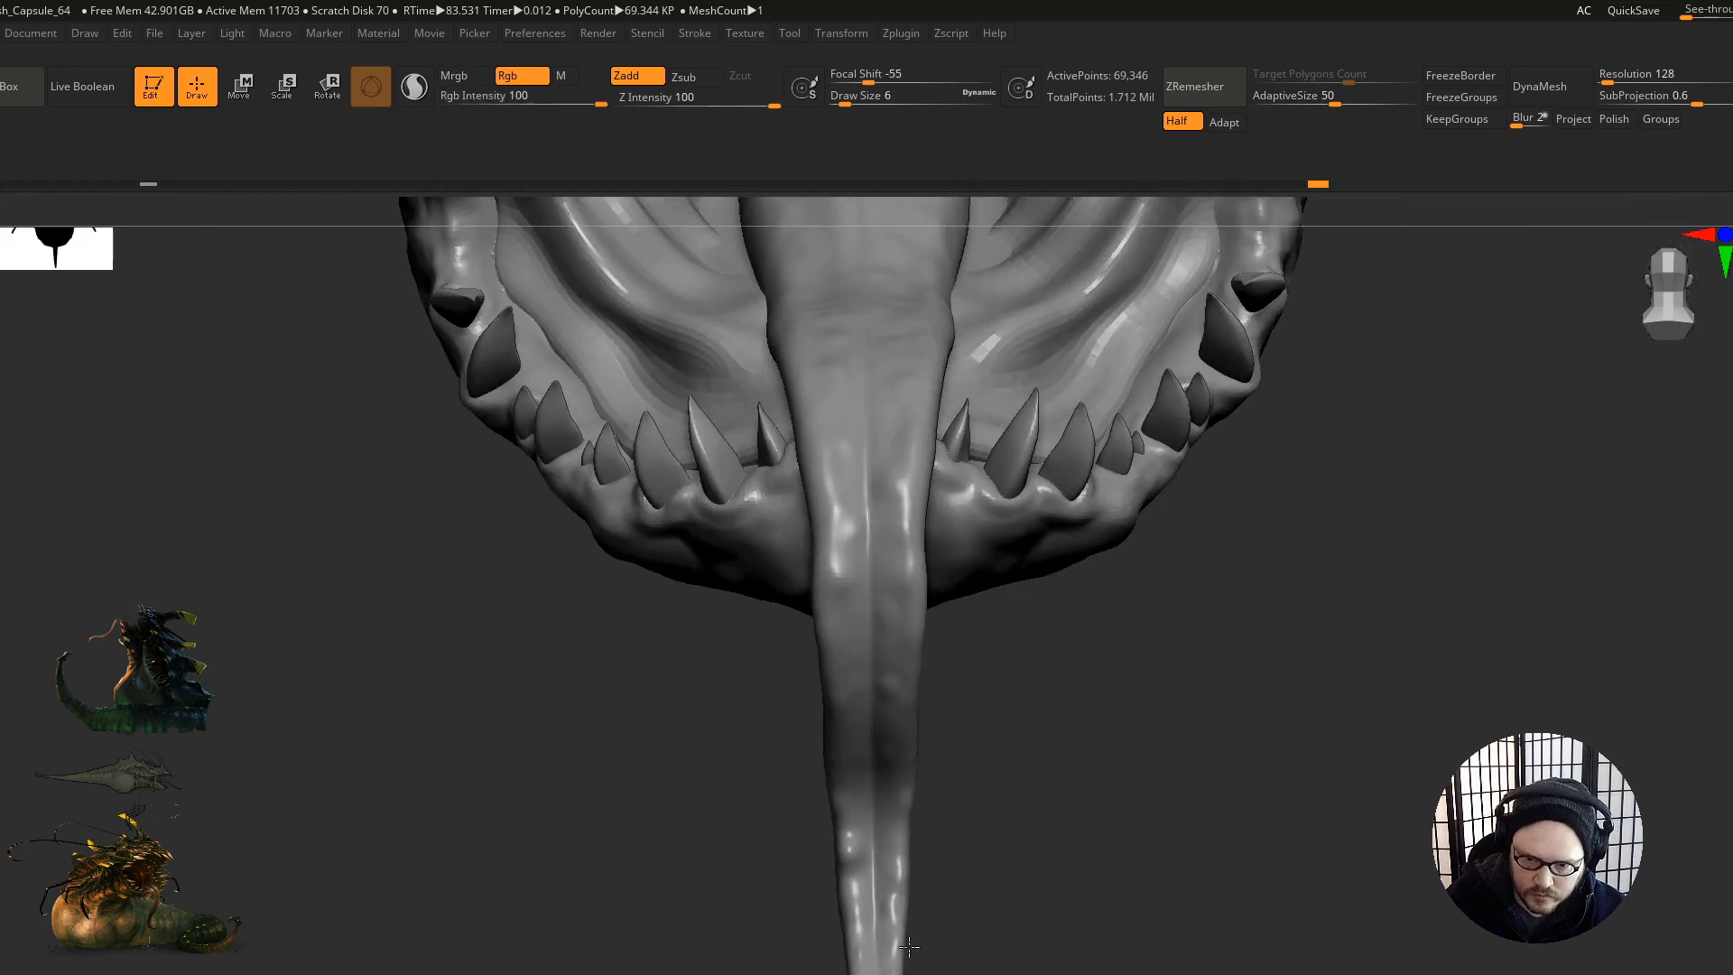
mouse_move(882, 774)
right_down()
mouse_move(841, 855)
mouse_move(716, 927)
mouse_move(826, 851)
right_up()
key(s)
key(s)
drag(829, 850, 824, 813)
key(s)
click(832, 802)
click(836, 736)
click(820, 767)
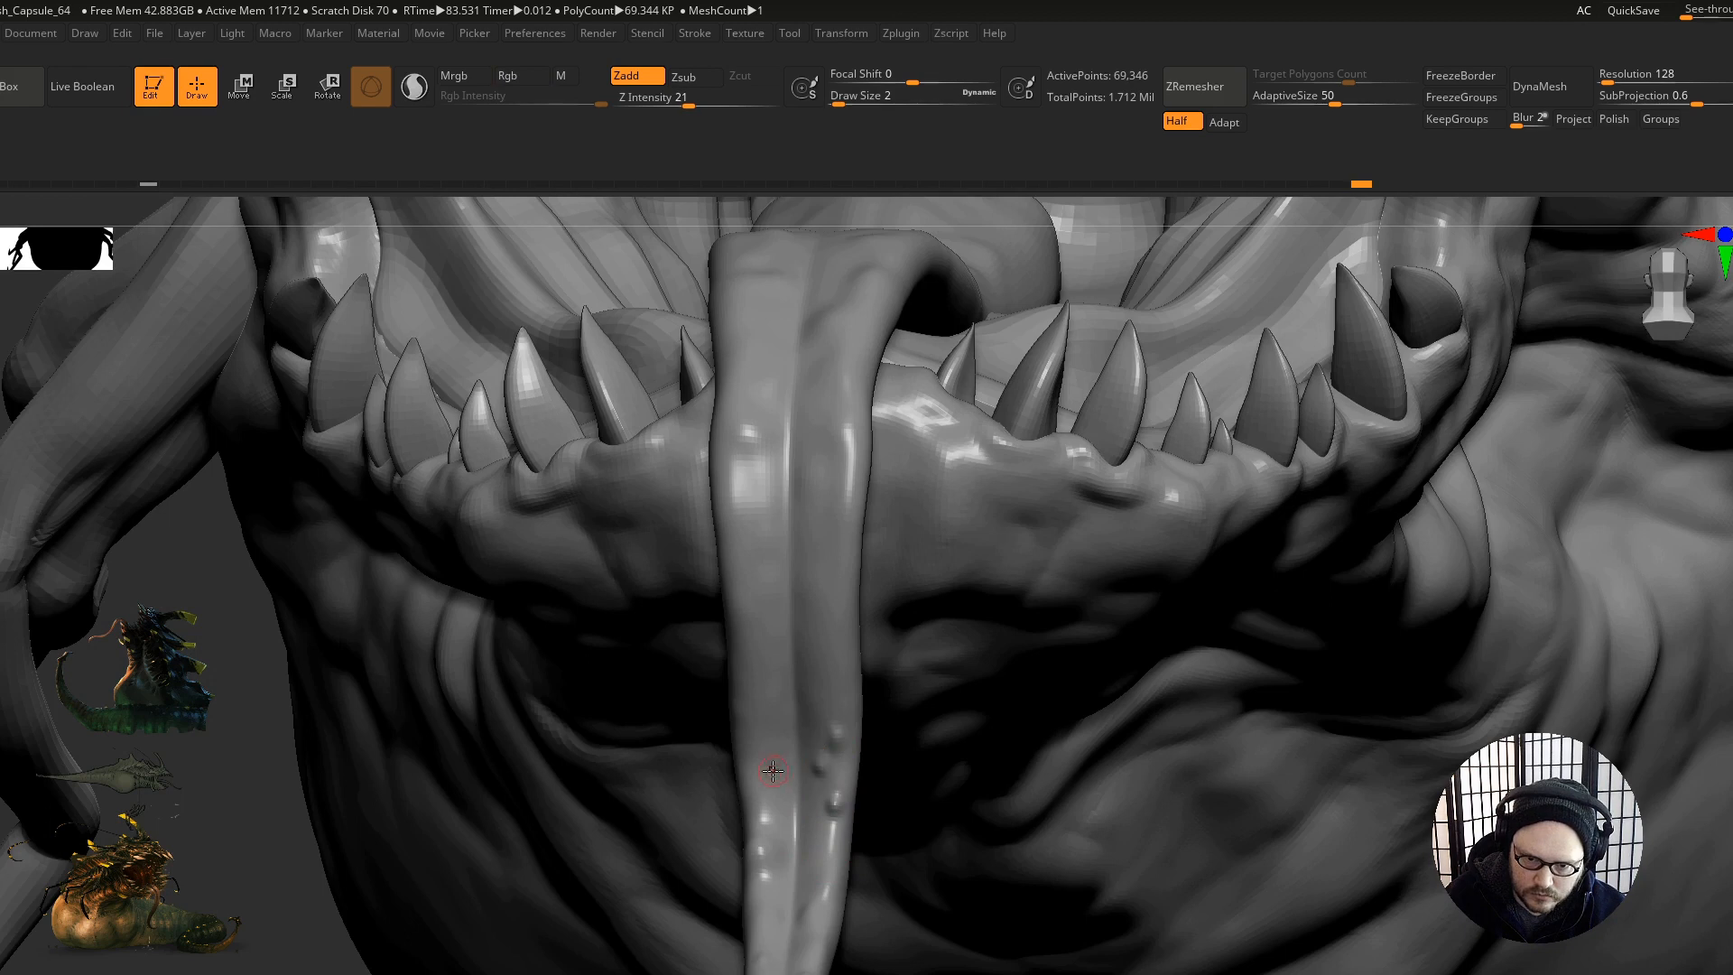
click(768, 718)
shift+drag(831, 813, 826, 795)
Step: Add more fine bumps around the dabbed area of the tongue's middle section at draw size 2
right_drag(827, 795, 819, 862)
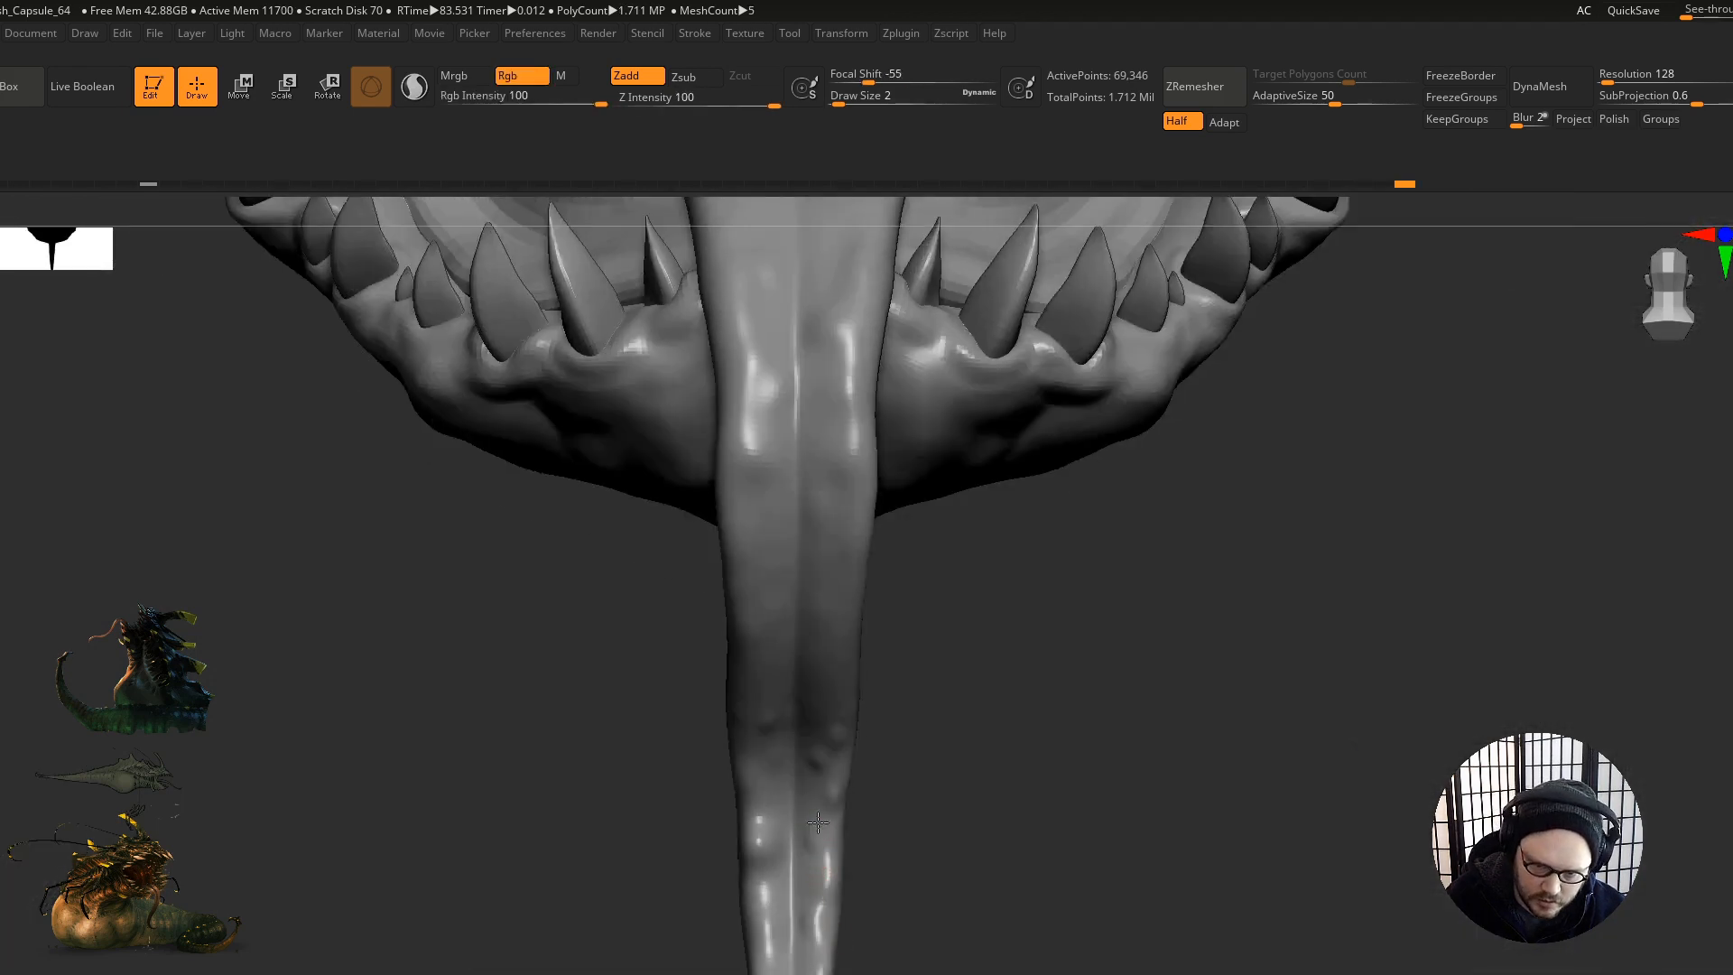
right_drag(824, 841, 741, 735)
ctrl+right_drag(816, 807, 805, 823)
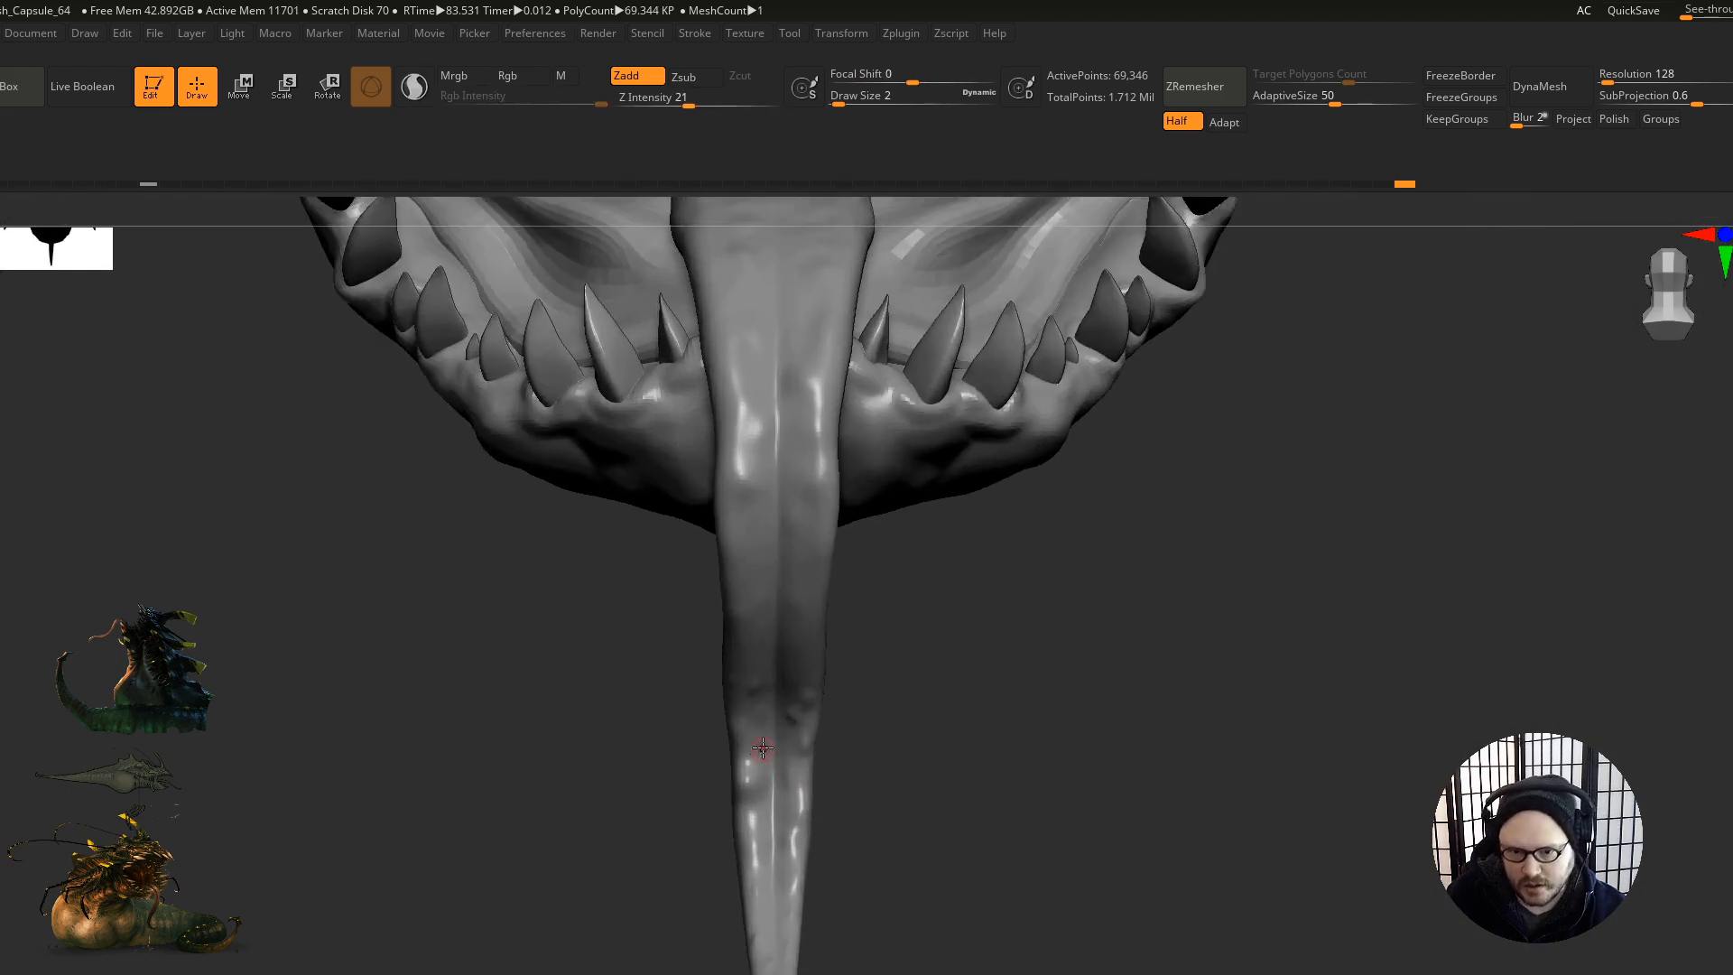
key(ctrl)
mouse_move(805, 793)
right_down()
mouse_move(806, 831)
mouse_move(849, 817)
right_up()
drag(782, 772, 777, 754)
right_drag(766, 736, 792, 763)
key(s)
drag(793, 763, 783, 813)
key(shift)
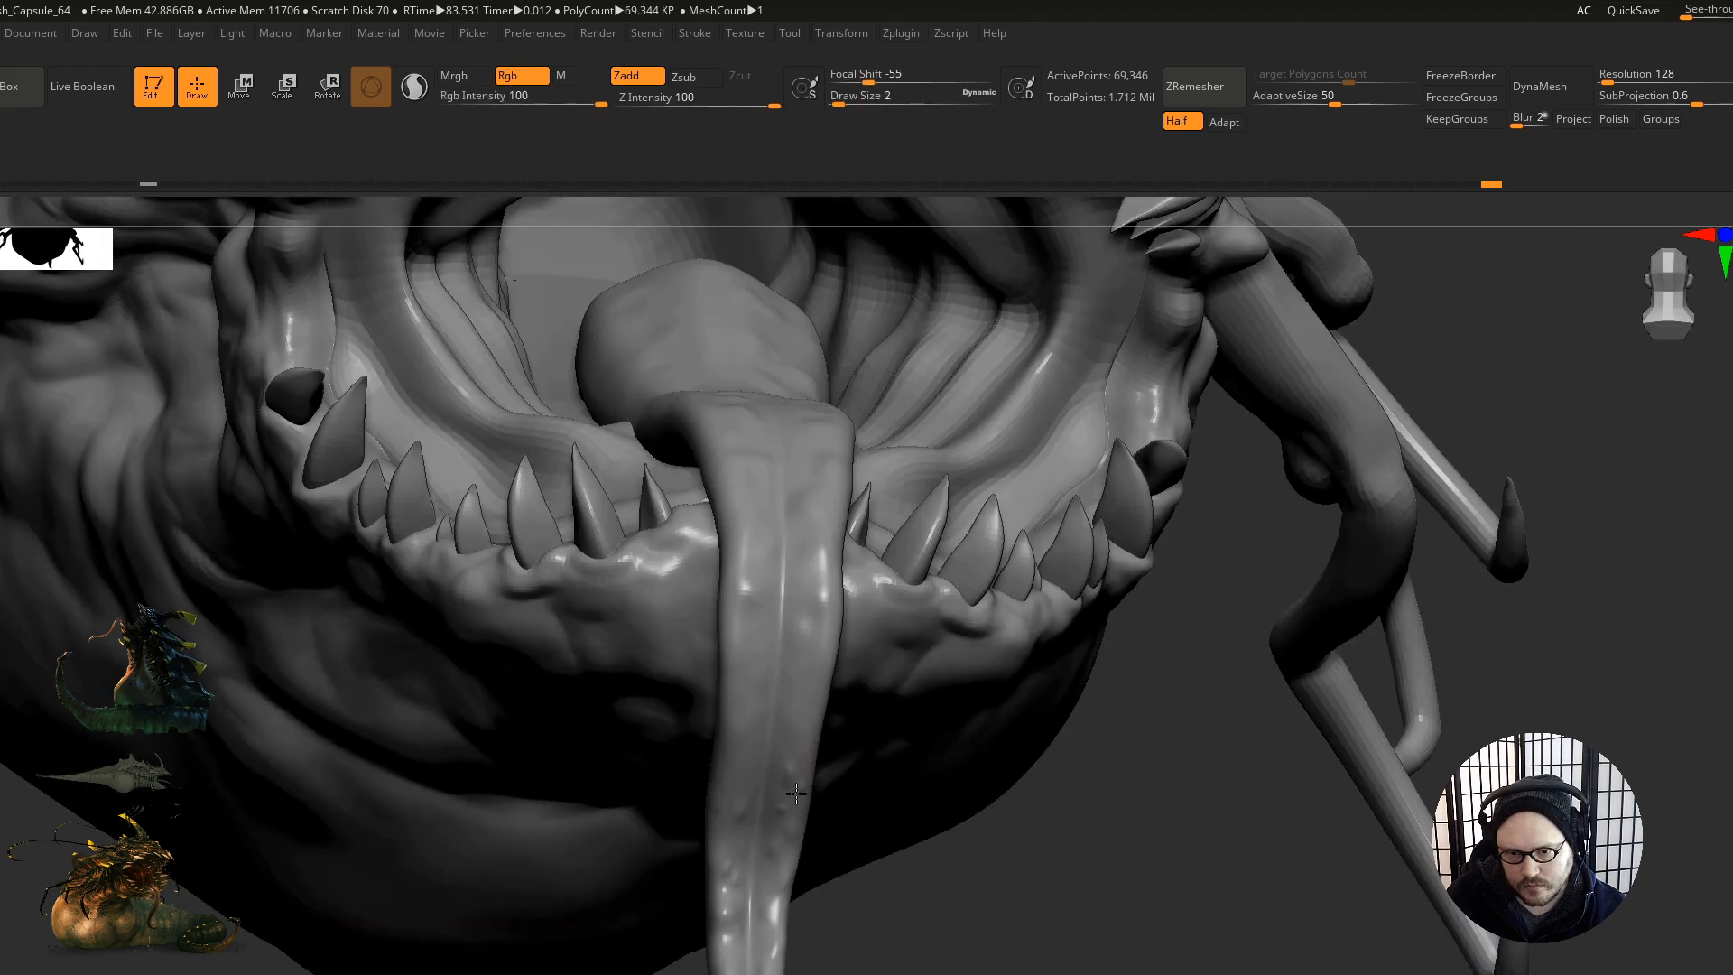
Step: Scatter bumps over both ridges of the upper hanging tongue at draw size 4
right_drag(775, 834, 751, 742)
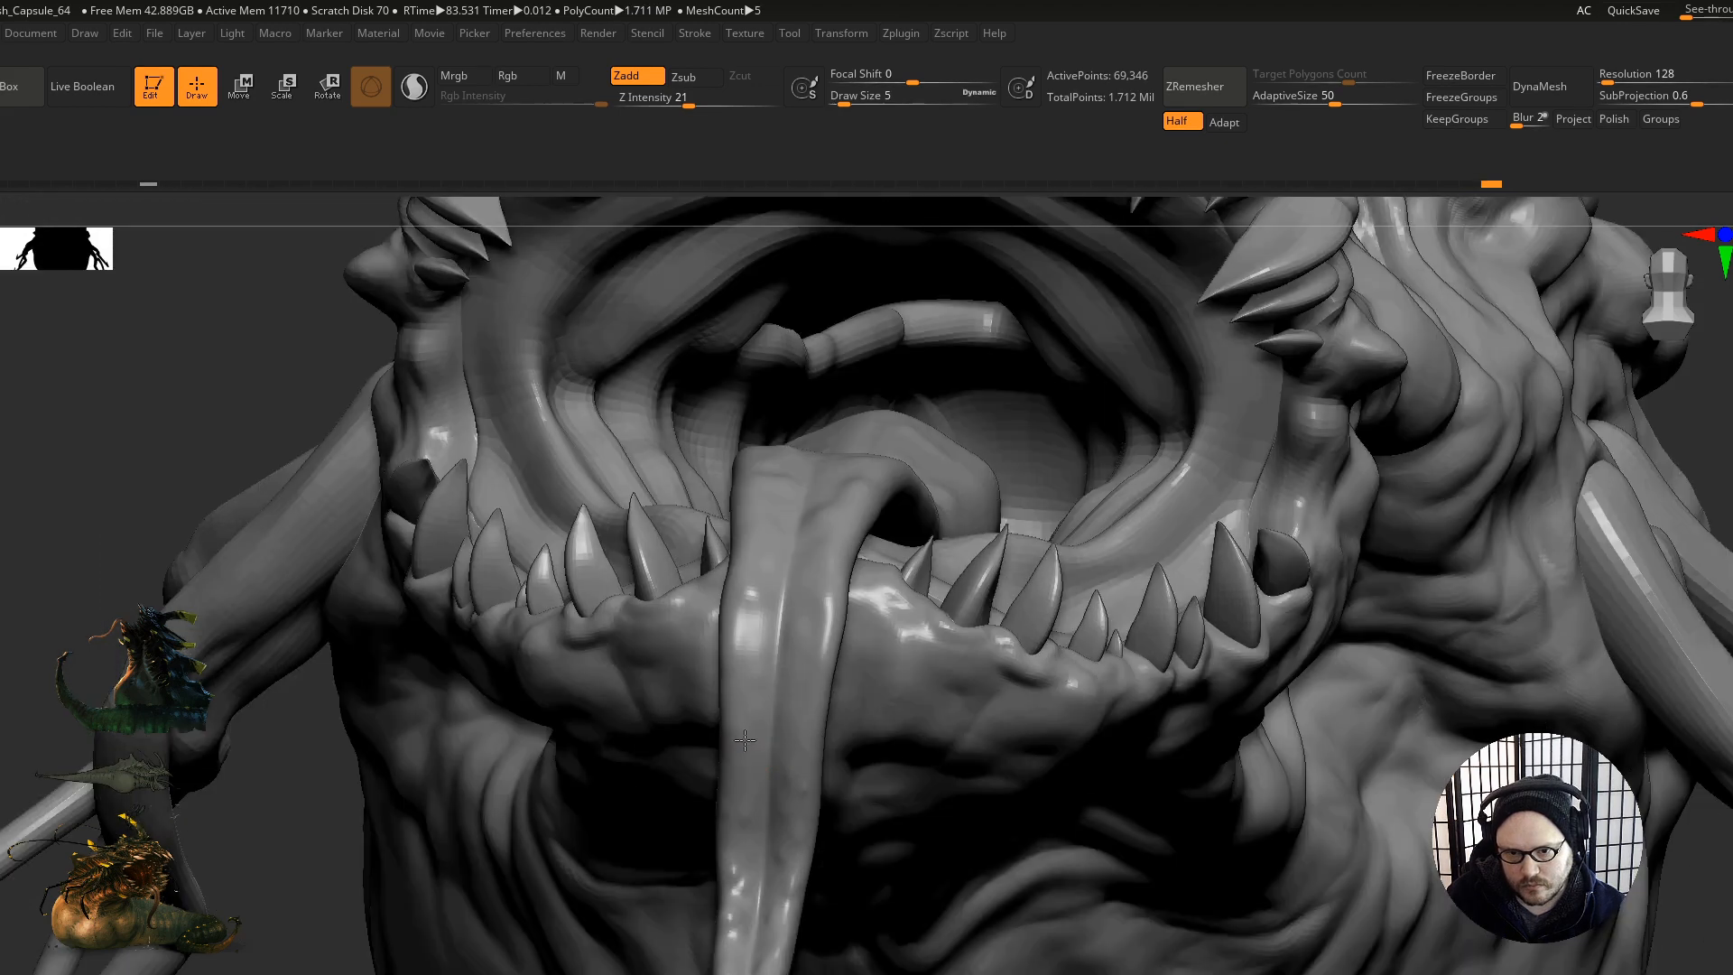
key(s)
mouse_move(724, 715)
ctrl+right_down()
mouse_move(717, 686)
mouse_move(720, 706)
ctrl+right_up()
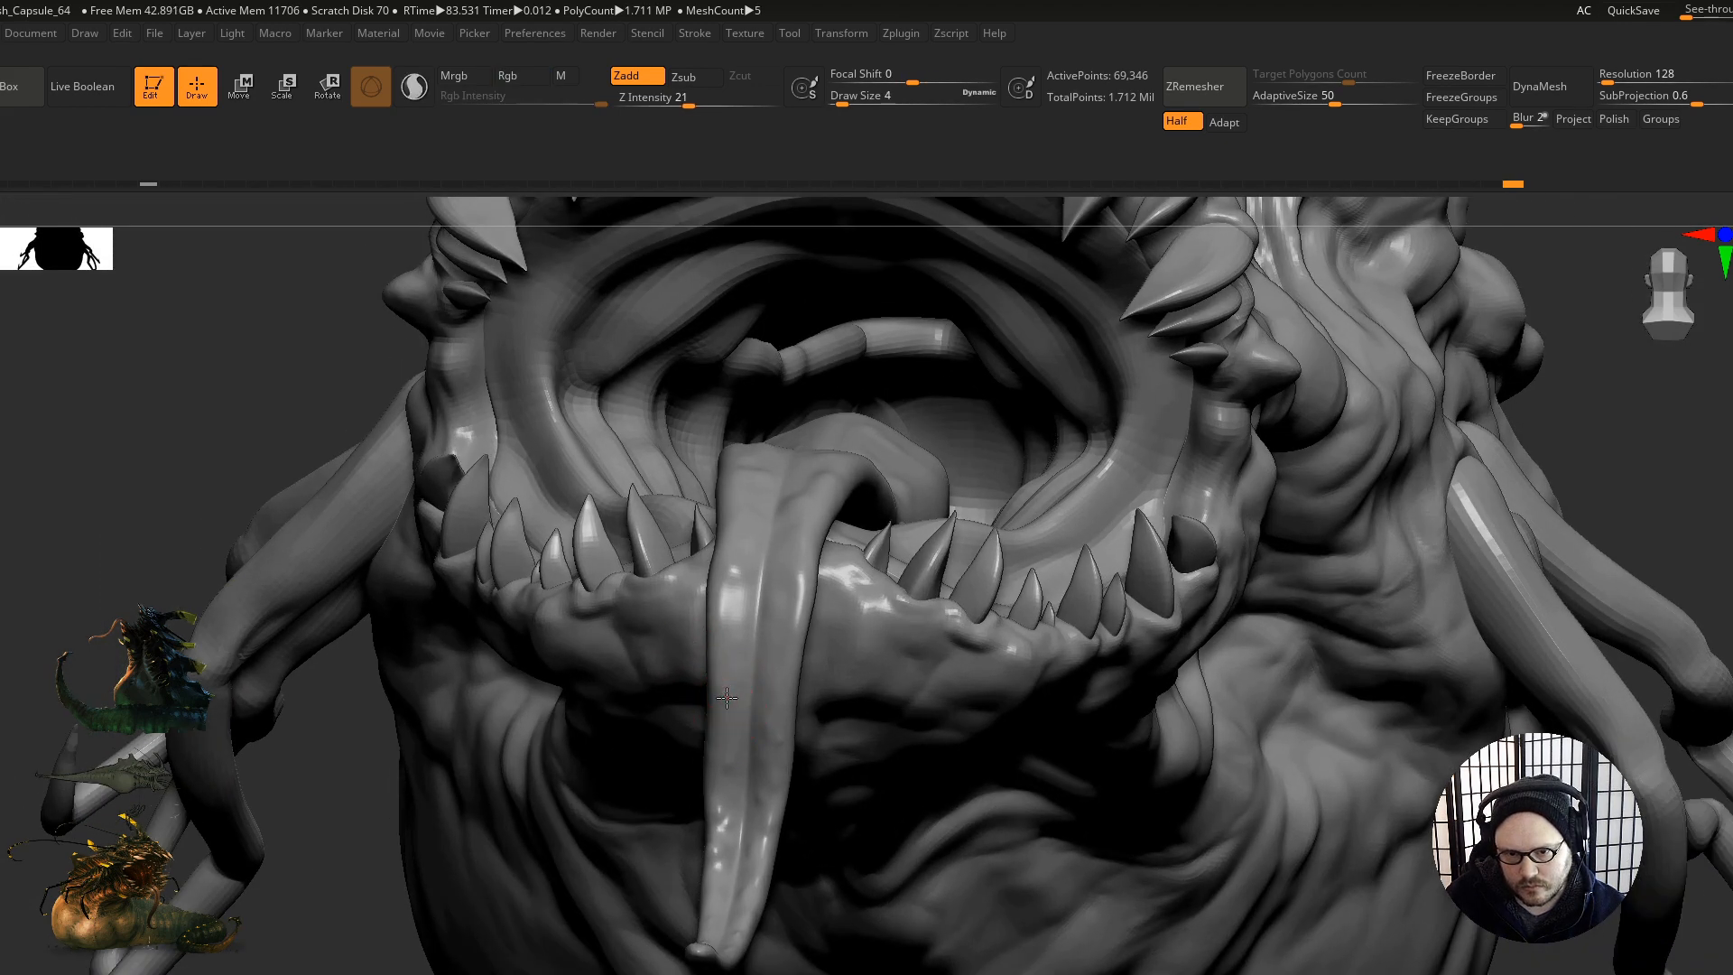
drag(751, 686, 766, 698)
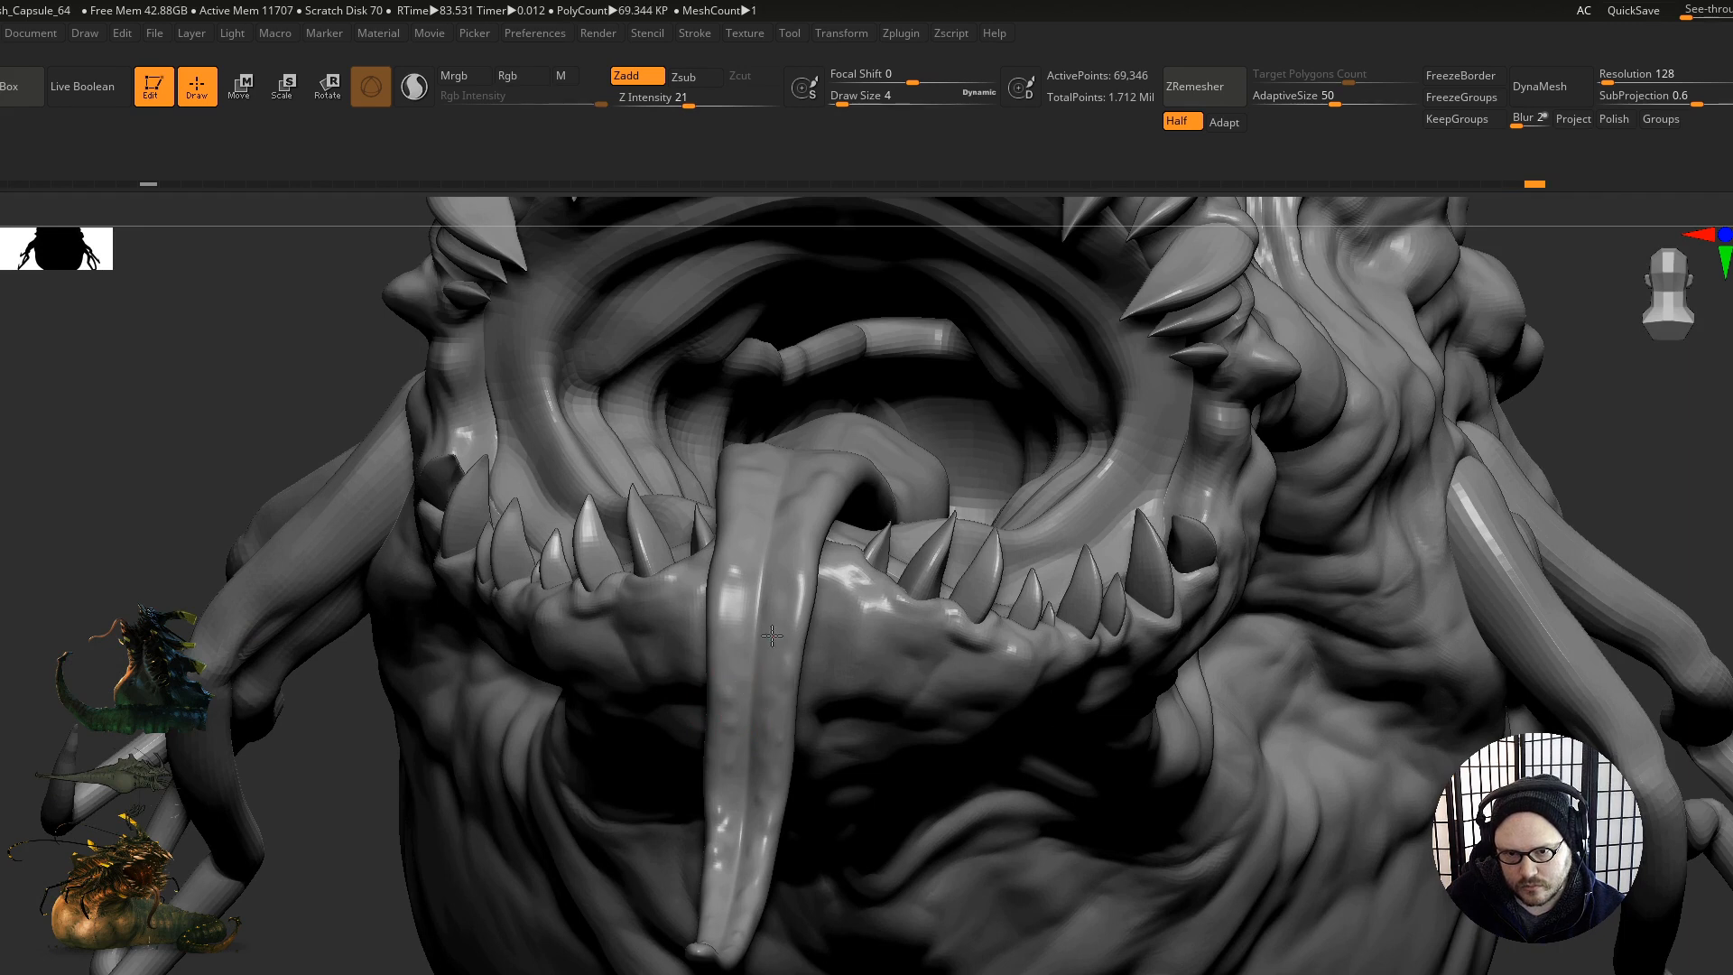
drag(790, 579, 744, 615)
mouse_move(729, 675)
mouse_down()
mouse_move(742, 570)
mouse_move(756, 575)
mouse_up()
mouse_move(487, 334)
right_down()
mouse_move(608, 383)
mouse_move(769, 534)
mouse_move(578, 366)
right_up()
drag(739, 548, 743, 537)
mouse_move(766, 536)
right_down()
mouse_move(785, 614)
mouse_move(893, 673)
mouse_move(509, 409)
right_up()
right_drag(802, 655, 641, 569)
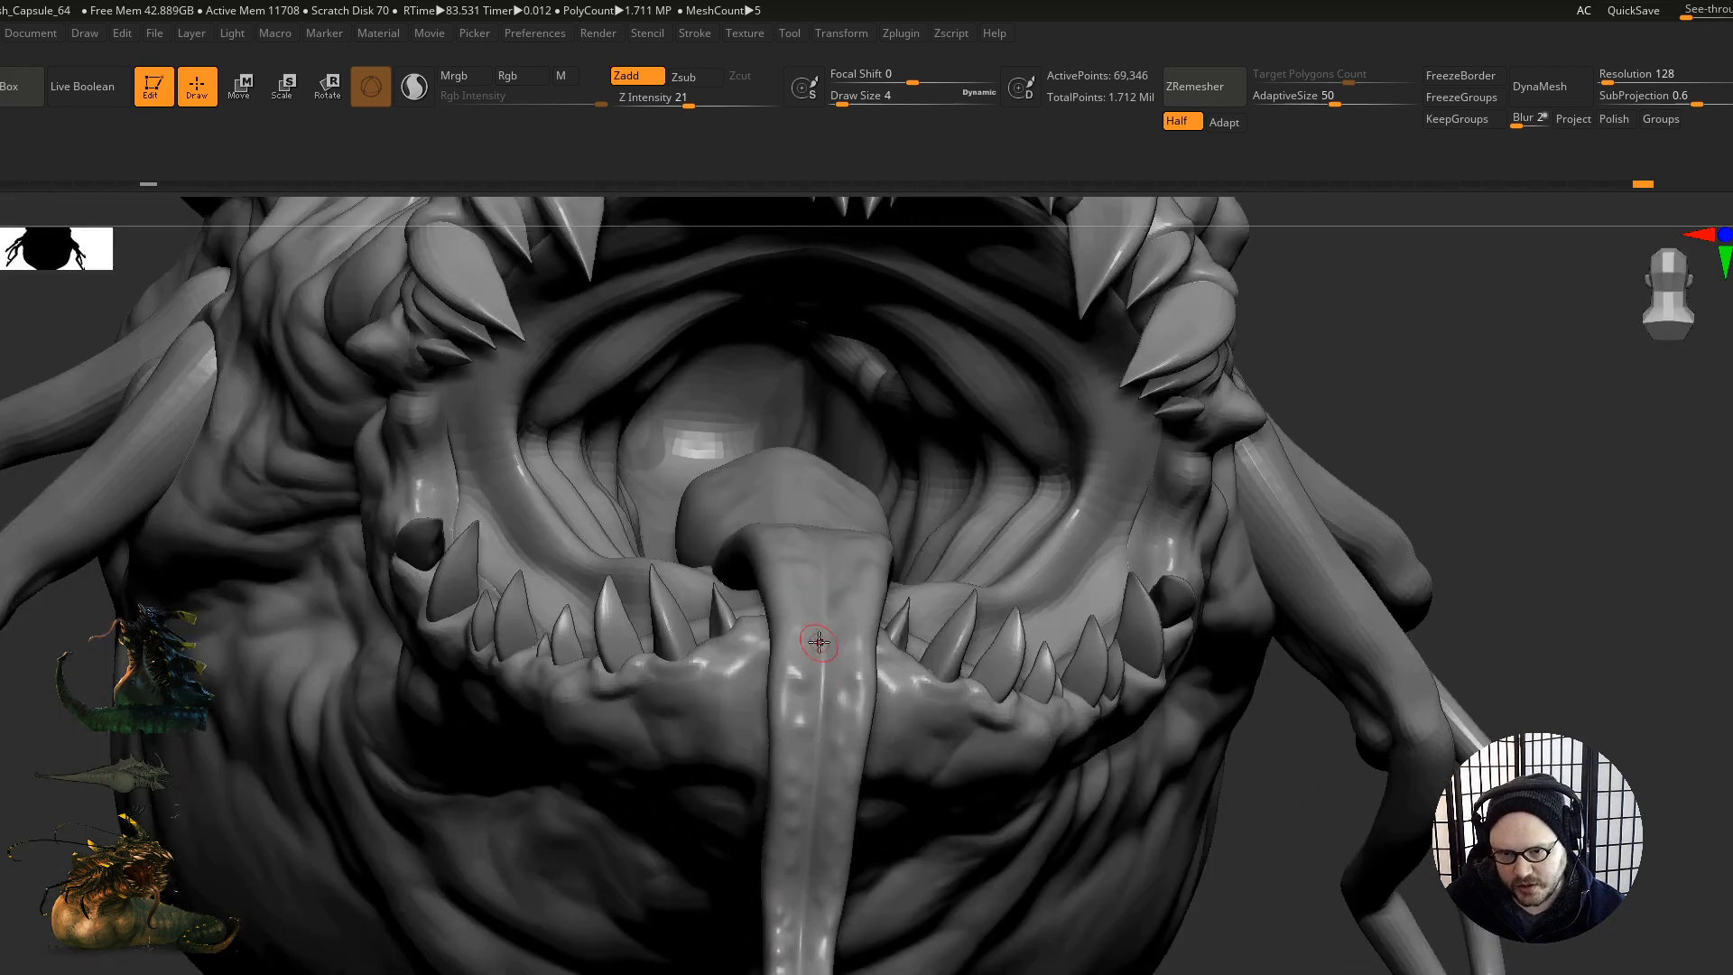
Step: Add soft bumps to the ridges where the tongue passes over the lower lip at draw size 4
right_drag(794, 652, 828, 650)
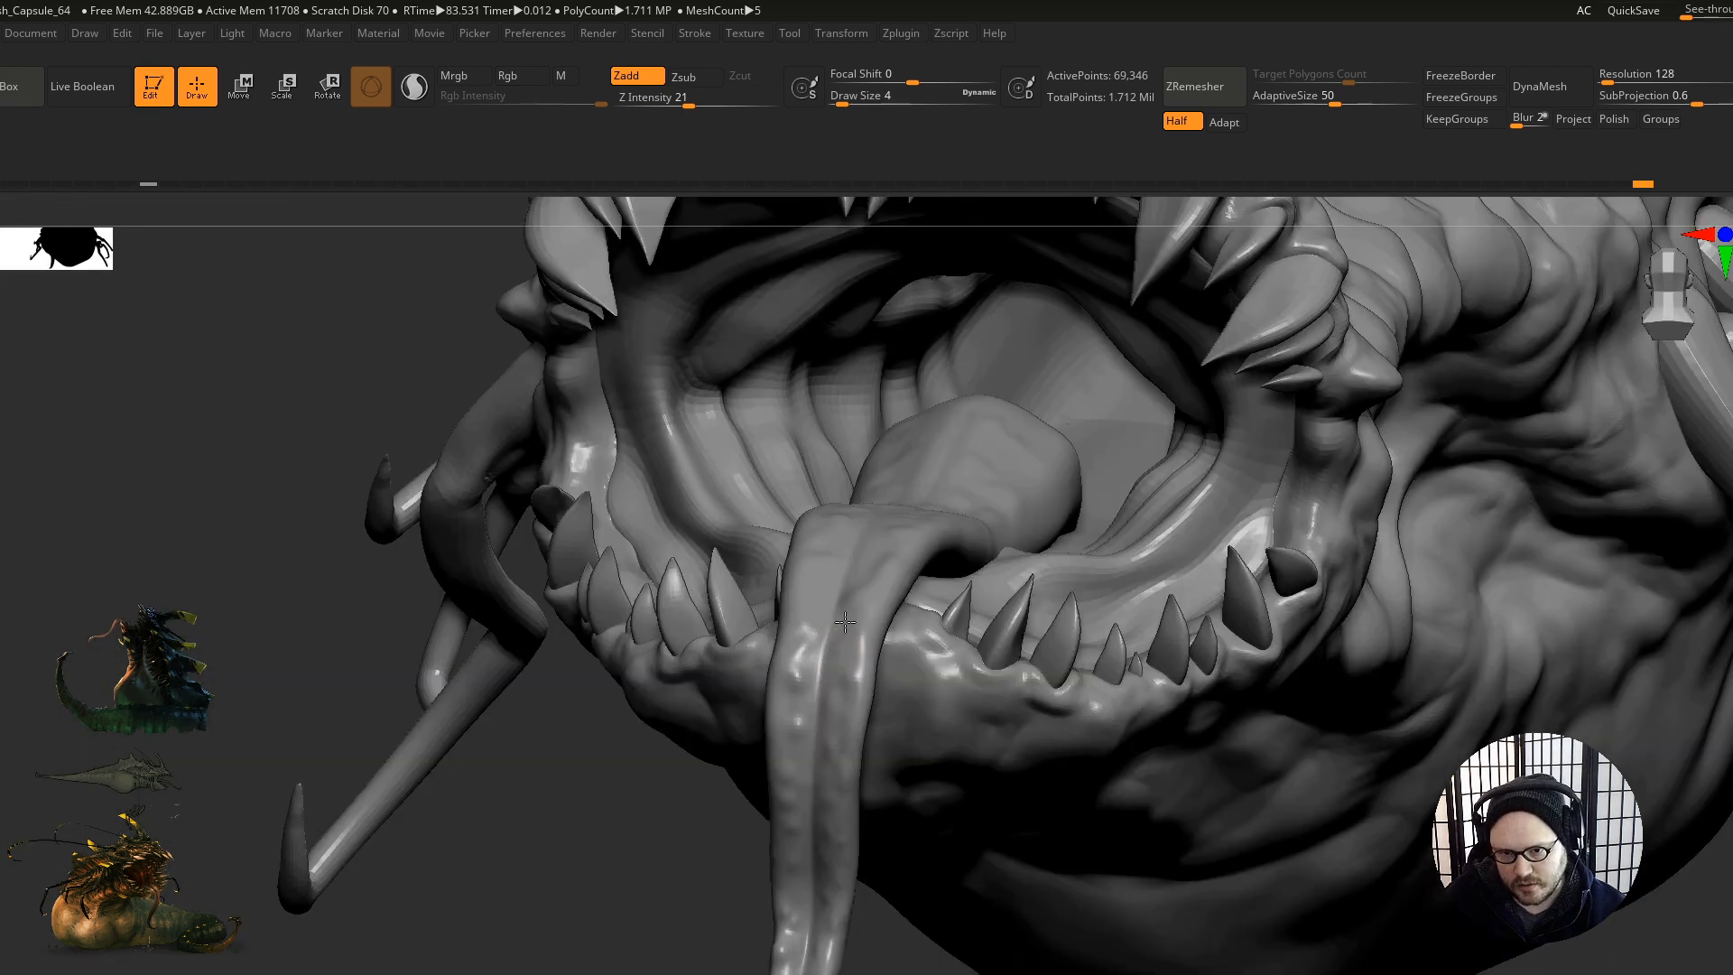
right_drag(816, 589, 799, 539)
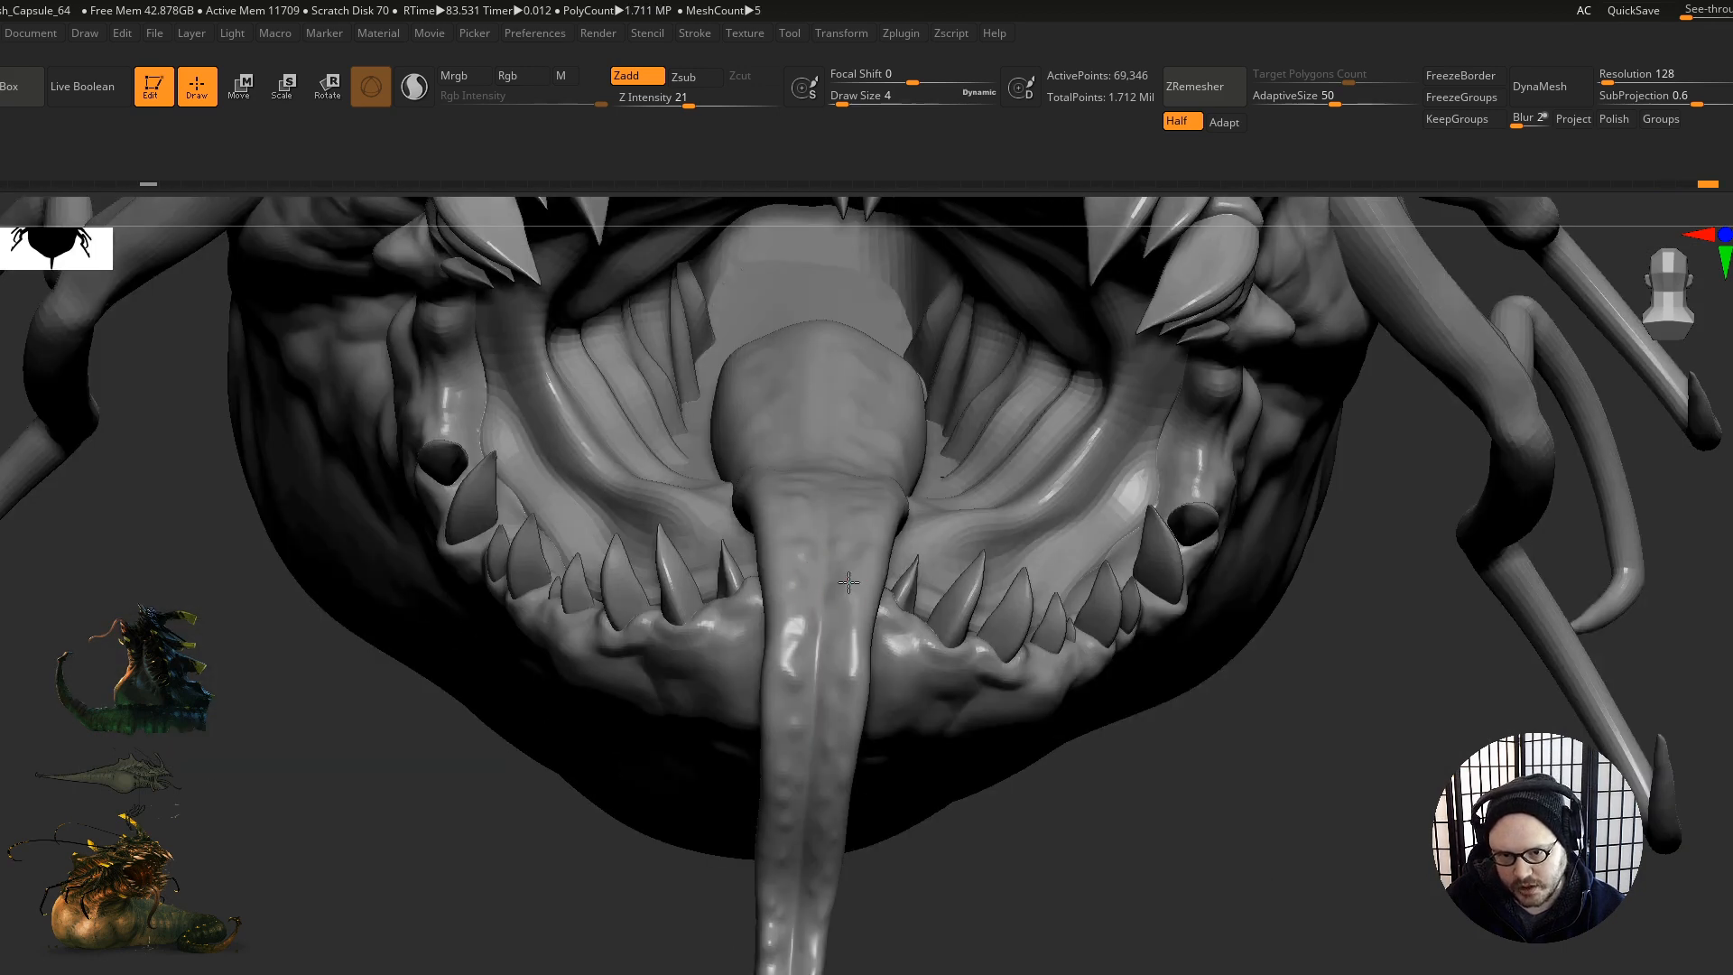
drag(847, 580, 846, 650)
right_drag(805, 572, 795, 619)
drag(836, 595, 843, 581)
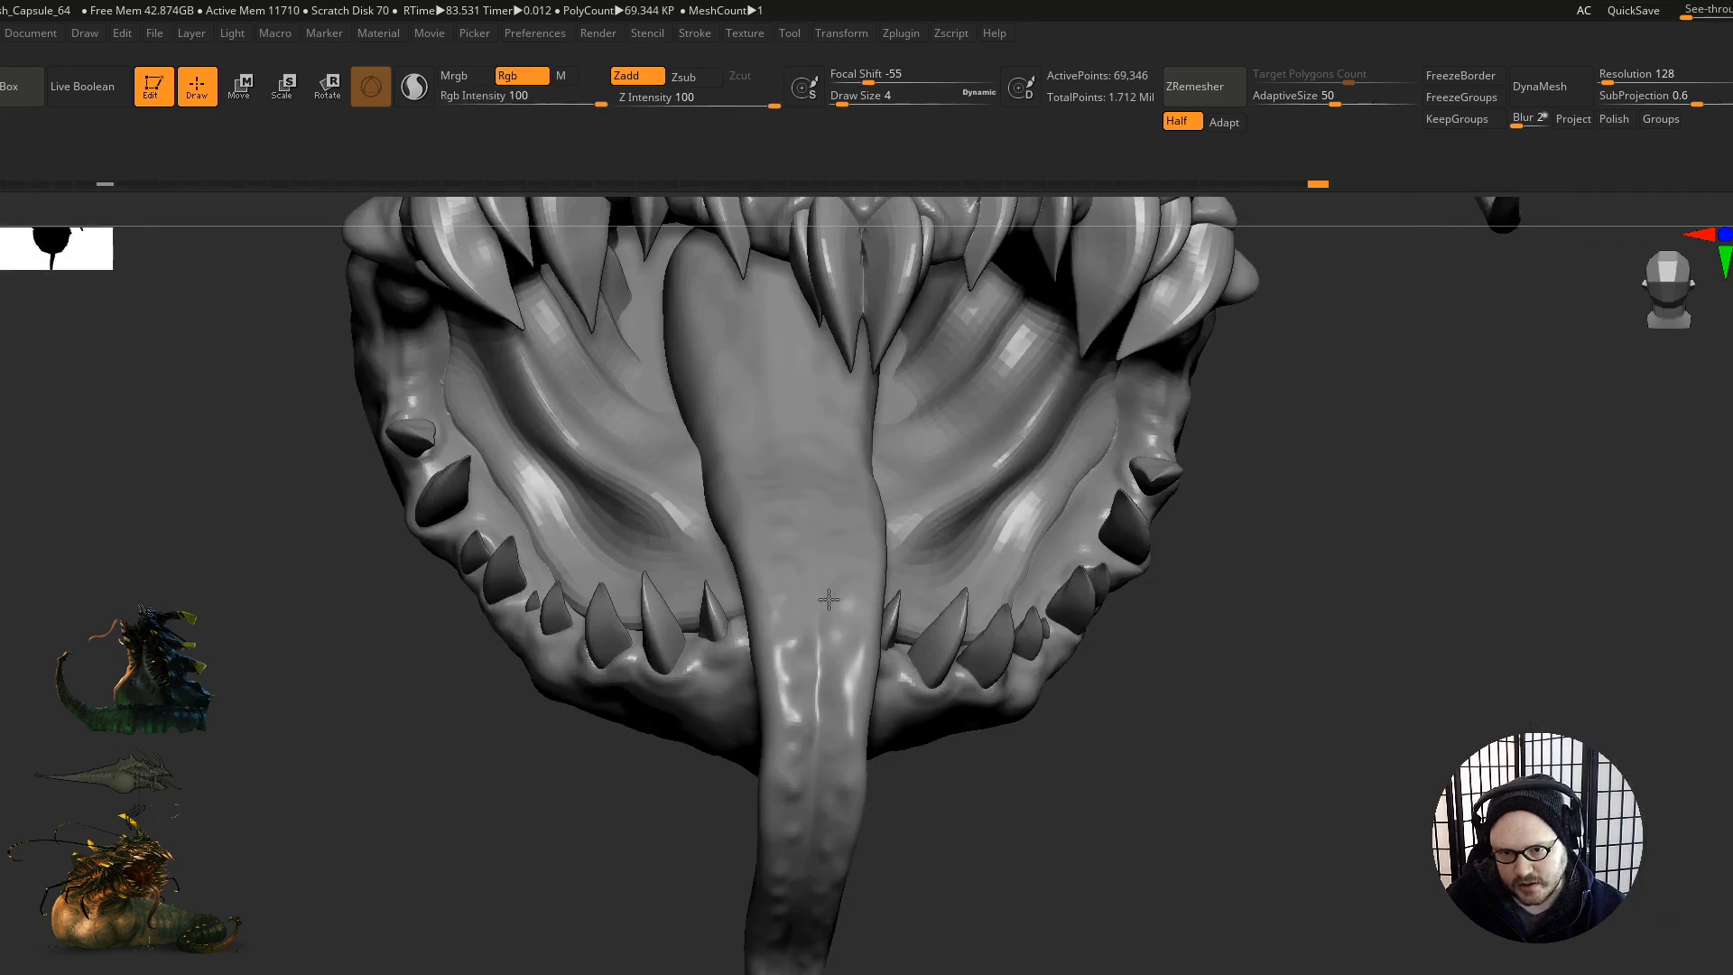
Step: Extend the bumps along the tongue between the lower front teeth at draw size 4 and smooth the ridge there
right_drag(849, 599, 827, 572)
drag(802, 569, 780, 603)
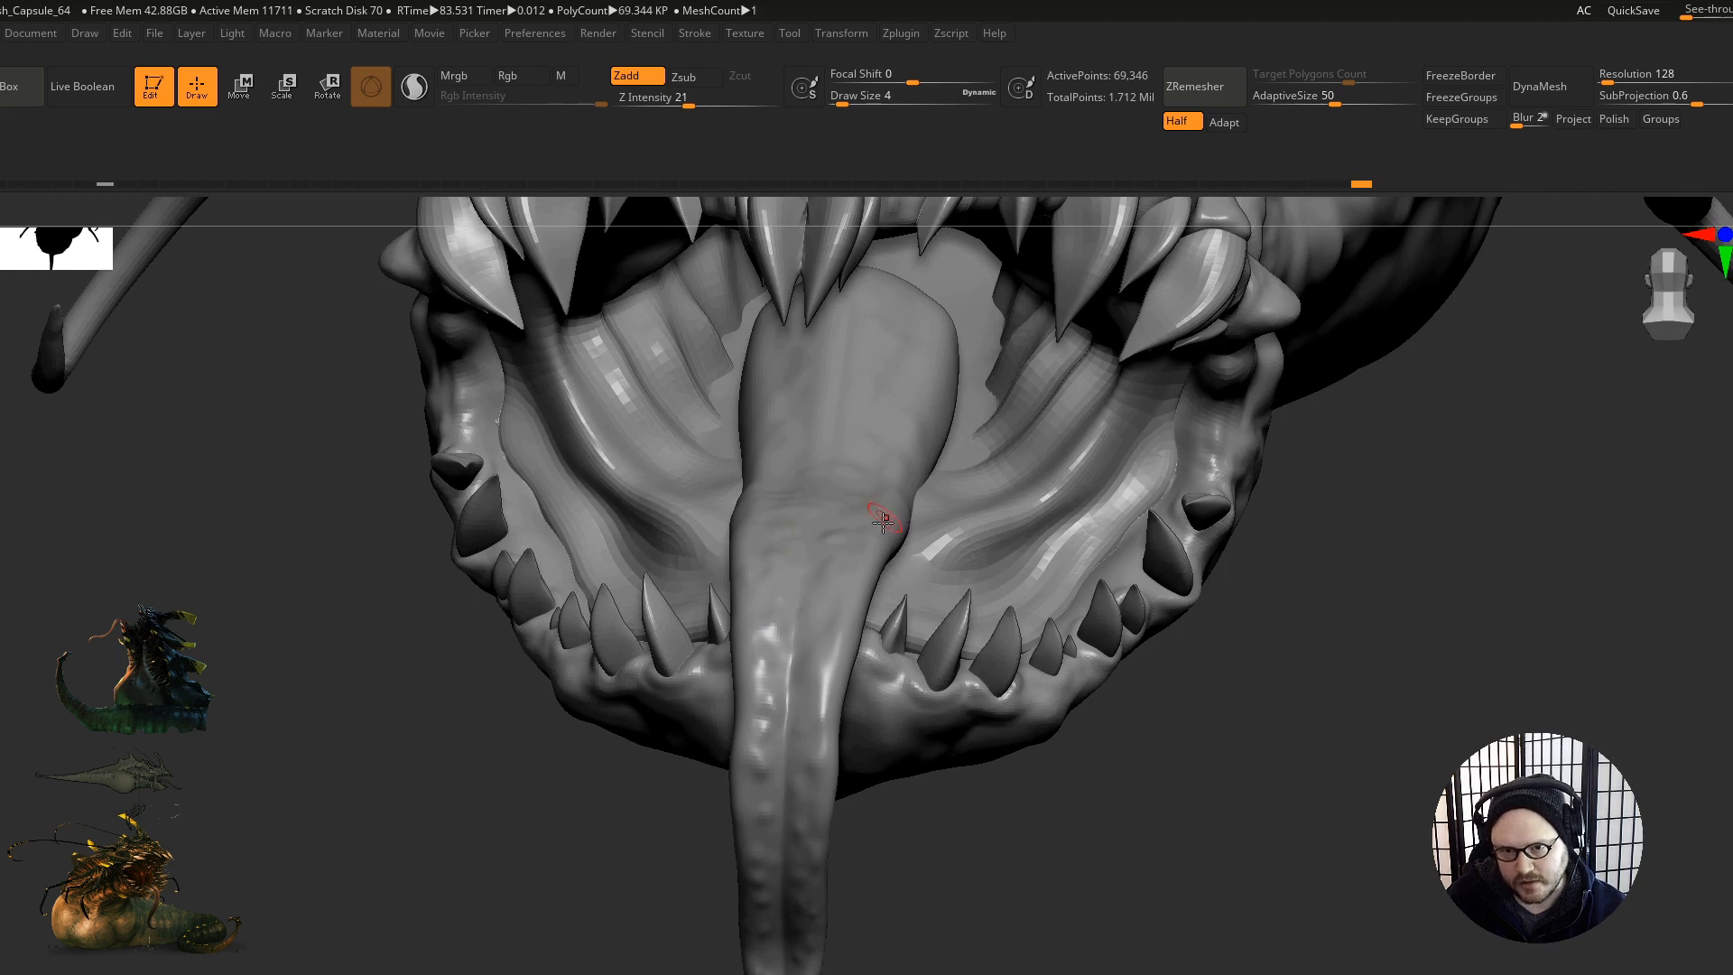
right_drag(882, 464, 875, 527)
drag(805, 677, 783, 747)
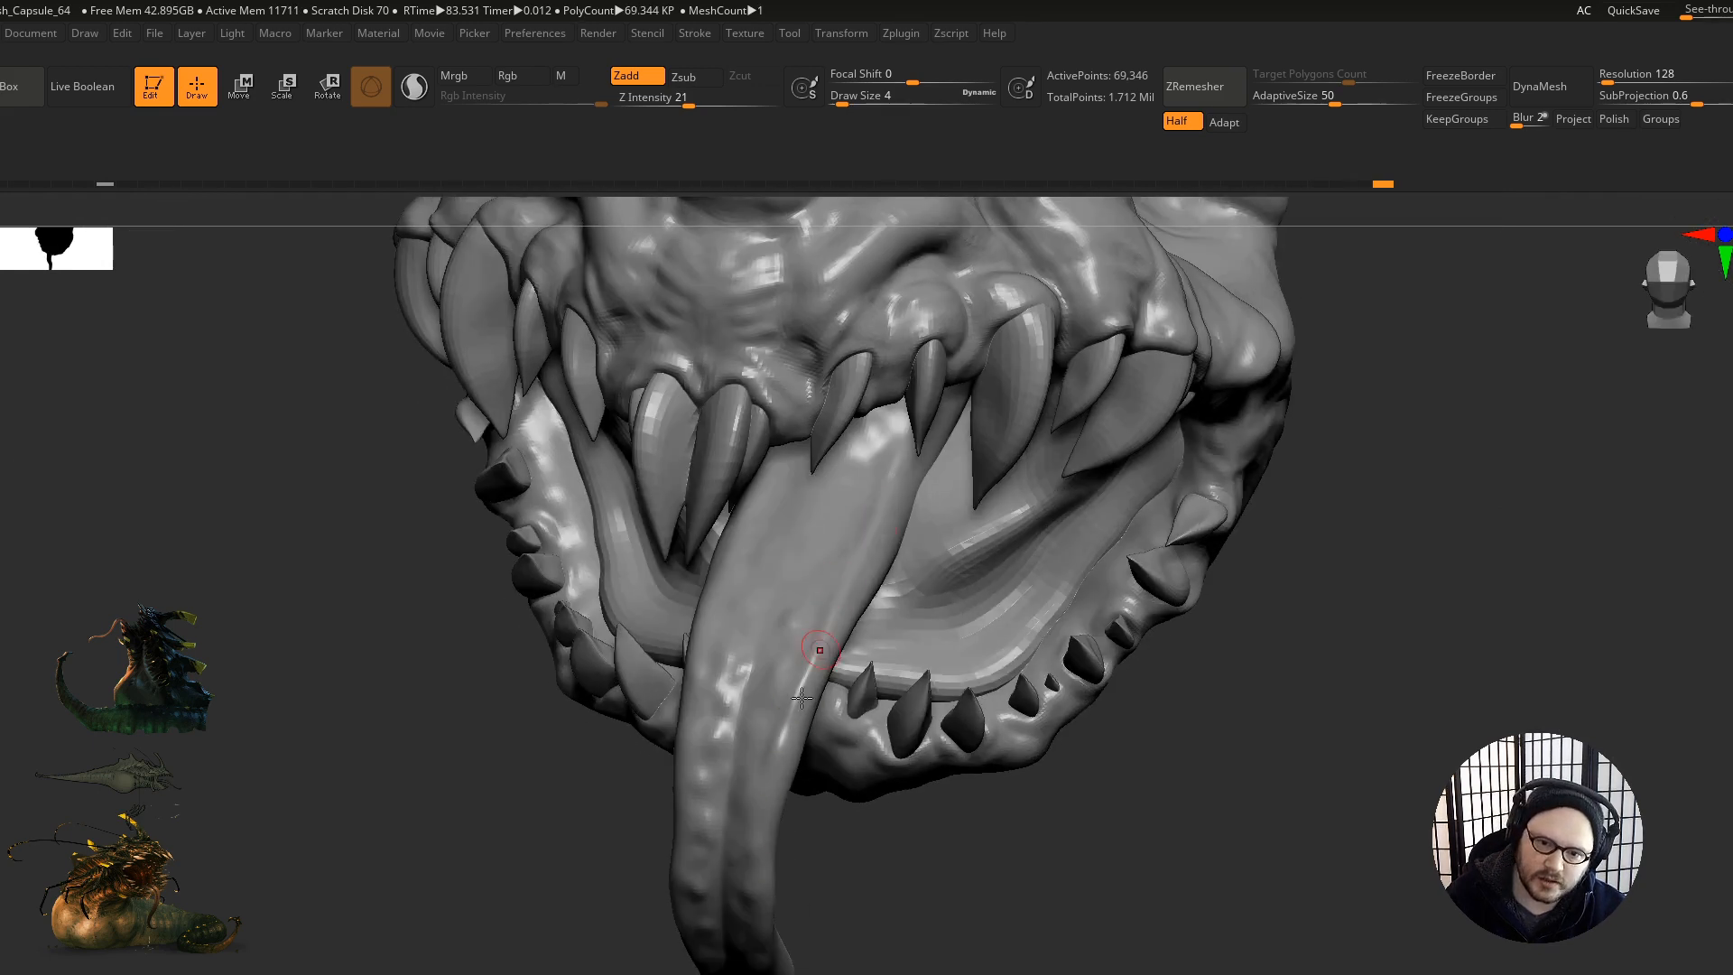
shift+drag(773, 809, 868, 514)
Step: Draw wrinkles across the top of the tongue just behind the lower front teeth, ending at draw size 4
mouse_move(798, 686)
right_down()
mouse_move(948, 623)
mouse_move(827, 543)
mouse_move(804, 553)
right_up()
key([)
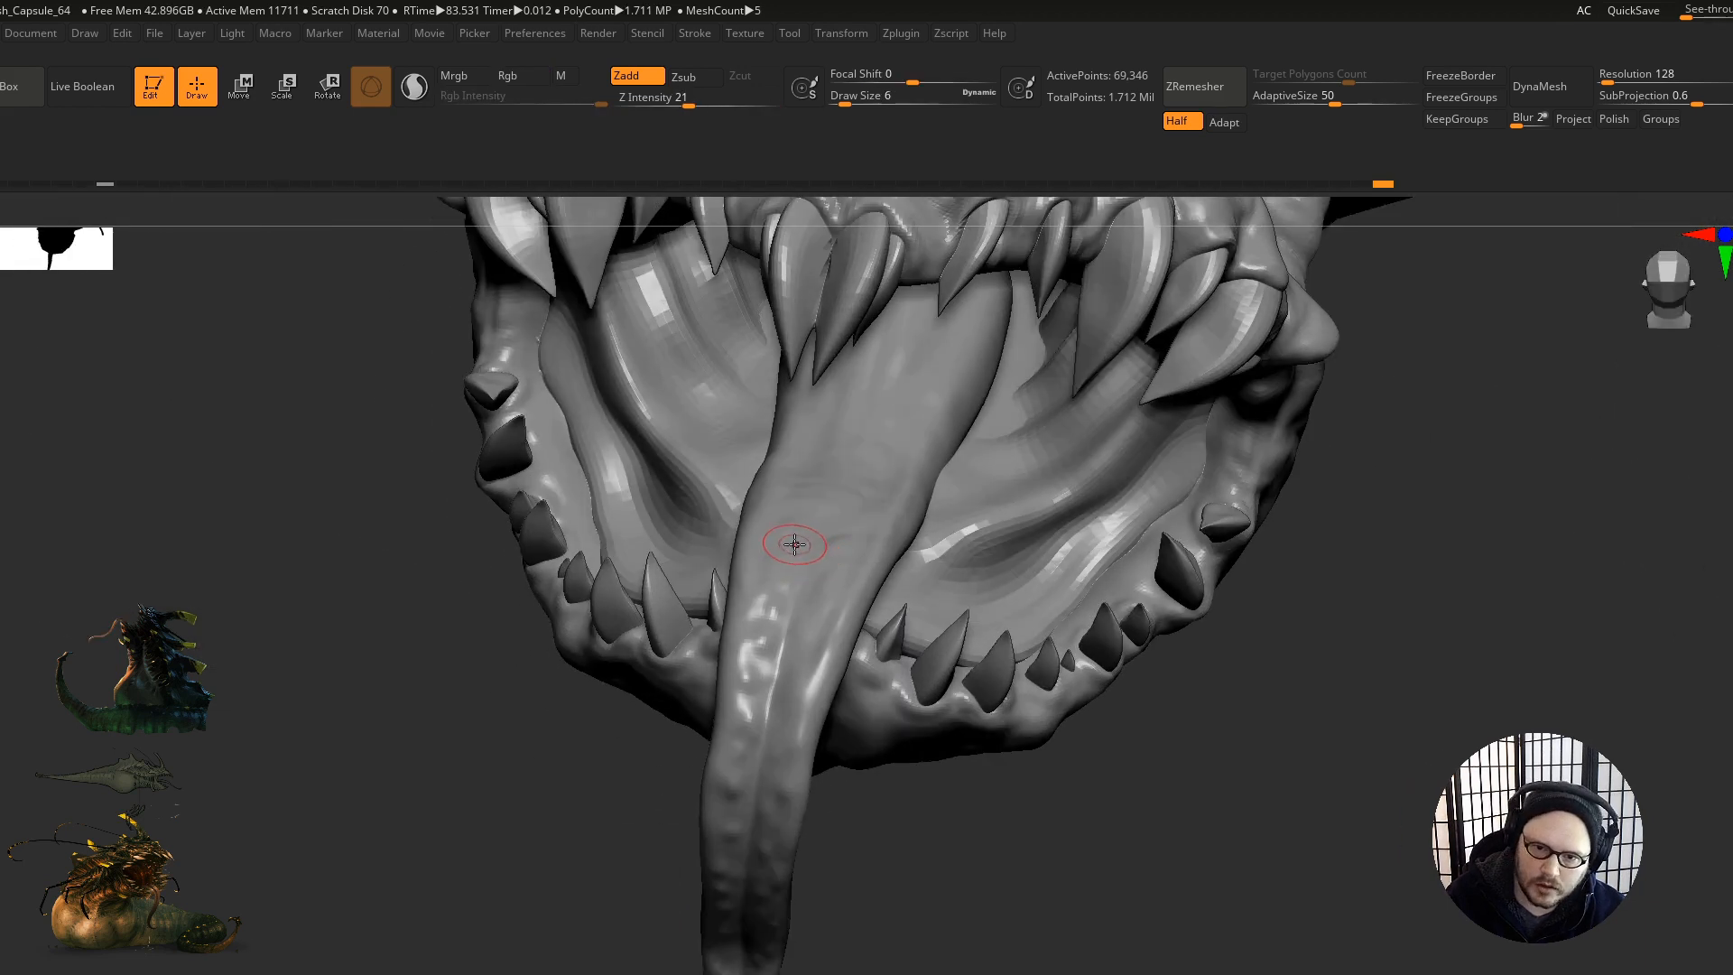
drag(765, 545, 749, 568)
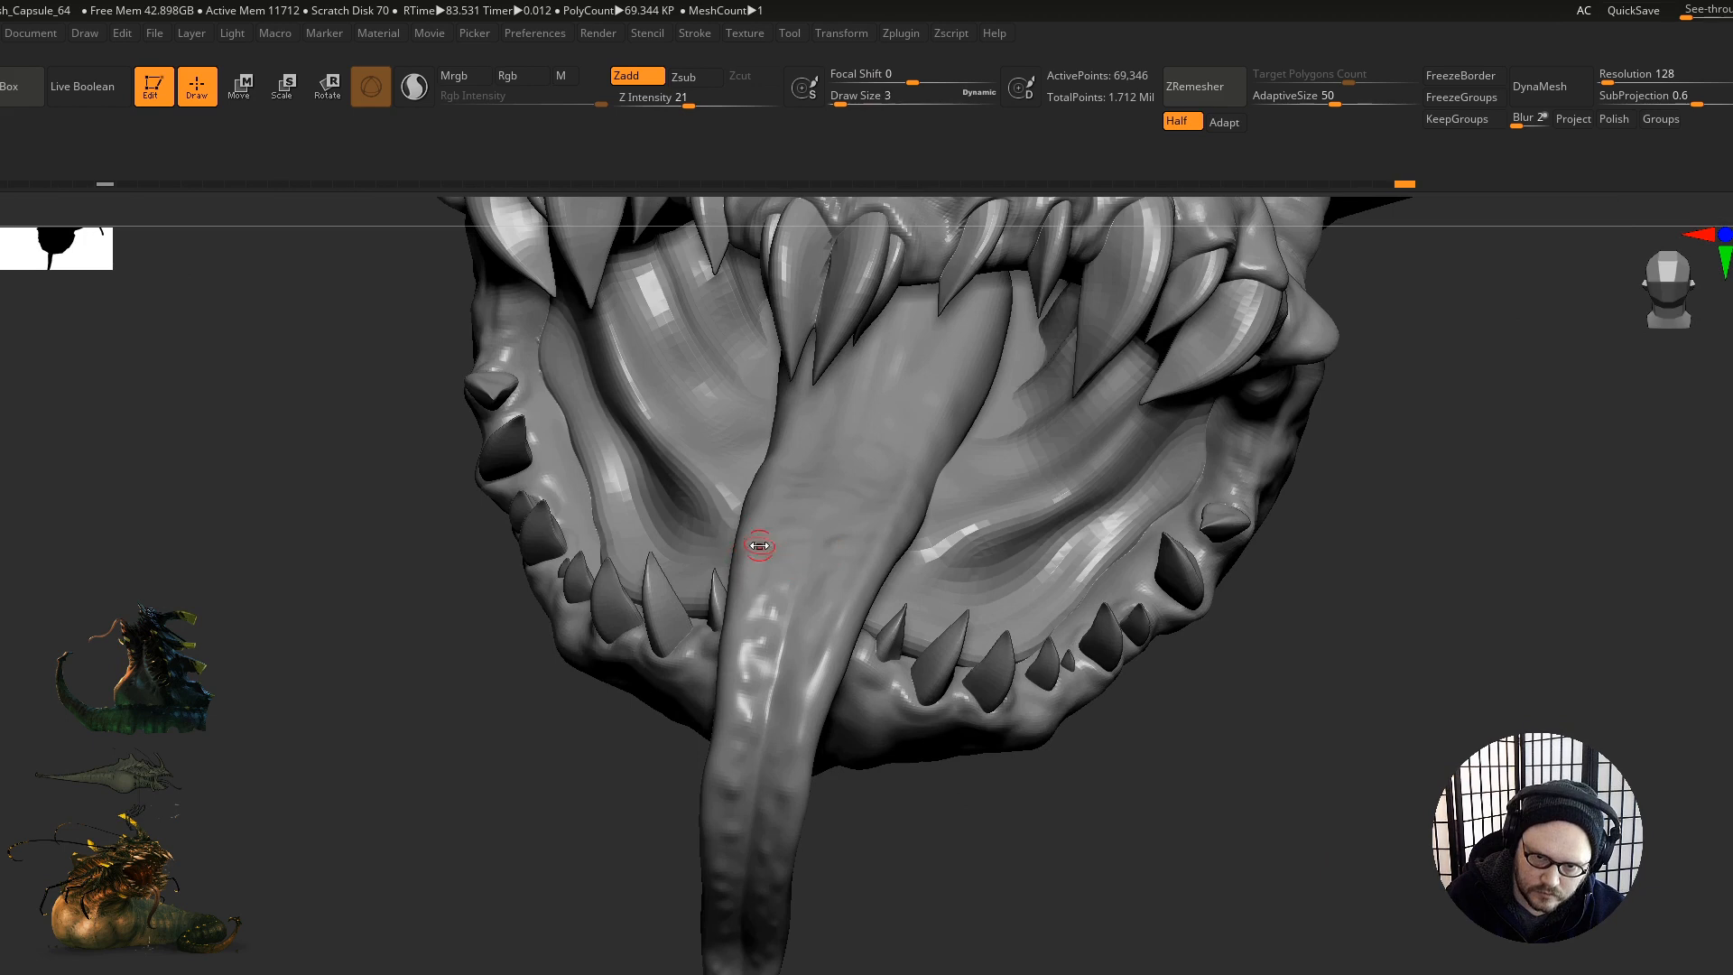
key(])
mouse_move(872, 453)
mouse_down()
mouse_move(854, 464)
mouse_move(903, 492)
mouse_up()
mouse_move(805, 499)
mouse_down()
mouse_move(892, 507)
mouse_move(865, 510)
mouse_move(892, 537)
mouse_move(804, 456)
mouse_up()
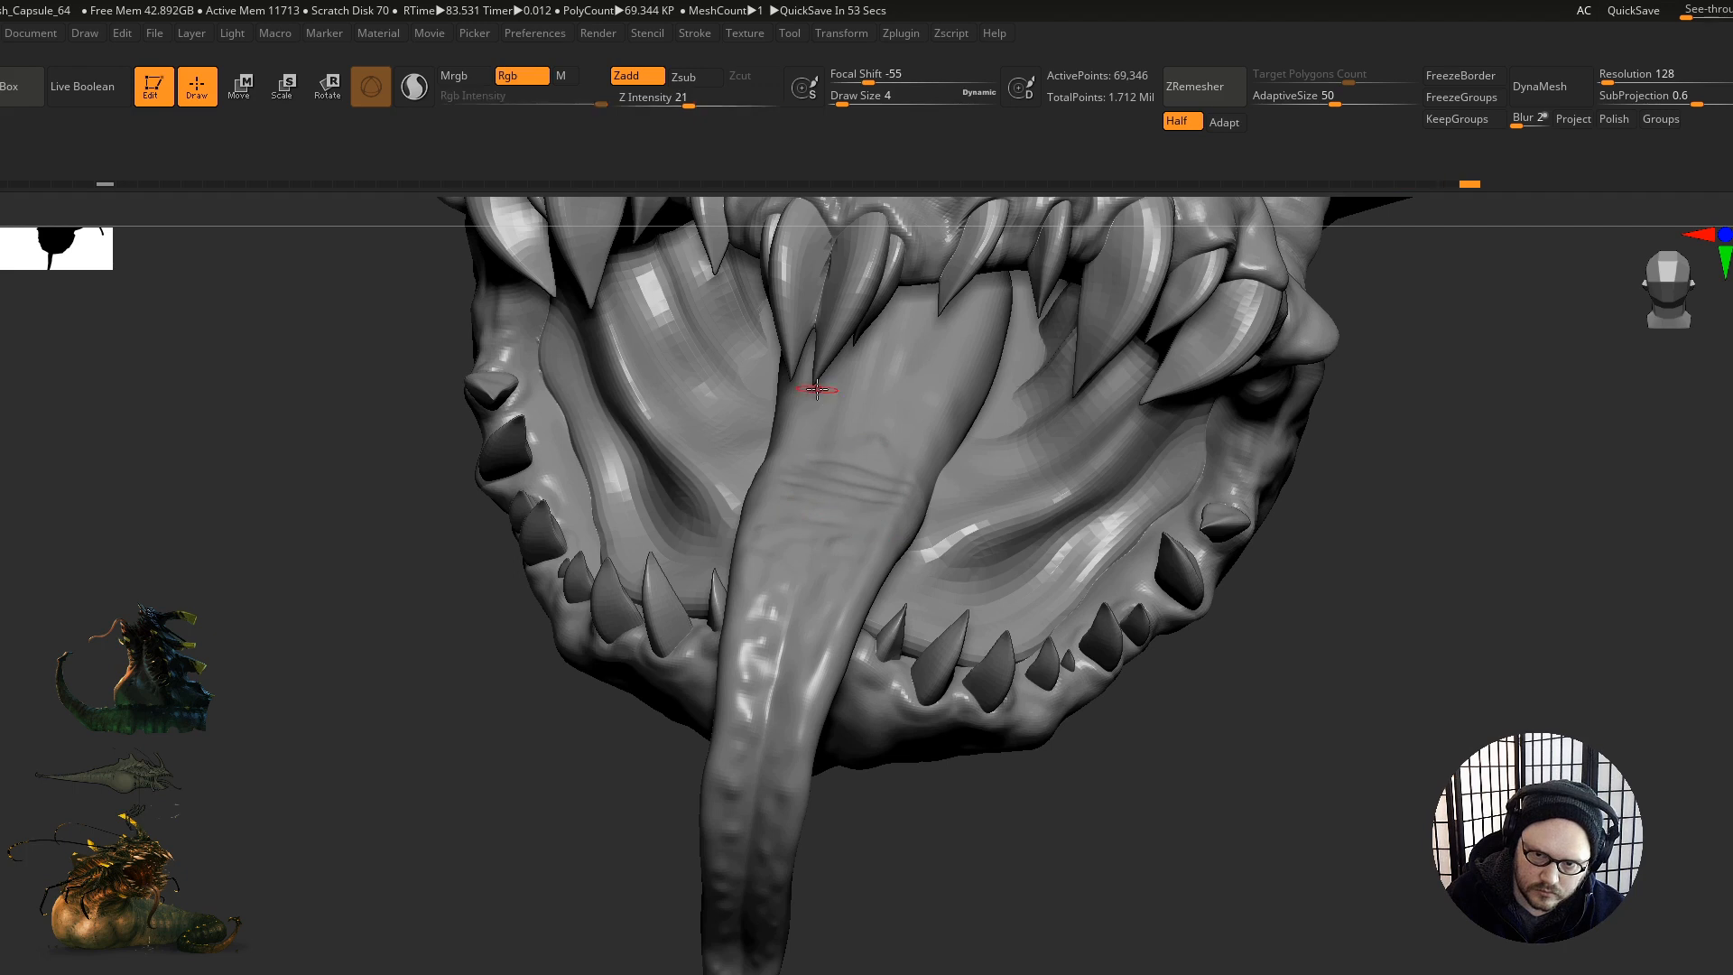
Step: Continue the cross wrinkles back toward the tongue's wide base at draw size 4
right_drag(816, 383, 812, 361)
right_drag(820, 441, 821, 481)
mouse_move(820, 420)
mouse_down()
mouse_move(880, 410)
mouse_move(871, 454)
mouse_up()
drag(769, 477, 793, 524)
right_drag(813, 515, 747, 468)
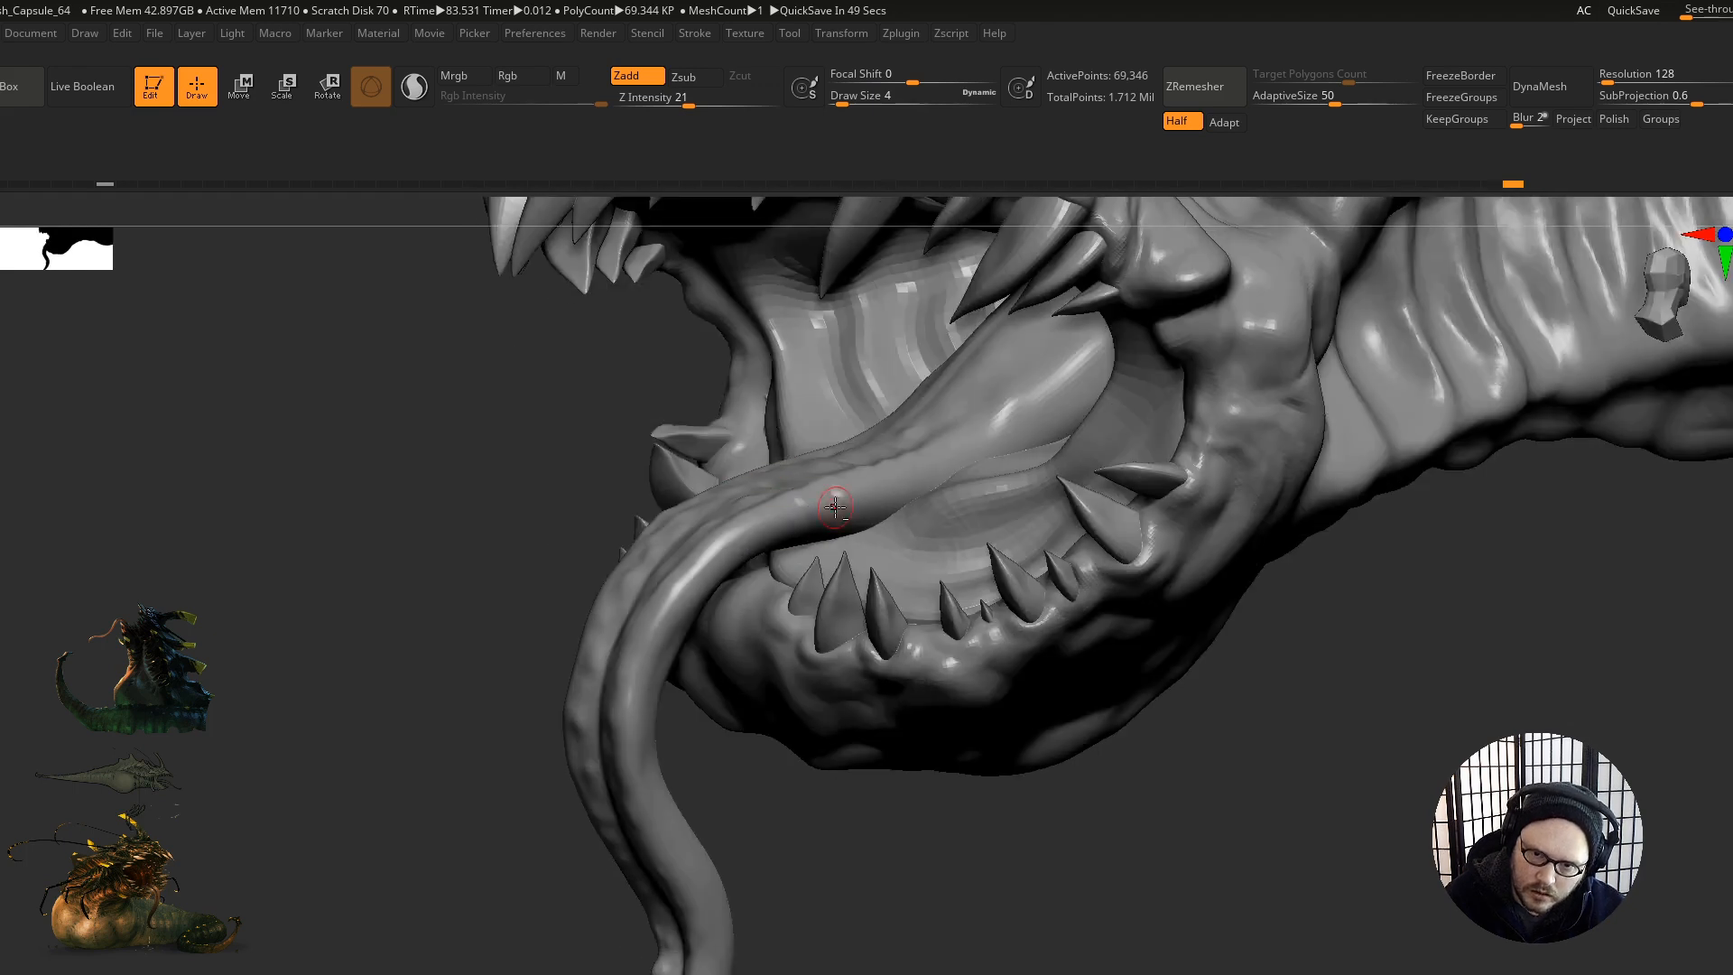
Step: Sculpt wrinkles around the side edge of the tongue above the lower teeth at draw size 4
mouse_move(848, 499)
right_down()
mouse_move(767, 521)
mouse_move(864, 606)
right_up()
drag(856, 597, 840, 645)
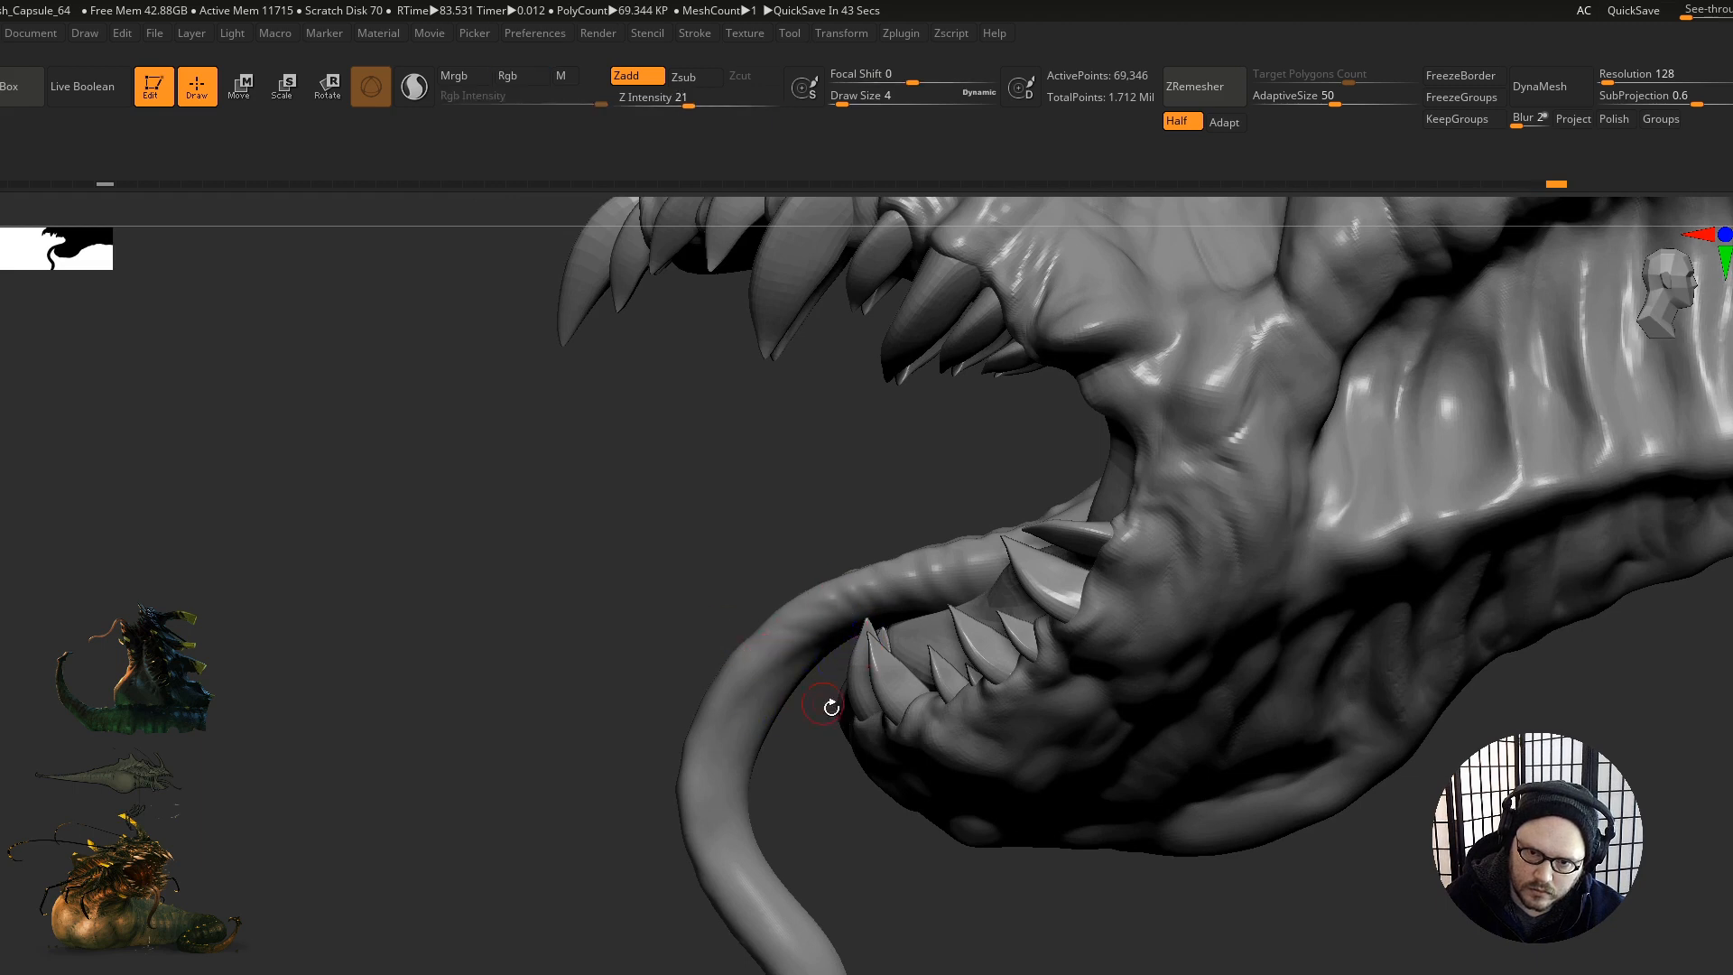
right_drag(828, 708, 954, 592)
drag(980, 541, 1034, 549)
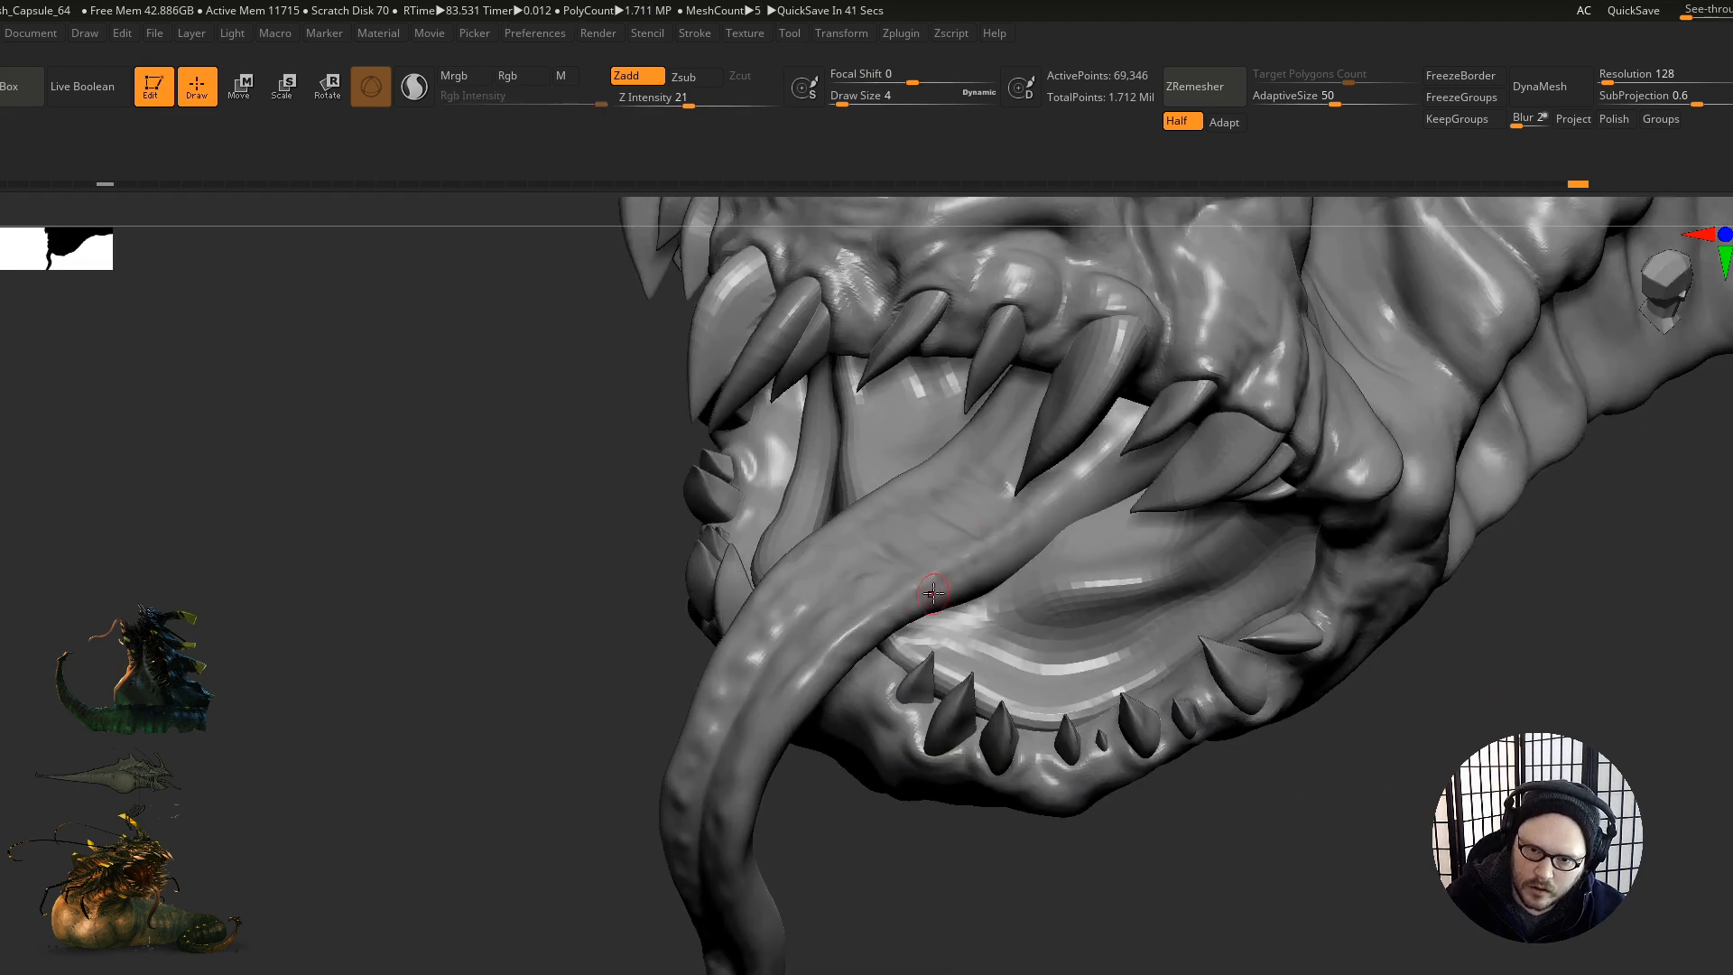
right_drag(1065, 547, 991, 711)
drag(828, 571, 954, 683)
Step: Draw short folds across the side of the hanging tongue below the lower jaw at draw size 4
mouse_move(770, 457)
right_down()
mouse_move(793, 480)
mouse_move(852, 480)
mouse_move(884, 553)
mouse_move(813, 603)
mouse_move(847, 658)
mouse_move(809, 622)
mouse_move(853, 616)
mouse_move(774, 619)
right_up()
key(s)
key(s)
drag(774, 619, 781, 620)
right_drag(781, 620, 752, 618)
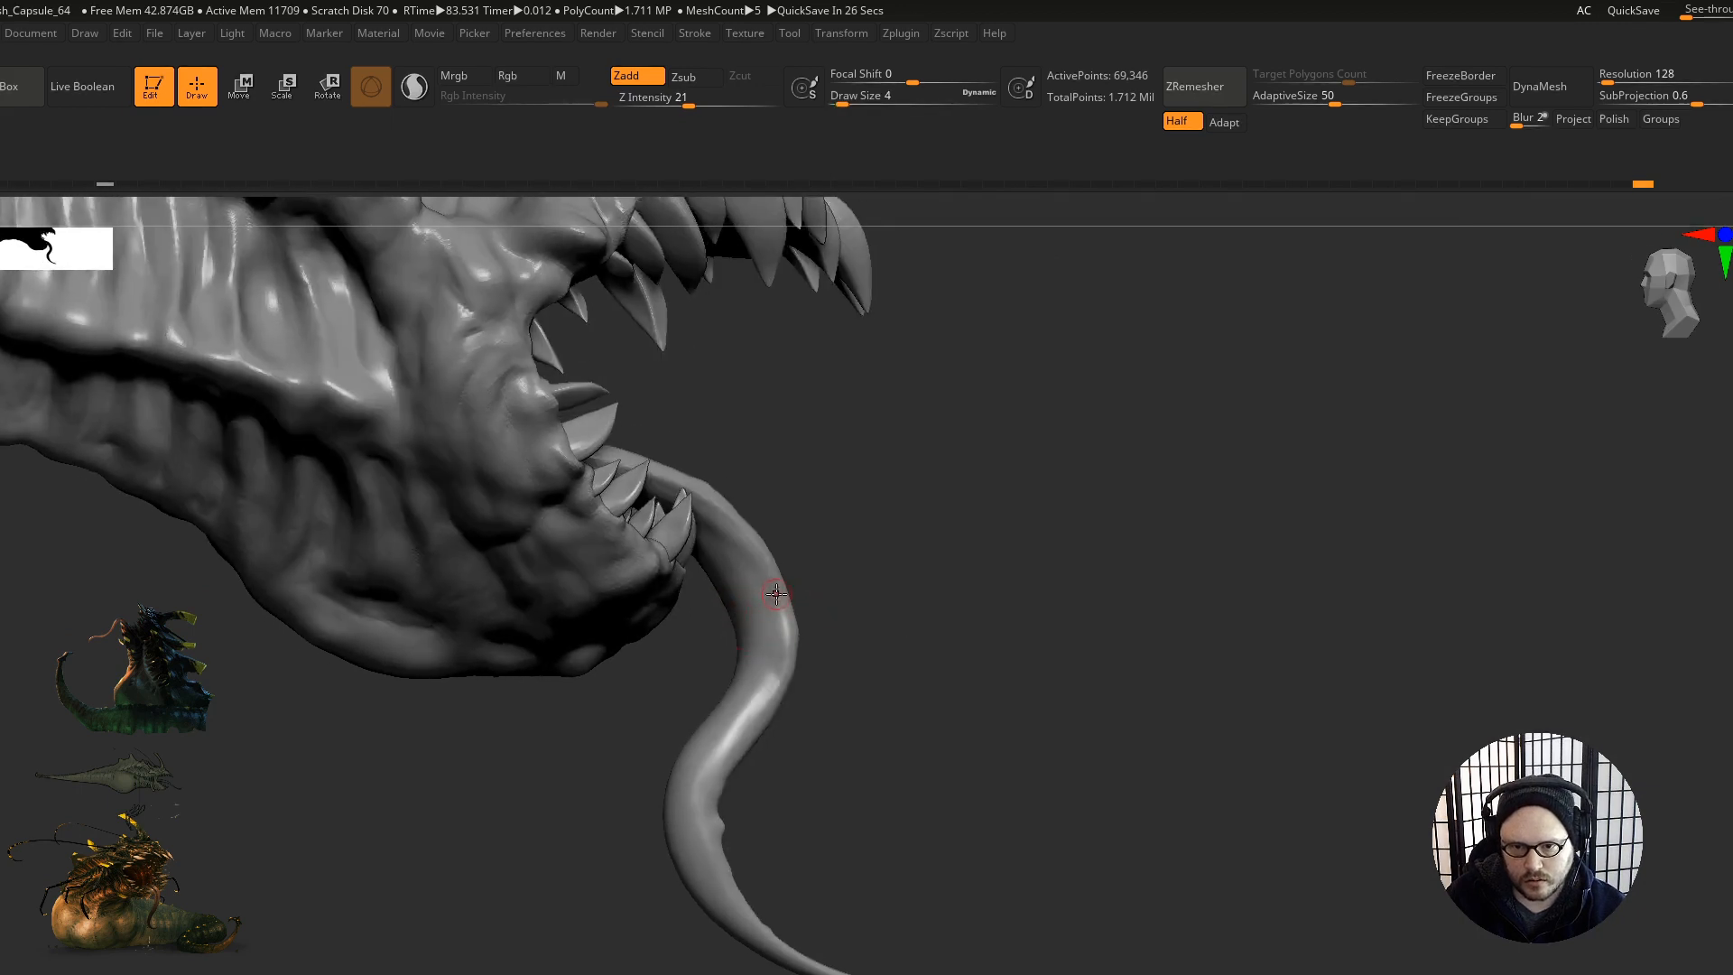
drag(766, 596, 752, 613)
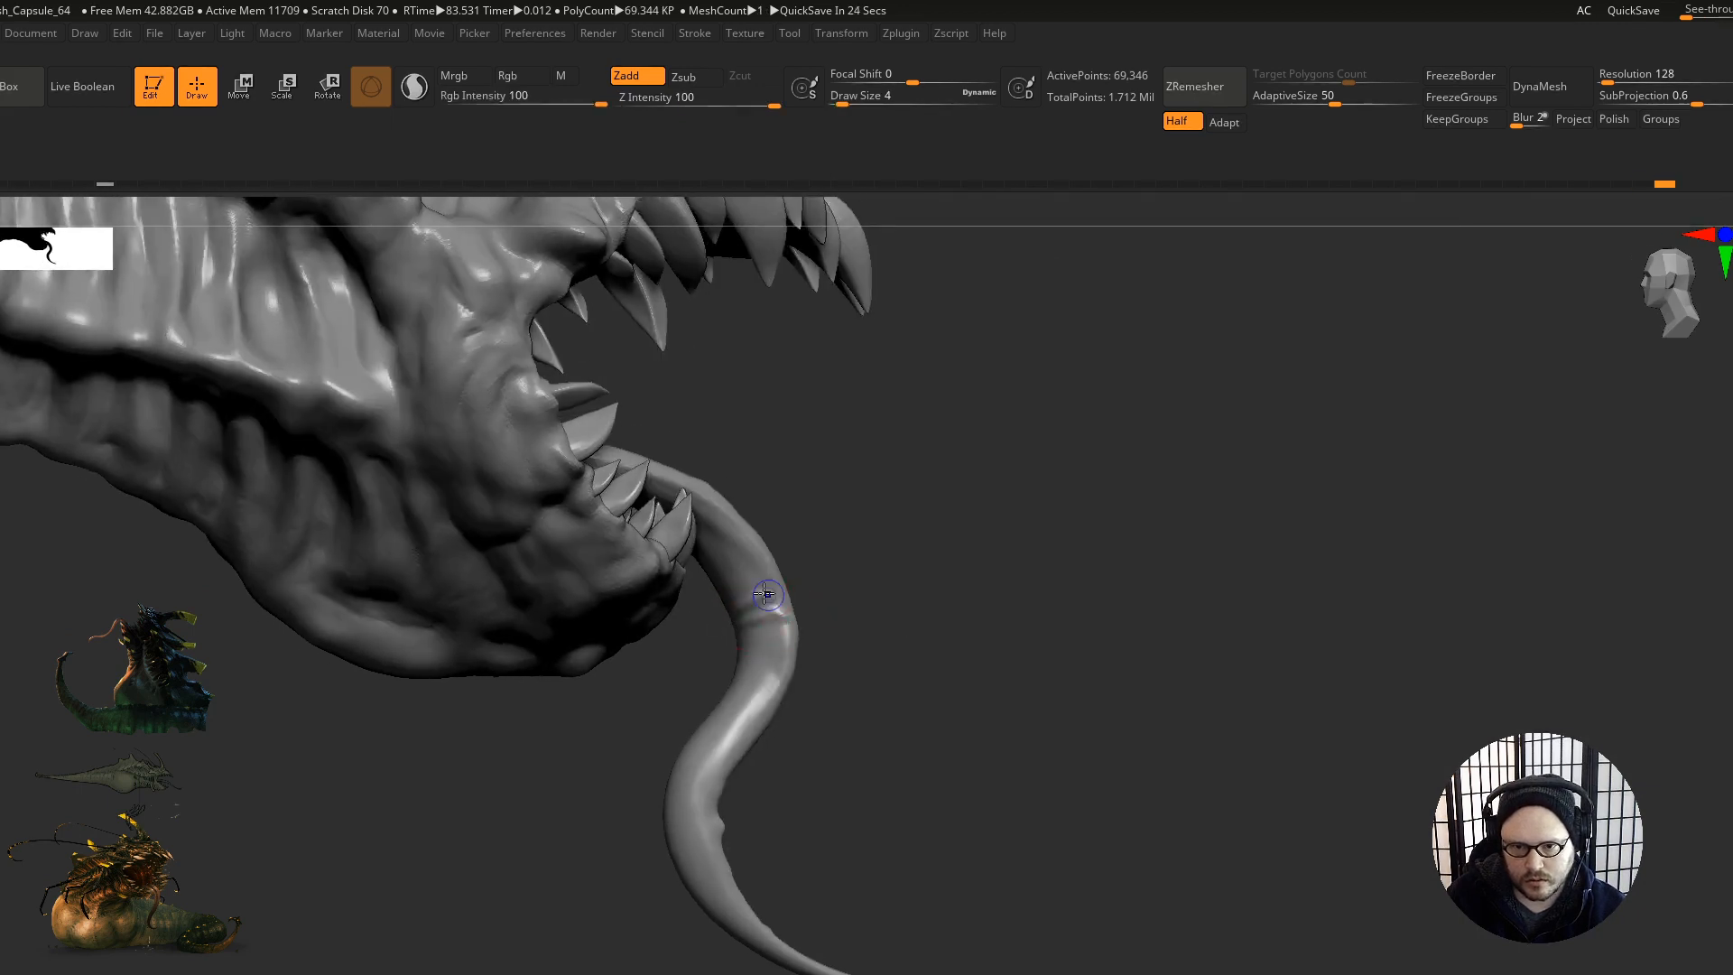
Step: Smooth the folds around the hanging tongue's bend and reduce the draw size to 8
mouse_move(776, 607)
right_down()
mouse_move(757, 655)
mouse_move(686, 713)
mouse_move(657, 703)
mouse_move(689, 708)
mouse_move(682, 674)
right_up()
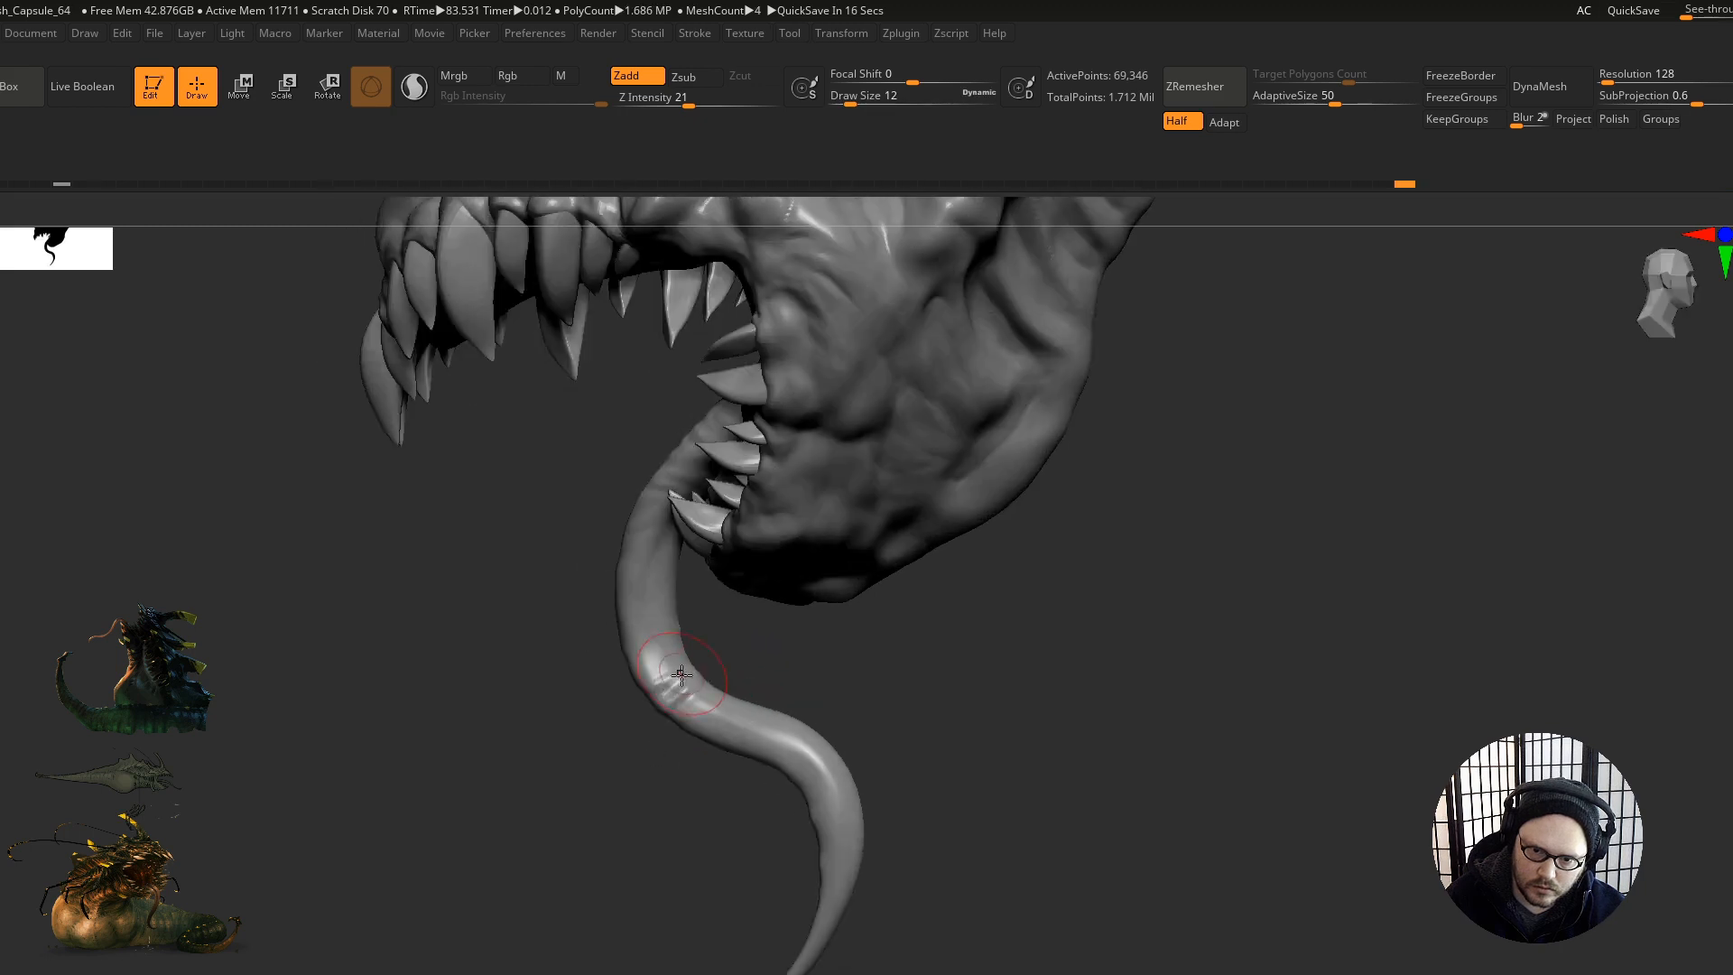
shift+drag(695, 679, 672, 692)
right_drag(677, 691, 646, 631)
key(bracketleft)
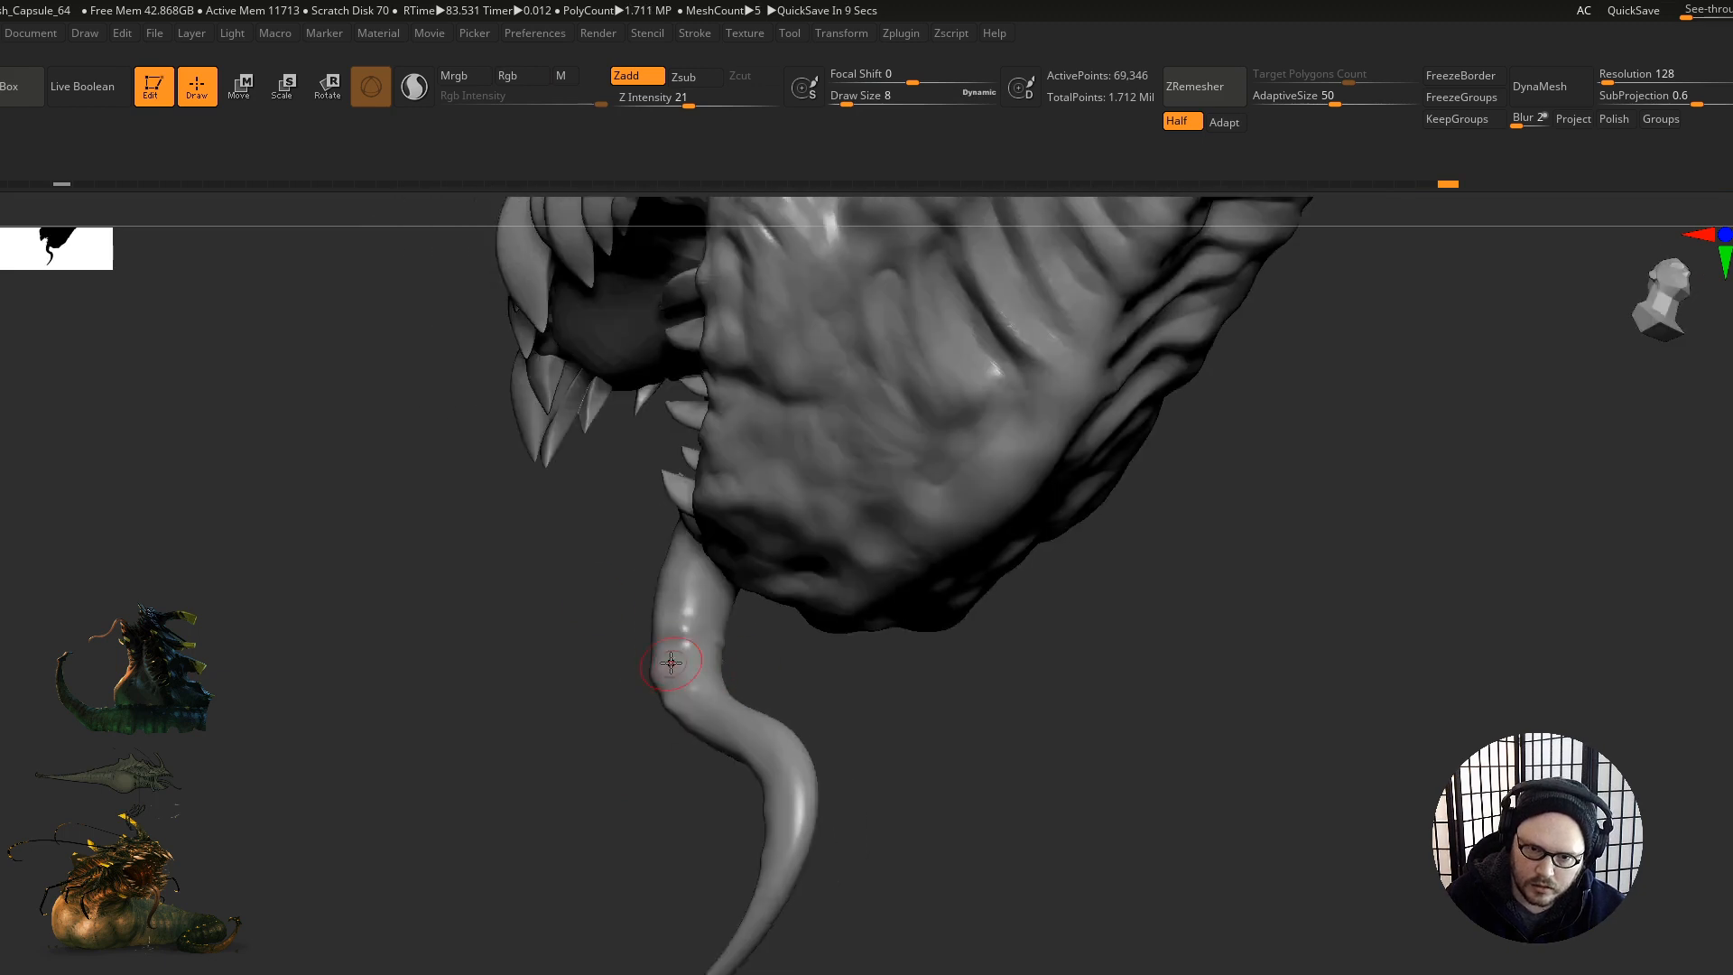
Step: Build up uneven folds along the side and underside of the tongue's outer bend at draw size 8
right_drag(722, 704, 832, 621)
mouse_move(940, 608)
right_down()
mouse_move(952, 631)
mouse_move(1076, 676)
mouse_move(996, 661)
right_up()
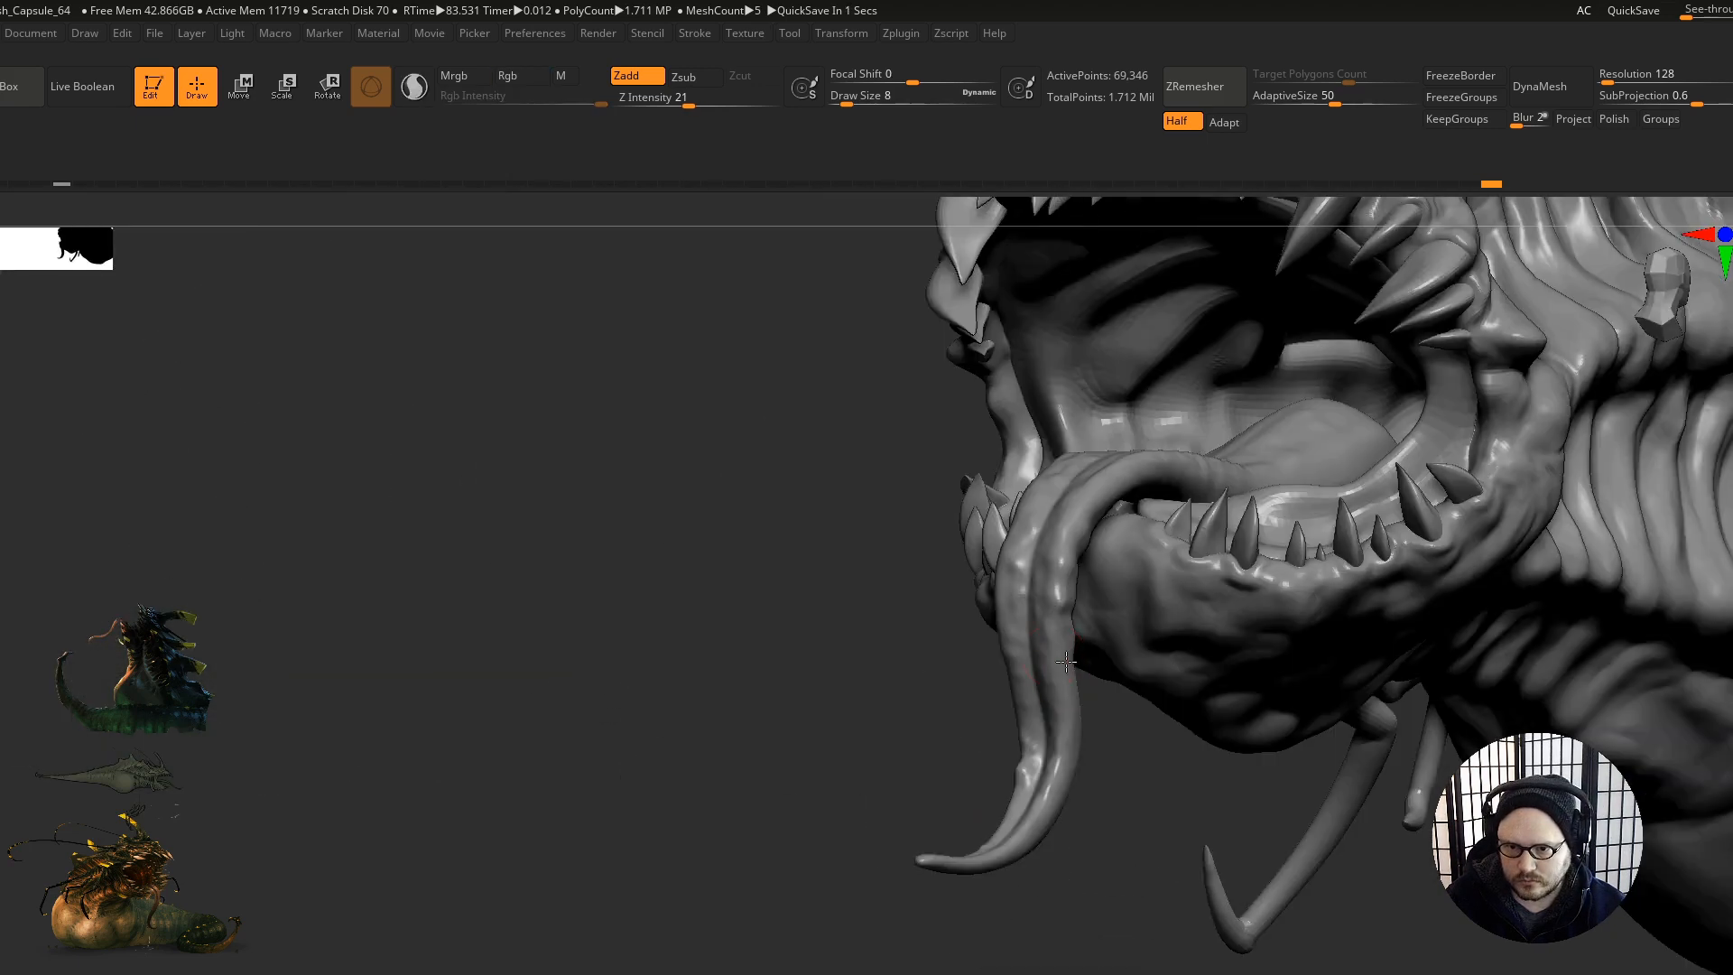
ctrl+right_drag(1043, 727, 1038, 685)
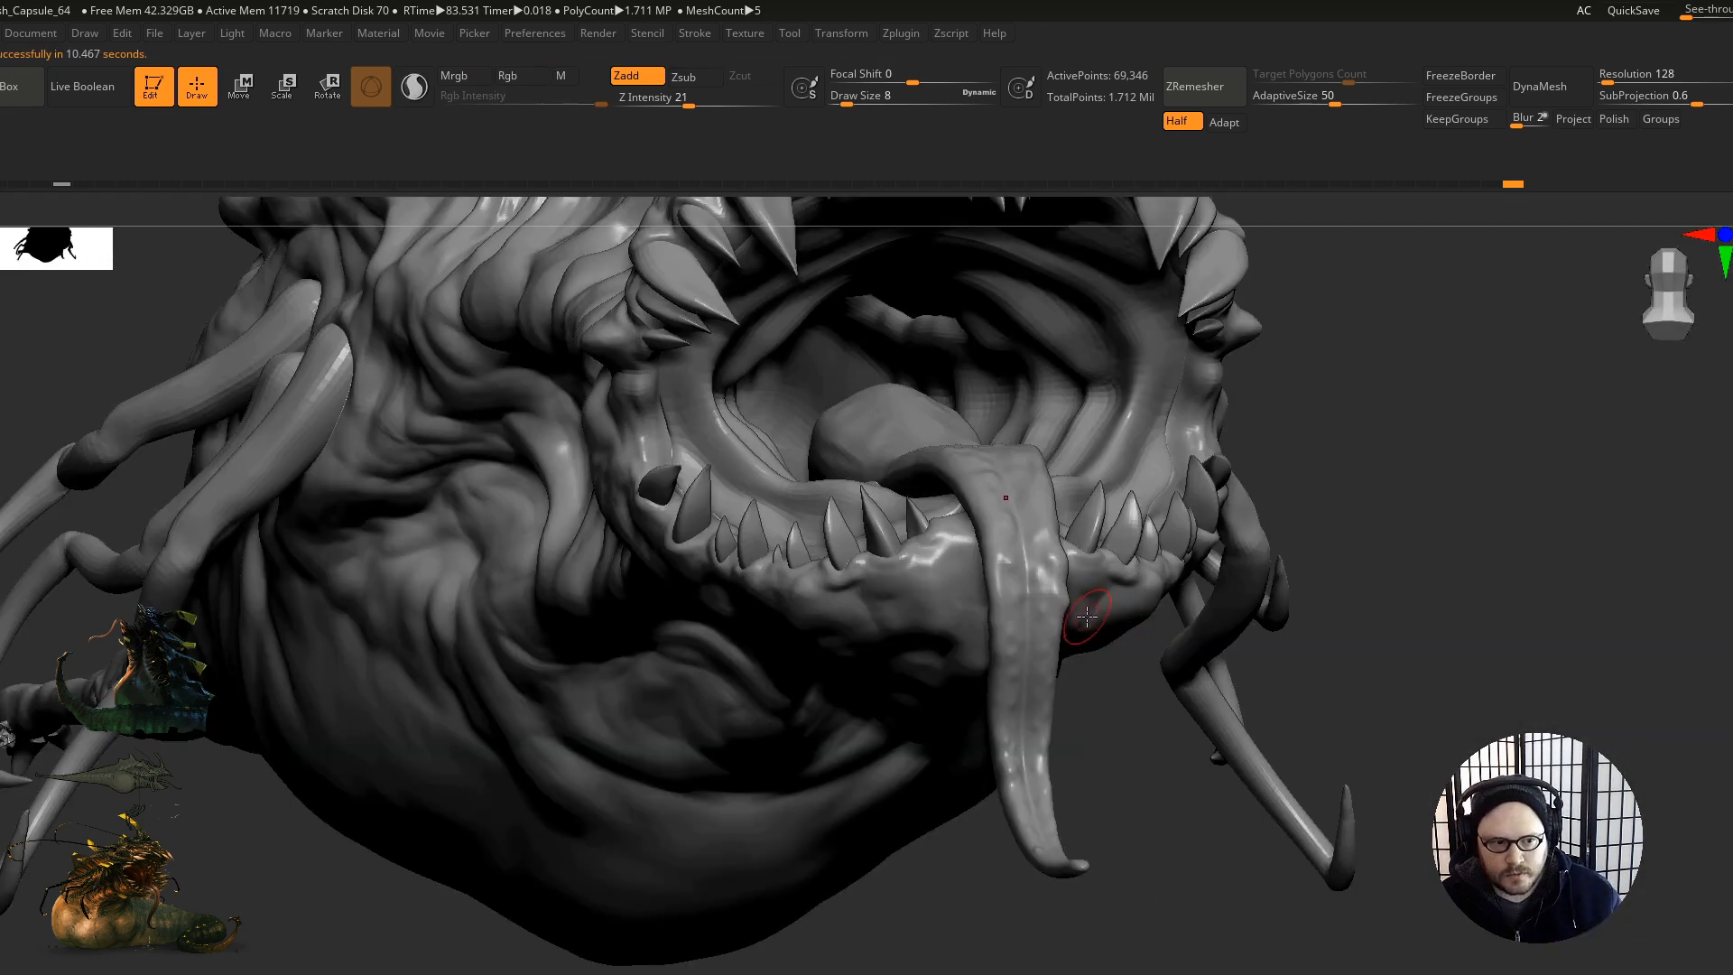
right_drag(1084, 630, 893, 736)
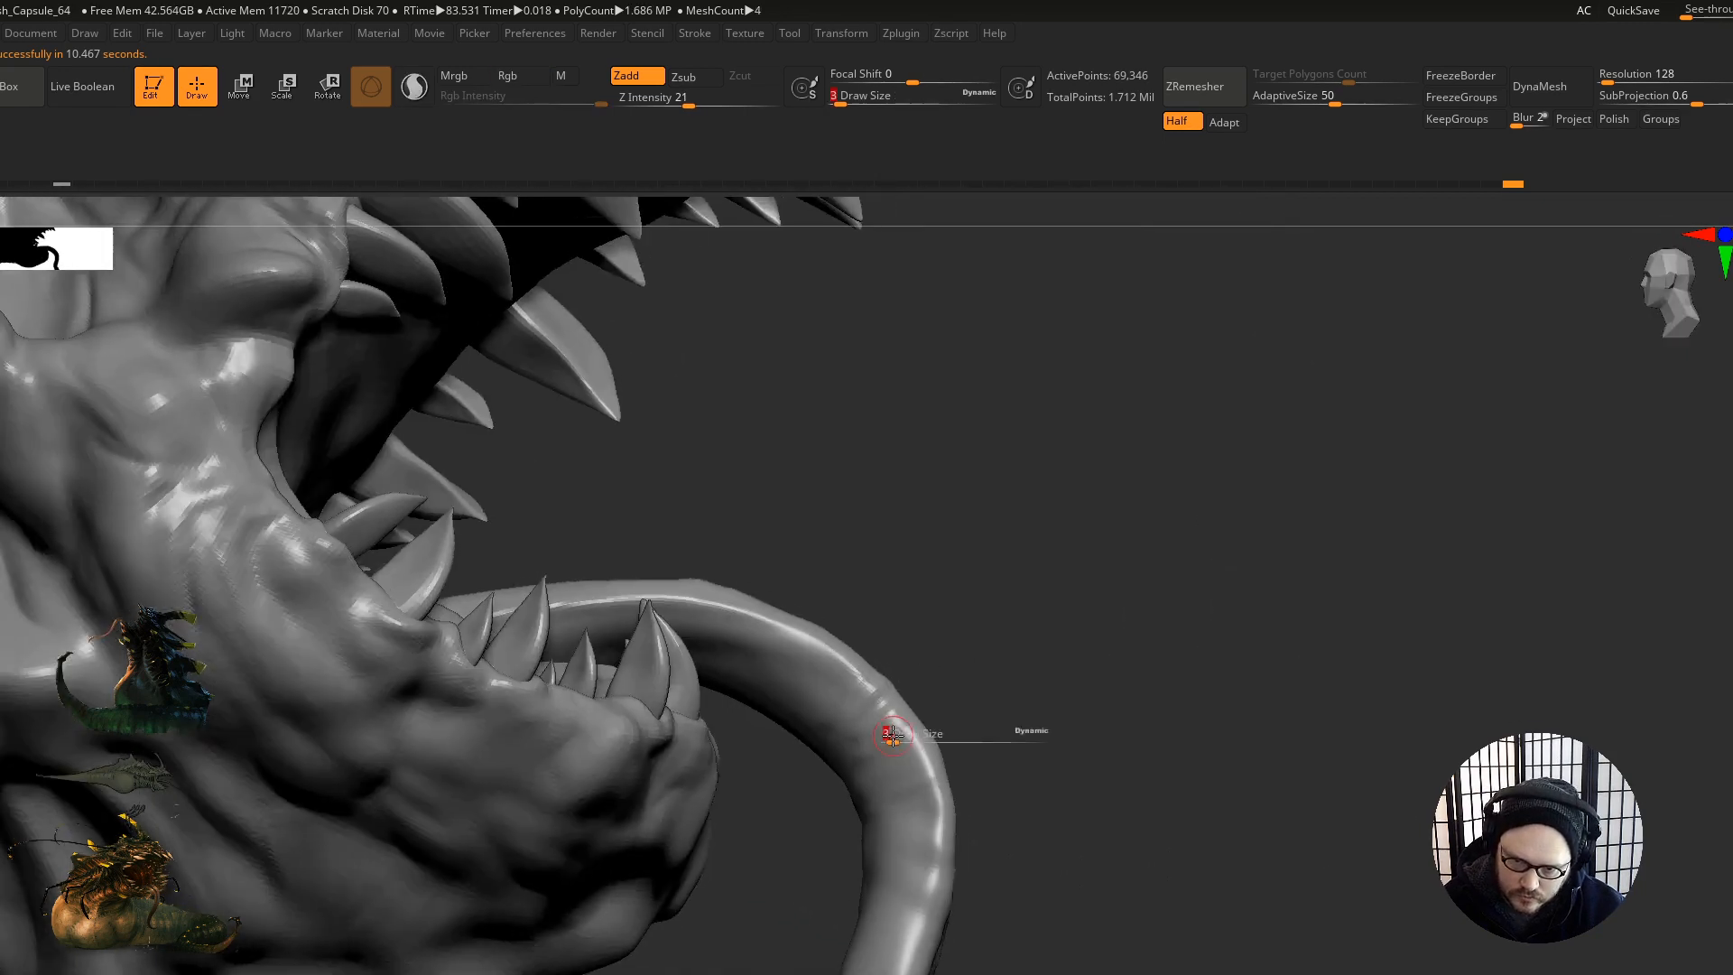
mouse_move(880, 741)
mouse_down()
mouse_move(844, 759)
mouse_move(813, 686)
mouse_move(742, 643)
mouse_up()
right_drag(713, 688, 681, 708)
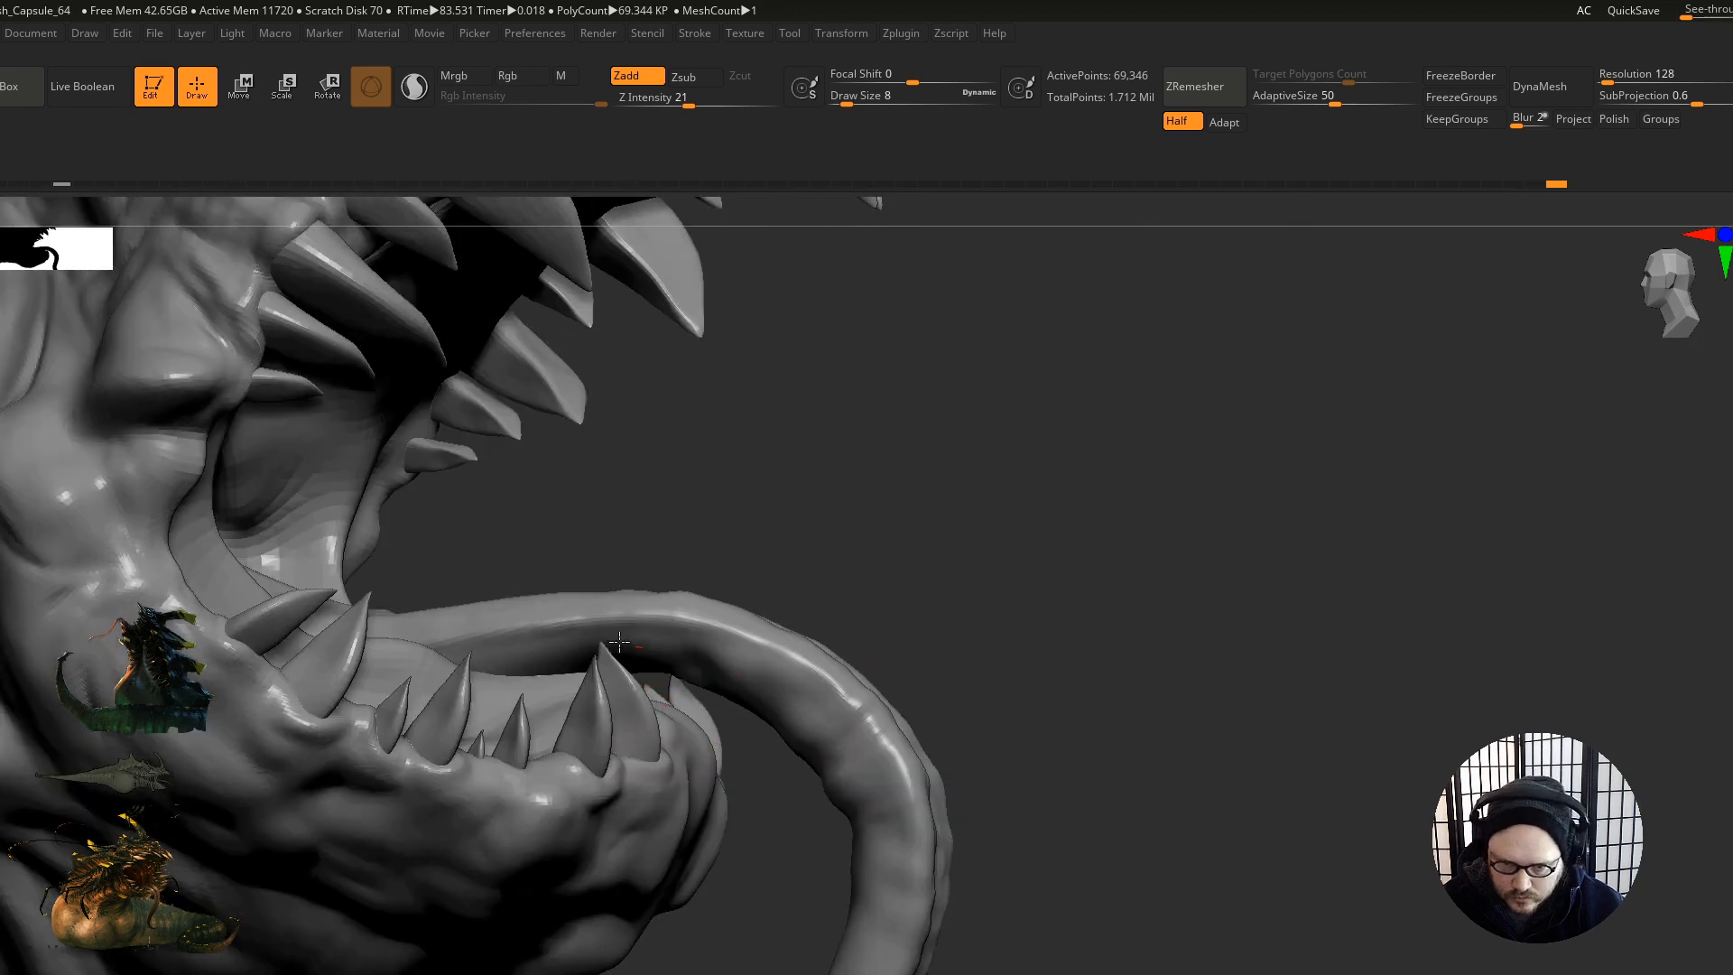
drag(653, 657, 509, 660)
right_drag(569, 709, 603, 601)
Step: Add fine wrinkles across the side of the tongue inside the mouth at draw size 2
key(s)
click(590, 625)
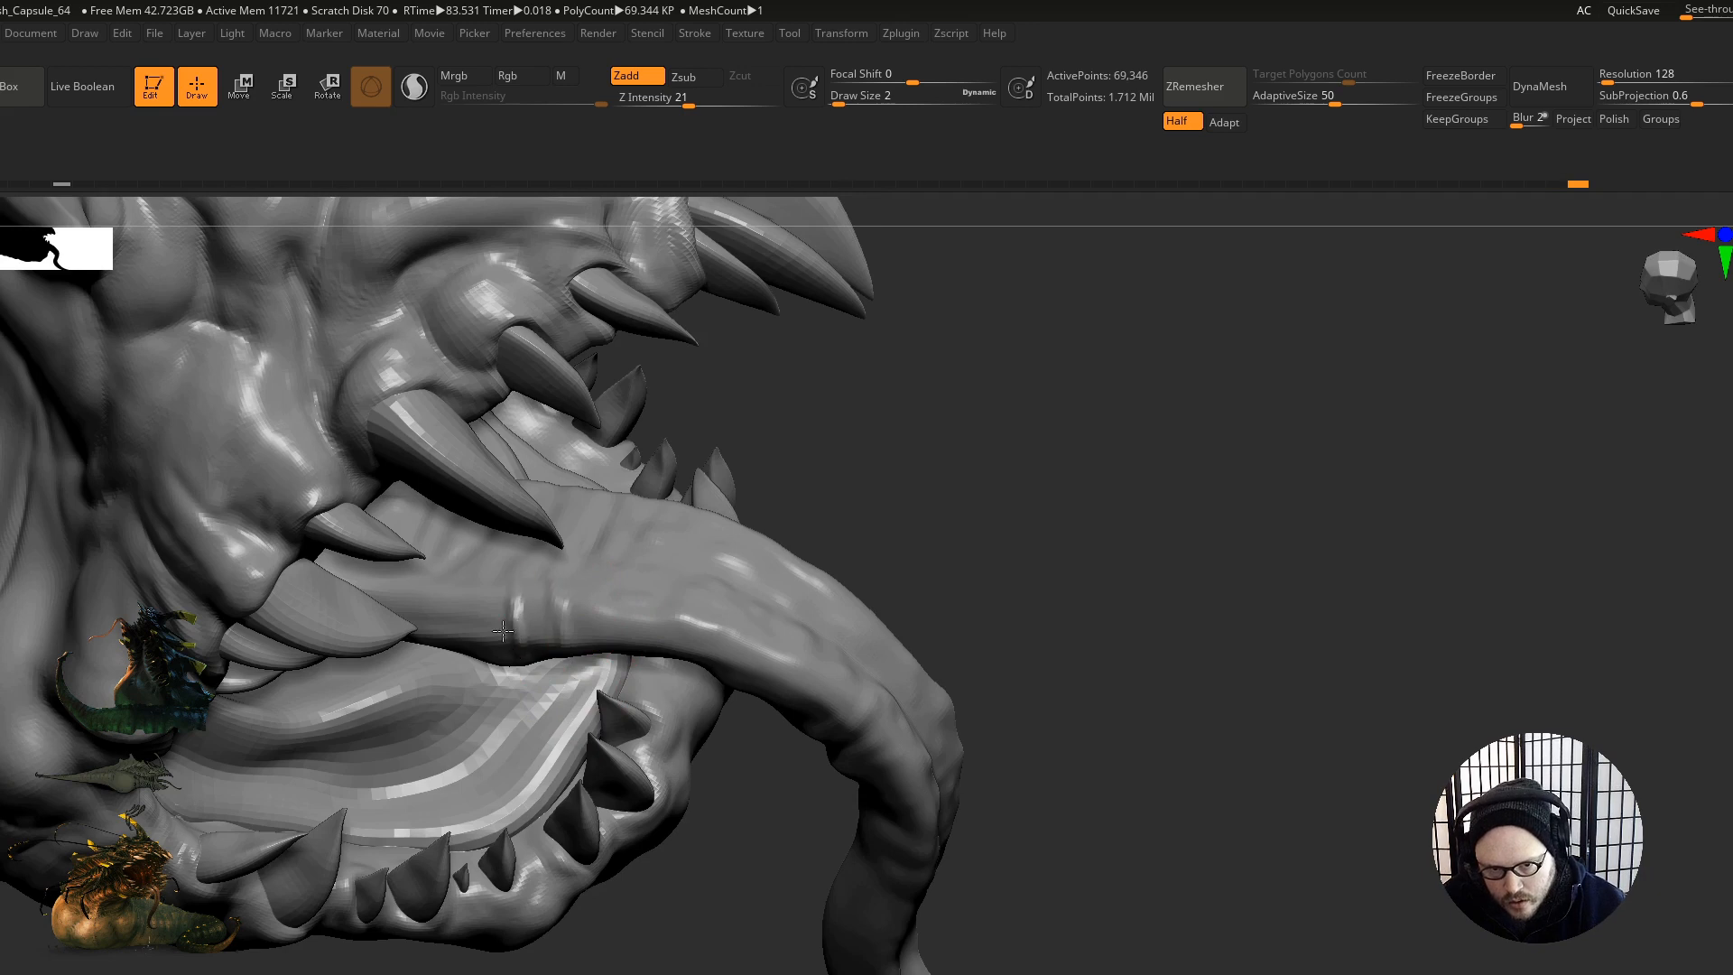
mouse_move(497, 620)
mouse_down()
mouse_move(442, 617)
mouse_move(528, 627)
mouse_up()
Step: Shape the tongue's side ridge with a long stroke from the mouth down to the lip at draw size 9
right_drag(538, 708, 689, 487)
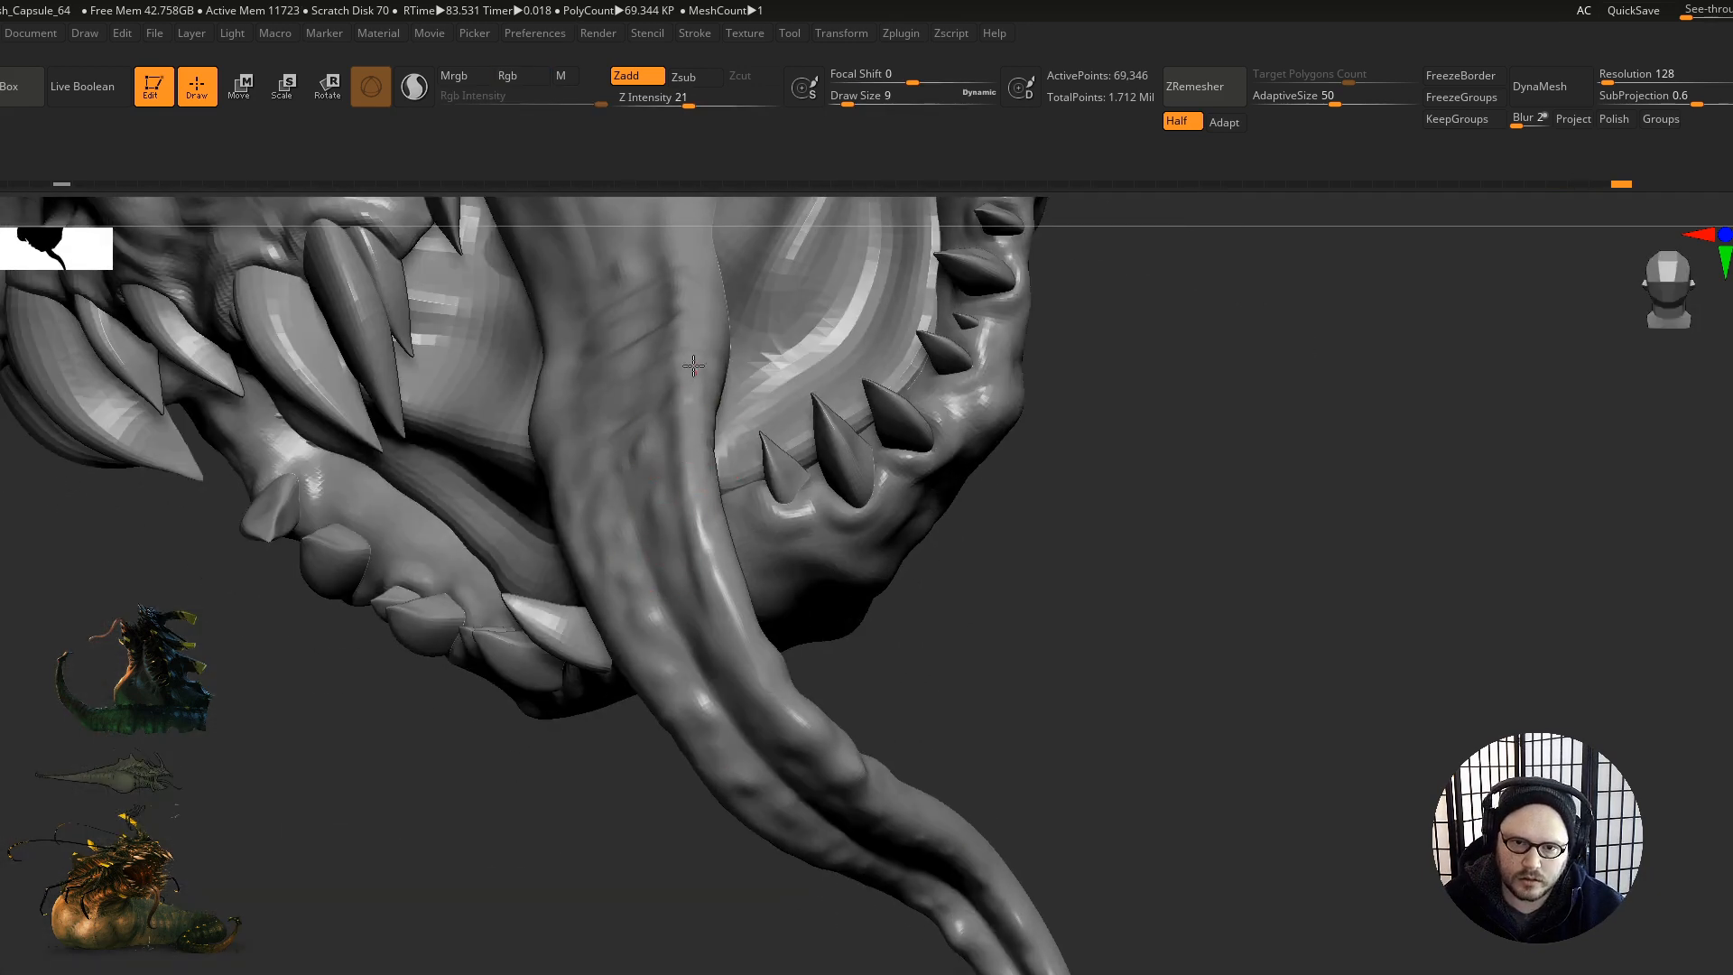
drag(715, 360, 748, 661)
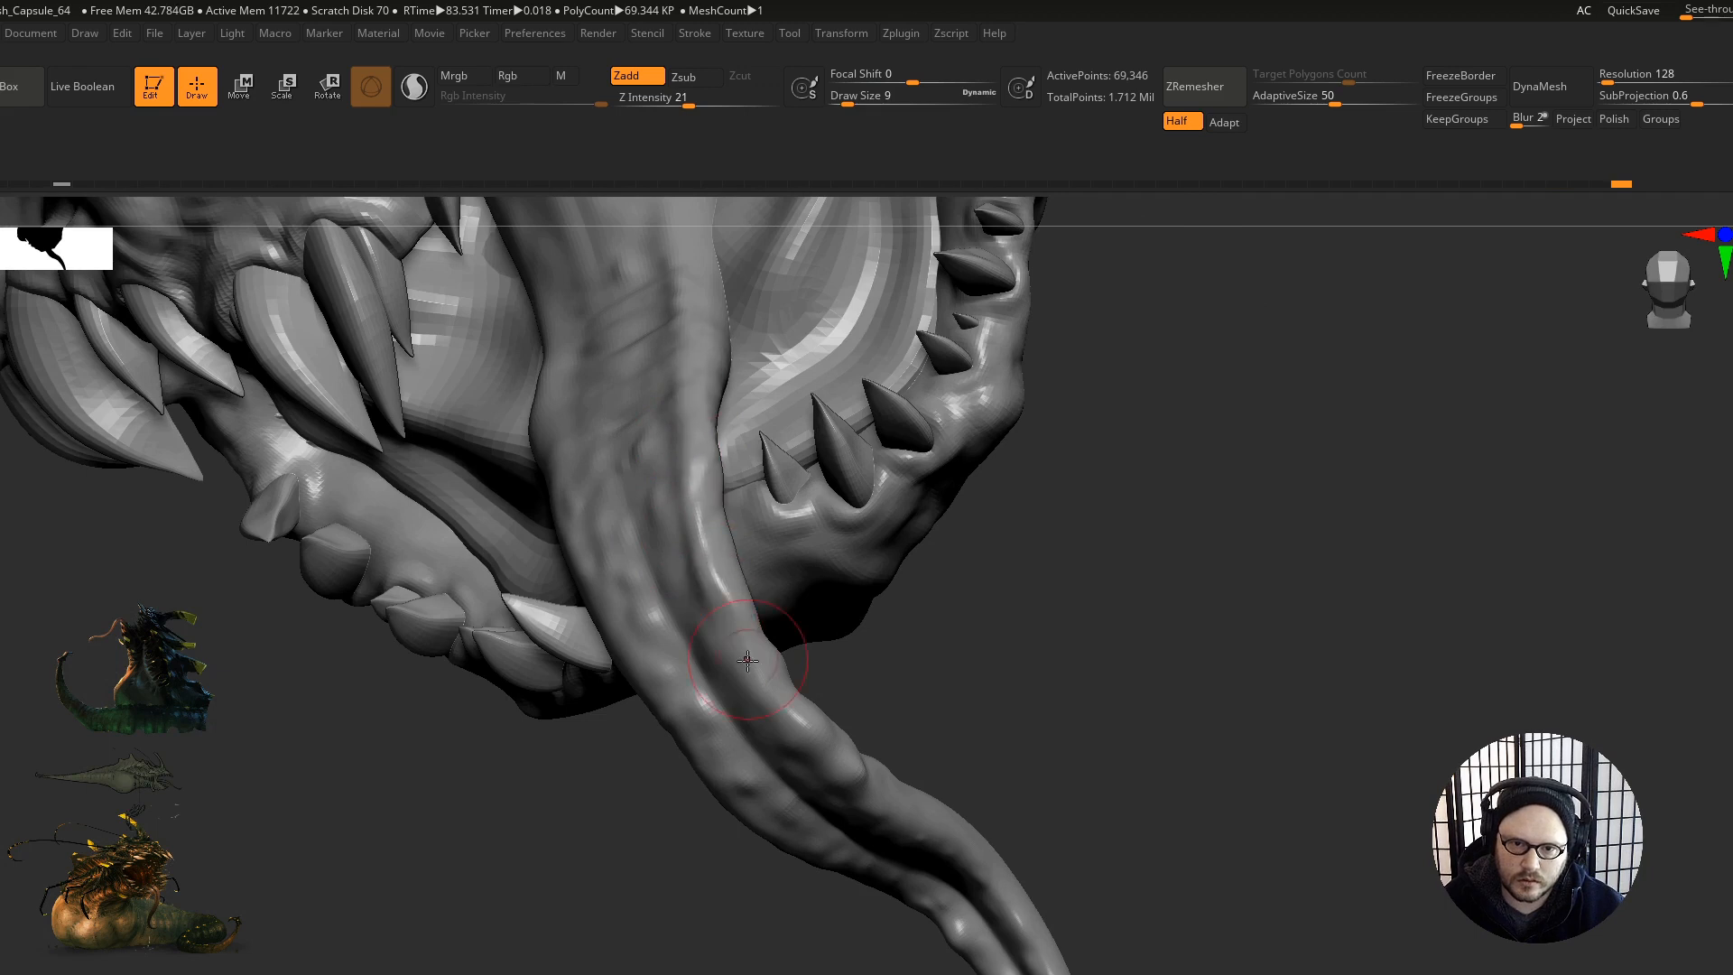
right_drag(748, 661, 778, 576)
Step: Carve creases across the side of the hanging tongue with the Dam Standard brush at draw size 6
mouse_move(757, 765)
right_down()
mouse_move(578, 740)
mouse_move(785, 641)
mouse_move(696, 580)
mouse_move(782, 580)
mouse_move(728, 592)
right_up()
key(s)
click(727, 599)
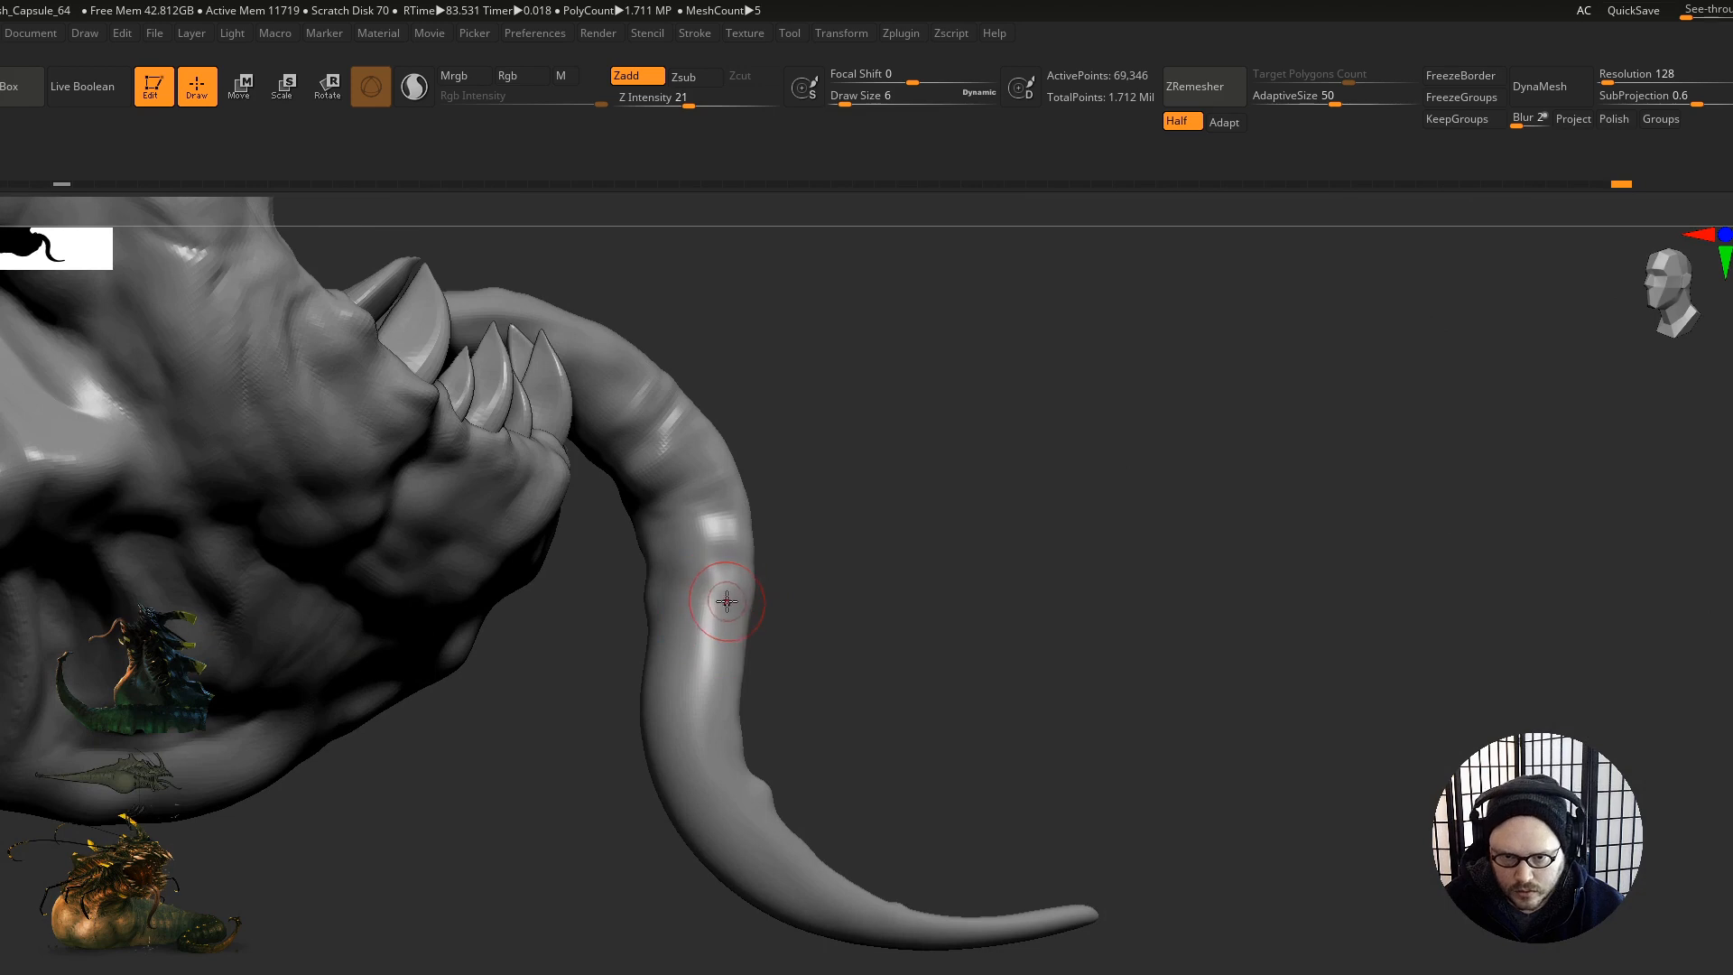
key(b)
key(d)
key(s)
drag(746, 599, 638, 650)
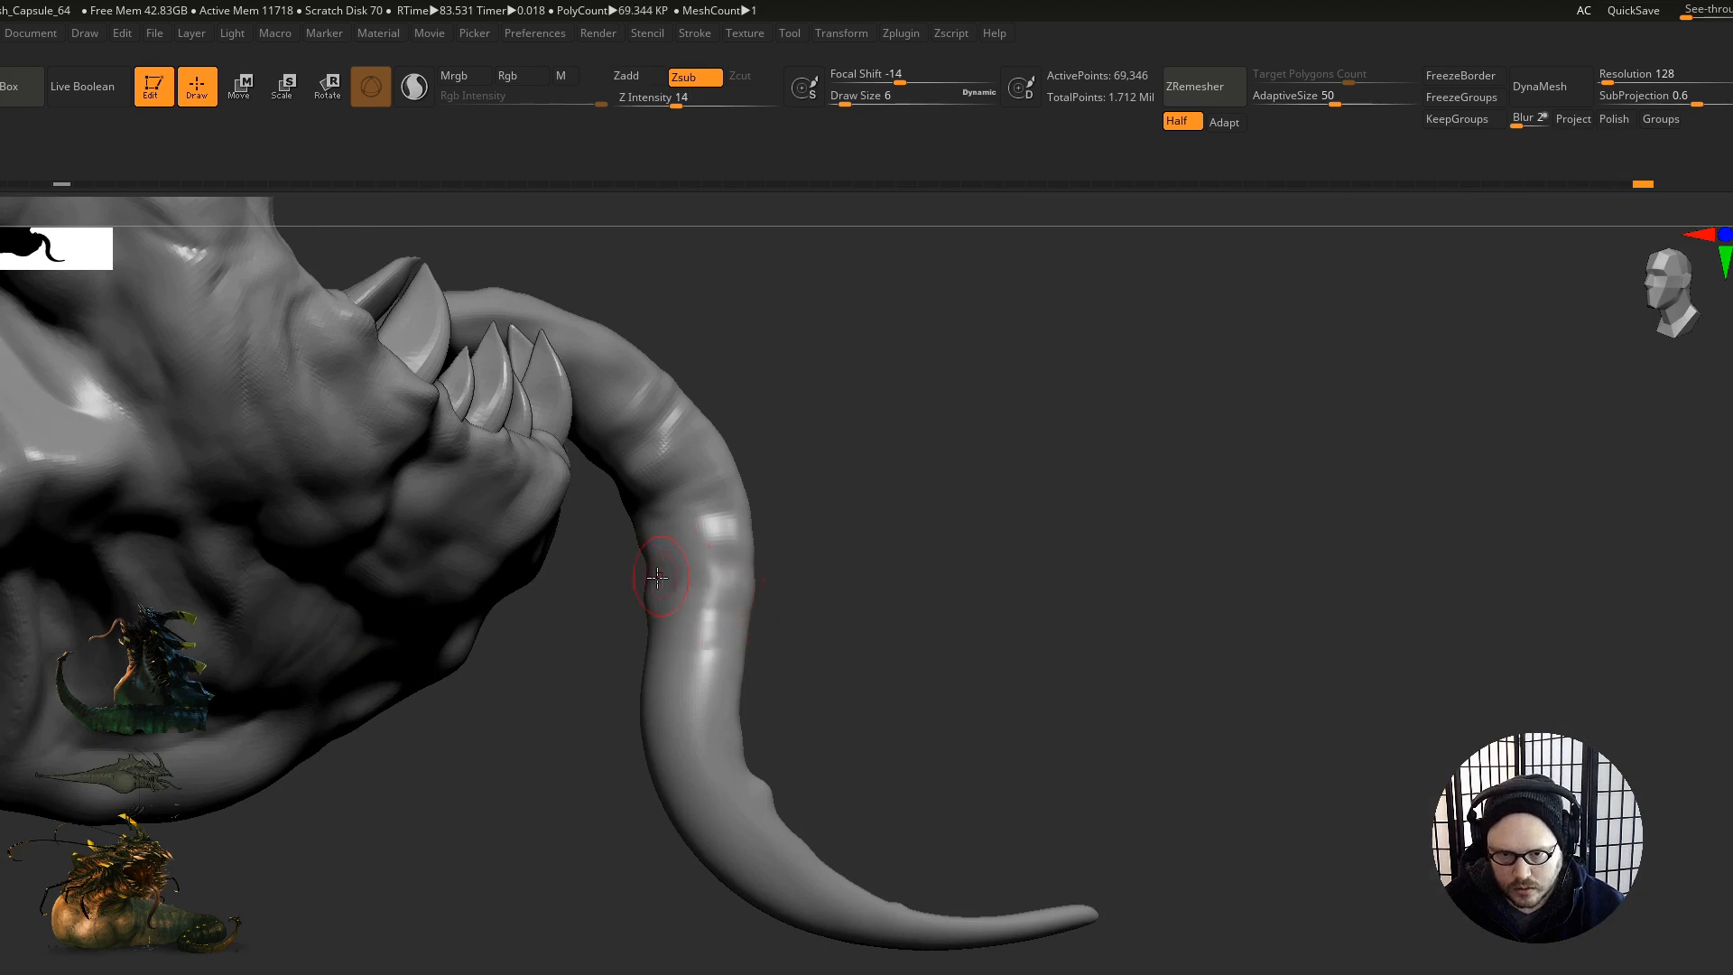
Step: Carry the carved creases around the edges of the hanging tongue's upper section at draw size 6
mouse_move(696, 406)
right_down()
mouse_move(682, 503)
mouse_move(726, 517)
mouse_move(735, 580)
mouse_move(762, 611)
right_up()
drag(477, 691, 457, 648)
right_drag(442, 628, 496, 646)
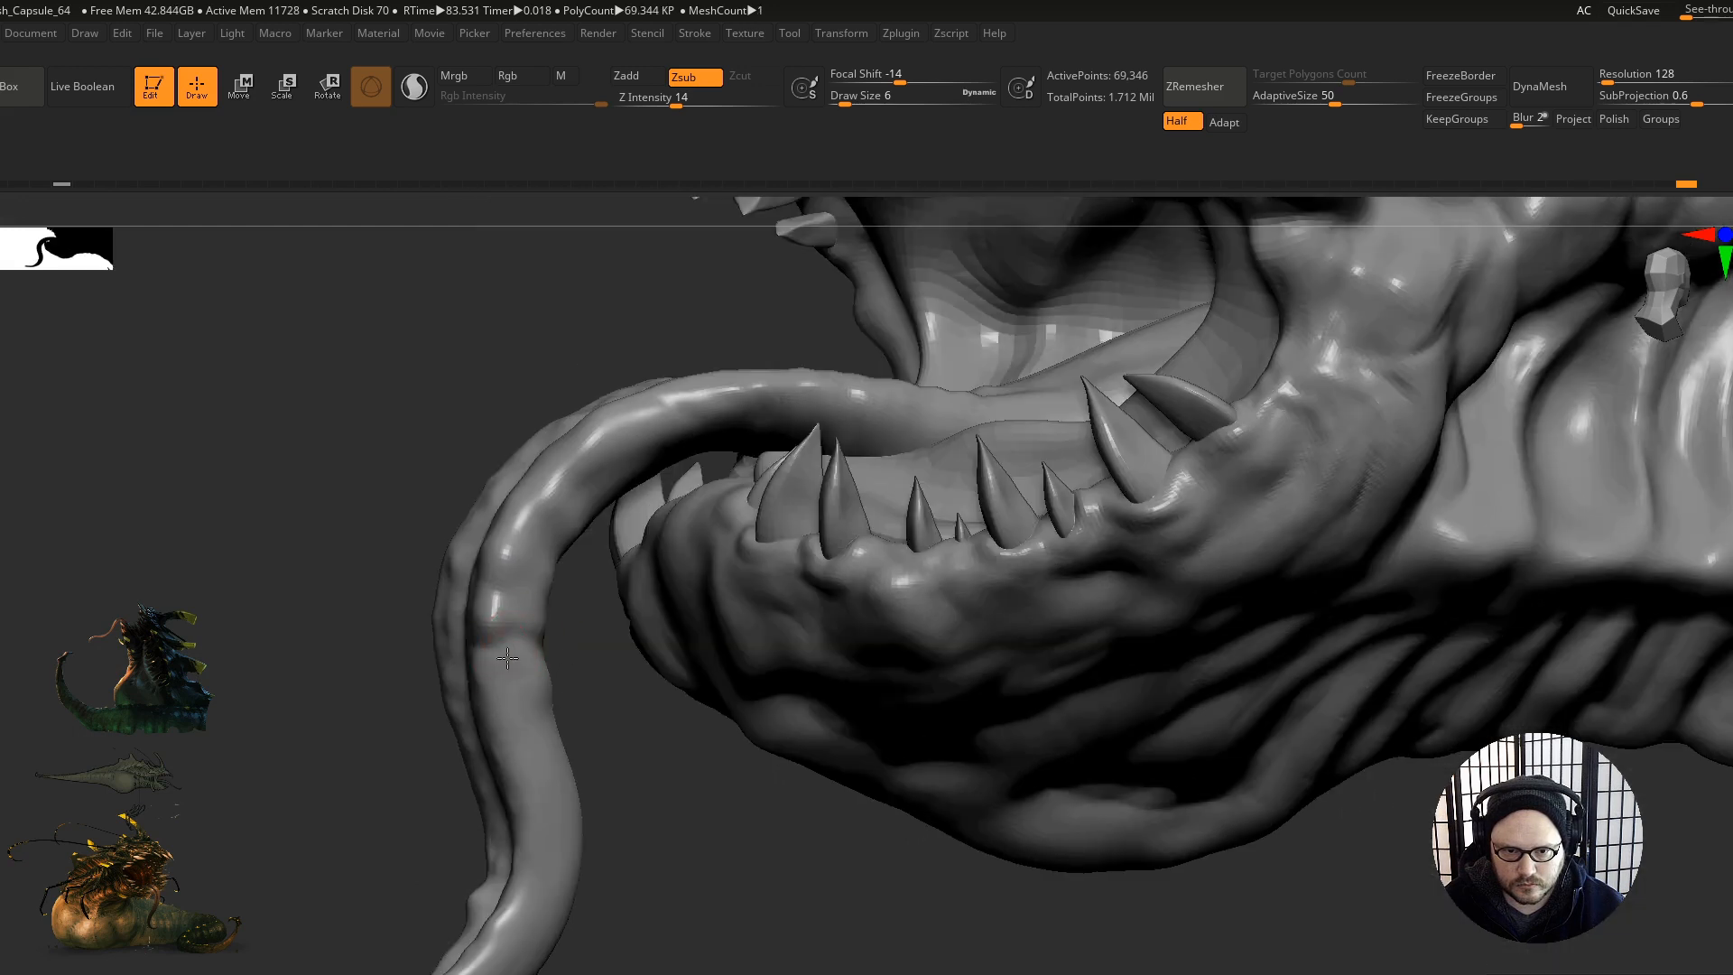
right_drag(611, 648, 365, 701)
drag(339, 685, 421, 700)
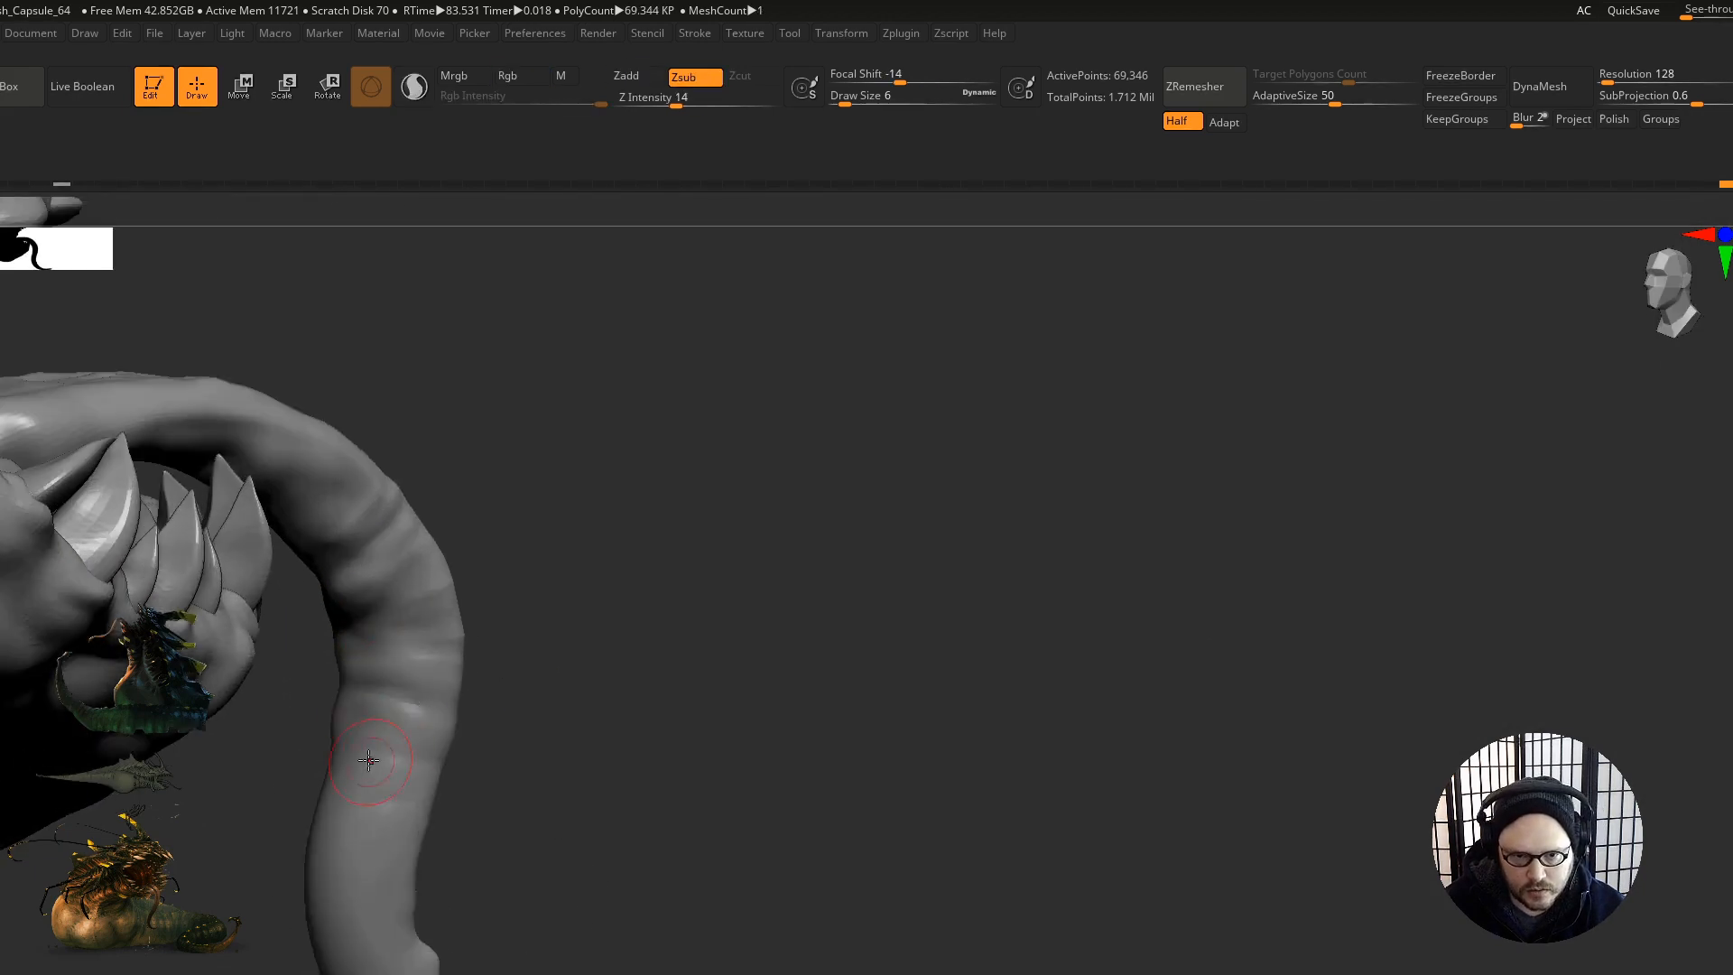
Step: Carve more creases across the hanging tongue's underside, from the outer bend downward, at draw size 6
drag(364, 756, 394, 762)
mouse_move(339, 798)
mouse_down()
mouse_move(388, 806)
mouse_move(382, 711)
mouse_move(417, 764)
mouse_move(415, 828)
mouse_up()
drag(312, 809, 271, 797)
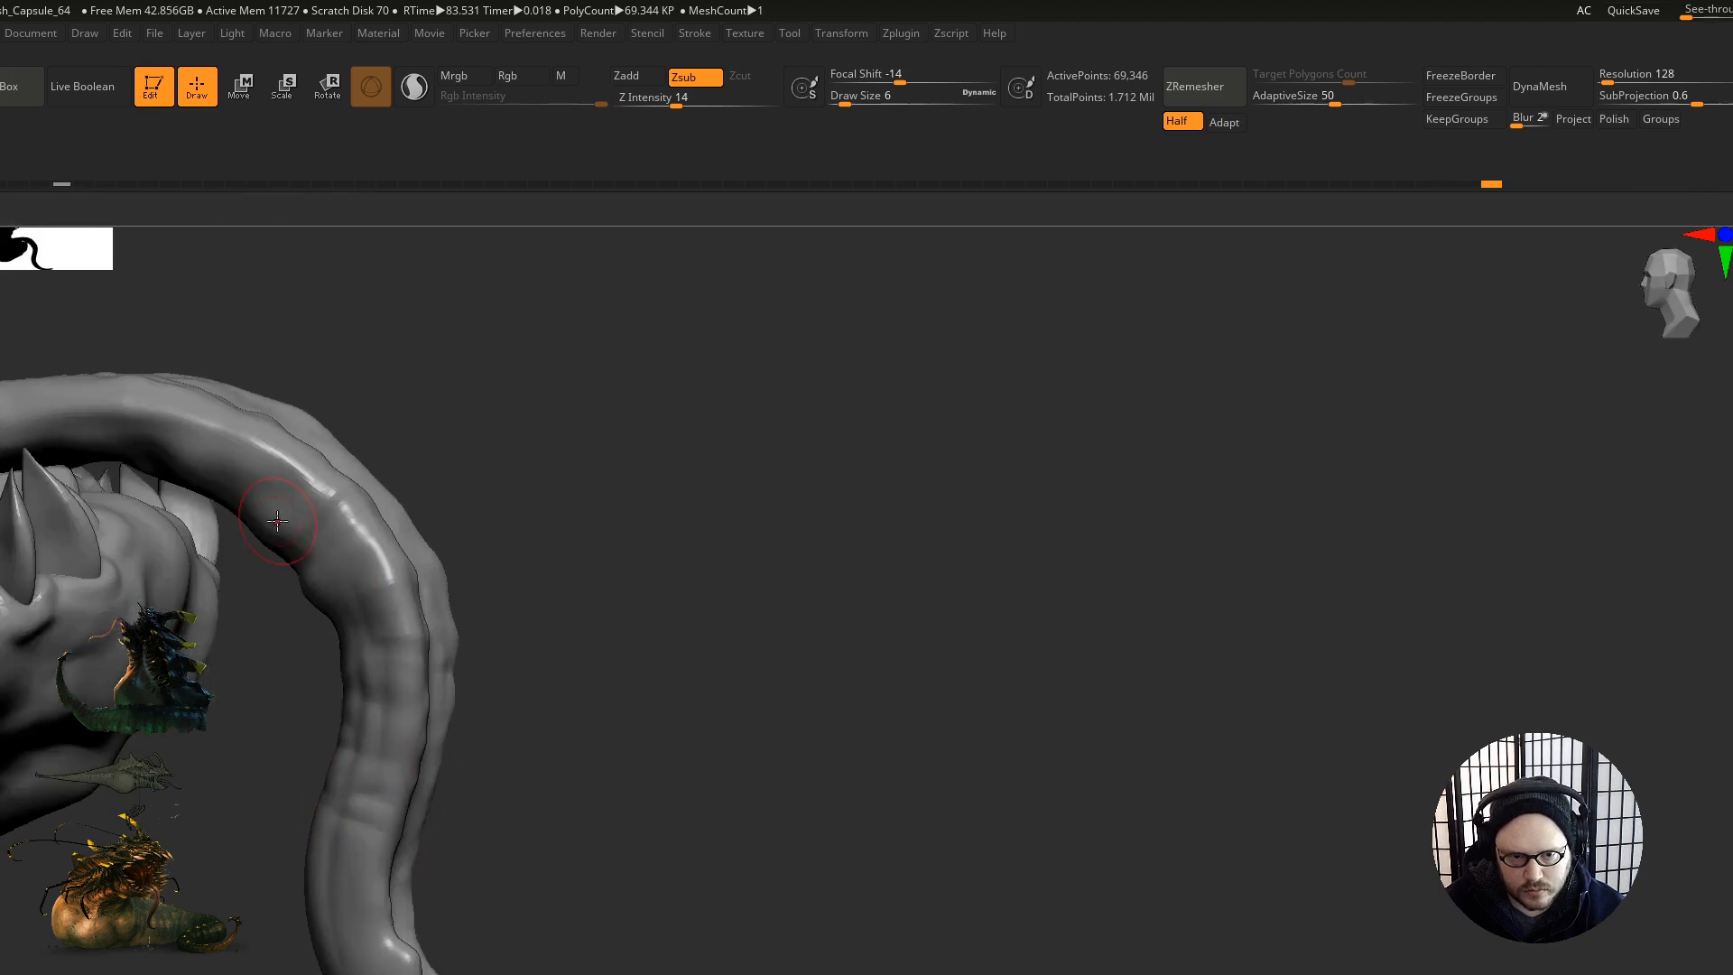
mouse_move(306, 662)
mouse_down()
mouse_move(302, 524)
mouse_move(252, 581)
mouse_up()
mouse_move(305, 717)
mouse_down()
mouse_move(311, 621)
mouse_move(200, 639)
mouse_up()
drag(302, 684, 217, 717)
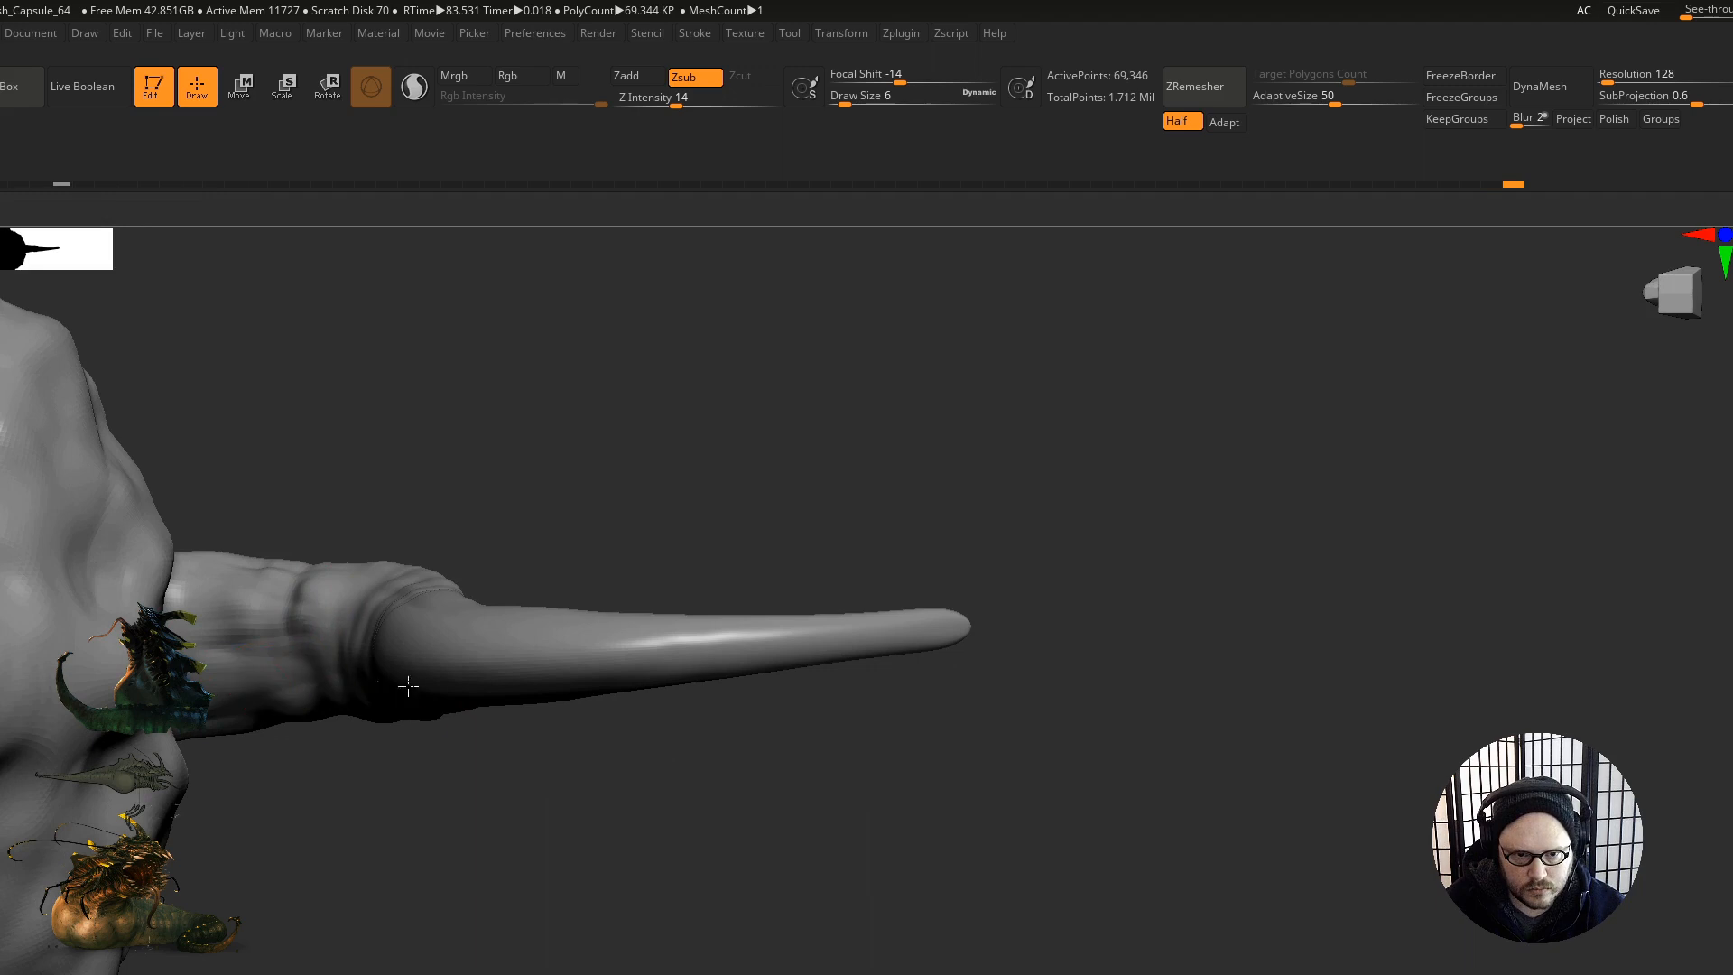
Step: Carve creases along the lower underside and side of the tongue toward its curled tip at draw size 6
drag(353, 719, 367, 832)
drag(322, 607, 464, 862)
mouse_move(581, 937)
mouse_down()
mouse_move(625, 957)
mouse_move(460, 800)
mouse_up()
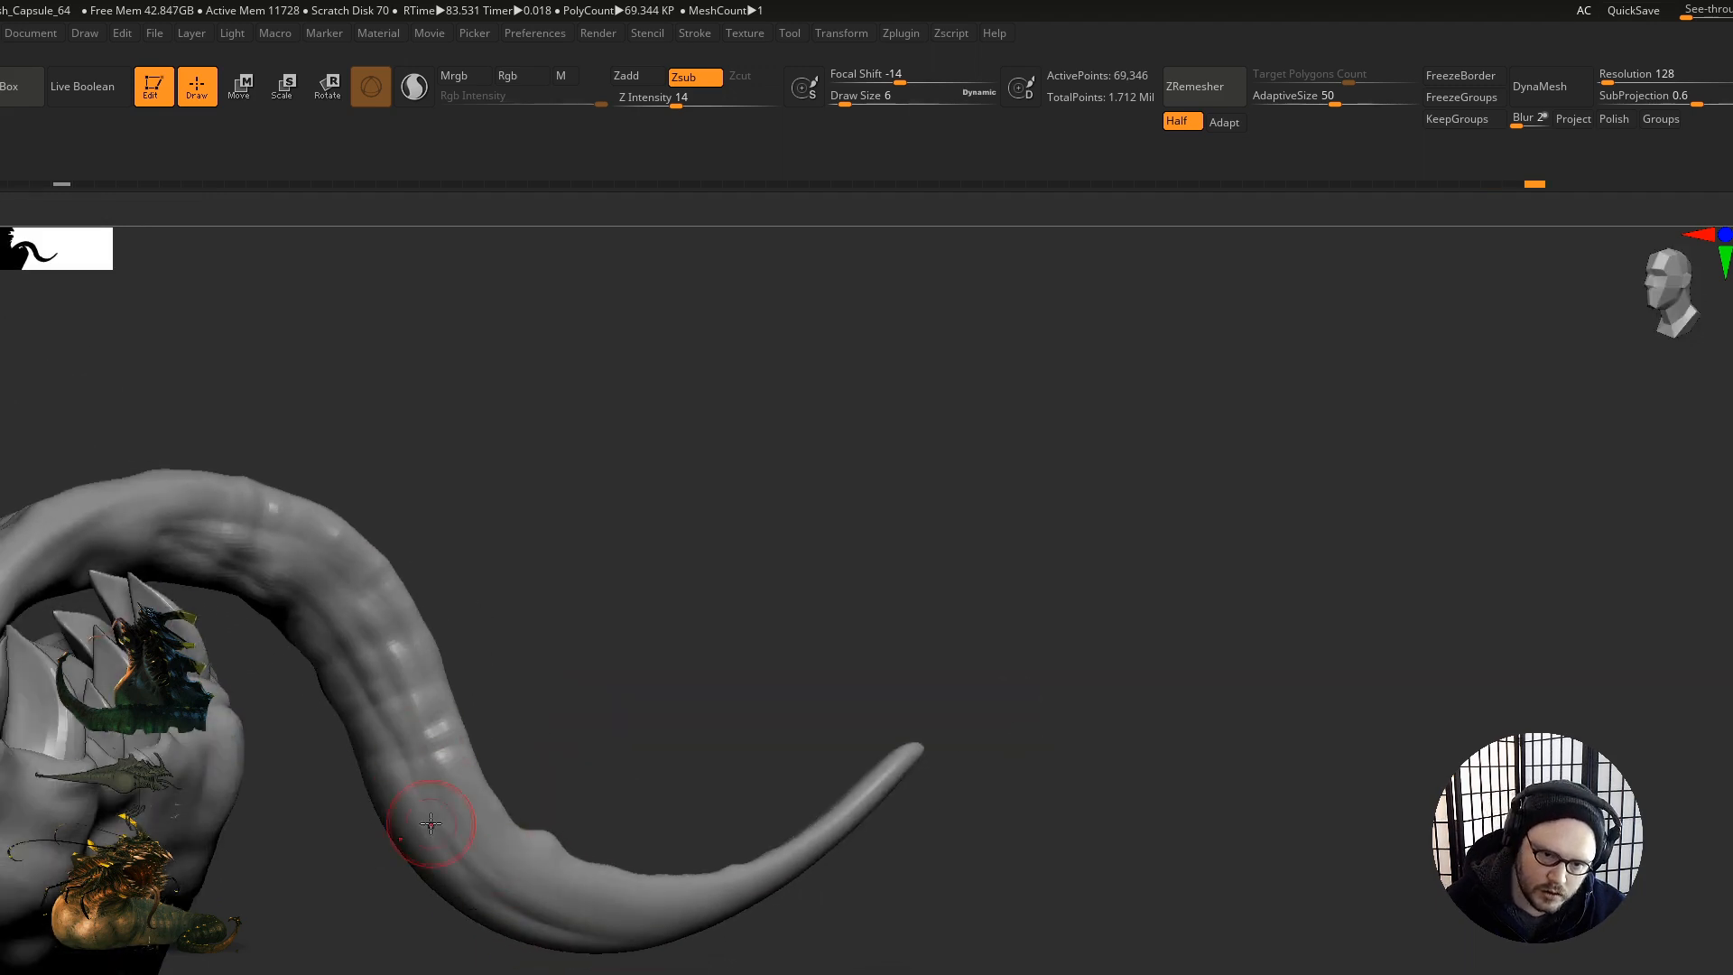
alt+right_drag(495, 858, 487, 632)
right_drag(488, 632, 415, 605)
mouse_move(398, 535)
mouse_down()
mouse_move(460, 634)
mouse_move(569, 673)
mouse_move(749, 652)
mouse_up()
Step: Cut creases into the tongue's side edge above the mouth floor at draw size 6
mouse_move(705, 617)
right_down()
mouse_move(773, 604)
mouse_move(592, 538)
mouse_move(713, 514)
mouse_move(585, 456)
mouse_move(527, 474)
right_up()
mouse_move(575, 535)
mouse_down()
mouse_move(666, 575)
mouse_move(635, 569)
mouse_up()
right_drag(561, 598, 584, 569)
drag(475, 459, 478, 525)
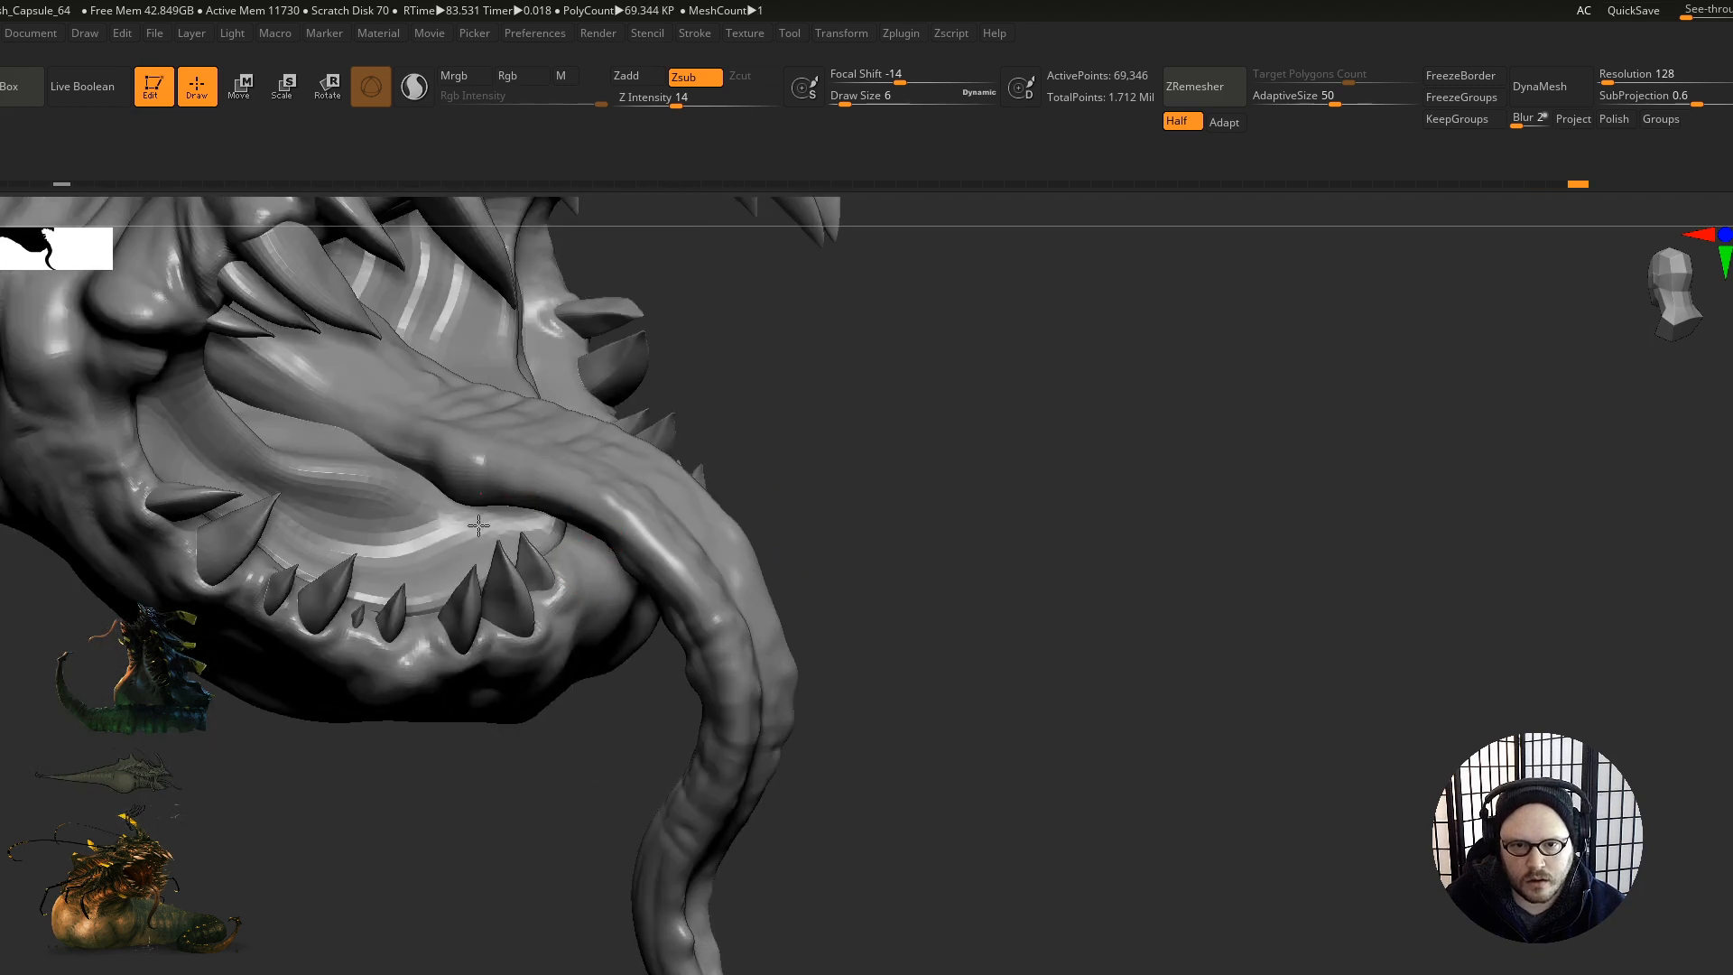
Step: Carve faint creases into the tongue's wide base inside the mouth at draw size 6 and lightly smooth them
right_drag(517, 510, 555, 528)
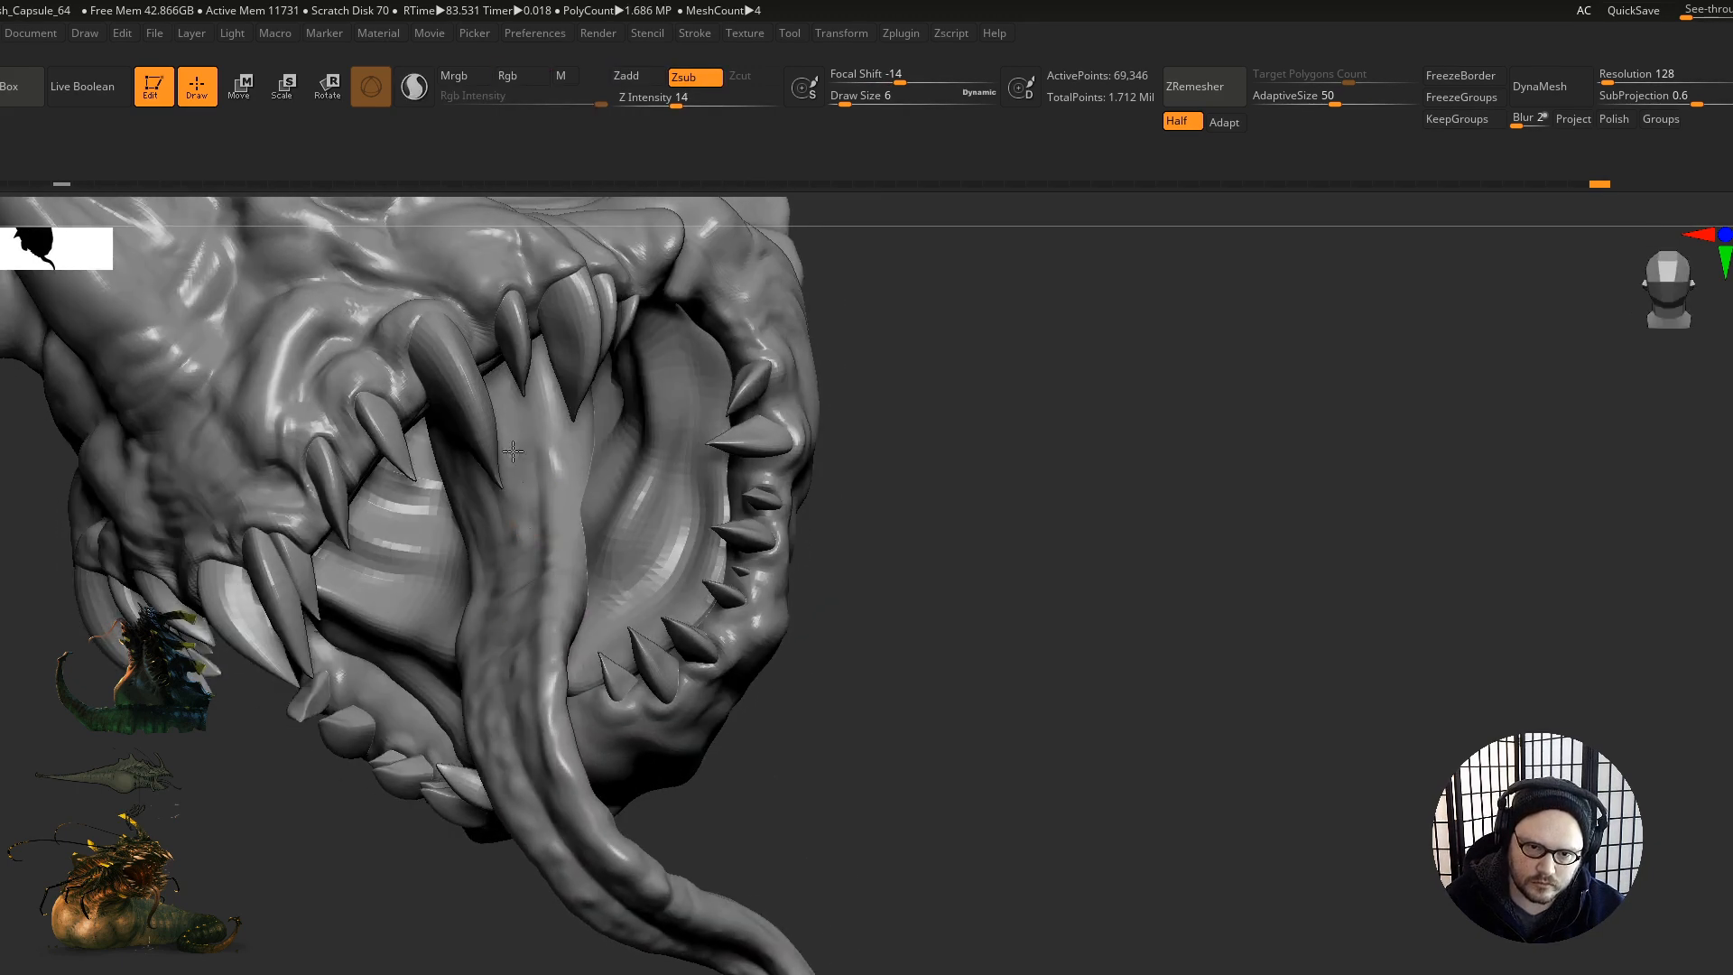
right_drag(538, 491, 523, 503)
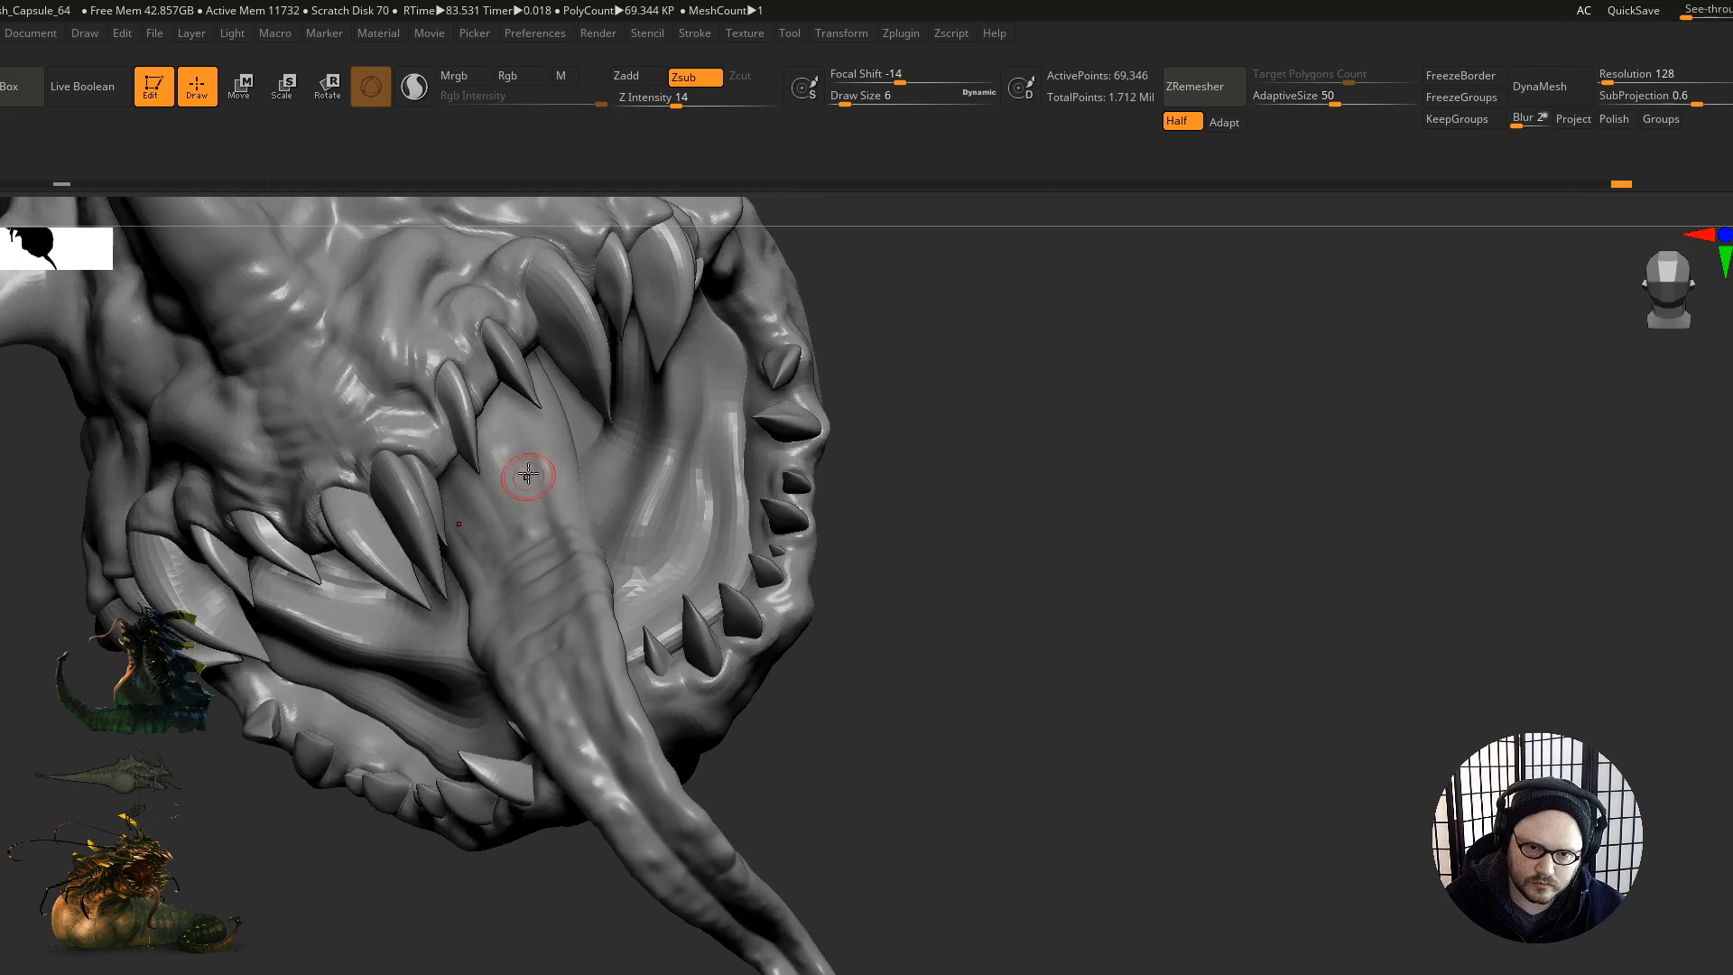
mouse_move(522, 506)
right_down()
mouse_move(578, 503)
mouse_move(599, 537)
mouse_move(602, 497)
right_up()
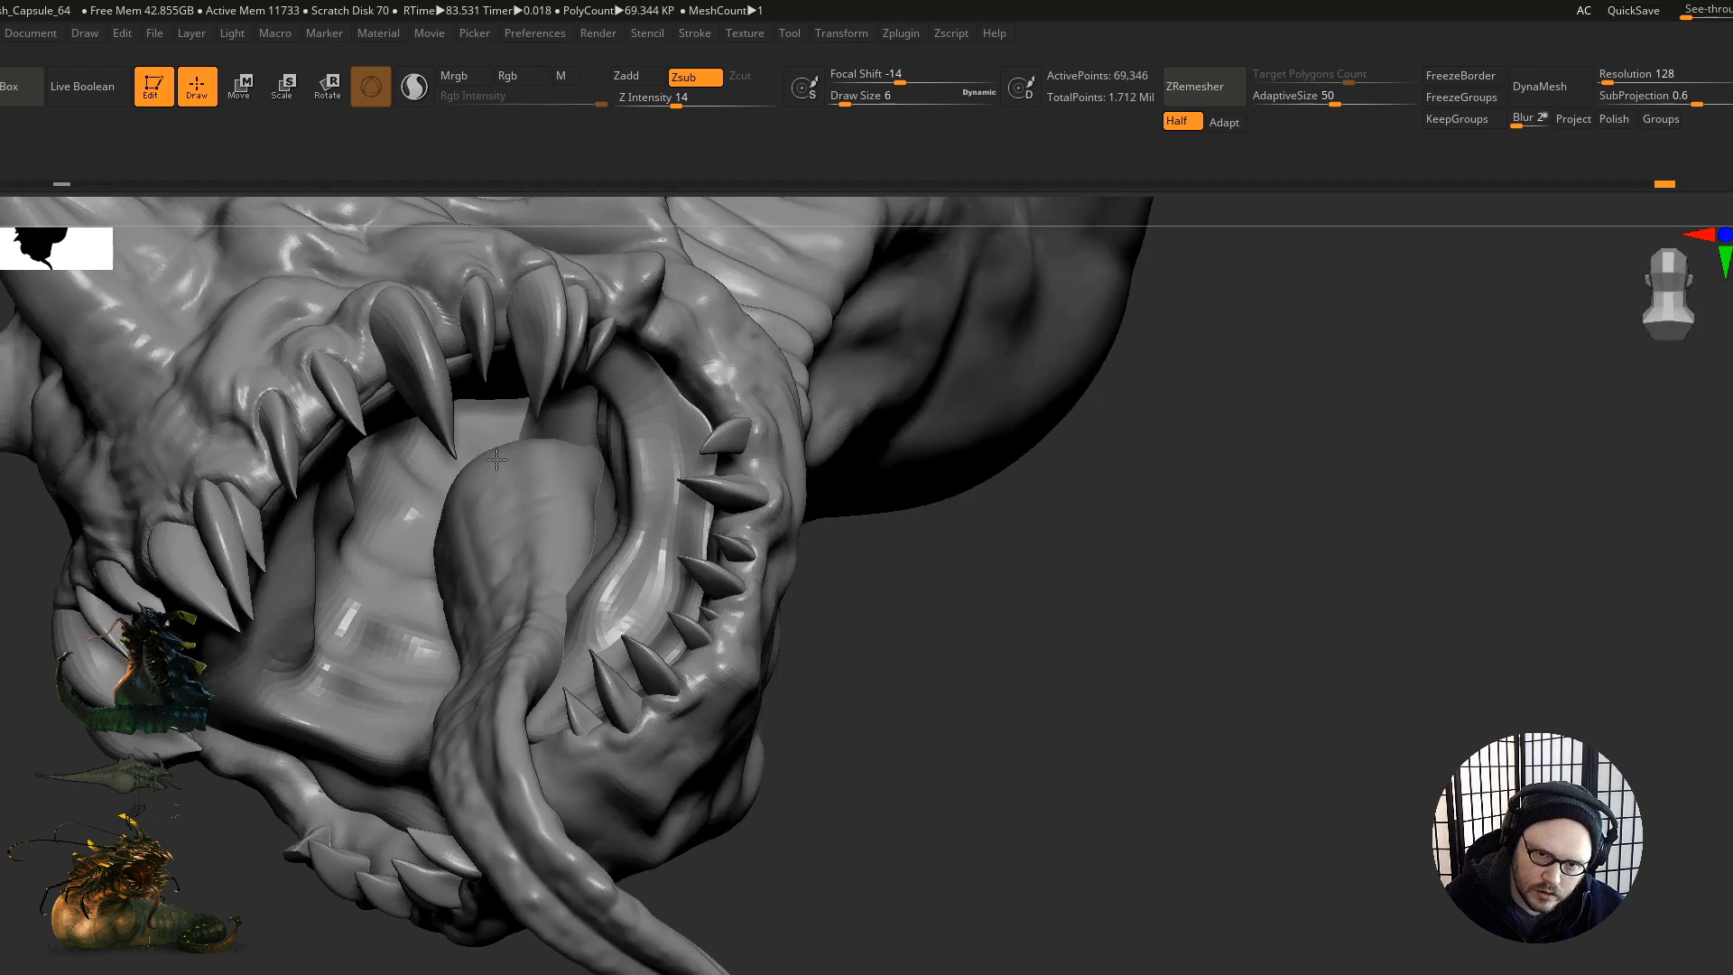
drag(607, 522, 605, 527)
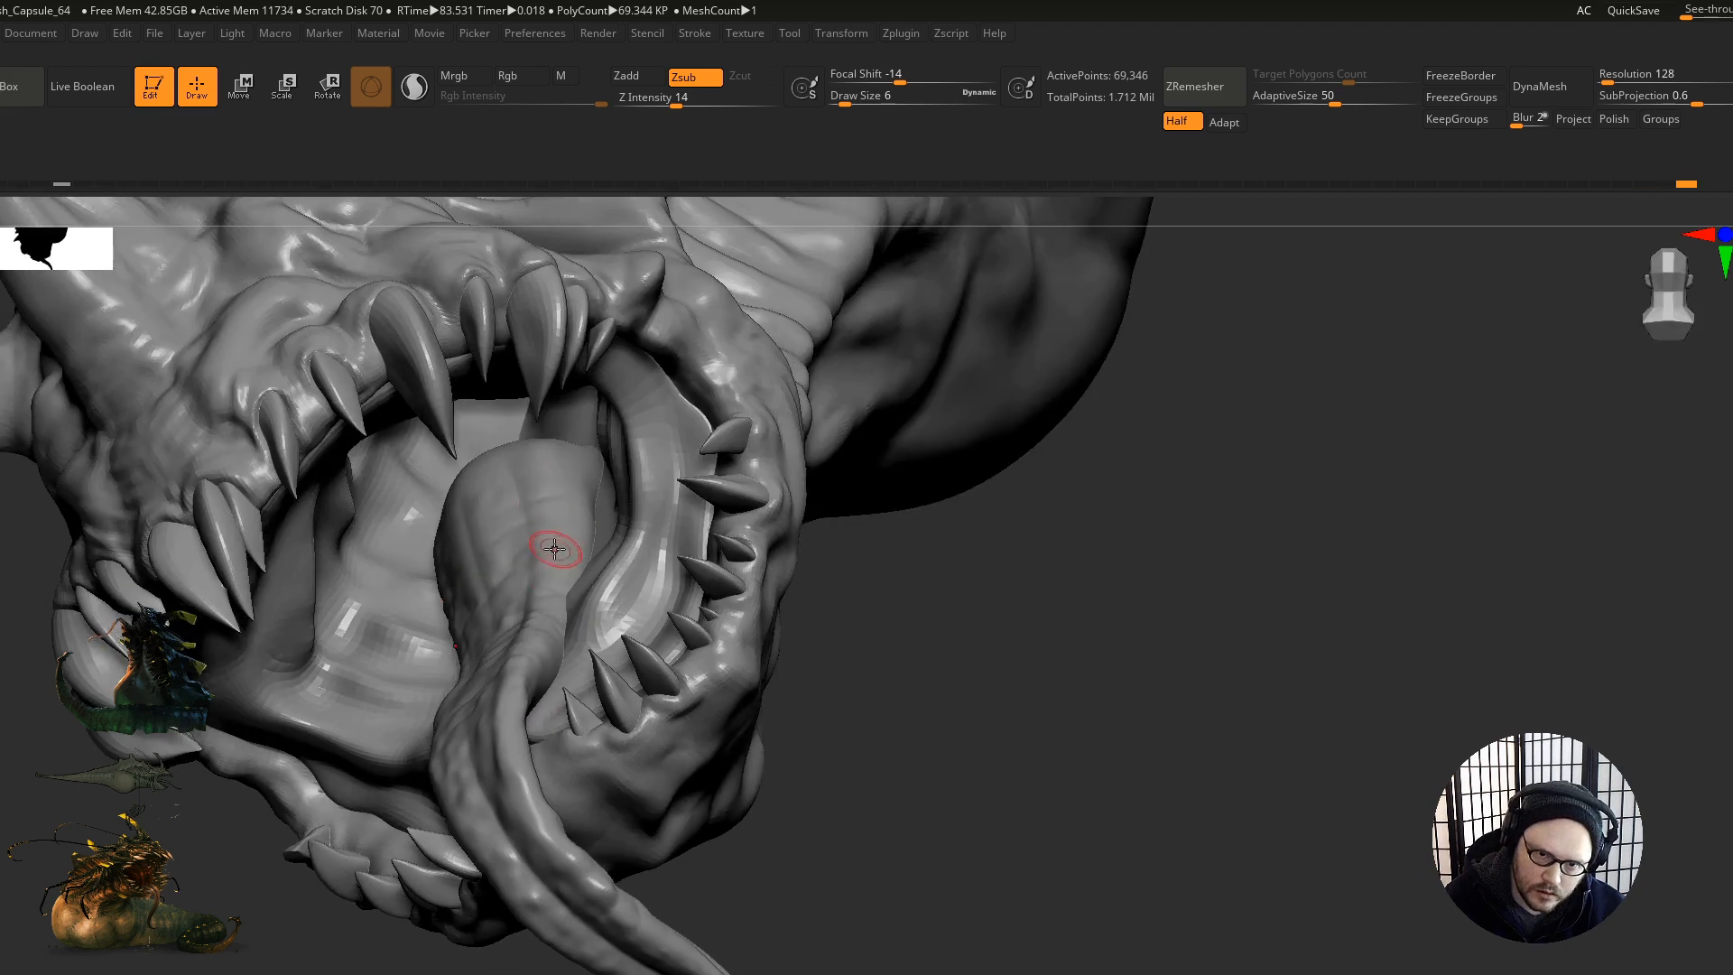
right_drag(581, 662, 574, 708)
shift+drag(539, 530, 545, 537)
right_drag(546, 536, 524, 407)
right_drag(455, 513, 471, 538)
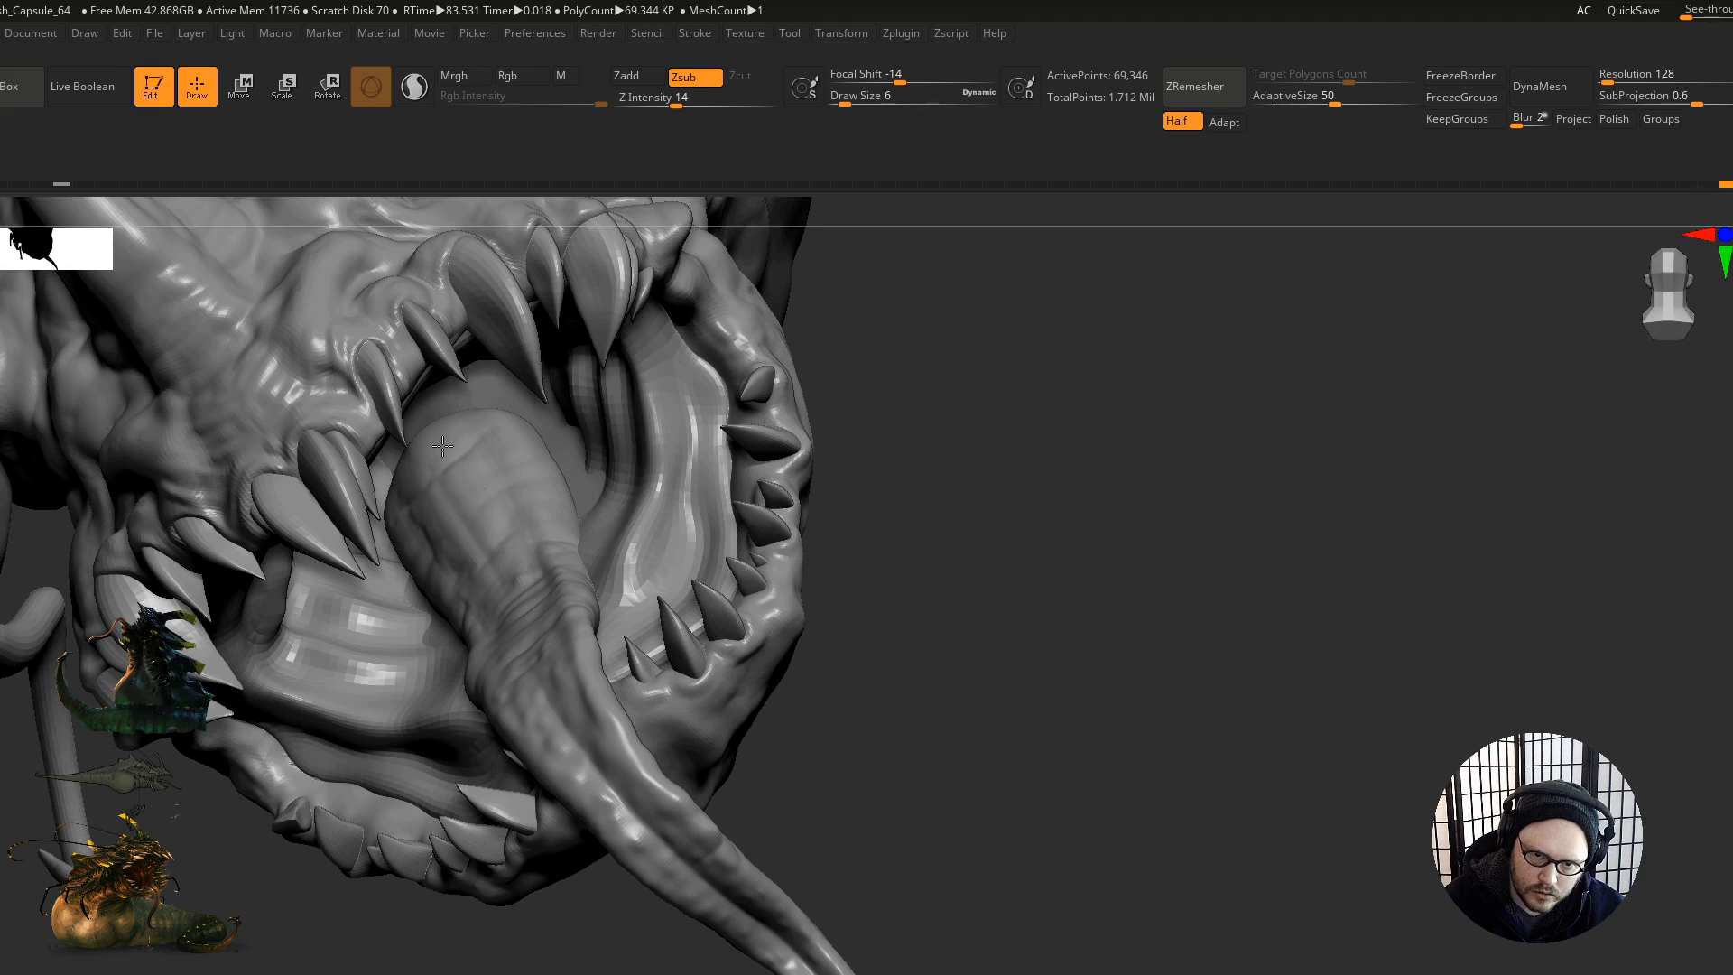
Step: Build up the tongue's side above the mouth floor with the Standard brush at draw size 9
key(shift)
mouse_move(534, 619)
ctrl+right_down()
mouse_move(536, 519)
mouse_move(623, 492)
ctrl+right_up()
mouse_move(623, 492)
ctrl+right_down()
mouse_move(637, 553)
mouse_move(676, 598)
ctrl+right_up()
key(b)
click(677, 600)
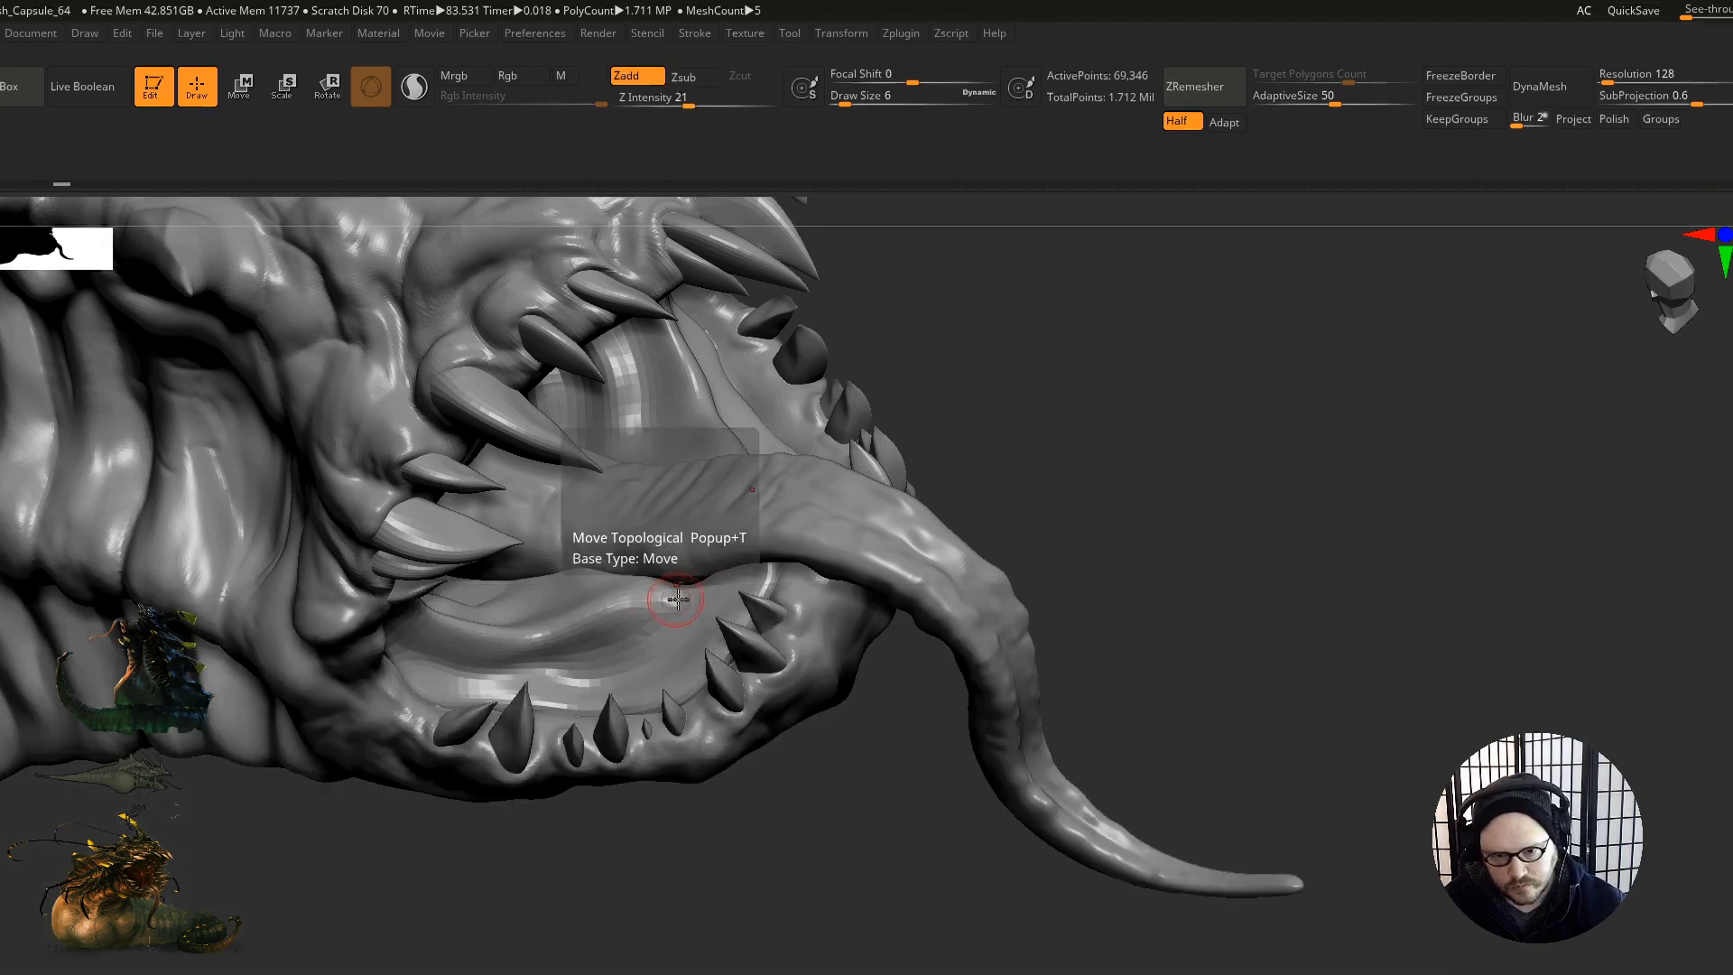
key(s)
click(748, 546)
right_drag(767, 630, 740, 624)
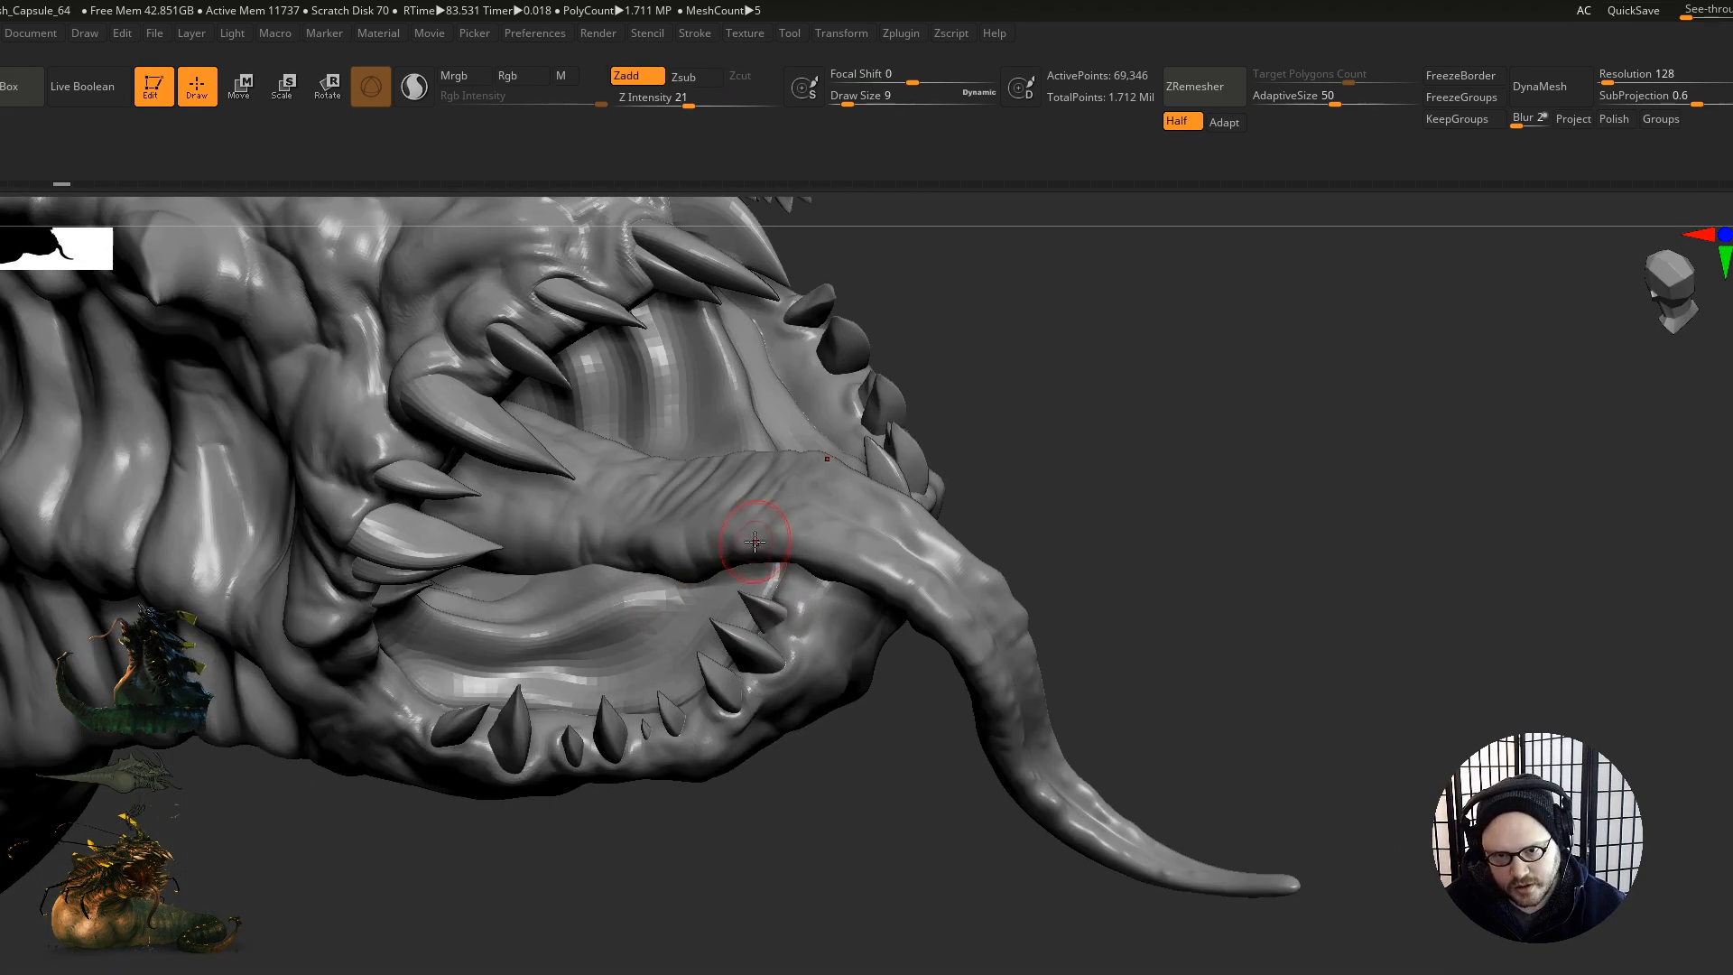
drag(790, 568, 798, 547)
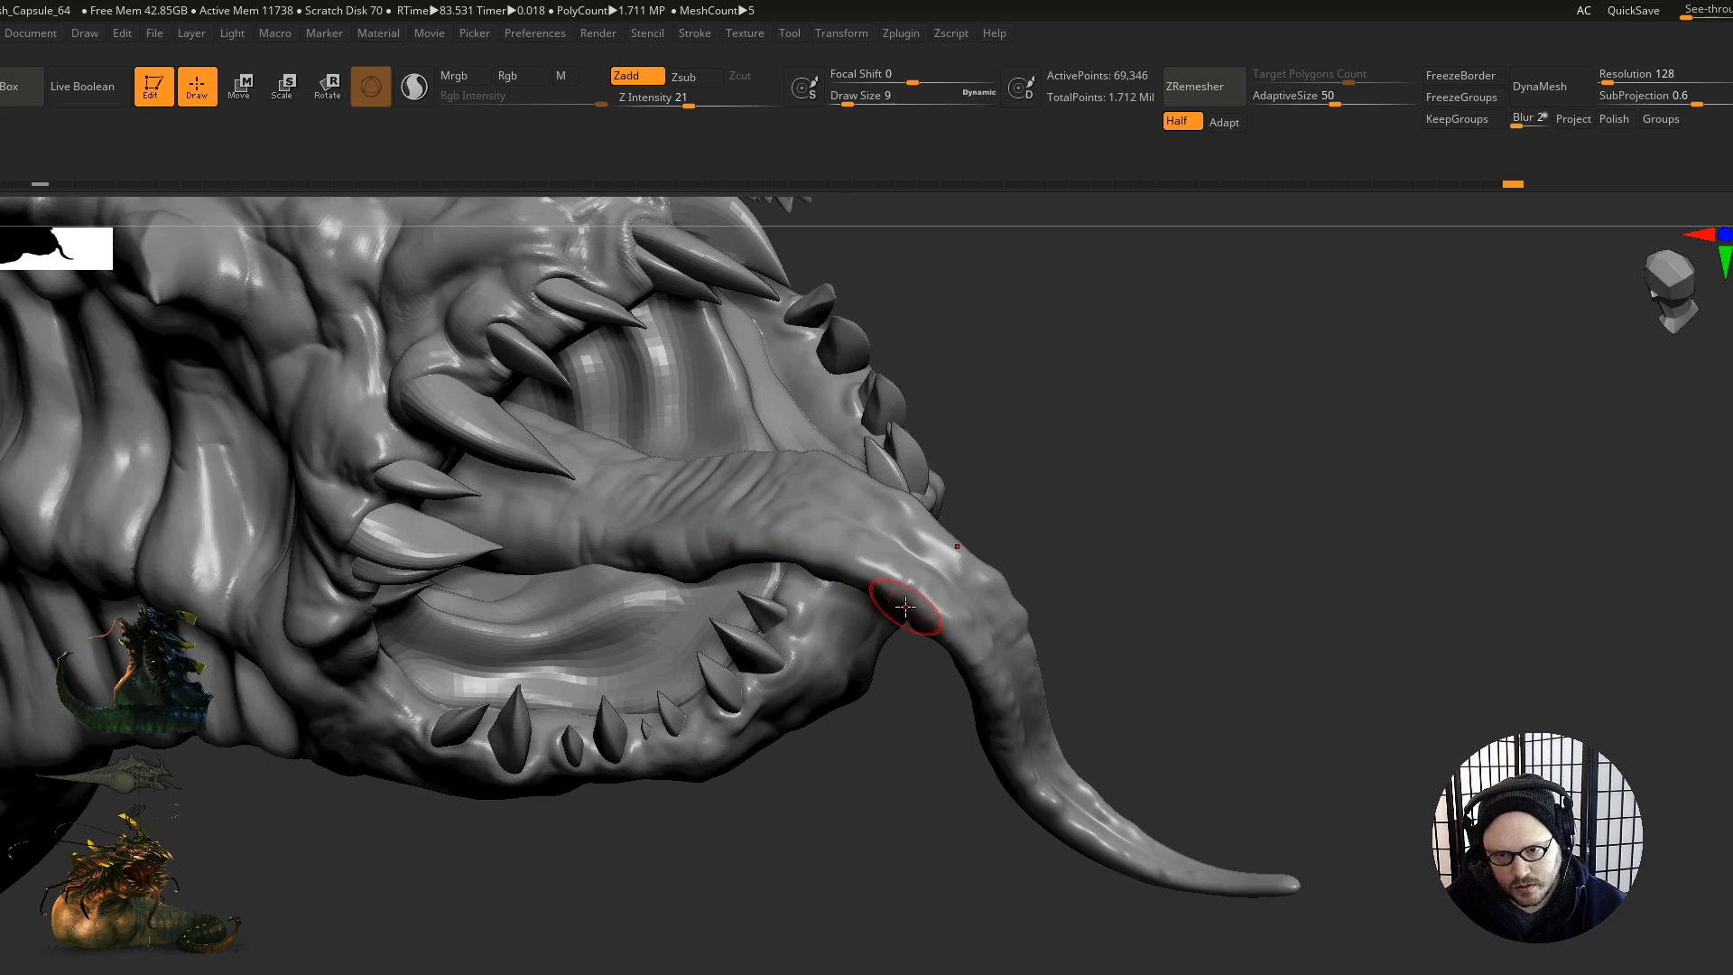
Step: Raise a fleshy ridge on the tongue's upper side near its base with the Standard brush at draw size 7
right_drag(906, 606, 813, 575)
key(s)
click(771, 540)
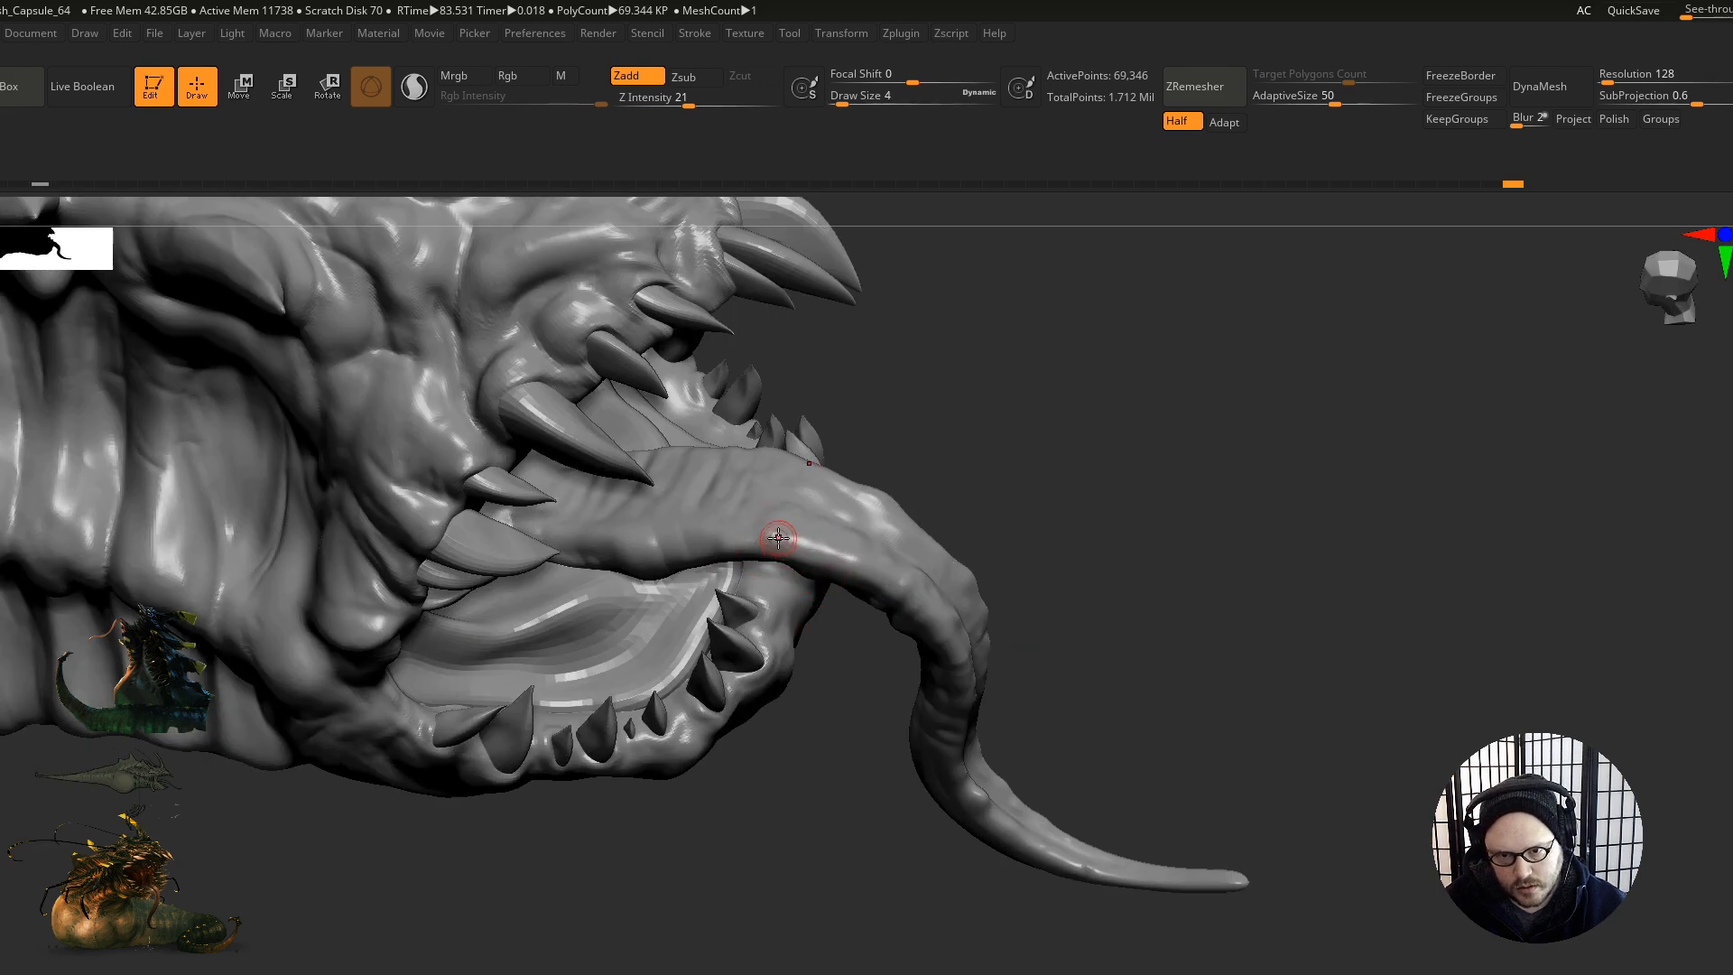
right_drag(852, 562, 832, 620)
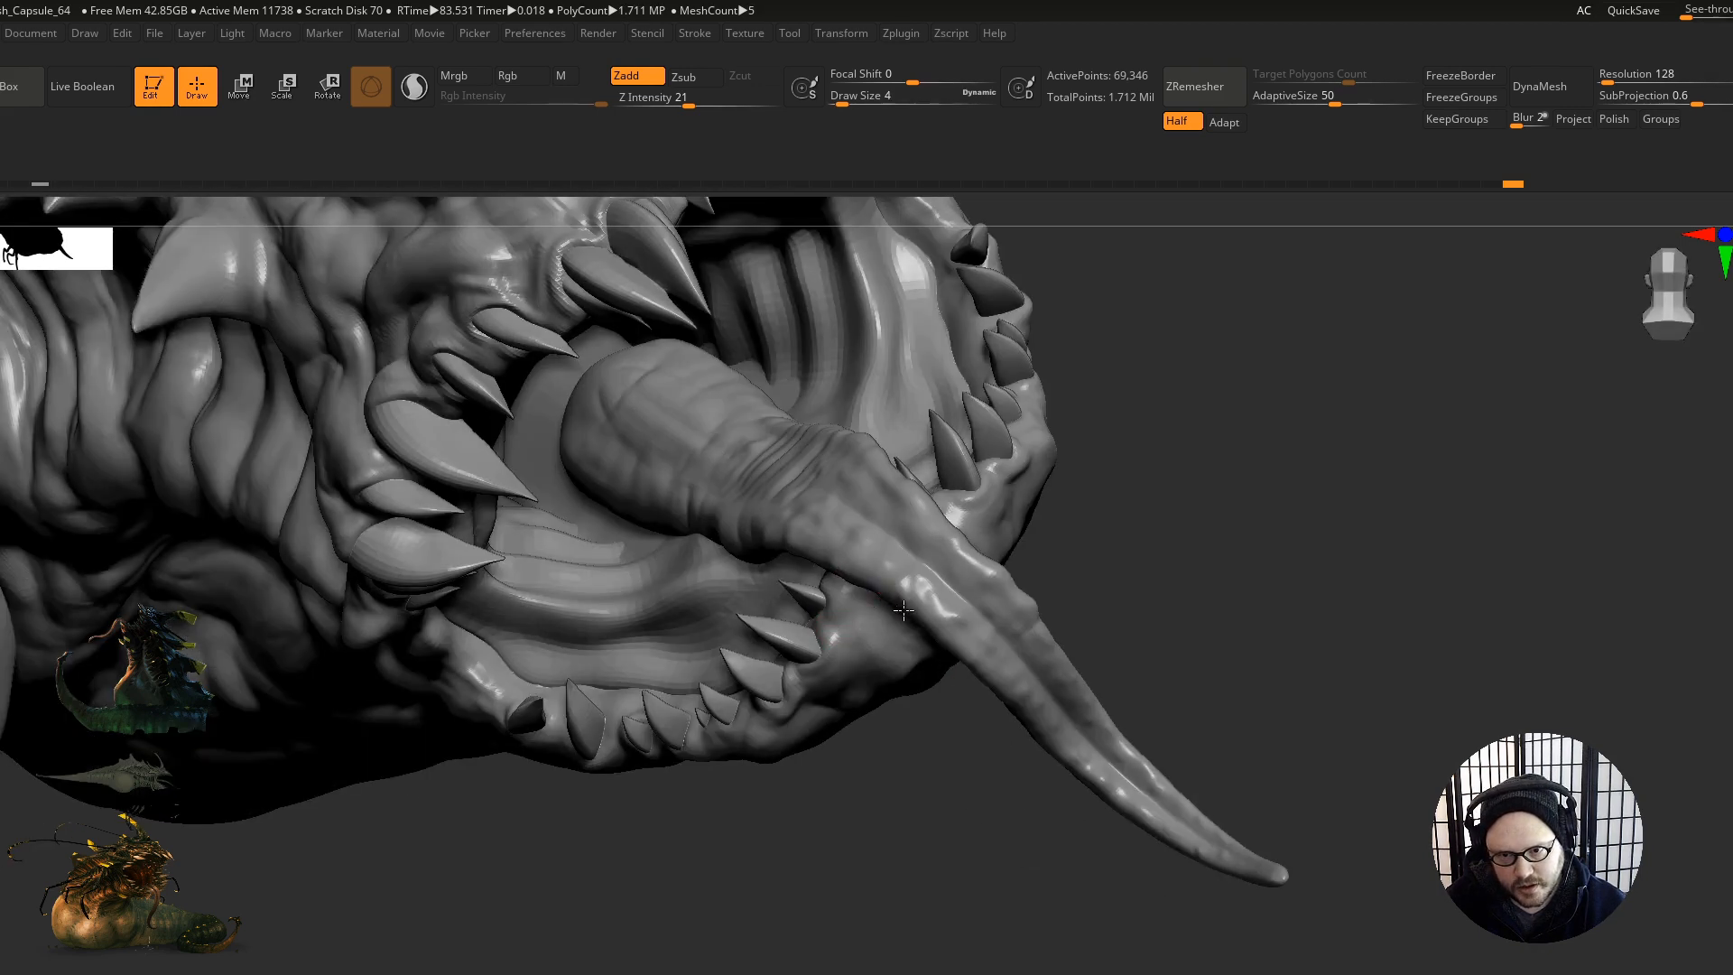
right_drag(755, 641, 806, 563)
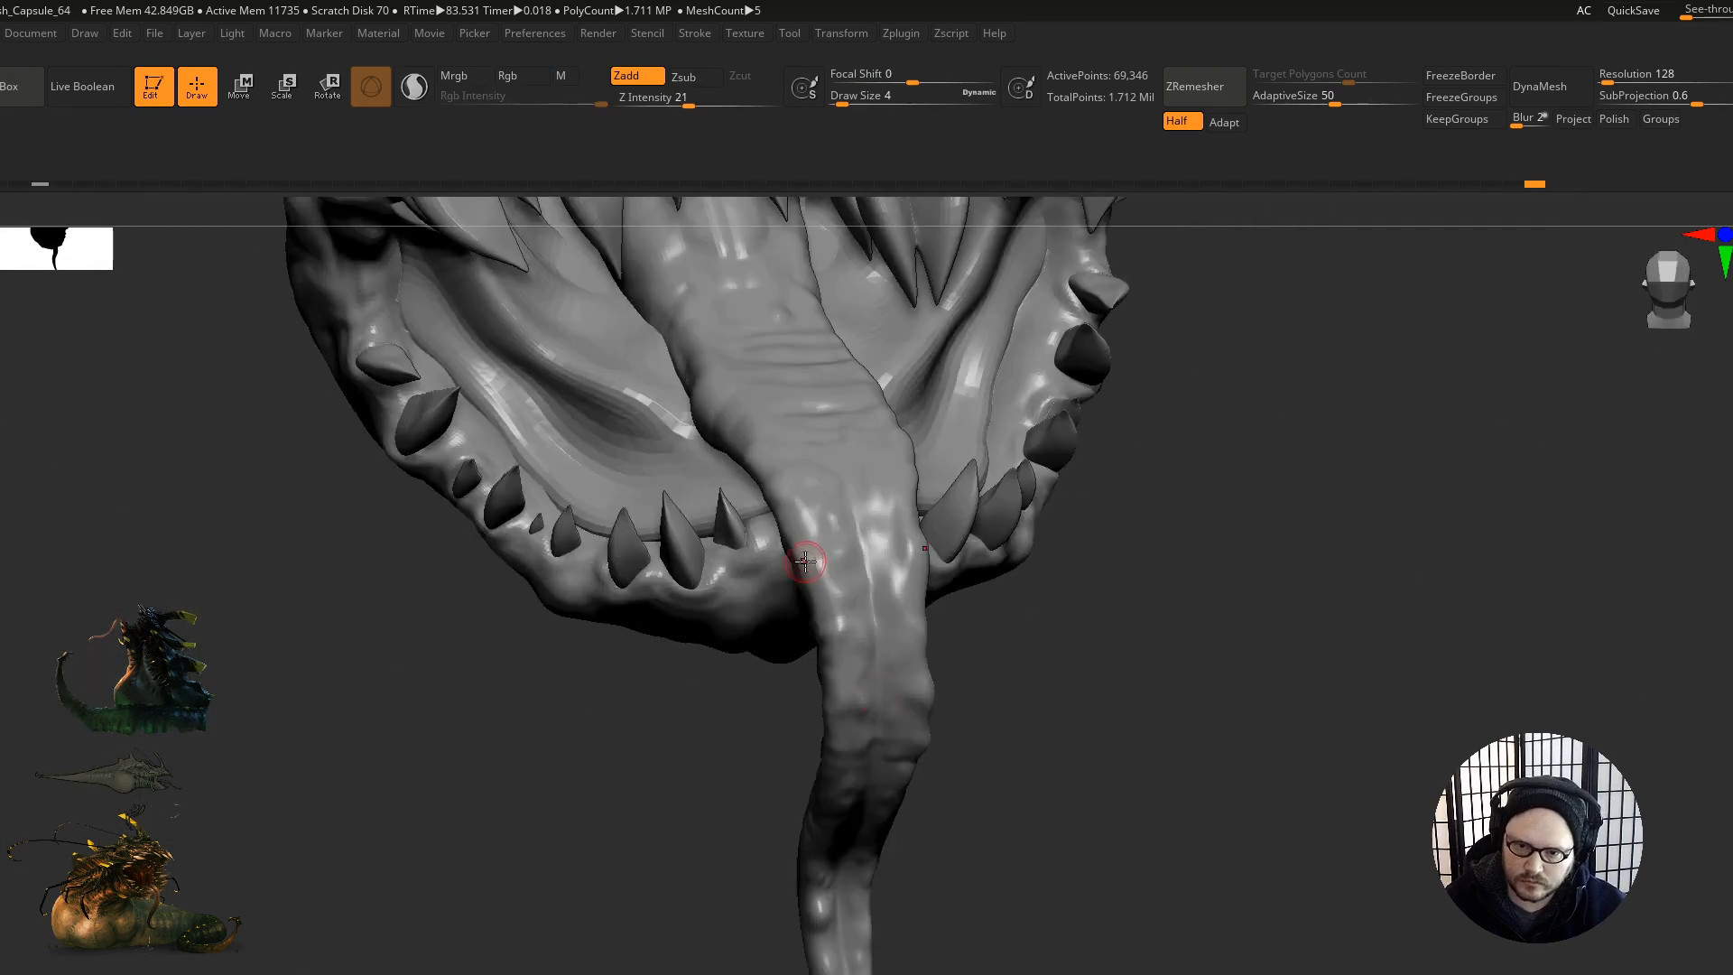
right_drag(766, 430, 750, 576)
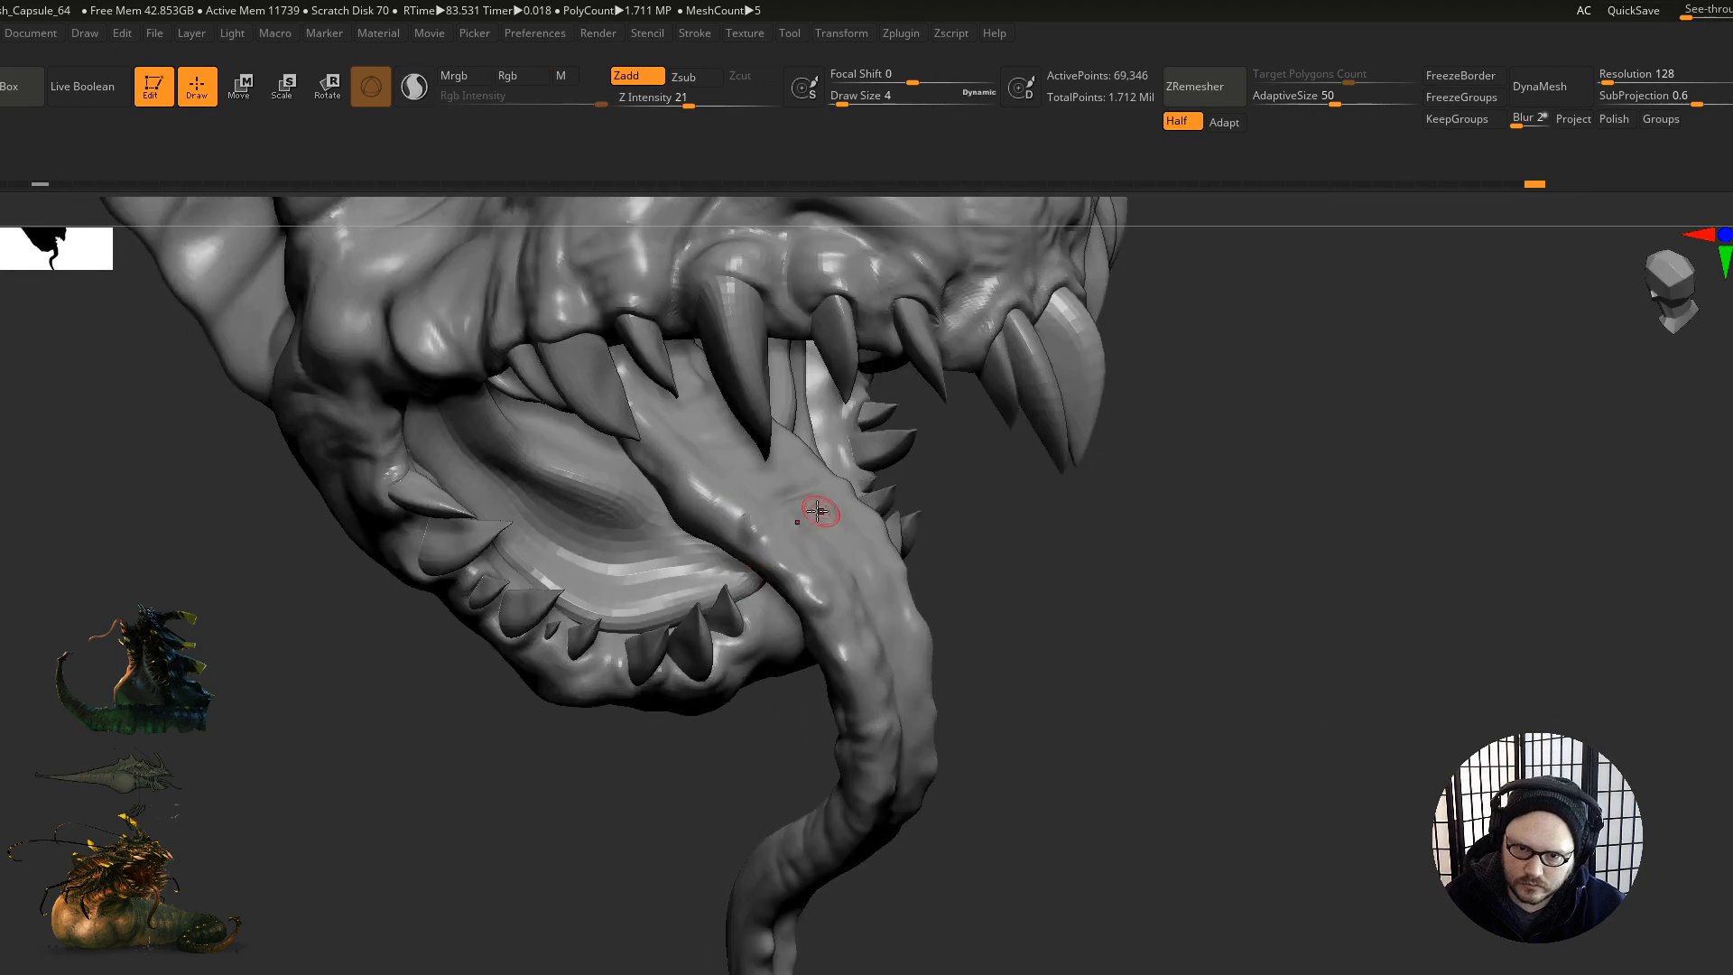
mouse_move(704, 497)
right_down()
mouse_move(715, 441)
mouse_move(700, 462)
right_up()
key(bracketright)
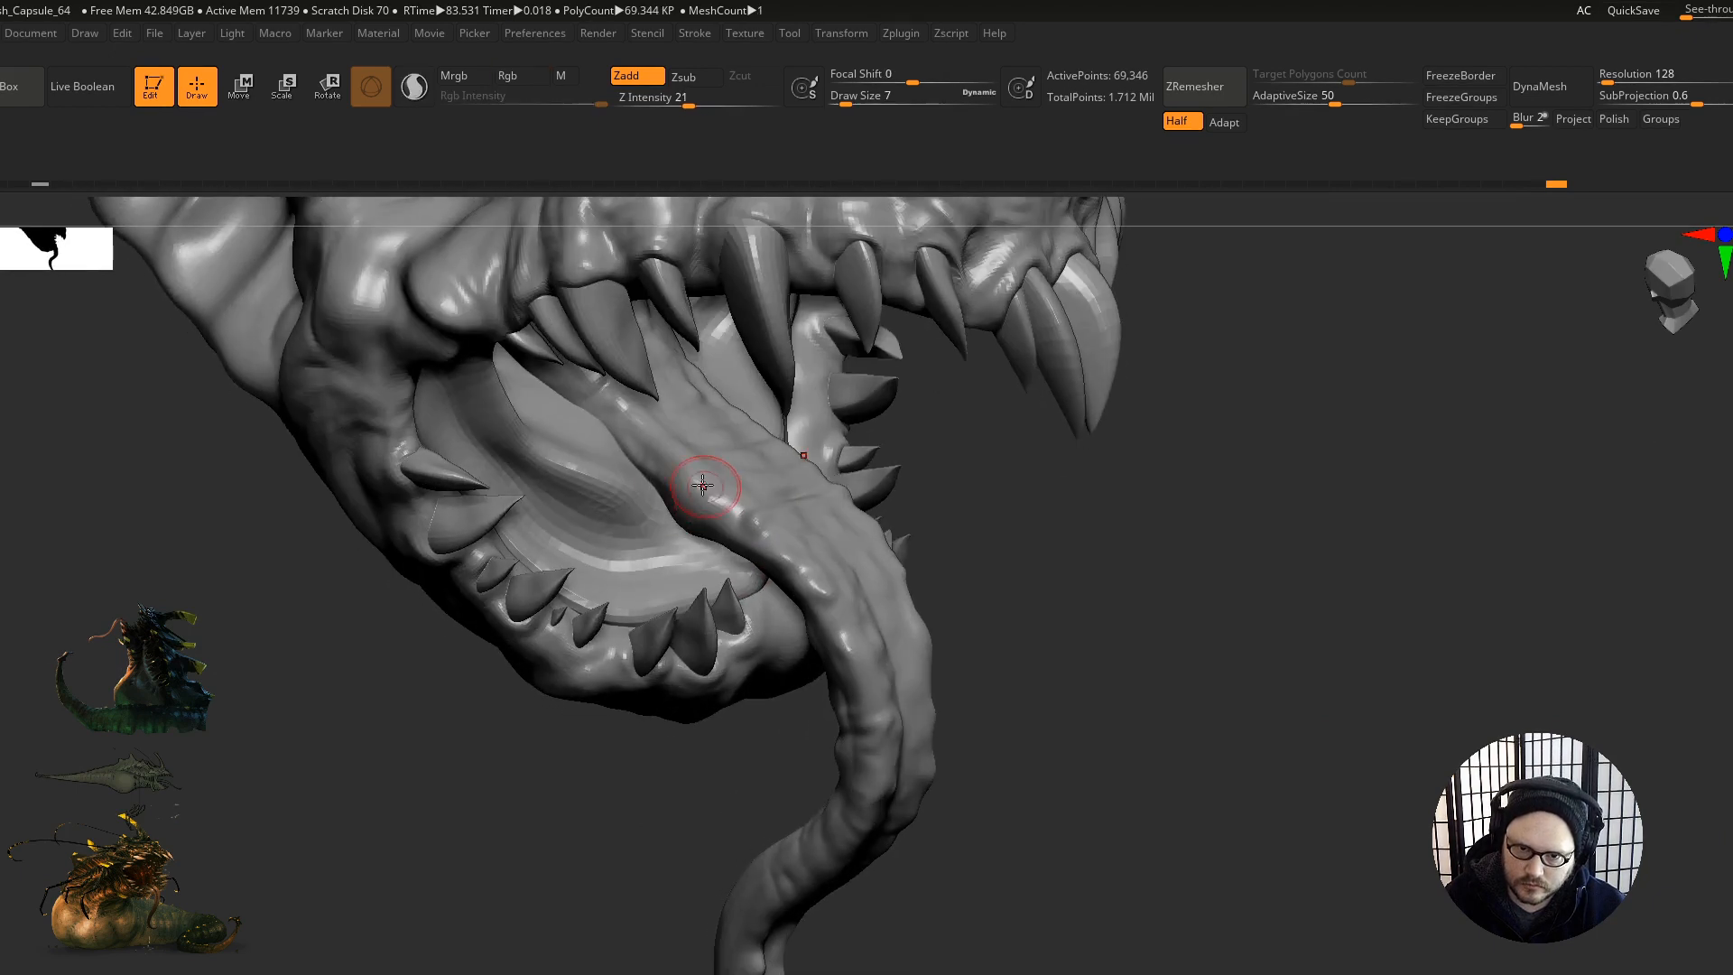
drag(687, 449, 739, 449)
Step: Add volume across the tongue's top where it starts to bend, enlarging the draw size to 11
mouse_move(793, 406)
right_down()
mouse_move(735, 472)
mouse_move(798, 516)
mouse_move(713, 505)
mouse_move(822, 547)
right_up()
key(shift+r)
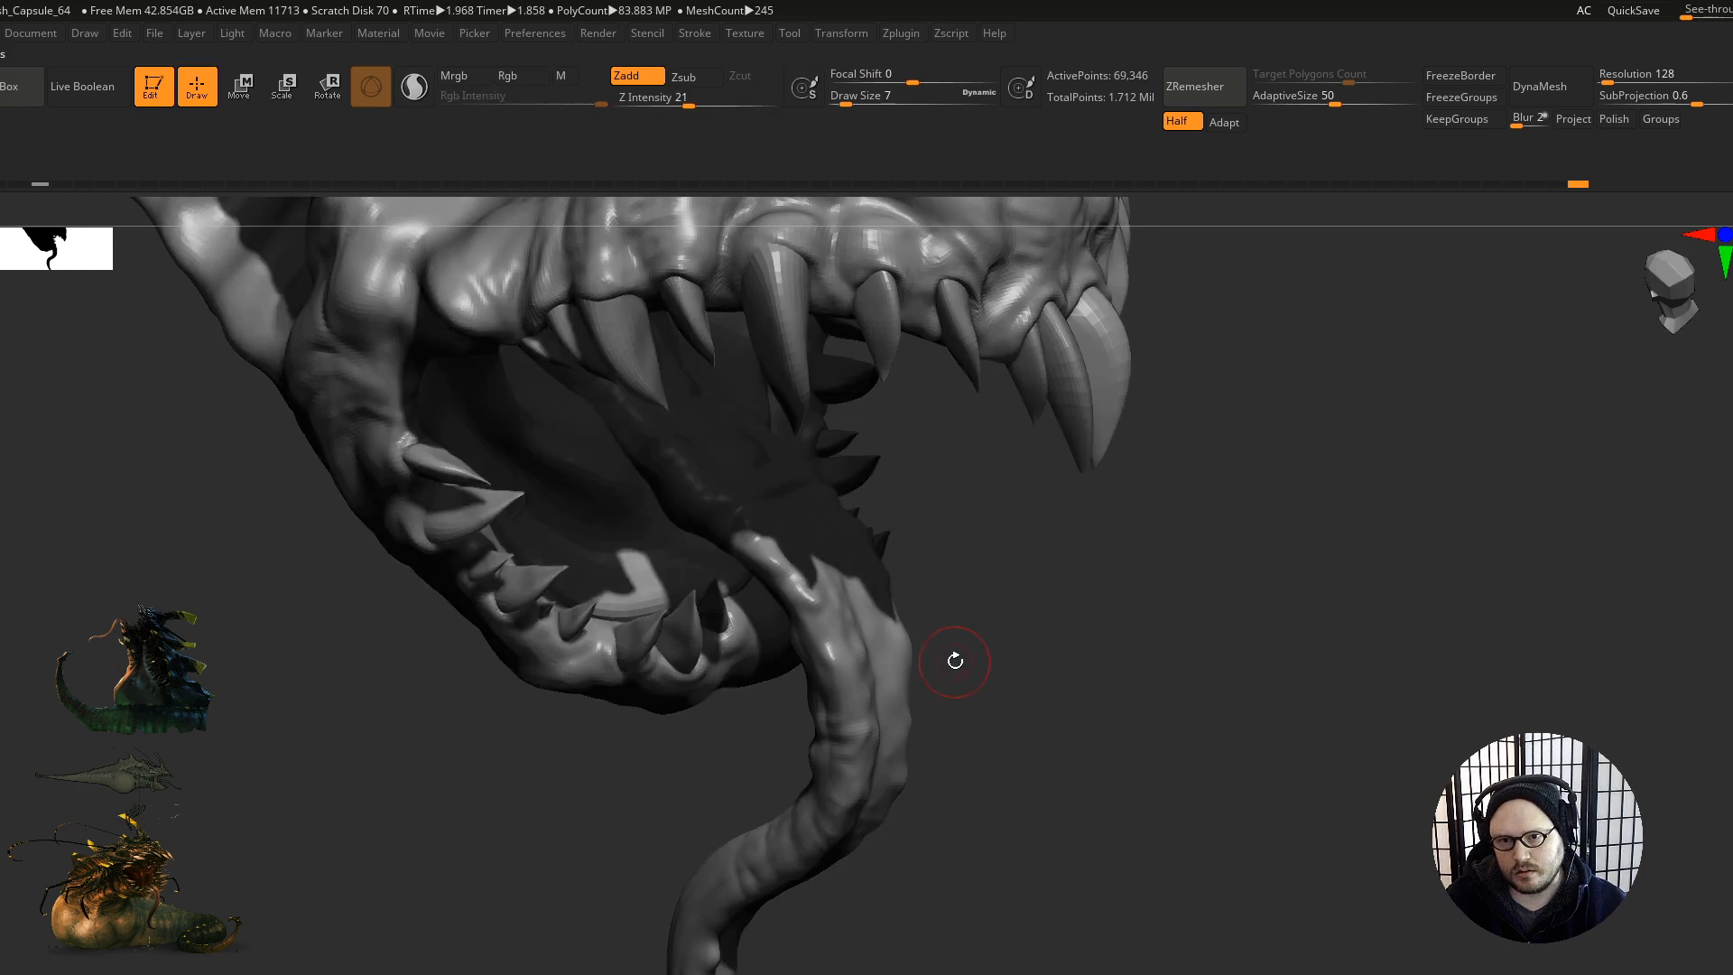
right_drag(947, 630, 871, 503)
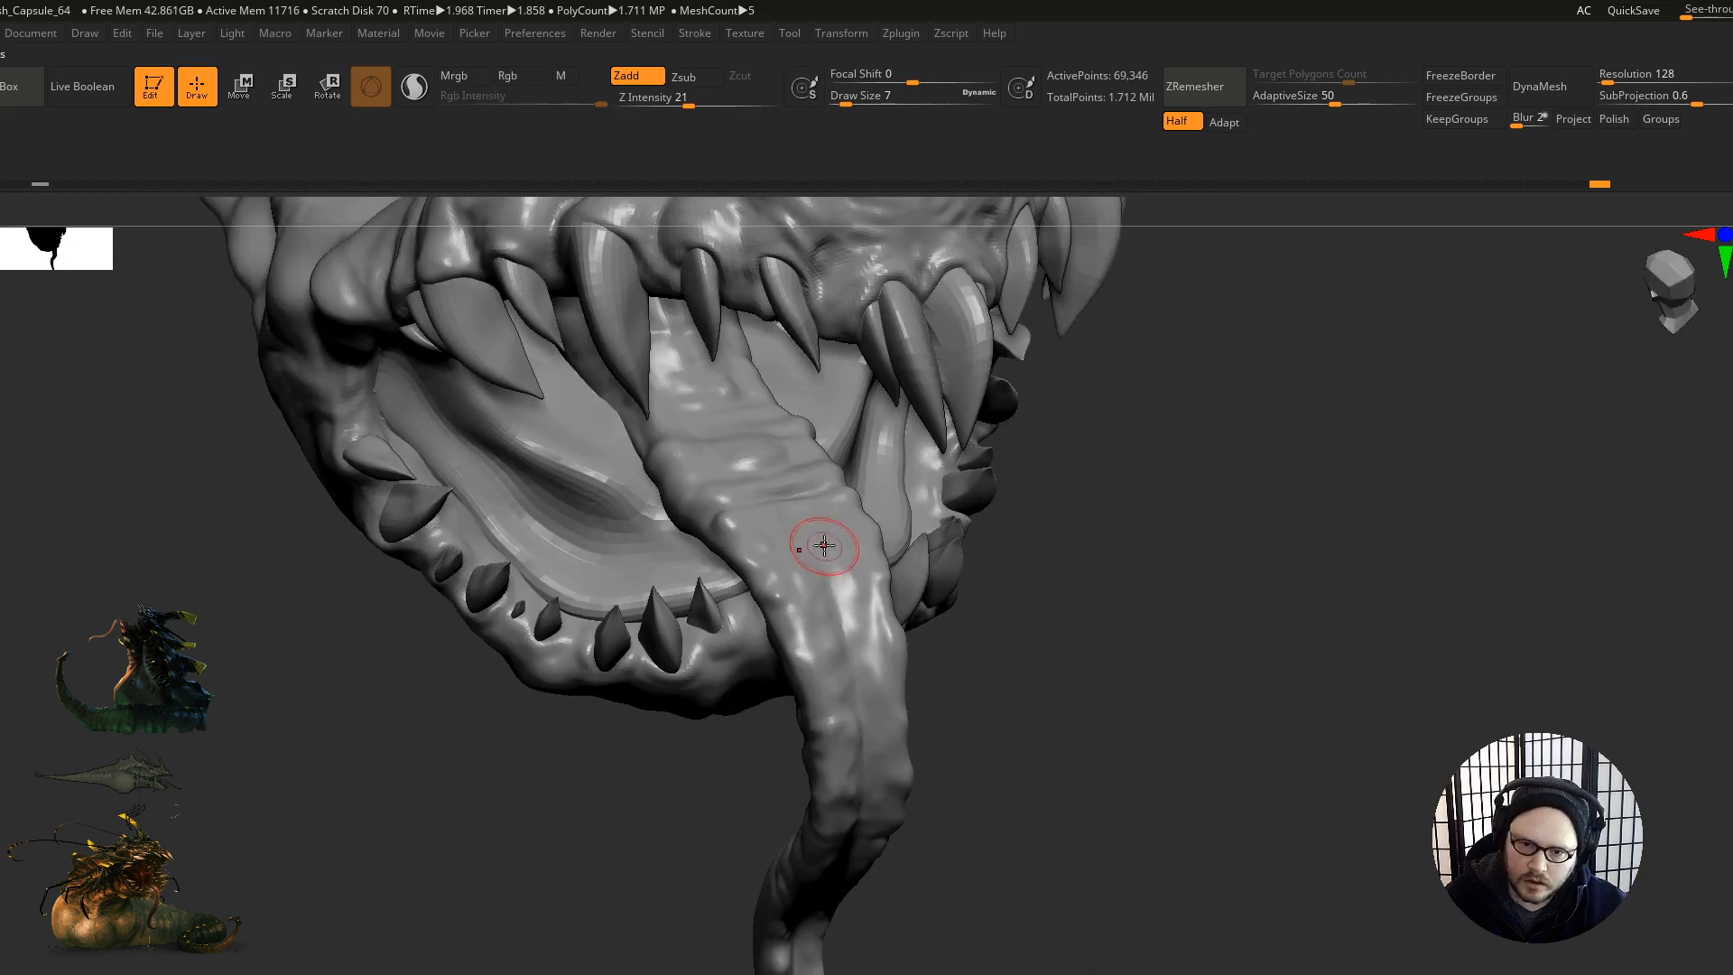
mouse_move(774, 587)
right_down()
mouse_move(793, 561)
mouse_move(785, 577)
mouse_move(757, 571)
right_up()
mouse_move(757, 571)
mouse_down()
mouse_move(835, 578)
mouse_move(758, 592)
mouse_move(775, 546)
mouse_move(797, 566)
mouse_up()
key(s)
right_drag(840, 566, 805, 558)
key(s)
drag(827, 567, 800, 571)
mouse_move(813, 619)
right_down()
mouse_move(885, 592)
mouse_move(810, 594)
mouse_move(778, 659)
right_up()
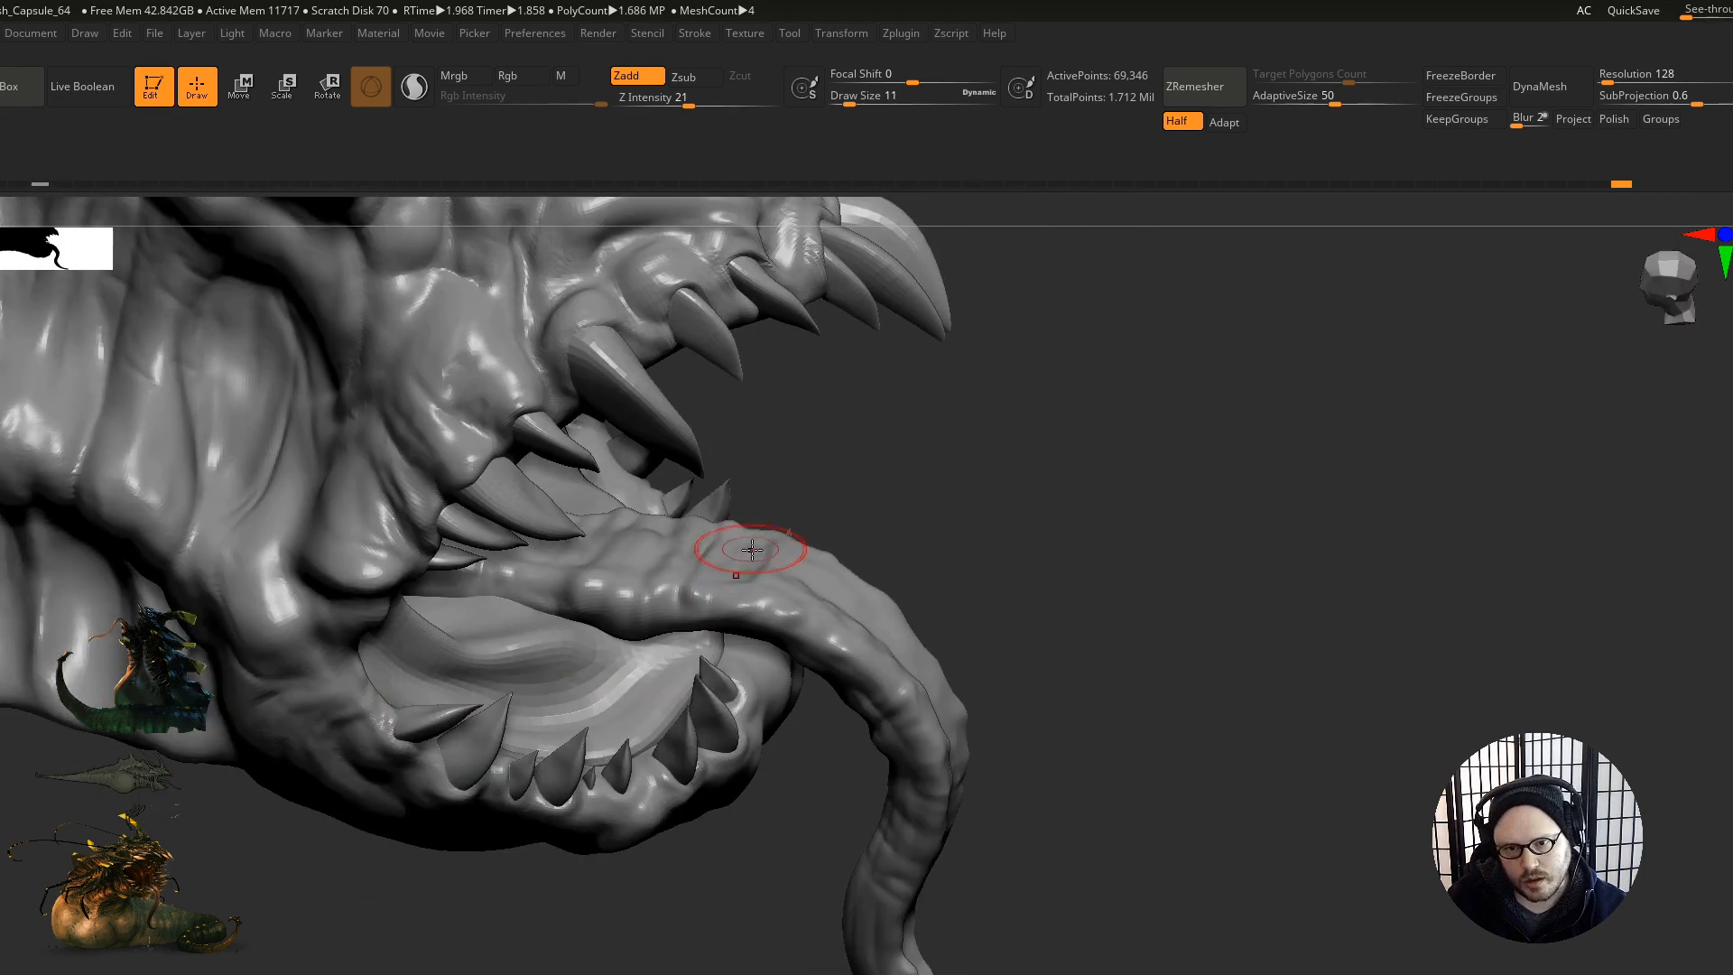
Step: Smooth the raised forms on the tongue's top above the mouth floor, reducing the draw size to 5
mouse_move(734, 552)
shift+mouse_down()
mouse_move(704, 563)
mouse_move(764, 571)
shift+mouse_up()
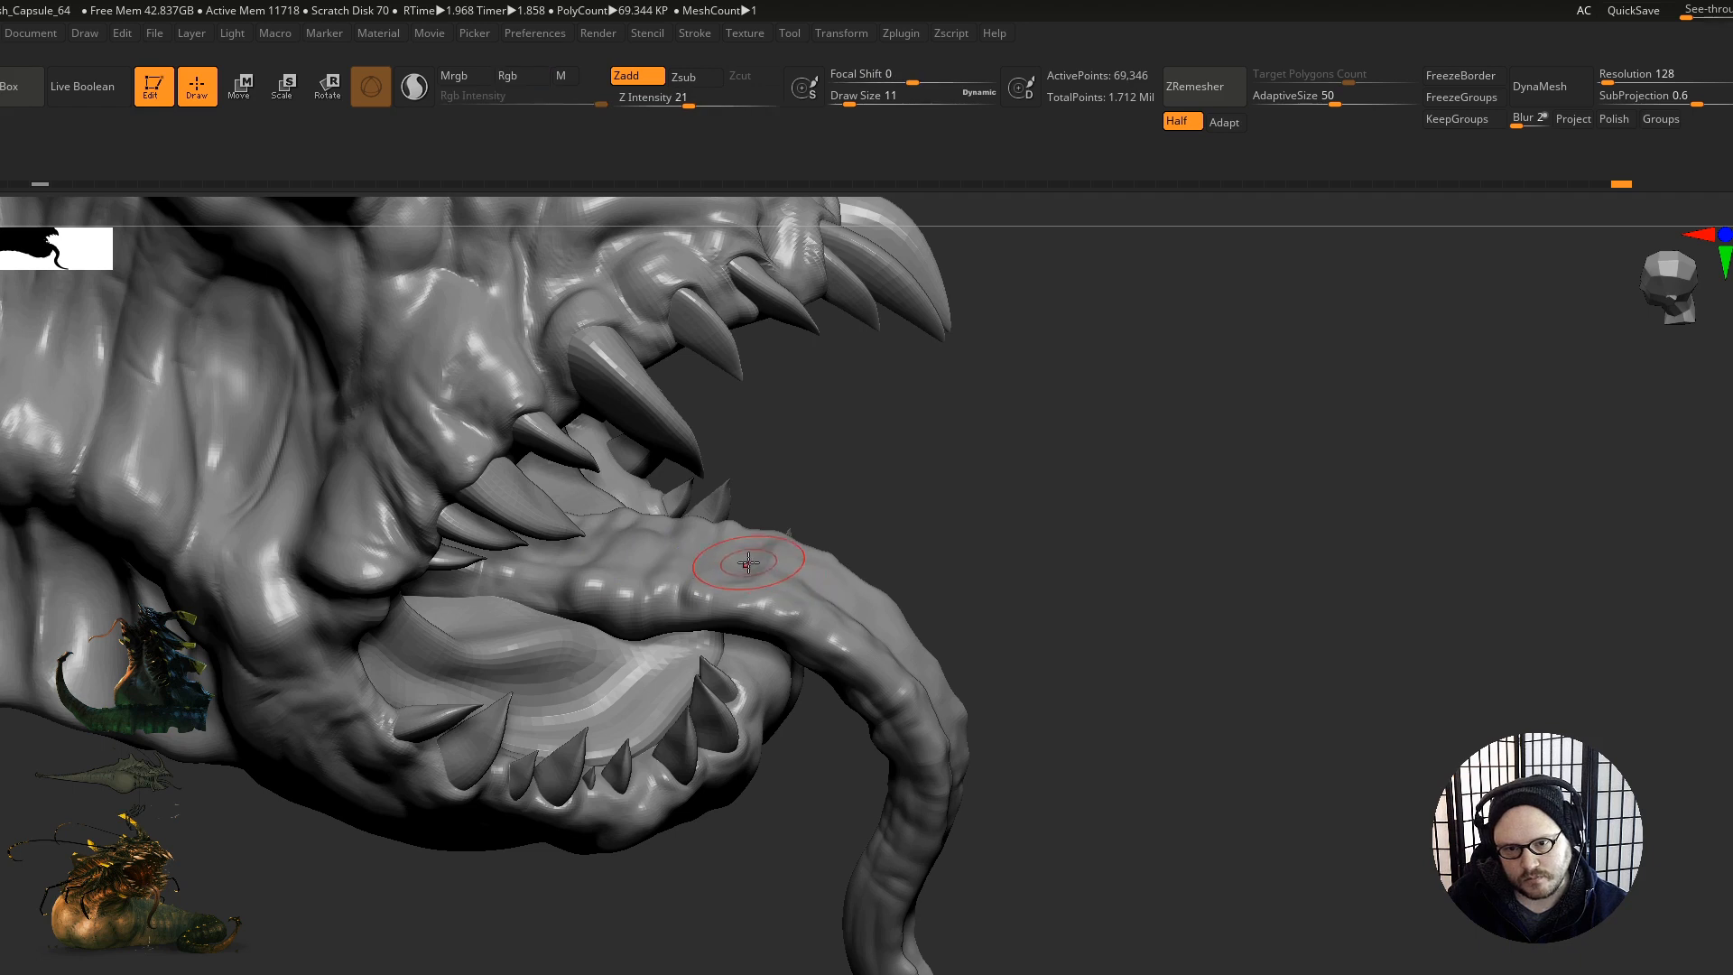
right_drag(740, 592, 774, 562)
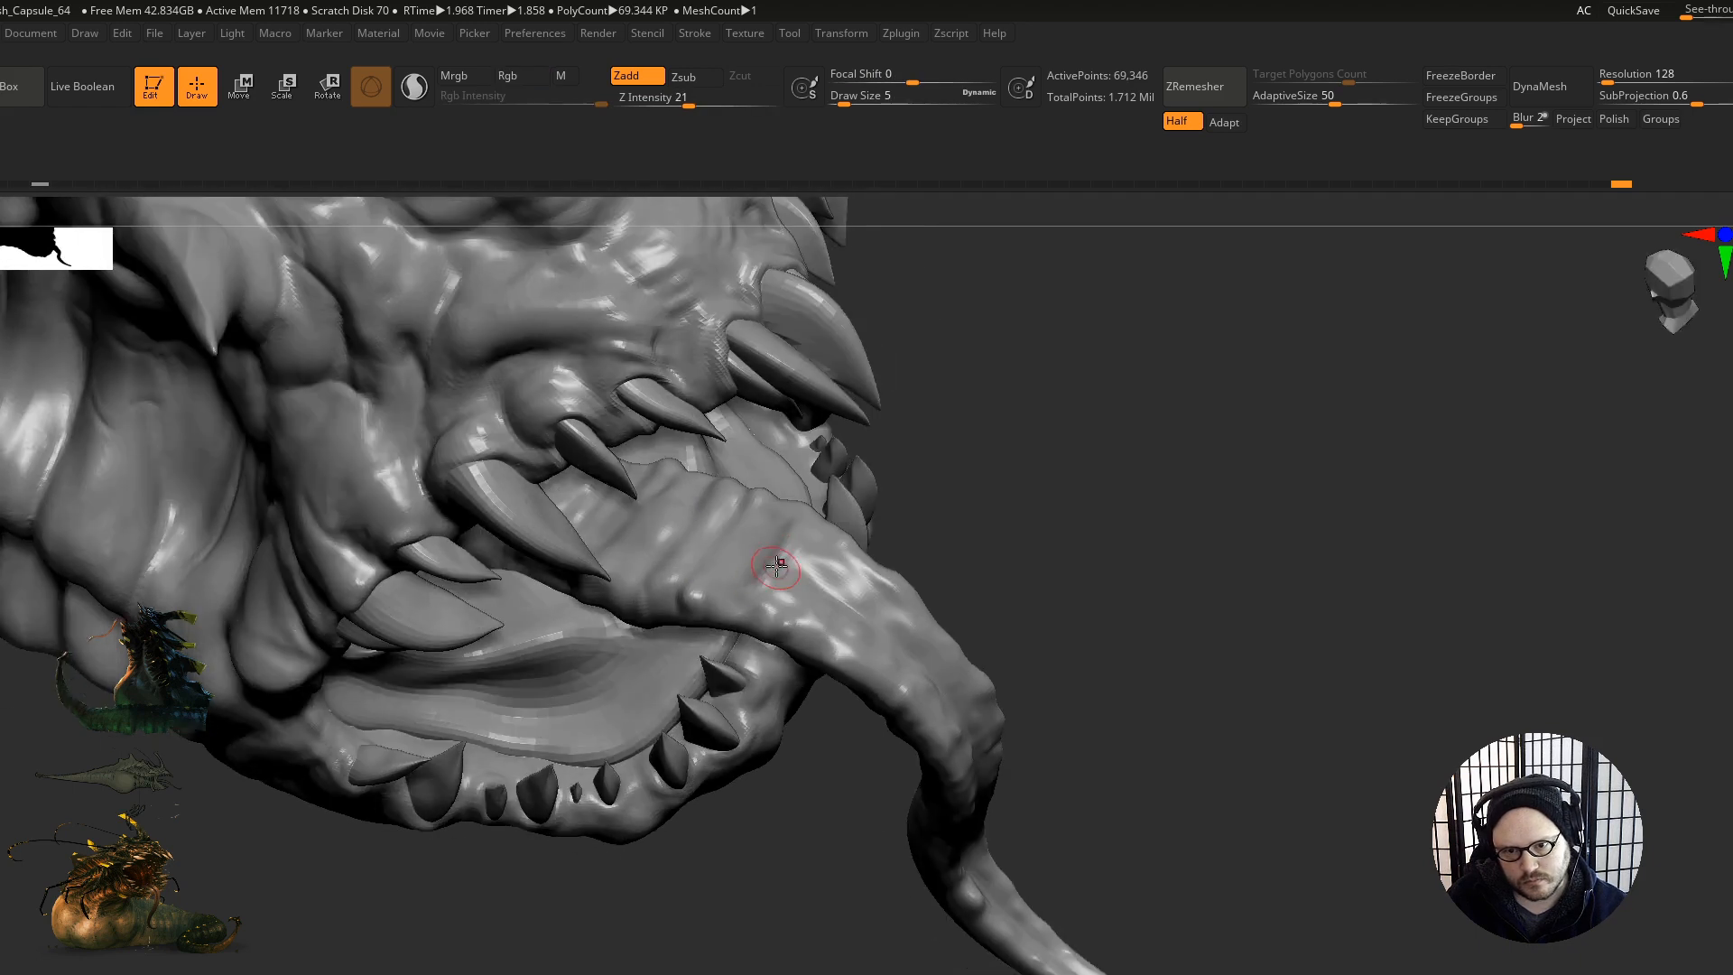
shift+drag(773, 555, 754, 584)
mouse_move(756, 583)
right_down()
mouse_move(799, 645)
mouse_move(759, 558)
right_up()
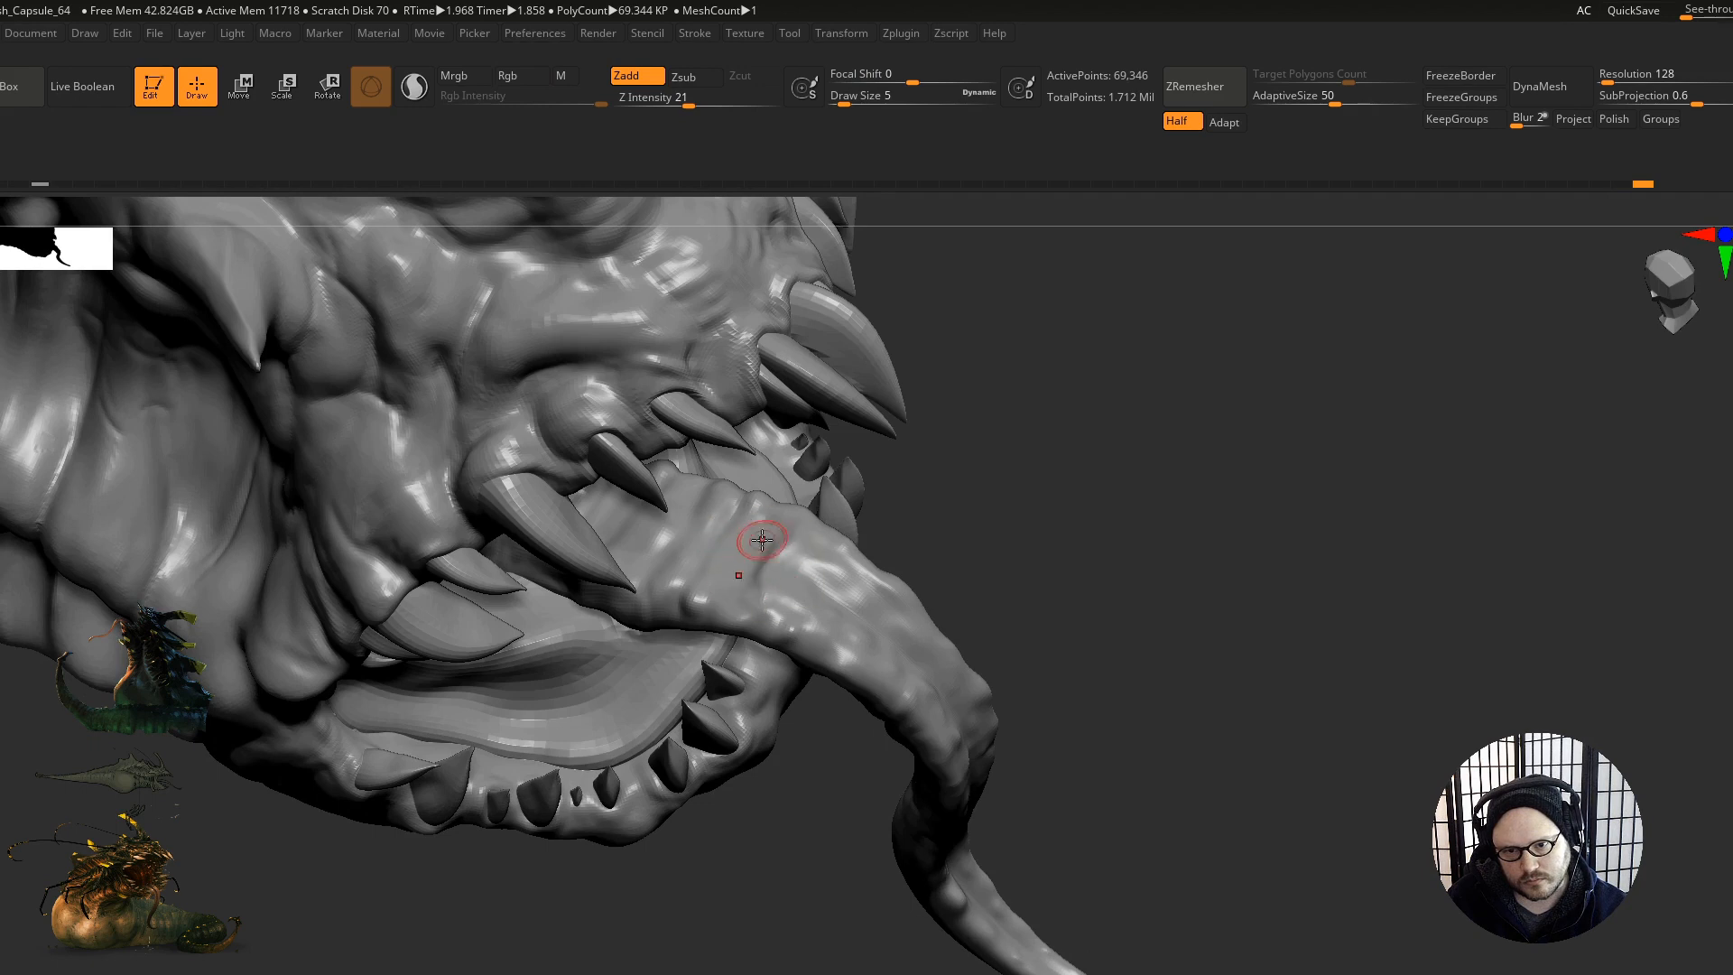
Step: Sculpt bumps along the underside of the tongue's bend and hanging part with the Standard brush at draw sizes 5 and 8
right_drag(650, 534, 707, 610)
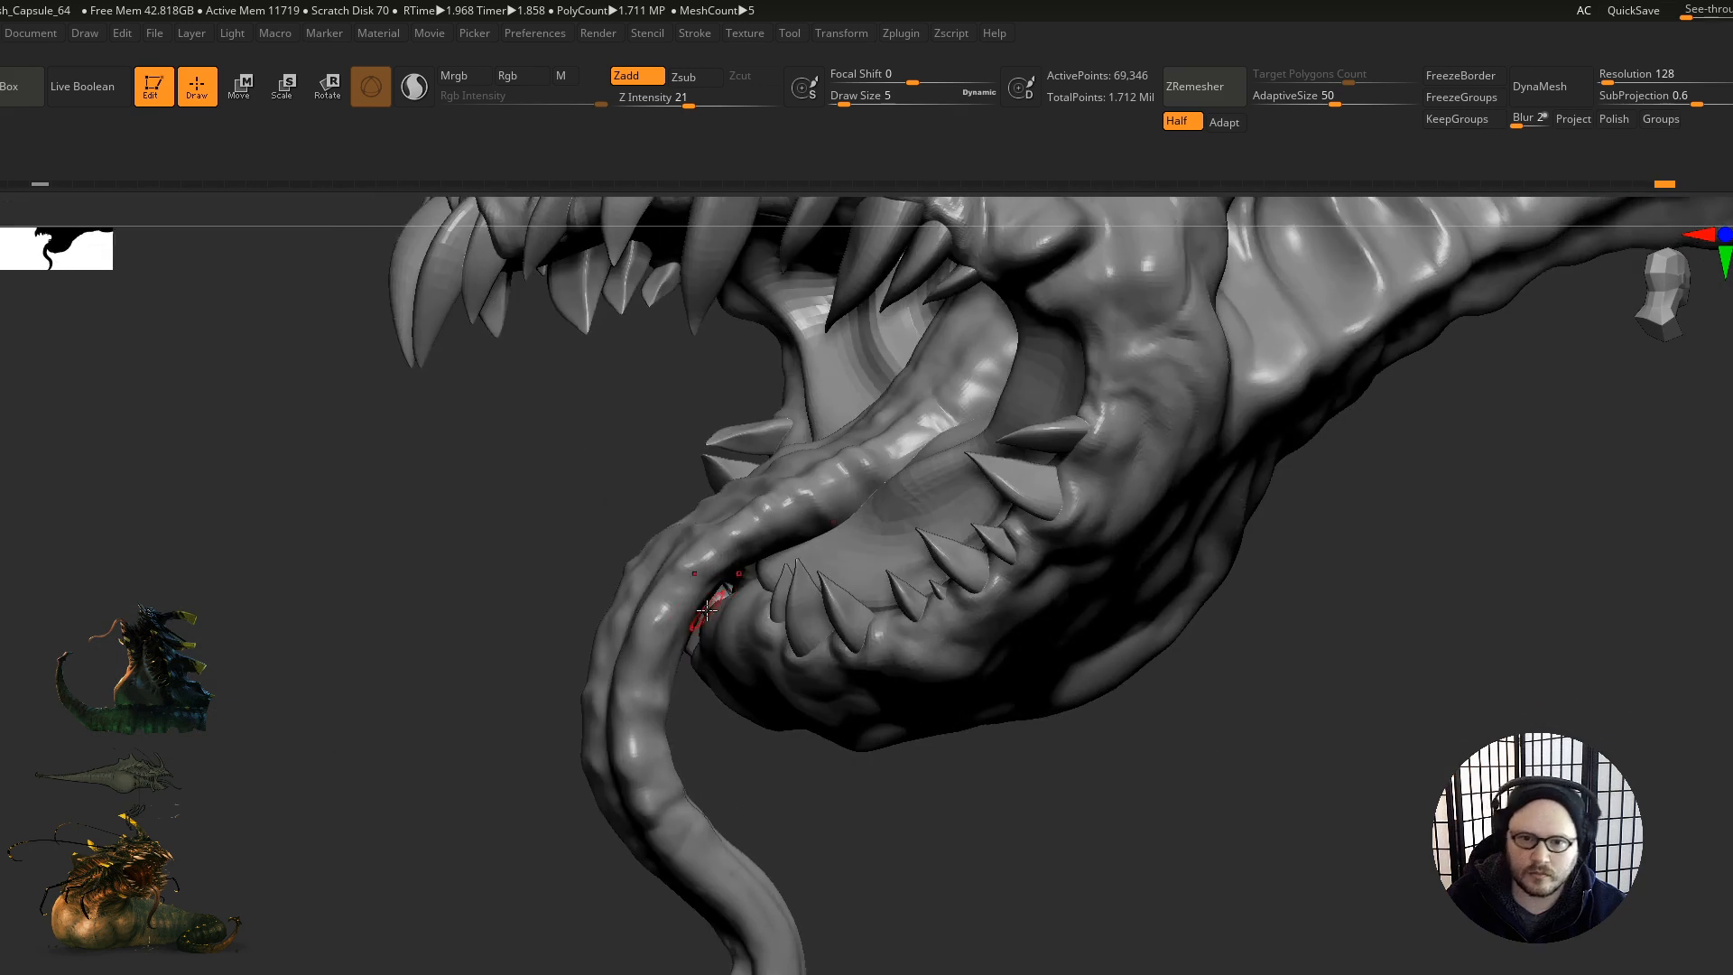
right_drag(750, 525, 662, 607)
mouse_move(649, 651)
mouse_down()
mouse_move(695, 666)
mouse_move(699, 712)
mouse_up()
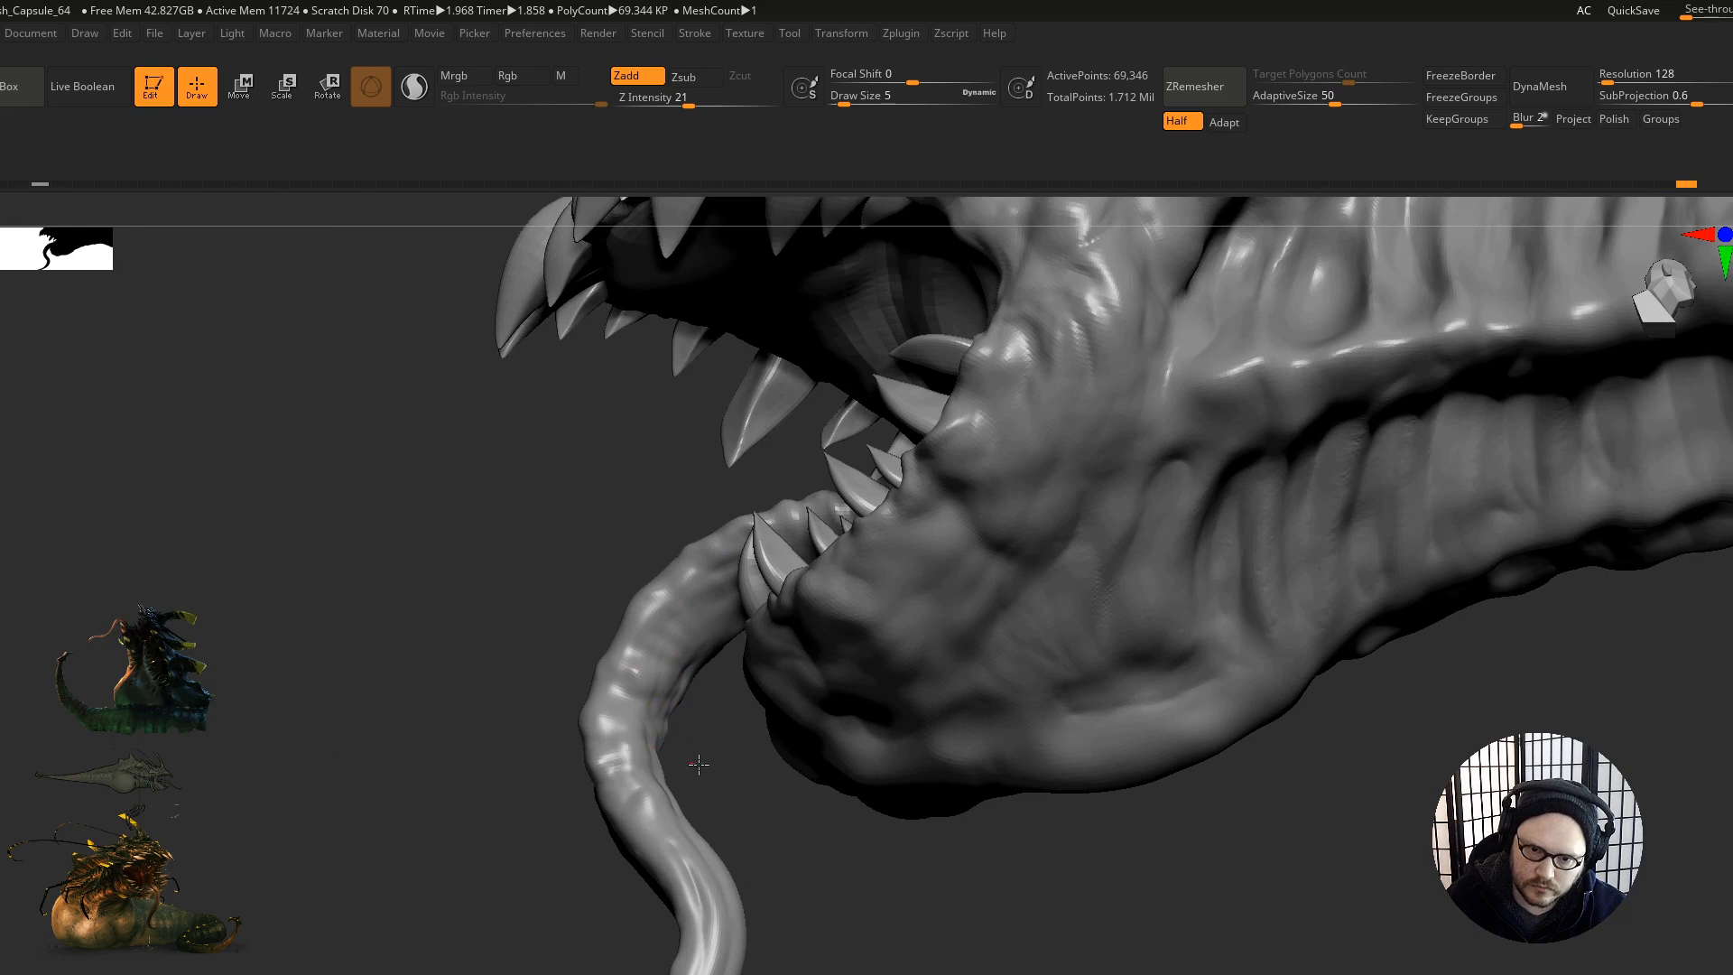
right_drag(675, 823, 674, 767)
right_drag(676, 663, 671, 572)
drag(638, 625, 644, 663)
mouse_move(639, 793)
right_down()
mouse_move(647, 701)
mouse_move(571, 744)
right_up()
drag(661, 738, 628, 766)
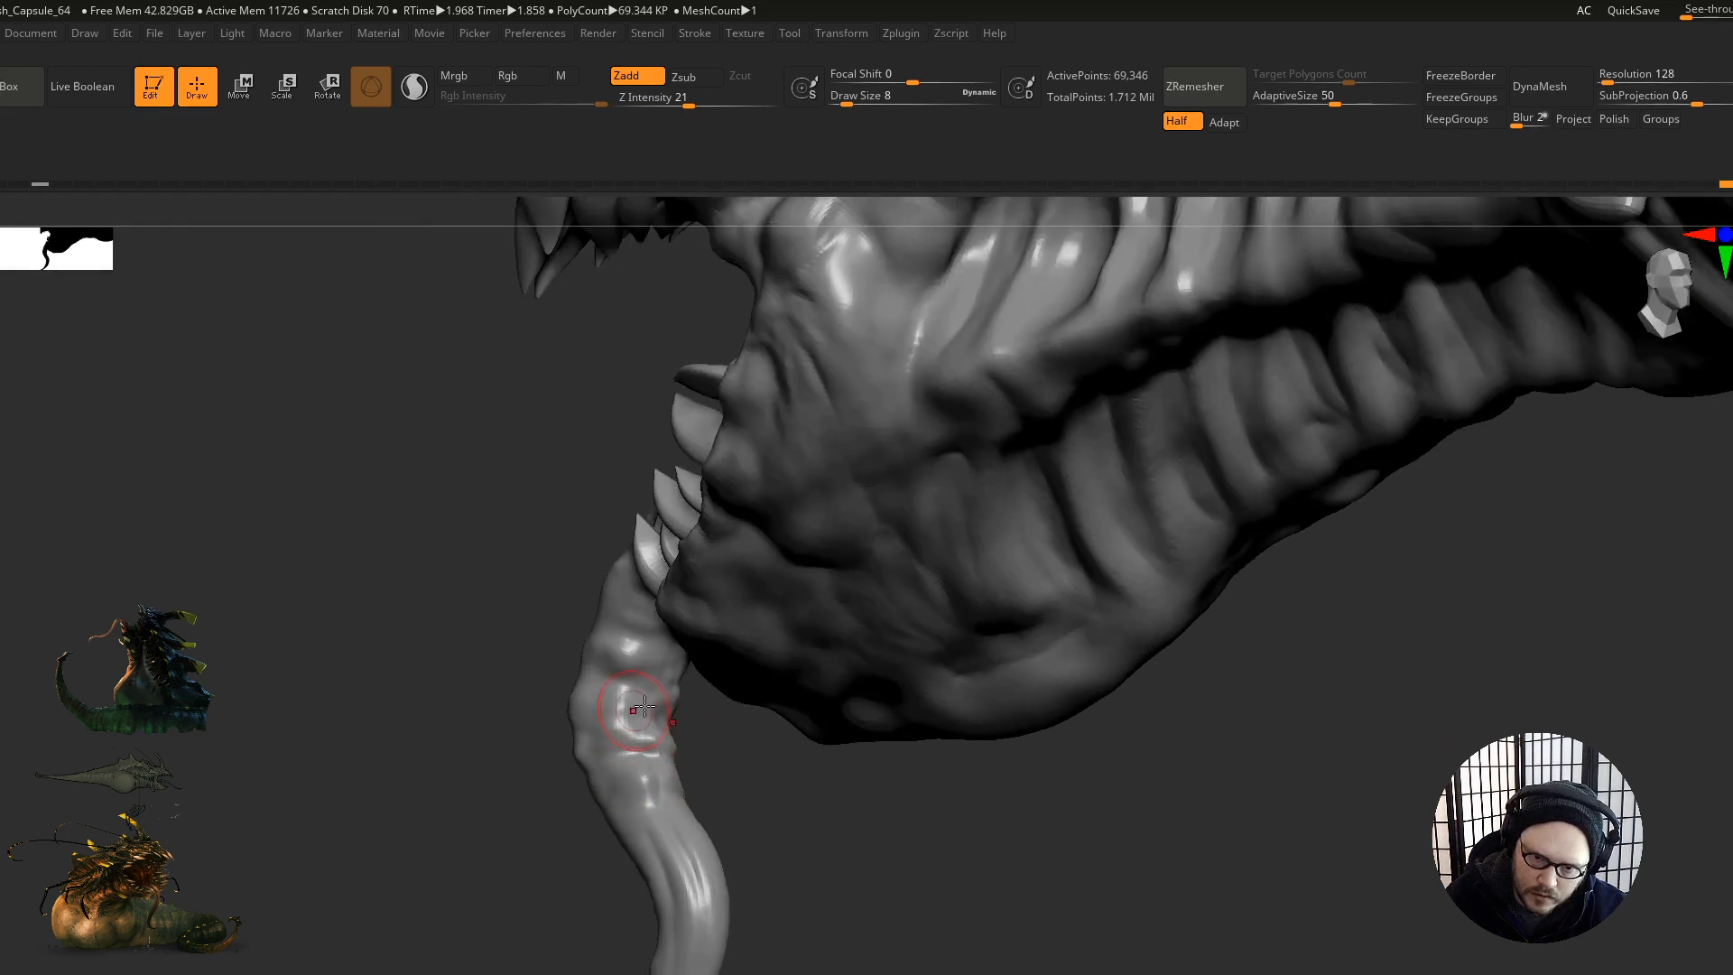
Step: Try to build up the tongue's underside just beyond the lower lip at draw size 8, and undo the stroke
right_drag(687, 679, 675, 666)
right_drag(692, 595, 719, 496)
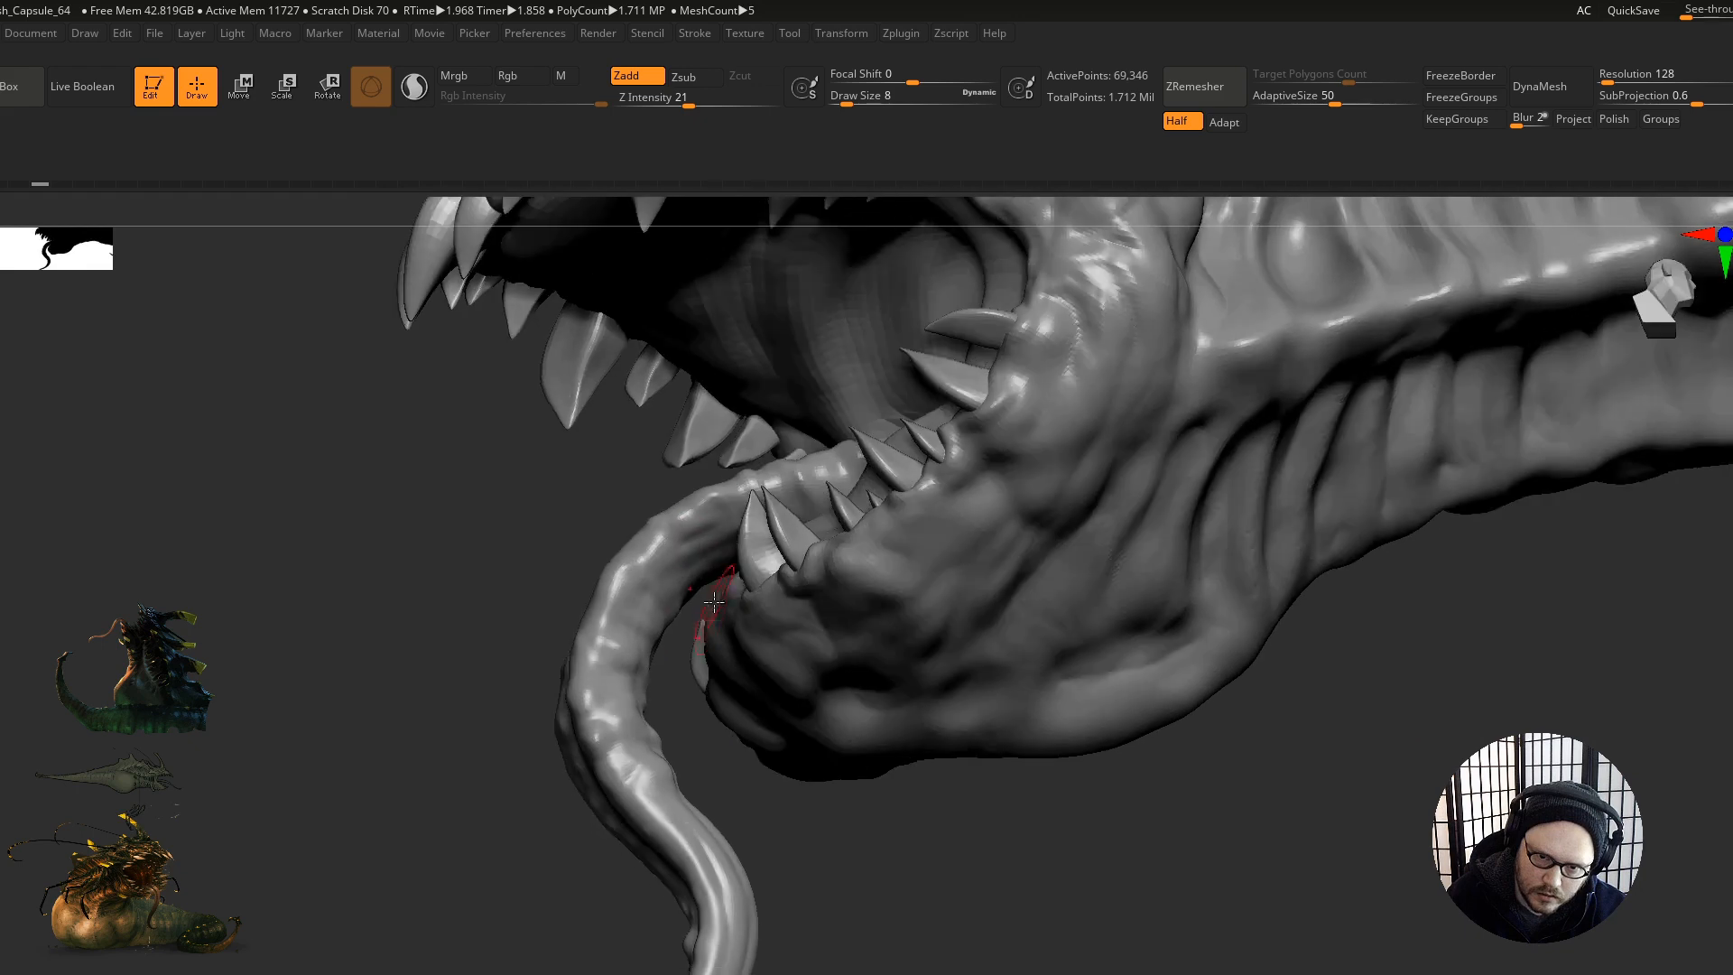
drag(710, 578, 722, 578)
right_drag(723, 579, 642, 558)
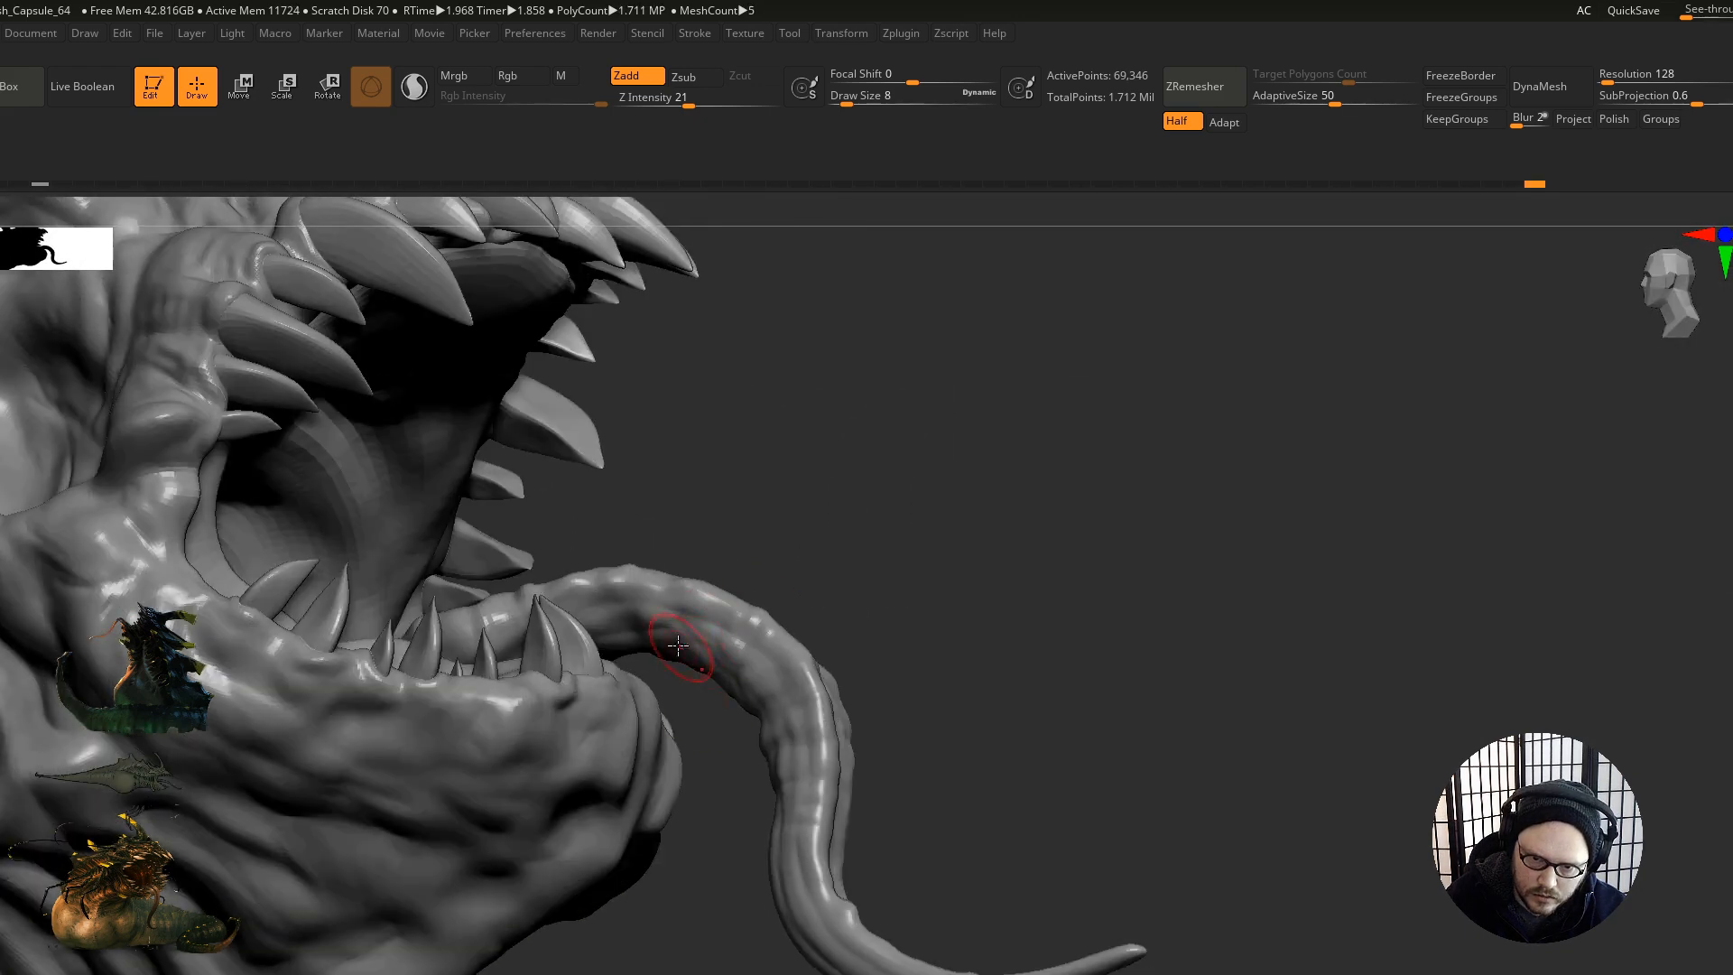
right_drag(689, 650, 734, 696)
key(ctrl)
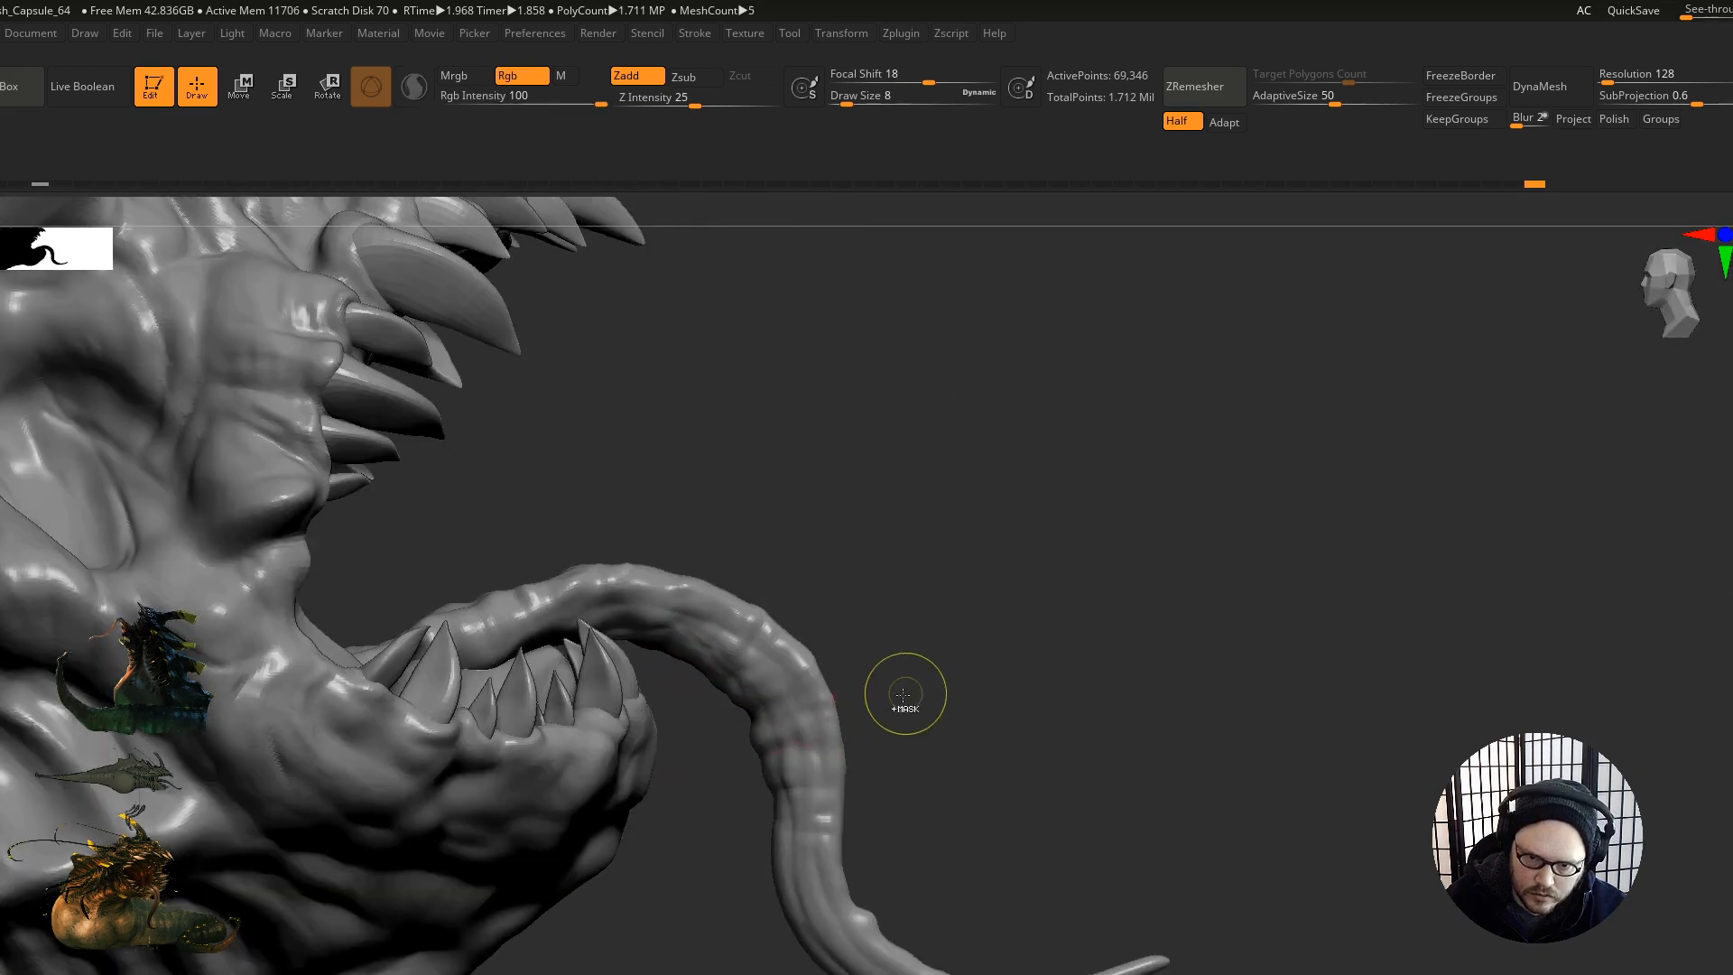
key(ctrl+z)
Step: Raise bumps along the side of the hanging tongue below its bend at draw size 5
key(s)
click(750, 782)
right_drag(767, 728, 812, 688)
mouse_move(816, 829)
mouse_down()
mouse_move(795, 785)
mouse_move(802, 862)
mouse_up()
drag(794, 751, 811, 876)
Step: Carve a crease into the hanging tongue's grooved top with the DamStandard brush at draw size 5
mouse_move(740, 731)
right_down()
mouse_move(754, 723)
mouse_move(791, 812)
right_up()
key(b)
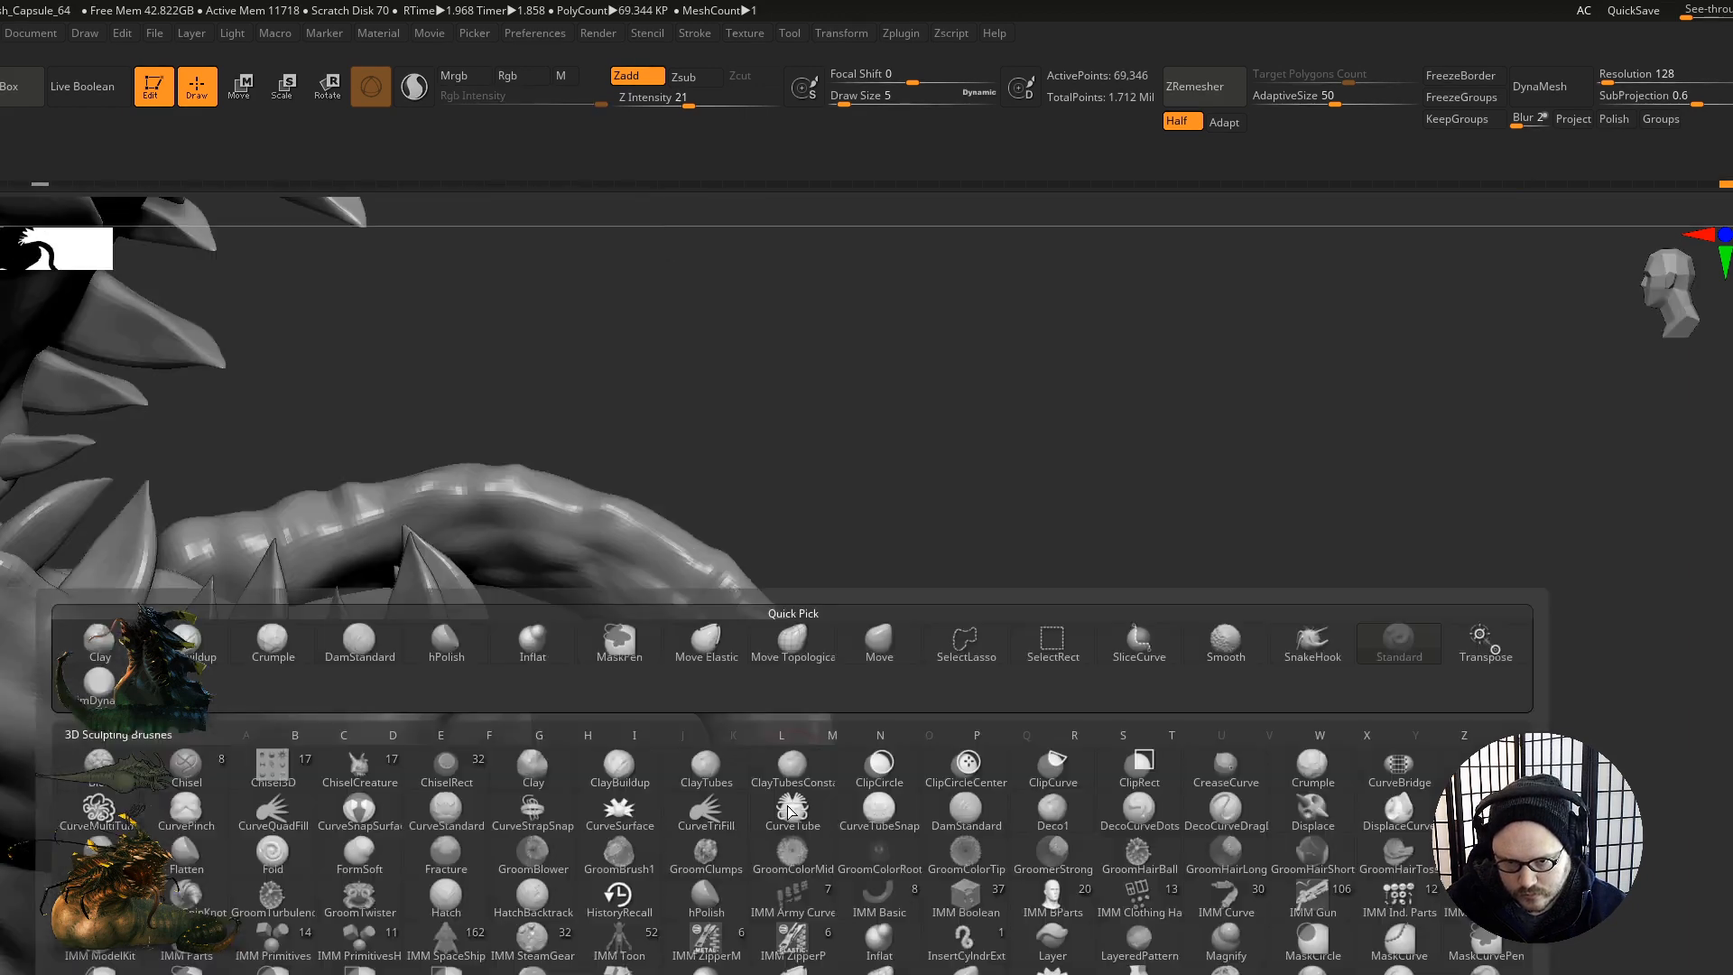
click(790, 812)
right_drag(817, 725, 867, 688)
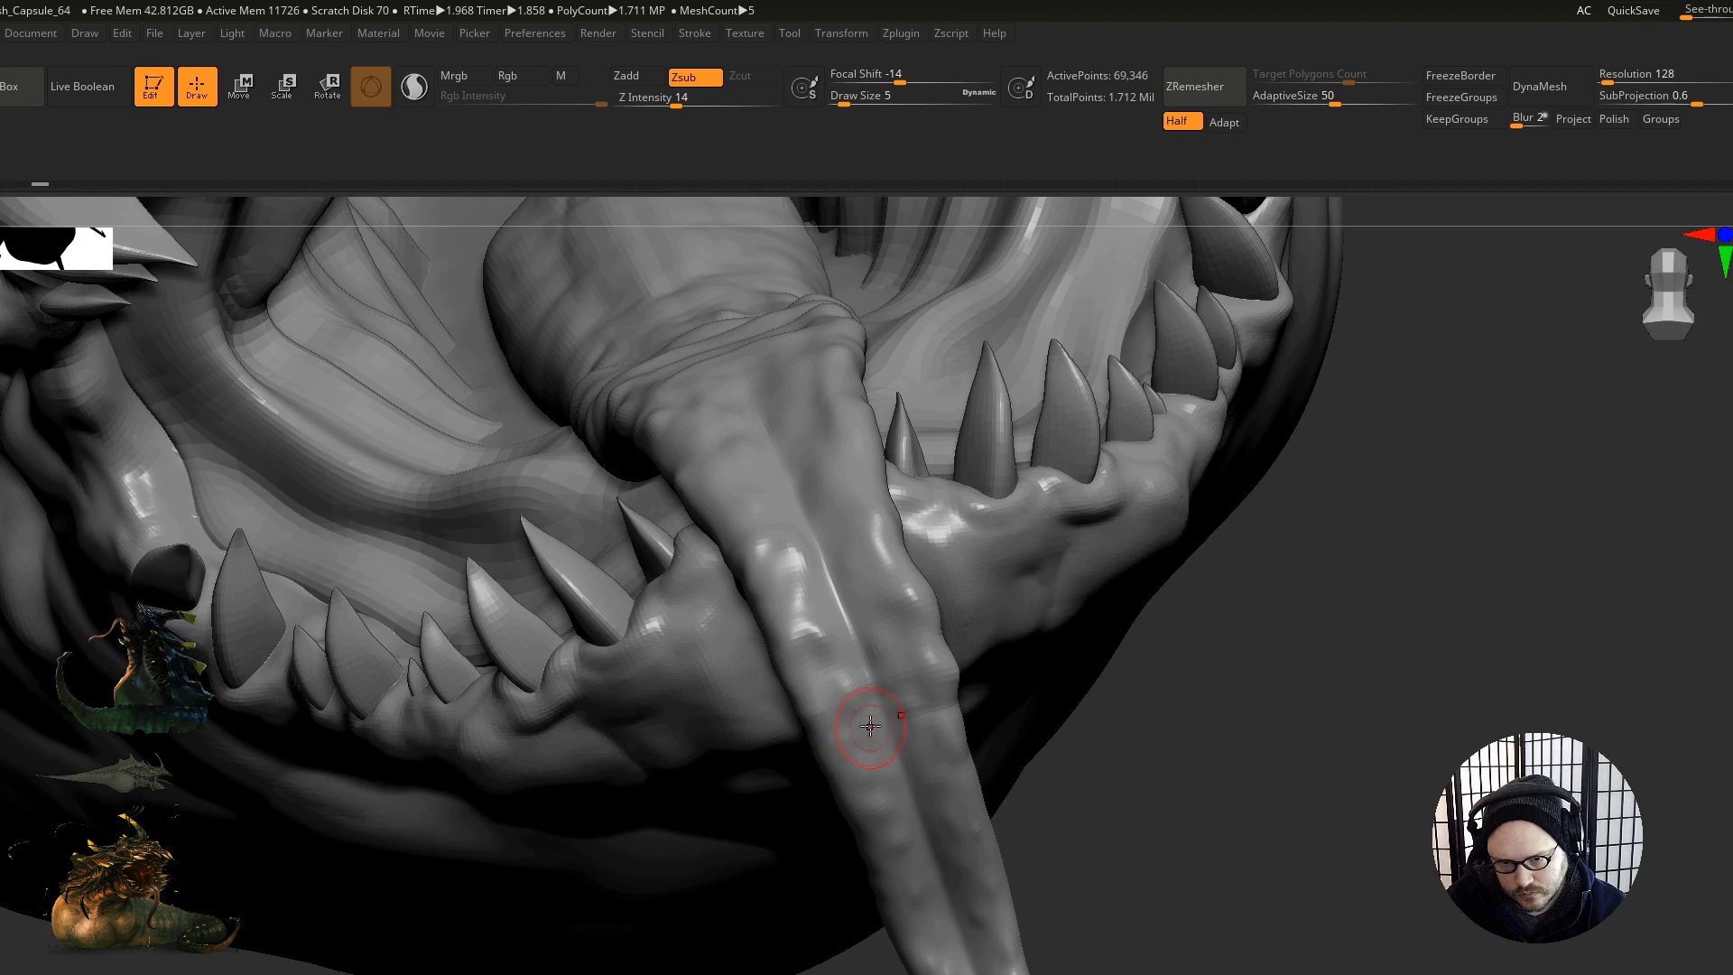
drag(897, 792, 899, 795)
Step: Lightly smooth the tongue's creased upper surface at draw size 5
mouse_move(960, 825)
ctrl+right_down()
mouse_move(898, 668)
mouse_move(713, 623)
mouse_move(695, 687)
mouse_move(596, 788)
ctrl+right_up()
shift+drag(679, 856, 691, 831)
right_drag(691, 830, 633, 862)
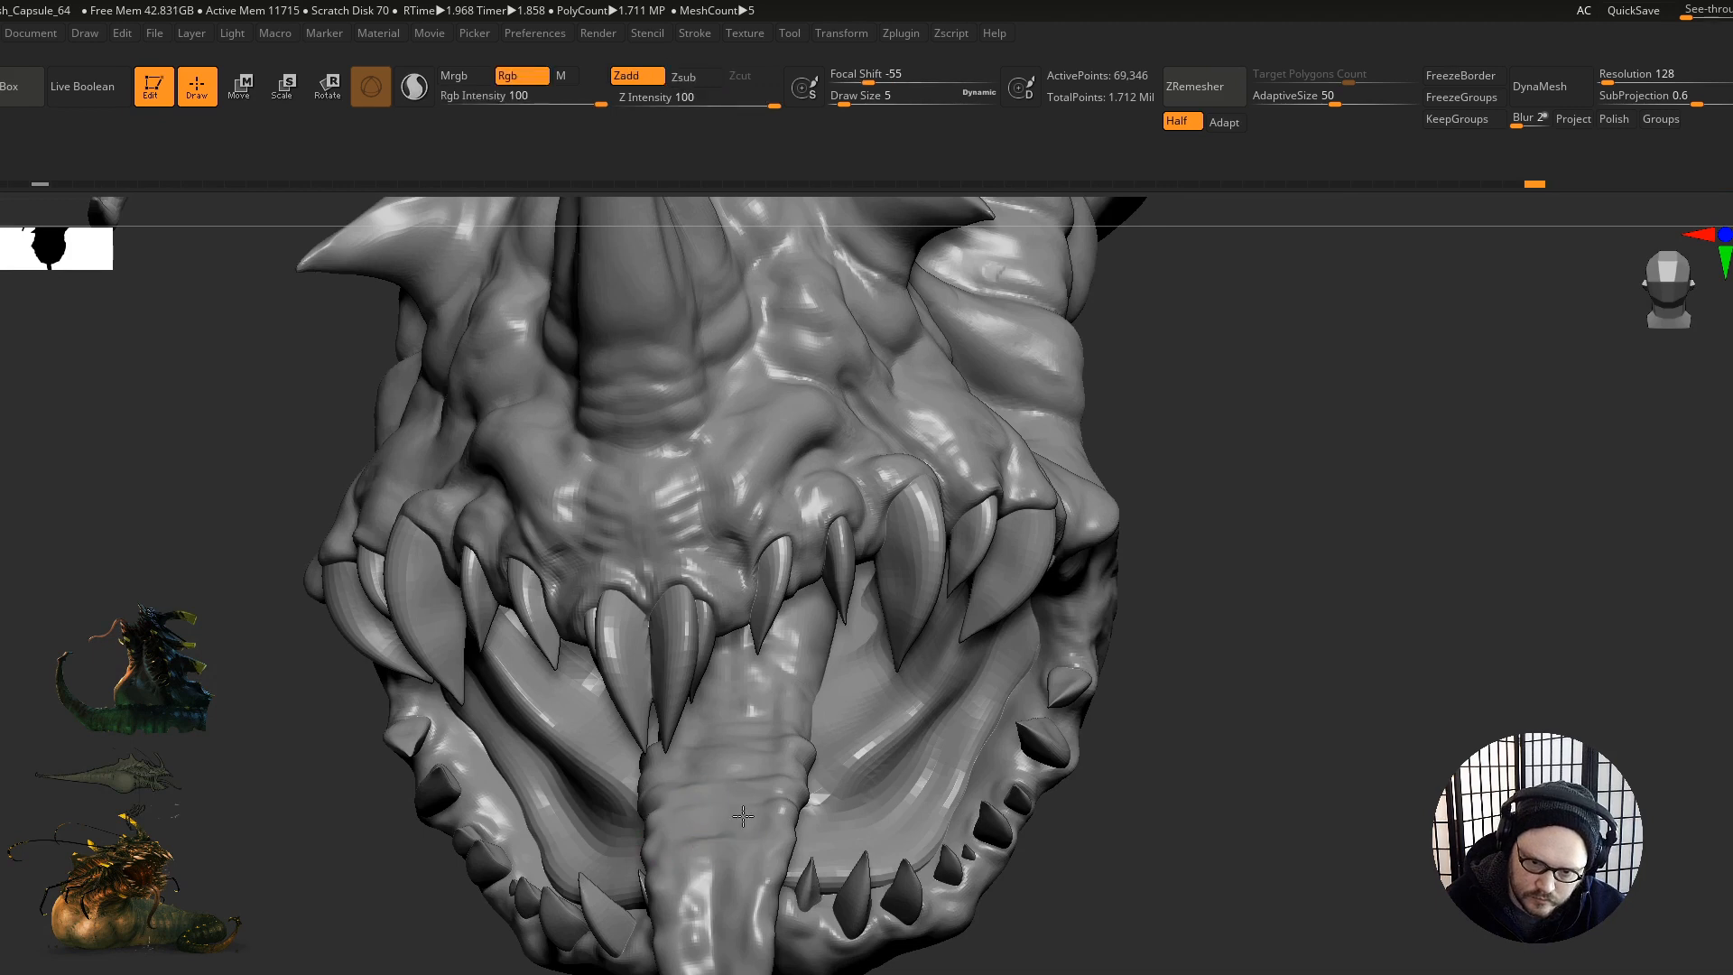
shift+drag(724, 842, 730, 826)
right_drag(729, 826, 762, 782)
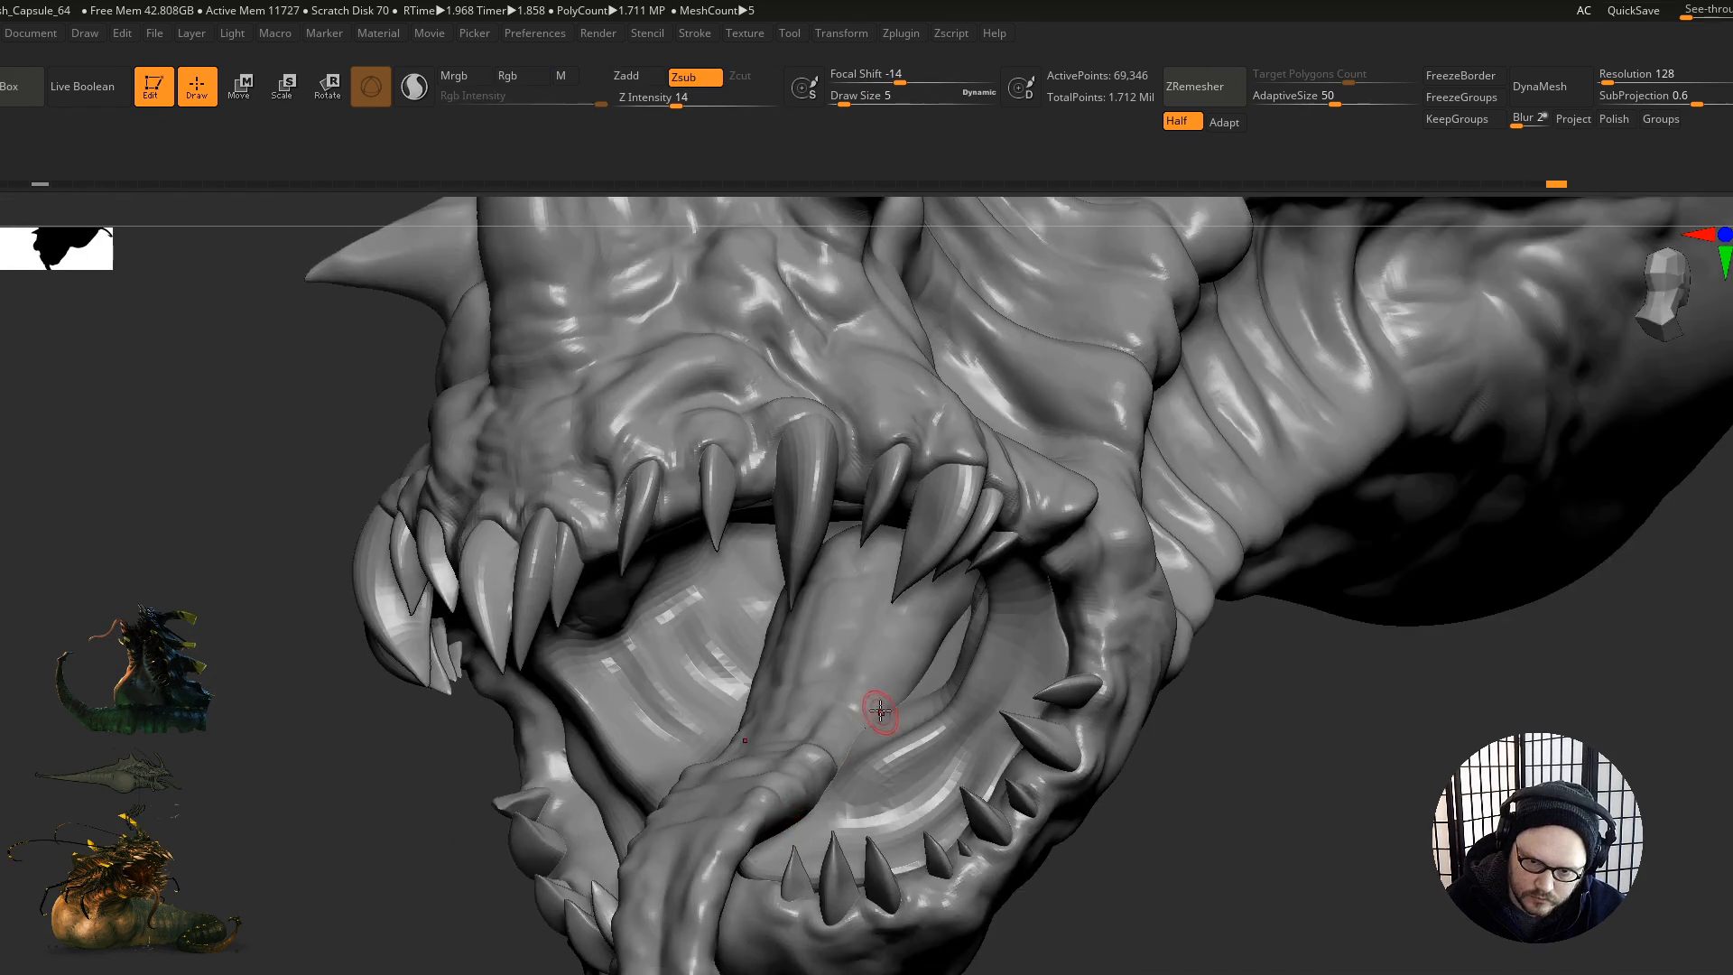
Step: Swell the tongue's wide base inside the mouth with the Inflat brush at draw size 11
right_drag(903, 654, 871, 650)
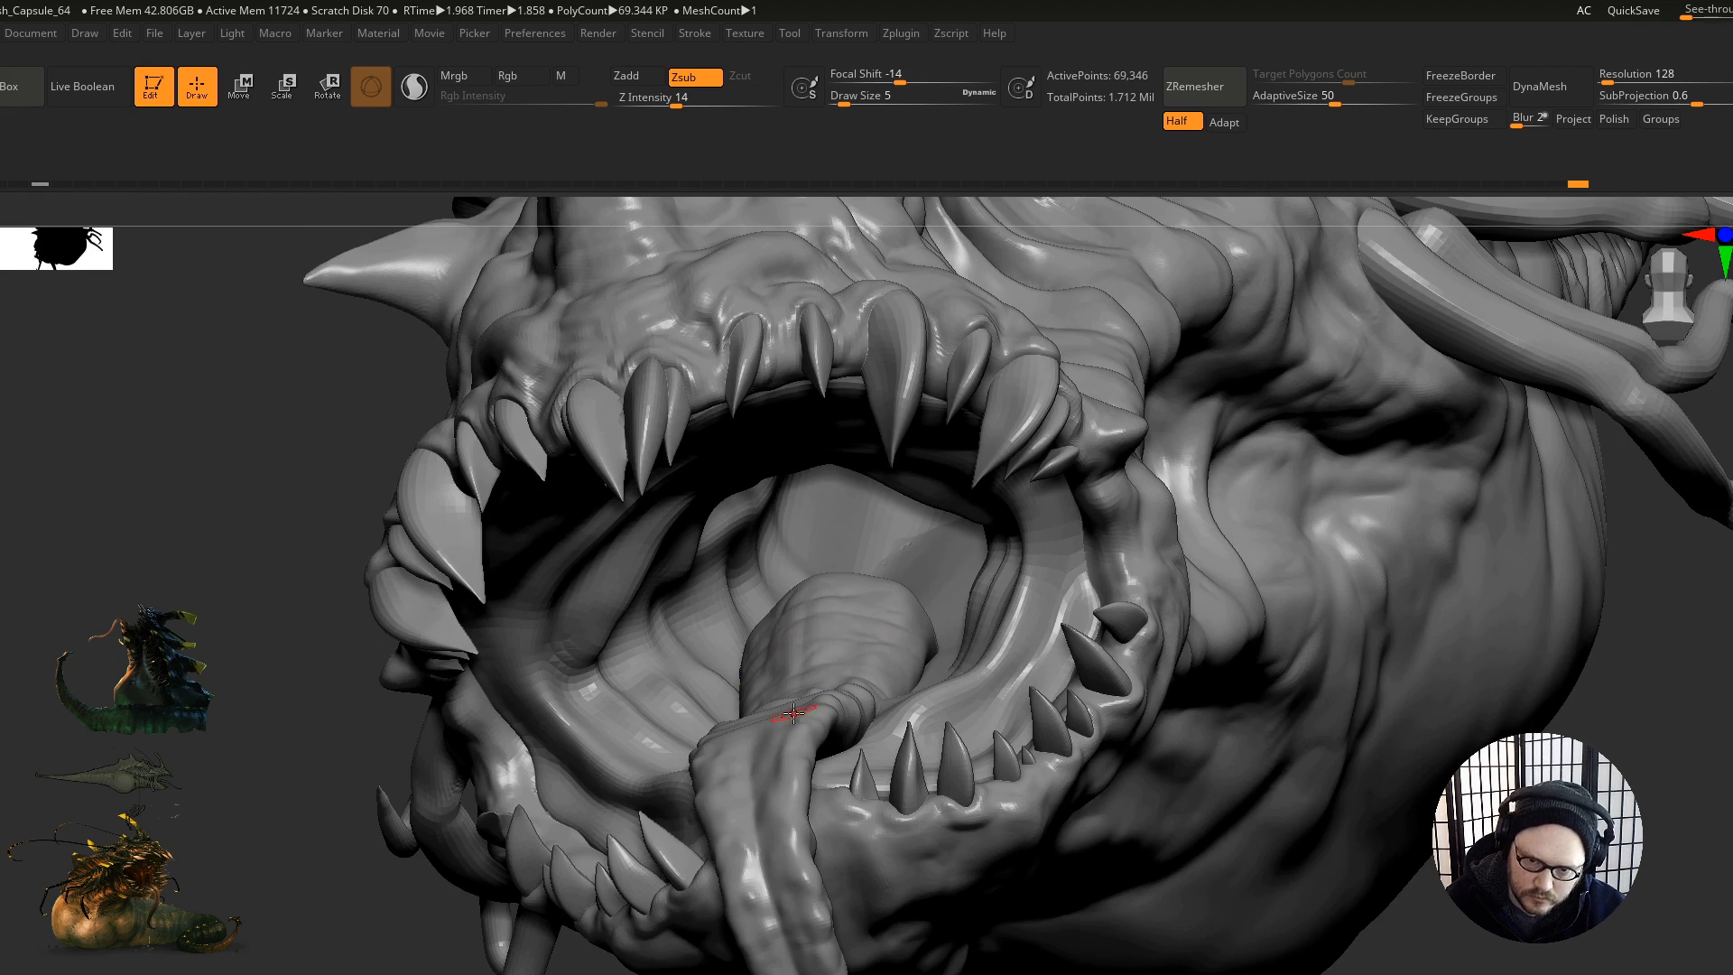
right_drag(820, 636, 773, 649)
mouse_move(603, 698)
right_down()
mouse_move(635, 693)
mouse_move(657, 643)
right_up()
key(b)
key(i)
key(n)
key(s)
drag(657, 642, 666, 642)
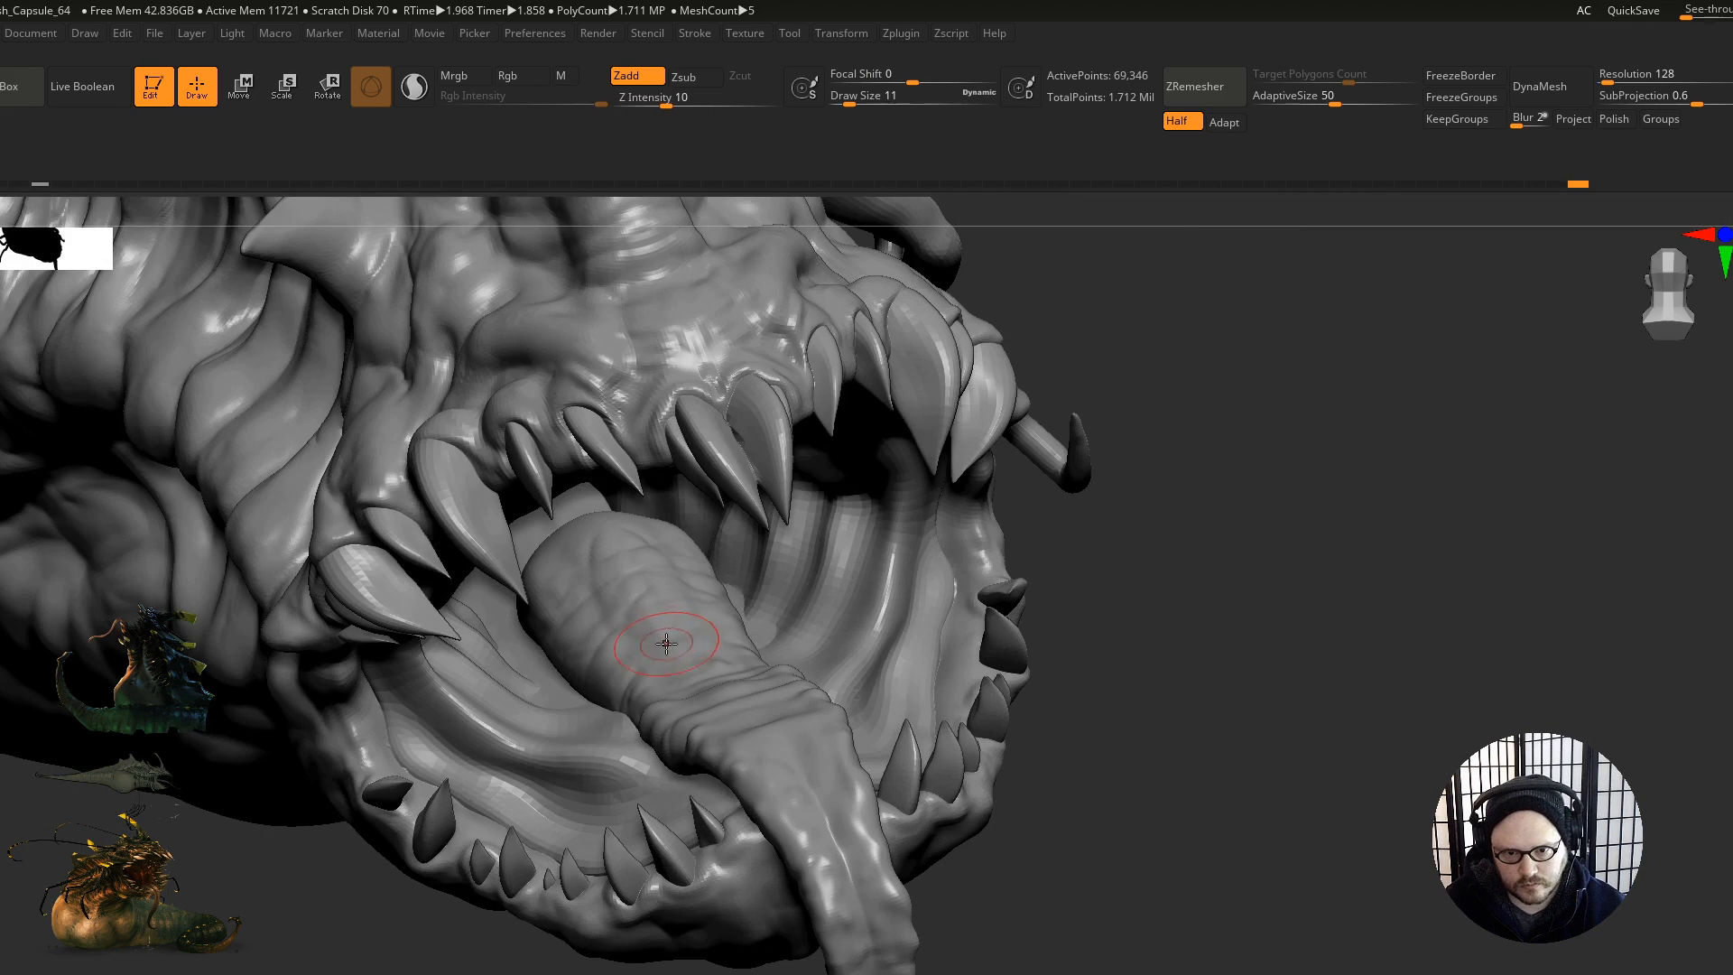
Step: Examine the tongue and open mouth from the front, the side and farther away
ctrl+right_drag(572, 577, 576, 515)
right_drag(576, 514, 655, 637)
right_drag(655, 636, 631, 650)
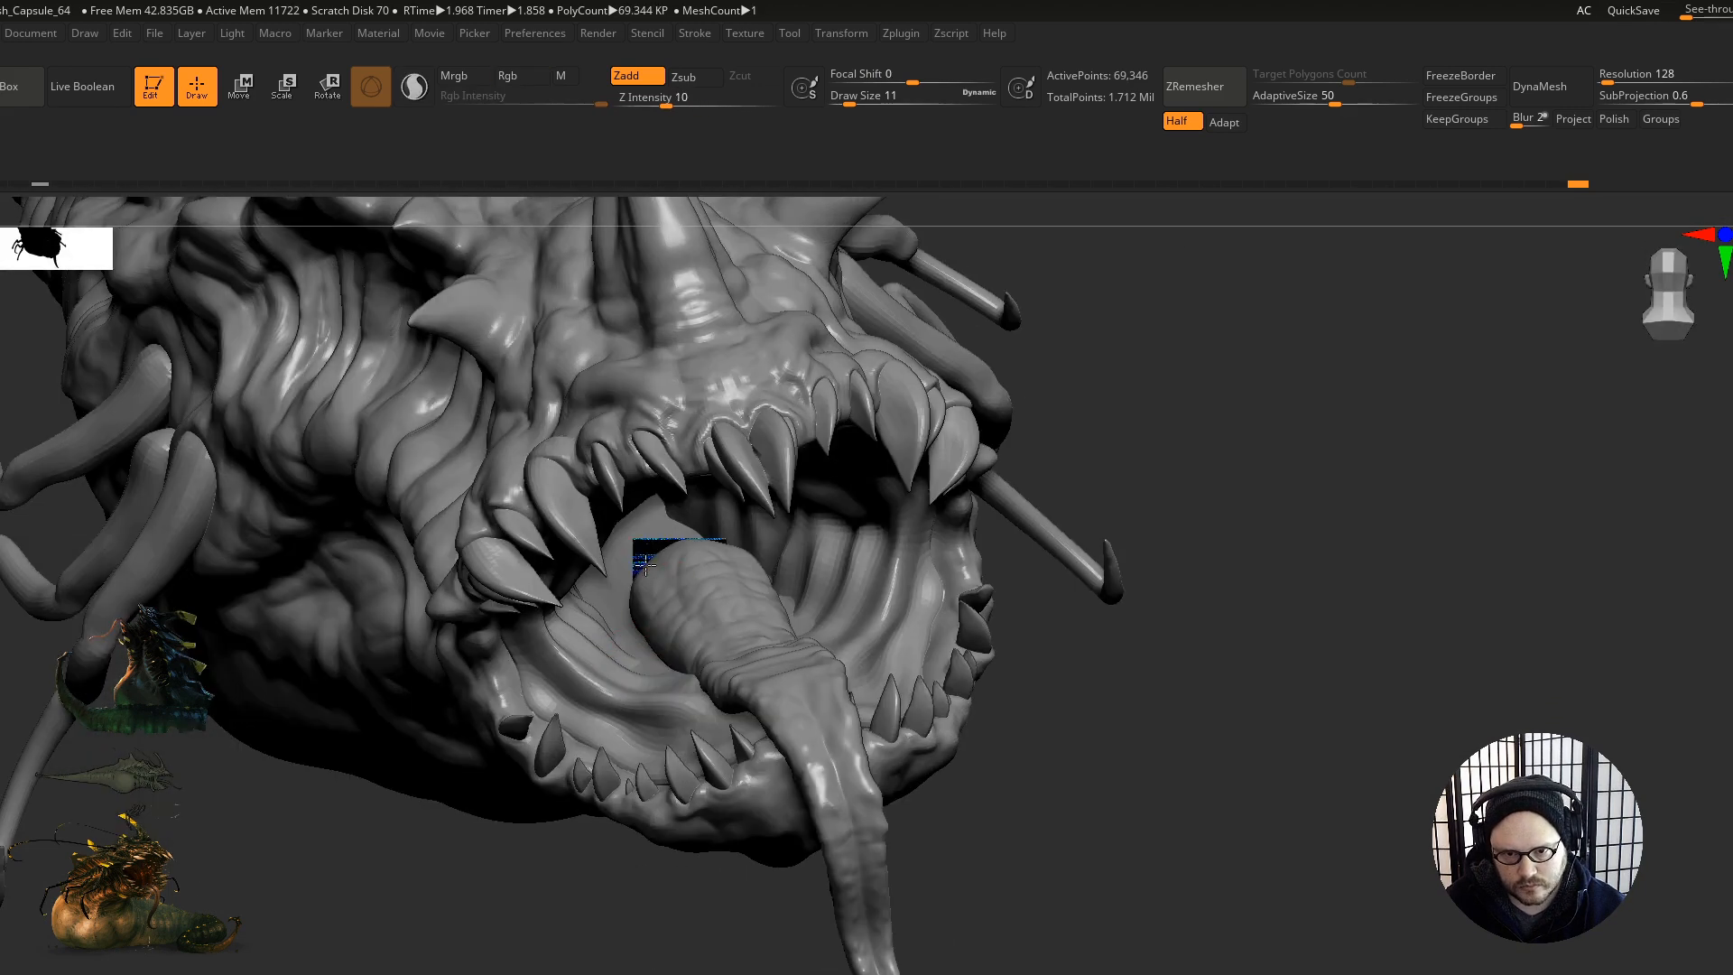
mouse_move(639, 578)
right_down()
mouse_move(689, 582)
mouse_move(674, 602)
right_up()
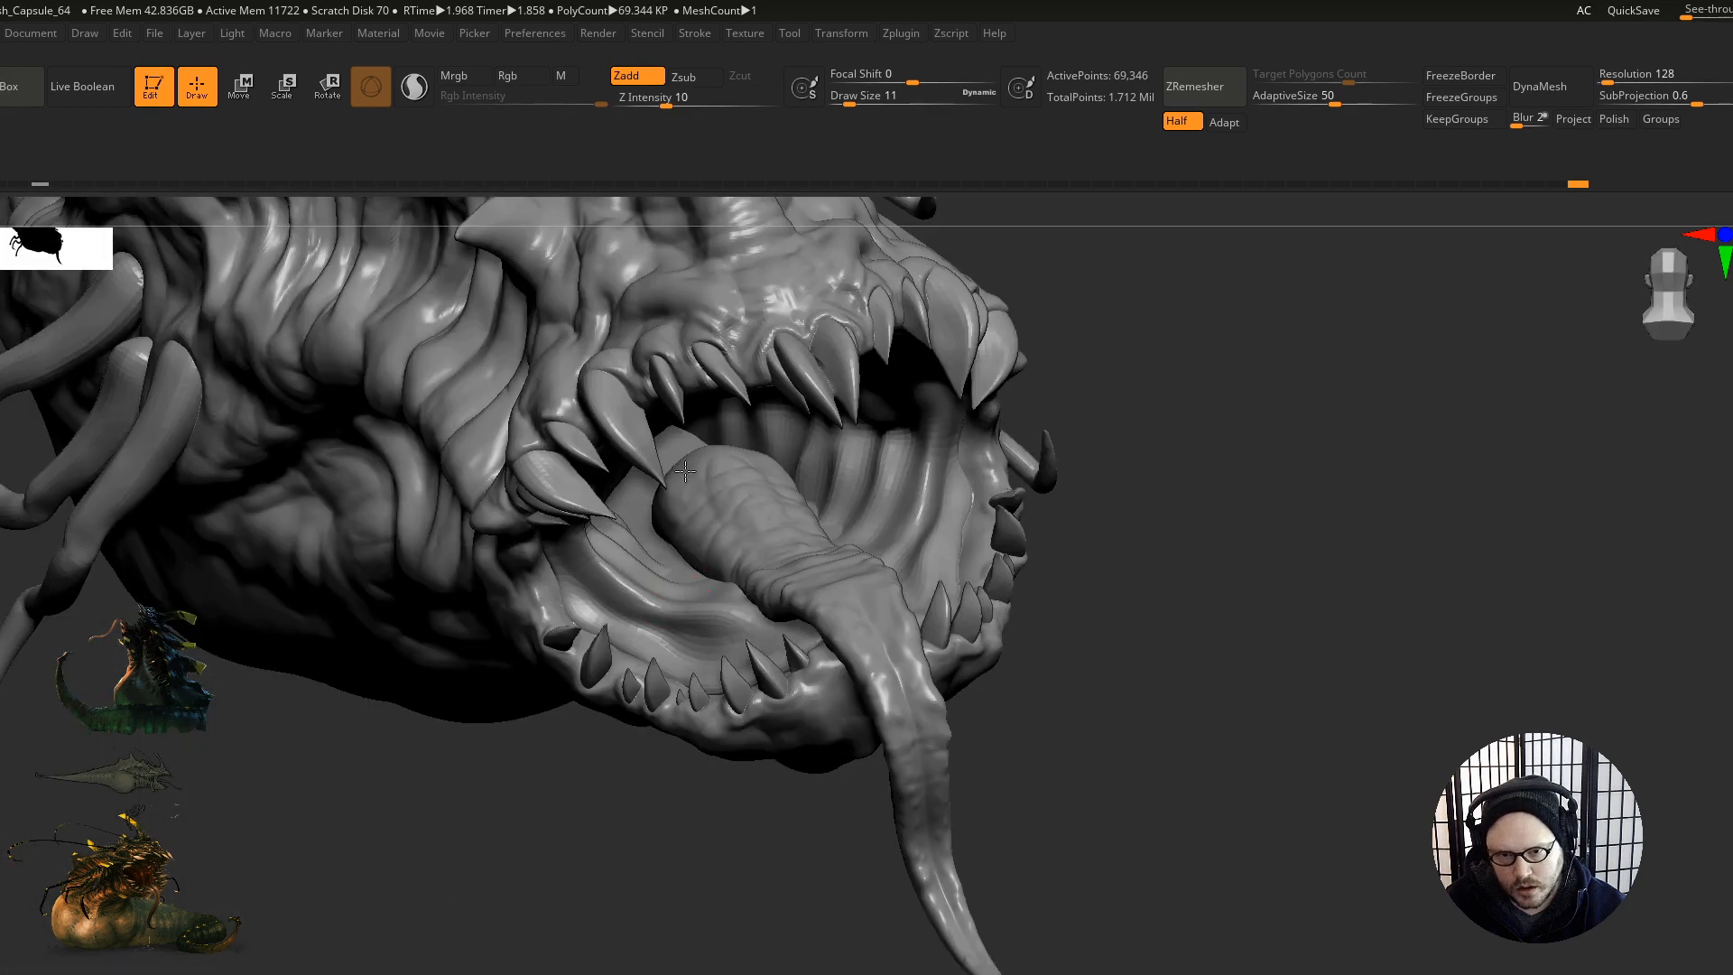
right_drag(648, 536, 650, 516)
drag(889, 486, 886, 554)
mouse_move(878, 589)
right_down()
mouse_move(951, 553)
mouse_move(1216, 752)
right_up()
key(ctrl)
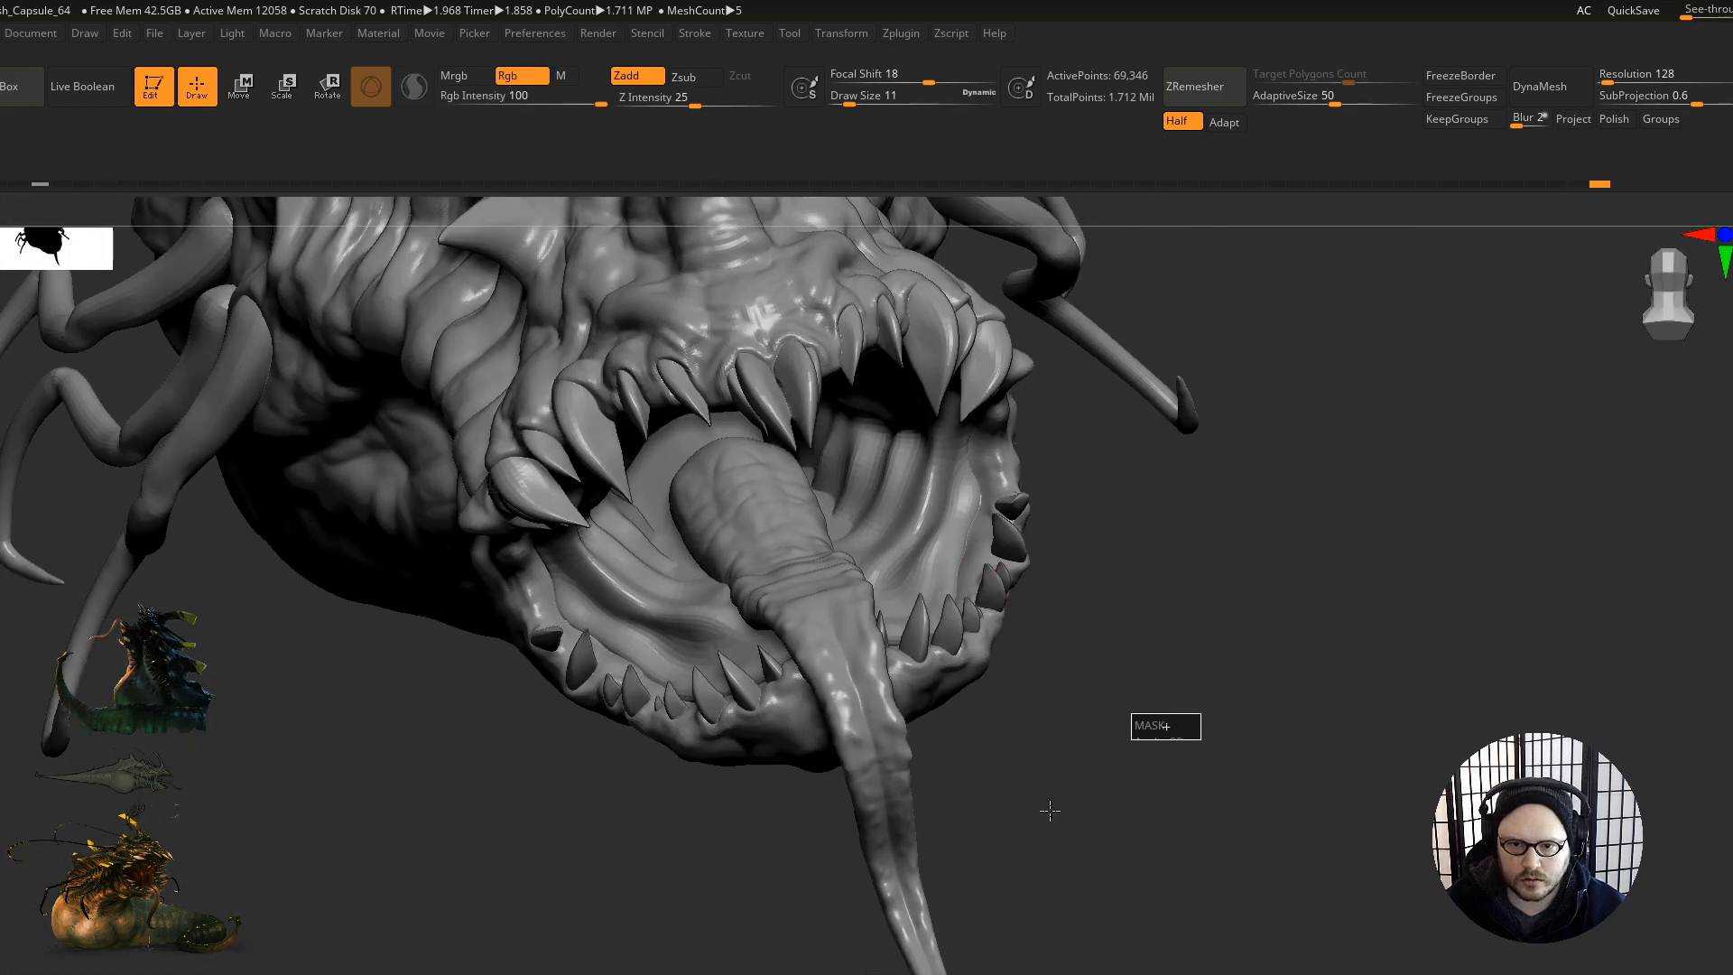
mouse_move(930, 724)
right_down()
mouse_move(974, 740)
mouse_move(948, 587)
right_up()
key(ctrl+z)
mouse_move(1129, 668)
shift+right_down()
mouse_move(773, 685)
mouse_move(871, 749)
shift+right_up()
mouse_move(871, 749)
right_down()
mouse_move(703, 713)
mouse_move(1000, 706)
right_up()
ctrl+drag(1036, 683, 1145, 779)
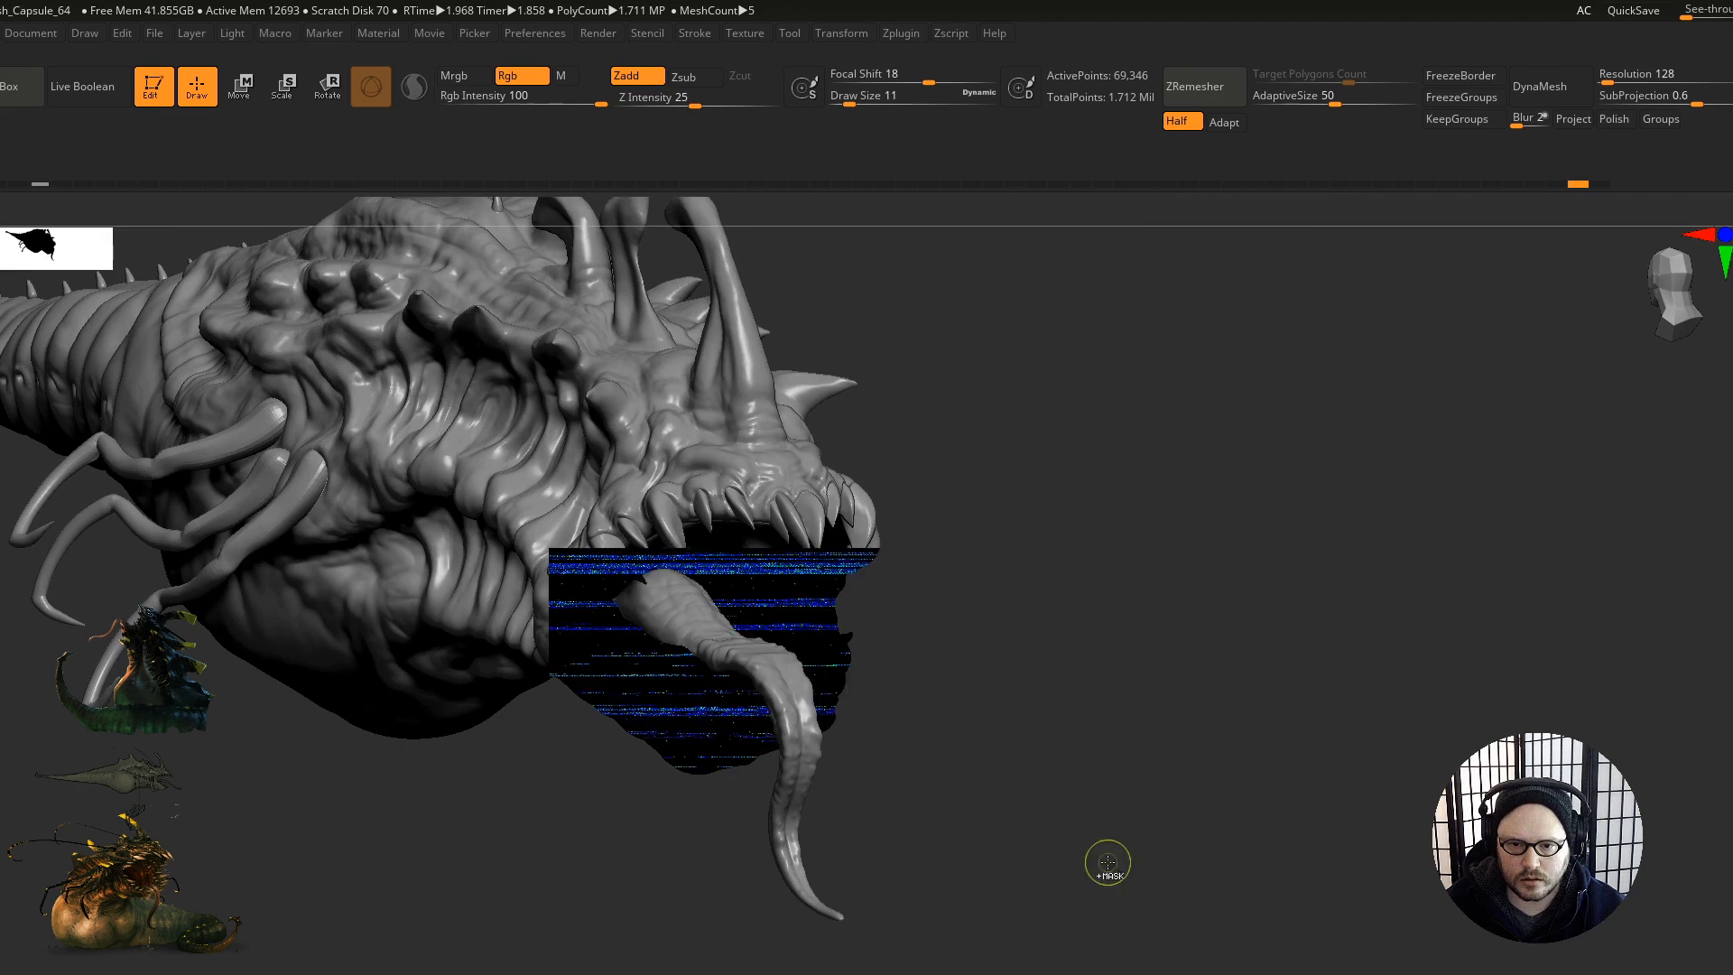
mouse_move(891, 735)
right_down()
mouse_move(943, 725)
mouse_move(957, 645)
mouse_move(773, 630)
mouse_move(737, 686)
right_up()
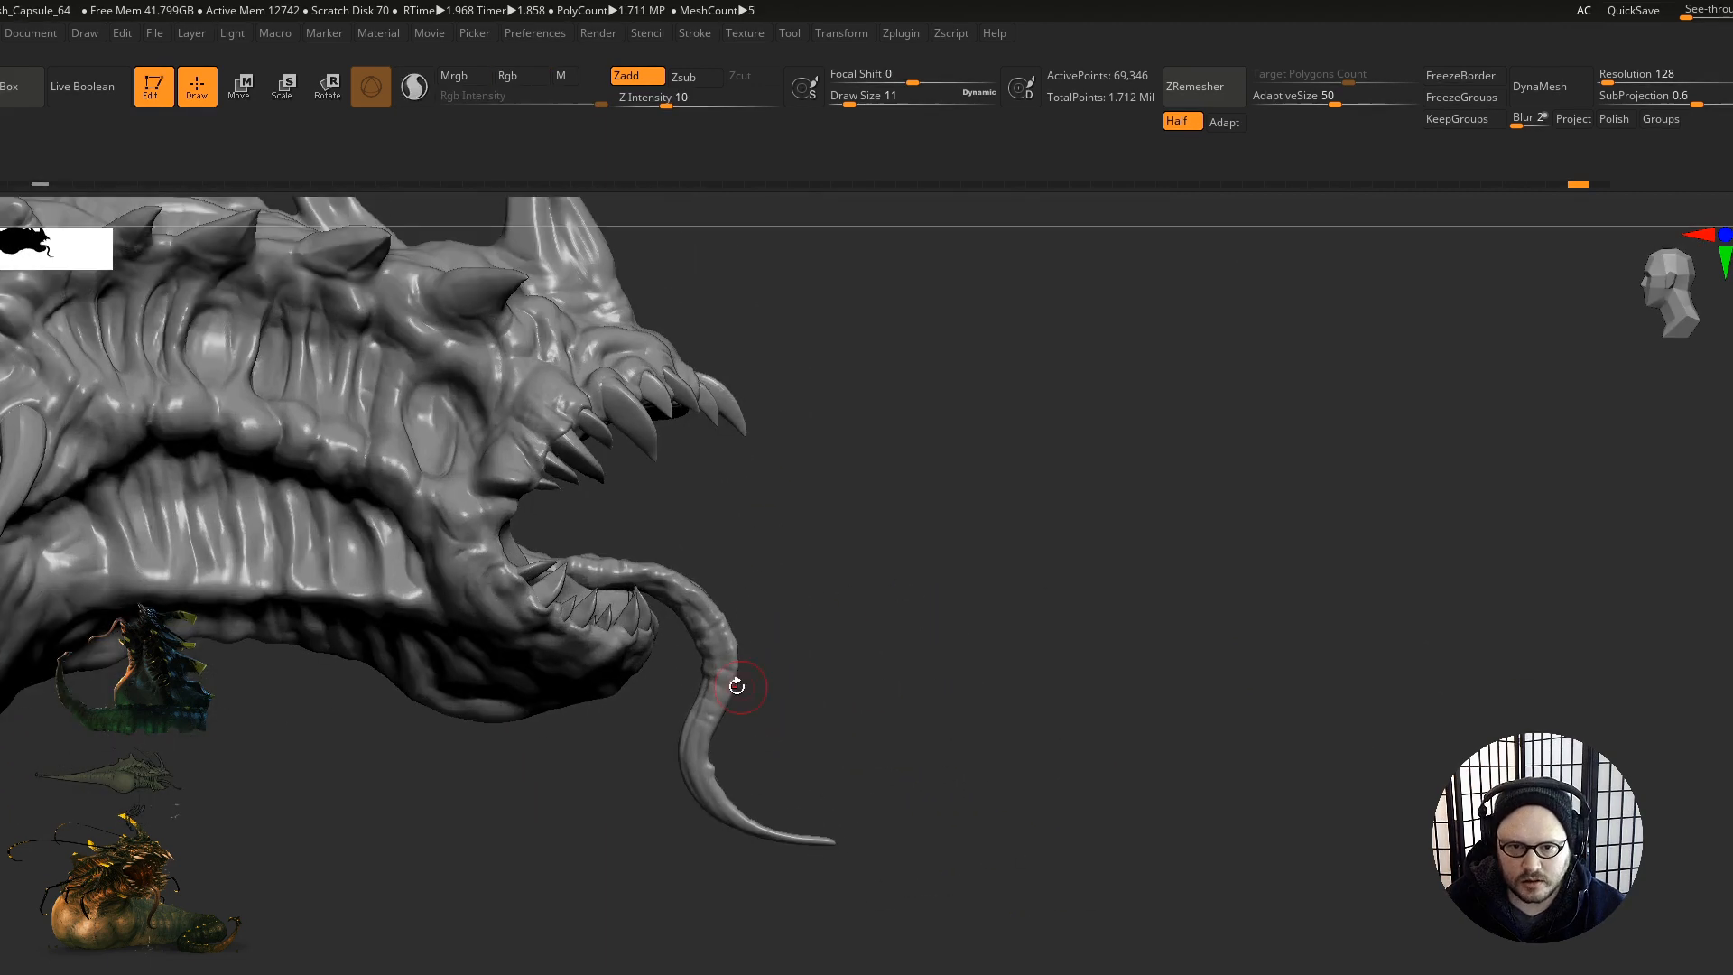
Step: Set up the Move brush at draw size 62 with the tongue two subdivision levels lower, and save the project
key(b)
key(m)
key(v)
key(s)
drag(625, 607, 643, 609)
key(shift+d)
key(shift+d)
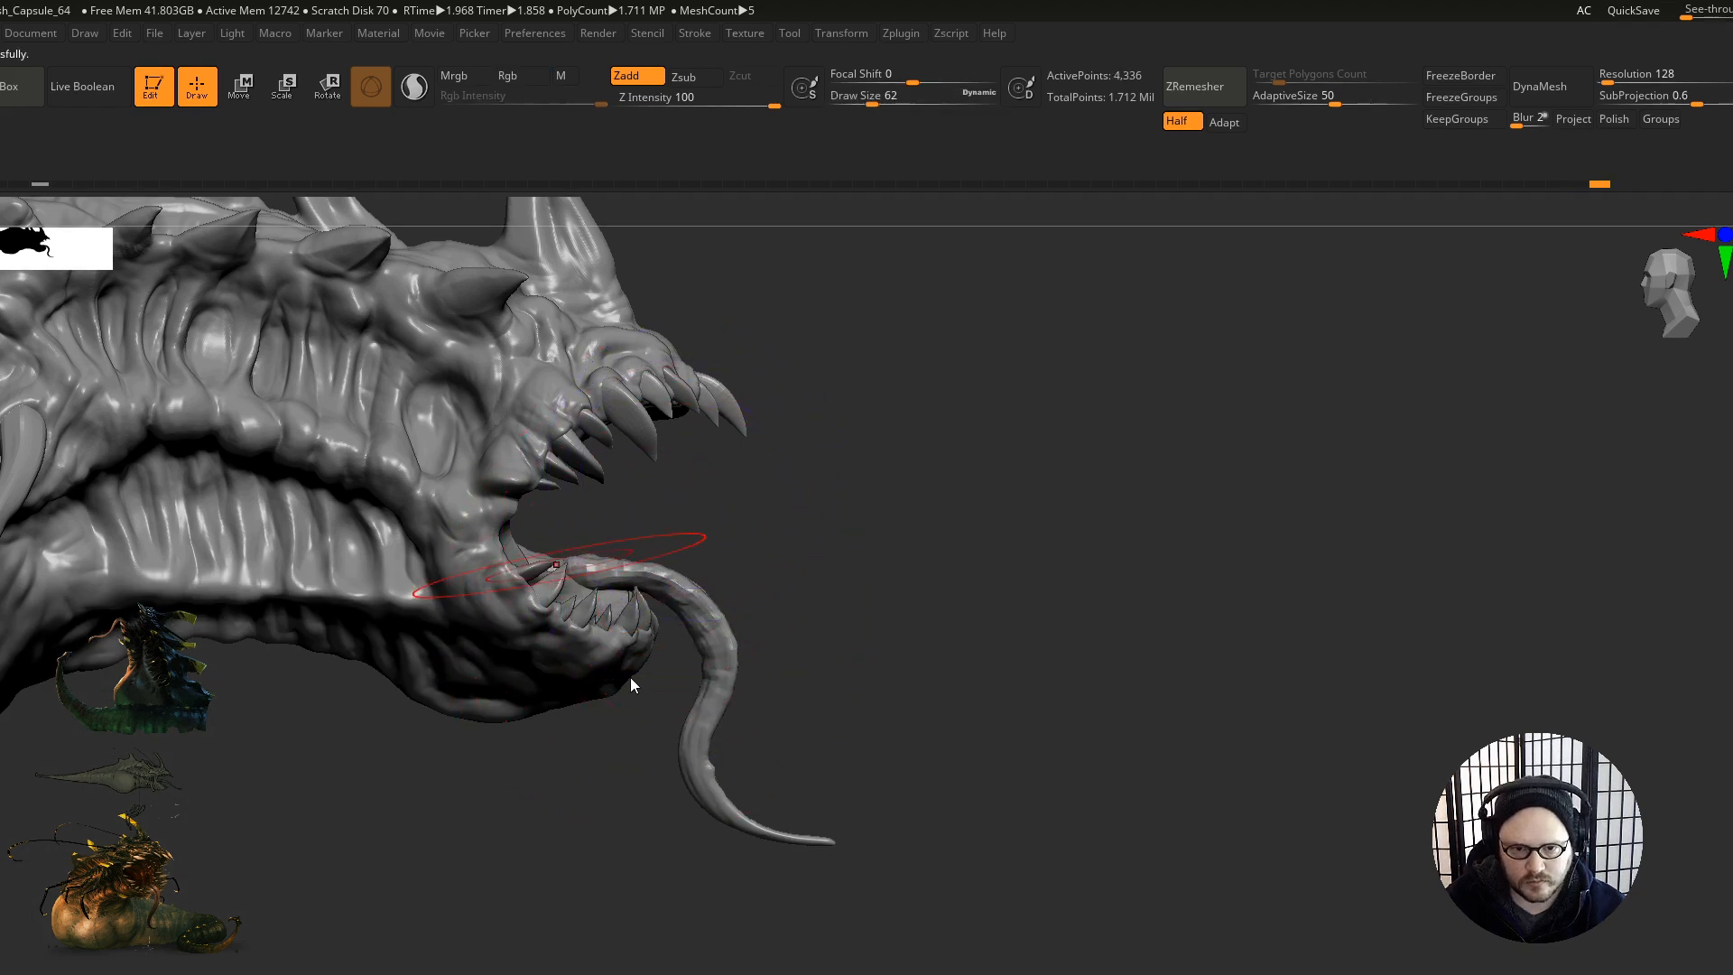
key(ctrl+s)
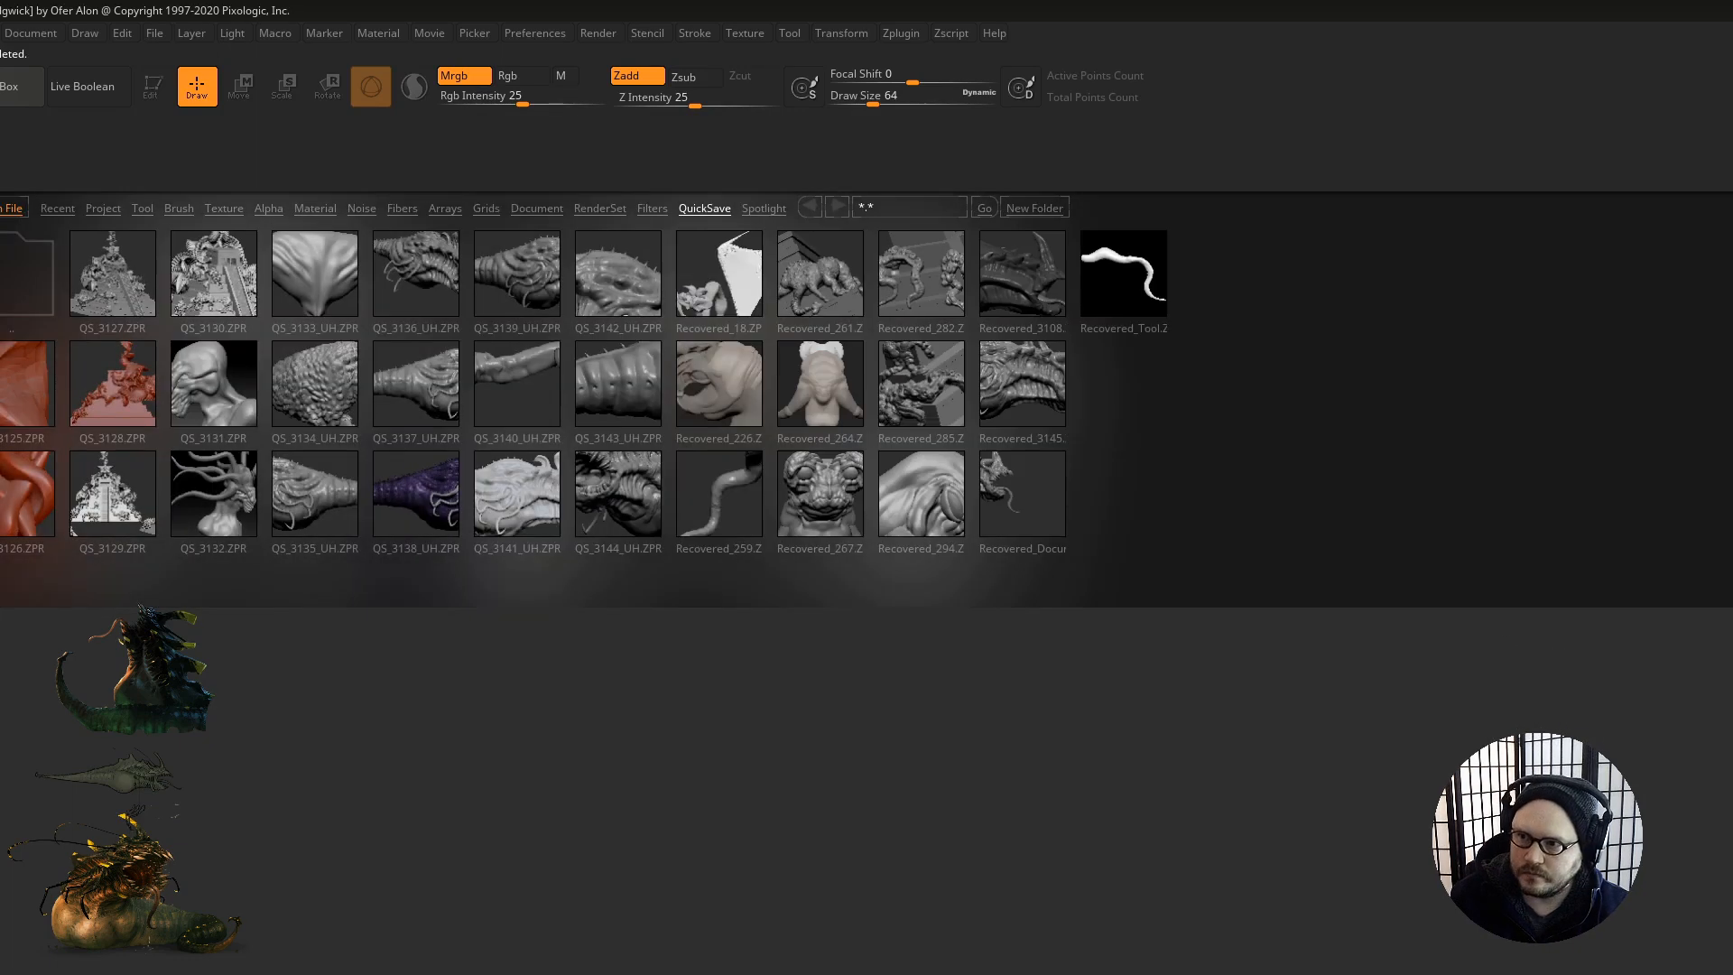
Step: Restore the reopened program's window and resize it to fill the screen
click(1732, 11)
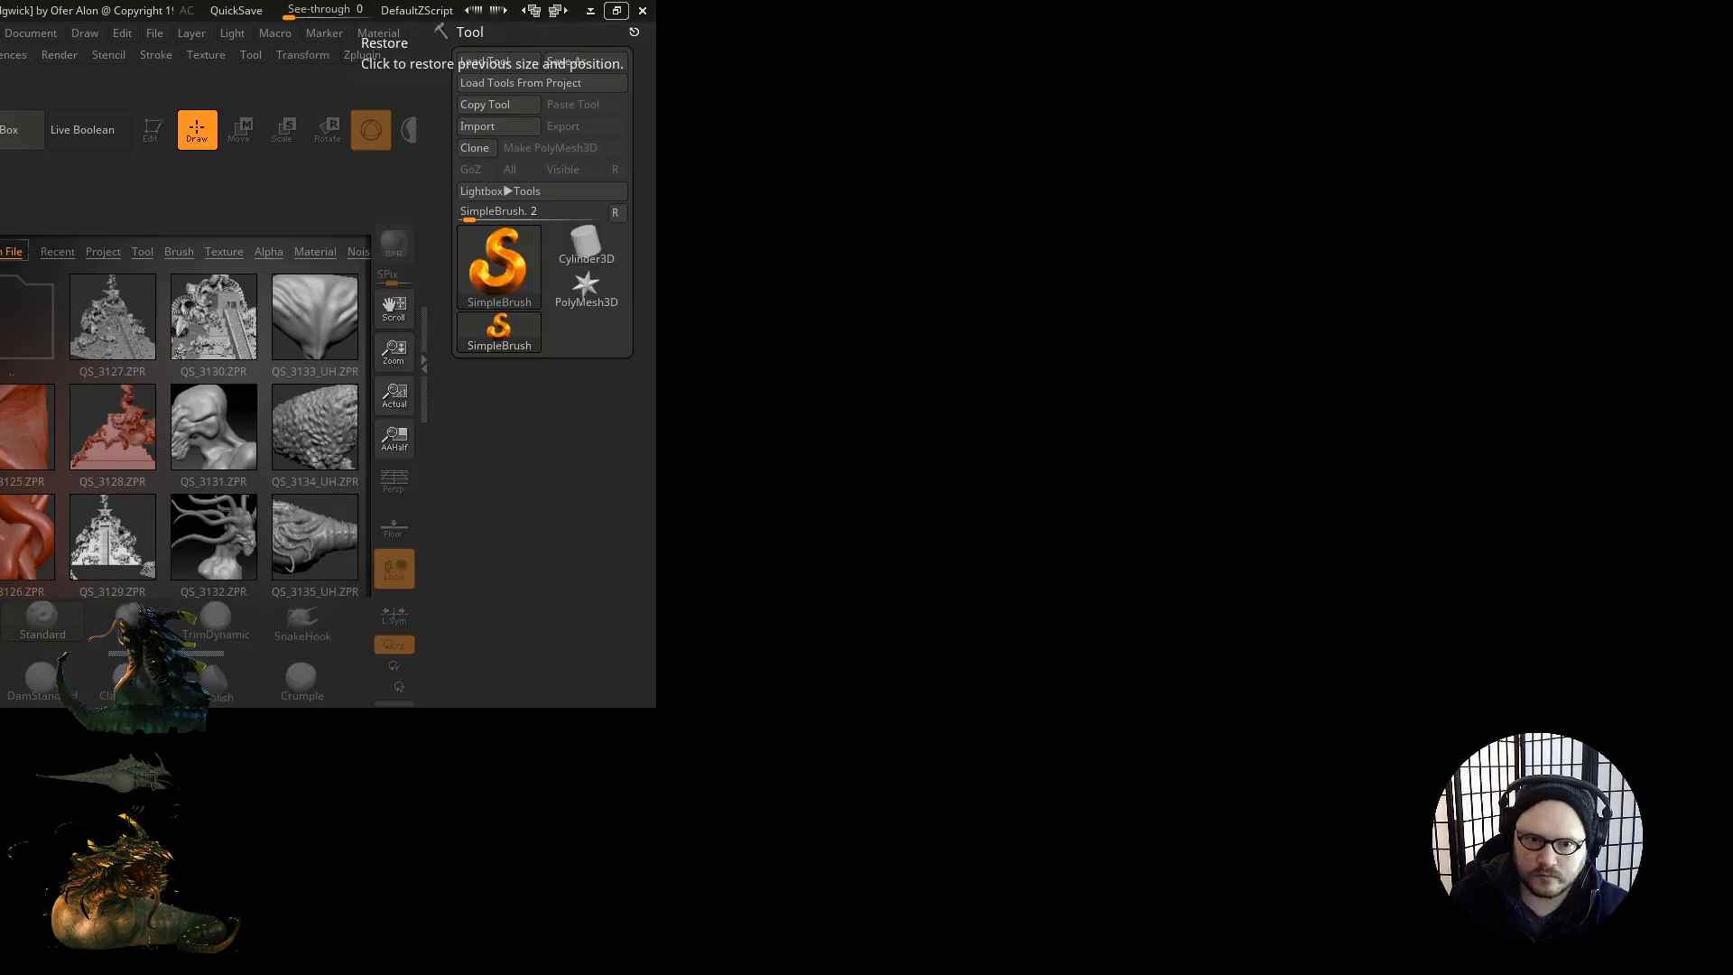
drag(655, 2, 1591, 2)
drag(1591, 884, 1730, 974)
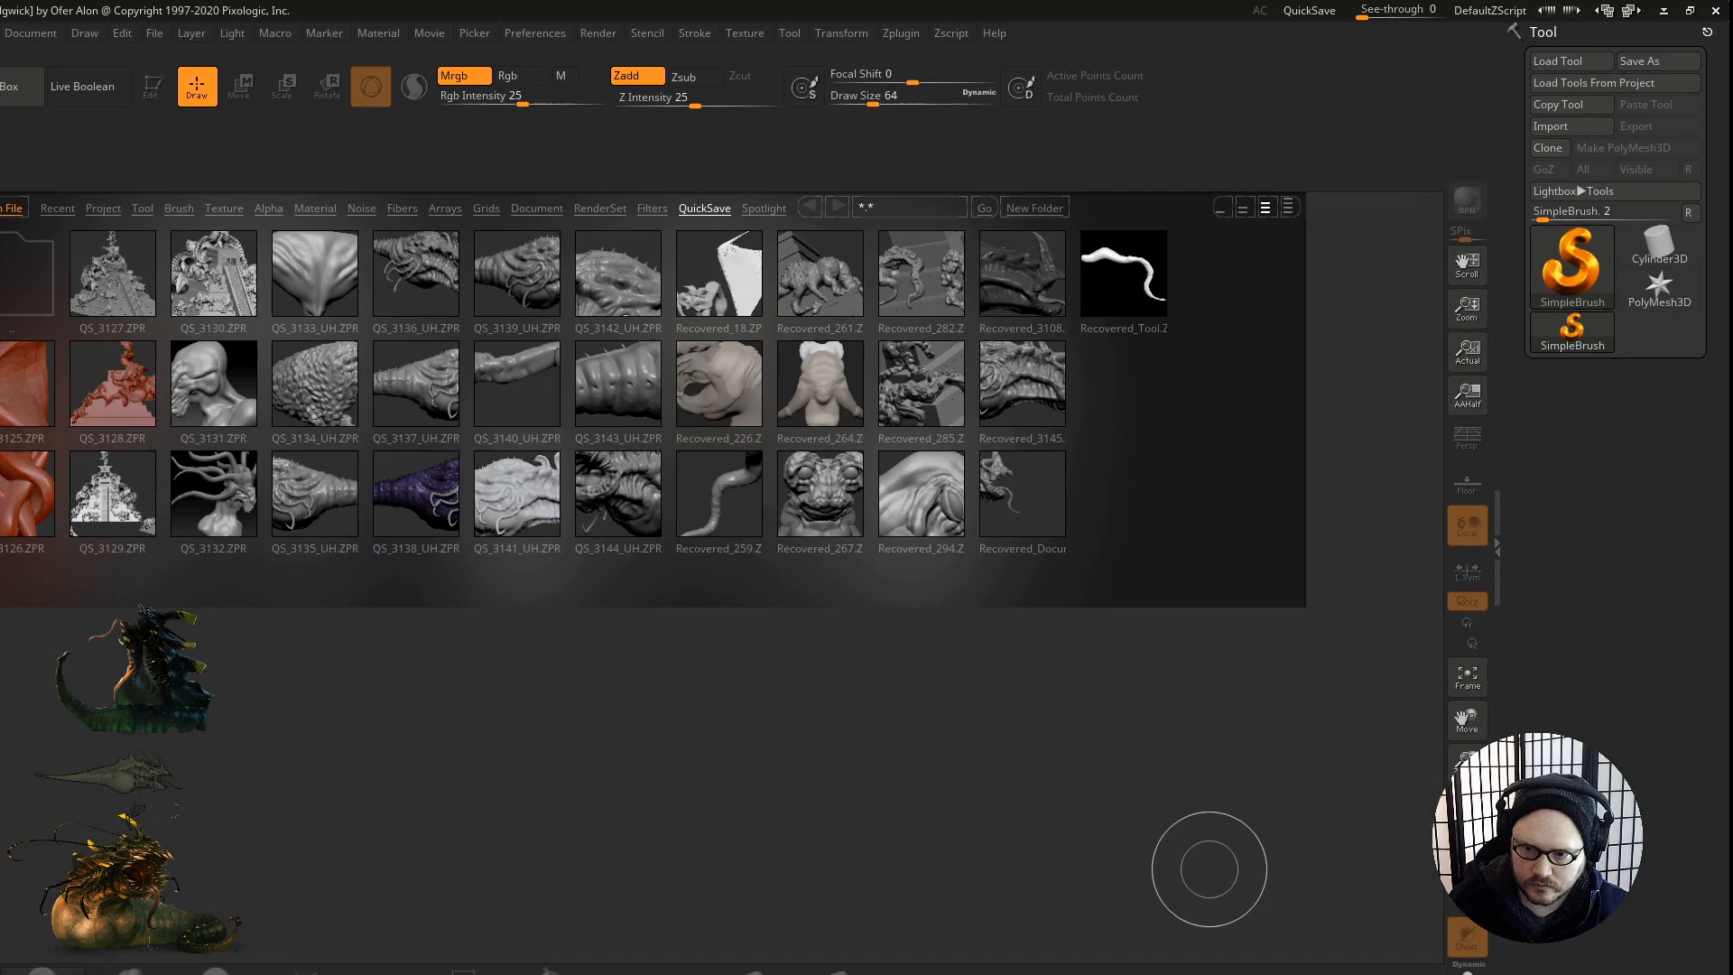
Step: Load Recovered_Tool.ZTL from the QuickSave files and place it on the canvas in Edit mode
click(1124, 284)
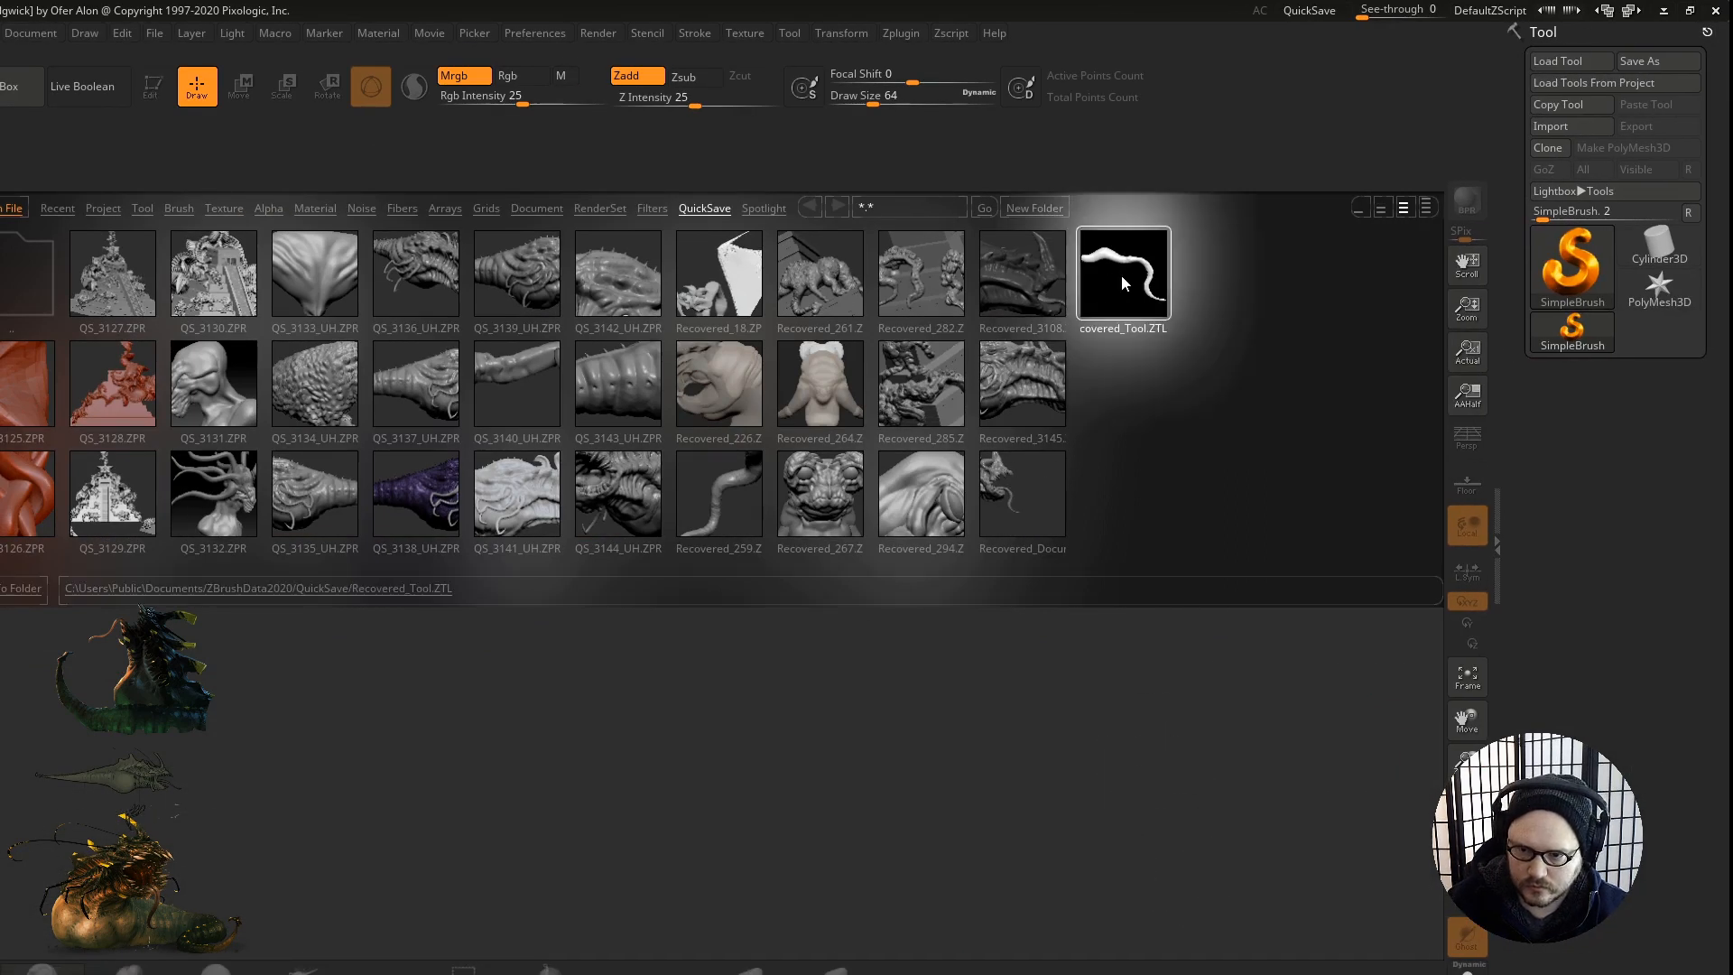
drag(732, 712, 735, 953)
key(t)
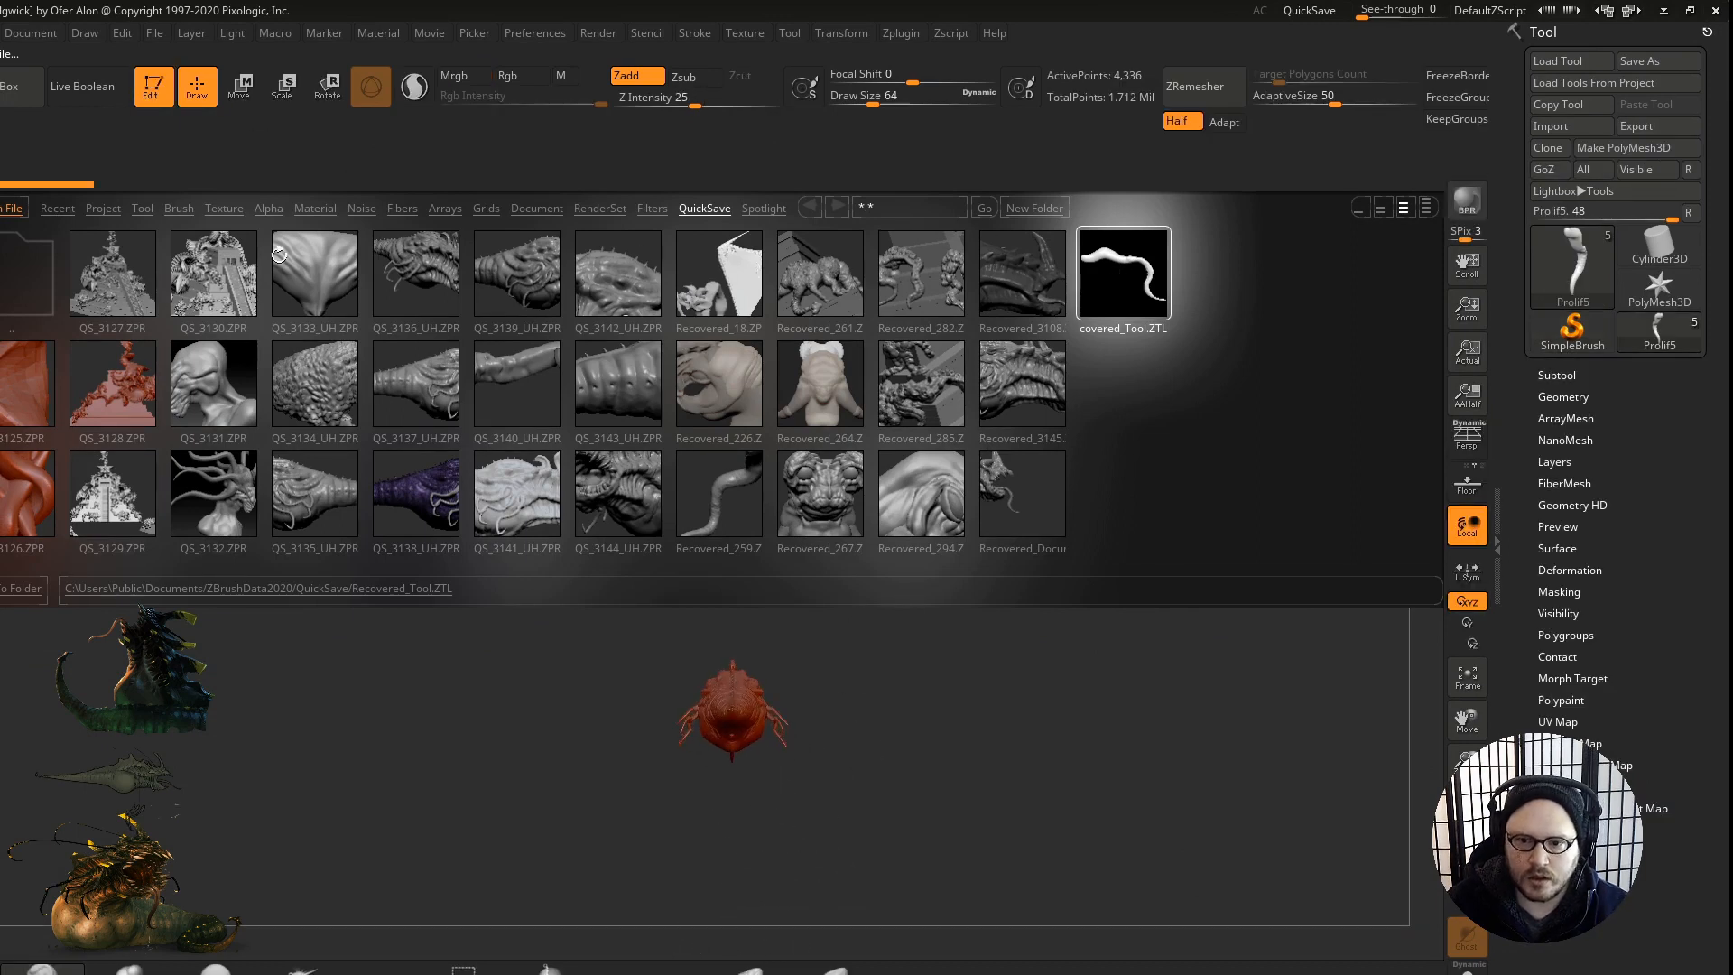
Step: Assign BasicMaterial2 as the creature's display material
key(m)
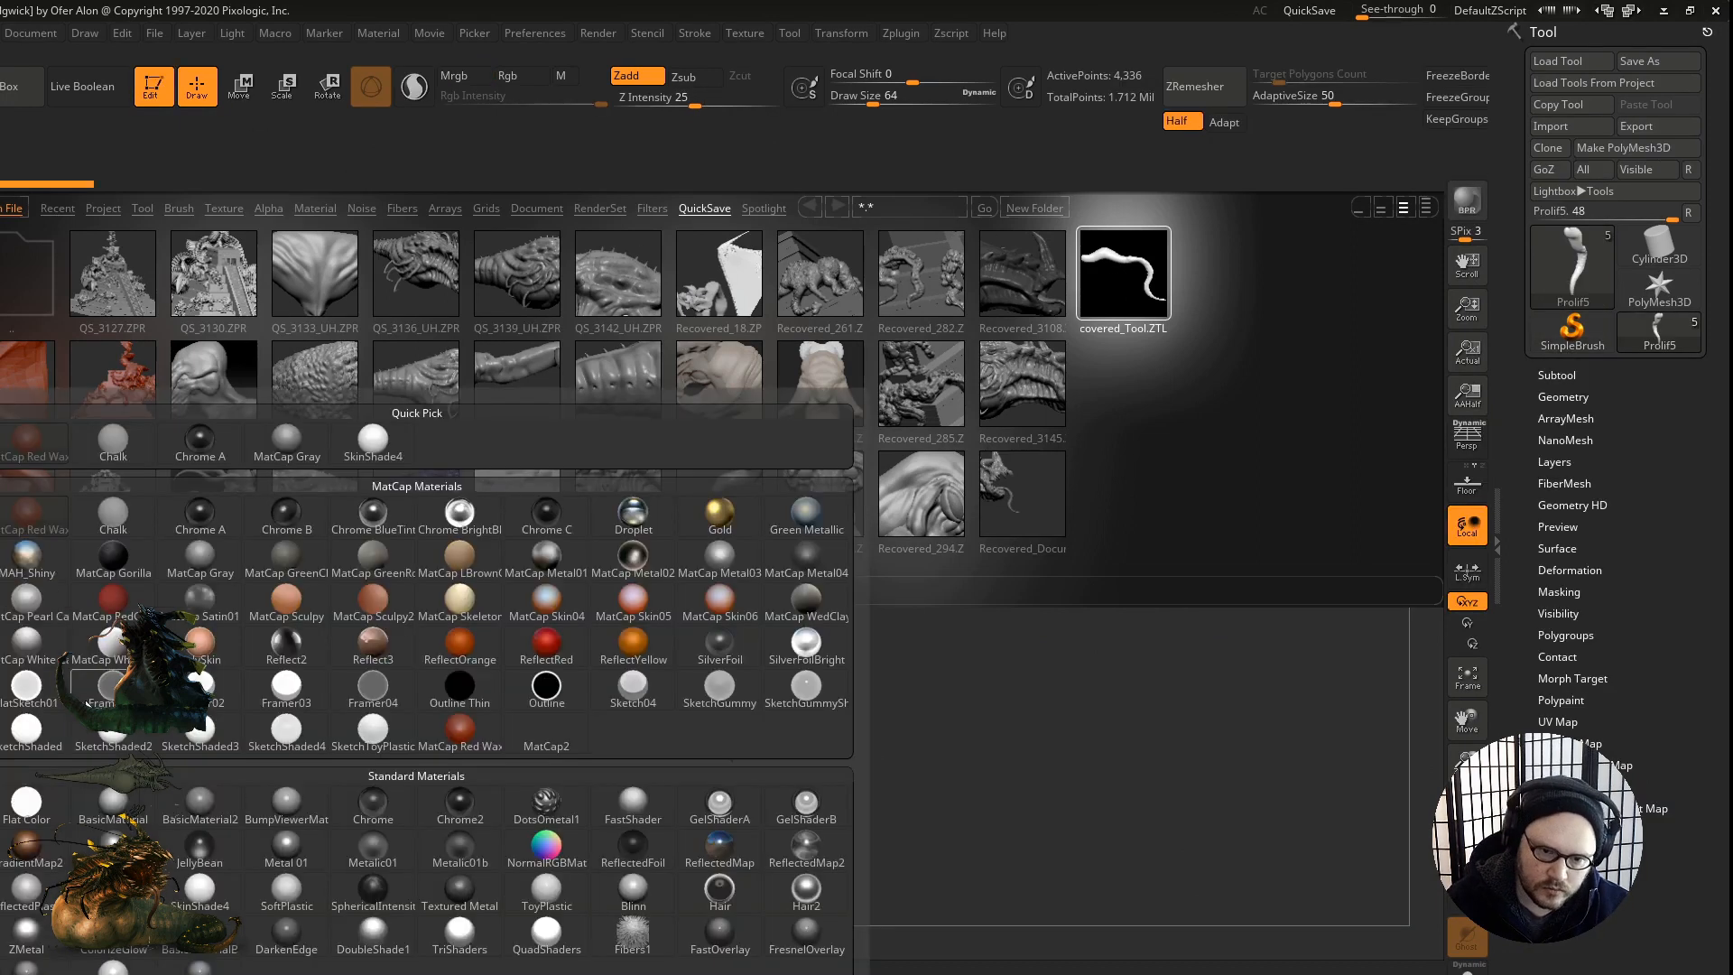
click(284, 867)
key(m)
click(200, 802)
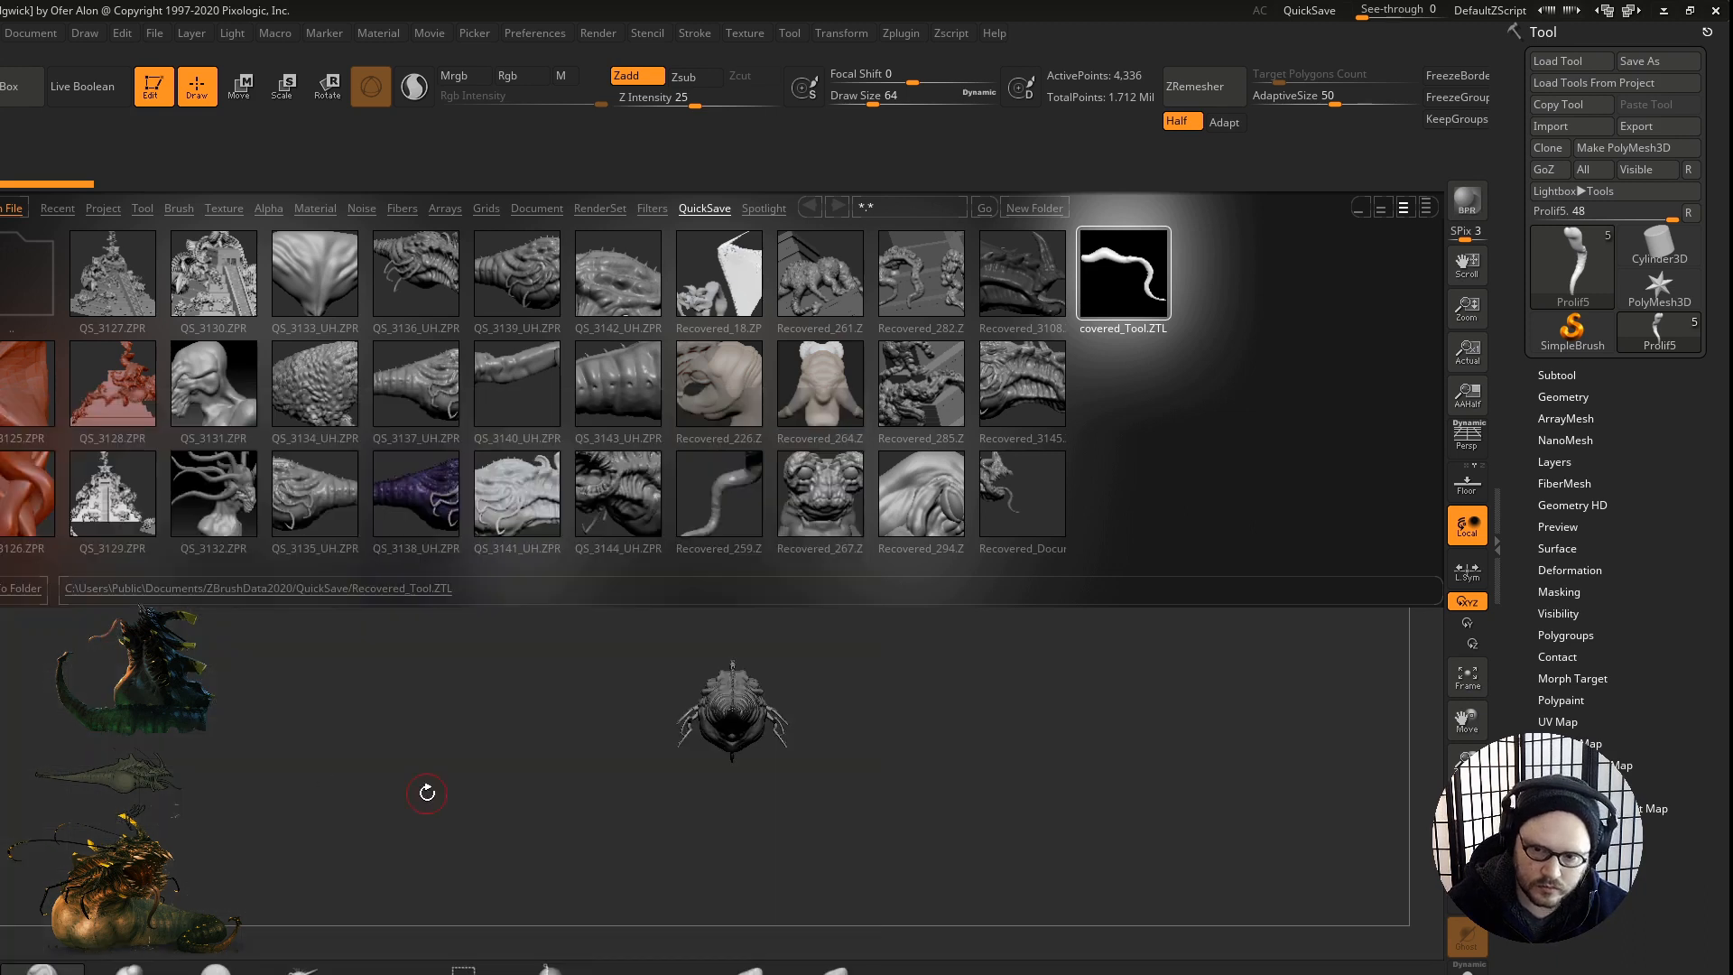
Step: Keep the model in 3D mode and clear the LightBox browser and Tool tray from view
drag(960, 792, 822, 788)
key(t)
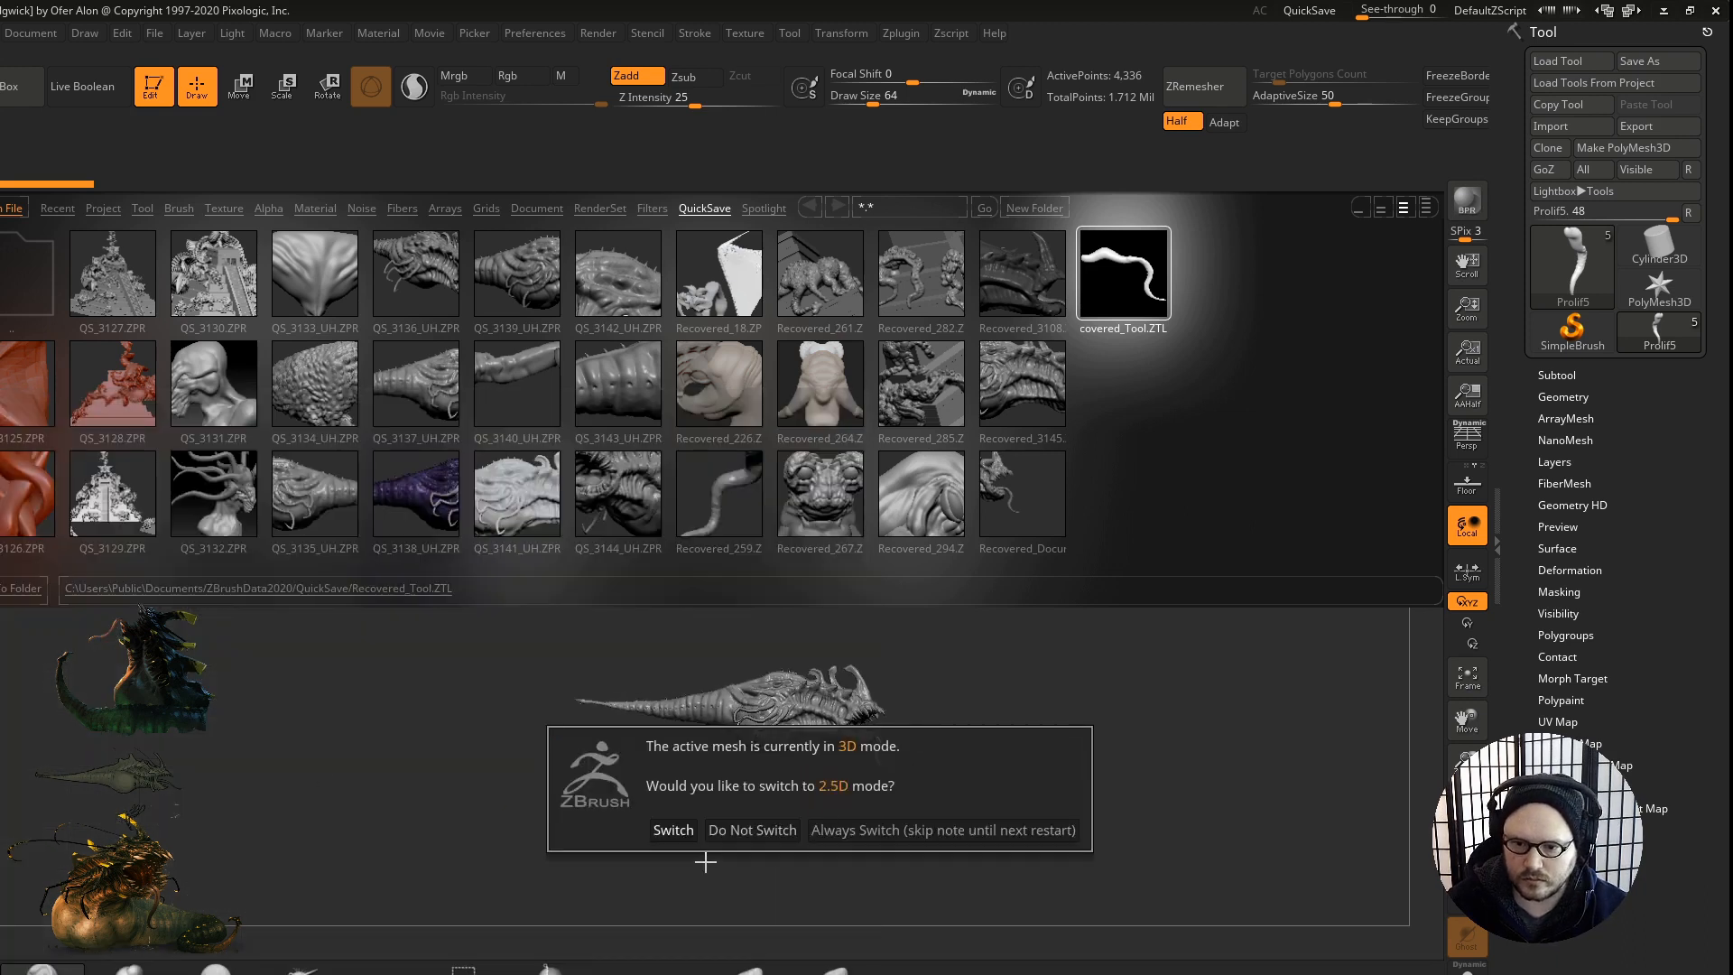
click(733, 831)
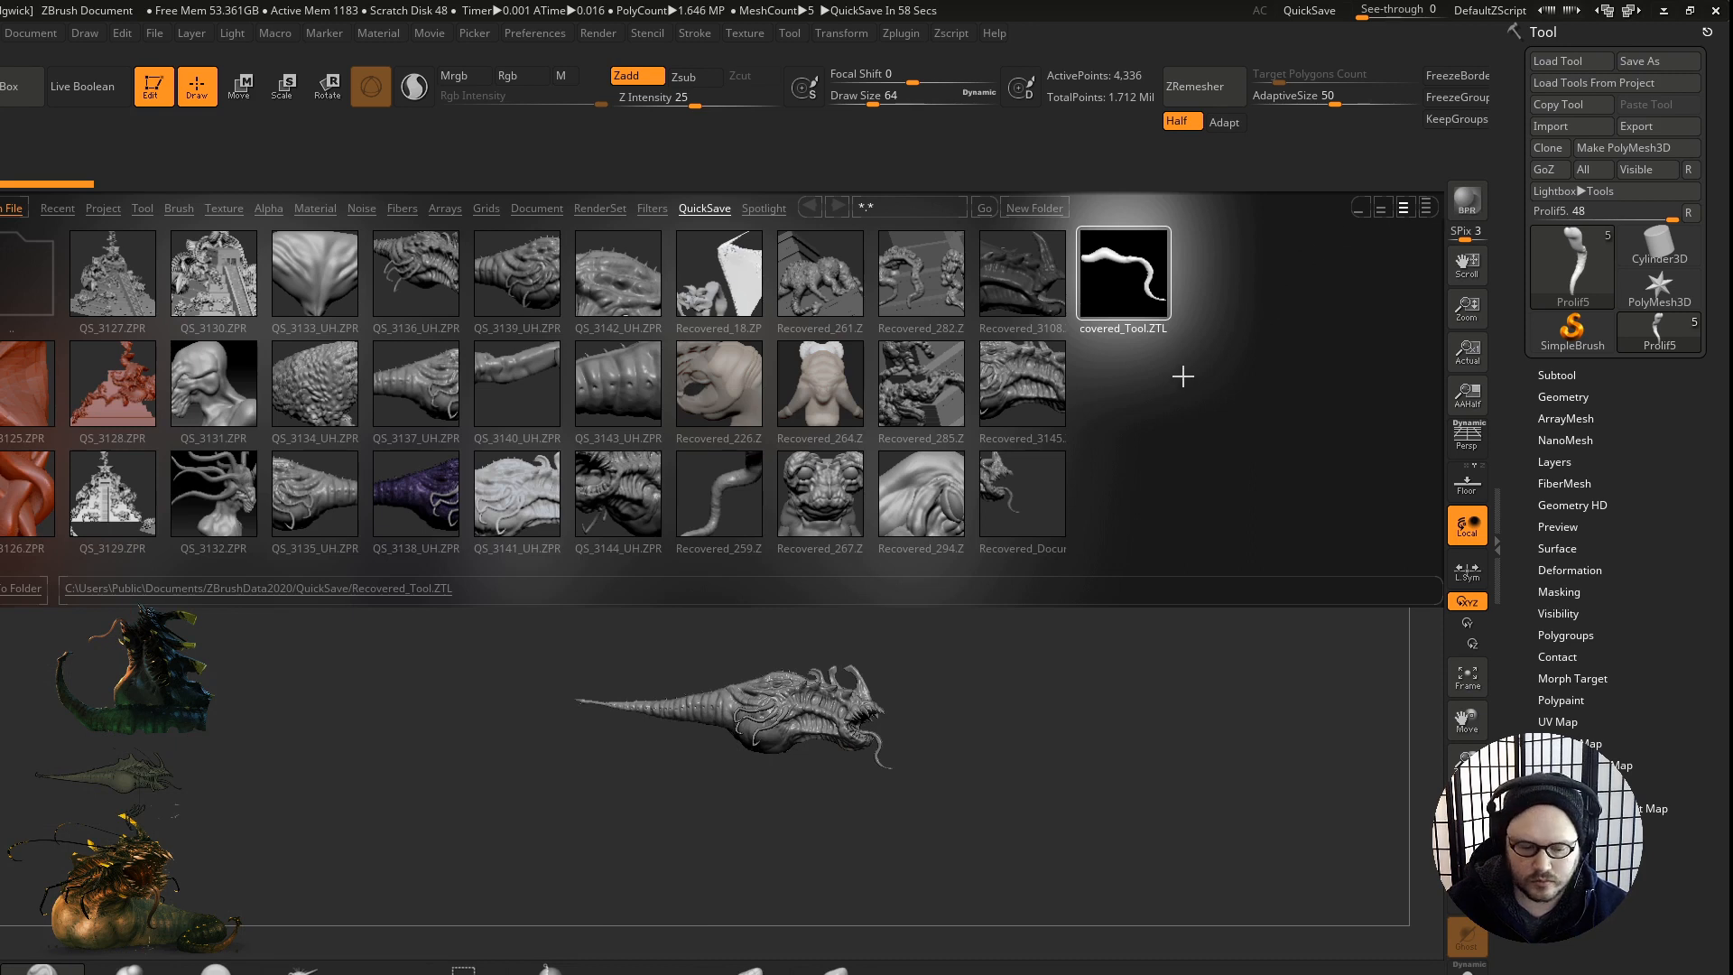
key(comma)
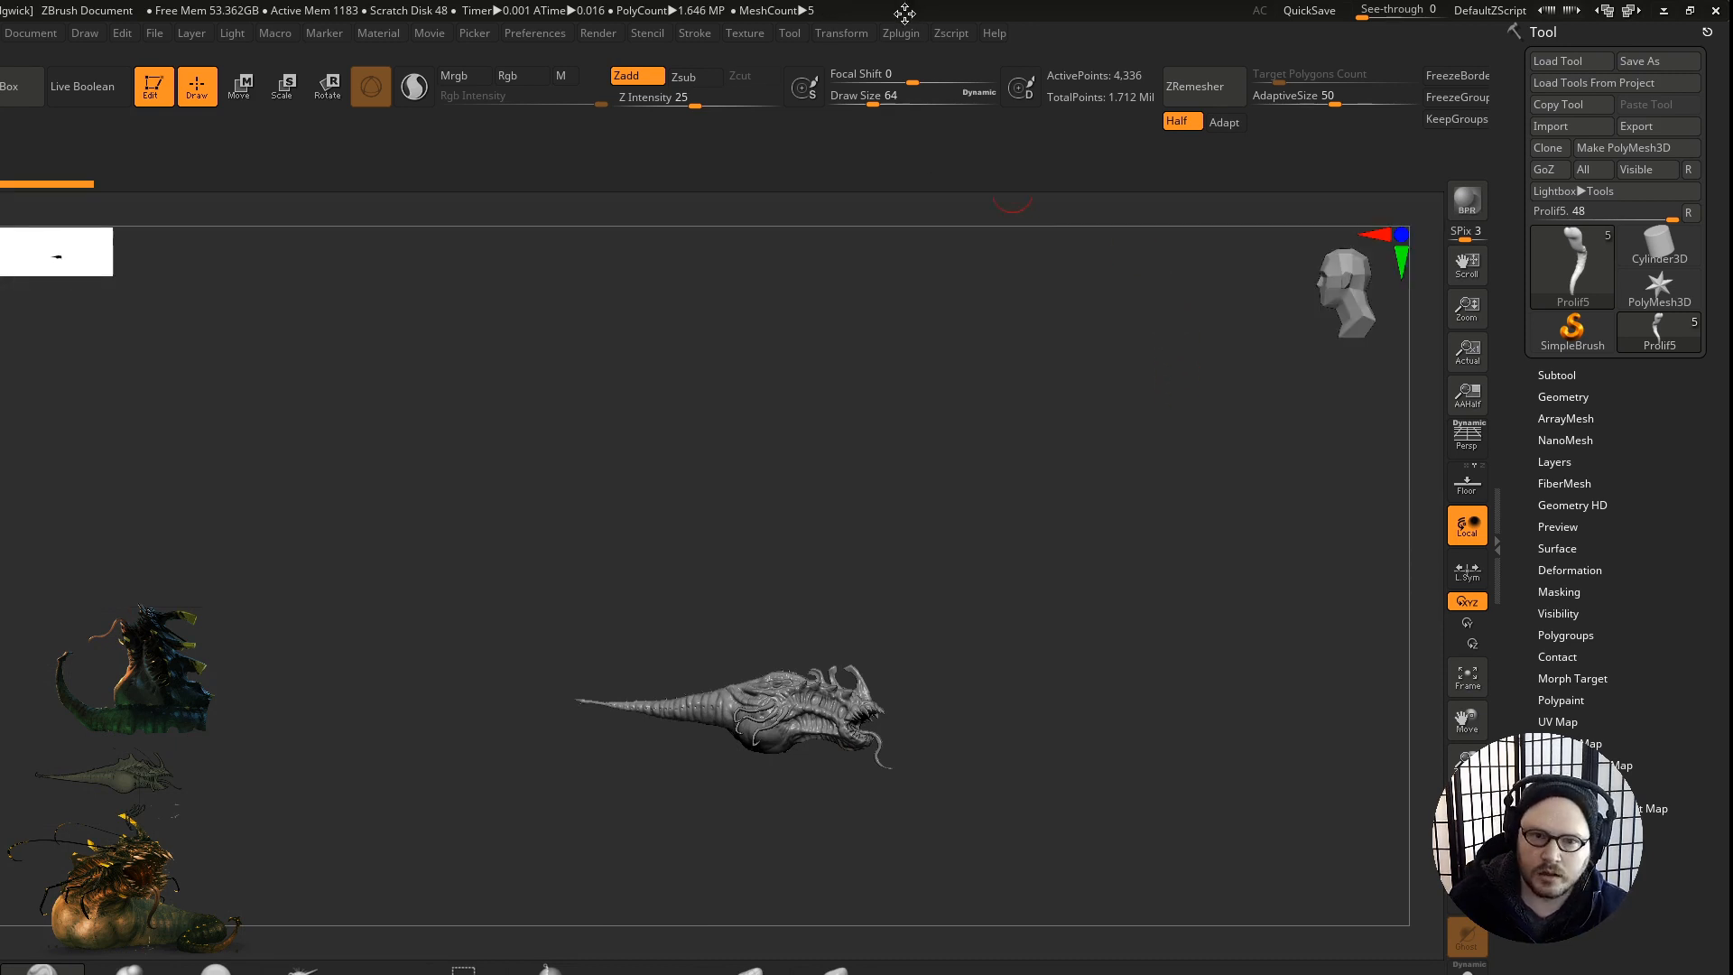
drag(1731, 974, 1732, 974)
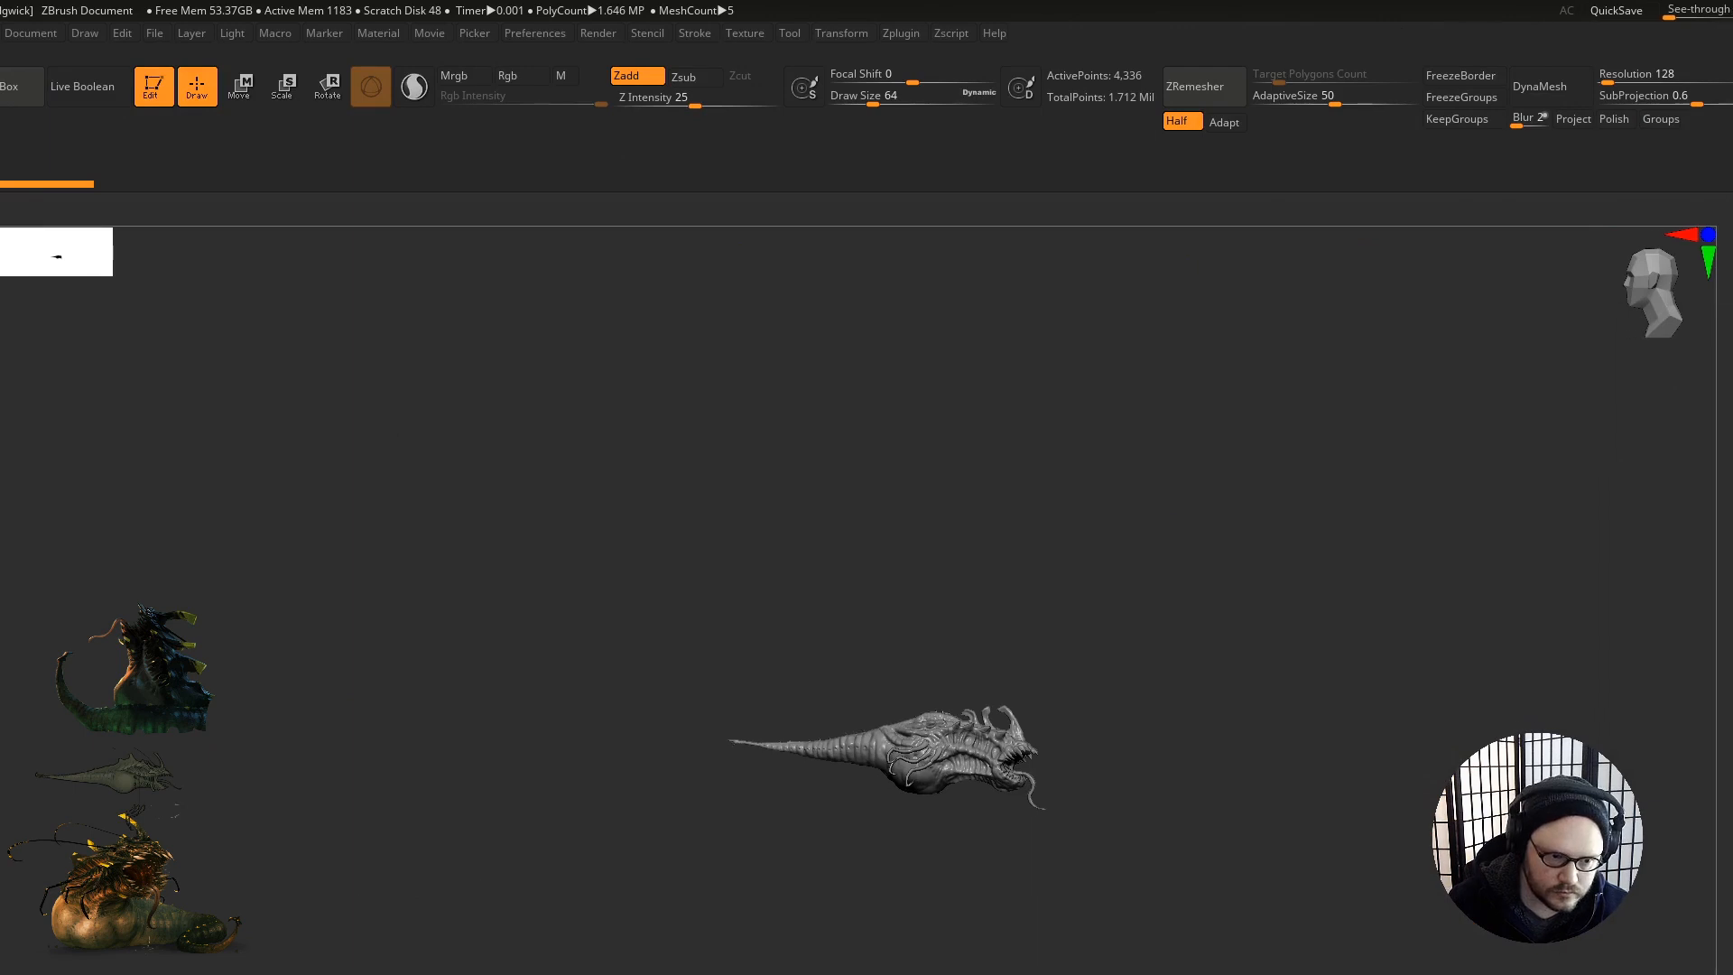
Step: Raise the tongue by two subdivision levels and reduce the draw size to 35
drag(1203, 766, 1152, 782)
right_drag(1152, 782, 1174, 778)
ctrl+right_drag(1174, 778, 1308, 859)
mouse_move(882, 853)
alt+right_down()
mouse_move(939, 663)
mouse_move(1038, 759)
mouse_move(1106, 668)
alt+right_up()
key(s)
drag(1119, 648, 1107, 648)
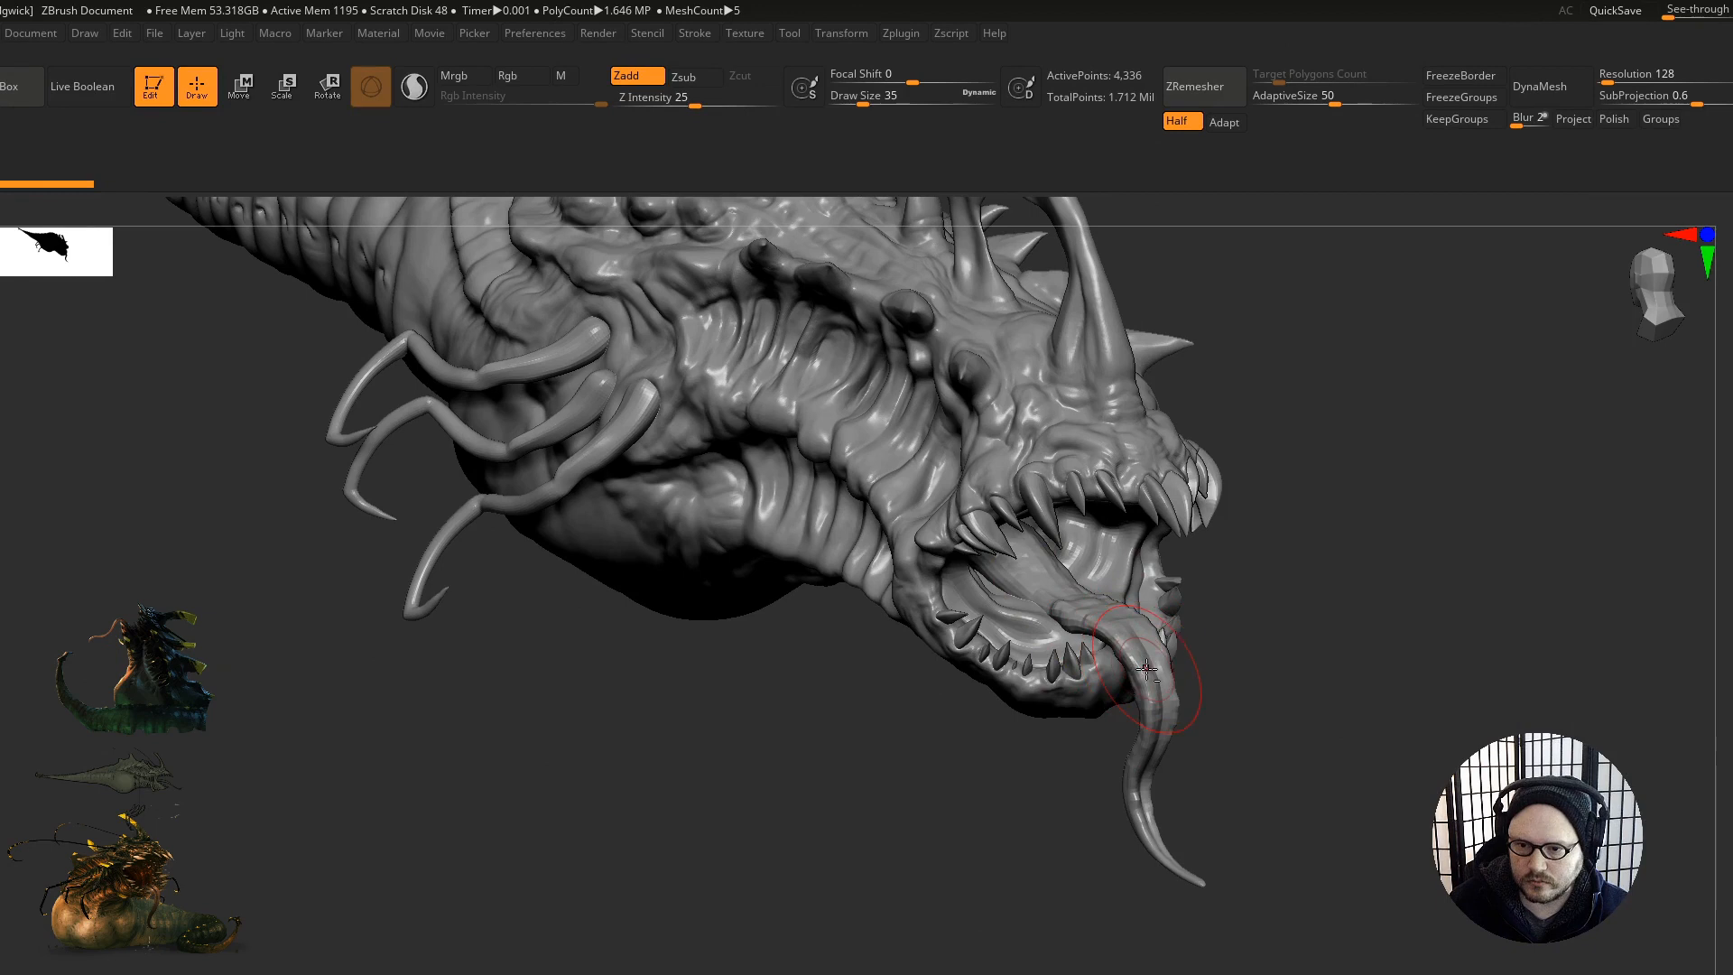
key(d)
right_drag(1165, 607, 867, 582)
key(d)
right_drag(1152, 576, 1065, 596)
mouse_move(1065, 596)
alt+right_down()
mouse_move(965, 639)
mouse_move(1578, 375)
alt+right_up()
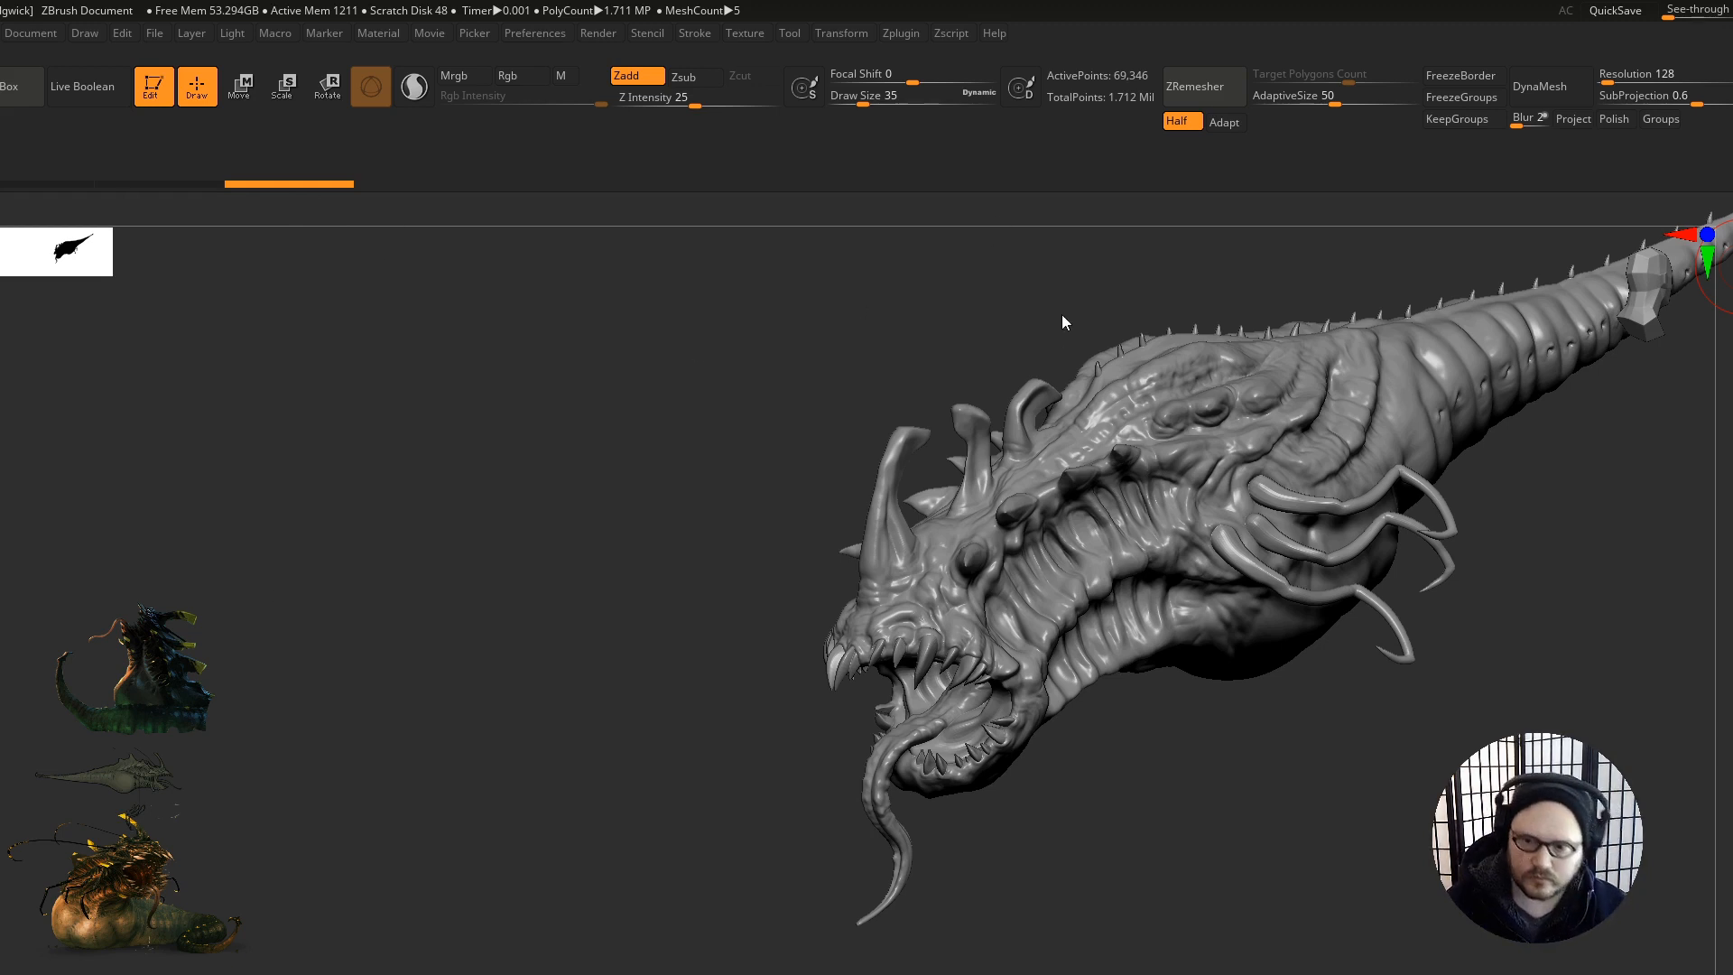
Step: Switch to the DamStandard brush and reduce its draw size
right_drag(997, 674, 1124, 659)
mouse_move(939, 612)
right_down()
mouse_move(905, 639)
mouse_move(948, 650)
mouse_move(943, 700)
mouse_move(996, 724)
right_up()
key(b)
key(d)
key(s)
key(s)
drag(995, 730, 987, 729)
mouse_move(990, 672)
alt+right_down()
mouse_move(1041, 543)
mouse_move(1006, 619)
mouse_move(890, 565)
mouse_move(903, 677)
mouse_move(858, 632)
alt+right_up()
right_drag(853, 761, 918, 726)
Step: Switch to the Move brush at draw size 54 and make the creature's body the active subtool
key(])
key(b)
key(m)
key(v)
key(s)
drag(897, 722, 905, 722)
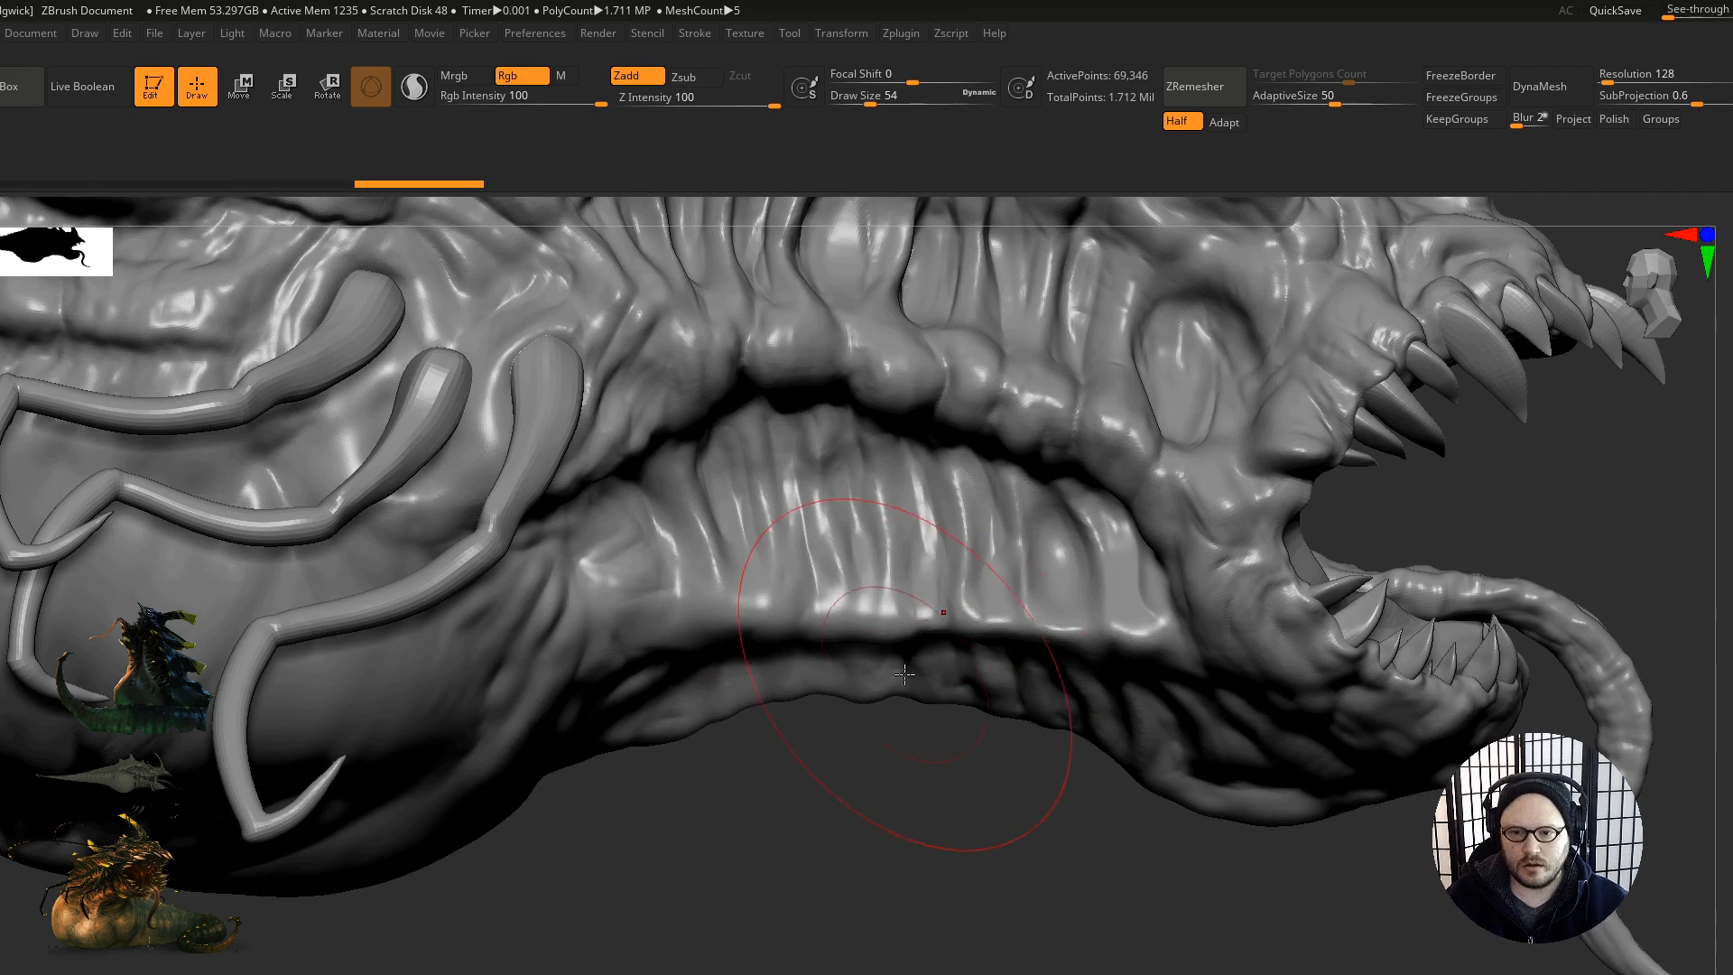
alt+click(904, 683)
ctrl+right_drag(928, 693, 901, 723)
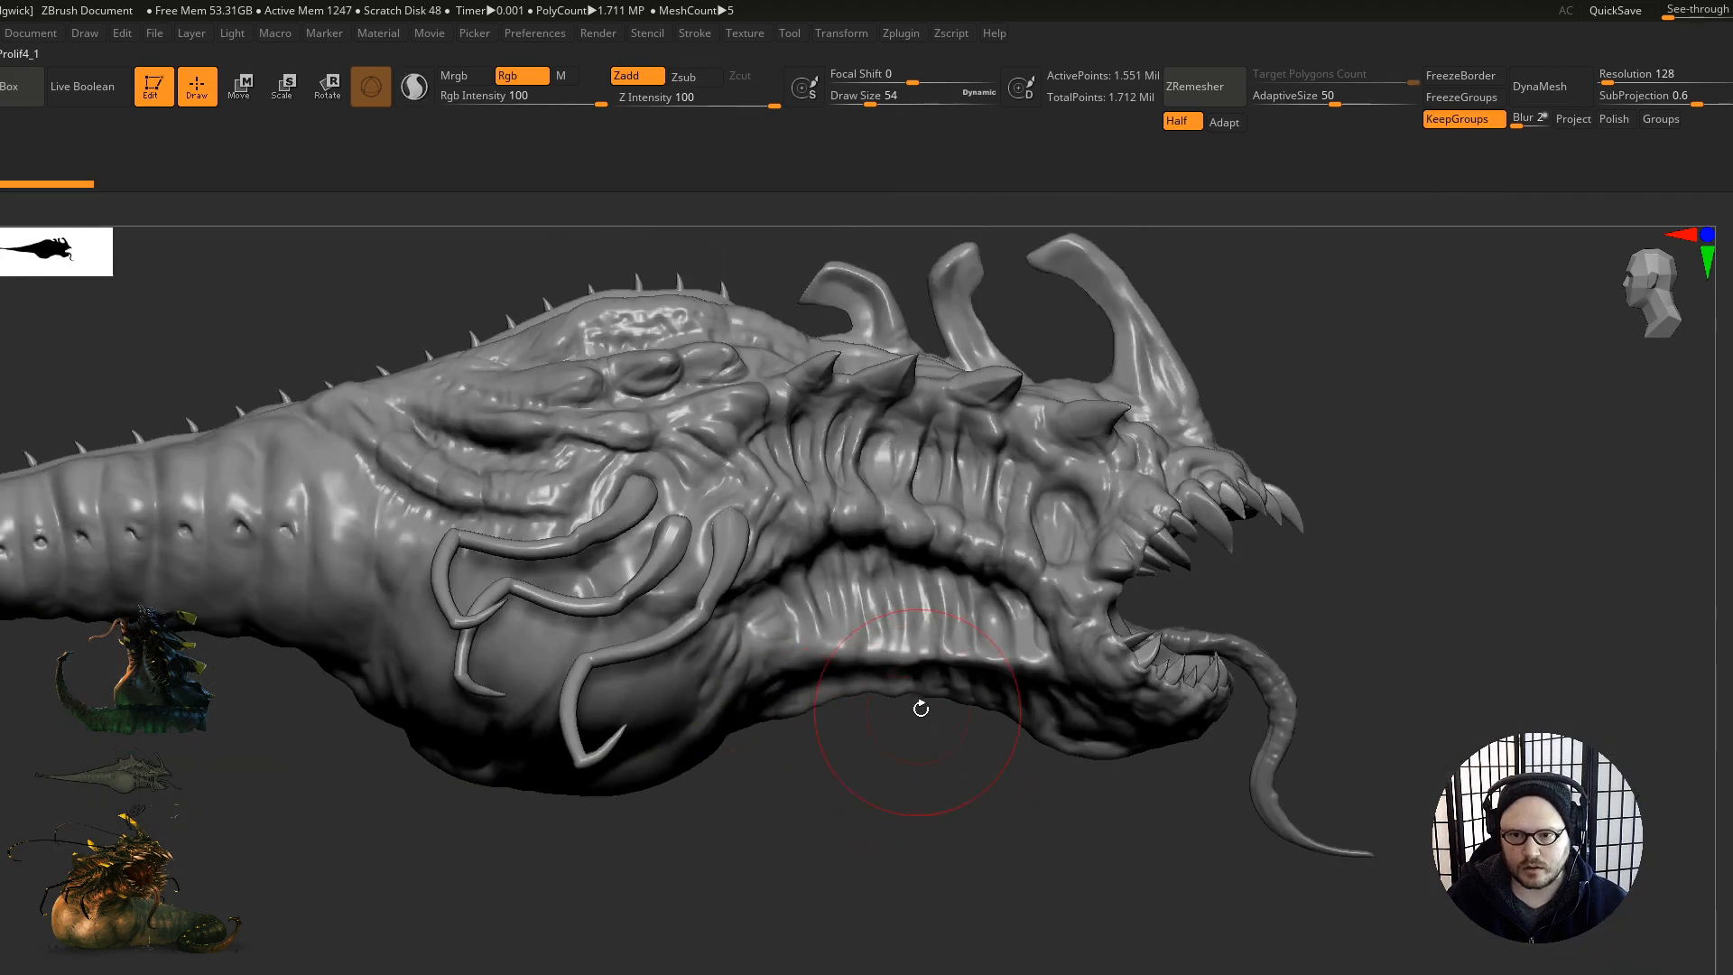
Step: Carve a crease into the side of the lower jaw with the DamStandard brush at draw size 14
mouse_move(890, 785)
right_down()
mouse_move(676, 767)
mouse_move(894, 762)
mouse_move(824, 707)
mouse_move(925, 867)
mouse_move(1032, 723)
mouse_move(786, 650)
right_up()
key(s)
drag(733, 712, 719, 712)
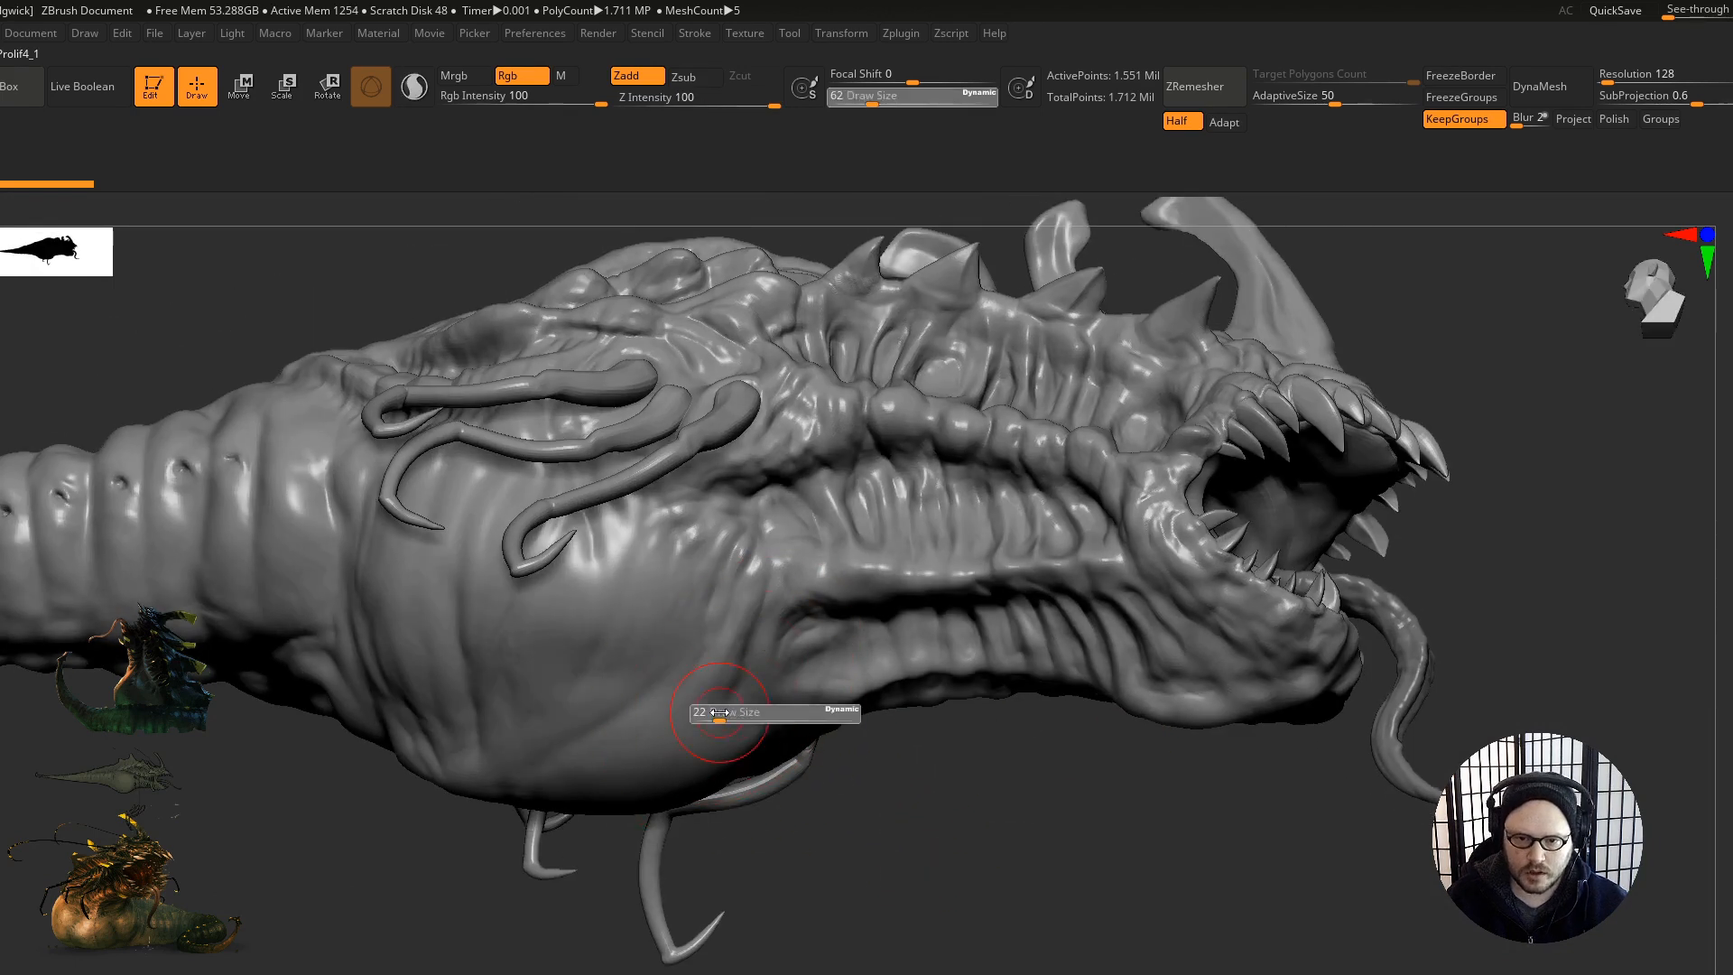
ctrl+right_drag(777, 604, 1038, 636)
key(s)
drag(1065, 643, 1058, 644)
alt+right_drag(1390, 560, 1192, 587)
right_drag(1191, 586, 1240, 664)
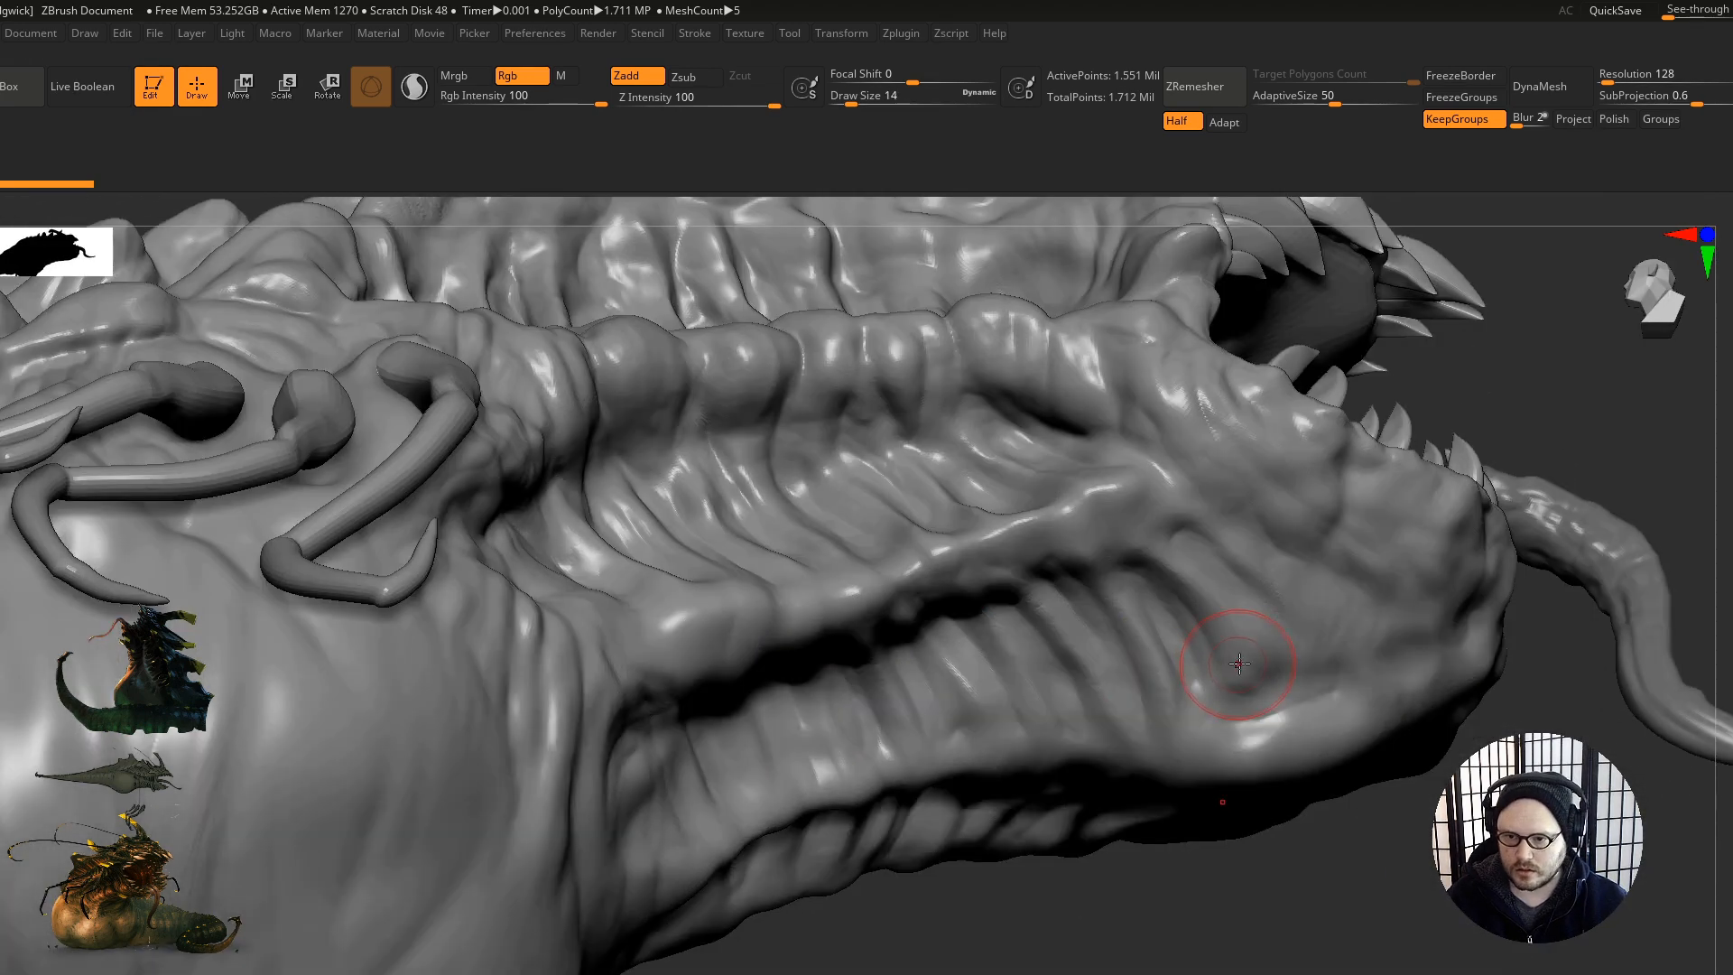
key(b)
key(d)
key(s)
mouse_move(1265, 592)
alt+right_down()
mouse_move(1102, 658)
mouse_move(1165, 688)
alt+right_up()
drag(1171, 688, 1194, 708)
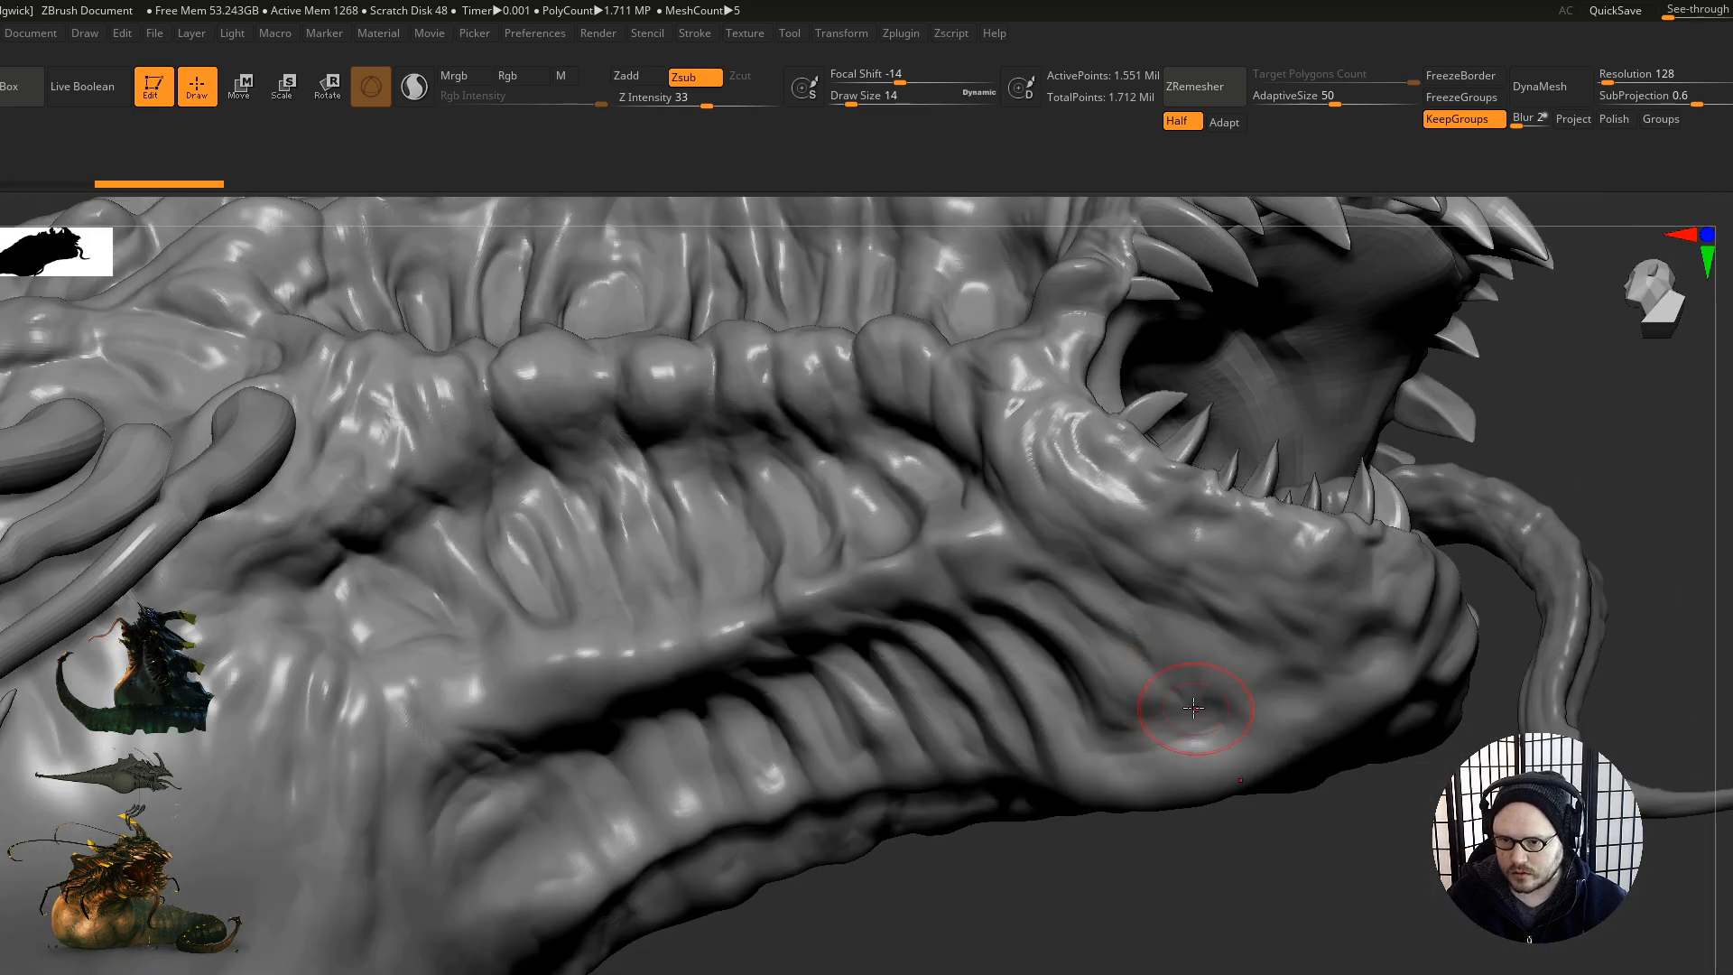
Step: Try smoothing the skin along the lower jaw's underside, and undo that stroke
right_drag(1124, 599, 1127, 515)
shift+drag(1230, 797, 1228, 737)
right_drag(1241, 672, 1264, 736)
key(ctrl+z)
Step: Make the mouth lining the active subtool and subdivide it twice, with the draw size at 6
key(s)
drag(1269, 700, 1264, 700)
mouse_move(1265, 693)
right_down()
mouse_move(1084, 754)
mouse_move(1210, 542)
right_up()
right_drag(1337, 560, 1088, 587)
alt+right_drag(1327, 479, 1129, 614)
right_drag(1128, 614, 1252, 625)
alt+click(1191, 538)
alt+click(1211, 613)
key(ctrl+d)
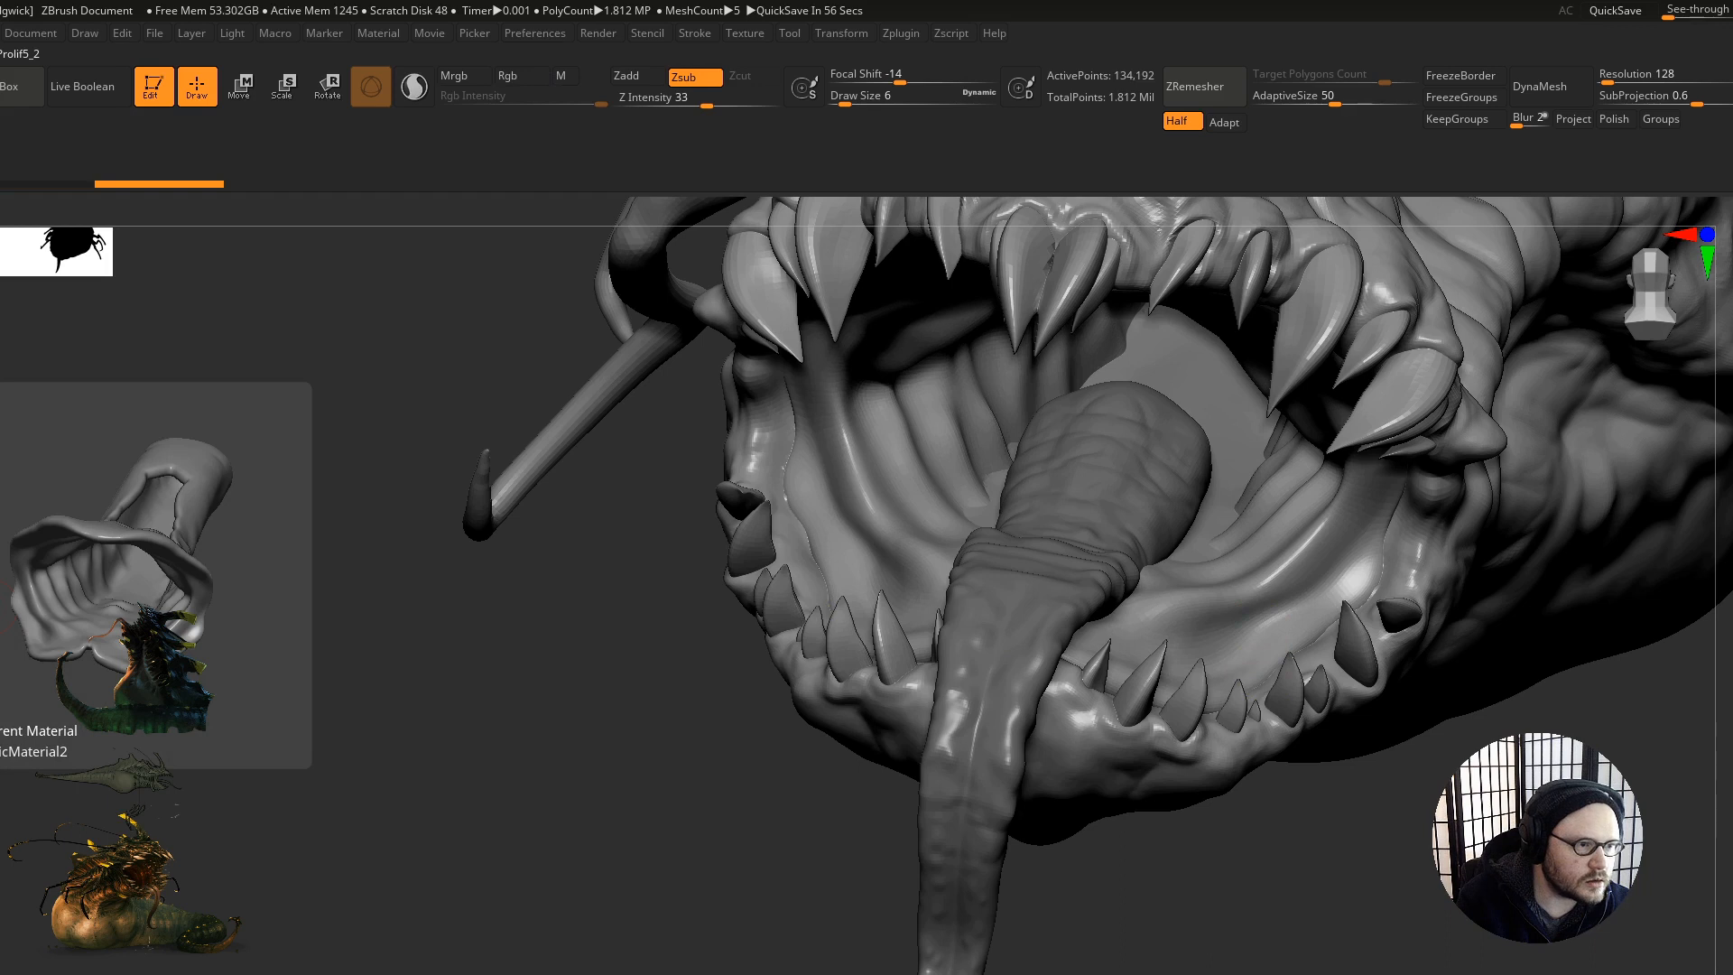
right_drag(578, 794, 993, 844)
mouse_move(1445, 506)
alt+right_down()
mouse_move(983, 593)
mouse_move(901, 587)
alt+right_up()
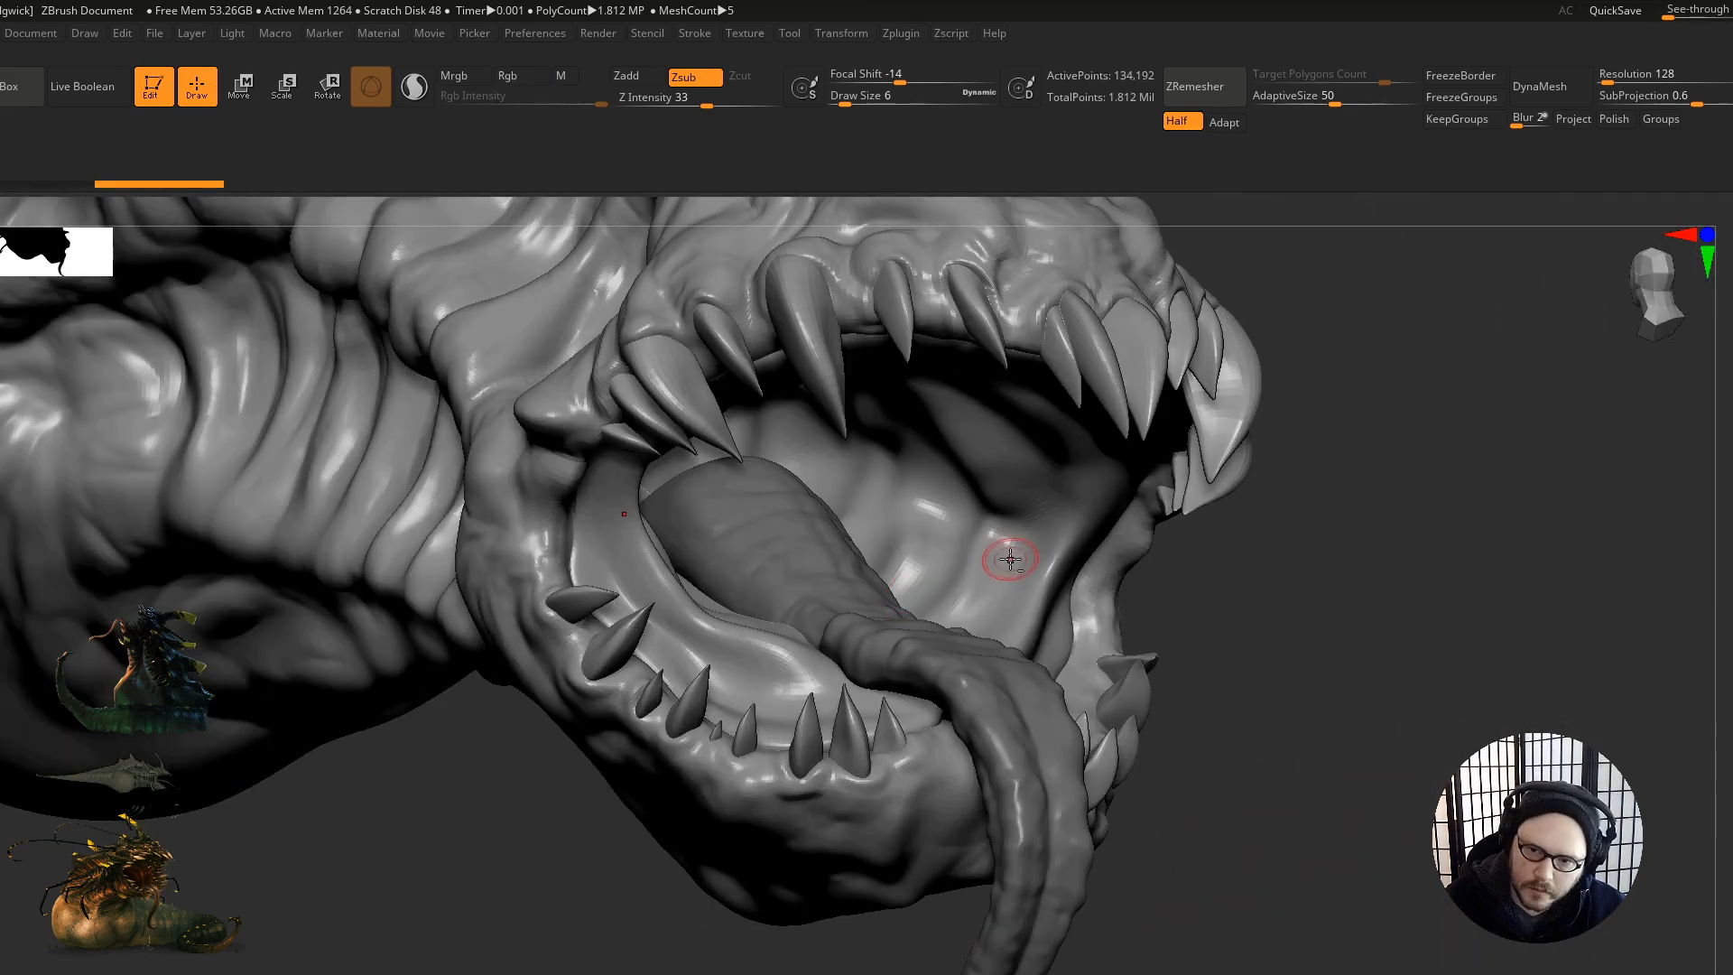
mouse_move(1044, 504)
right_down()
mouse_move(1095, 456)
mouse_move(1050, 496)
right_up()
key(ctrl+d)
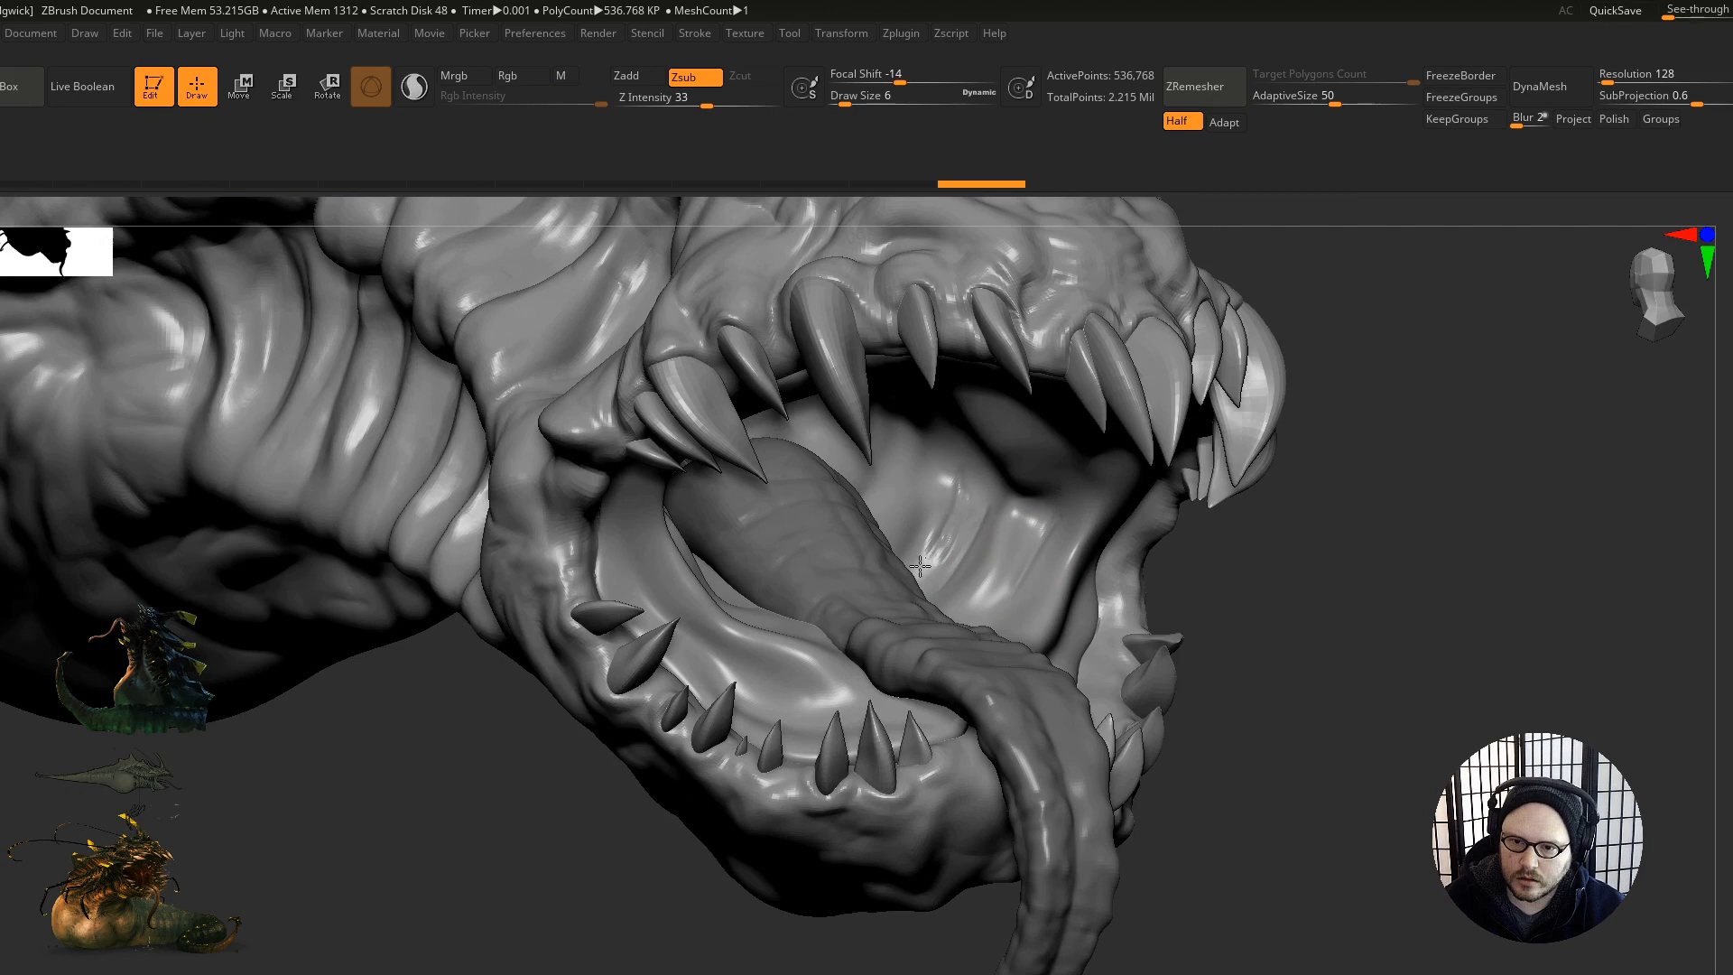
Step: Carve folds along the mouth lining behind the lower teeth with DamStandard at draw size 6, and smooth them
mouse_move(1072, 522)
mouse_down()
mouse_move(994, 576)
mouse_move(1069, 522)
mouse_move(884, 547)
mouse_up()
mouse_move(885, 547)
right_down()
mouse_move(820, 627)
mouse_move(812, 600)
mouse_move(939, 605)
right_up()
mouse_move(556, 497)
mouse_down()
mouse_move(587, 594)
mouse_move(654, 625)
mouse_up()
mouse_move(606, 538)
mouse_down()
mouse_move(661, 618)
mouse_move(732, 648)
mouse_up()
shift+drag(621, 591, 649, 621)
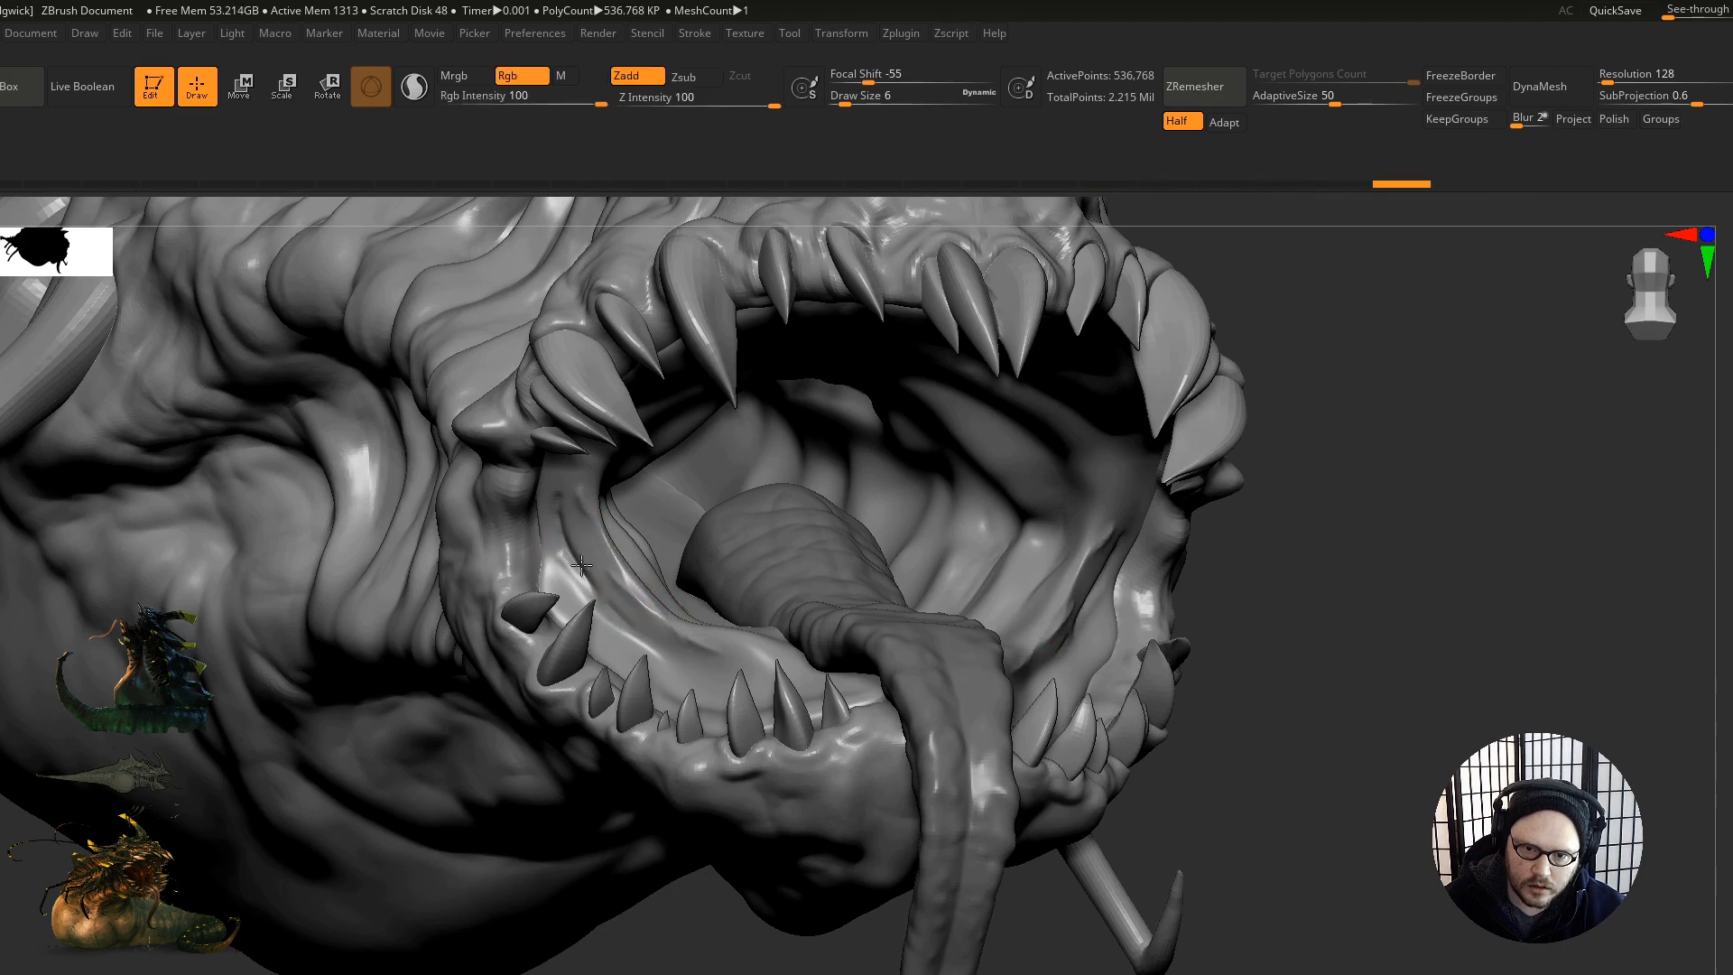
shift+drag(557, 522, 668, 666)
Step: Lower the mouth lining by two subdivision levels and set up the ClayBuildup brush at draw size 13
key(shift+d)
key(shift+d)
mouse_move(667, 605)
right_down()
mouse_move(610, 578)
mouse_move(619, 619)
right_up()
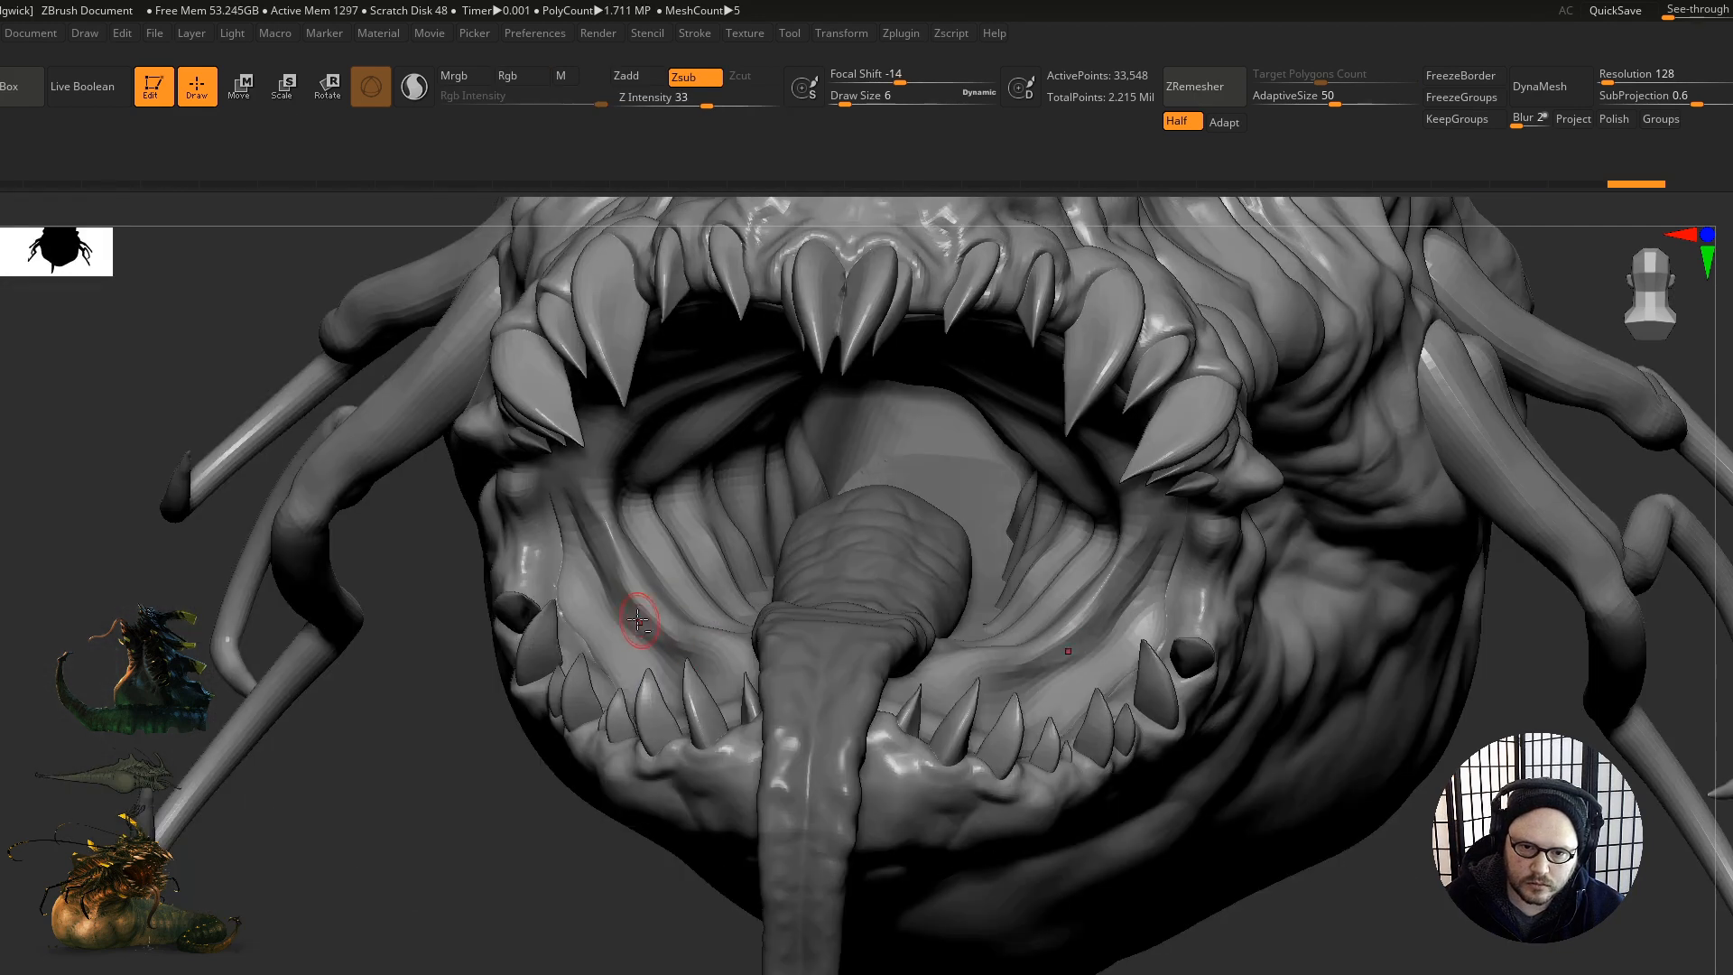
right_drag(716, 663, 697, 675)
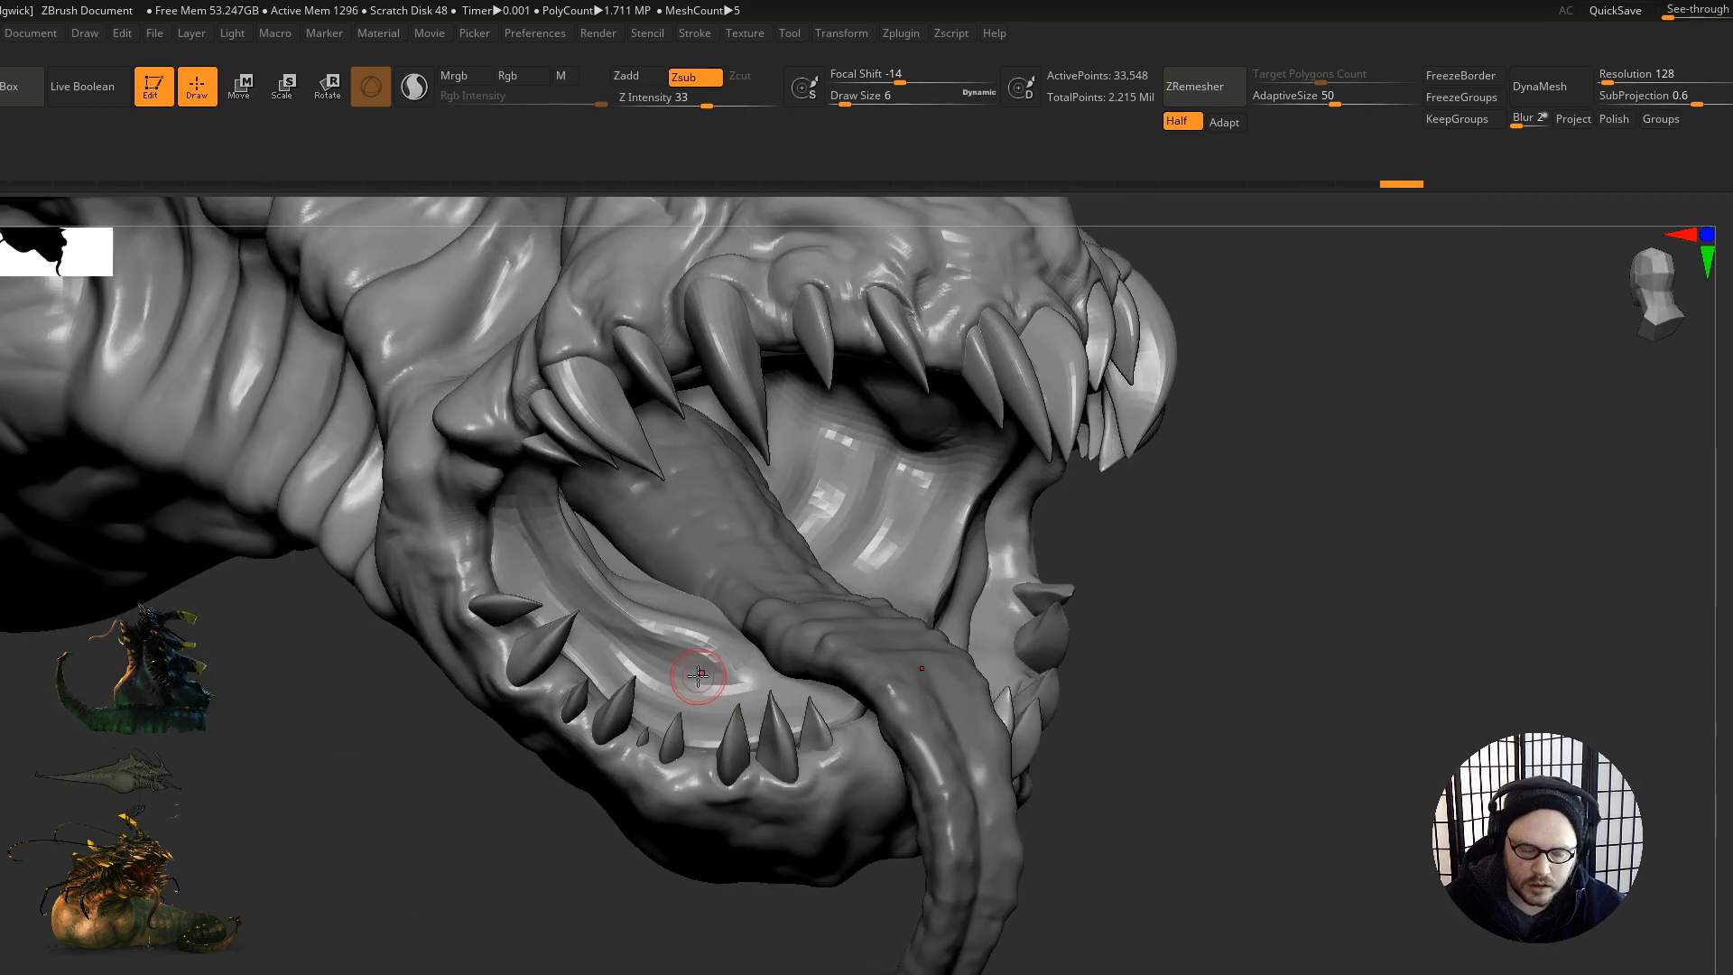
key(b)
key(c)
key(b)
shift+right_drag(635, 624, 603, 648)
key(s)
mouse_move(607, 646)
mouse_down()
mouse_move(538, 592)
mouse_move(581, 672)
mouse_up()
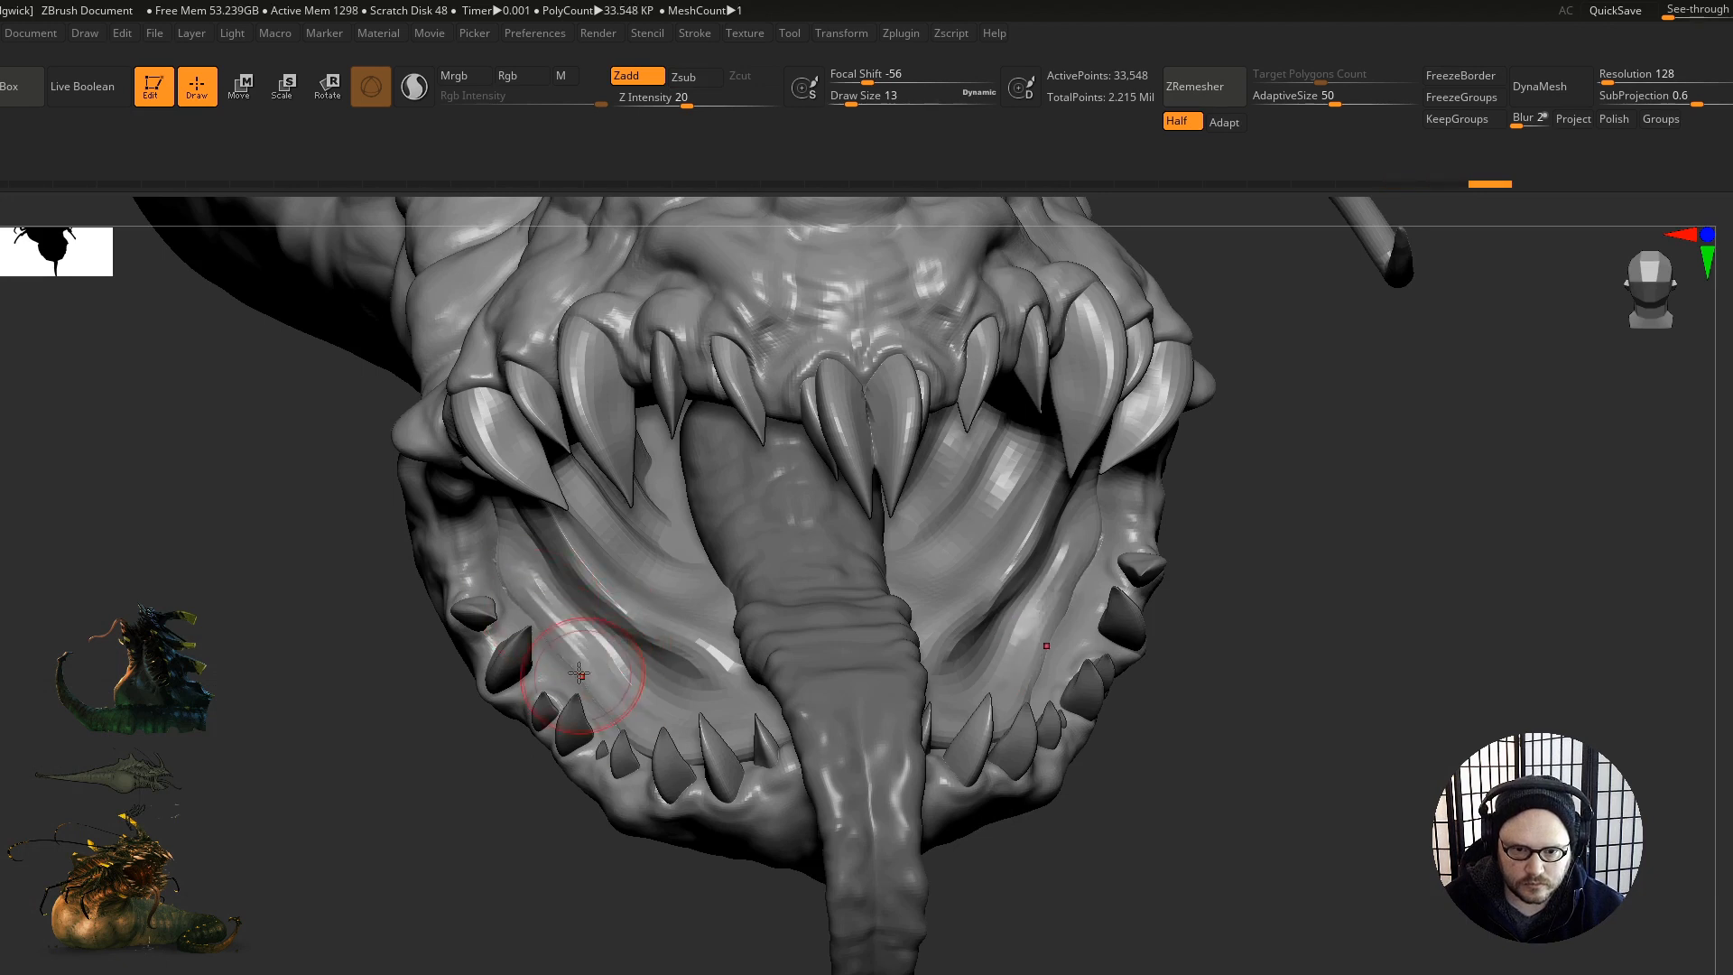
Step: Build up and smooth fleshy ridges on the inner cheek walls with ClayBuildup, reducing the draw size to 9
mouse_move(735, 600)
right_down()
mouse_move(757, 592)
mouse_move(704, 621)
mouse_move(897, 466)
right_up()
mouse_move(863, 424)
mouse_down()
mouse_move(908, 551)
mouse_move(930, 528)
mouse_move(878, 417)
mouse_move(907, 556)
mouse_move(929, 365)
mouse_up()
shift+drag(930, 366, 939, 414)
ctrl+right_drag(932, 538, 957, 505)
ctrl+right_drag(812, 623, 763, 506)
ctrl+right_drag(911, 564, 989, 469)
mouse_move(1048, 388)
mouse_down()
mouse_move(1002, 457)
mouse_move(1134, 379)
mouse_move(1127, 421)
mouse_up()
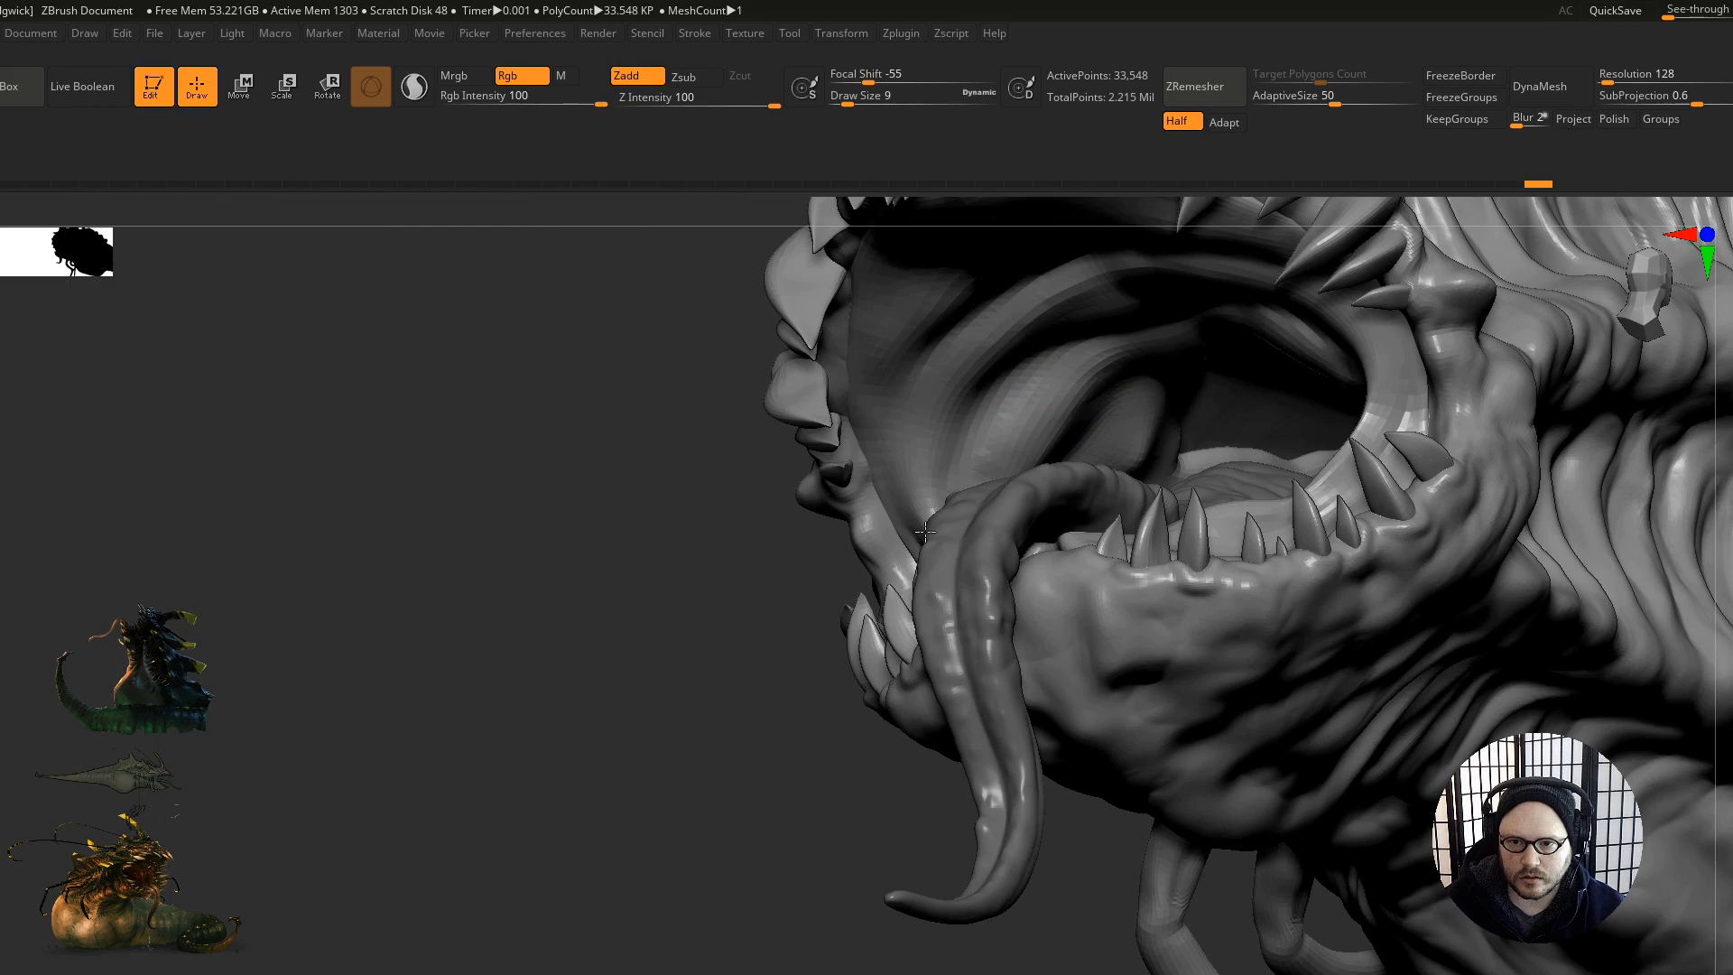
right_drag(1127, 422, 1103, 441)
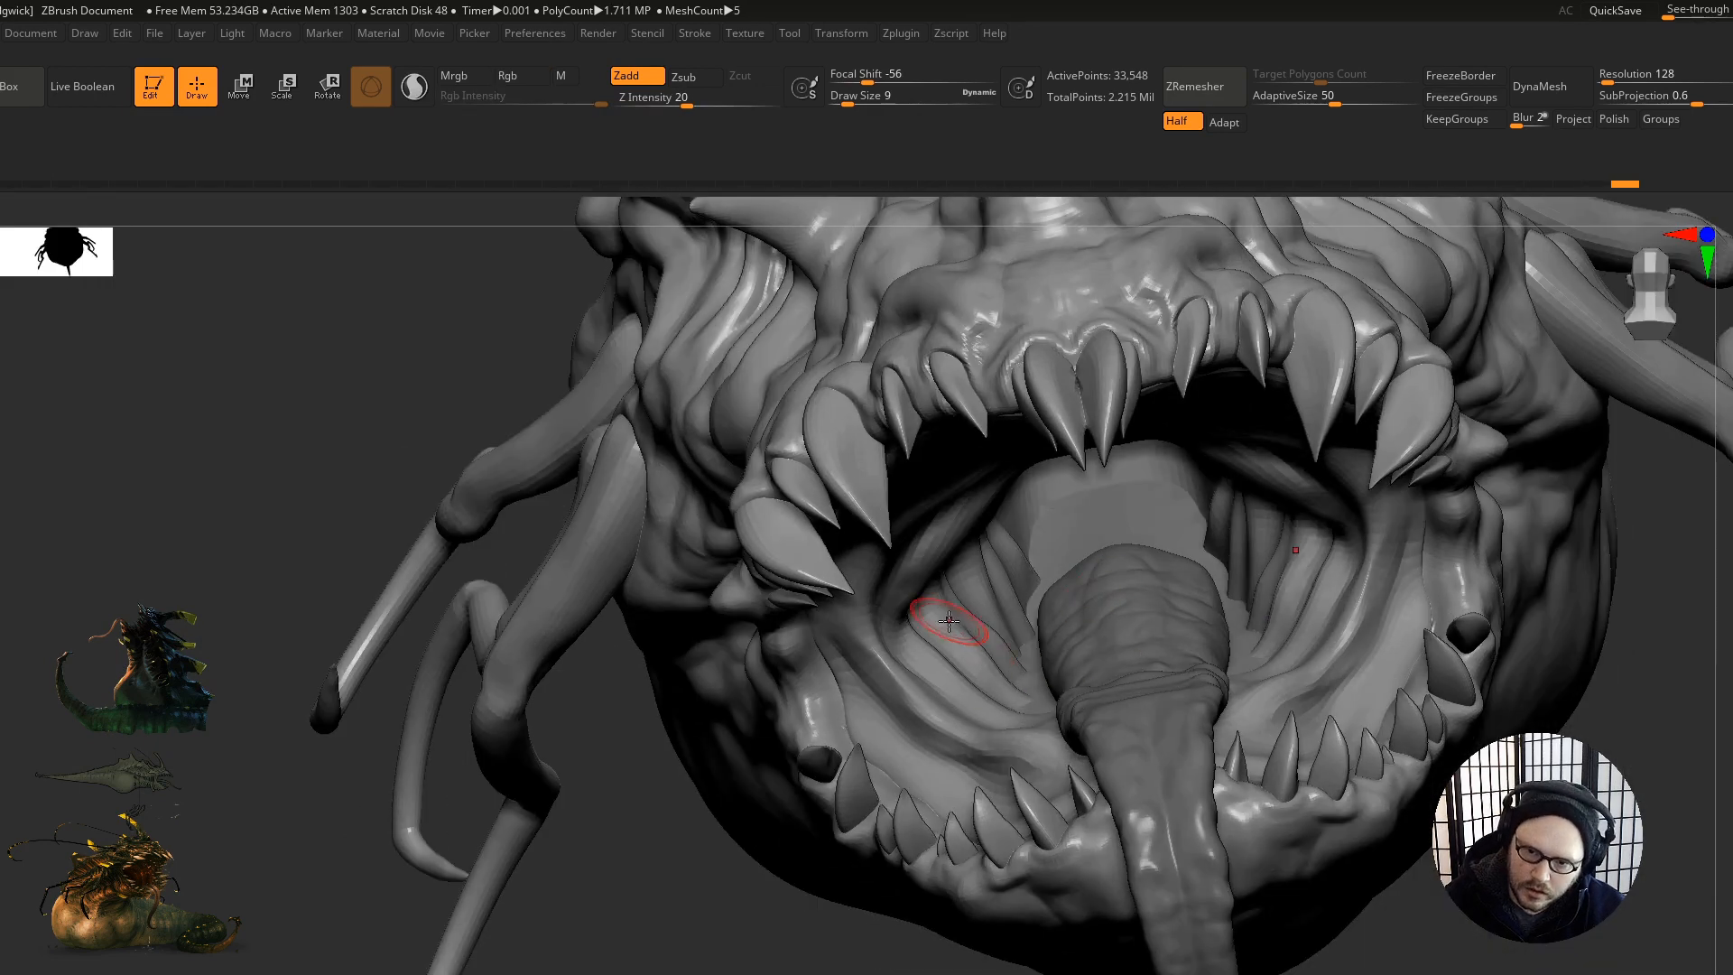
mouse_move(949, 621)
mouse_down()
mouse_move(1032, 697)
mouse_move(1016, 661)
mouse_up()
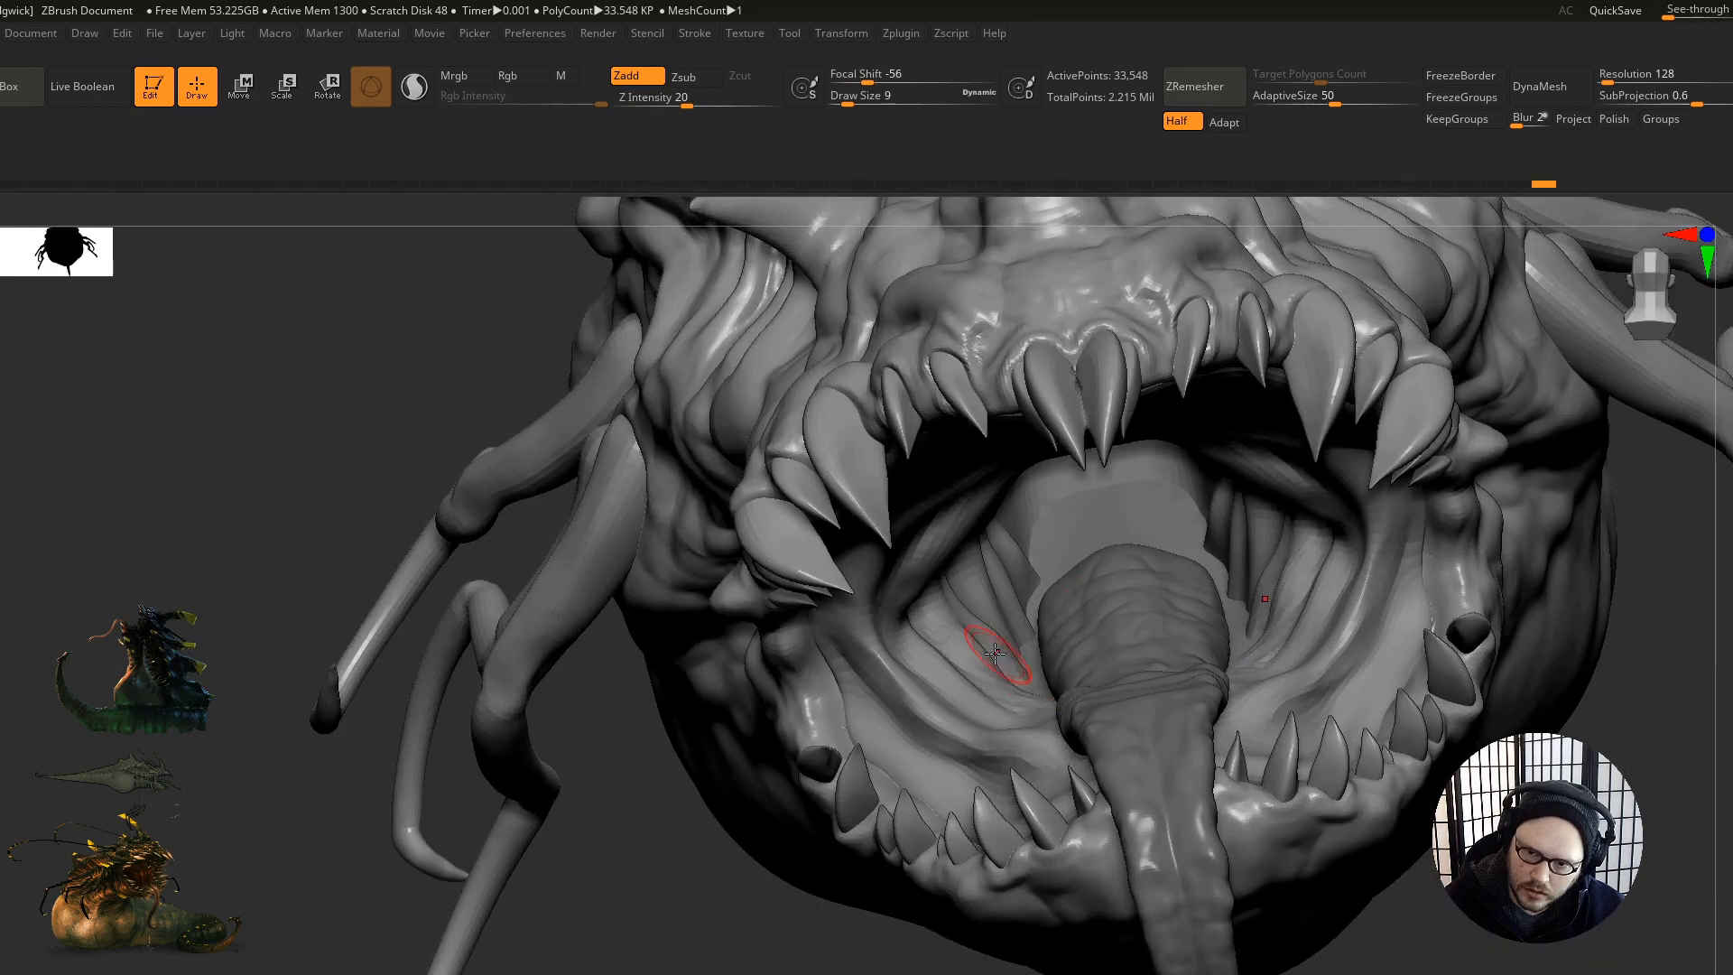
Step: Reshape the mouth lining around the throat and the tongue's base with the Move brush at draw size 31
right_drag(1027, 646, 1102, 639)
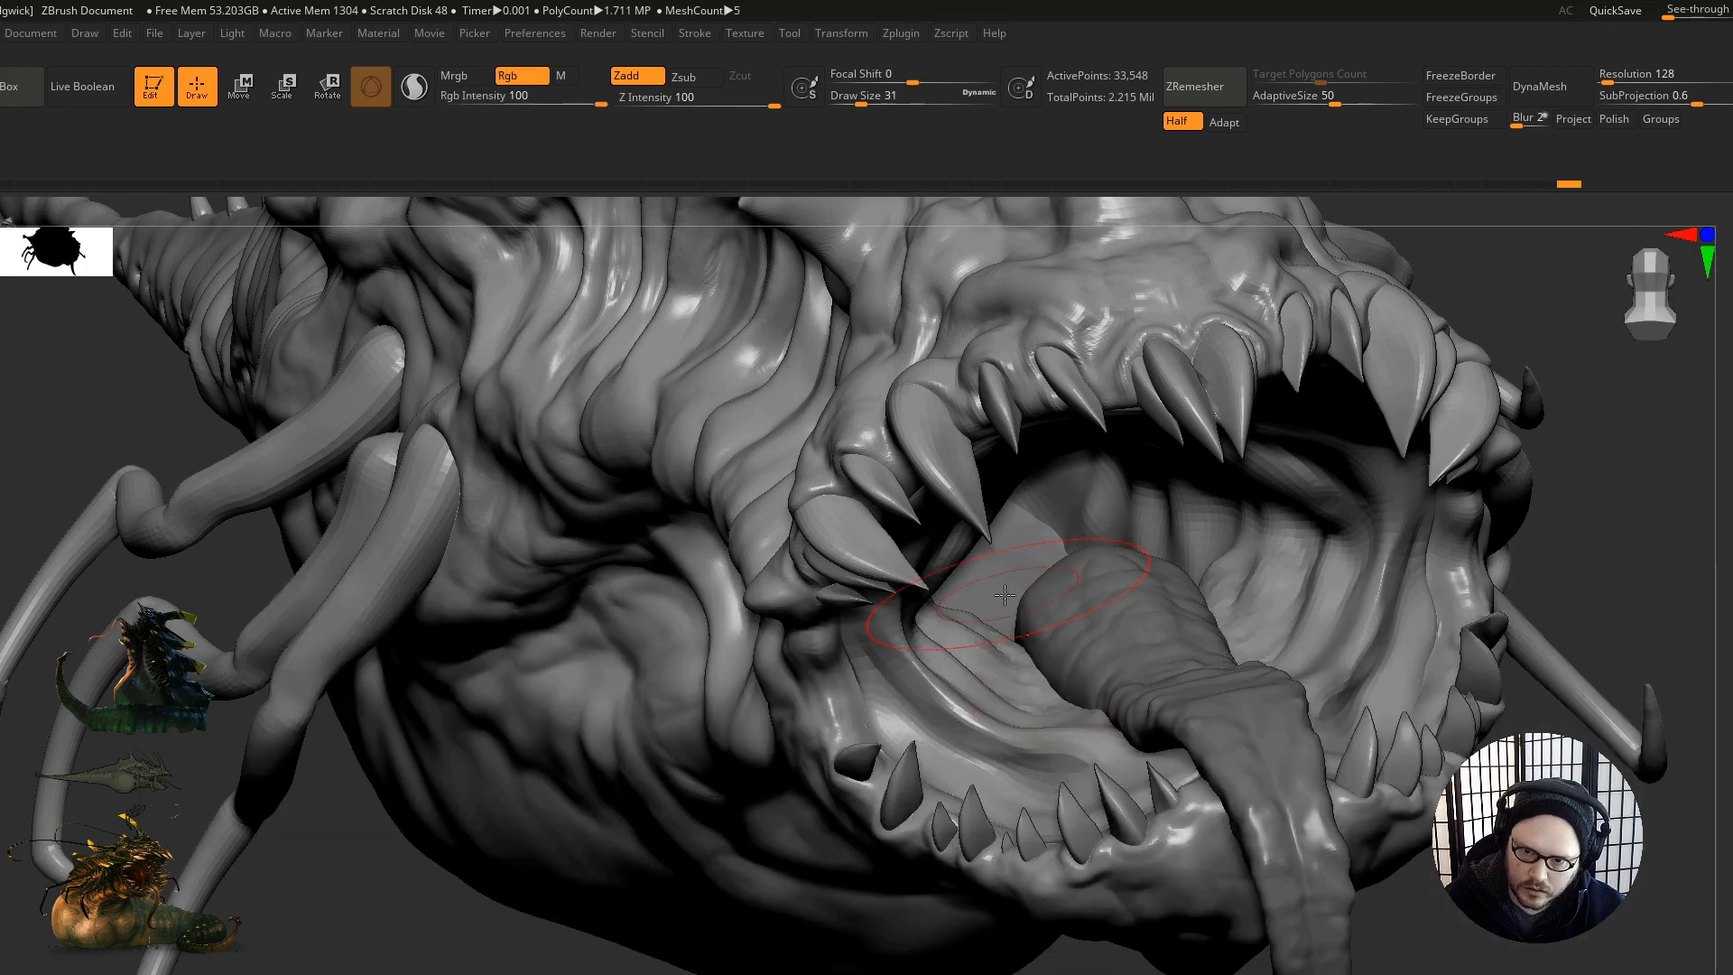
drag(1023, 540, 1009, 606)
right_drag(1000, 570, 1016, 582)
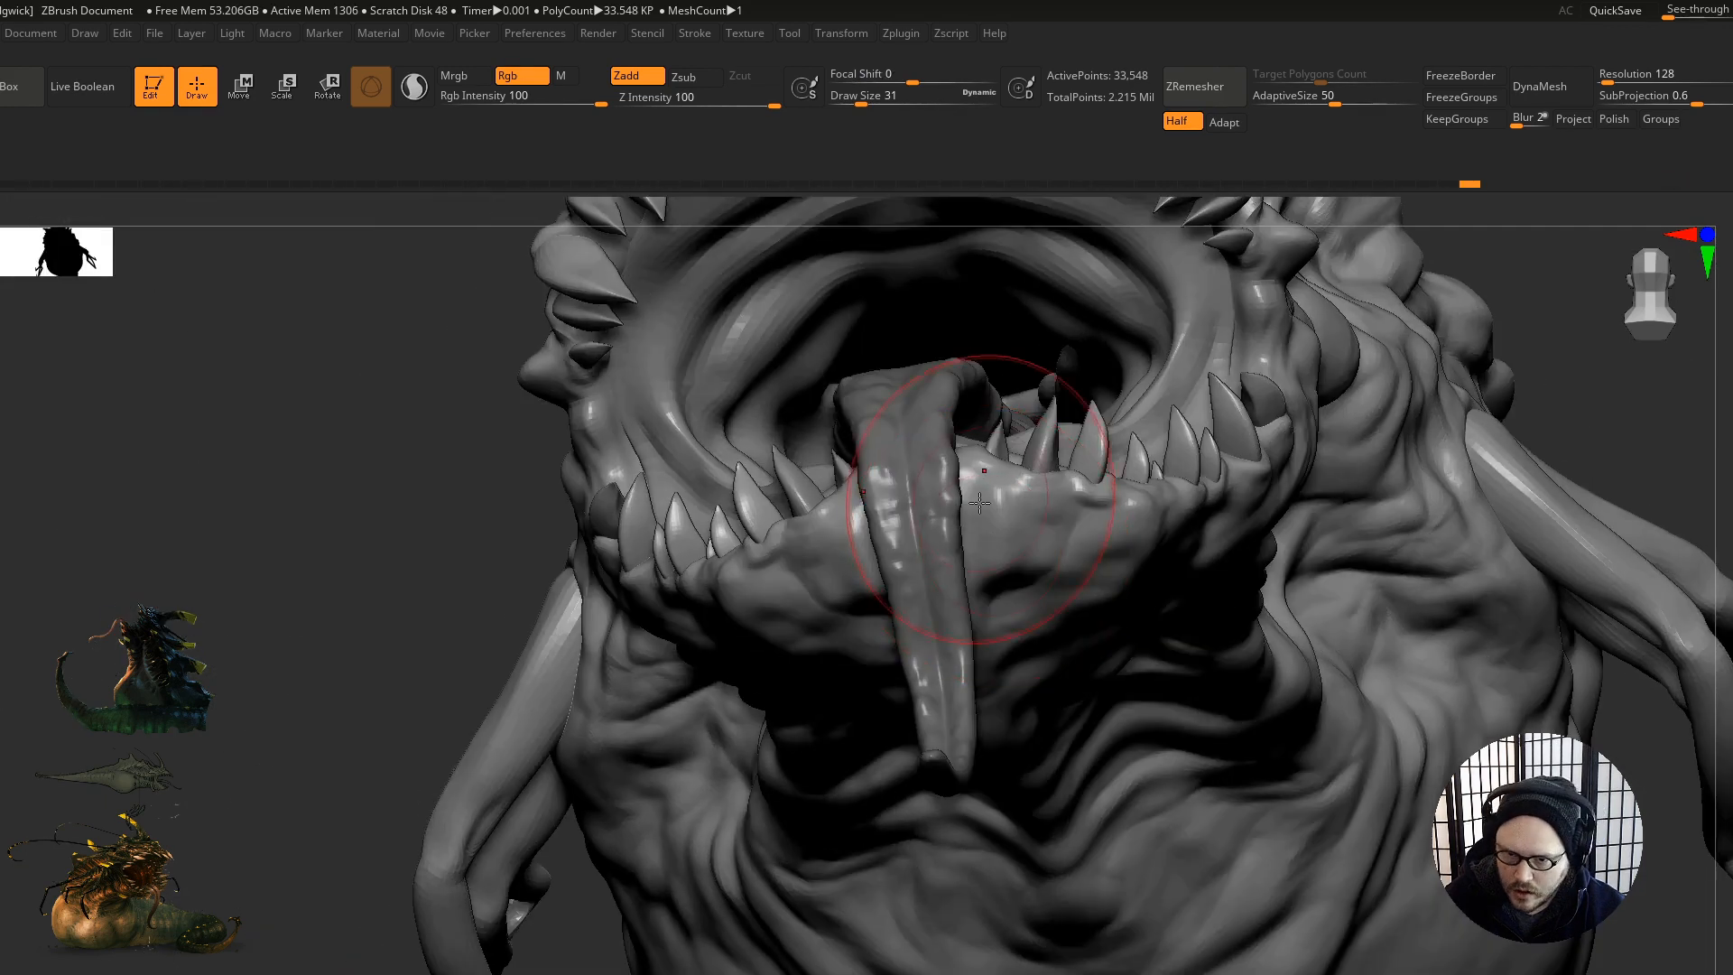
mouse_move(979, 503)
right_down()
mouse_move(990, 560)
mouse_move(961, 514)
mouse_move(657, 472)
mouse_move(793, 585)
mouse_move(735, 401)
mouse_move(729, 528)
mouse_move(673, 533)
right_up()
drag(663, 541, 690, 496)
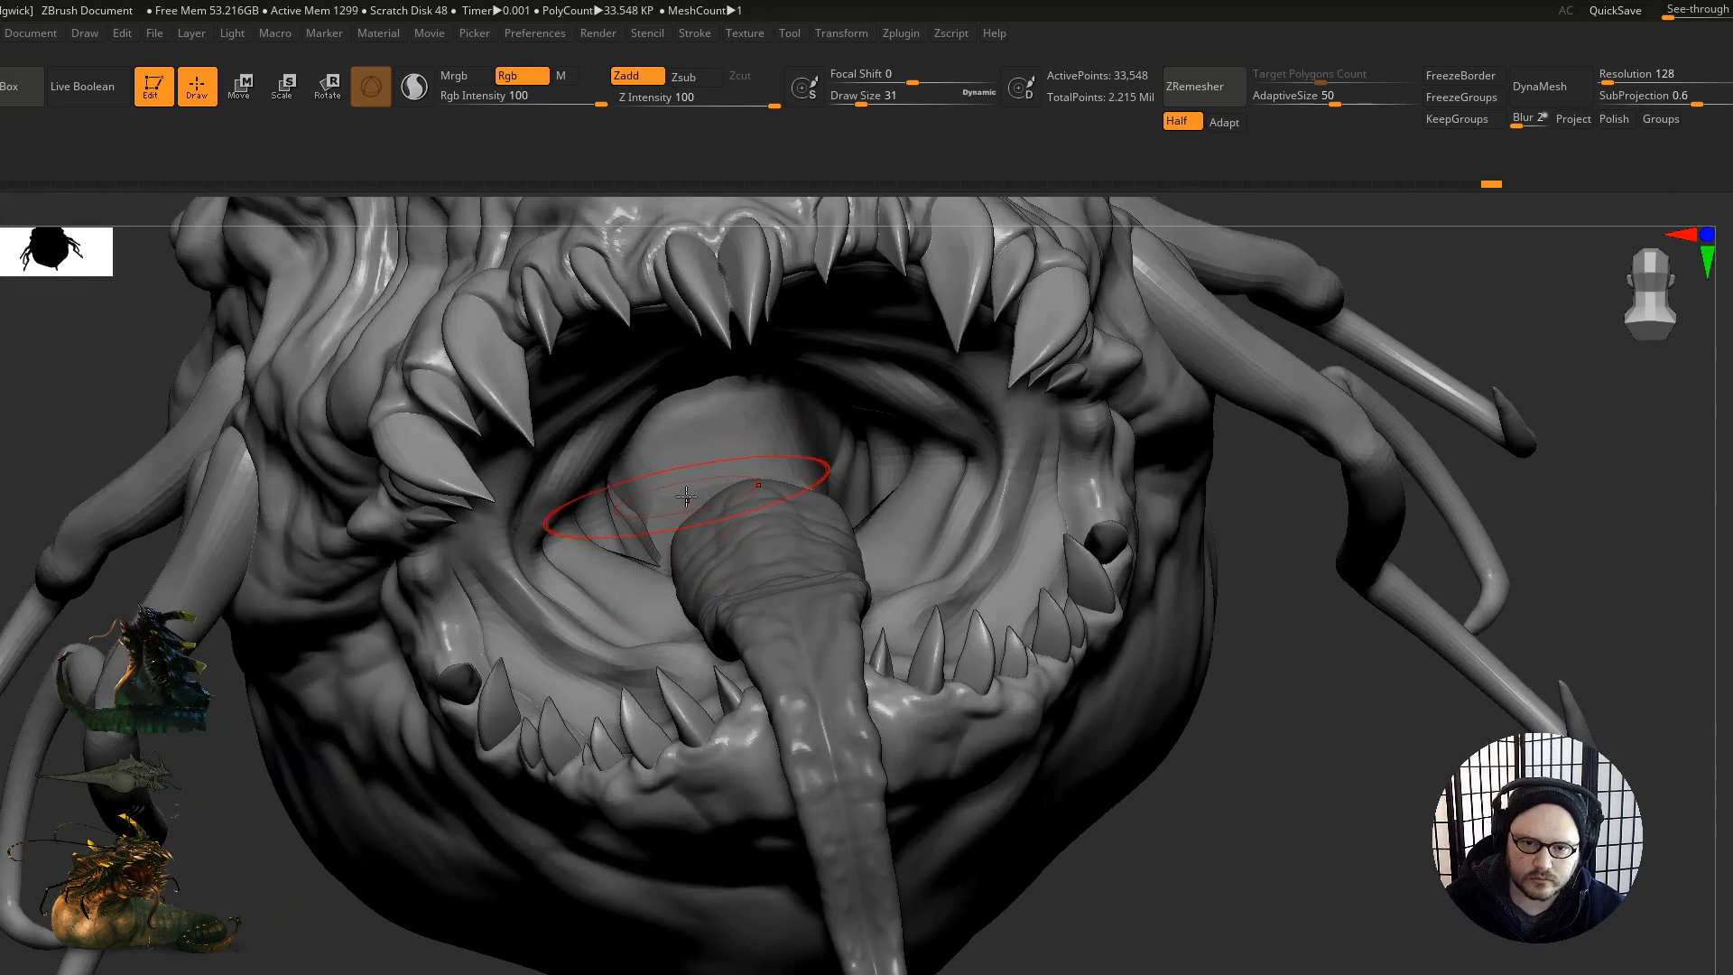
right_drag(693, 493, 705, 507)
drag(706, 507, 754, 544)
mouse_move(739, 541)
right_down()
mouse_move(730, 500)
mouse_move(742, 534)
right_up()
mouse_move(669, 373)
mouse_down()
mouse_move(623, 339)
mouse_move(672, 330)
mouse_move(619, 337)
mouse_move(660, 418)
mouse_up()
Step: Make the tongue the active subtool and shift its base with the Move brush, comparing the change through undo and redo
mouse_move(636, 483)
ctrl+right_down()
mouse_move(623, 452)
mouse_move(592, 516)
mouse_move(716, 496)
mouse_move(873, 565)
mouse_move(845, 535)
ctrl+right_up()
alt+click(878, 566)
drag(848, 536, 845, 531)
right_drag(845, 531, 880, 535)
key(ctrl+z)
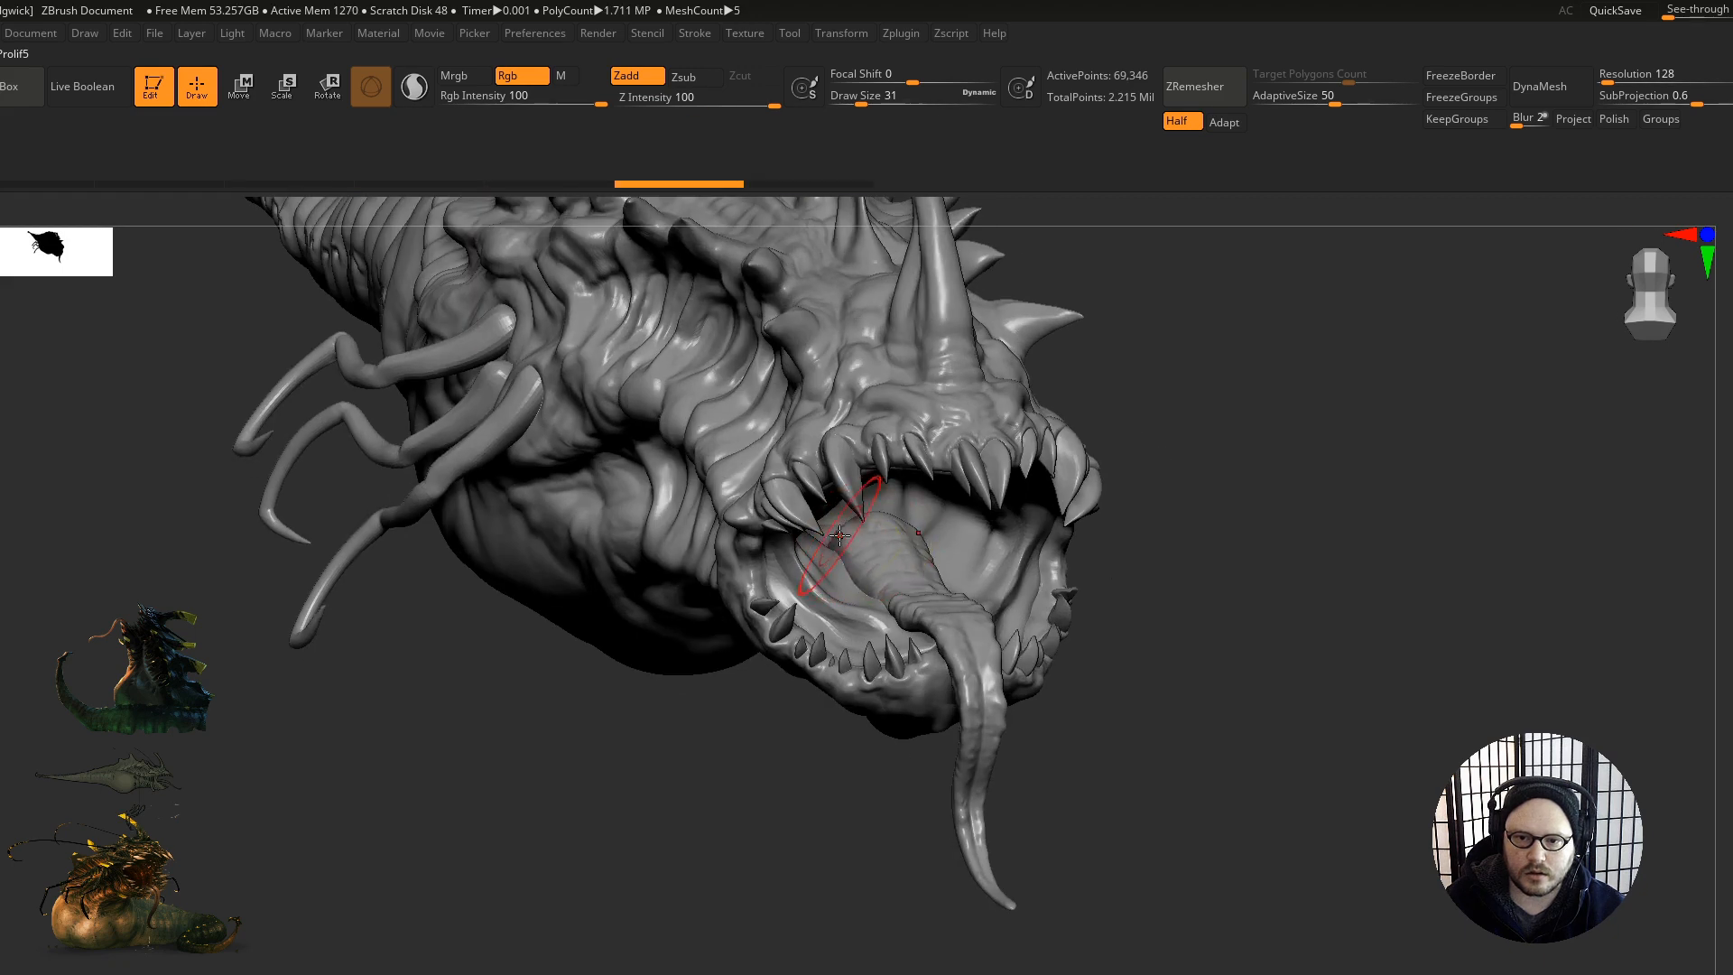
key(ctrl+shift+z)
Step: Adjust how the tongue's base sits in the throat with the Move brush at draw size 31
right_drag(796, 486, 641, 506)
right_drag(1043, 517, 1146, 505)
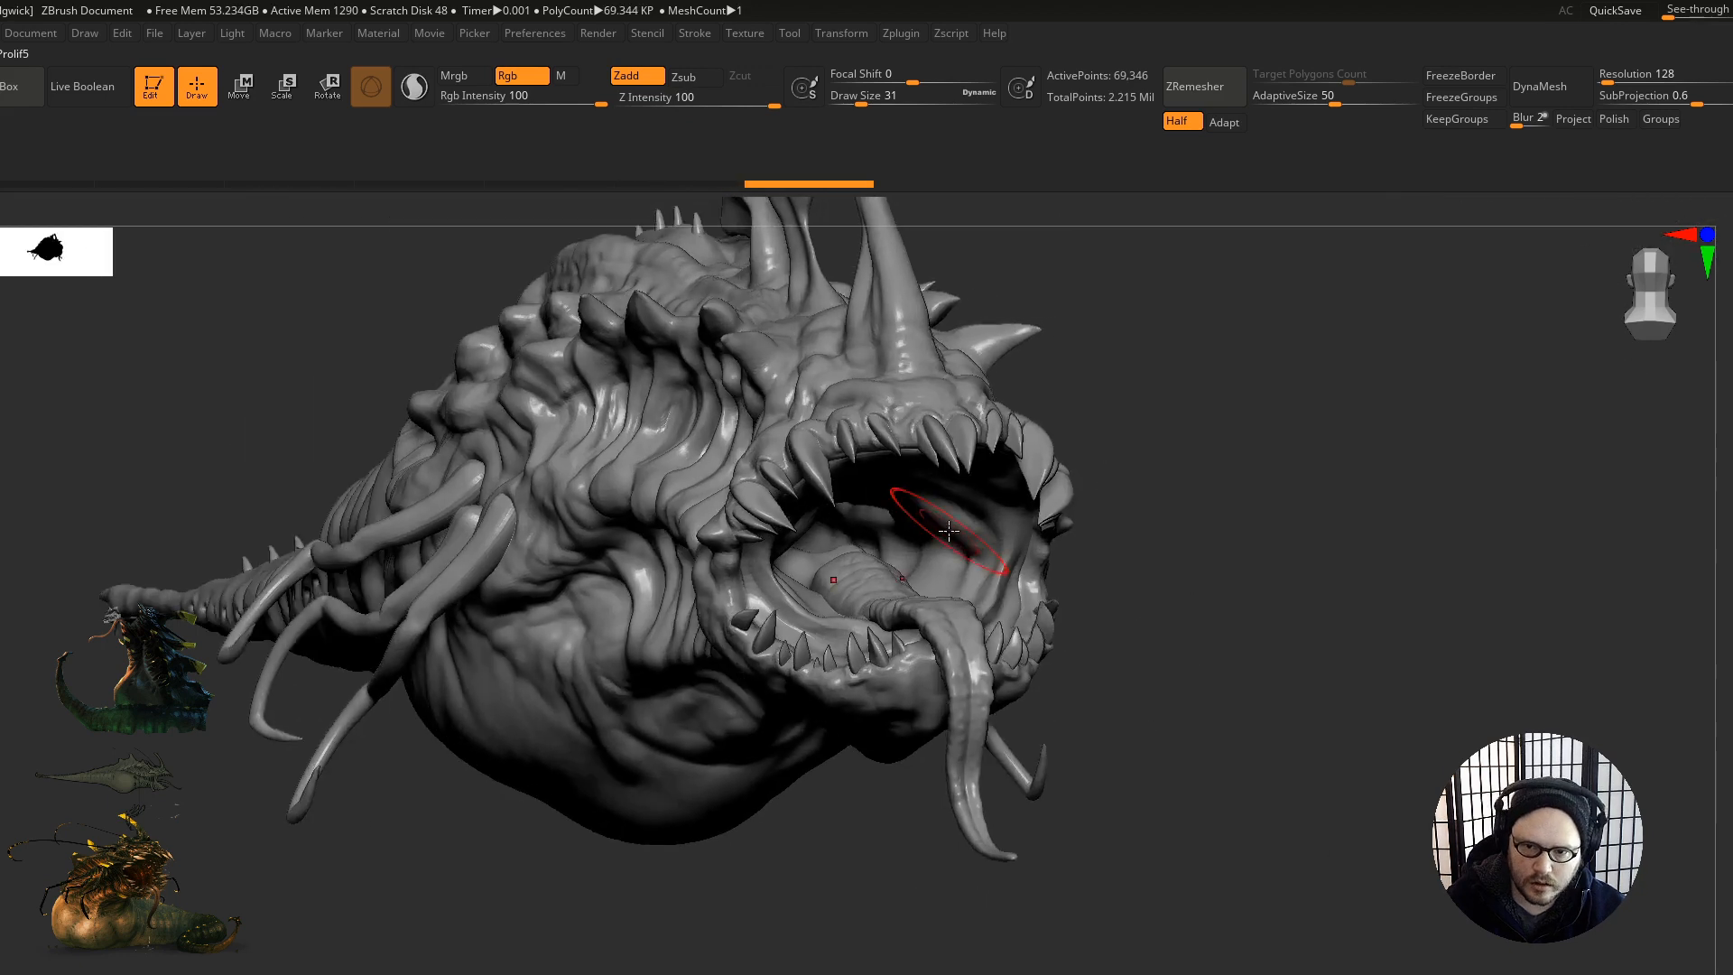
ctrl+right_drag(949, 530, 872, 541)
drag(706, 589, 746, 580)
mouse_move(687, 582)
right_down()
mouse_move(510, 589)
mouse_move(622, 579)
mouse_move(802, 618)
right_up()
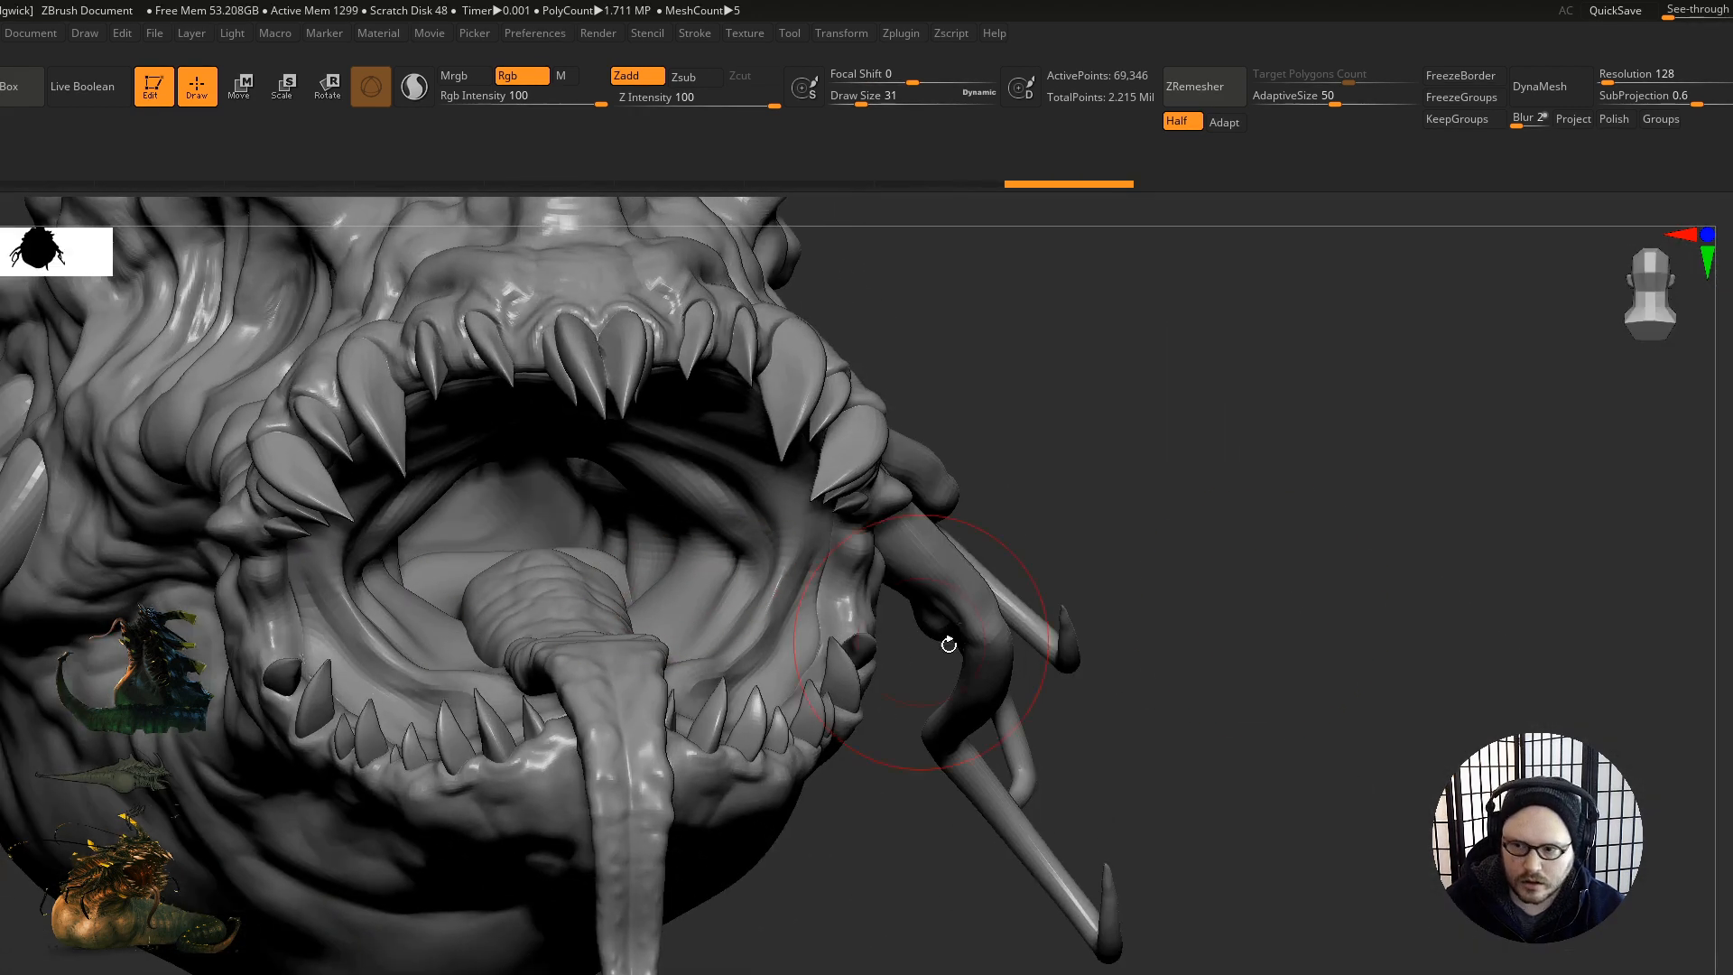
Step: Isolate the tongue from the other subtools and smooth the blunt end of its base
click(1732, 663)
right_drag(542, 589, 650, 570)
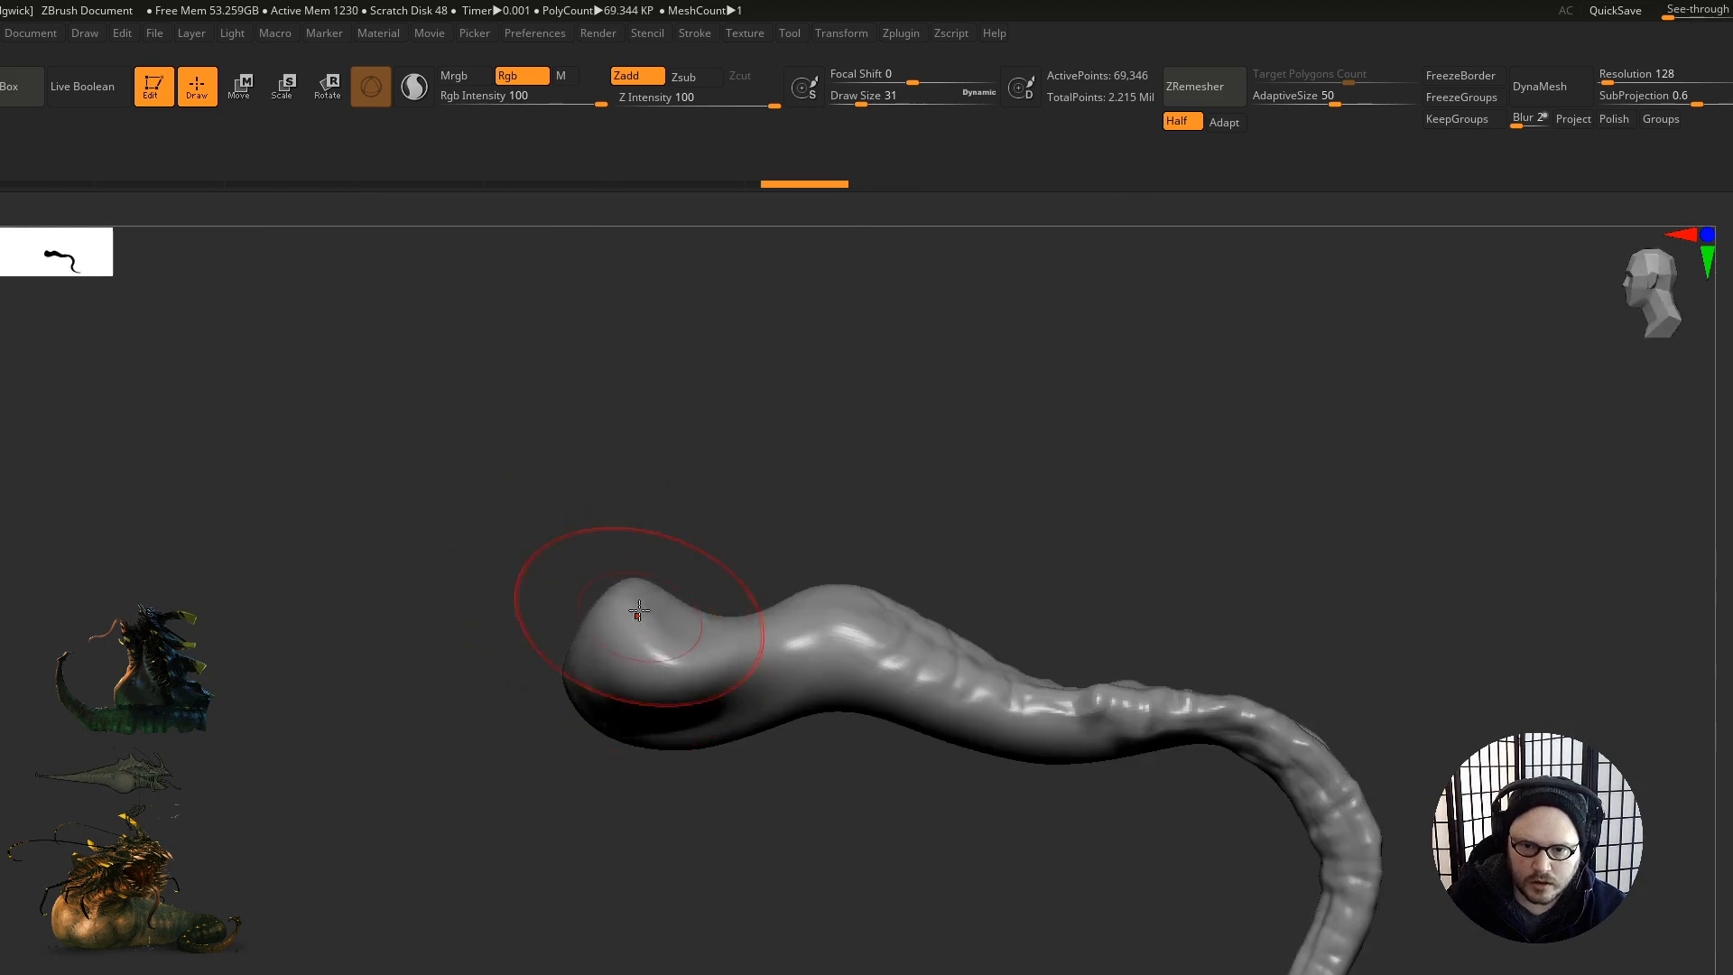
right_drag(619, 638, 670, 634)
shift+drag(579, 557, 595, 600)
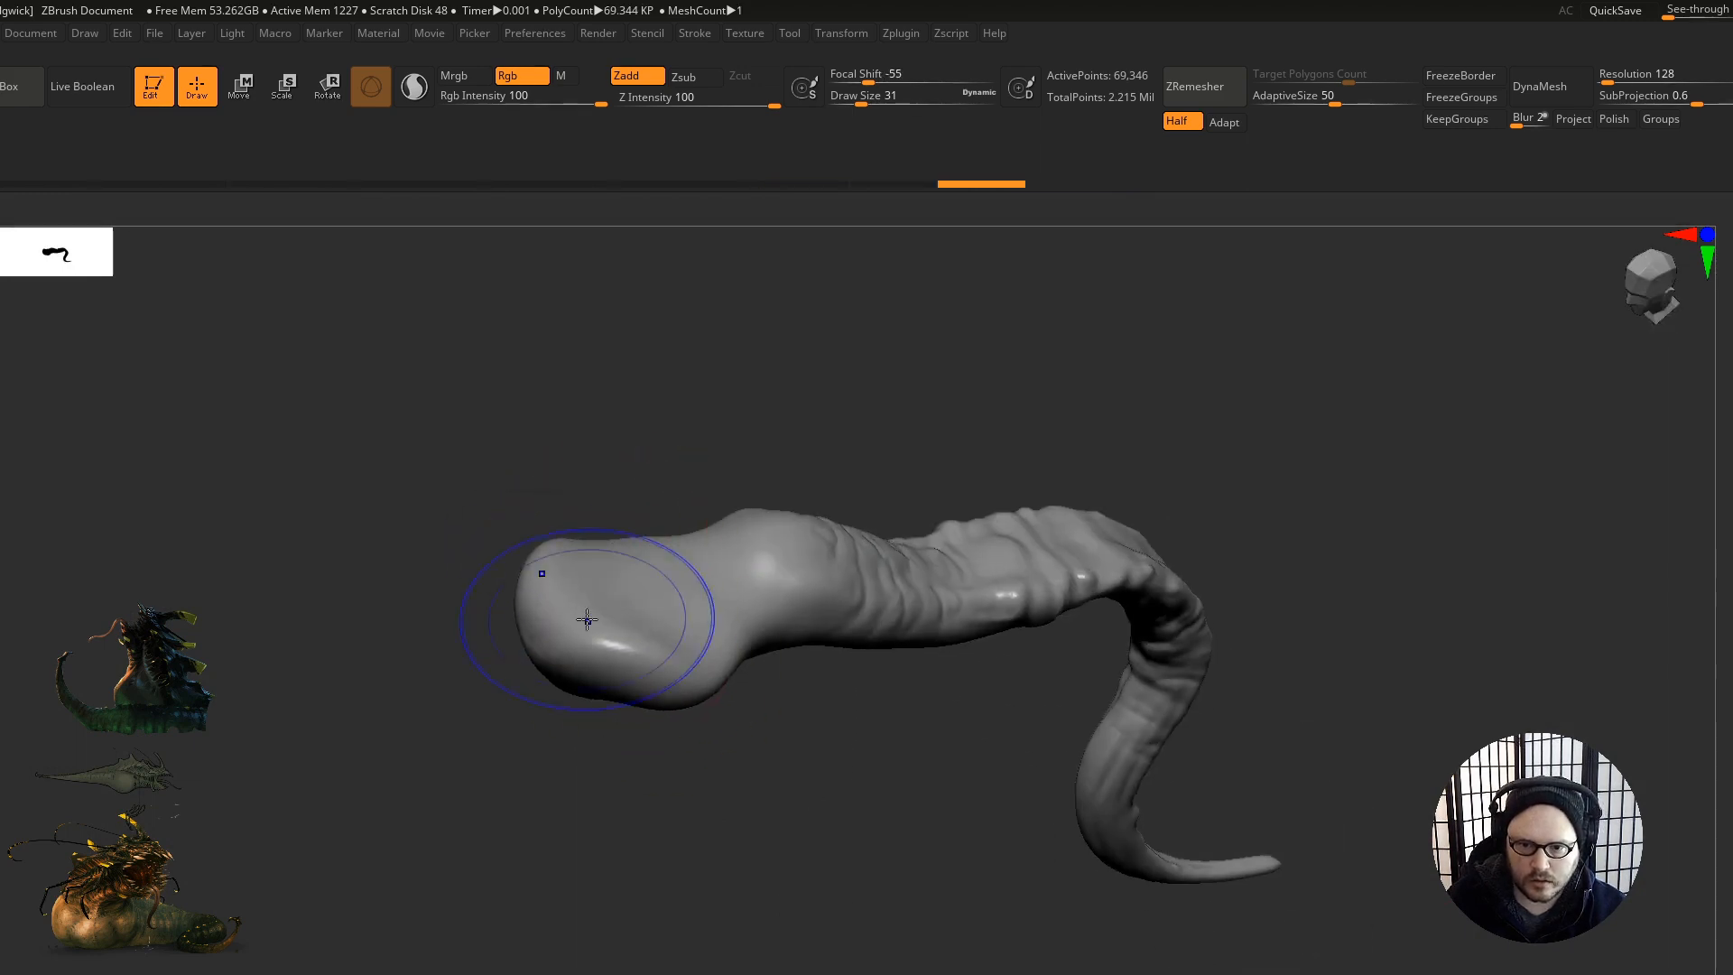
Step: Try to smooth and reshape the thick end of the tongue, and undo the last edits
right_drag(573, 596, 556, 498)
mouse_move(578, 641)
mouse_down()
mouse_move(569, 599)
mouse_move(566, 691)
mouse_up()
key(s)
key(s)
mouse_move(669, 630)
mouse_down()
mouse_move(716, 592)
mouse_move(682, 596)
mouse_up()
key(ctrl+z)
key(ctrl+z)
key(ctrl+z)
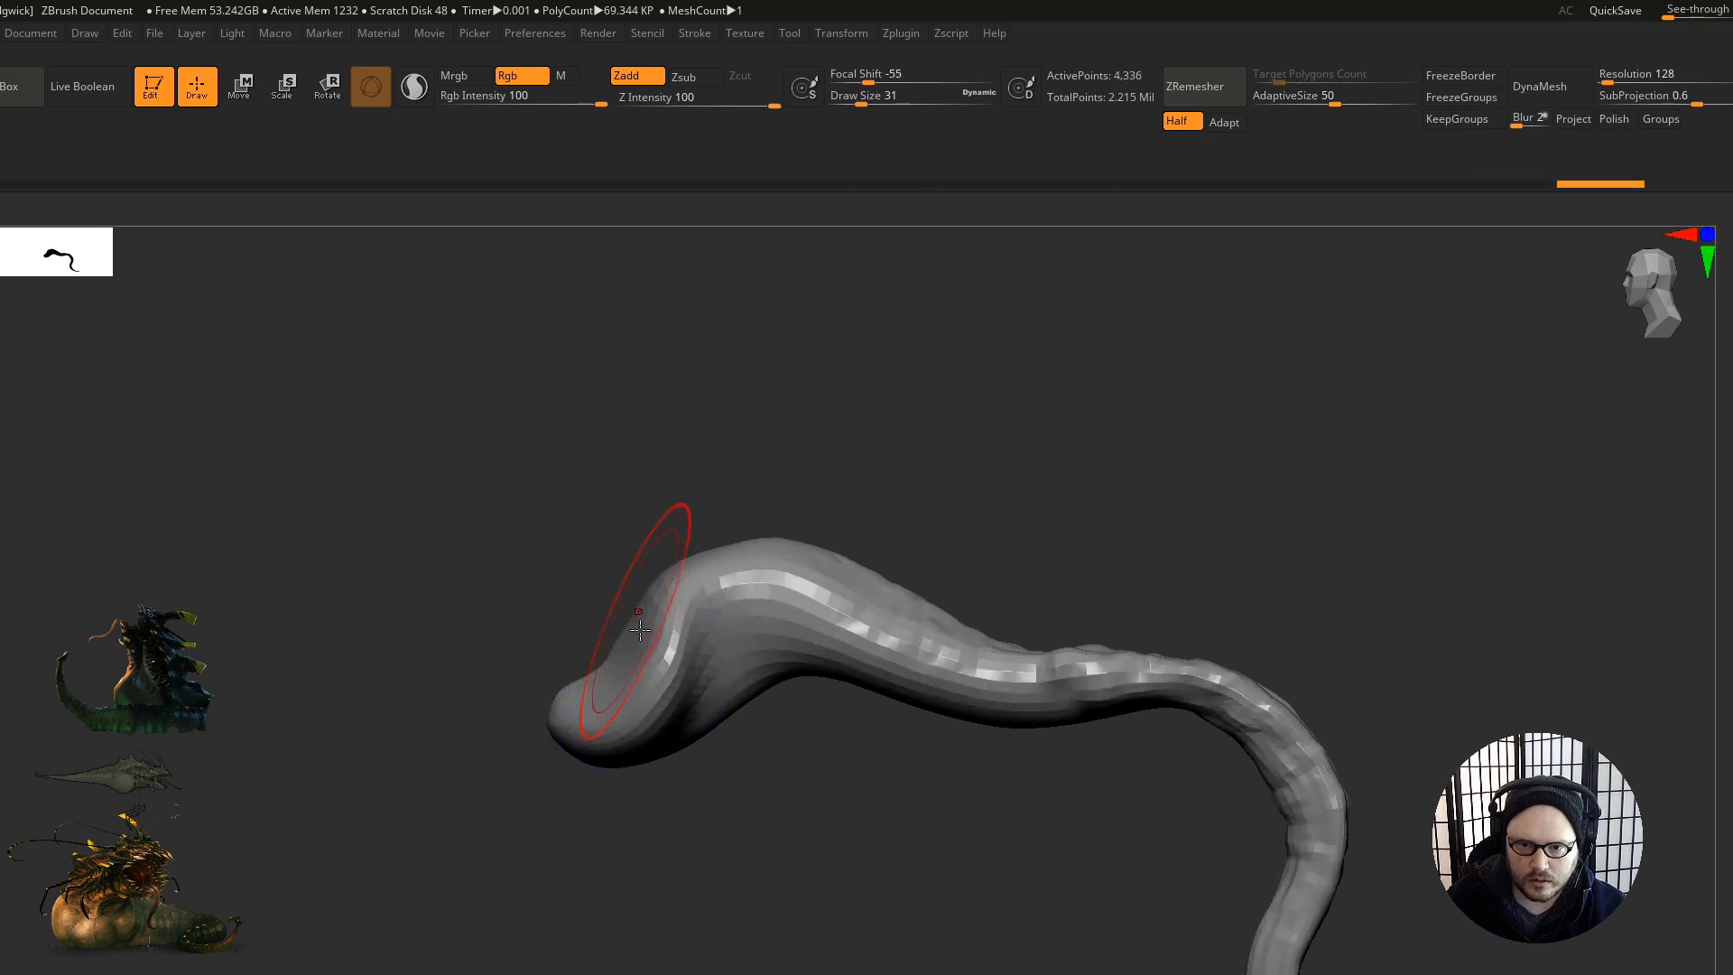
Step: Smooth and round out the thick end of the tongue from both sides at the lower subdivision level
shift+drag(603, 589, 616, 659)
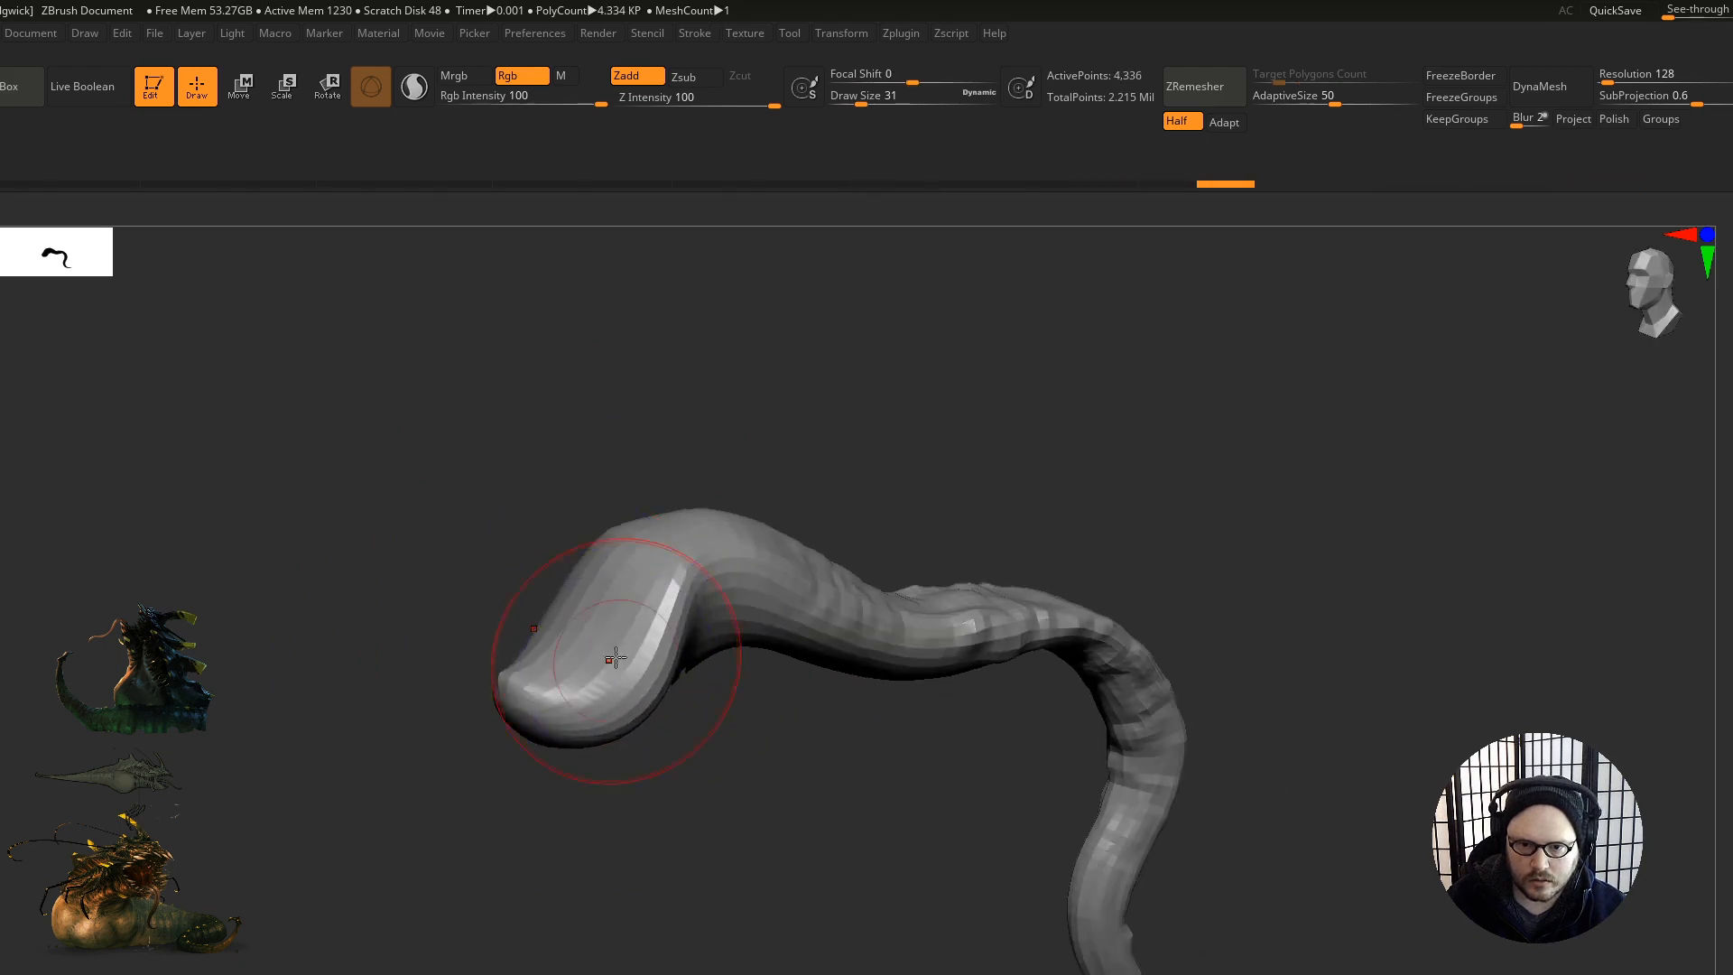
key(ctrl+shift+z)
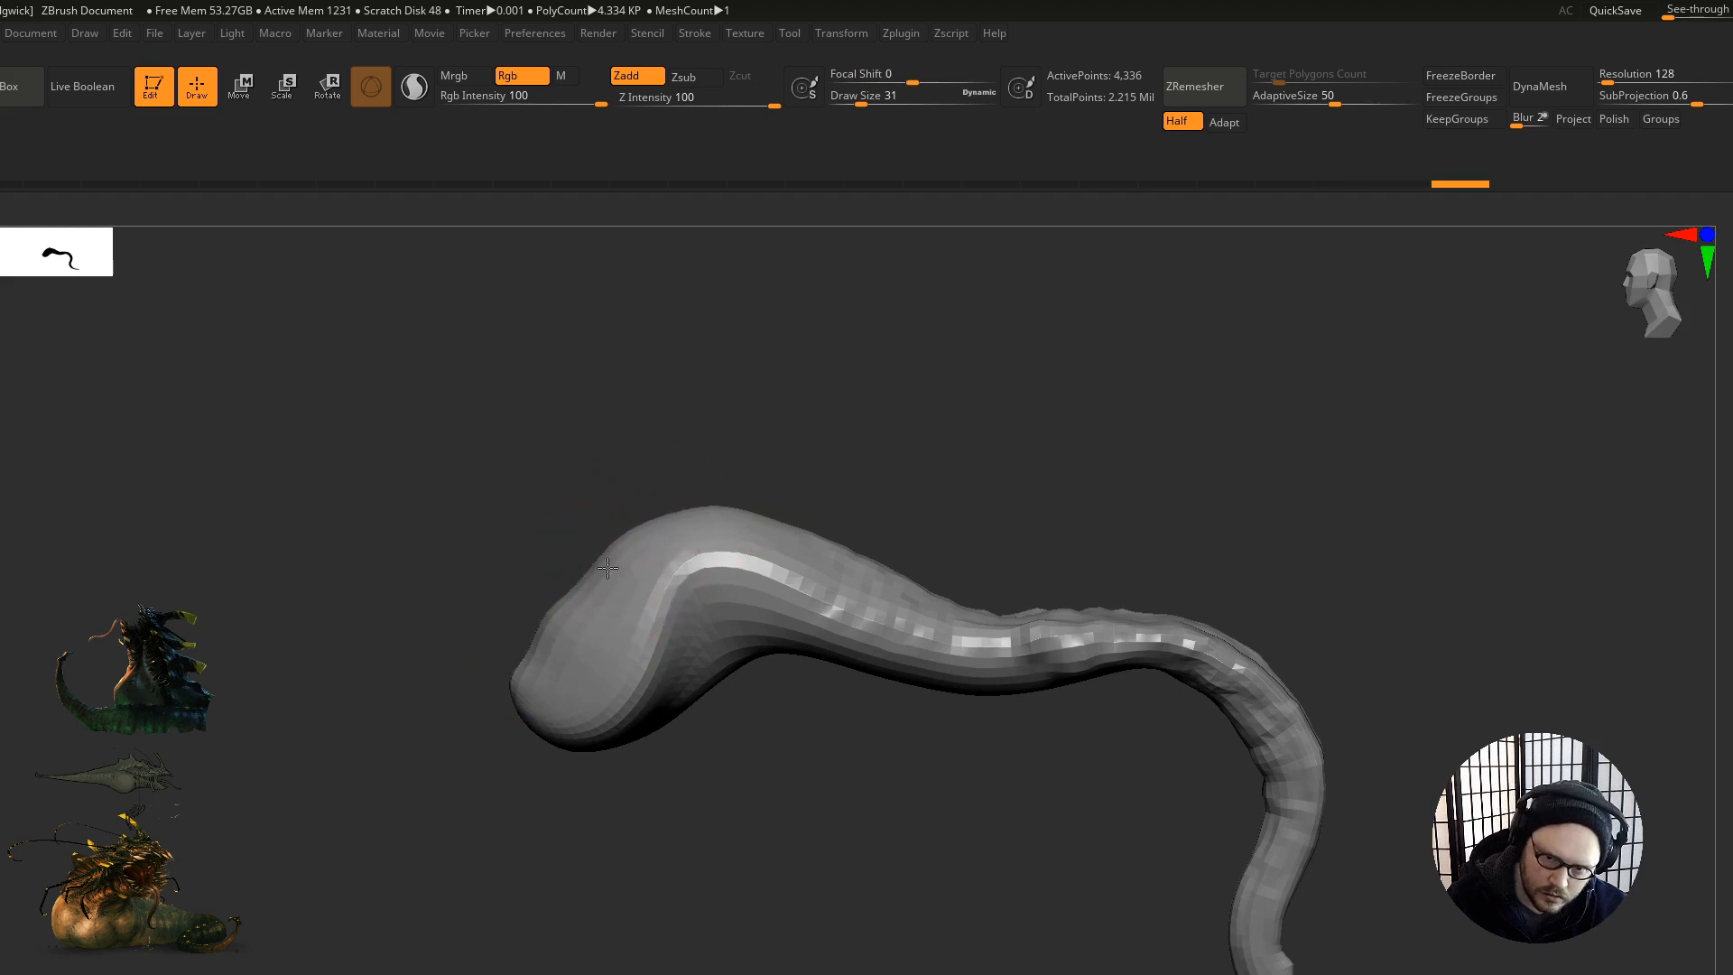
key(ctrl+shift+z)
key(ctrl+shift+z)
key(ctrl+shift+z)
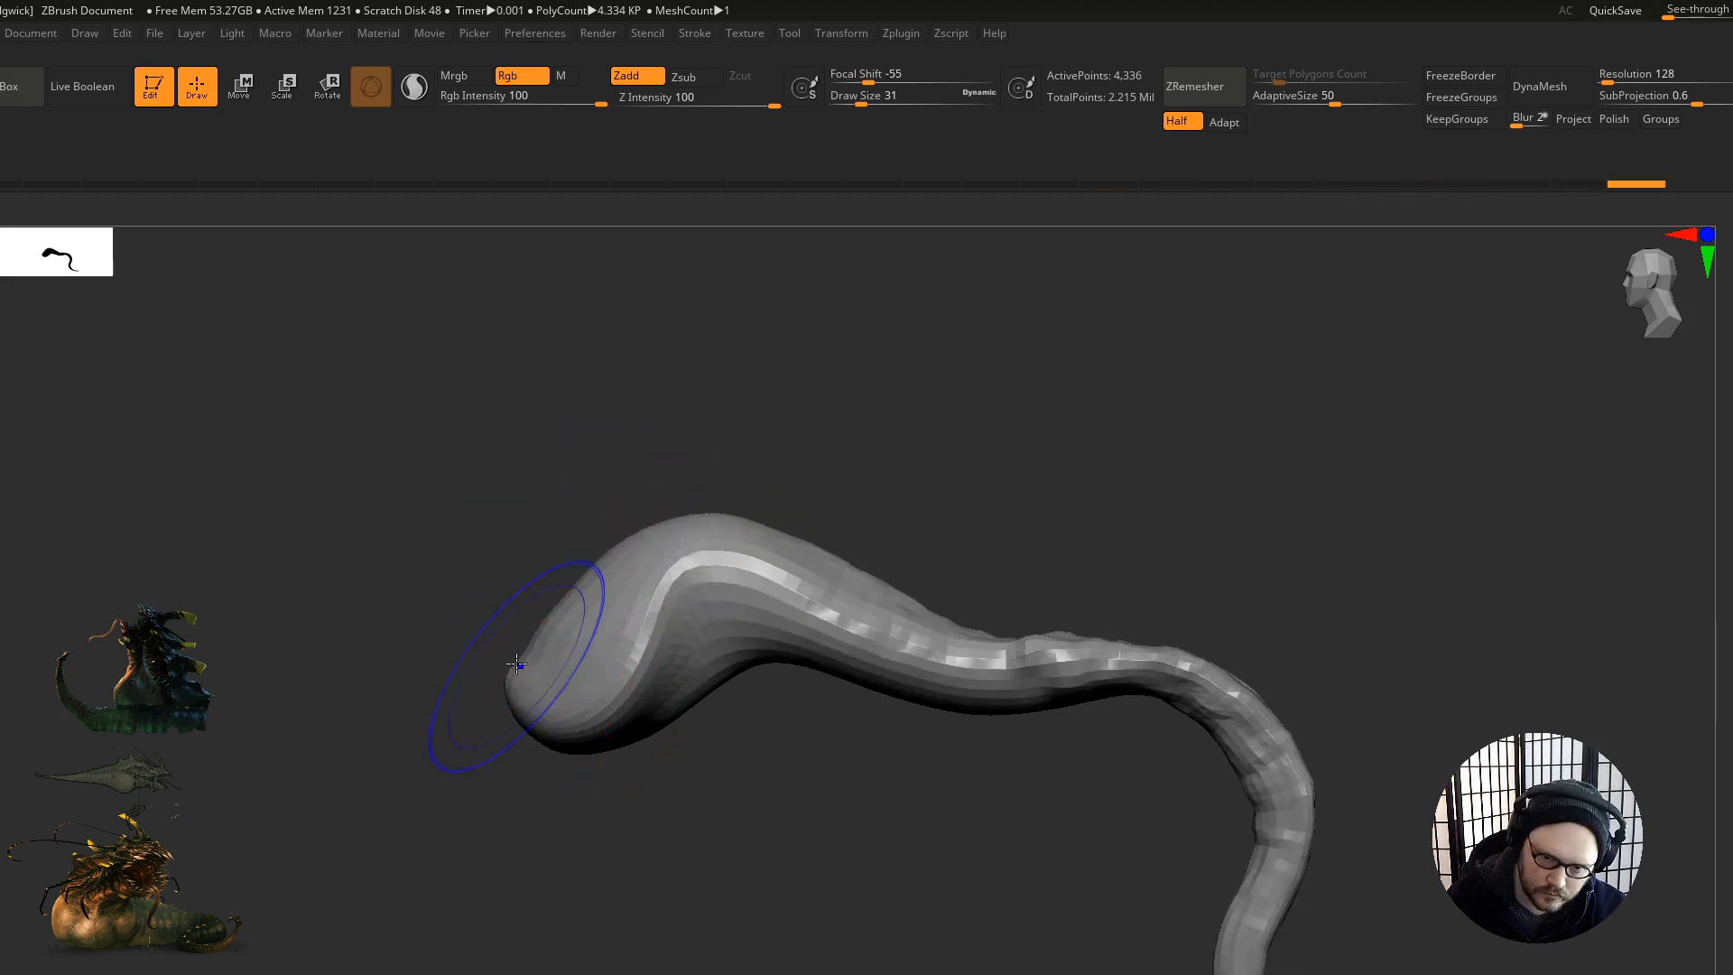
mouse_move(537, 714)
mouse_down()
mouse_move(696, 702)
mouse_move(829, 724)
mouse_up()
drag(672, 673, 677, 669)
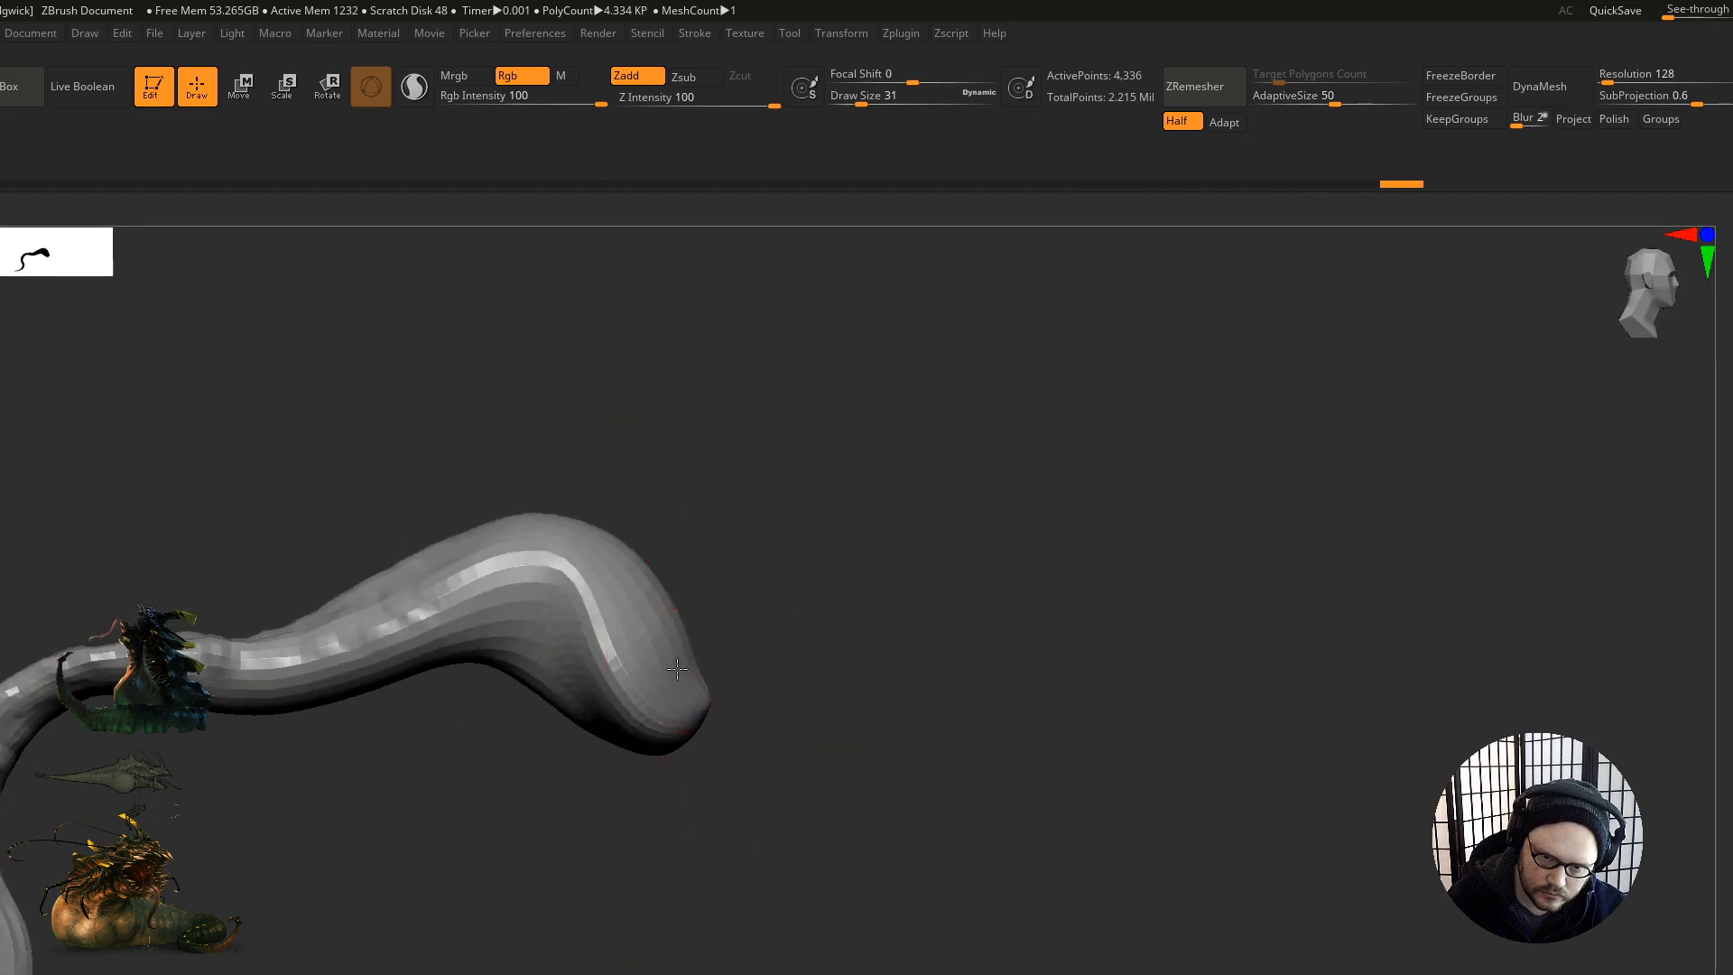
mouse_move(757, 742)
mouse_down()
mouse_move(722, 755)
mouse_move(578, 722)
mouse_up()
drag(642, 652, 630, 658)
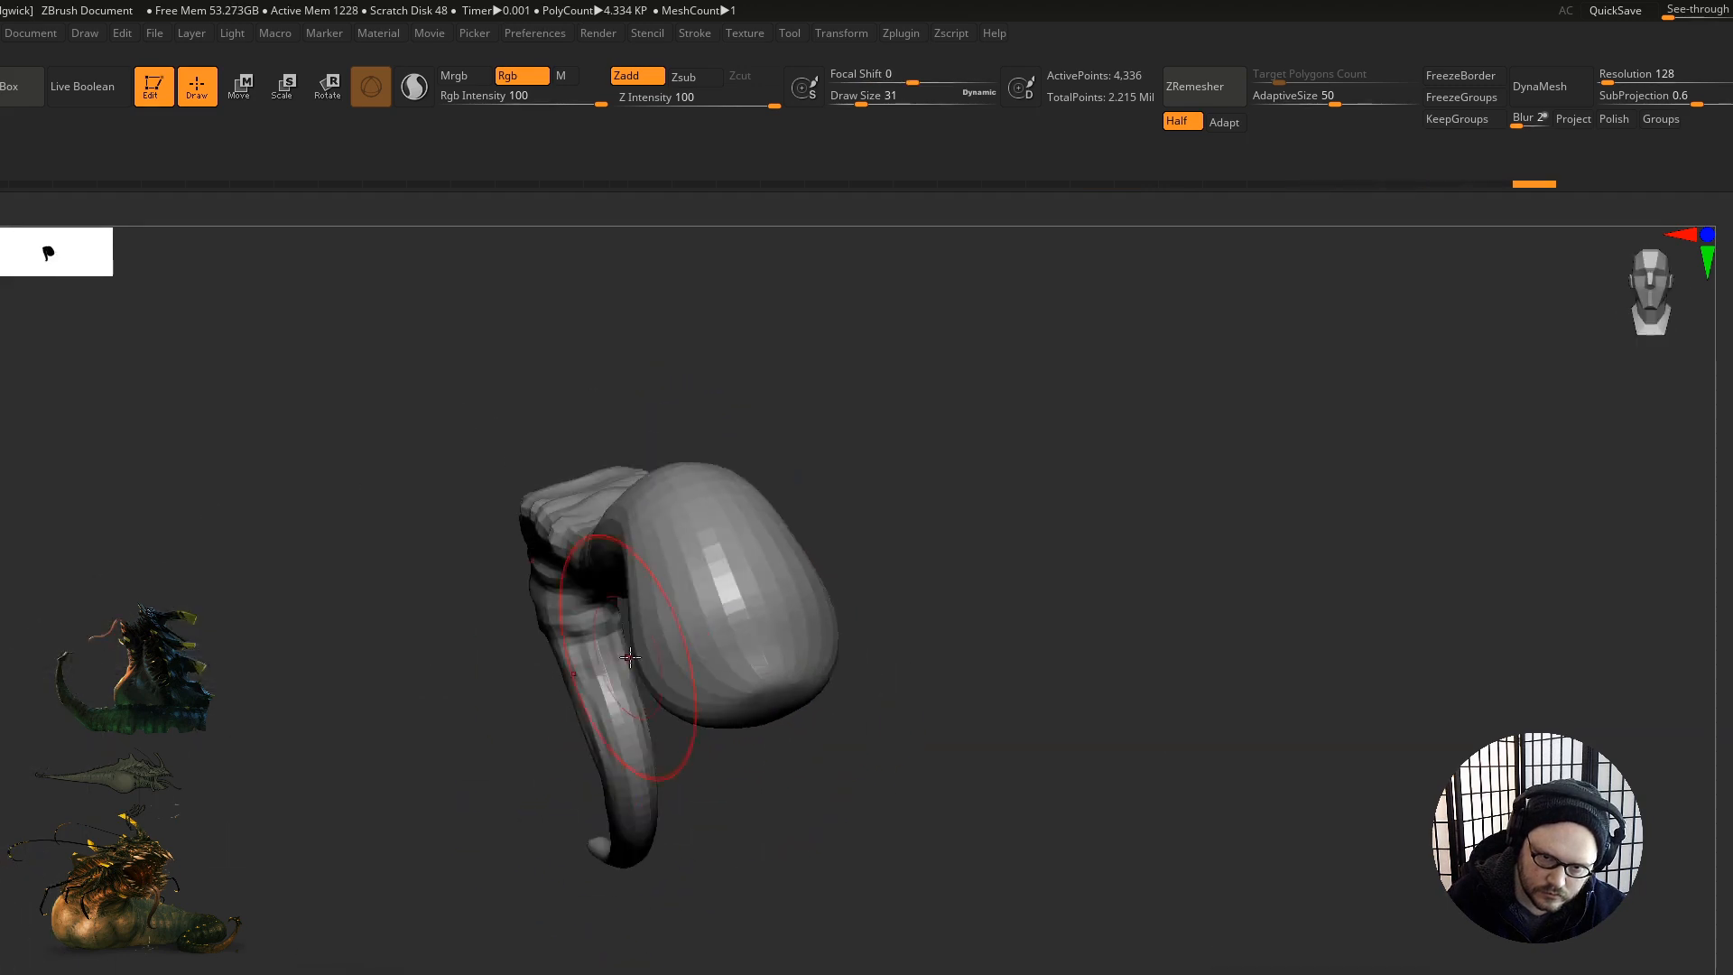
Step: Turn off Solo to display the whole creature together with the tongue
right_drag(664, 584, 729, 534)
alt+drag(821, 483, 925, 520)
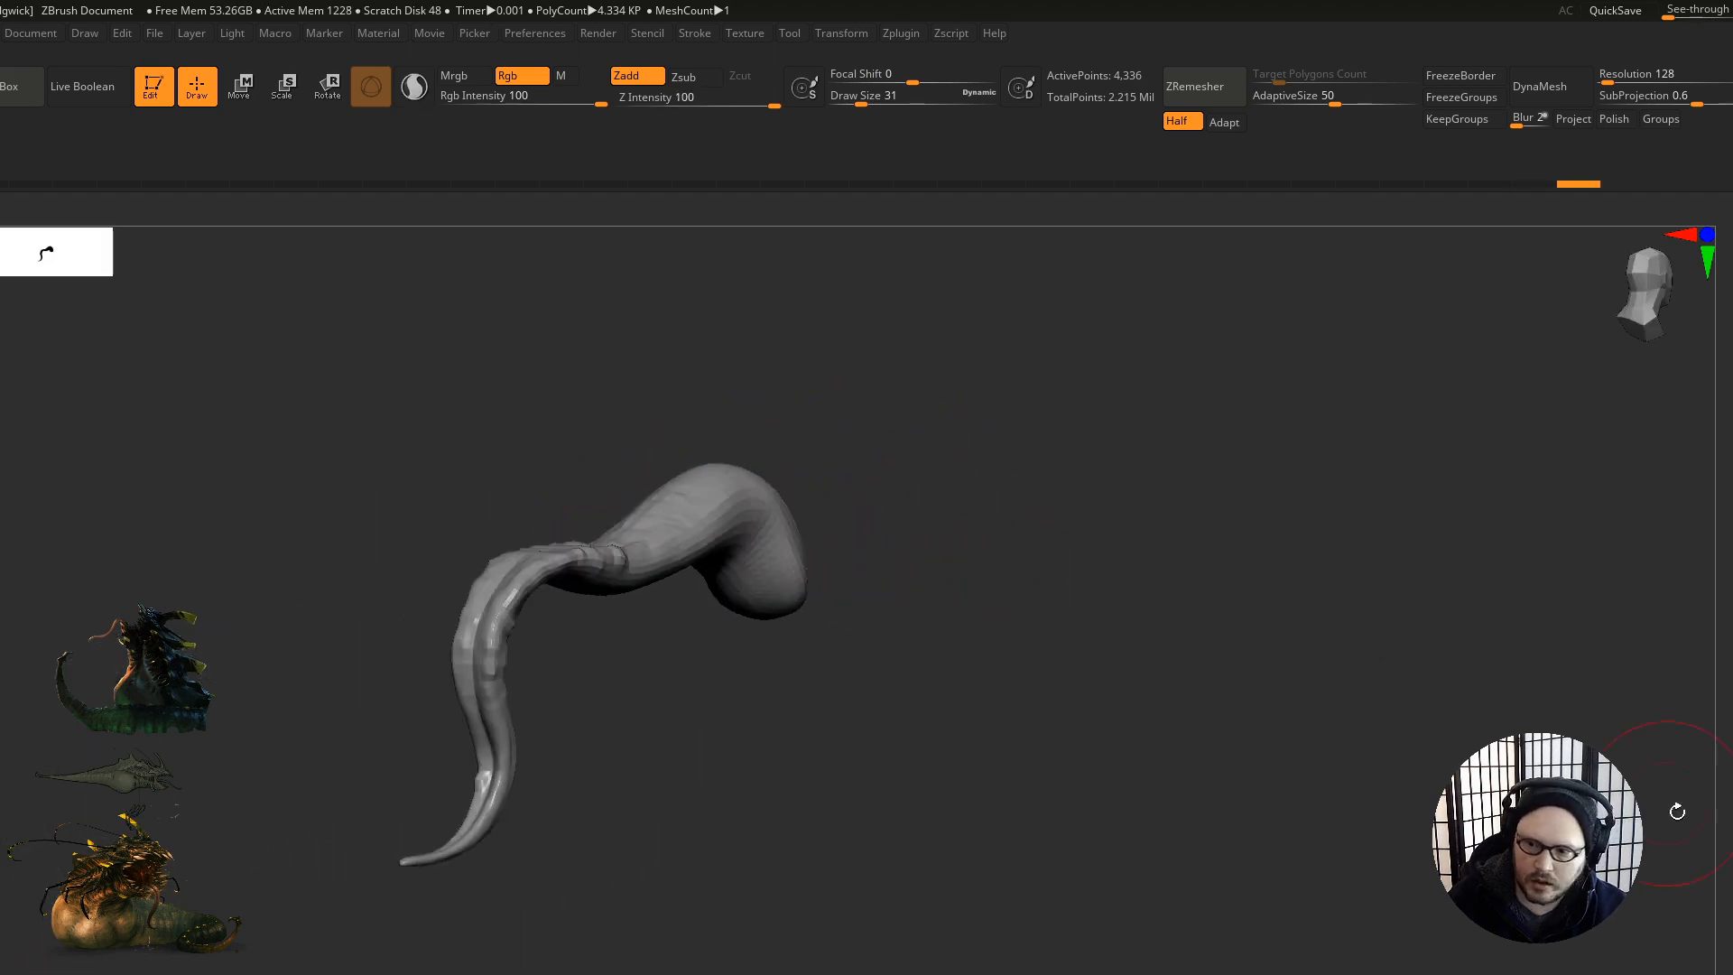
click(1732, 925)
drag(650, 755, 1064, 689)
mouse_move(1215, 748)
alt+mouse_down()
mouse_move(863, 751)
mouse_move(884, 713)
mouse_move(864, 661)
mouse_move(920, 701)
mouse_move(966, 636)
alt+mouse_up()
ctrl+right_drag(1082, 497, 957, 606)
ctrl+right_drag(1134, 611, 659, 433)
mouse_move(659, 433)
alt+right_down()
mouse_move(809, 550)
mouse_move(825, 594)
alt+right_up()
Step: With the Standard brush at Z Intensity 25, make the body the active subtool and sculpt the folds behind the side ridges
key(b)
key(s)
key(t)
ctrl+right_drag(472, 490, 415, 487)
alt+right_drag(1103, 609, 729, 524)
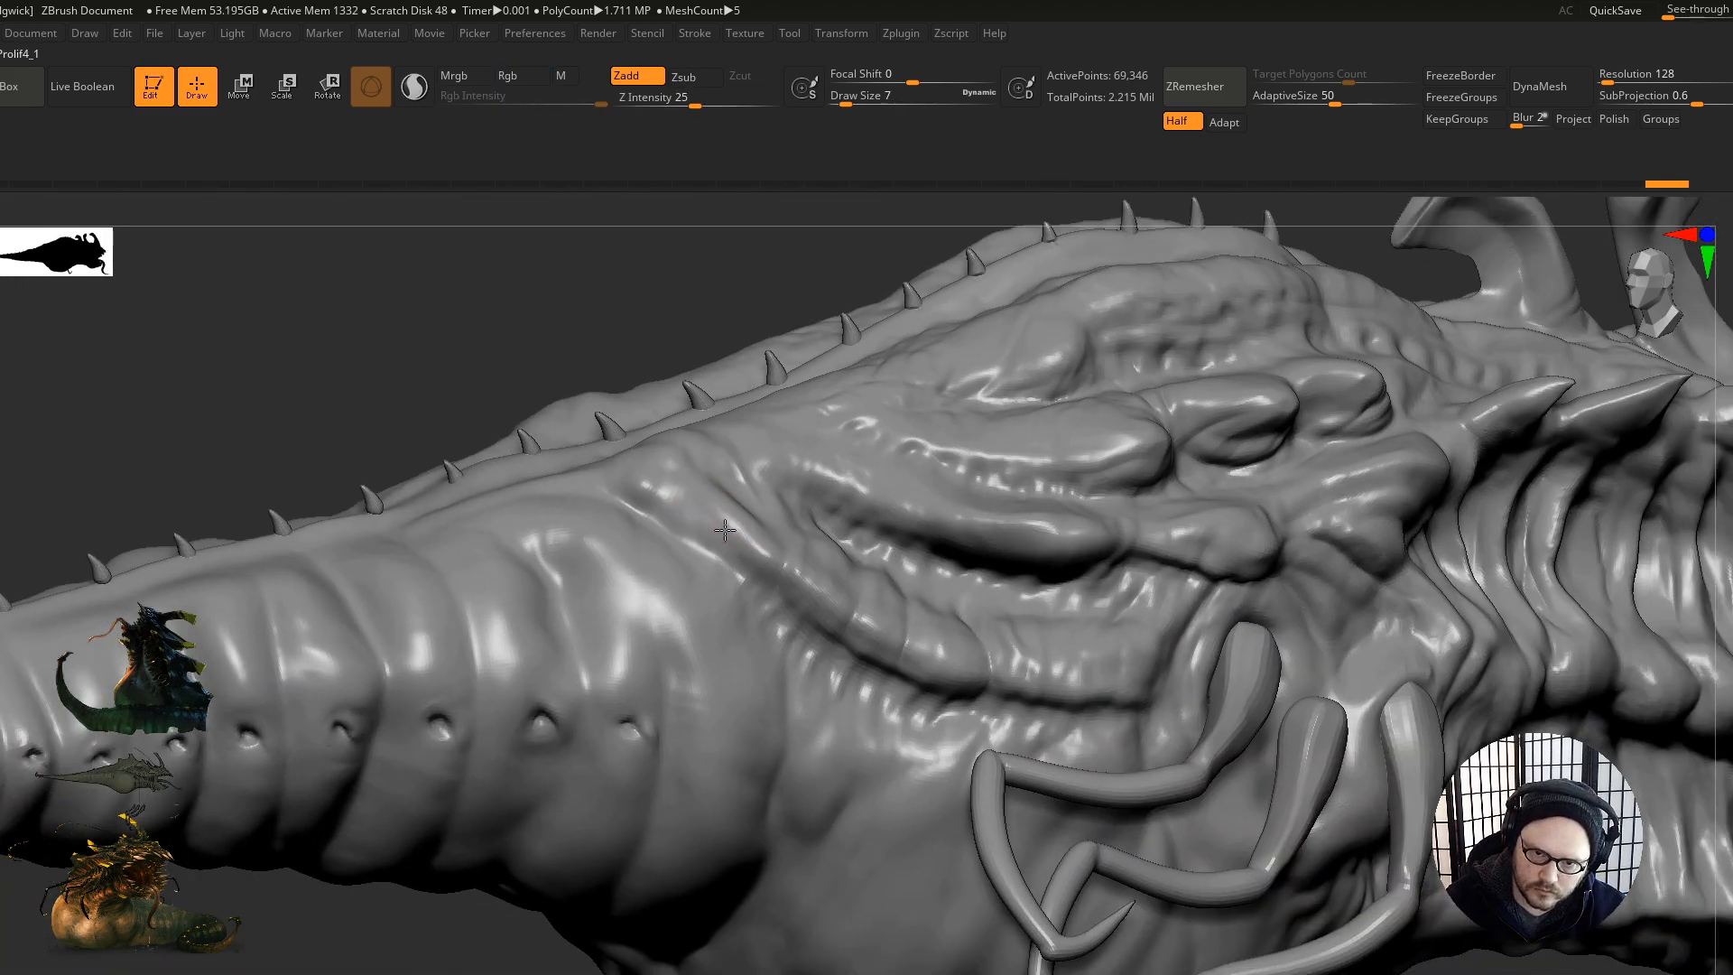
alt+click(725, 530)
right_drag(719, 518, 744, 524)
drag(728, 518, 756, 553)
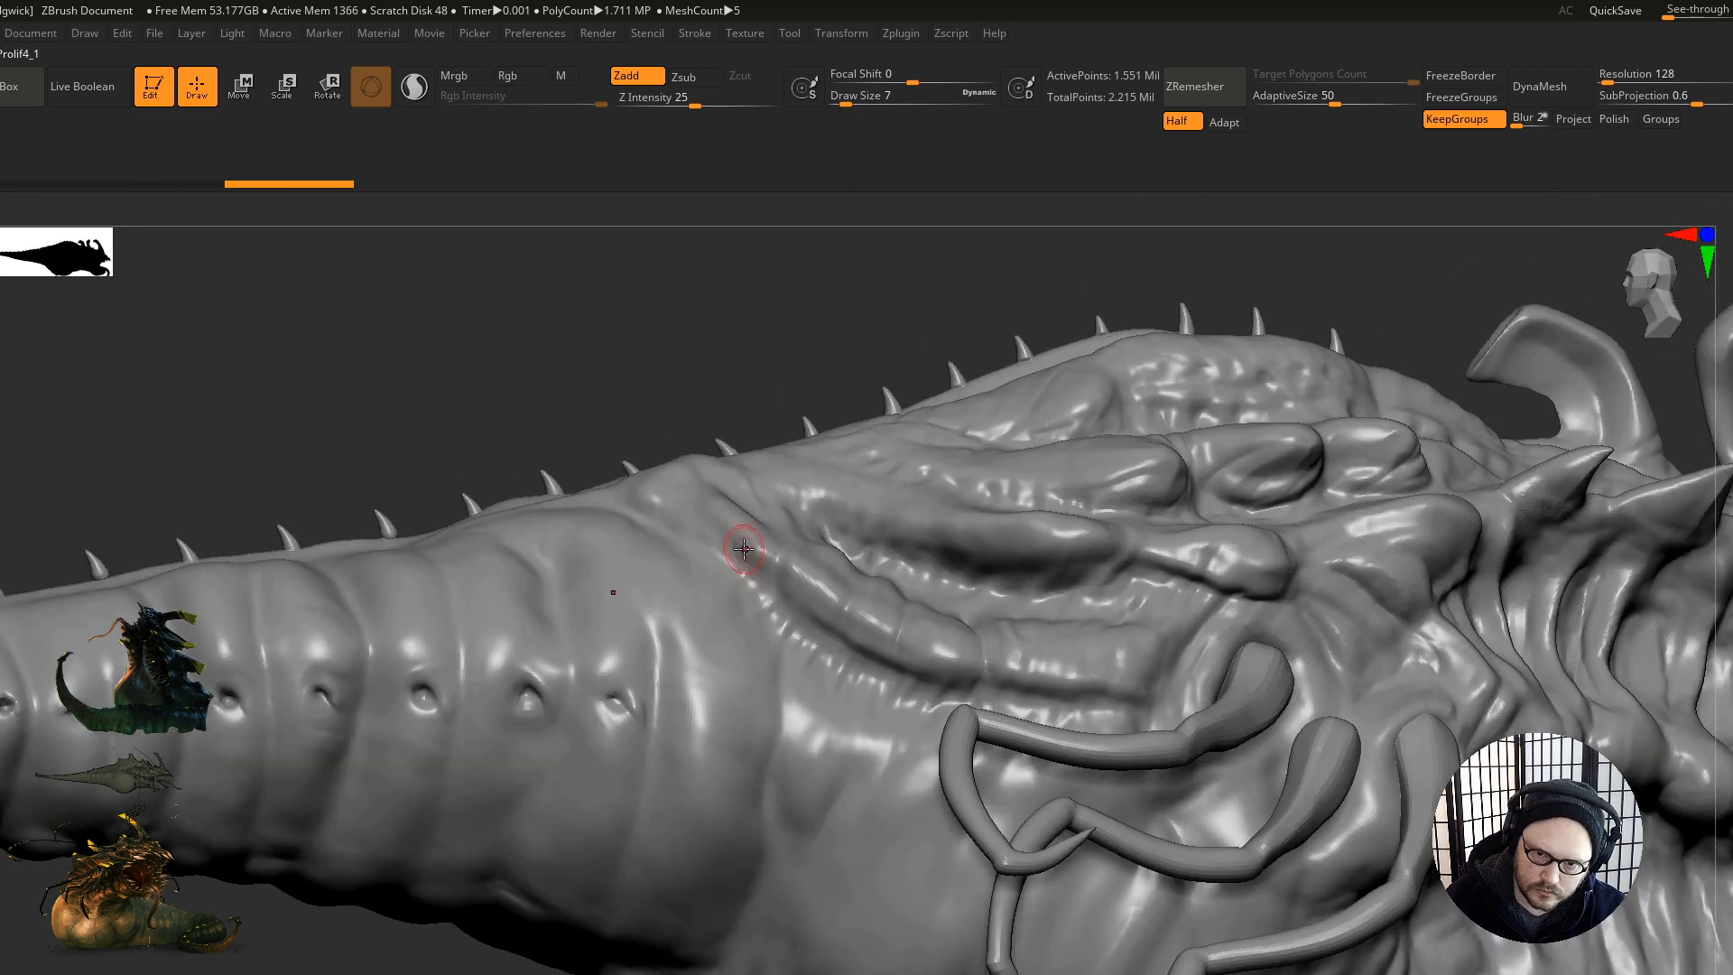
right_drag(634, 570, 655, 575)
drag(677, 472, 595, 463)
drag(639, 609, 638, 553)
Step: Sculpt soft skin folds across the flank and belly with Z Intensity 9 and Draw Size 16
key(s)
click(767, 654)
alt+right_drag(735, 622, 722, 525)
right_drag(759, 592, 758, 566)
drag(690, 106, 664, 107)
key(s)
click(815, 693)
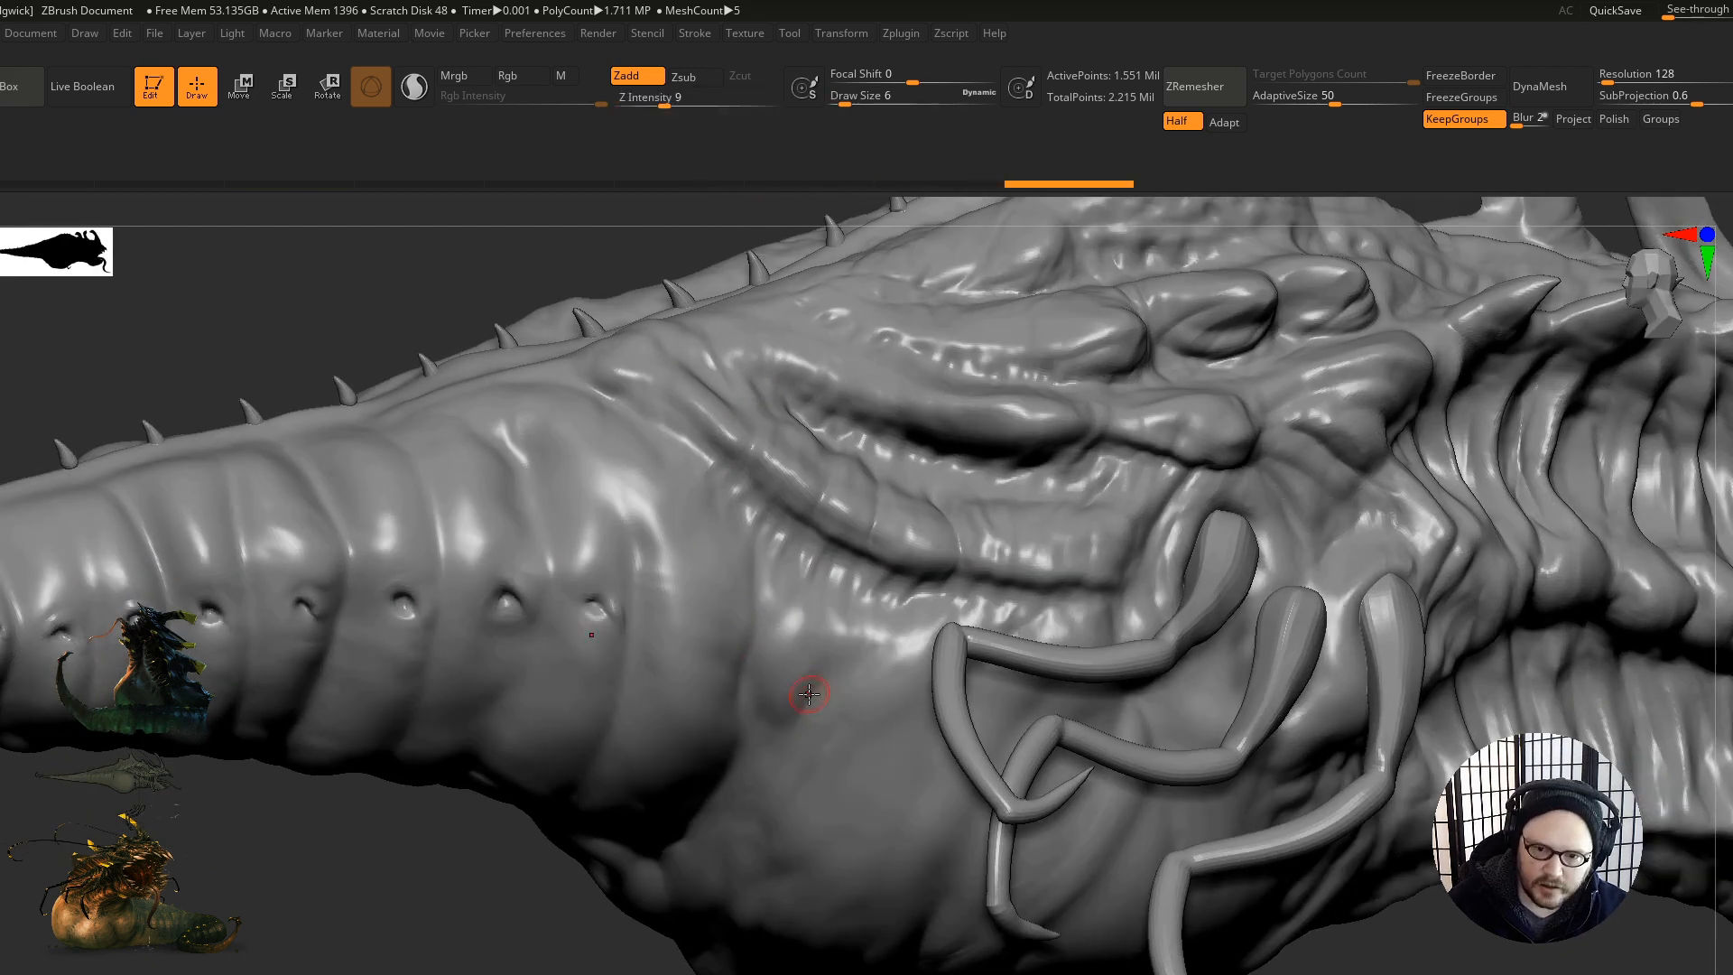
right_drag(803, 693, 803, 604)
mouse_move(835, 772)
alt+right_down()
mouse_move(883, 602)
mouse_move(754, 638)
alt+right_up()
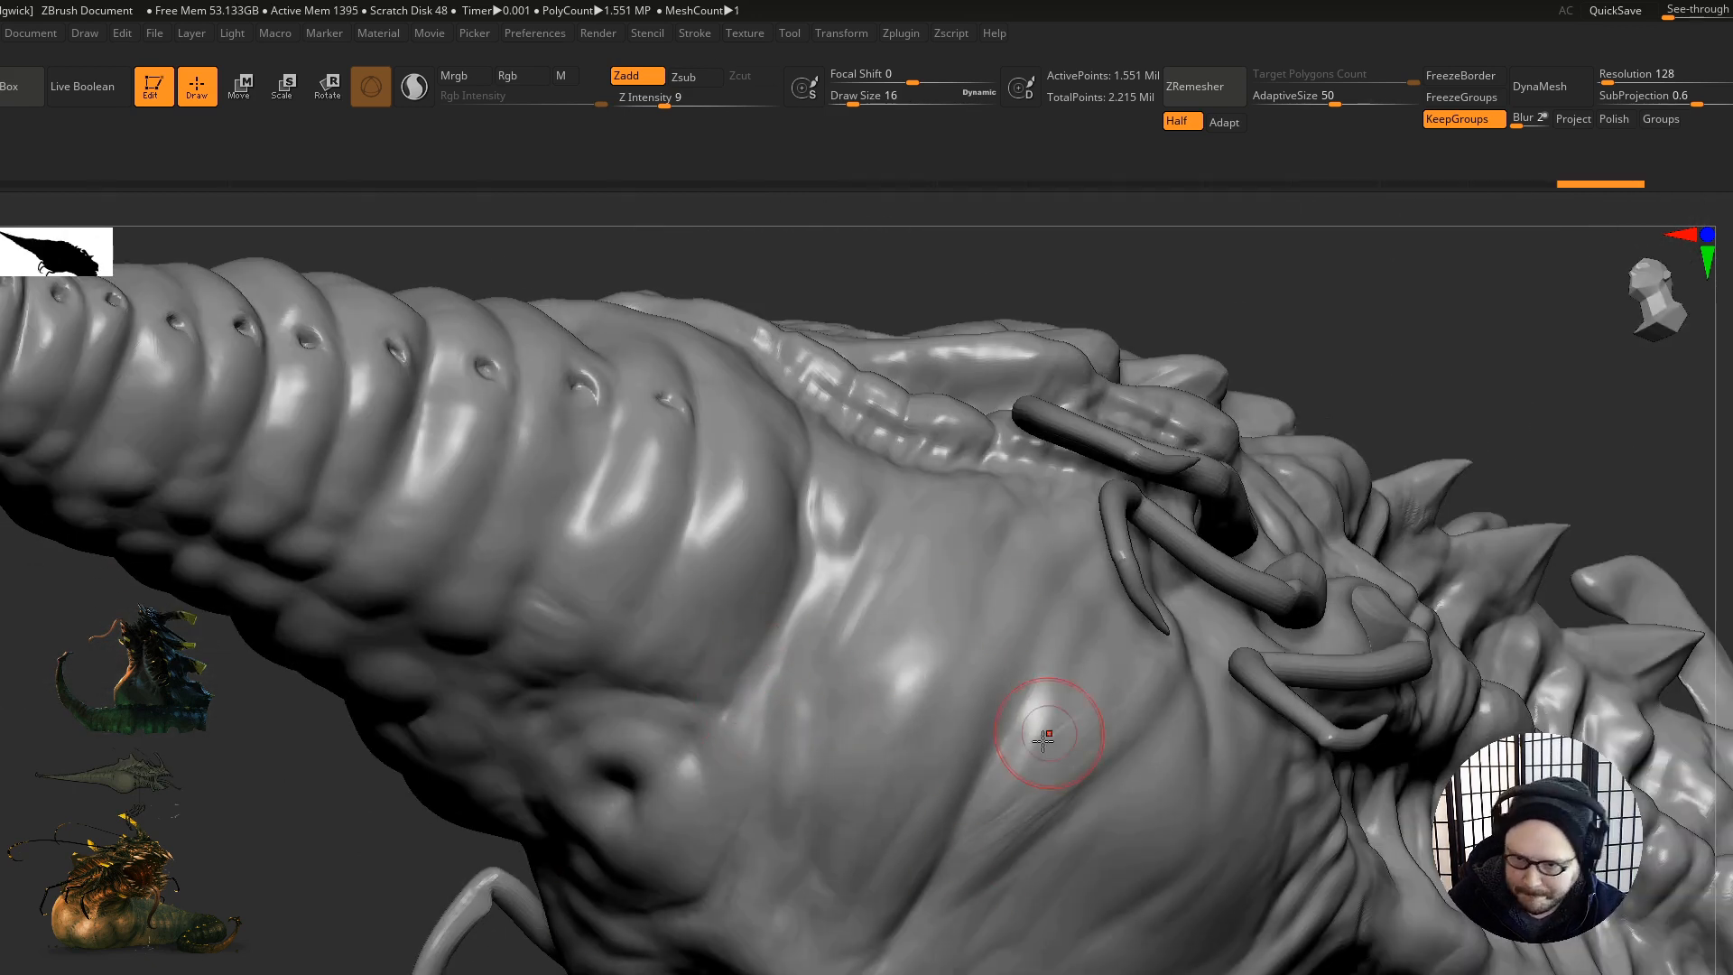
mouse_move(1009, 761)
right_down()
mouse_move(1014, 526)
mouse_move(1149, 406)
right_up()
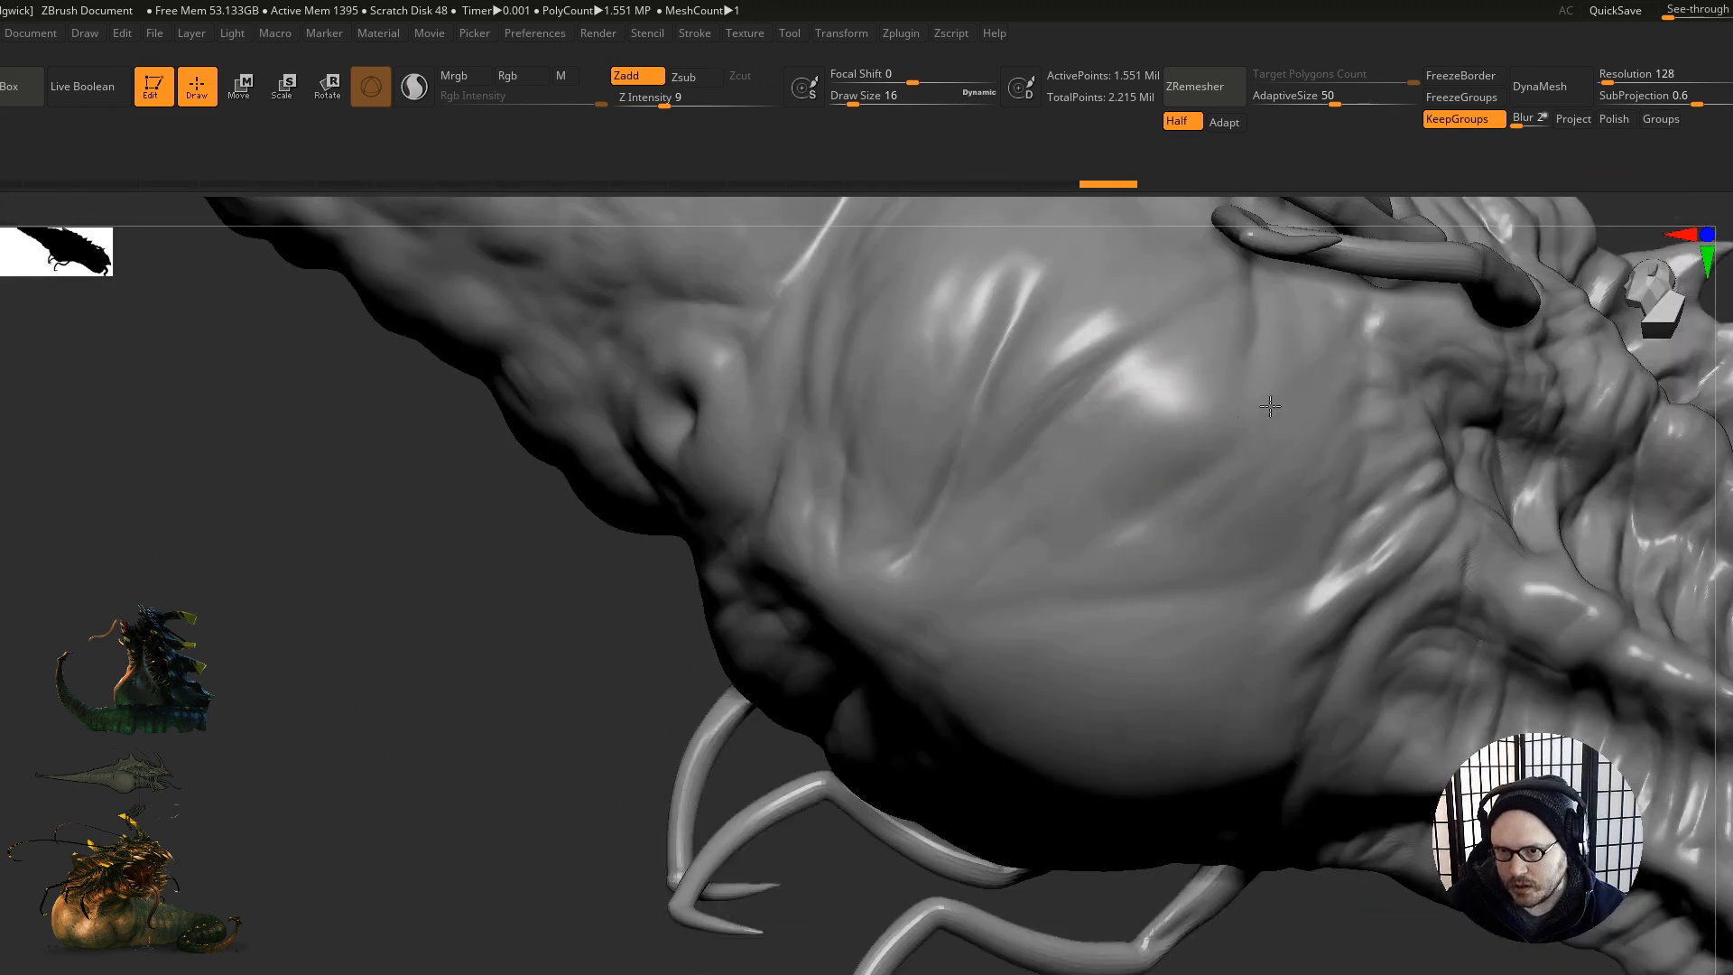
mouse_move(1114, 488)
mouse_down()
mouse_move(1092, 542)
mouse_move(1029, 583)
mouse_up()
mouse_move(1250, 564)
mouse_down()
mouse_move(1165, 583)
mouse_move(1190, 531)
mouse_up()
drag(1090, 666, 1230, 692)
mouse_move(1350, 650)
ctrl+right_down()
mouse_move(913, 646)
mouse_move(1072, 735)
mouse_move(1033, 669)
mouse_move(1049, 552)
mouse_move(950, 503)
ctrl+right_up()
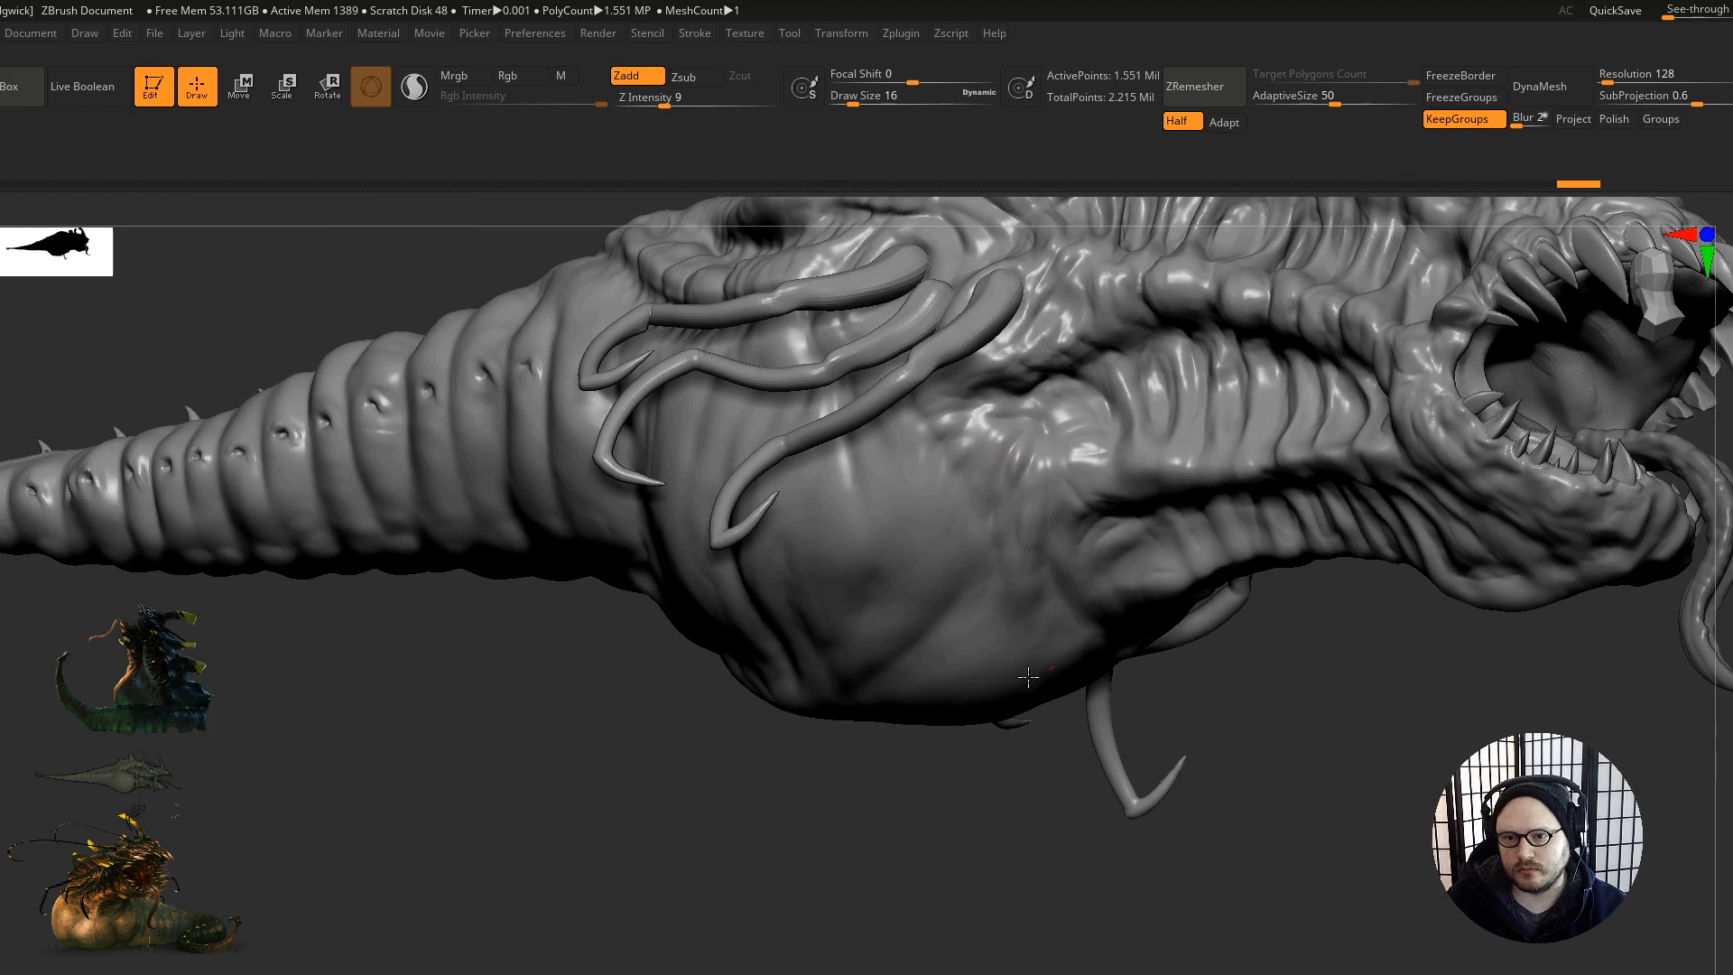
Step: Undo the last stroke and sculpt subtle wrinkles on the back beside the small spikes with Draw Size 14
drag(1029, 677, 1036, 610)
mouse_move(1036, 610)
right_down()
mouse_move(1003, 695)
mouse_move(1053, 704)
mouse_move(1010, 615)
mouse_move(965, 619)
mouse_move(921, 505)
mouse_move(898, 658)
mouse_move(885, 414)
mouse_move(781, 450)
right_up()
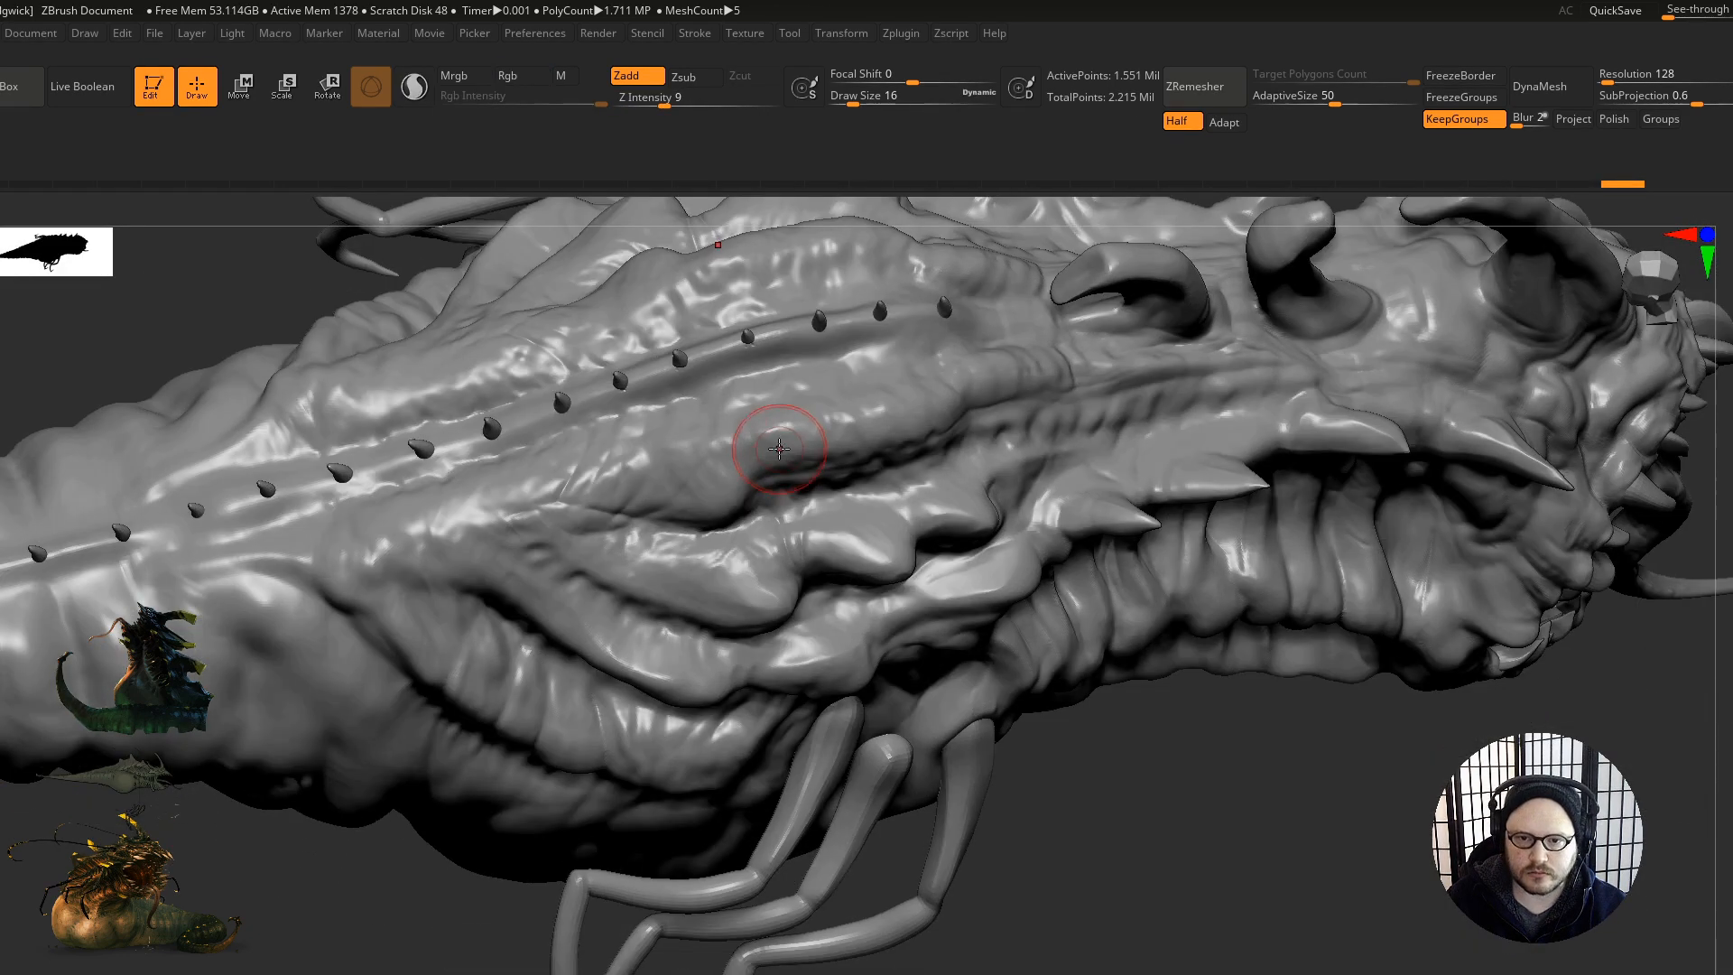
key(ctrl+z)
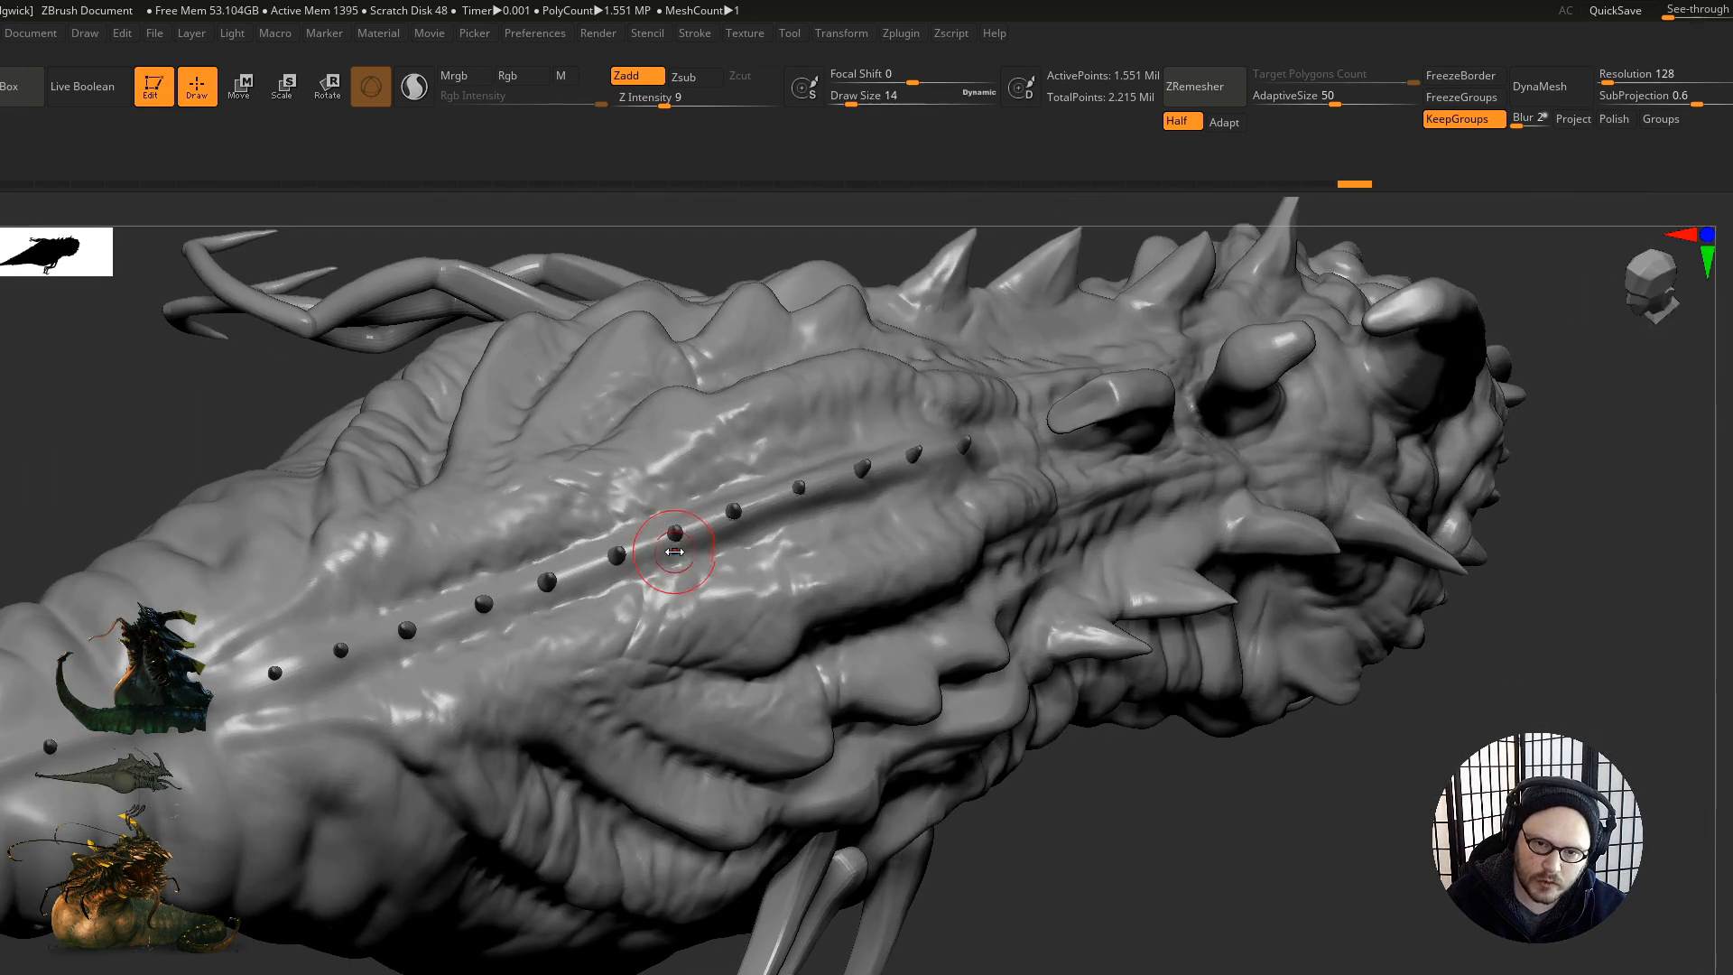
mouse_move(724, 585)
mouse_down()
mouse_move(880, 537)
mouse_move(774, 546)
mouse_up()
drag(778, 456, 707, 479)
Step: Sculpt finer creases between the back ridges with Draw Size 9 and render a BPR preview of the creature
right_drag(707, 480, 679, 420)
key(s)
drag(692, 403, 681, 405)
mouse_move(669, 464)
right_down()
mouse_move(710, 401)
mouse_move(766, 492)
mouse_move(768, 470)
right_up()
key(bracketright)
drag(568, 557, 509, 617)
right_drag(509, 618, 546, 307)
right_drag(777, 653, 748, 752)
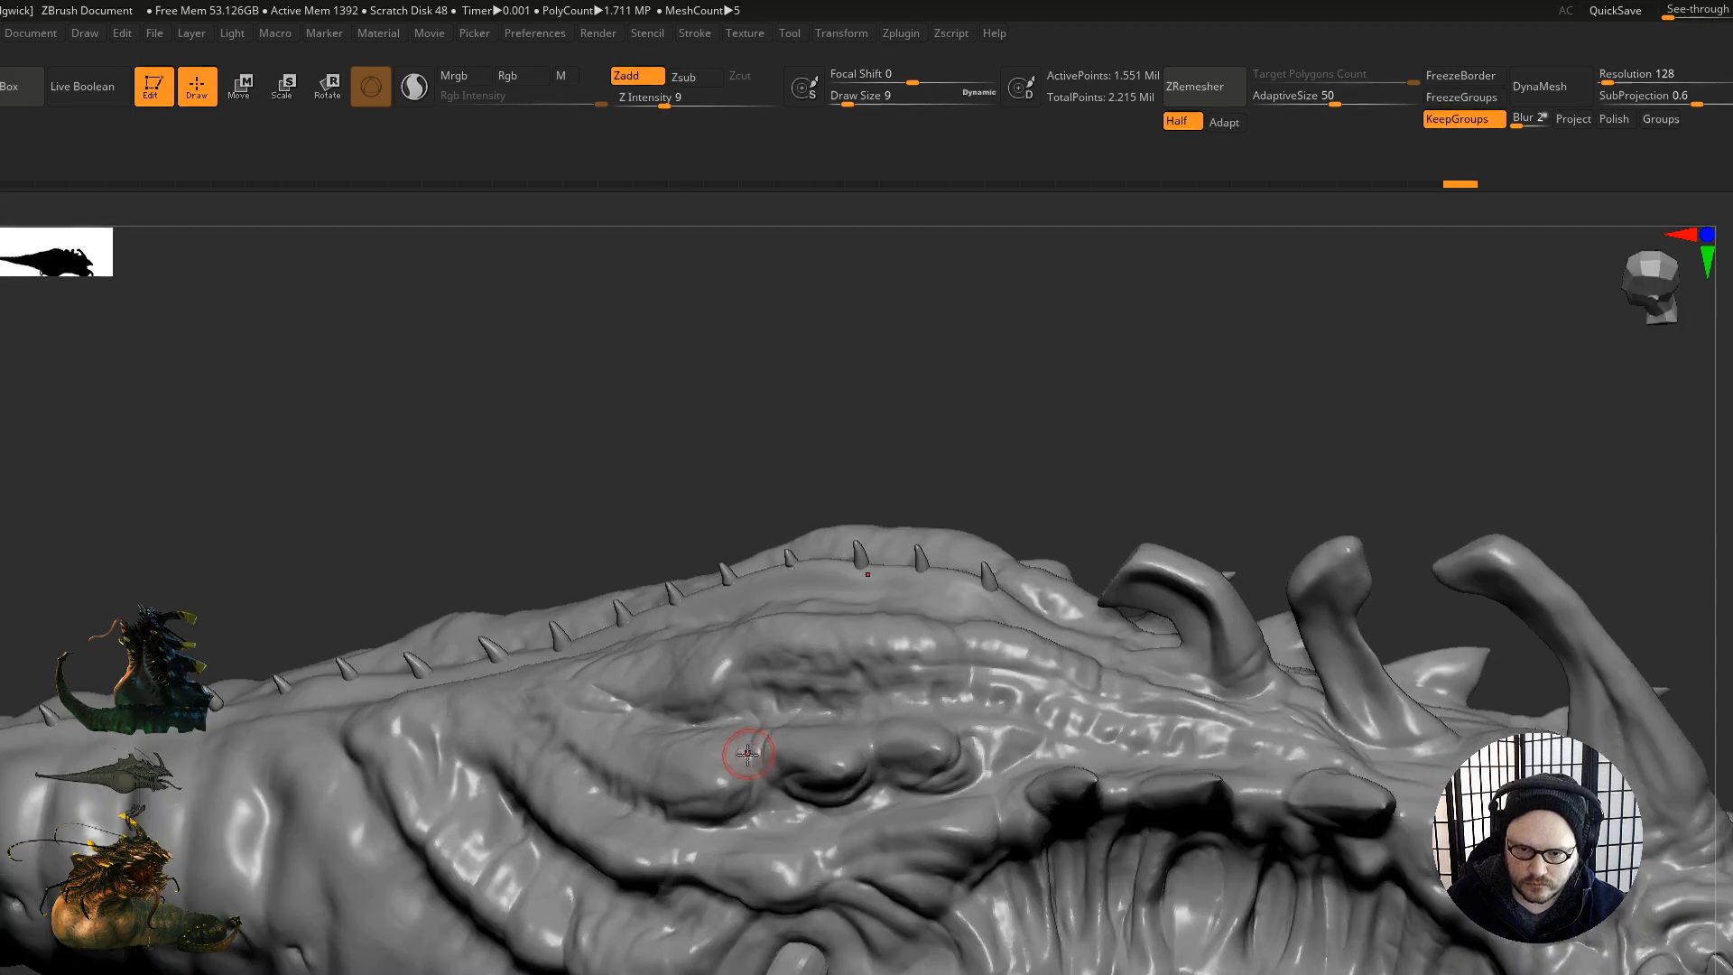
key(shift+r)
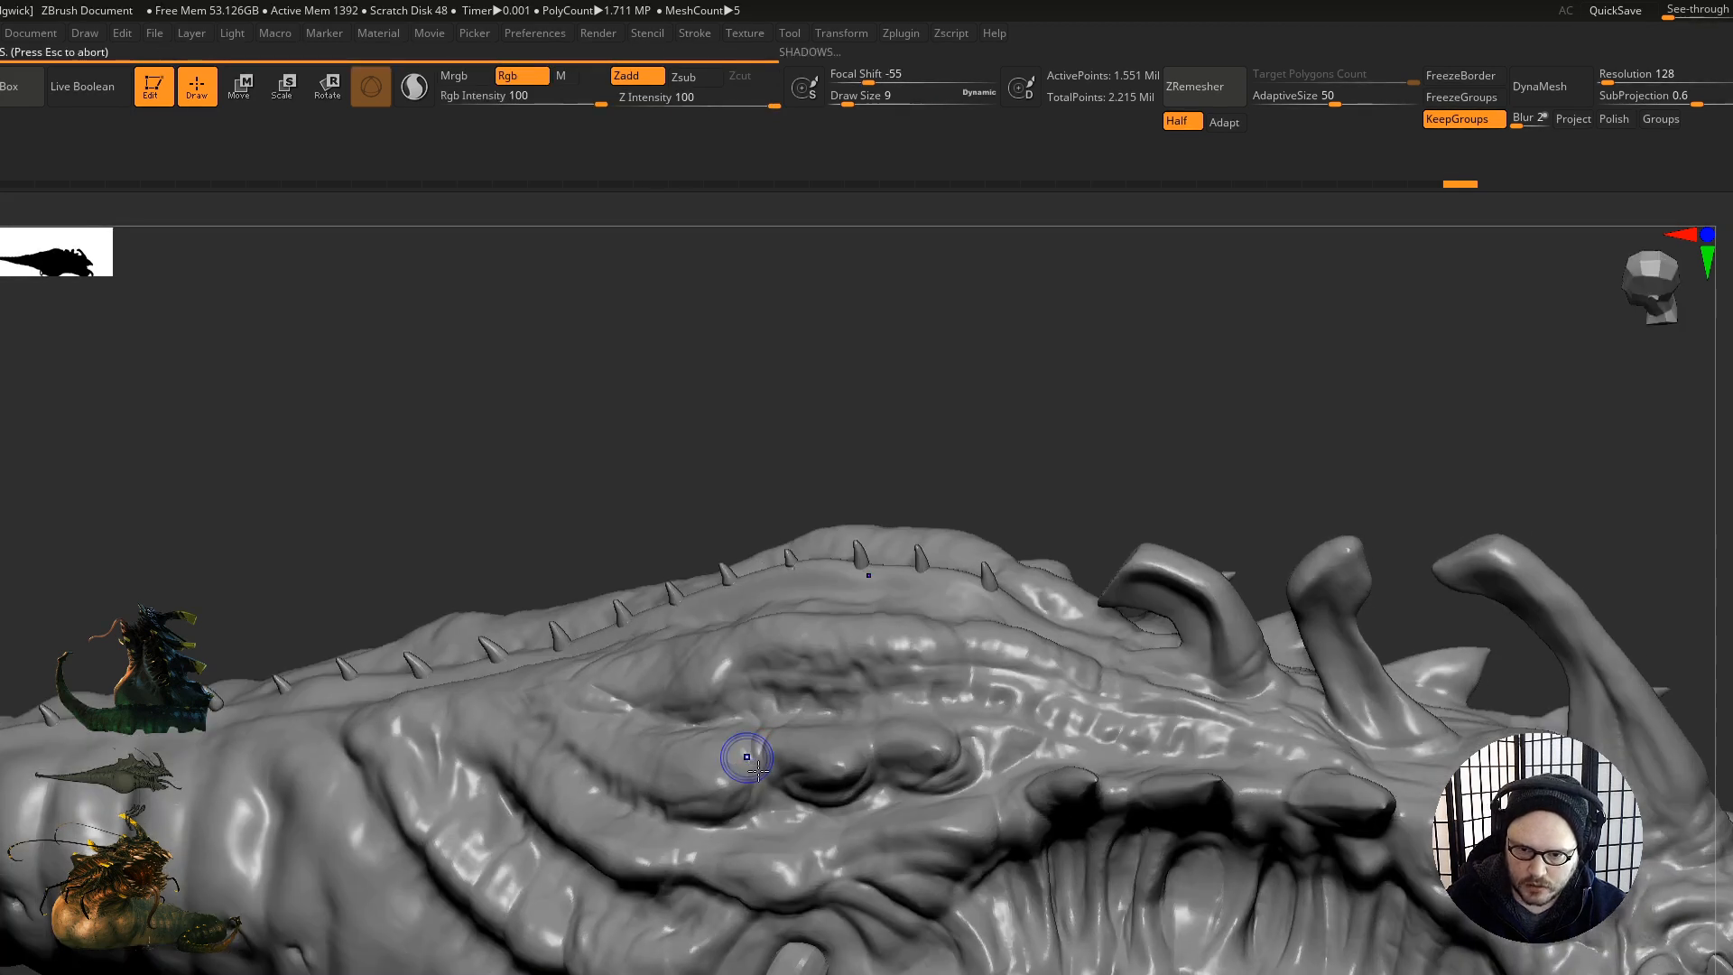
right_drag(792, 679, 650, 569)
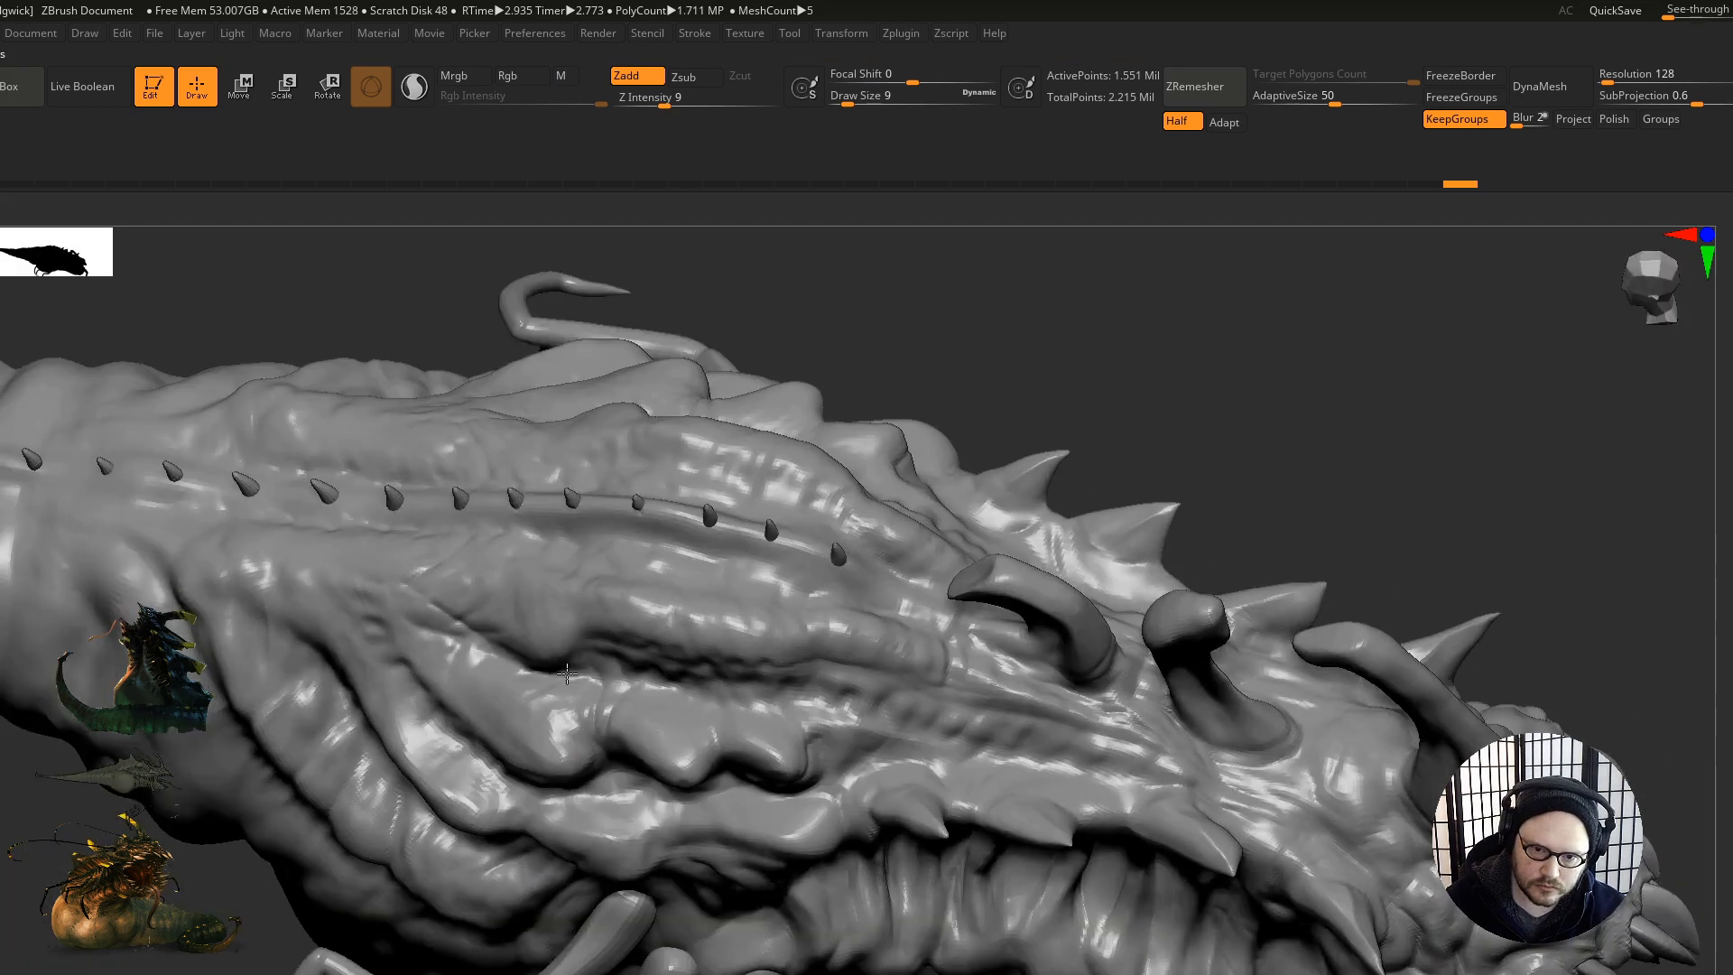
Step: Raise the brush's Z Intensity to 19 and build up wrinkles along the raised ridges beside the spine
right_drag(567, 673, 597, 620)
click(683, 116)
mouse_move(659, 638)
mouse_down()
mouse_move(749, 652)
mouse_move(830, 733)
mouse_up()
right_drag(831, 733, 738, 763)
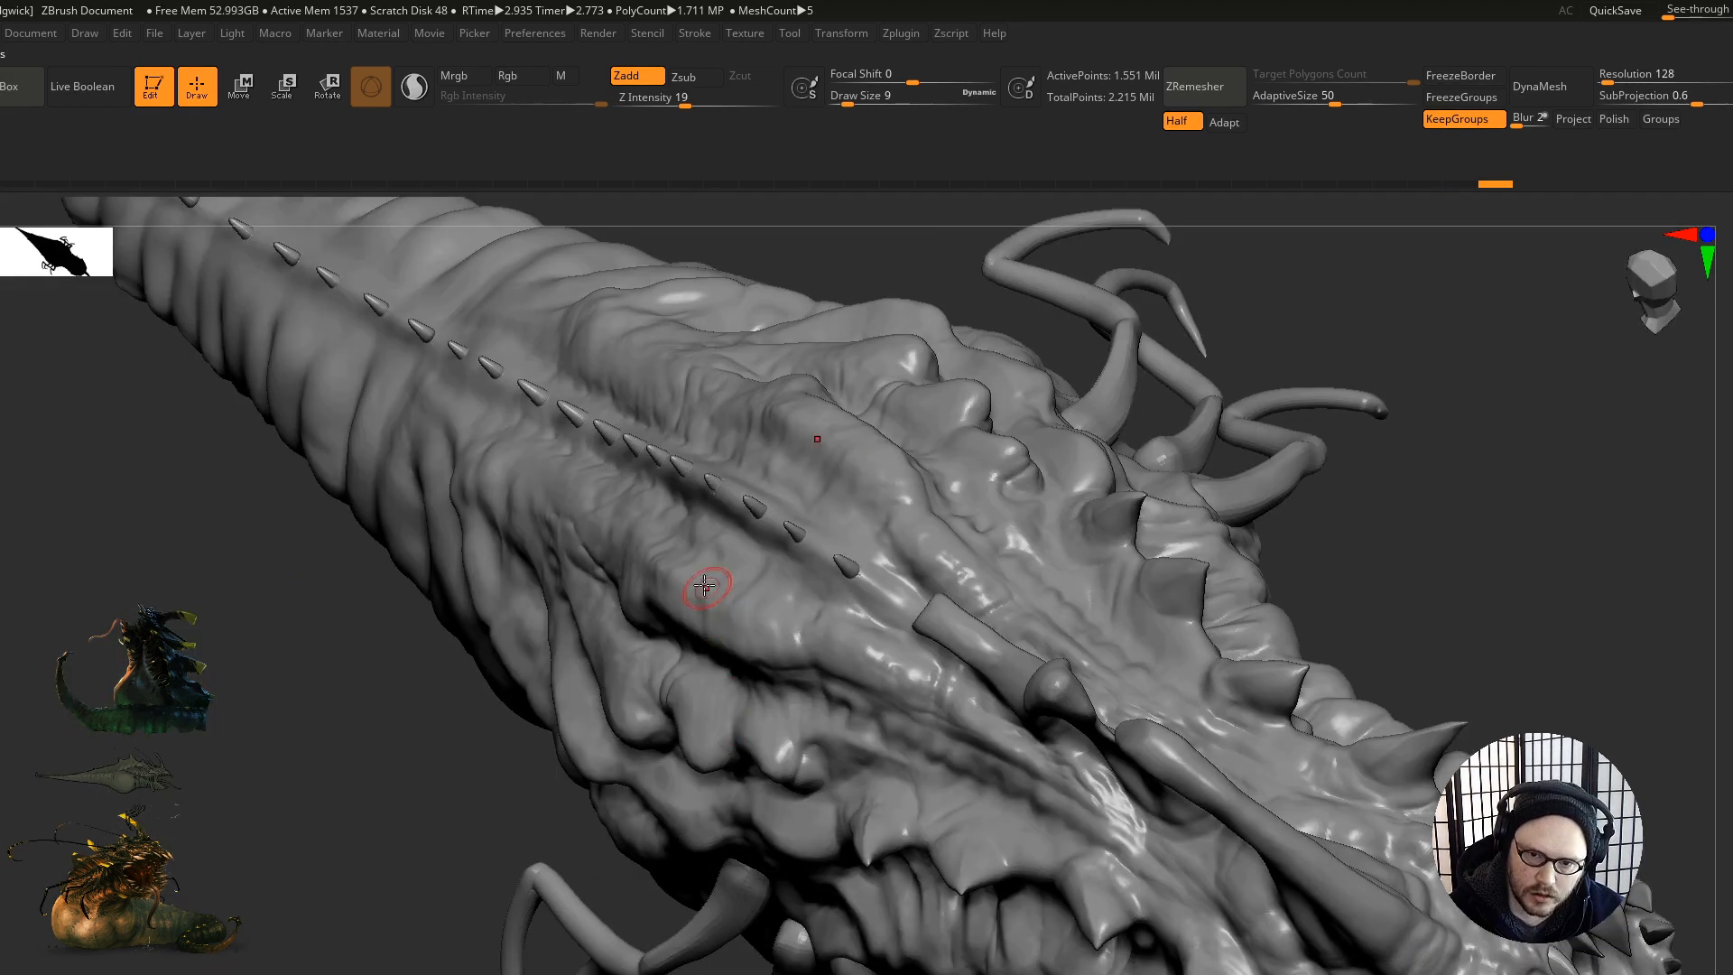
drag(858, 466, 929, 457)
right_drag(929, 457, 921, 541)
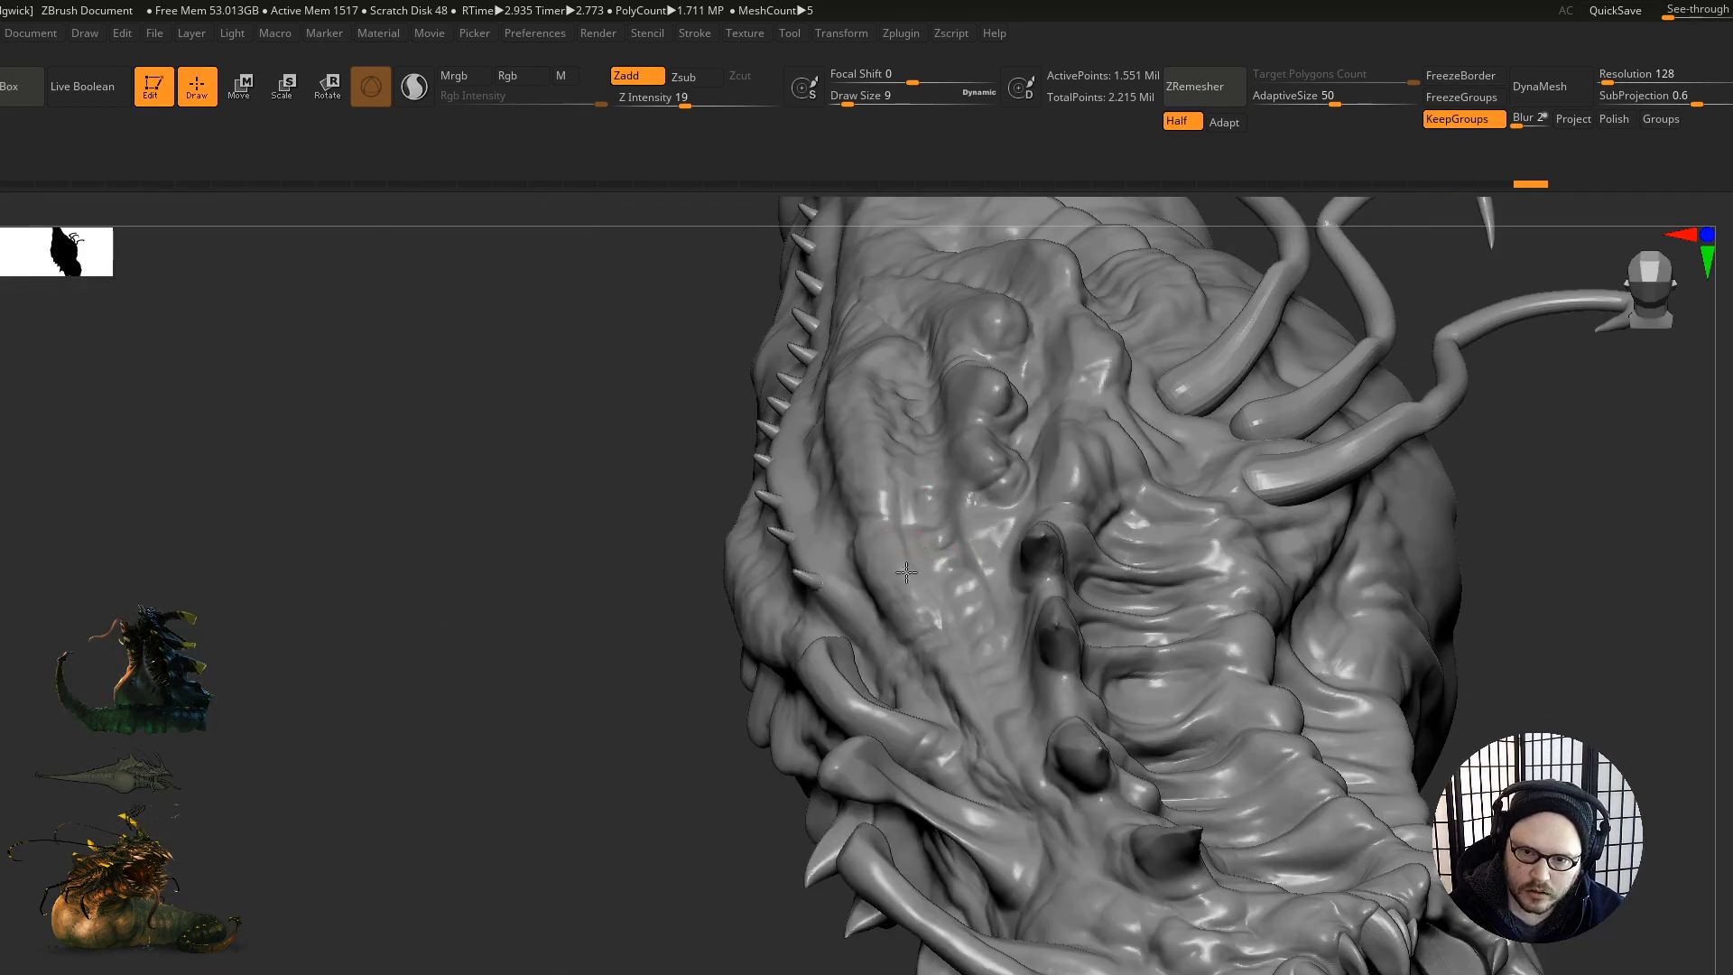
drag(912, 594, 904, 506)
drag(882, 359, 885, 339)
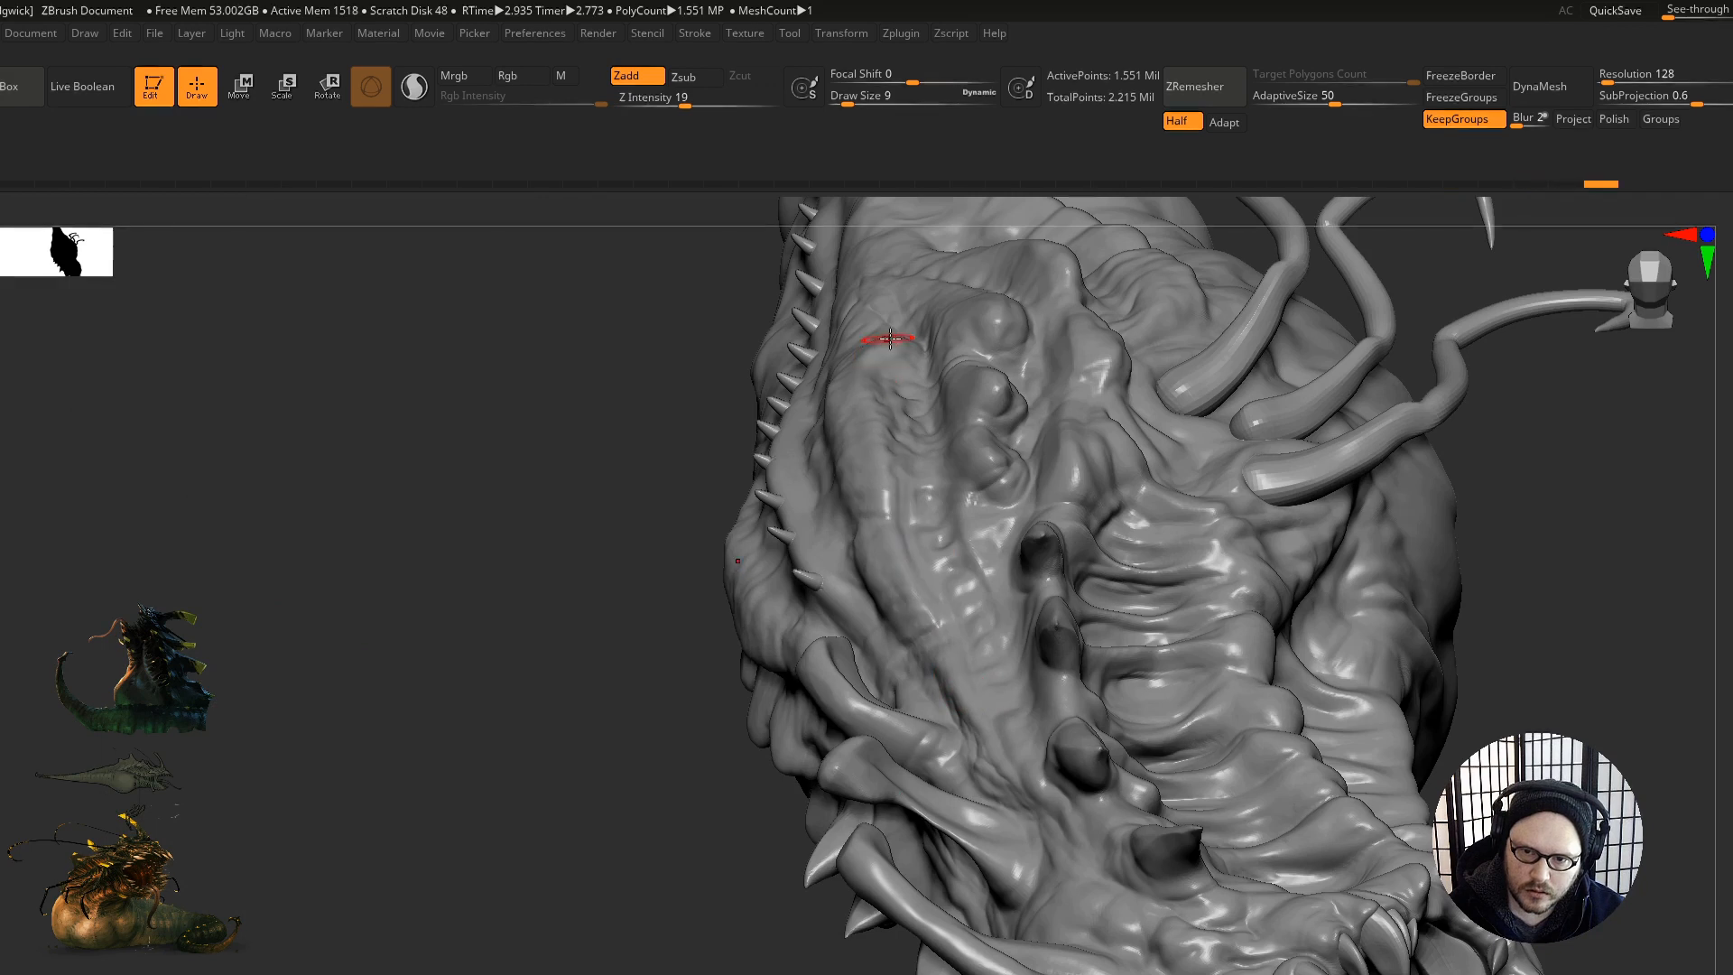
Step: Sculpt creases around the rounded bumps and folds on the creature's shoulder
right_drag(886, 339, 931, 429)
right_drag(875, 340, 844, 568)
drag(802, 463, 986, 574)
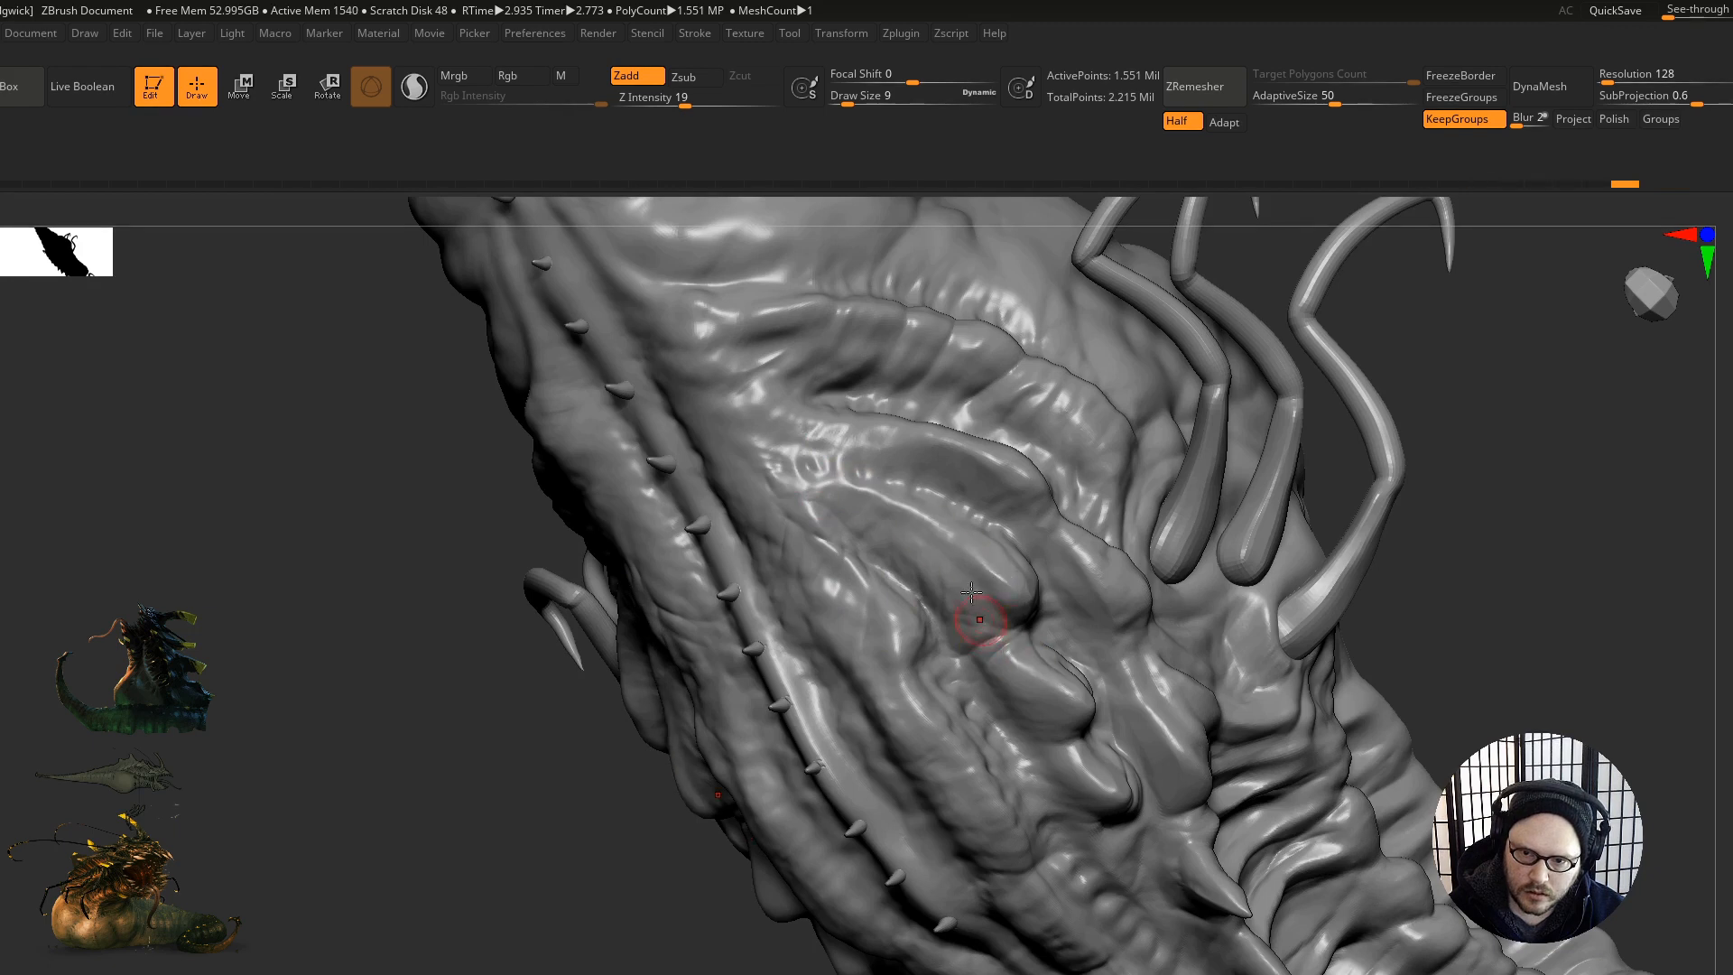
right_drag(971, 591, 961, 596)
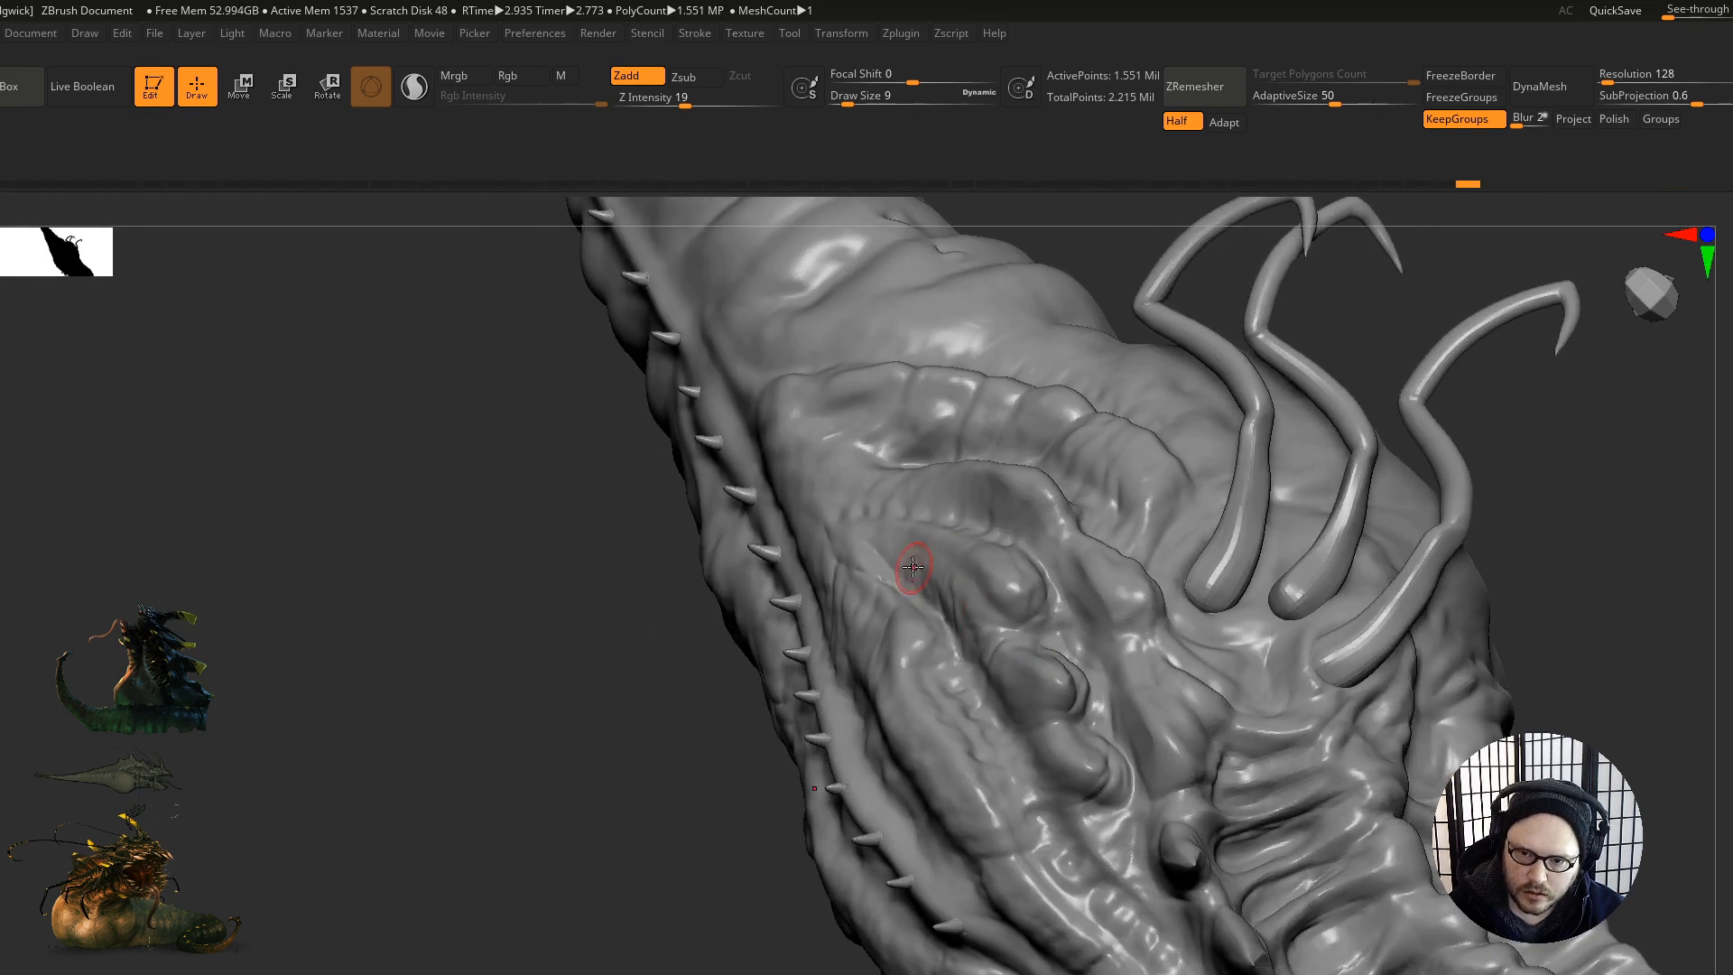
mouse_move(1095, 718)
alt+right_down()
mouse_move(910, 526)
mouse_move(952, 506)
mouse_move(903, 448)
alt+right_up()
mouse_move(902, 448)
mouse_down()
mouse_move(1019, 508)
mouse_move(1086, 576)
mouse_up()
drag(999, 509, 894, 434)
Step: Refine the wrinkles on the hump ridge and the skin leading toward the head
mouse_move(894, 433)
ctrl+right_down()
mouse_move(836, 565)
mouse_move(858, 651)
mouse_move(867, 488)
mouse_move(905, 623)
mouse_move(767, 554)
mouse_move(865, 523)
mouse_move(820, 418)
ctrl+right_up()
drag(826, 551, 871, 562)
mouse_move(871, 561)
right_down()
mouse_move(858, 528)
mouse_move(846, 565)
right_up()
mouse_move(906, 522)
mouse_down()
mouse_move(762, 520)
mouse_move(778, 525)
mouse_up()
mouse_move(713, 511)
right_down()
mouse_move(755, 347)
mouse_move(827, 473)
mouse_move(817, 541)
mouse_move(775, 498)
right_up()
drag(775, 497, 716, 544)
drag(838, 411, 761, 539)
right_drag(836, 451, 812, 491)
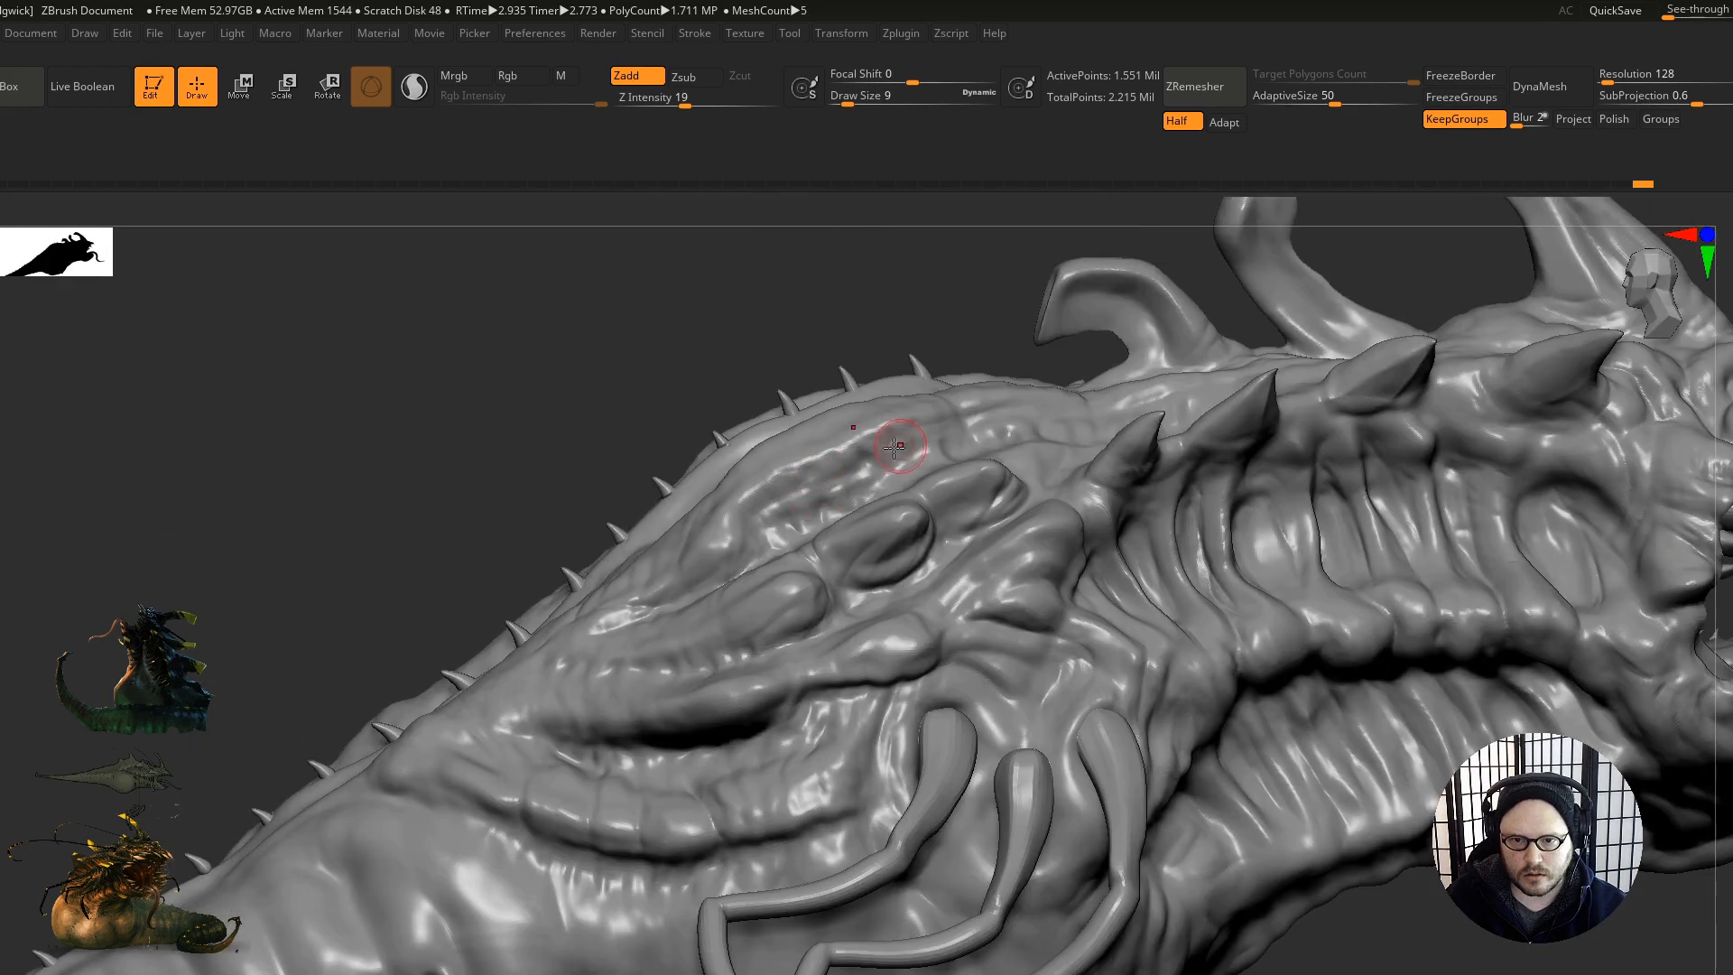
drag(979, 421, 1038, 421)
Step: Reduce the Draw Size to 5 and sculpt creases around the bases of the spikes along the head
mouse_move(1128, 470)
right_down()
mouse_move(1174, 483)
mouse_move(982, 402)
right_up()
ctrl+right_drag(981, 490, 987, 546)
right_drag(988, 546, 993, 506)
key(s)
drag(994, 484, 999, 484)
right_drag(984, 493, 1004, 494)
key(s)
drag(1004, 494, 1051, 496)
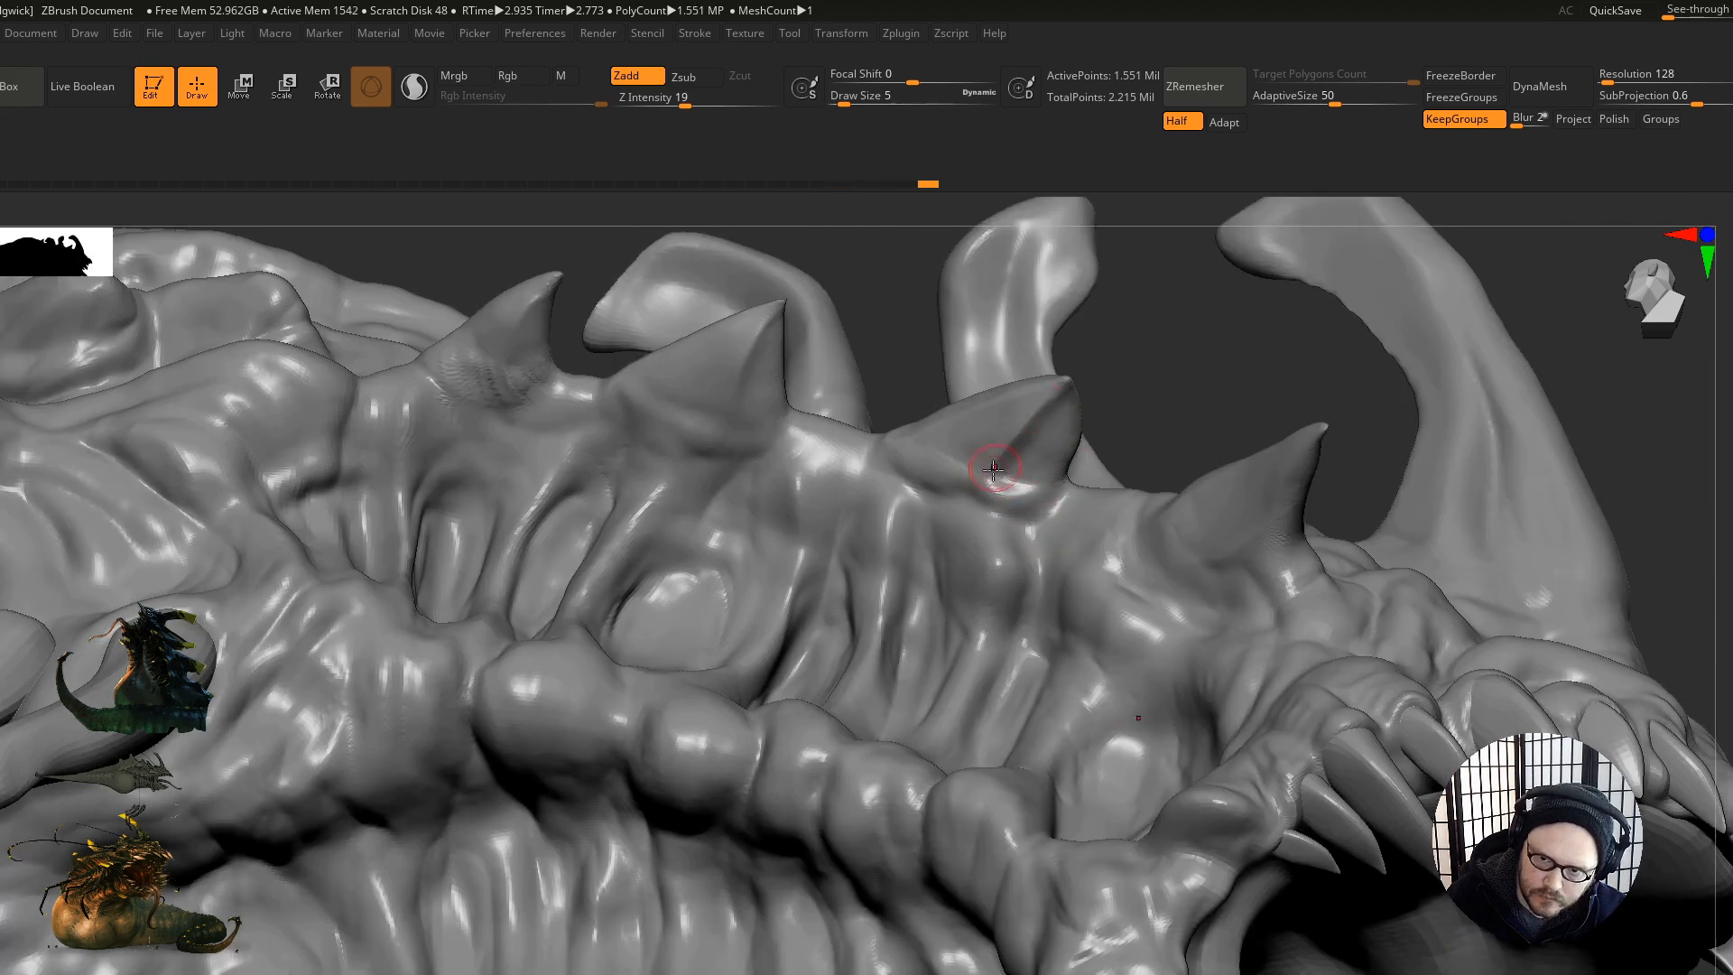
drag(739, 443, 659, 434)
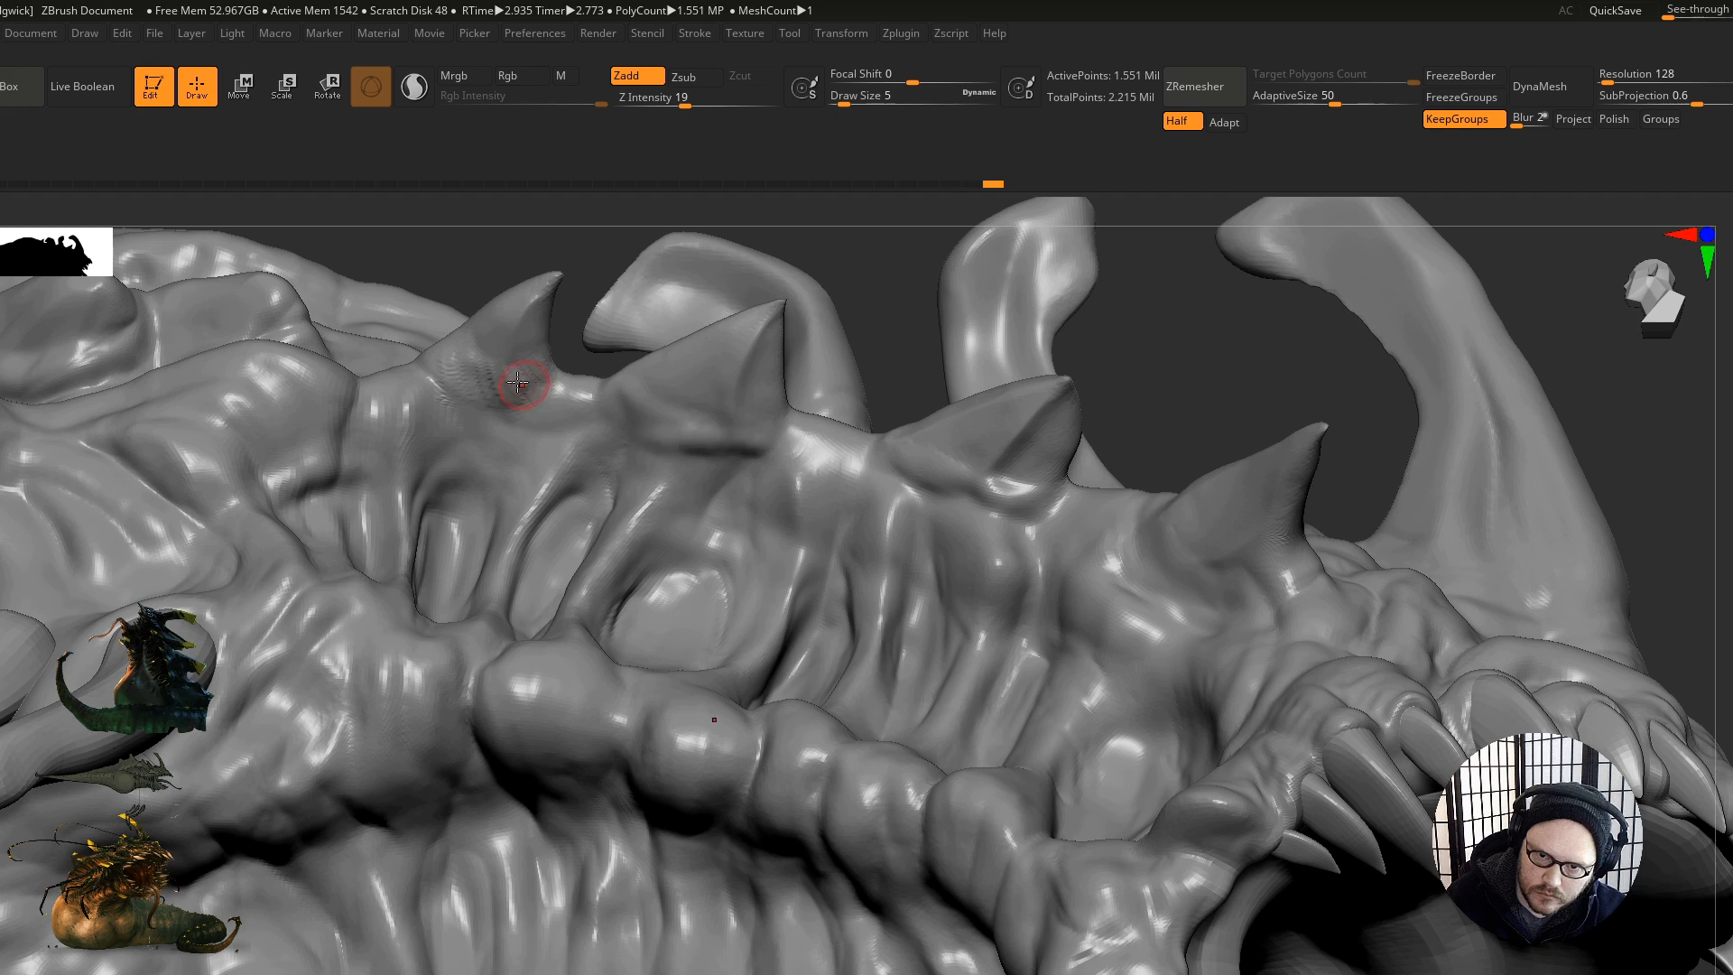
mouse_move(528, 390)
mouse_down()
mouse_move(411, 388)
mouse_move(542, 417)
mouse_move(569, 395)
mouse_move(462, 372)
mouse_up()
Step: Smooth the bases of the two foremost head spikes into the surrounding skin
right_drag(462, 372, 484, 437)
mouse_move(781, 530)
ctrl+right_down()
mouse_move(572, 599)
mouse_move(600, 551)
mouse_move(889, 542)
mouse_move(912, 484)
ctrl+right_up()
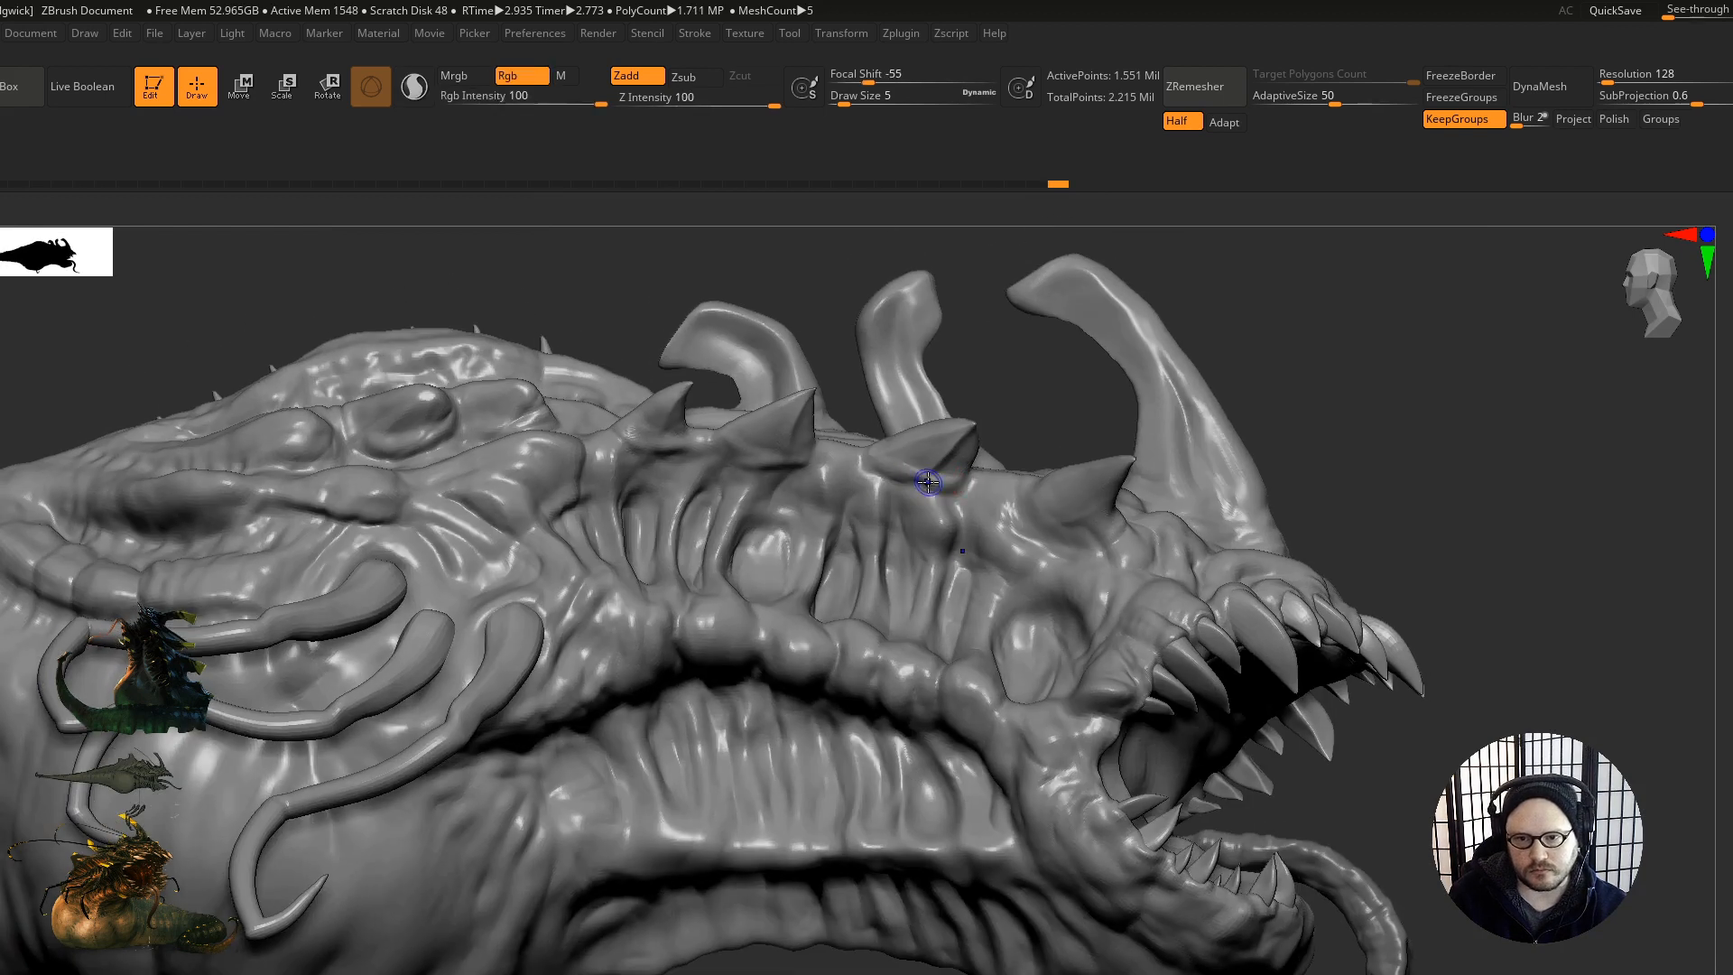
shift+drag(879, 459, 912, 479)
shift+drag(1063, 537, 1051, 489)
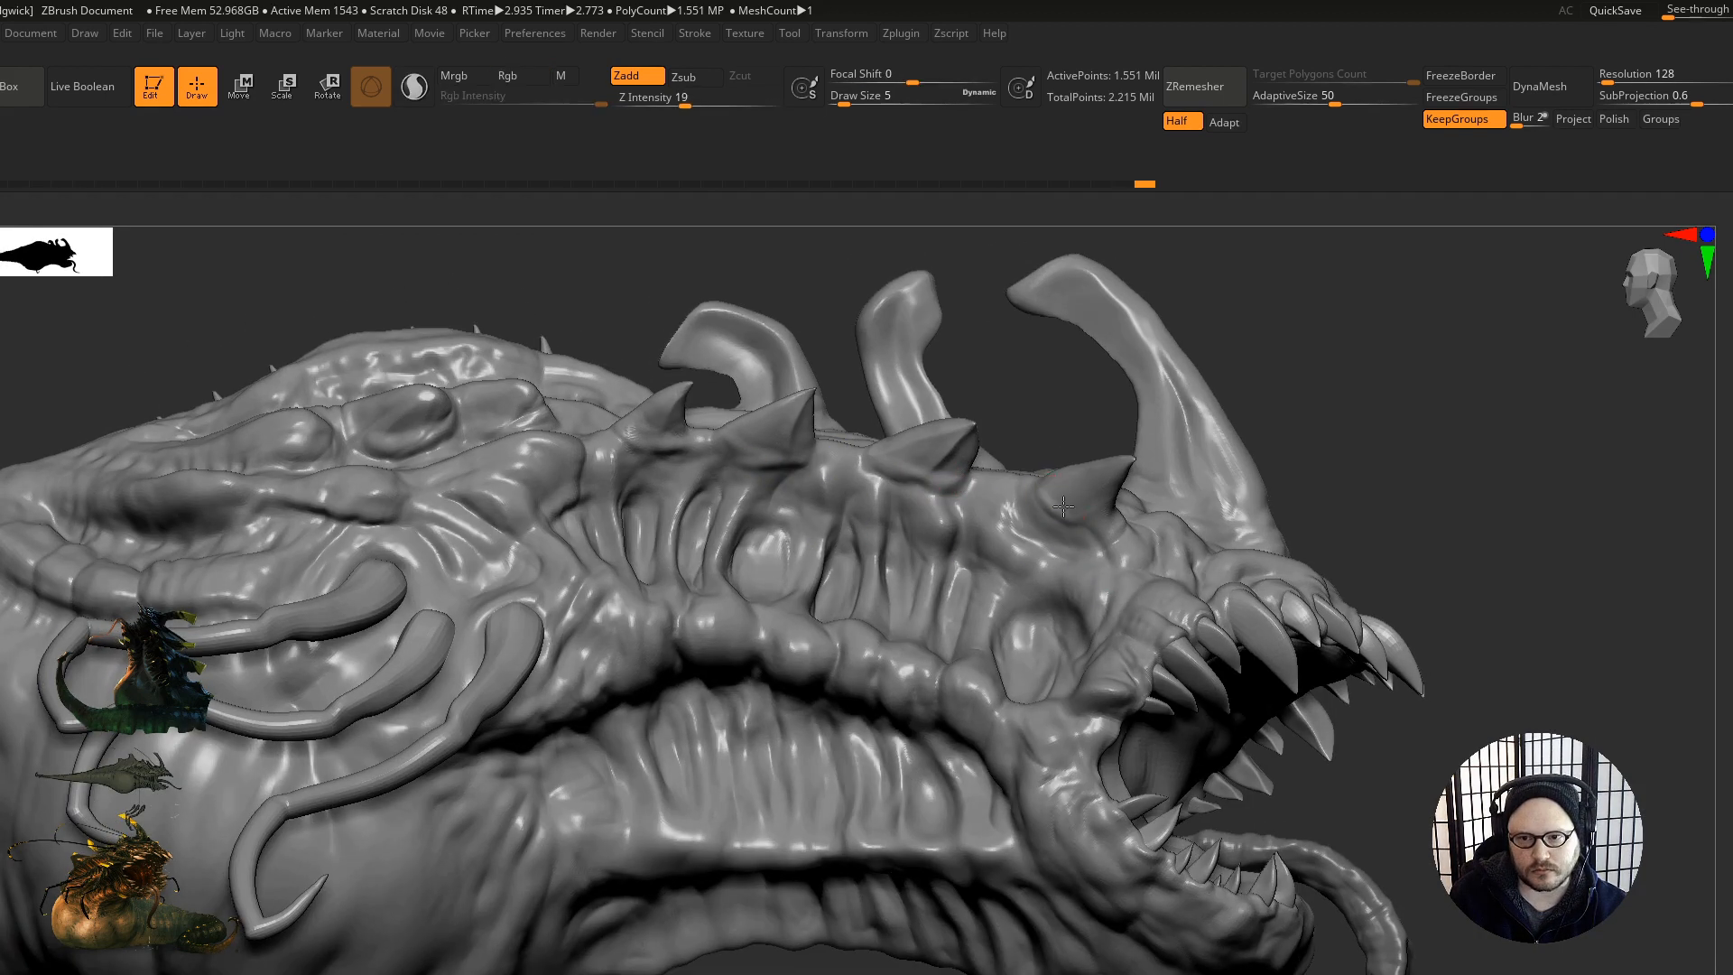
key(shift)
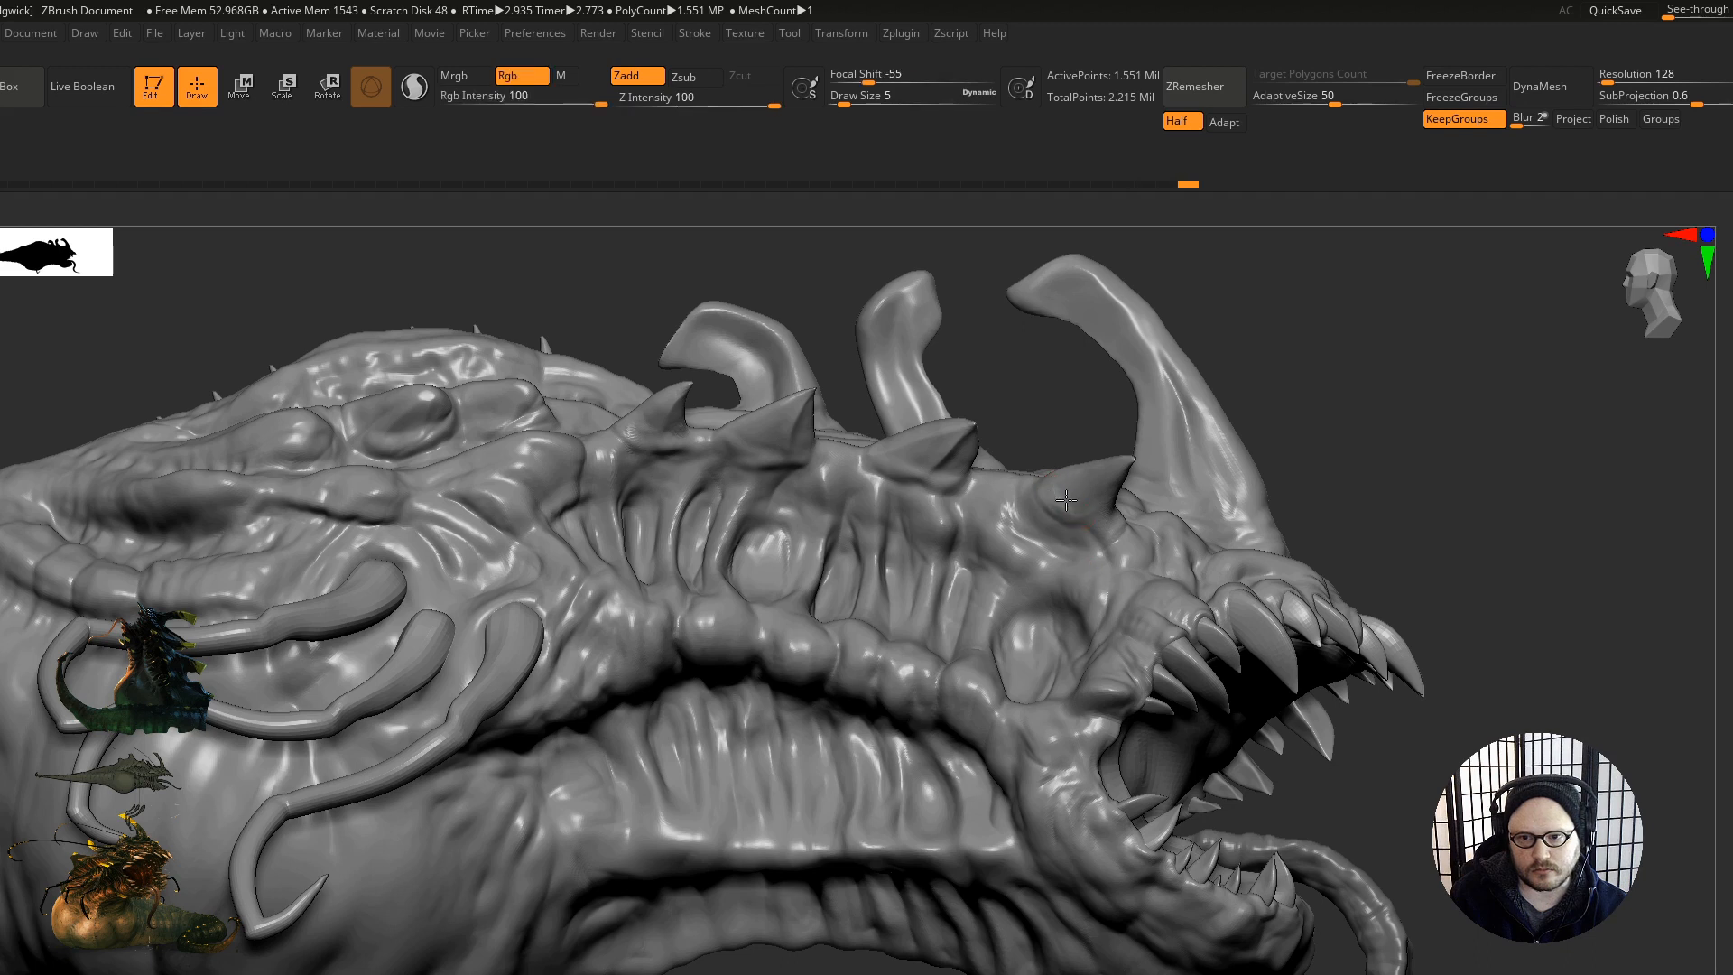
shift+drag(1061, 506, 1066, 483)
right_drag(1065, 466, 1072, 512)
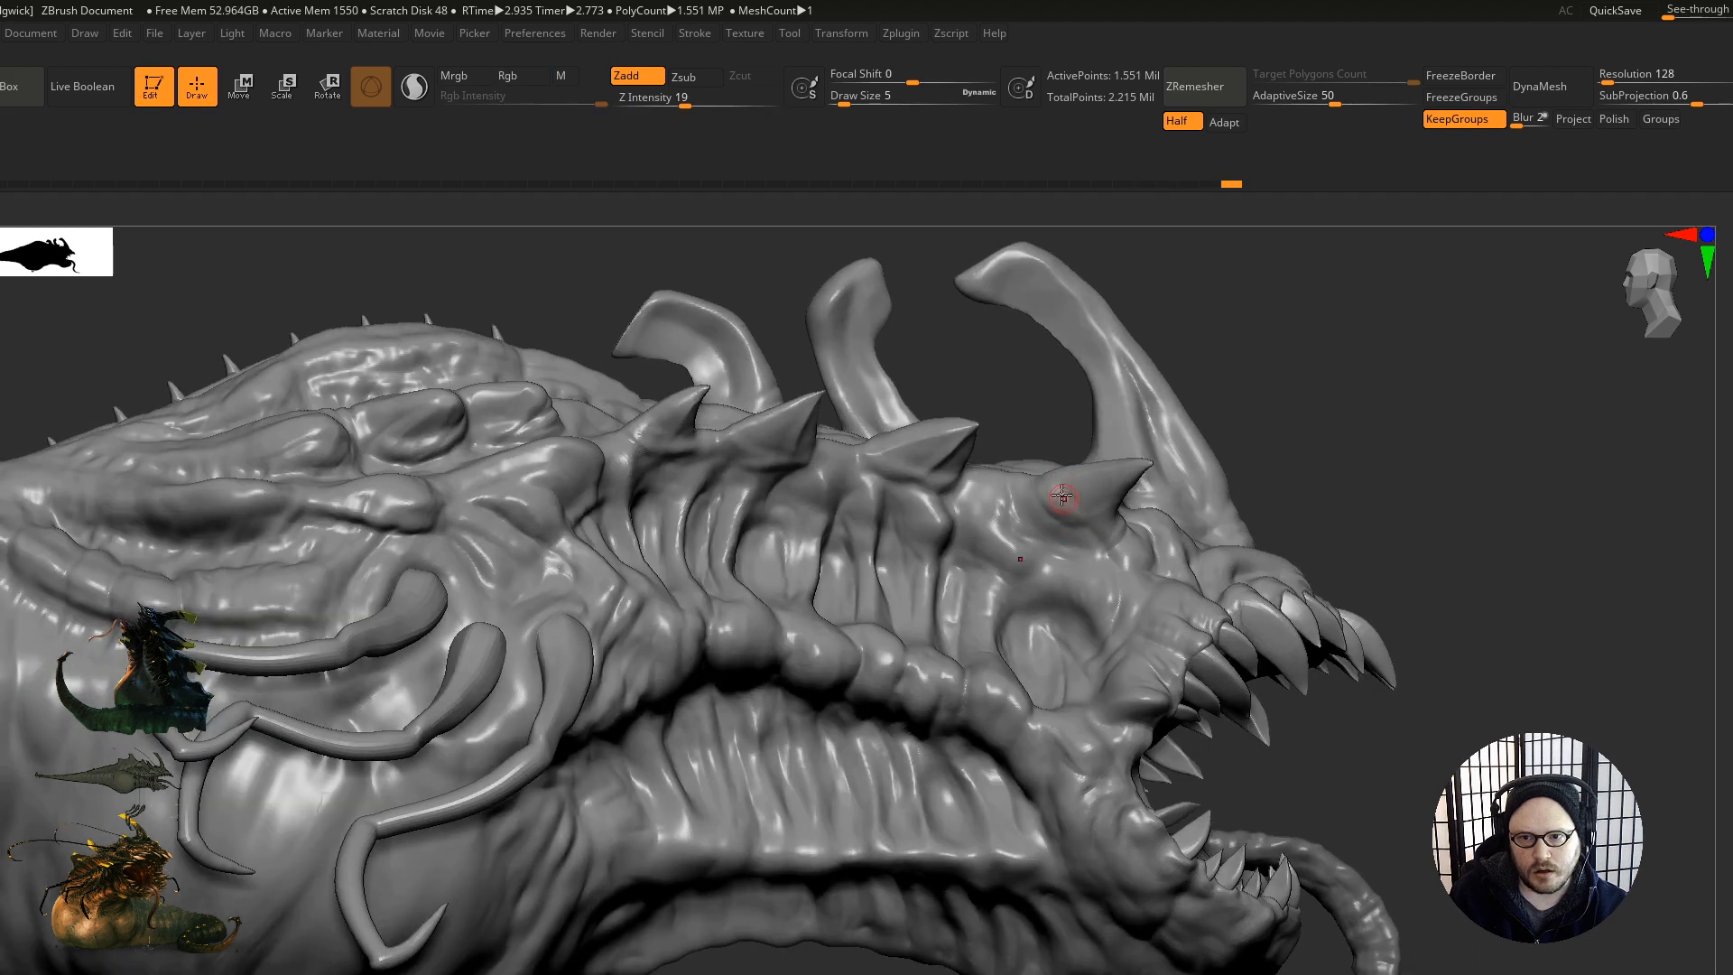
Step: Smooth the surface of the foremost head spike toward its tip
shift+drag(1082, 505, 1113, 480)
right_drag(1113, 481, 1201, 407)
shift+drag(1189, 398, 1216, 377)
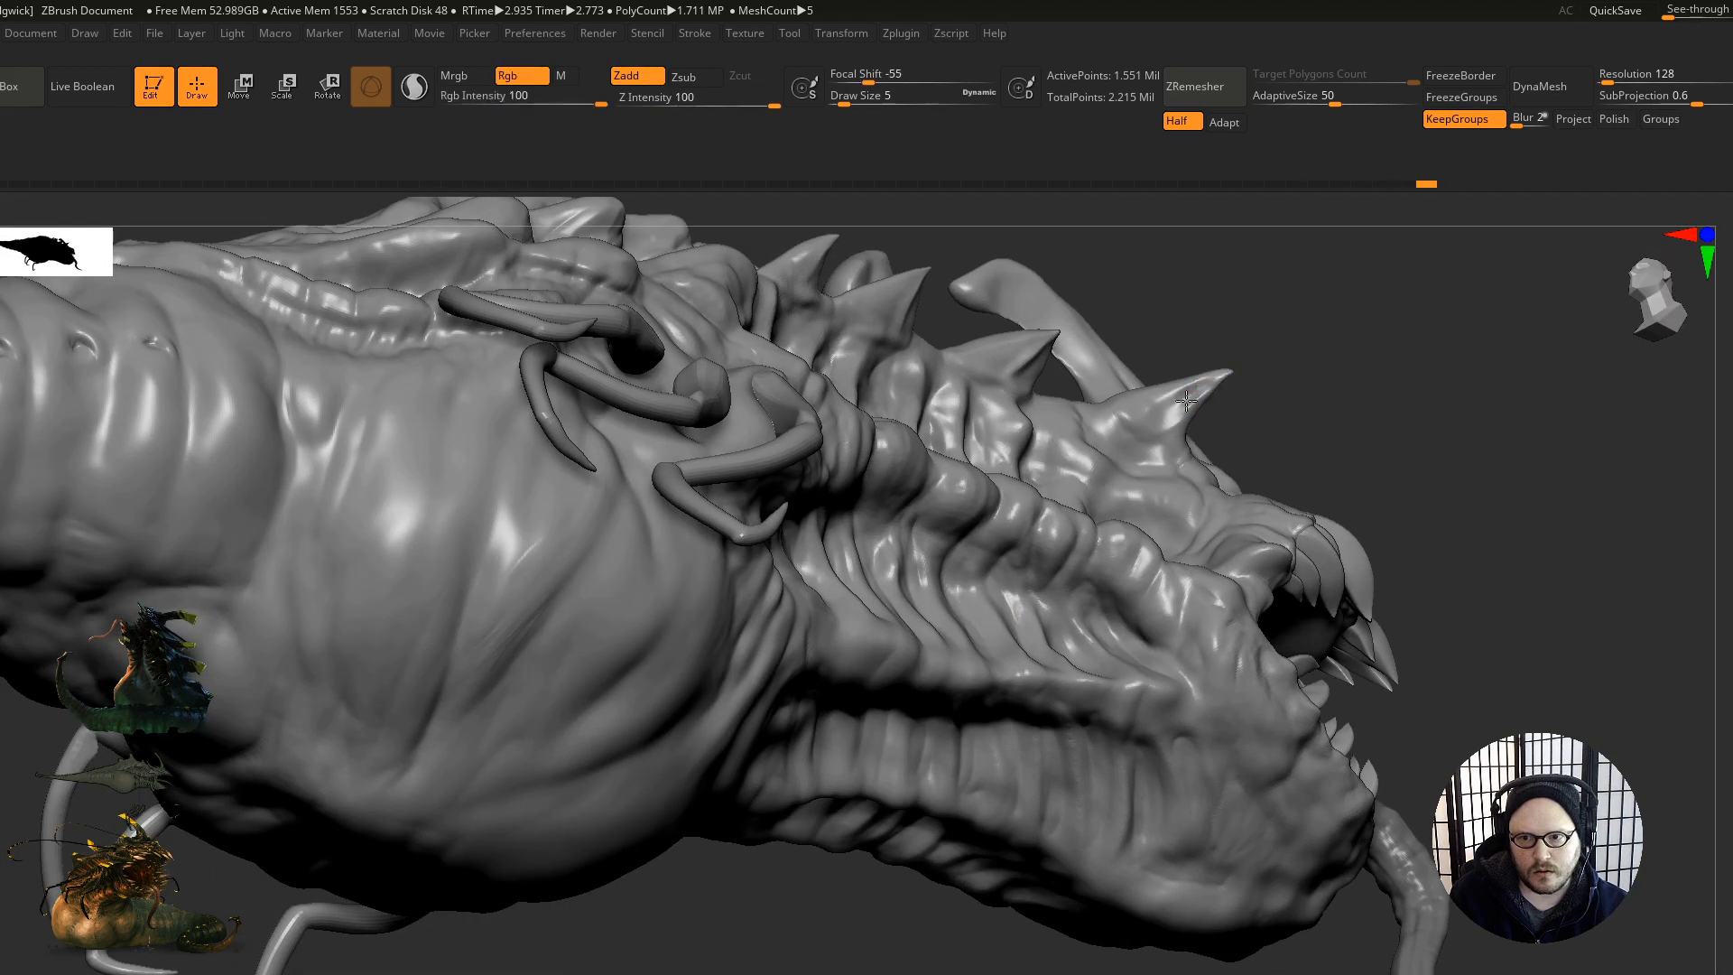
right_drag(1200, 390, 1057, 503)
right_drag(1025, 384, 863, 618)
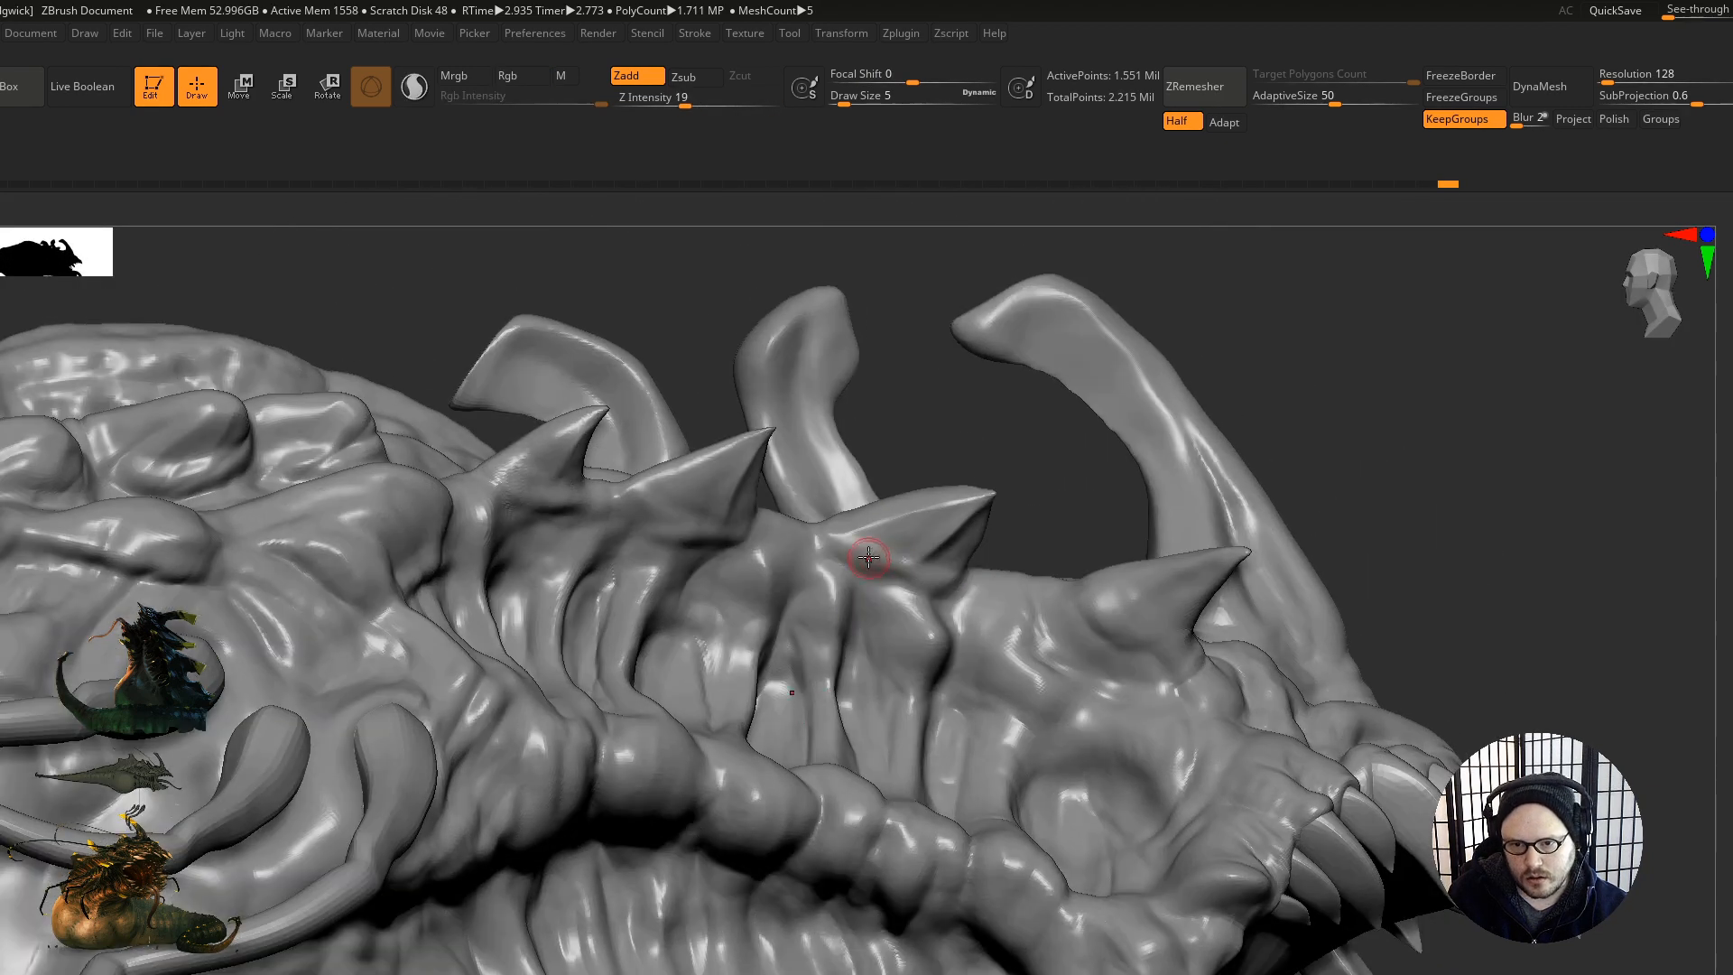
mouse_move(882, 522)
right_down()
mouse_move(948, 524)
mouse_move(990, 559)
mouse_move(998, 516)
mouse_move(996, 533)
right_up()
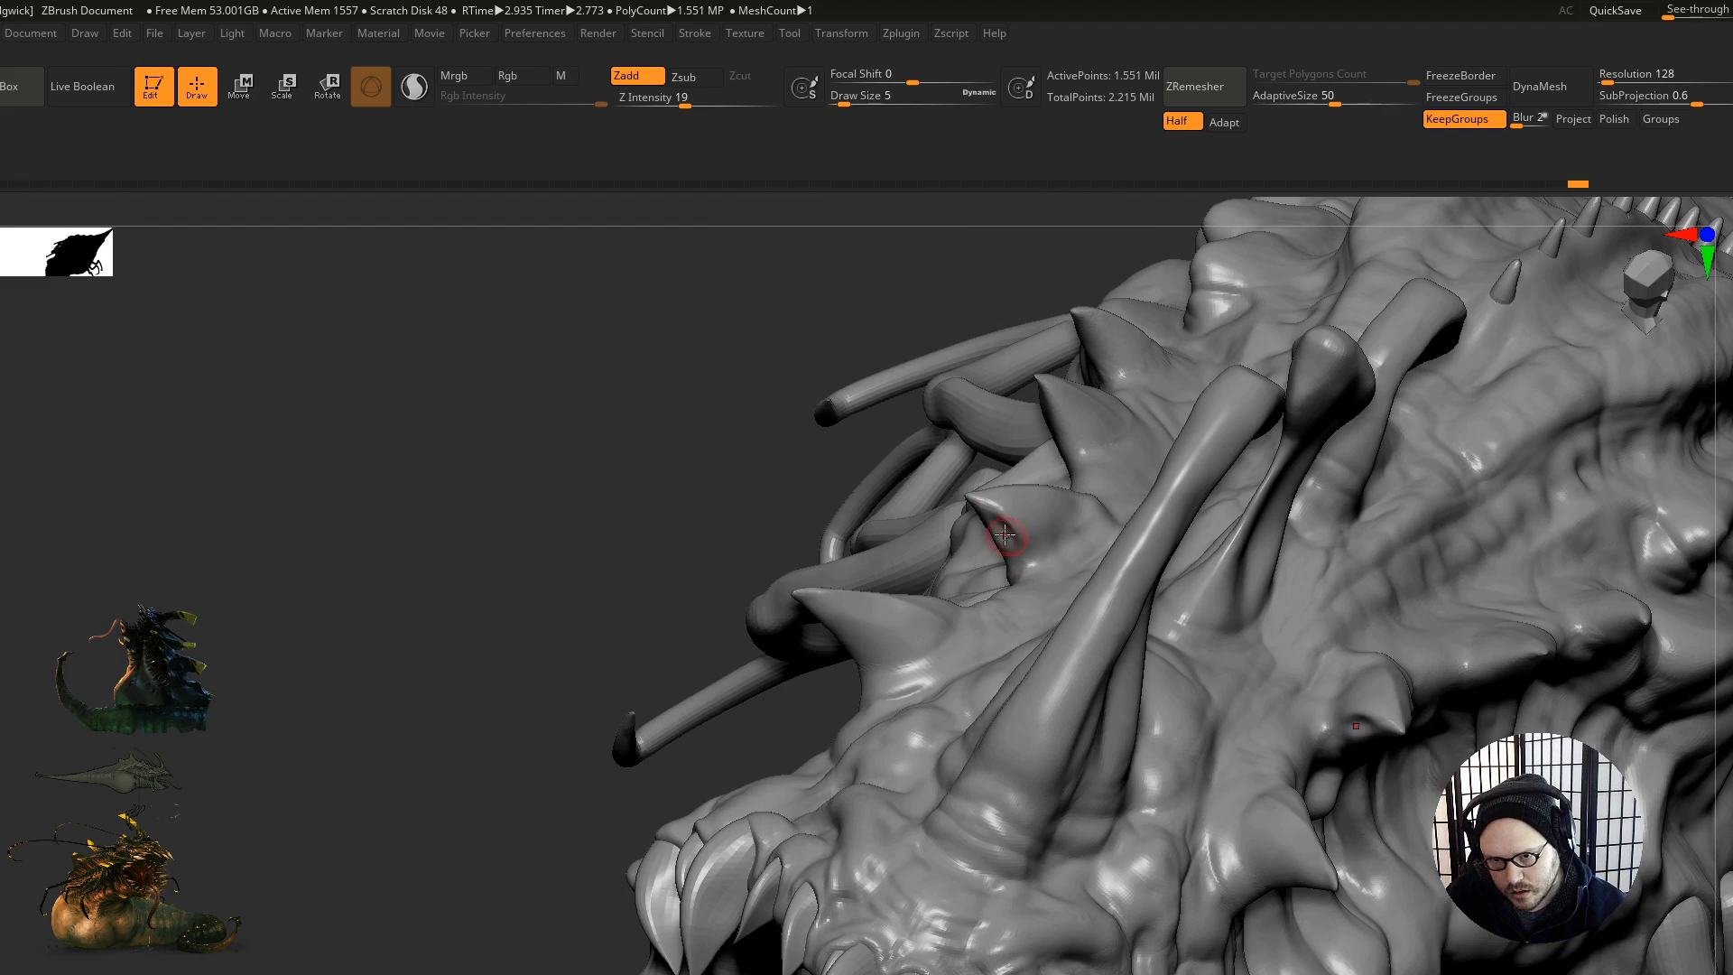
right_drag(1054, 543, 1092, 554)
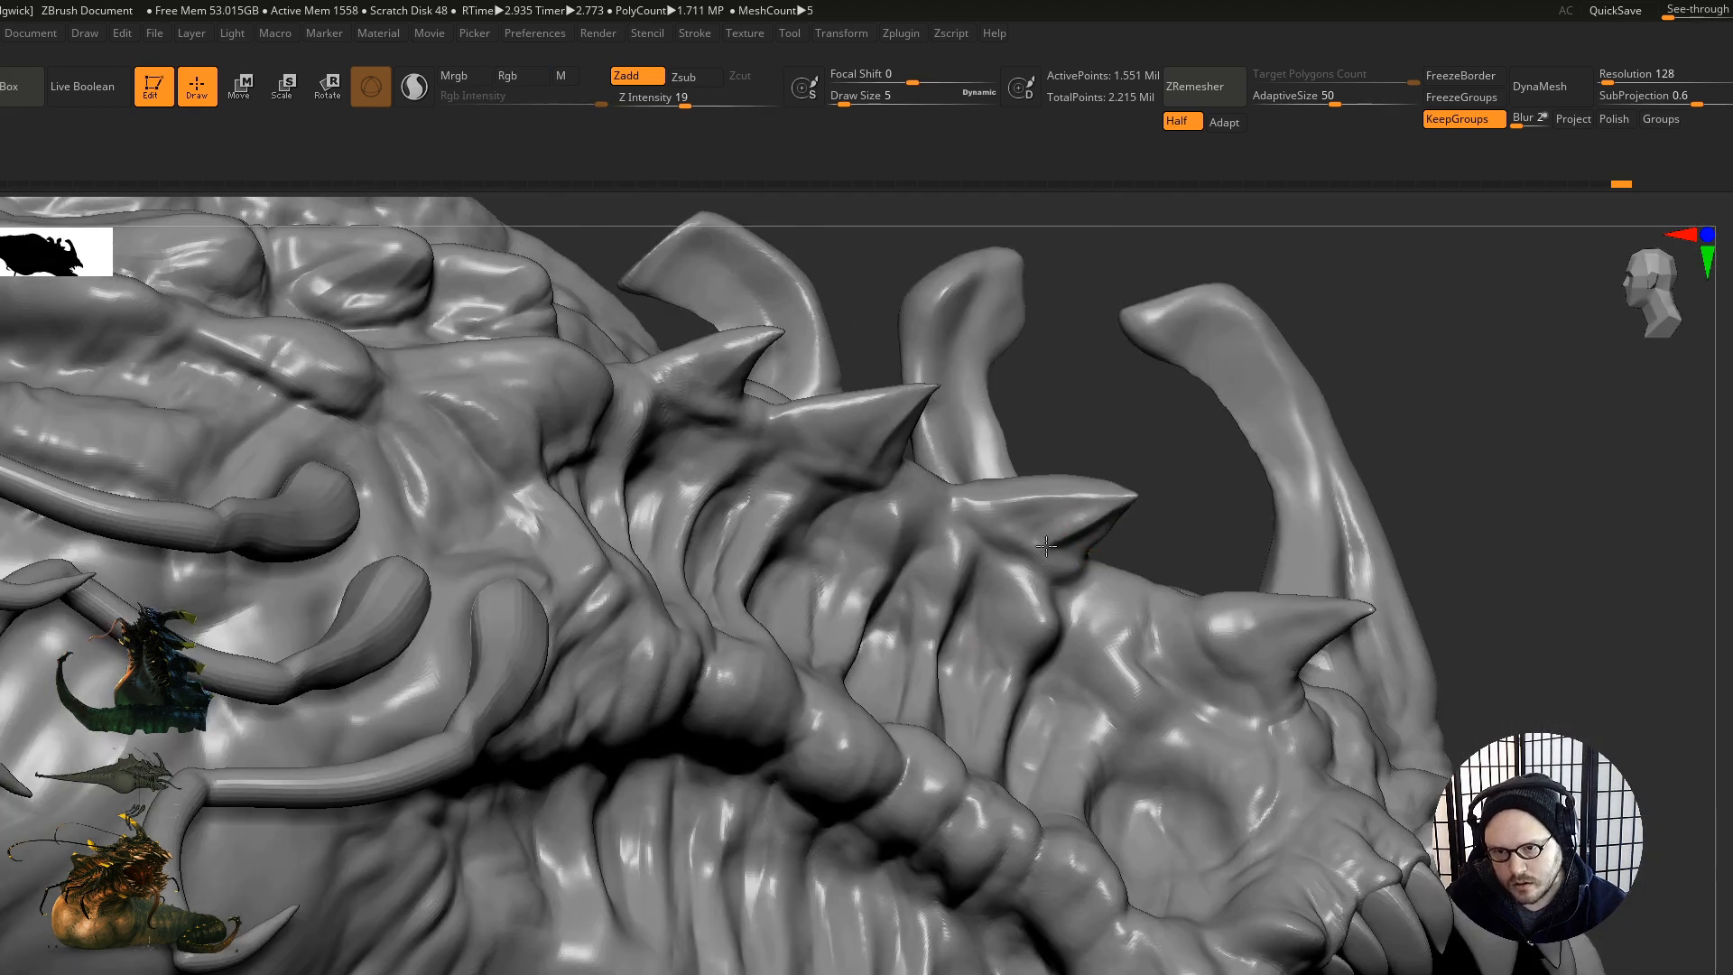
right_drag(1066, 501, 1029, 542)
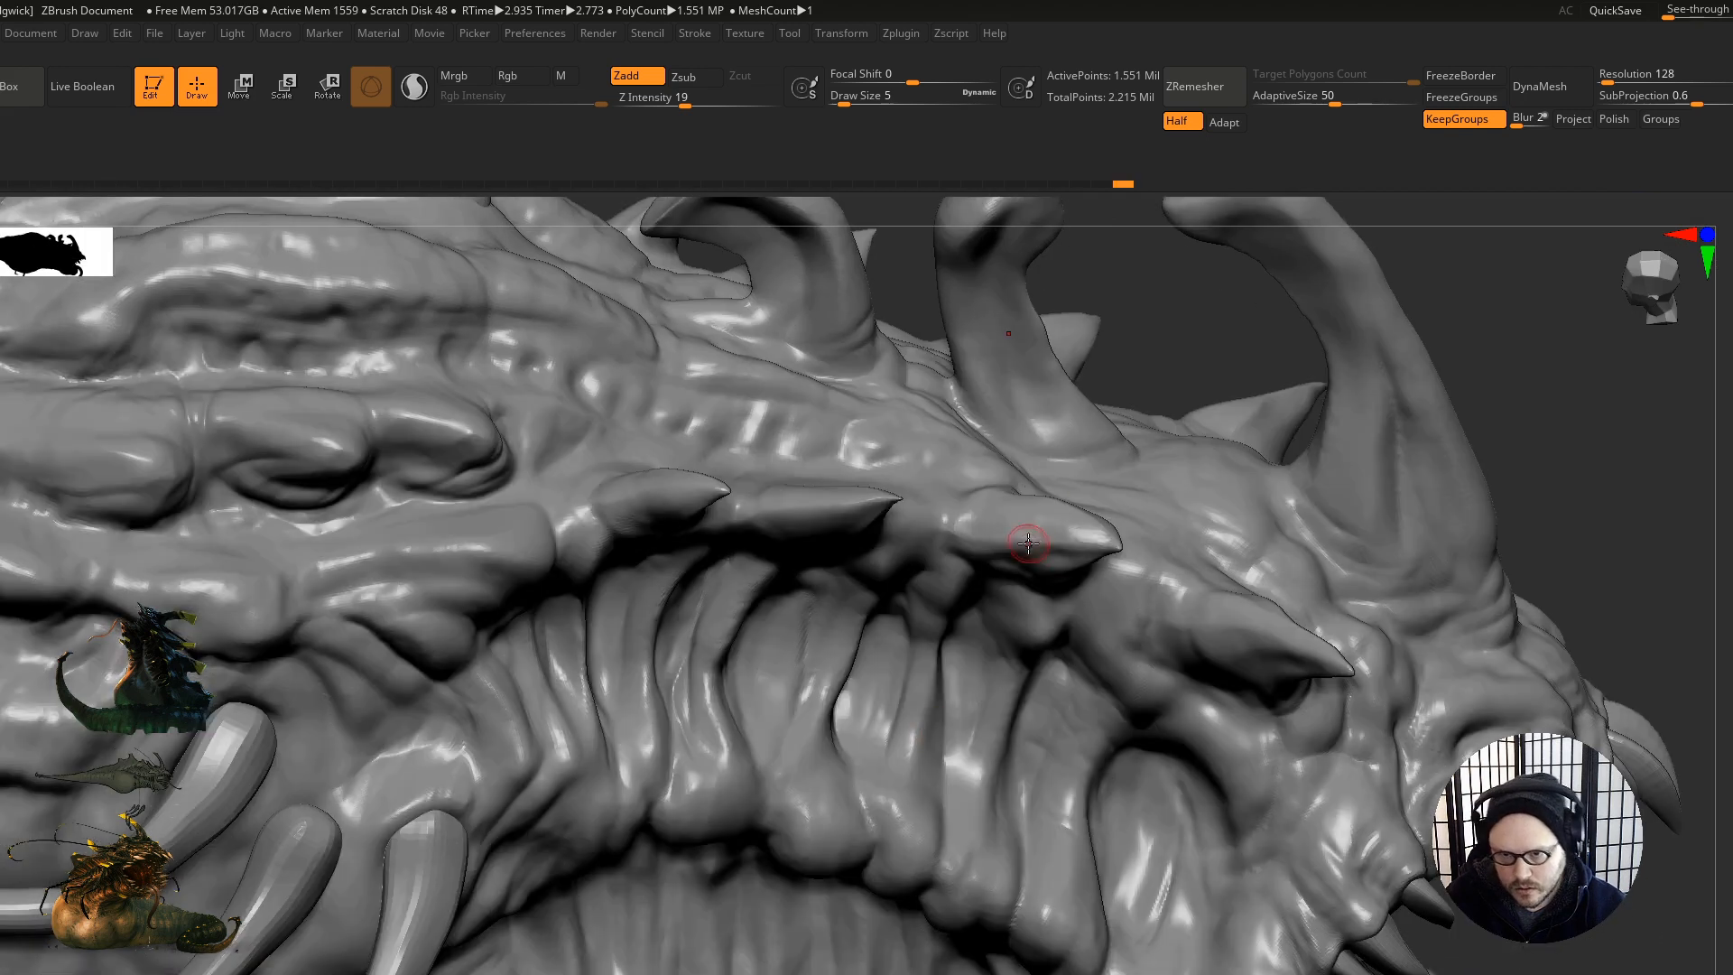
Step: Smooth the surface around the base of the head spikes behind the foremost pair
right_drag(1004, 605, 1036, 515)
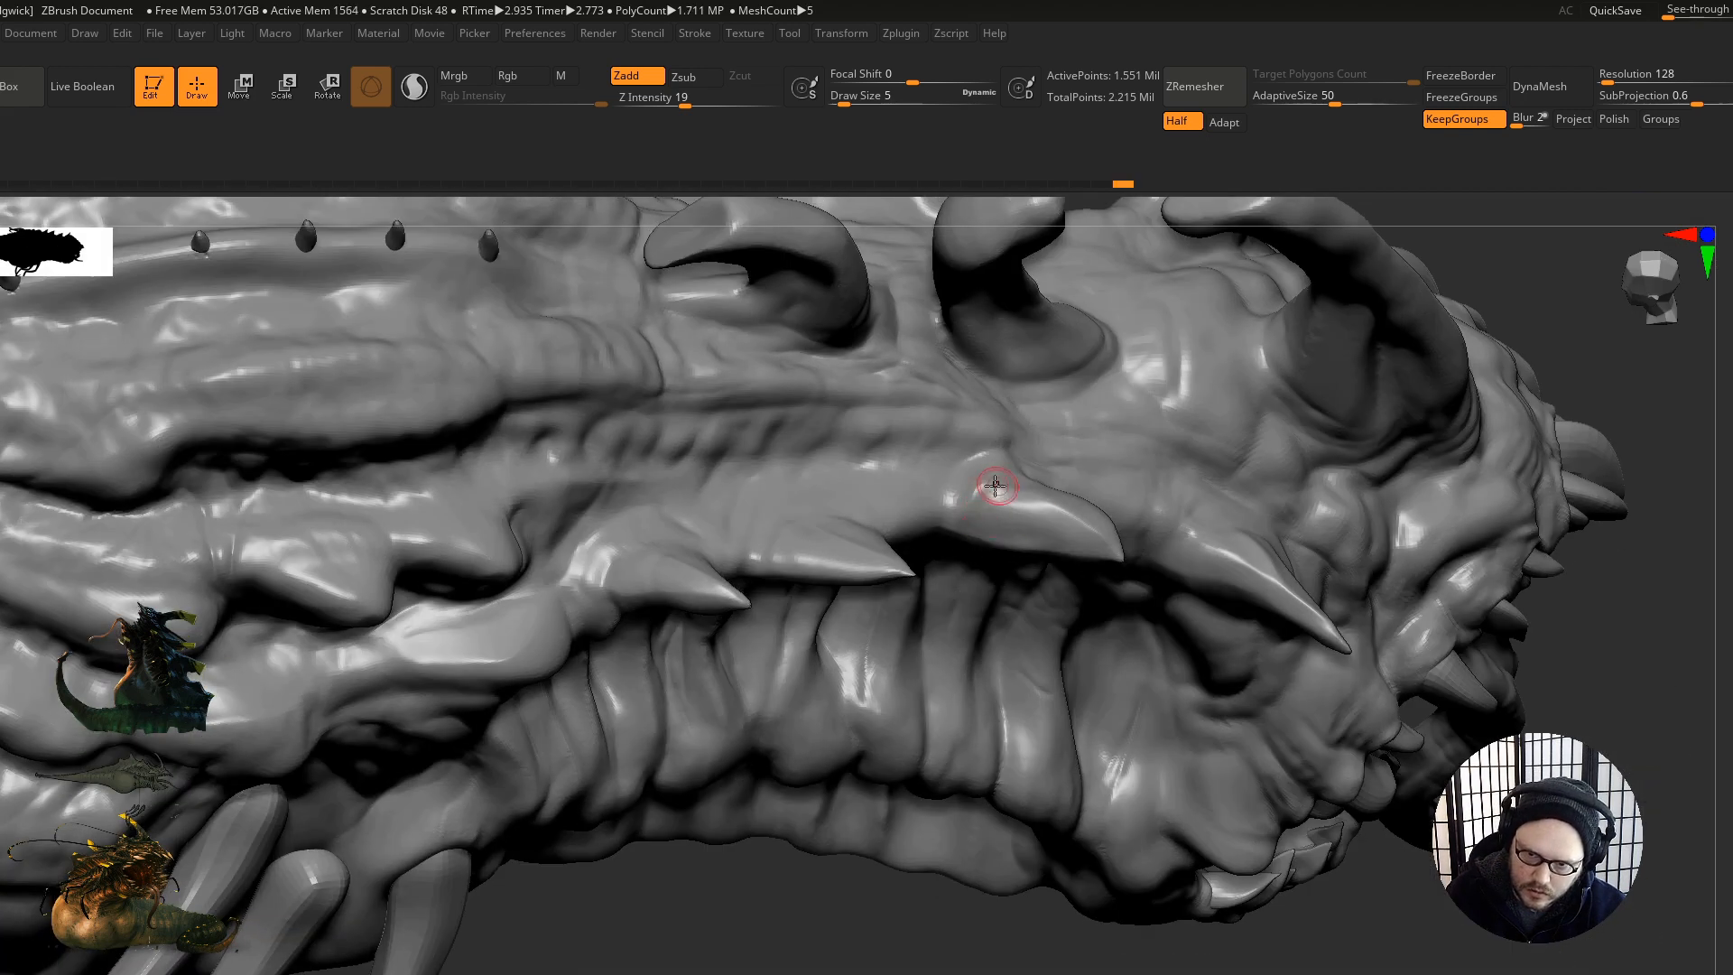
key(])
mouse_move(984, 585)
right_down()
mouse_move(824, 475)
mouse_move(782, 514)
mouse_move(703, 458)
mouse_move(762, 545)
mouse_move(812, 572)
right_up()
mouse_move(835, 556)
shift+mouse_down()
mouse_move(871, 569)
mouse_move(862, 542)
shift+mouse_up()
mouse_move(898, 568)
right_down()
mouse_move(826, 524)
mouse_move(853, 574)
right_up()
Step: Reduce the Draw Size to 4, and smooth and sculpt the bases of the two middle spikes along the head
key(s)
drag(855, 579, 847, 578)
mouse_move(803, 541)
right_down()
mouse_move(770, 623)
mouse_move(886, 574)
right_up()
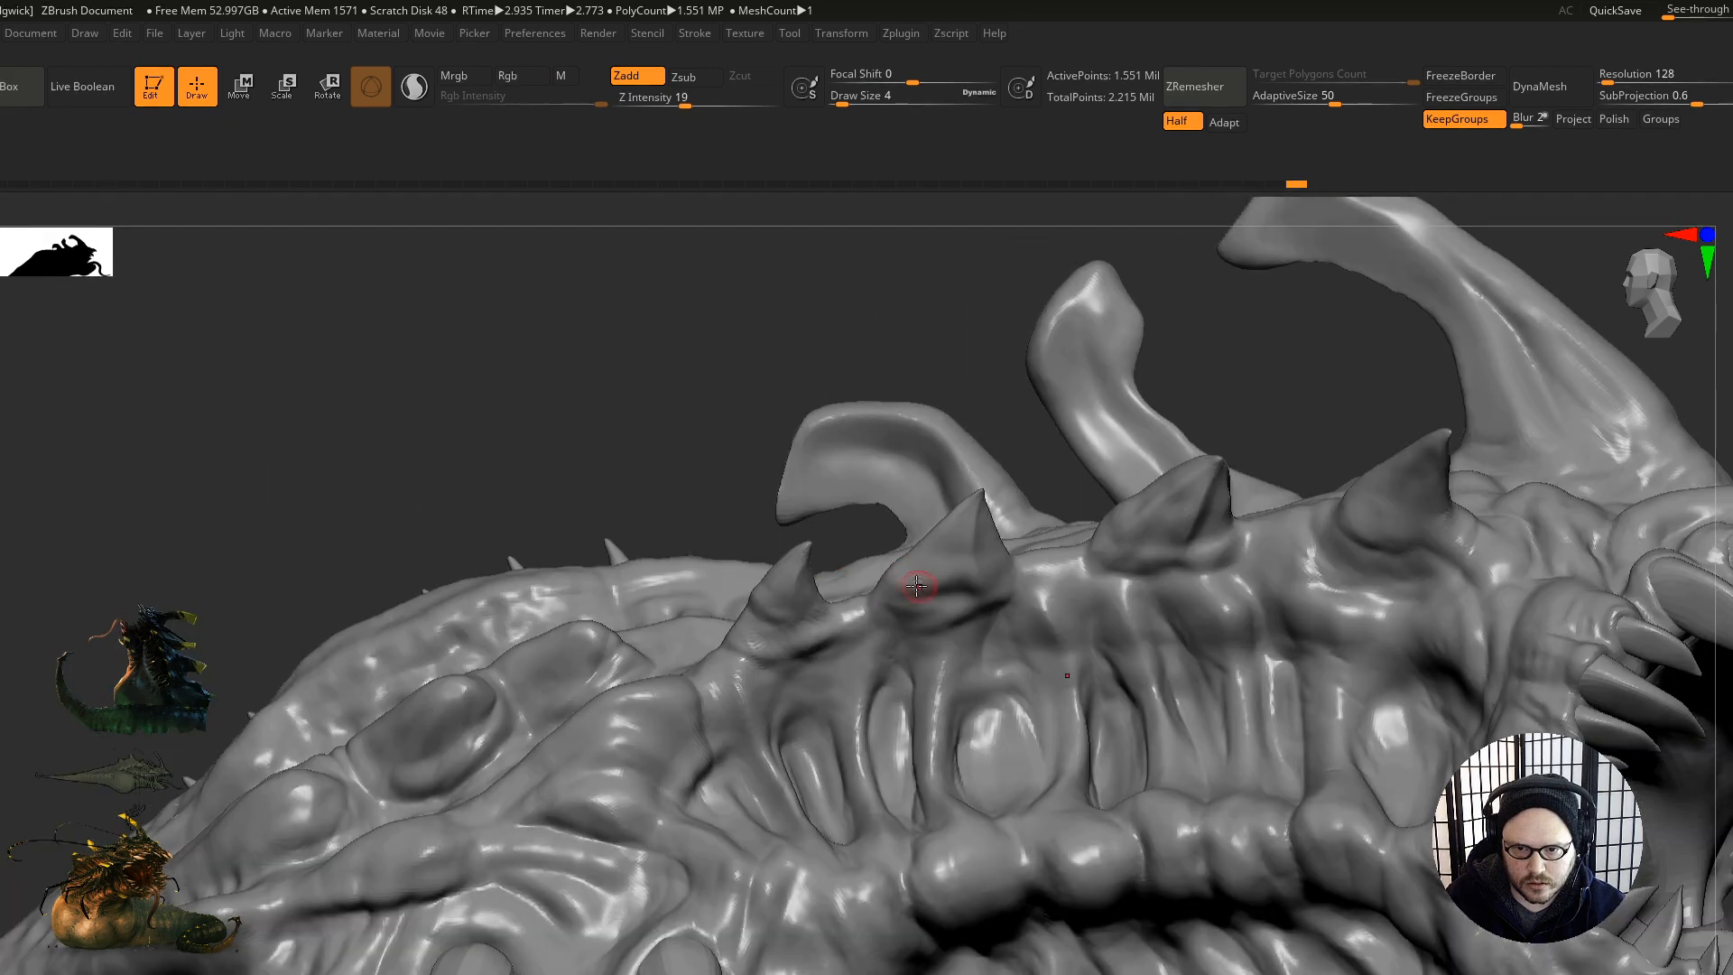
shift+drag(964, 588, 929, 581)
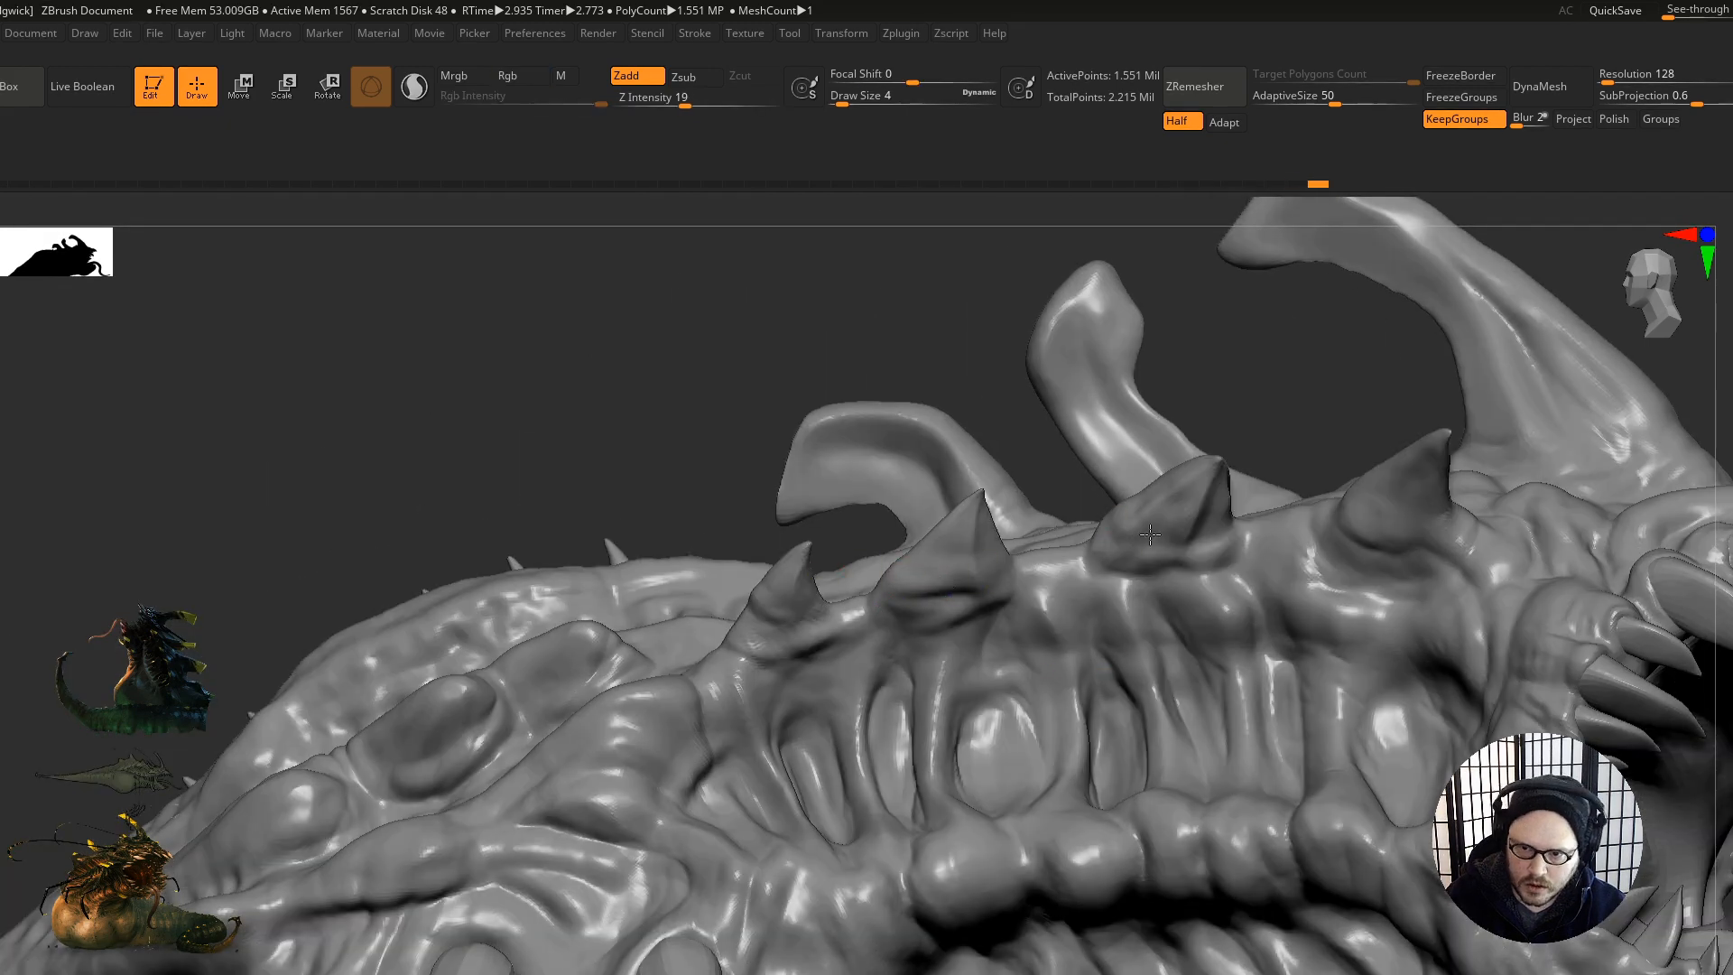
drag(1175, 539, 1096, 525)
Step: Sculpt the side of the head spike beside the middle horn and its transition into the surrounding skin
right_drag(1145, 472, 1157, 438)
mouse_move(1157, 524)
right_down()
mouse_move(1263, 614)
mouse_move(1211, 584)
right_up()
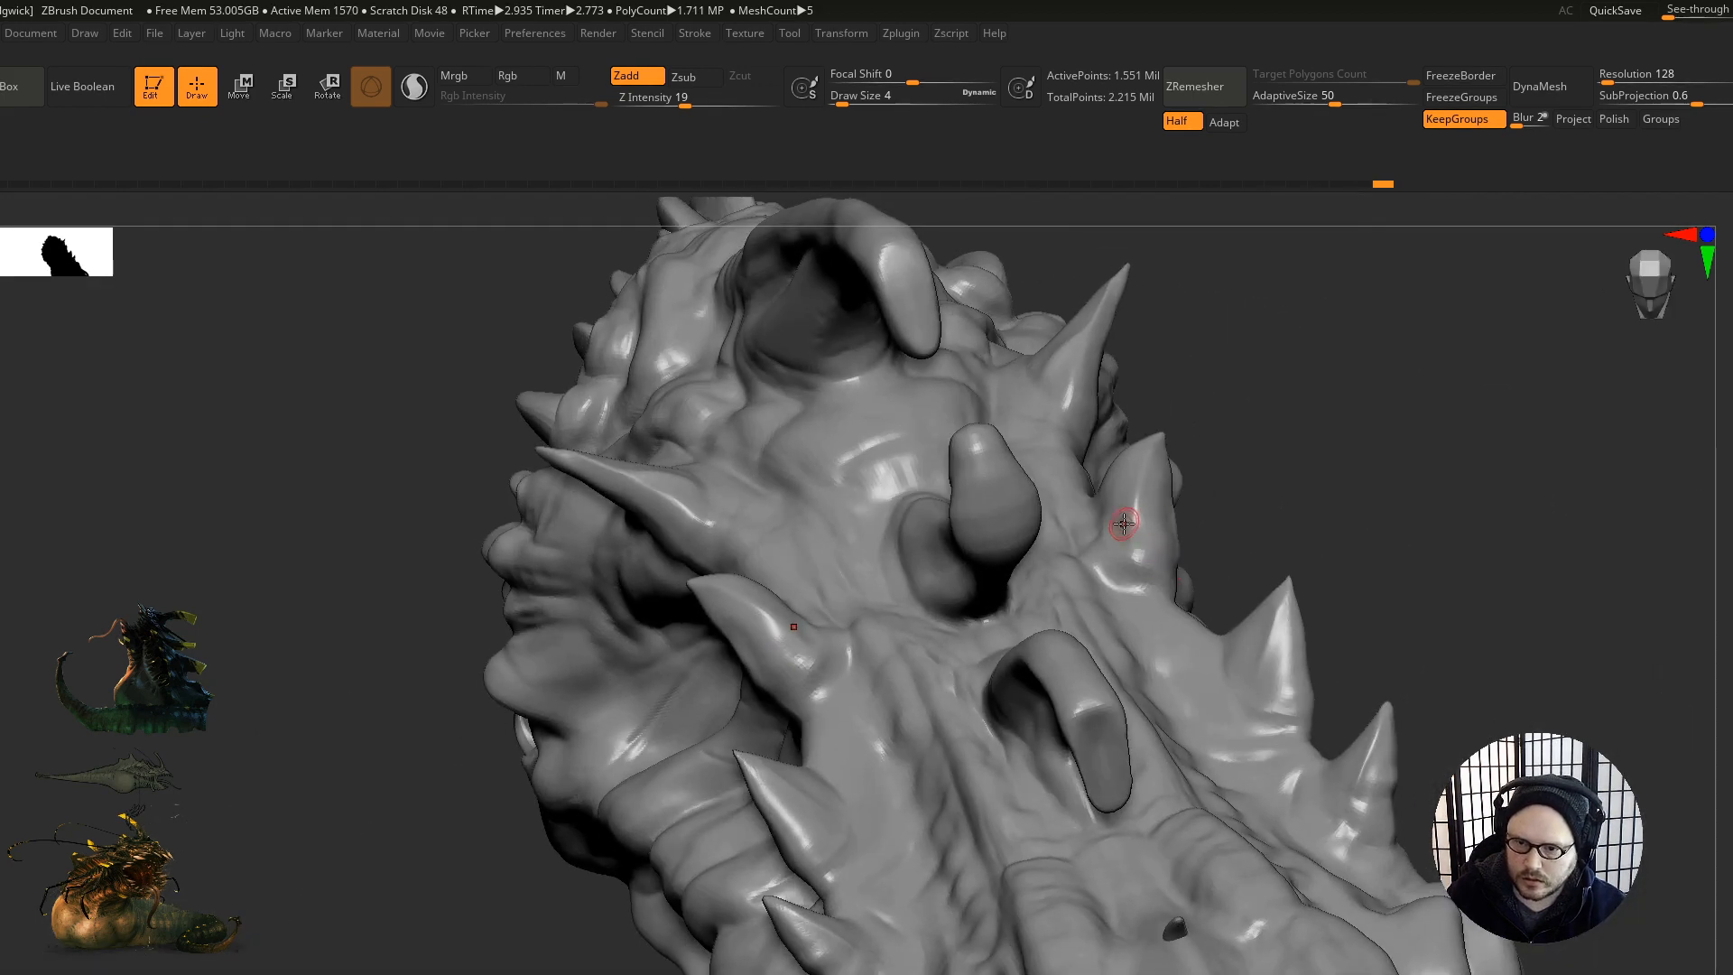
key(s)
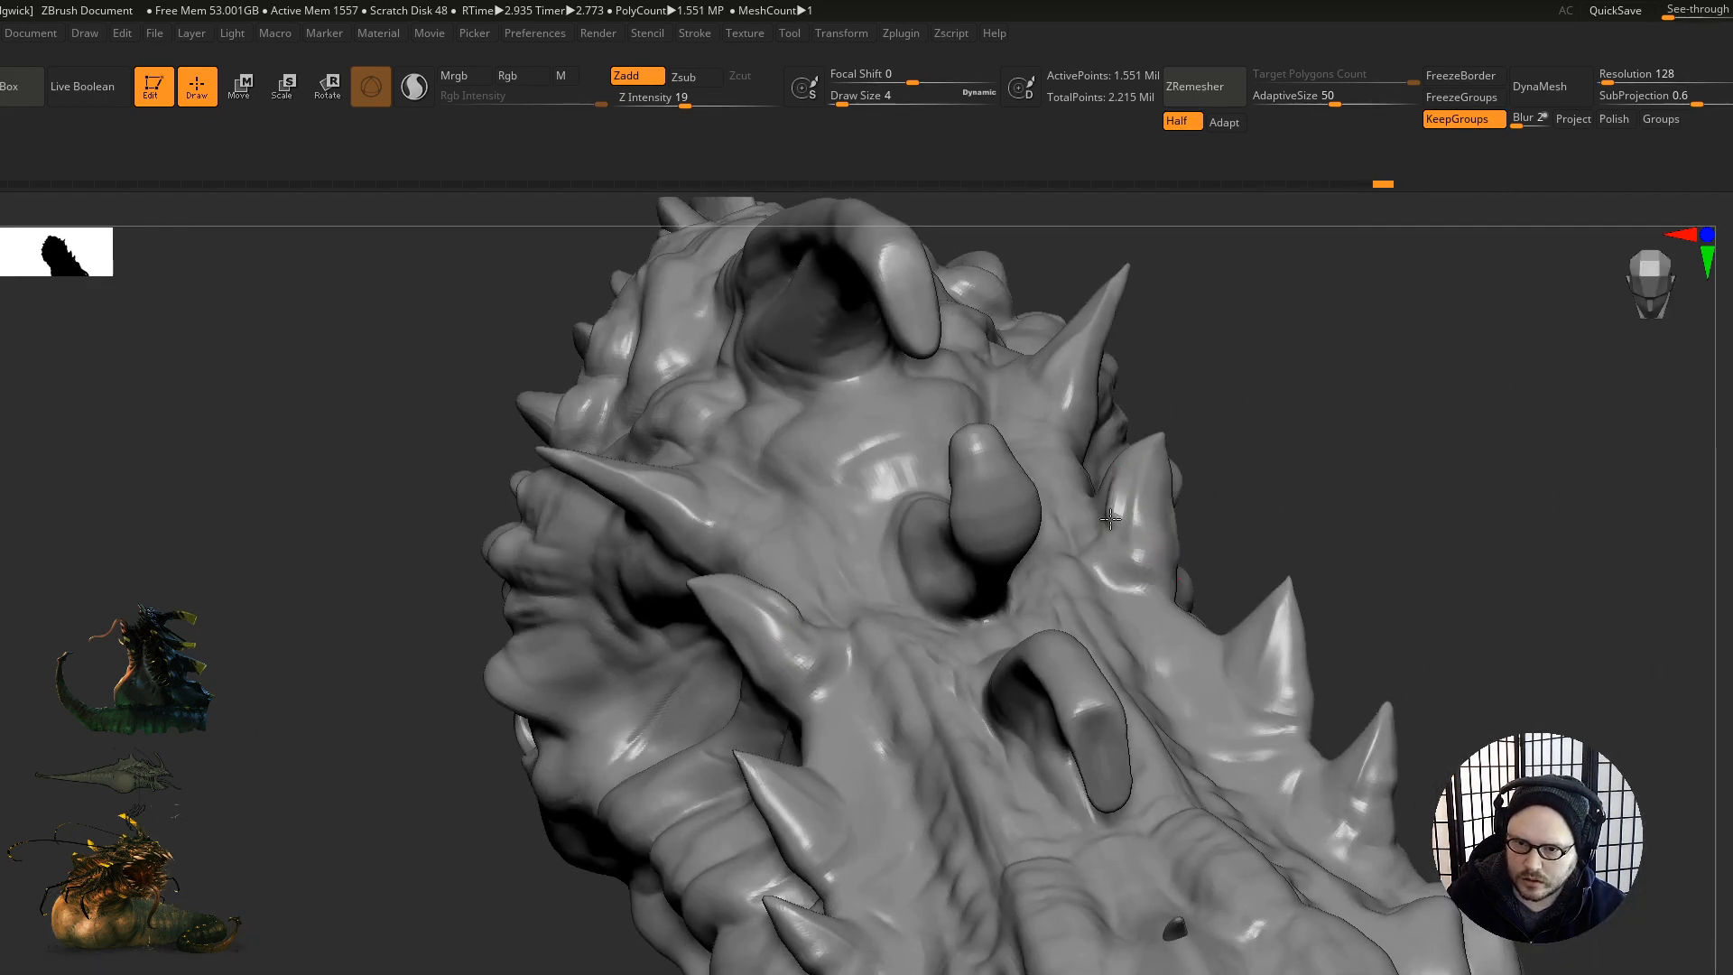
drag(1122, 472, 1116, 523)
alt+right_drag(1109, 474, 1058, 582)
right_drag(1058, 434, 1045, 427)
mouse_move(1045, 417)
mouse_down()
mouse_move(1004, 497)
mouse_move(1021, 460)
mouse_up()
Step: Sculpt wrinkles with Draw Size 5 along the skin strip between the row of head spikes and the rear horns
ctrl+right_drag(1007, 465, 848, 469)
alt+right_drag(1010, 585, 945, 493)
right_drag(1003, 817, 979, 714)
ctrl+right_drag(912, 614, 972, 636)
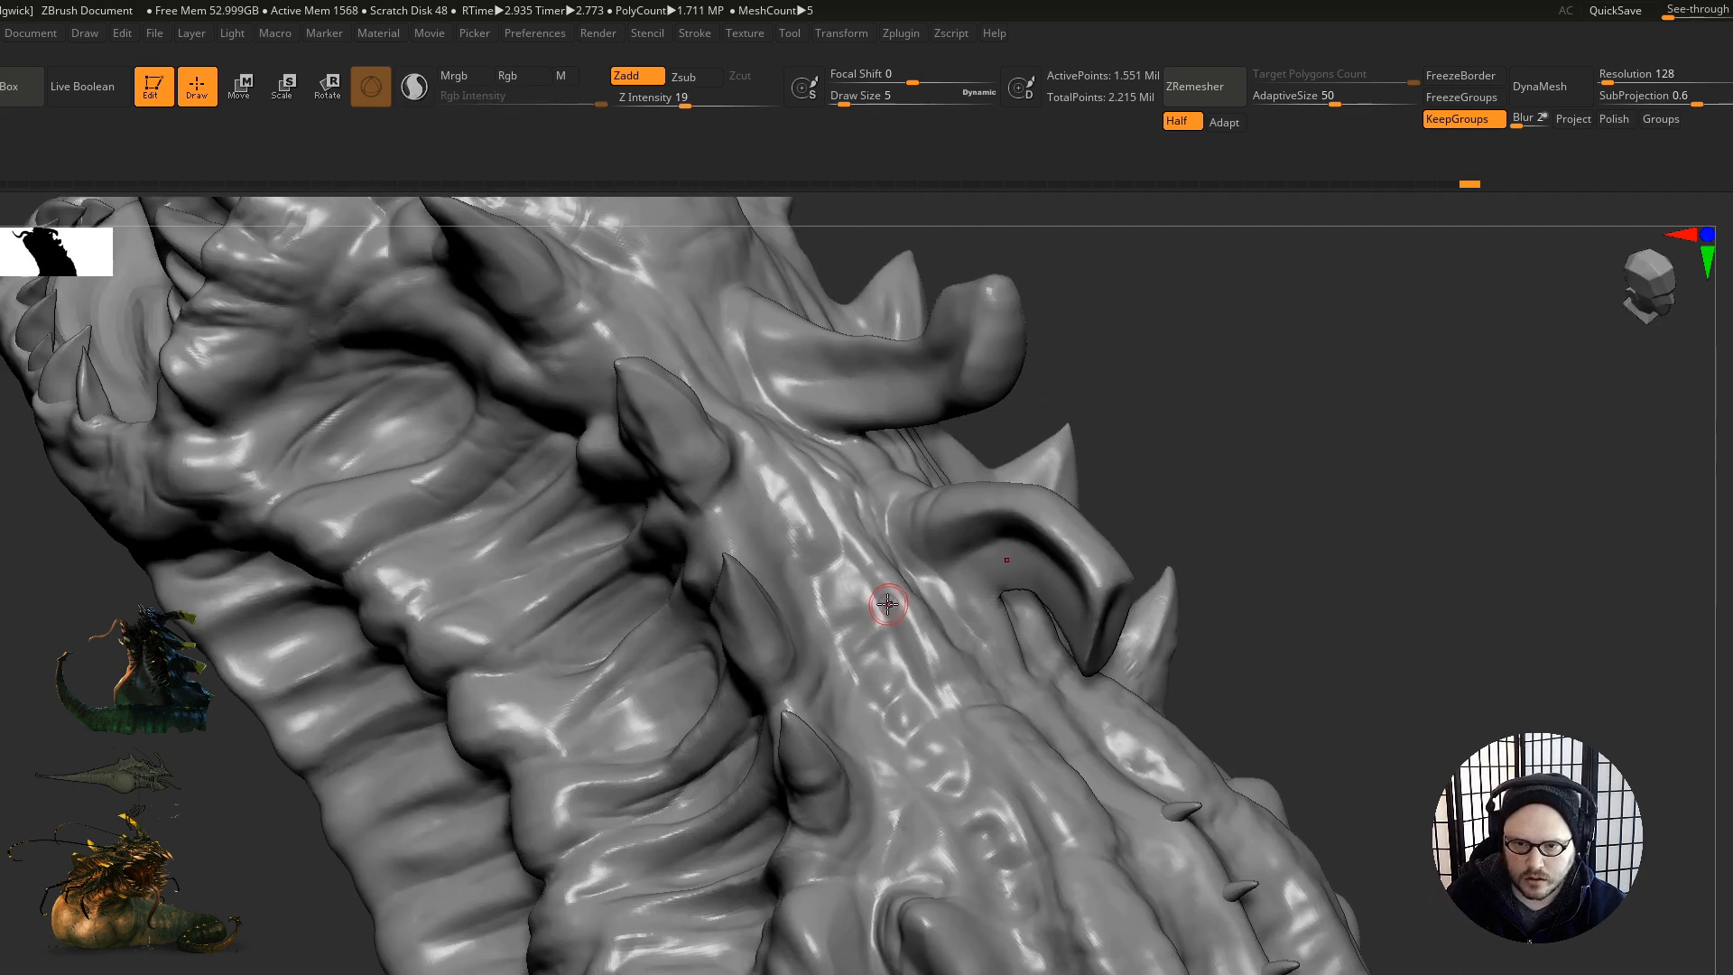
mouse_move(889, 598)
mouse_down()
mouse_move(908, 627)
mouse_move(872, 571)
mouse_move(914, 638)
mouse_move(852, 705)
mouse_move(881, 760)
mouse_move(880, 839)
mouse_up()
right_drag(892, 705, 850, 708)
mouse_move(871, 623)
mouse_down()
mouse_move(833, 665)
mouse_move(817, 652)
mouse_up()
mouse_move(851, 554)
mouse_down()
mouse_move(833, 584)
mouse_move(855, 553)
mouse_move(850, 578)
mouse_up()
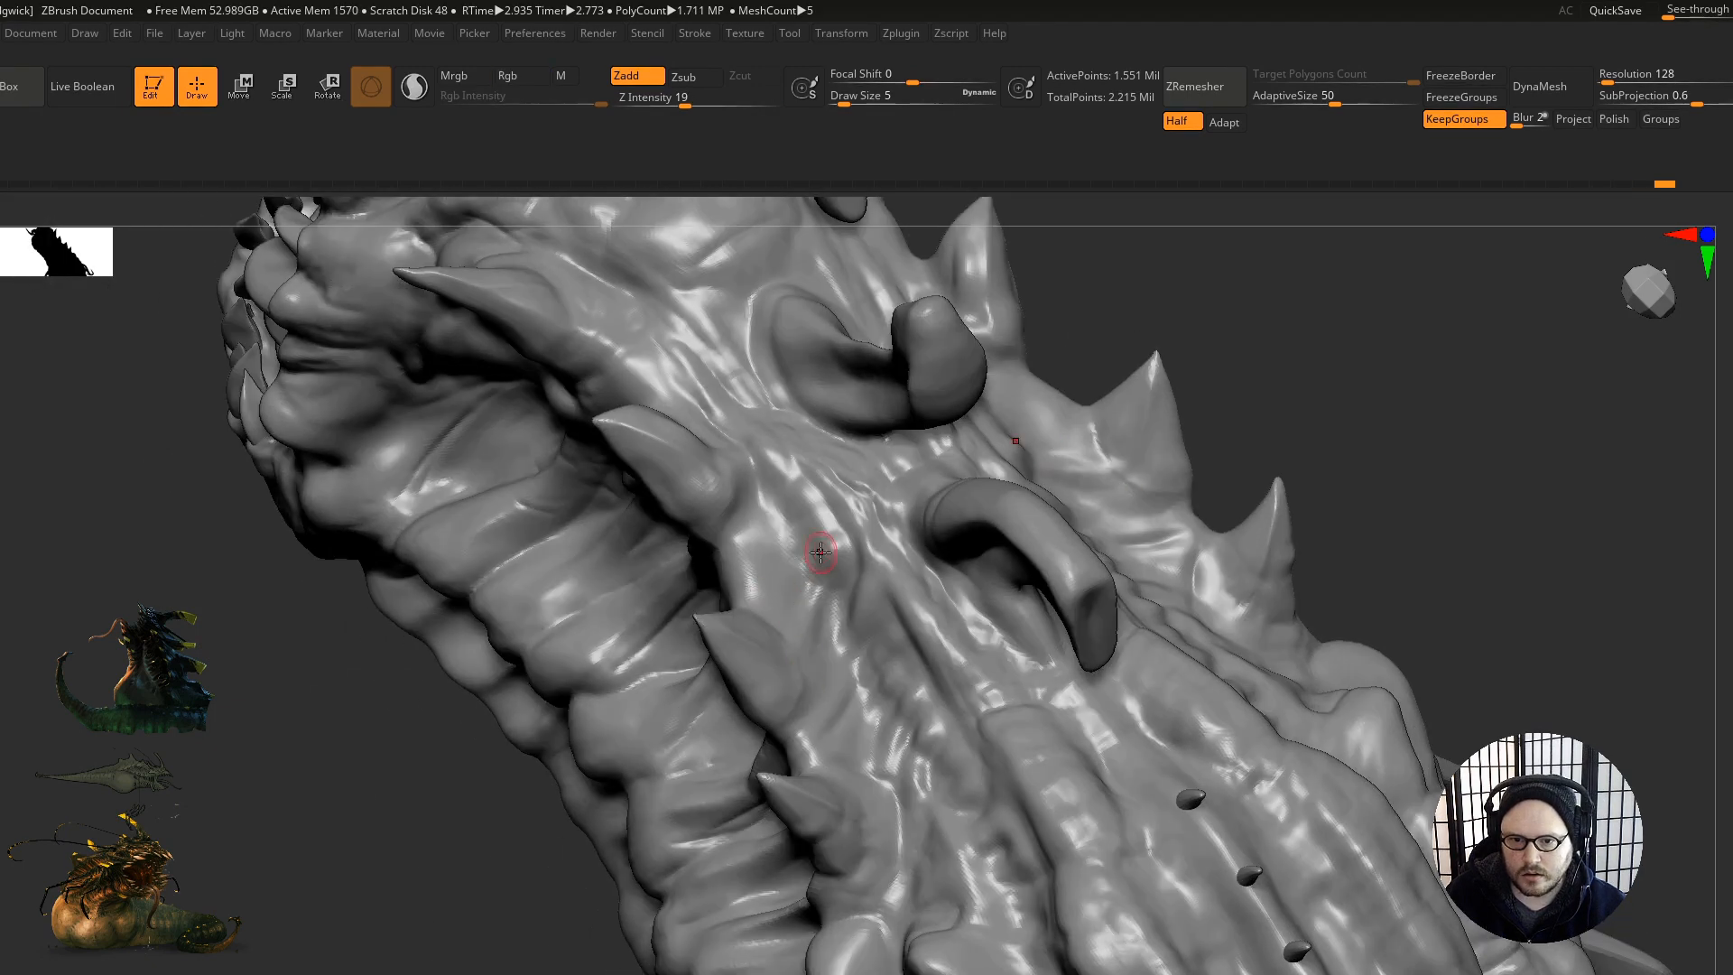
drag(824, 553, 839, 543)
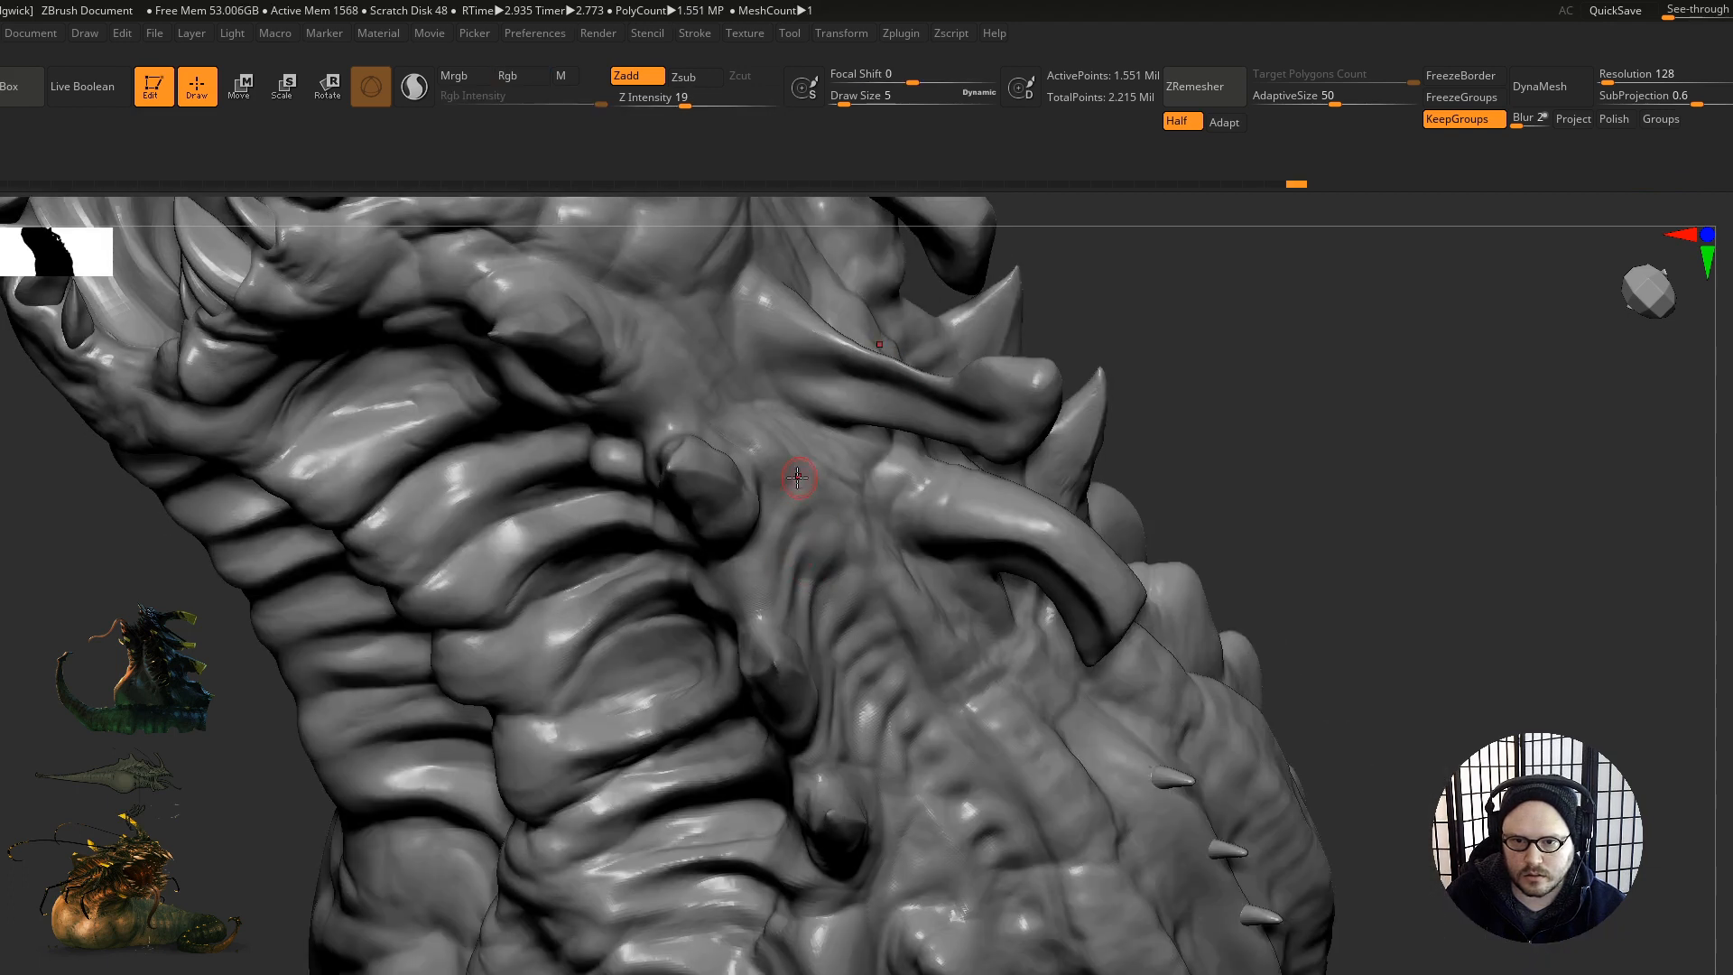
Step: Add flowing skin folds from the base of the rear horn down toward the start of the back ridge
mouse_move(798, 478)
mouse_down()
mouse_move(774, 485)
mouse_move(870, 505)
mouse_up()
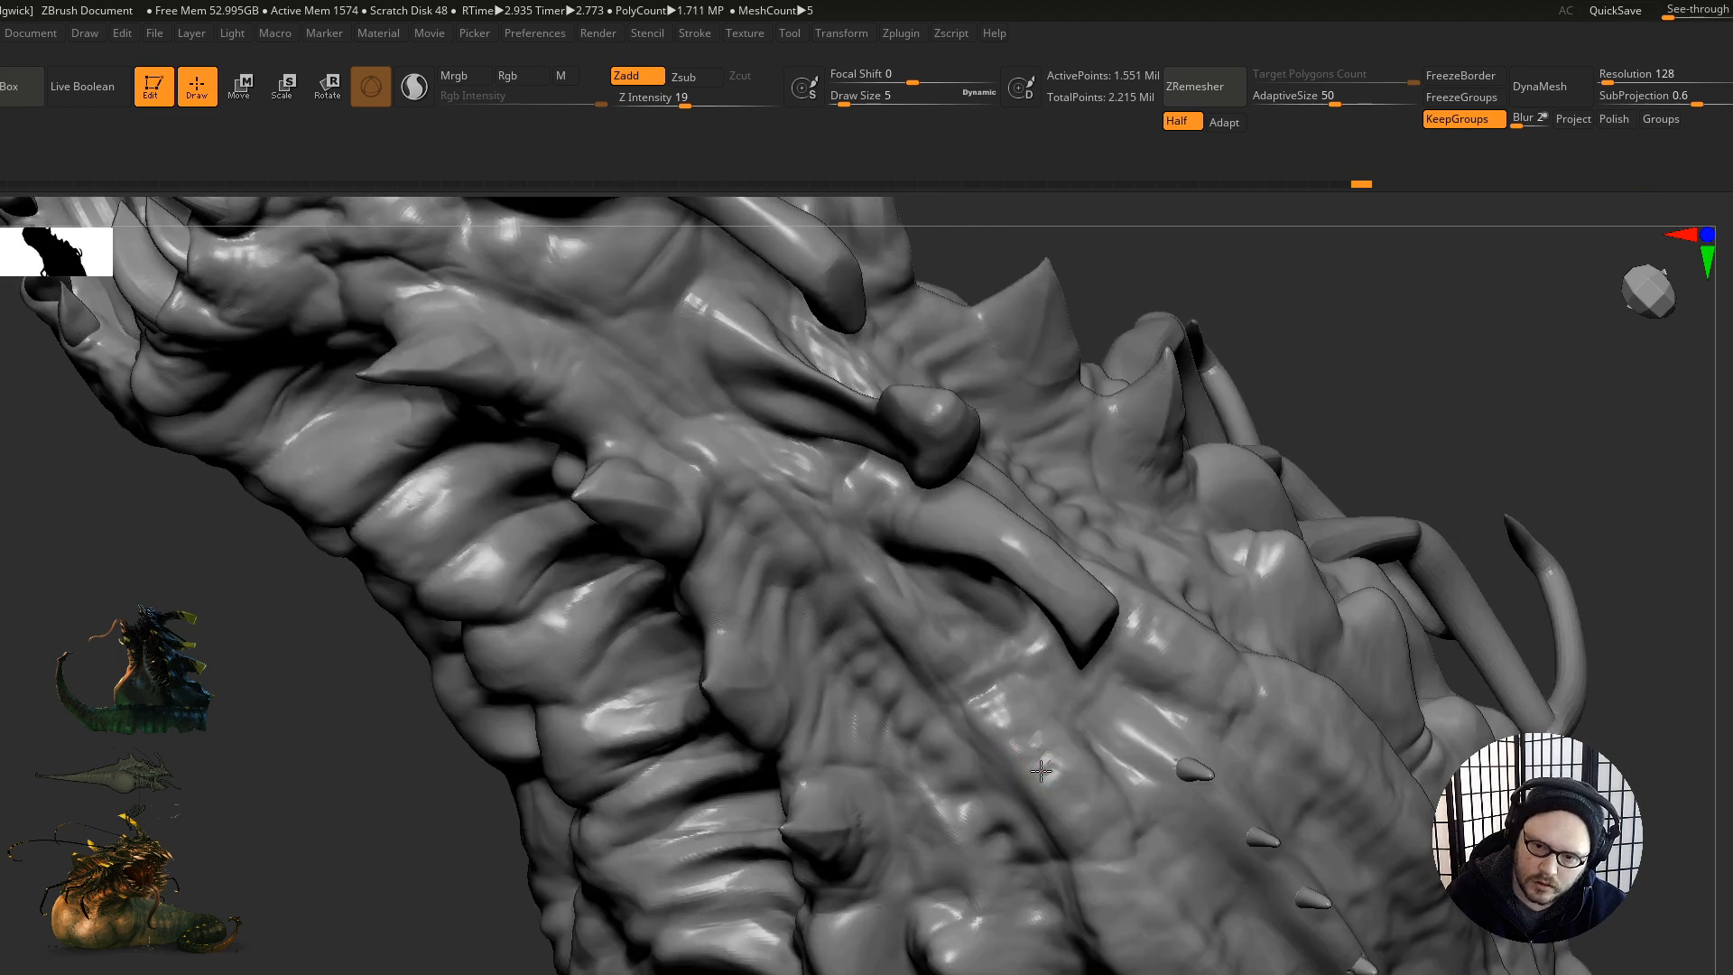
drag(1050, 780, 952, 719)
drag(954, 643, 923, 639)
right_drag(914, 630, 993, 668)
drag(1008, 714, 988, 695)
right_drag(986, 688, 935, 582)
drag(977, 641, 953, 614)
drag(953, 679, 1023, 747)
mouse_move(984, 779)
right_down()
mouse_move(1021, 817)
mouse_move(1064, 819)
right_up()
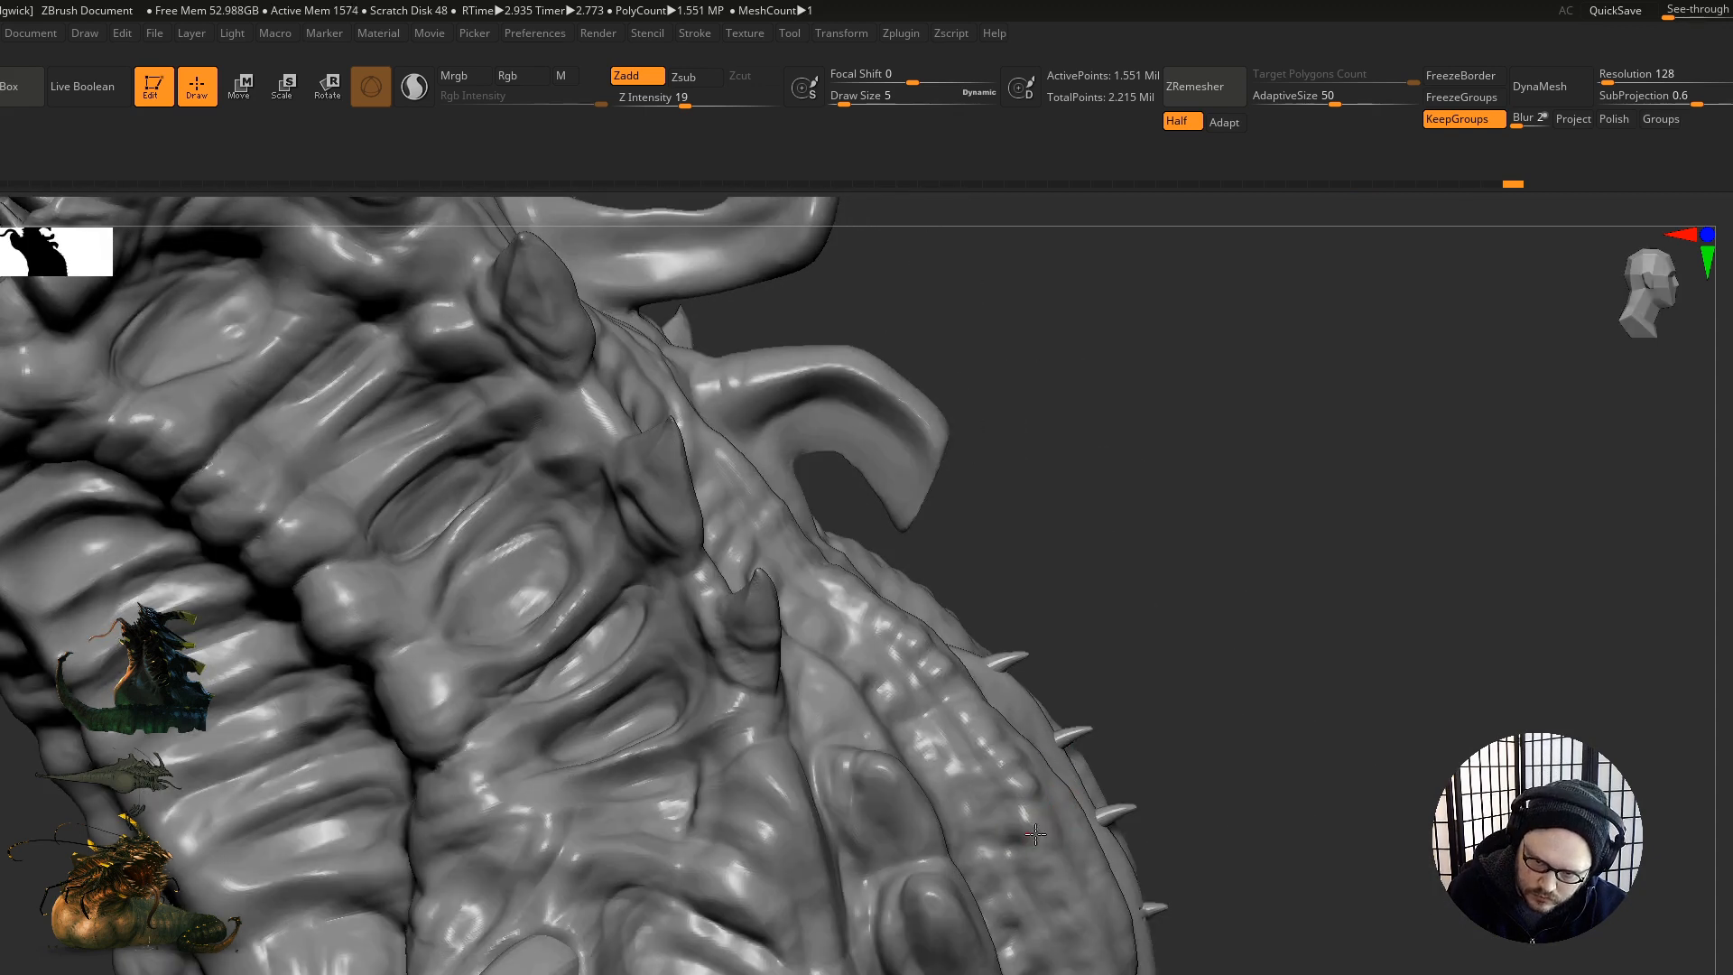
Step: Extend the bumpy wrinkles down the back ridge, between the side humps and the row of small spines
drag(1040, 862, 1083, 948)
mouse_move(1084, 948)
alt+right_down()
mouse_move(955, 669)
mouse_move(1011, 696)
mouse_move(956, 592)
alt+right_up()
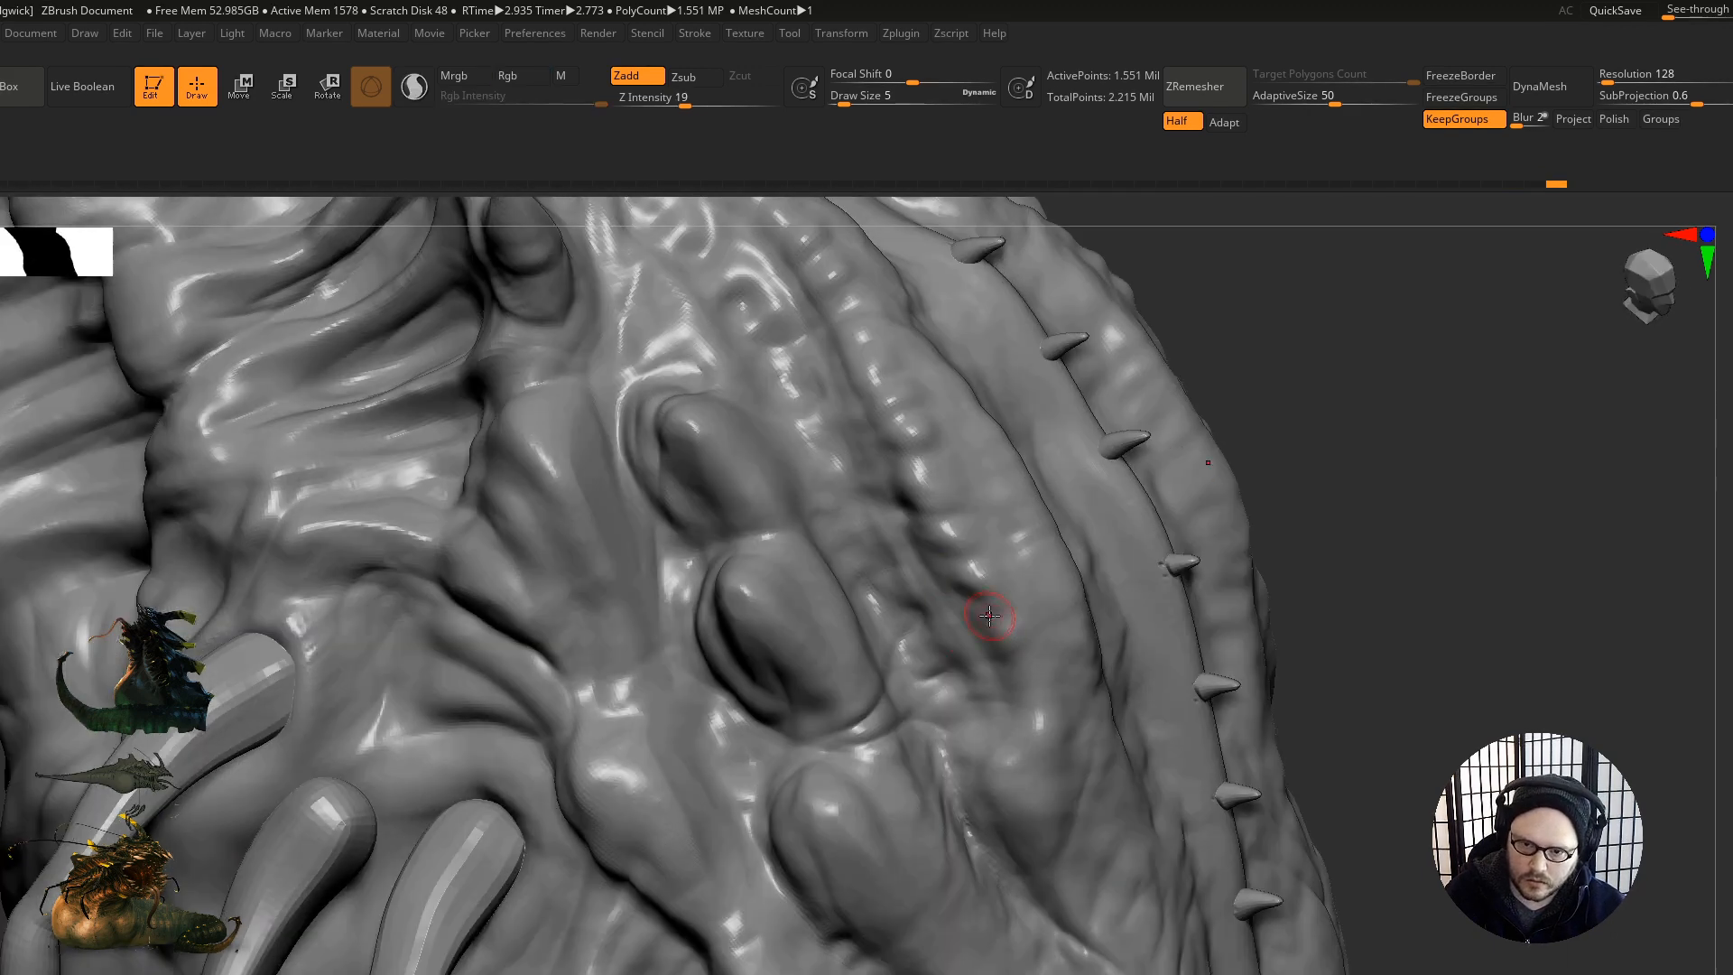
drag(994, 668, 1009, 702)
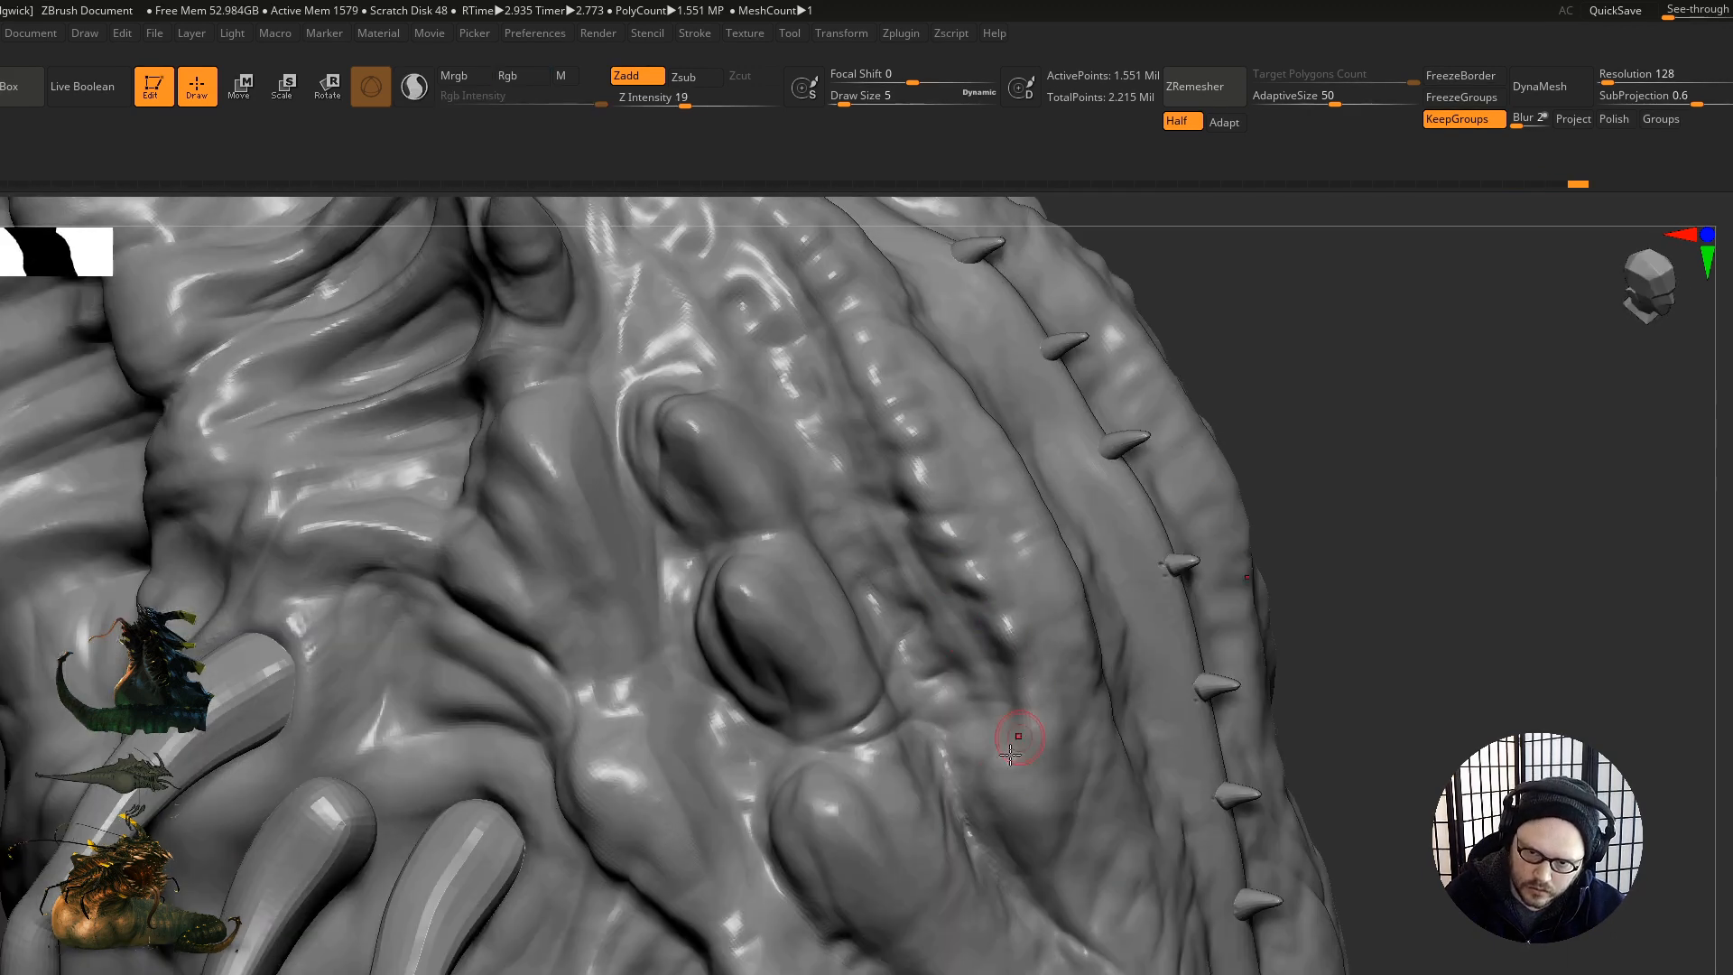
drag(1020, 817, 1047, 853)
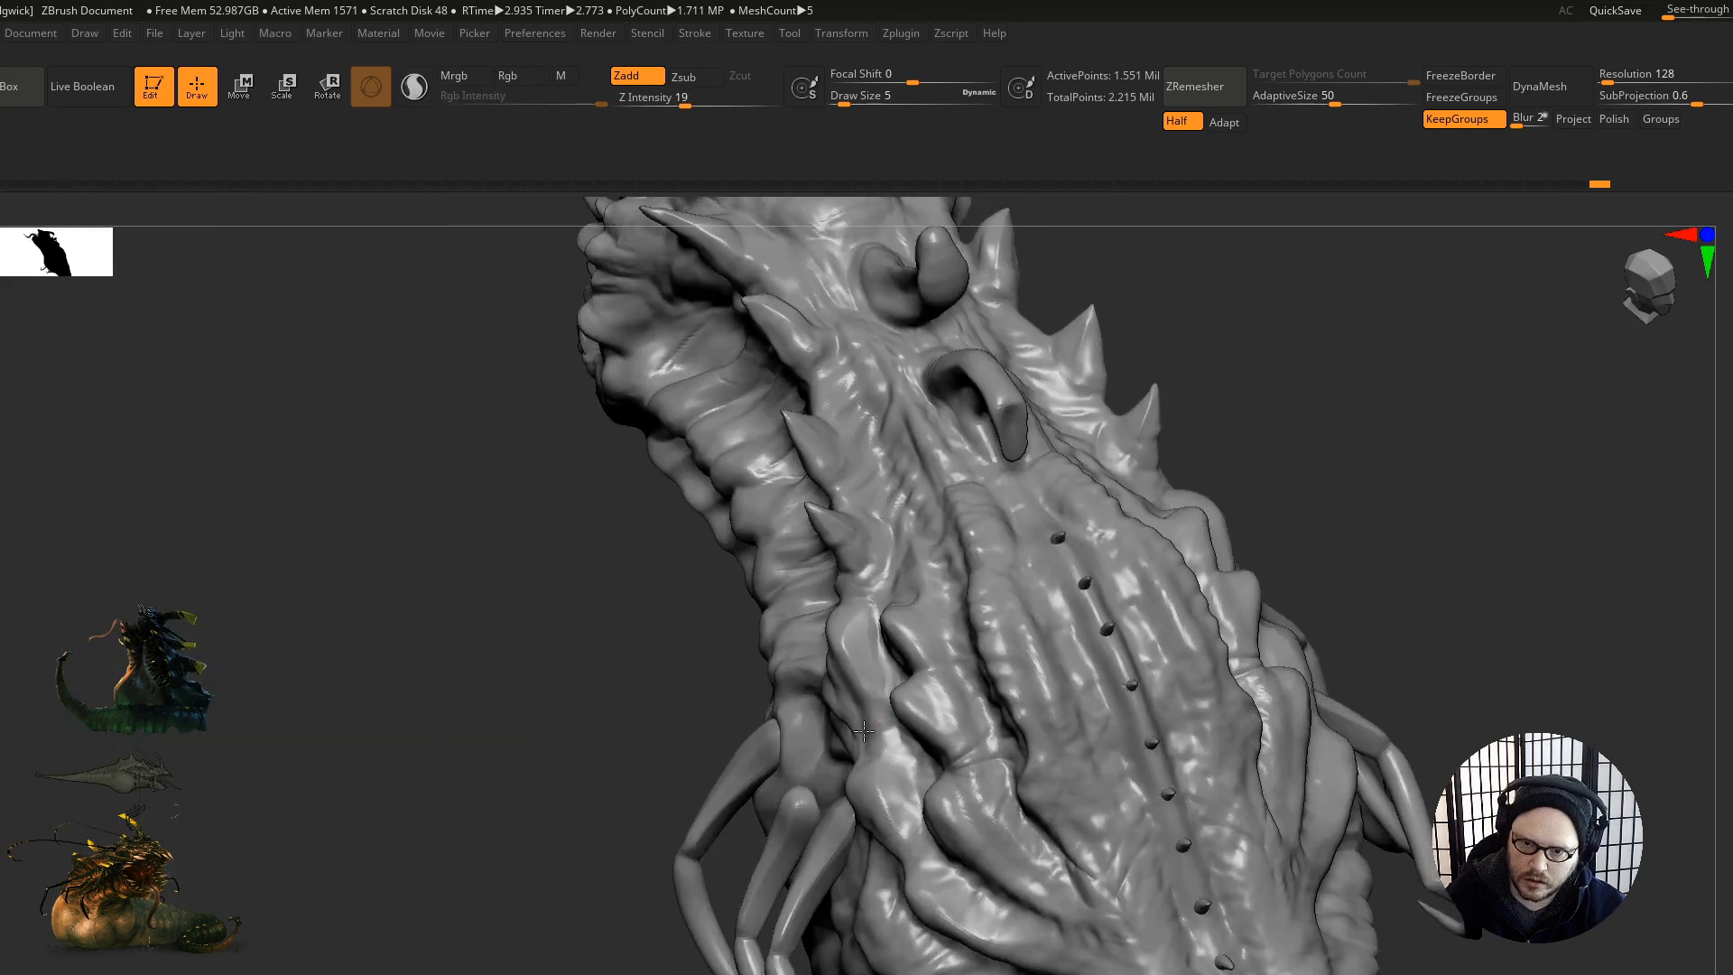
Step: Sculpt folds on the lower side humps and in the skin just above the bases of the limbs
mouse_move(864, 732)
ctrl+right_down()
mouse_move(890, 767)
mouse_move(1025, 704)
ctrl+right_up()
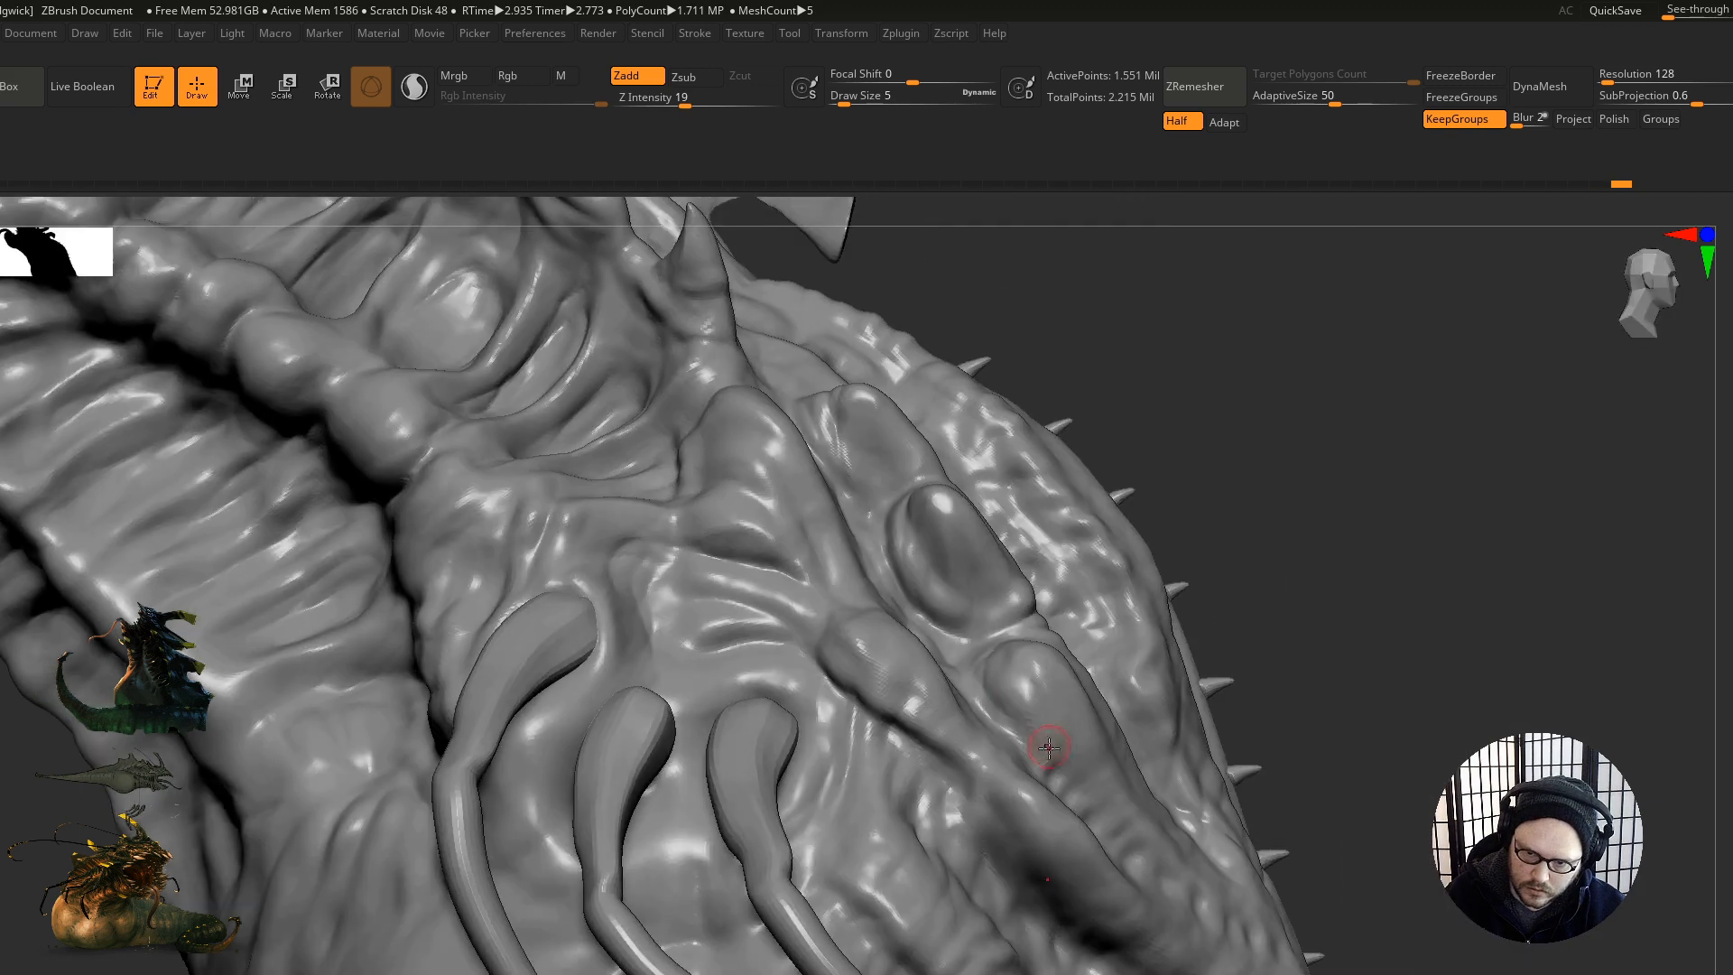
drag(1004, 689, 1043, 755)
drag(857, 648, 865, 680)
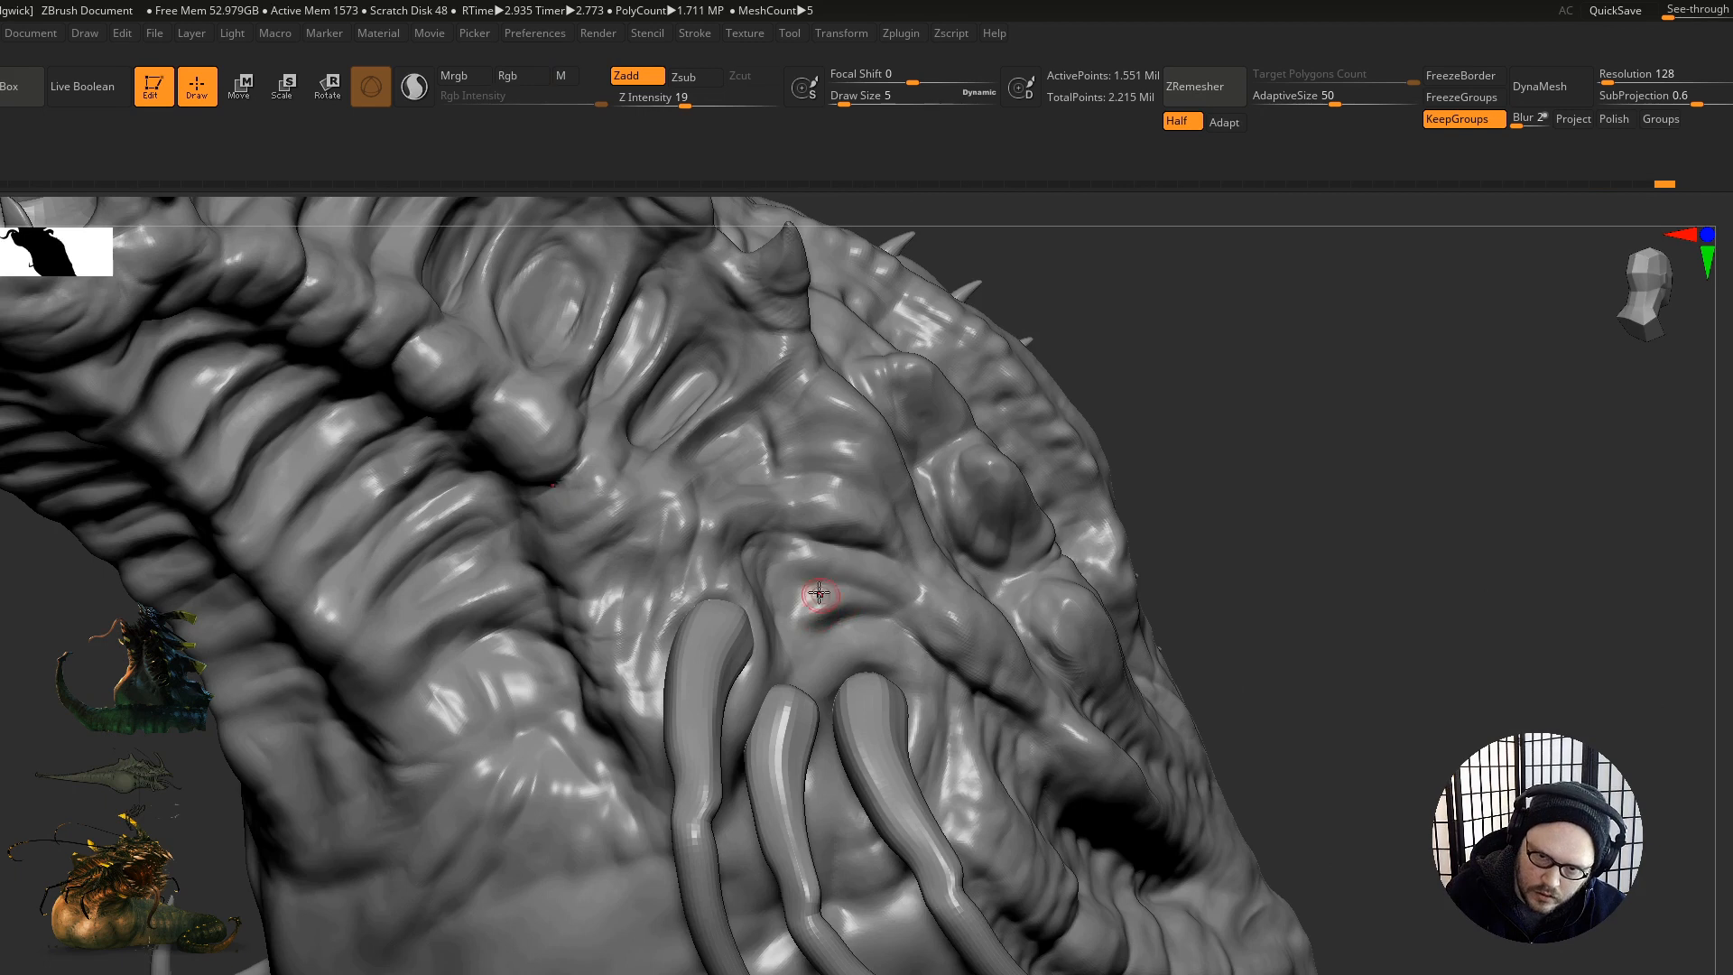
drag(819, 593, 889, 583)
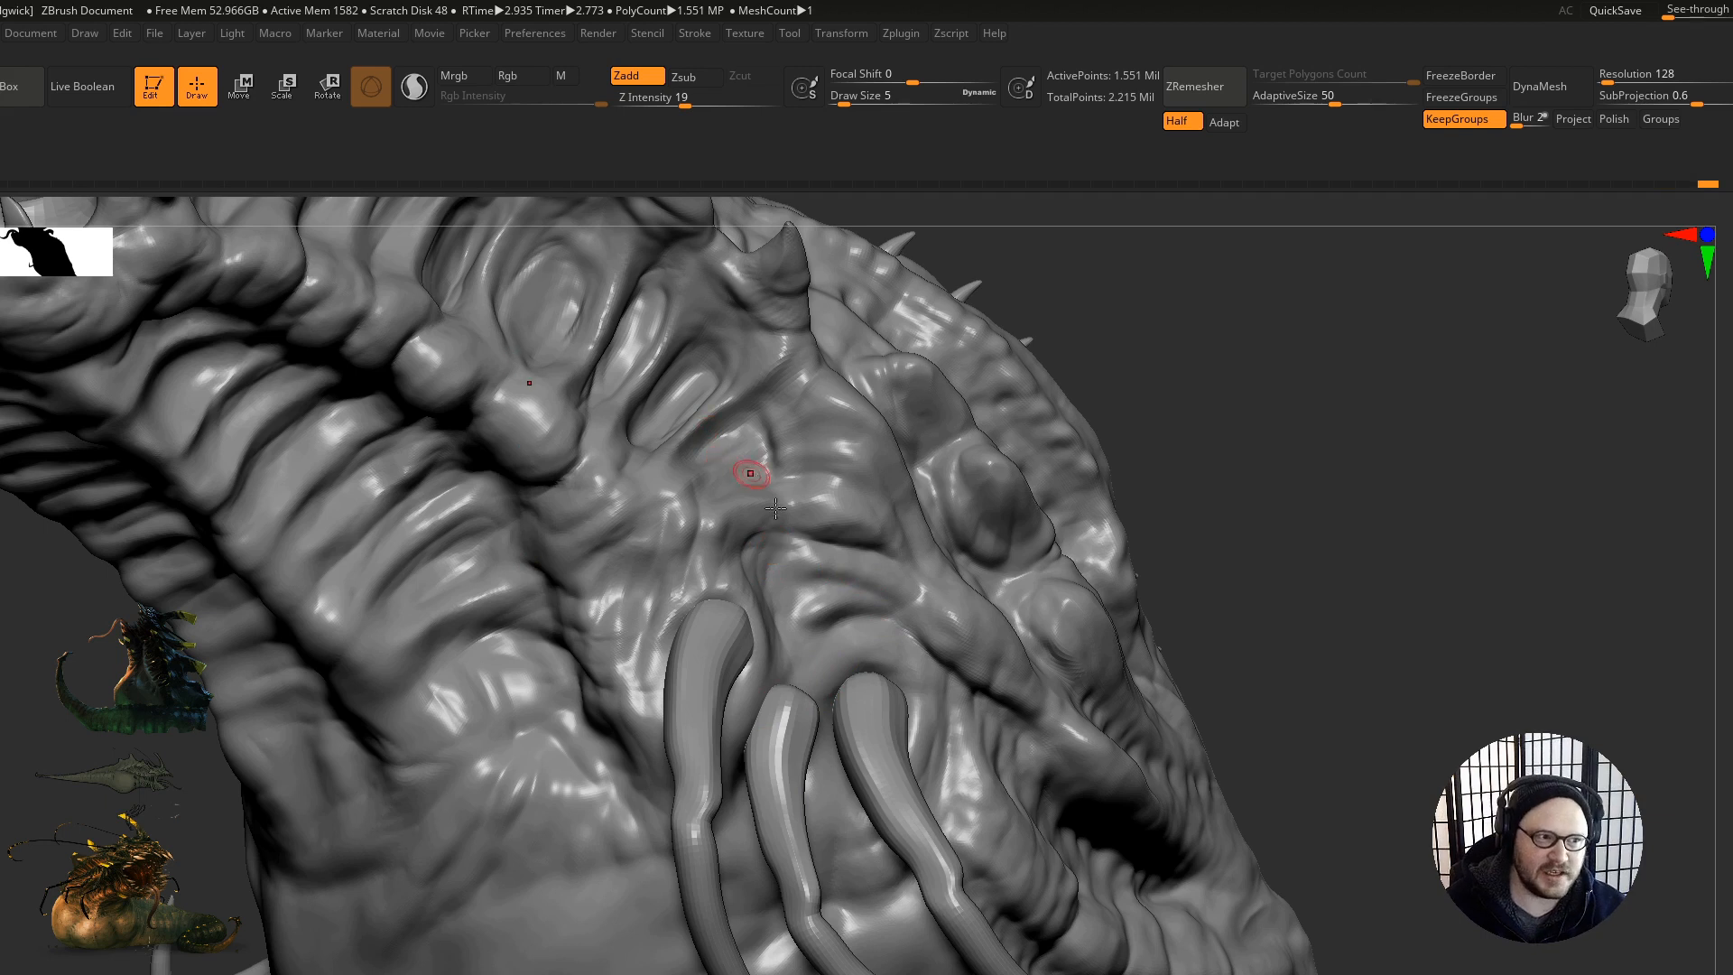
Step: Switch to the DamStandard brush and carve vertical creases into the cheek folds below the two foremost head spikes
mouse_move(750, 473)
alt+right_down()
mouse_move(775, 522)
mouse_move(773, 490)
mouse_move(708, 503)
mouse_move(753, 525)
mouse_move(848, 722)
mouse_move(997, 733)
mouse_move(1119, 683)
mouse_move(987, 554)
mouse_move(1046, 622)
alt+right_up()
mouse_move(1159, 562)
right_down()
mouse_move(1045, 514)
mouse_move(1040, 731)
mouse_move(822, 727)
mouse_move(873, 585)
mouse_move(863, 718)
right_up()
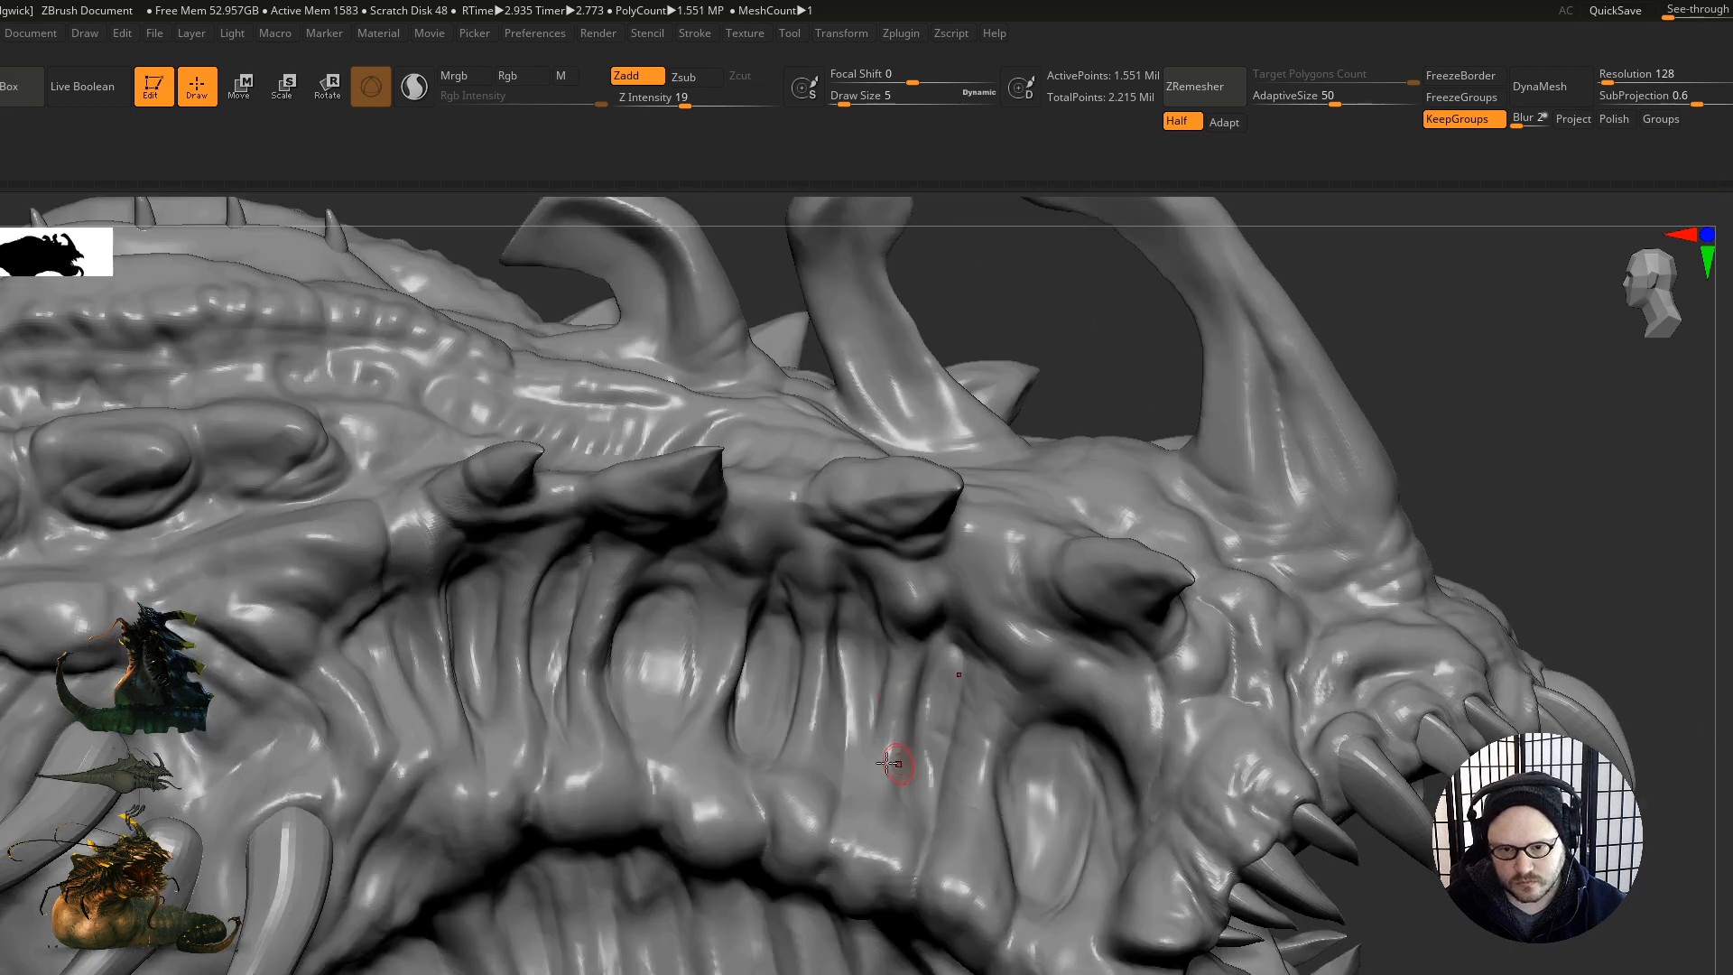
key(b)
key(d)
key(s)
alt+right_drag(979, 838, 890, 665)
mouse_move(877, 595)
mouse_down()
mouse_move(818, 585)
mouse_move(853, 632)
mouse_up()
drag(865, 483, 863, 677)
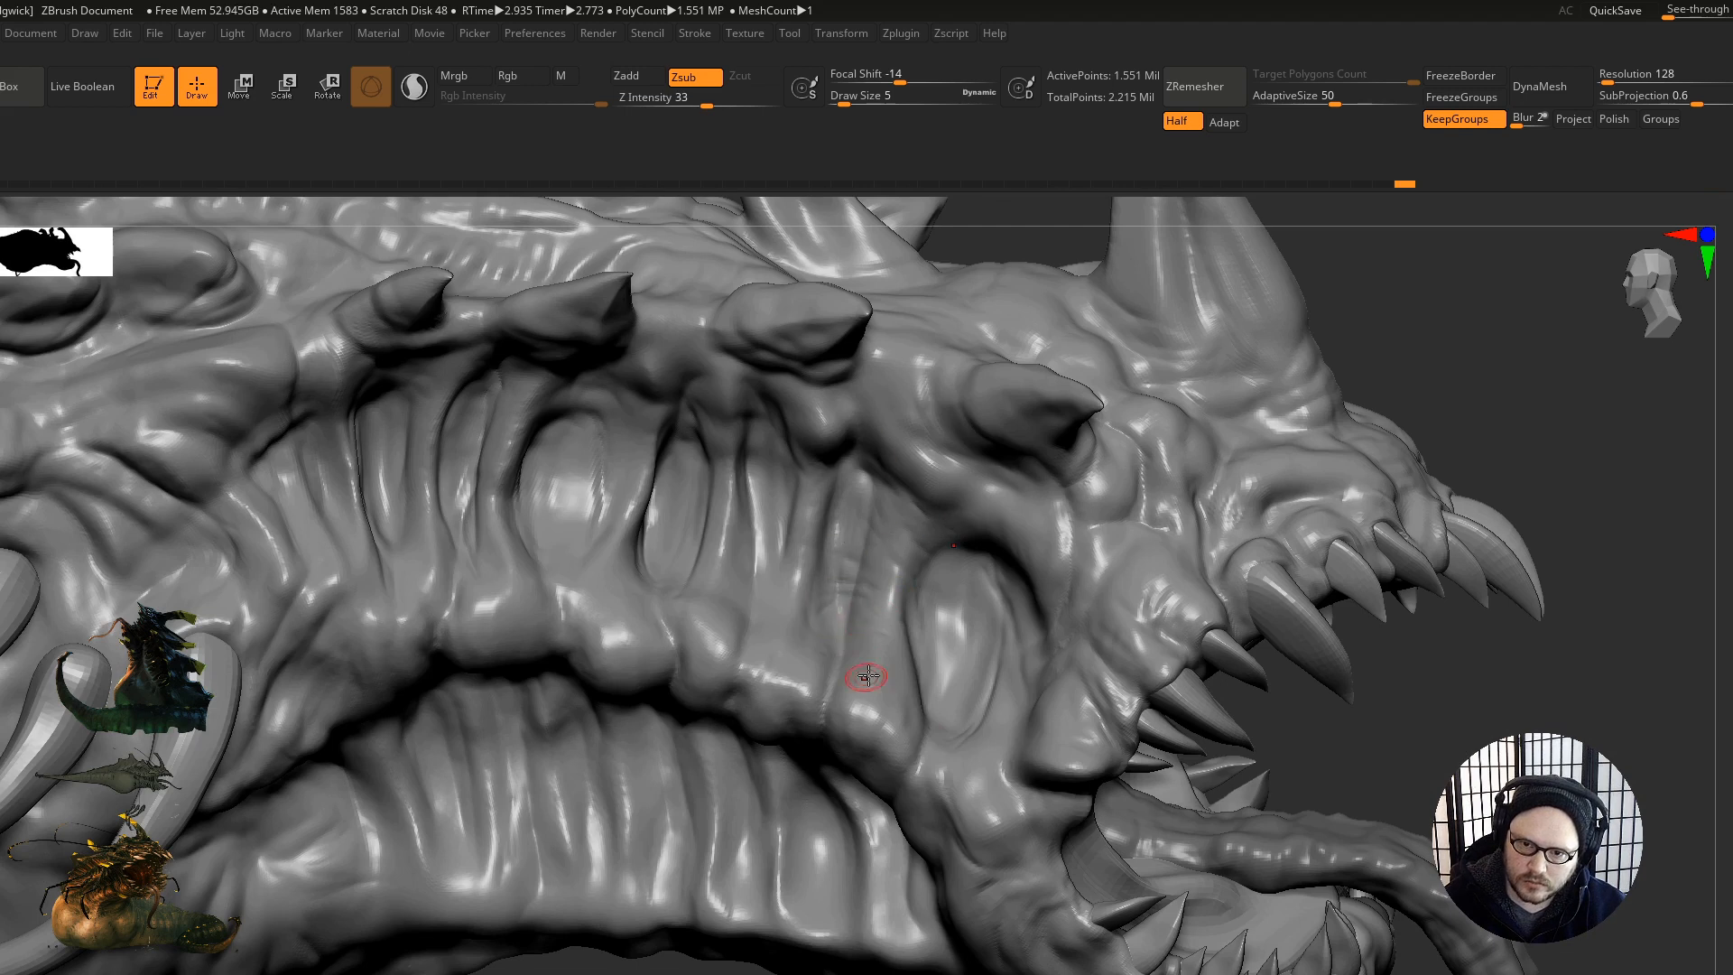
mouse_move(917, 593)
mouse_down()
mouse_move(930, 673)
mouse_move(917, 643)
mouse_up()
right_drag(917, 643, 778, 536)
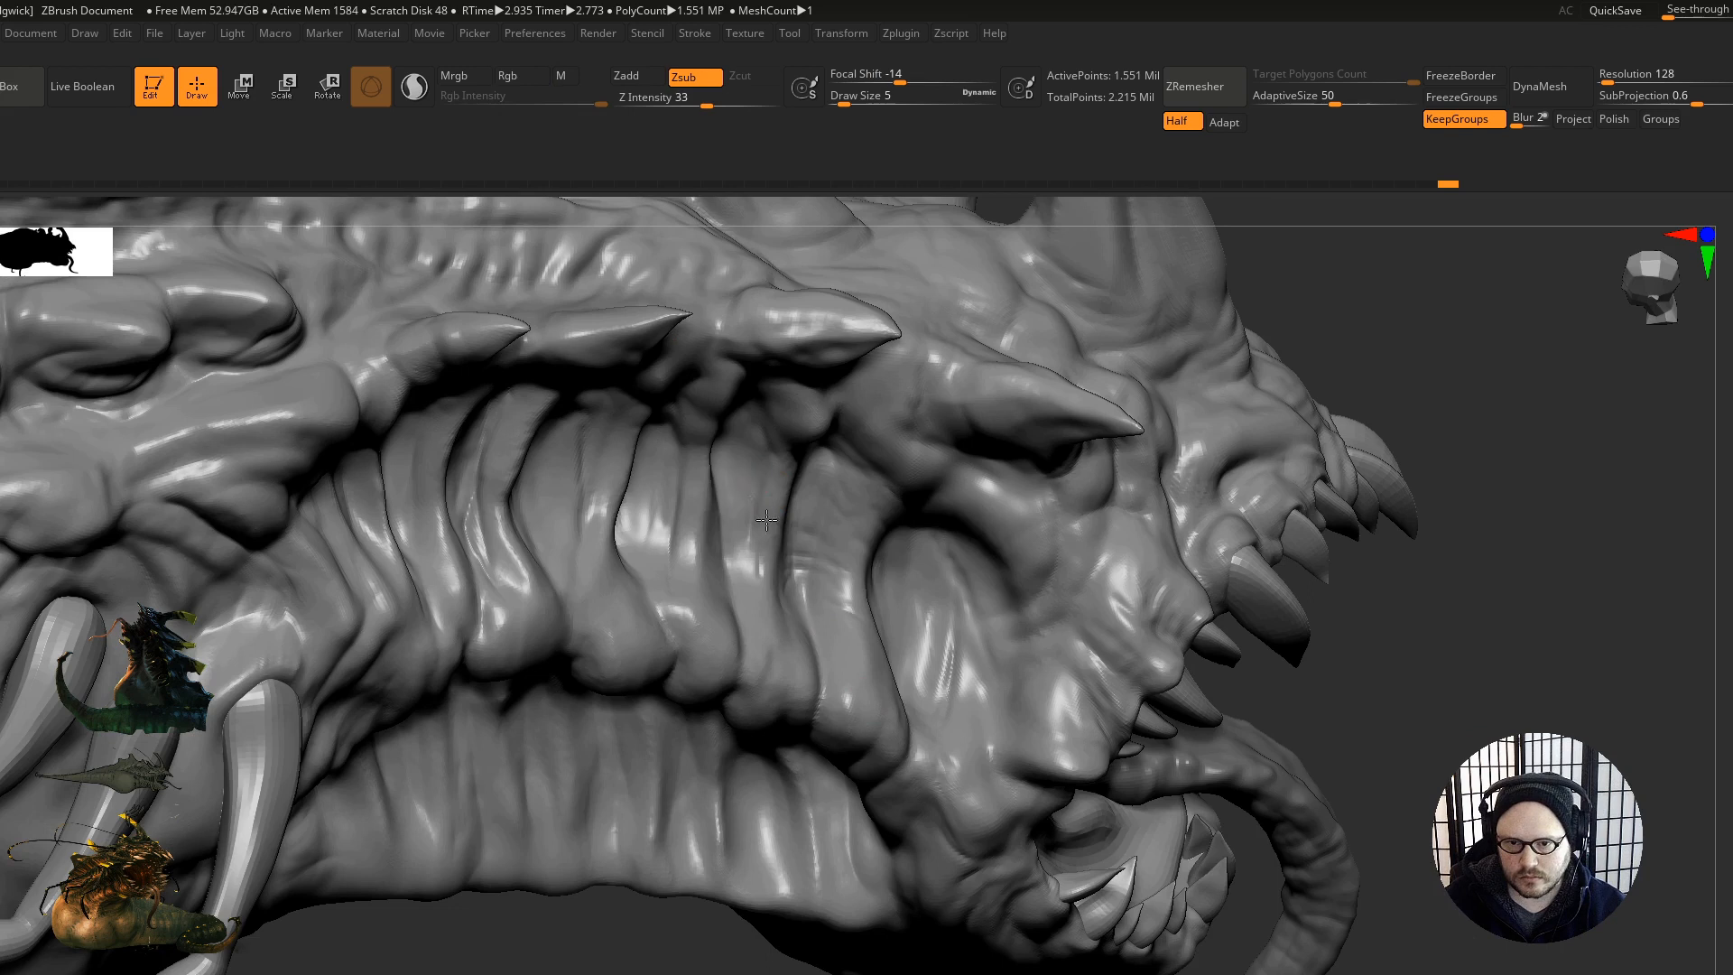
drag(712, 461, 721, 490)
right_drag(630, 548, 713, 462)
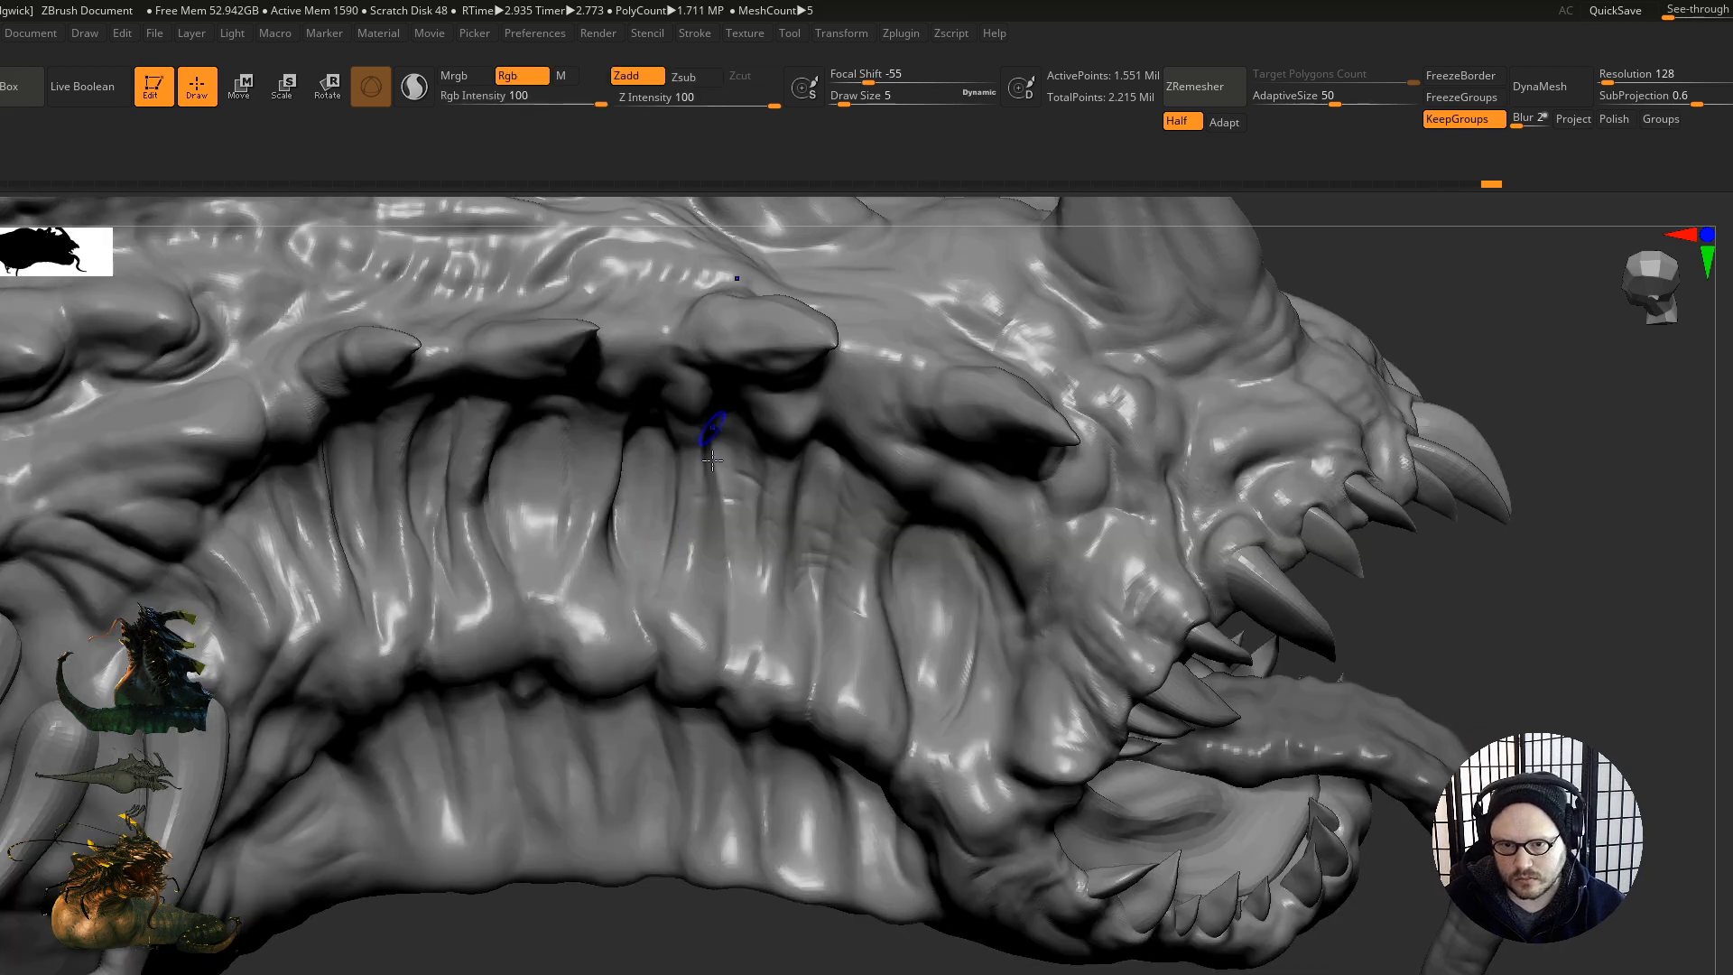
Step: Smooth the carved creases in the cheek folds below the second head spike
shift+drag(748, 449, 713, 626)
key(shift)
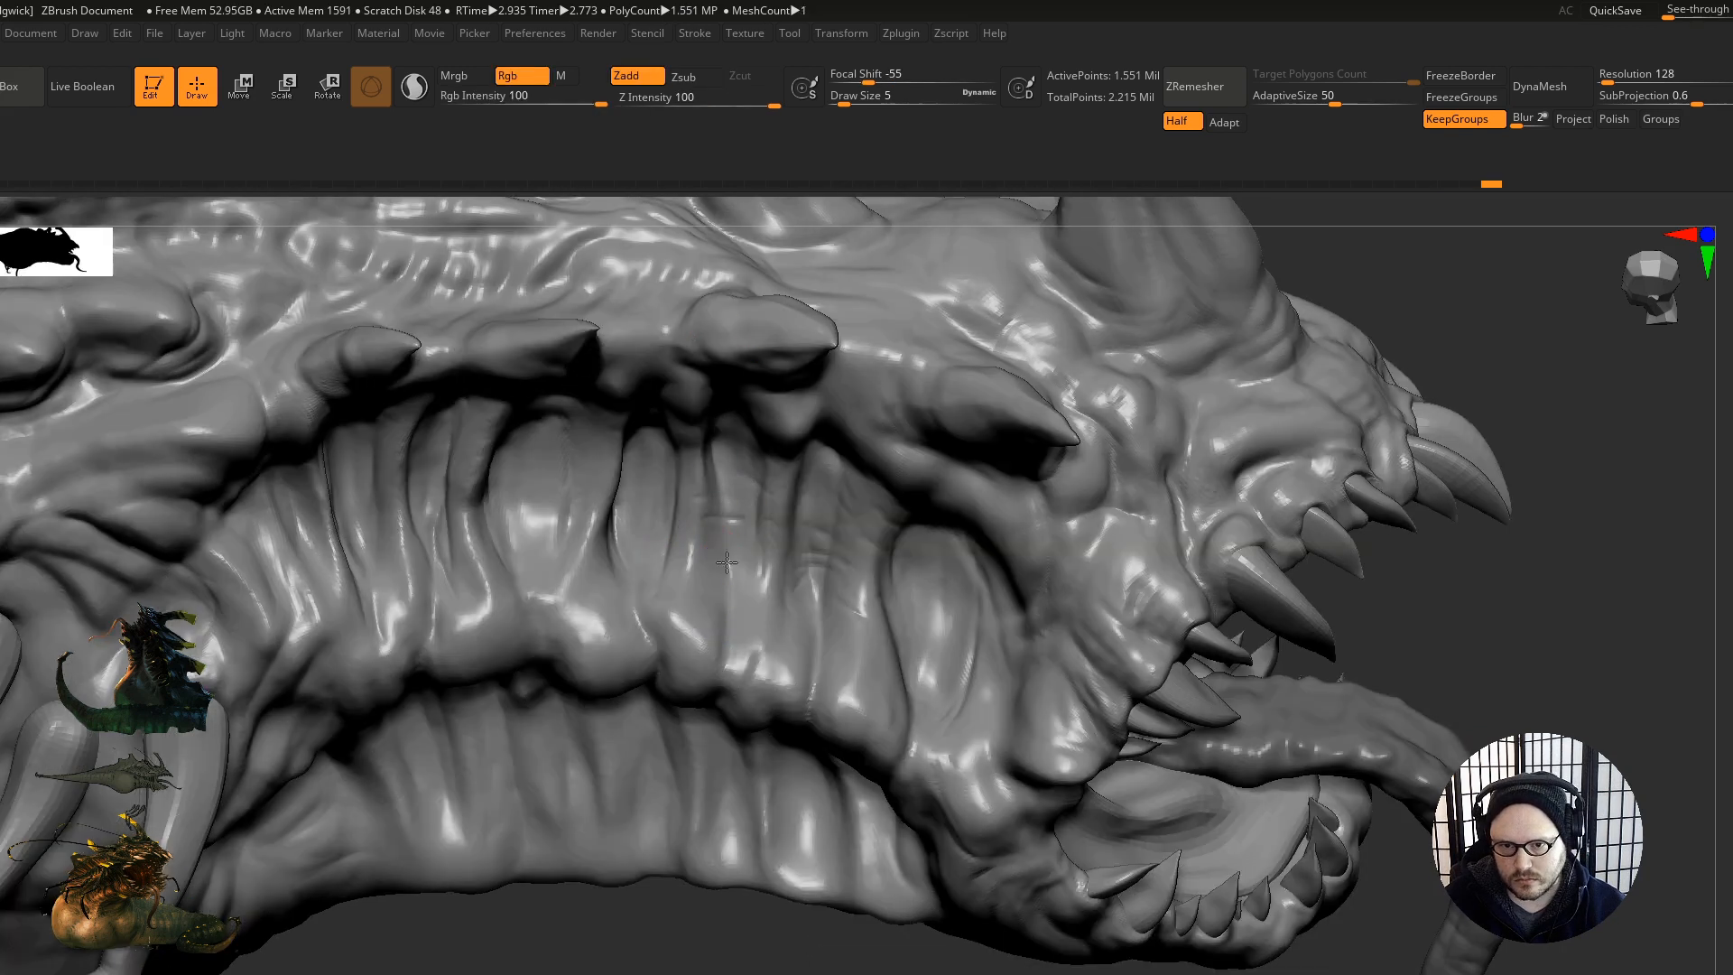
shift+drag(725, 495, 691, 519)
Step: Lower the Z Intensity to 11 and carve softer creases into the middle cheek folds
right_drag(692, 519, 657, 225)
click(672, 105)
right_drag(669, 482, 710, 533)
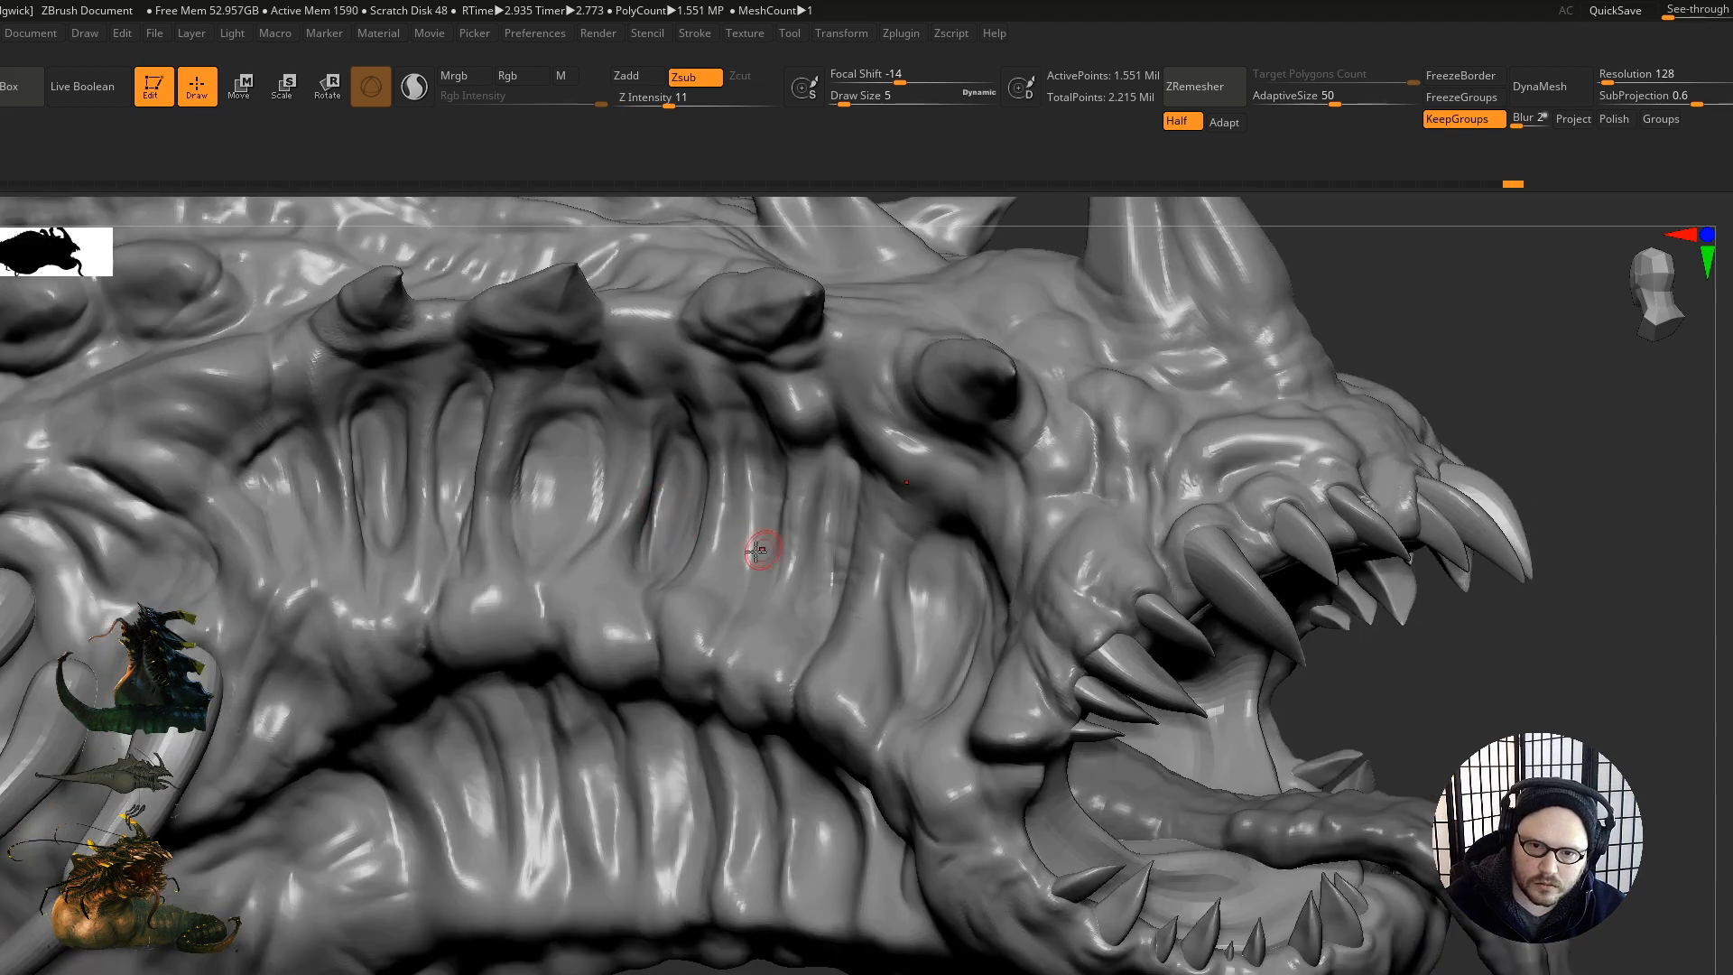
right_drag(668, 600, 734, 619)
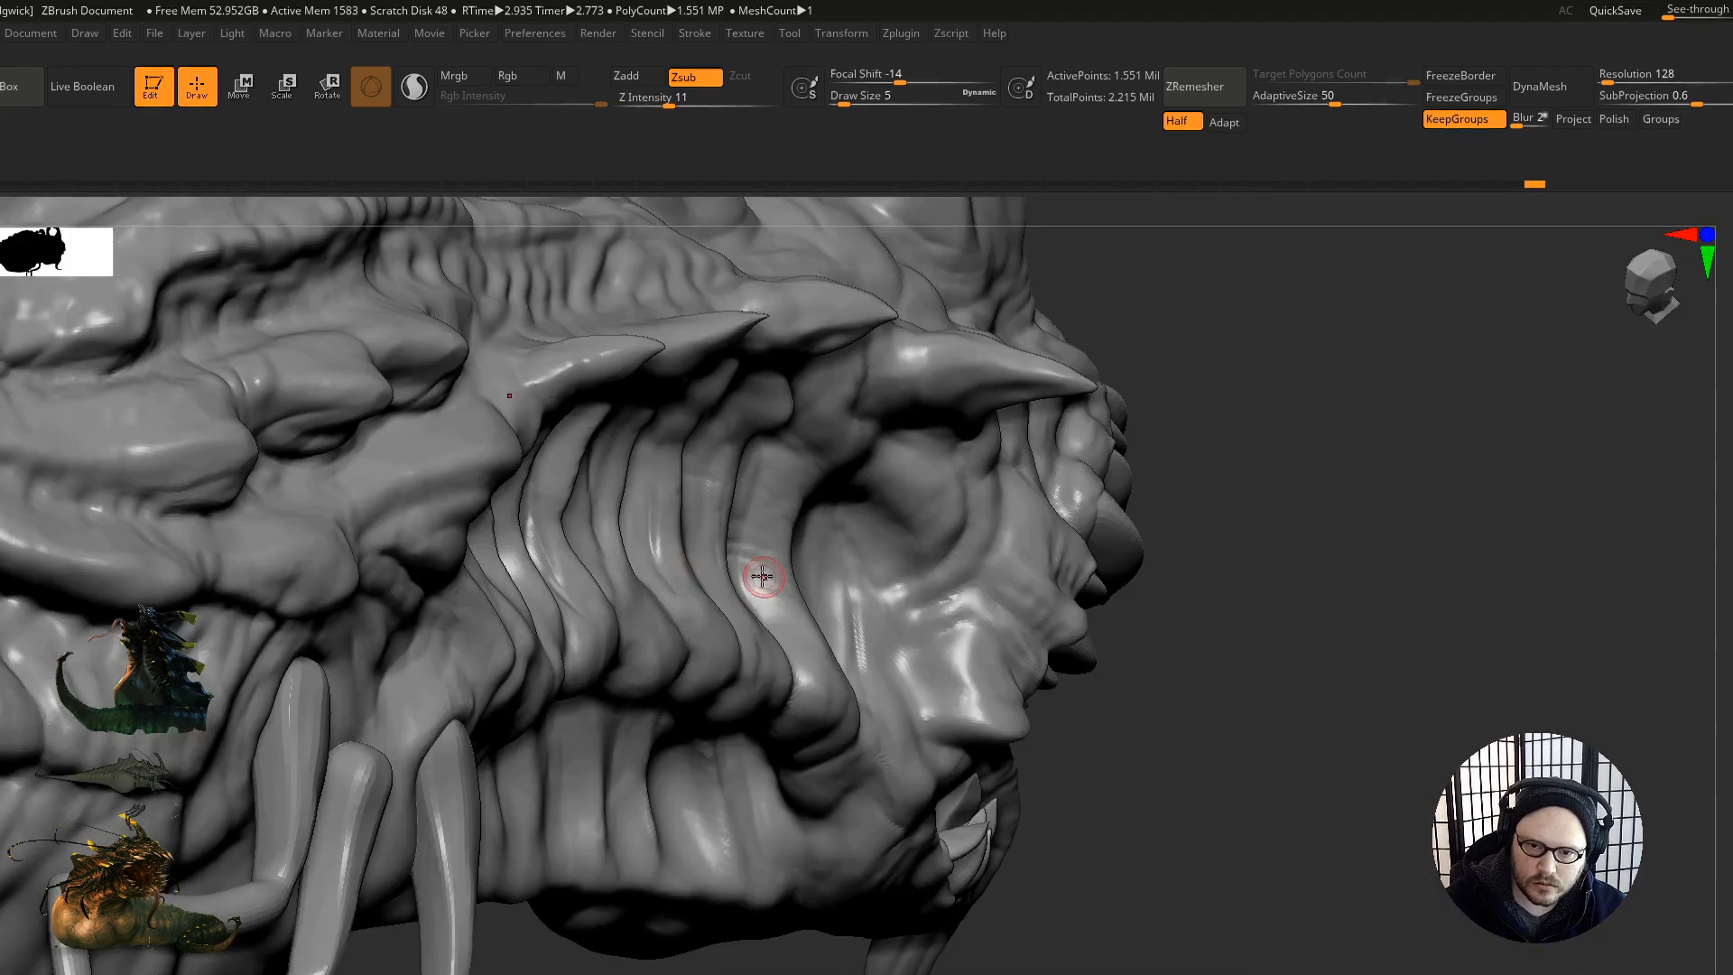
right_drag(712, 684, 665, 658)
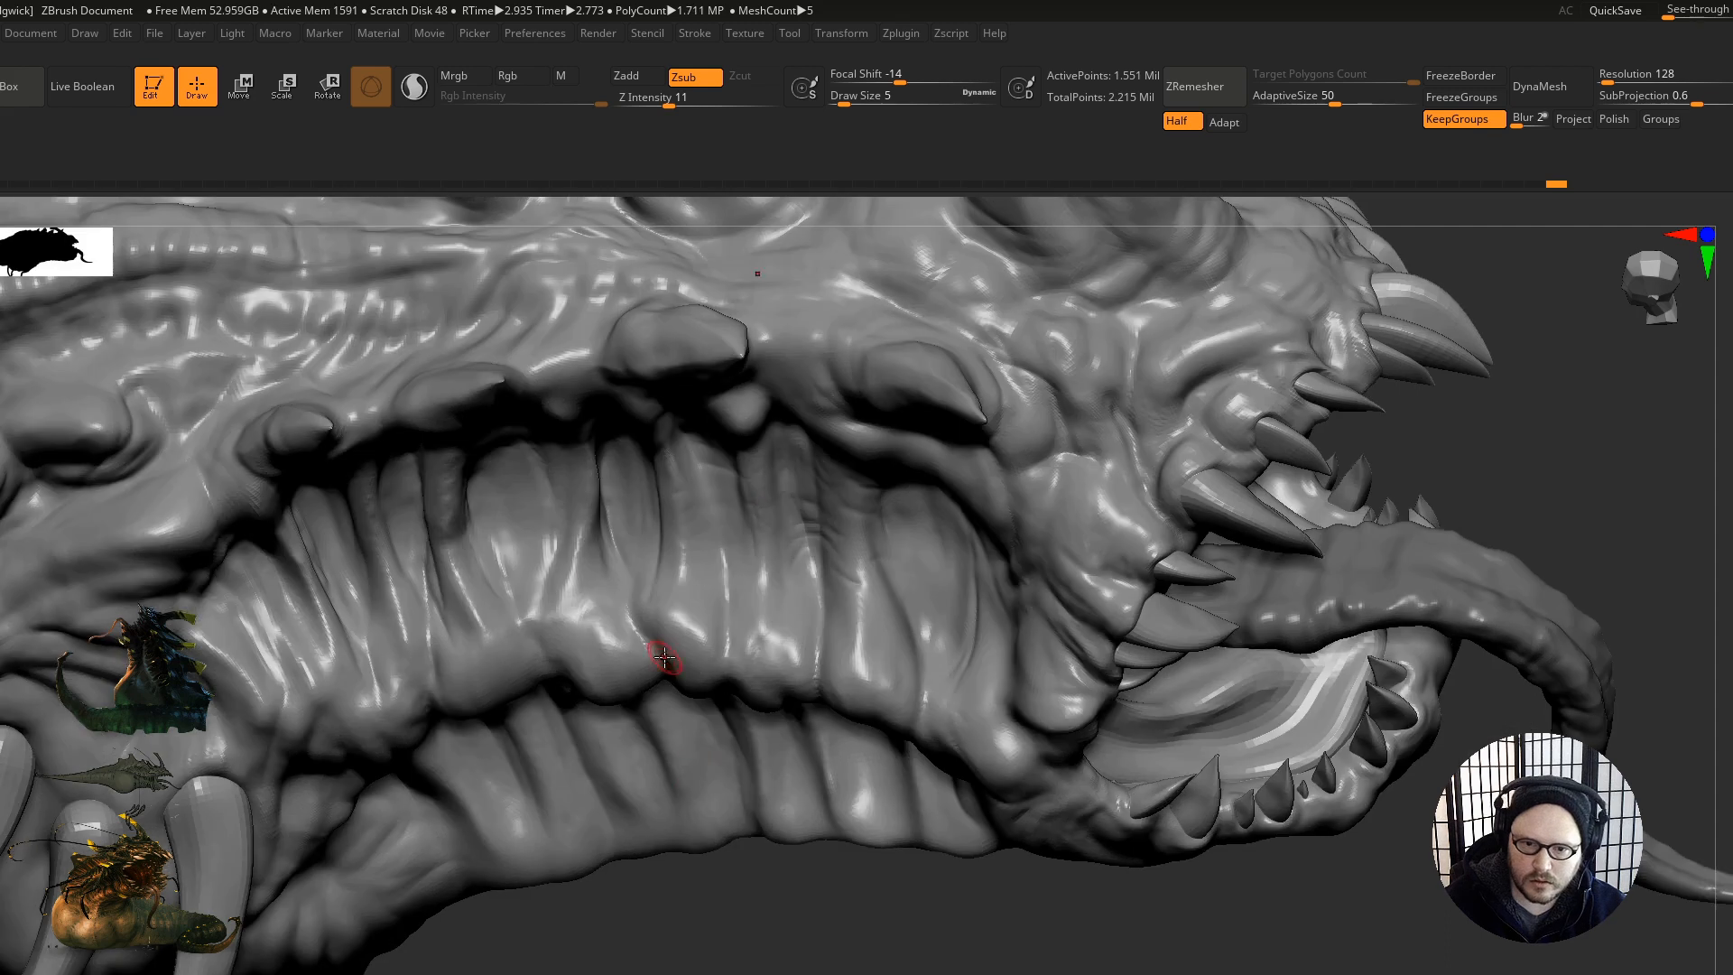
drag(581, 471, 550, 513)
Step: Refine the narrow creases between the front cheek folds, just behind the large oval recess
mouse_move(511, 528)
ctrl+right_down()
mouse_move(523, 398)
mouse_move(632, 578)
mouse_move(658, 740)
mouse_move(625, 758)
ctrl+right_up()
alt+right_drag(578, 632, 551, 548)
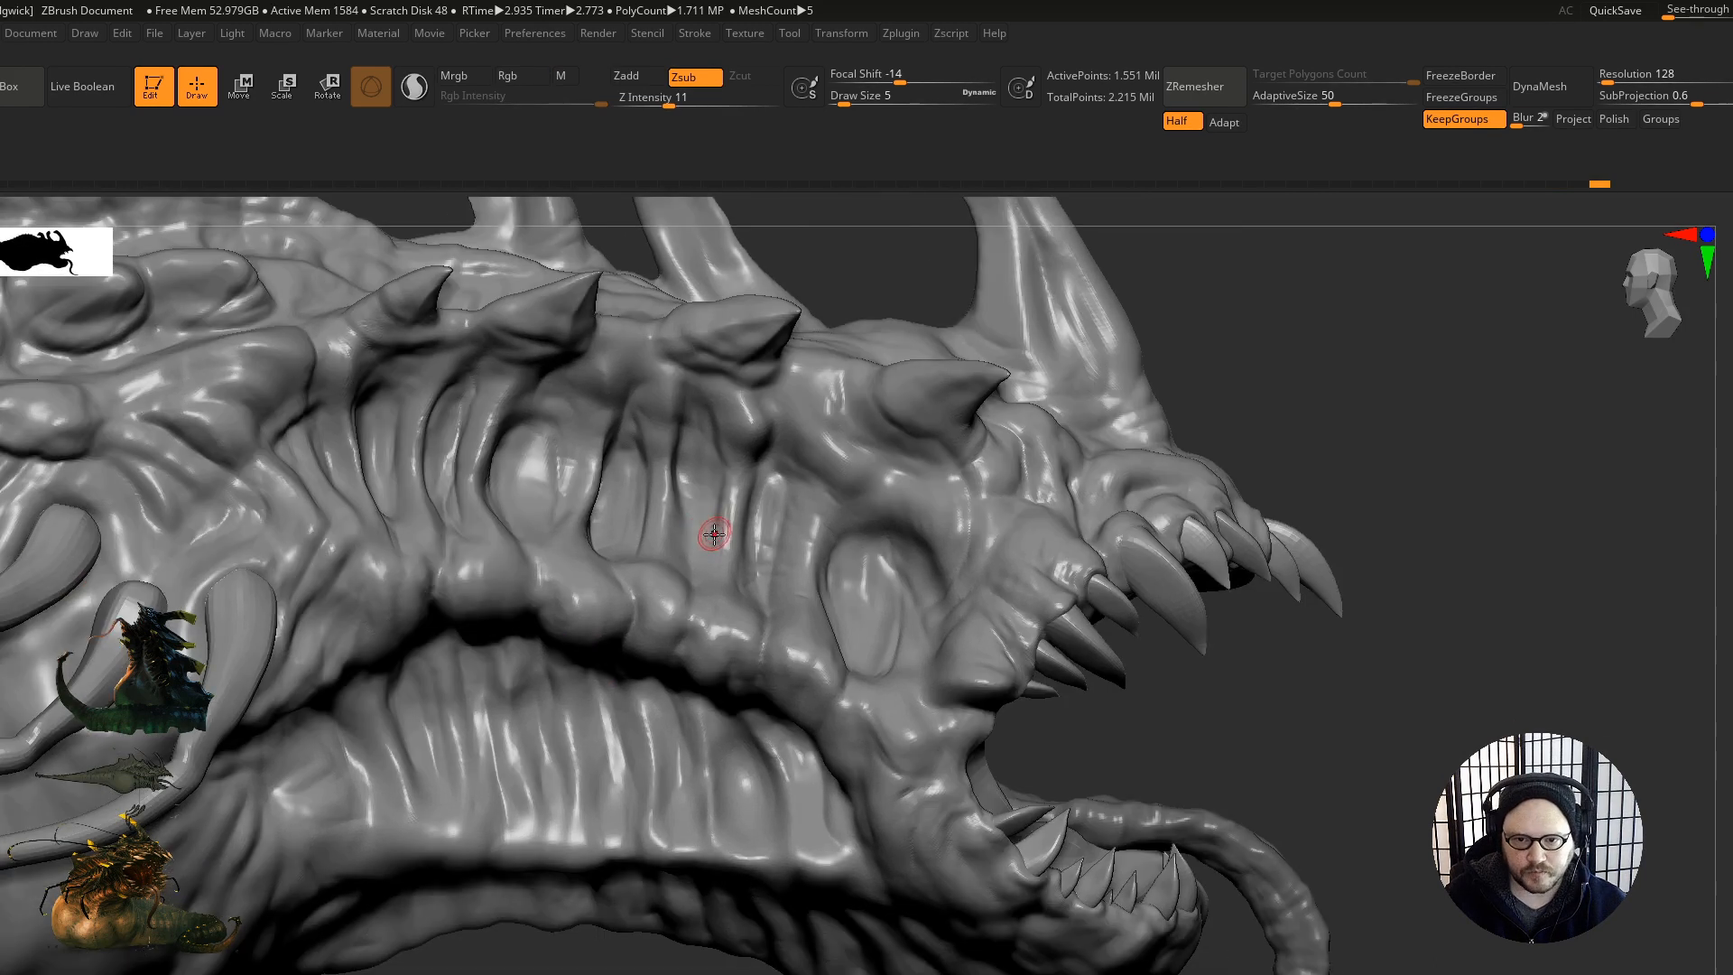
drag(766, 527, 760, 557)
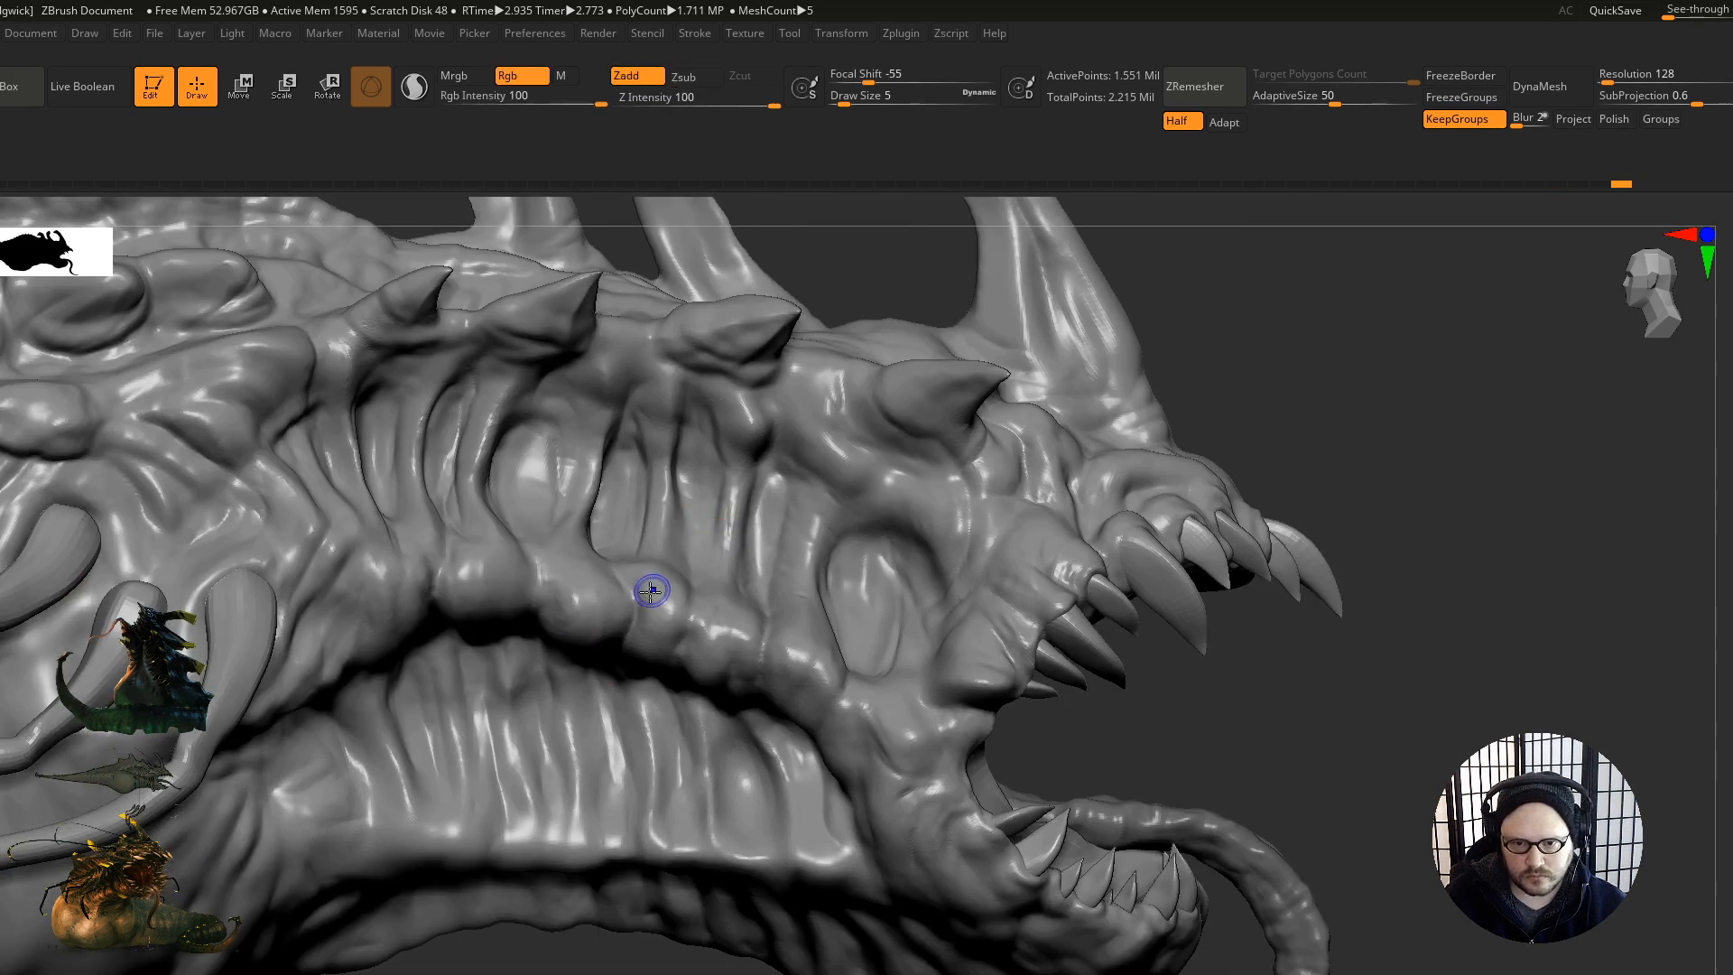
key(2)
mouse_move(608, 535)
right_down()
mouse_move(731, 542)
mouse_move(617, 547)
mouse_move(589, 566)
mouse_move(534, 484)
right_up()
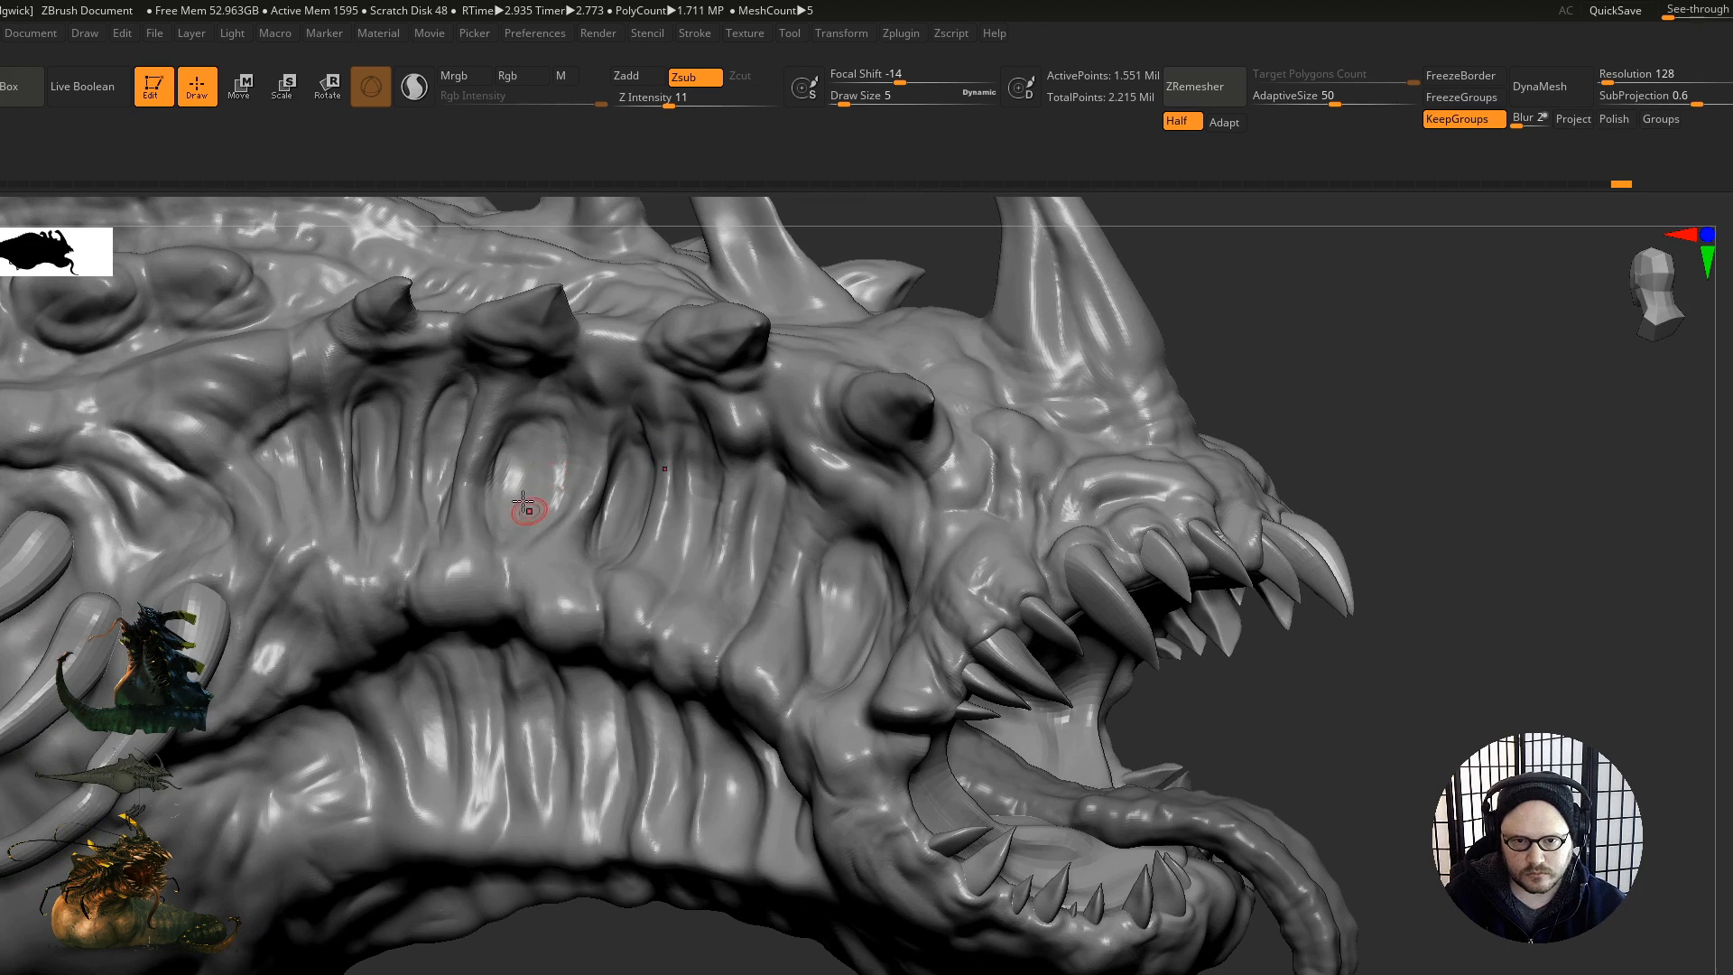
Step: Carve shallow creases into the rear end of the cheek fold, above the throat folds and beside the front limb
right_drag(536, 483, 566, 579)
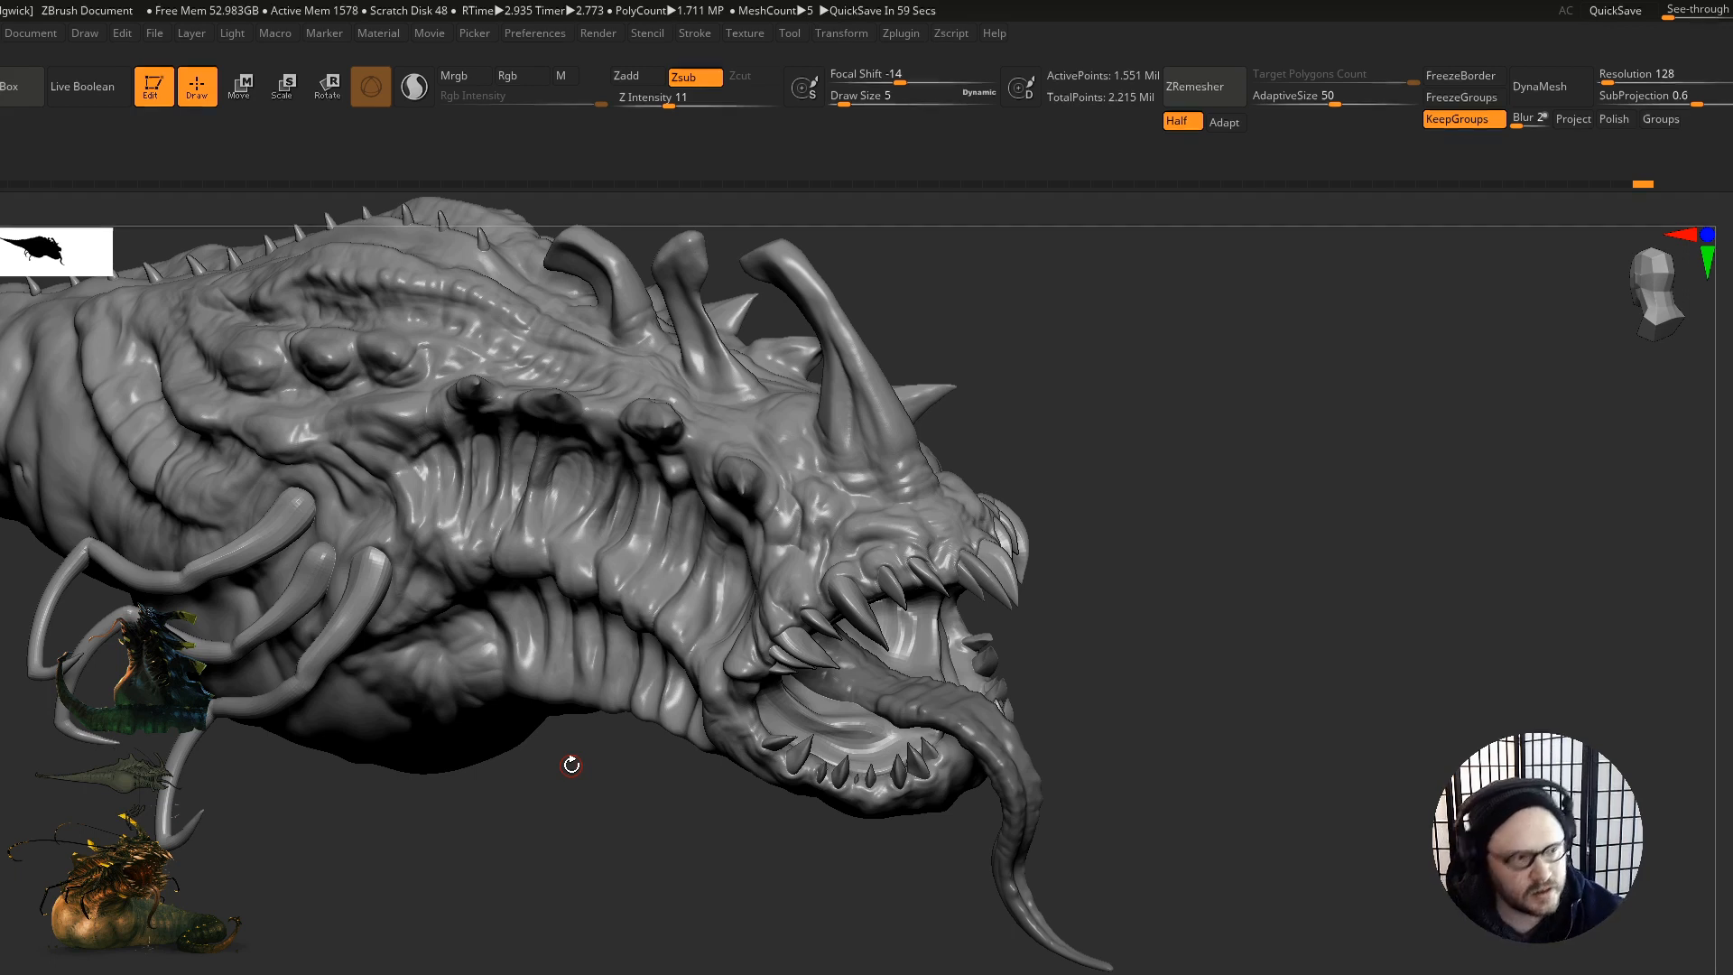
right_drag(722, 558, 614, 542)
alt+right_drag(611, 608, 655, 627)
mouse_move(655, 628)
ctrl+right_down()
mouse_move(696, 642)
mouse_move(703, 565)
mouse_move(707, 662)
ctrl+right_up()
right_drag(694, 599, 678, 512)
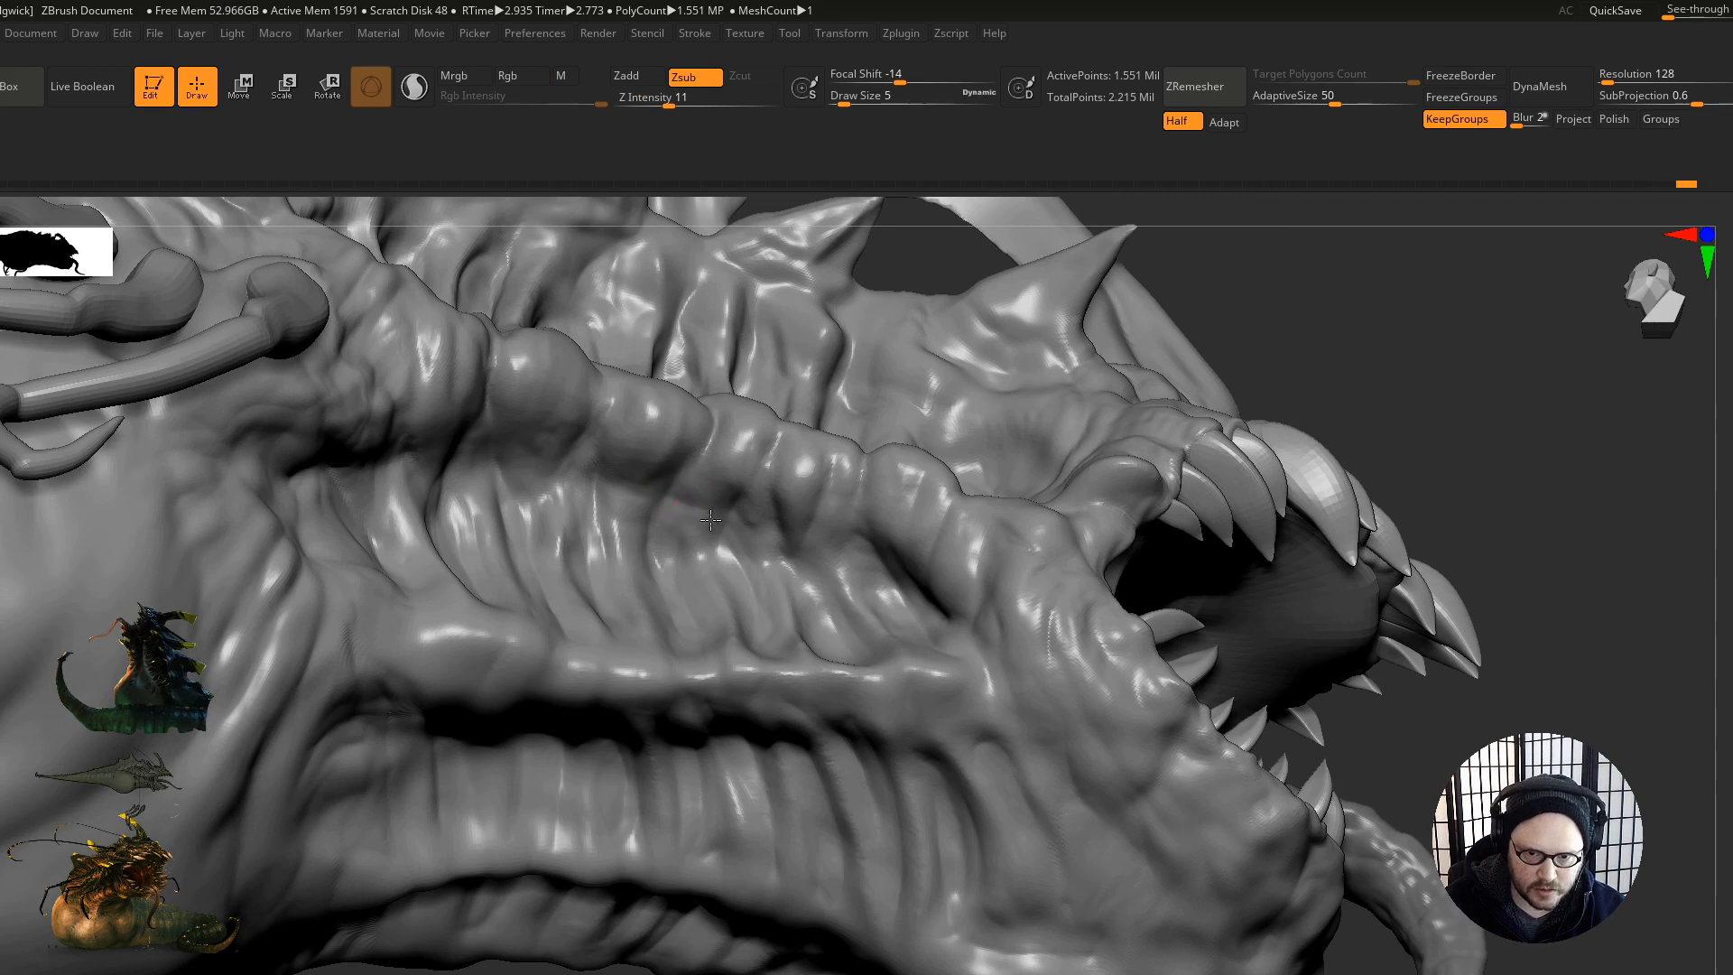
mouse_move(690, 546)
right_down()
mouse_move(691, 603)
mouse_move(608, 601)
mouse_move(576, 621)
mouse_move(553, 580)
mouse_move(494, 632)
right_up()
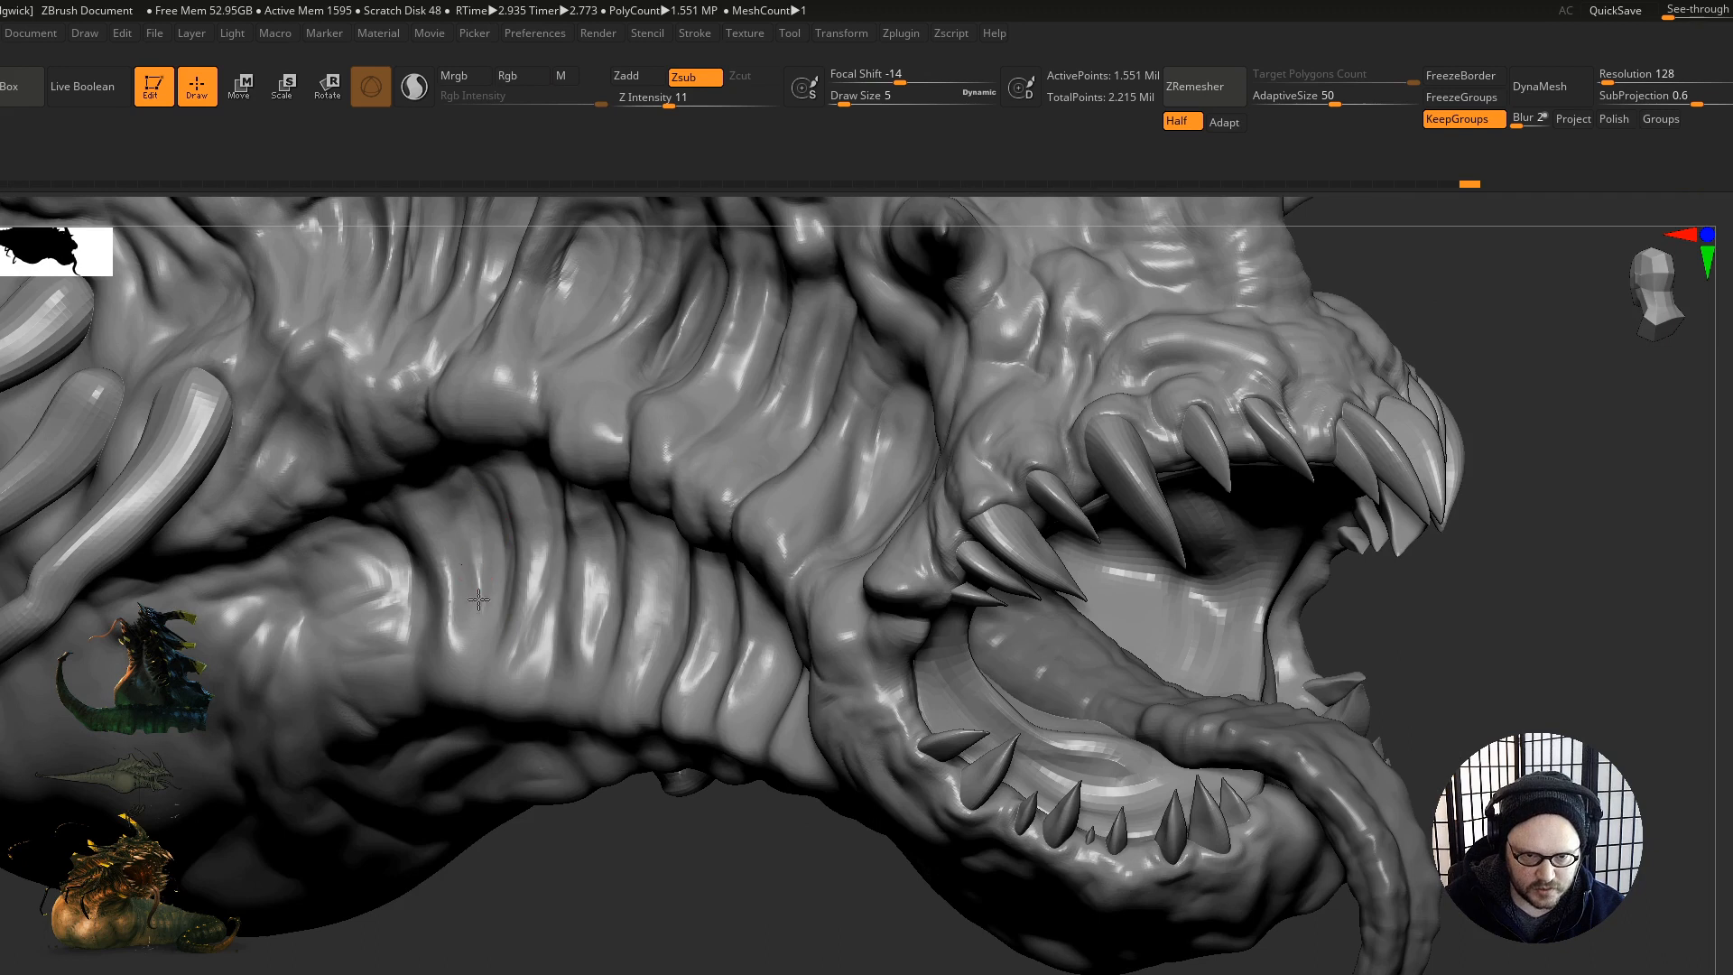
mouse_move(444, 497)
right_down()
mouse_move(395, 566)
mouse_move(415, 547)
right_up()
mouse_move(561, 507)
ctrl+right_down()
mouse_move(459, 549)
mouse_move(585, 420)
mouse_move(505, 487)
mouse_move(418, 507)
mouse_move(422, 539)
ctrl+right_up()
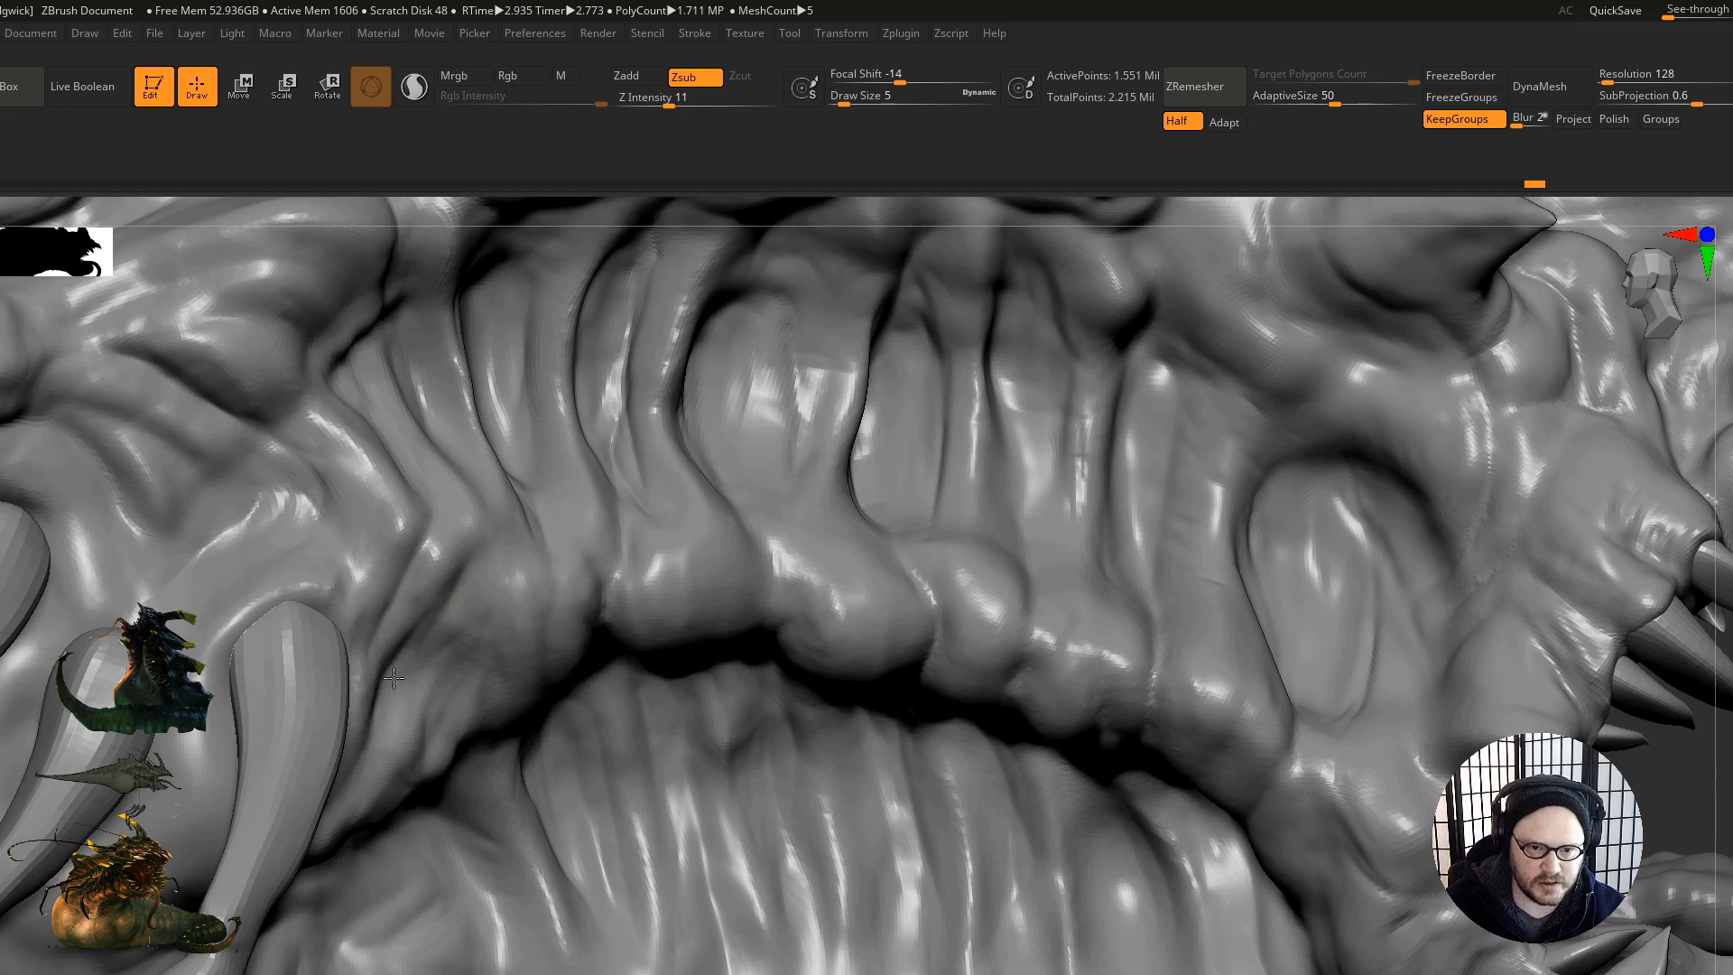
drag(409, 648, 441, 646)
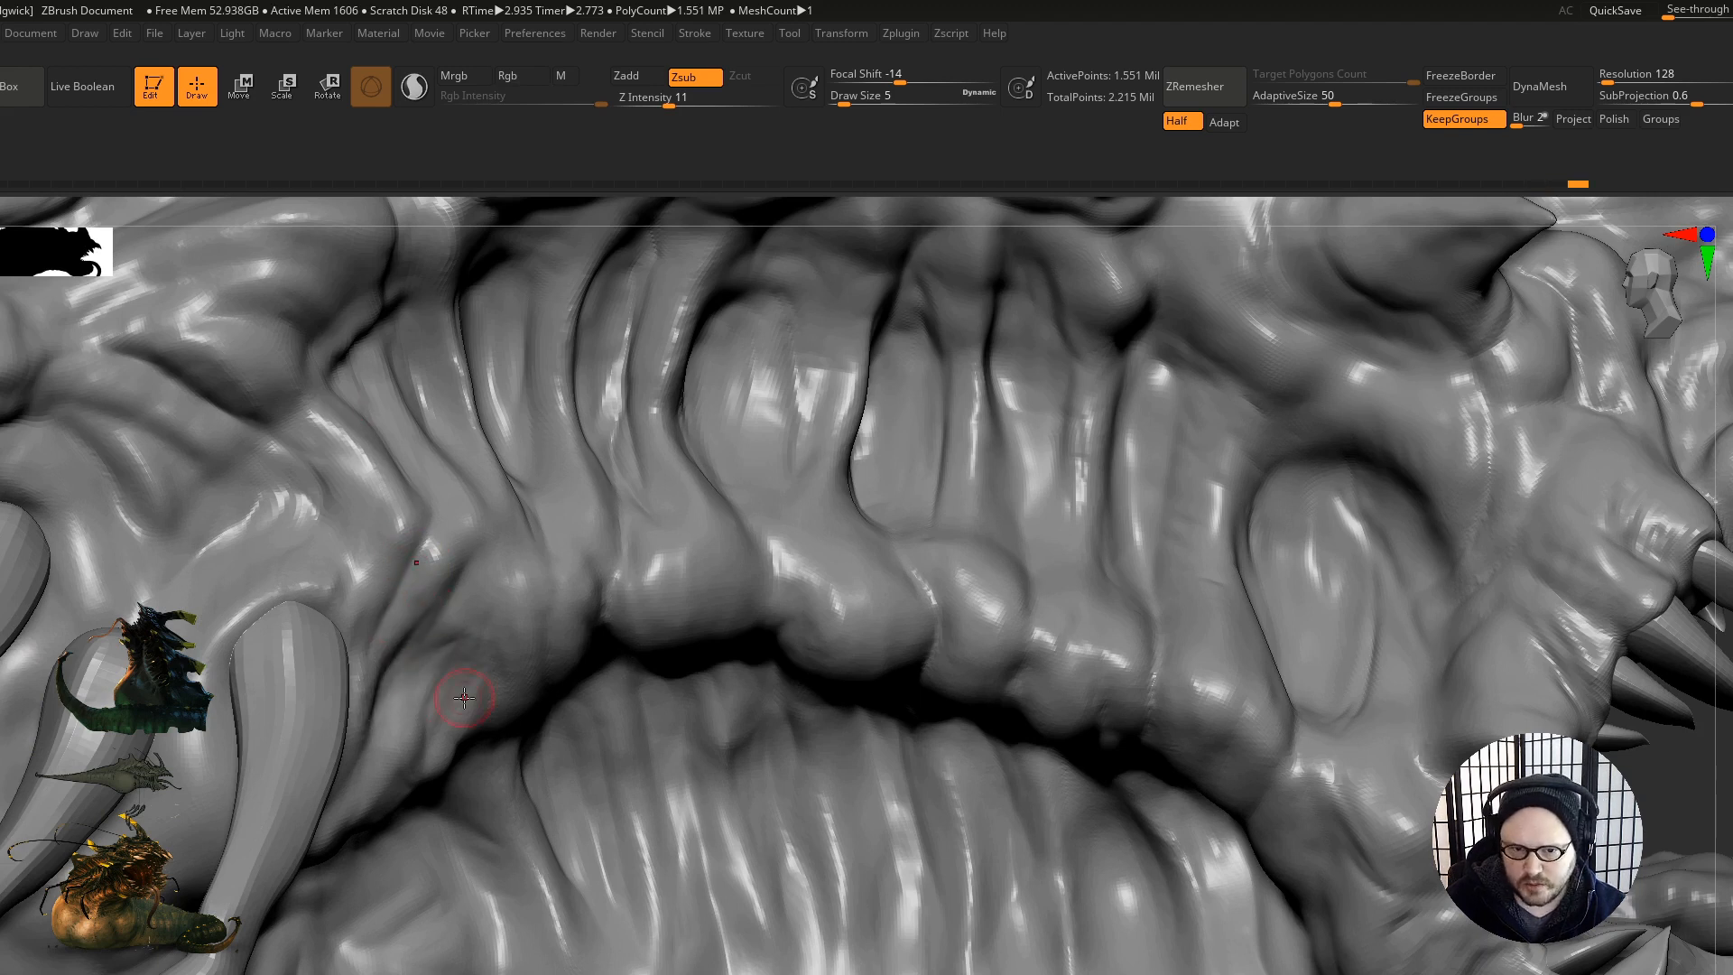
mouse_move(488, 629)
right_down()
mouse_move(473, 514)
mouse_move(431, 467)
right_up()
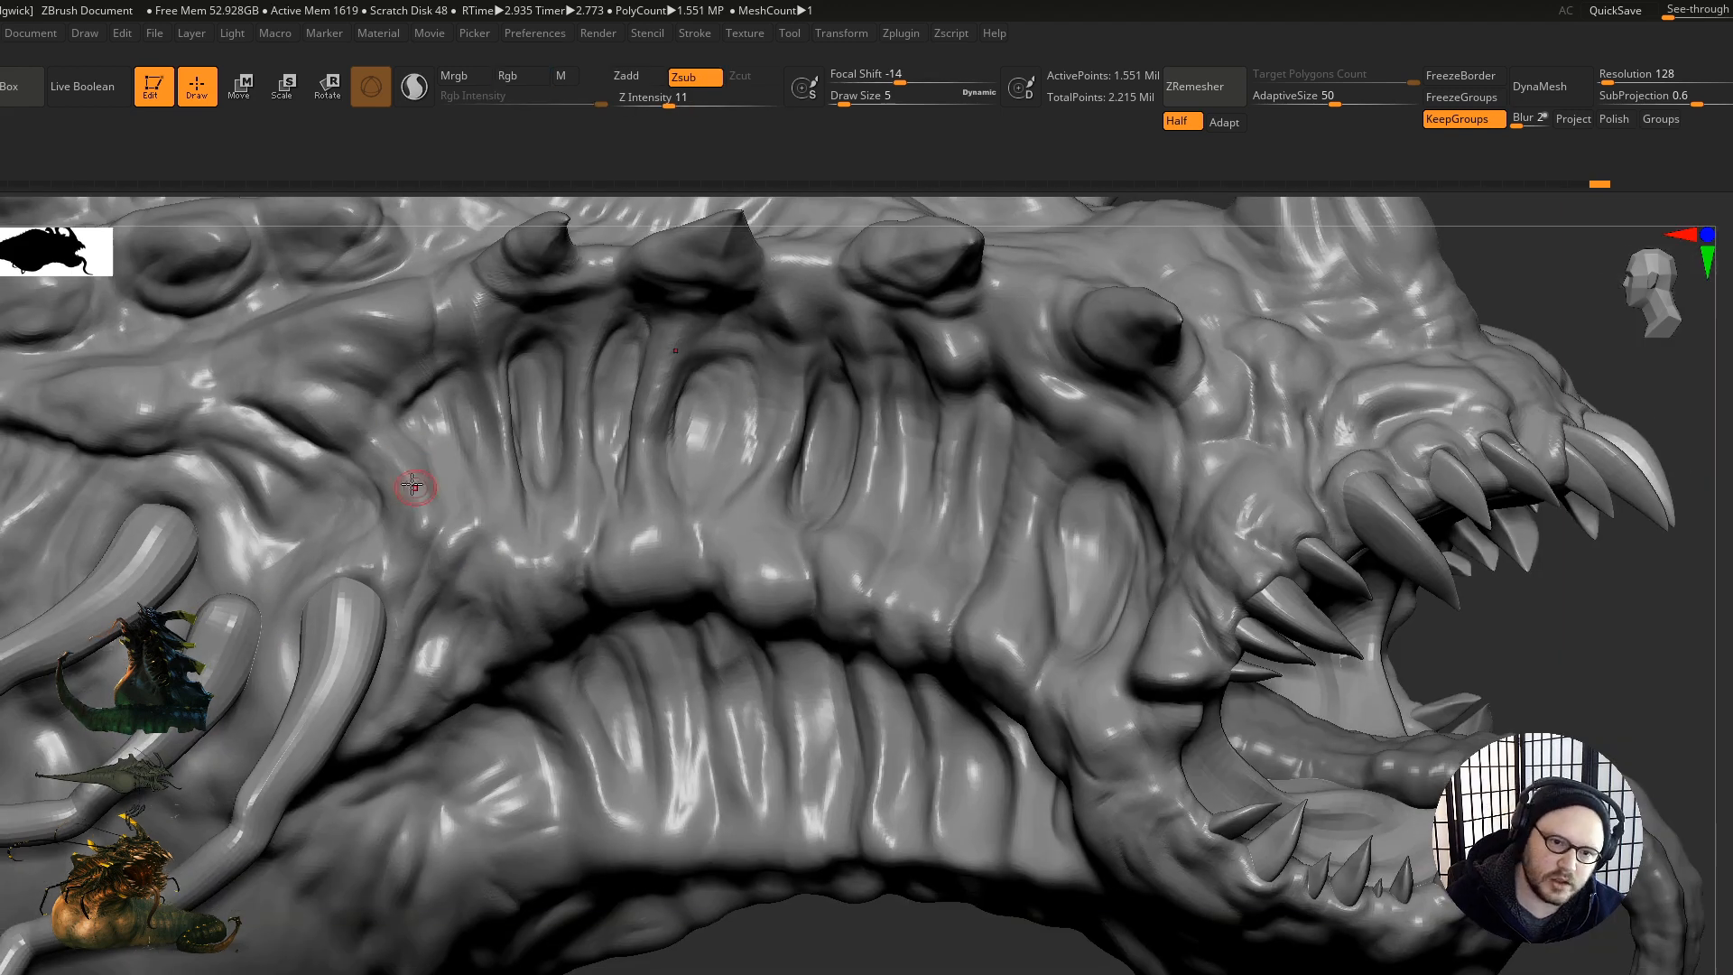
Step: Smooth the skin behind the cheek folds, just above the bases of the limbs
right_drag(343, 439, 325, 453)
shift+drag(325, 452, 353, 465)
mouse_move(376, 517)
right_down()
mouse_move(371, 472)
mouse_move(395, 442)
mouse_move(370, 365)
mouse_move(411, 381)
mouse_move(379, 437)
right_up()
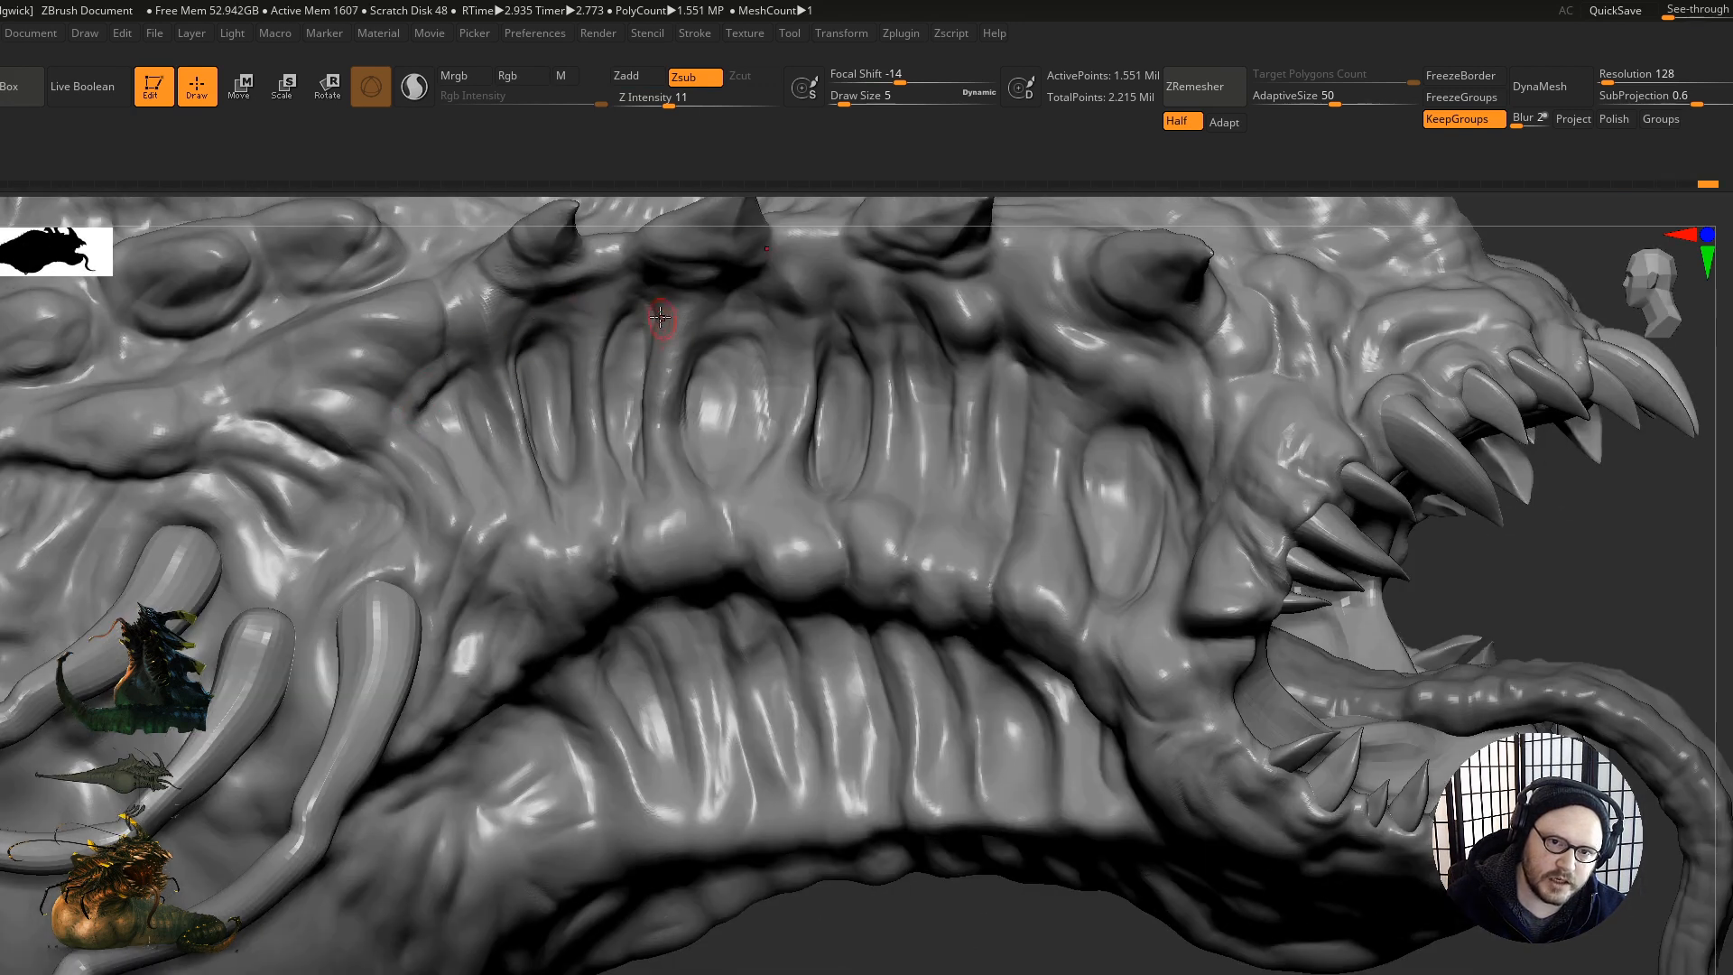
right_drag(660, 317, 710, 348)
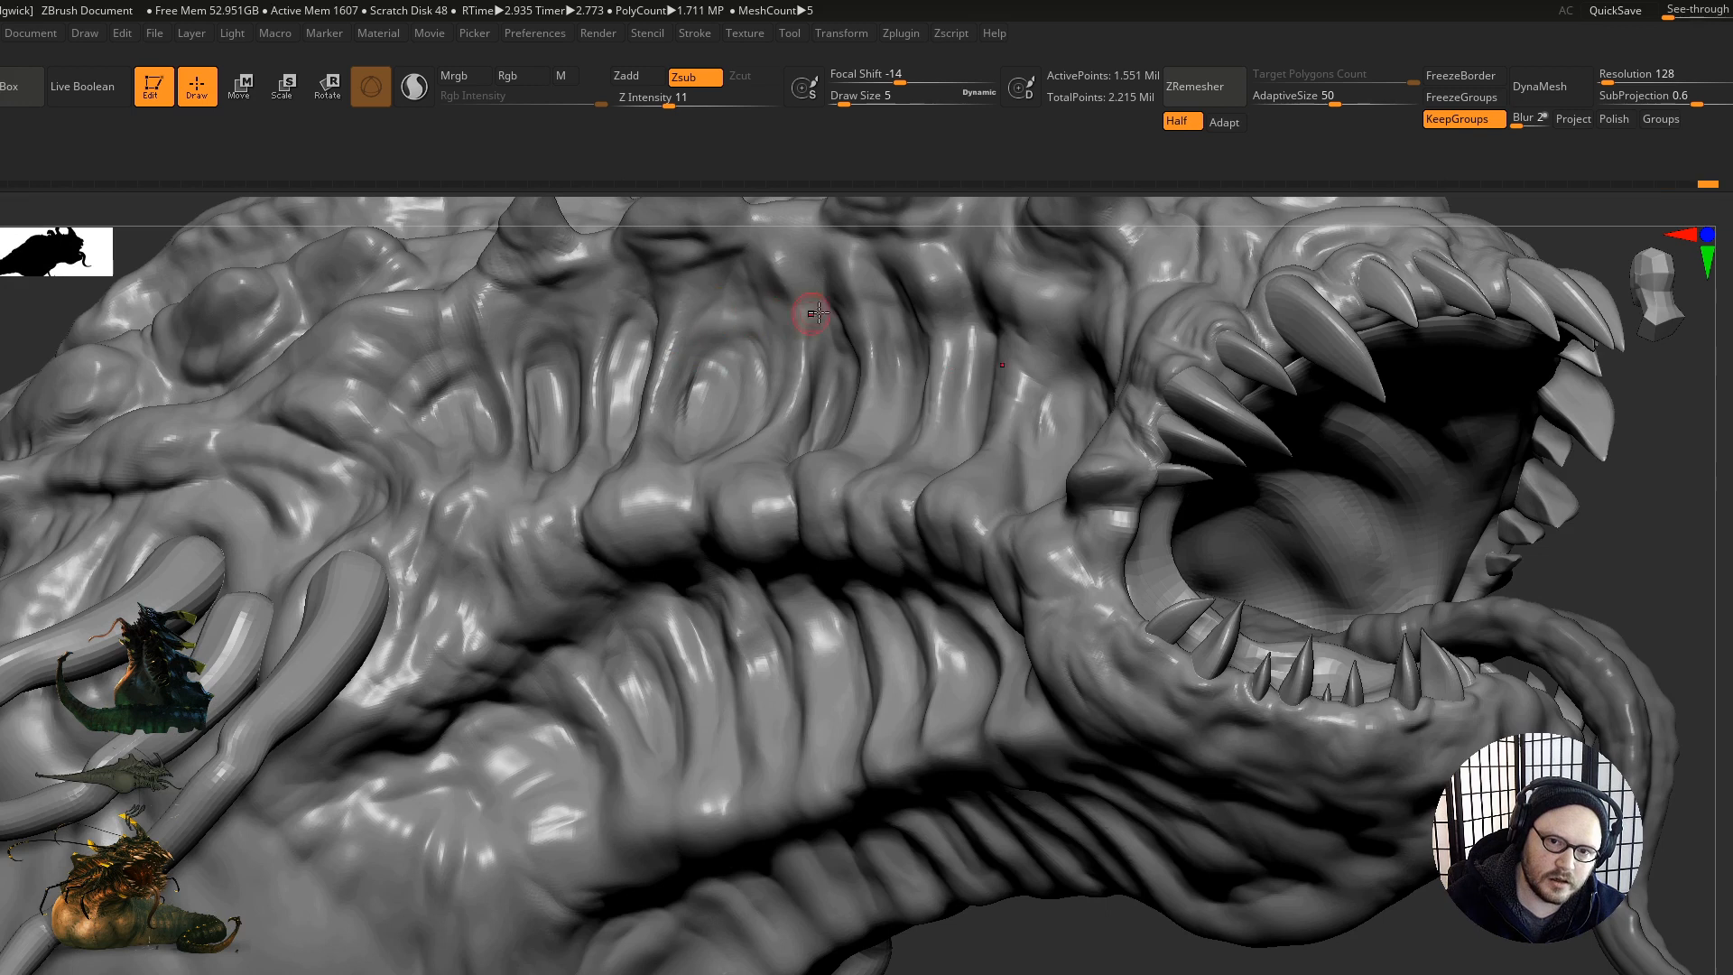
Step: Carve soft creases into the underside of the lumpy ridge separating the upper and lower cheek folds
right_drag(817, 313, 725, 507)
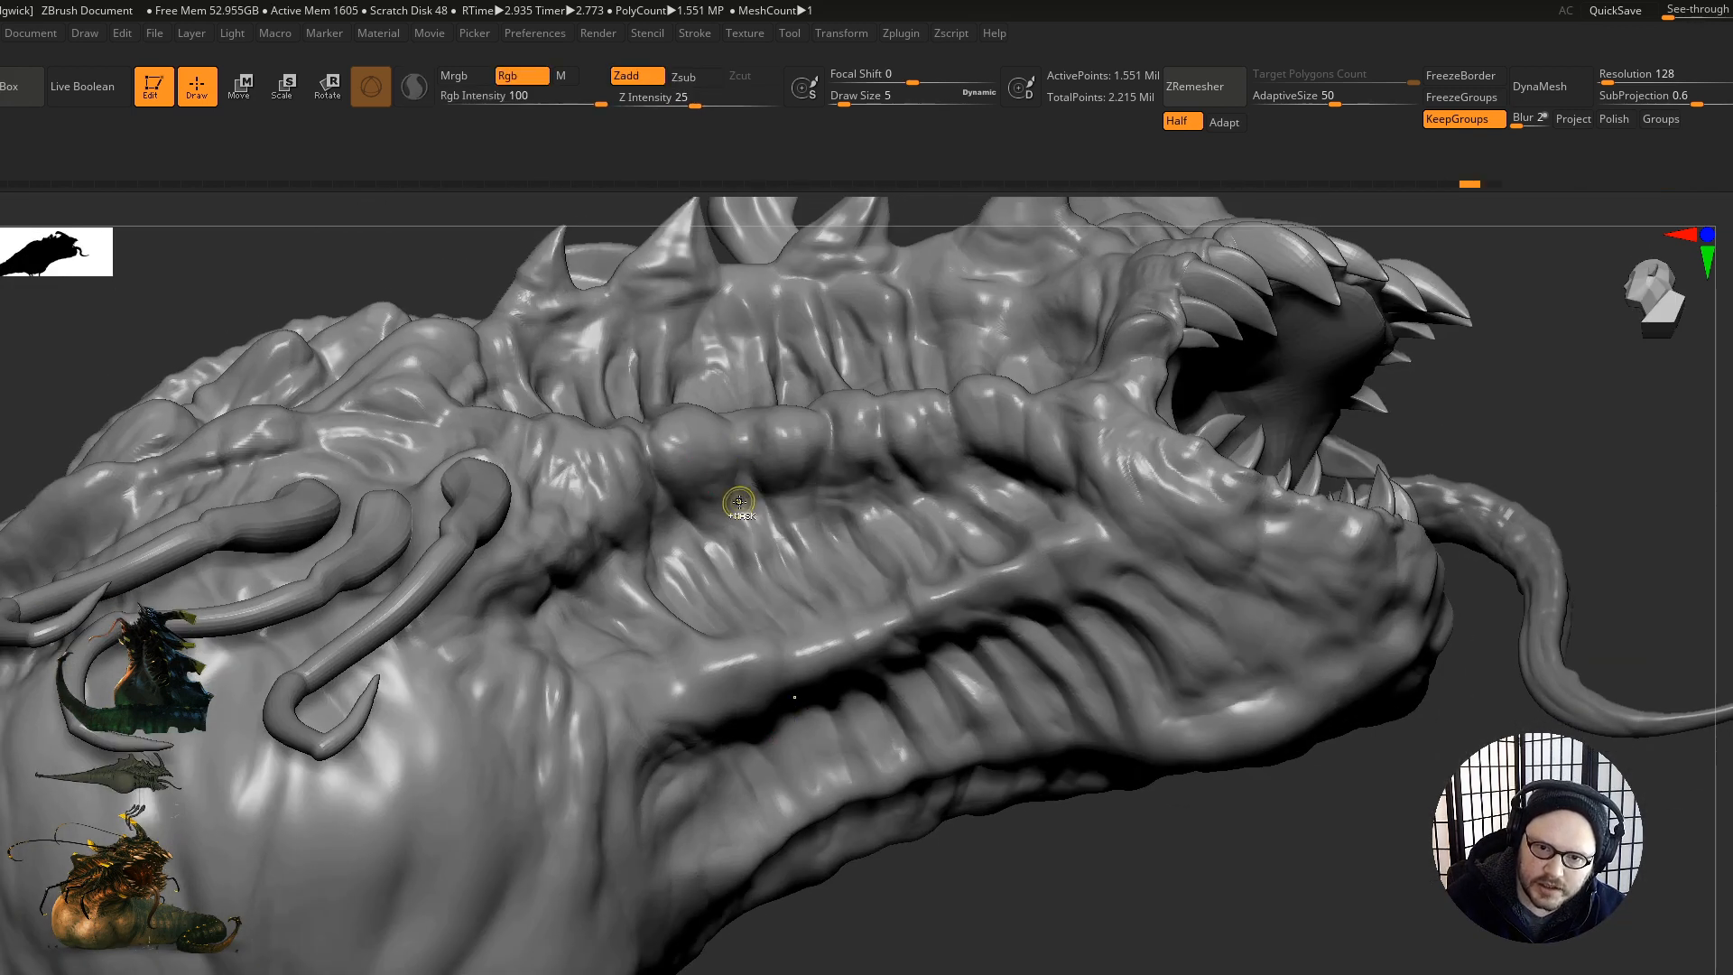
mouse_move(736, 504)
right_down()
mouse_move(712, 495)
mouse_move(758, 509)
right_up()
mouse_move(734, 488)
mouse_down()
mouse_move(667, 507)
mouse_move(749, 492)
mouse_up()
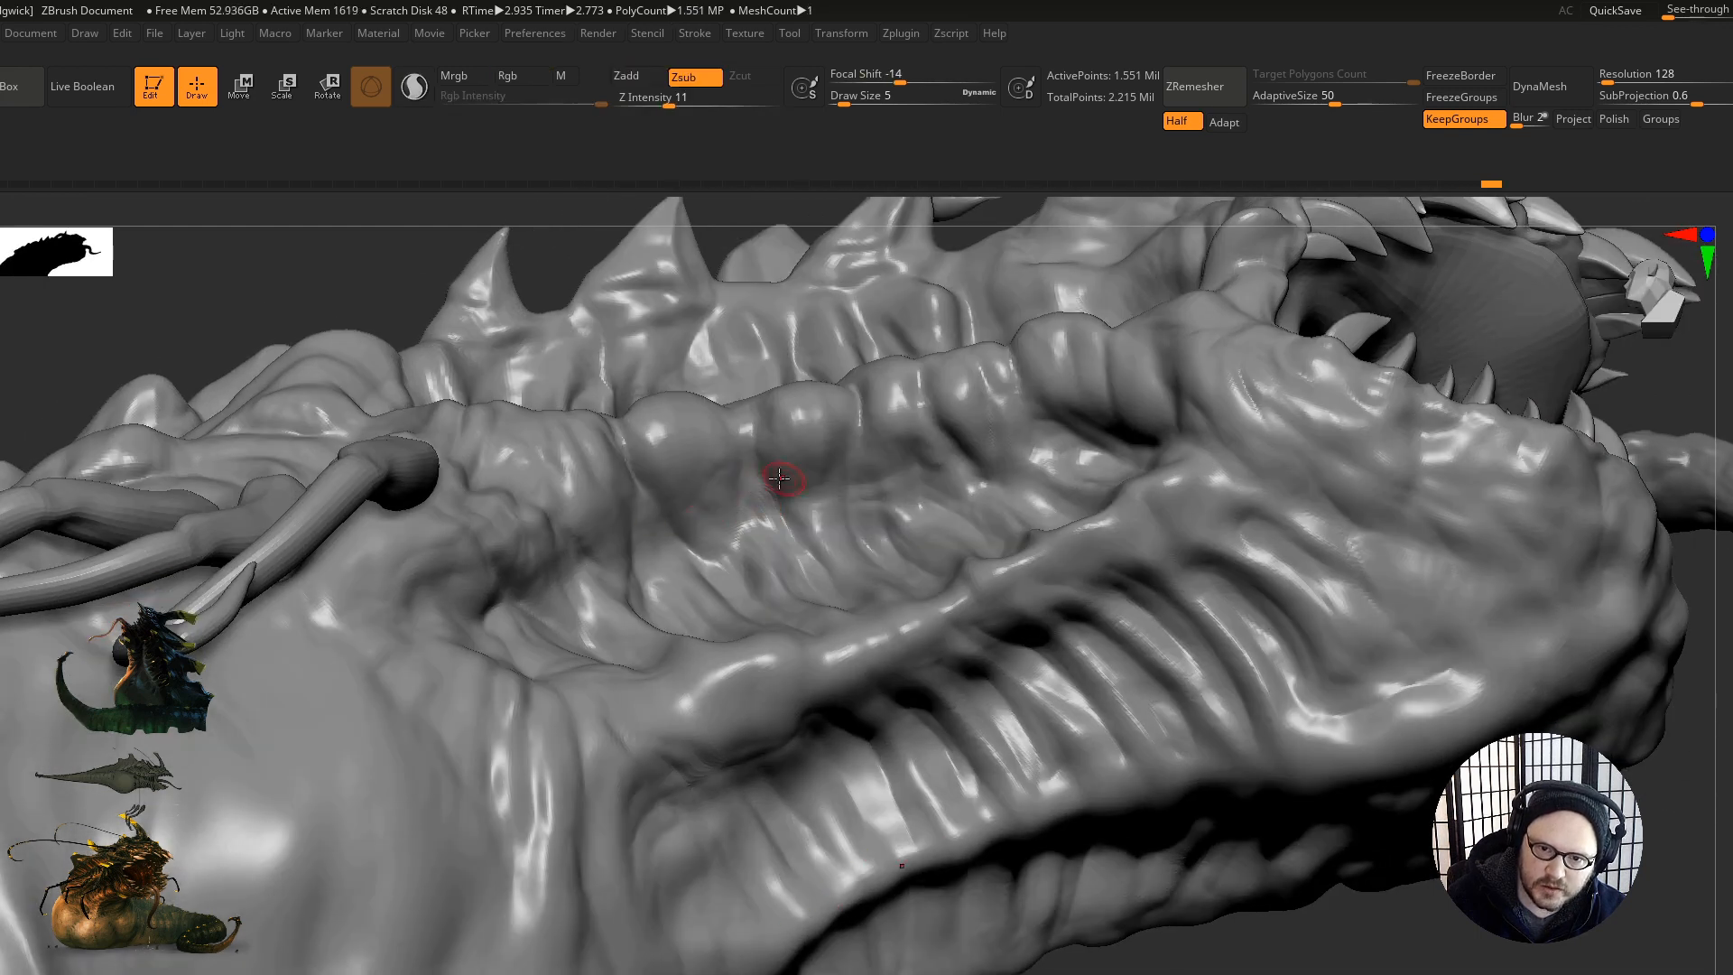
alt+drag(822, 474, 862, 458)
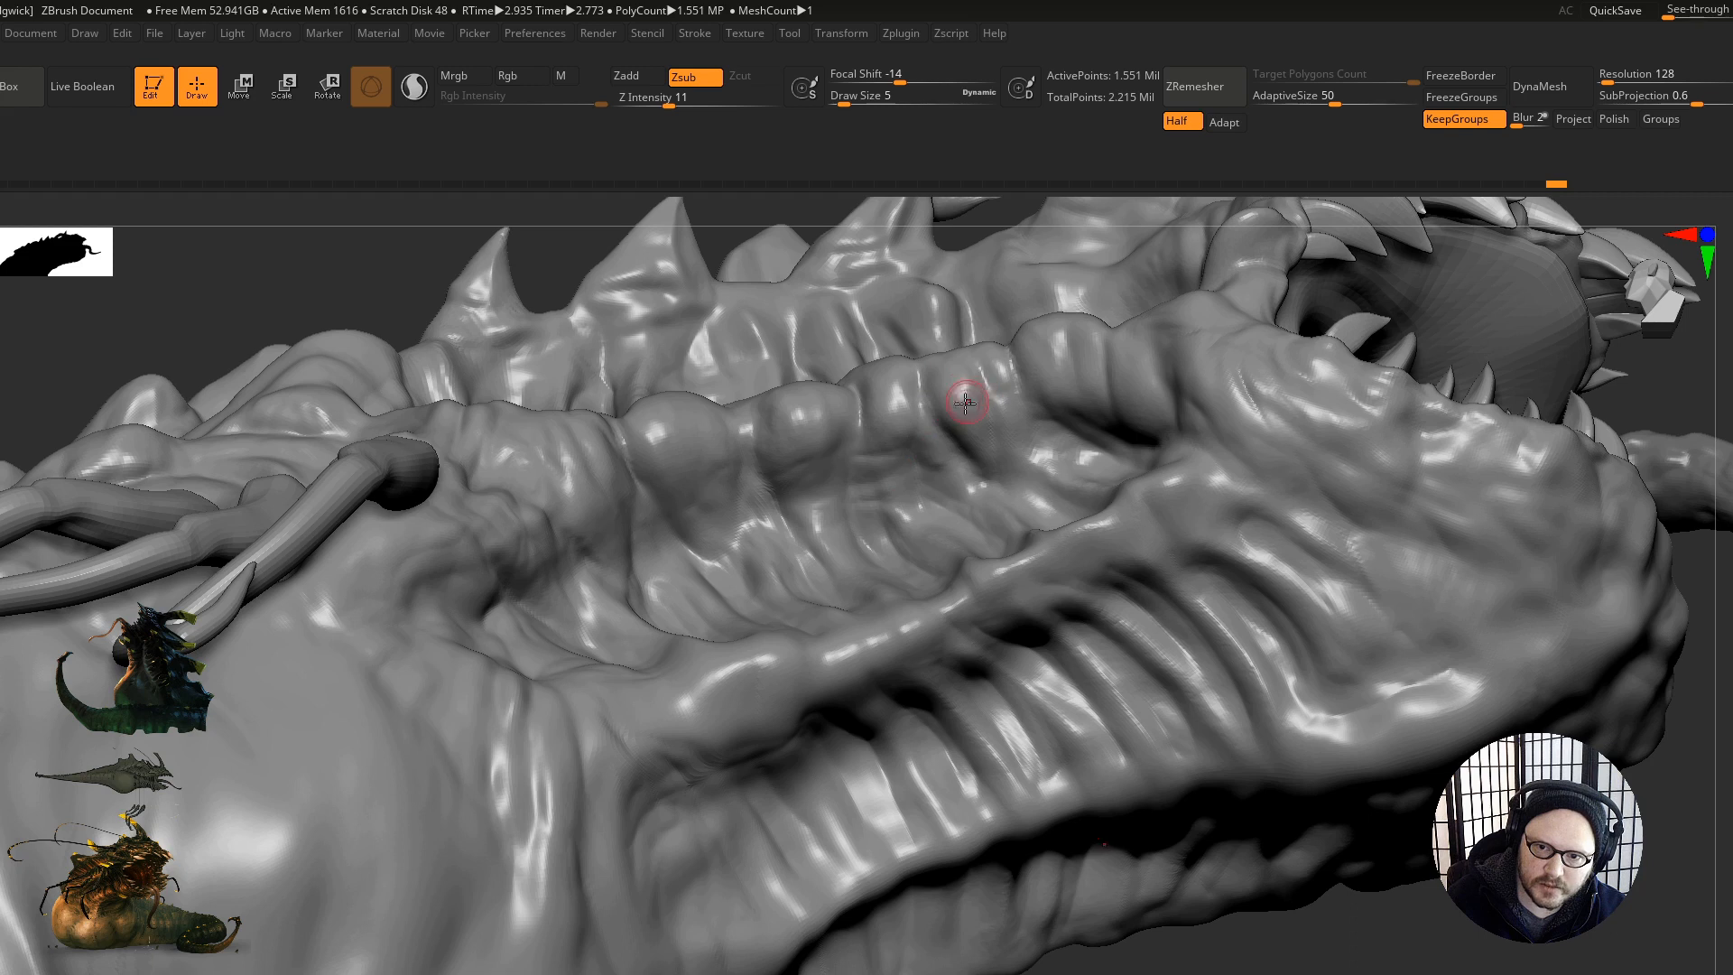
drag(991, 402, 999, 388)
mouse_move(940, 425)
ctrl+right_down()
mouse_move(782, 477)
mouse_move(788, 542)
ctrl+right_up()
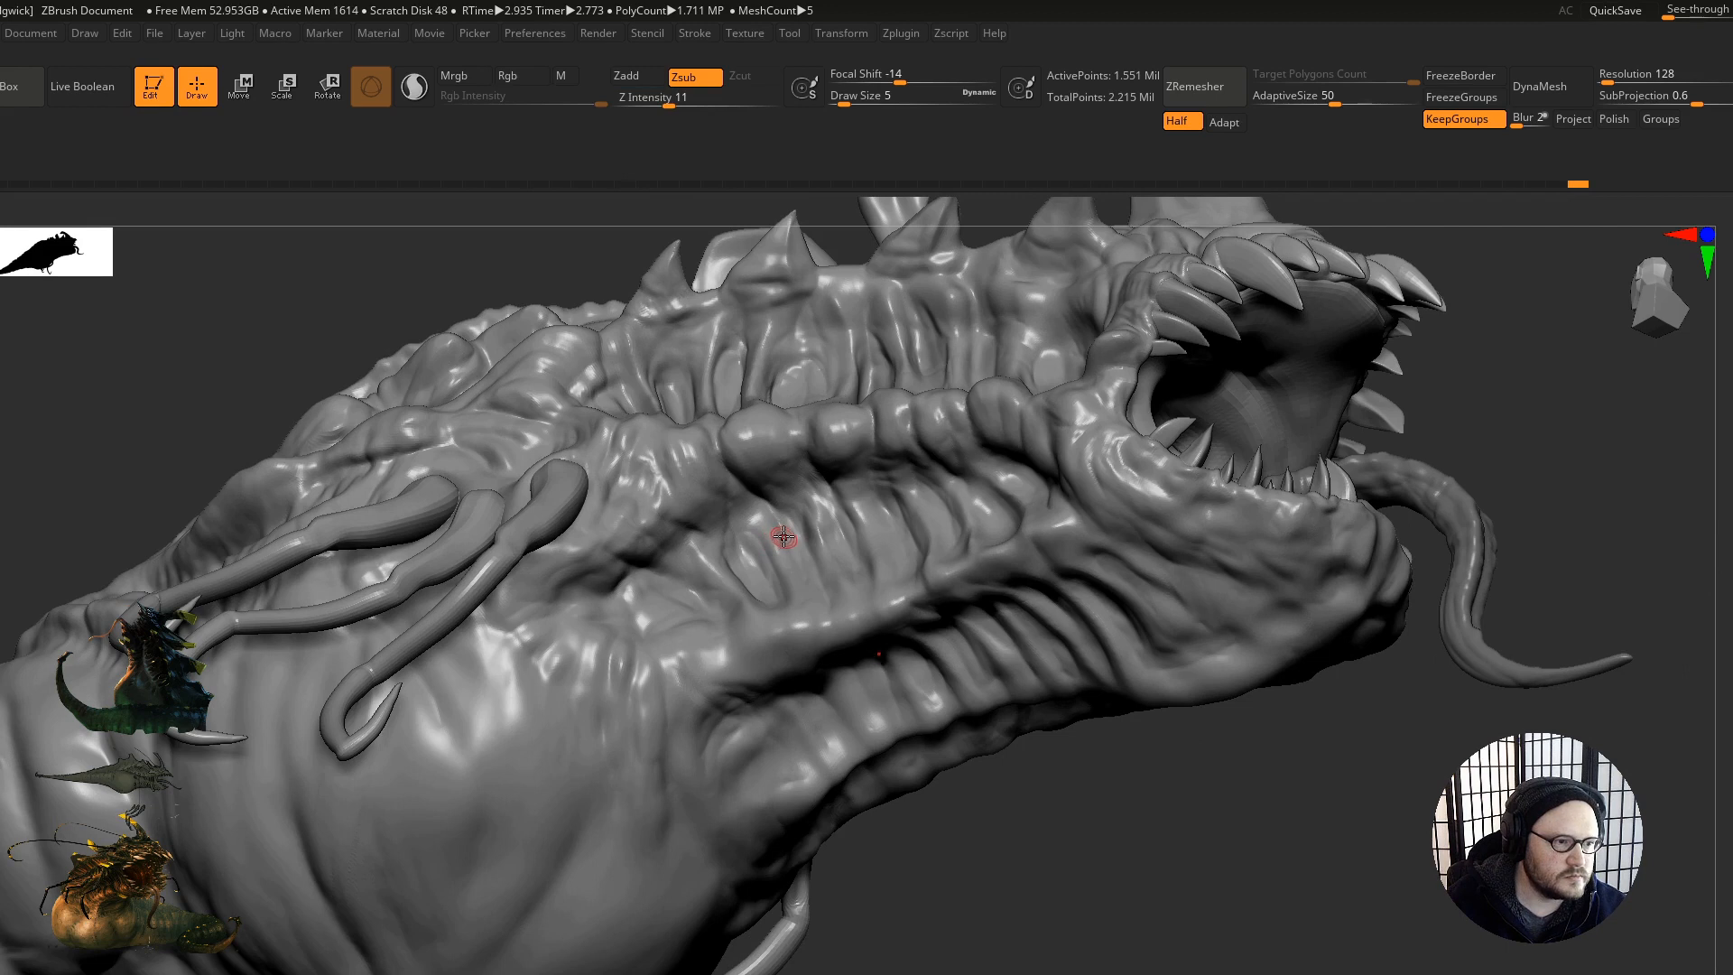
Step: Carve shallow creases into the skin around the rear end of the lumpy cheek ridge, just above the front limbs
mouse_move(992, 441)
ctrl+right_down()
mouse_move(889, 366)
mouse_move(821, 428)
mouse_move(769, 338)
ctrl+right_up()
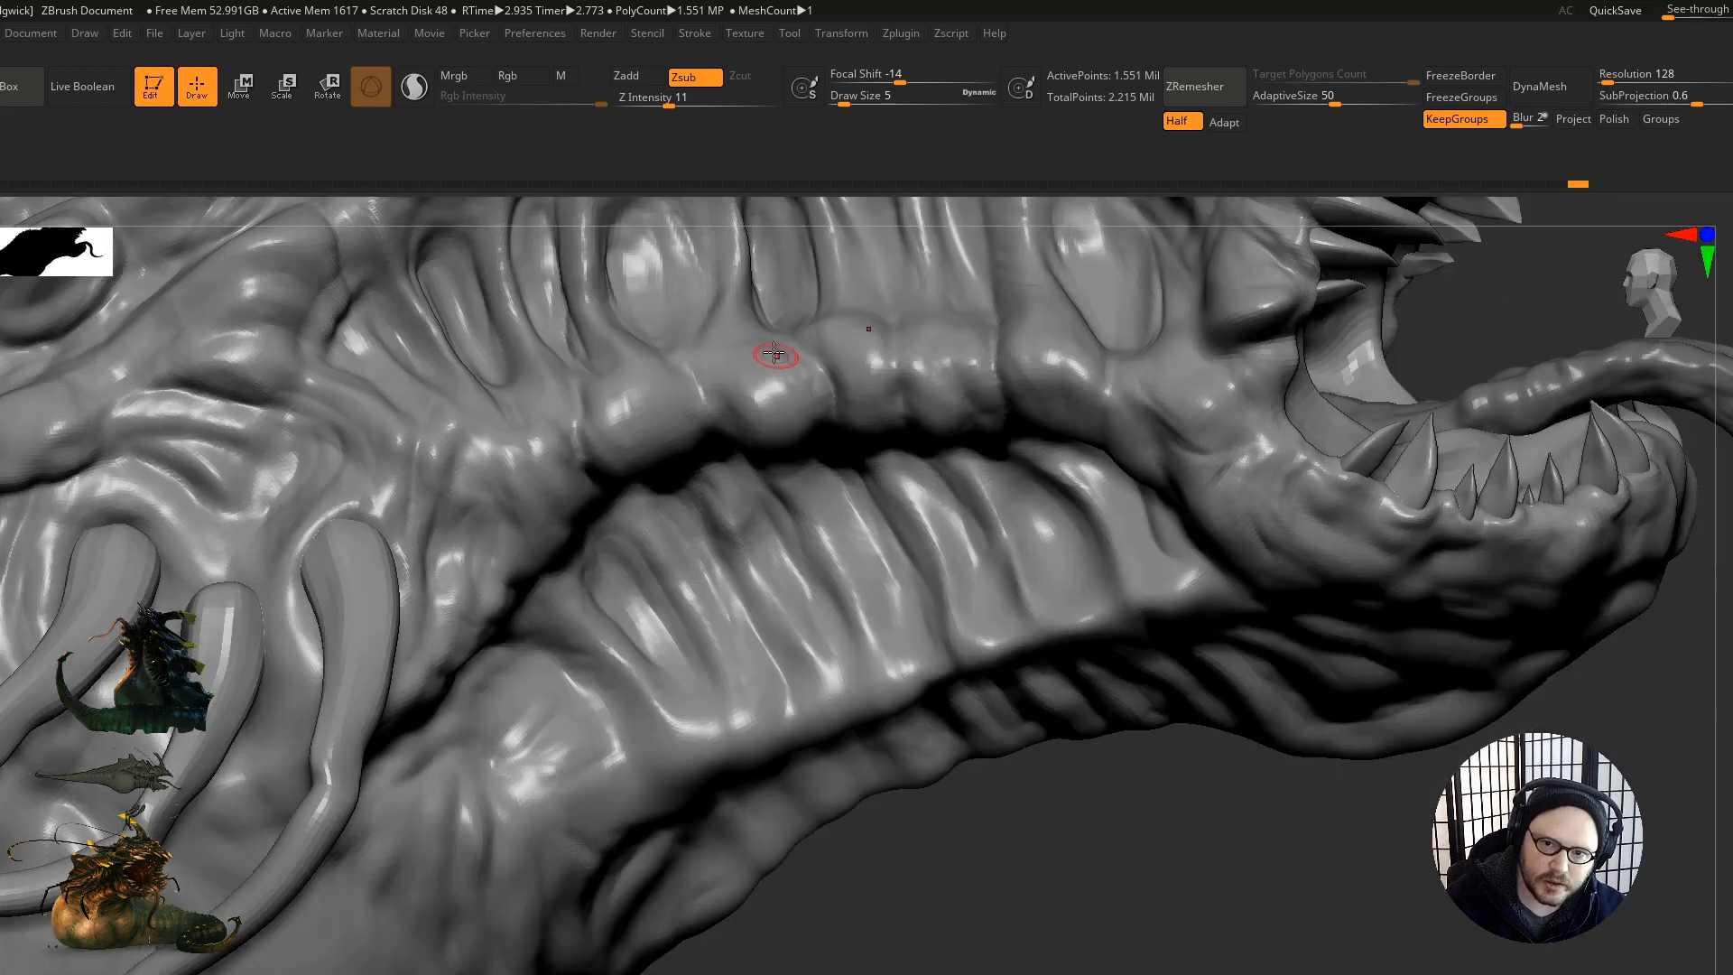
mouse_move(673, 436)
right_down()
mouse_move(658, 356)
mouse_move(582, 390)
right_up()
mouse_move(634, 446)
right_down()
mouse_move(607, 389)
mouse_move(619, 403)
right_up()
mouse_move(696, 487)
right_down()
mouse_move(663, 417)
mouse_move(704, 515)
mouse_move(640, 539)
right_up()
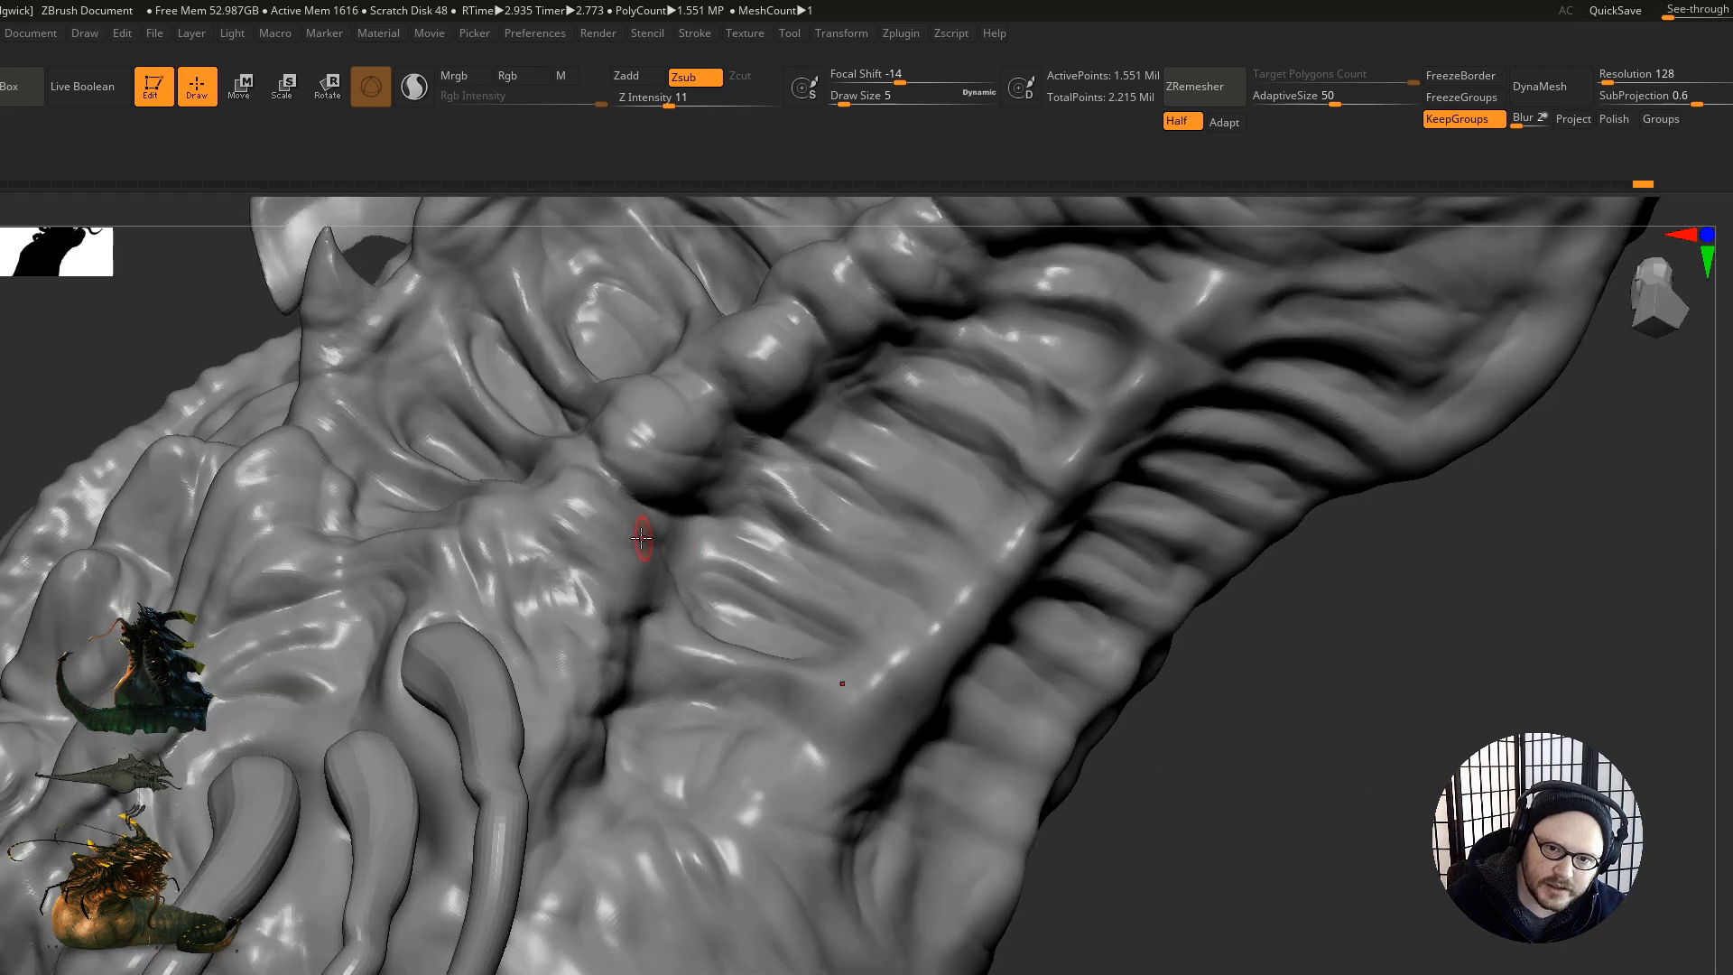
drag(571, 520, 597, 548)
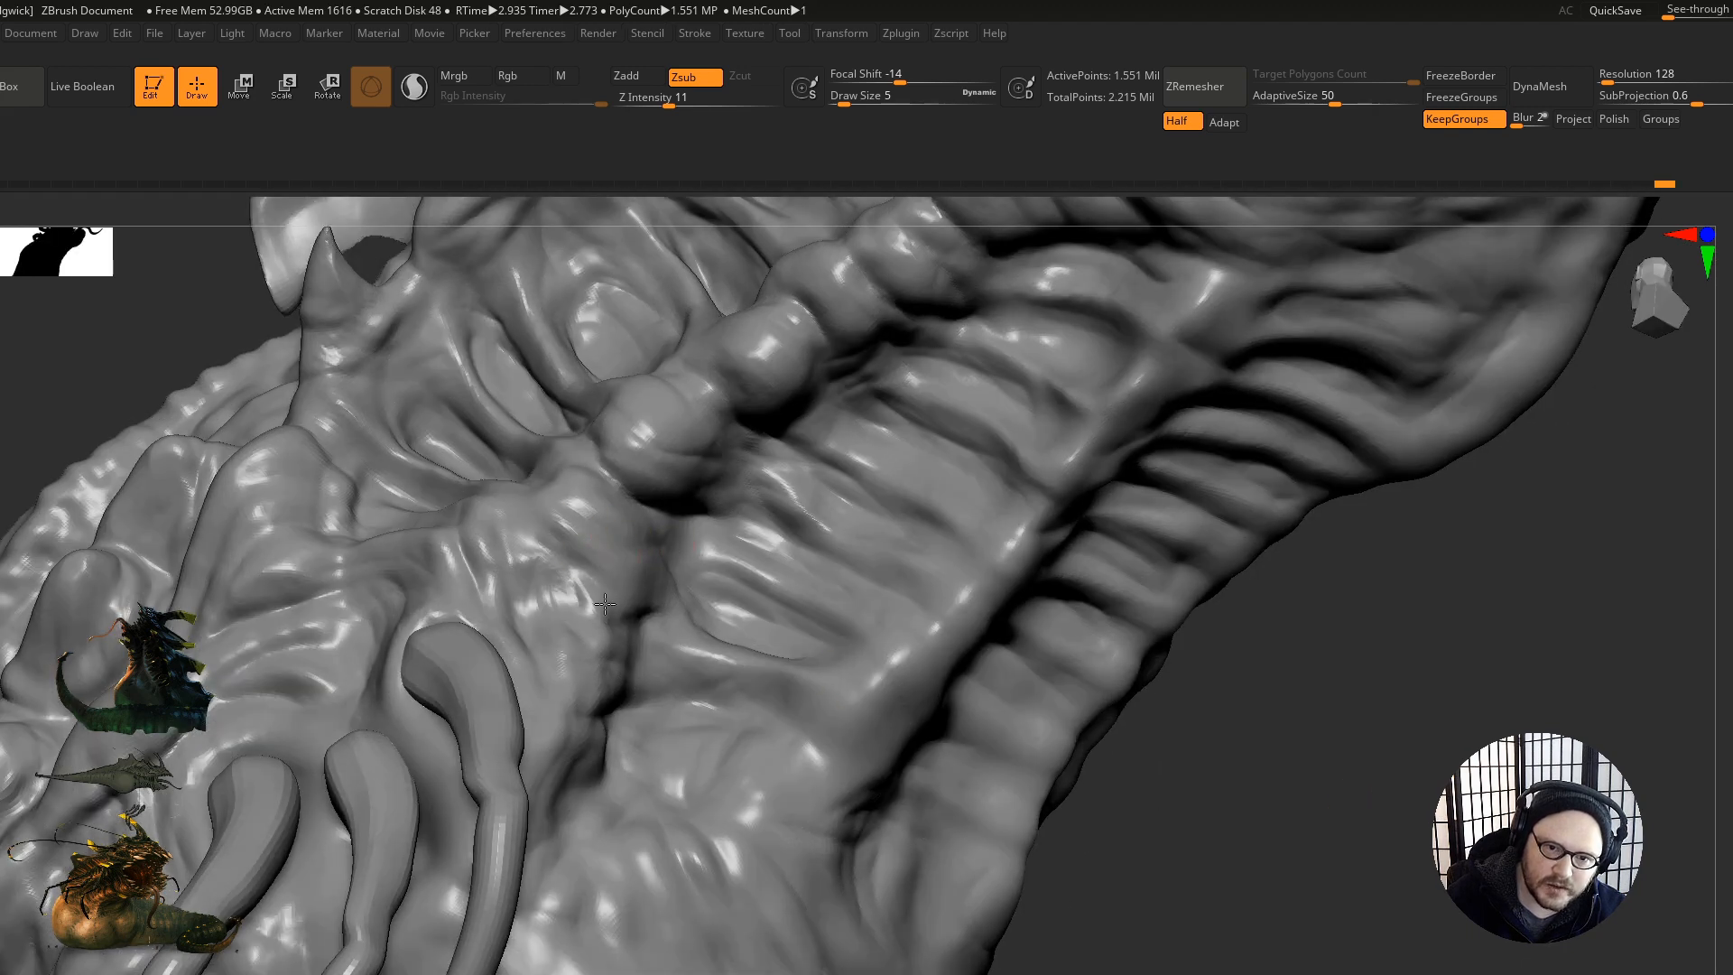
right_drag(605, 603, 530, 542)
drag(552, 549, 570, 570)
Step: Deepen the creases between the middle and front lumps of the ridge below the upper cheek folds
right_drag(631, 390, 581, 502)
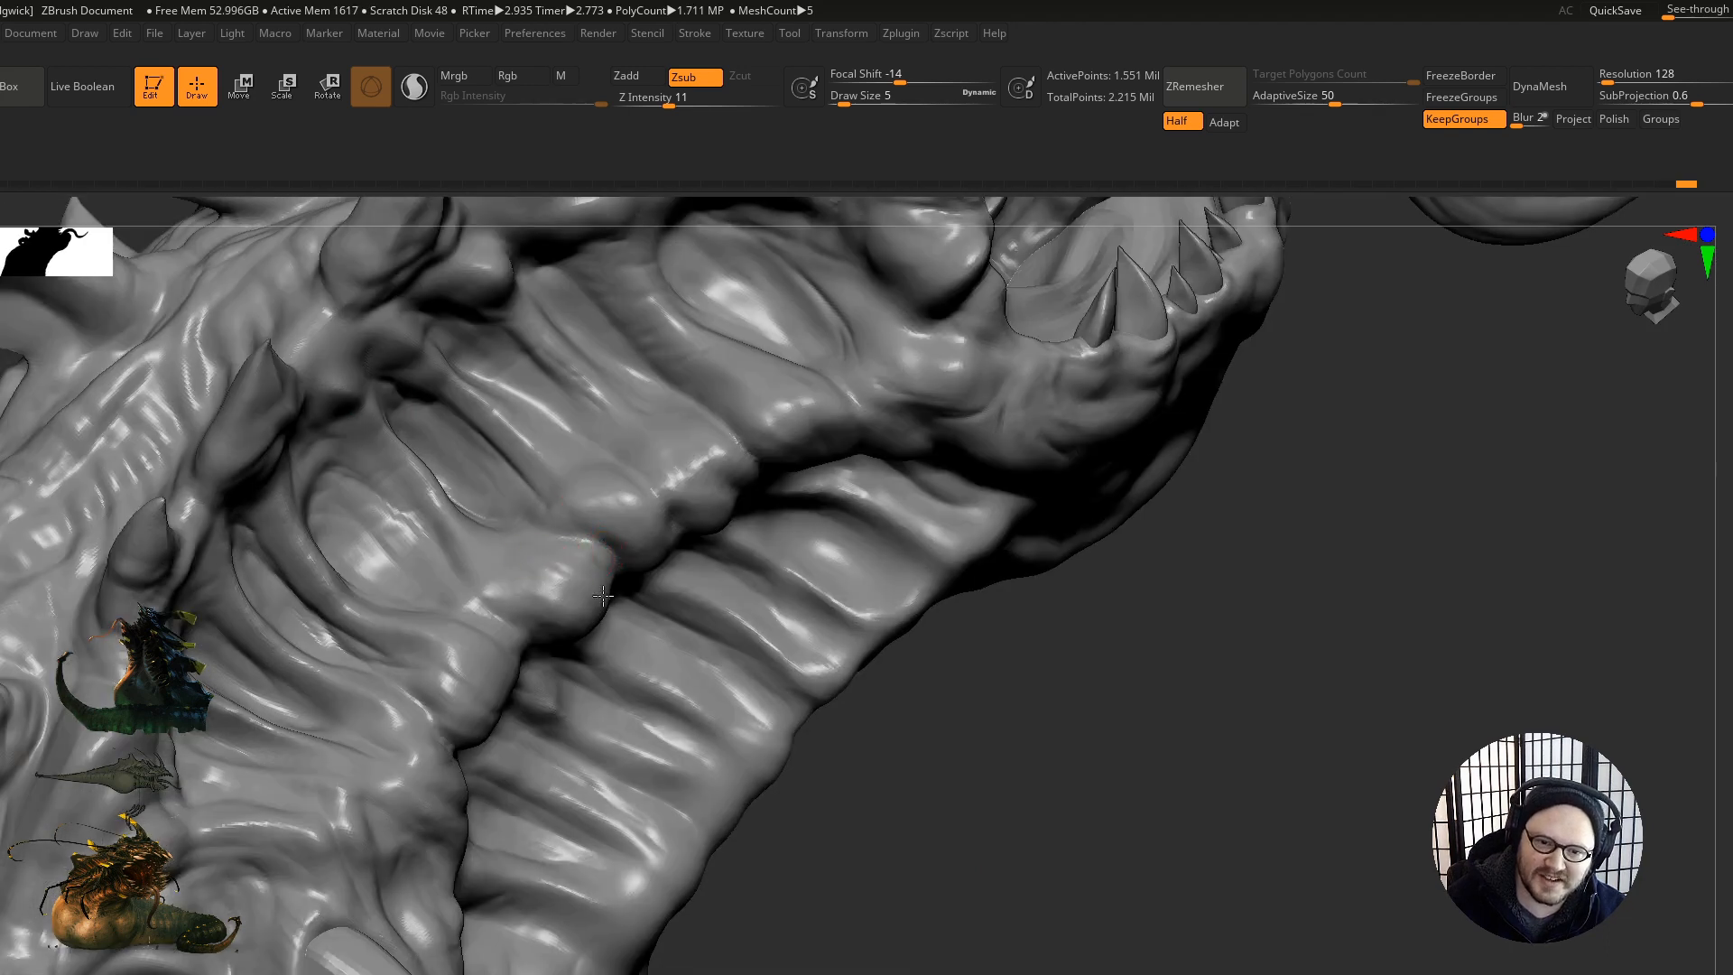
right_drag(464, 506, 600, 496)
drag(648, 535, 600, 495)
right_drag(573, 449, 670, 565)
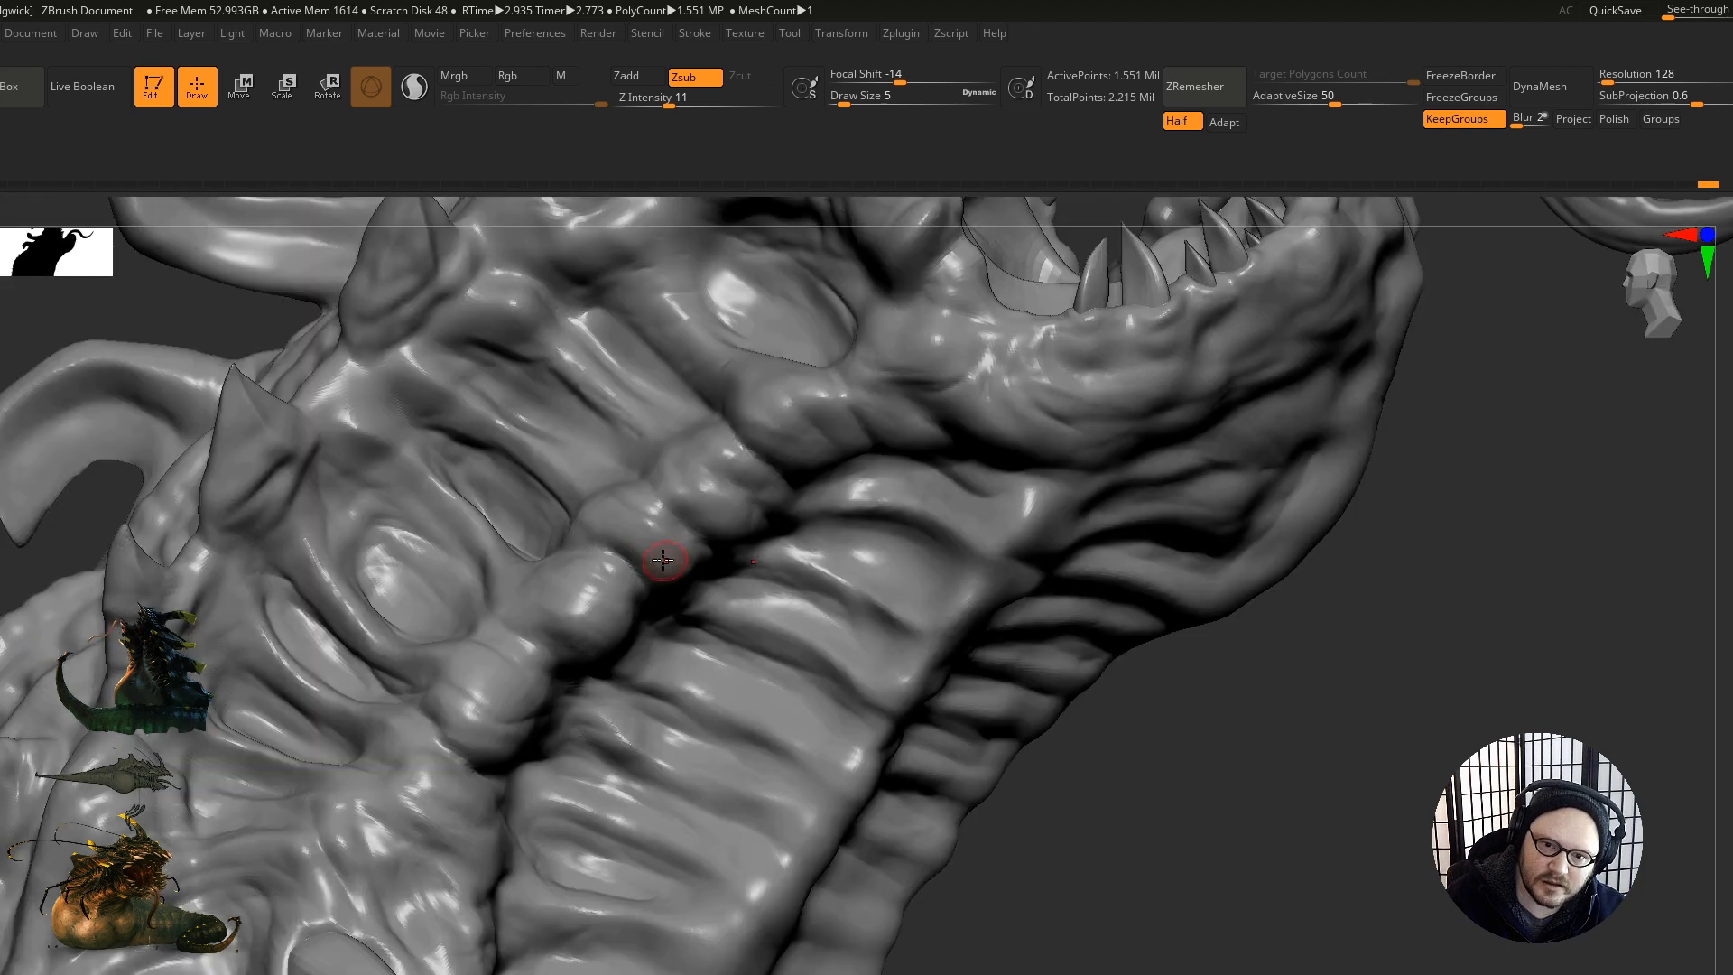
drag(677, 464, 698, 495)
right_drag(740, 517, 725, 539)
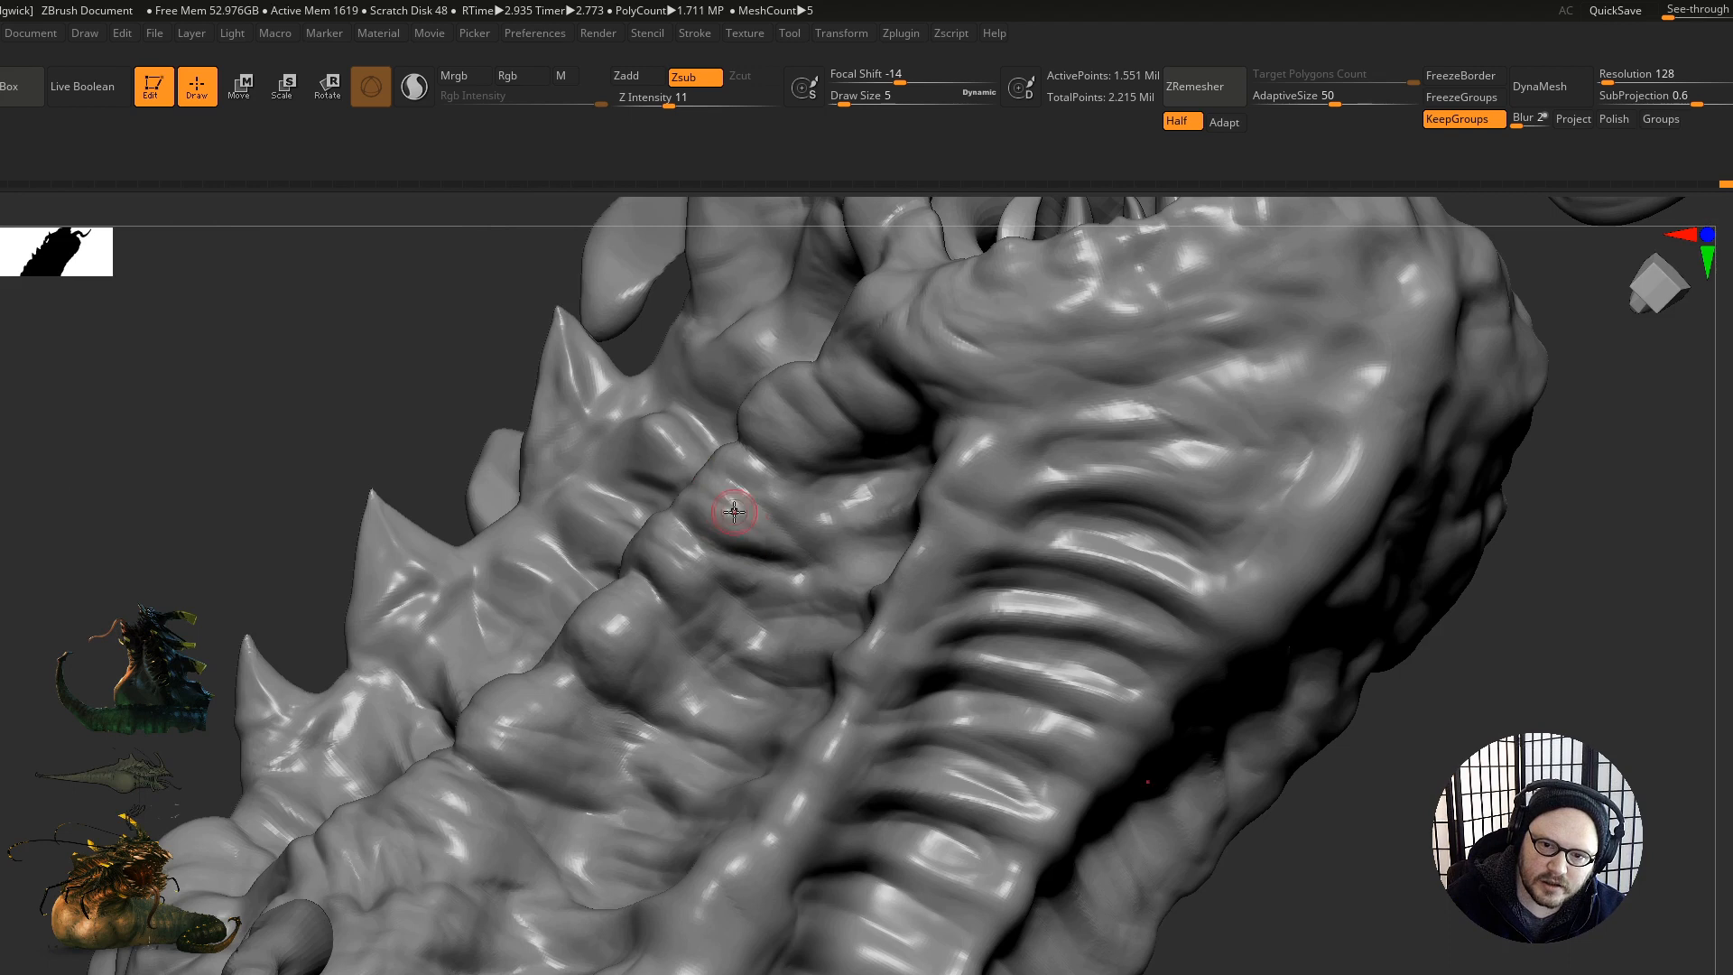
drag(816, 446, 871, 433)
ctrl+right_drag(882, 429, 871, 389)
Step: Refine the skin creases on the side of the snout, above the upper teeth and below the large horn
mouse_move(871, 388)
right_down()
mouse_move(774, 530)
mouse_move(882, 543)
mouse_move(858, 483)
mouse_move(899, 487)
mouse_move(792, 553)
right_up()
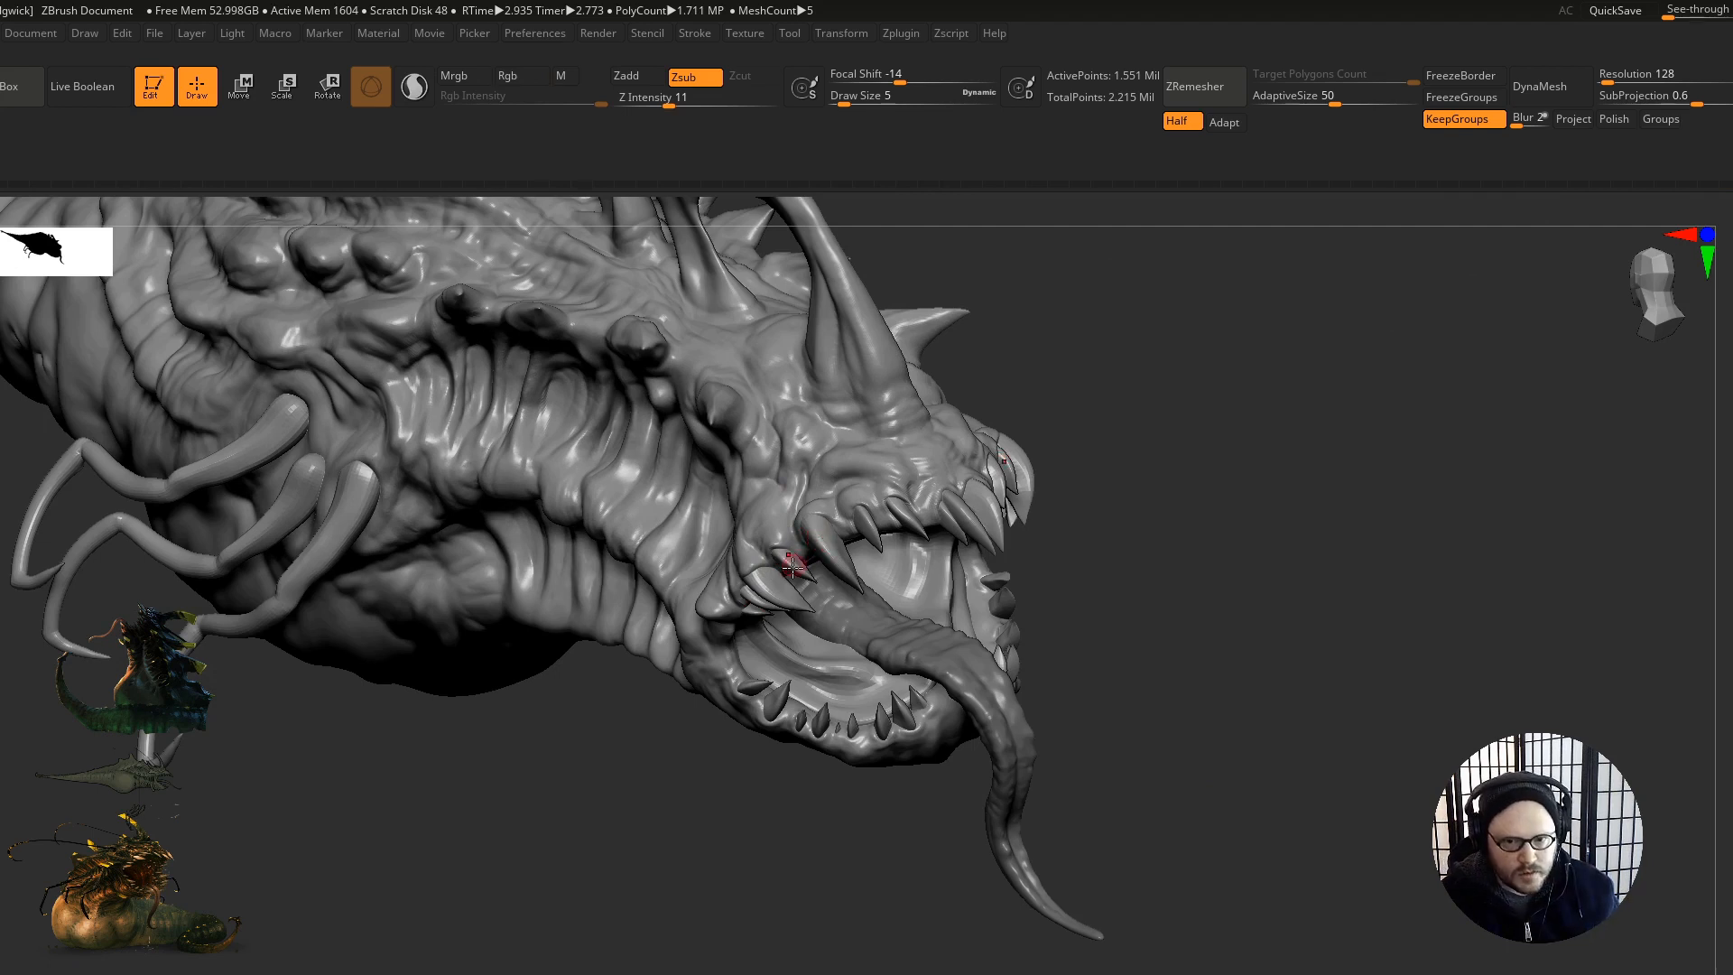
right_drag(672, 505, 716, 499)
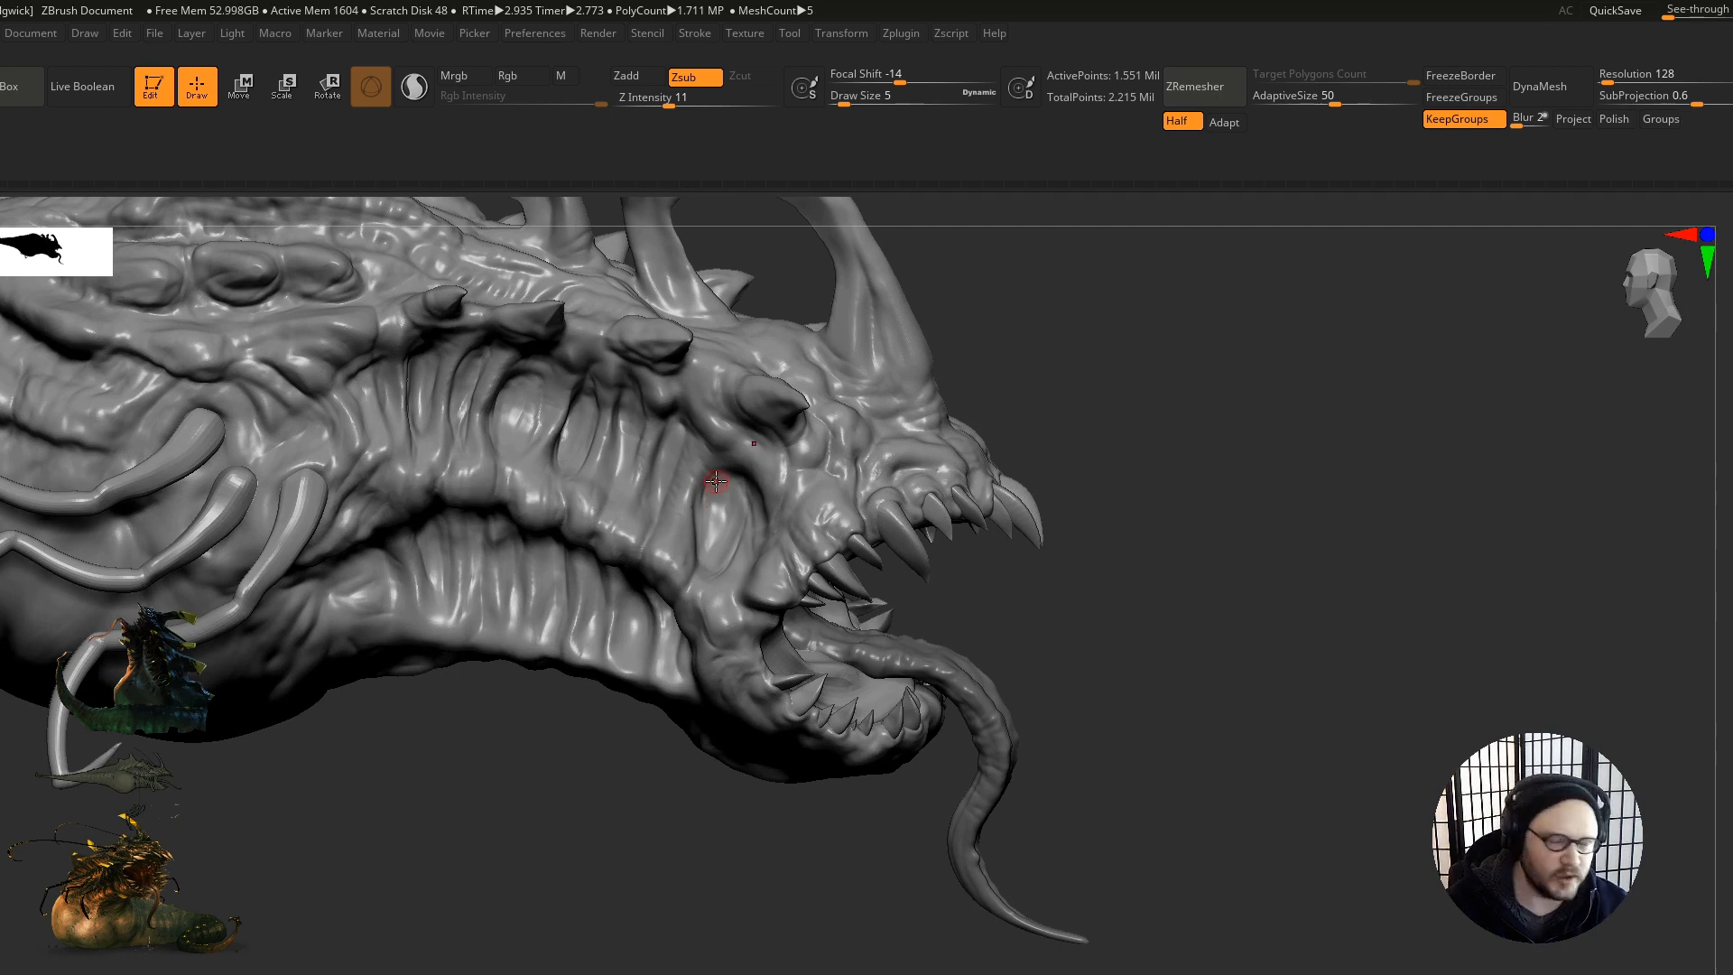
mouse_move(766, 592)
shift+right_down()
mouse_move(780, 508)
mouse_move(729, 599)
mouse_move(752, 634)
mouse_move(779, 552)
mouse_move(831, 521)
shift+right_up()
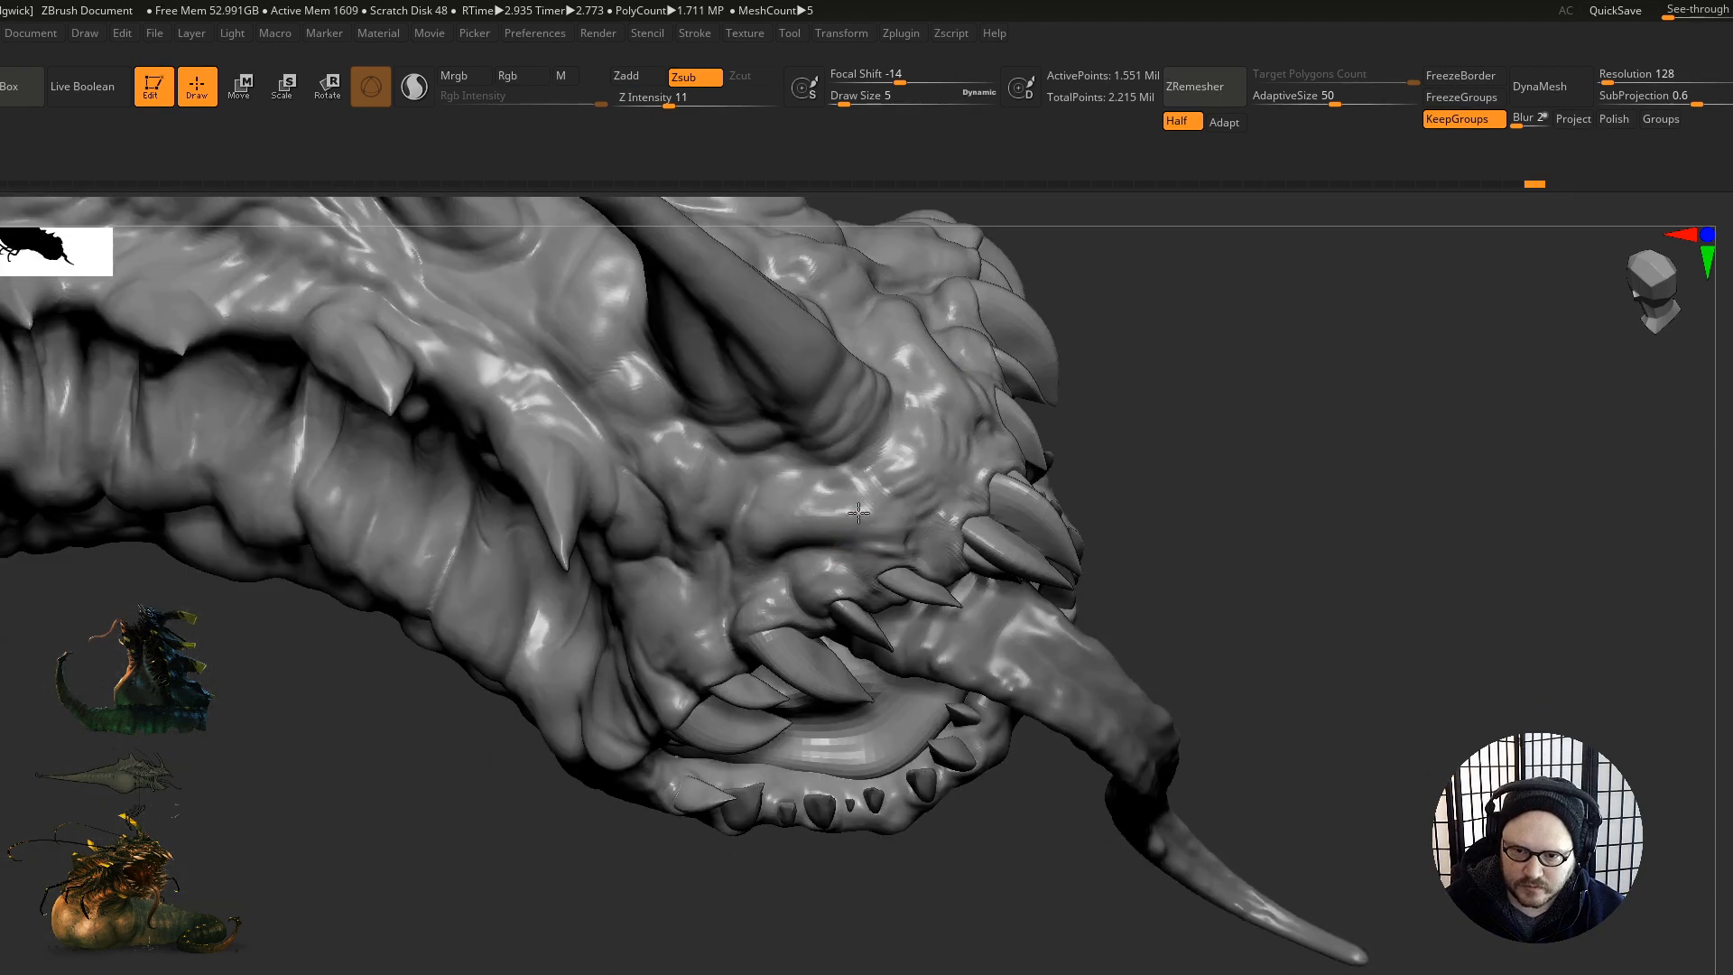
click(896, 518)
right_drag(769, 547, 785, 539)
click(766, 535)
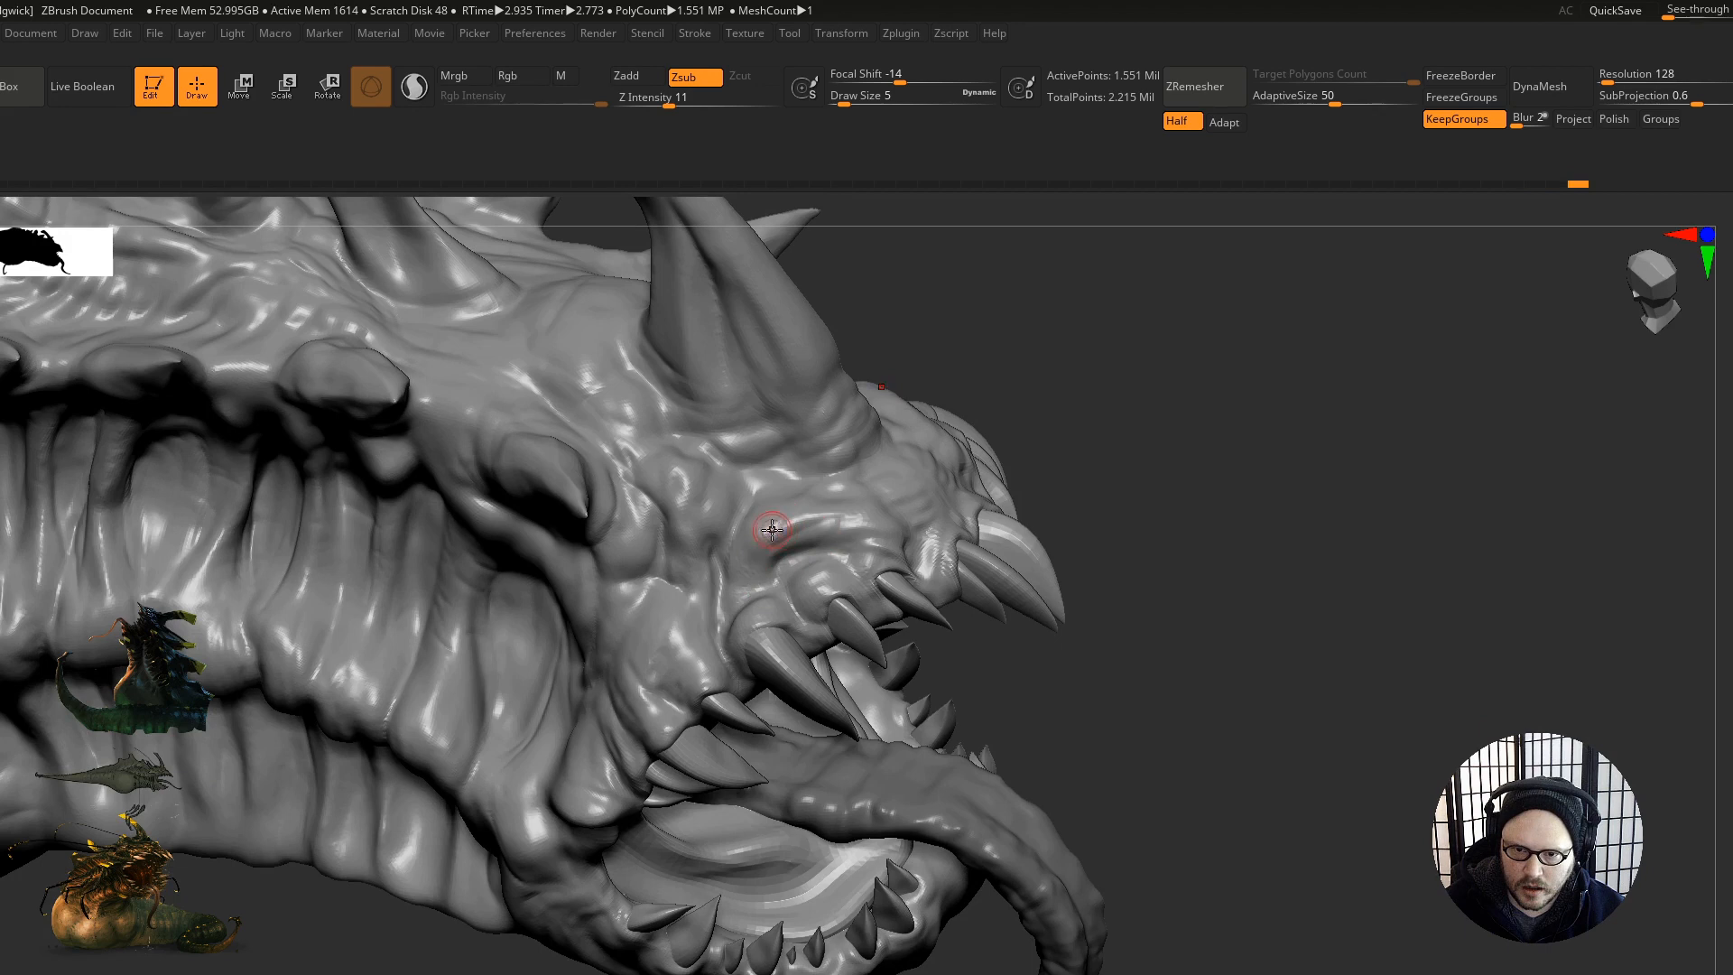
mouse_move(707, 573)
right_down()
mouse_move(797, 492)
mouse_move(738, 629)
right_up()
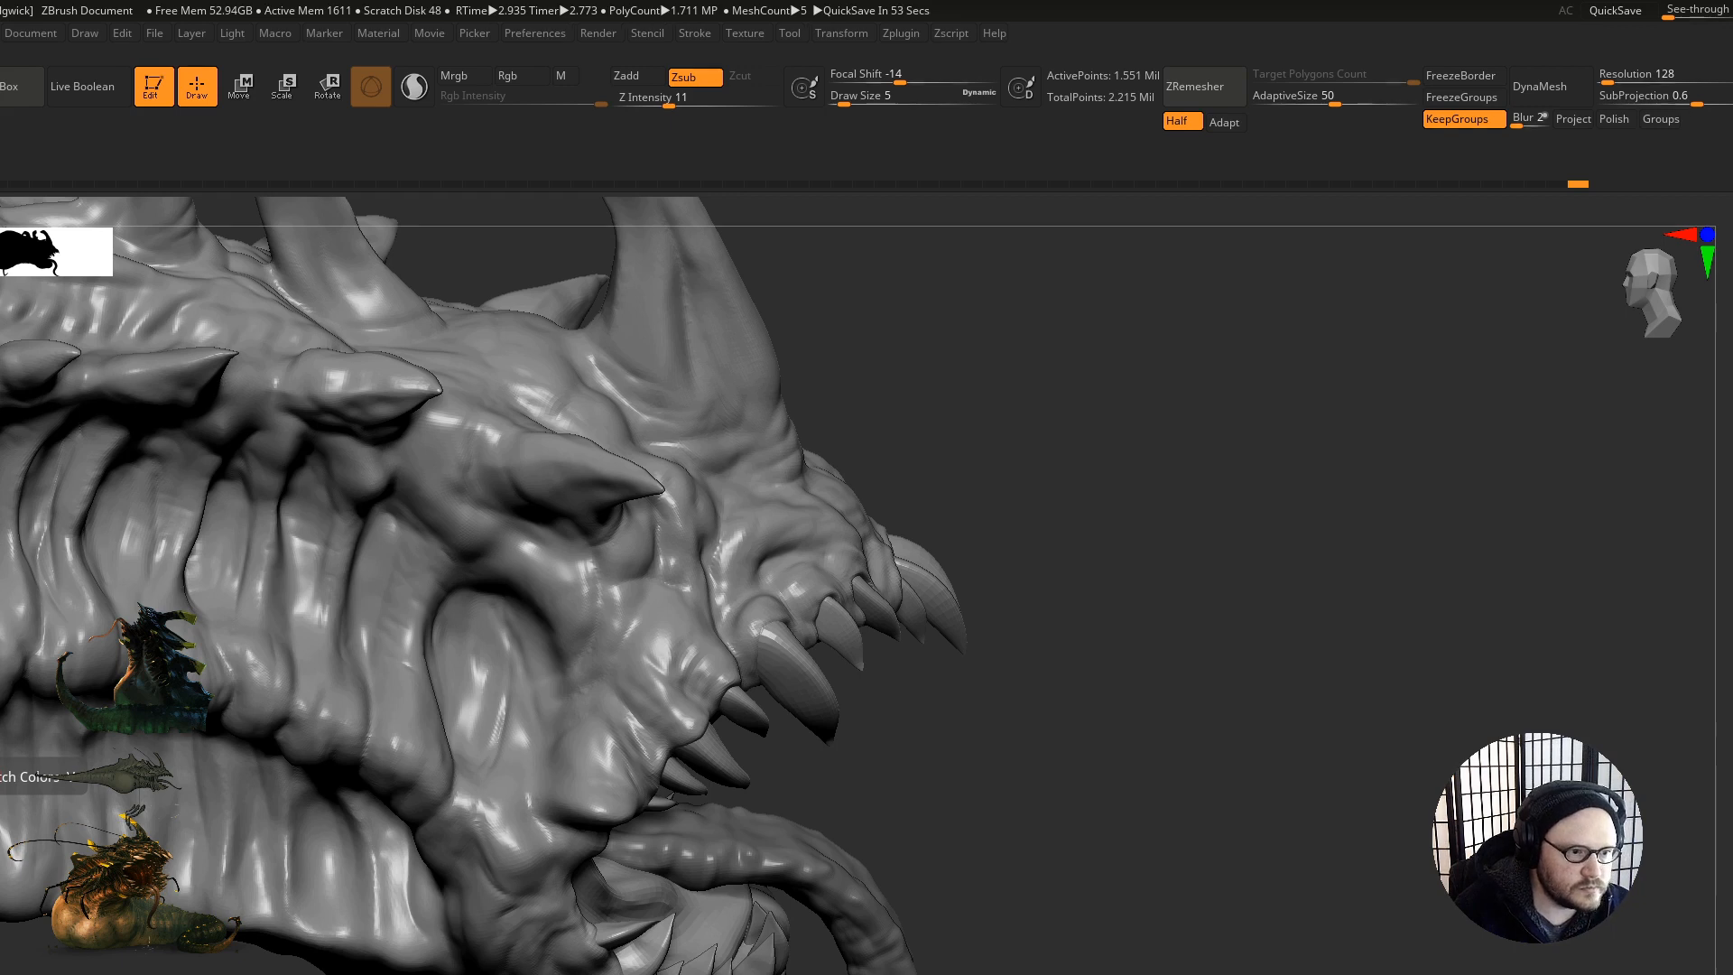
Step: Carve and smooth creases in the cheek between the large oval recess and the corner of the mouth
mouse_move(1011, 531)
mouse_down()
mouse_move(792, 502)
mouse_move(604, 733)
mouse_move(583, 791)
mouse_up()
right_drag(587, 691, 561, 759)
drag(547, 771, 596, 790)
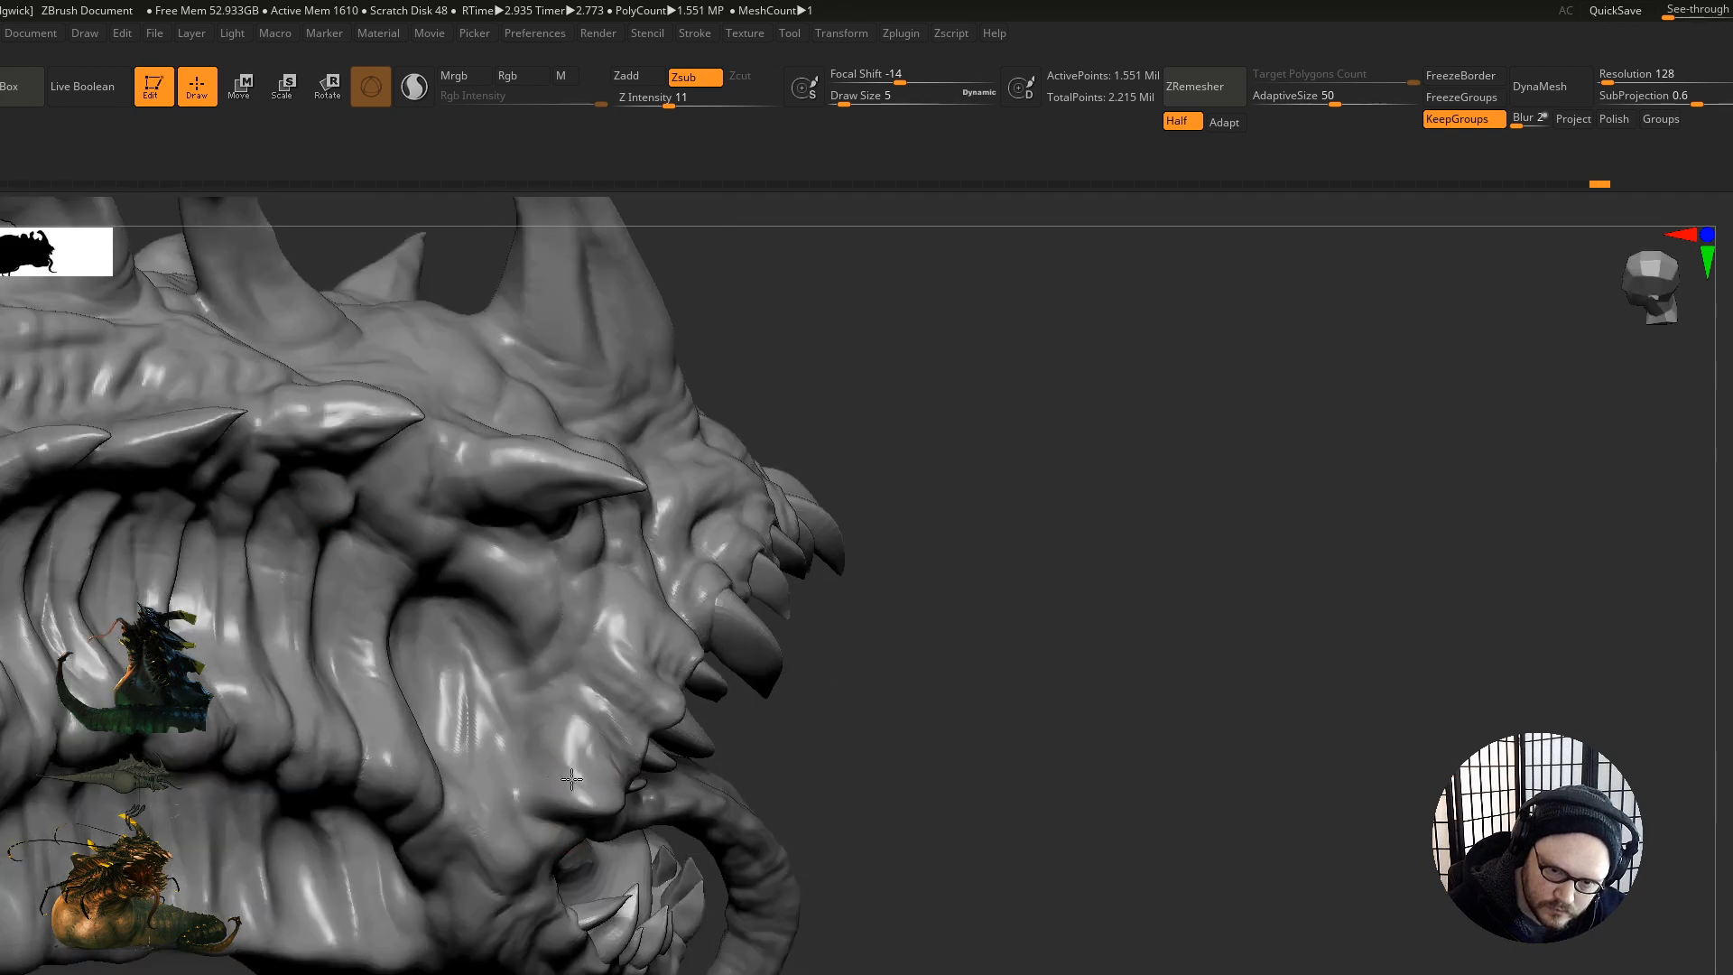
drag(505, 778, 523, 789)
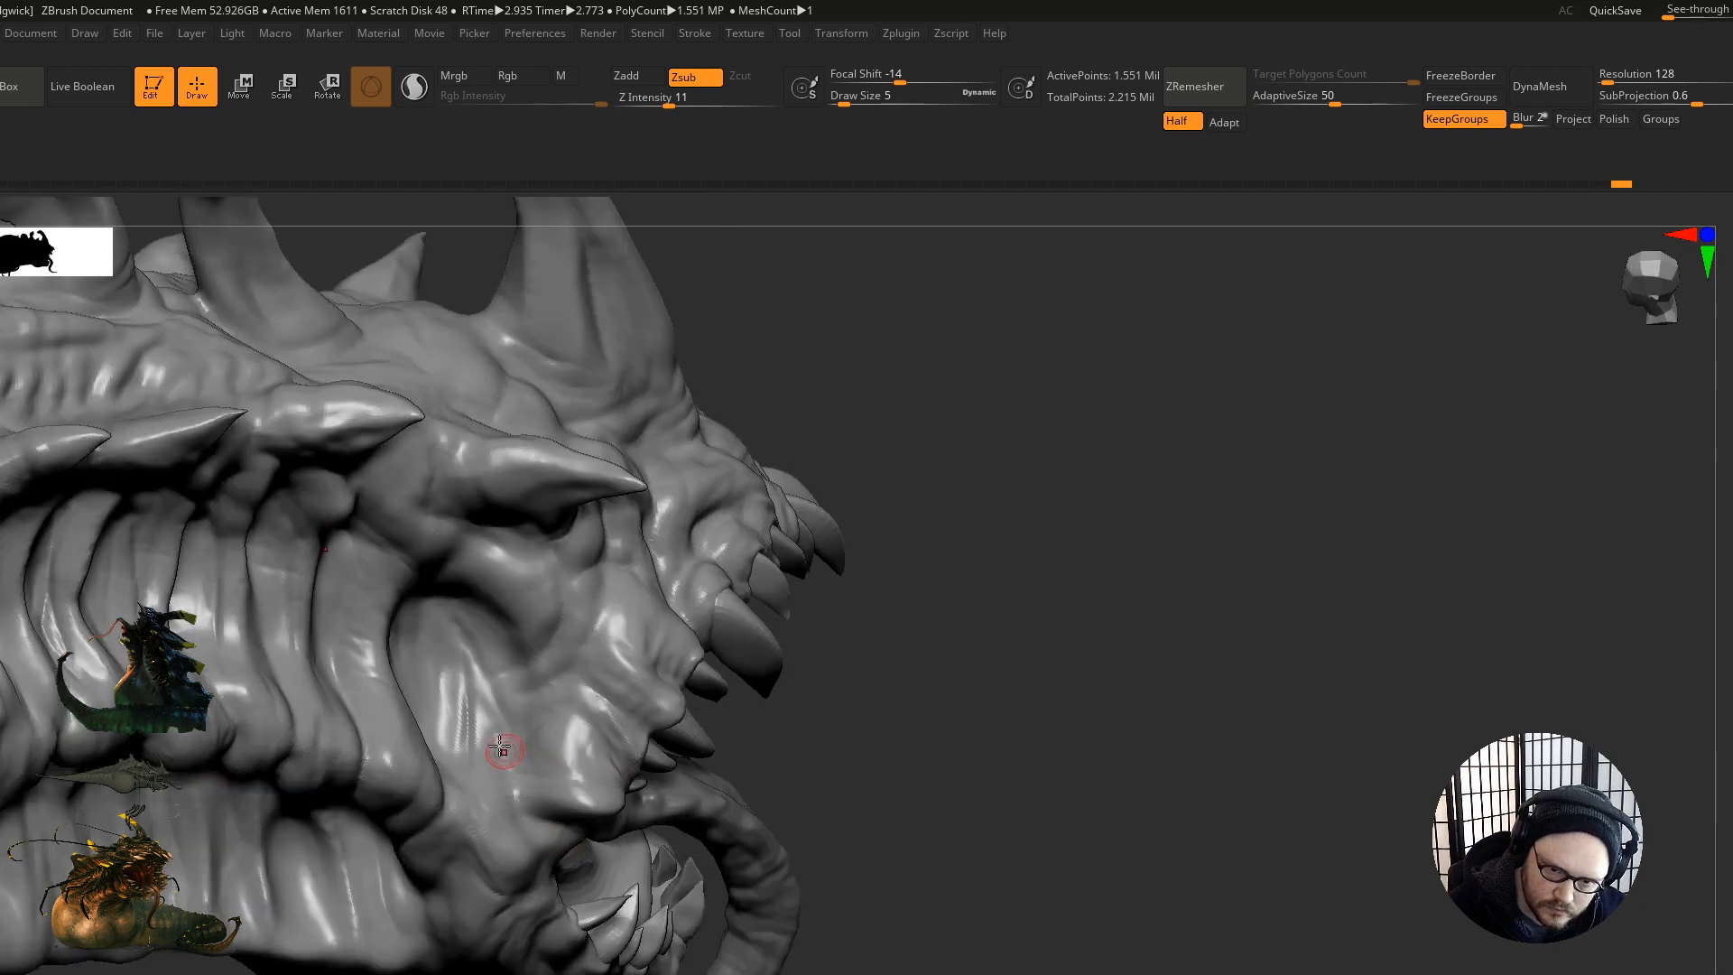
mouse_move(484, 700)
mouse_down()
mouse_move(516, 775)
mouse_move(492, 768)
mouse_up()
right_drag(484, 789, 533, 782)
shift+drag(534, 782, 519, 788)
mouse_move(496, 773)
right_down()
mouse_move(470, 606)
mouse_move(549, 740)
right_up()
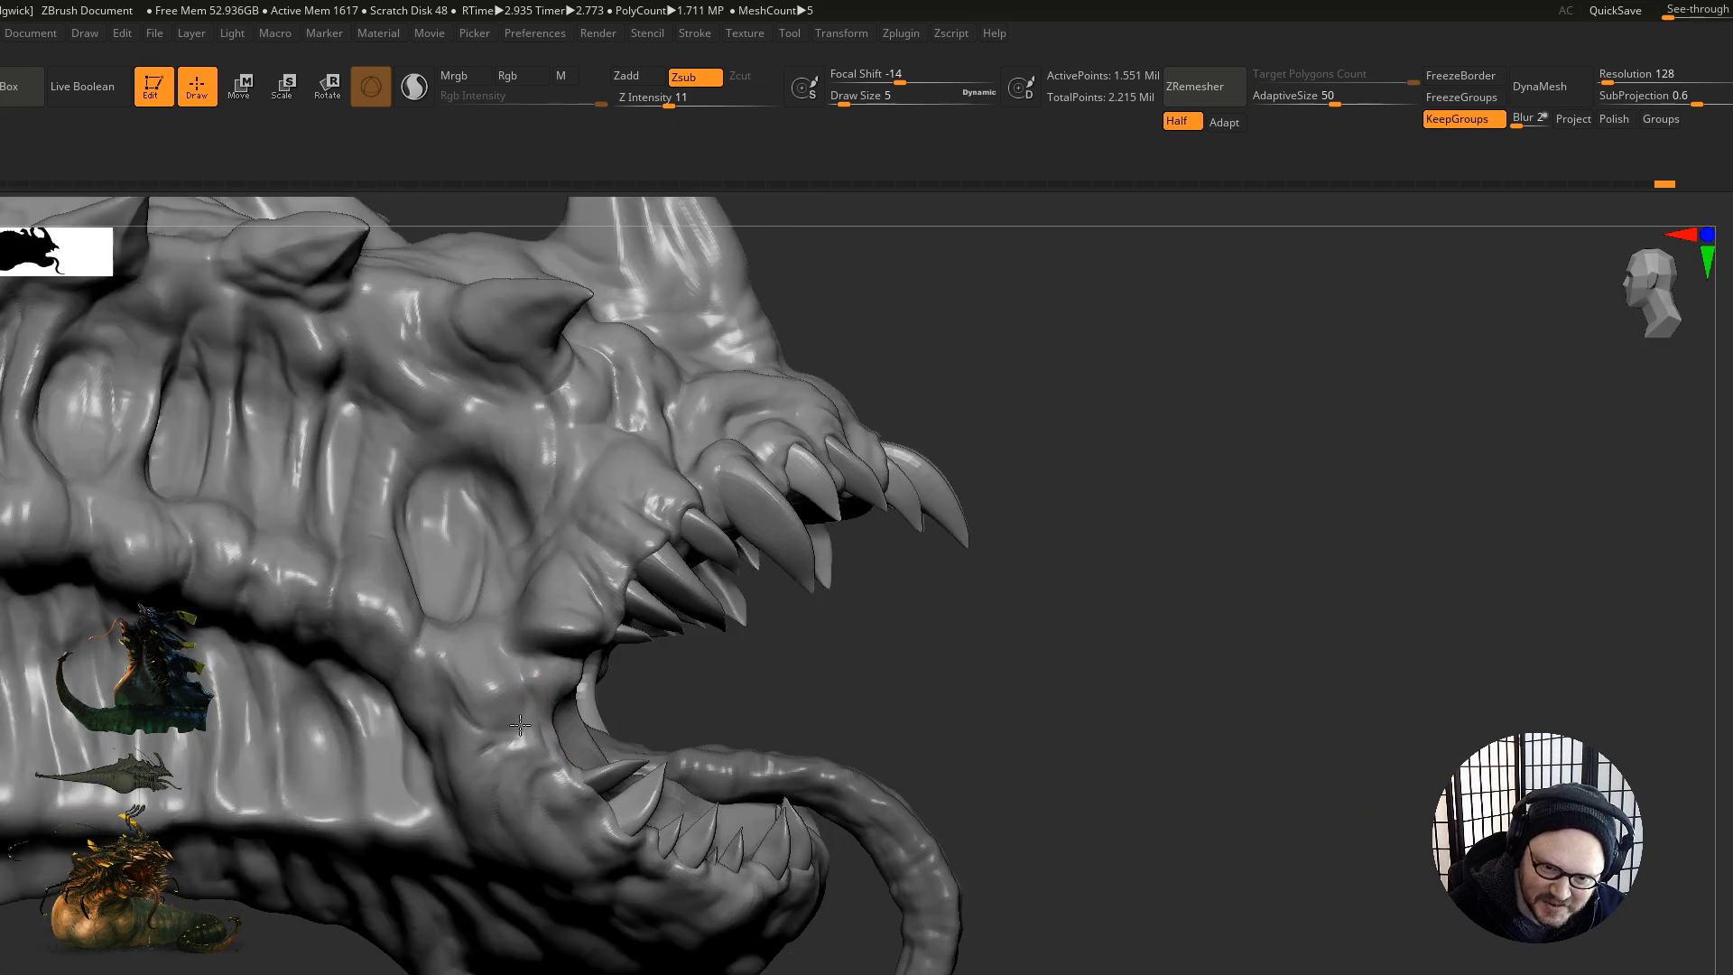
key(shift)
right_drag(582, 715, 488, 704)
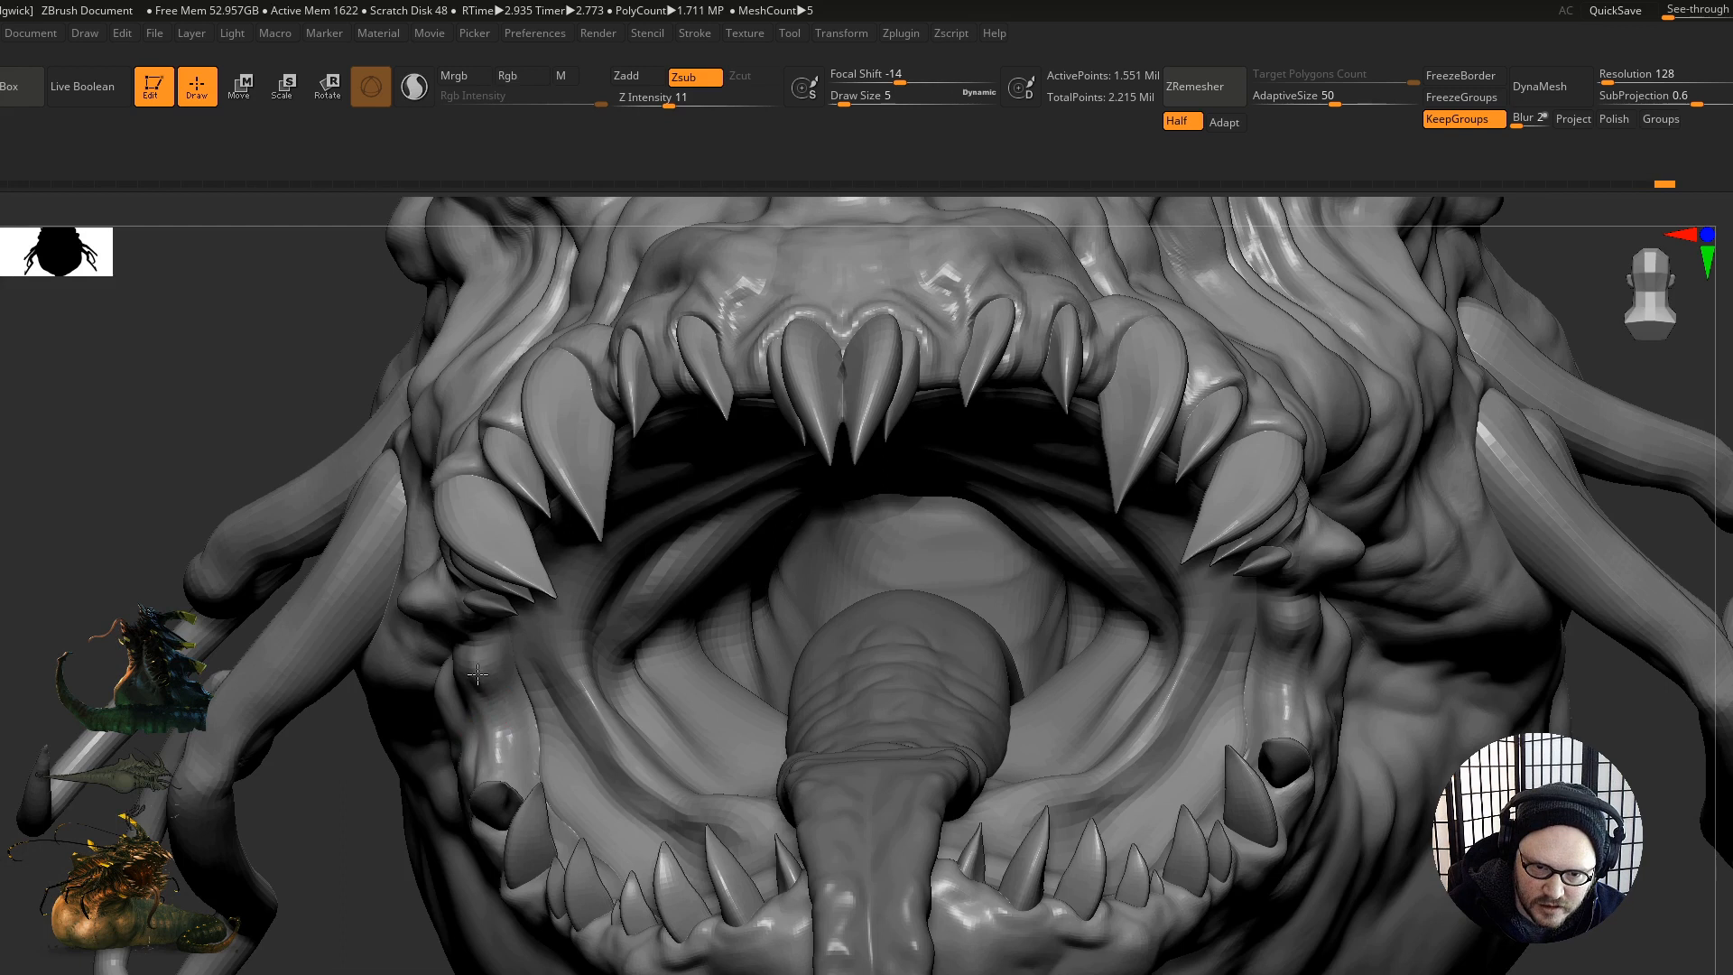
right_drag(572, 740, 597, 712)
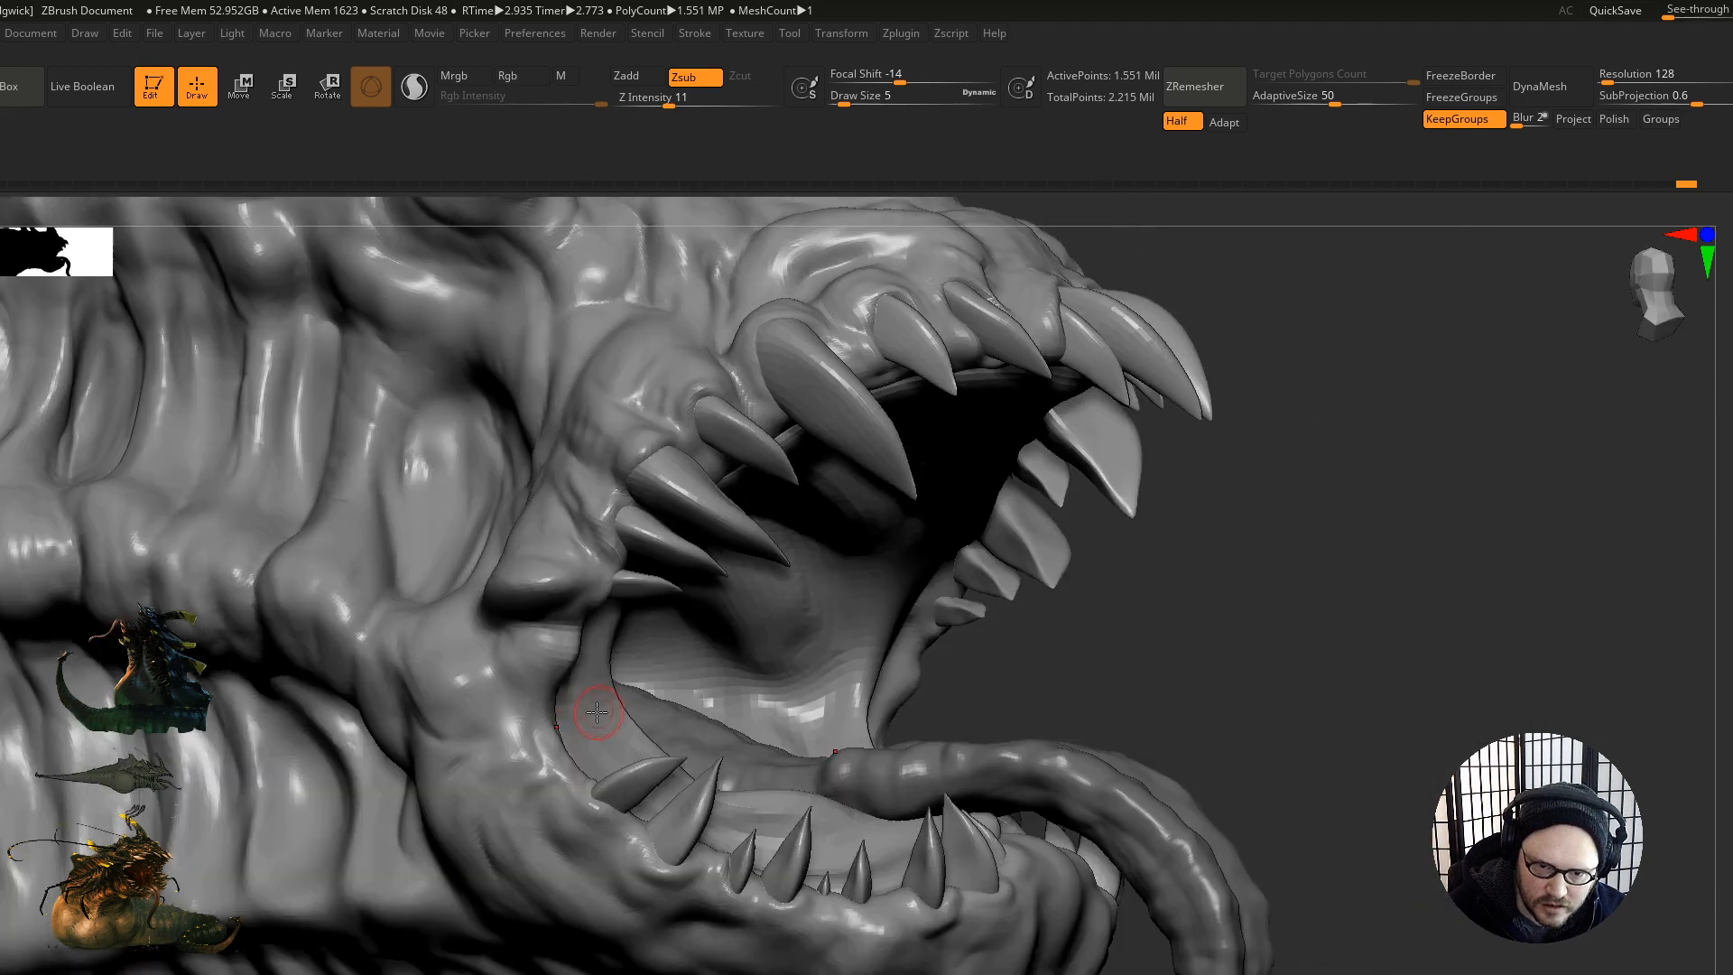
Step: Switch to the Standard brush with Draw Size 13 and build up and smooth the skin where the tail meets the belly
mouse_move(535, 874)
right_down()
mouse_move(699, 692)
mouse_move(721, 709)
right_up()
alt+right_drag(720, 709, 759, 723)
mouse_move(566, 715)
alt+right_down()
mouse_move(848, 656)
mouse_move(686, 658)
mouse_move(725, 582)
mouse_move(603, 471)
alt+right_up()
key(b)
key(s)
key(t)
key(b)
key(s)
key(t)
mouse_move(634, 468)
ctrl+right_down()
mouse_move(629, 503)
mouse_move(316, 561)
ctrl+right_up()
ctrl+right_drag(464, 538, 733, 549)
key(s)
click(754, 560)
mouse_move(807, 567)
mouse_down()
mouse_move(758, 394)
mouse_move(743, 443)
mouse_up()
shift+drag(750, 512, 747, 447)
mouse_move(799, 569)
mouse_down()
mouse_move(752, 411)
mouse_move(748, 533)
mouse_up()
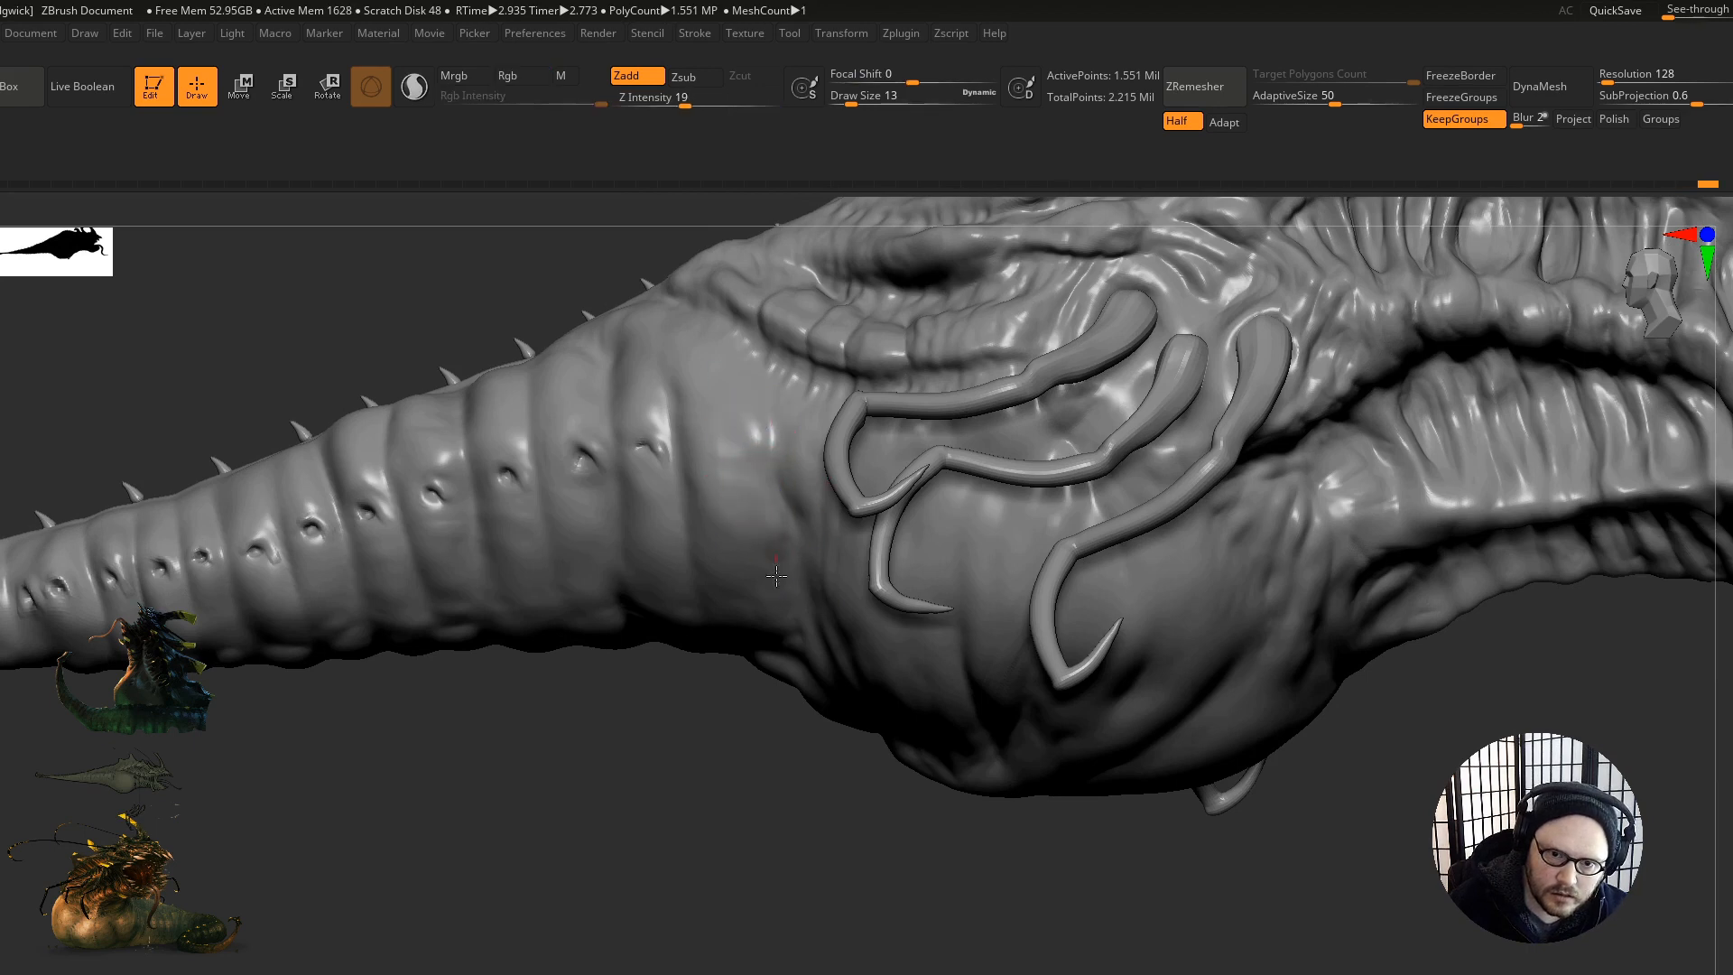
Step: Build up and smooth the skin of the front tail segments where they join the back folds
mouse_move(741, 531)
right_down()
mouse_move(757, 671)
mouse_move(678, 565)
right_up()
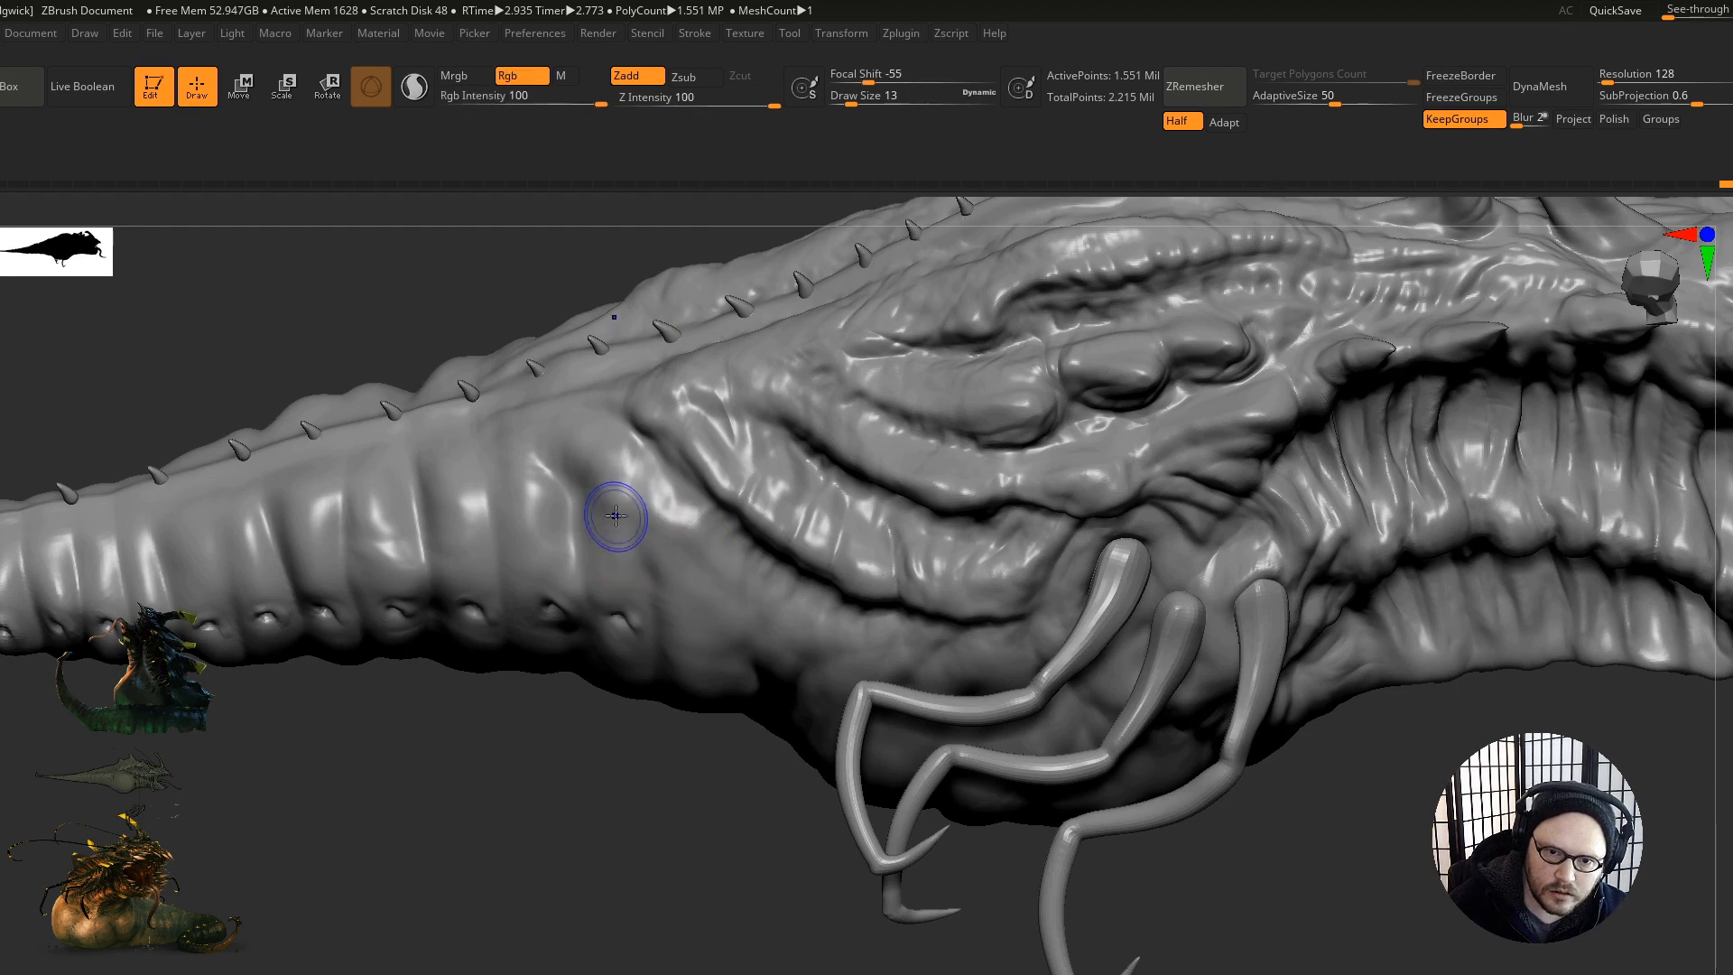
right_drag(581, 502, 462, 578)
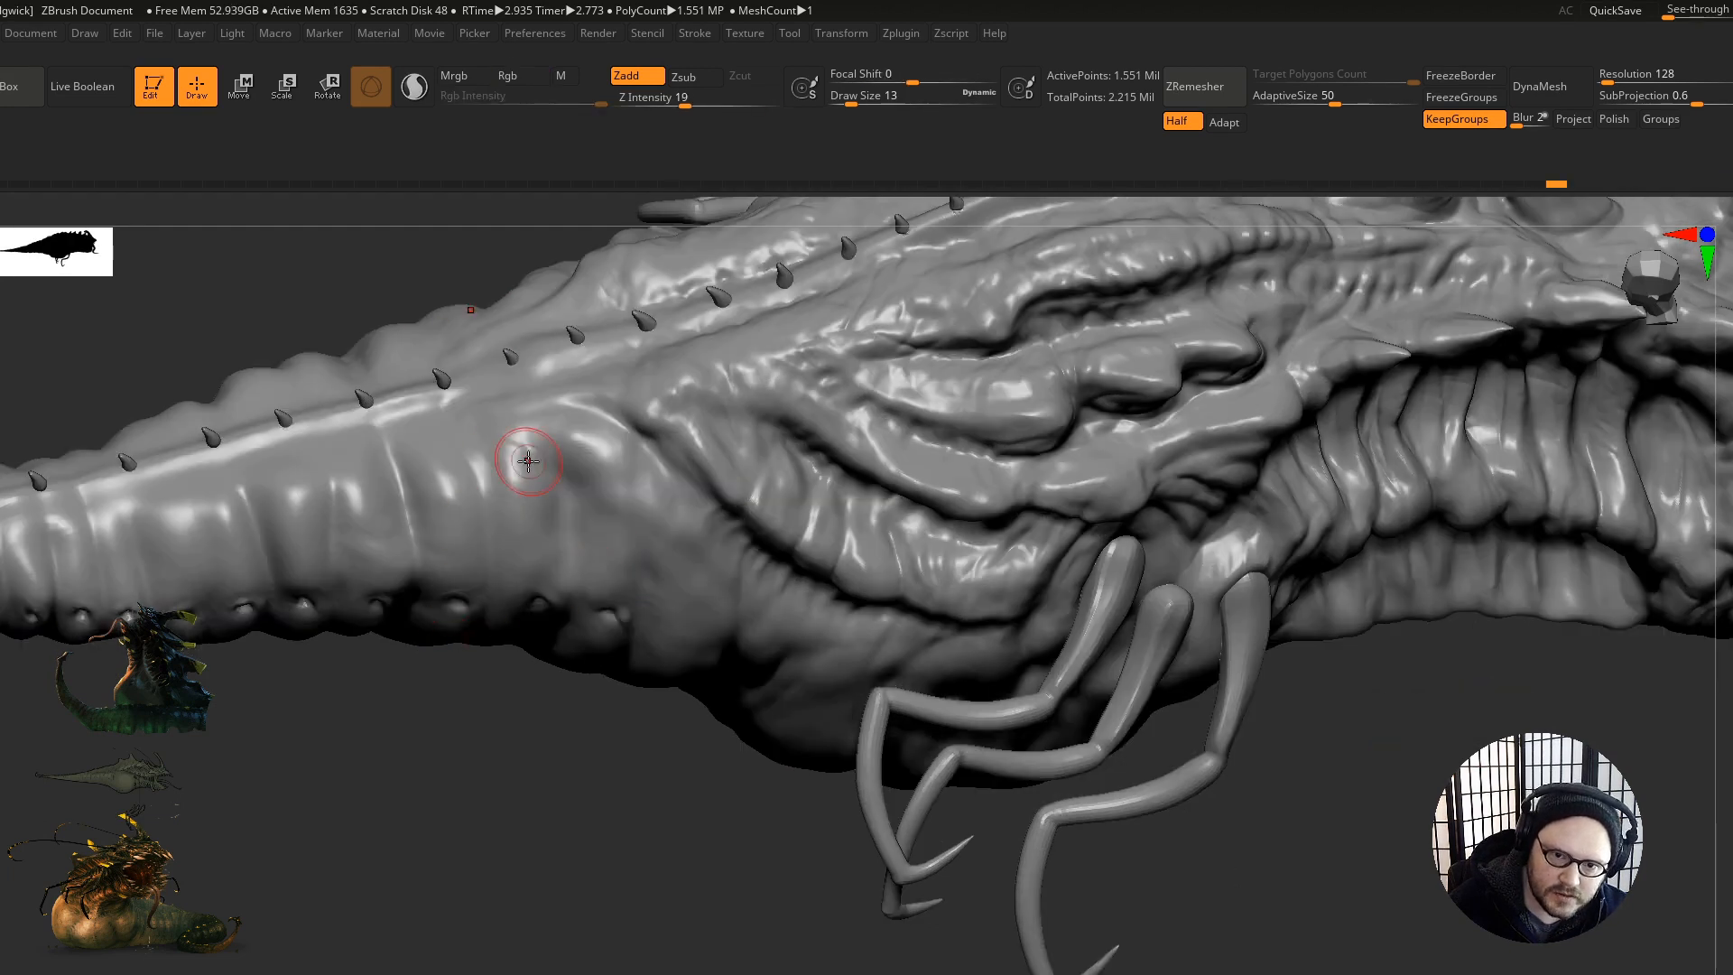
right_drag(452, 476, 331, 507)
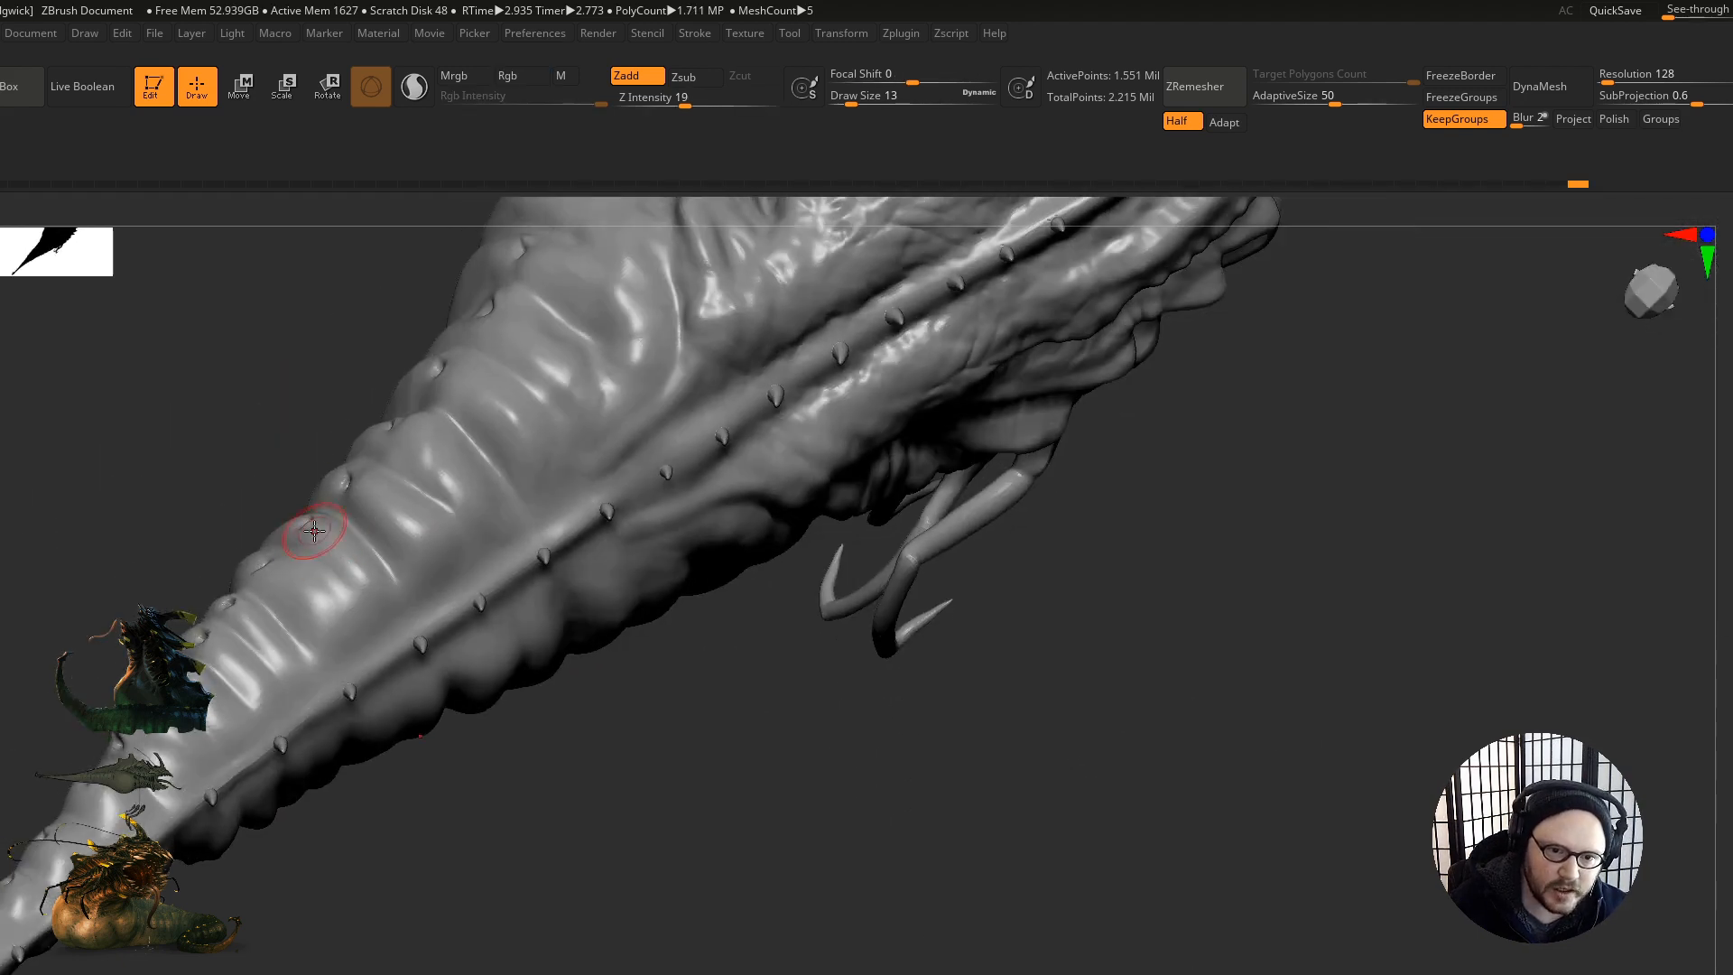
right_drag(417, 656, 445, 531)
mouse_move(539, 453)
right_down()
mouse_move(542, 470)
mouse_move(511, 403)
mouse_move(745, 650)
mouse_move(913, 735)
mouse_move(774, 503)
mouse_move(778, 591)
mouse_move(872, 629)
mouse_move(1111, 650)
mouse_move(1222, 611)
mouse_move(1161, 606)
right_up()
Step: Smooth the skin behind the corner of the mouth, below the large oval recess
mouse_move(895, 666)
right_down()
mouse_move(967, 464)
mouse_move(1083, 489)
right_up()
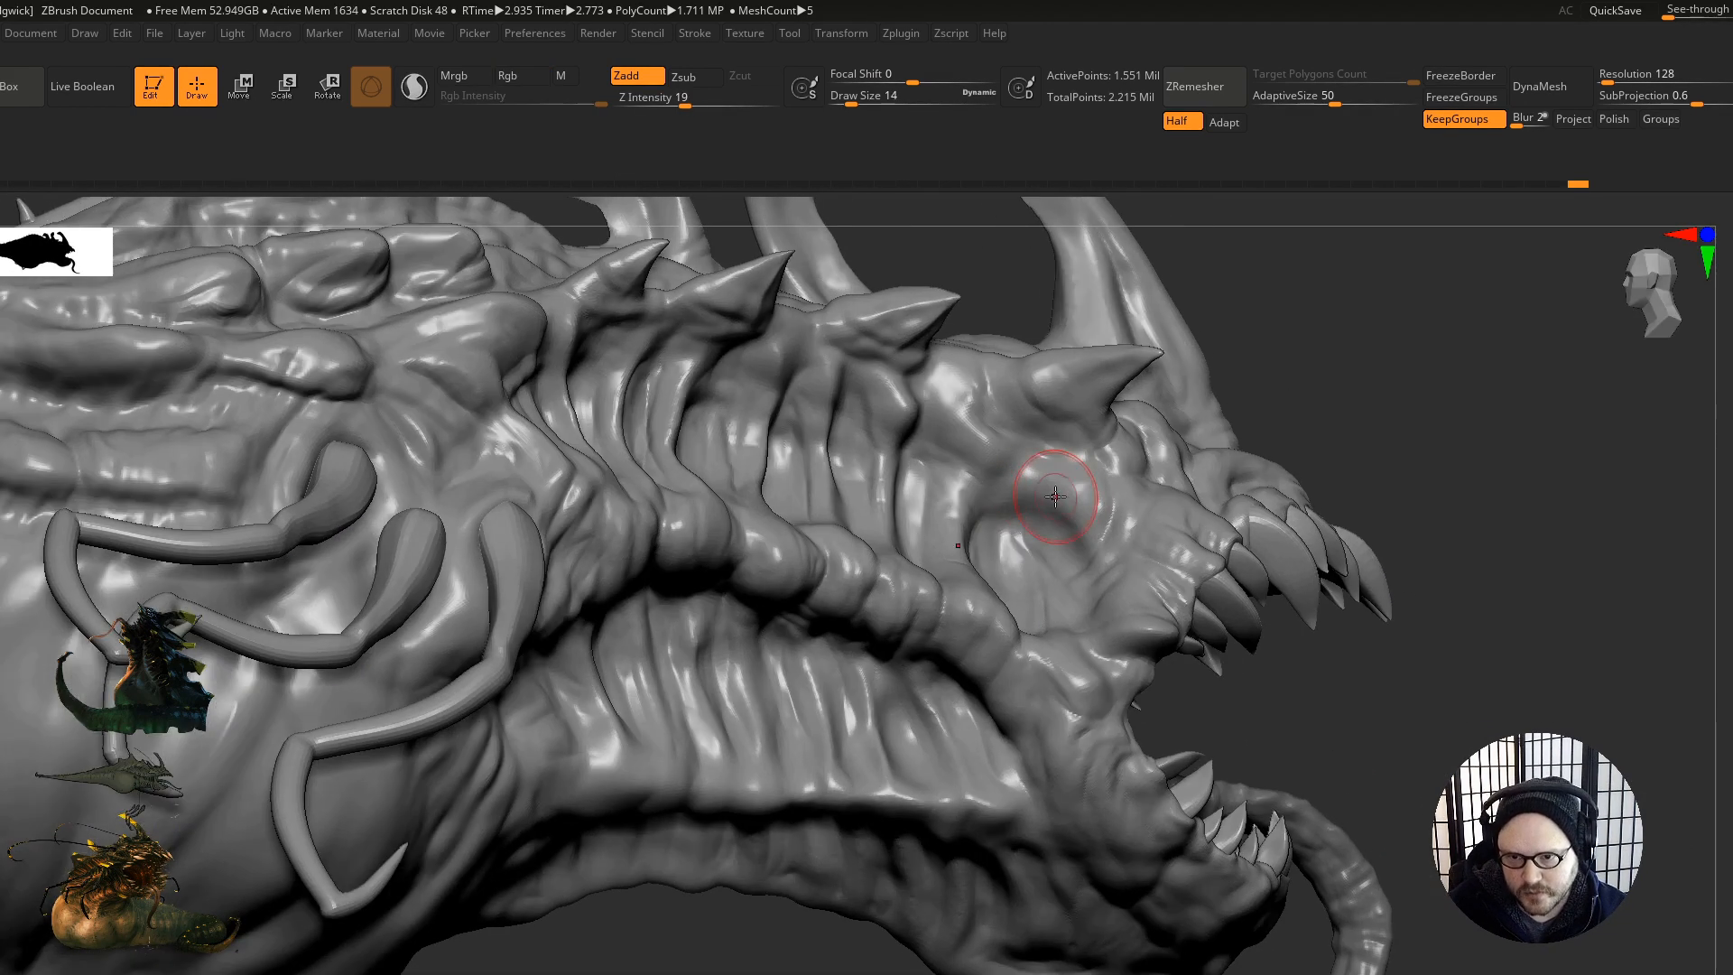
shift+drag(1106, 654, 1140, 687)
mouse_move(1139, 687)
ctrl+right_down()
mouse_move(994, 712)
mouse_move(1111, 662)
mouse_move(816, 817)
ctrl+right_up()
Step: Shape the folds where the last tail segment wraps onto the belly, from the side round to the underside
mouse_move(839, 726)
right_down()
mouse_move(755, 658)
mouse_move(741, 866)
right_up()
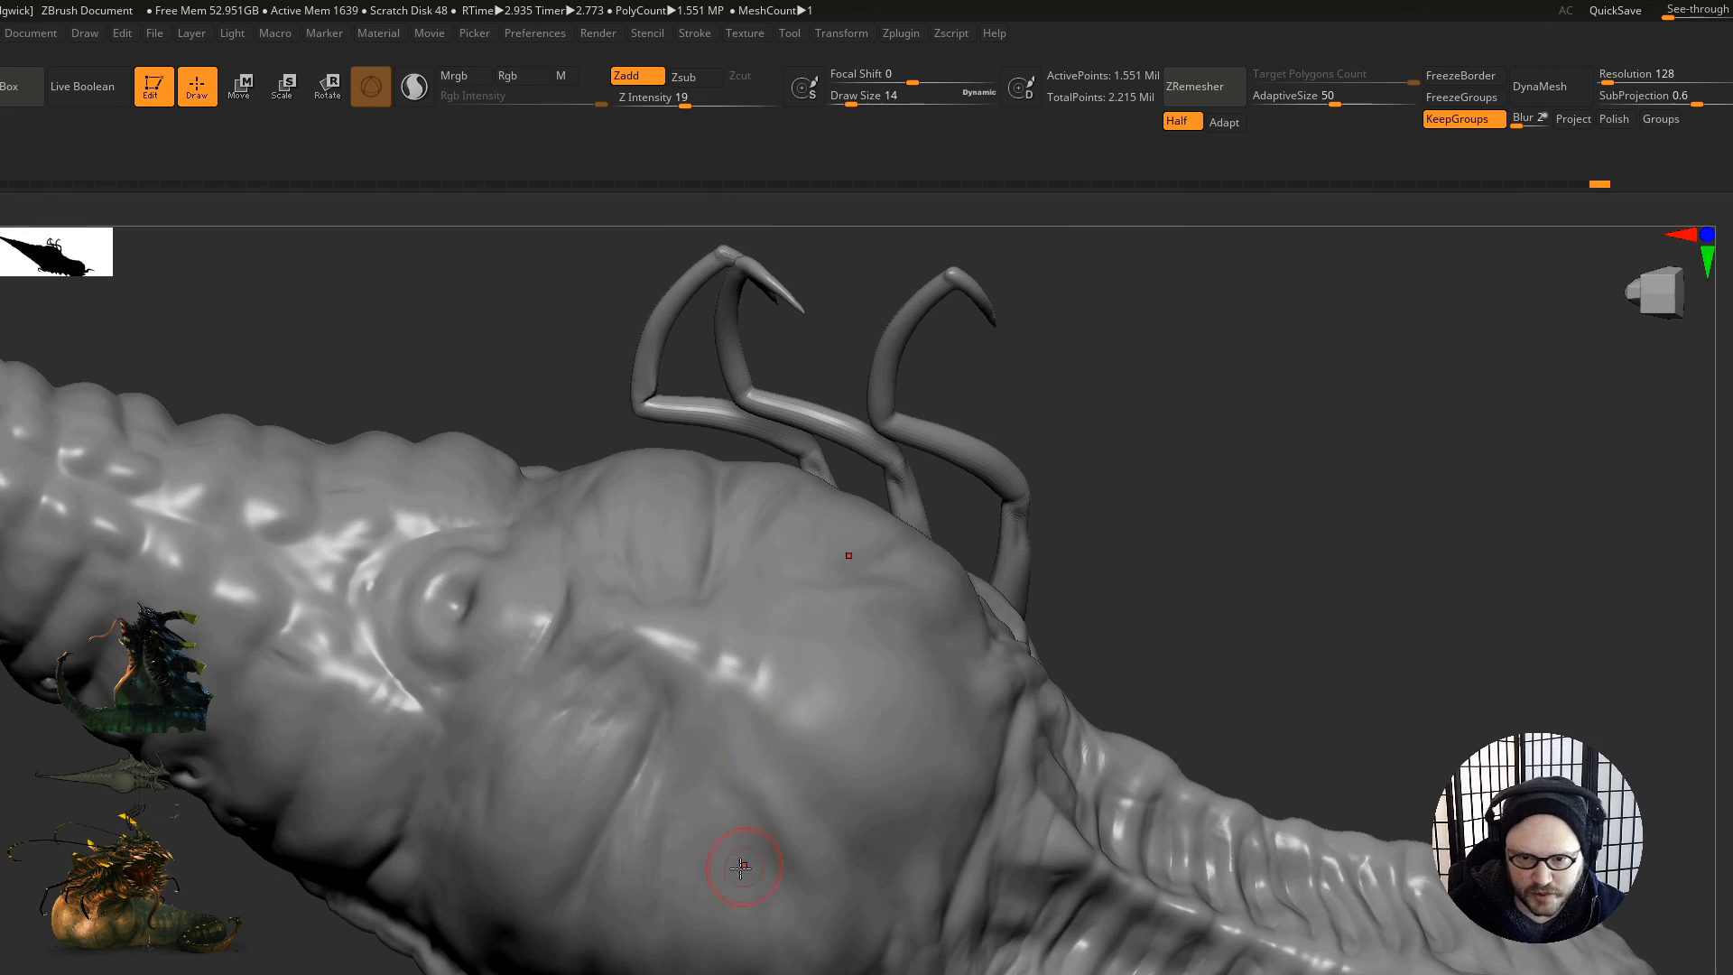
mouse_move(736, 808)
right_down()
mouse_move(691, 801)
mouse_move(626, 685)
right_up()
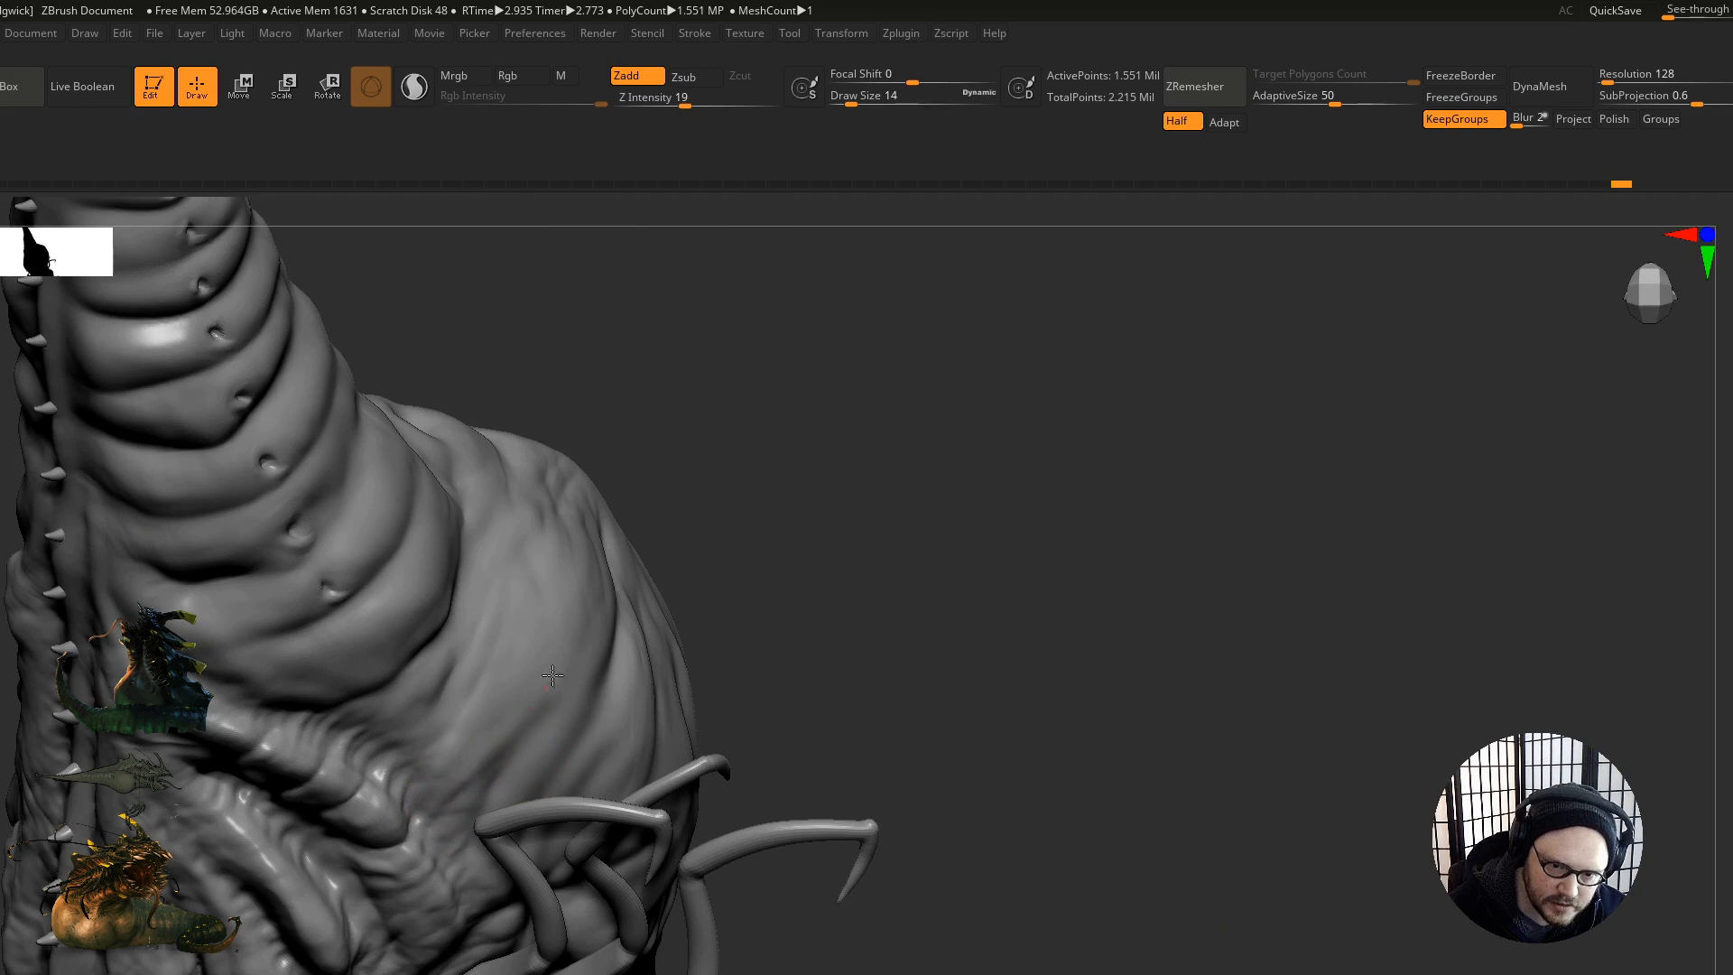
right_drag(542, 677, 442, 733)
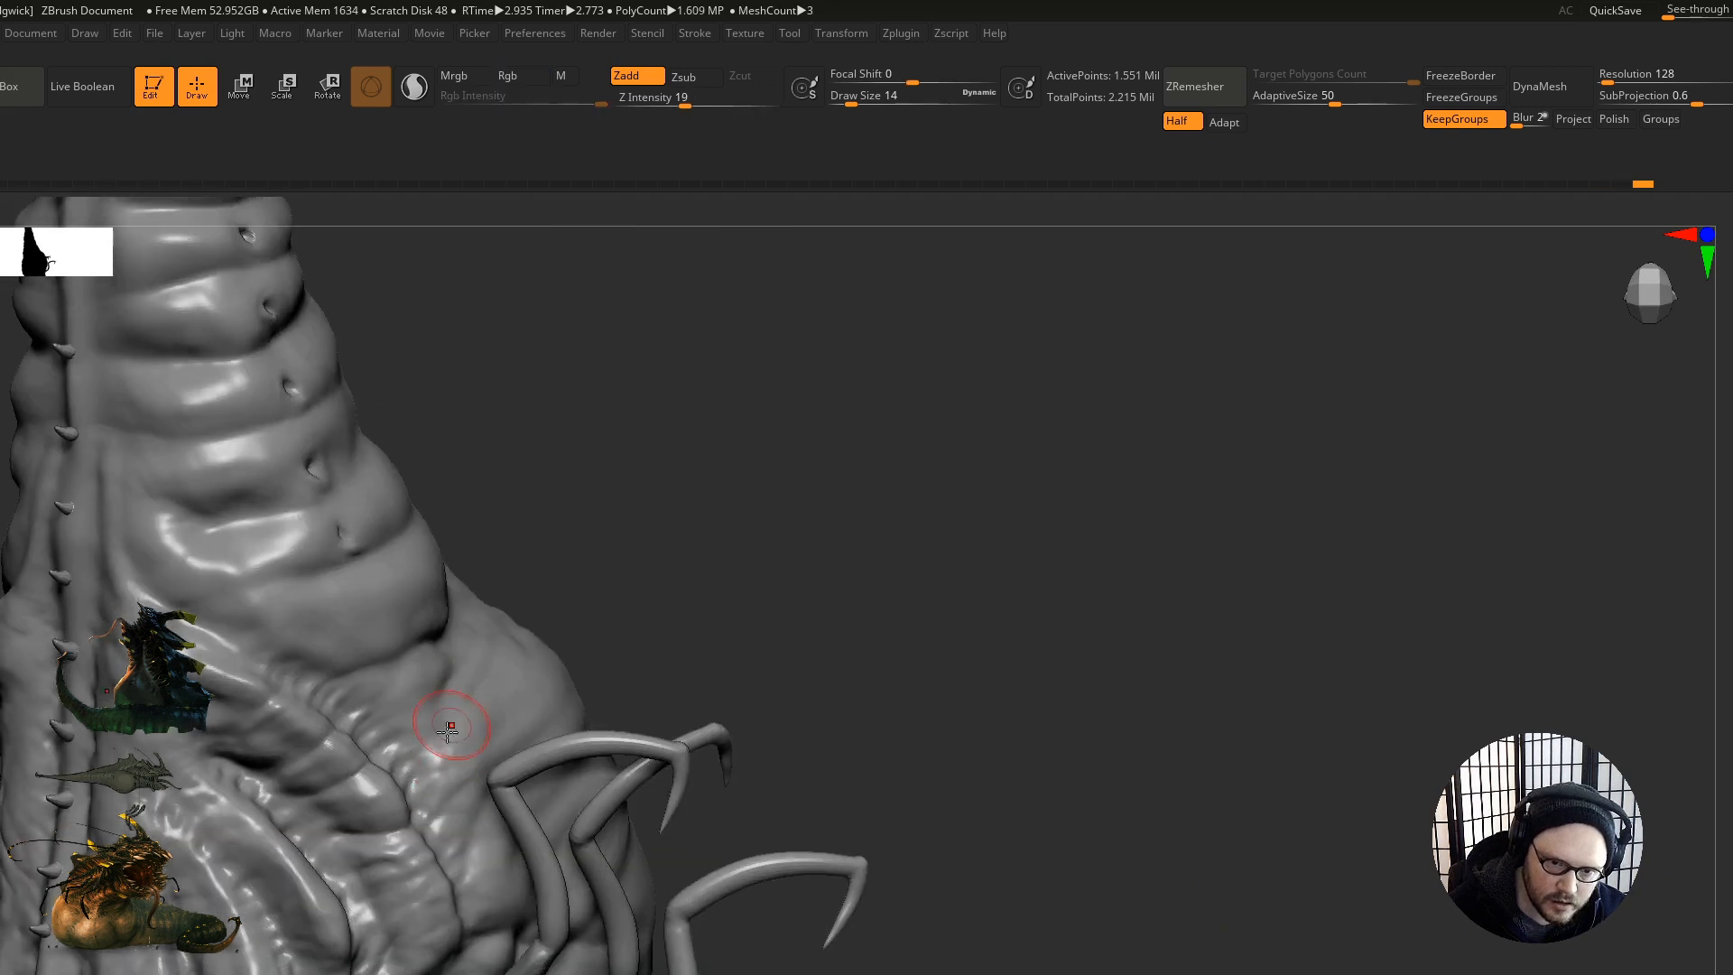
mouse_move(447, 728)
right_down()
mouse_move(425, 747)
mouse_move(519, 607)
right_up()
mouse_move(368, 697)
right_down()
mouse_move(391, 692)
mouse_move(415, 621)
right_up()
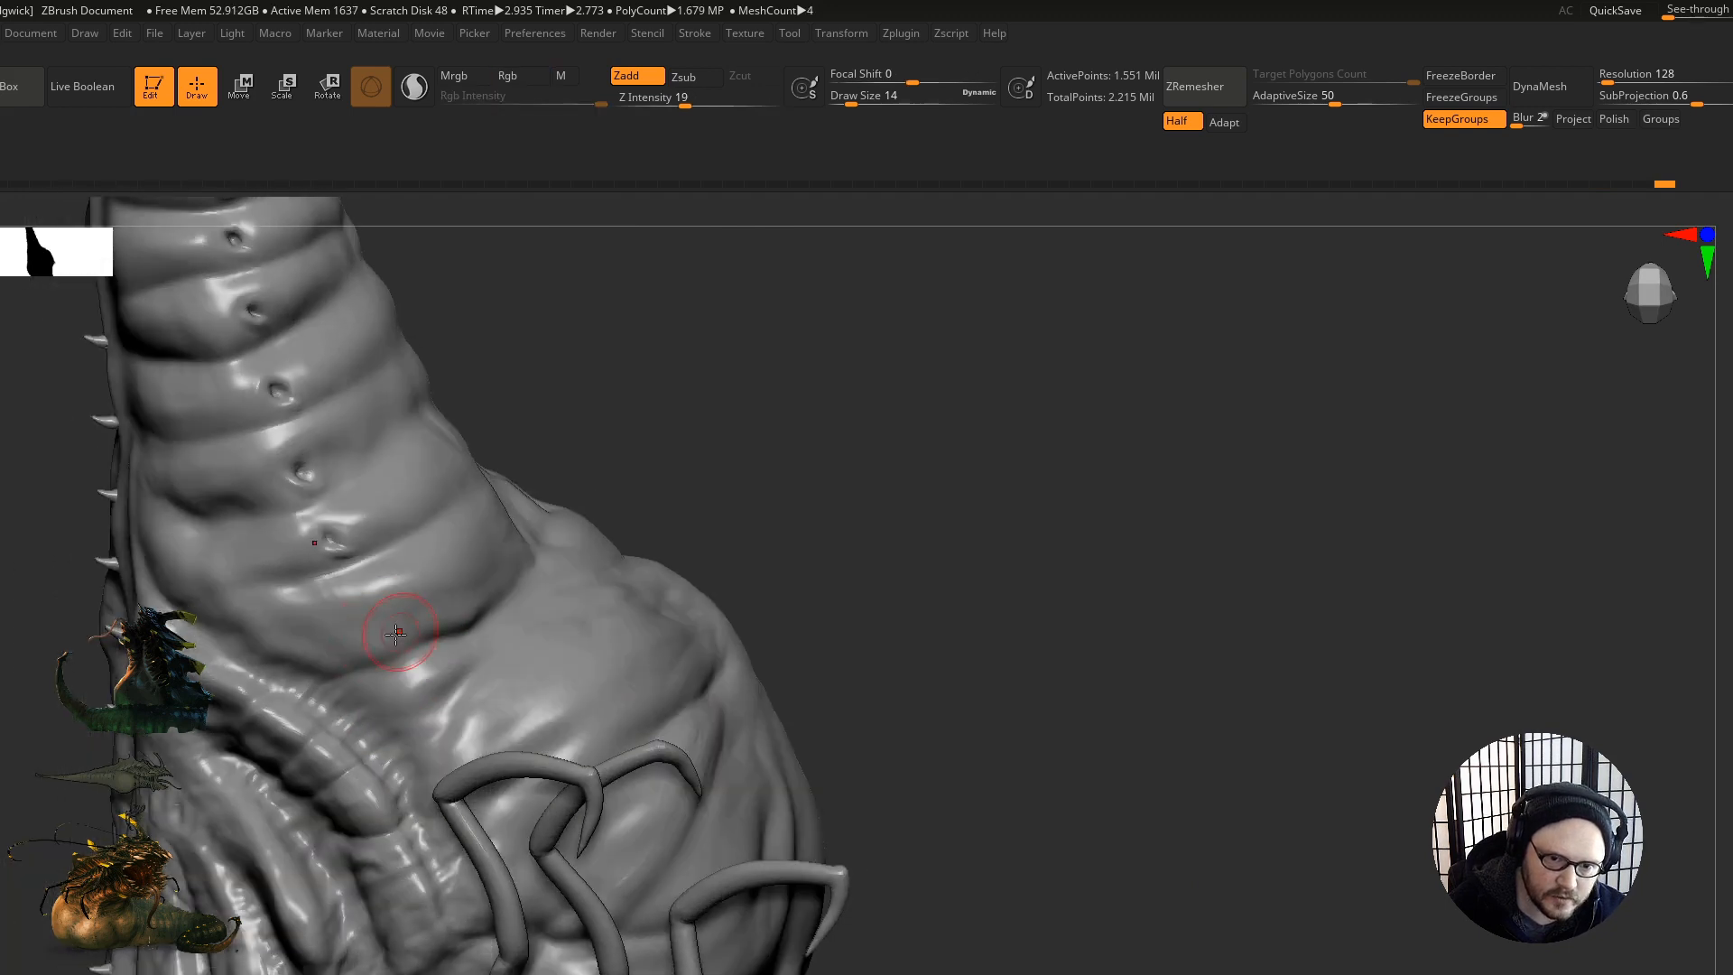
right_drag(554, 522, 553, 464)
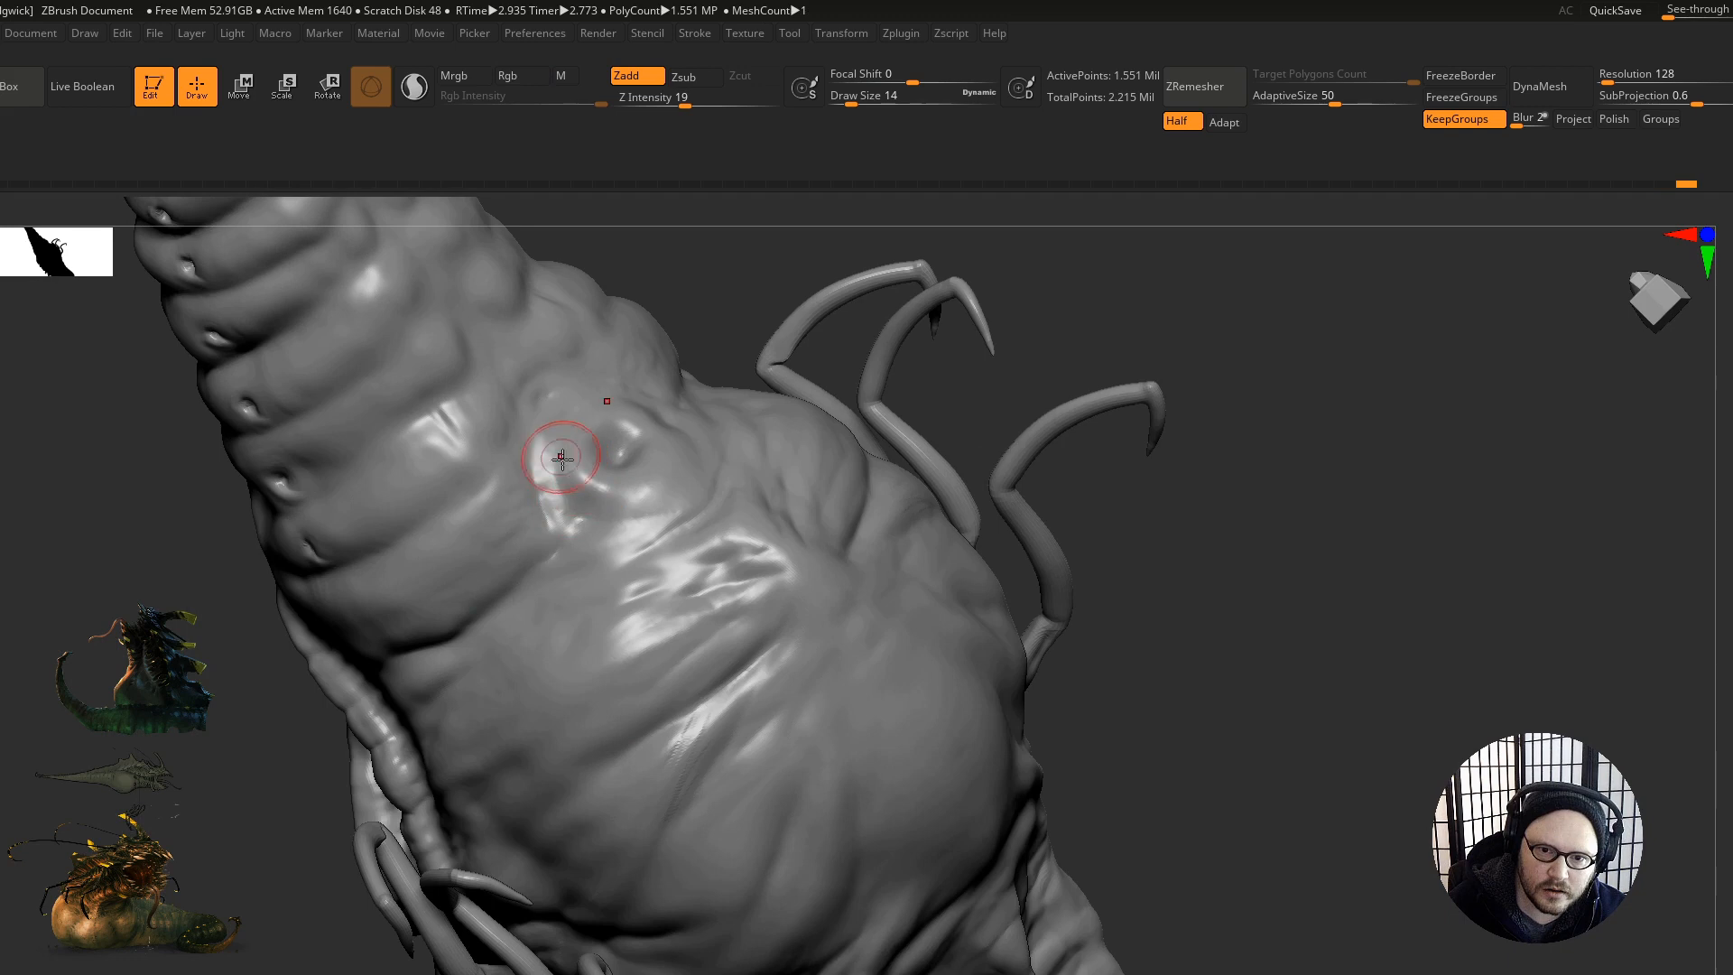
Step: Reduce the Draw Size to 4, hollow out the opening on the underside at the tail base, and undo the last stroke
mouse_move(615, 570)
right_down()
mouse_move(608, 437)
mouse_move(679, 510)
right_up()
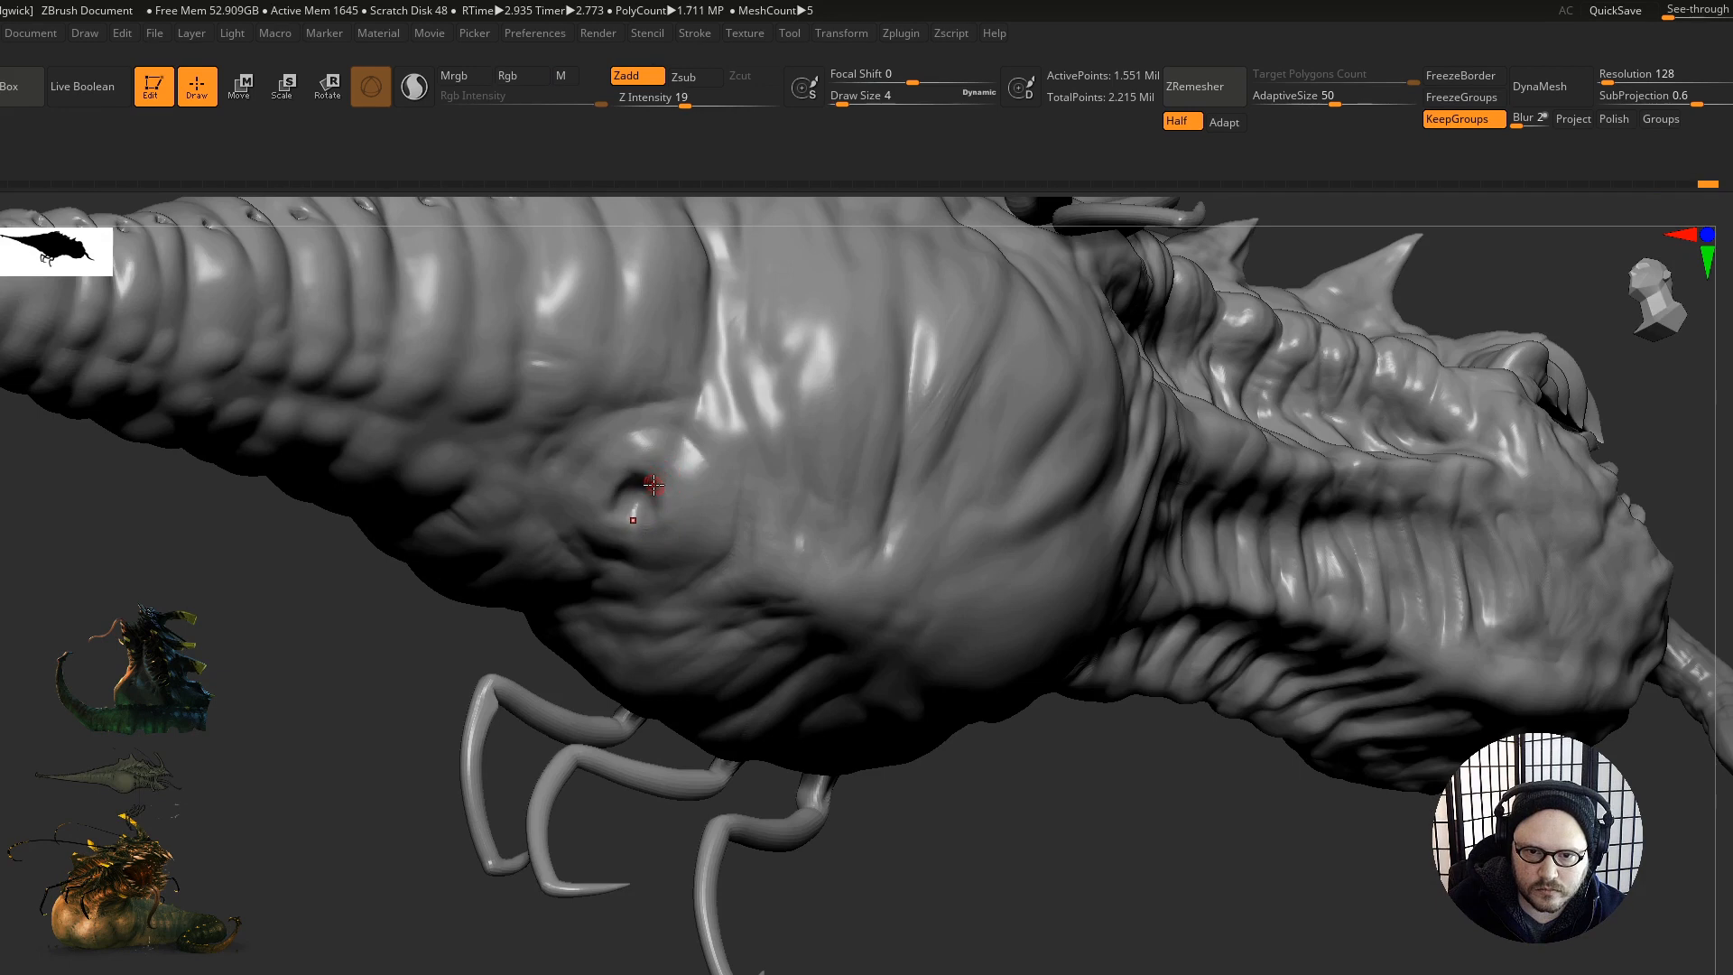
mouse_move(644, 470)
alt+mouse_down()
mouse_move(619, 521)
mouse_move(642, 533)
alt+mouse_up()
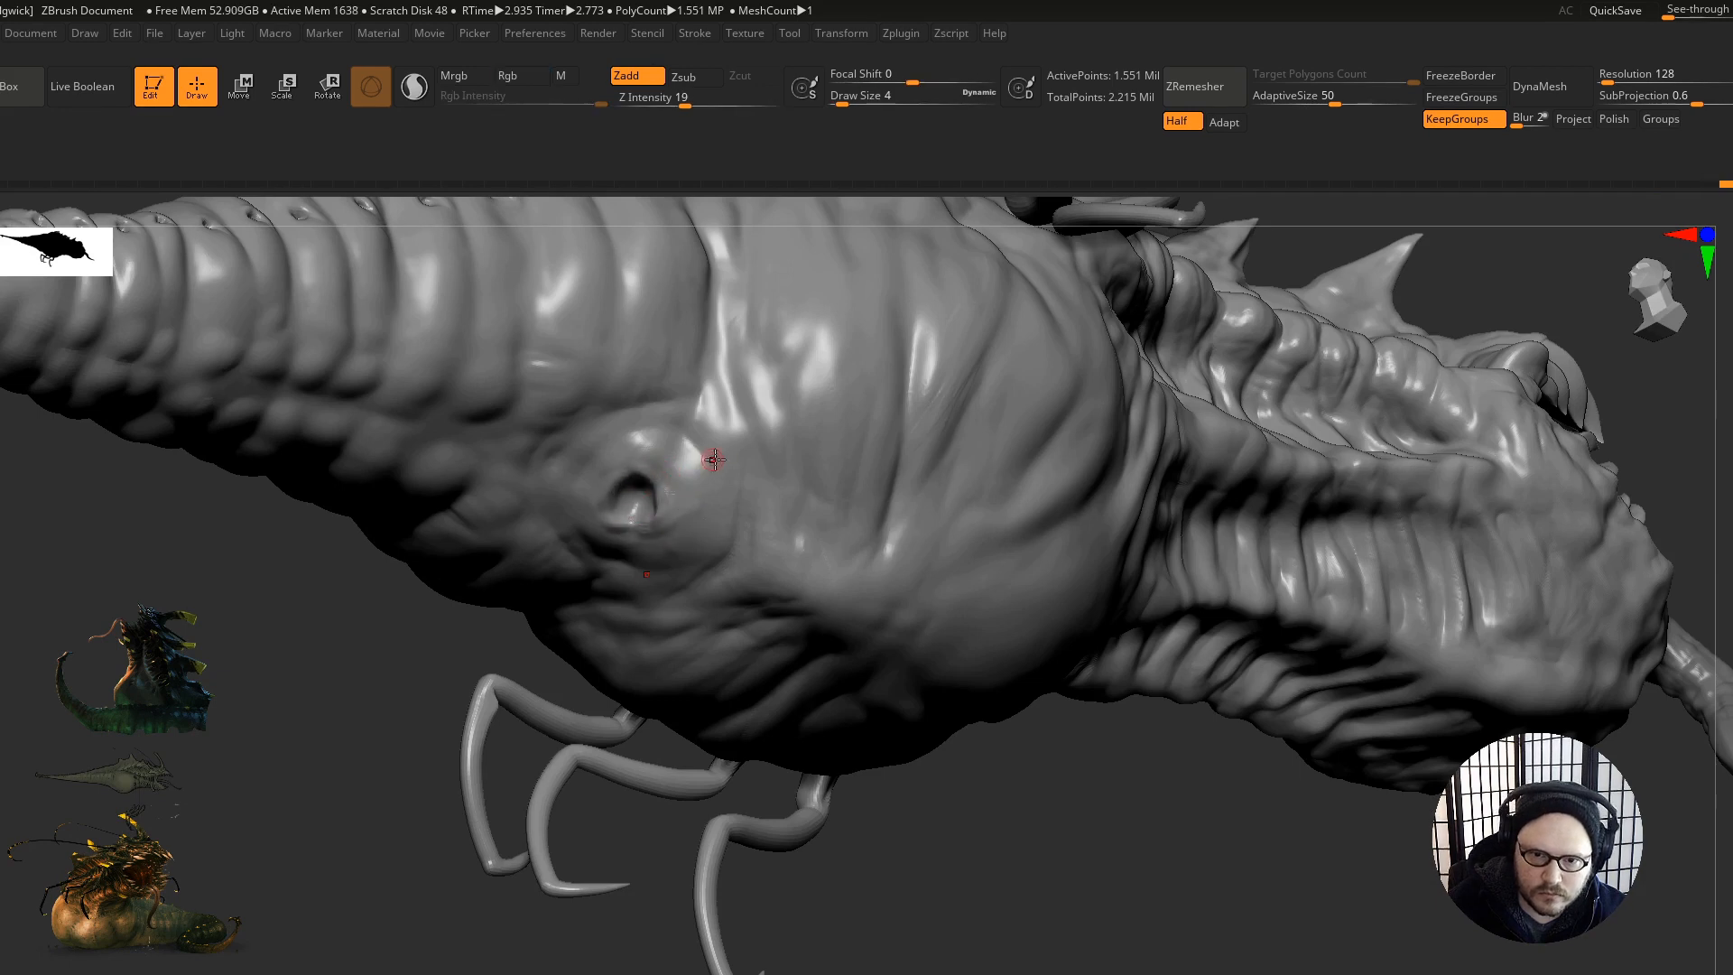
right_drag(708, 491, 622, 497)
alt+drag(650, 491, 633, 480)
right_drag(655, 511, 638, 477)
drag(668, 456, 609, 515)
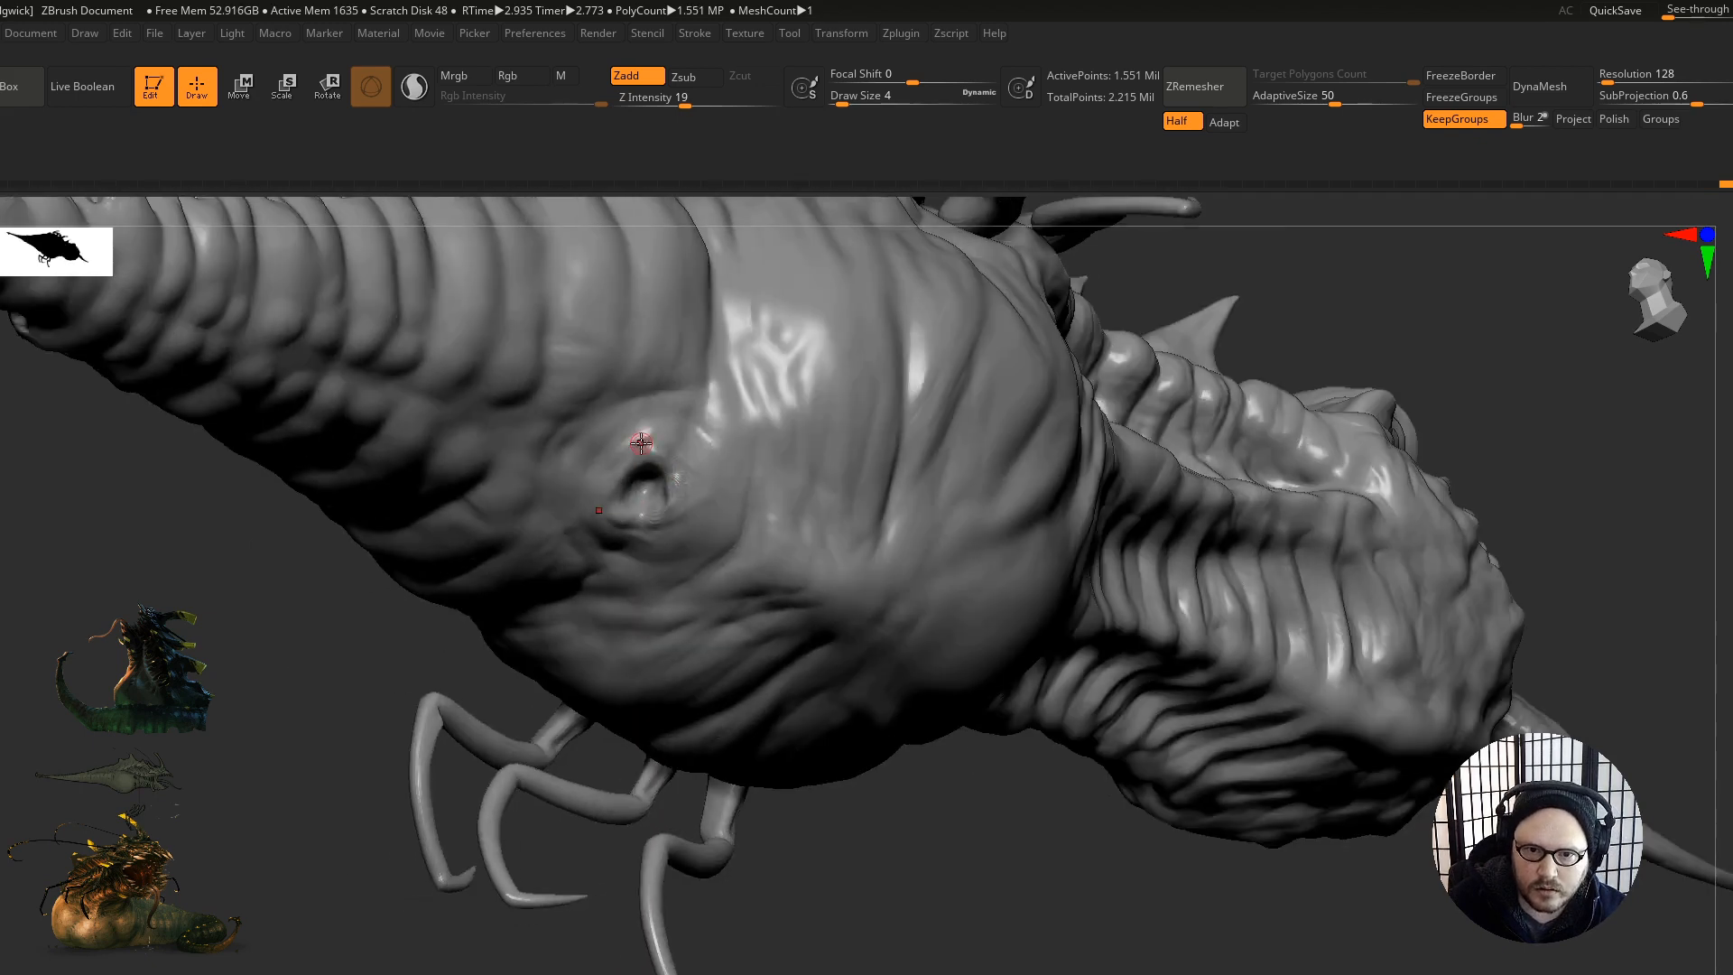
key(ctrl+z)
right_drag(673, 543, 714, 493)
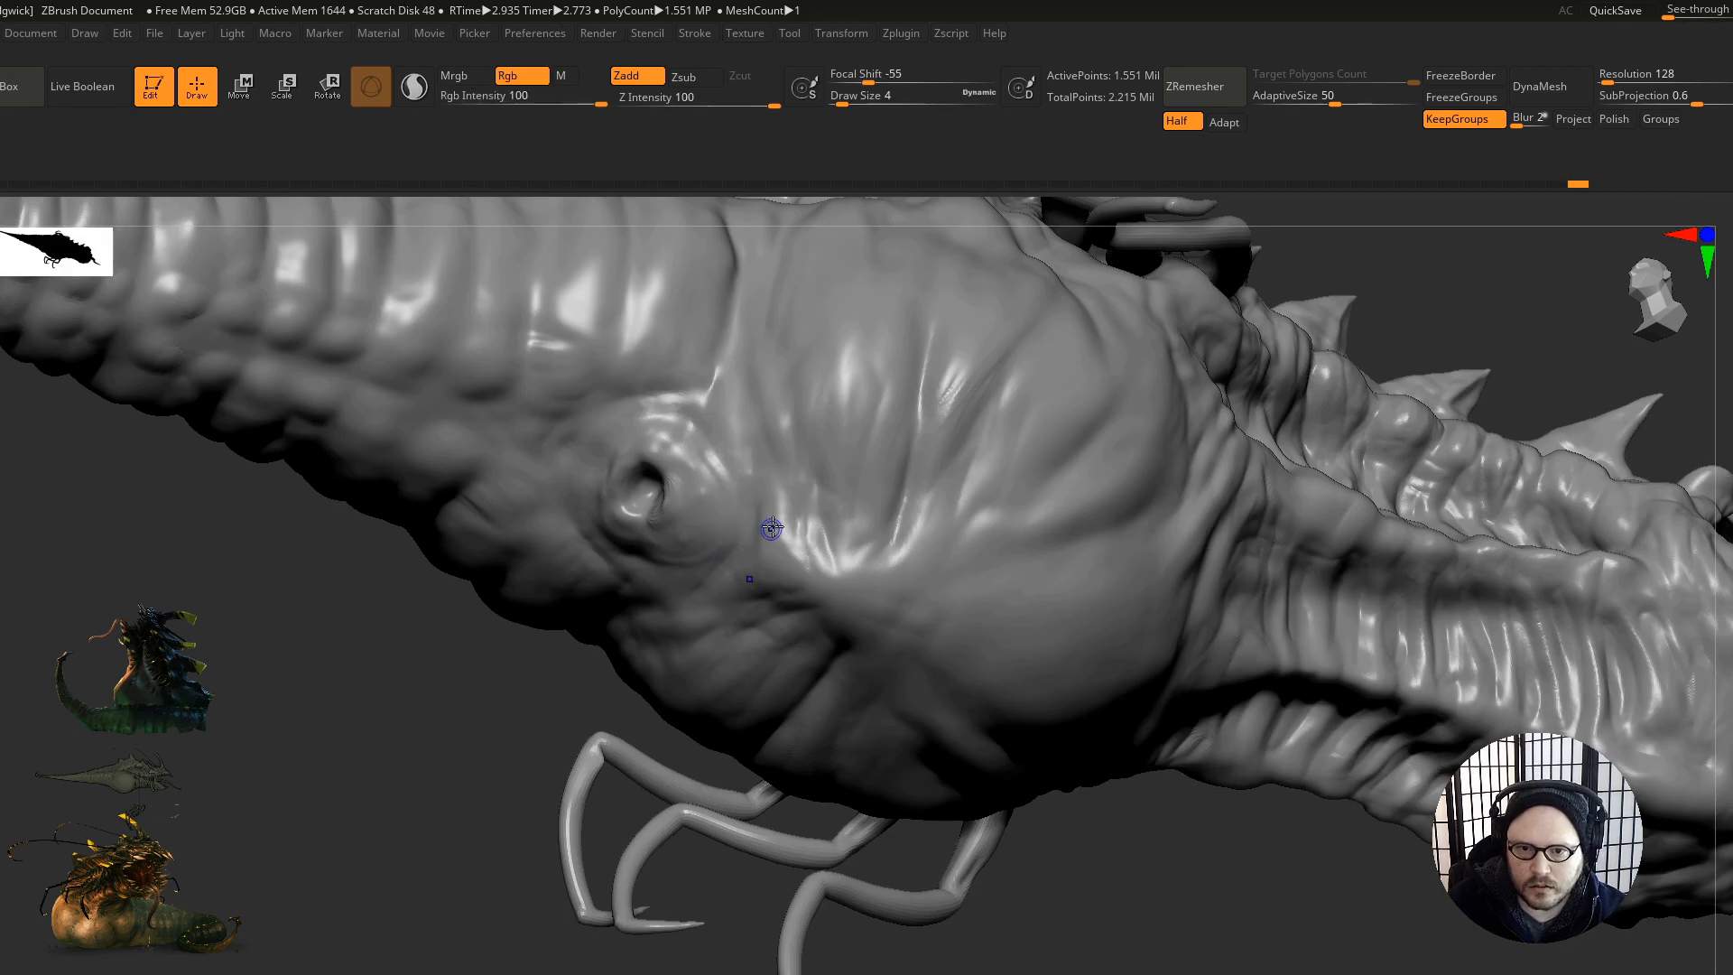
Step: Set the Draw Size to 8, and refine and smooth the skin folds on the neck flank beneath the spines
mouse_move(746, 341)
right_down()
mouse_move(764, 596)
mouse_move(745, 632)
right_up()
mouse_move(743, 545)
right_down()
mouse_move(703, 479)
mouse_move(743, 552)
right_up()
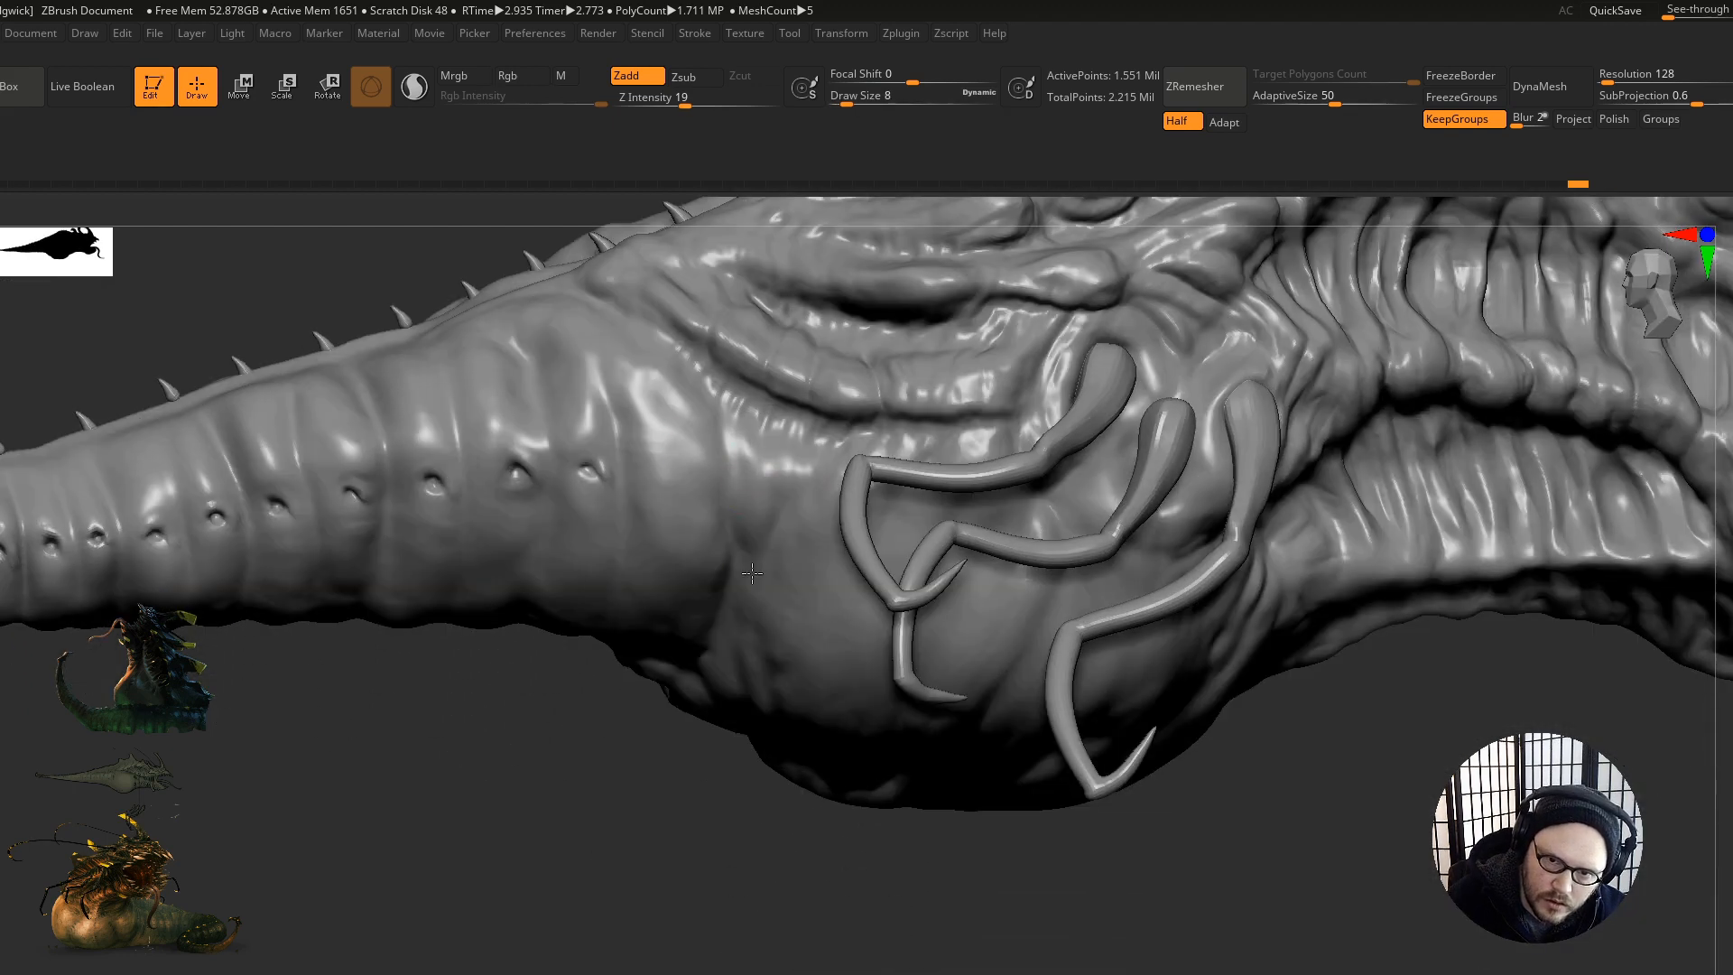
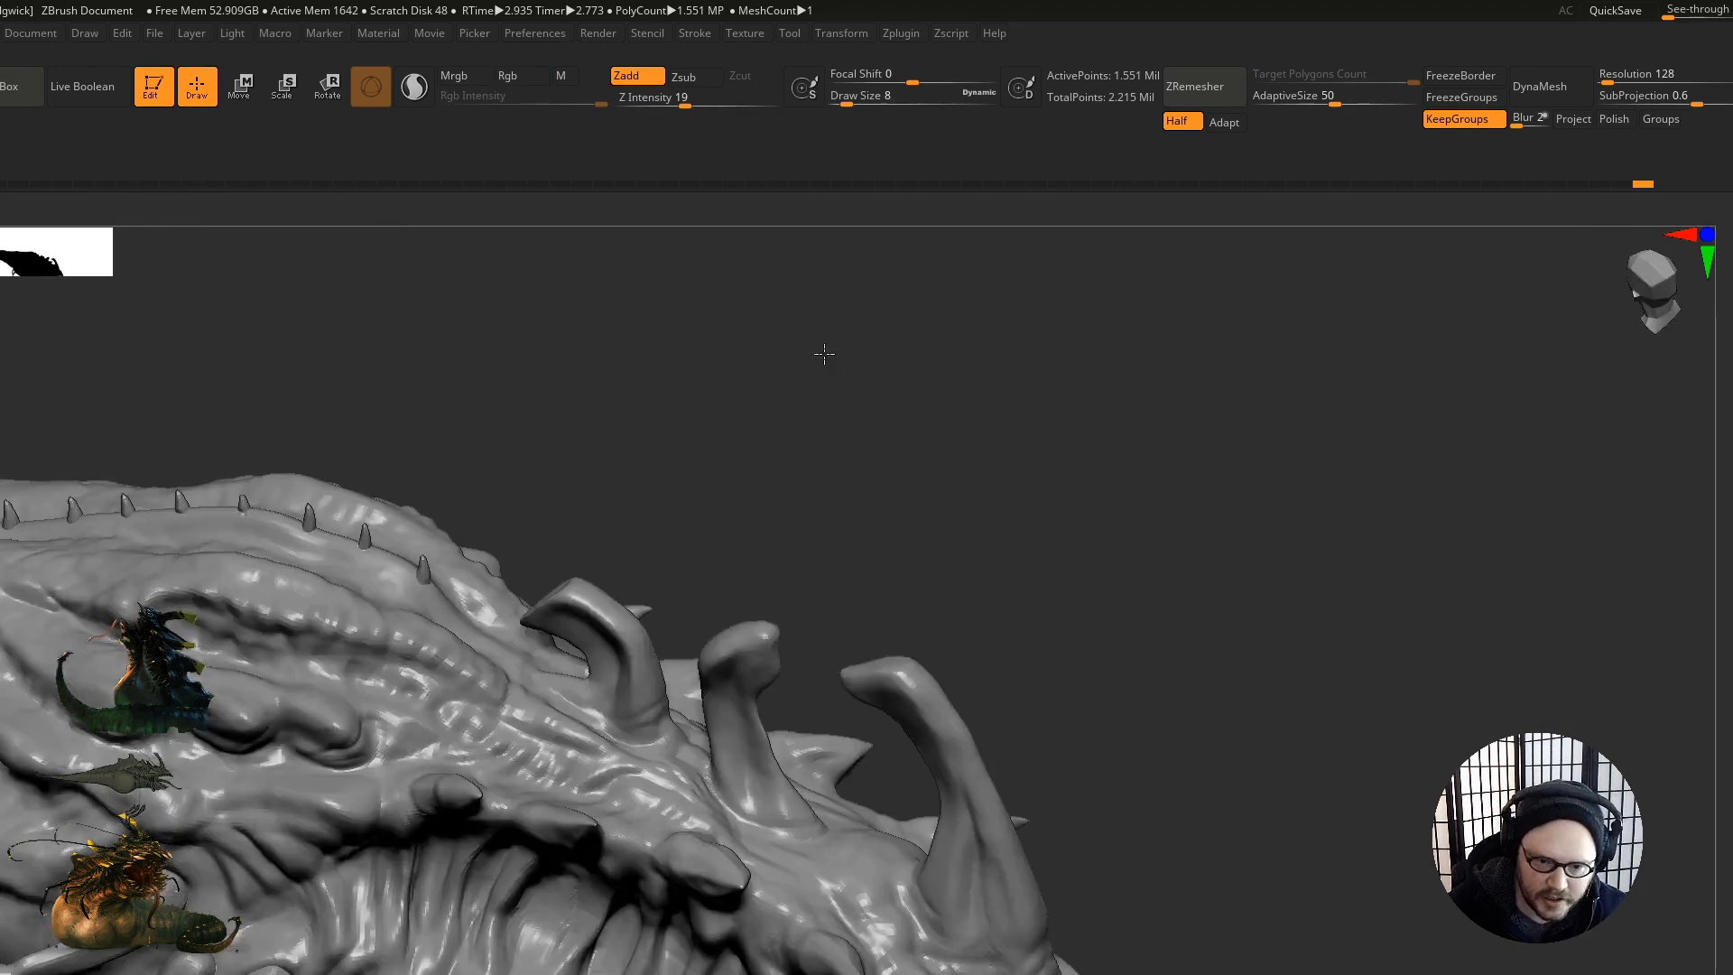
mouse_move(824, 355)
mouse_down()
mouse_move(815, 587)
mouse_move(764, 610)
mouse_up()
right_drag(742, 608, 763, 523)
mouse_move(809, 677)
mouse_down()
mouse_move(782, 709)
mouse_move(786, 666)
mouse_move(752, 816)
mouse_up()
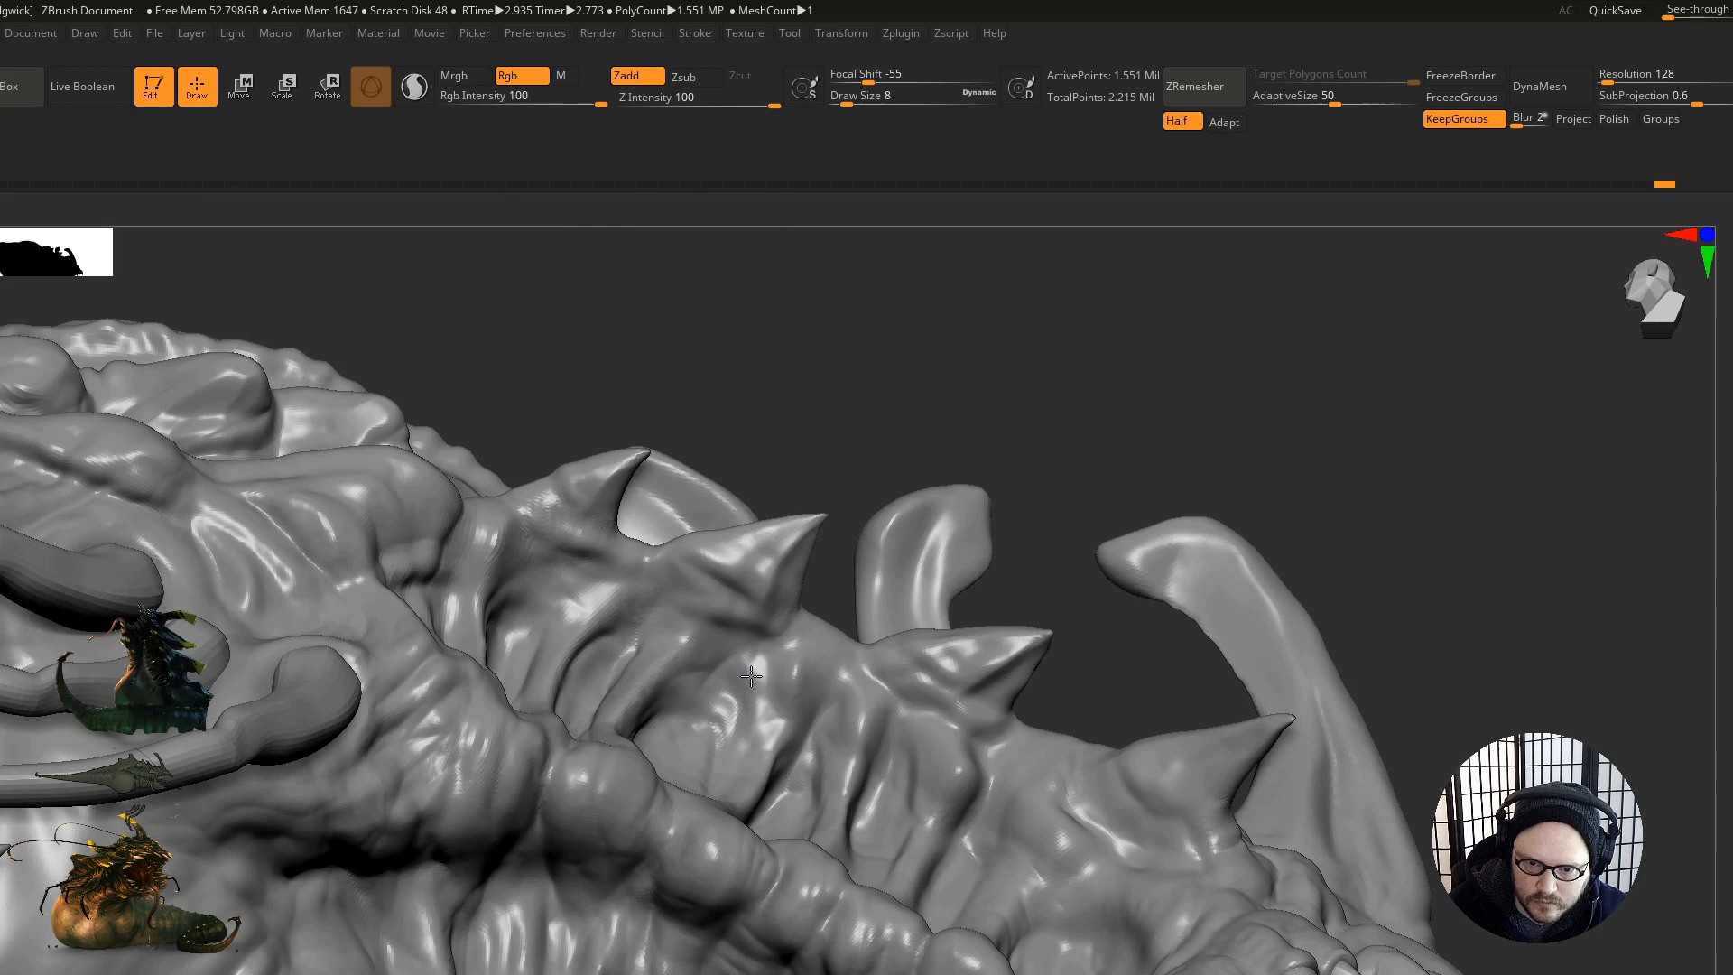
Step: Sculpt and smooth the diagonal skin folds across the segments on the underside of the tail
mouse_move(792, 705)
ctrl+right_down()
mouse_move(763, 587)
mouse_move(739, 692)
mouse_move(875, 604)
mouse_move(611, 627)
mouse_move(894, 566)
mouse_move(611, 708)
ctrl+right_up()
drag(601, 696, 538, 801)
drag(672, 670, 533, 835)
mouse_move(587, 657)
mouse_down()
mouse_move(495, 718)
mouse_move(528, 664)
mouse_move(454, 801)
mouse_up()
right_drag(454, 801, 414, 652)
drag(482, 646, 415, 702)
drag(515, 575, 428, 656)
mouse_move(437, 559)
shift+mouse_down()
mouse_move(390, 606)
mouse_move(349, 608)
shift+mouse_up()
drag(425, 519, 375, 596)
mouse_move(375, 601)
shift+mouse_down()
mouse_move(425, 548)
mouse_move(449, 663)
shift+mouse_up()
Step: Build up the bumpy folds on the tail's underside behind the opening and smooth the transitions between segments
right_drag(456, 679, 364, 671)
right_drag(344, 607, 355, 545)
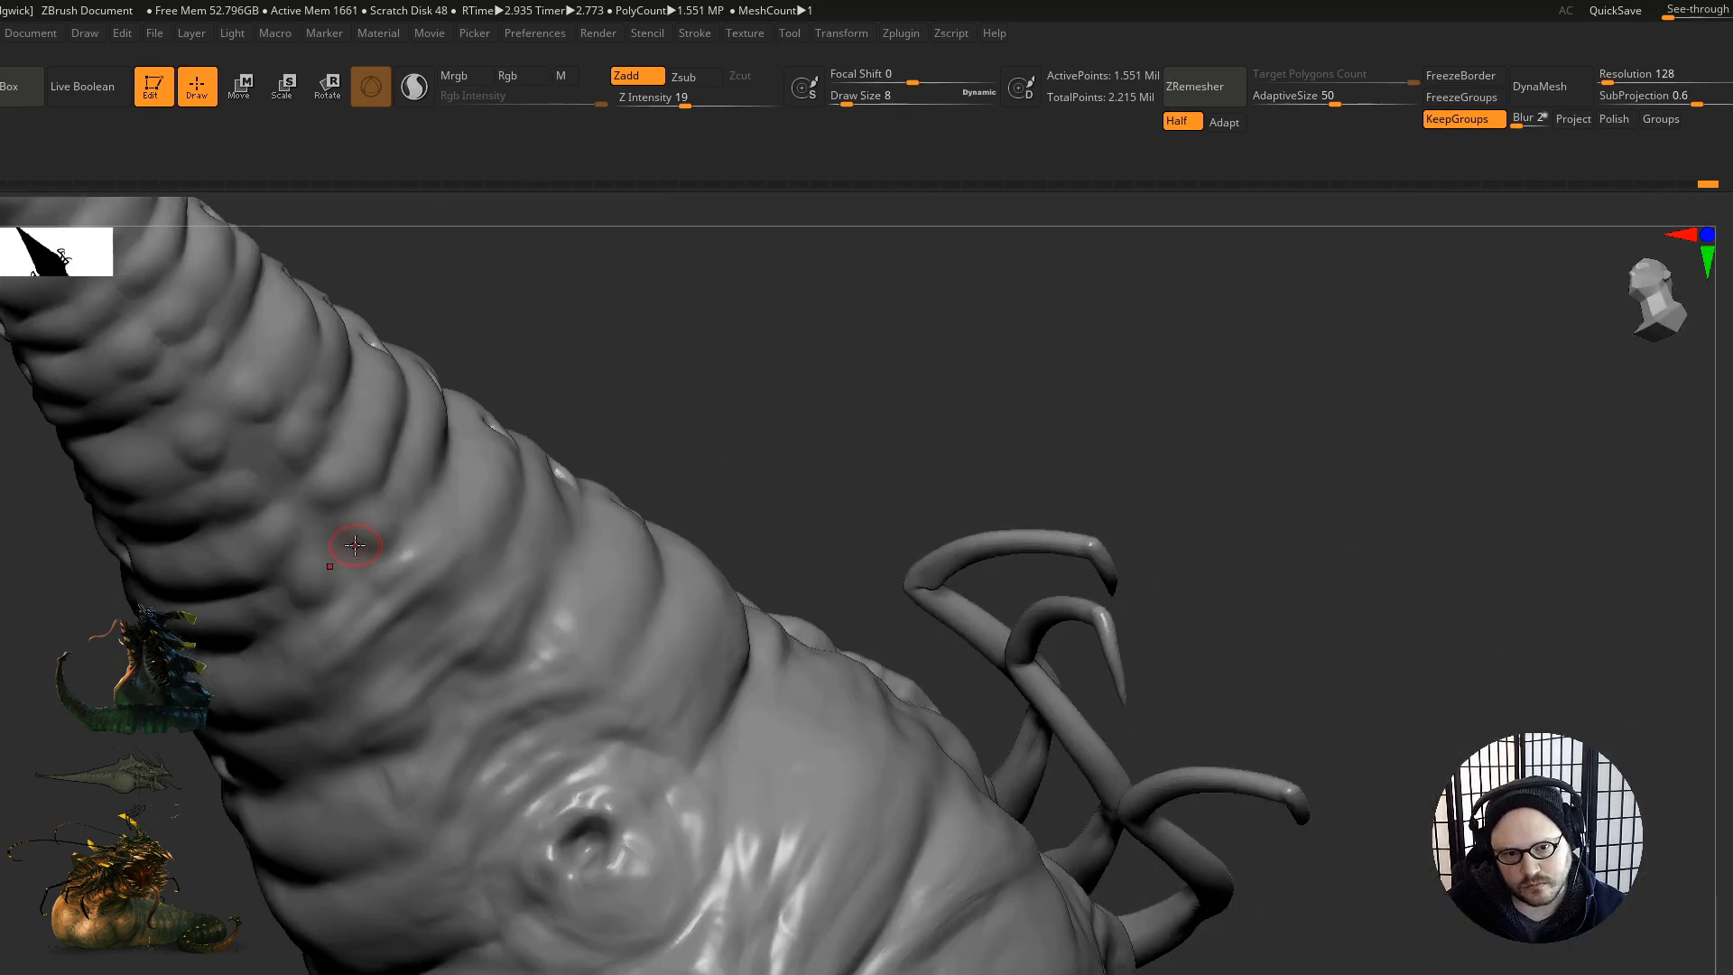
mouse_move(352, 535)
mouse_down()
mouse_move(242, 639)
mouse_move(316, 541)
mouse_move(209, 587)
mouse_up()
mouse_move(338, 501)
mouse_down()
mouse_move(234, 585)
mouse_move(298, 505)
mouse_up()
drag(316, 443, 220, 524)
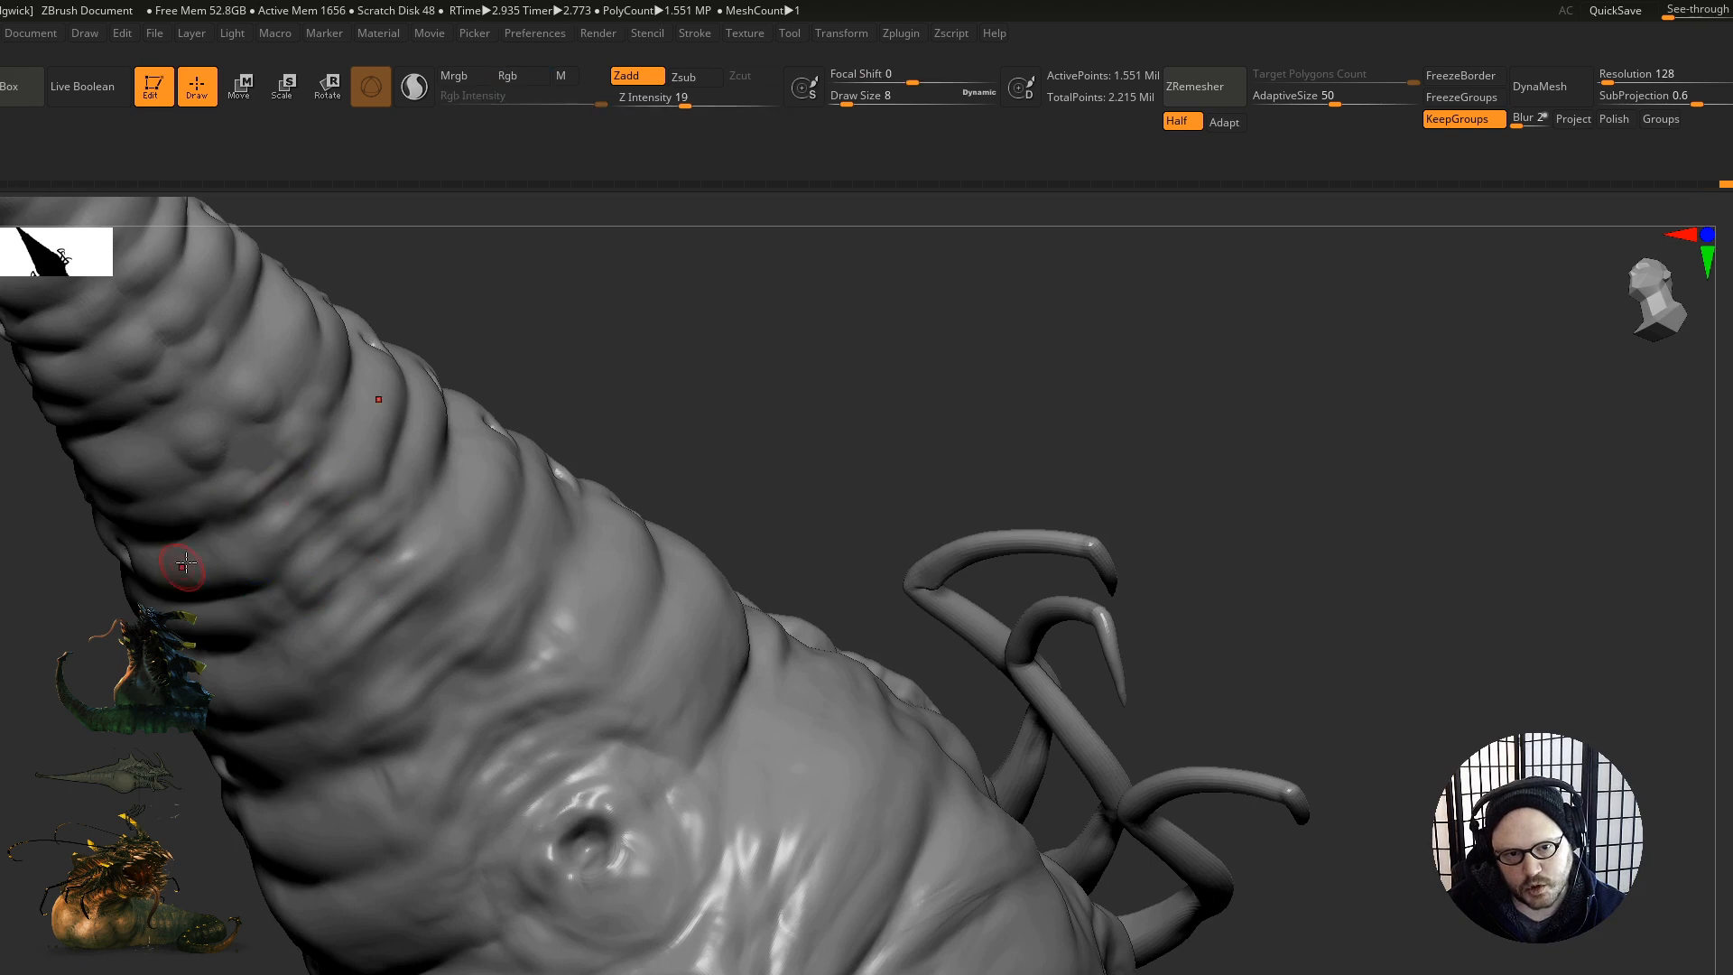
alt+right_drag(268, 526, 439, 516)
shift+drag(476, 472, 392, 534)
mouse_move(391, 533)
right_down()
mouse_move(418, 580)
mouse_move(456, 580)
right_up()
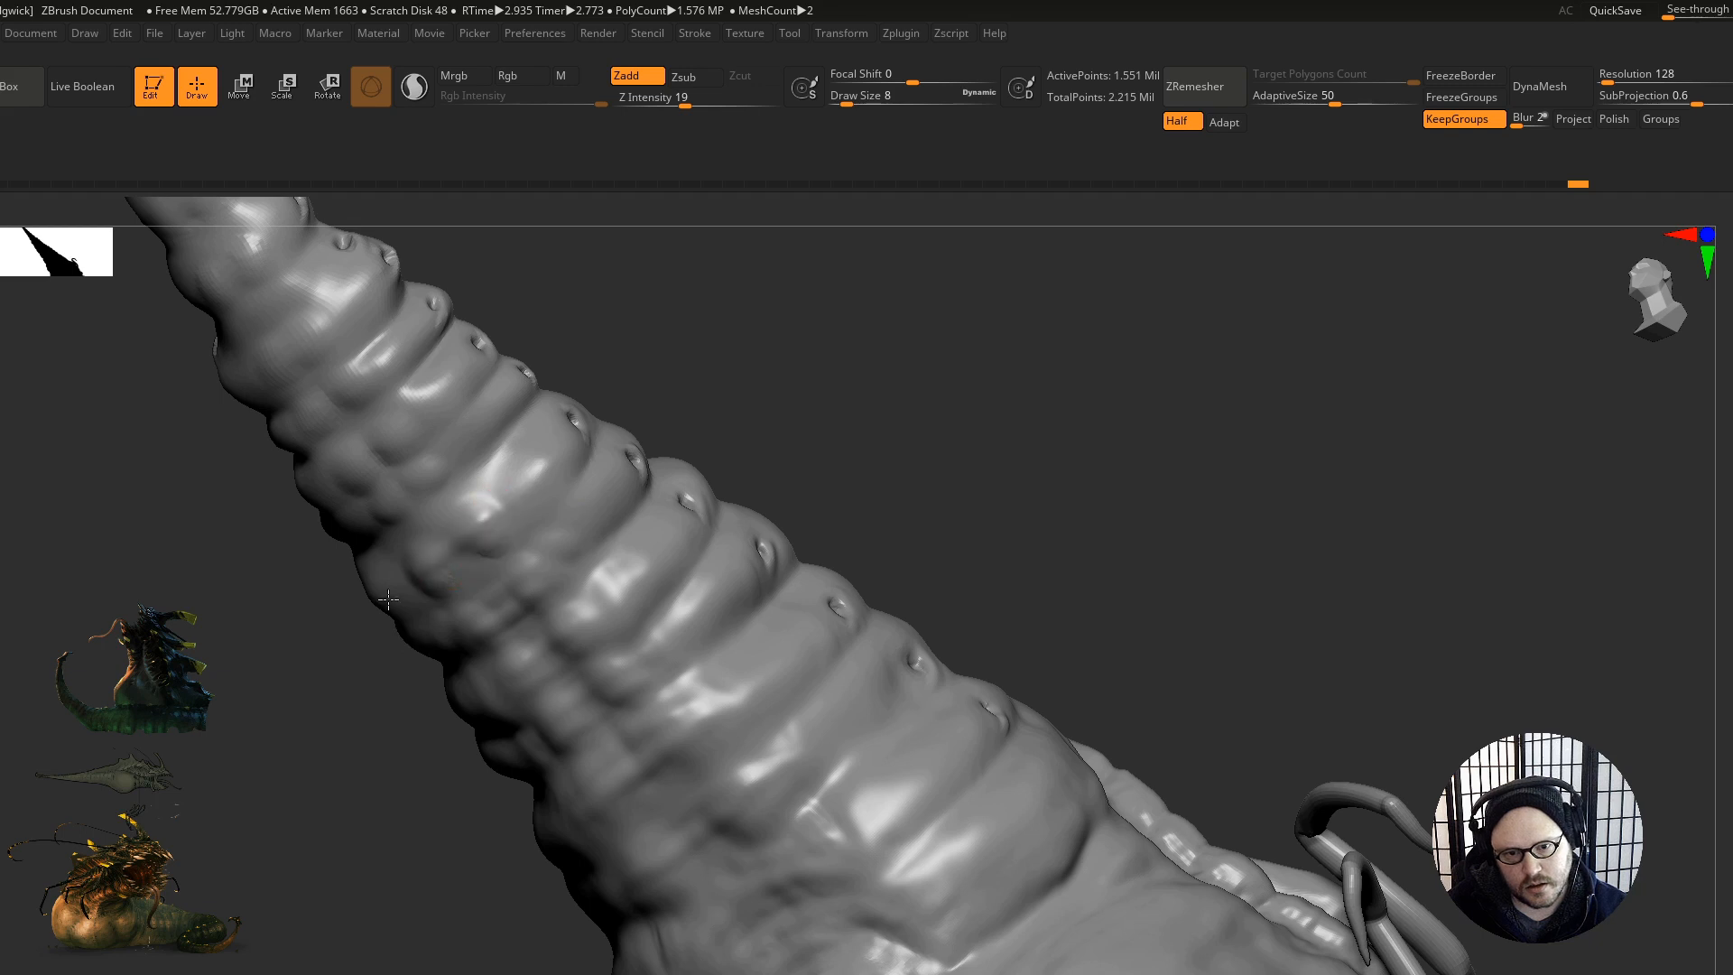
Step: Shape the lower sides of the mid-tail segments where they meet the underside bumps, using Draw Sizes of 18 and 11
mouse_move(376, 723)
right_down()
mouse_move(415, 553)
mouse_move(548, 474)
mouse_move(540, 433)
right_up()
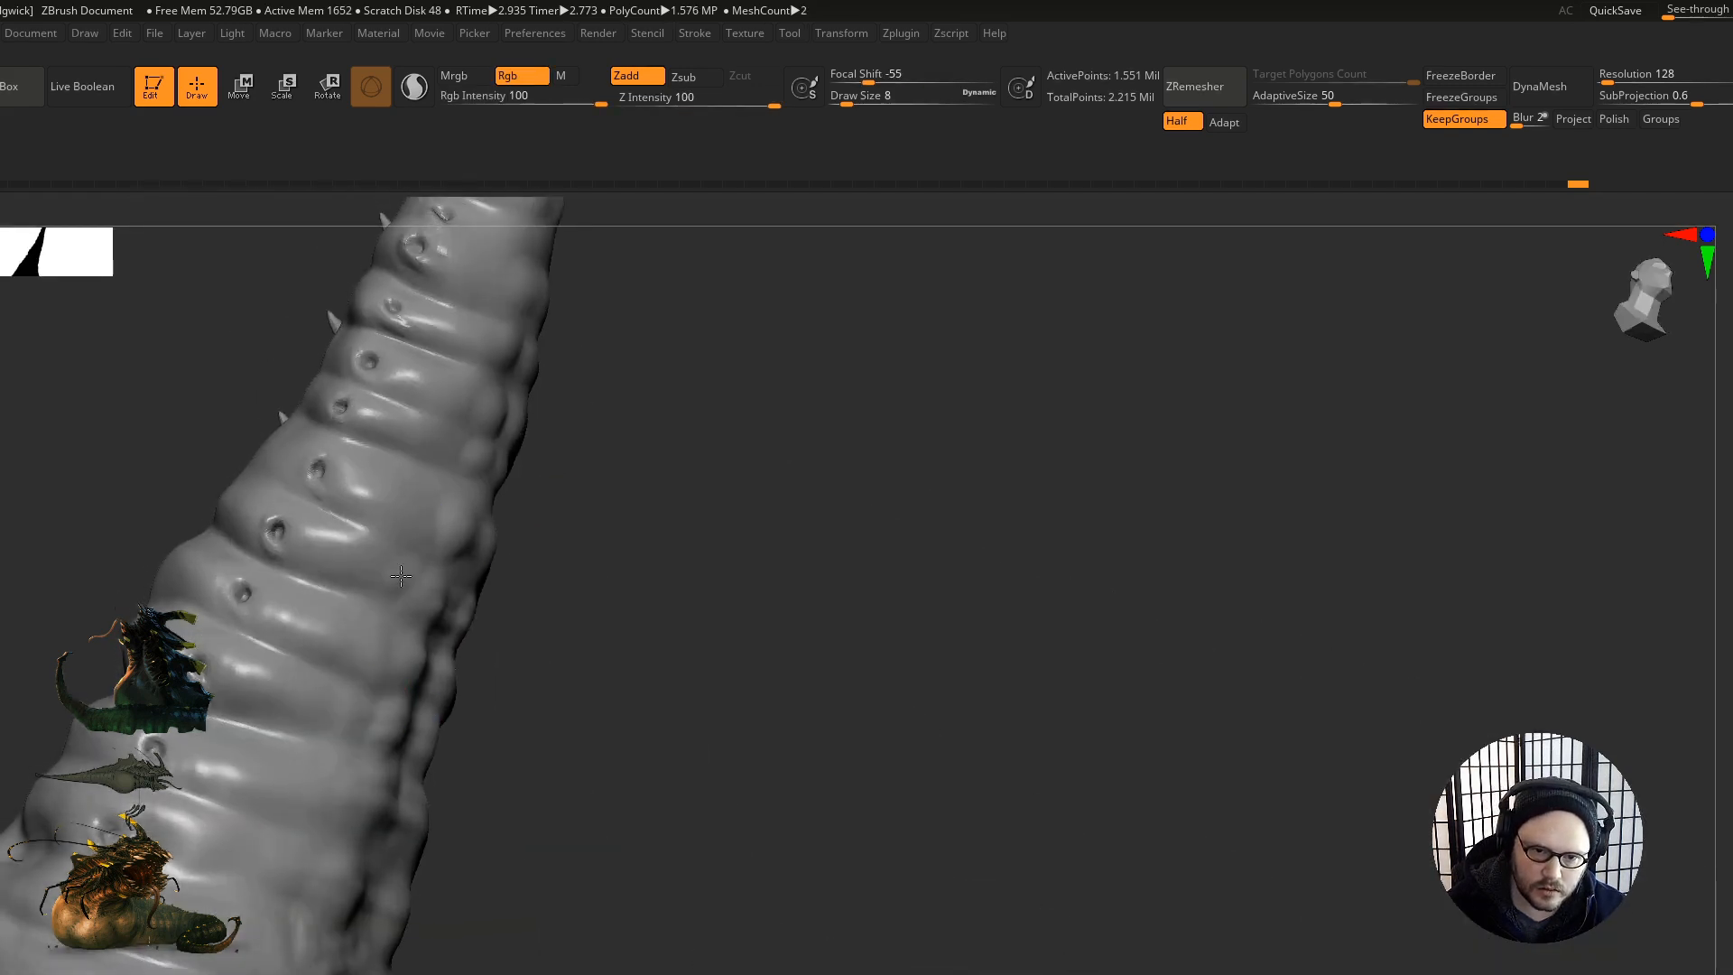
mouse_move(292, 928)
right_down()
mouse_move(387, 561)
mouse_move(468, 550)
mouse_move(371, 643)
mouse_move(492, 600)
mouse_move(522, 481)
mouse_move(533, 767)
mouse_move(720, 777)
mouse_move(678, 629)
mouse_move(667, 669)
mouse_move(751, 596)
right_up()
key(bracketright)
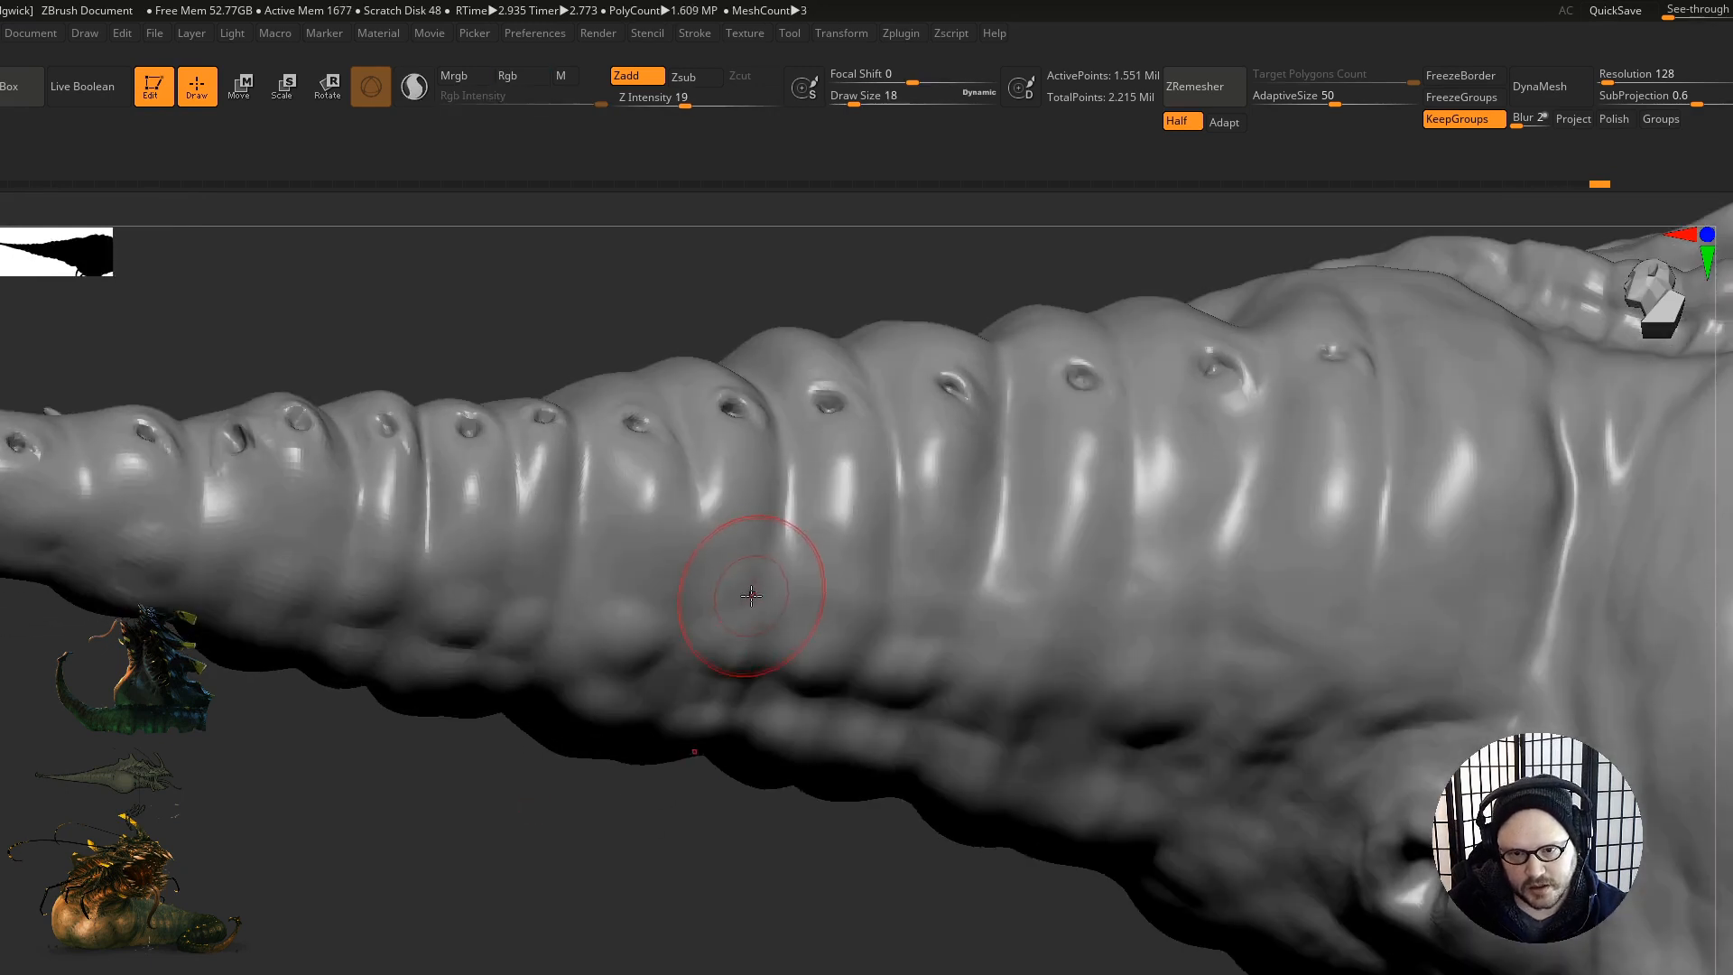
drag(719, 631, 815, 659)
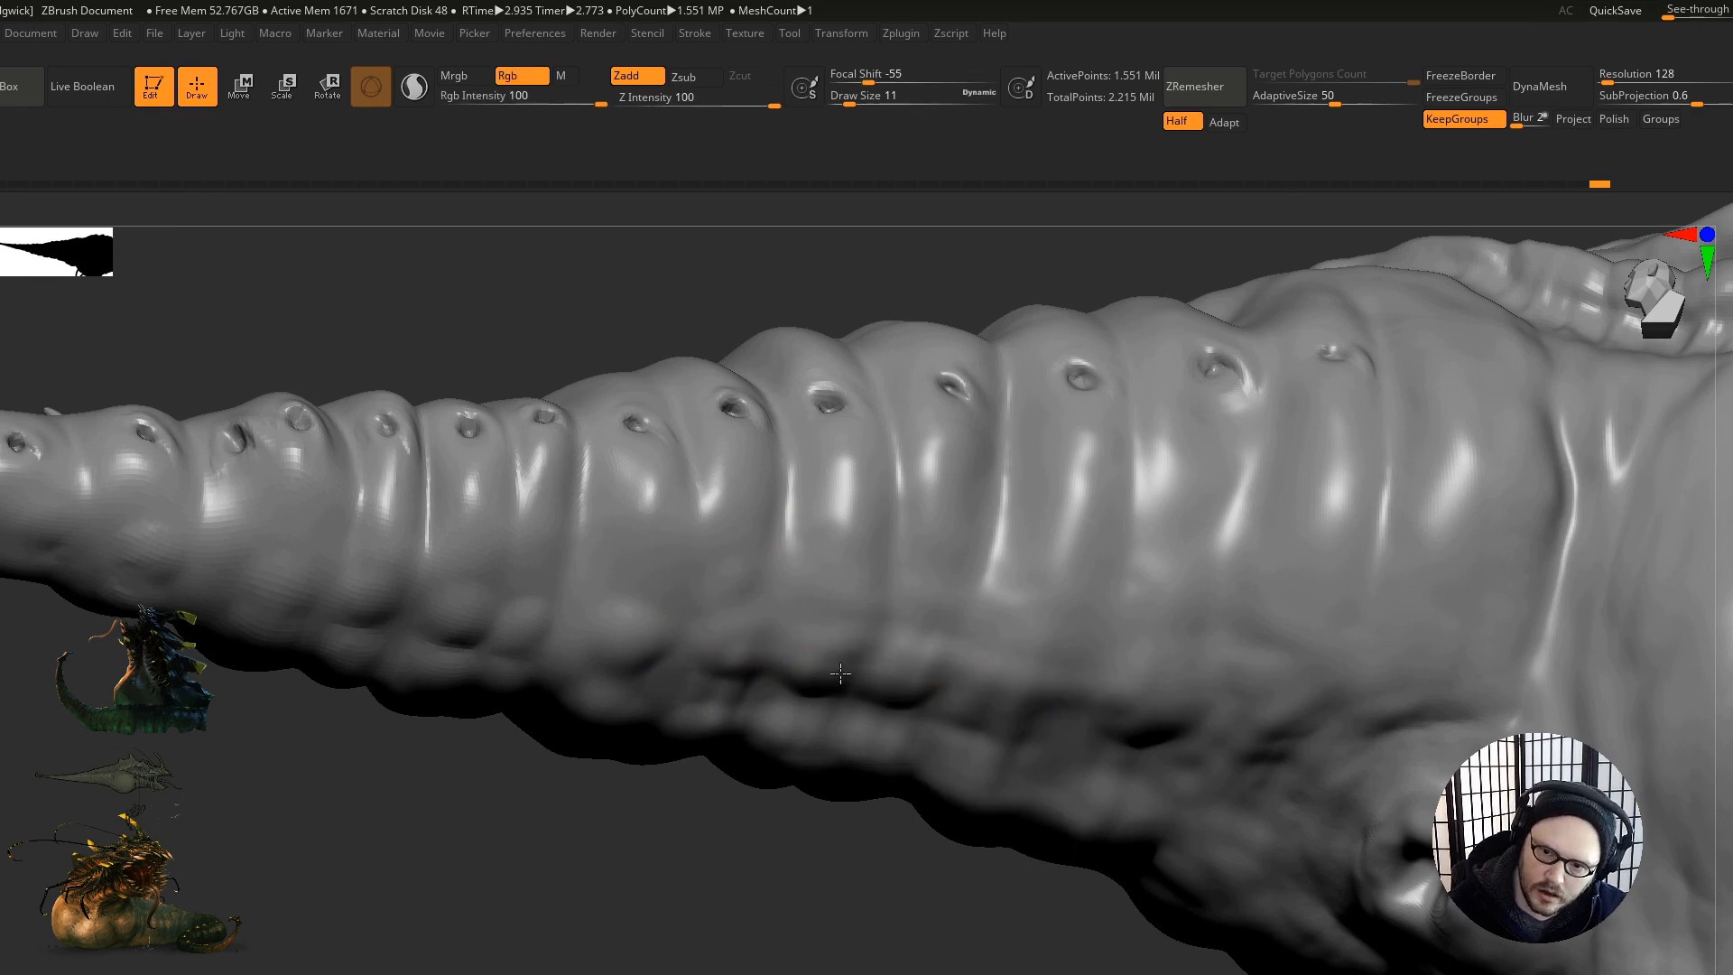
mouse_move(815, 700)
right_down()
mouse_move(828, 730)
mouse_move(804, 491)
right_up()
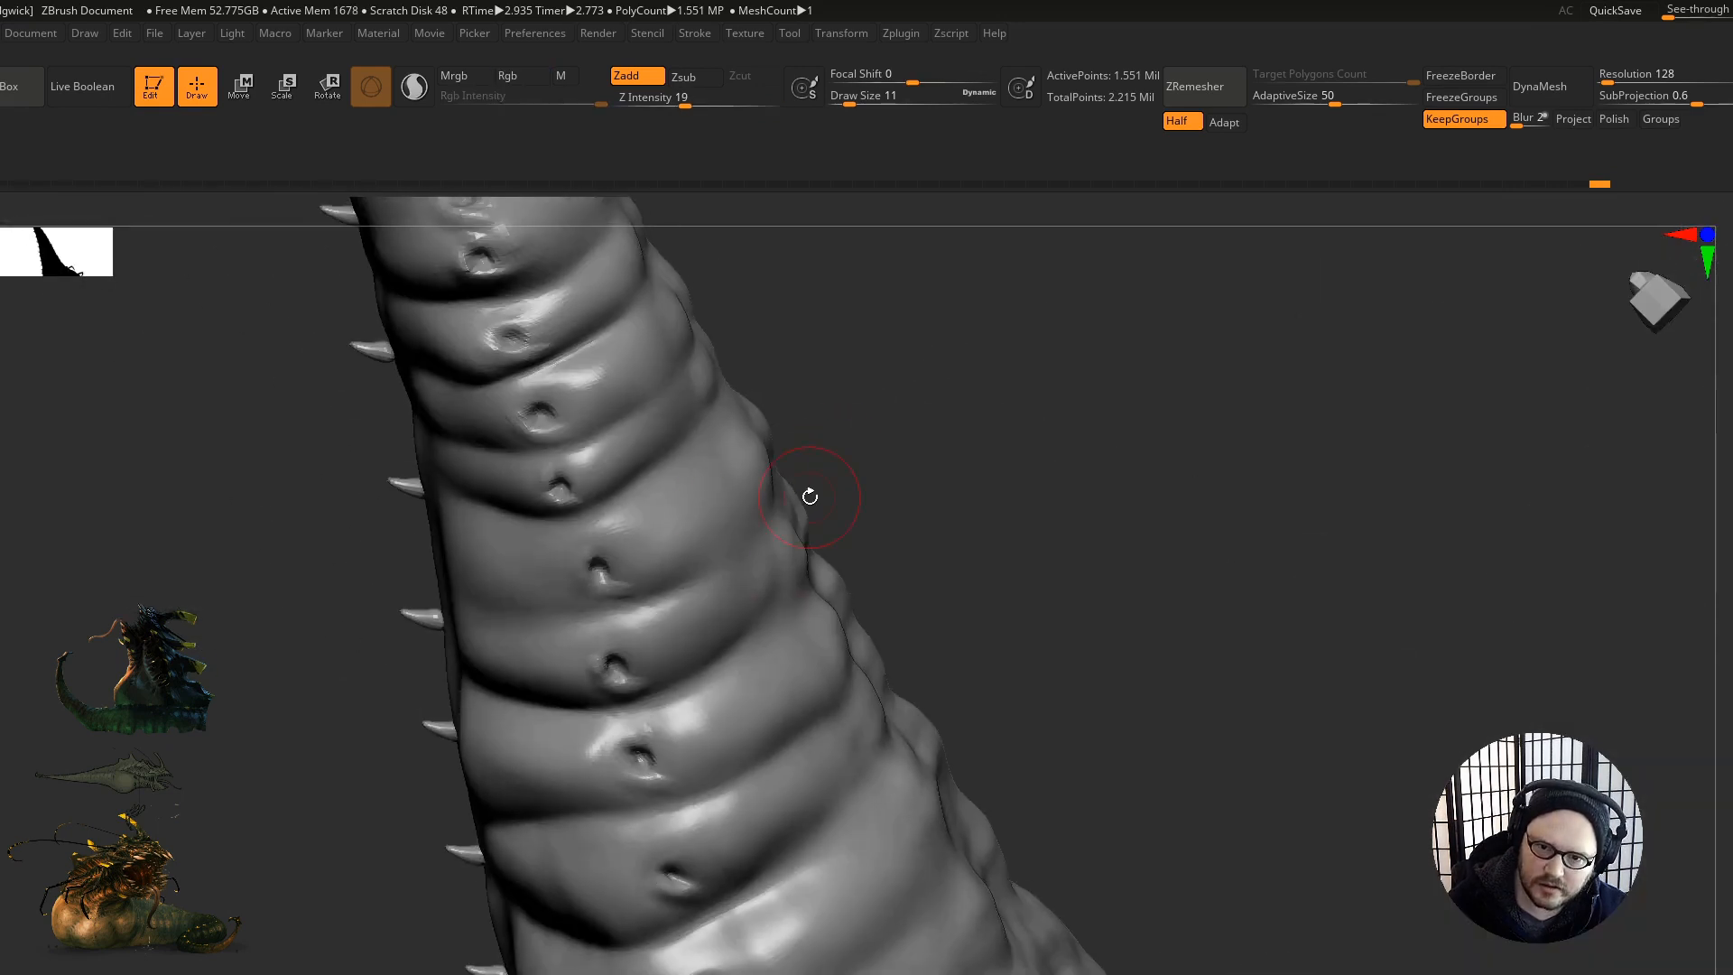
right_drag(777, 591, 688, 503)
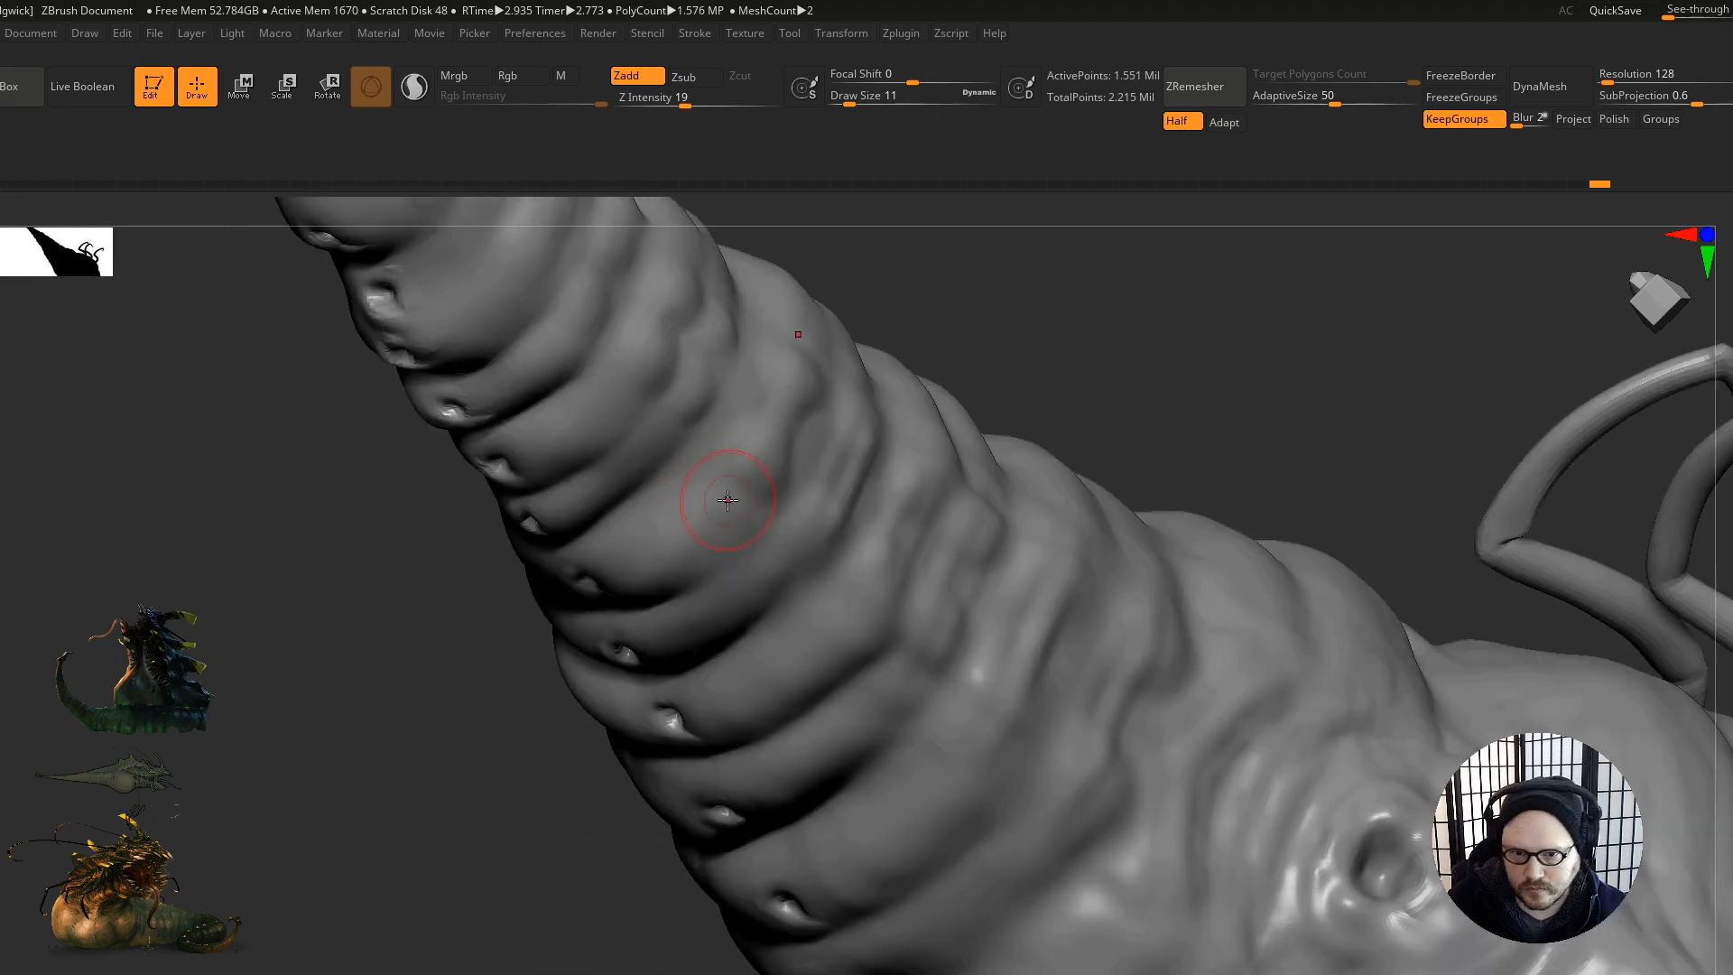
mouse_move(699, 568)
mouse_down()
mouse_move(756, 576)
mouse_move(719, 622)
mouse_up()
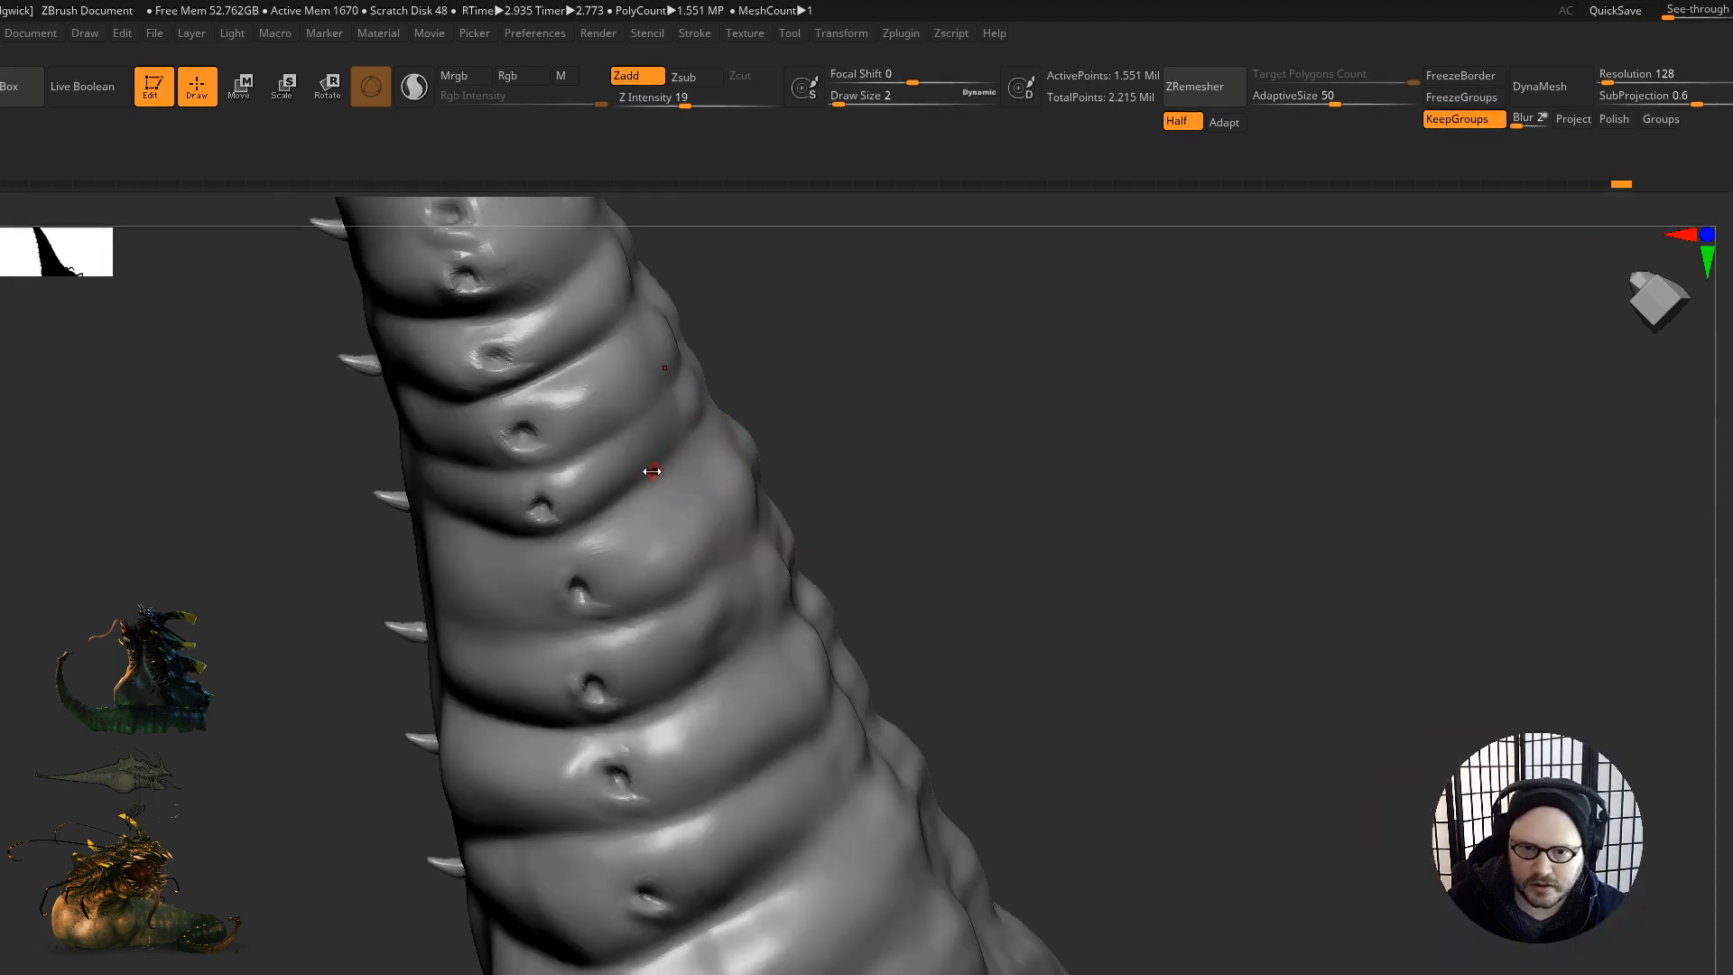
Step: Set the Draw Size to 7 and sculpt the lower side of the first tail segments near the belly
key(s)
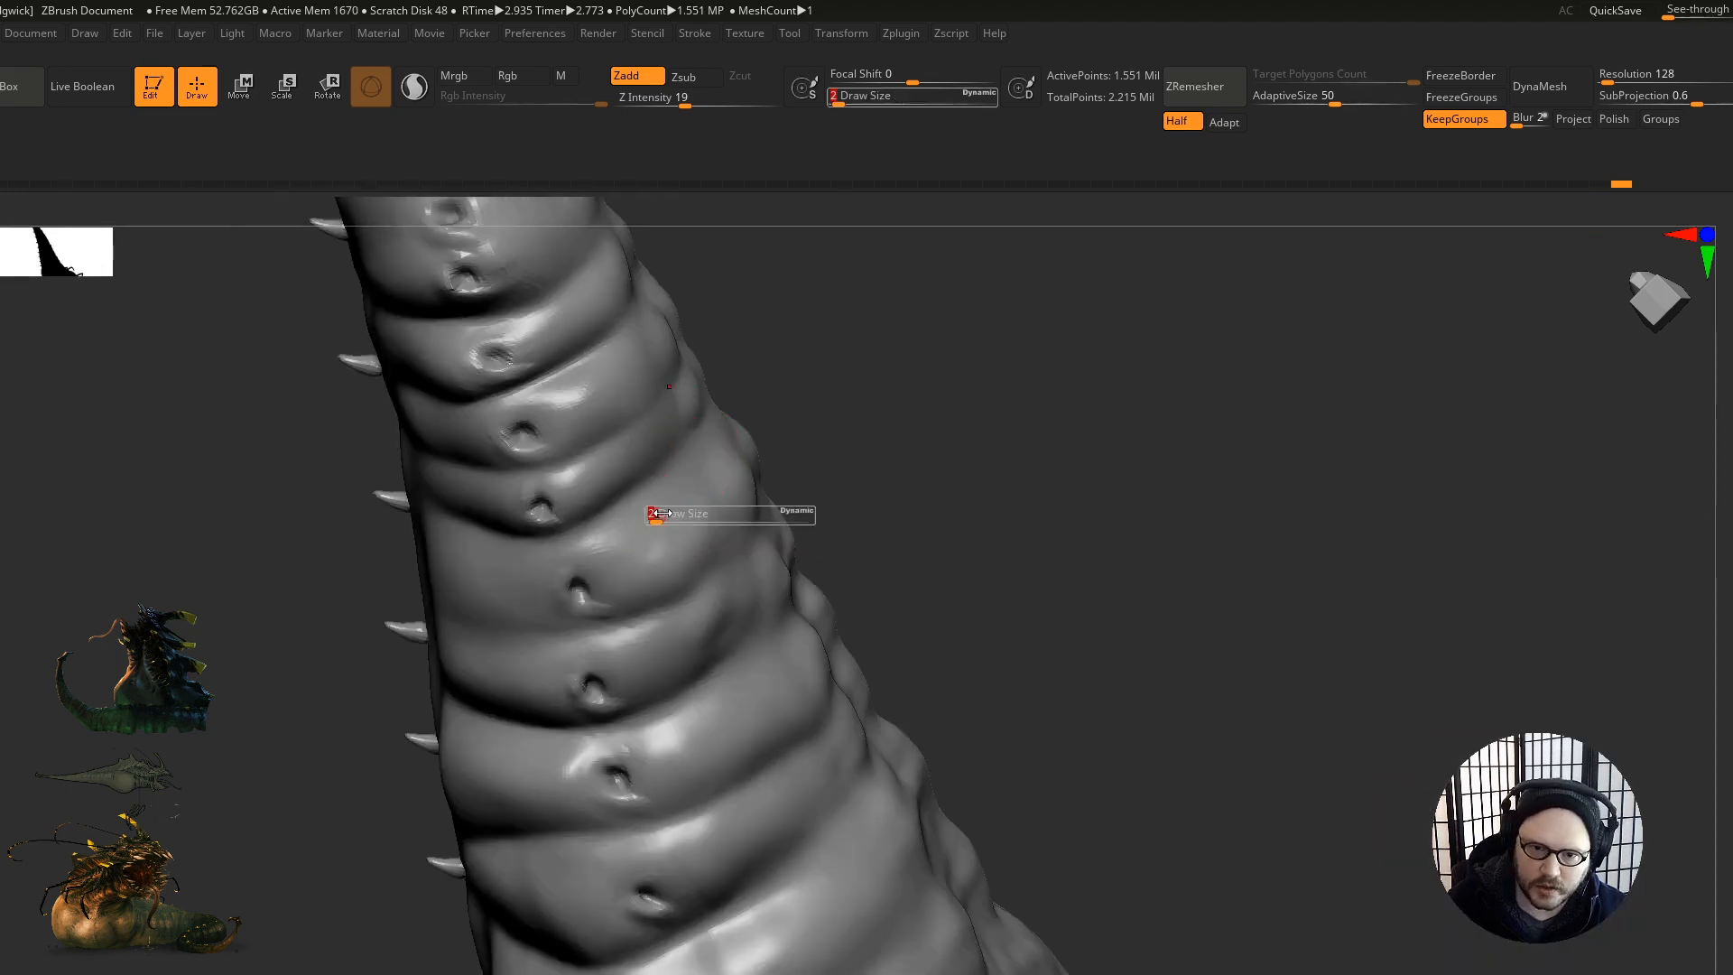
right_drag(569, 520, 643, 588)
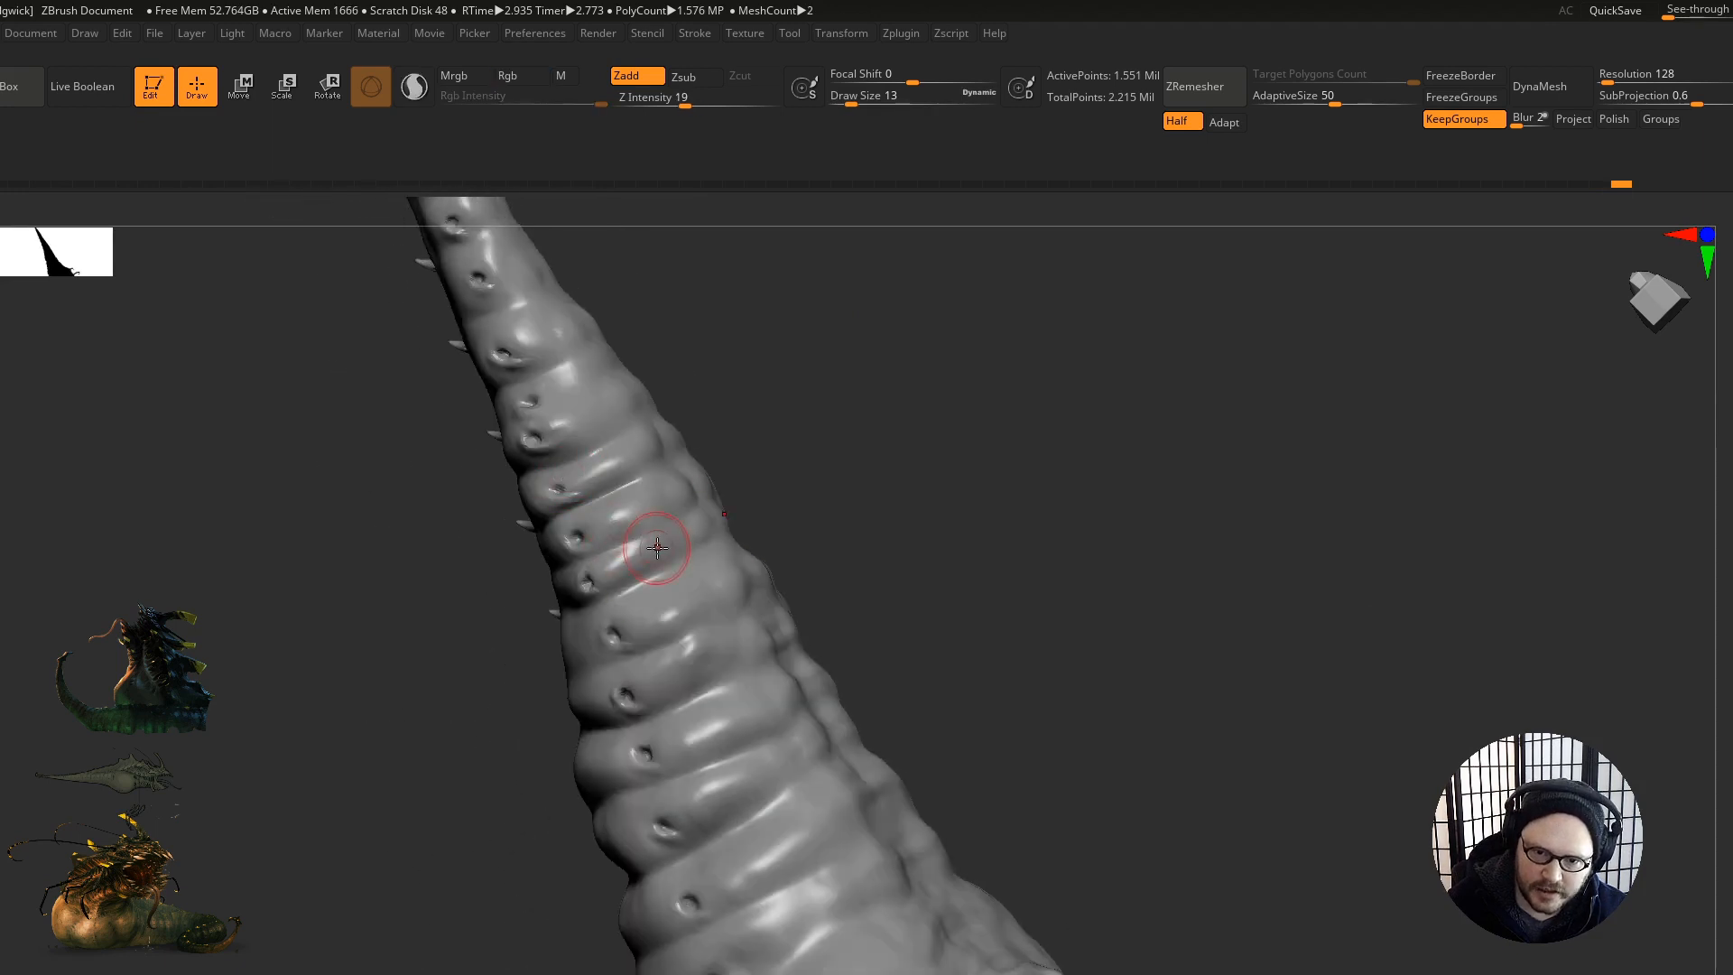
key(s)
drag(654, 553, 648, 553)
mouse_move(648, 553)
alt+right_down()
mouse_move(642, 456)
mouse_move(719, 521)
alt+right_up()
drag(866, 726, 930, 815)
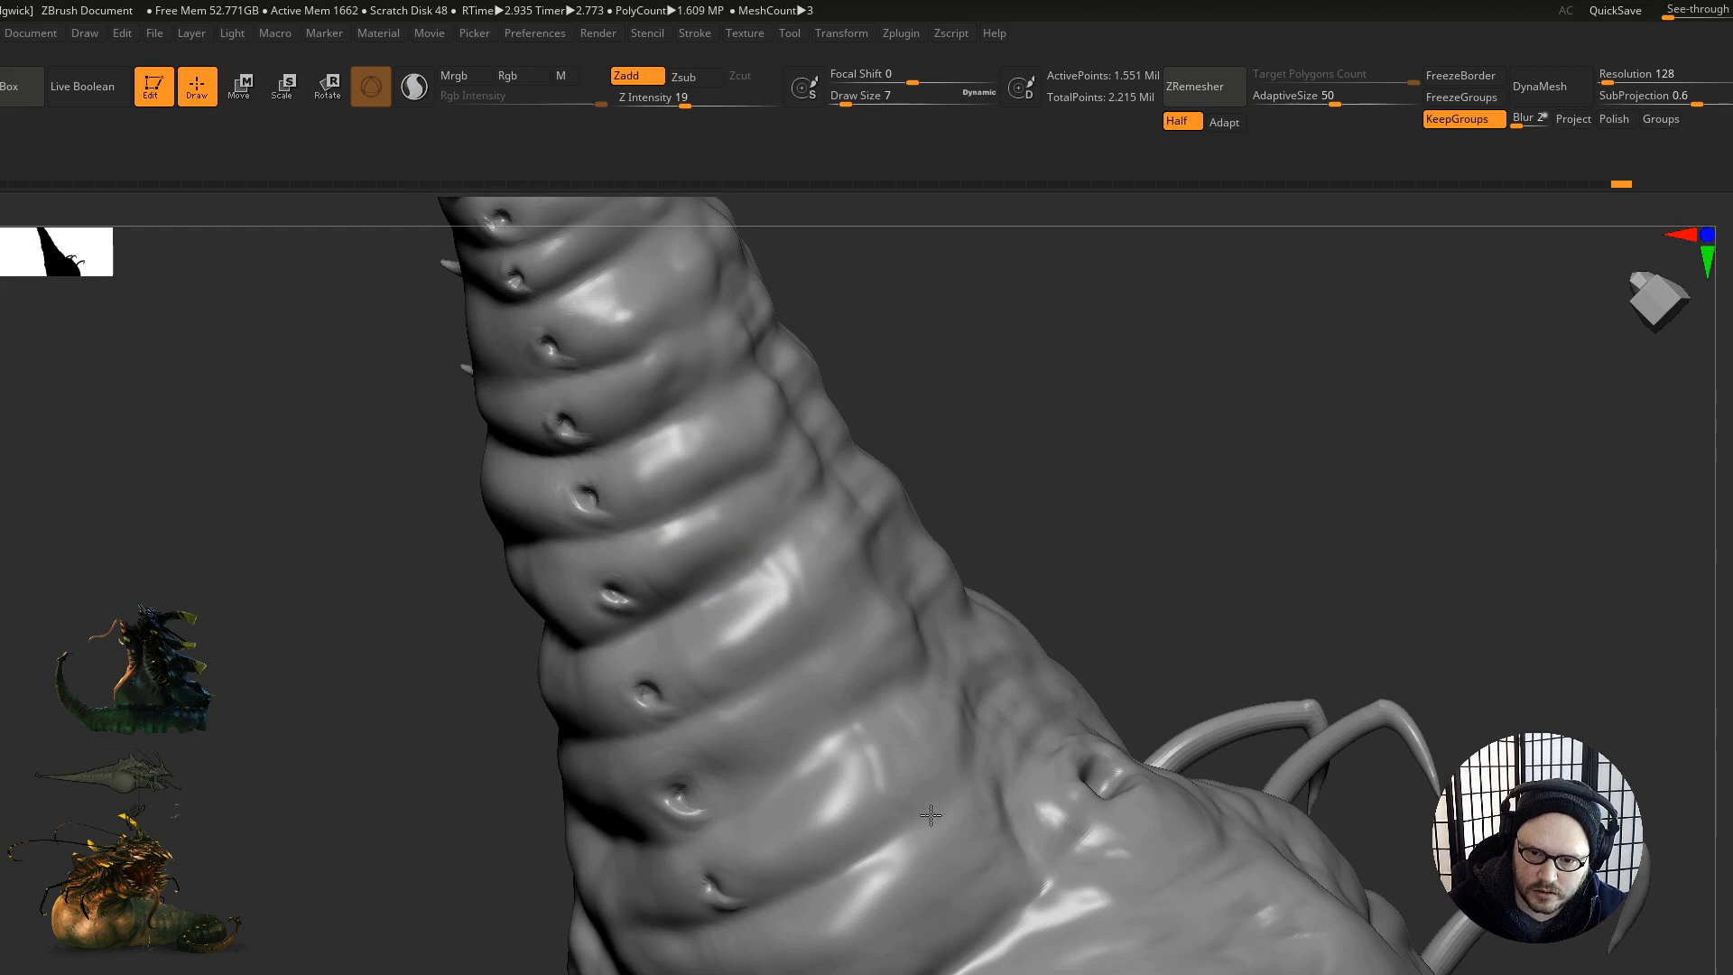
Step: Refine the wrinkles along the lower side of the tail segments, behind and above the opening
right_drag(851, 746, 682, 588)
right_drag(736, 645, 755, 534)
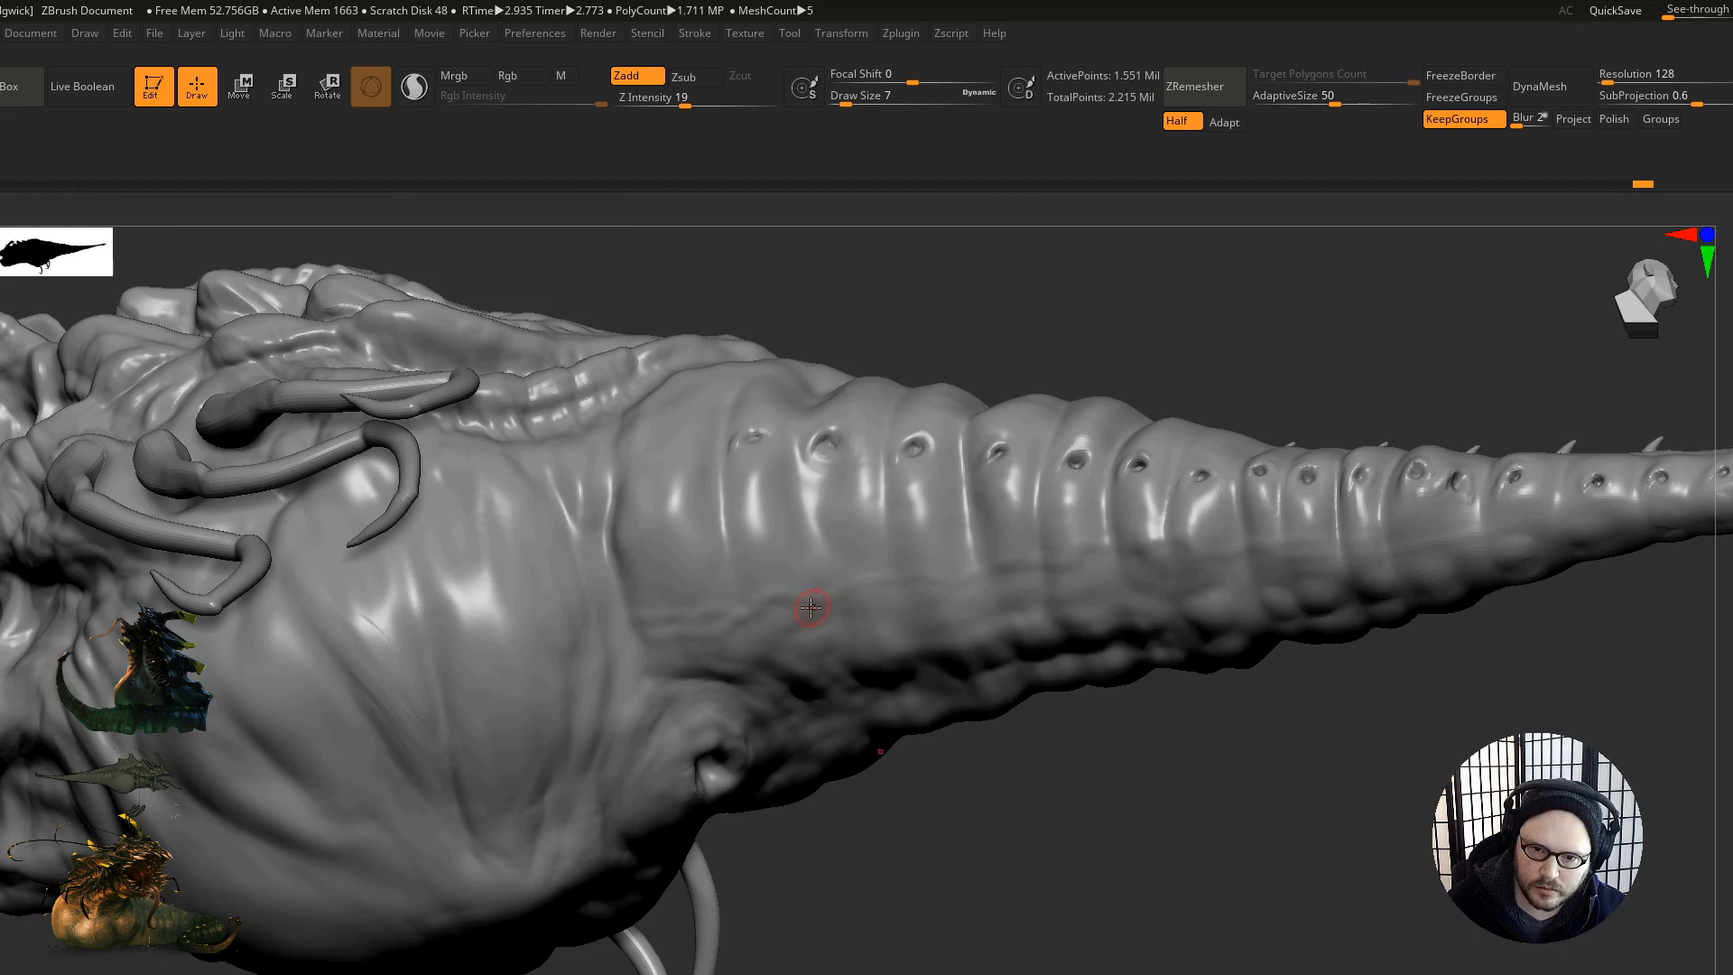
right_drag(812, 602, 793, 631)
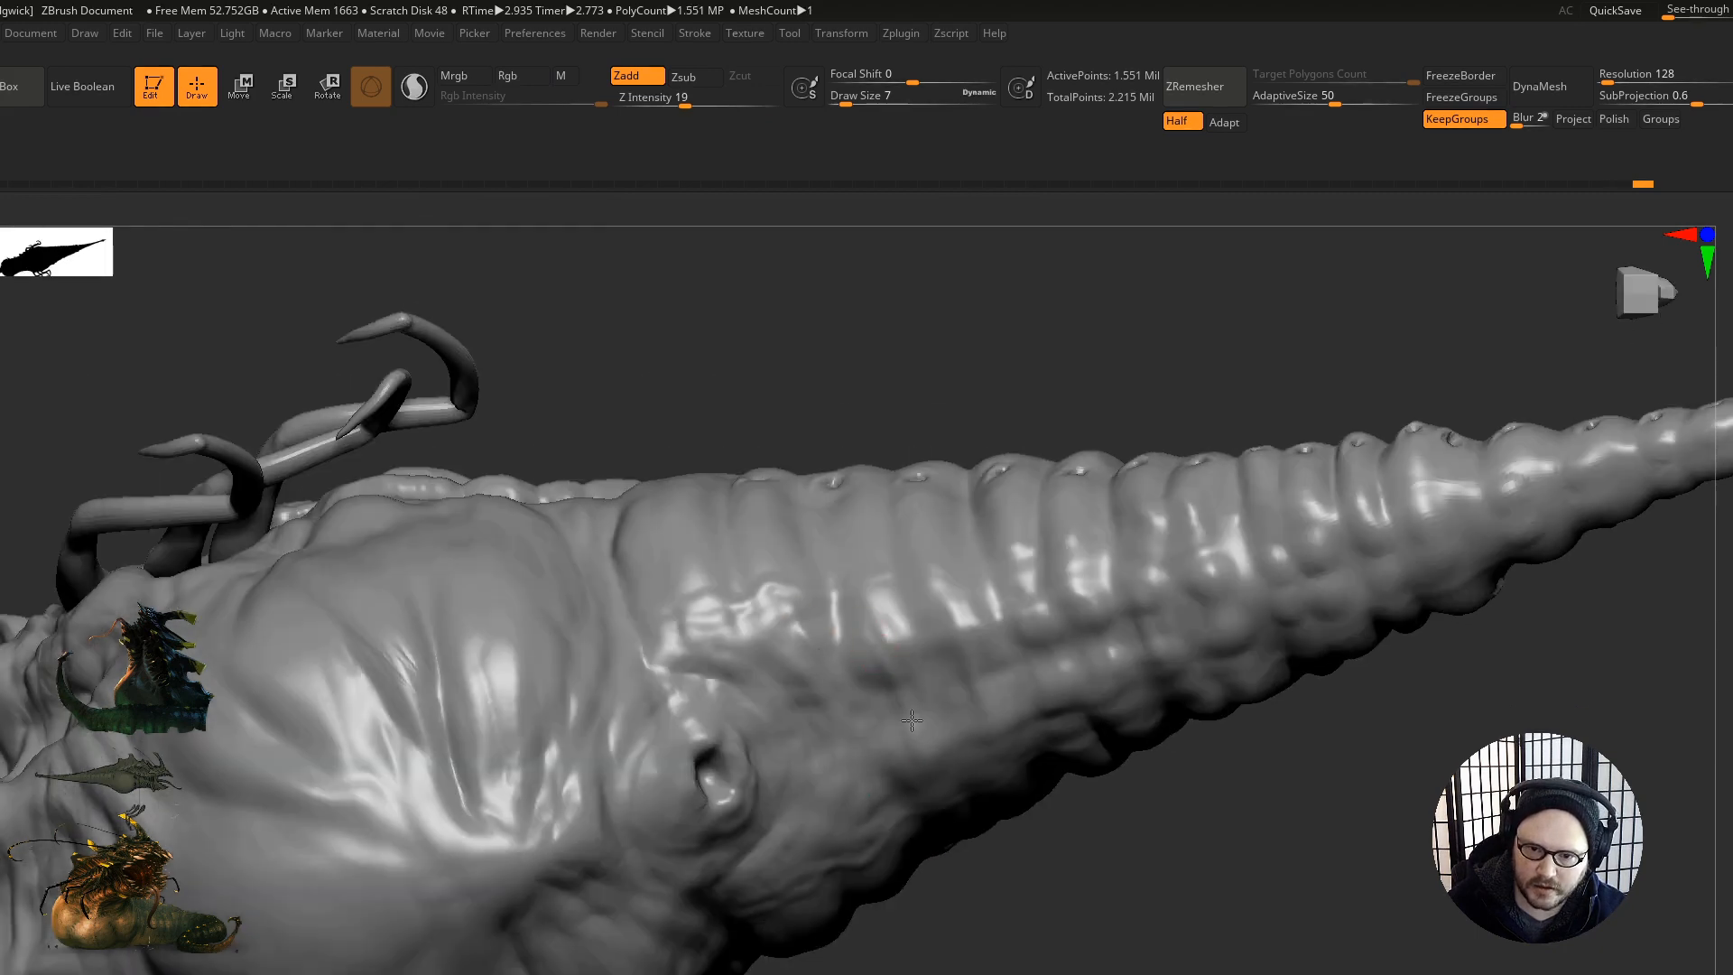
right_drag(844, 632, 951, 633)
drag(908, 592, 944, 622)
mouse_move(880, 643)
right_down()
mouse_move(882, 758)
mouse_move(874, 740)
right_up()
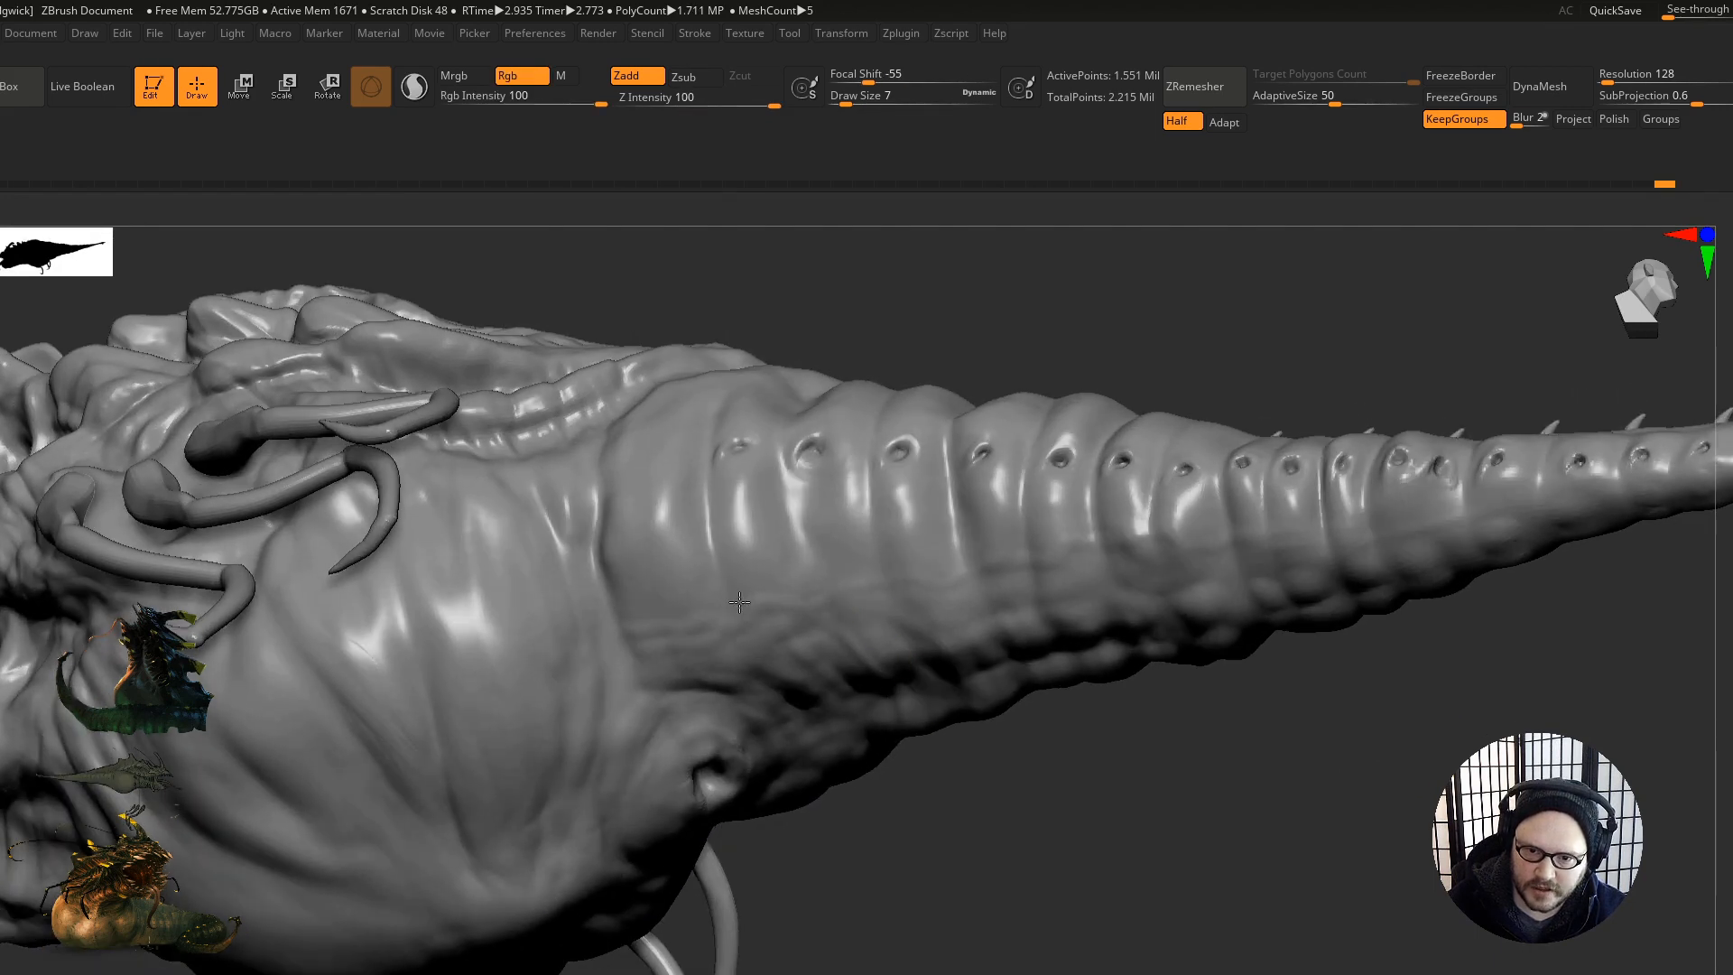
Step: Set the Draw Size to 3, and carve and soften fine creases around the bumps low on the mid-tail segments
right_drag(940, 569, 865, 579)
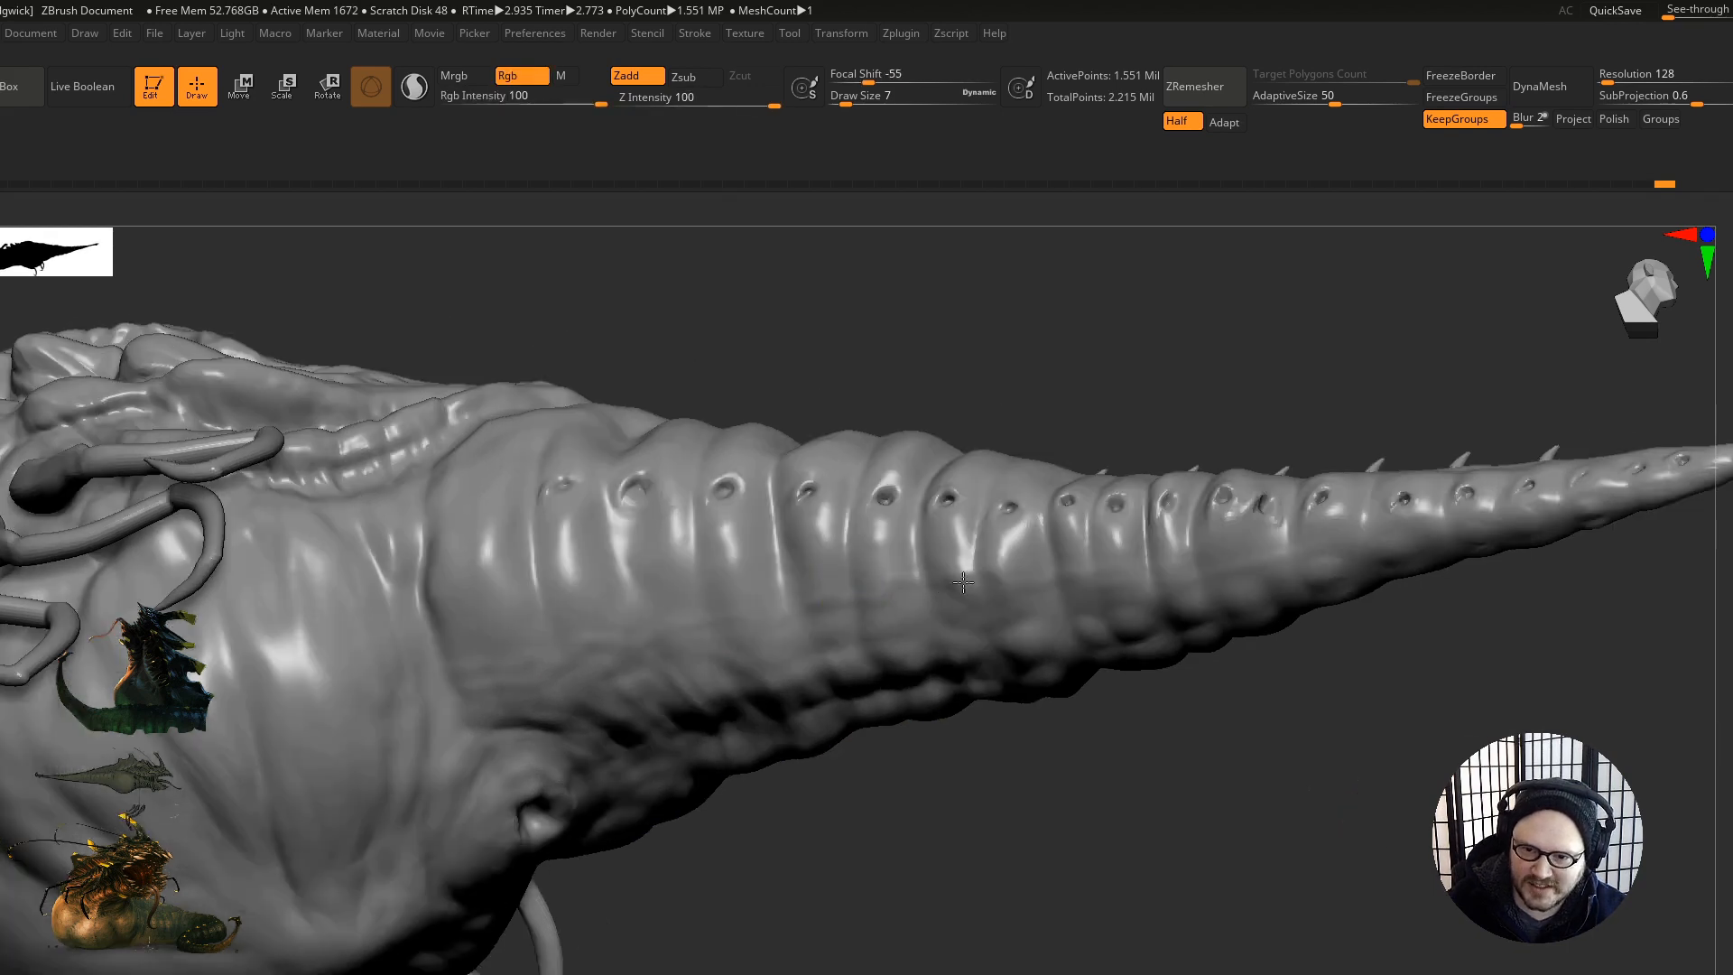
right_drag(1033, 565, 993, 497)
ctrl+right_drag(993, 496, 967, 569)
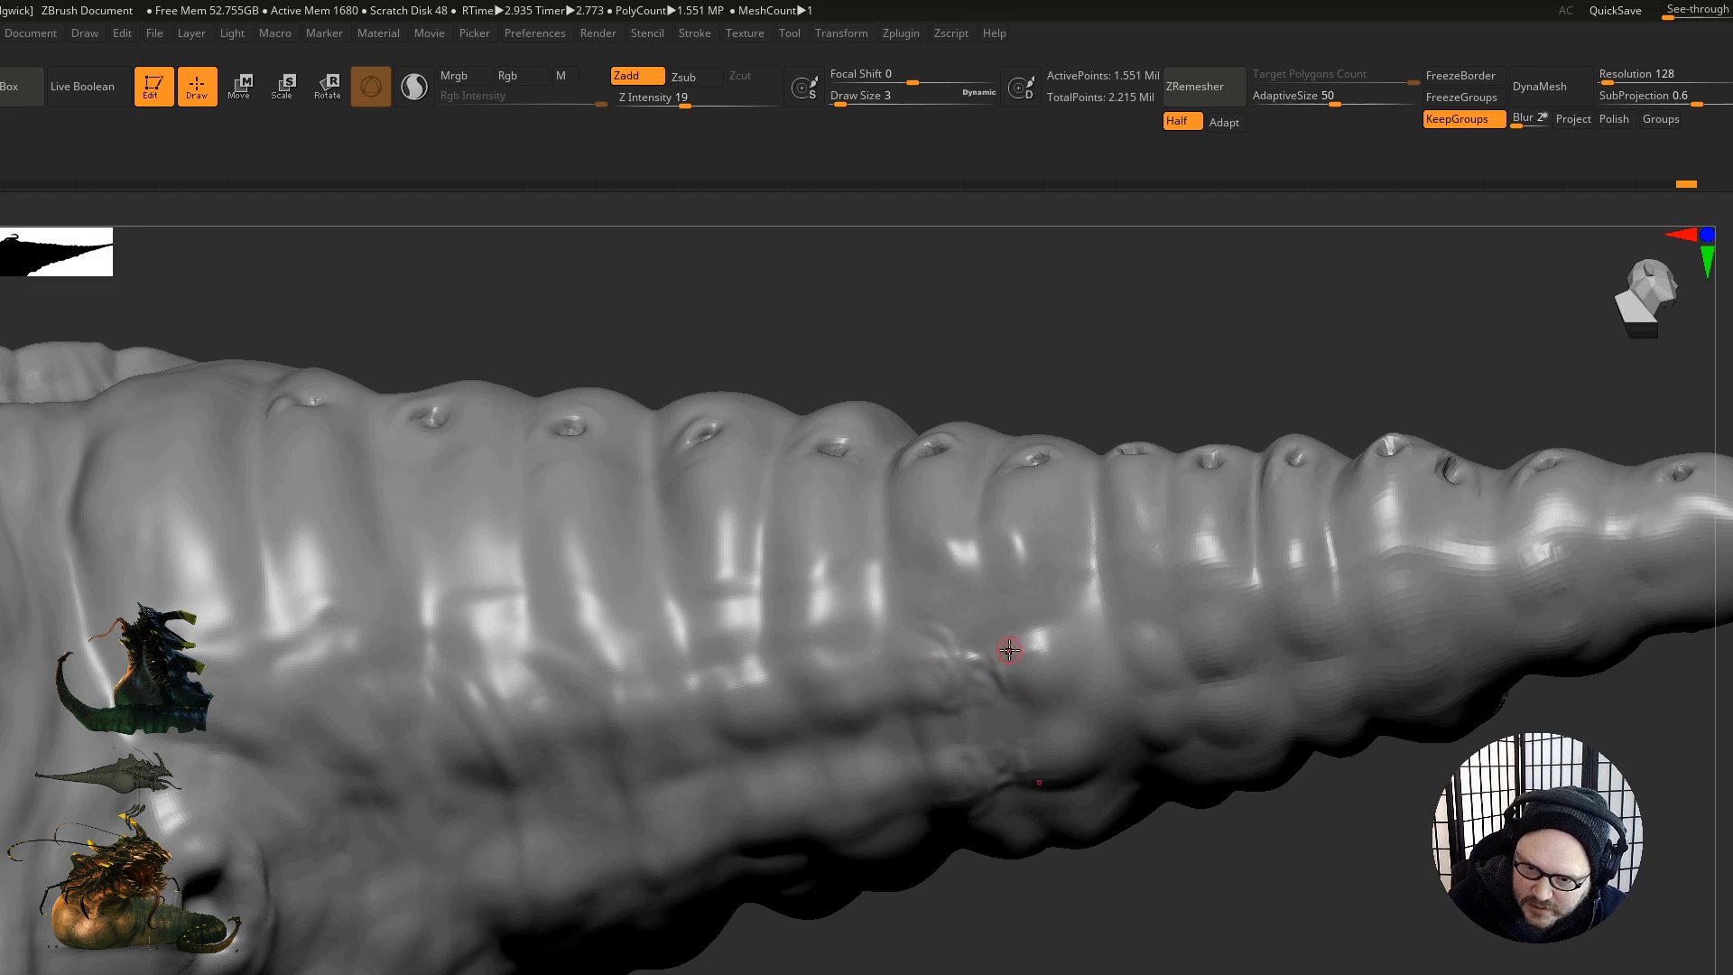
drag(1003, 668, 1011, 736)
mouse_move(1010, 736)
right_down()
mouse_move(1034, 671)
mouse_move(1016, 682)
mouse_move(1094, 709)
right_up()
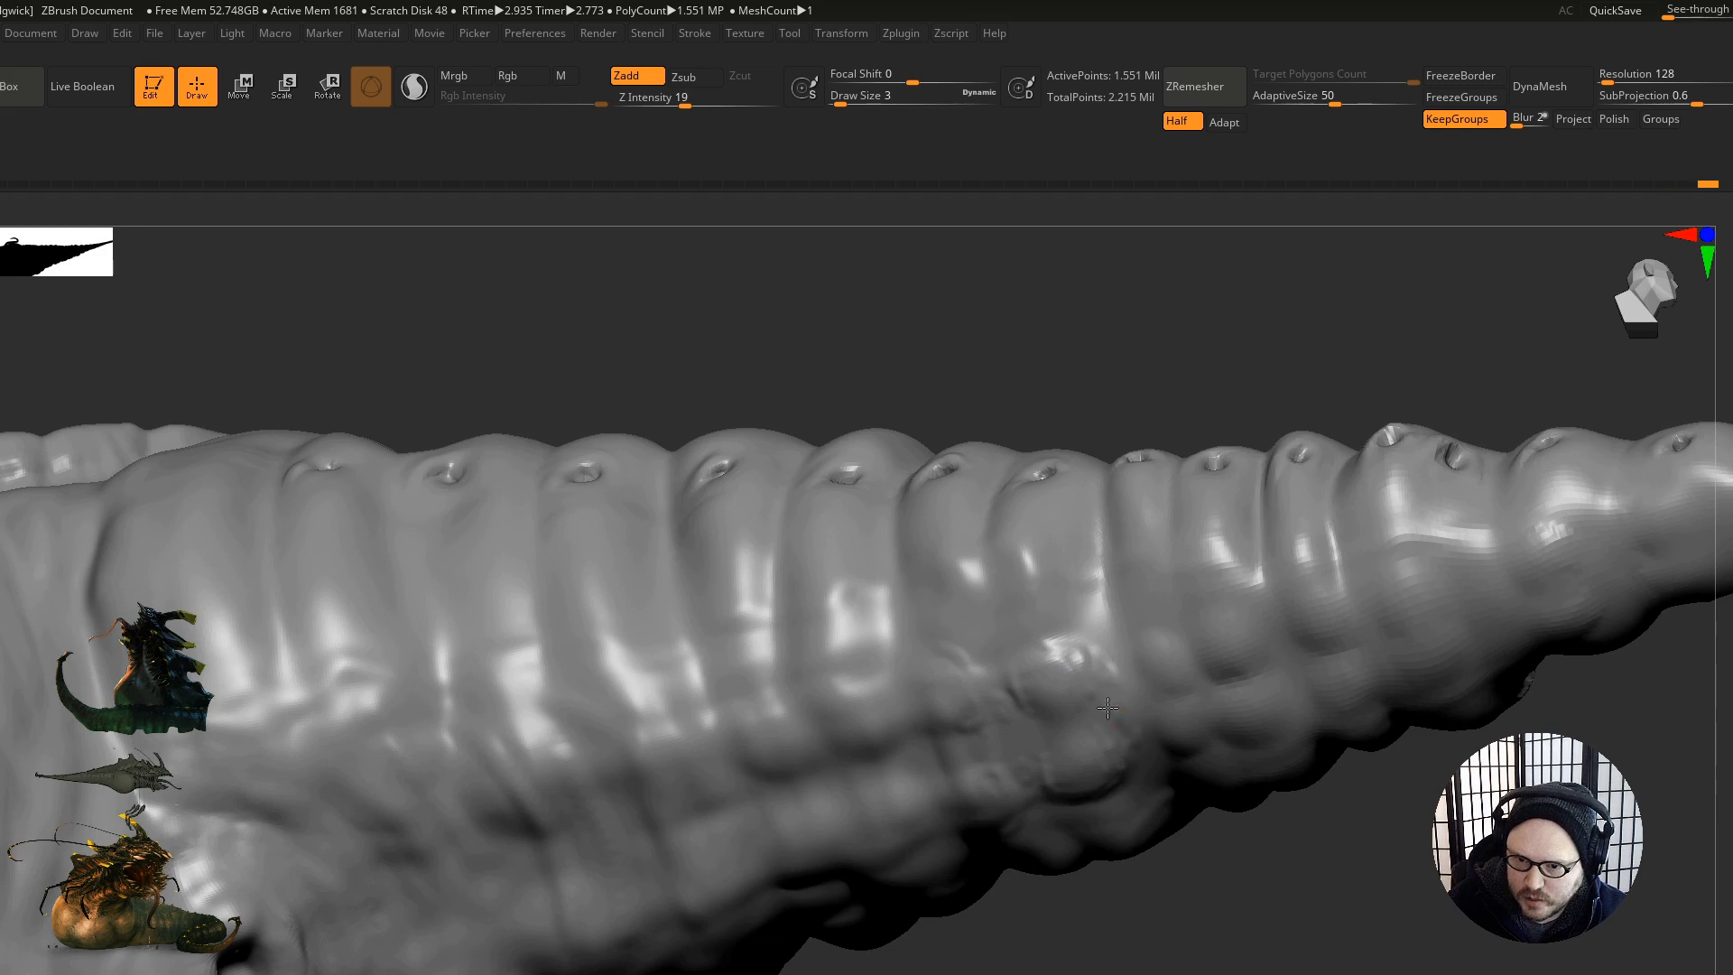
mouse_move(1126, 645)
mouse_down()
mouse_move(1061, 646)
mouse_move(1148, 647)
mouse_up()
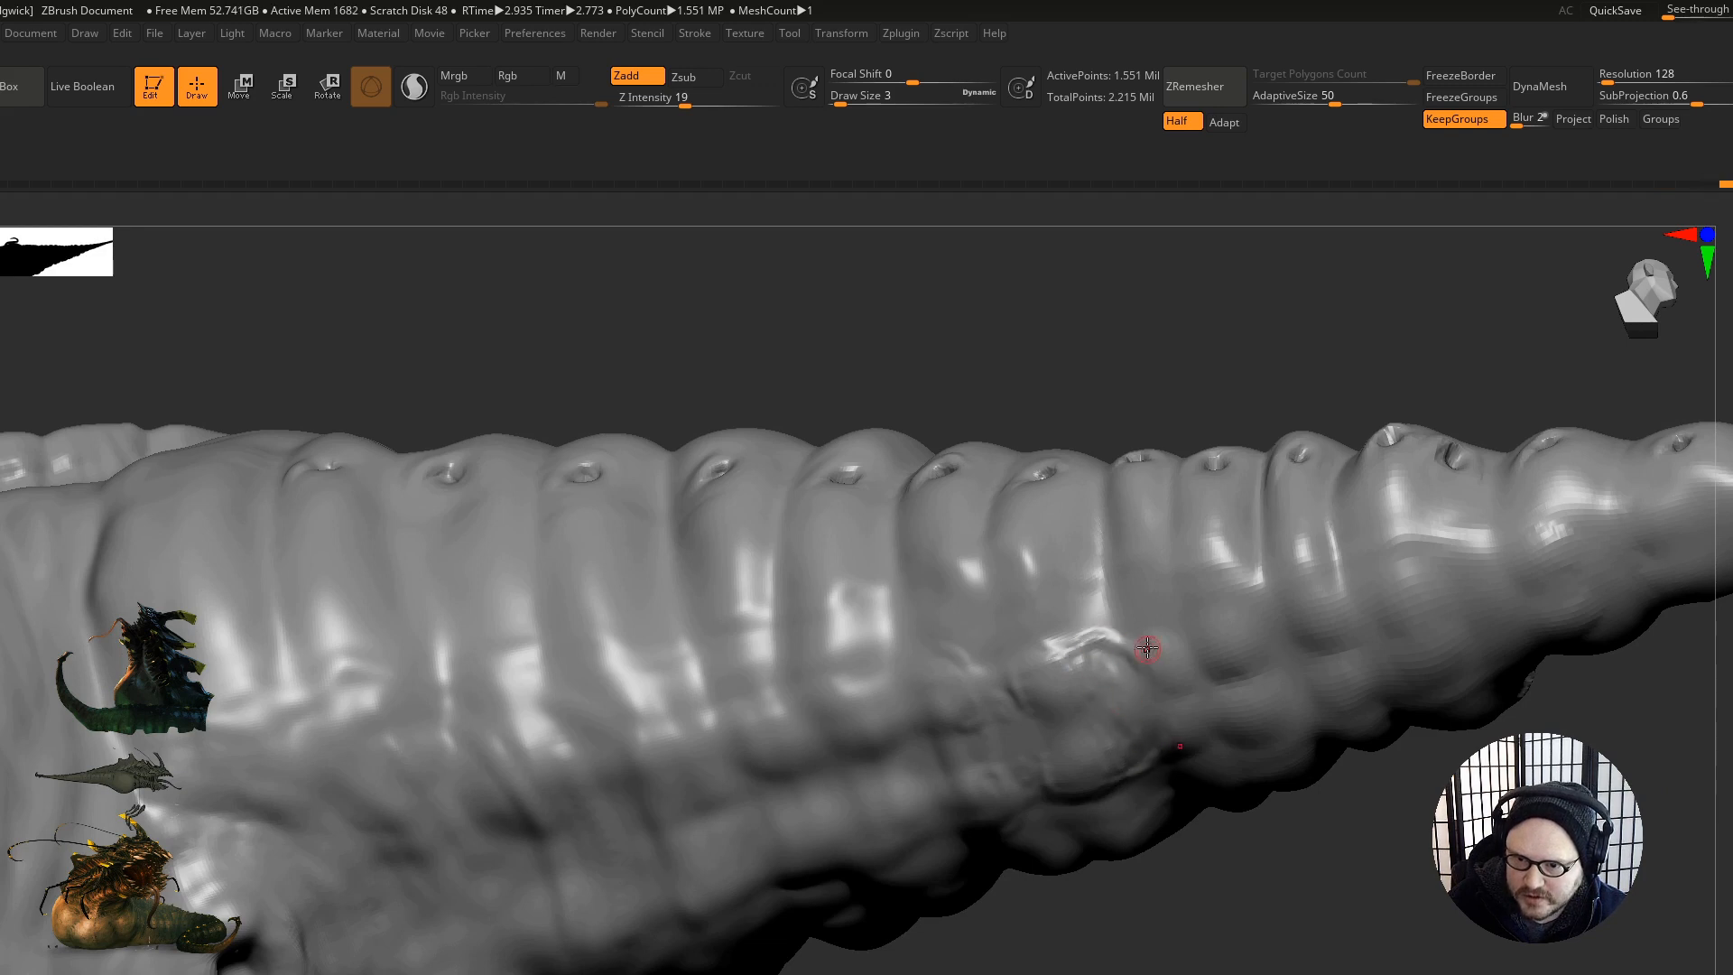
right_drag(1148, 807, 1146, 854)
shift+drag(1112, 653, 1095, 677)
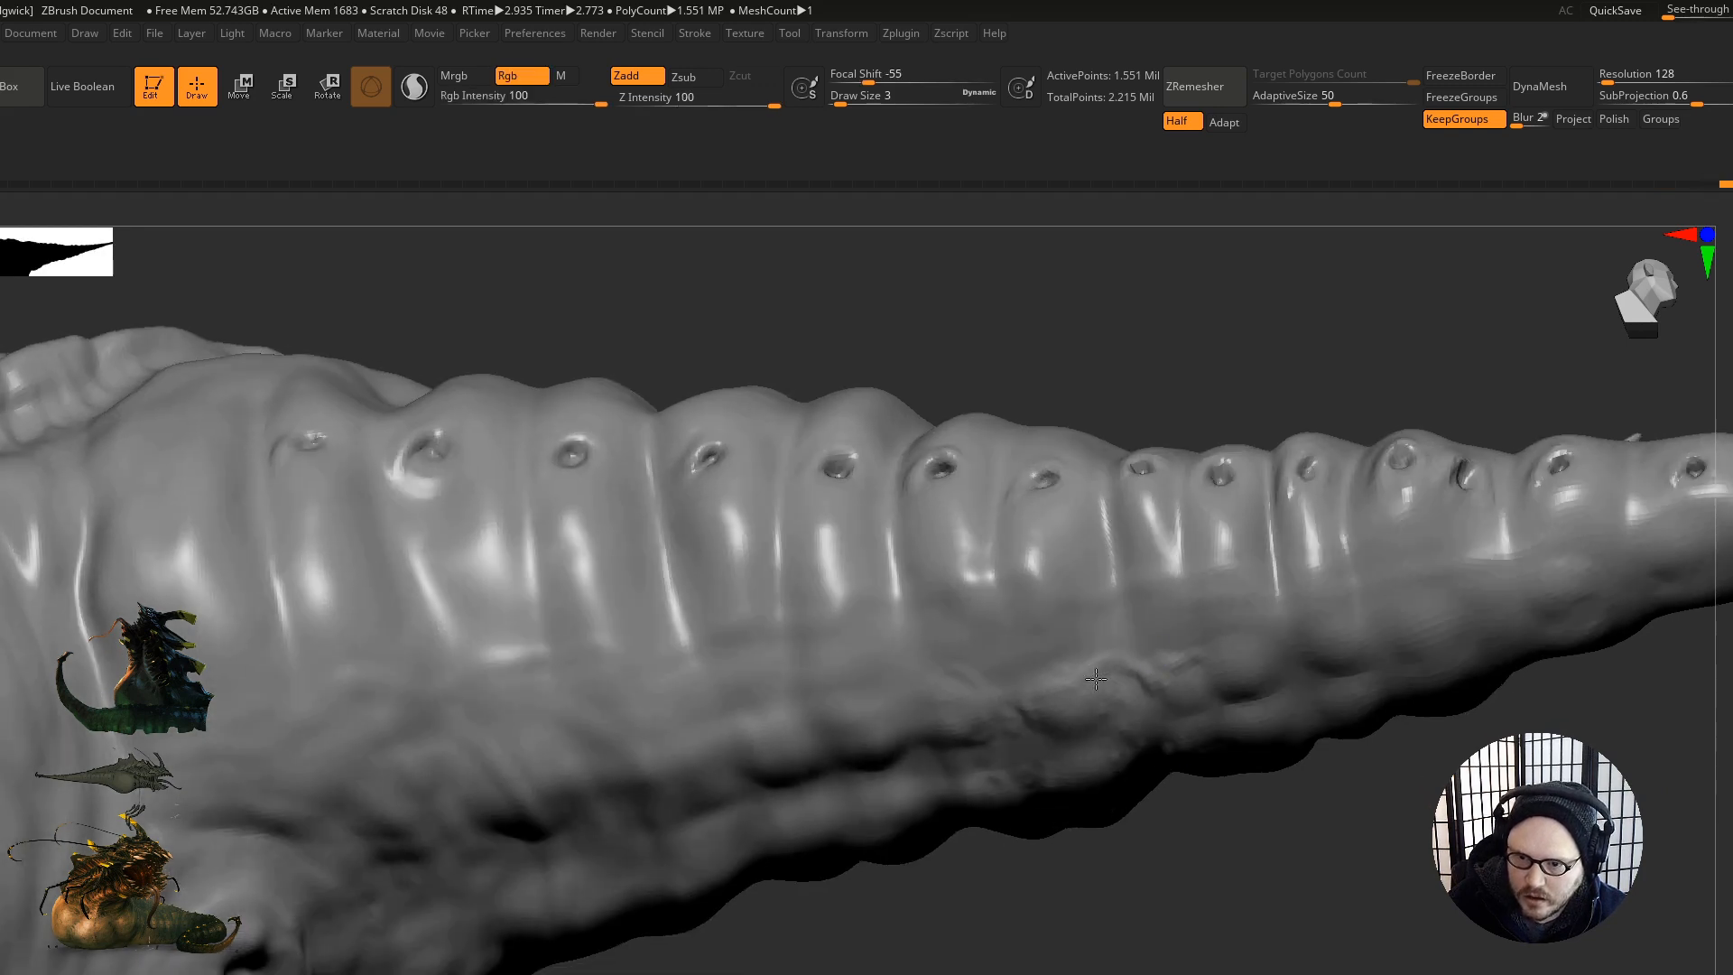
Step: Smooth the bumps, set the Draw Size to 5 and extend the creased fold along the lower segments toward the tail base
mouse_move(1180, 692)
right_down()
mouse_move(977, 759)
mouse_move(967, 735)
mouse_move(940, 760)
mouse_move(939, 804)
right_up()
shift+drag(940, 796, 939, 778)
right_drag(907, 632, 867, 514)
key(s)
mouse_move(864, 637)
mouse_down()
mouse_move(735, 615)
mouse_move(691, 628)
mouse_up()
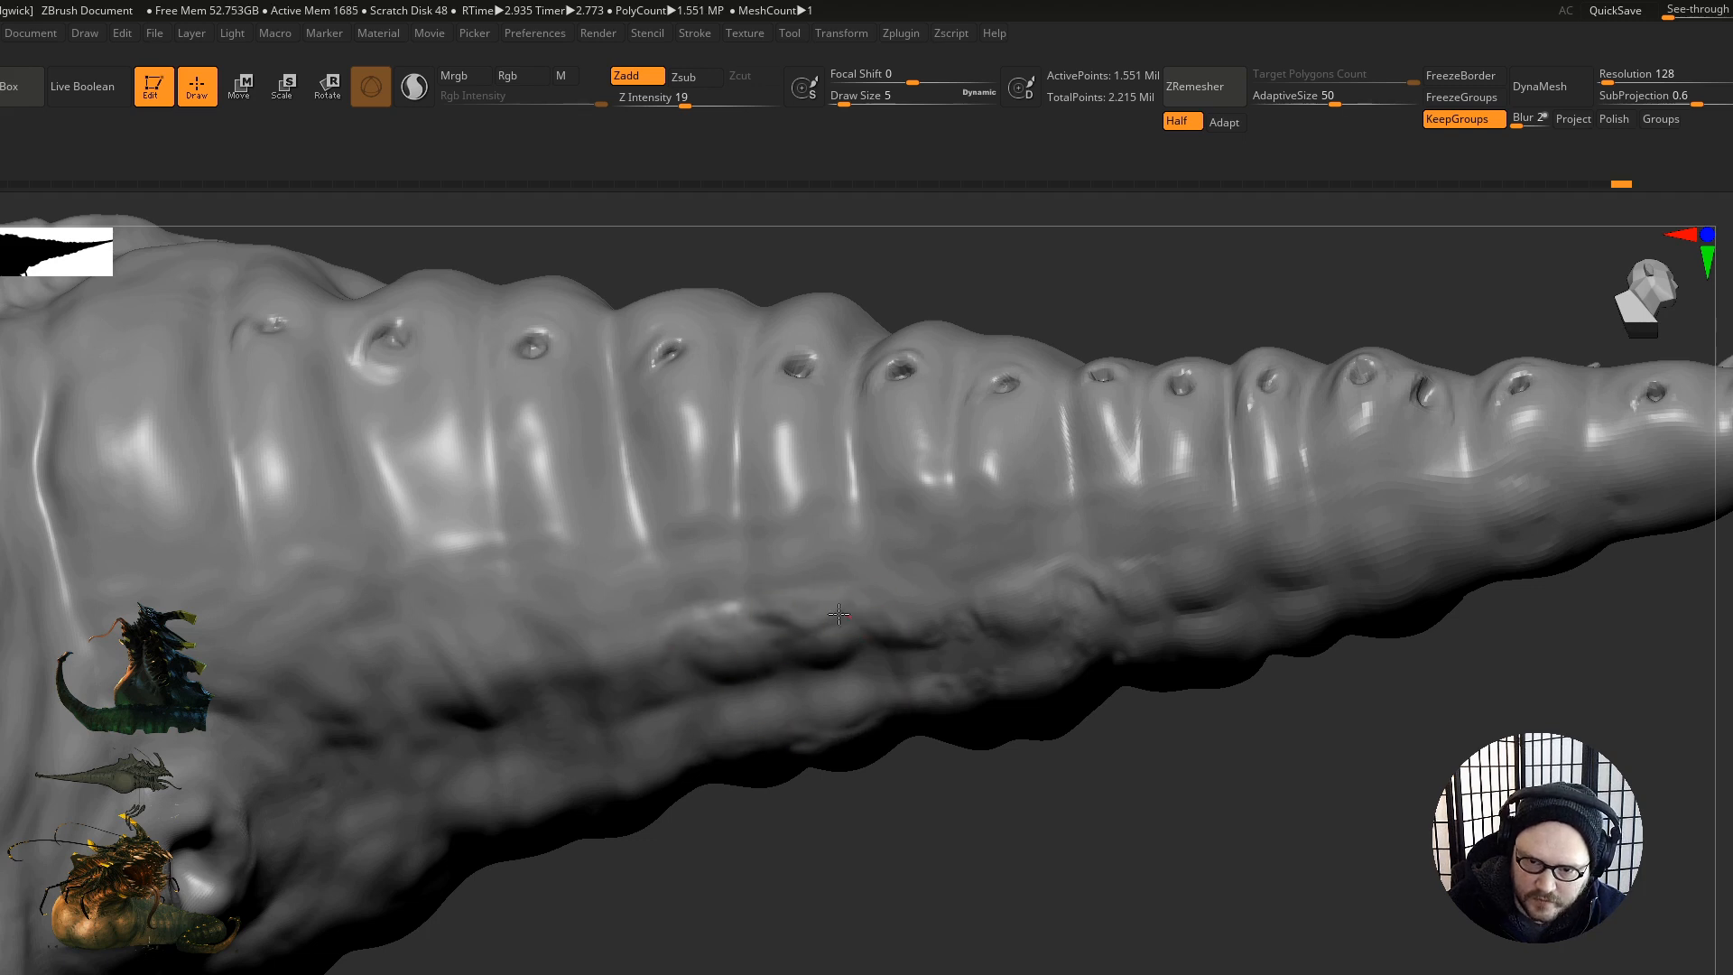
mouse_move(872, 672)
right_down()
mouse_move(804, 638)
mouse_move(919, 634)
right_up()
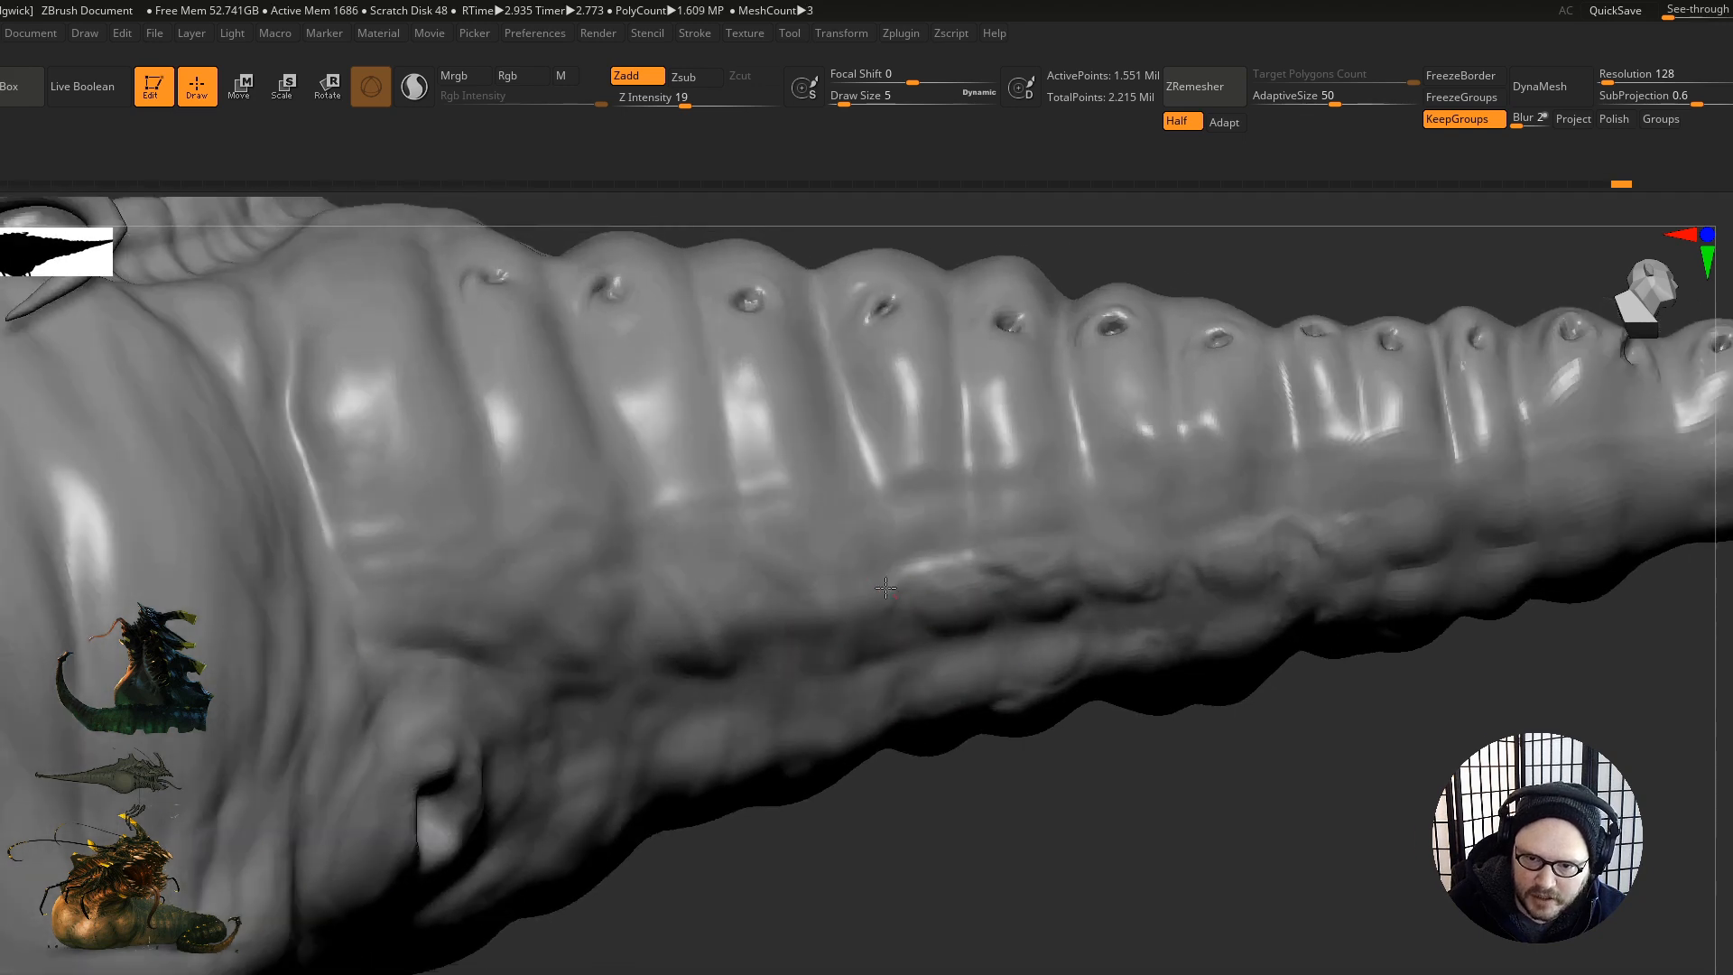
drag(830, 570, 775, 632)
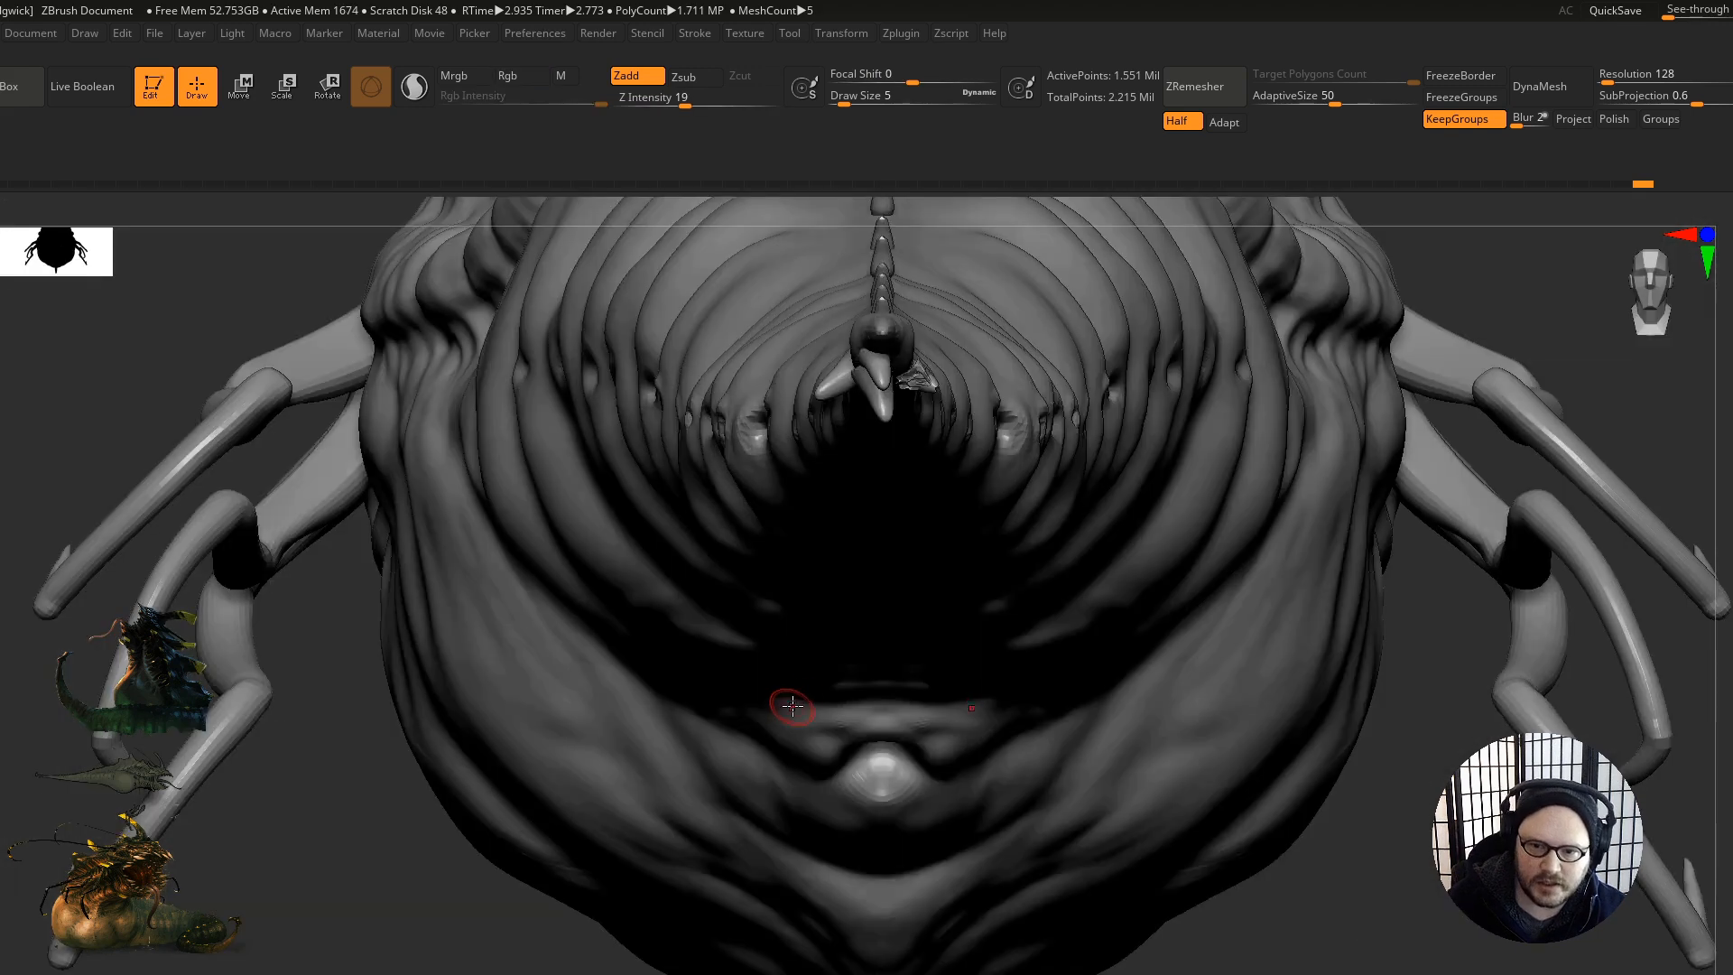
Step: Add and soften small wrinkles on the lower part of the first tail segments, just above the opening
right_drag(792, 706, 846, 574)
drag(790, 620, 746, 633)
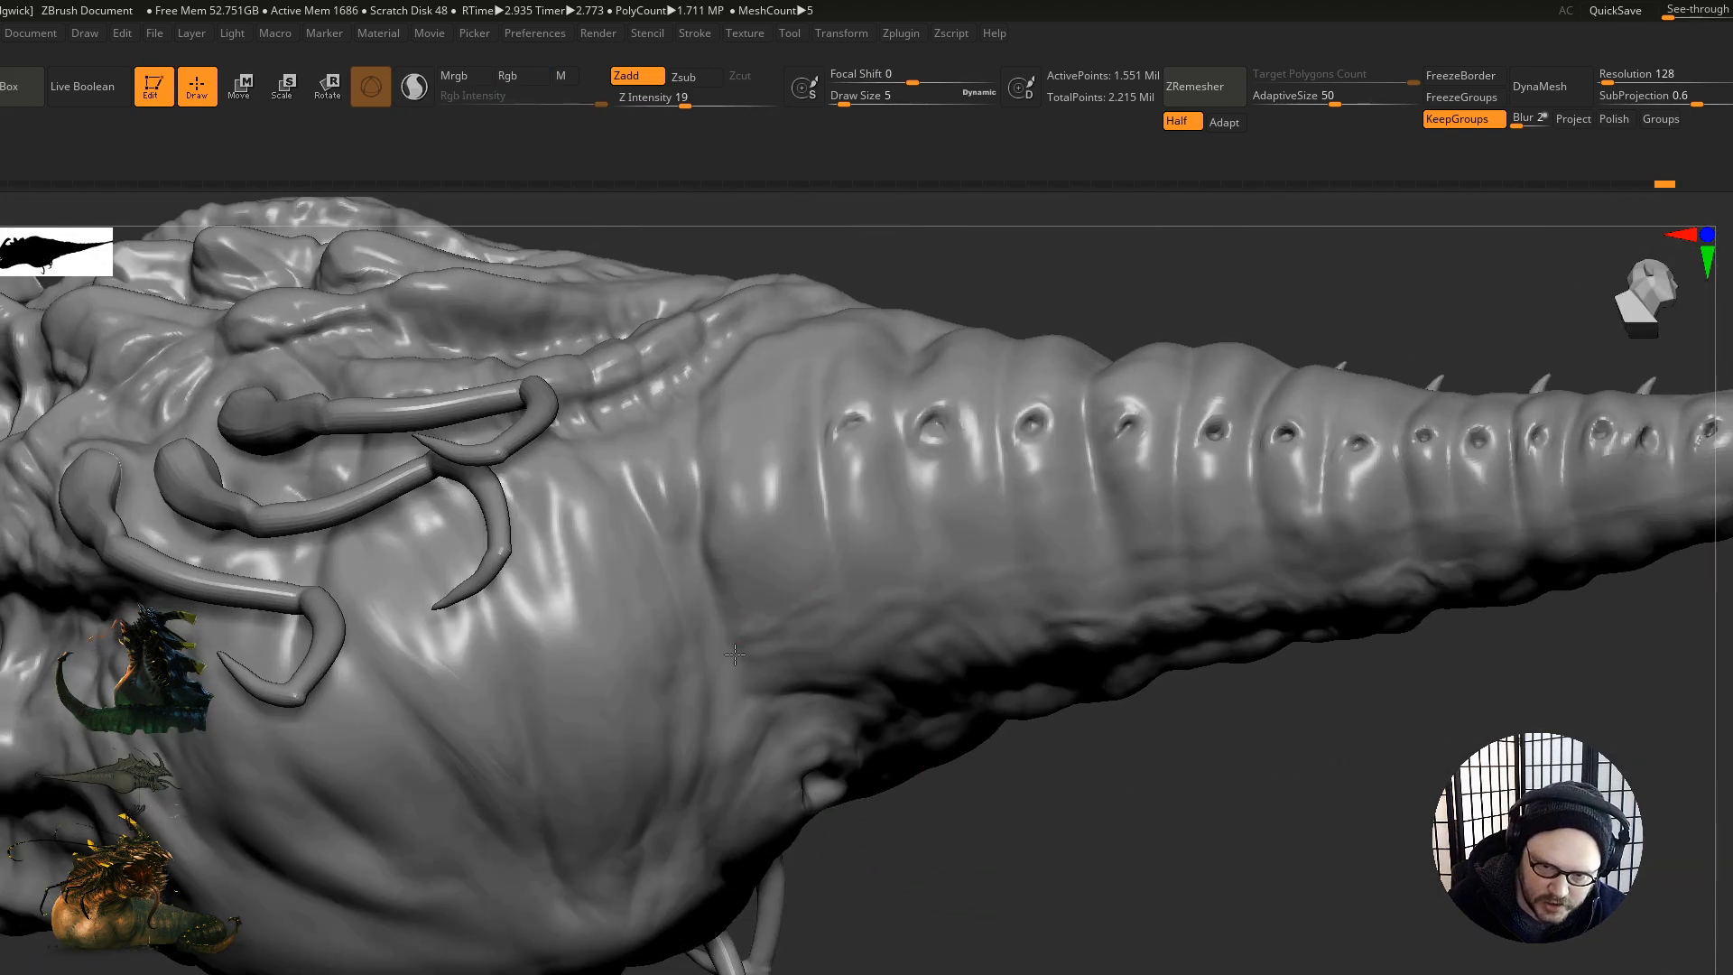
shift+drag(869, 631, 822, 616)
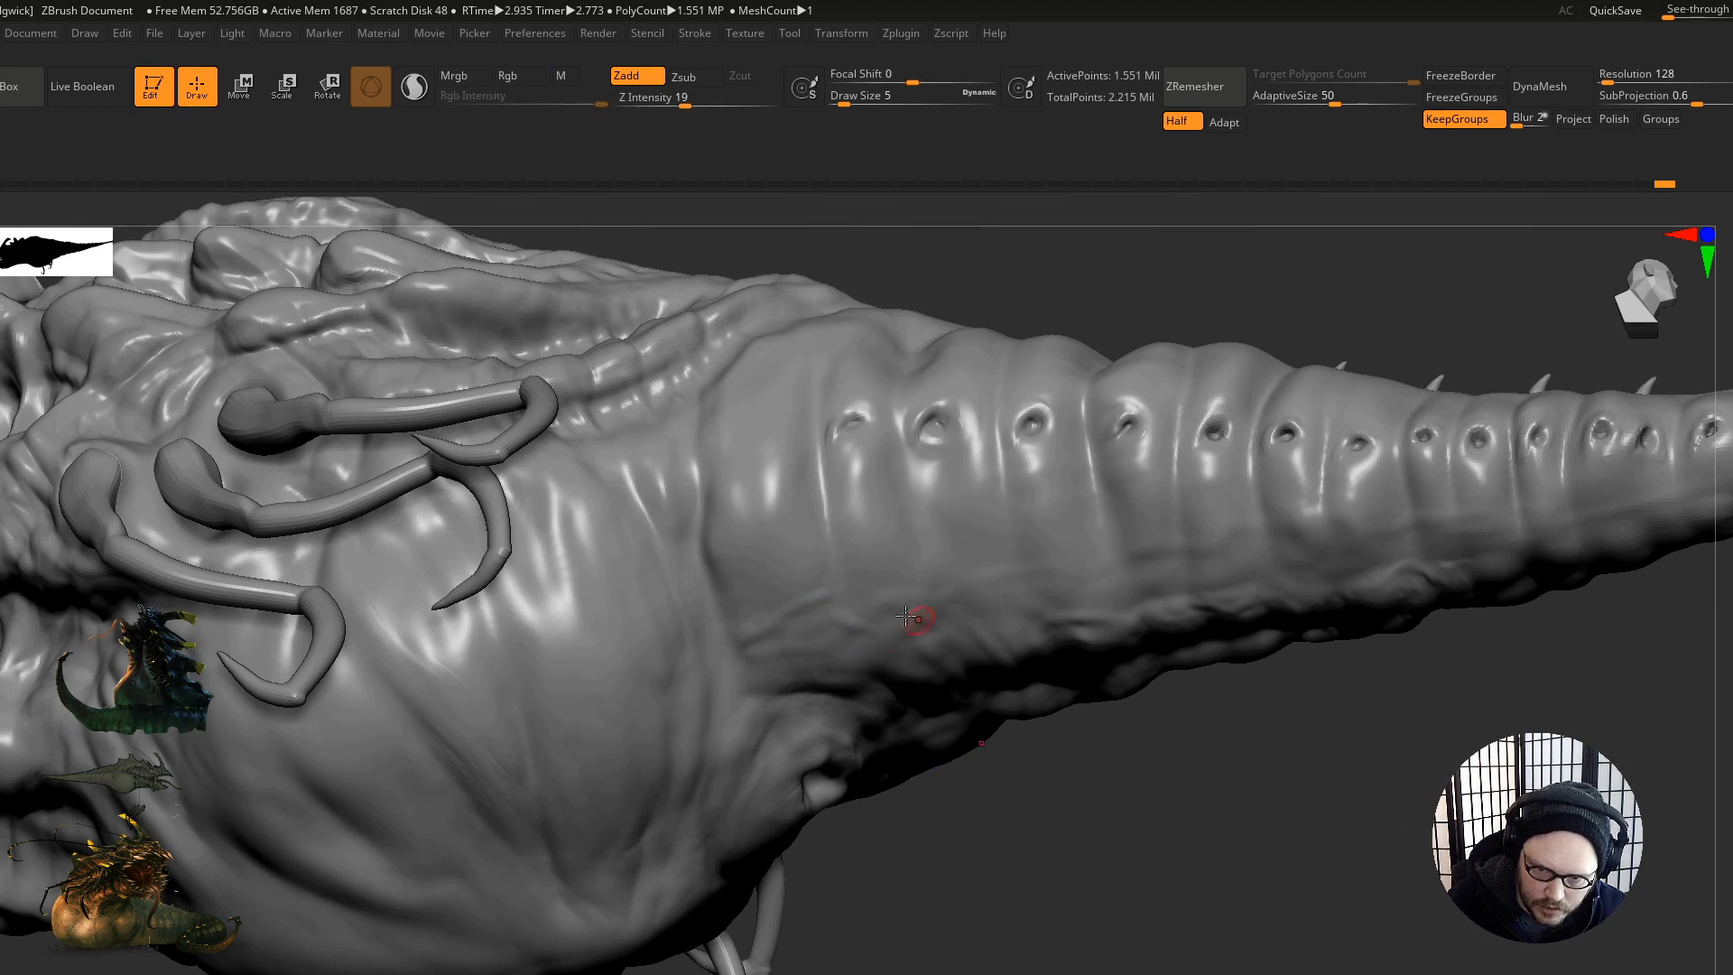
drag(915, 656, 848, 639)
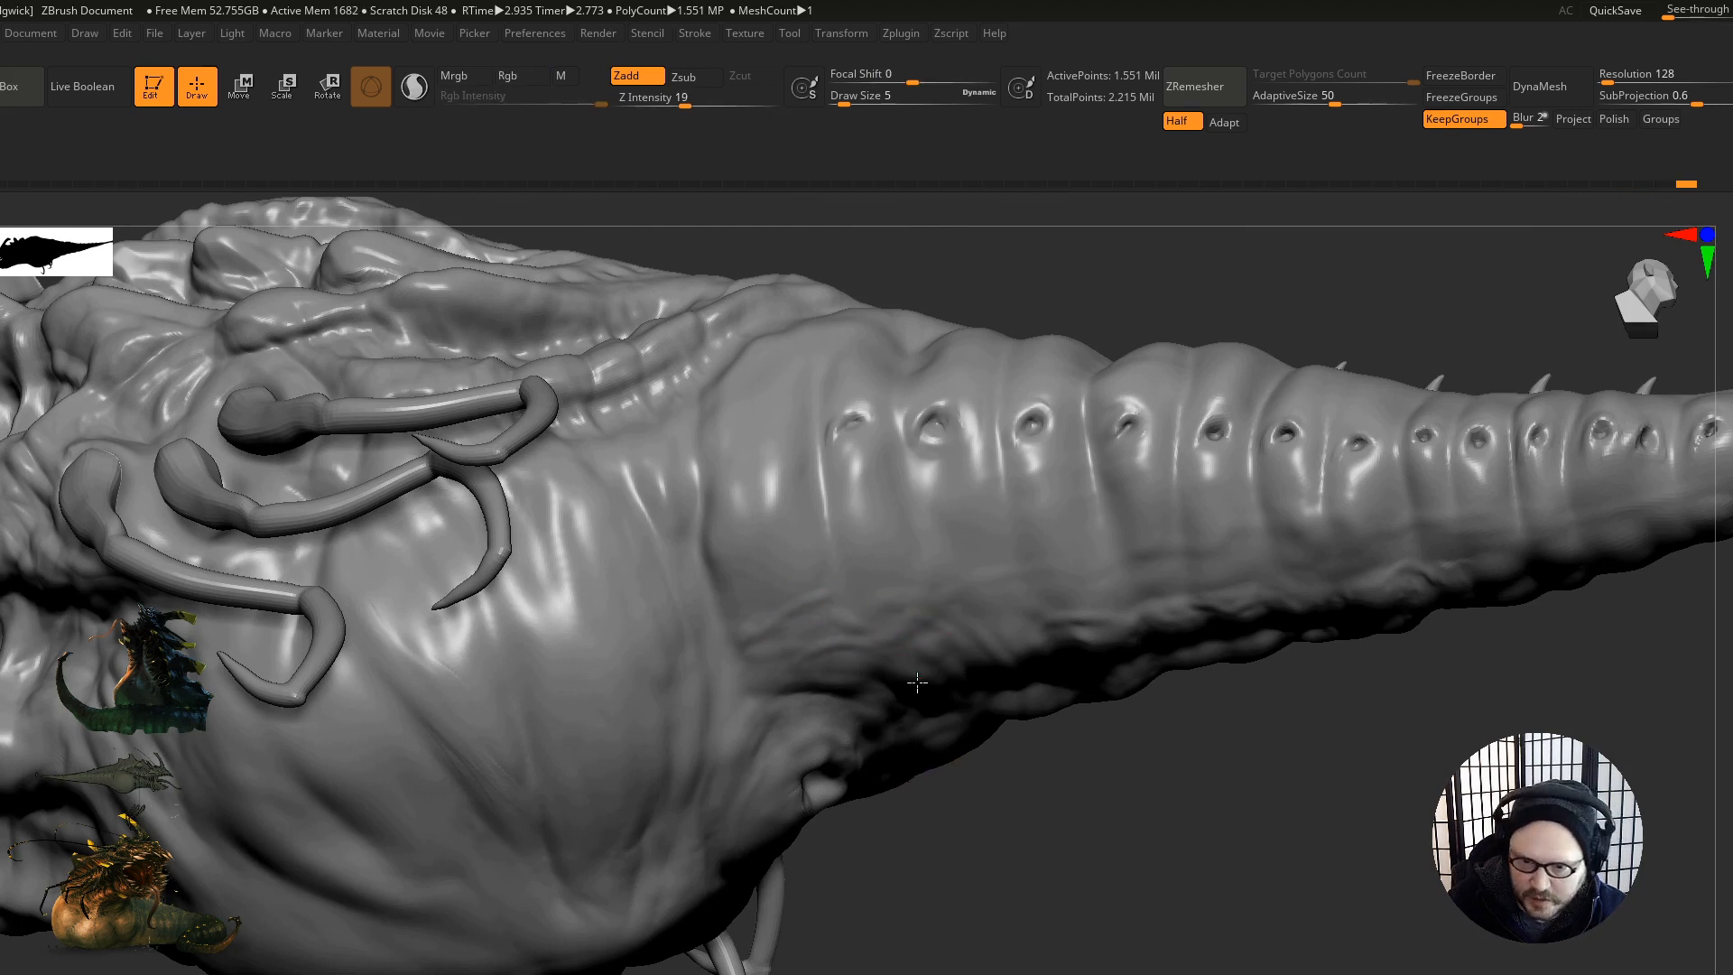
Step: Refine the wrinkled skin between the first tail segments and the opening, from the side and the underside
mouse_move(882, 655)
right_down()
mouse_move(890, 668)
mouse_move(829, 594)
mouse_move(844, 530)
right_up()
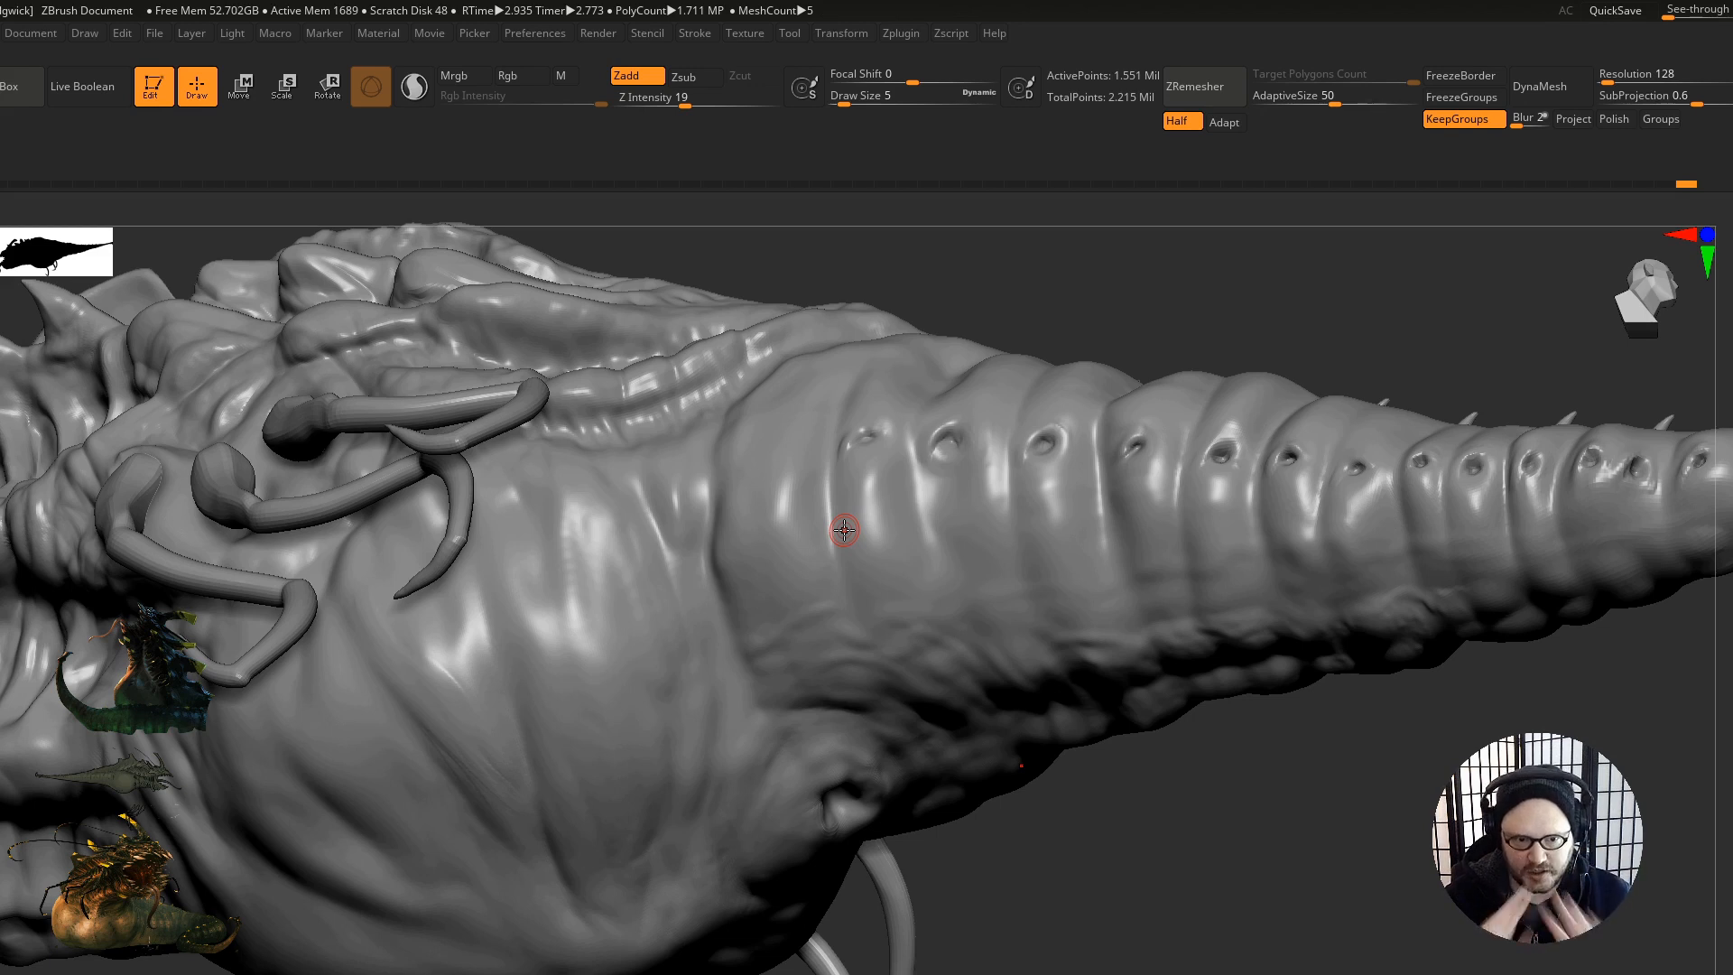
mouse_move(885, 677)
right_down()
mouse_move(1010, 675)
mouse_move(989, 731)
right_up()
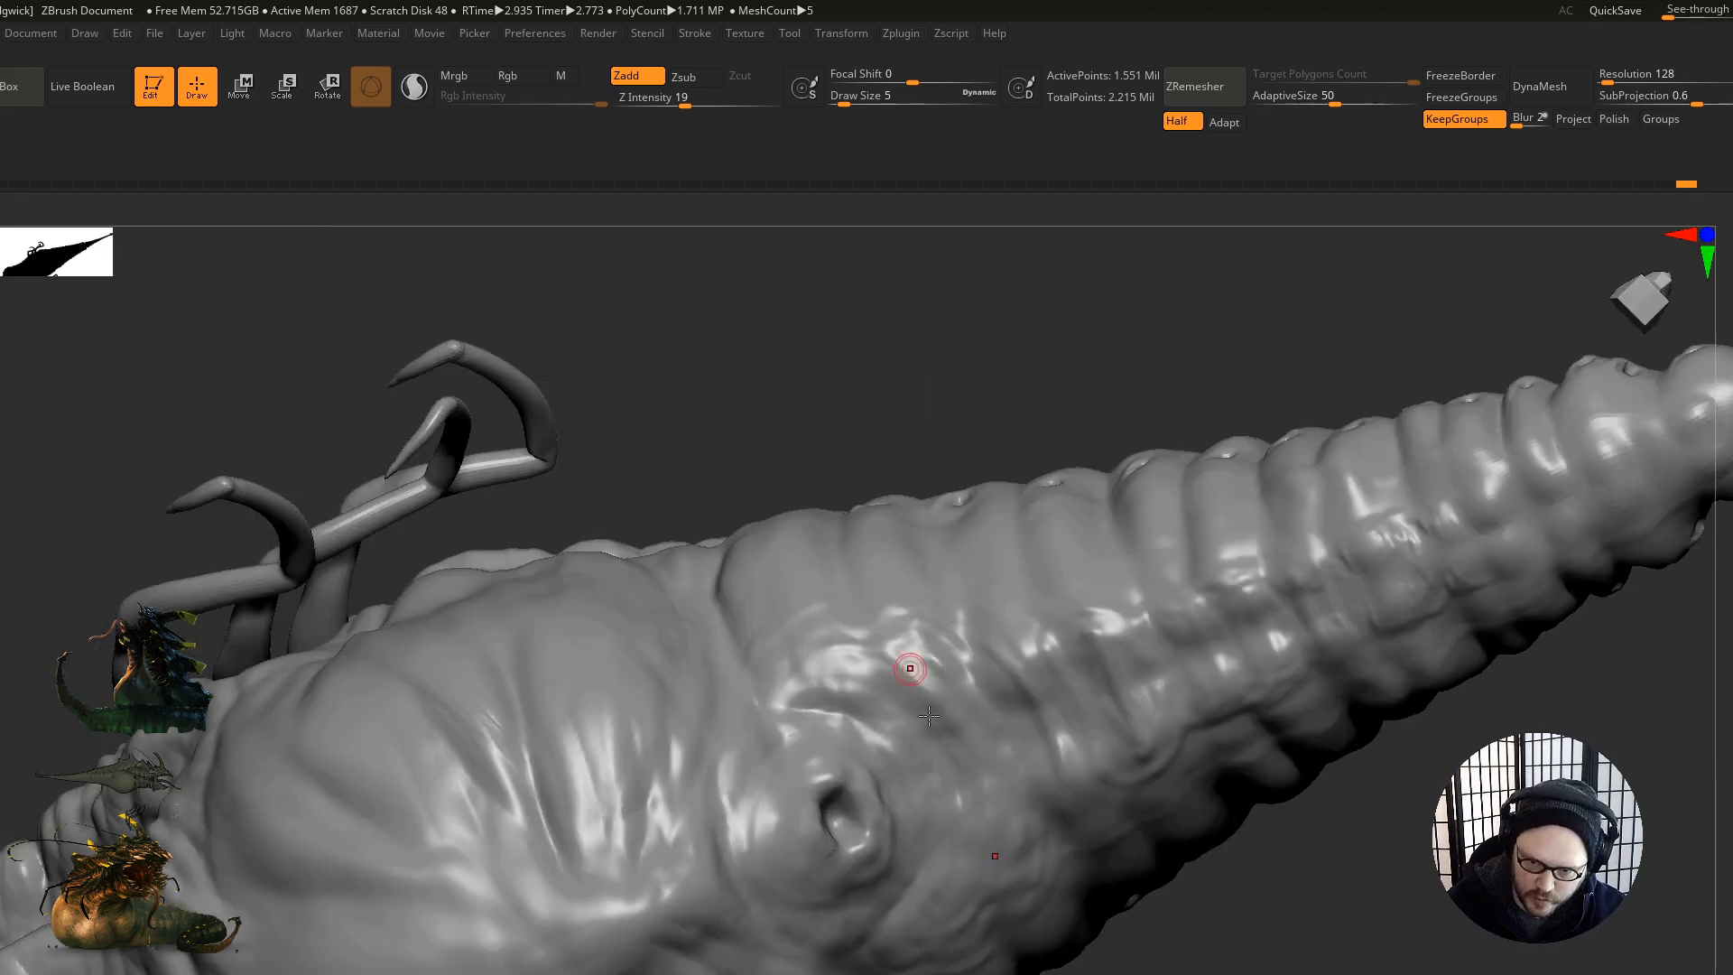
right_drag(913, 668, 827, 682)
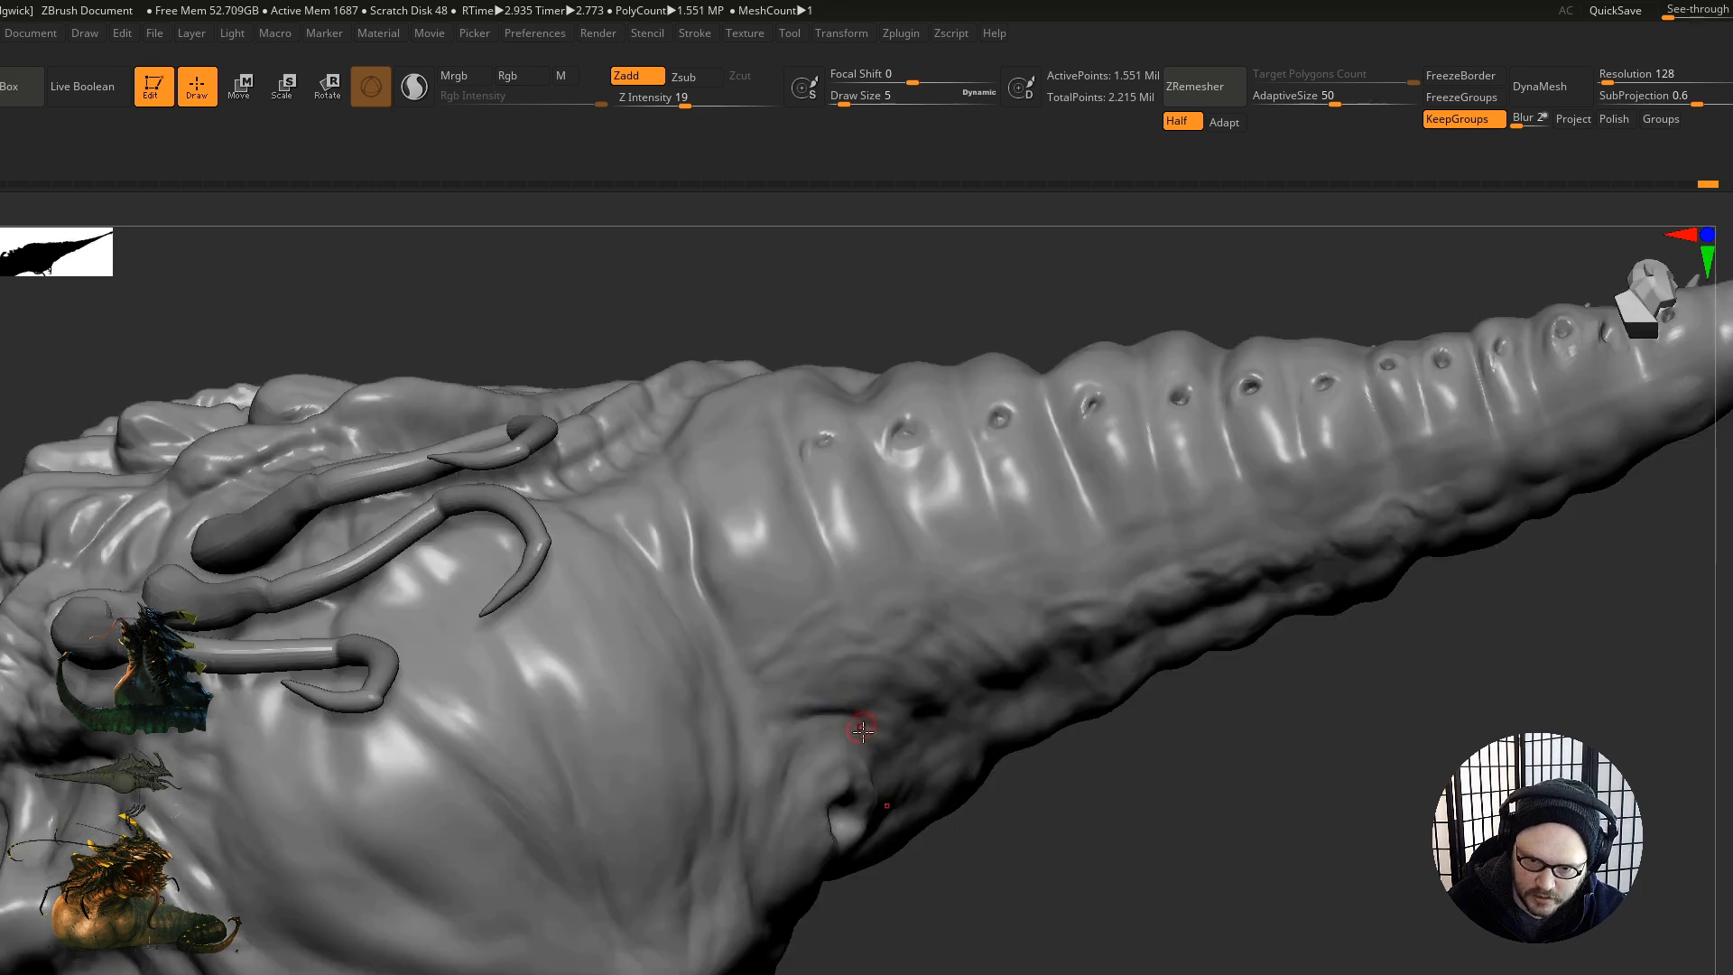
right_drag(852, 749, 889, 777)
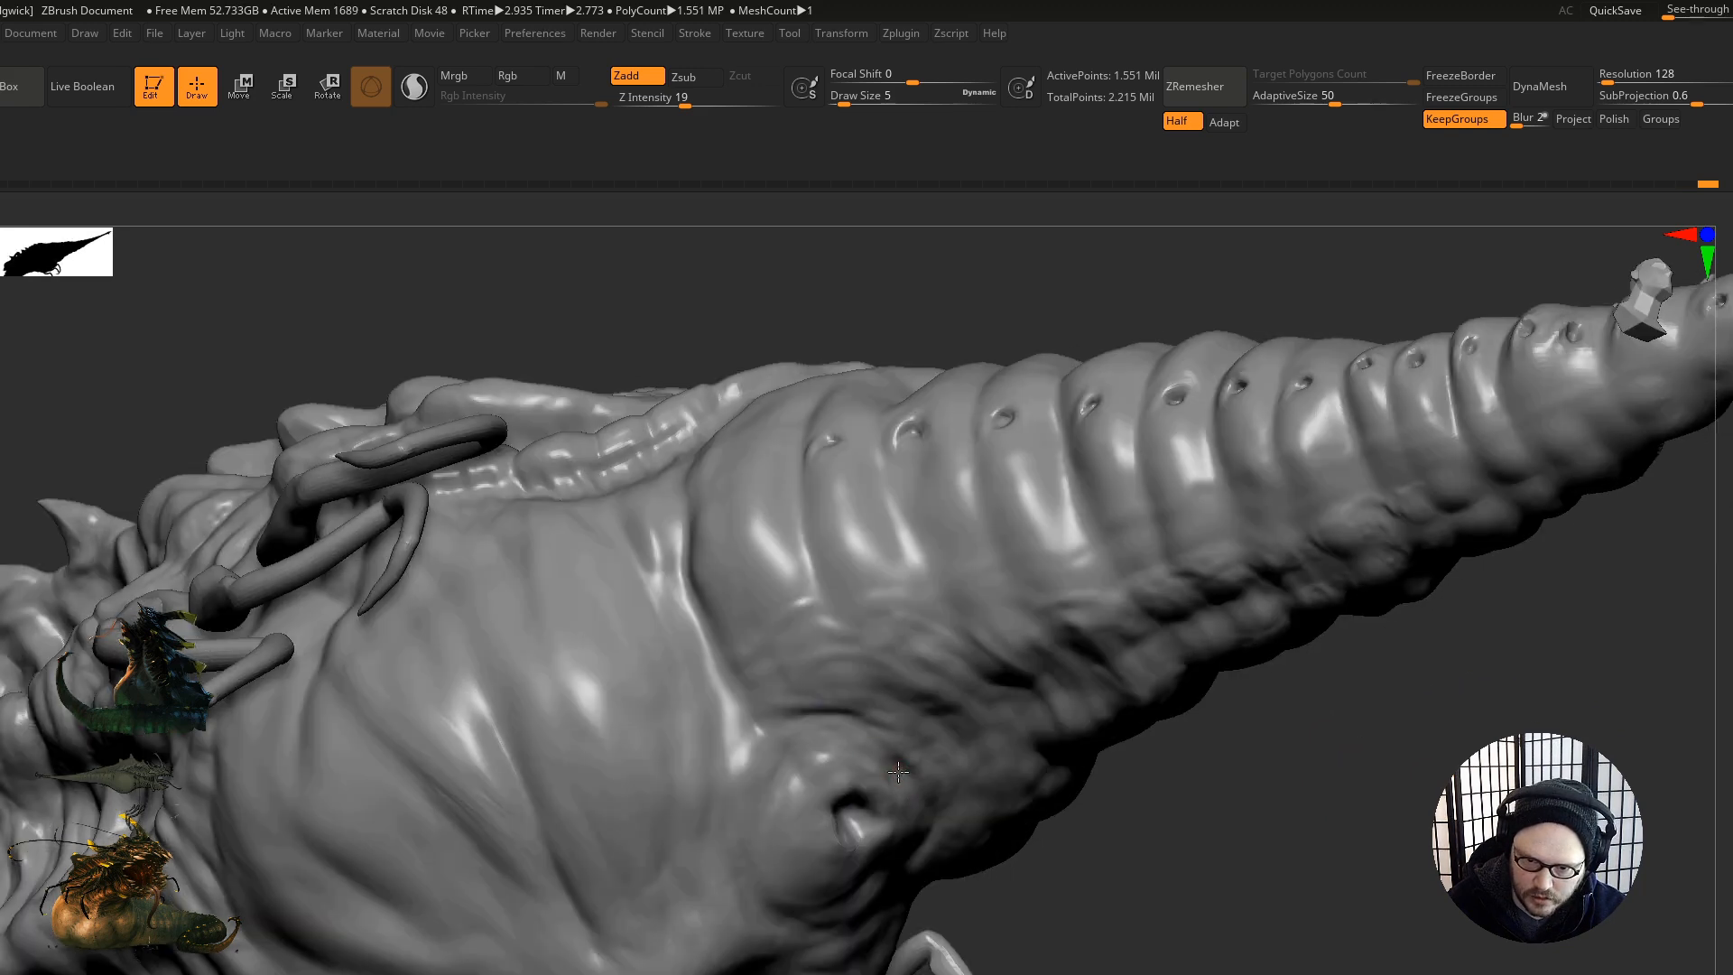
mouse_move(781, 772)
right_down()
mouse_move(871, 843)
mouse_move(939, 684)
right_up()
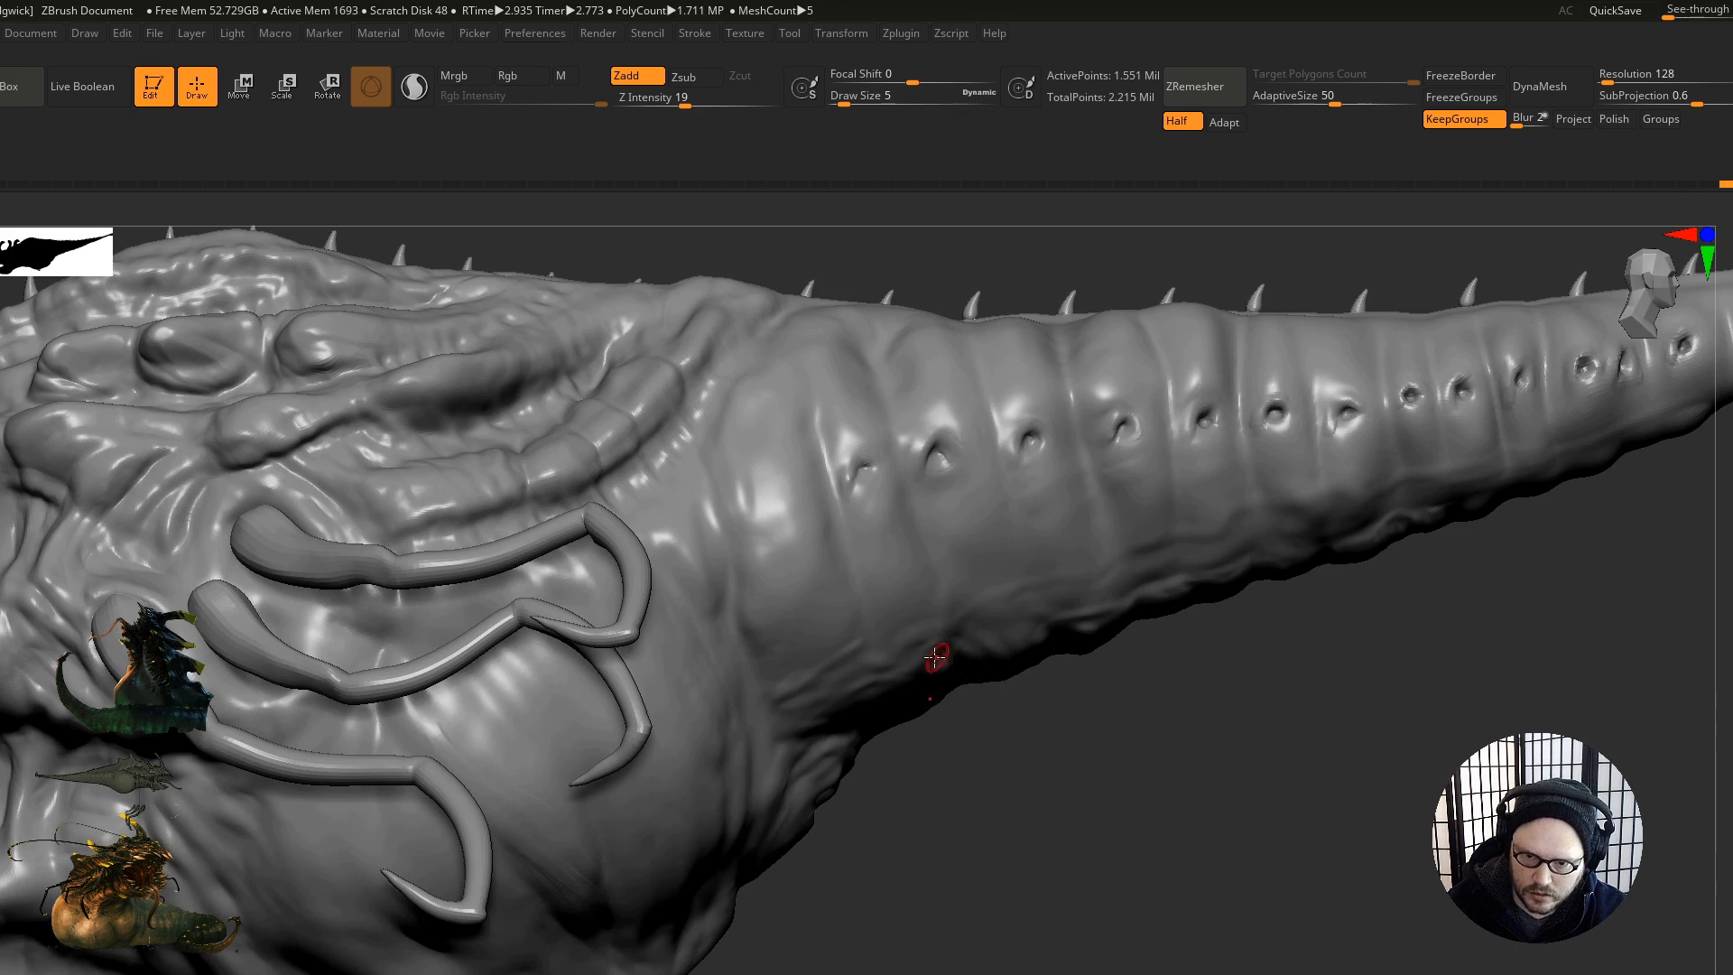
Step: Smooth the lower side of the first tail segments with the Draw Size at 16
key(ctrl)
key(f)
mouse_move(894, 682)
shift+right_down()
mouse_move(930, 741)
mouse_move(1014, 732)
mouse_move(1020, 714)
shift+right_up()
mouse_move(1020, 713)
right_down()
mouse_move(878, 496)
mouse_move(831, 611)
mouse_move(909, 631)
mouse_move(831, 619)
right_up()
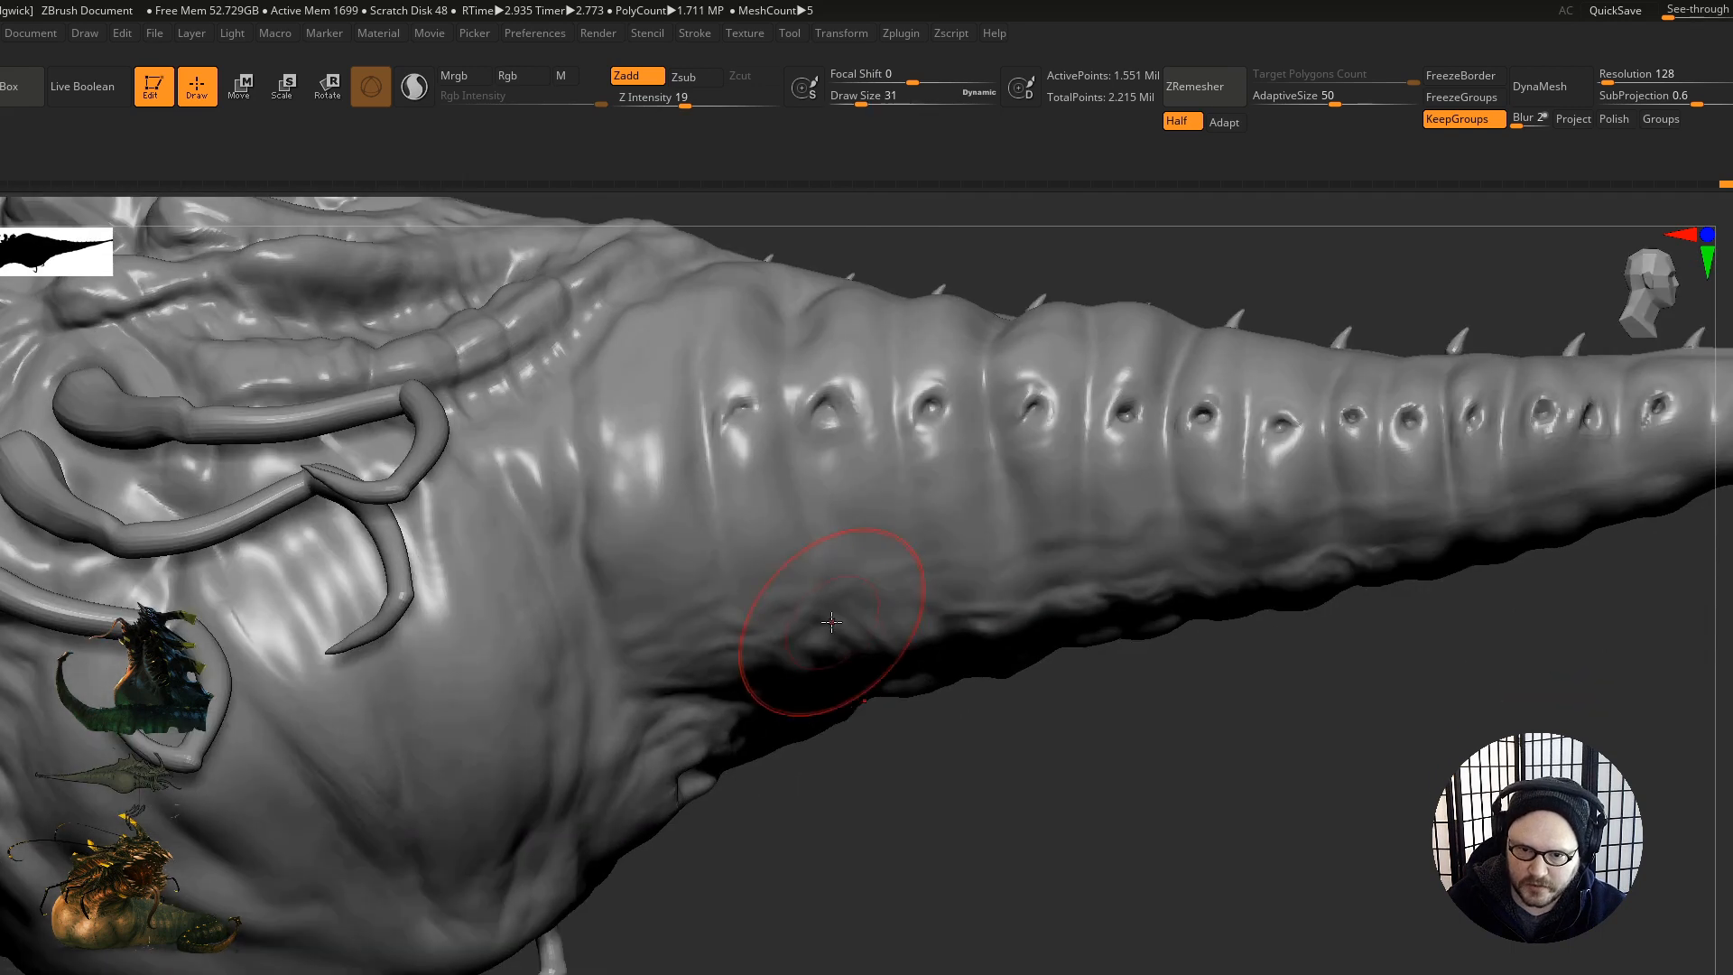
key(ctrl)
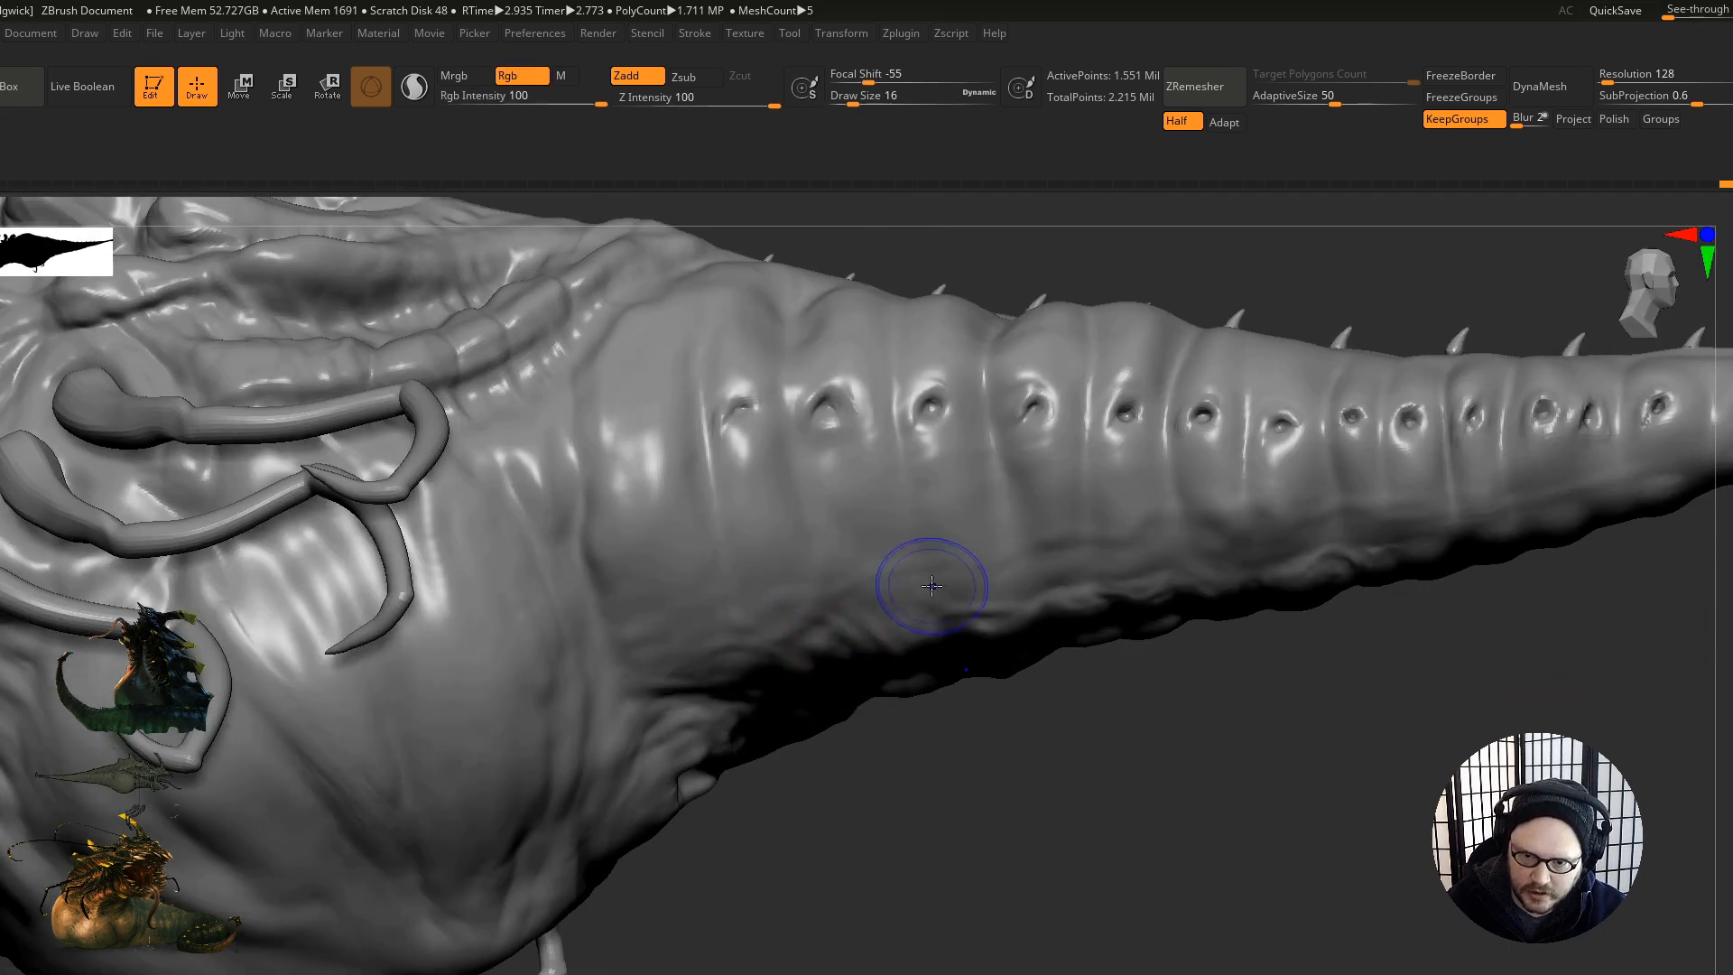
right_drag(1026, 580, 999, 550)
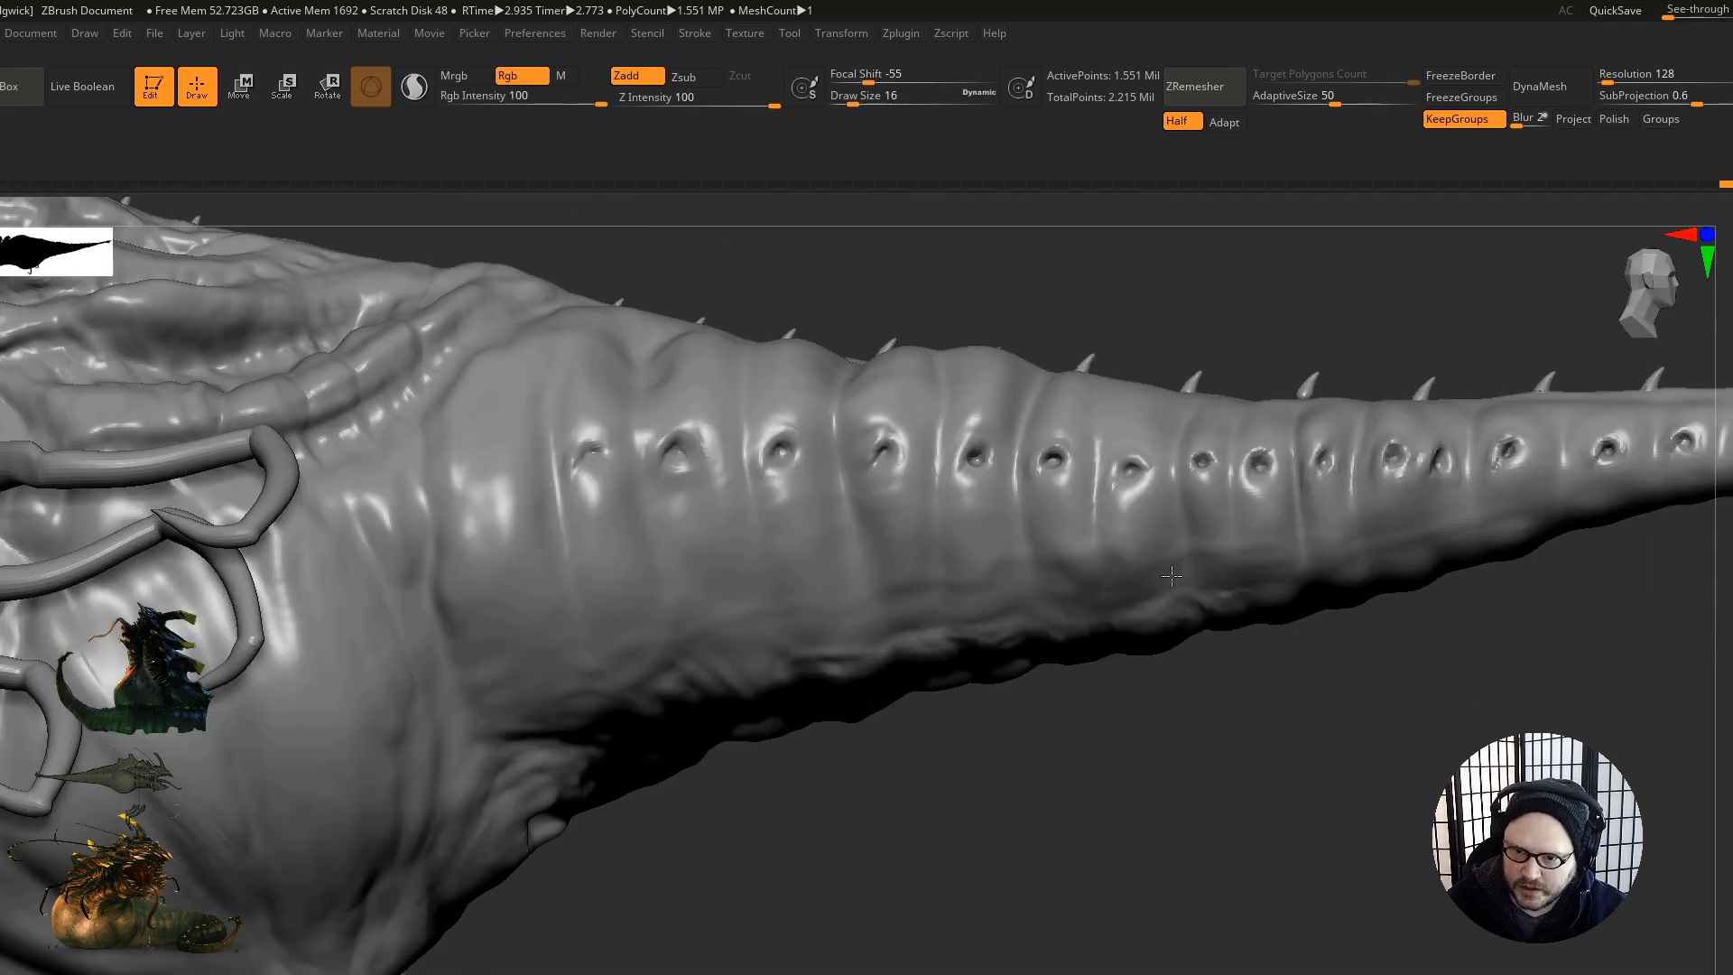
mouse_move(1075, 704)
right_down()
mouse_move(1033, 597)
mouse_move(1085, 606)
right_up()
right_drag(941, 587, 863, 623)
Step: Switch to the DamStandard brush and carve the grooves between the front tail segments below the pores
key(b)
key(d)
key(s)
right_drag(856, 464, 848, 497)
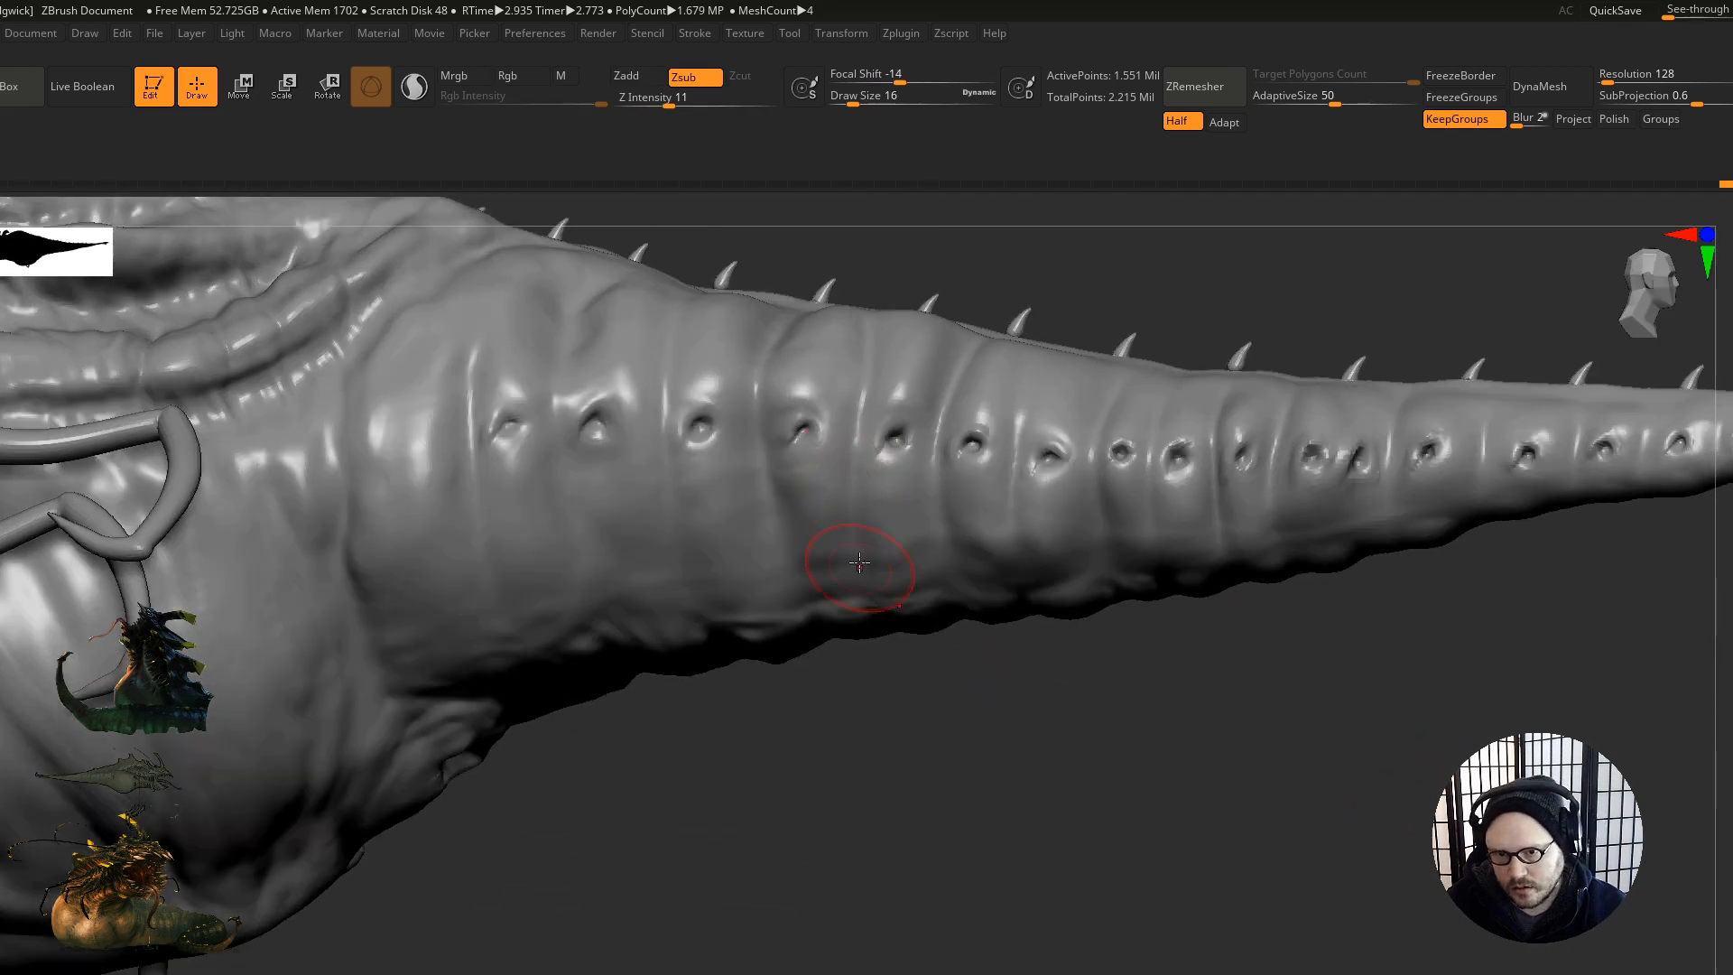
right_drag(859, 610, 858, 494)
right_drag(789, 559, 802, 633)
mouse_move(782, 513)
right_down()
mouse_move(766, 596)
mouse_move(679, 511)
right_up()
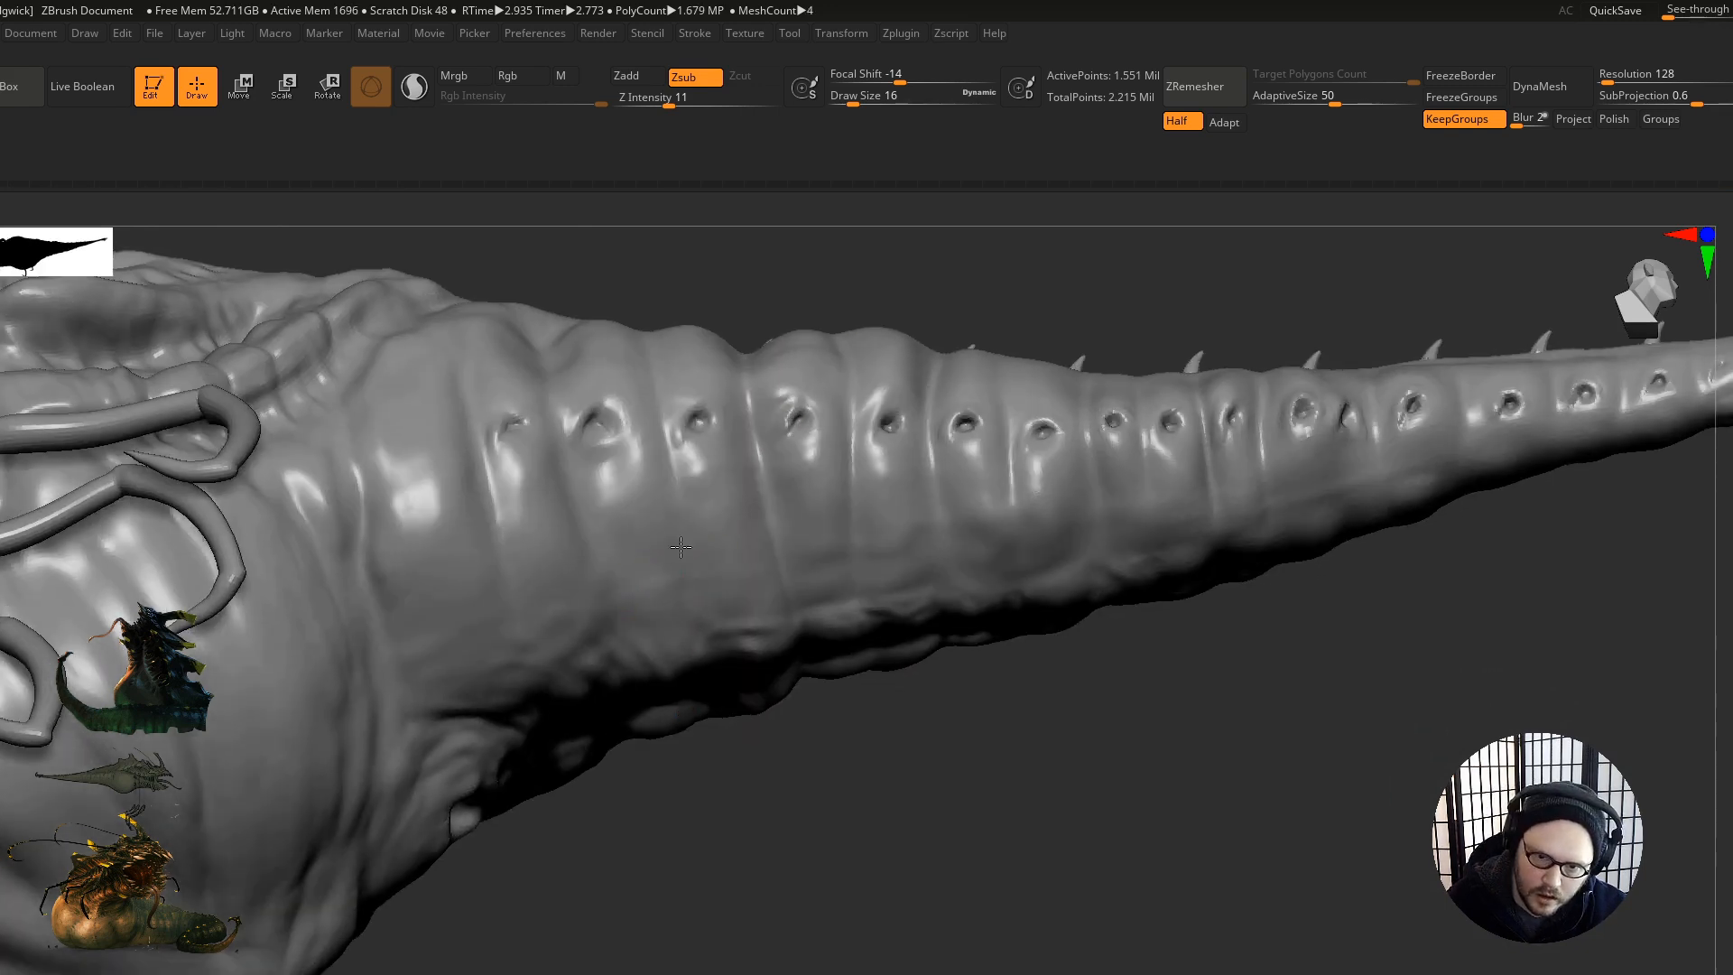
mouse_move(677, 491)
mouse_down()
mouse_move(670, 433)
mouse_move(679, 551)
mouse_up()
key(s)
drag(669, 625, 675, 625)
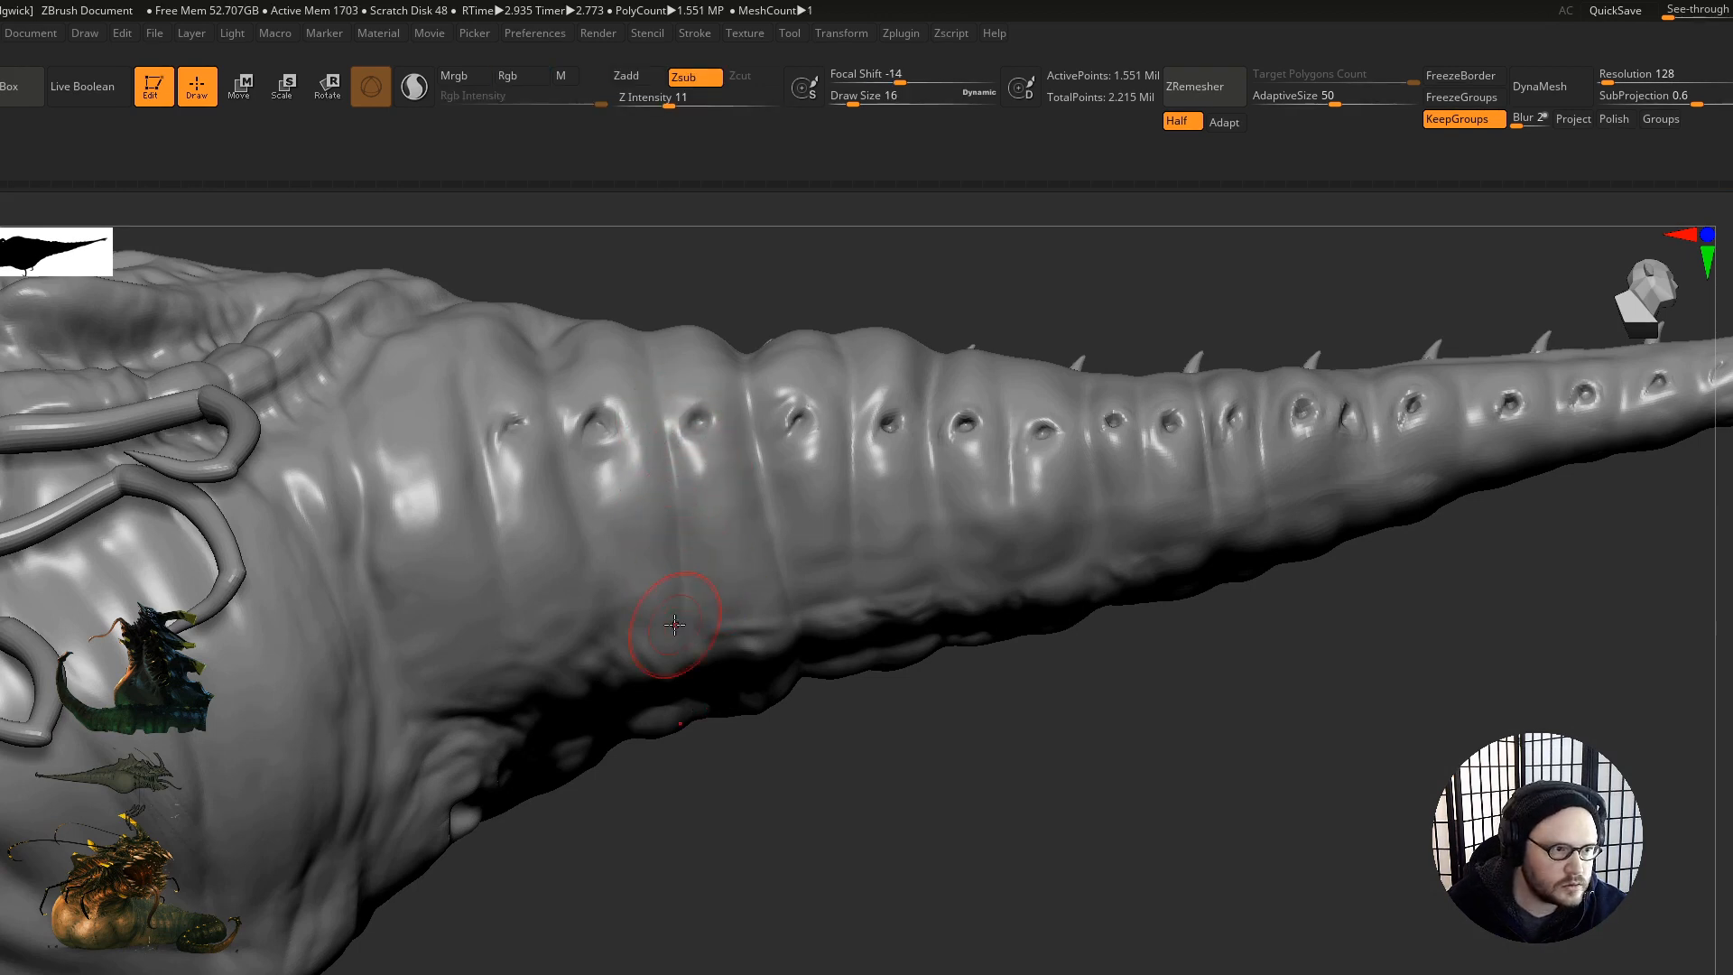
Step: Extend the grooves between the first tail segments down onto the tail's underside
right_drag(672, 618, 677, 551)
drag(587, 524, 616, 739)
right_drag(614, 585, 617, 521)
drag(607, 631, 623, 777)
right_drag(596, 556, 534, 643)
drag(515, 621, 539, 795)
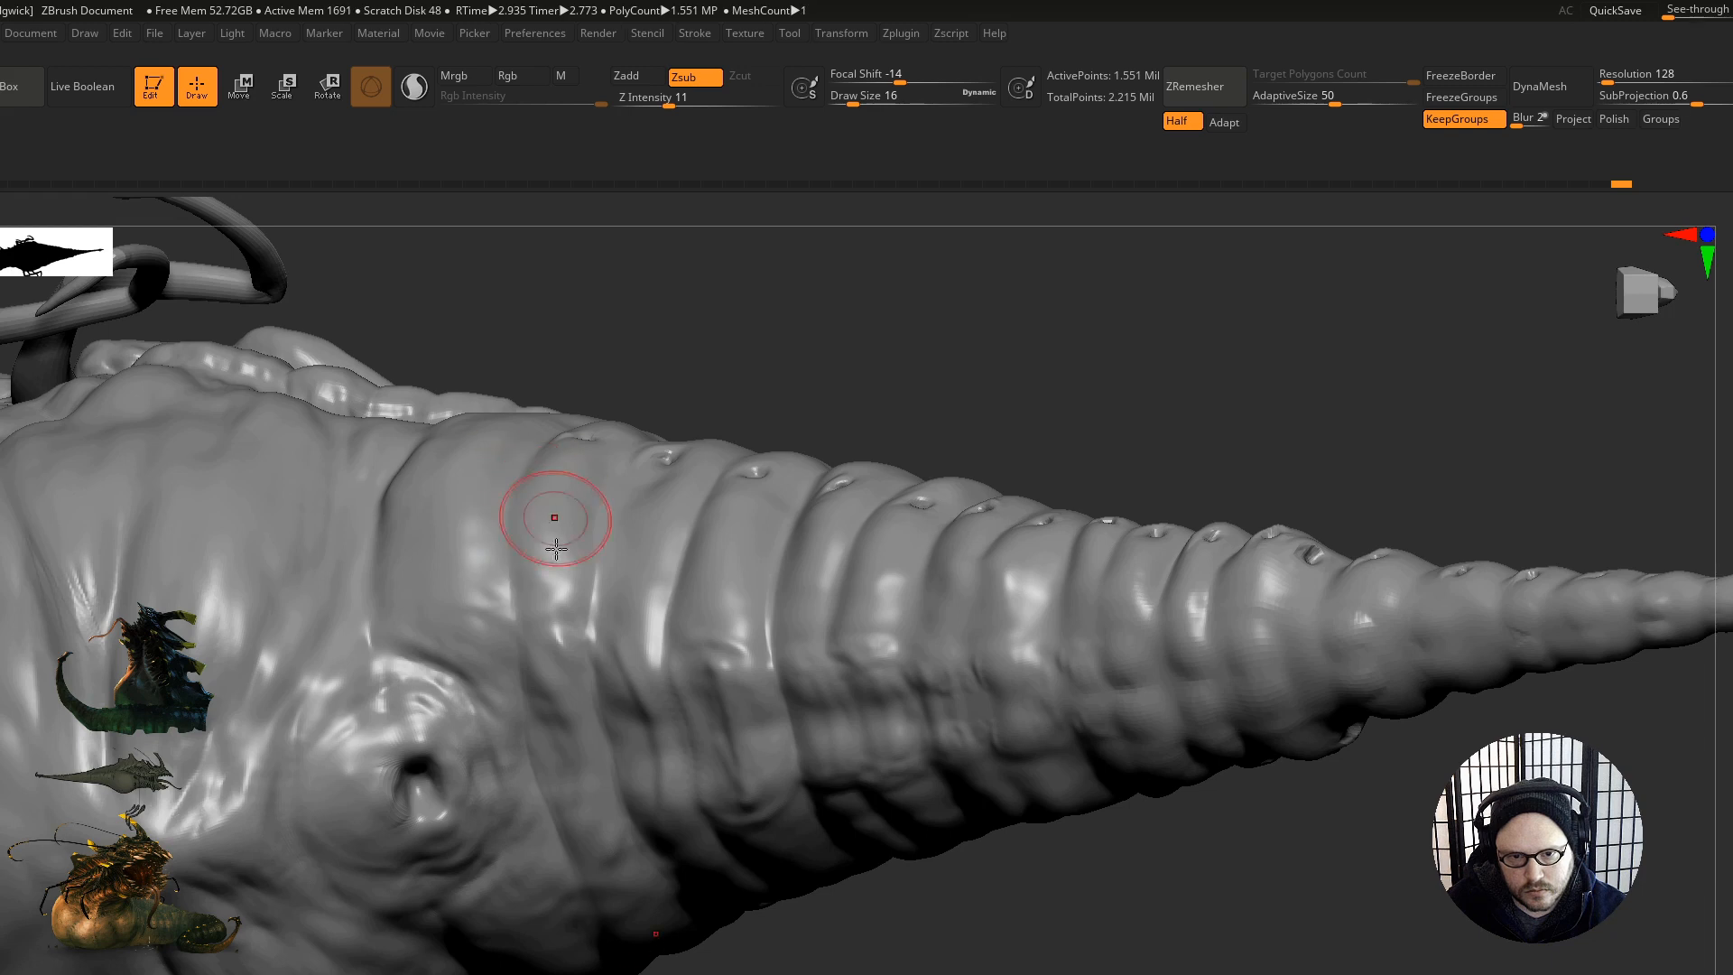
Step: Carve the grooves between the mid-tail segments across the lower side and underside
right_drag(557, 514, 503, 530)
right_drag(512, 450, 808, 502)
right_drag(832, 608, 774, 503)
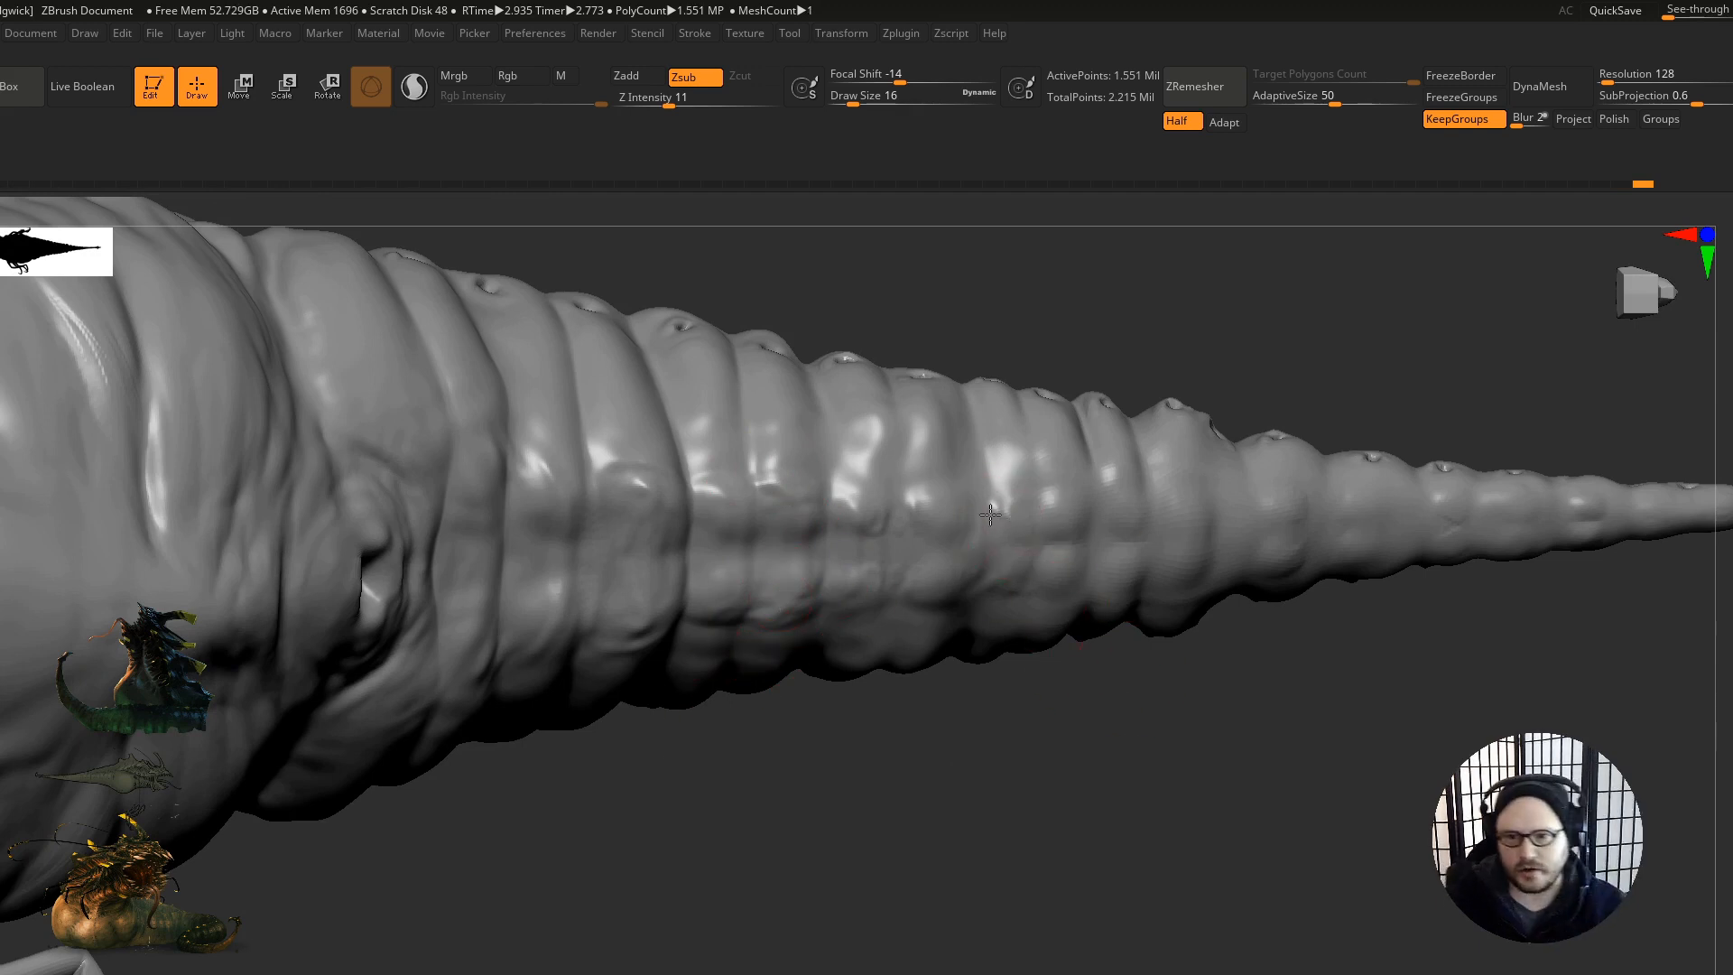
right_drag(1014, 501, 1003, 497)
mouse_move(988, 592)
right_down()
mouse_move(960, 522)
mouse_move(843, 623)
mouse_move(858, 758)
right_up()
drag(972, 531, 978, 666)
drag(1065, 543, 1066, 632)
mouse_move(1038, 602)
alt+right_down()
mouse_move(914, 658)
mouse_move(1103, 503)
alt+right_up()
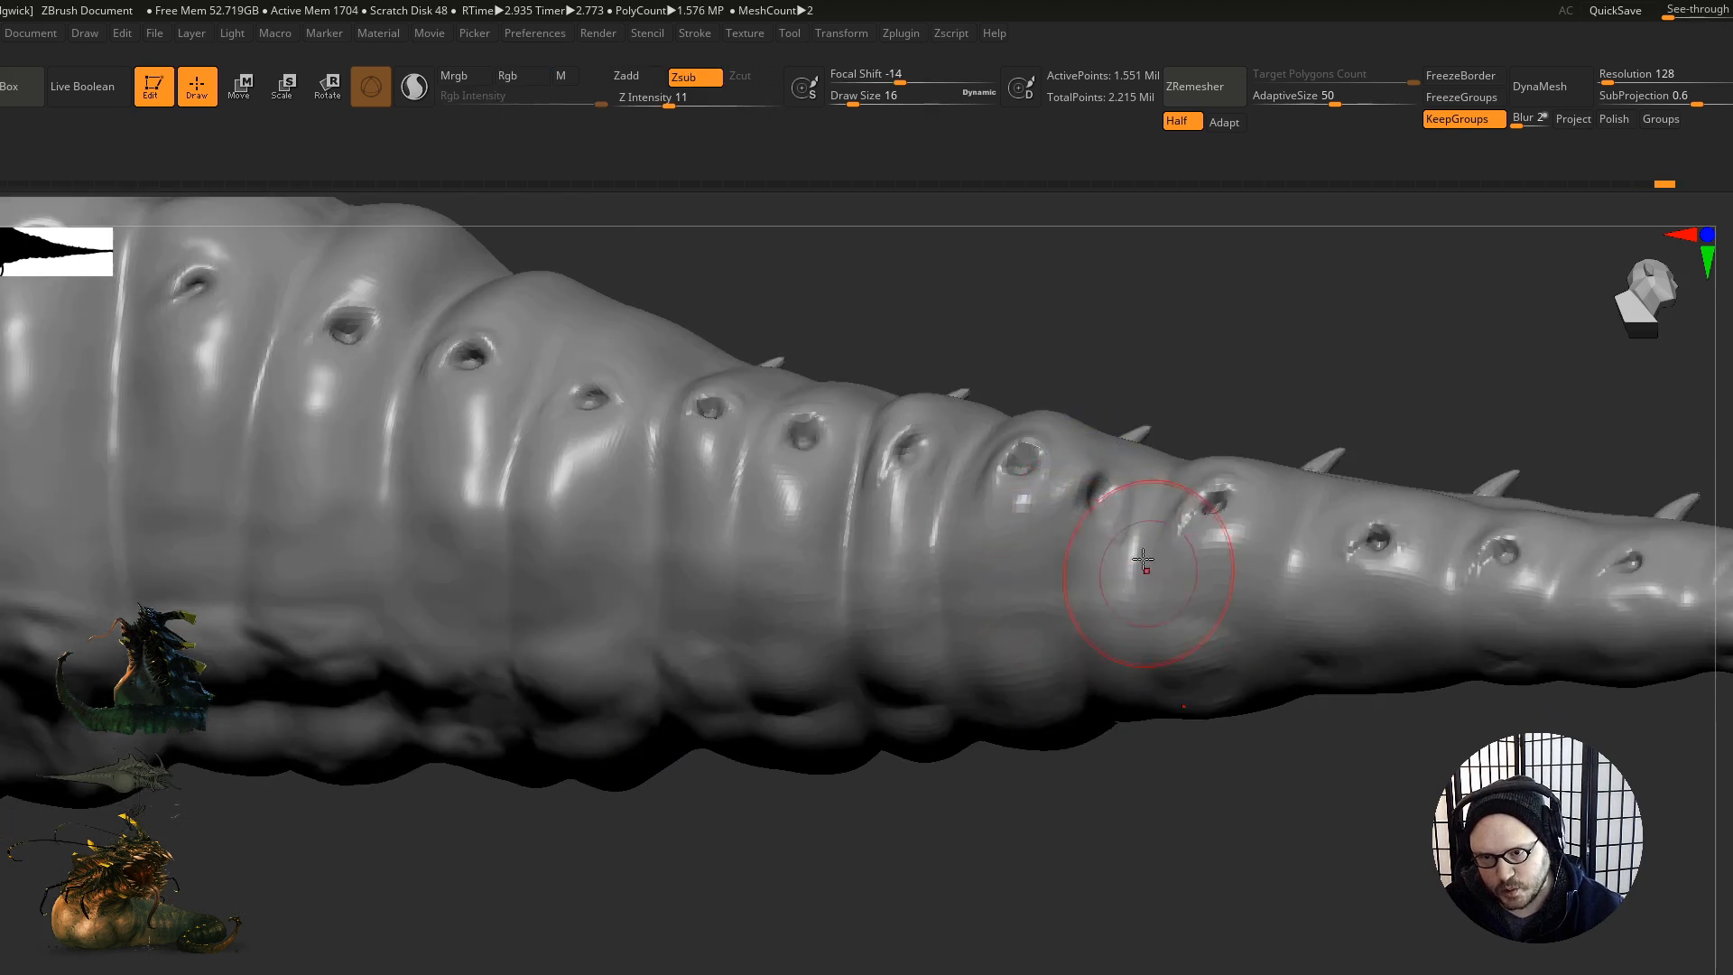
Step: Set the Draw Size to 8 and sharpen the creases between the tail segments above the pores
alt+right_drag(1338, 670, 1241, 666)
right_drag(1387, 688, 1207, 708)
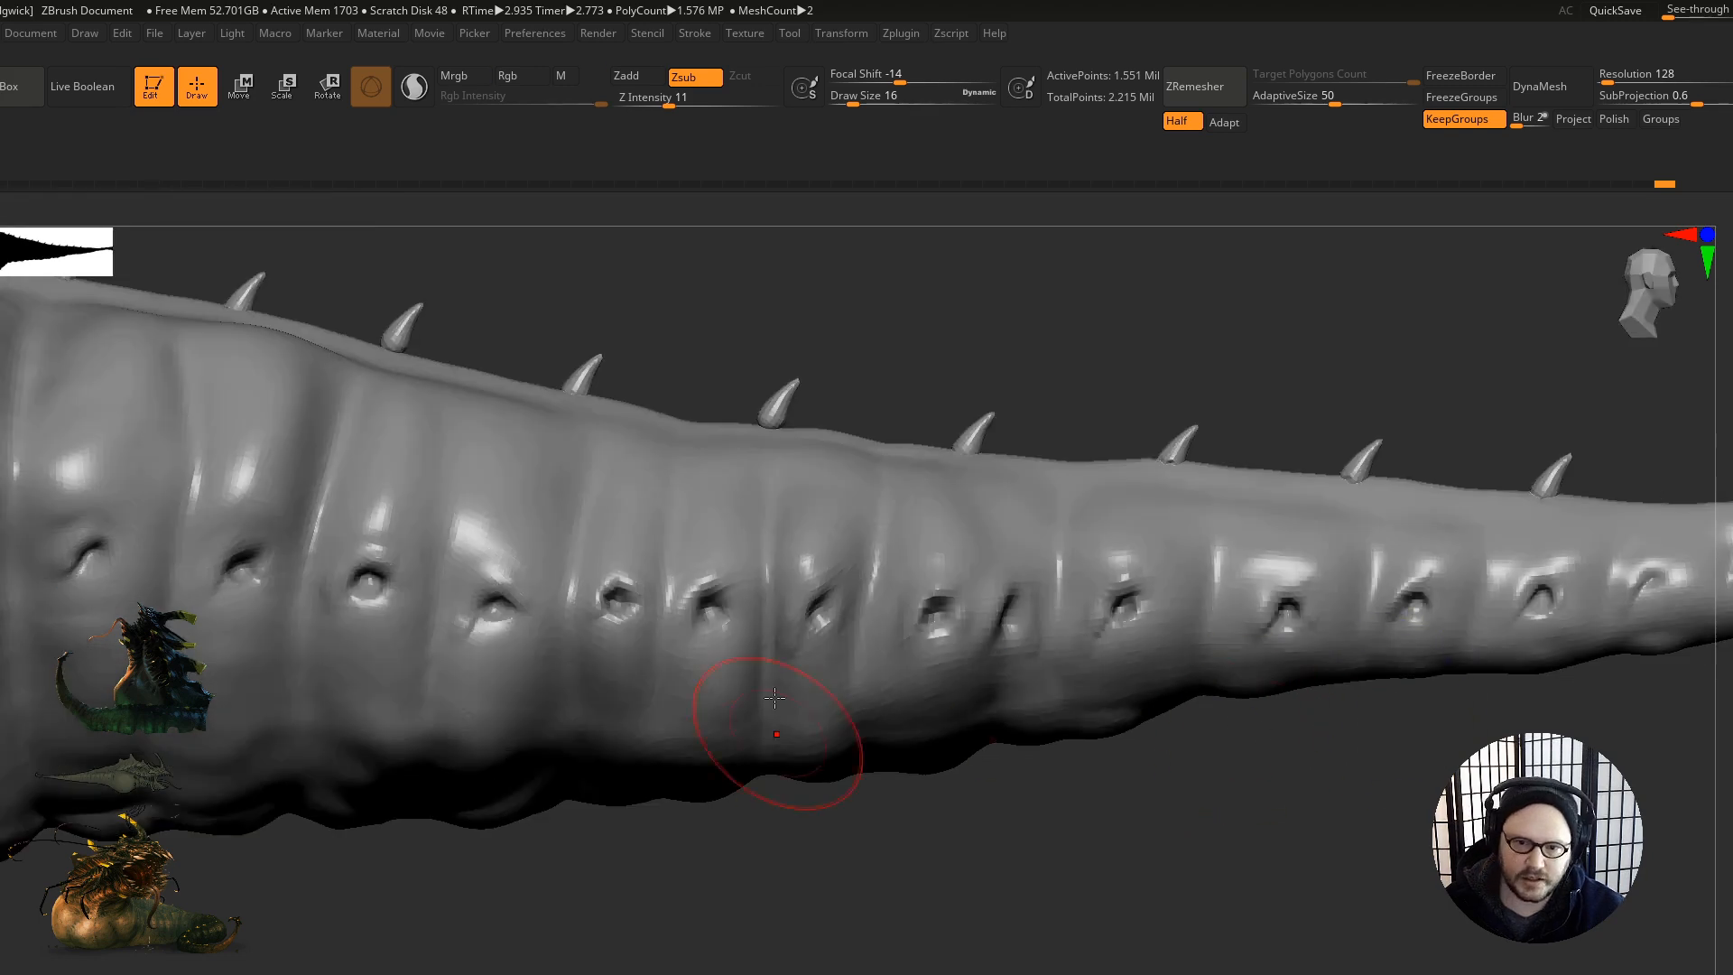
right_drag(778, 716, 611, 712)
key(bracketleft)
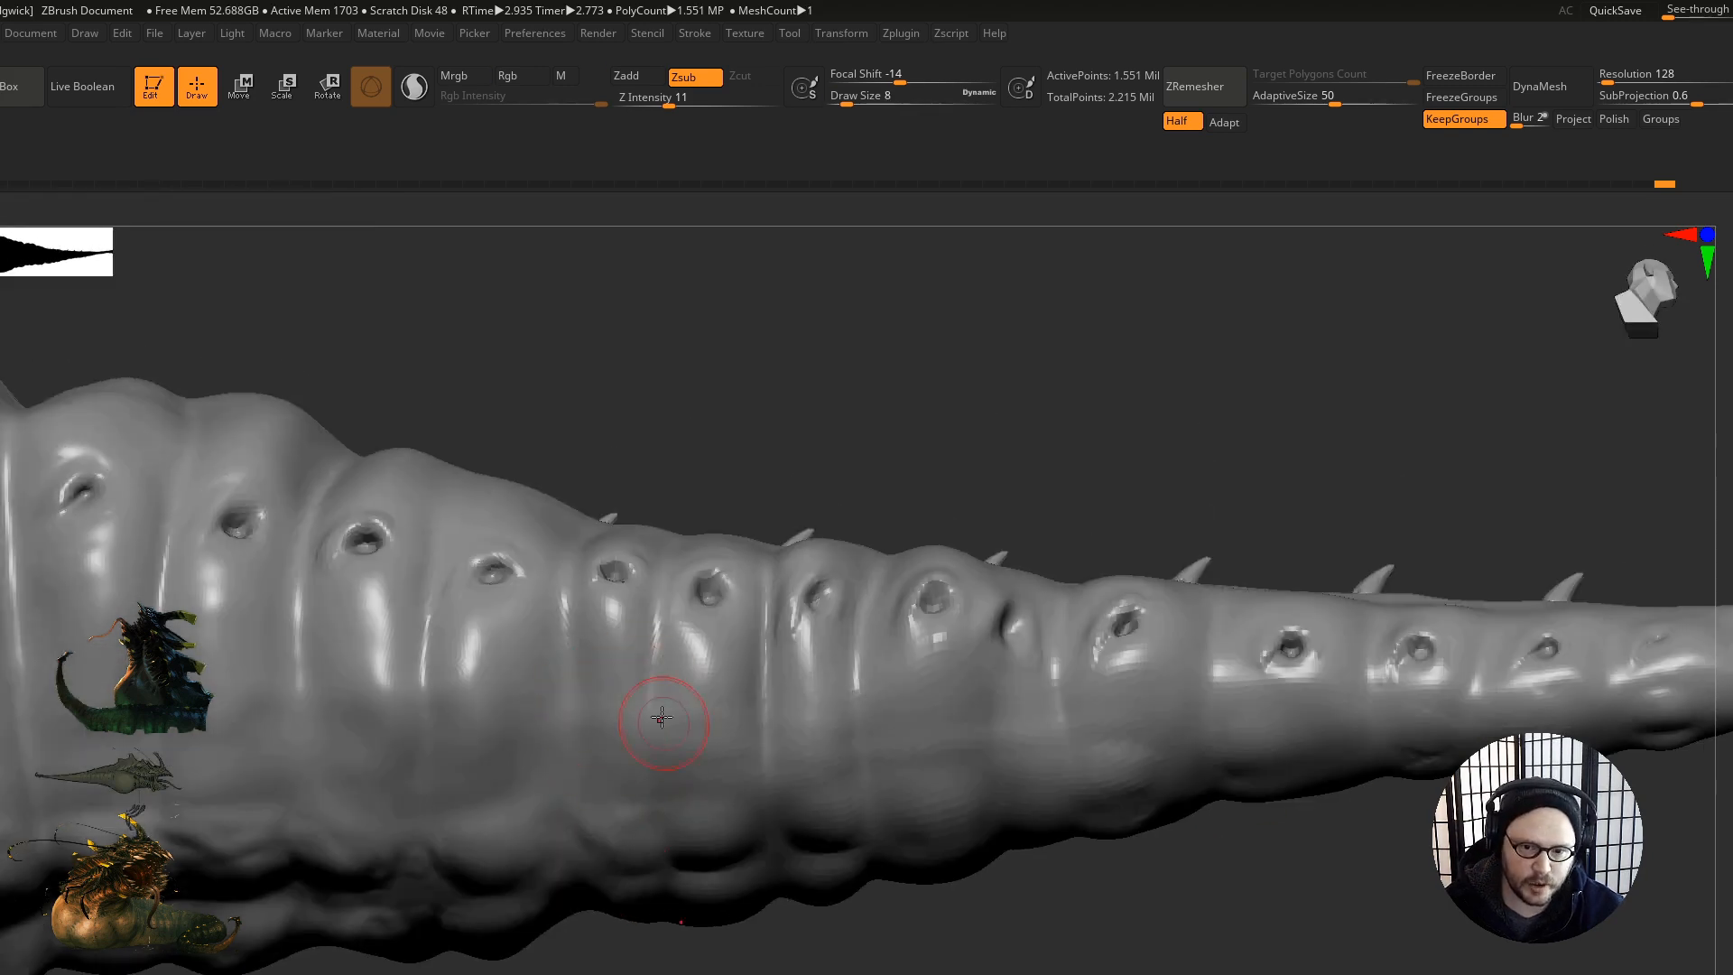
right_drag(593, 850, 708, 550)
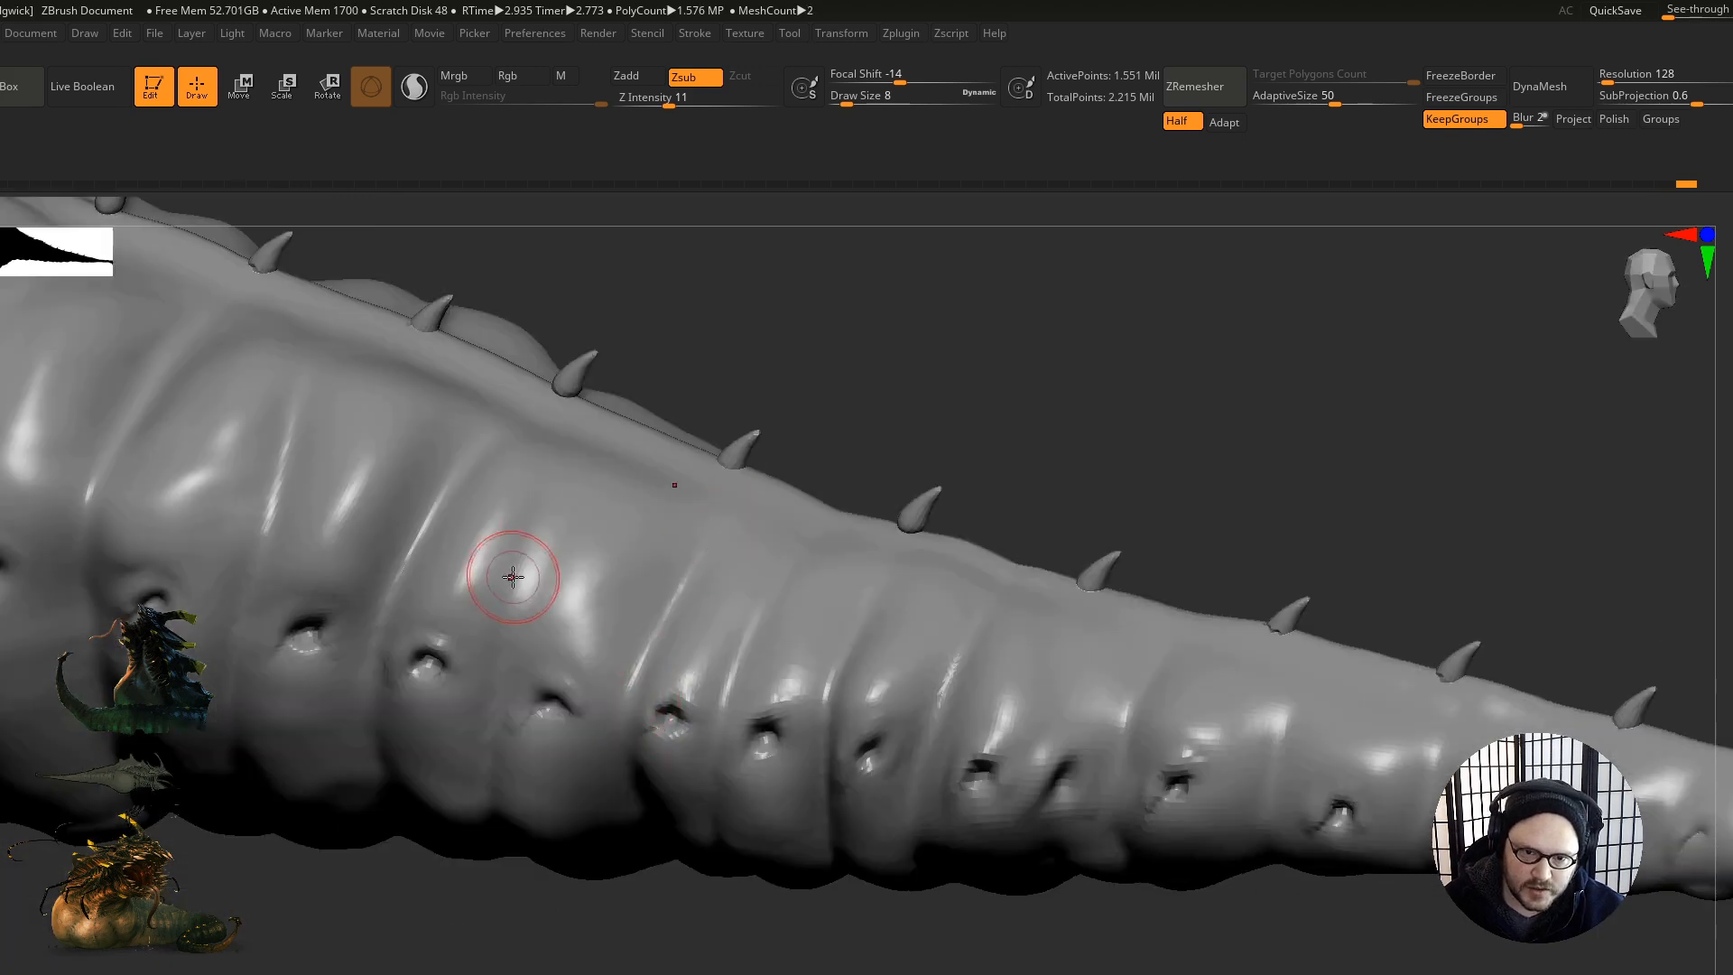
right_drag(607, 491, 592, 485)
mouse_move(635, 419)
mouse_down()
mouse_move(561, 500)
mouse_move(583, 465)
mouse_move(544, 386)
mouse_up()
mouse_move(544, 386)
right_down()
mouse_move(635, 422)
mouse_move(479, 426)
right_up()
mouse_move(452, 367)
mouse_down()
mouse_move(396, 466)
mouse_move(423, 424)
mouse_up()
mouse_move(623, 309)
mouse_down()
mouse_move(526, 569)
mouse_move(495, 597)
mouse_up()
drag(584, 507, 519, 621)
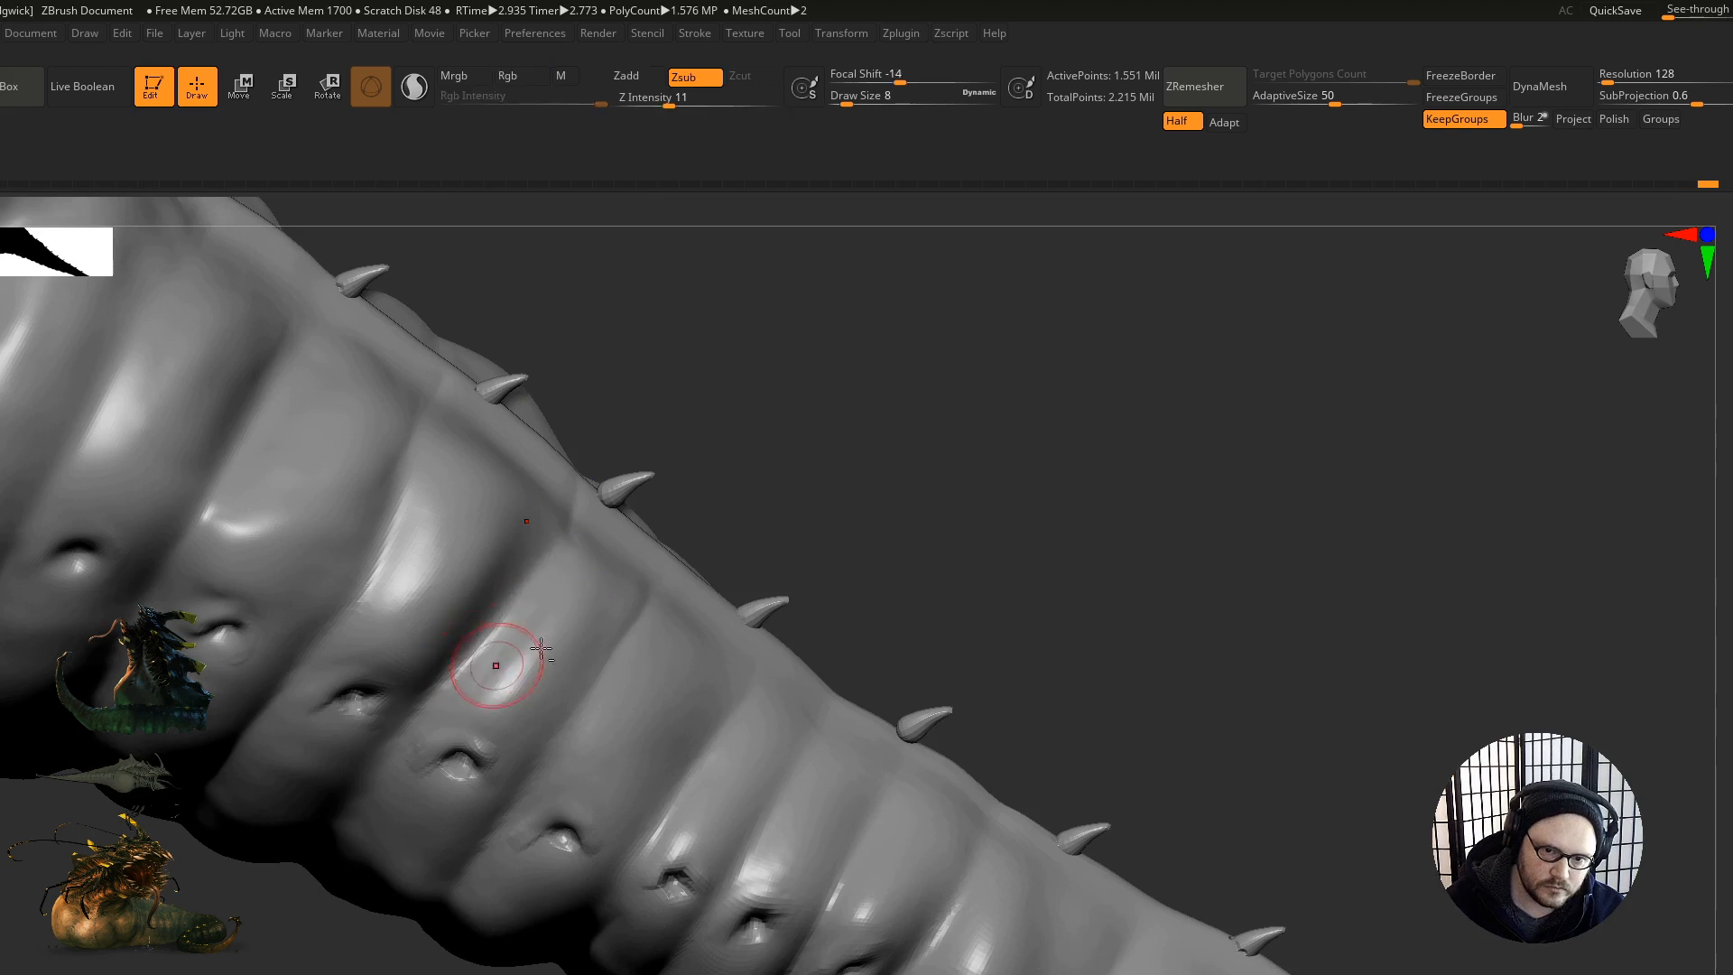
Step: Continue the segment creases up the back until they meet the ridge of spines
right_drag(496, 666, 500, 527)
drag(500, 526, 342, 853)
mouse_move(465, 801)
right_down()
mouse_move(471, 585)
mouse_move(513, 469)
right_up()
drag(527, 467, 465, 571)
mouse_move(593, 396)
right_down()
mouse_move(538, 460)
mouse_move(484, 578)
right_up()
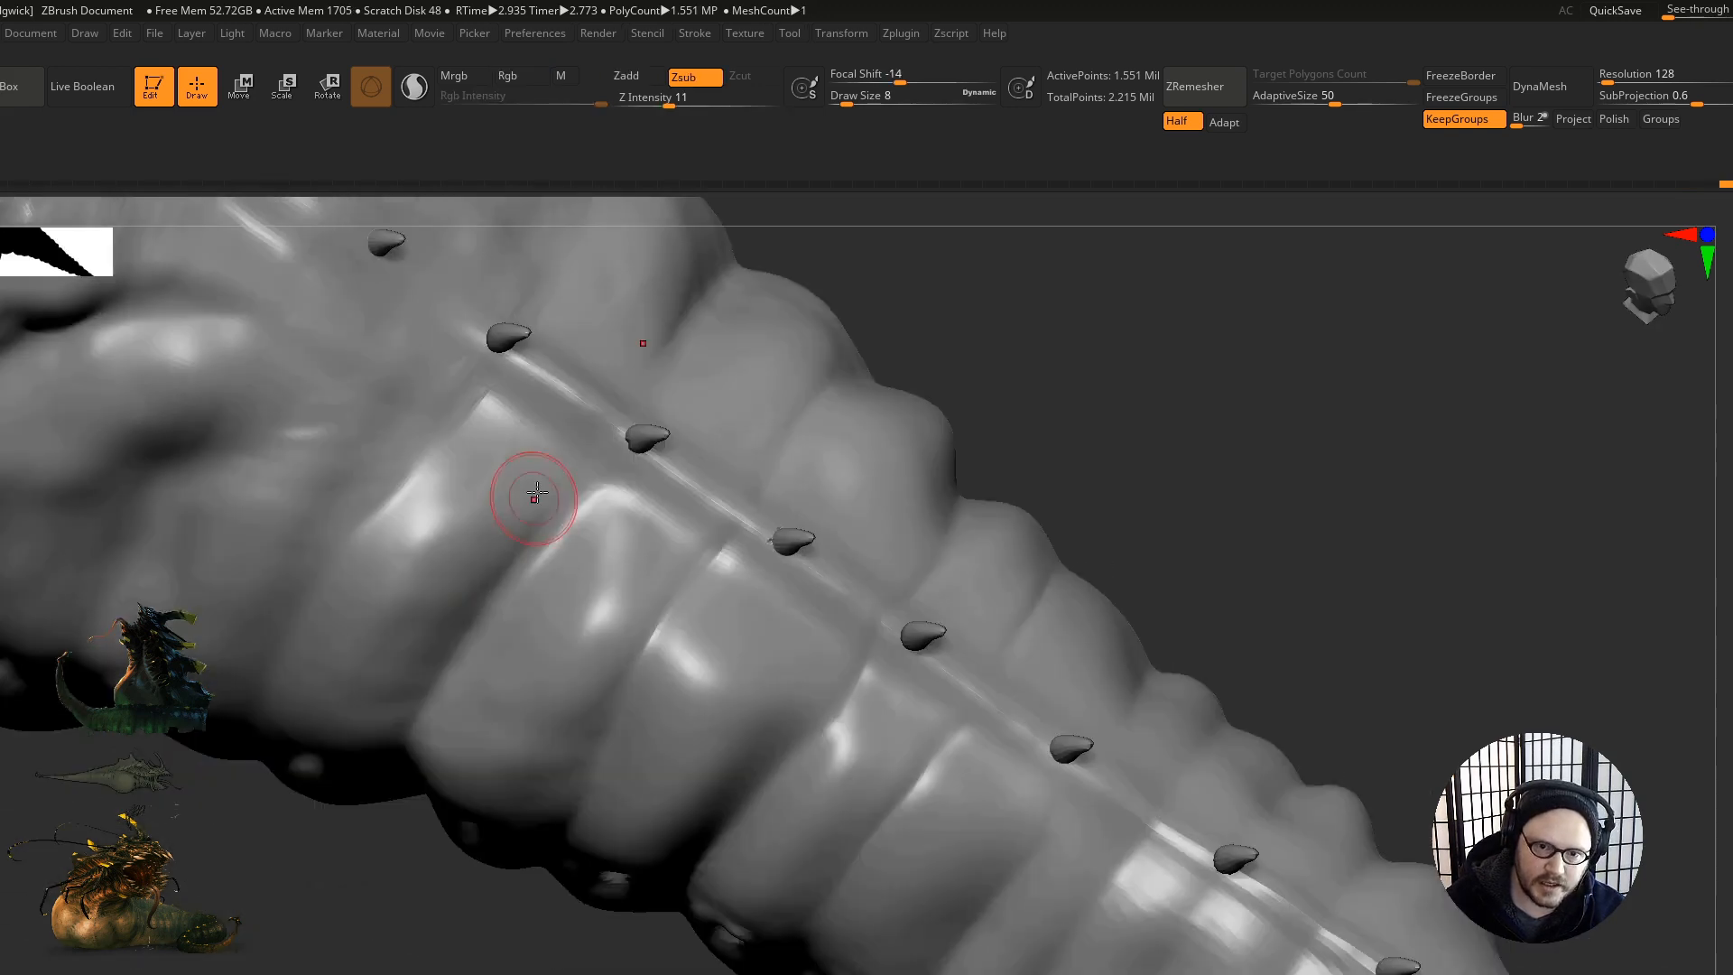
mouse_move(608, 486)
mouse_down()
mouse_move(519, 577)
mouse_move(637, 488)
mouse_up()
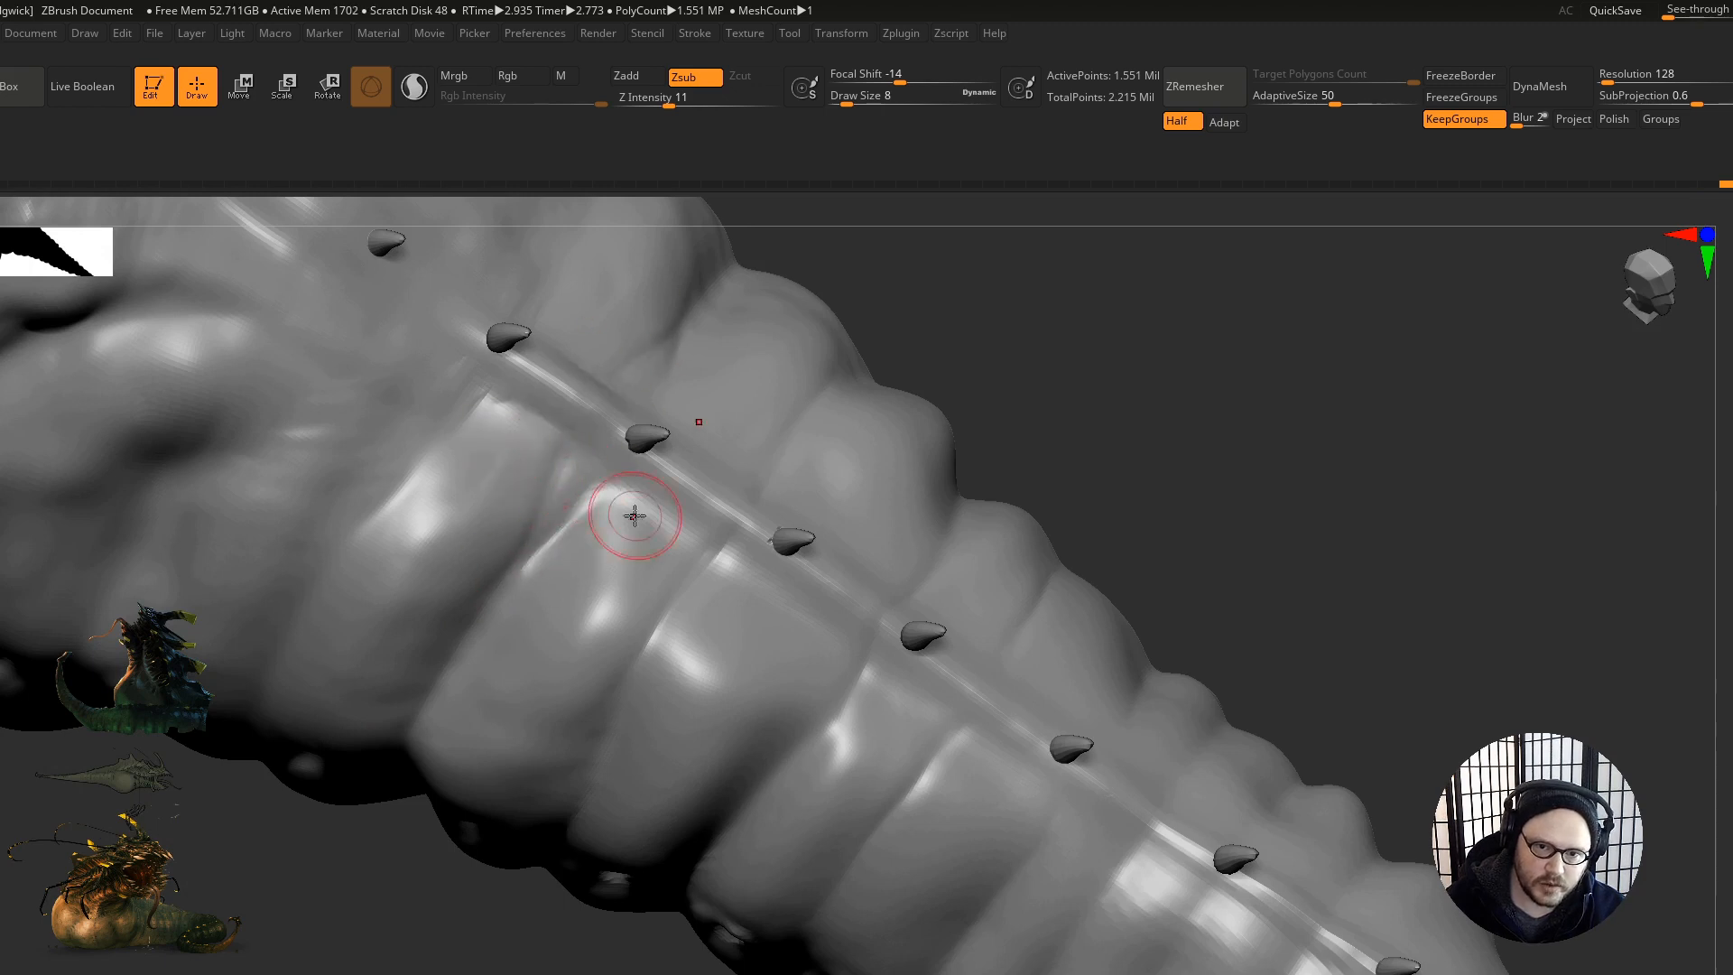
Step: Refine the creases on the sides of the front and mid-tail segments, down to the lower bumps
right_drag(580, 572, 409, 630)
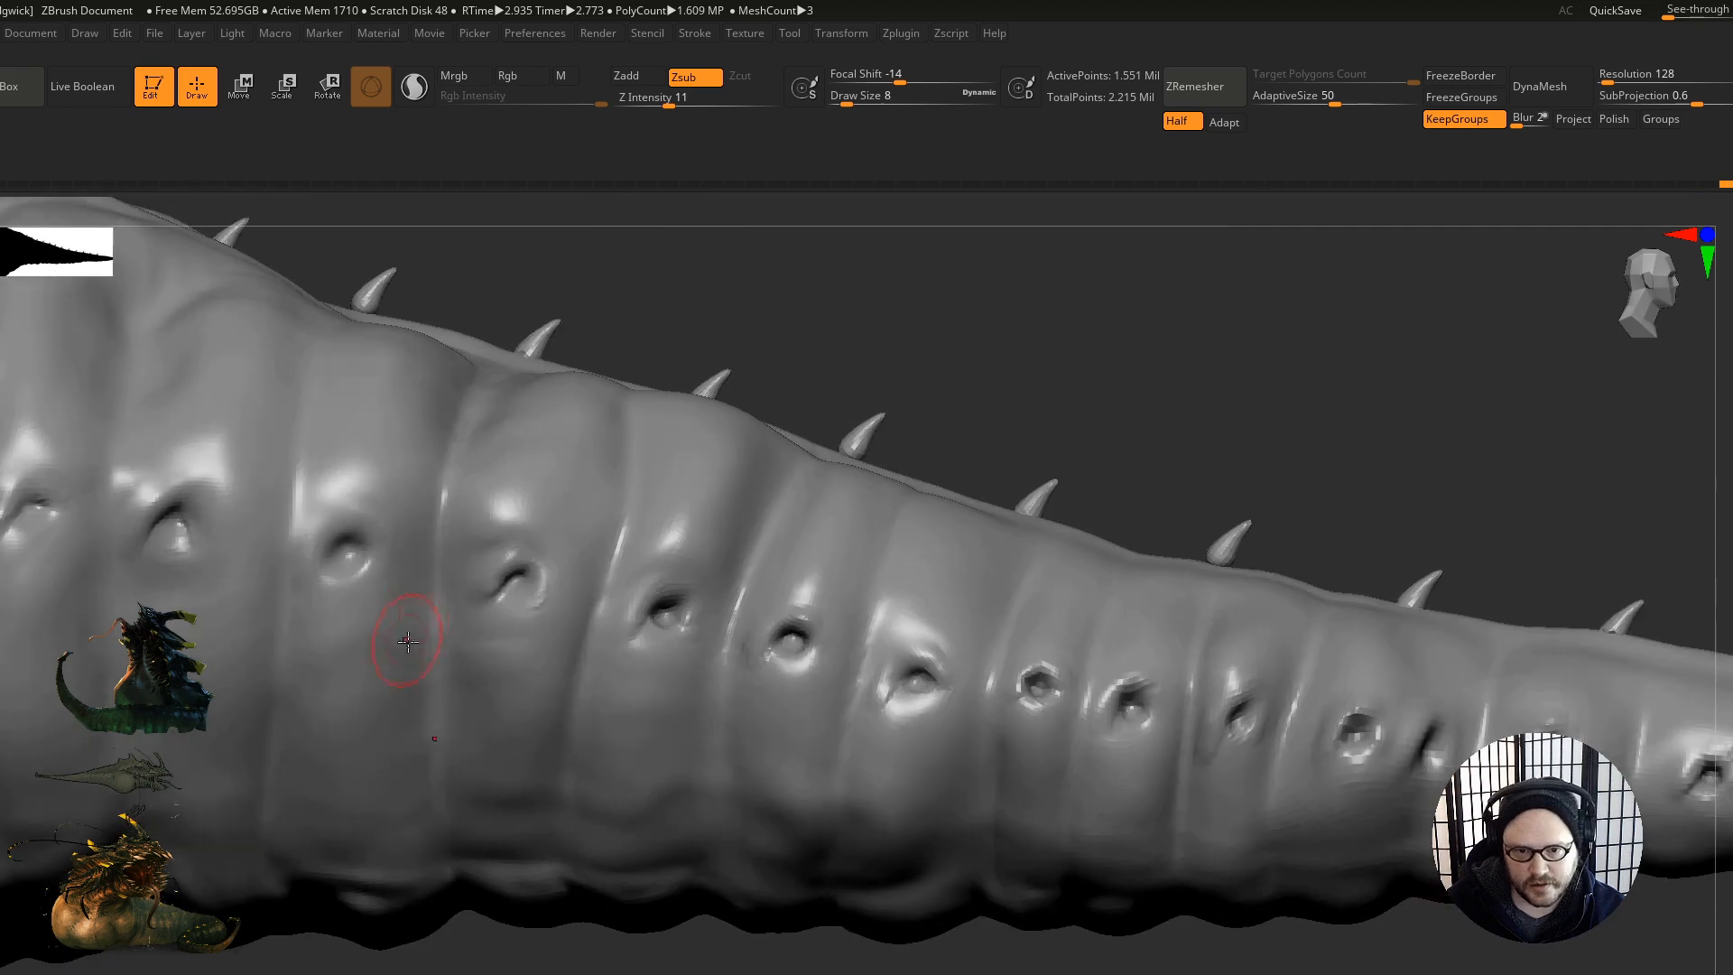
right_drag(467, 504, 457, 639)
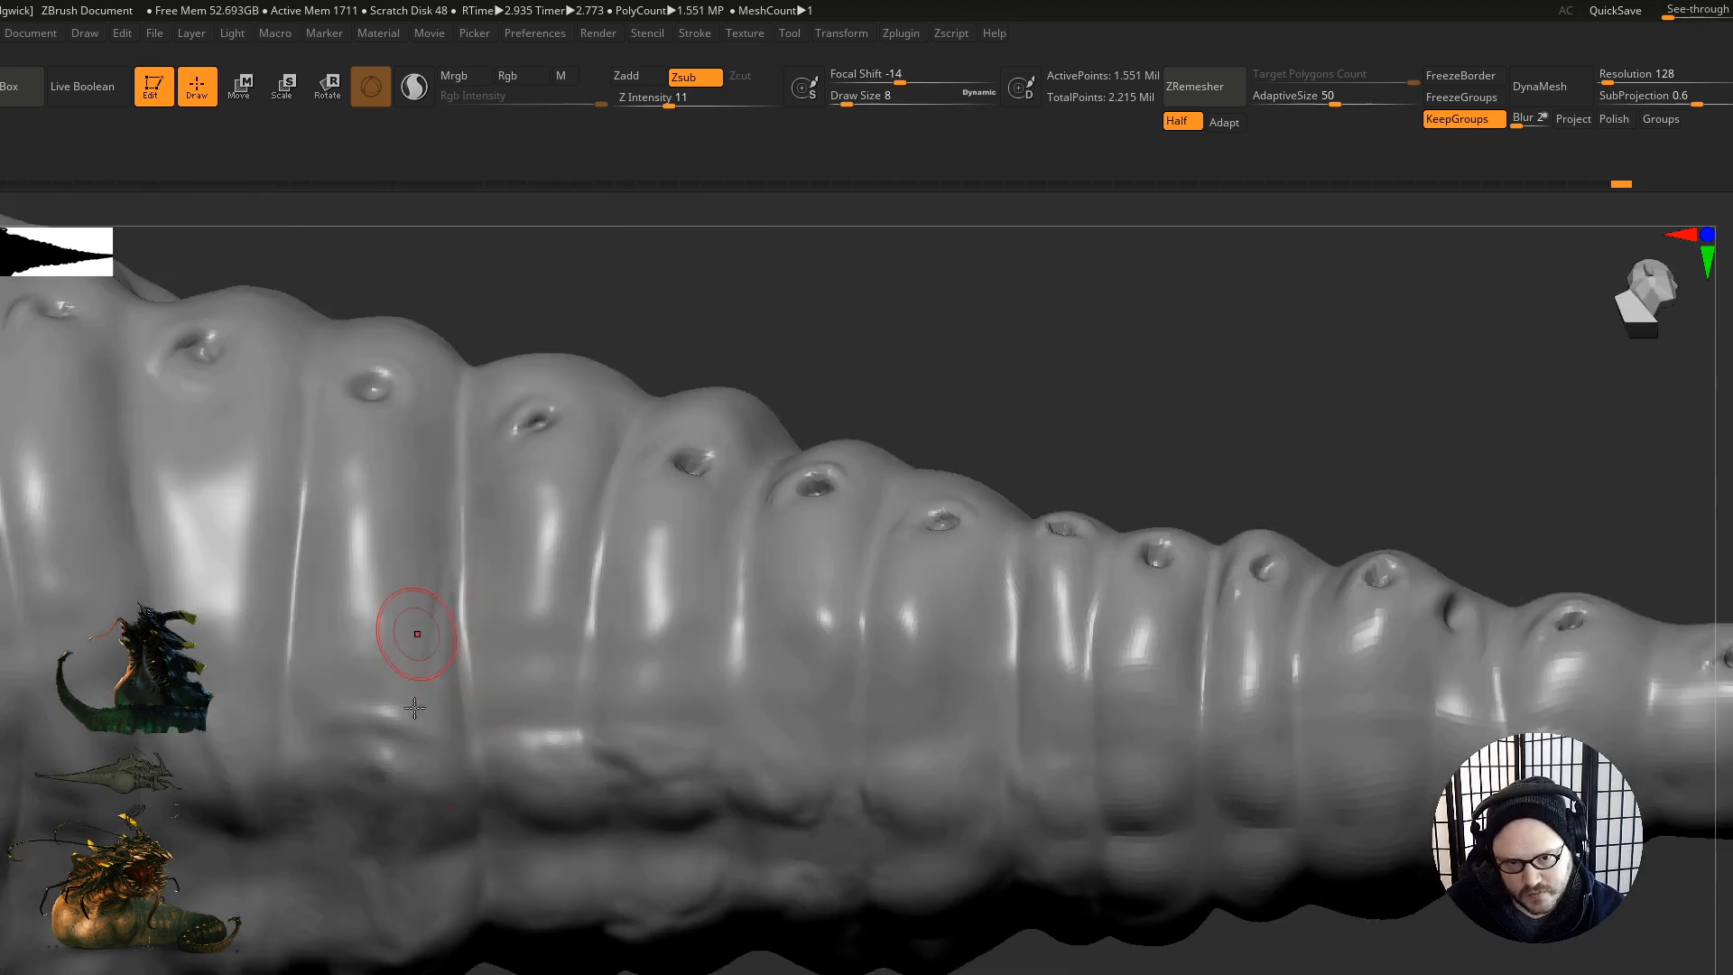
right_drag(348, 515, 309, 668)
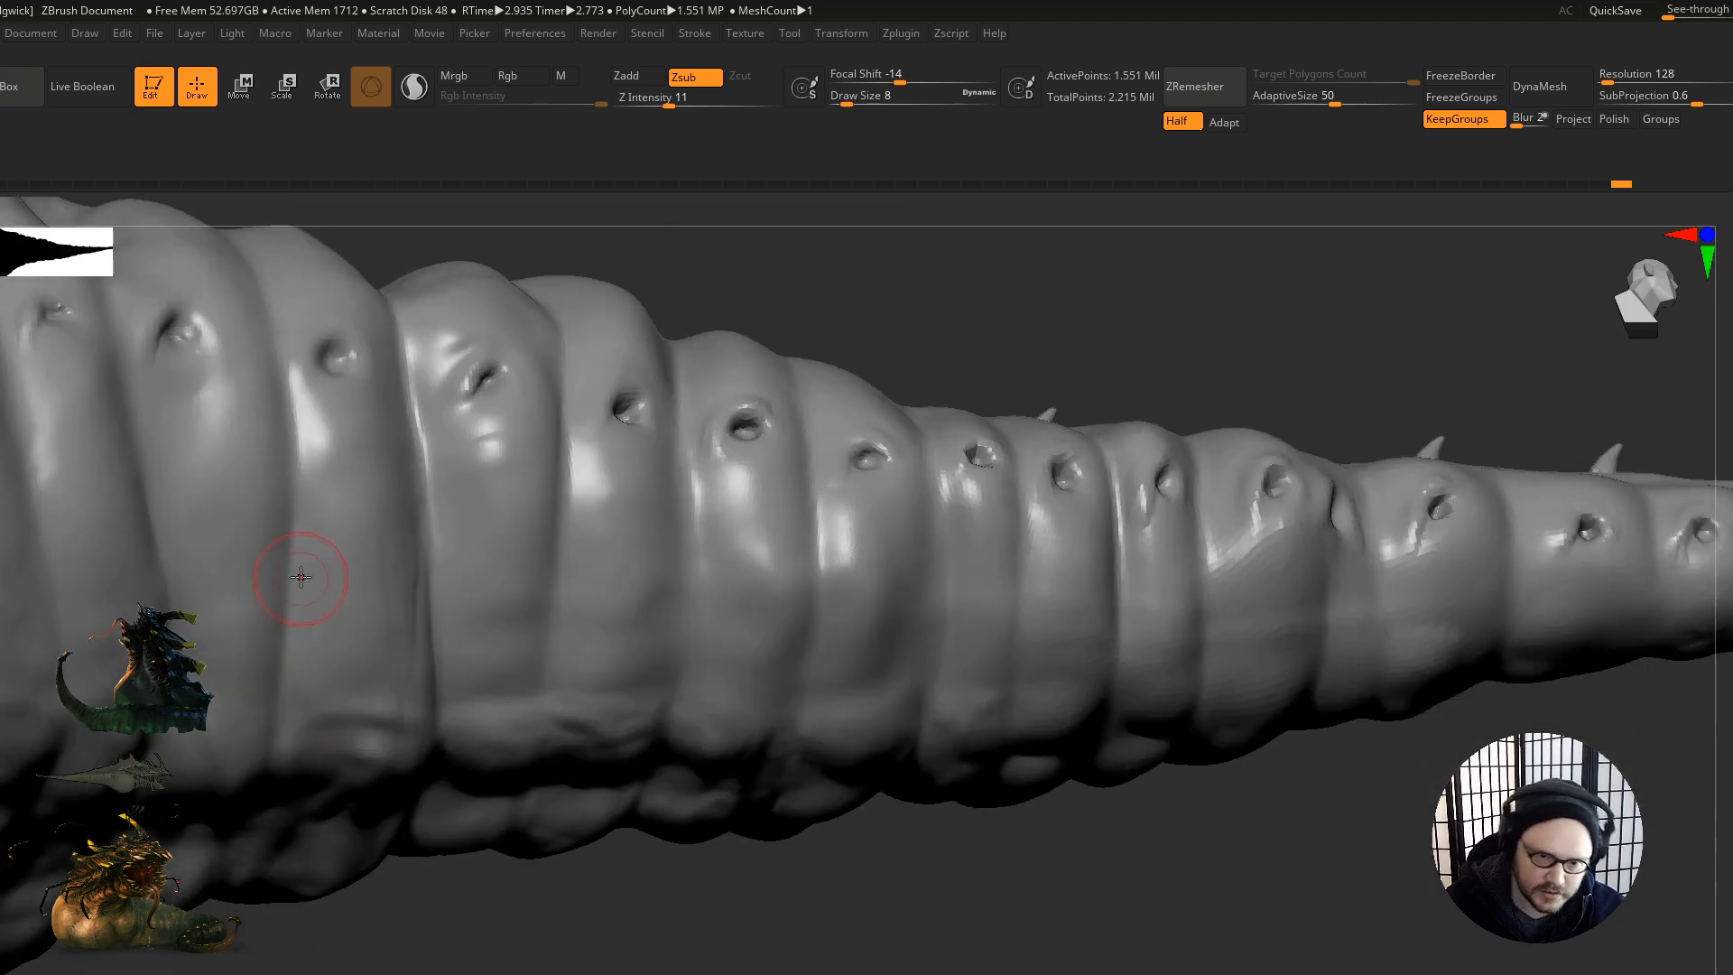
right_drag(383, 588, 483, 564)
mouse_move(553, 733)
right_down()
mouse_move(495, 619)
mouse_move(584, 720)
right_up()
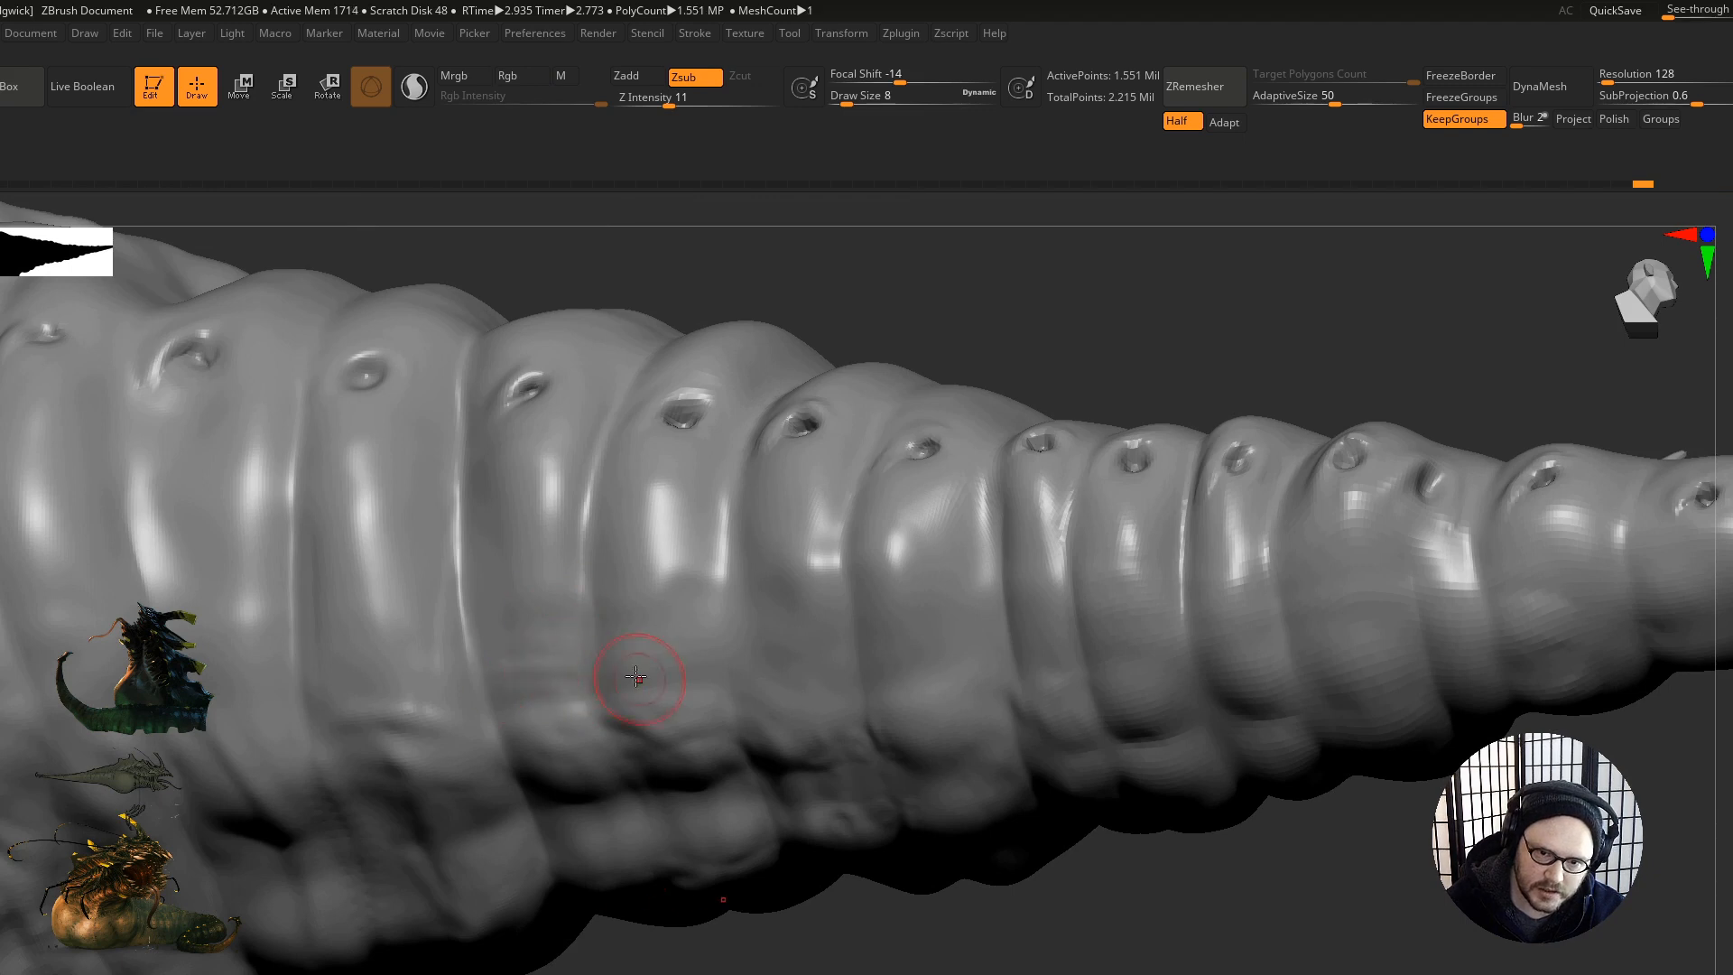
right_drag(849, 733, 798, 740)
drag(792, 706, 697, 696)
mouse_move(620, 677)
right_down()
mouse_move(747, 631)
mouse_move(665, 620)
right_up()
key(alt)
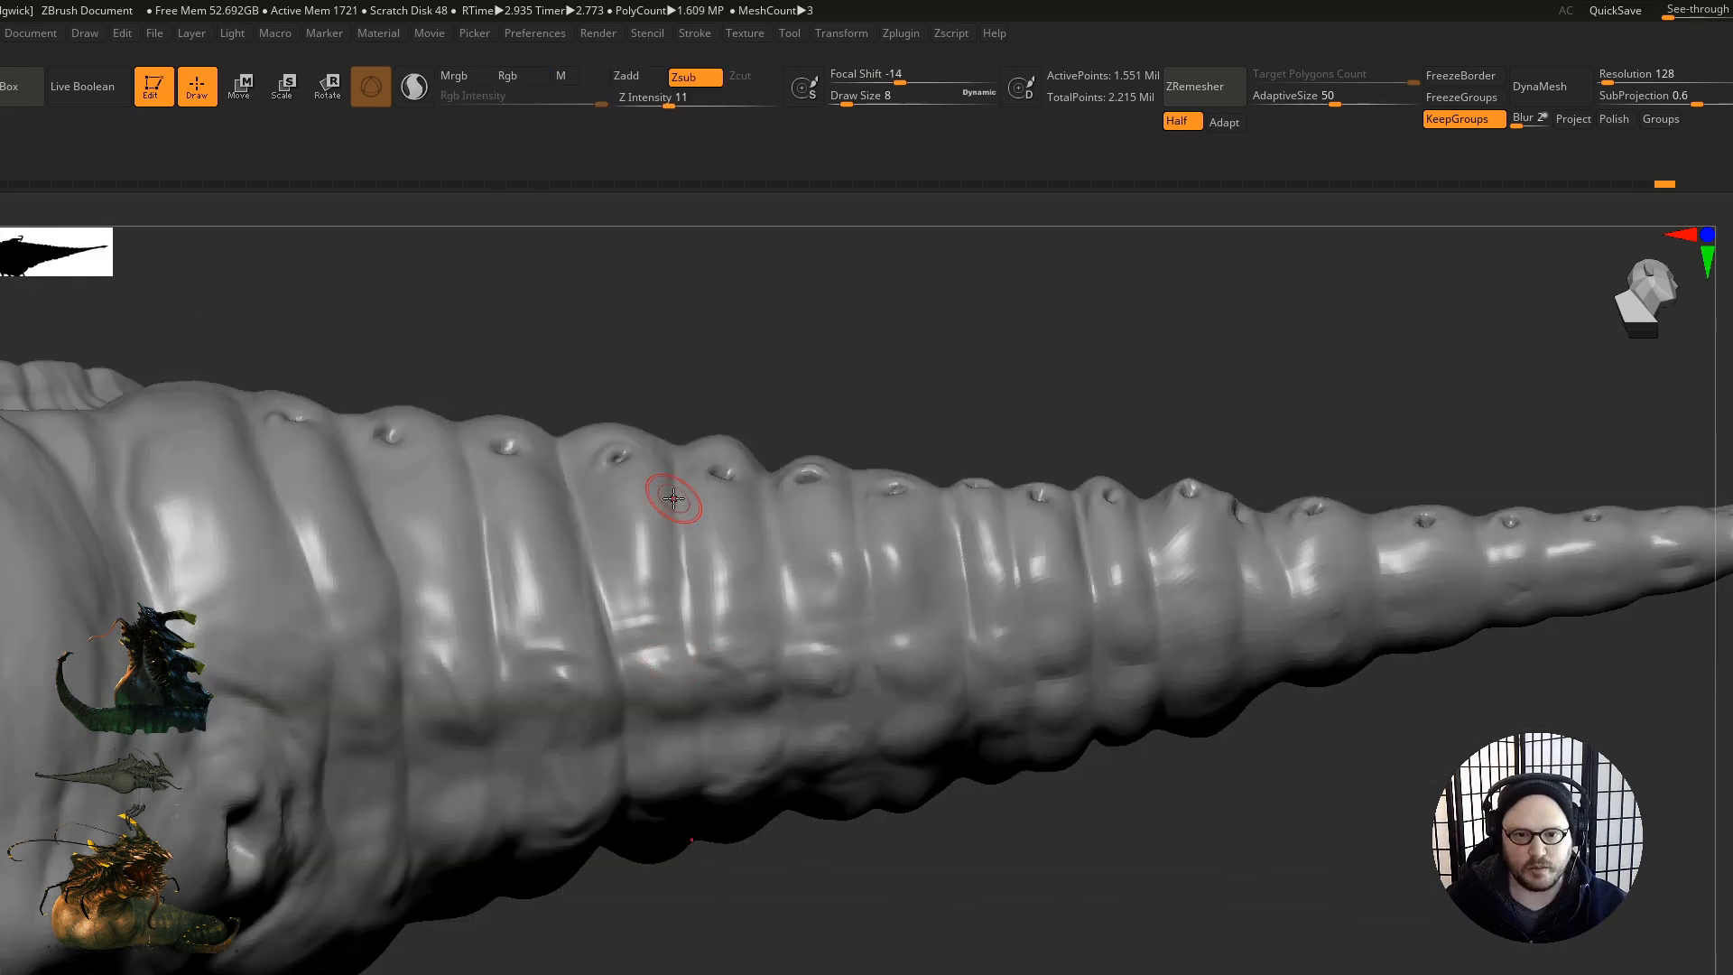
Step: Carve and soften a lengthwise crease across the first segments along the edge of the underside
right_drag(355, 598, 371, 552)
right_drag(438, 616, 437, 734)
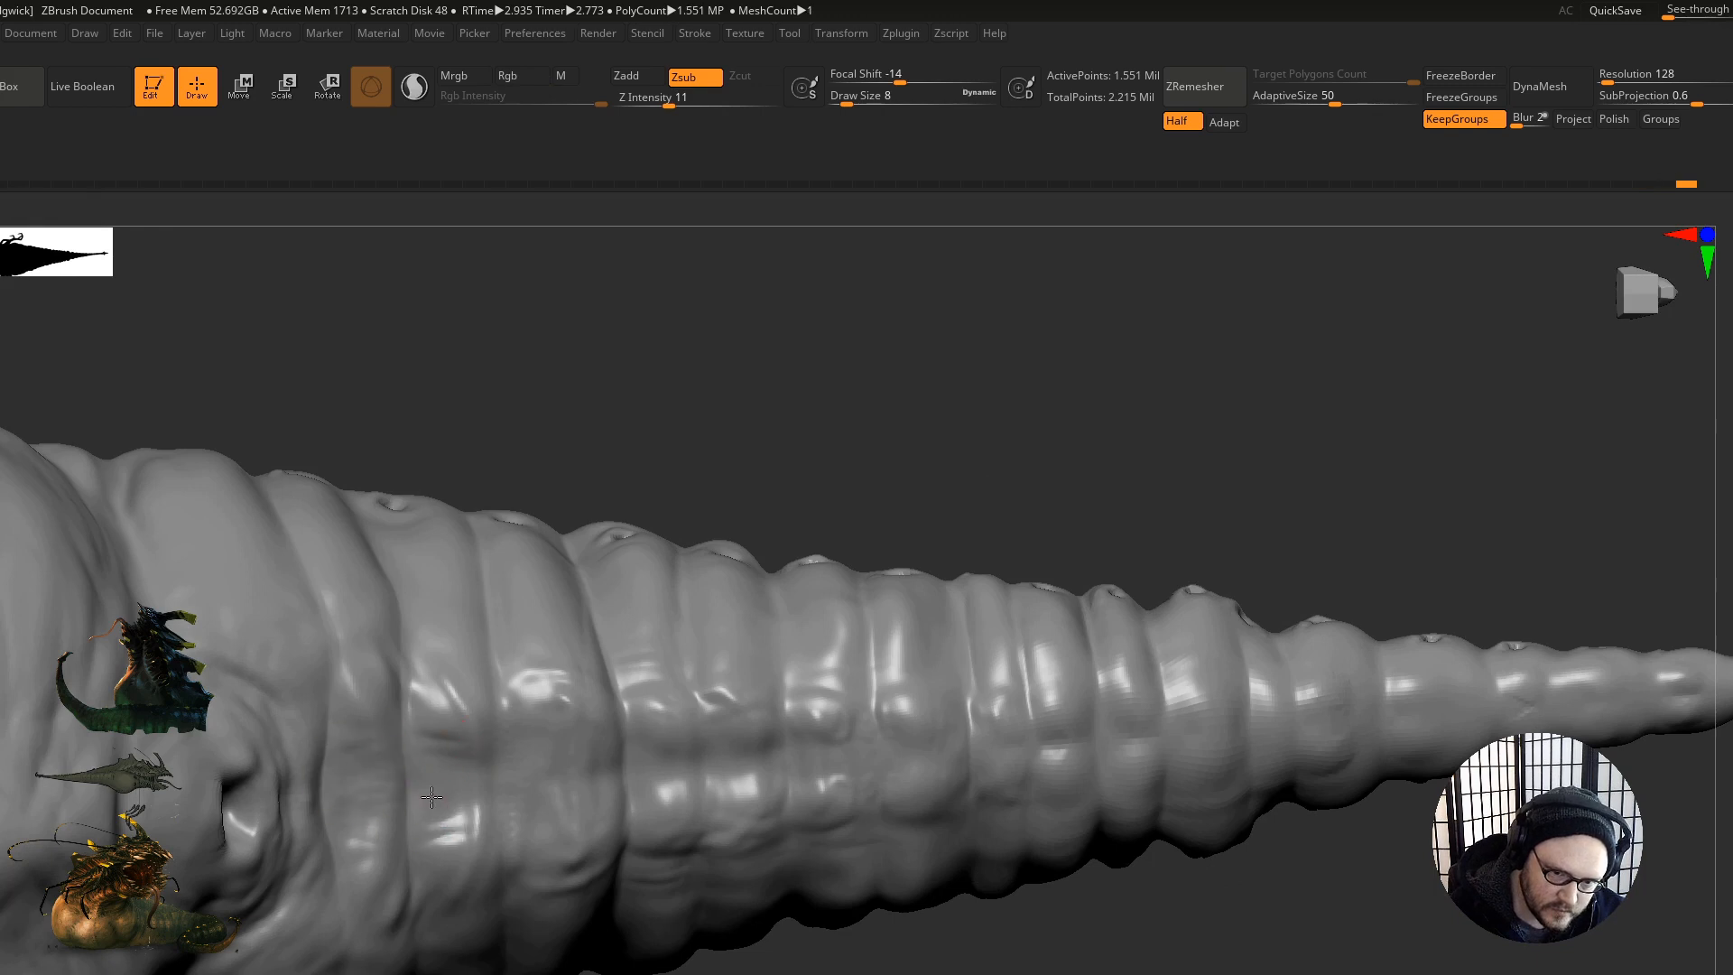
mouse_move(437, 603)
right_down()
mouse_move(425, 523)
mouse_move(395, 650)
right_up()
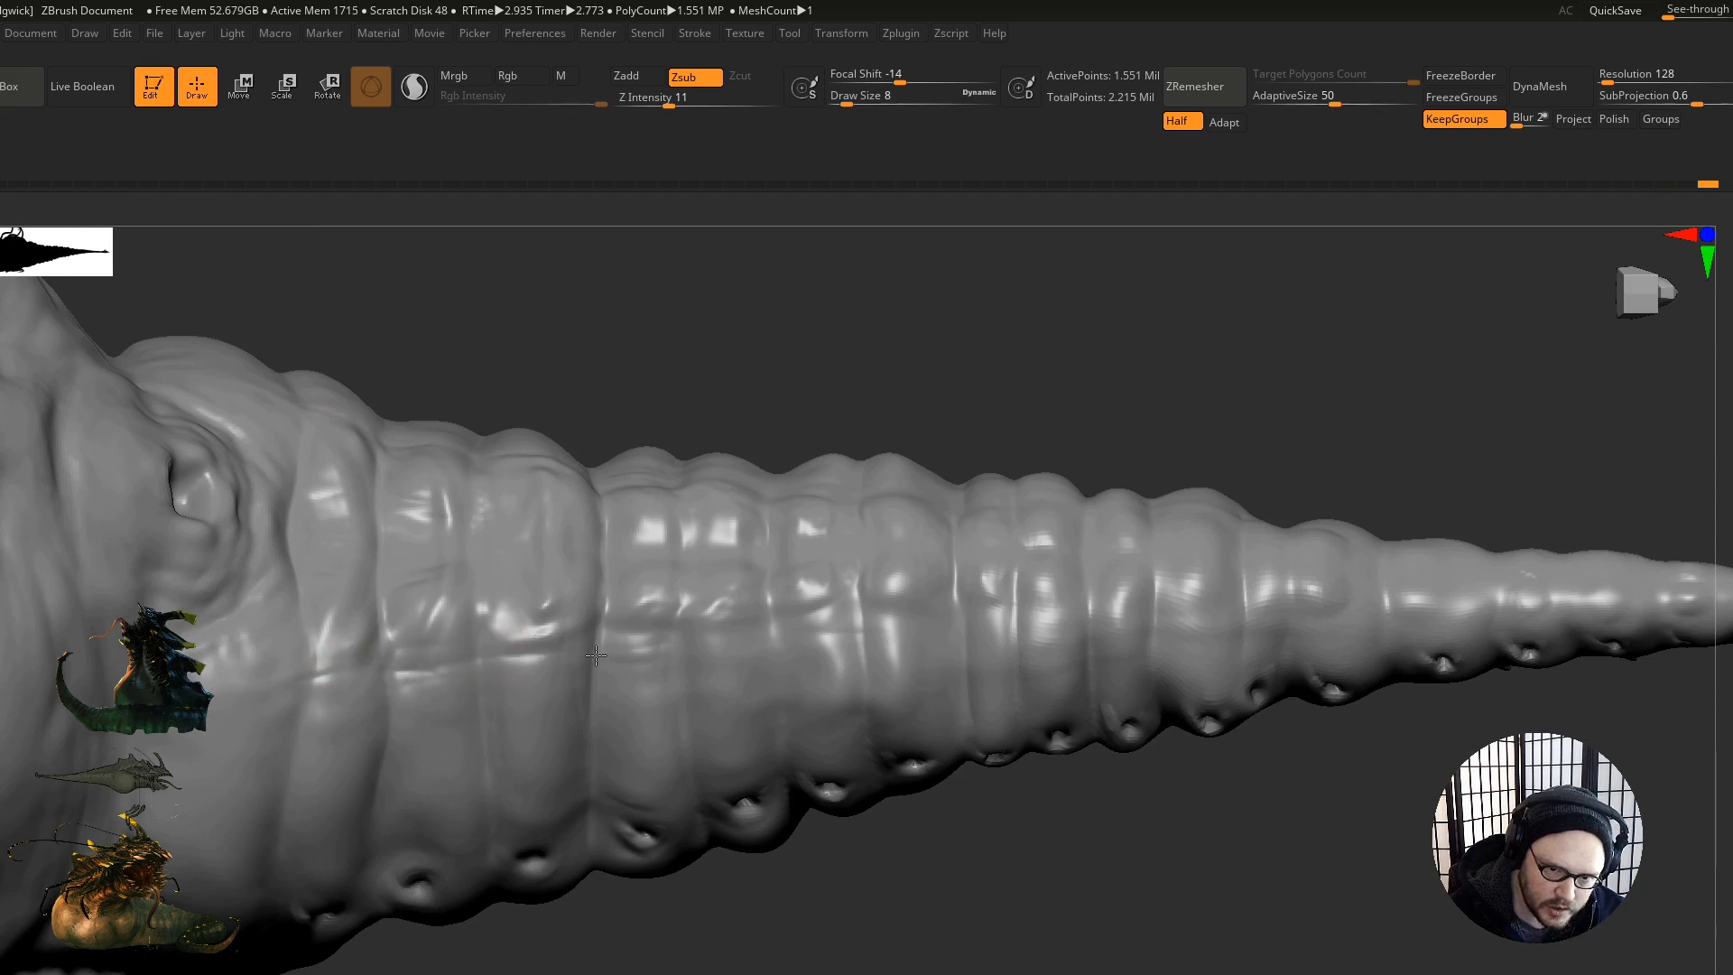
mouse_move(475, 694)
right_down()
mouse_move(573, 545)
mouse_move(587, 551)
right_up()
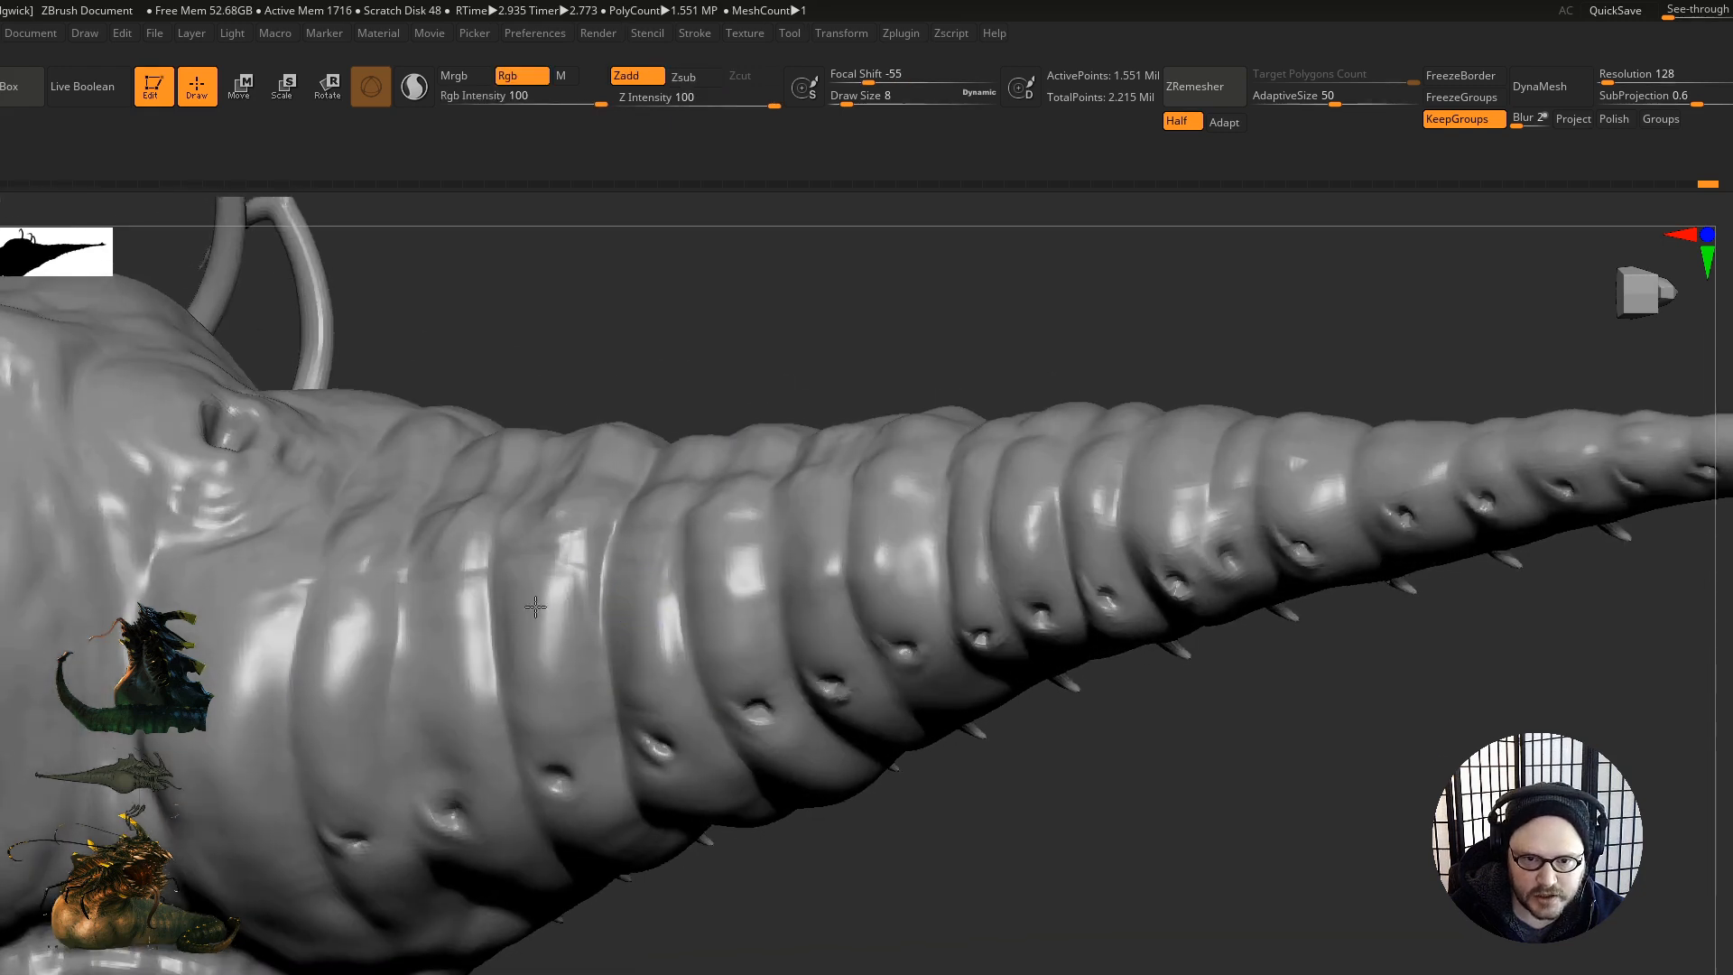
right_drag(502, 598, 579, 617)
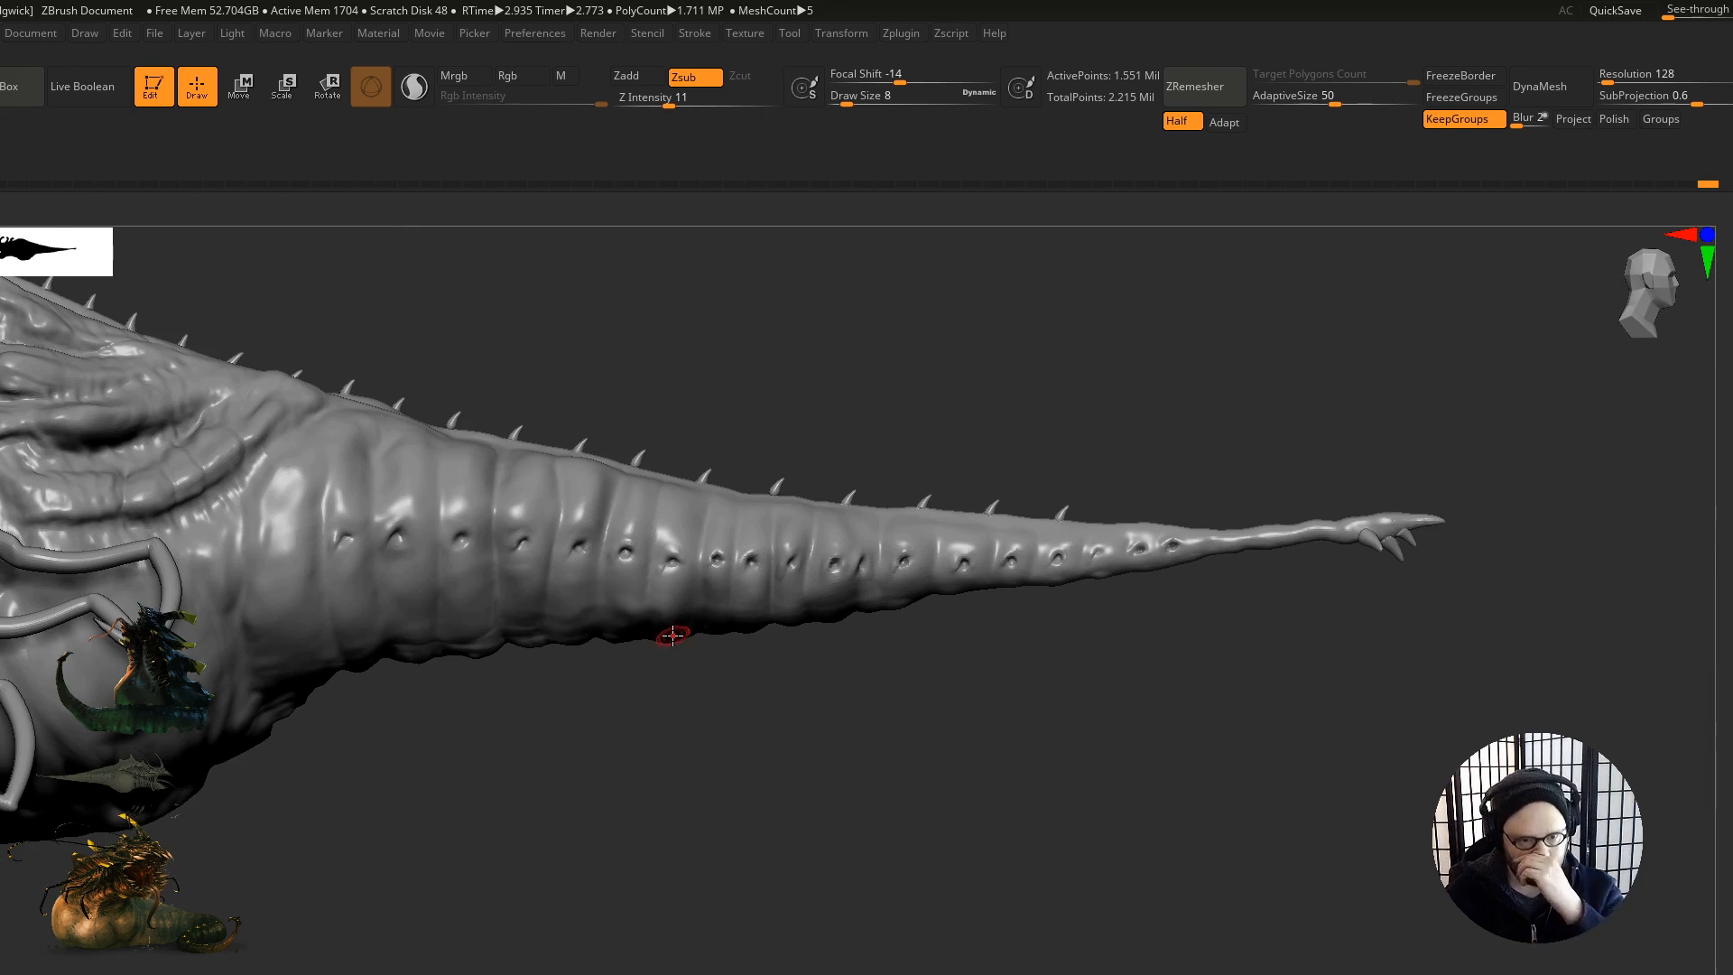
Step: Add creases to the lower side of the mid-tail segments, just above the underside bumps
mouse_move(513, 653)
alt+right_down()
mouse_move(1002, 560)
mouse_move(975, 546)
mouse_move(951, 615)
mouse_move(785, 700)
alt+right_up()
mouse_move(785, 699)
ctrl+right_down()
mouse_move(1166, 678)
mouse_move(1192, 695)
ctrl+right_up()
right_drag(1083, 722, 993, 578)
alt+right_drag(781, 596, 505, 601)
right_drag(984, 776, 803, 666)
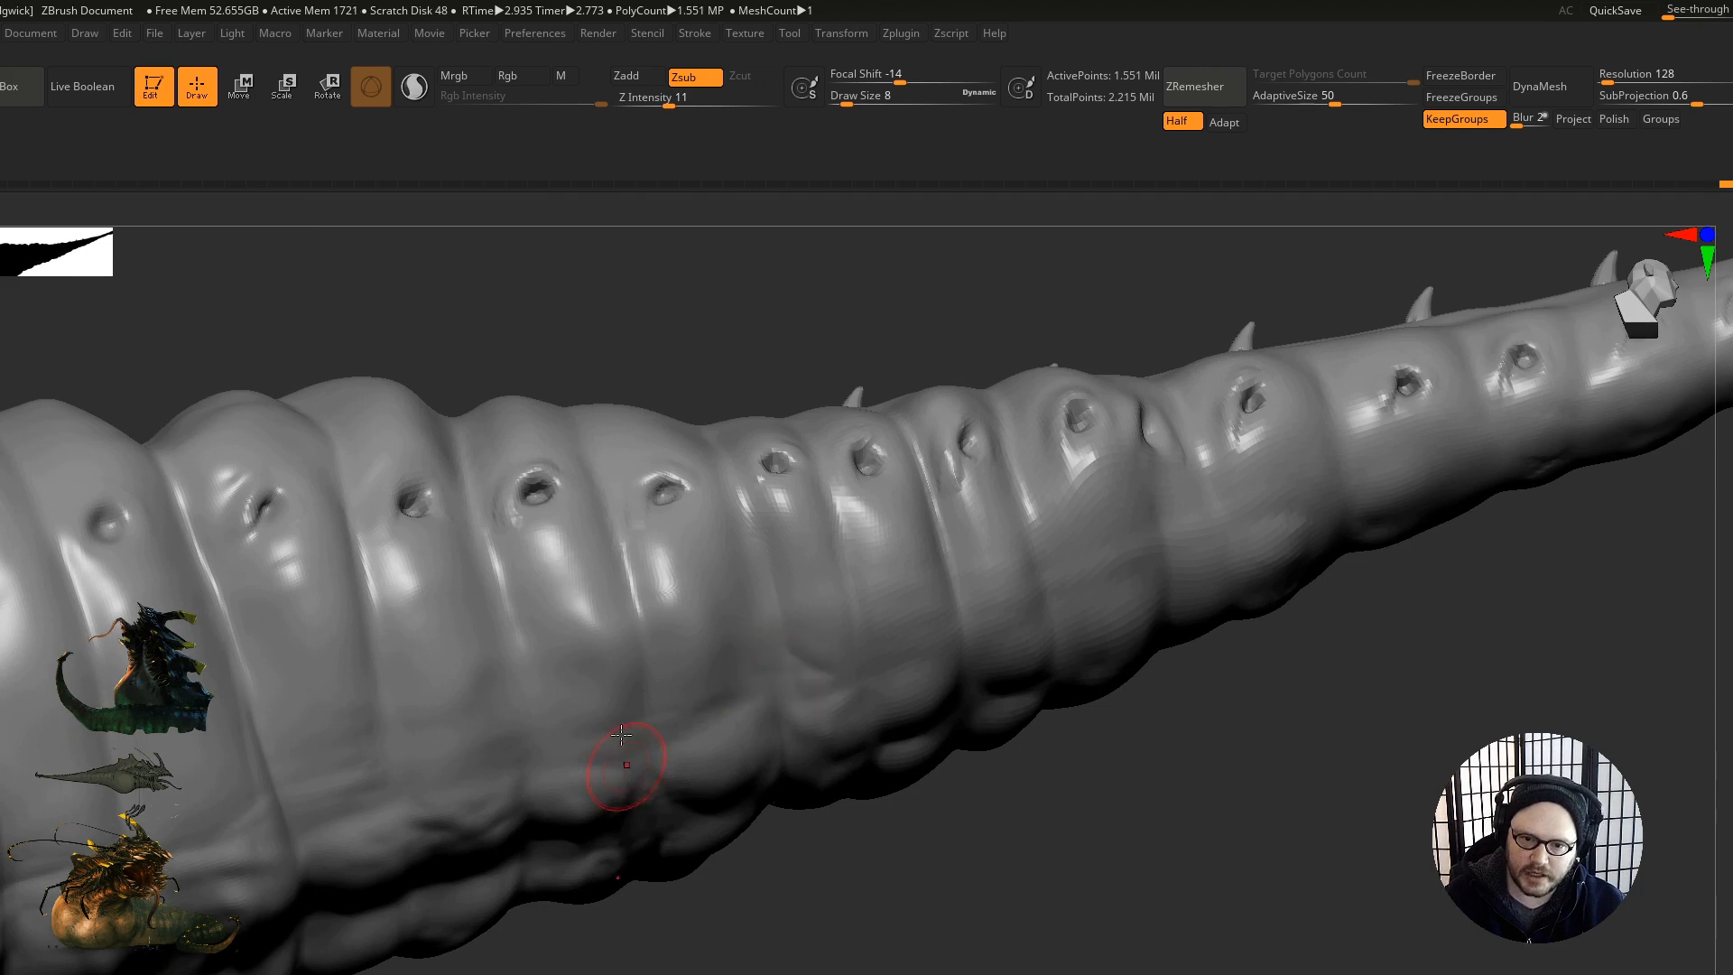
right_drag(630, 770, 708, 785)
right_drag(713, 853, 854, 682)
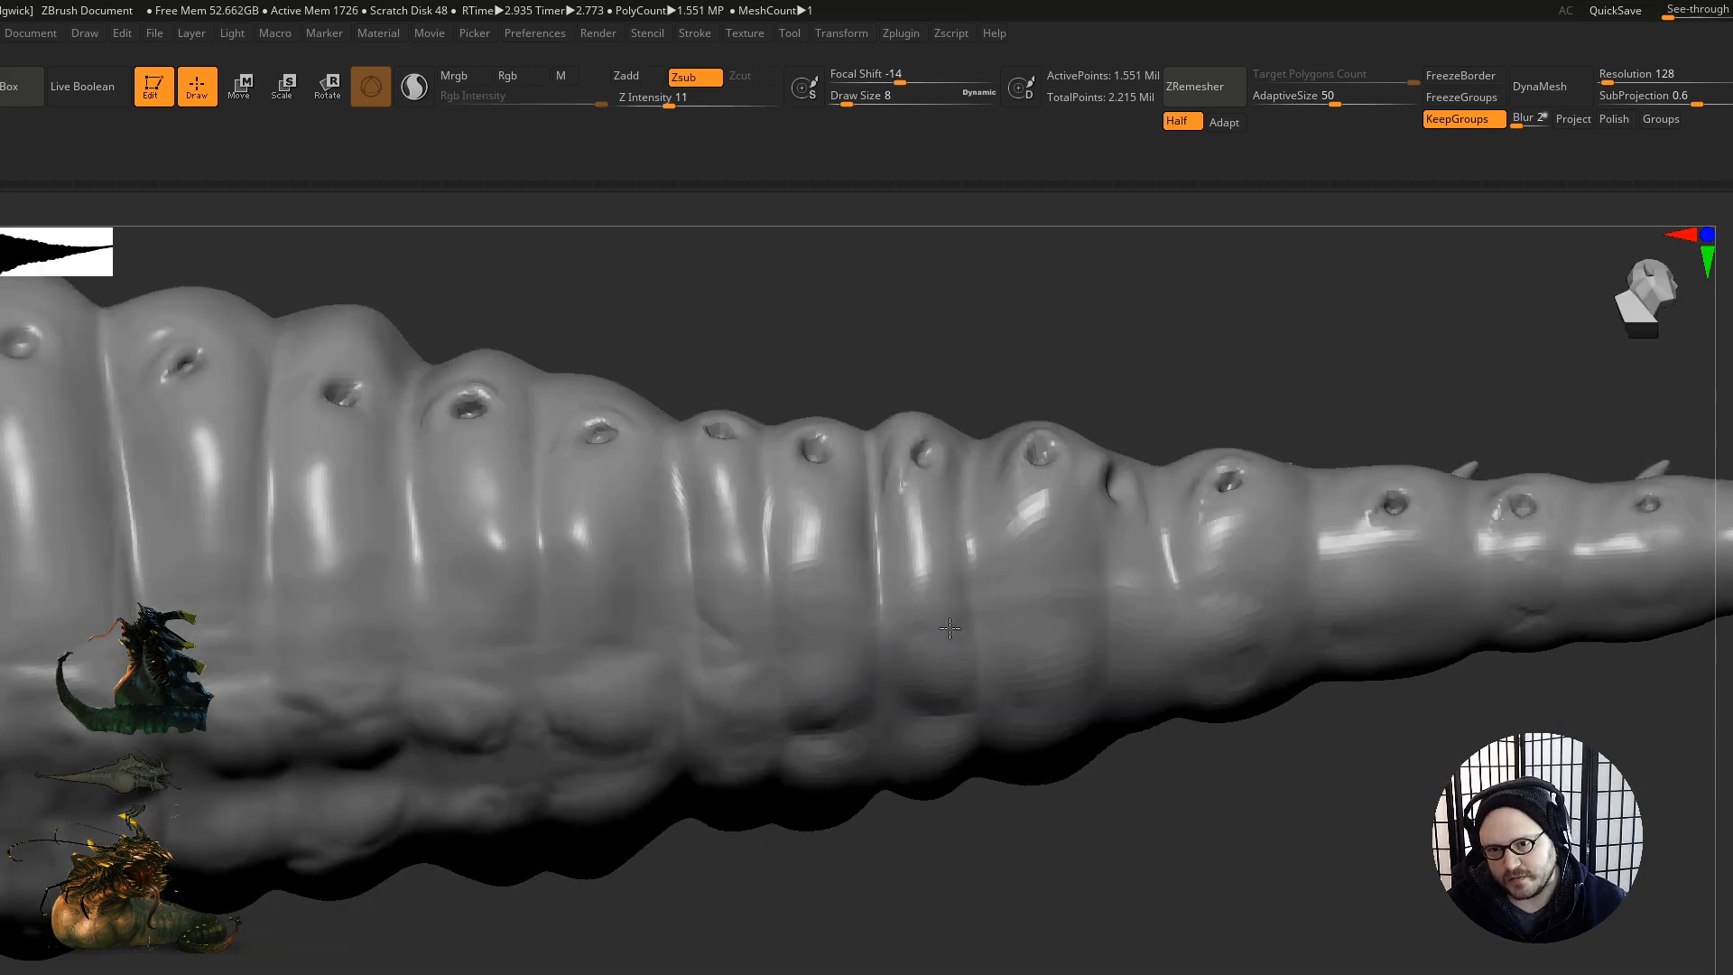
Step: Continue the lower-side creases across the narrower segments toward the tail tip
right_drag(1125, 645, 1133, 643)
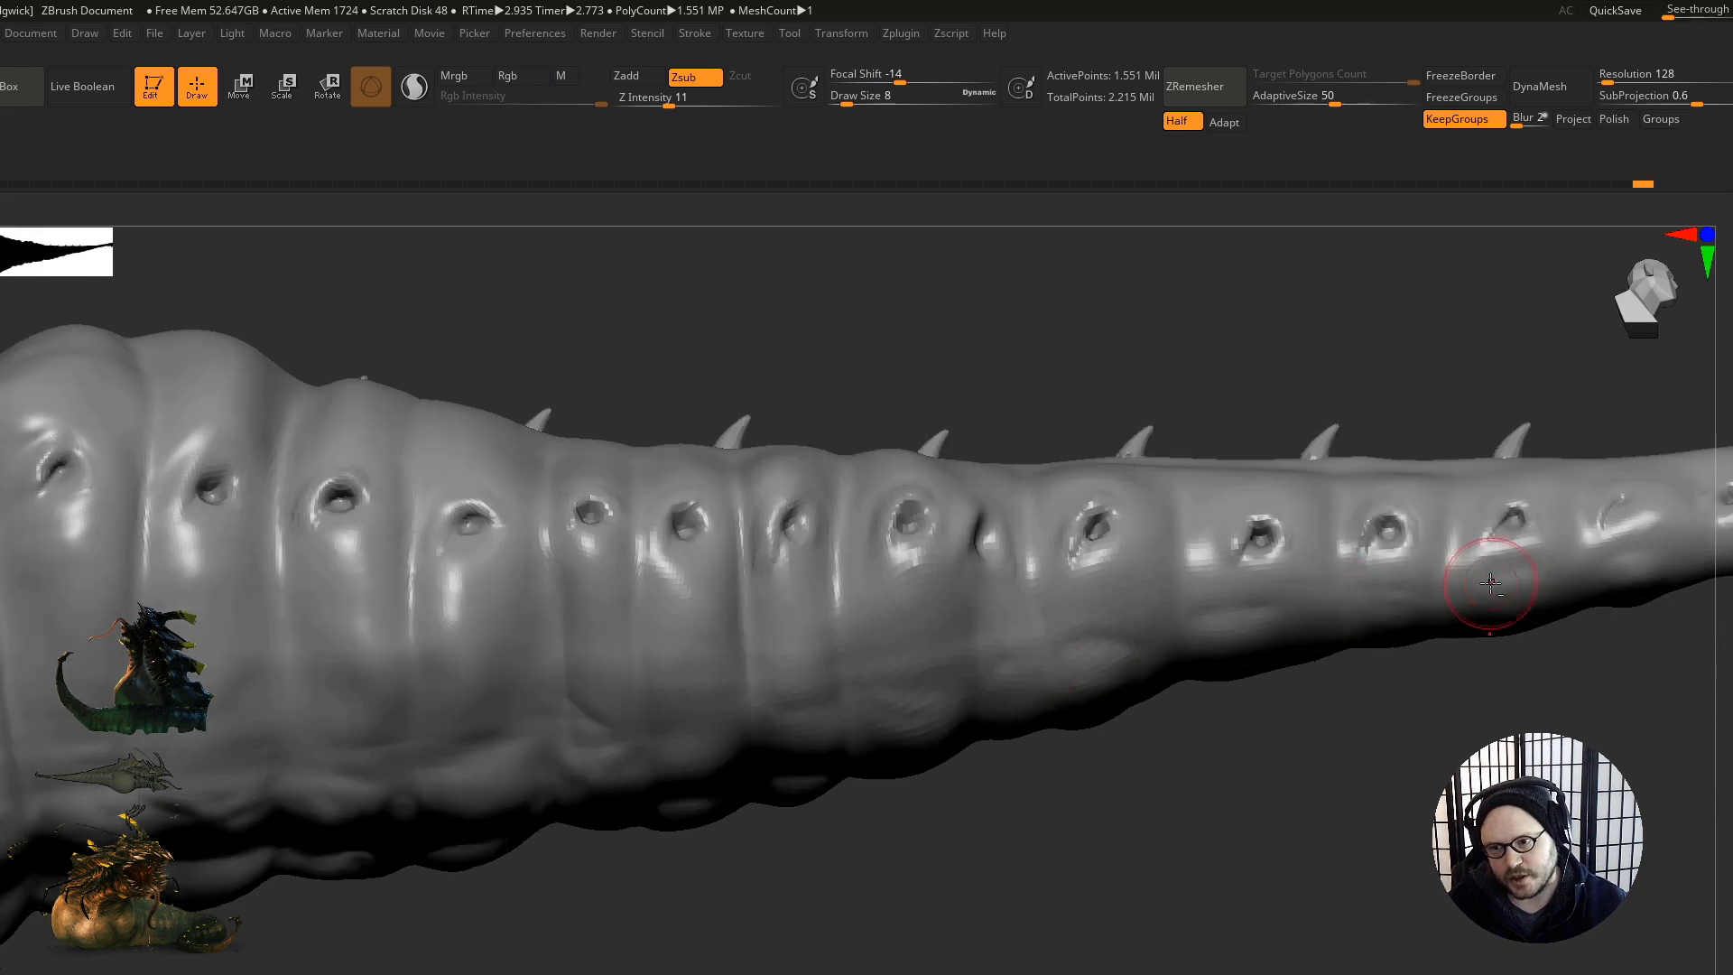
alt+right_drag(1493, 580, 1315, 614)
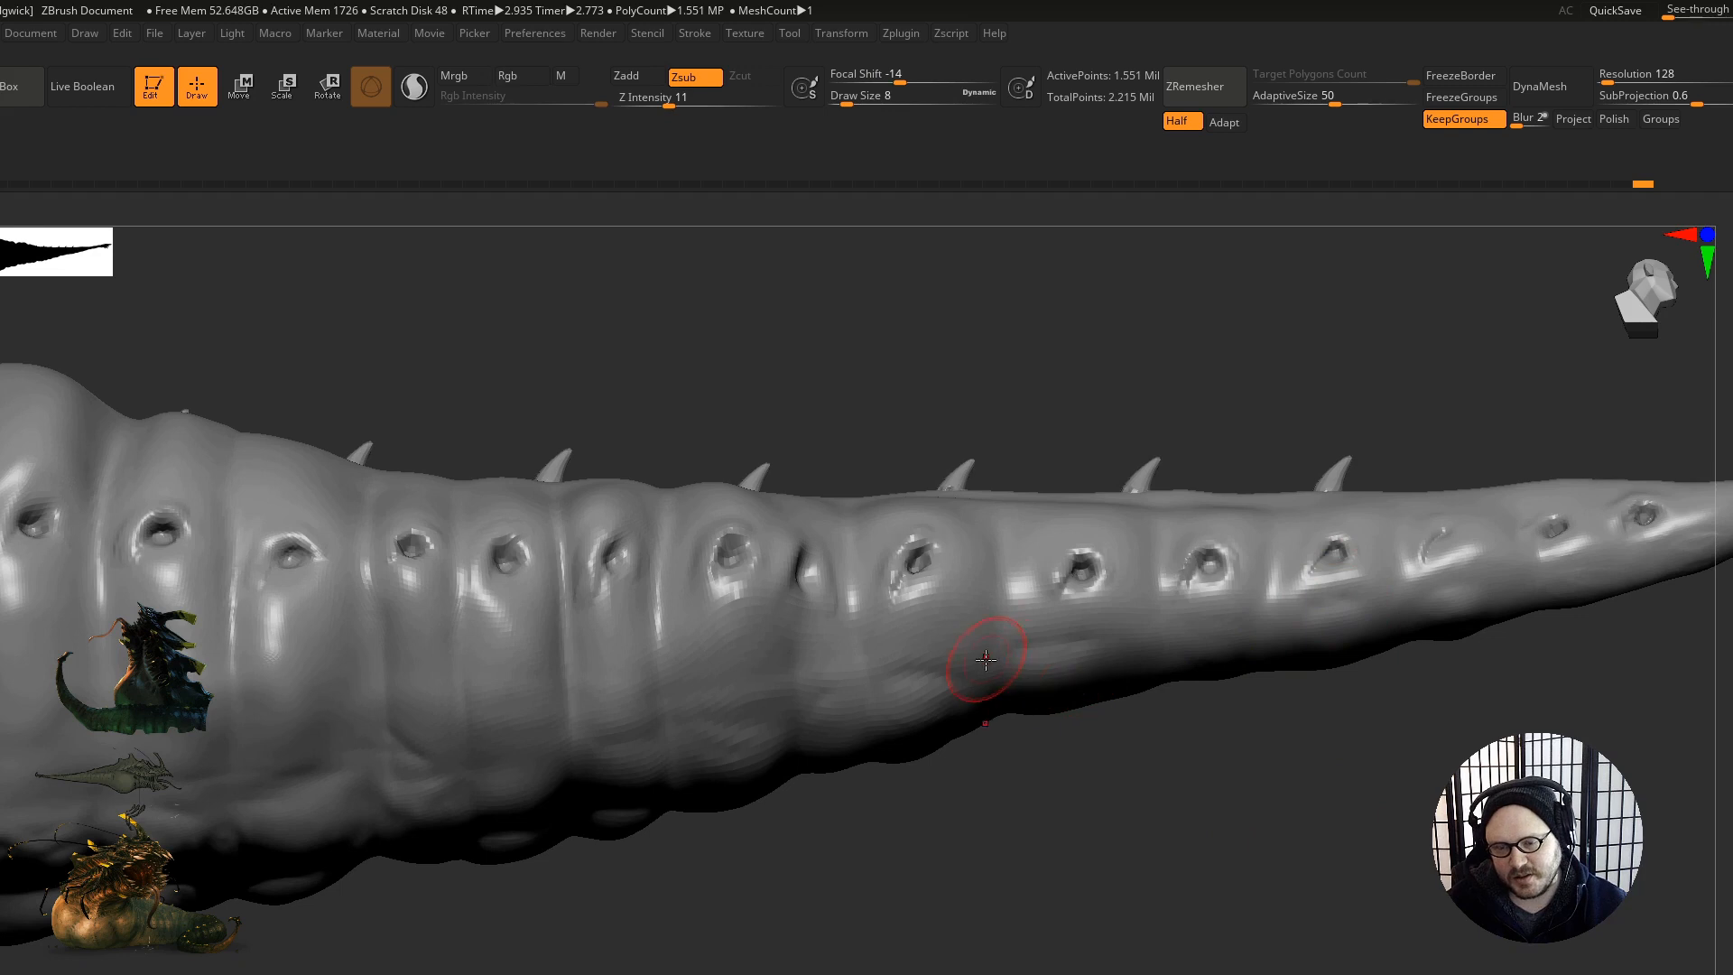
right_drag(1081, 643, 909, 664)
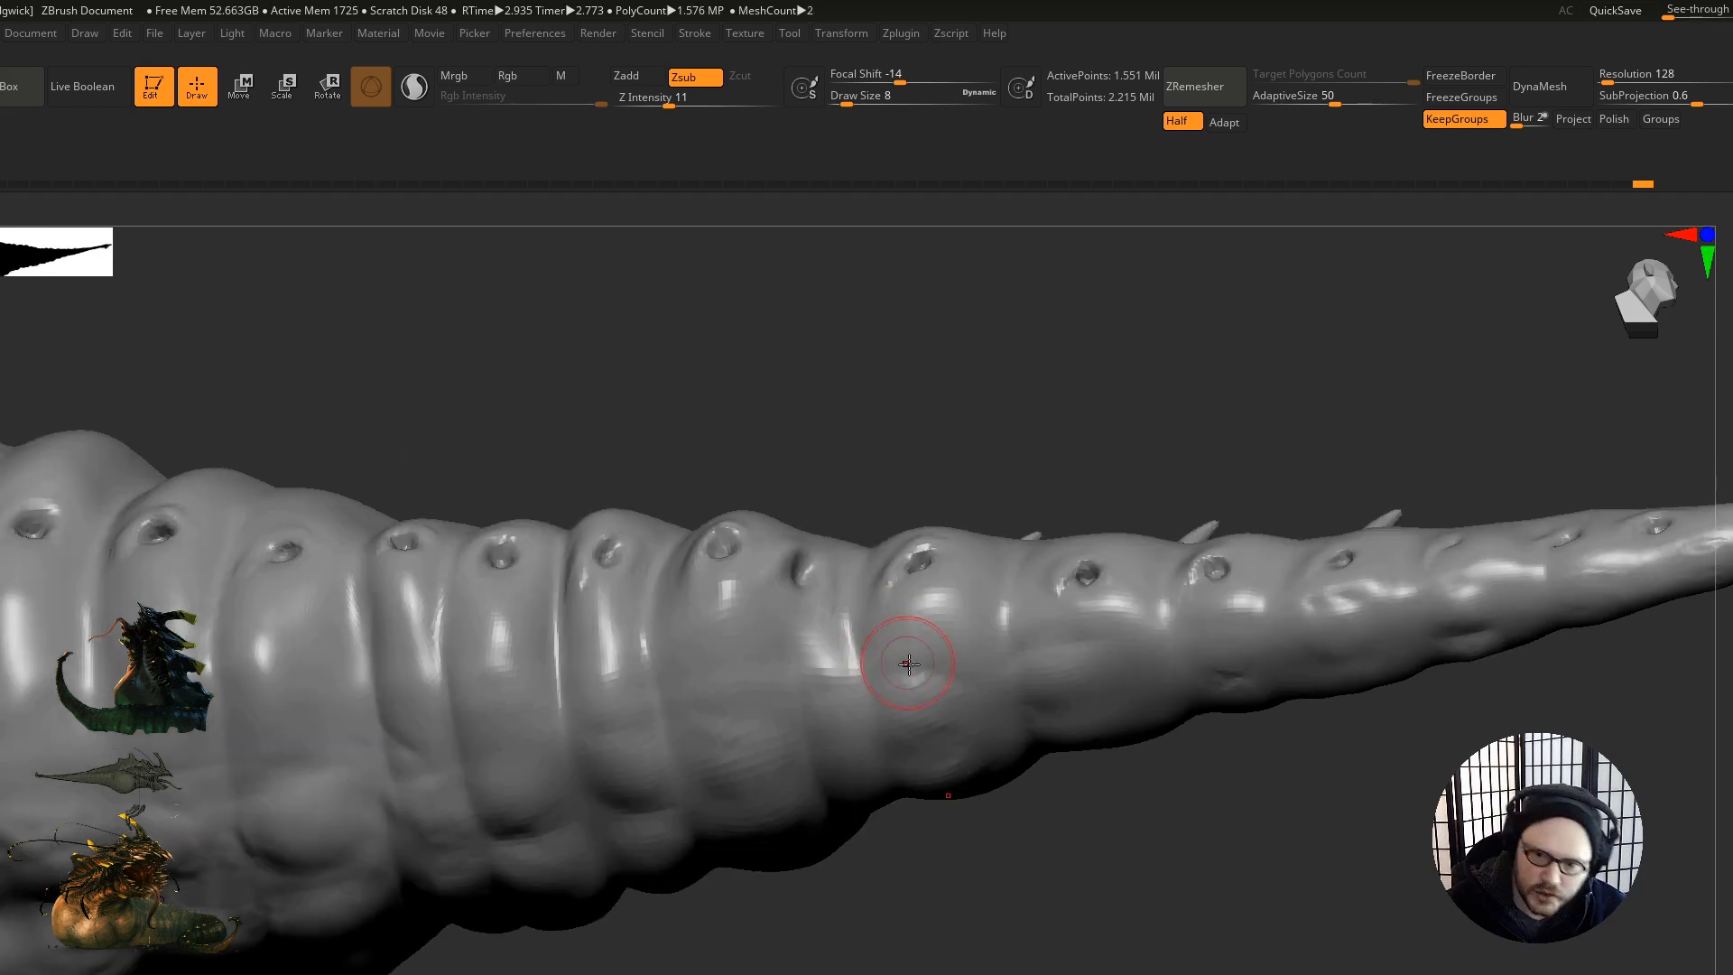
drag(510, 759, 280, 786)
right_drag(425, 797, 361, 811)
ctrl+right_drag(488, 767, 398, 882)
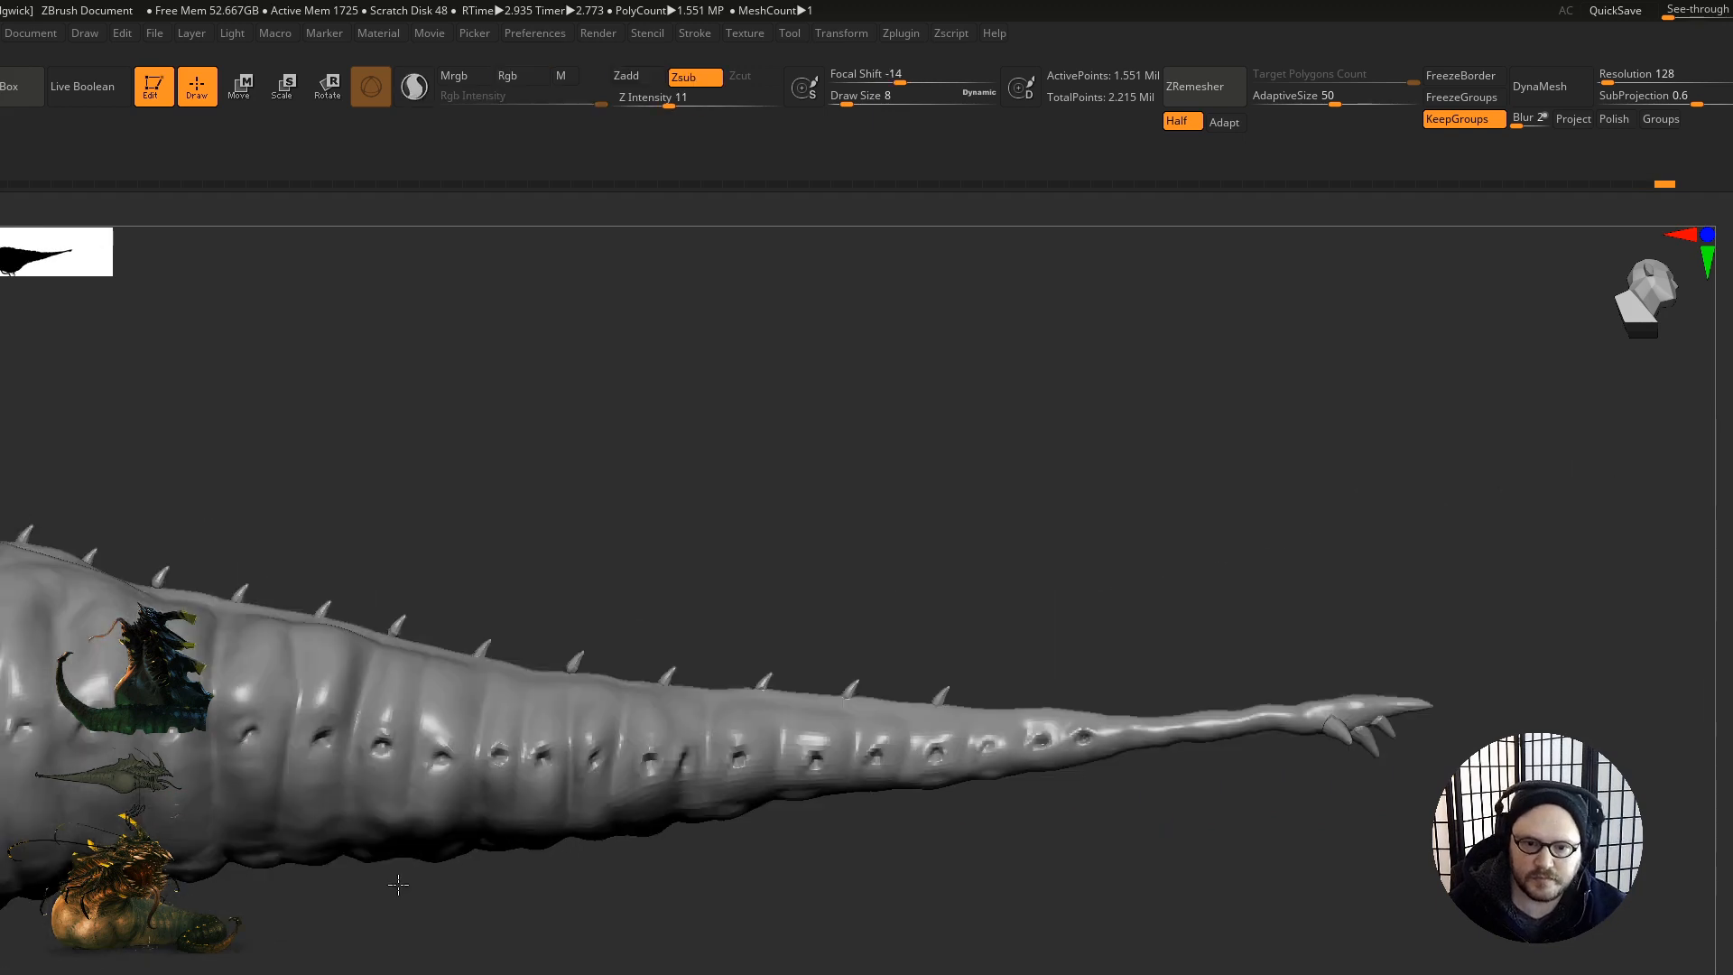
Step: Carve a lengthwise crease along the lower side of the rear segments toward the tail tip
mouse_move(626, 870)
alt+right_down()
mouse_move(584, 701)
mouse_move(620, 513)
mouse_move(723, 581)
alt+right_up()
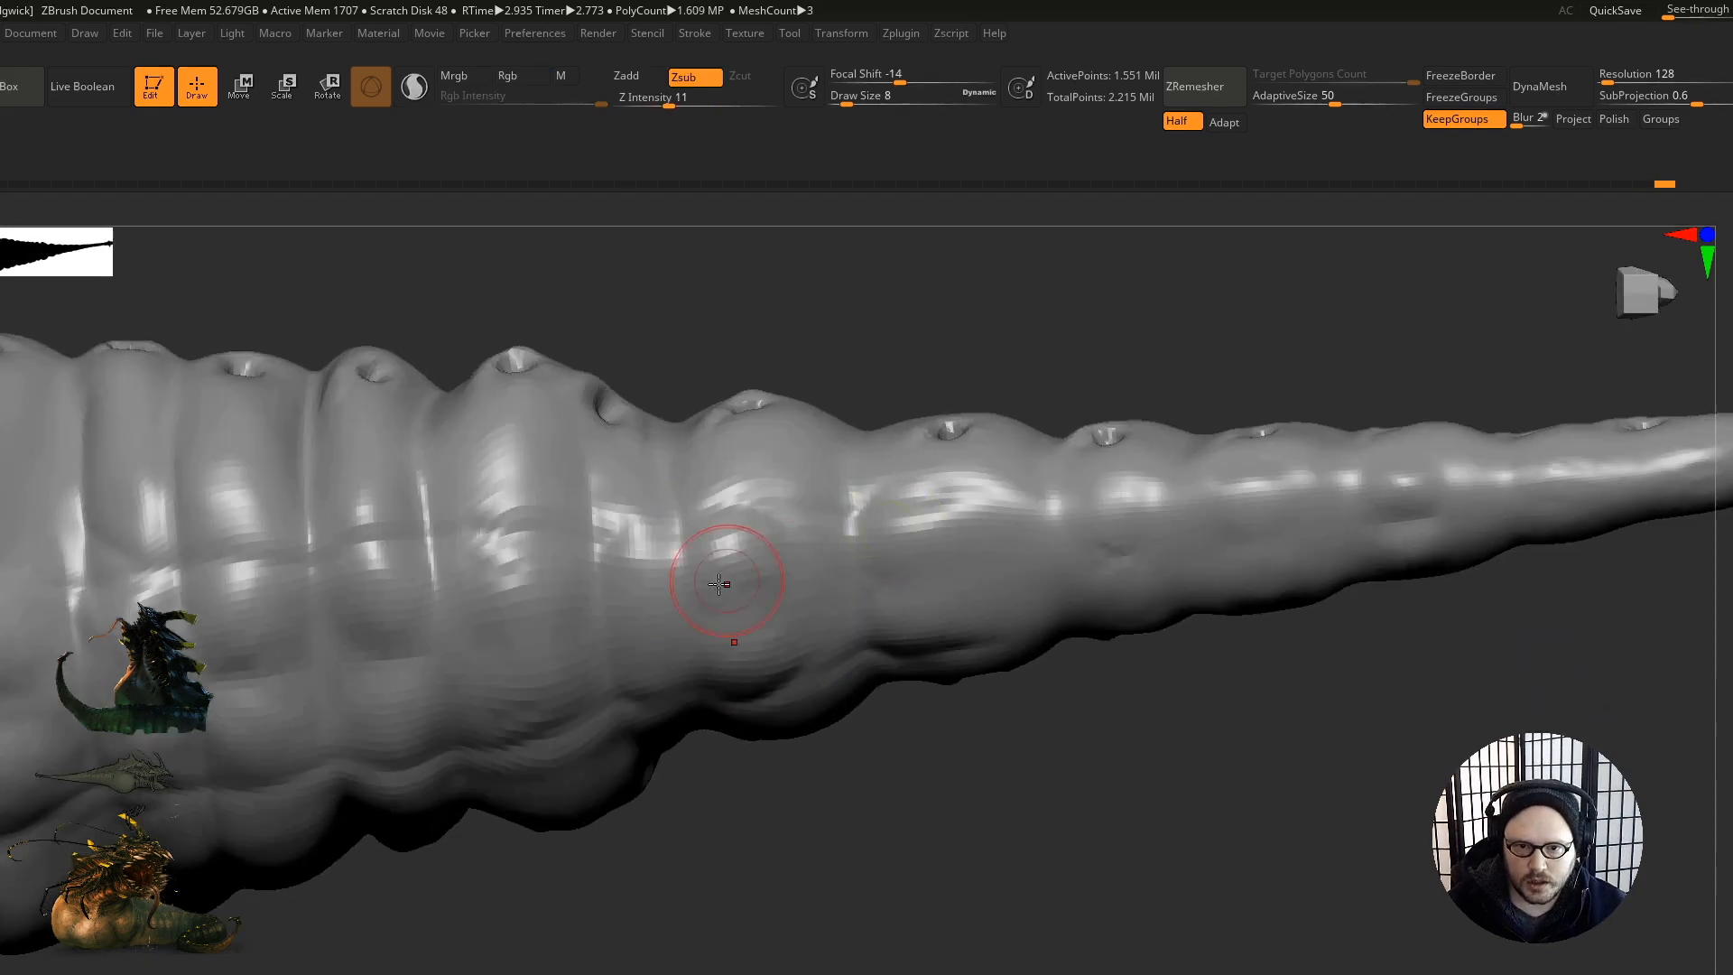
drag(514, 531, 1456, 464)
shift+right_drag(623, 686, 596, 749)
mouse_move(596, 749)
ctrl+right_down()
mouse_move(507, 855)
mouse_move(755, 677)
mouse_move(542, 626)
mouse_move(581, 665)
ctrl+right_up()
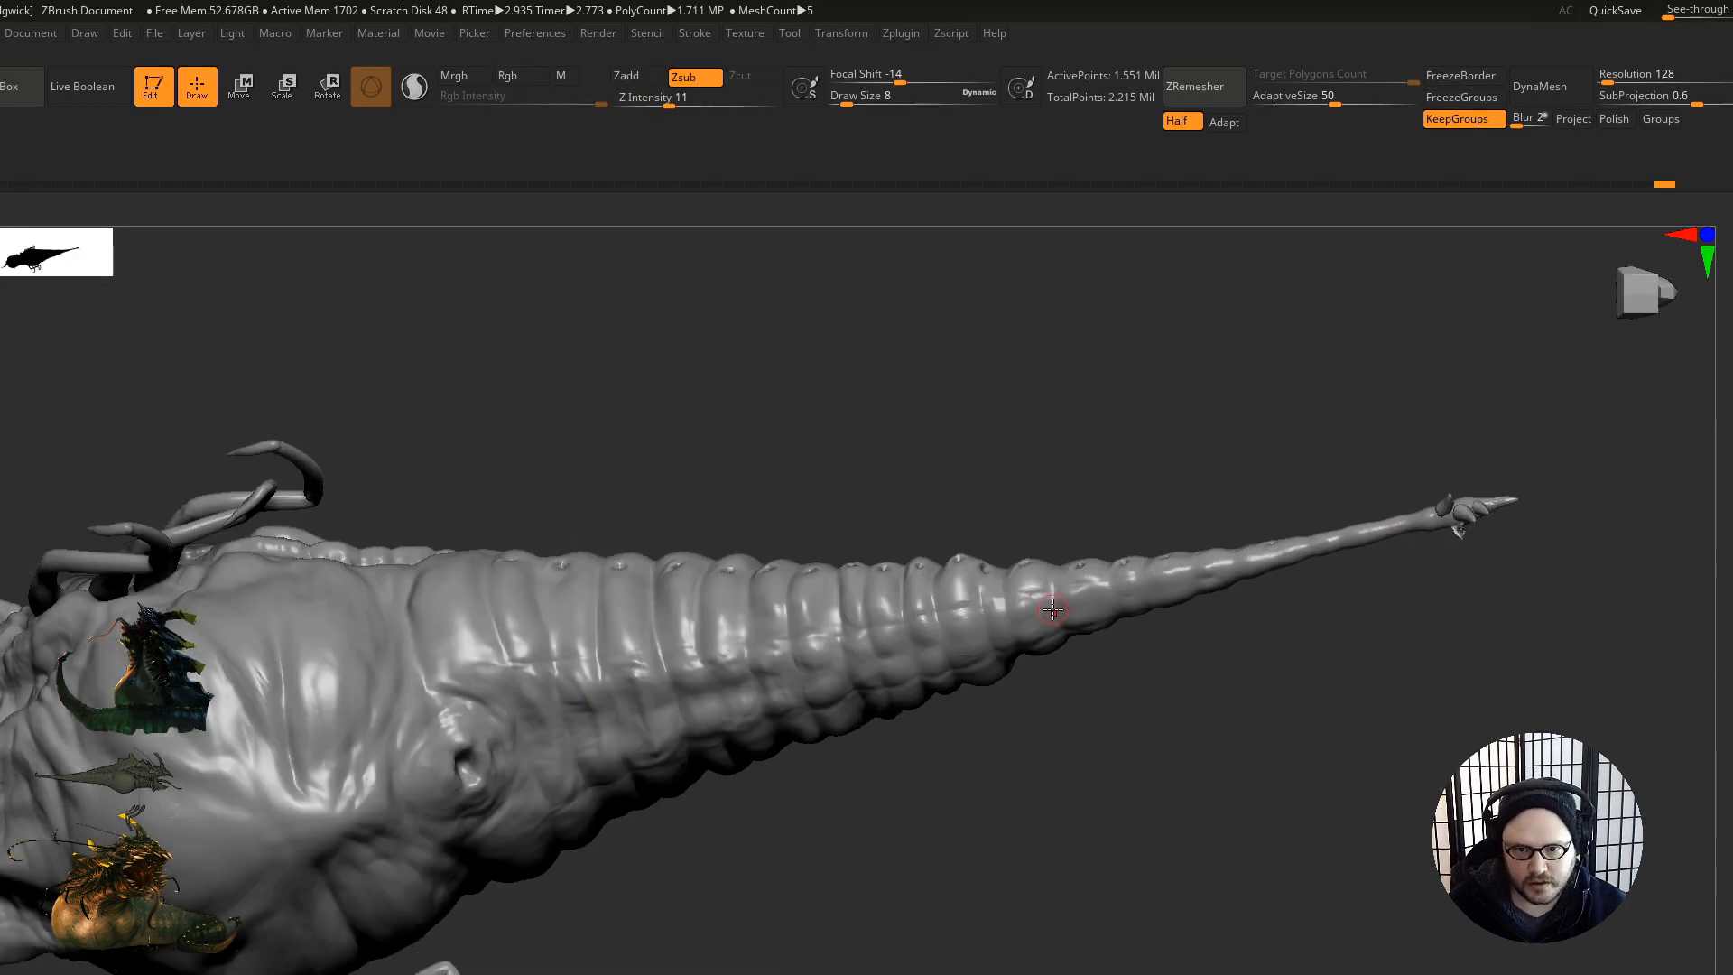
Step: Extend the lengthwise crease across the first segments to the tail base above the opening
shift+right_drag(502, 711, 723, 596)
right_drag(722, 595, 540, 623)
drag(541, 631, 239, 604)
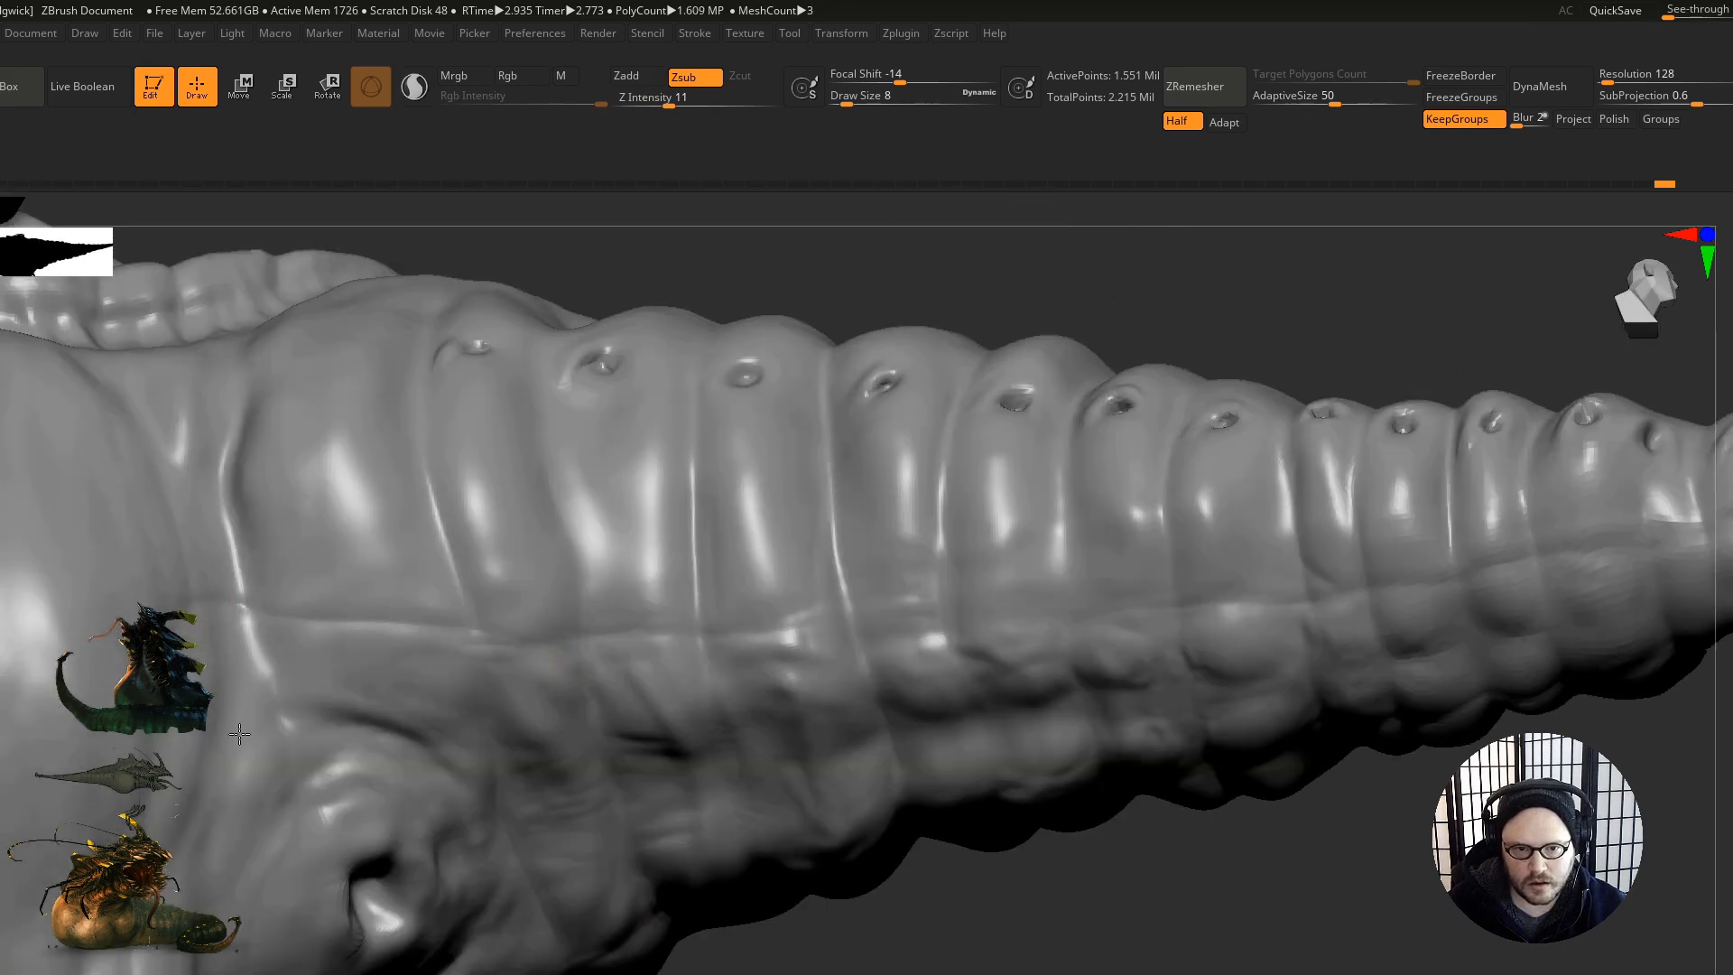
right_drag(186, 583, 213, 580)
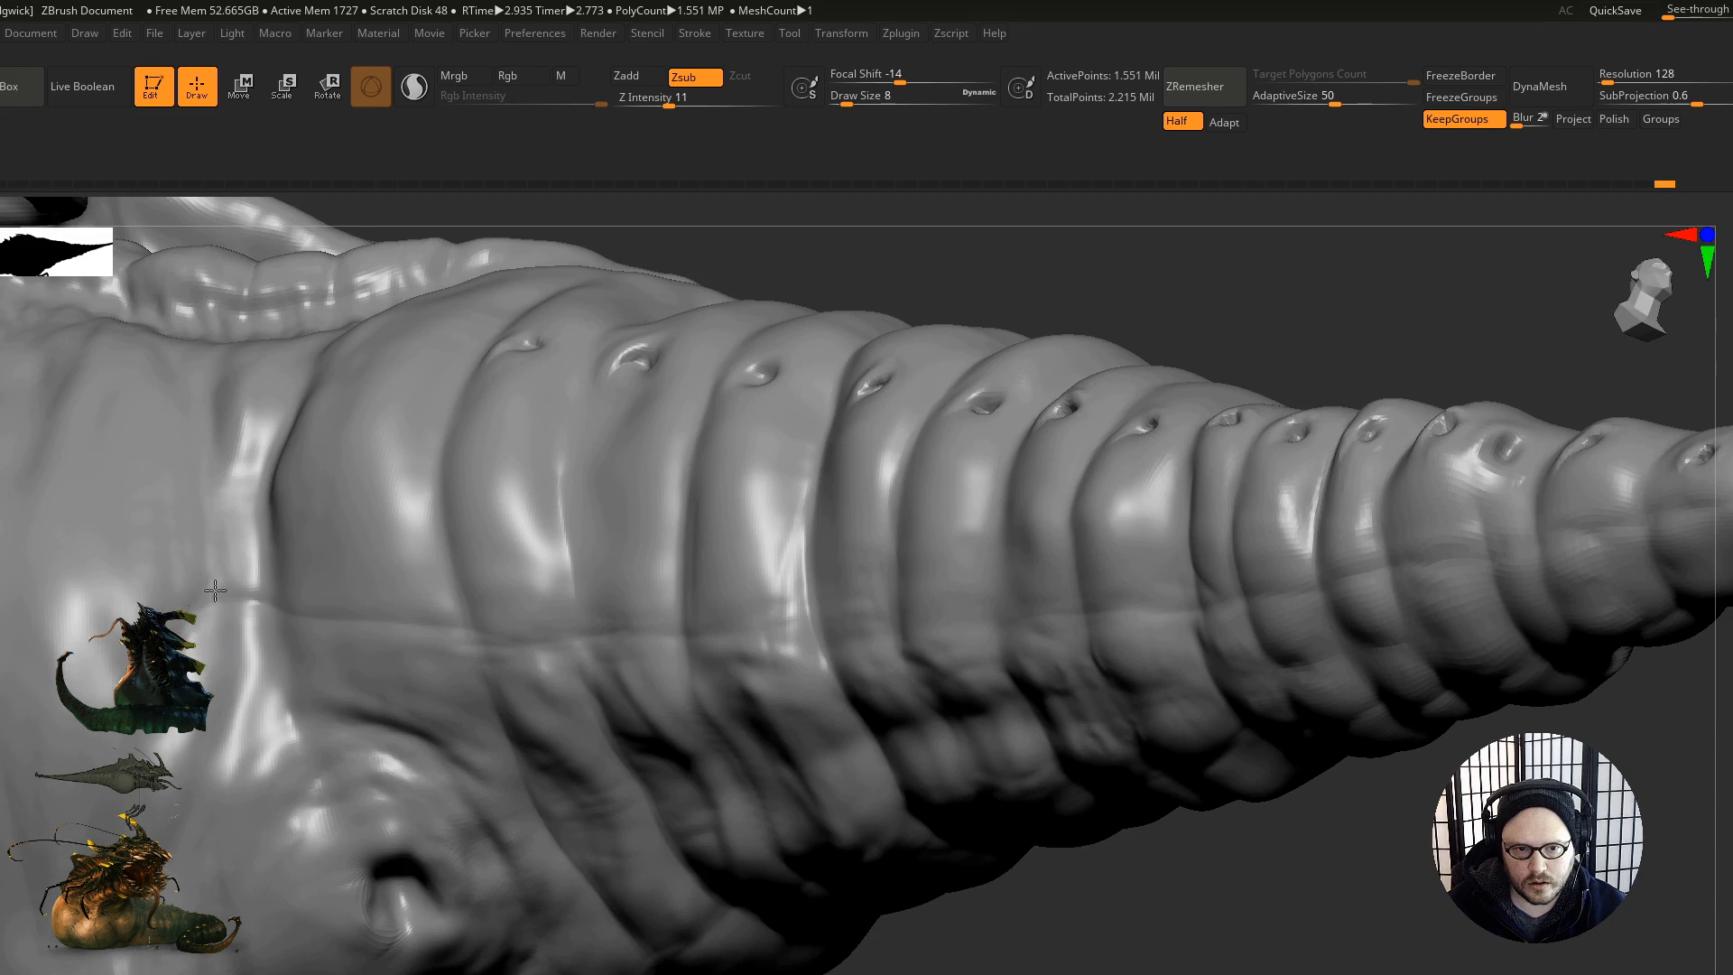
right_drag(204, 598, 270, 649)
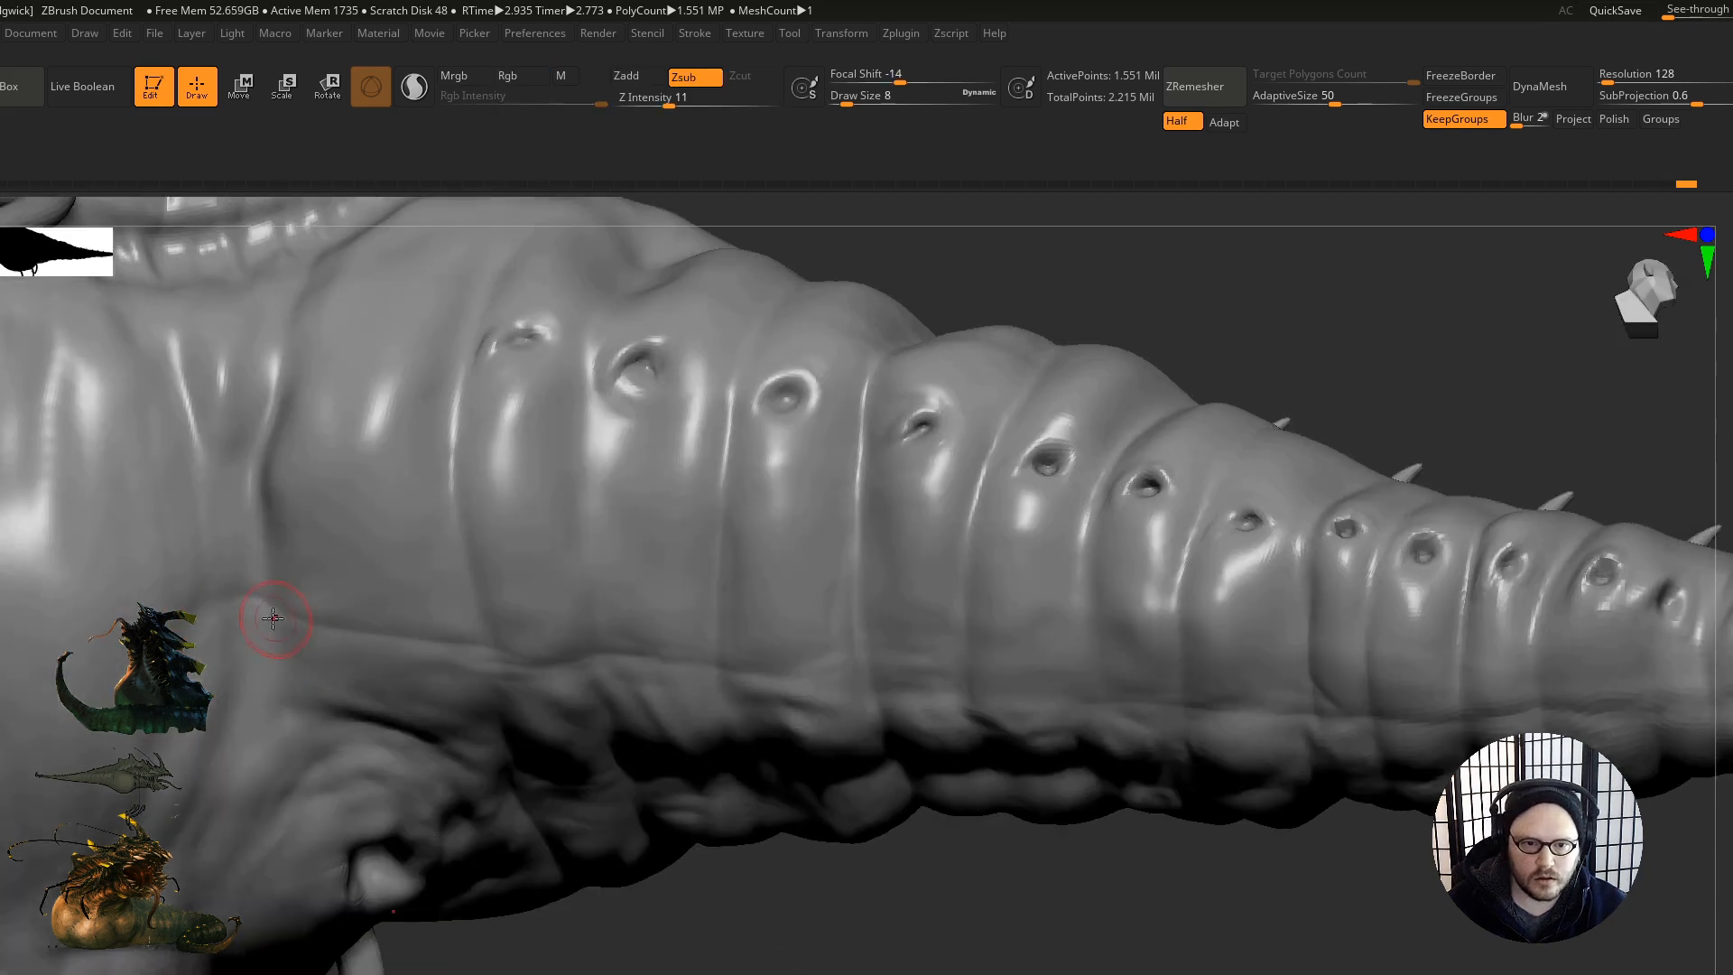
Step: Raise the skin beside the lengthwise crease at the tail base using the Standard brush, and smooth the fold's start
mouse_move(460, 635)
ctrl+right_down()
mouse_move(470, 564)
mouse_move(550, 679)
mouse_move(553, 593)
ctrl+right_up()
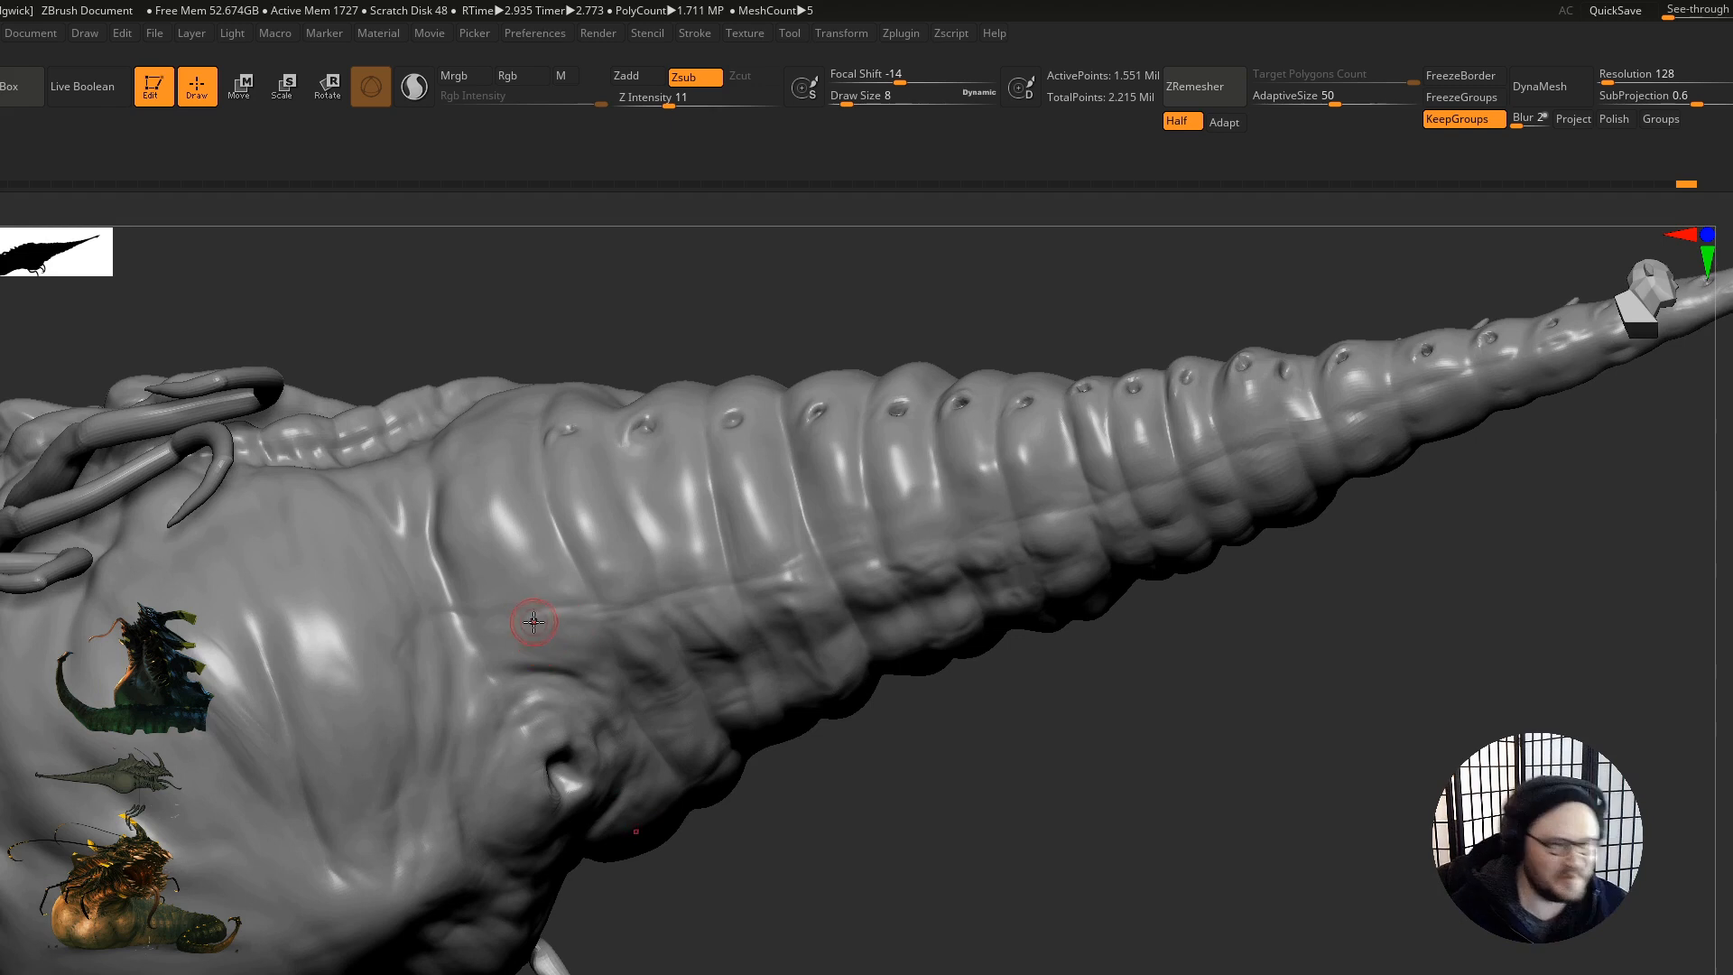
key(b)
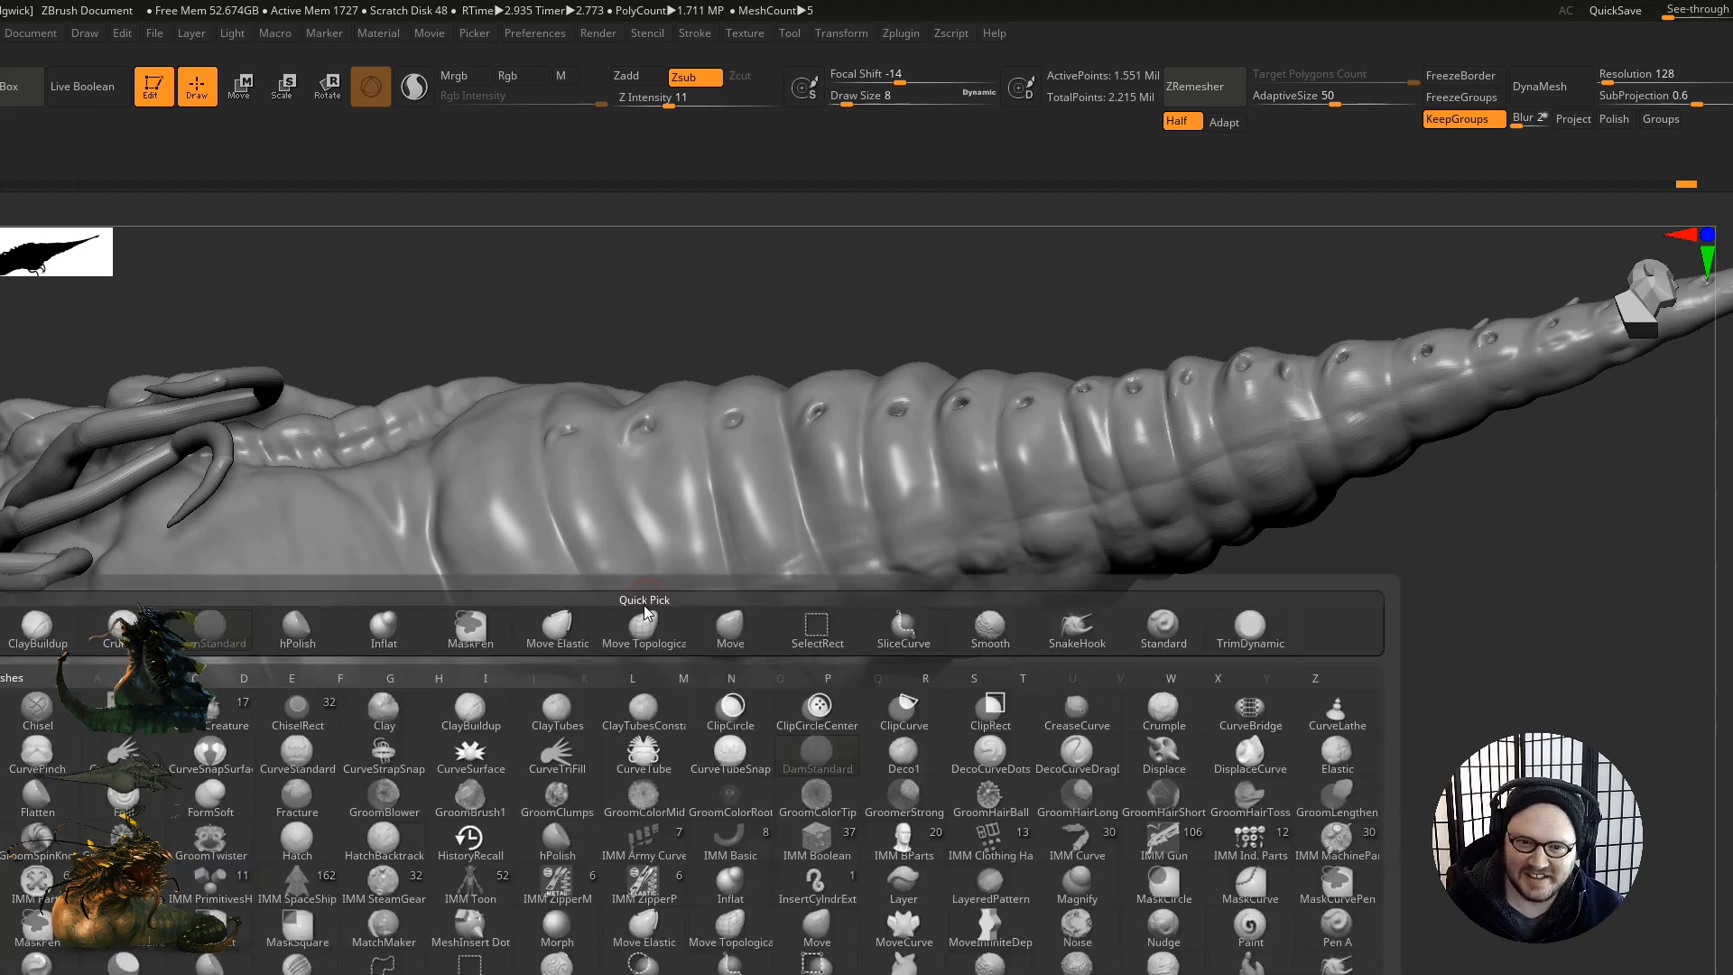
key(b)
key(s)
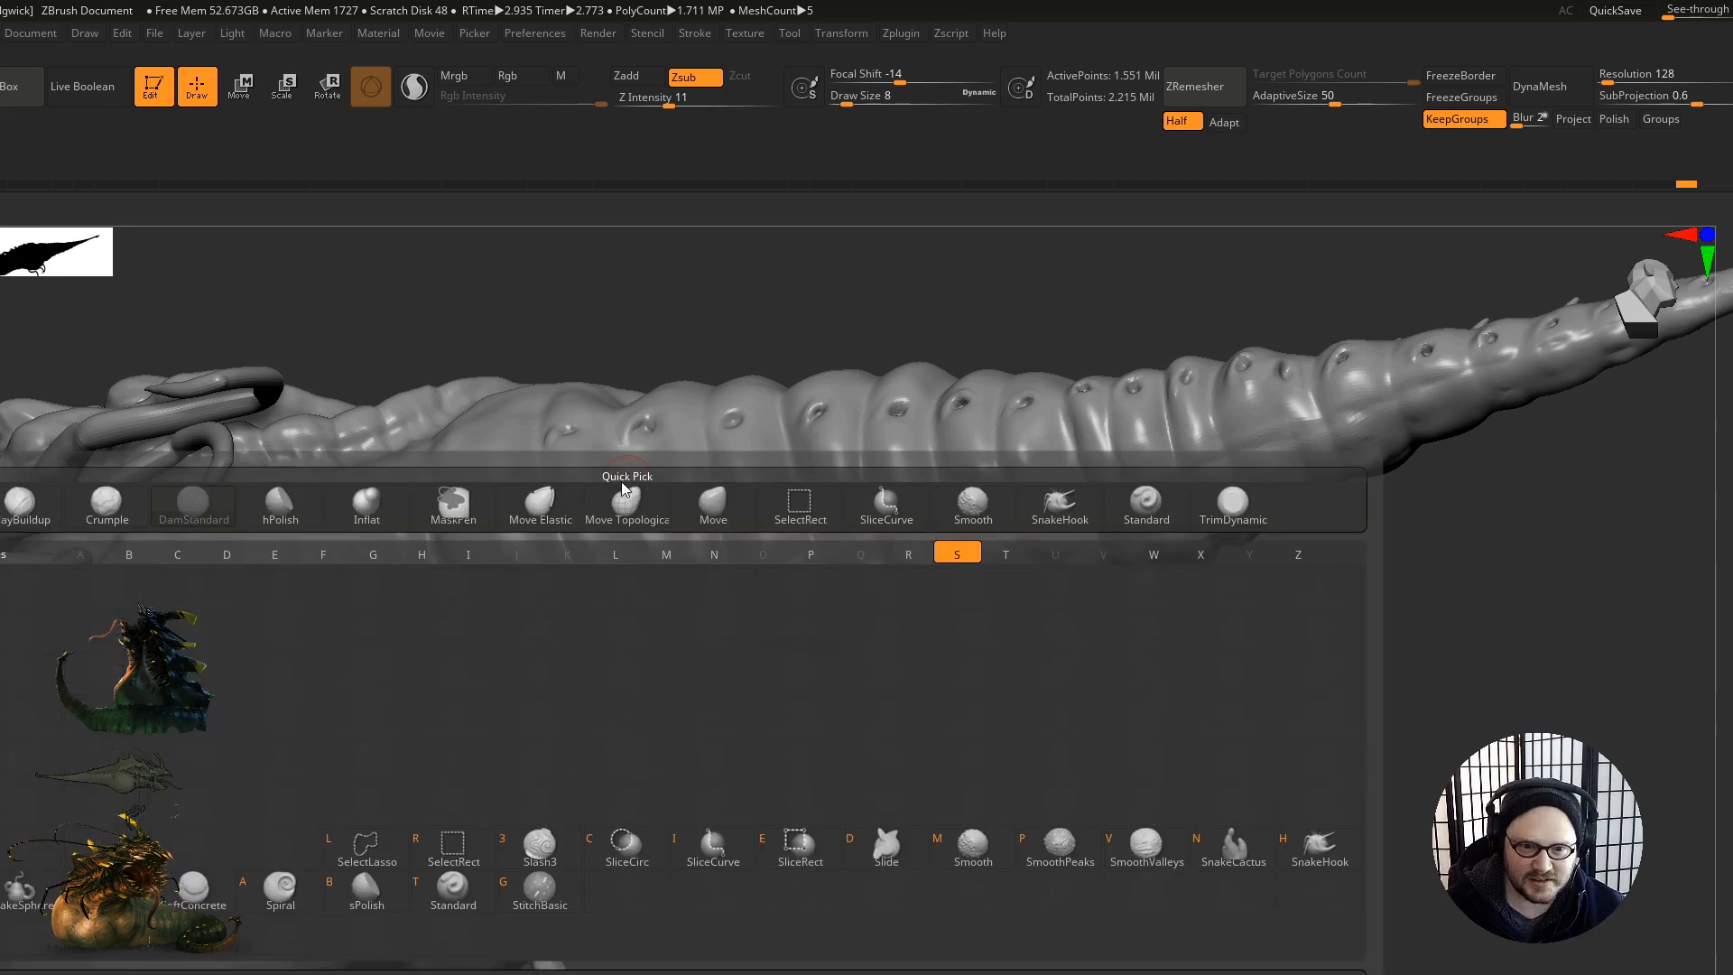
key(t)
drag(526, 621, 591, 616)
right_drag(530, 666, 519, 714)
shift+drag(466, 649, 469, 670)
right_drag(506, 604, 534, 603)
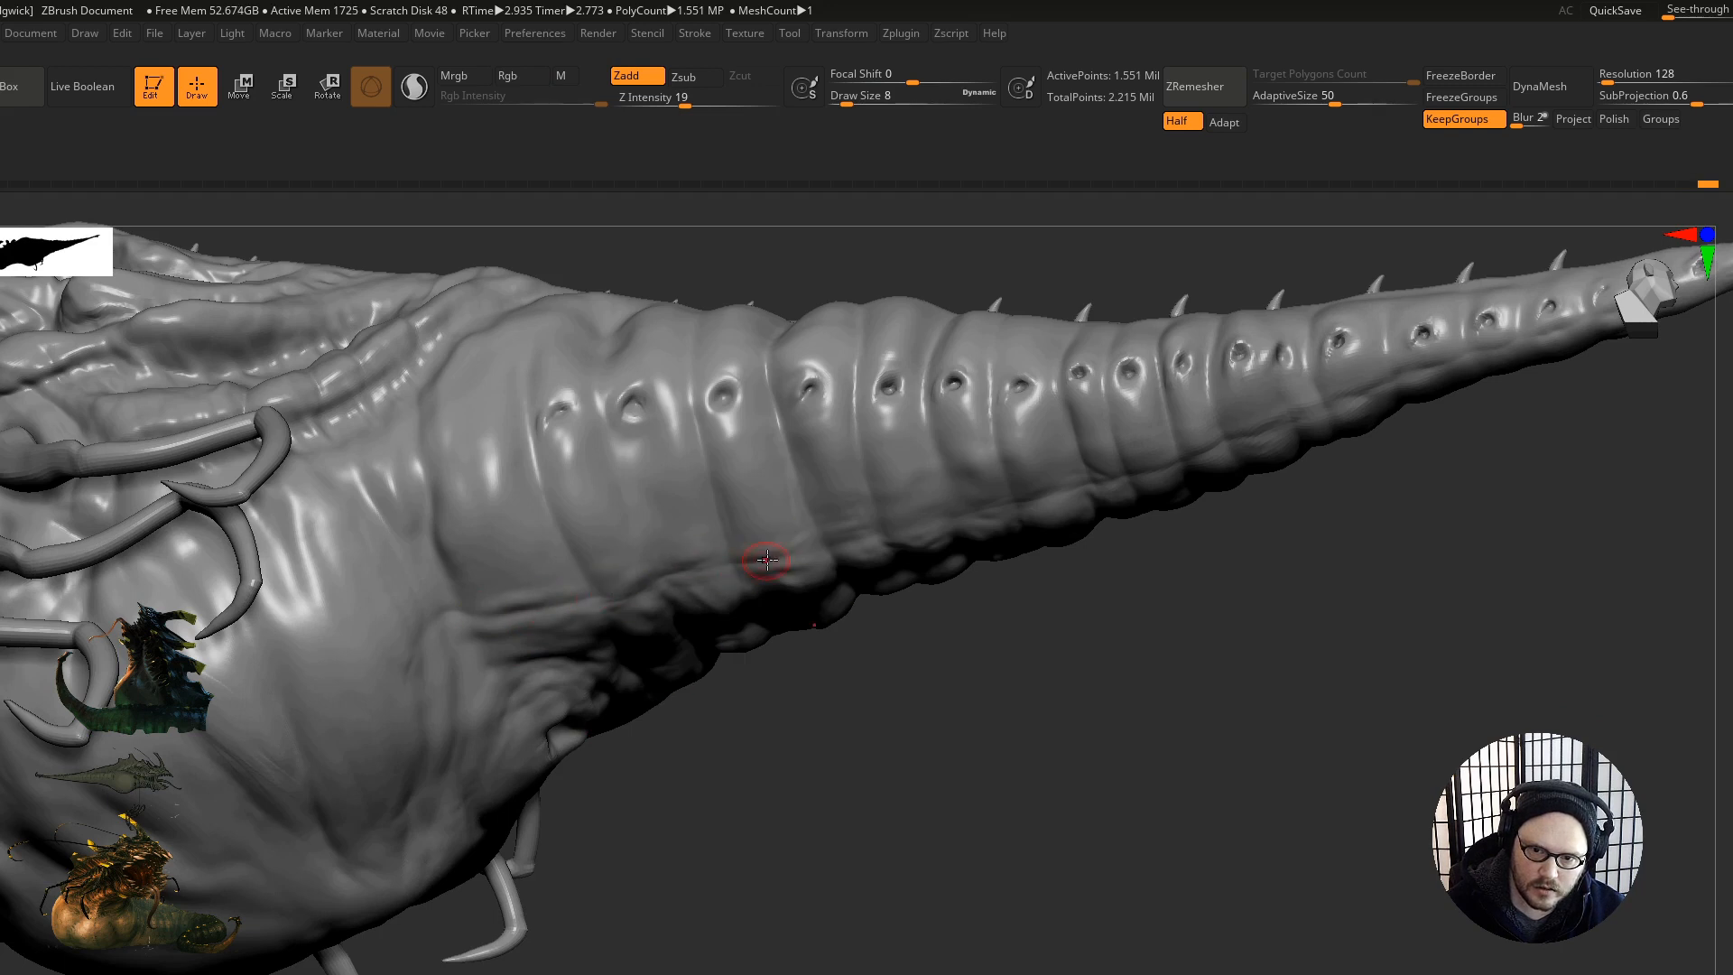
Step: Build up a raised ridge along the lower-side crease across the first tail segments
right_drag(603, 553, 680, 564)
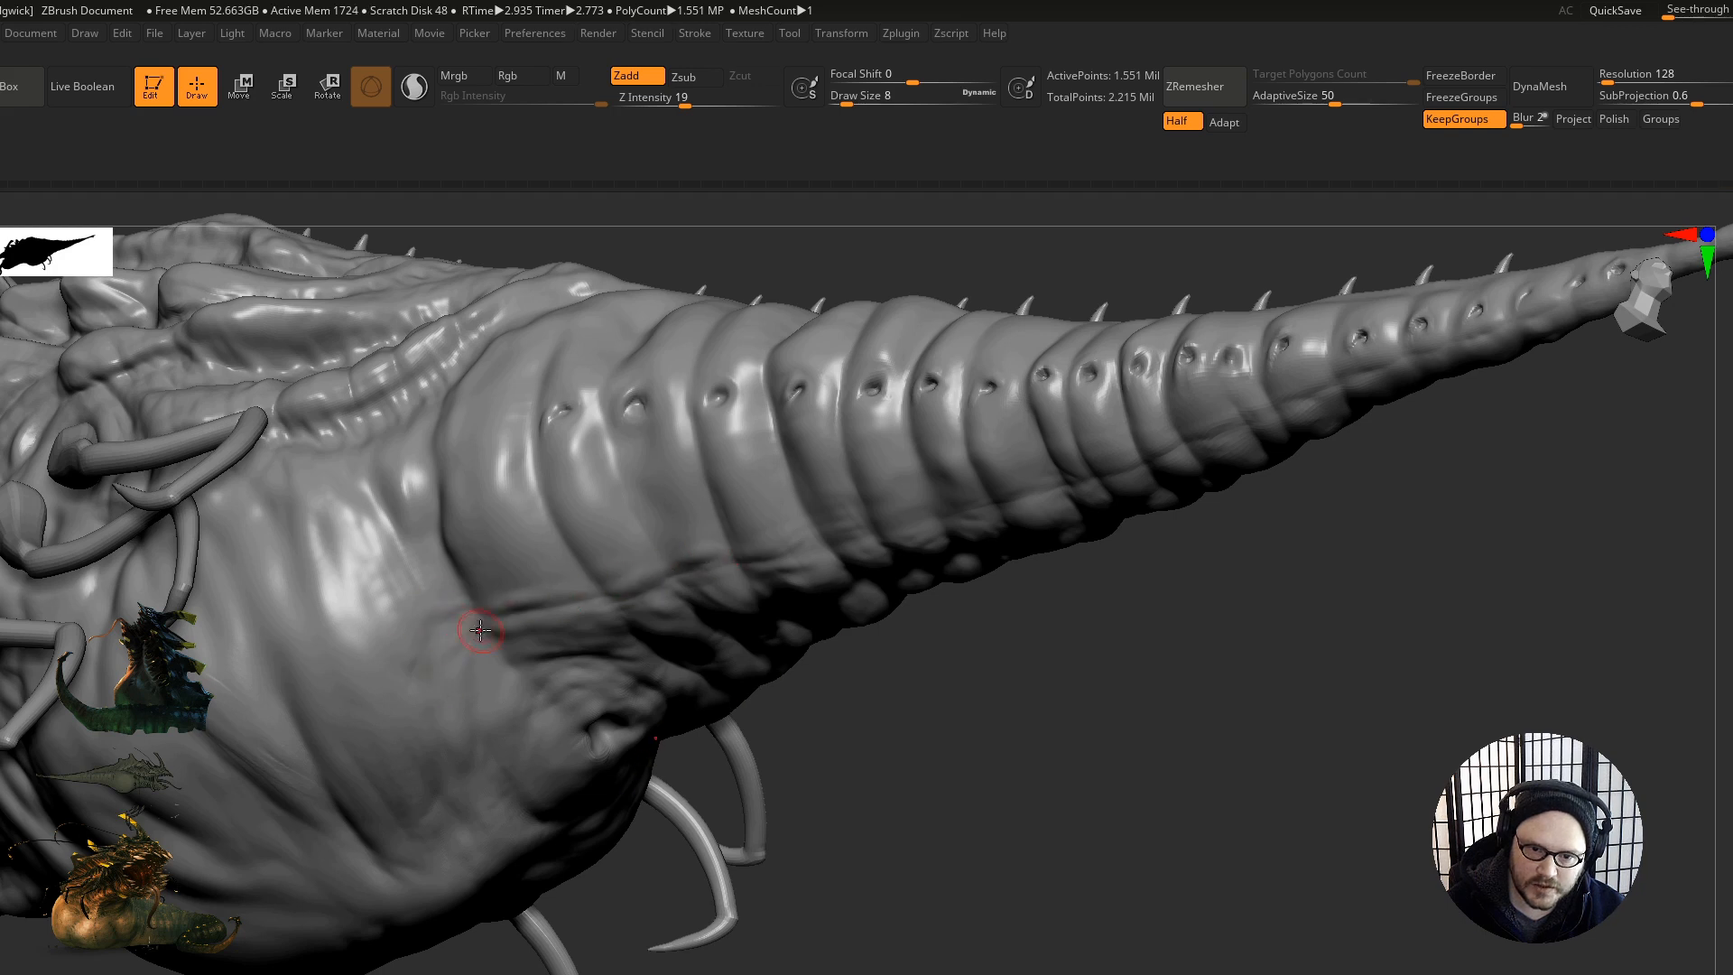
right_drag(483, 691, 565, 635)
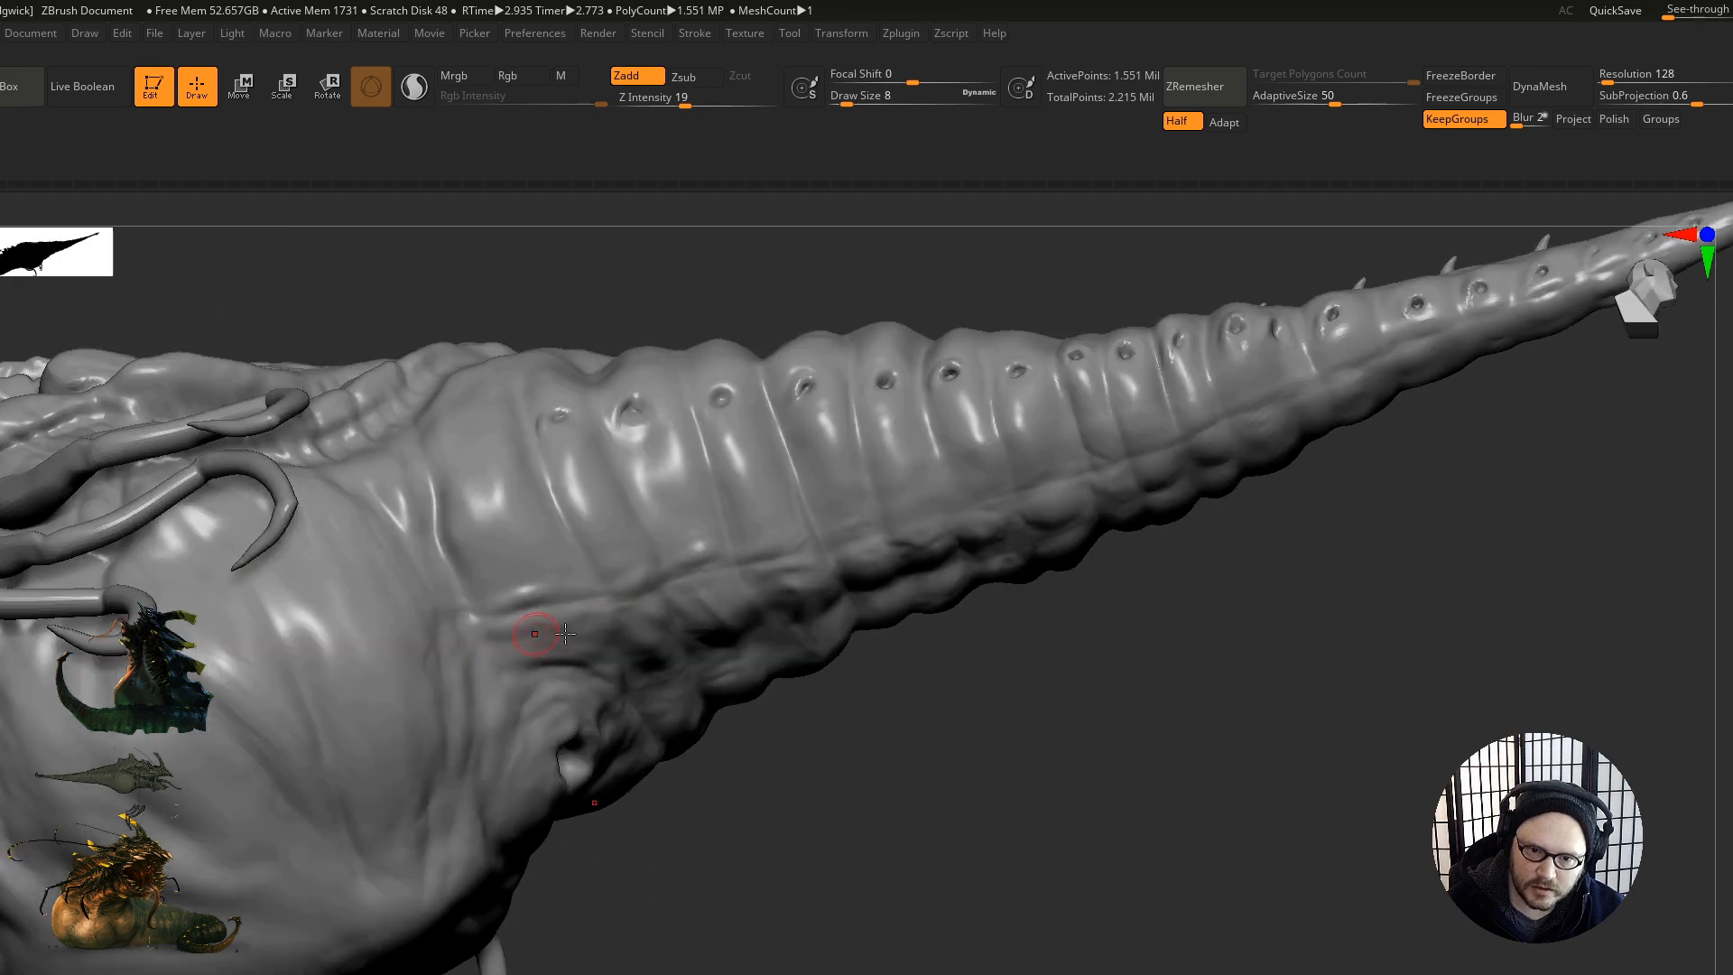
ctrl+right_drag(812, 549, 820, 600)
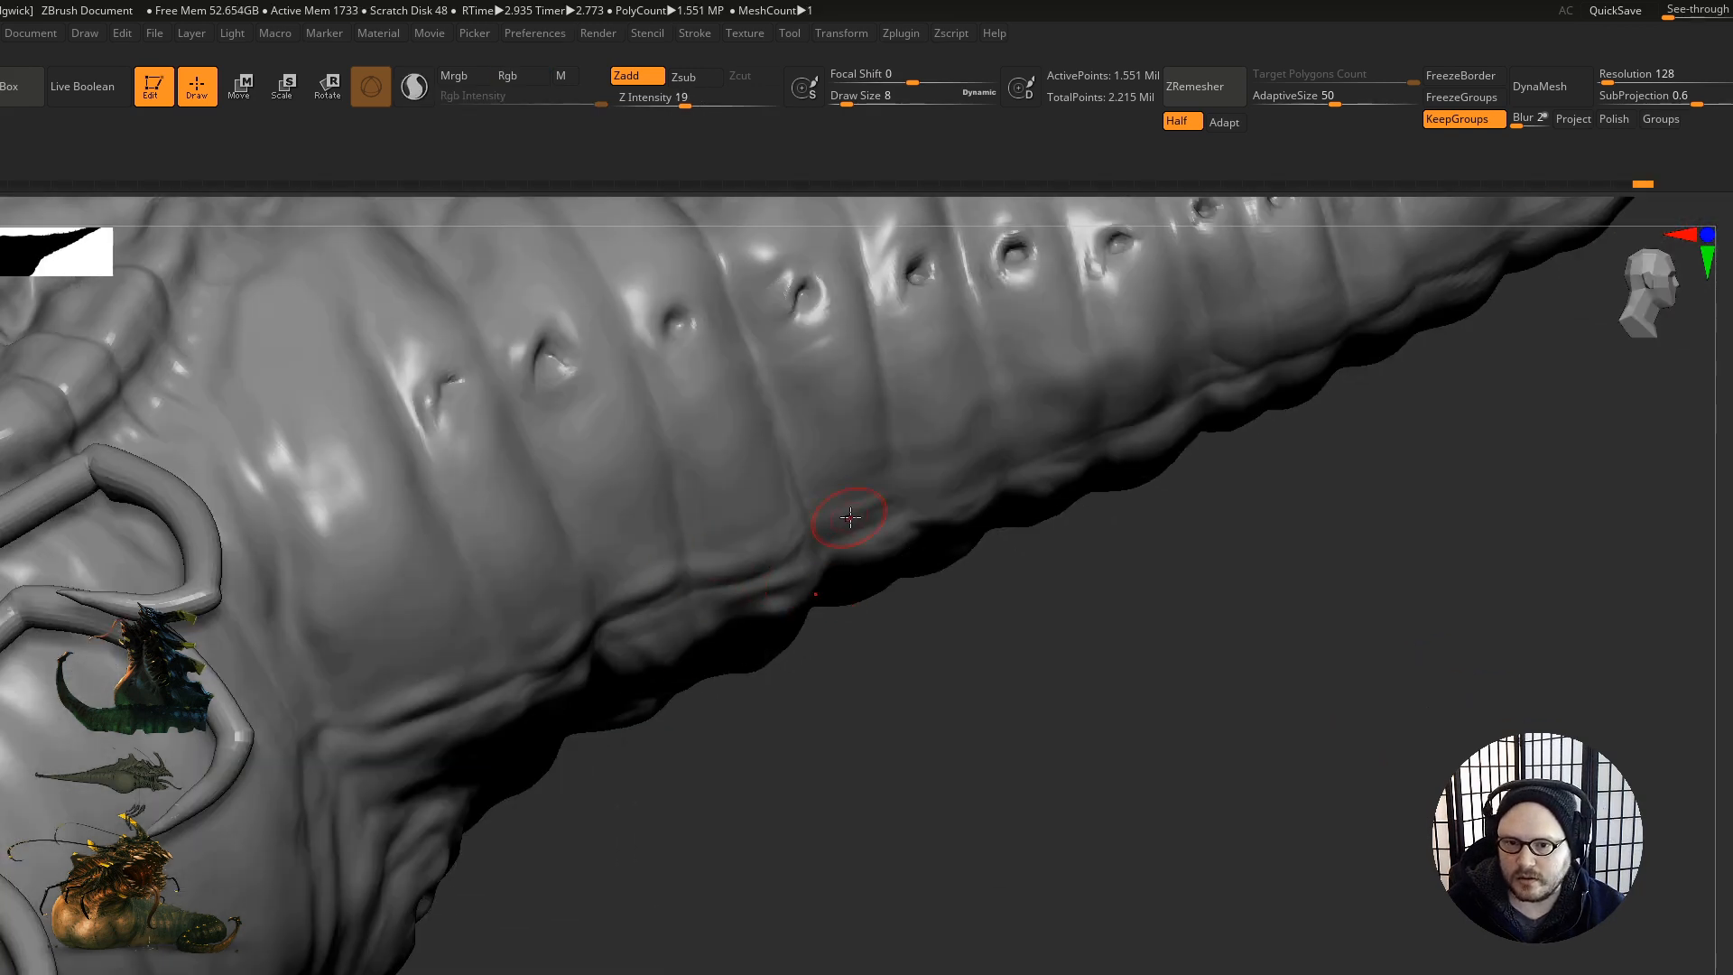
right_drag(843, 496, 787, 552)
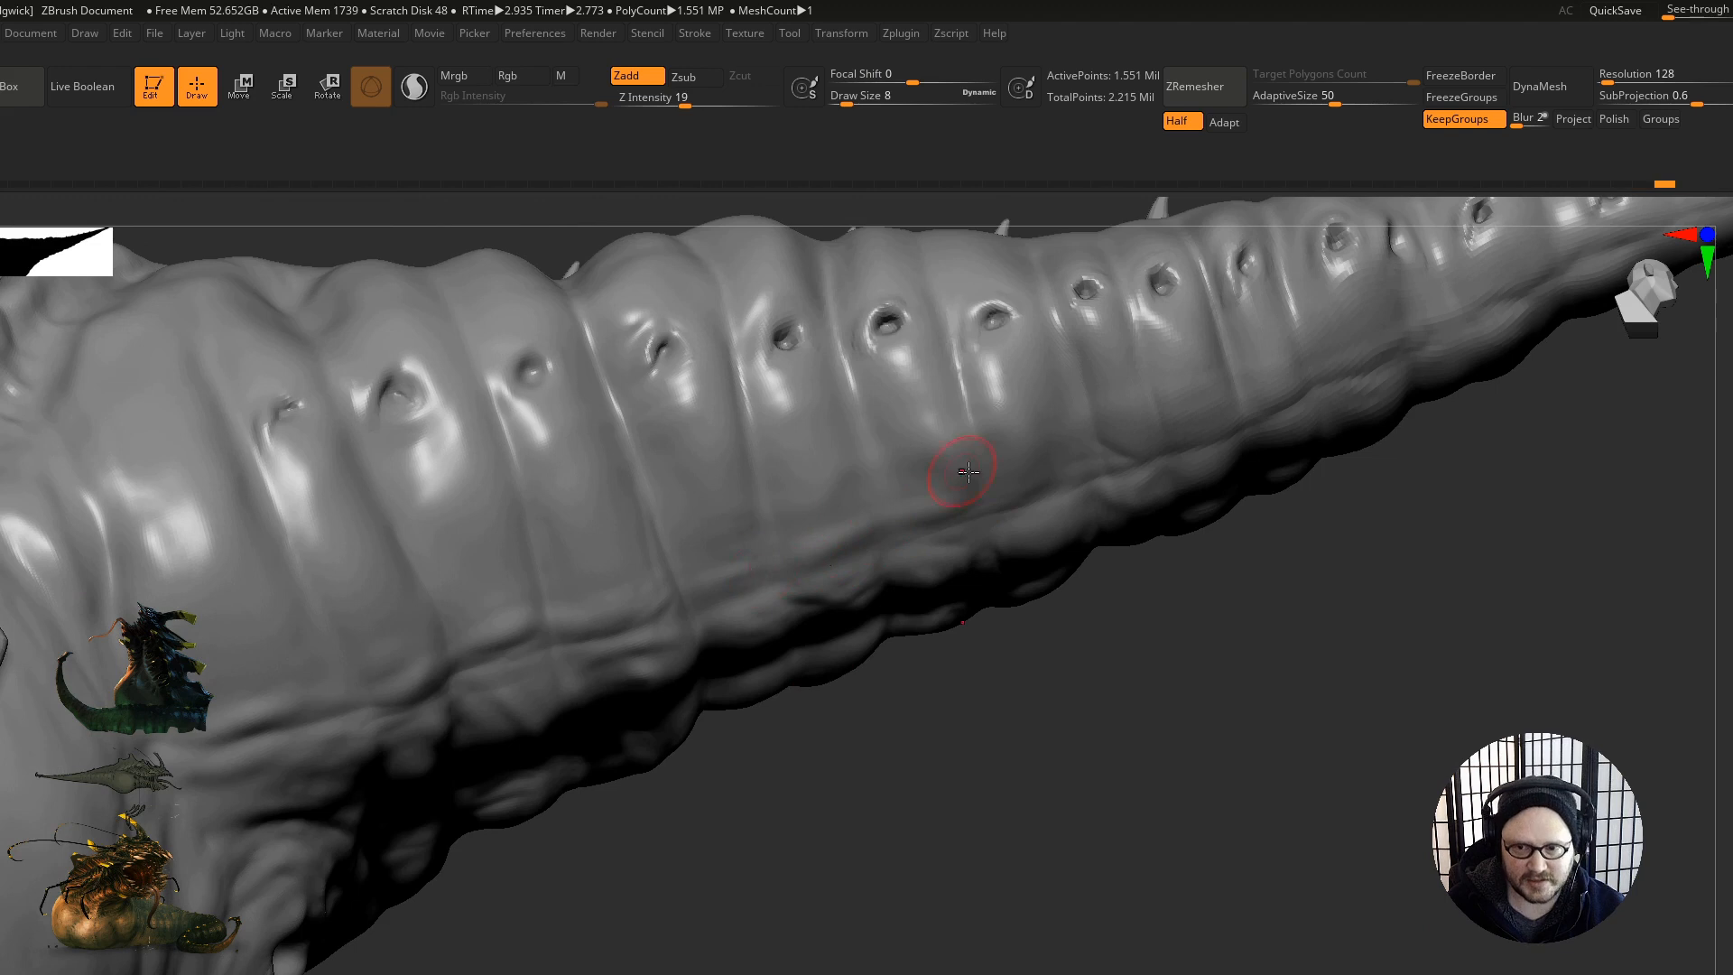
right_drag(1210, 442, 1160, 495)
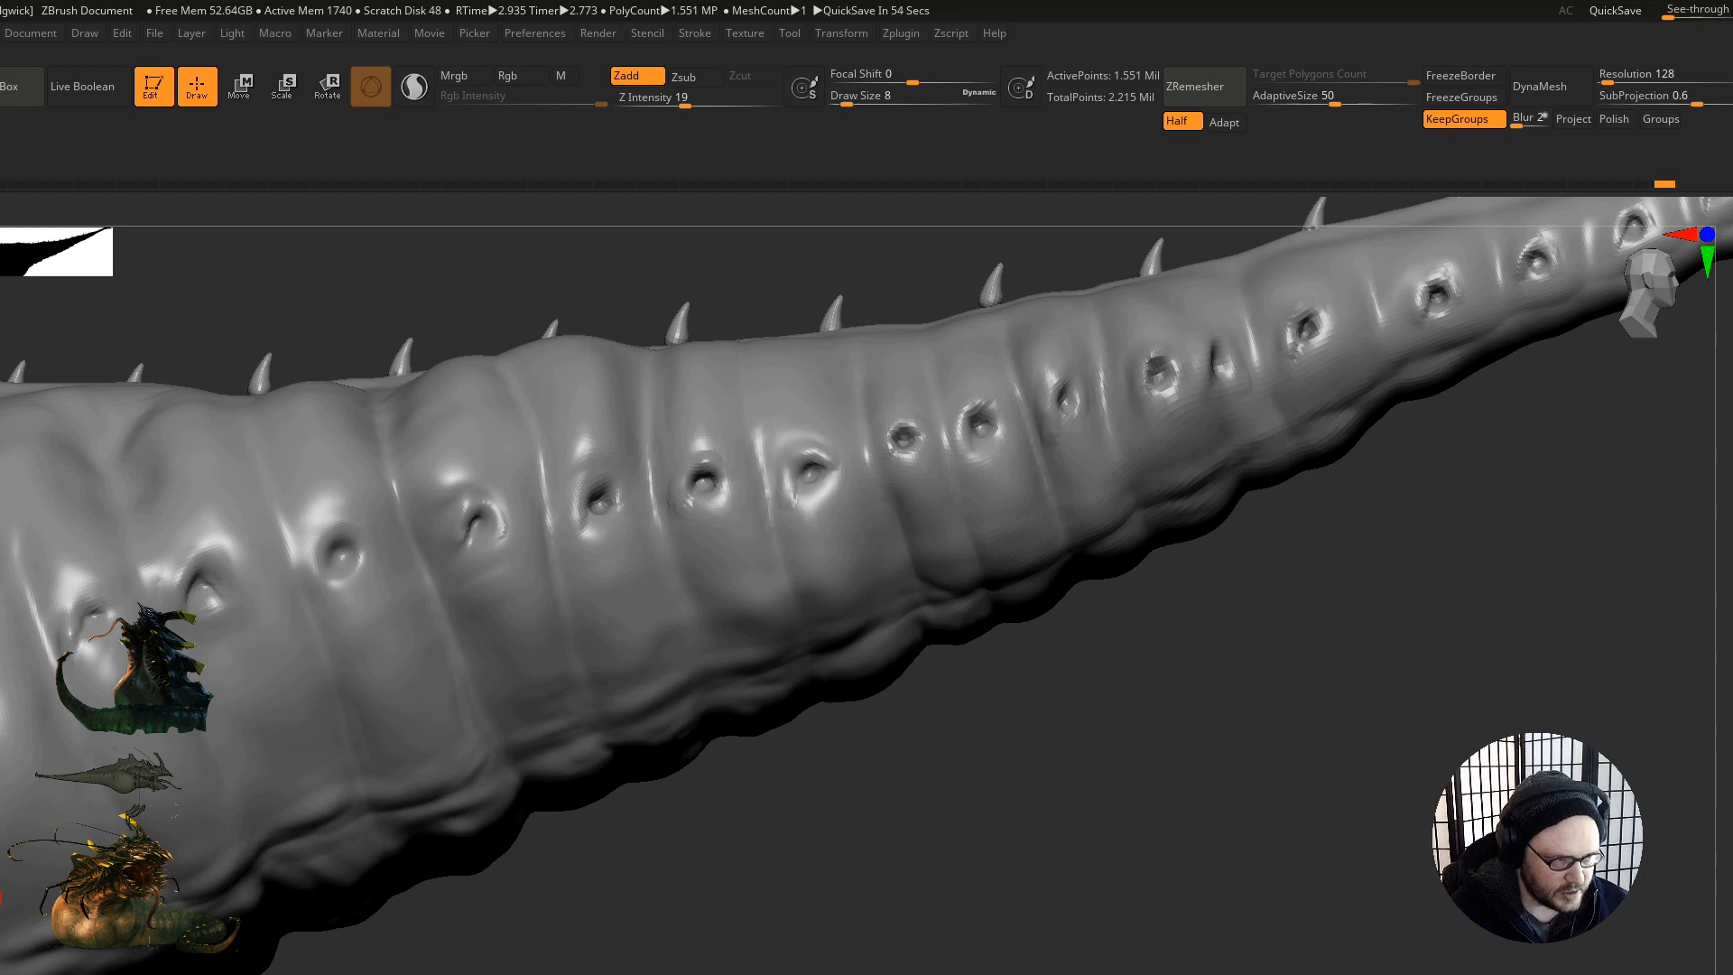
Step: Swell the folds along the lower side of the mid-tail segments and smooth them
drag(843, 717, 853, 618)
mouse_move(942, 579)
mouse_down()
mouse_move(726, 657)
mouse_move(682, 654)
mouse_move(637, 687)
mouse_up()
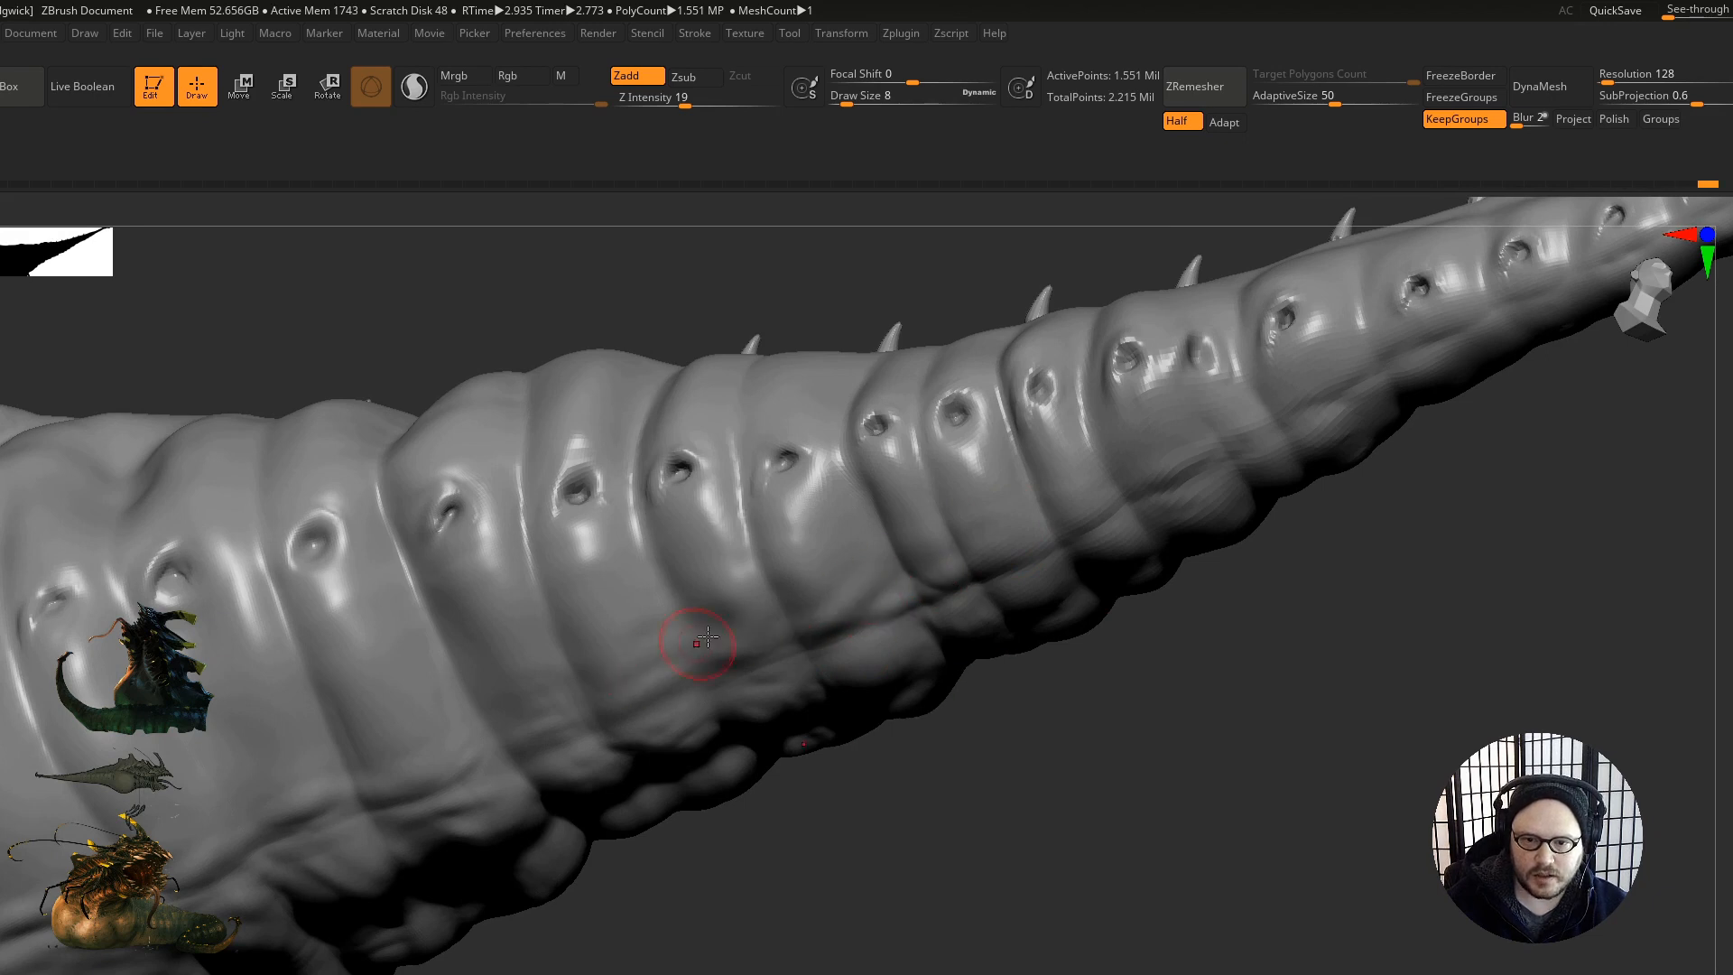
drag(1086, 756, 1057, 668)
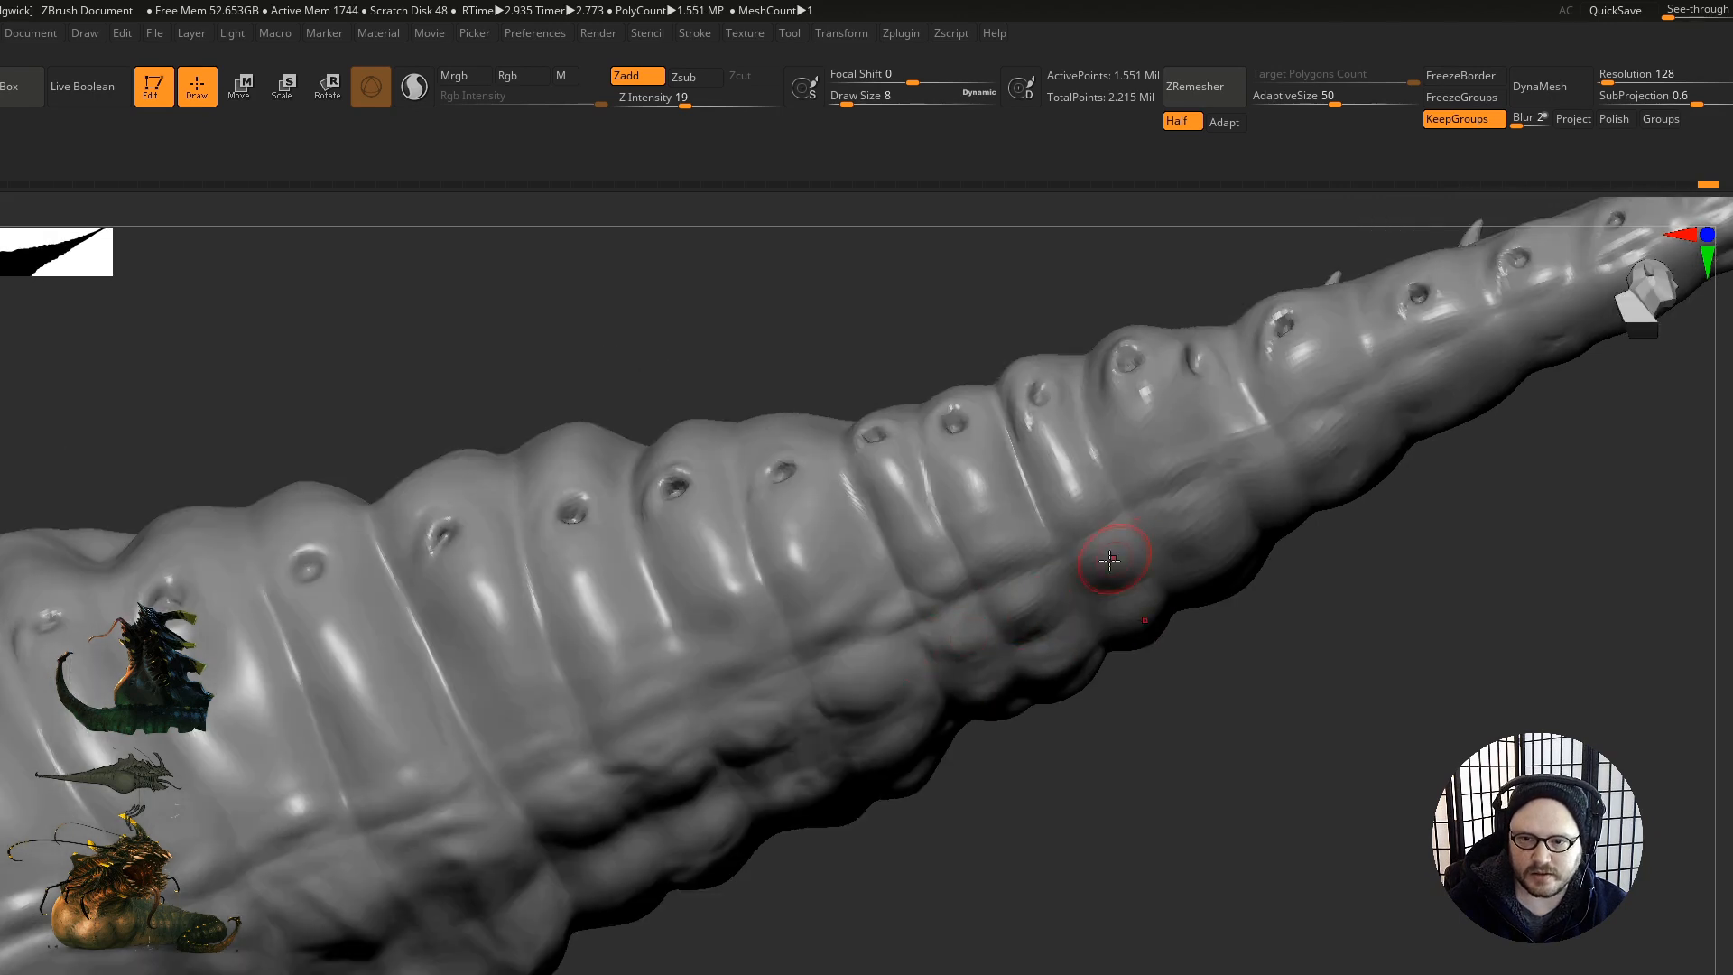
mouse_move(1328, 453)
alt+right_down()
mouse_move(1180, 506)
mouse_move(1201, 451)
alt+right_up()
shift+drag(1258, 508, 1255, 488)
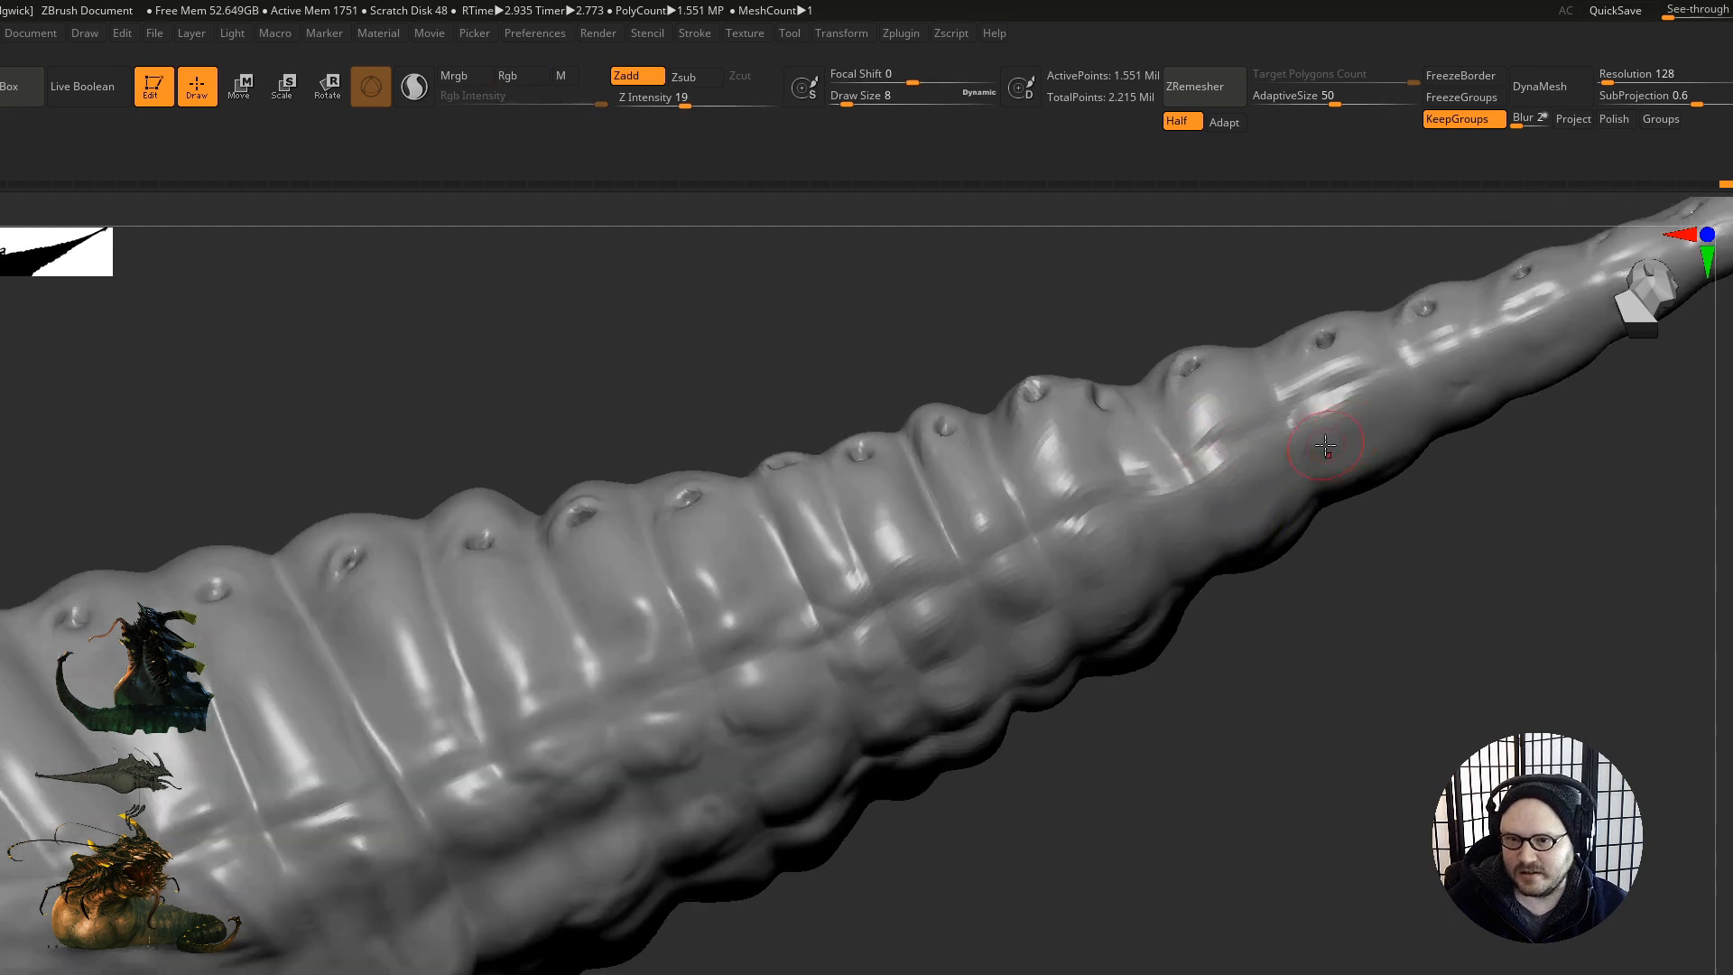
Step: Continue the raised lower-side folds across the narrower segments toward the tail tip, smoothing where needed
alt+right_drag(1129, 542, 1030, 624)
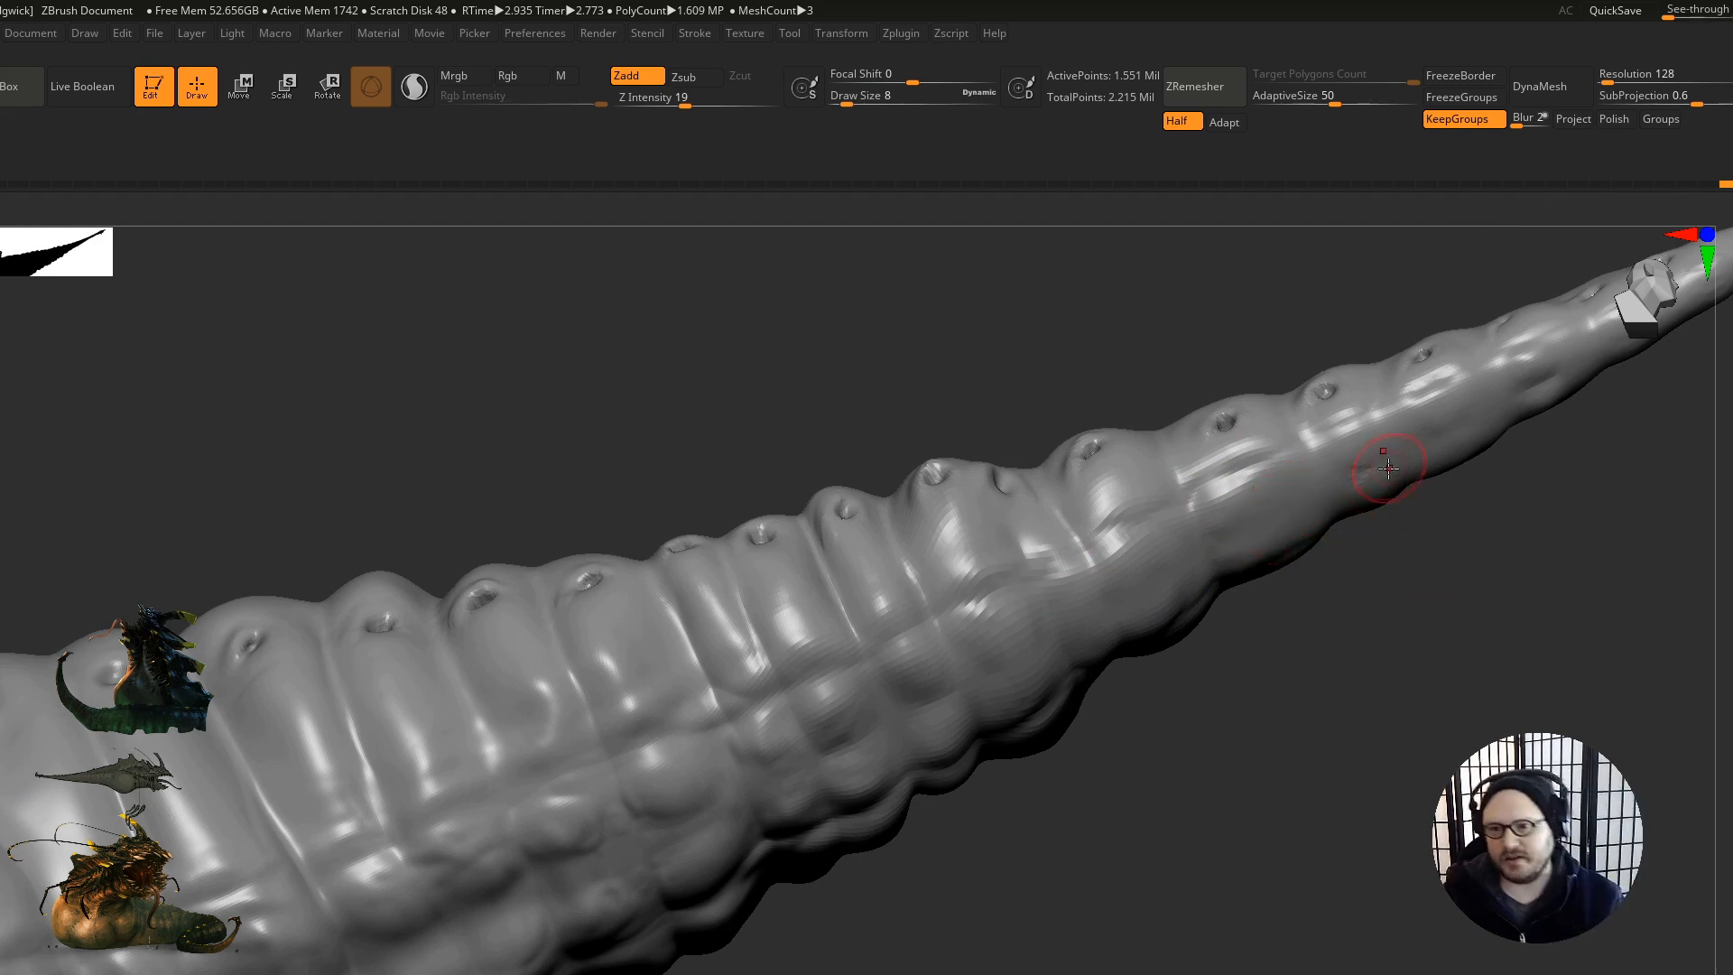
shift+drag(1355, 472, 1368, 482)
mouse_move(1385, 496)
right_down()
mouse_move(1354, 520)
mouse_move(1308, 511)
mouse_move(1297, 533)
right_up()
drag(1278, 497, 1124, 588)
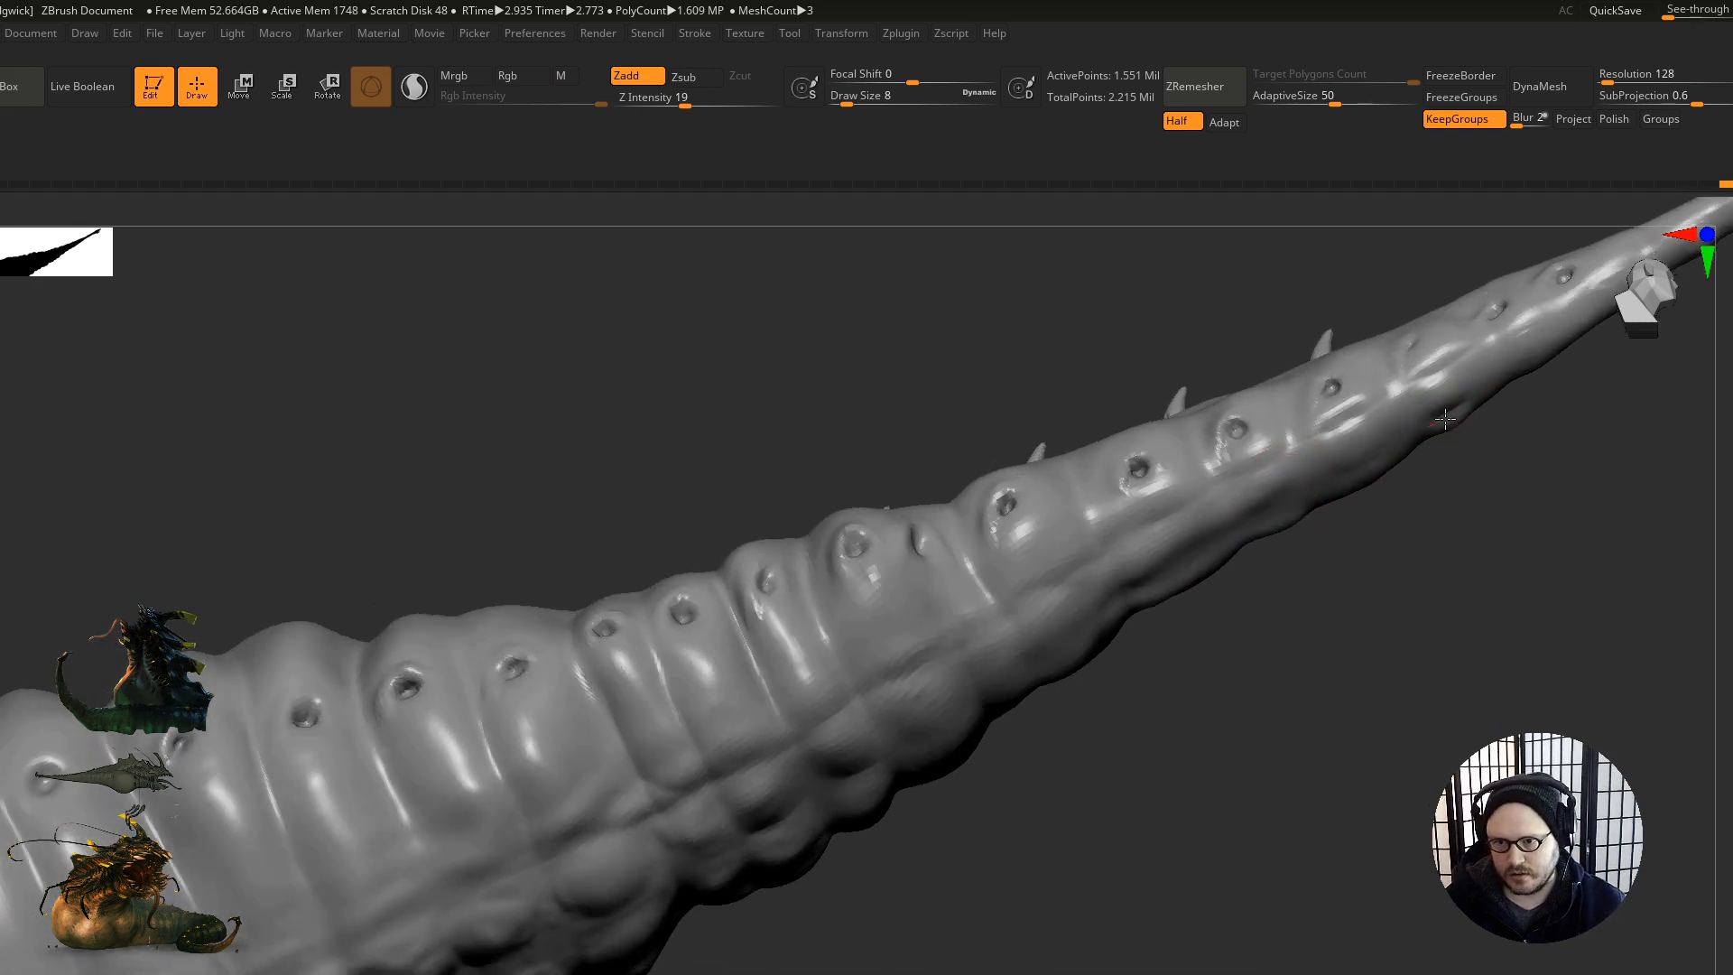
ctrl+right_drag(1200, 599, 1151, 677)
shift+right_drag(1151, 677, 1091, 712)
right_drag(843, 395, 776, 338)
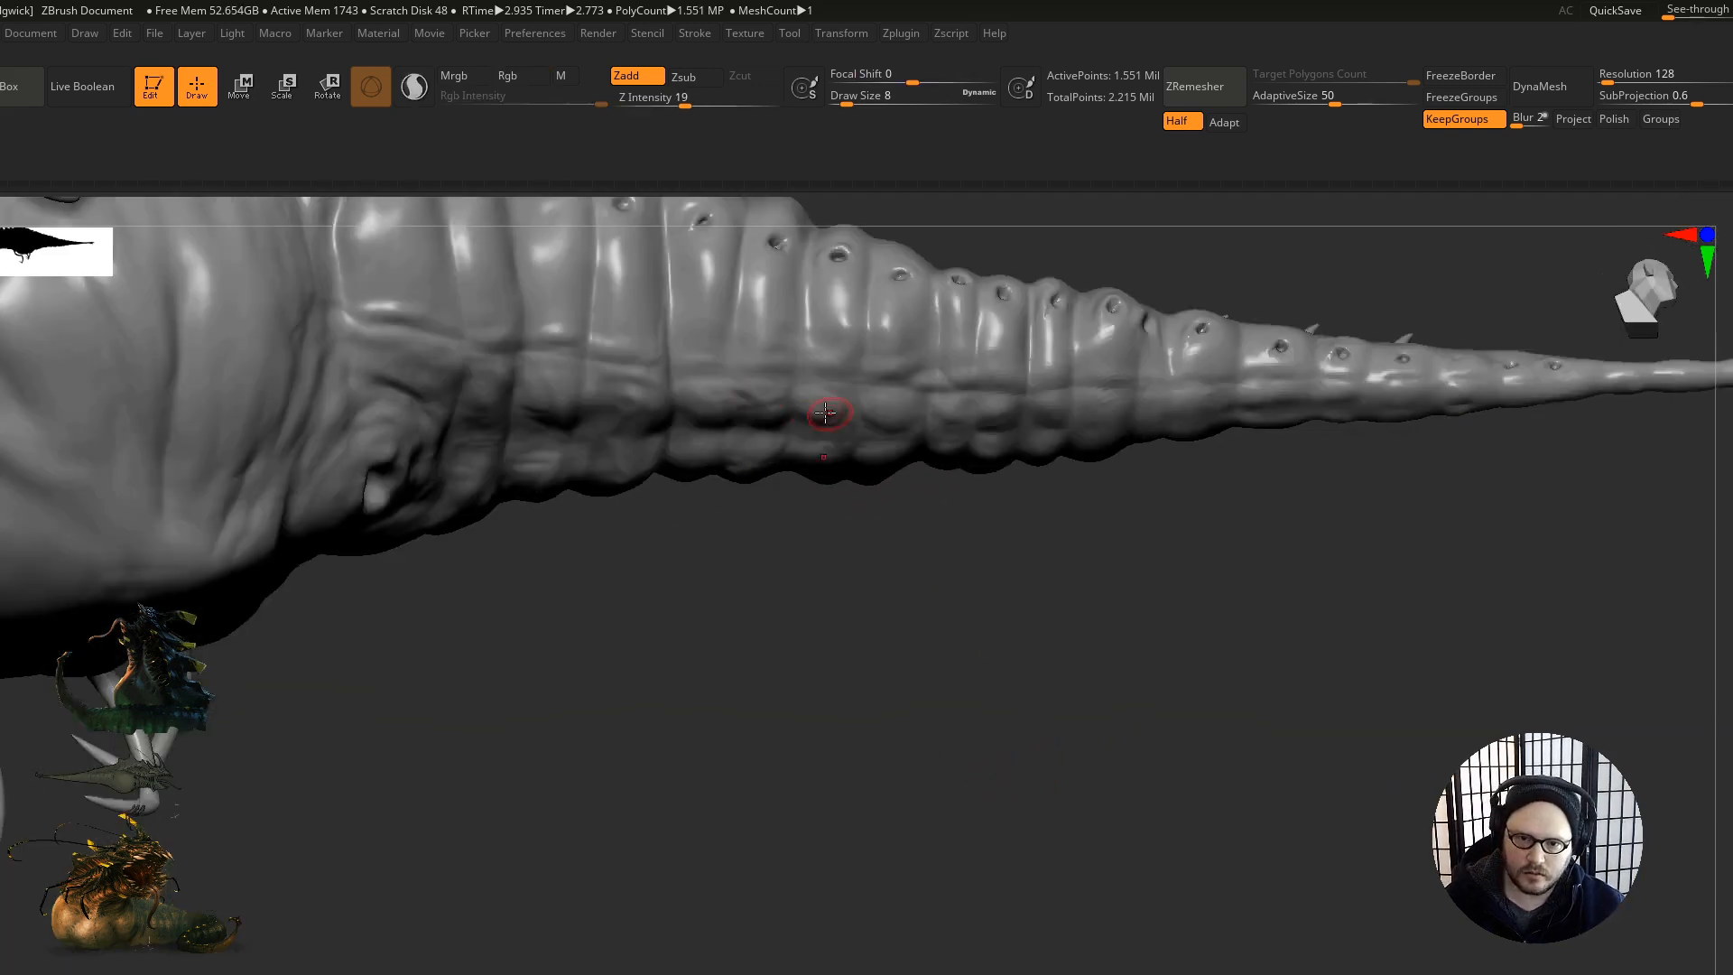
Step: Add fine creases and raised folds to the underside segments behind the opening with the DamStandard brush
right_drag(746, 402, 700, 325)
ctrl+right_drag(615, 371, 654, 424)
right_drag(655, 424, 681, 508)
alt+drag(603, 389, 561, 400)
right_drag(578, 501, 592, 438)
alt+drag(577, 361, 584, 462)
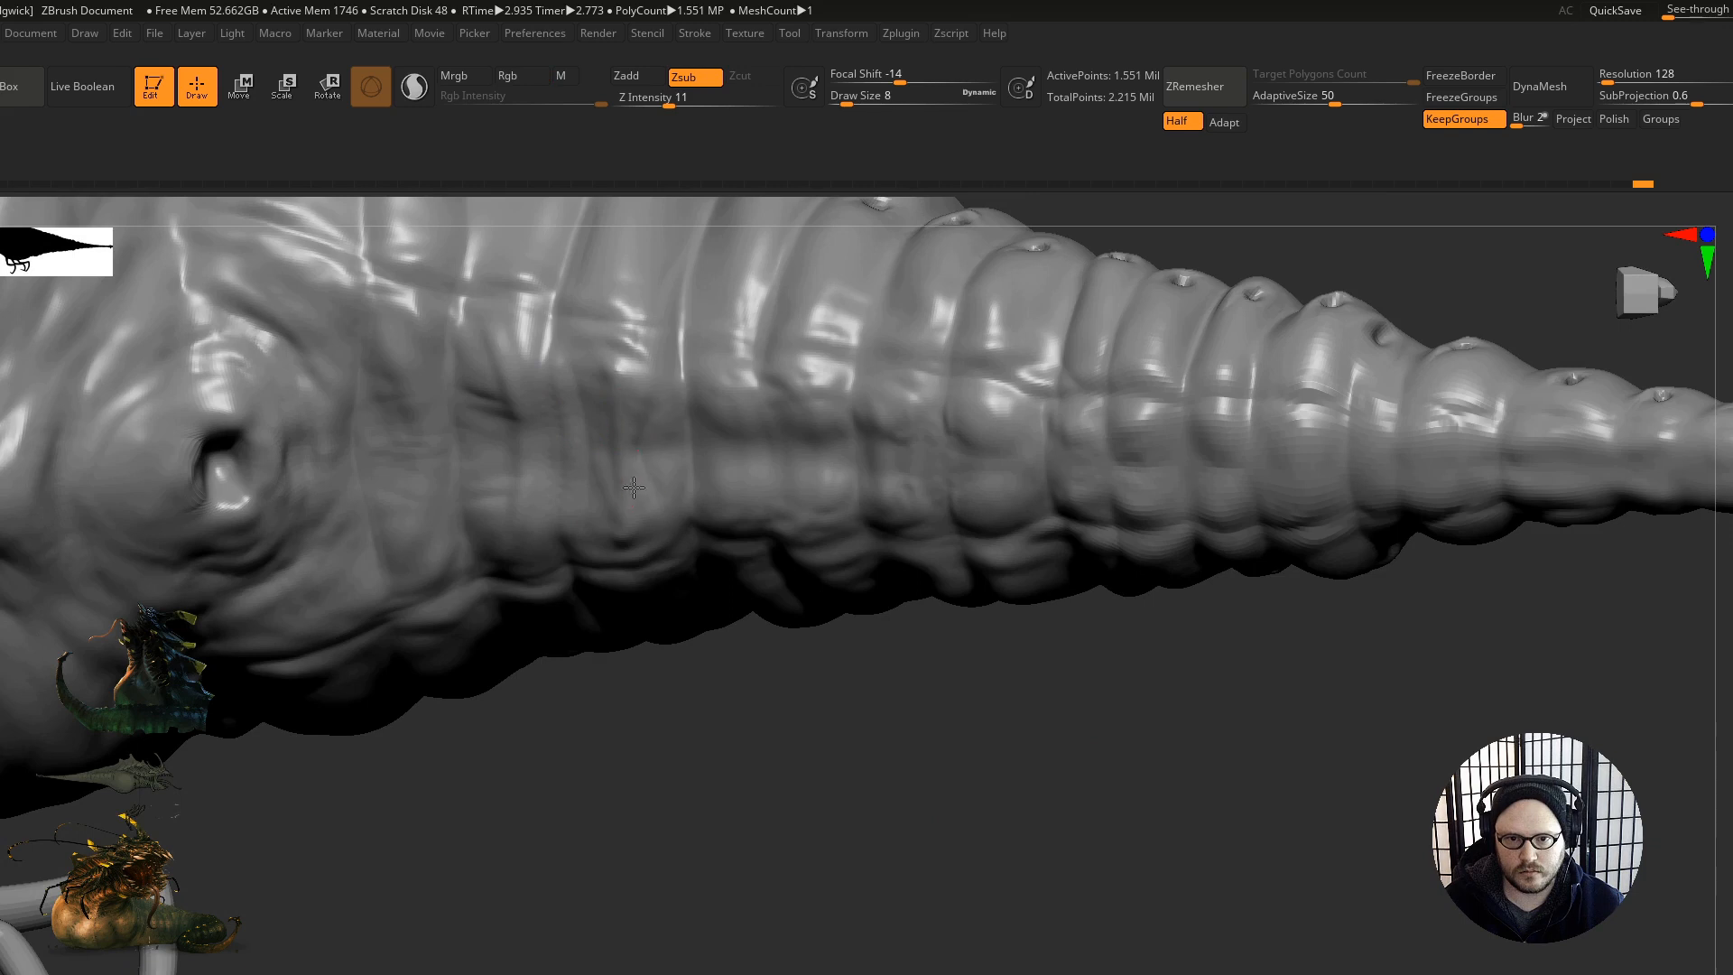
alt+drag(647, 386, 659, 446)
alt+drag(755, 448, 753, 462)
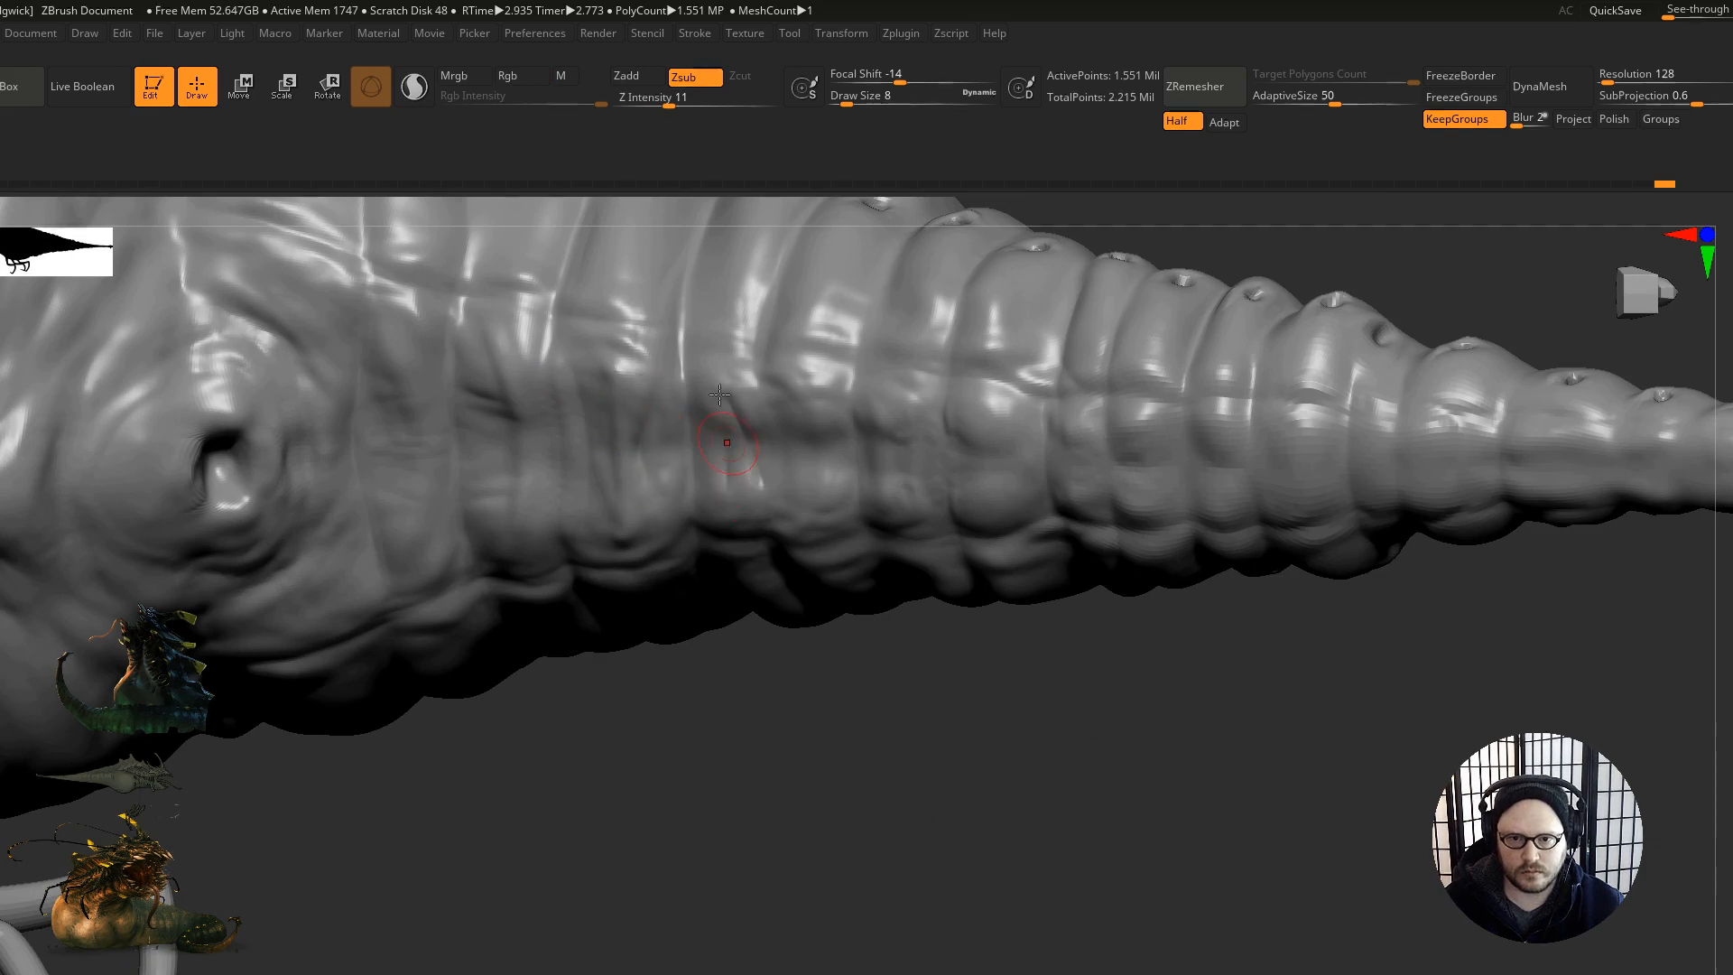
Step: Carve wrinkles into the underside segments closest to the opening
right_drag(723, 407, 722, 380)
right_drag(691, 452, 632, 477)
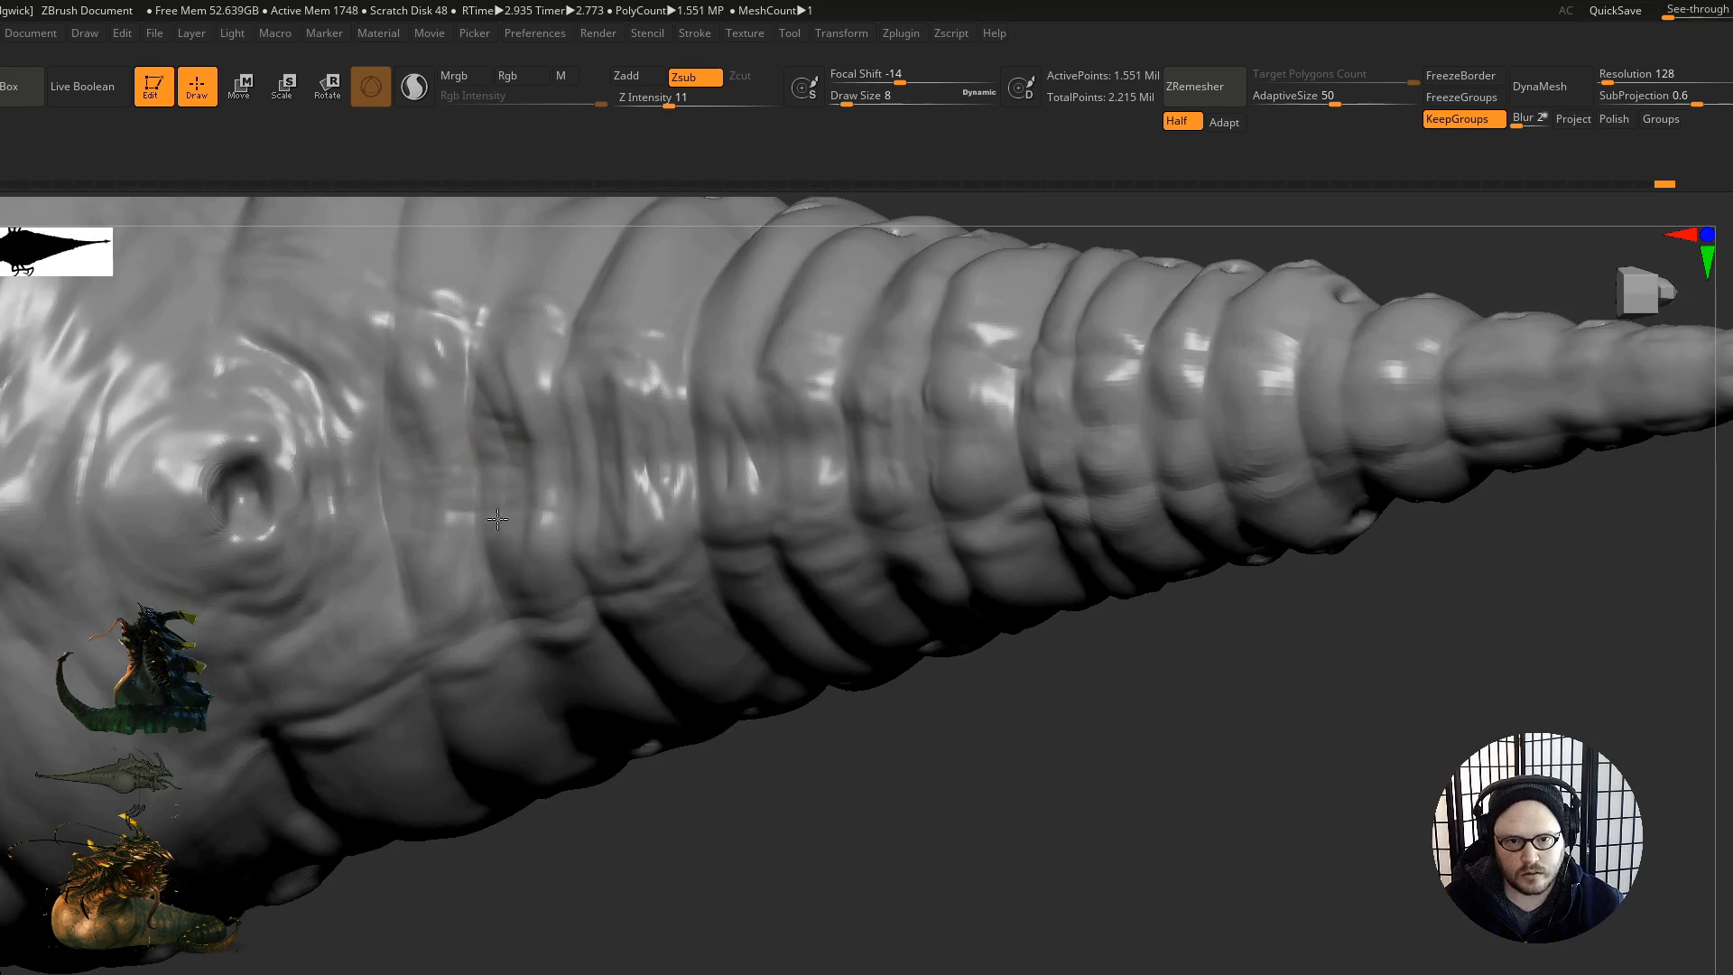
right_drag(497, 551, 474, 443)
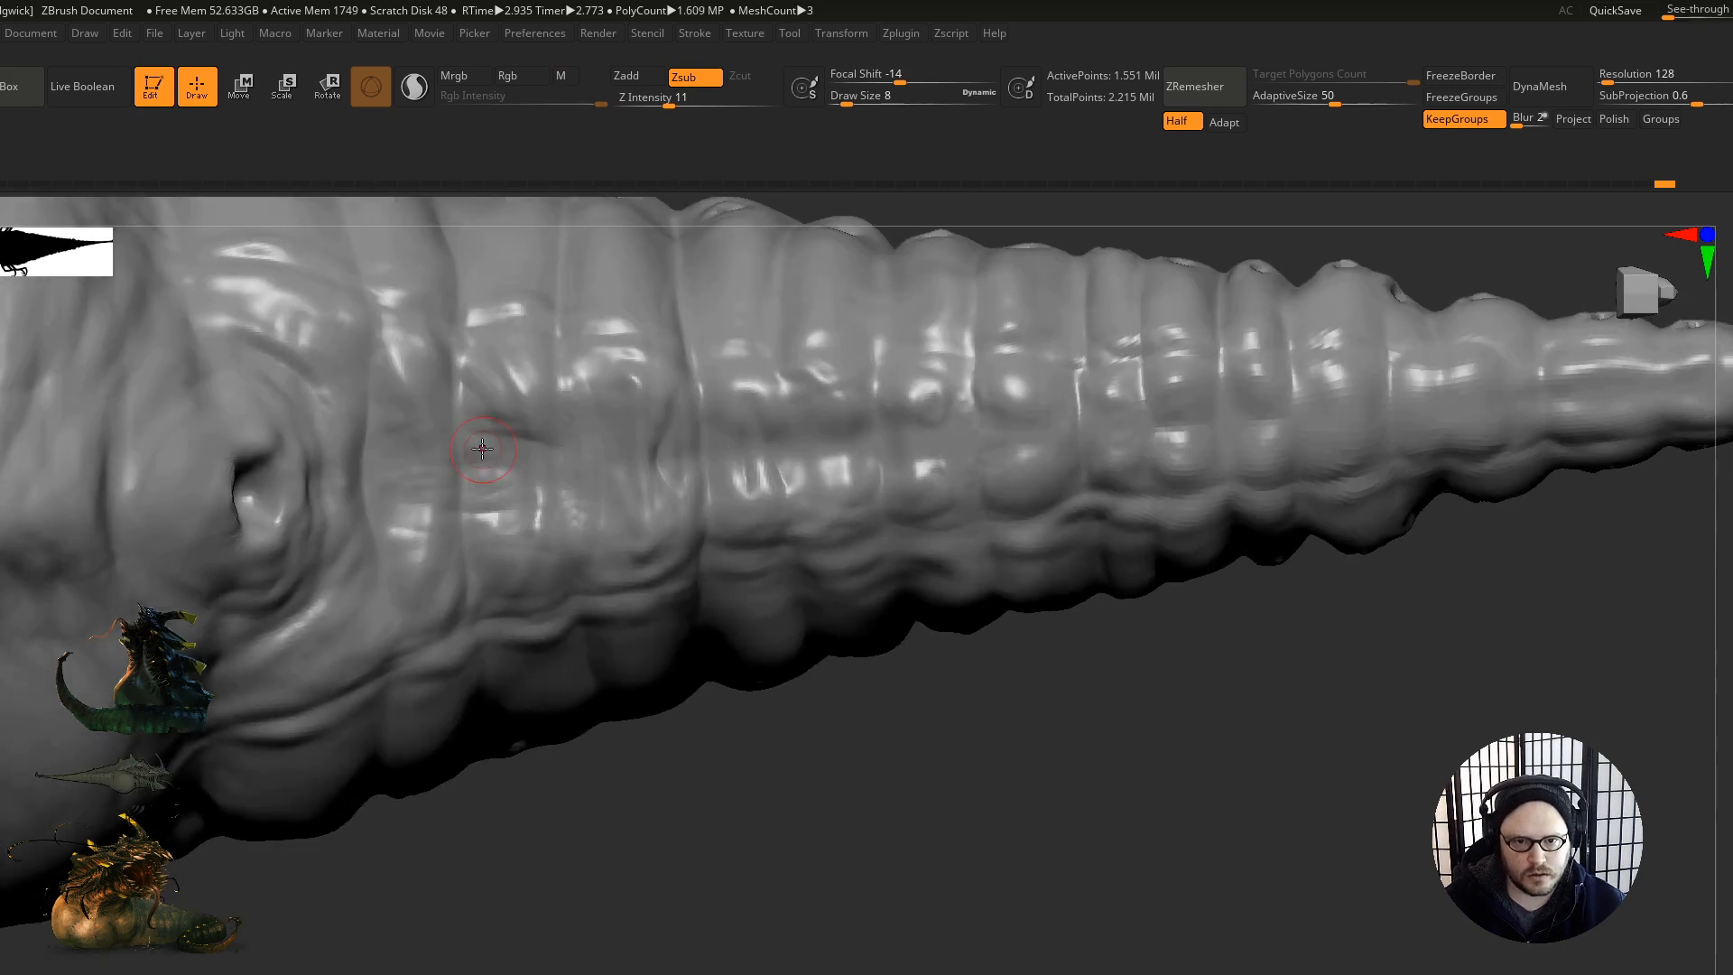
right_drag(480, 385, 391, 389)
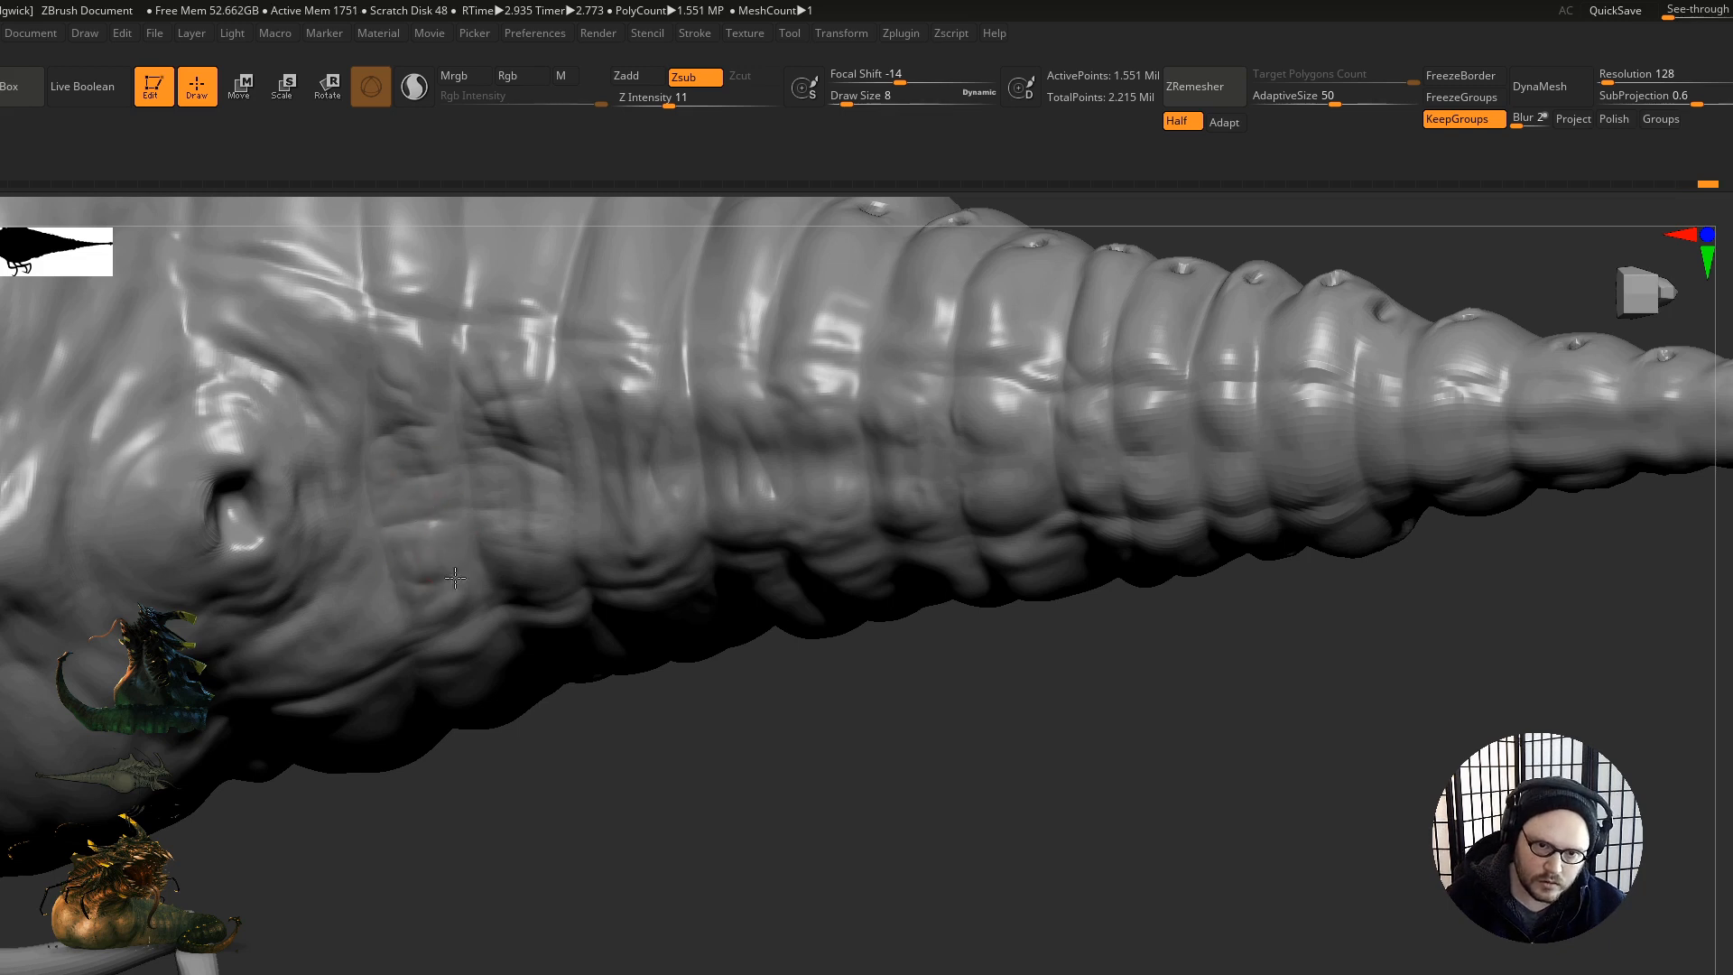
mouse_move(476, 469)
right_down()
mouse_move(460, 542)
mouse_move(417, 479)
right_up()
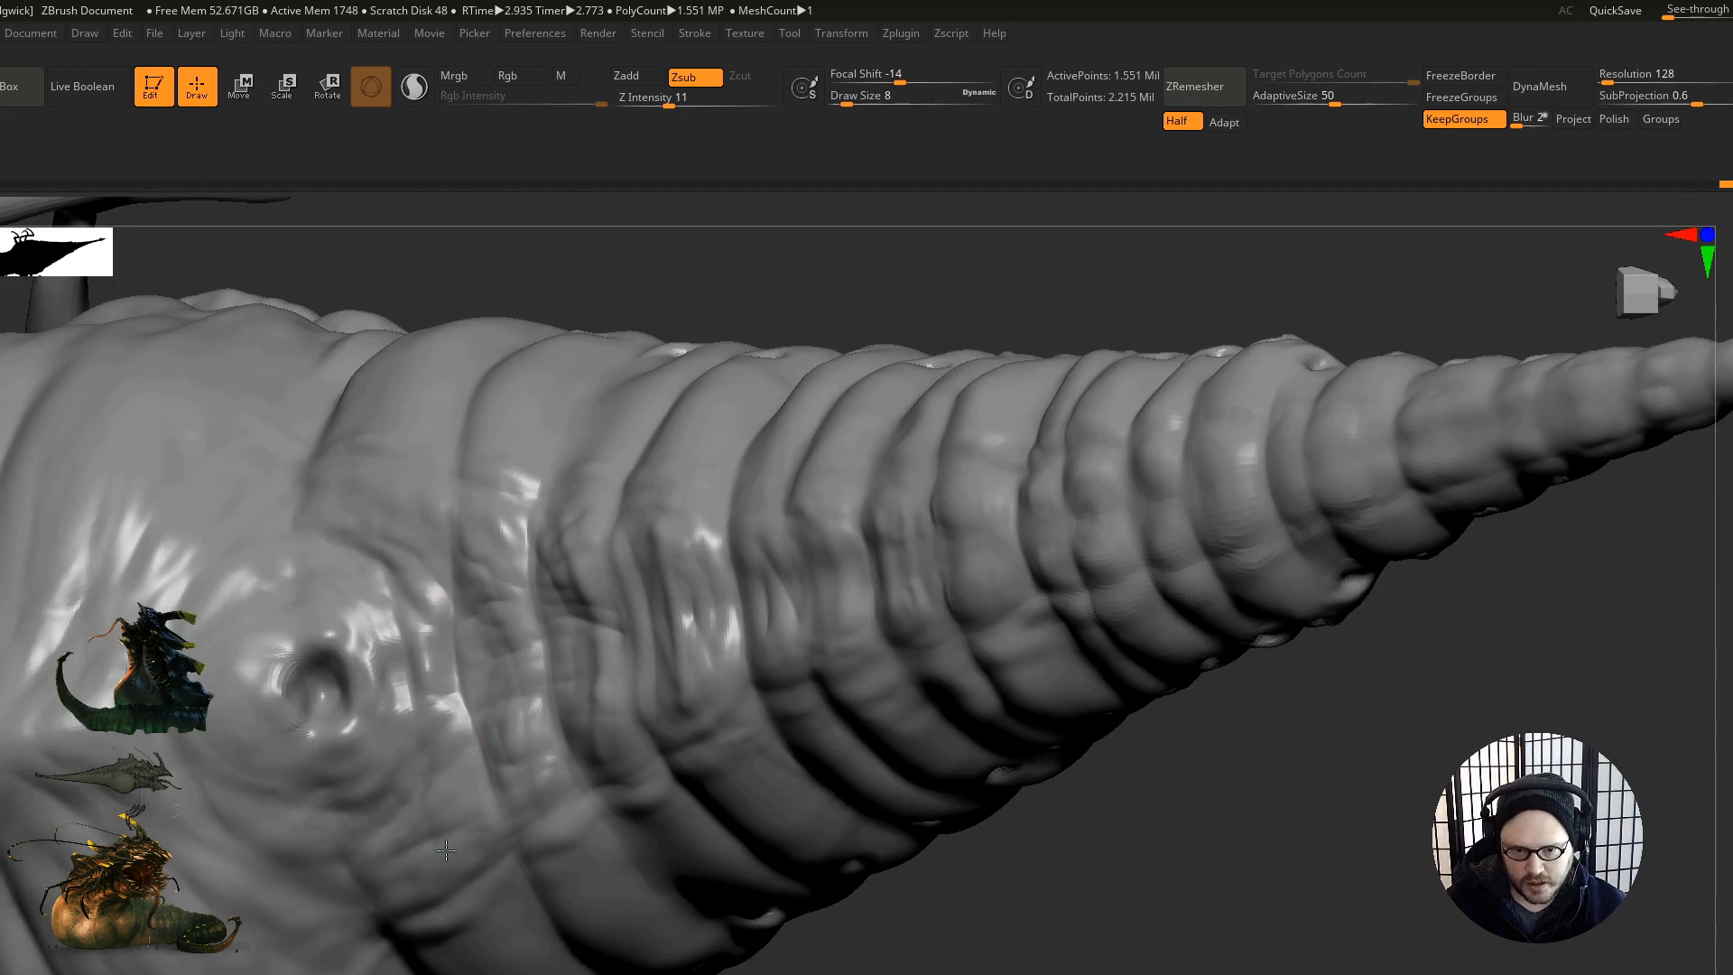
Step: Extend the underside wrinkles from the tail base onto the following segments
right_drag(638, 772, 754, 635)
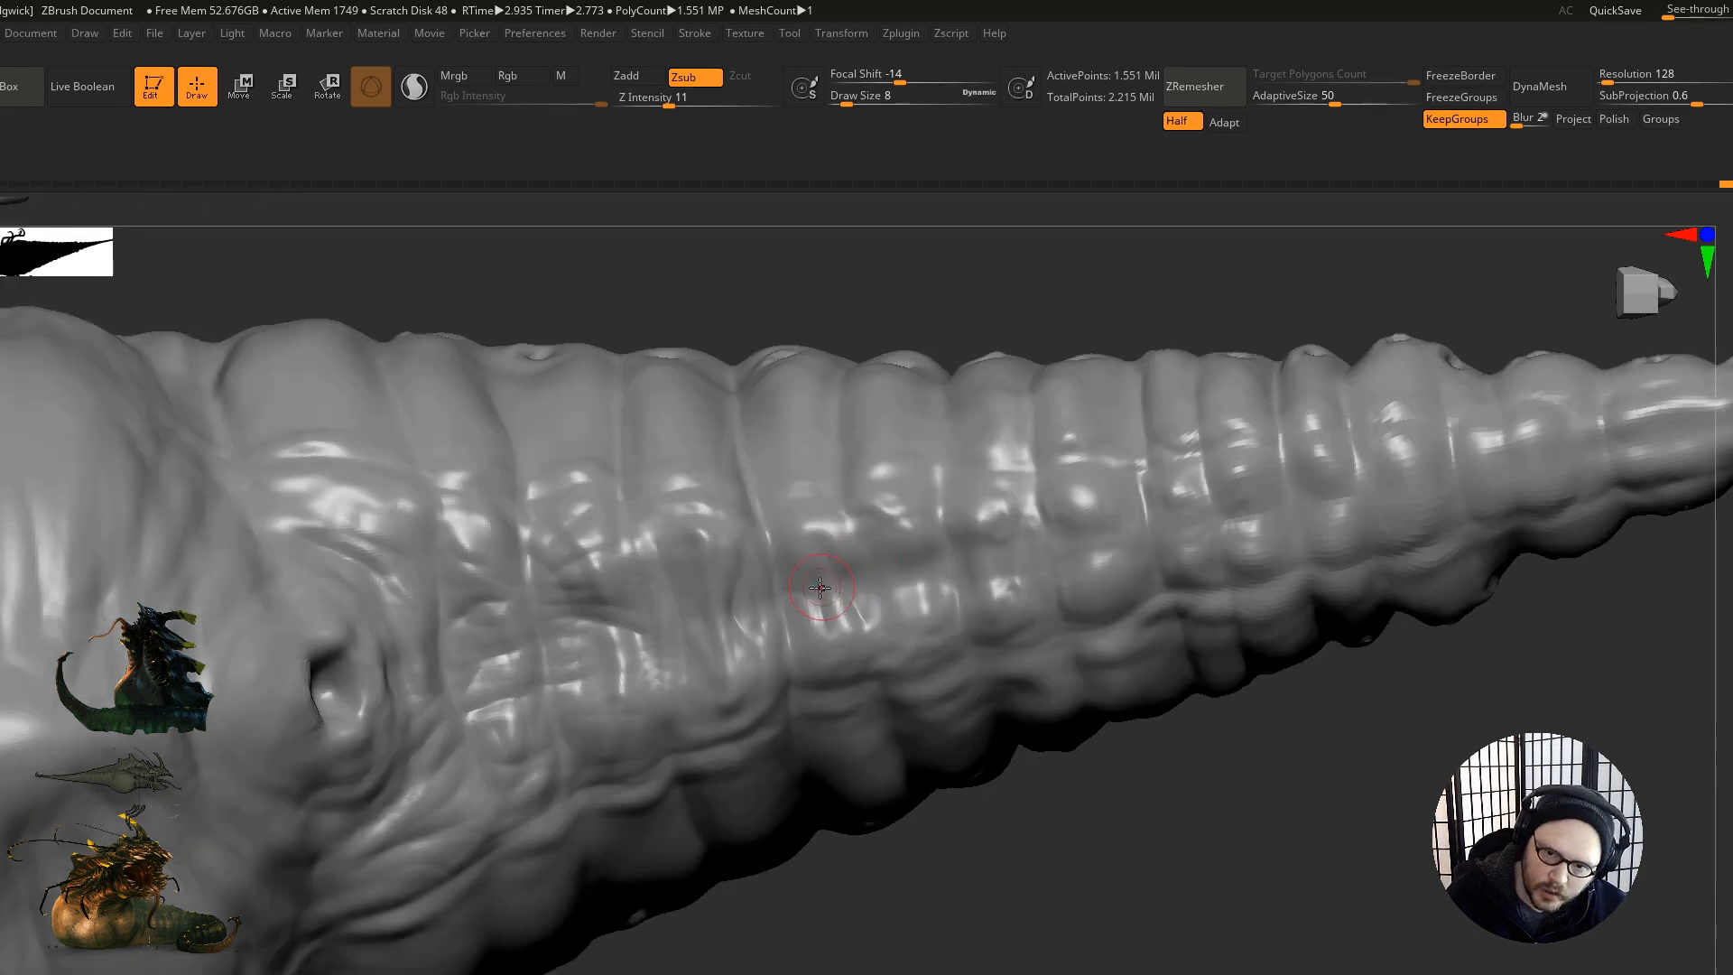
right_drag(829, 614, 940, 569)
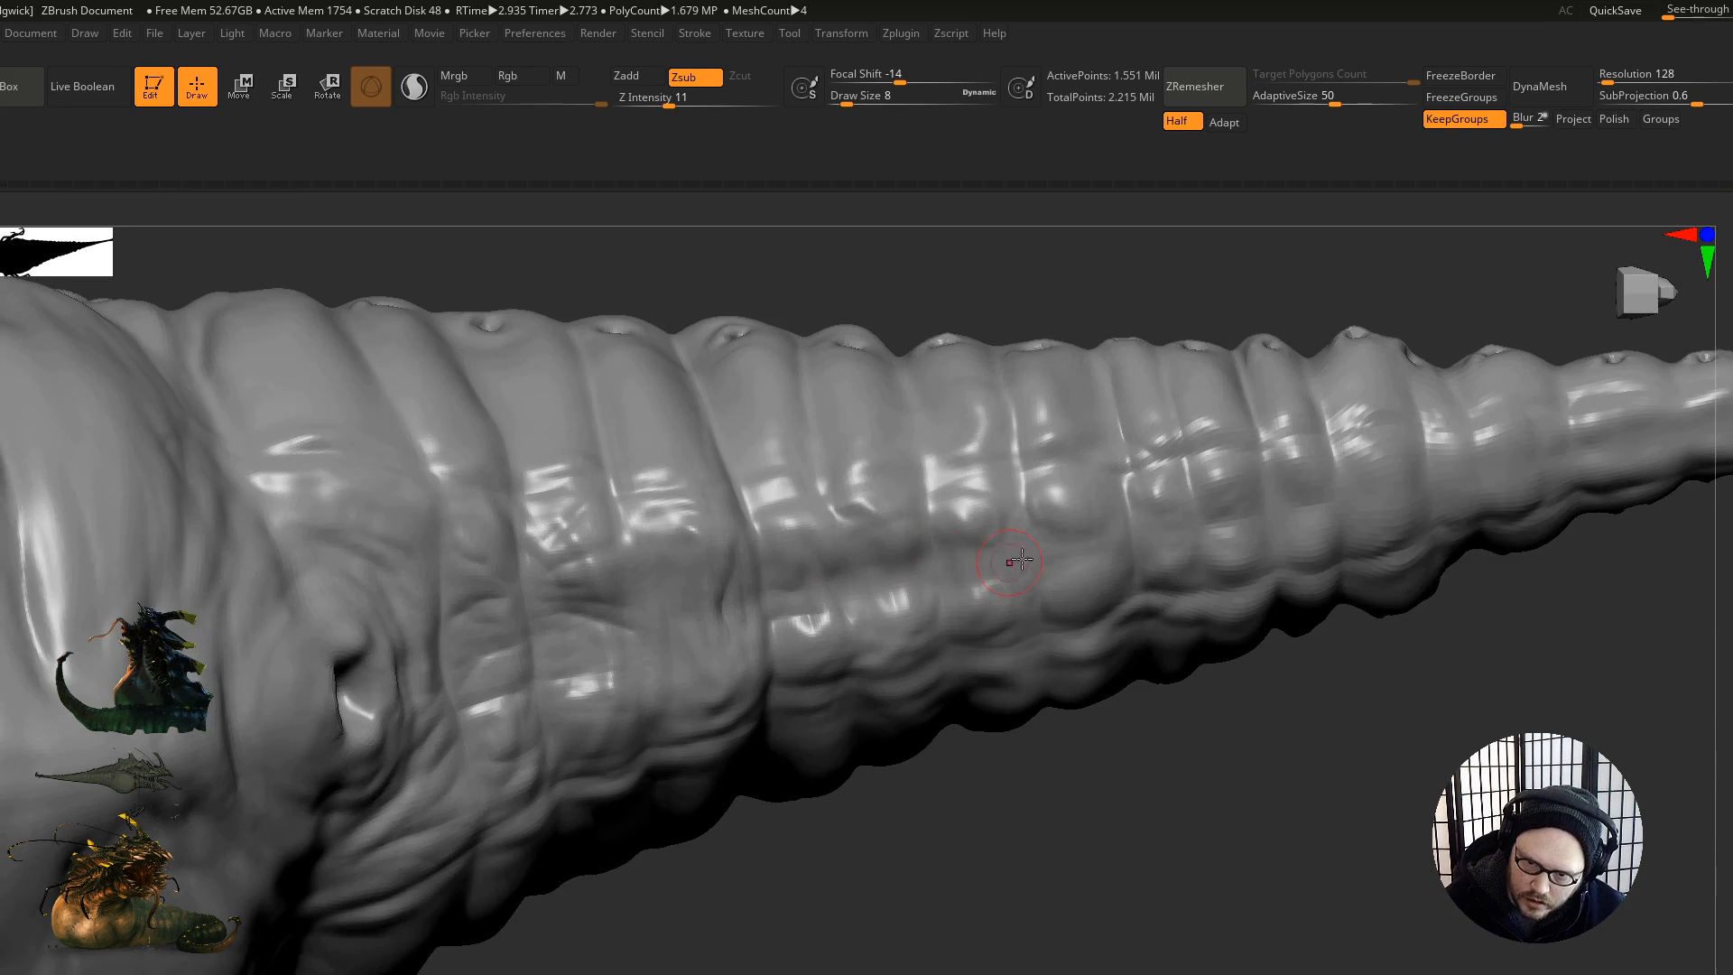
right_drag(349, 668, 869, 523)
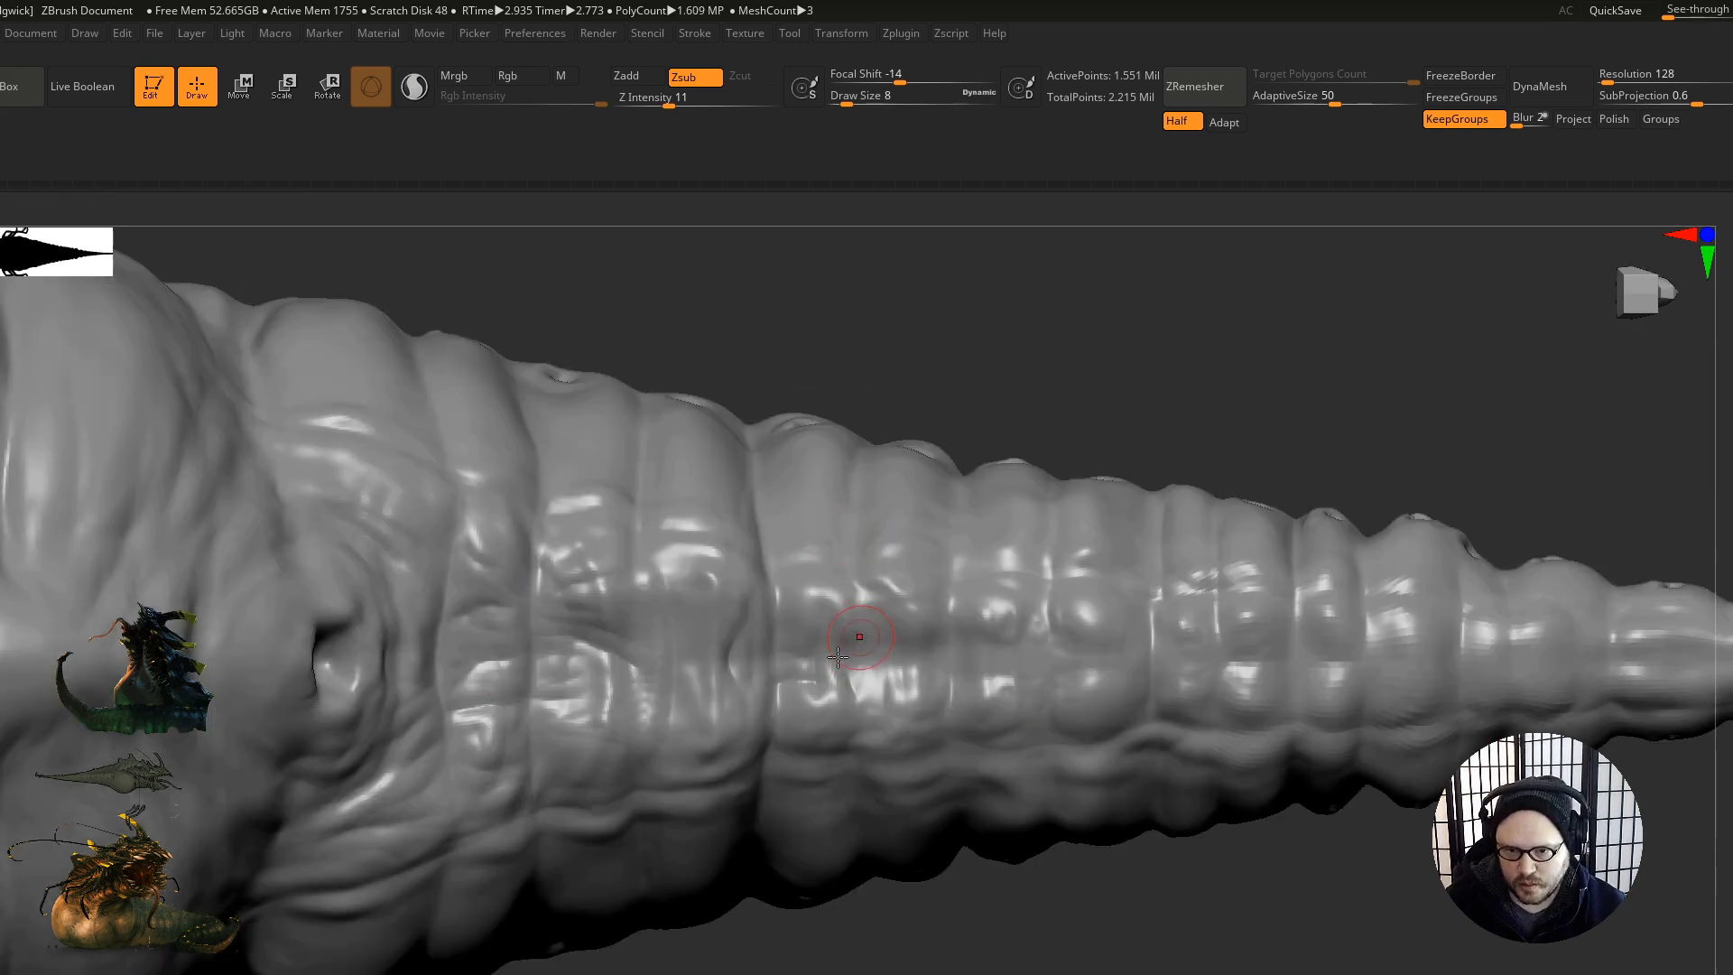
right_drag(875, 623, 807, 611)
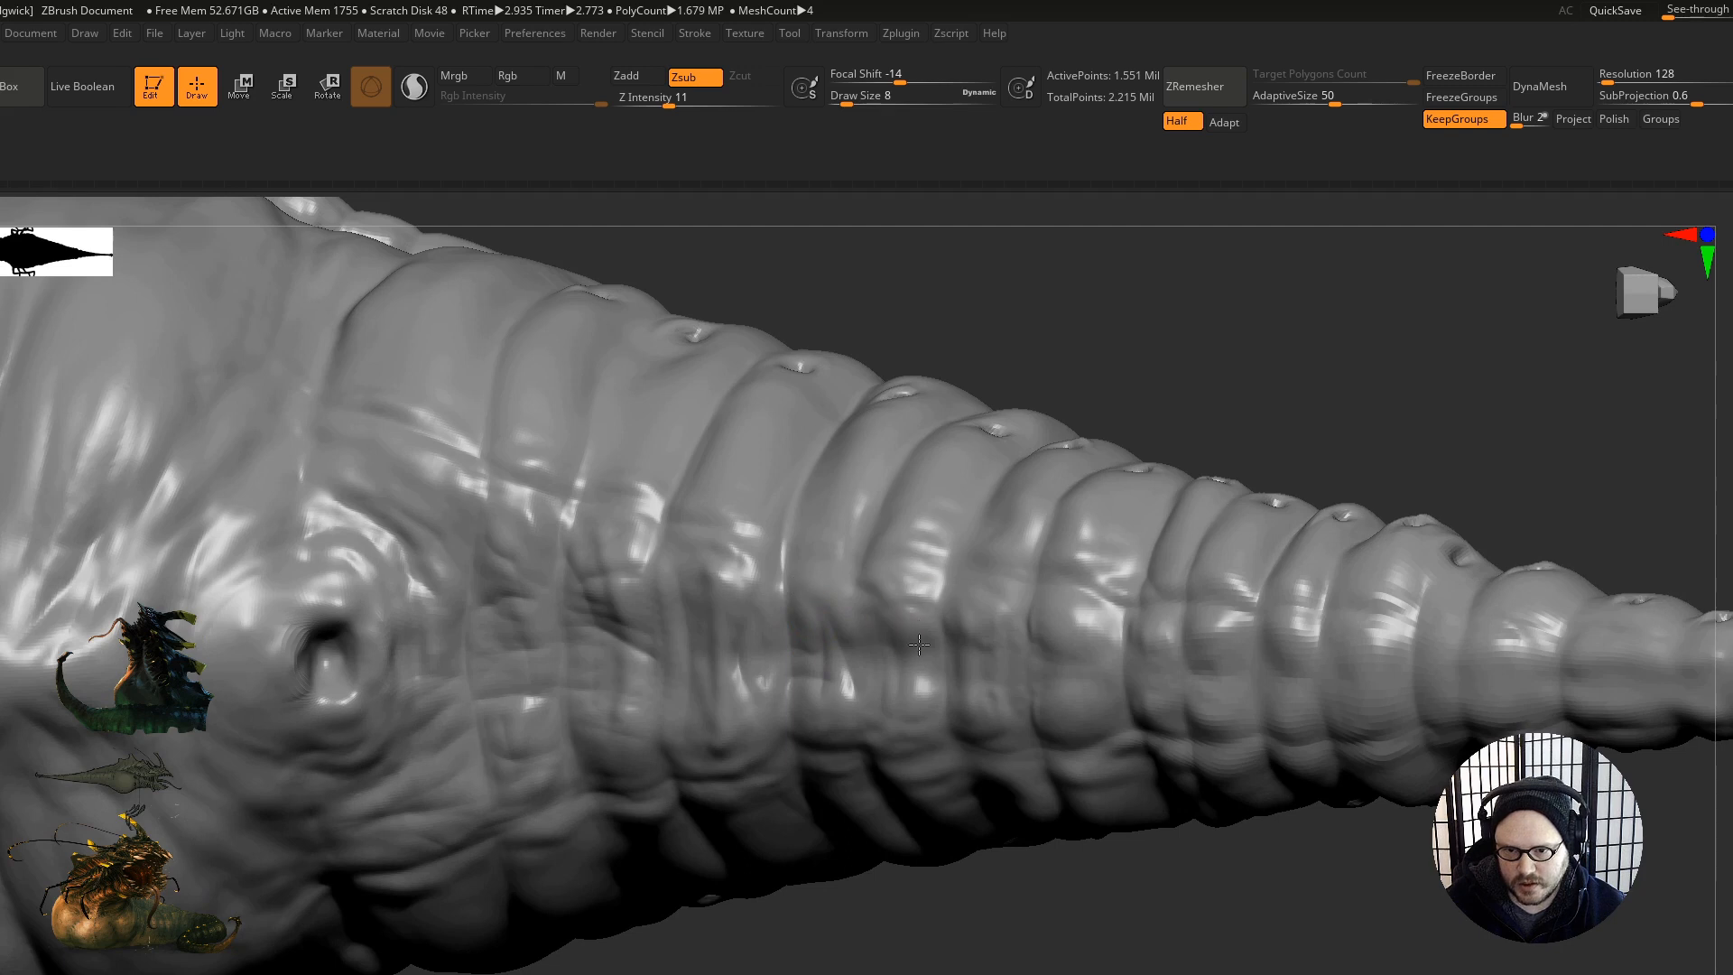
mouse_move(988, 610)
right_down()
mouse_move(976, 632)
mouse_move(958, 565)
mouse_move(964, 704)
mouse_move(947, 618)
right_up()
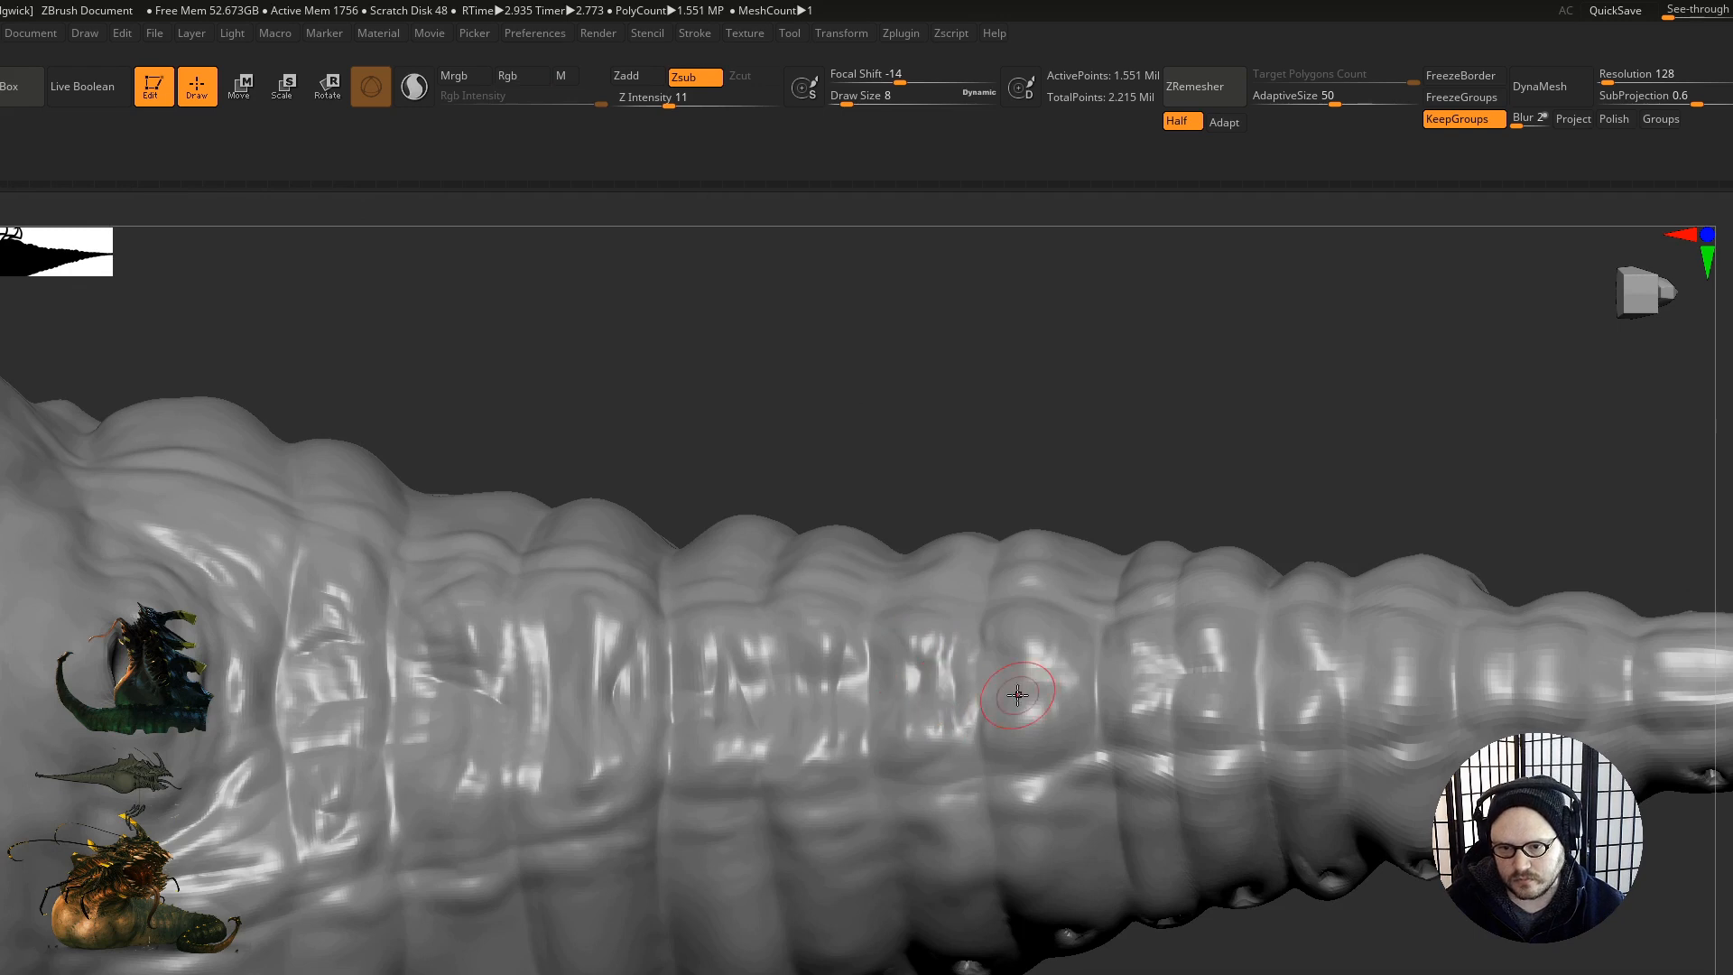
Step: Carve converging V-shaped wrinkles into a mid-tail underside segment, adjusting the draw size to 3 and 6
mouse_move(1002, 681)
mouse_down()
mouse_move(1018, 717)
mouse_move(1057, 630)
mouse_move(1084, 738)
mouse_up()
drag(1059, 630, 1062, 695)
right_drag(1039, 559, 1021, 626)
key(s)
drag(1040, 635, 1034, 635)
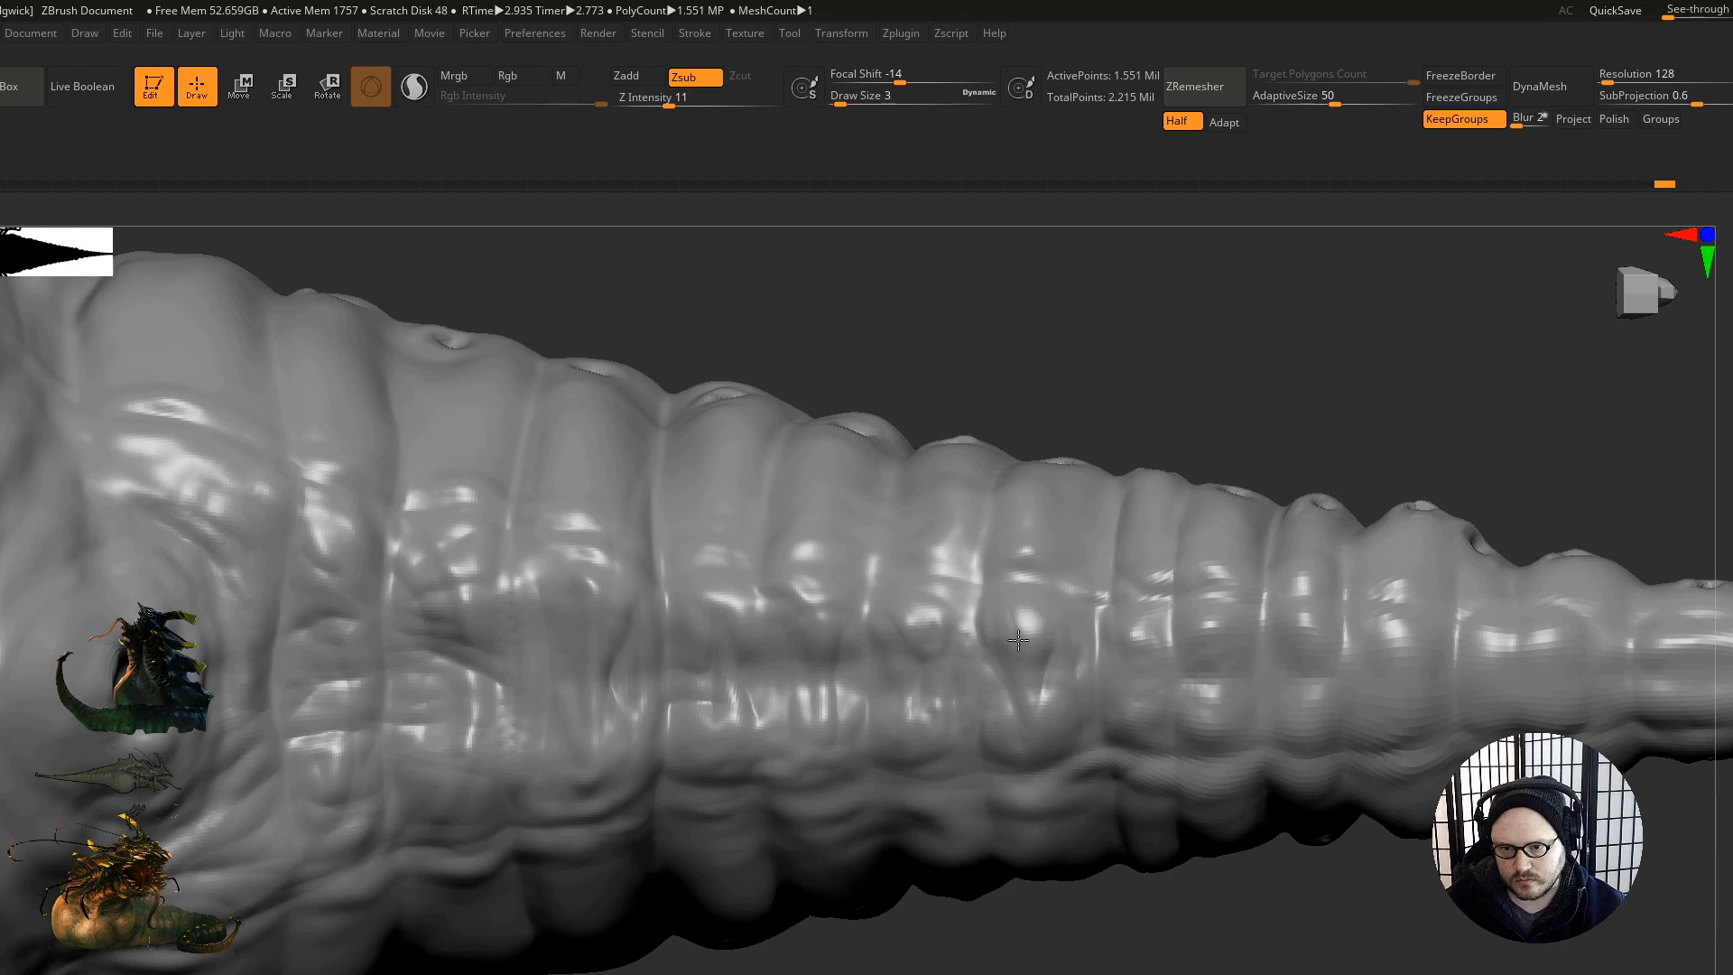
mouse_move(994, 795)
right_down()
mouse_move(1025, 608)
mouse_move(1004, 596)
mouse_move(1011, 617)
right_up()
key(s)
drag(1012, 617, 1014, 646)
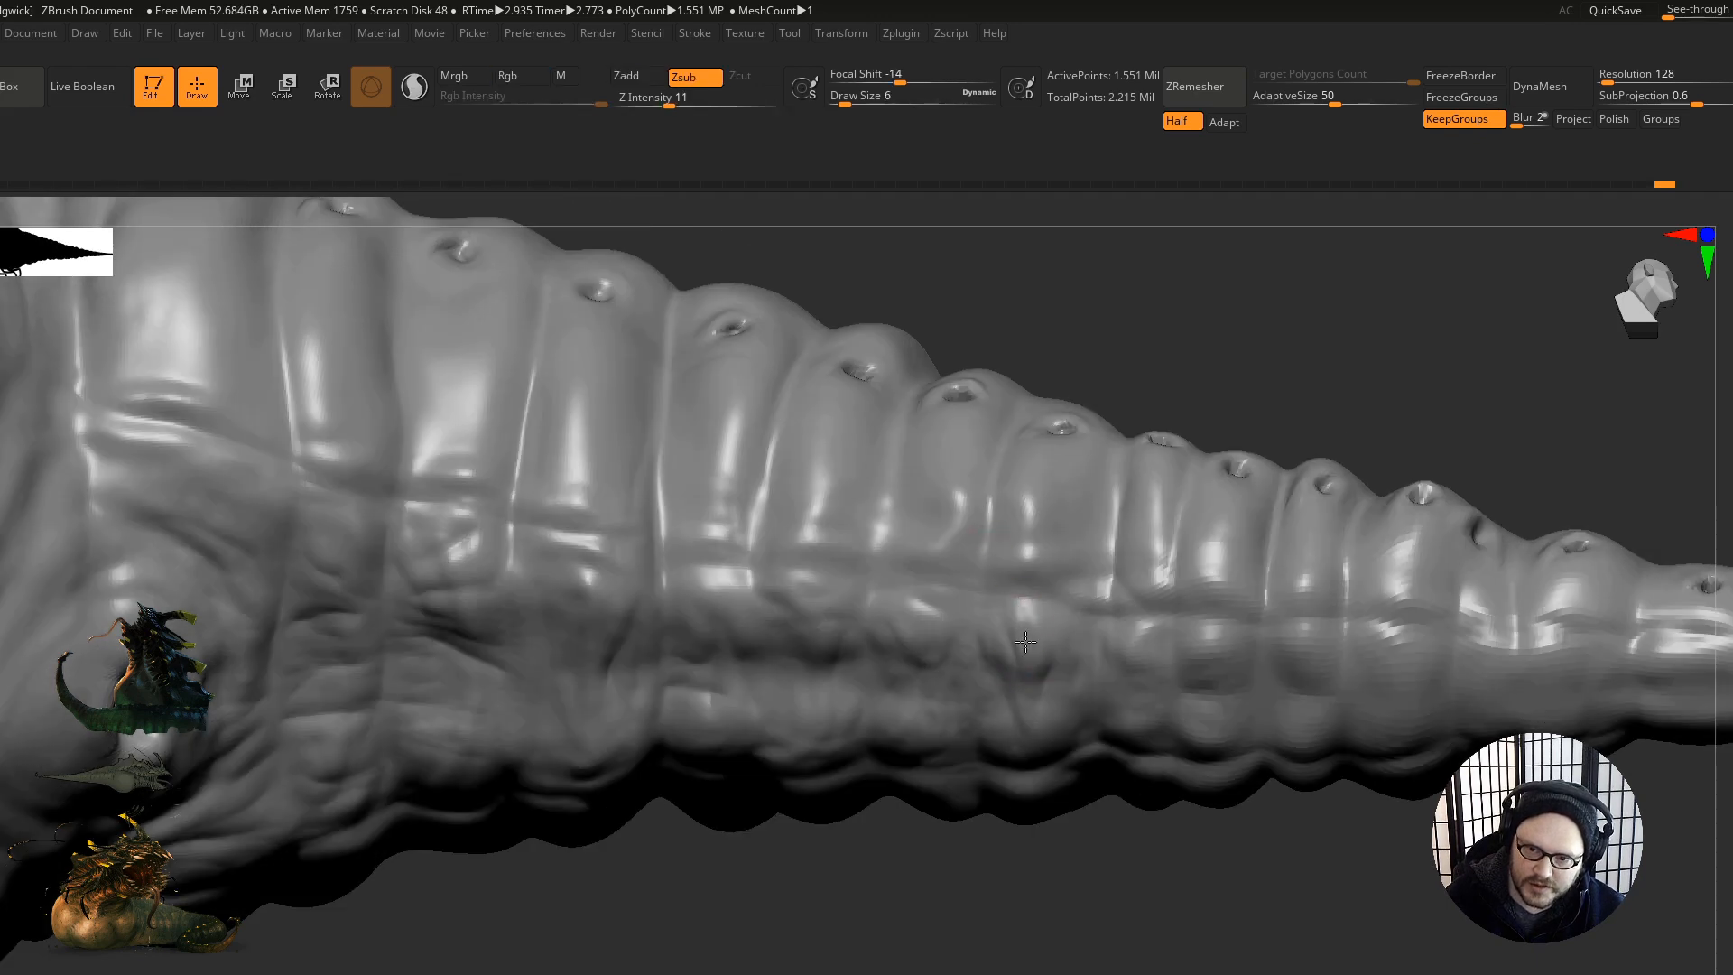
Step: Deepen the wrinkles on the same mid-tail underside segment with a draw size of 7
right_drag(959, 621, 784, 614)
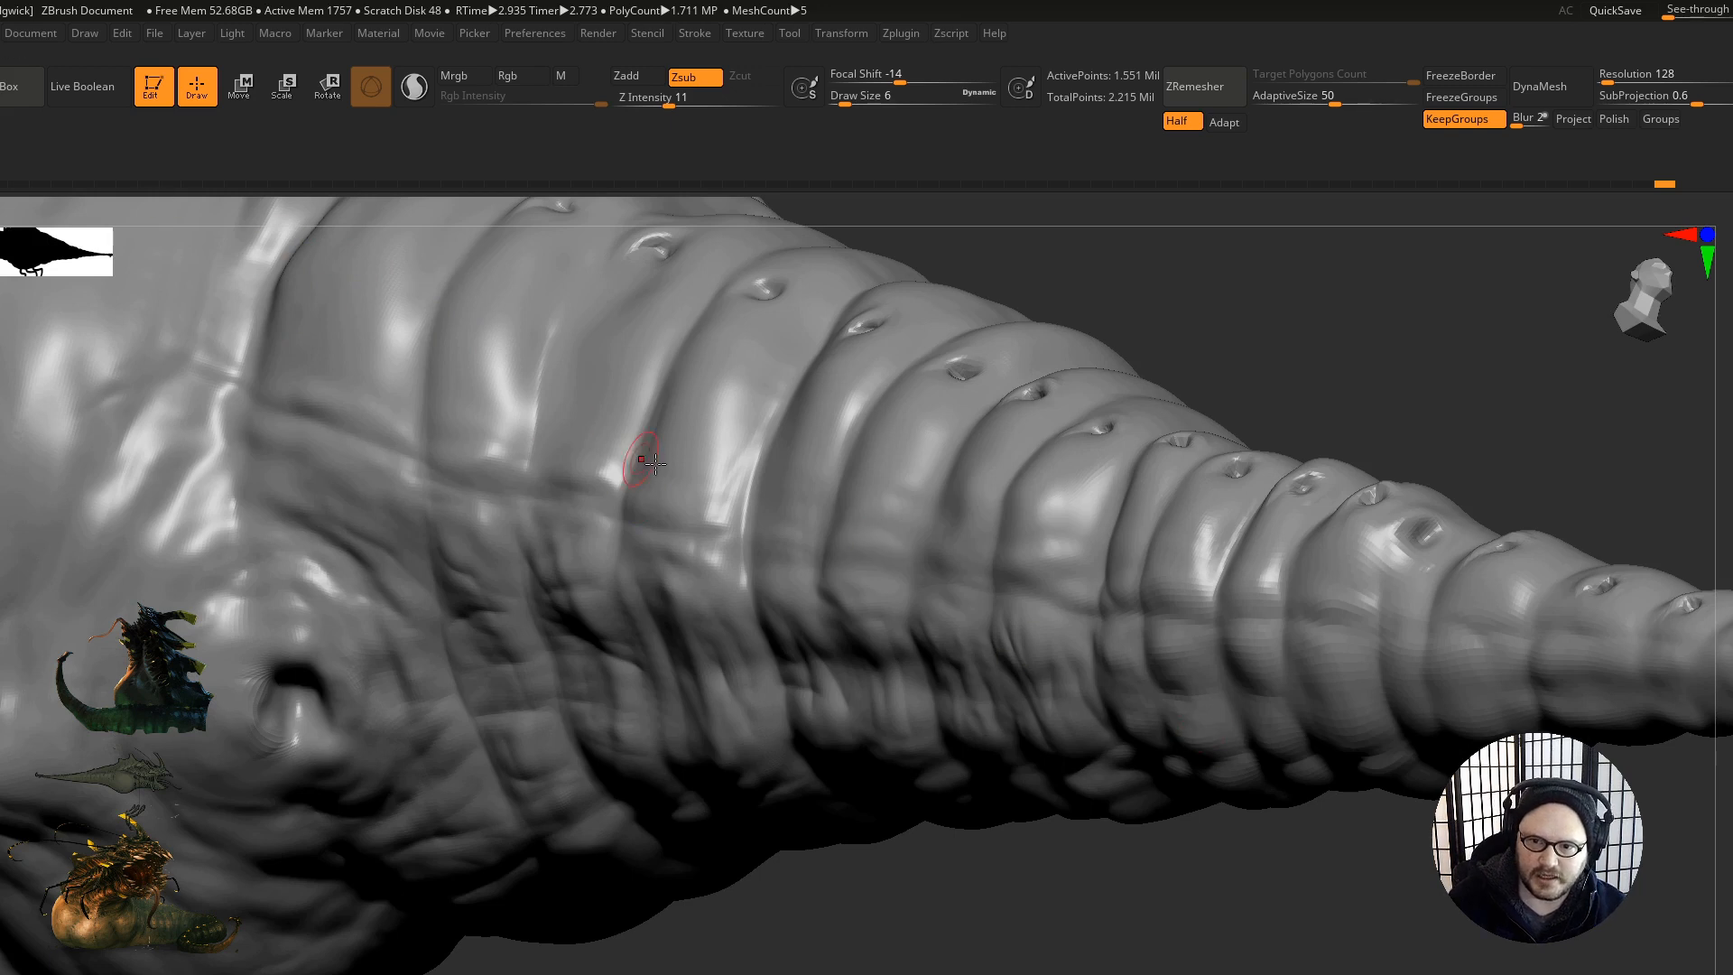
right_drag(1080, 611, 1020, 631)
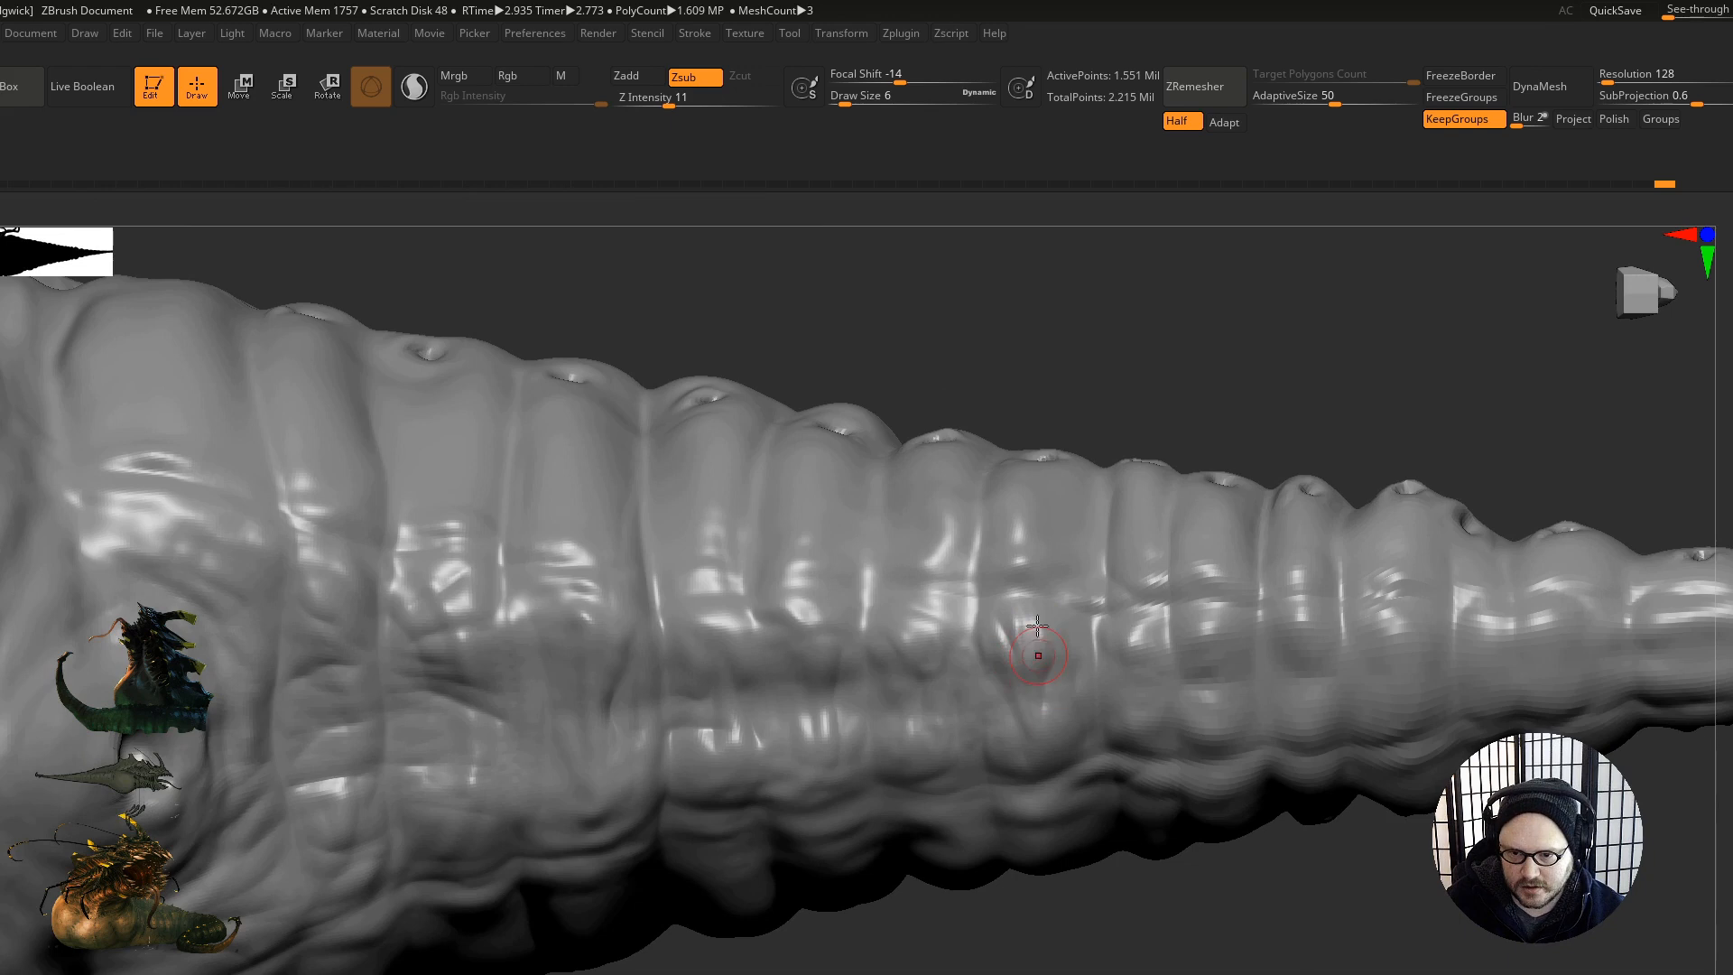
right_drag(1037, 626, 1044, 603)
key(s)
click(1055, 717)
drag(1065, 630, 1053, 772)
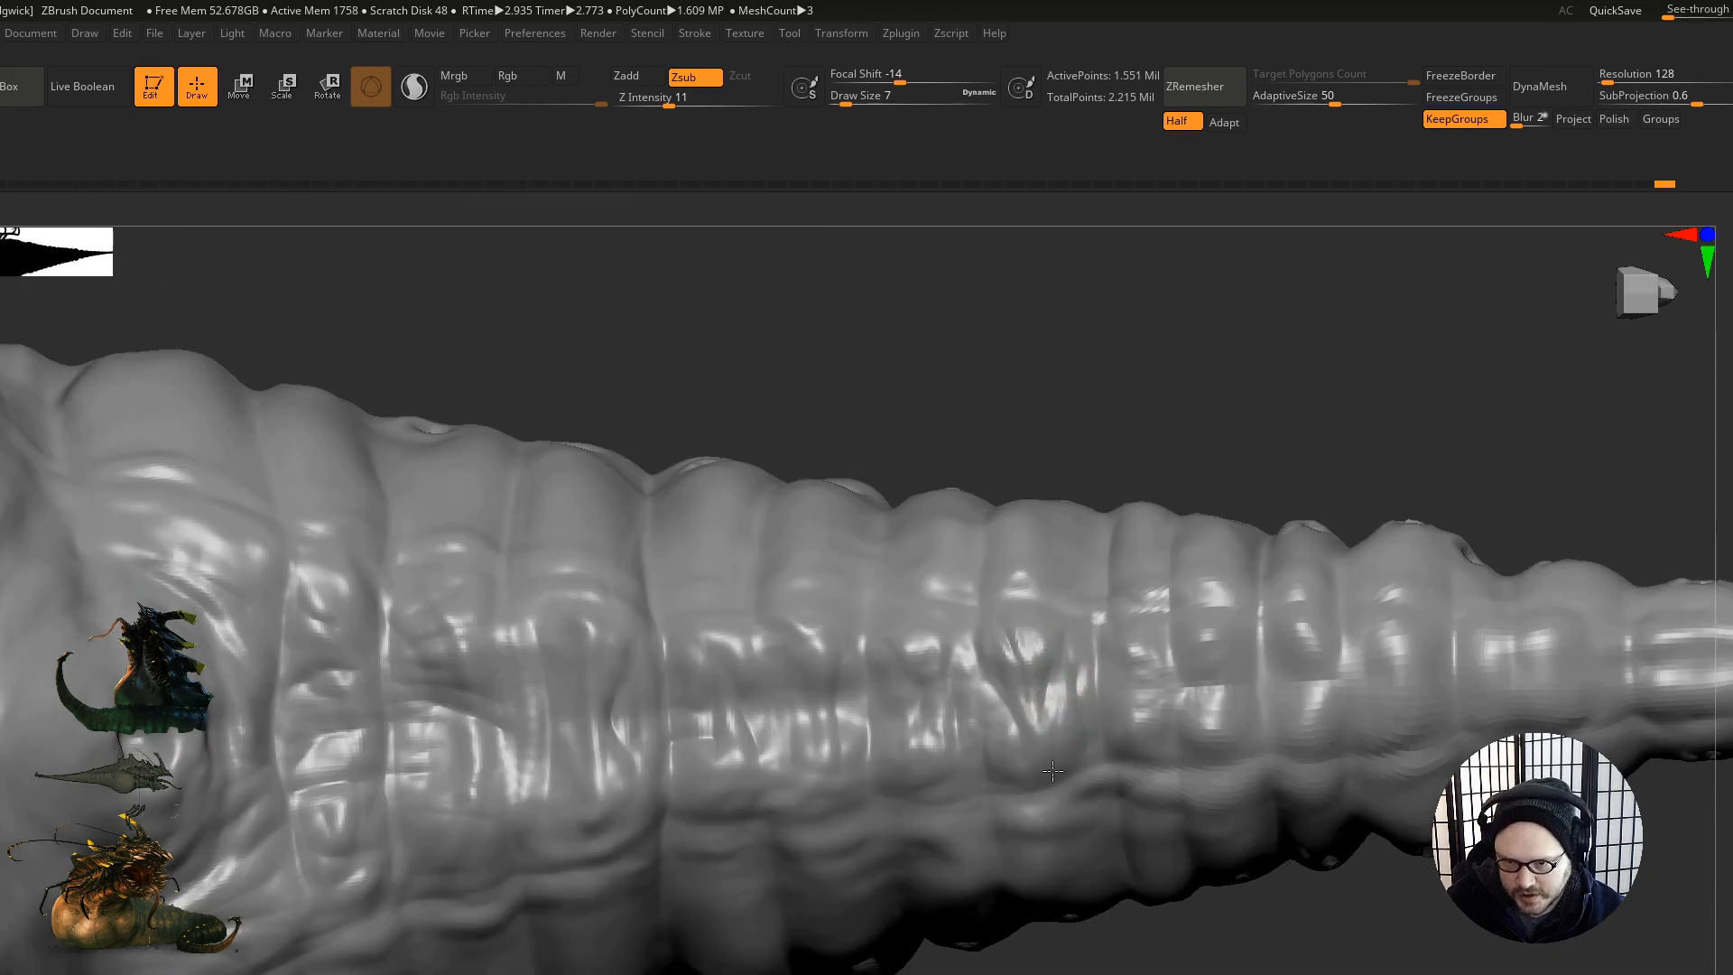
Step: Raise small bumps on the narrower underside segments using the Standard brush at draw size 4
mouse_move(1134, 650)
right_down()
mouse_move(1149, 649)
mouse_move(1087, 676)
mouse_move(1016, 675)
mouse_move(933, 747)
mouse_move(882, 728)
right_up()
mouse_move(839, 803)
right_down()
mouse_move(794, 781)
mouse_move(768, 720)
mouse_move(747, 793)
mouse_move(766, 804)
mouse_move(1056, 774)
mouse_move(661, 698)
mouse_move(816, 705)
mouse_move(825, 553)
right_up()
key(b)
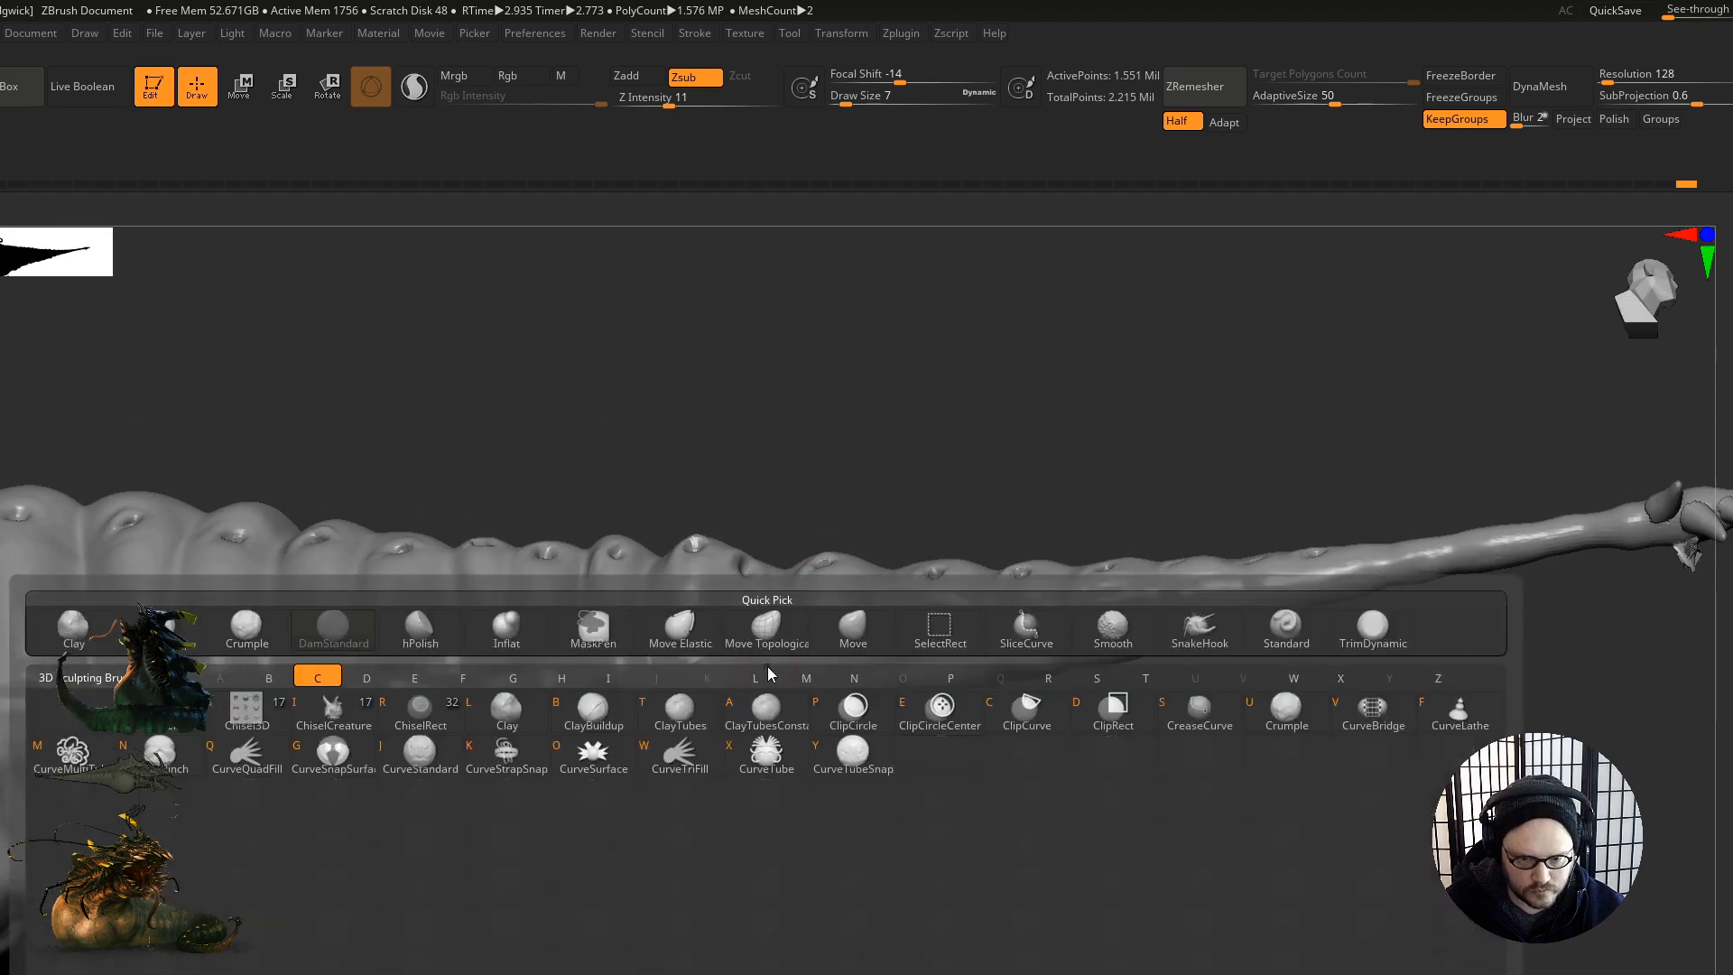
key(c)
key(b)
mouse_move(697, 700)
ctrl+right_down()
mouse_move(716, 626)
mouse_move(707, 559)
ctrl+right_up()
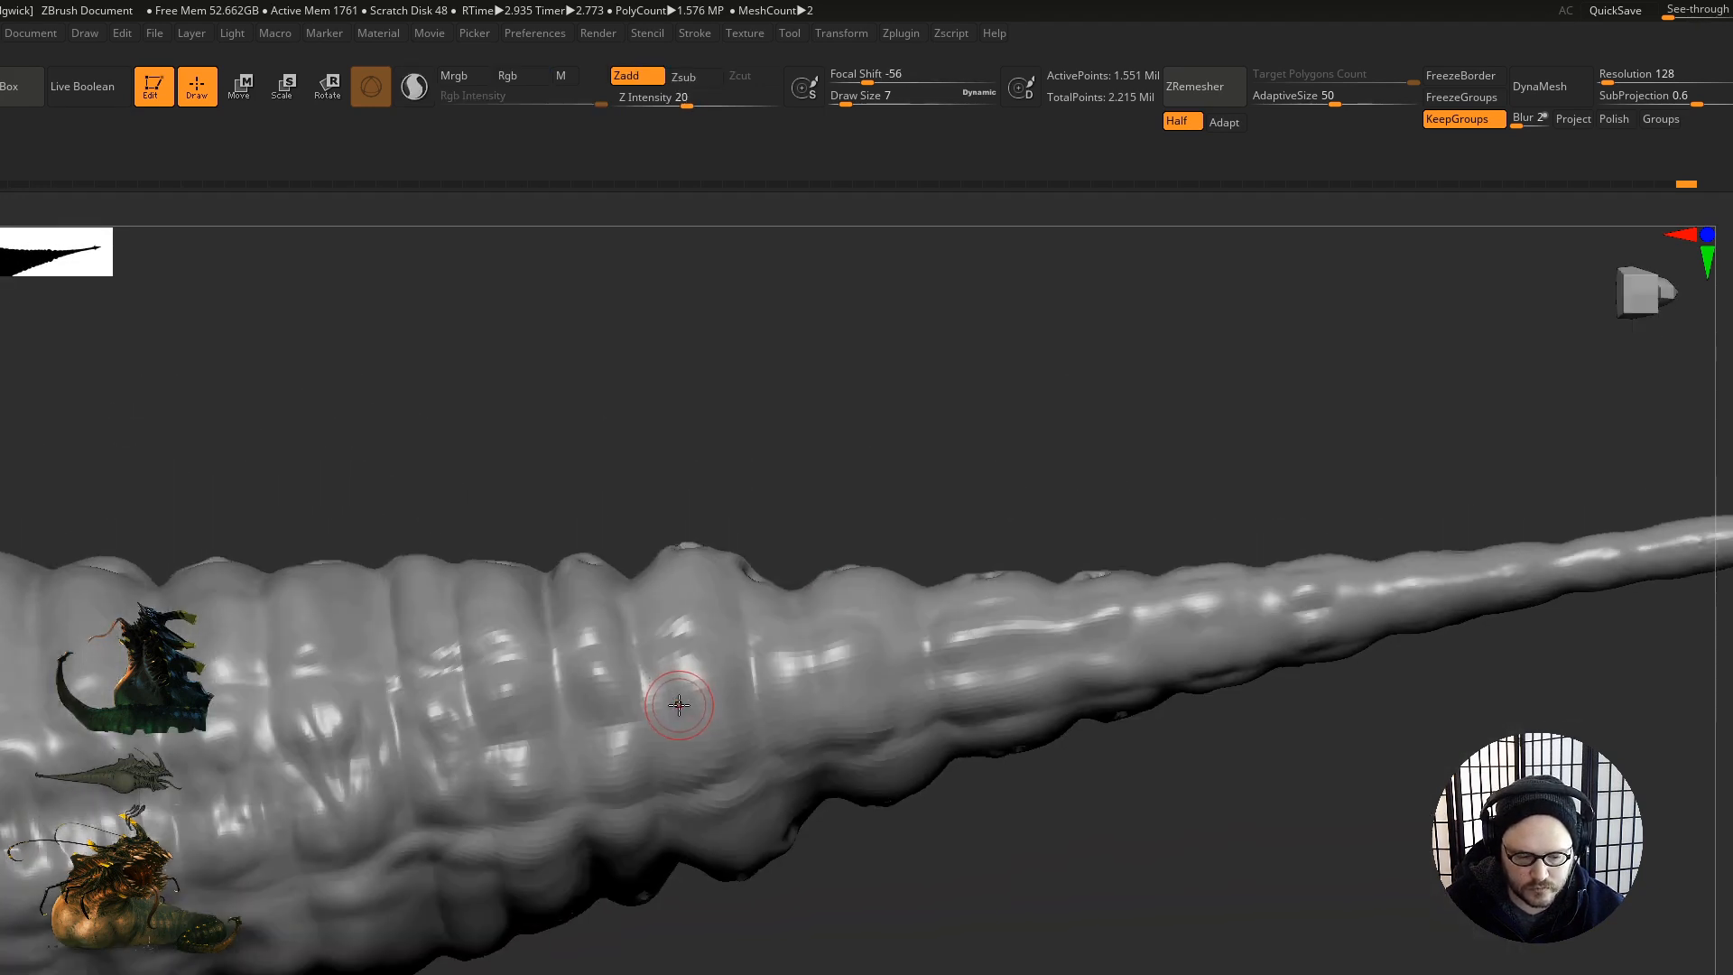
key(b)
key(c)
key(t)
mouse_move(668, 702)
alt+right_down()
mouse_move(780, 642)
mouse_move(673, 650)
alt+right_up()
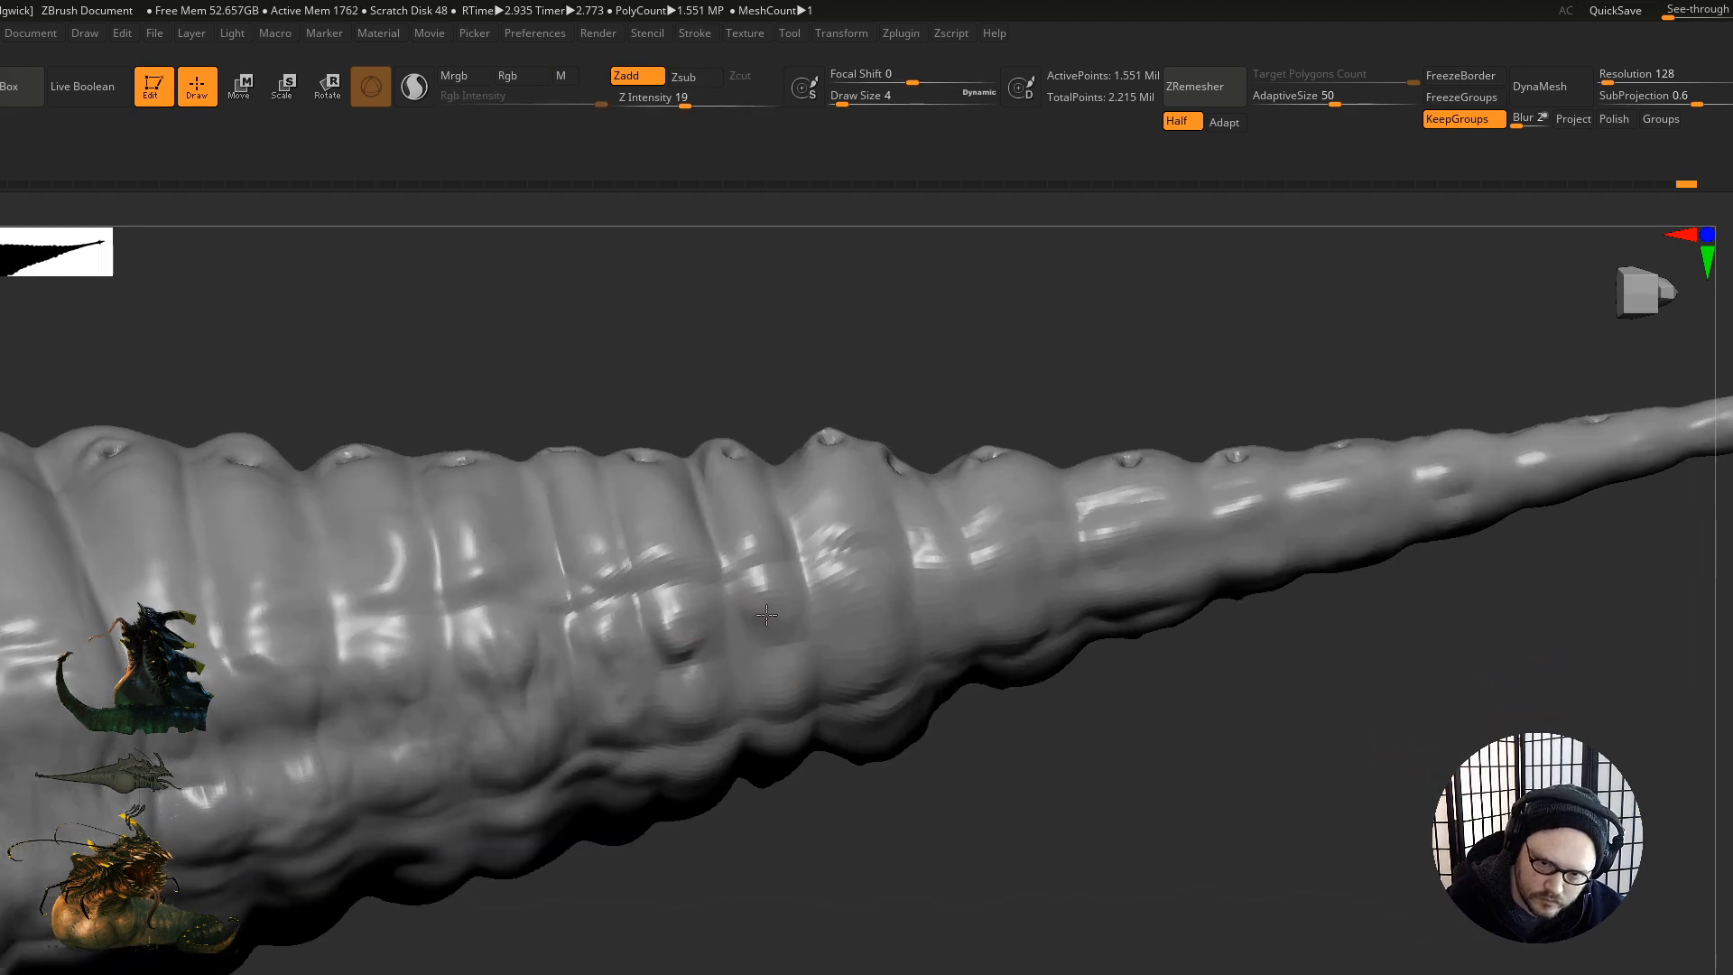
Step: Carve fine grooves into the bumps and folds of the narrower tail underside segments using the Dam Standard brush at draw size 4
key(b)
key(d)
key(s)
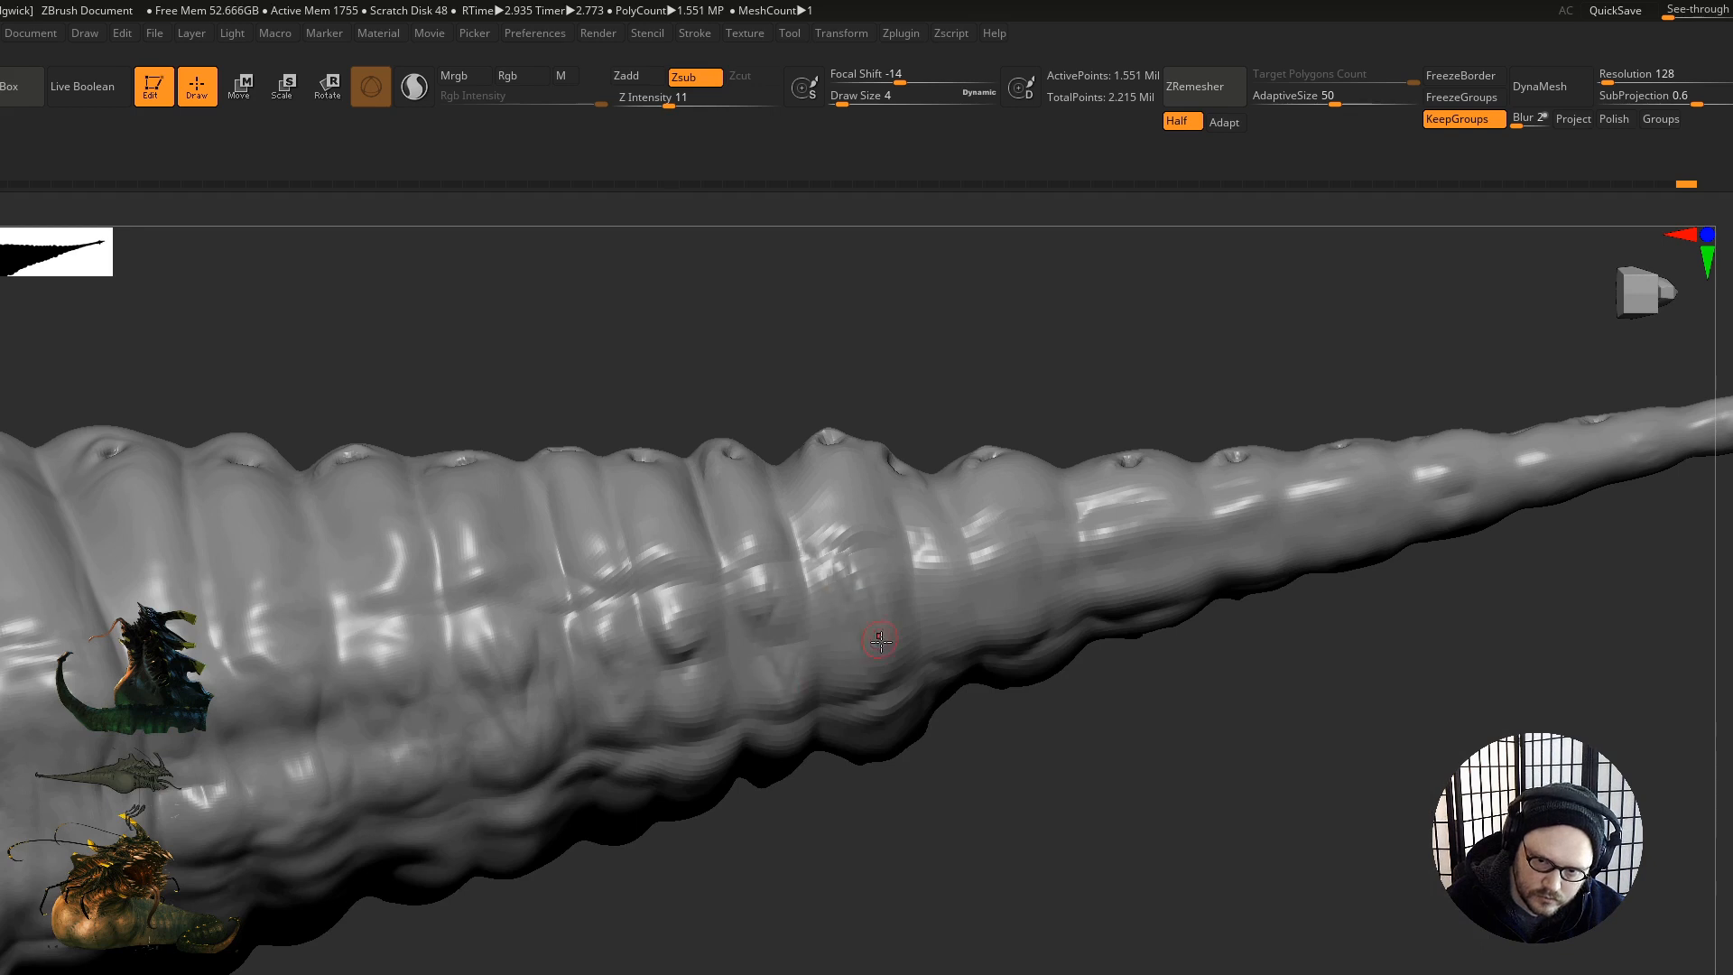
right_drag(809, 553, 886, 640)
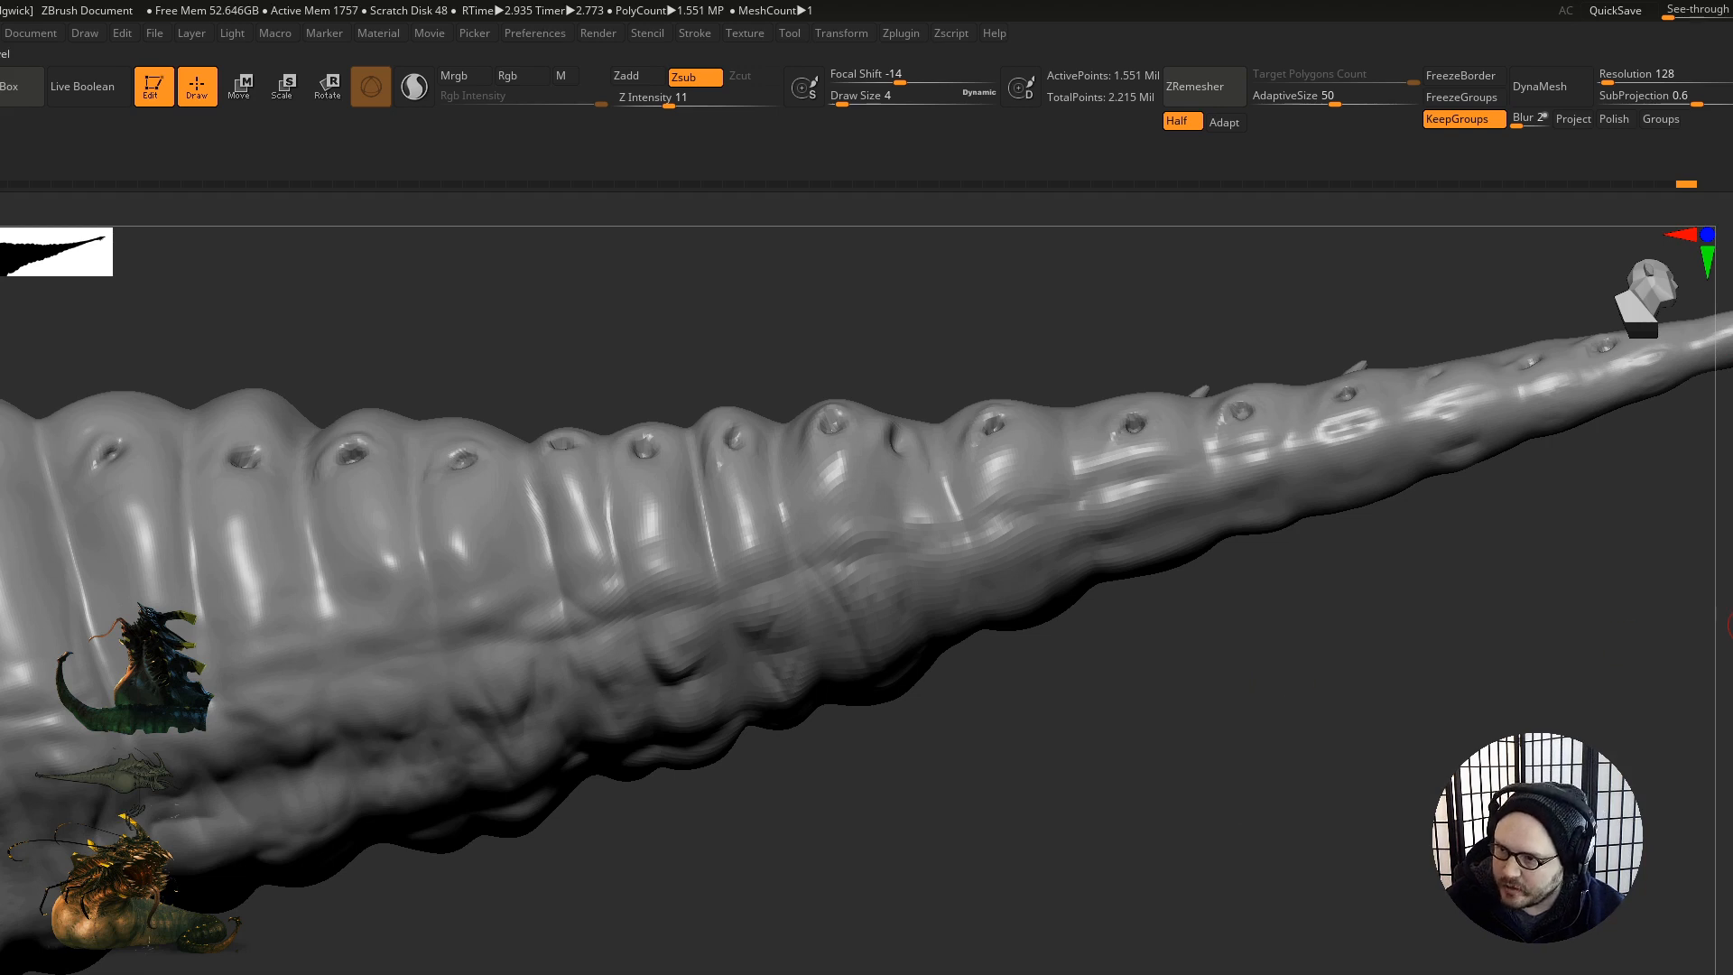
ctrl+right_drag(1362, 638, 1034, 610)
drag(1034, 609, 993, 587)
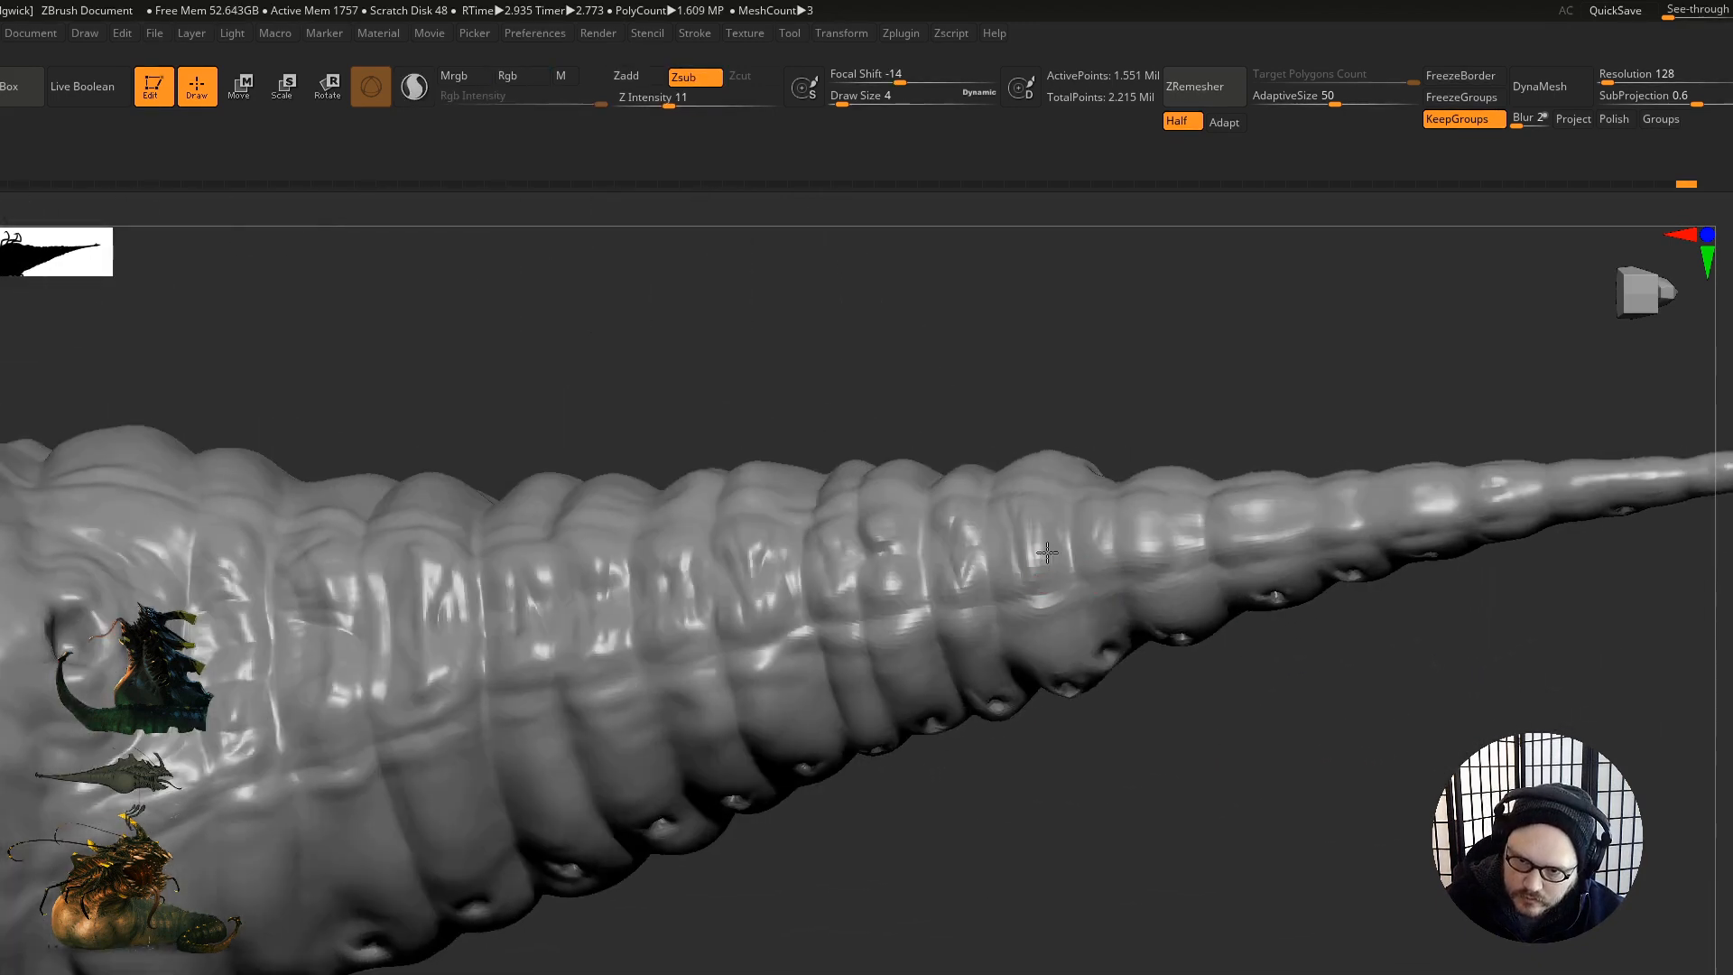
right_drag(1047, 578, 1033, 522)
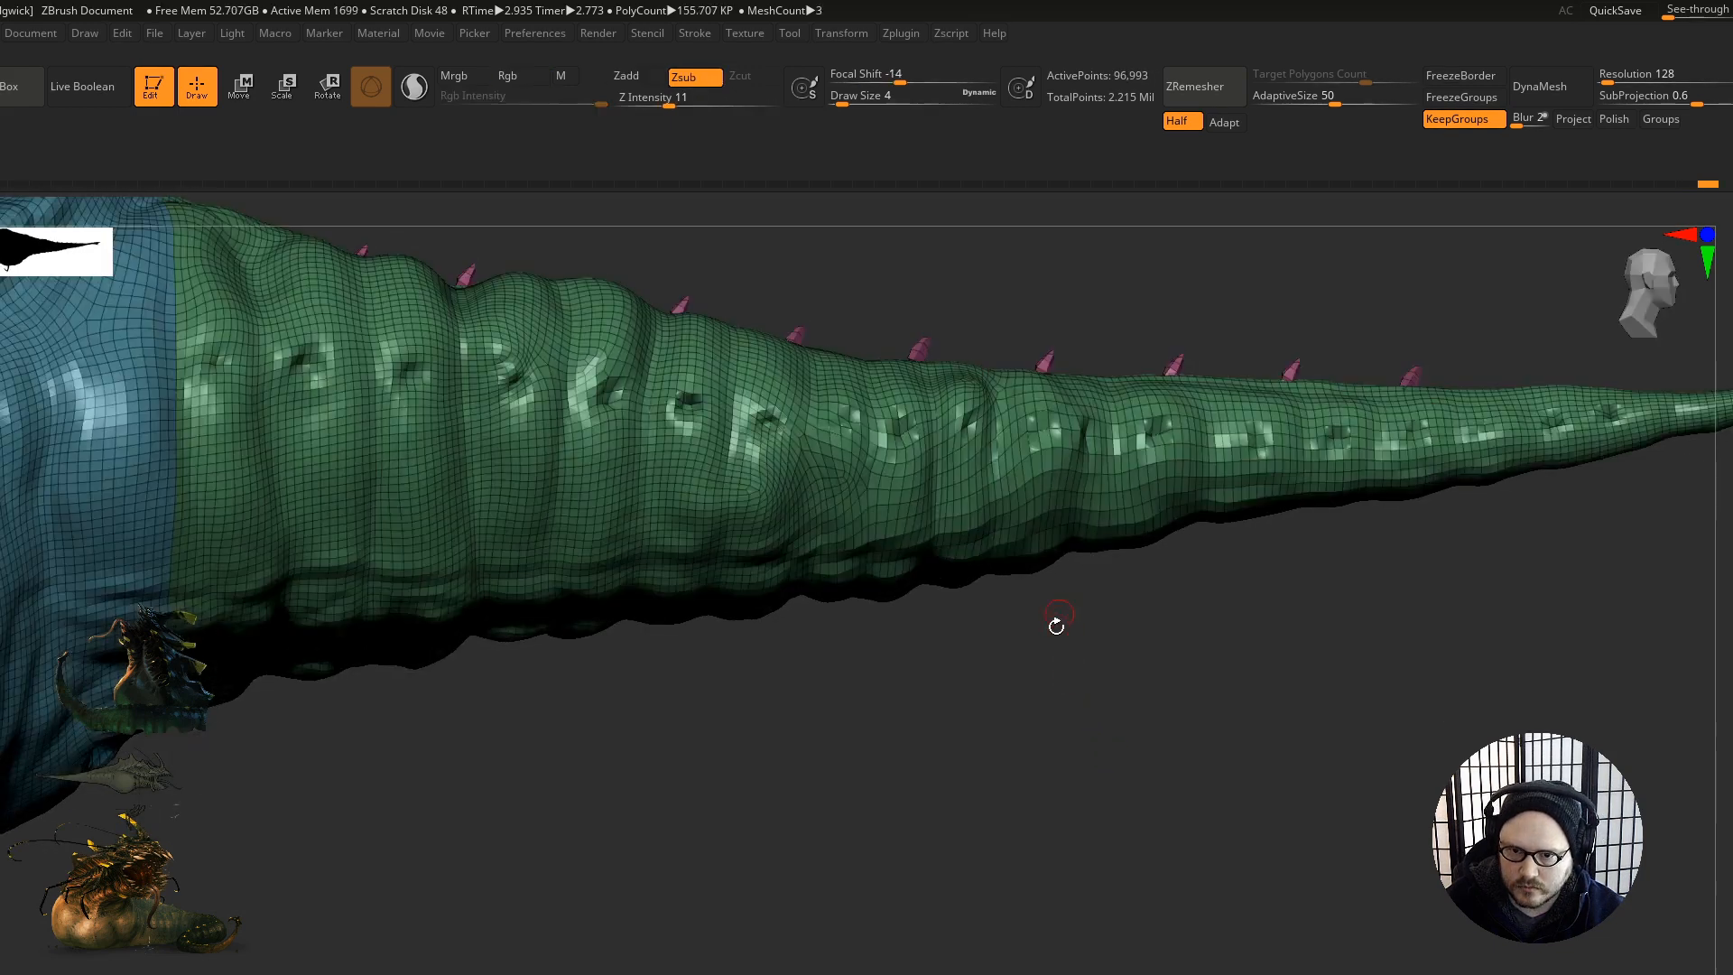
Step: Examine the wireframe topology along the tail and whole body, stepping down two subdivision levels to compare mesh density
right_drag(1053, 620, 656, 465)
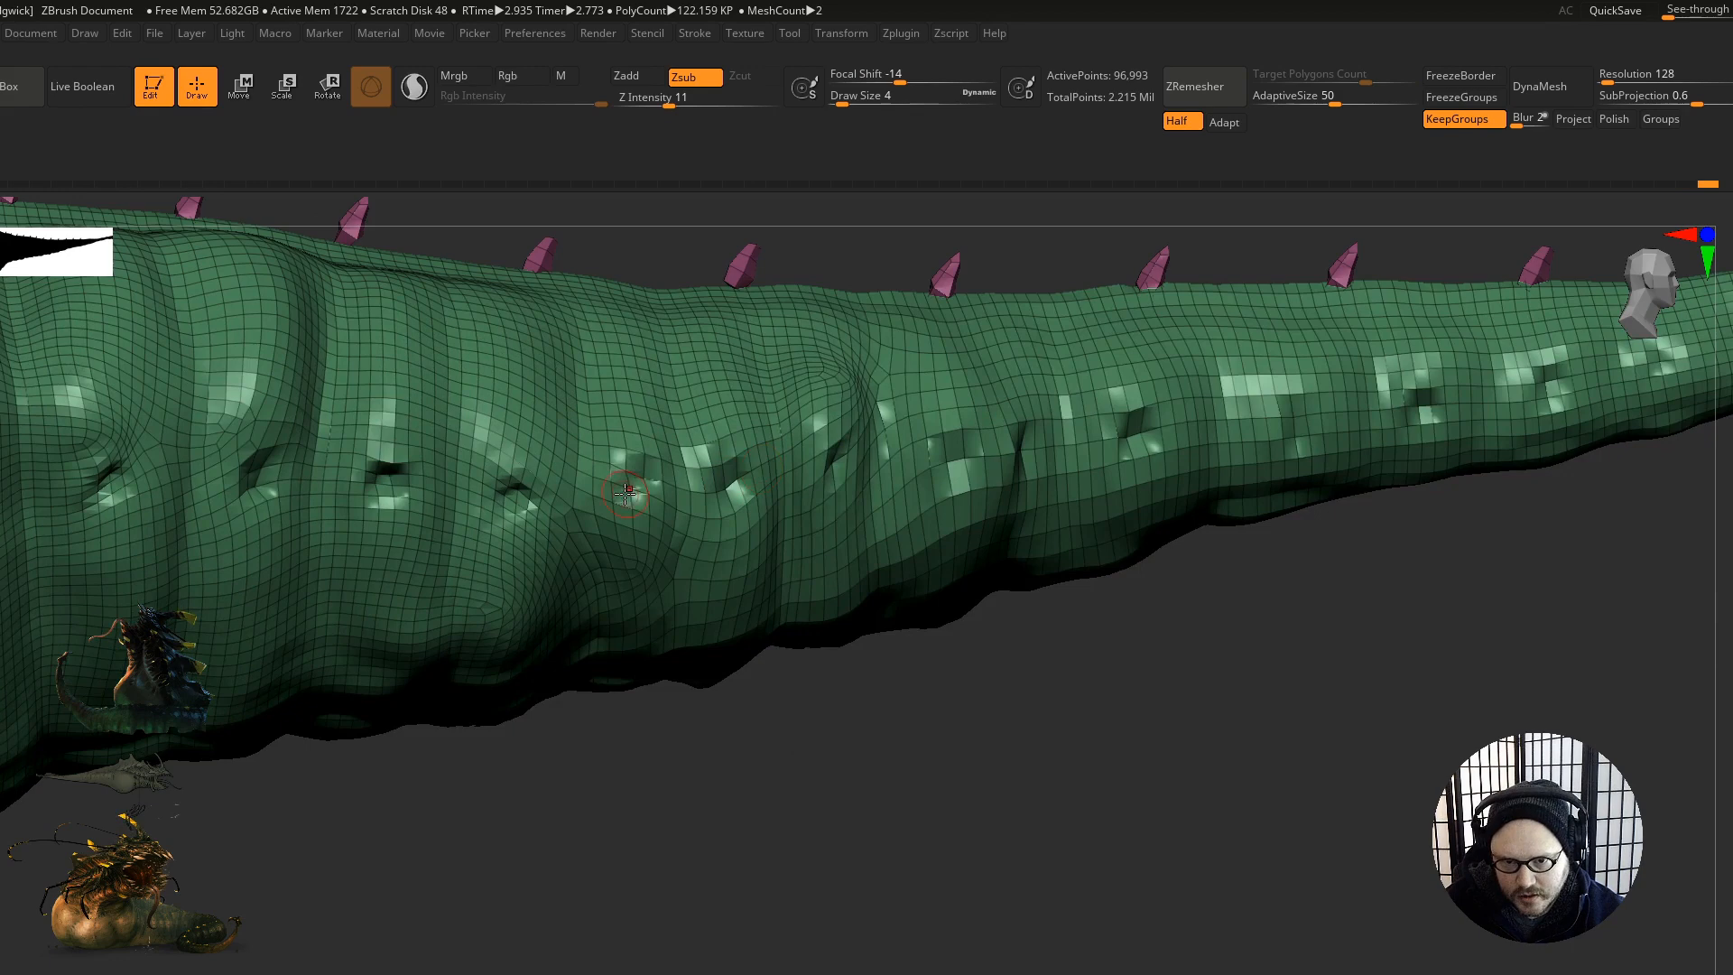
right_drag(719, 539, 1015, 719)
right_drag(1383, 578, 740, 683)
ctrl+right_drag(831, 621, 641, 515)
right_drag(1128, 632, 611, 520)
right_drag(567, 575, 587, 604)
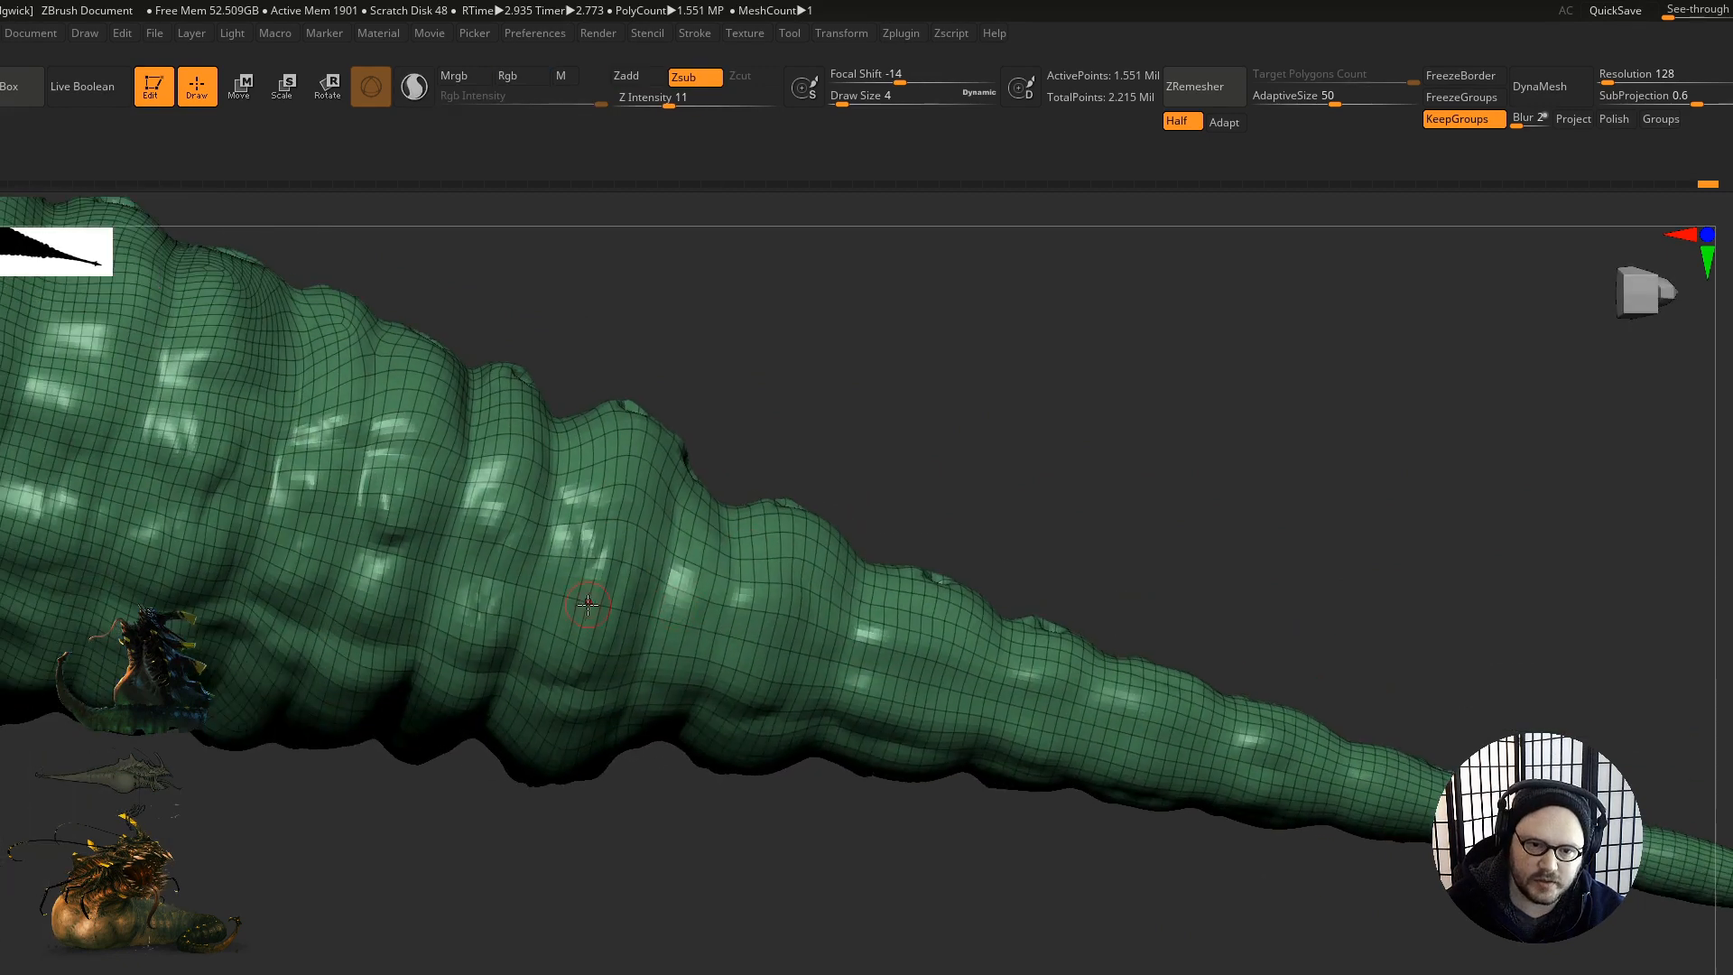
key(shift+d)
key(shift+d)
right_drag(832, 716, 889, 691)
alt+right_drag(713, 677, 1249, 573)
ctrl+right_drag(1101, 598, 948, 668)
alt+right_drag(948, 591, 1100, 557)
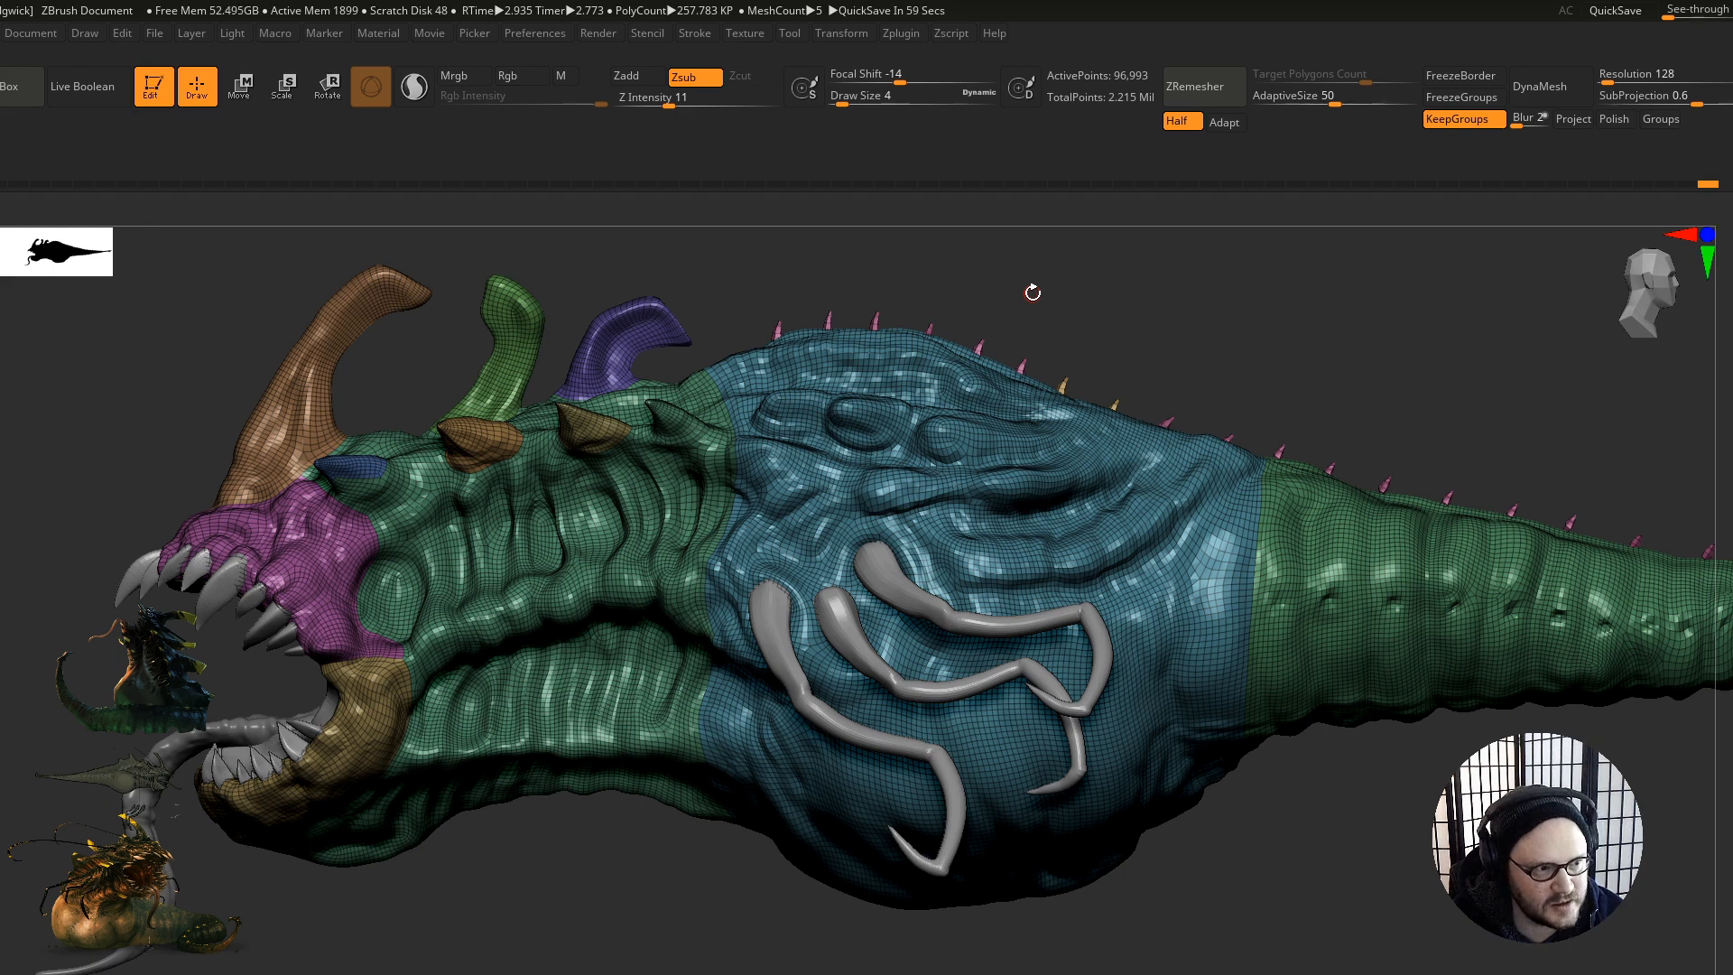
alt+drag(1128, 368, 993, 437)
alt+right_drag(993, 438, 858, 559)
mouse_move(857, 560)
right_down()
mouse_move(761, 588)
mouse_move(869, 598)
mouse_move(741, 646)
mouse_move(912, 569)
right_up()
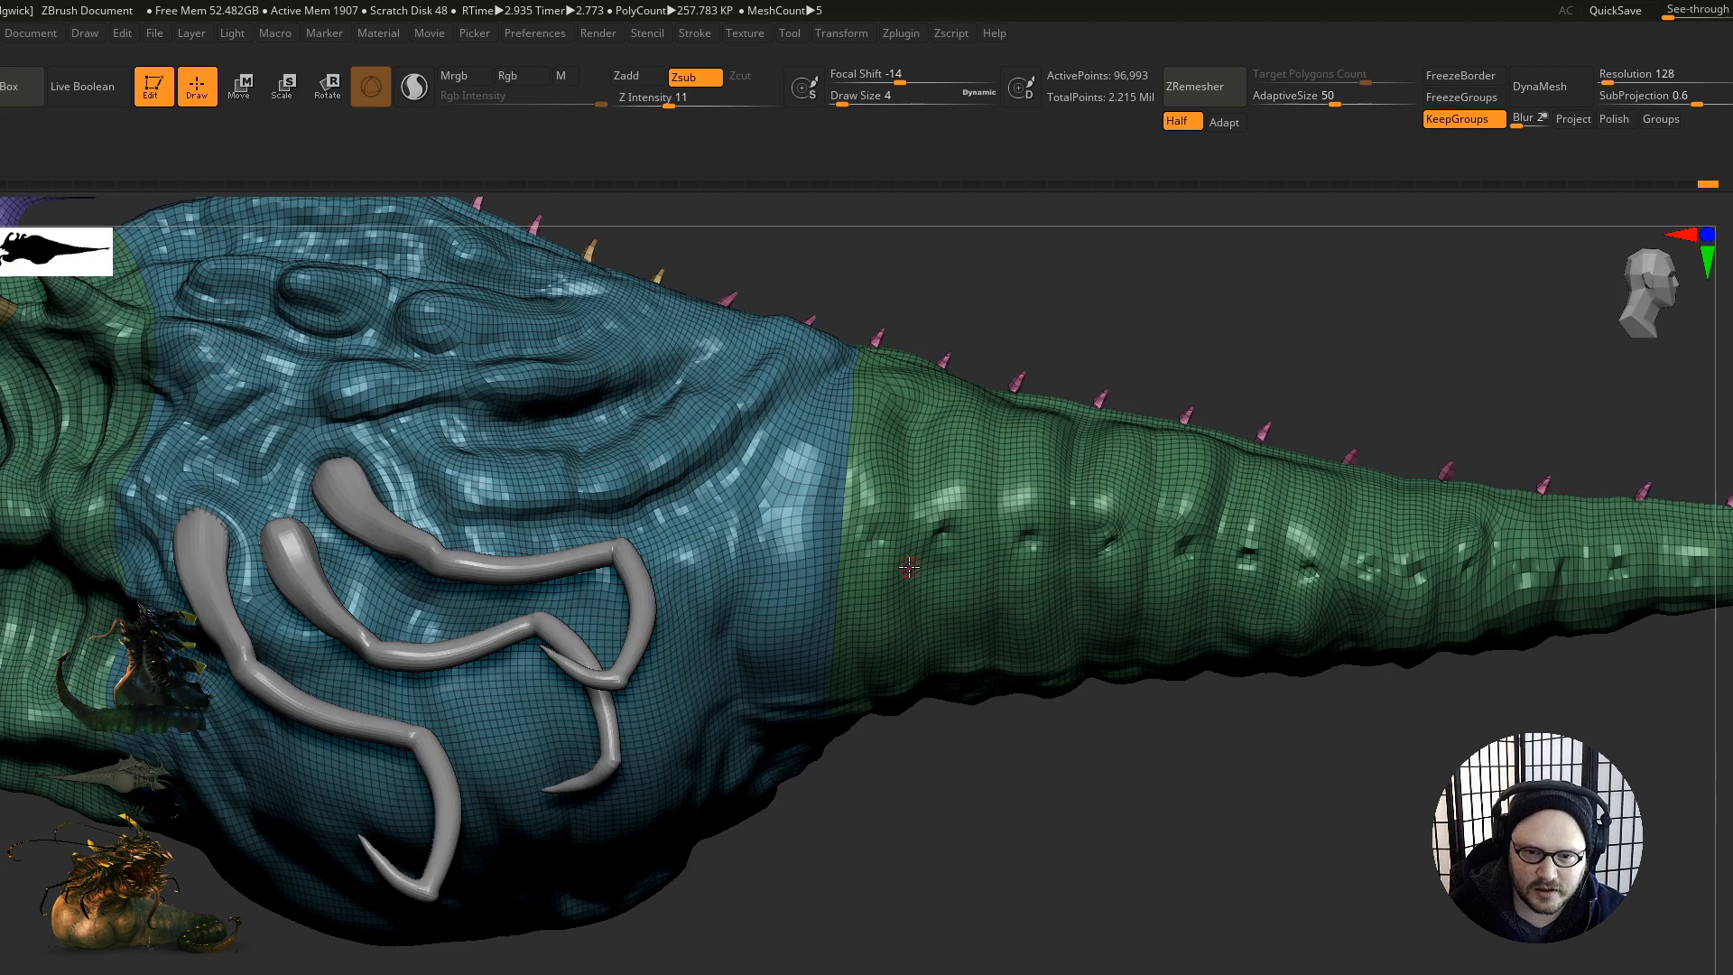
Step: Hide the polygon wireframe and step the body mesh back up two subdivision levels
key(shift+f)
alt+right_drag(801, 612, 1084, 614)
ctrl+right_drag(1083, 613, 903, 632)
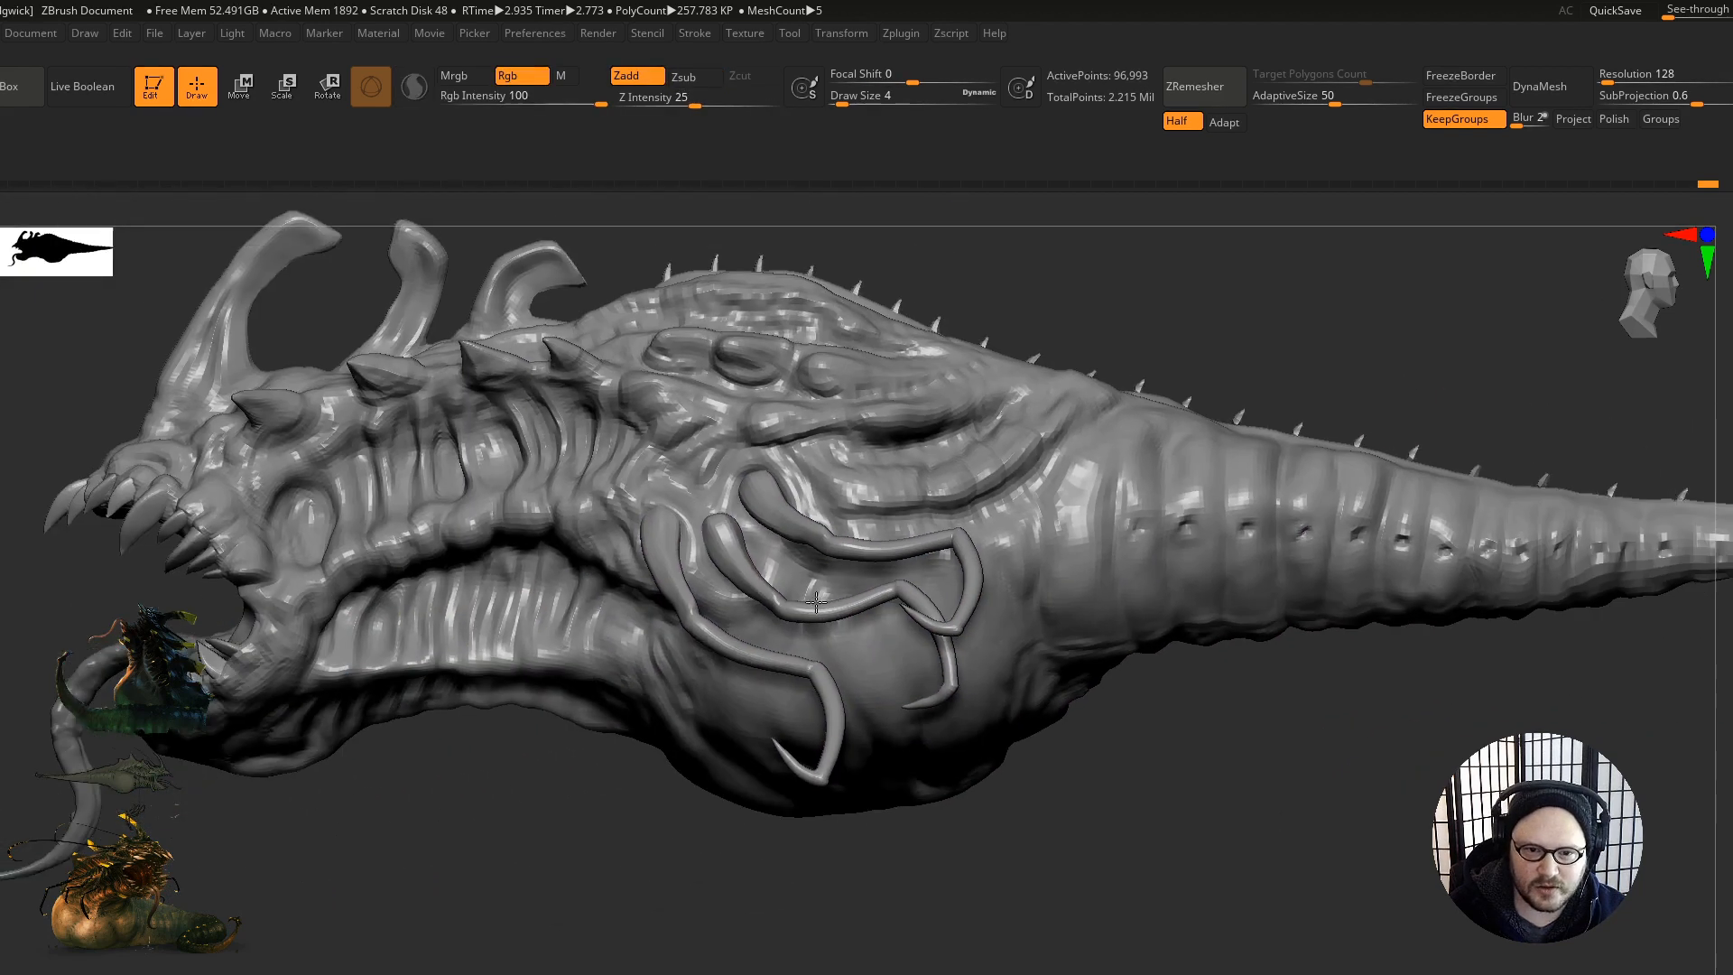
key(d)
key(d)
Step: Examine the head from both sides, checking the upper jaw skin, teeth, gums and mouth corner for areas needing refinement
alt+right_drag(602, 638, 686, 677)
mouse_move(542, 605)
right_down()
mouse_move(614, 578)
mouse_move(532, 568)
mouse_move(573, 588)
right_up()
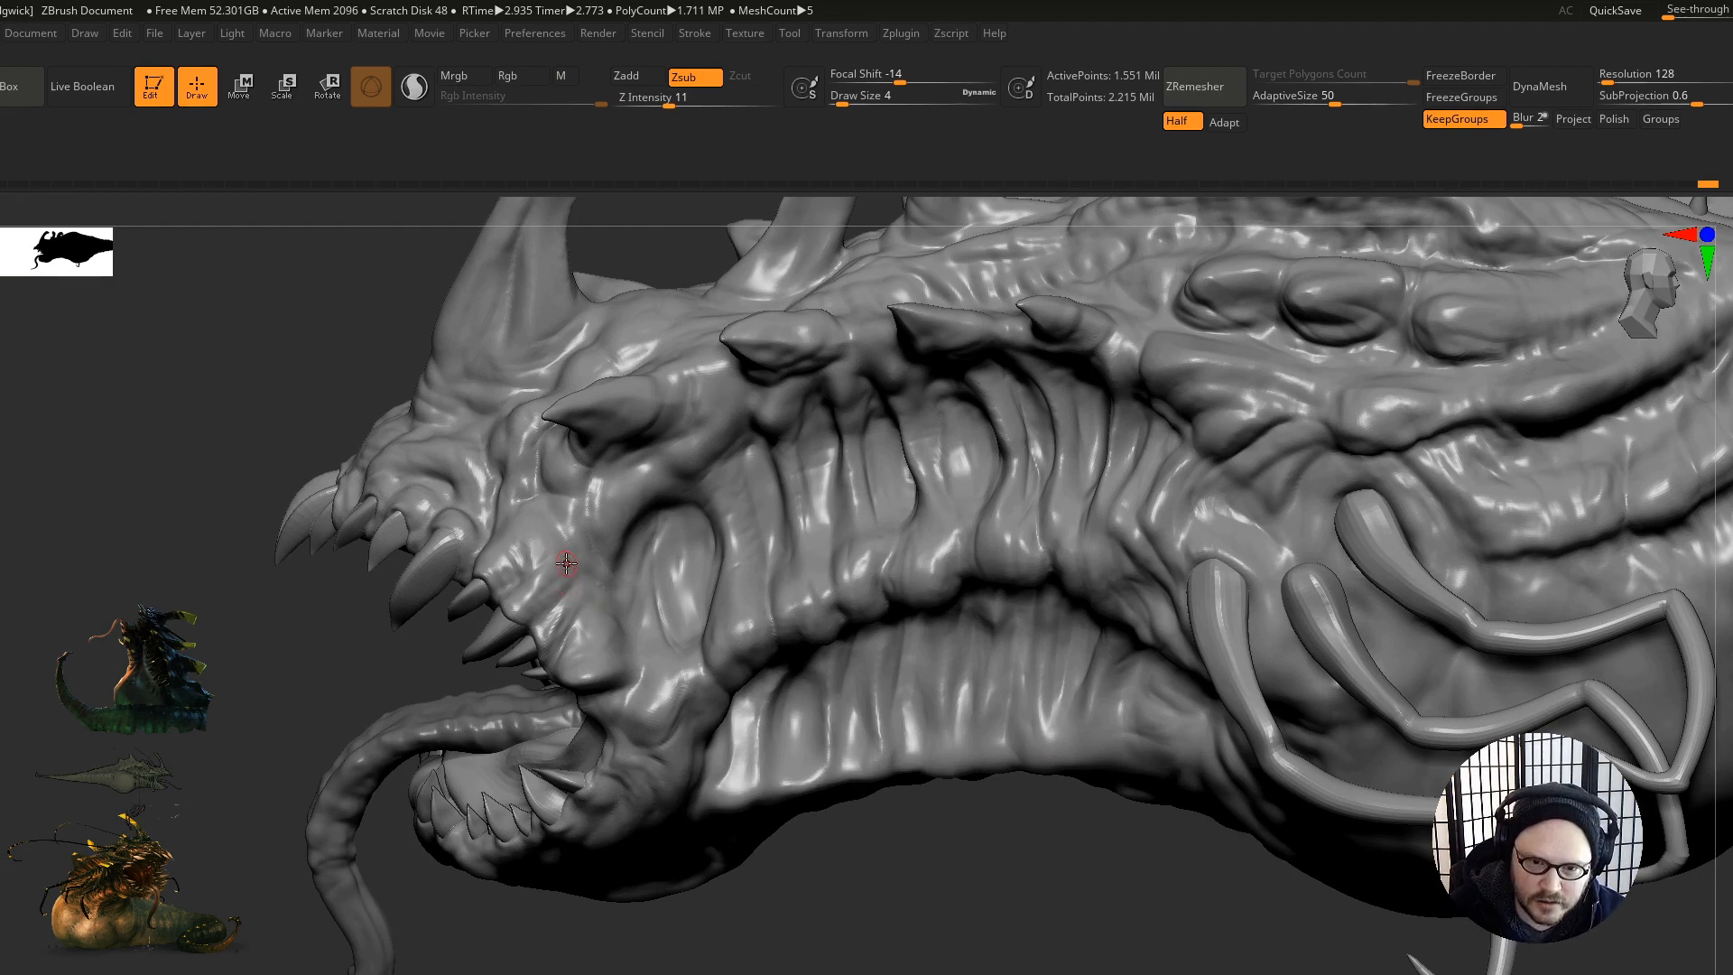
mouse_move(596, 554)
ctrl+right_down()
mouse_move(669, 634)
mouse_move(860, 626)
ctrl+right_up()
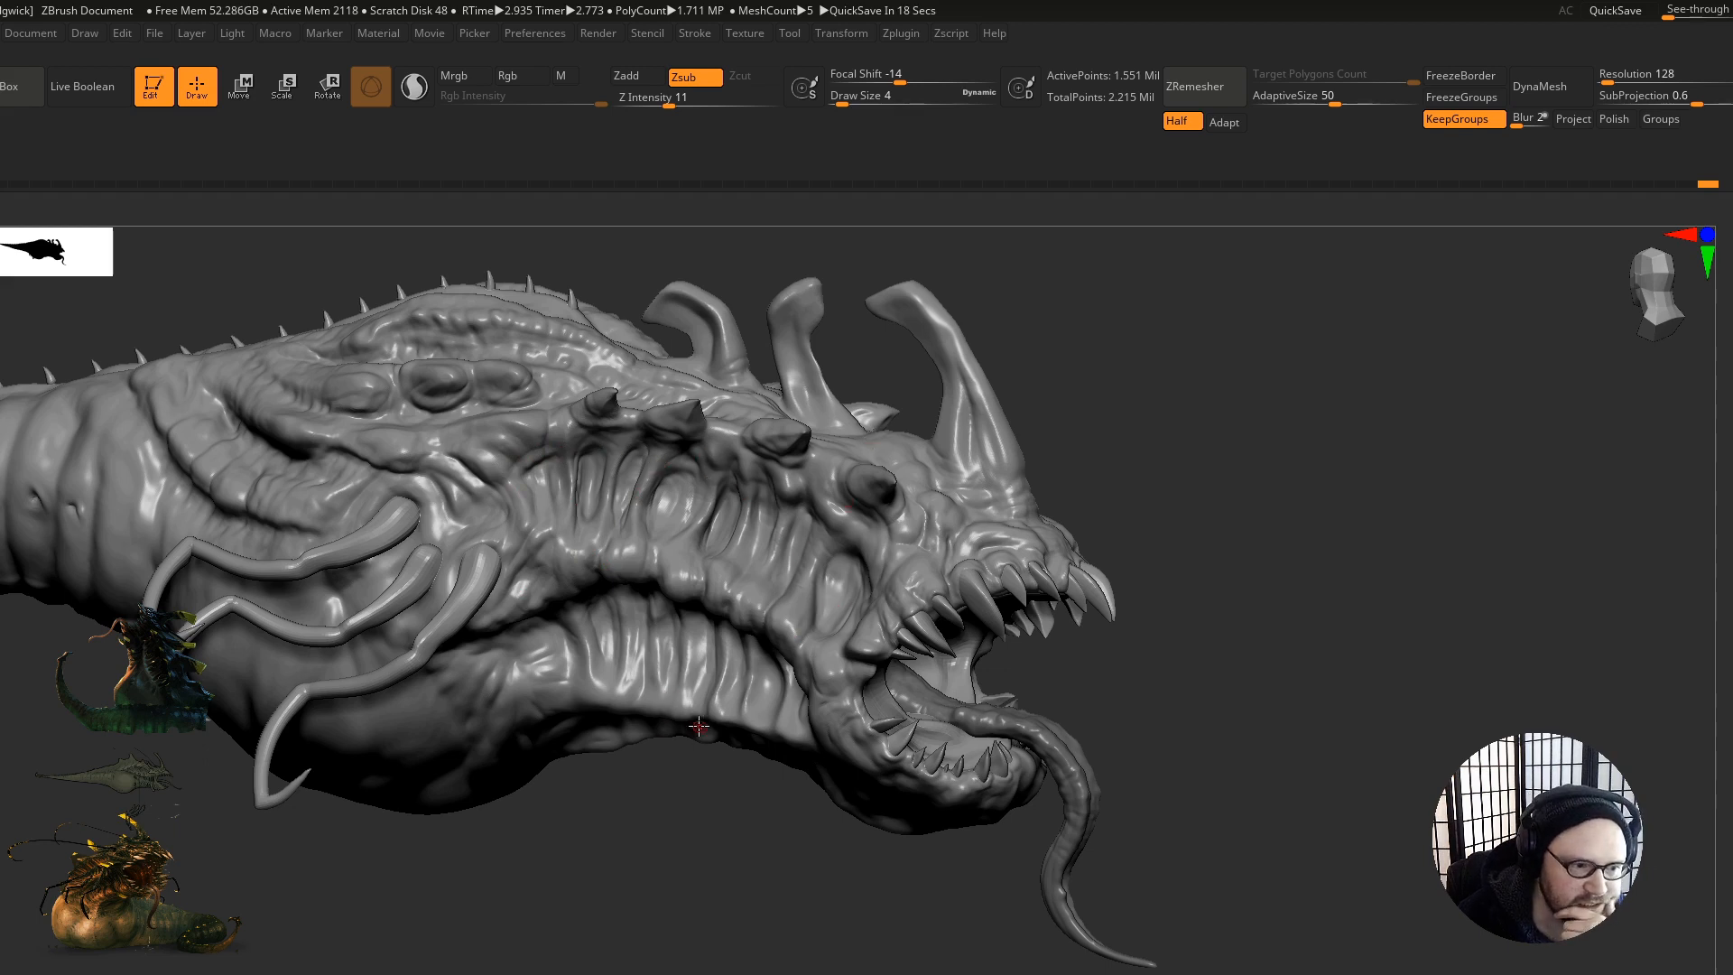
mouse_move(676, 687)
right_down()
mouse_move(727, 677)
mouse_move(774, 708)
mouse_move(703, 714)
mouse_move(794, 881)
mouse_move(831, 722)
mouse_move(894, 876)
mouse_move(752, 673)
mouse_move(774, 795)
mouse_move(646, 588)
mouse_move(588, 568)
mouse_move(708, 580)
right_up()
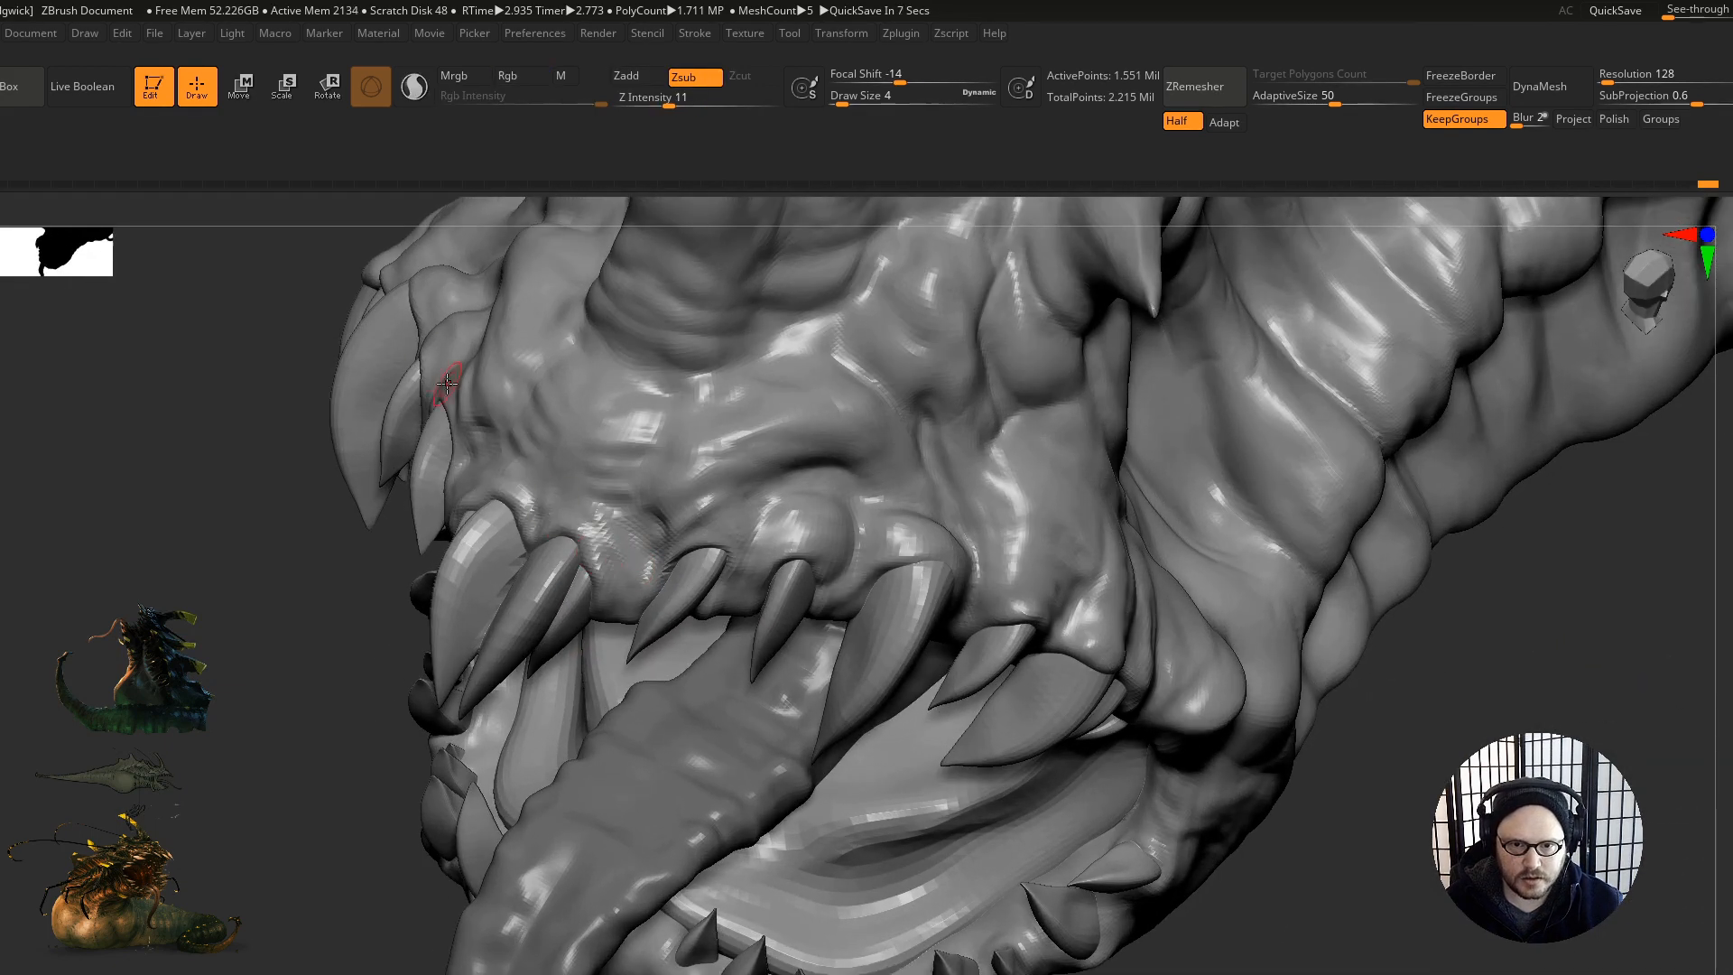
mouse_move(880, 550)
right_down()
mouse_move(795, 560)
mouse_move(817, 573)
mouse_move(904, 538)
mouse_move(908, 551)
right_up()
alt+right_drag(891, 439, 821, 527)
right_drag(966, 443, 923, 513)
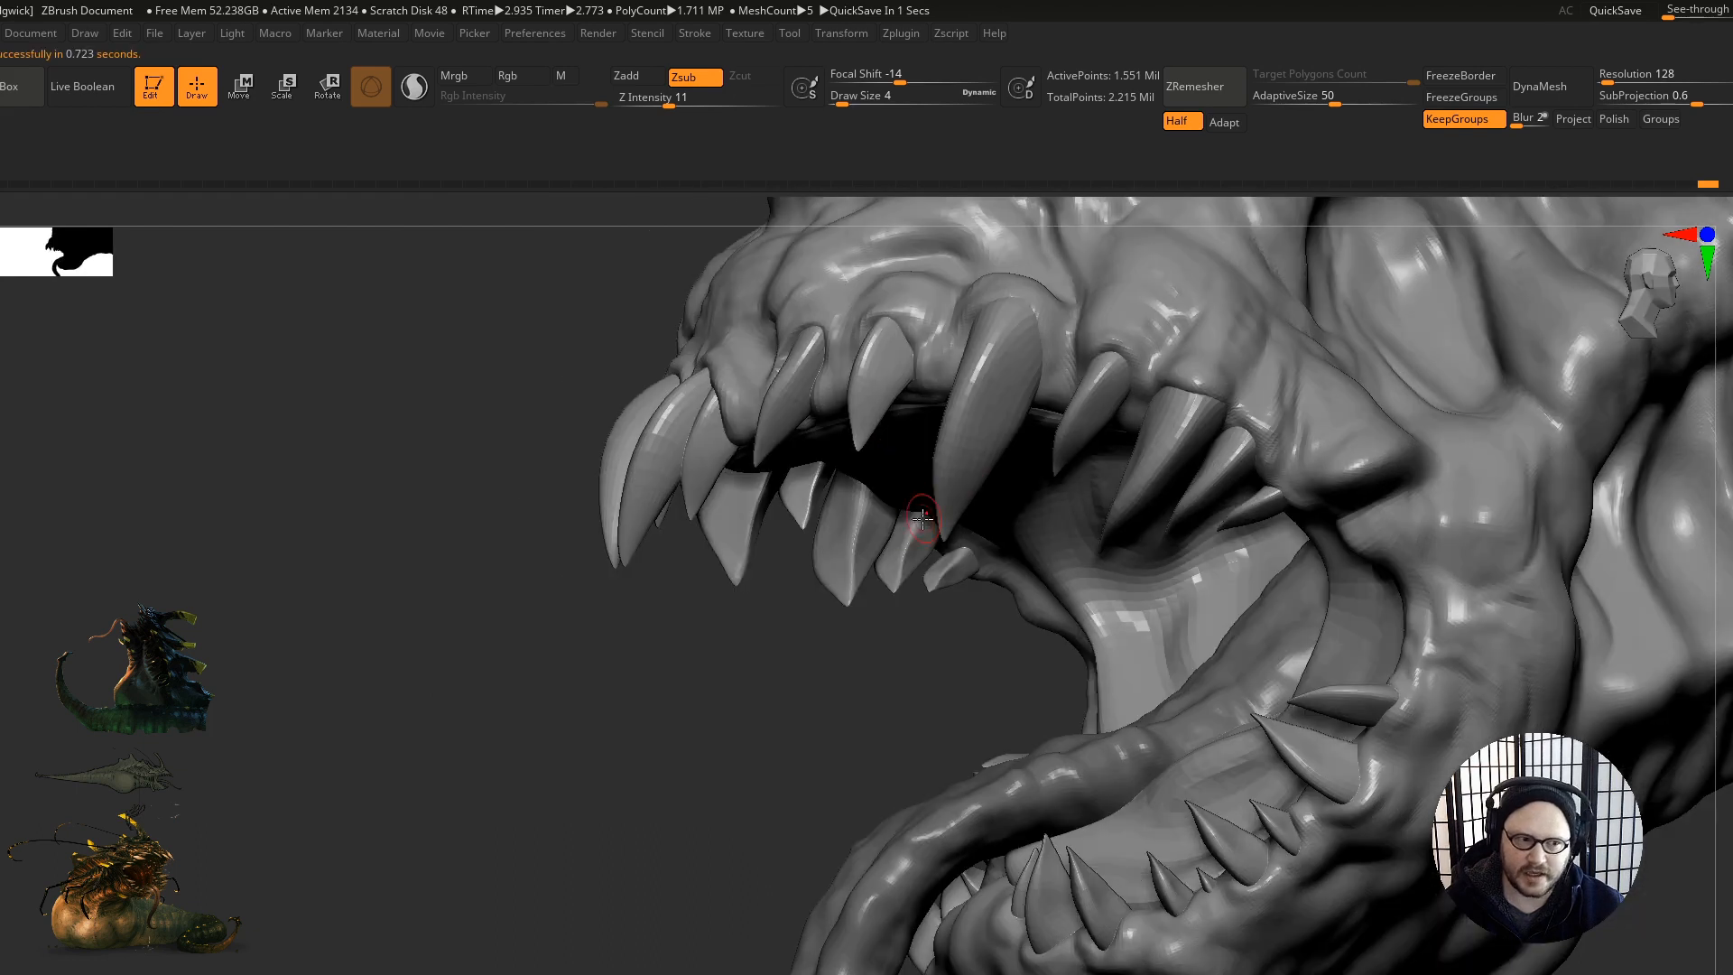
right_drag(1047, 488, 872, 605)
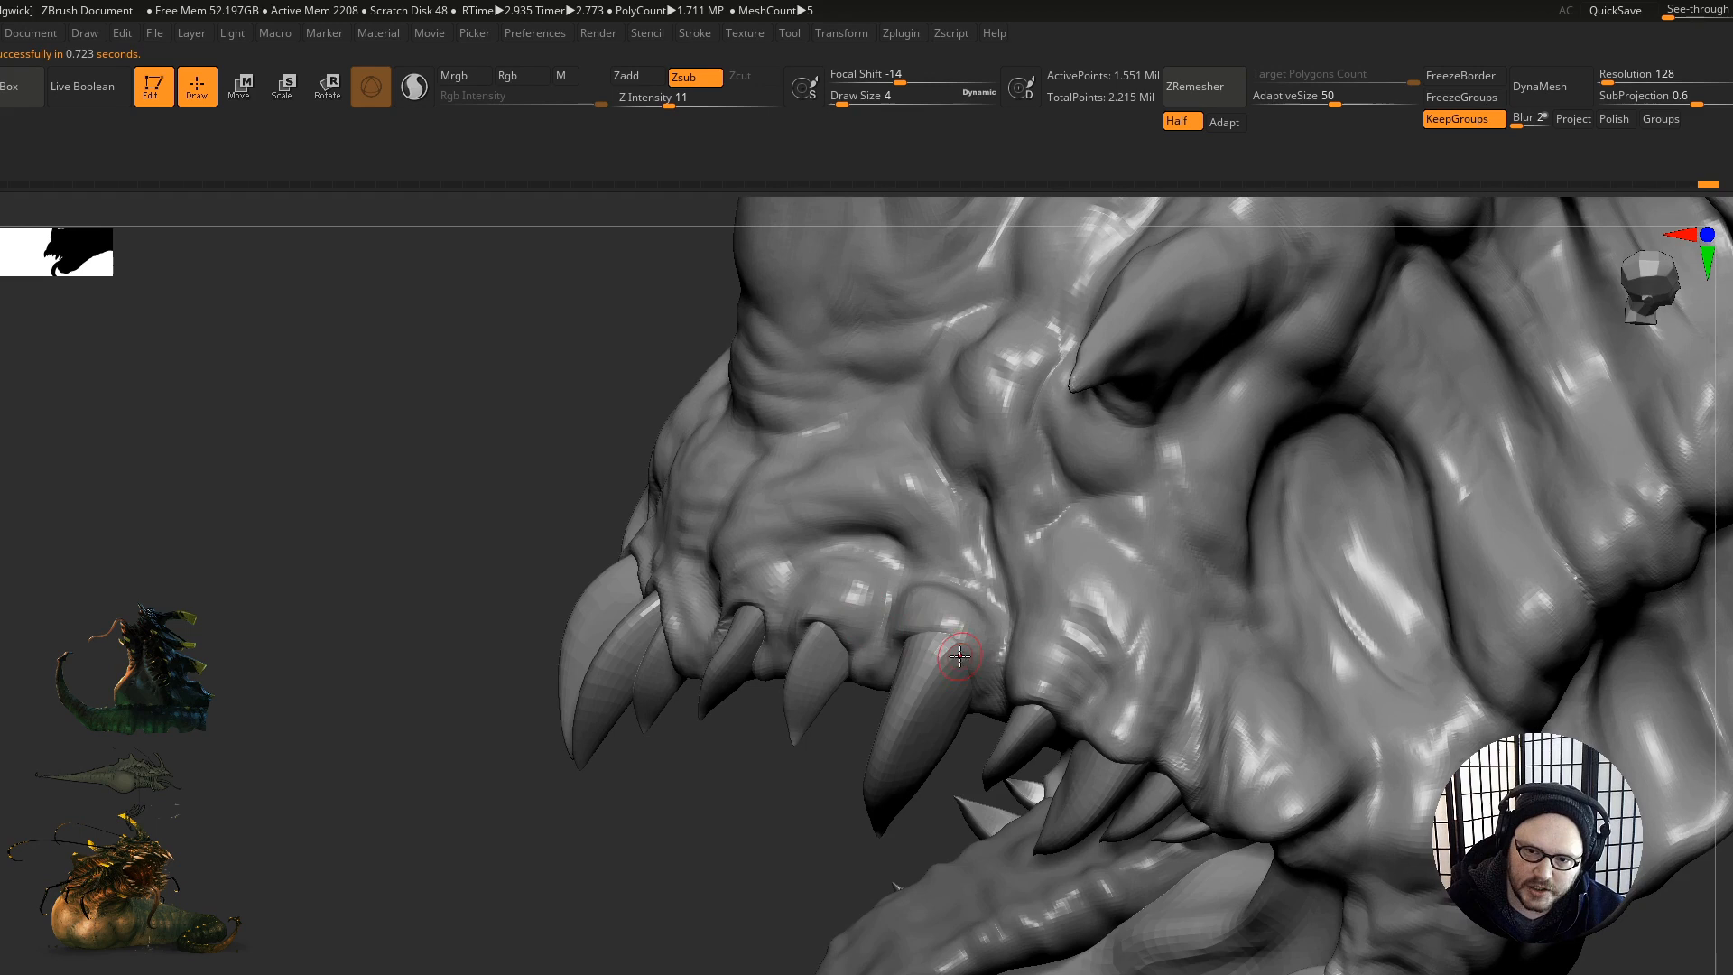
right_drag(898, 619, 929, 631)
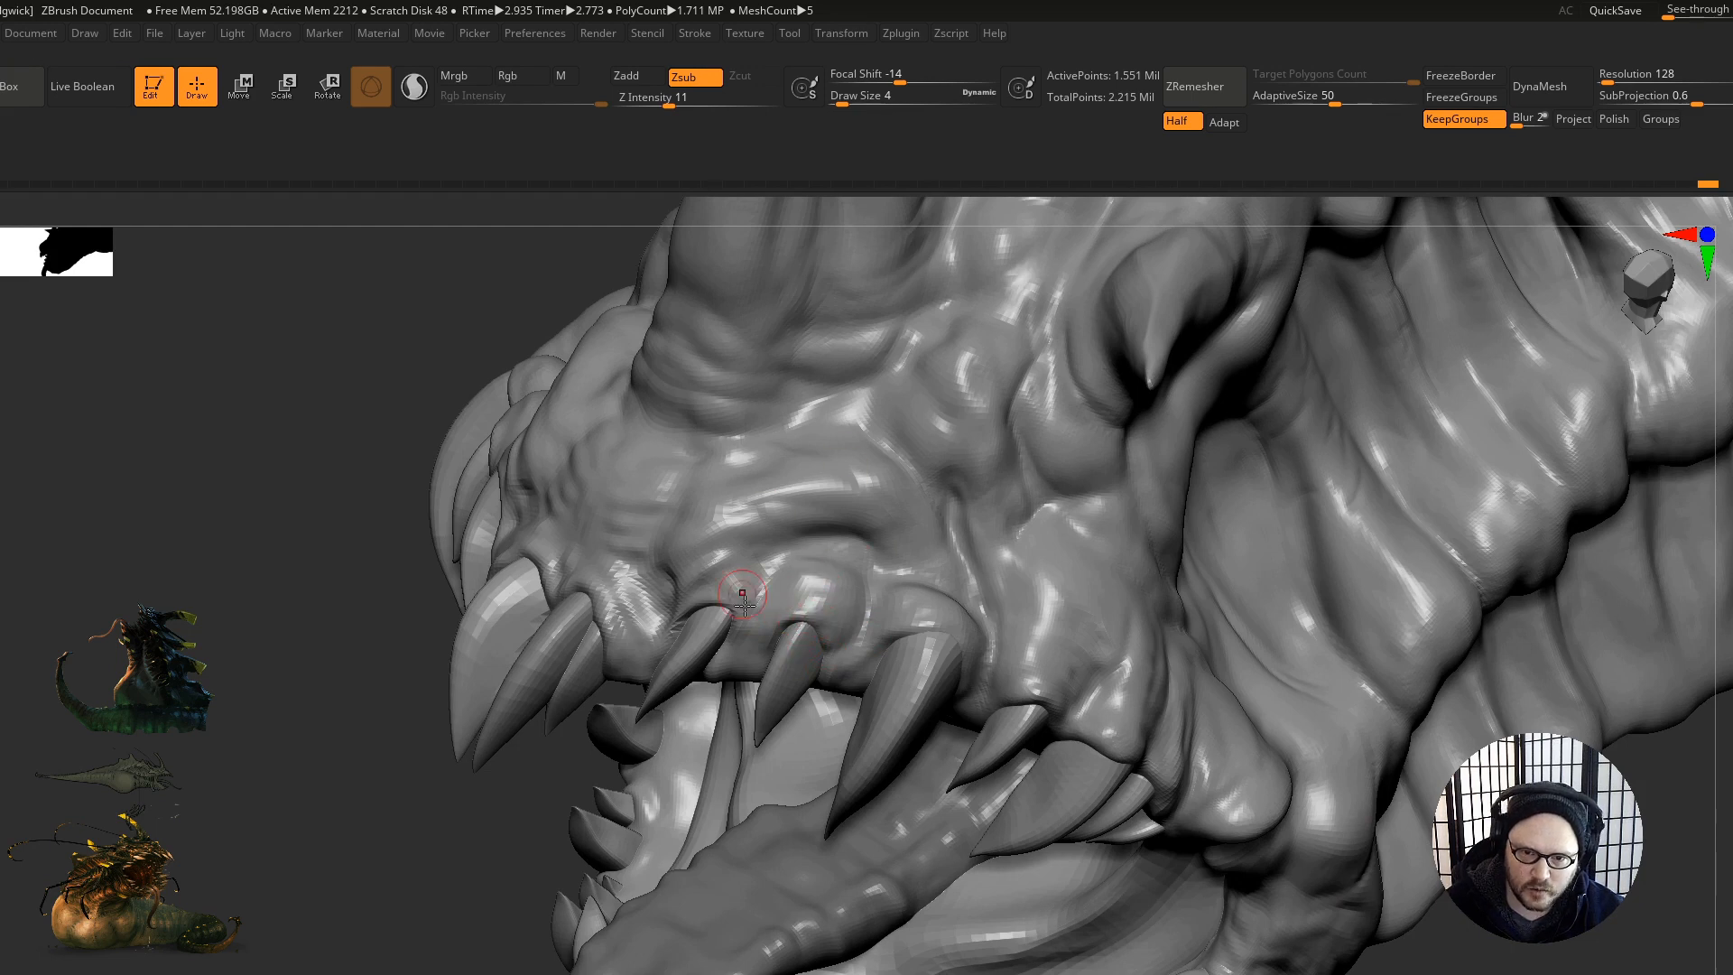
mouse_move(762, 601)
right_down()
mouse_move(700, 588)
mouse_move(680, 623)
right_up()
mouse_move(820, 727)
ctrl+right_down()
mouse_move(721, 760)
mouse_move(660, 700)
mouse_move(688, 643)
mouse_move(747, 672)
mouse_move(674, 652)
mouse_move(724, 659)
ctrl+right_up()
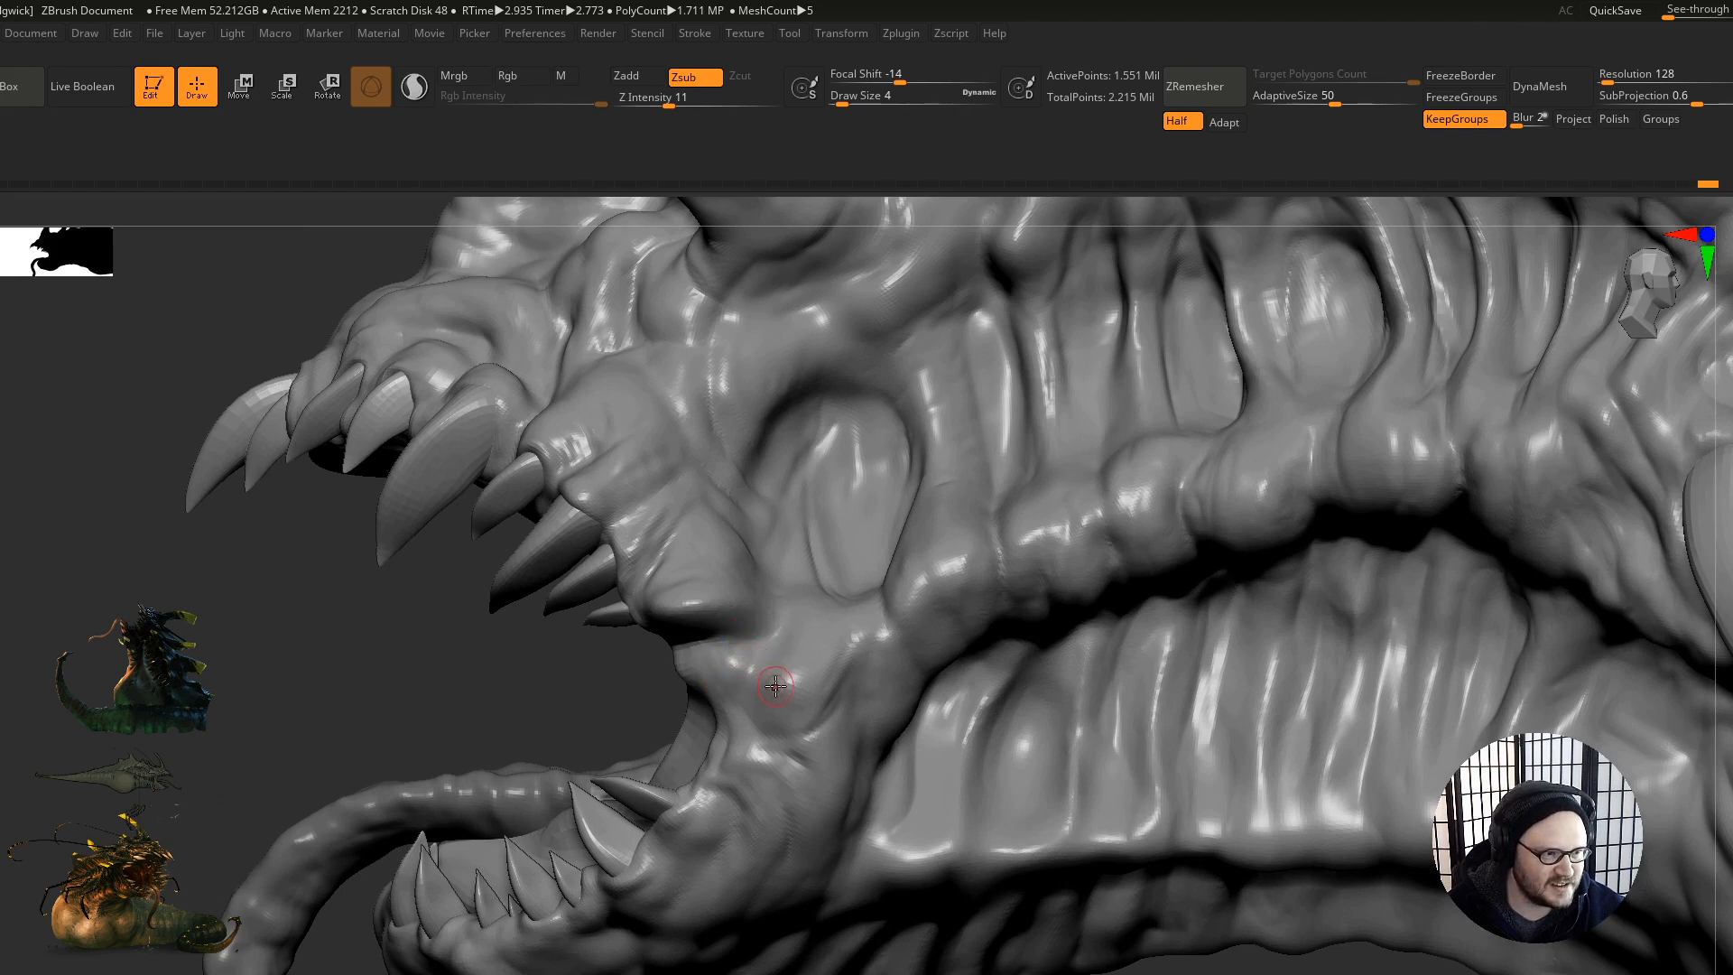
mouse_move(746, 664)
ctrl+right_down()
mouse_move(670, 592)
mouse_move(692, 586)
mouse_move(677, 445)
mouse_move(758, 542)
ctrl+right_up()
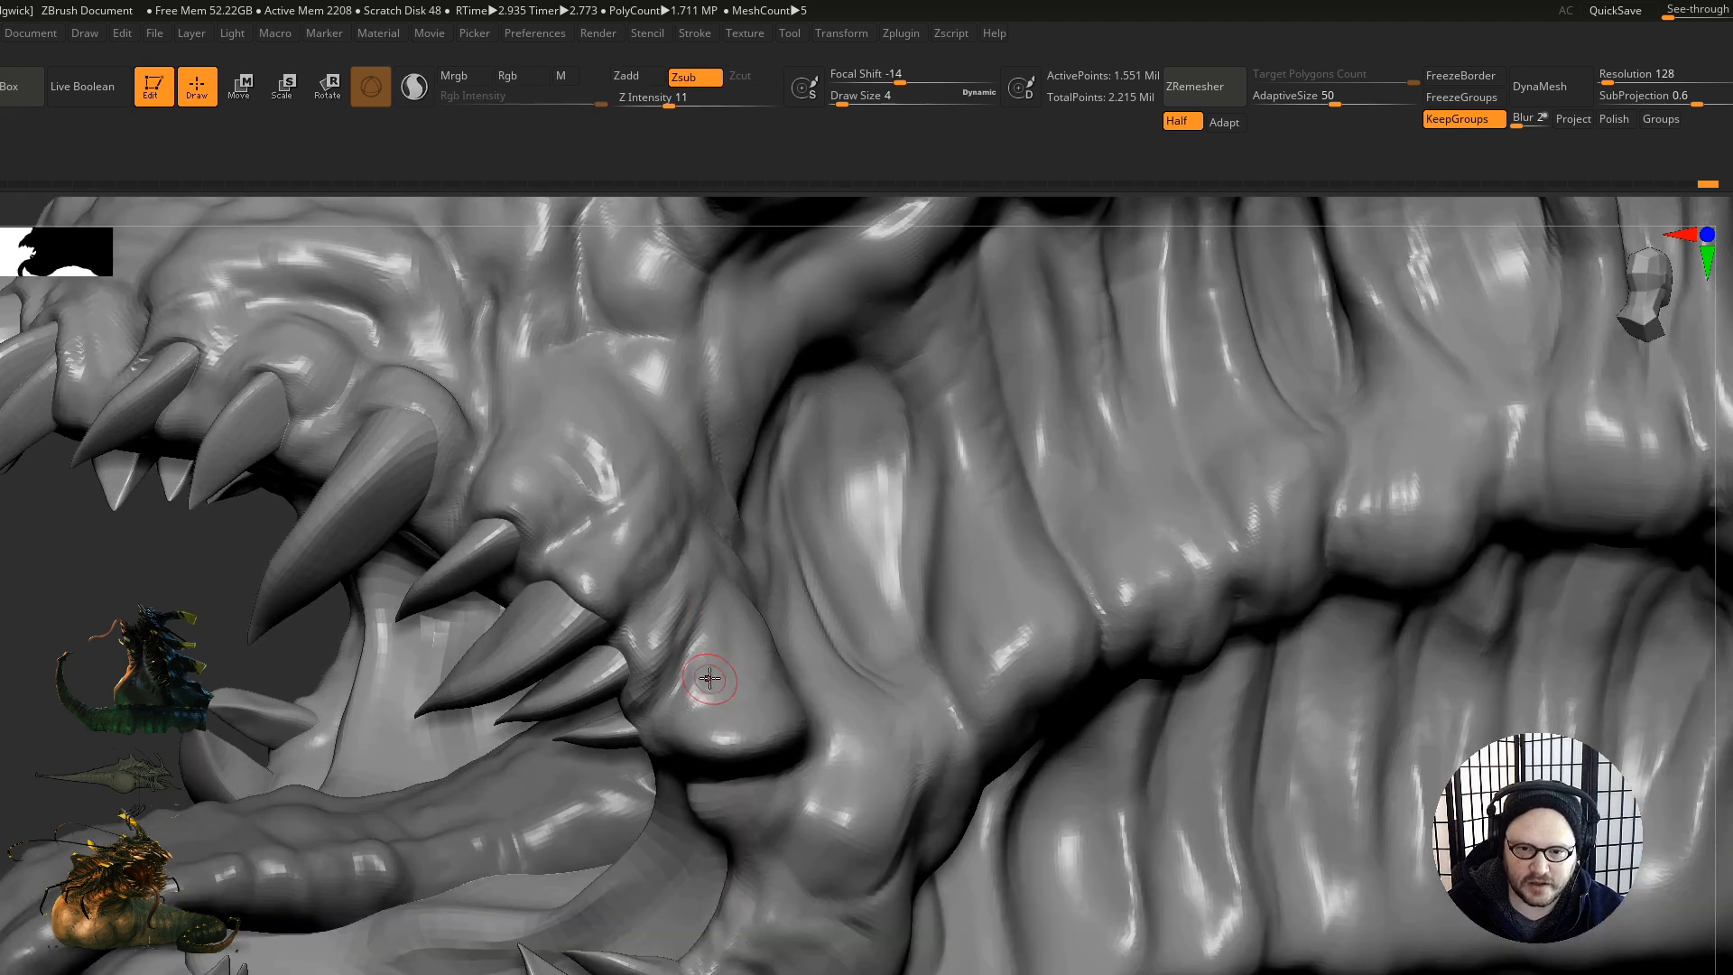
Step: Build up the skin folds around the corner of the mouth with the ClayBuildup brush at draw size 4
key(b)
key(c)
key(b)
drag(703, 673, 701, 711)
right_drag(705, 708, 697, 591)
right_drag(698, 756, 705, 668)
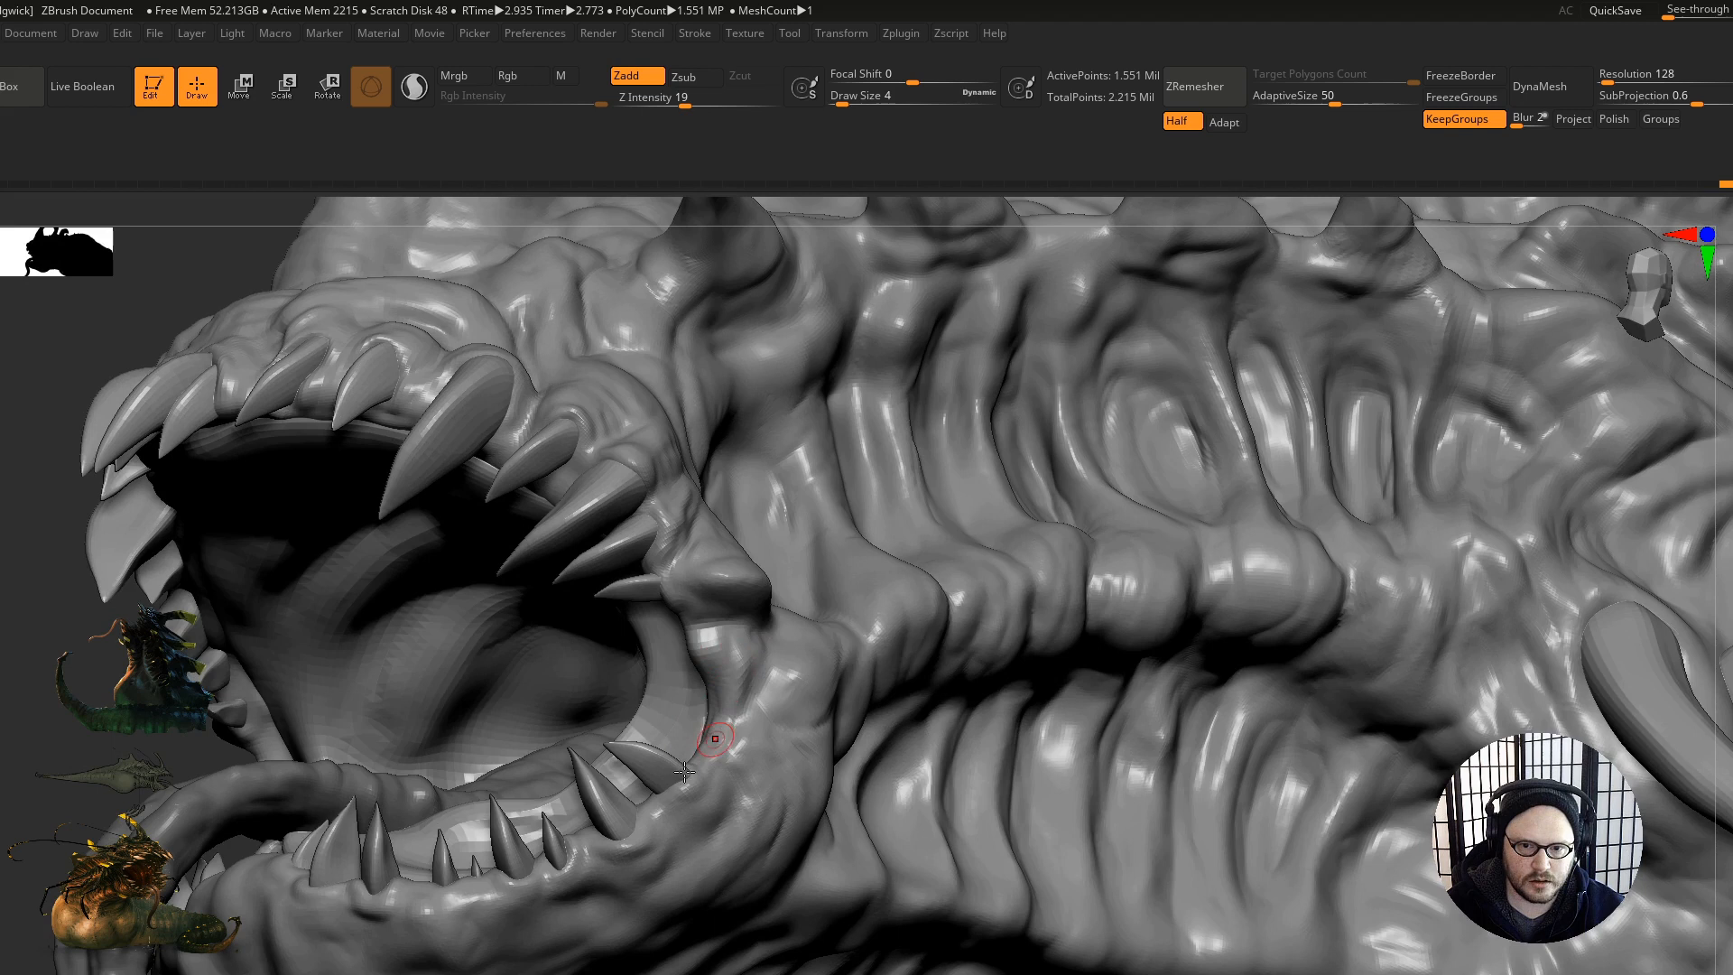
right_drag(716, 728, 795, 663)
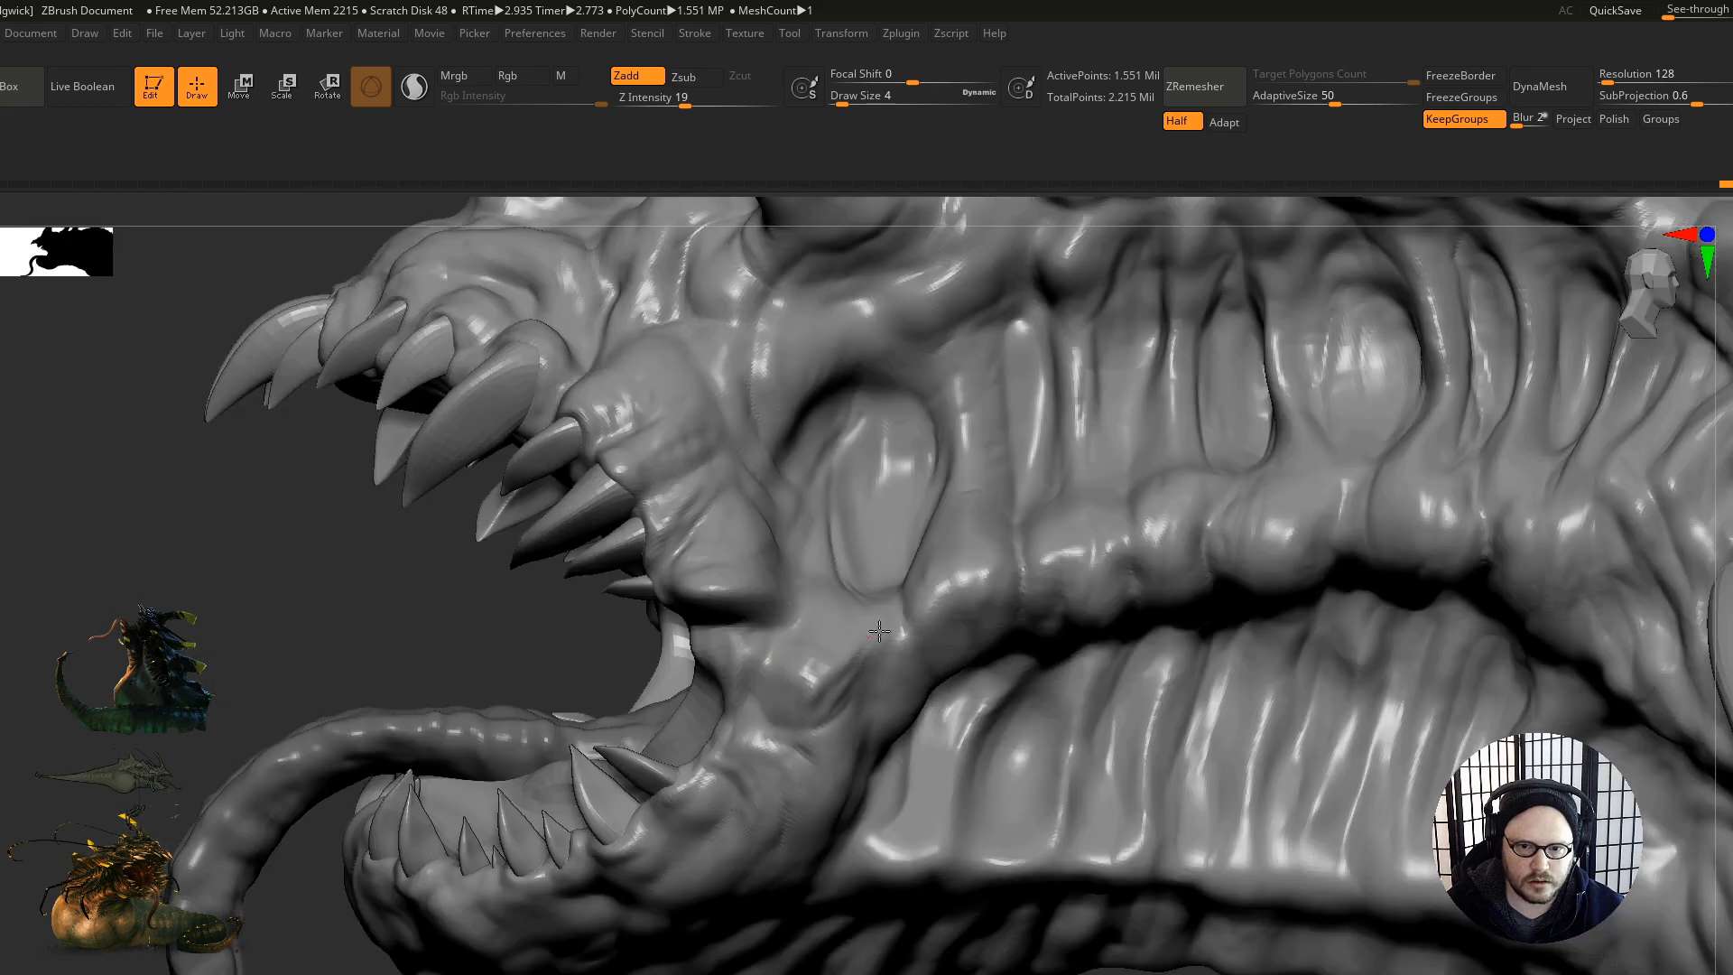
ctrl+right_drag(1019, 700, 793, 658)
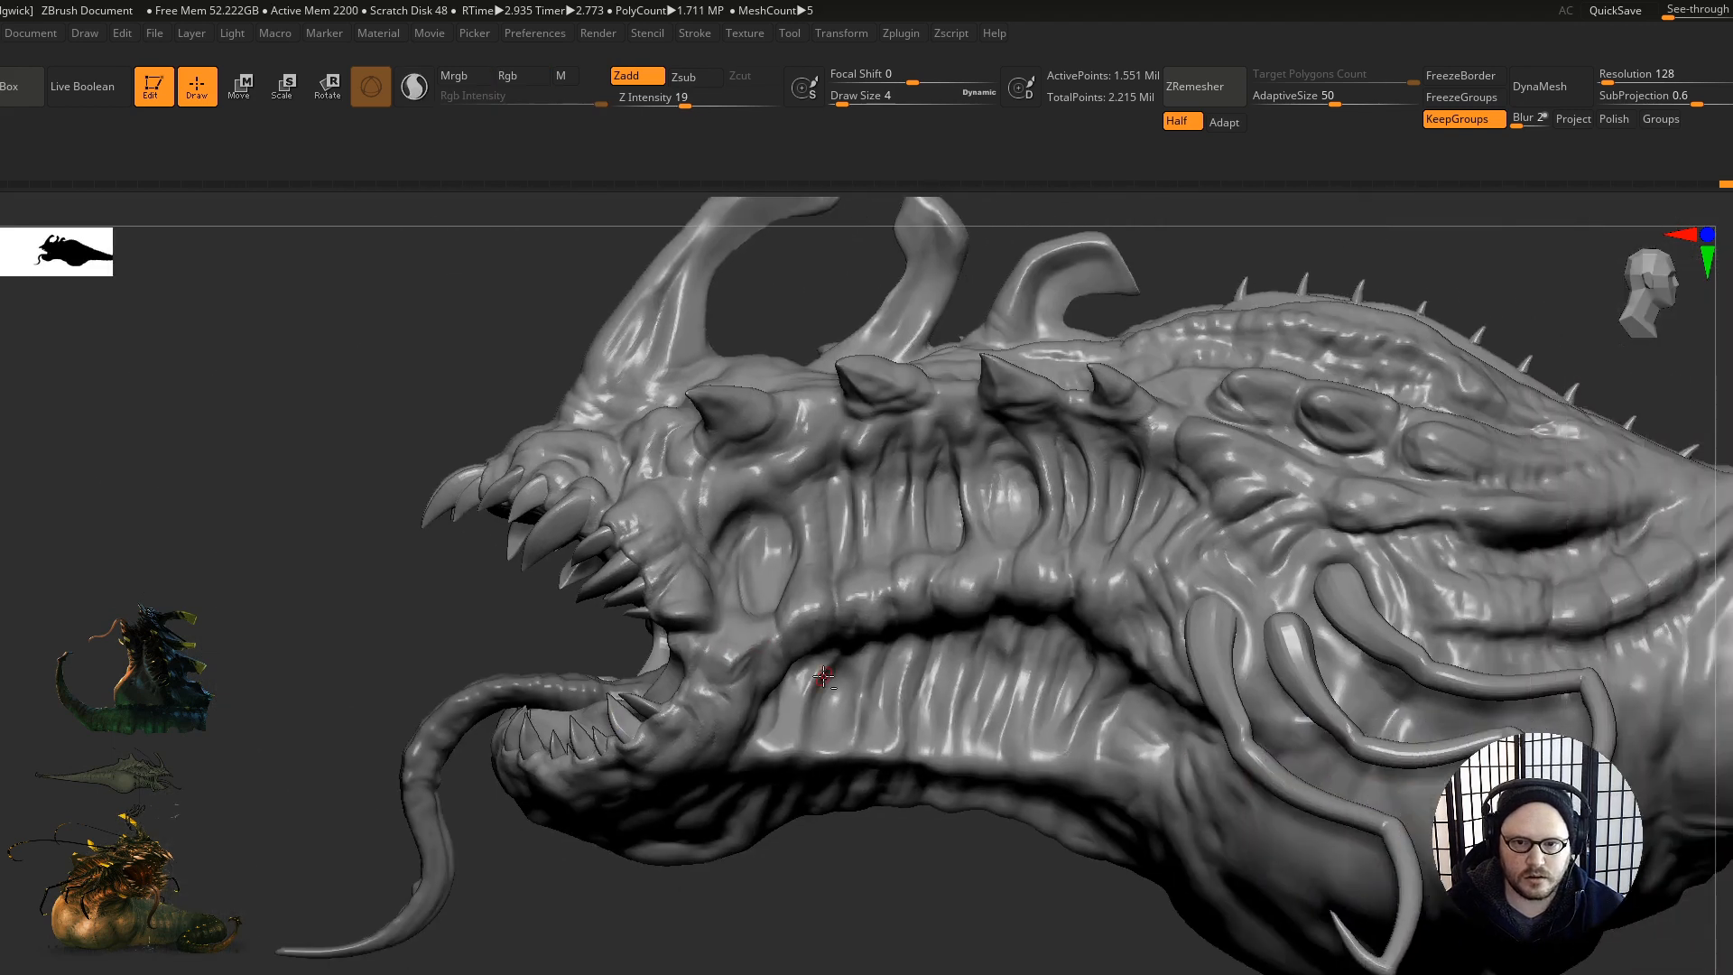
right_drag(921, 724, 864, 736)
key(ctrl)
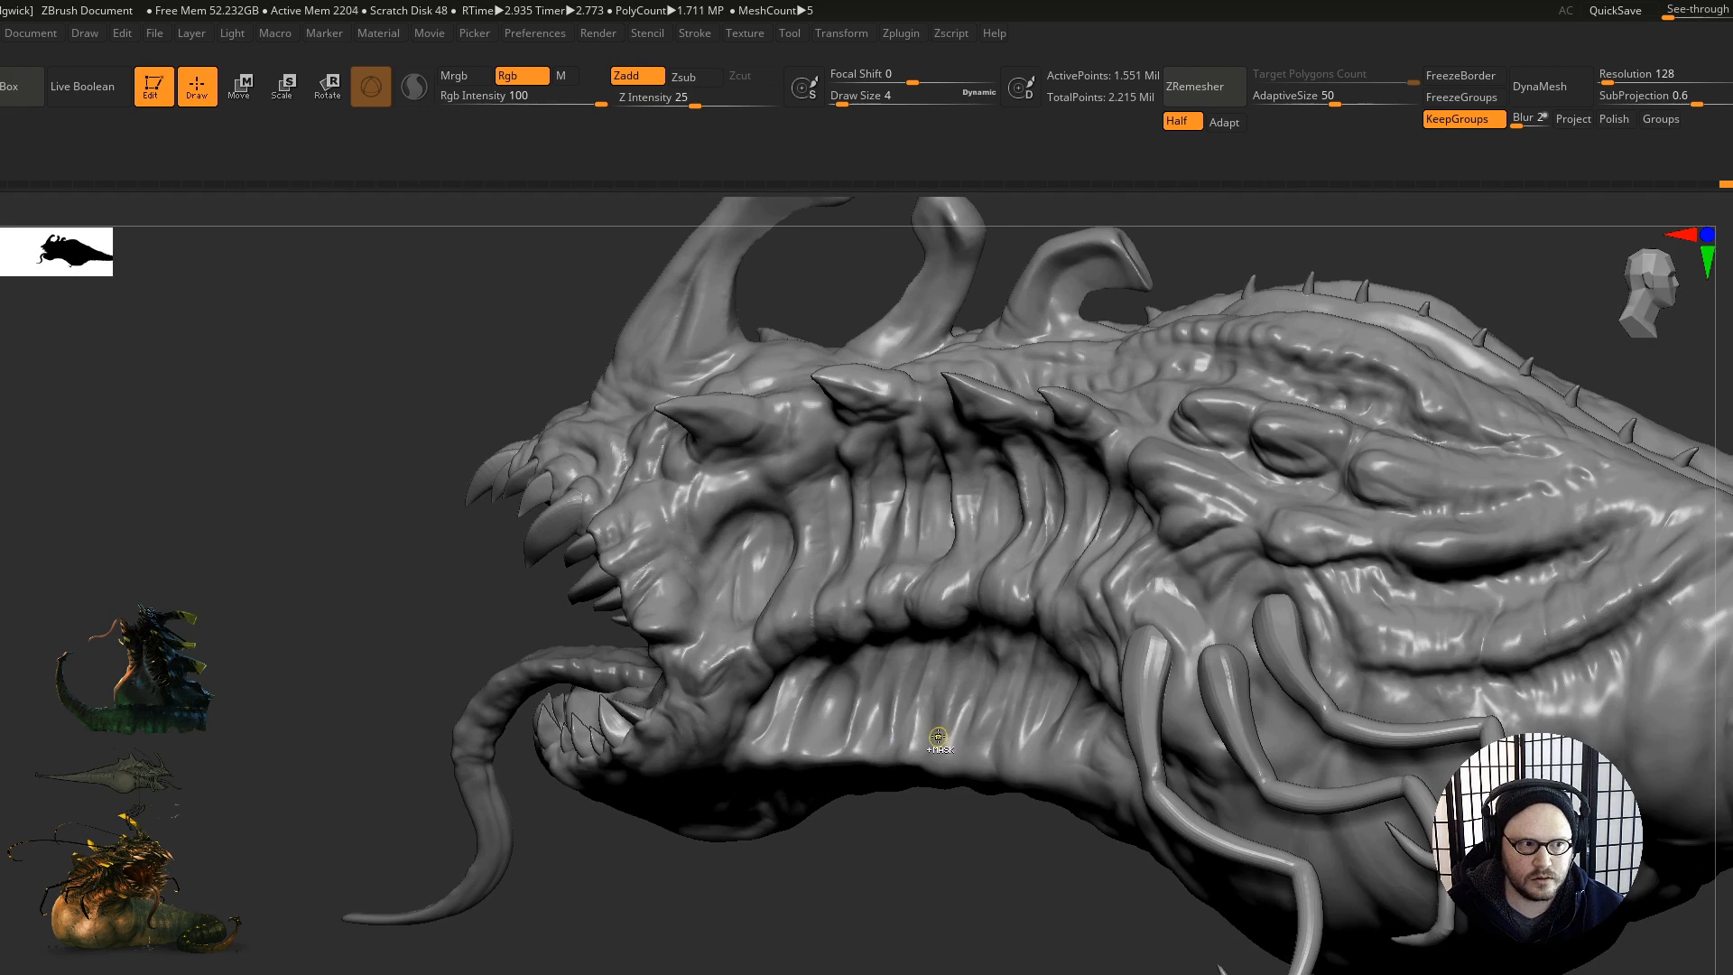
Step: Build up the flesh around the bases of the three side legs, raising the draw size to 12
mouse_move(1206, 681)
alt+right_down()
mouse_move(964, 631)
mouse_move(1002, 570)
mouse_move(992, 498)
alt+right_up()
drag(1010, 476, 925, 592)
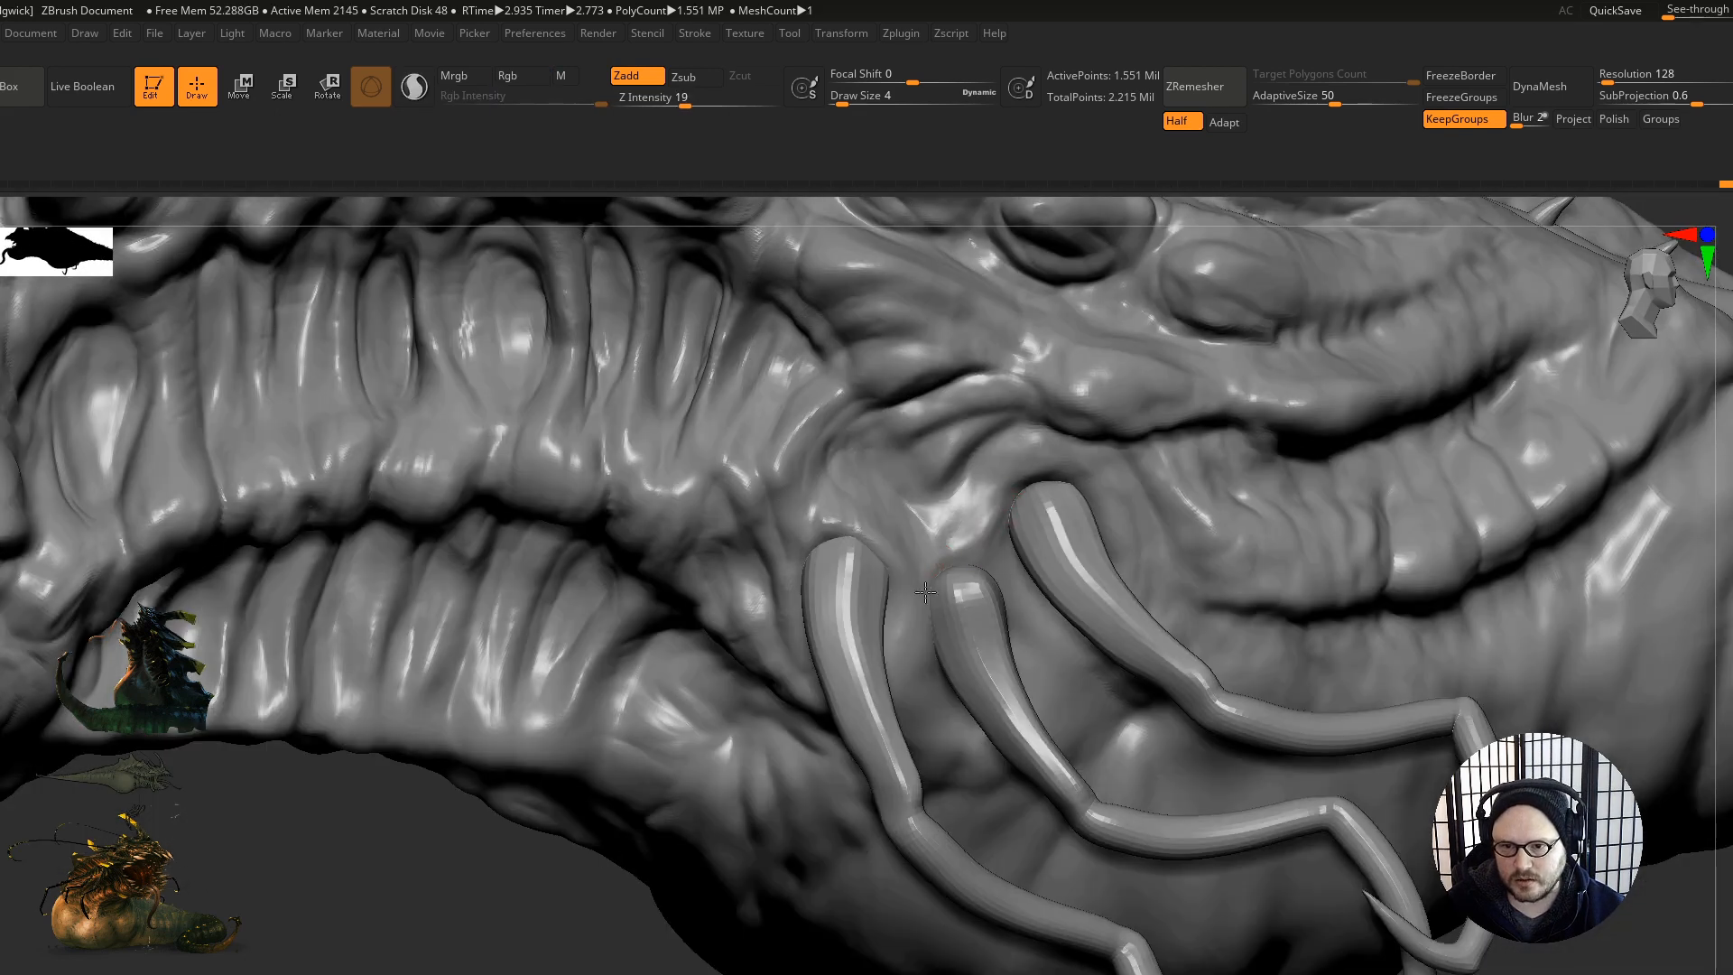
right_drag(979, 589, 1006, 598)
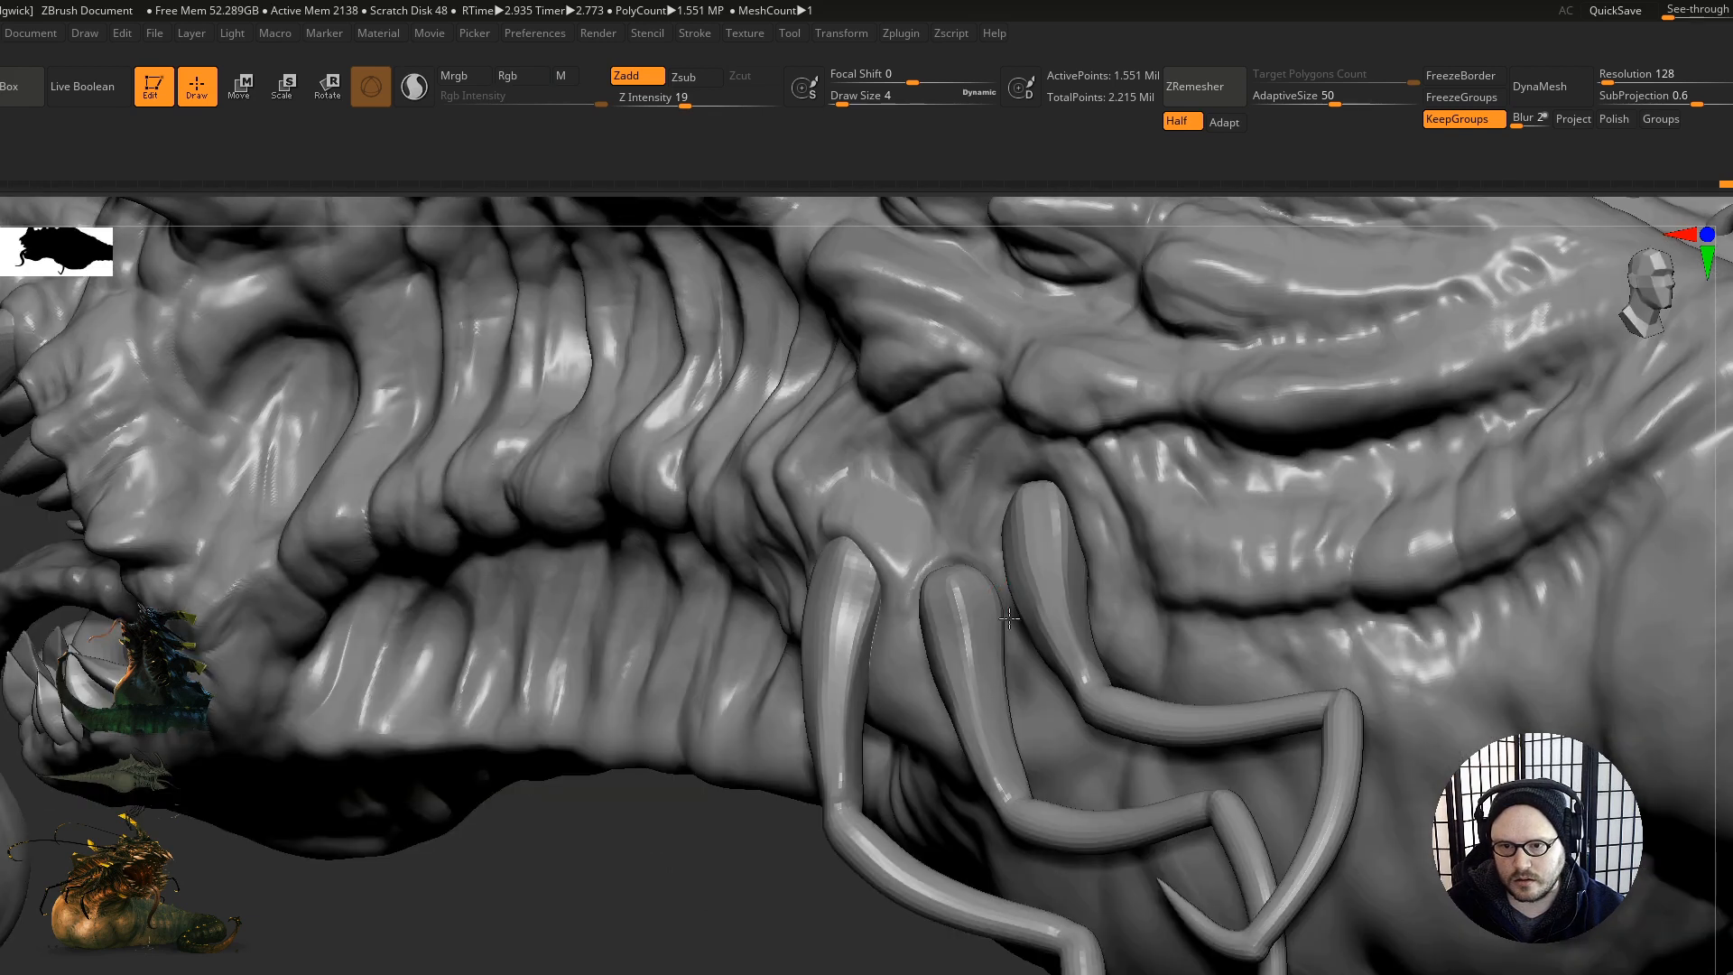
right_drag(930, 651, 831, 587)
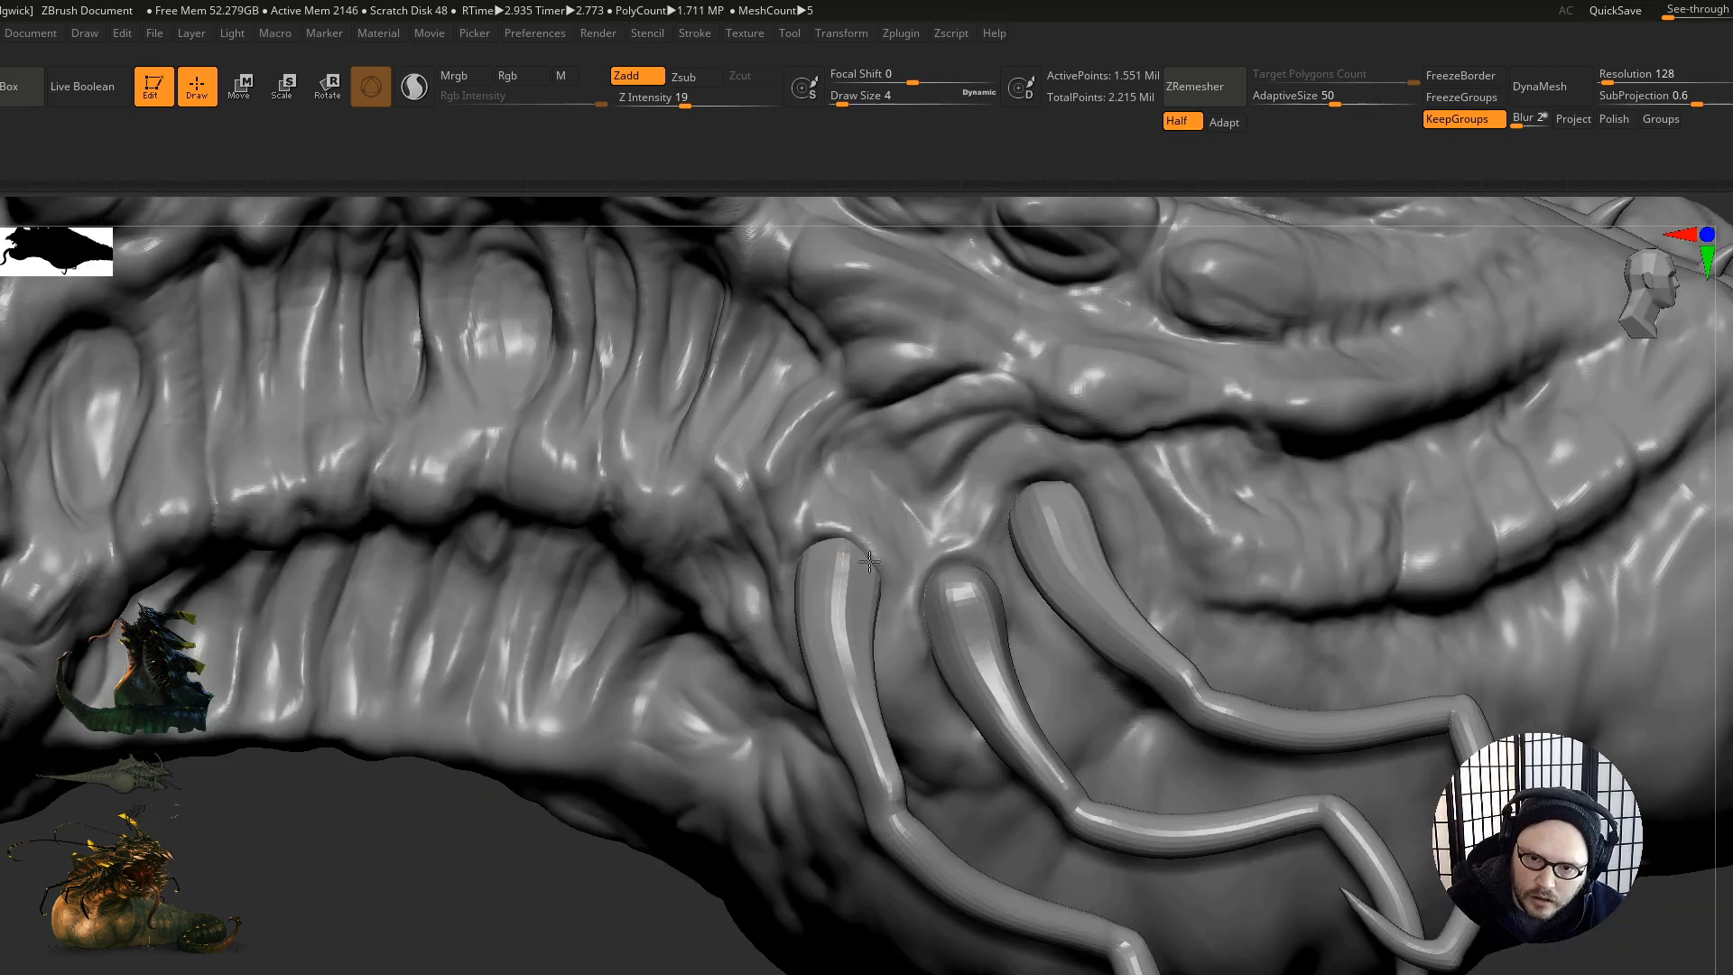
right_drag(883, 598, 980, 550)
key(s)
drag(998, 537, 1007, 536)
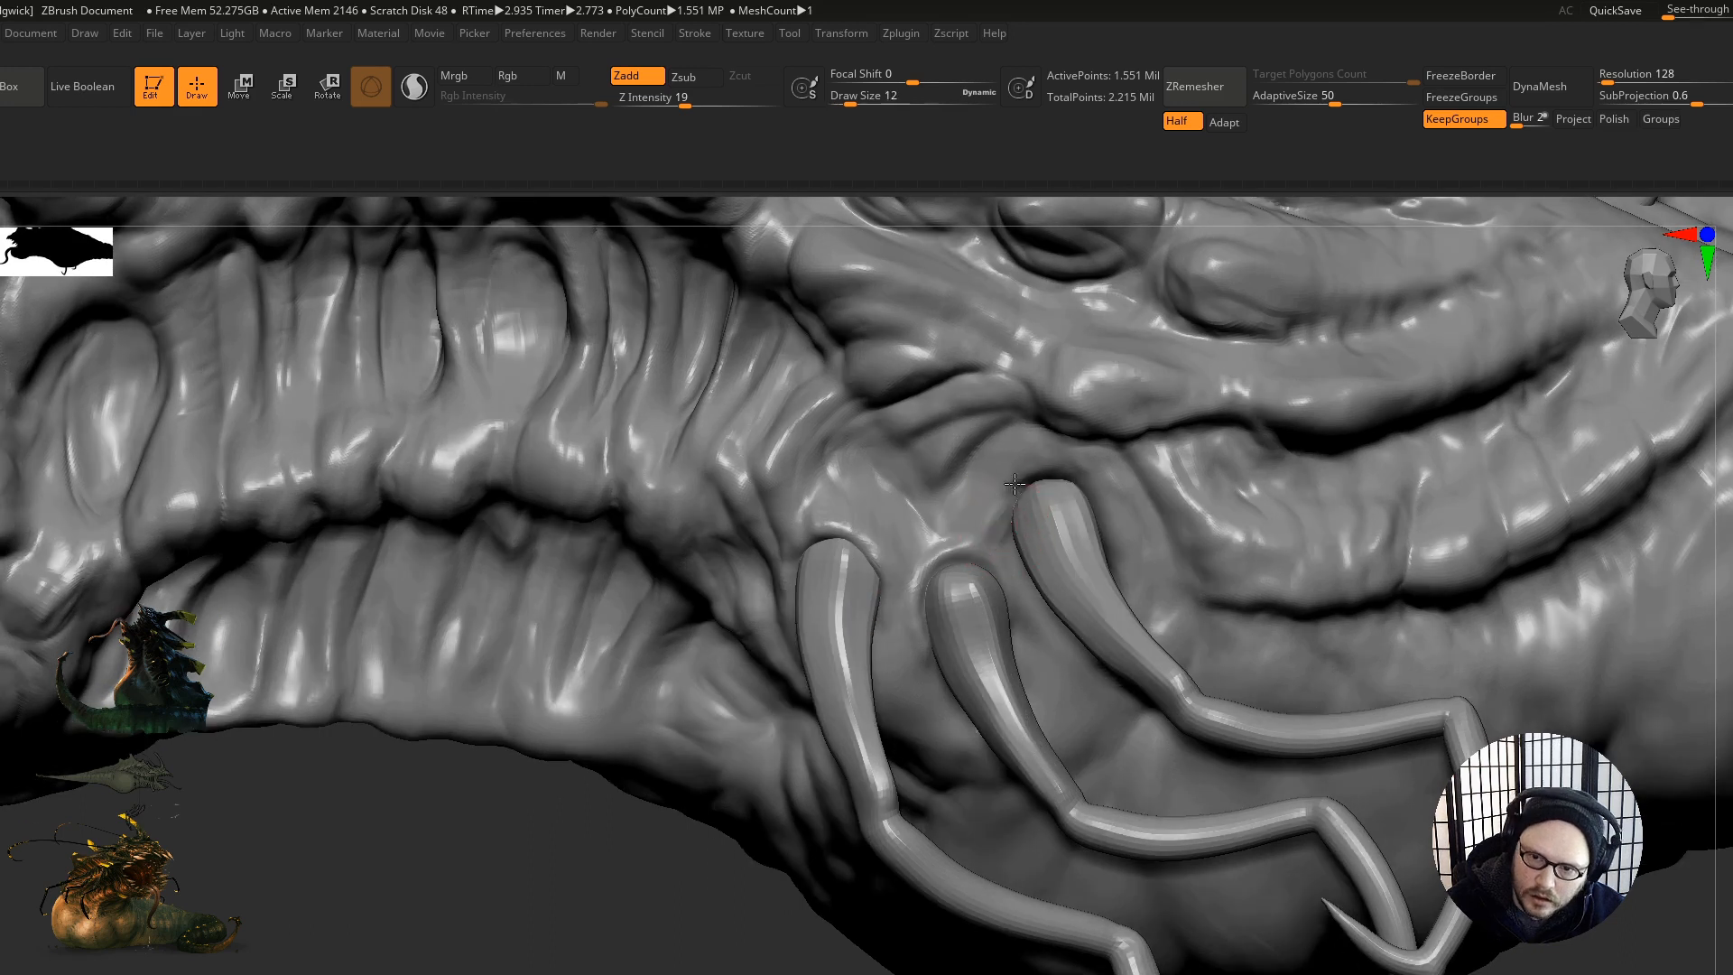
mouse_move(1024, 570)
right_down()
mouse_move(1068, 514)
mouse_move(998, 495)
mouse_move(1017, 493)
mouse_move(1079, 564)
mouse_move(930, 488)
mouse_move(885, 550)
right_up()
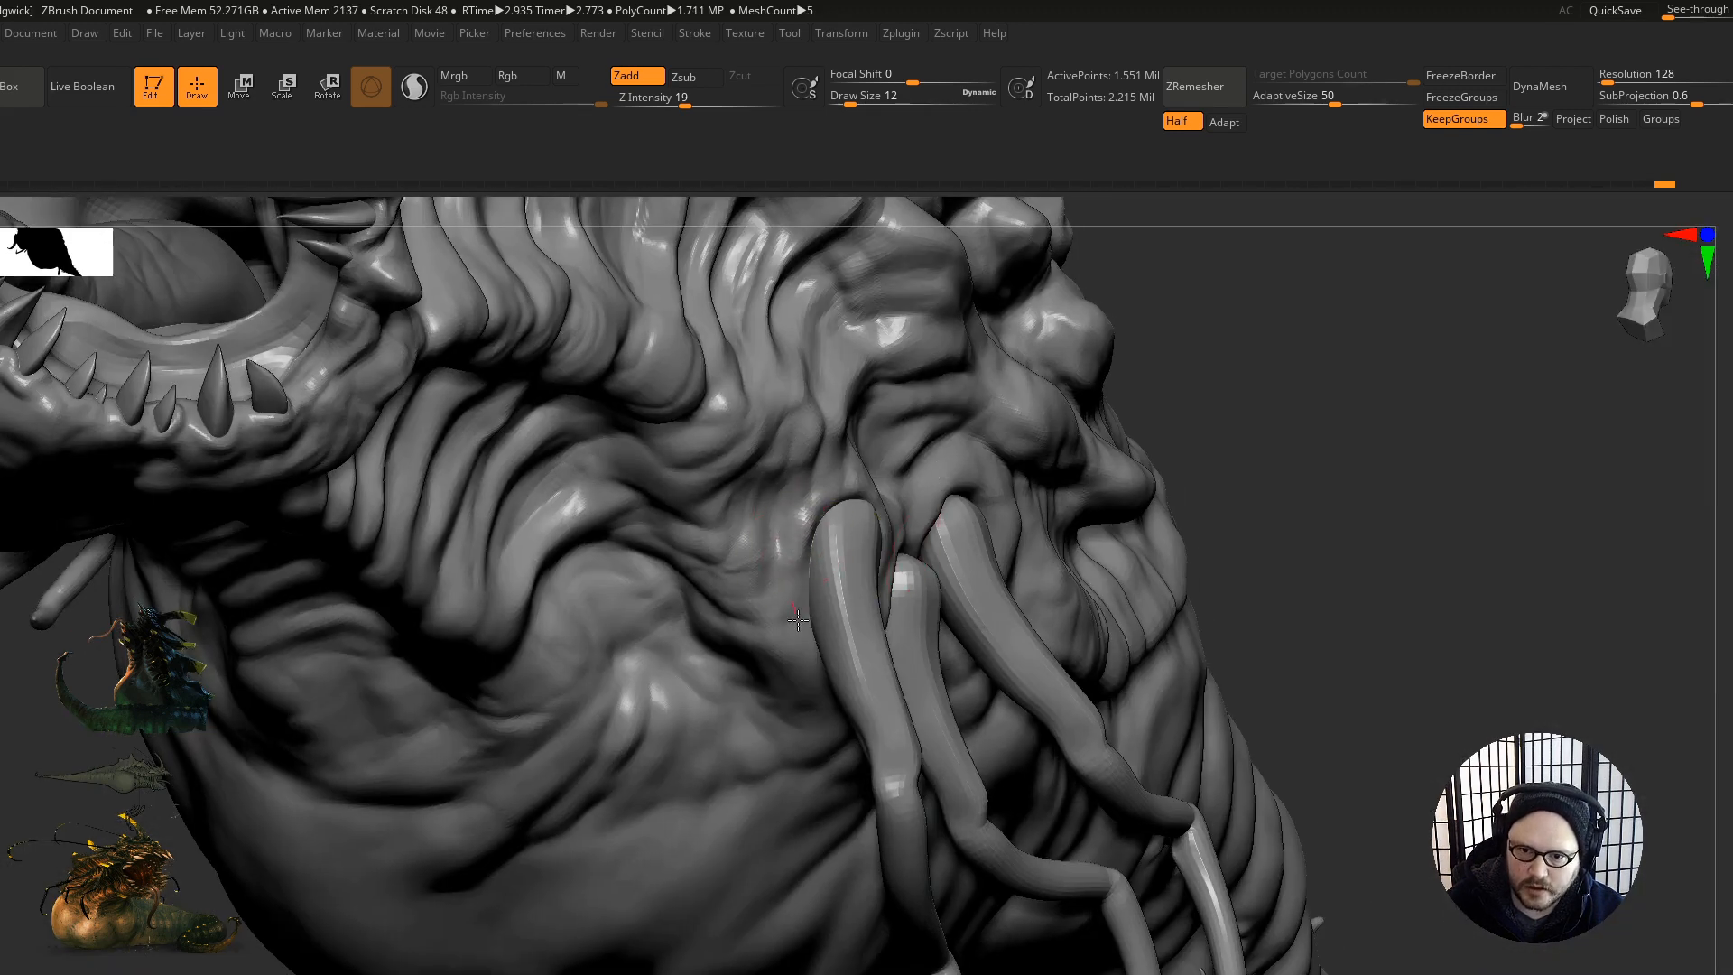
mouse_move(780, 542)
right_down()
mouse_move(835, 529)
mouse_move(867, 478)
right_up()
drag(867, 479, 925, 555)
Step: Run a BPR render of the creature from a three-quarter view of its other side
mouse_move(841, 571)
ctrl+right_down()
mouse_move(1125, 712)
mouse_move(929, 514)
mouse_move(1122, 561)
mouse_move(997, 594)
mouse_move(939, 677)
ctrl+right_up()
right_click(930, 693)
mouse_move(1105, 448)
ctrl+right_down()
mouse_move(946, 479)
mouse_move(956, 580)
mouse_move(979, 556)
mouse_move(1137, 661)
mouse_move(1066, 623)
mouse_move(1095, 601)
mouse_move(1095, 658)
mouse_move(1020, 726)
ctrl+right_up()
key(shift+r)
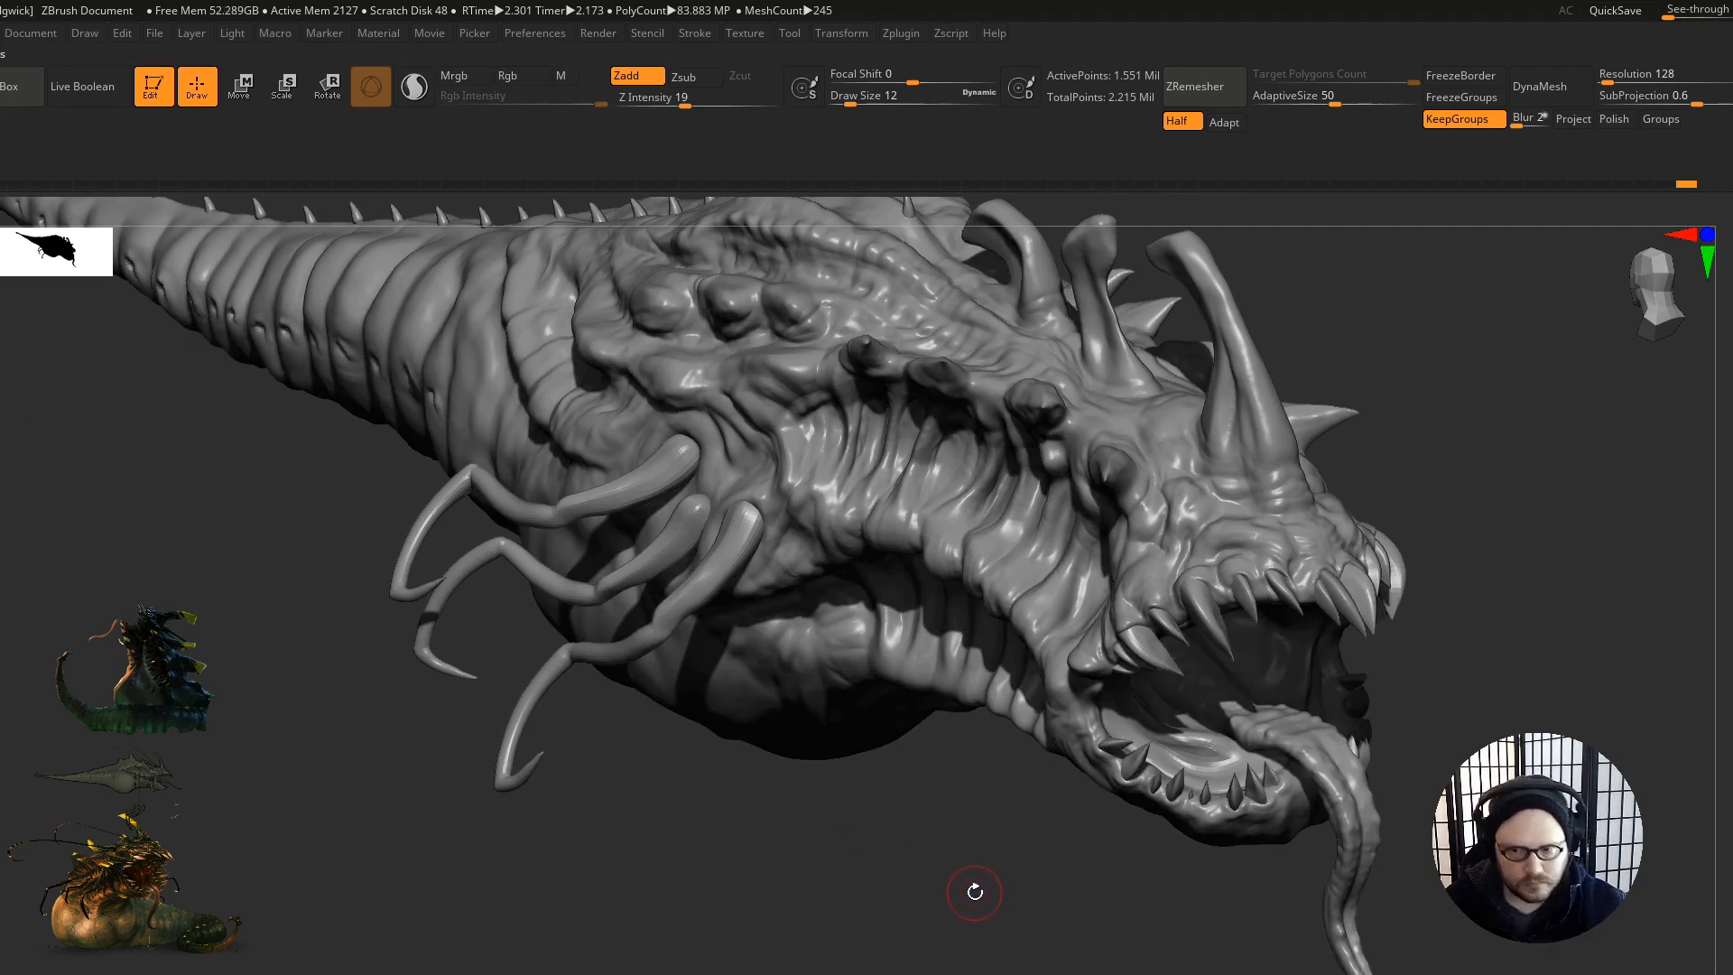
right_drag(905, 789, 748, 801)
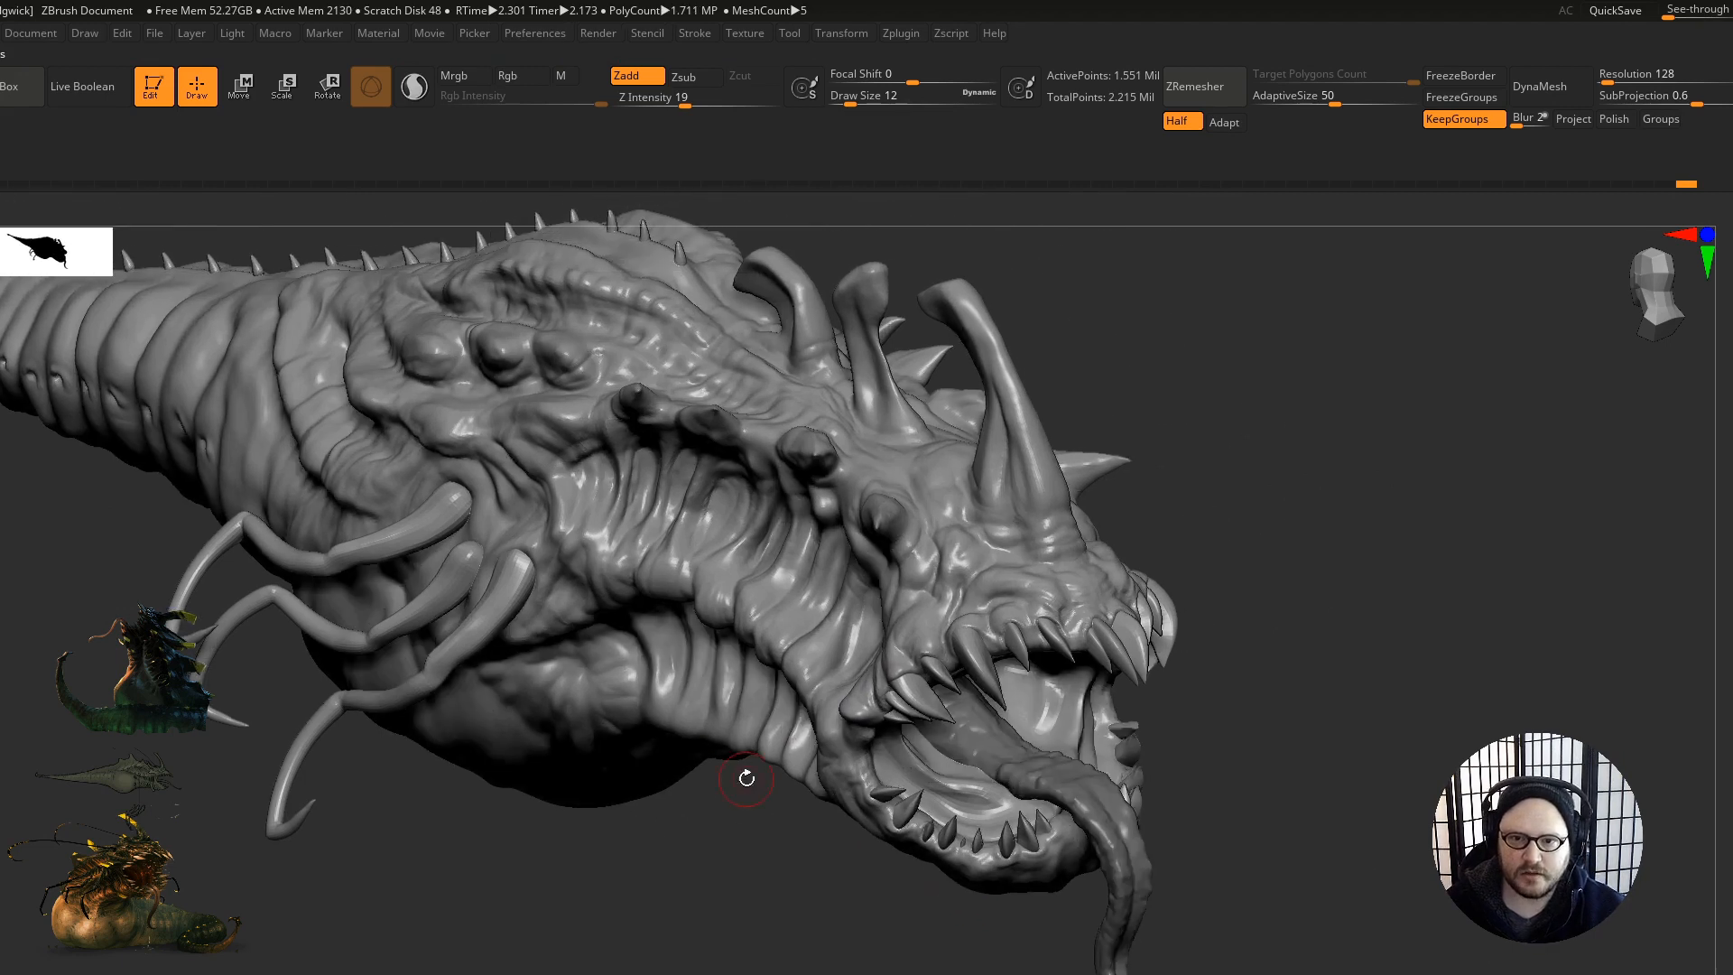
Step: Enable ambient occlusion in the render properties
click(598, 33)
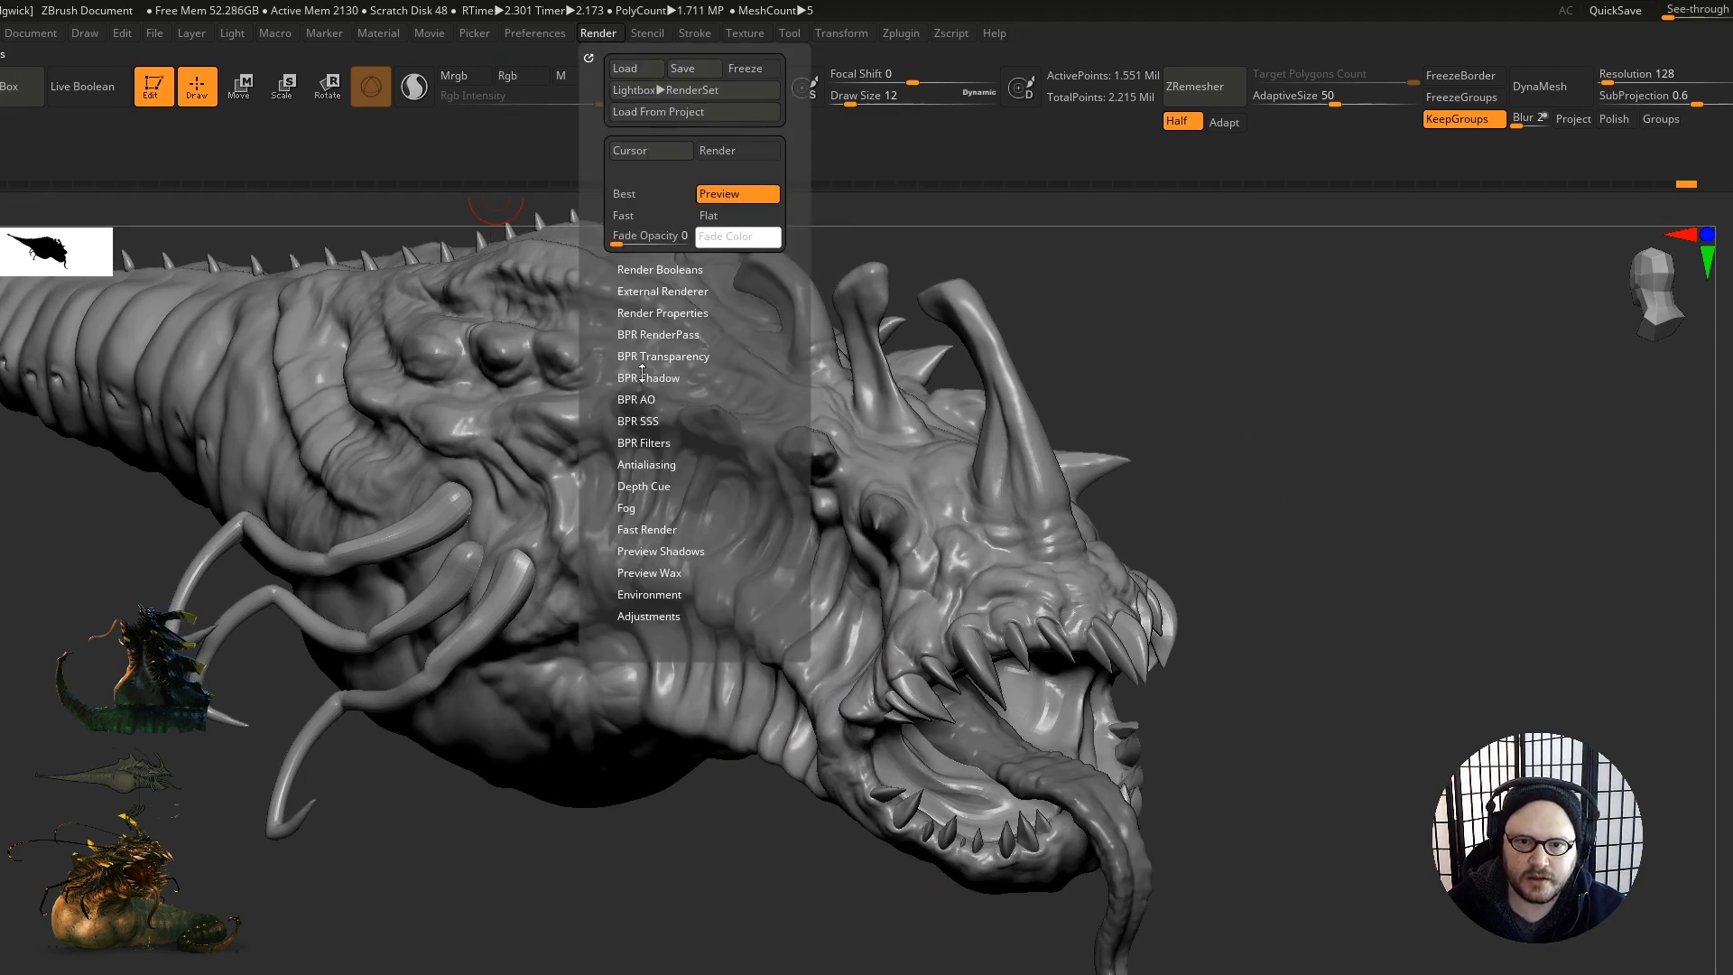
click(648, 334)
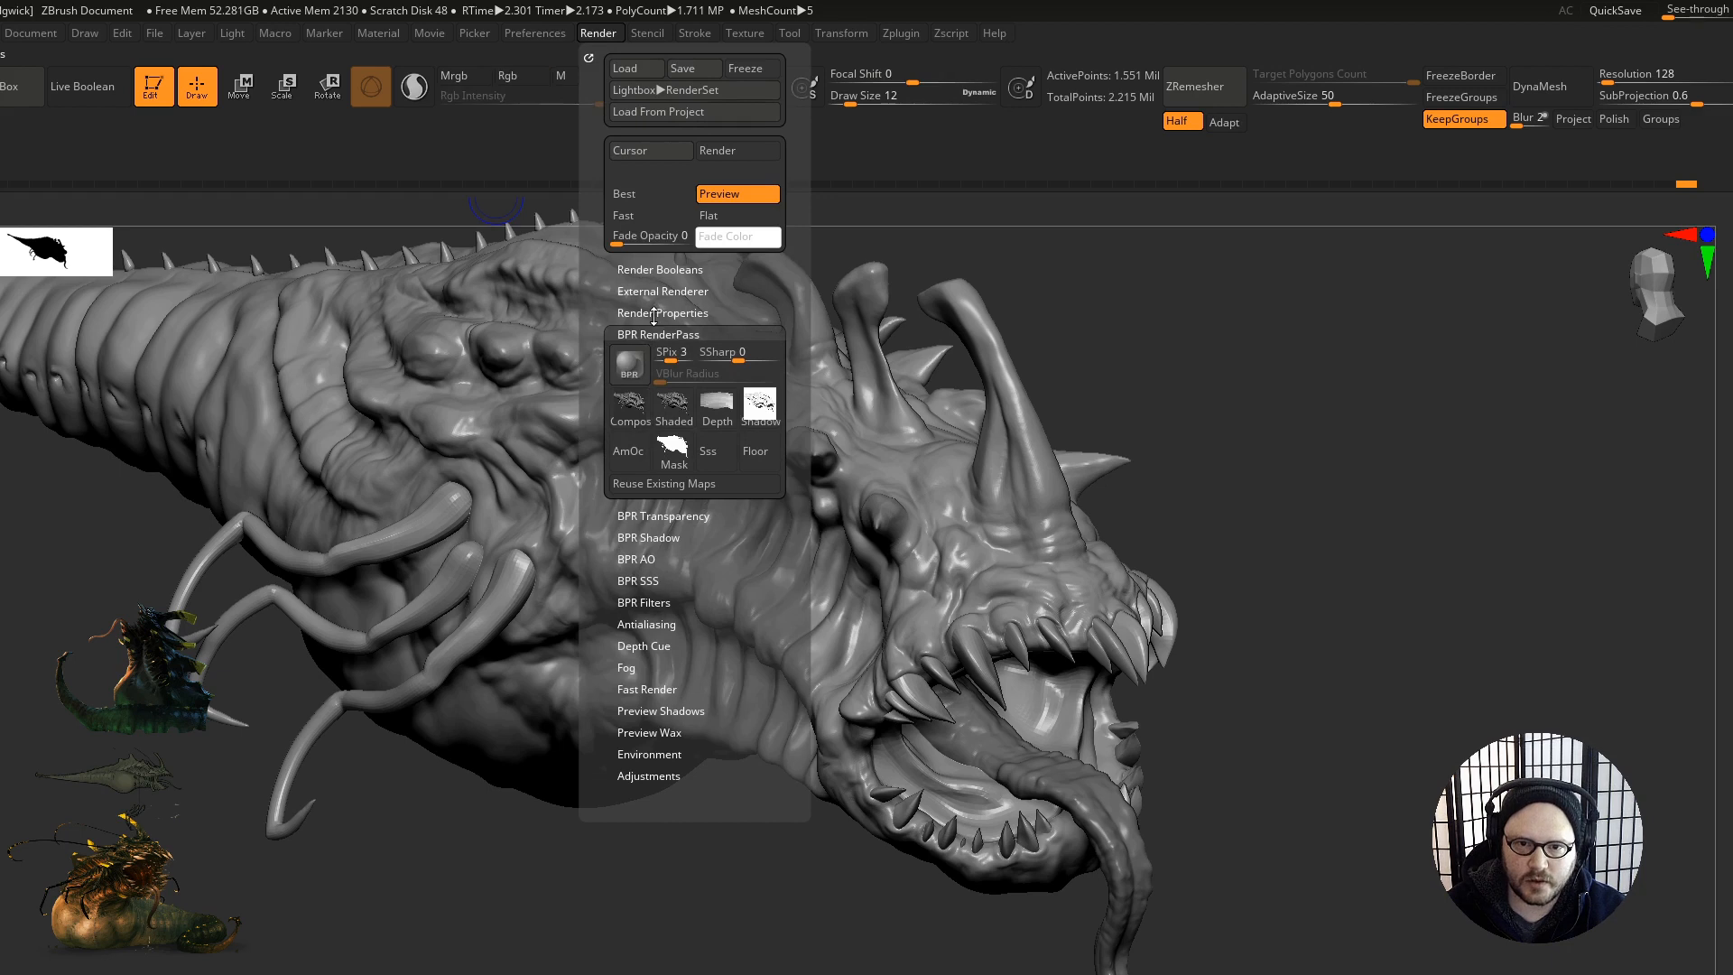
click(656, 313)
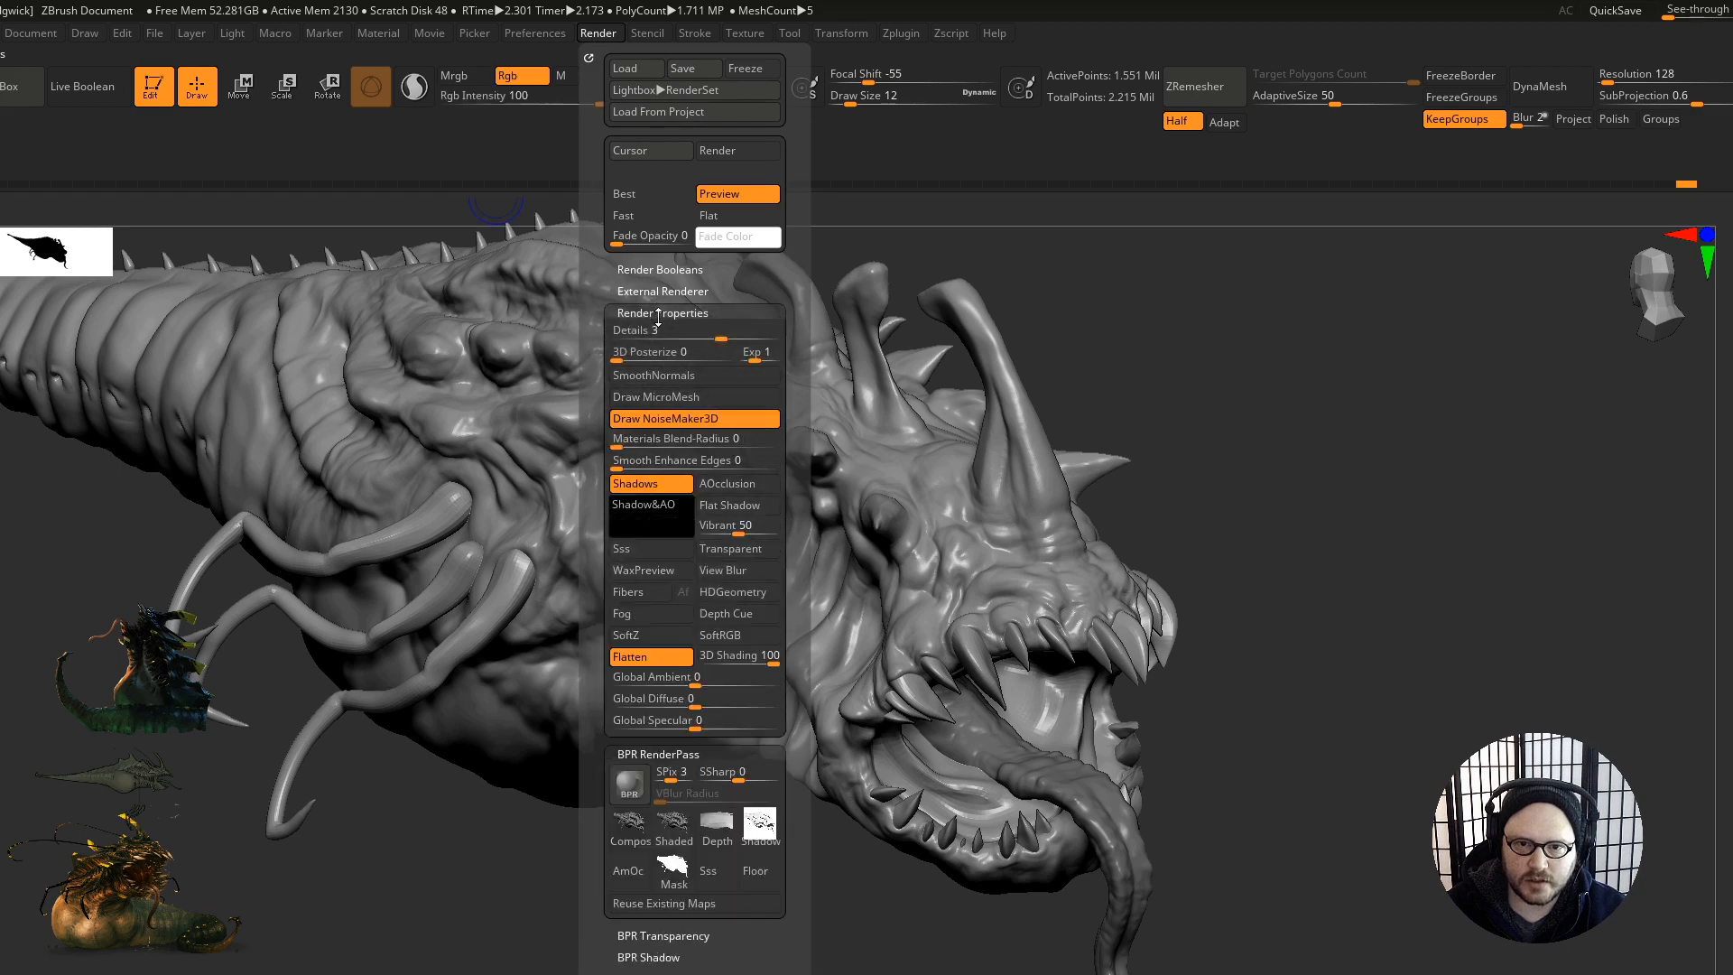
click(720, 483)
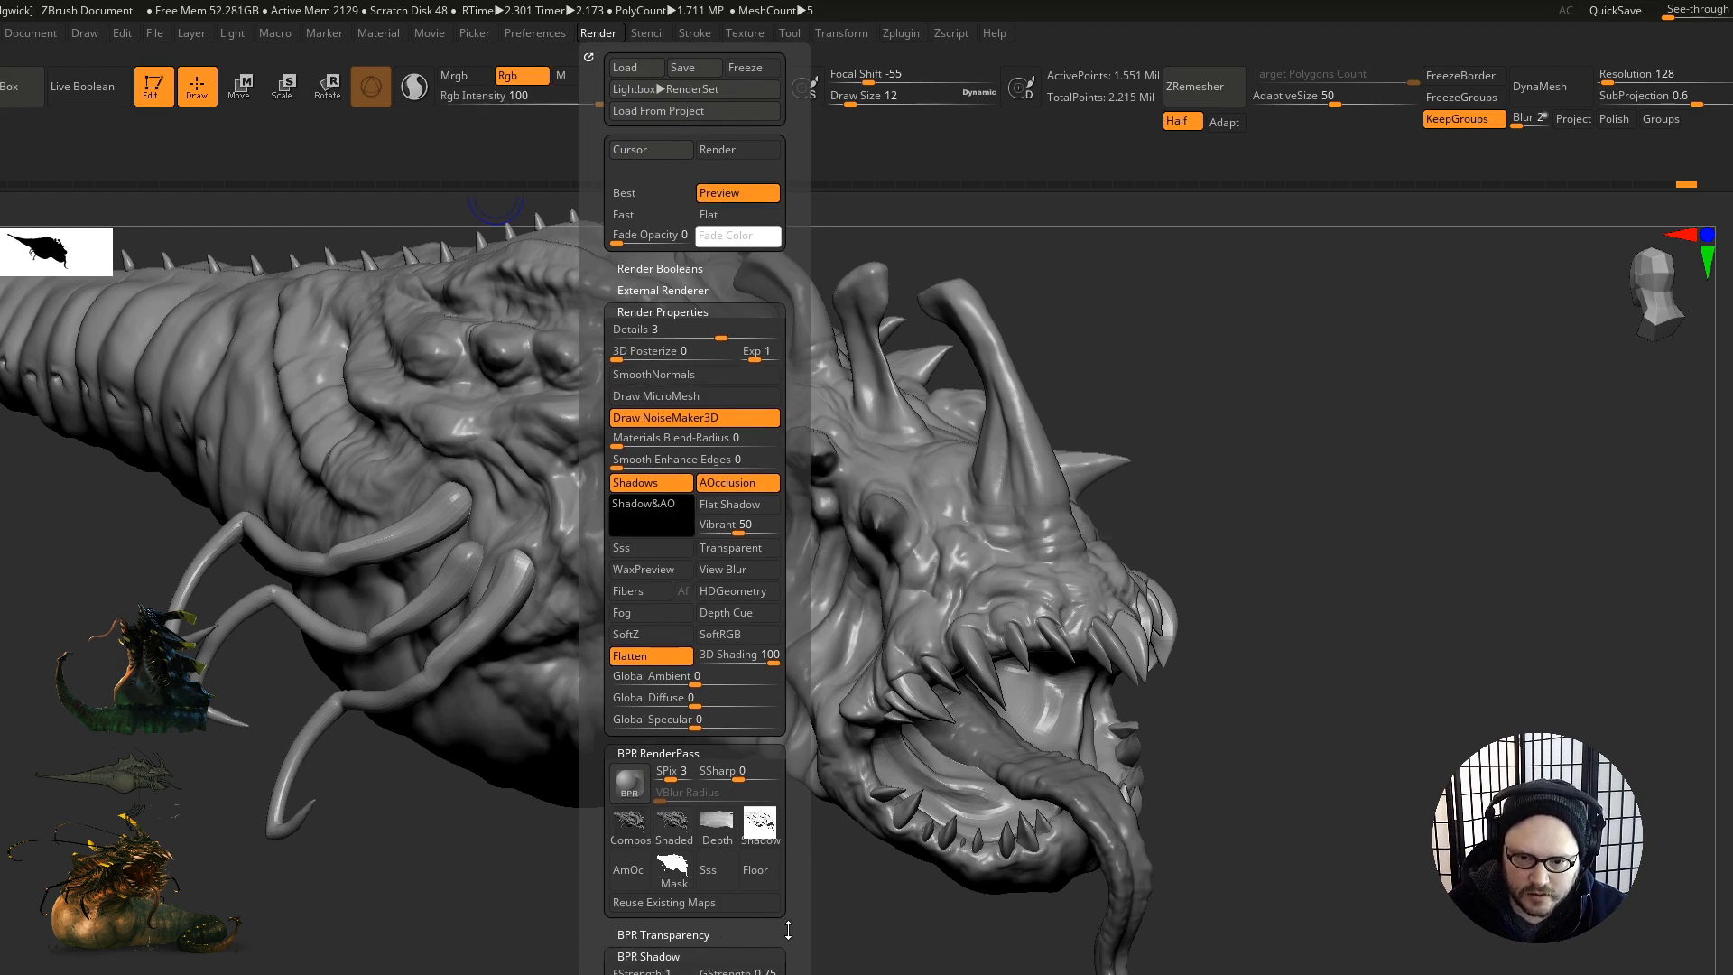
Step: Set the BPR shadow's GStrength to about 0.53 and its blur to 4, and run a BPR render of the creature
click(652, 958)
drag(802, 765, 803, 783)
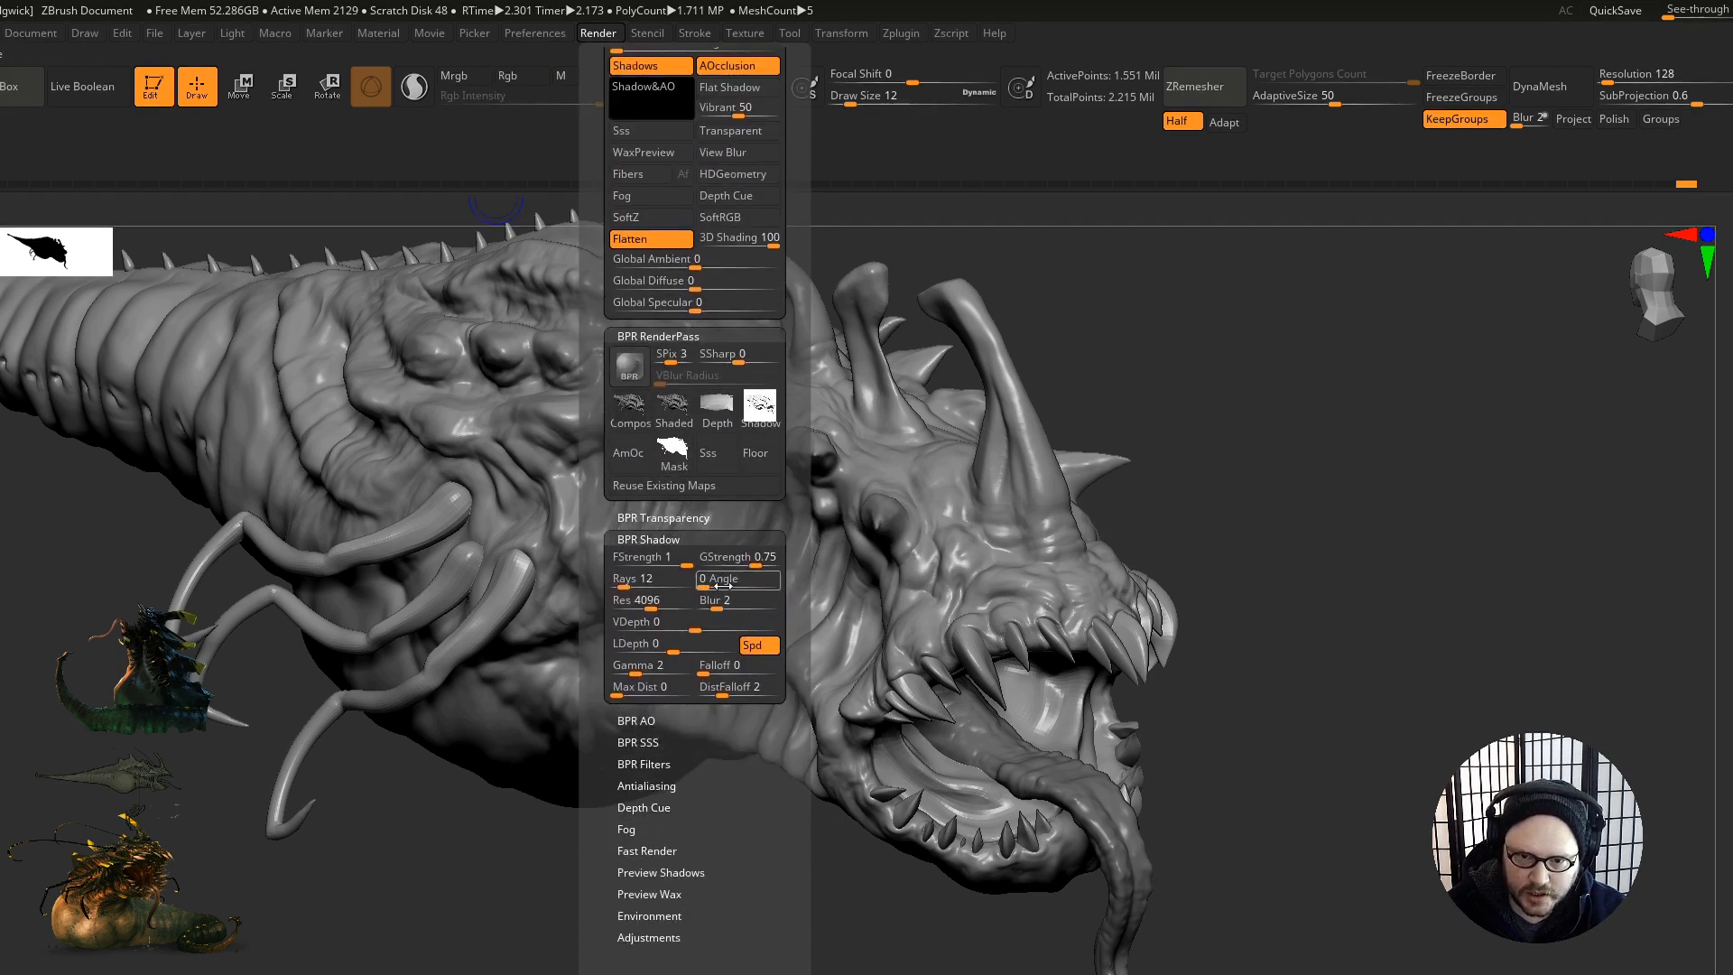
drag(756, 565, 744, 565)
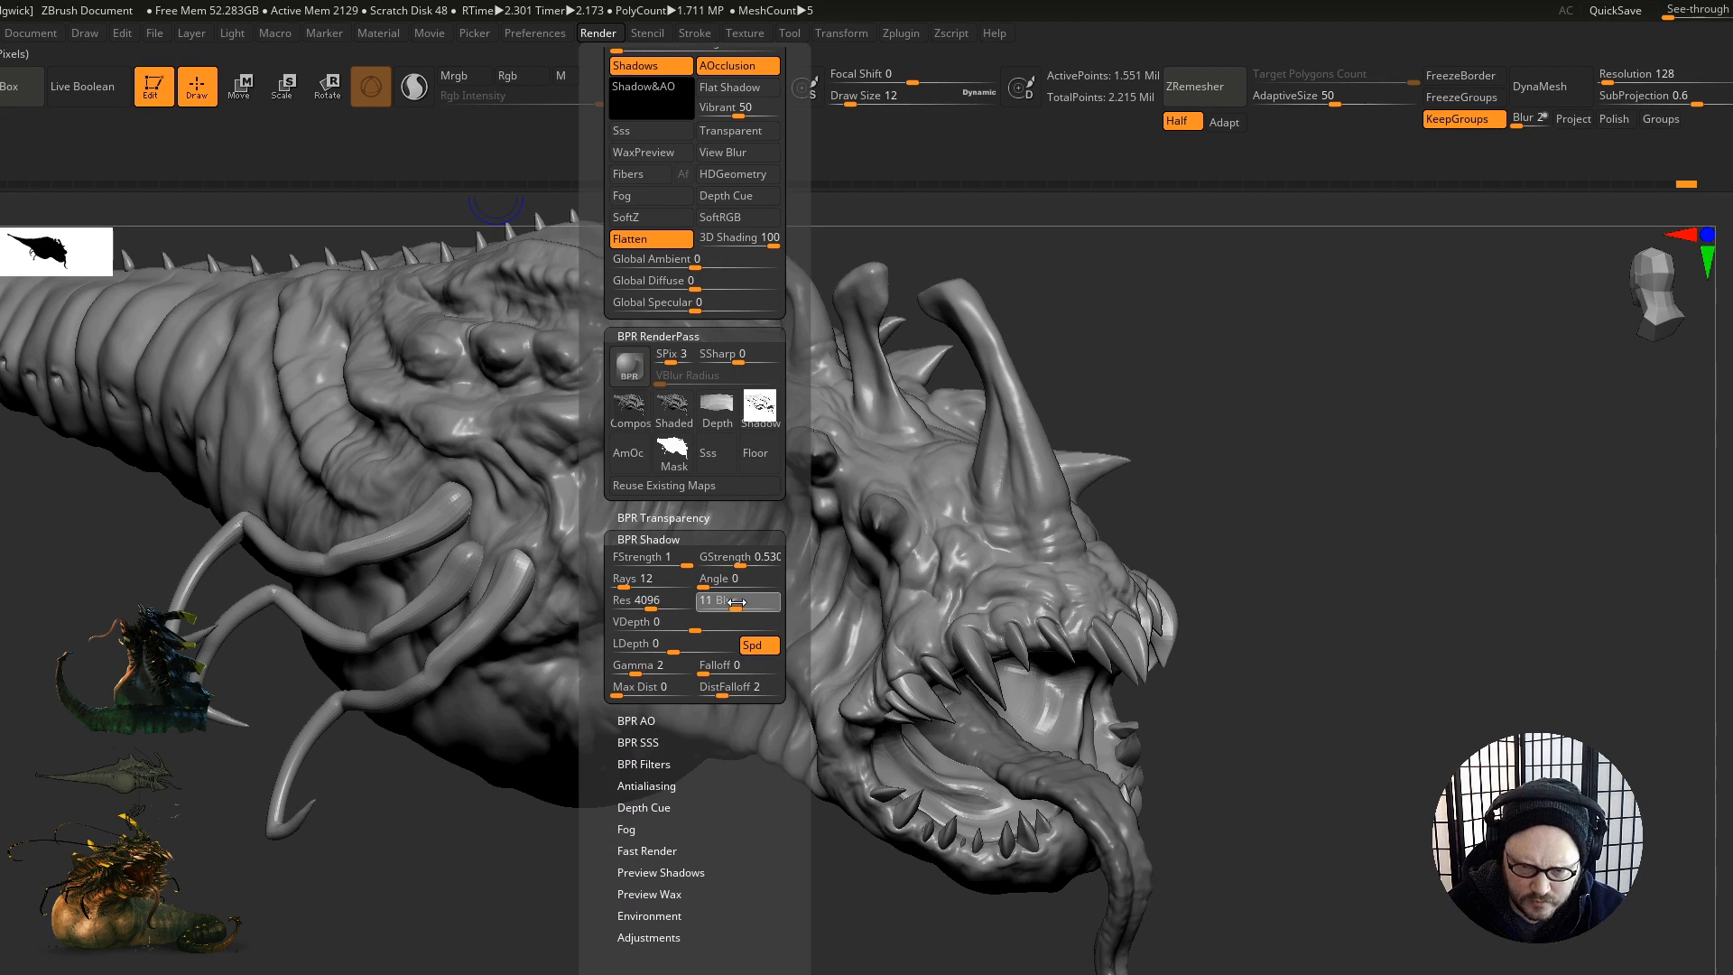
drag(703, 670, 709, 671)
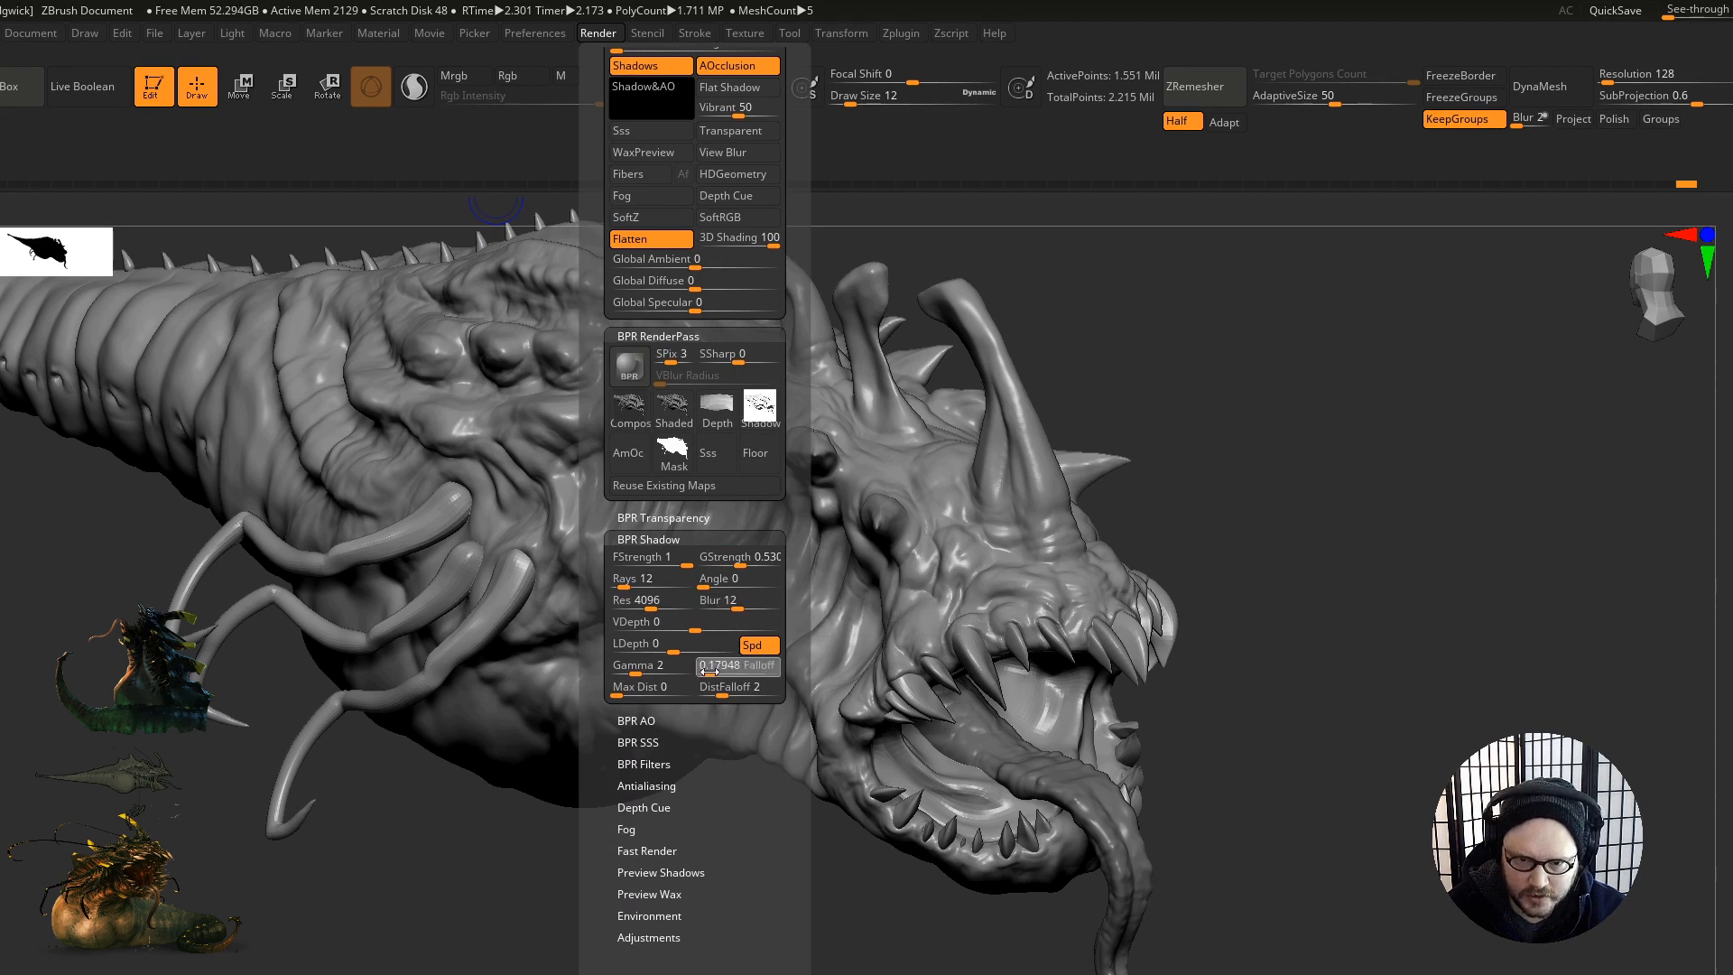
drag(712, 671, 708, 673)
click(728, 602)
text(4)
key(Return)
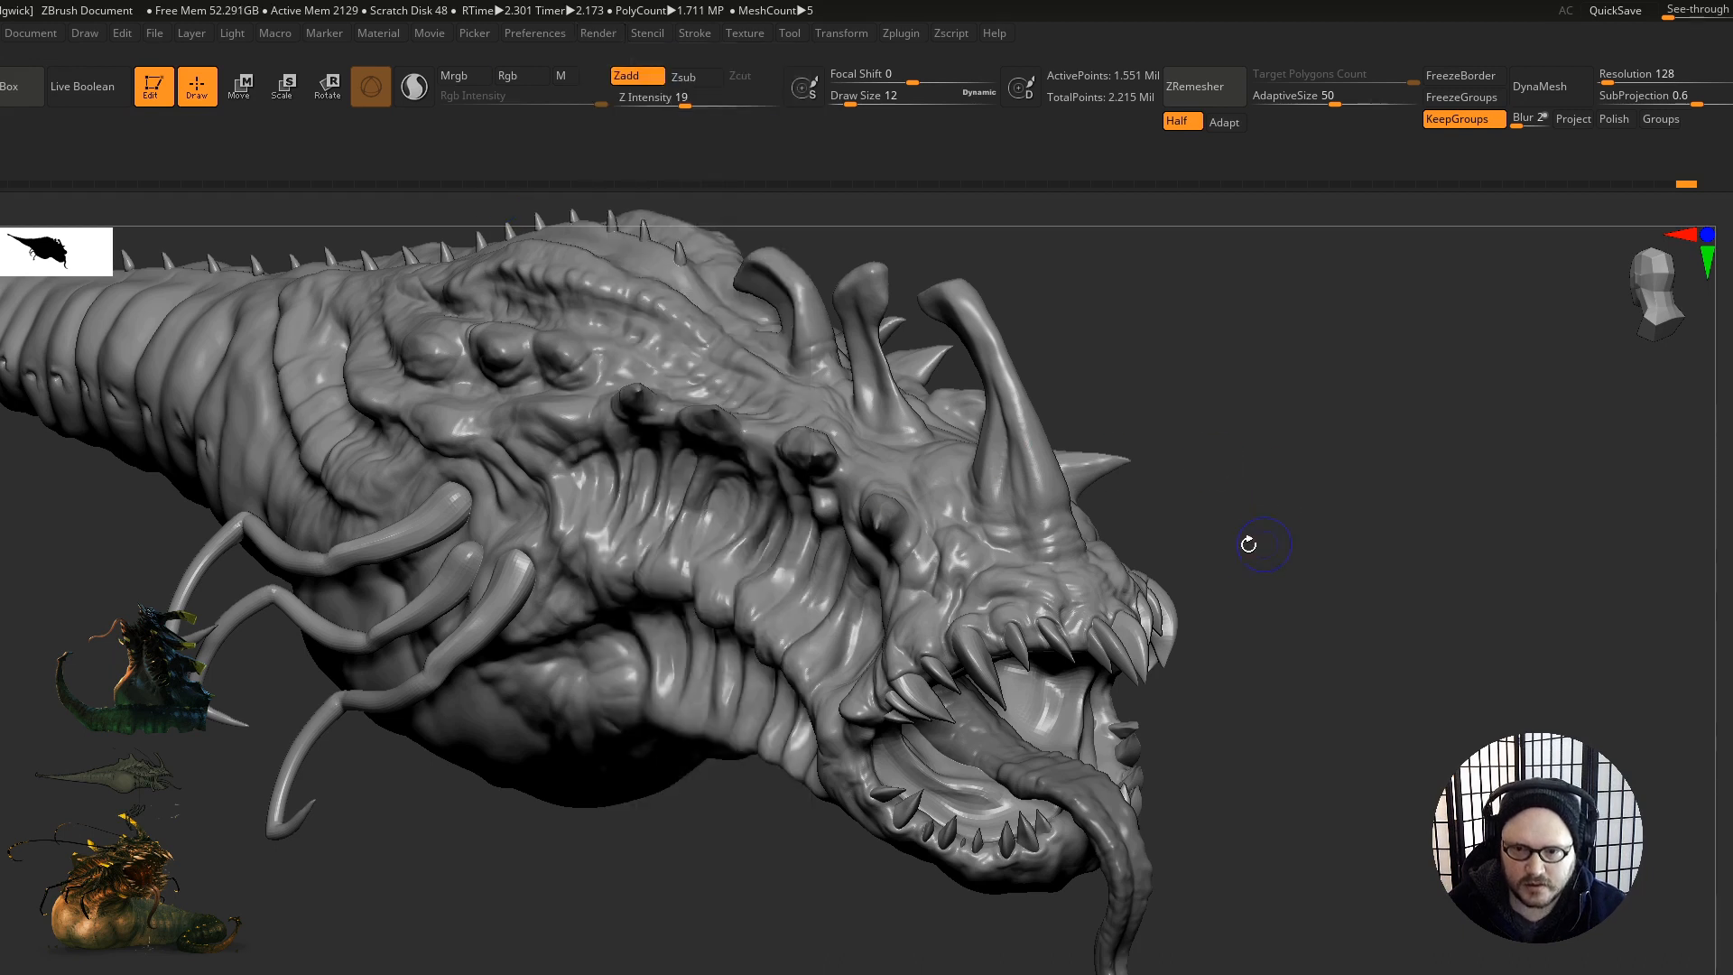
key(shift+r)
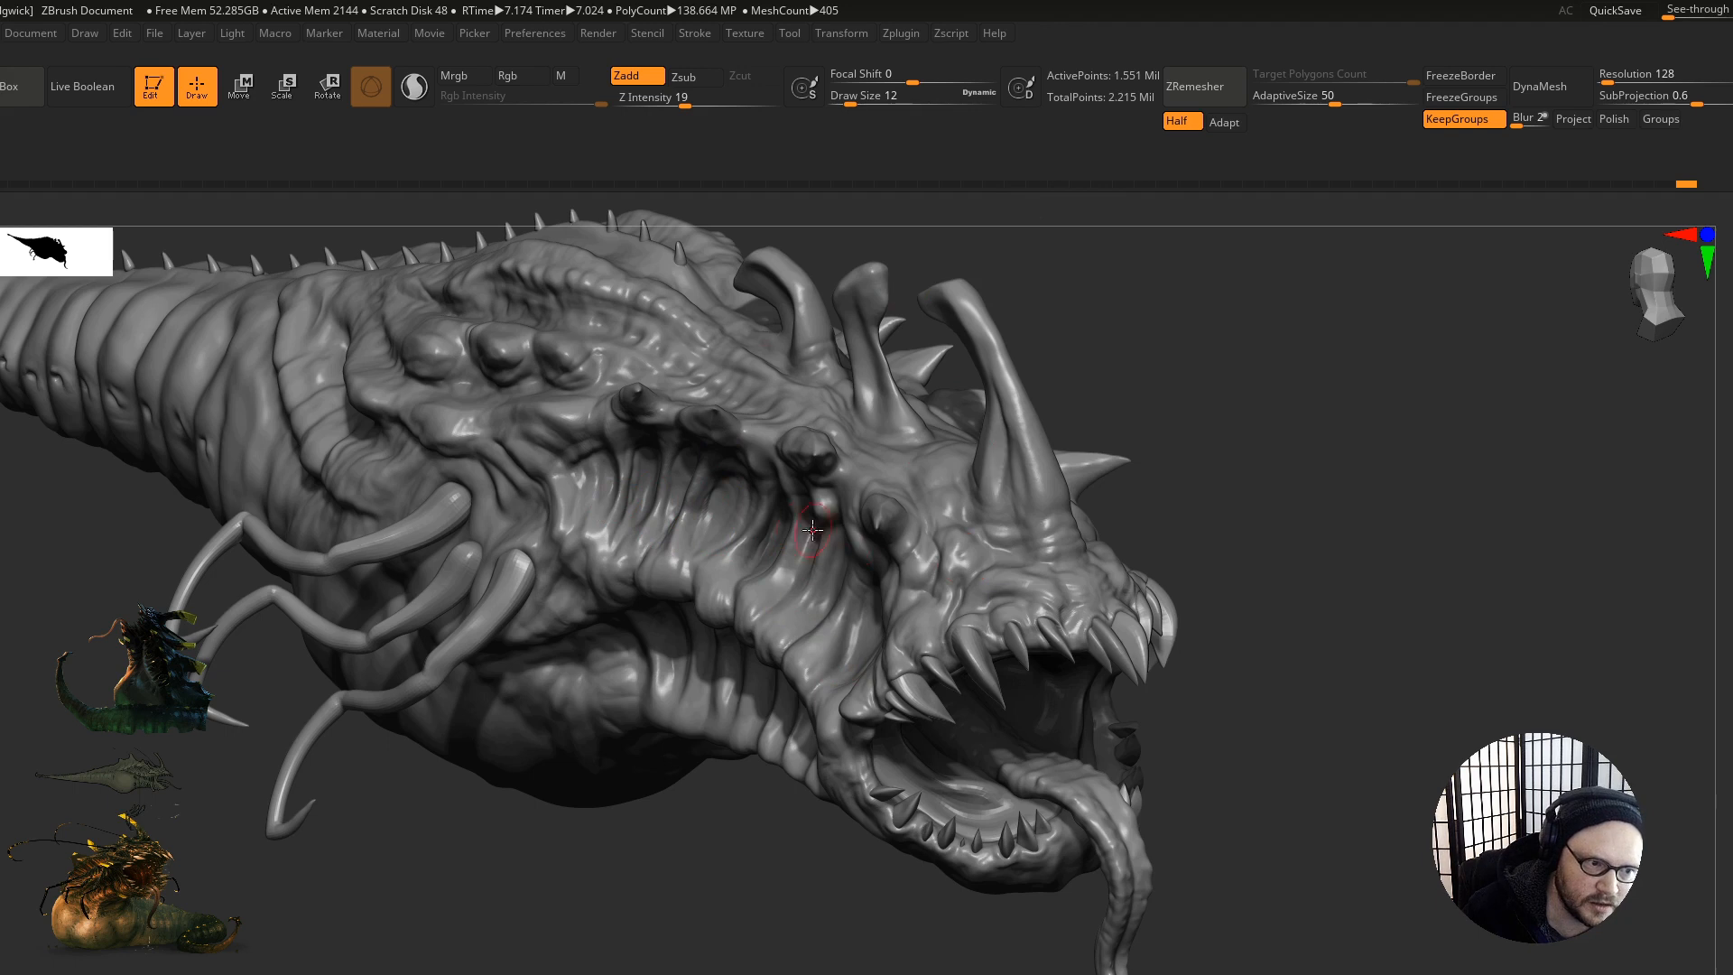
Step: Examine the creature's head, flank and back from the side, from above and from behind
drag(1149, 448, 1180, 519)
ctrl+right_drag(1179, 519, 1179, 469)
right_drag(1282, 523, 677, 623)
ctrl+right_drag(882, 619, 877, 661)
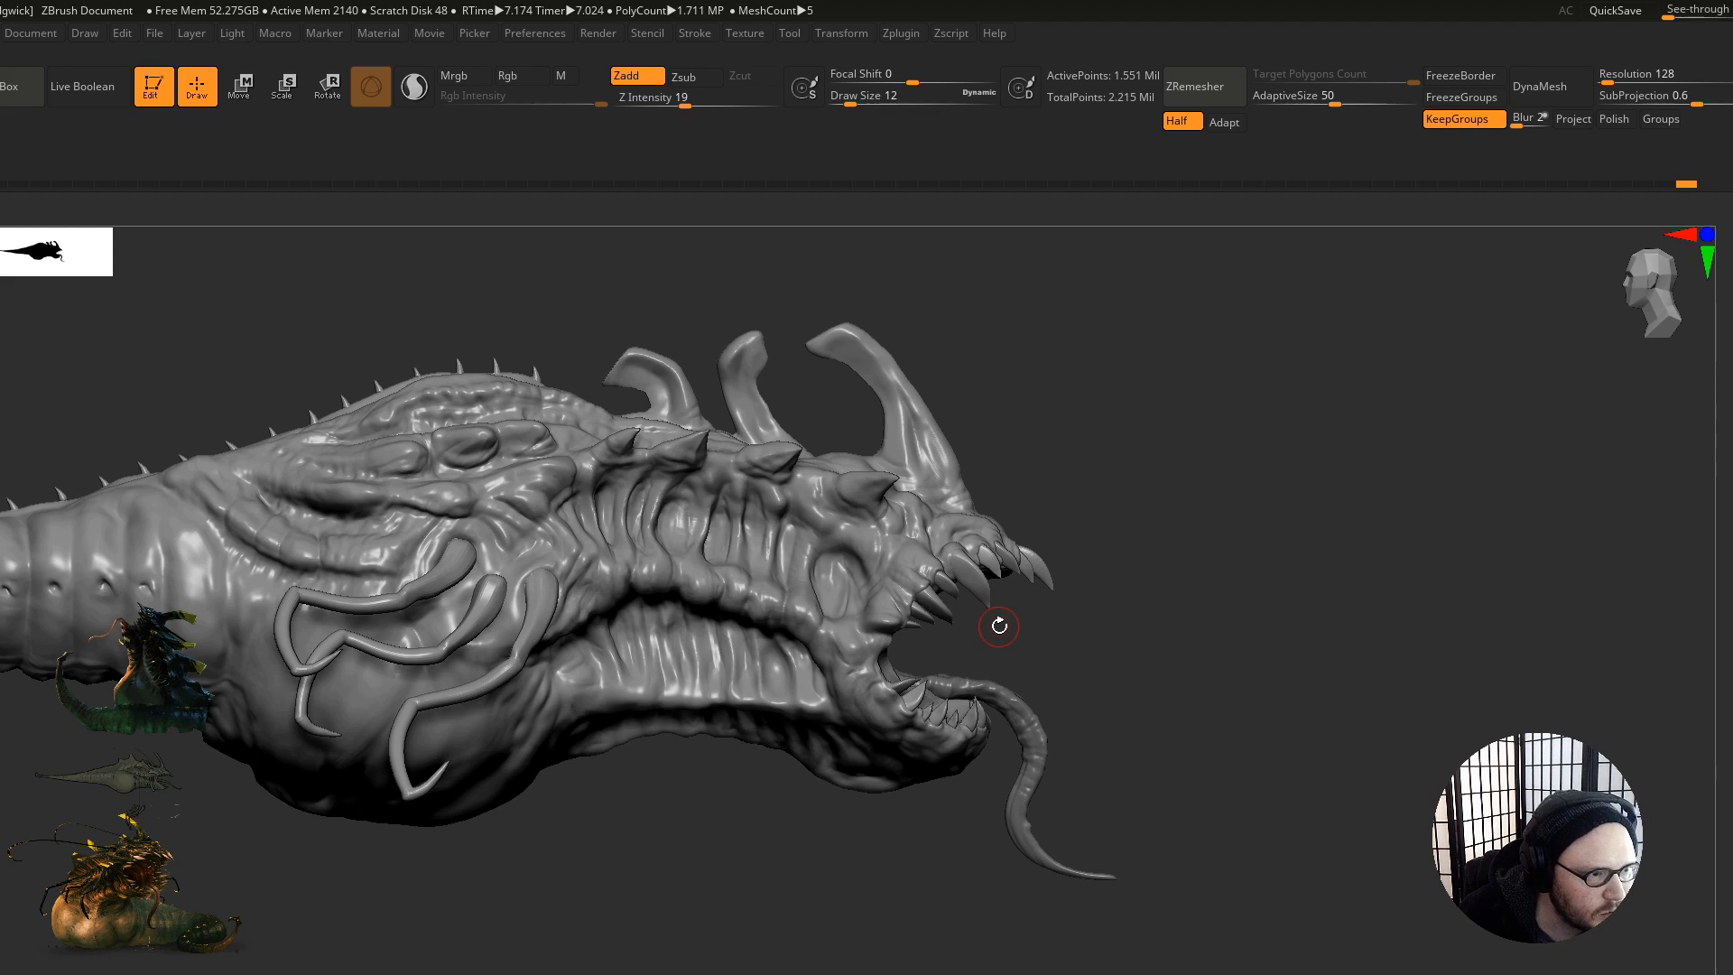
mouse_move(1065, 589)
right_down()
mouse_move(1017, 584)
mouse_move(1078, 538)
mouse_move(1013, 578)
mouse_move(1047, 623)
mouse_move(1002, 721)
mouse_move(820, 728)
right_up()
alt+right_drag(977, 777, 1223, 833)
right_drag(589, 508, 661, 714)
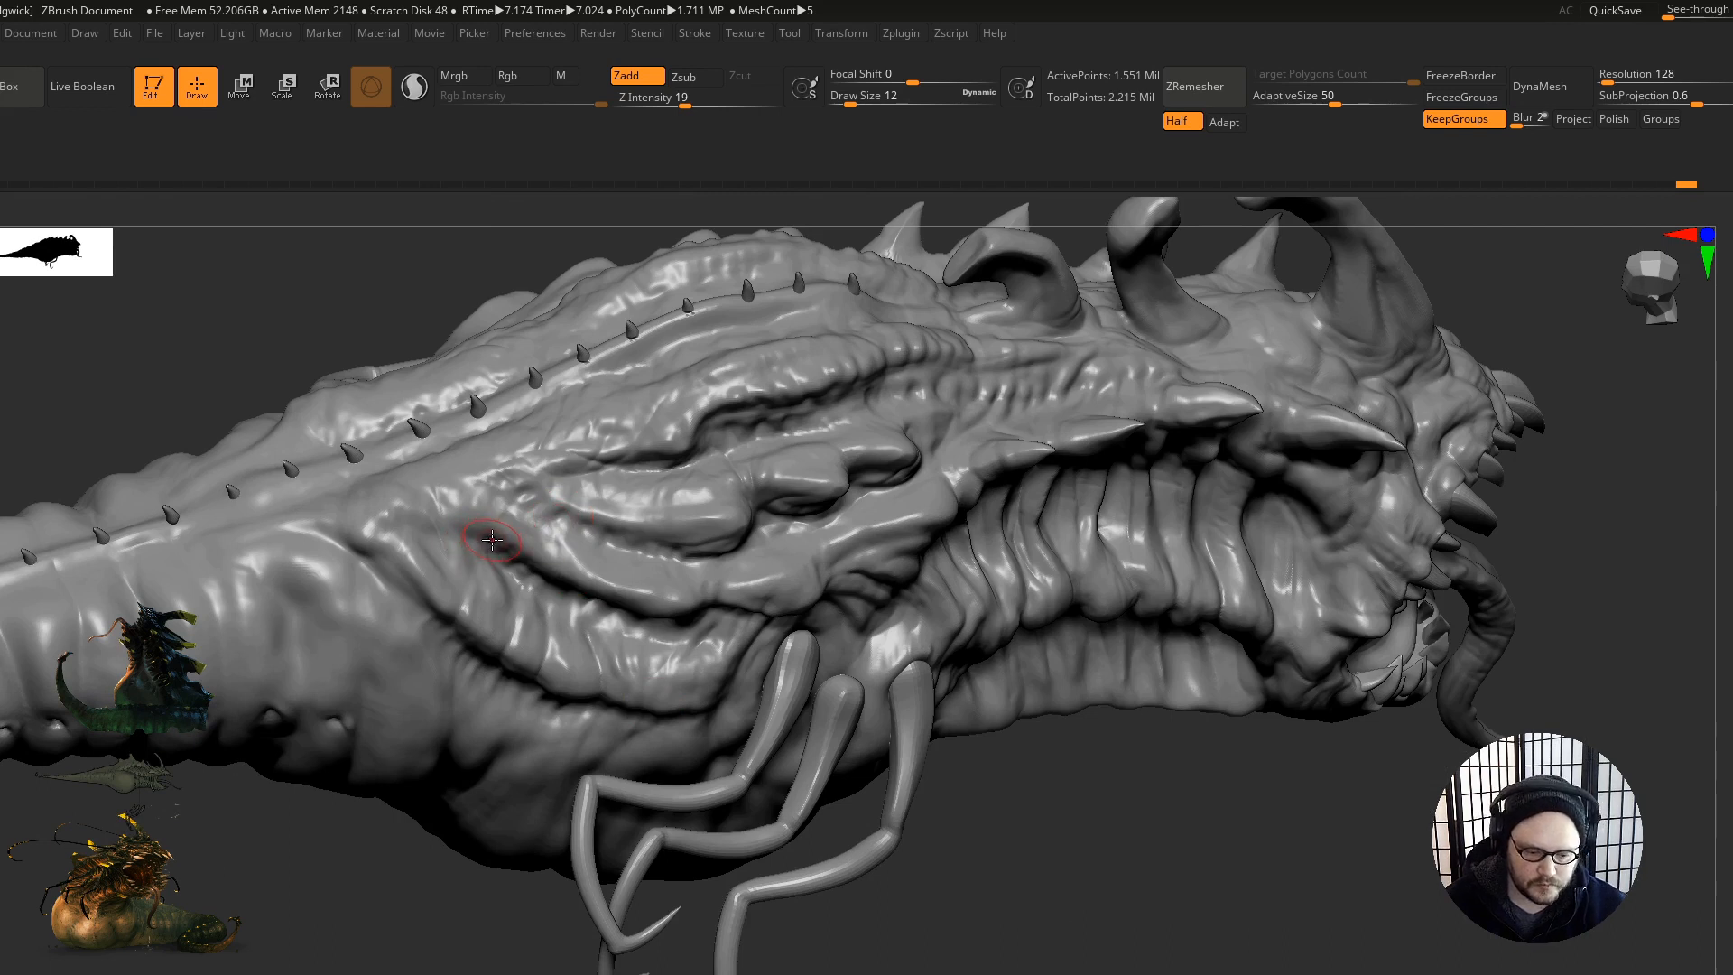
right_drag(493, 540, 455, 476)
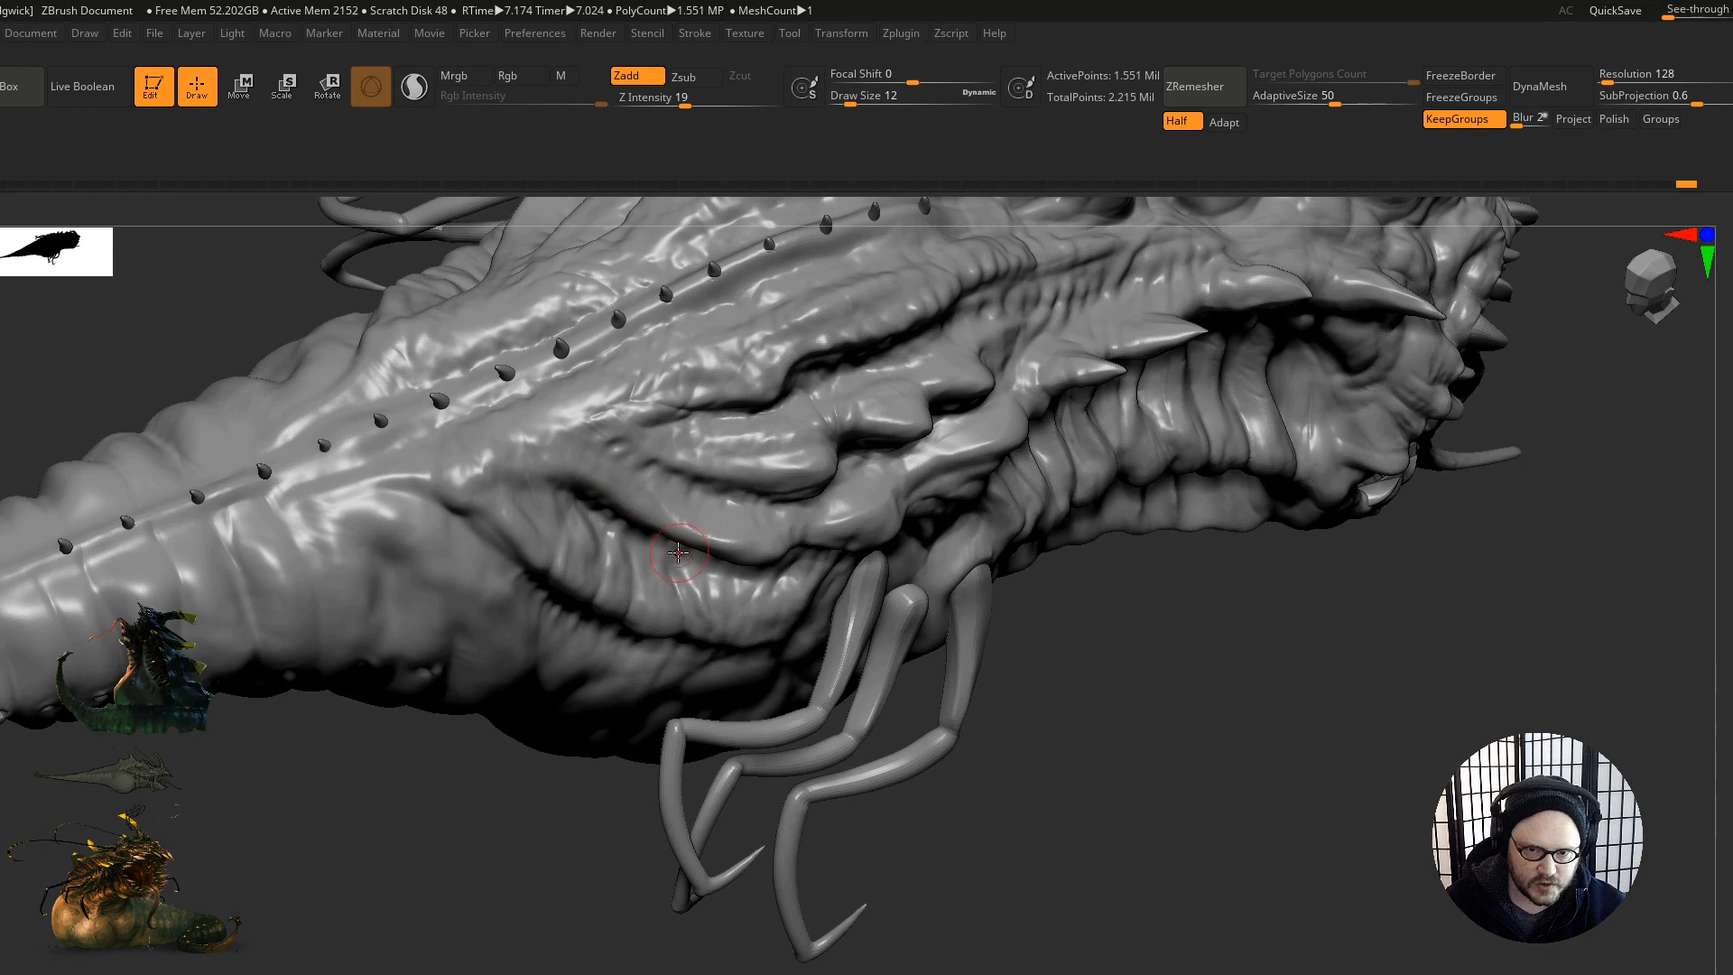
mouse_move(588, 375)
right_down()
mouse_move(583, 496)
mouse_move(668, 542)
right_up()
right_drag(550, 507, 530, 495)
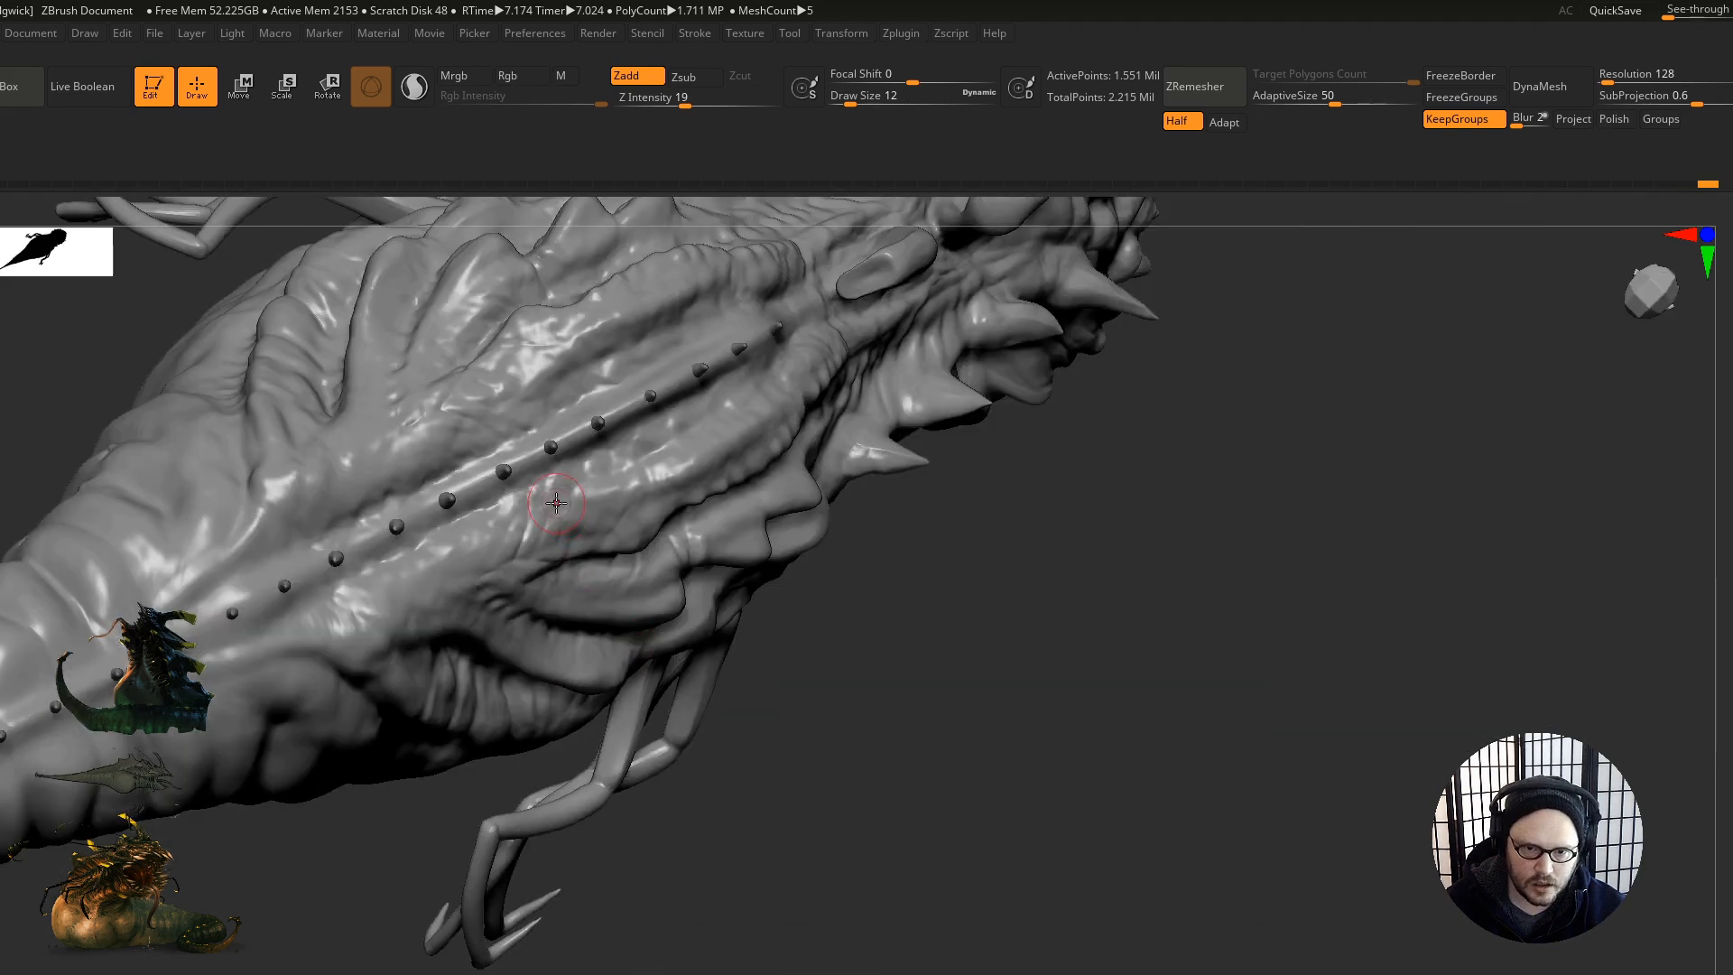
Step: Sculpt and smooth the skin folds where the creature's flank and back run into the tail
mouse_move(630, 555)
right_down()
mouse_move(600, 582)
mouse_move(623, 632)
mouse_move(603, 665)
right_up()
right_drag(483, 582, 469, 620)
drag(441, 694, 313, 642)
mouse_move(282, 702)
right_down()
mouse_move(368, 643)
mouse_move(433, 652)
mouse_move(422, 690)
right_up()
mouse_move(433, 622)
mouse_down()
mouse_move(249, 742)
mouse_move(273, 732)
mouse_up()
mouse_move(339, 757)
right_down()
mouse_move(354, 760)
mouse_move(272, 742)
right_up()
mouse_move(176, 594)
right_down()
mouse_move(252, 627)
mouse_move(292, 676)
right_up()
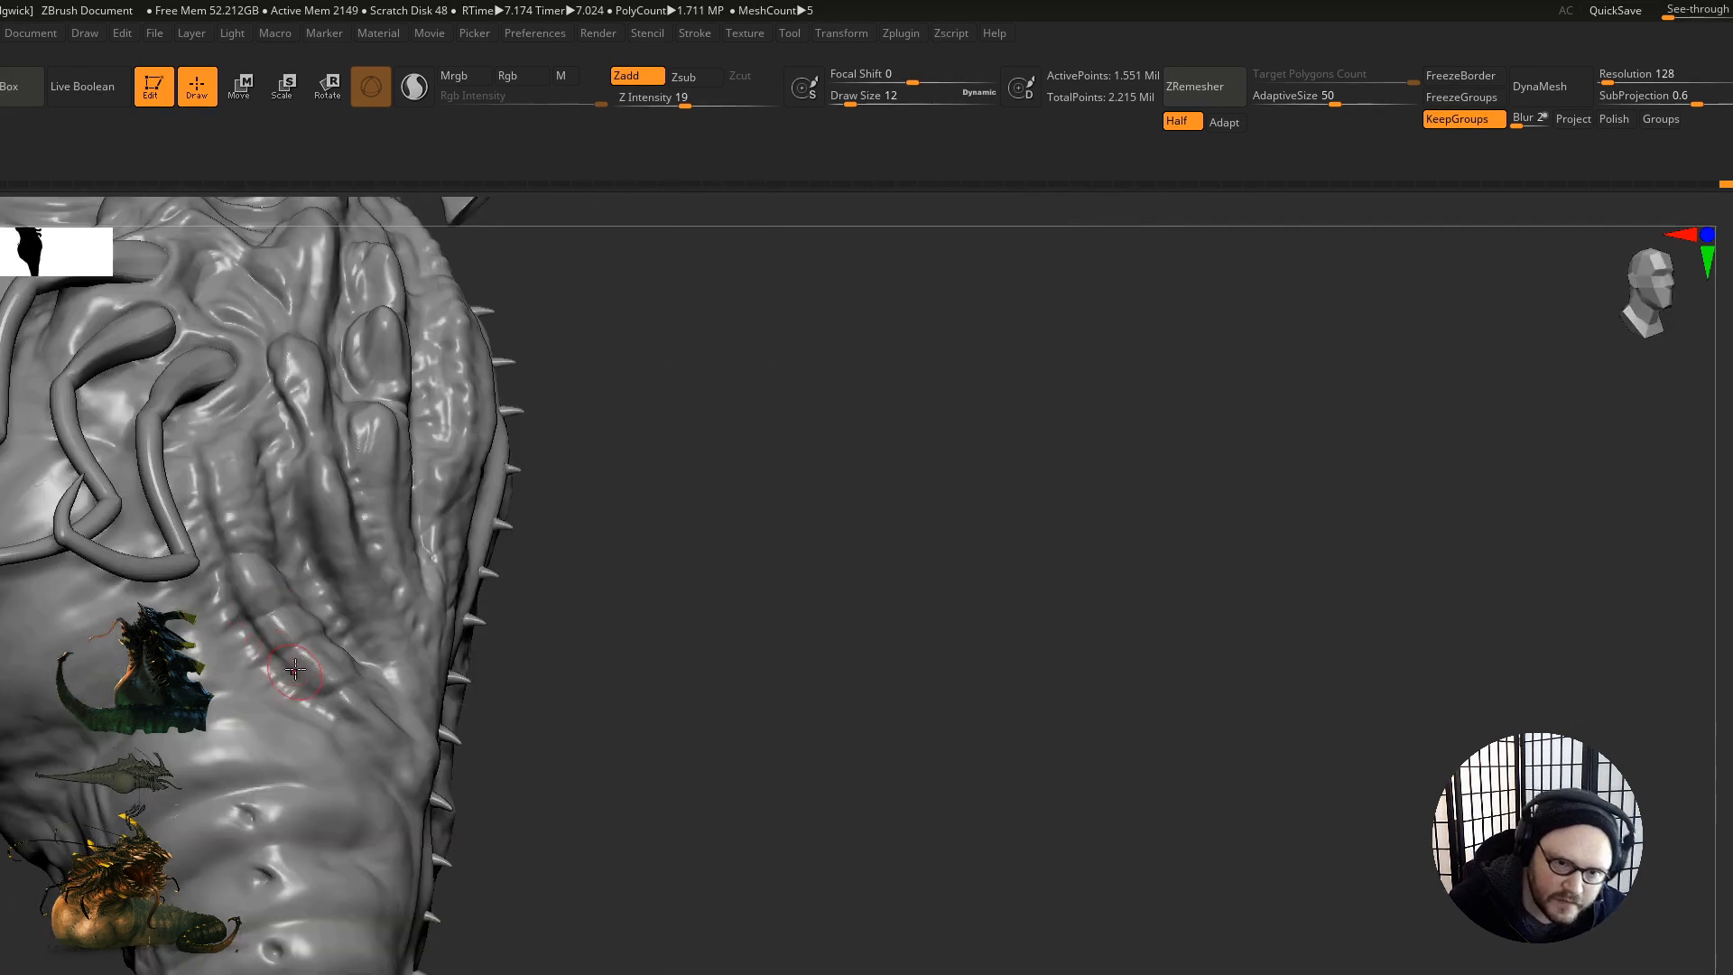
right_drag(377, 788, 420, 787)
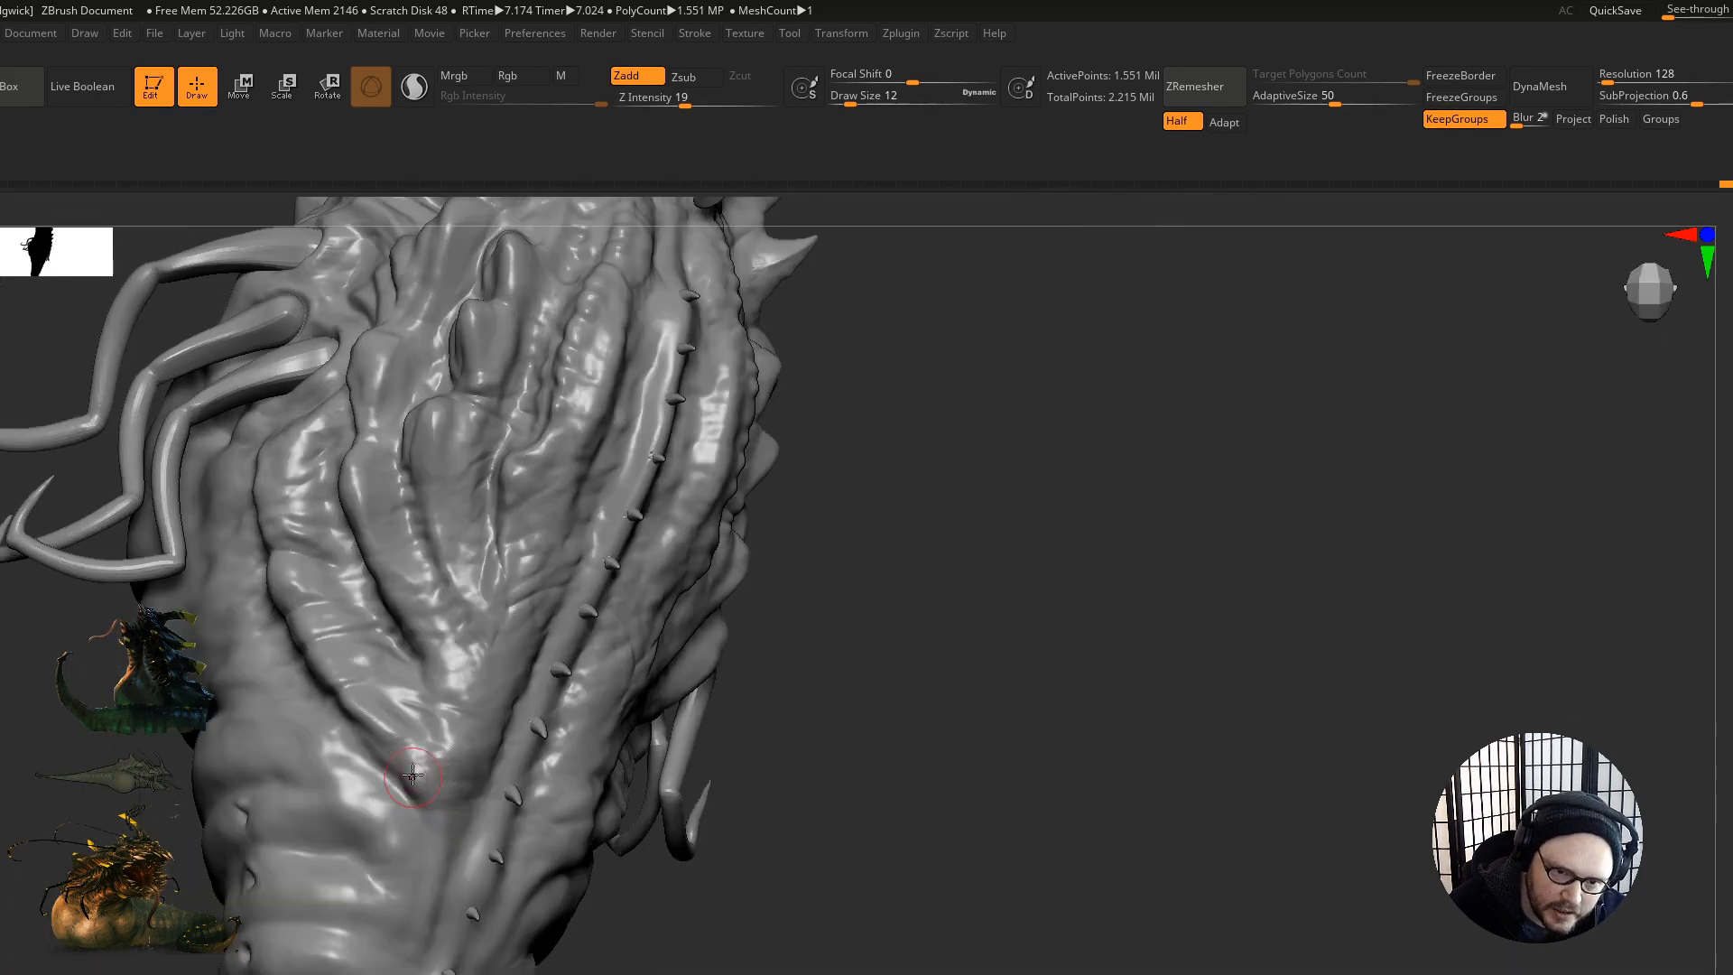
right_drag(397, 862, 433, 882)
shift+drag(433, 882, 417, 923)
mouse_move(416, 923)
right_down()
mouse_move(525, 692)
mouse_move(623, 596)
mouse_move(522, 539)
mouse_move(898, 650)
mouse_move(961, 724)
mouse_move(993, 799)
mouse_move(975, 871)
right_up()
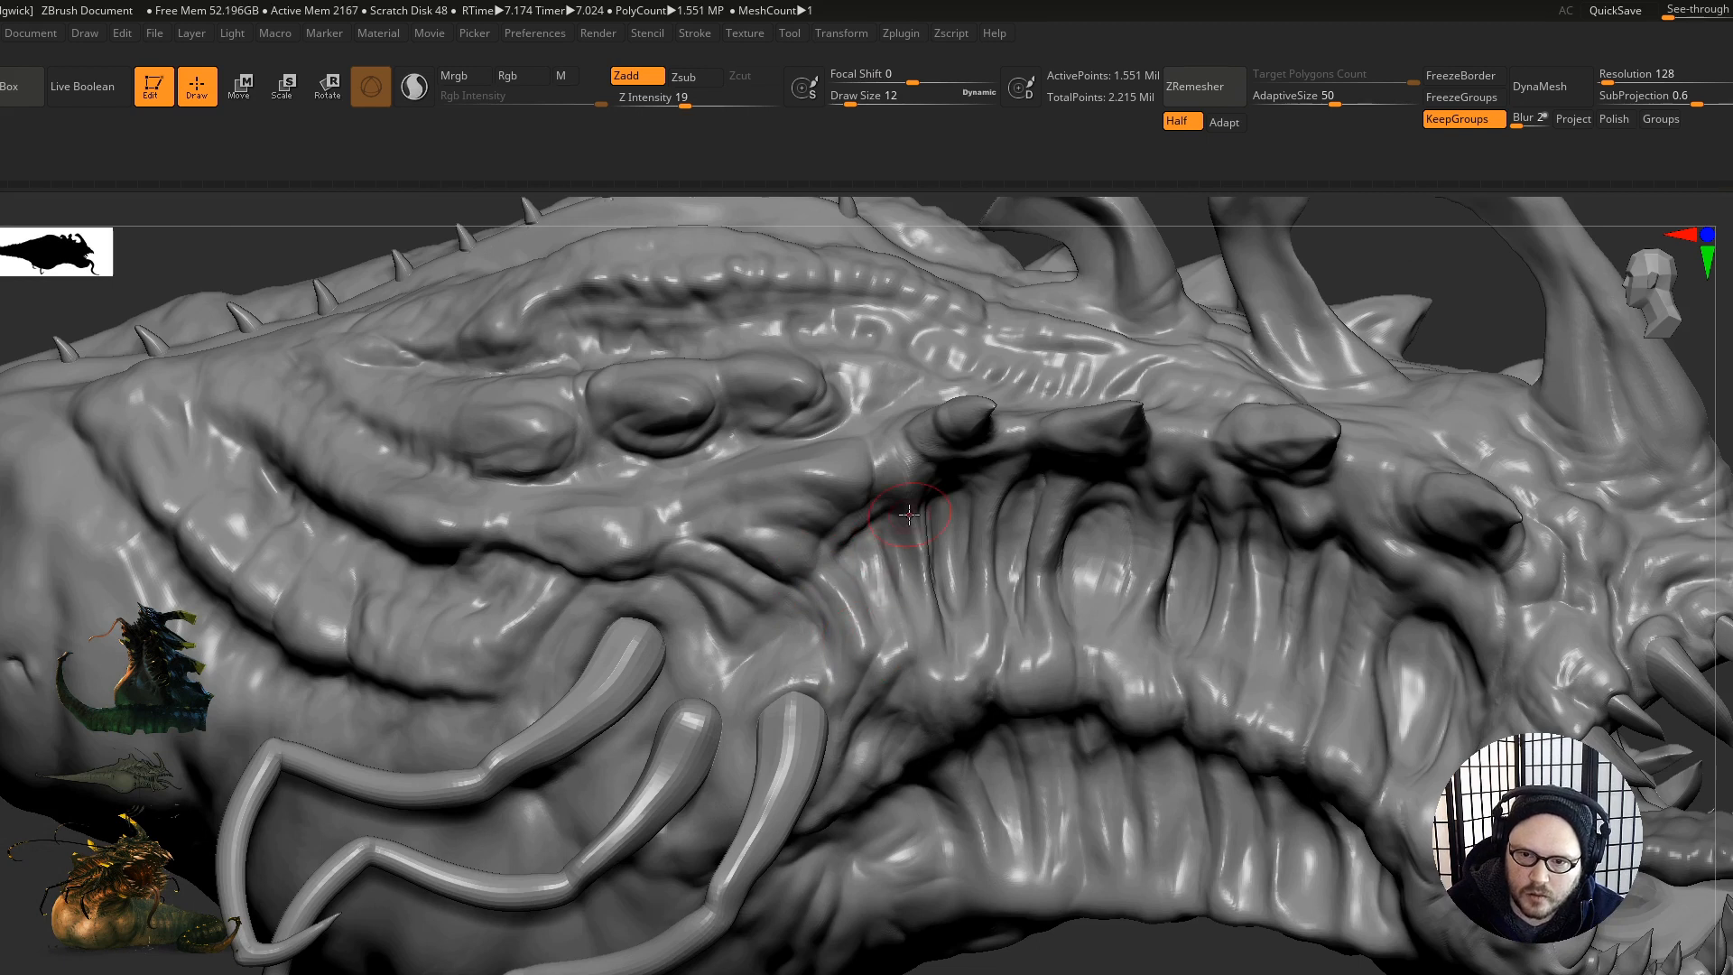
Step: Refine the long skin folds on the flank above the side legs at draw size 6
mouse_move(902, 528)
right_down()
mouse_move(945, 486)
mouse_move(967, 634)
right_up()
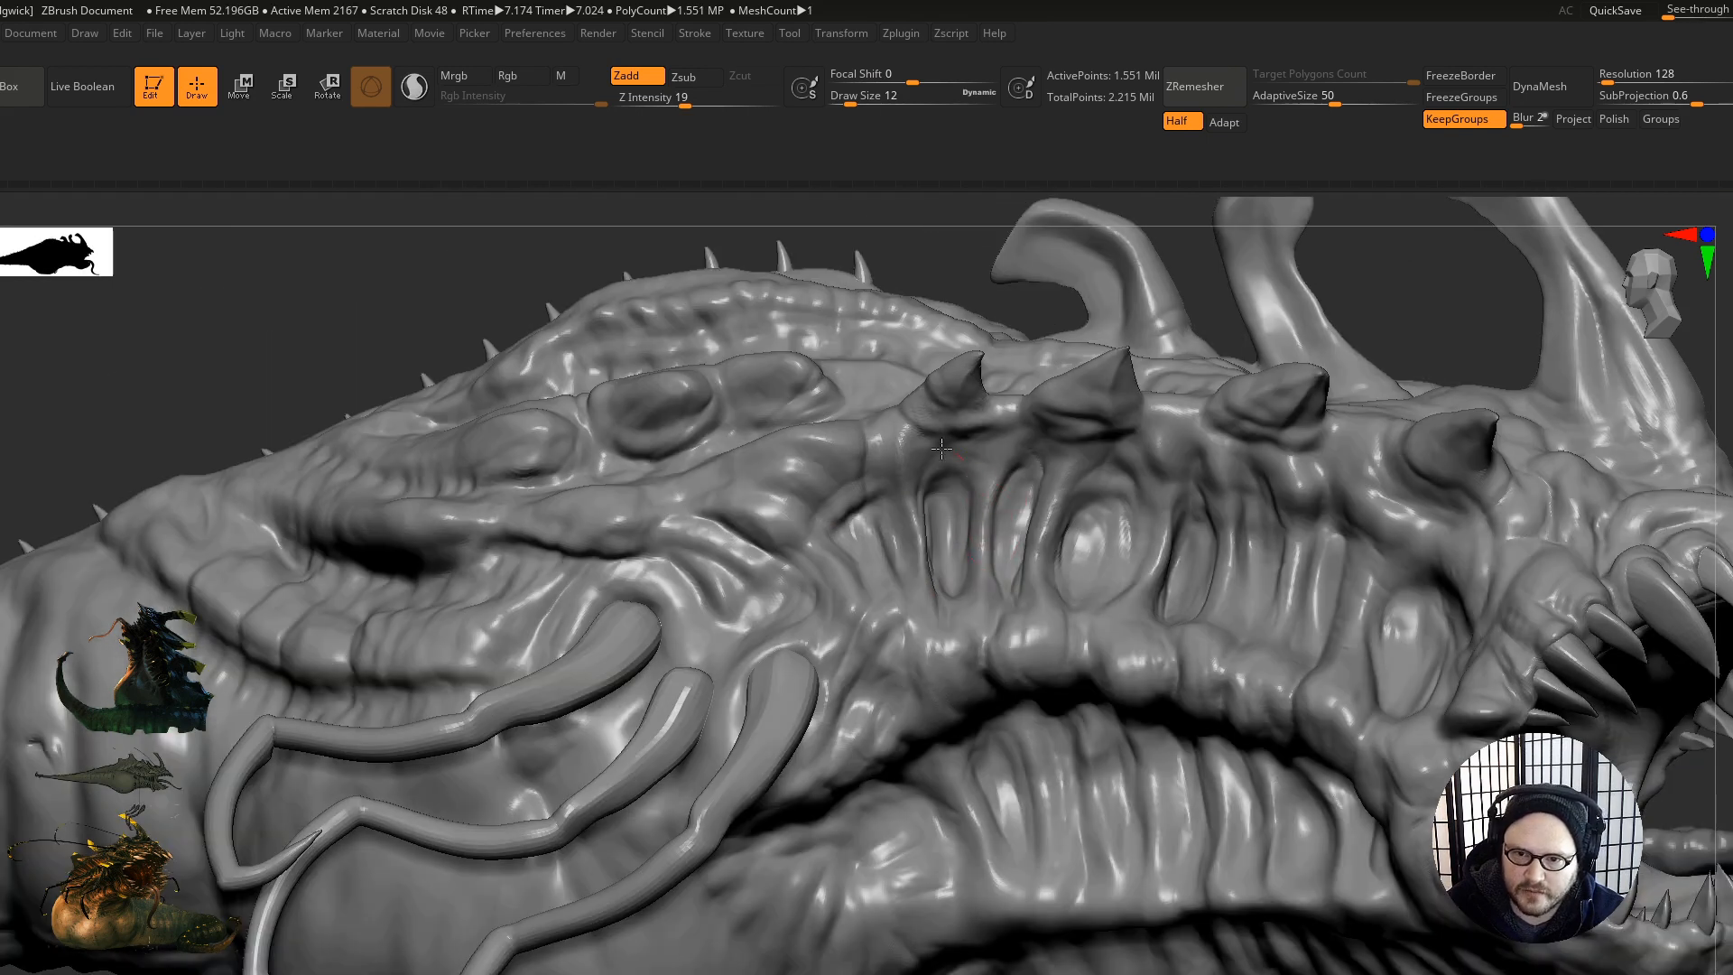
mouse_move(993, 477)
right_down()
mouse_move(777, 497)
mouse_move(649, 530)
mouse_move(695, 510)
mouse_move(525, 634)
mouse_move(693, 681)
right_up()
key([)
drag(631, 646, 757, 681)
mouse_move(579, 628)
right_down()
mouse_move(560, 679)
mouse_move(577, 711)
right_up()
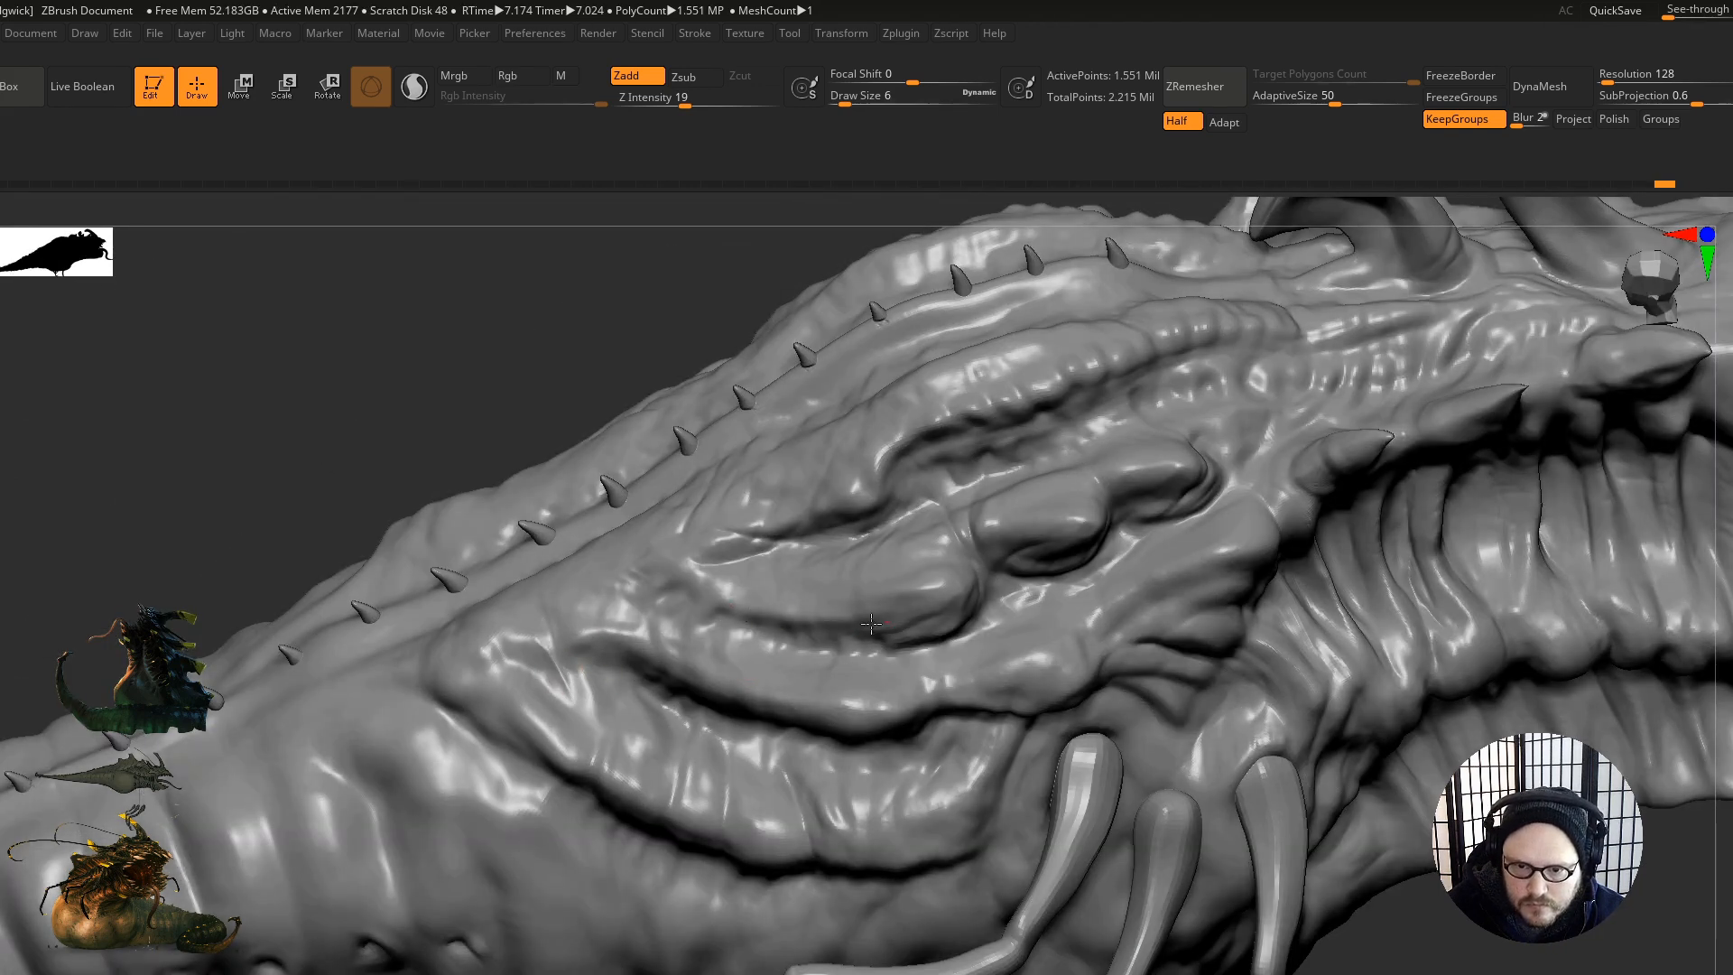
right_drag(929, 573, 913, 541)
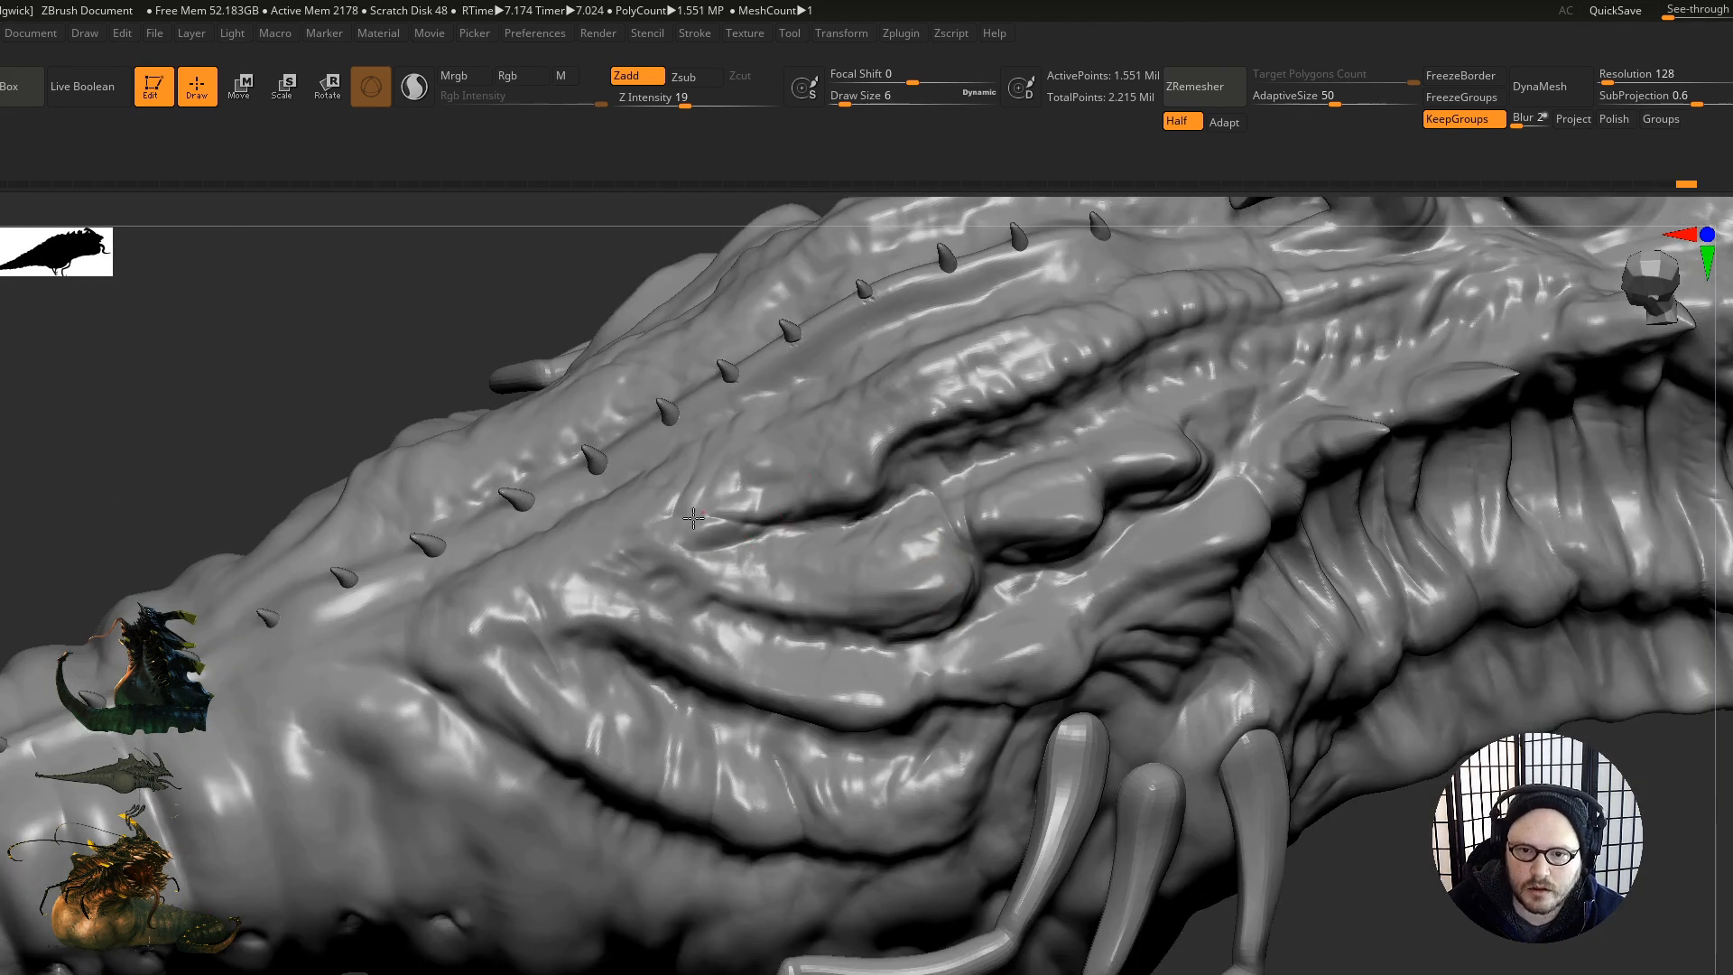
ctrl+right_drag(694, 518, 683, 425)
mouse_move(683, 632)
right_down()
mouse_move(612, 568)
mouse_move(418, 571)
mouse_move(632, 534)
mouse_move(494, 757)
right_up()
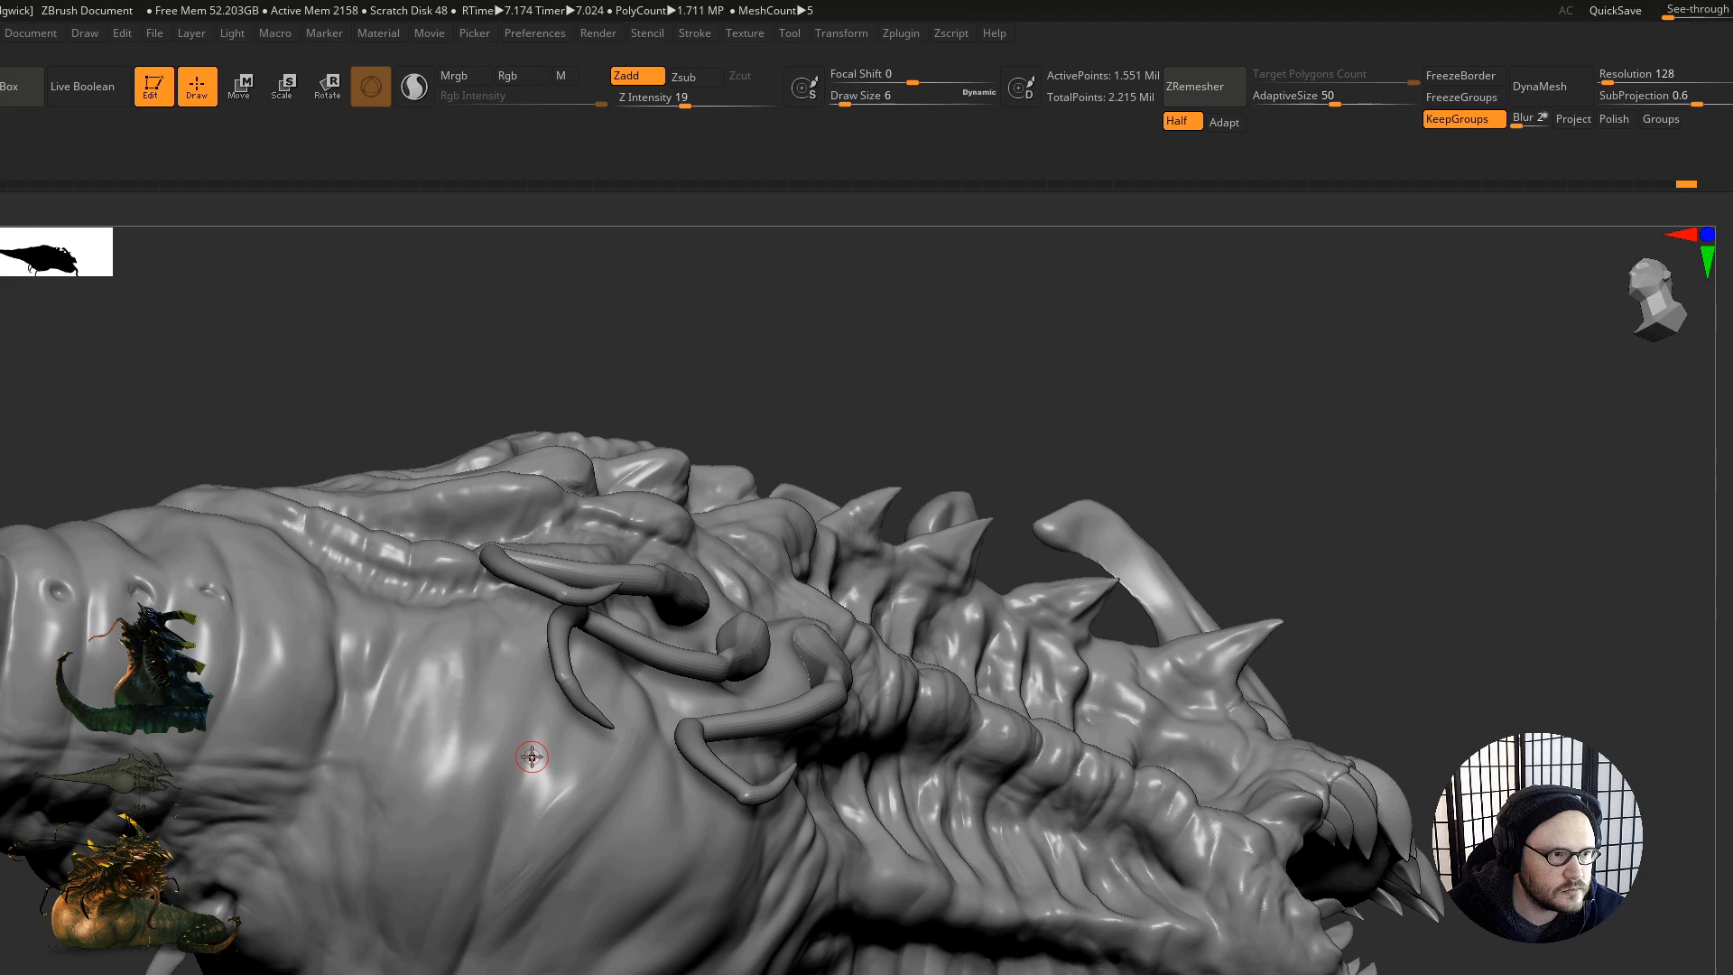
Step: Sculpt the rear end of the lower throat fold where it joins the belly, at draw size 9
mouse_move(733, 656)
right_down()
mouse_move(735, 583)
mouse_move(716, 725)
mouse_move(731, 673)
mouse_move(696, 632)
right_up()
key(s)
drag(764, 604, 784, 604)
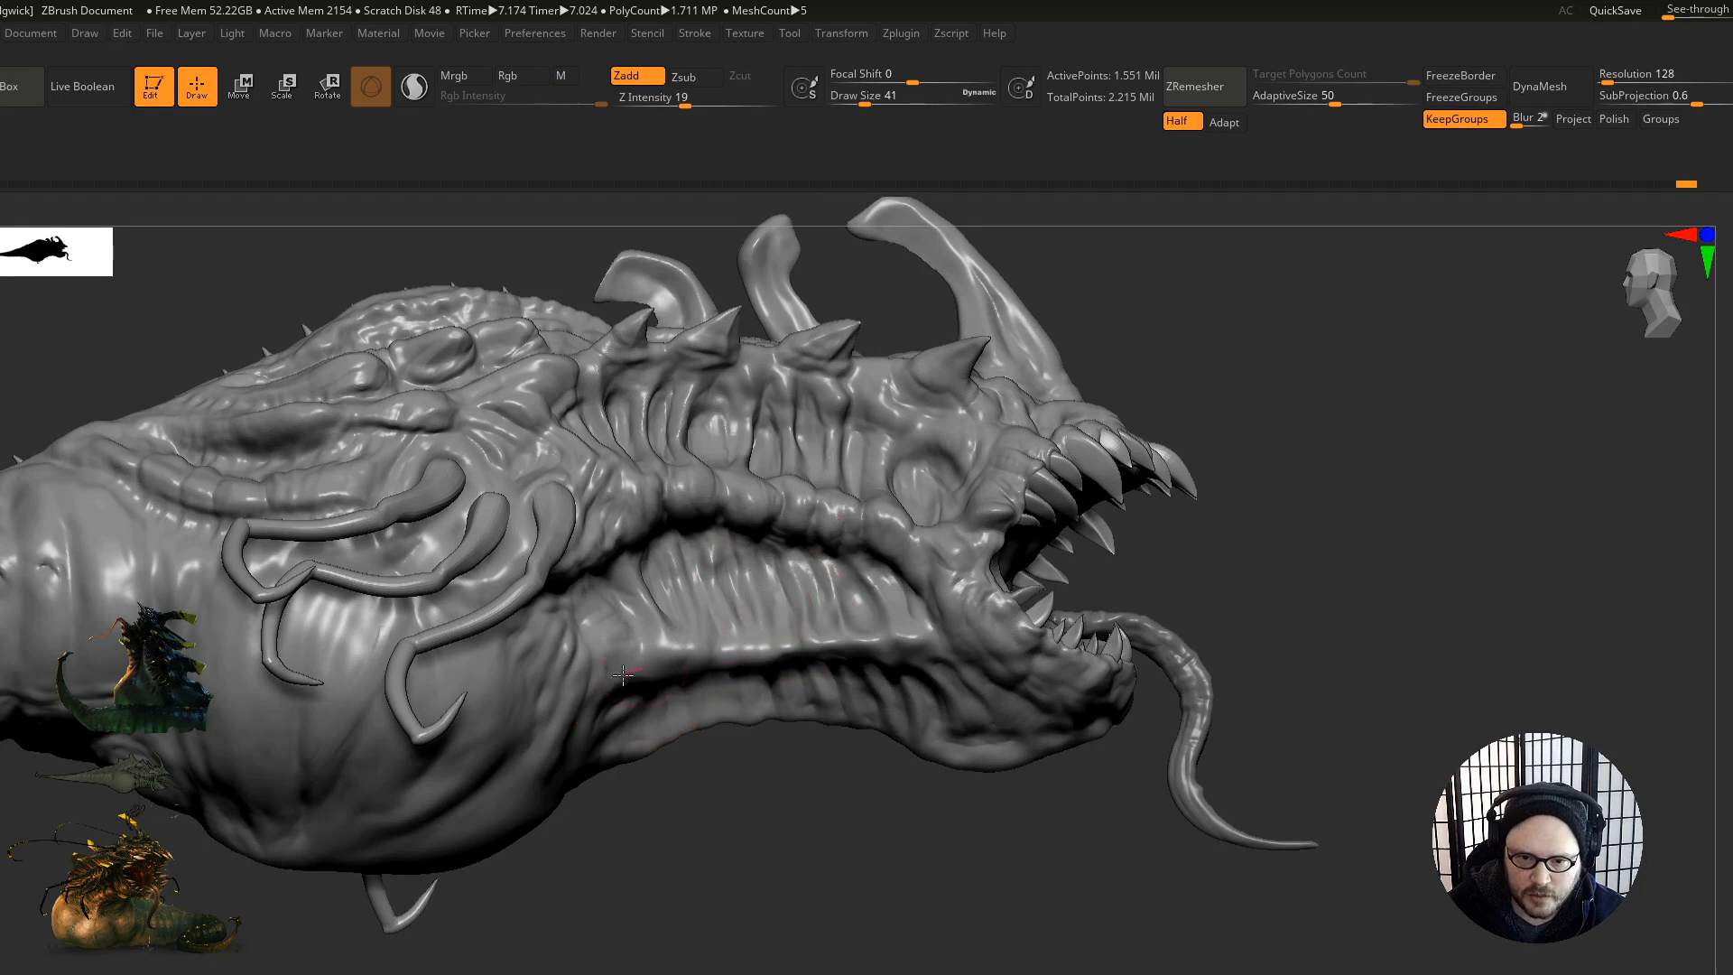
key(s)
drag(627, 677, 765, 679)
key(s)
drag(646, 672, 503, 678)
ctrl+right_drag(561, 612, 623, 745)
right_drag(622, 745, 659, 706)
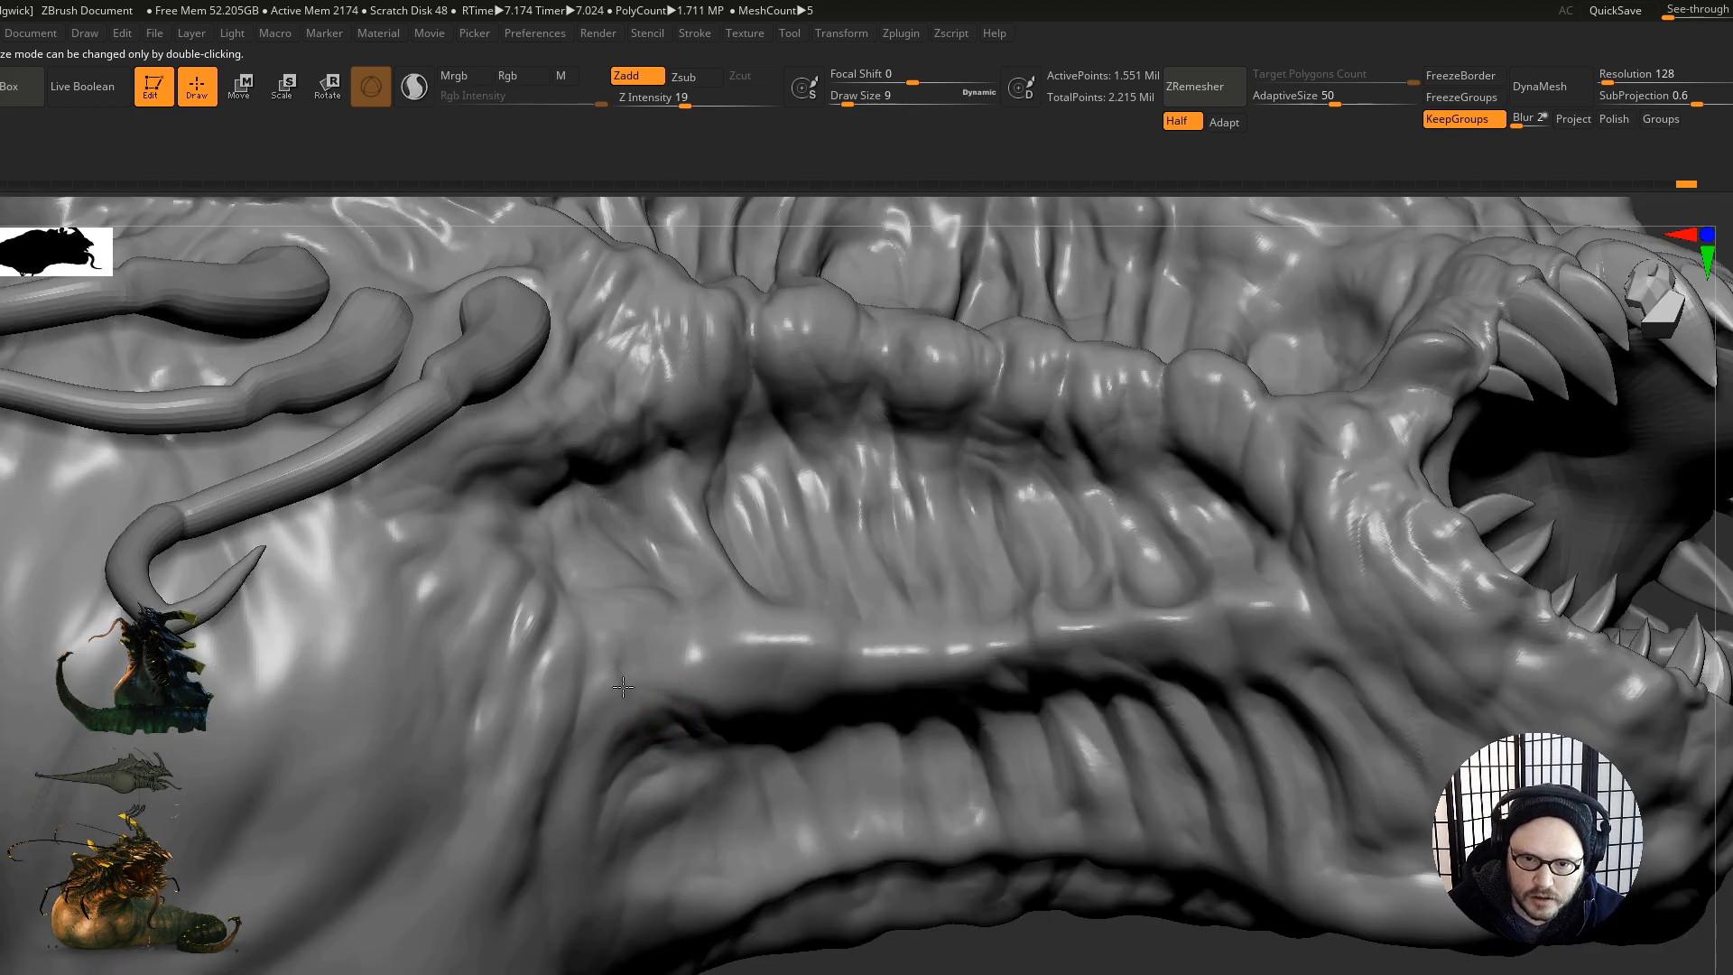
drag(698, 716, 599, 767)
right_drag(677, 728, 623, 722)
right_drag(623, 723, 866, 709)
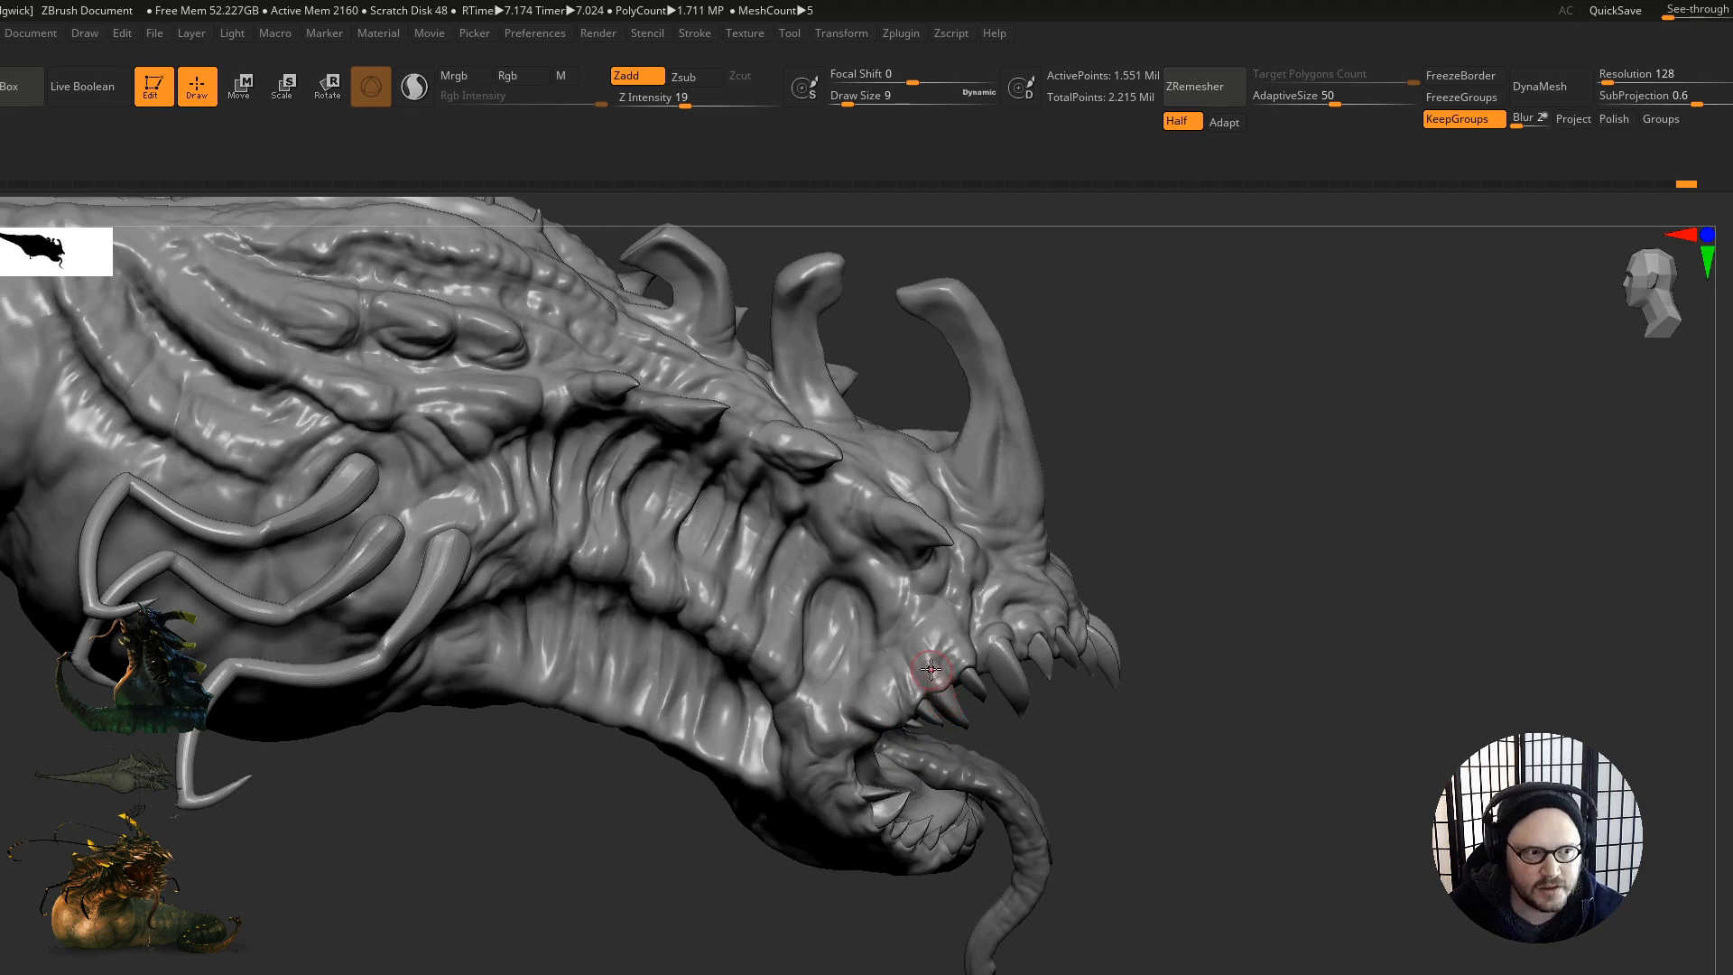
Step: Touch up the flank fold behind the side legs and the back beside the row of spine spikes at draw size 9
right_drag(874, 612, 831, 713)
mouse_move(776, 605)
right_down()
mouse_move(852, 582)
mouse_move(826, 540)
right_up()
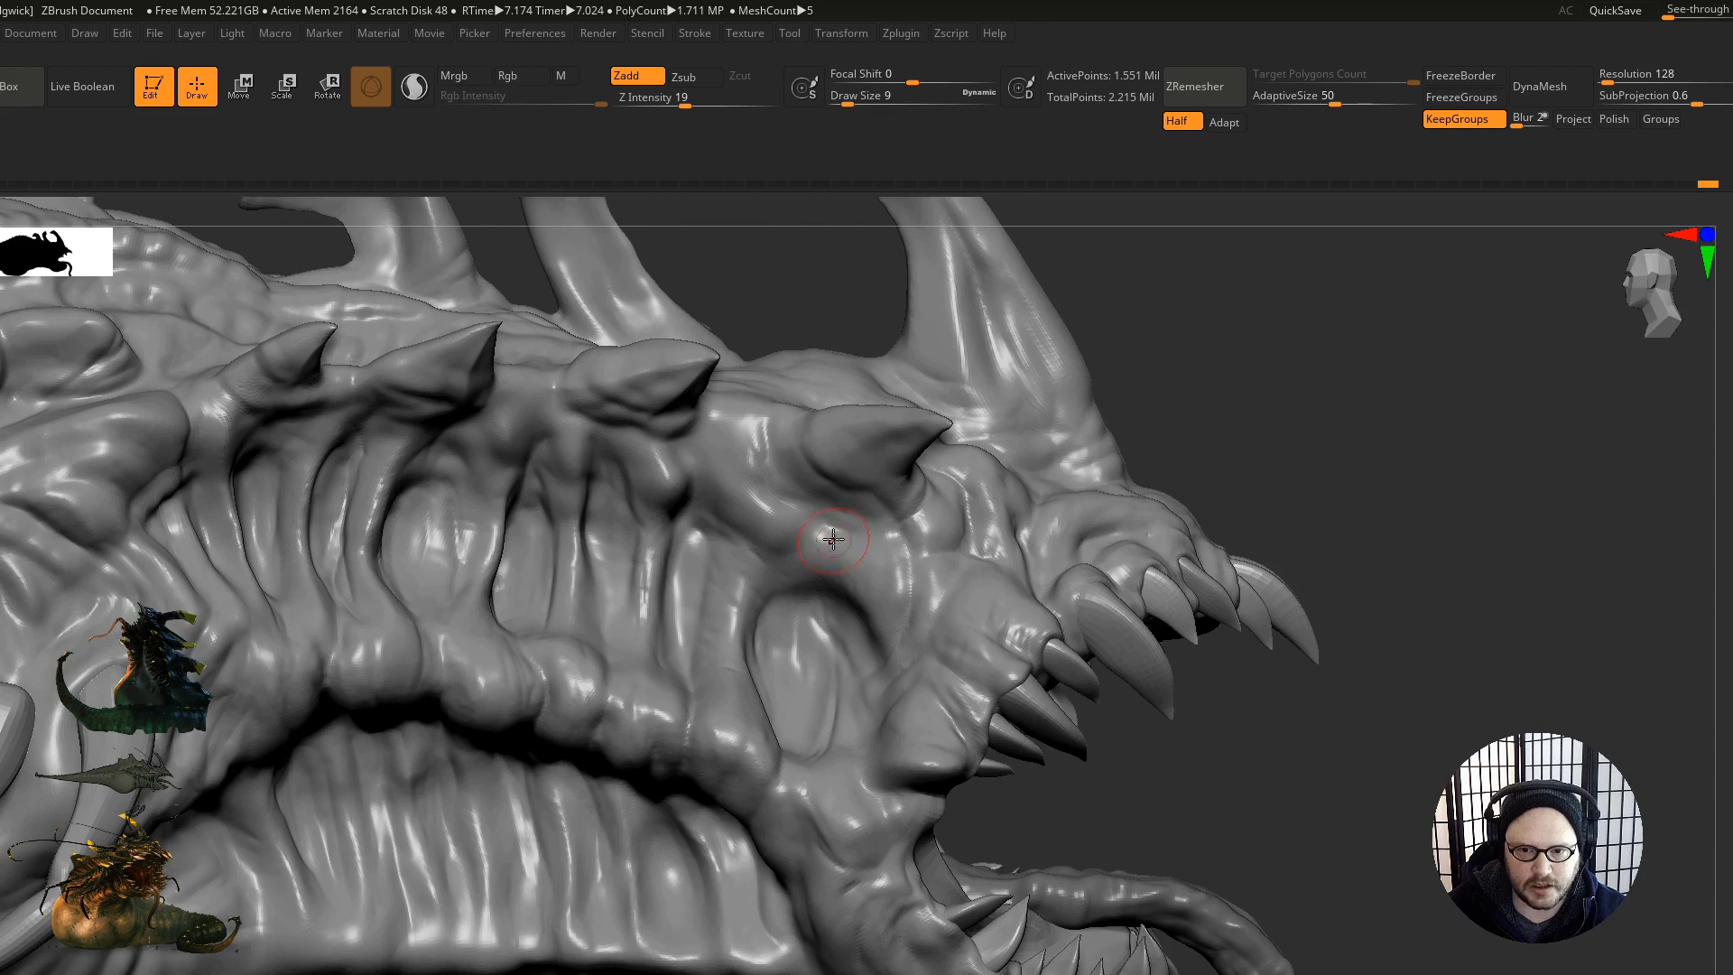
right_drag(888, 563, 929, 506)
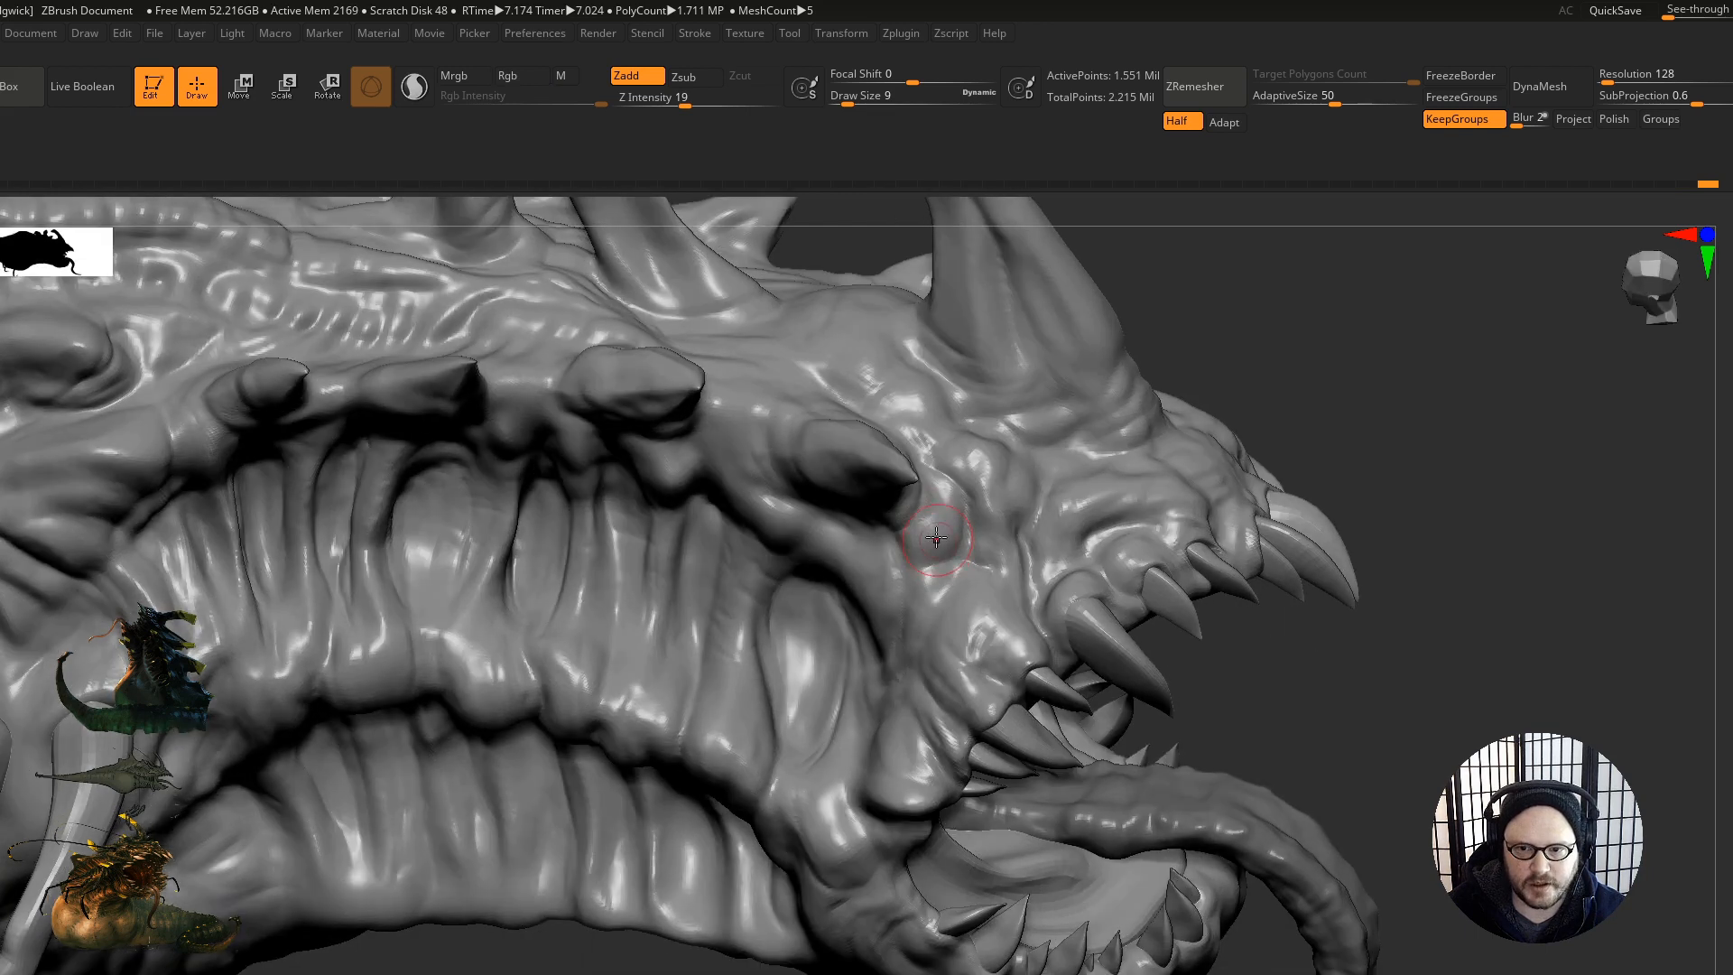
mouse_move(901, 602)
right_down()
mouse_move(768, 487)
mouse_move(695, 514)
right_up()
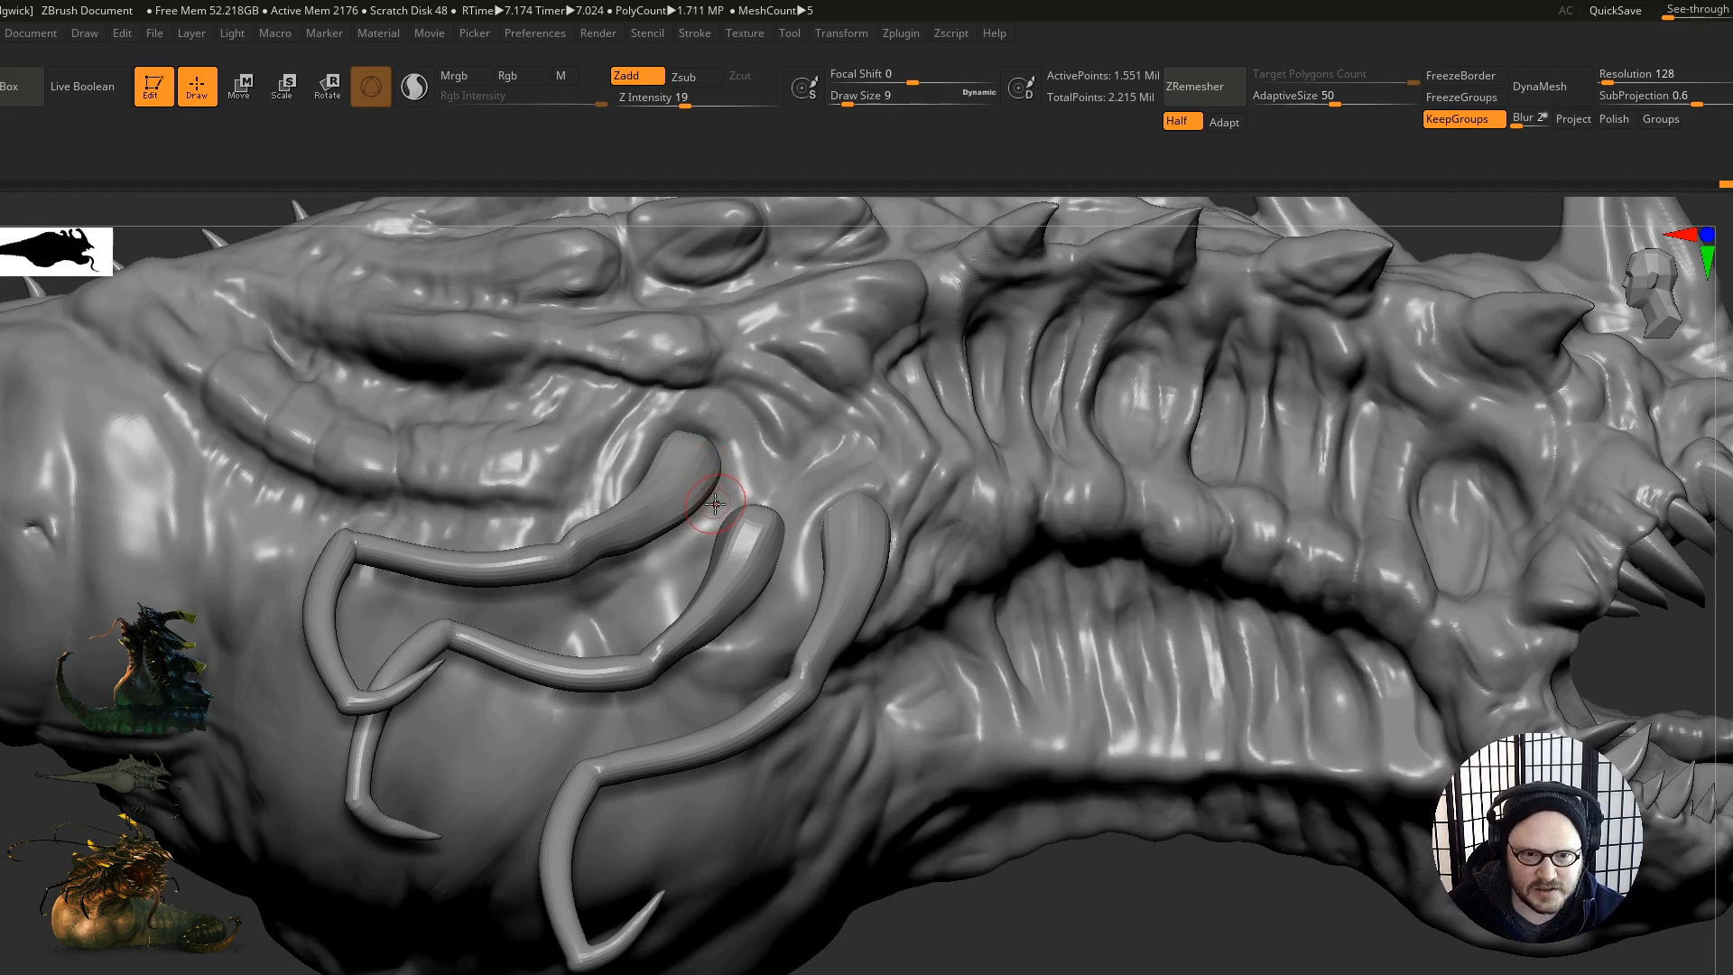
right_drag(571, 487, 433, 521)
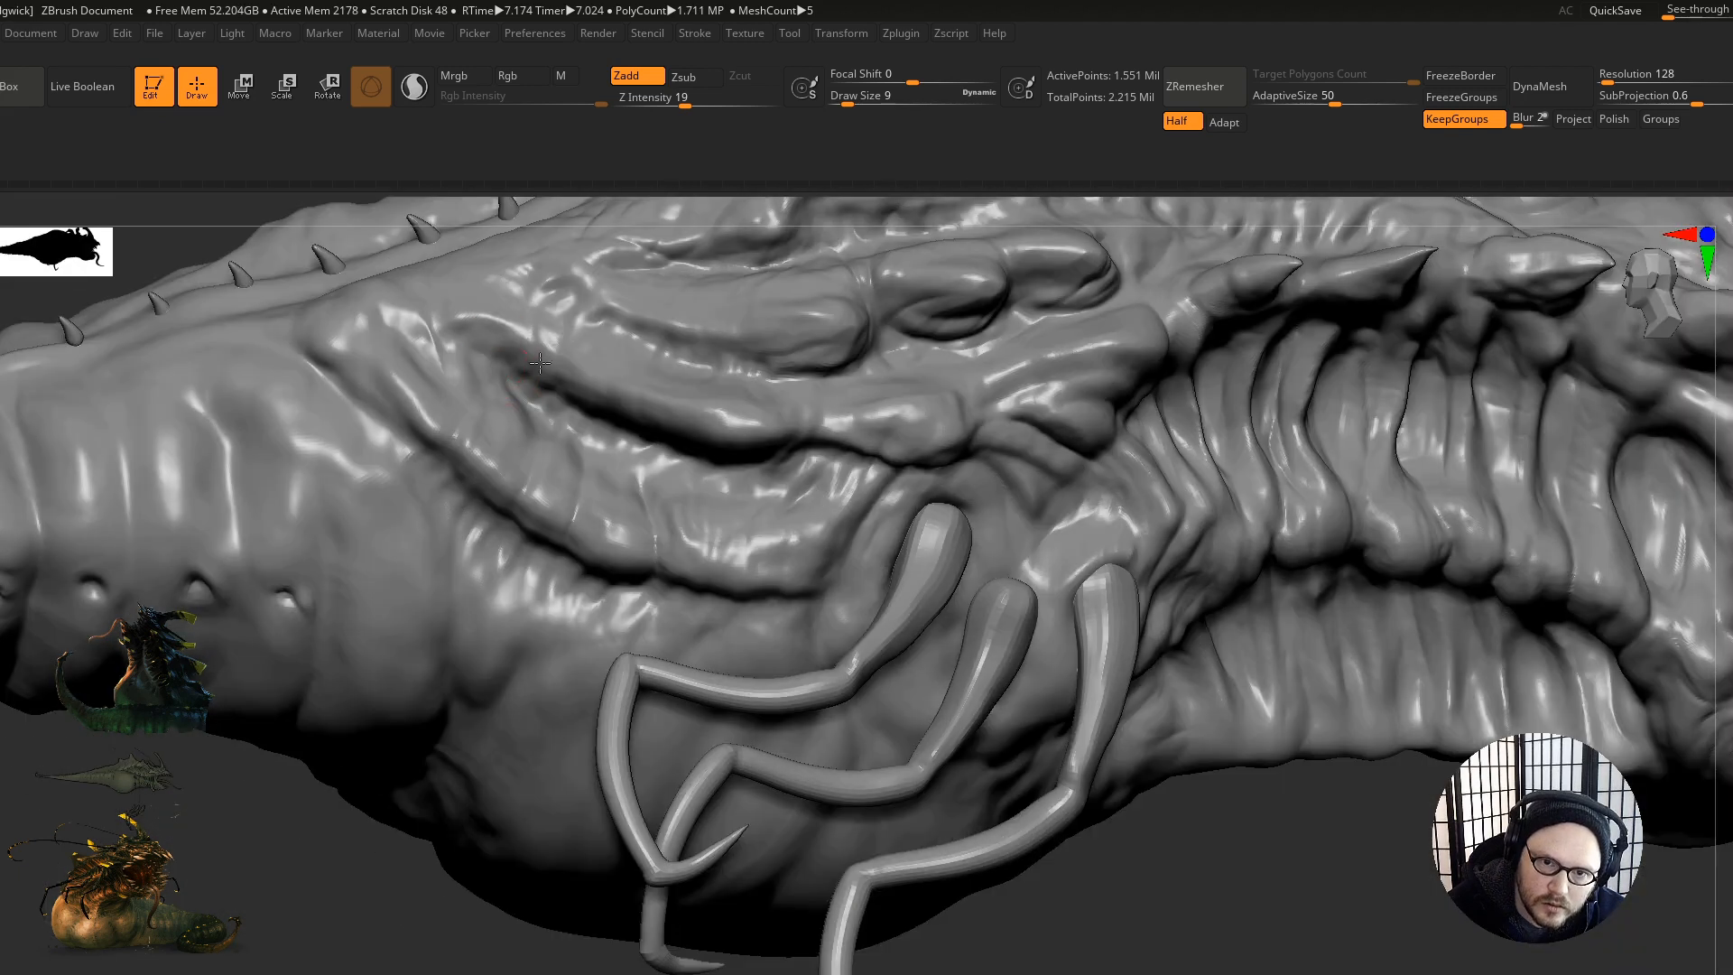
drag(449, 384, 471, 390)
right_drag(552, 384, 581, 462)
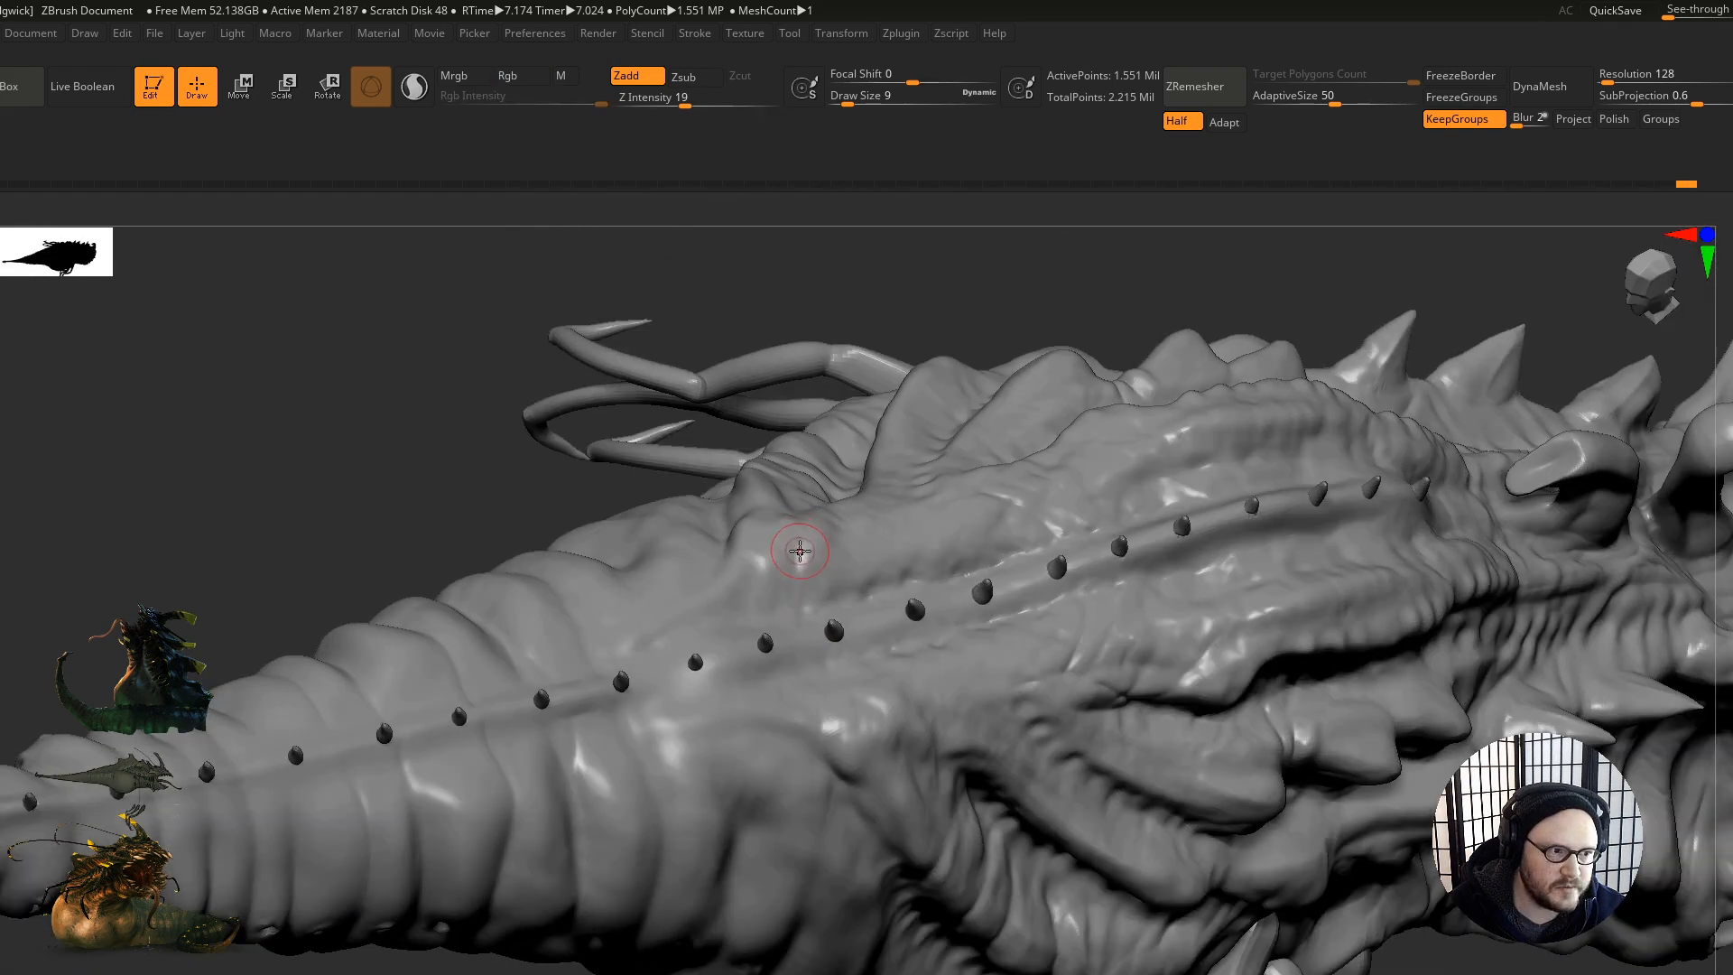
drag(800, 551, 812, 569)
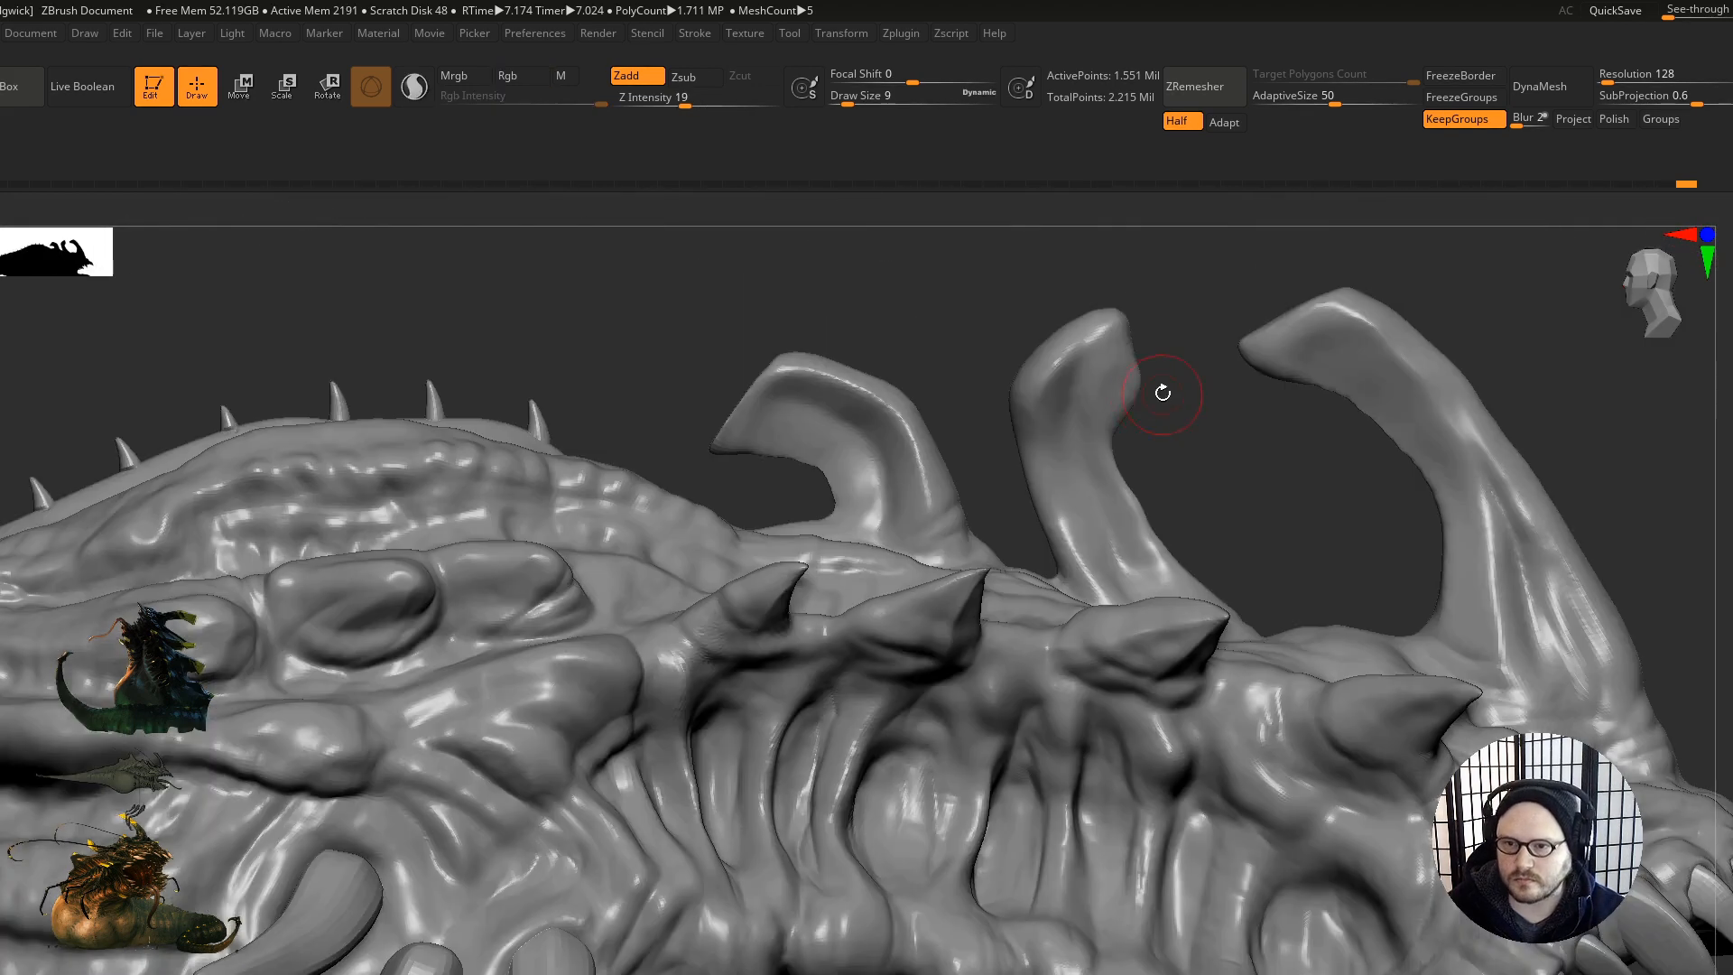
Step: Sculpt and smooth the shaft of the middle head horn, reducing the draw size to 4
mouse_move(1161, 388)
mouse_down()
mouse_move(1088, 461)
mouse_move(1180, 600)
mouse_move(1140, 554)
mouse_up()
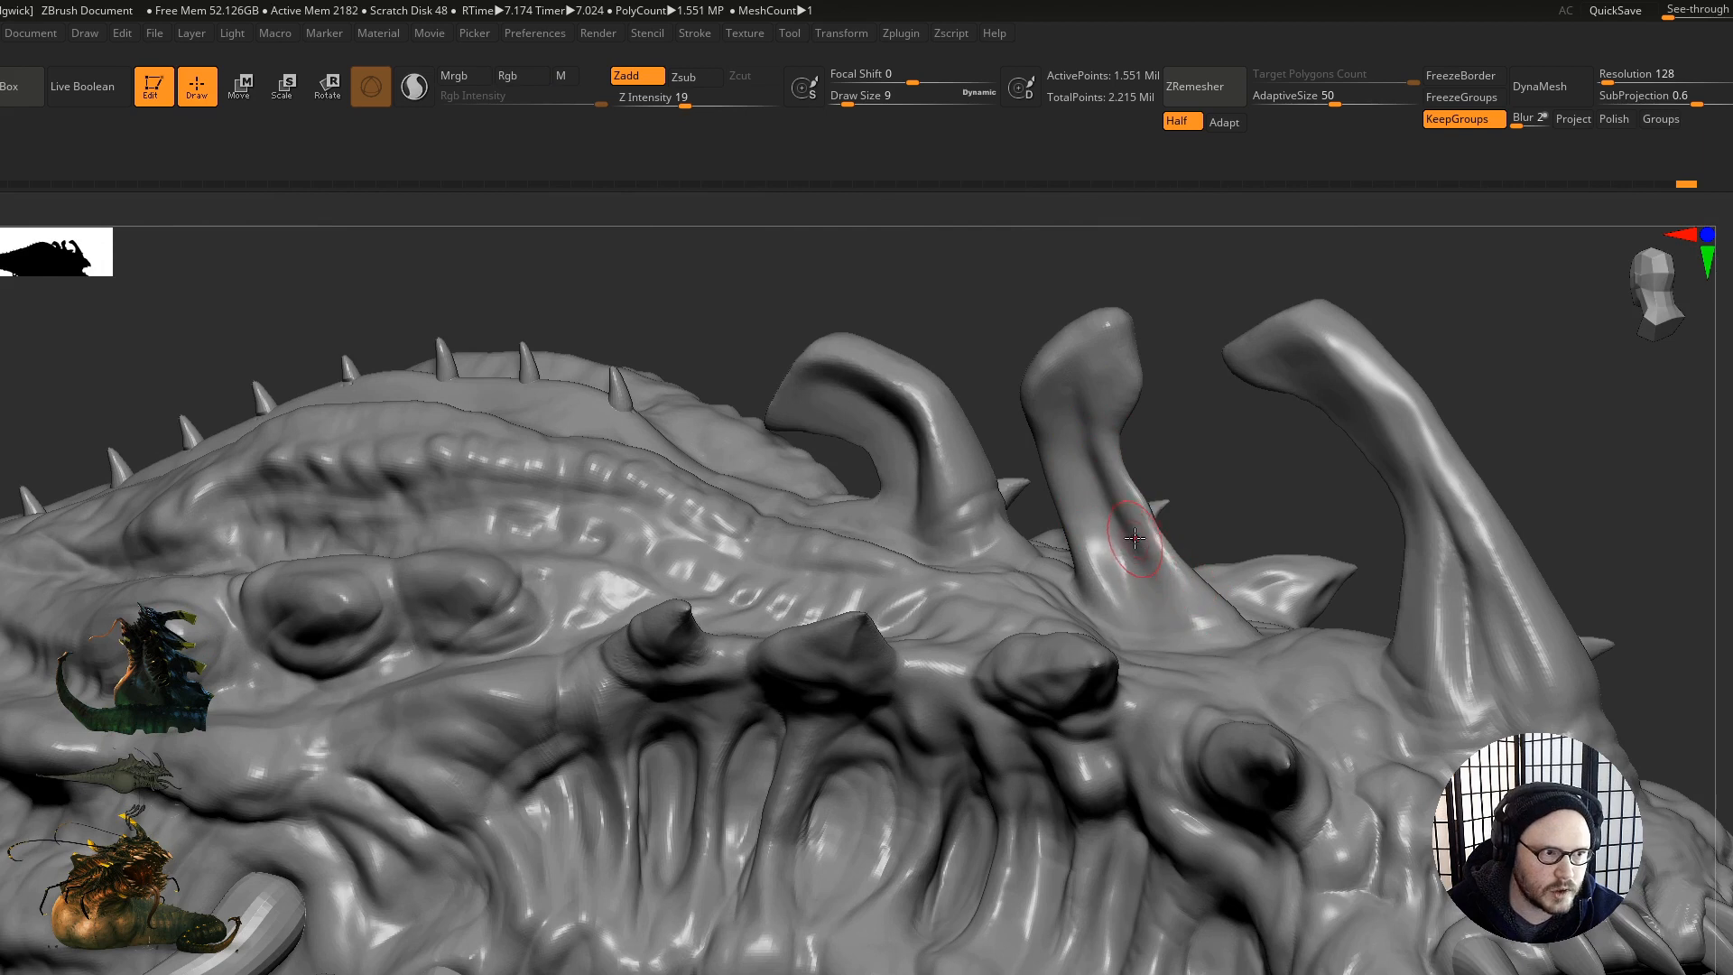
key(bracketleft)
key(s)
drag(1145, 505, 1155, 504)
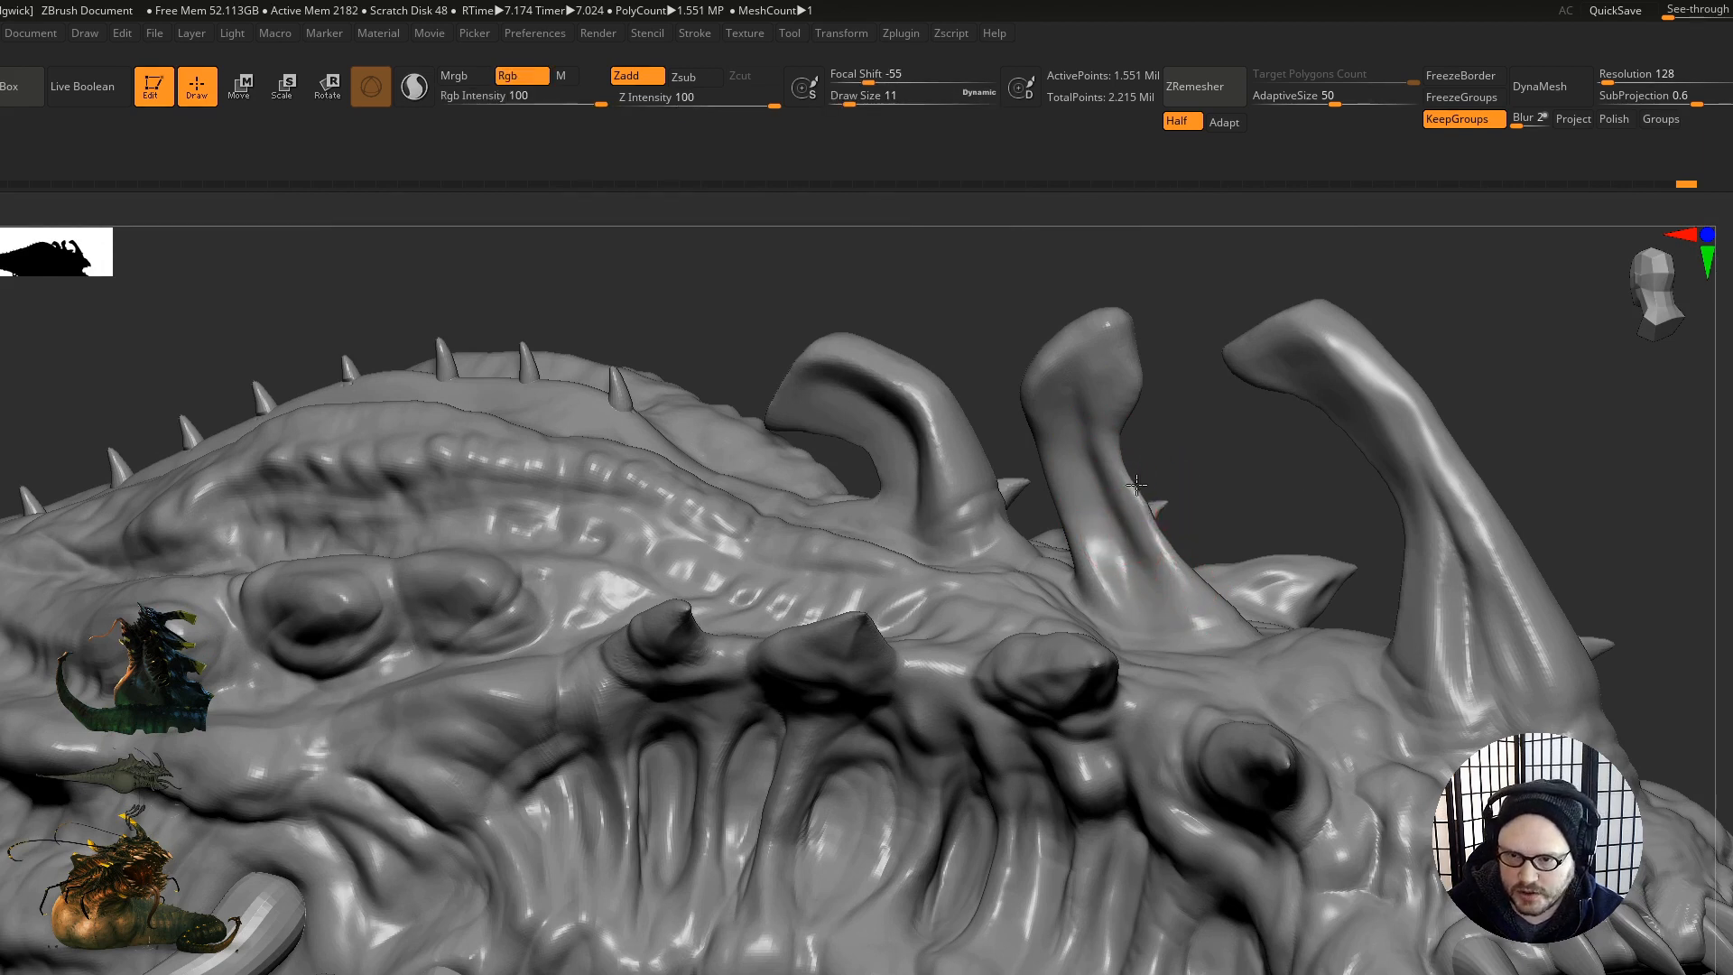
mouse_move(1535, 487)
mouse_down()
mouse_move(1337, 542)
mouse_move(1125, 503)
mouse_up()
right_drag(1098, 455, 985, 443)
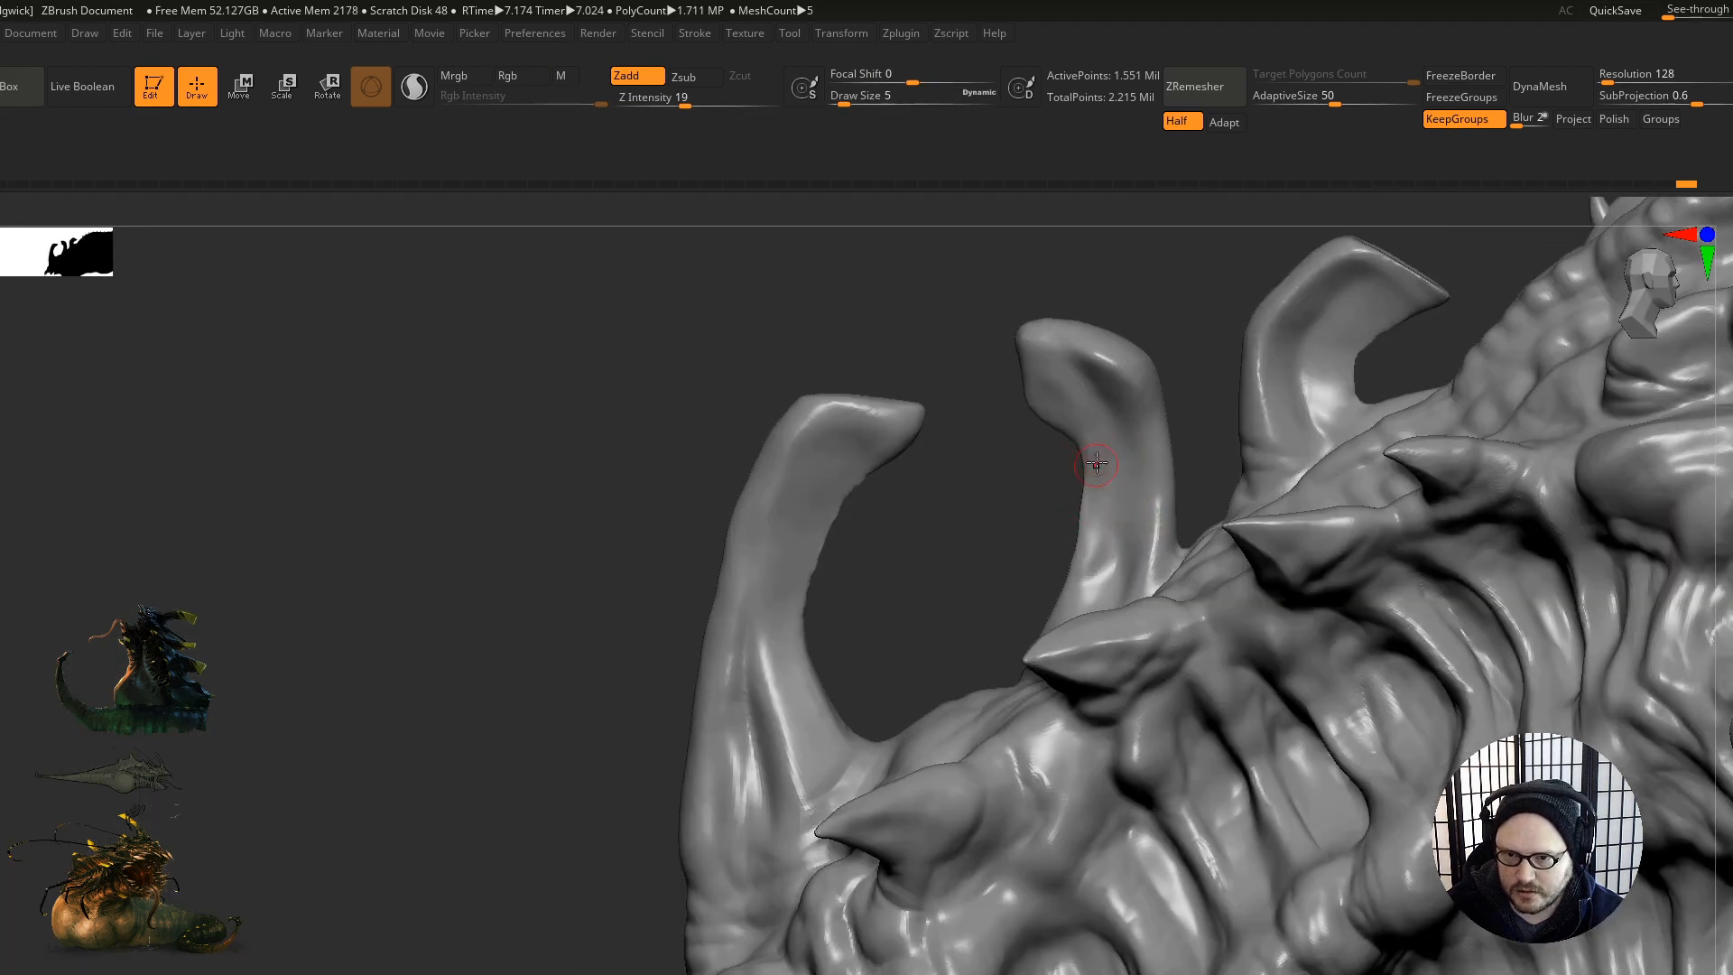
right_drag(1106, 451, 1106, 548)
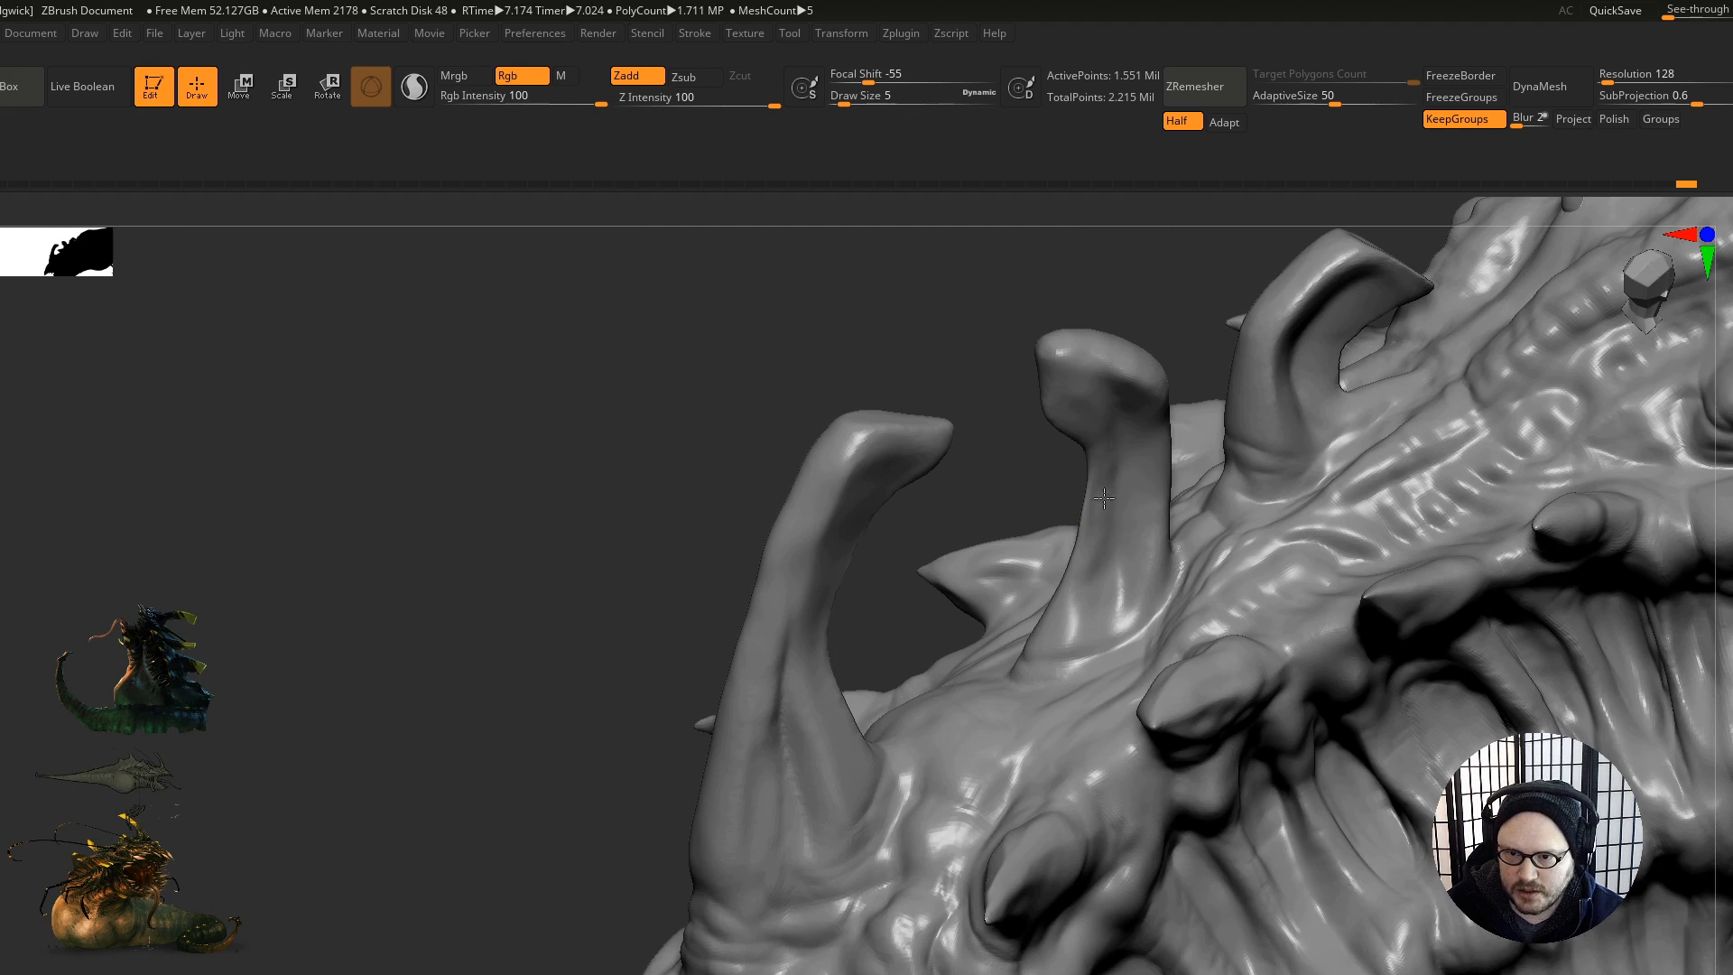
key(s)
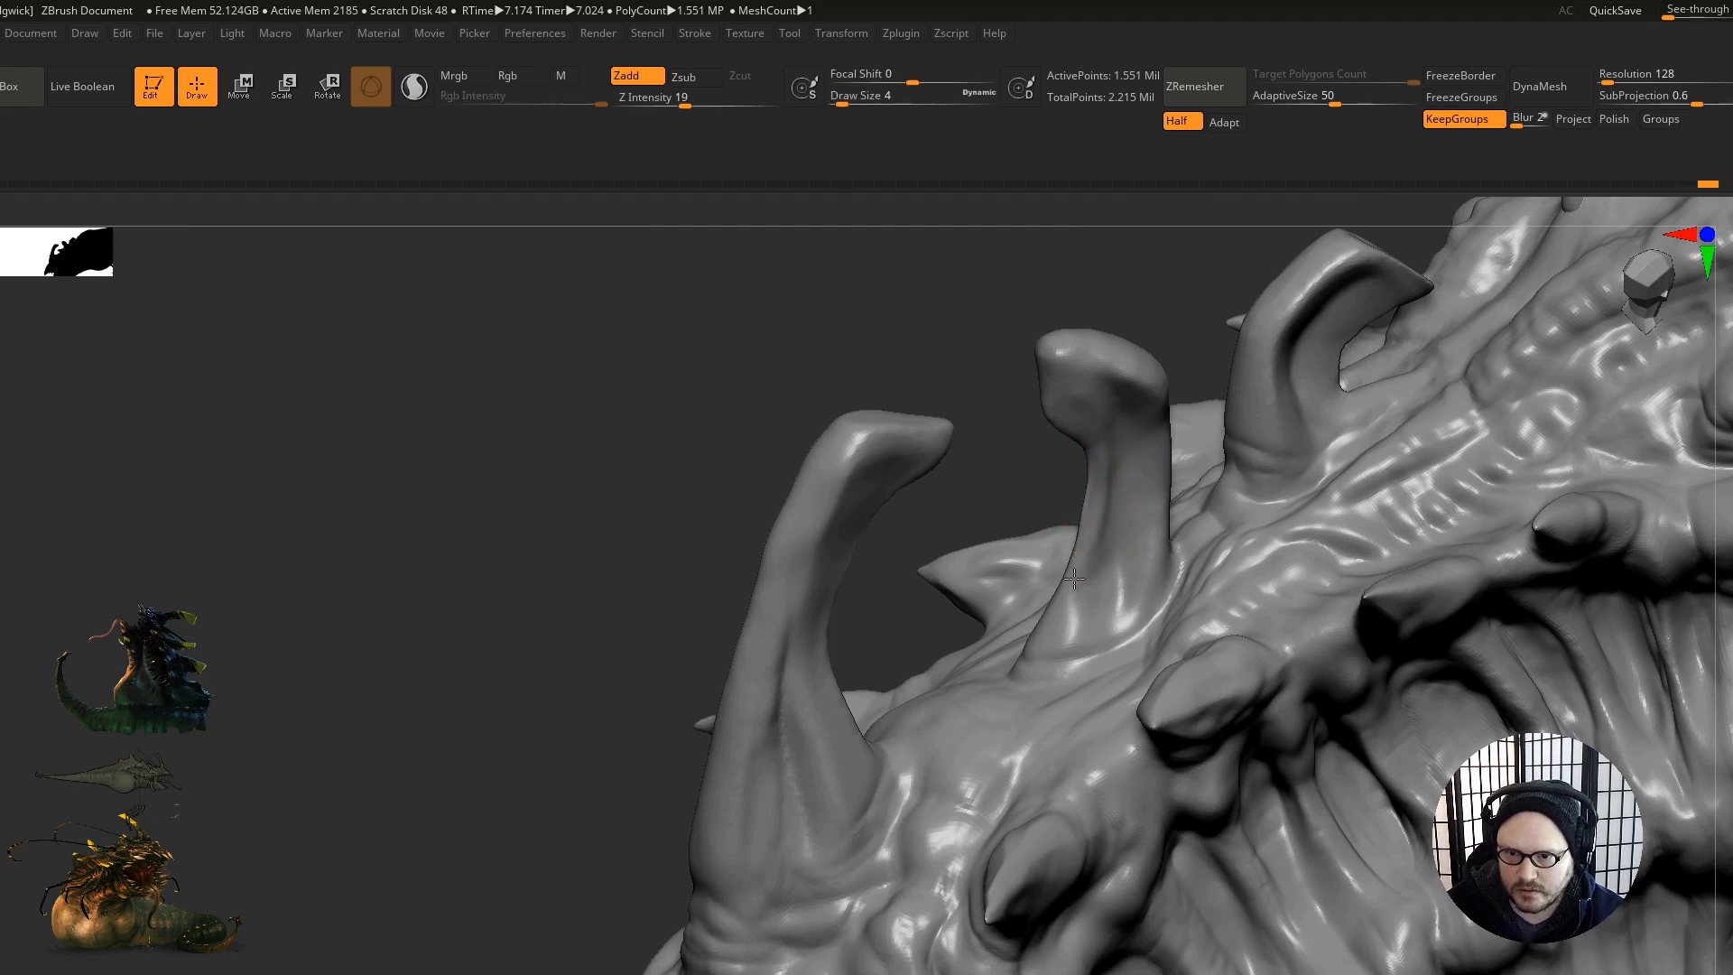
key(shift)
Step: Refine the grooves and ridges along the middle head horn from both sides at draw size 8
right_drag(1109, 485, 1211, 503)
mouse_move(1265, 580)
ctrl+right_down()
mouse_move(1206, 558)
mouse_move(1171, 612)
ctrl+right_up()
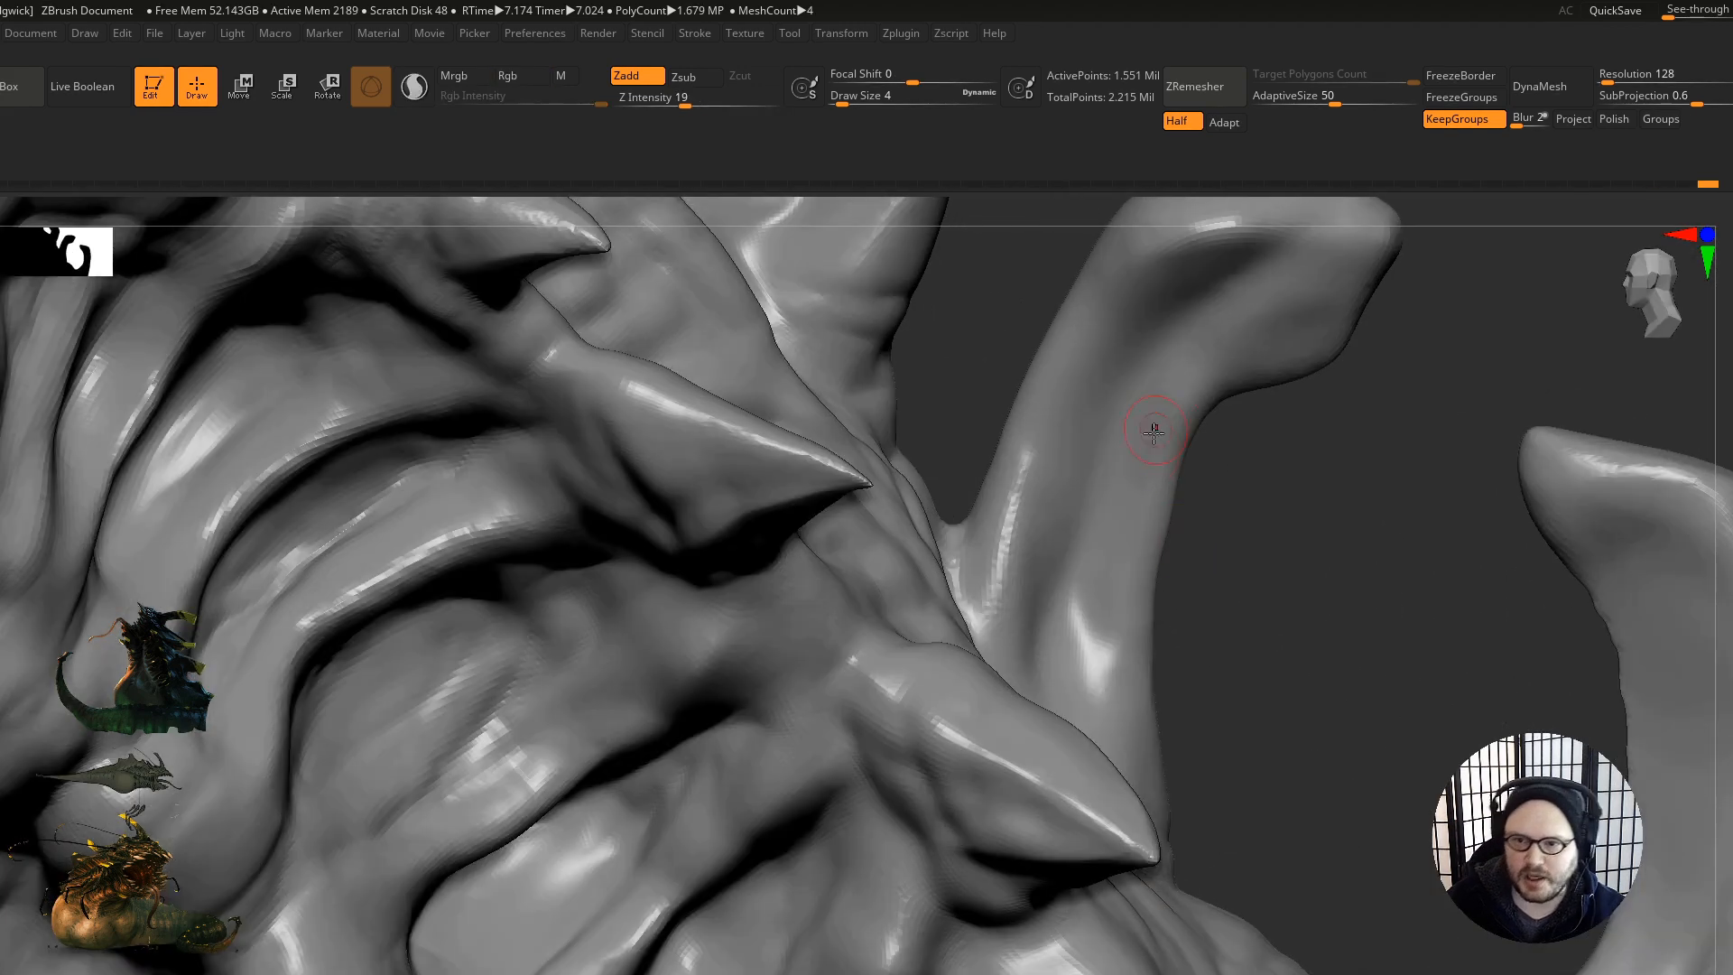
key(s)
drag(1156, 474, 1161, 474)
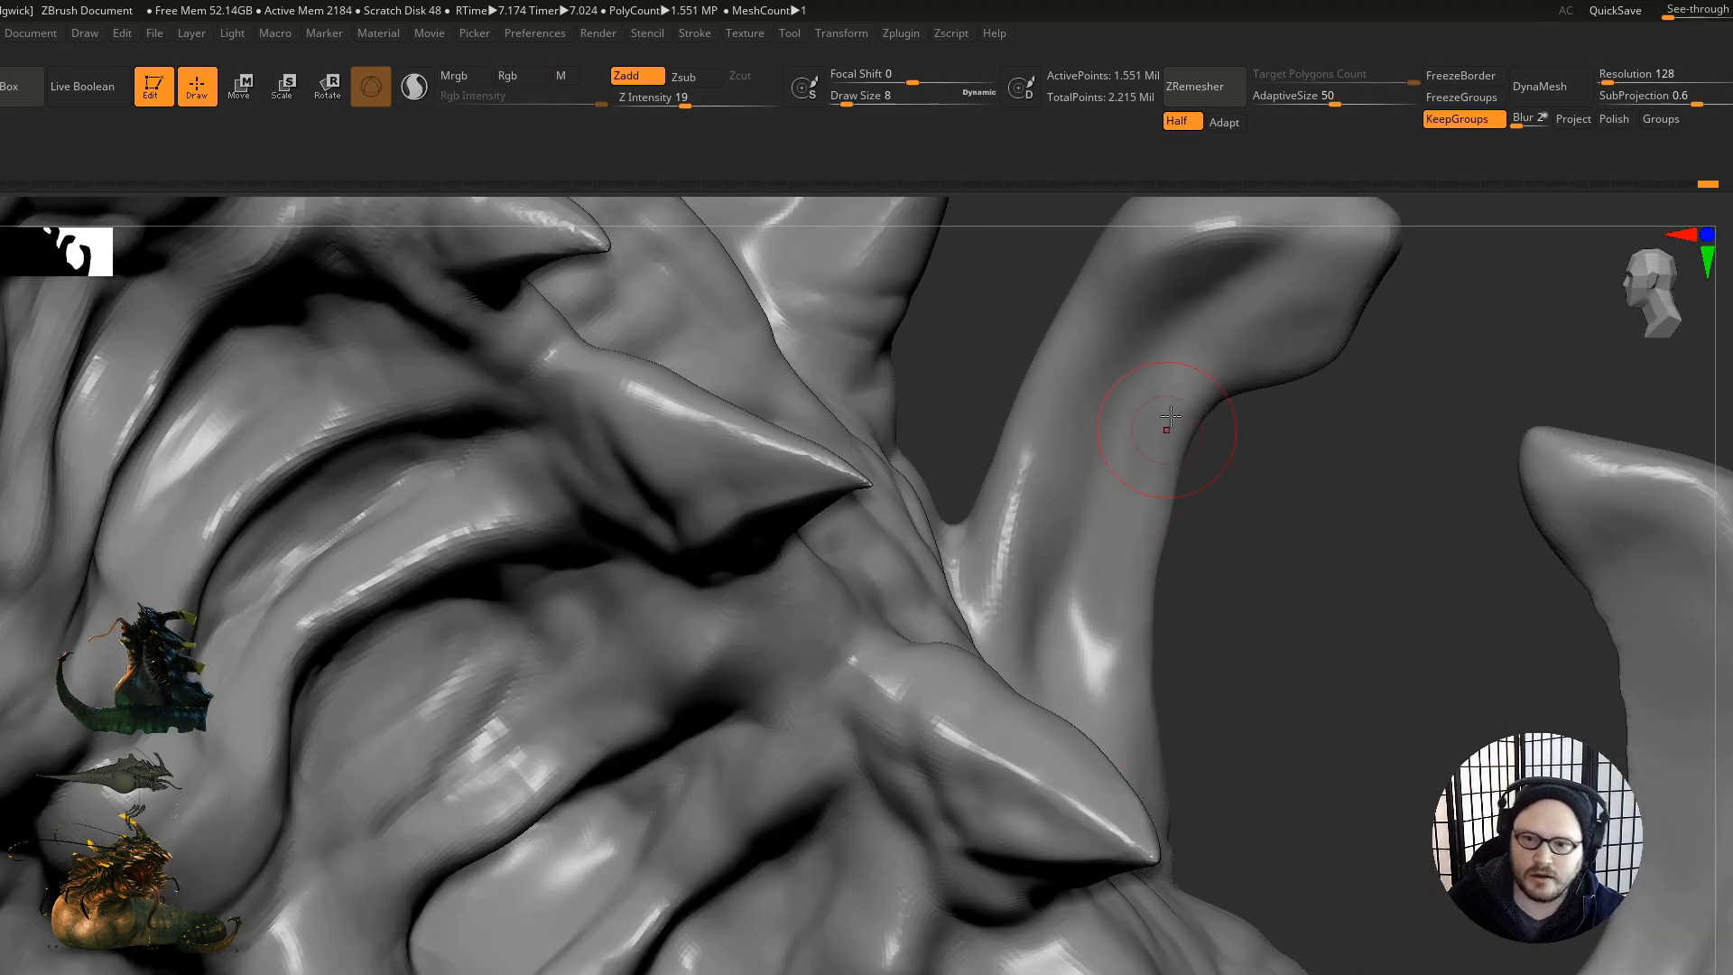
key(ctrl)
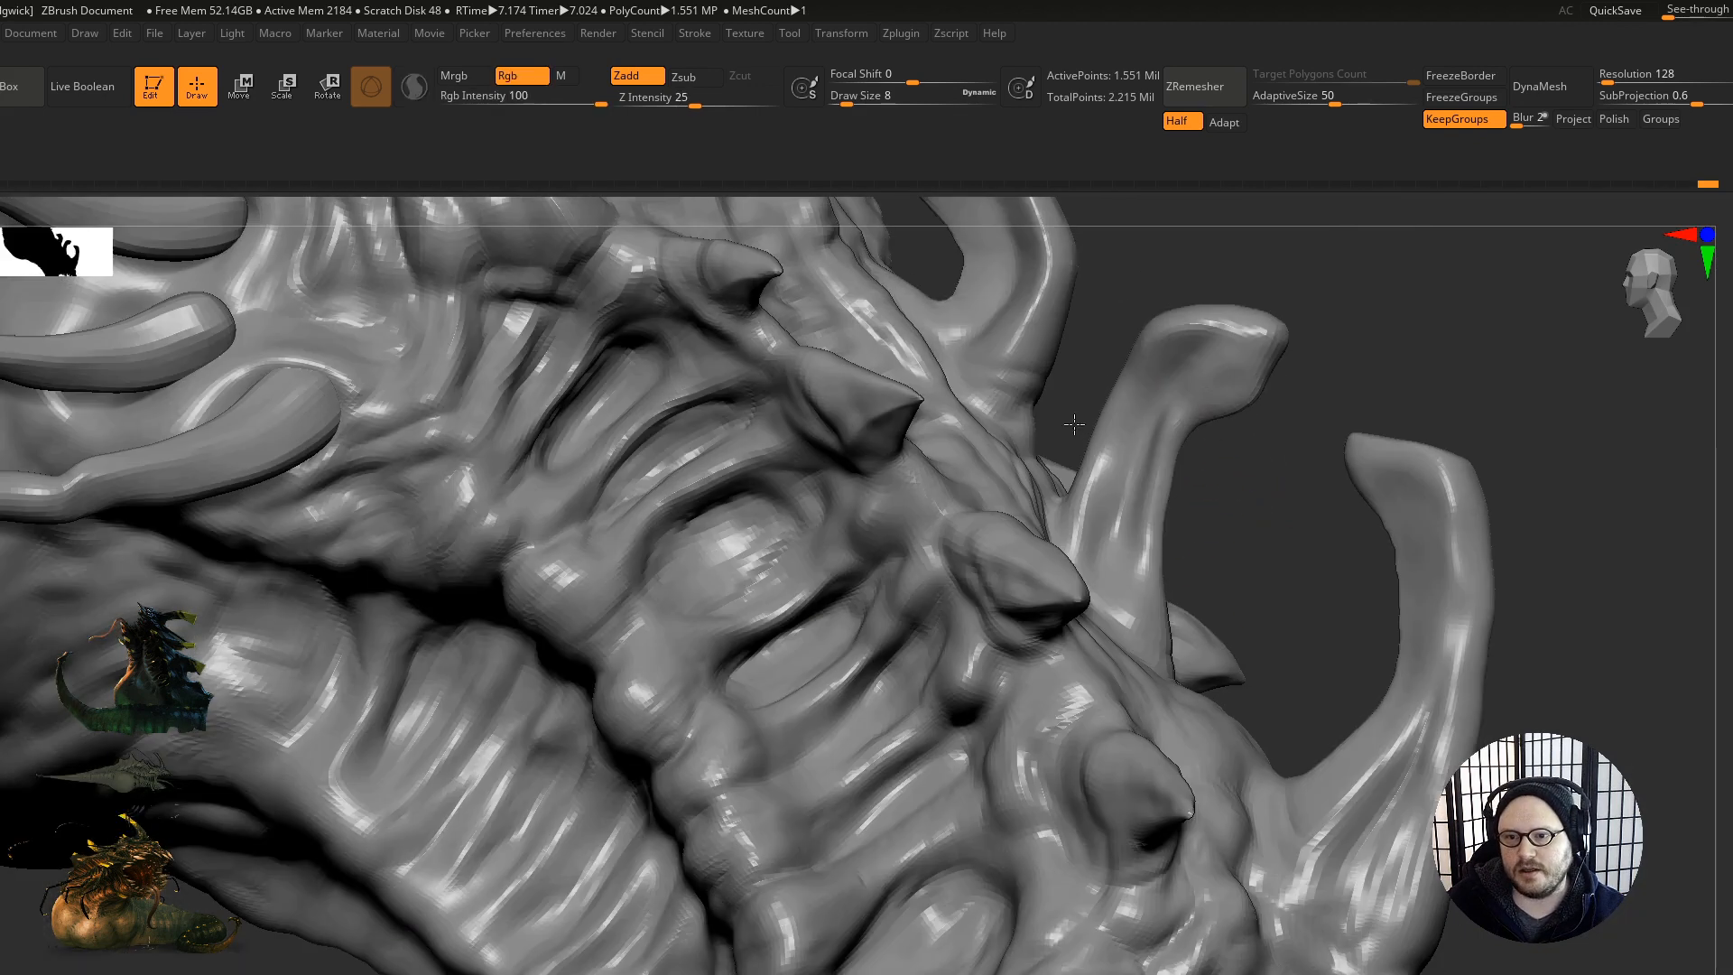
mouse_move(1074, 424)
right_down()
mouse_move(1140, 430)
mouse_move(1104, 412)
right_up()
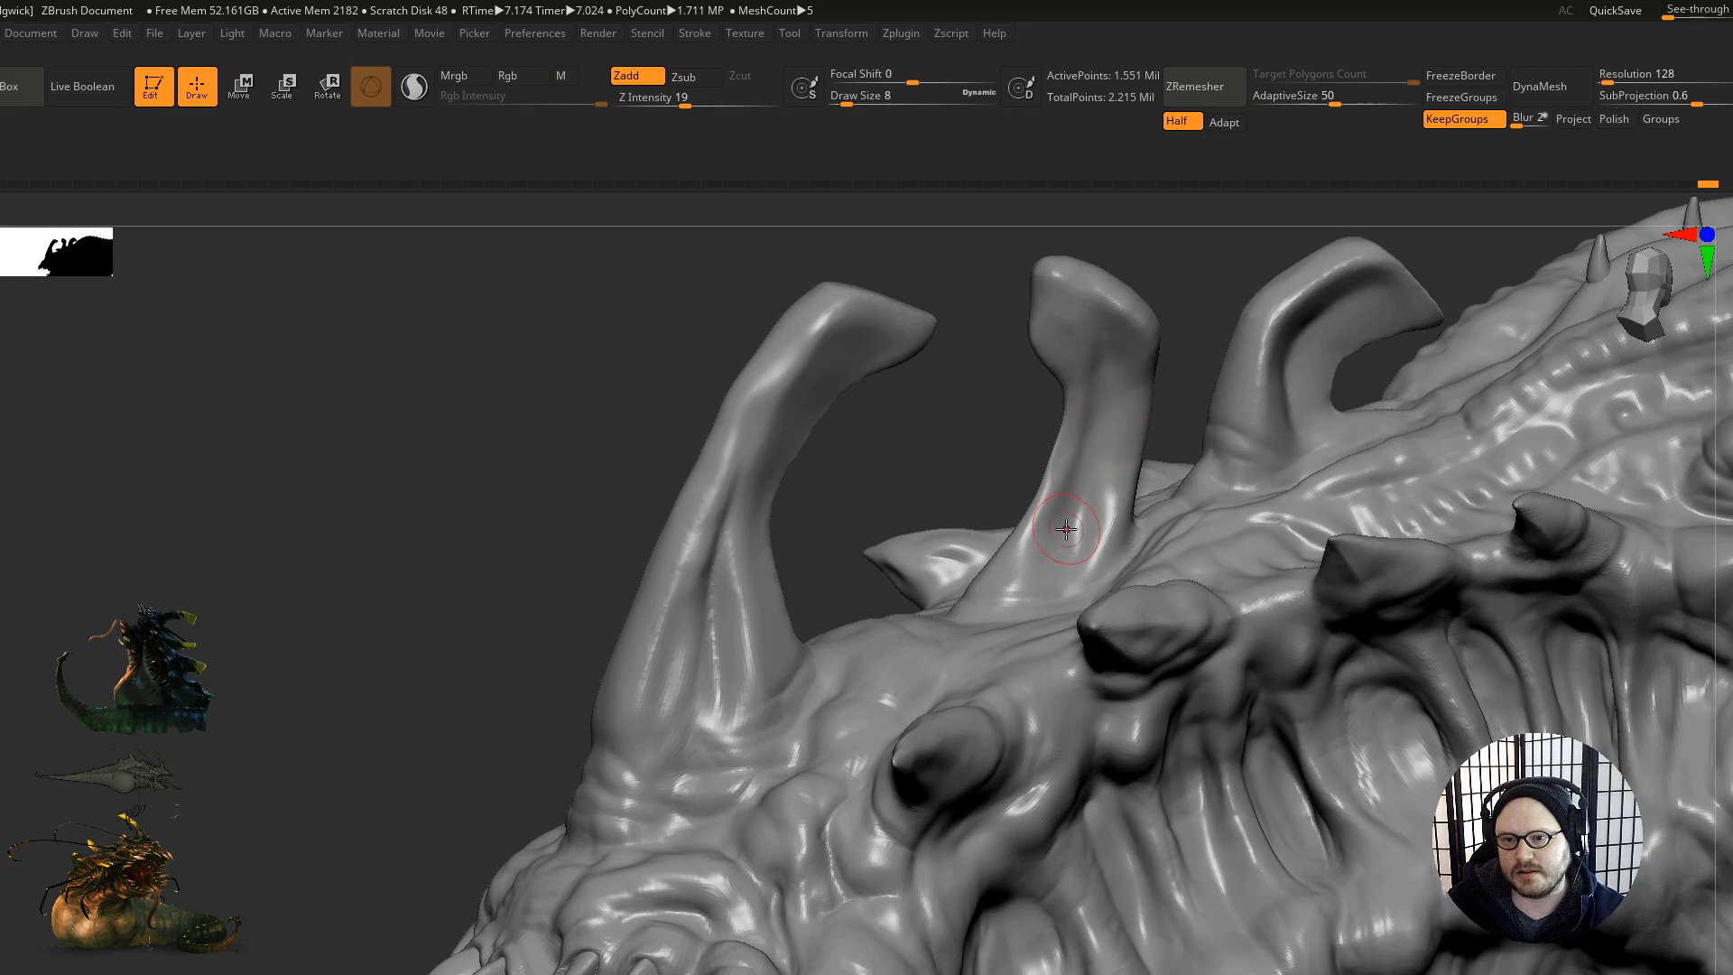
mouse_move(1267, 475)
ctrl+right_down()
mouse_move(1025, 518)
mouse_move(1146, 502)
mouse_move(1211, 403)
mouse_move(1232, 534)
mouse_move(1184, 498)
mouse_move(1187, 547)
ctrl+right_up()
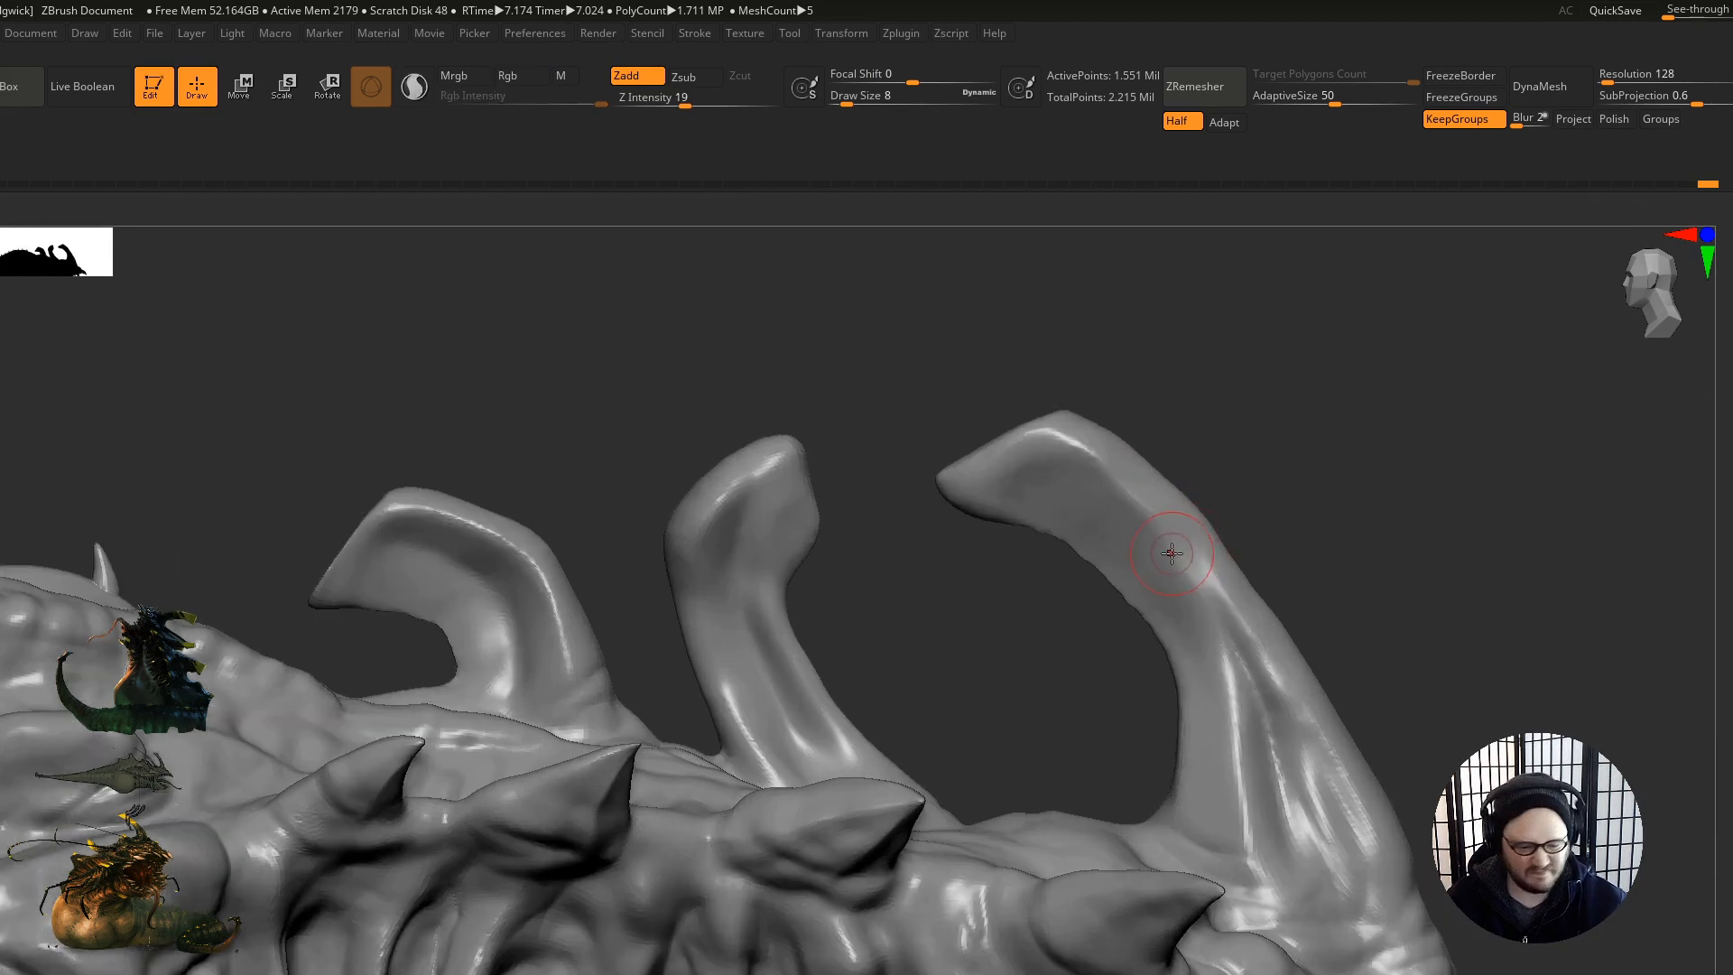
Step: Reshape the upper curve and tip of the front head horn with the Move brush
key(b)
key(m)
key(v)
key(s)
drag(1191, 543, 1114, 566)
key(s)
mouse_move(1102, 467)
mouse_down()
mouse_move(1161, 538)
mouse_move(1180, 623)
mouse_move(1184, 594)
mouse_up()
mouse_move(1186, 591)
ctrl+right_down()
mouse_move(1026, 493)
mouse_move(1025, 406)
ctrl+right_up()
ctrl+right_drag(1024, 407, 1014, 476)
drag(1031, 486, 1022, 469)
Step: Carve and smooth shallow grooves on the inner curve of the front head horn with the DamStandard brush at draw size 8
key(b)
key(d)
key(s)
right_drag(1020, 471, 1171, 440)
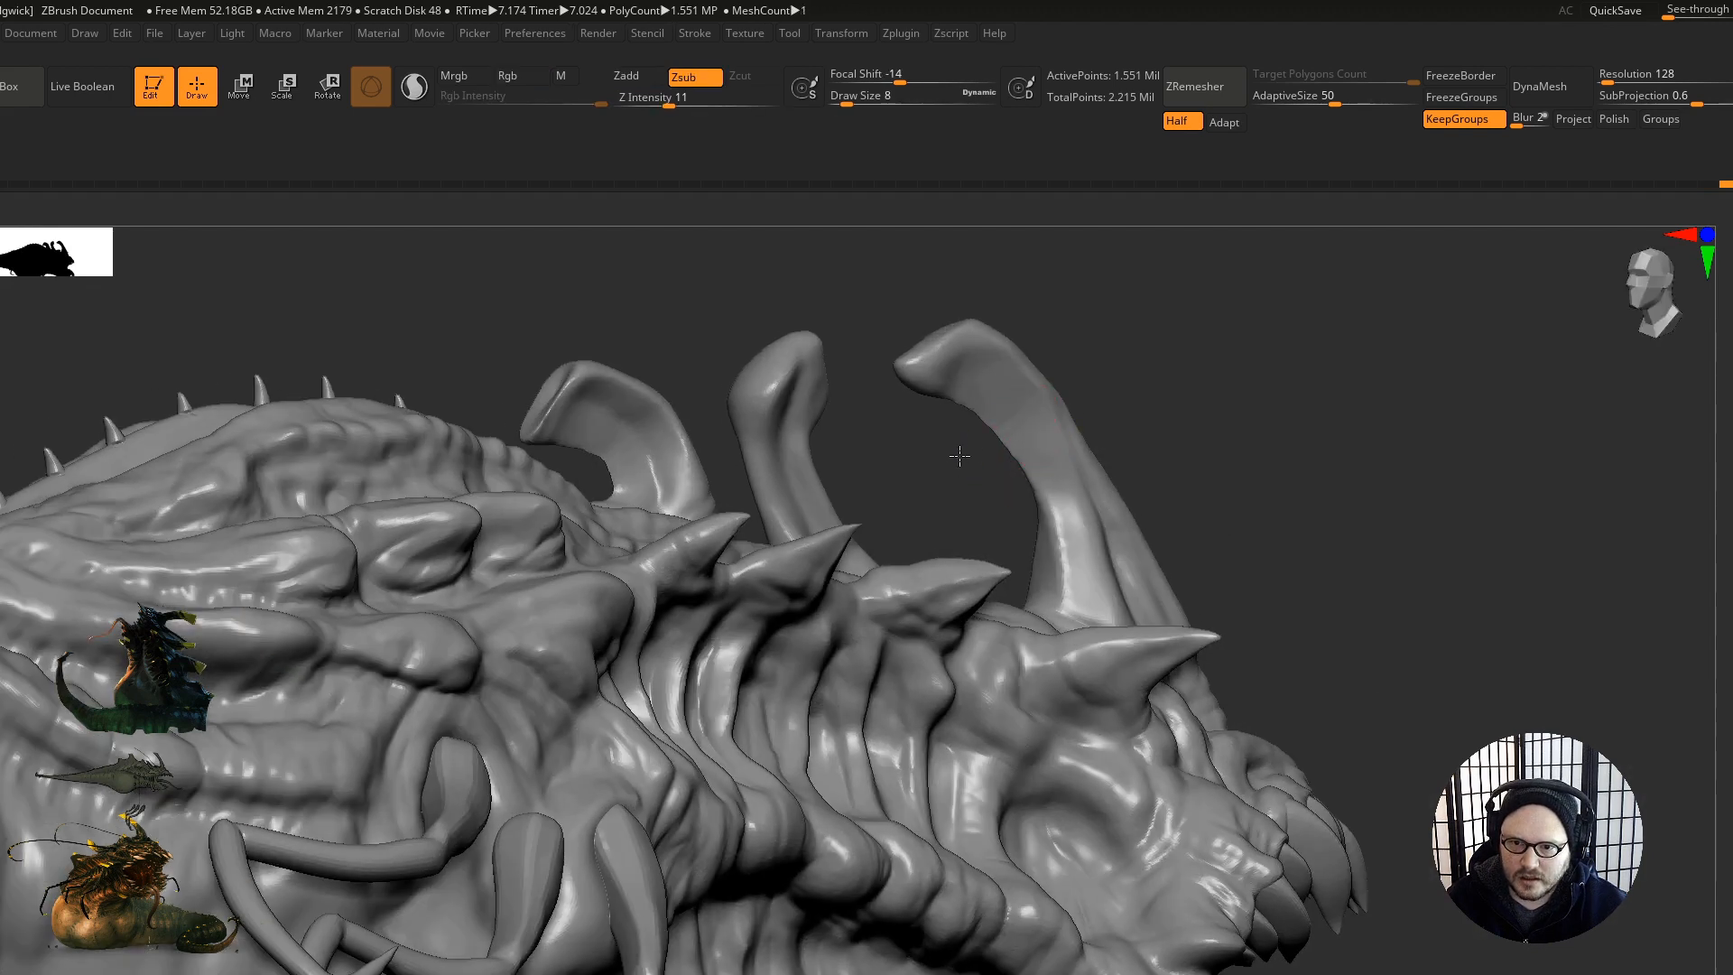
shift+drag(995, 385, 1036, 434)
right_drag(1031, 458, 965, 498)
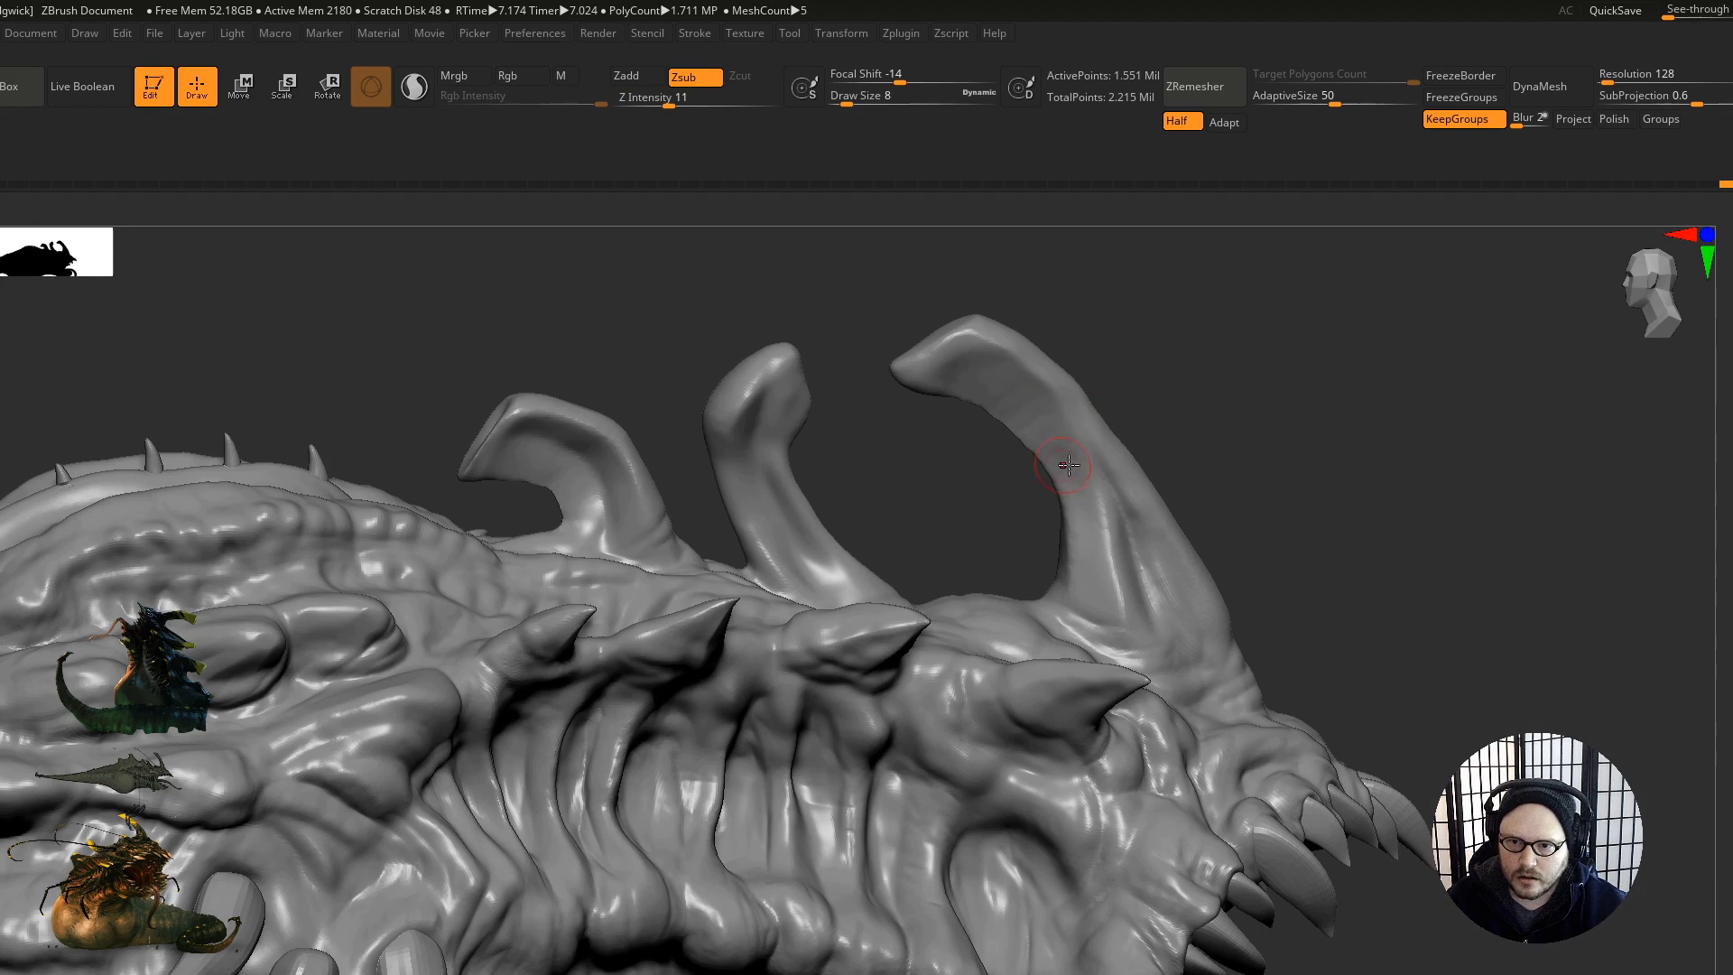
drag(1080, 500, 1077, 508)
Step: Add a row of cross grooves down the front horn's inner face toward its base at draw size 8
right_drag(1042, 549, 1000, 542)
mouse_move(1032, 418)
ctrl+right_down()
mouse_move(1020, 483)
mouse_move(1004, 451)
ctrl+right_up()
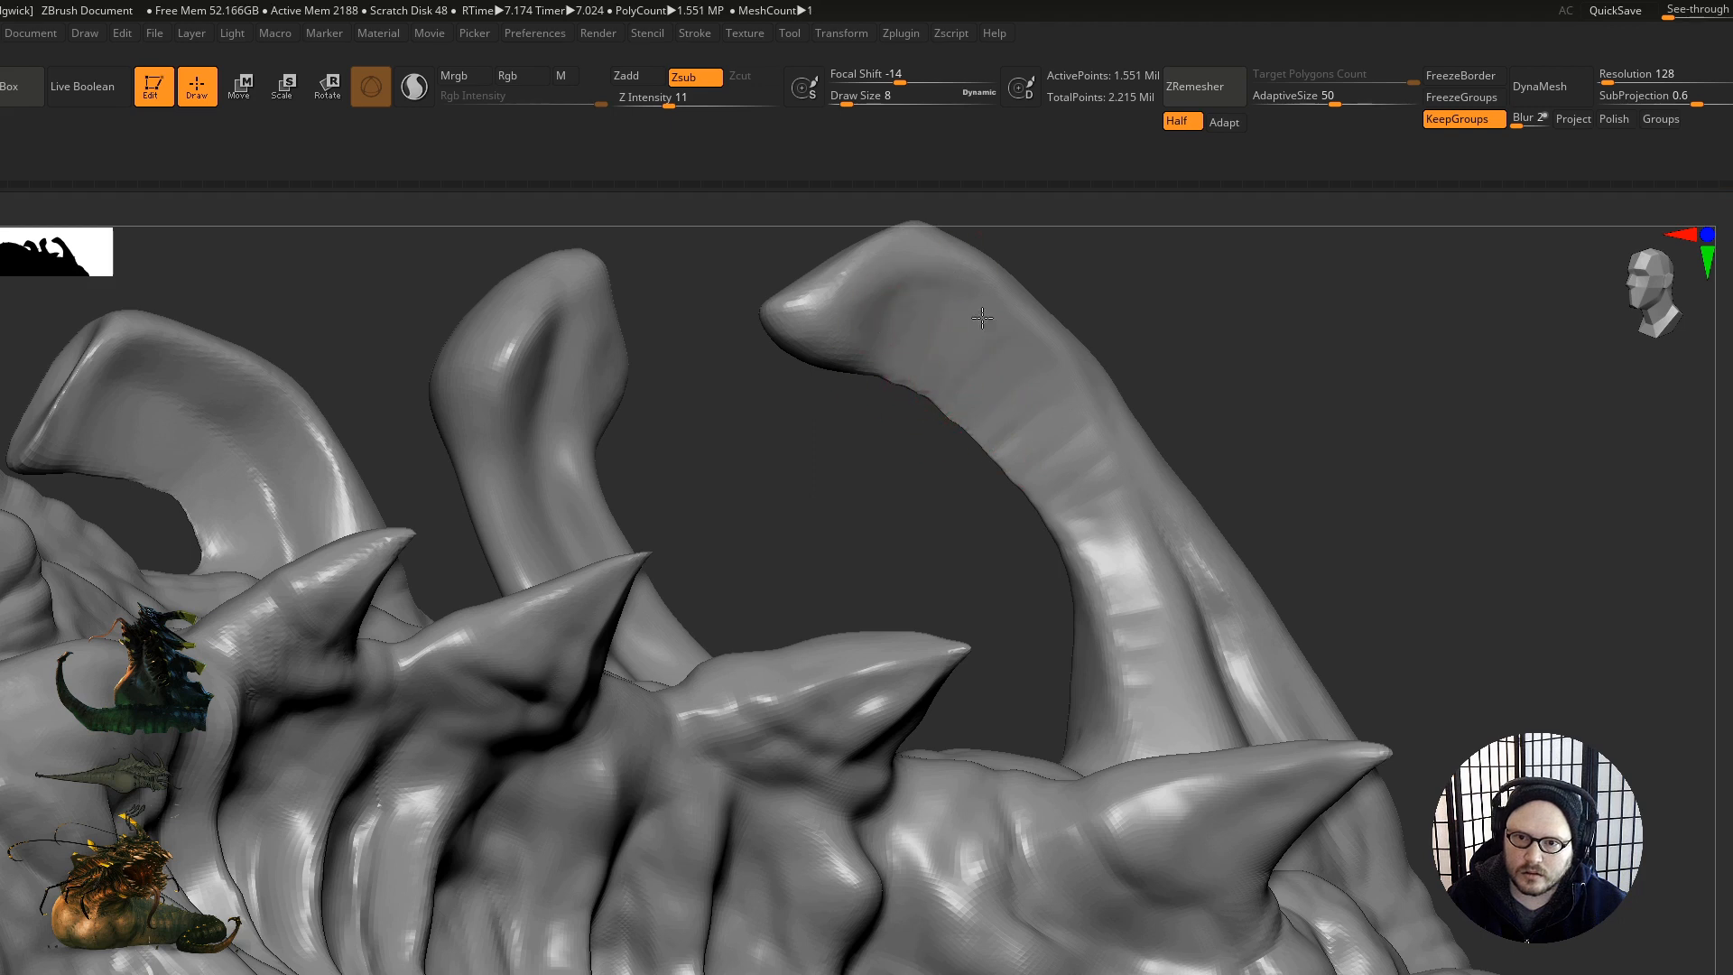
mouse_move(882, 379)
right_down()
mouse_move(868, 352)
mouse_move(940, 398)
mouse_move(932, 573)
mouse_move(1069, 504)
right_up()
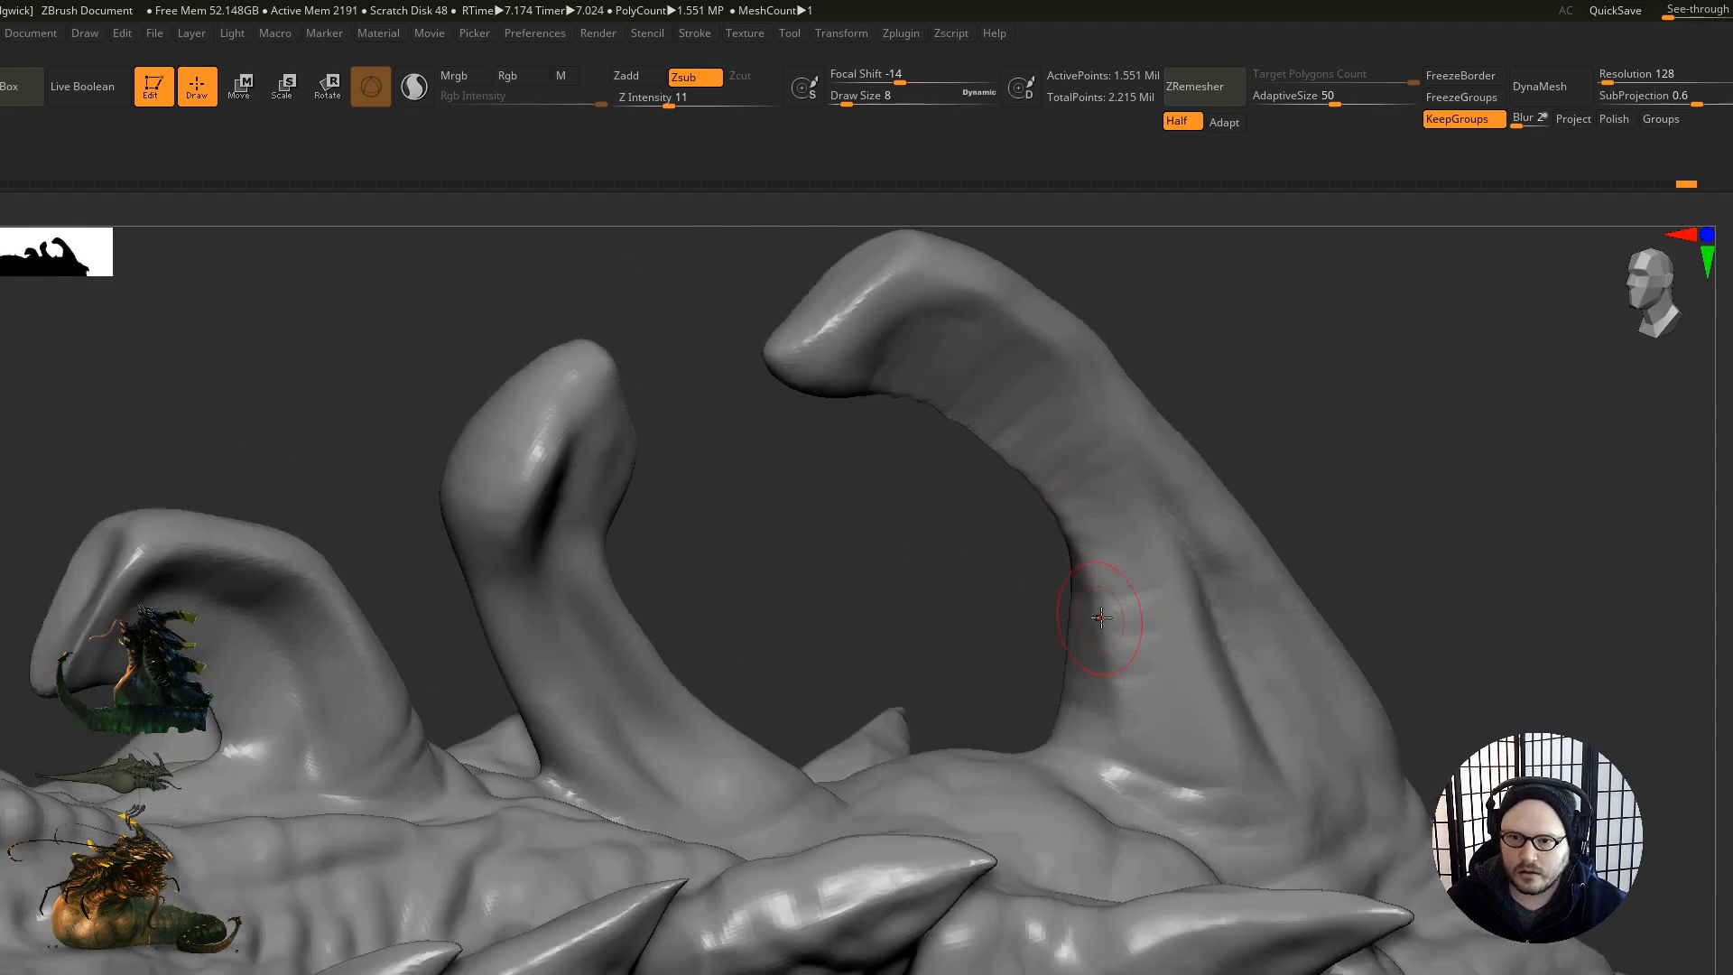
drag(1087, 603, 1081, 646)
mouse_move(1089, 658)
right_down()
mouse_move(1062, 495)
mouse_move(1004, 379)
right_up()
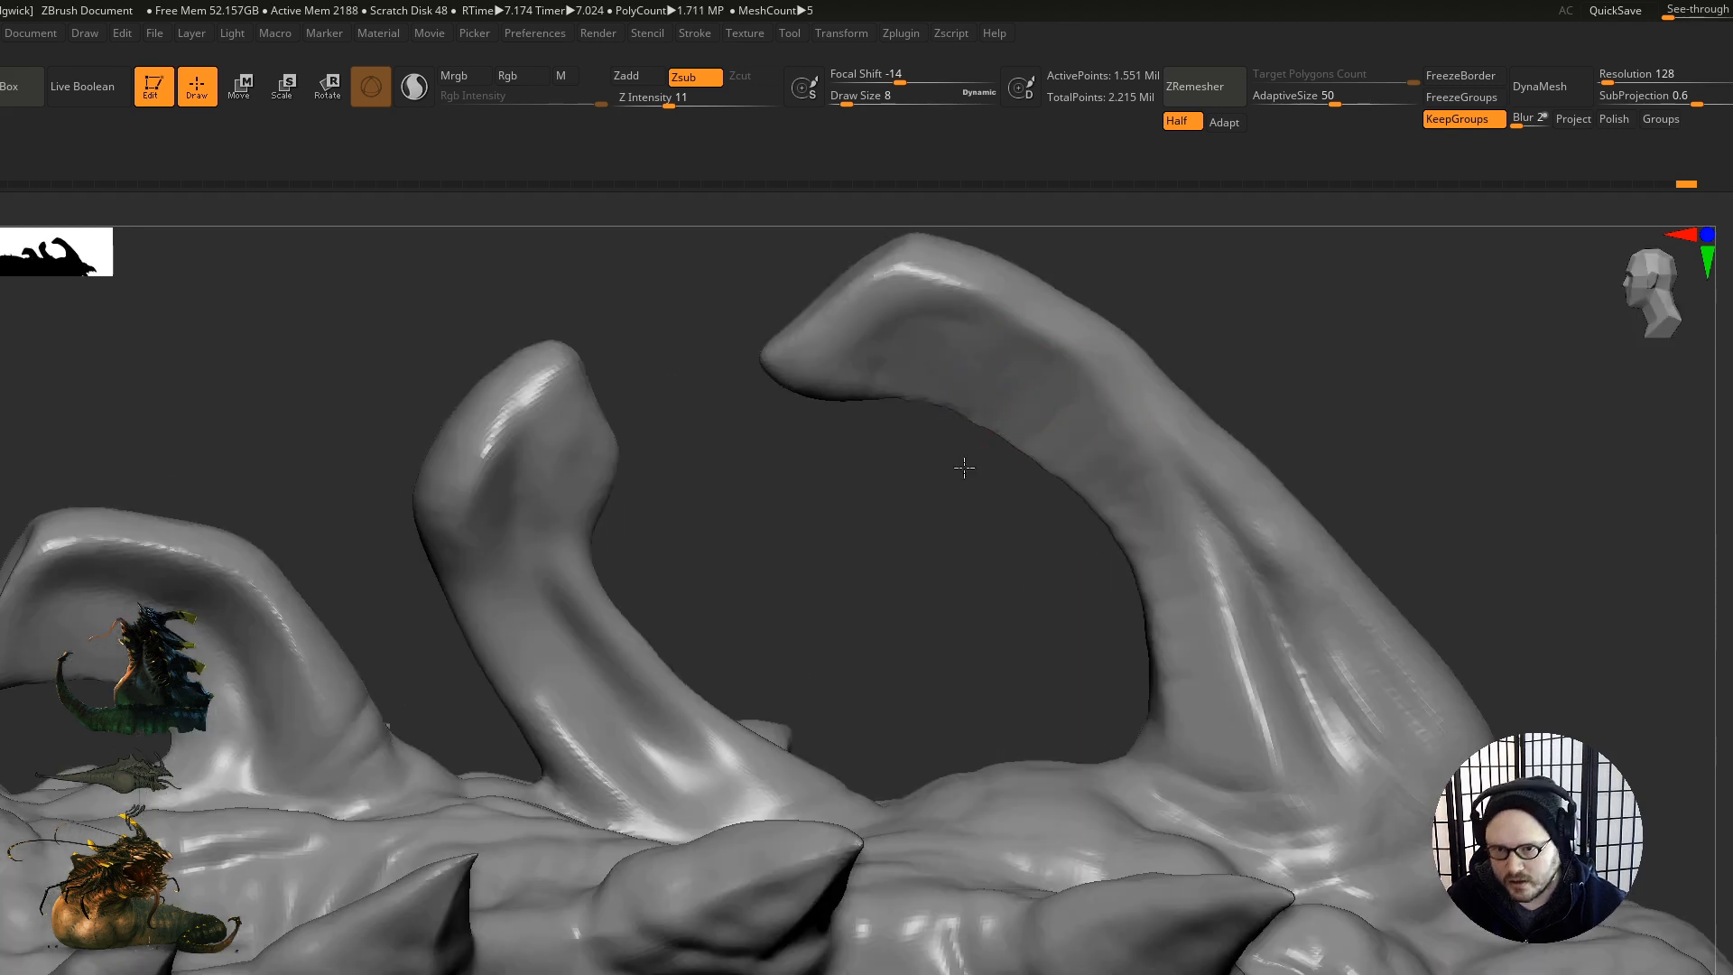
right_drag(907, 441, 899, 399)
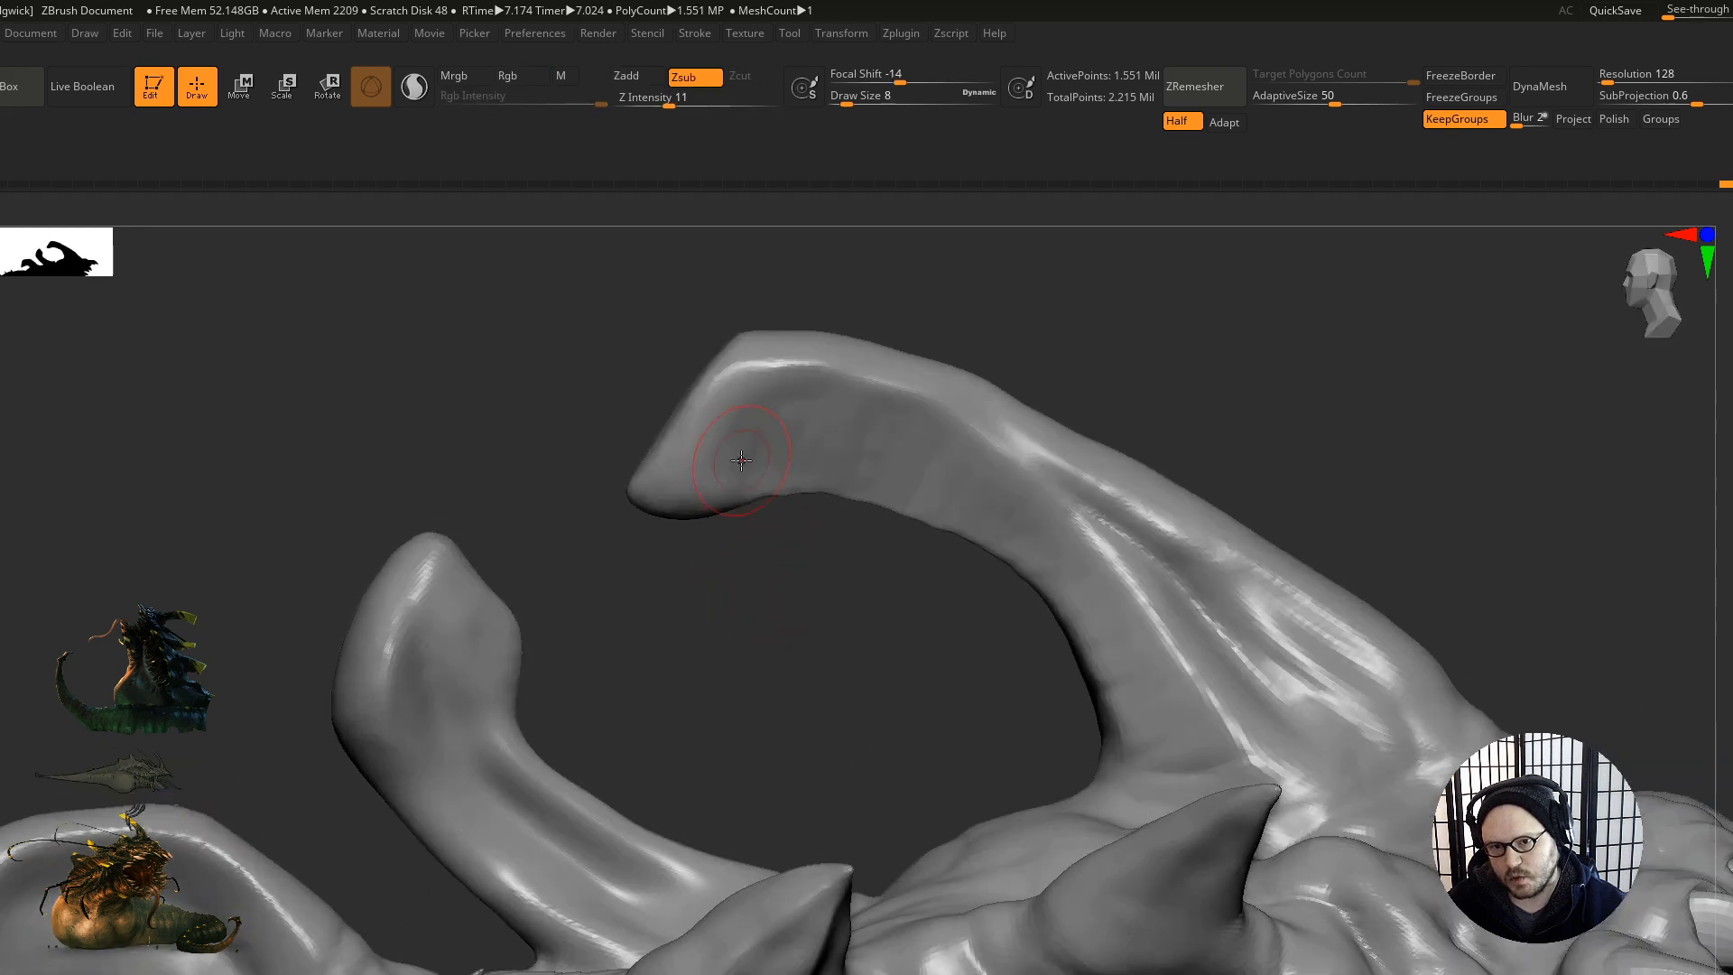
Step: Carve and smooth grooves near the front horn's tip at draw size 7
key([)
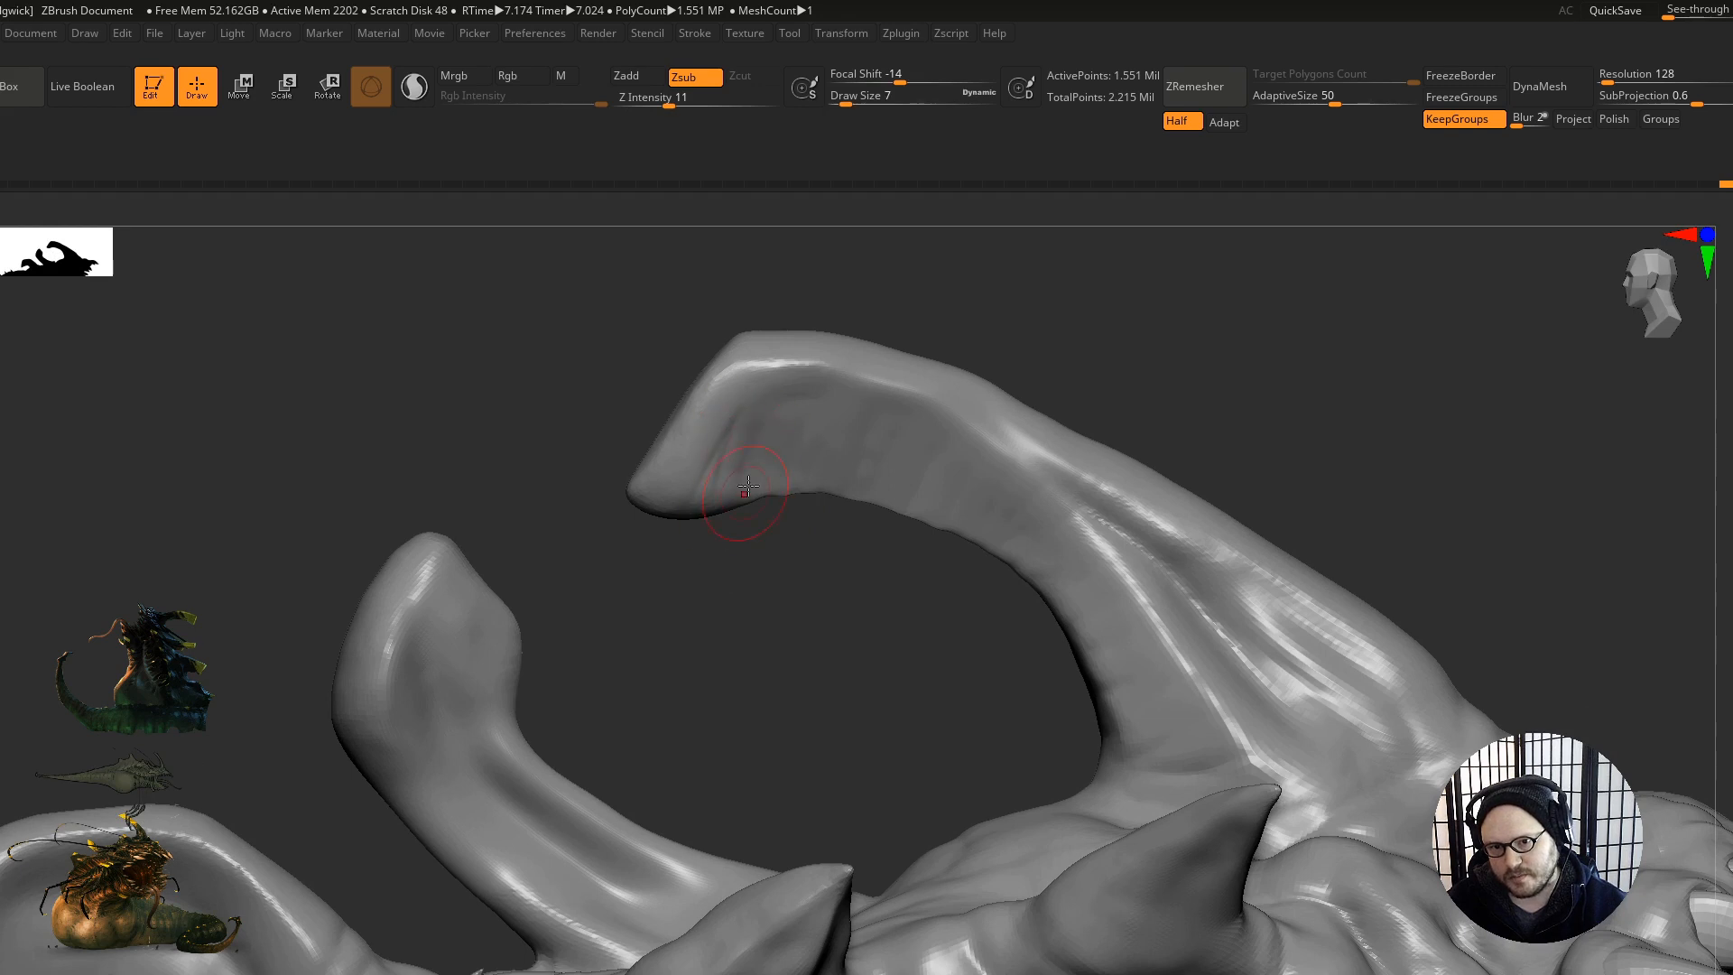
drag(800, 396, 782, 413)
mouse_move(742, 433)
shift+mouse_down()
mouse_move(733, 480)
mouse_move(747, 455)
shift+mouse_up()
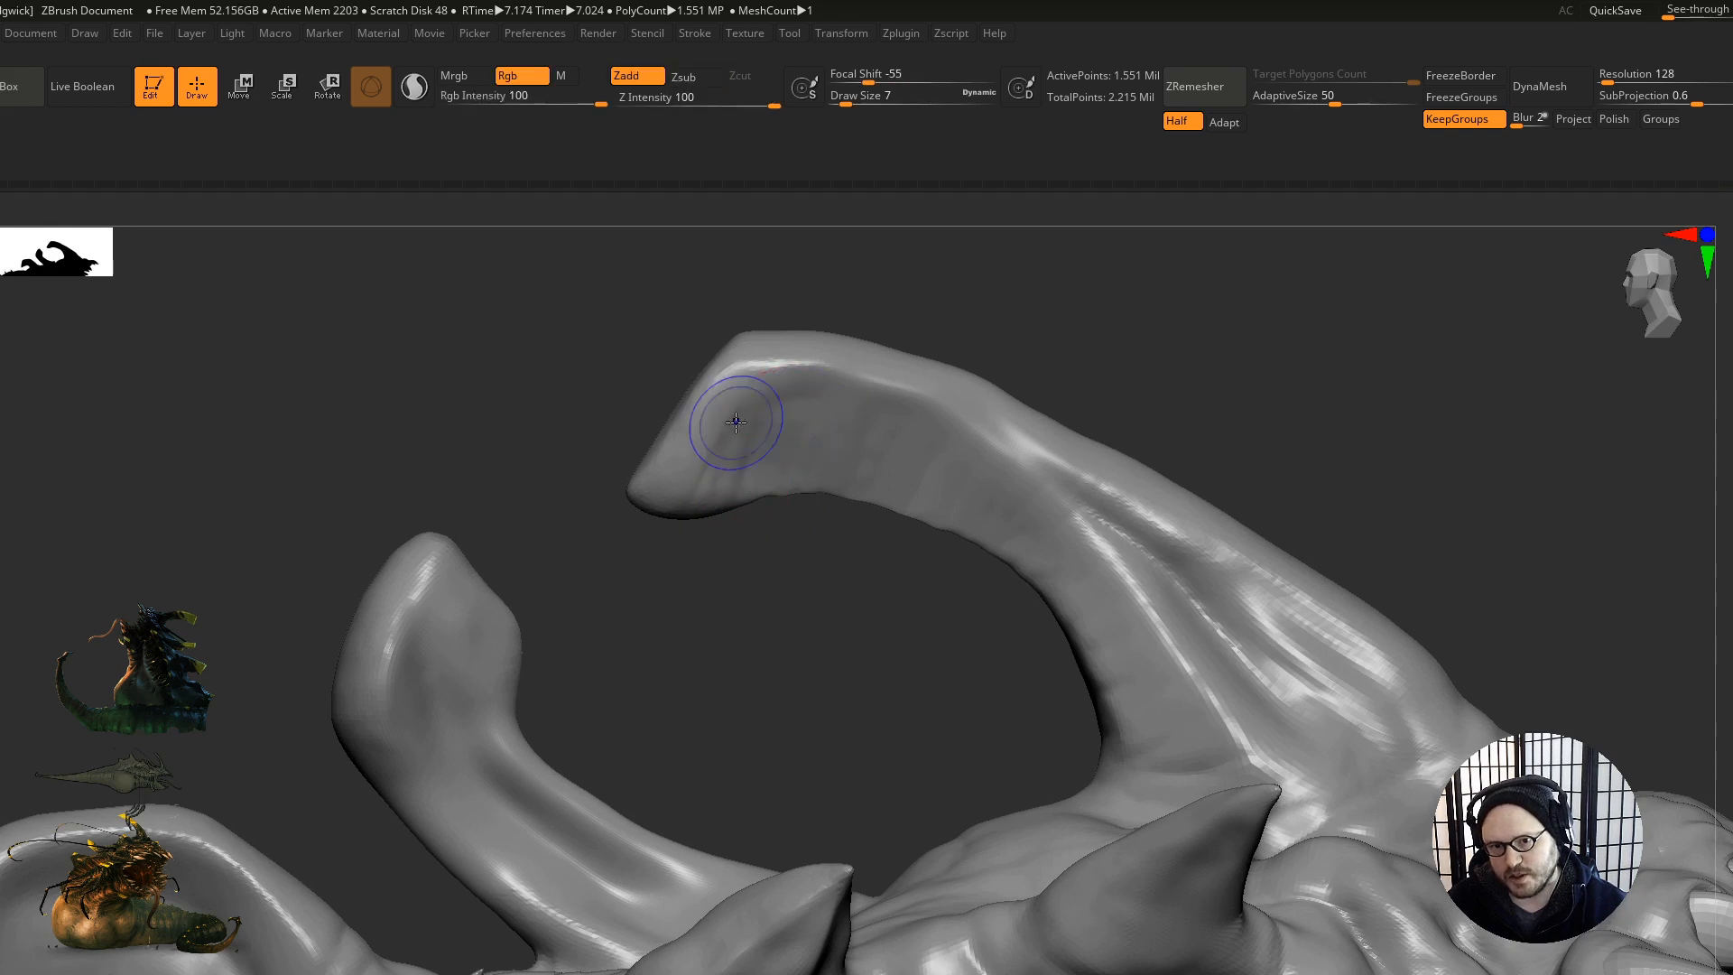
mouse_move(721, 397)
mouse_down()
mouse_move(679, 500)
mouse_move(730, 394)
mouse_move(735, 414)
mouse_up()
Step: Refine the cross grooves along the front horn's inner edge, reducing the draw size to 3
mouse_move(699, 634)
ctrl+right_down()
mouse_move(778, 603)
mouse_move(858, 519)
mouse_move(815, 522)
mouse_move(809, 541)
mouse_move(866, 632)
mouse_move(902, 646)
ctrl+right_up()
ctrl+right_drag(903, 645, 947, 577)
mouse_move(947, 576)
alt+right_down()
mouse_move(903, 539)
mouse_move(968, 540)
alt+right_up()
ctrl+right_drag(1214, 311, 1260, 442)
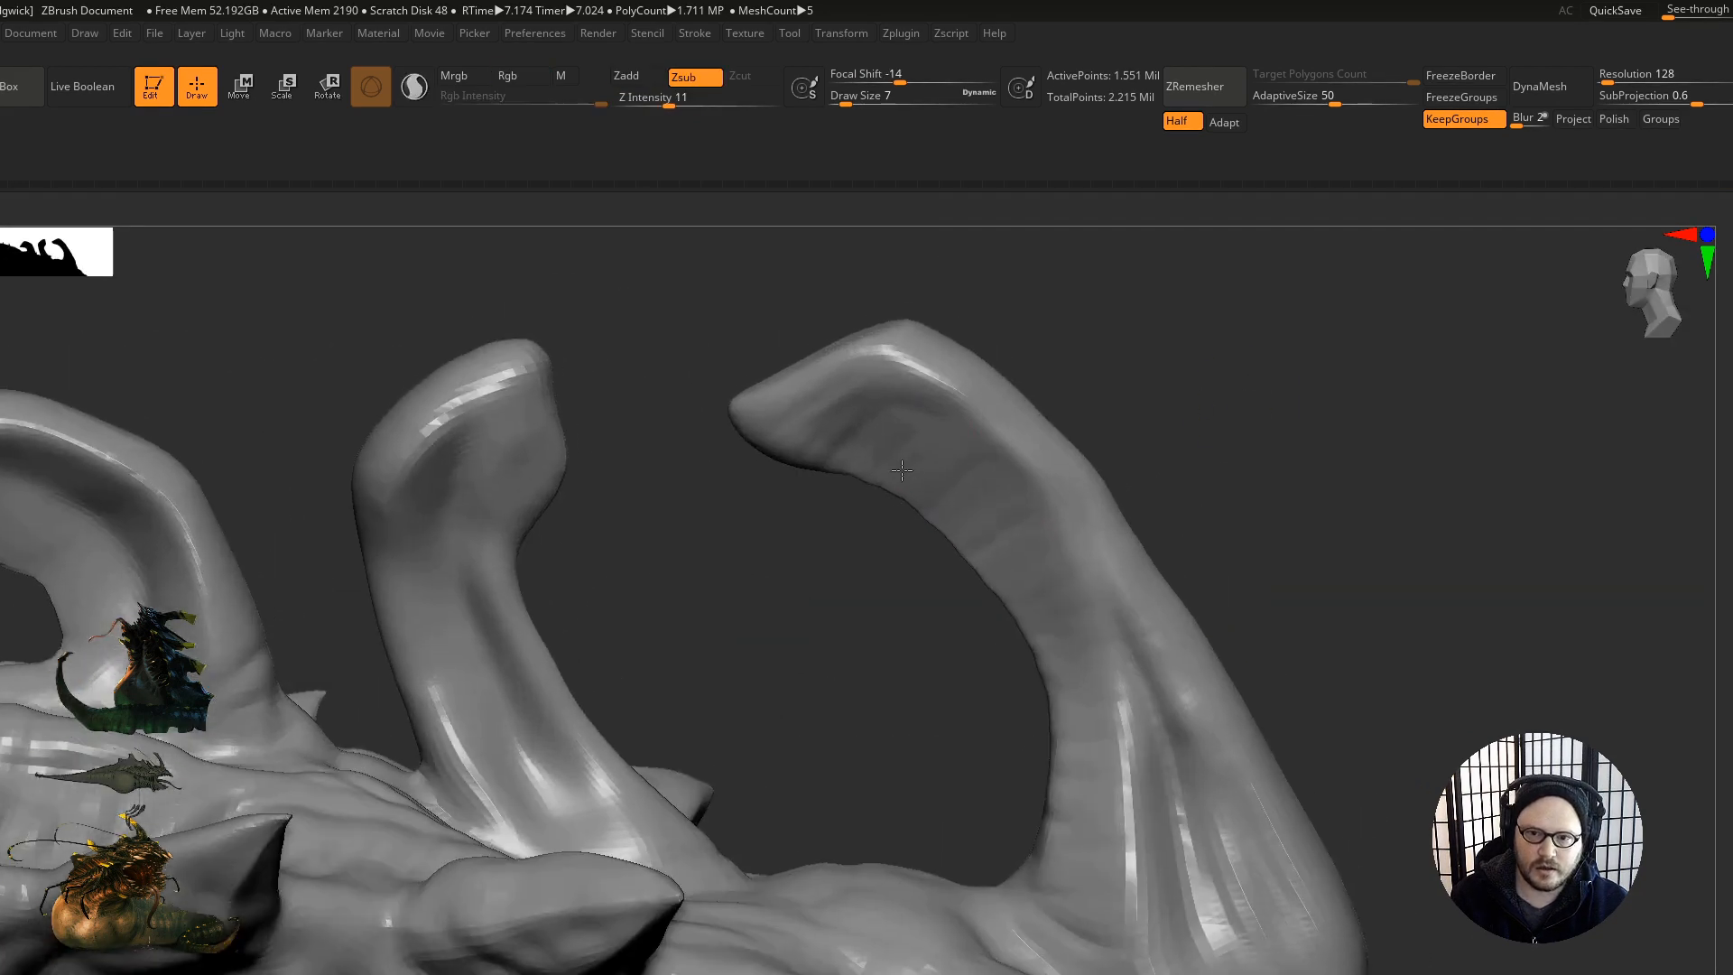
right_drag(826, 573, 875, 548)
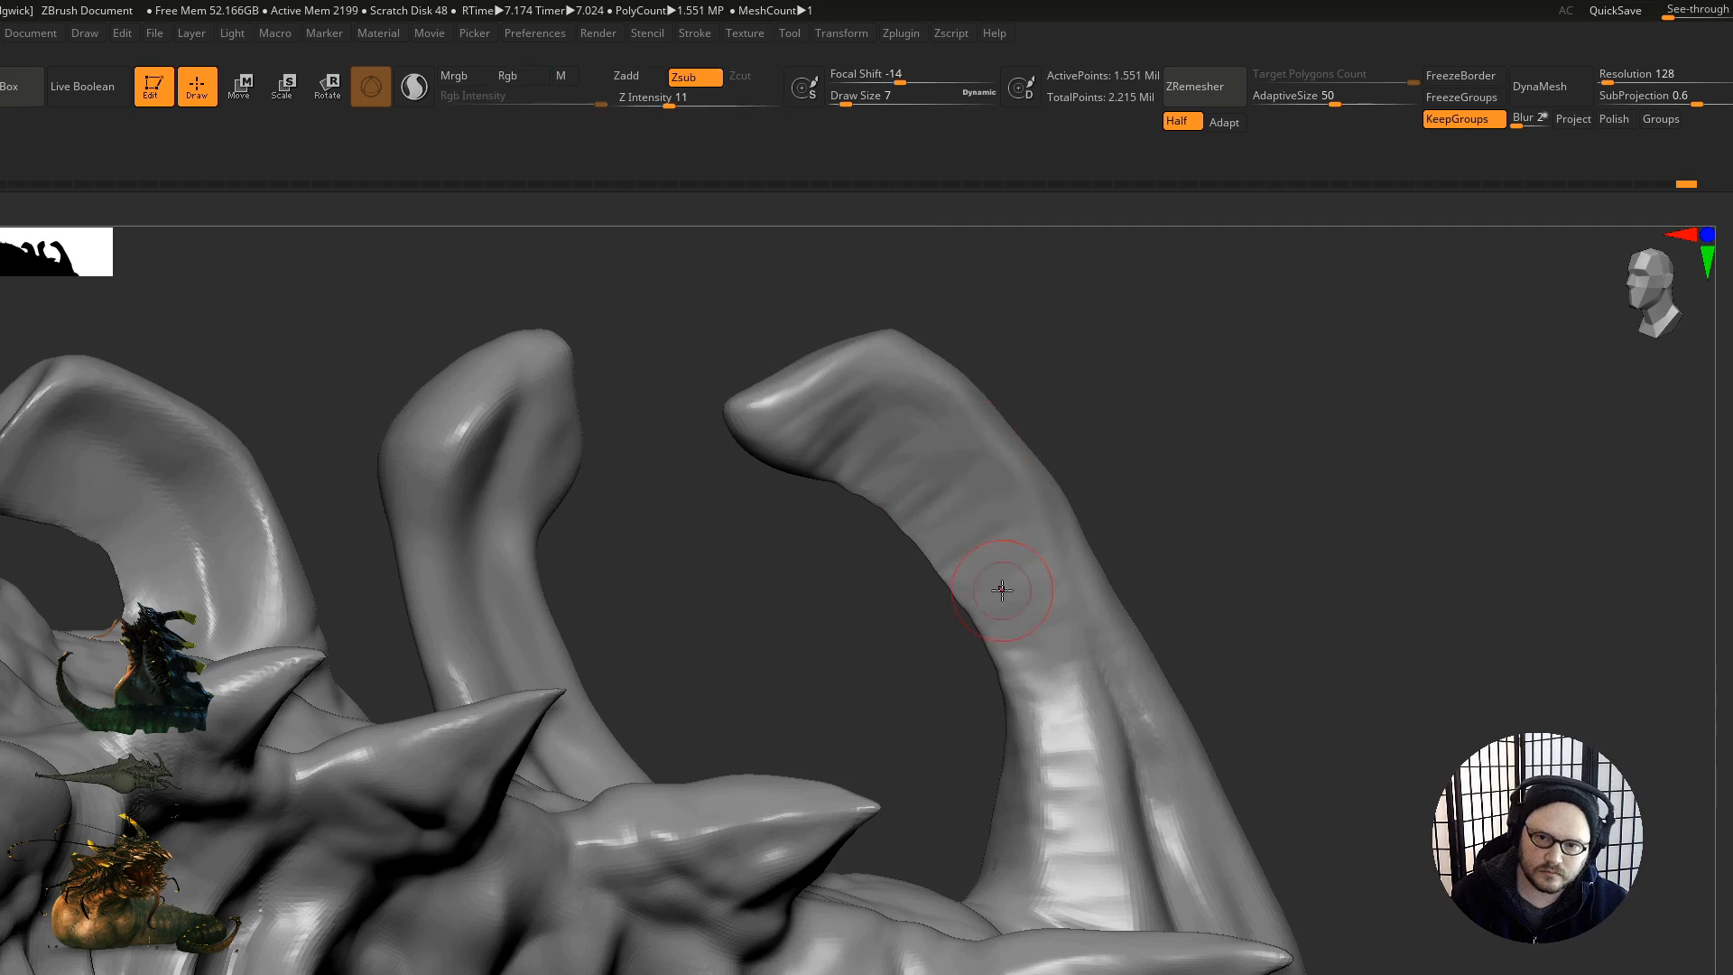
key(p)
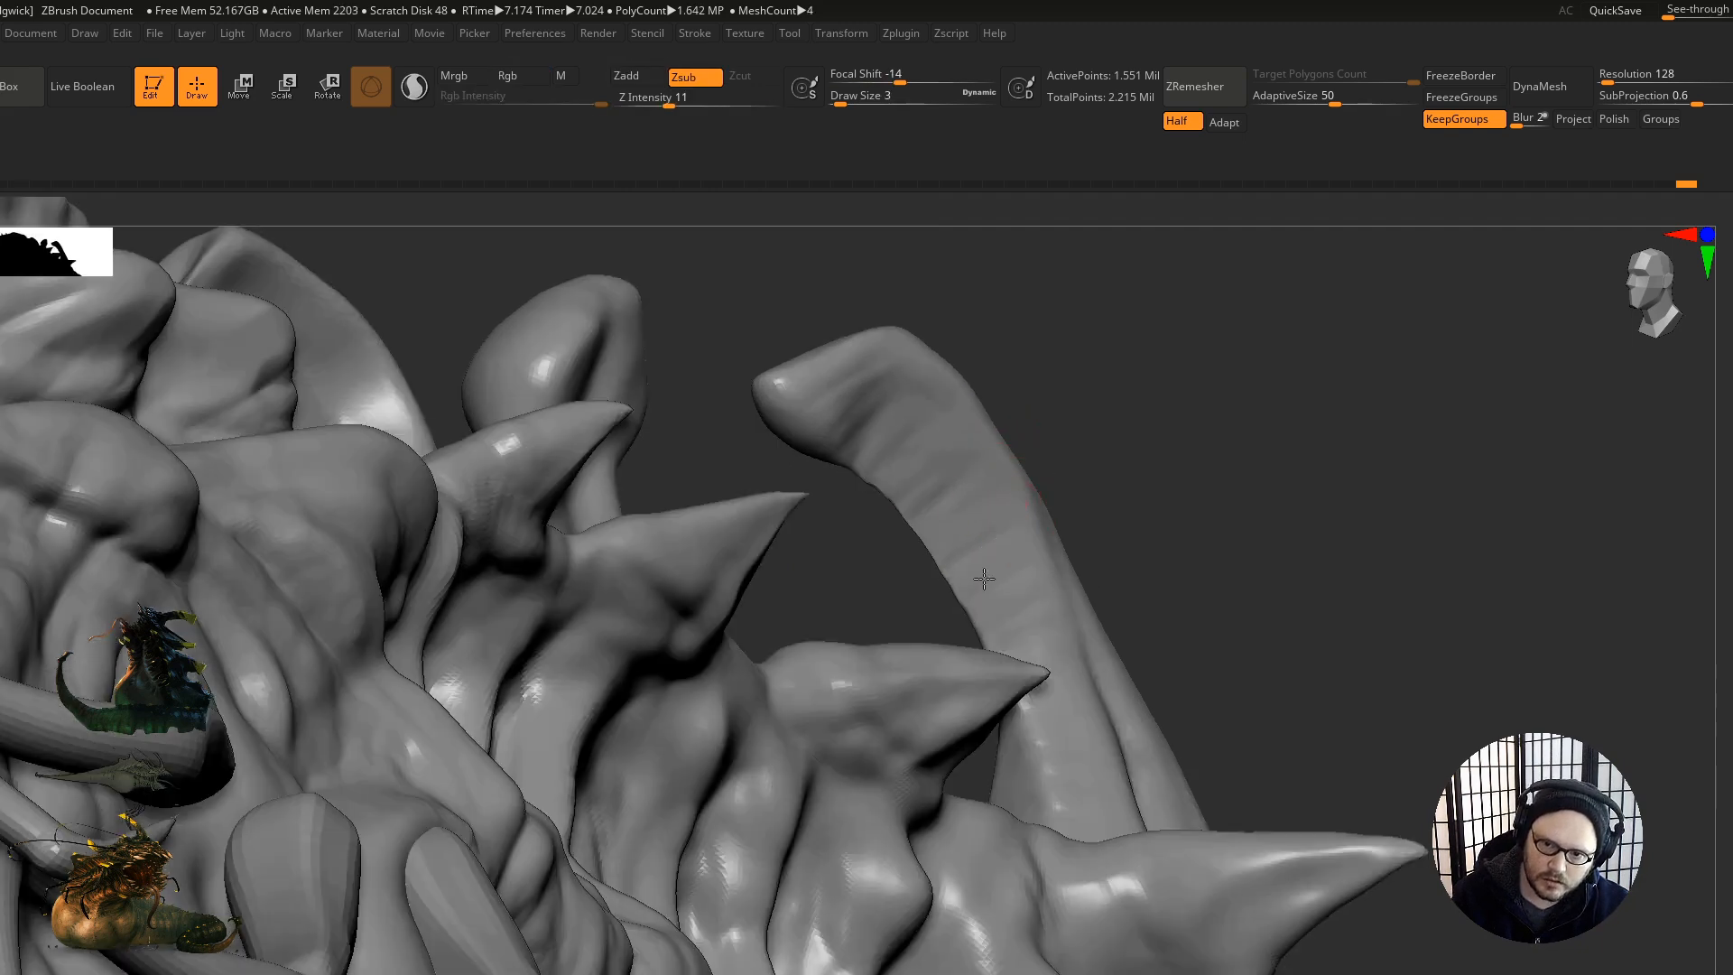
key(p)
mouse_move(975, 613)
mouse_down()
mouse_move(1032, 569)
mouse_move(1052, 664)
mouse_move(1052, 639)
mouse_move(974, 637)
mouse_up()
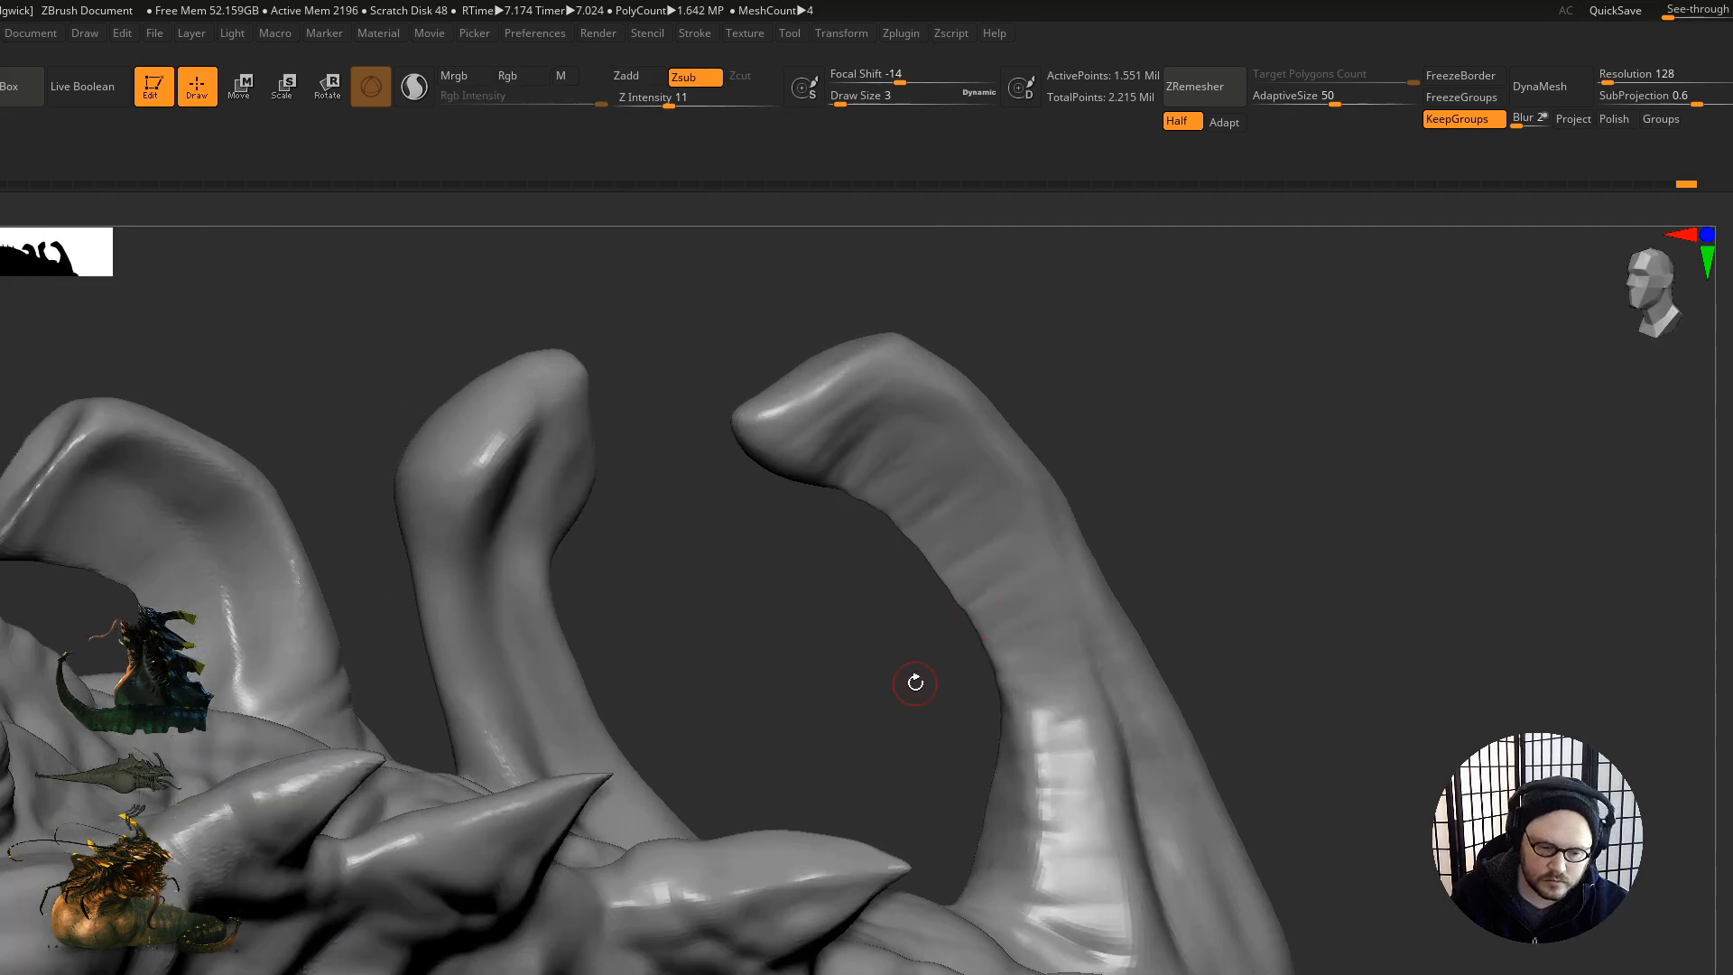
Step: Carve cross grooves into the middle head horn's shaft and below its head at draw size 7
mouse_move(994, 604)
ctrl+right_down()
mouse_move(840, 569)
mouse_move(786, 533)
ctrl+right_up()
ctrl+right_drag(673, 538, 673, 629)
drag(686, 629, 723, 596)
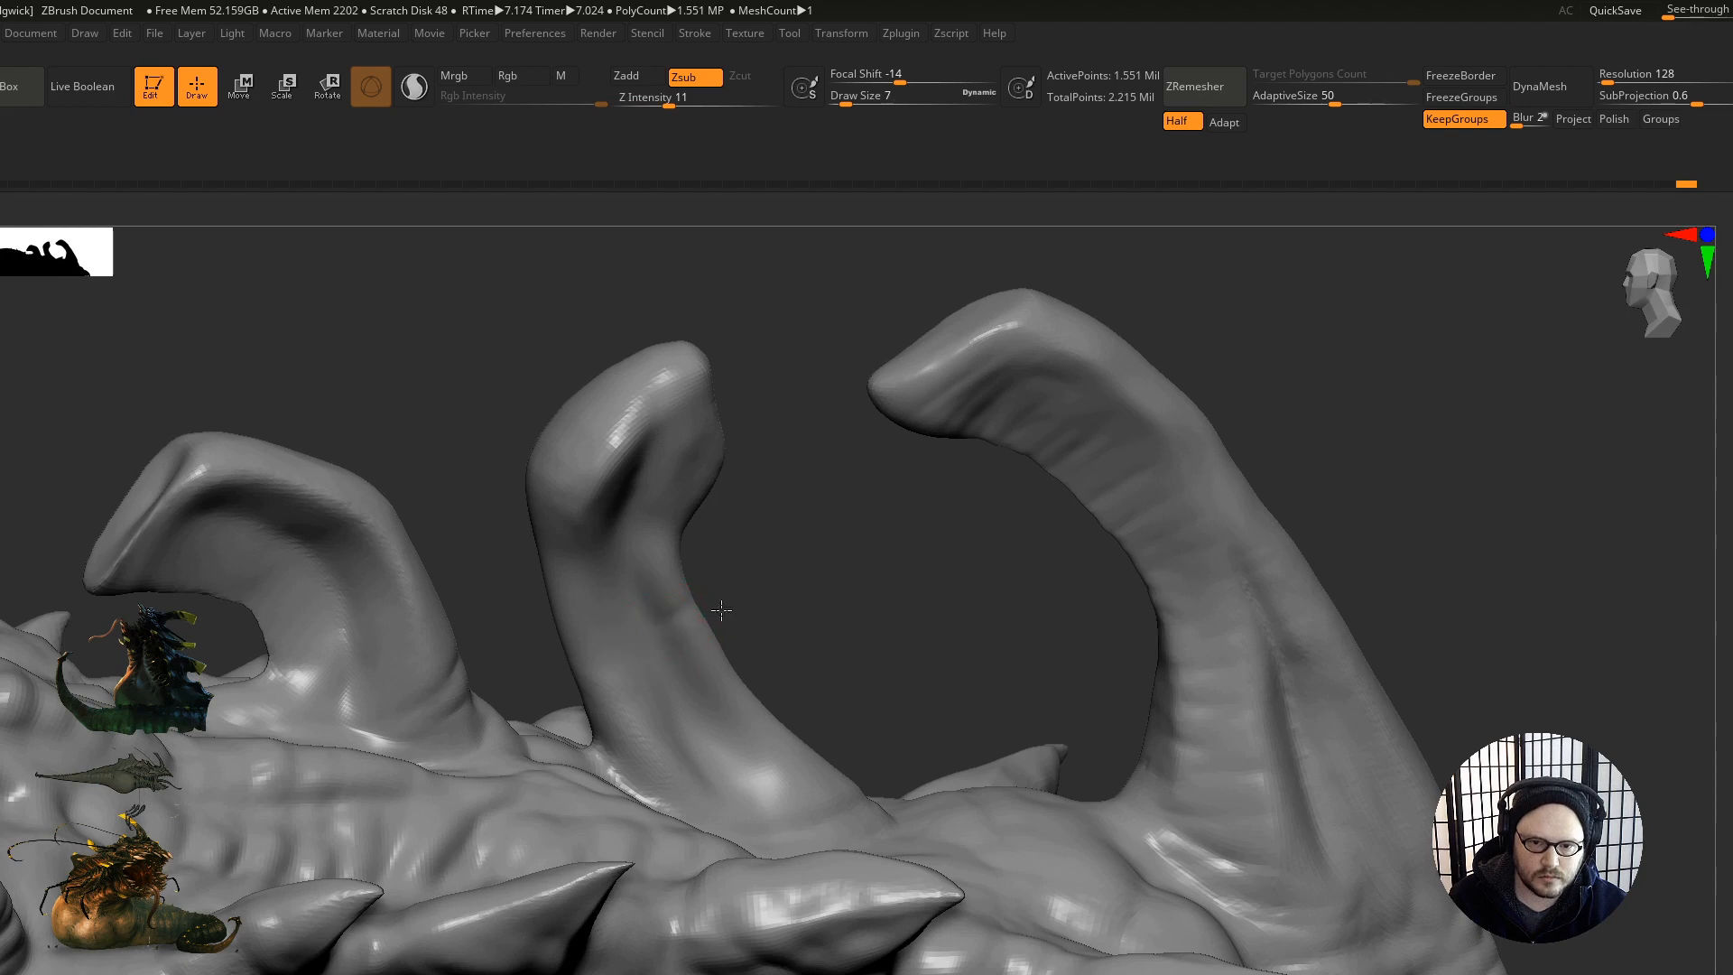
right_drag(711, 612, 665, 586)
mouse_move(607, 526)
right_down()
mouse_move(683, 571)
mouse_move(671, 585)
mouse_move(807, 547)
right_up()
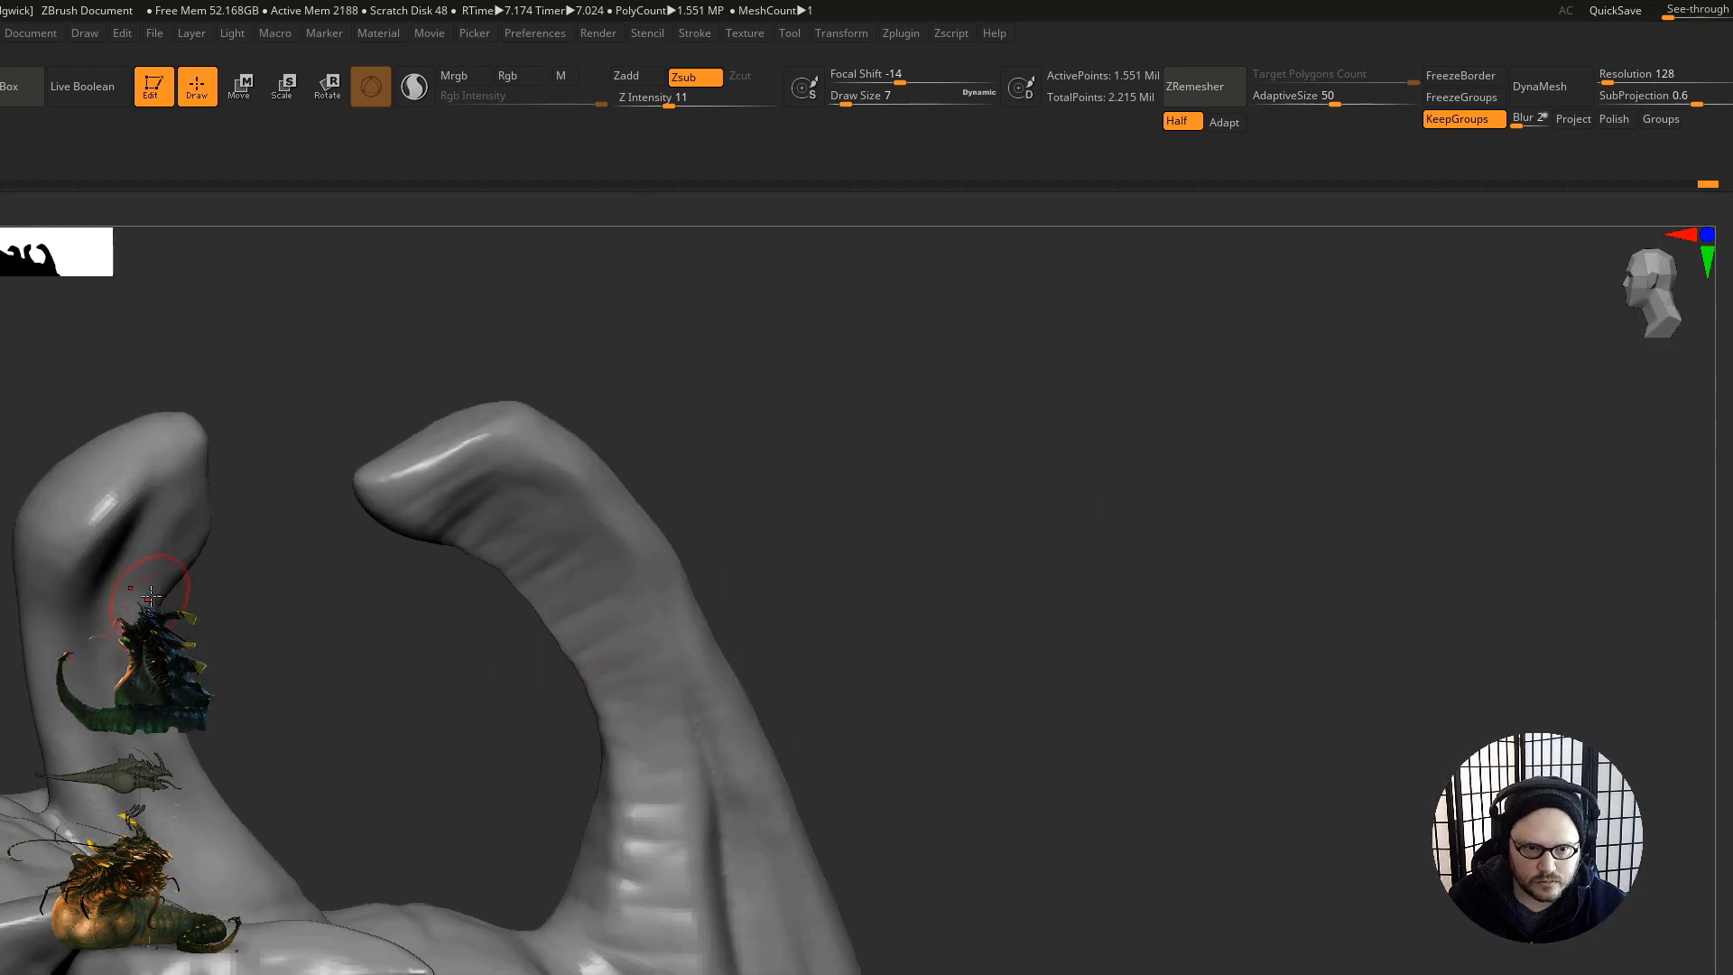
right_drag(146, 600, 134, 609)
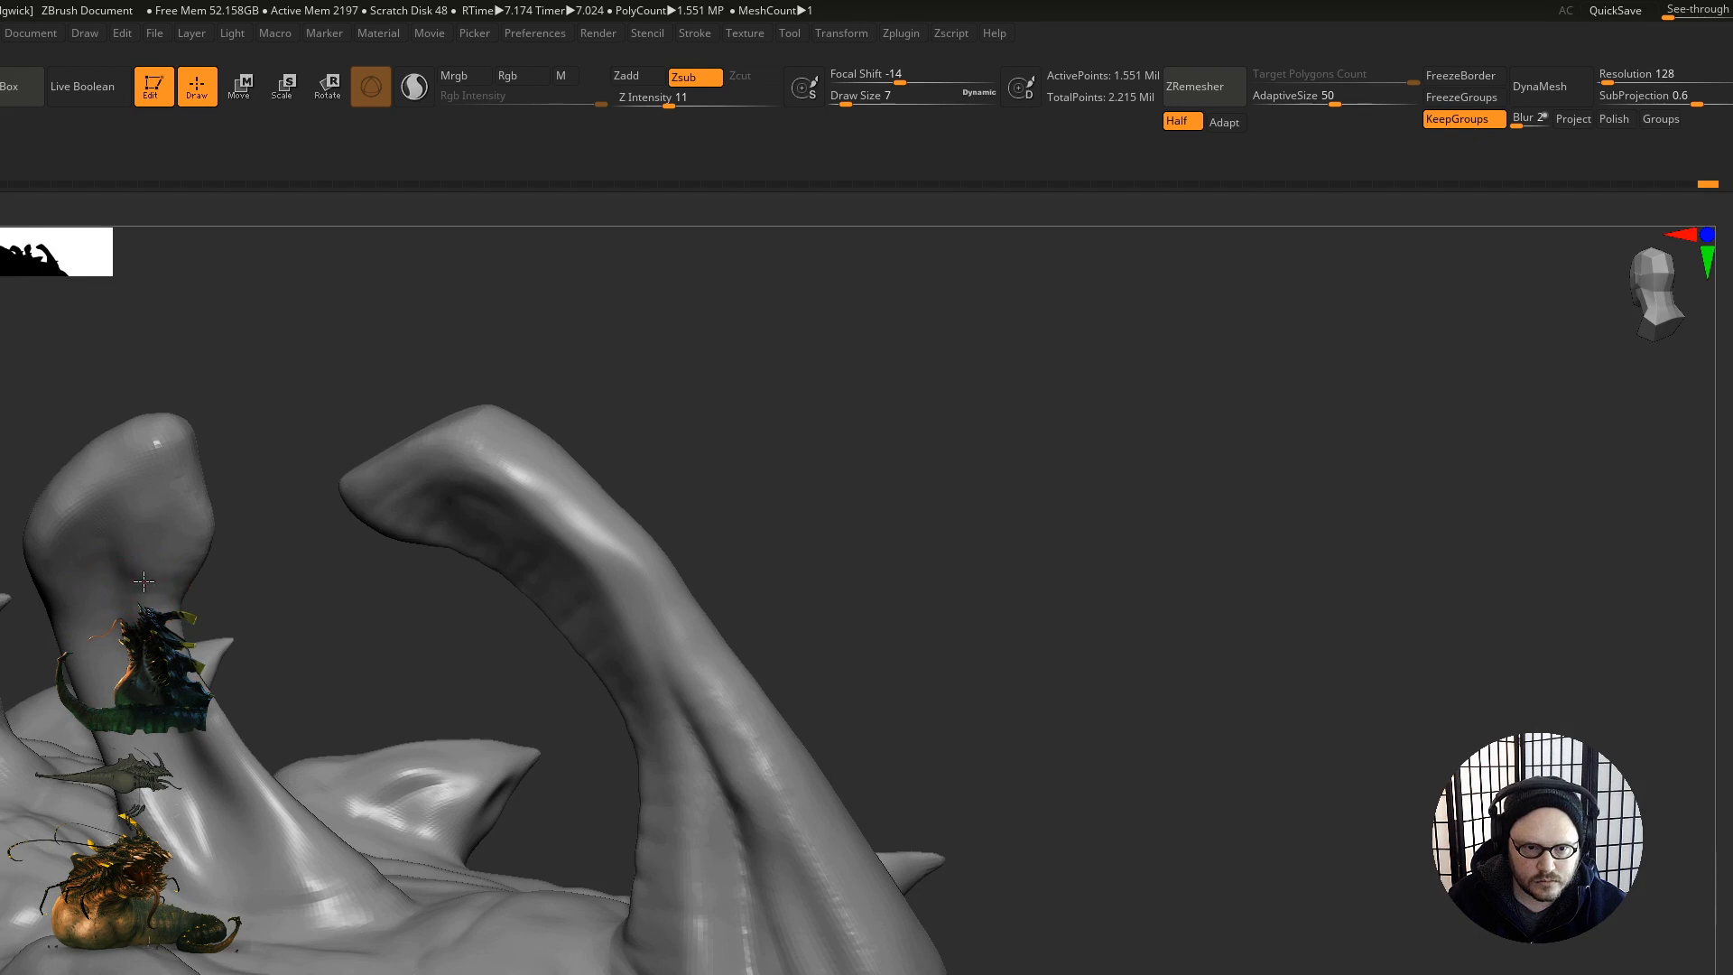
mouse_move(219, 596)
right_down()
mouse_move(320, 575)
mouse_move(249, 597)
mouse_move(180, 569)
mouse_move(375, 470)
right_up()
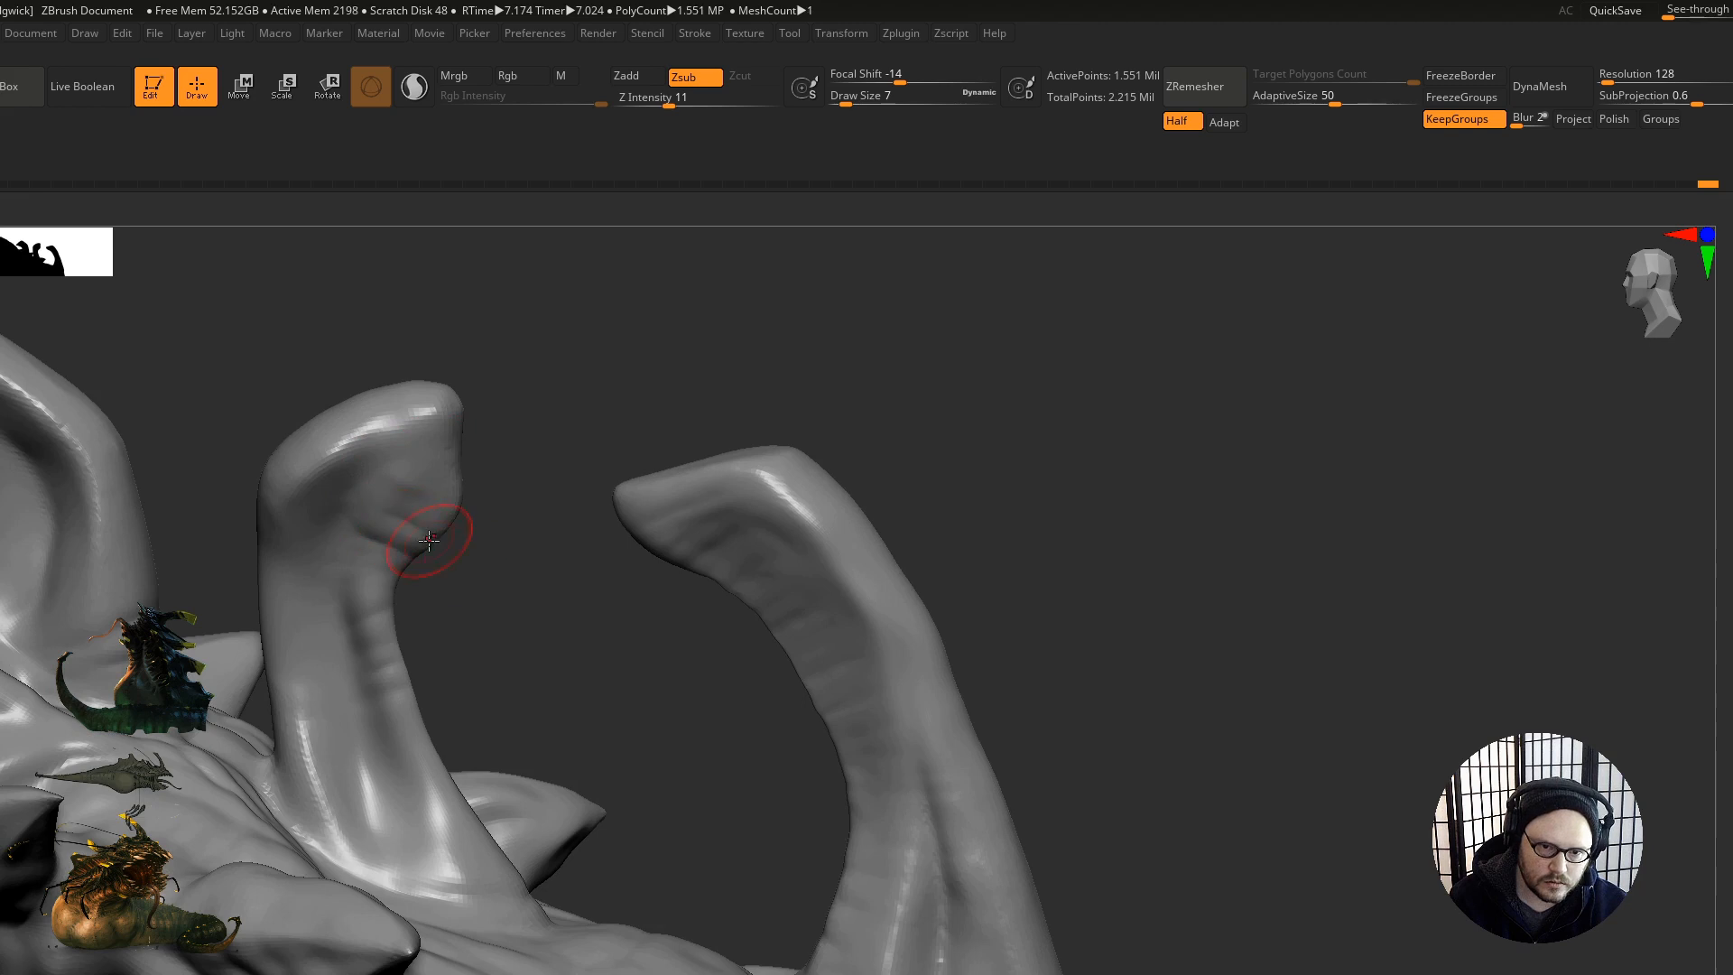
Step: Extend the middle horn's cross grooves down the shaft to its base and deepen them at draw size 7
drag(475, 515, 477, 513)
mouse_move(370, 670)
mouse_down()
mouse_move(408, 683)
mouse_move(424, 745)
mouse_up()
mouse_move(396, 845)
mouse_down()
mouse_move(439, 850)
mouse_move(416, 859)
mouse_up()
right_drag(424, 765, 396, 711)
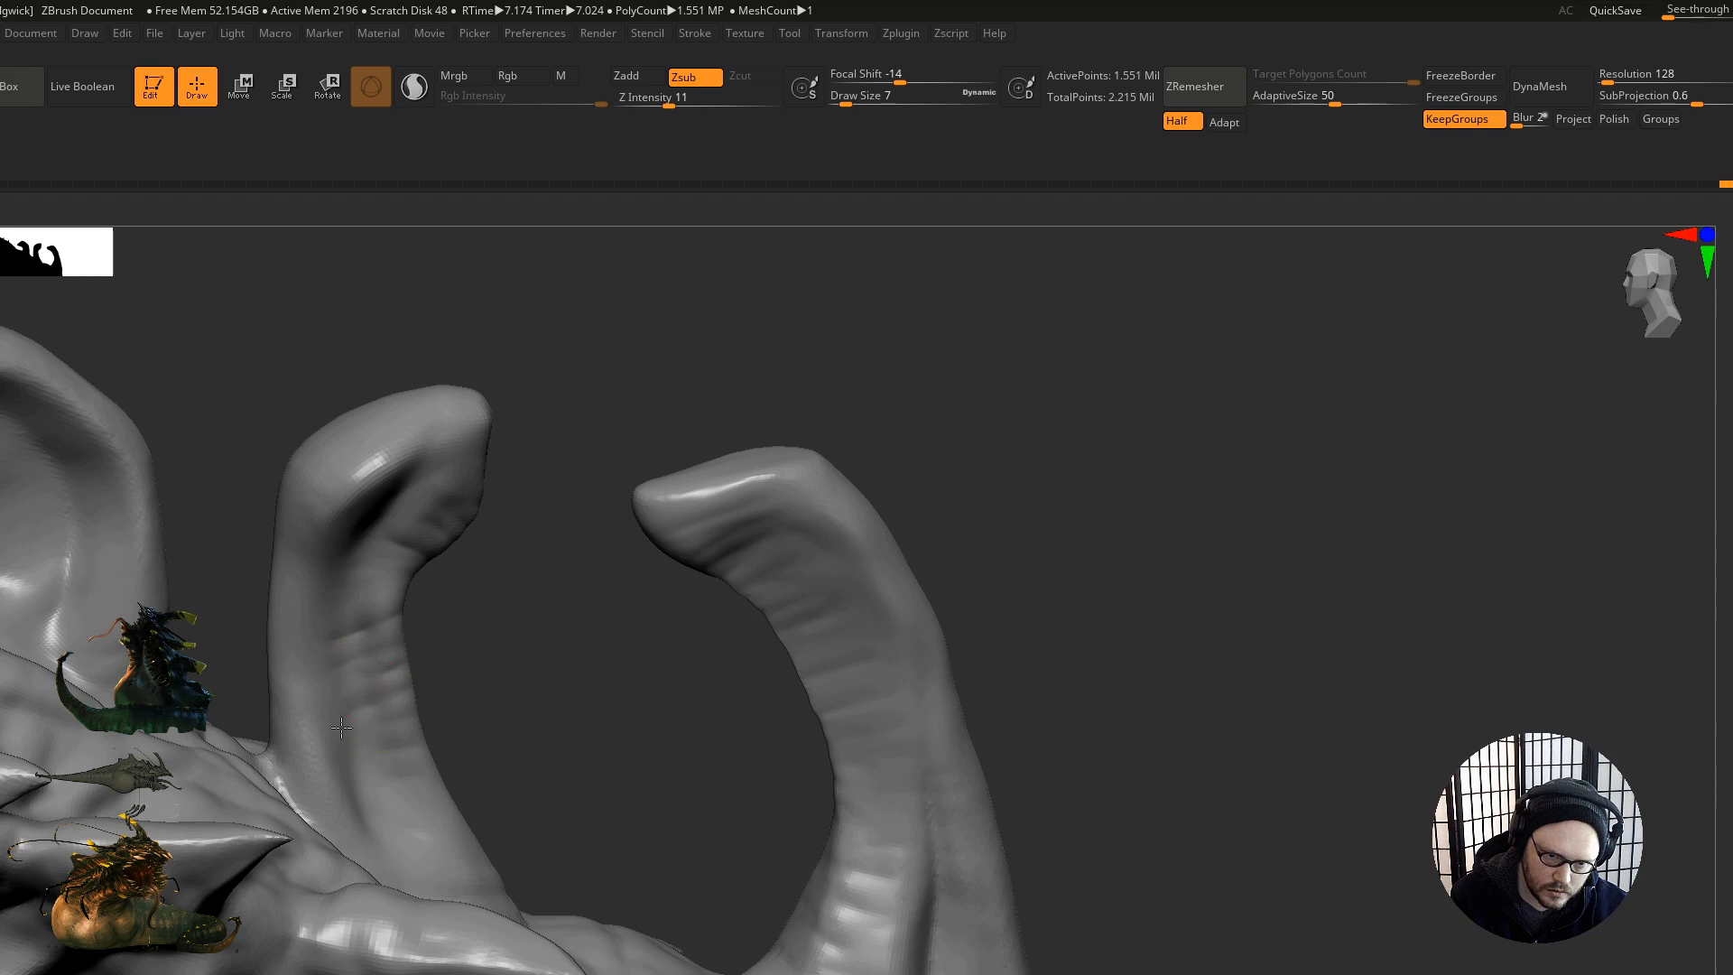
right_drag(312, 754, 301, 817)
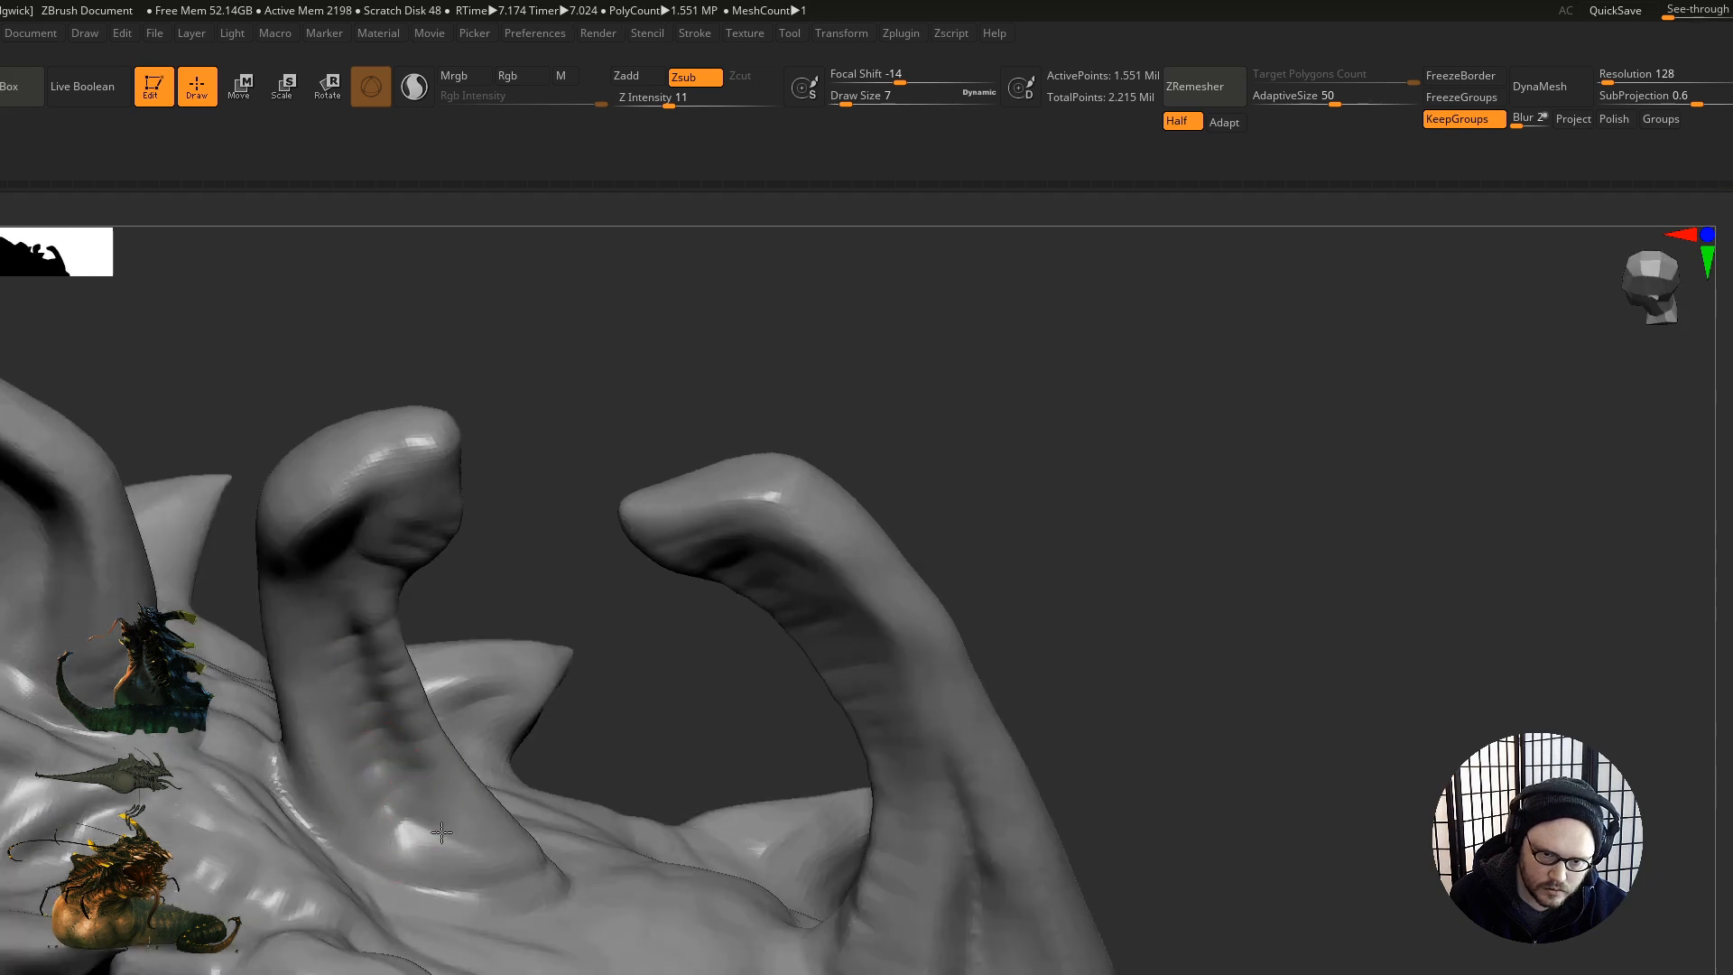
mouse_move(359, 691)
right_down()
mouse_move(434, 599)
mouse_move(456, 612)
mouse_move(599, 469)
right_up()
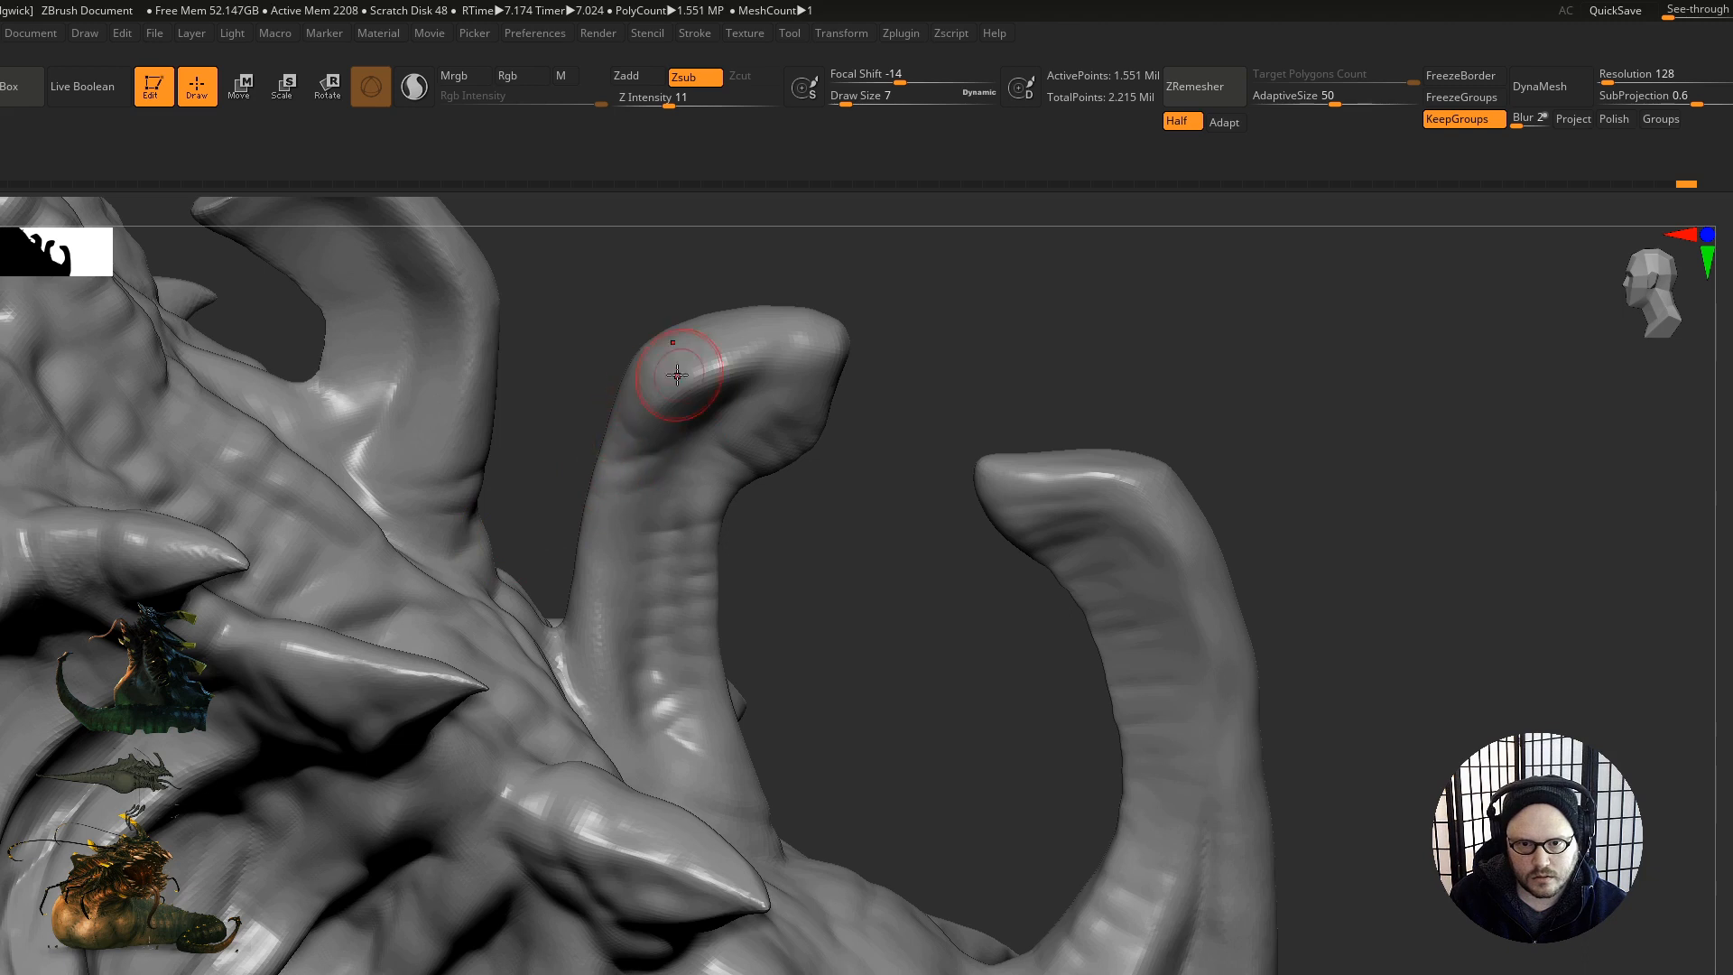
Step: Carve broad grooves into the hollow inner face of the rear head horn at draw size 7
right_drag(620, 399, 502, 623)
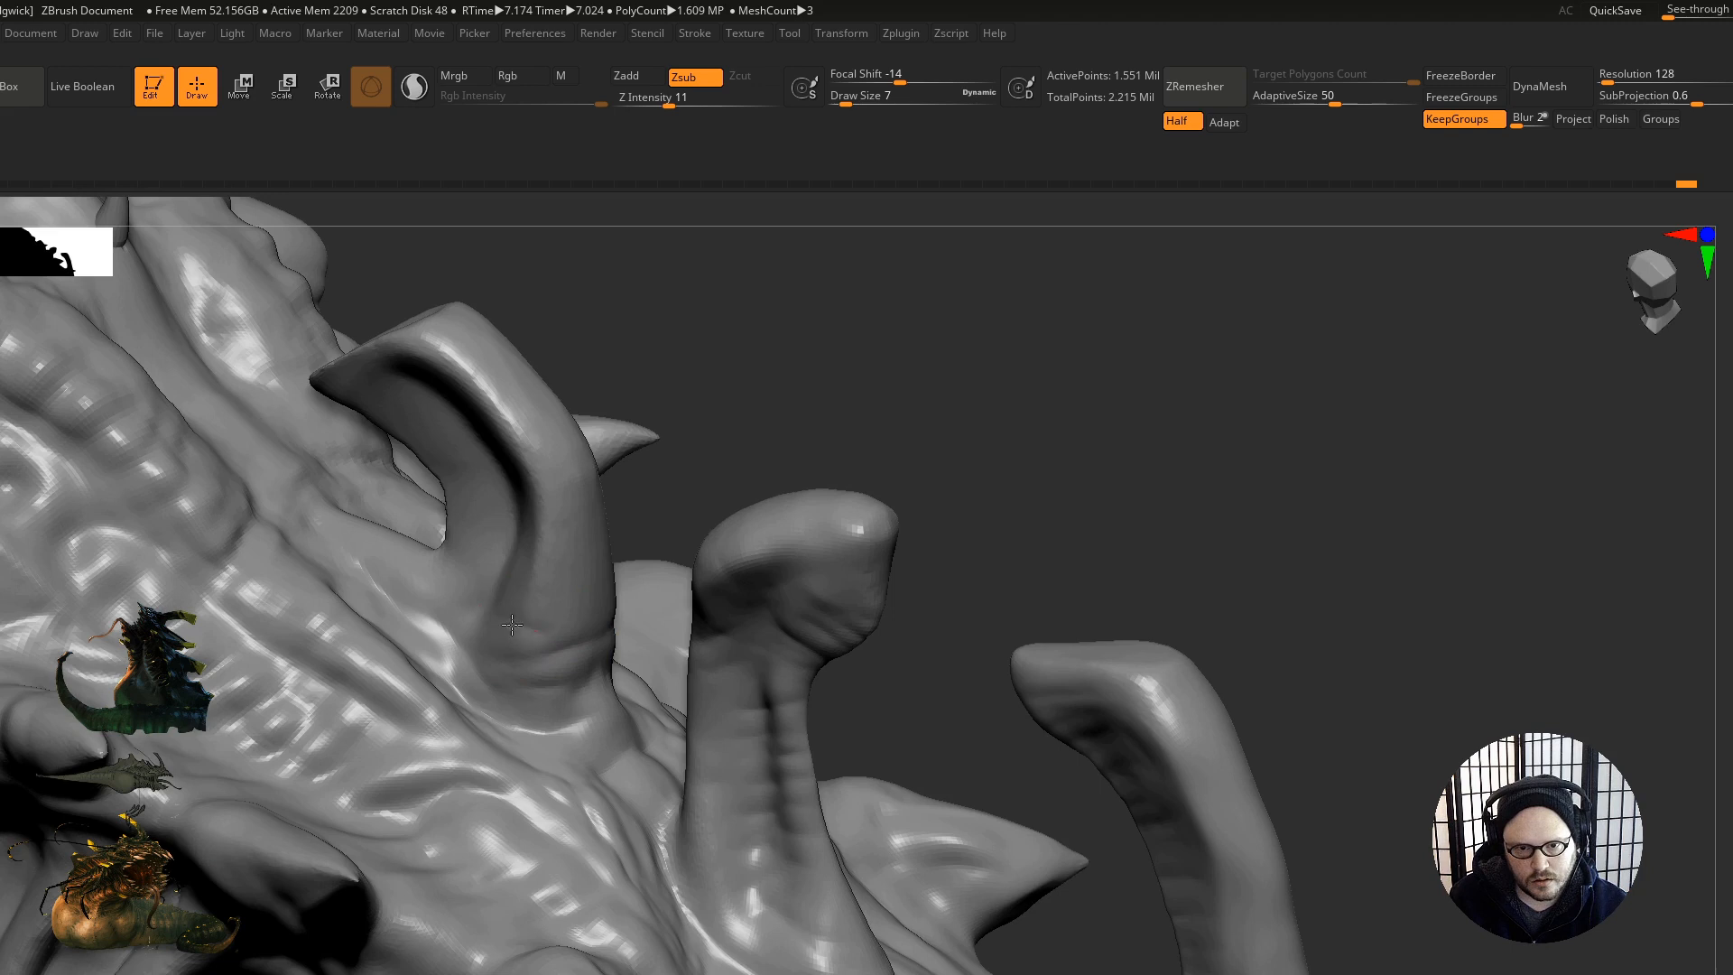
mouse_move(579, 591)
alt+right_down()
mouse_move(718, 673)
mouse_move(622, 539)
alt+right_up()
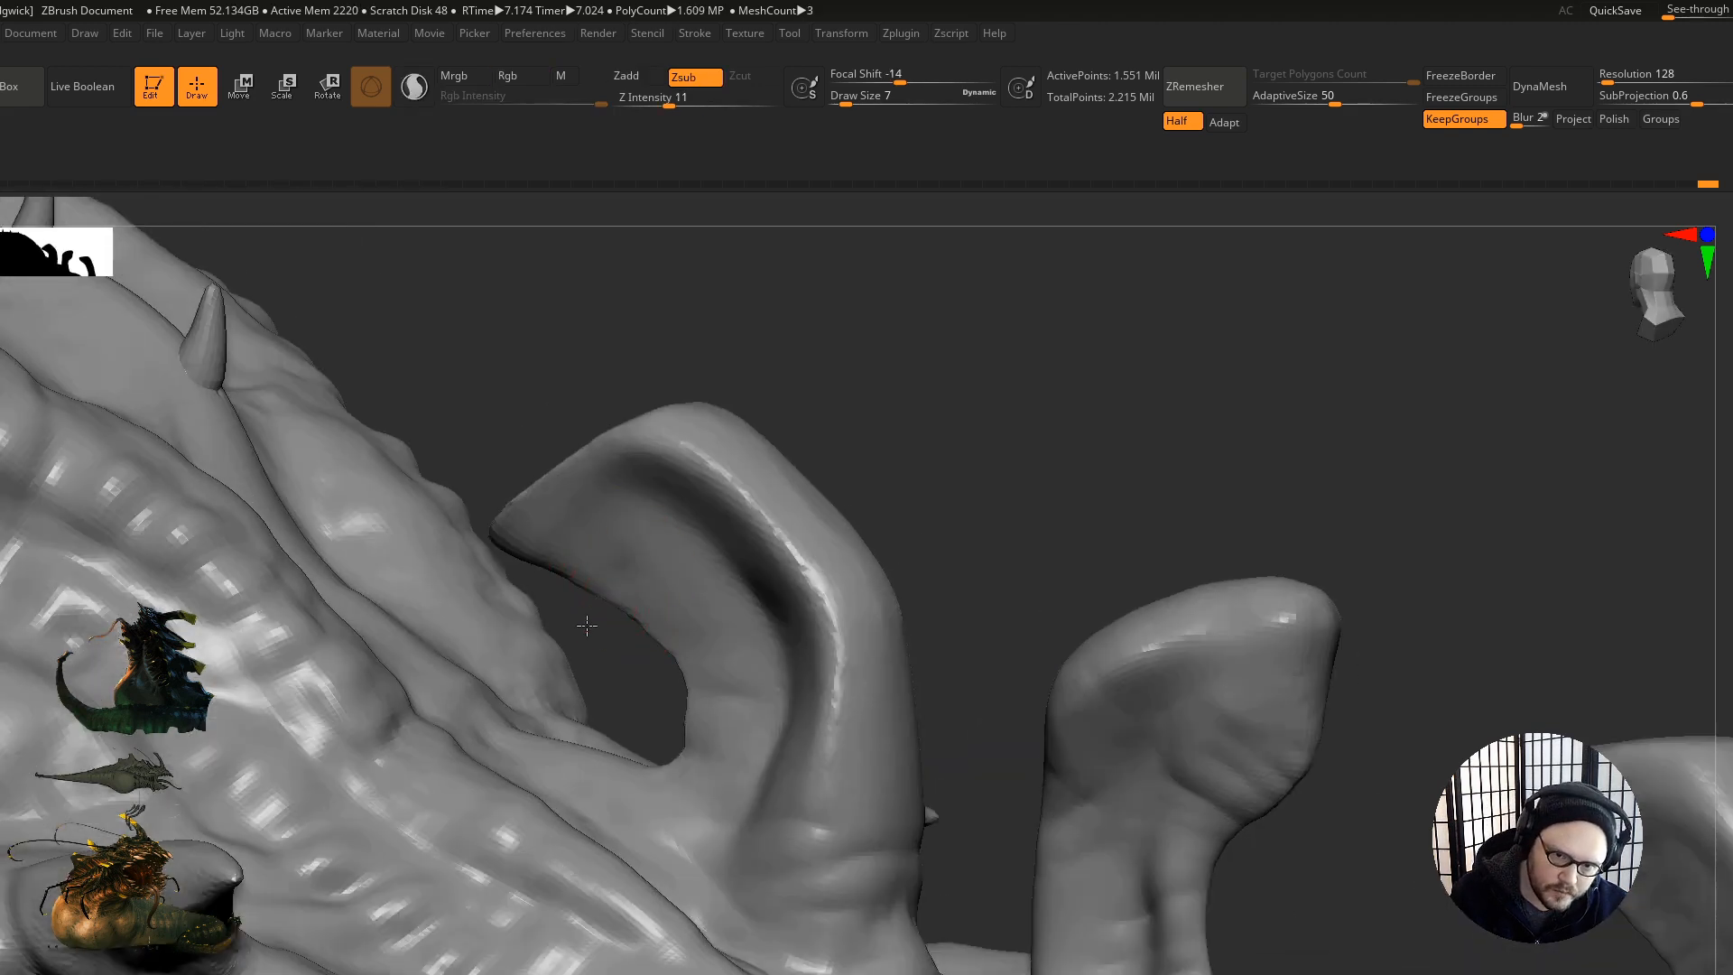
drag(607, 541, 690, 533)
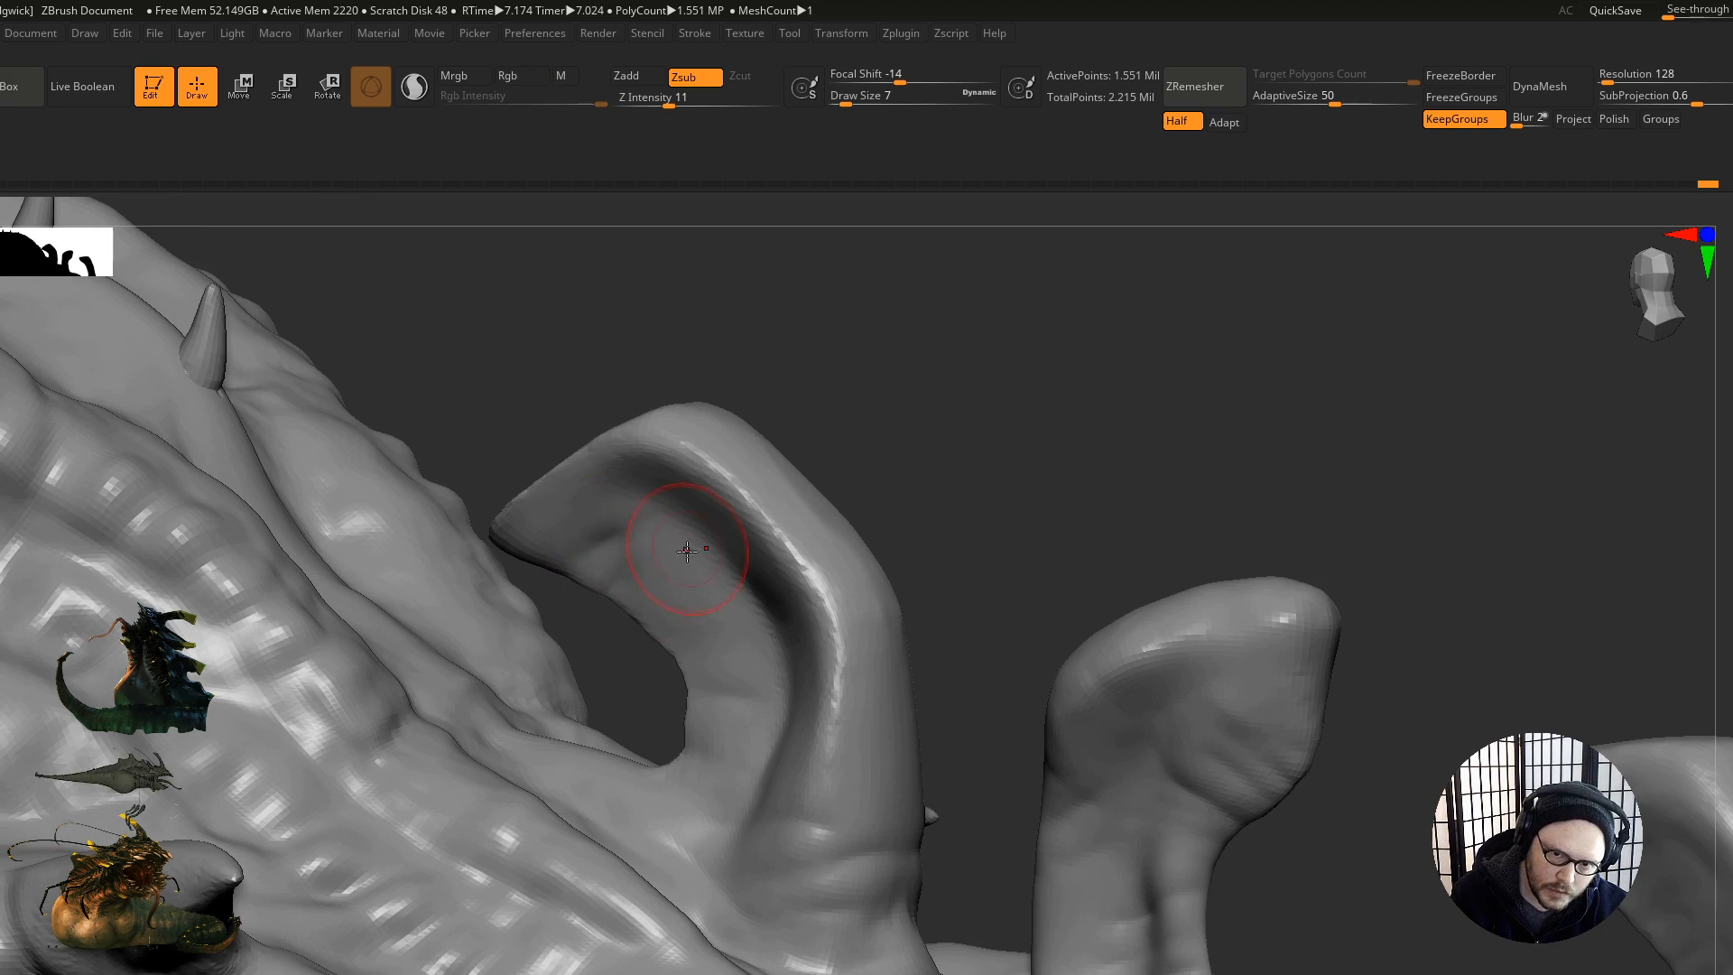
right_drag(645, 606, 632, 420)
mouse_move(632, 362)
alt+right_down()
mouse_move(533, 542)
mouse_move(431, 424)
mouse_move(273, 383)
alt+right_up()
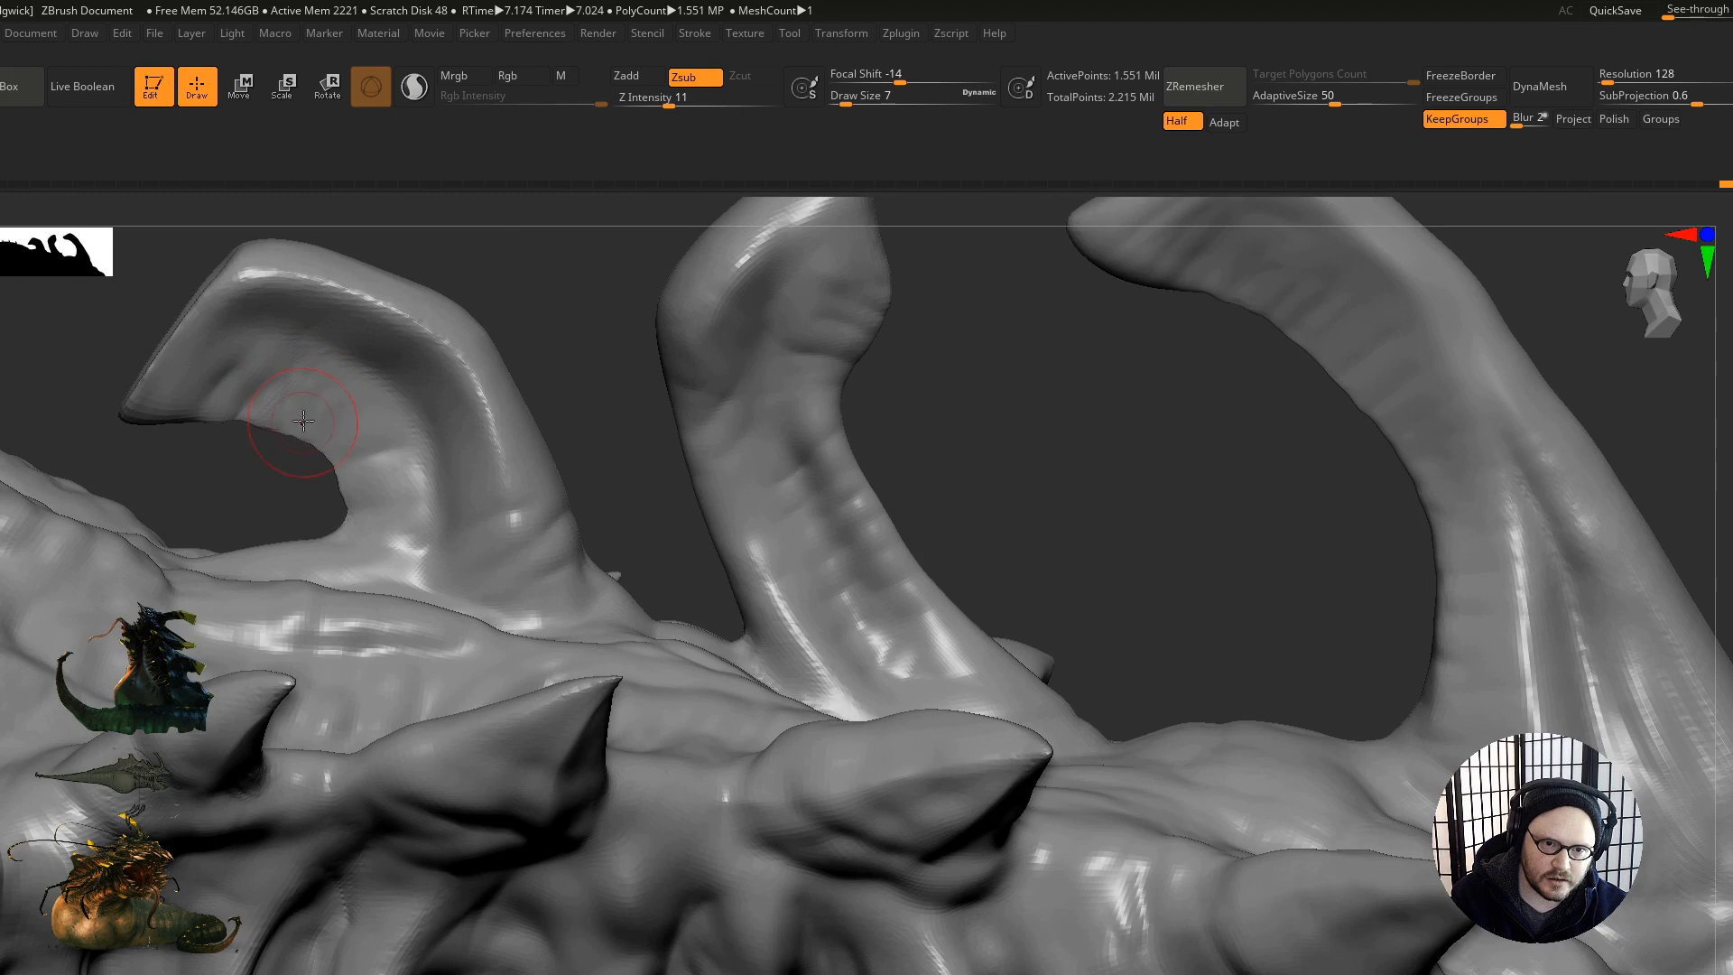
Step: Cut fine grooves from the rear horn's tip along its inner curve at draw size 3
key(bracketright)
key(bracketright)
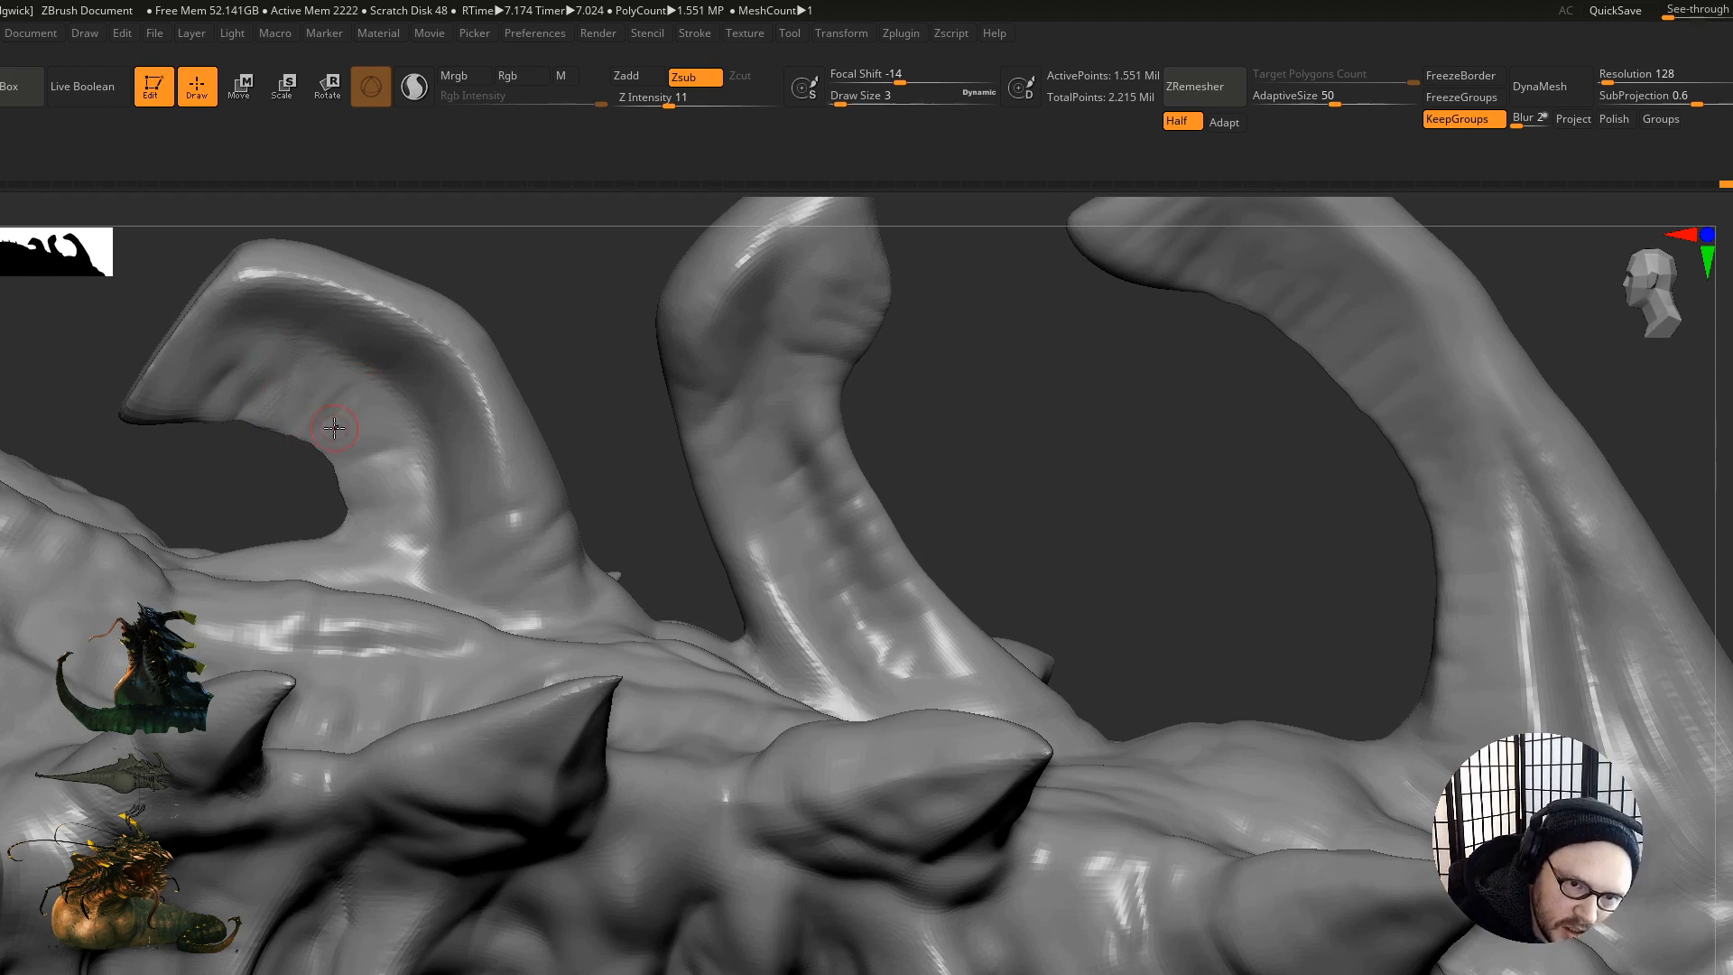
right_drag(355, 455, 270, 433)
ctrl+right_drag(578, 431, 469, 388)
alt+right_drag(808, 398, 737, 552)
drag(507, 480, 445, 472)
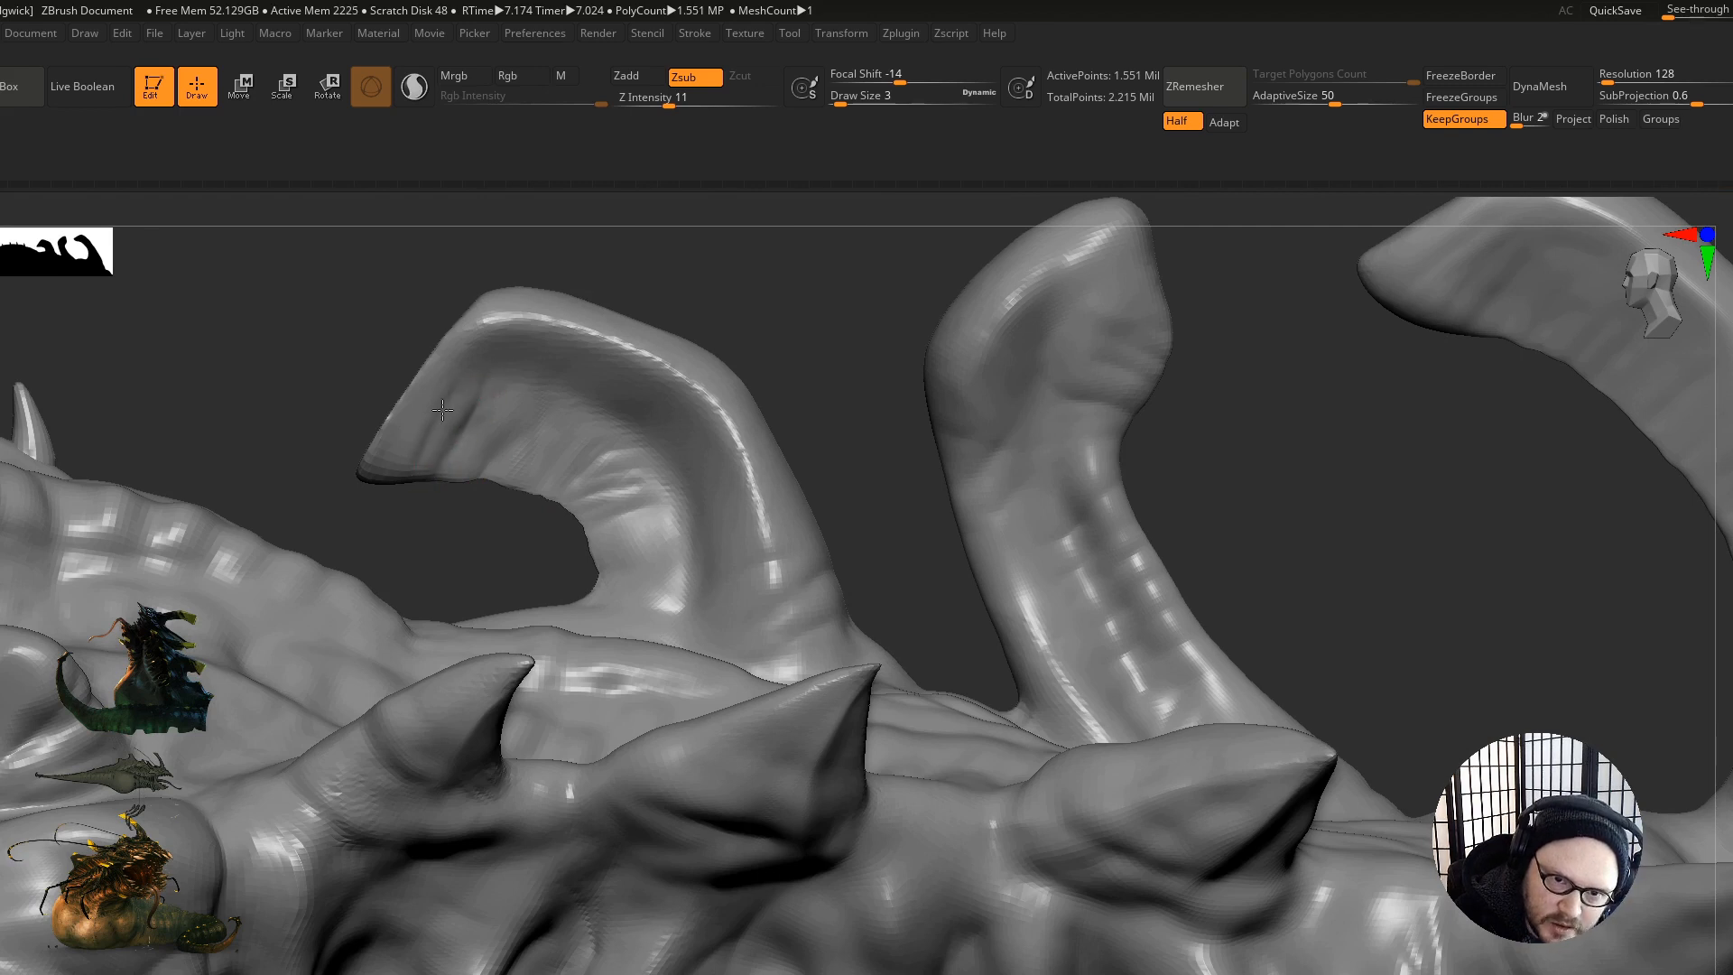
drag(407, 455, 504, 469)
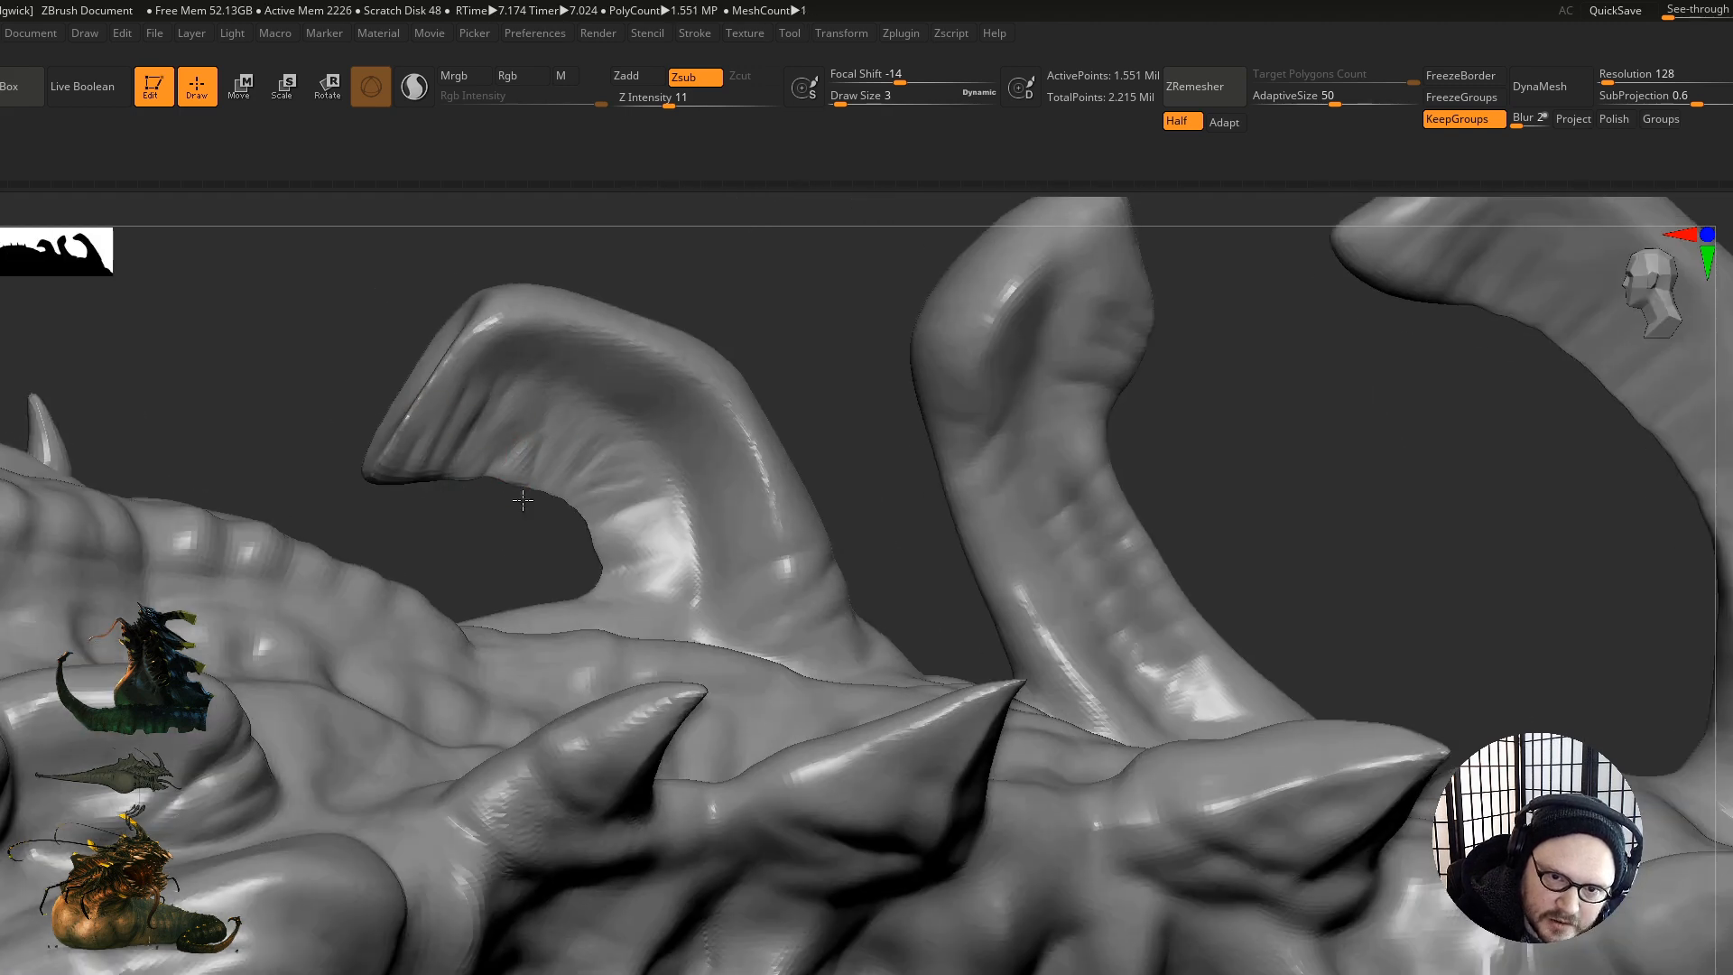
mouse_move(645, 521)
mouse_down()
mouse_move(617, 536)
mouse_move(661, 560)
mouse_up()
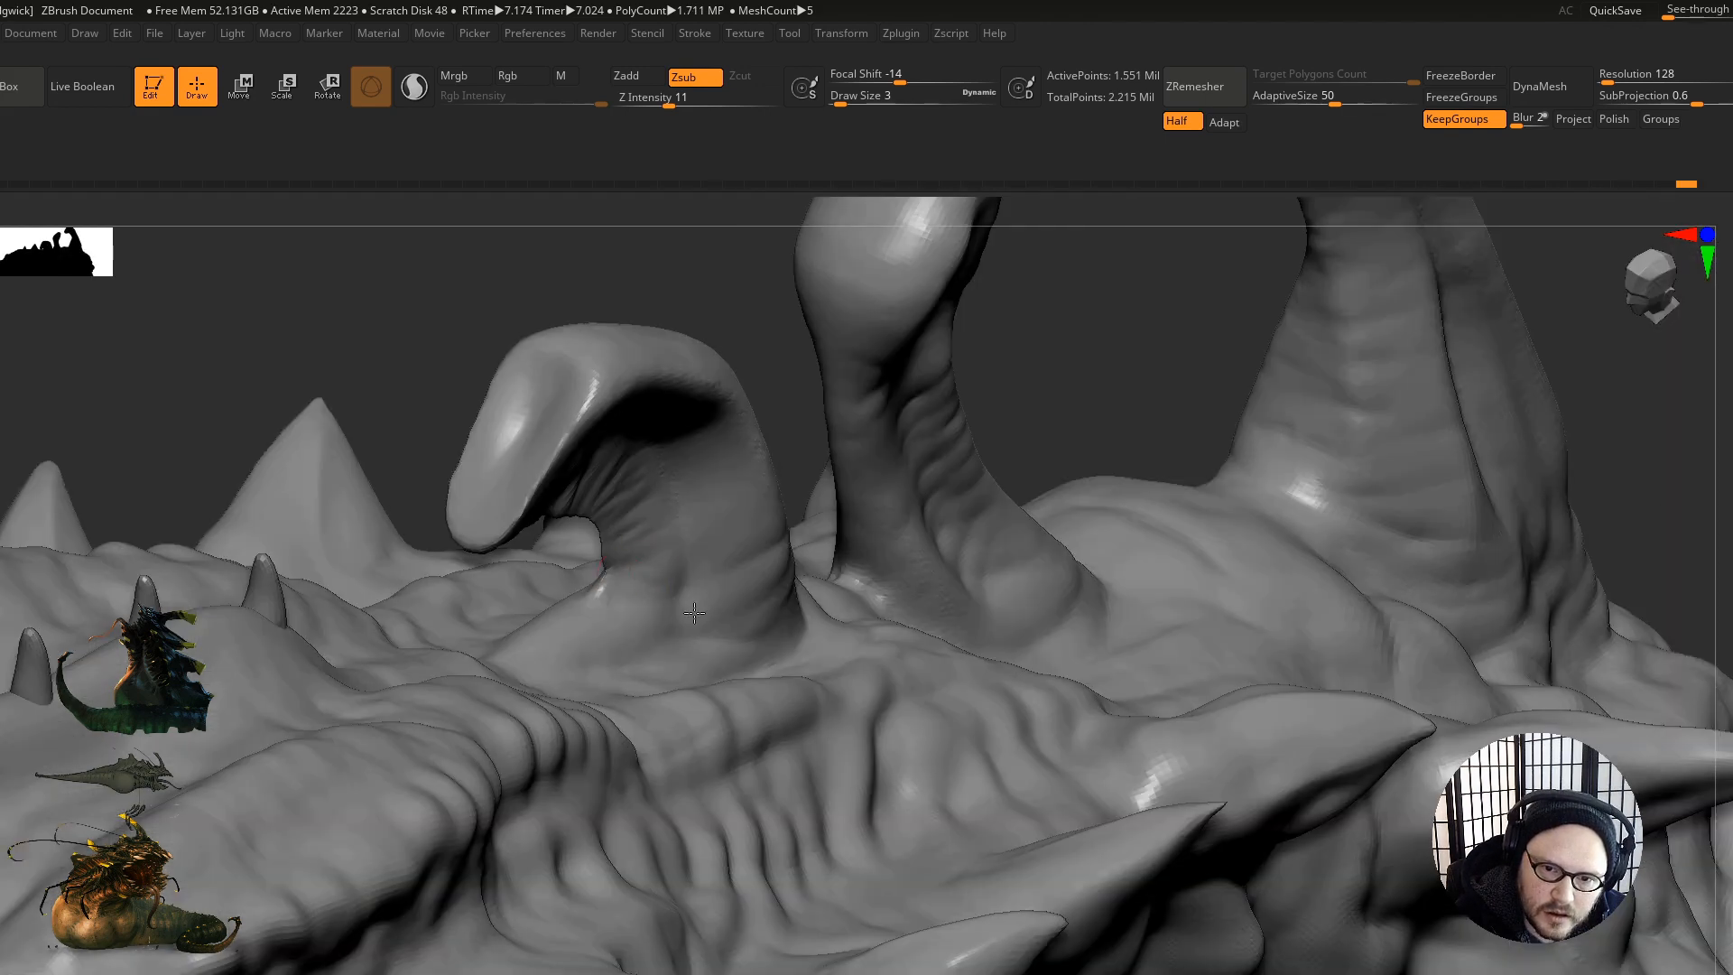
Step: Carve wrinkles where the rear horn's inner base meets the back and smooth its inner face at draw size 3
right_drag(567, 658, 542, 677)
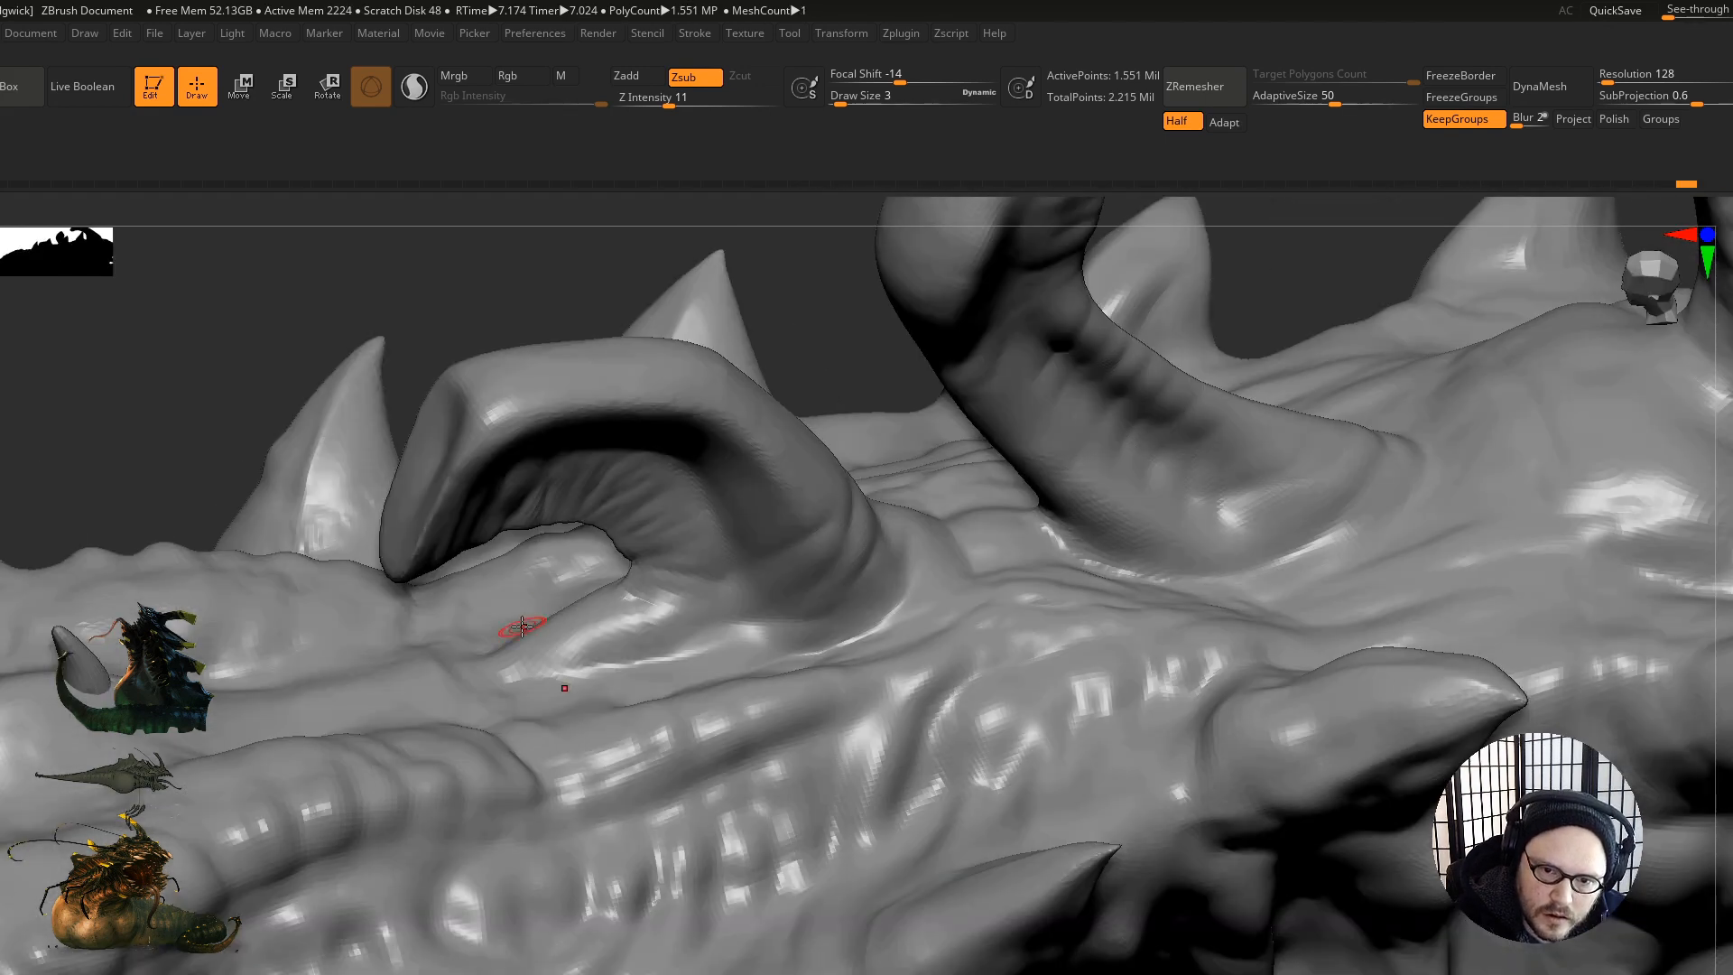
drag(524, 630, 592, 596)
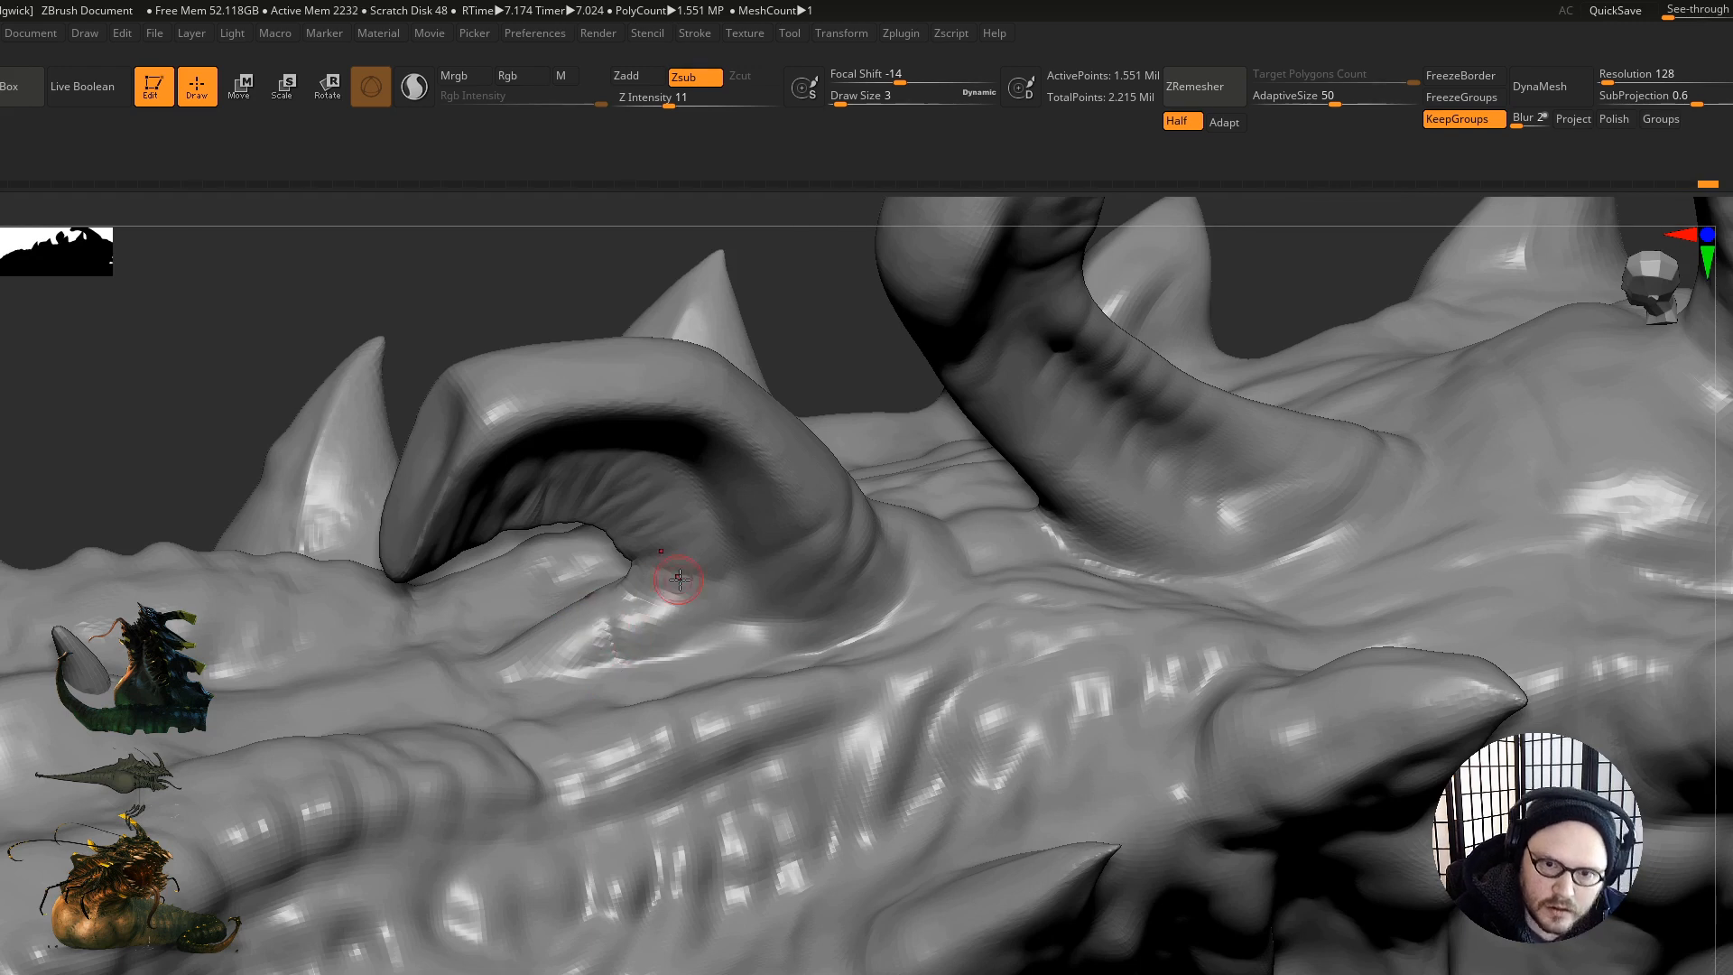
key(ctrl)
ctrl+right_drag(609, 517, 713, 532)
ctrl+right_drag(697, 416, 704, 501)
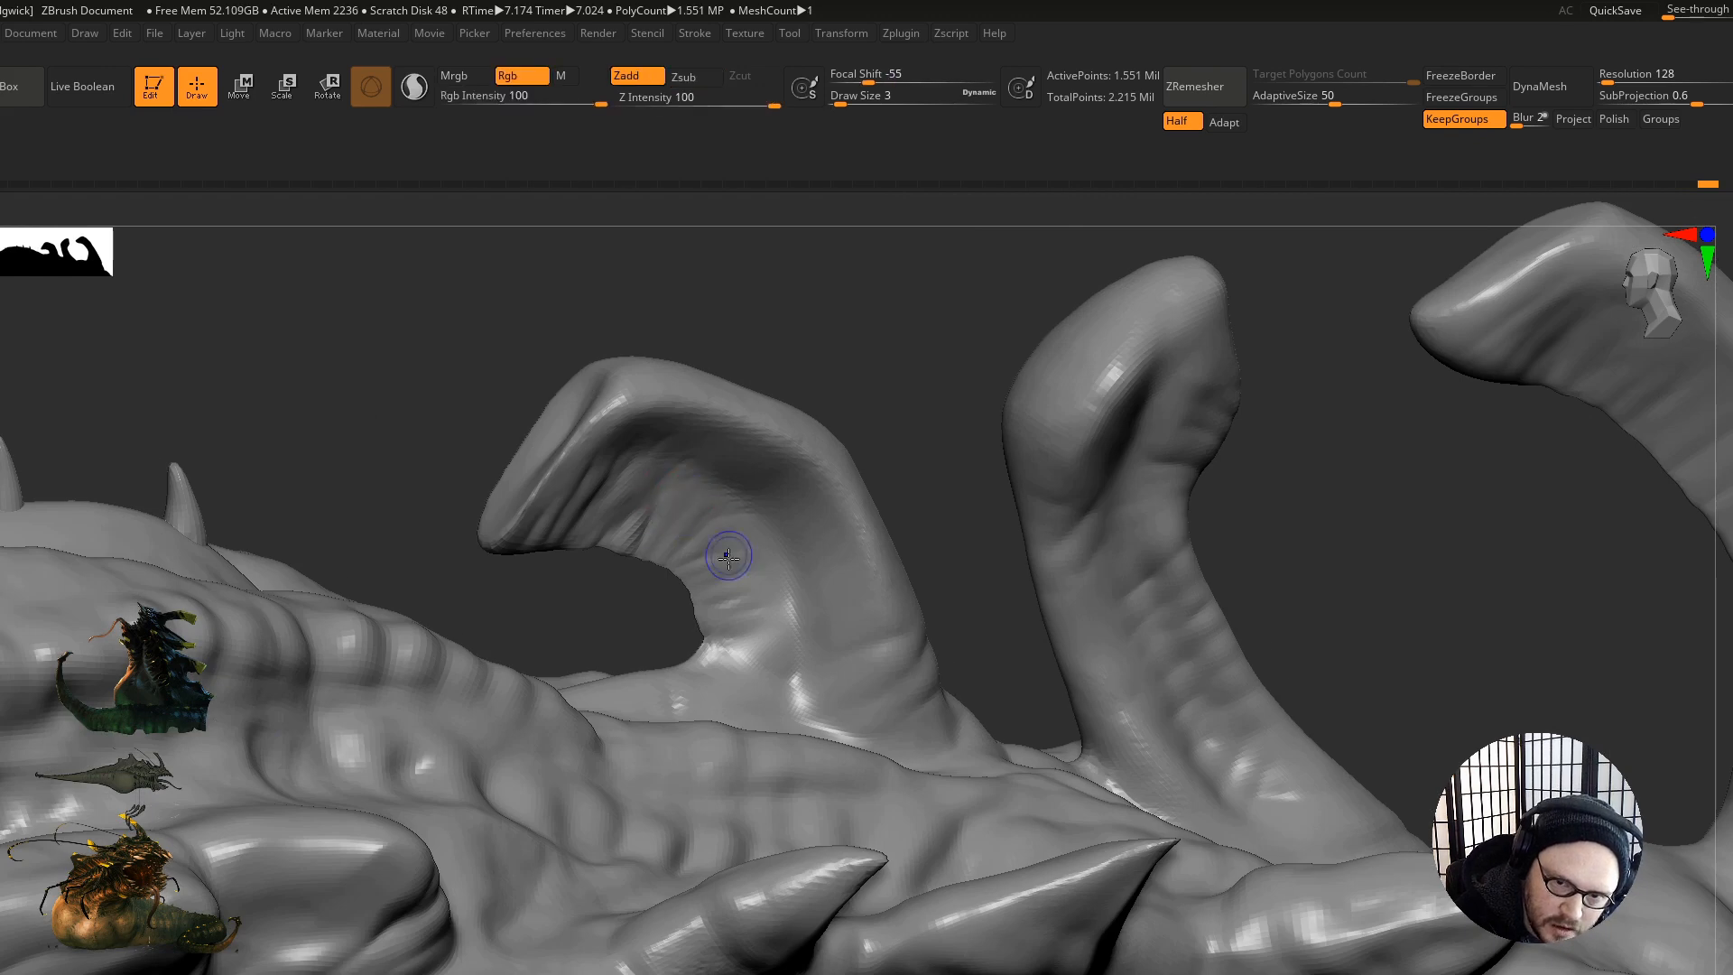
Step: Set the draw size to 4 and examine the head horns, side spikes, neck folds and throat underside from several angles
mouse_move(689, 693)
ctrl+right_down()
mouse_move(547, 642)
mouse_move(541, 582)
ctrl+right_up()
mouse_move(541, 583)
right_down()
mouse_move(660, 621)
mouse_move(564, 617)
right_up()
key(bracketright)
key(bracketright)
mouse_move(852, 615)
ctrl+right_down()
mouse_move(758, 501)
mouse_move(560, 370)
mouse_move(767, 530)
ctrl+right_up()
key(s)
drag(744, 423, 733, 424)
alt+right_drag(689, 495, 682, 539)
key(bracketleft)
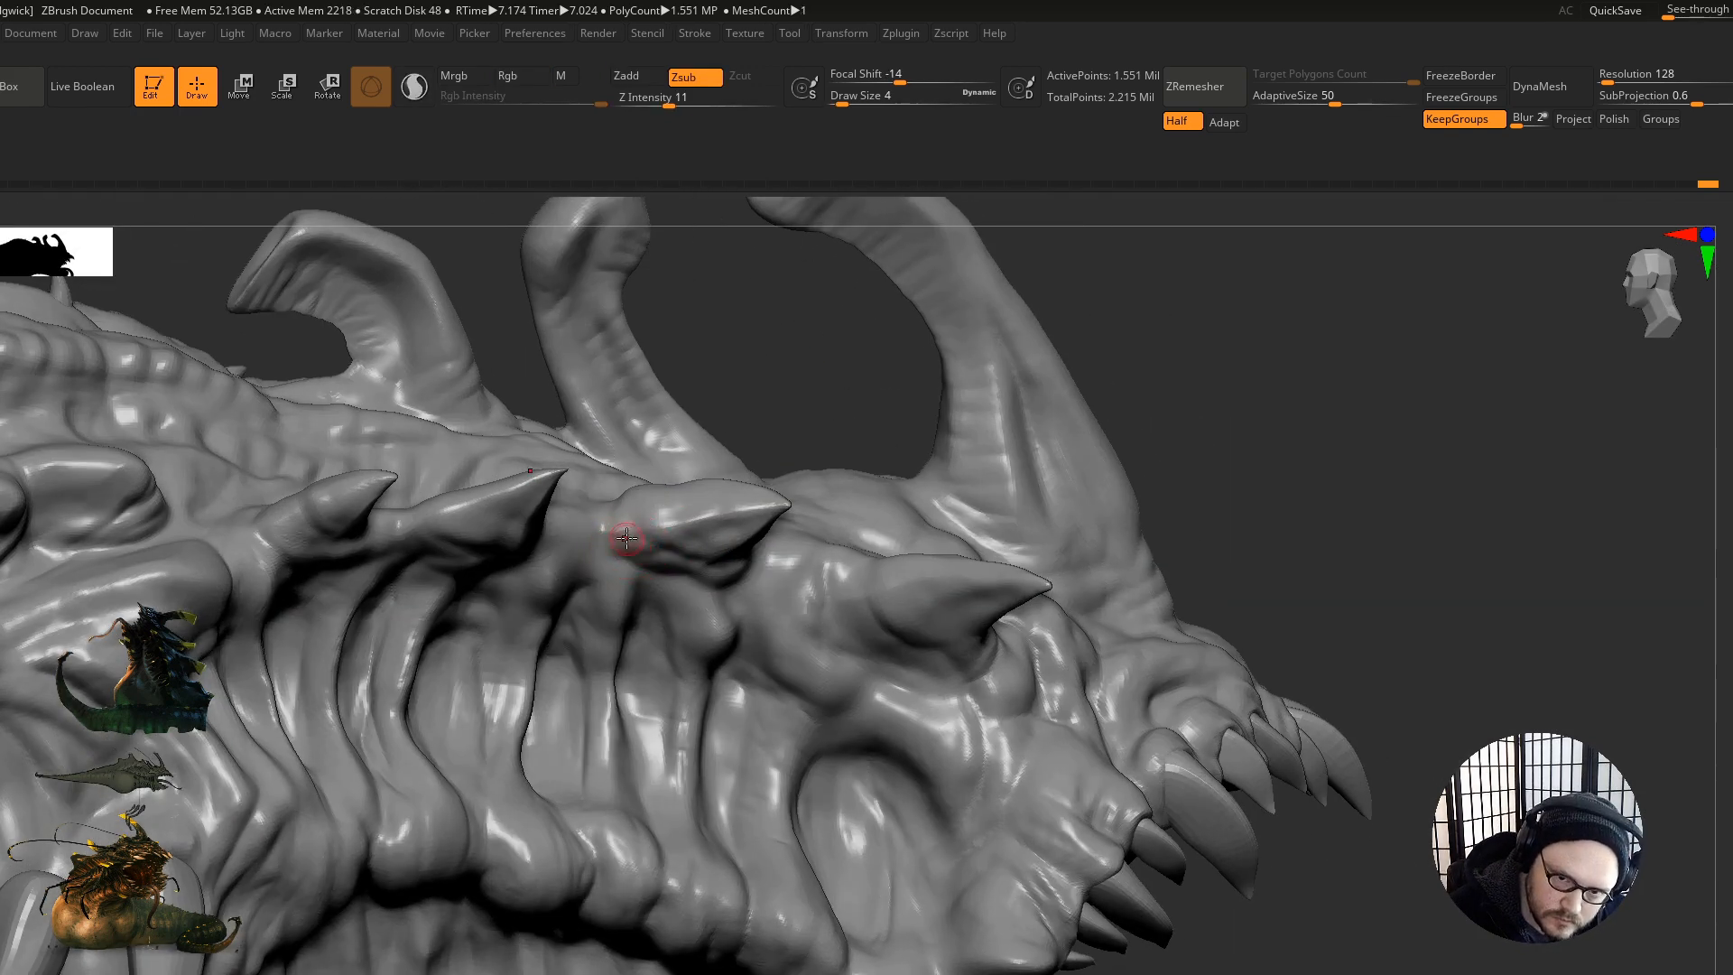
right_drag(617, 528, 614, 564)
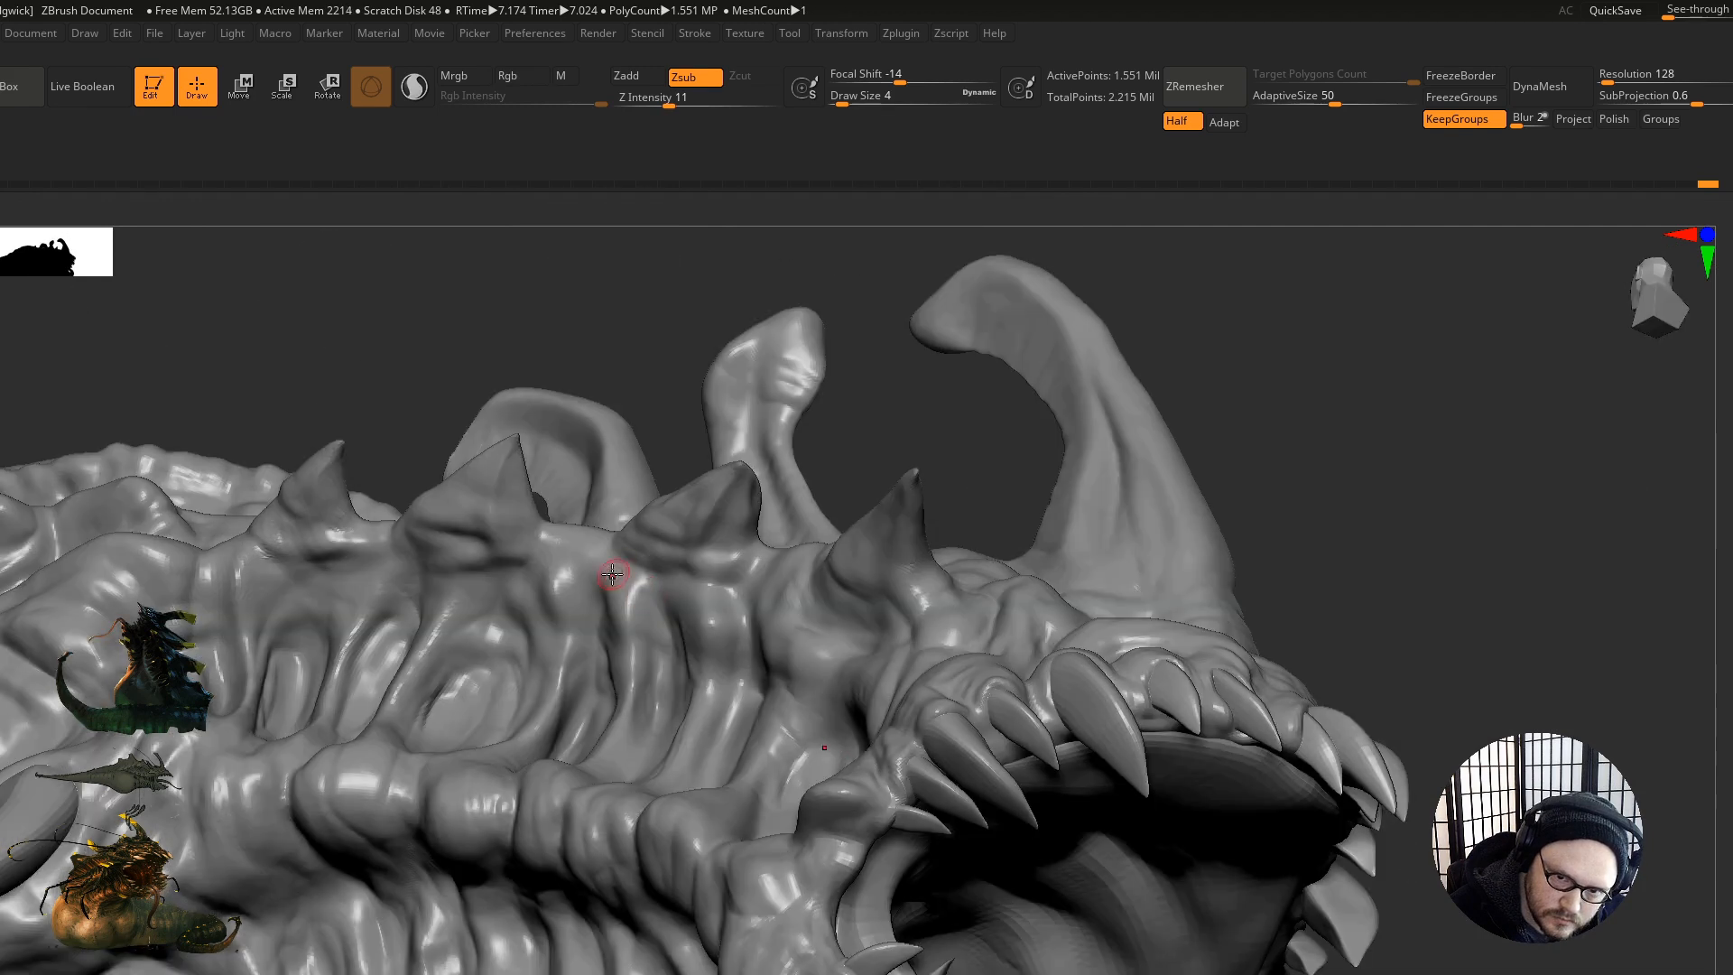
right_drag(671, 668, 594, 617)
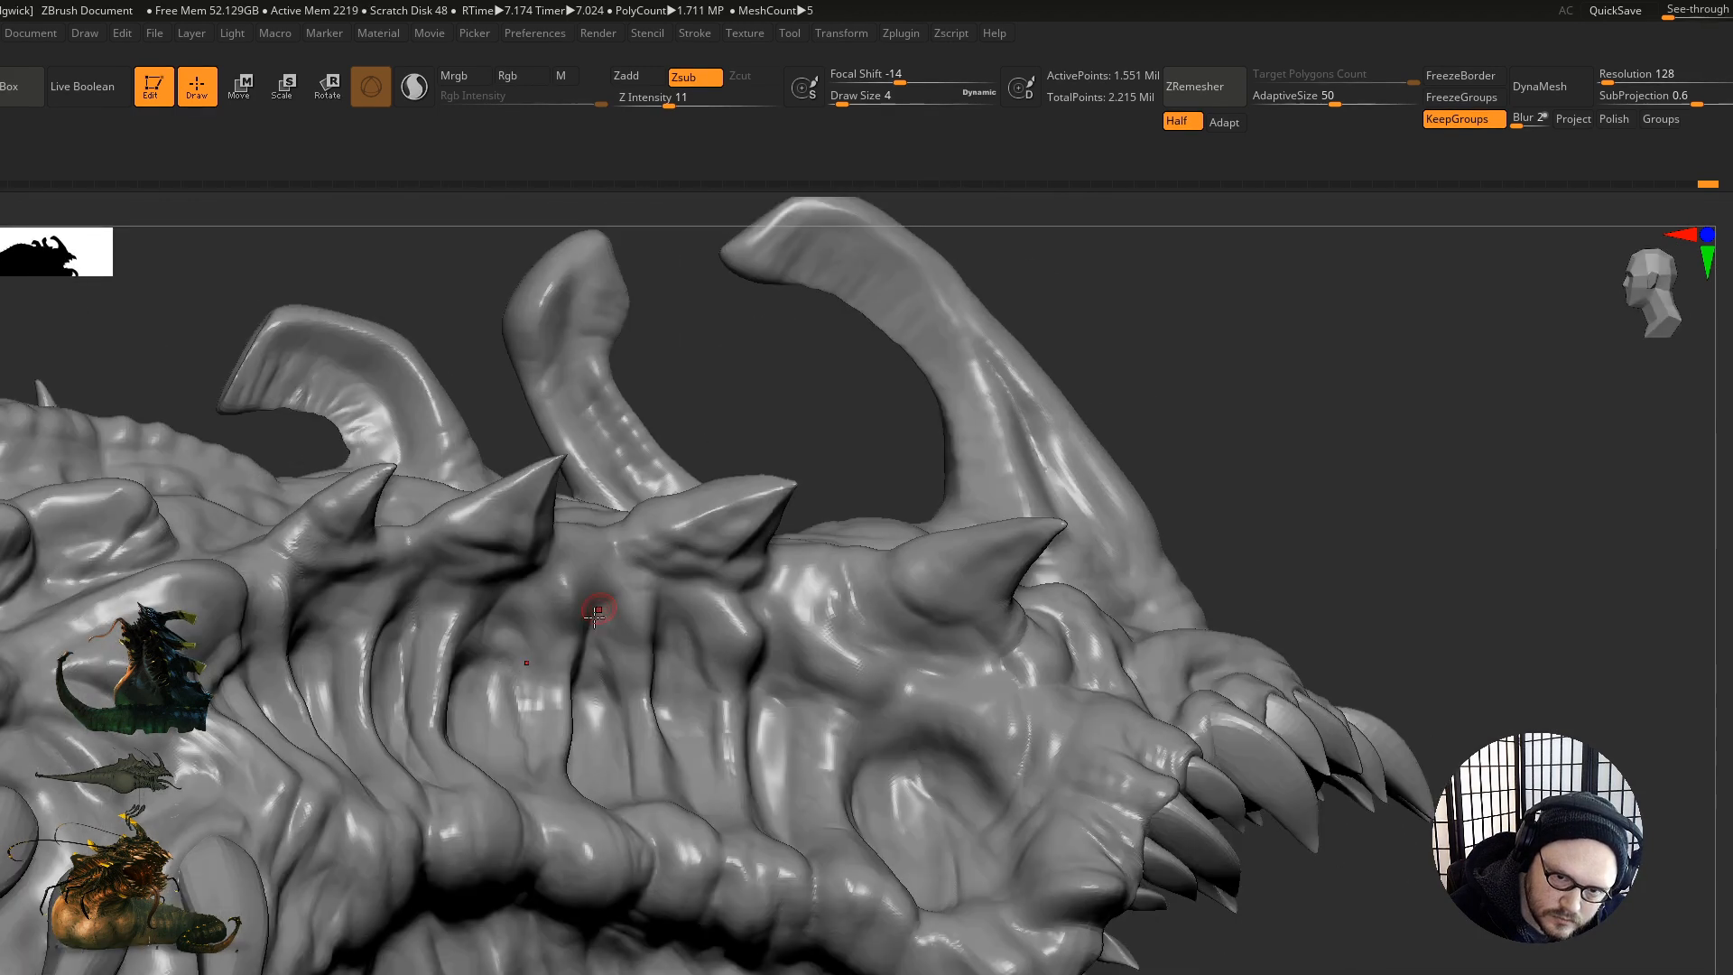
mouse_move(796, 582)
ctrl+right_down()
mouse_move(650, 712)
mouse_move(748, 637)
mouse_move(766, 569)
ctrl+right_up()
mouse_move(887, 515)
right_down()
mouse_move(903, 704)
mouse_move(849, 587)
mouse_move(792, 650)
mouse_move(789, 514)
mouse_move(722, 722)
mouse_move(713, 596)
right_up()
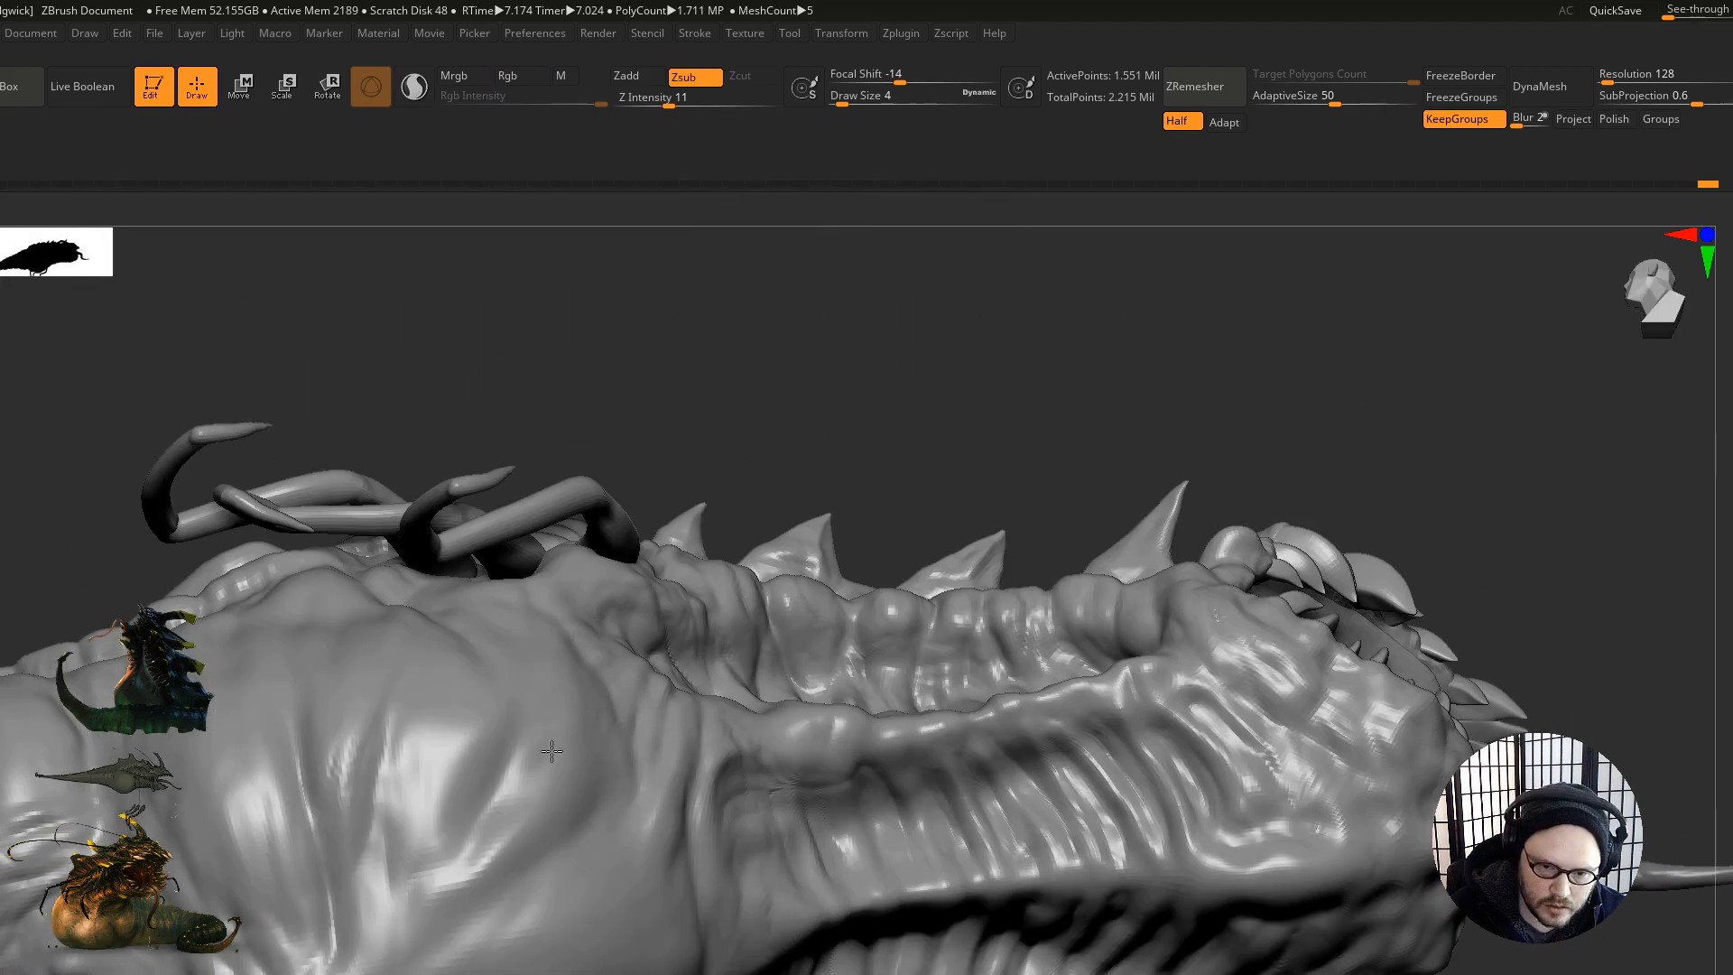
right_drag(650, 701, 768, 729)
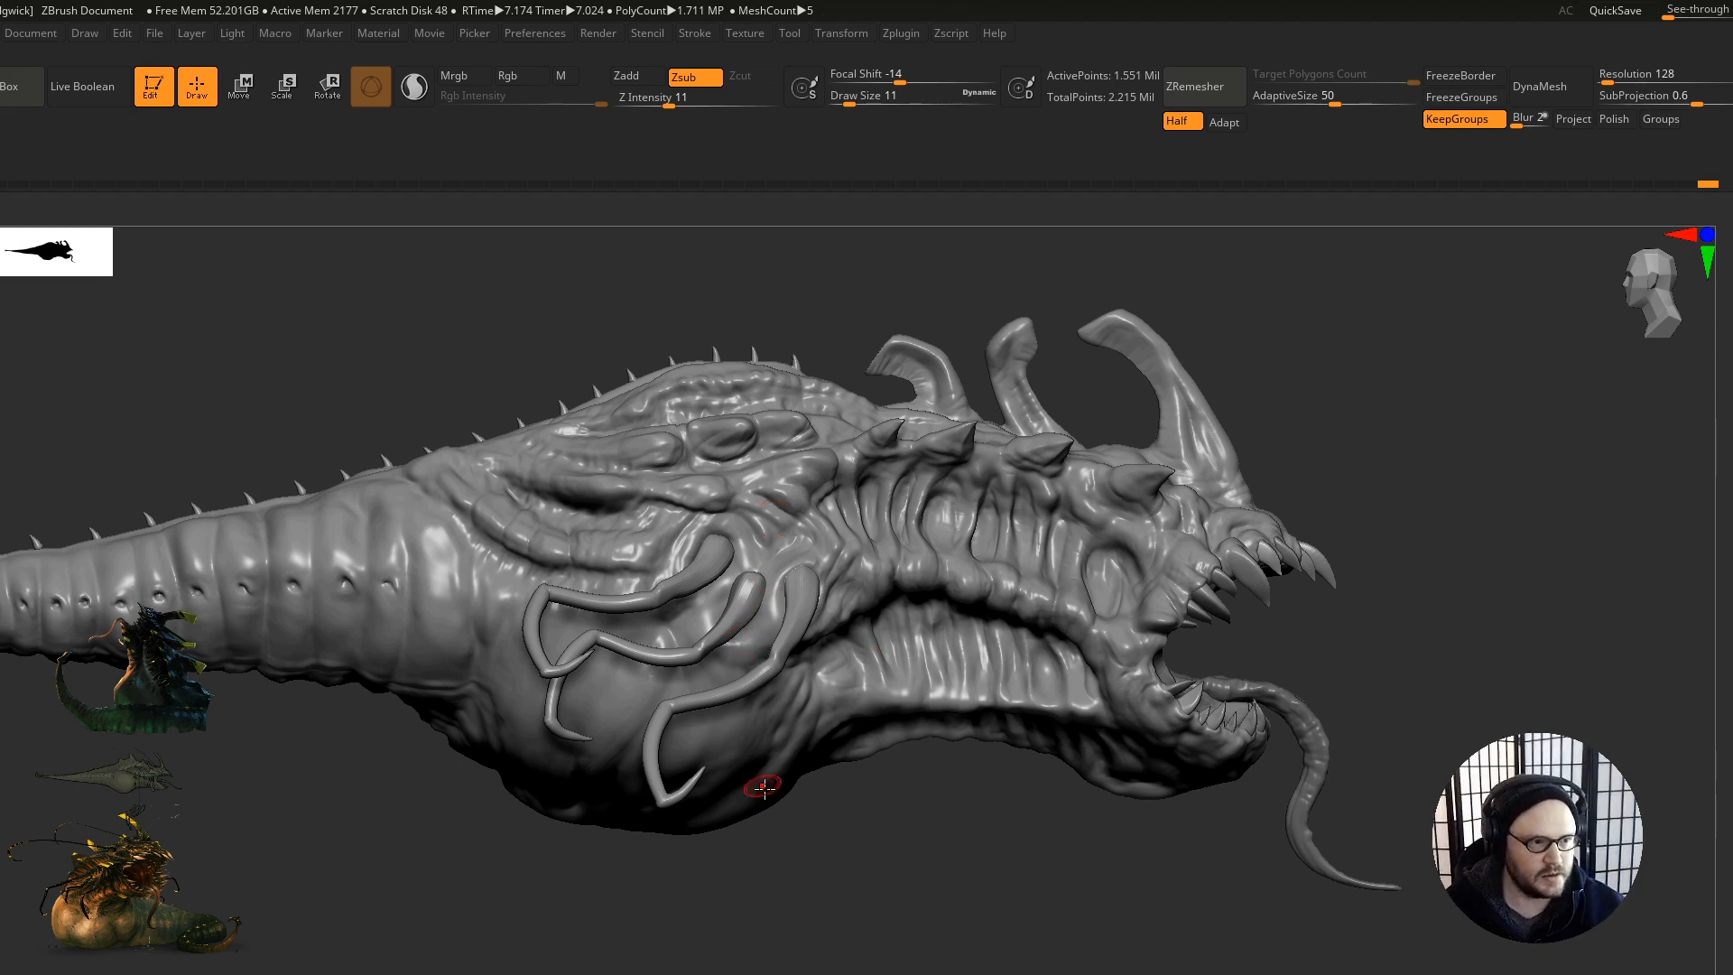
Step: Carve creases into the folds between the tentacle bases and the neck at draw size 11
ctrl+right_drag(752, 679, 682, 663)
ctrl+right_drag(768, 424, 795, 496)
mouse_move(795, 497)
right_down()
mouse_move(893, 485)
mouse_move(926, 537)
right_up()
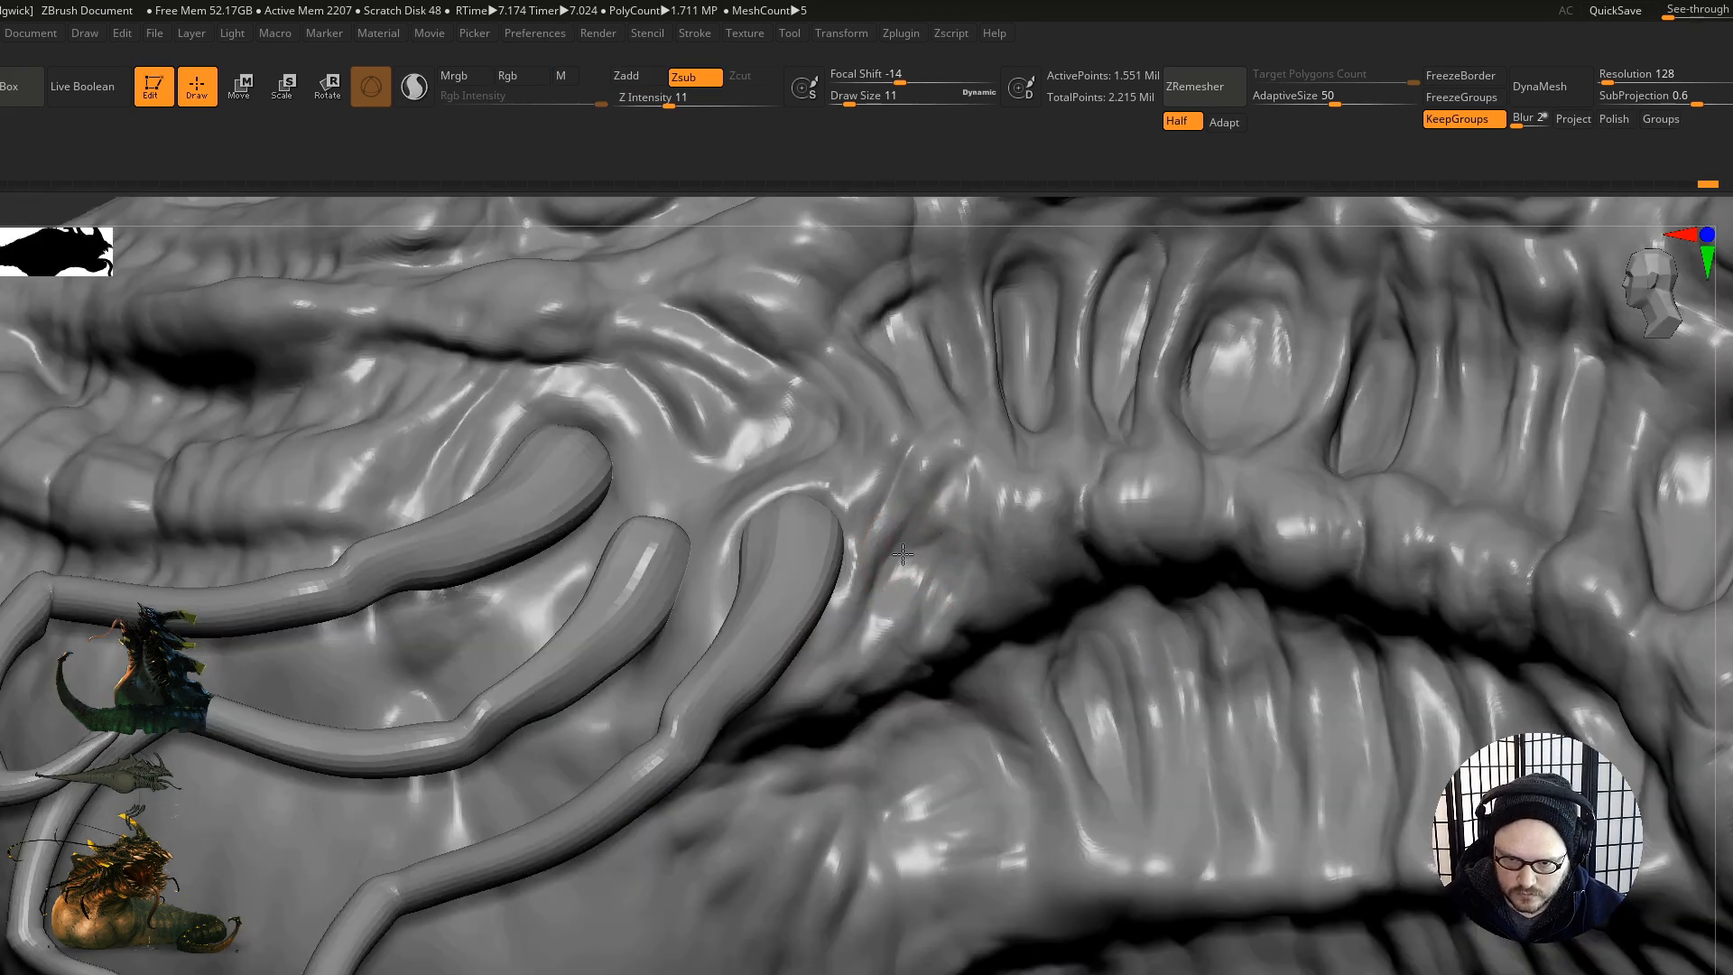
drag(891, 630, 871, 647)
mouse_move(813, 652)
right_down()
mouse_move(764, 559)
mouse_move(727, 518)
mouse_move(703, 525)
mouse_move(676, 431)
right_up()
right_drag(563, 463, 553, 562)
right_drag(496, 686, 695, 722)
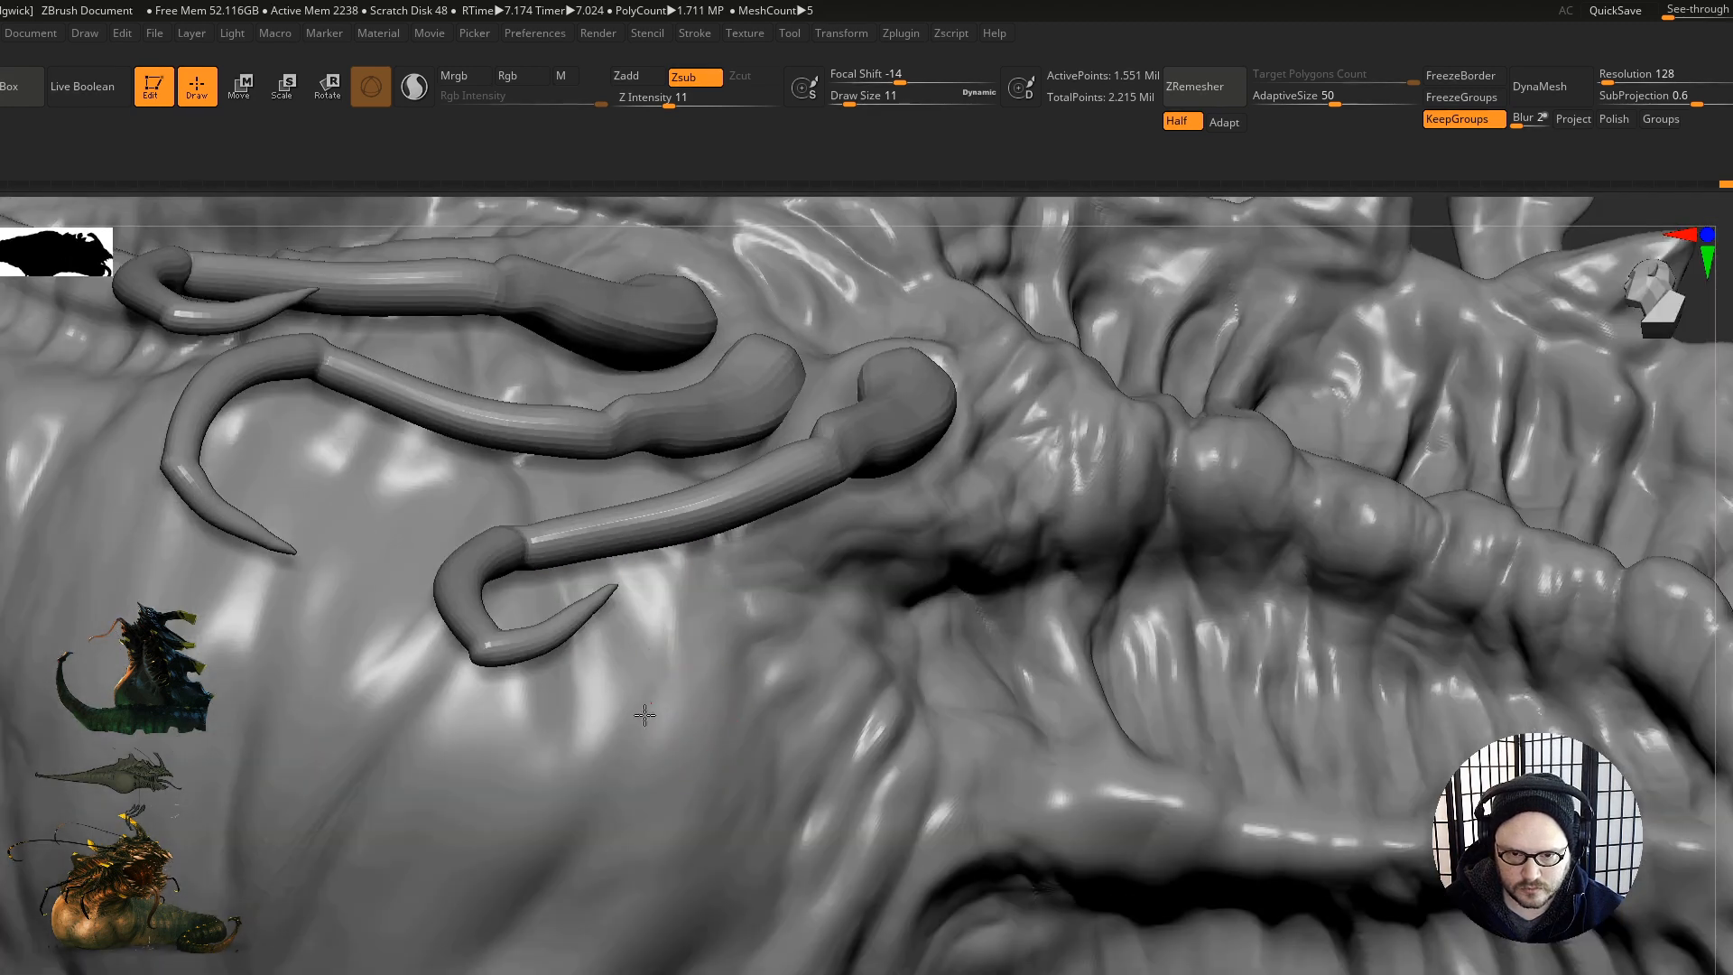
Step: Carve a skin crease into the belly below the tentacles at draw size 11
mouse_move(830, 766)
ctrl+right_down()
mouse_move(733, 788)
mouse_move(735, 704)
ctrl+right_up()
ctrl+right_drag(774, 846, 651, 721)
drag(571, 750, 624, 783)
ctrl+right_drag(624, 721, 569, 794)
mouse_move(569, 795)
right_down()
mouse_move(522, 891)
mouse_move(570, 760)
mouse_move(686, 632)
right_up()
mouse_move(733, 525)
right_down()
mouse_move(811, 668)
mouse_move(913, 642)
mouse_move(835, 406)
mouse_move(819, 517)
right_up()
mouse_move(716, 476)
right_down()
mouse_move(862, 542)
mouse_move(686, 472)
mouse_move(693, 366)
right_up()
mouse_move(737, 671)
ctrl+right_down()
mouse_move(793, 708)
mouse_move(870, 611)
mouse_move(819, 697)
ctrl+right_up()
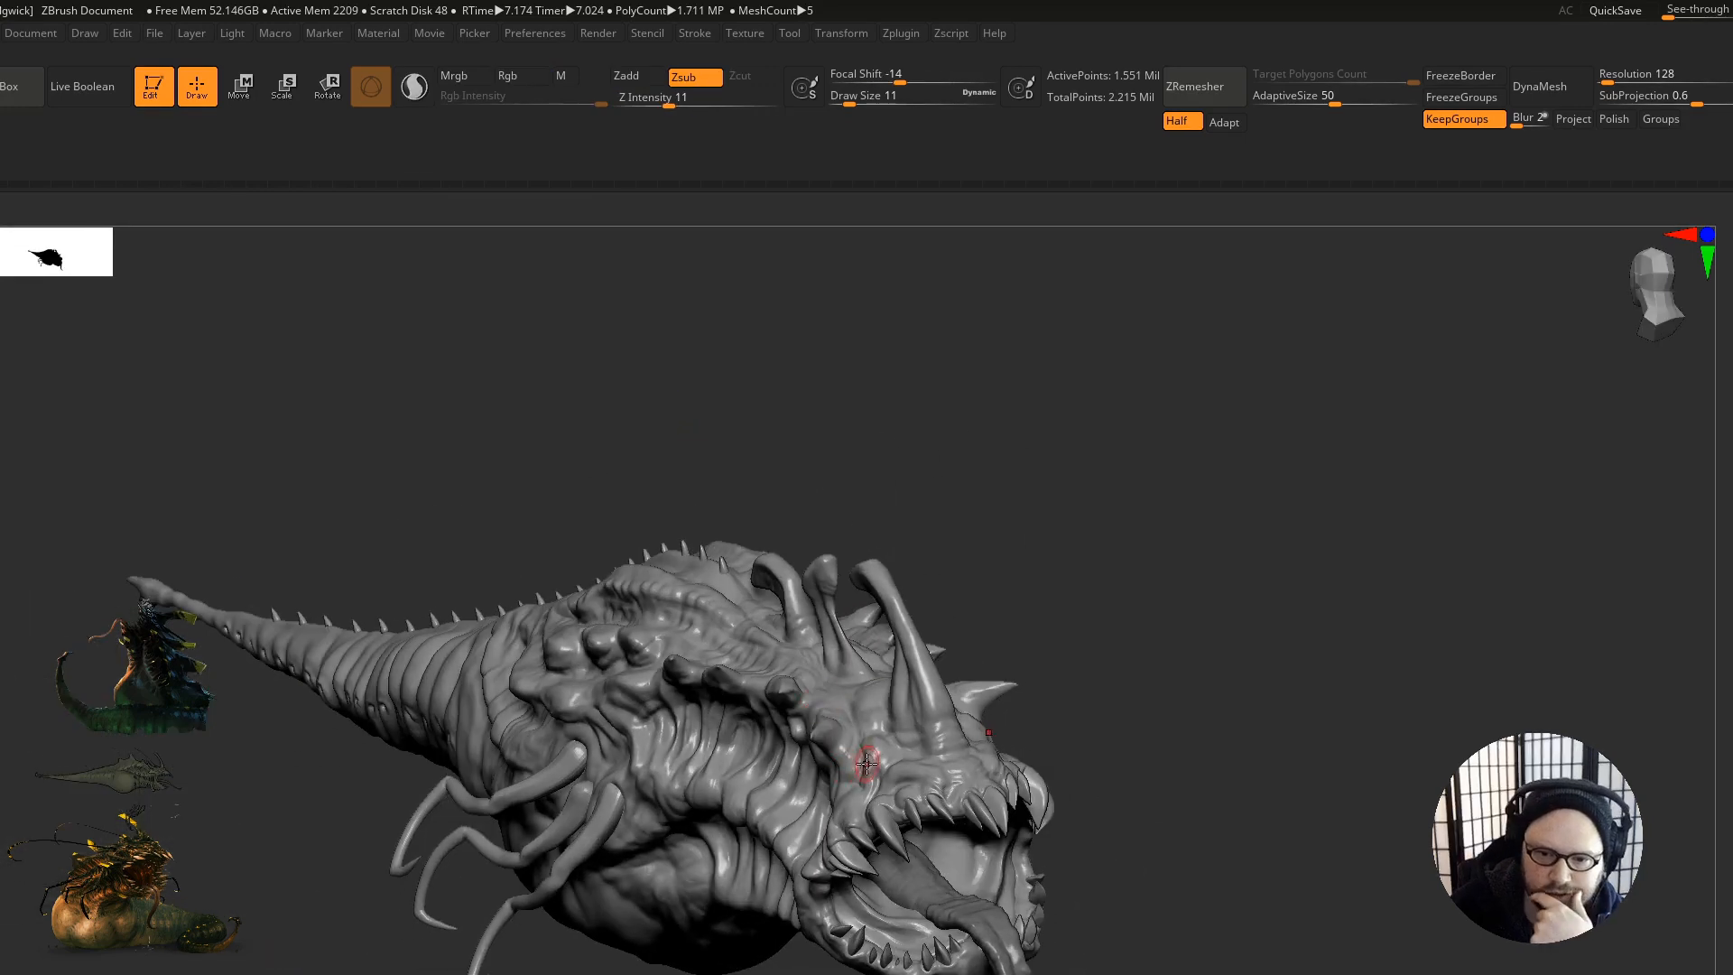
Step: Carve creases into the skin around the bases of the side spikes at draw size 11
mouse_move(756, 747)
right_down()
mouse_move(830, 624)
mouse_move(811, 623)
right_up()
drag(820, 629, 800, 658)
mouse_move(800, 658)
right_down()
mouse_move(800, 620)
mouse_move(873, 580)
right_up()
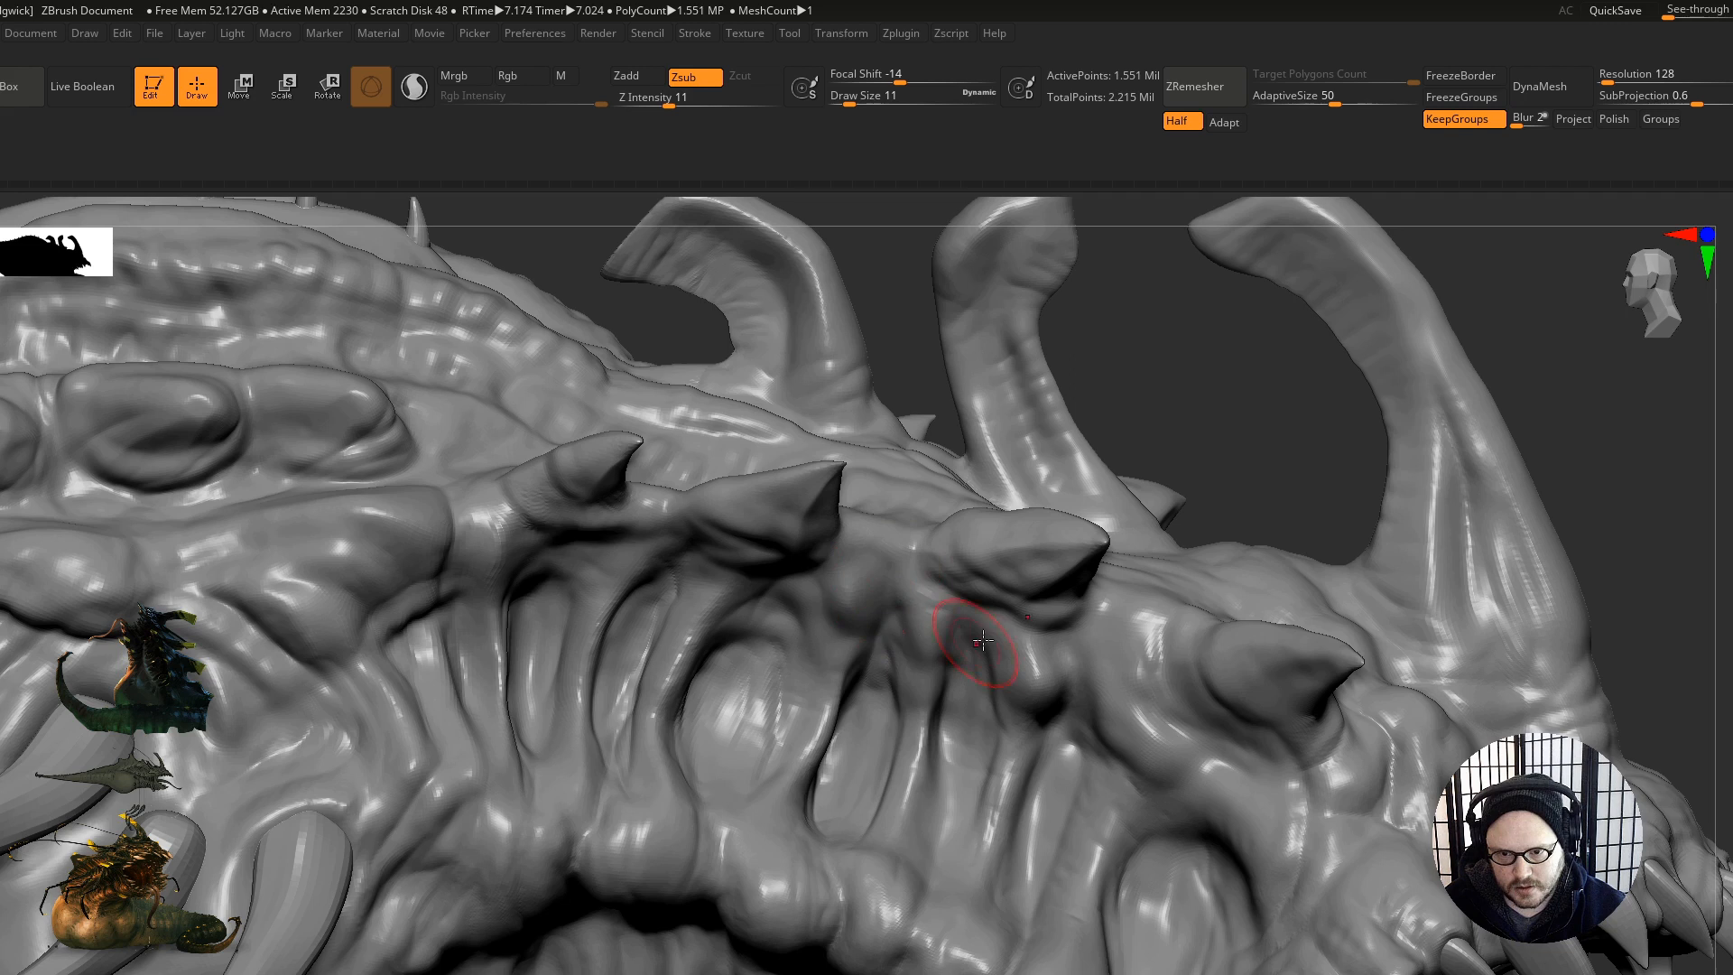
right_drag(1015, 639, 1108, 749)
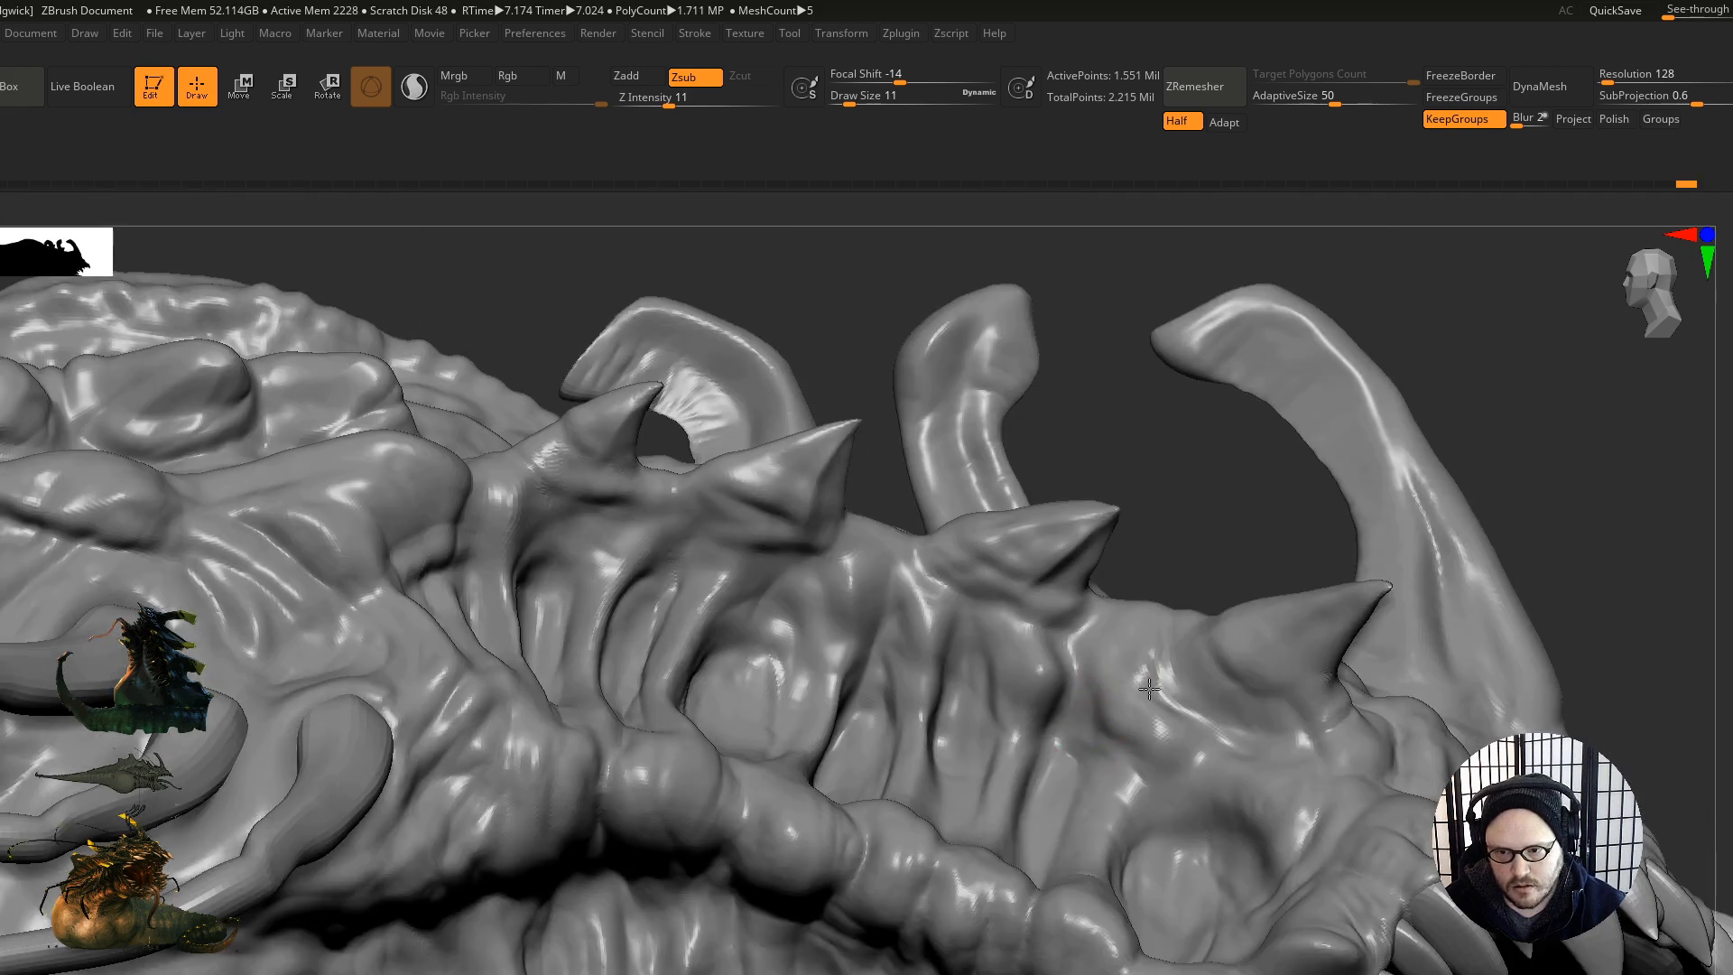
right_drag(1133, 885, 1152, 611)
drag(1109, 668, 1182, 561)
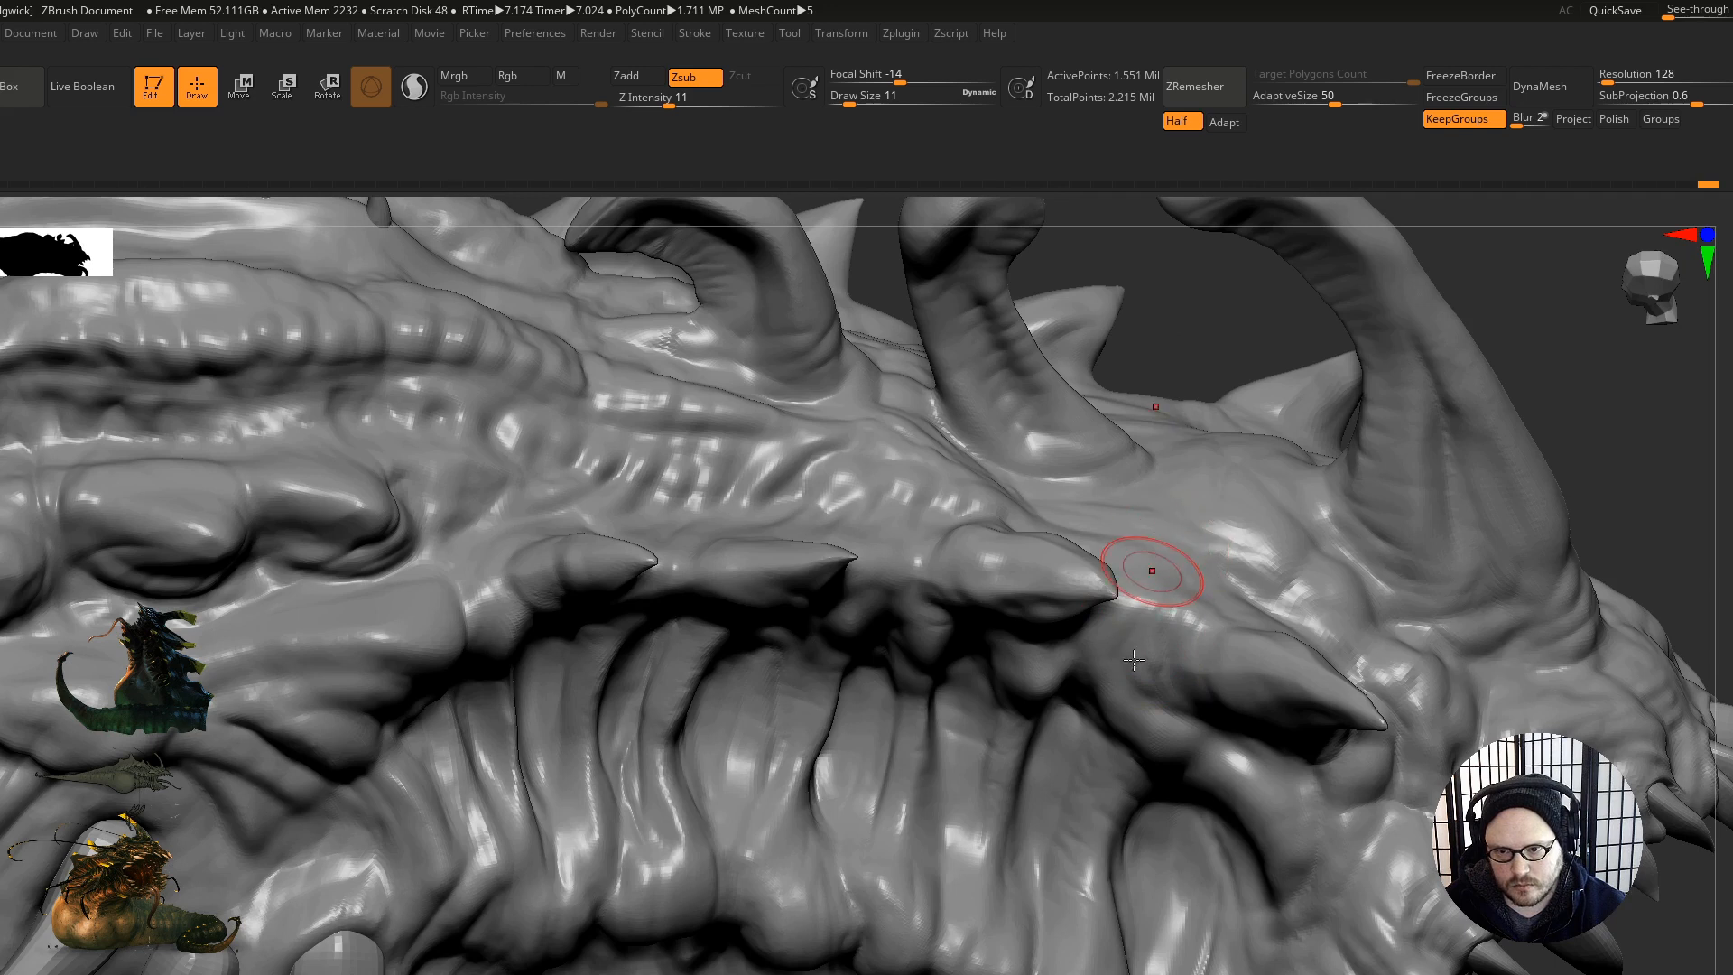
right_drag(1152, 572, 1151, 611)
mouse_move(1151, 611)
mouse_down()
mouse_move(1135, 616)
mouse_move(1196, 467)
mouse_up()
Step: Examine the side spikes, neck folds, back ridges and tail from several angles
ctrl+right_drag(1061, 508, 851, 635)
right_drag(902, 548, 939, 564)
ctrl+right_drag(939, 565, 910, 457)
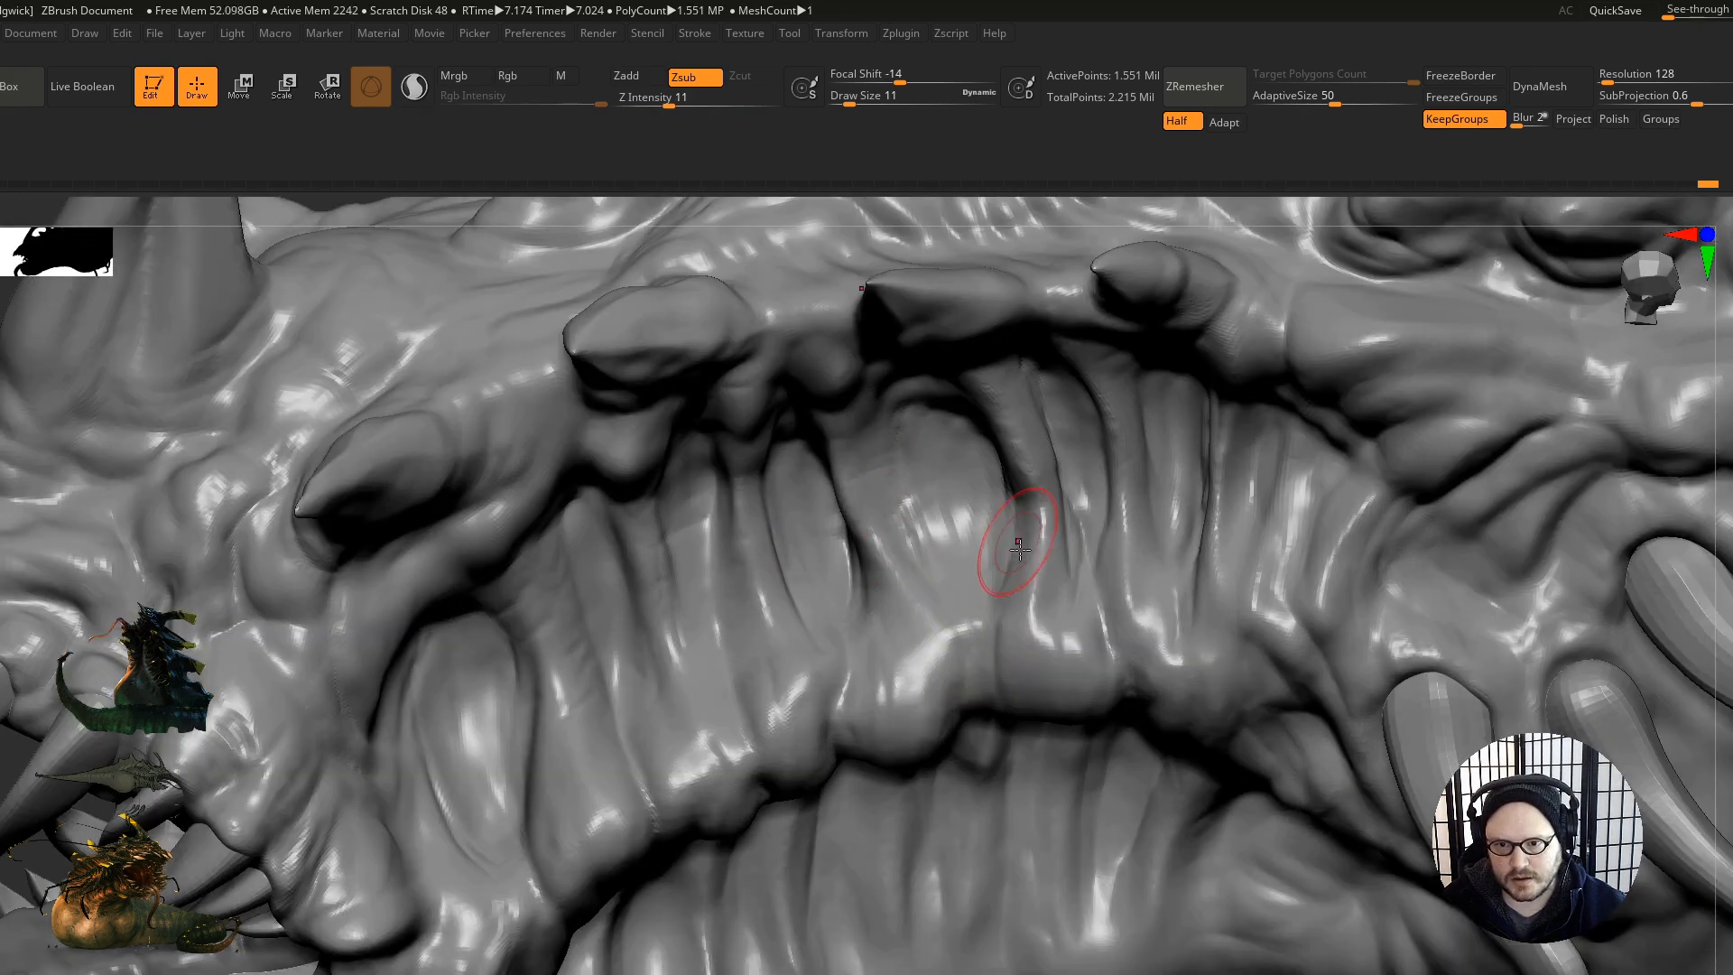
ctrl+right_drag(1010, 397, 1115, 425)
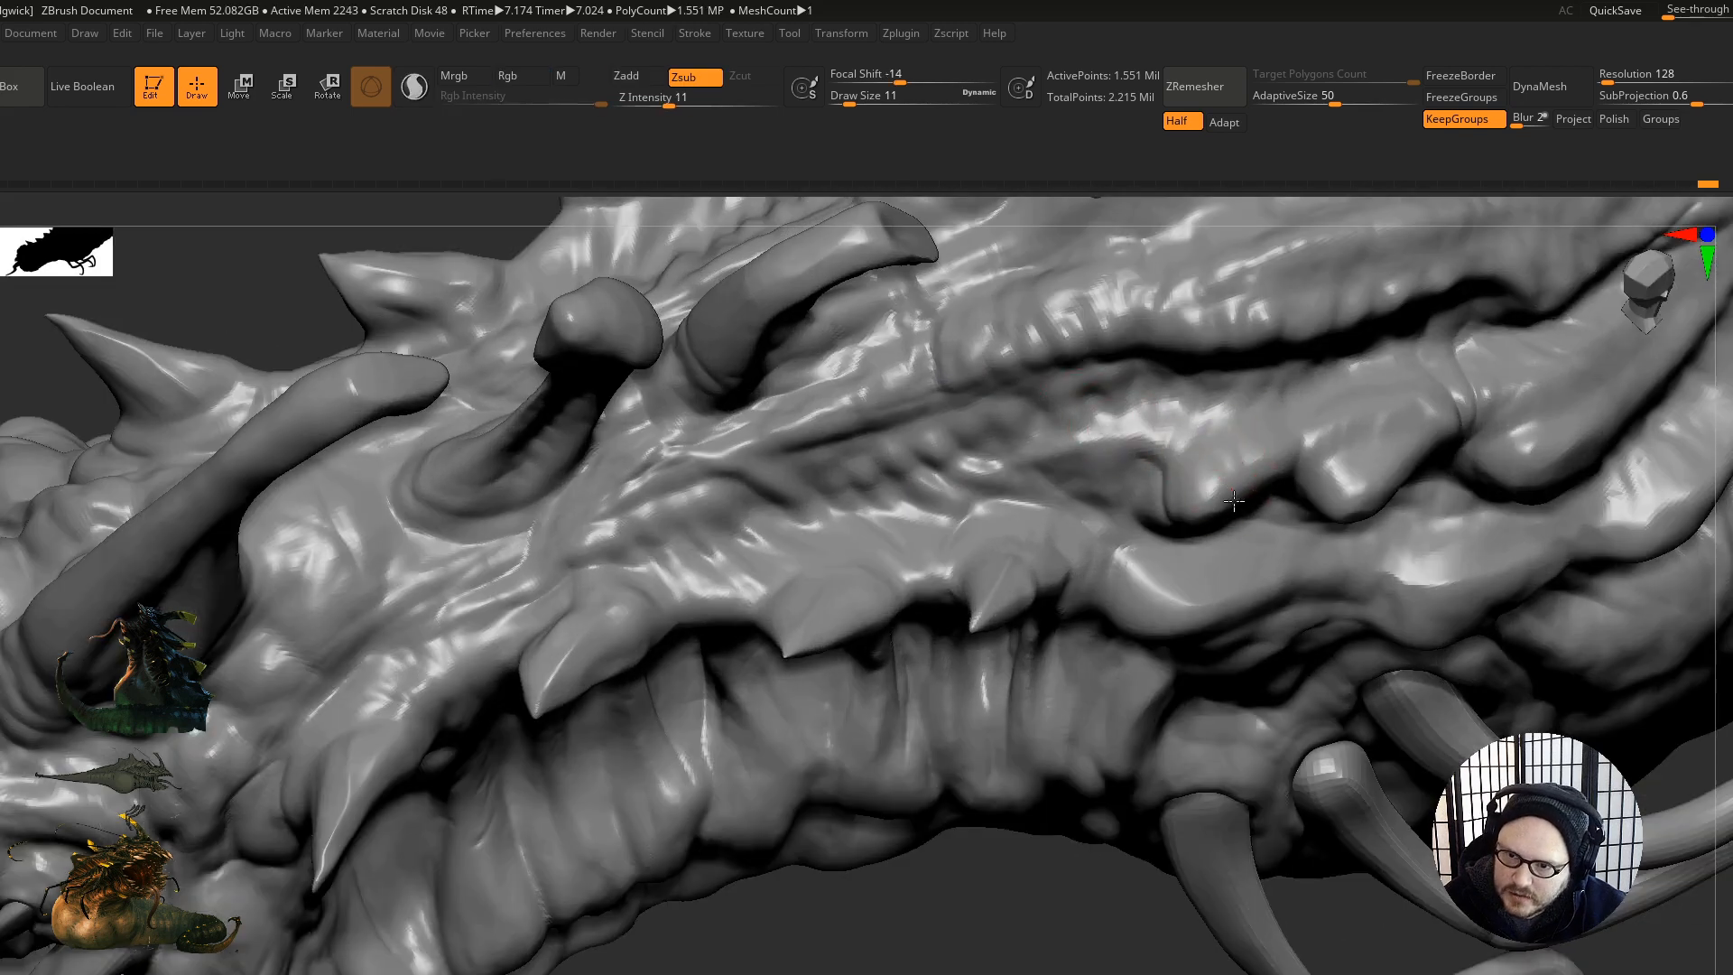
right_drag(1316, 464, 1224, 653)
right_drag(1185, 711, 1192, 724)
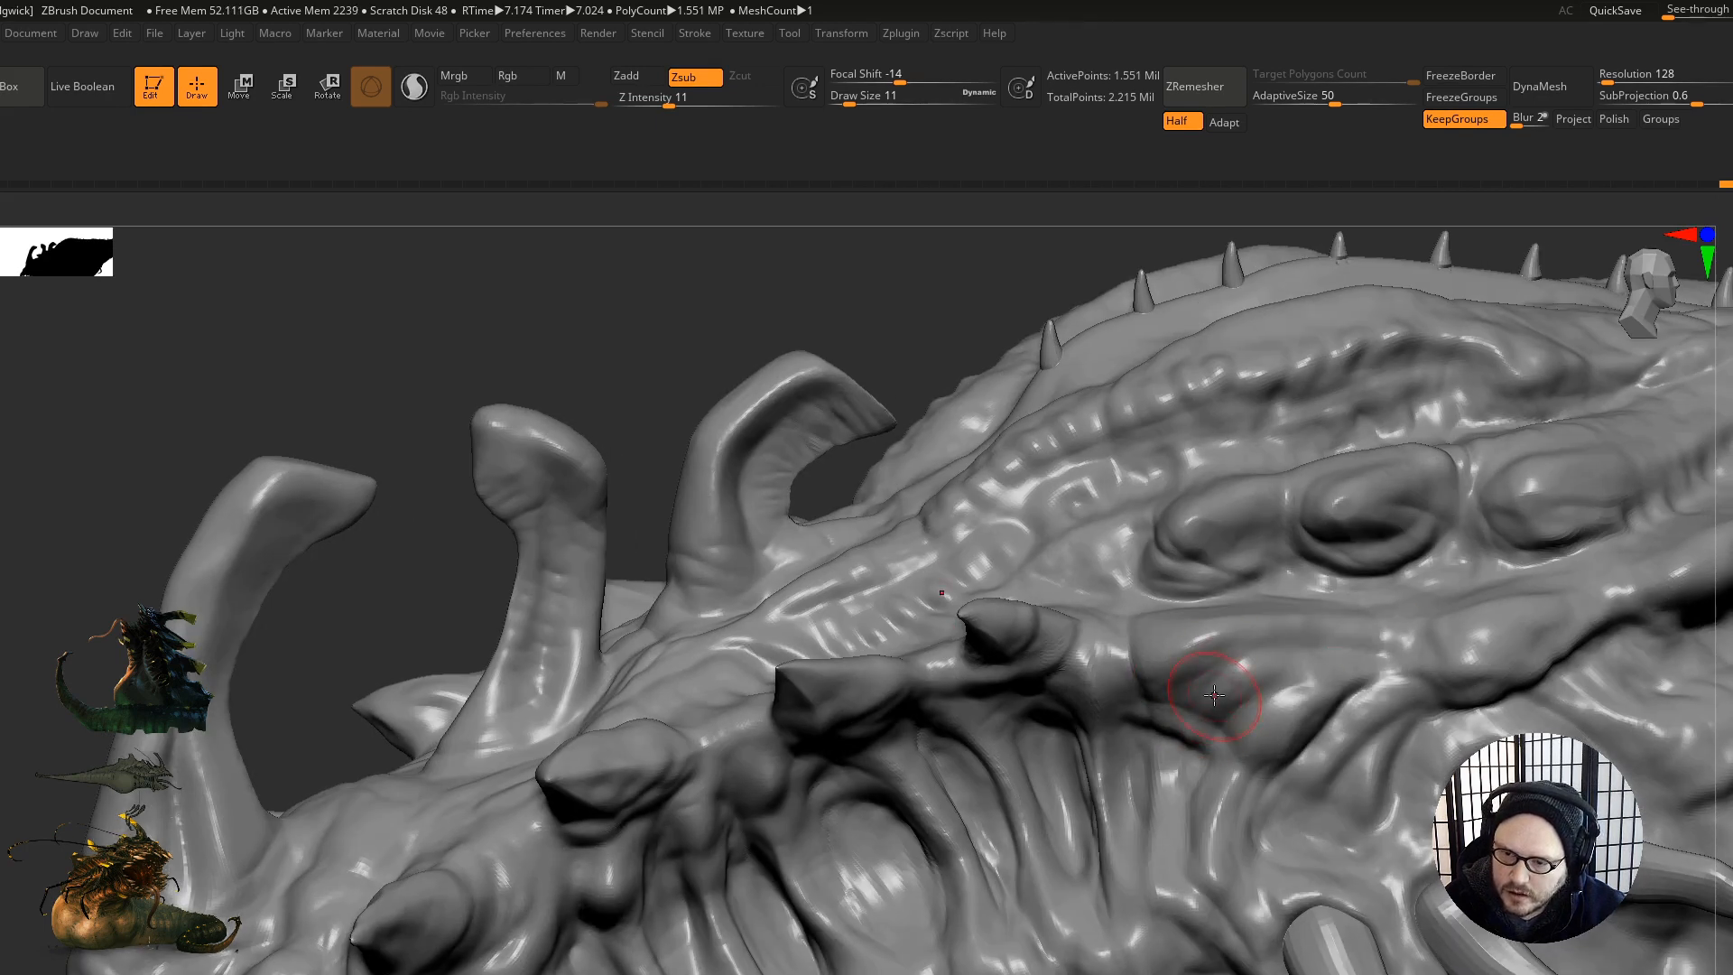
right_drag(1291, 776, 1219, 648)
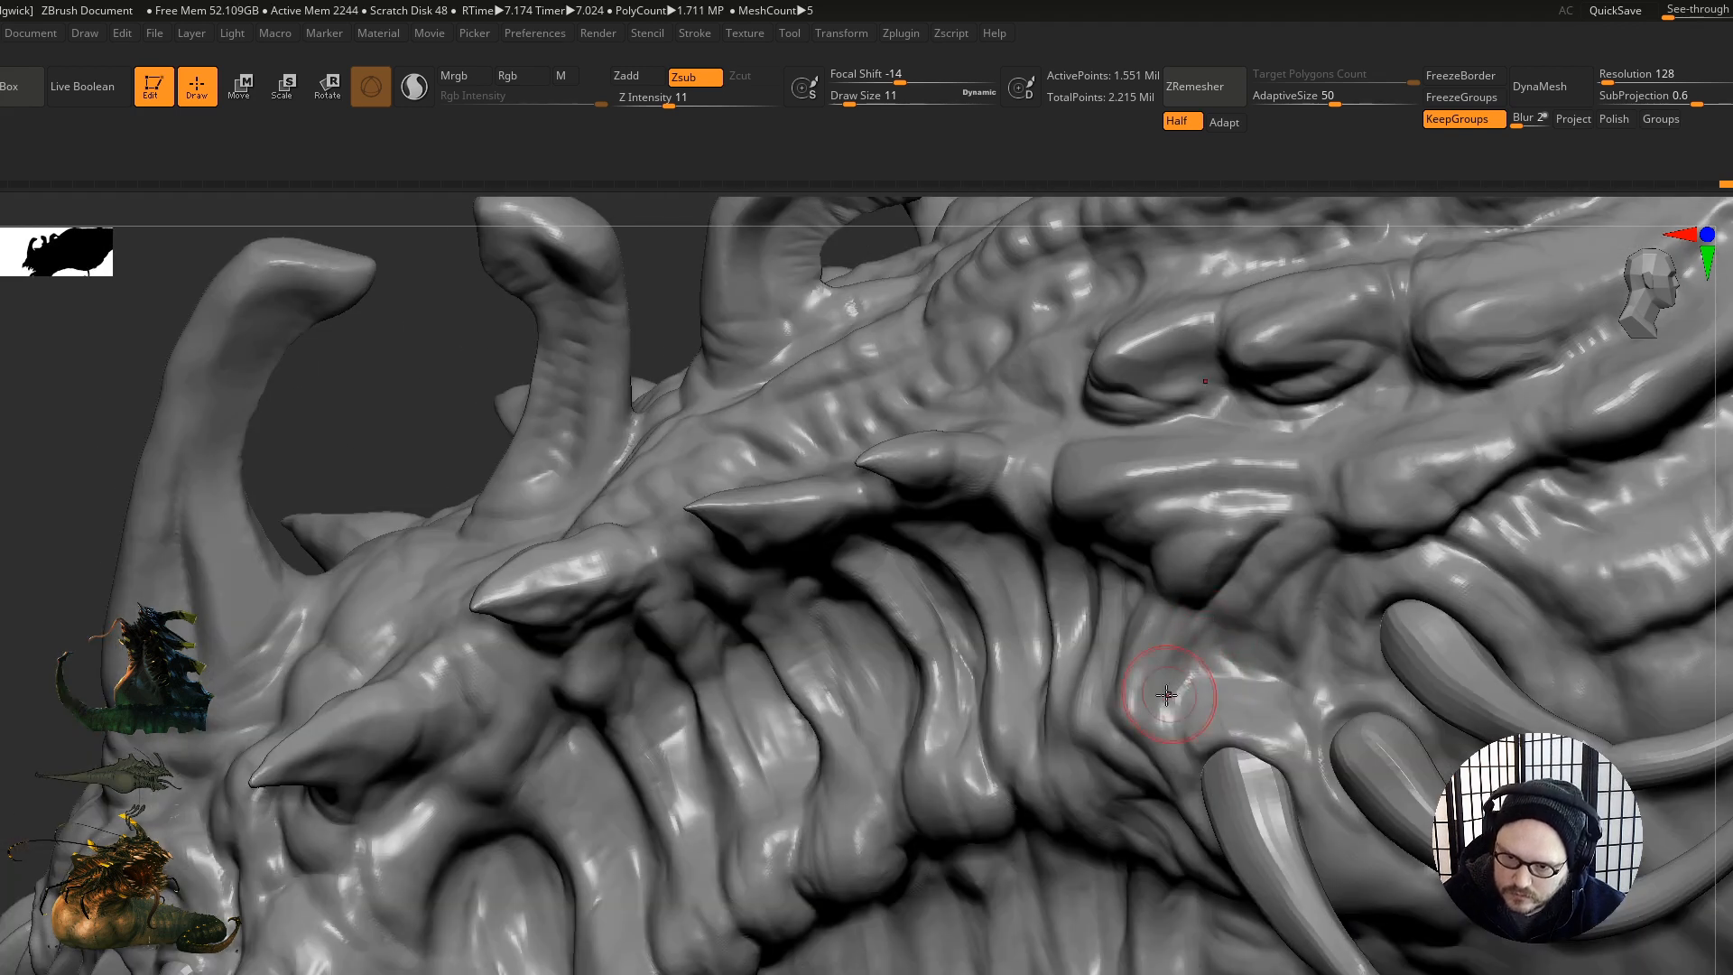
ctrl+right_drag(1288, 718, 1173, 696)
alt+right_drag(1445, 731, 1234, 750)
alt+right_drag(1269, 631, 1039, 668)
ctrl+right_drag(1288, 611, 1110, 685)
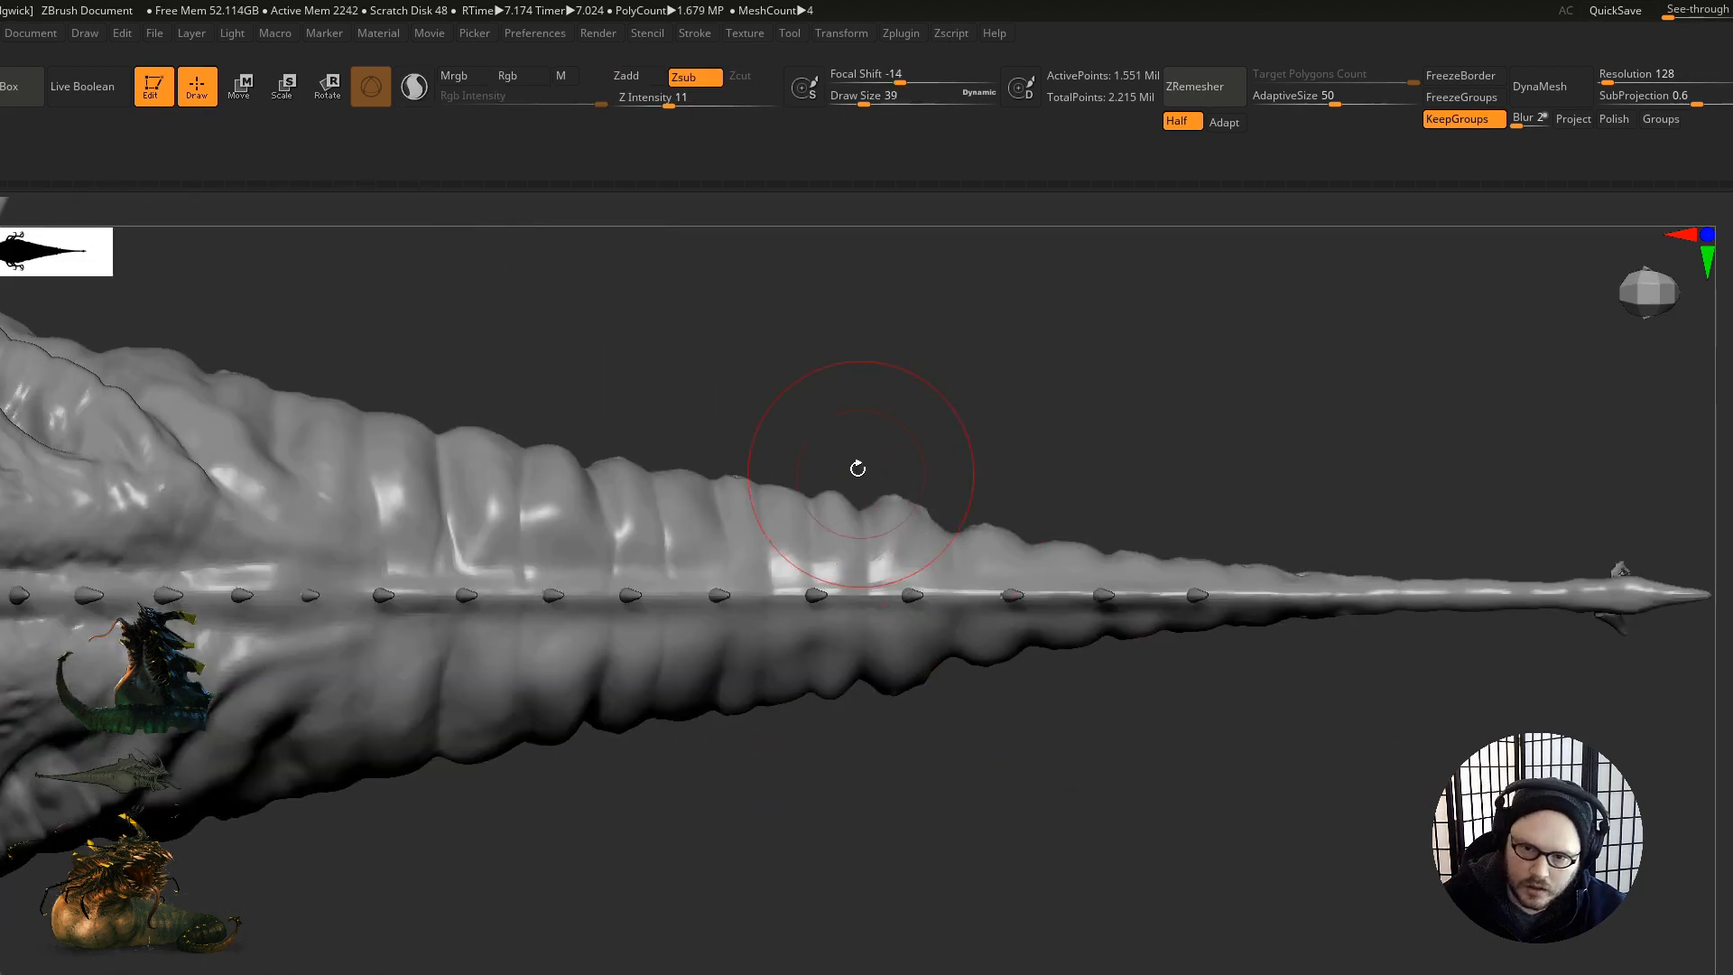
Step: Push the protruding mid-tail segment inward with the Move brush at draw sizes 37 and 18
key(b)
key(m)
key(v)
key(s)
click(890, 492)
drag(893, 495, 895, 506)
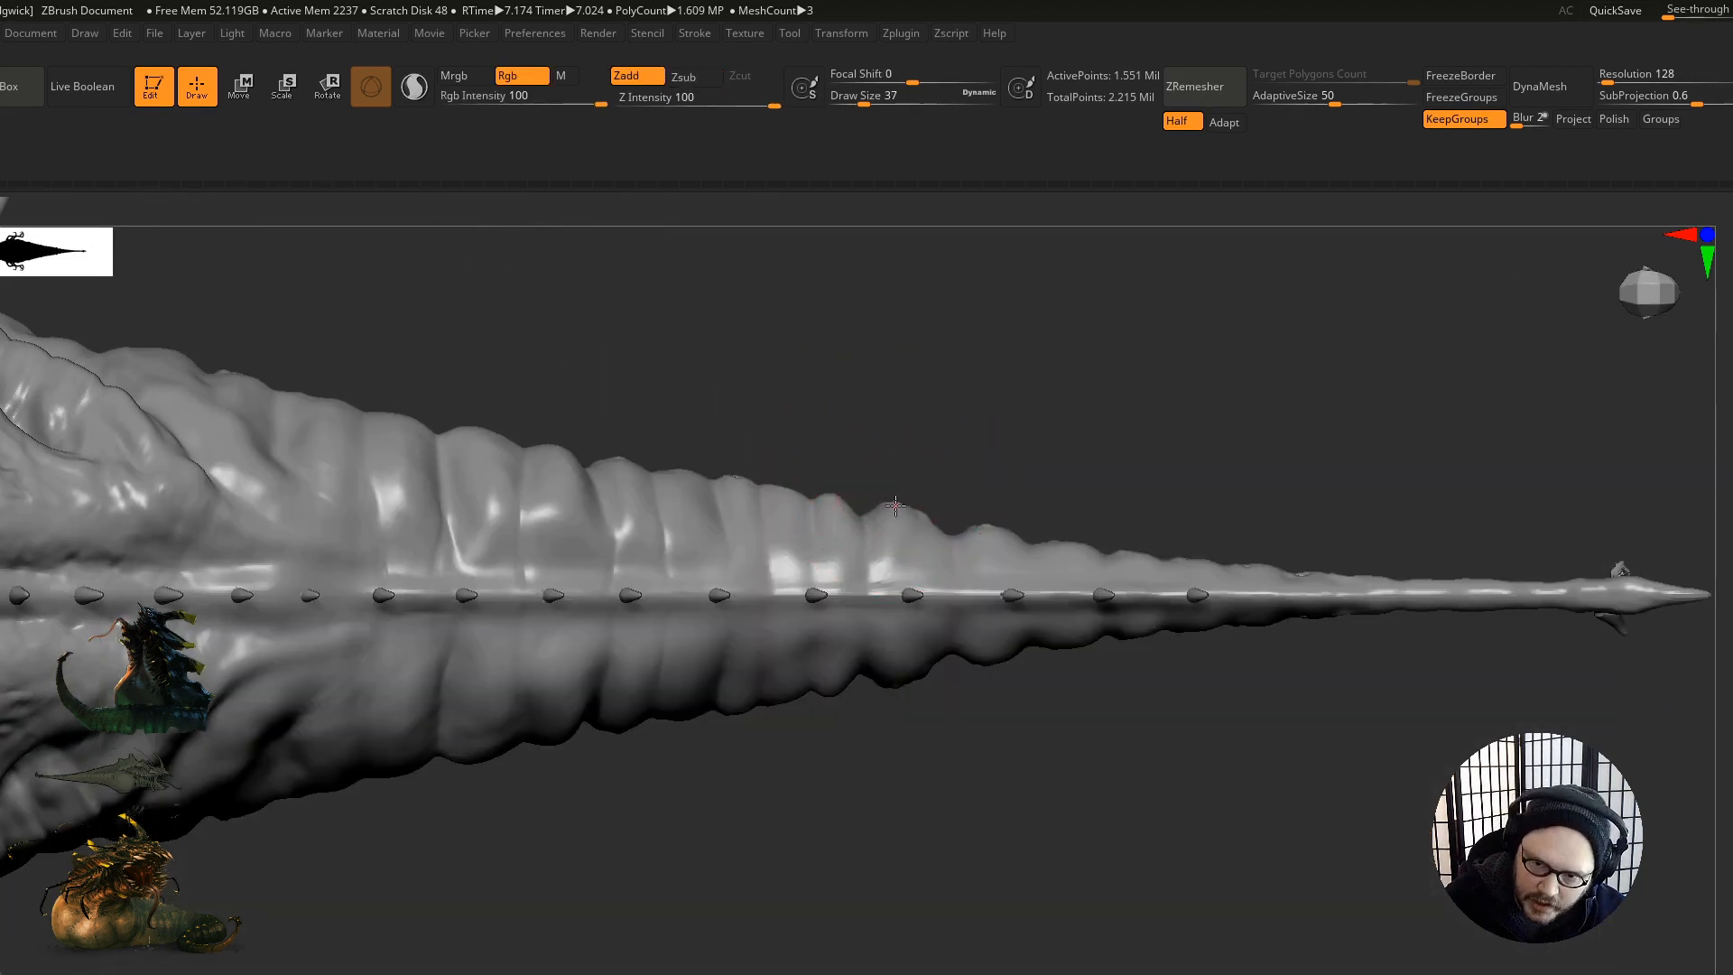
key(s)
click(910, 517)
drag(897, 507, 899, 516)
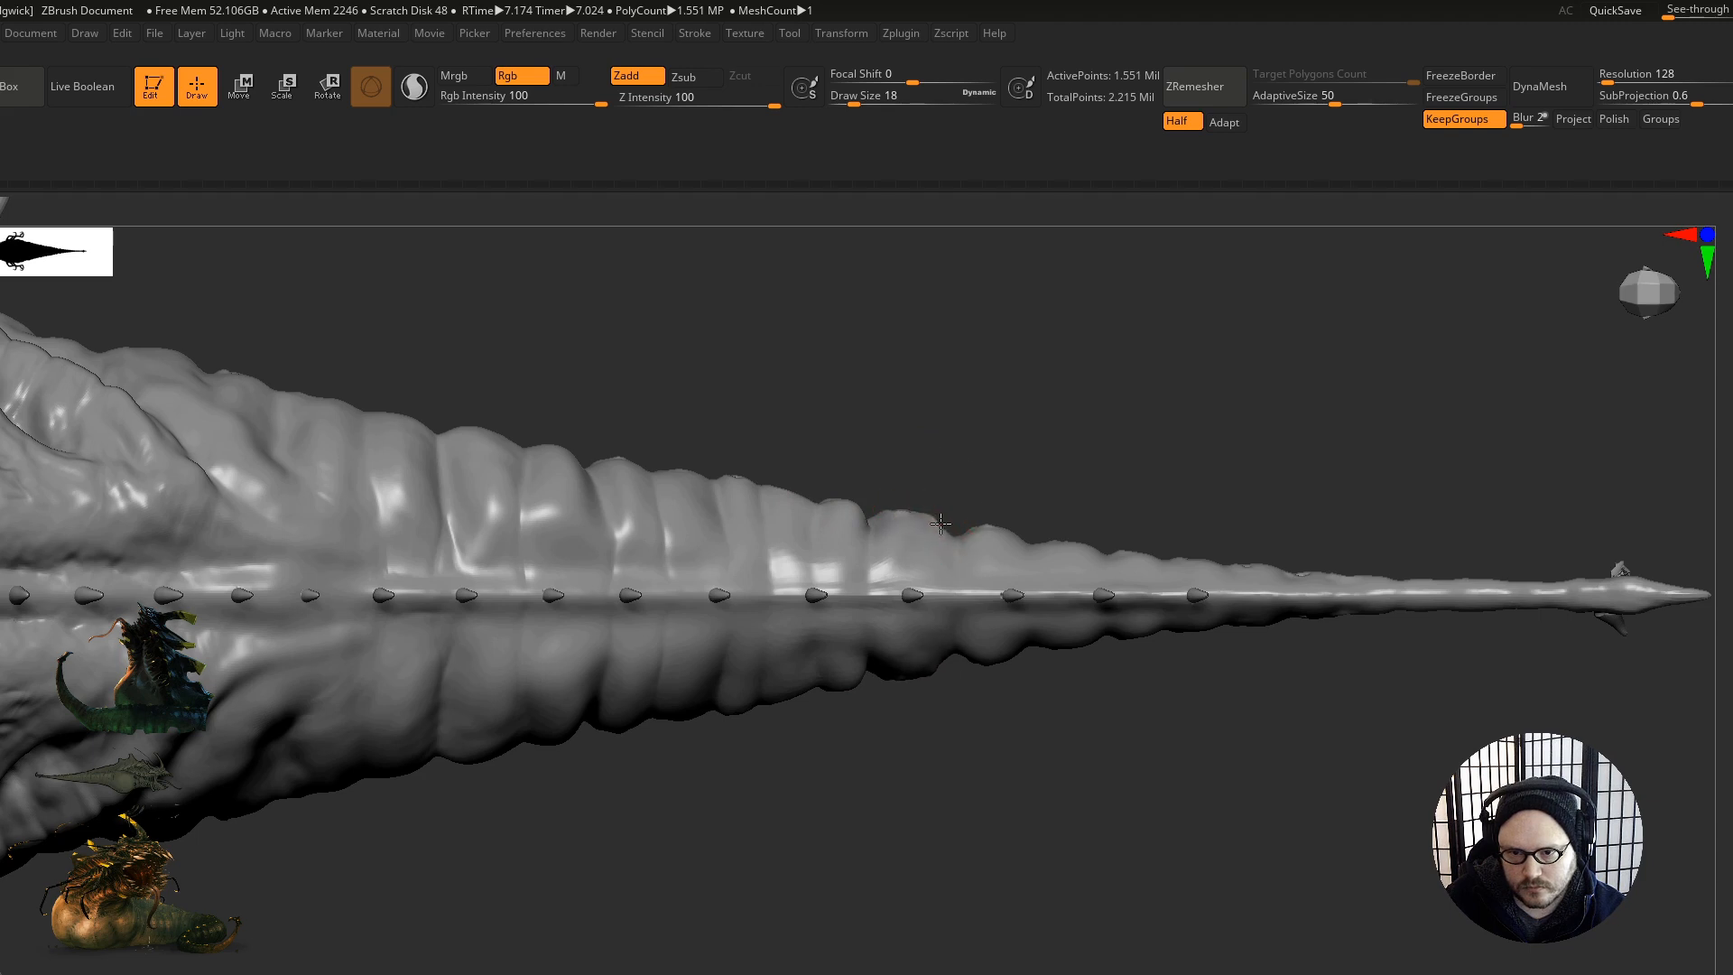
Step: Smooth the pinched skin around the mid-tail side pits at draw size 7
right_drag(930, 518, 946, 672)
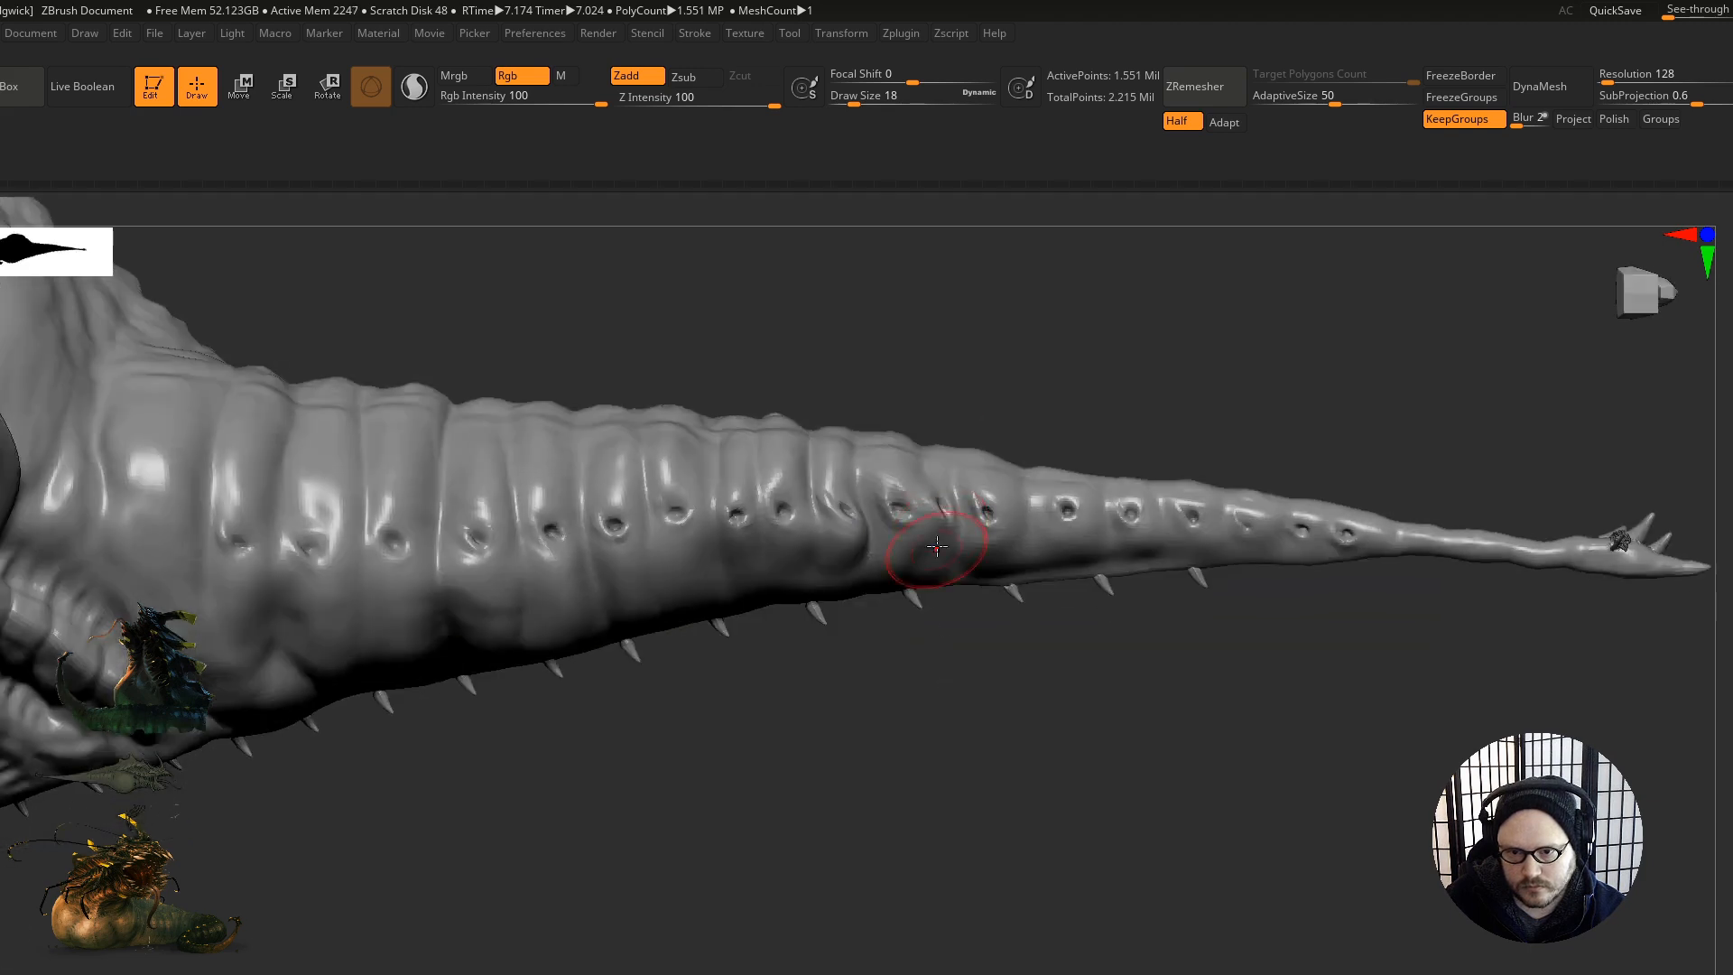
mouse_move(946, 497)
right_down()
mouse_move(938, 534)
mouse_move(940, 502)
right_up()
key(shift)
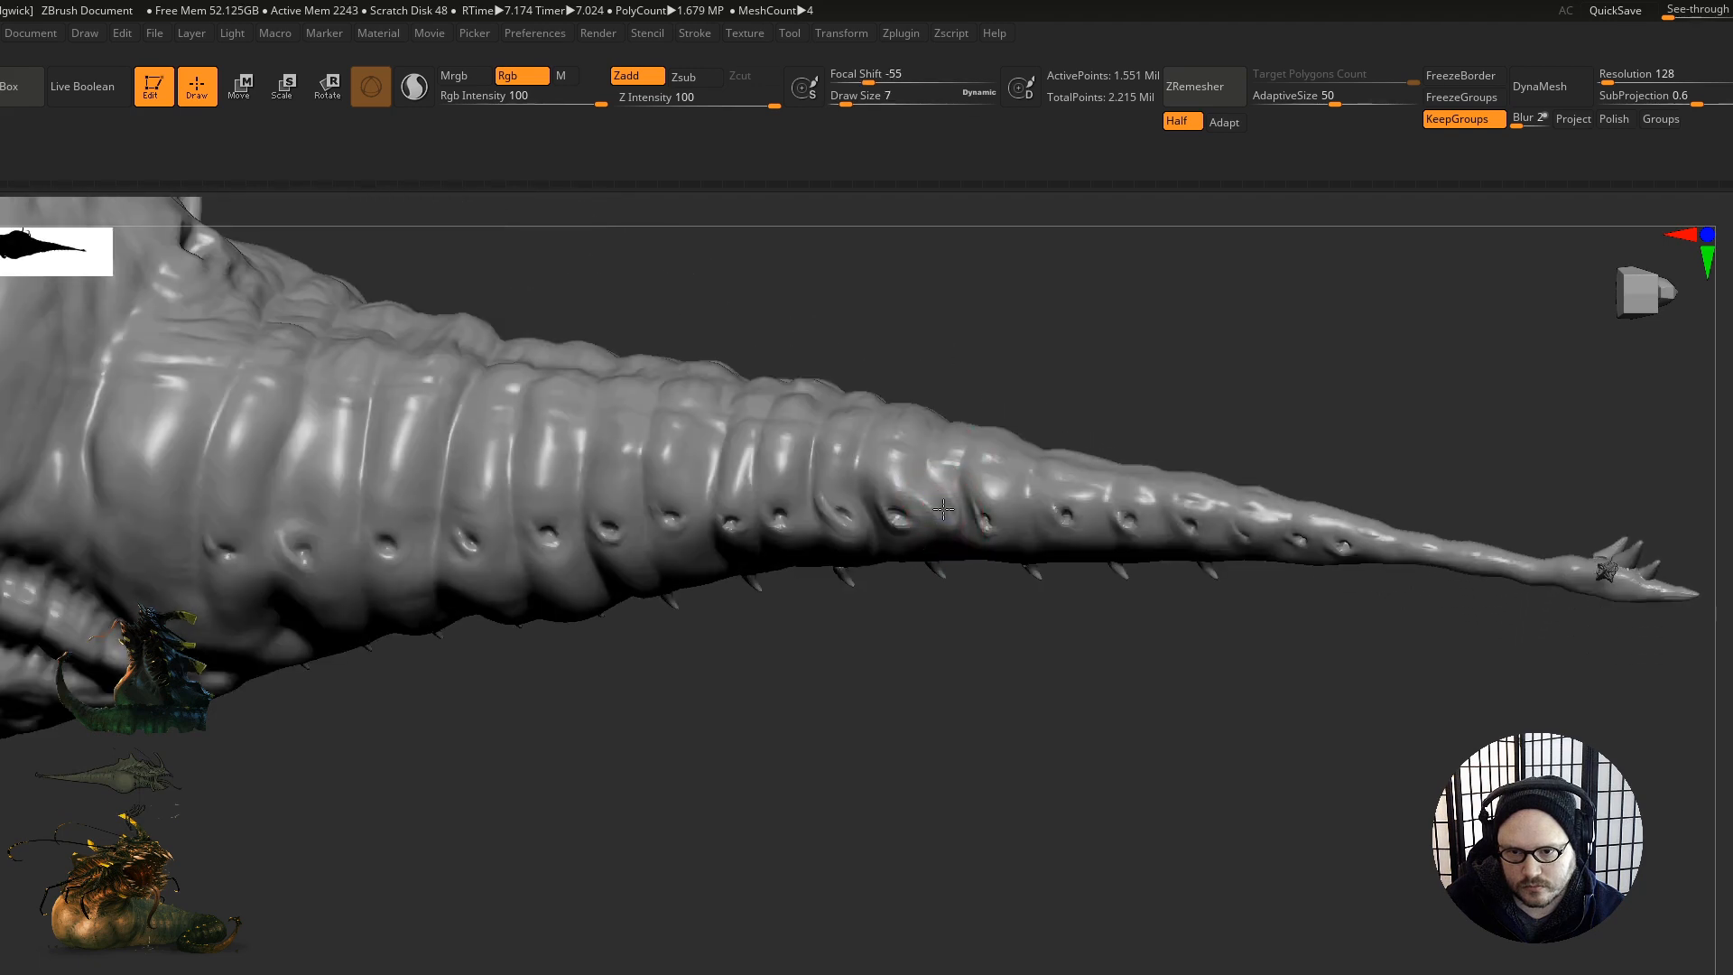
right_drag(931, 495, 897, 582)
mouse_move(907, 497)
right_down()
mouse_move(903, 542)
mouse_move(897, 515)
right_up()
mouse_move(876, 572)
ctrl+right_down()
mouse_move(858, 540)
mouse_move(894, 561)
ctrl+right_up()
drag(848, 527, 855, 526)
mouse_move(855, 527)
ctrl+right_down()
mouse_move(776, 488)
mouse_move(696, 557)
mouse_move(781, 578)
ctrl+right_up()
right_drag(781, 577, 846, 530)
Step: Reshape the mid-tail segment at a lower subdivision level with draw size 14, and select the DamStandard brush
right_drag(719, 576, 685, 418)
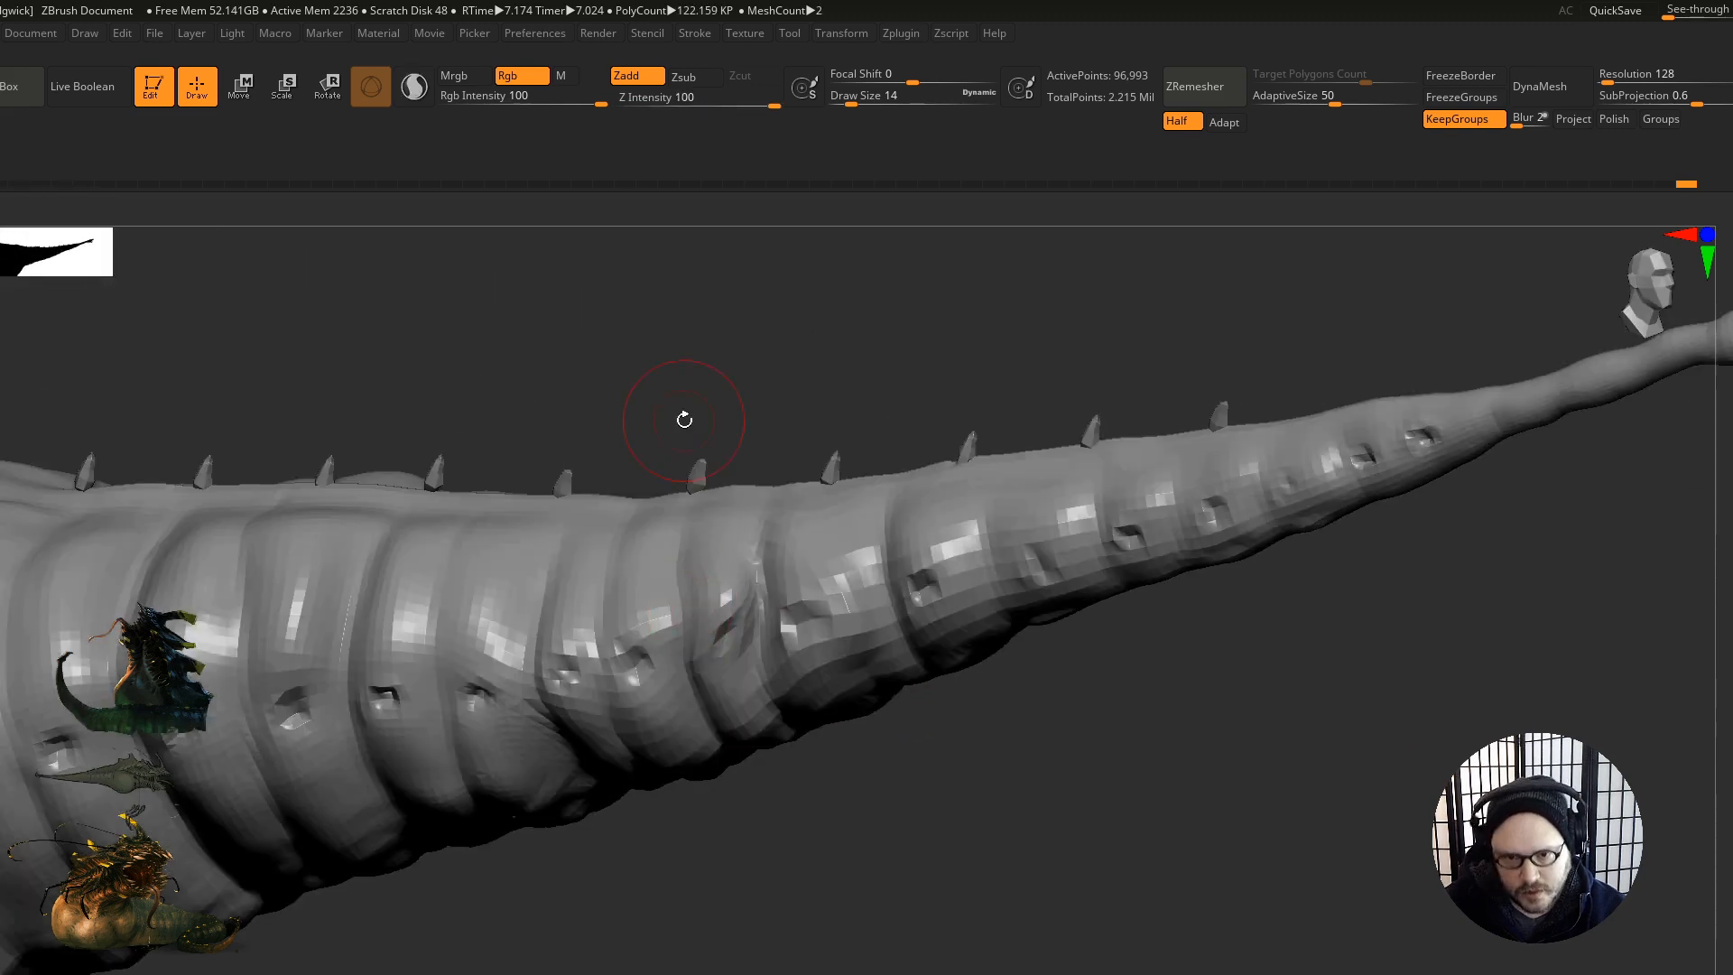
drag(713, 580, 715, 610)
mouse_move(695, 614)
right_down()
mouse_move(701, 724)
mouse_move(674, 614)
right_up()
key(b)
key(d)
key(s)
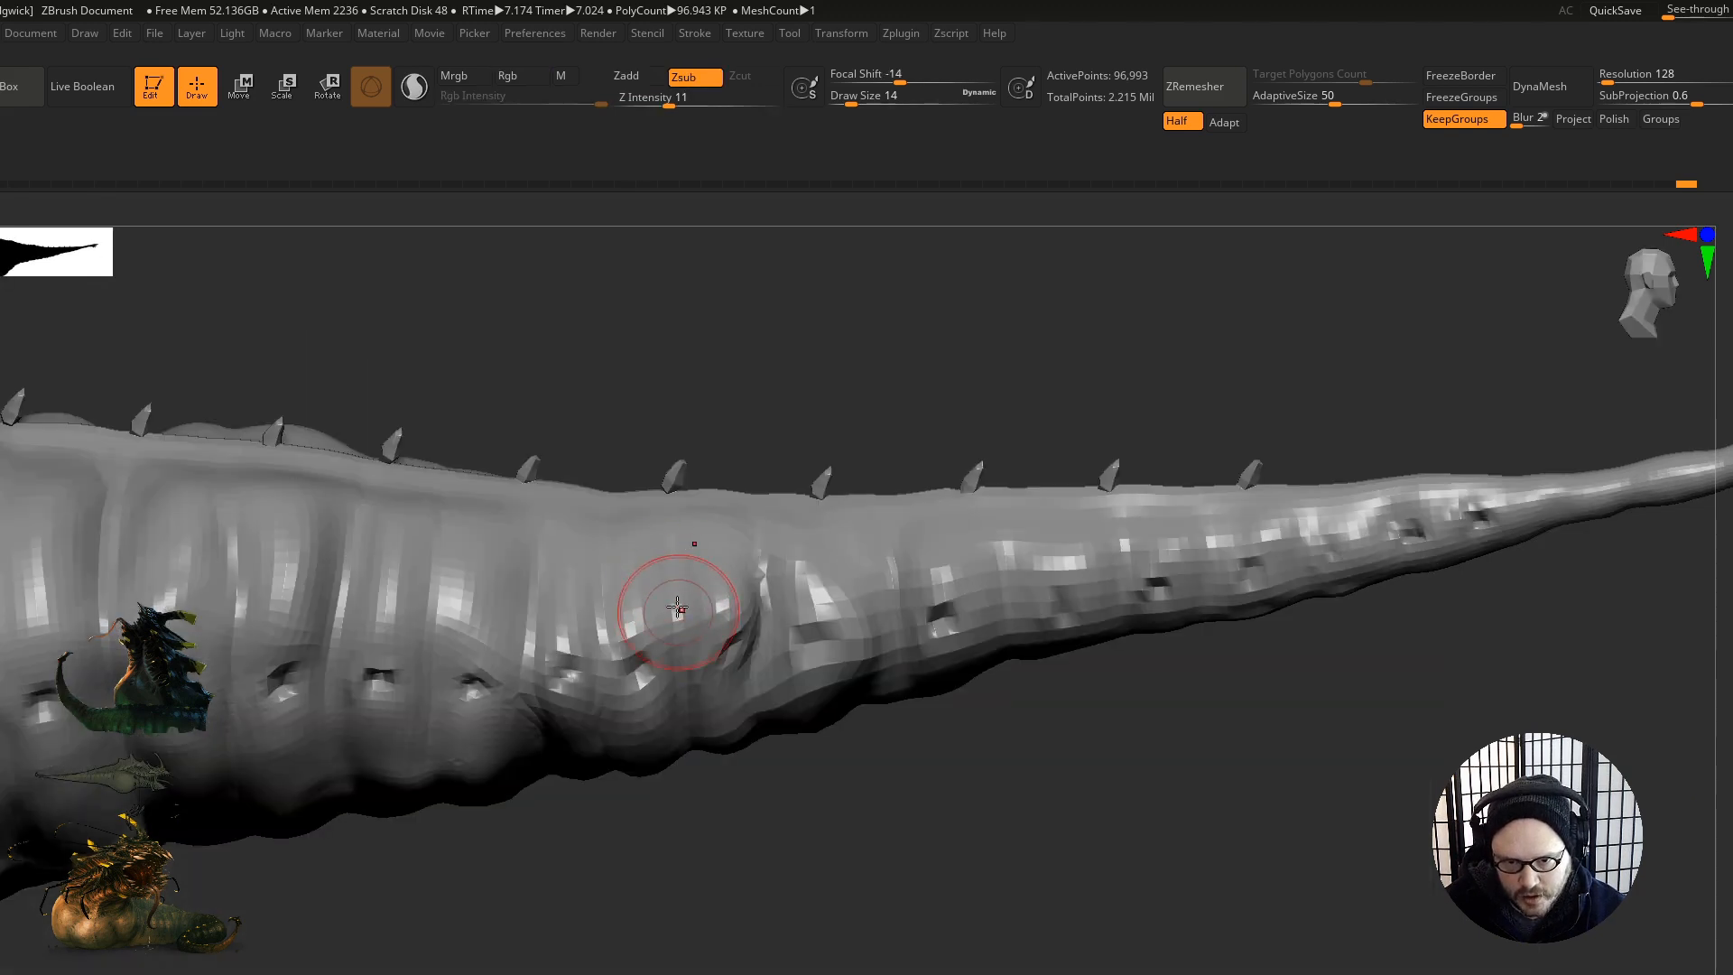
mouse_move(665, 732)
right_down()
mouse_move(679, 804)
mouse_move(723, 789)
right_up()
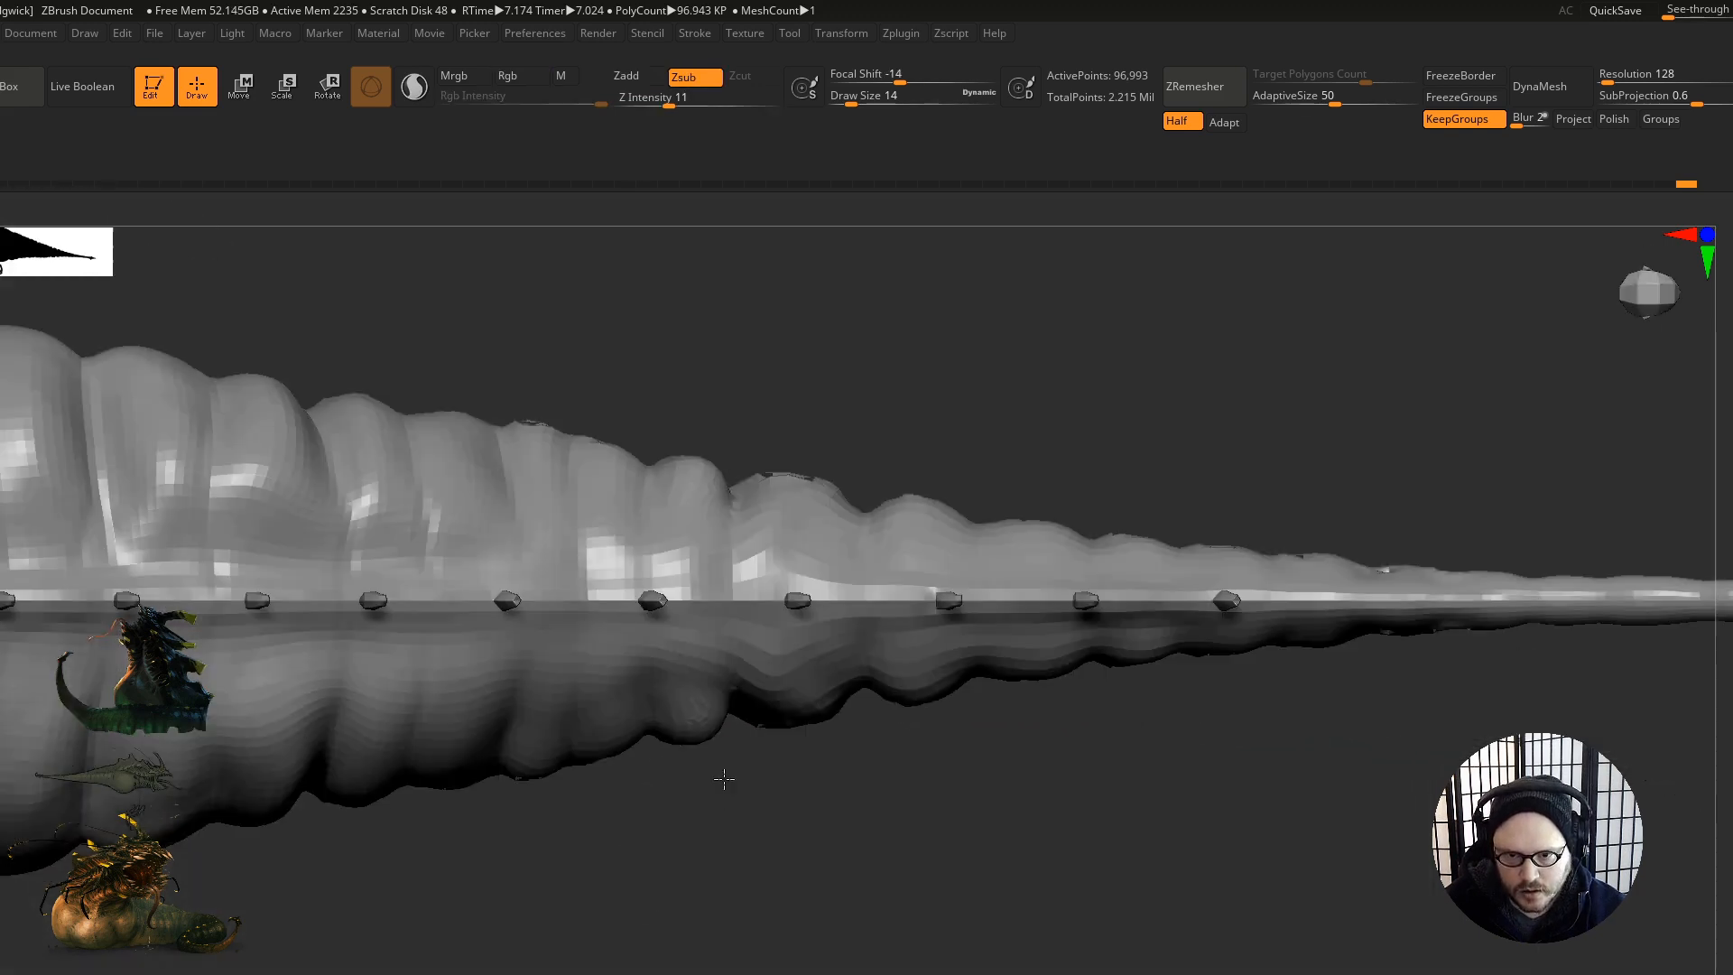
Step: Check the tail's polygon wireframe and return the mesh to its highest subdivision level
key(shift+f)
key(shift+f)
key(shift+f)
mouse_move(920, 677)
alt+right_down()
mouse_move(789, 686)
mouse_move(762, 727)
mouse_move(727, 580)
mouse_move(665, 703)
alt+right_up()
key(shift+f)
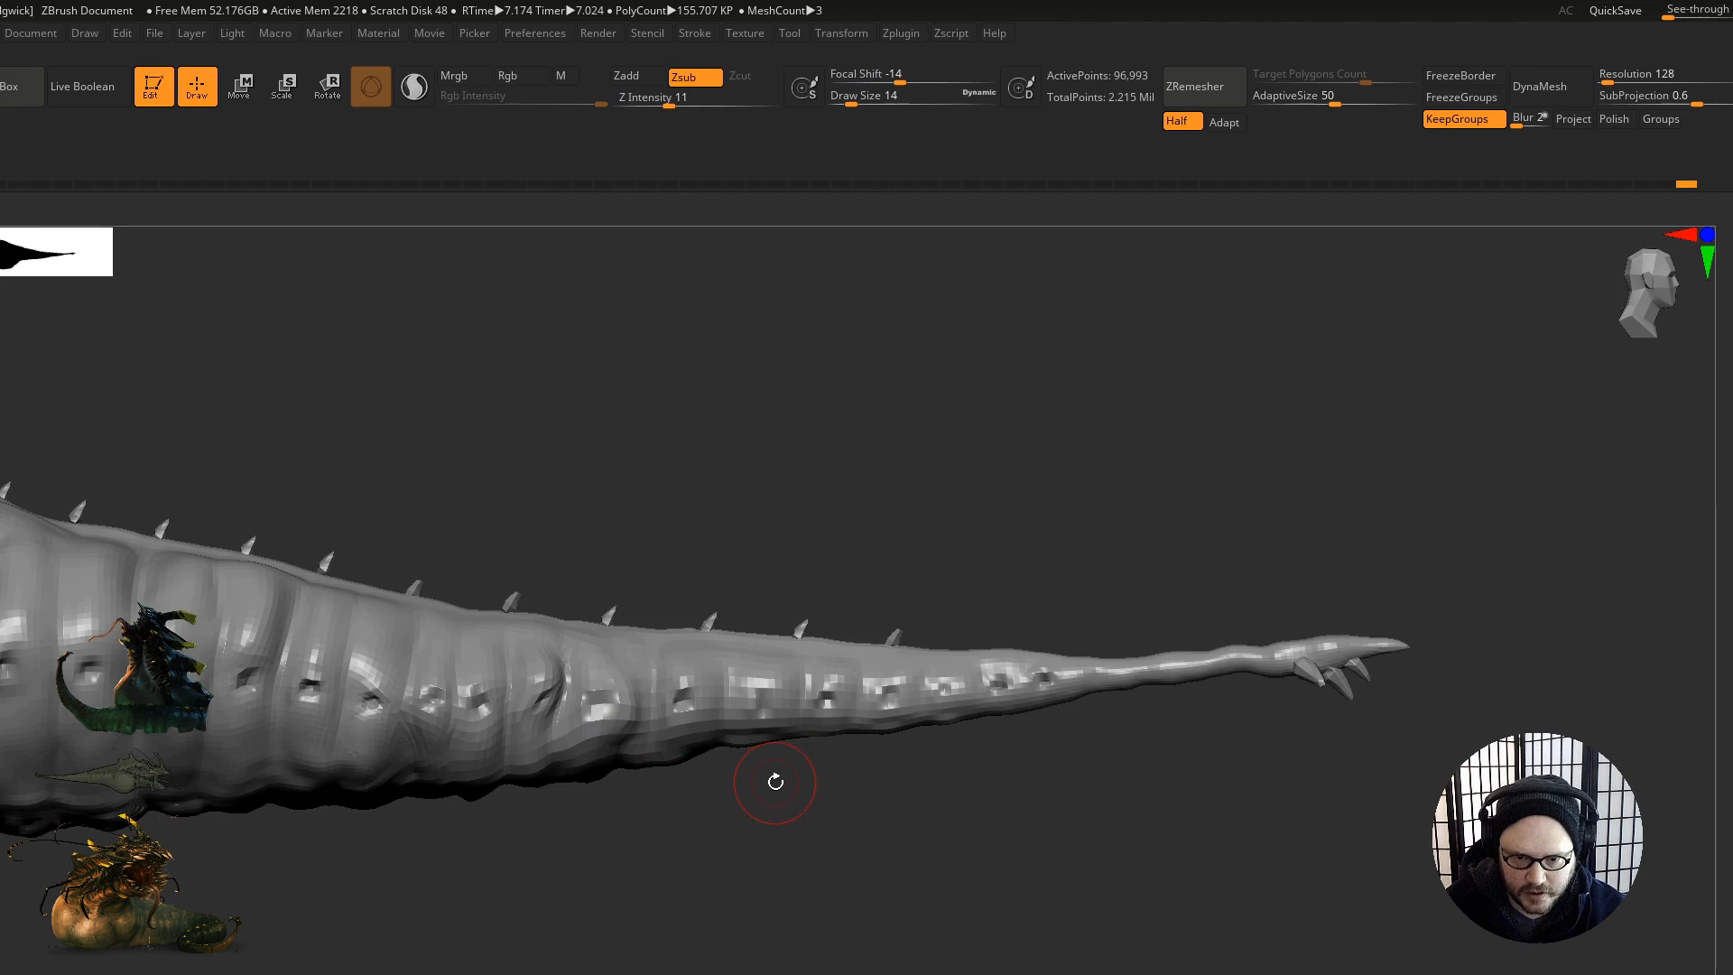
key(d)
right_drag(740, 650, 693, 784)
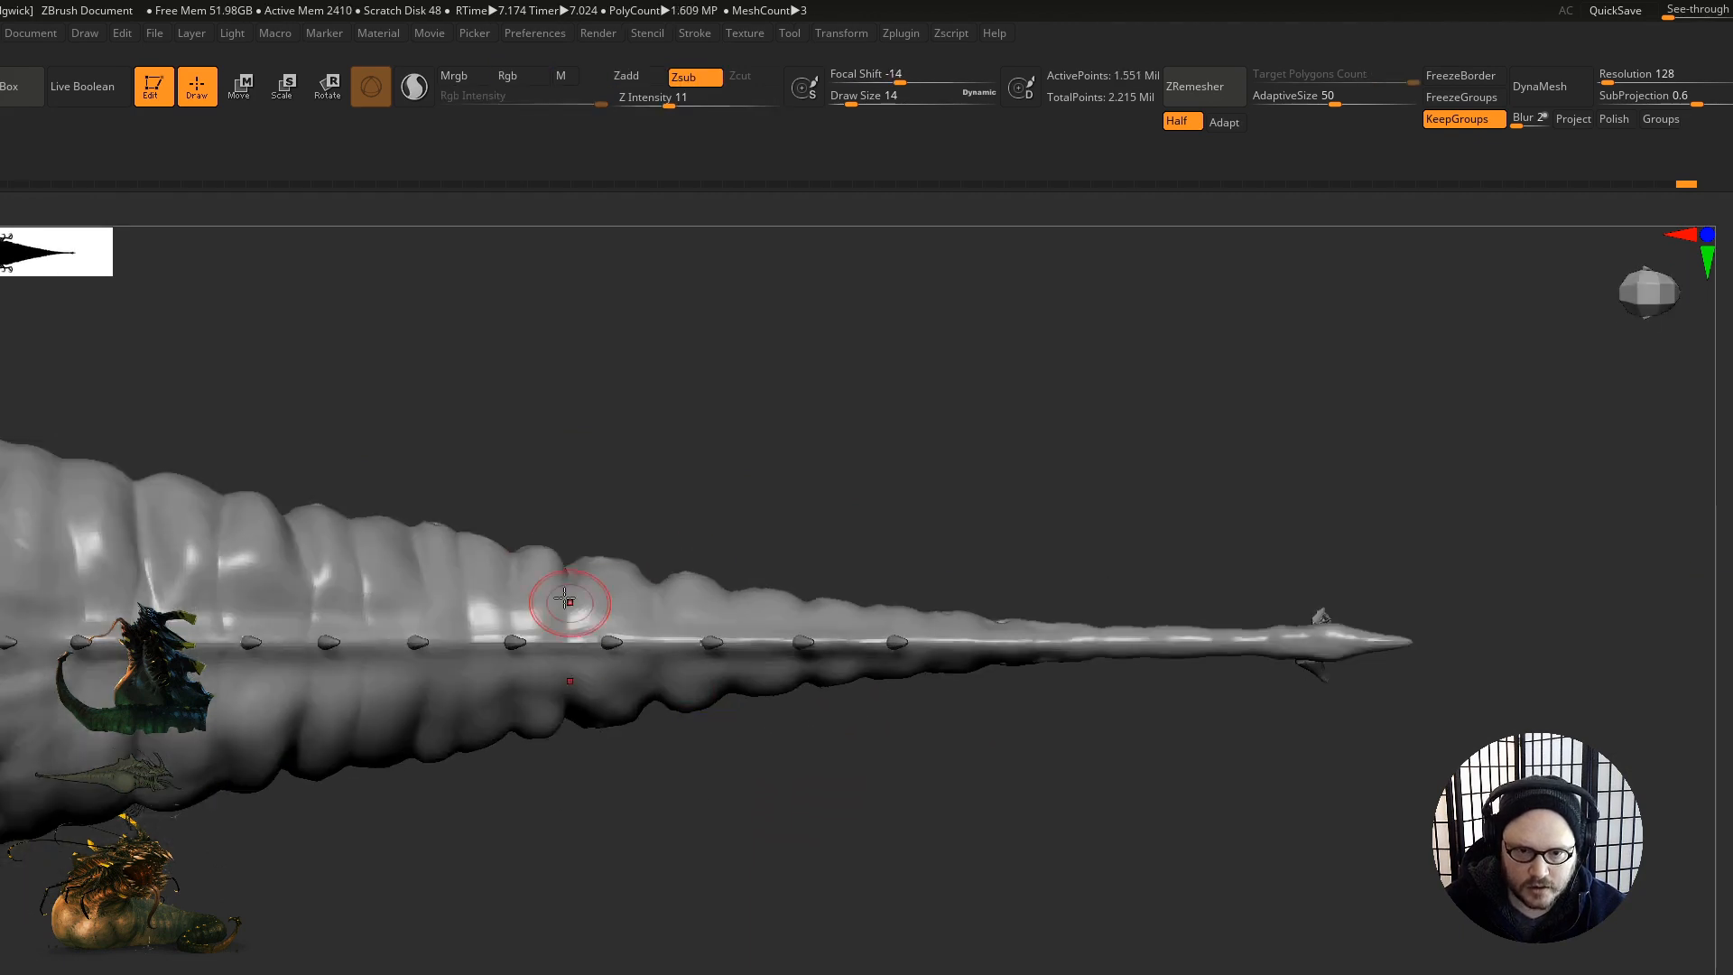
Step: Even out the silhouette of the mid-tail segments with the Move brush at draw size 14
alt+right_drag(545, 527, 690, 590)
key(b)
key(m)
key(v)
alt+right_drag(598, 551, 710, 605)
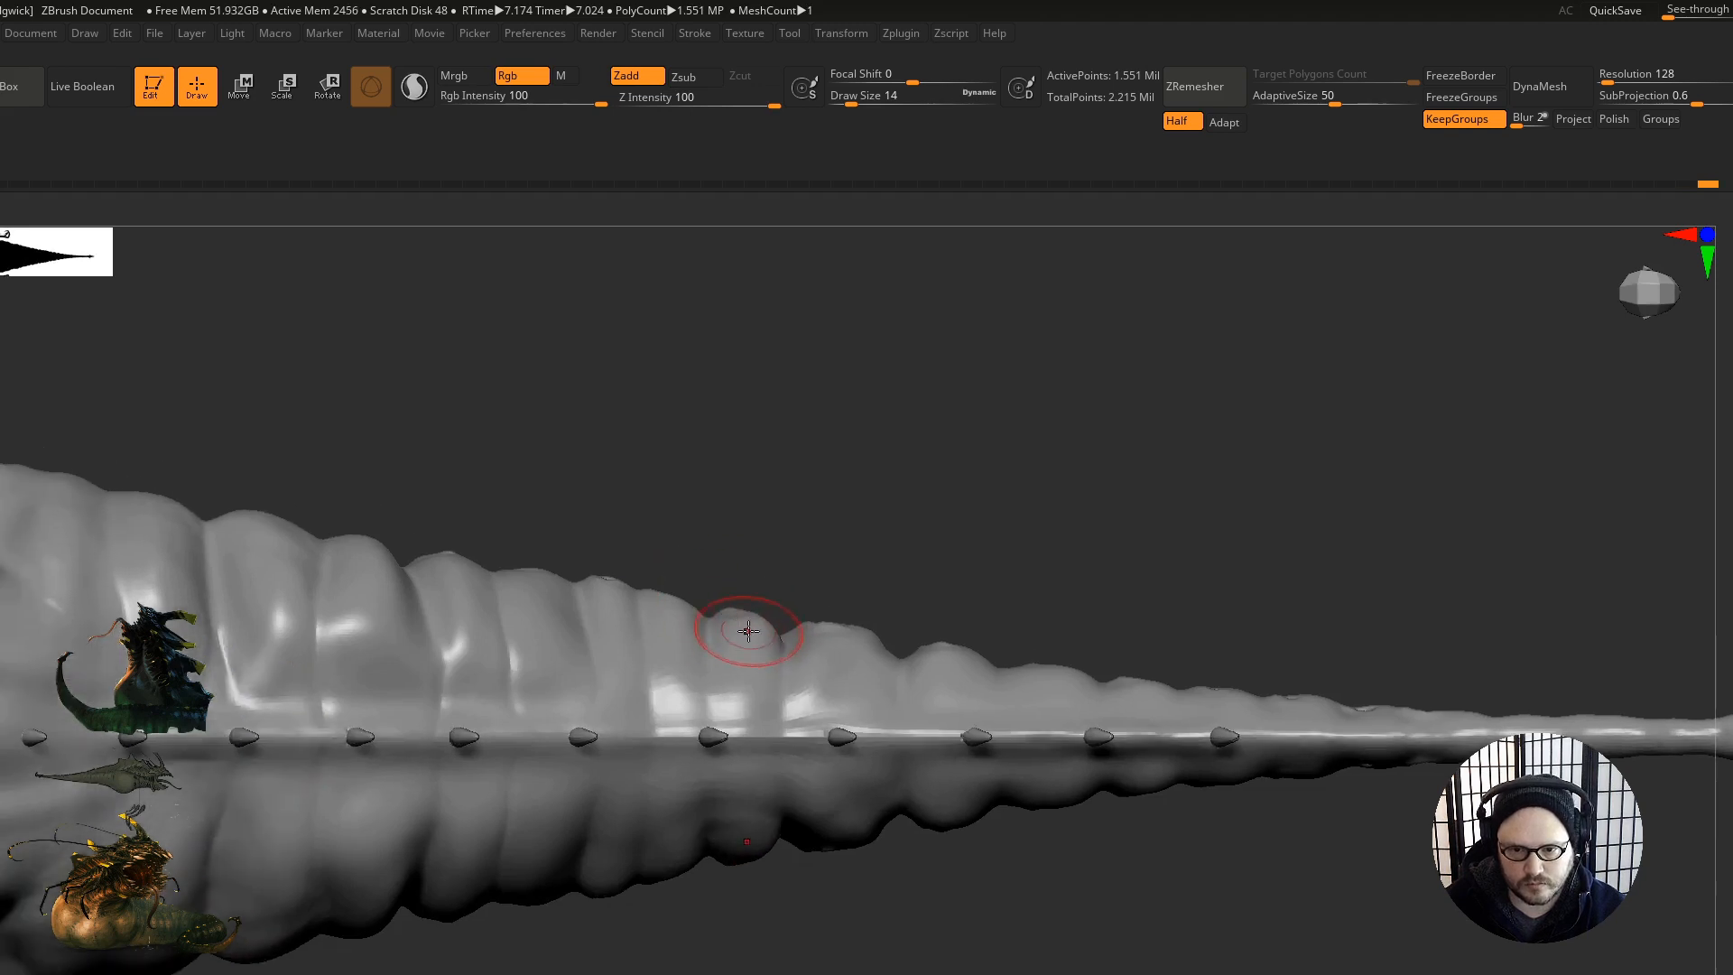
right_drag(748, 630, 826, 495)
right_drag(772, 647, 767, 485)
mouse_move(784, 704)
right_down()
mouse_move(757, 697)
mouse_move(799, 722)
right_up()
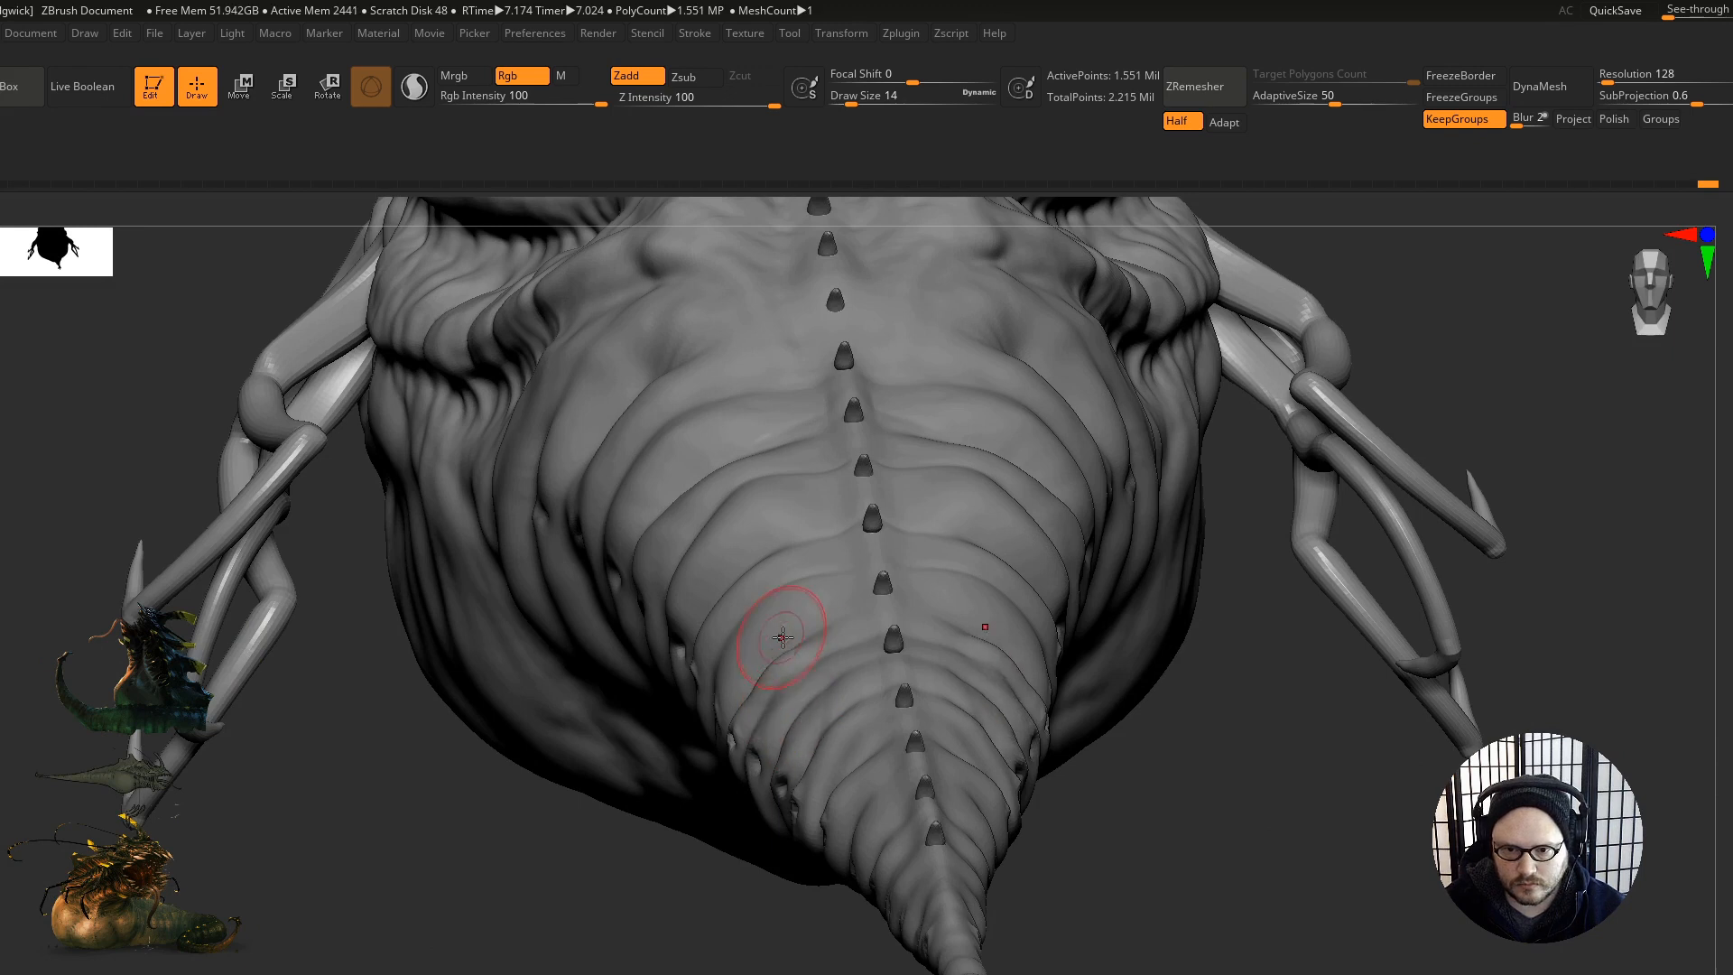
Step: Shift the ring folds on the upper side of the tail at draw size 14
right_drag(790, 630, 753, 613)
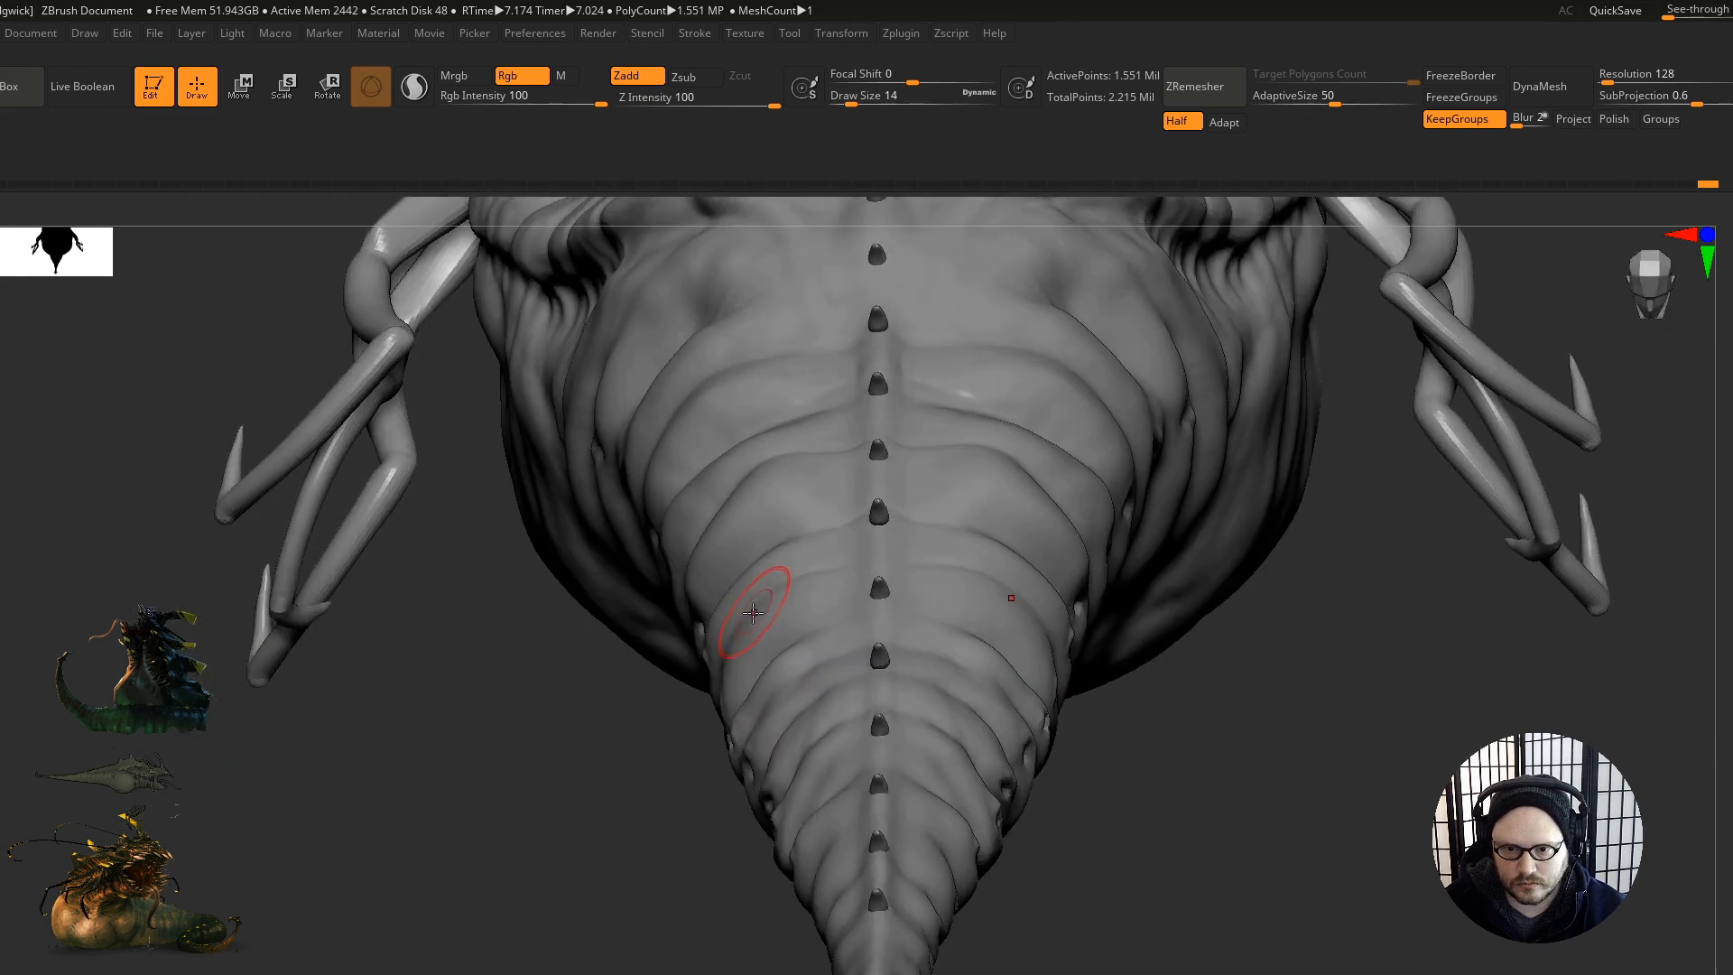
drag(723, 518, 698, 513)
mouse_move(739, 448)
mouse_down()
mouse_move(724, 436)
mouse_move(678, 476)
mouse_up()
drag(773, 429, 757, 424)
ctrl+right_drag(843, 426, 831, 397)
right_drag(831, 397, 799, 334)
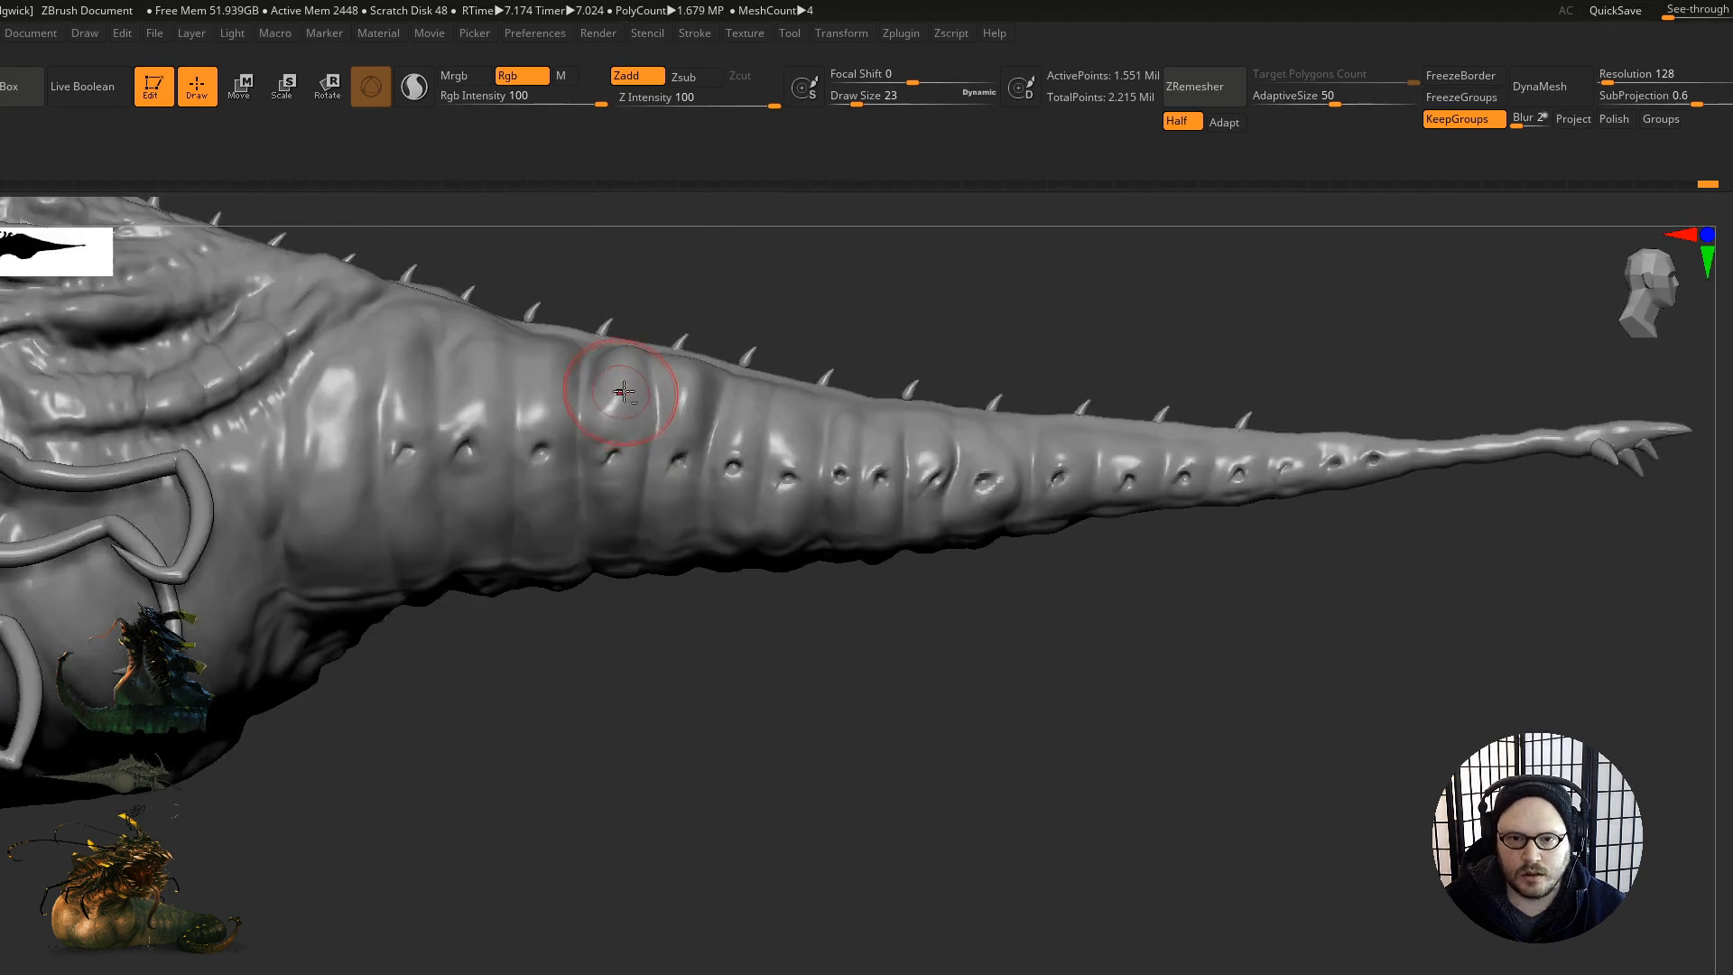
Step: Nudge the top of a ring fold near the spine spikes at draw size 23
ctrl+right_drag(599, 386, 766, 406)
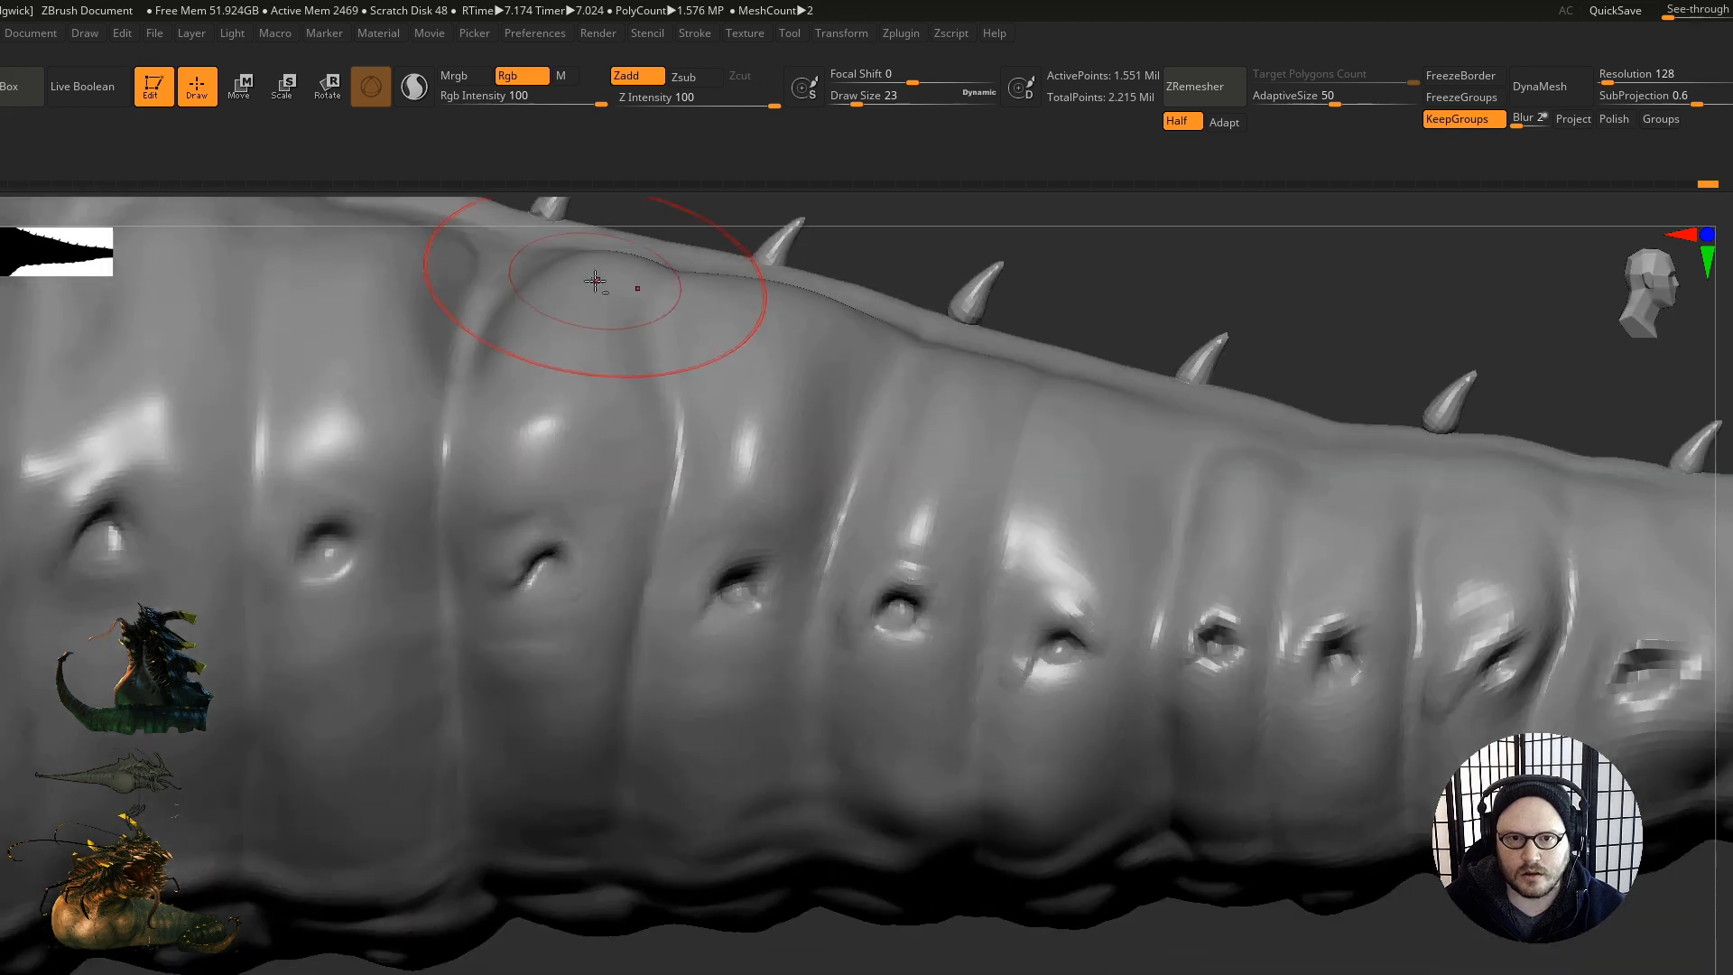
ctrl+right_drag(600, 279, 621, 337)
drag(619, 357, 611, 348)
mouse_move(757, 392)
right_down()
mouse_move(642, 418)
mouse_move(655, 447)
right_up()
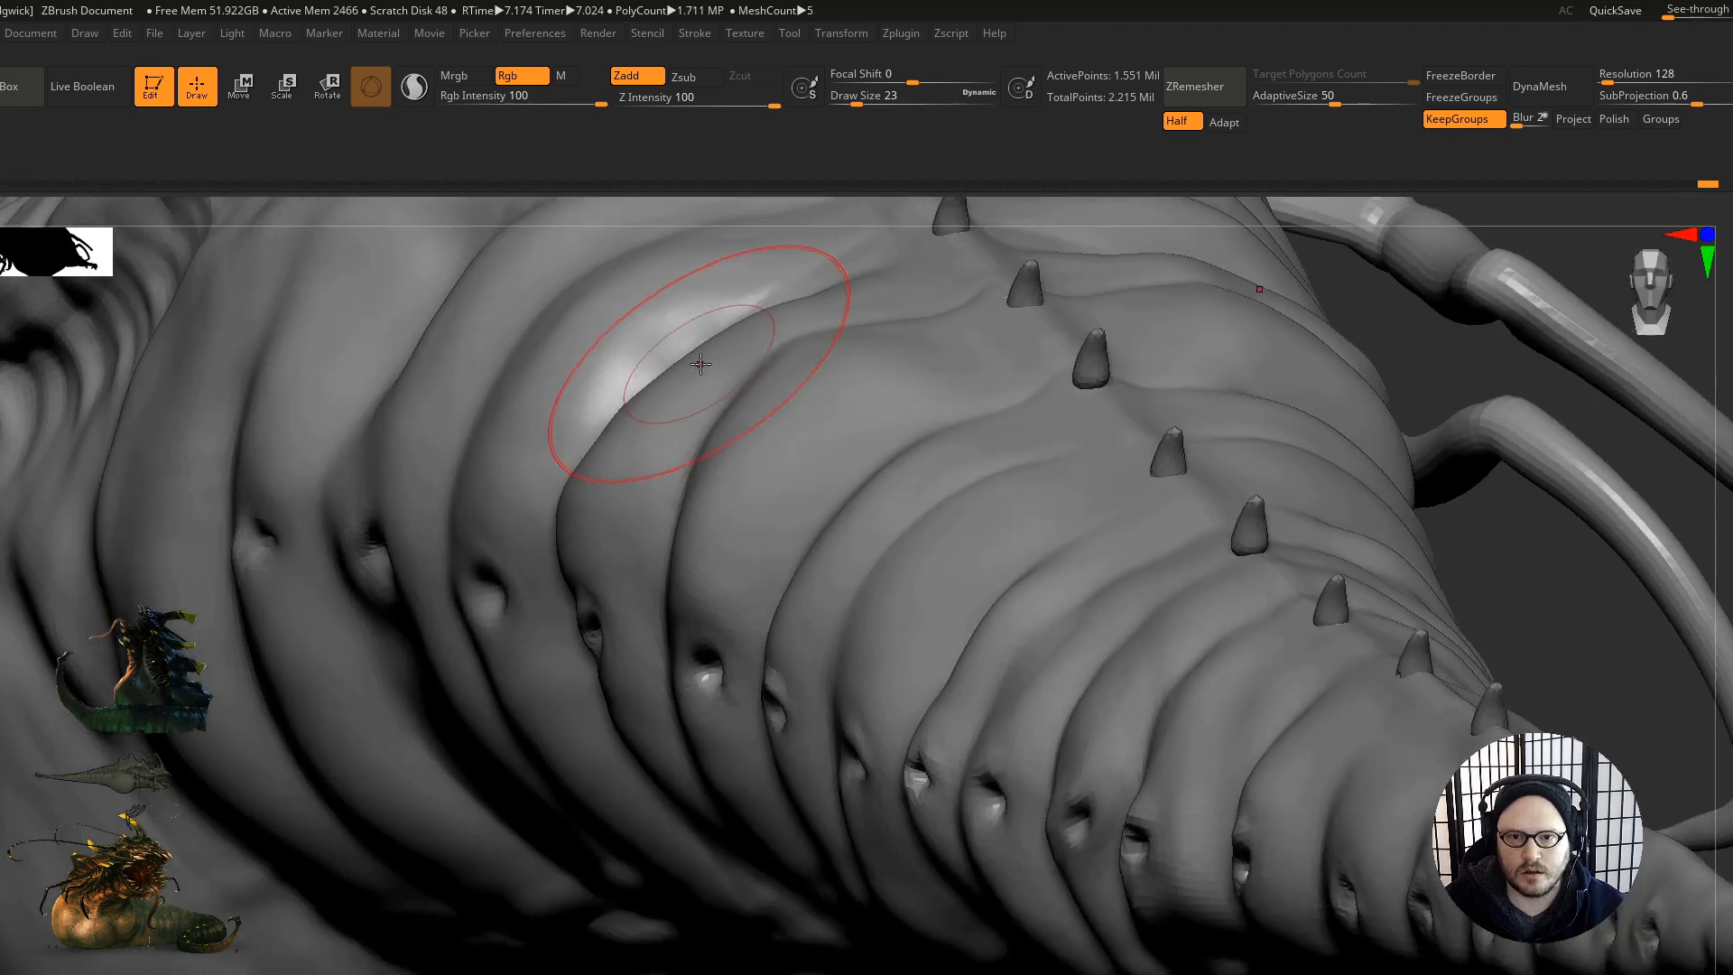
Step: Lower the mesh two subdivision levels and reshape the overlapping tail ring folds at draw size 16
key([)
key([)
key([)
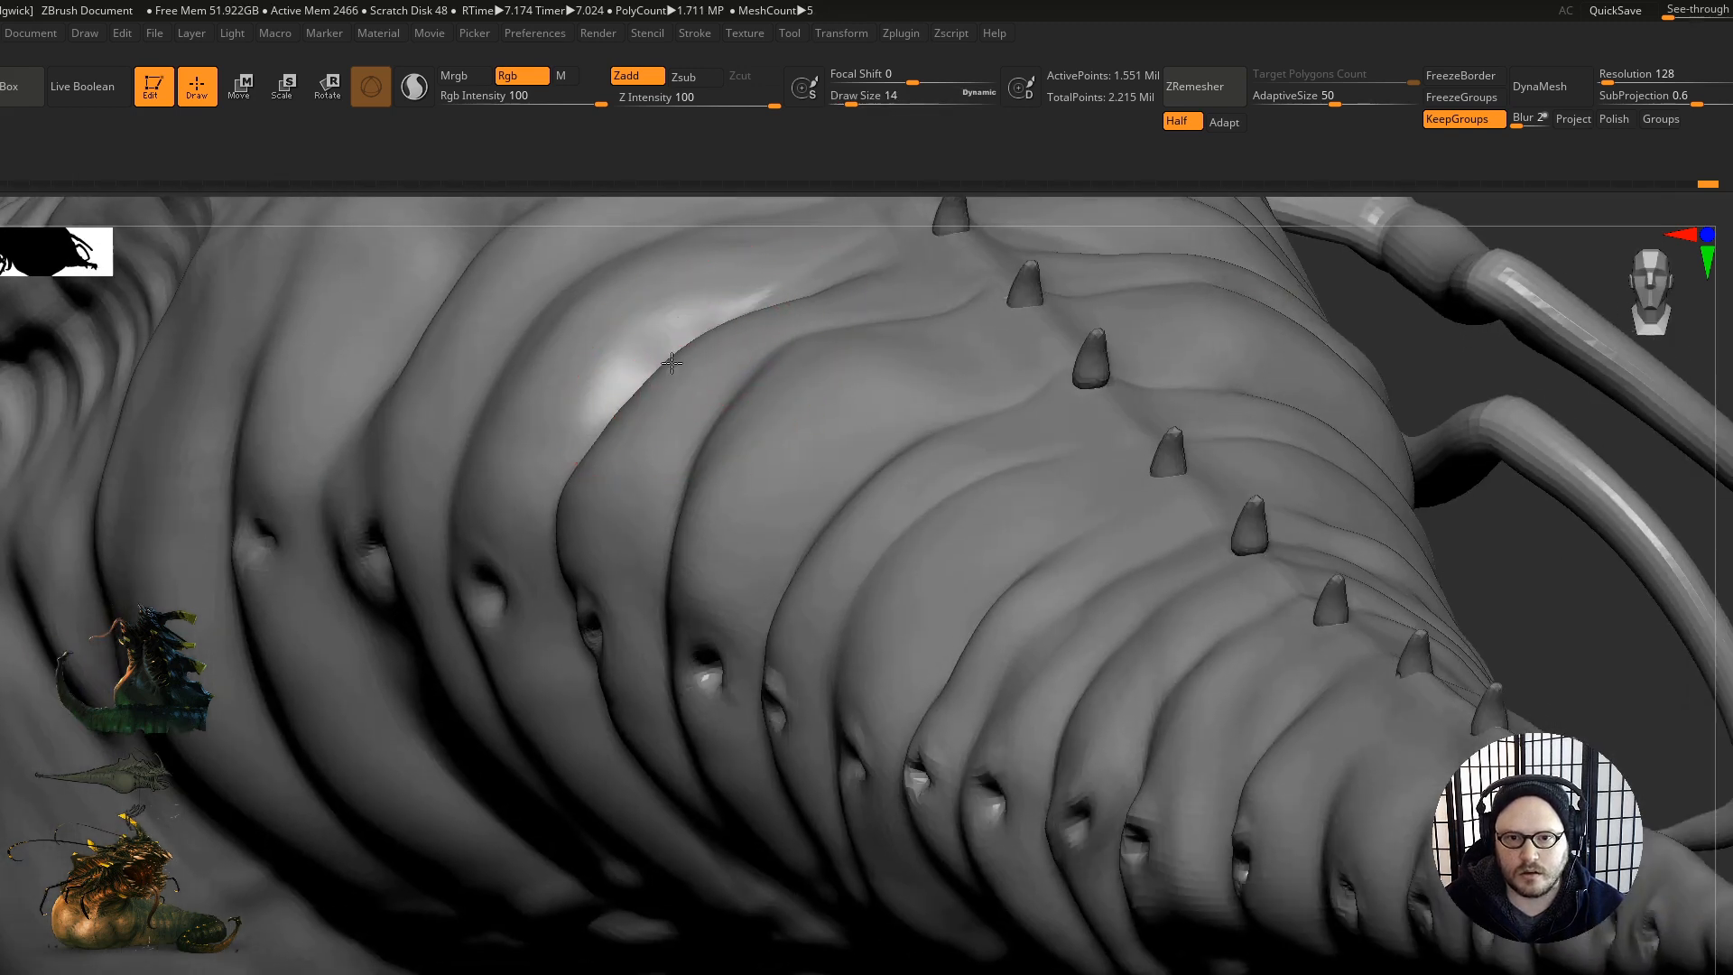
key(shift+d)
key(shift+d)
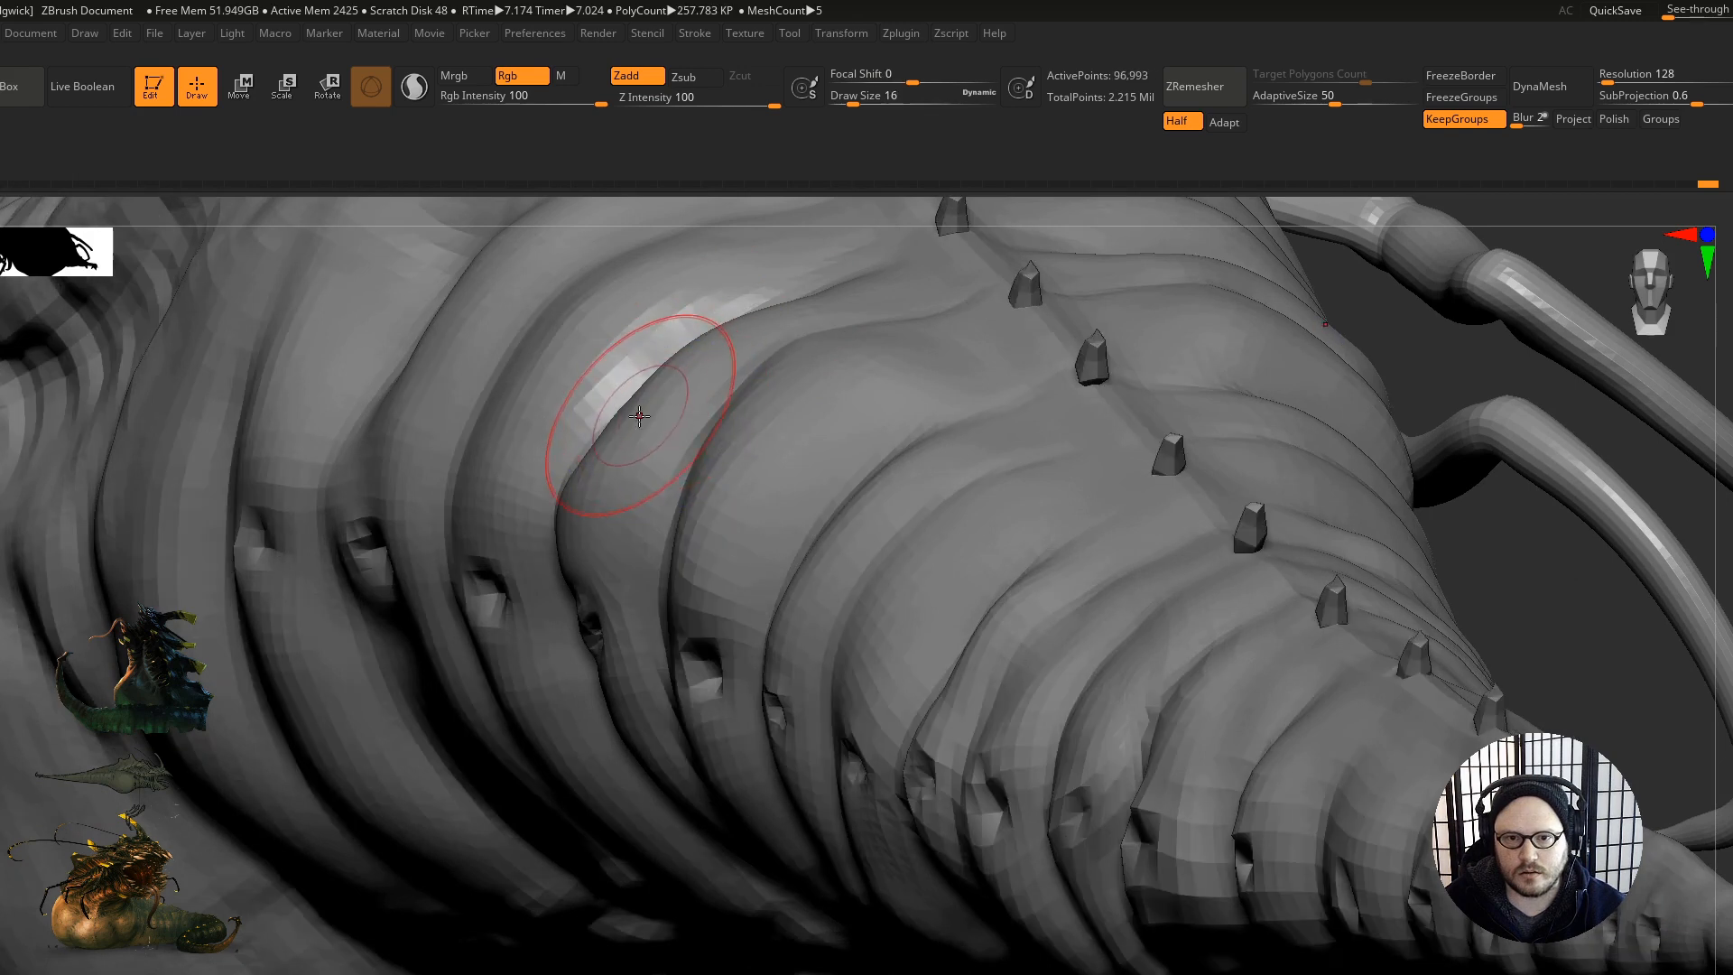
drag(599, 488, 608, 495)
drag(642, 411, 631, 397)
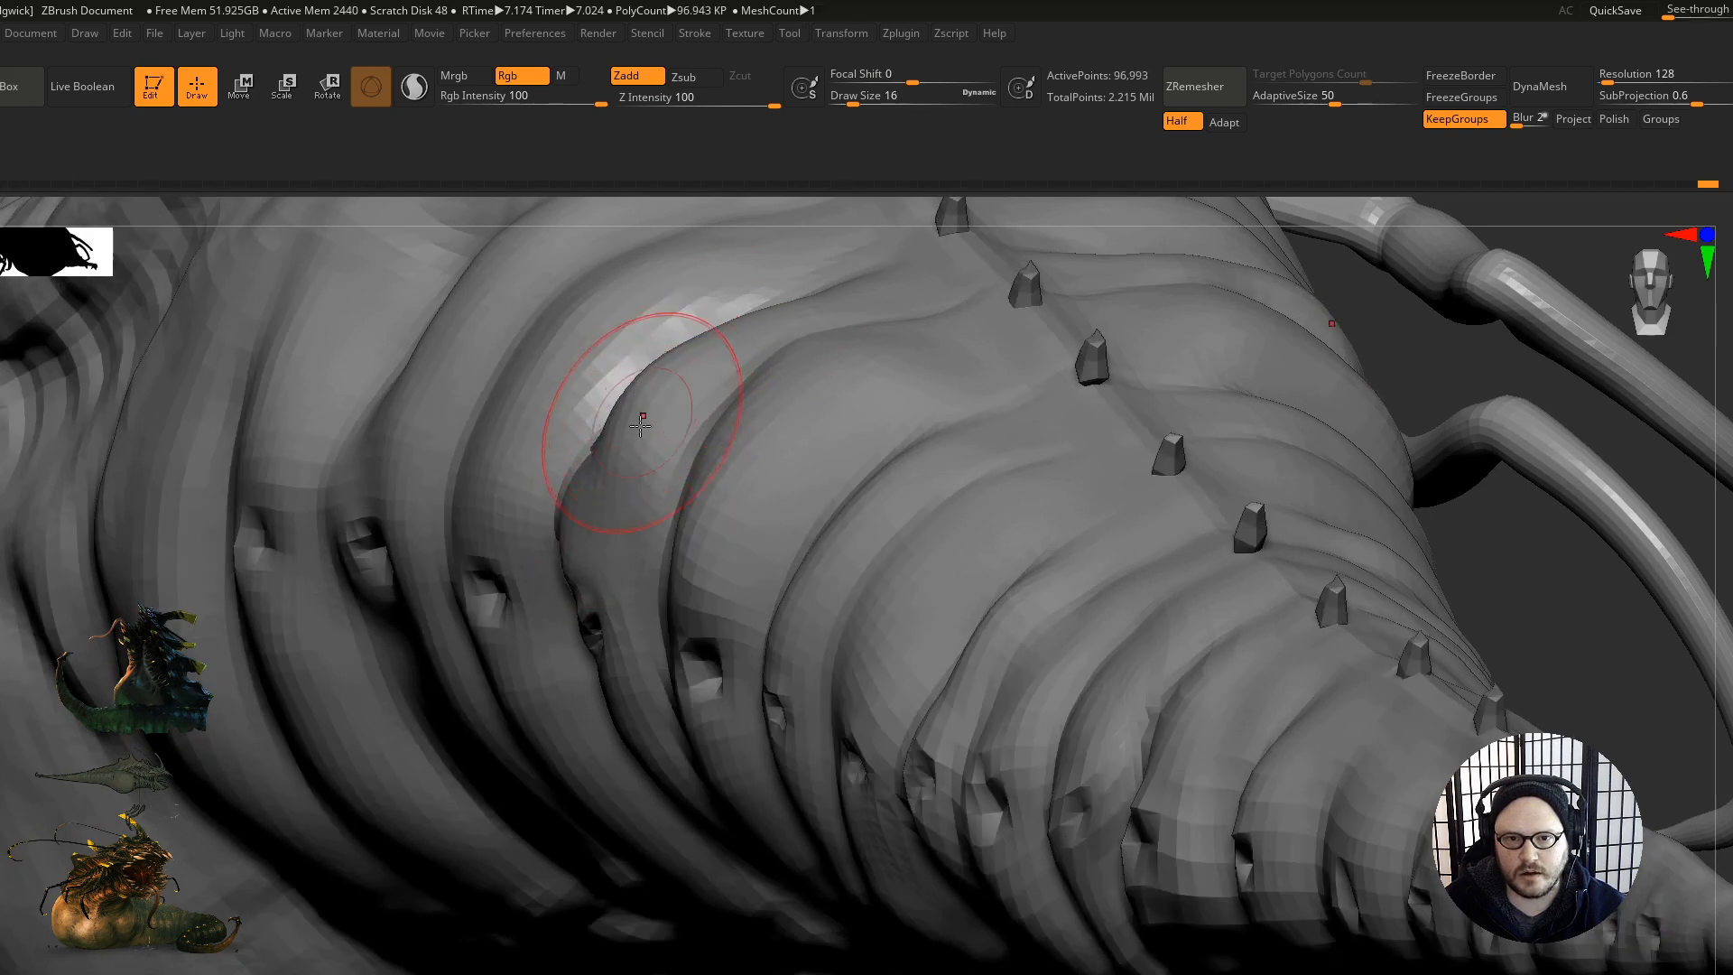
drag(746, 426, 734, 413)
Step: Smooth the ring folds where the tail meets the back
mouse_move(1010, 330)
ctrl+right_down()
mouse_move(813, 441)
mouse_move(759, 563)
mouse_move(523, 533)
ctrl+right_up()
shift+drag(898, 531, 936, 553)
right_drag(936, 553, 975, 596)
right_drag(882, 681, 948, 690)
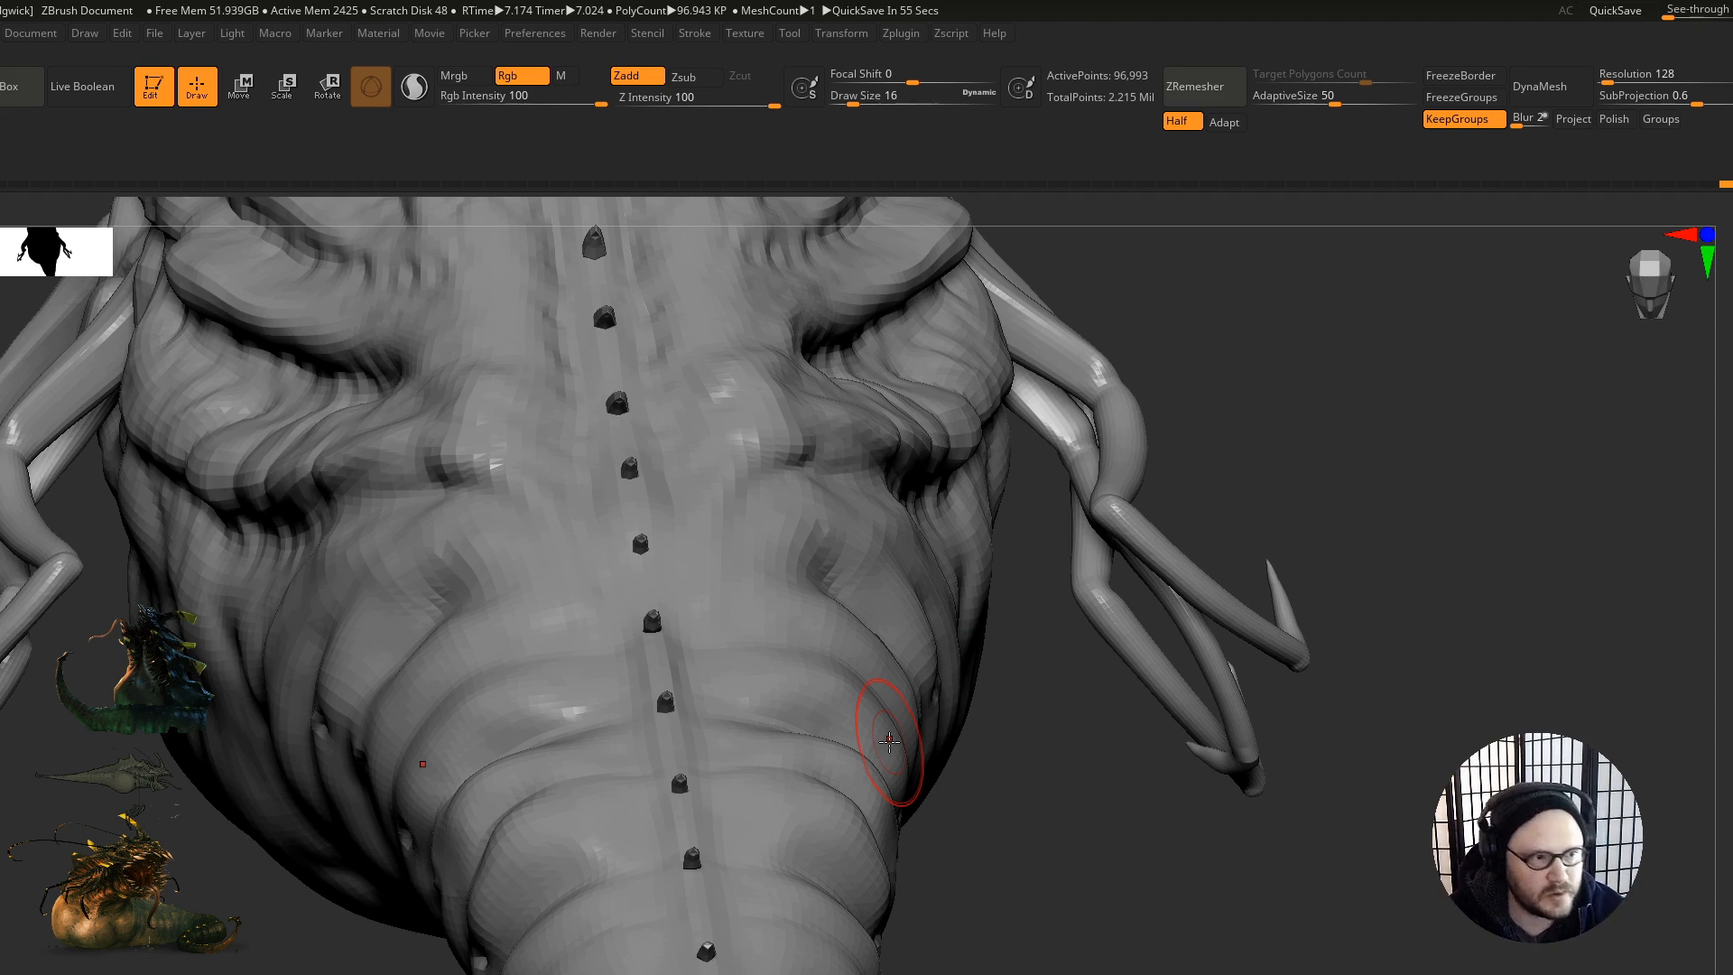
Step: Examine the tail base, back, side folds and head from several angles
ctrl+right_drag(1146, 598, 993, 469)
right_drag(847, 679, 519, 663)
alt+right_drag(840, 638, 770, 695)
ctrl+right_drag(596, 623, 550, 663)
mouse_move(551, 664)
right_down()
mouse_move(606, 654)
mouse_move(561, 580)
mouse_move(542, 596)
mouse_move(592, 641)
right_up()
alt+right_drag(784, 544, 776, 730)
shift+right_drag(775, 730, 686, 759)
alt+right_drag(1002, 574, 939, 470)
alt+right_drag(1371, 544, 1120, 605)
right_drag(1119, 605, 1020, 433)
alt+right_drag(899, 715, 776, 643)
ctrl+right_drag(776, 643, 792, 778)
Step: Select the SnakeHook brush and adjust the front head horn's curve at draw size 23
key(b)
key(s)
key(h)
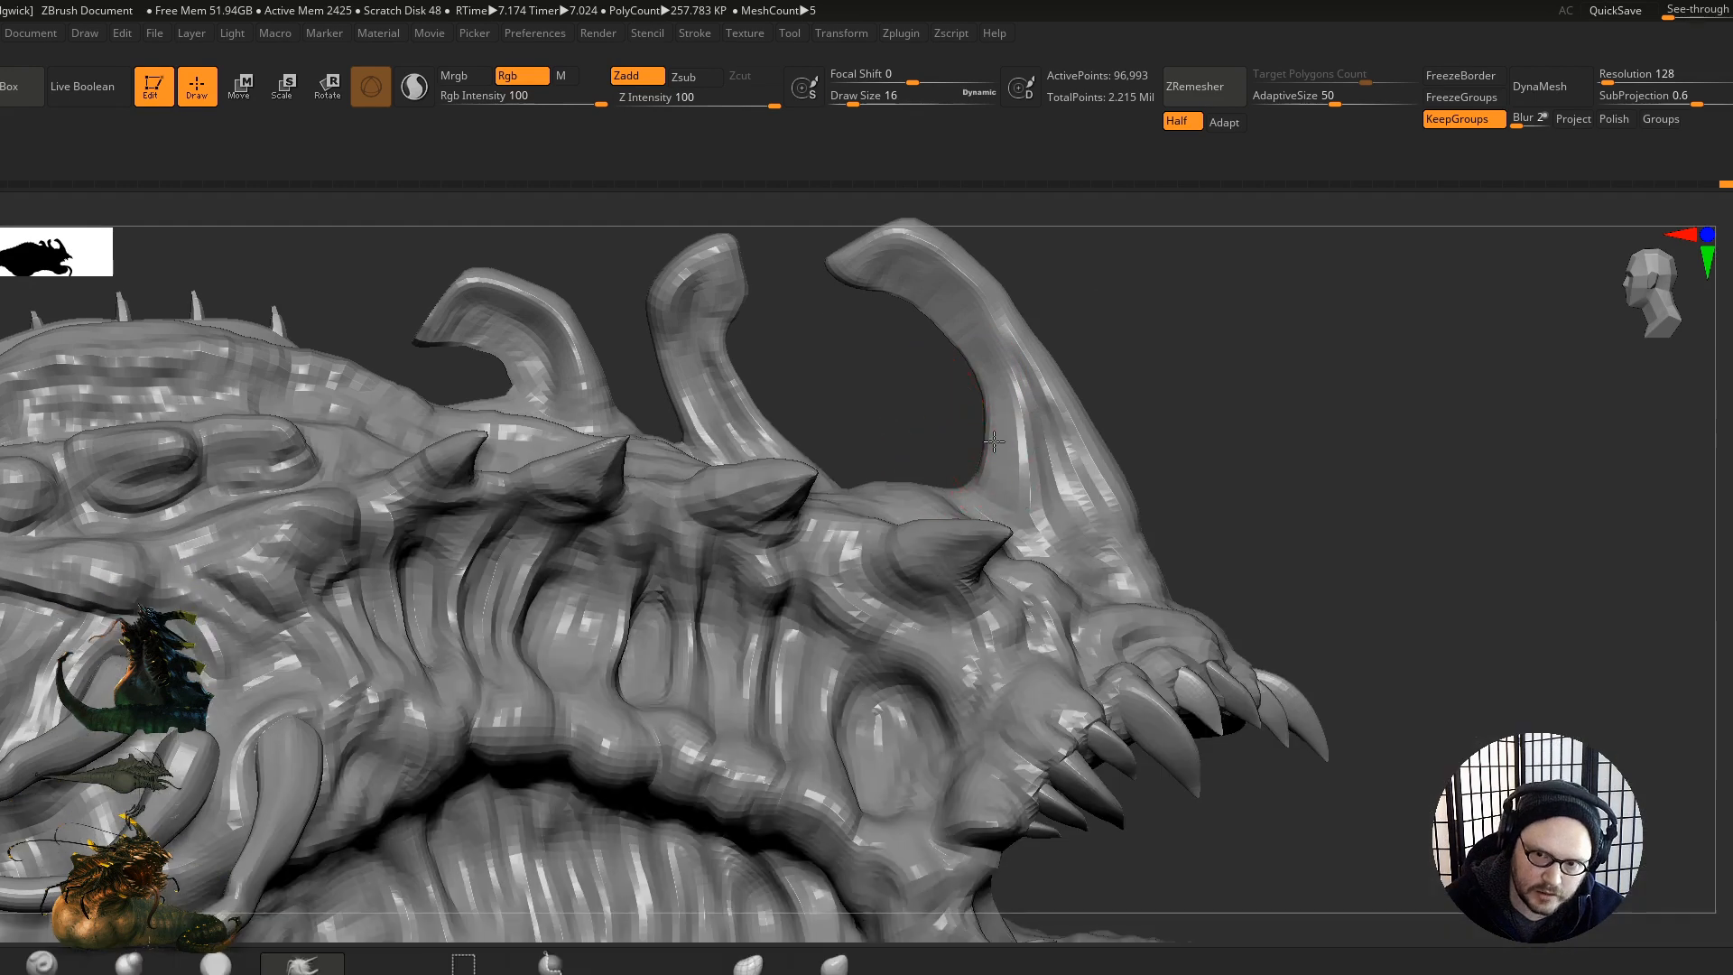
alt+right_drag(971, 425, 951, 468)
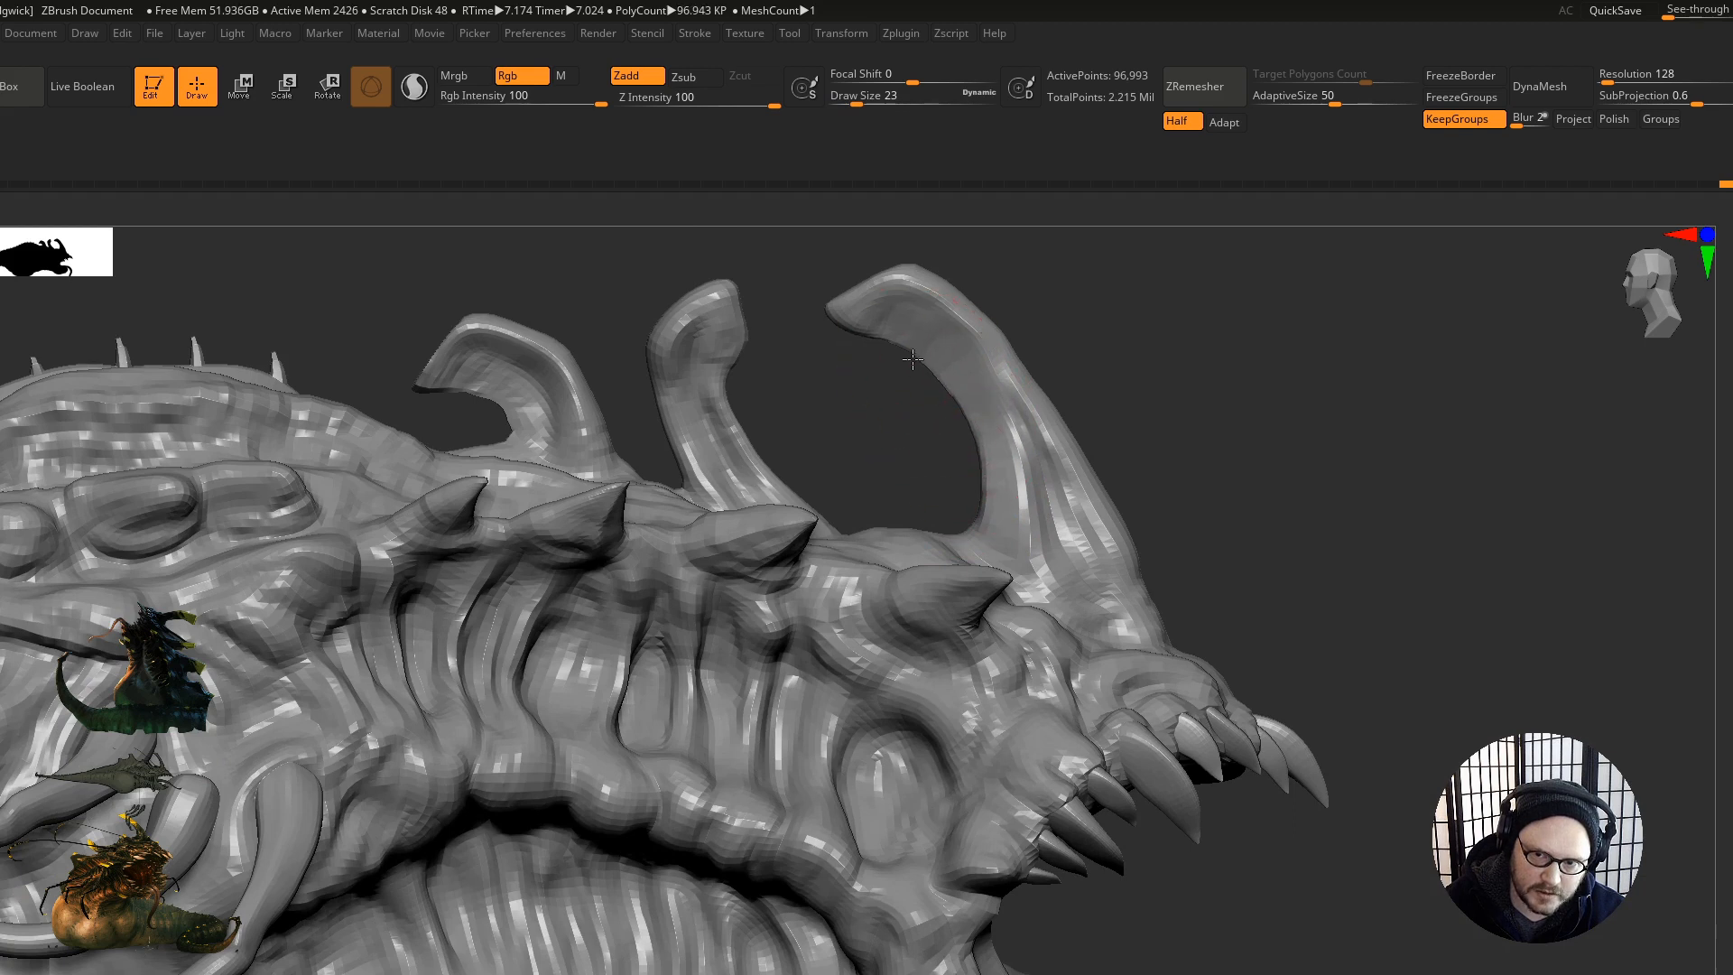
ctrl+right_drag(922, 551, 913, 491)
mouse_move(1034, 683)
alt+right_down()
mouse_move(1025, 587)
mouse_move(1064, 581)
mouse_move(1001, 550)
mouse_move(1014, 581)
alt+right_up()
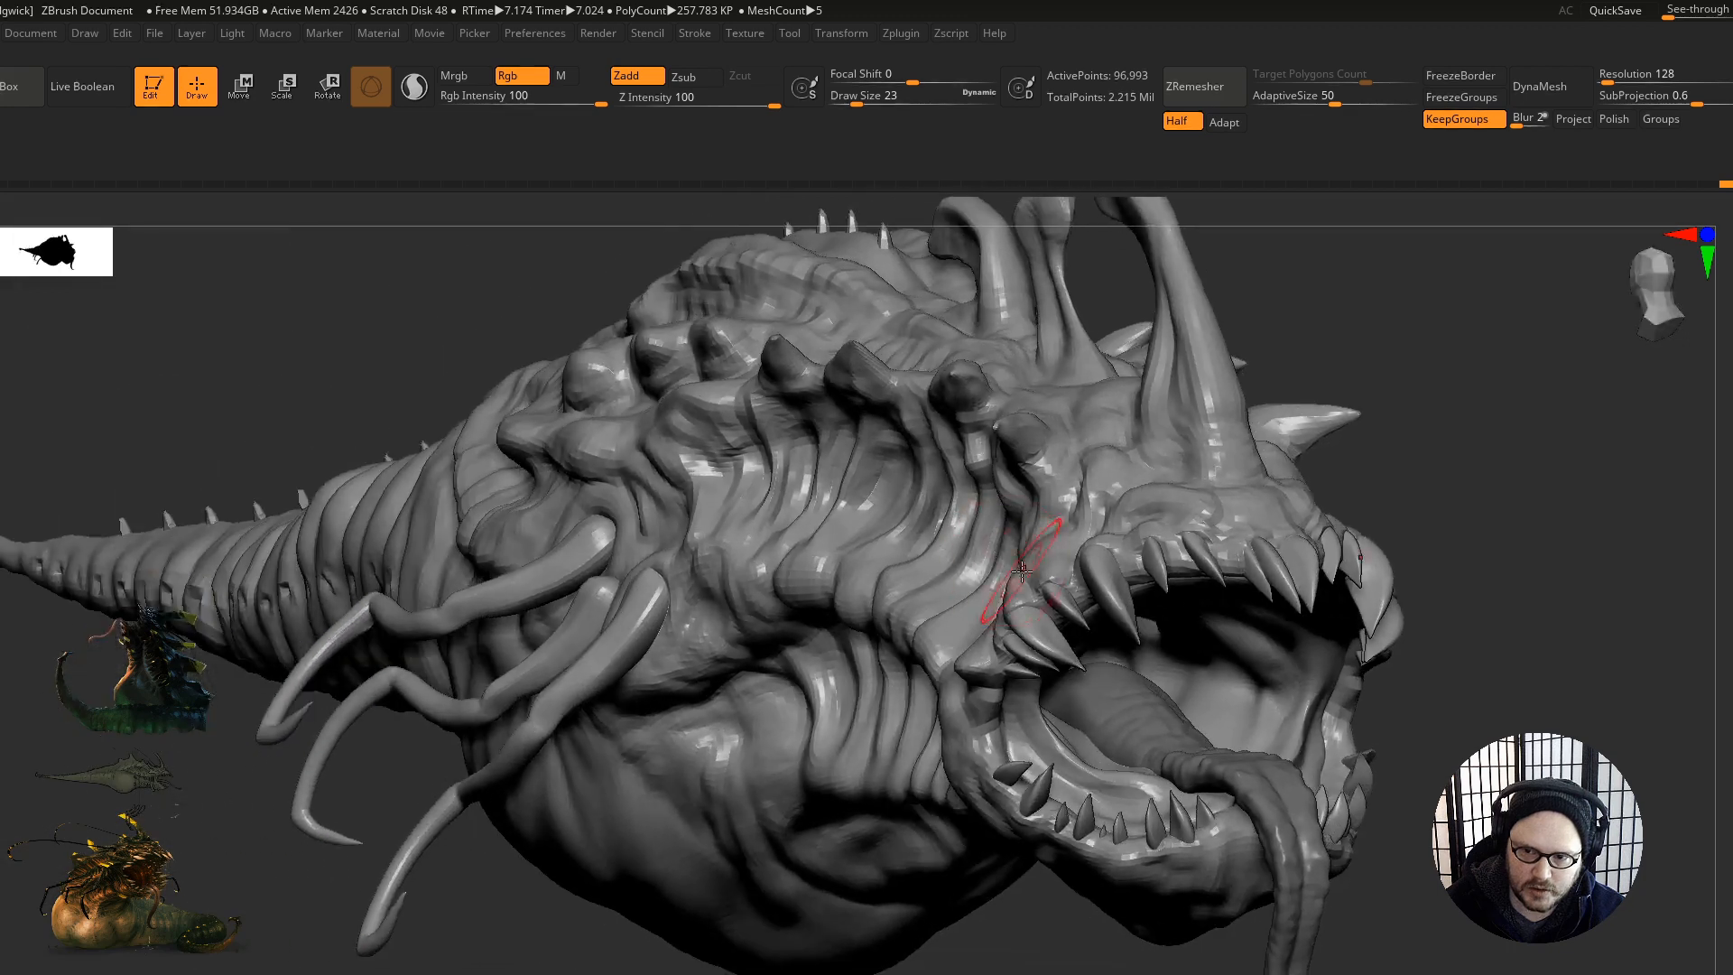
Step: Inspect the polygon wireframe and the creature's back and tail profile from the side
key(shift+f)
key(shift+f)
mouse_move(1049, 574)
right_down()
mouse_move(1149, 567)
mouse_move(902, 632)
mouse_move(911, 607)
mouse_move(987, 614)
mouse_move(963, 666)
mouse_move(1052, 657)
mouse_move(1039, 690)
mouse_move(969, 657)
mouse_move(972, 636)
mouse_move(782, 661)
mouse_move(783, 582)
right_up()
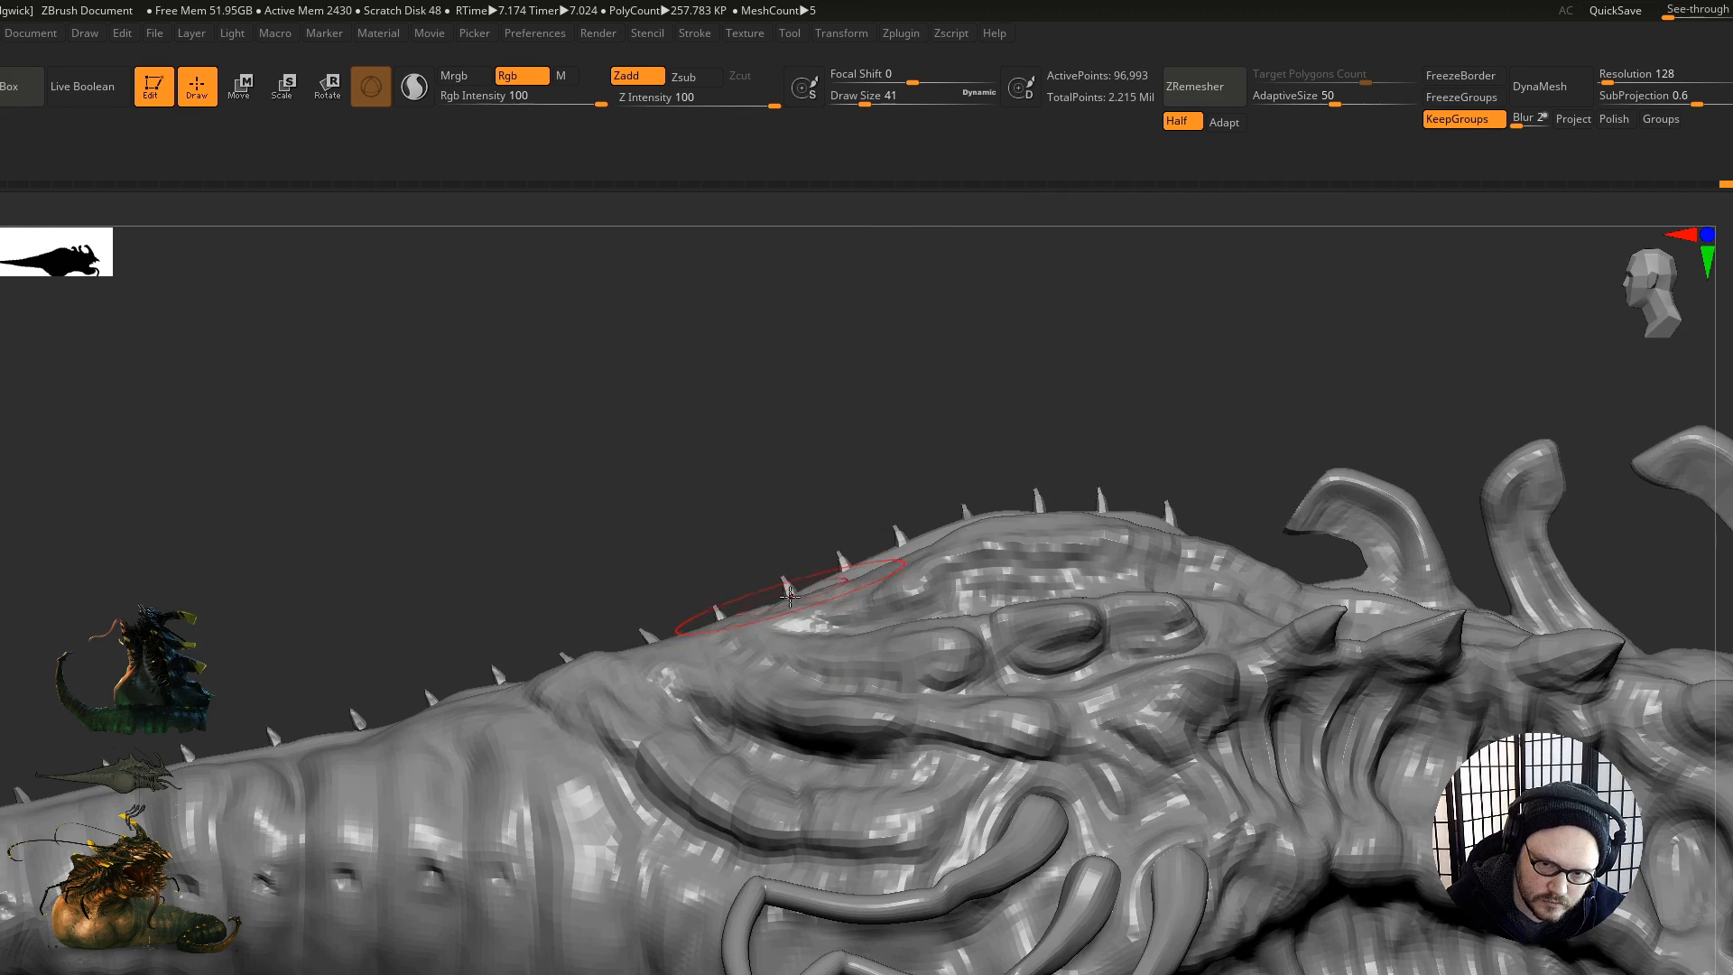
right_drag(790, 596, 785, 606)
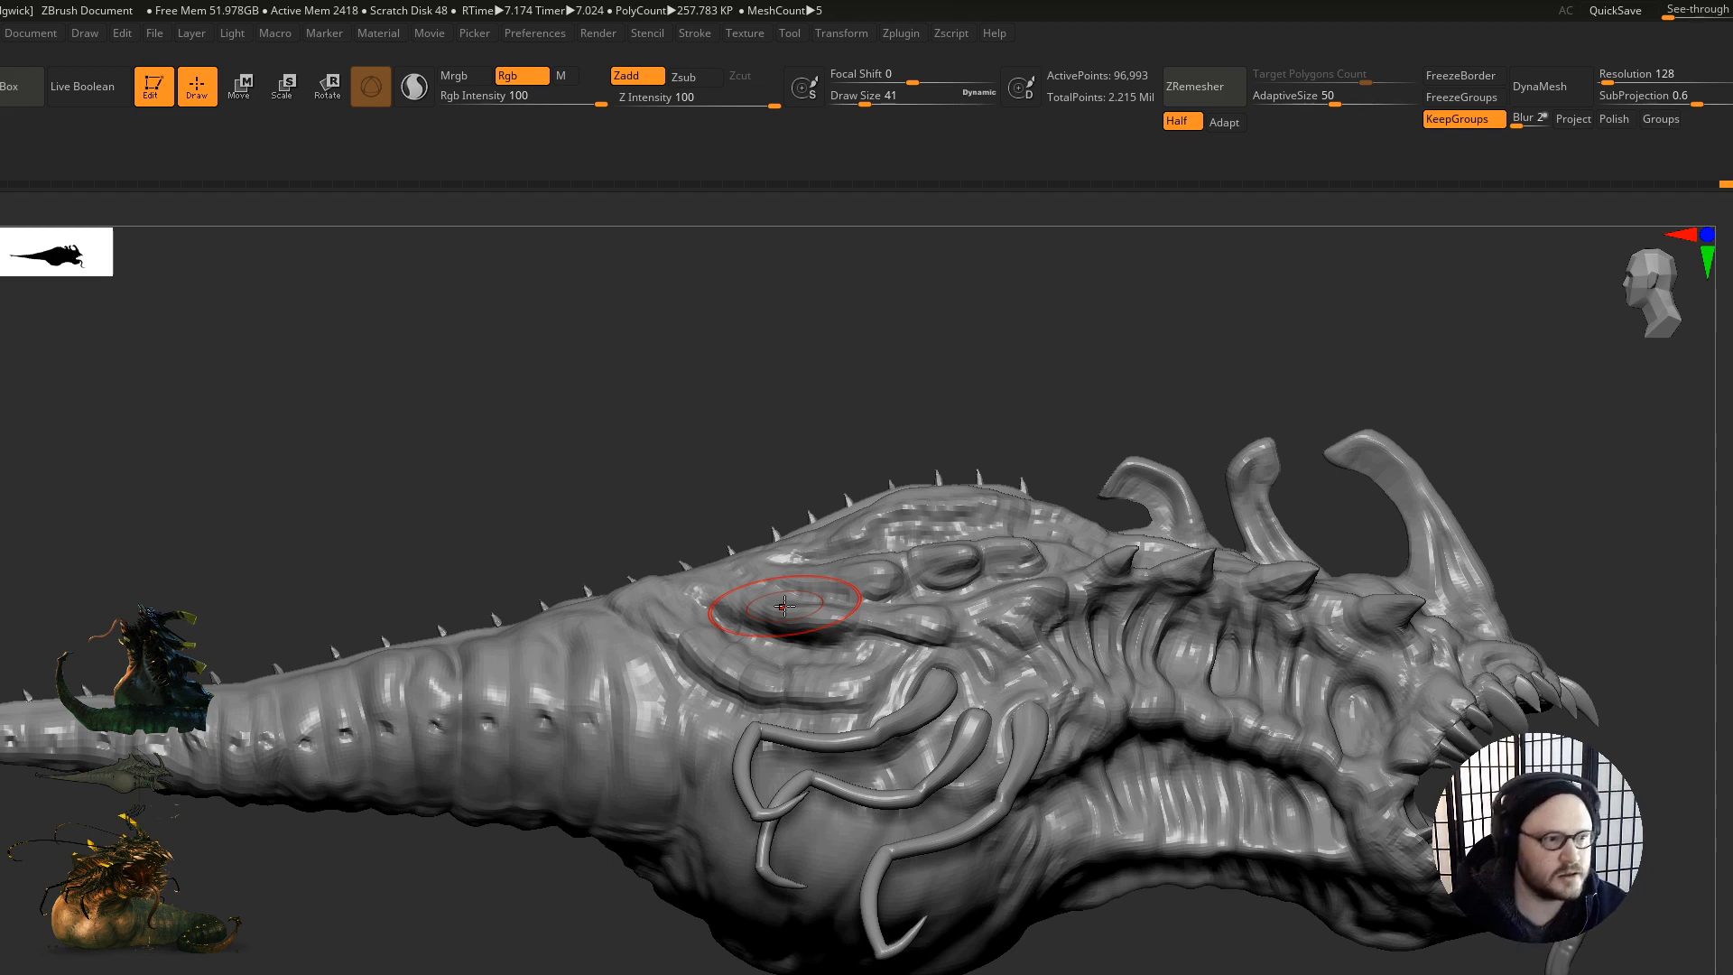
Step: Select the body mesh and sculpt the lower side of the tail segments with the Standard brush at draw size 11
right_drag(564, 835, 556, 682)
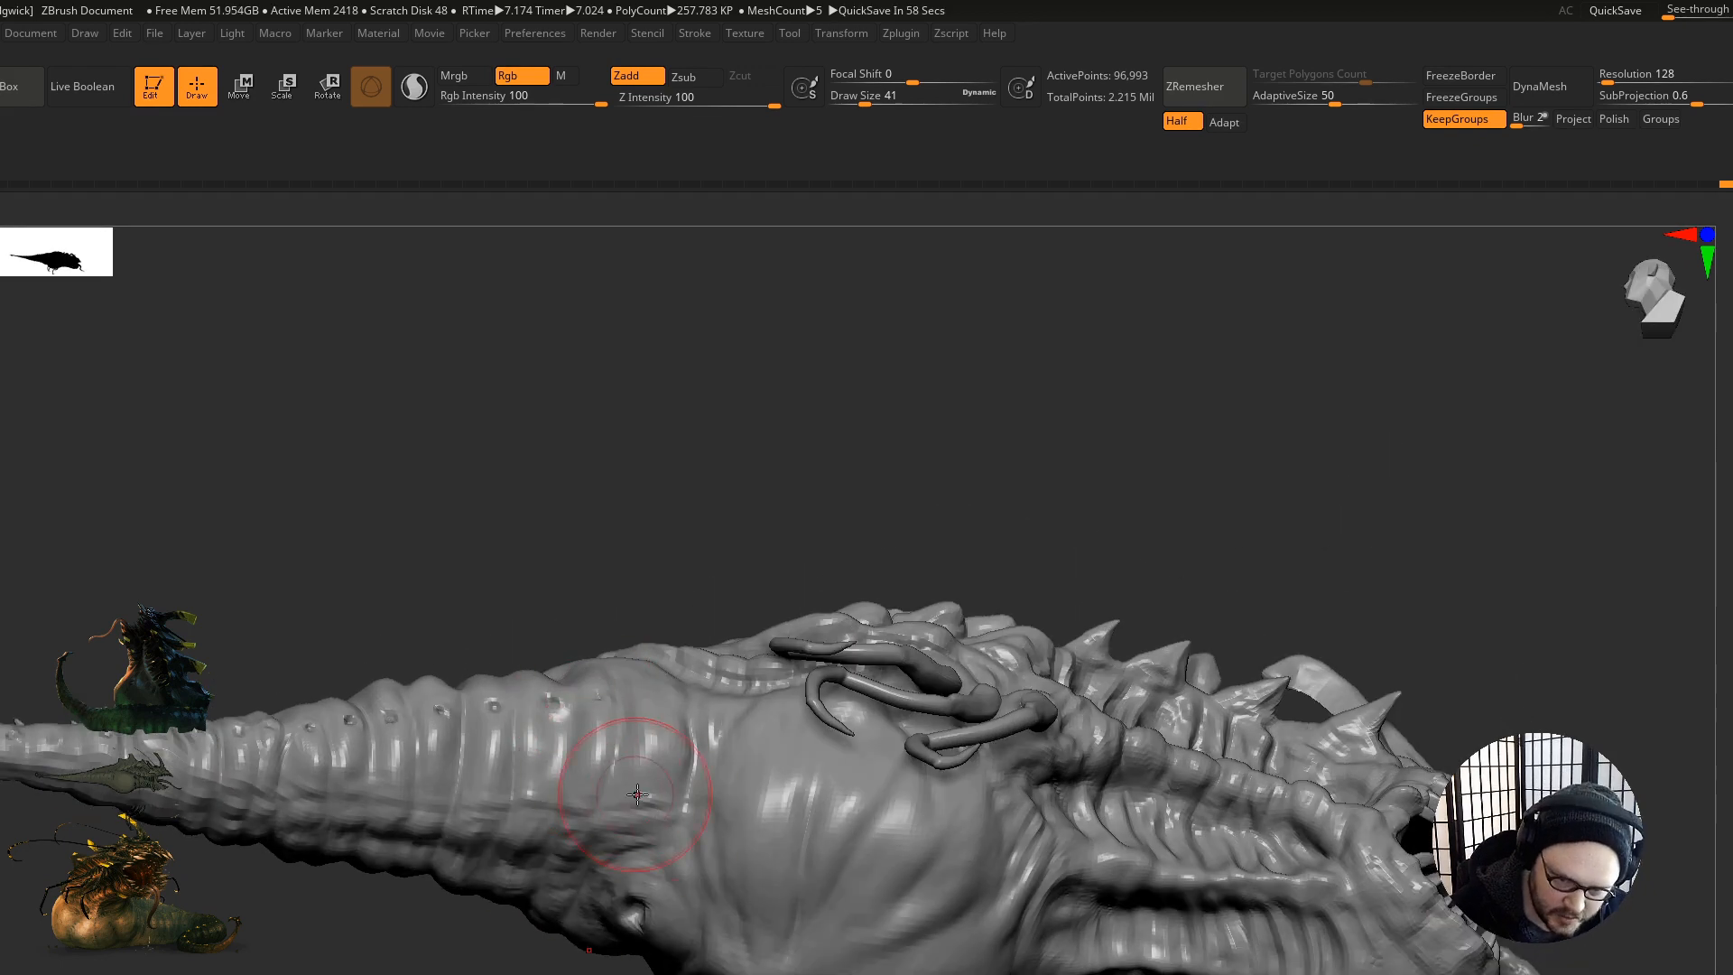
mouse_move(695, 794)
alt+right_down()
mouse_move(695, 666)
mouse_move(688, 650)
mouse_move(646, 662)
mouse_move(725, 760)
mouse_move(715, 784)
alt+right_up()
mouse_move(714, 723)
ctrl+right_down()
mouse_move(699, 630)
mouse_move(669, 758)
ctrl+right_up()
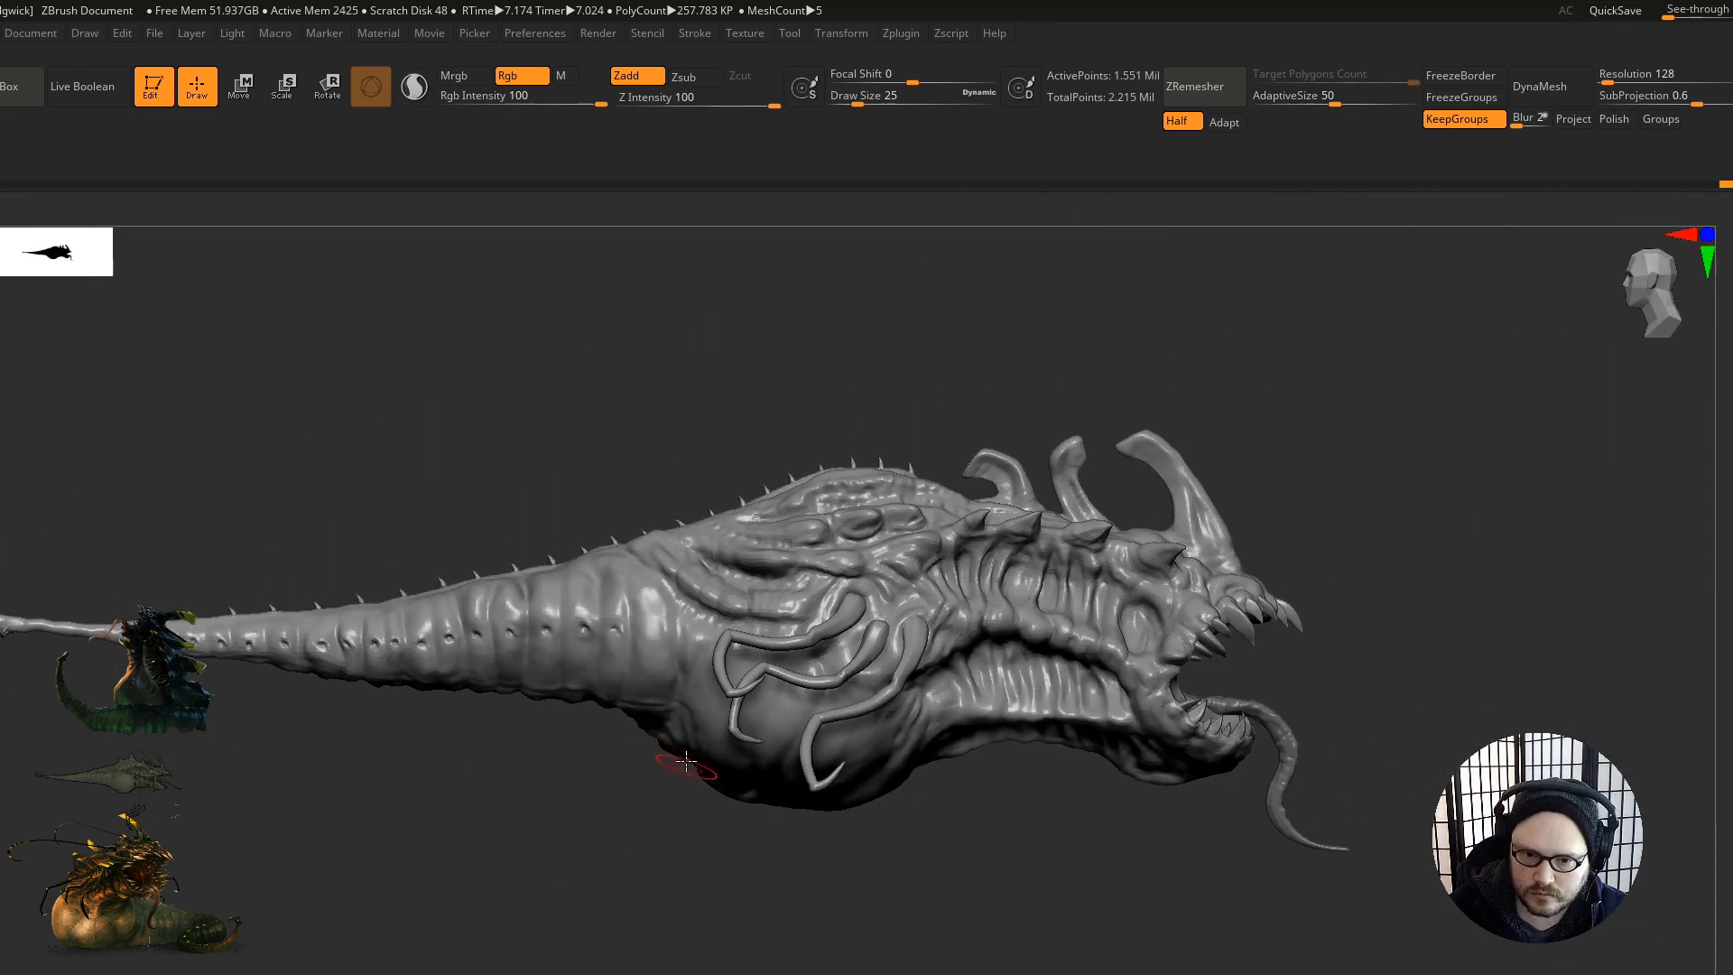
mouse_move(518, 711)
ctrl+right_down()
mouse_move(554, 728)
mouse_move(573, 569)
mouse_move(636, 615)
ctrl+right_up()
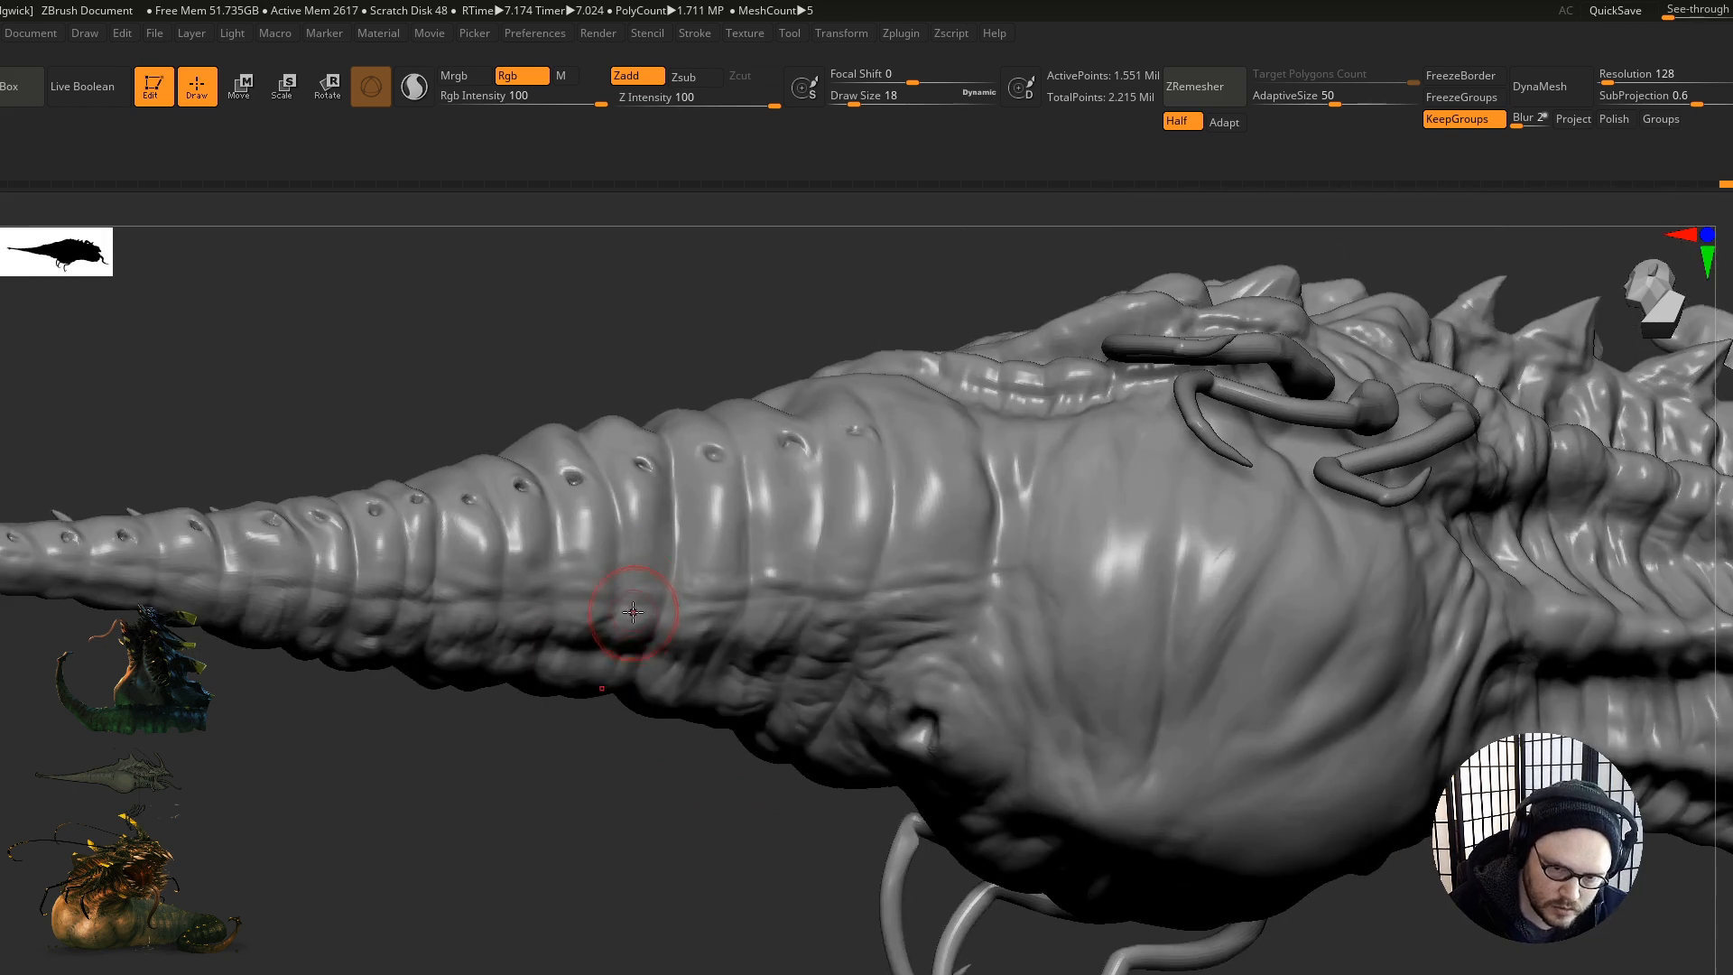
key(b)
key(s)
key(t)
key(s)
click(630, 586)
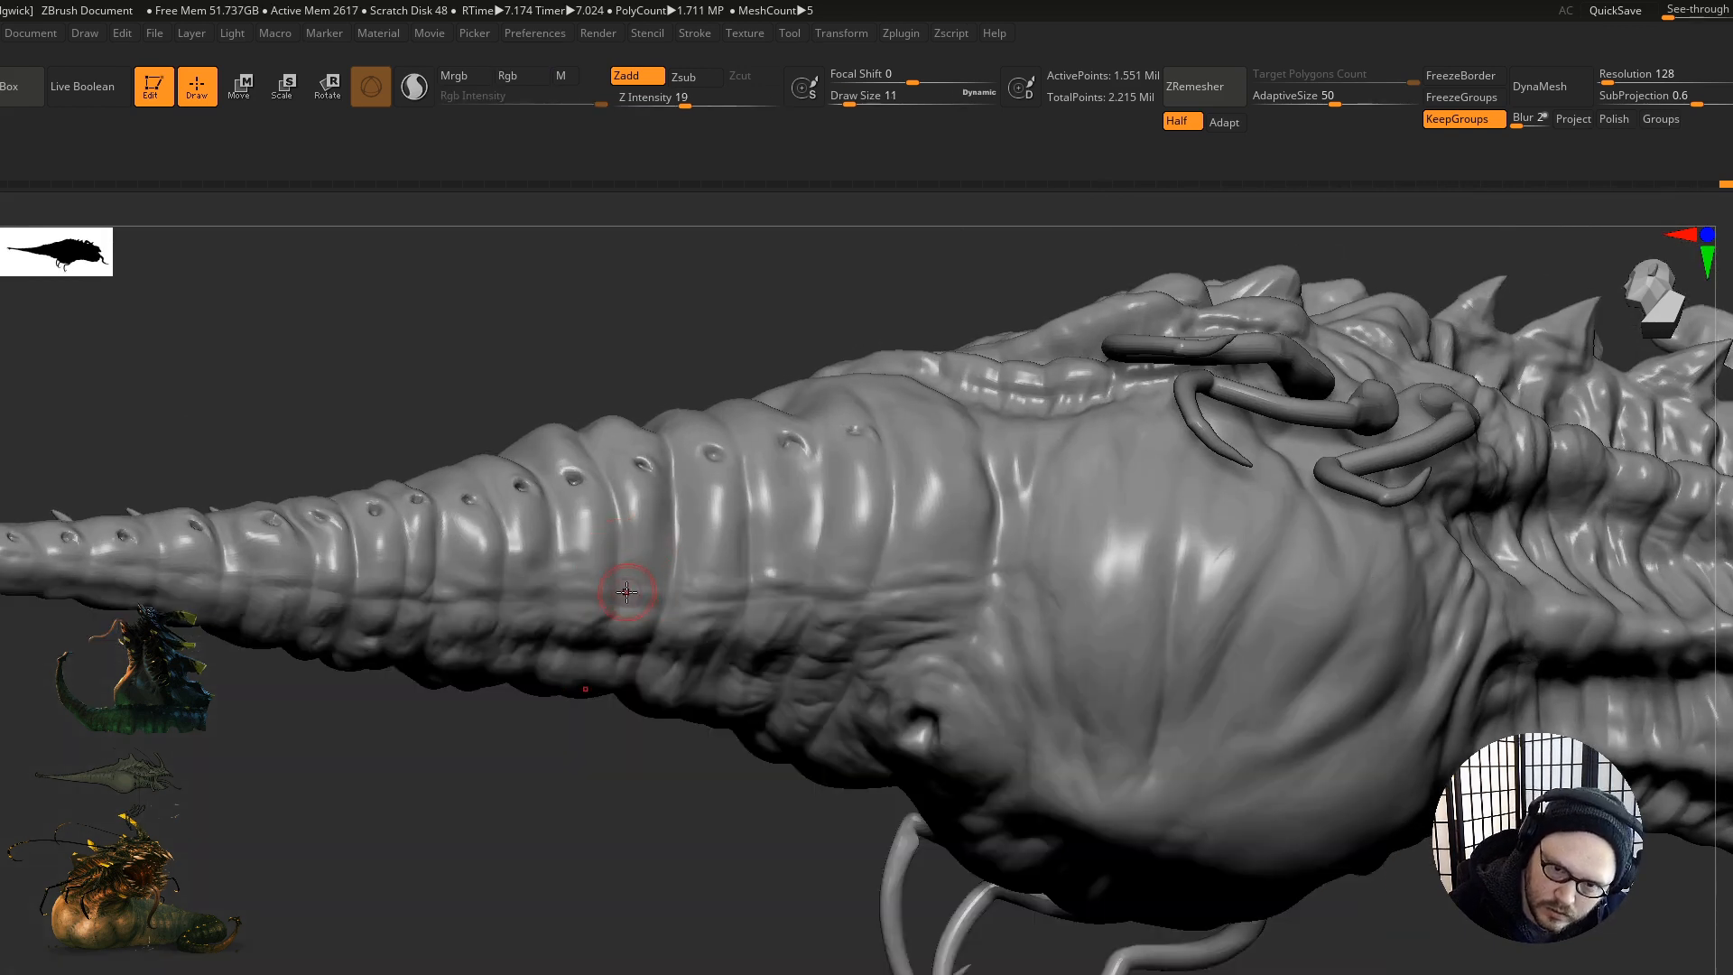
mouse_move(667, 576)
mouse_down()
mouse_move(573, 550)
mouse_move(578, 580)
mouse_up()
Step: Add soft vertical skin folds on the side of the belly just in front of the tail base
right_drag(587, 578, 607, 664)
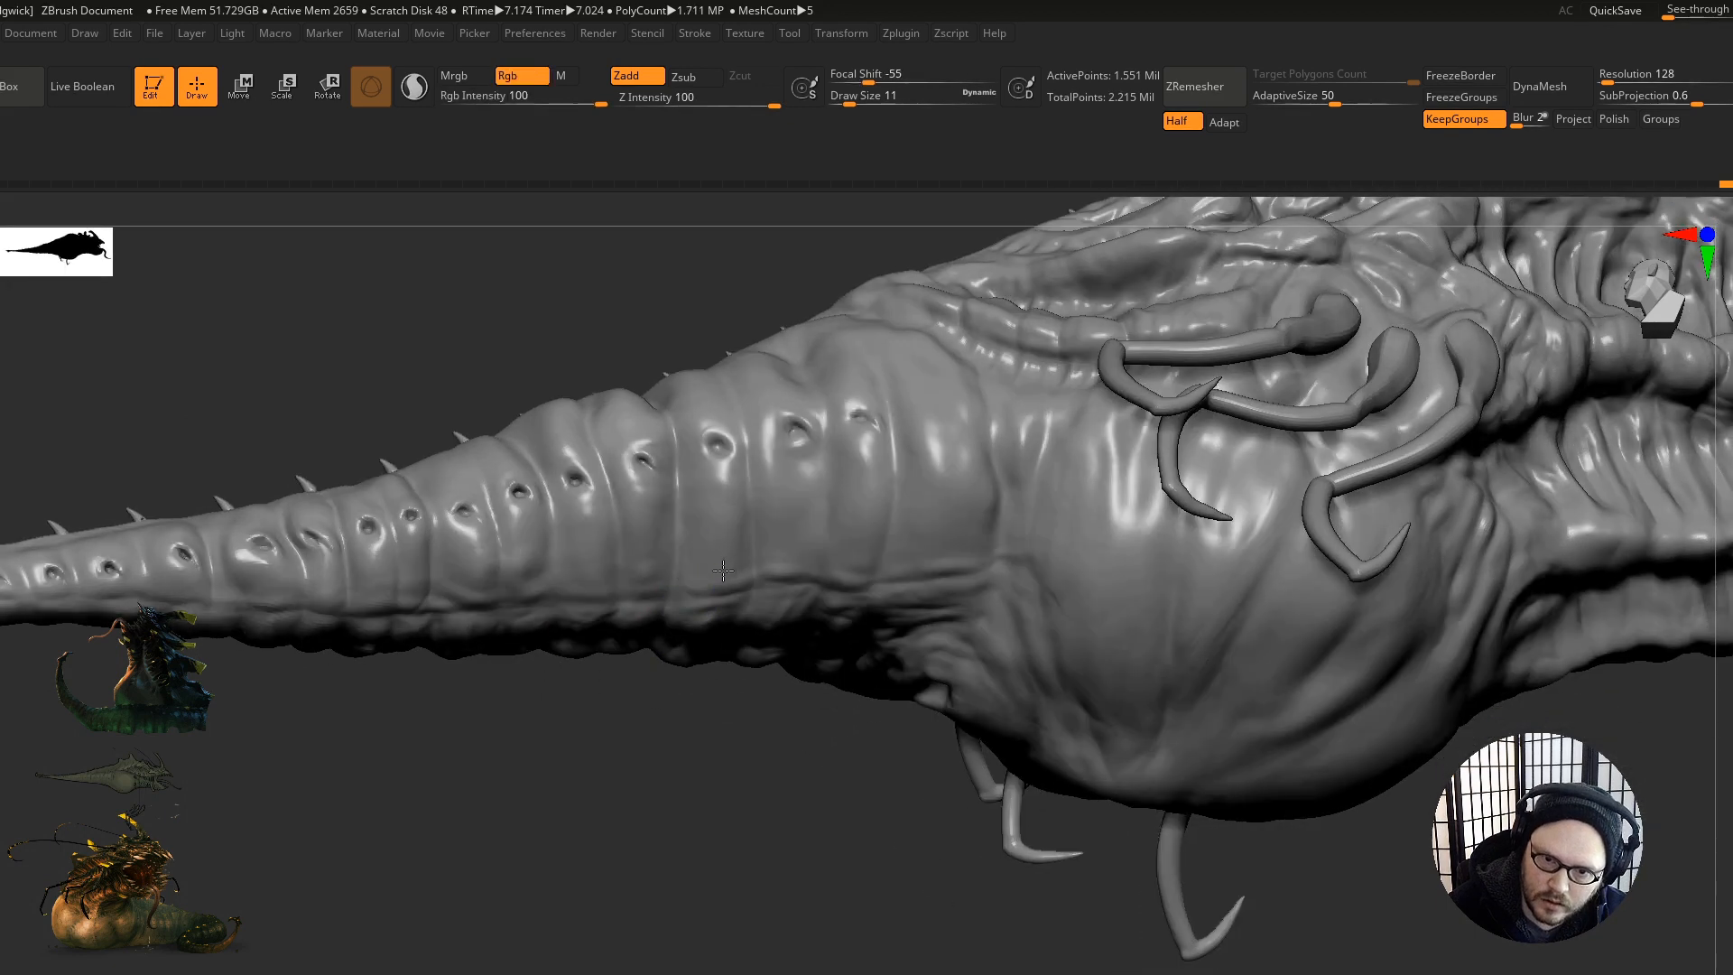
mouse_move(1014, 534)
right_down()
mouse_move(875, 561)
mouse_move(571, 668)
right_up()
mouse_move(674, 558)
right_down()
mouse_move(683, 591)
mouse_move(812, 696)
mouse_move(709, 602)
mouse_move(701, 561)
right_up()
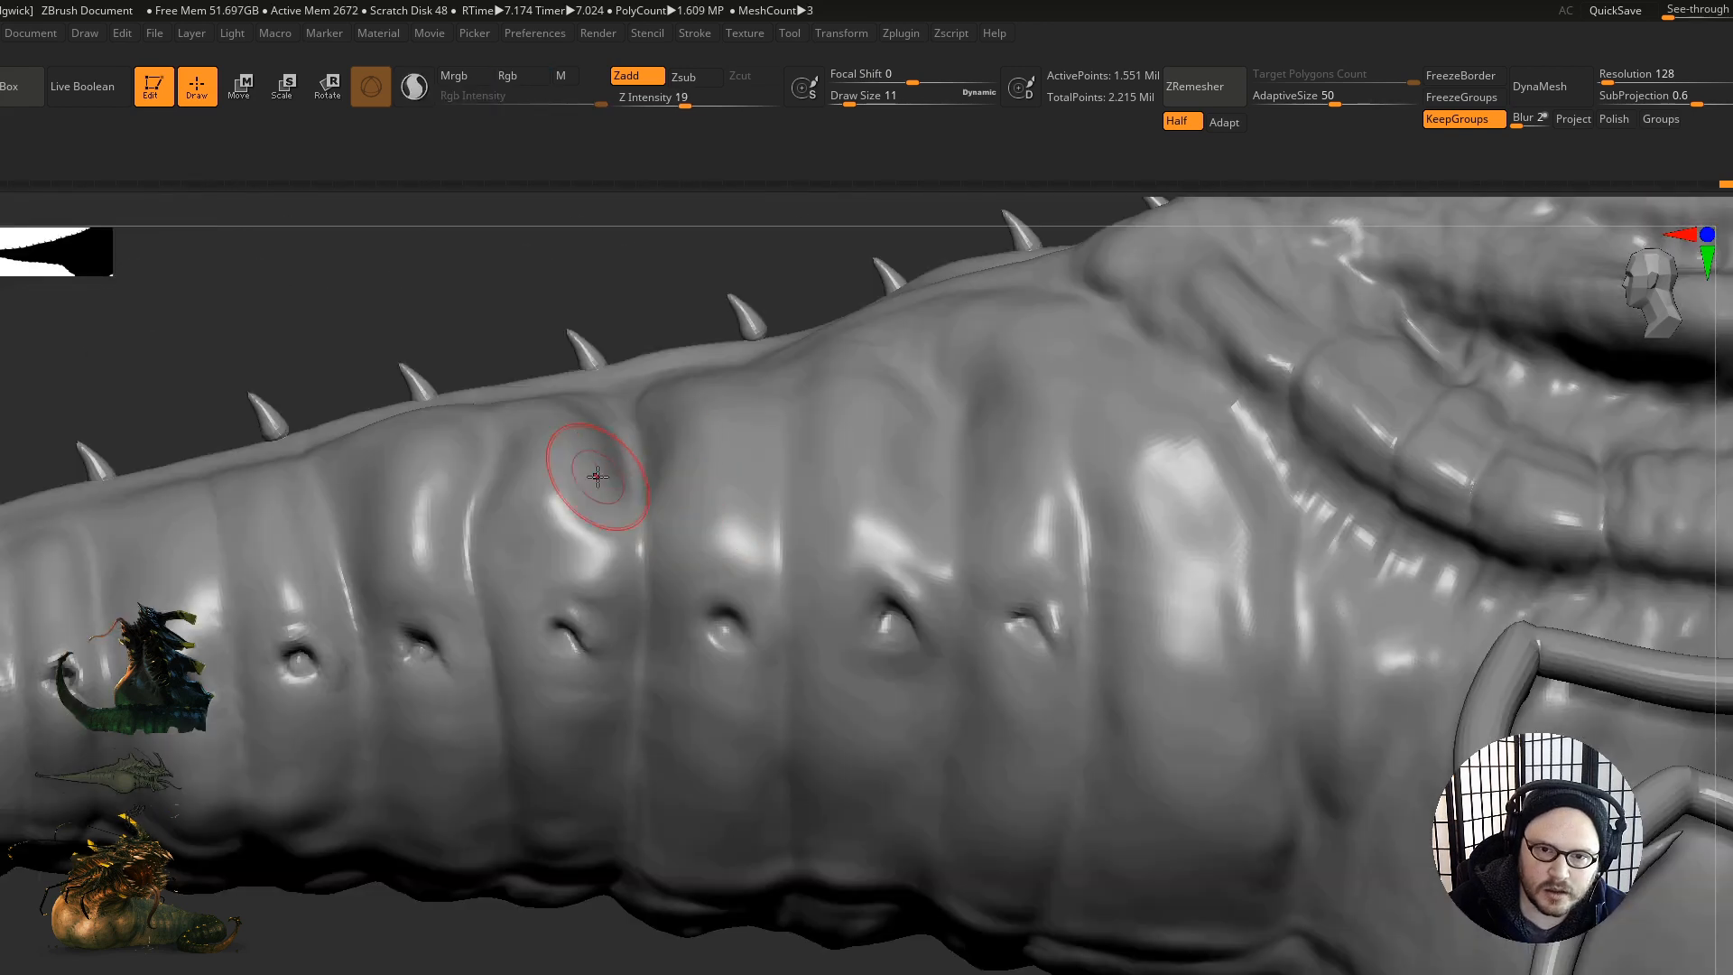
mouse_move(598, 439)
right_down()
mouse_move(603, 462)
mouse_move(580, 376)
right_up()
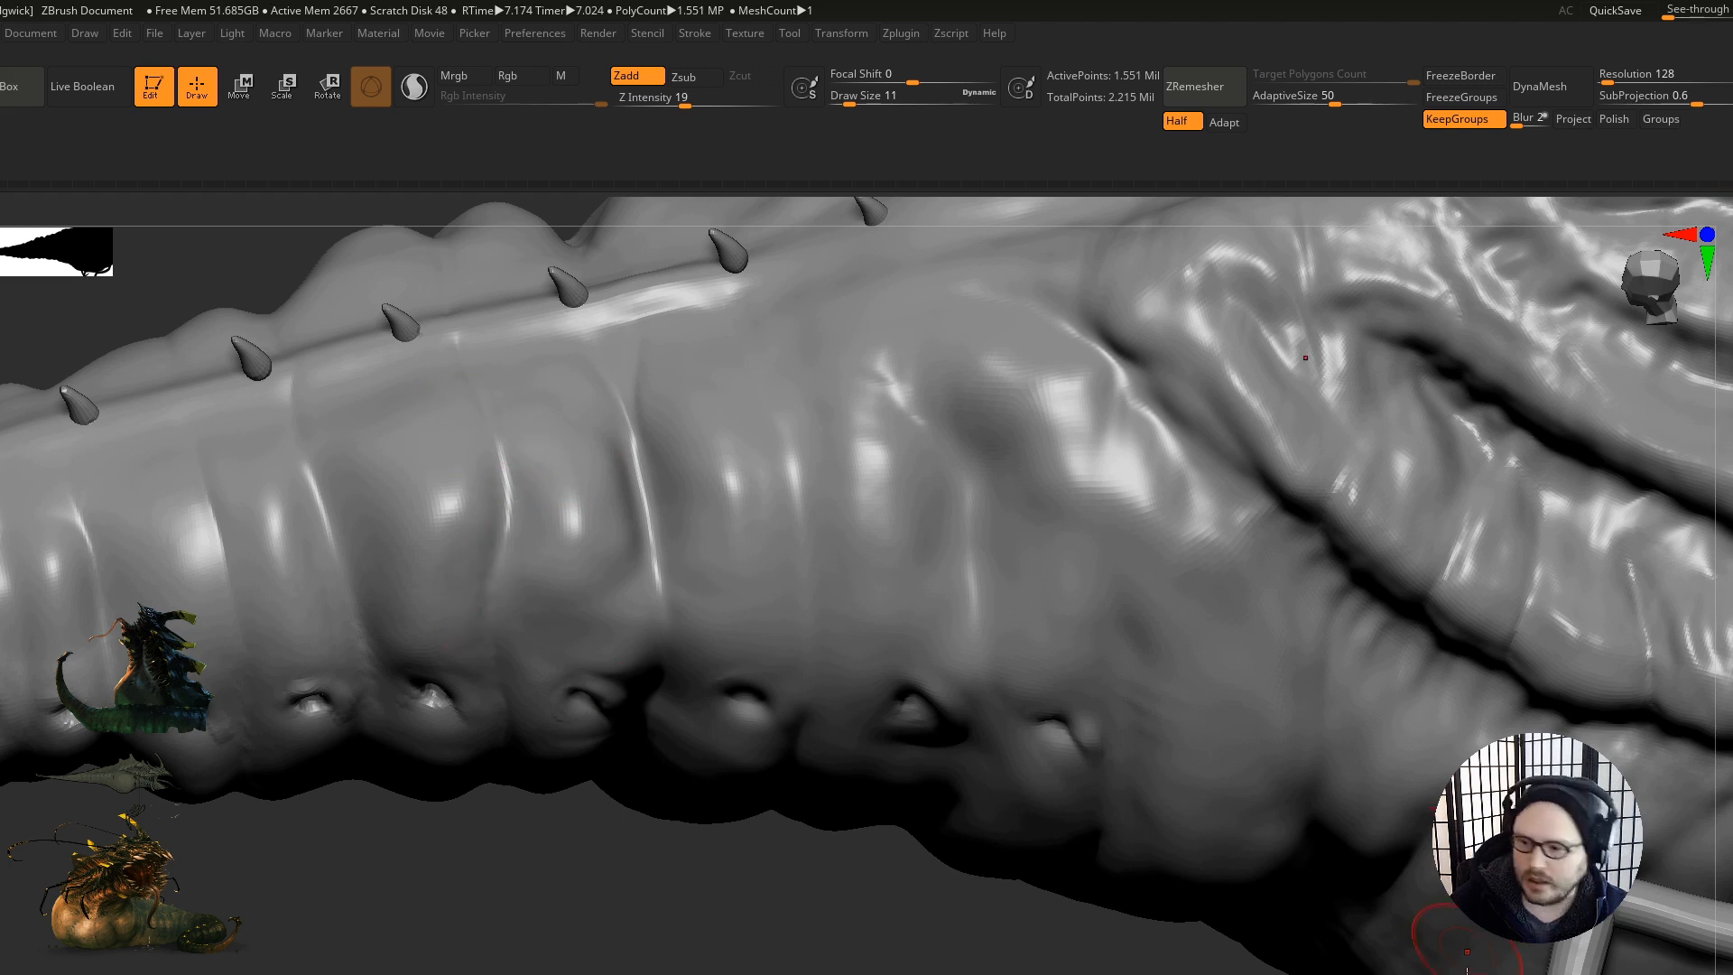
right_drag(879, 563, 762, 569)
mouse_move(1269, 474)
alt+right_down()
mouse_move(762, 689)
mouse_move(816, 696)
mouse_move(826, 763)
alt+right_up()
drag(868, 816, 862, 871)
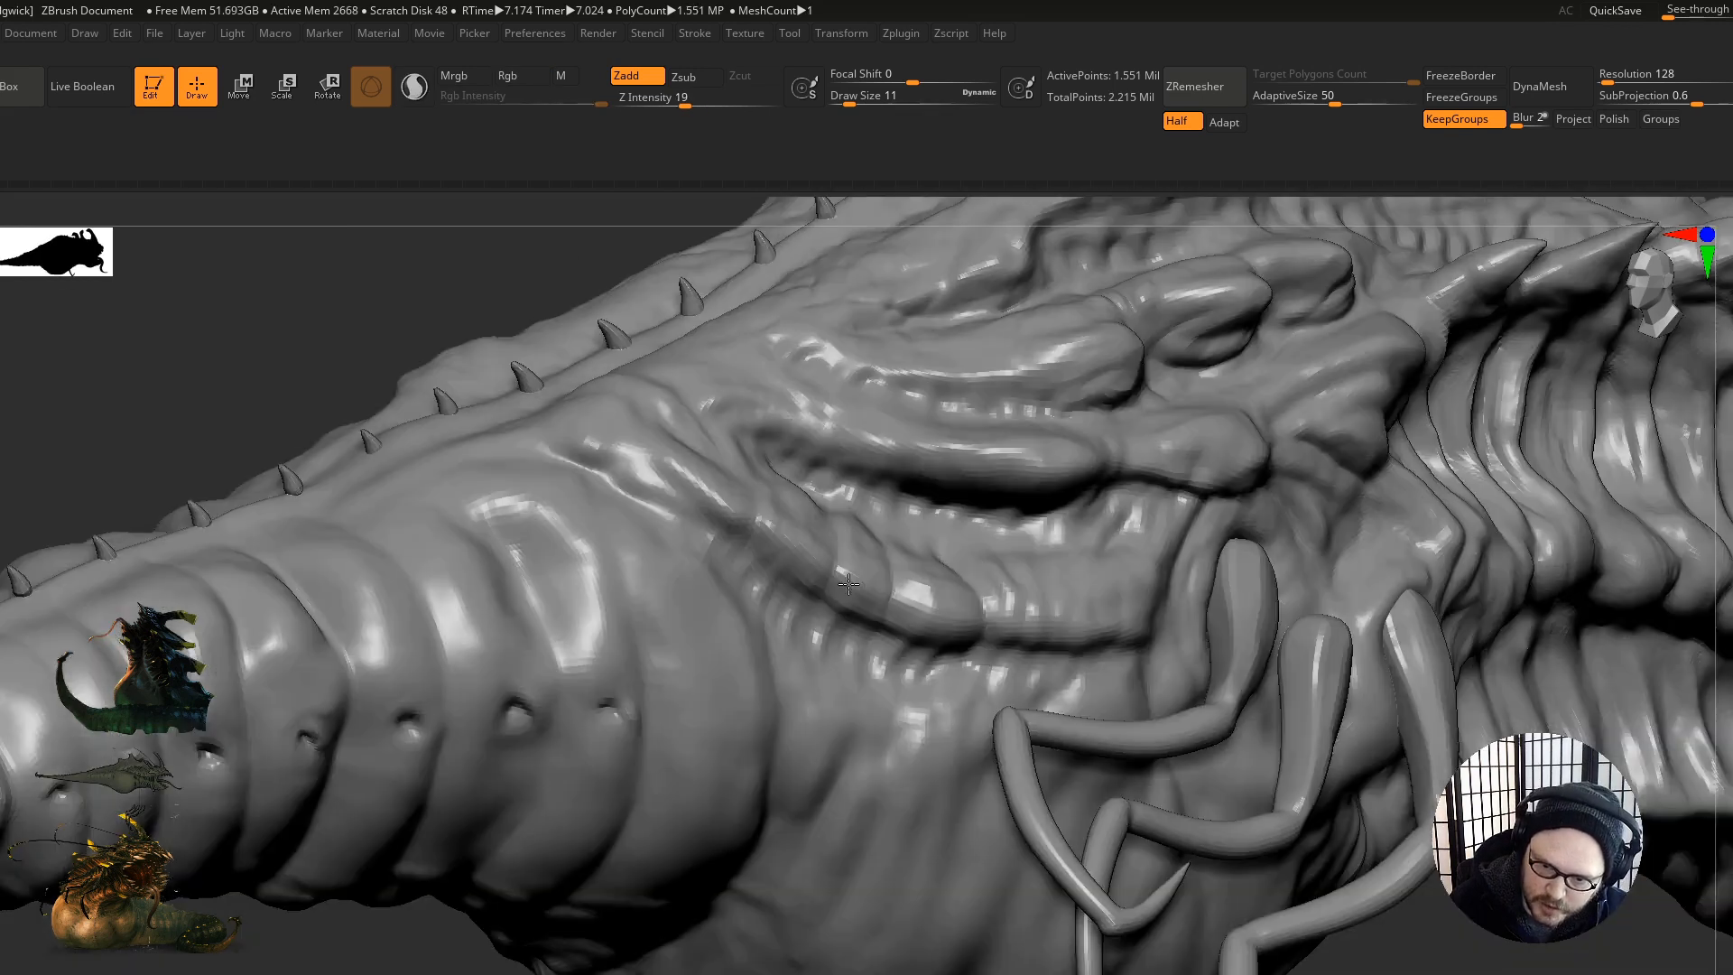
right_drag(919, 878, 815, 753)
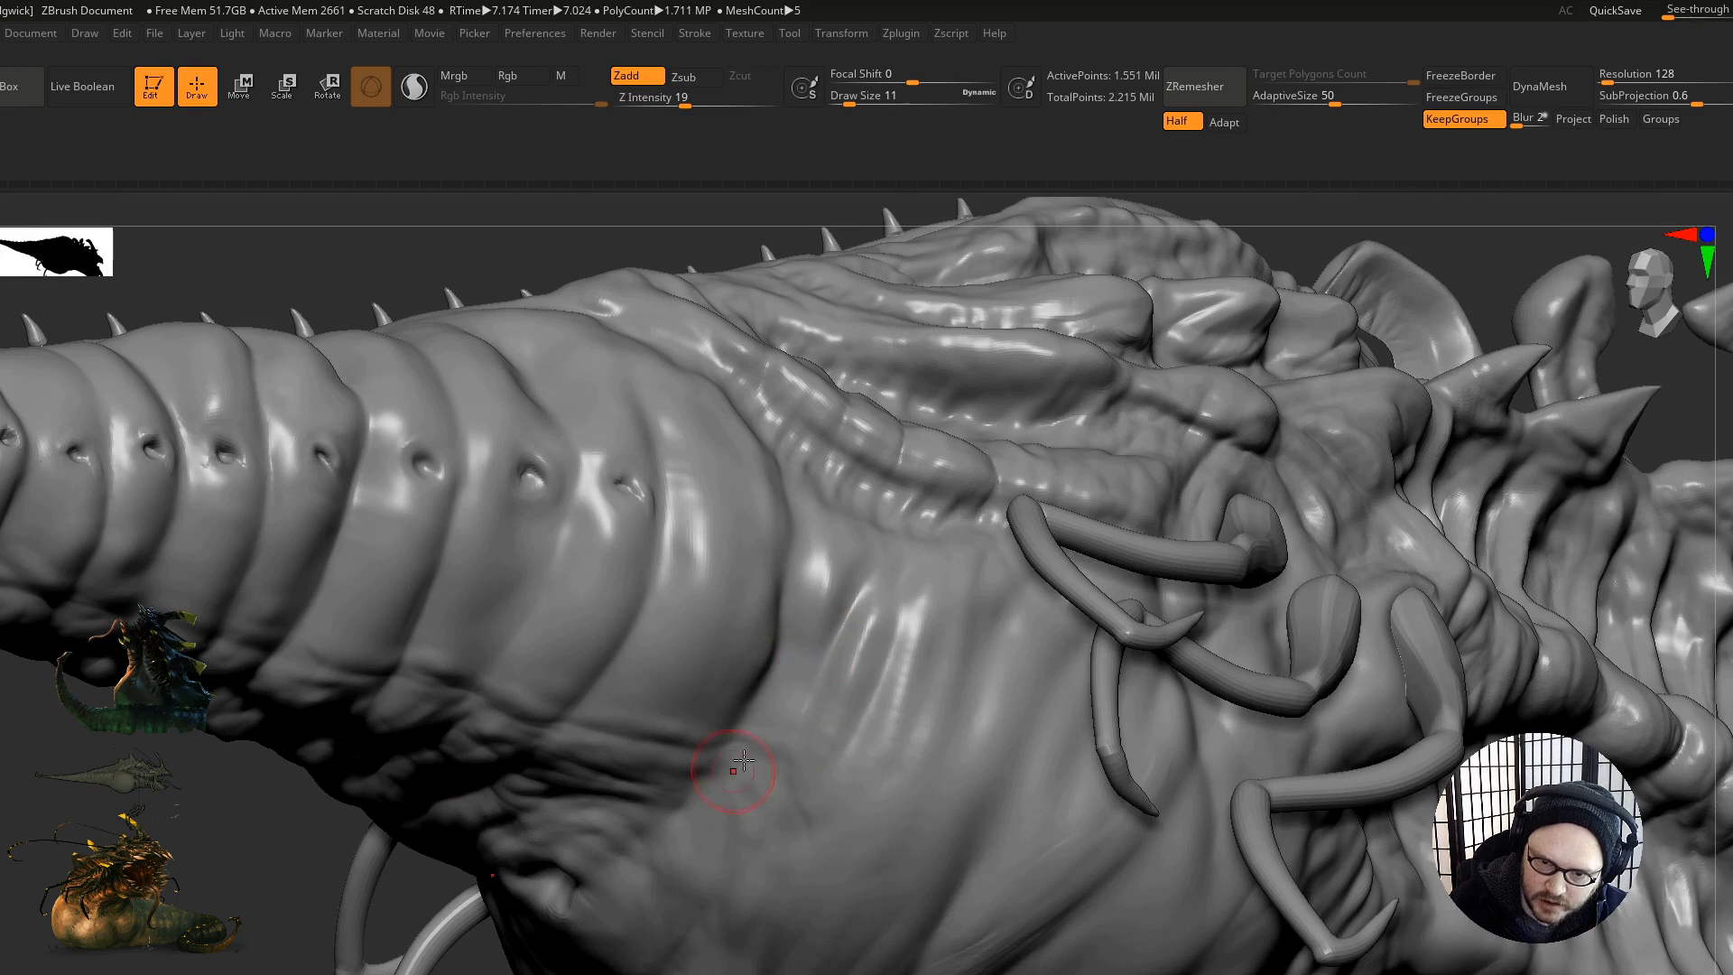
drag(744, 794, 764, 856)
mouse_move(797, 901)
right_down()
mouse_move(840, 849)
mouse_move(882, 728)
right_up()
key(shift)
Step: Build up a skin fold on the belly's underside near the throat with the ClayBuildup brush and smooth it
ctrl+right_drag(826, 815, 903, 722)
mouse_move(903, 722)
ctrl+right_down()
mouse_move(920, 767)
mouse_move(948, 560)
mouse_move(865, 613)
ctrl+right_up()
right_drag(722, 674, 792, 669)
key(b)
key(c)
key(b)
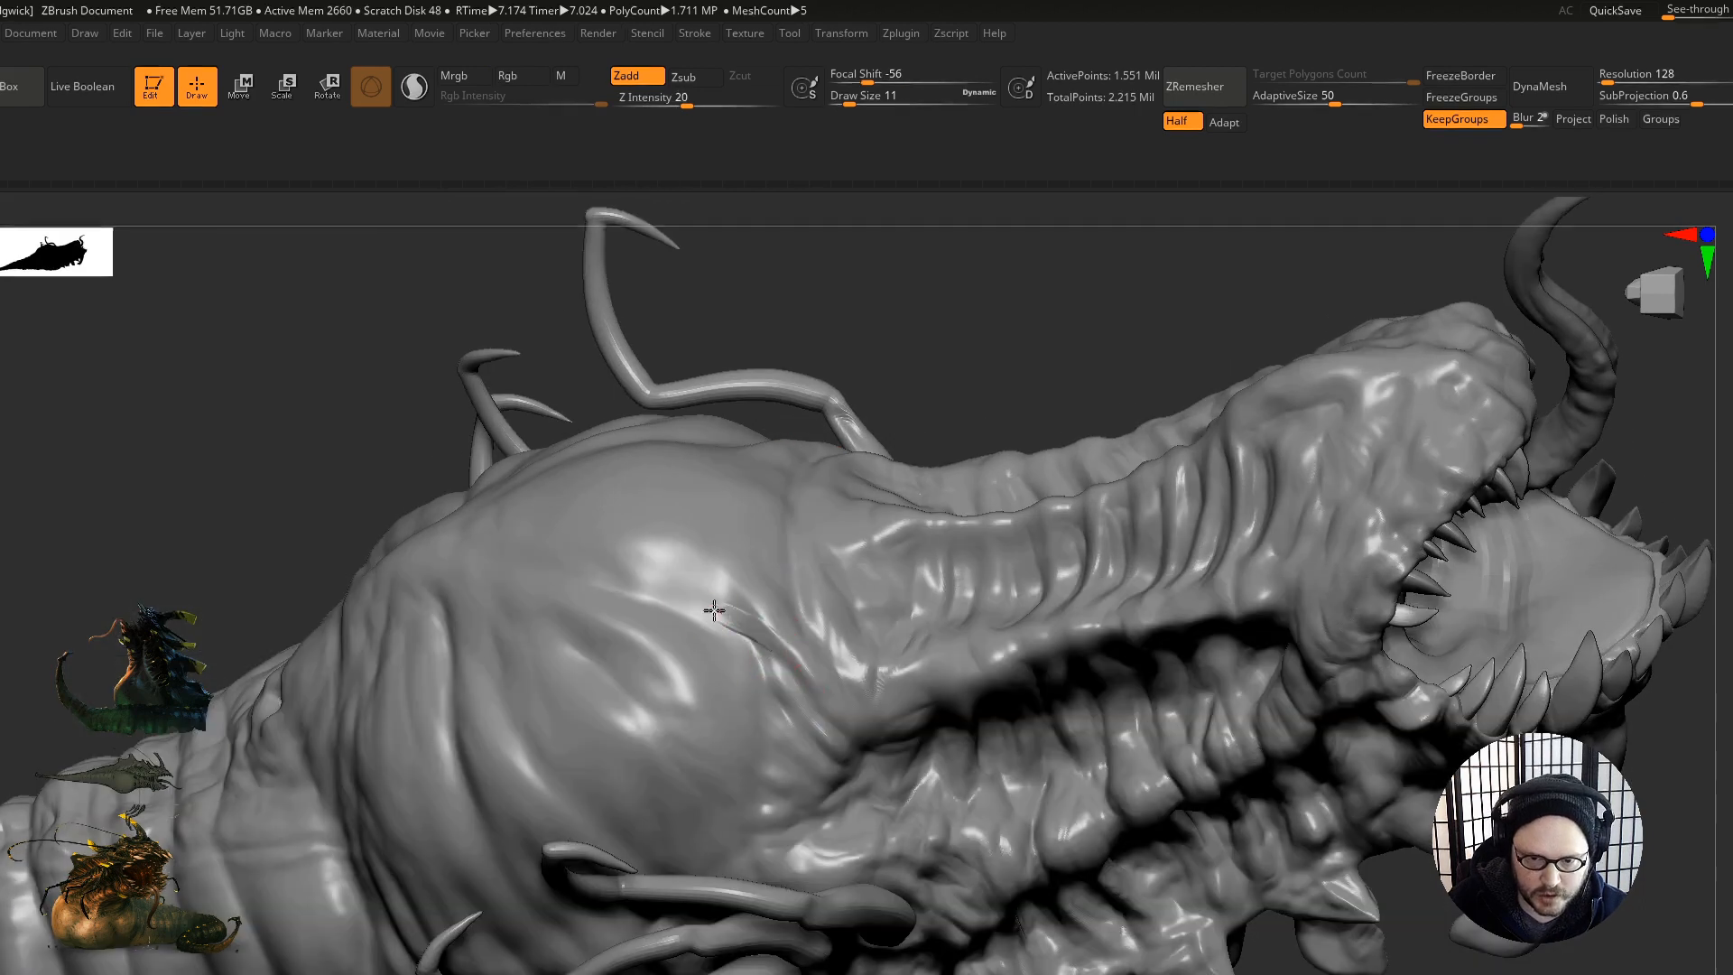
drag(713, 618, 756, 617)
right_drag(722, 609, 778, 636)
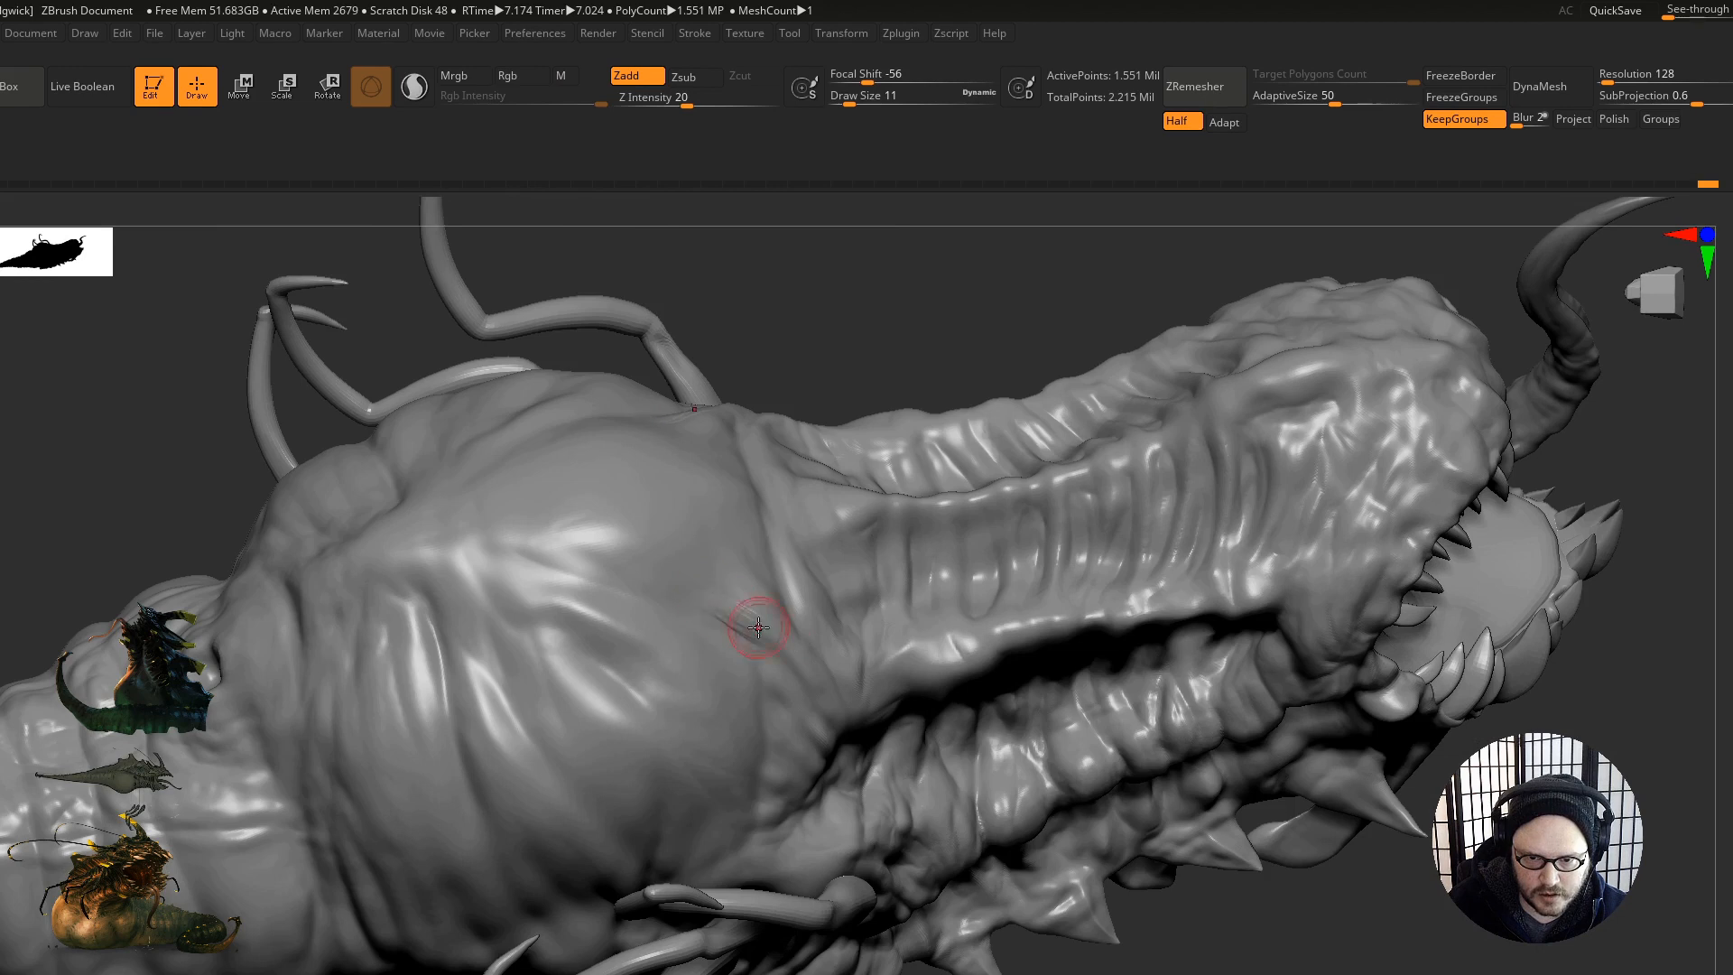
shift+drag(758, 627, 750, 619)
right_drag(661, 567, 765, 545)
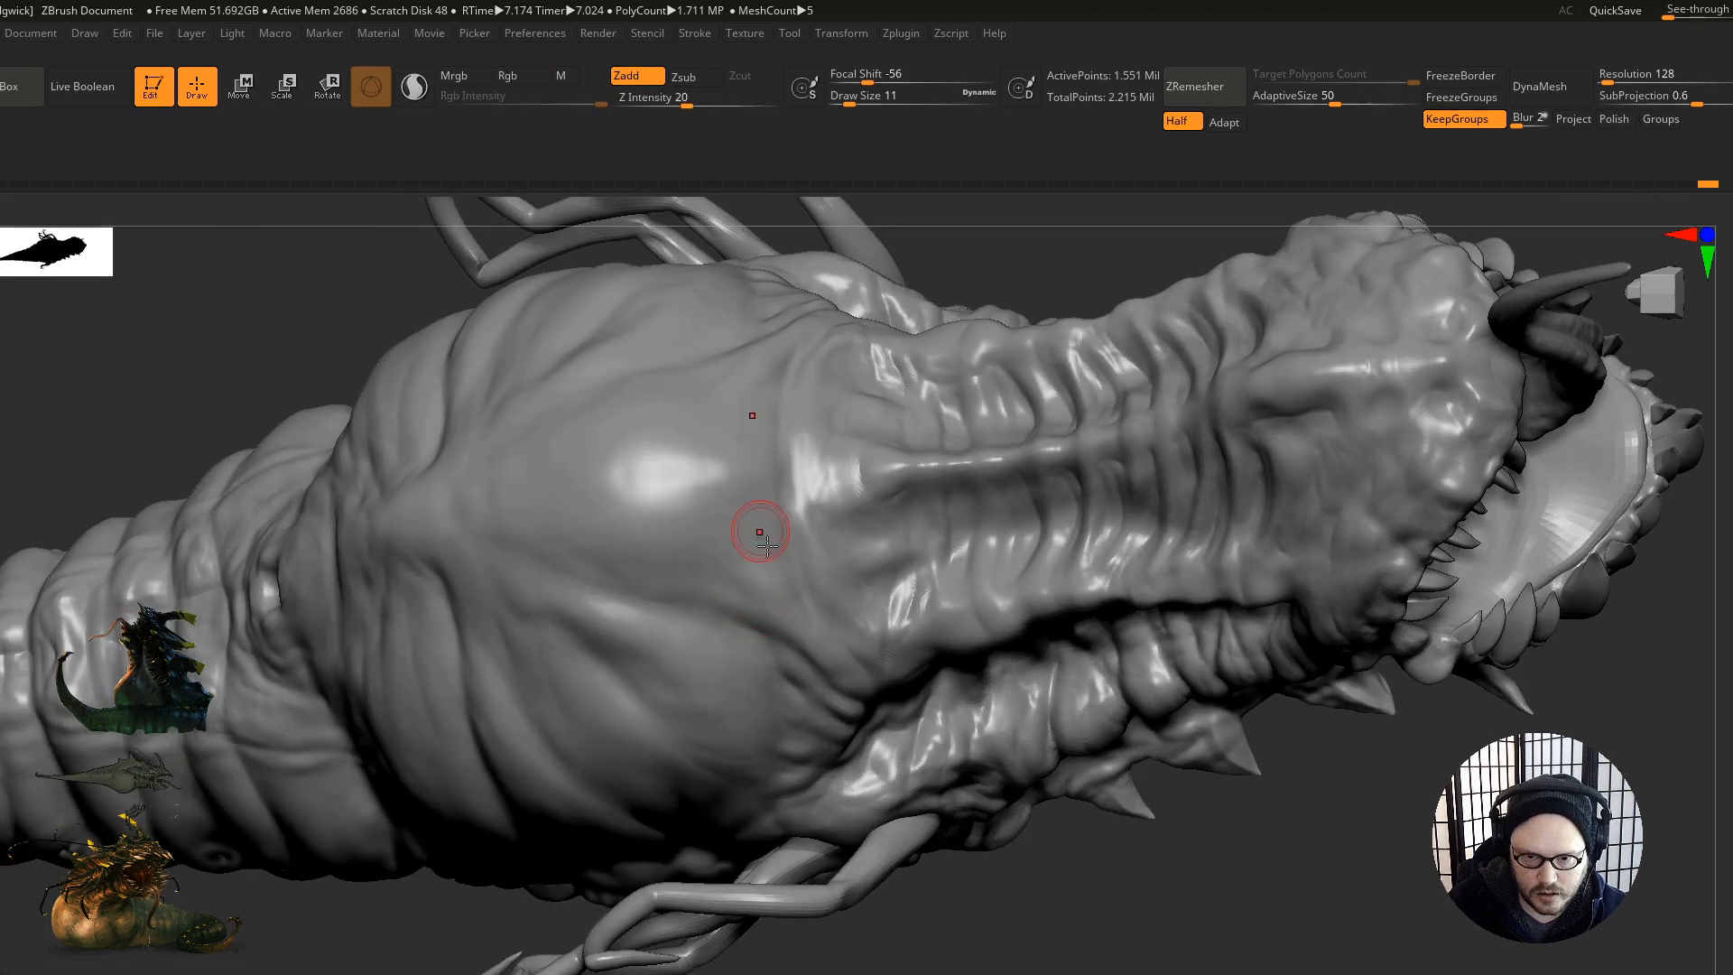
shift+drag(778, 559, 745, 525)
Step: Select the subtool of the thin hooked legs on the creature's side
mouse_move(777, 629)
right_down()
mouse_move(764, 573)
mouse_move(733, 757)
right_up()
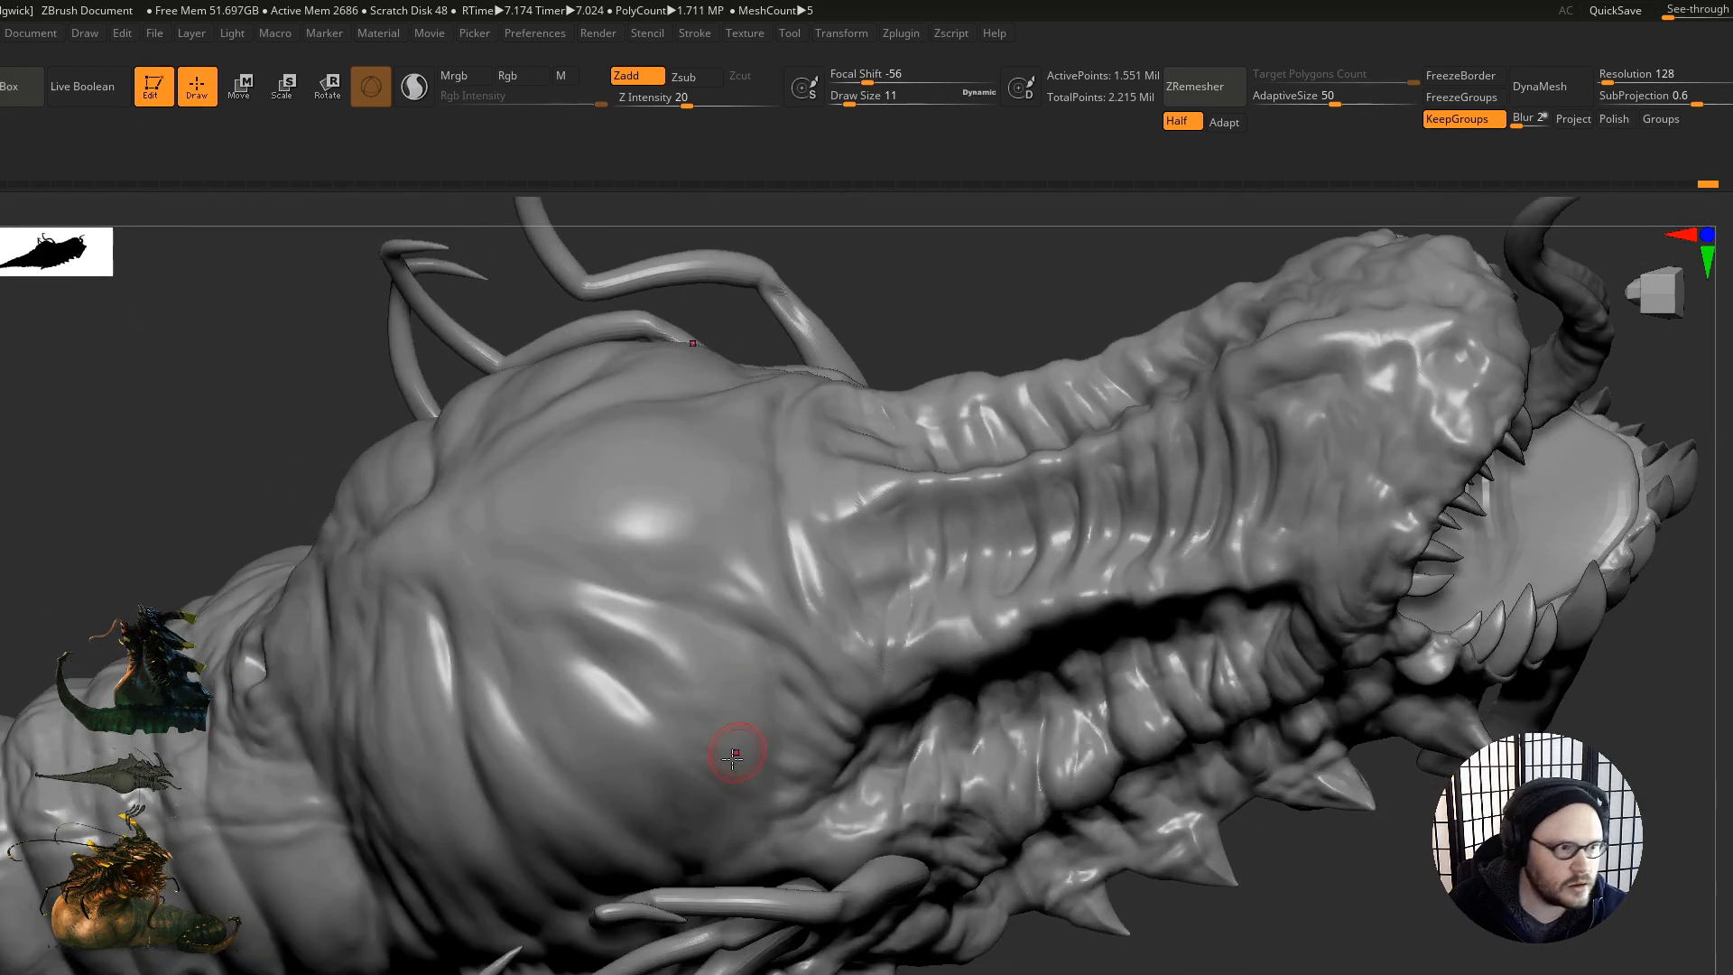
mouse_move(760, 620)
right_down()
mouse_move(776, 807)
mouse_move(759, 620)
mouse_move(654, 637)
right_up()
mouse_move(654, 636)
alt+right_down()
mouse_move(641, 807)
mouse_move(767, 578)
mouse_move(728, 612)
alt+right_up()
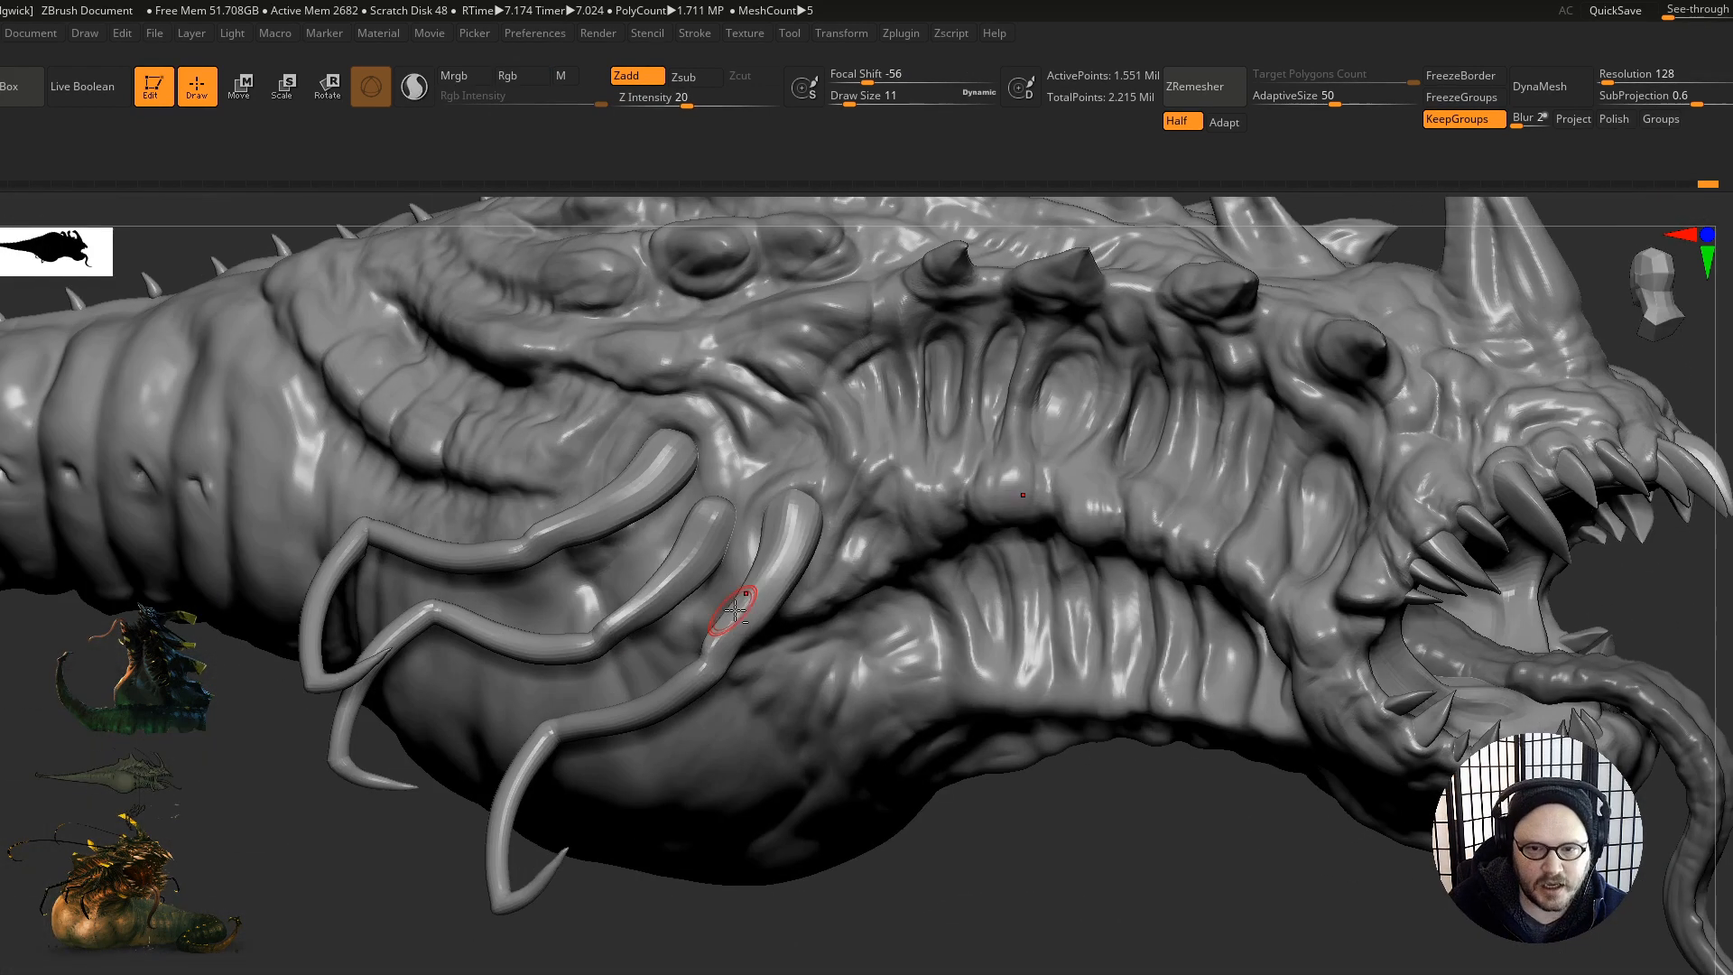
alt+click(765, 586)
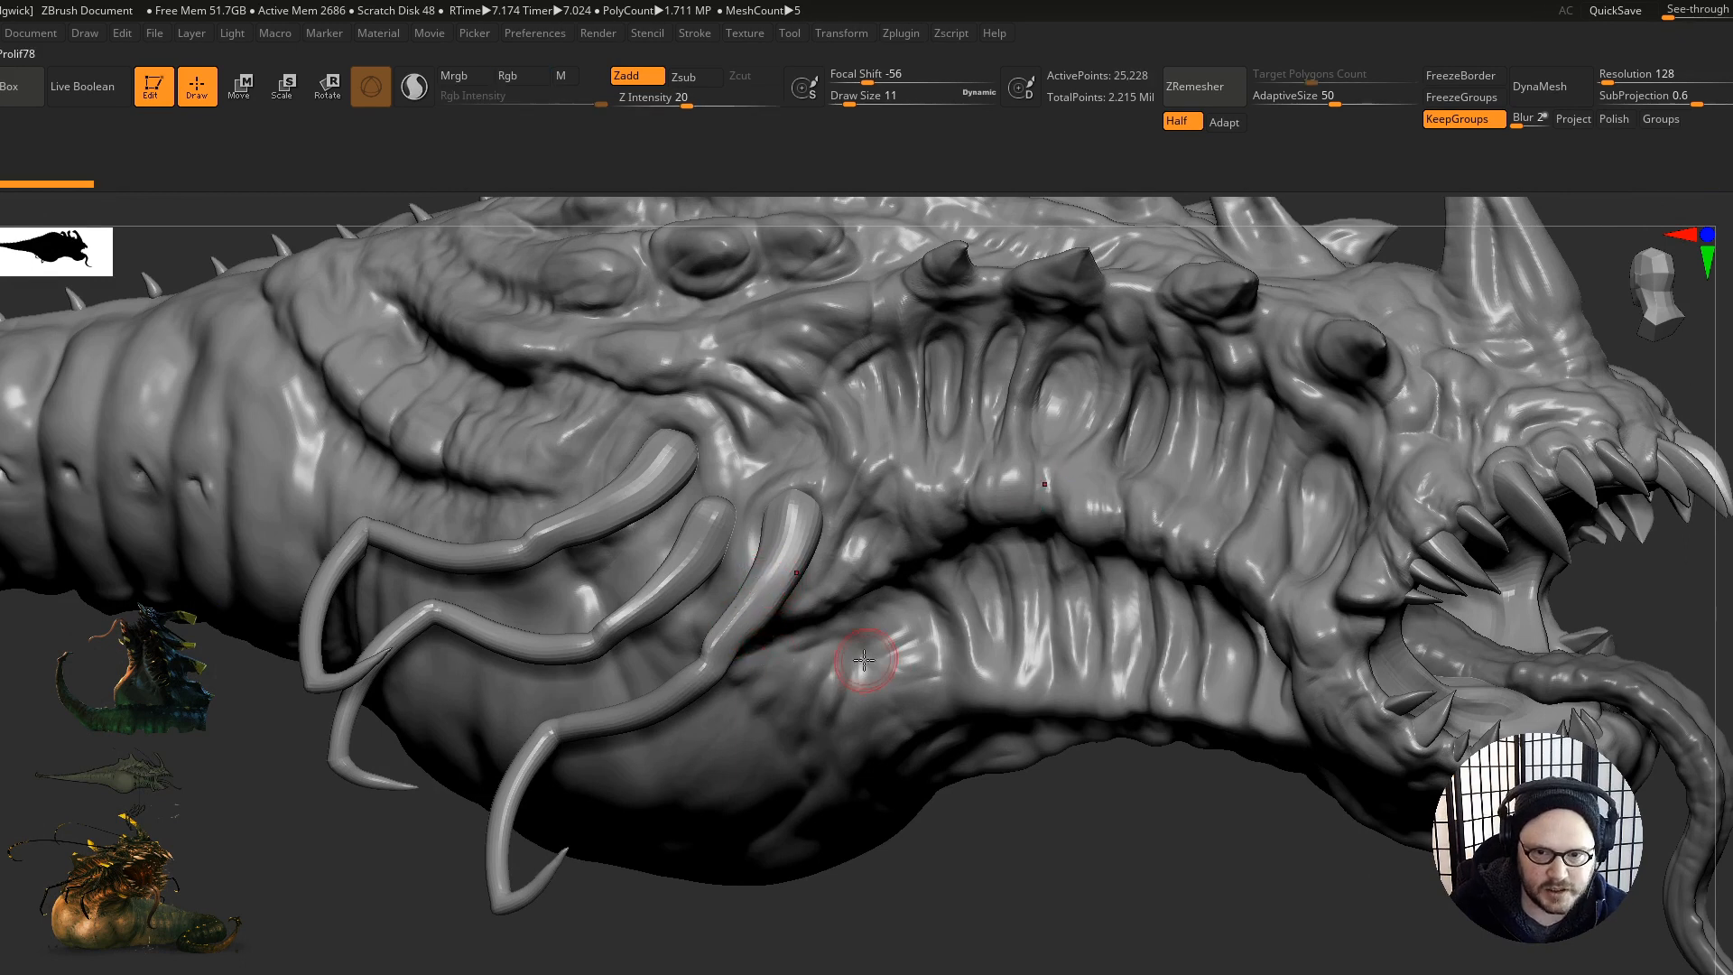
key(d)
click(888, 362)
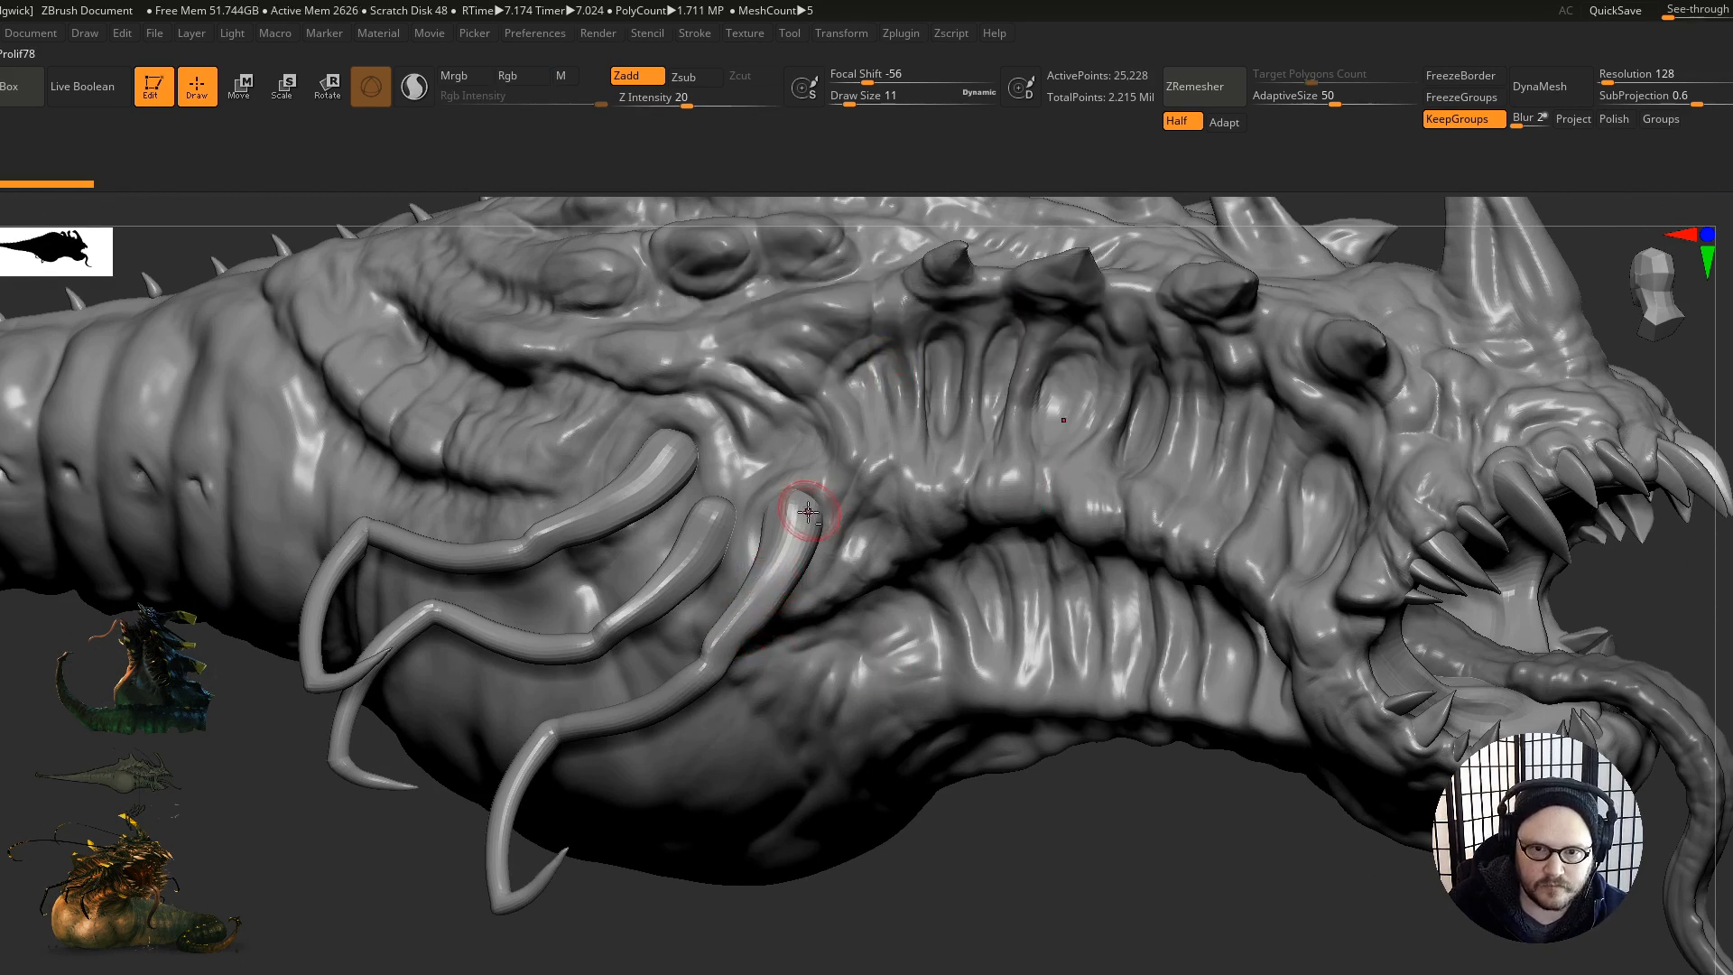
alt+right_drag(808, 515, 802, 608)
key(d)
click(883, 367)
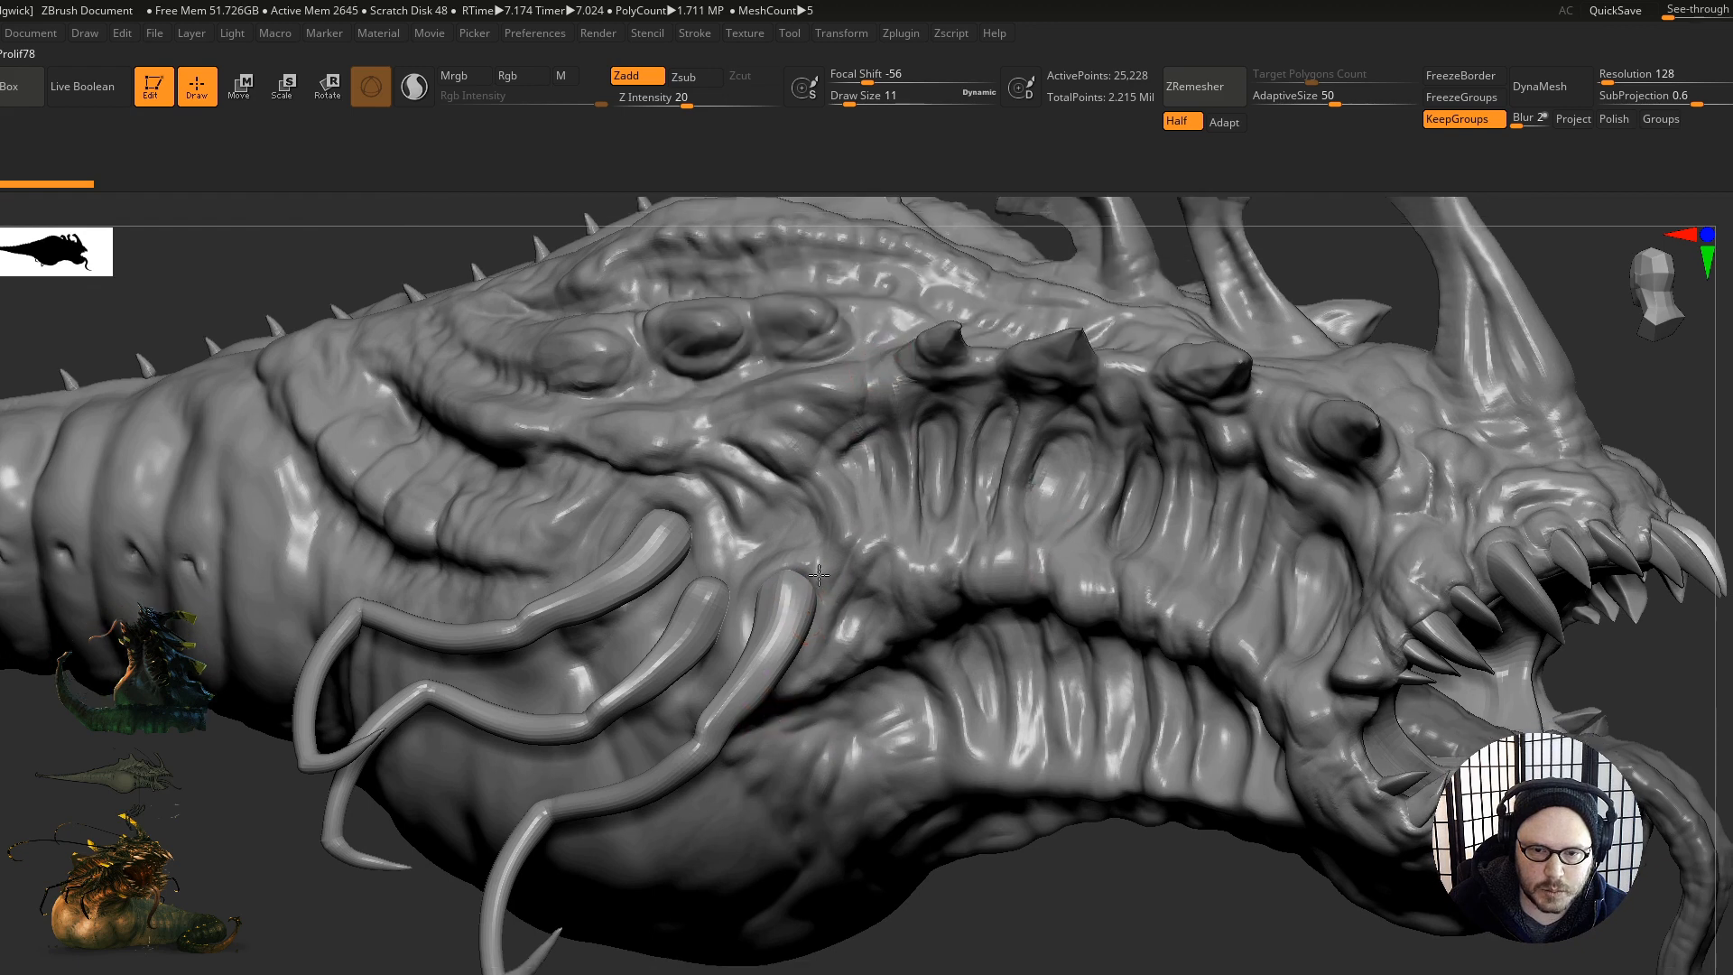
Step: Examine the whole creature from both sides and make a BPR render of it
mouse_move(713, 742)
alt+right_down()
mouse_move(785, 584)
mouse_move(525, 564)
mouse_move(835, 564)
mouse_move(993, 532)
mouse_move(762, 701)
mouse_move(700, 593)
mouse_move(762, 647)
mouse_move(696, 650)
mouse_move(872, 630)
mouse_move(786, 654)
alt+right_up()
alt+right_drag(785, 654, 784, 733)
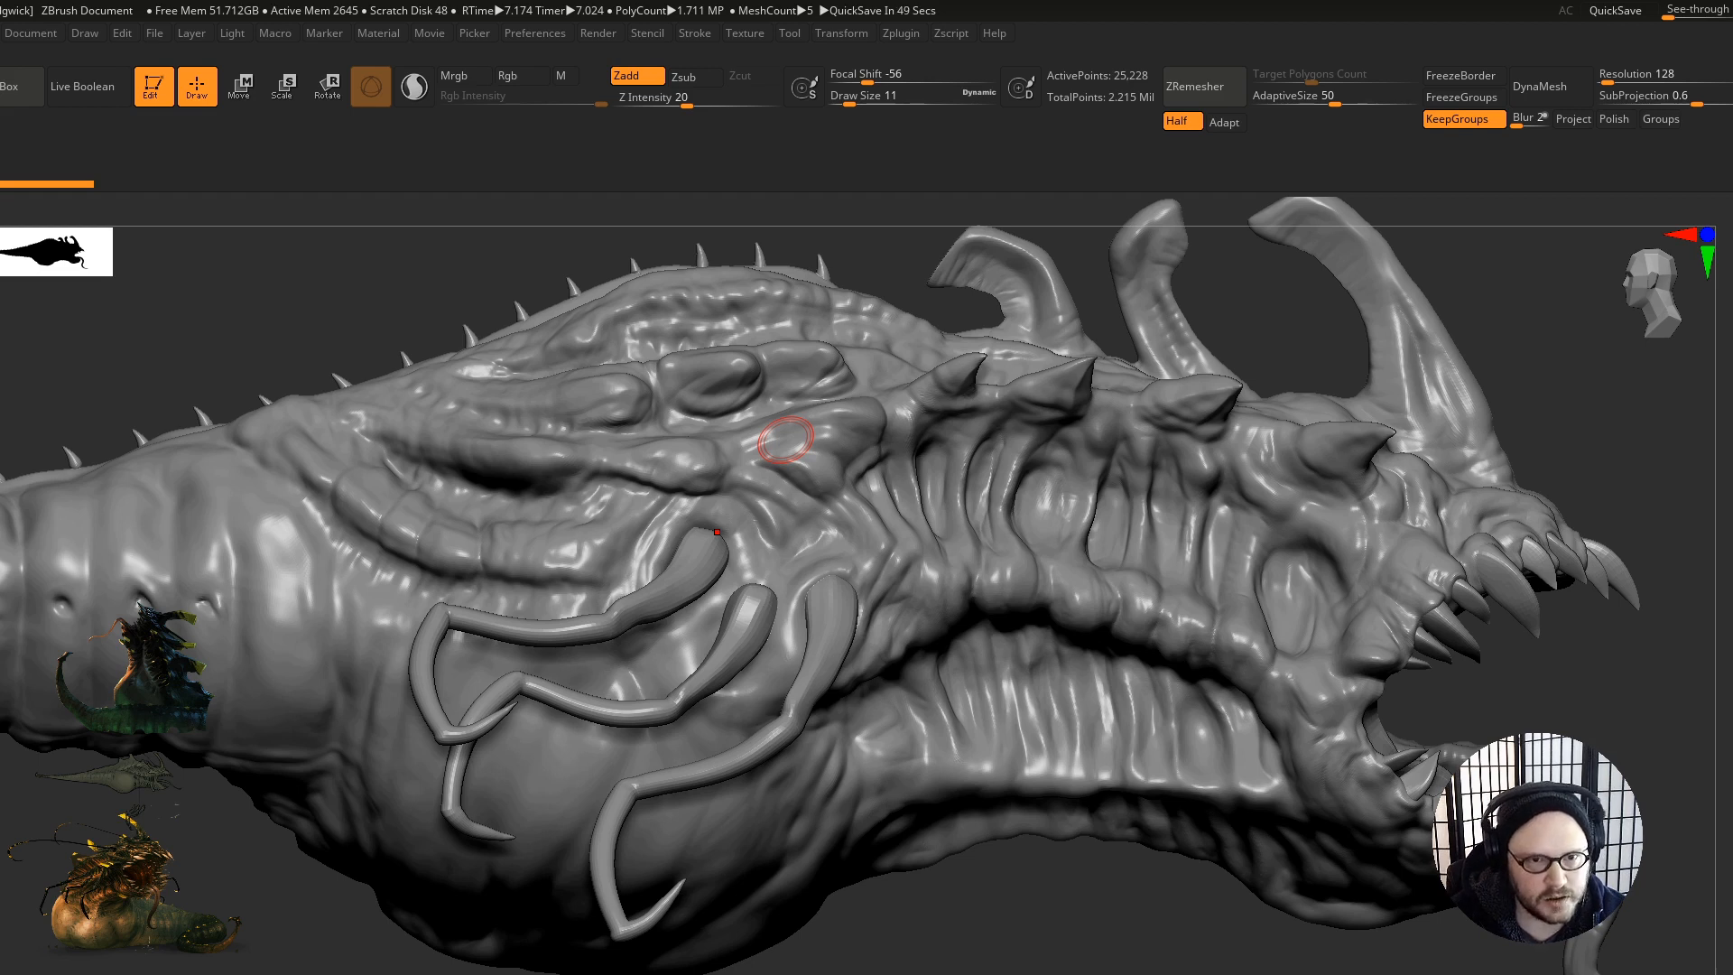
mouse_move(785, 440)
right_down()
mouse_move(754, 506)
mouse_move(971, 553)
mouse_move(903, 634)
right_up()
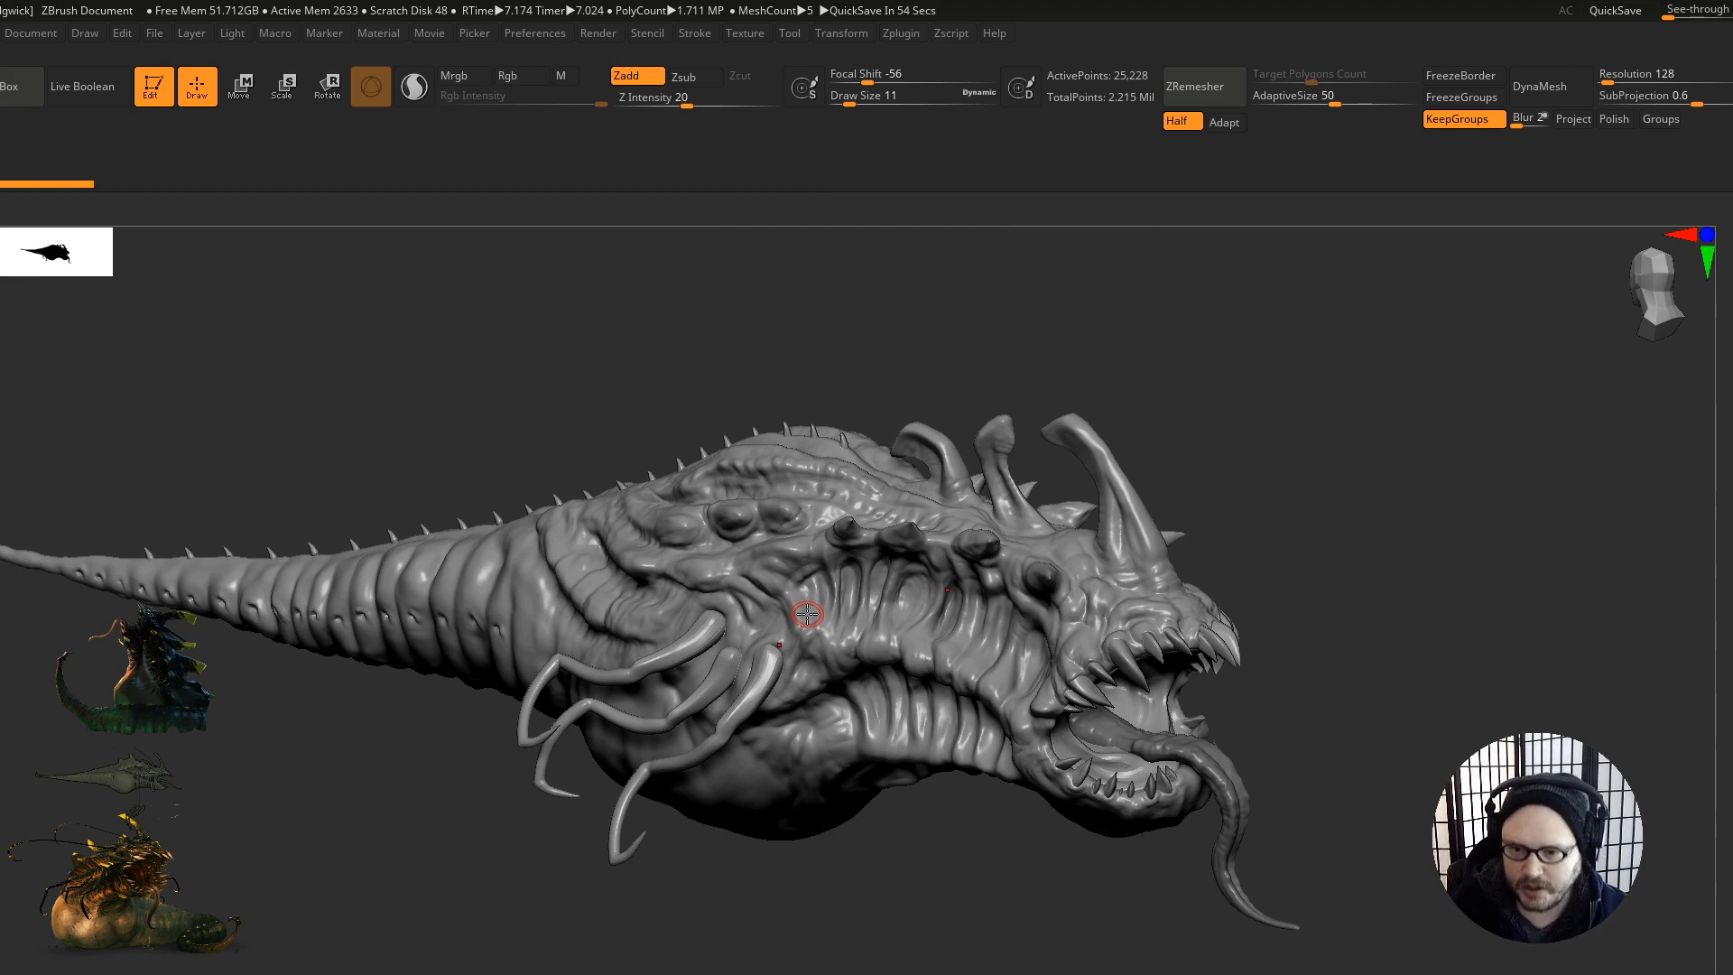
mouse_move(1366, 848)
ctrl+right_down()
mouse_move(1333, 734)
mouse_move(1178, 773)
mouse_move(1188, 708)
mouse_move(1119, 586)
ctrl+right_up()
right_drag(795, 678, 831, 695)
ctrl+right_drag(831, 695, 903, 813)
mouse_move(1120, 767)
right_down()
mouse_move(863, 762)
mouse_move(885, 723)
mouse_move(749, 700)
mouse_move(773, 731)
mouse_move(717, 726)
right_up()
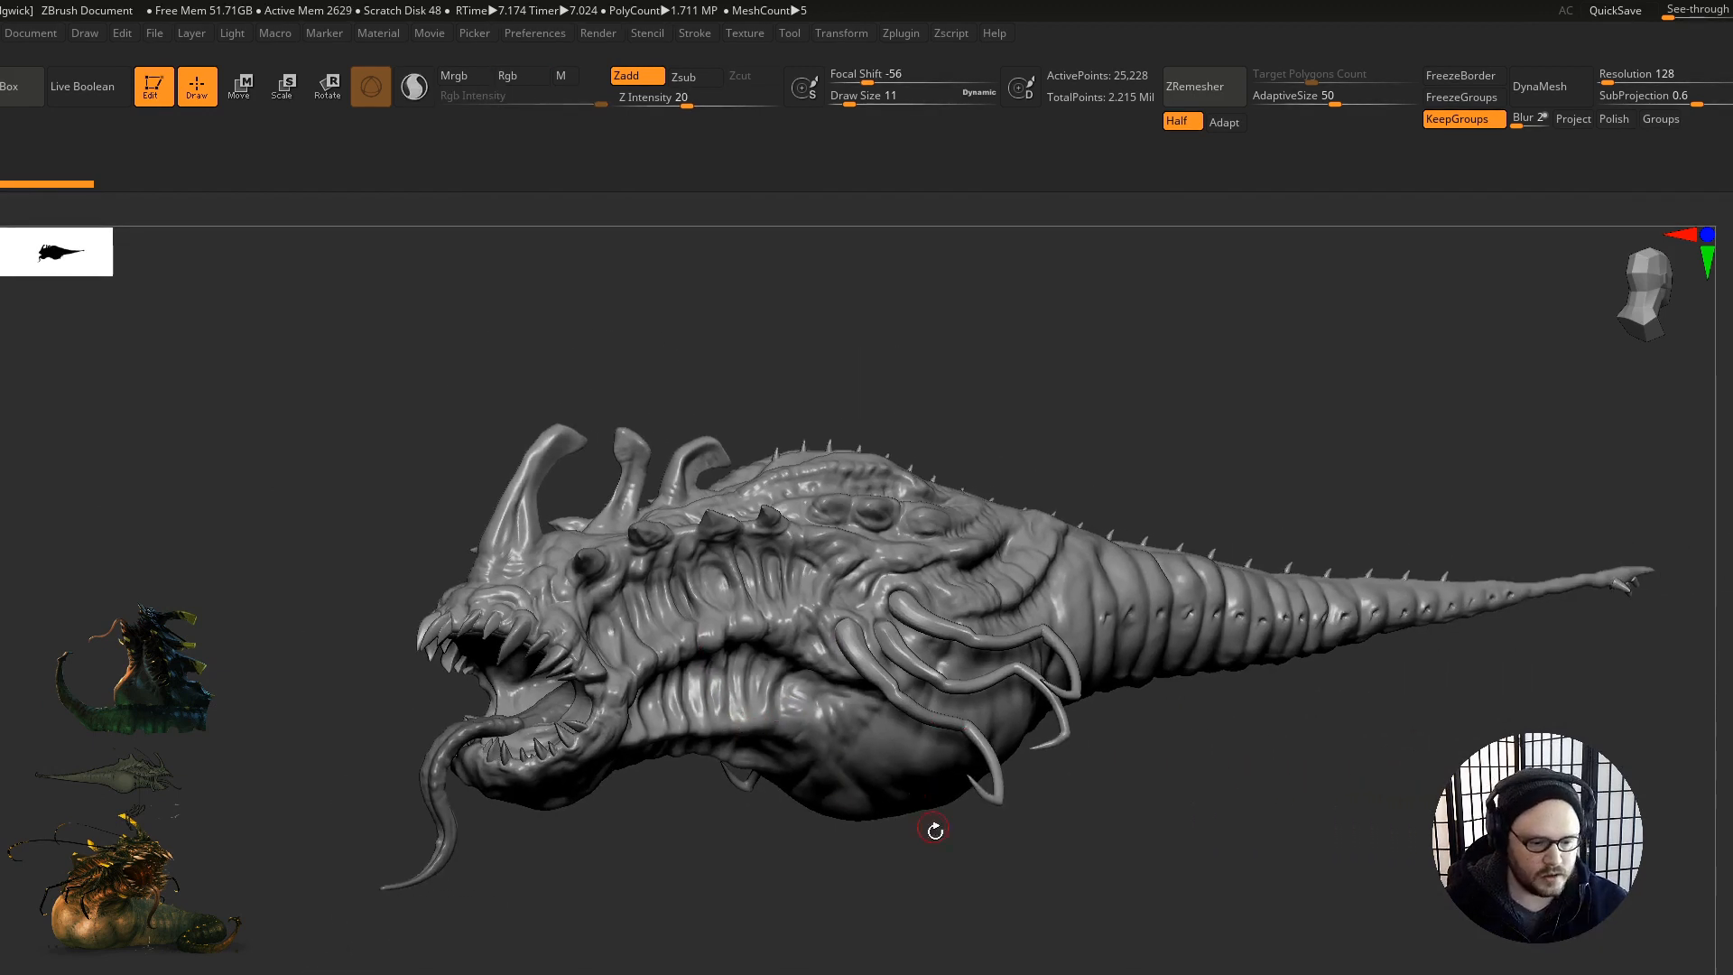
alt+right_drag(850, 719, 784, 700)
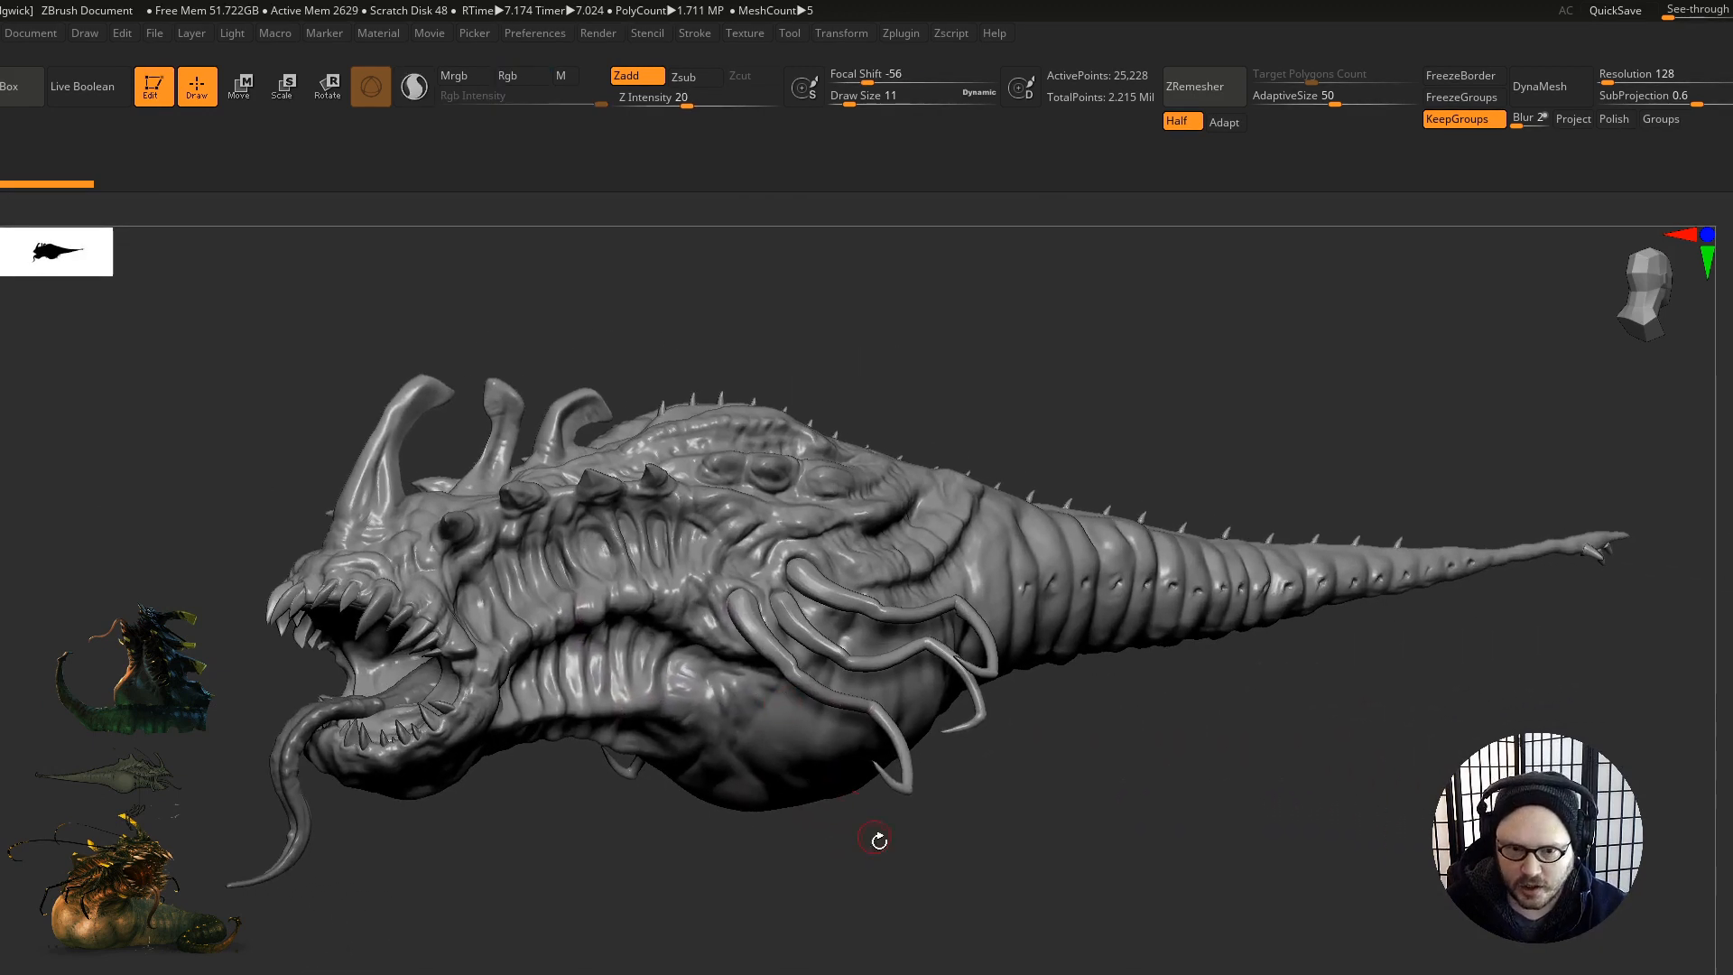
key(shift+r)
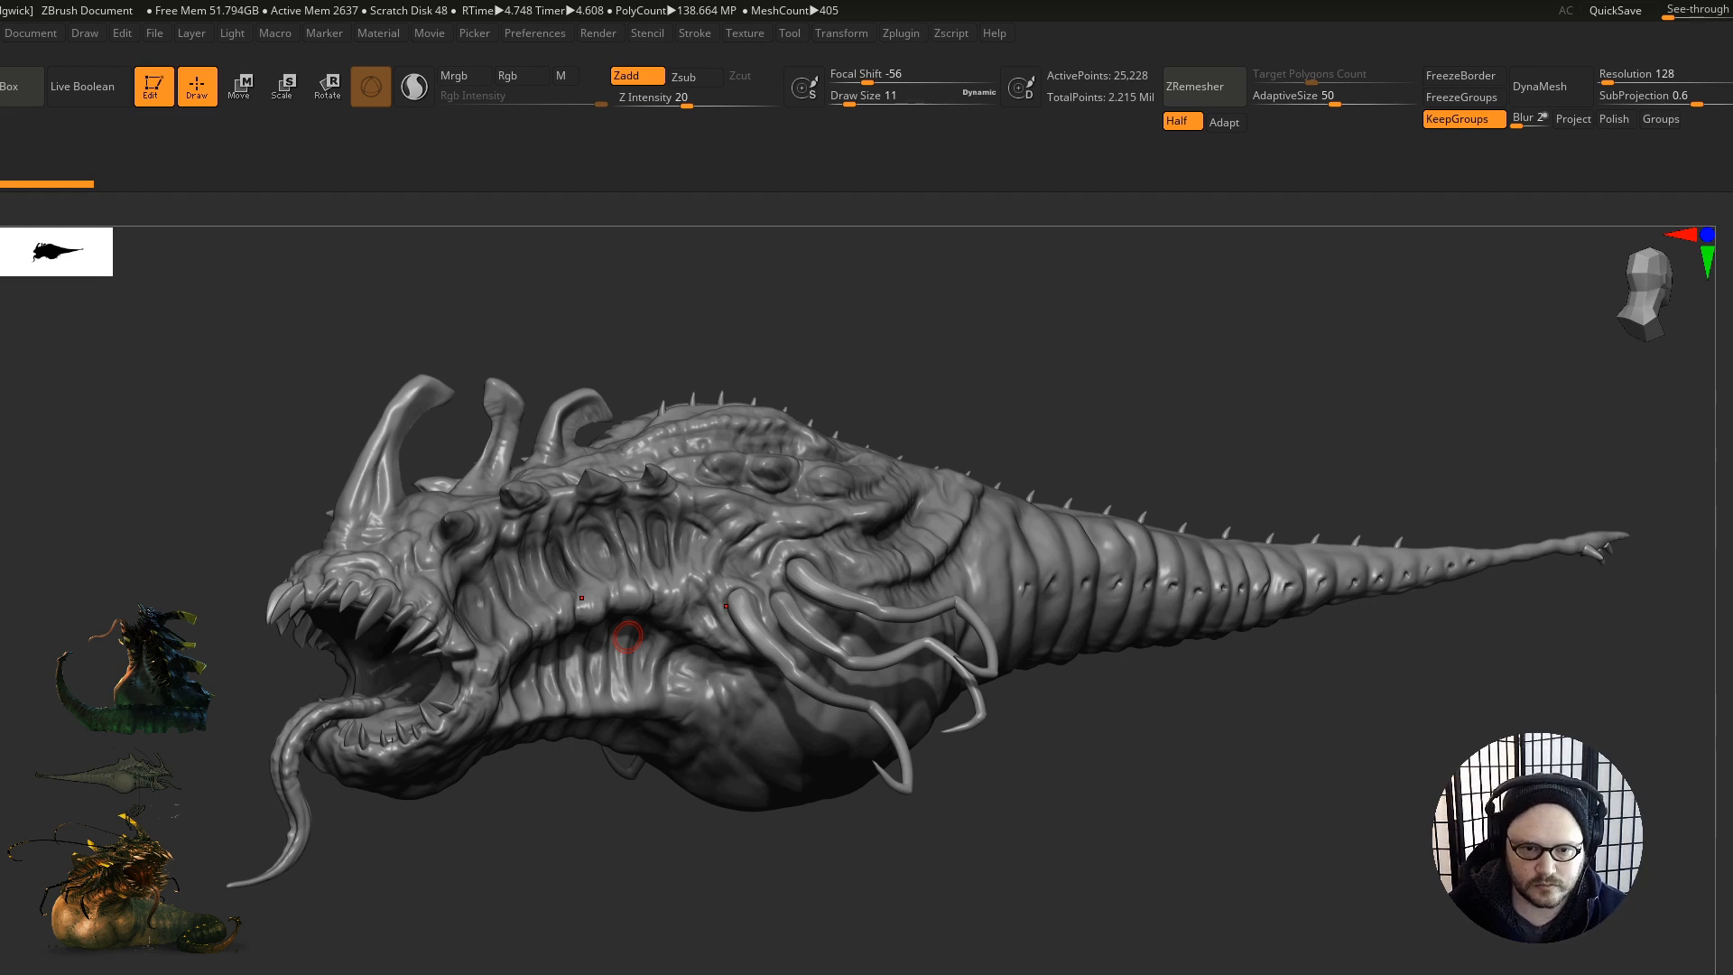
Step: Subdivide the mesh of the hooked side legs by one level
drag(906, 874, 1038, 885)
right_drag(550, 767, 672, 754)
alt+right_drag(496, 716, 772, 704)
key(ctrl+d)
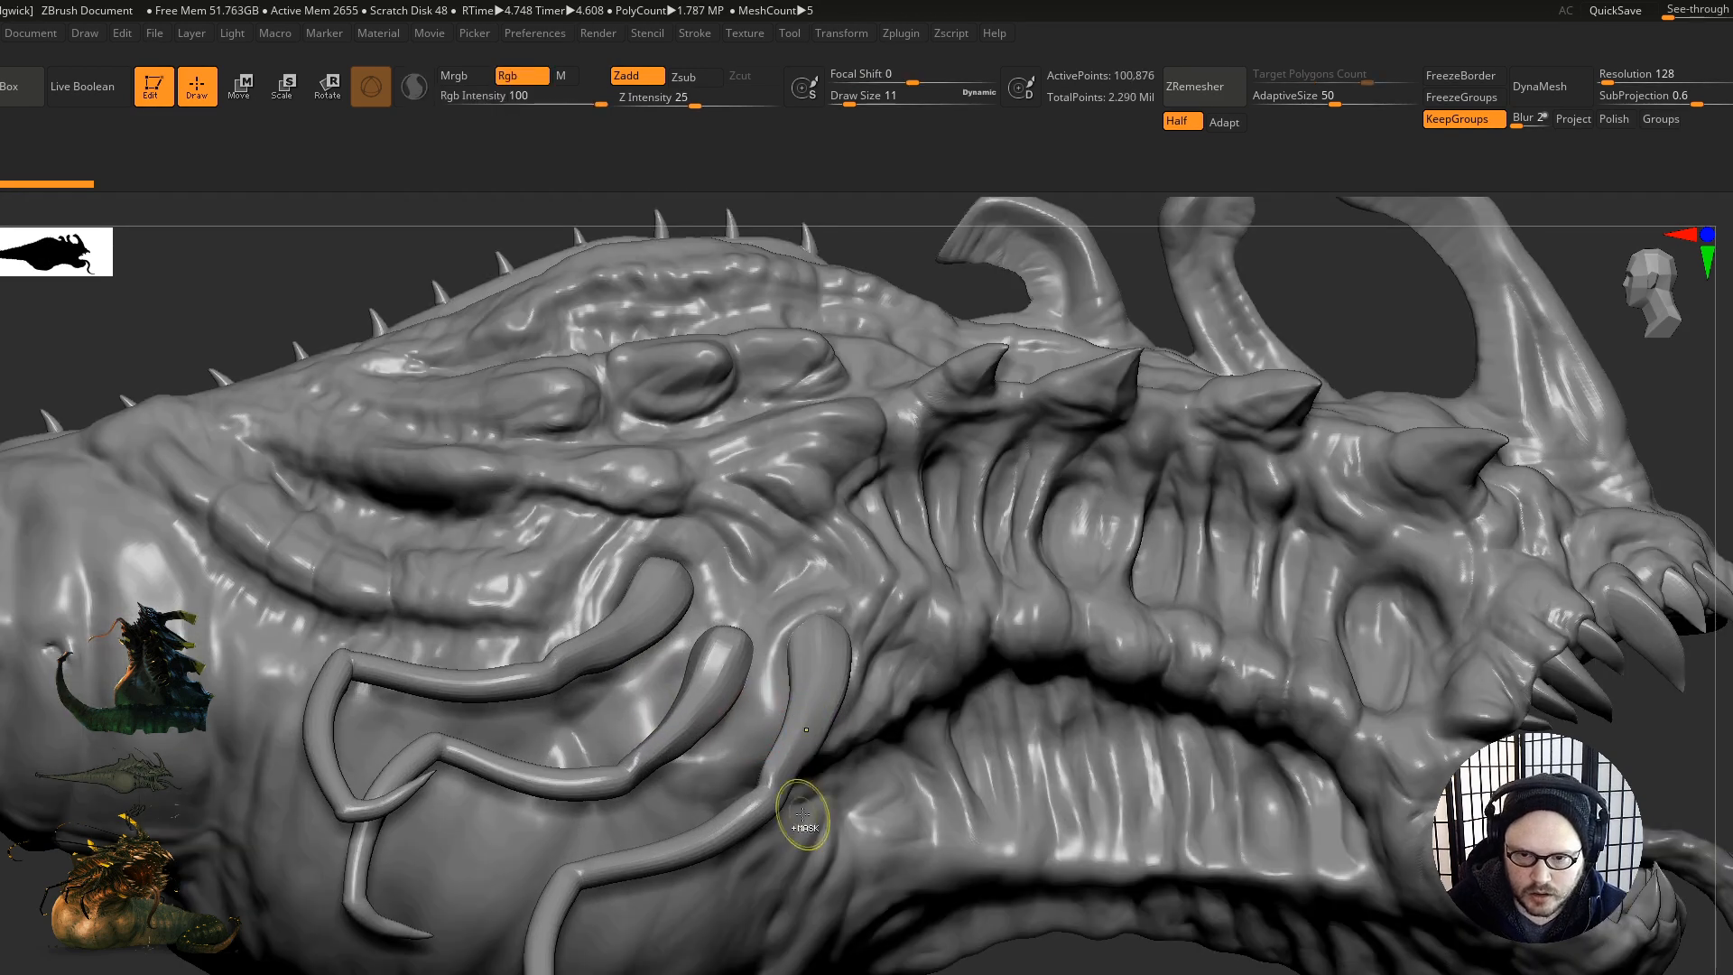
right_drag(793, 711, 817, 745)
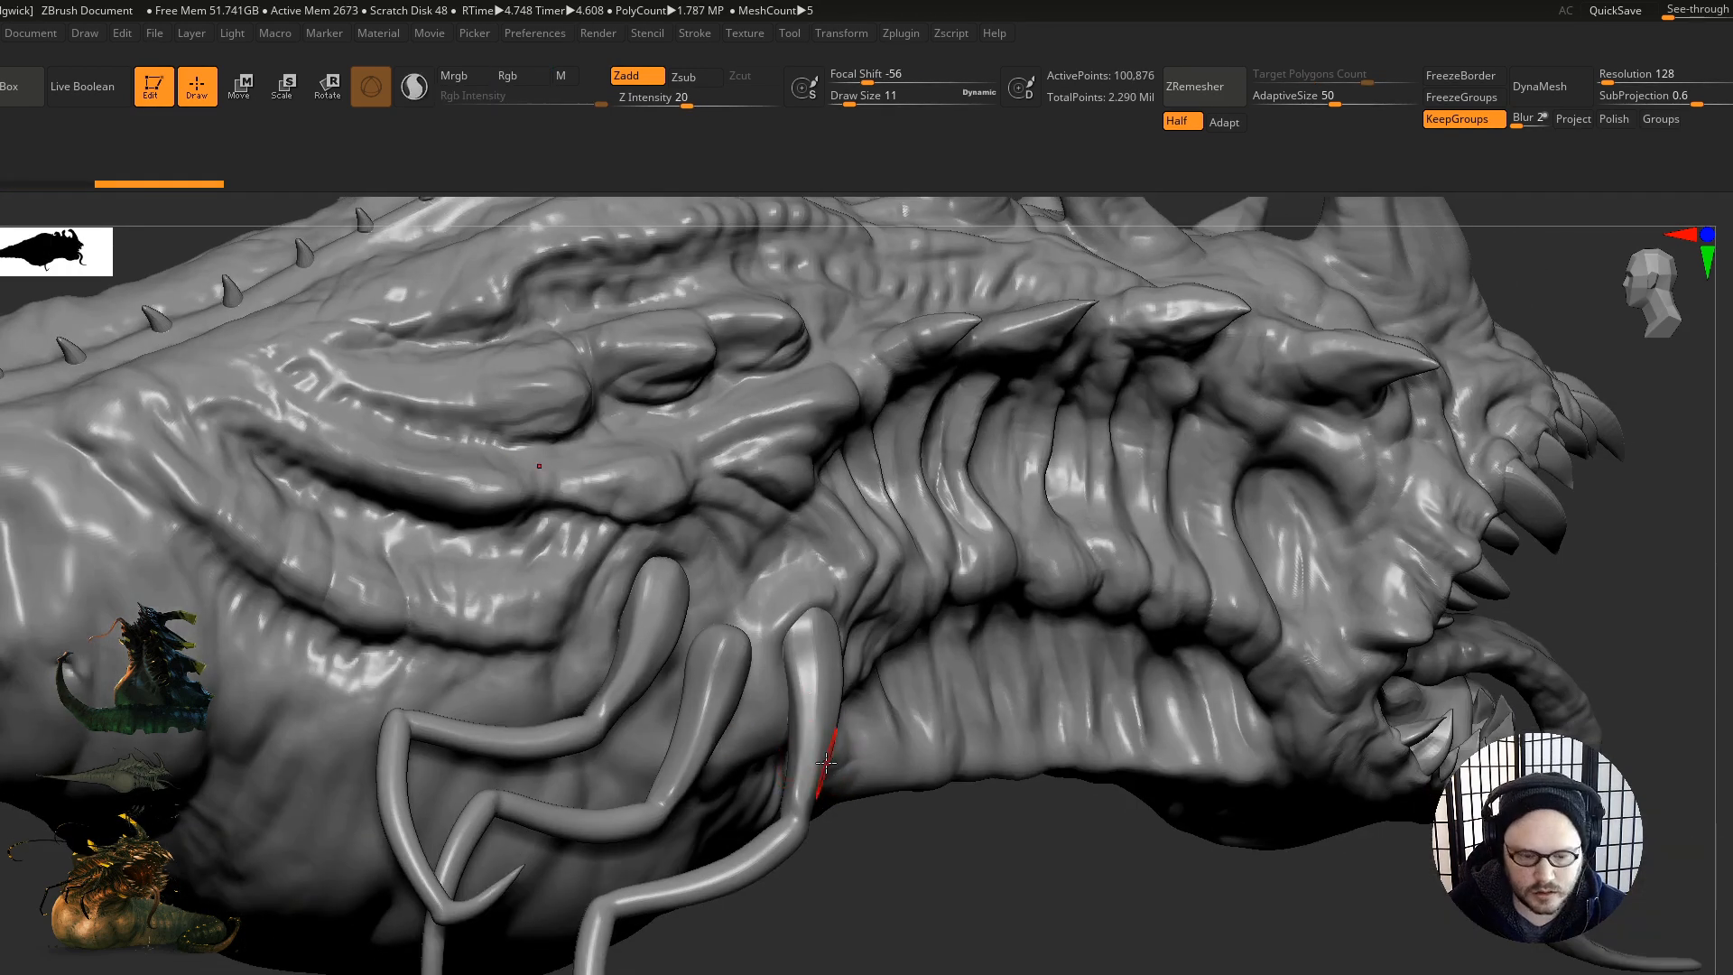
Step: Select the Inflat brush at draw size 5 and swell the upper segment of the side leg nearest the head
key(b)
key(i)
key(n)
ctrl+right_drag(806, 682, 816, 635)
key(s)
drag(818, 615, 814, 741)
drag(814, 659, 790, 777)
right_drag(791, 778, 793, 848)
mouse_move(784, 847)
mouse_down()
mouse_move(860, 624)
mouse_move(816, 741)
mouse_up()
drag(851, 636, 792, 774)
right_drag(732, 776, 742, 697)
mouse_move(860, 643)
mouse_down()
mouse_move(875, 699)
mouse_move(800, 770)
mouse_move(780, 845)
mouse_up()
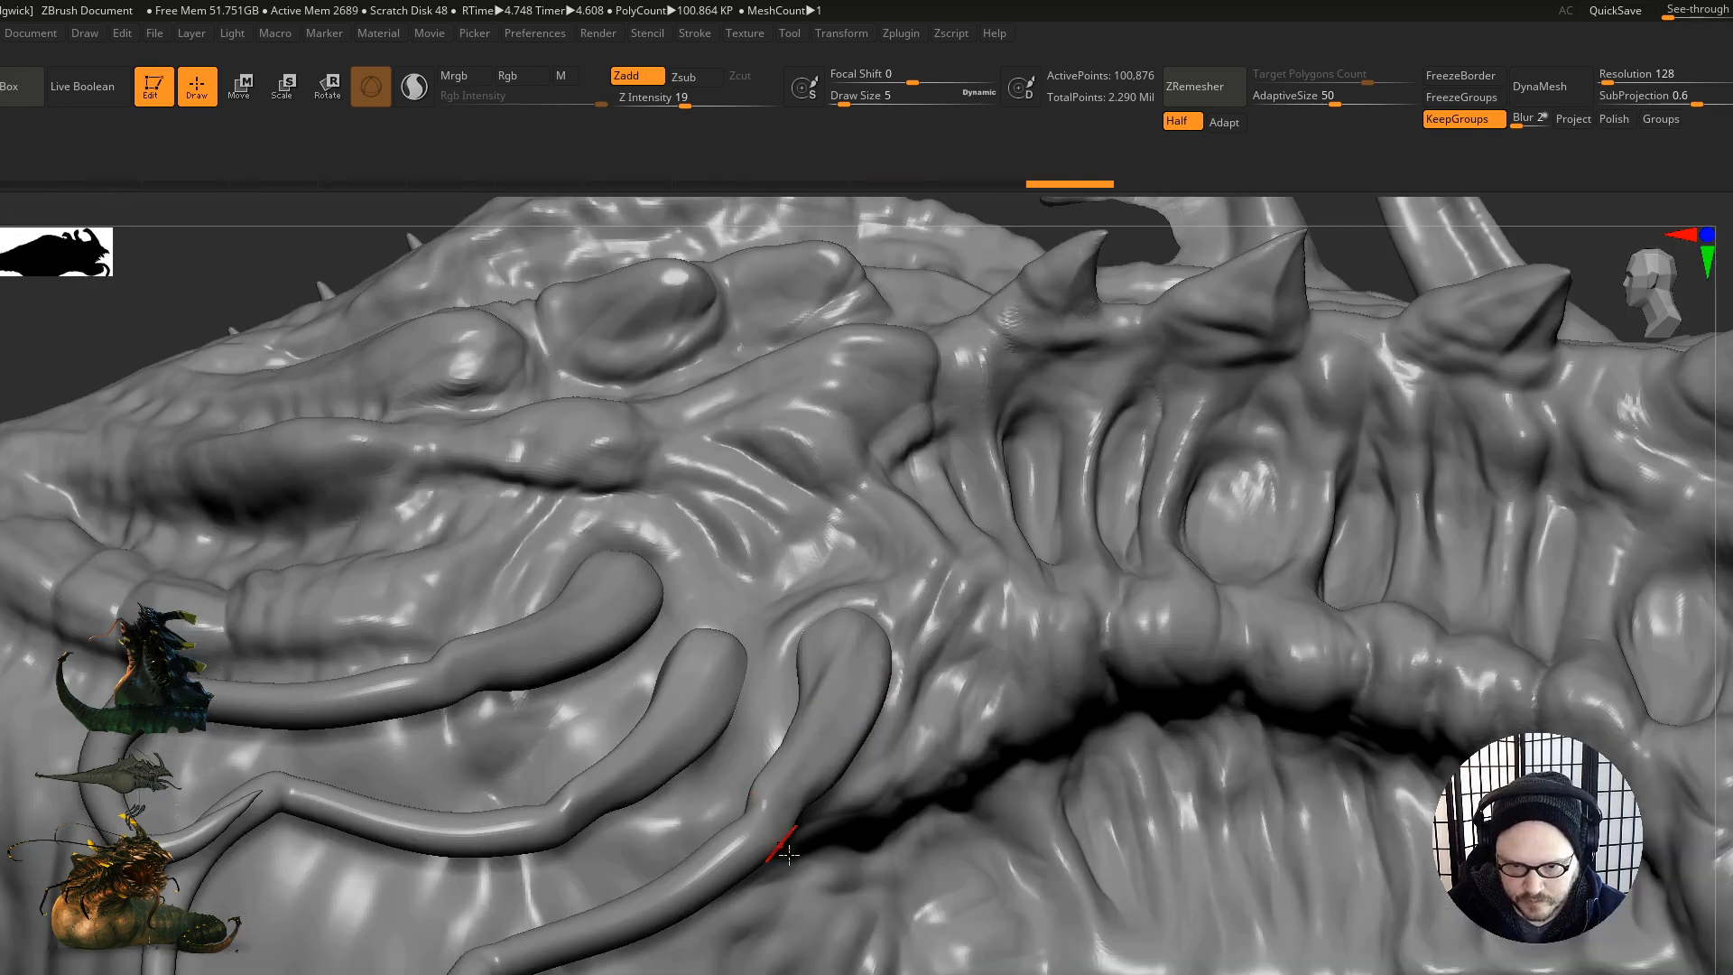
right_drag(756, 837, 719, 757)
mouse_move(805, 632)
mouse_down()
mouse_move(795, 658)
mouse_move(835, 748)
mouse_up()
right_drag(838, 750, 722, 722)
drag(889, 639, 727, 778)
mouse_move(835, 722)
mouse_down()
mouse_move(781, 760)
mouse_move(872, 688)
mouse_up()
Step: Swell the upper segment of the rearmost side leg, closest to the tail, with the same brush
right_drag(872, 688, 660, 650)
drag(679, 534, 541, 623)
drag(646, 562, 494, 643)
right_drag(505, 542, 553, 606)
drag(468, 693, 606, 542)
drag(589, 630, 455, 704)
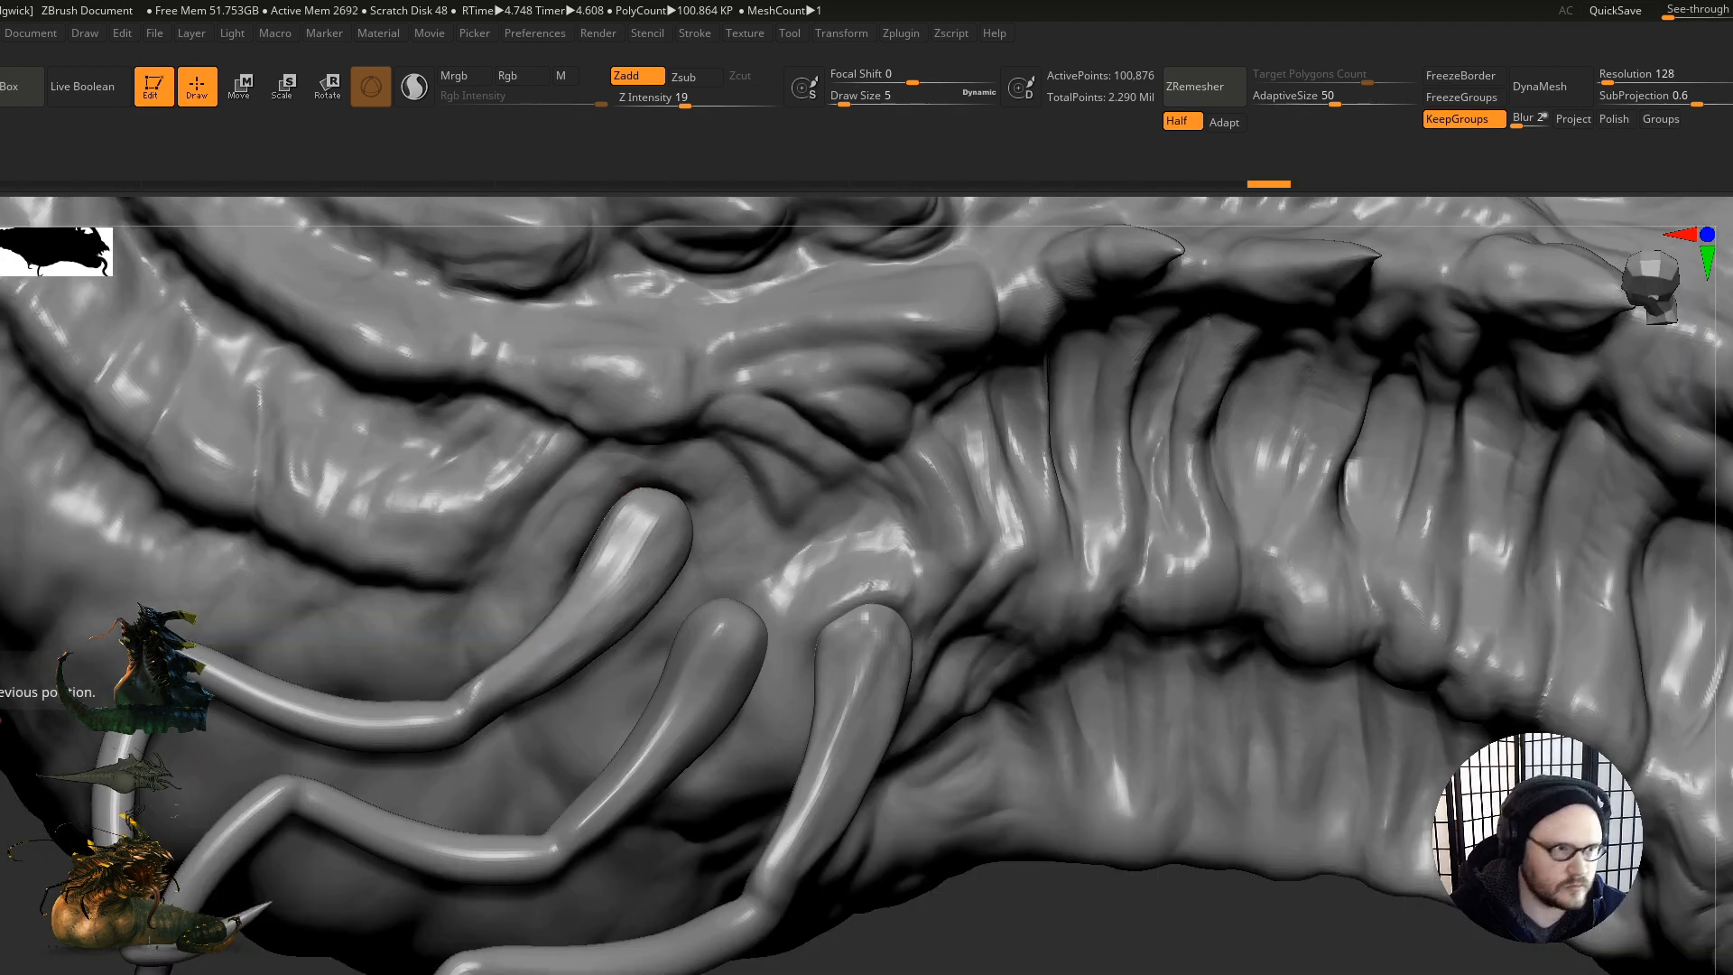